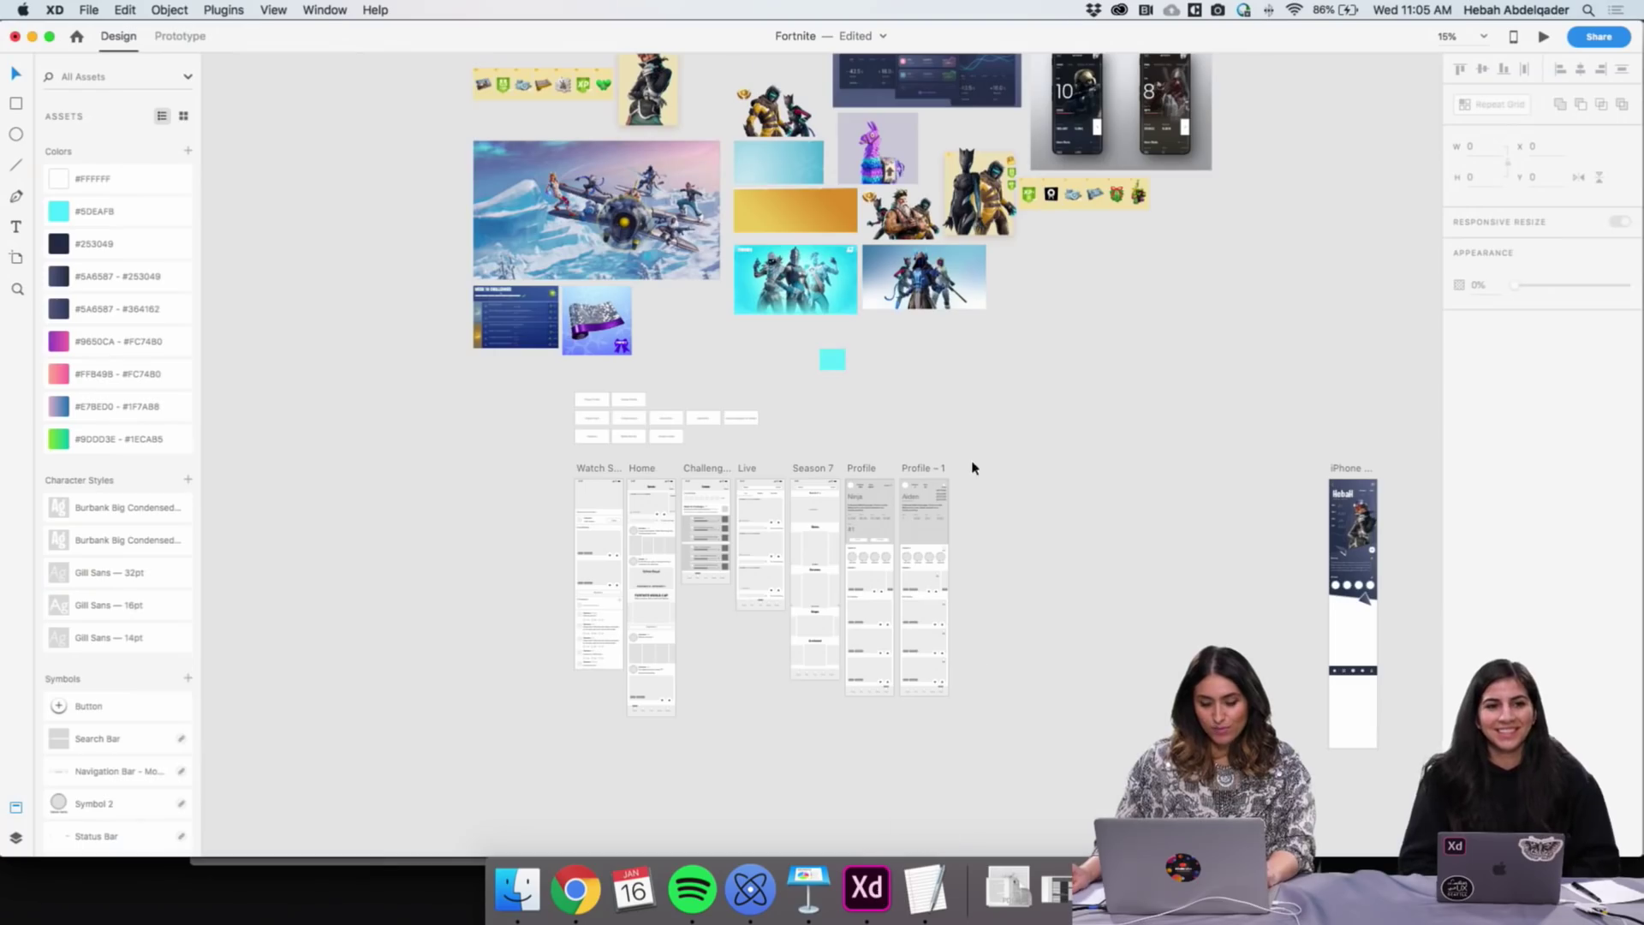
Examine the Watch Stream and Home wireframe artboards up close, following the Home feed down to its navigation bar
key("z")
left_click(835, 543)
scroll(738, 484, "up", 5)
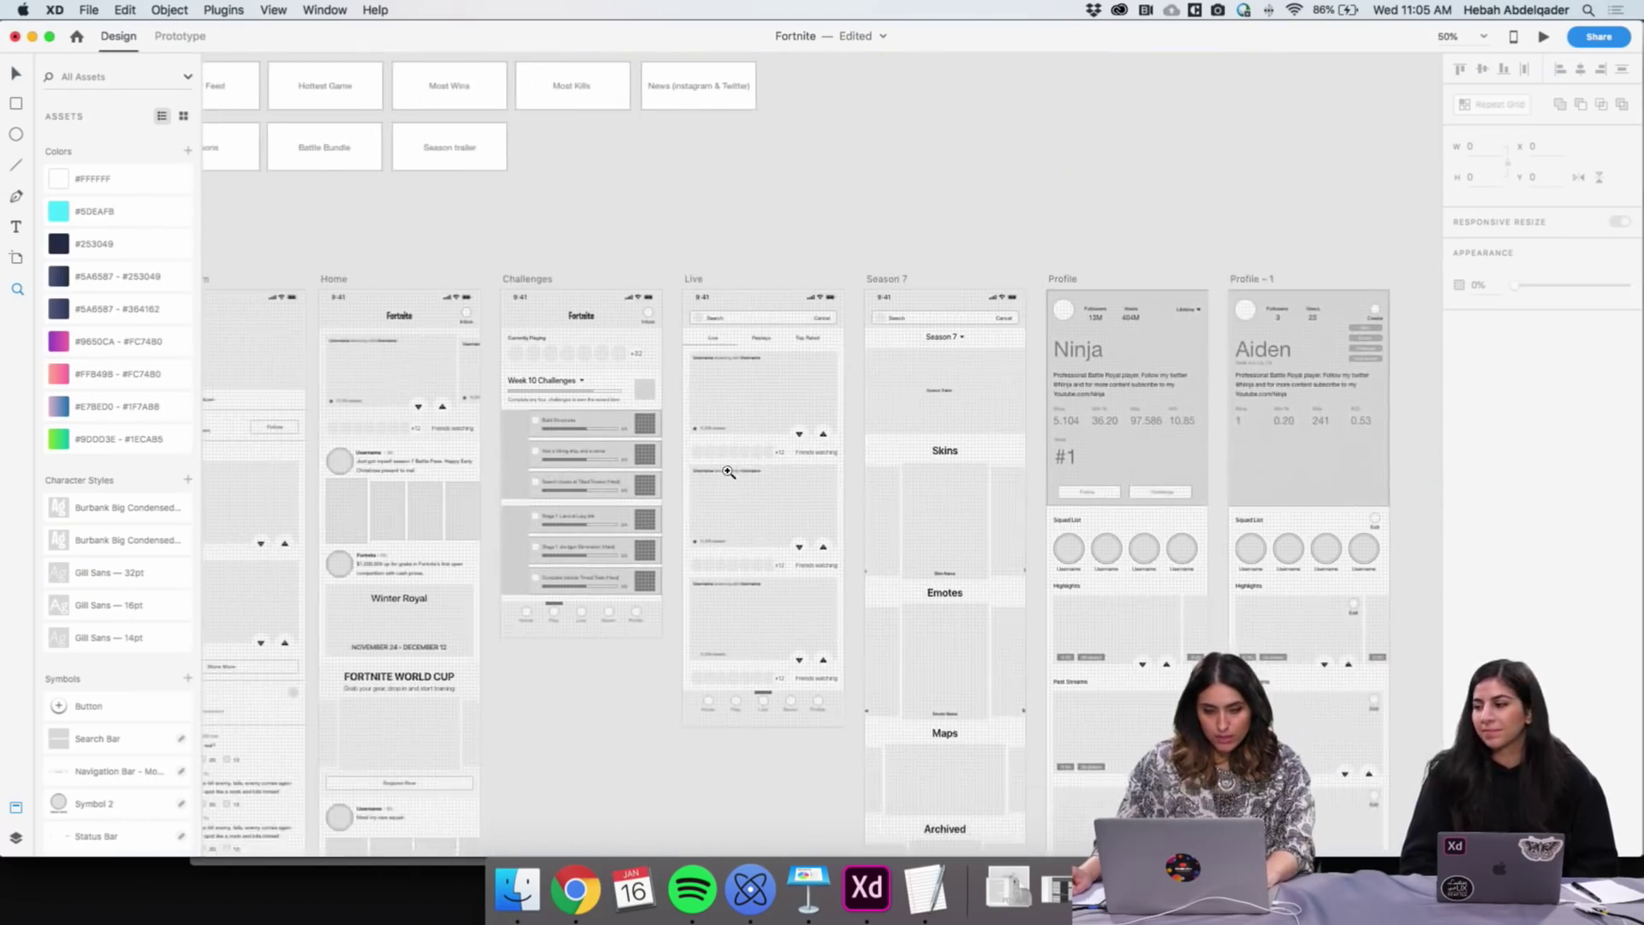
scroll(481, 268, "left", 5)
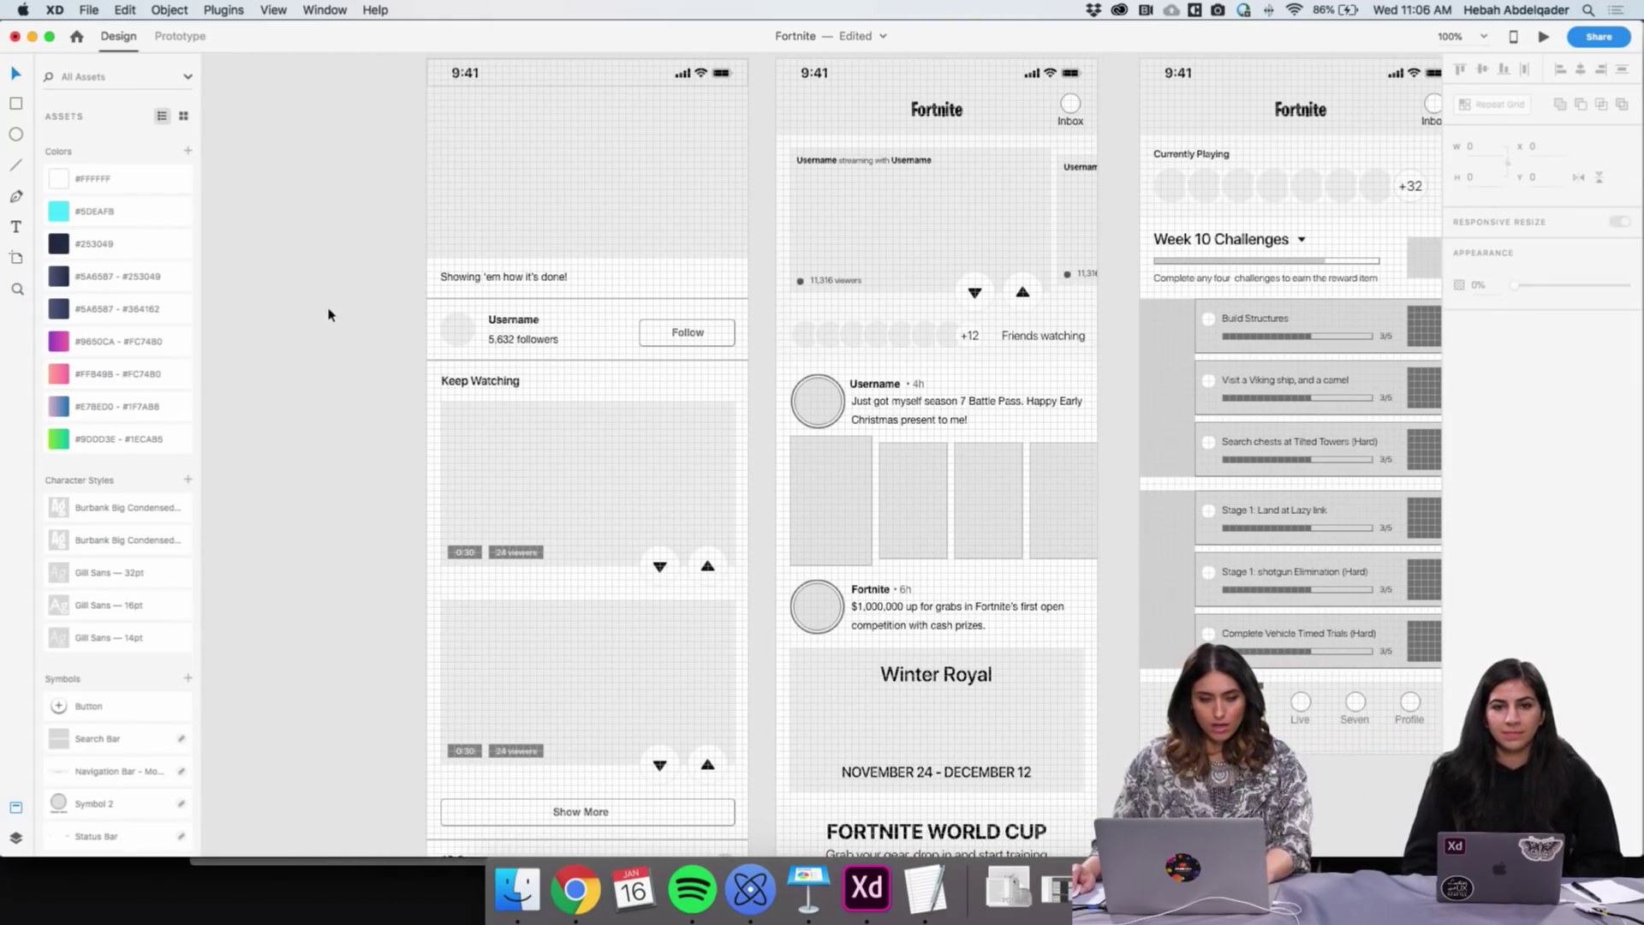
key("v")
scroll(336, 305, "up", 3)
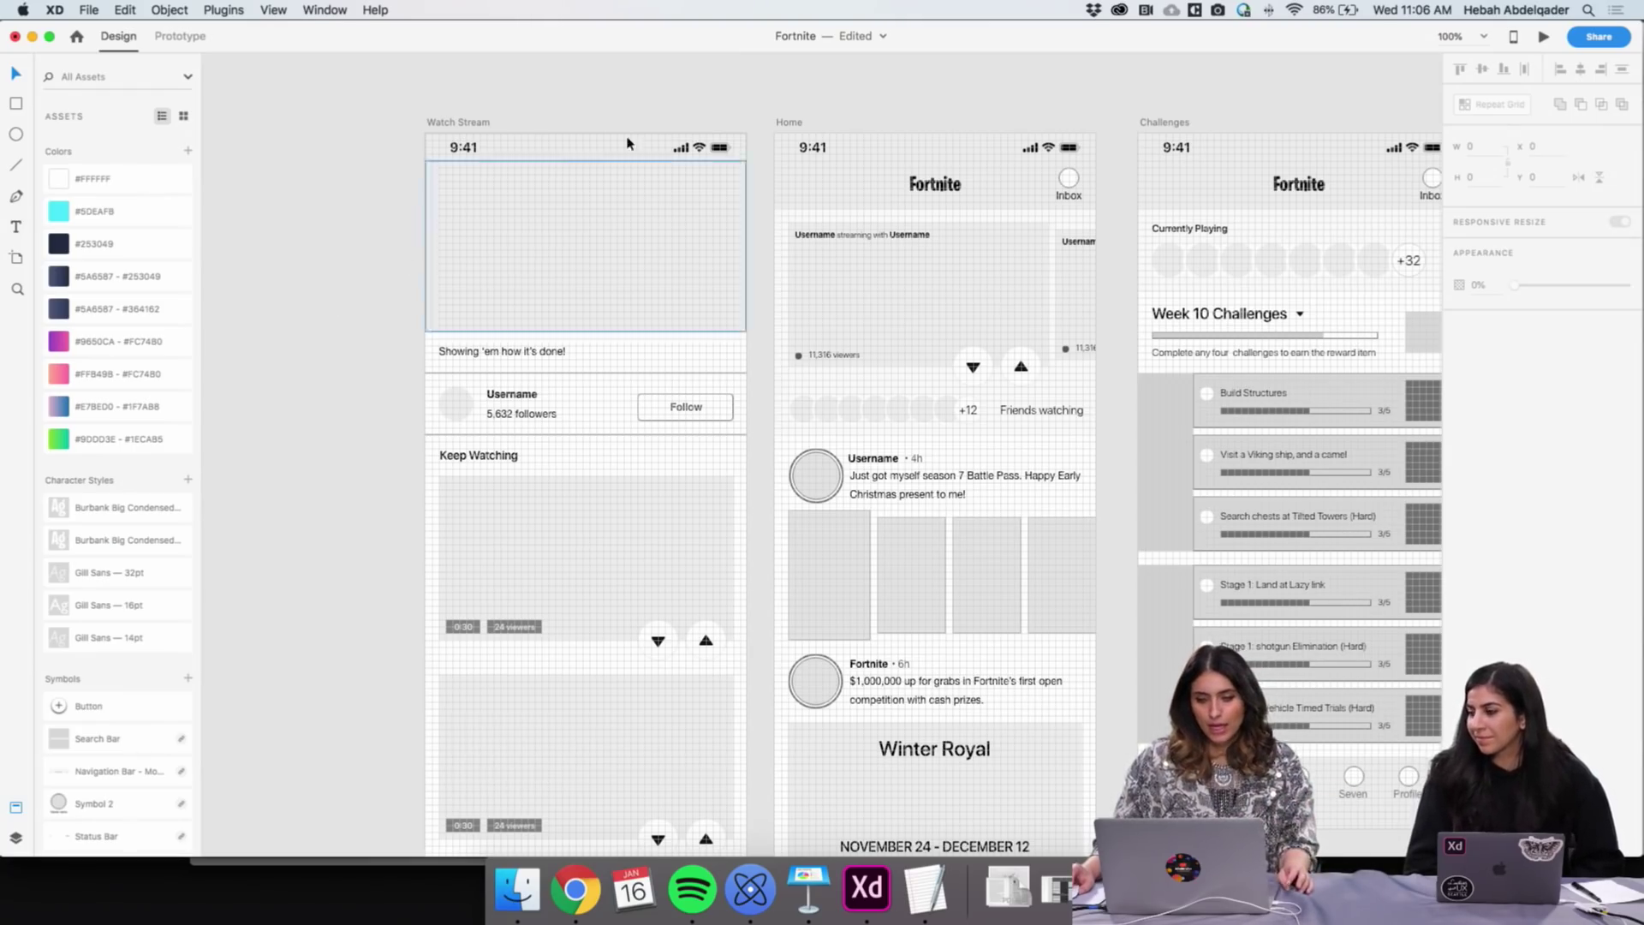
scroll(792, 128, "down", 1)
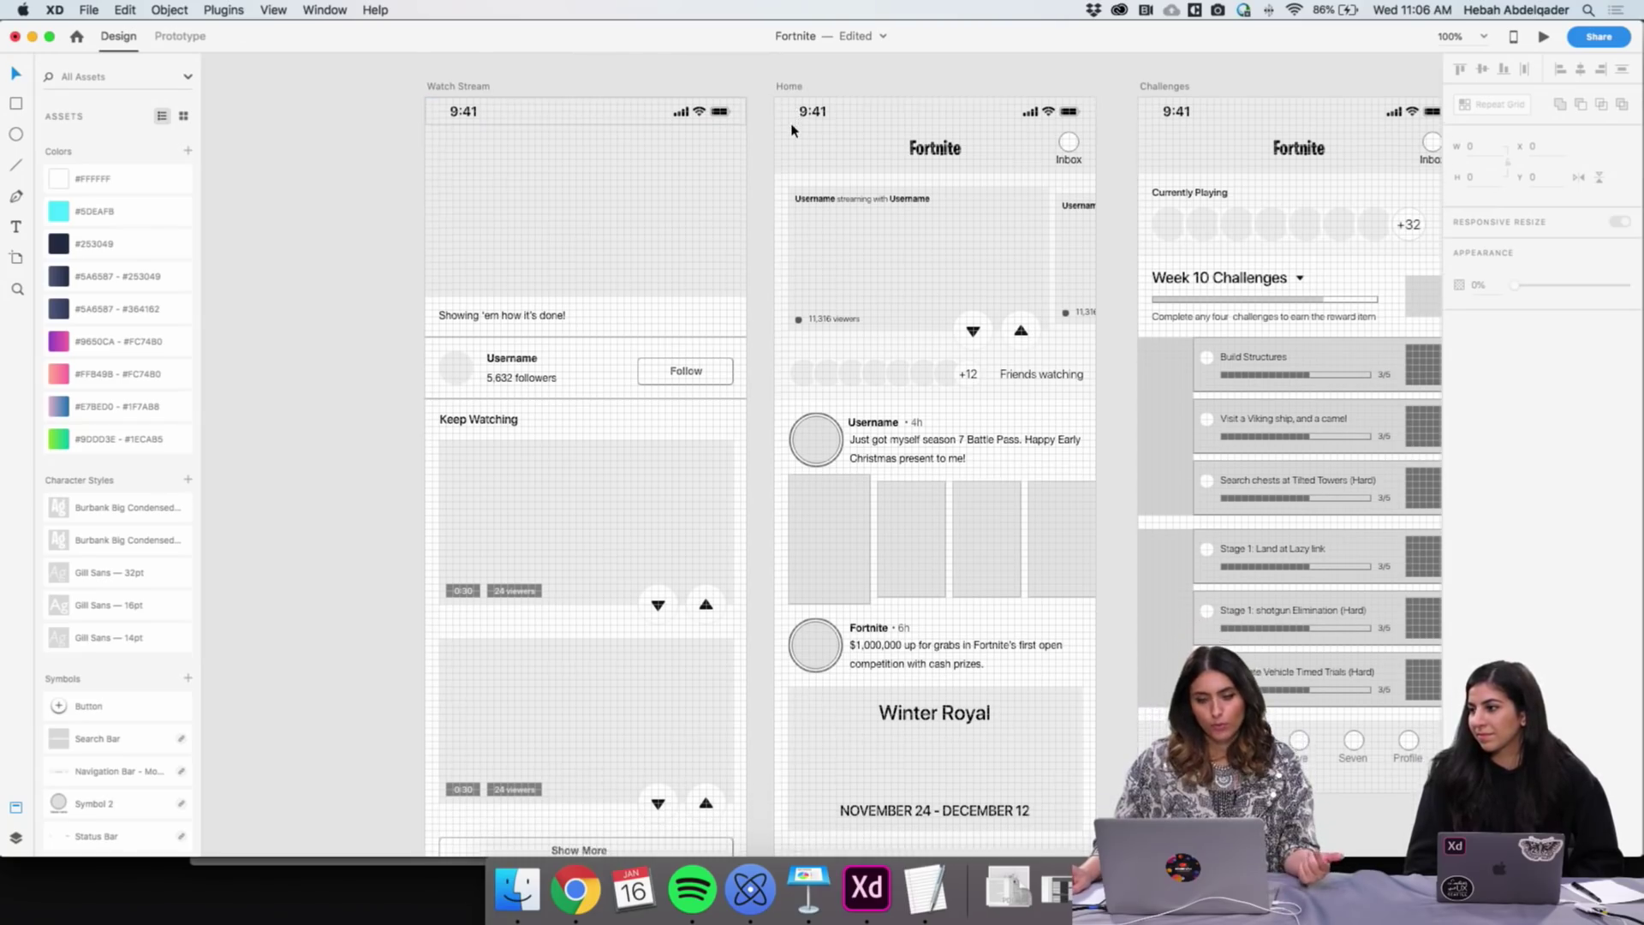
scroll(792, 129, "right", 2)
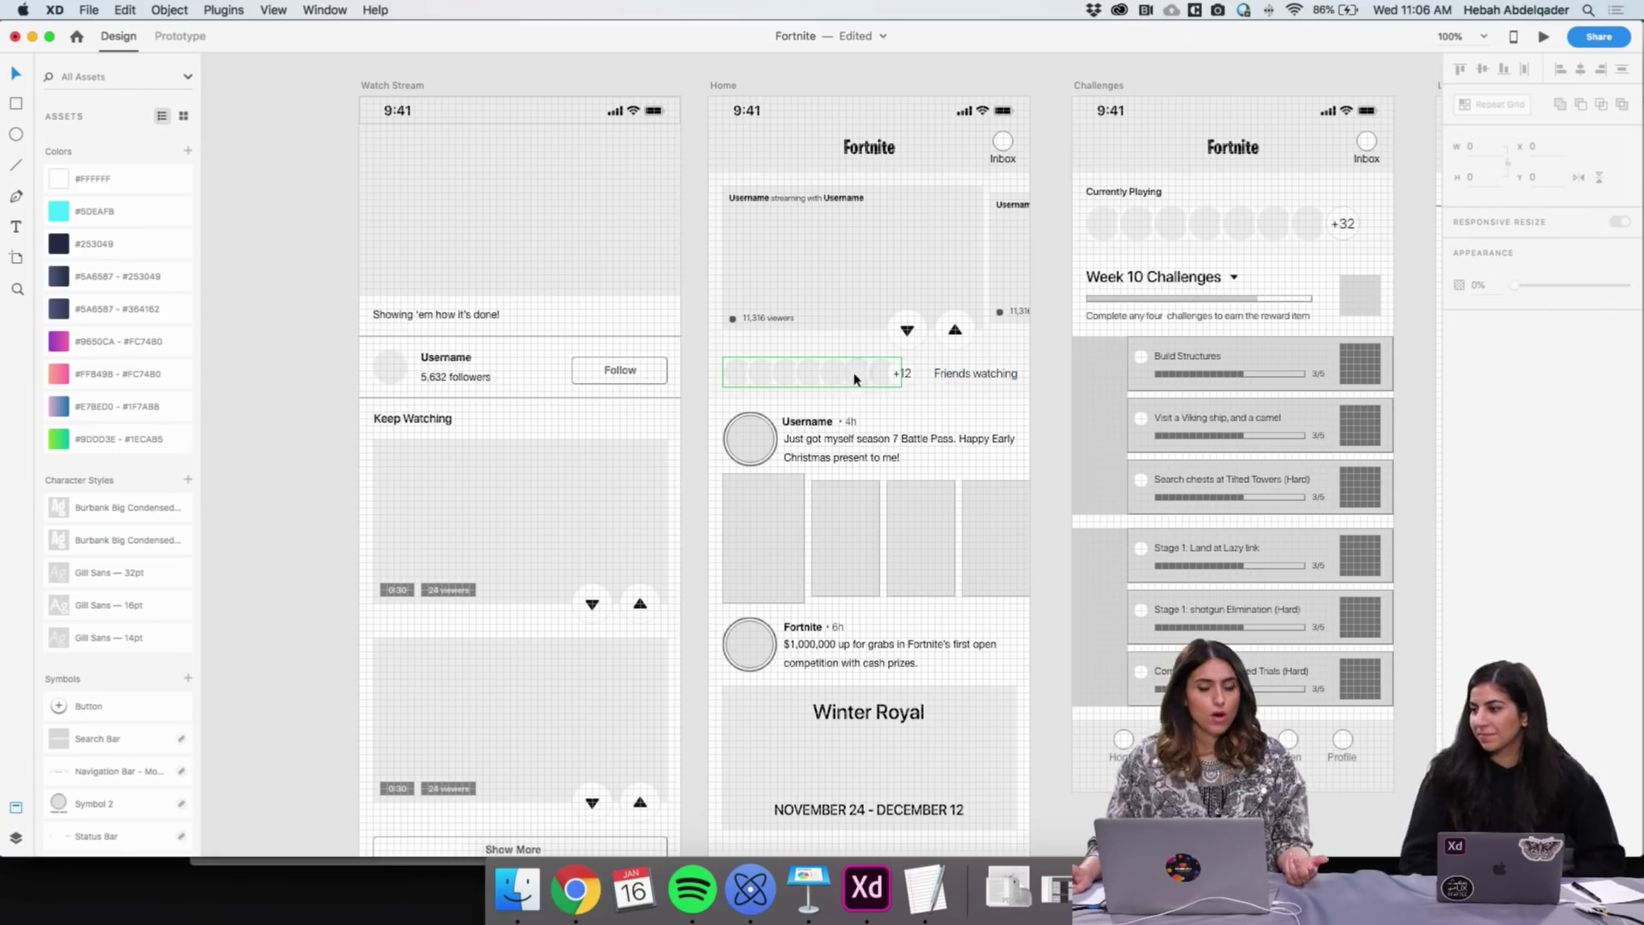
scroll(822, 372, "down", 5)
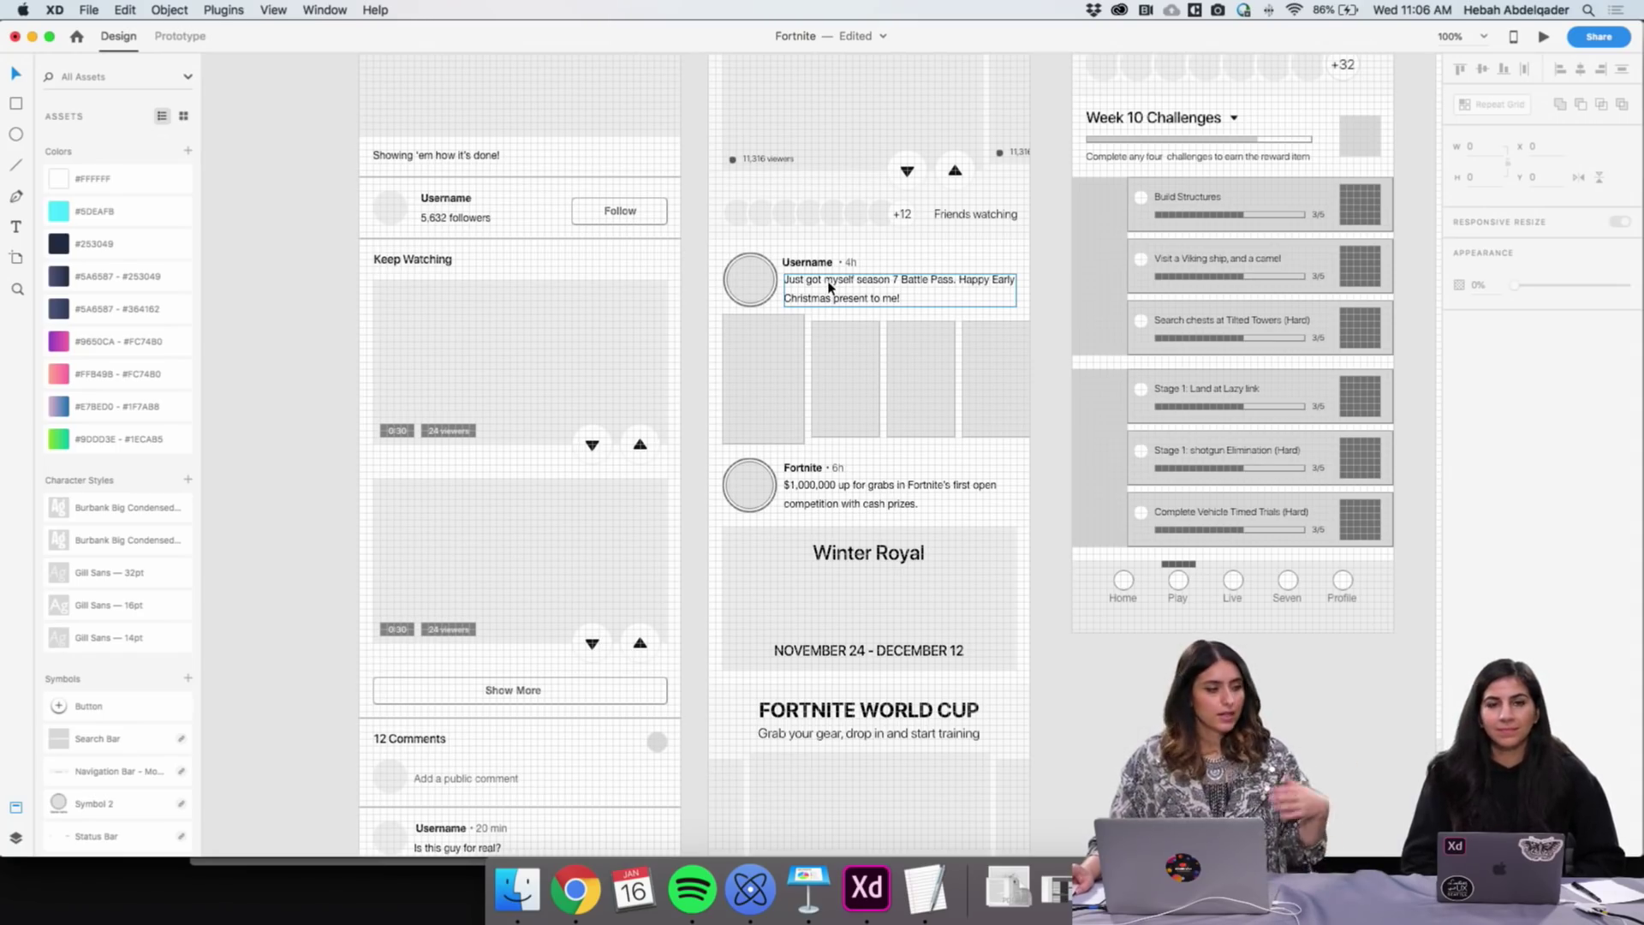
scroll(828, 285, "down", 5)
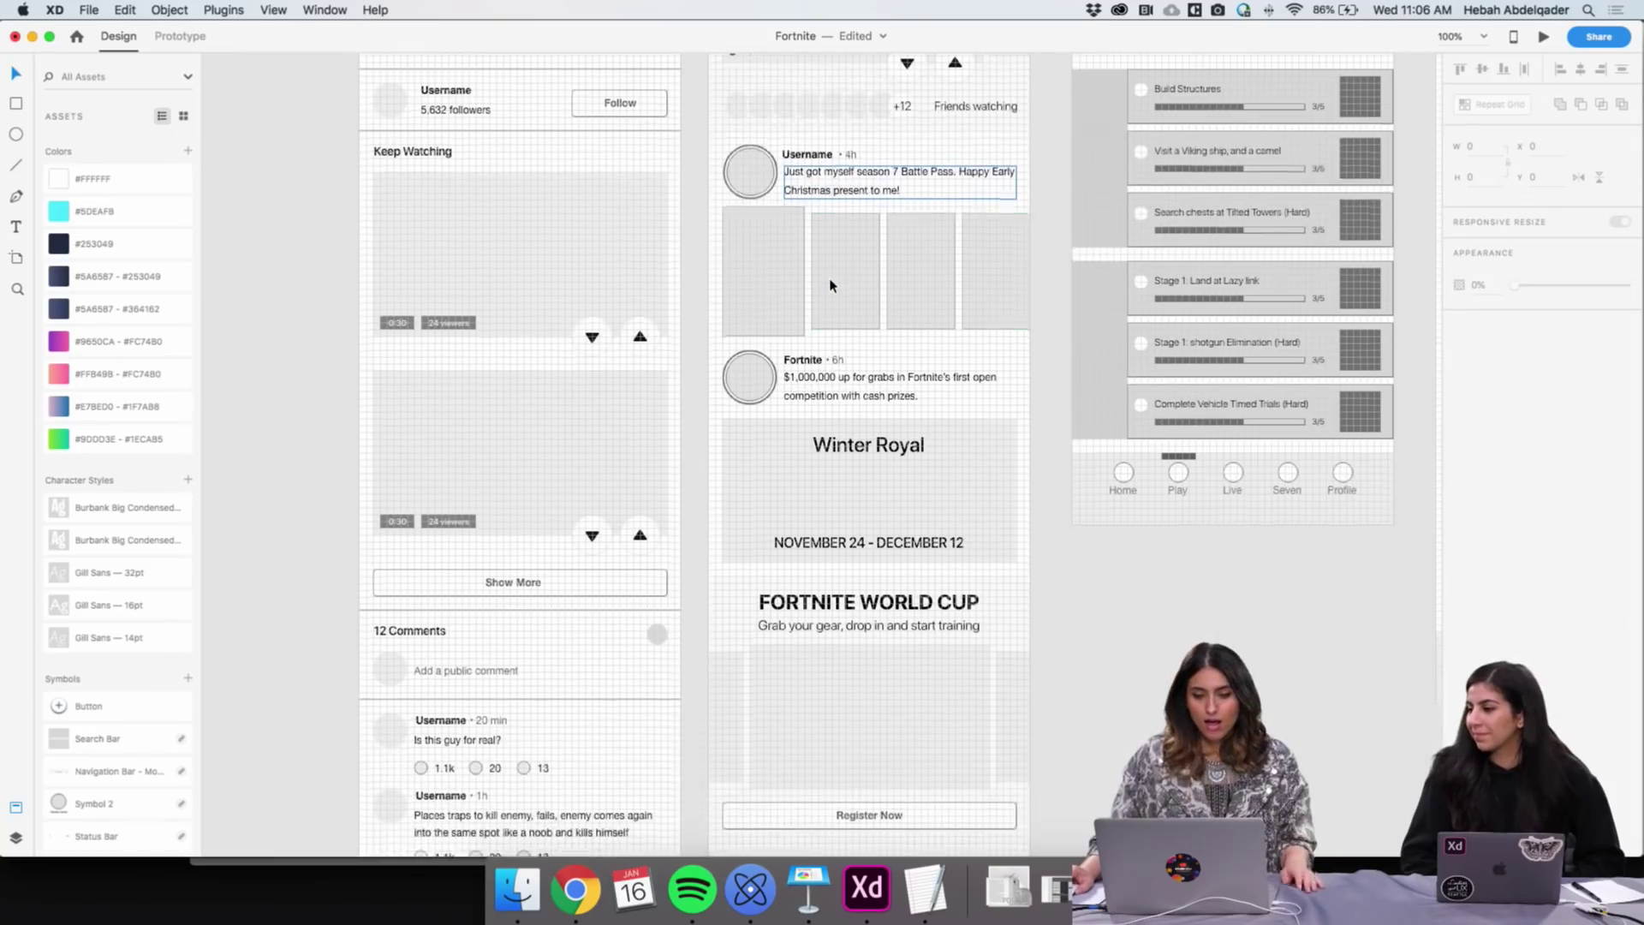
scroll(828, 285, "down", 3)
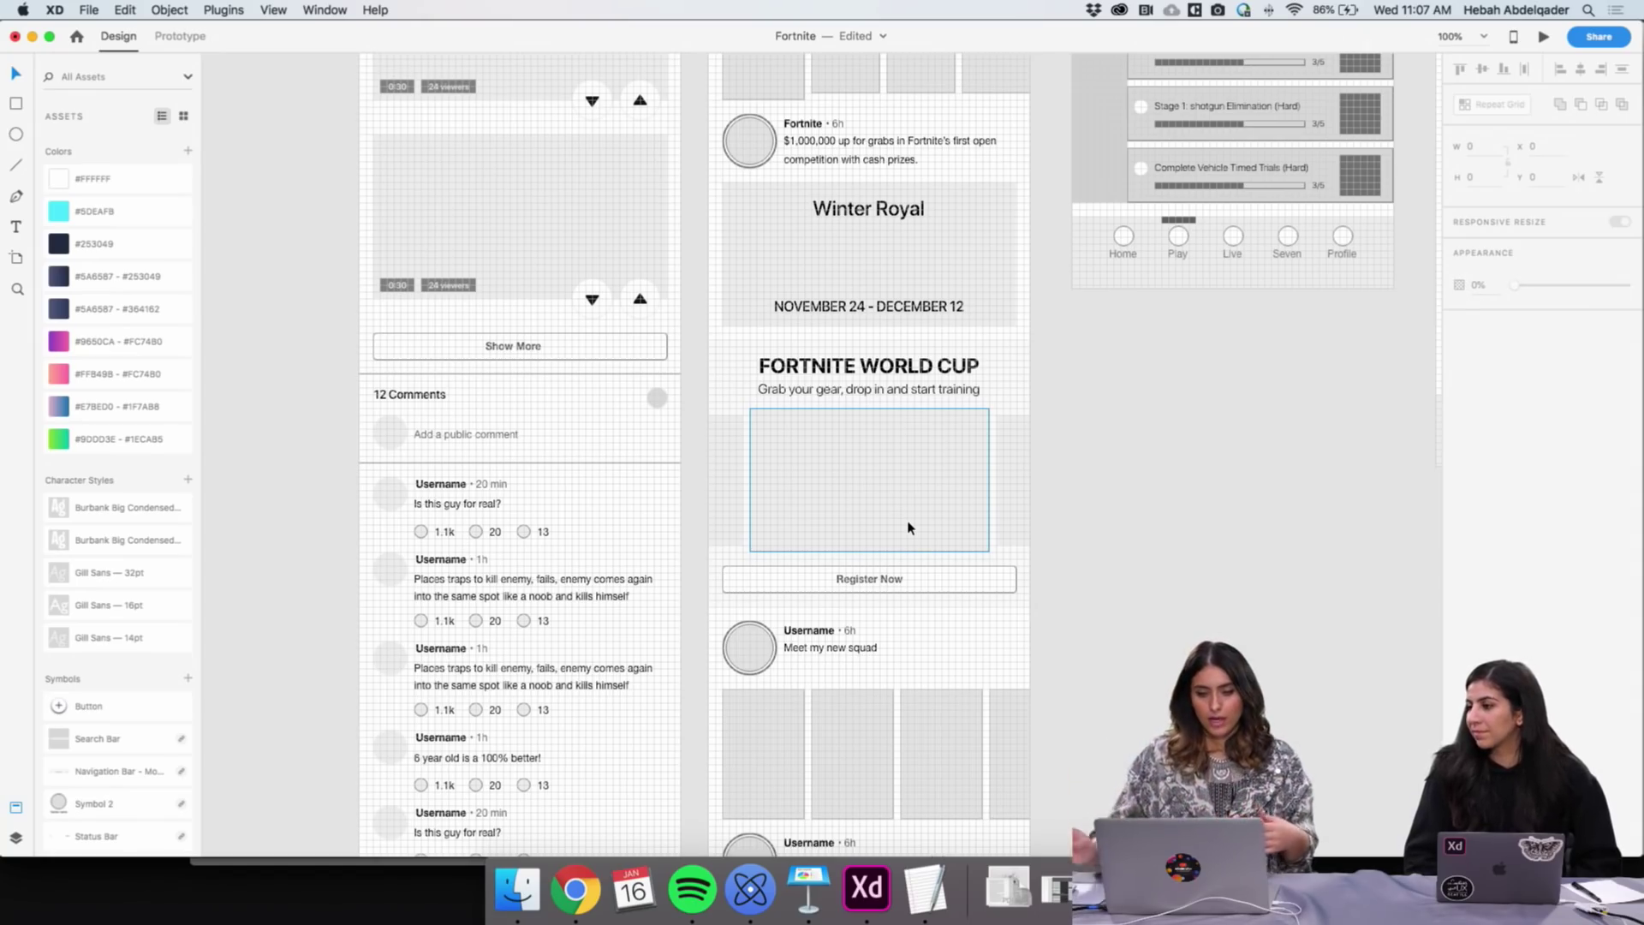
scroll(909, 528, "down", 10)
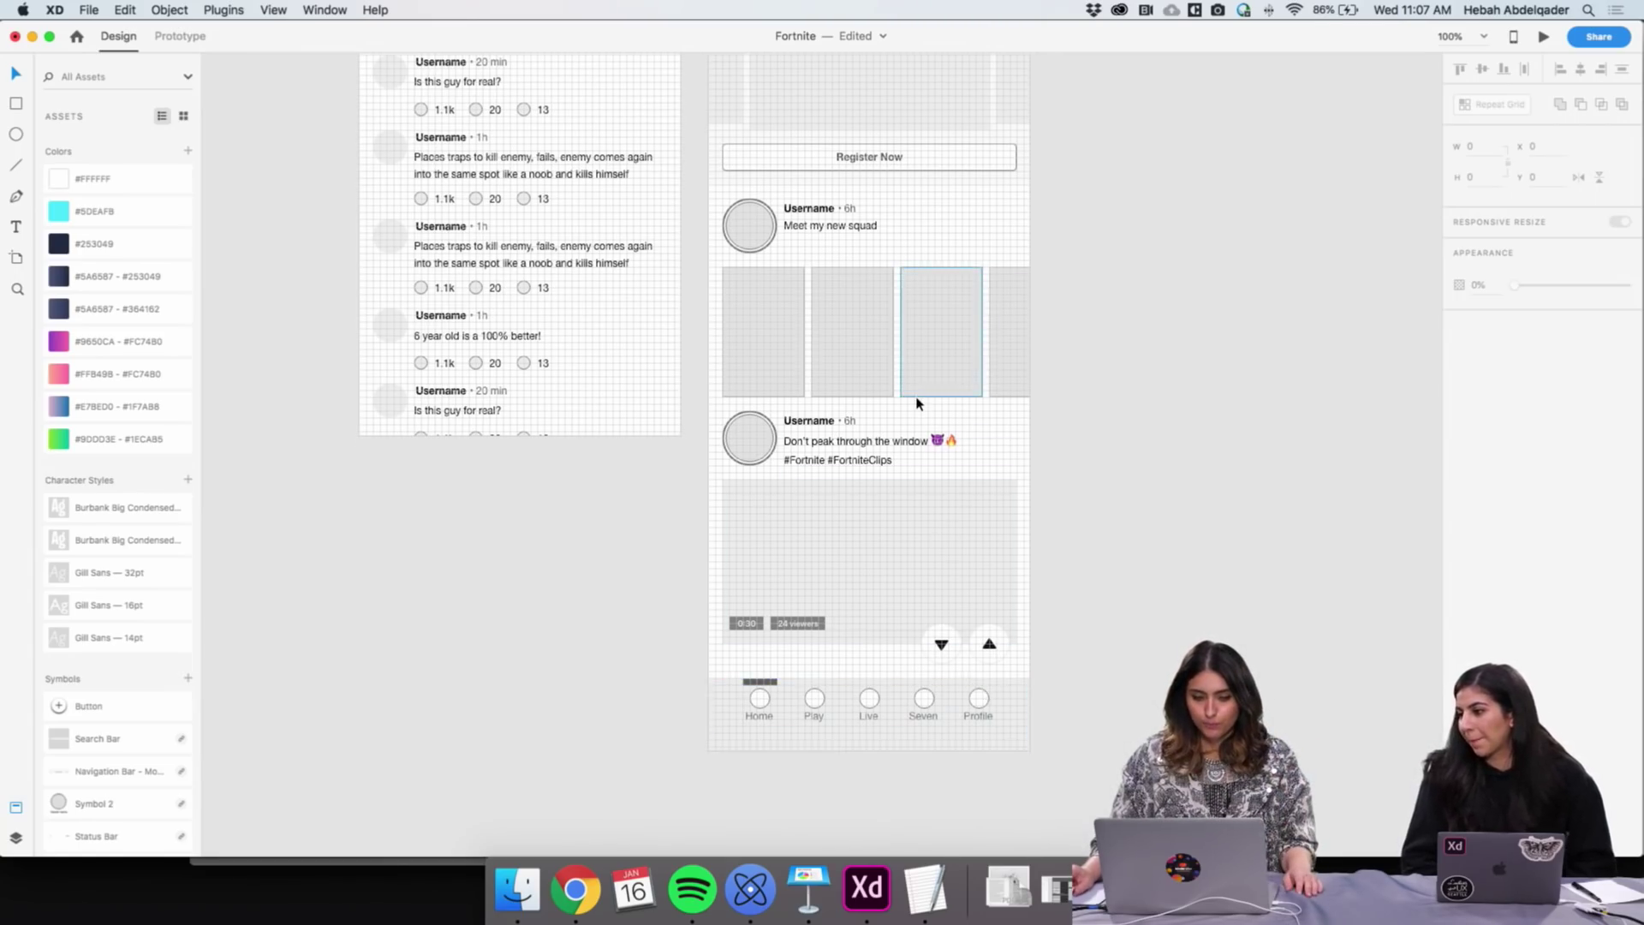
scroll(916, 402, "up", 15)
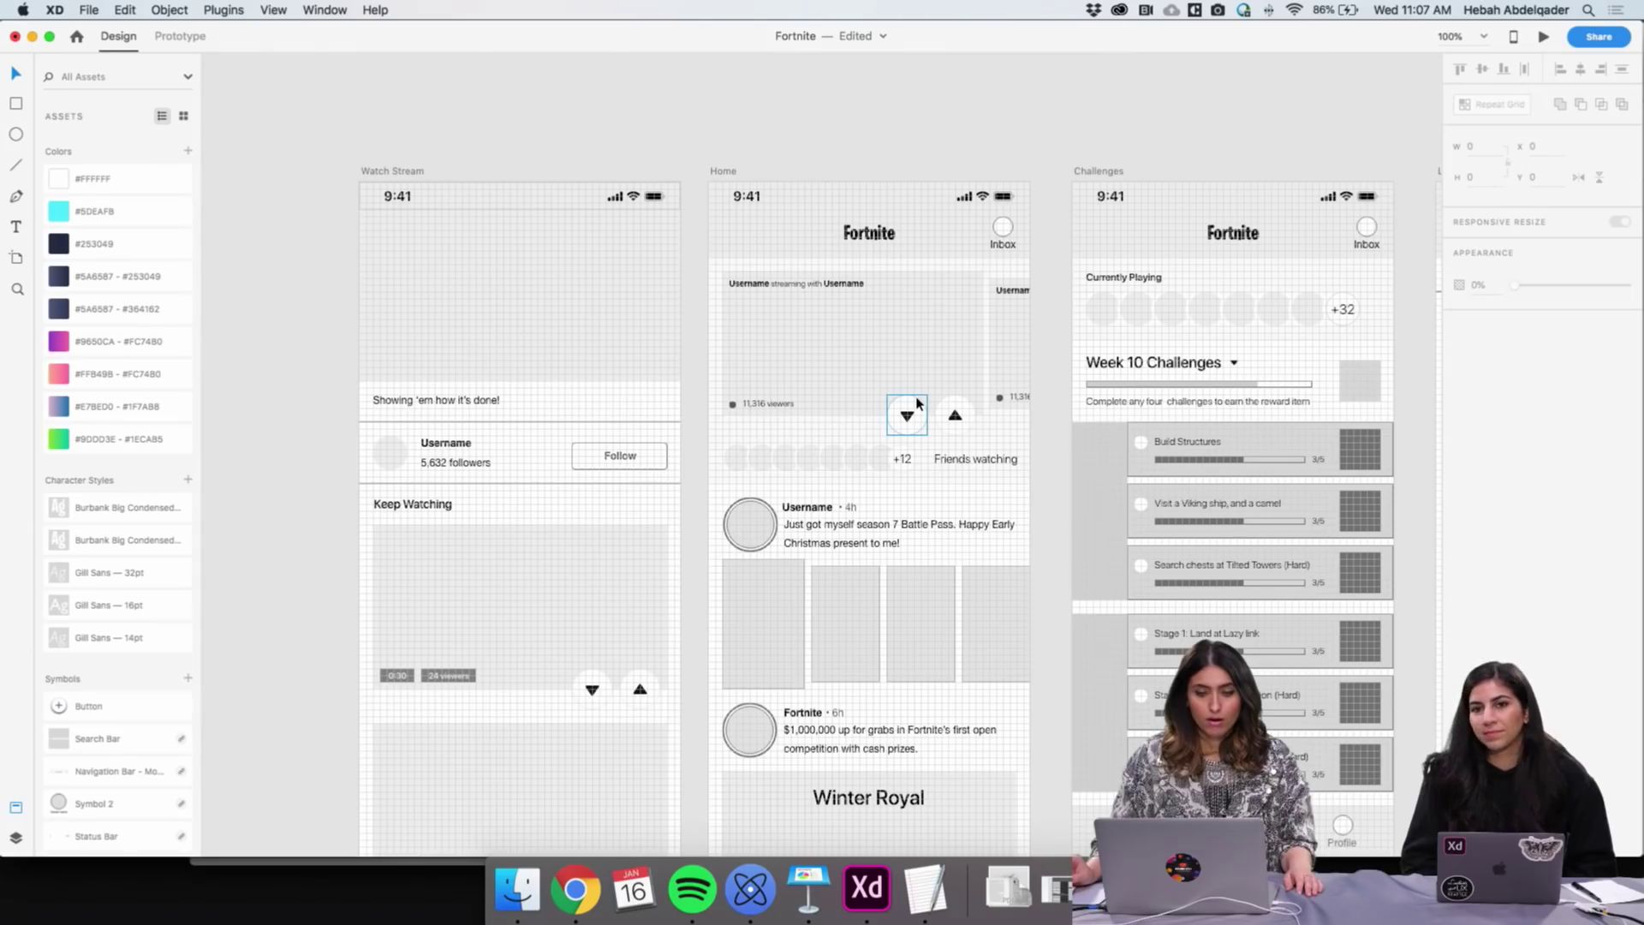
Review the Challenges wireframe and the Live wireframe, including the stream list and navigation bar of the Live screen
scroll(916, 403, "right", 6)
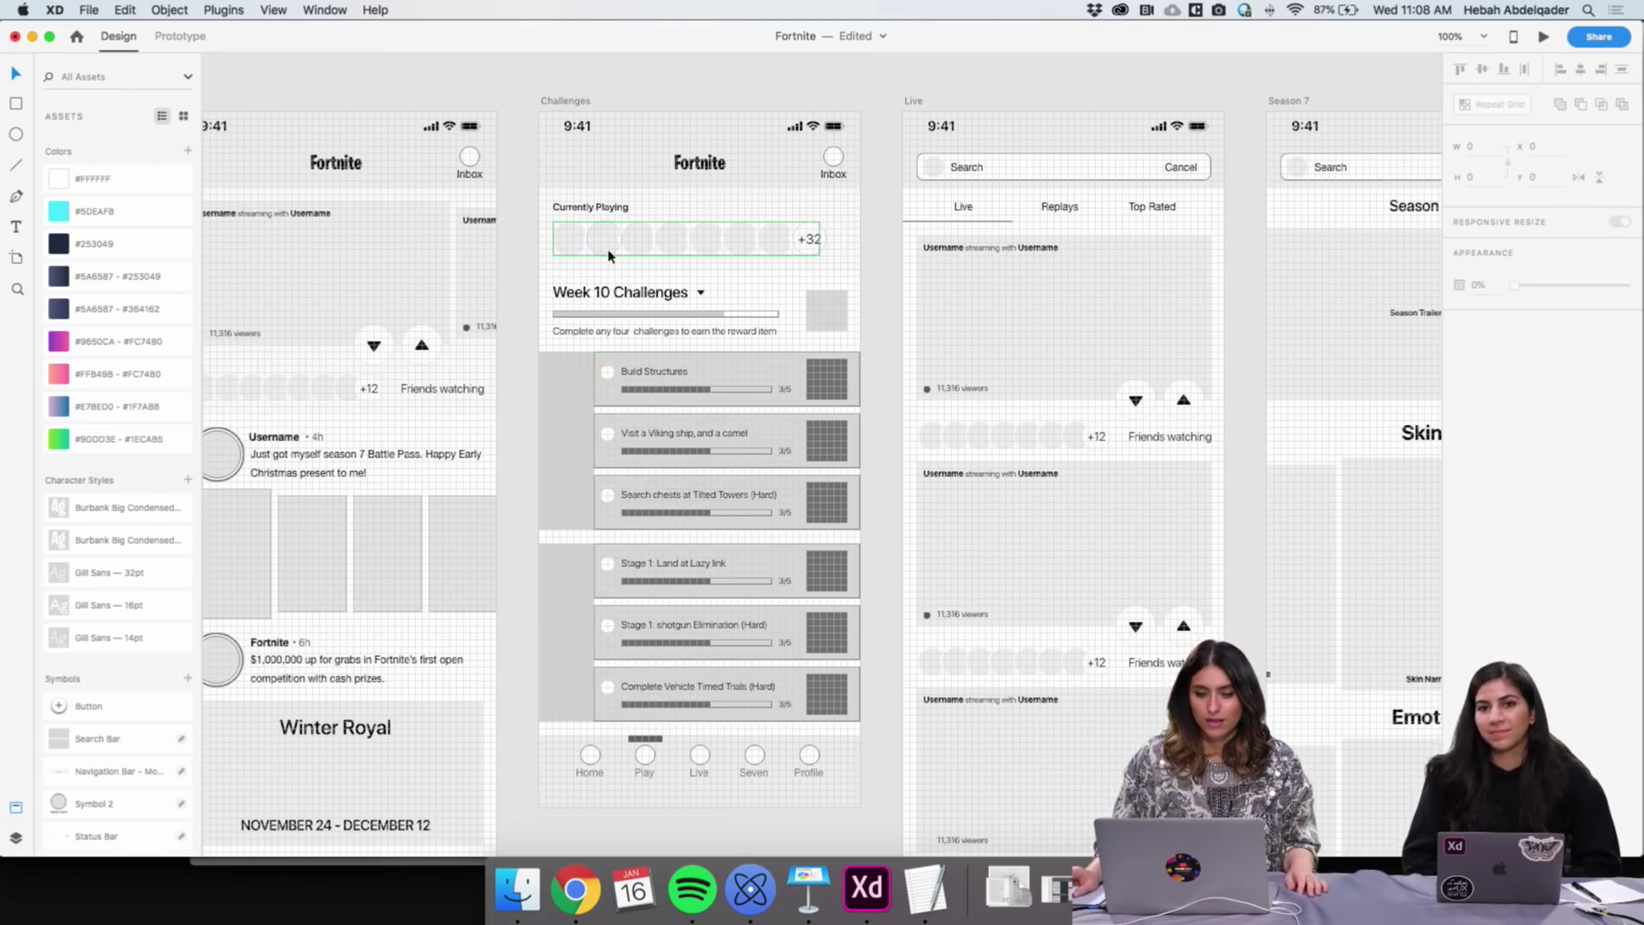
scroll(610, 255, "right", 5)
scroll(609, 255, "right", 4)
scroll(631, 172, "down", 4)
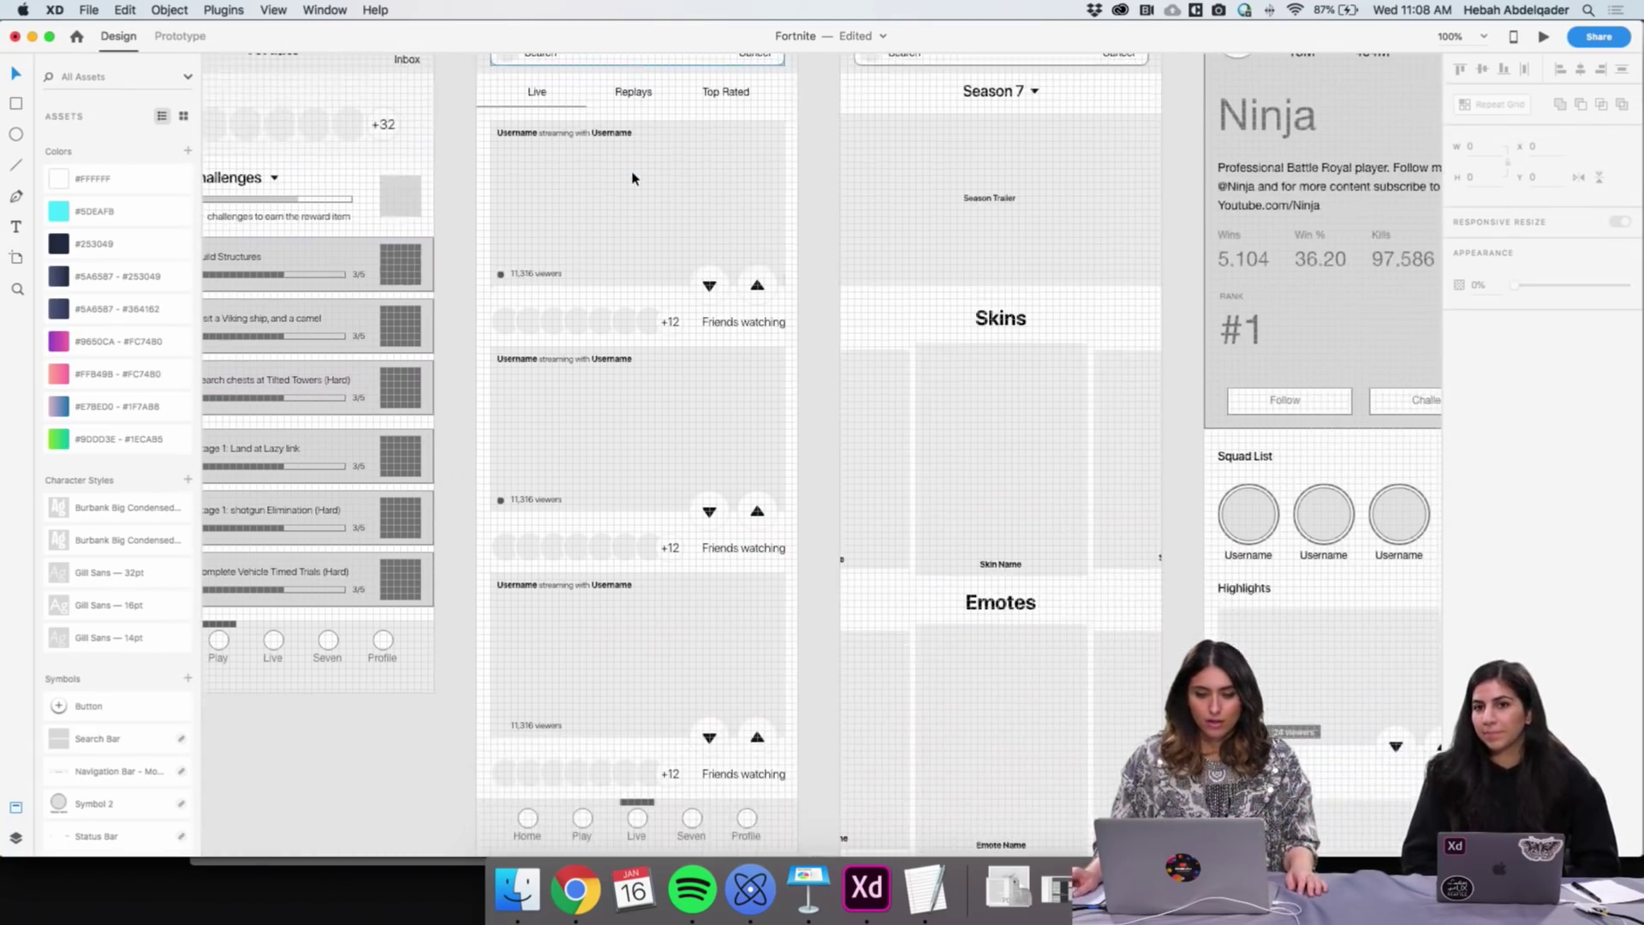
scroll(632, 178, "down", 2)
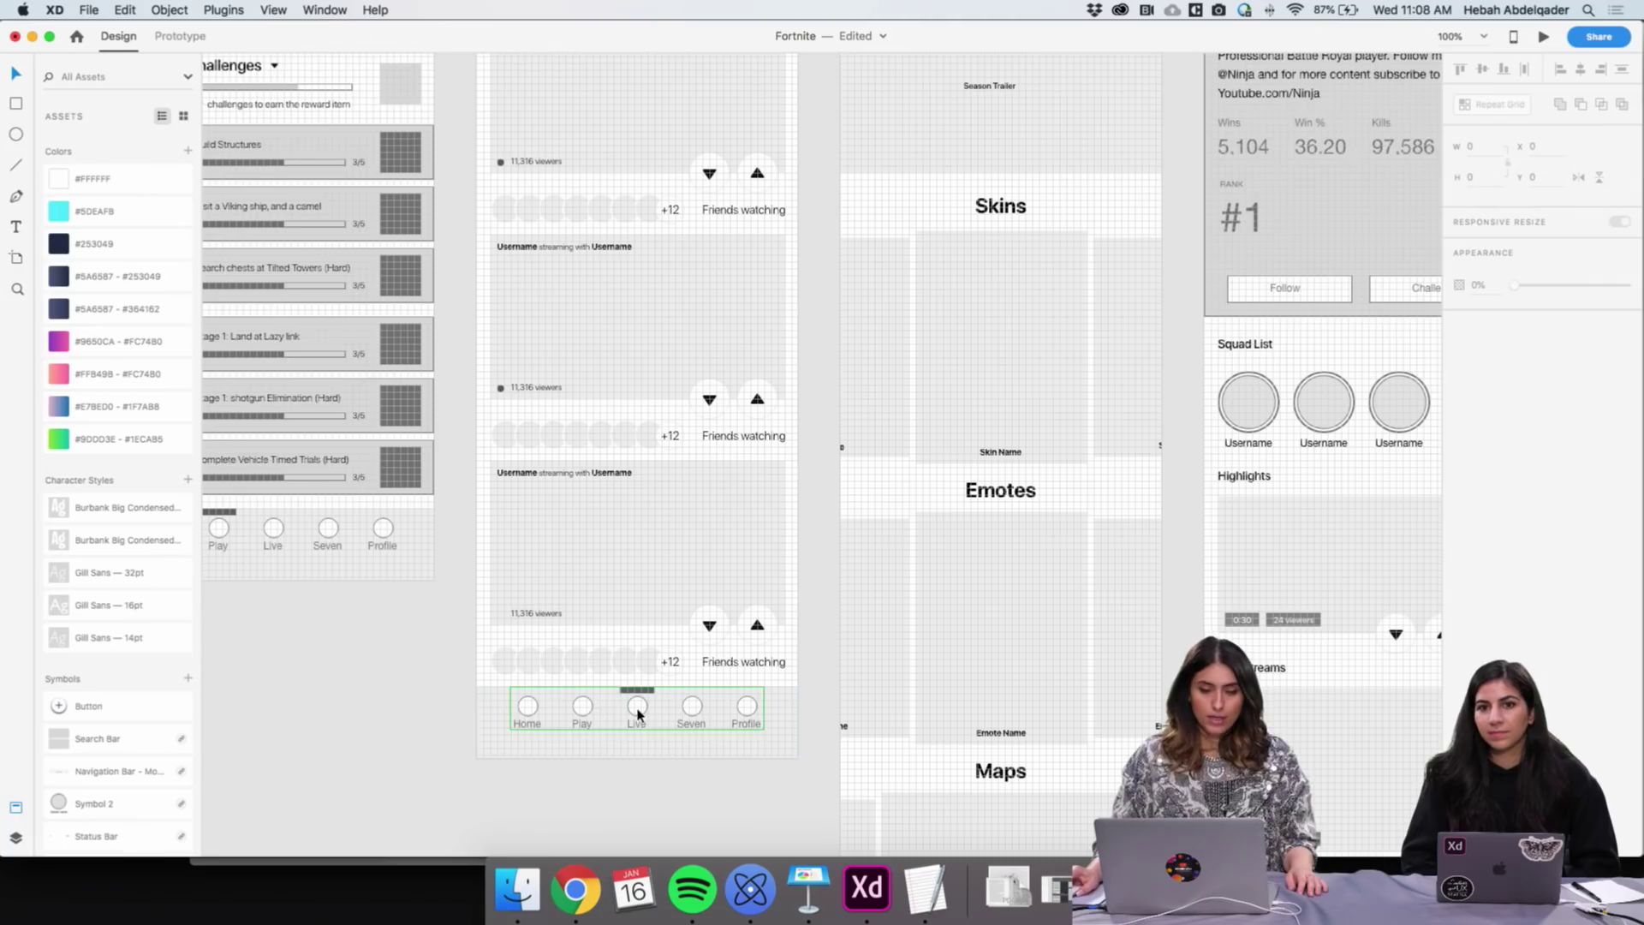
scroll(624, 557, "up", 5)
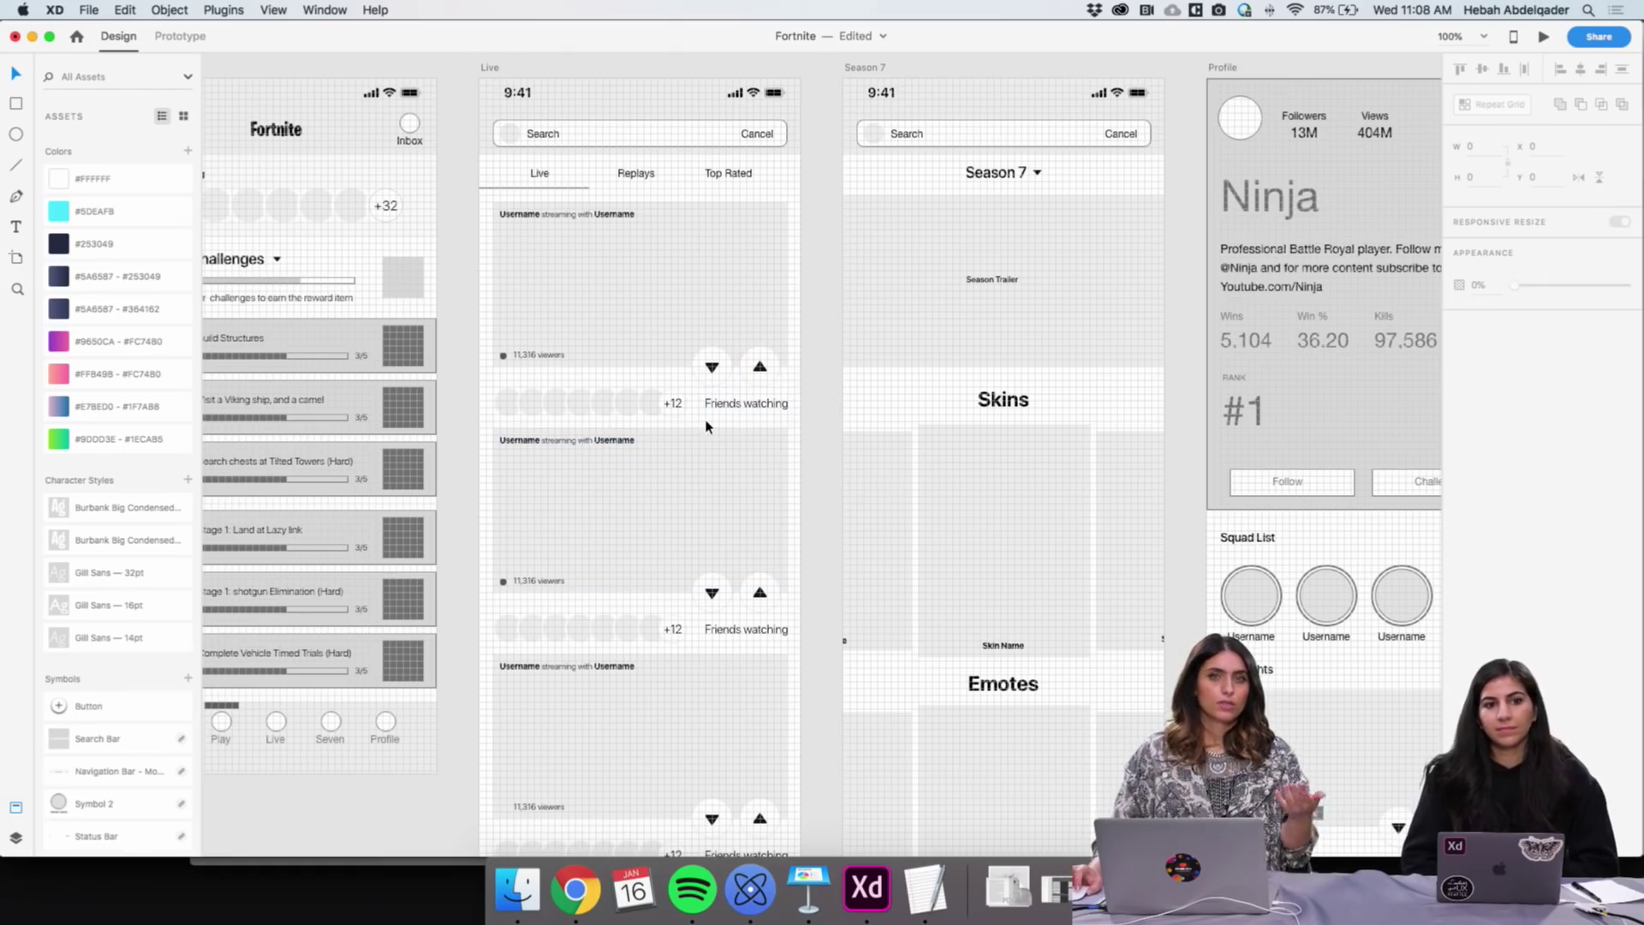
Review the Season 7 wireframe and compare the Profile and Profile – 1 wireframes, including their stats, squad list and highlights
scroll(706, 426, "right", 5)
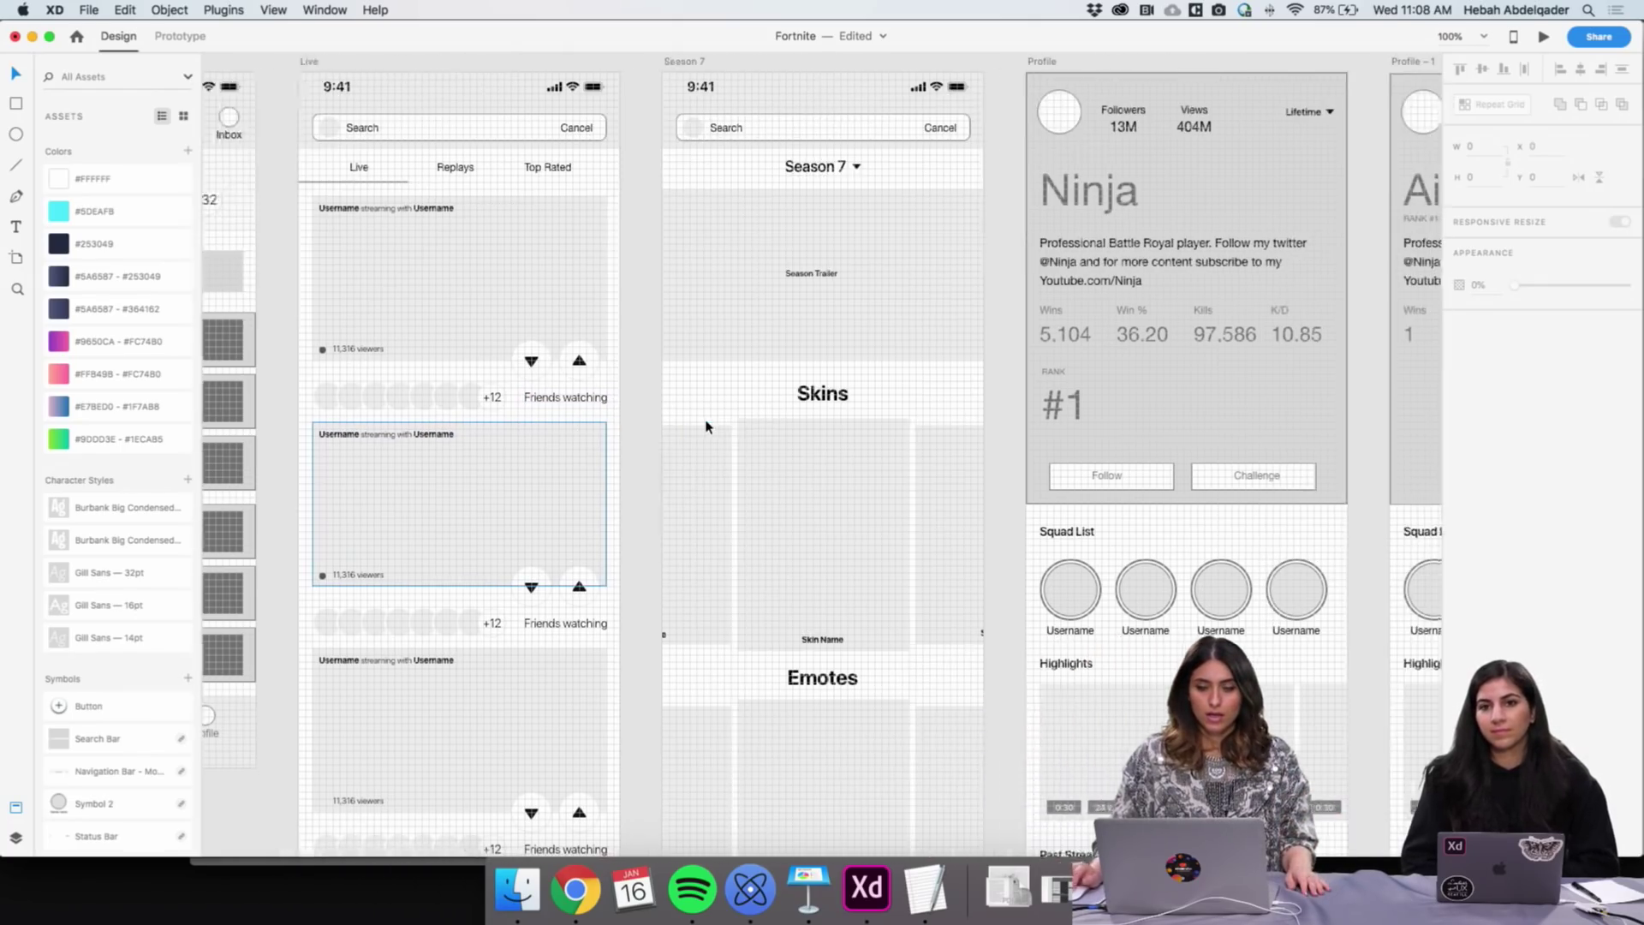
scroll(707, 426, "right", 1)
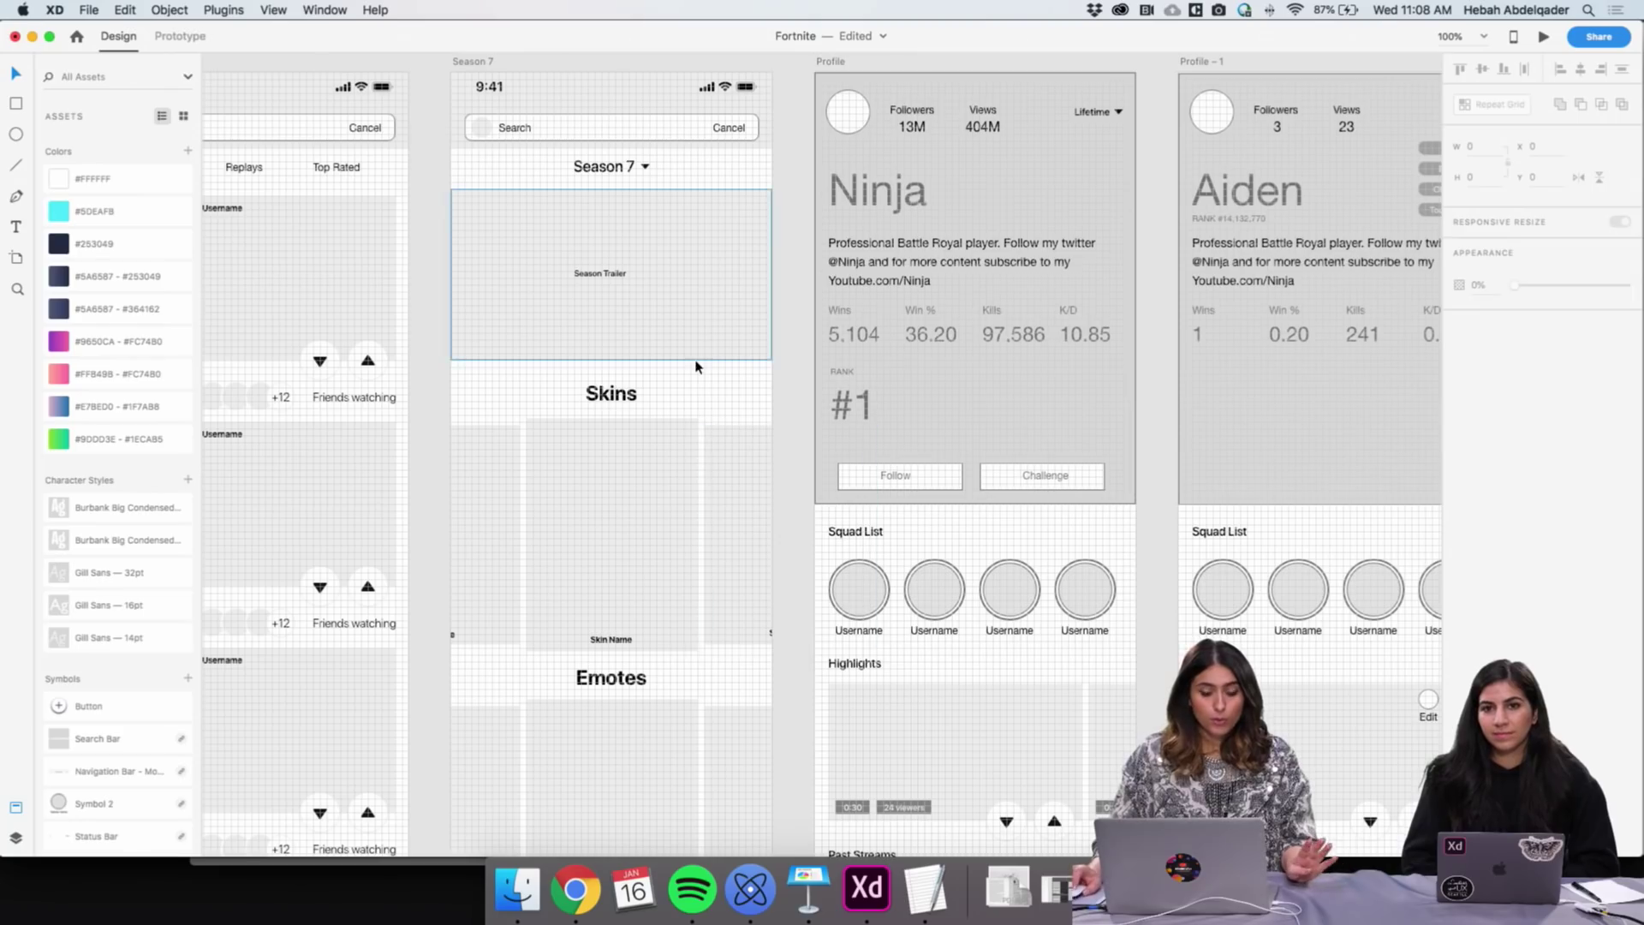
scroll(497, 103, "down", 3)
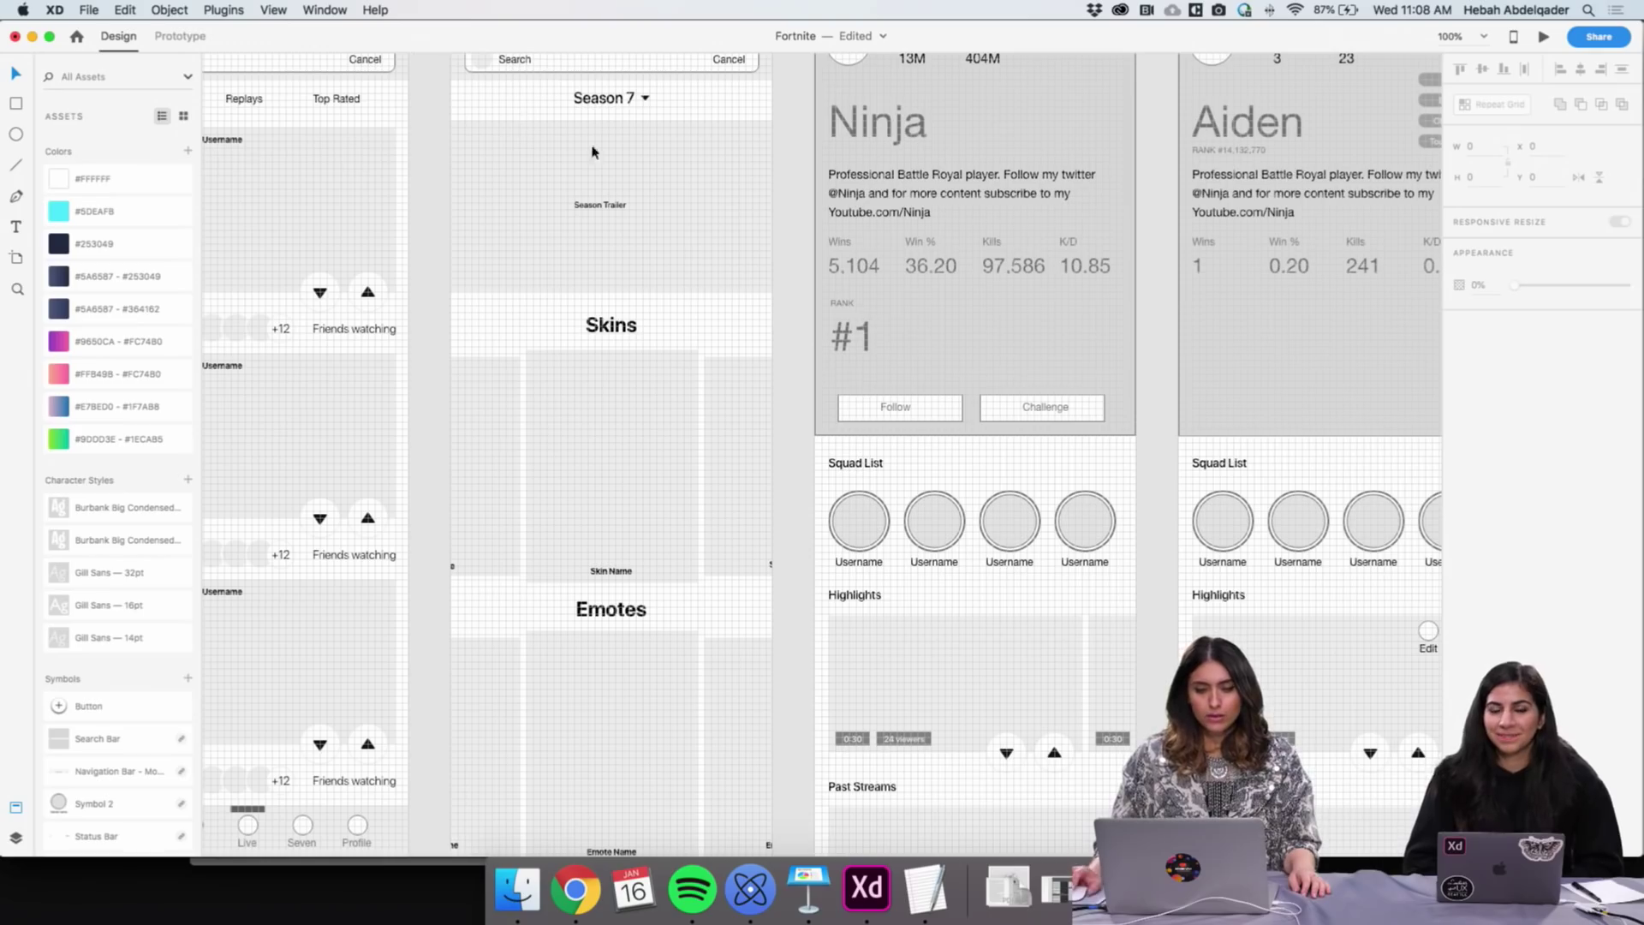
scroll(805, 158, "right", 5)
scroll(805, 159, "up", 3)
scroll(805, 159, "up", 2)
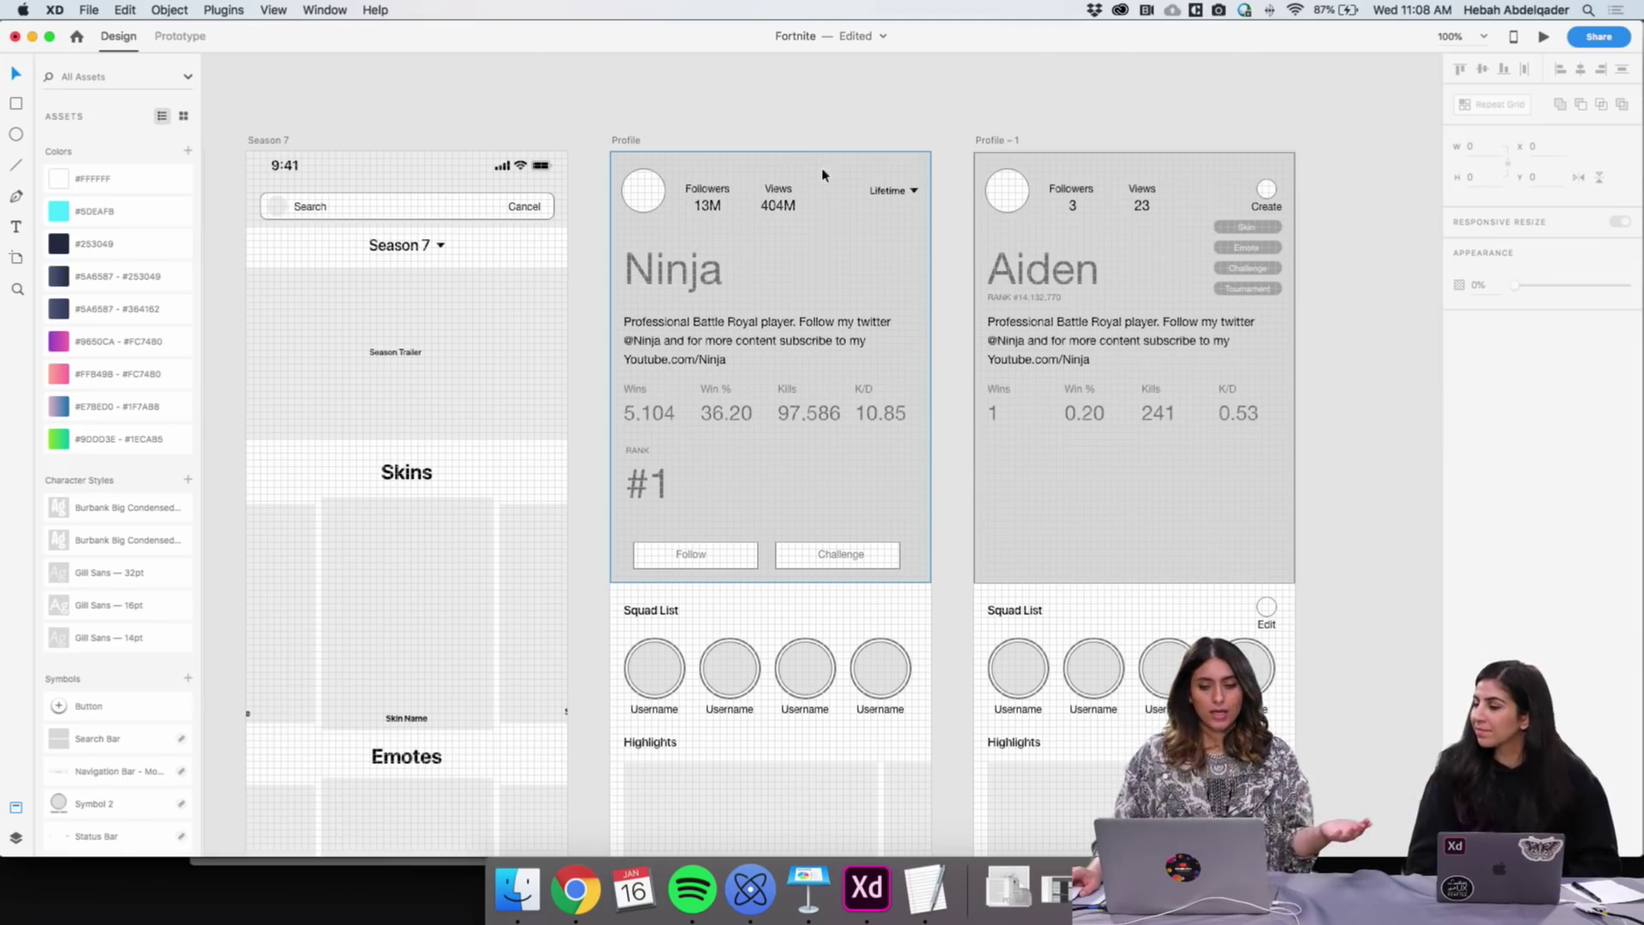
scroll(1079, 263, "right", 5)
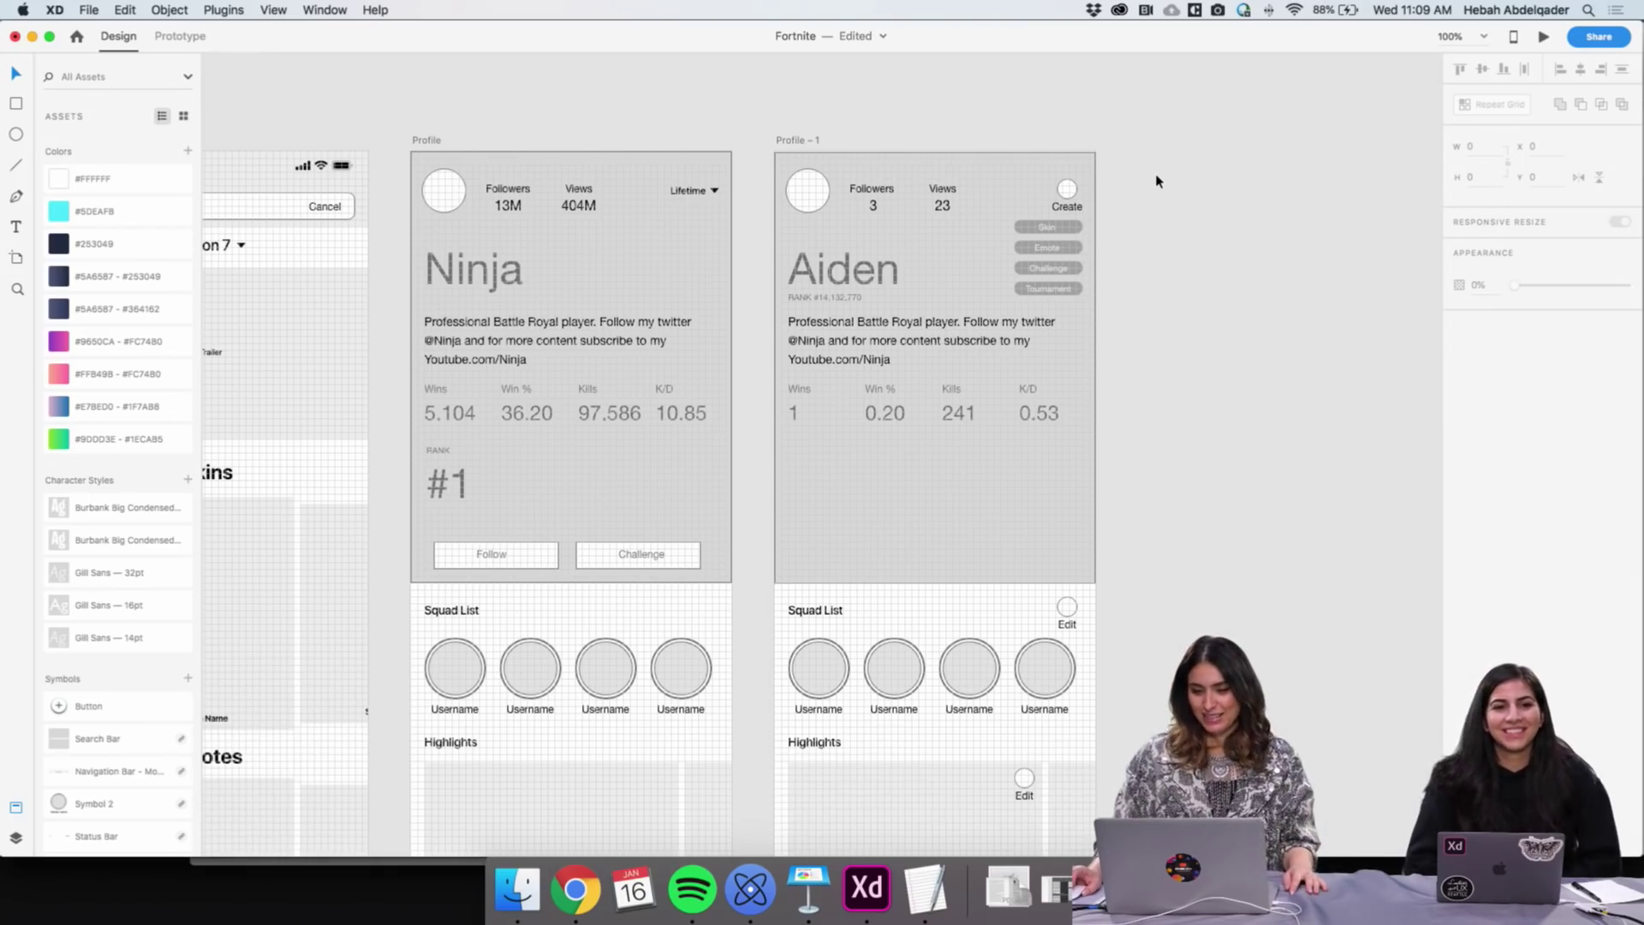
scroll(1156, 181, "down", 2)
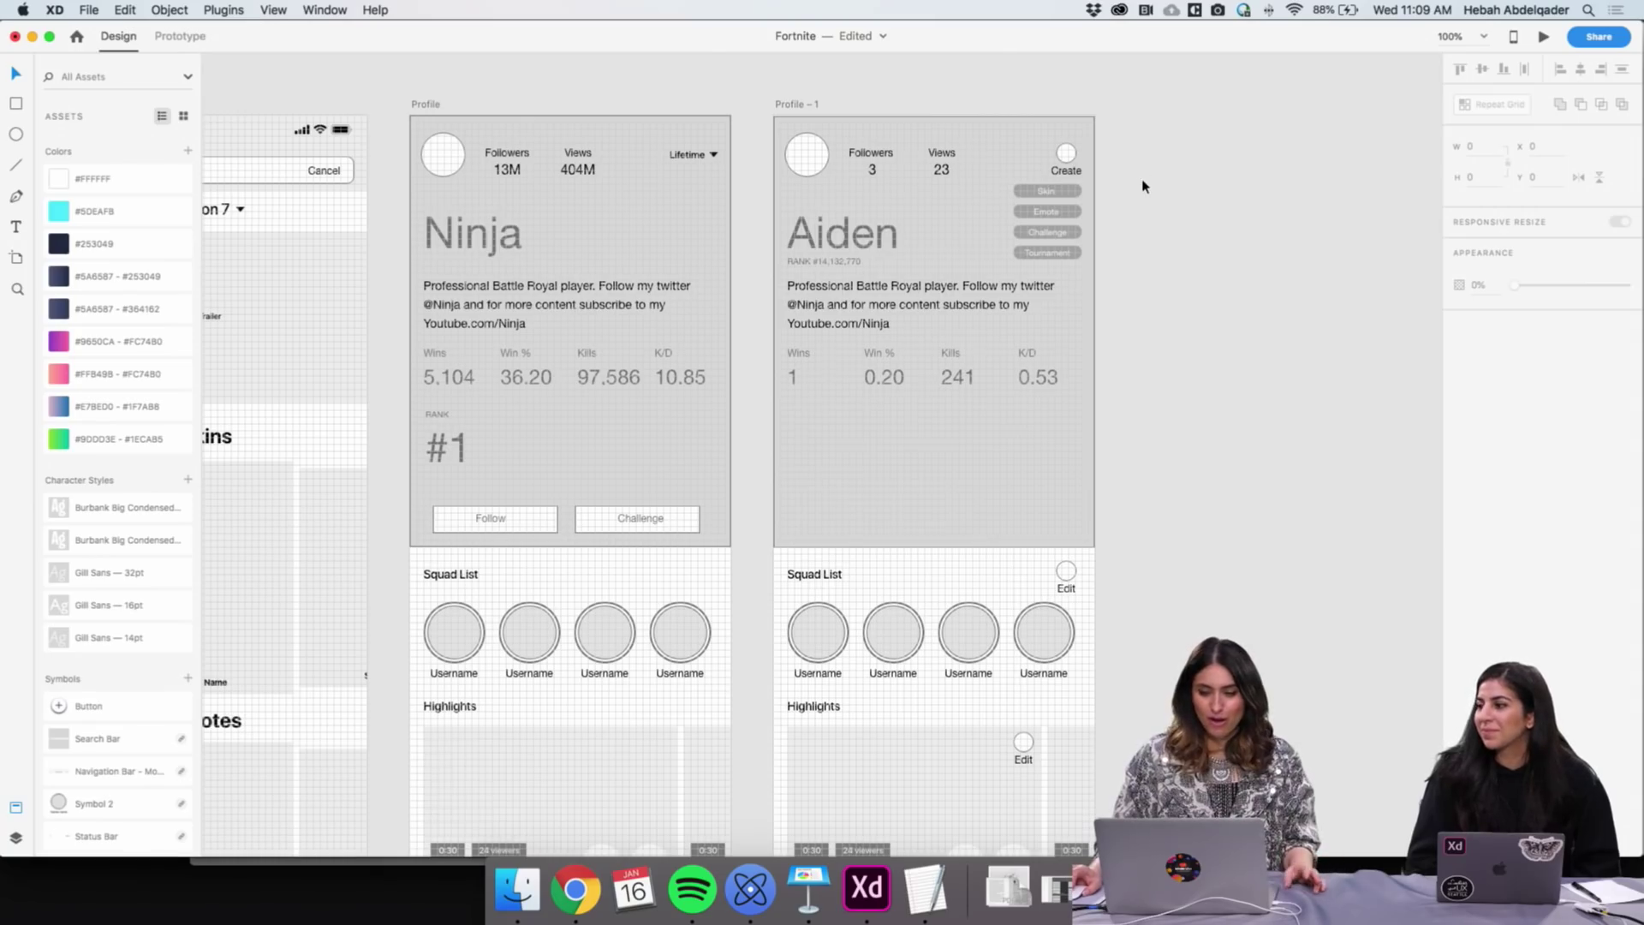
scroll(1151, 182, "down", 4)
scroll(1149, 183, "up", 2)
scroll(1149, 183, "up", 3)
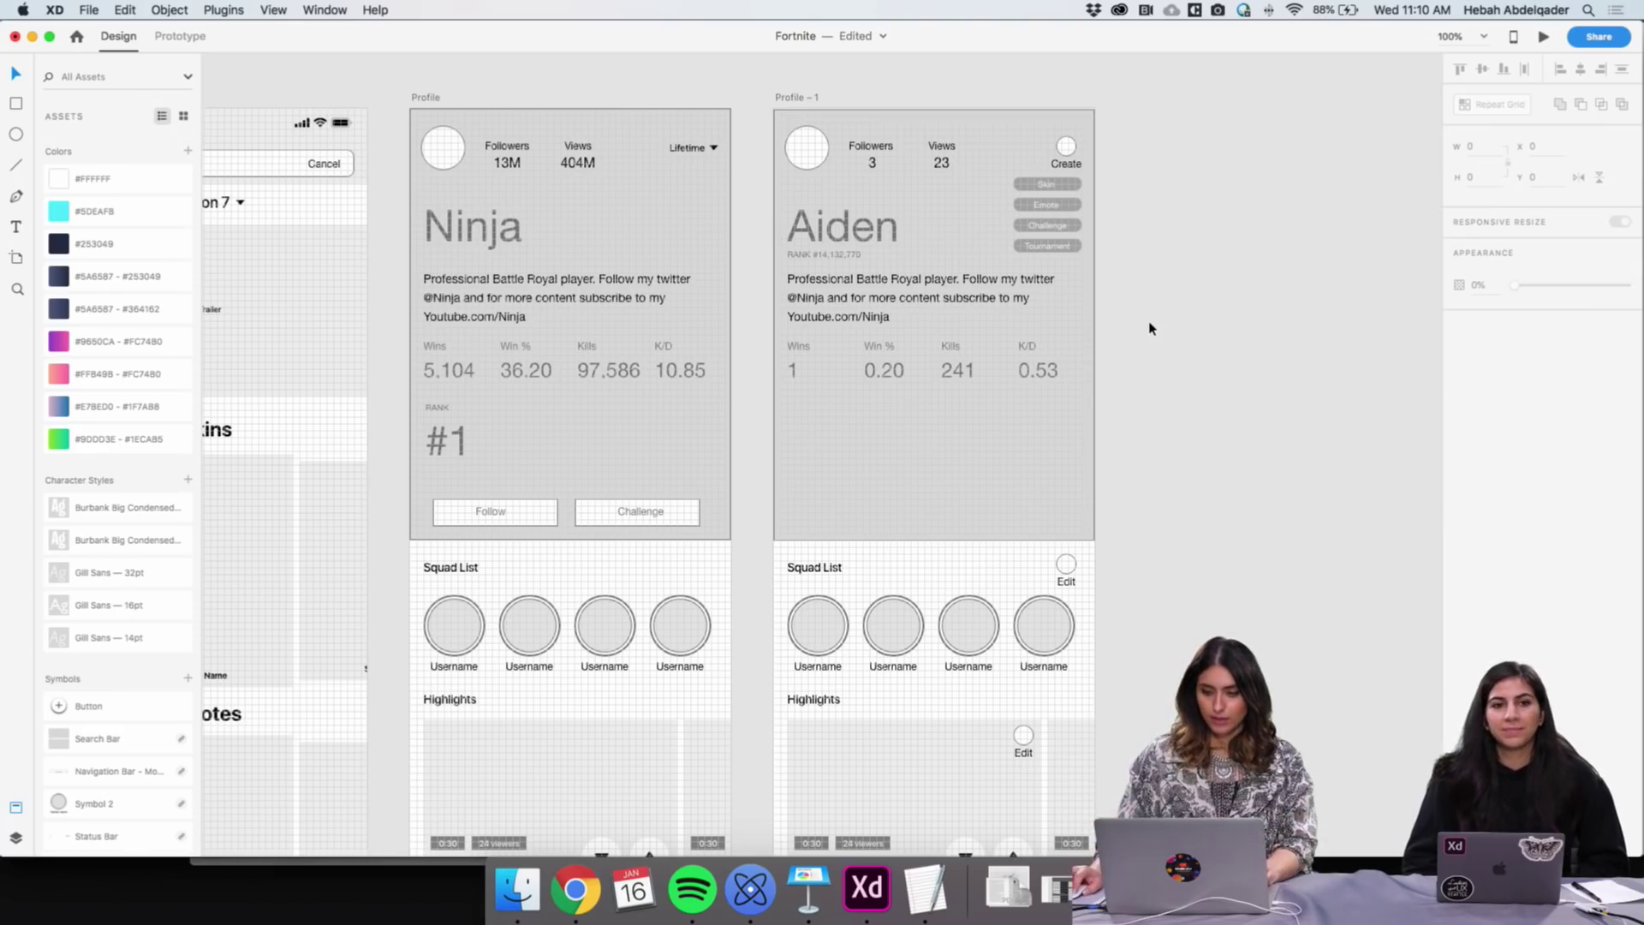
Switch to Chrome and examine the visual style of the Get Fortnite page on the Epic Games site
left_click(575, 889)
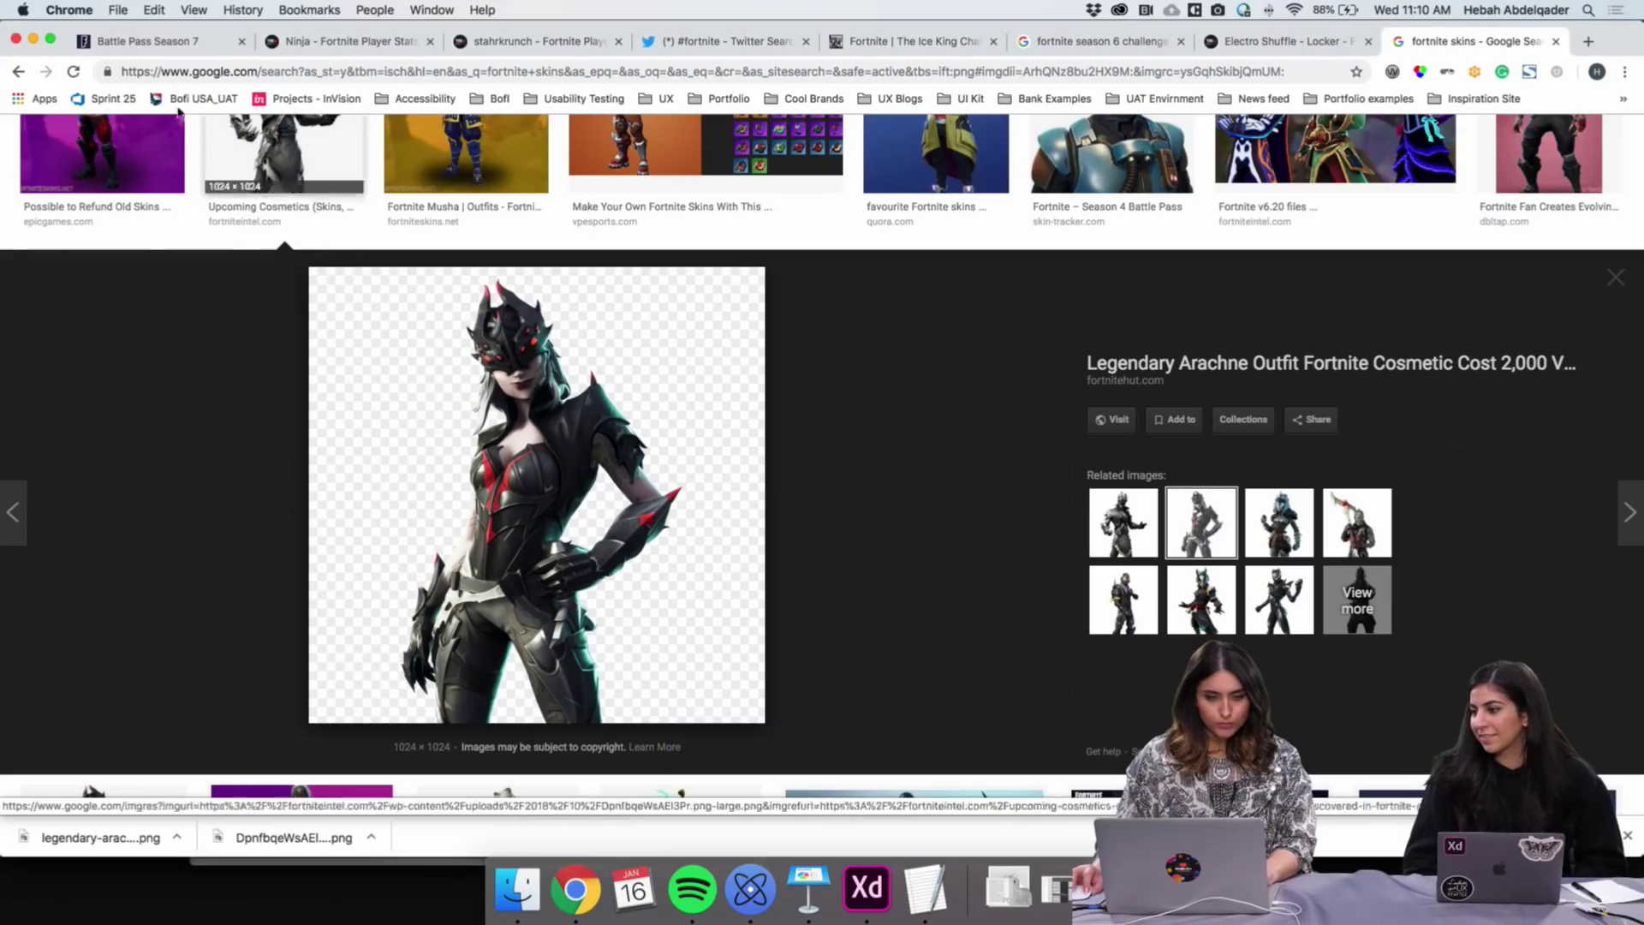
left_click(150, 45)
scroll(734, 339, "up", 10)
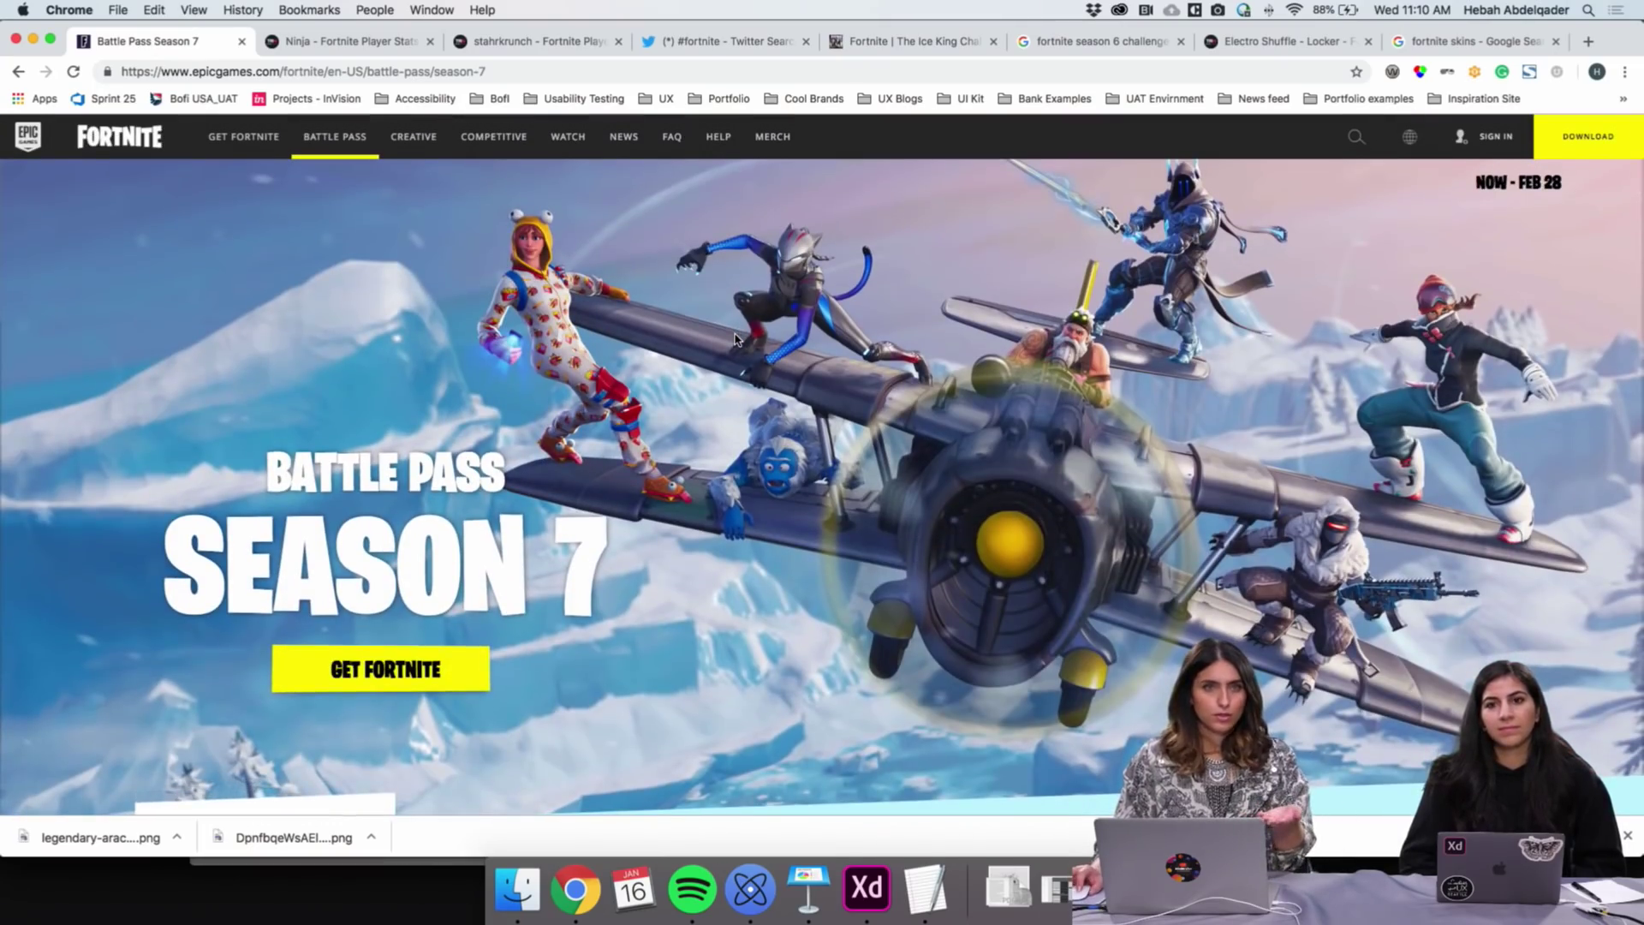
left_click(227, 140)
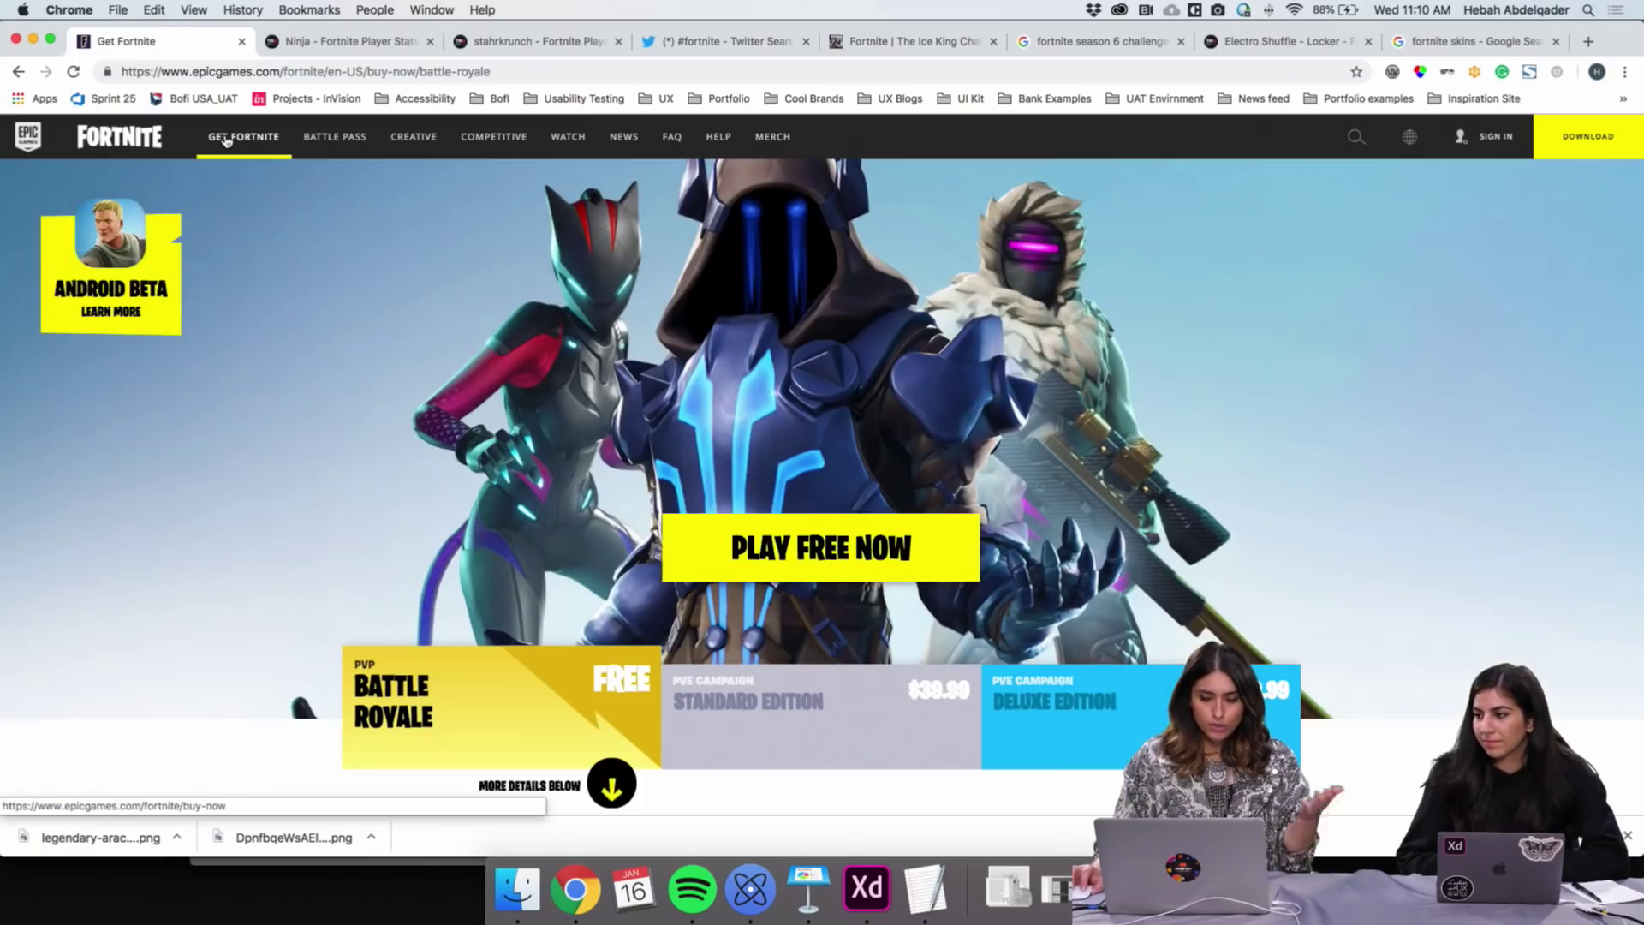
scroll(533, 303, "down", 10)
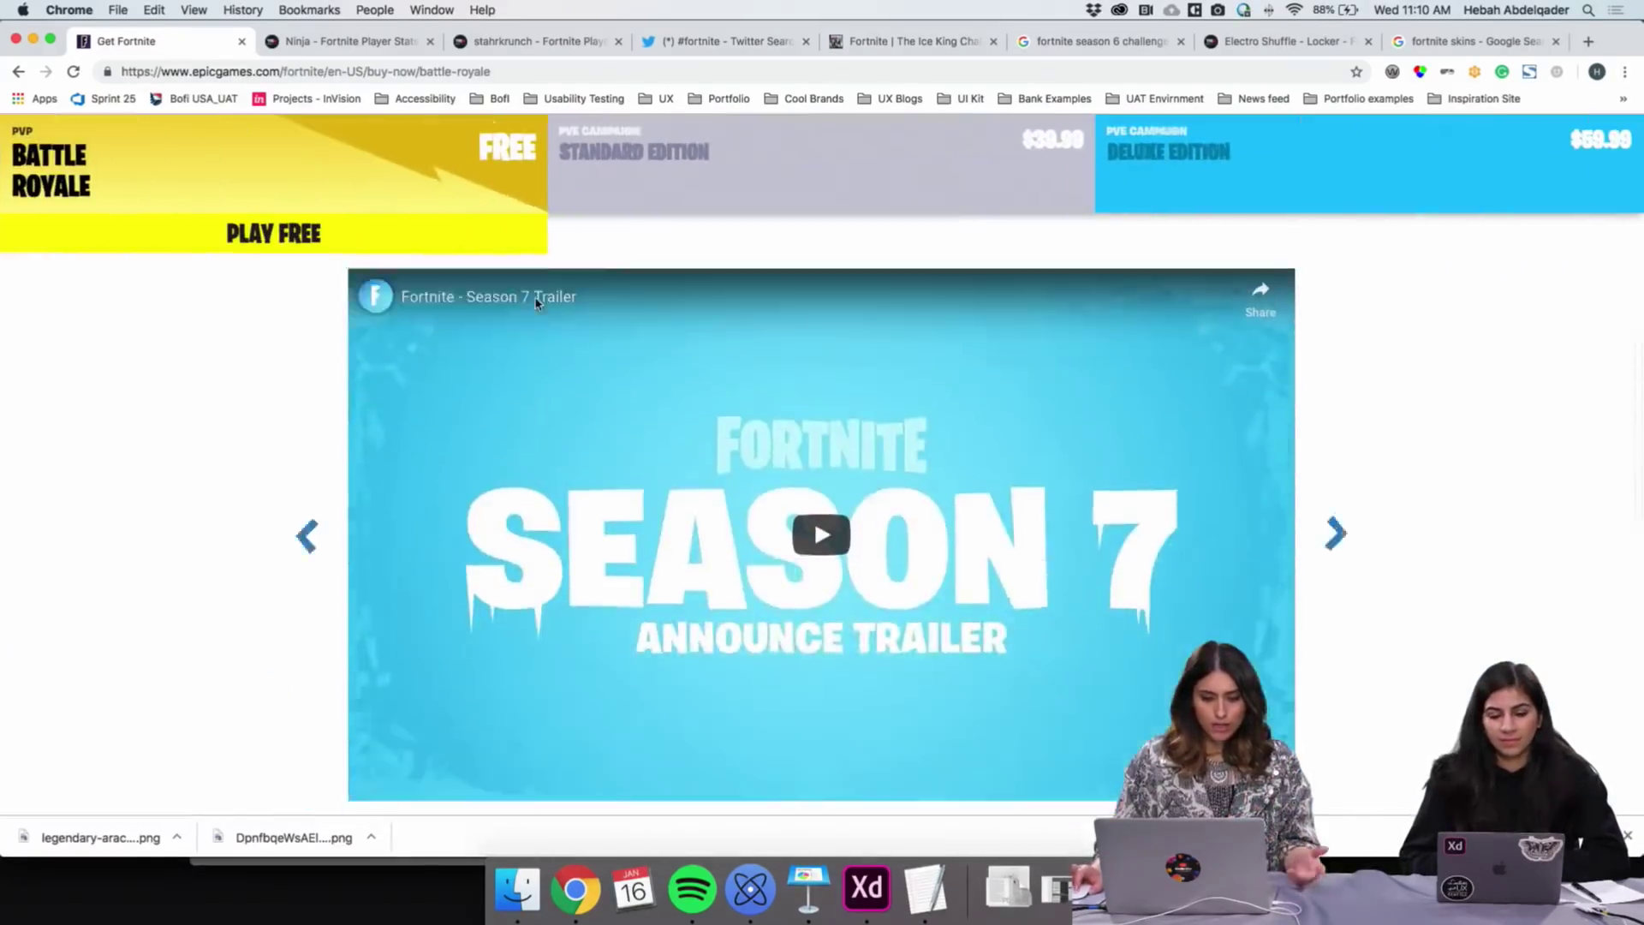
scroll(537, 303, "down", 10)
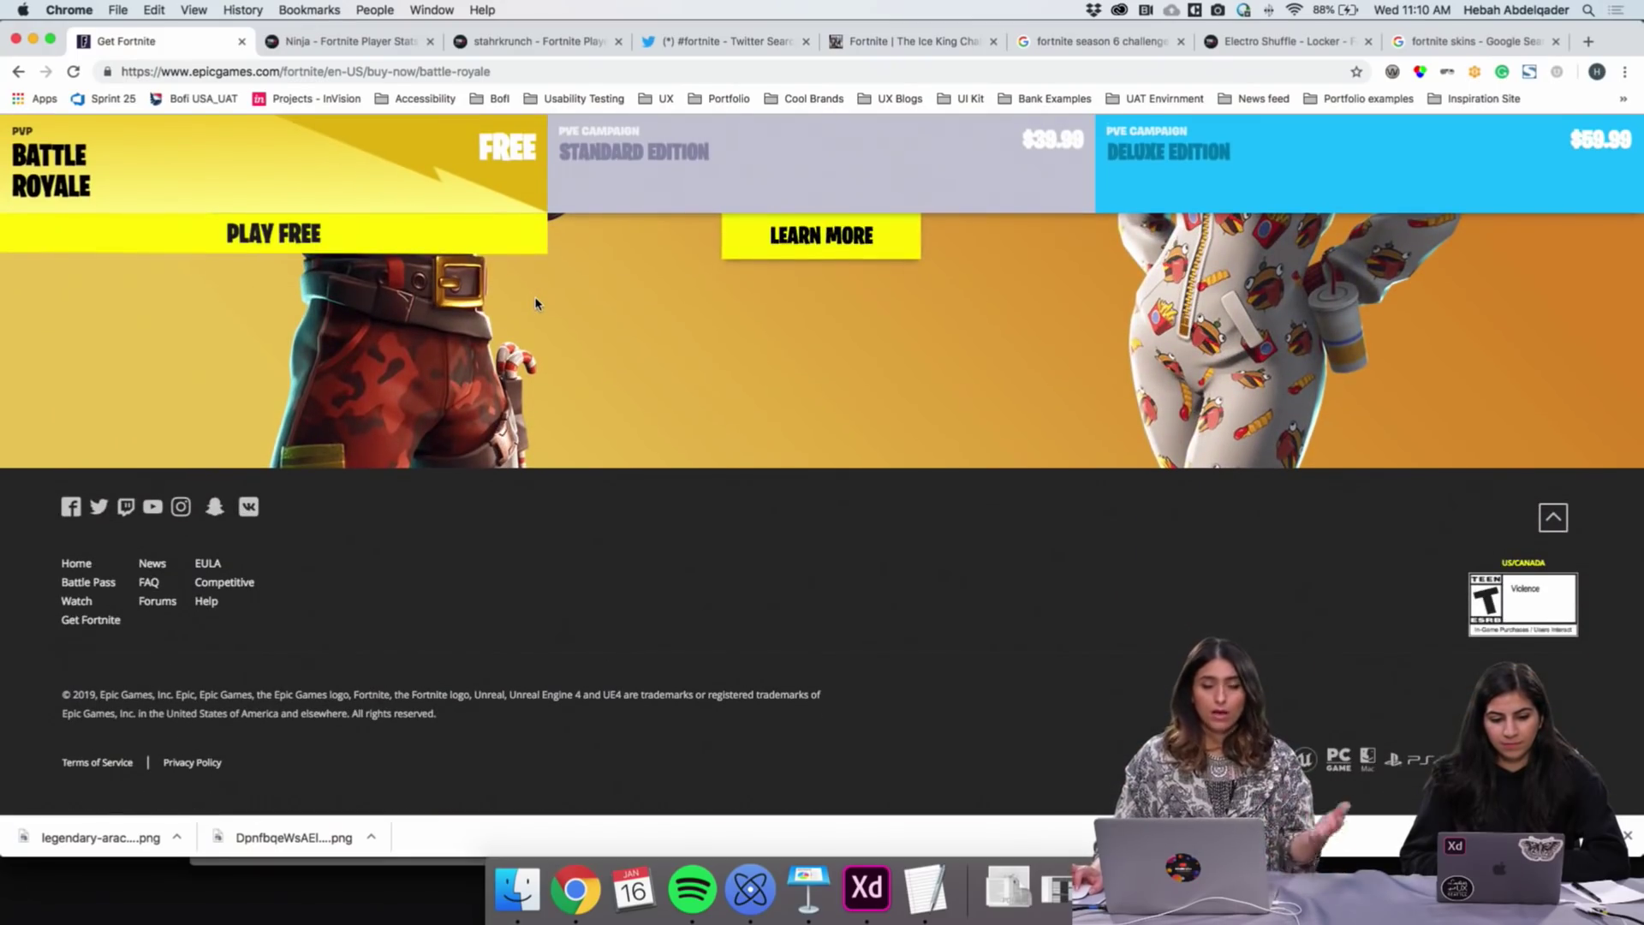
scroll(536, 302, "up", 10)
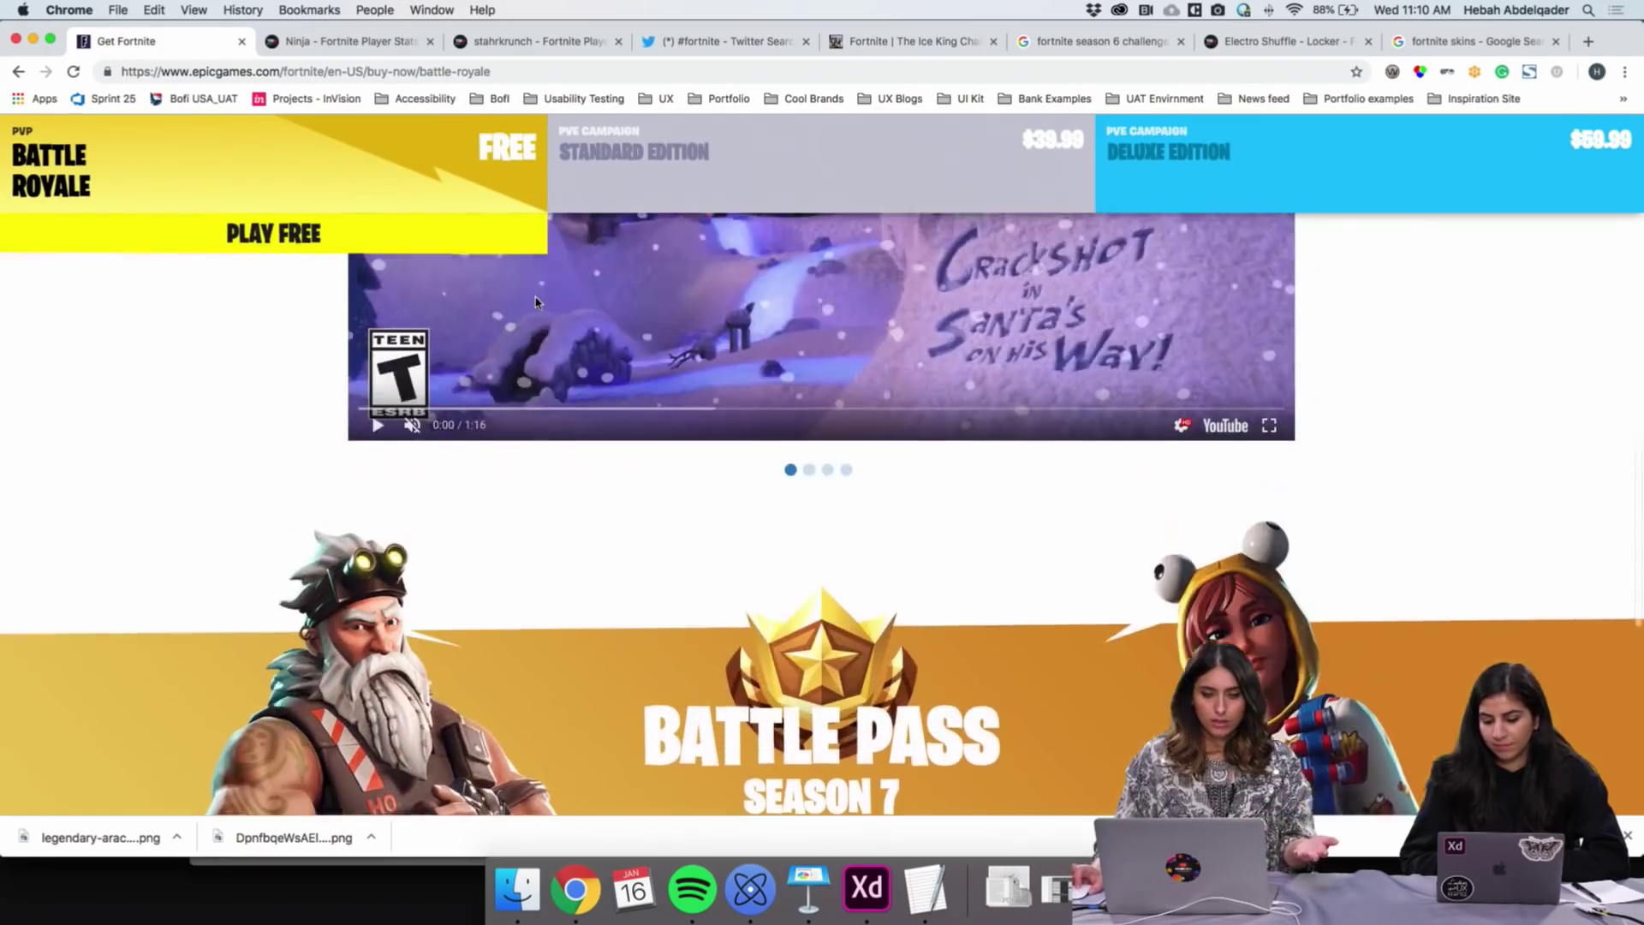
scroll(536, 303, "up", 10)
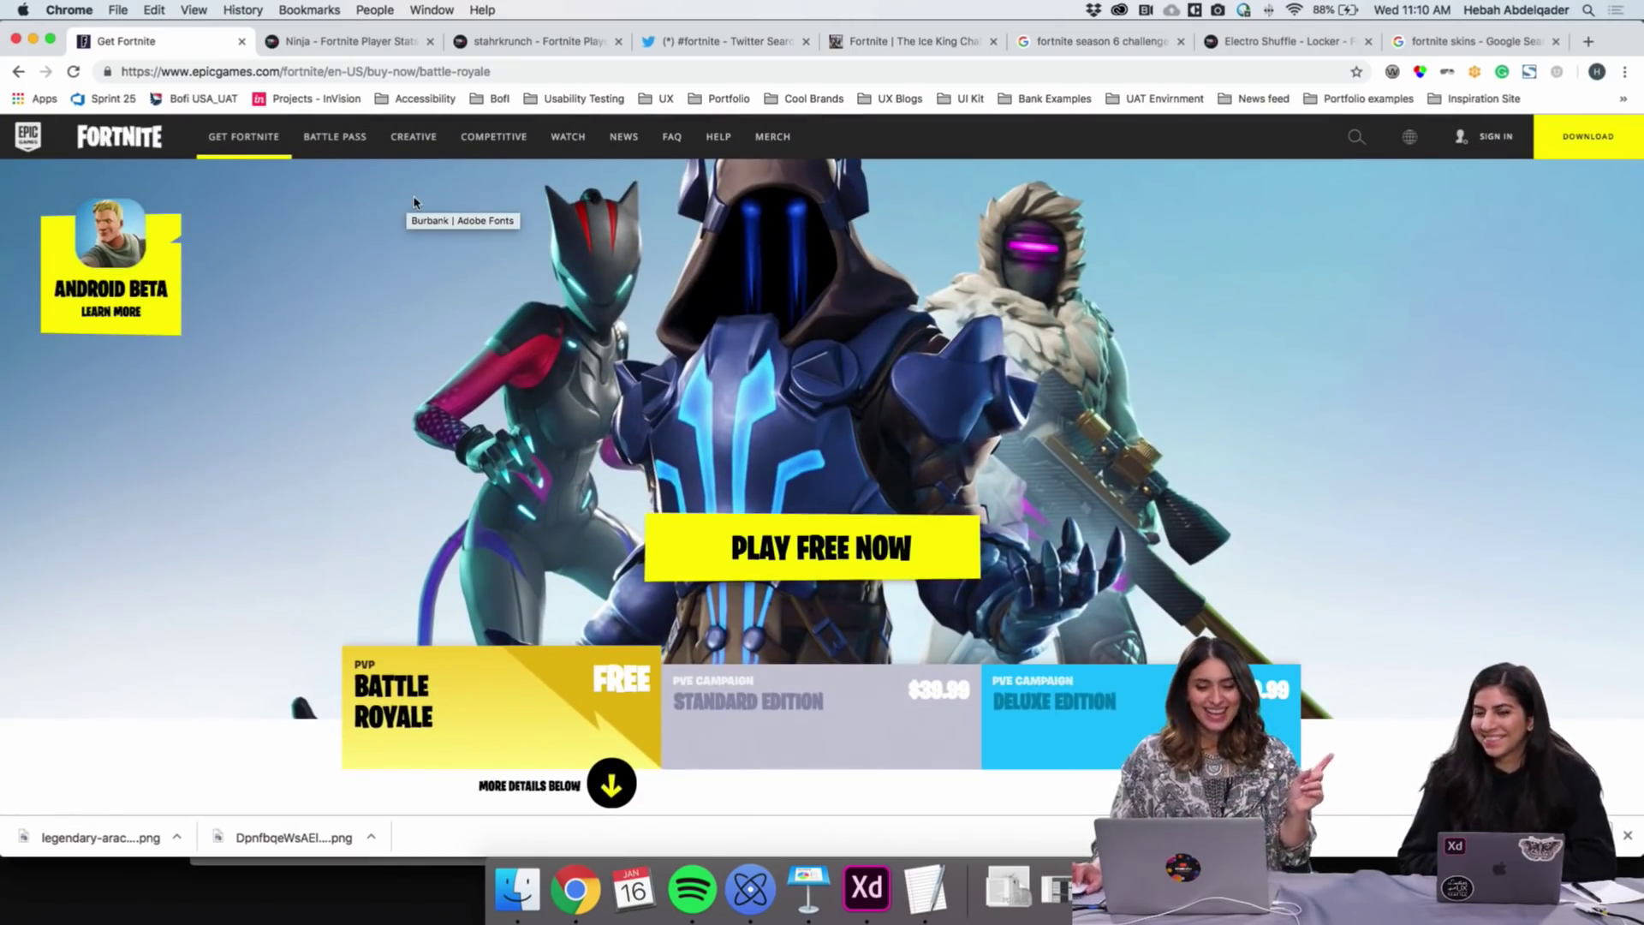
Open the Battle Pass Season 7 page and examine its bundle cards, loot section and Playing for Free section
left_click(335, 154)
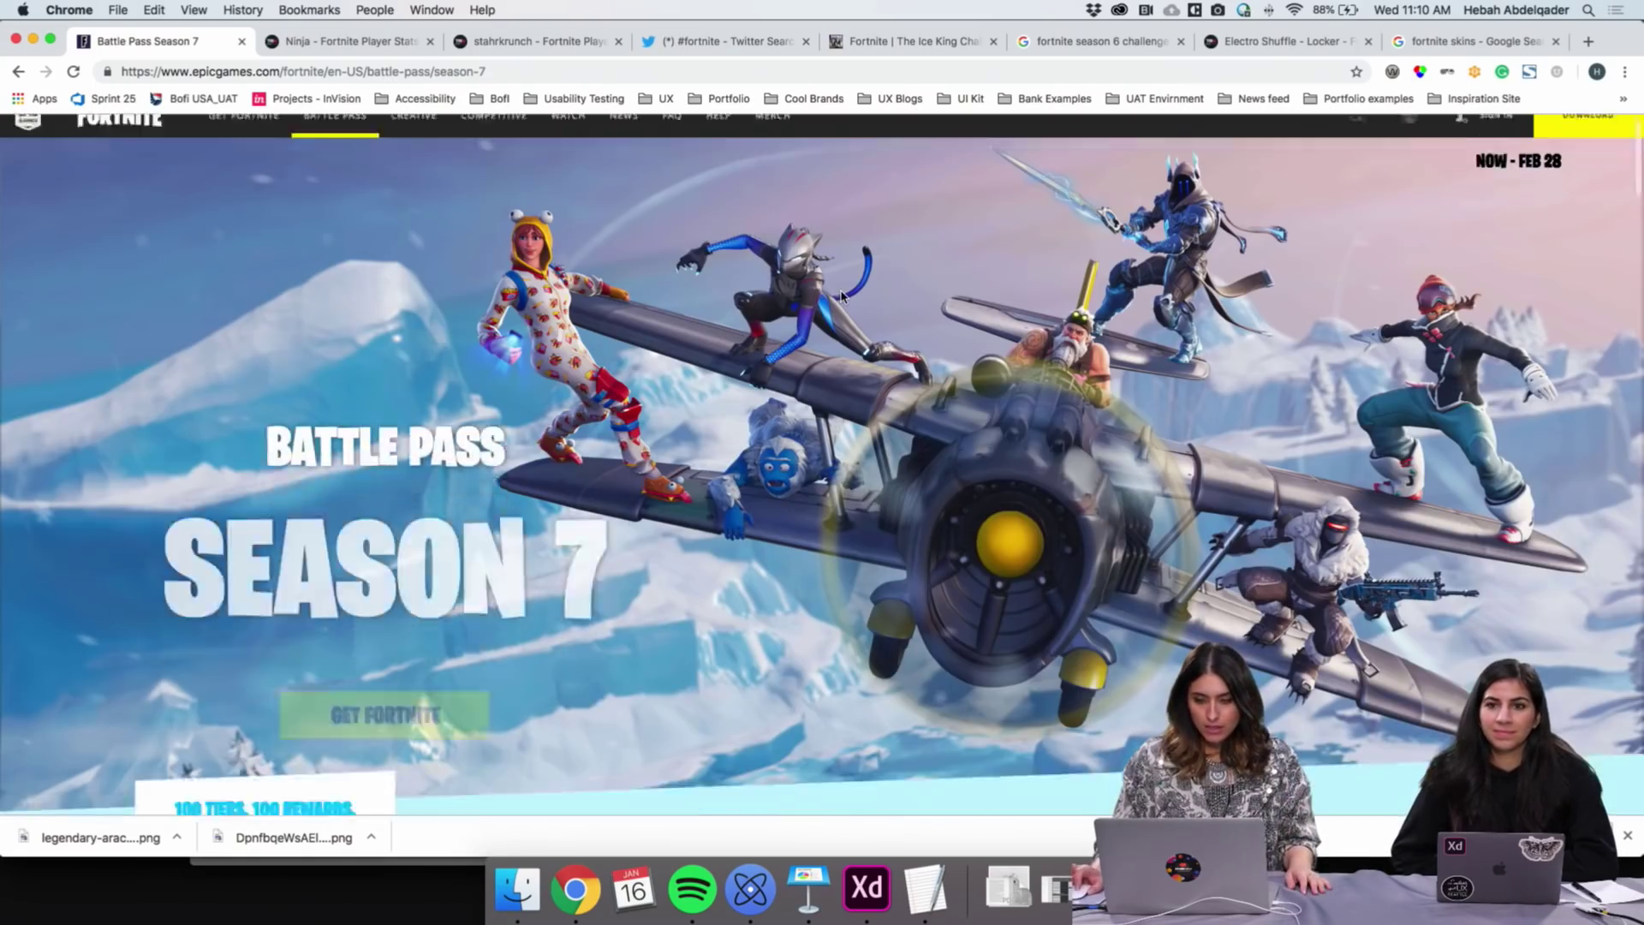
scroll(841, 296, "down", 10)
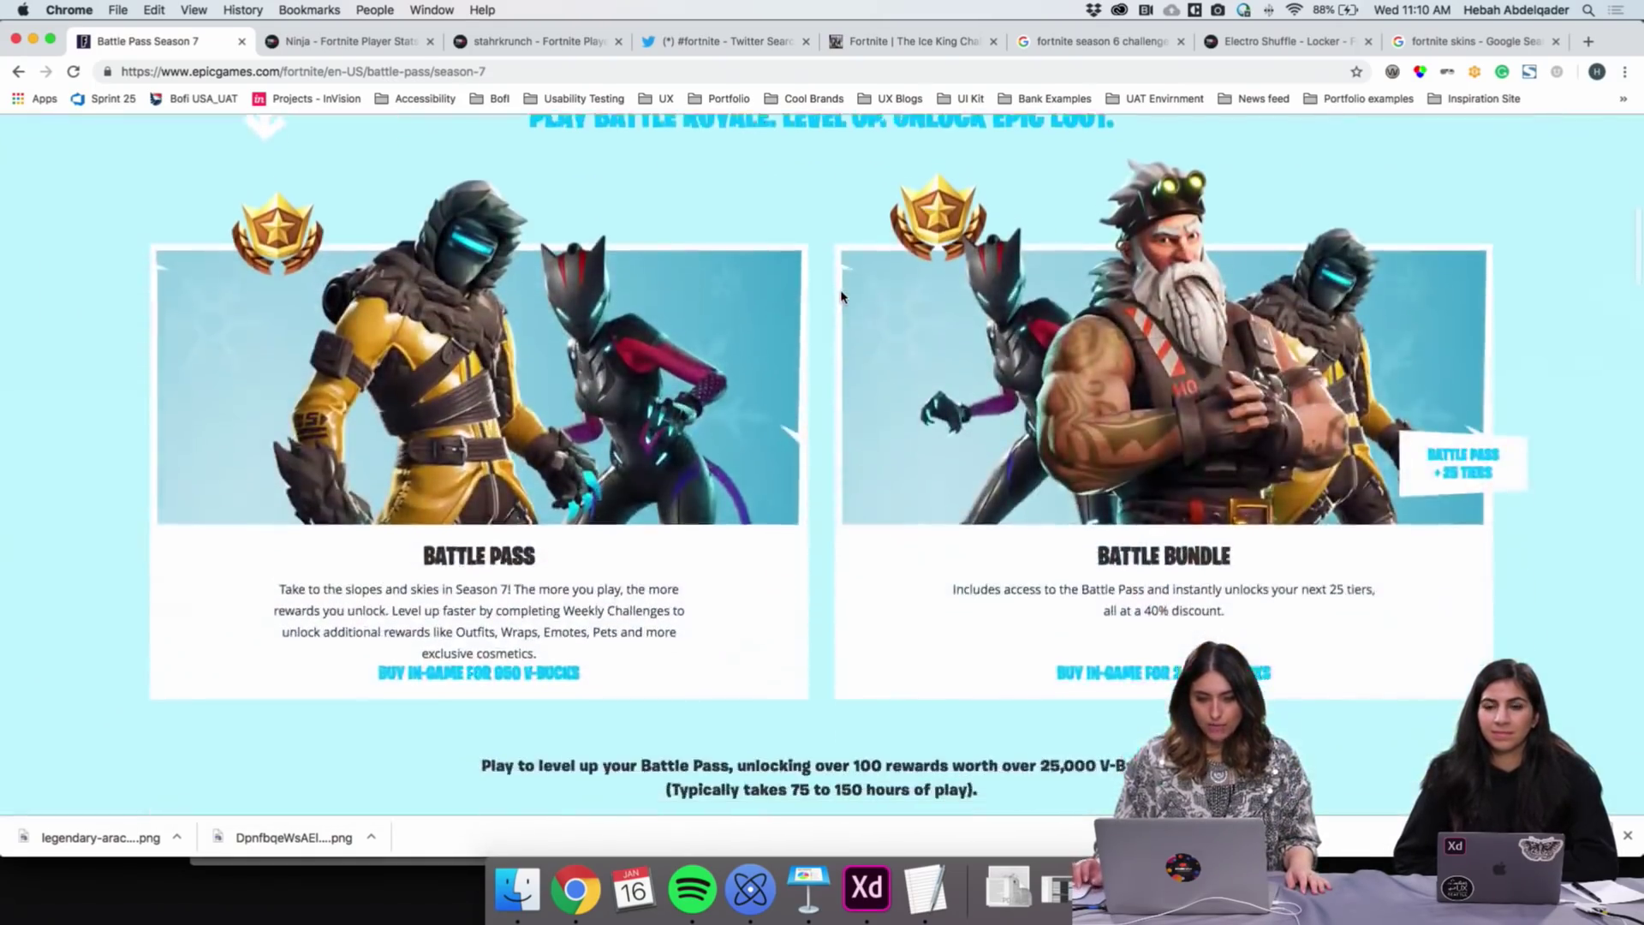
scroll(842, 296, "down", 10)
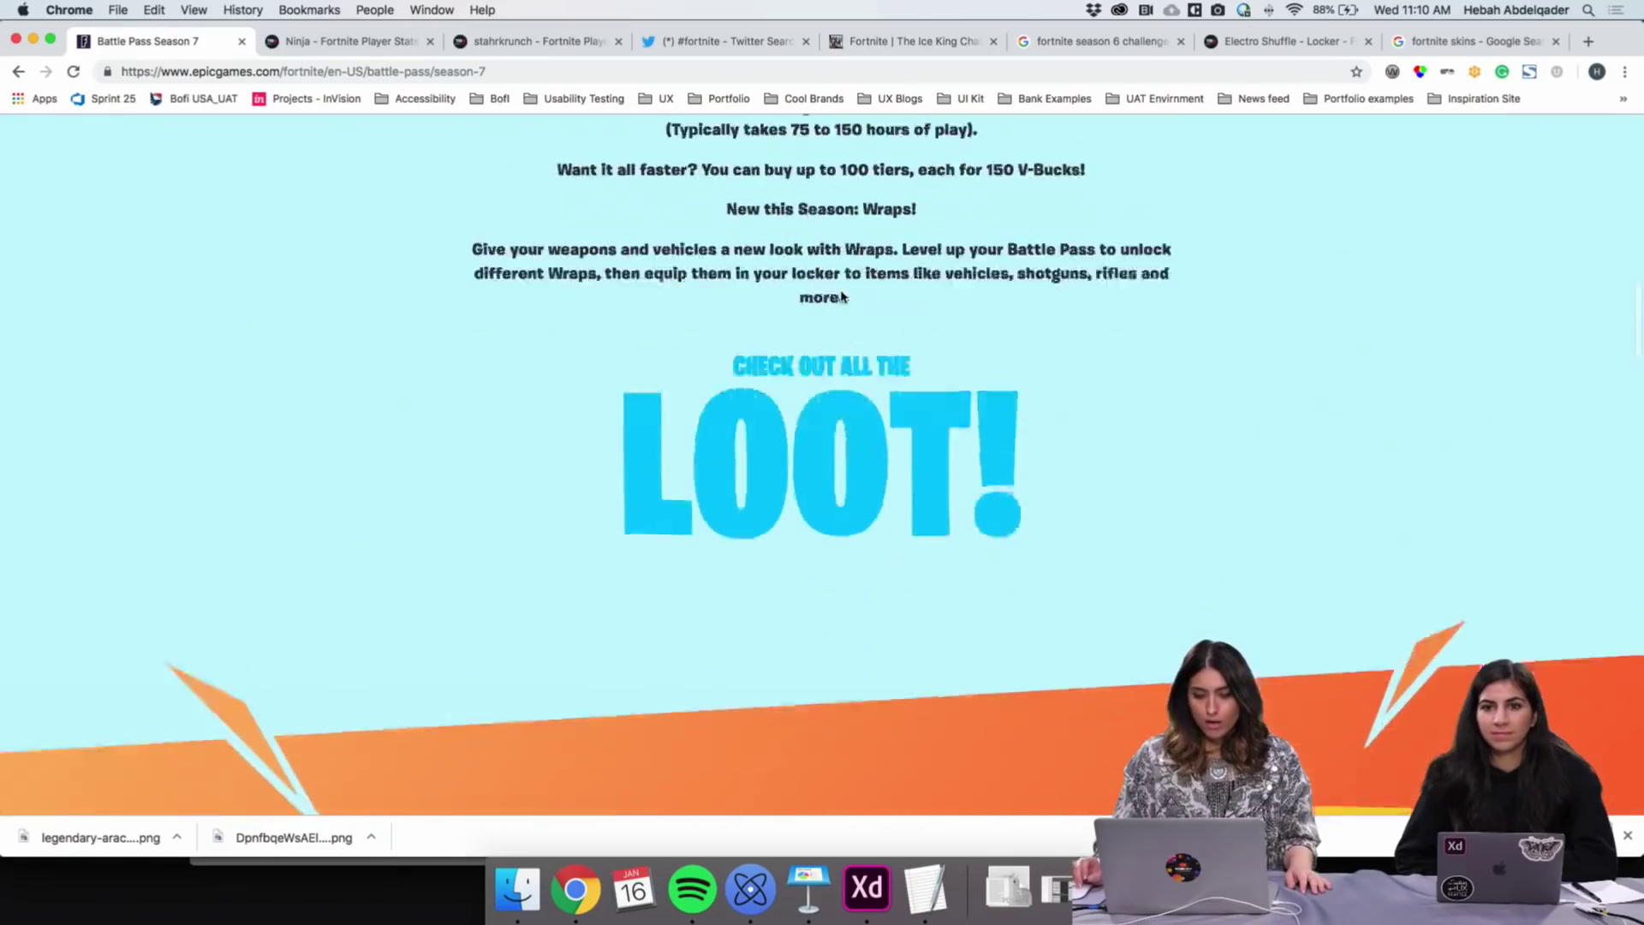
scroll(842, 296, "down", 1)
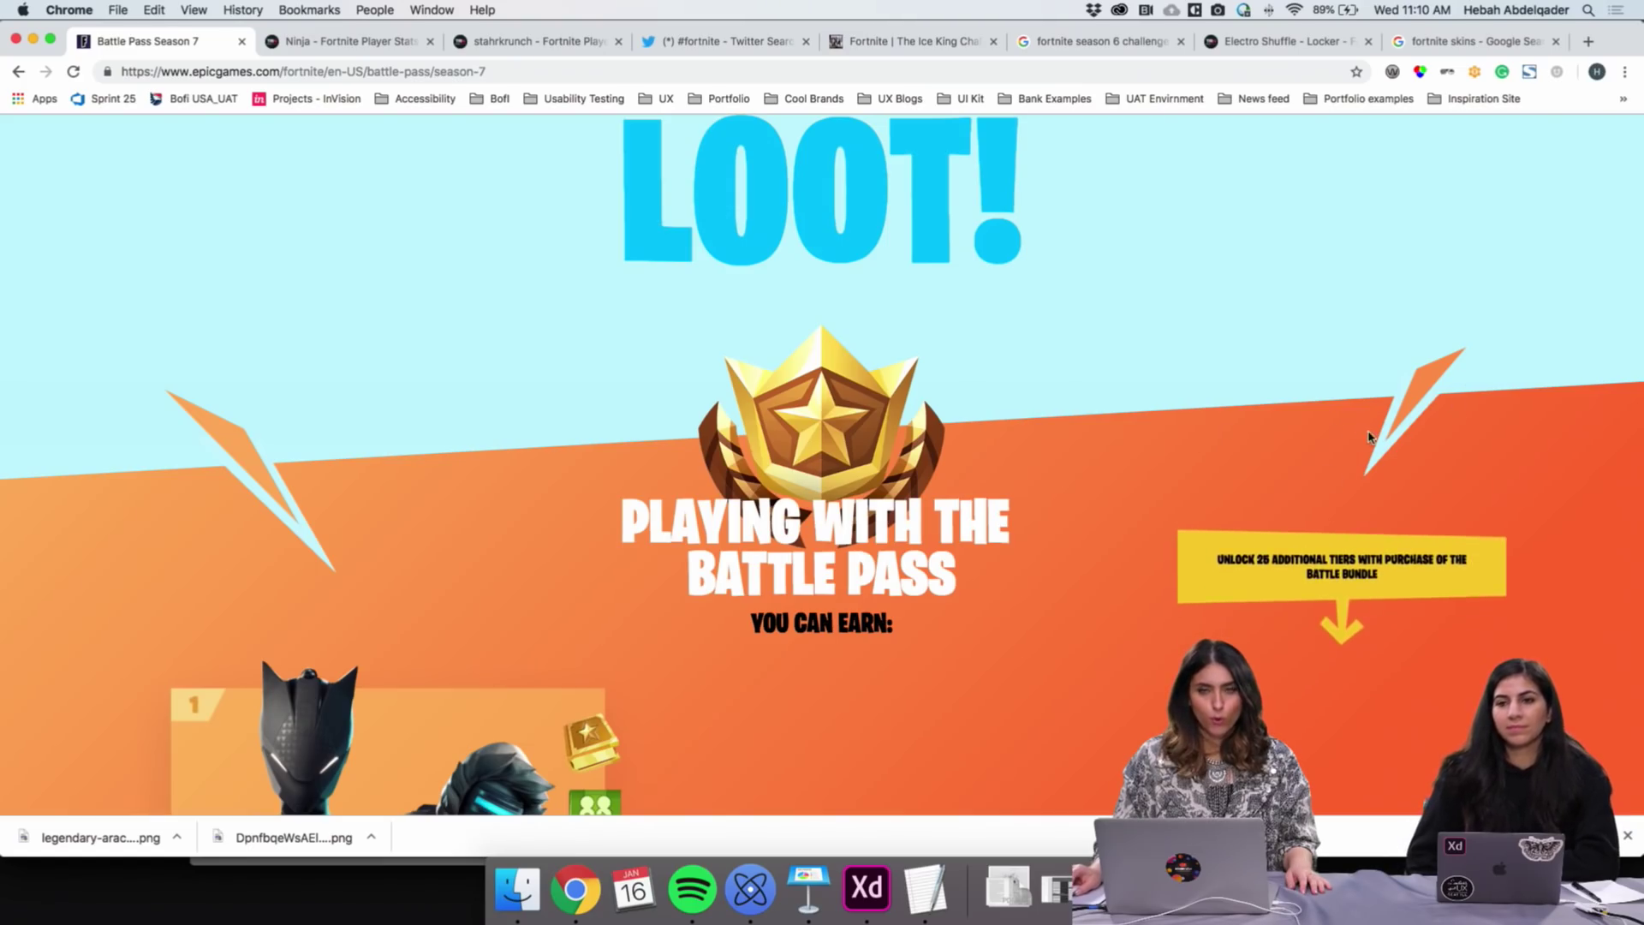
scroll(1303, 451, "down", 4)
scroll(1303, 452, "down", 10)
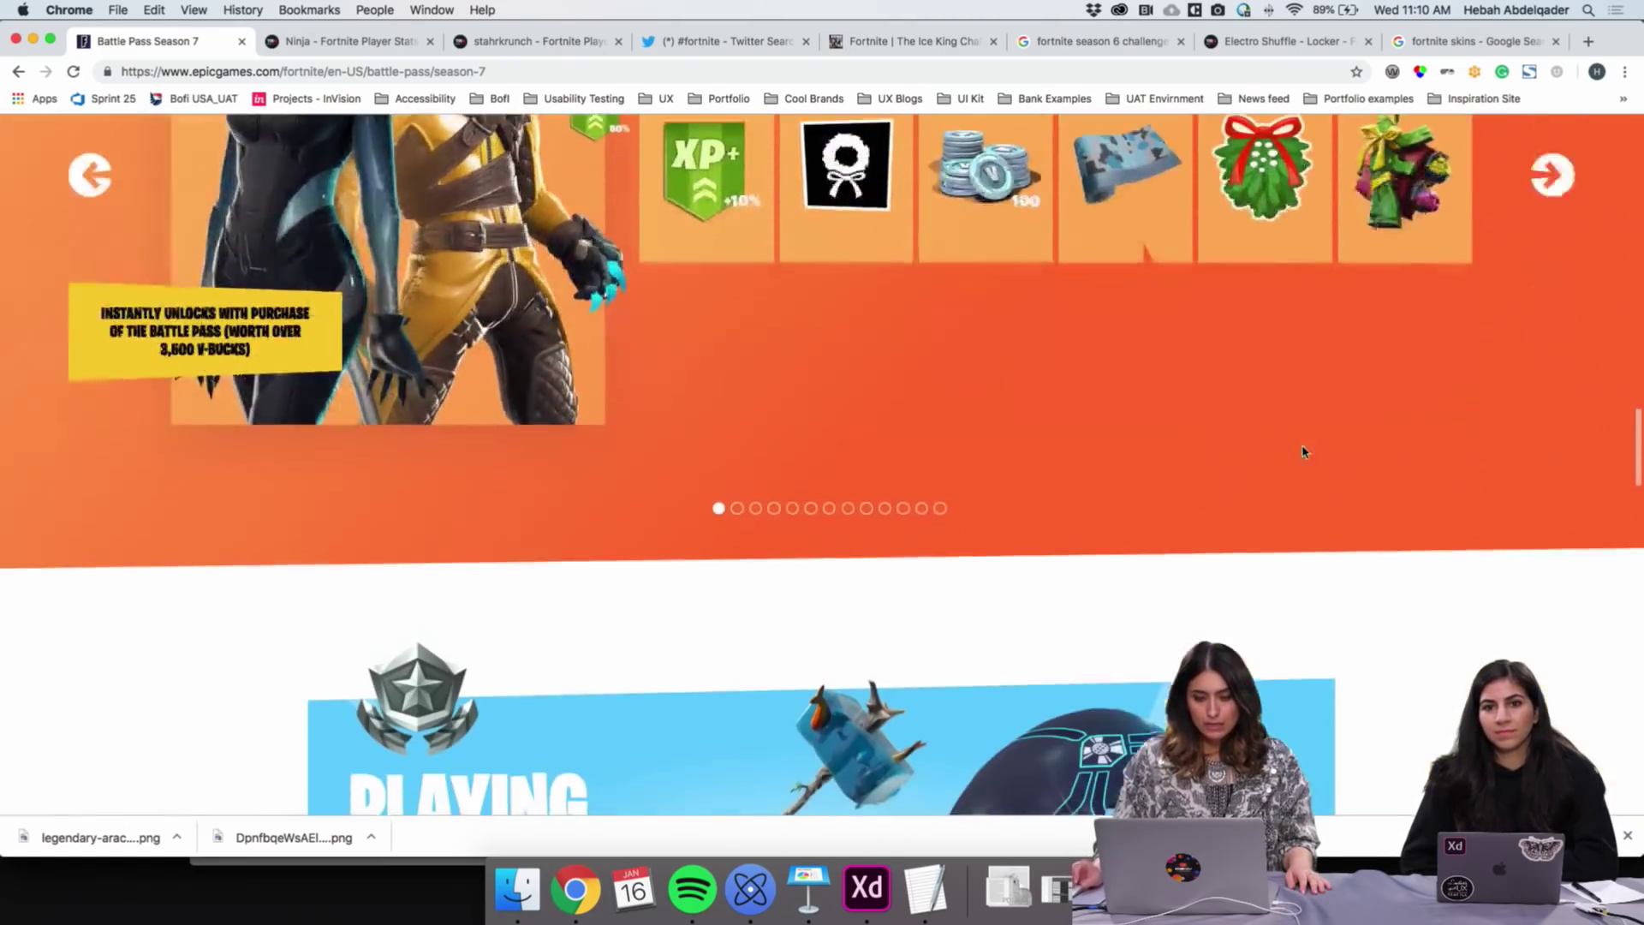
scroll(1302, 451, "down", 10)
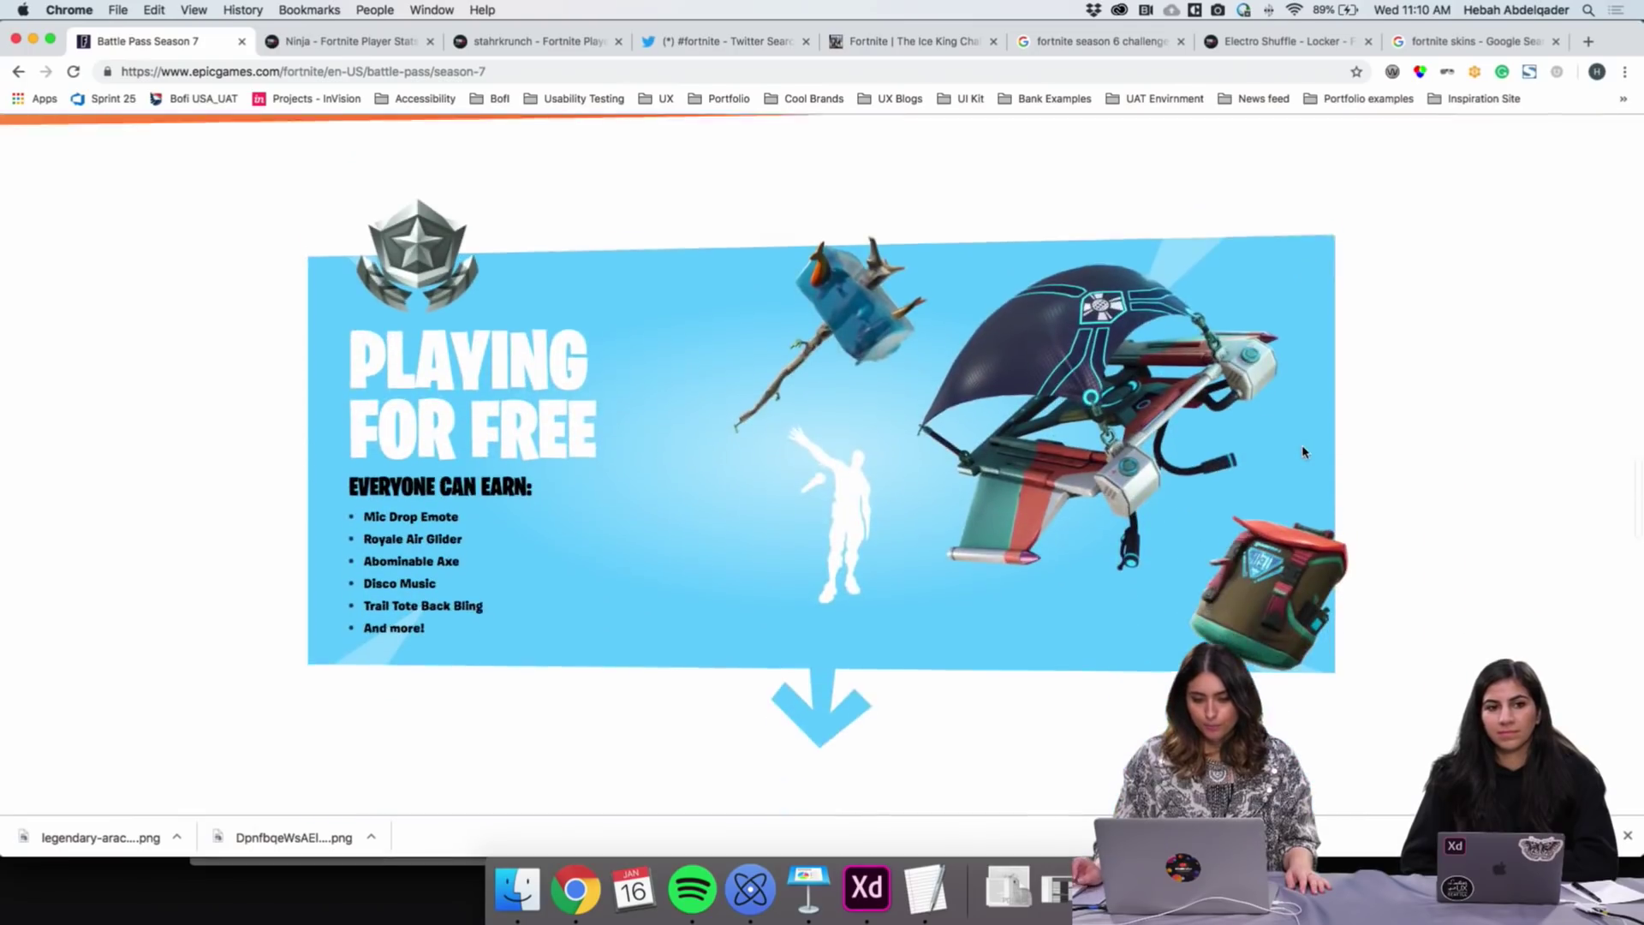
scroll(1303, 451, "down", 3)
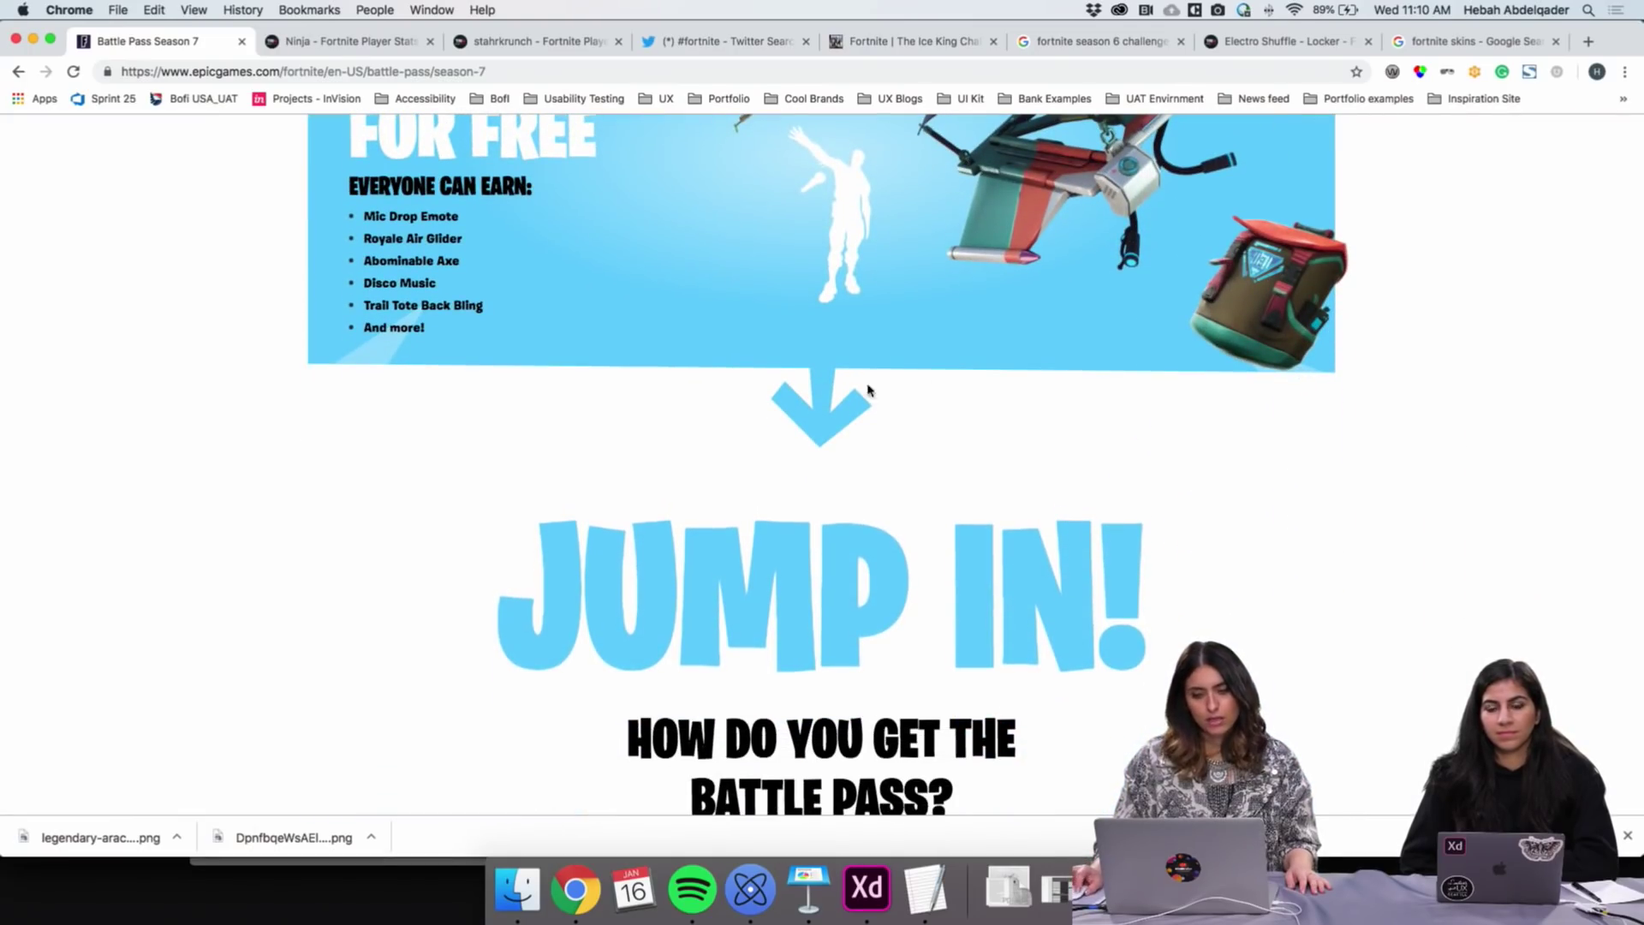
Examine the Playing with the Battle Pass section again, including its reward cards and slanted yellow labels
scroll(891, 380, "up", 10)
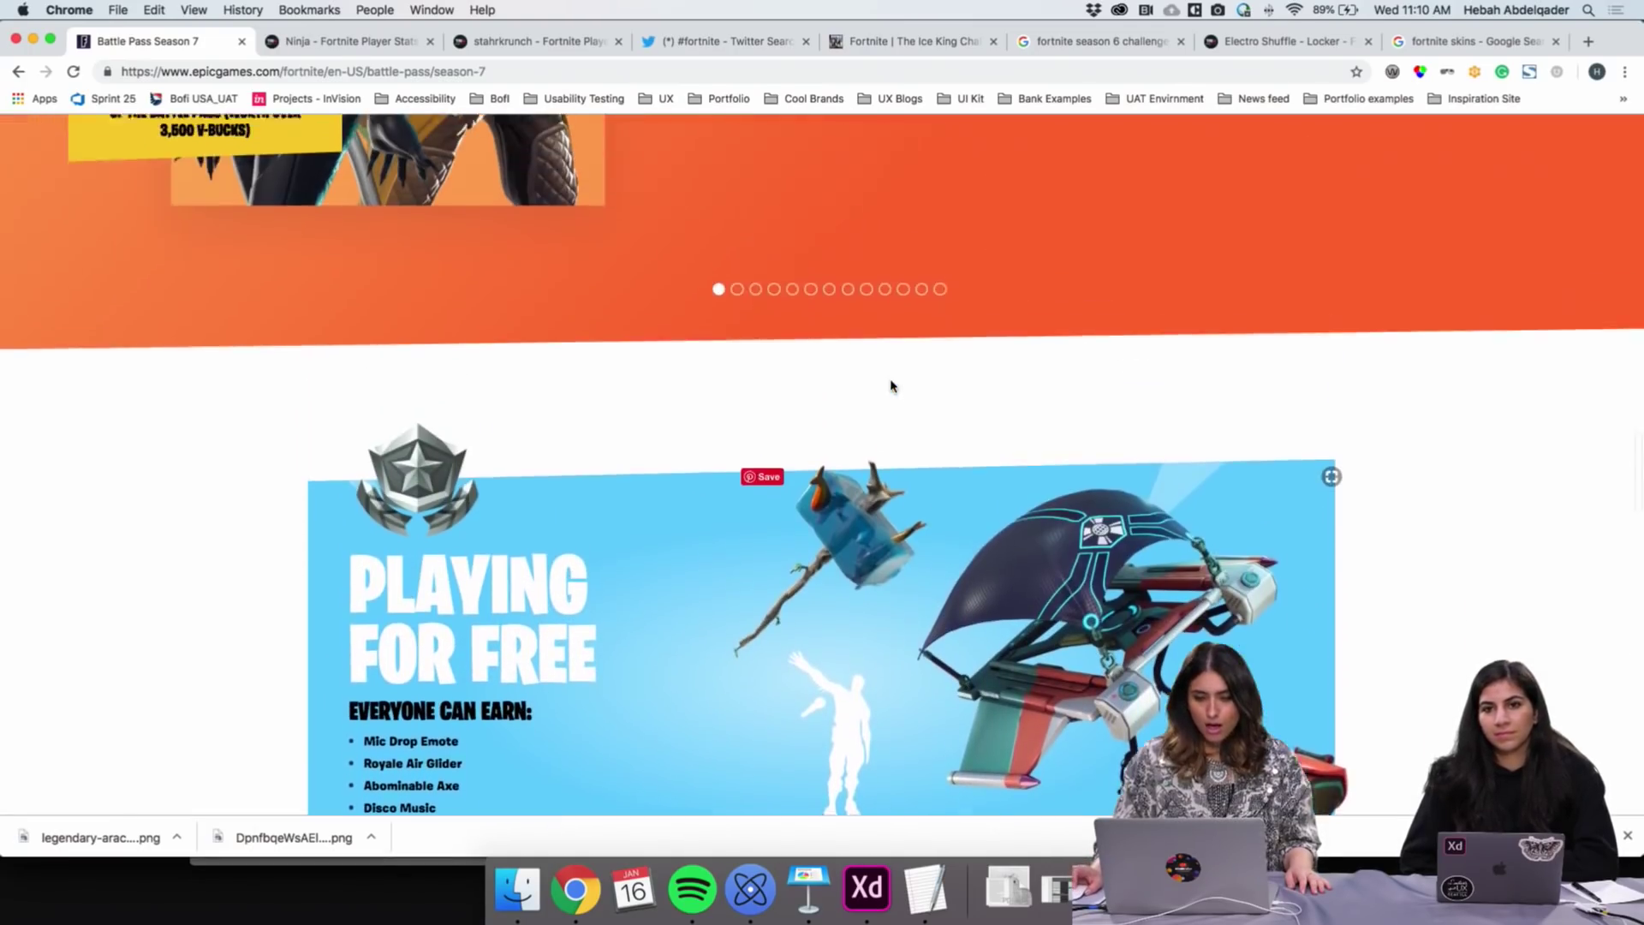
scroll(890, 385, "up", 5)
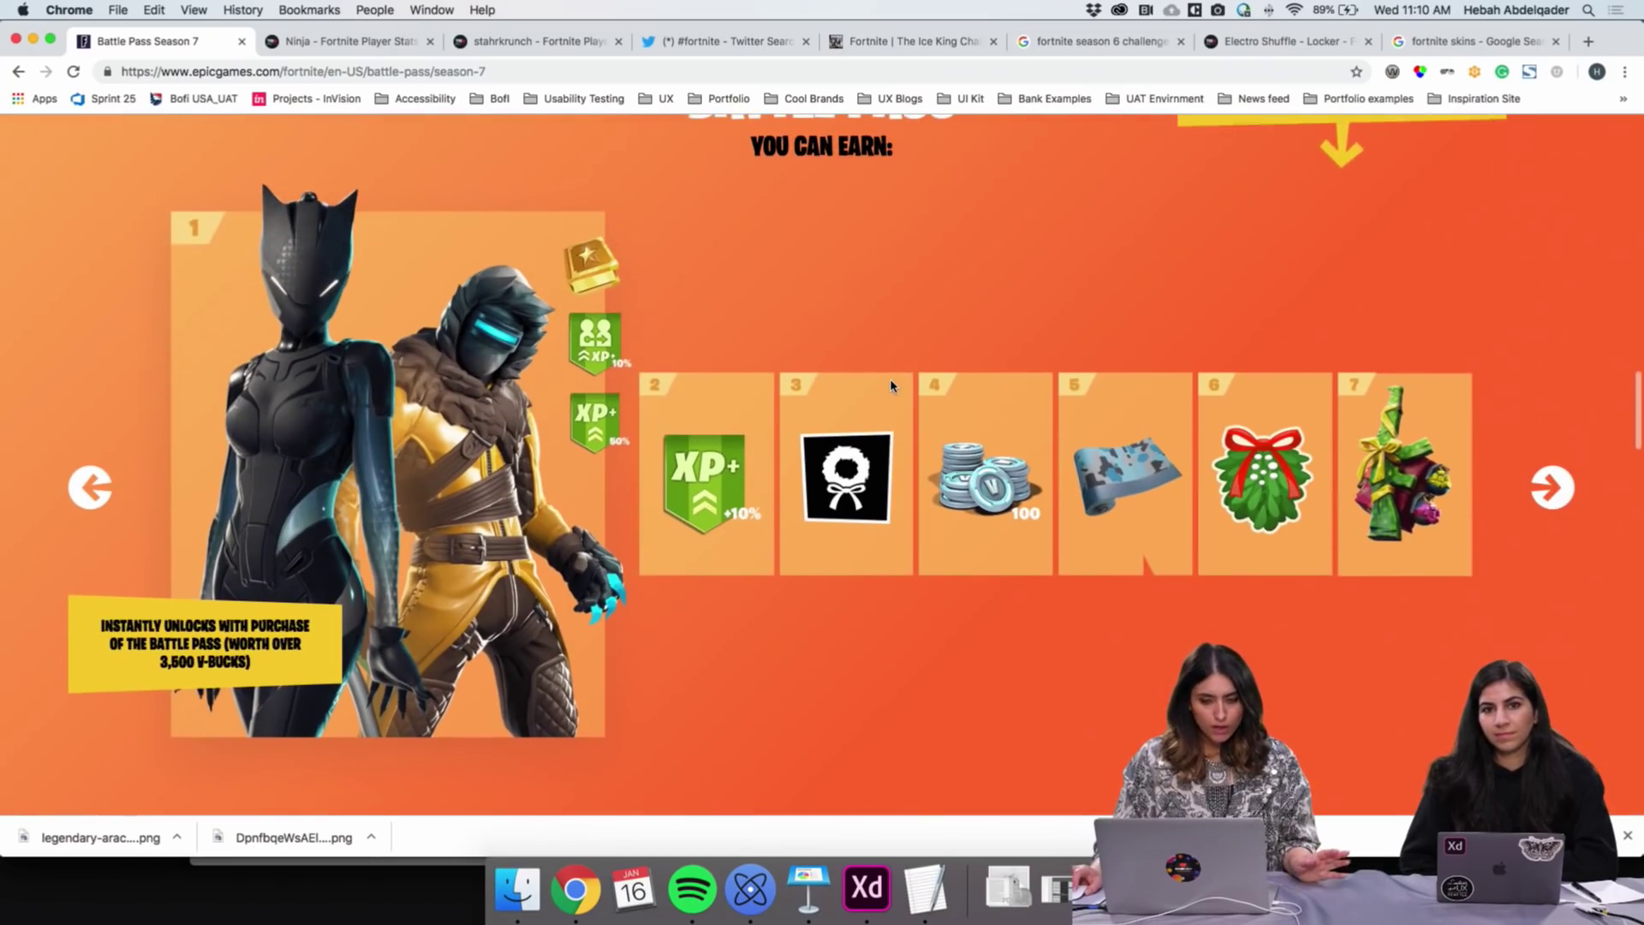
scroll(871, 432, "up", 6)
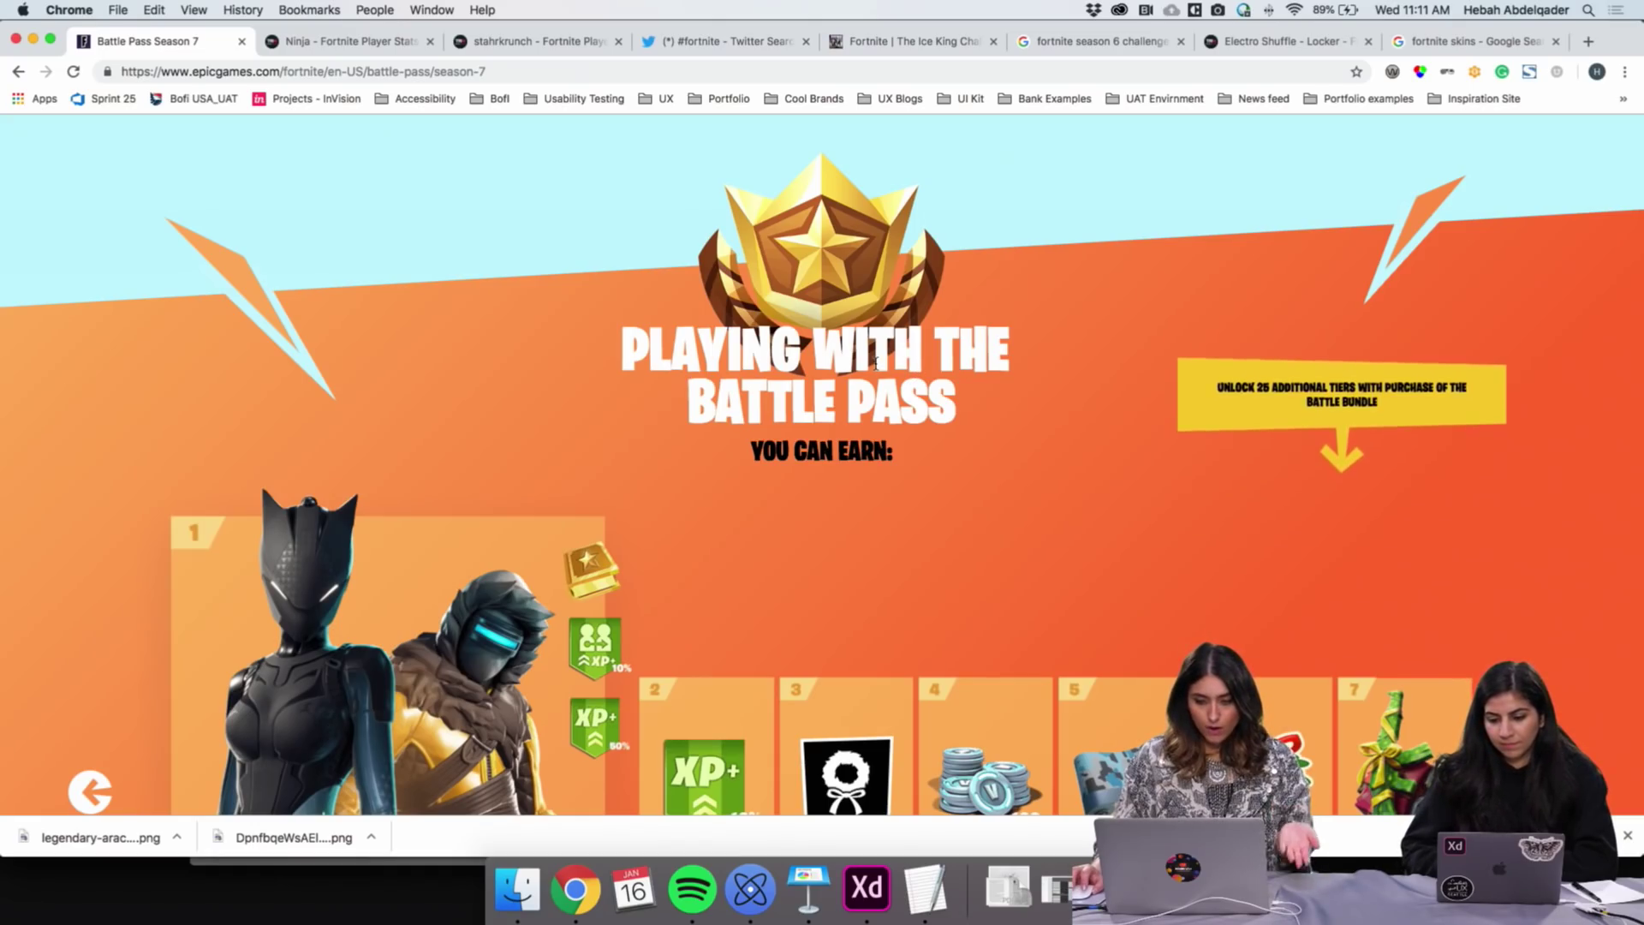
Switch to Adobe XD and add the text "Bunker" on the empty canvas beside the Profile – 1 artboard
left_click(866, 888)
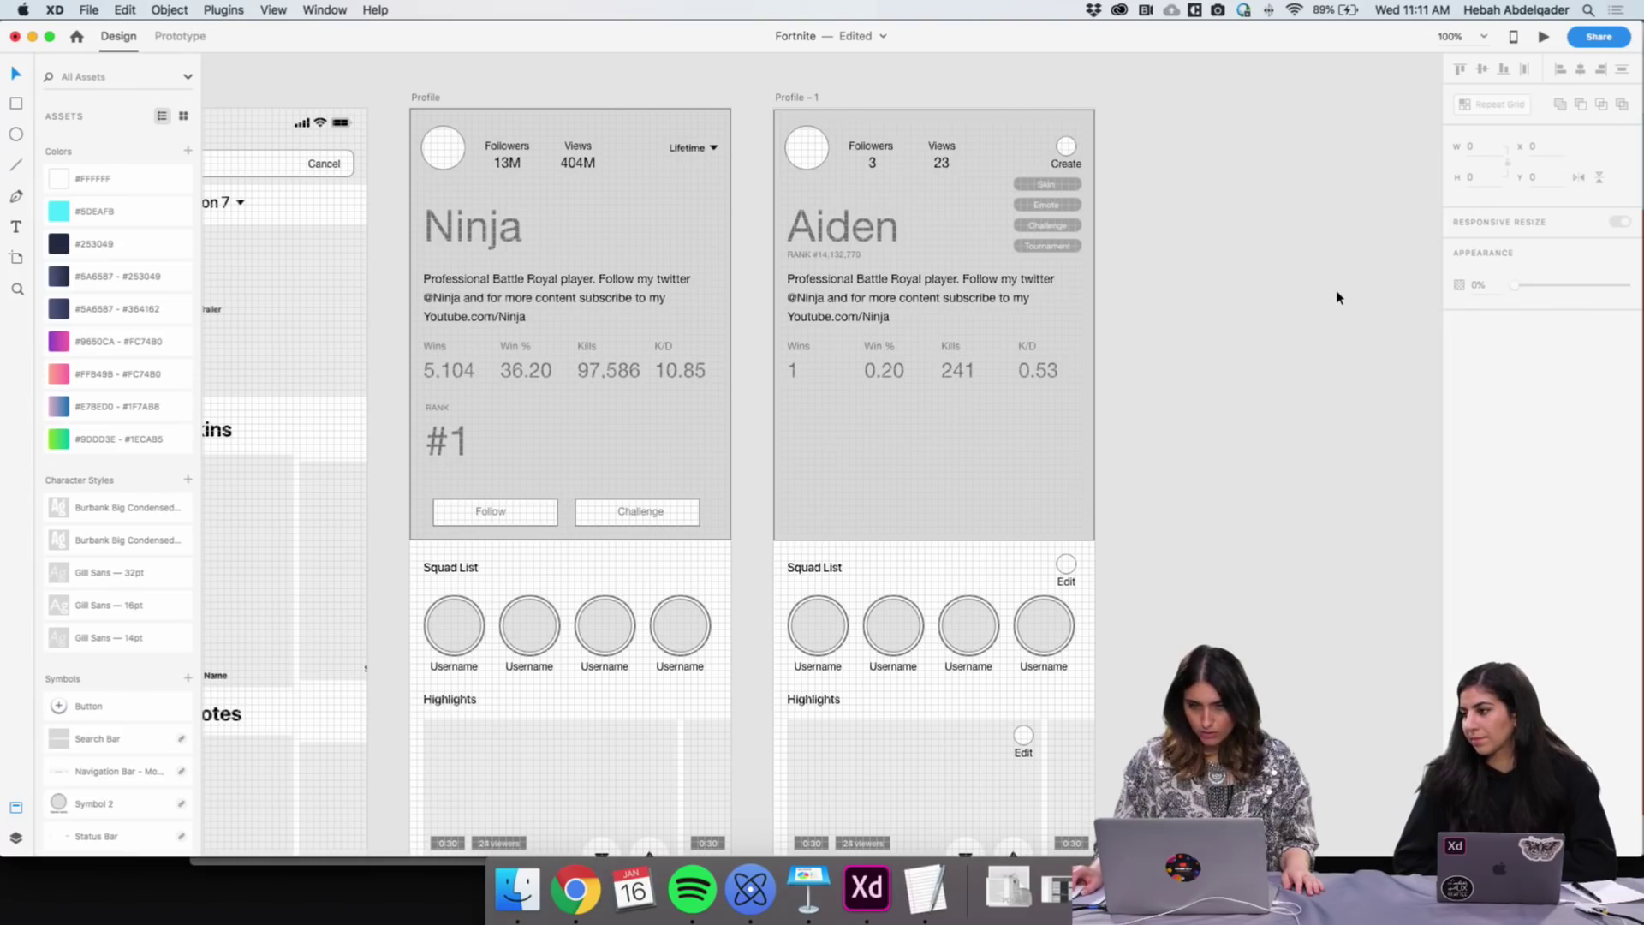
scroll(1071, 257, "right", 10)
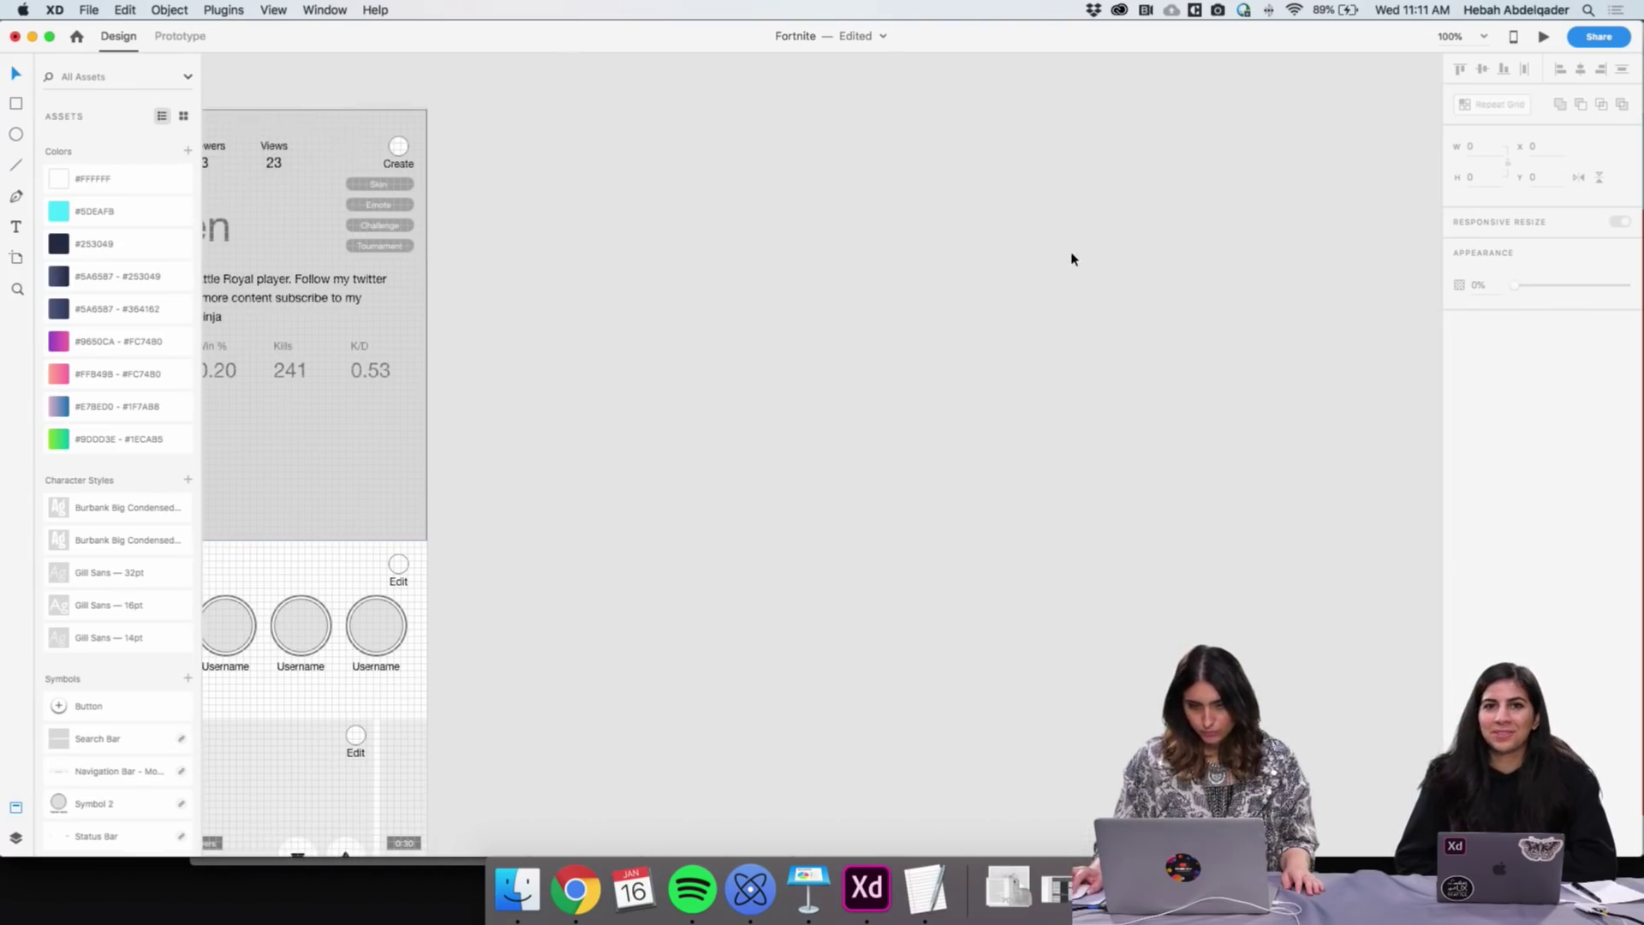
key("t")
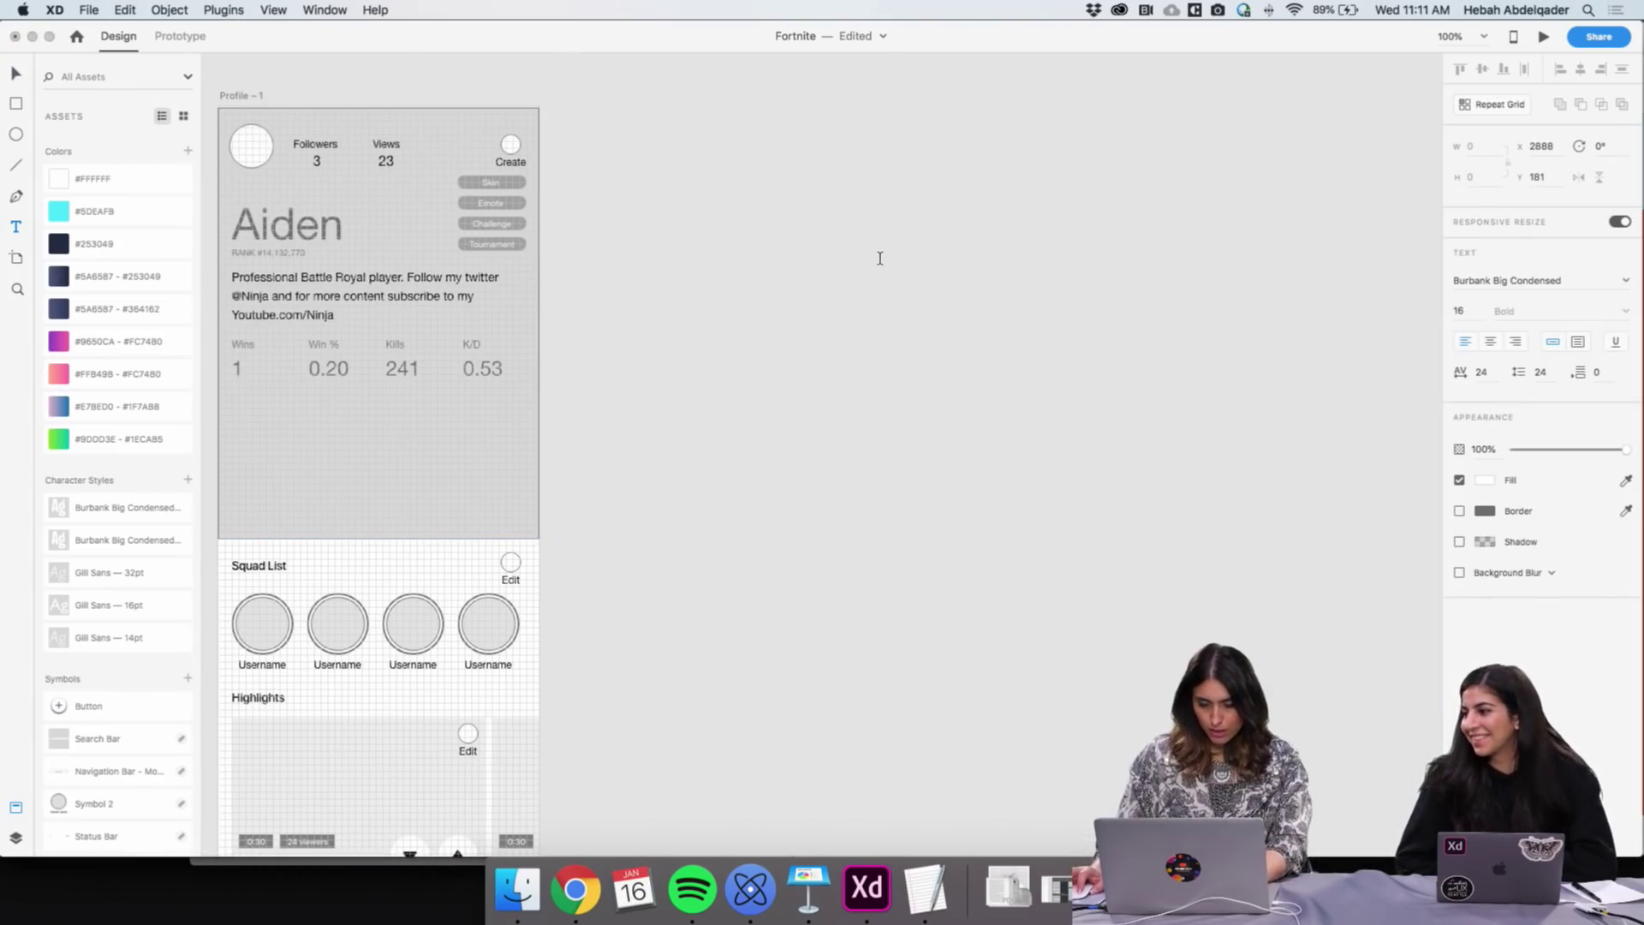
left_click(874, 257)
type("Squad")
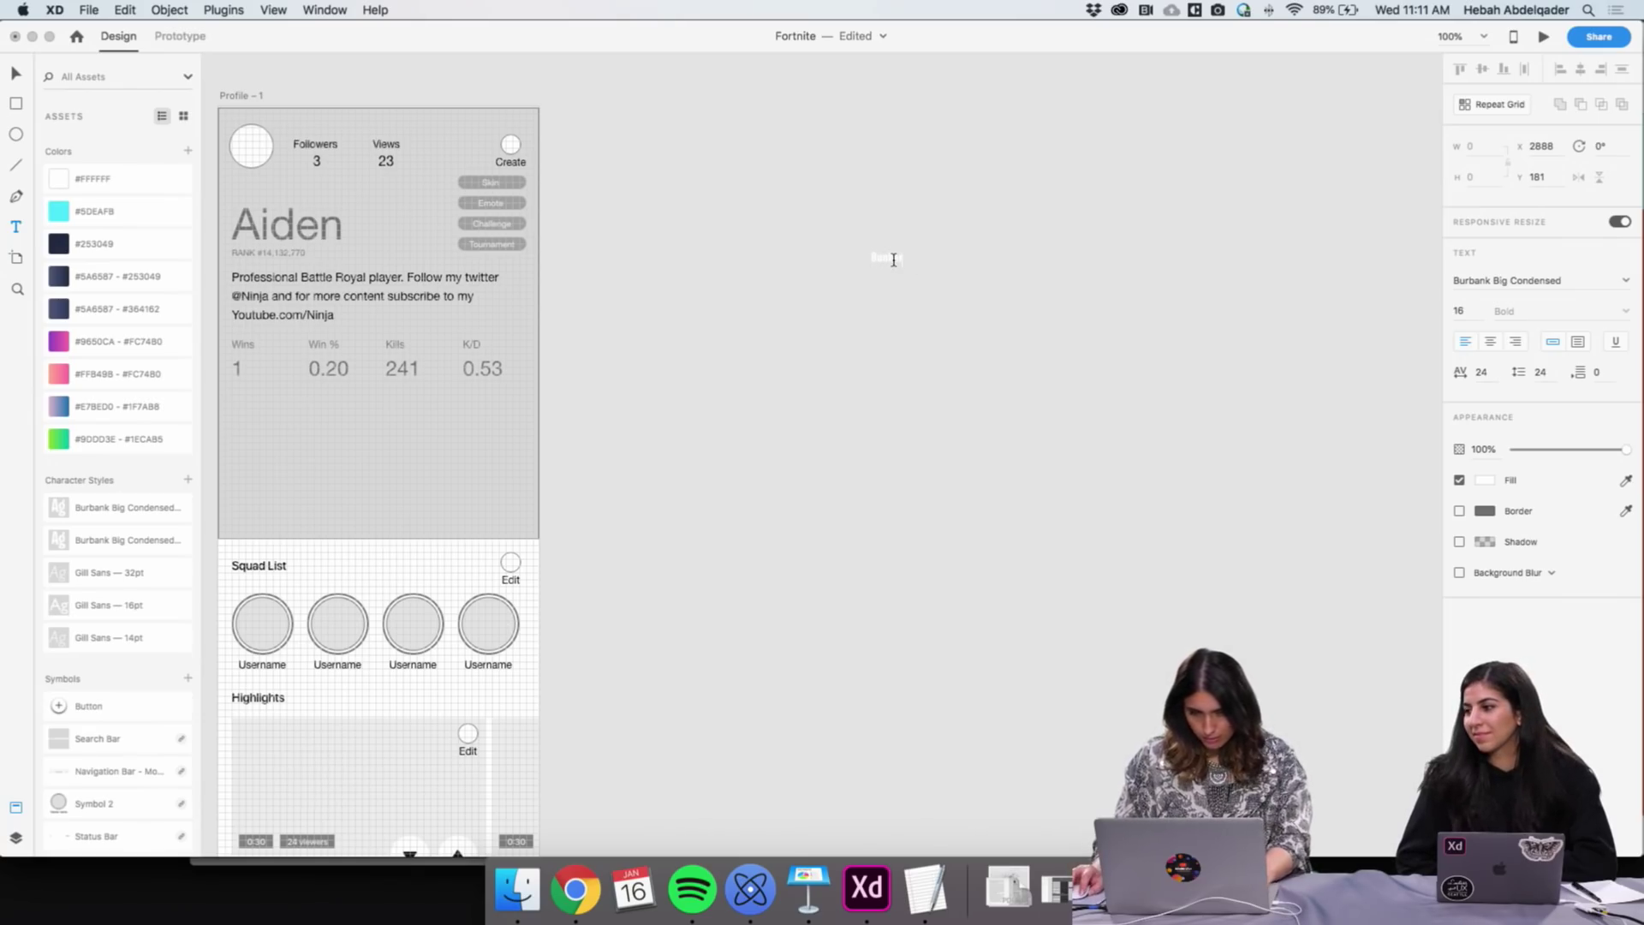
Apply the #253049 color to the Bunker text and set its character spacing to 40
double_click(893, 259)
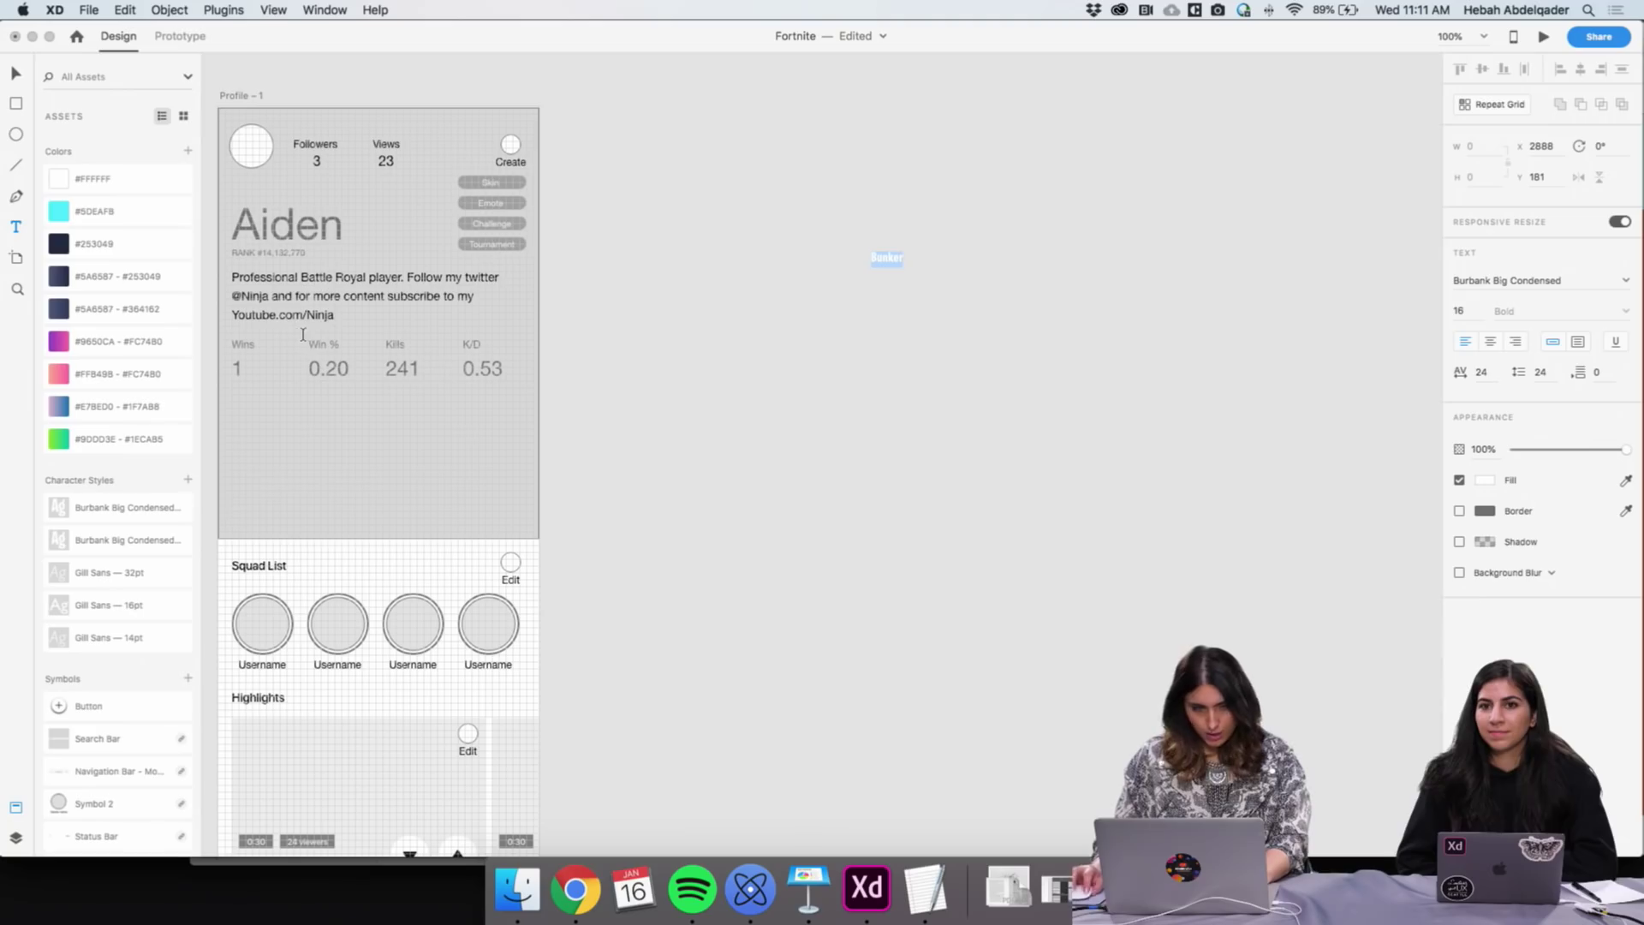
left_click(71, 246)
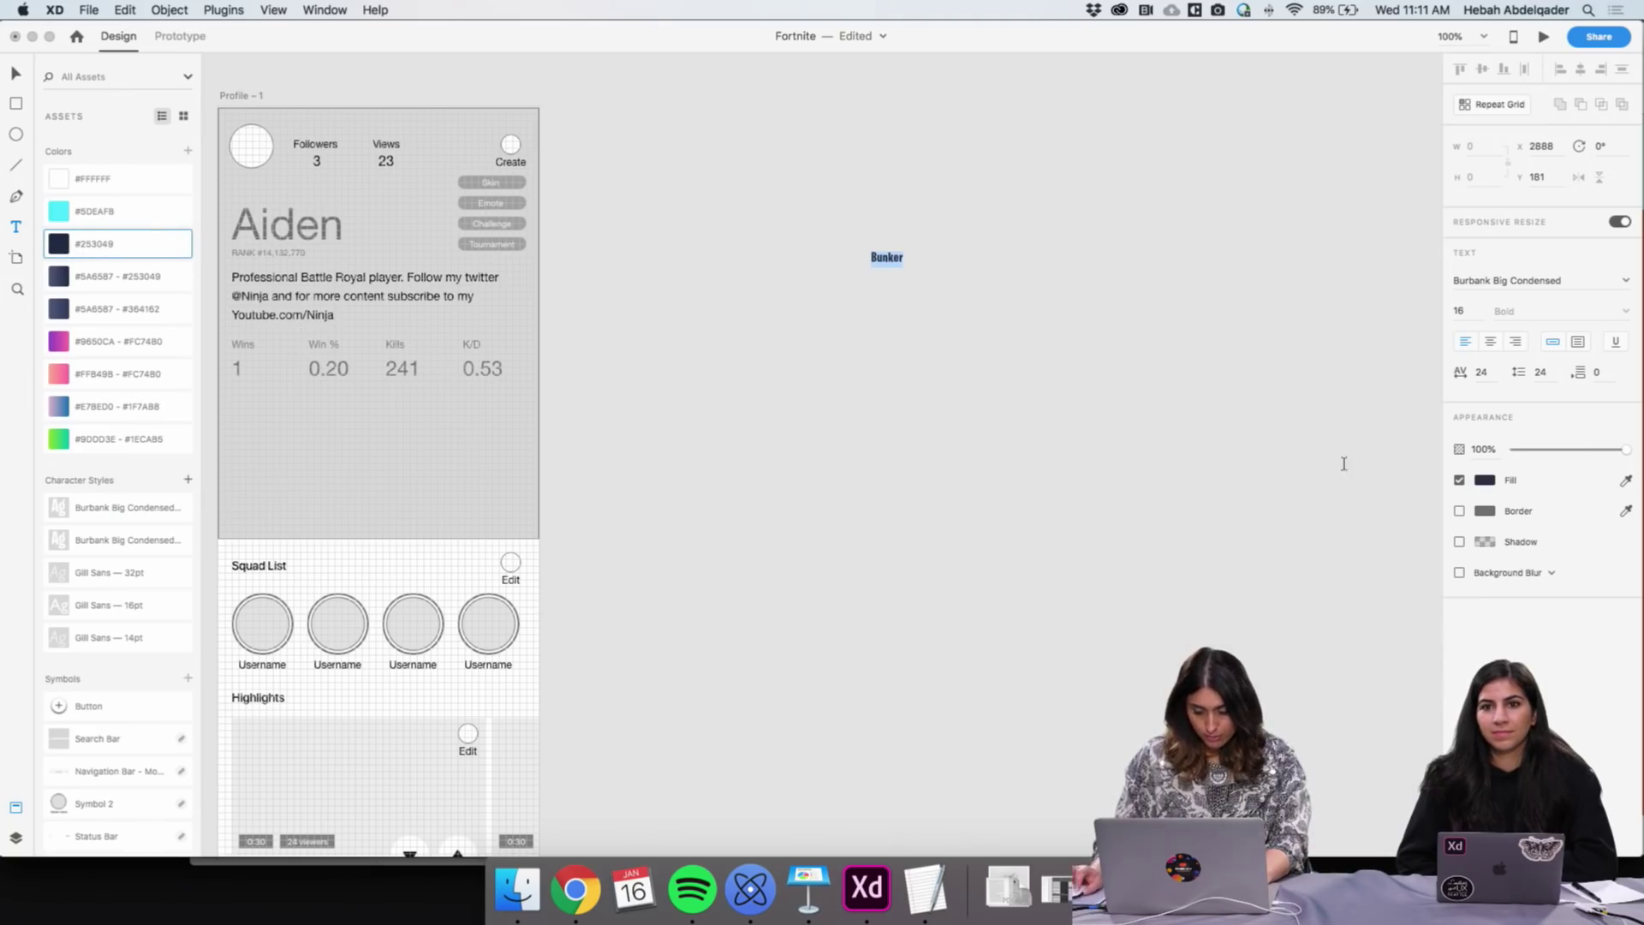
left_click(1476, 373)
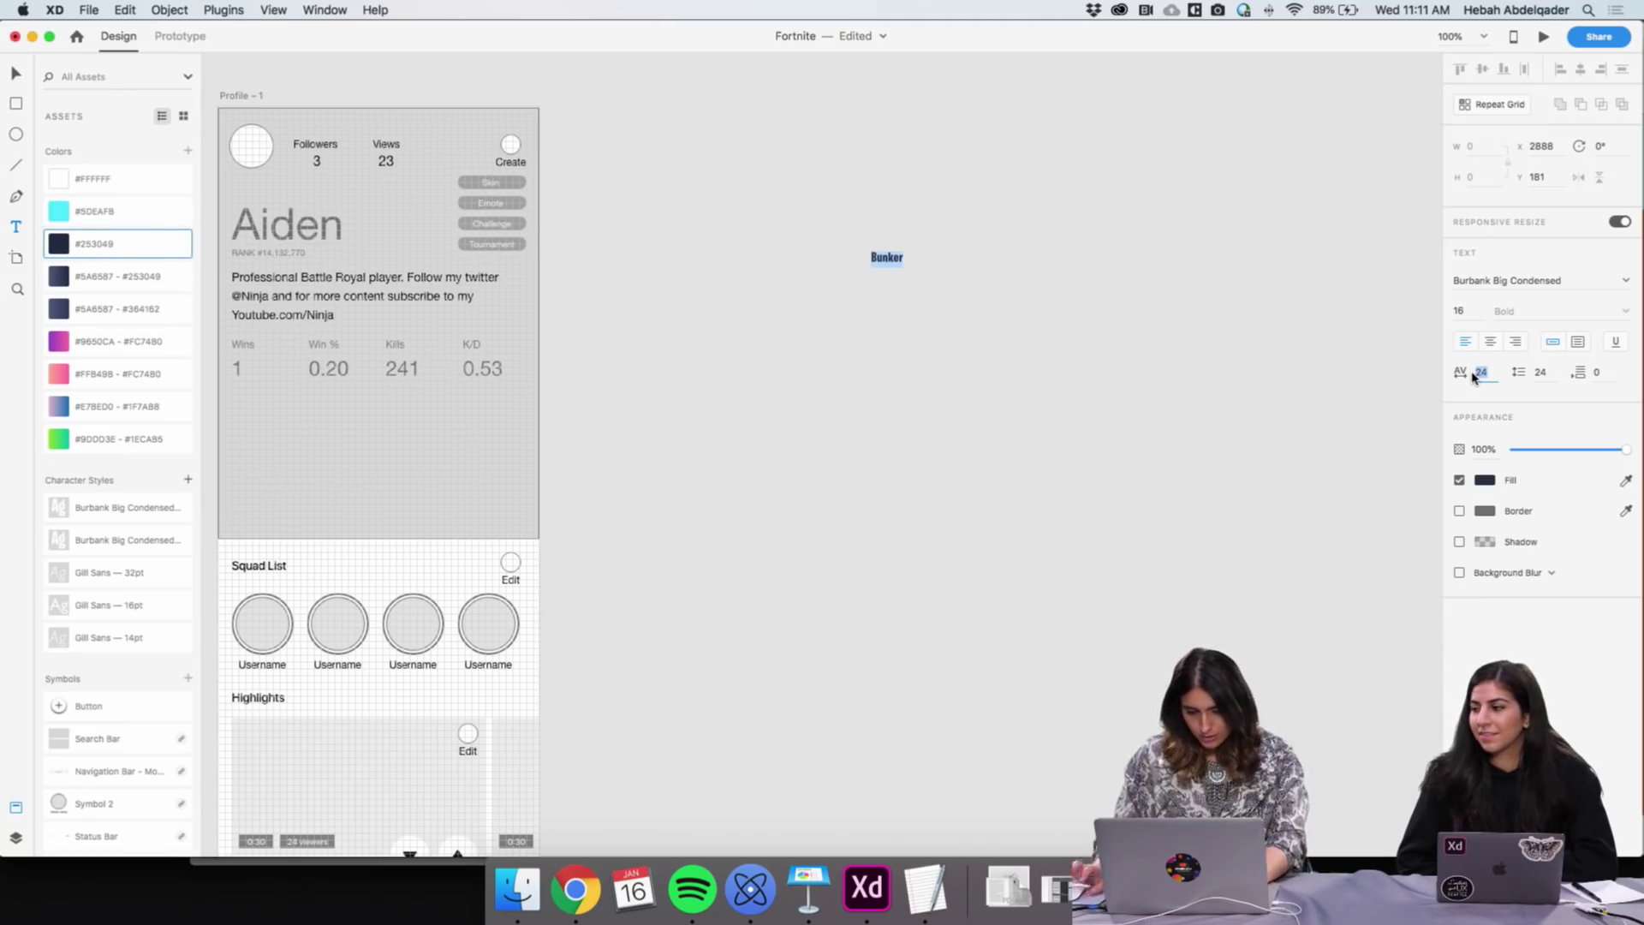
type("40")
key("Return")
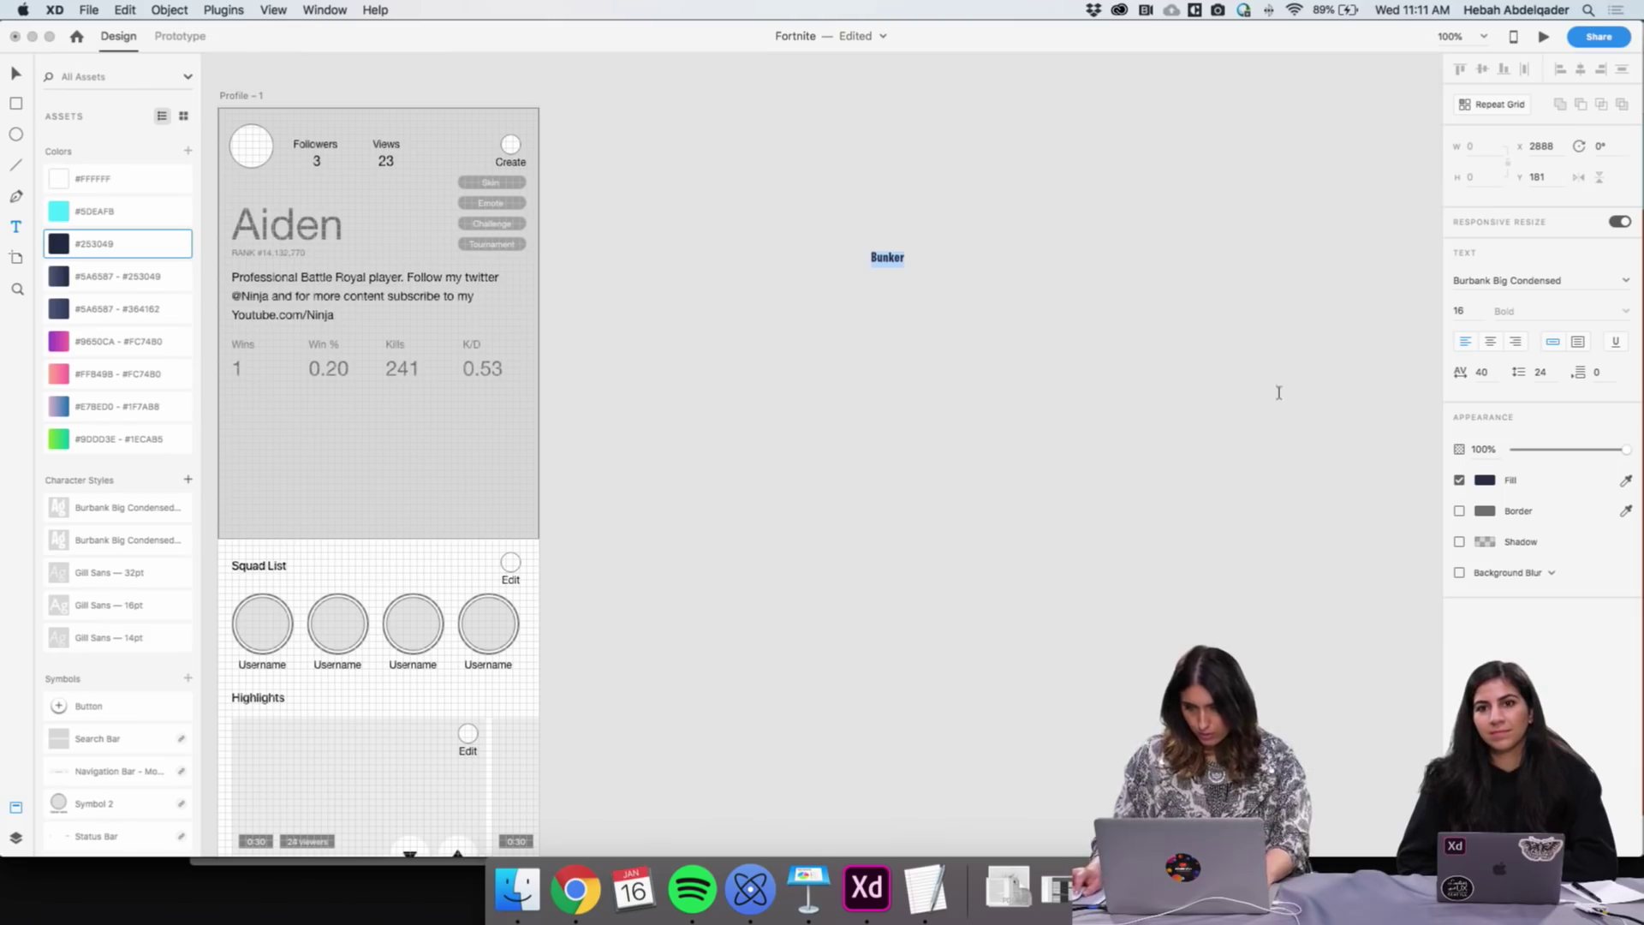
key("Escape")
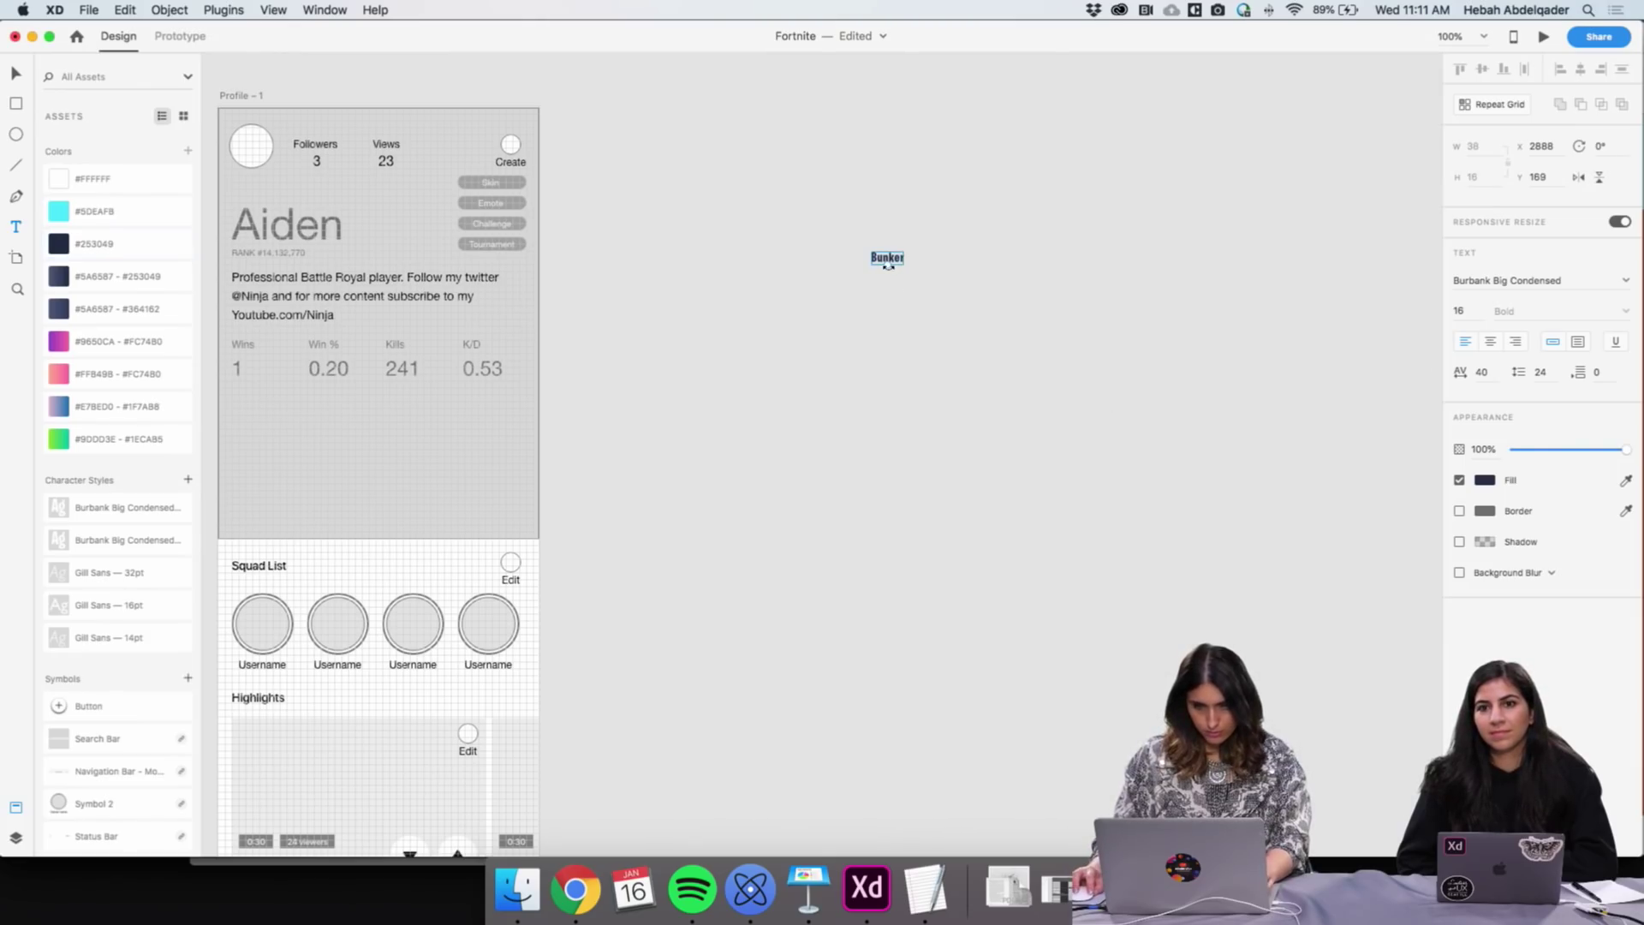
Enlarge the Bunker text to a font size of about 201 and change its wording to "Burbank"
left_click_drag(887, 268, 895, 422)
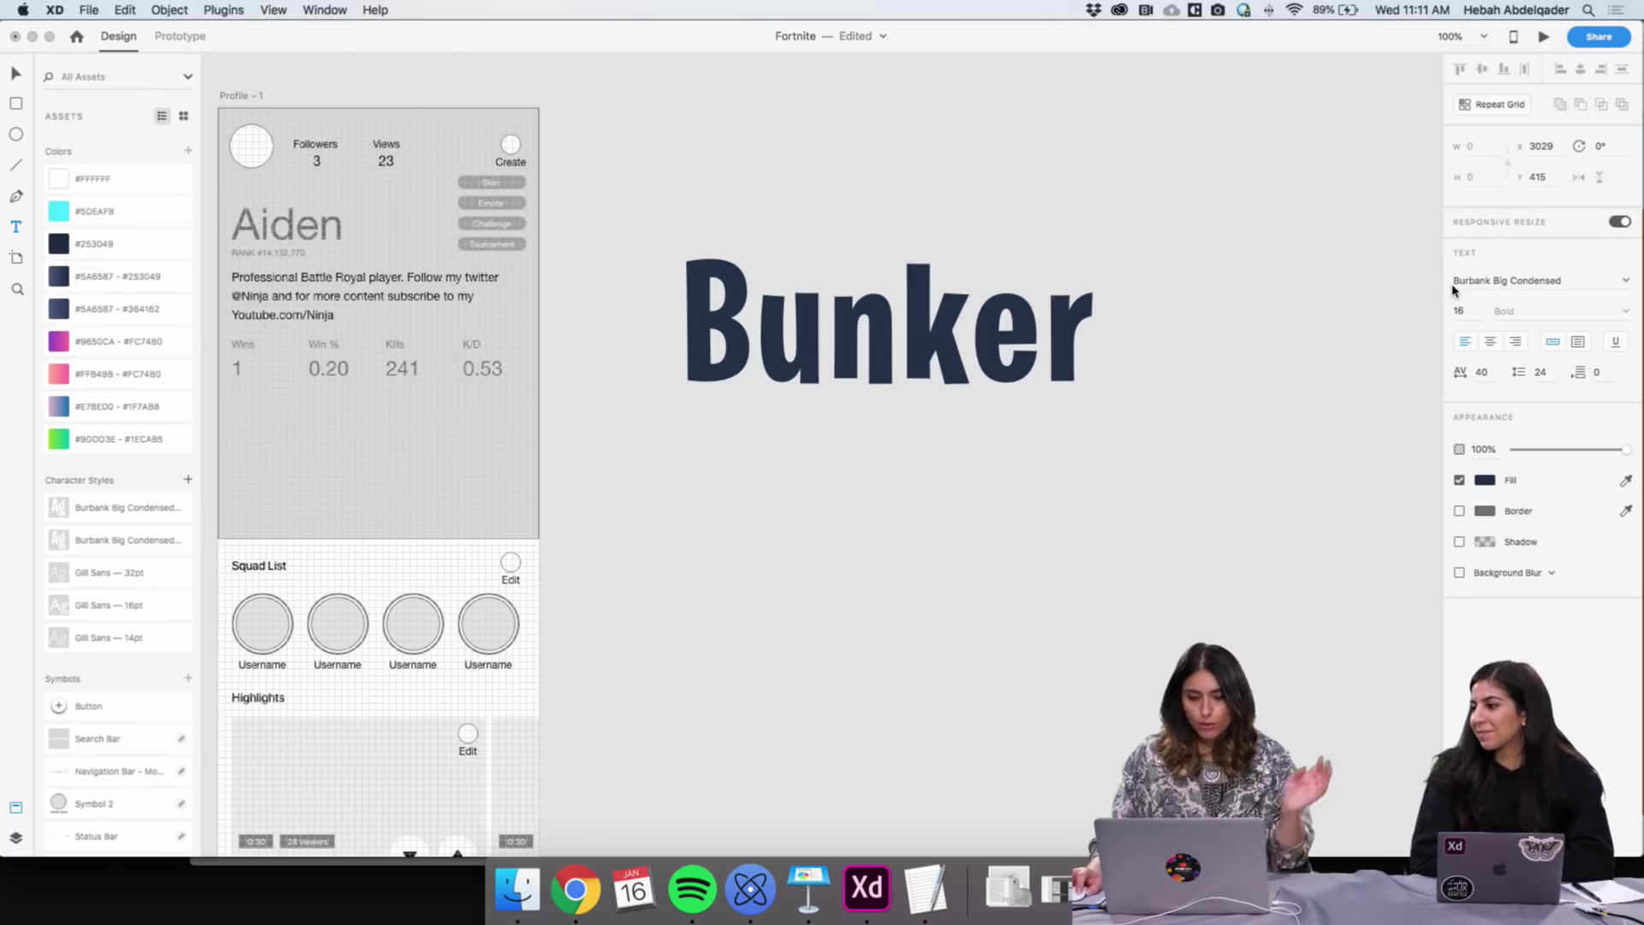
double_click(991, 328)
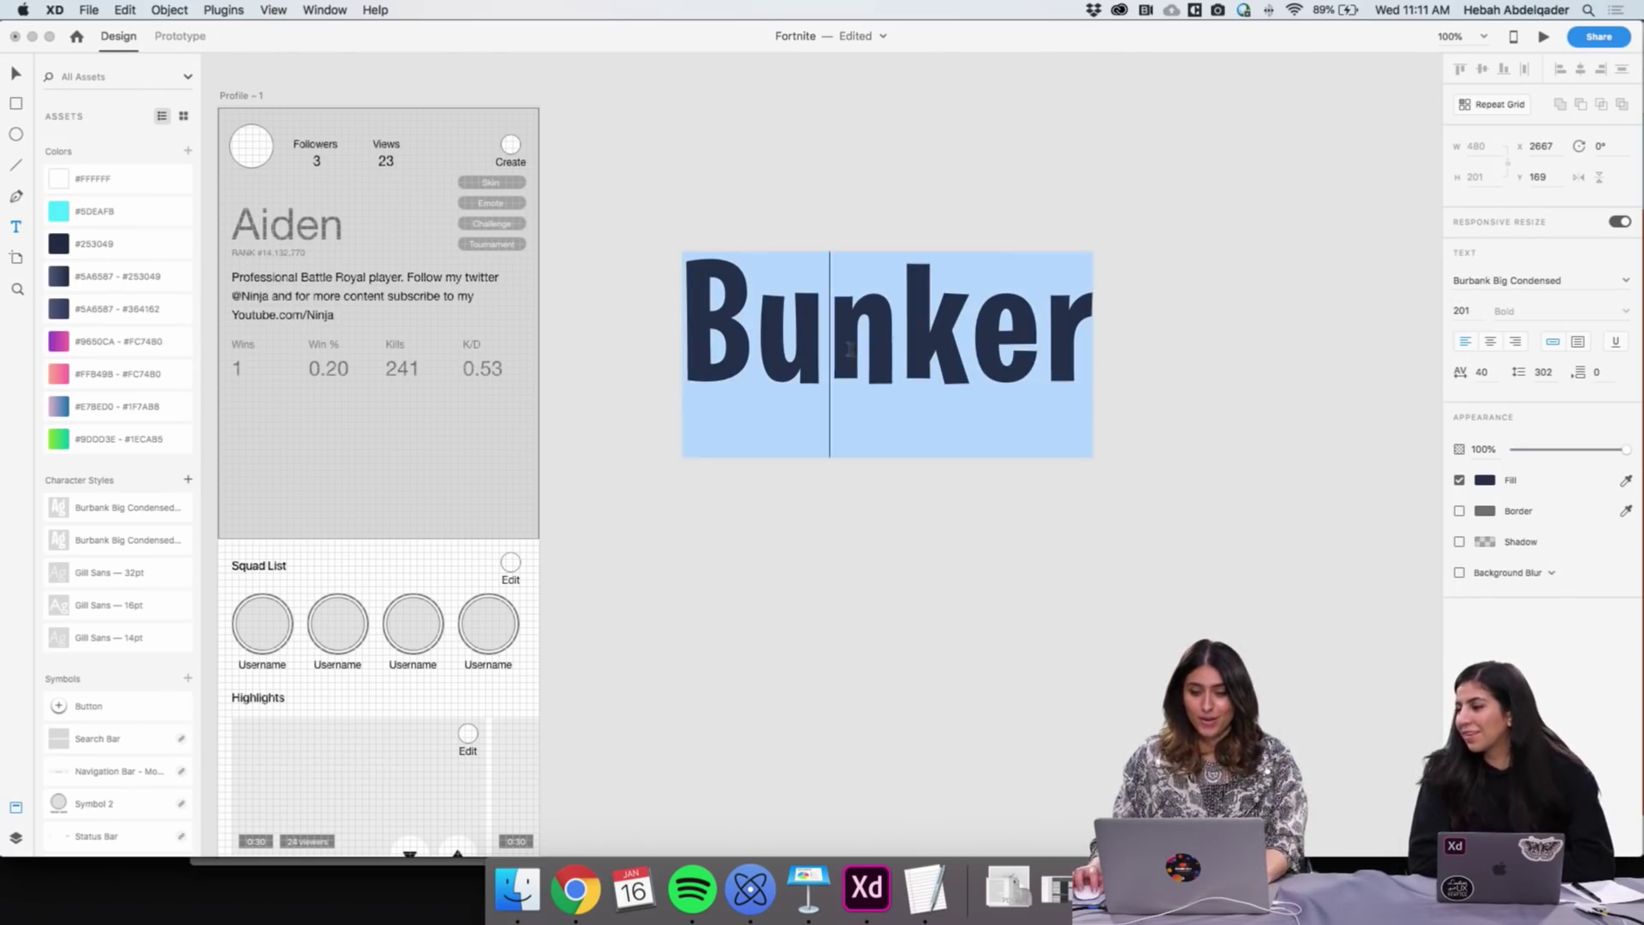
left_click(828, 360)
left_click_drag(828, 360, 1292, 348)
type("rbank")
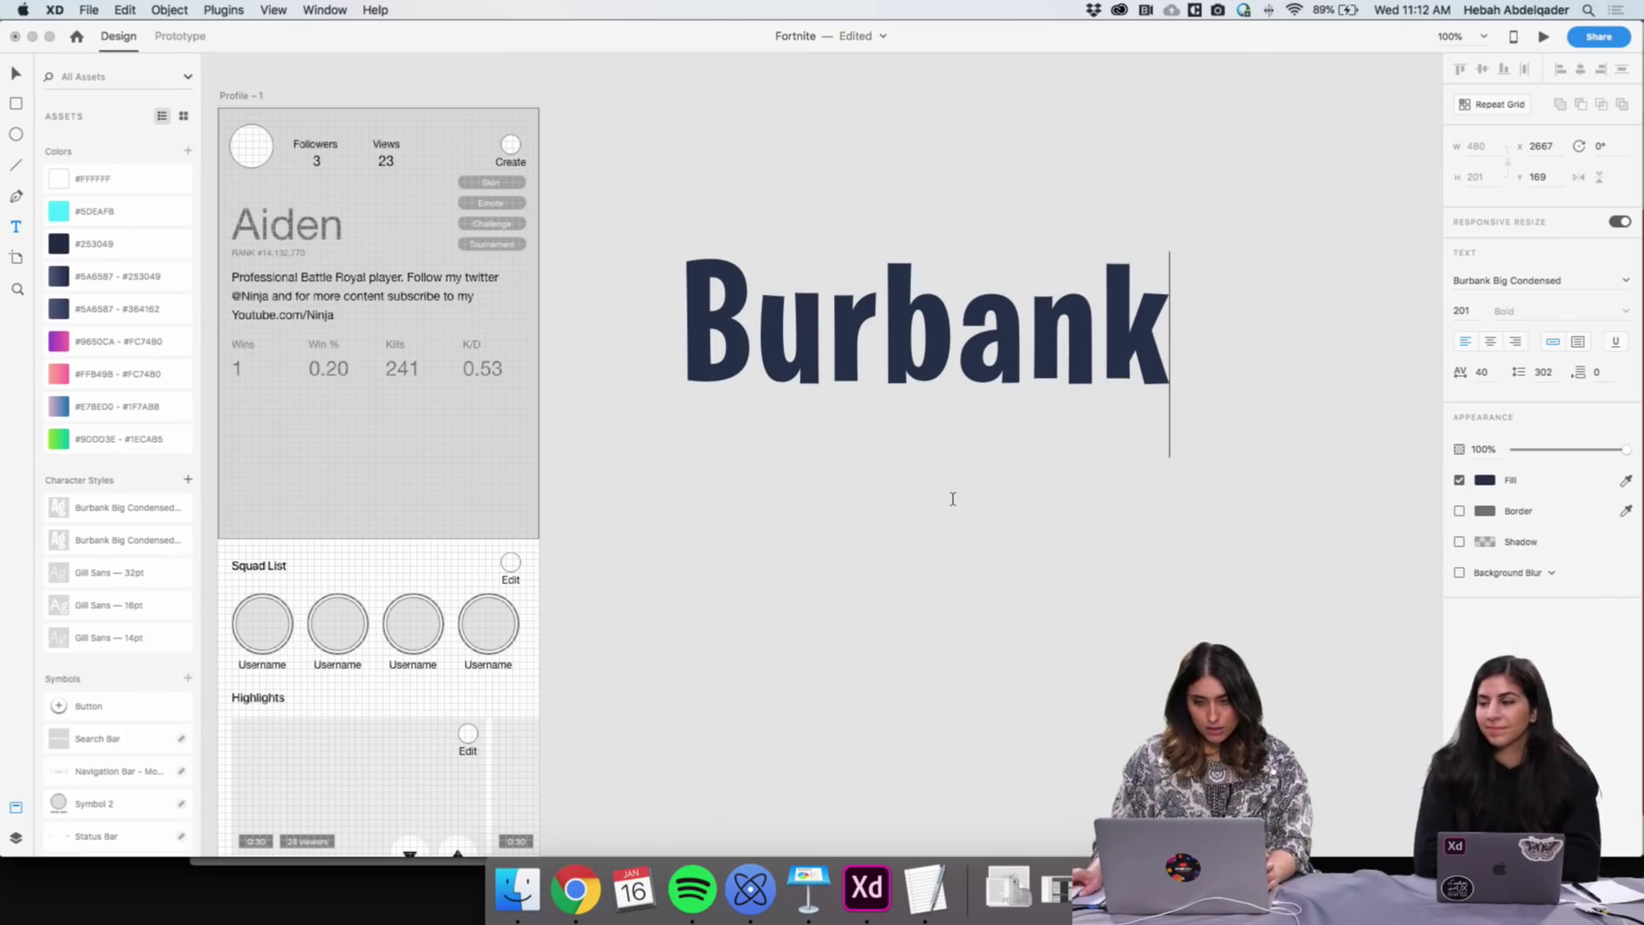
type("v")
key("BackSpace")
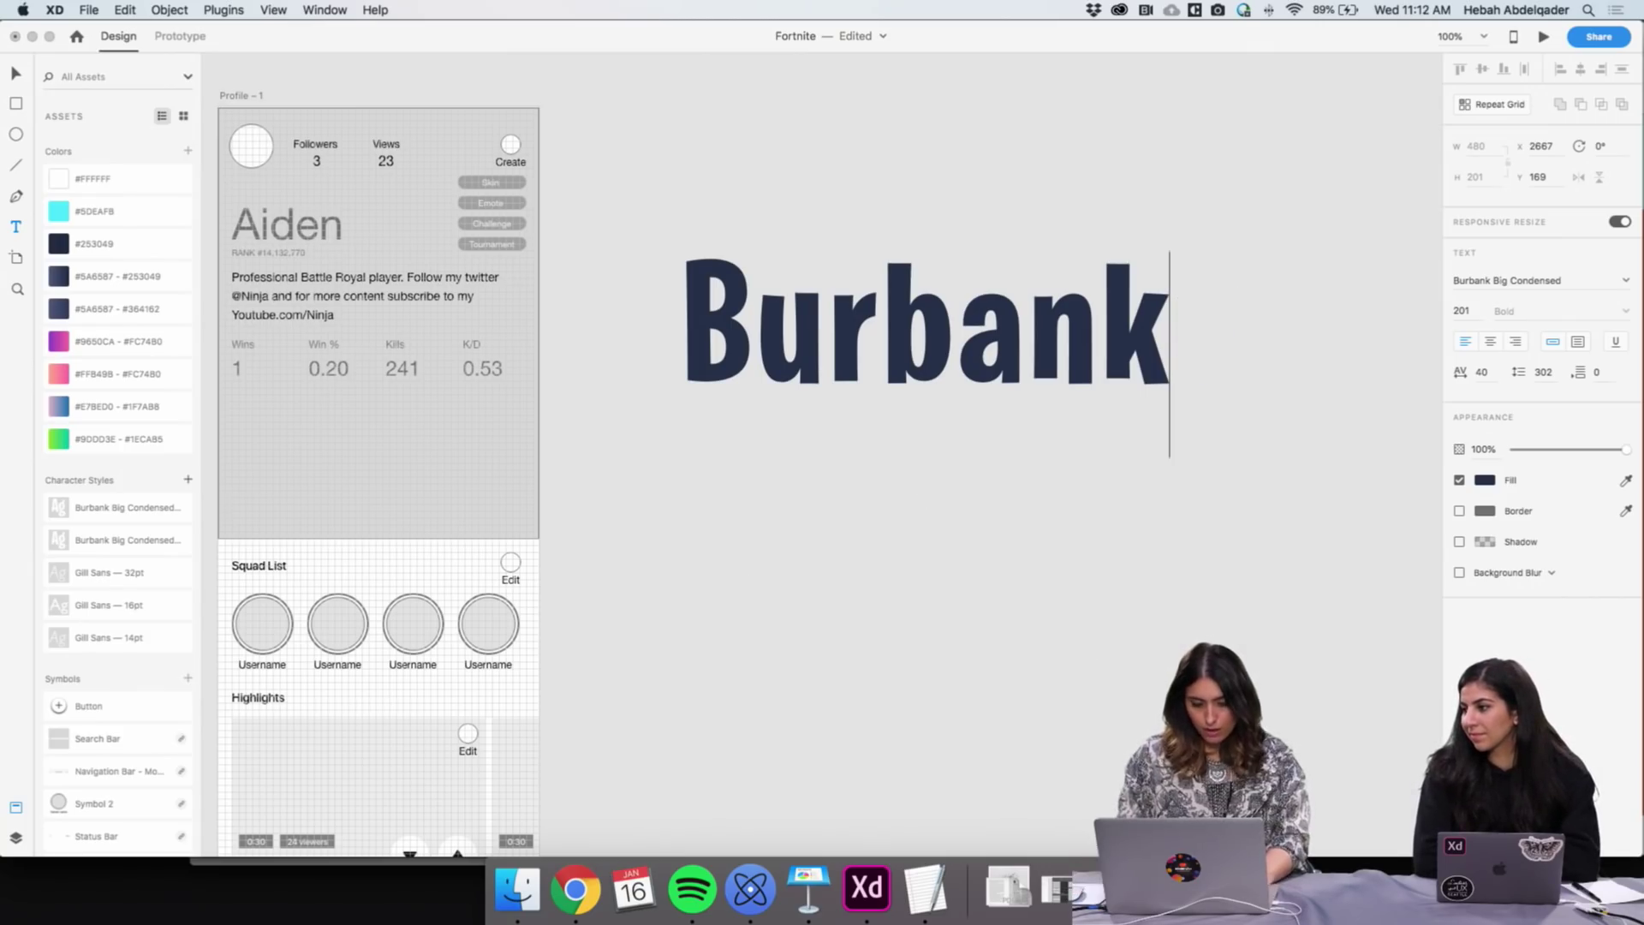
key("Escape")
left_click(1039, 678)
Switch to Chrome and examine the heading typography, yellow labels and reward cards in the Playing with the Battle Pass section
left_click(575, 890)
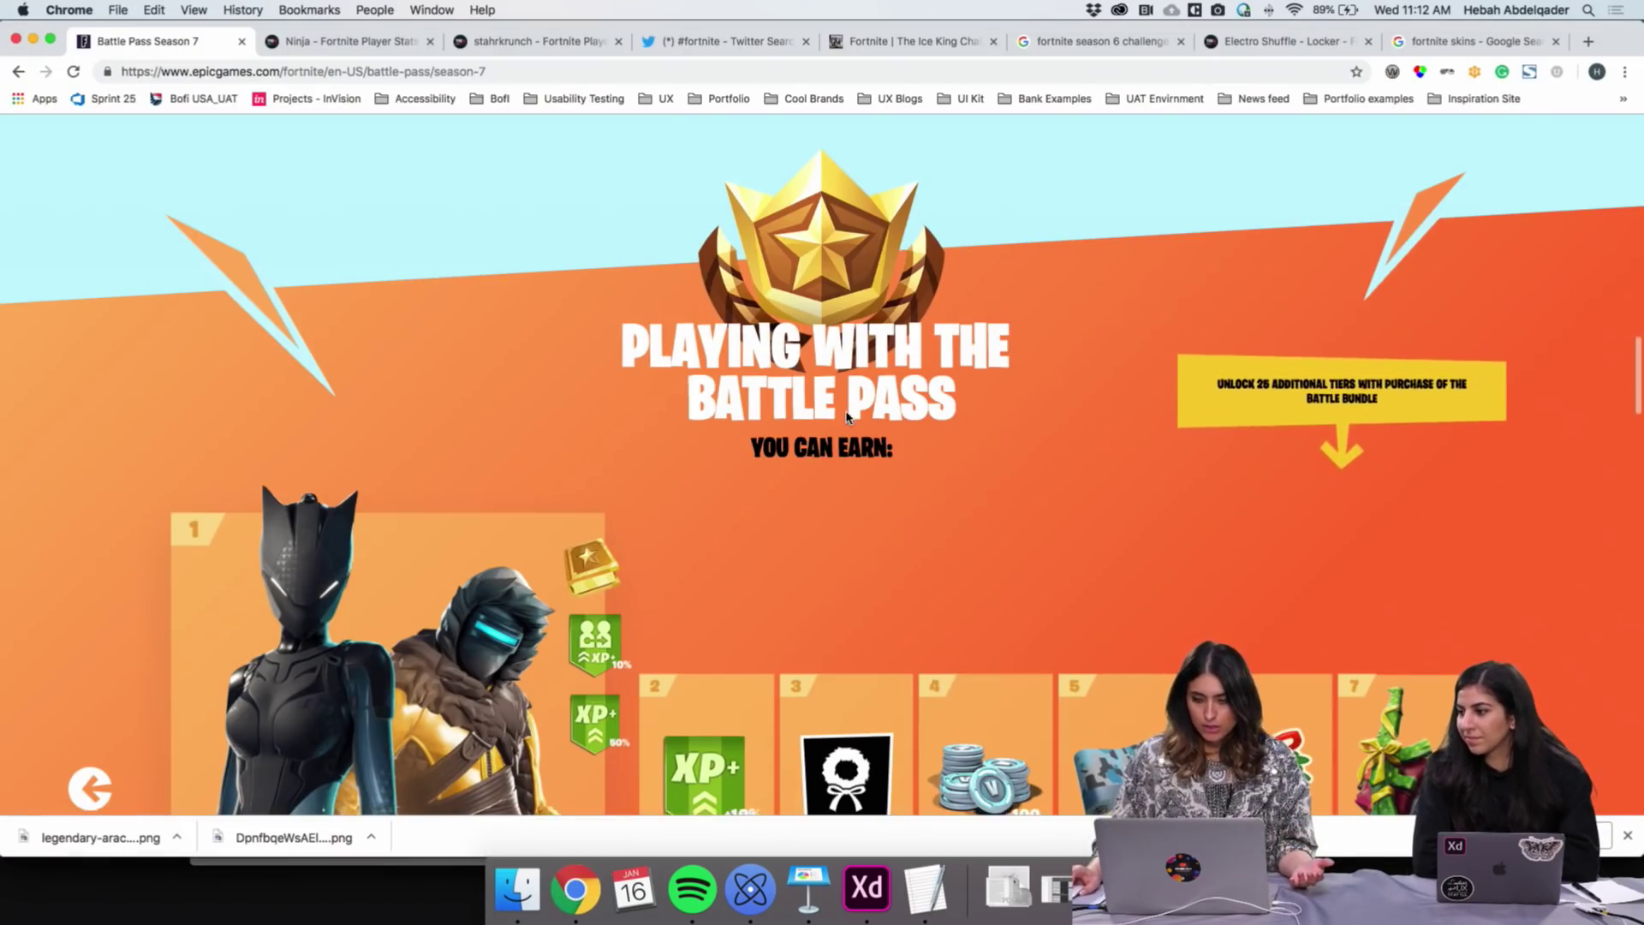
scroll(857, 428, "down", 2)
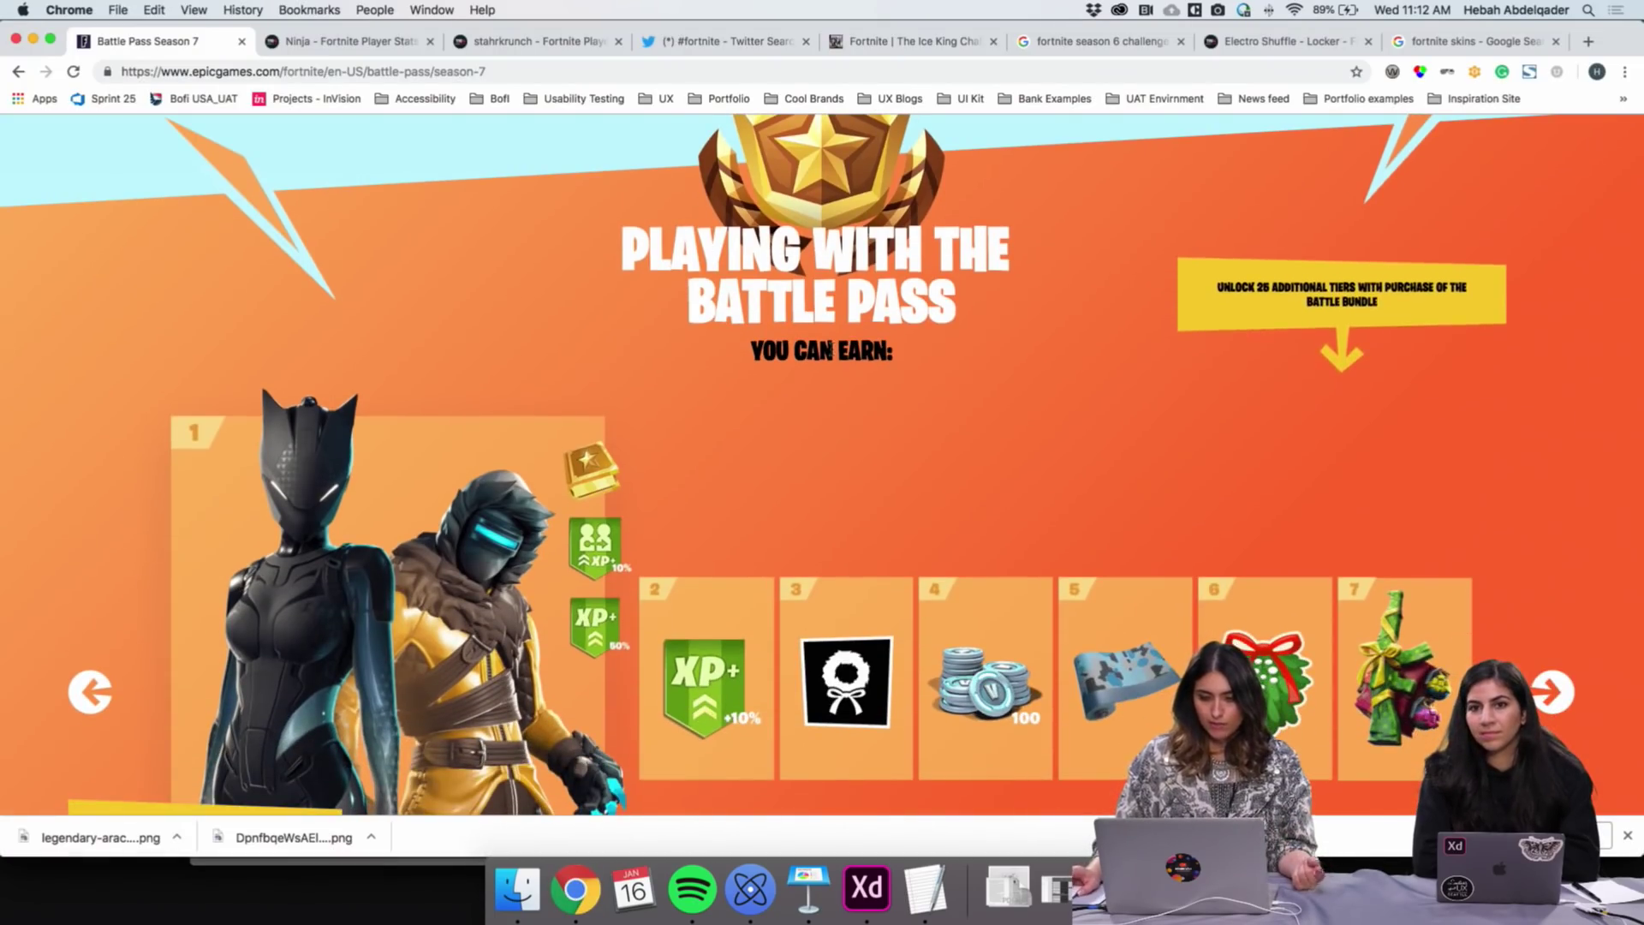
scroll(830, 345, "down", 5)
scroll(835, 349, "down", 3)
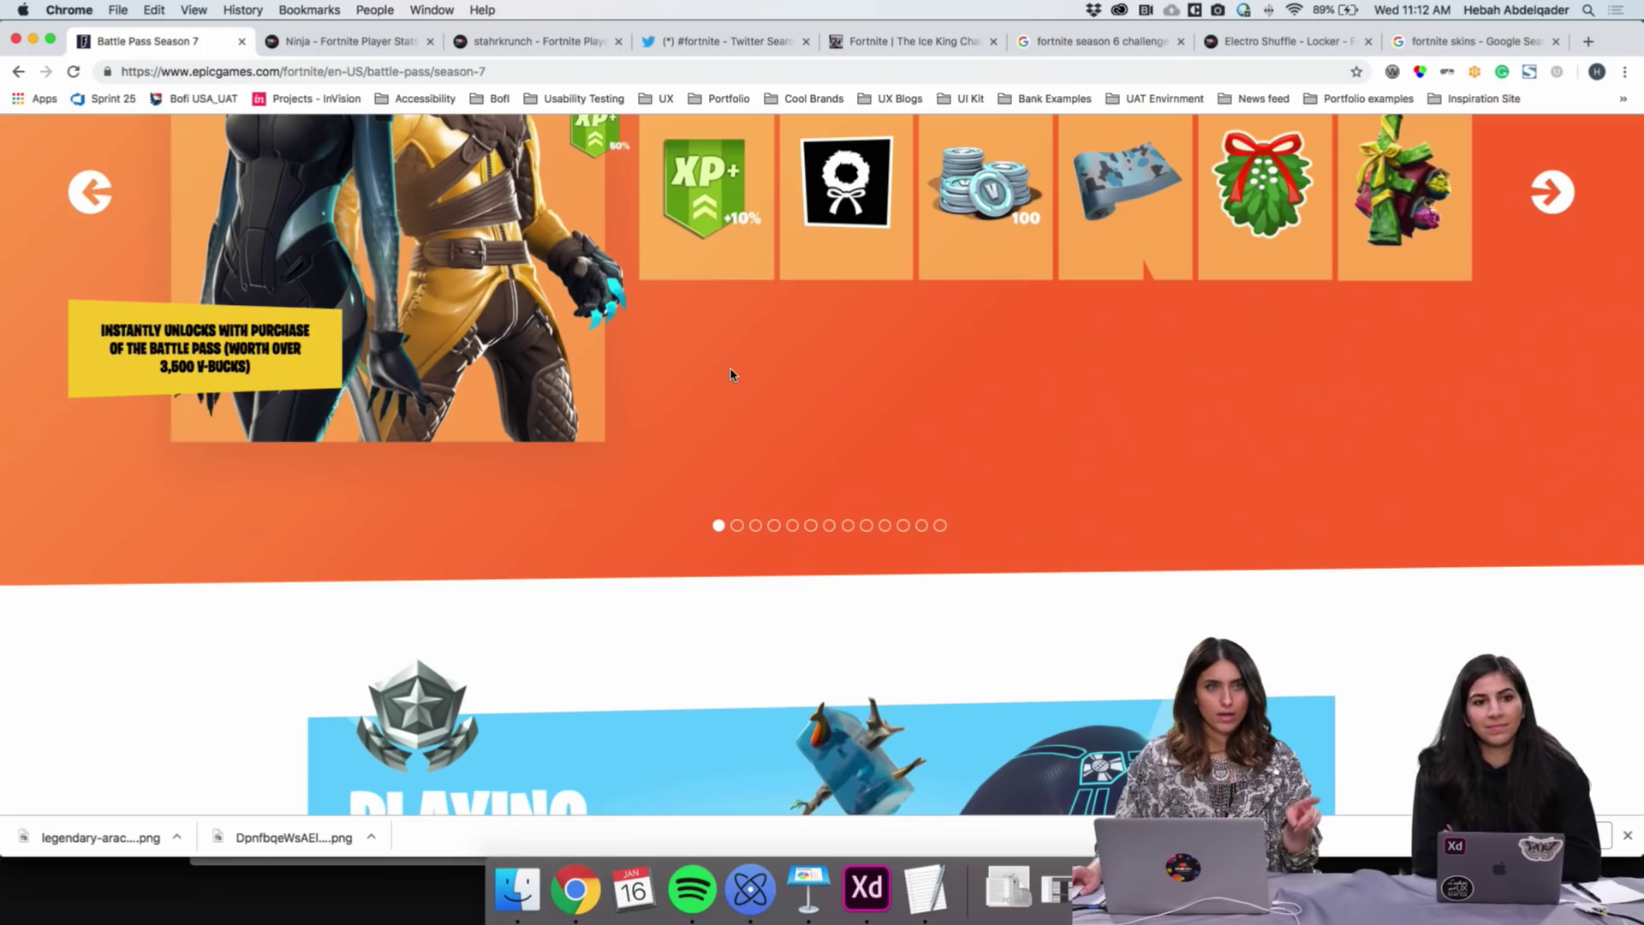
scroll(730, 374, "up", 1)
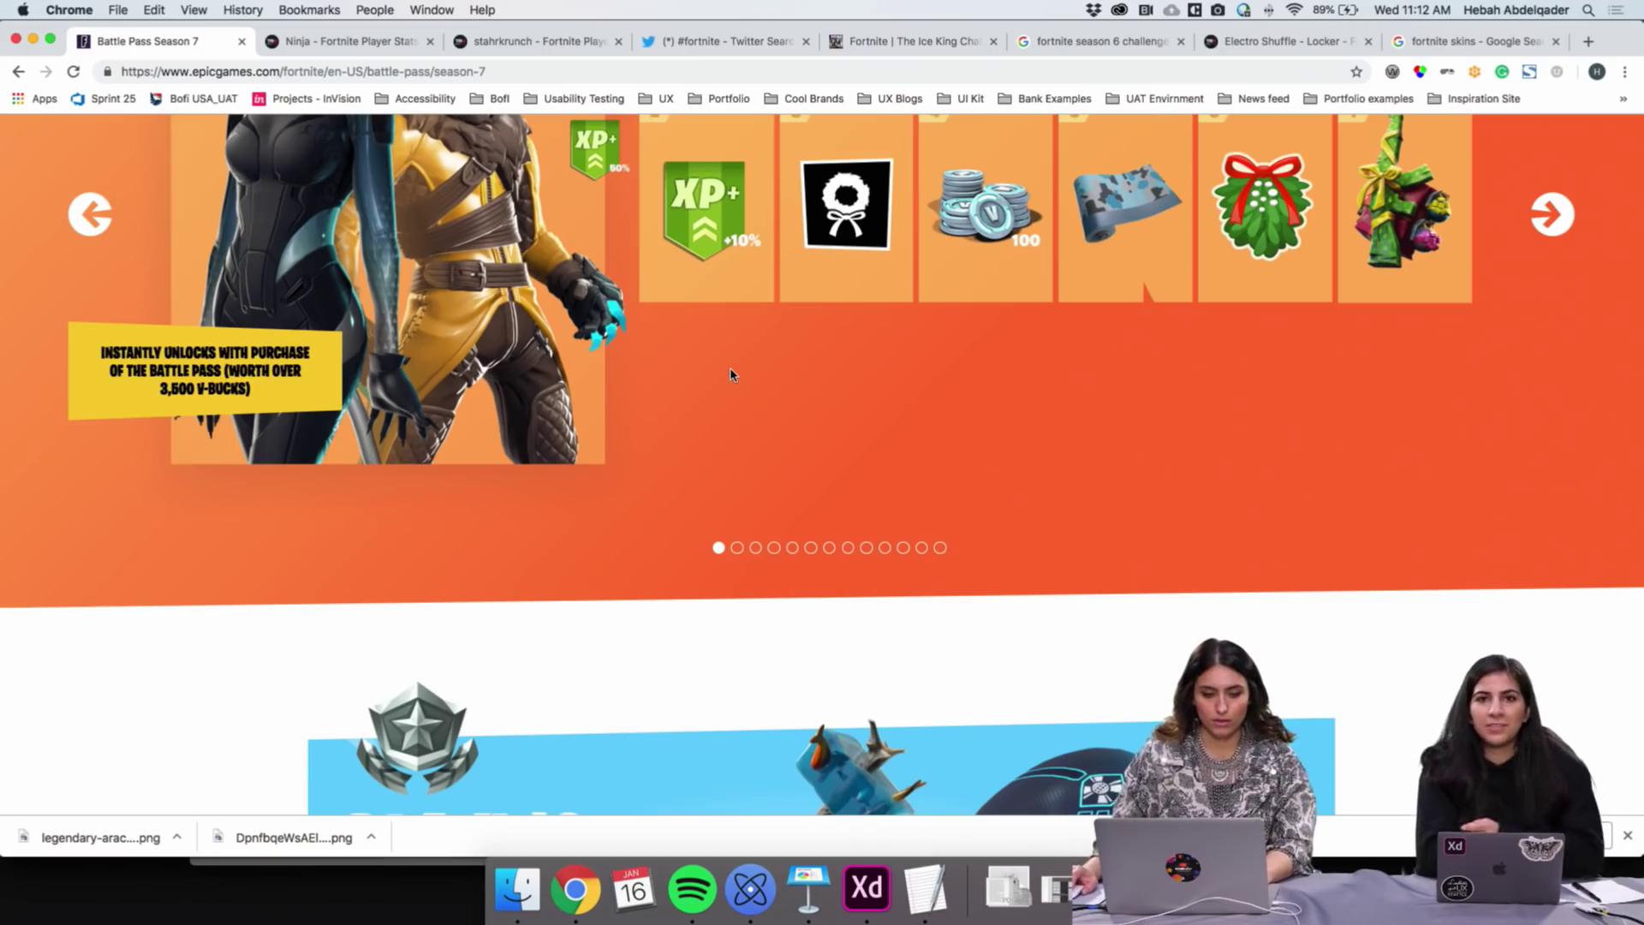
scroll(730, 374, "up", 3)
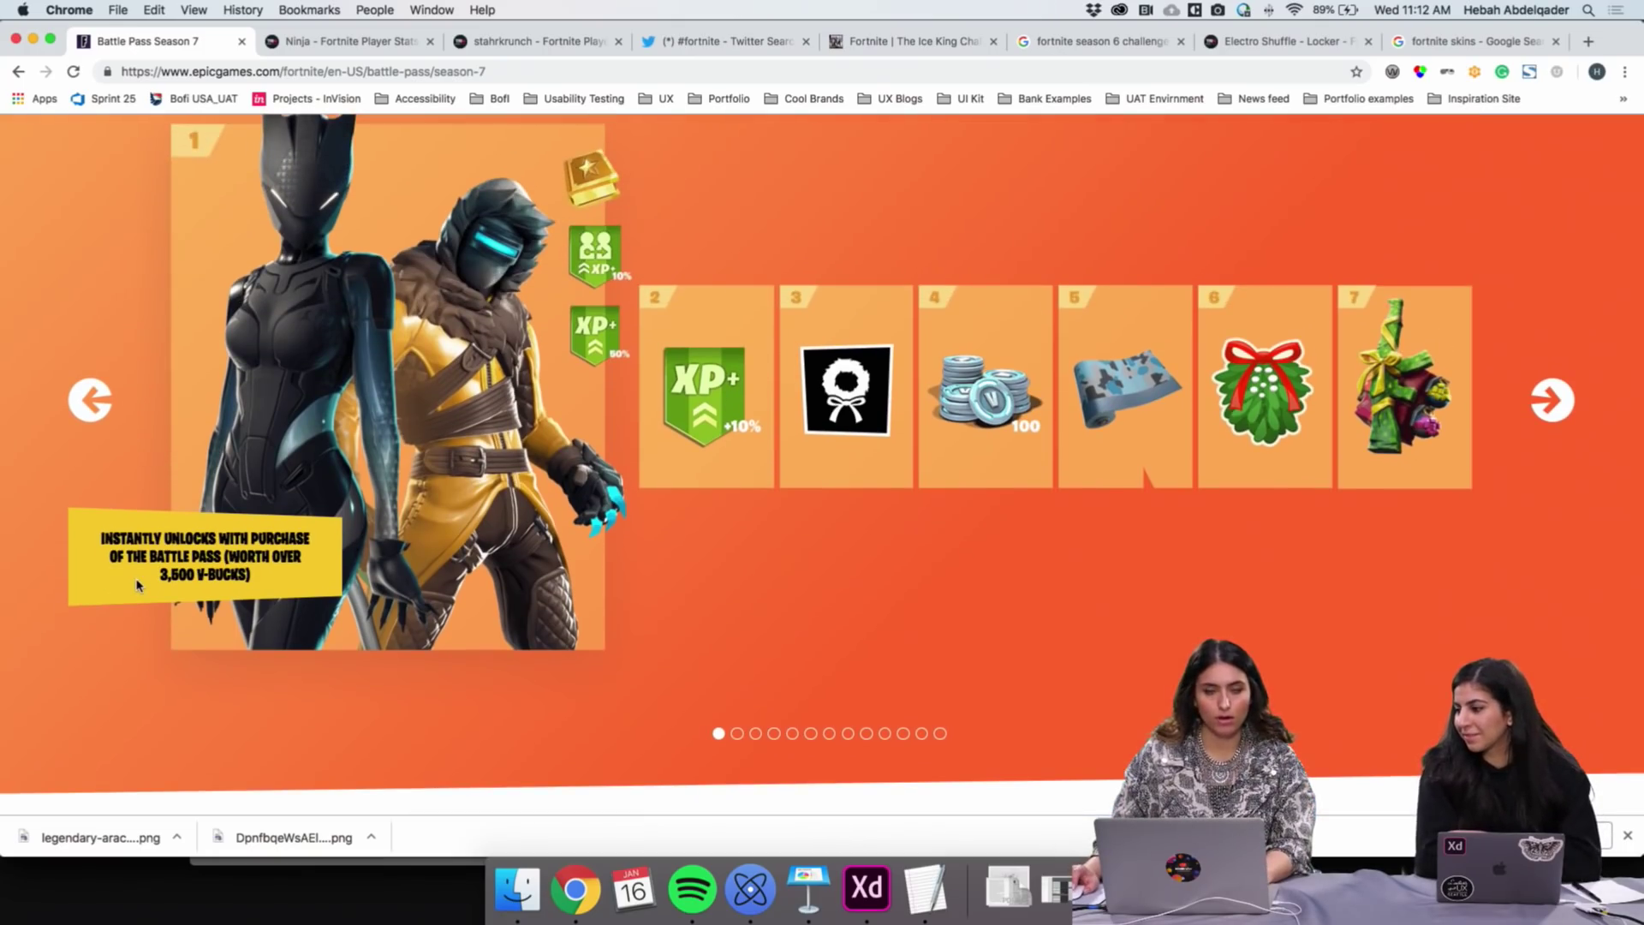
scroll(309, 530, "up", 1)
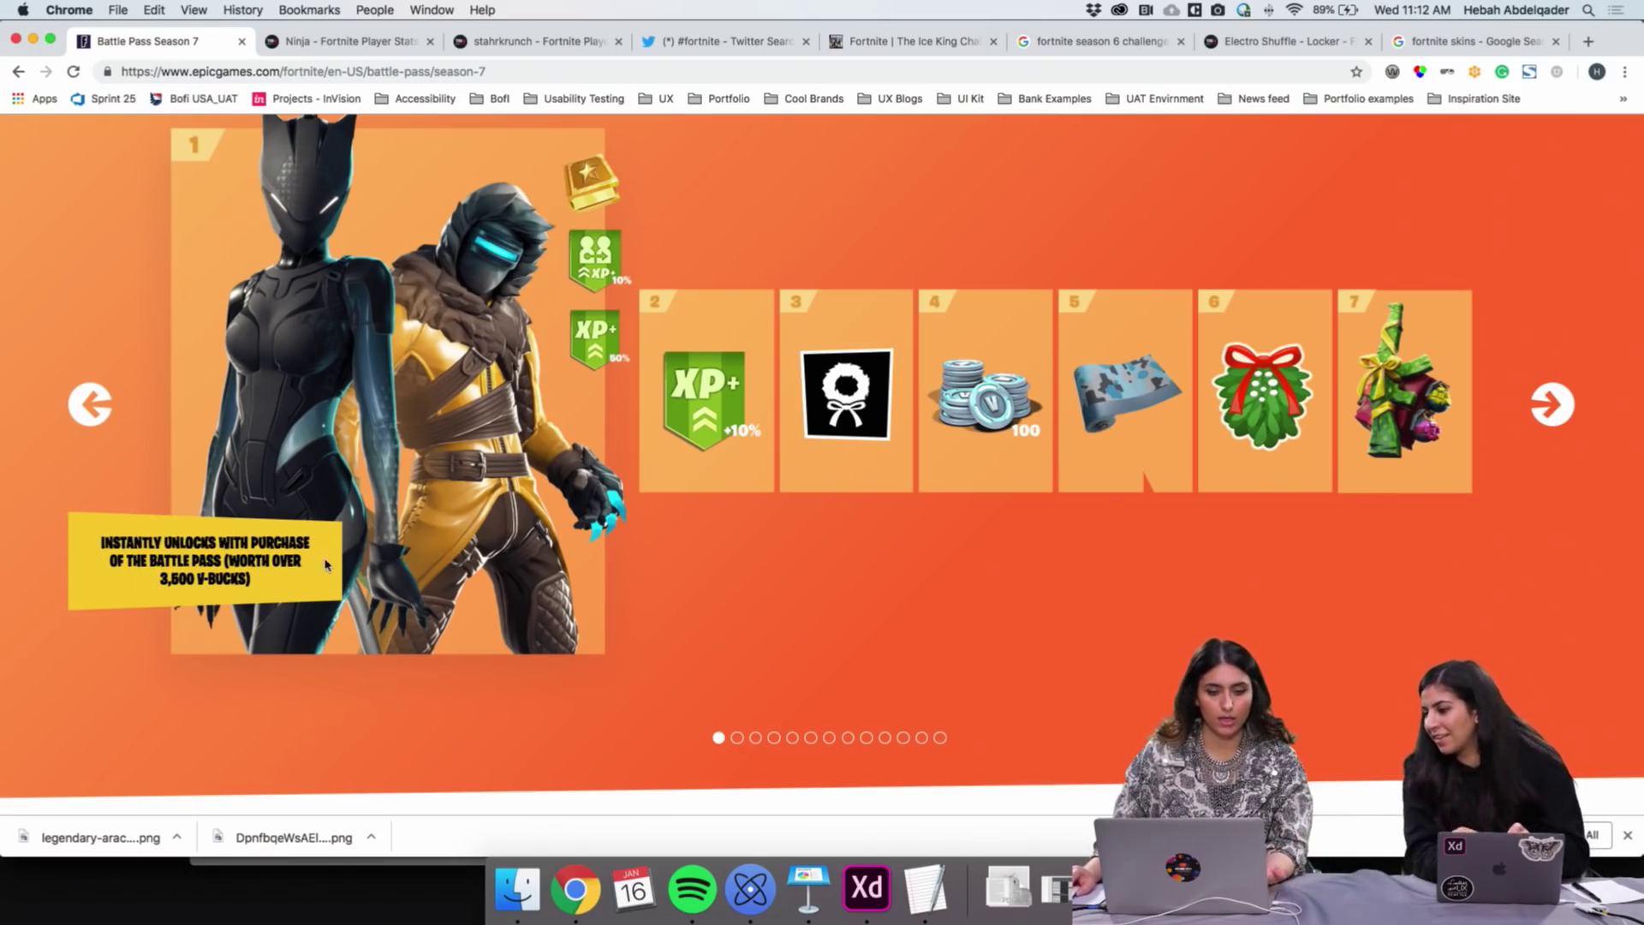
scroll(773, 469, "up", 1)
scroll(773, 469, "up", 4)
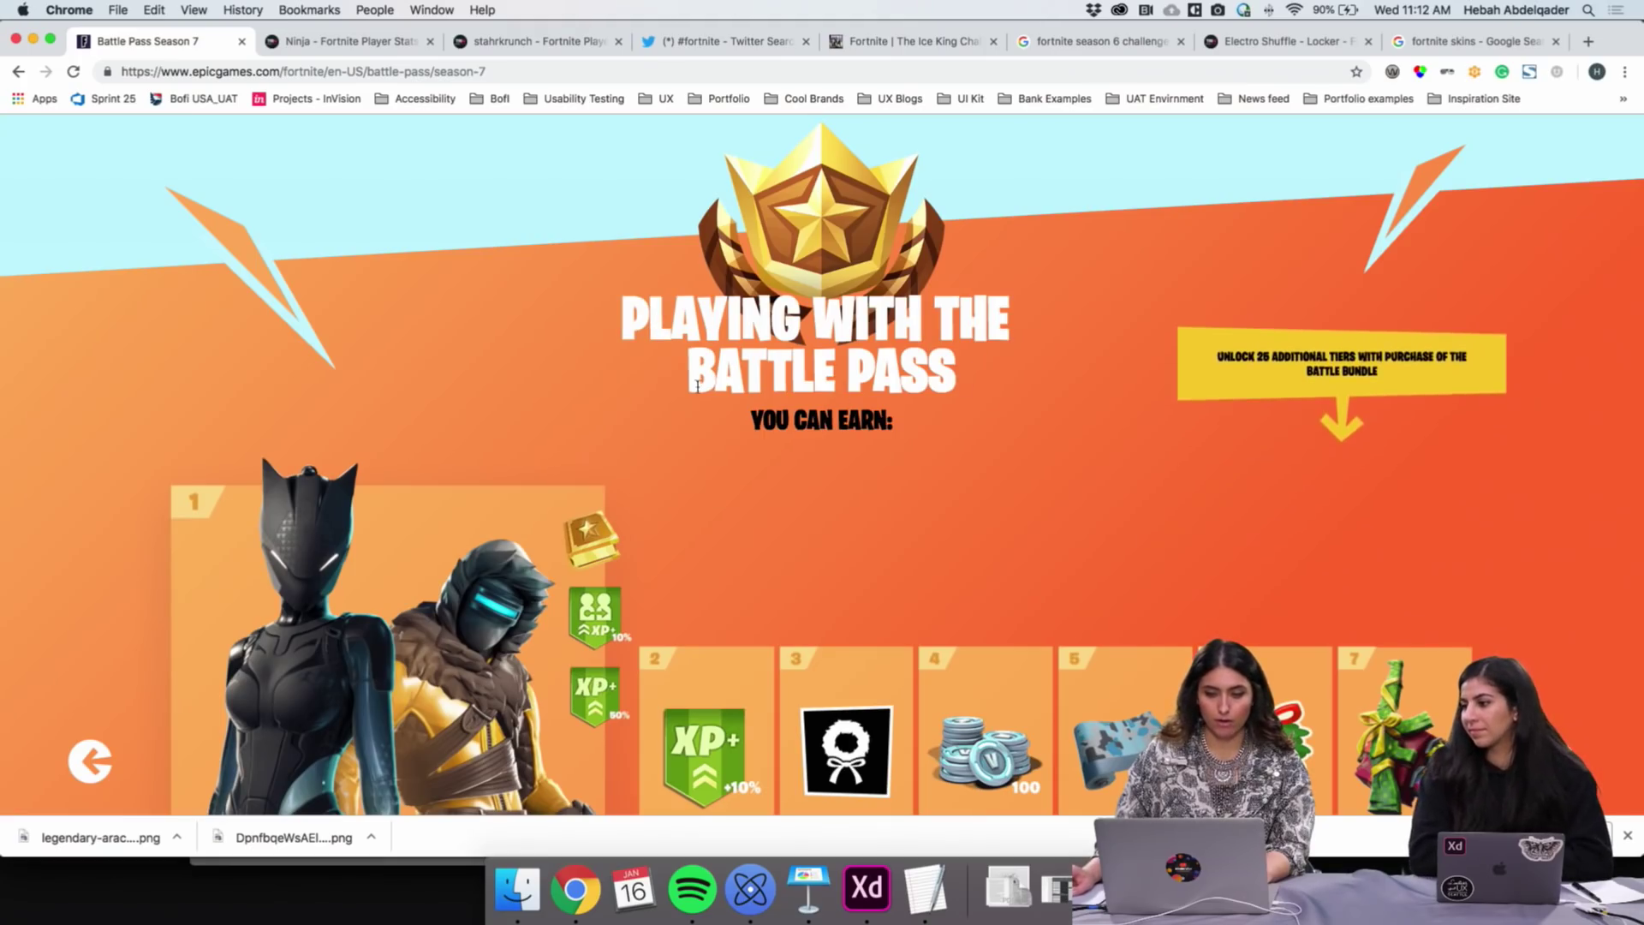
scroll(613, 333, "up", 2)
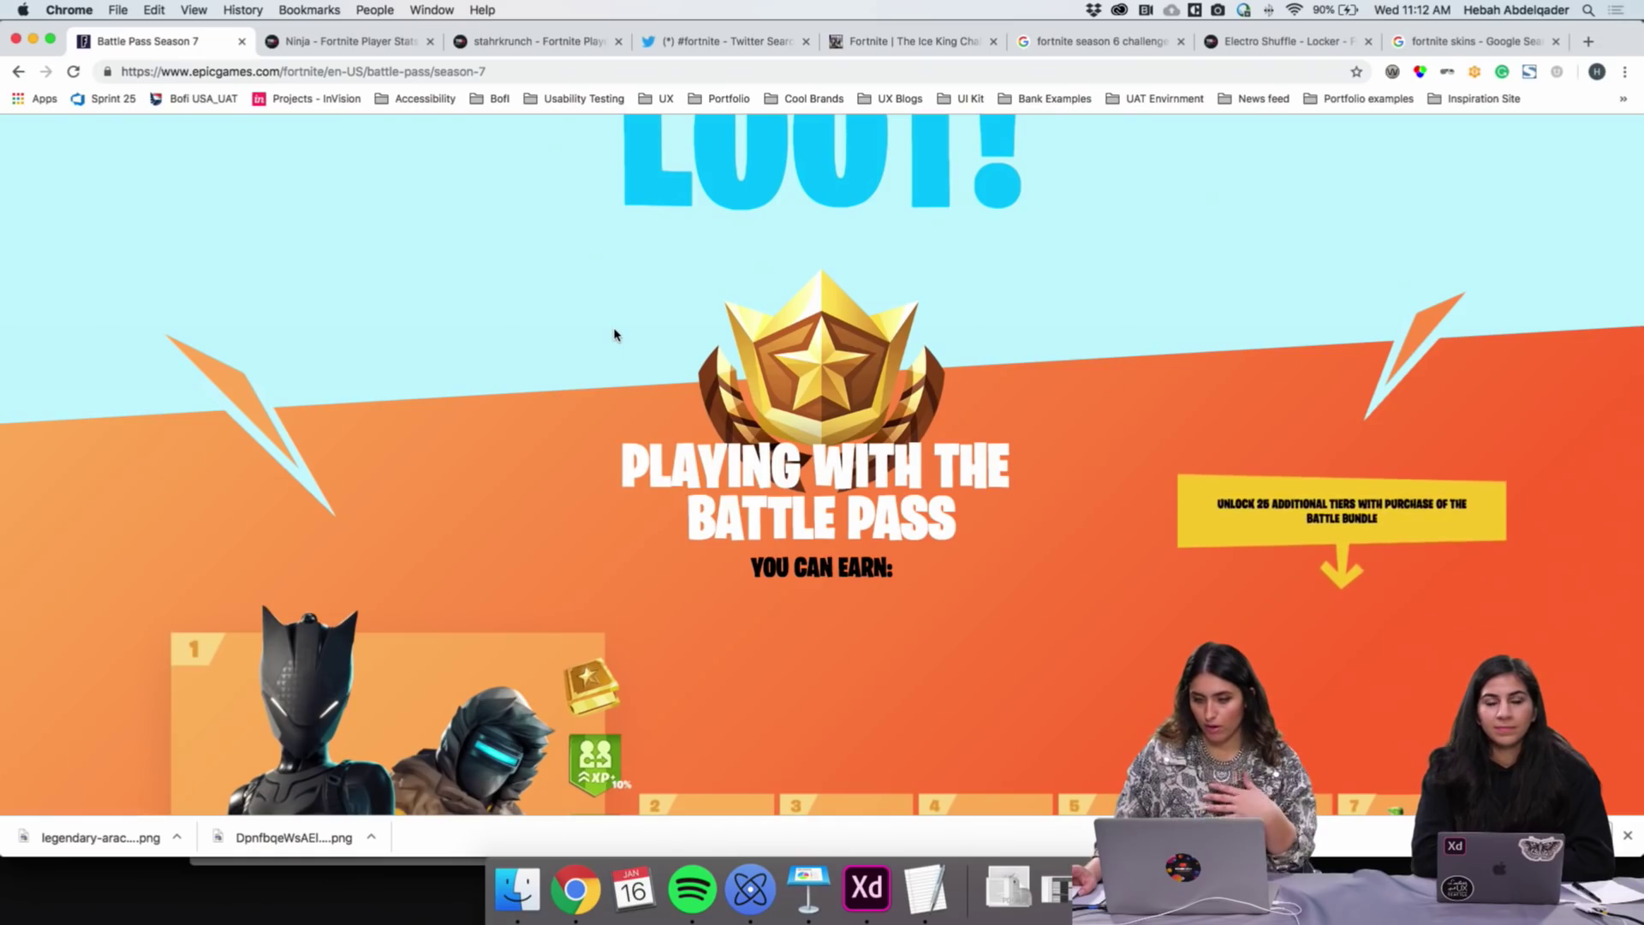
Compare the slanted shapes and colors of the Playing for Free banner with those of the Battle Pass and Loot sections
scroll(613, 333, "down", 2)
scroll(614, 334, "down", 10)
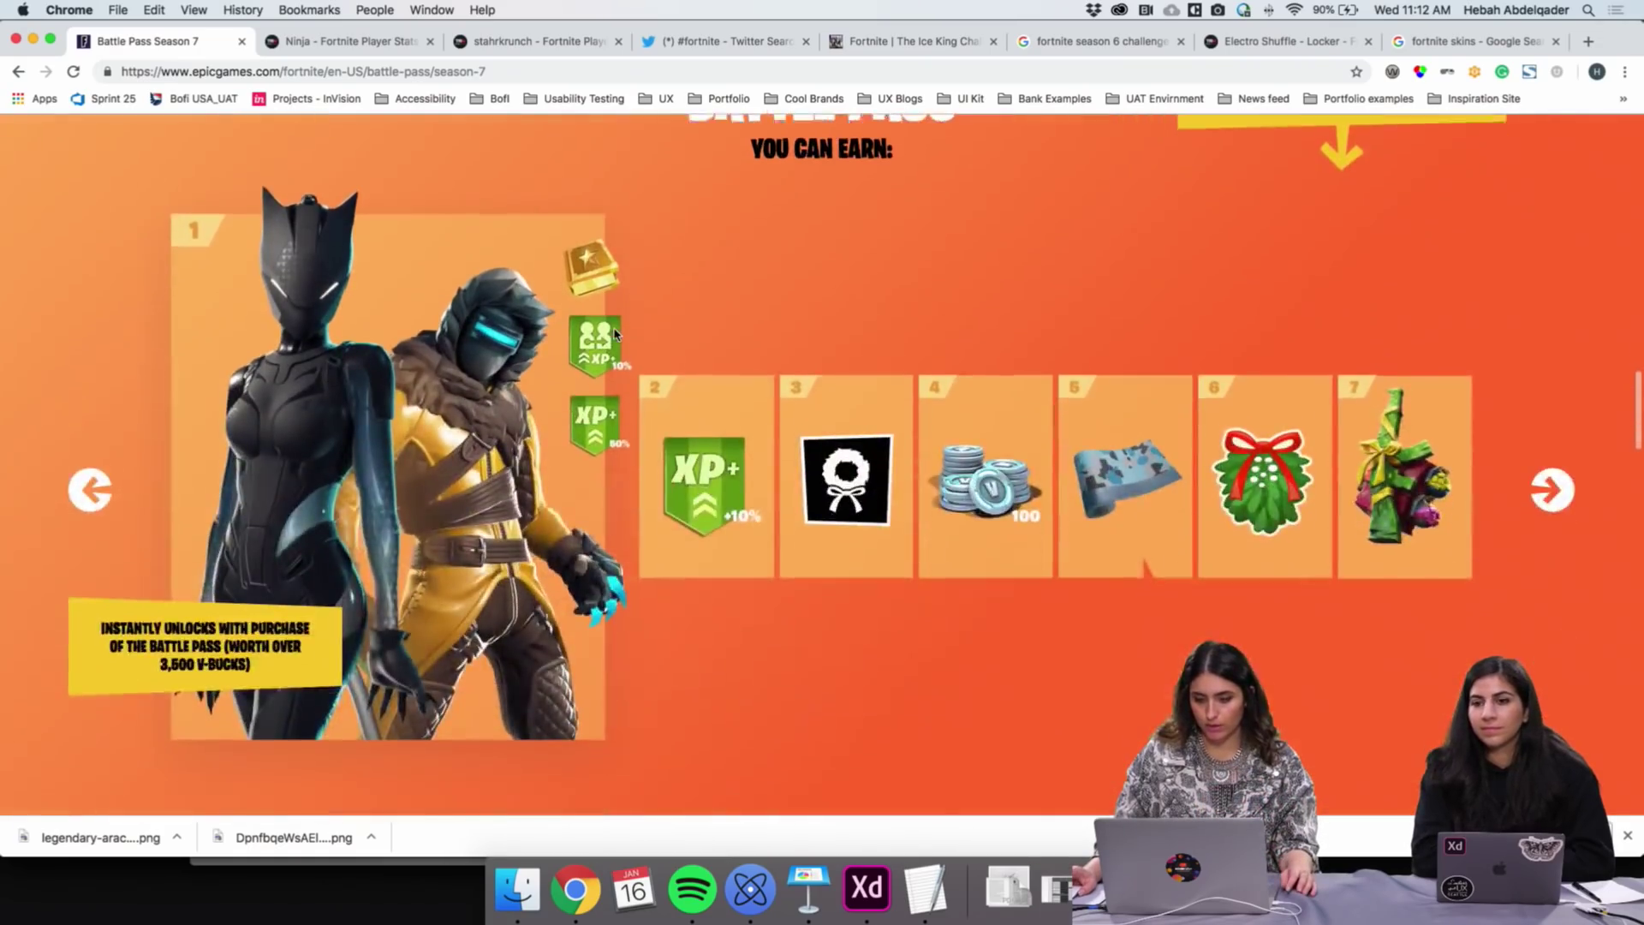
scroll(615, 334, "down", 4)
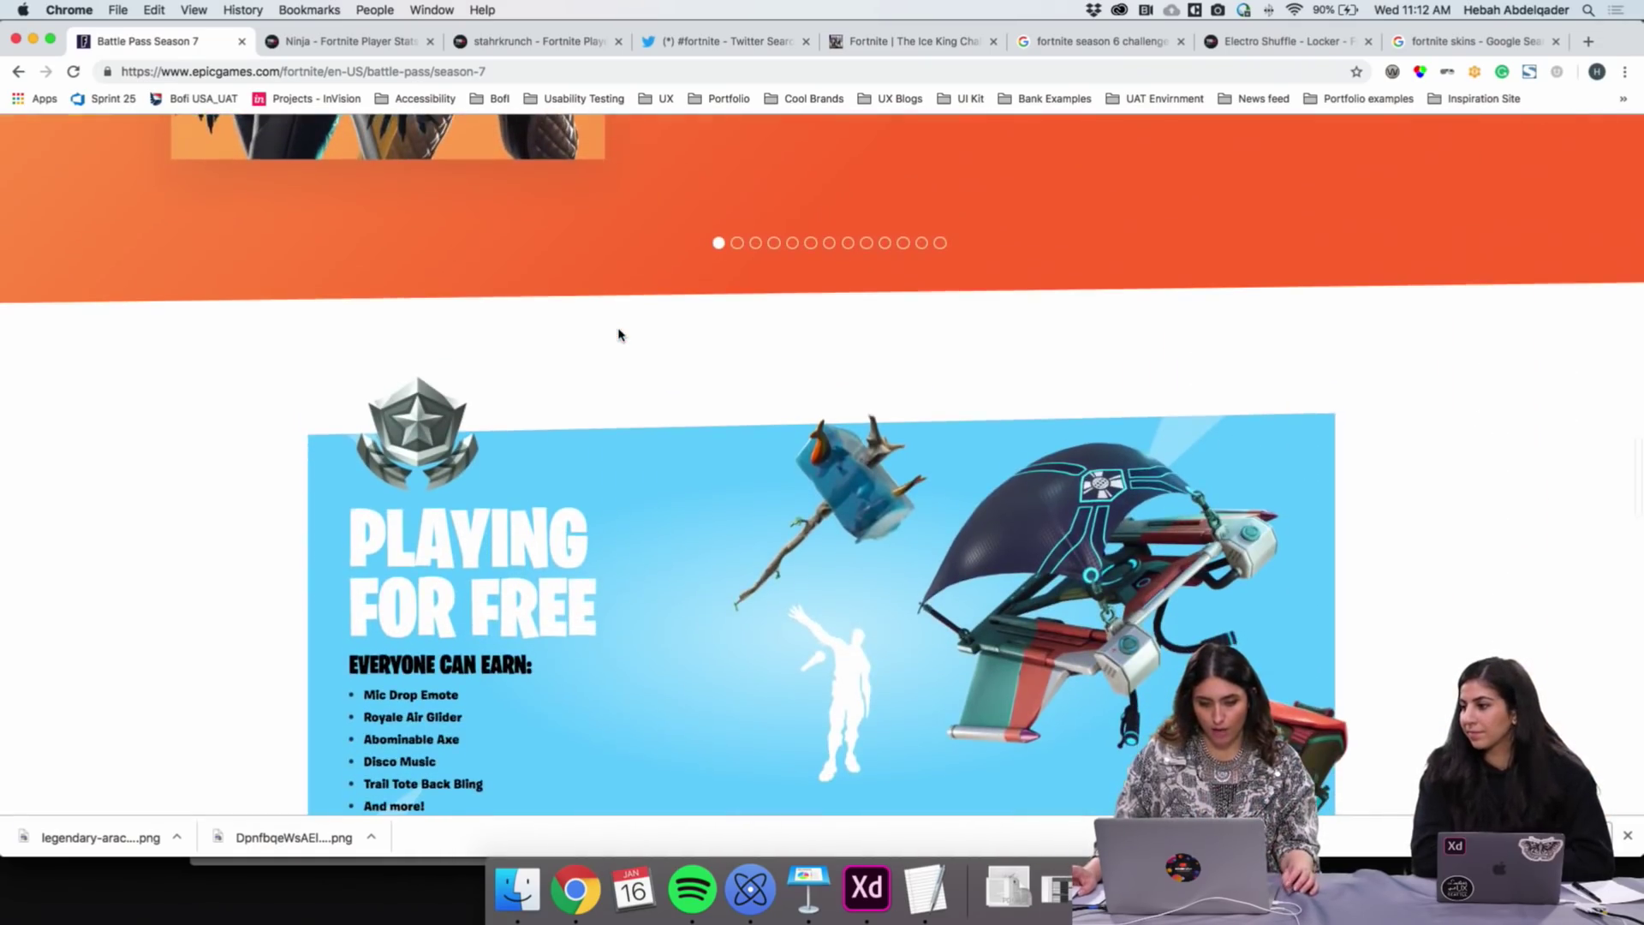
scroll(618, 333, "down", 3)
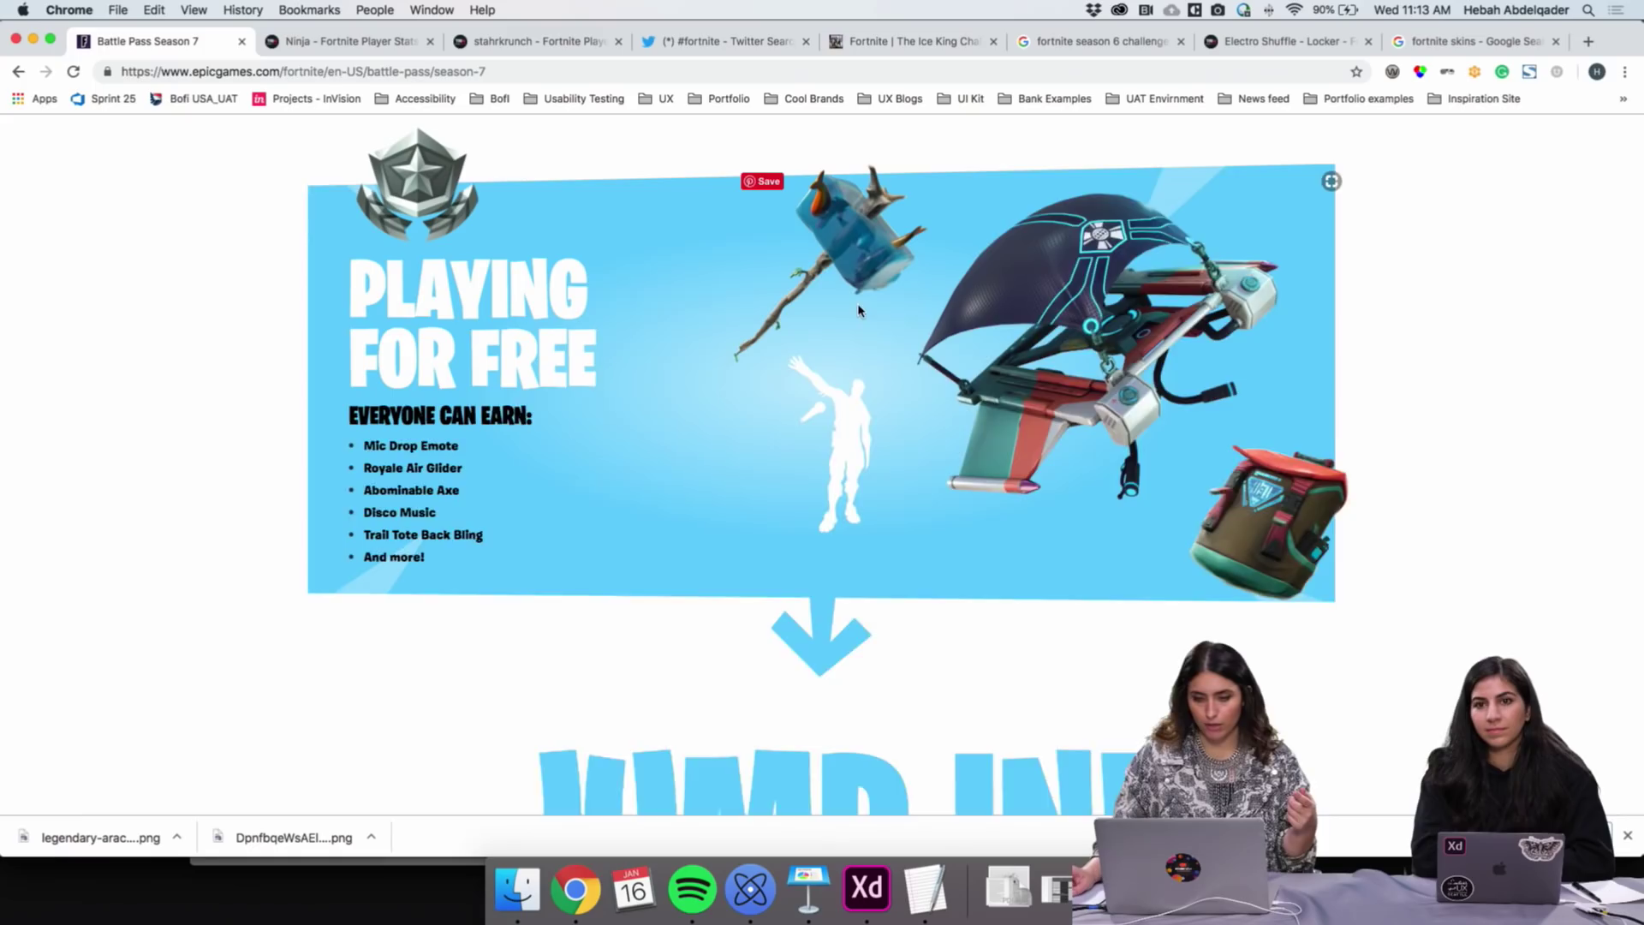
scroll(794, 514, "up", 5)
scroll(794, 514, "up", 7)
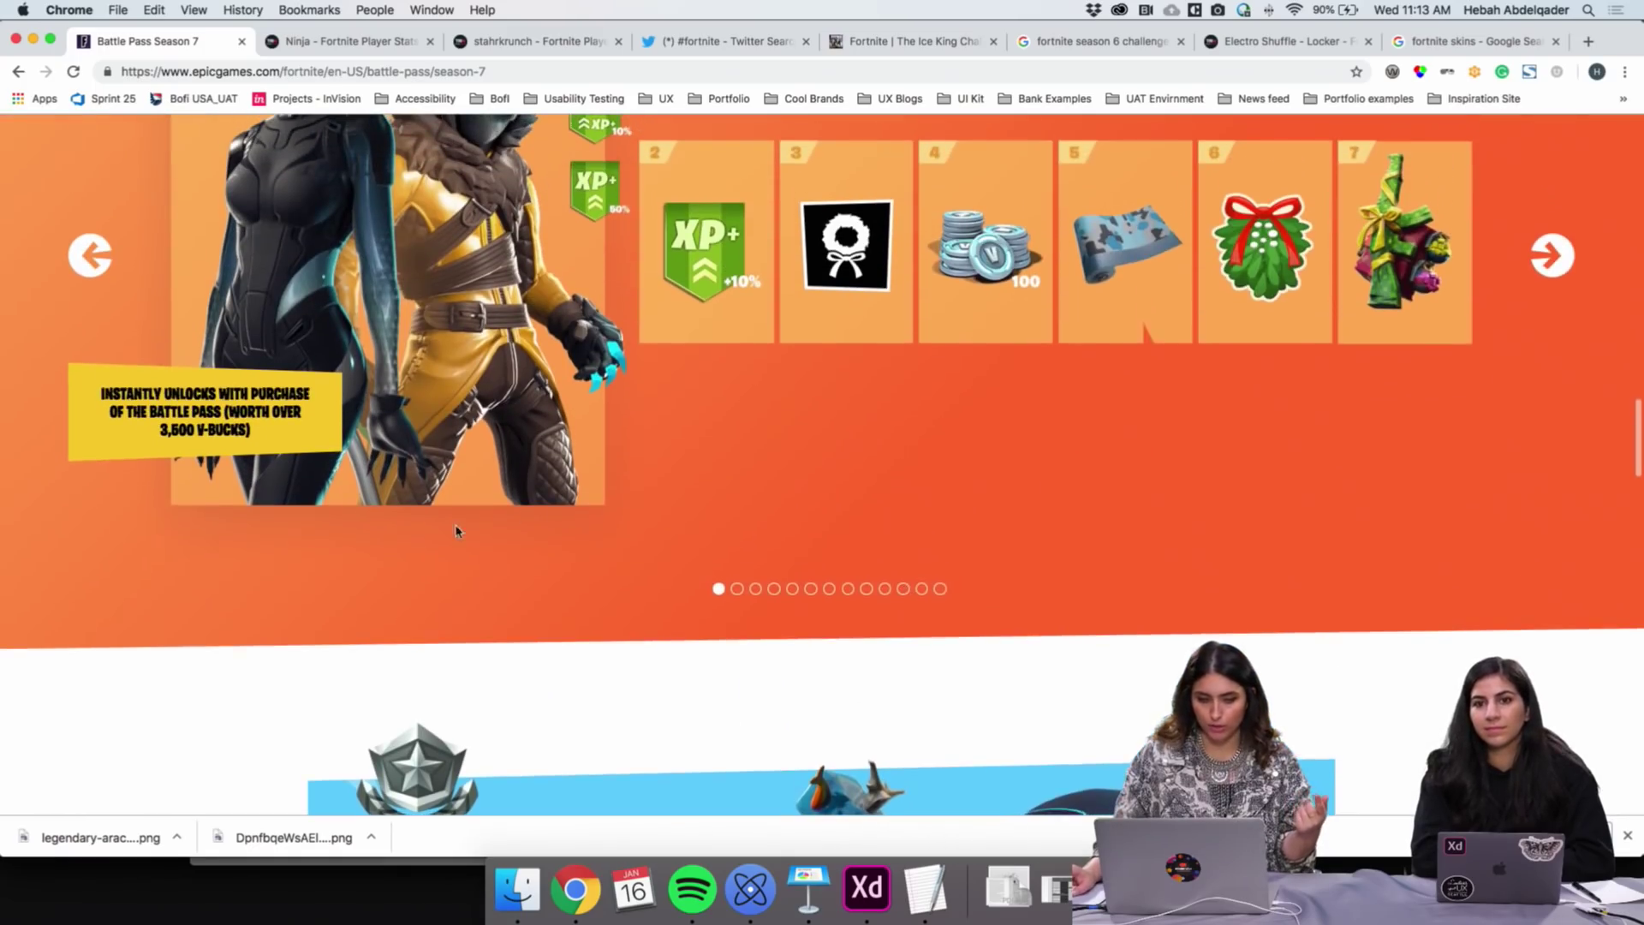
scroll(392, 538, "up", 3)
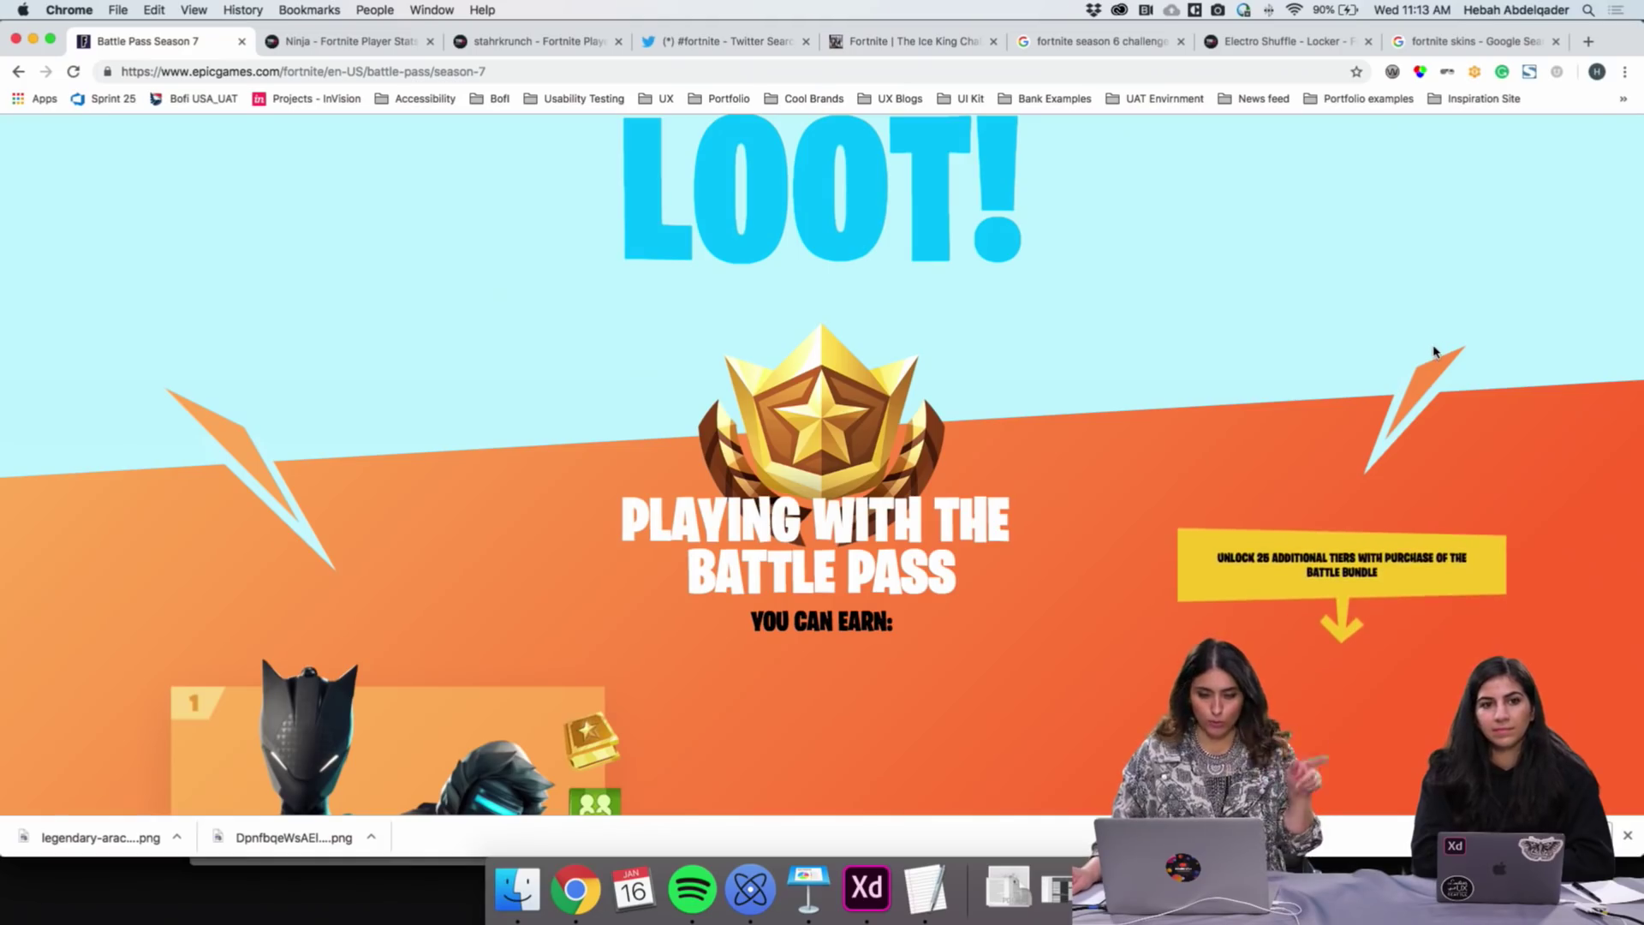
scroll(1318, 420, "up", 4)
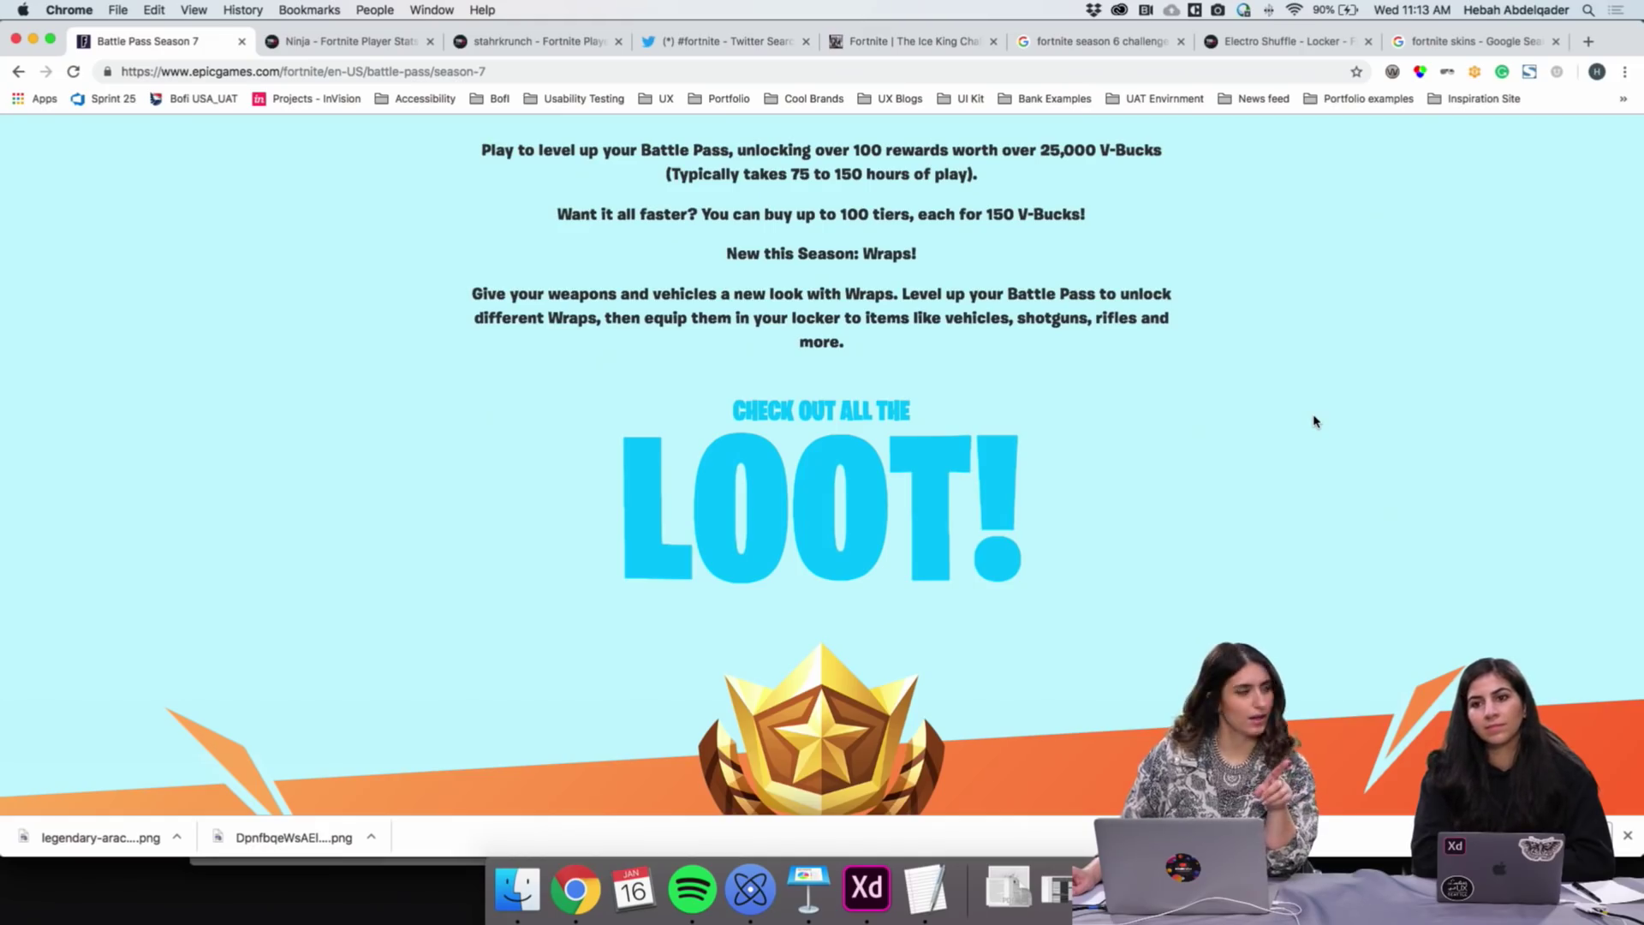
scroll(1315, 420, "up", 2)
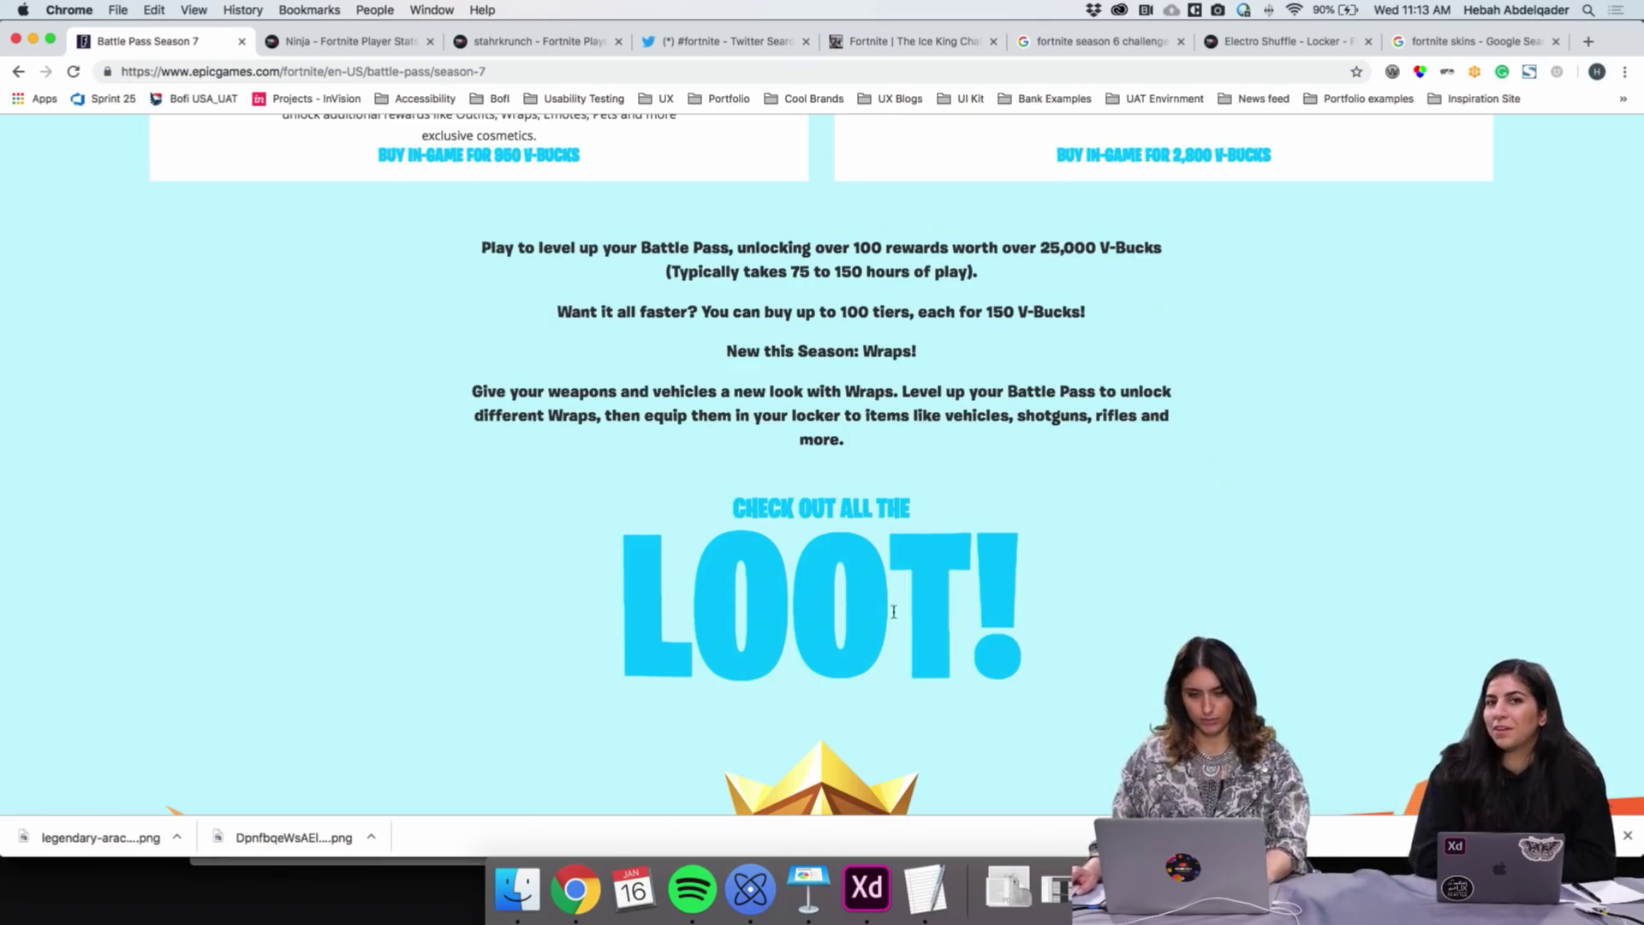
Open the Creative page of the Fortnite site and examine its Build Your Fortnite and Design Your Own Games sections
scroll(371, 550, "up", 10)
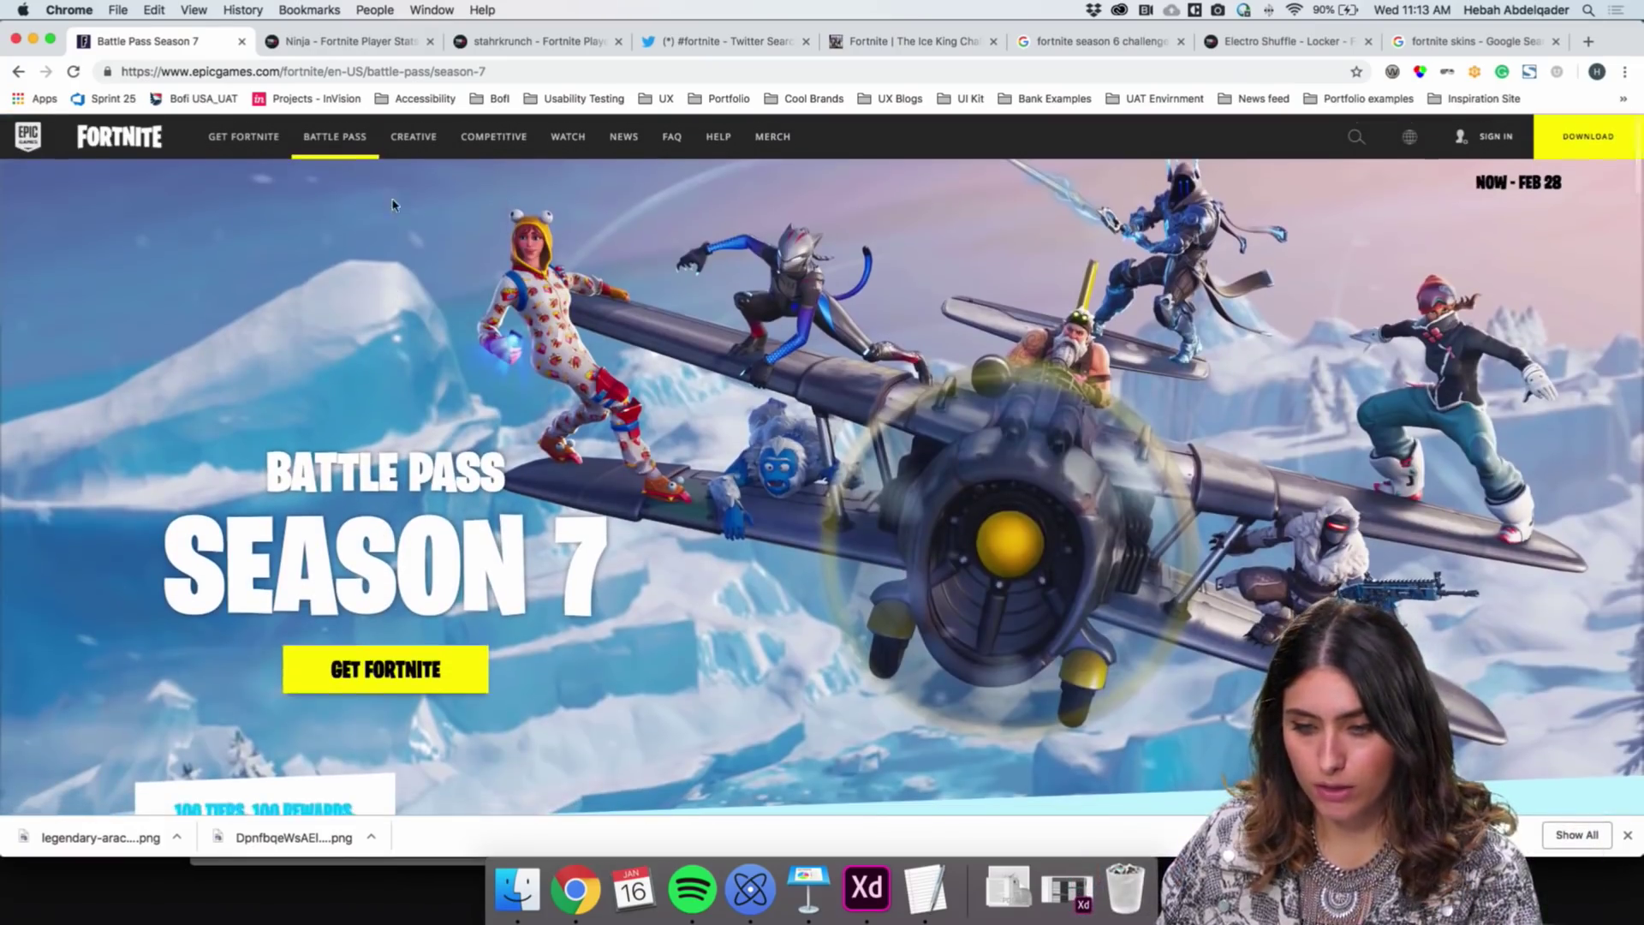
left_click(410, 140)
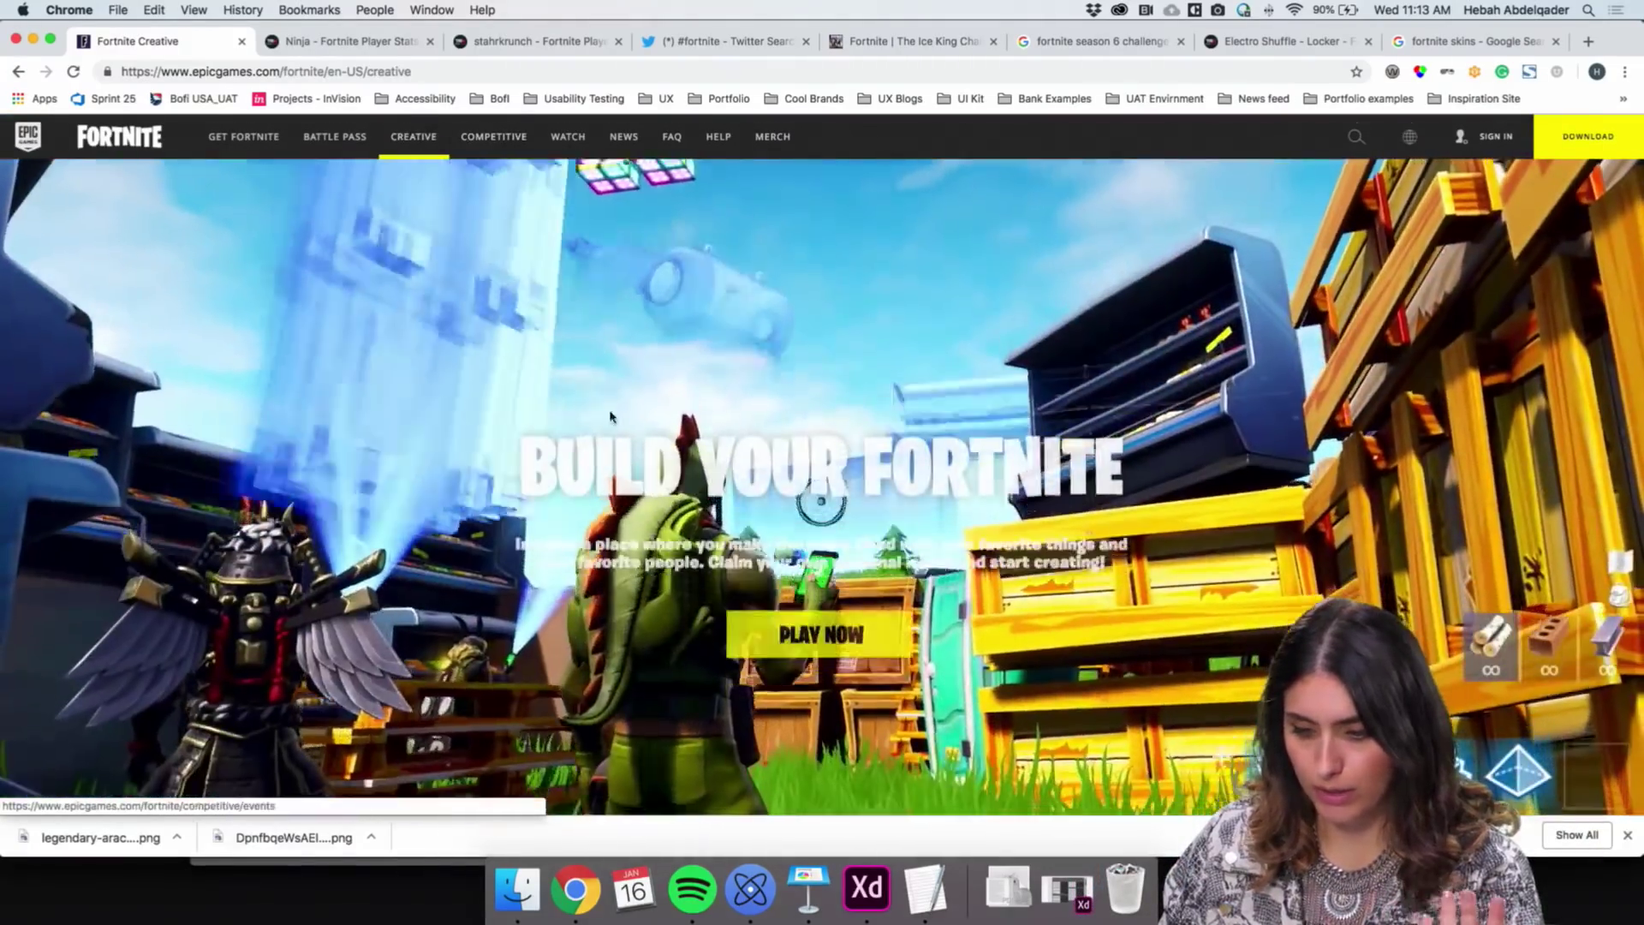
scroll(636, 411, "down", 4)
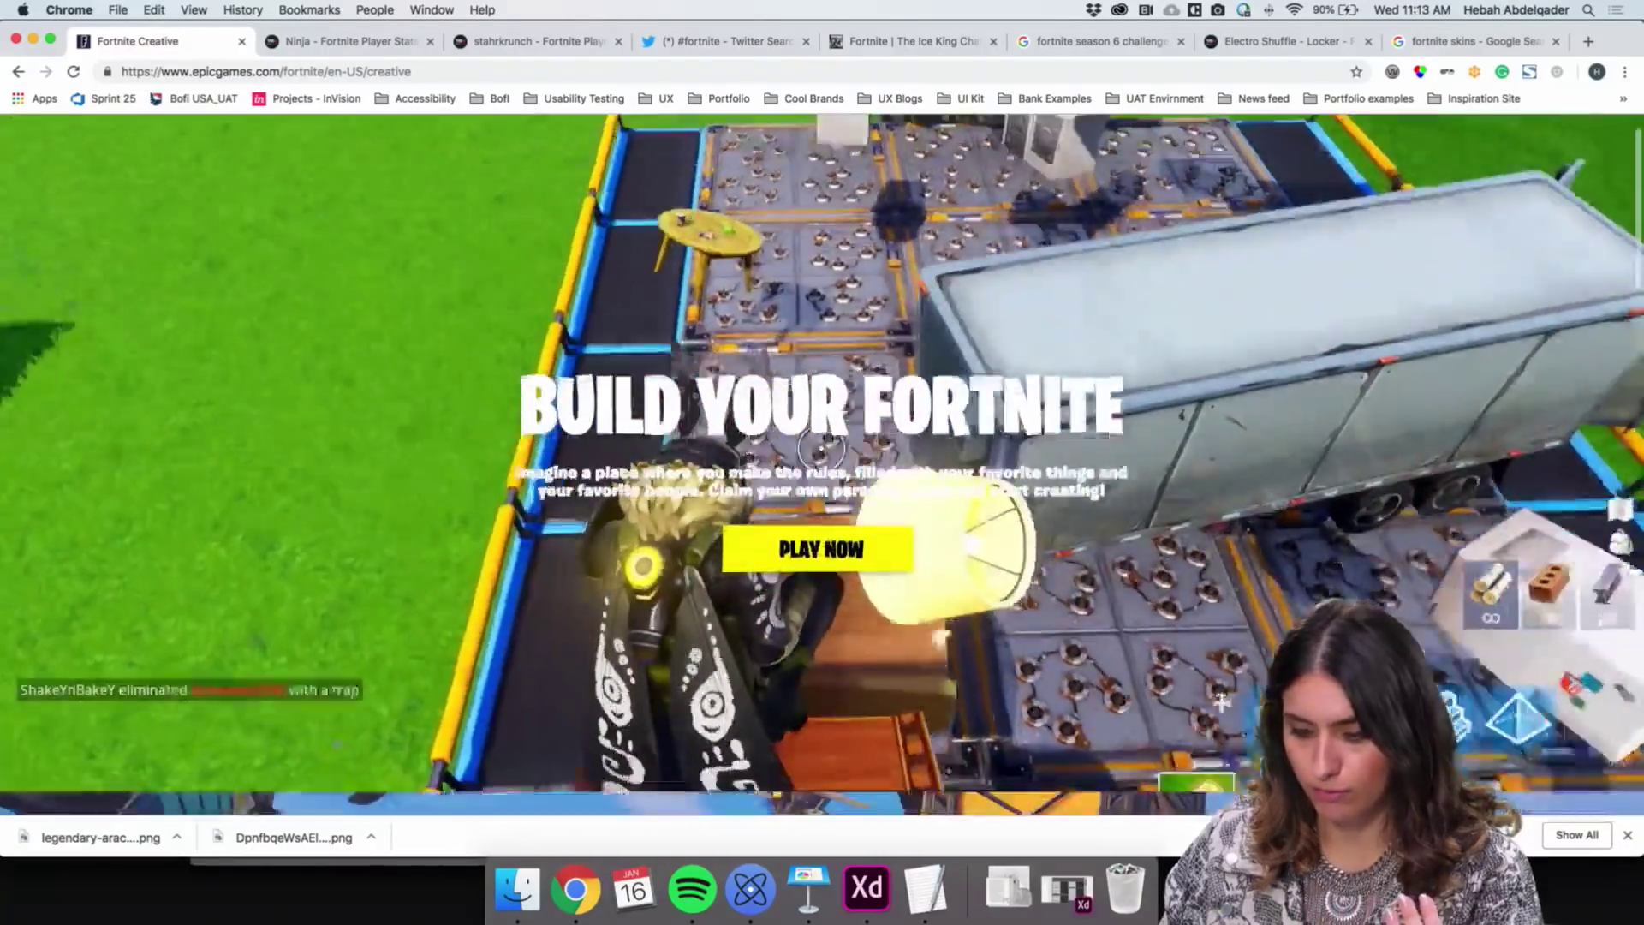
scroll(636, 412, "down", 7)
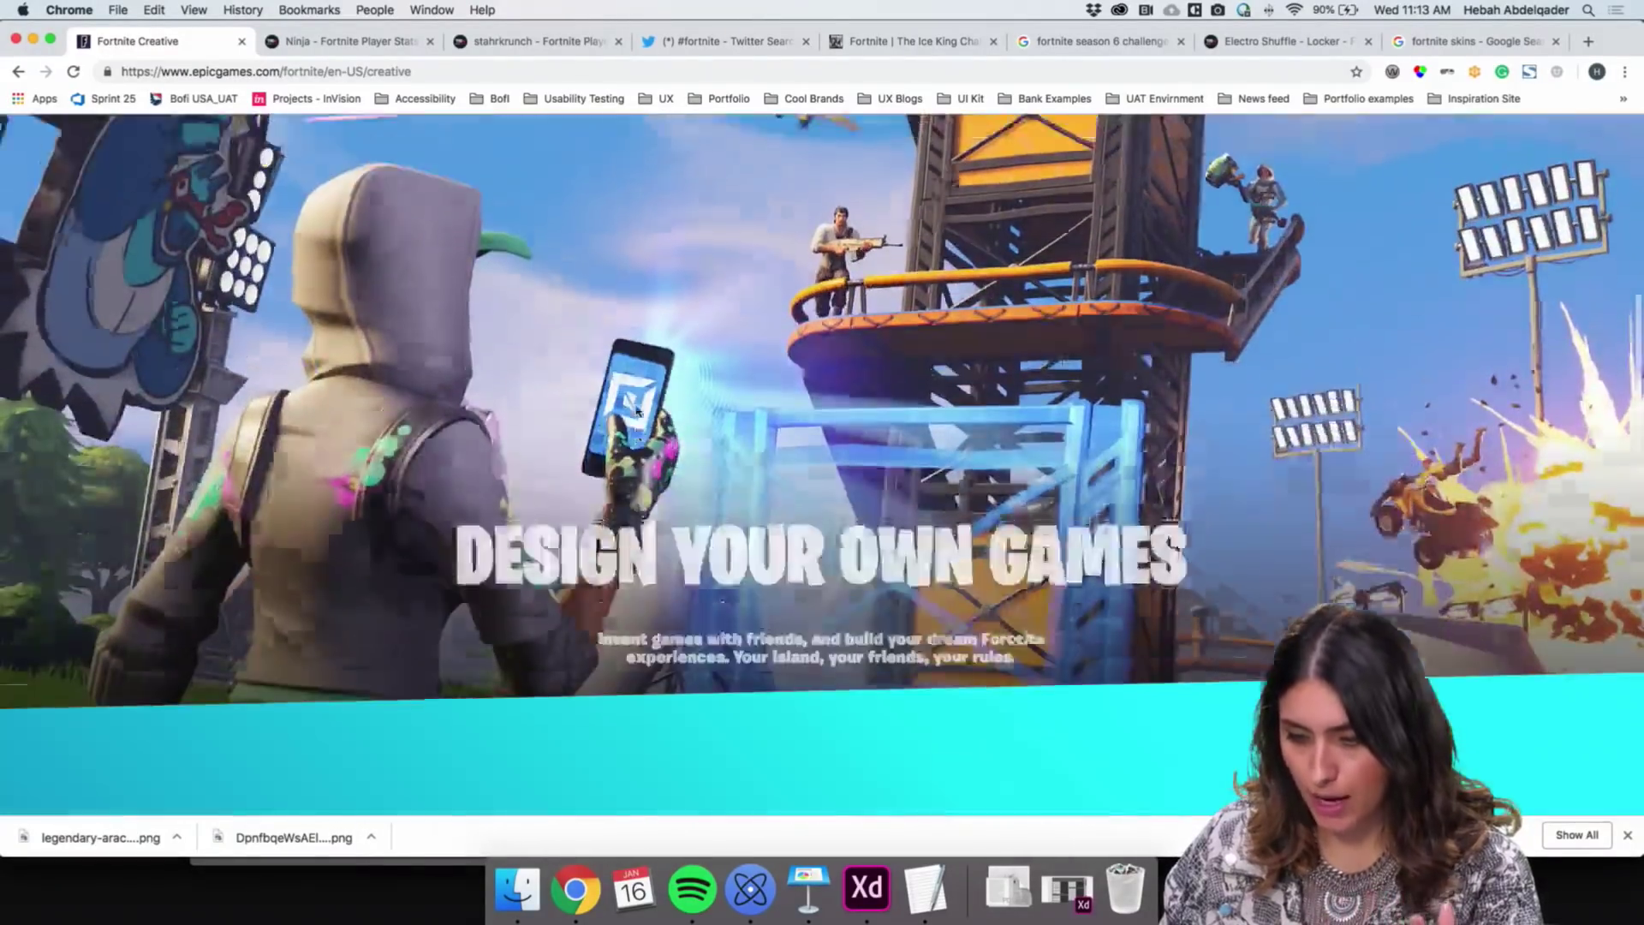
Examine the Creative page's Fortnite Famous section and opening banner, and switch to Adobe XD to deselect the Burbank text
scroll(636, 406, "down", 12)
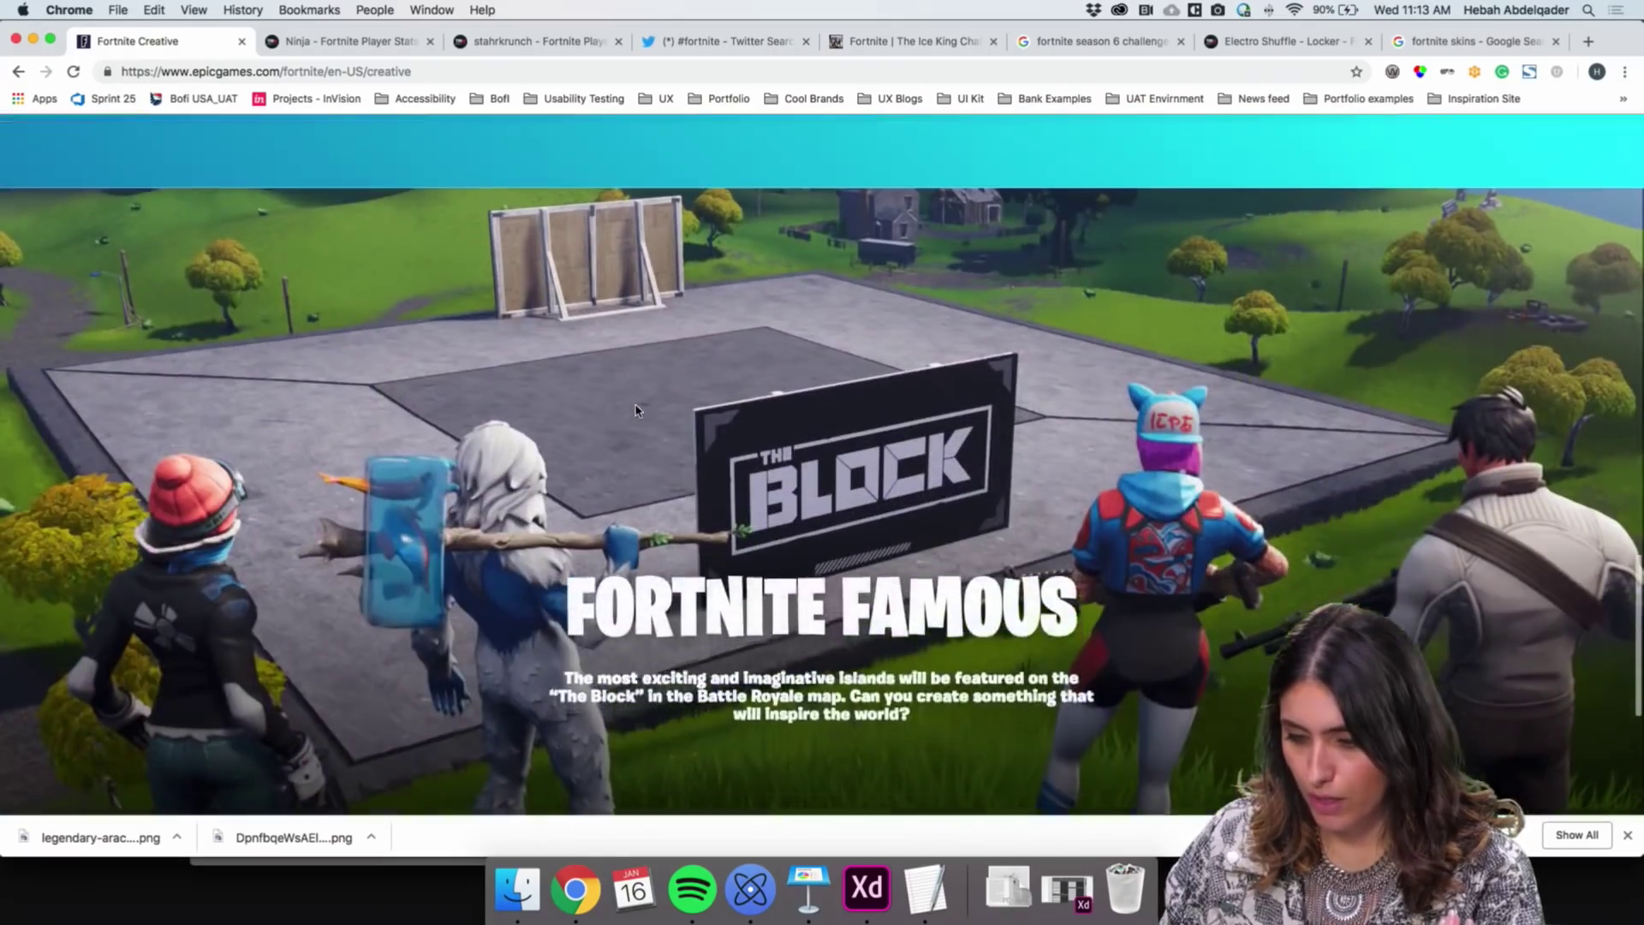
scroll(636, 409, "up", 20)
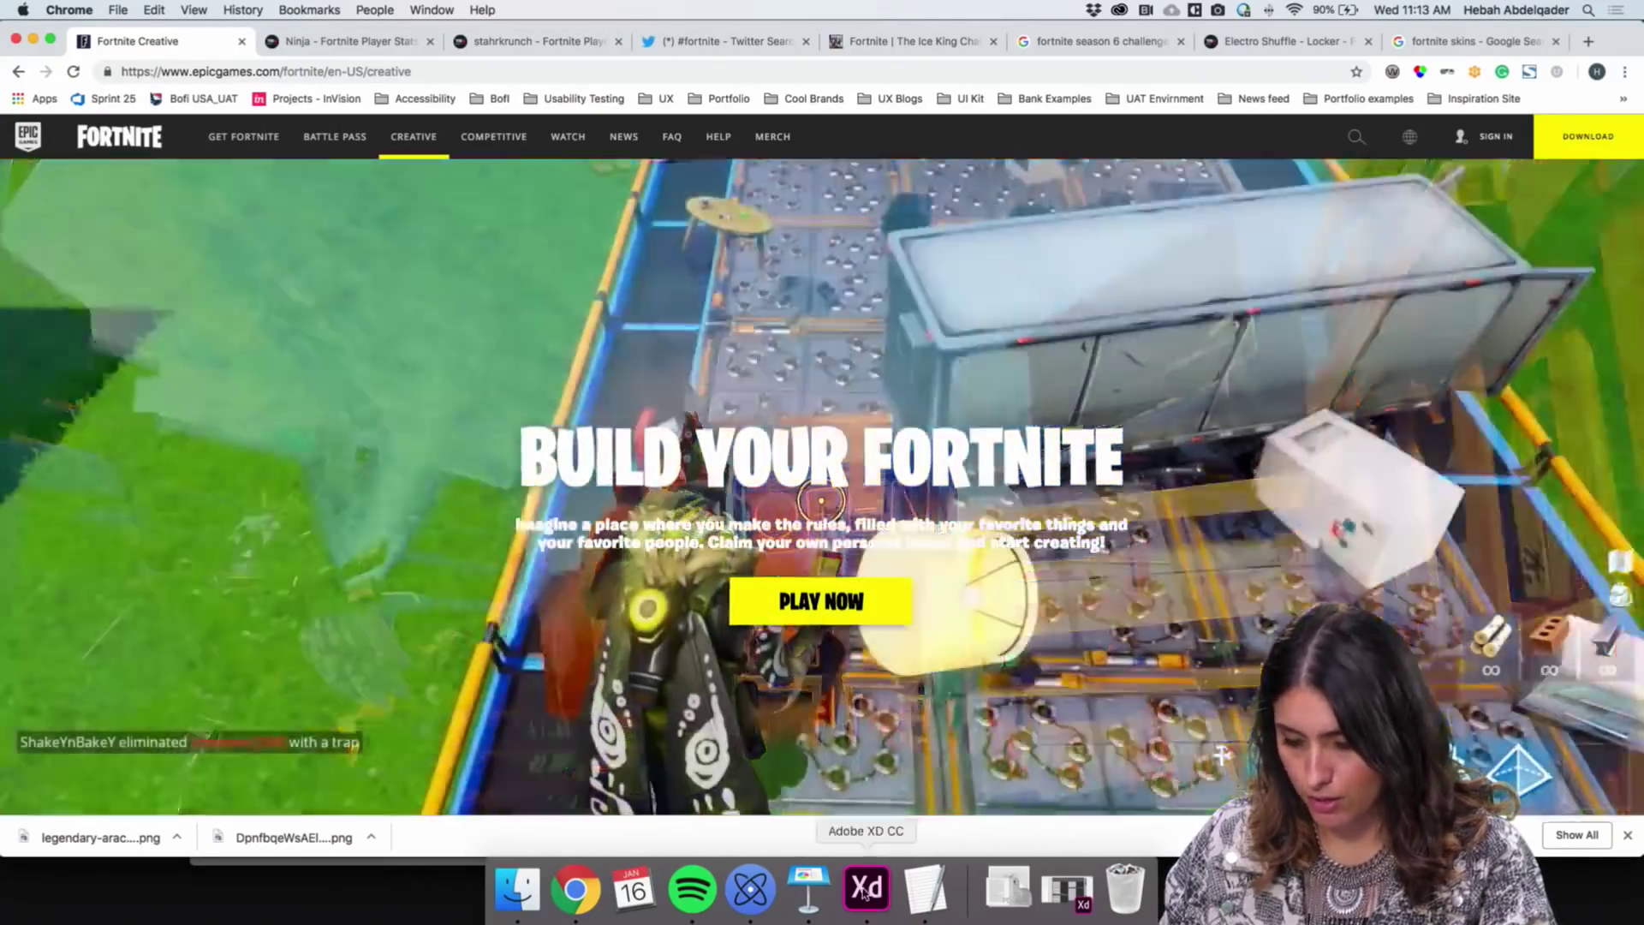
left_click(865, 890)
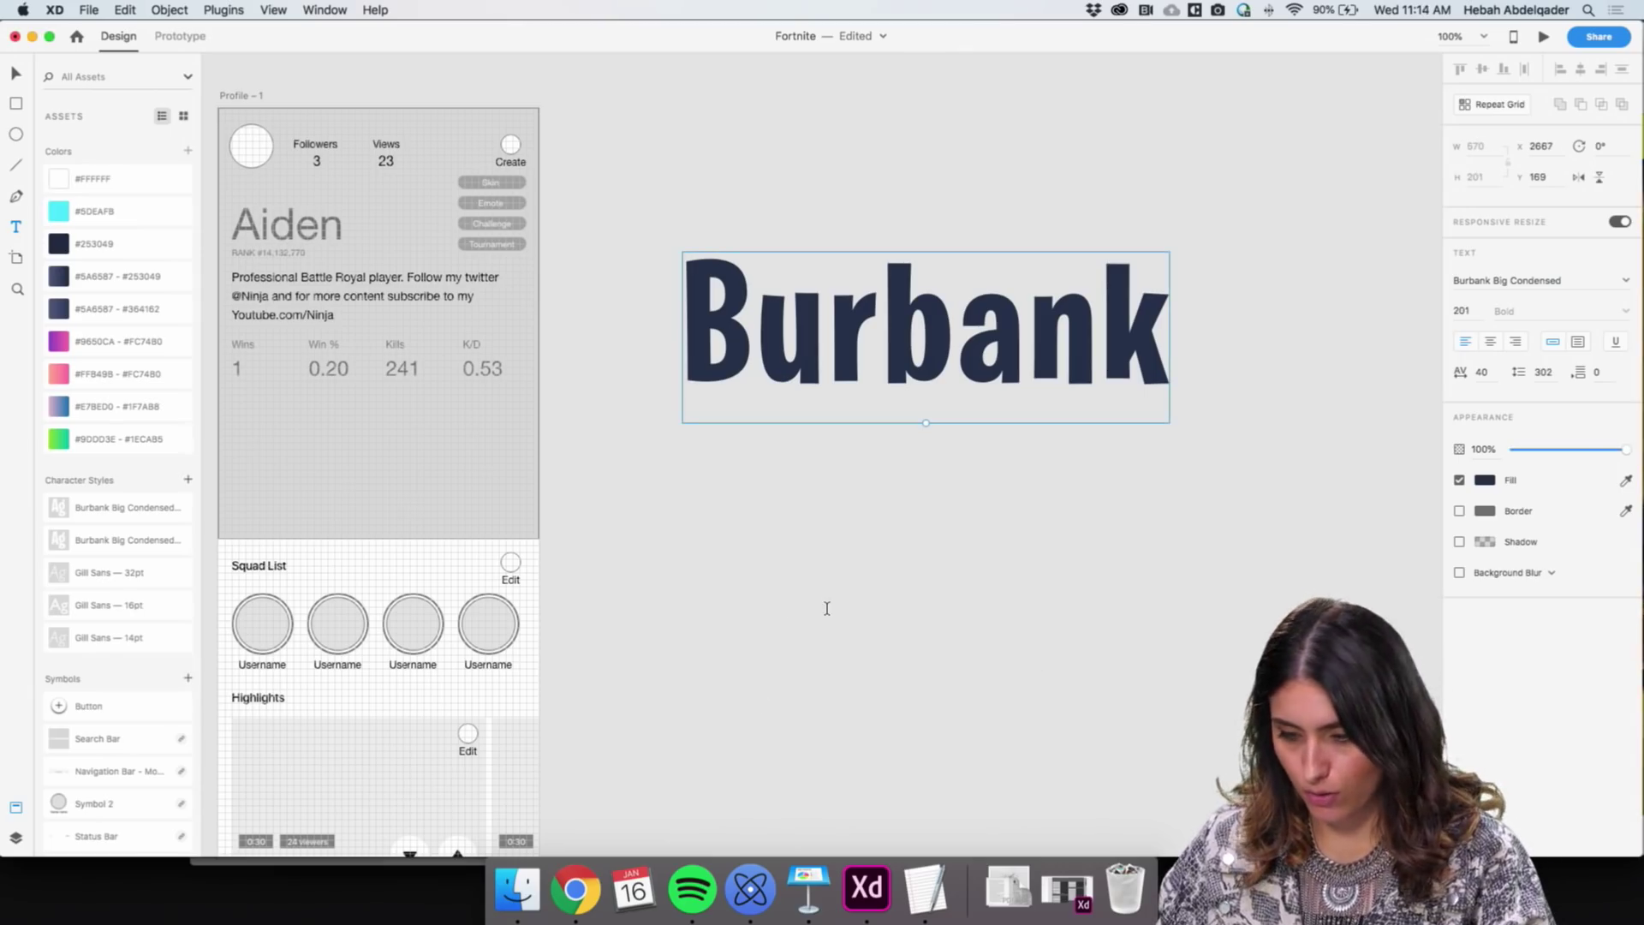
left_click(591, 512)
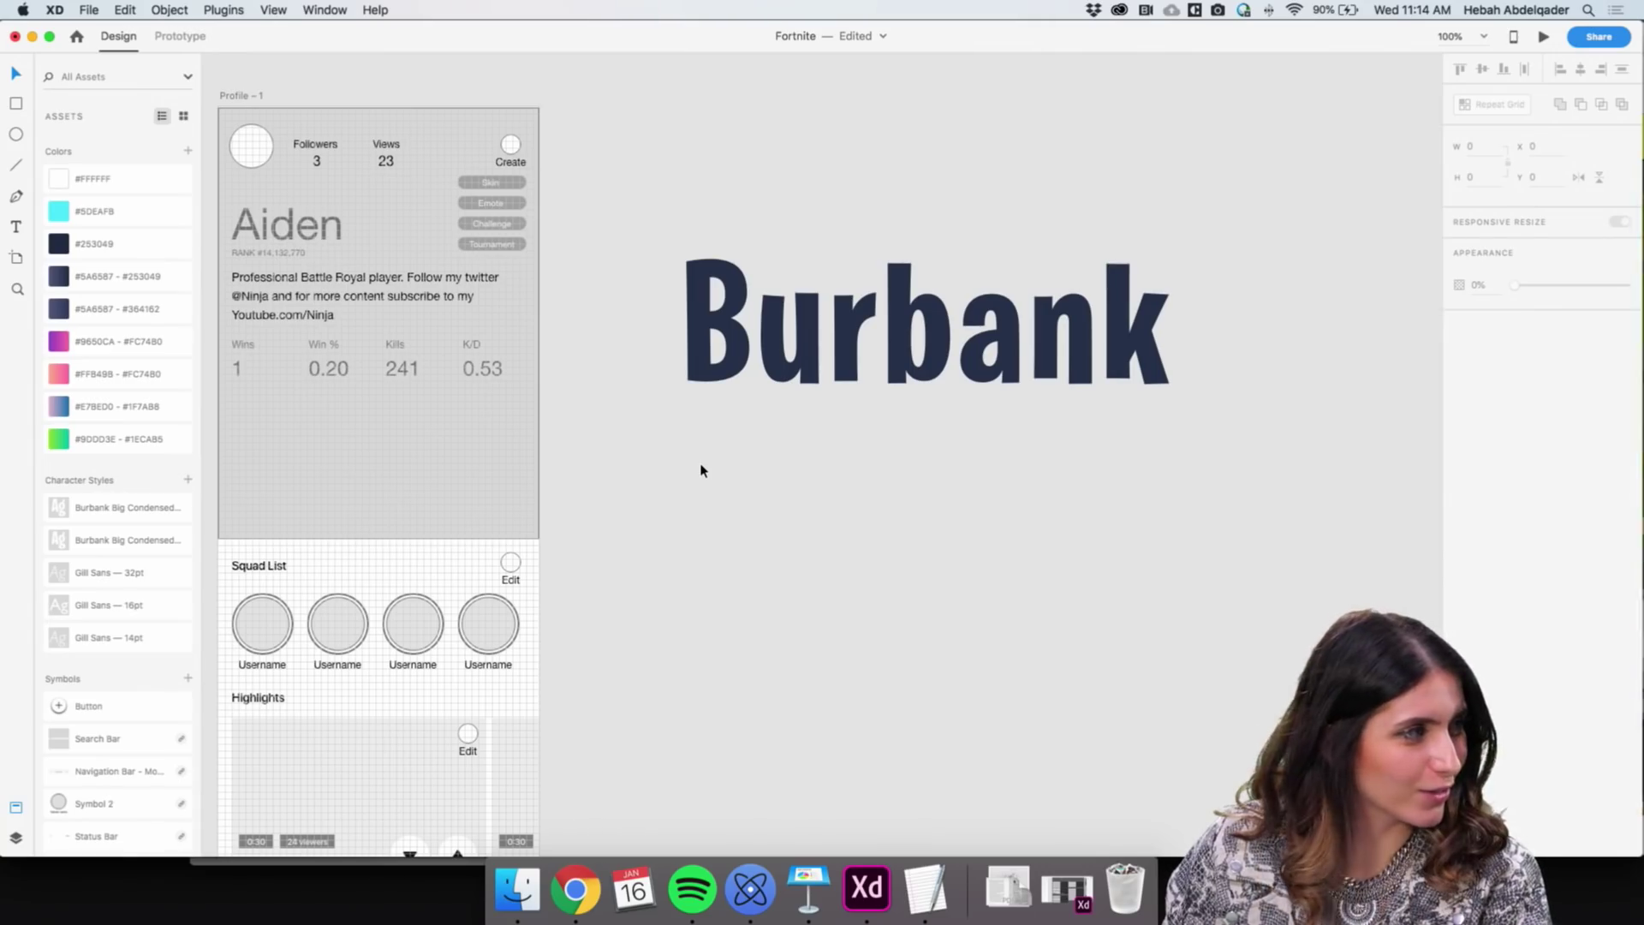
Switch to Chrome and open Fortnite's official Twitter profile from the #fortnite search to examine the artwork in its posts
left_click(575, 888)
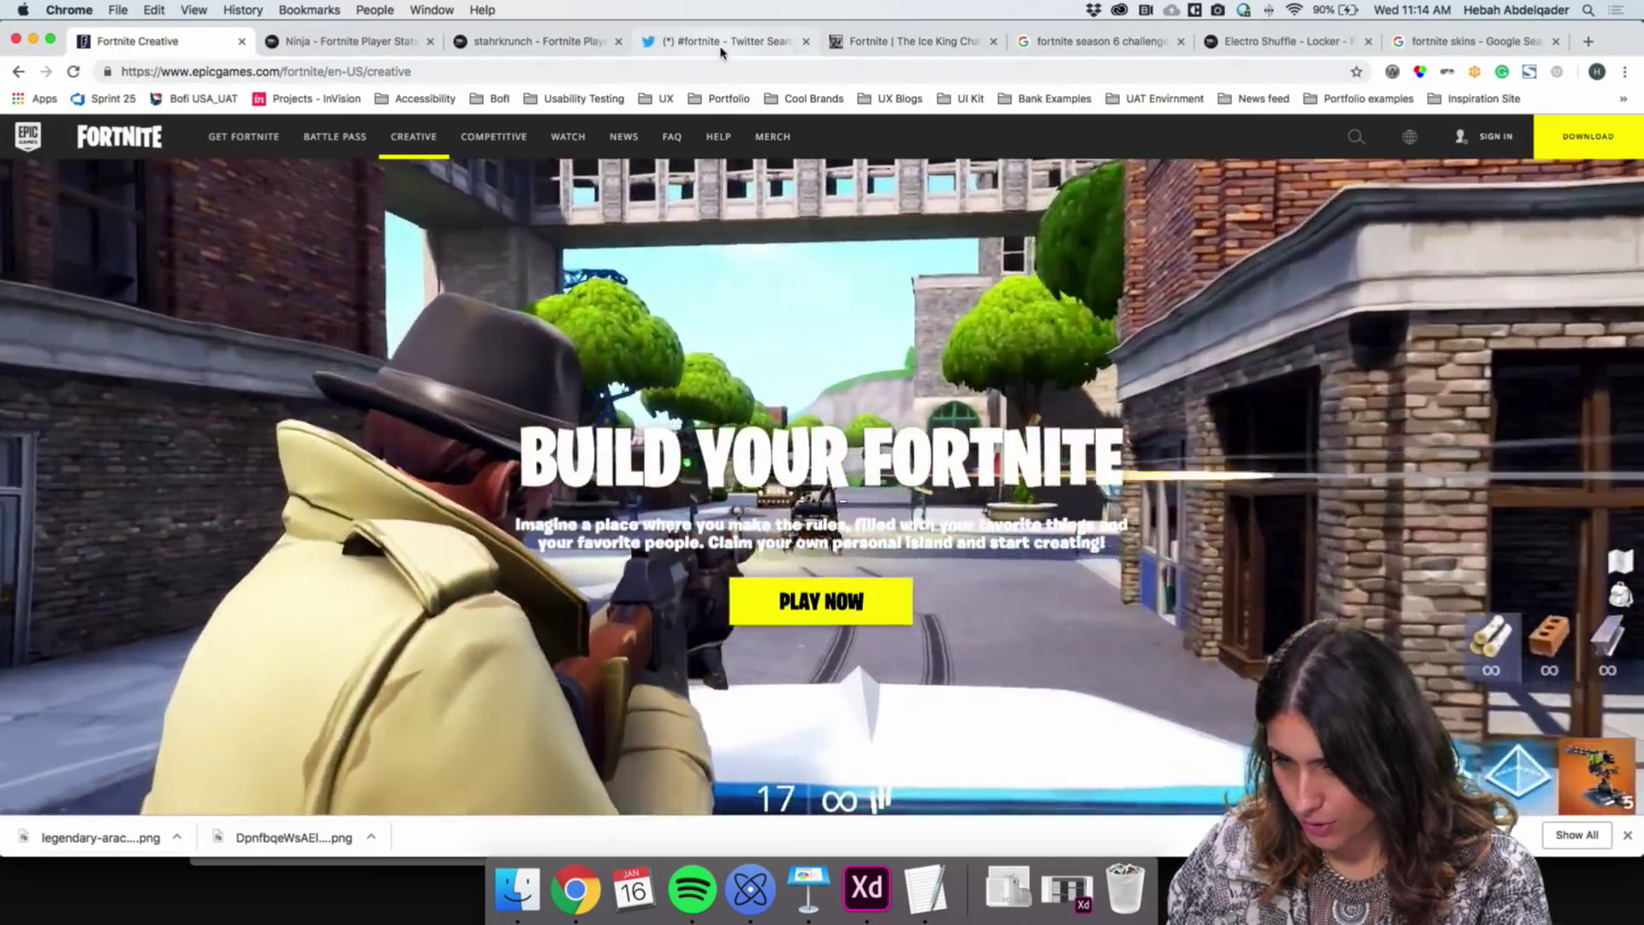
left_click(721, 43)
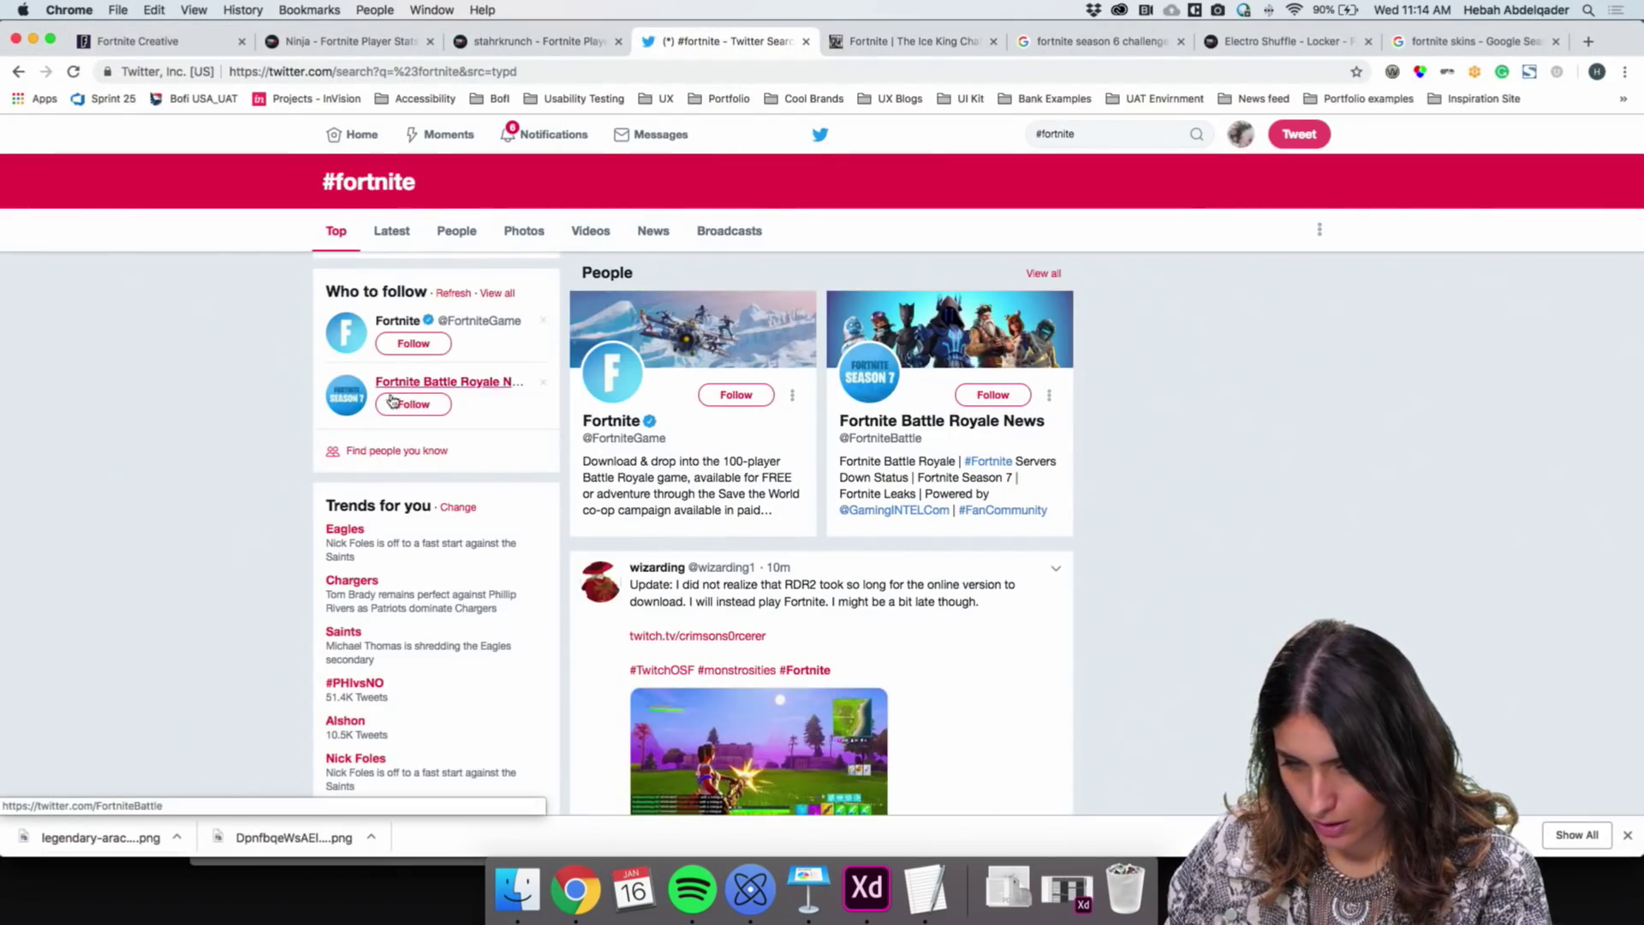
left_click(621, 375)
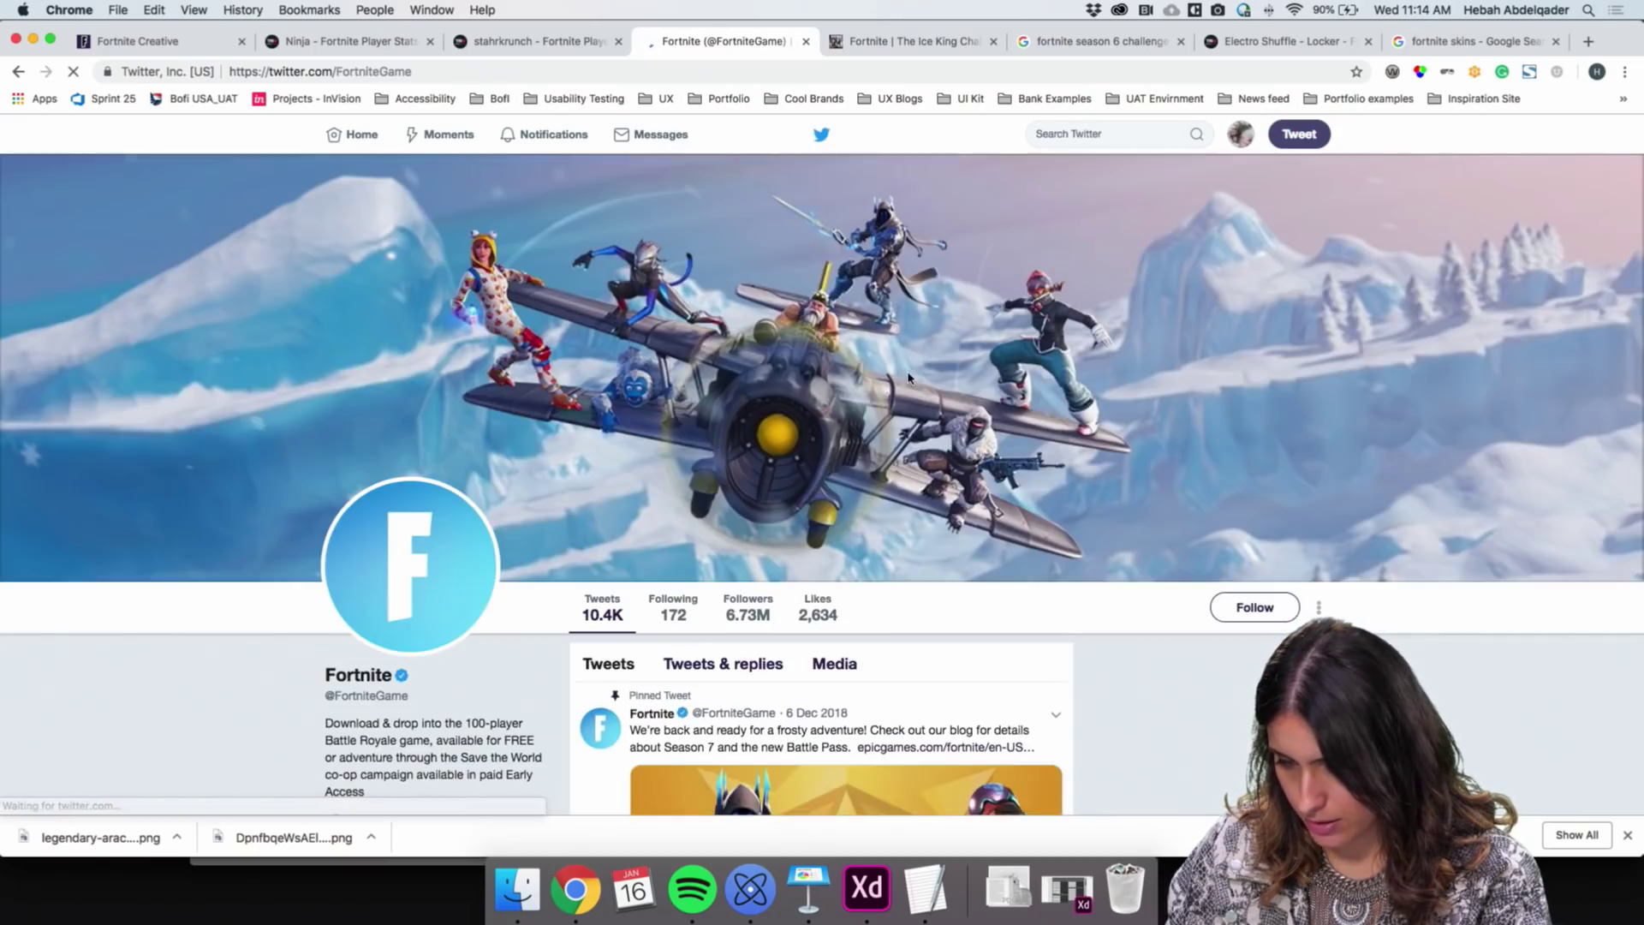
scroll(891, 356, "down", 10)
scroll(686, 315, "down", 15)
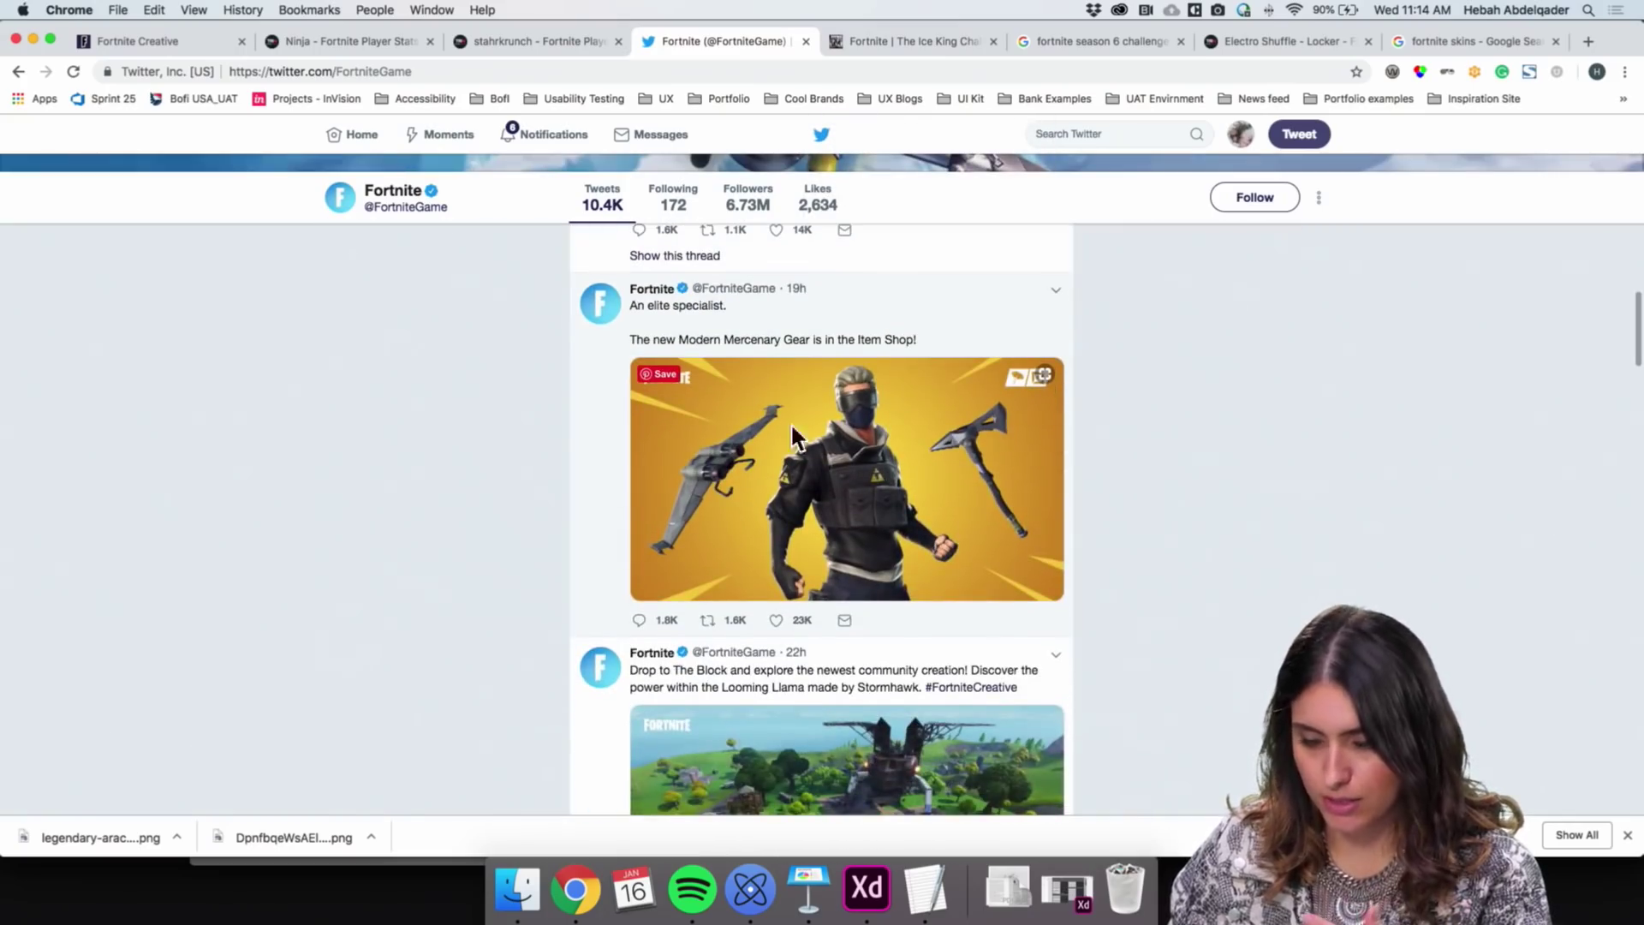
scroll(934, 553, "down", 6)
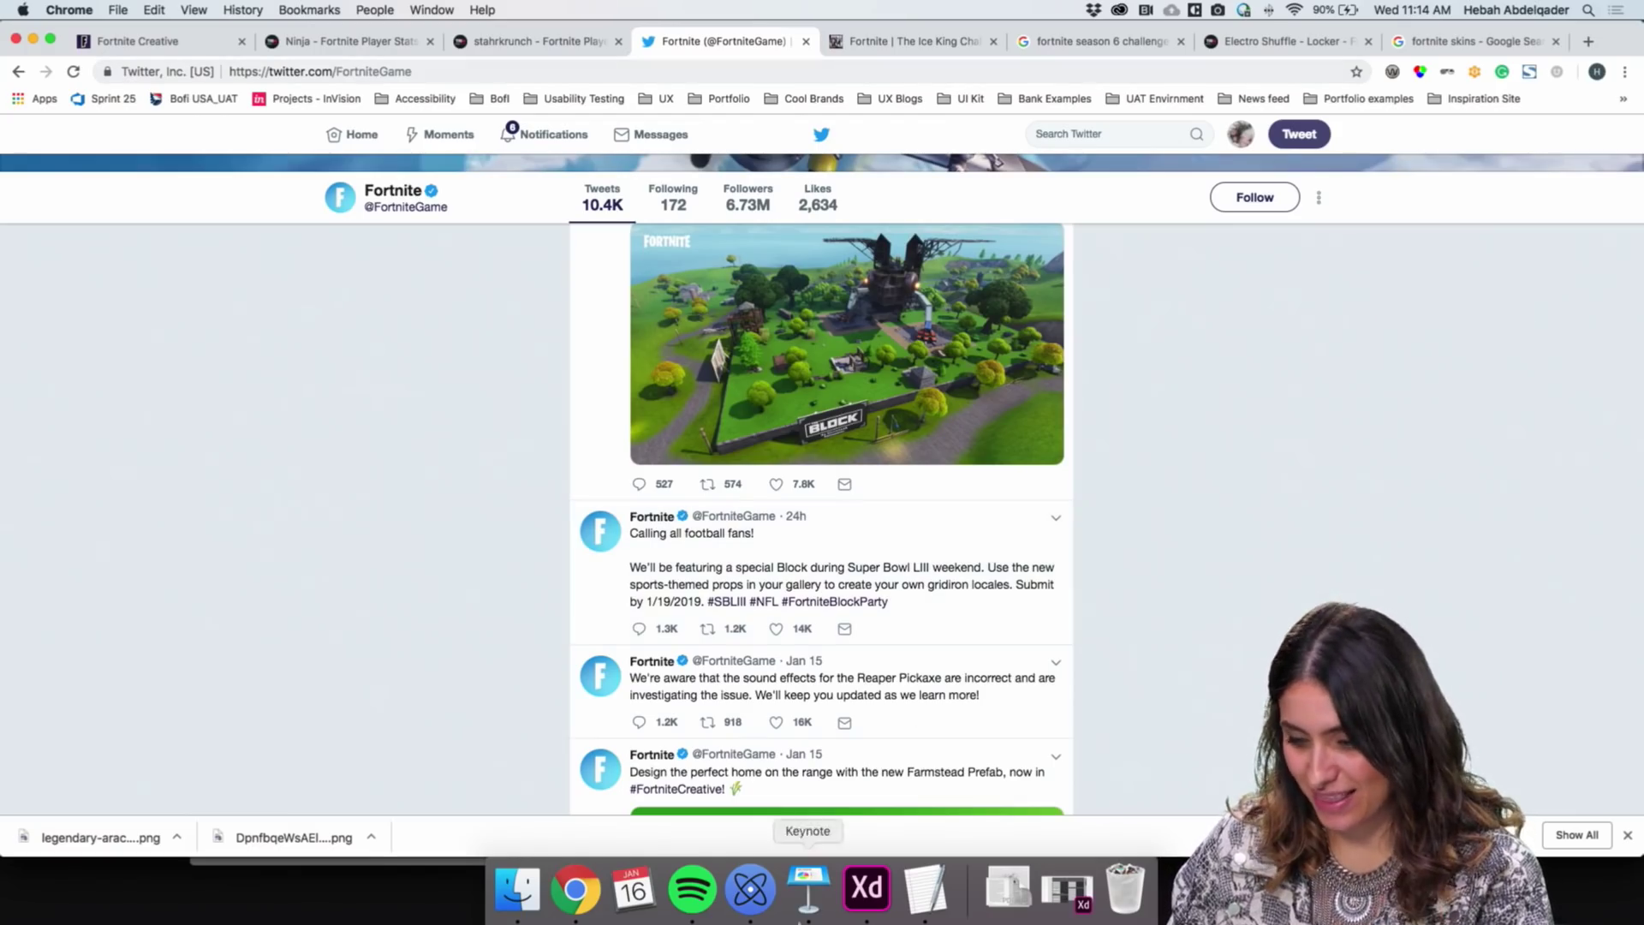
Switch to Adobe XD and bring the whole mood board of Fortnite artwork and backgrounds into view at 33% zoom
left_click(857, 895)
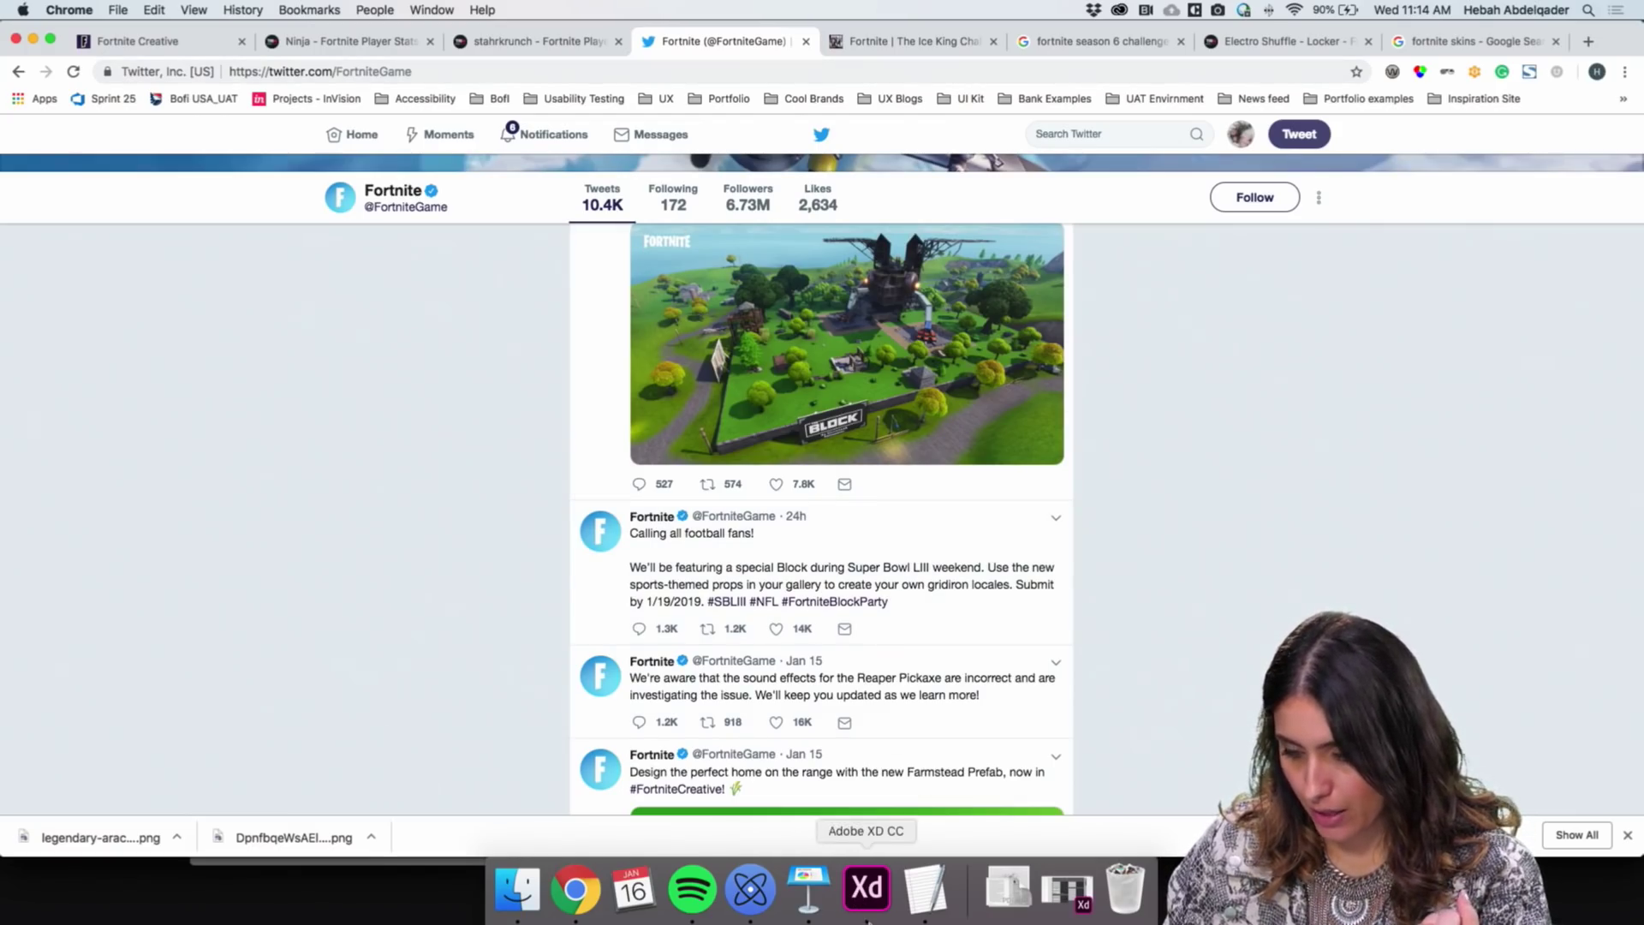
left_click(512, 277, "alt")
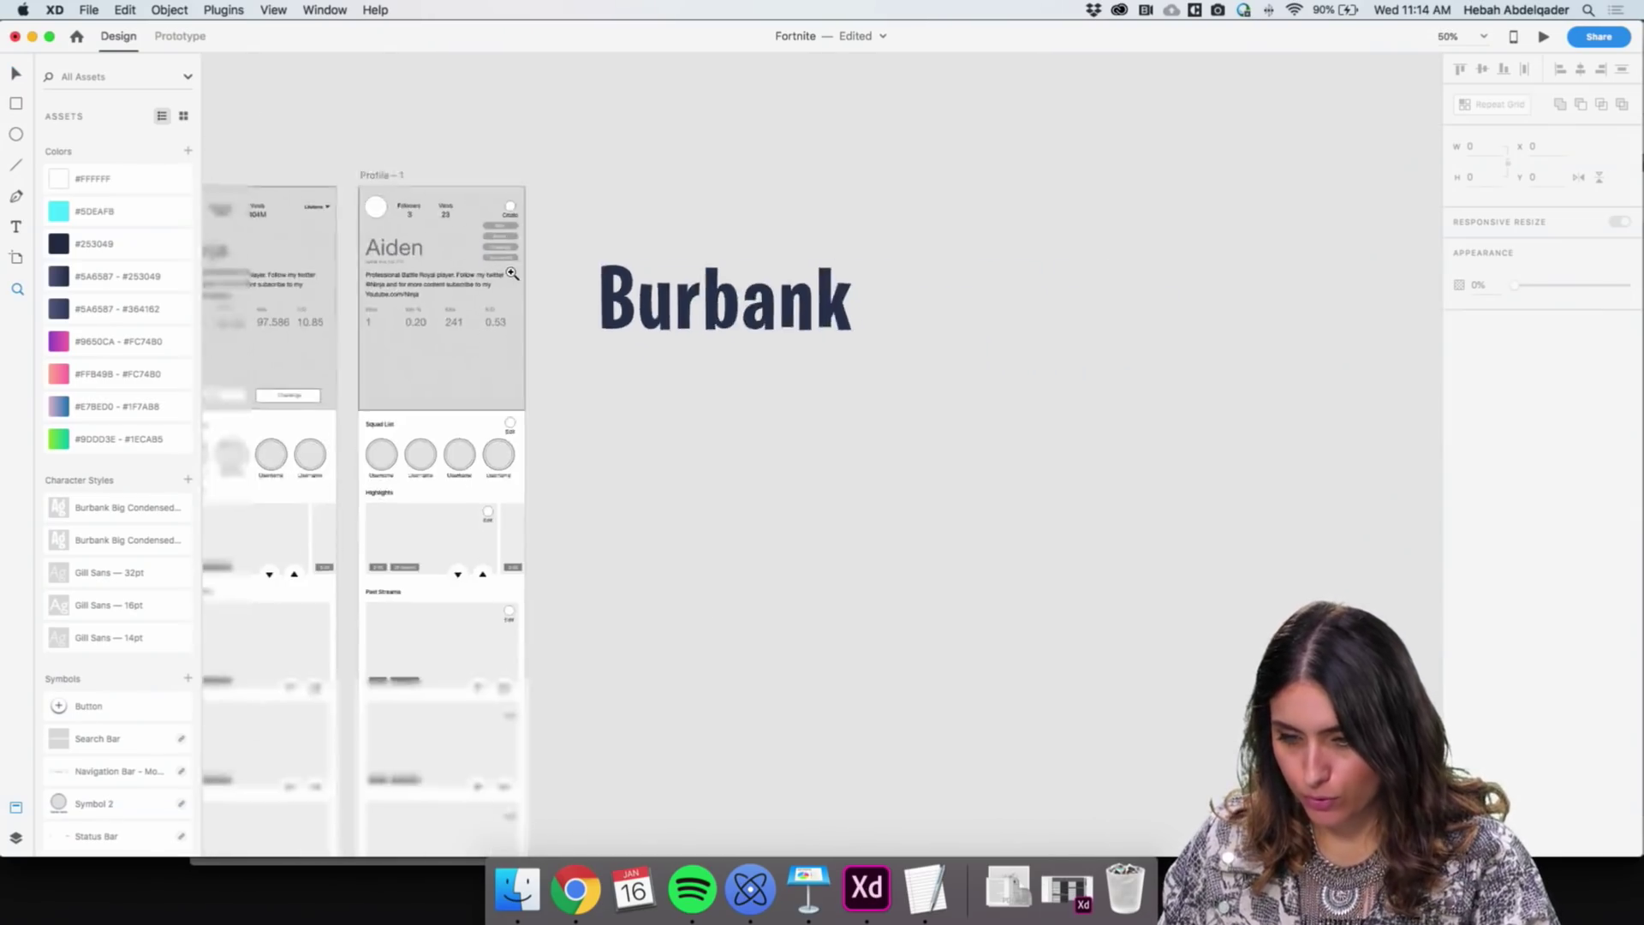
scroll(514, 308, "up", 10)
scroll(514, 309, "left", 8)
scroll(513, 311, "left", 12)
scroll(513, 311, "up", 4)
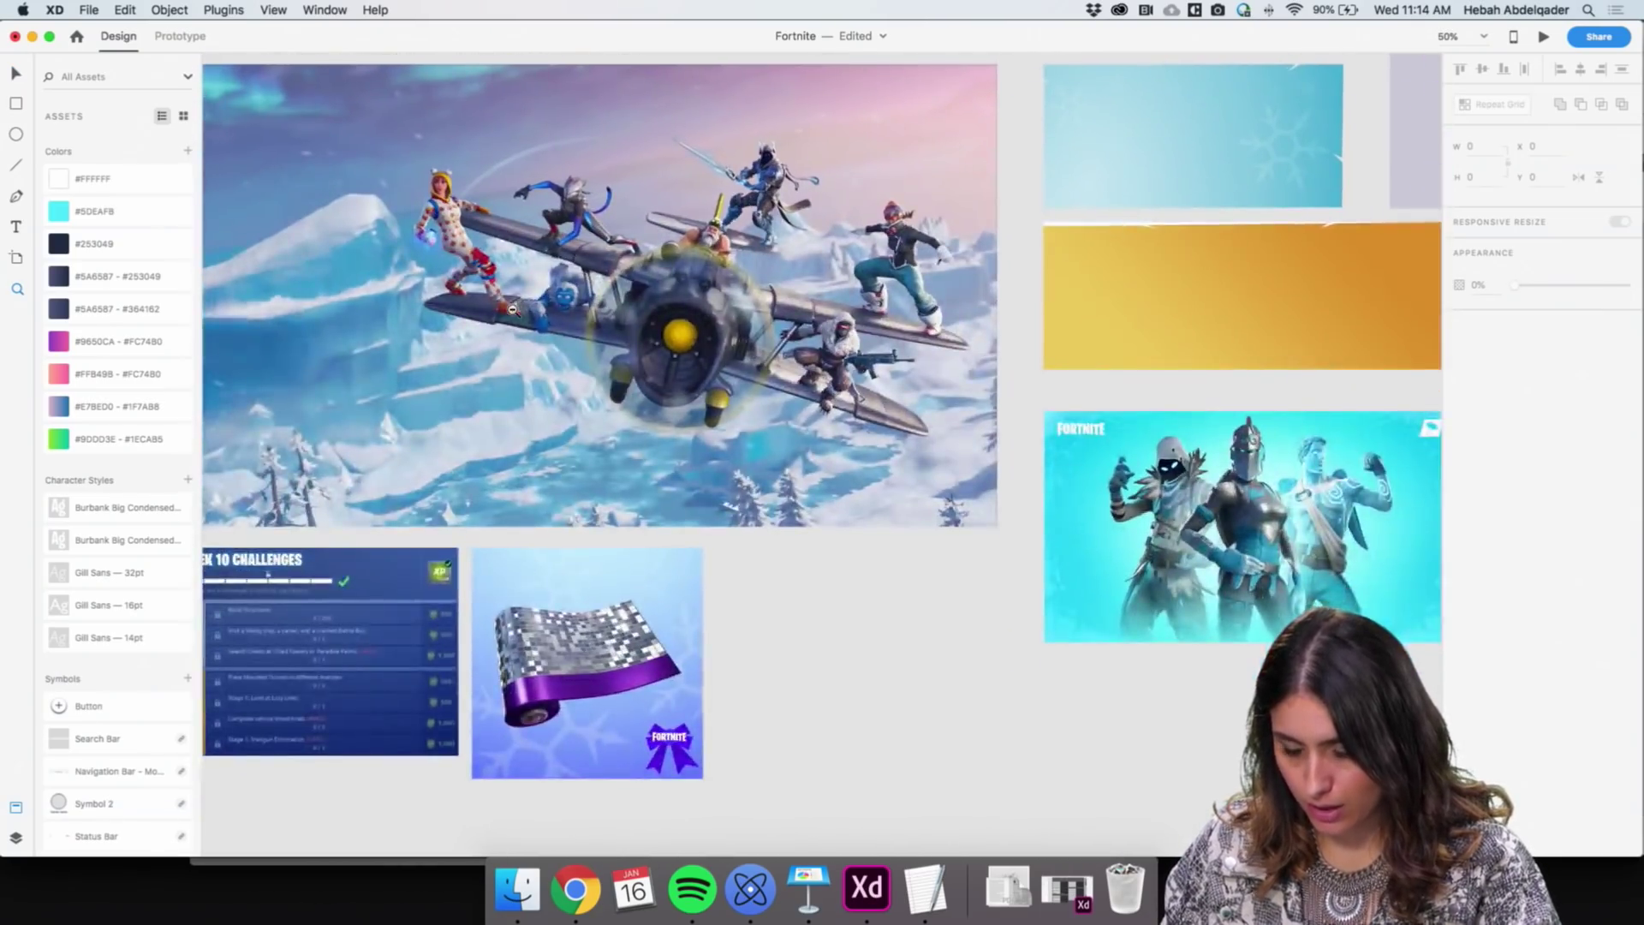
left_click(512, 311, "alt")
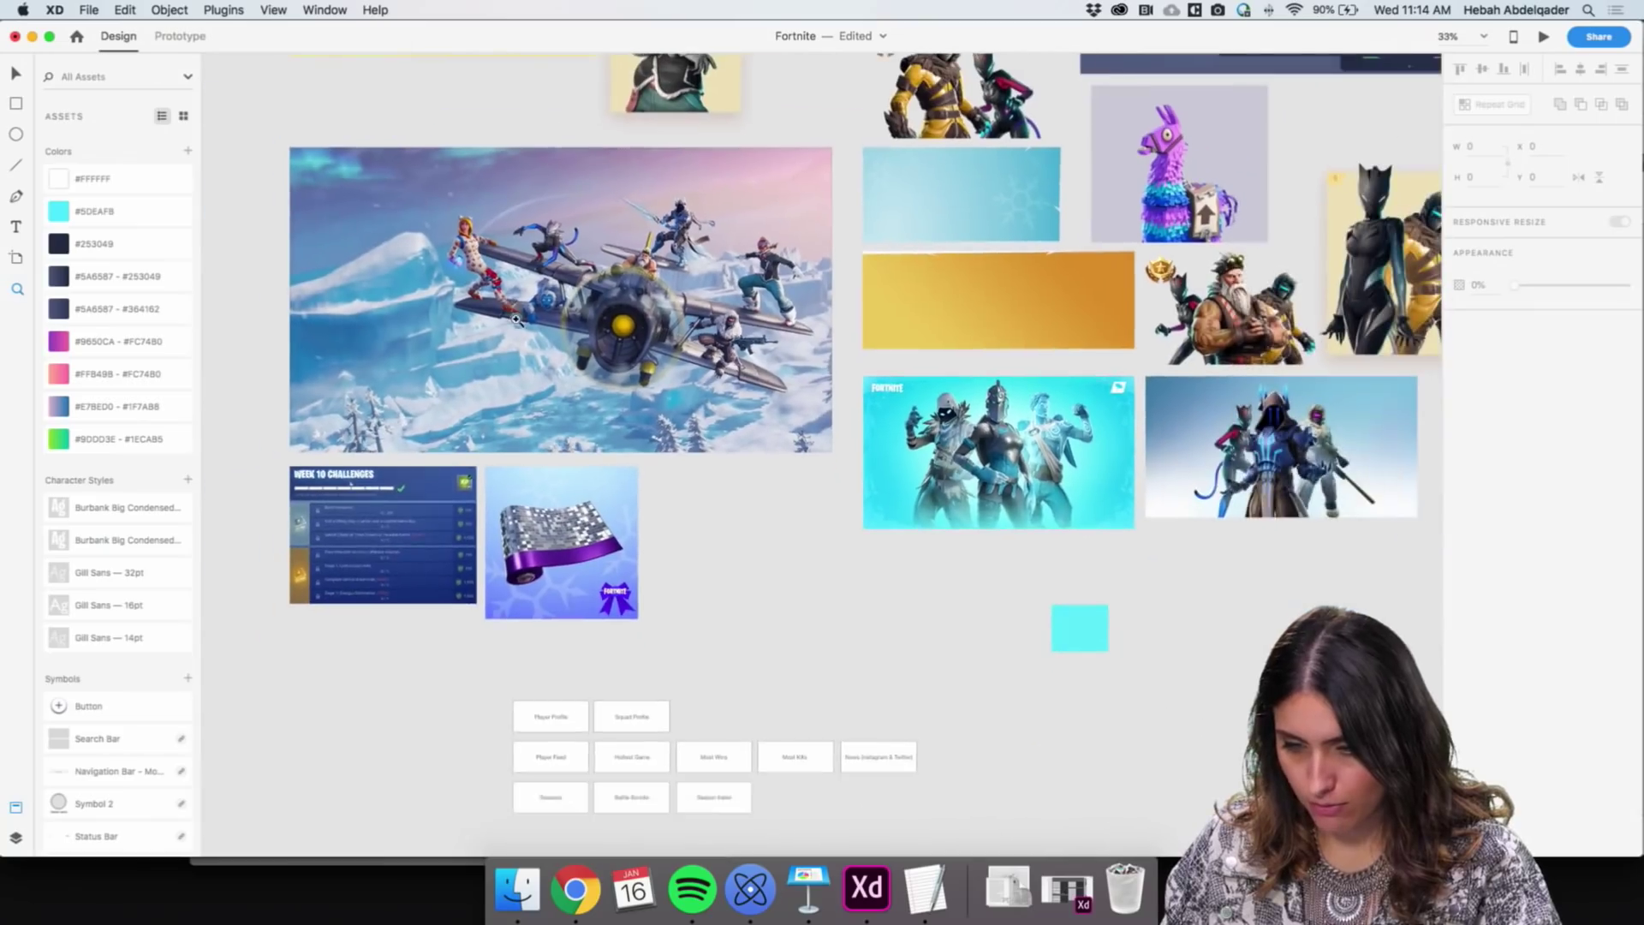
scroll(508, 254, "up", 5)
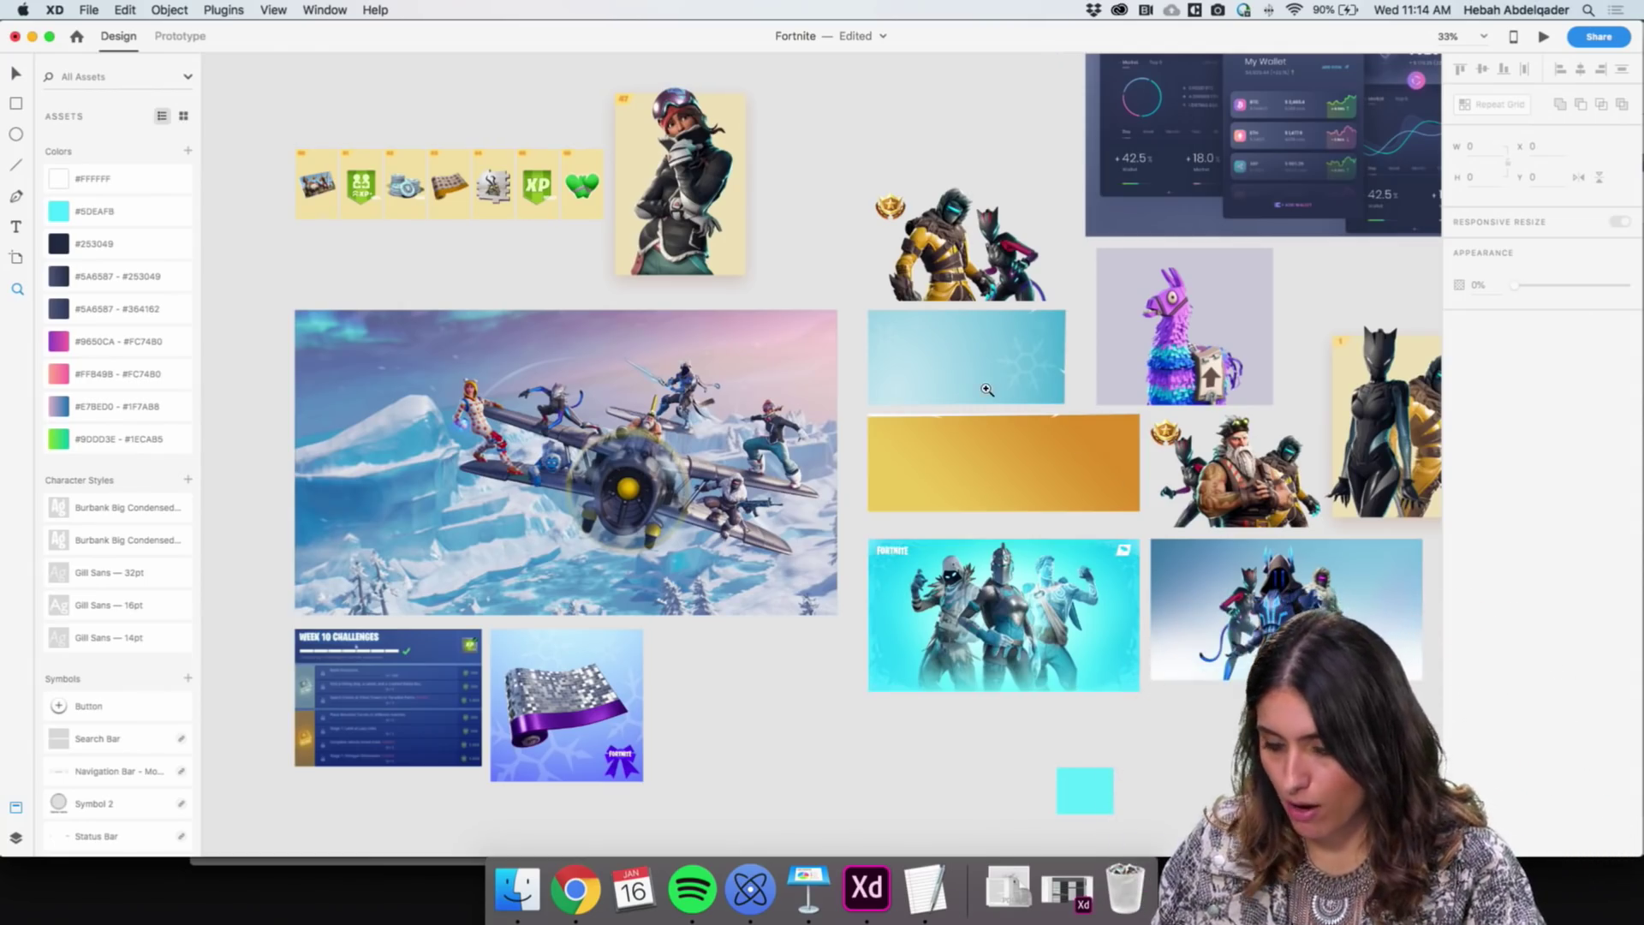
Examine the mood board's dark wallet and phone stats app references, battle pass items, character art and color backgrounds
scroll(987, 390, "right", 2)
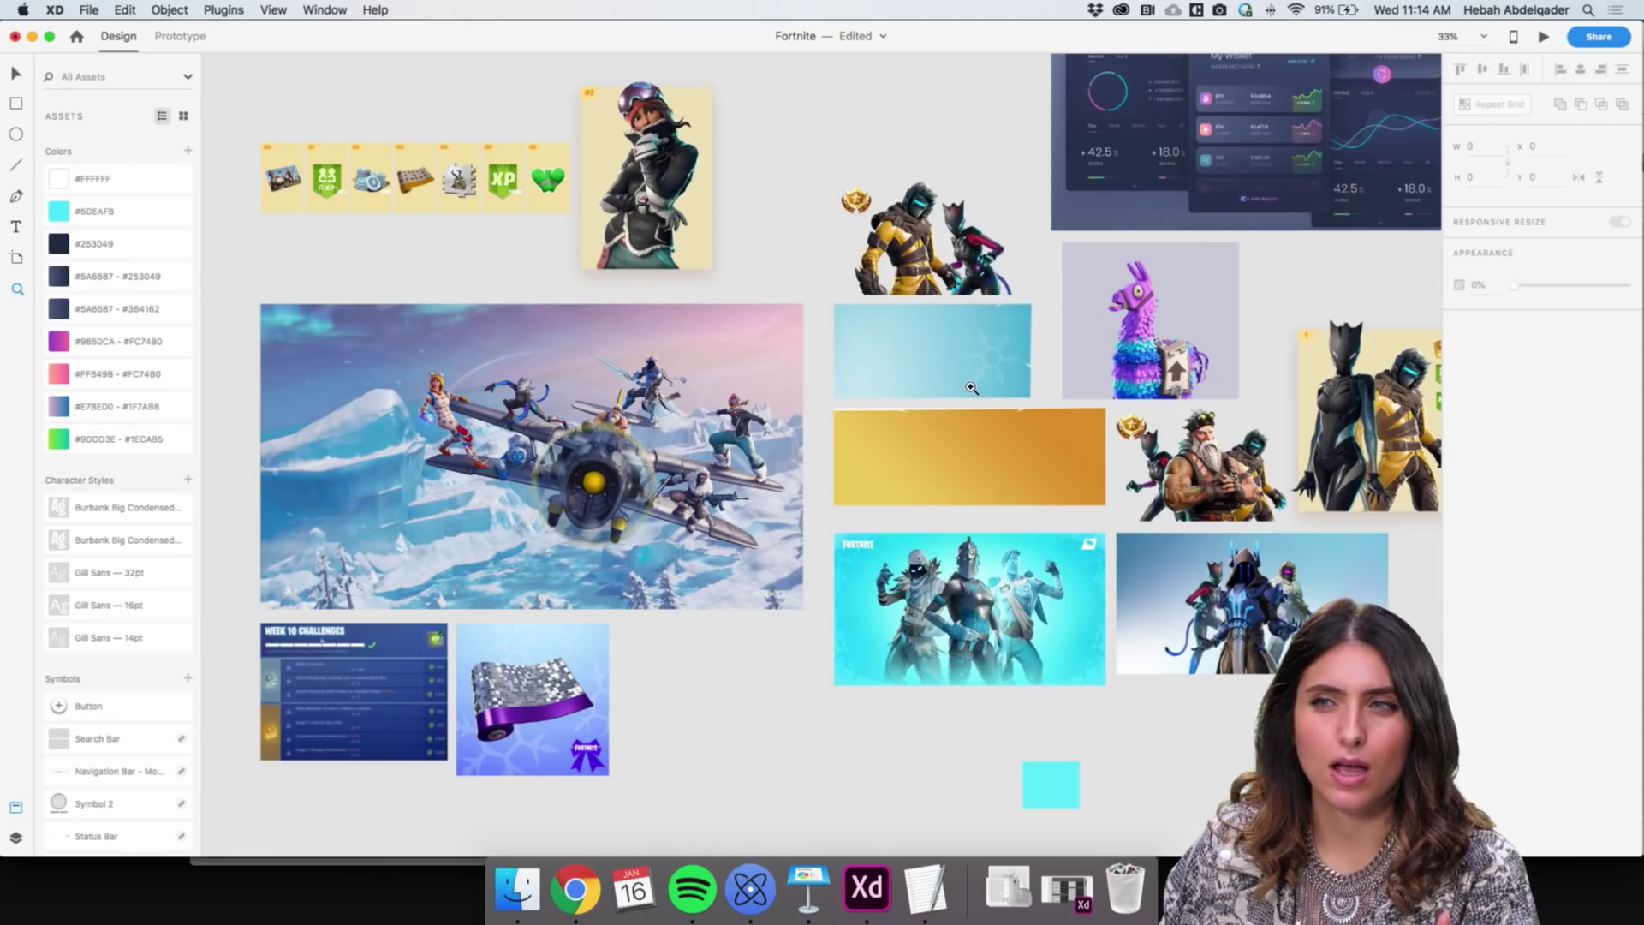
scroll(1104, 180, "right", 3)
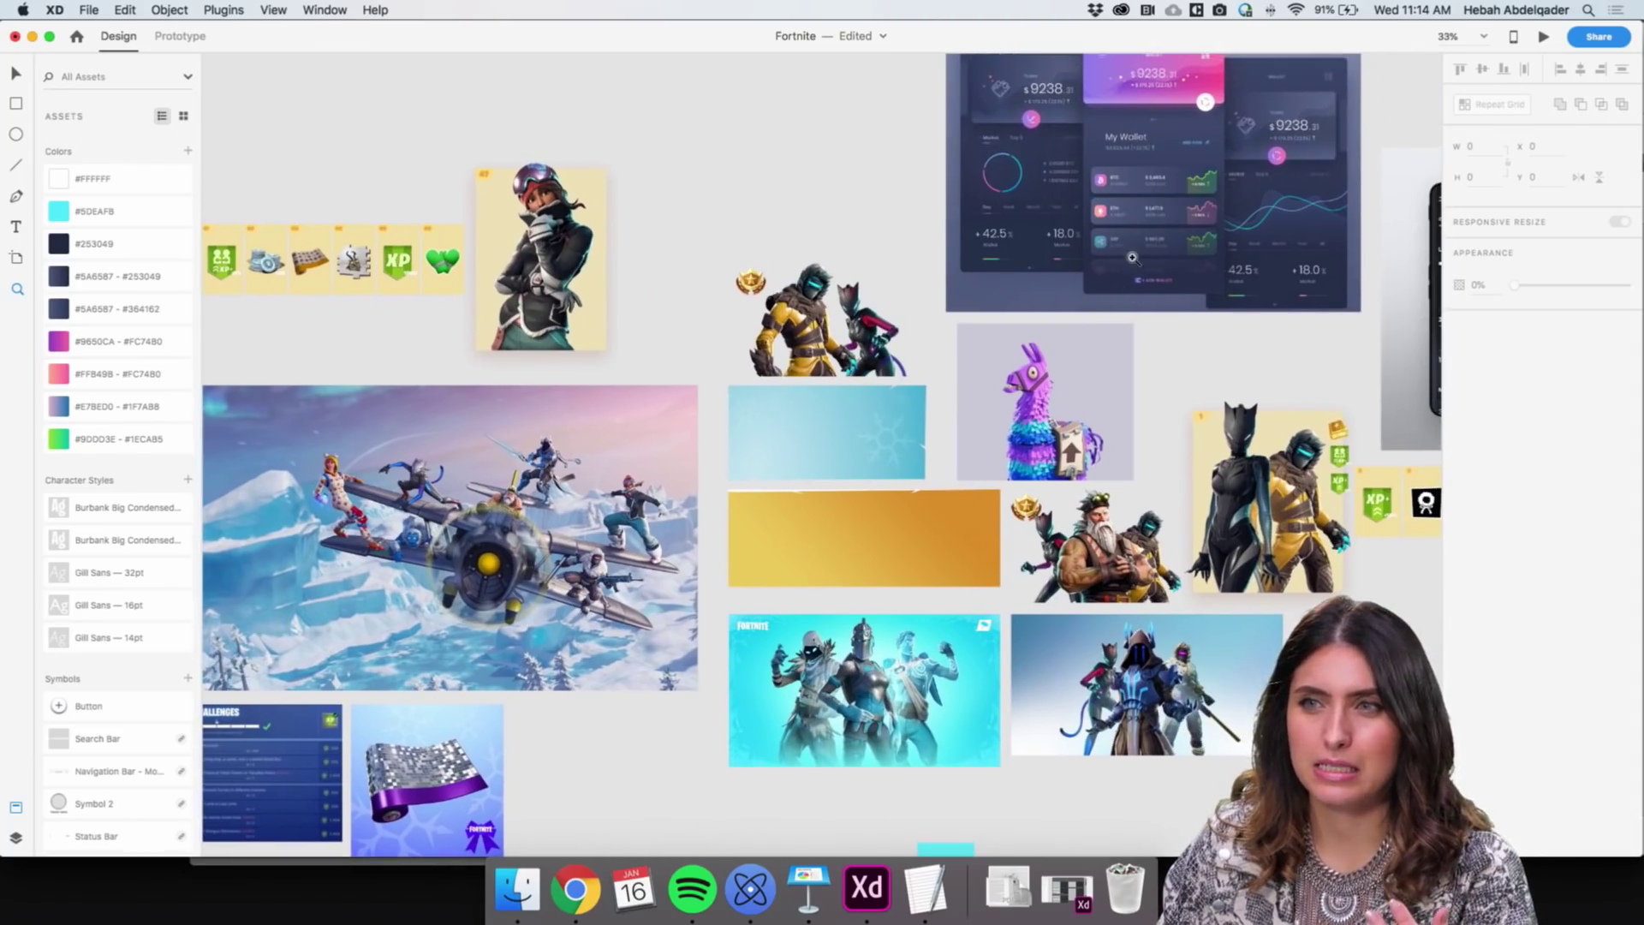
scroll(1122, 256, "right", 3)
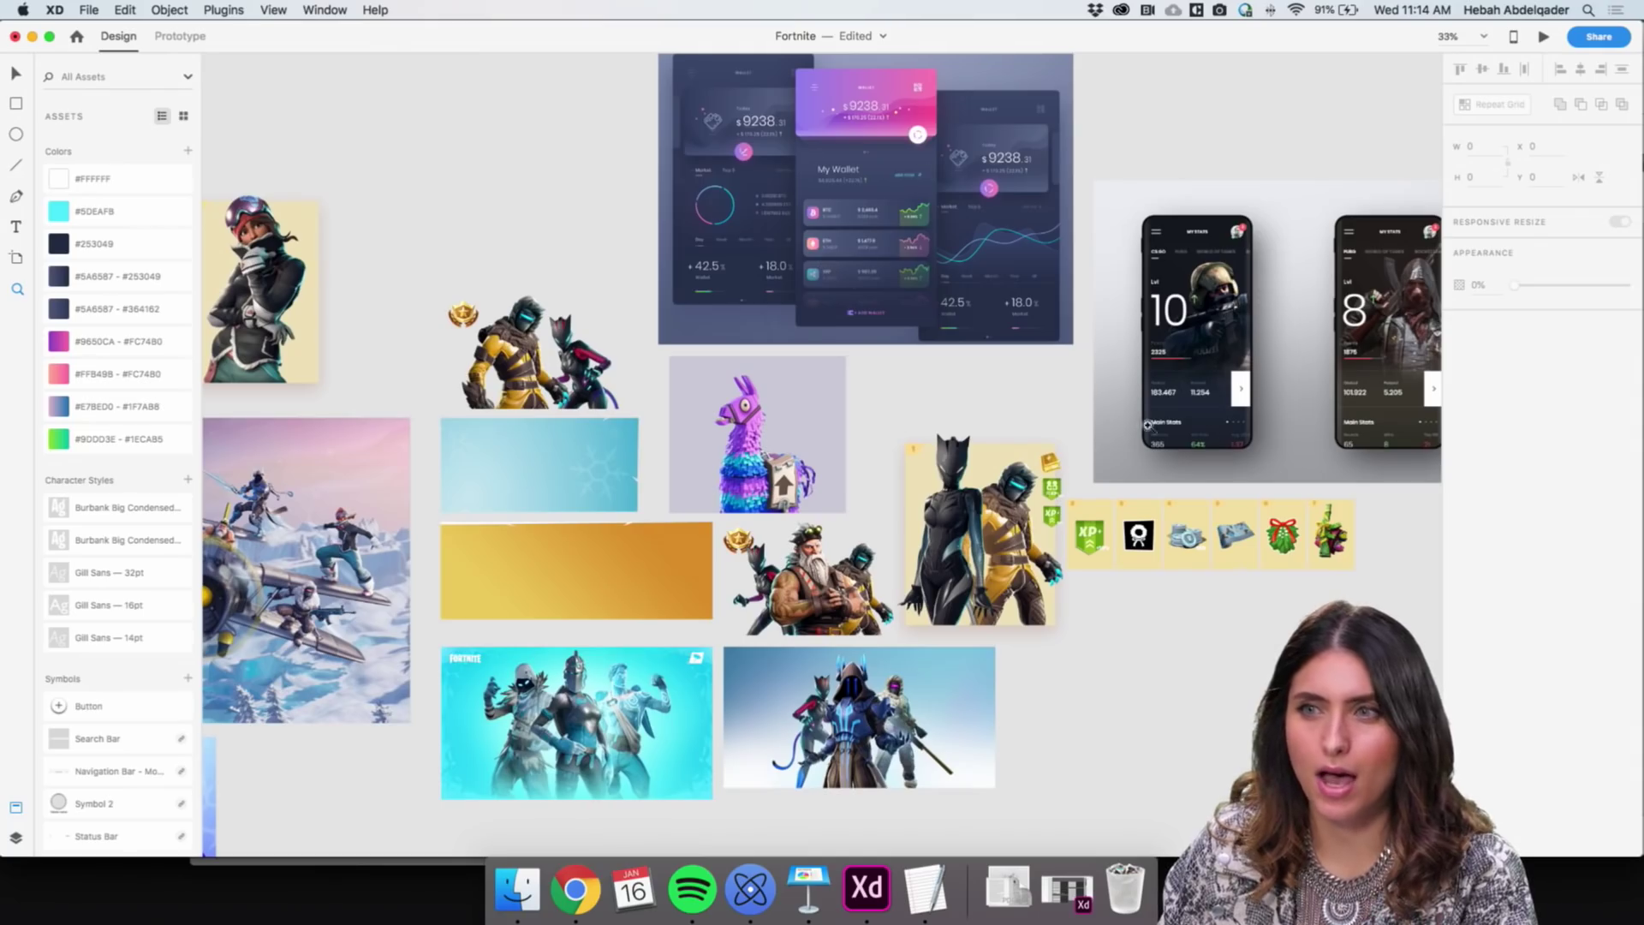
scroll(1285, 370, "up", 2)
scroll(1285, 369, "right", 2)
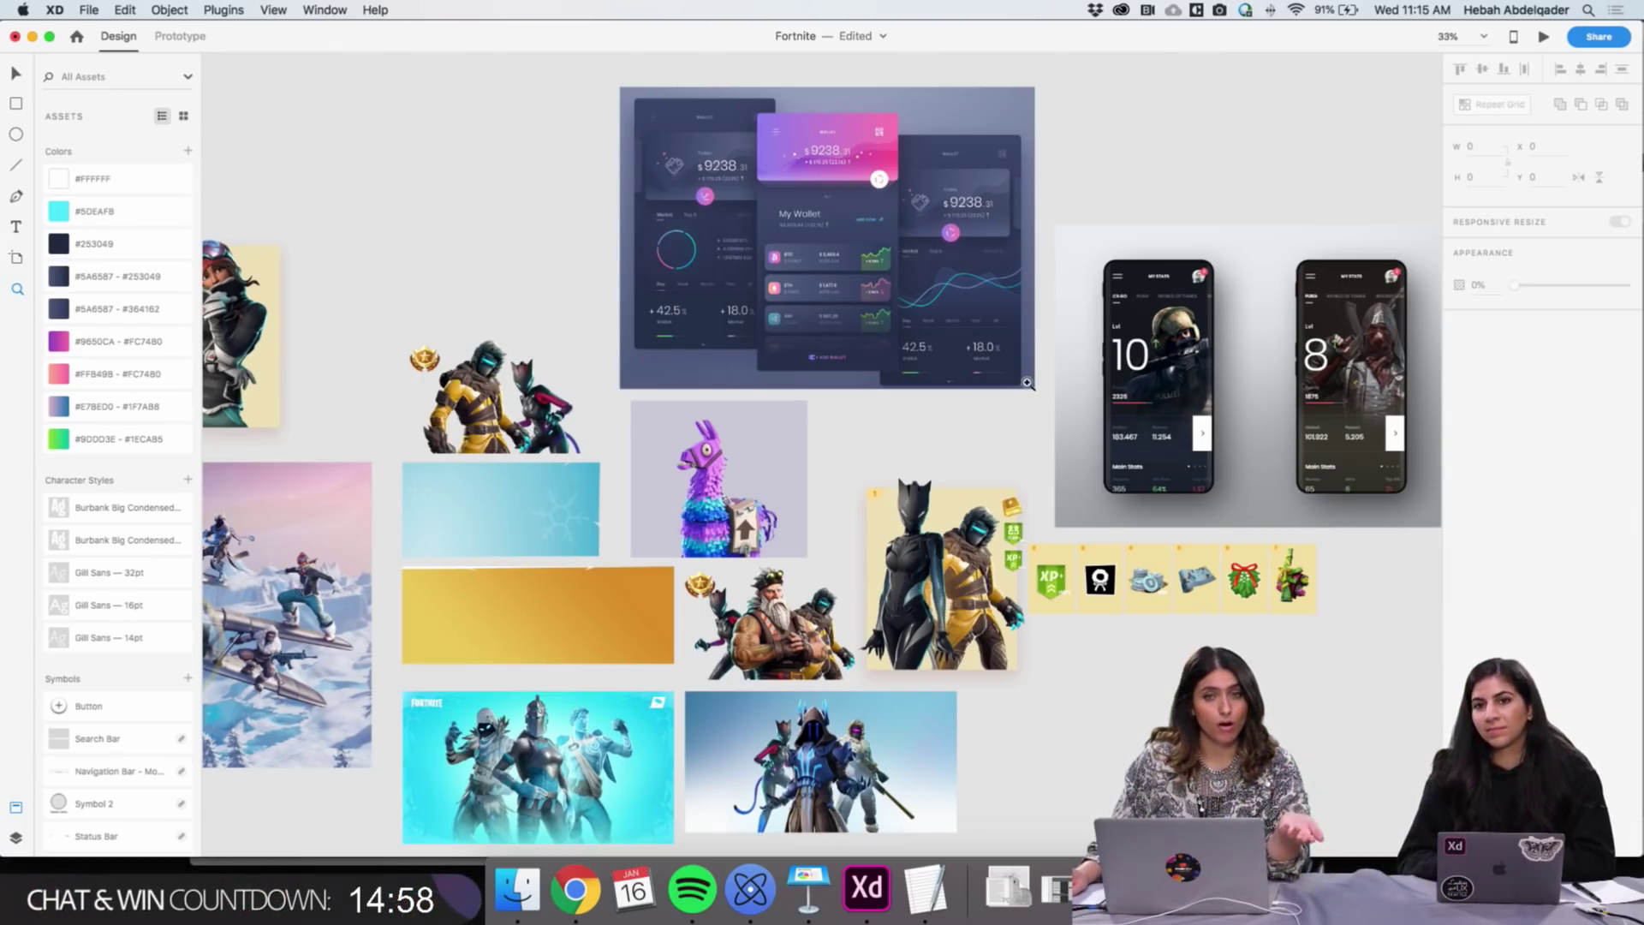
scroll(868, 465, "down", 3)
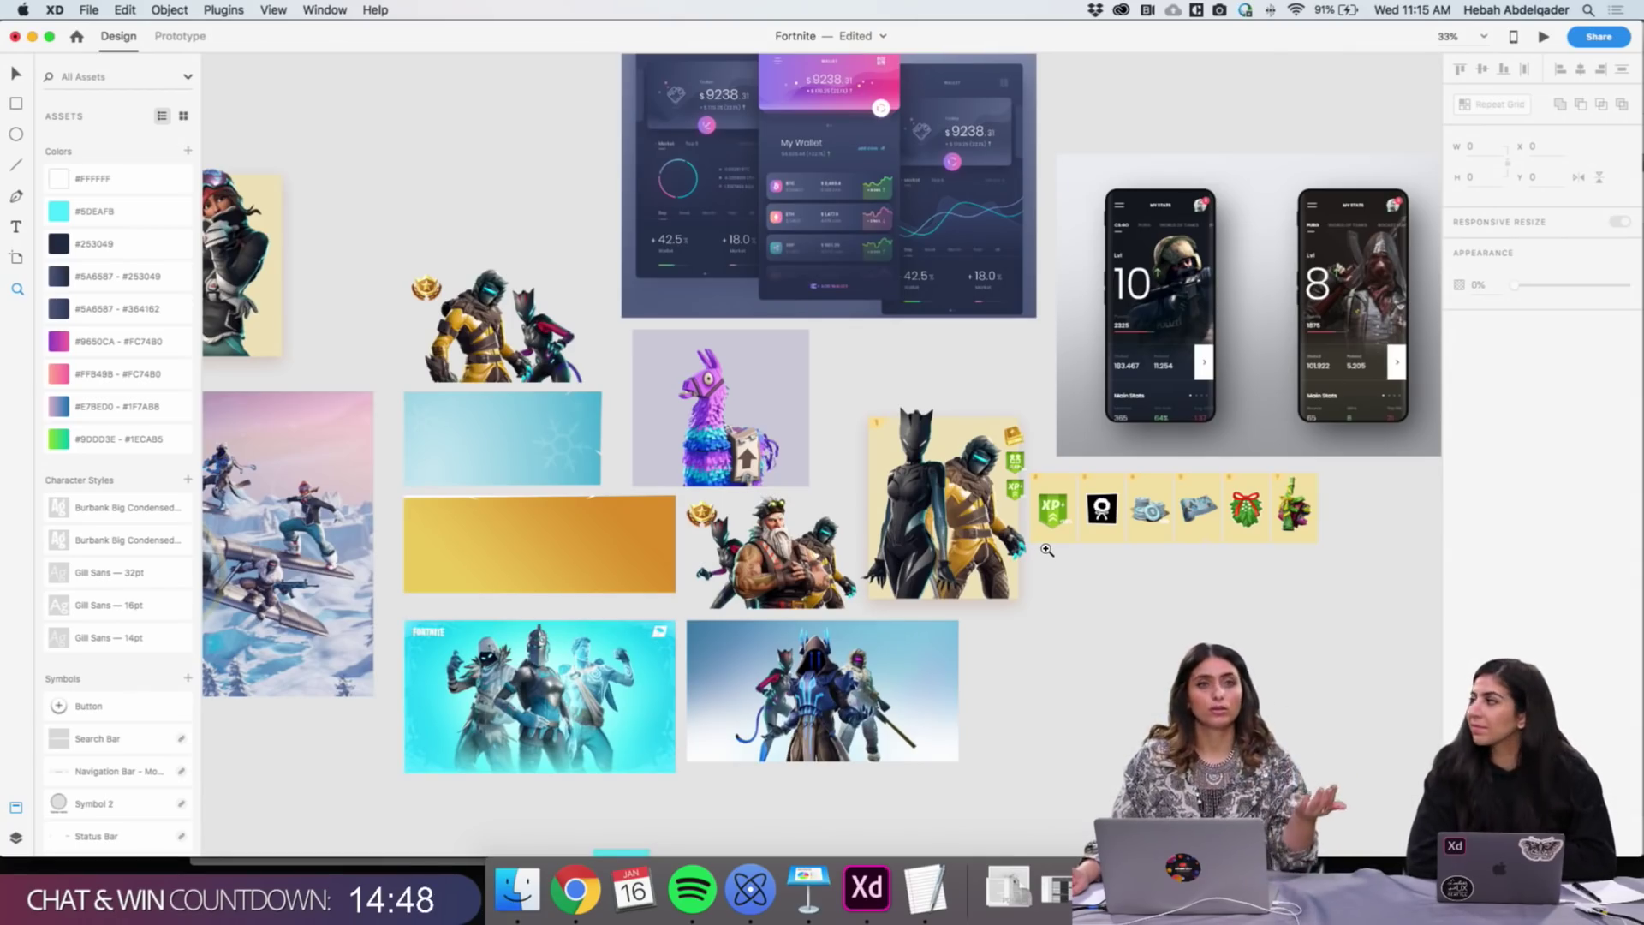
scroll(1047, 549, "down", 2)
scroll(1046, 549, "down", 4)
scroll(1046, 549, "left", 3)
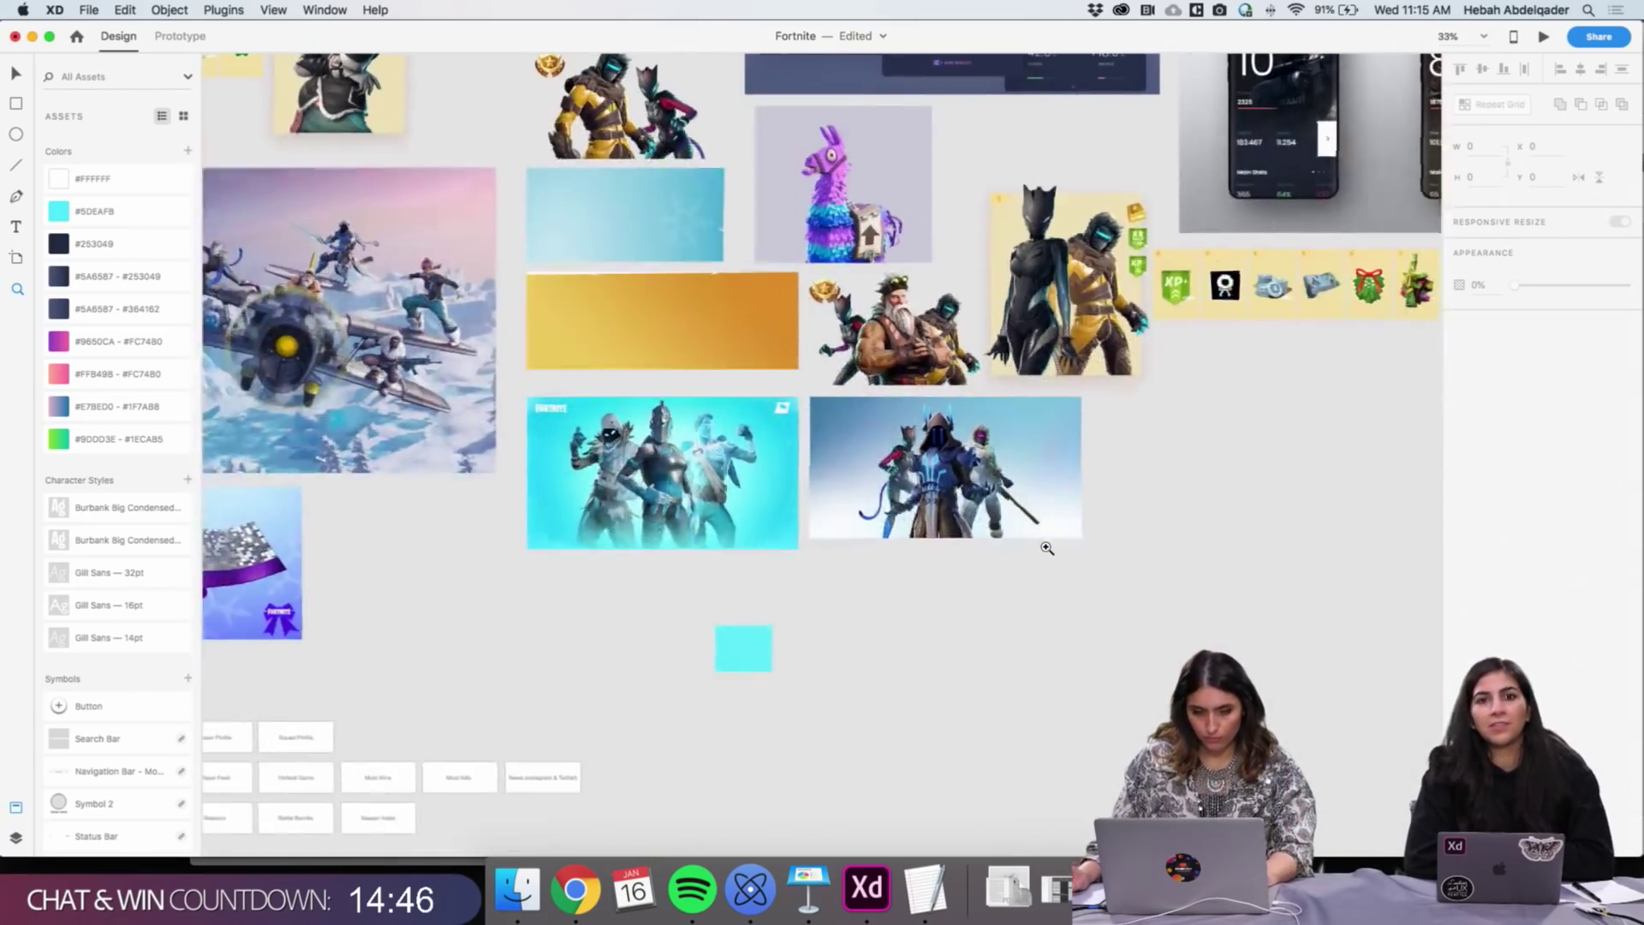
scroll(1046, 549, "left", 4)
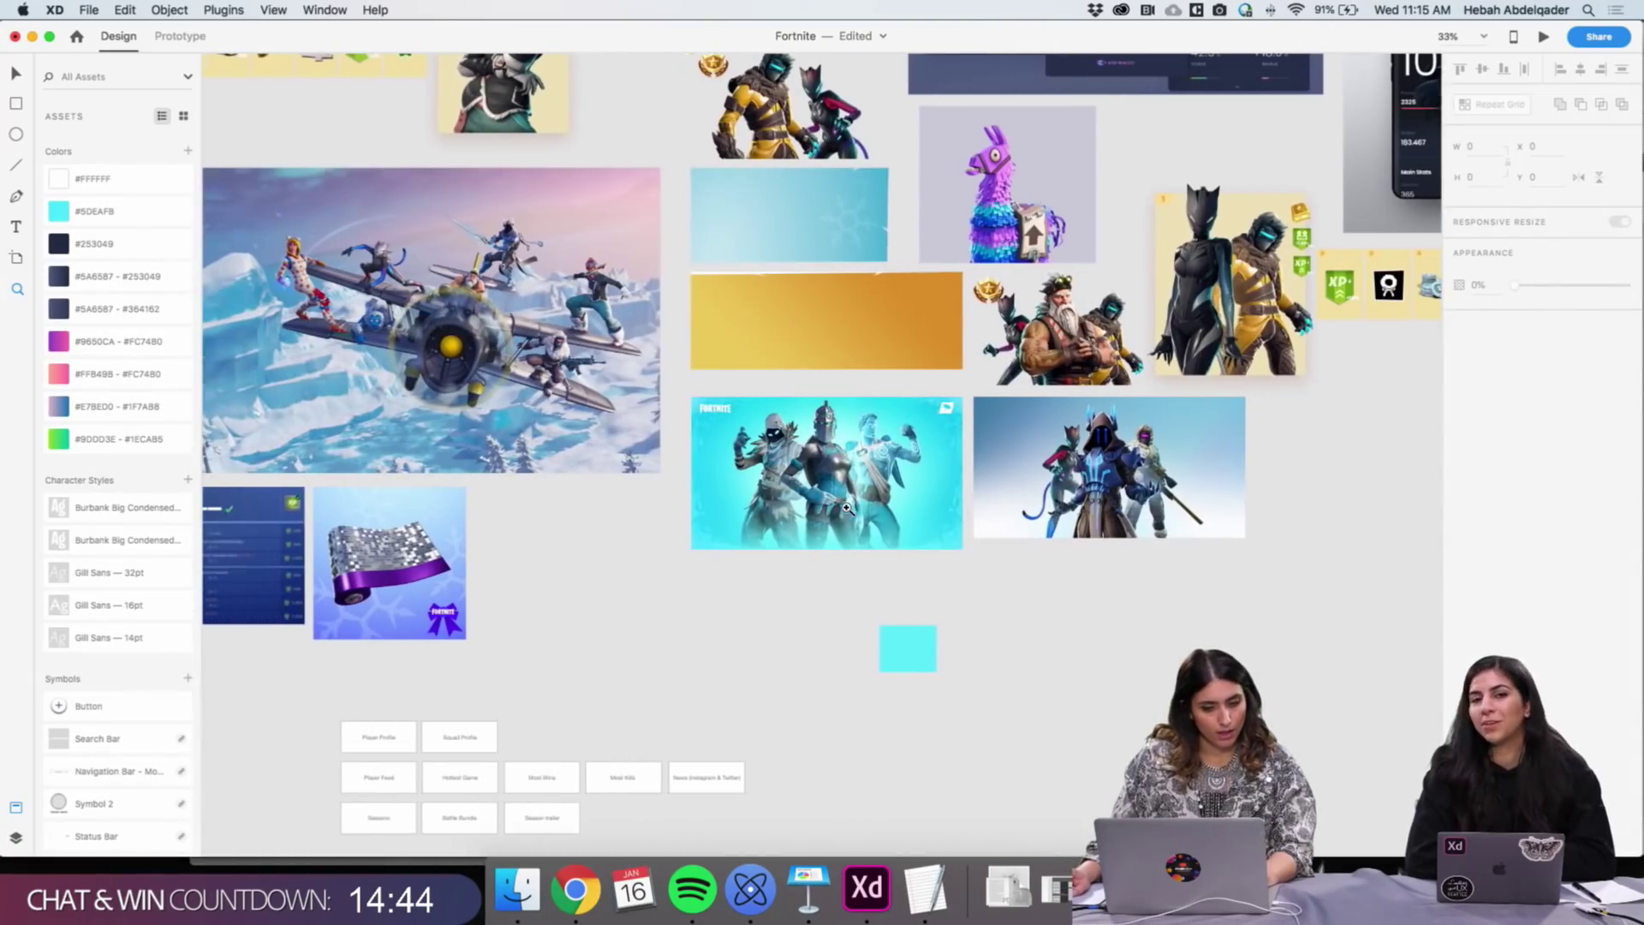
scroll(846, 507, "left", 1)
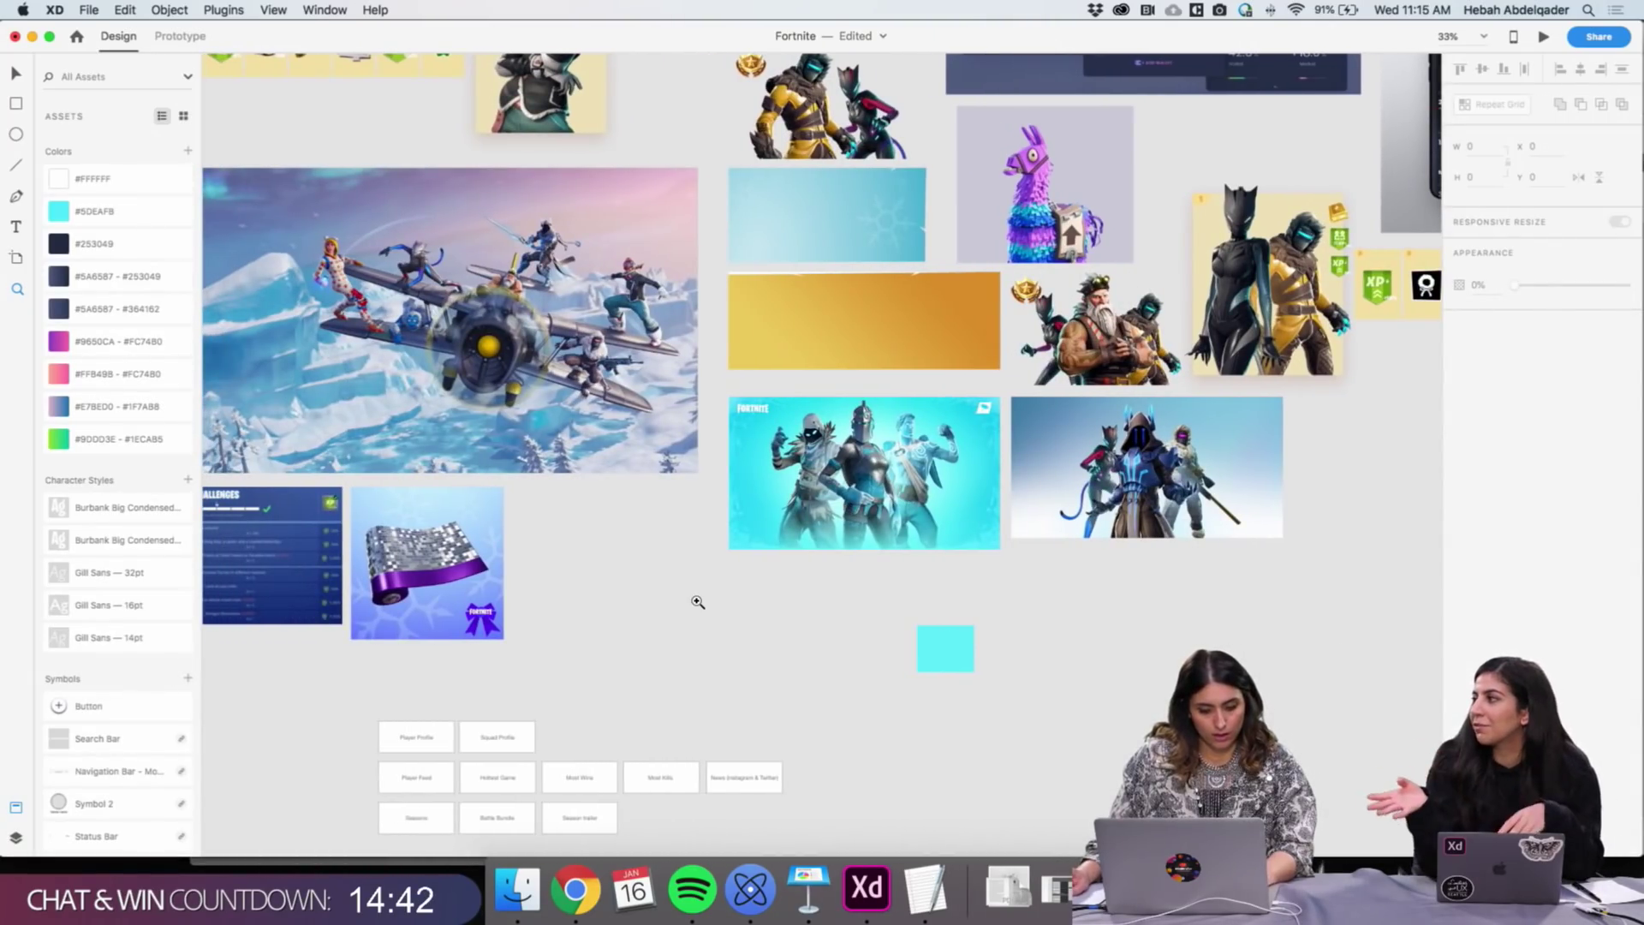
Move the cyan rectangle into the empty space between the wrap image and the cyan character artwork
key("v")
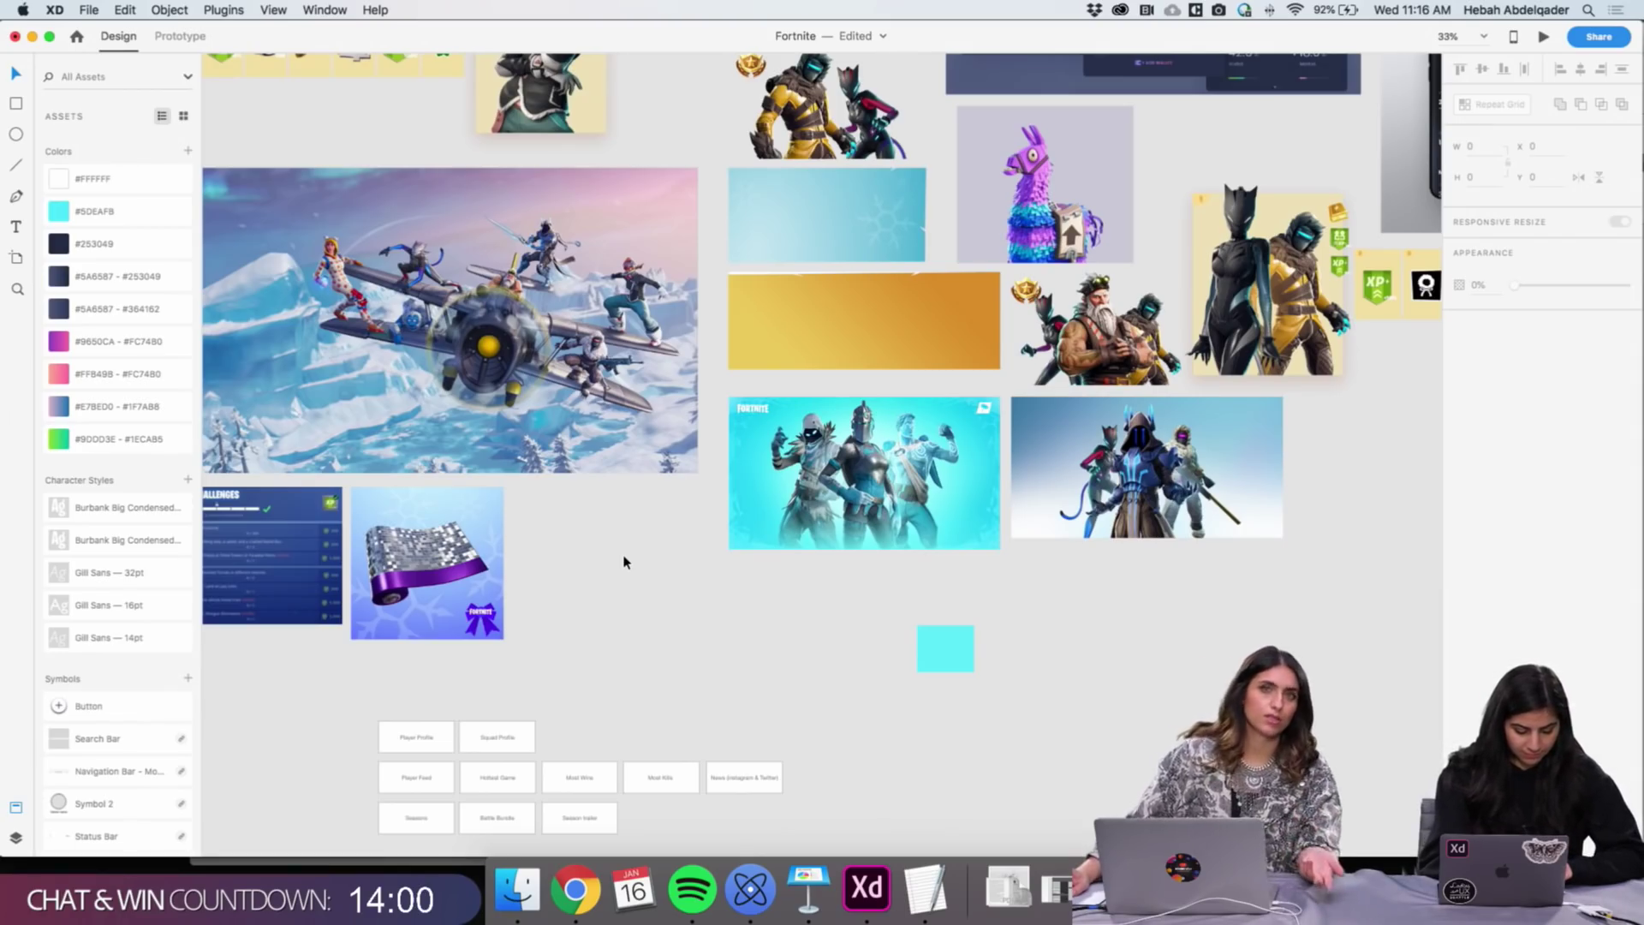
scroll(625, 582, "left", 4)
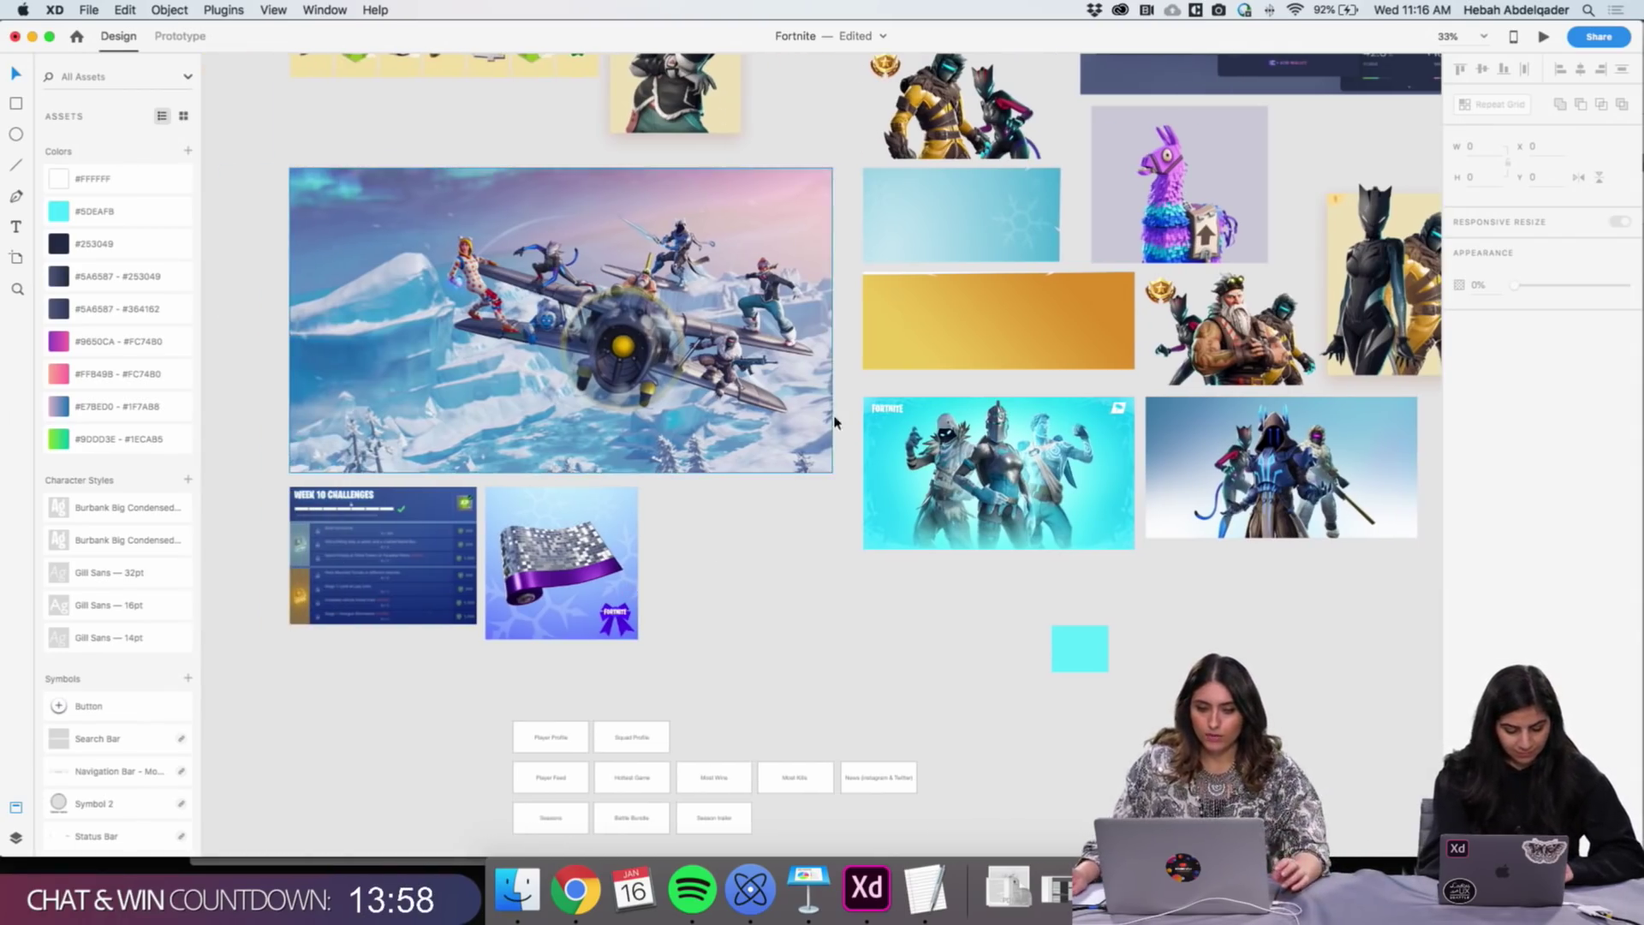
left_click_drag(1079, 648, 737, 546)
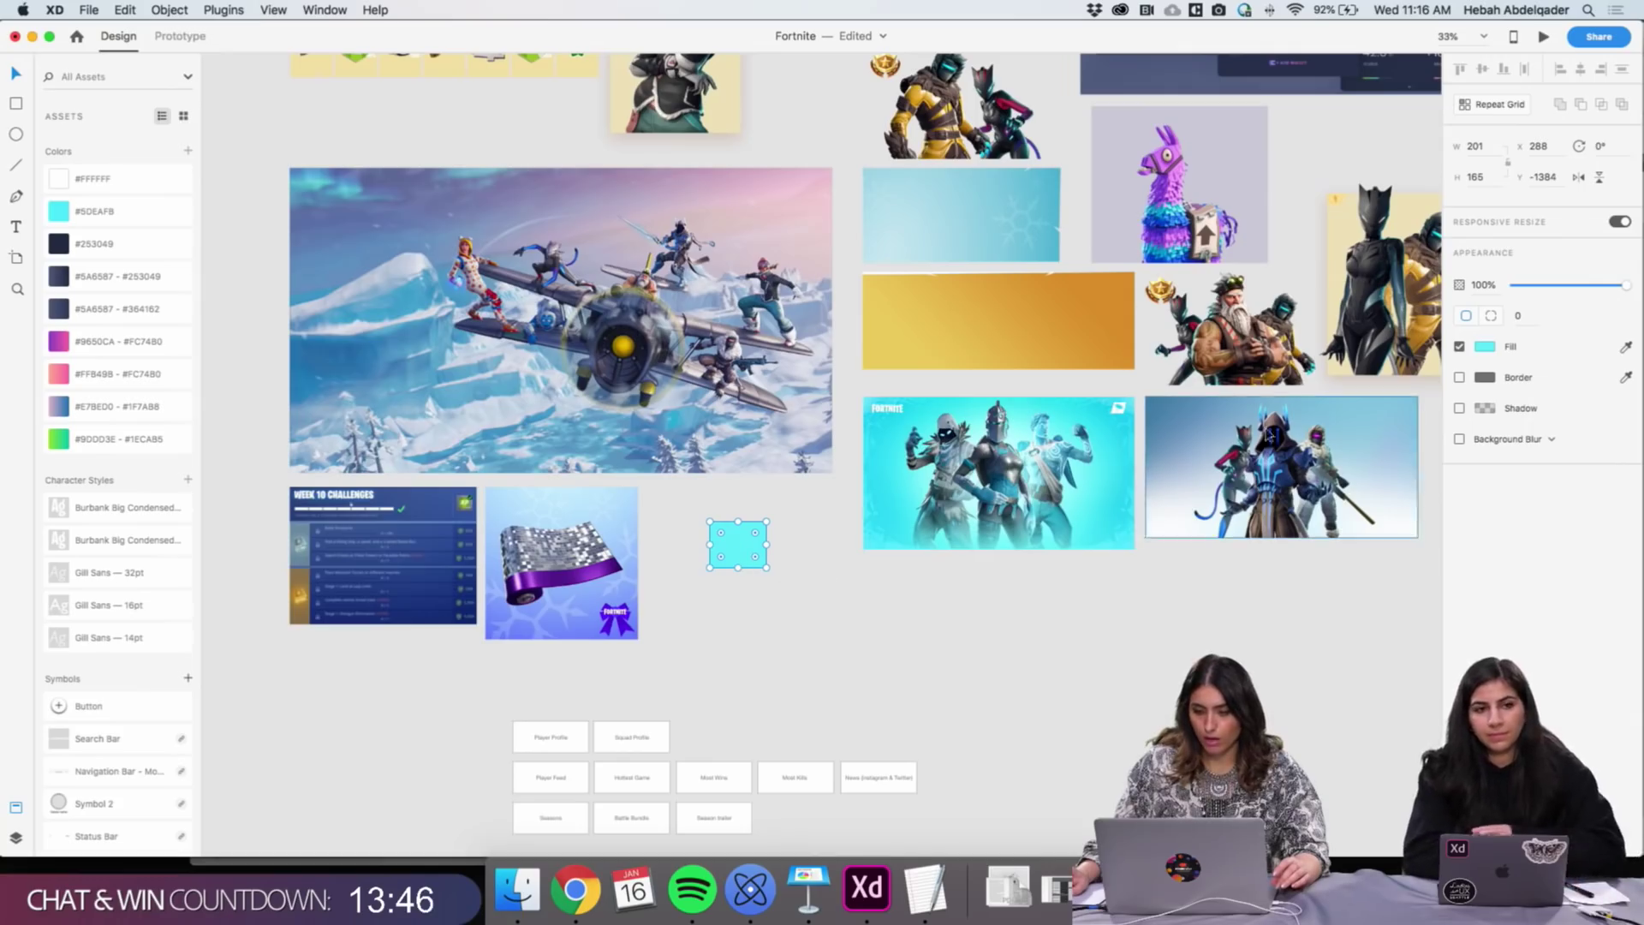
Change the cyan rectangle's fill to a linear gradient running diagonally from its upper-right corner to its lower-left corner
left_click(1489, 348)
left_click(1310, 245)
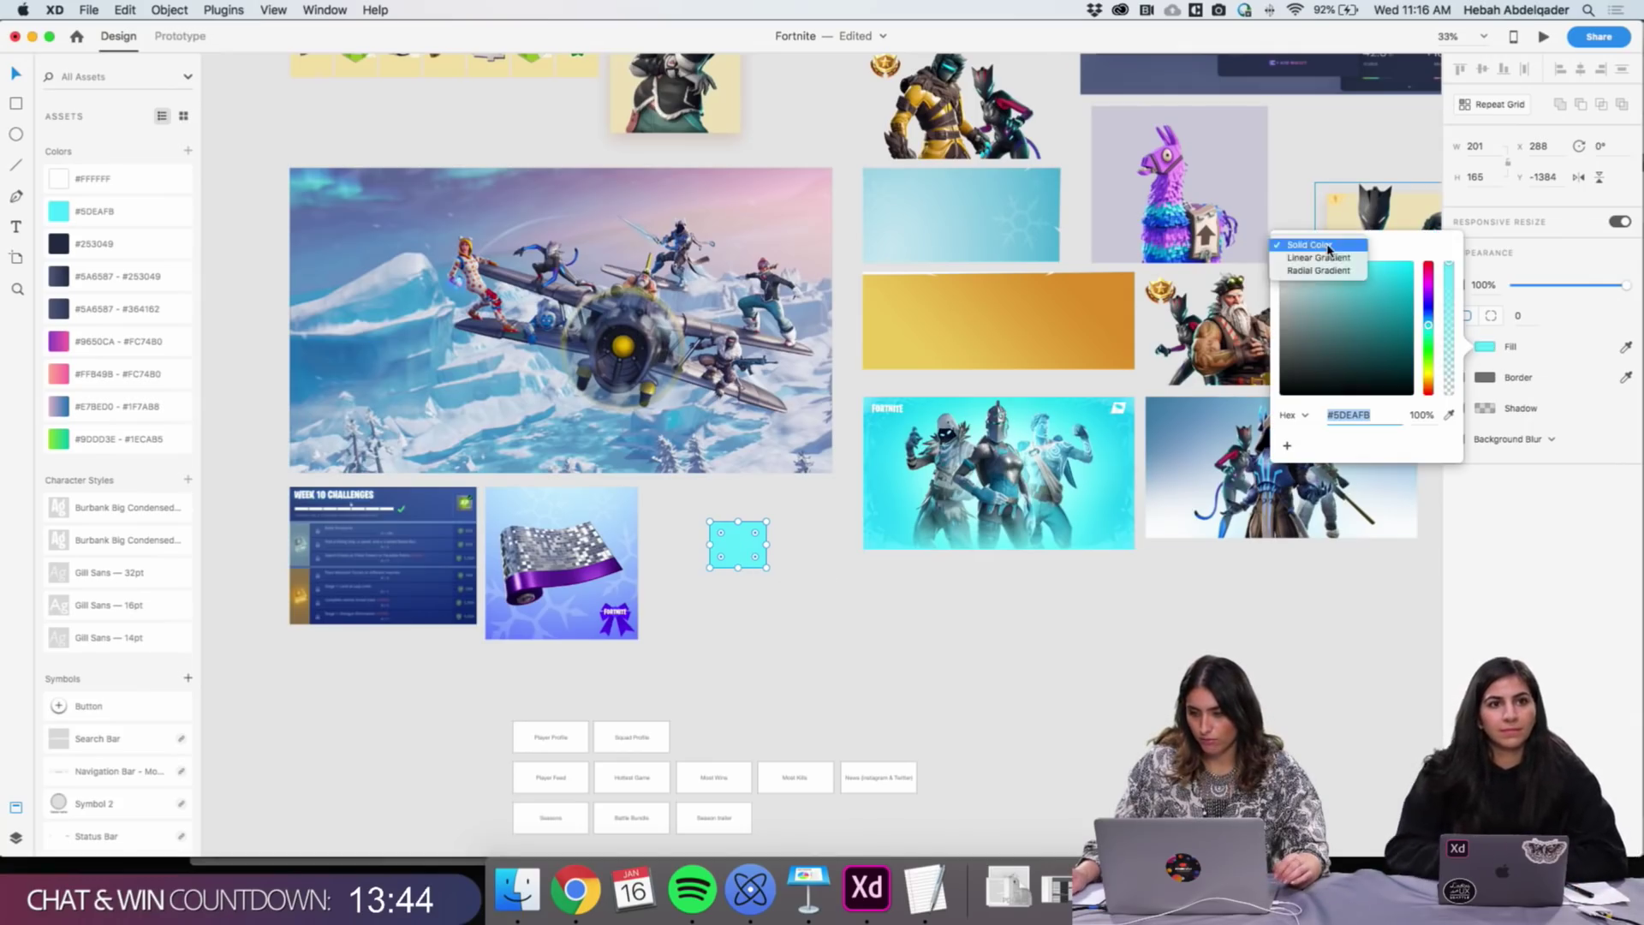
left_click(1314, 258)
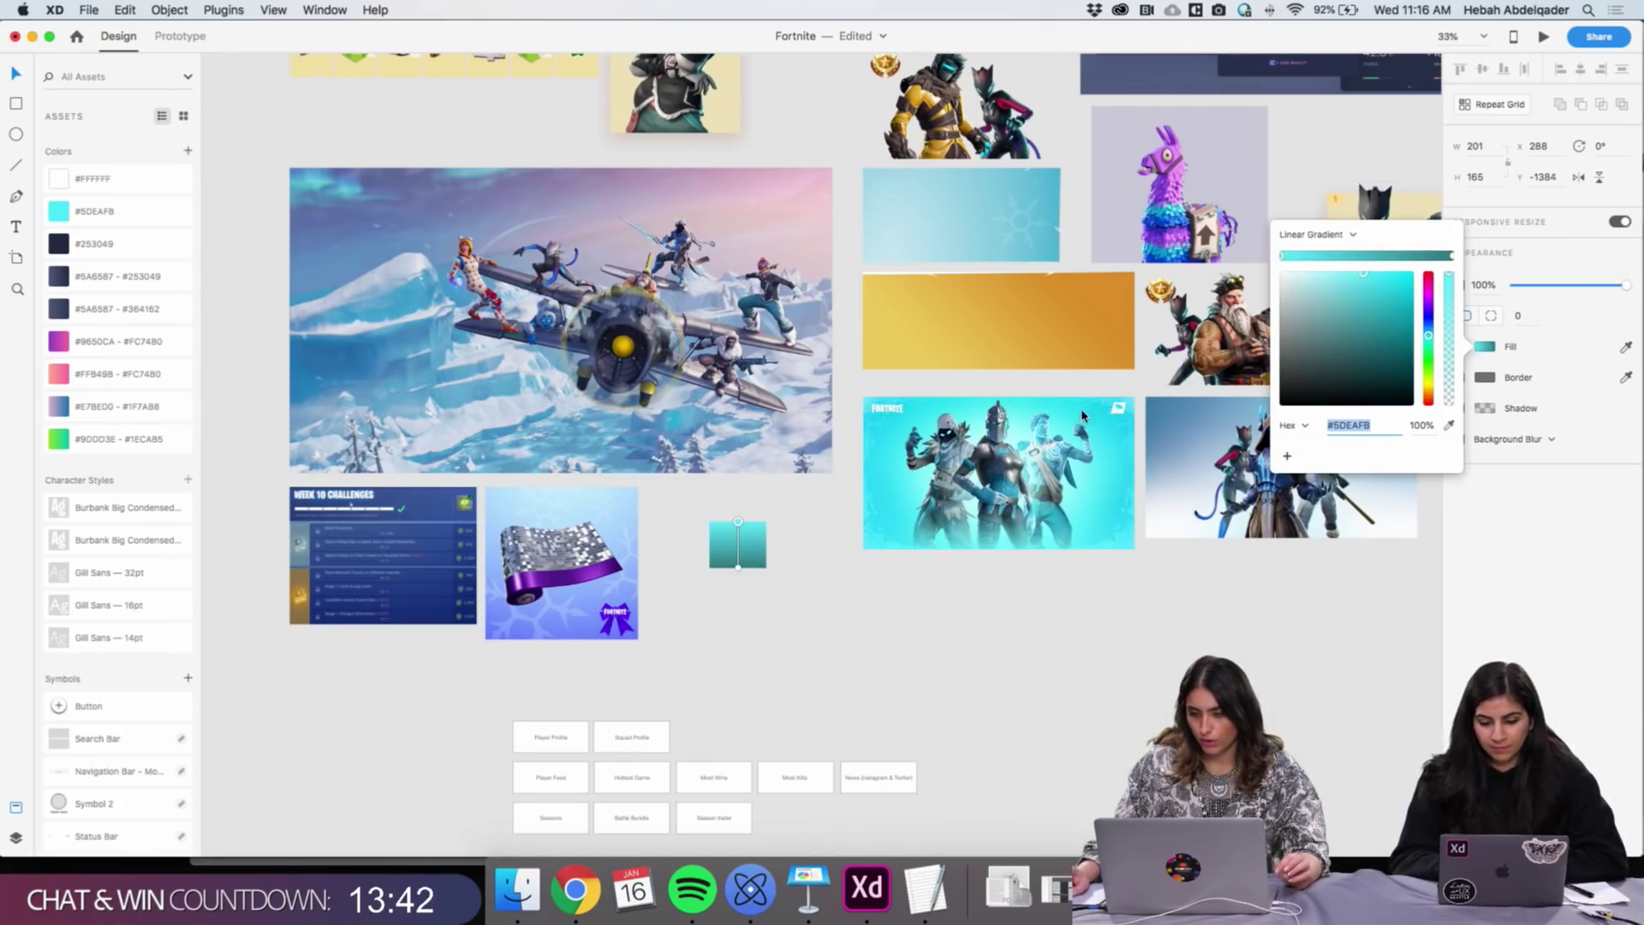
left_click_drag(746, 529, 710, 558)
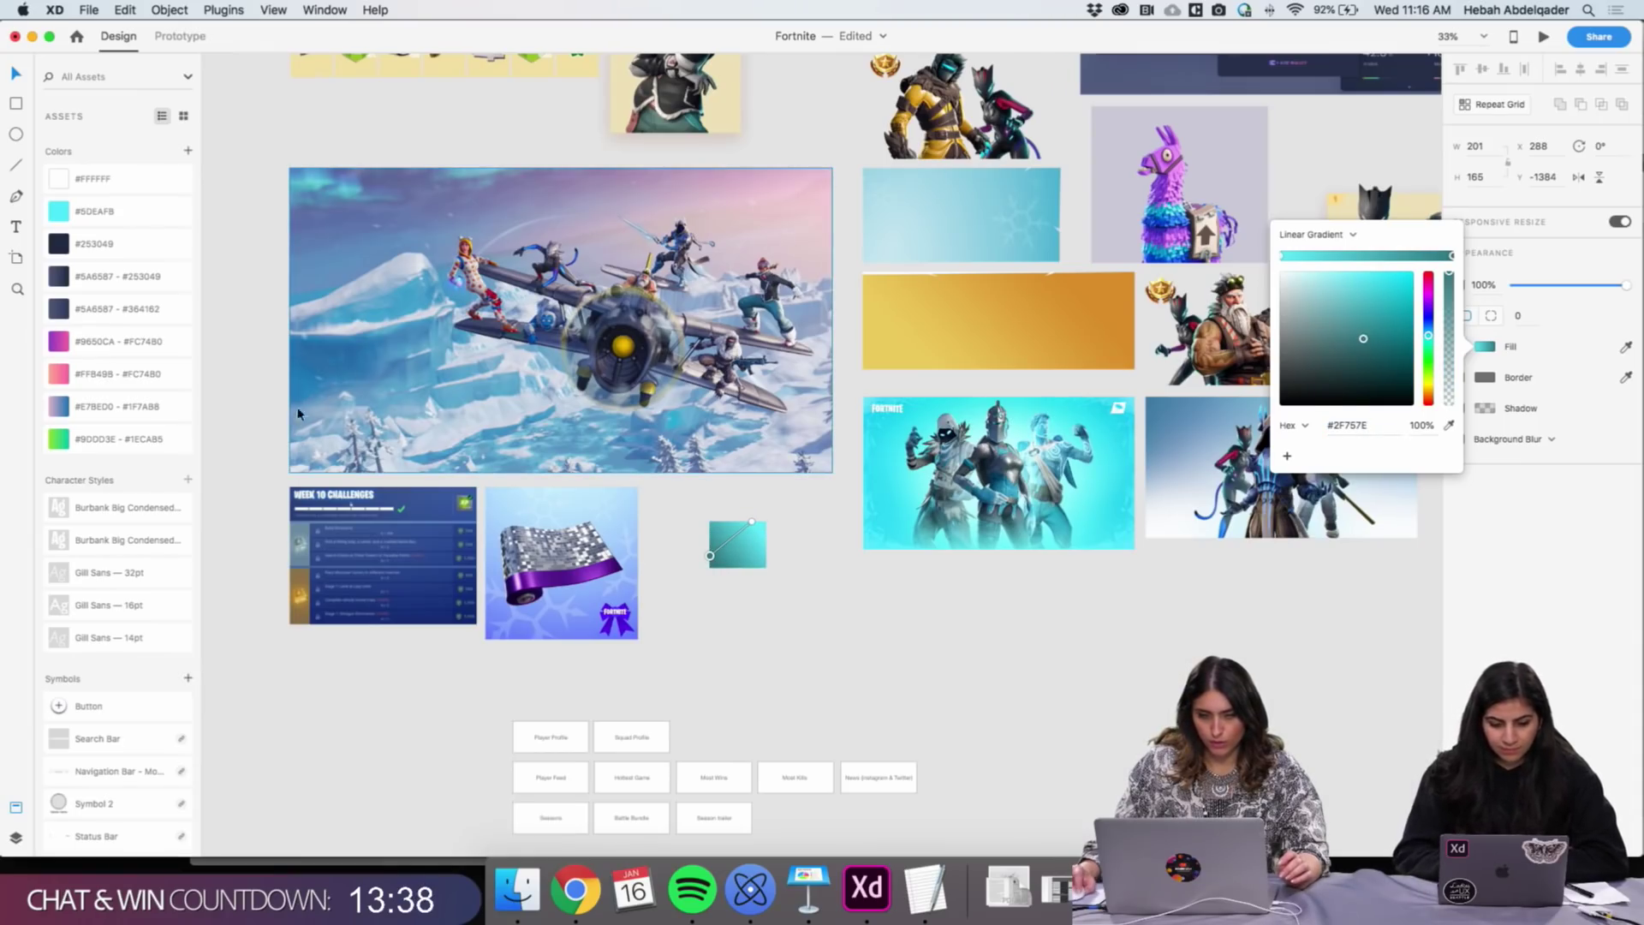
Set the gradient's upper-right stop to the pink #DFB5CB sampled from the sky in the airplane artwork
left_click(749, 524)
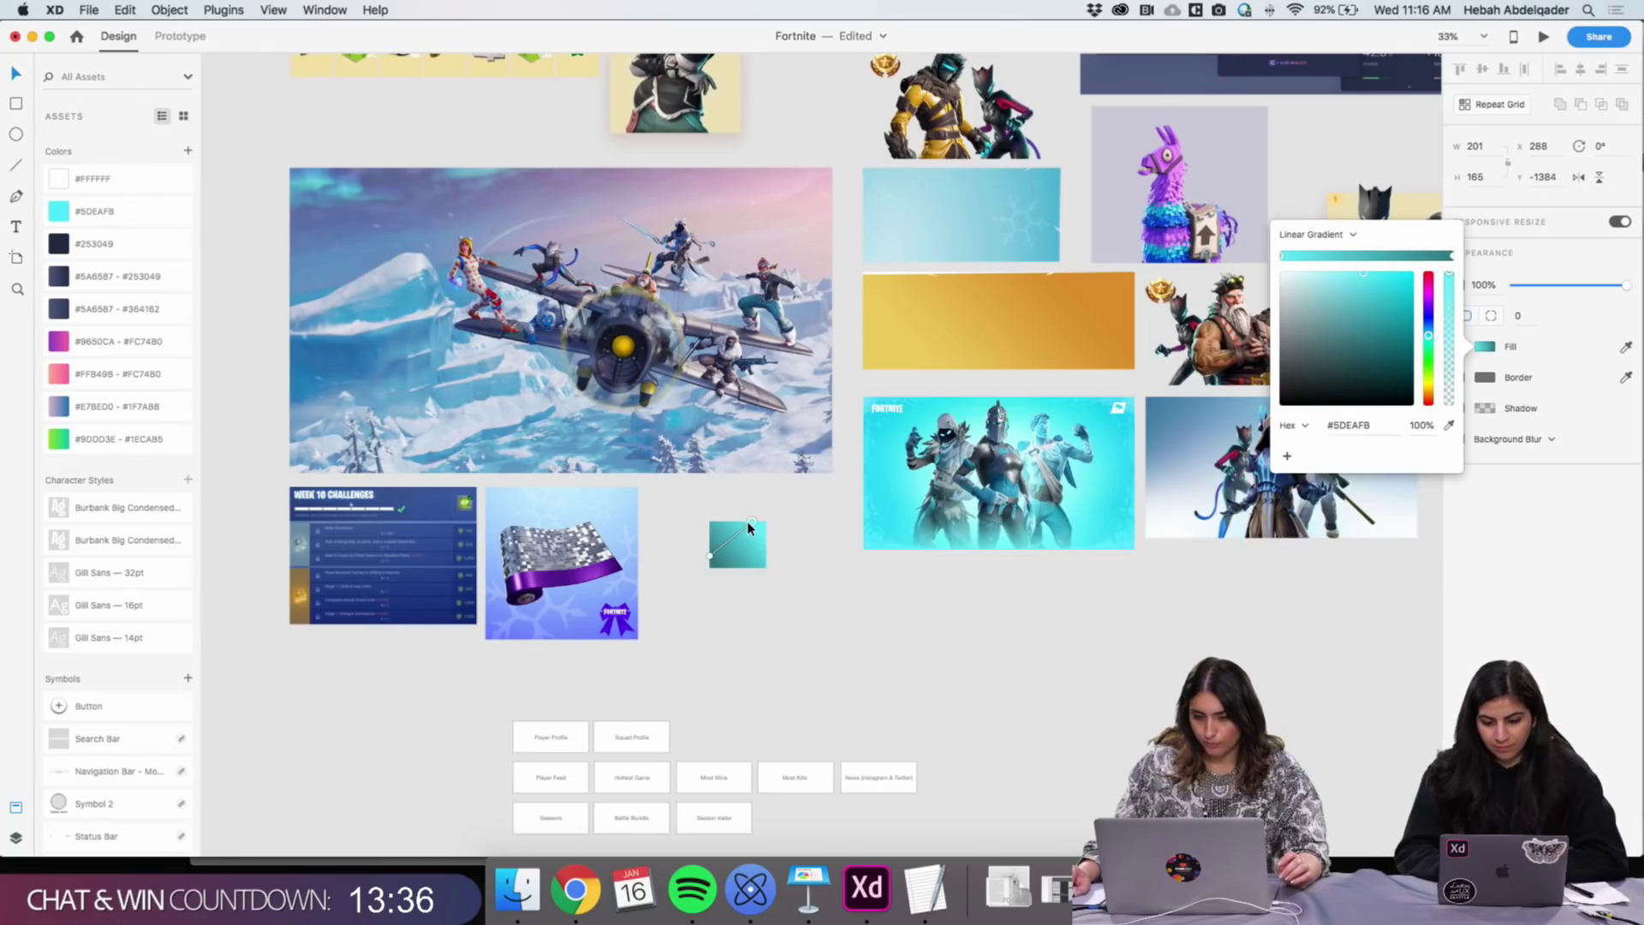
left_click(1448, 426)
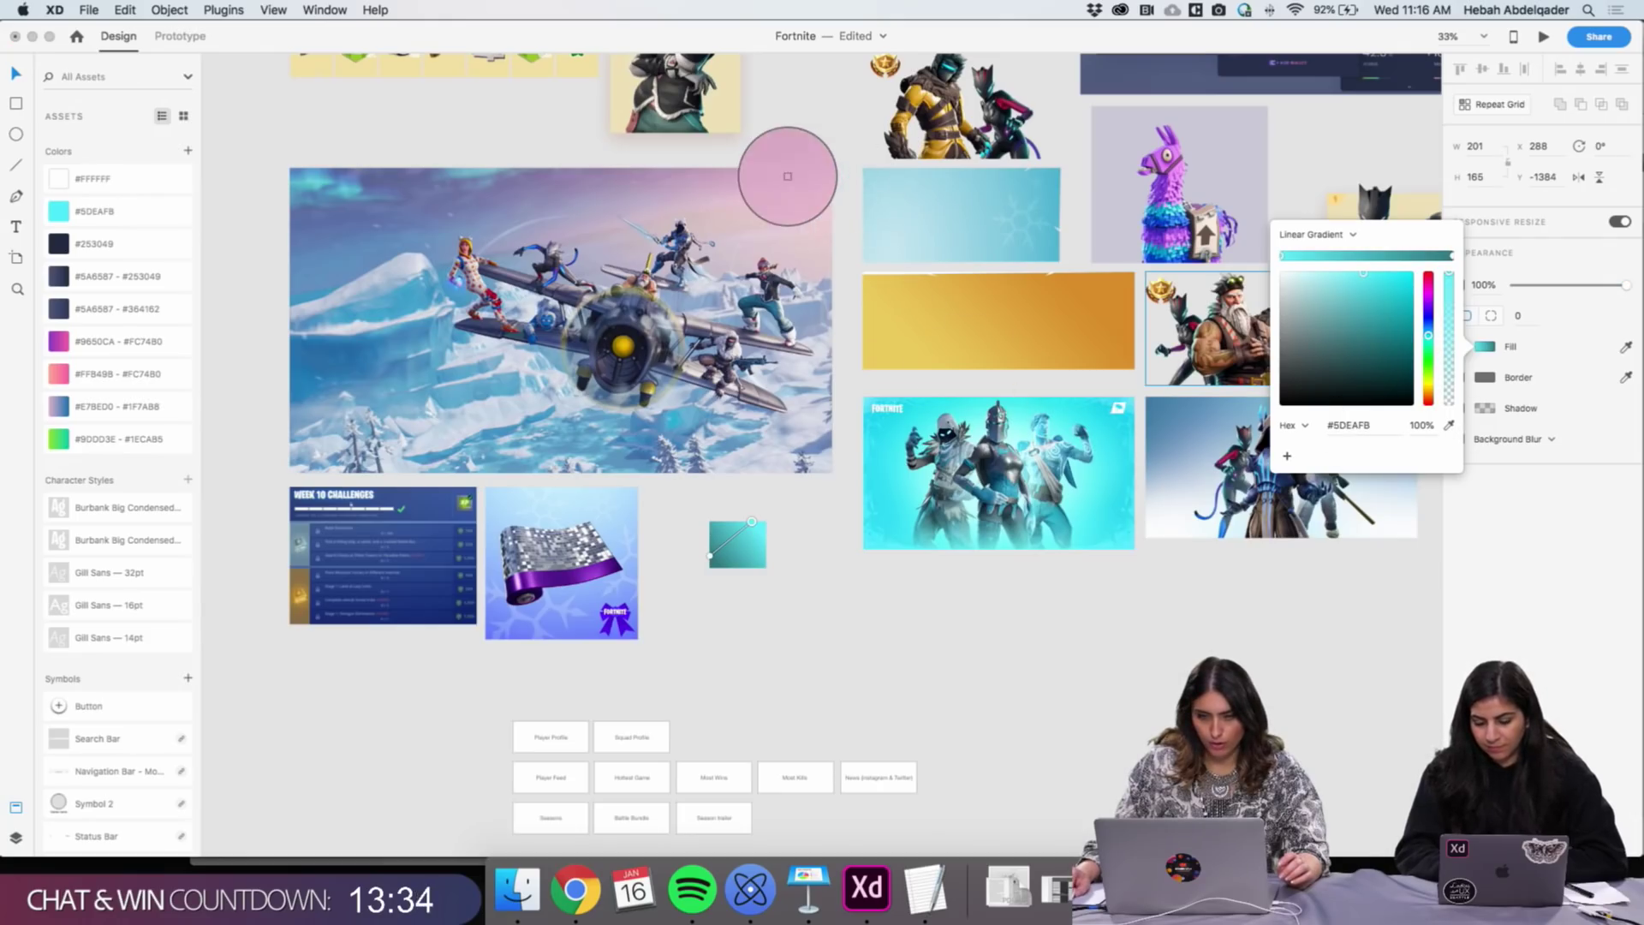
left_click(795, 173)
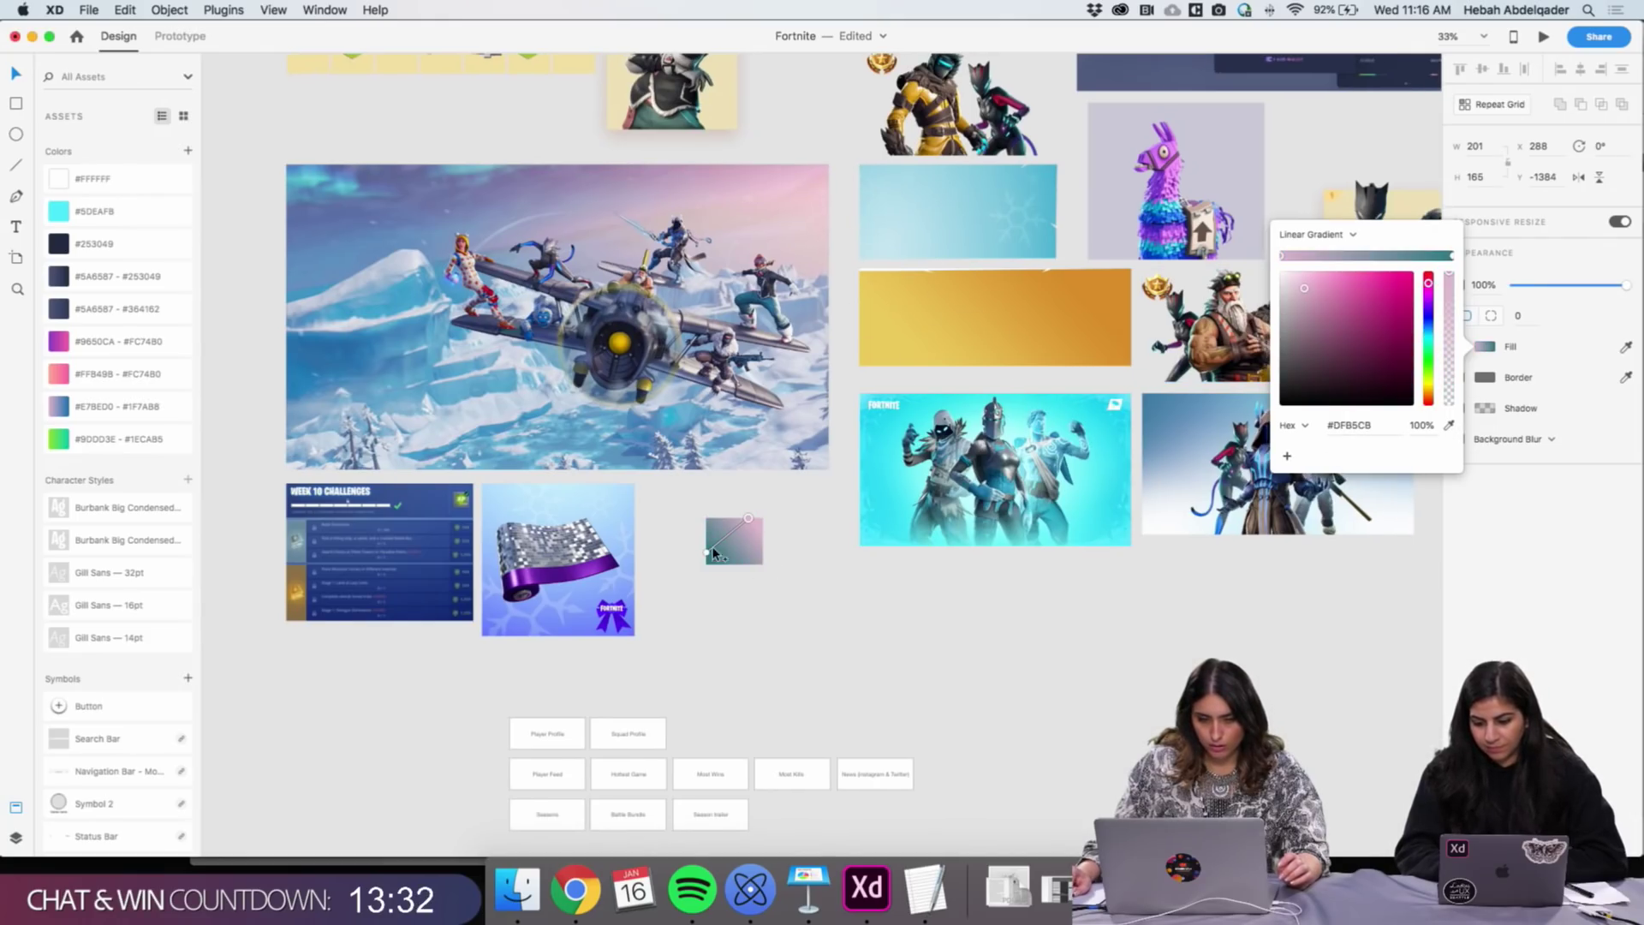
Set the gradient's lower-left stop to the blue #206EAC sampled from the ice near the edge of the airplane artwork
left_click(709, 553)
scroll(701, 556, "right", 1)
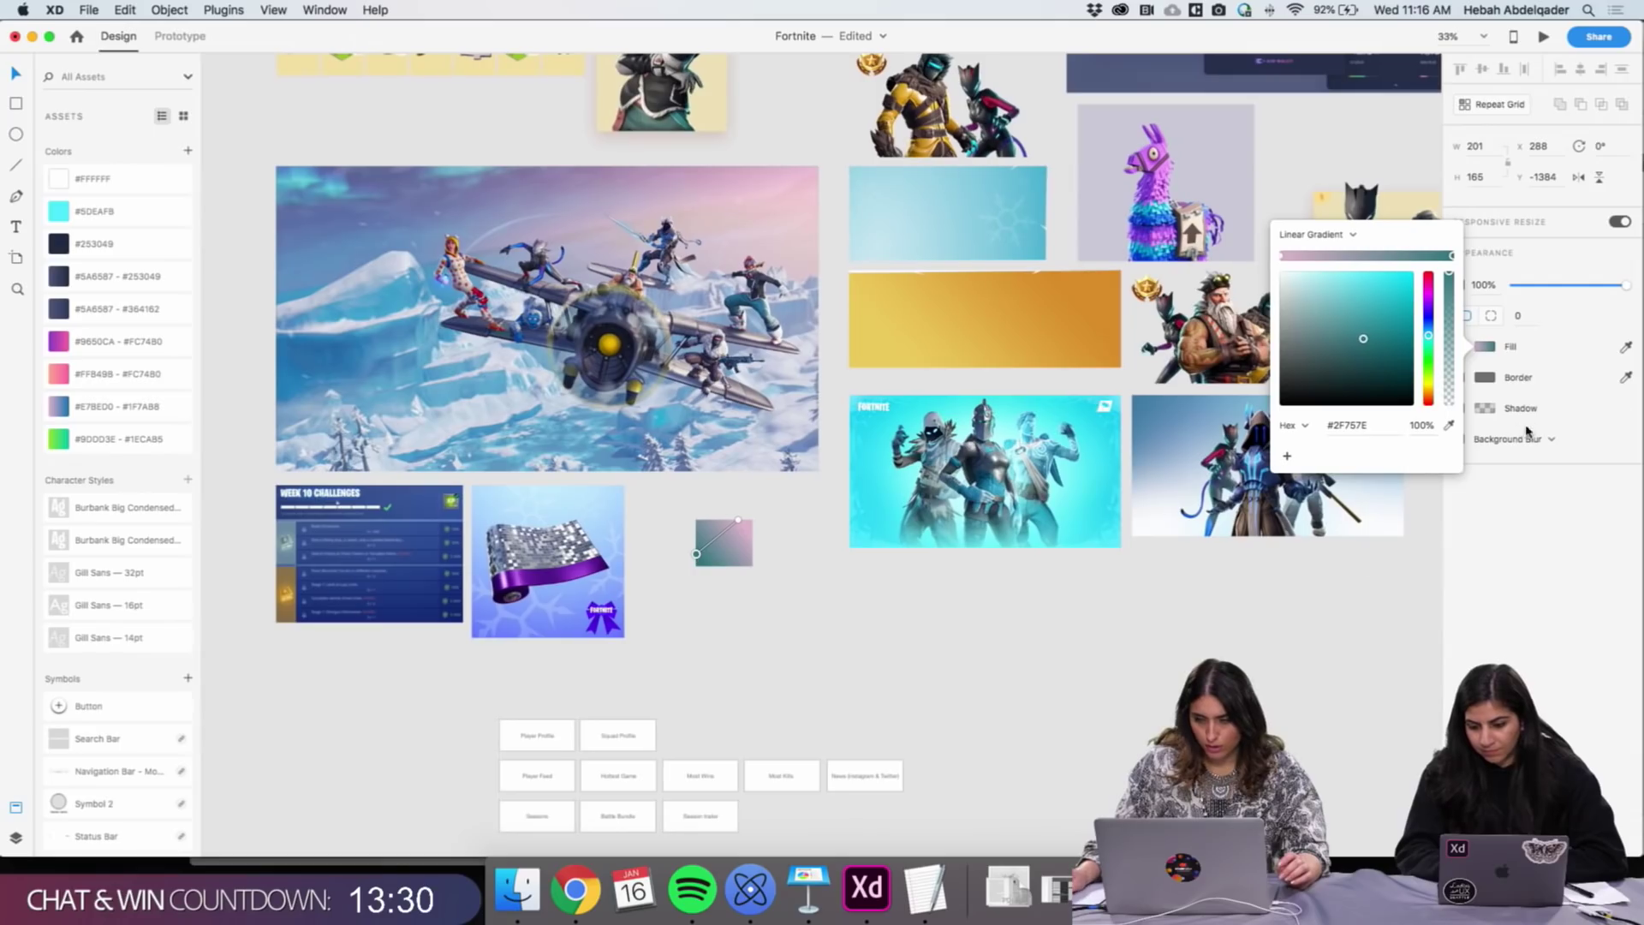
left_click(1450, 428)
left_click(294, 363)
scroll(814, 657, "right", 1)
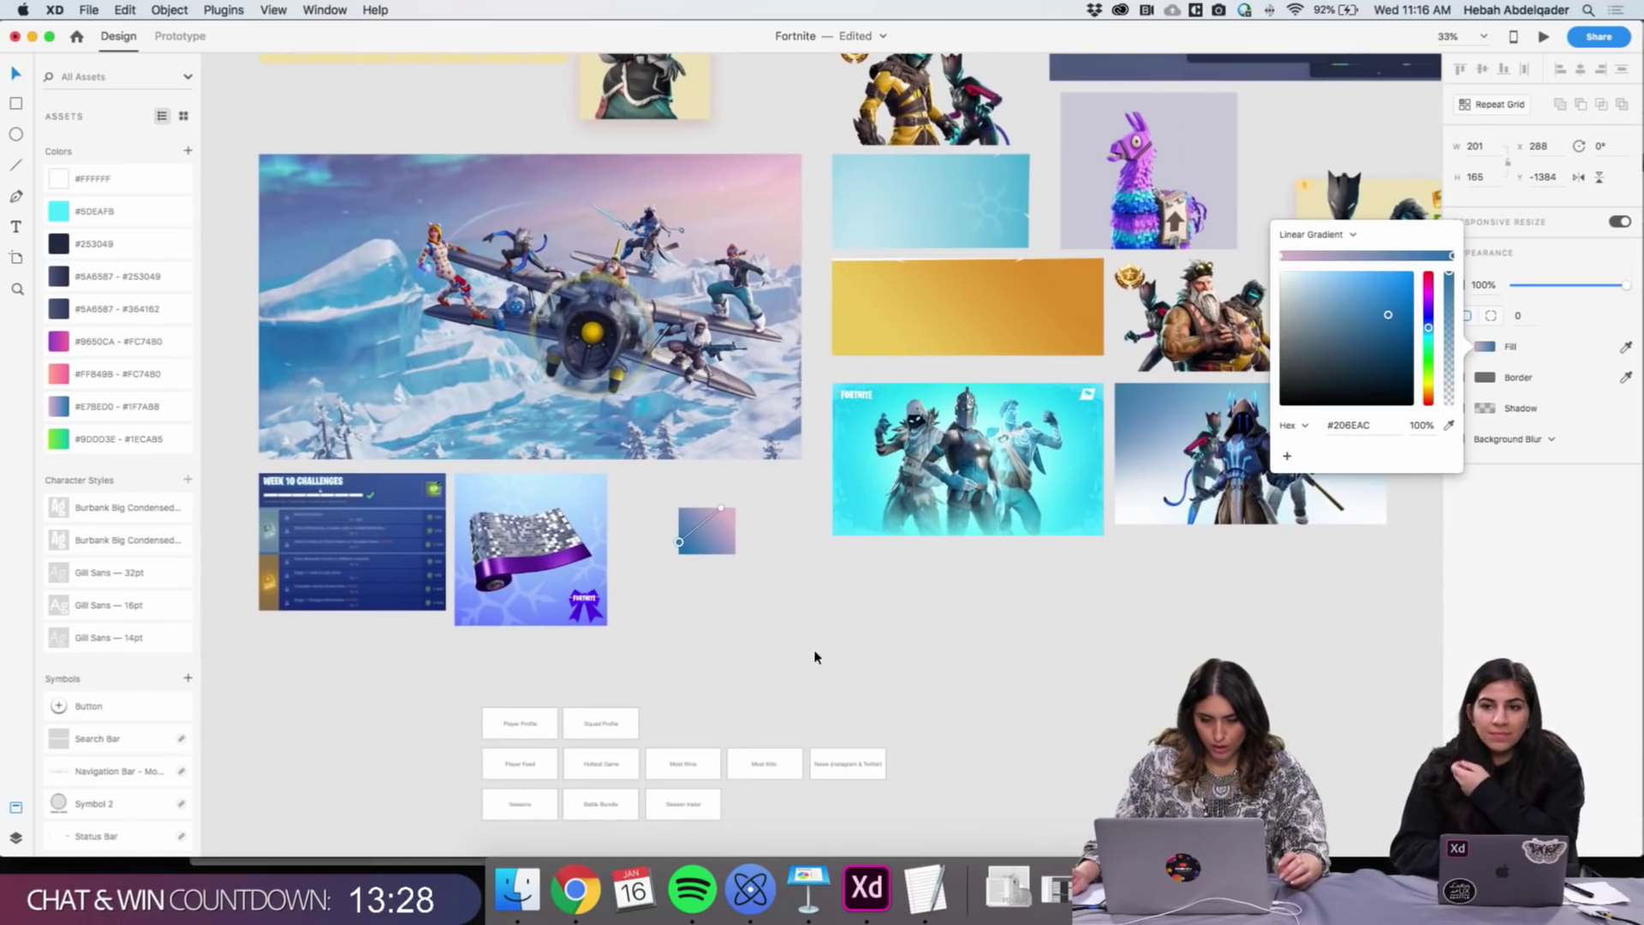
Close the fill settings and reselect the pink-to-blue gradient rectangle to compare it with the saved color swatches
left_click(814, 657)
scroll(814, 658, "up", 1)
scroll(814, 657, "left", 1)
left_click(732, 541)
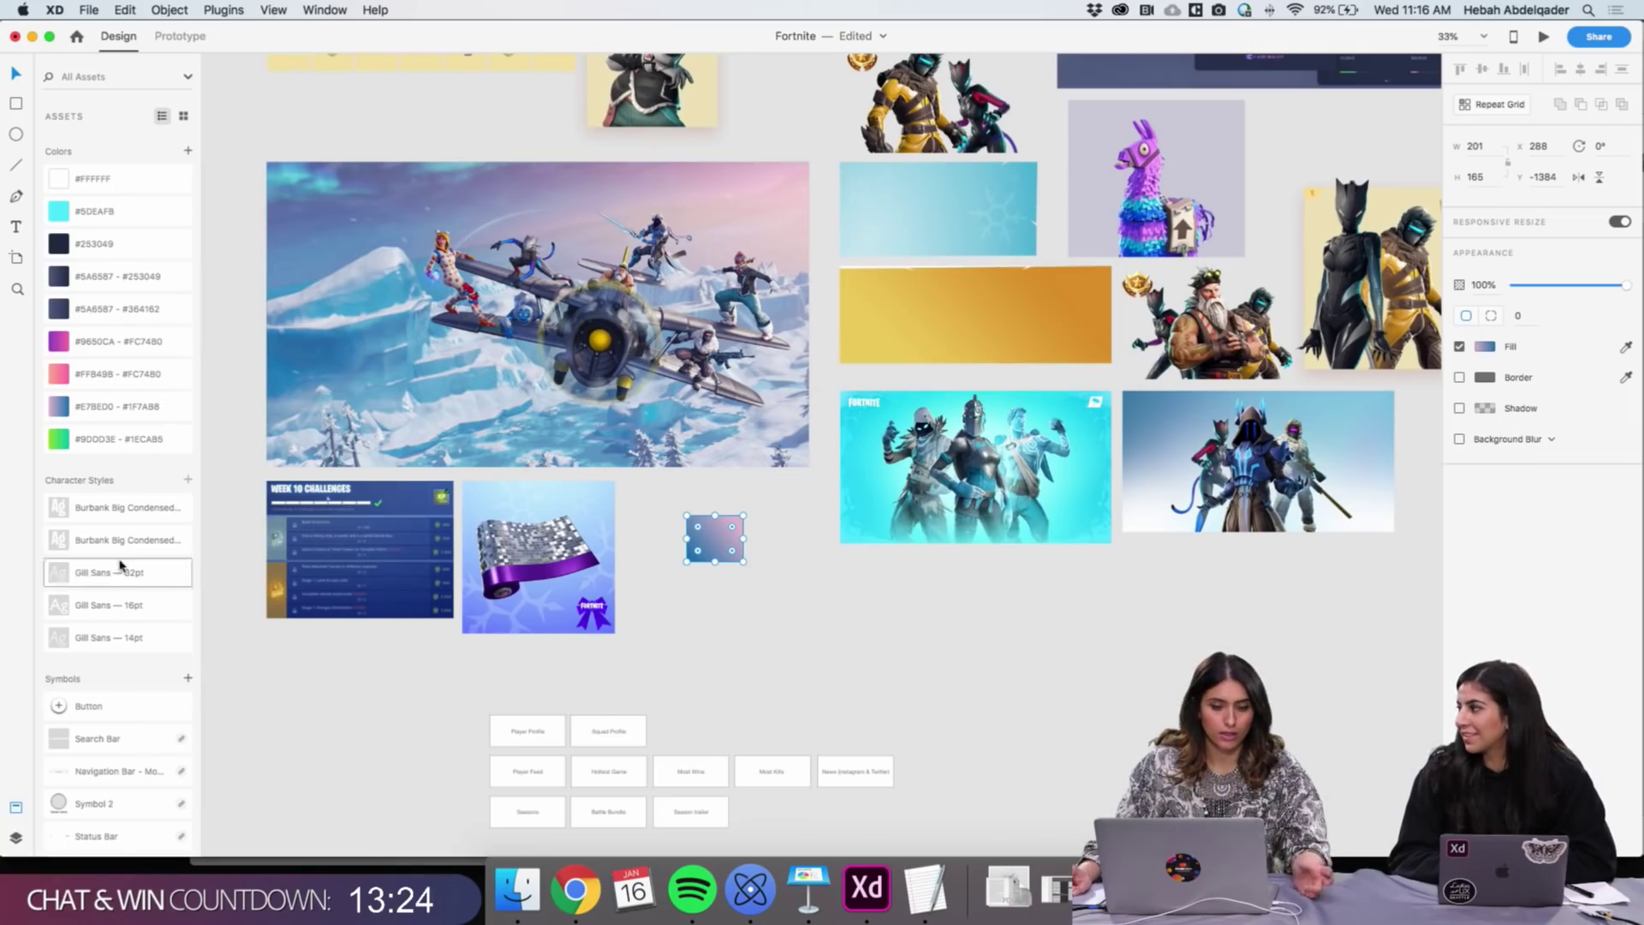
left_click(52, 417)
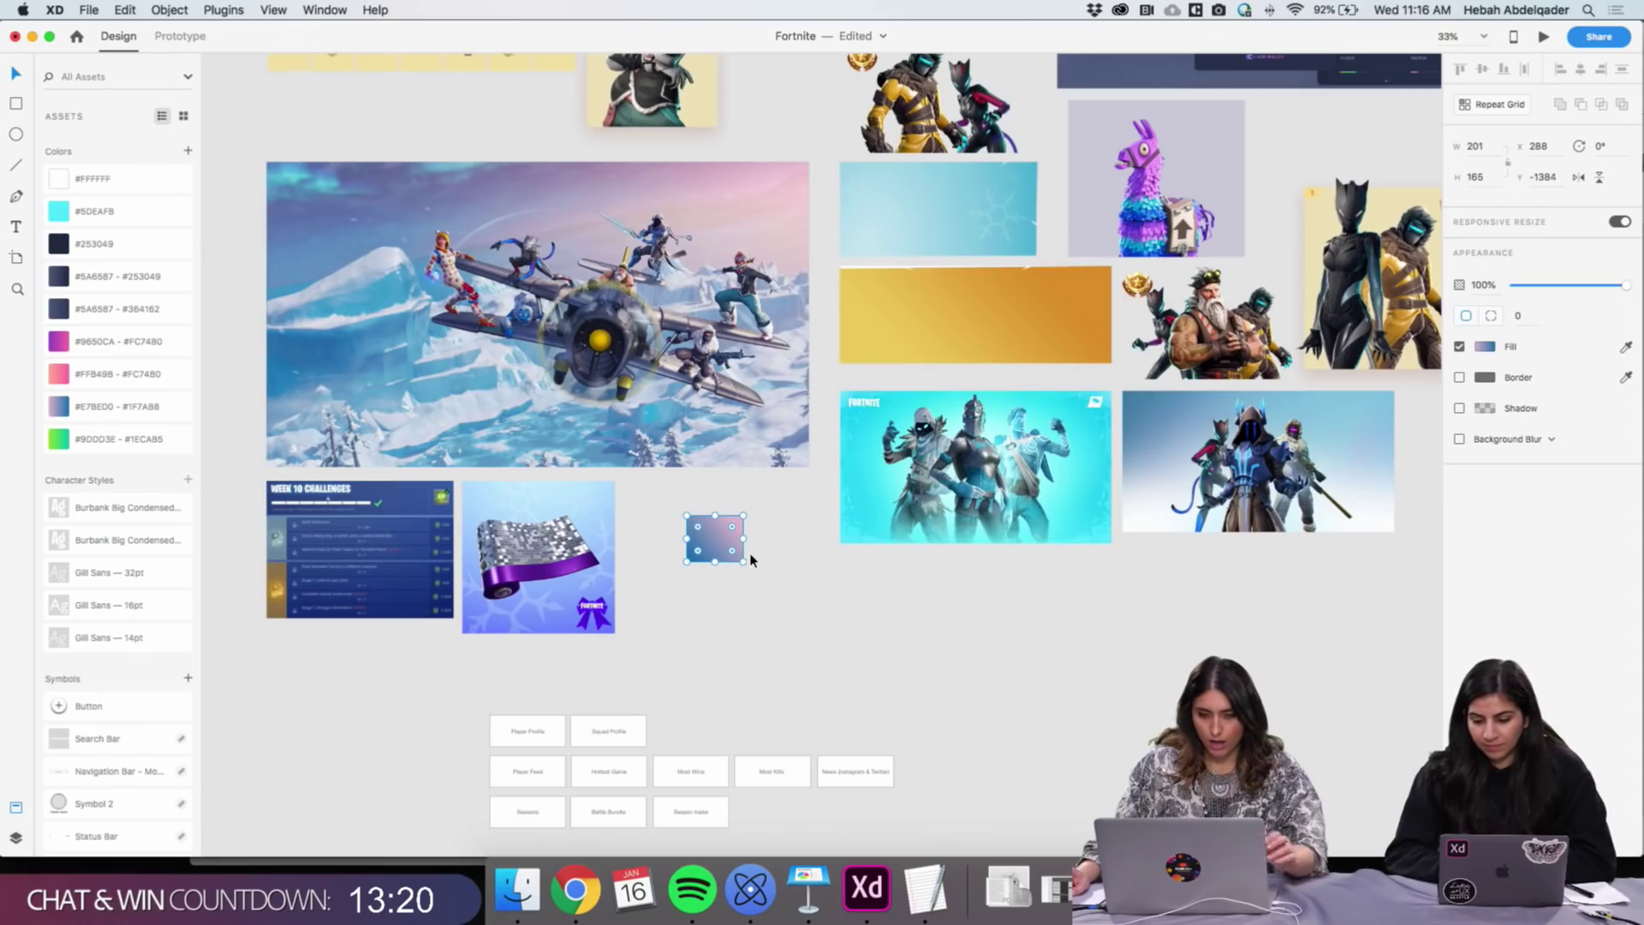
Duplicate the pink-to-blue gradient rectangle directly below and shift the hue of the copy's blue stop to green #76AC20
scroll(751, 560, "right", 3)
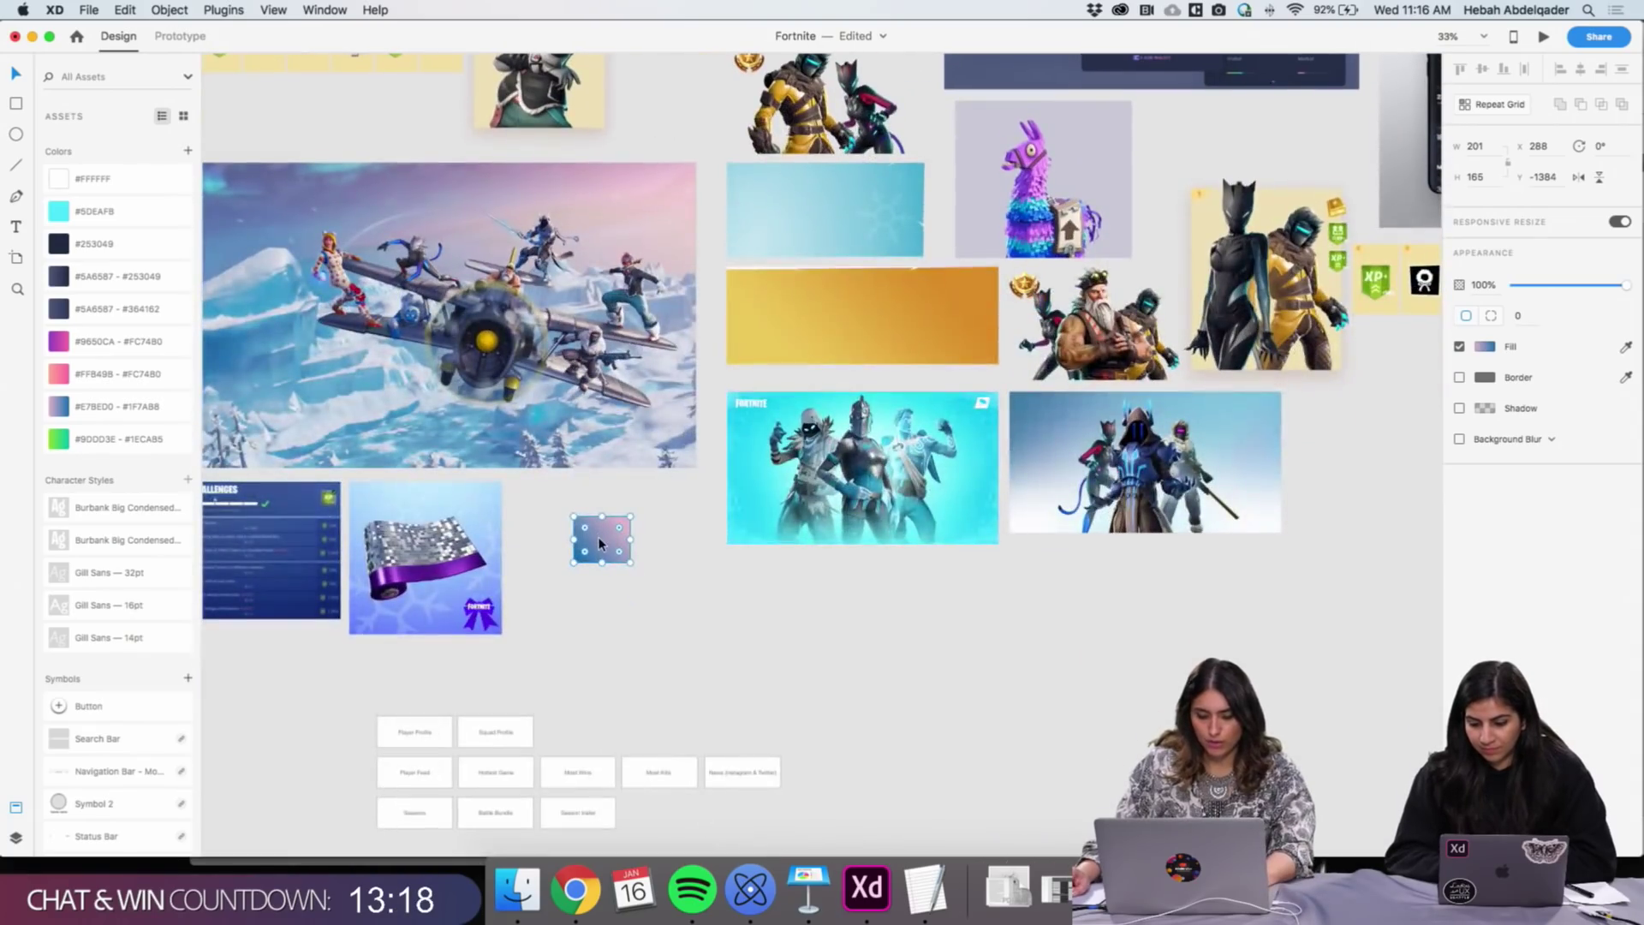
left_click_drag(598, 536, 599, 592, "alt")
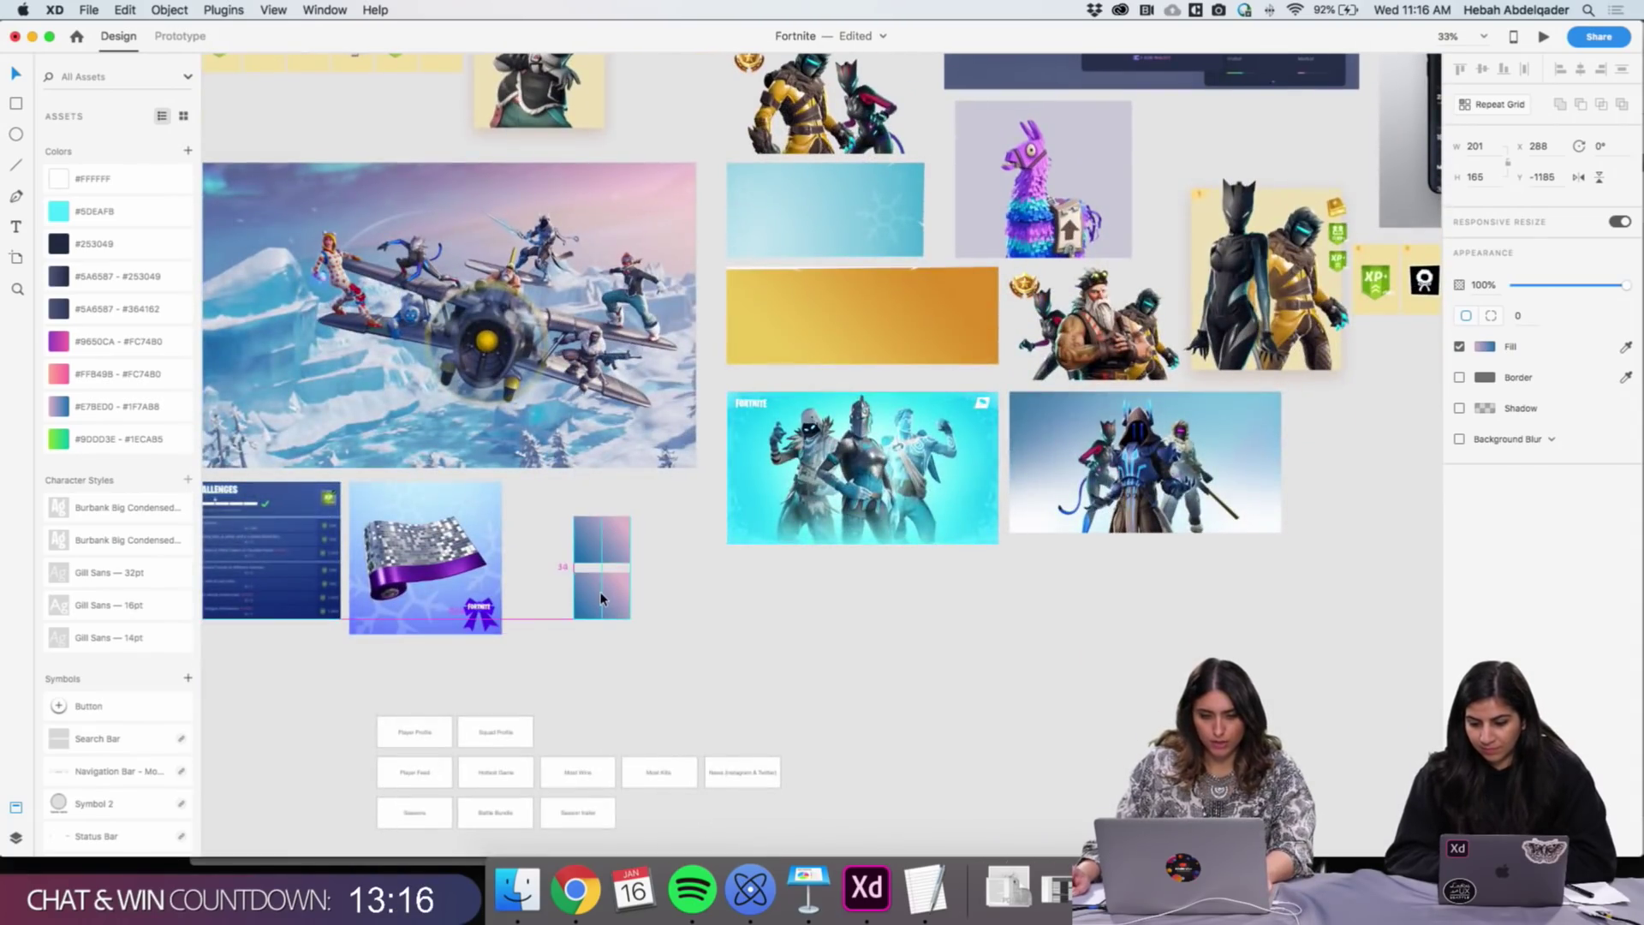
left_click(1481, 348)
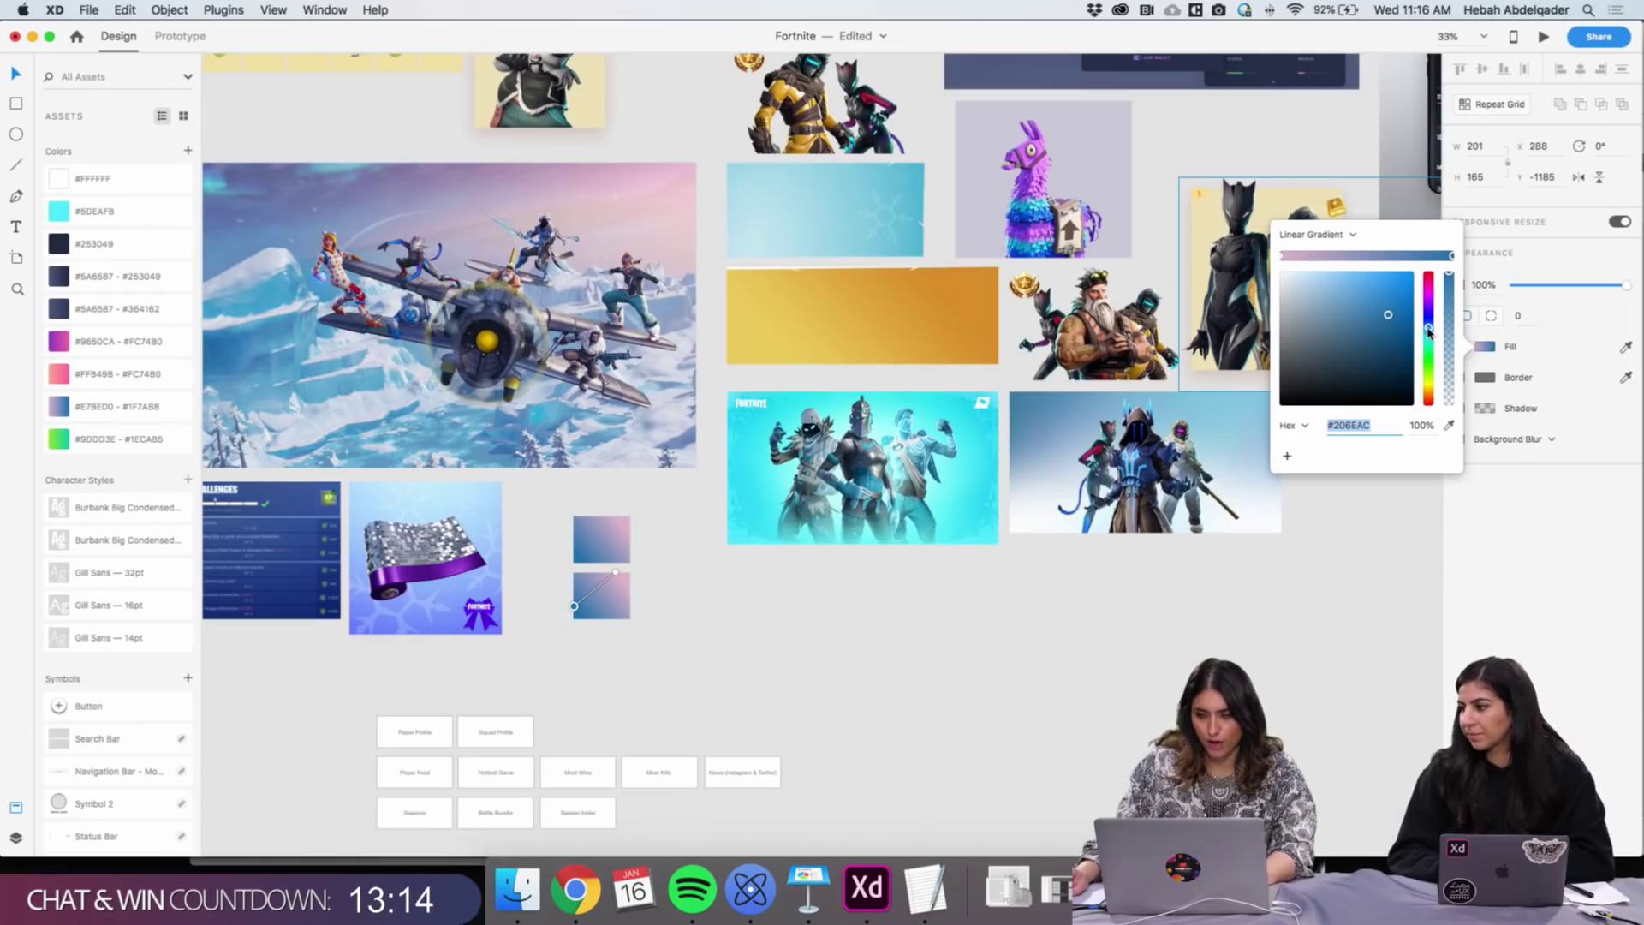
mouse_move(1428, 332)
left_mouse_down()
mouse_move(1428, 359)
mouse_move(1430, 317)
left_mouse_up()
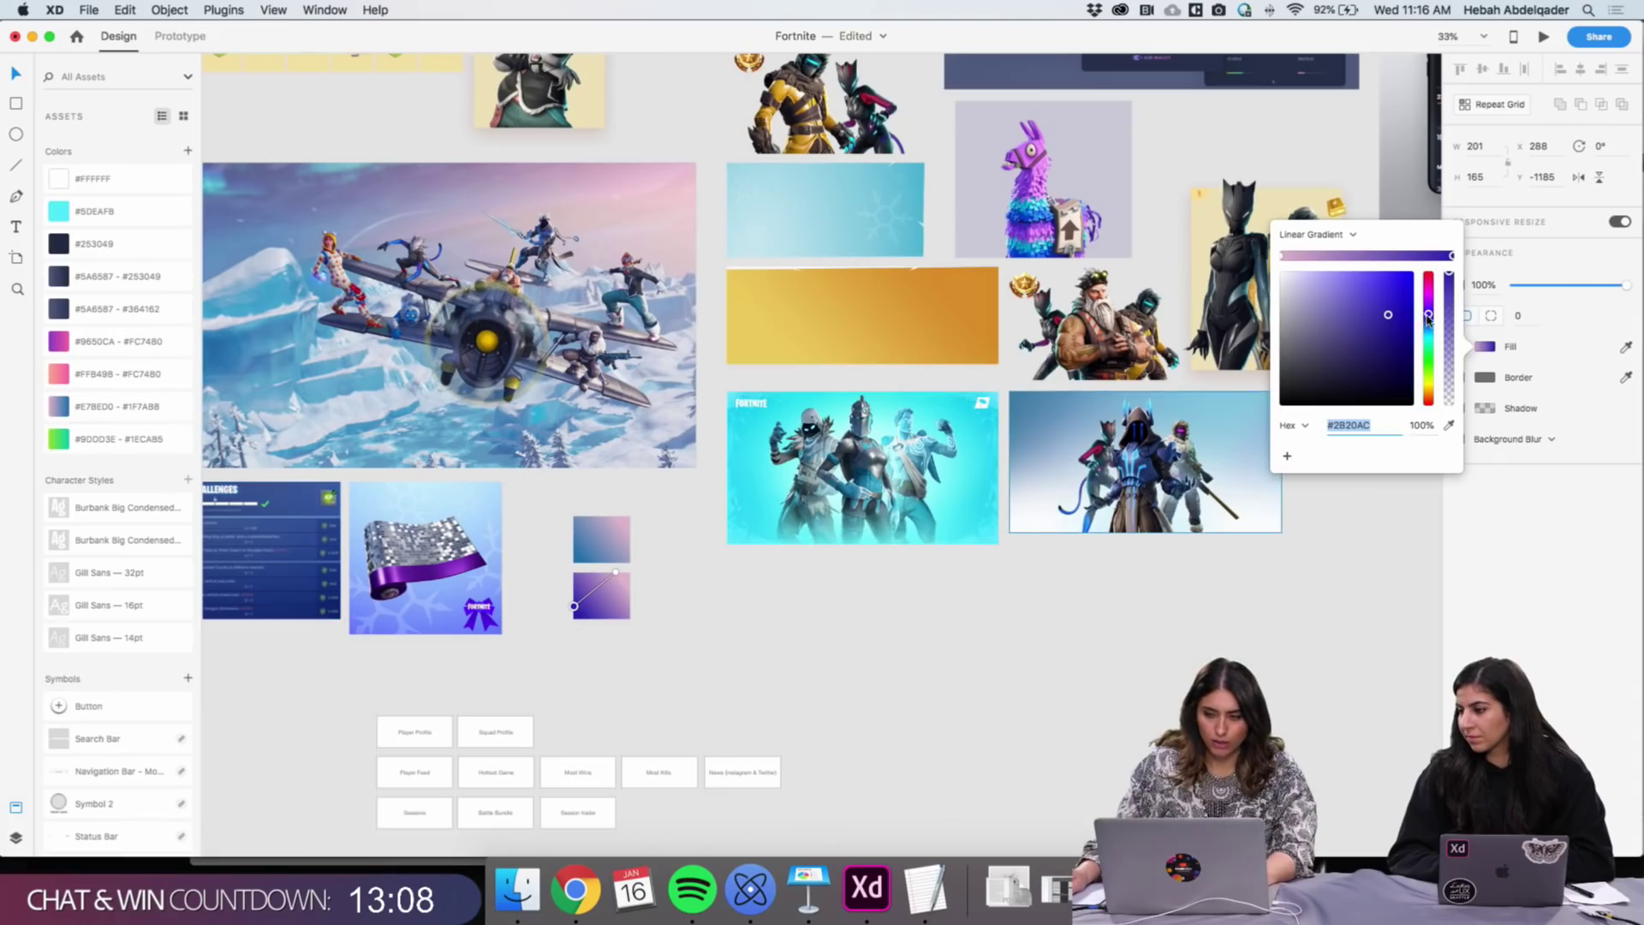
left_click_drag(1427, 318, 1430, 378)
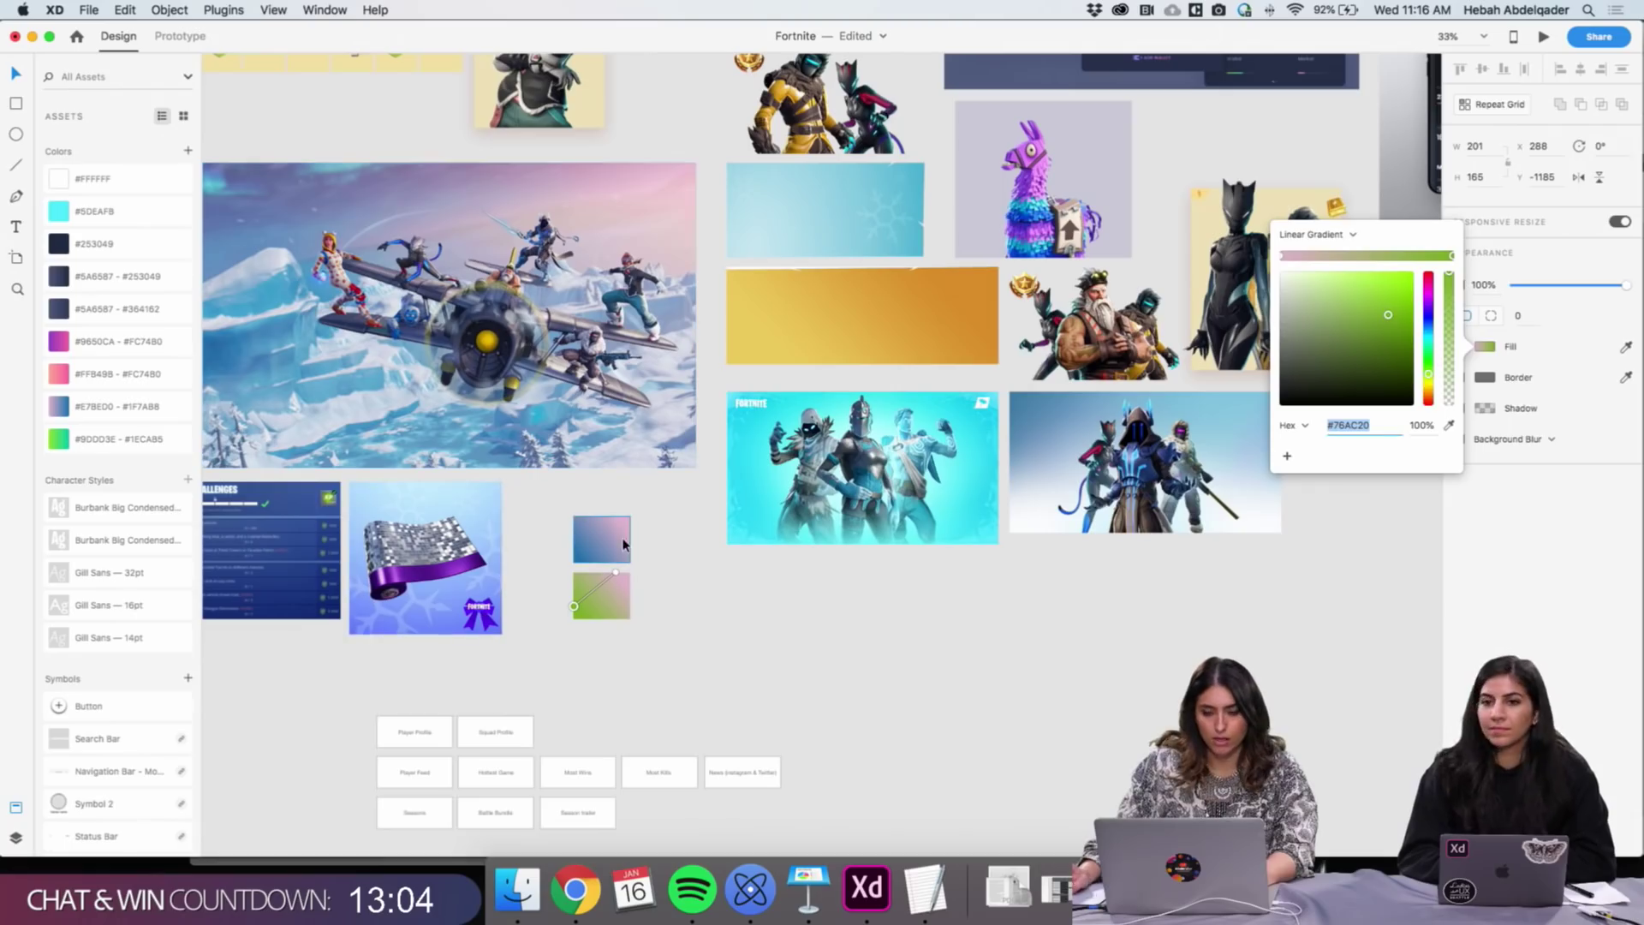
Delete both gradient test rectangles from the mood board
left_click(648, 582)
left_click_drag(568, 494, 664, 642)
scroll(664, 642, "left", 1)
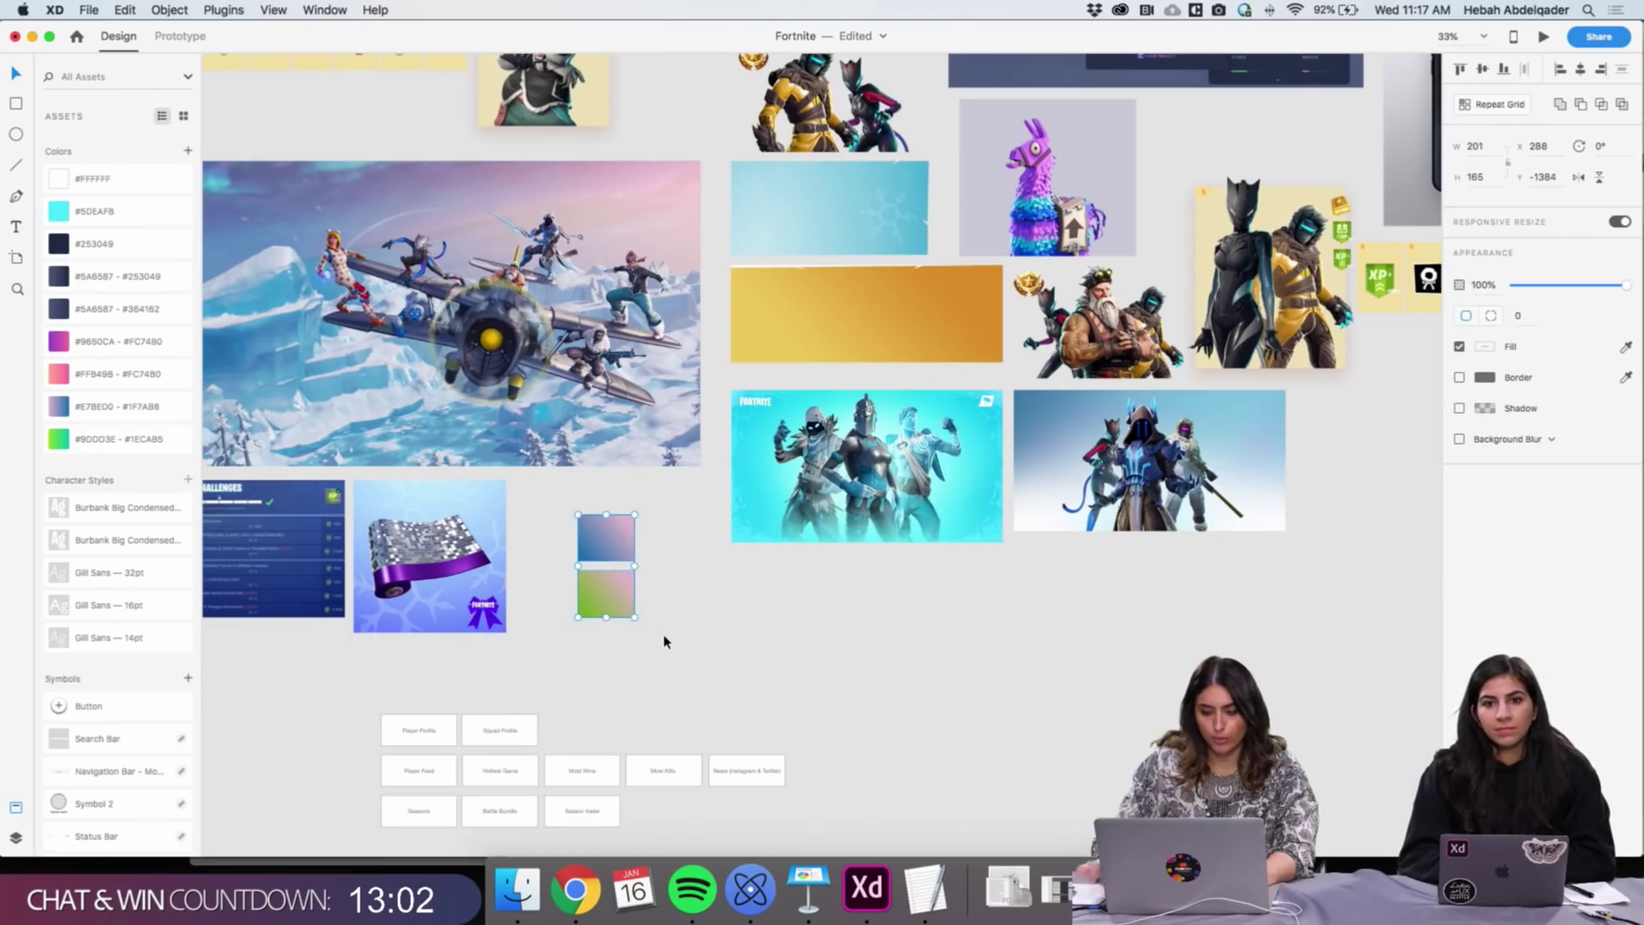
key("Delete")
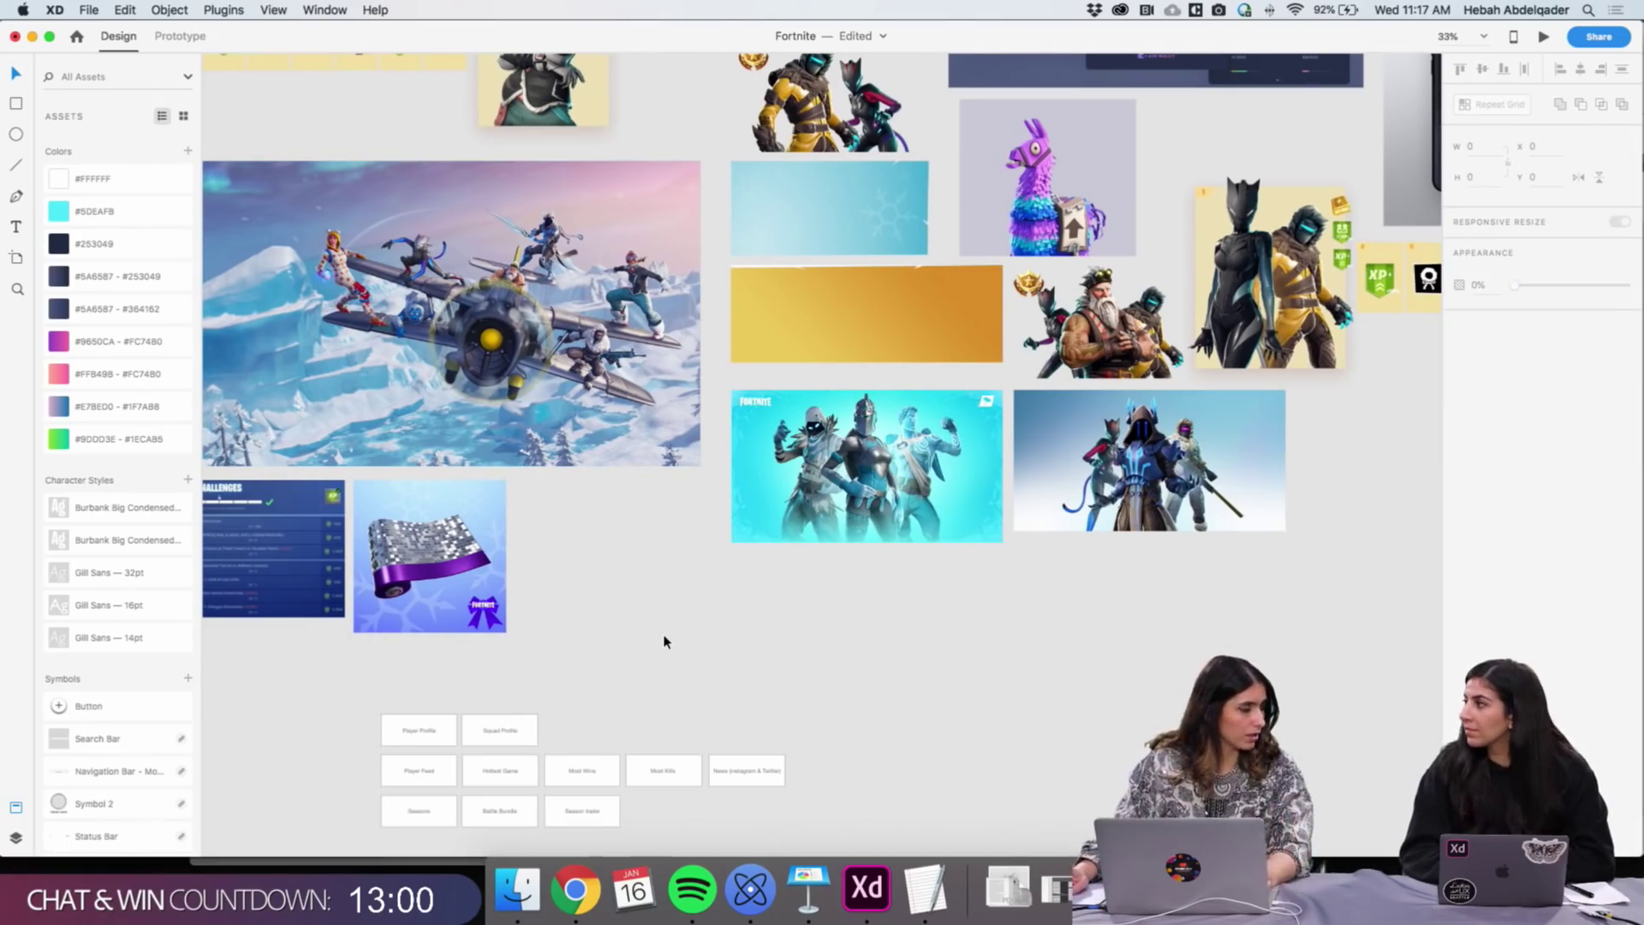
Delete the large Burbank text sample beside the wireframe artboards and undo the deletion
scroll(625, 556, "down", 7)
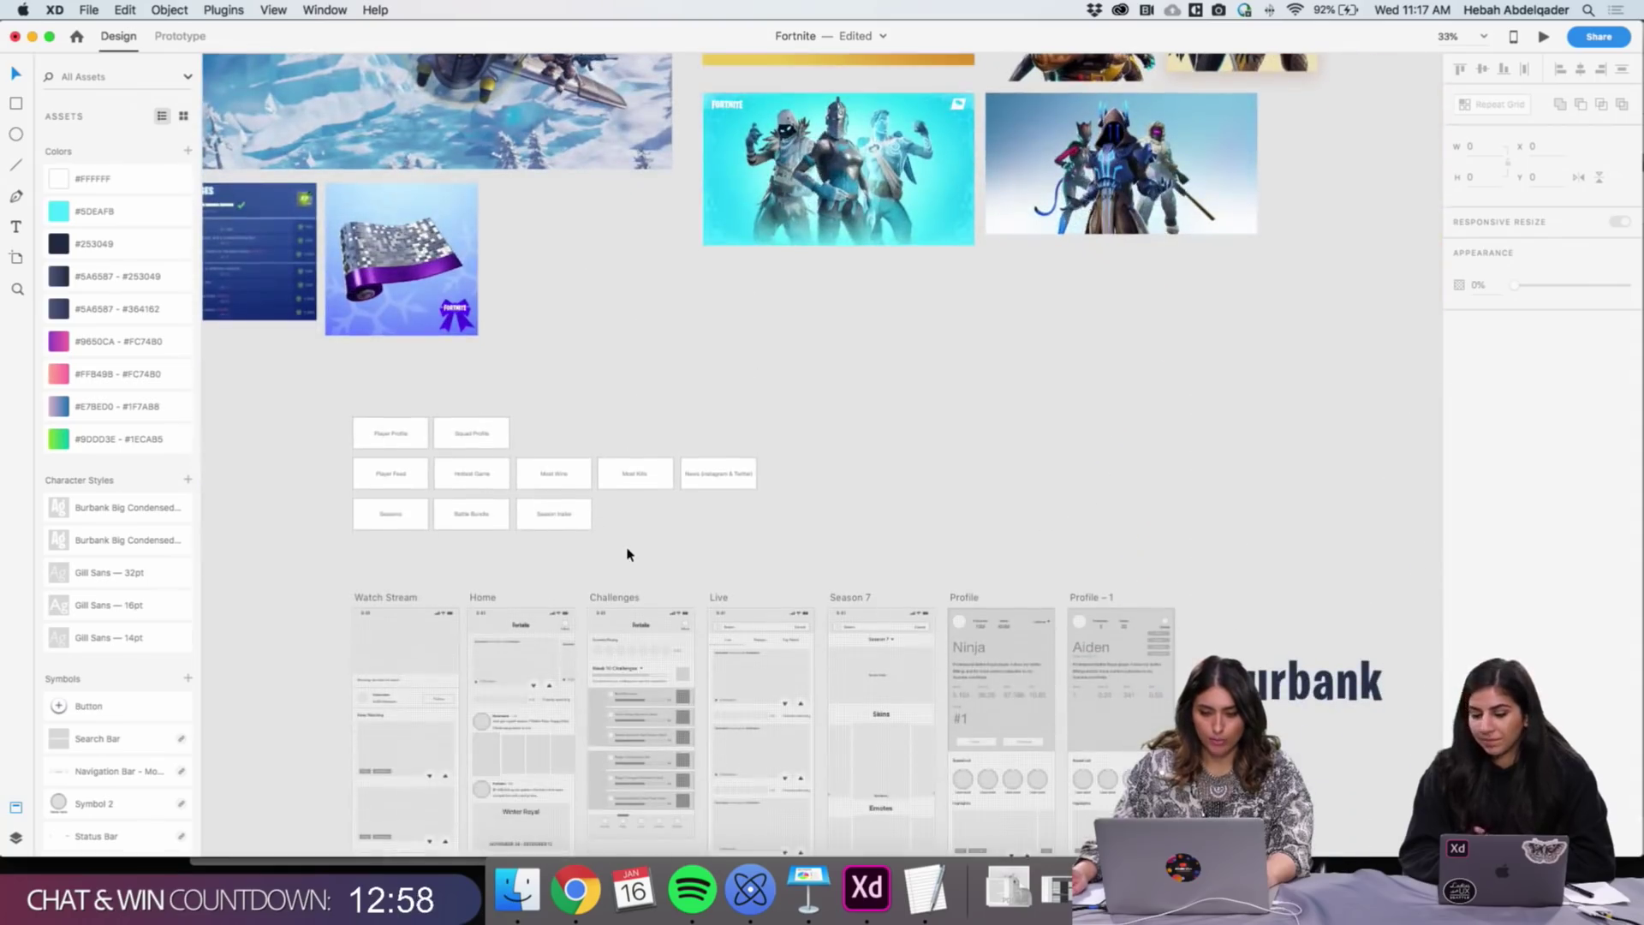
left_click(1328, 696)
key("Delete")
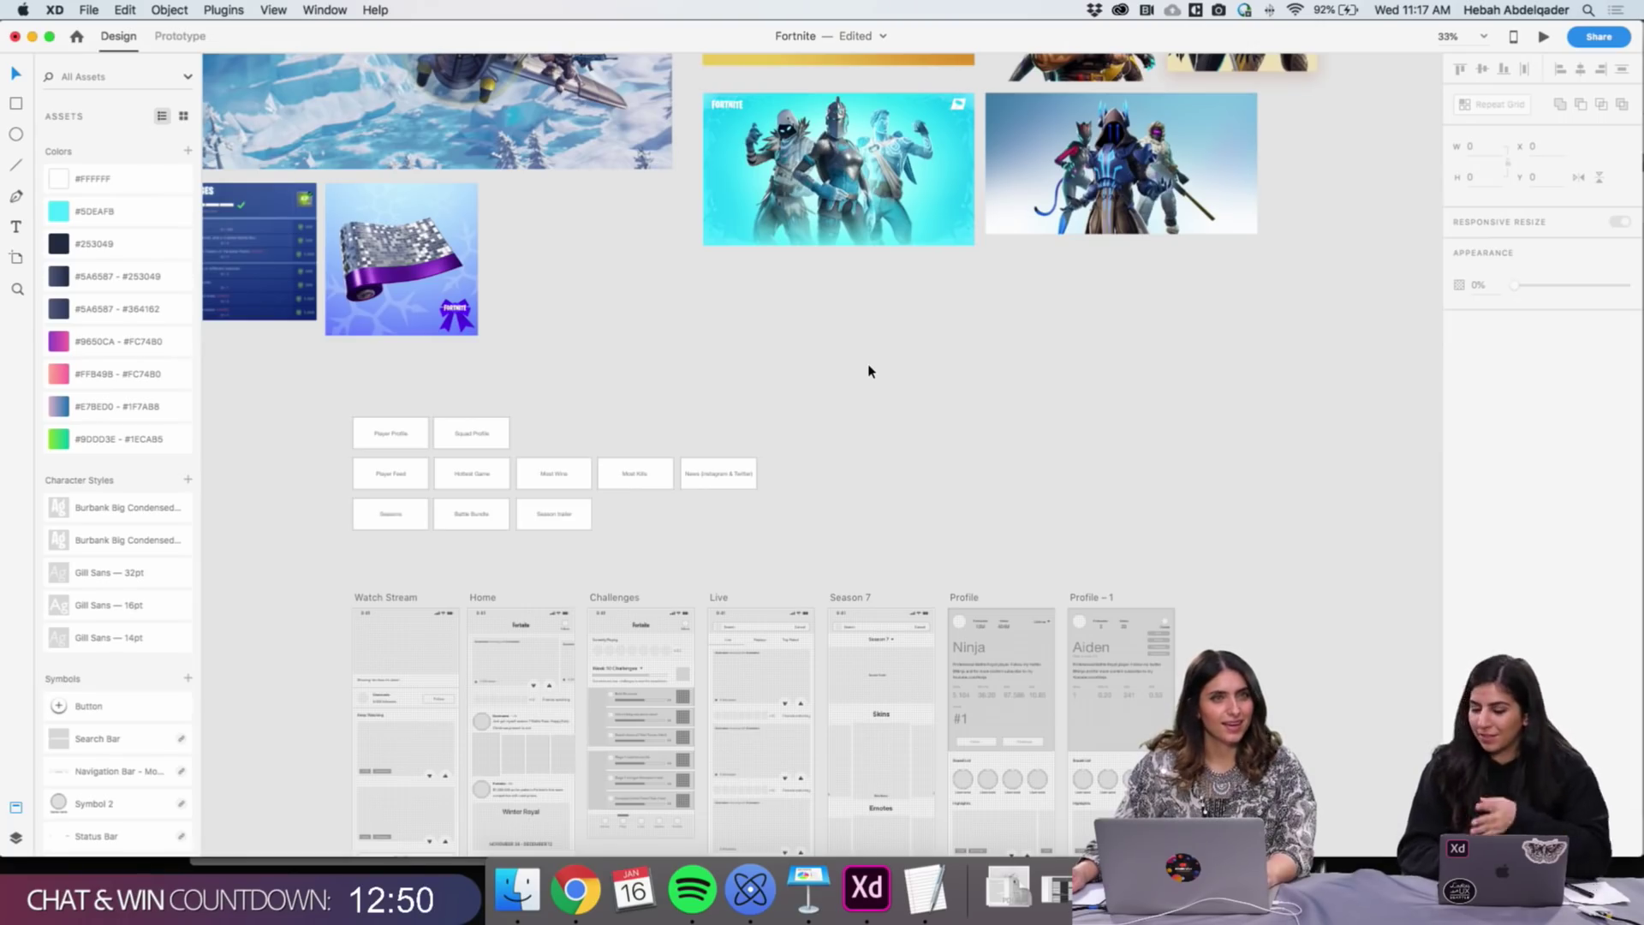
key("super+z")
Duplicate the Burbank text sample directly below and set the copy's font to Roboto
scroll(1161, 518, "right", 6)
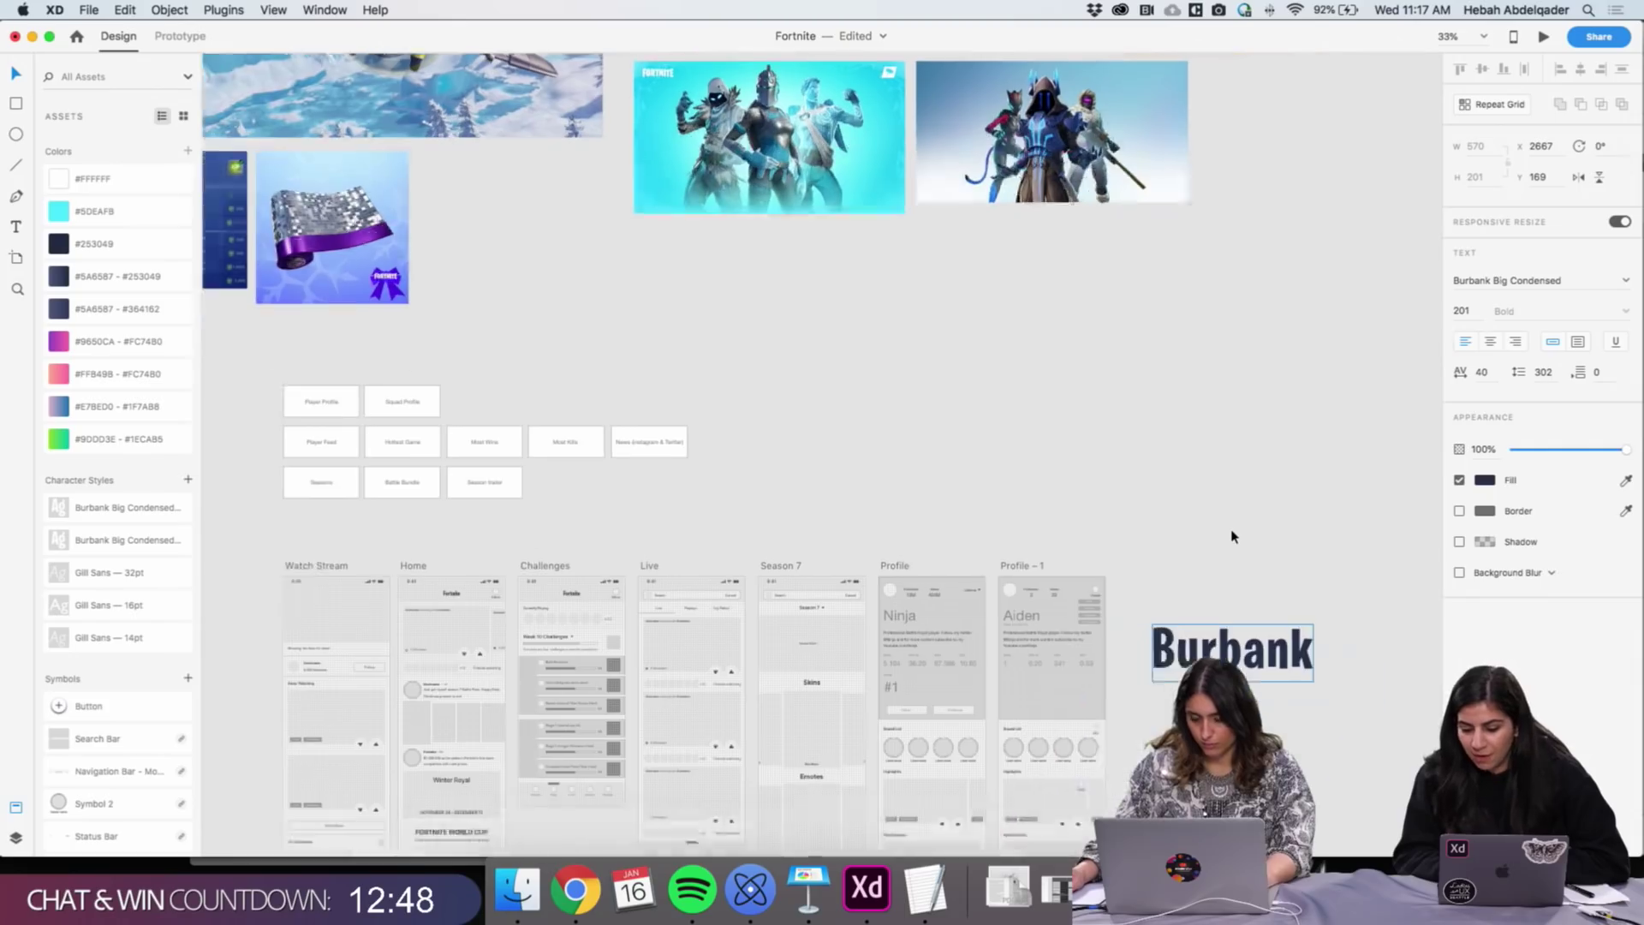
left_click_drag(1004, 649, 1006, 703)
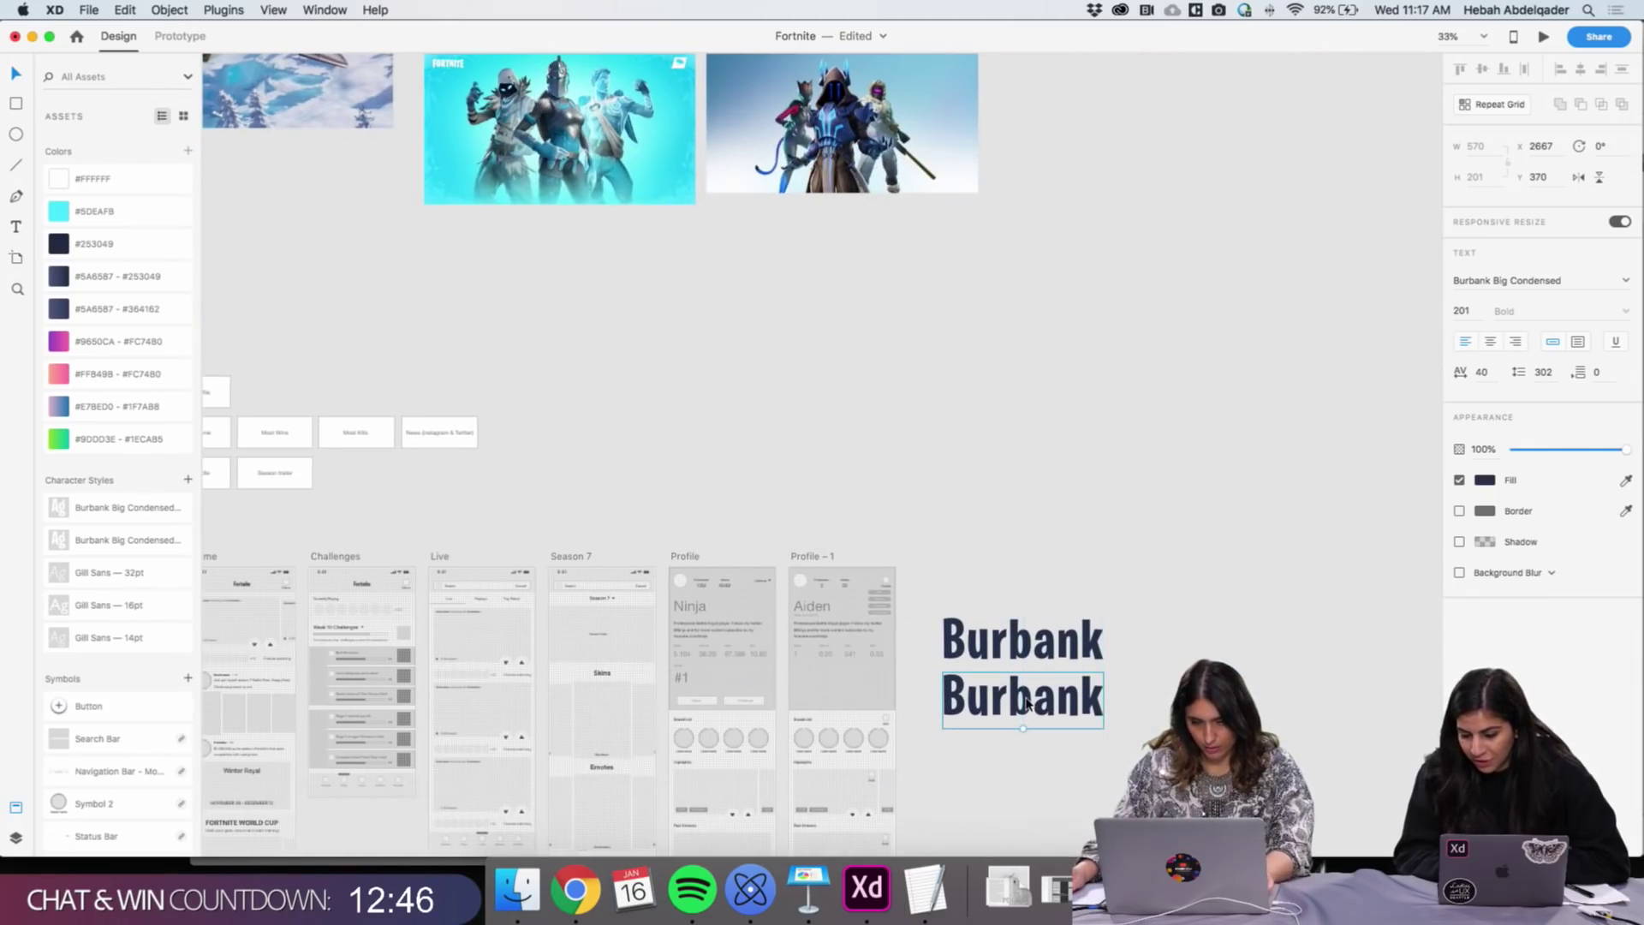
double_click(1034, 697)
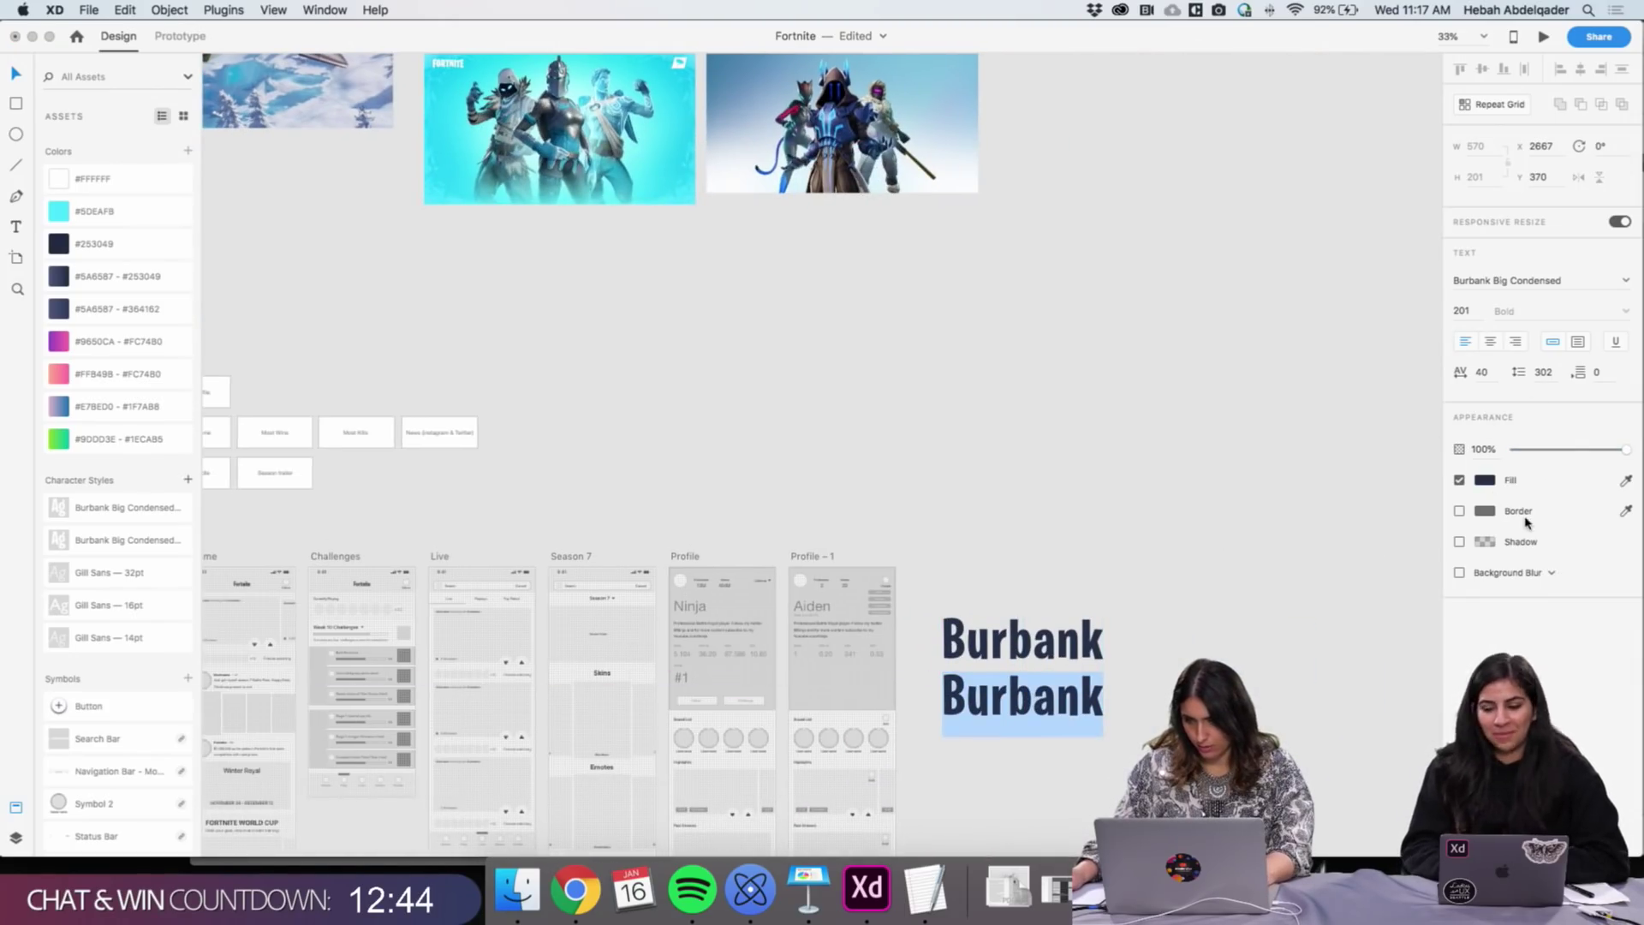
left_click(1515, 284)
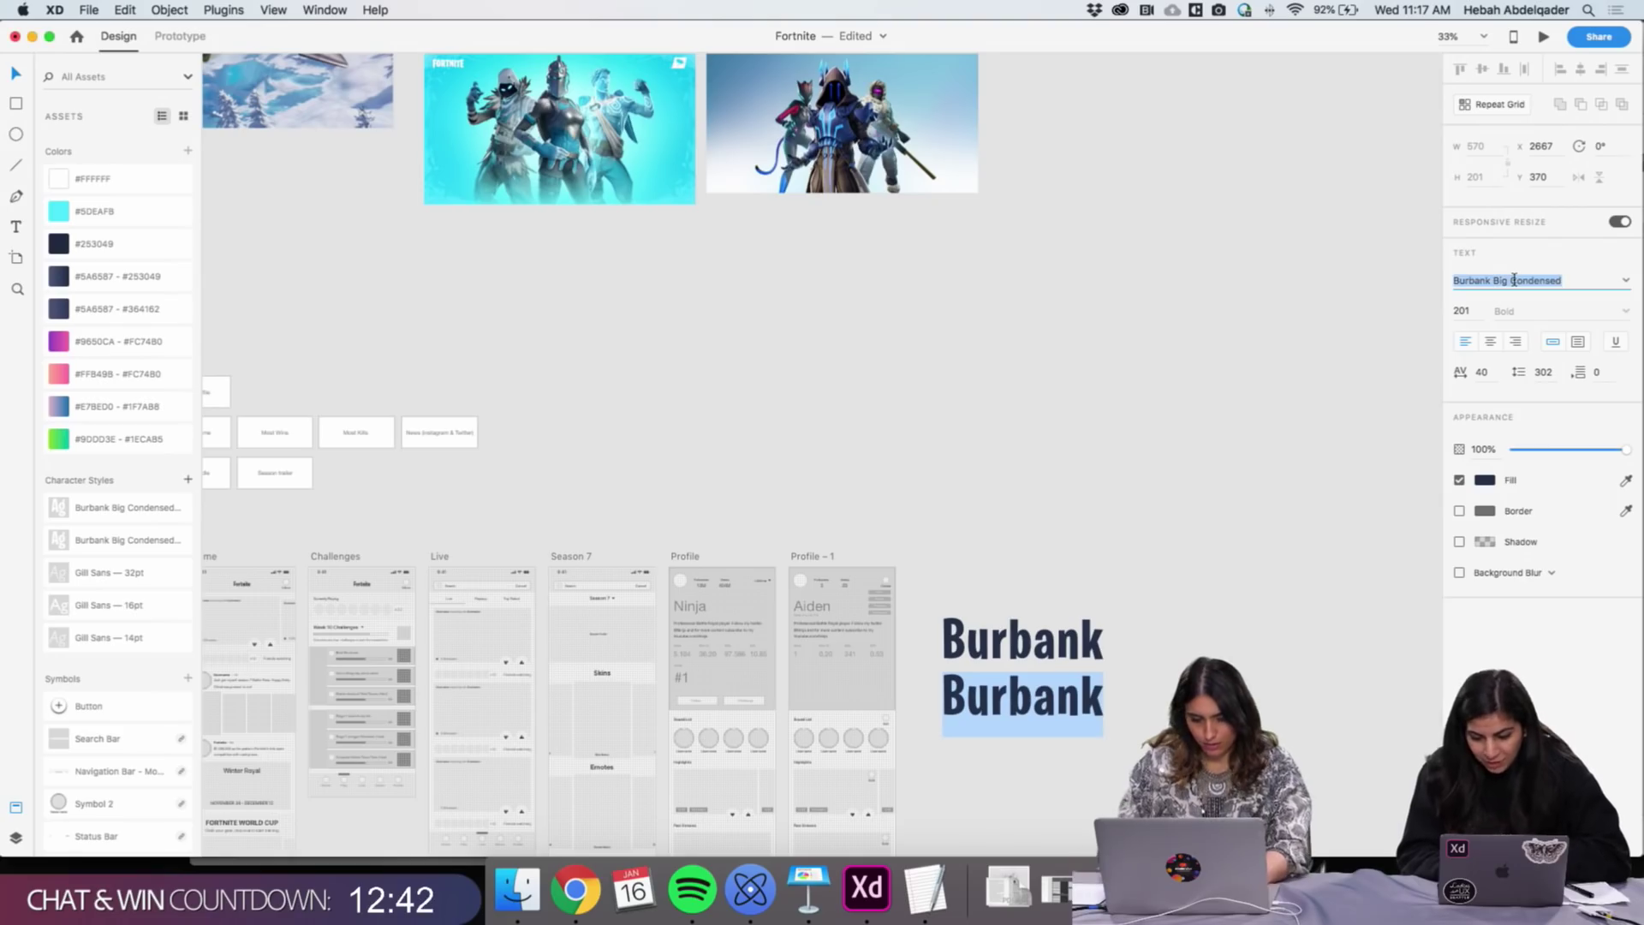
type("Roboto")
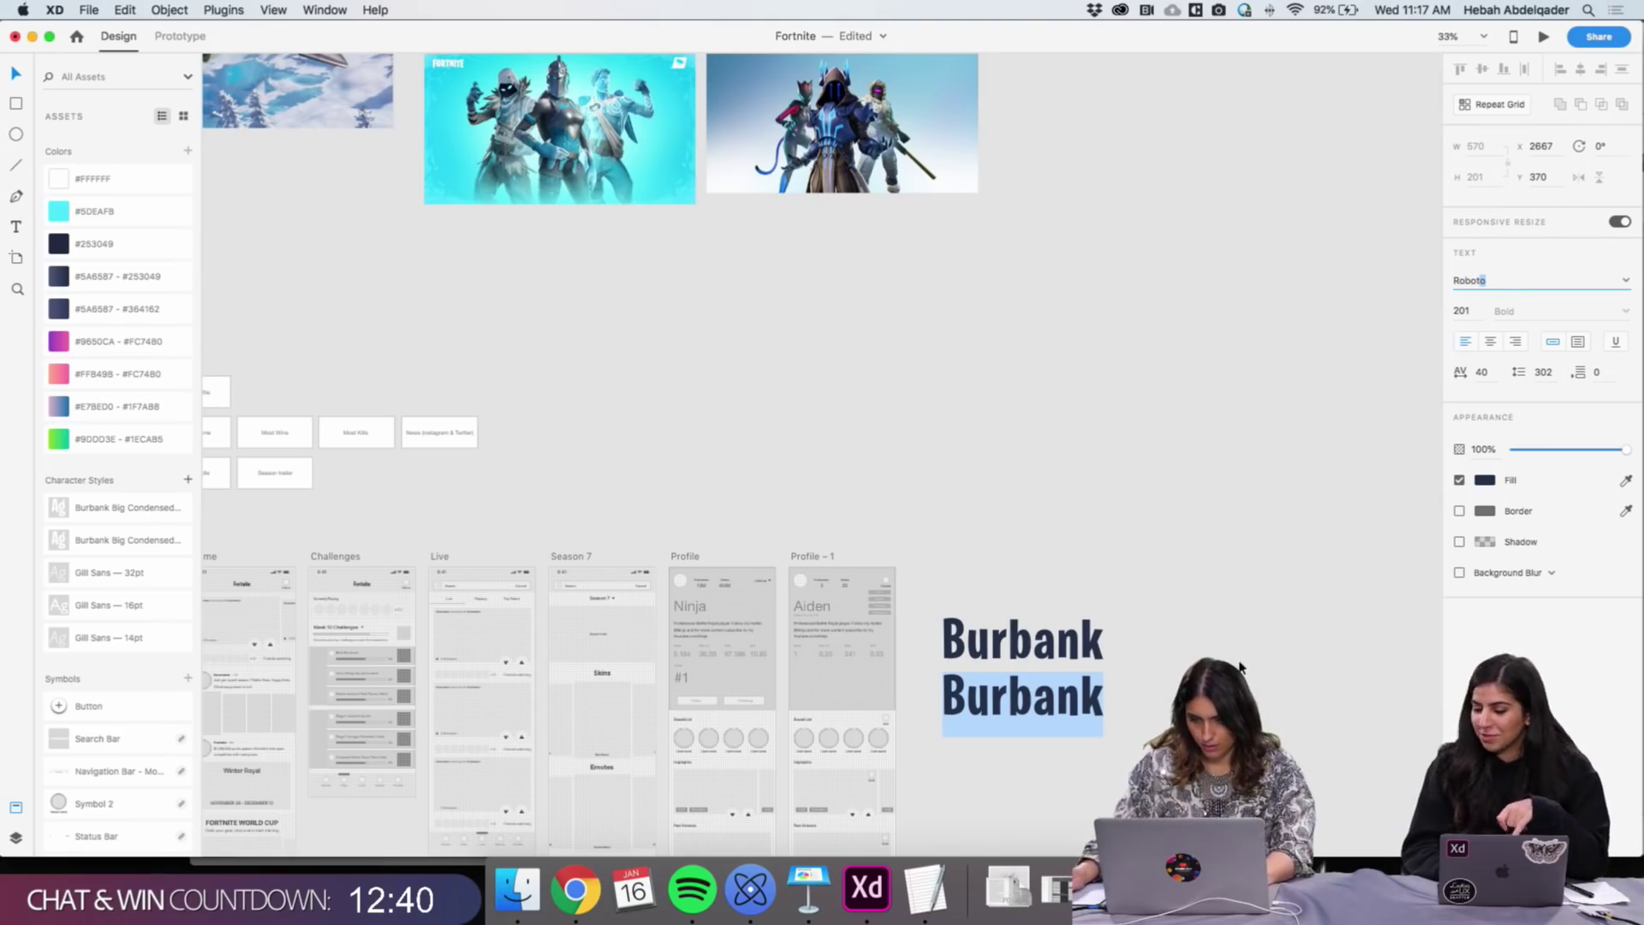
key("Return")
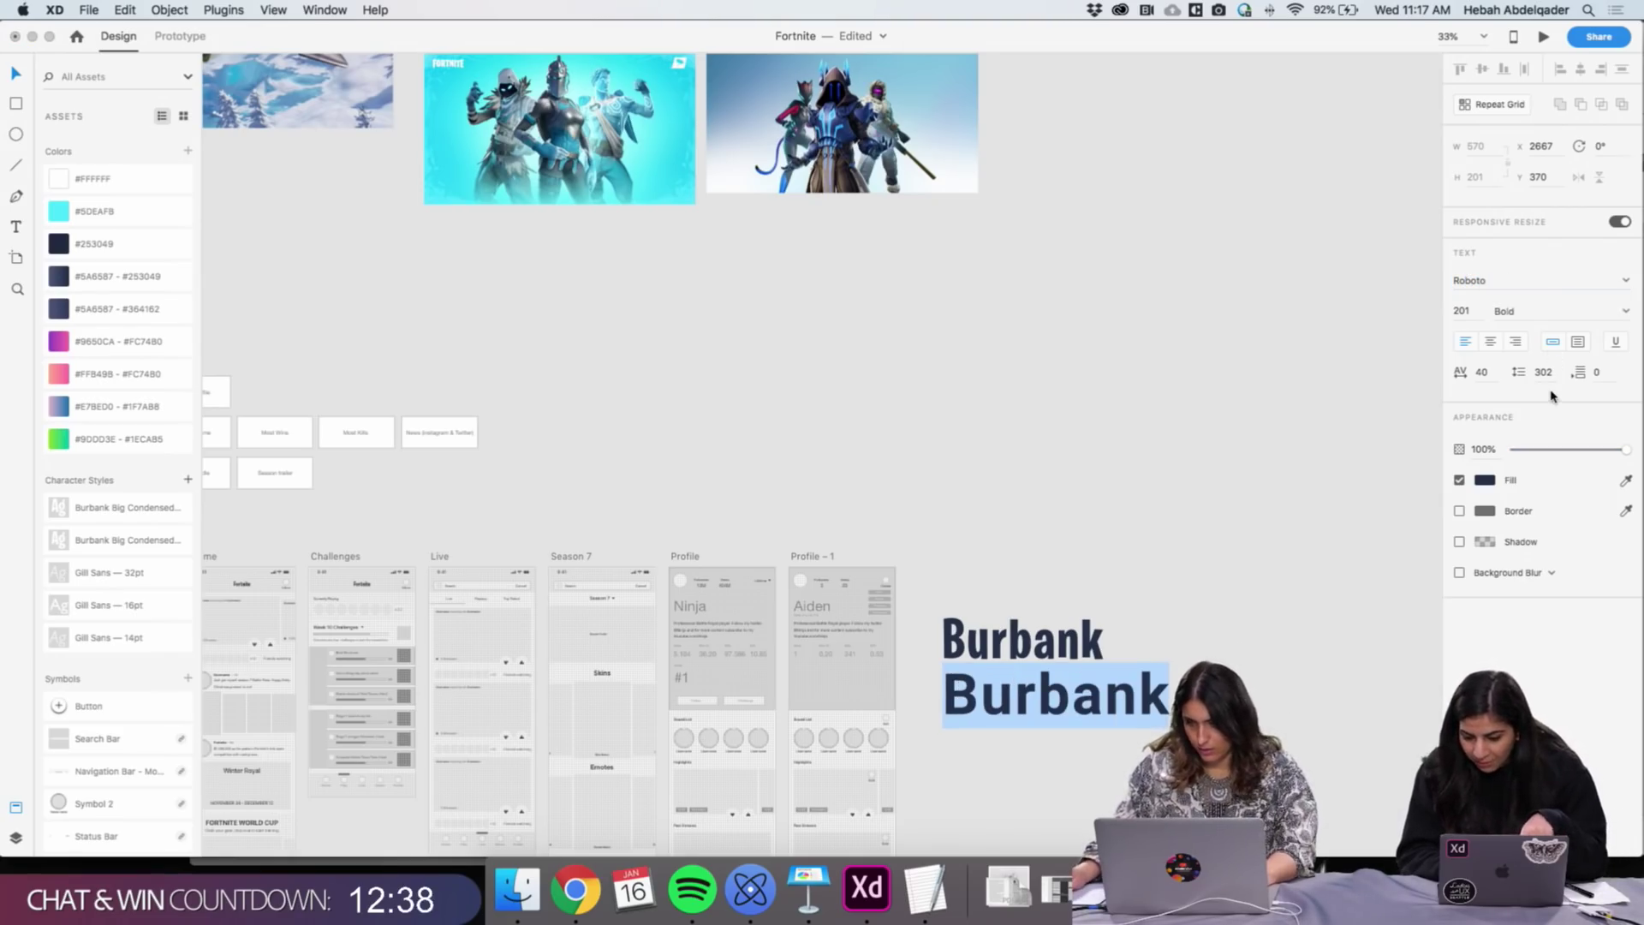
Duplicate the Roboto sample below itself and set the new copy's font to Proxima Nova
left_click(1062, 717)
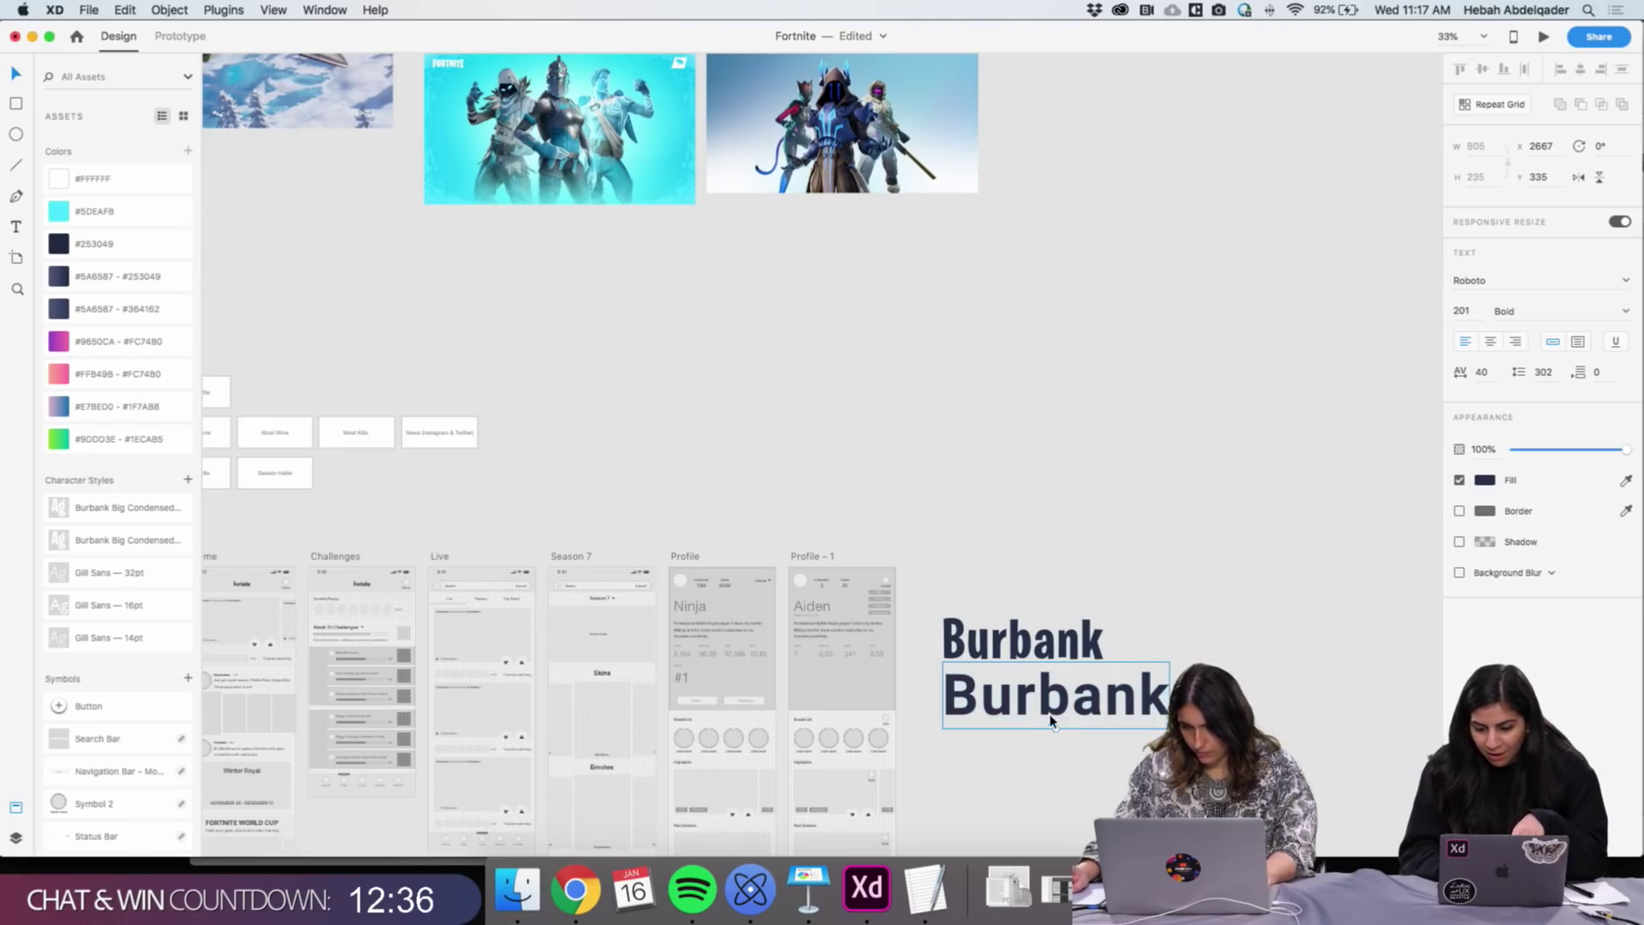
left_click_drag(1061, 718, 1065, 775)
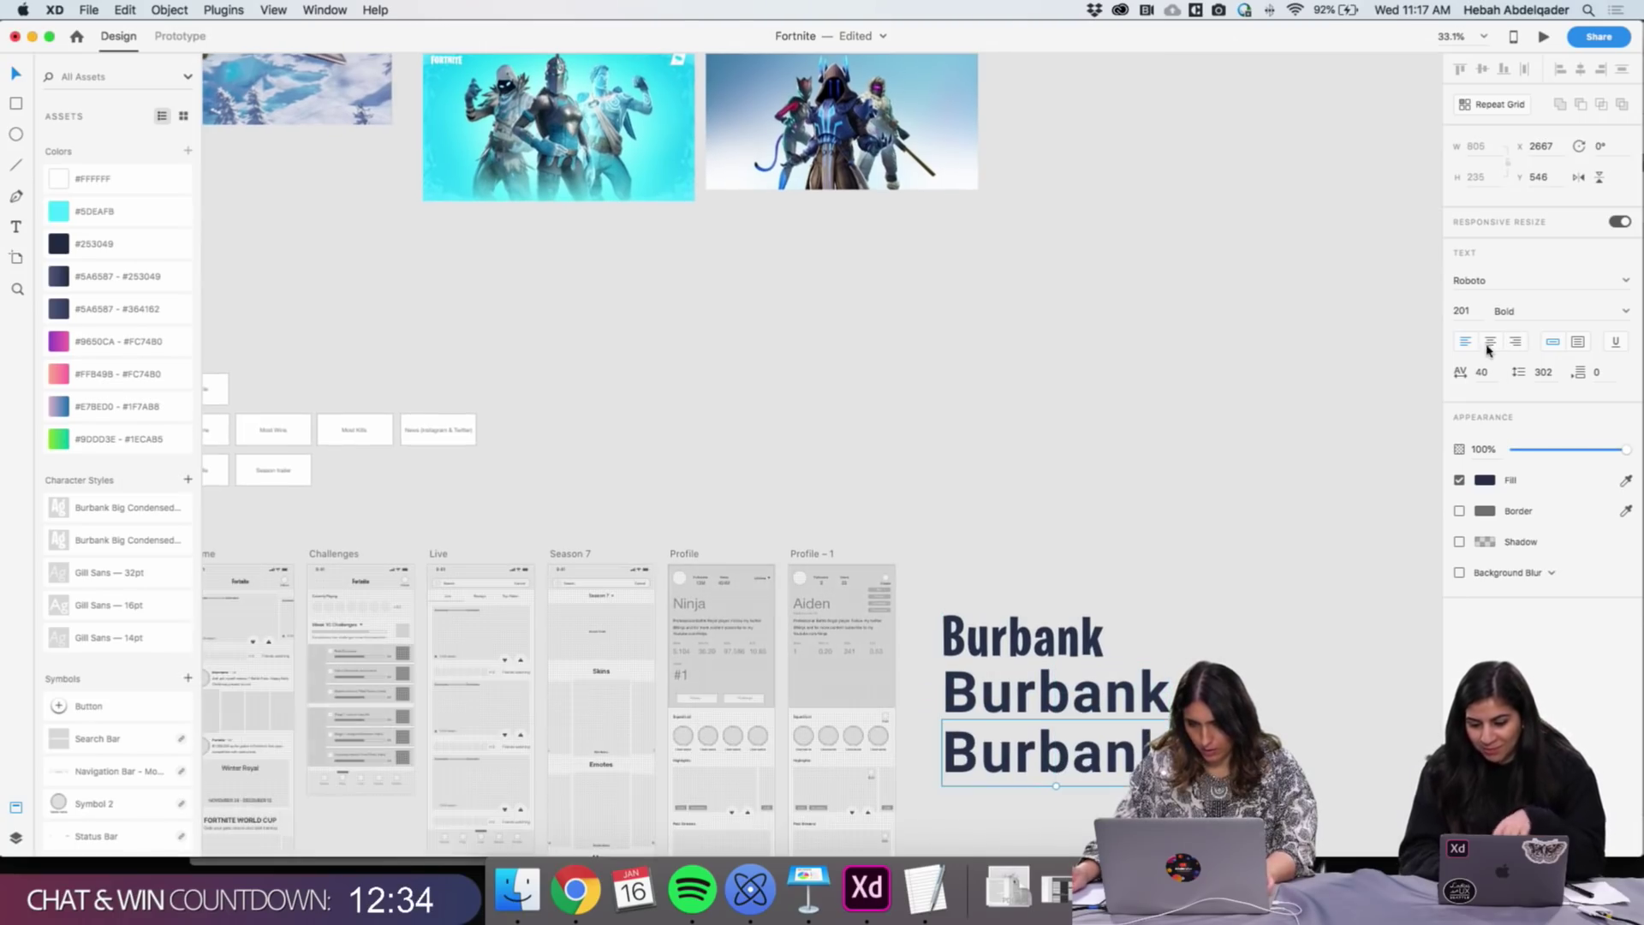
left_click(1484, 281)
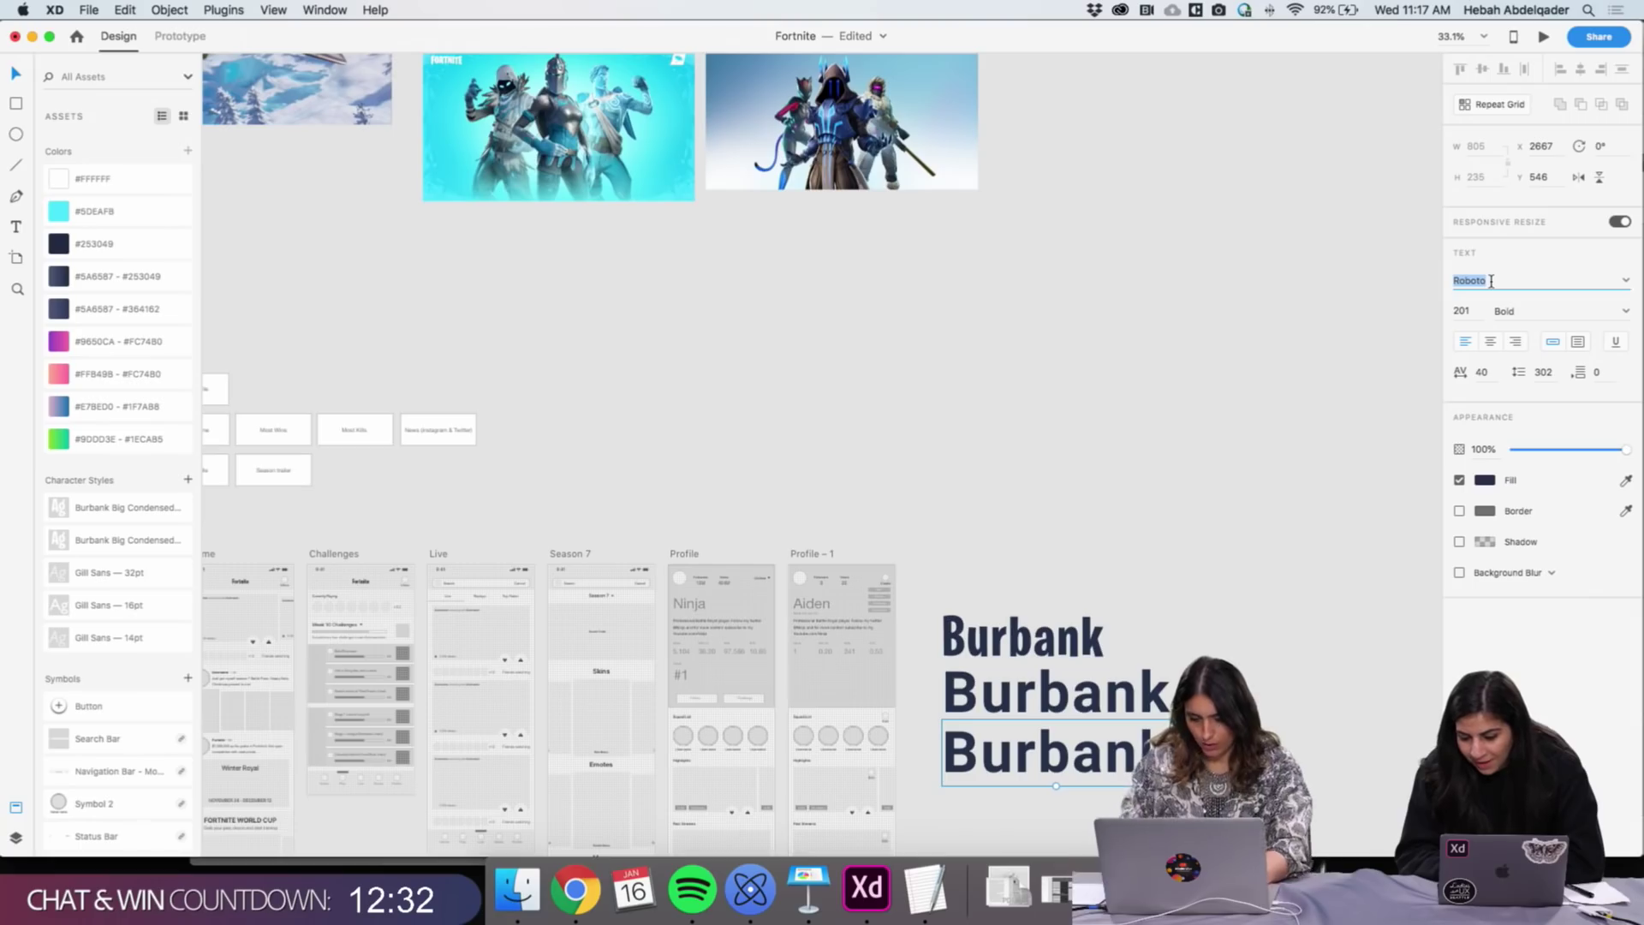
type("Pro")
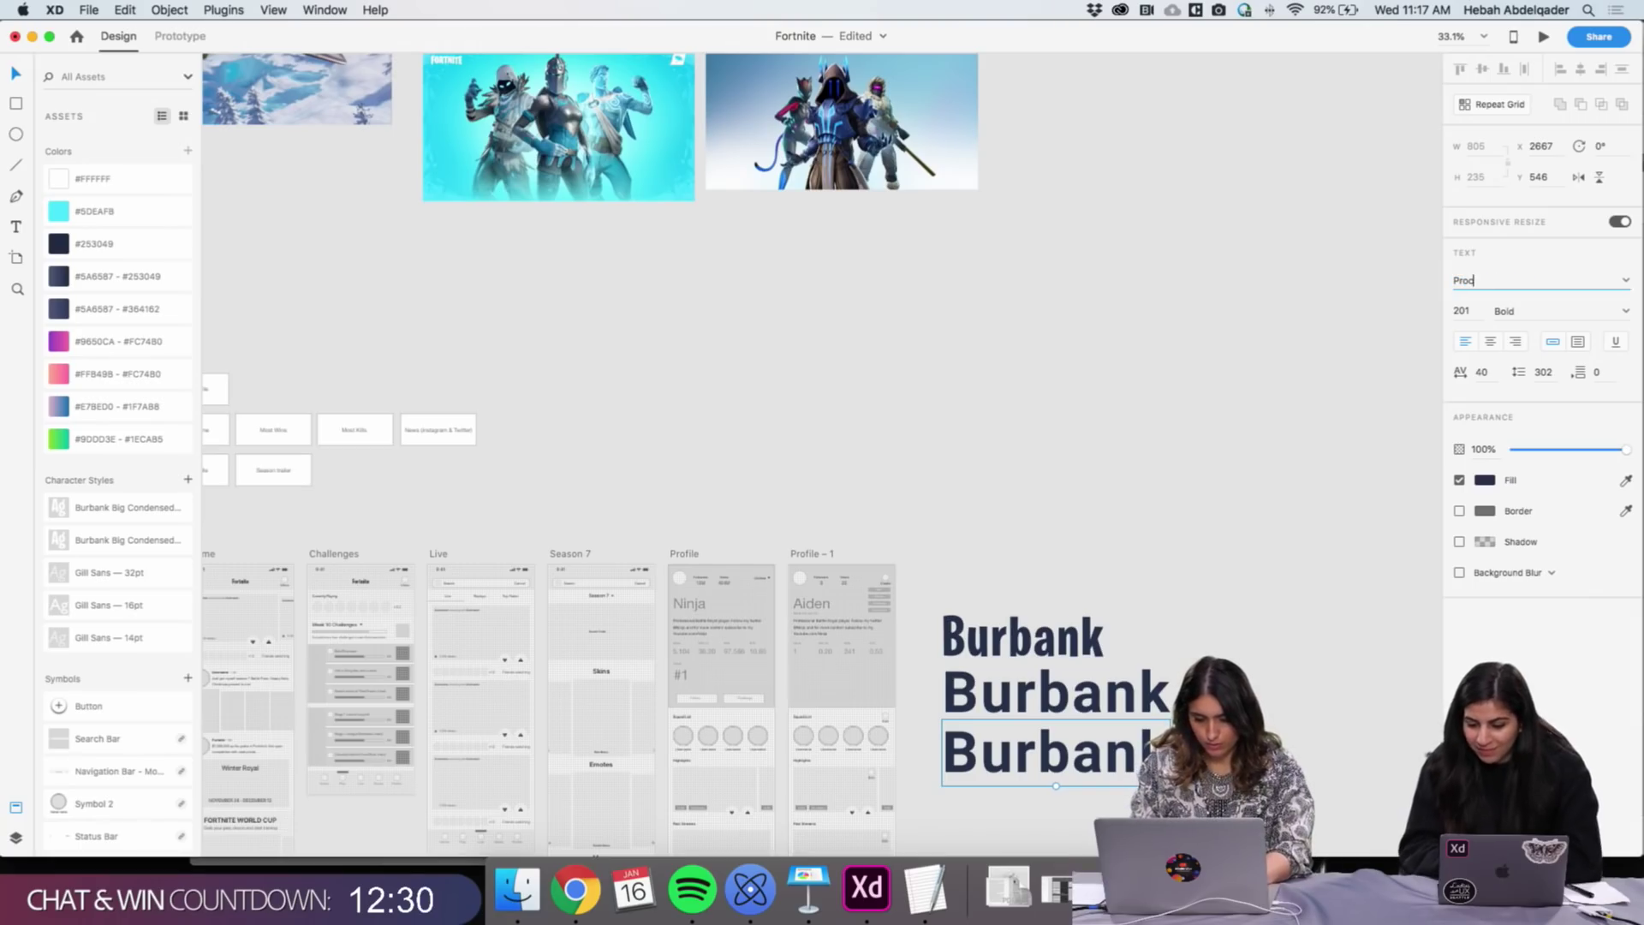
type("xima Nova")
key("Return")
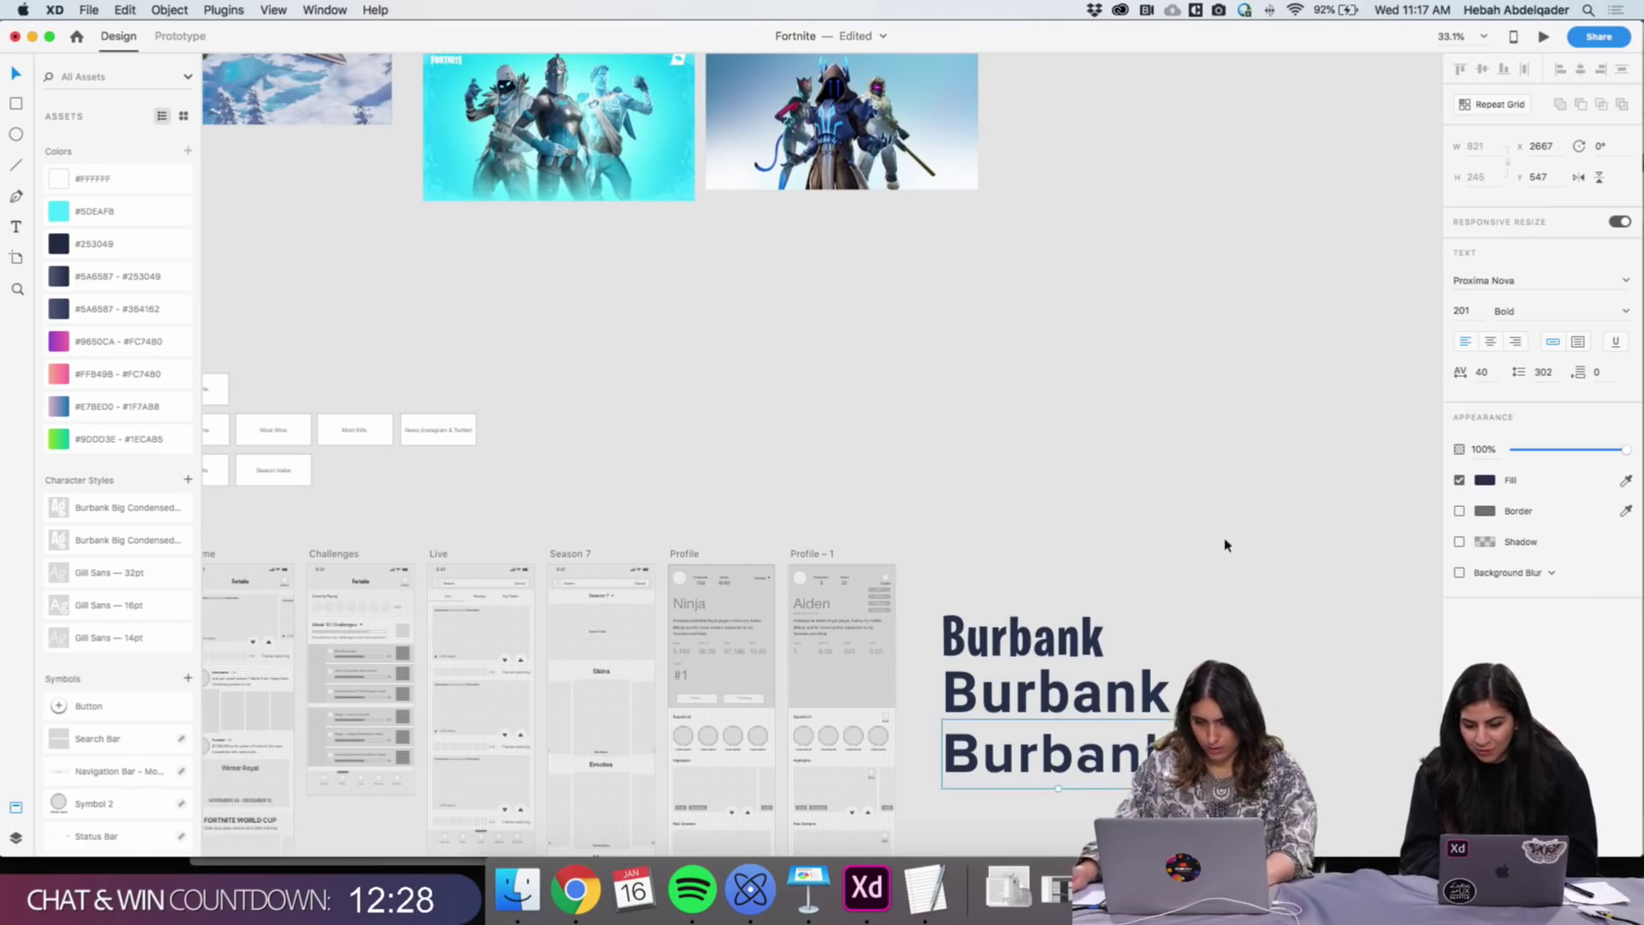
Duplicate the Proxima Nova sample below itself and set the new copy's font to Futura
left_click_drag(1068, 761, 1080, 812)
left_click(1513, 283)
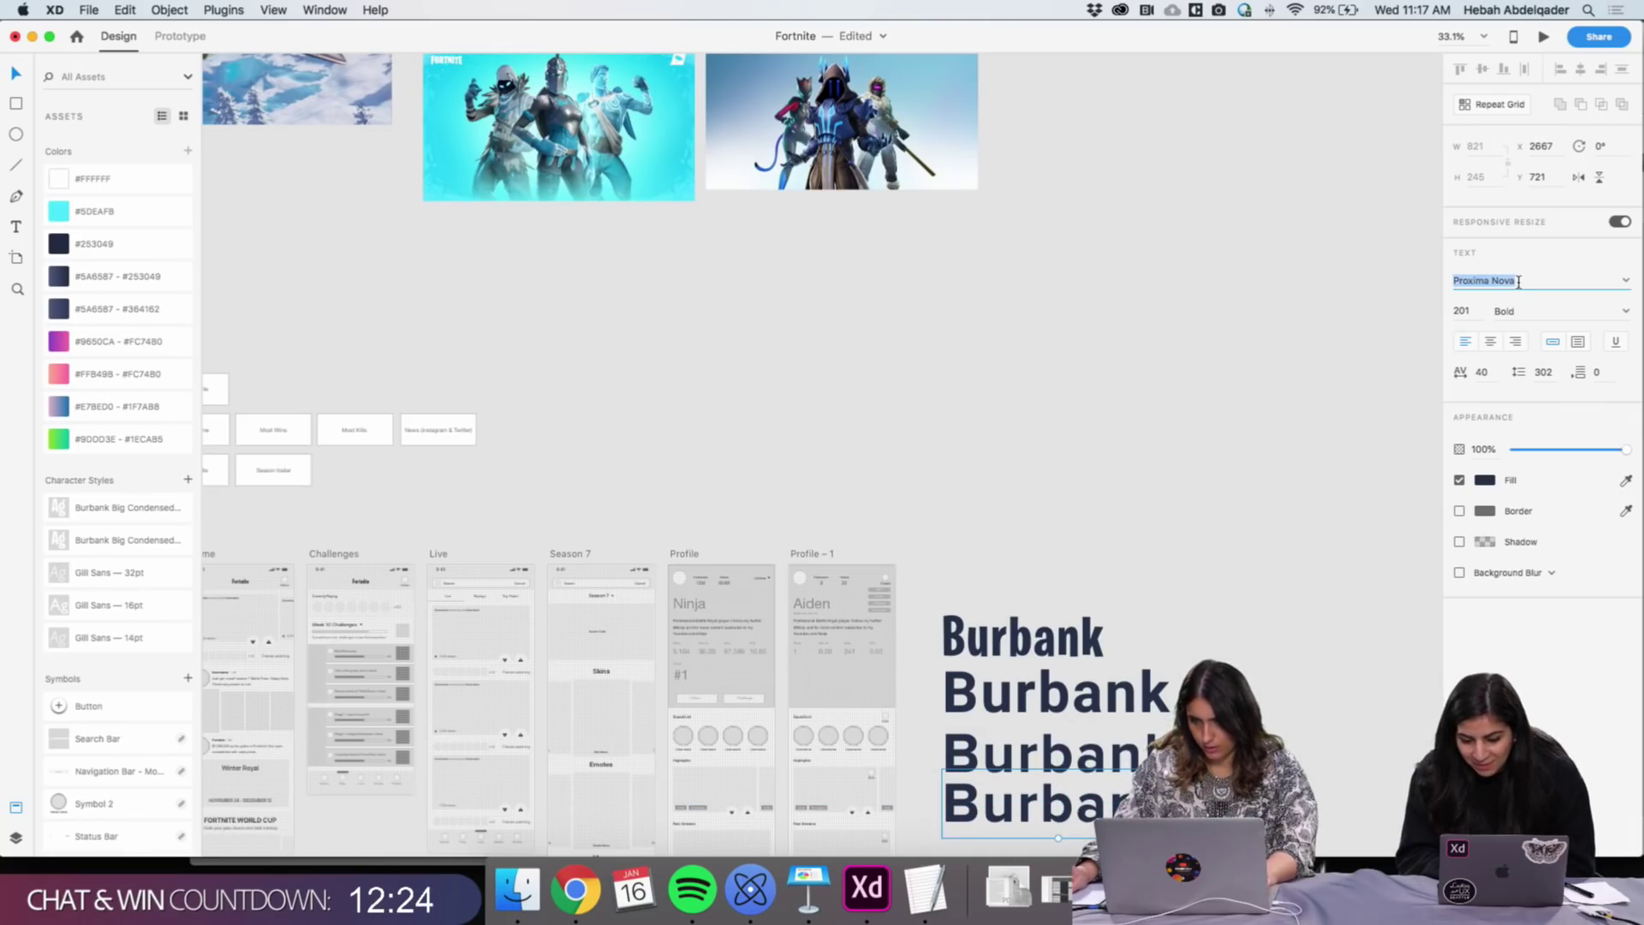
type("Nue")
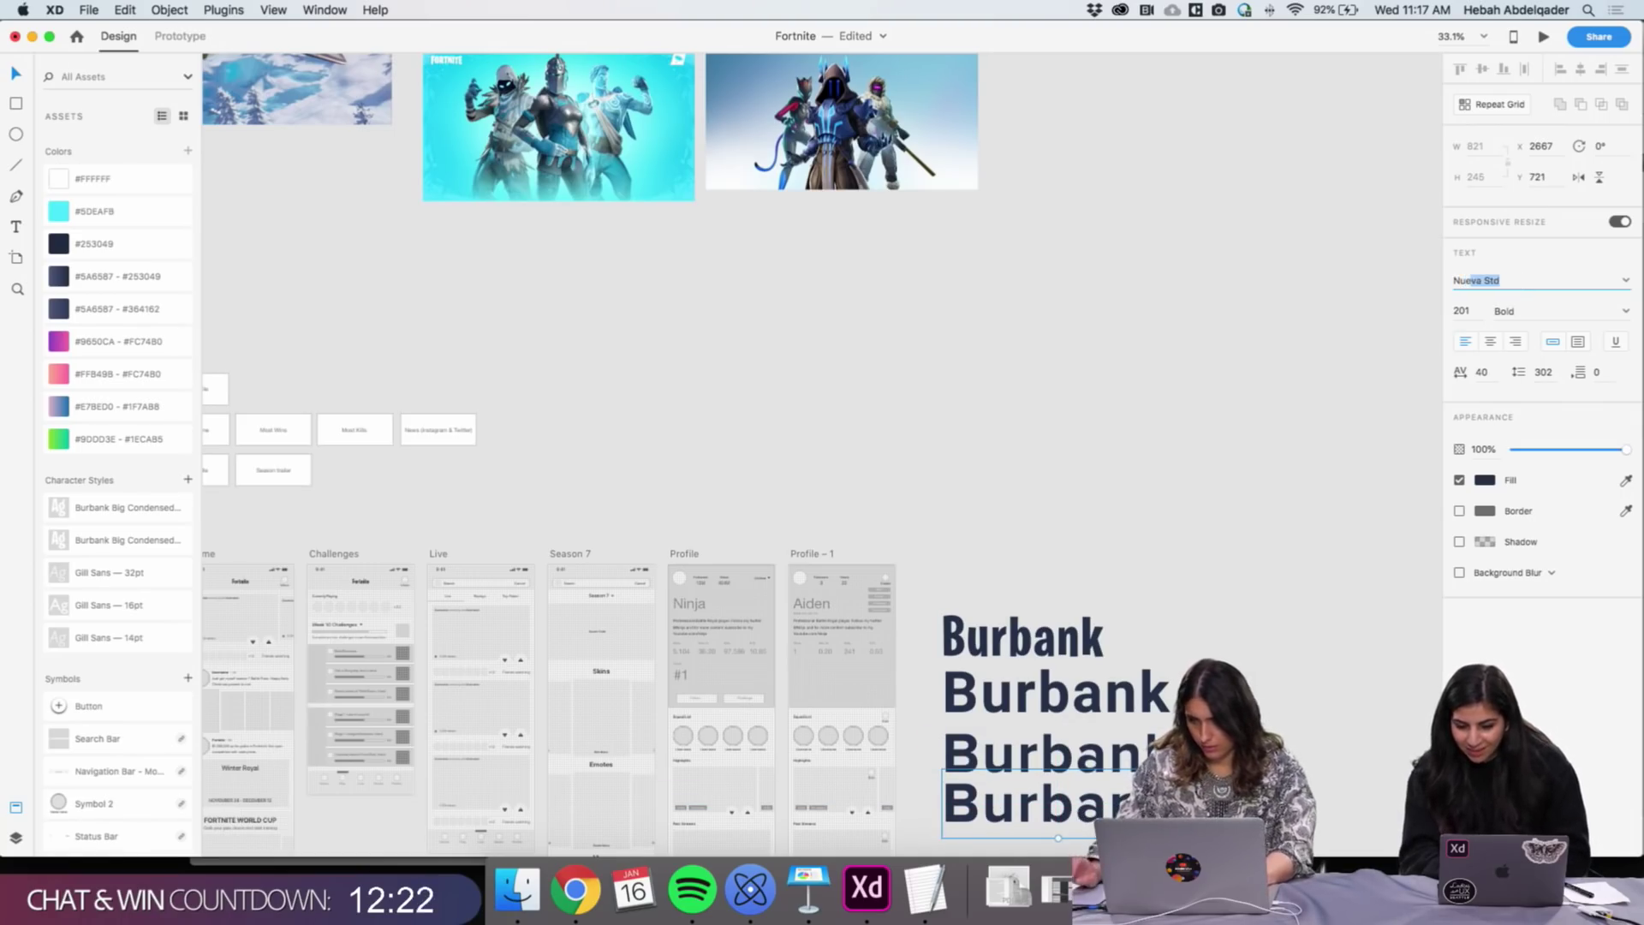
key("BackSpace")
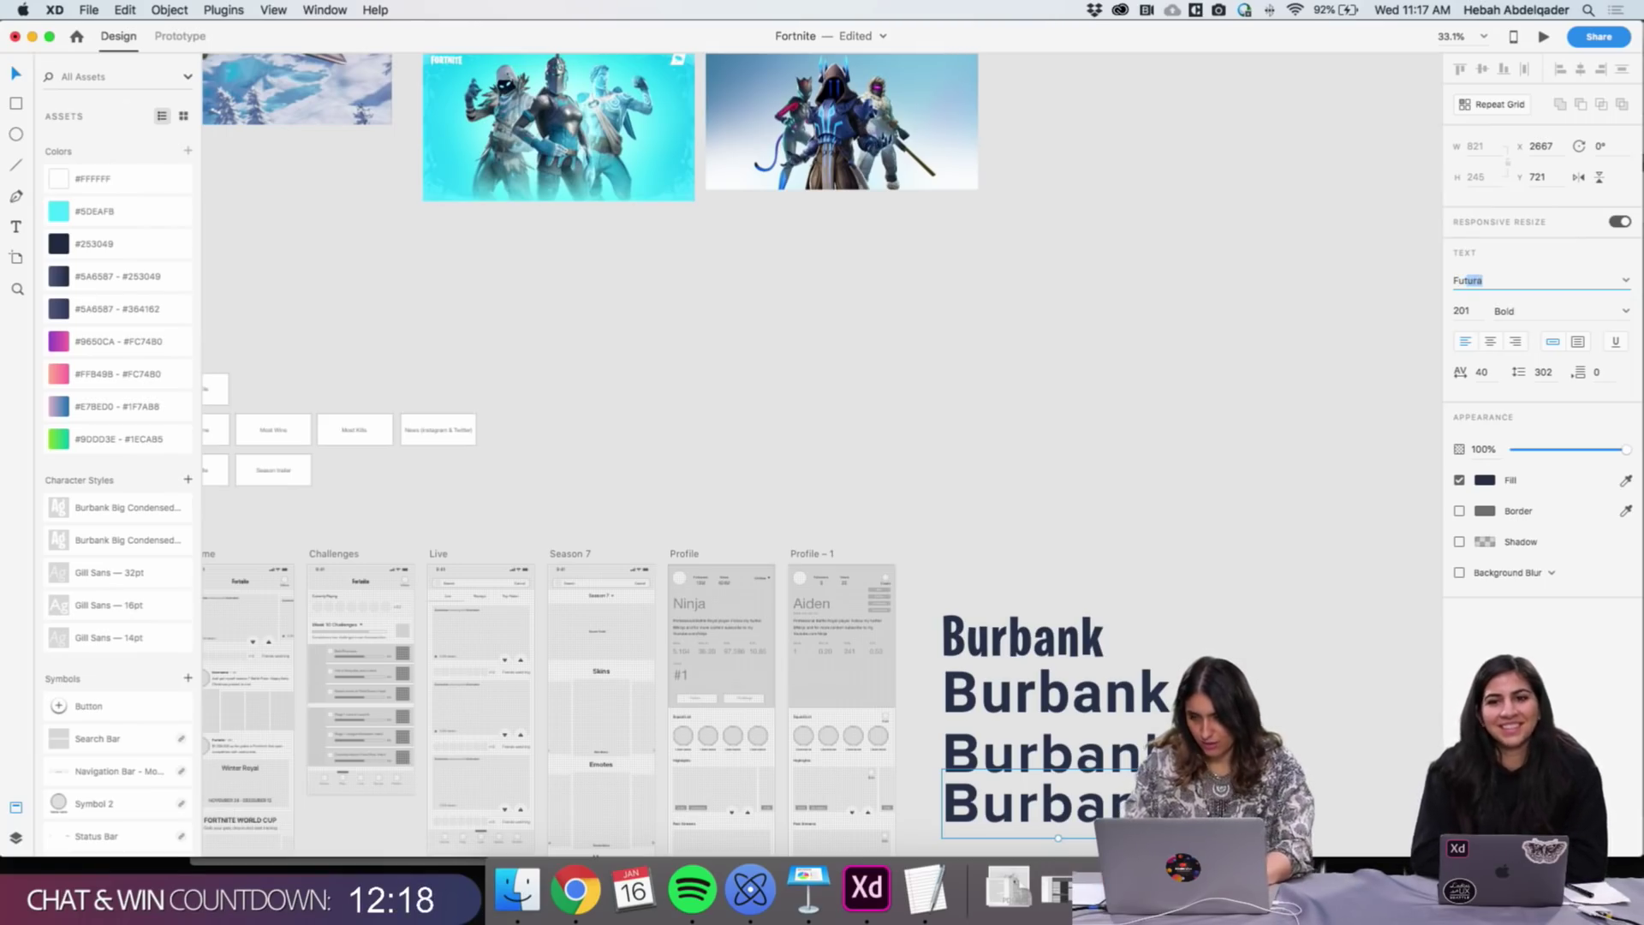
type("Fut")
key("Return")
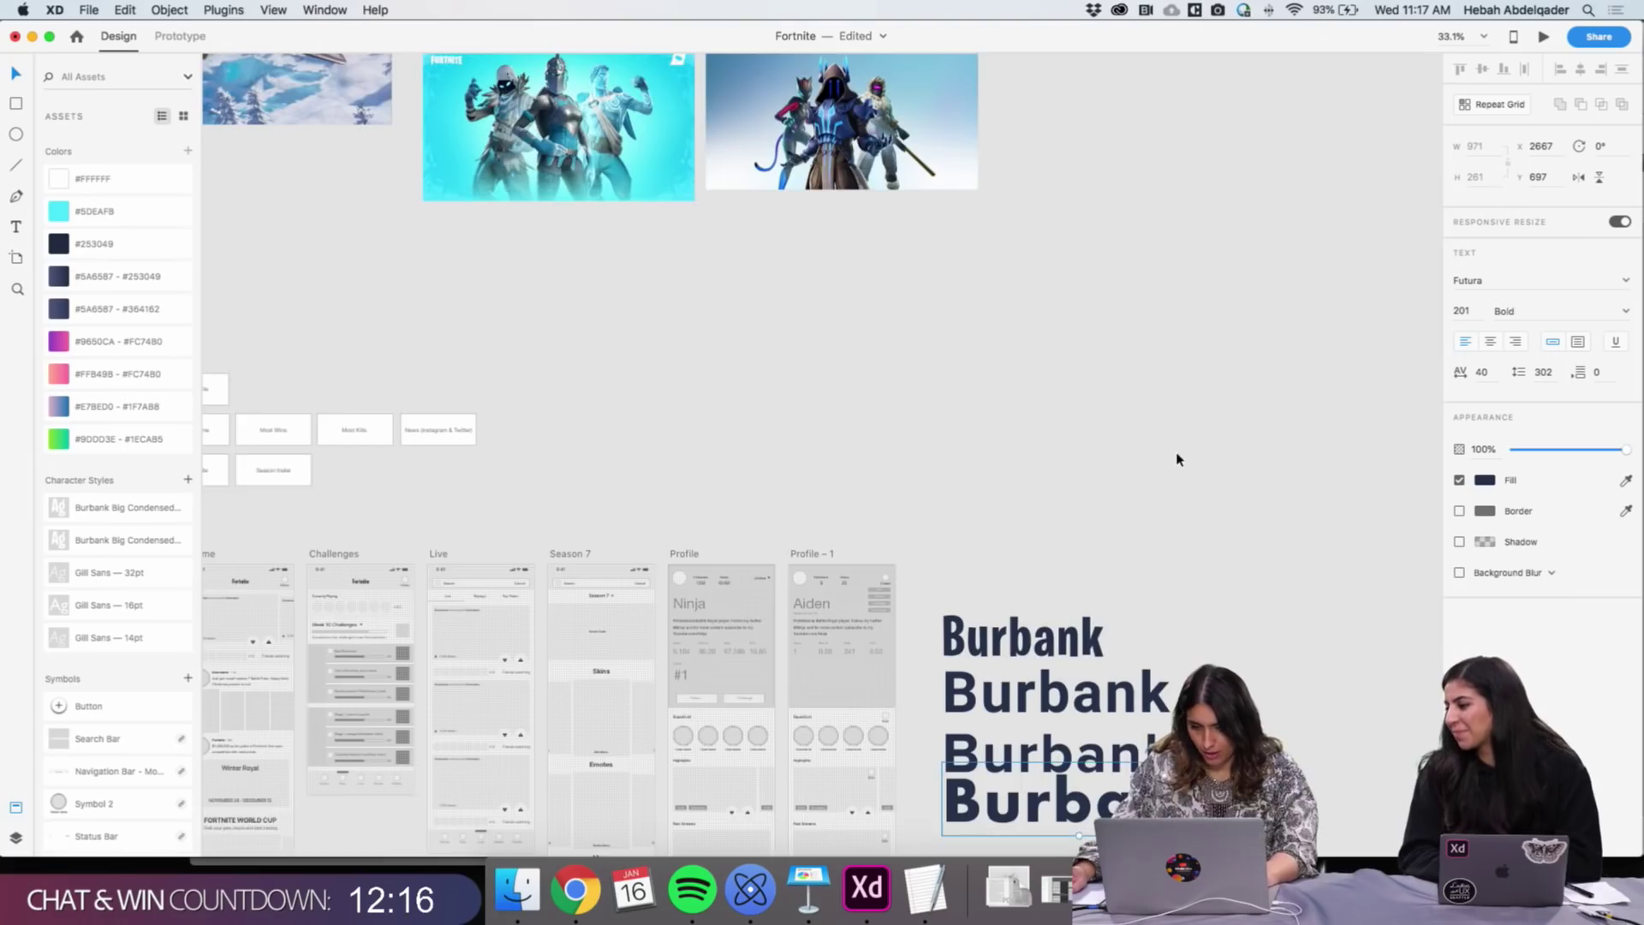
Move the Futura sample slightly down, clear of the Proxima Nova one, and set its weight to Medium
scroll(1177, 460, "down", 5)
left_click_drag(1078, 600, 1078, 626)
left_click(1546, 317)
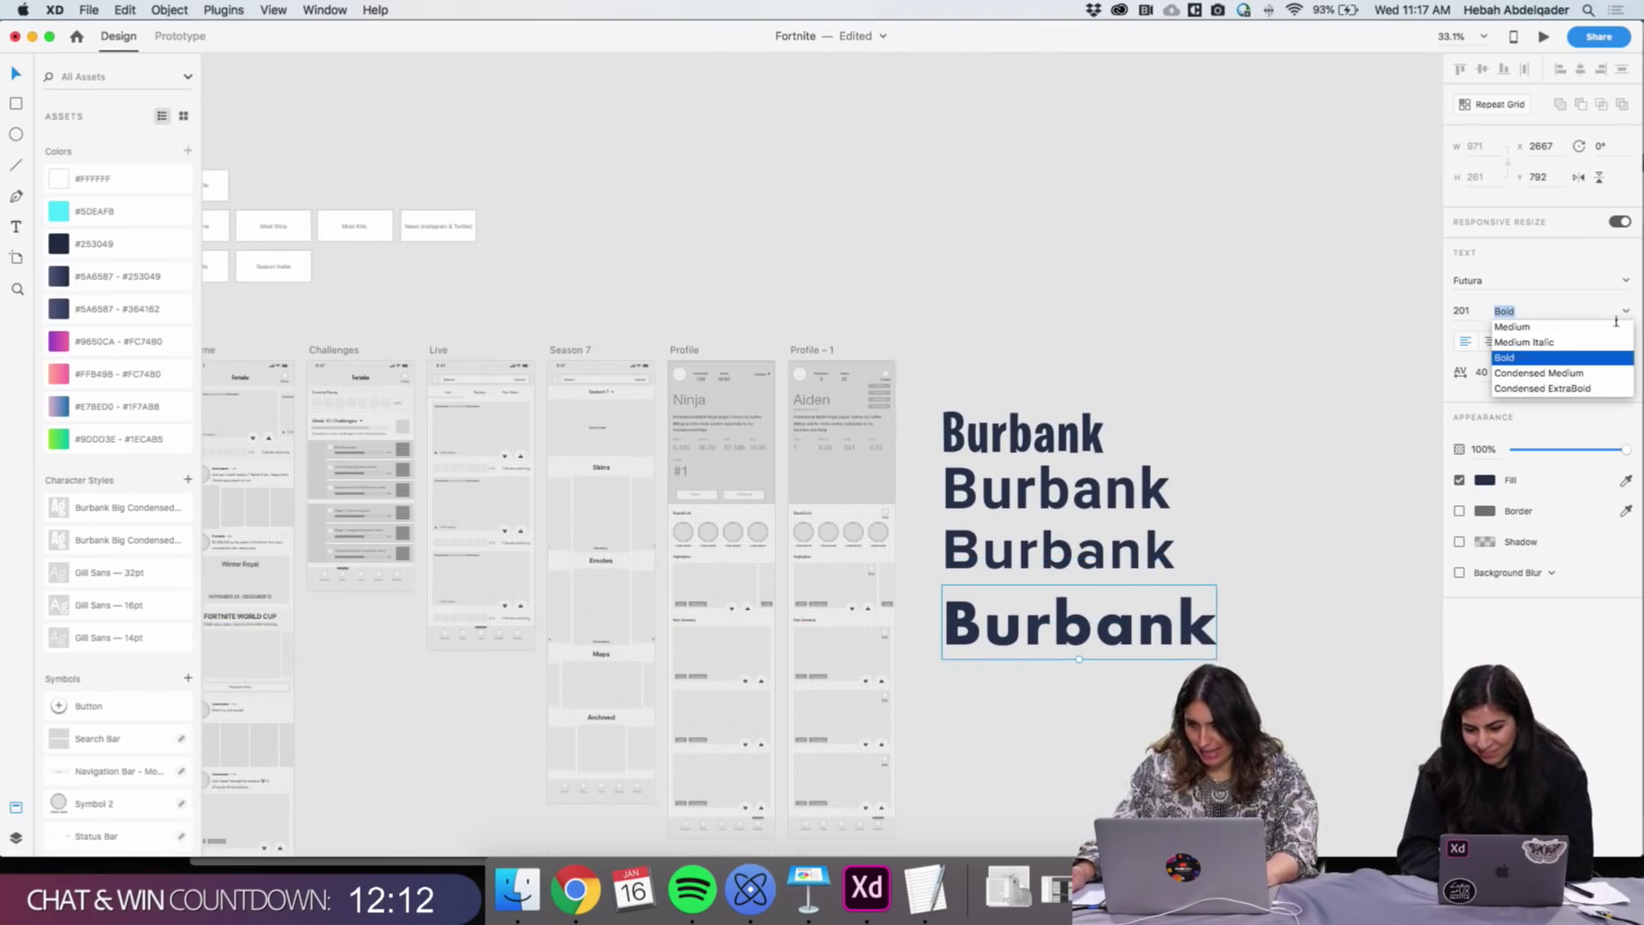
left_click(1548, 330)
key("Escape")
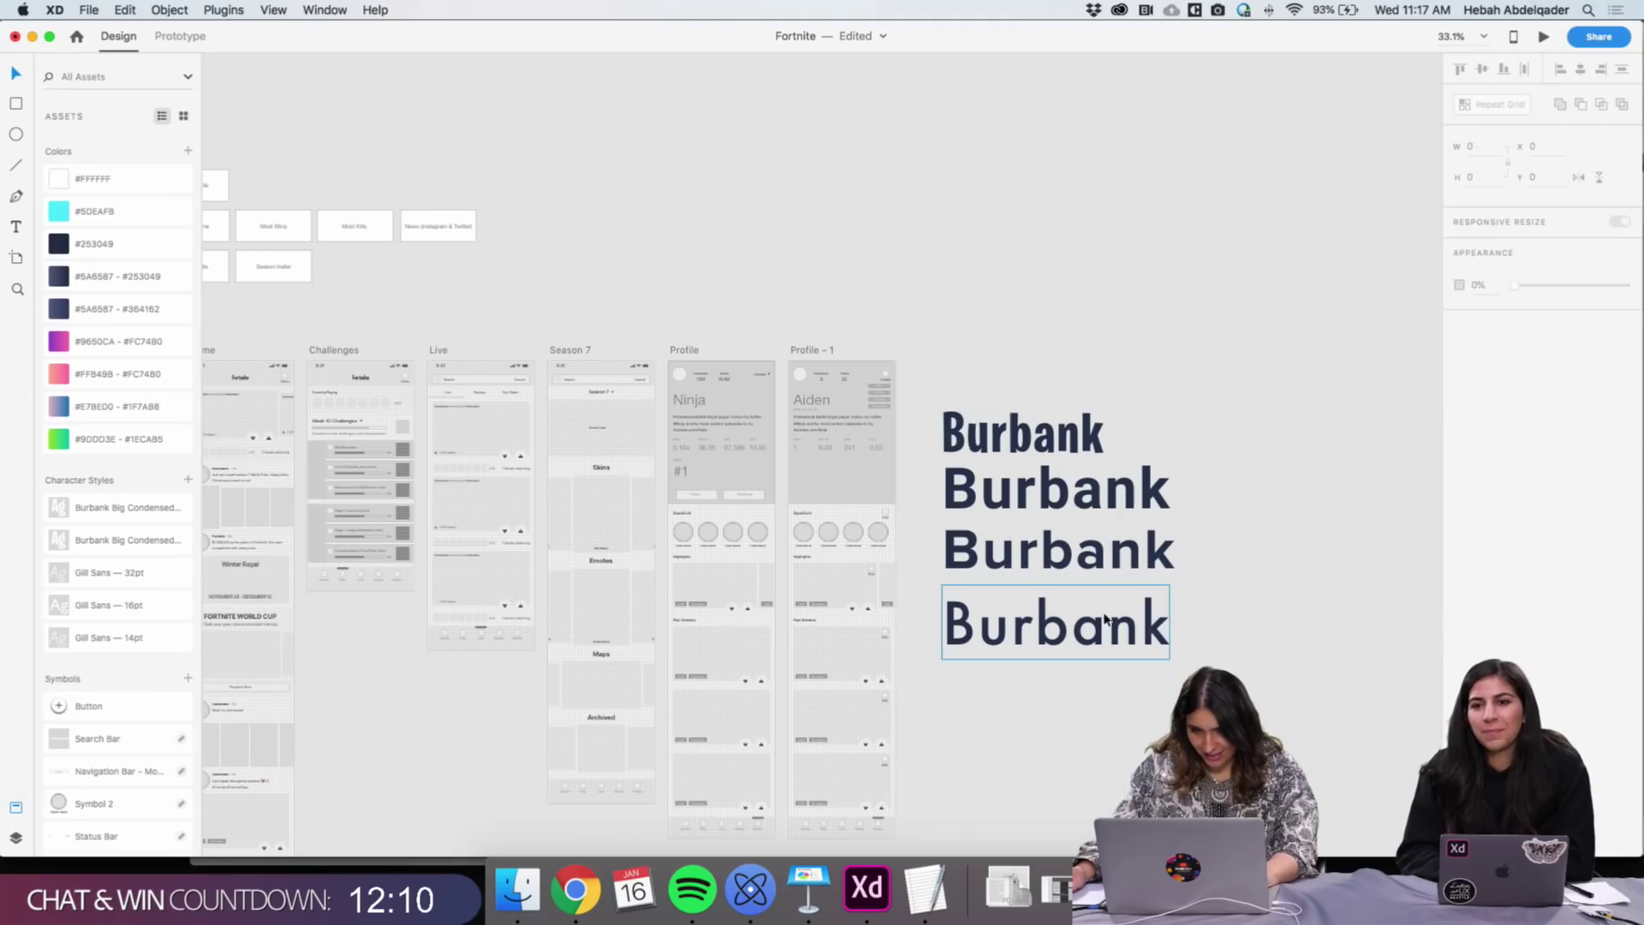
Set the character spacing of the Roboto, Proxima Nova and Futura samples together to 18
left_click(1064, 636)
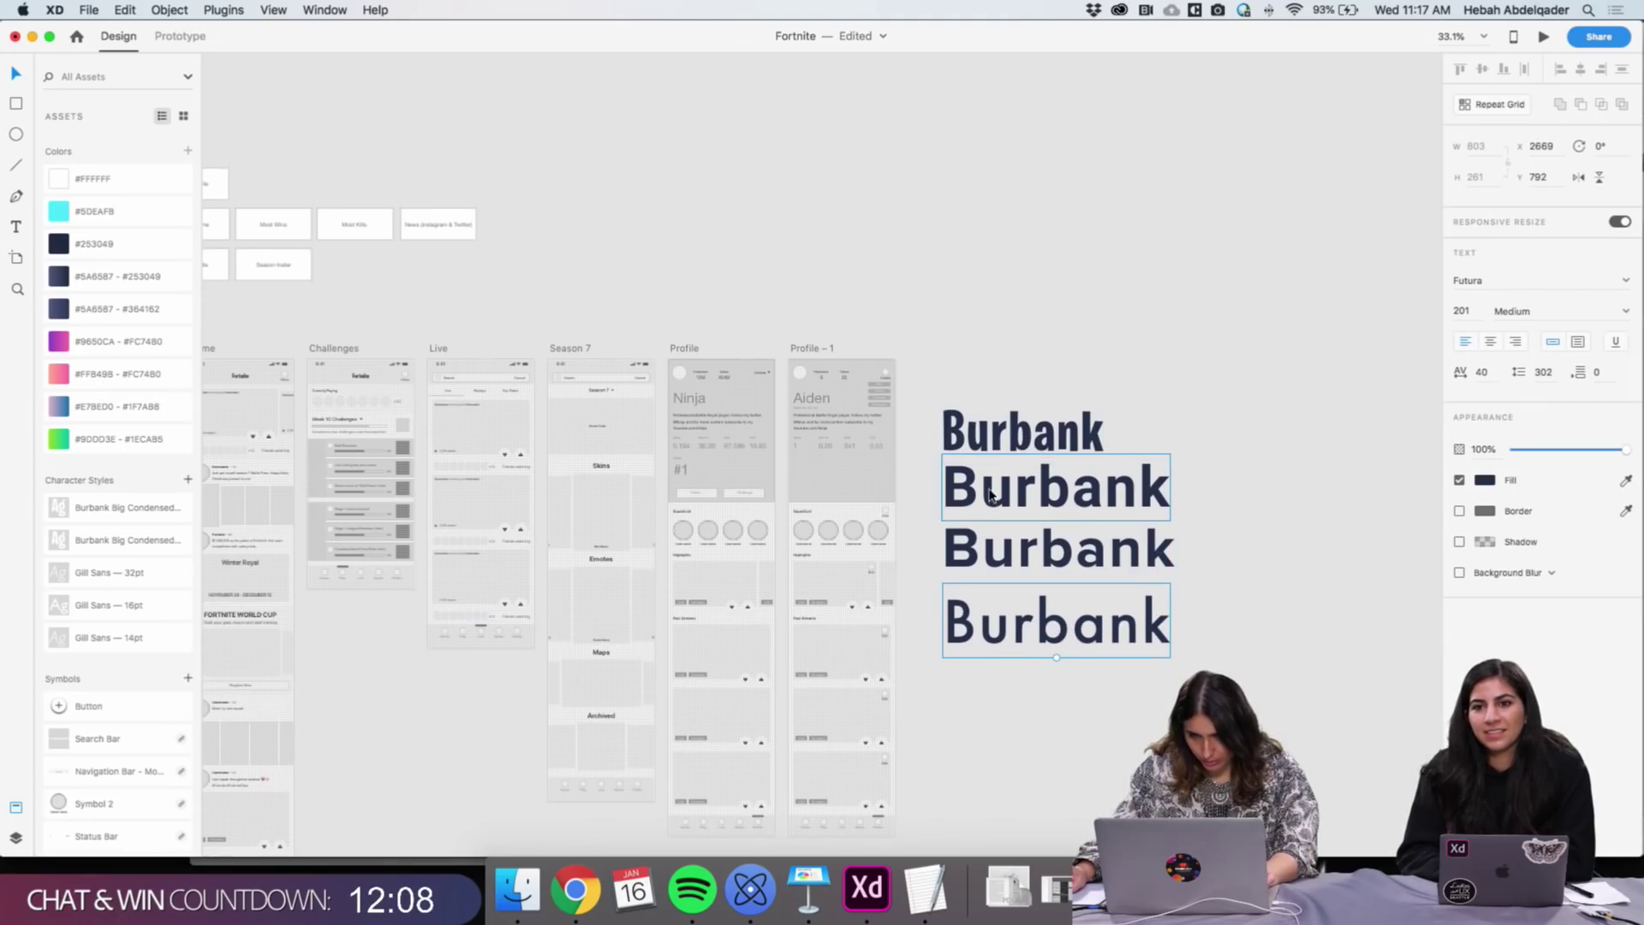
left_click_drag(928, 510, 1066, 641)
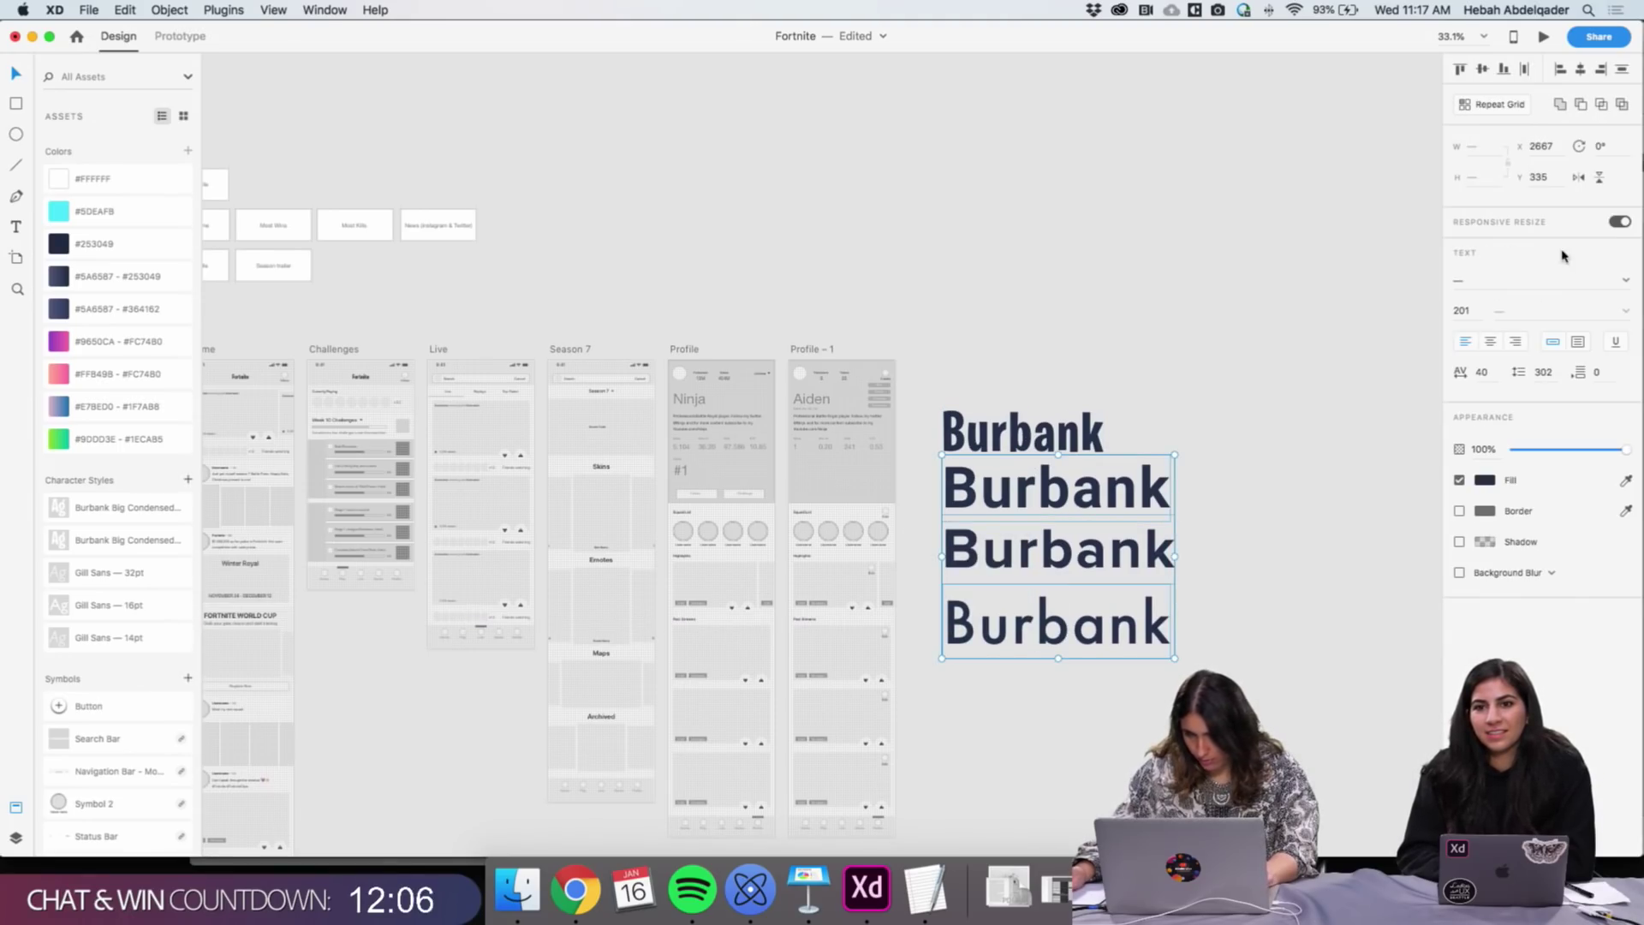
left_click(1490, 374)
key("Return")
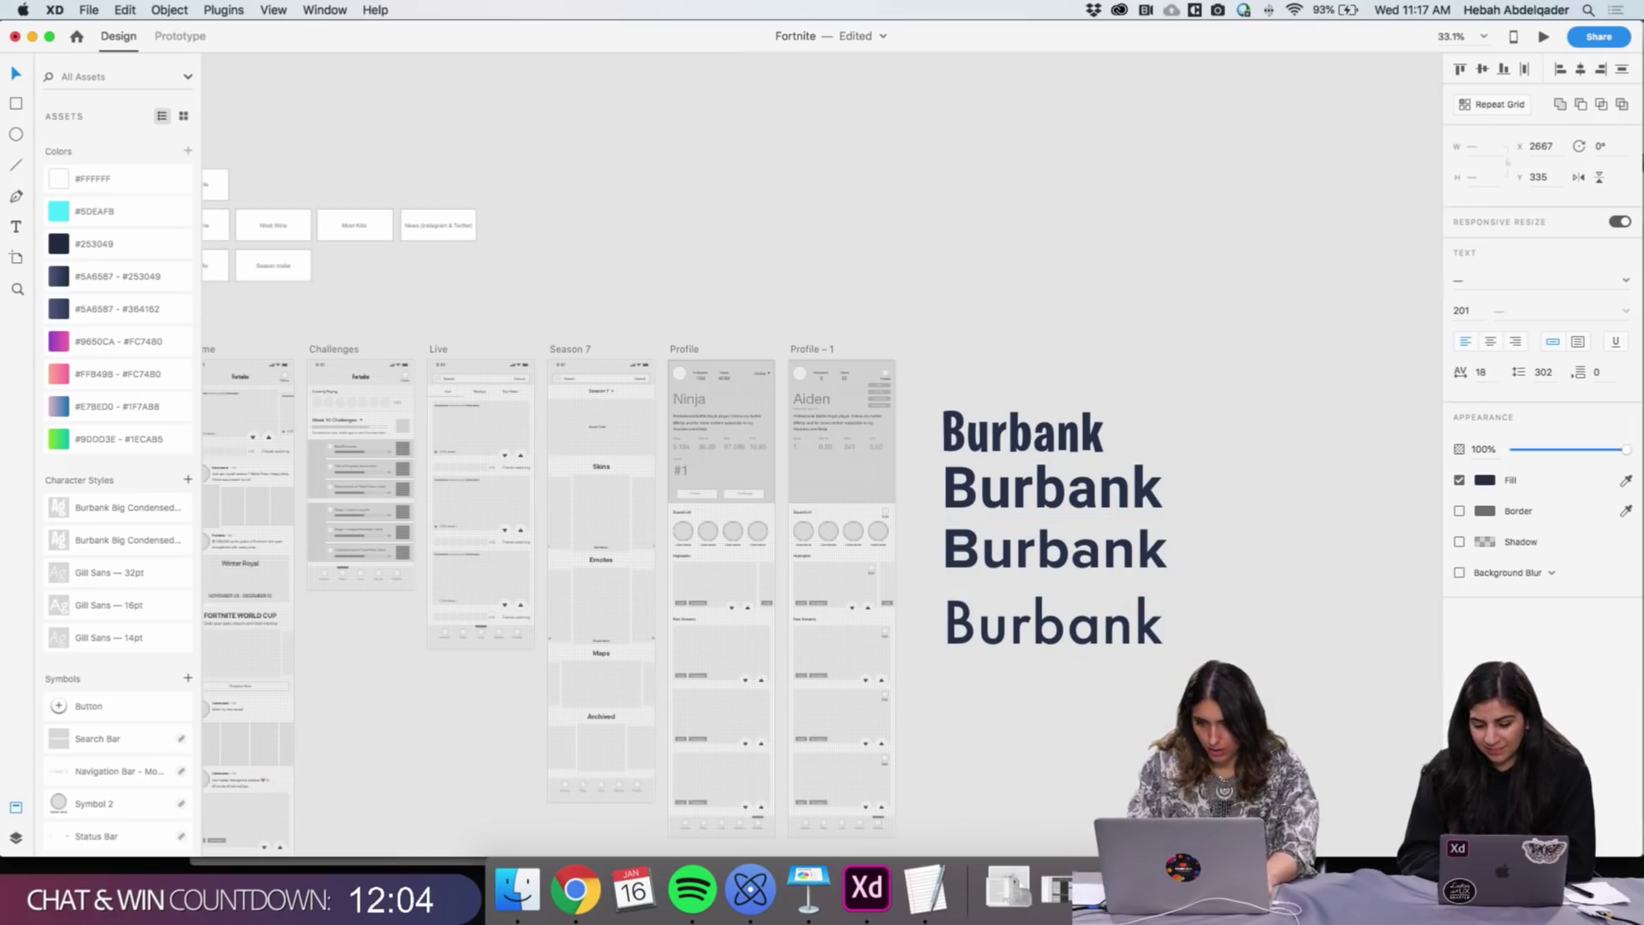
Set the font size of the Roboto, Proxima Nova and Futura samples together to 18
left_click(1201, 576)
left_click_drag(1201, 576, 1138, 505)
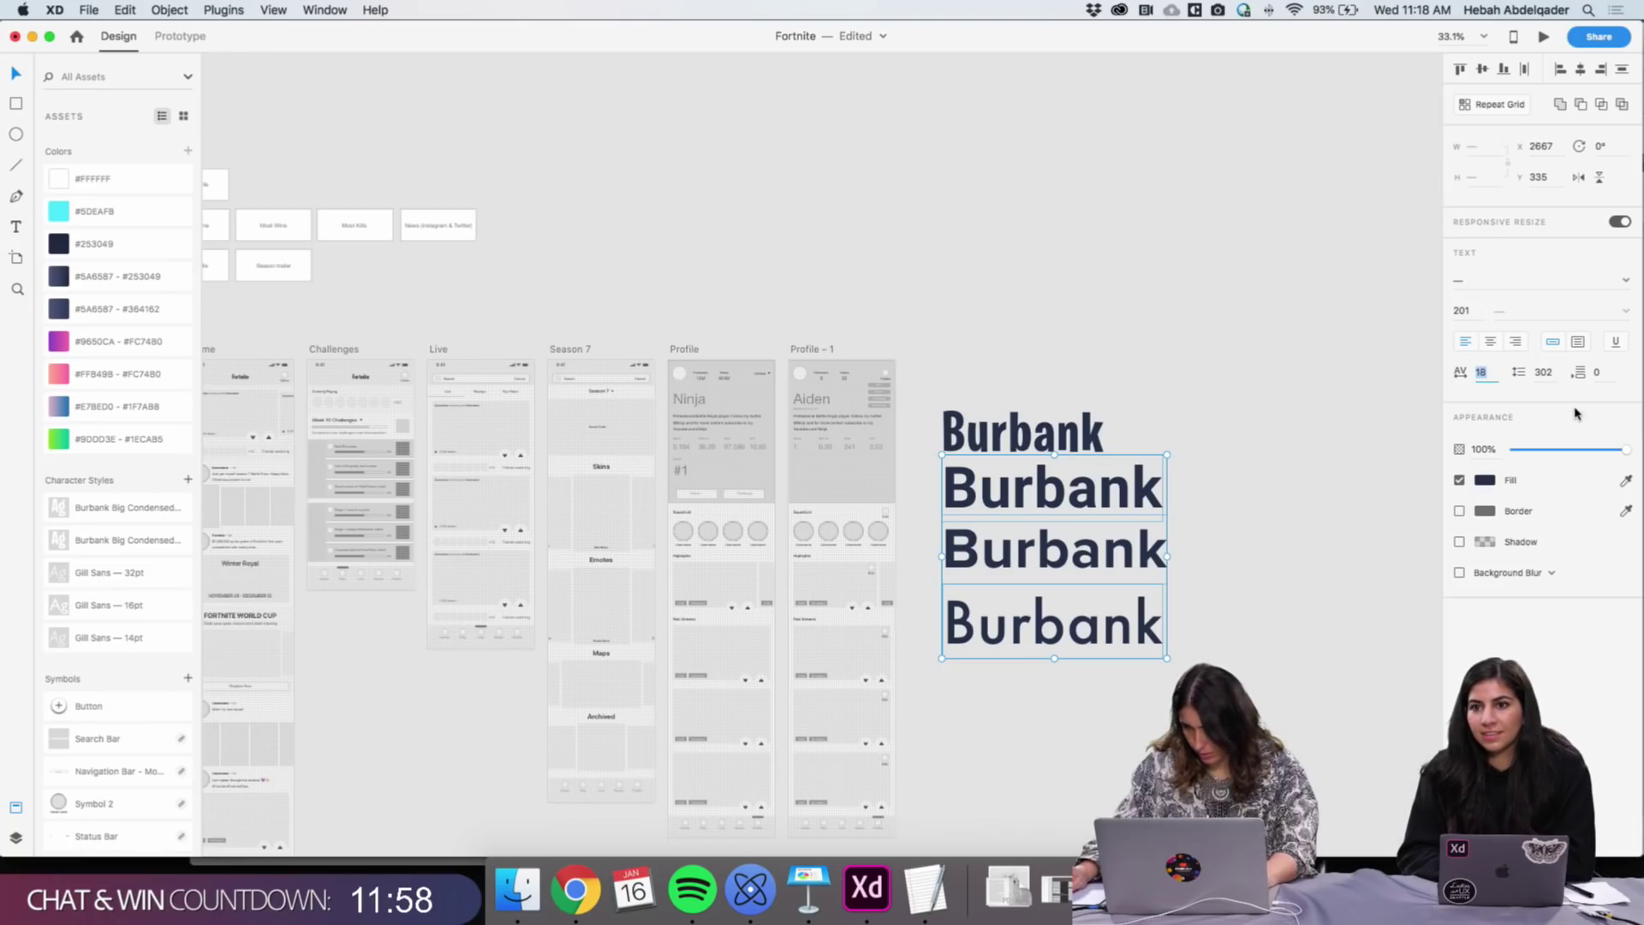
left_click(1464, 310)
type("18")
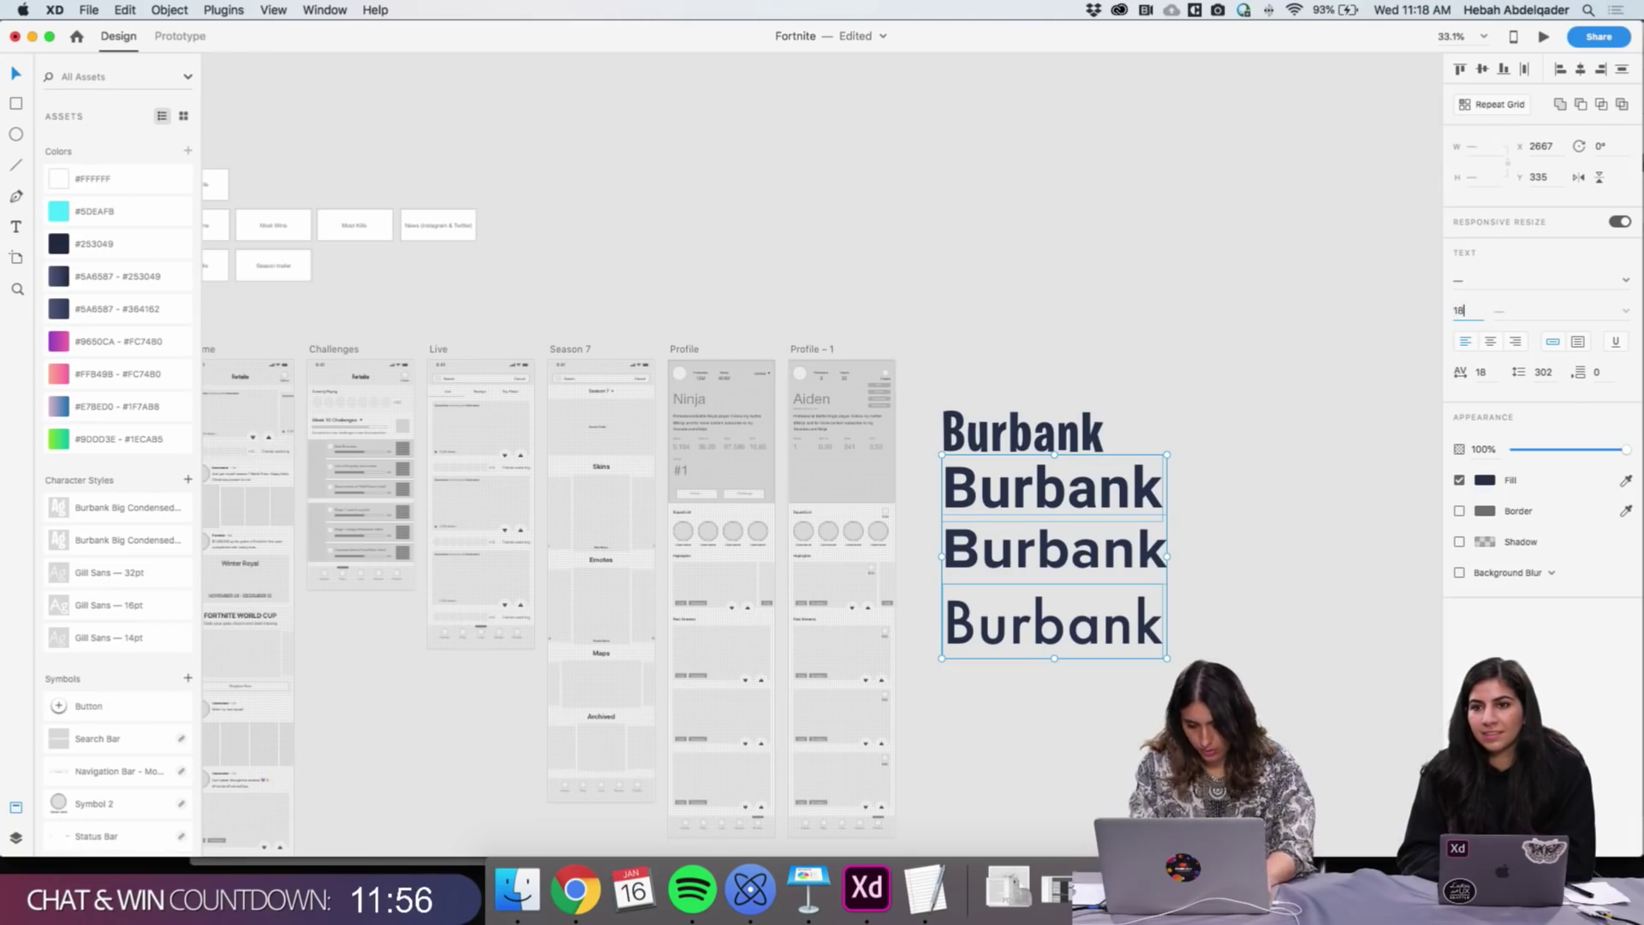
key("Return")
left_click(1059, 597)
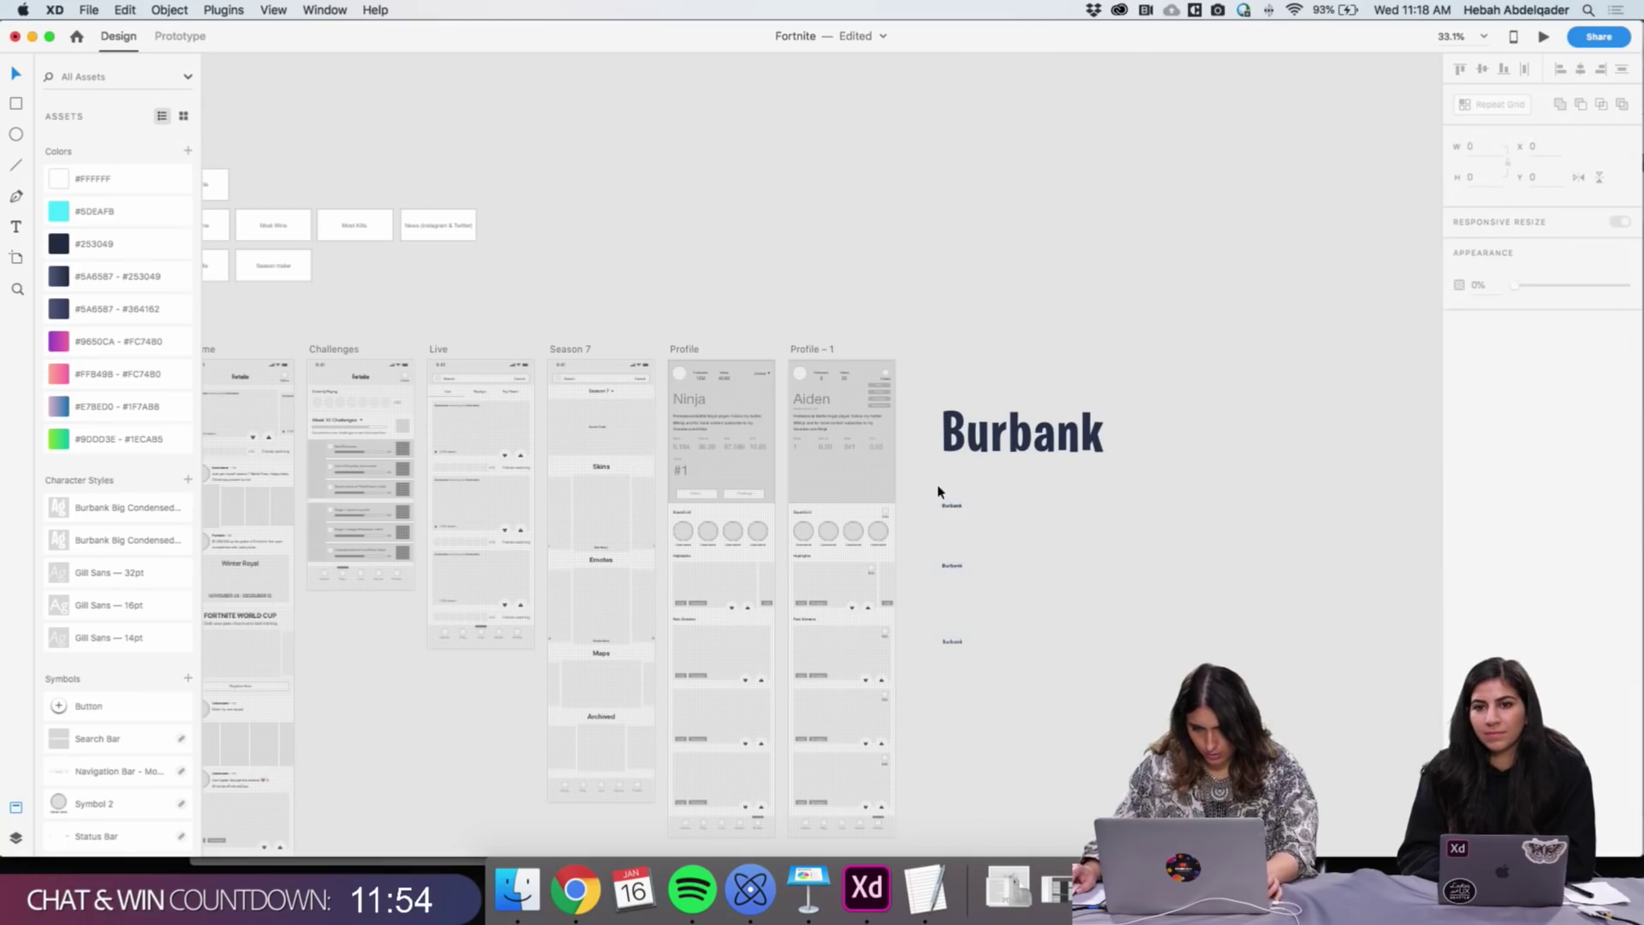
Move the three small font samples up closer beneath the large Burbank heading to compare them with it
left_click_drag(939, 490, 980, 660)
left_click_drag(954, 574, 1007, 632)
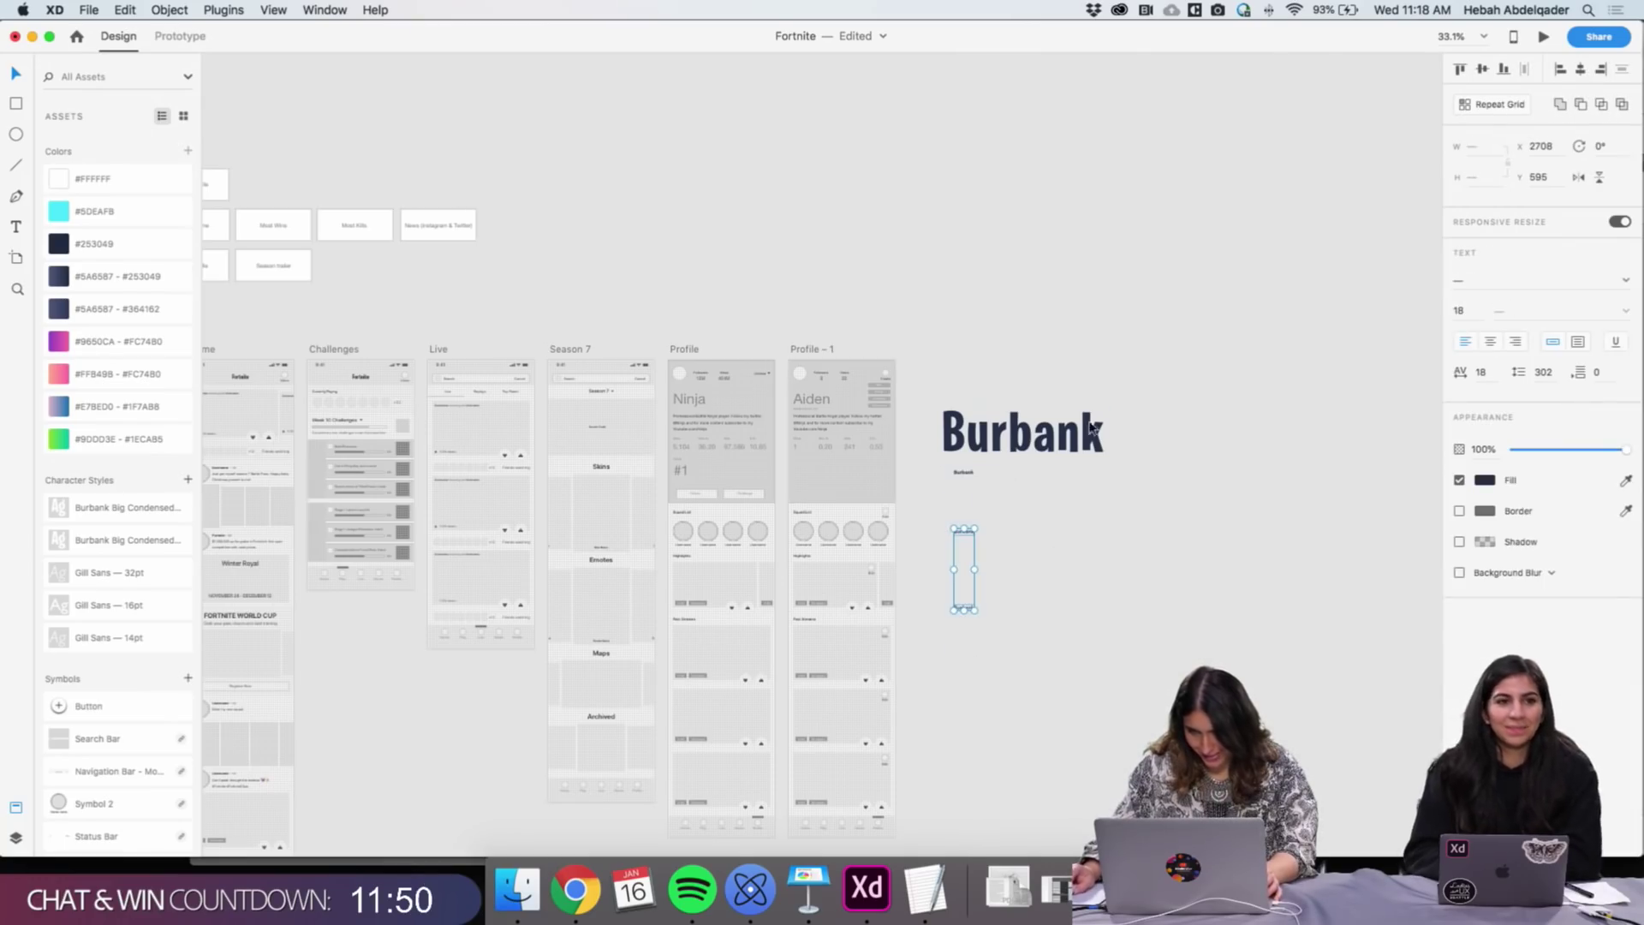
key("z")
left_click(1060, 532)
left_click(1058, 530)
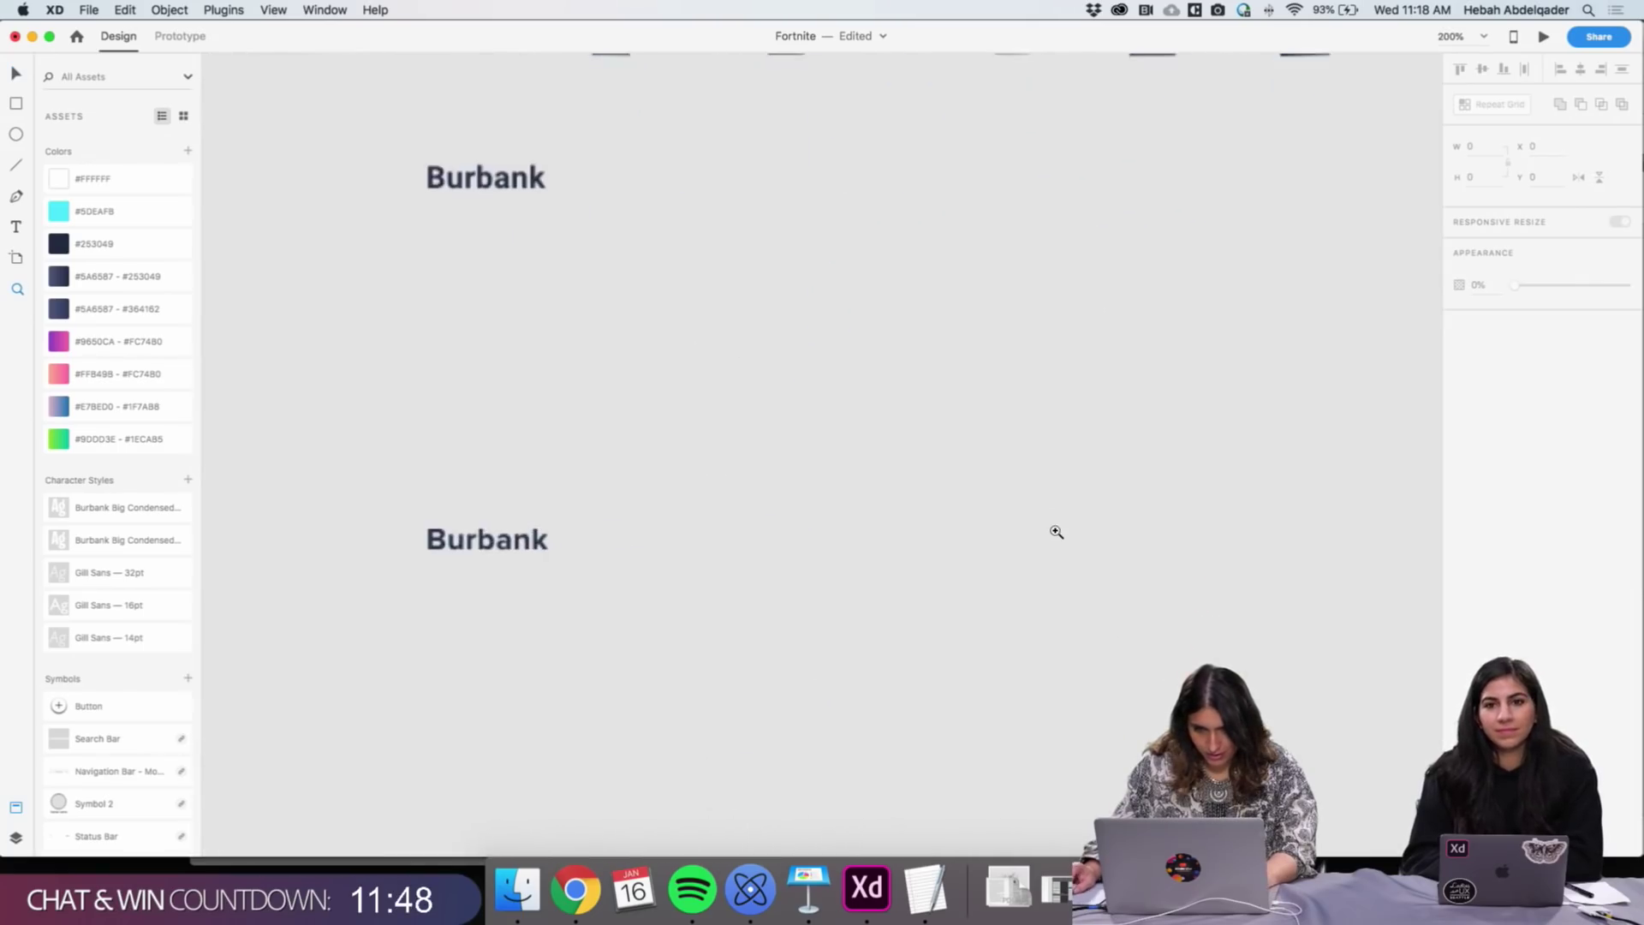
scroll(910, 403, "up", 3)
left_click(911, 404, "alt")
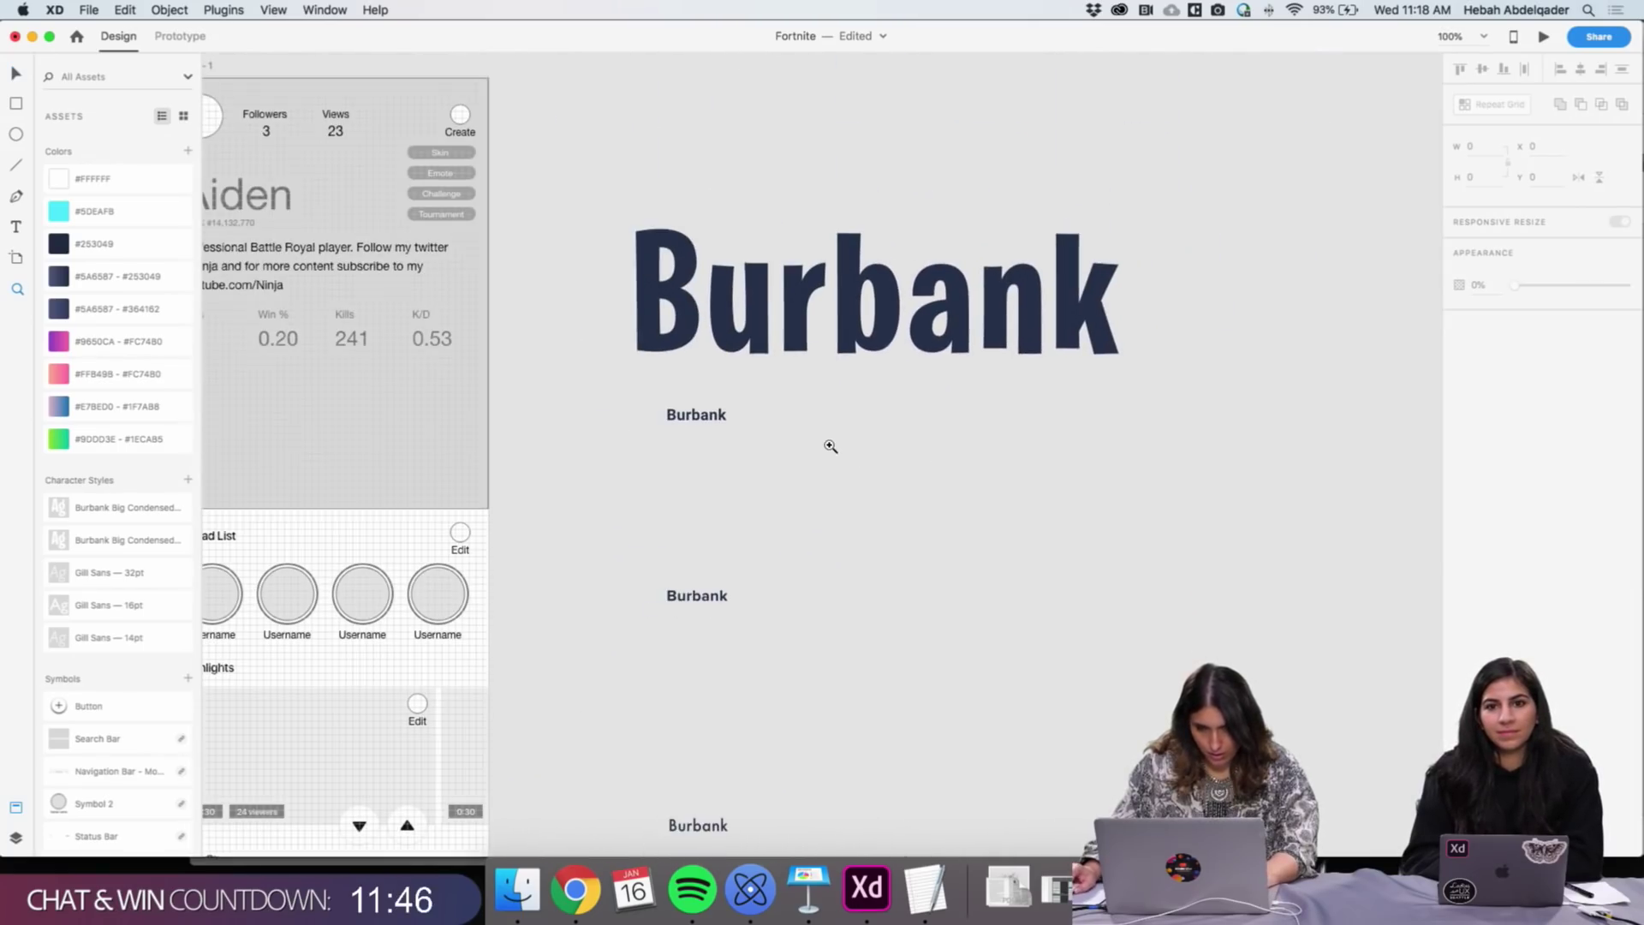
Arrange the small Roboto, Proxima Nova and Futura samples side by side in one row beneath the large Burbank heading
key("v")
left_click(700, 422)
left_click(693, 594, "shift")
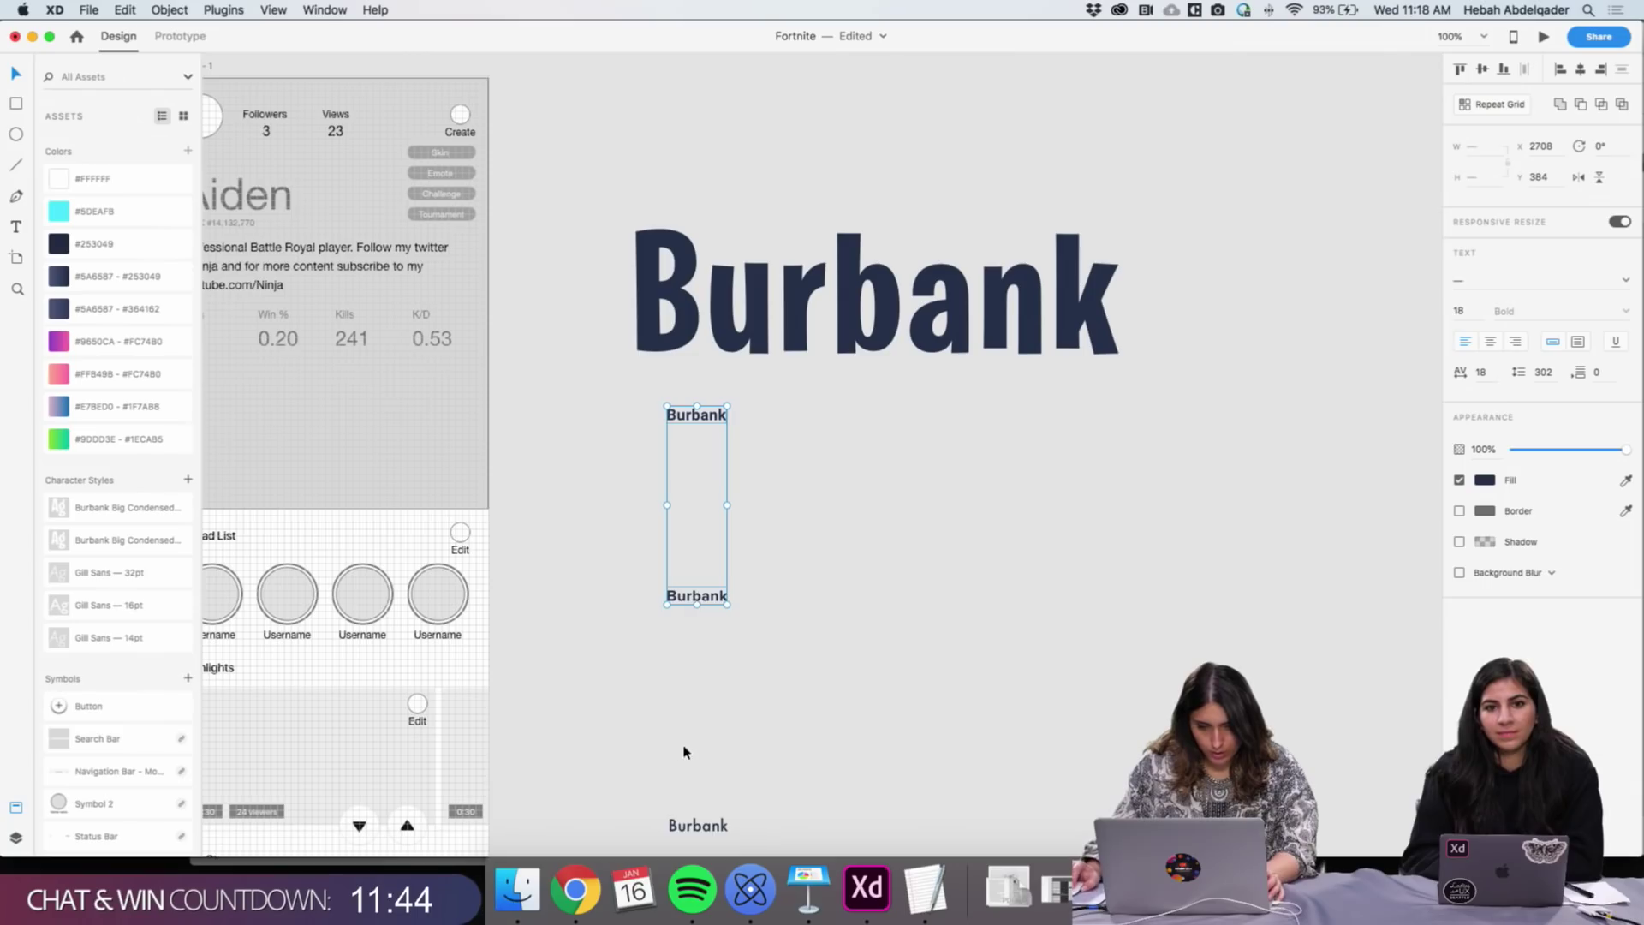
left_click(729, 803)
left_click_drag(704, 598, 811, 421)
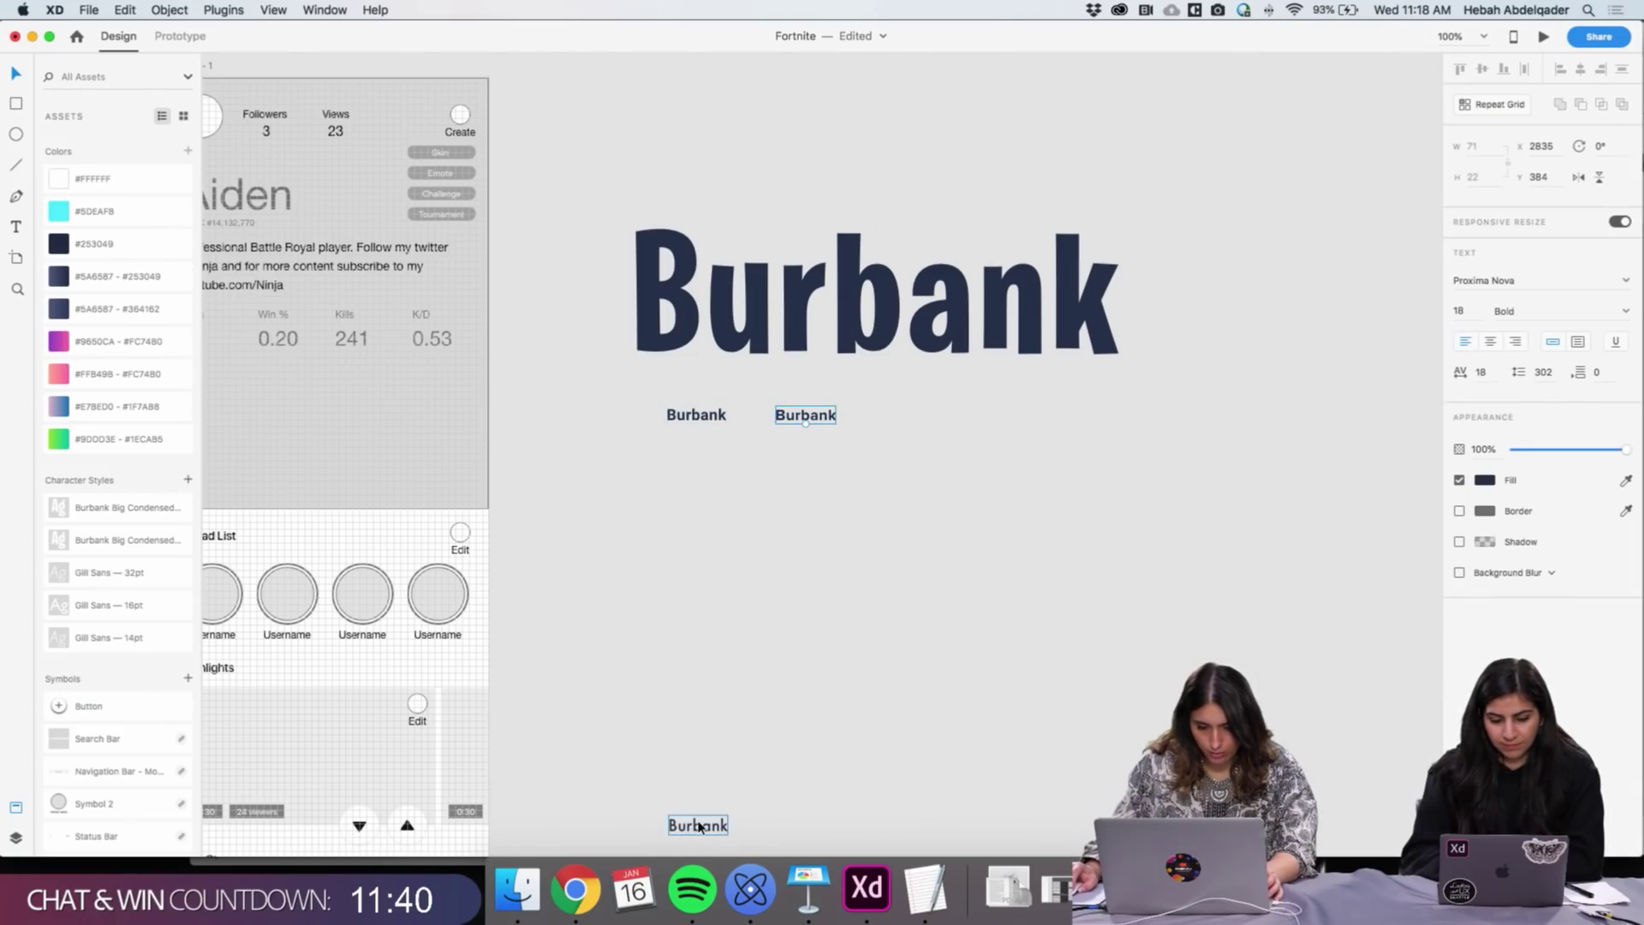
left_click_drag(706, 826, 910, 416)
left_click(807, 414, "shift")
left_click(697, 414, "shift")
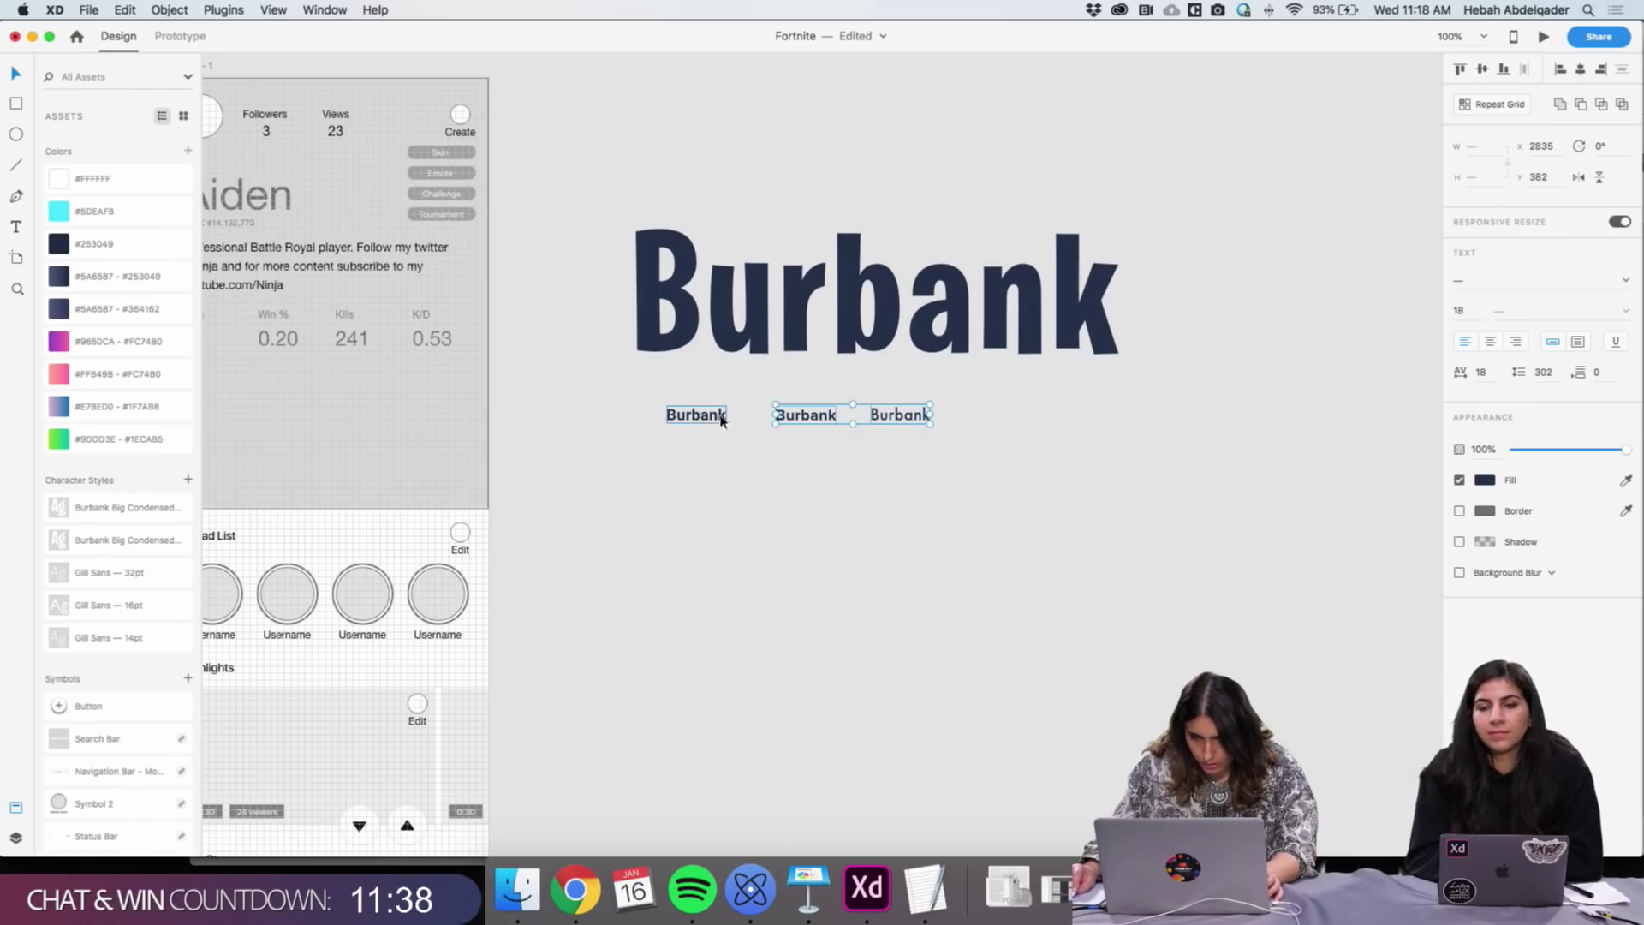
left_click(1219, 330)
Set the Proxima Nova and Roboto samples to Regular weight, leaving the Futura sample at Medium
left_click(891, 414)
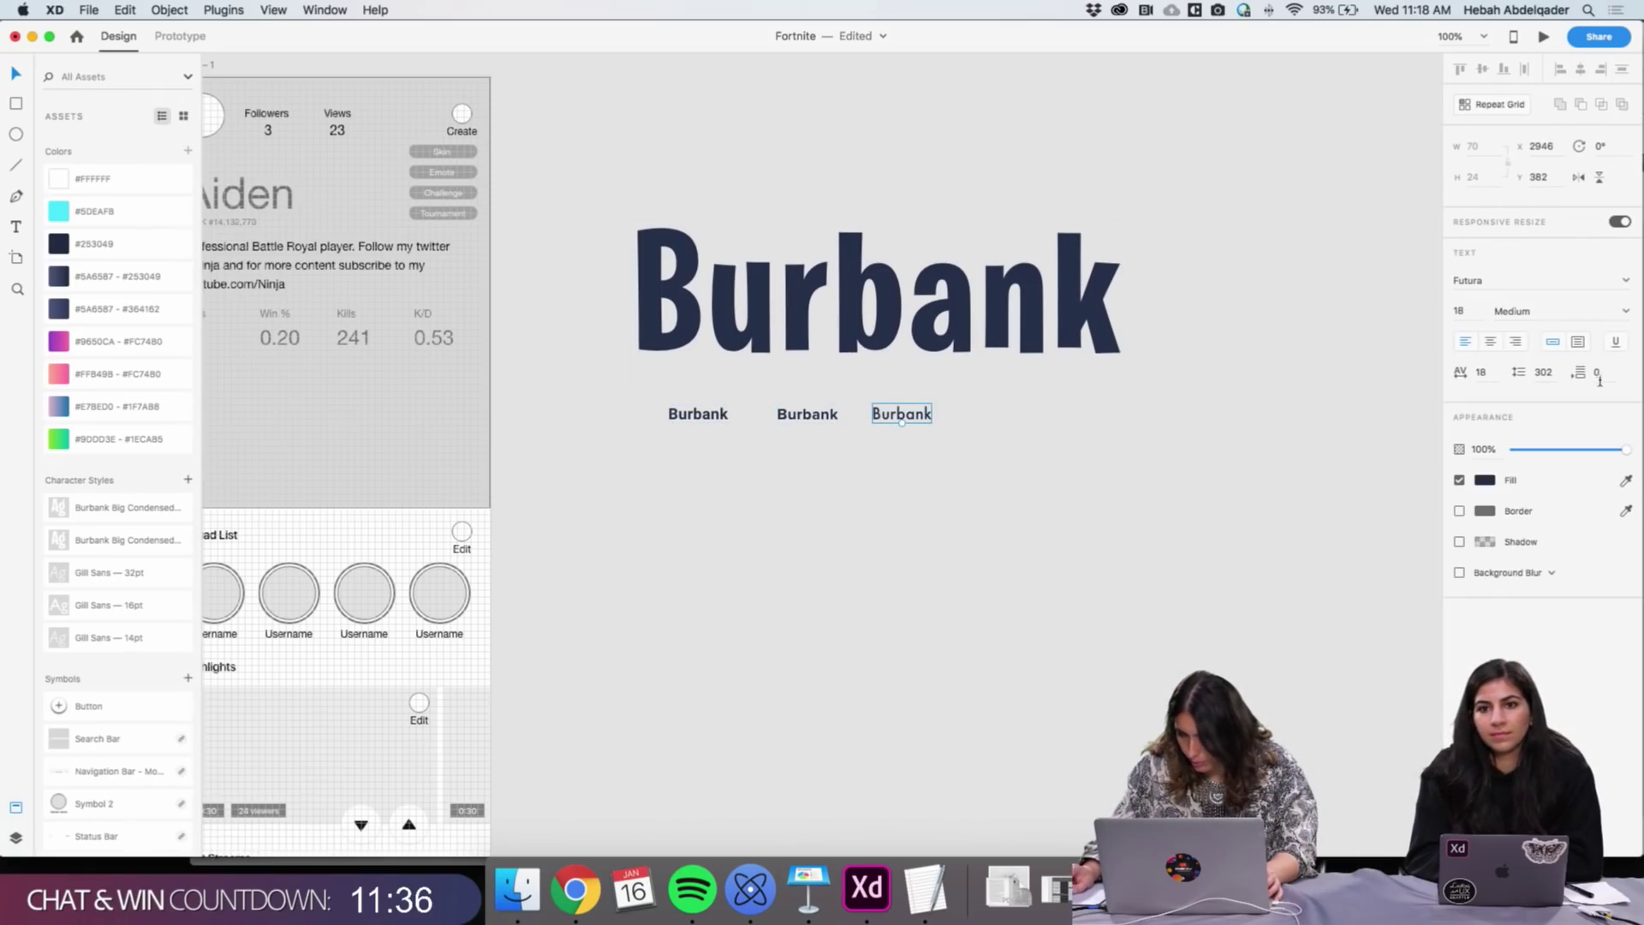
left_click(1556, 312)
left_click(1627, 314)
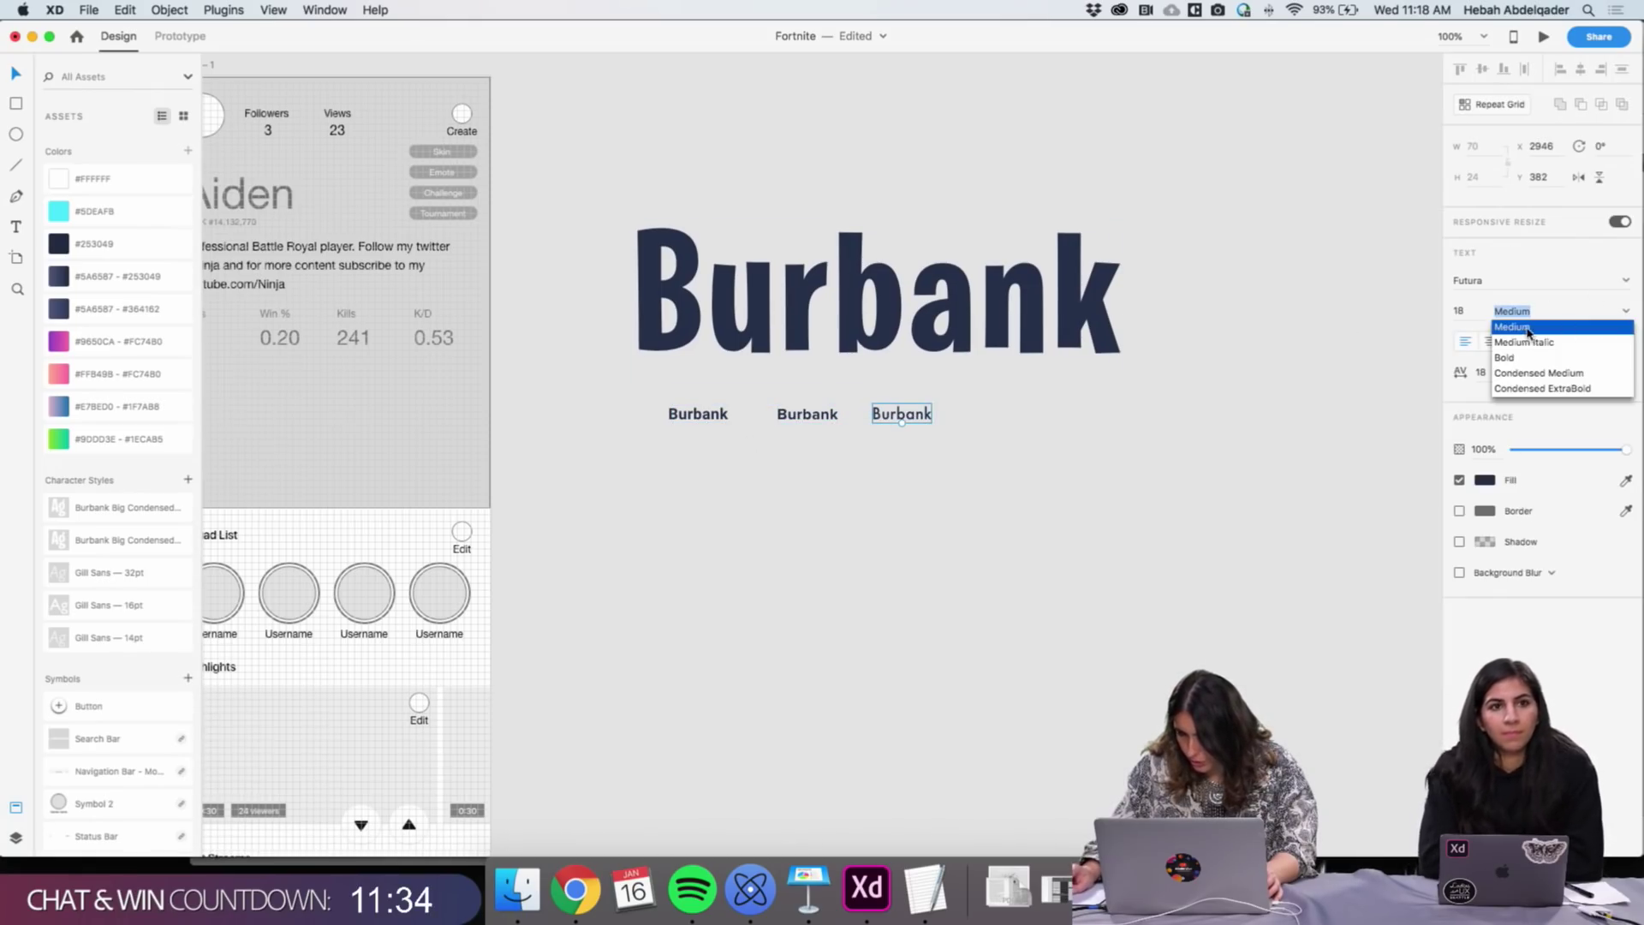
left_click(807, 414)
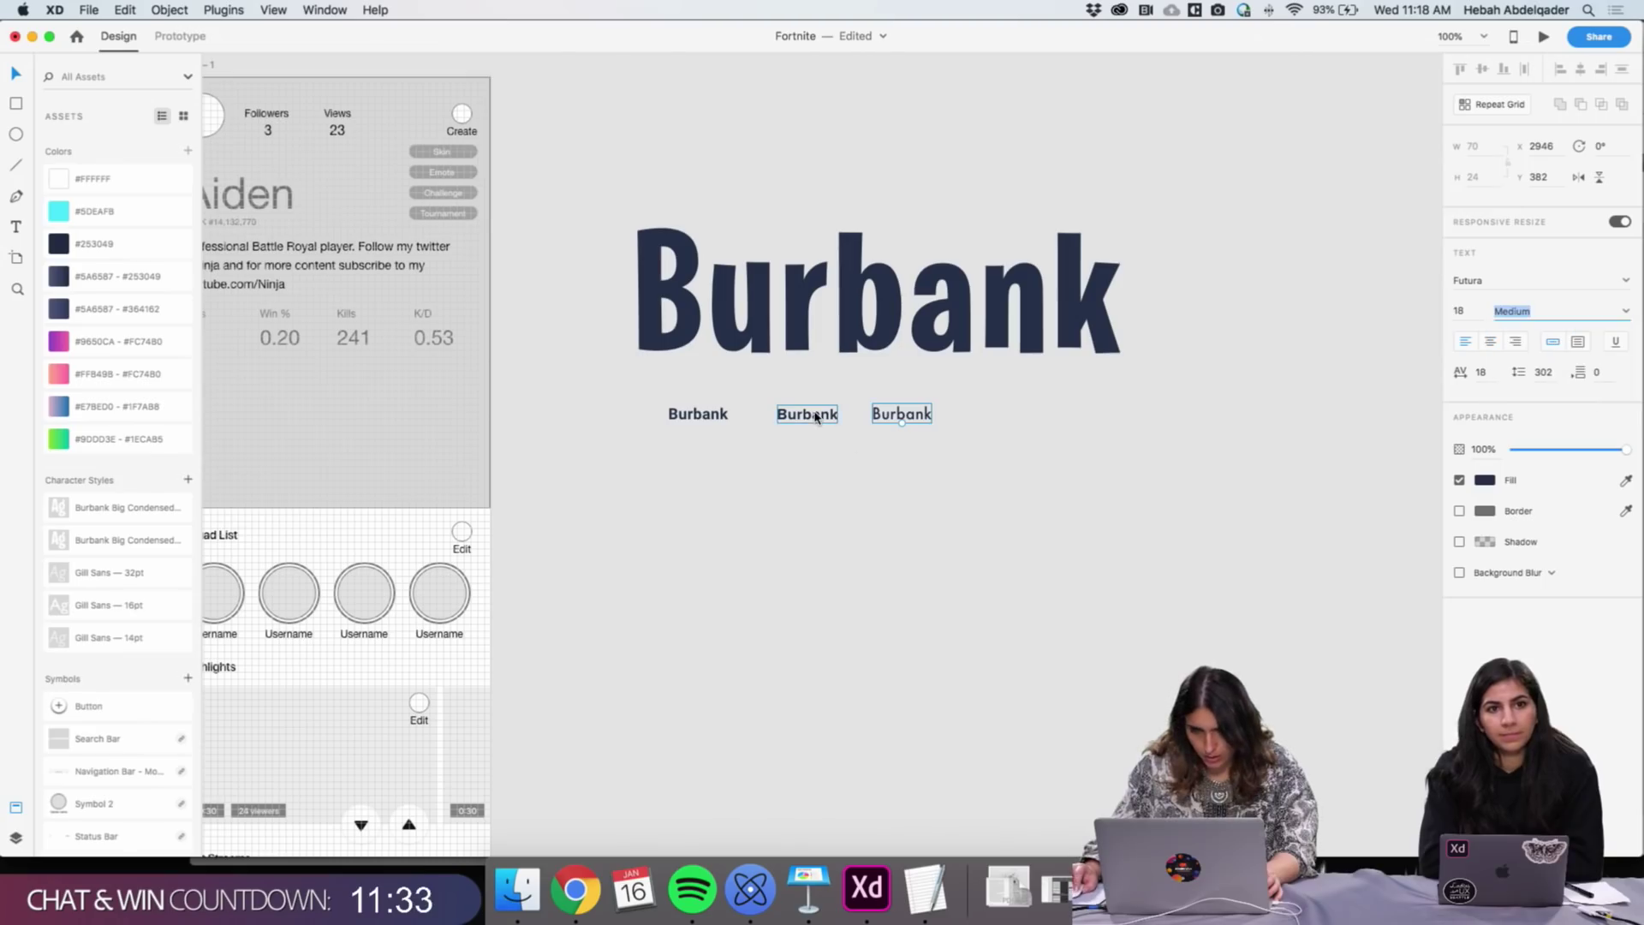
left_click(1626, 313)
left_click(1535, 328)
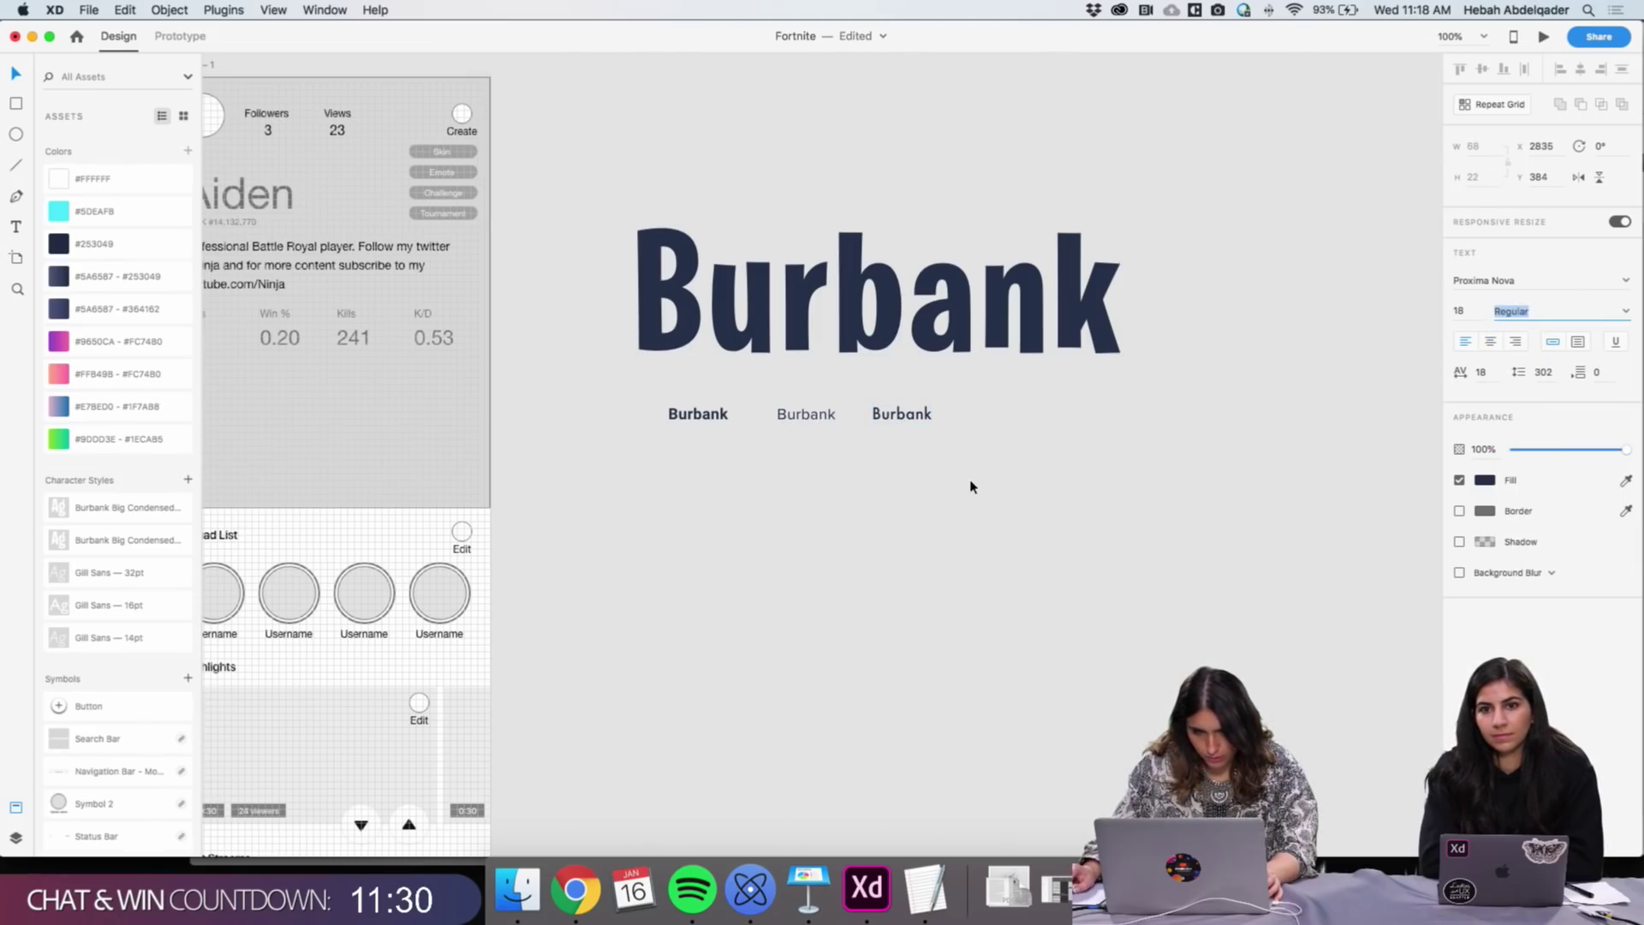
left_click(719, 420)
left_click(1623, 314)
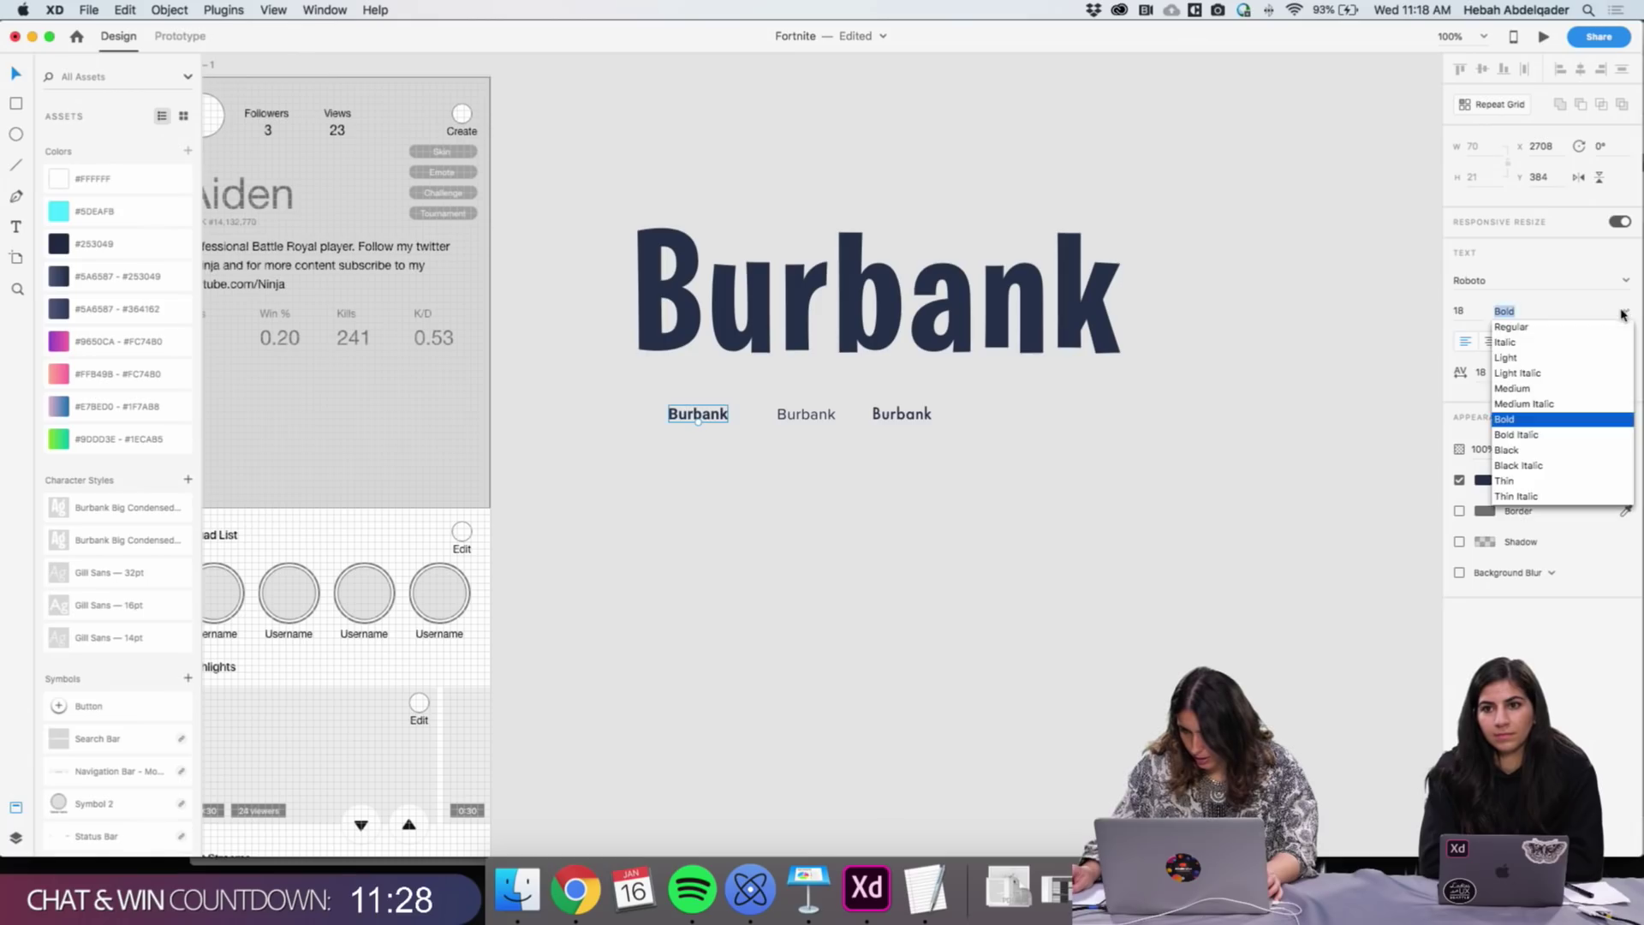
left_click(976, 474)
Move the Proxima Nova and Futura samples closer to the Roboto one and add a copy of the Futura sample at the row's end
left_click_drag(970, 452, 616, 411)
left_click_drag(807, 415, 786, 417)
left_click_drag(899, 416, 940, 420)
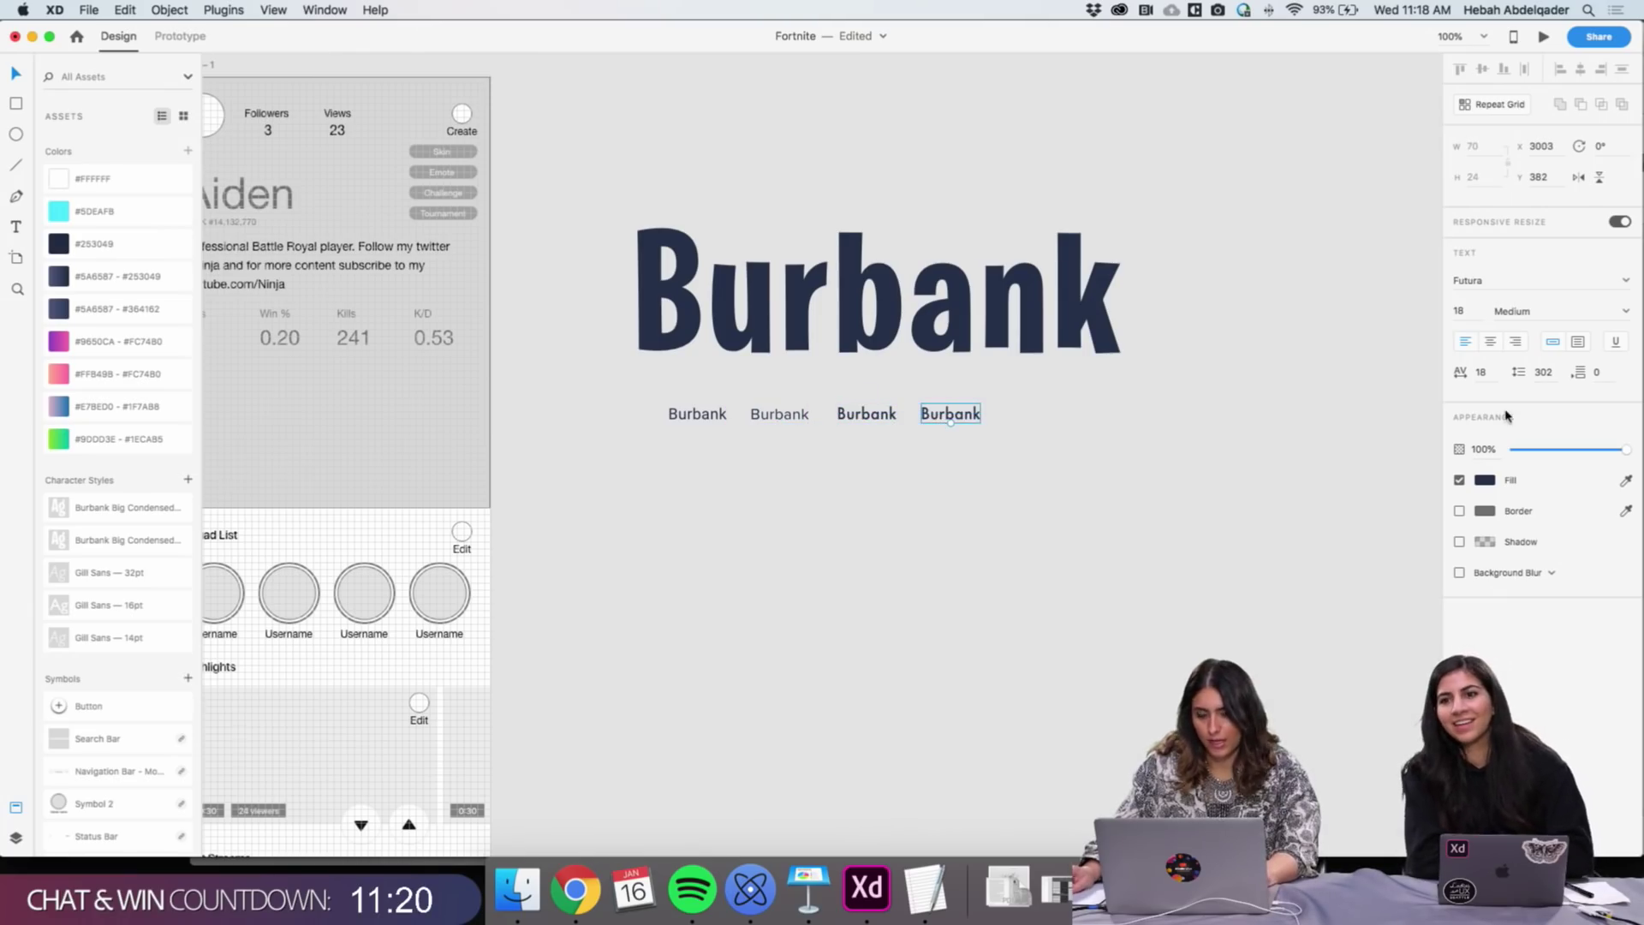
Try to switch the copied Futura sample to a font whose name starts with "Geom"
left_click(1495, 278)
type("Ge")
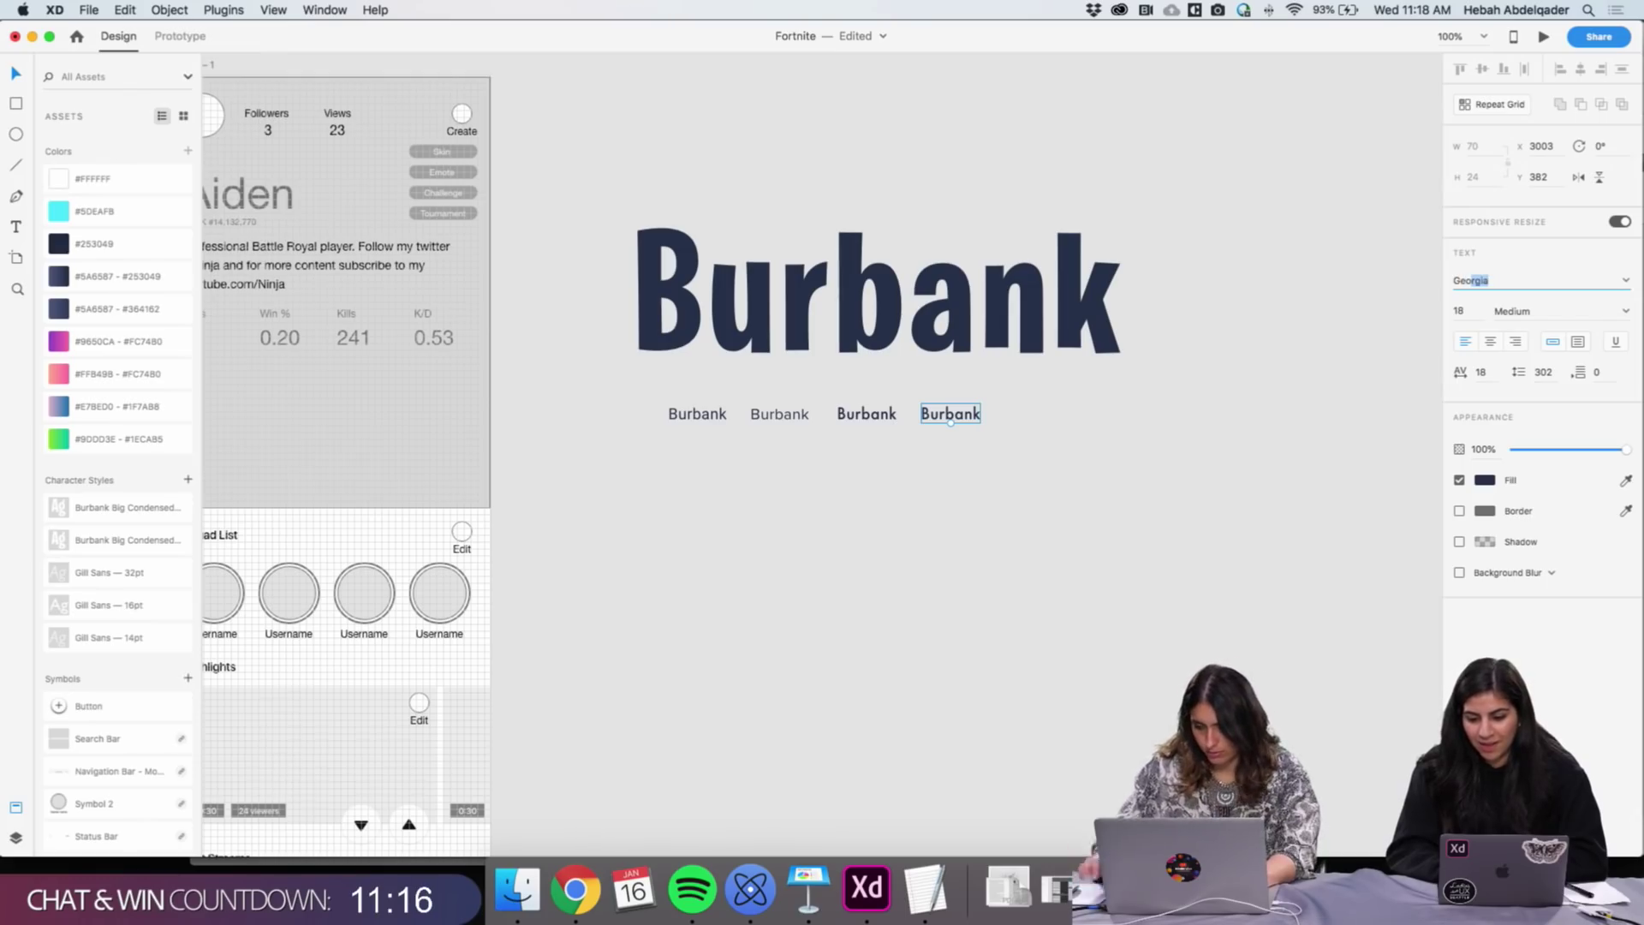
type("om")
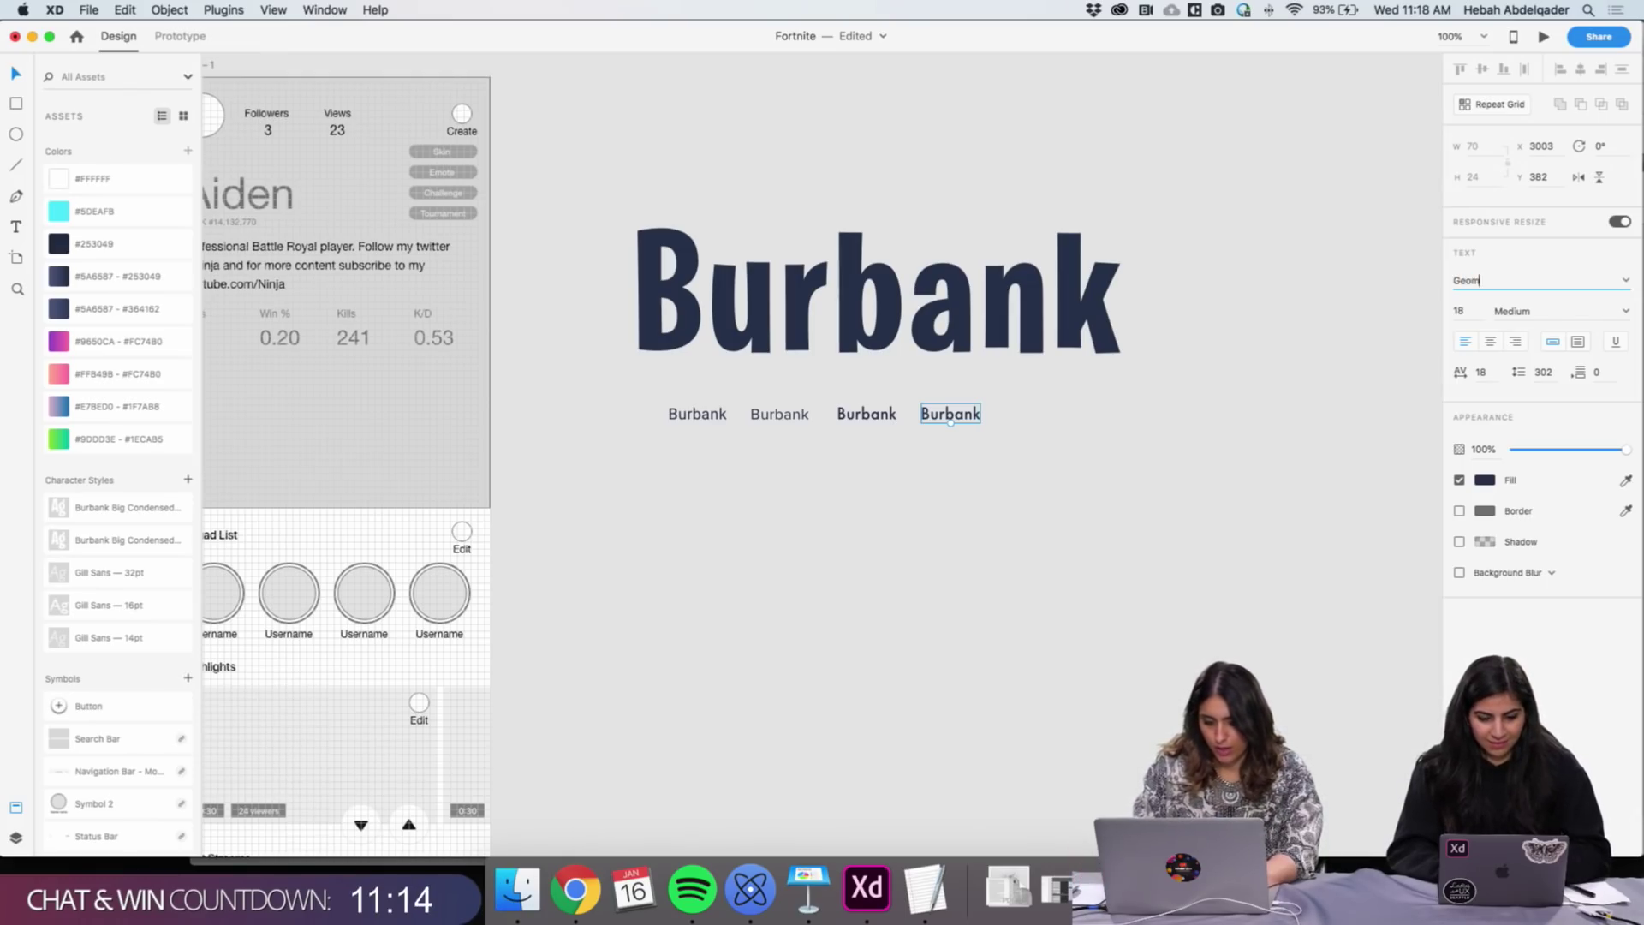
type("a")
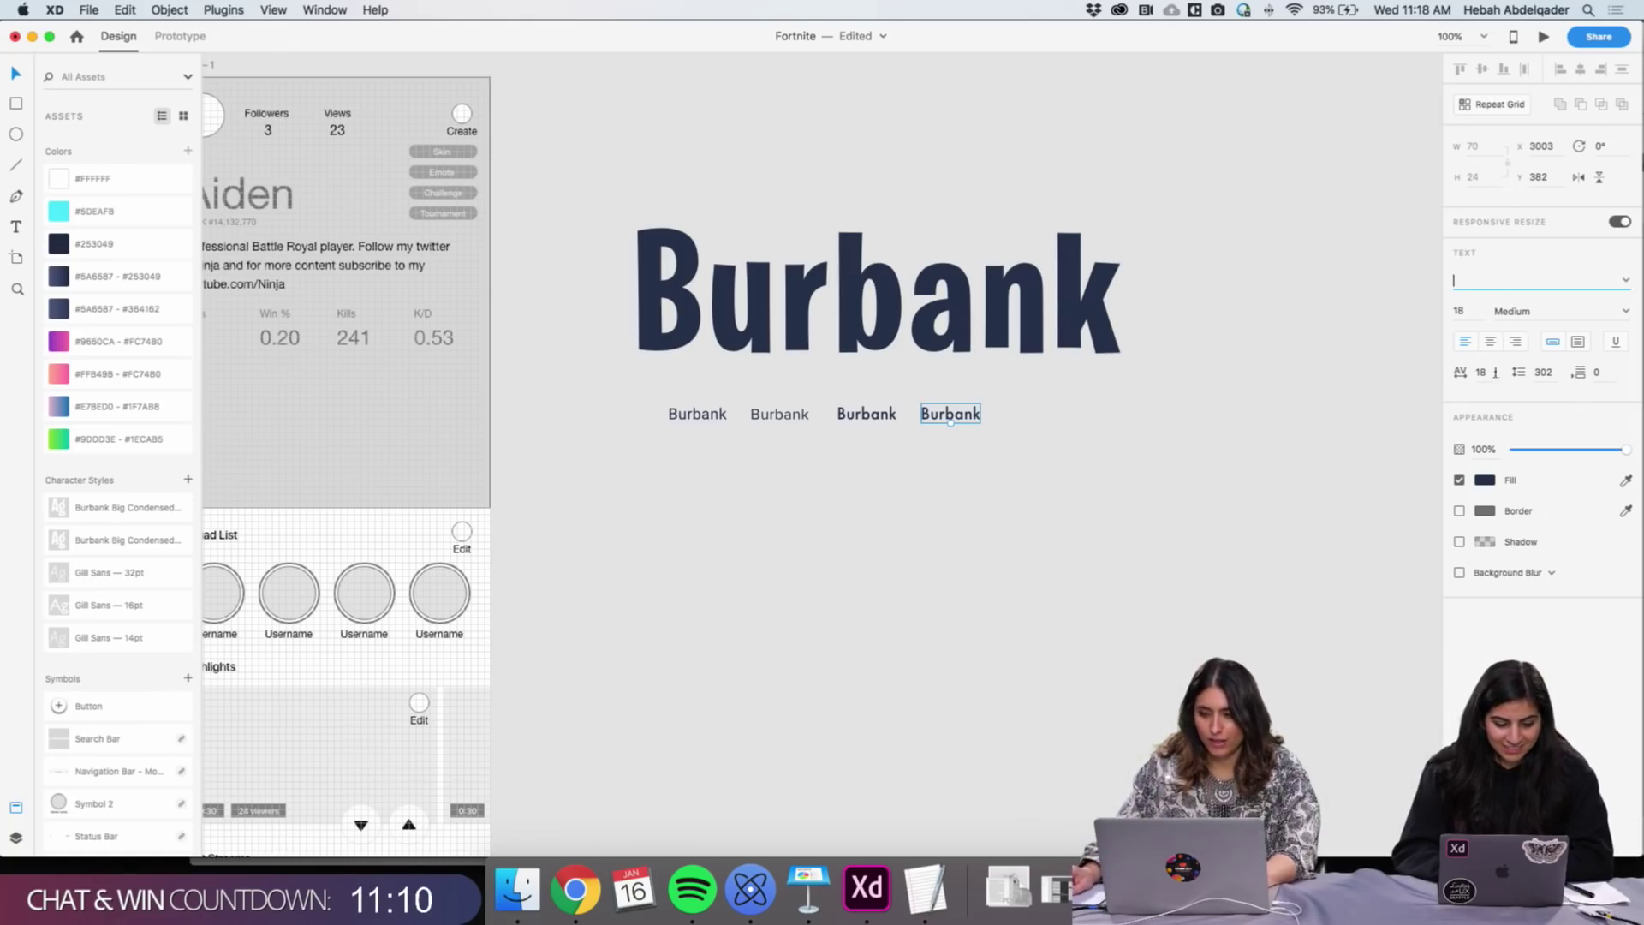
Set the font of the copied Futura sample at the end of the row to Gill Sans
left_click(698, 415)
left_click(784, 419)
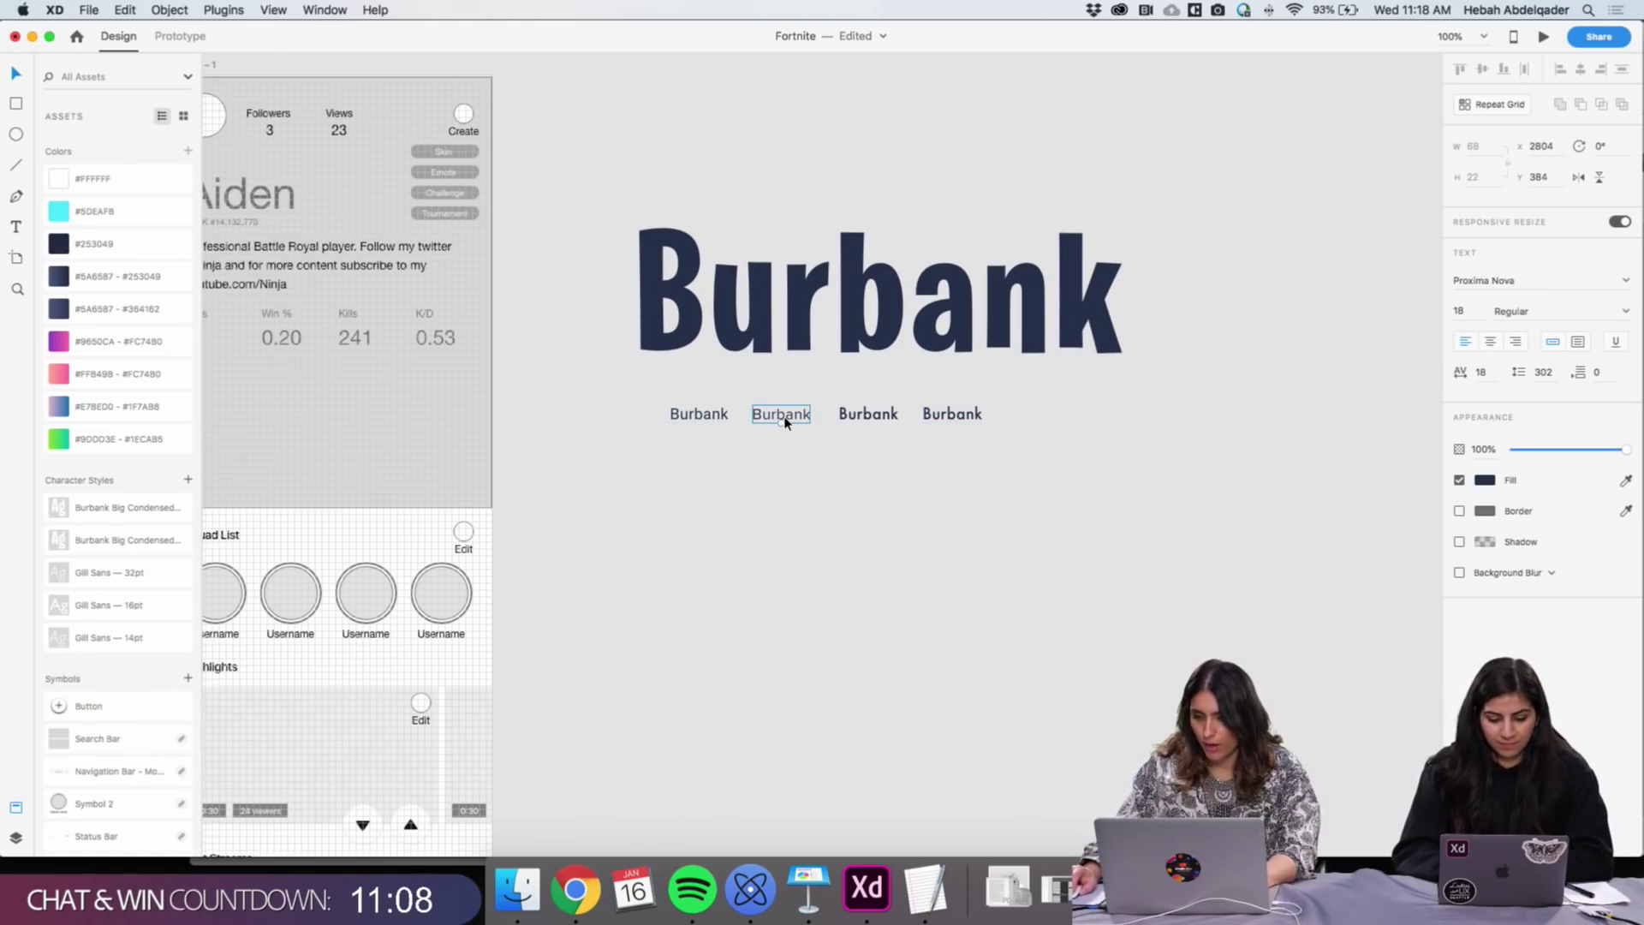
left_click(886, 417)
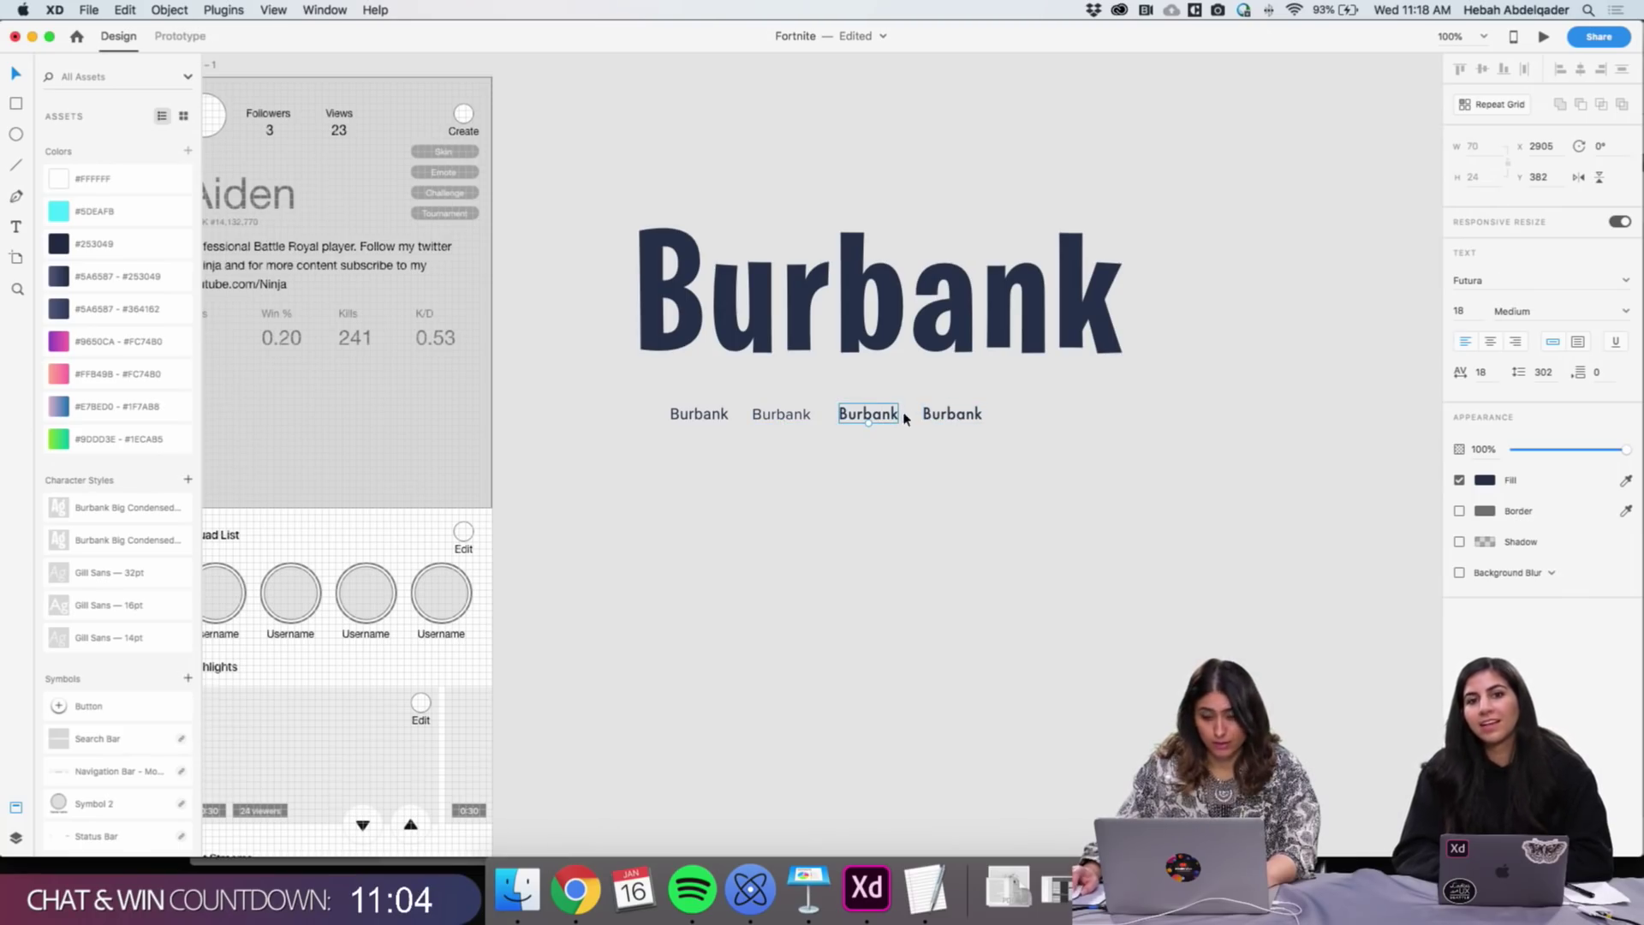
left_click(983, 420)
left_click(1458, 280)
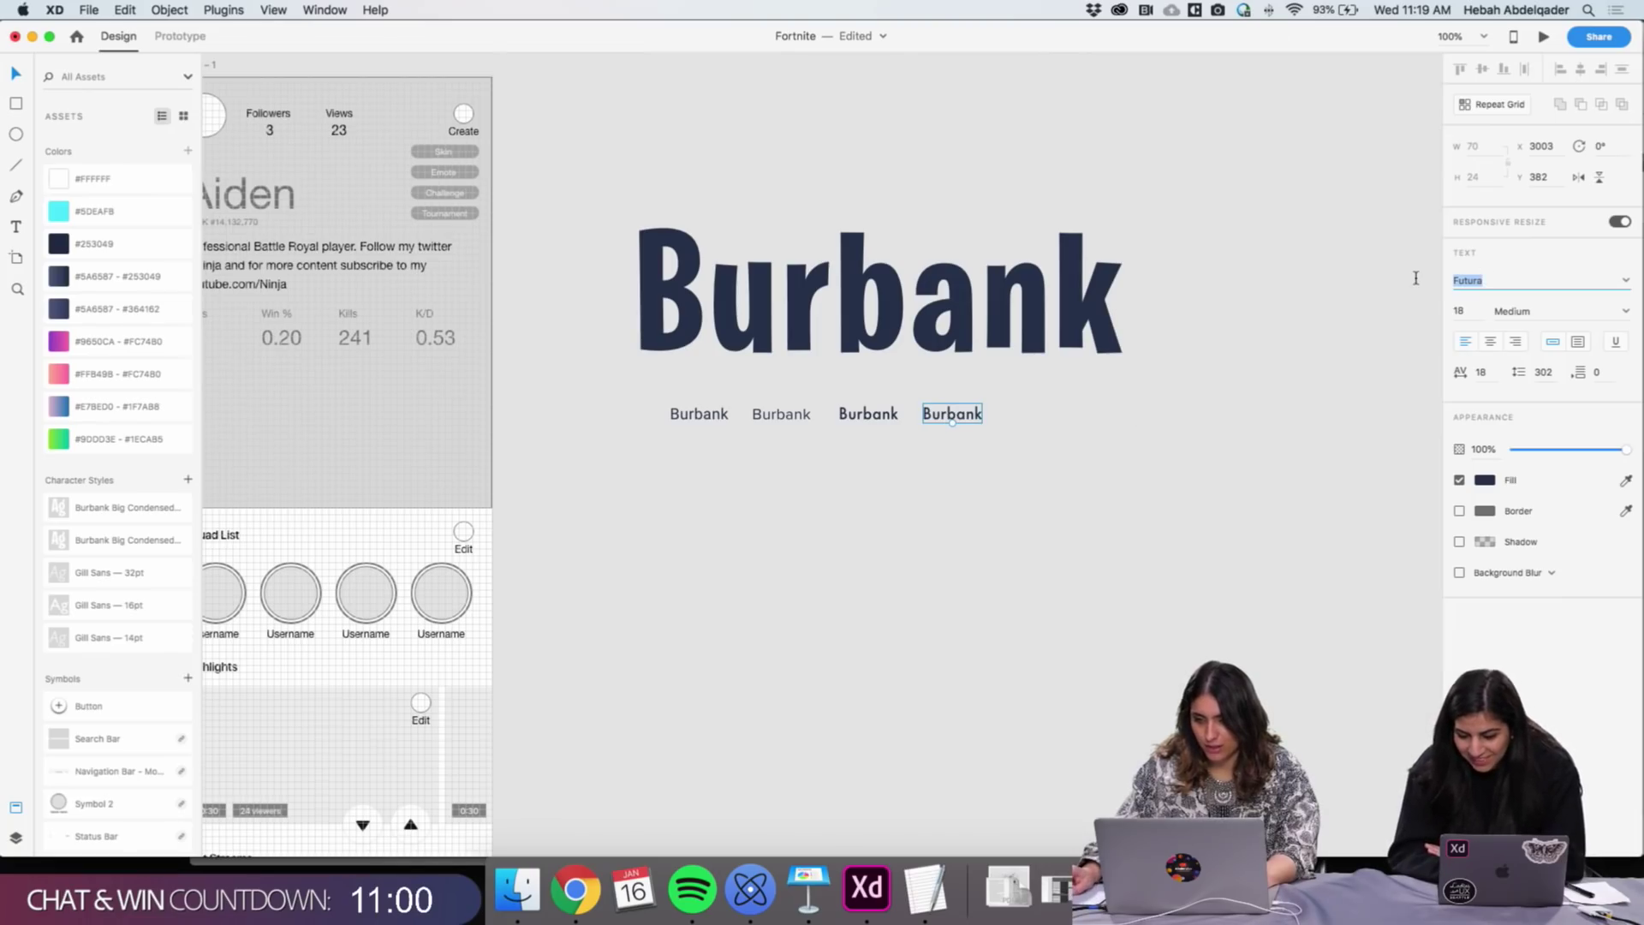
key("Return")
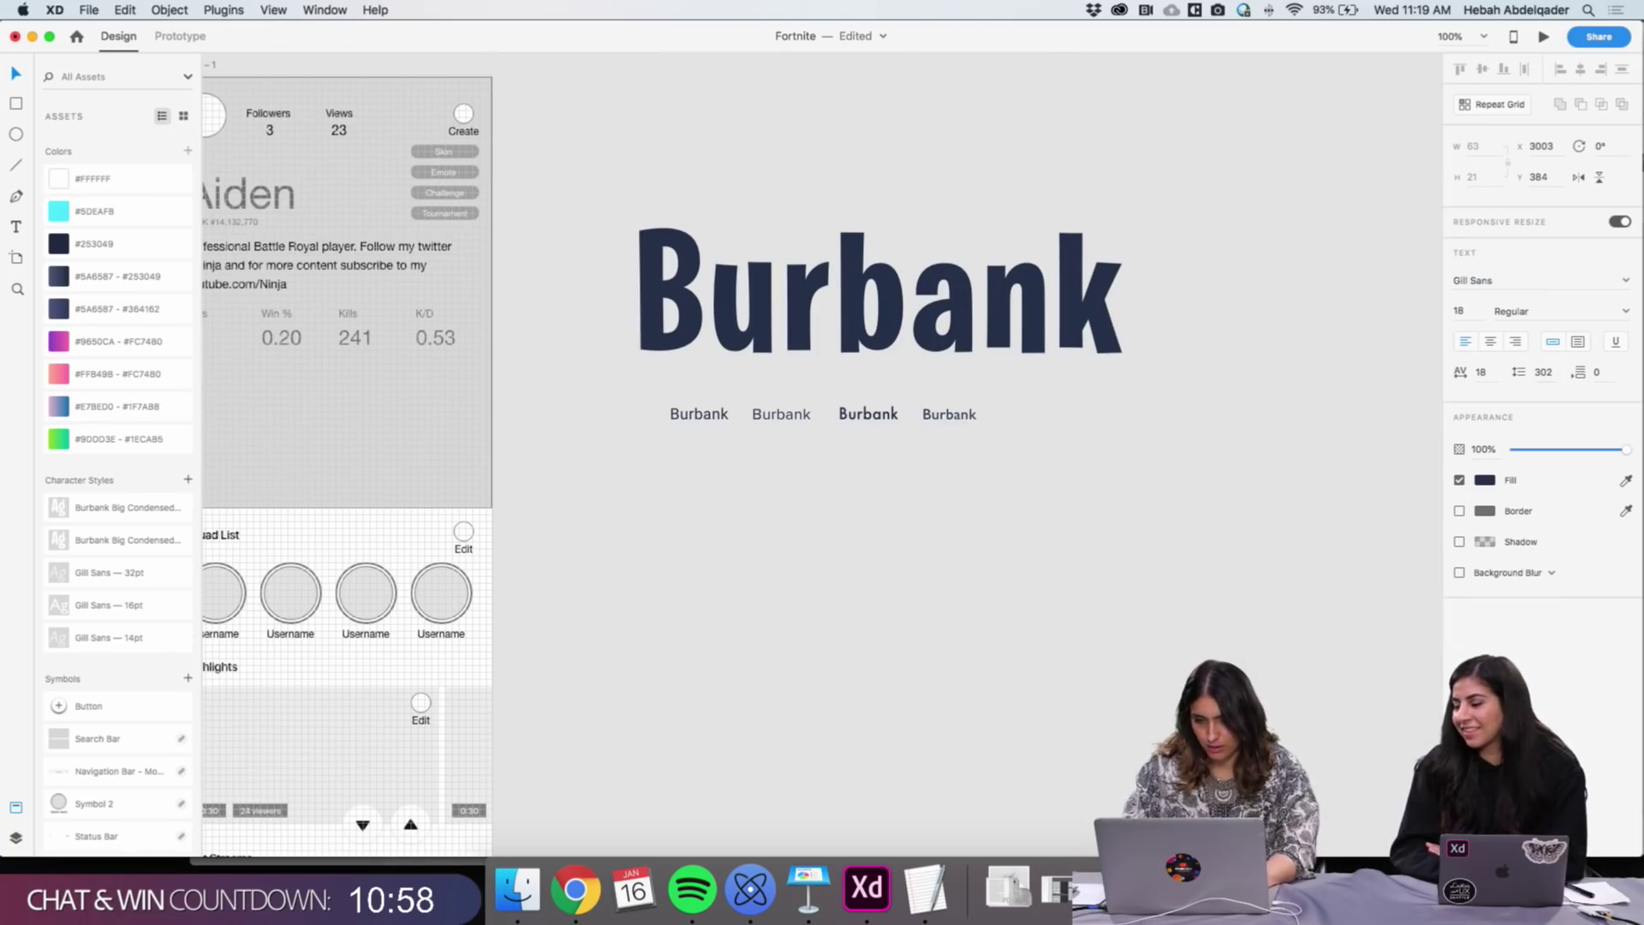
left_click(1136, 451)
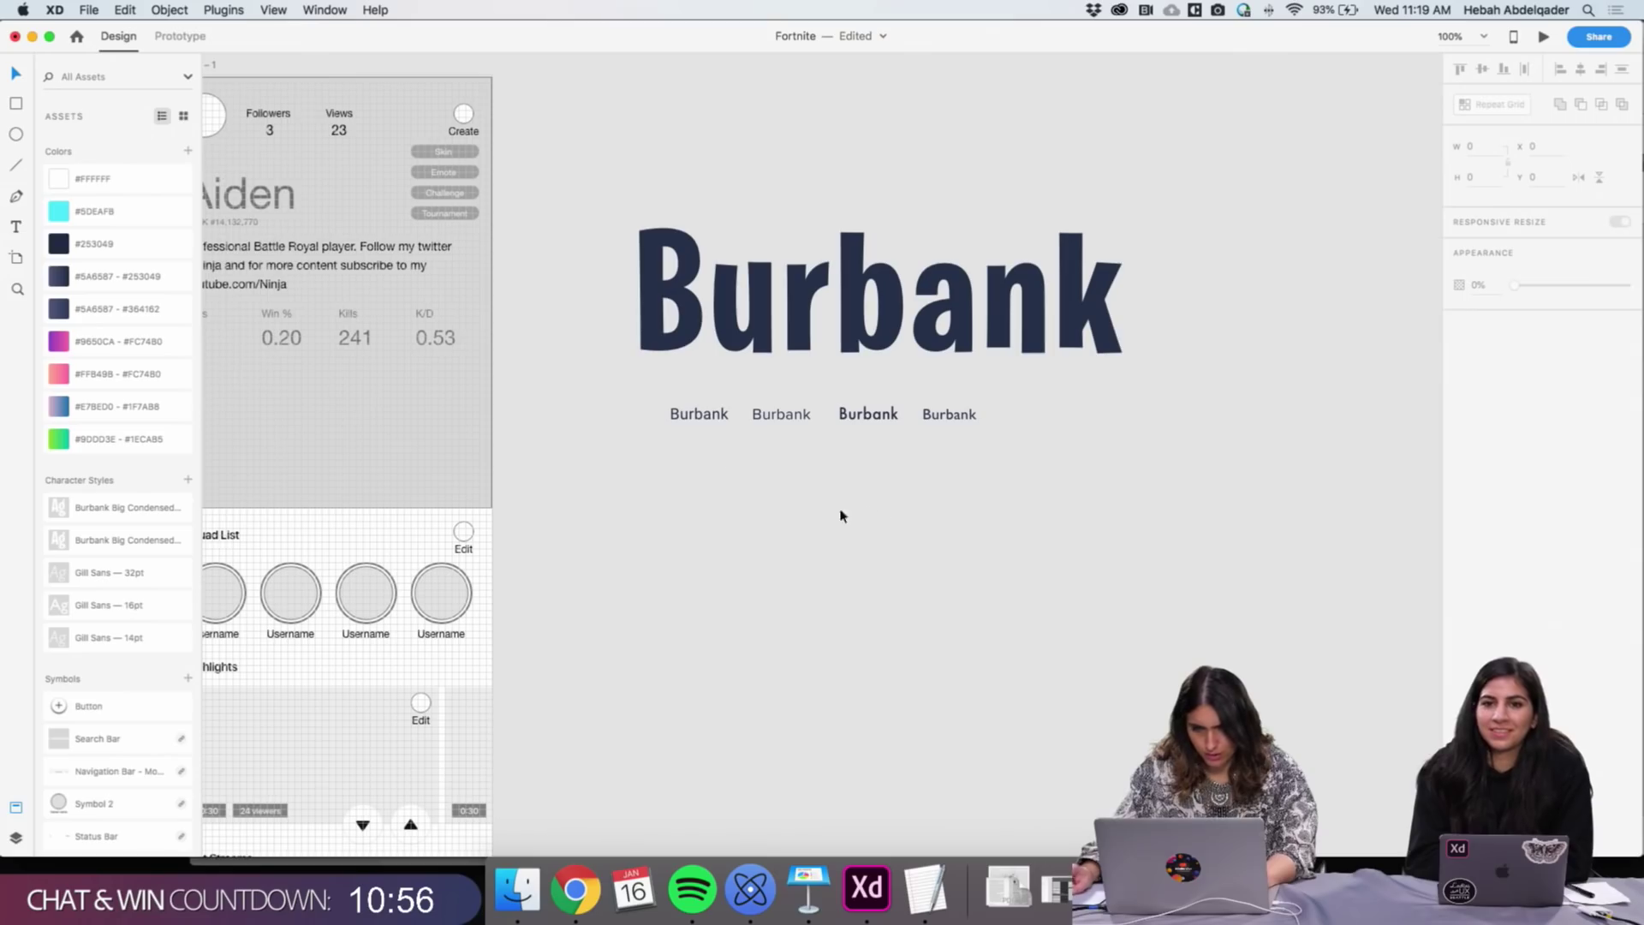
Set the font size of all four small samples together to 24
scroll(716, 428, "up", 1)
left_click_drag(980, 457, 665, 404)
type("24")
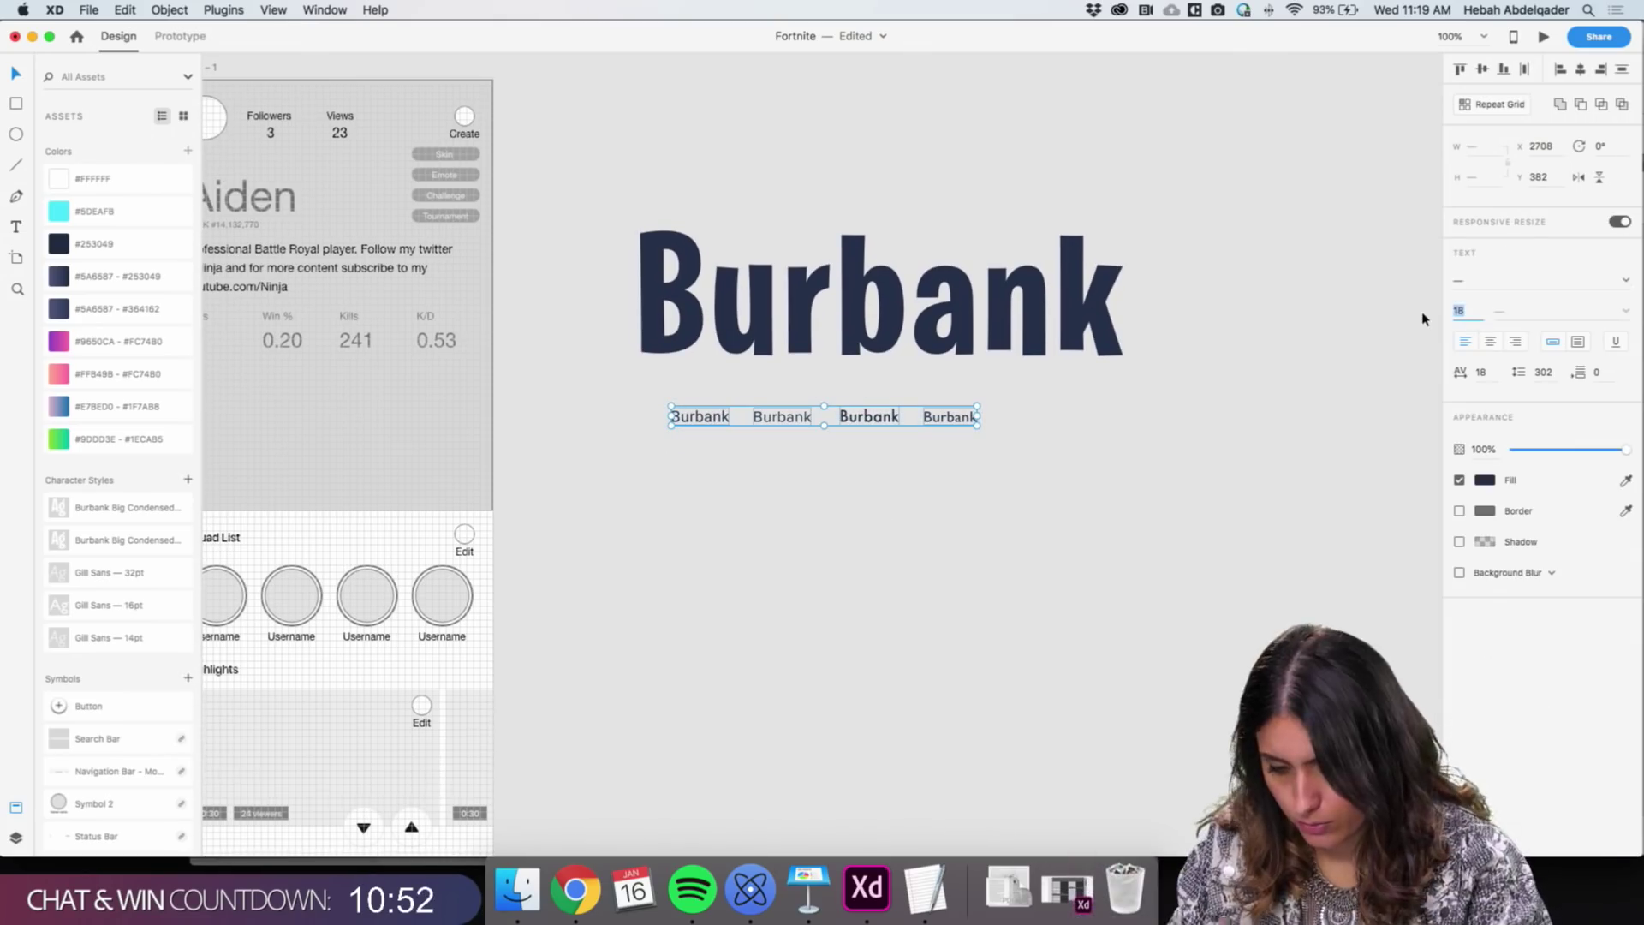
key("Return")
Space the four enlarged font samples apart along the row so that they no longer crowd each other
scroll(857, 428, "right", 1)
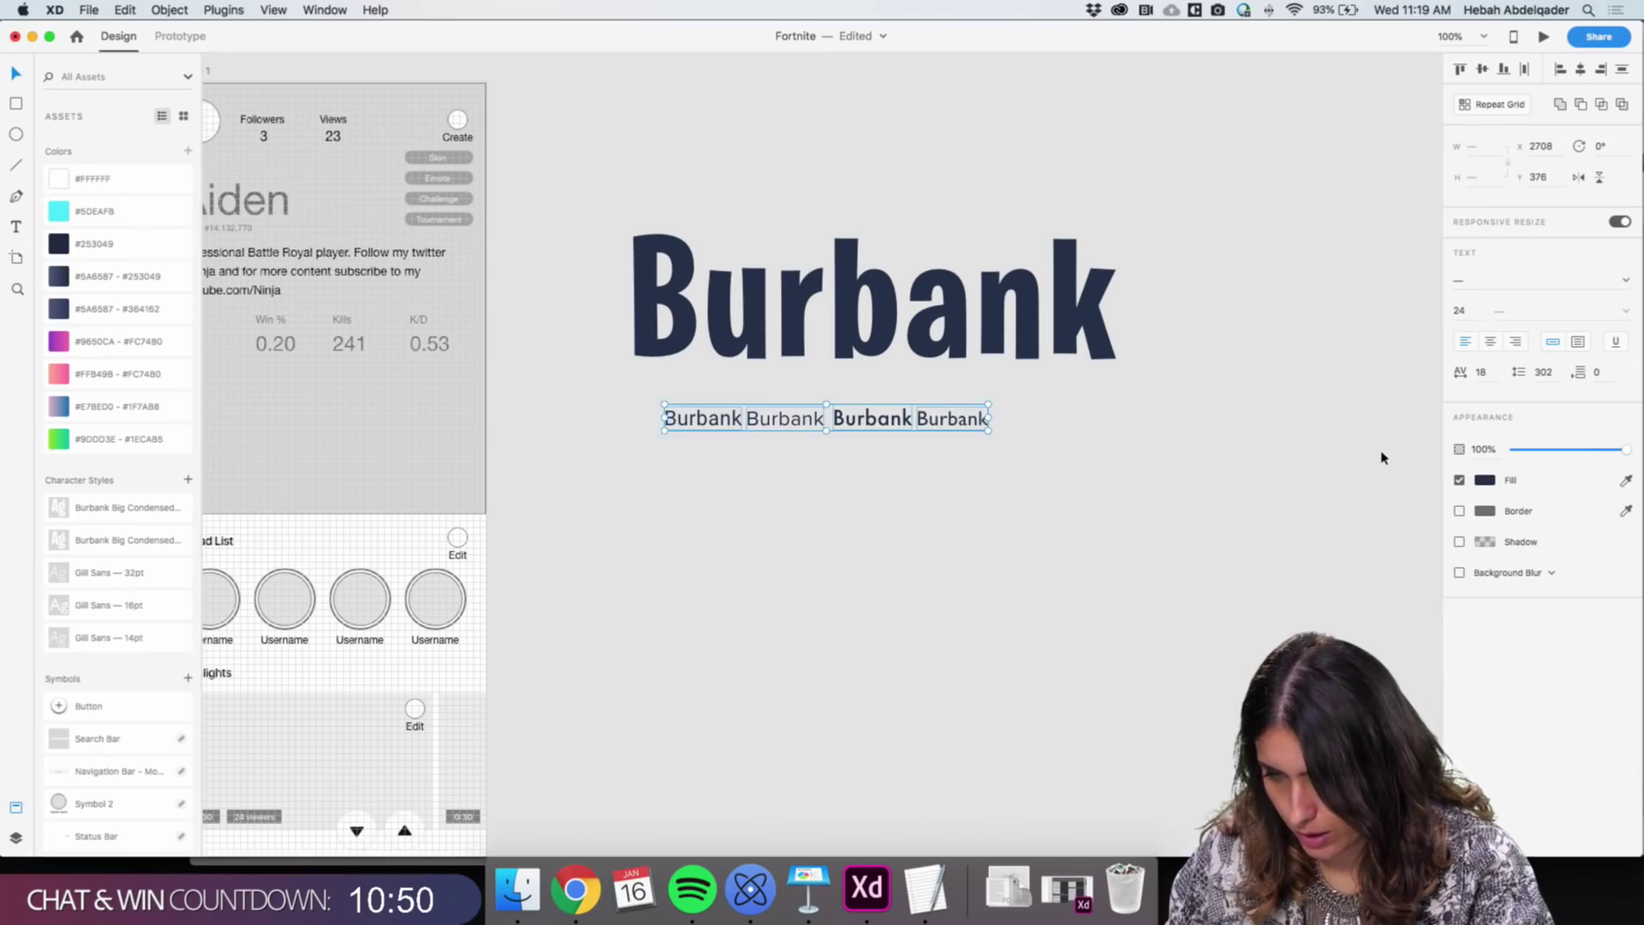
left_click_drag(962, 419, 984, 422)
left_click_drag(888, 420, 715, 424)
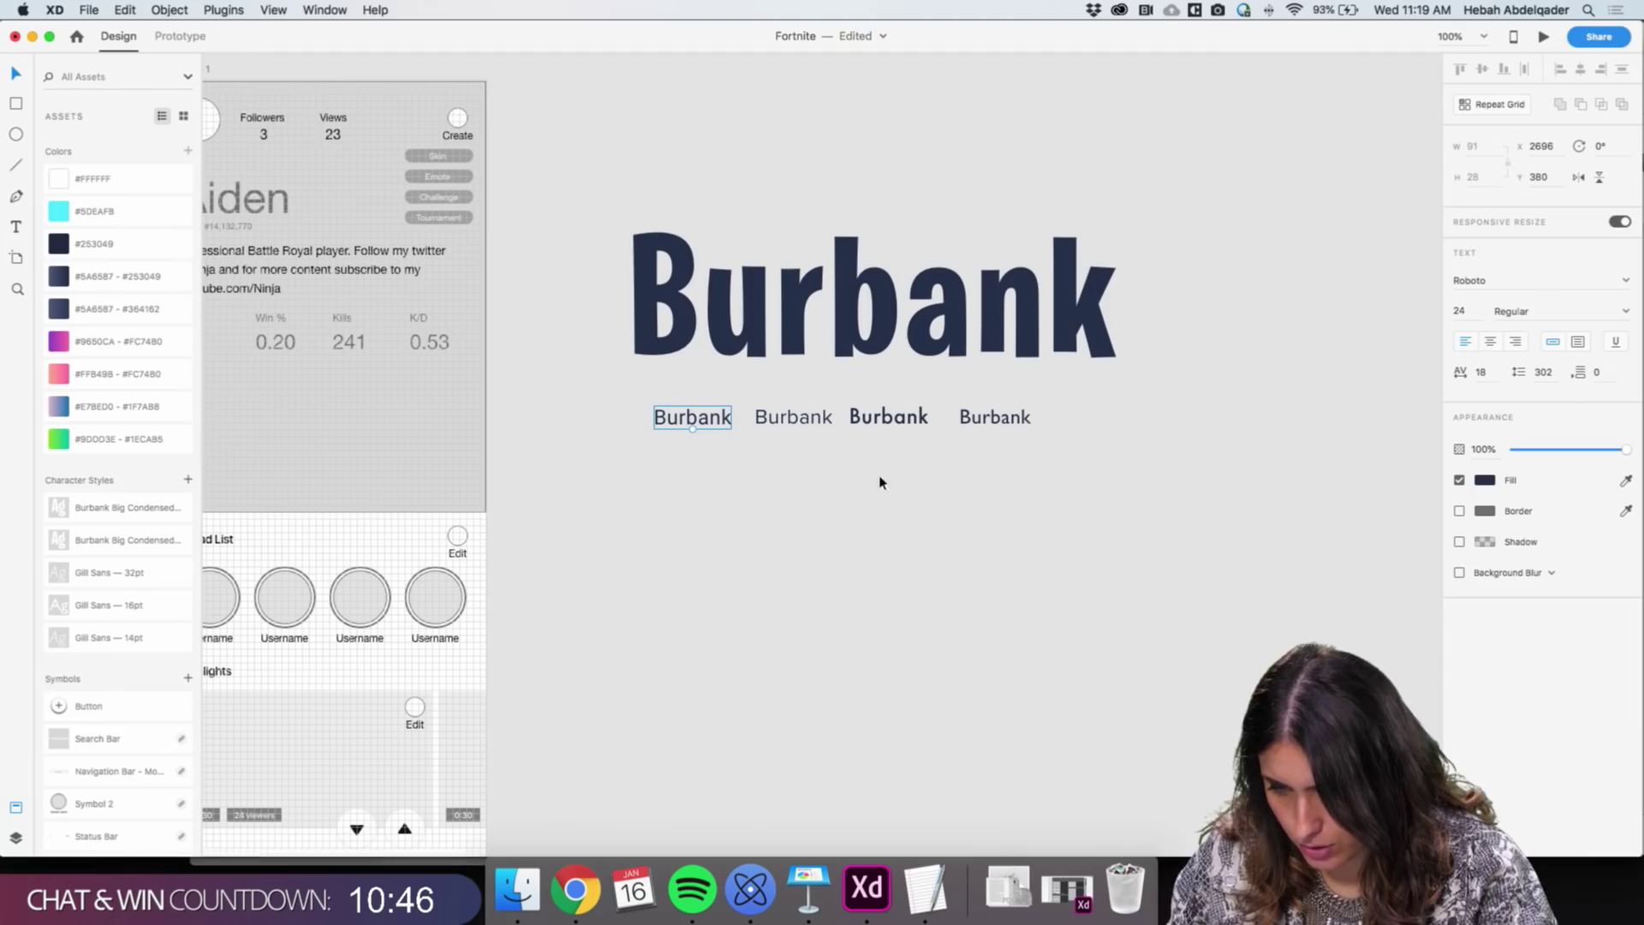
left_click(577, 891)
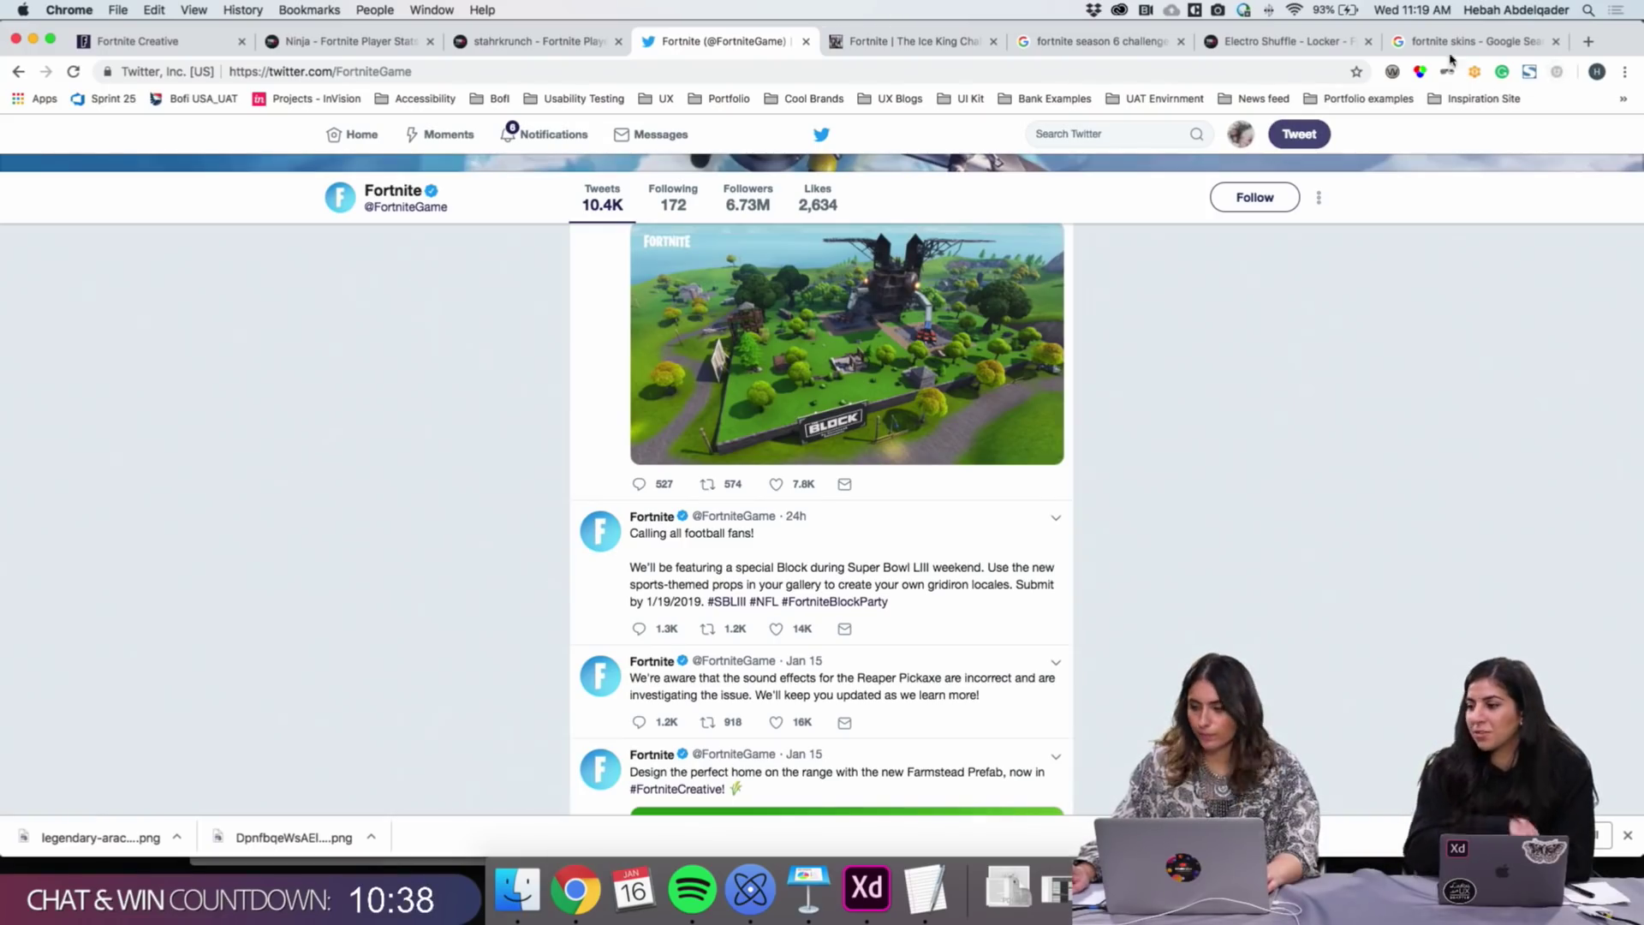
left_click(867, 888)
left_click(719, 462)
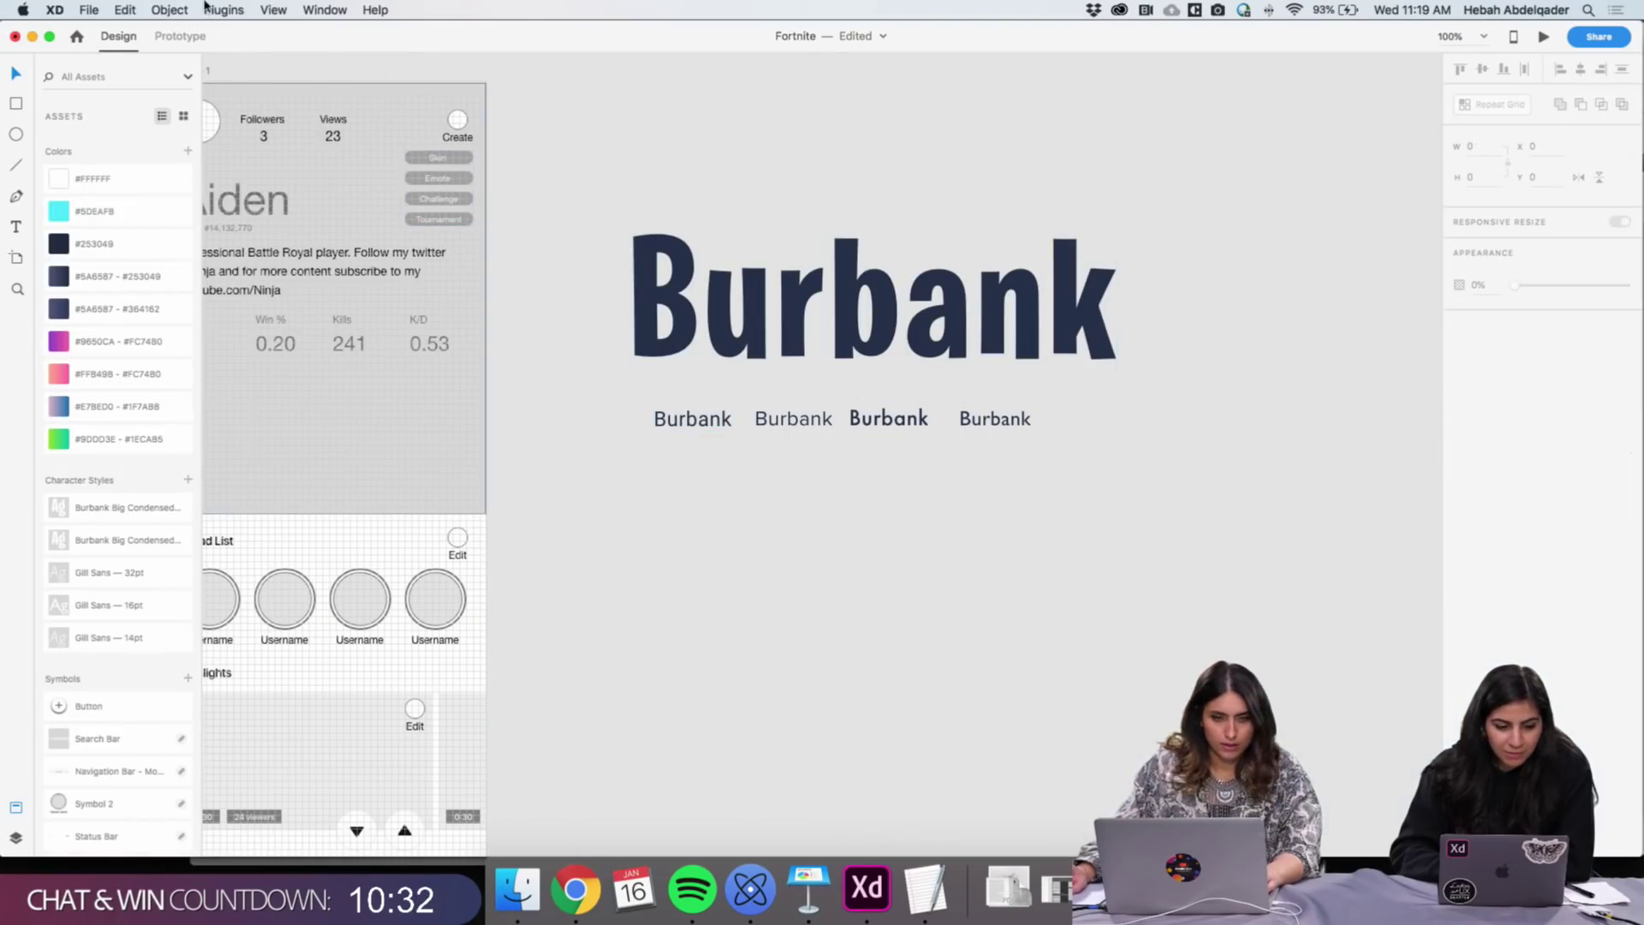
Search the plugin manager for "lore", install the Lorem Ipsum plugin and close the manager
left_click(242, 13)
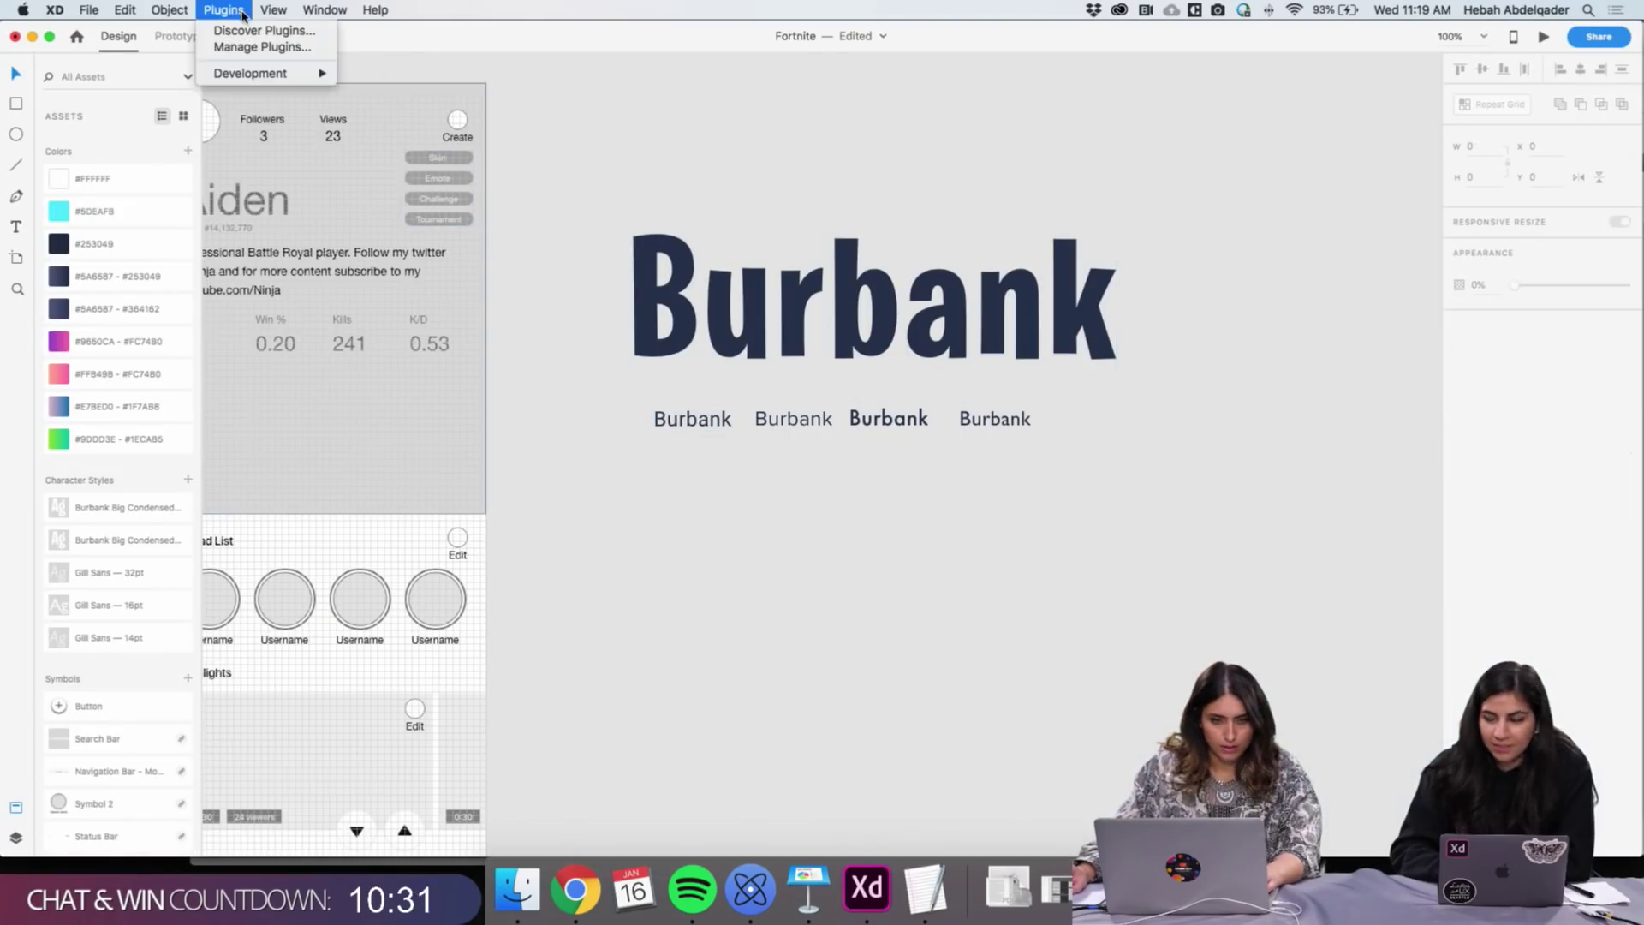
left_click(247, 48)
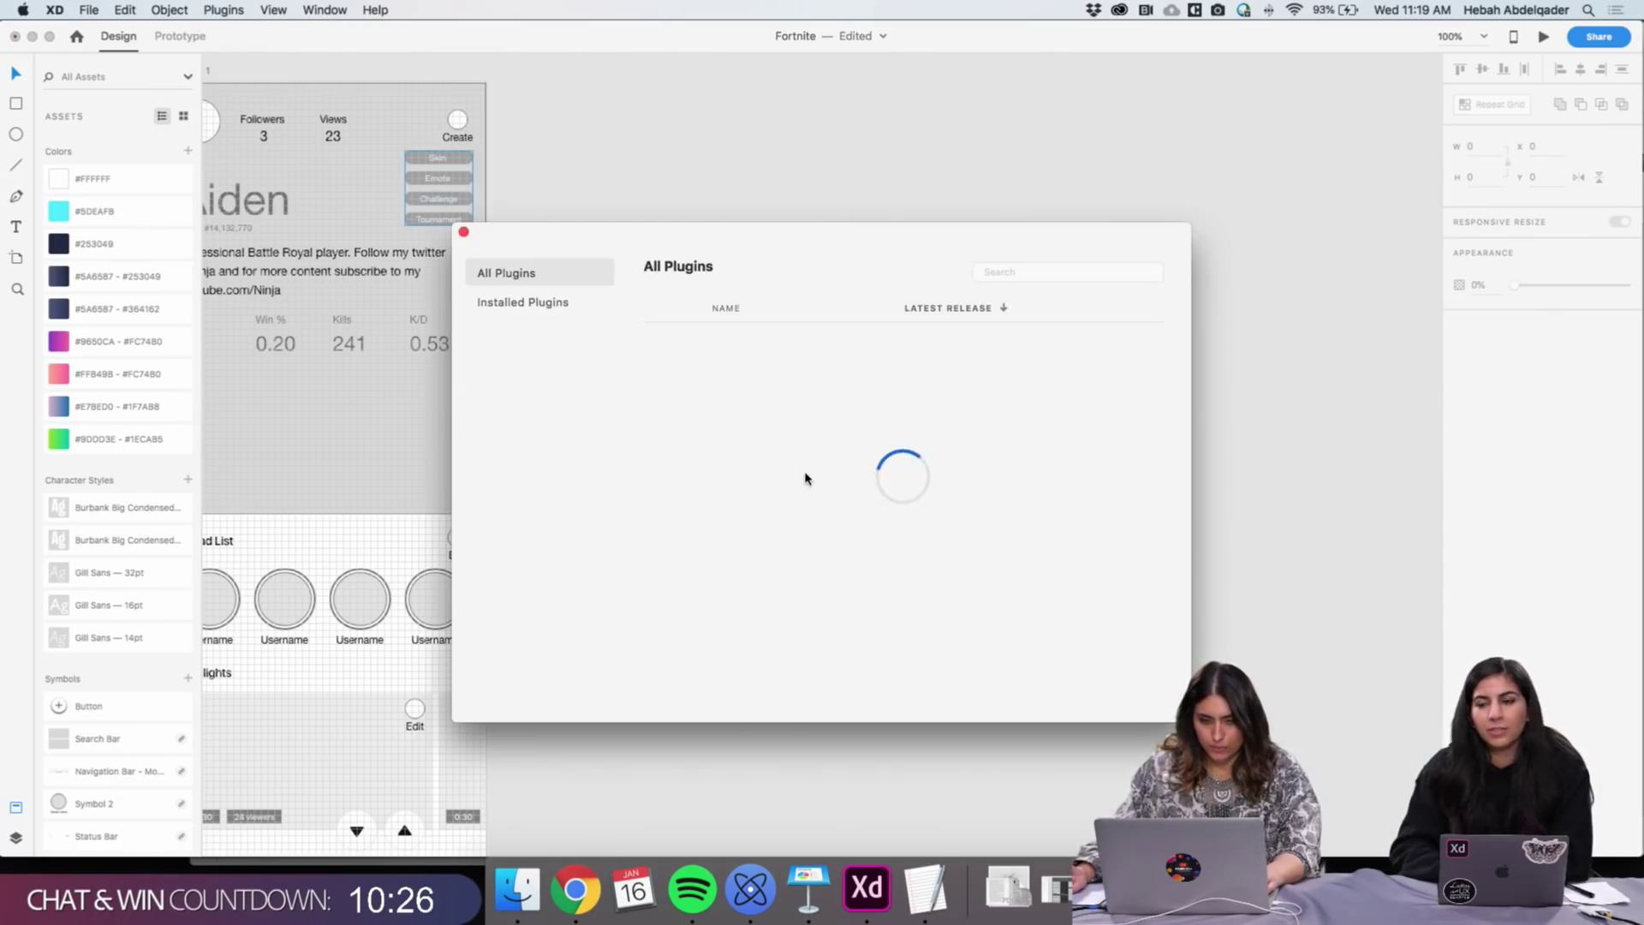
left_click(1009, 273)
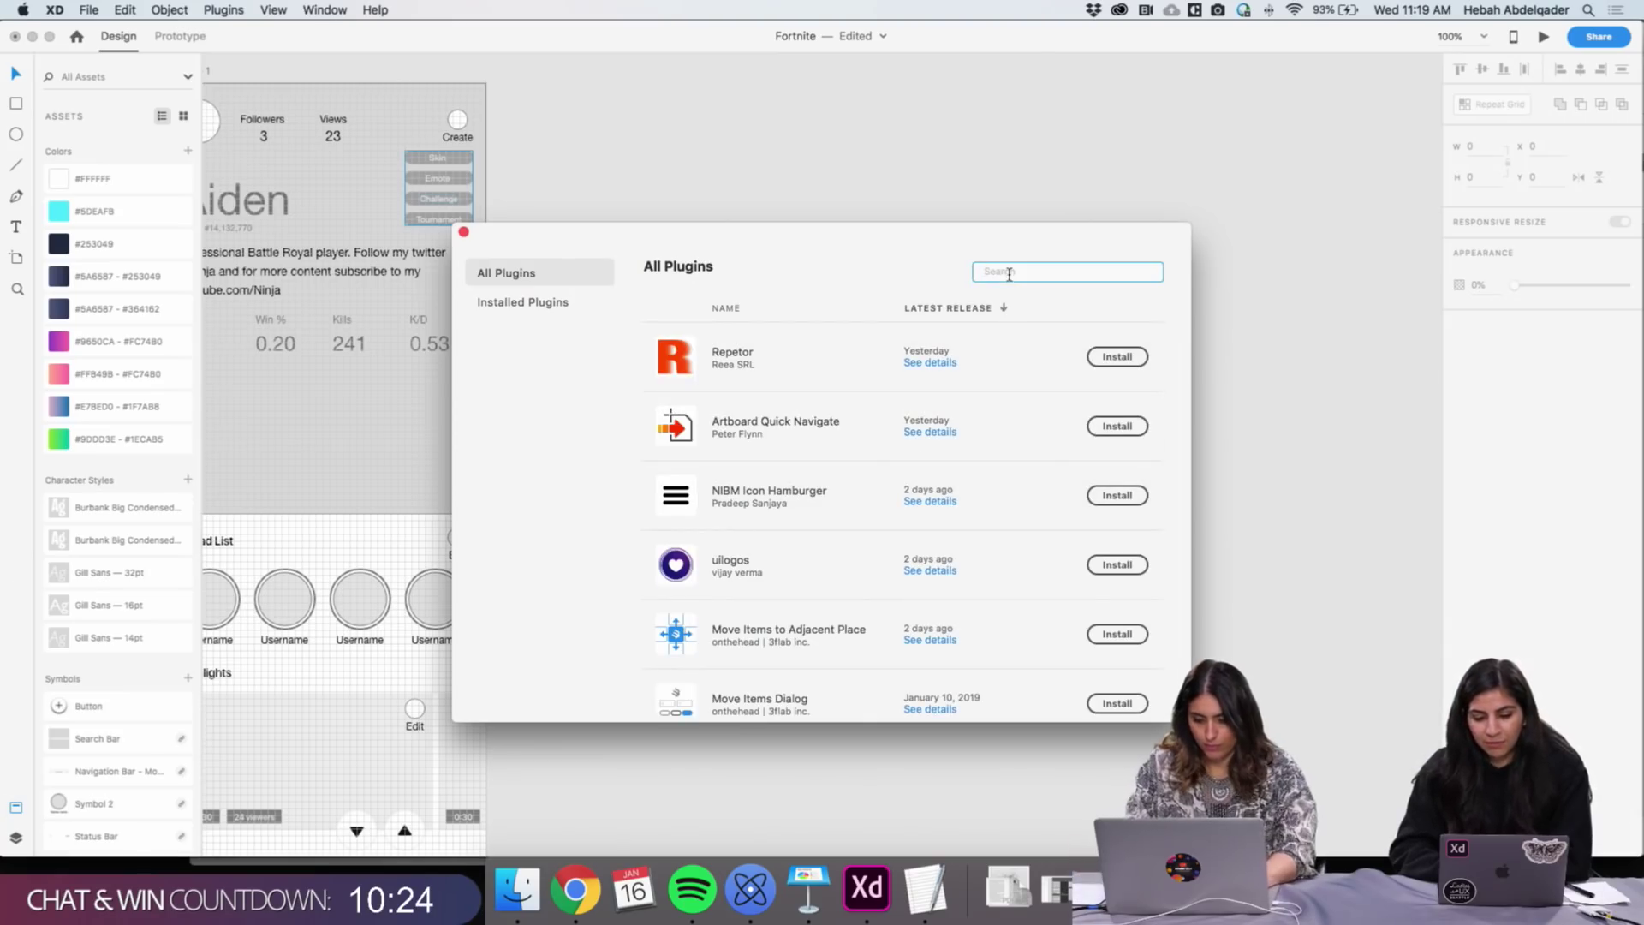
type("loru")
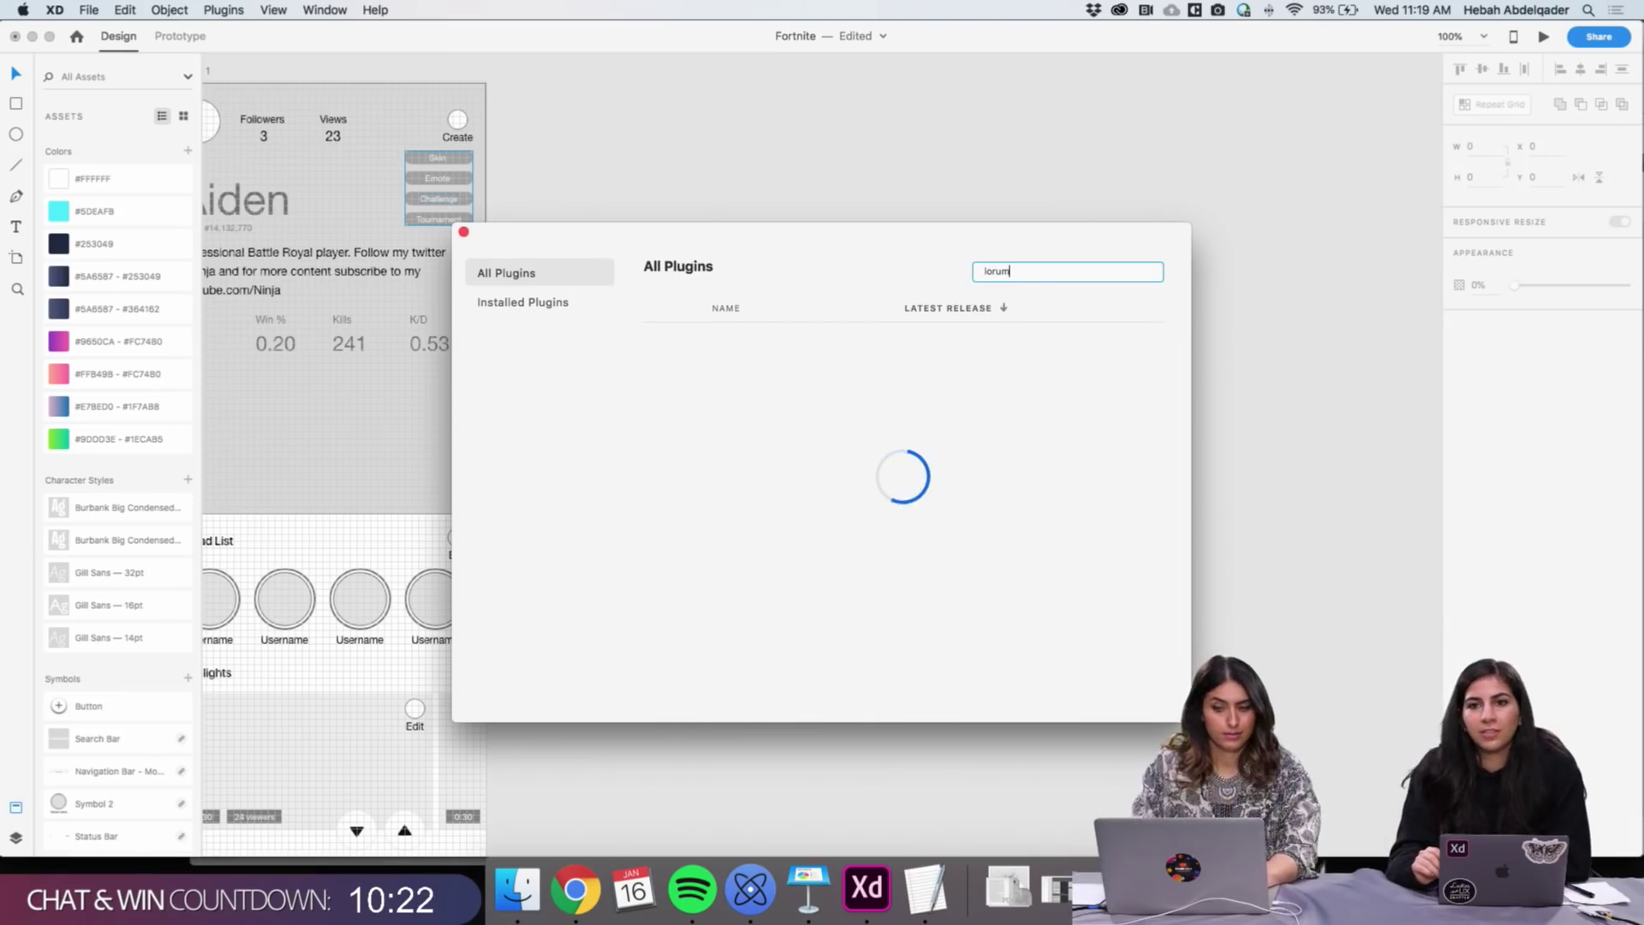
type("m")
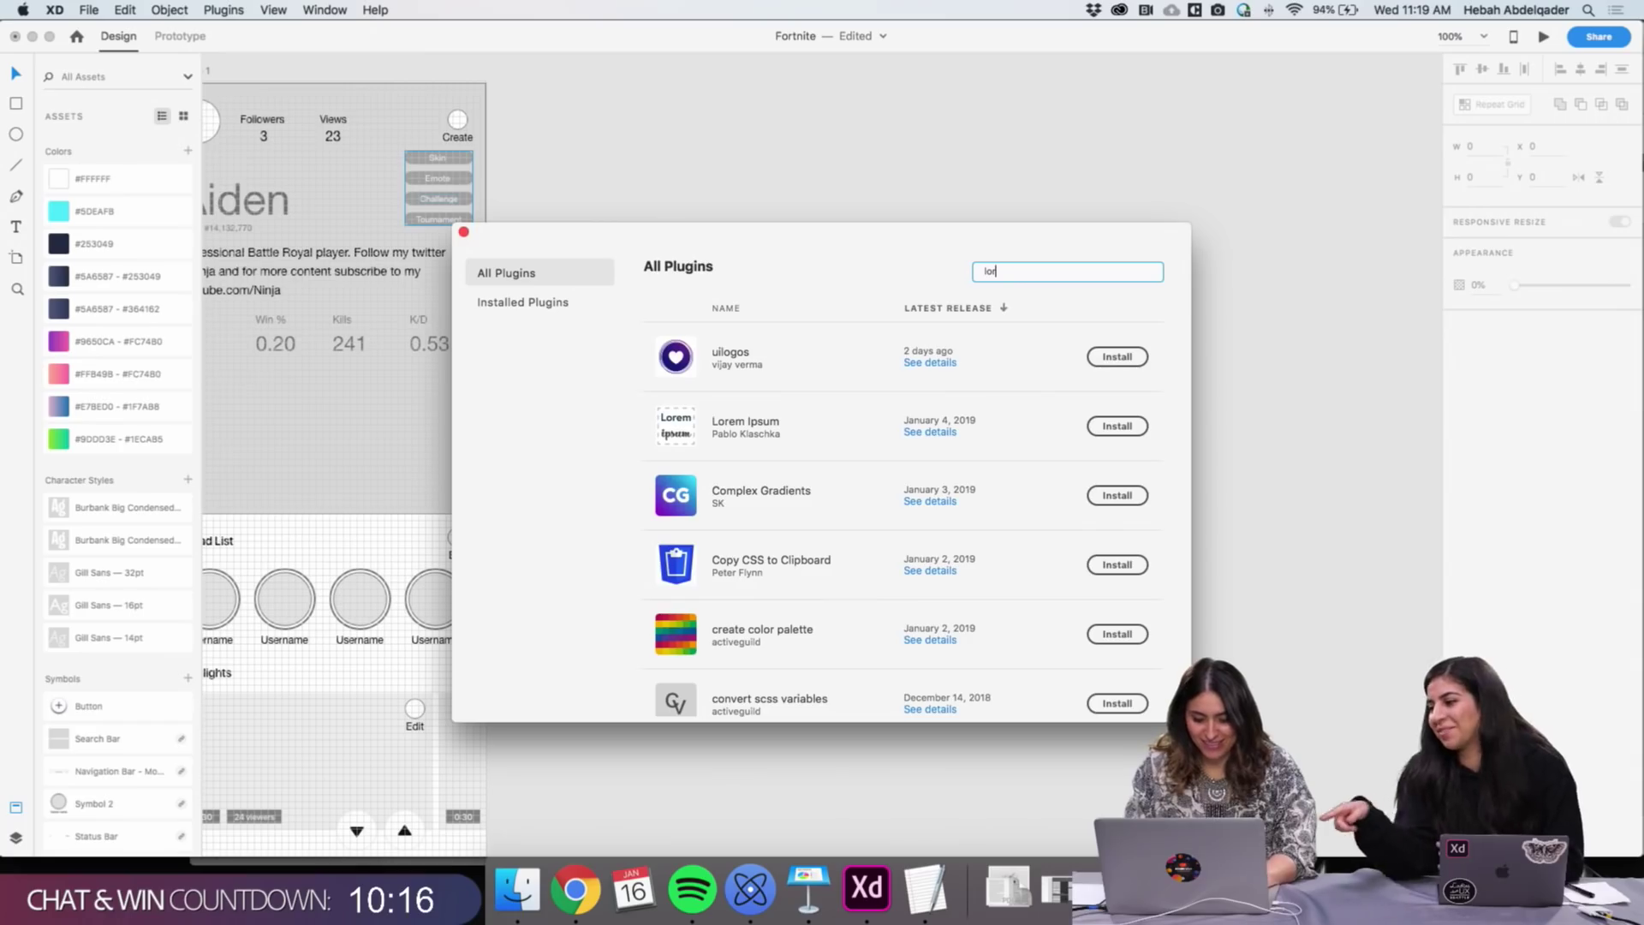
type("e")
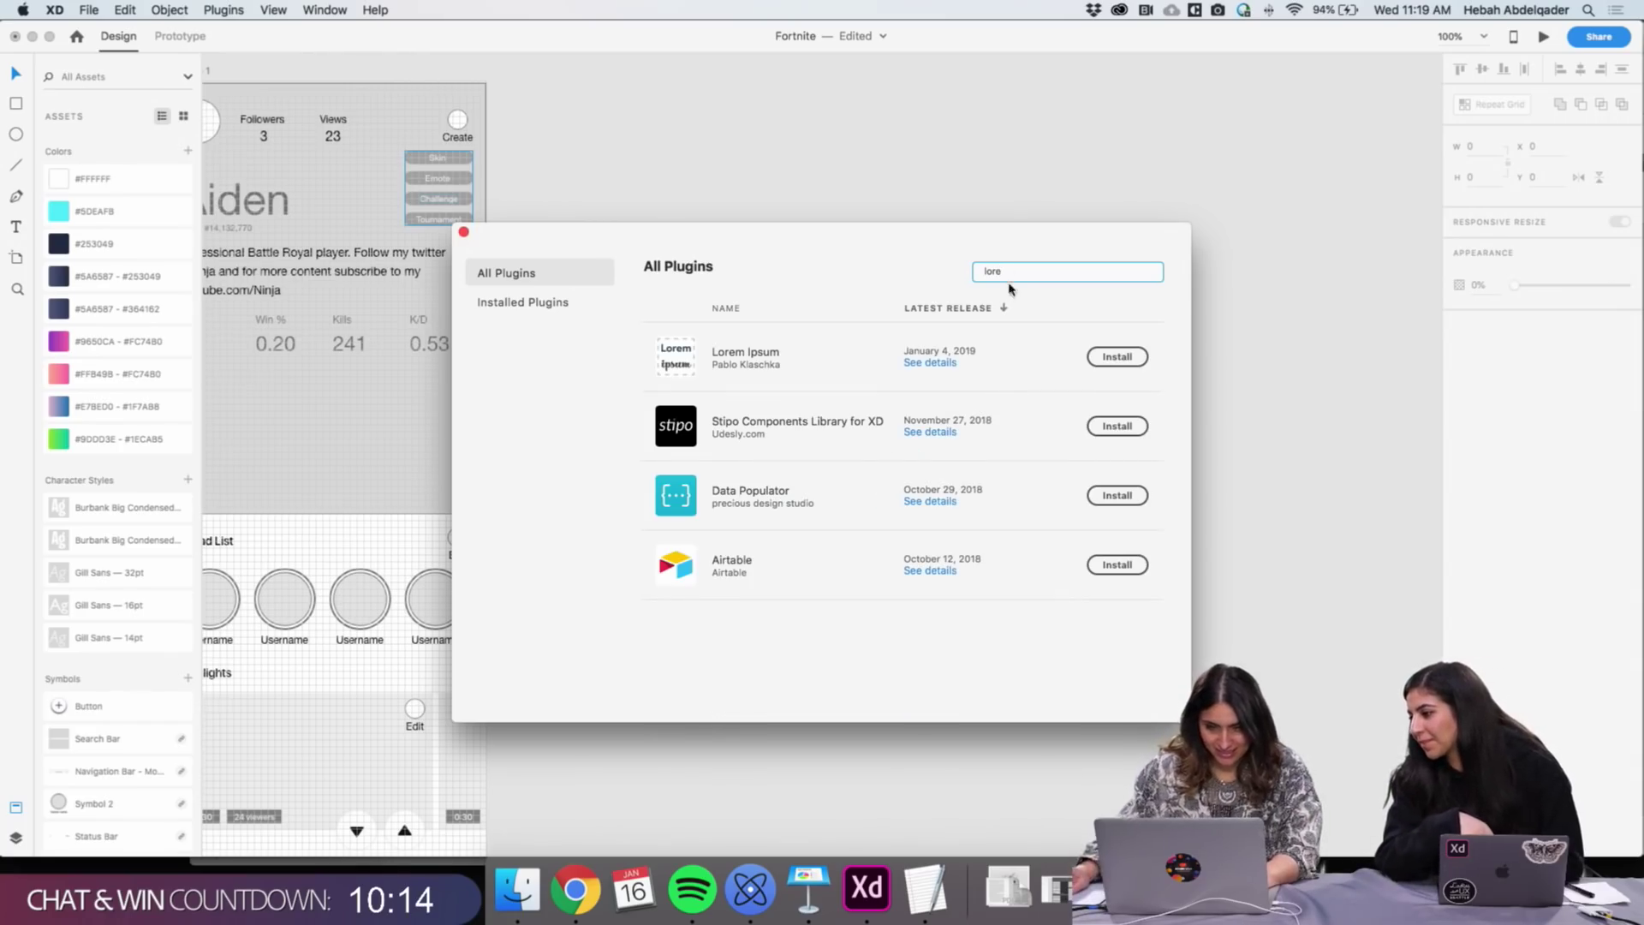
left_click(1117, 357)
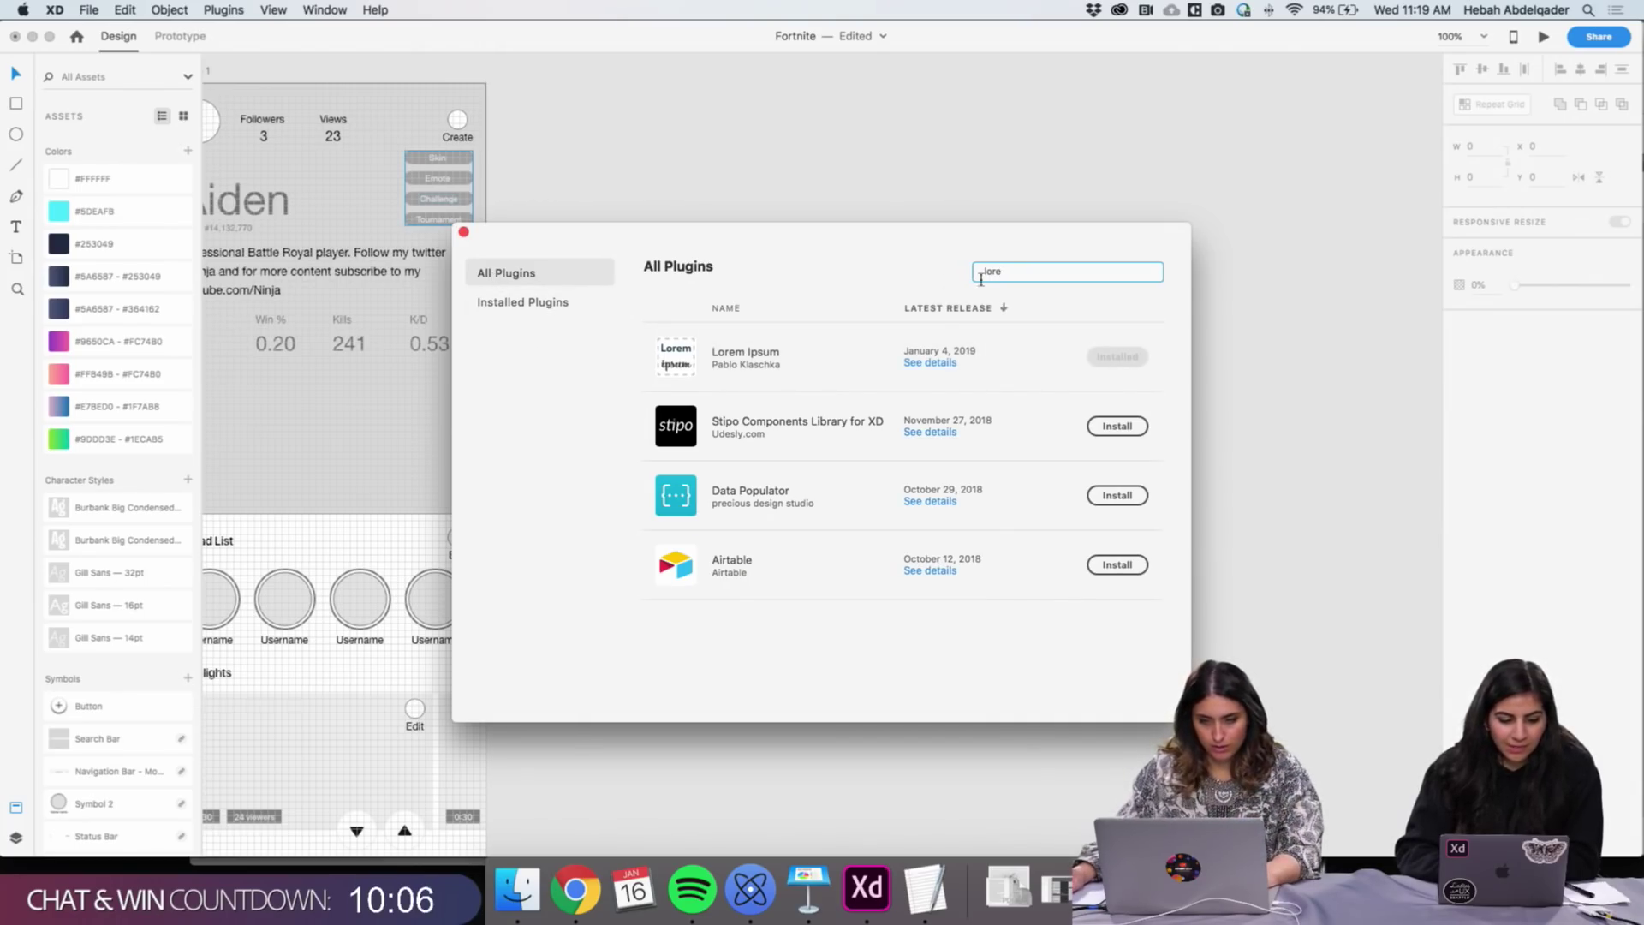
key("BackSpace")
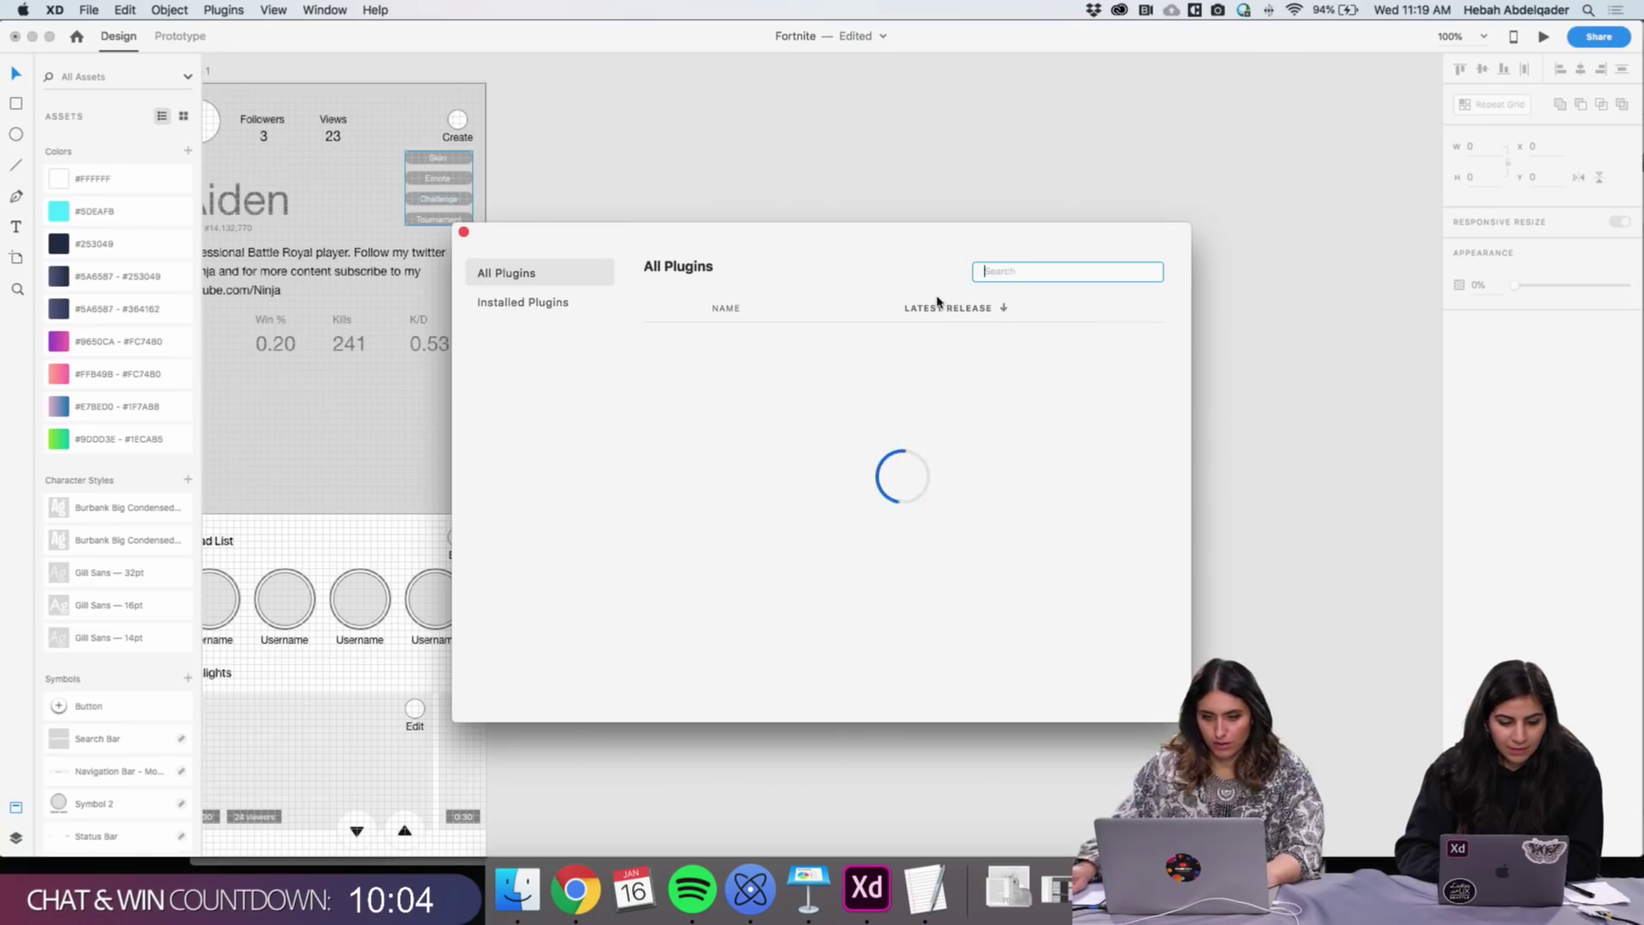
key("Escape")
Draw an area text box about 508 × 152 beneath the samples and try to fill it with the Lorem Ipsum plugin
left_click(694, 428)
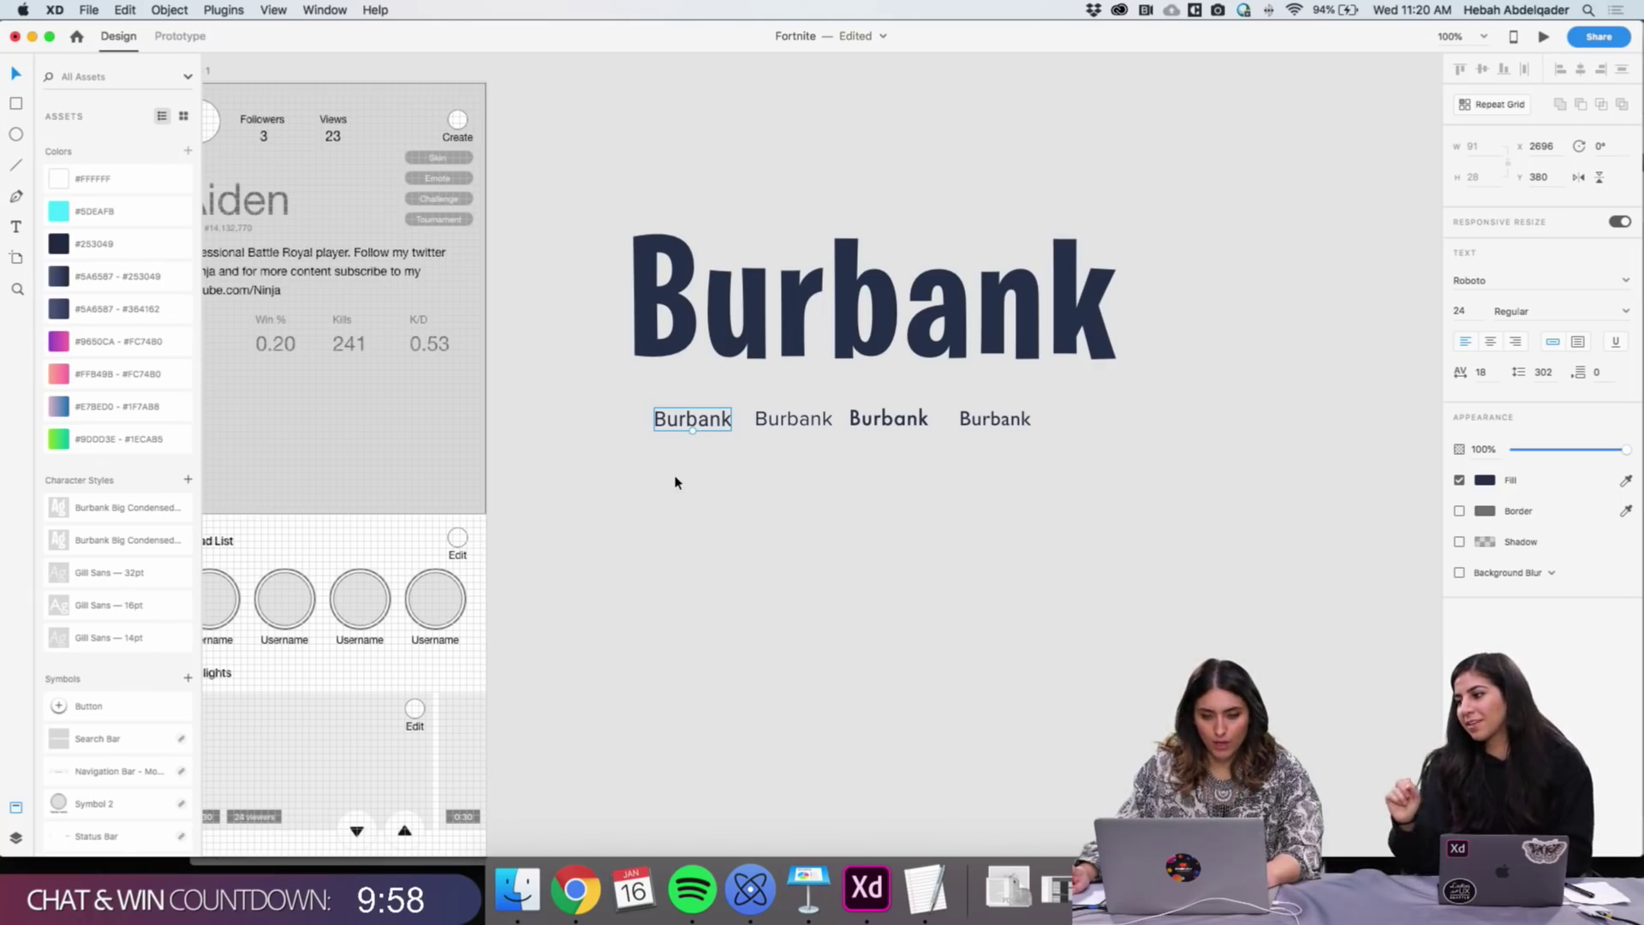
key("t")
left_click_drag(654, 495, 1087, 620)
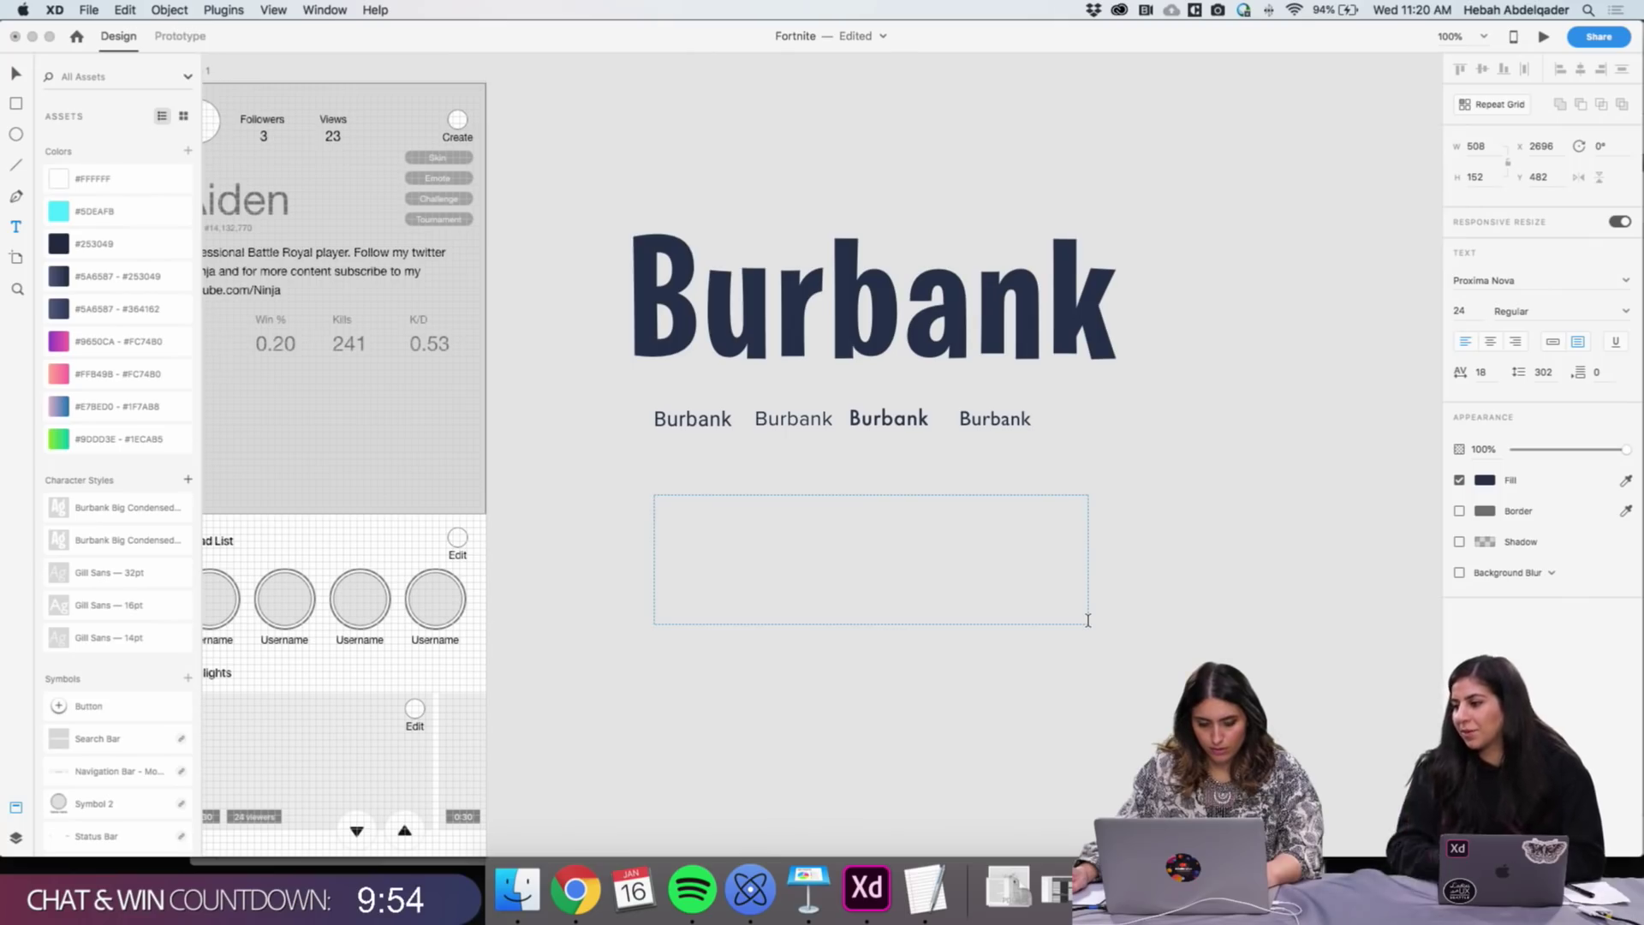
left_click(221, 10)
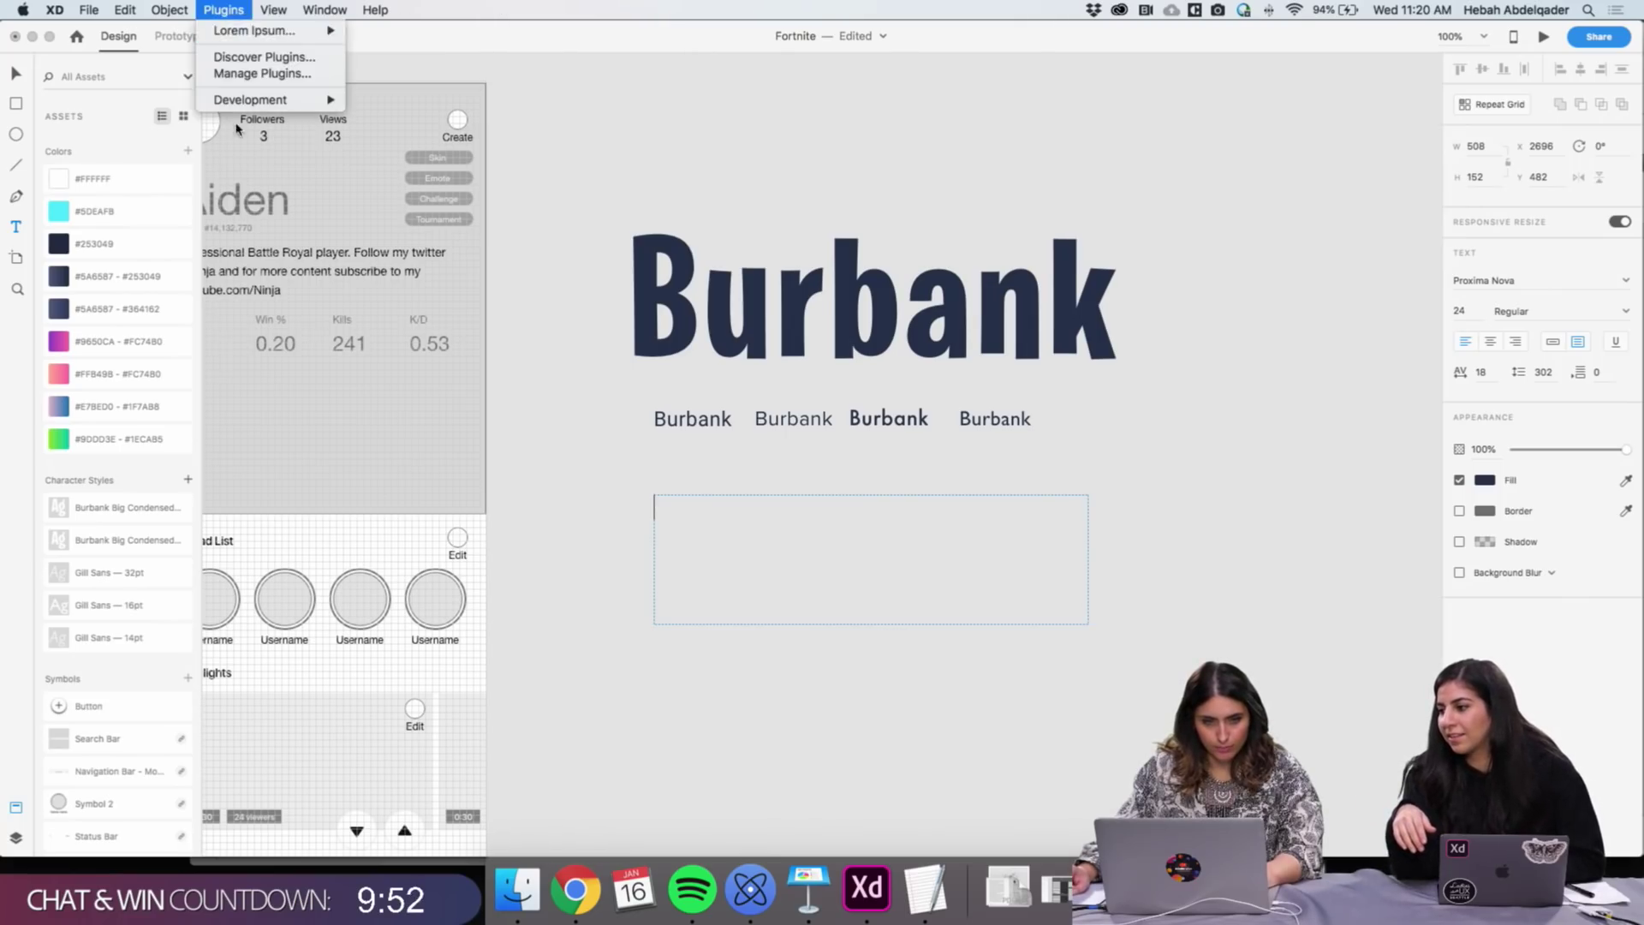
mouse_move(264, 34)
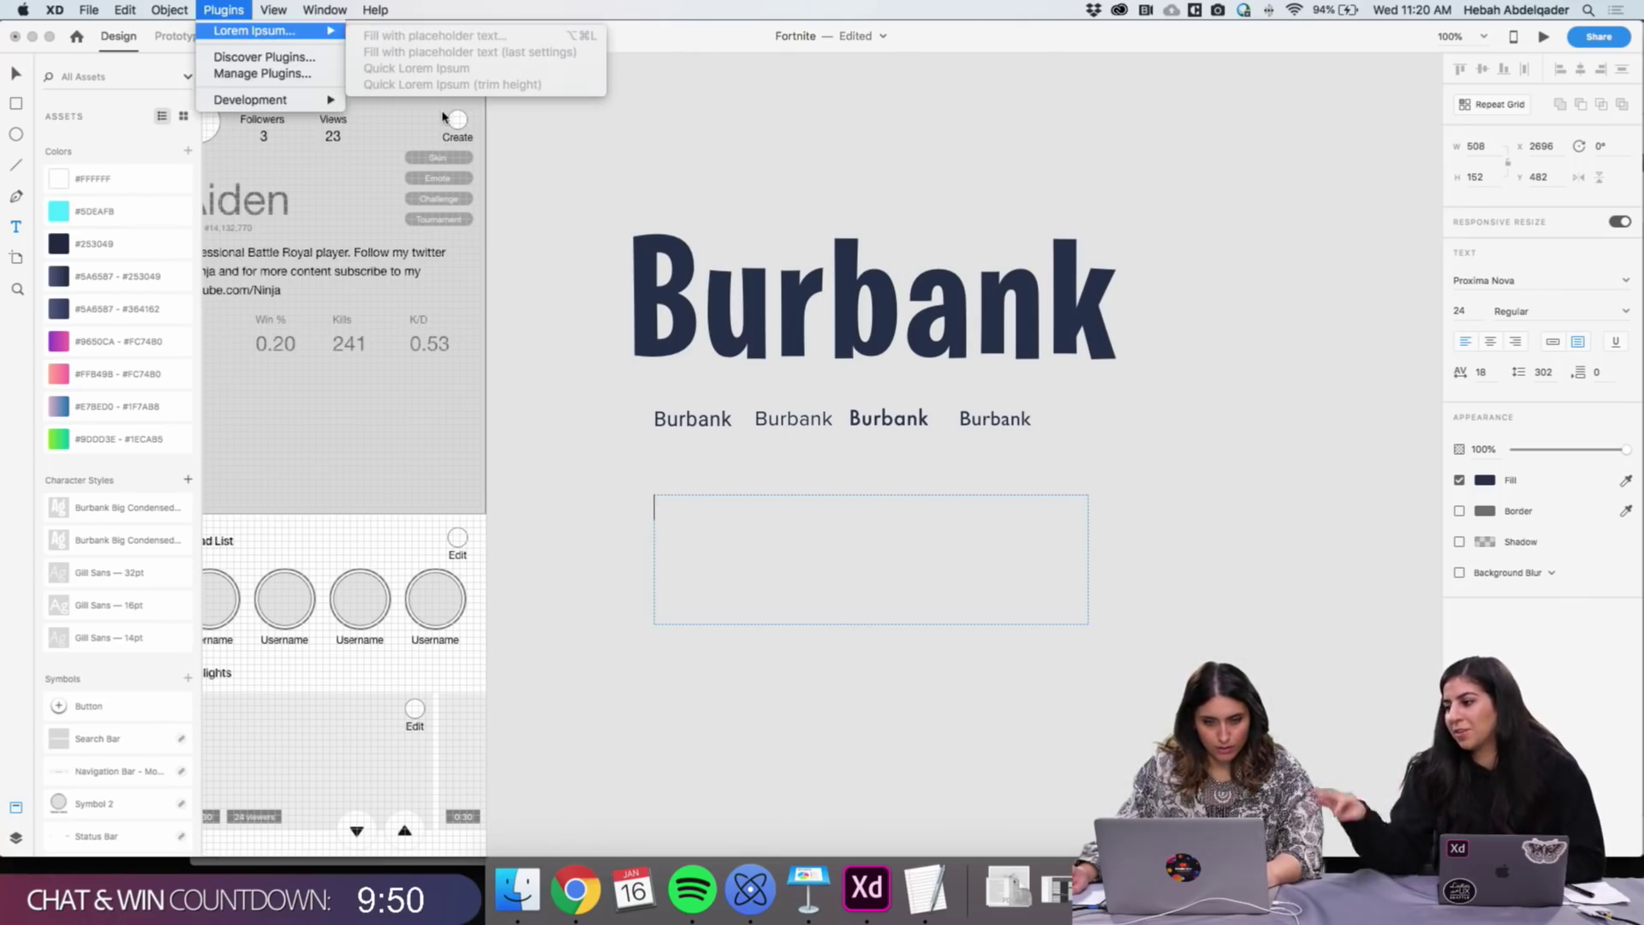
left_click(698, 419)
left_click(698, 419)
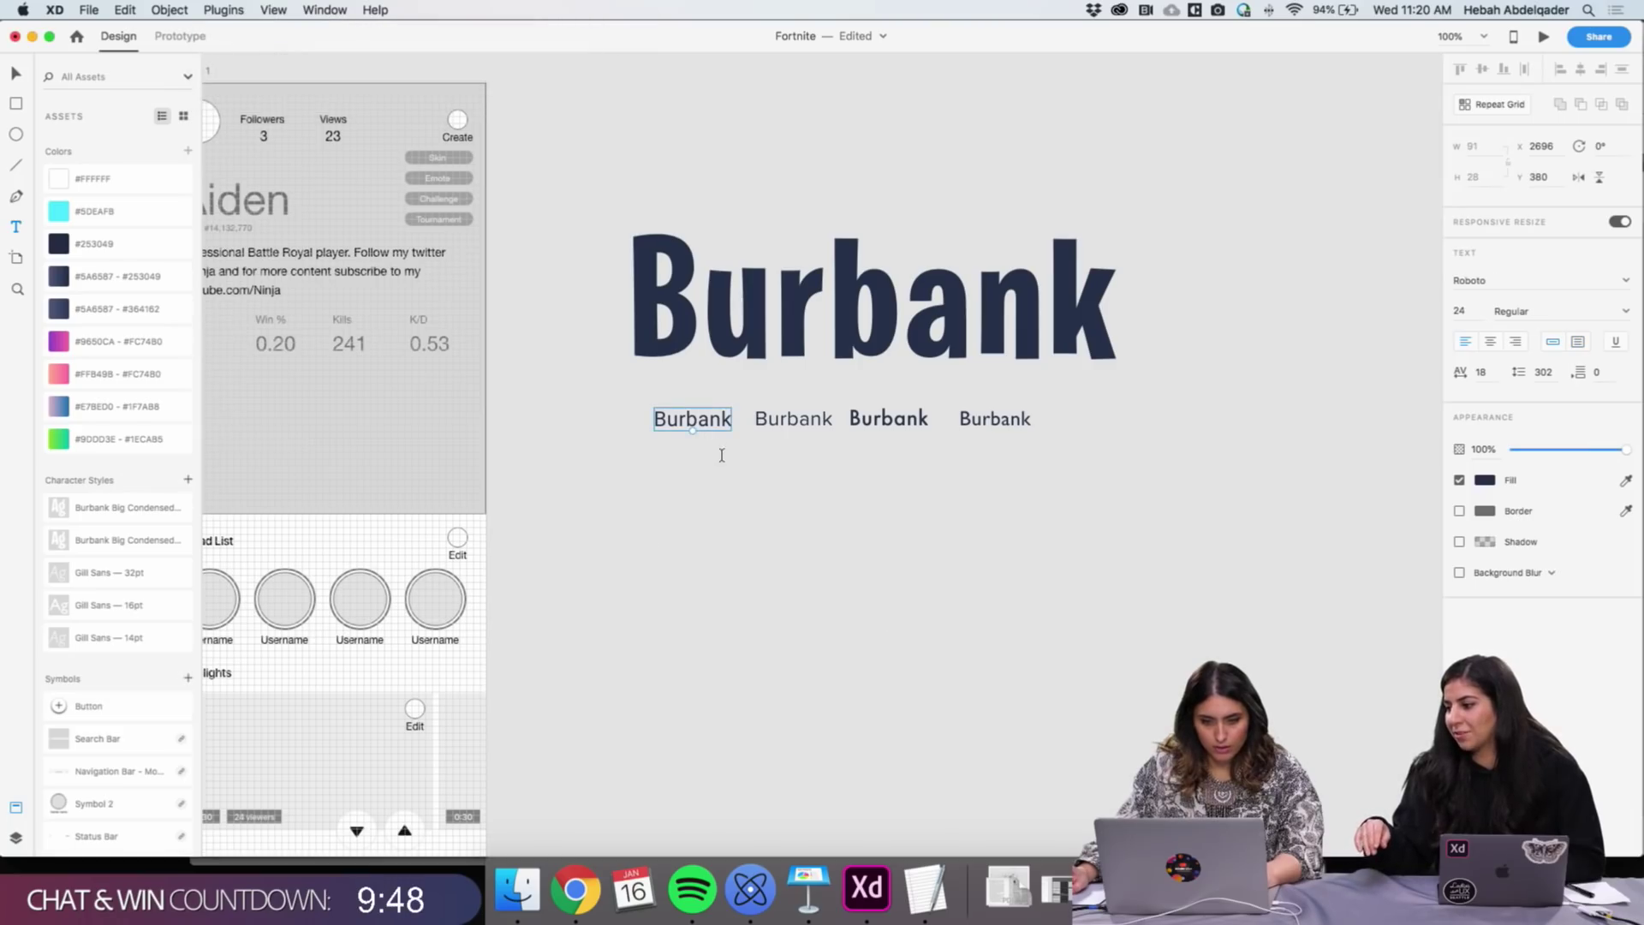
Accept the Lorem Ipsum plugin's privacy policy and fill the small Roboto sample with standard Latin placeholder text
left_click(222, 11)
mouse_move(264, 35)
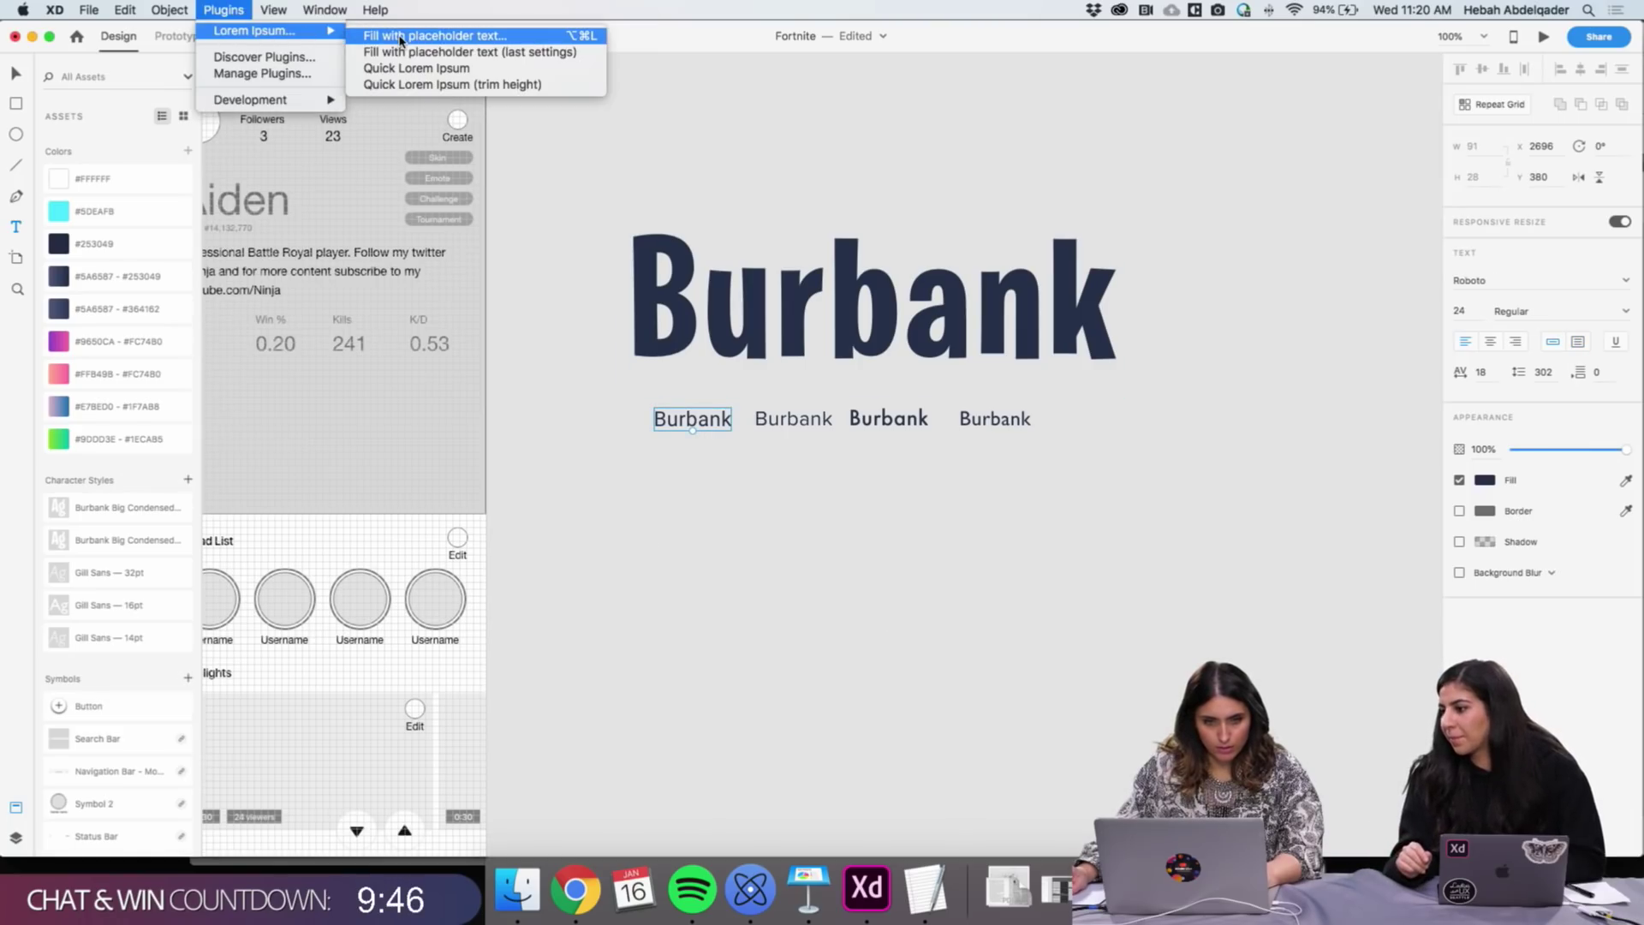
left_click(473, 36)
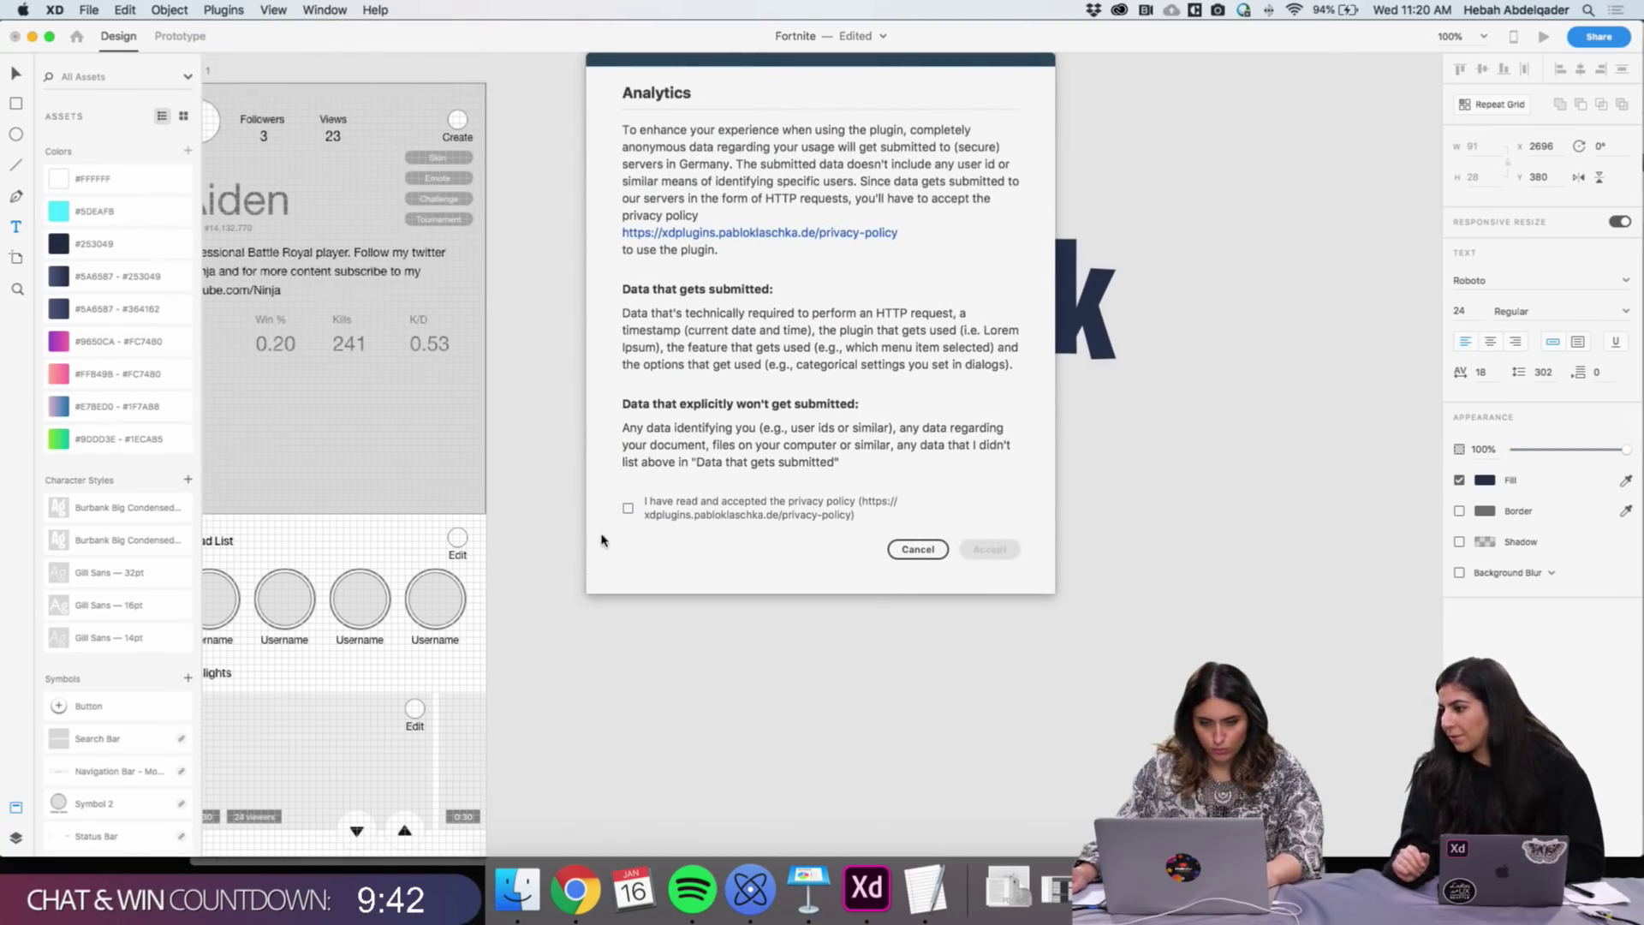
left_click(627, 507)
left_click(998, 549)
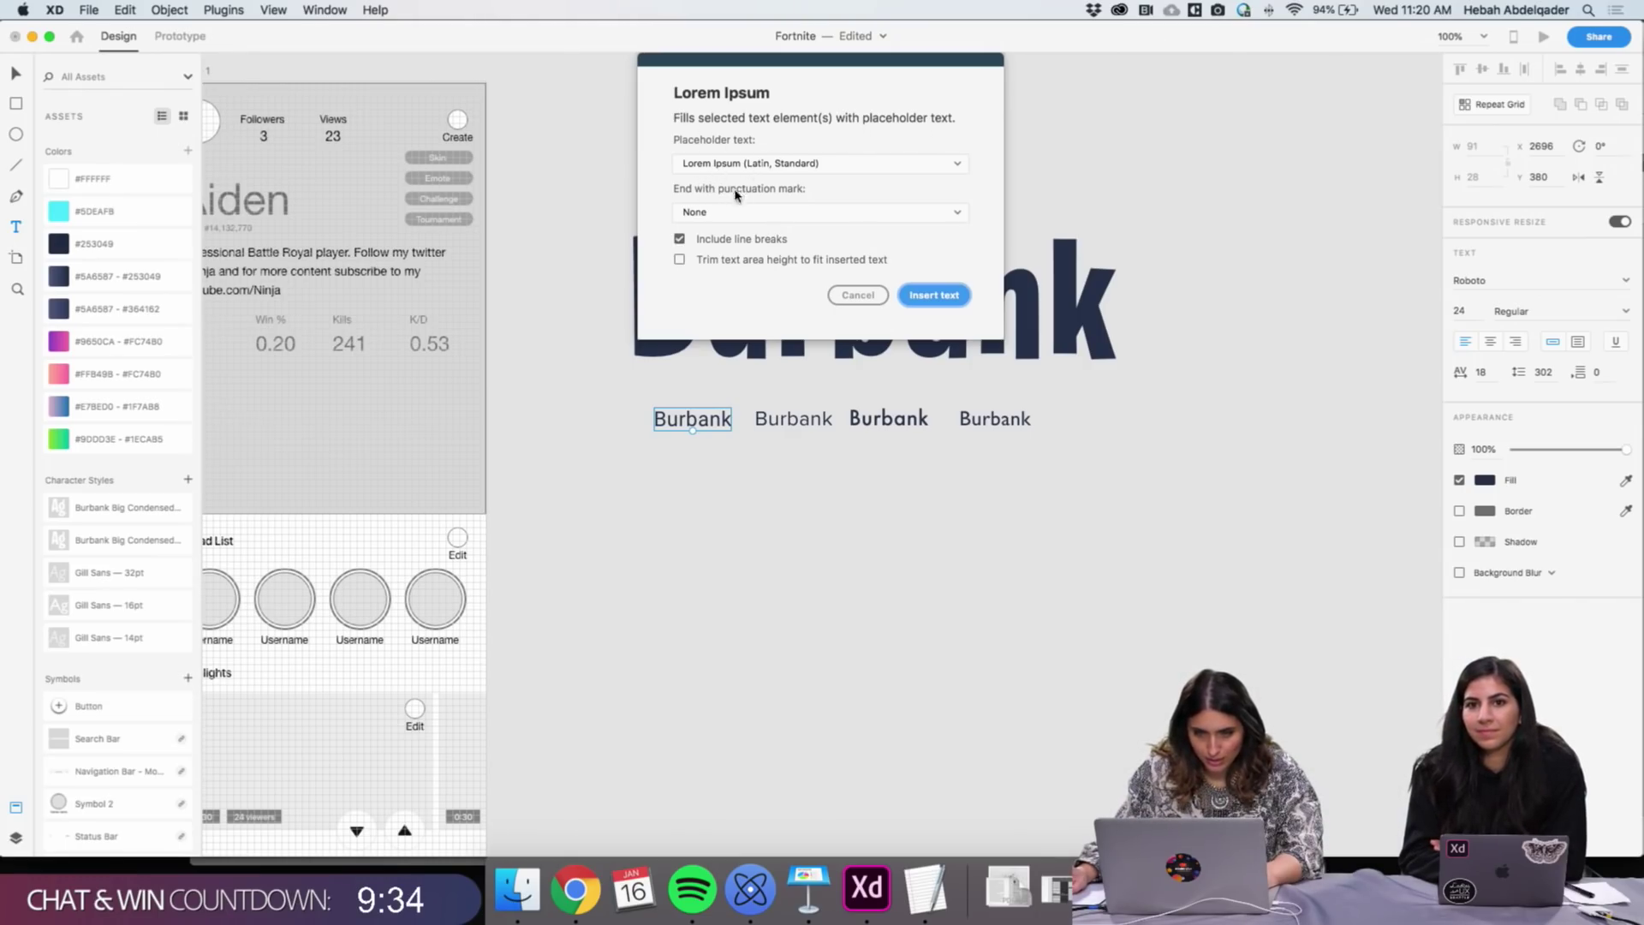
left_click(934, 295)
left_click(873, 488)
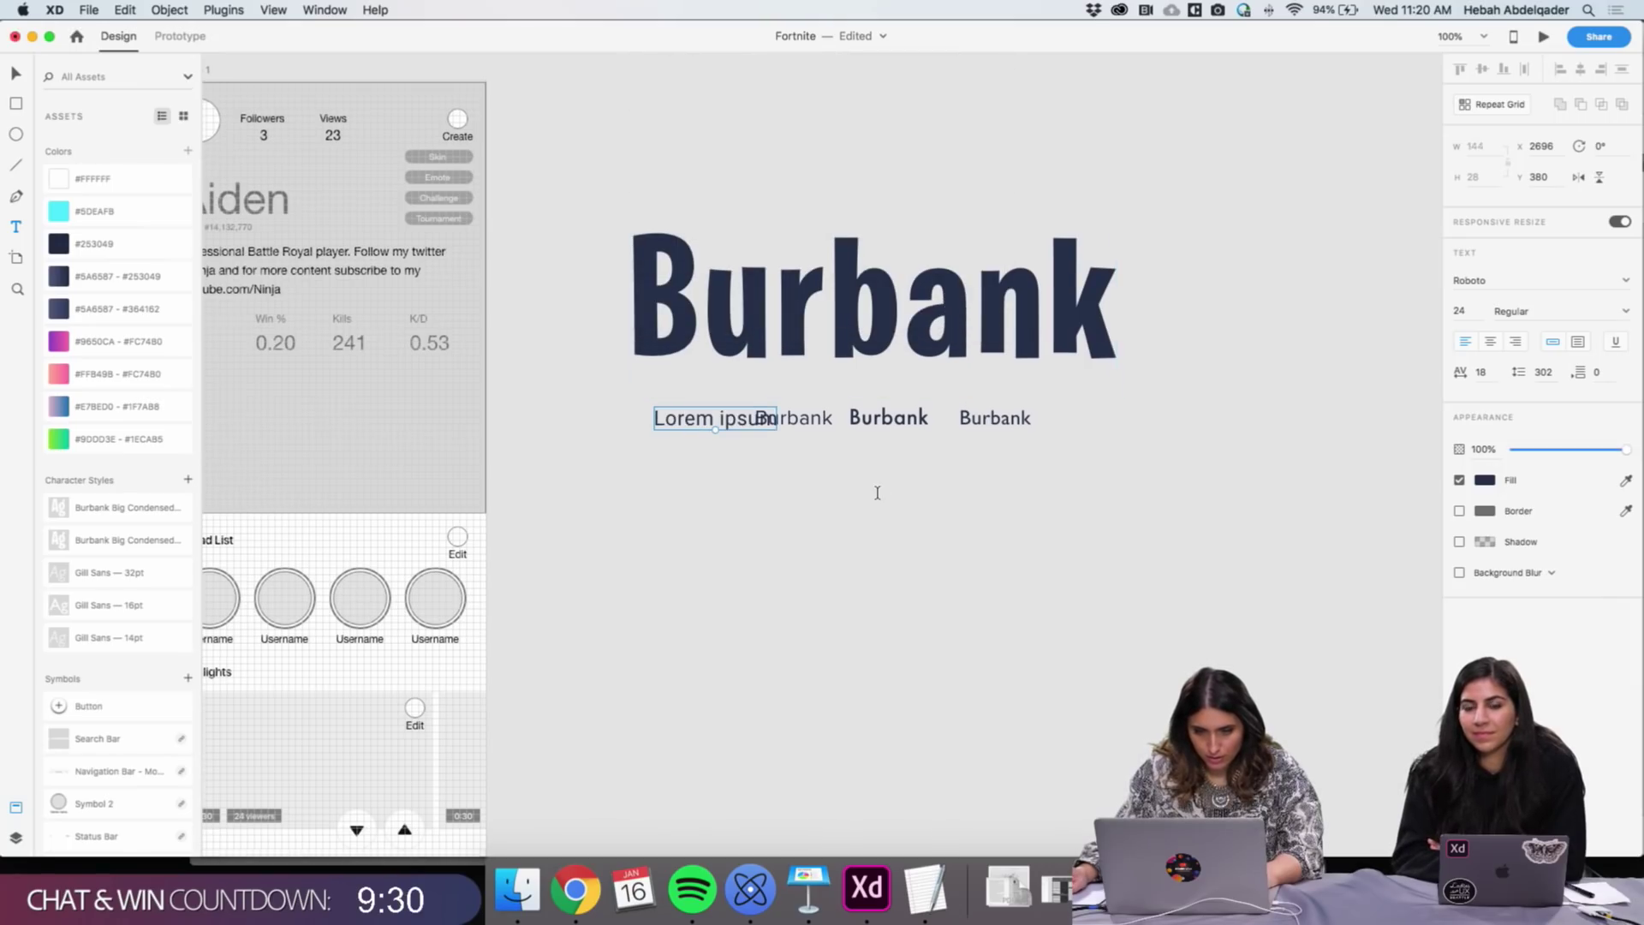
Move the Proxima Nova, Futura and Gill Sans samples away from the Lorem ipsum sample to clear space beneath the heading
key("Escape")
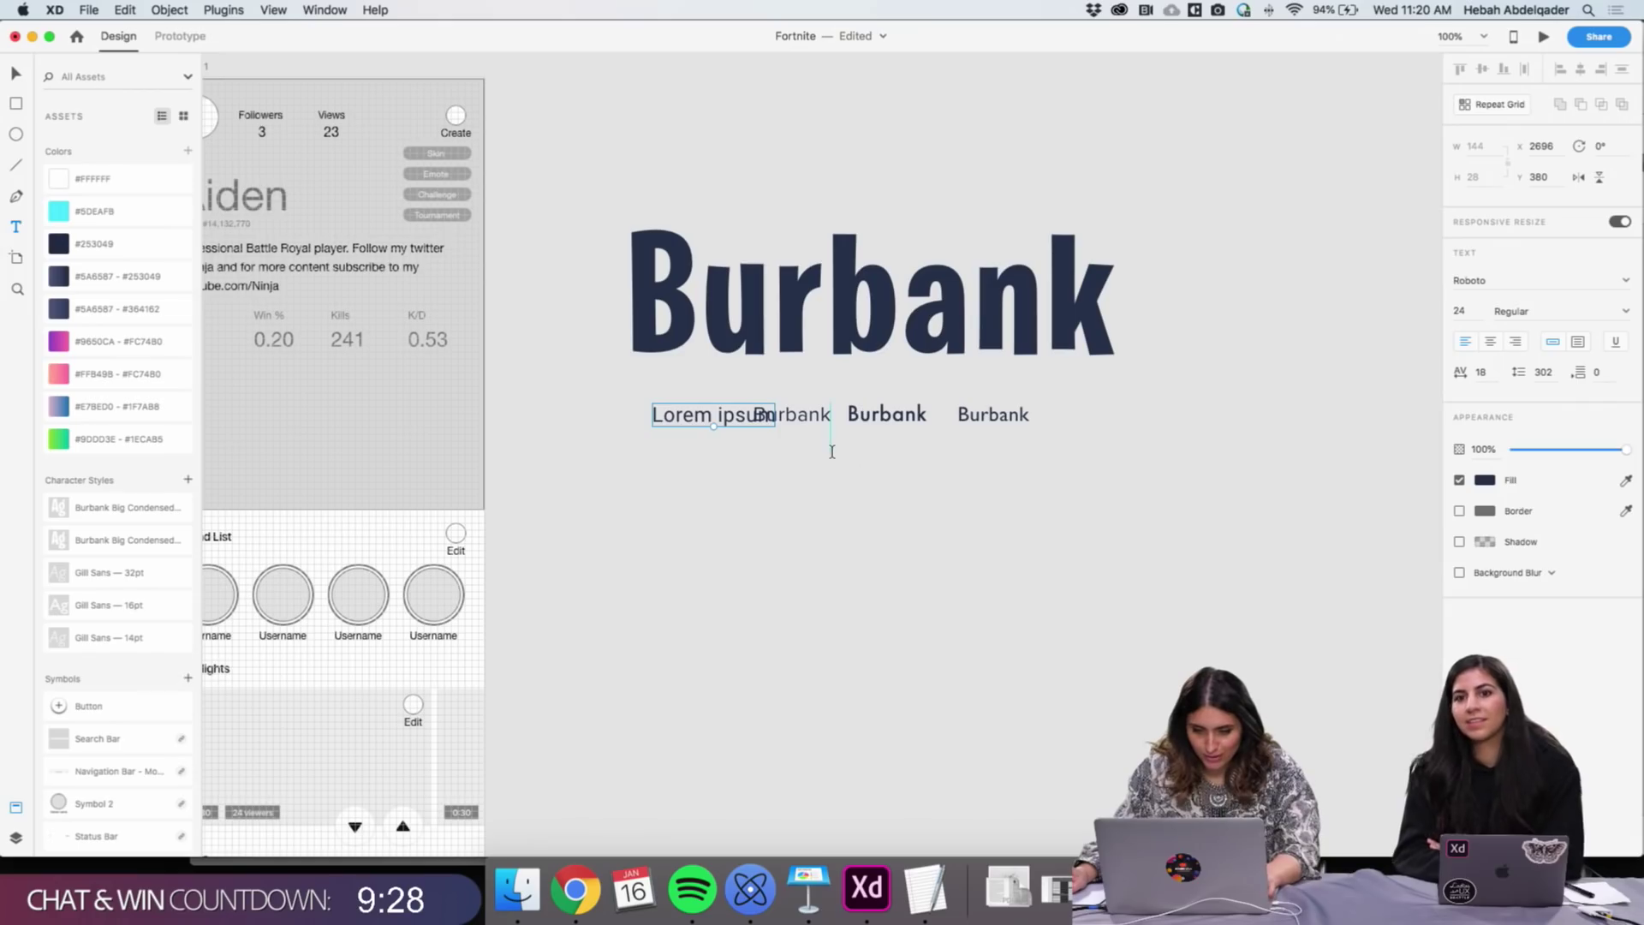
key("Escape")
left_click(813, 420)
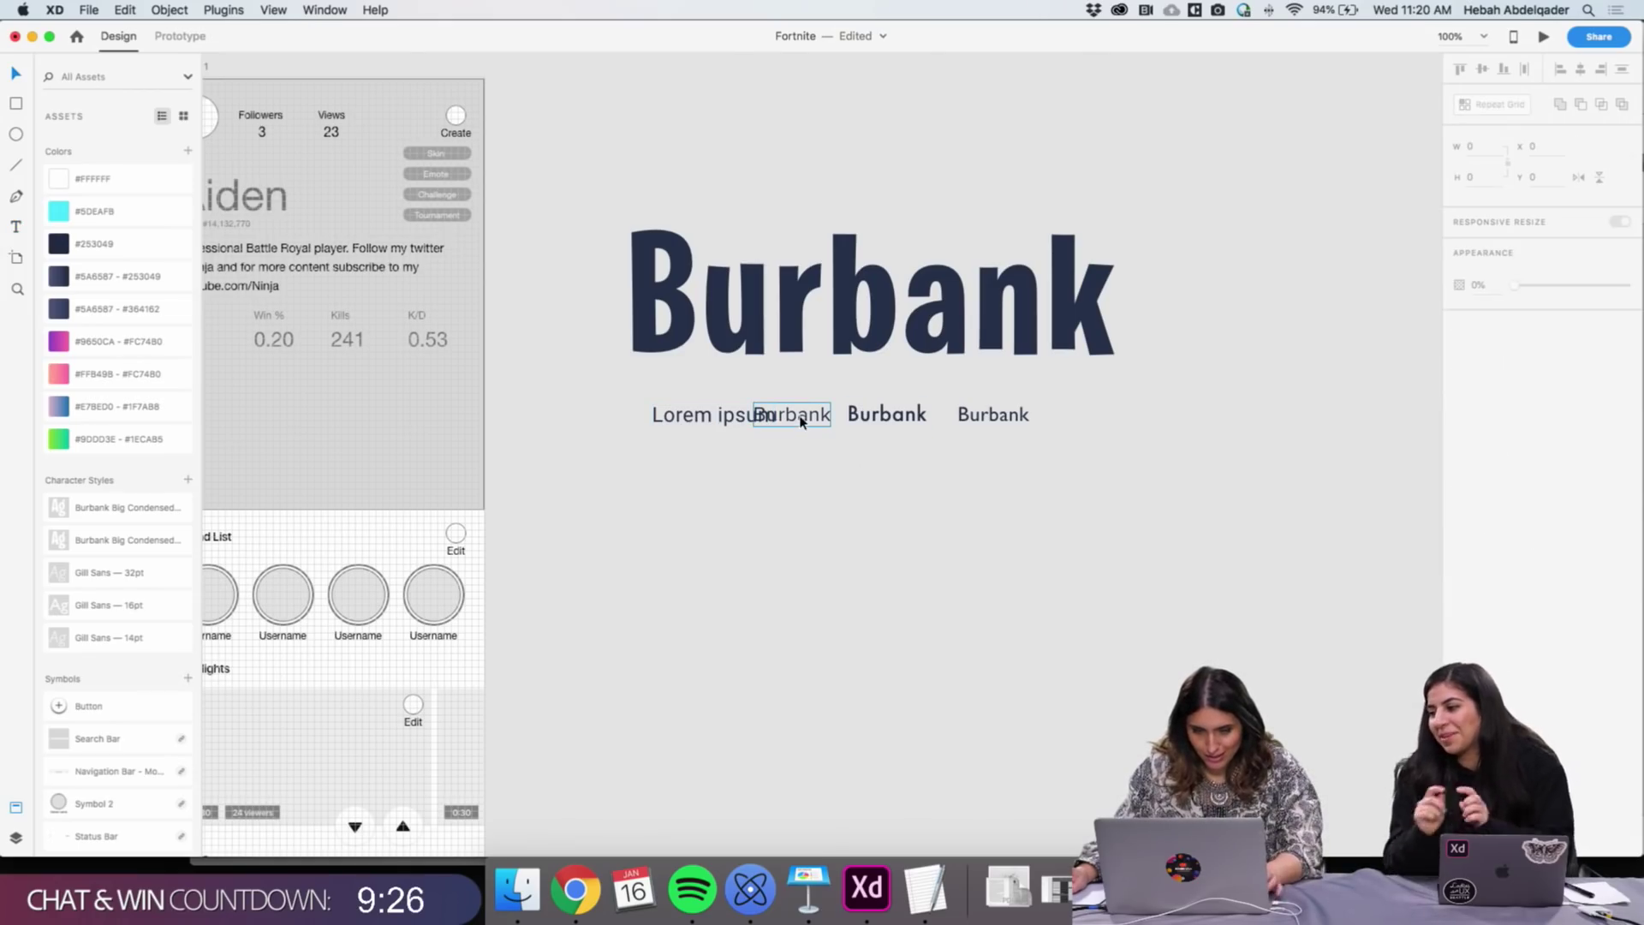
left_click_drag(813, 420, 1161, 395)
left_click_drag(984, 427, 1054, 420)
left_click_drag(1055, 501, 1081, 443)
left_click(1017, 528)
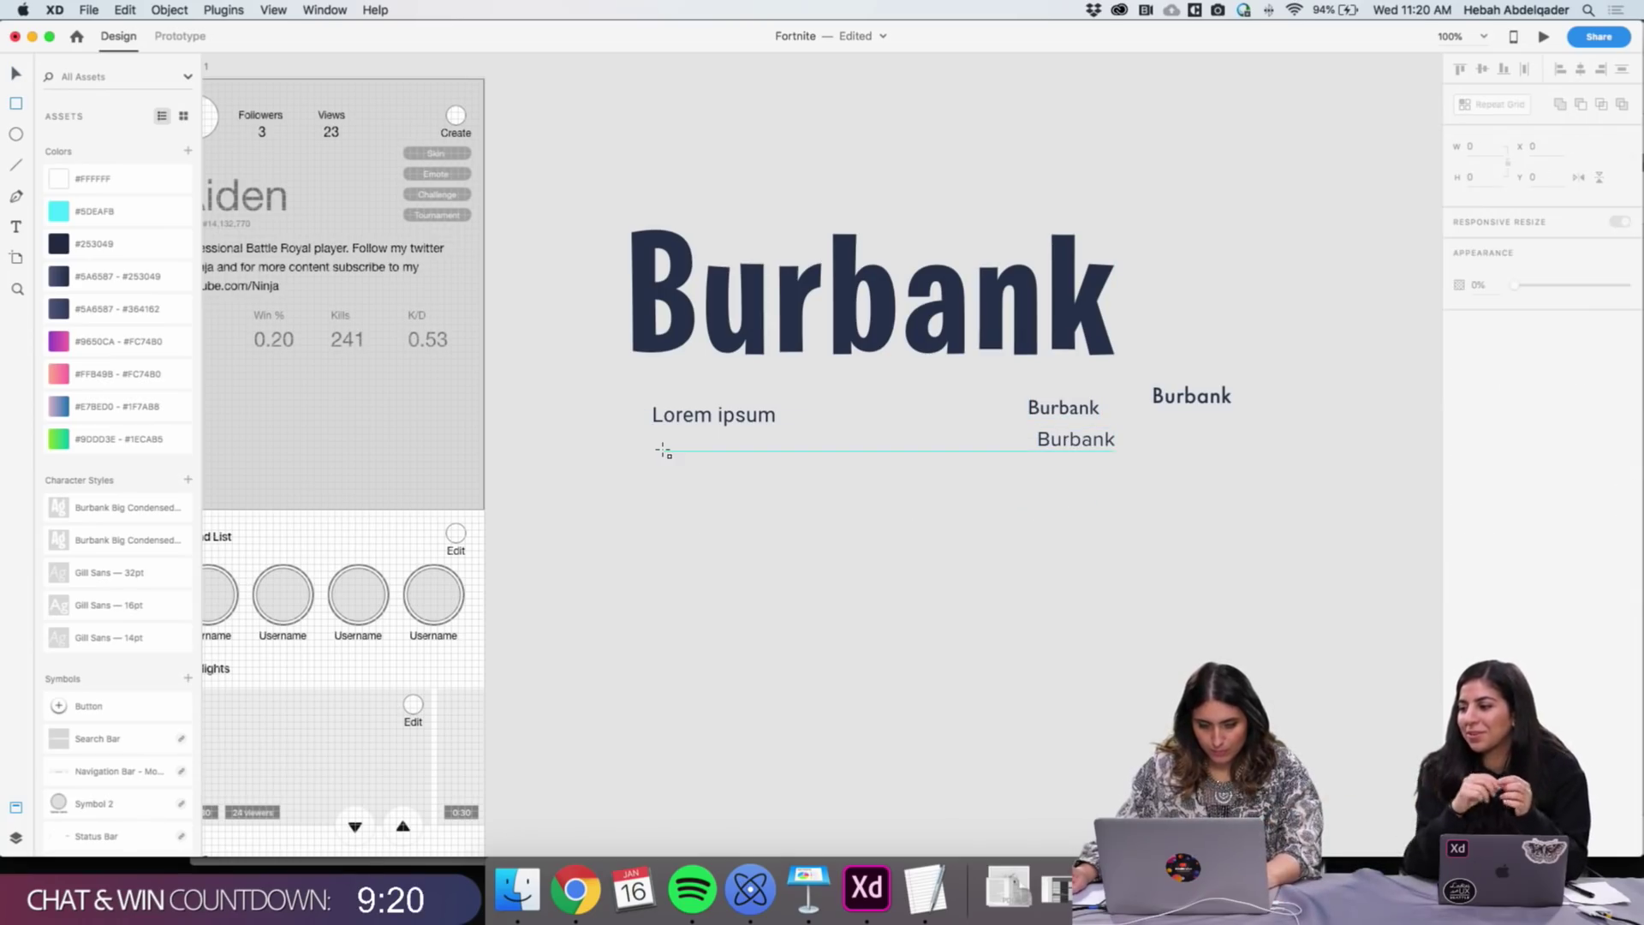
Draw an area text box about 446 × 186 beneath the Lorem ipsum sample and enter "Hello" in it
key("e")
left_click_drag(671, 451, 1033, 611)
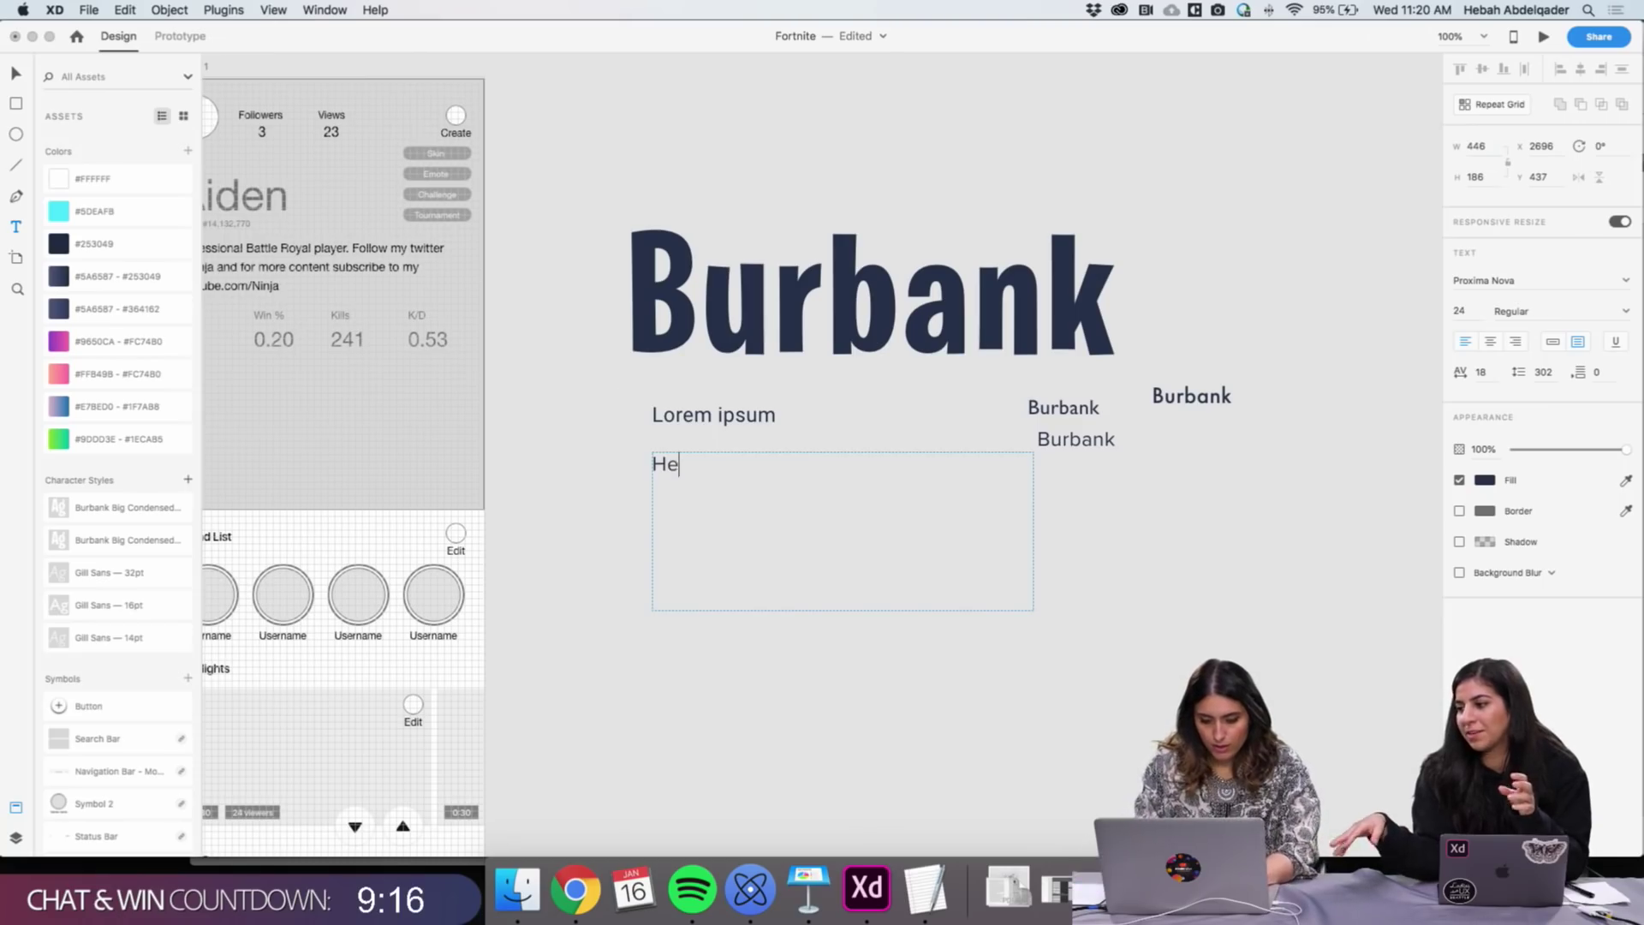
key("super+a")
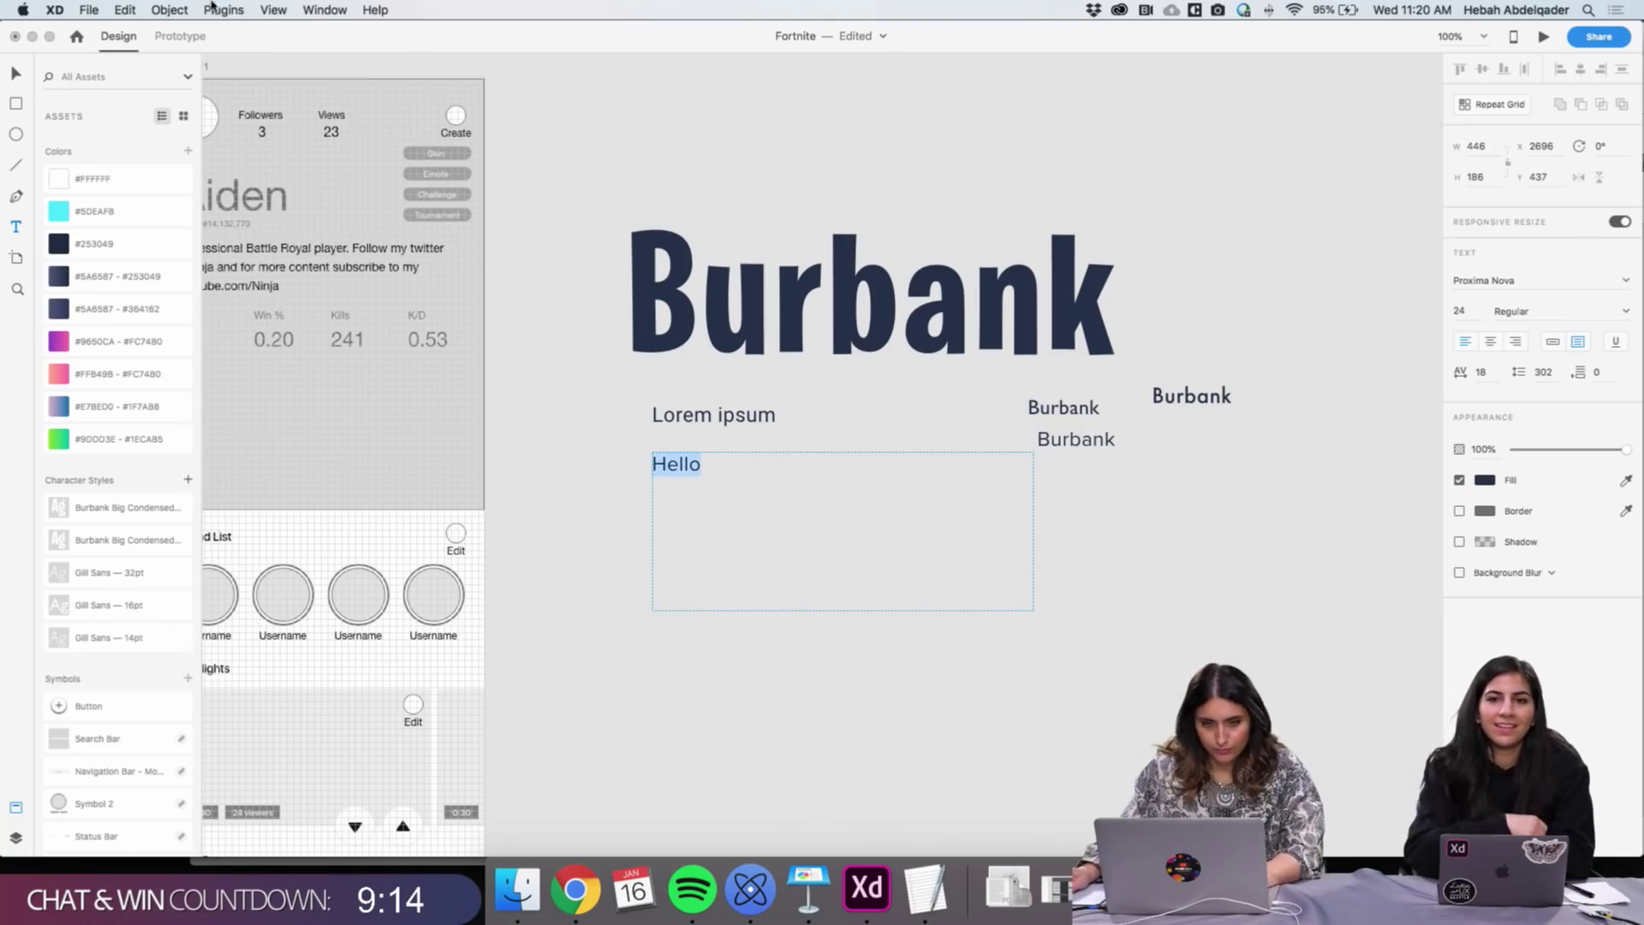
Fill the "Hello" text box with Lorem Ipsum (Latin, Standard) placeholder text using the plugin
left_click(280, 12)
mouse_move(227, 14)
mouse_move(300, 31)
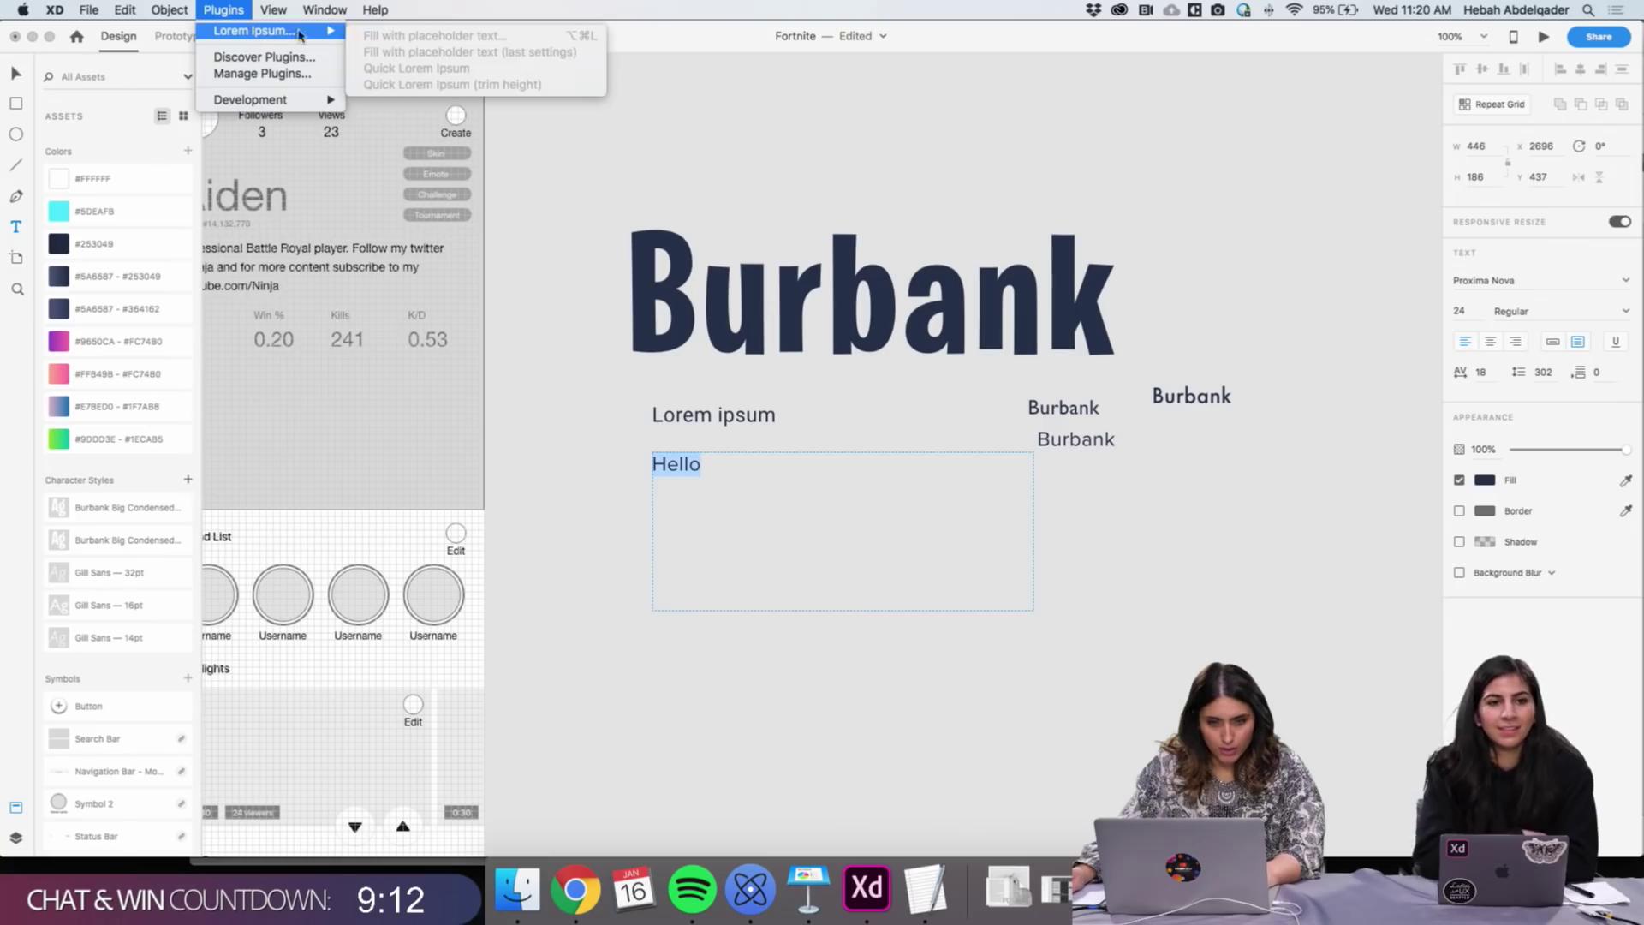
key("Escape")
key("Escape")
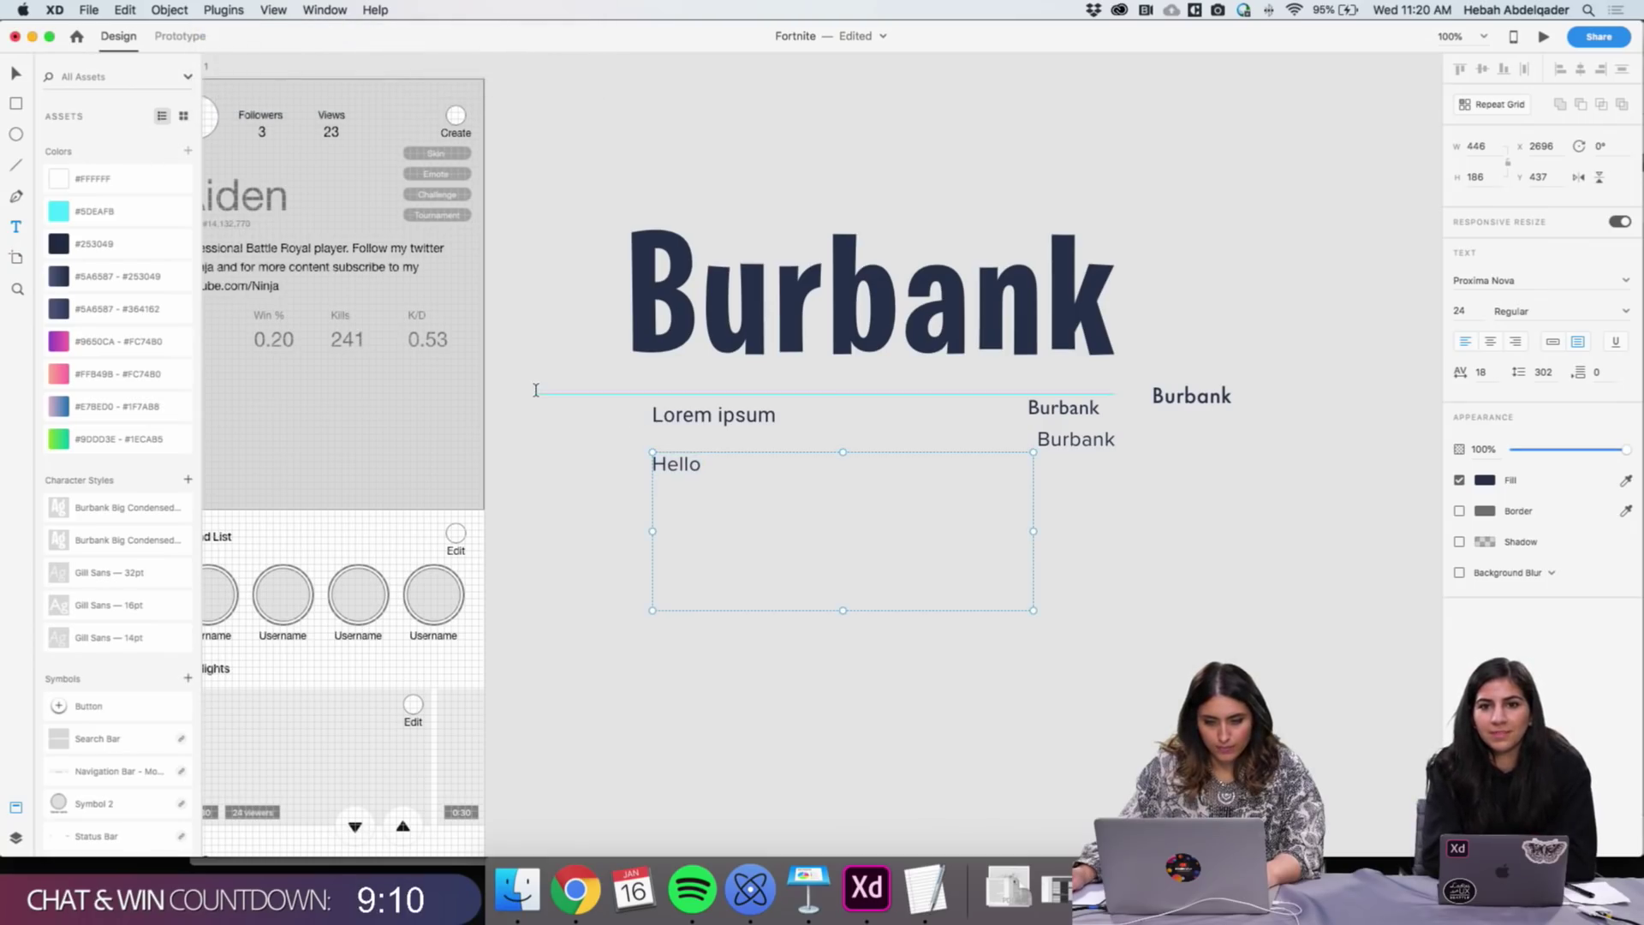
left_click(223, 9)
mouse_move(325, 31)
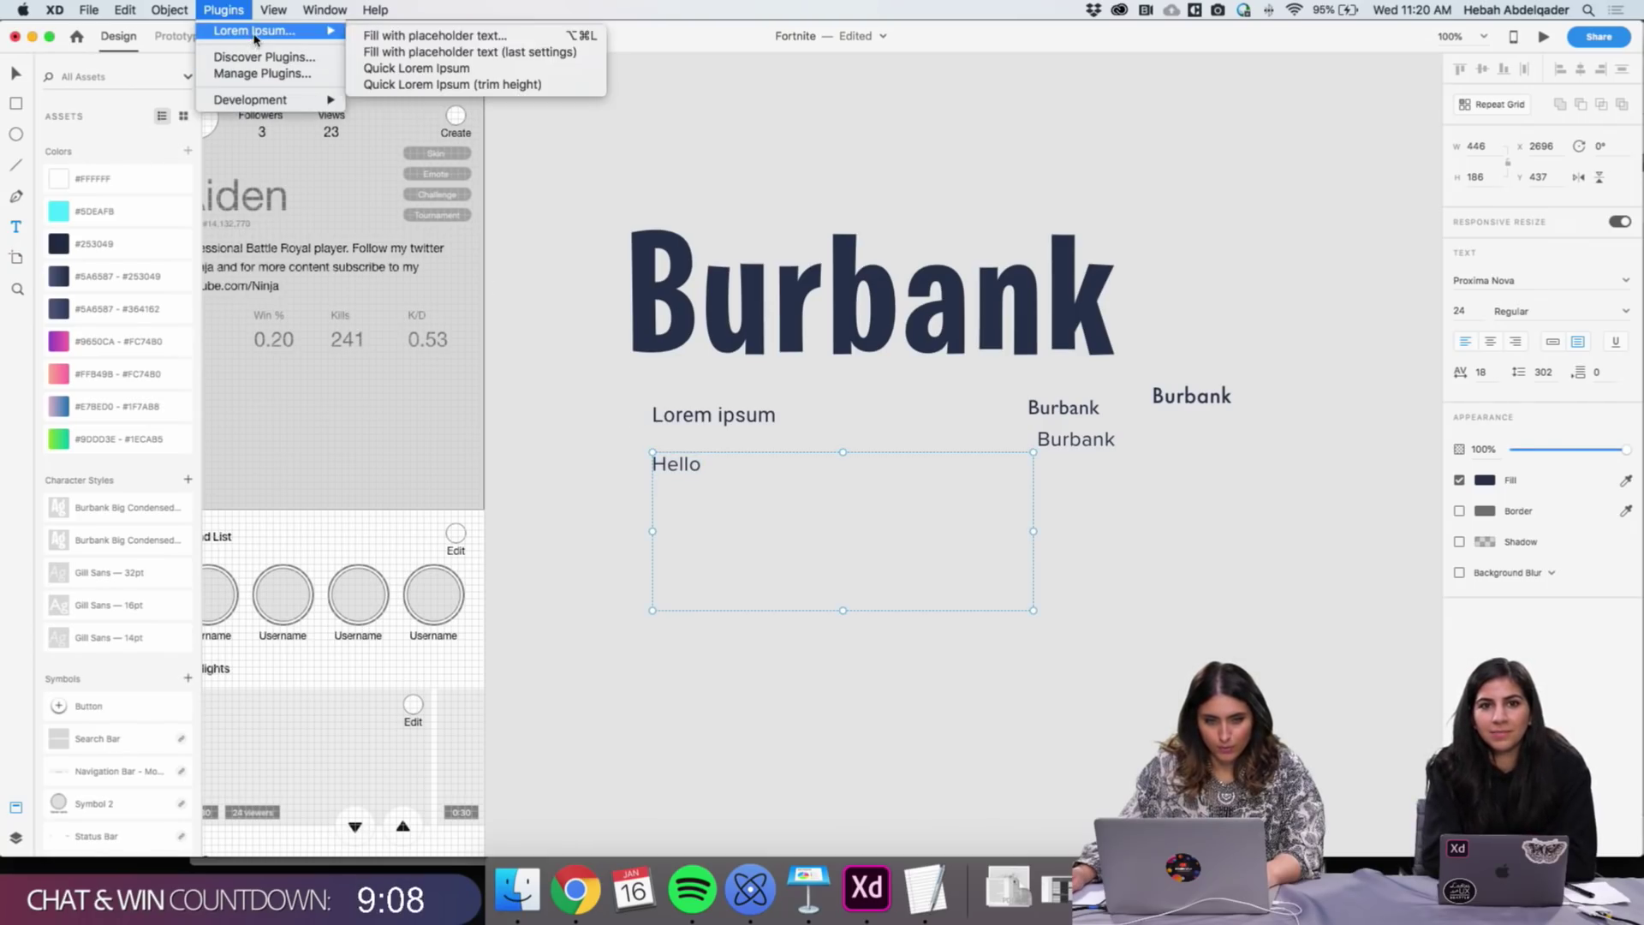
left_click(396, 36)
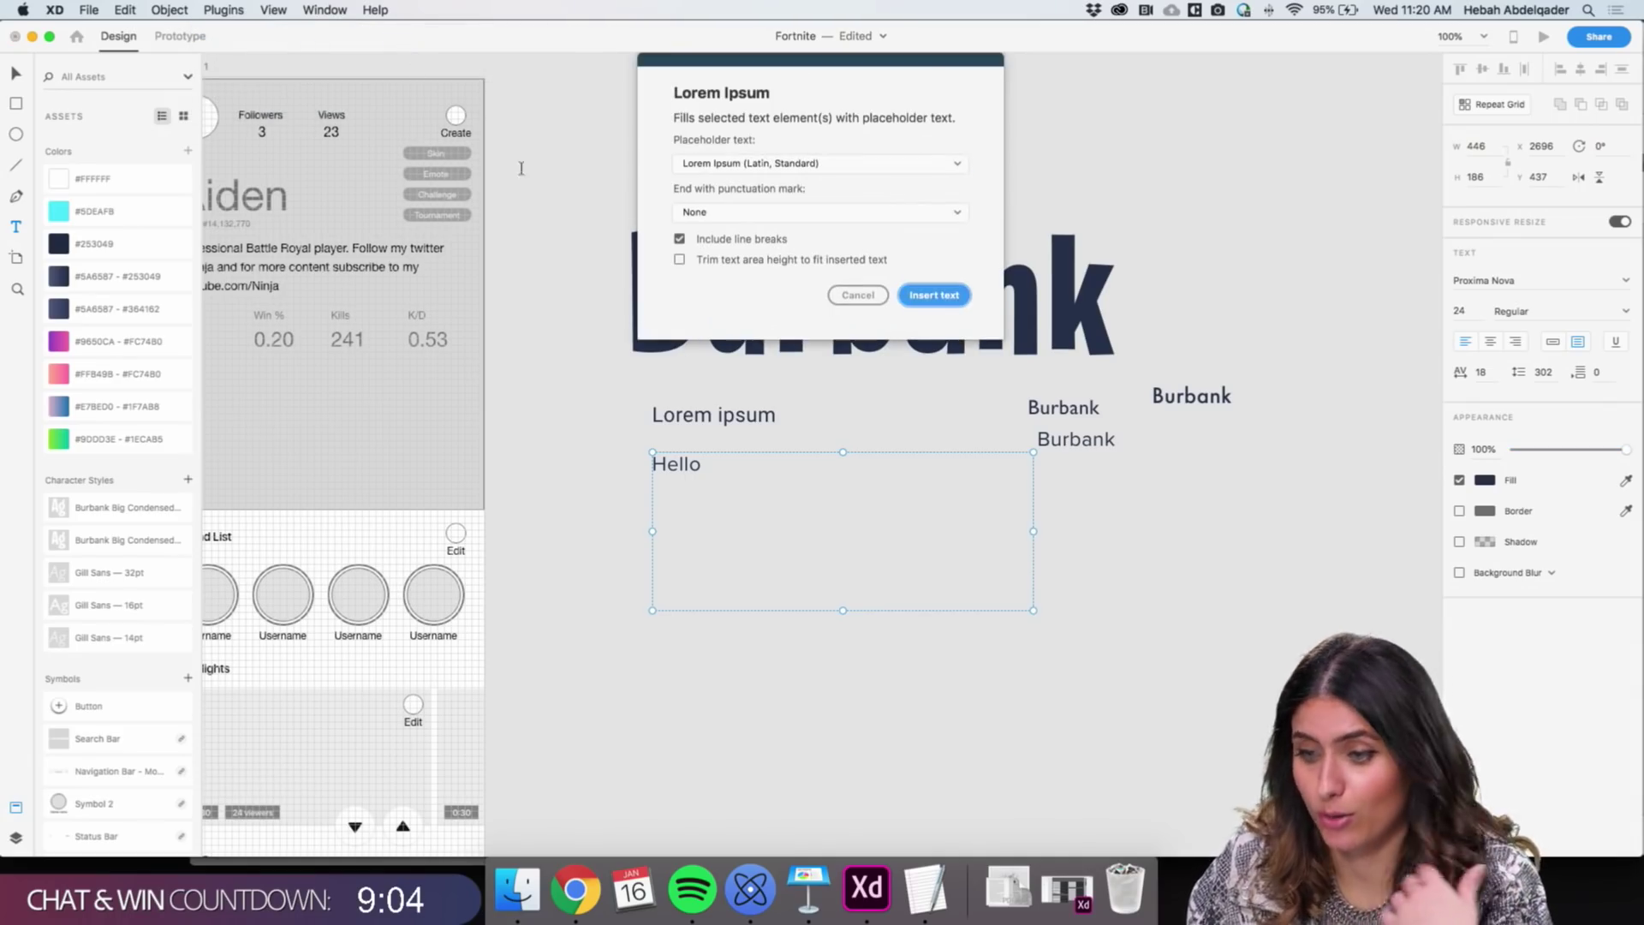
left_click(924, 297)
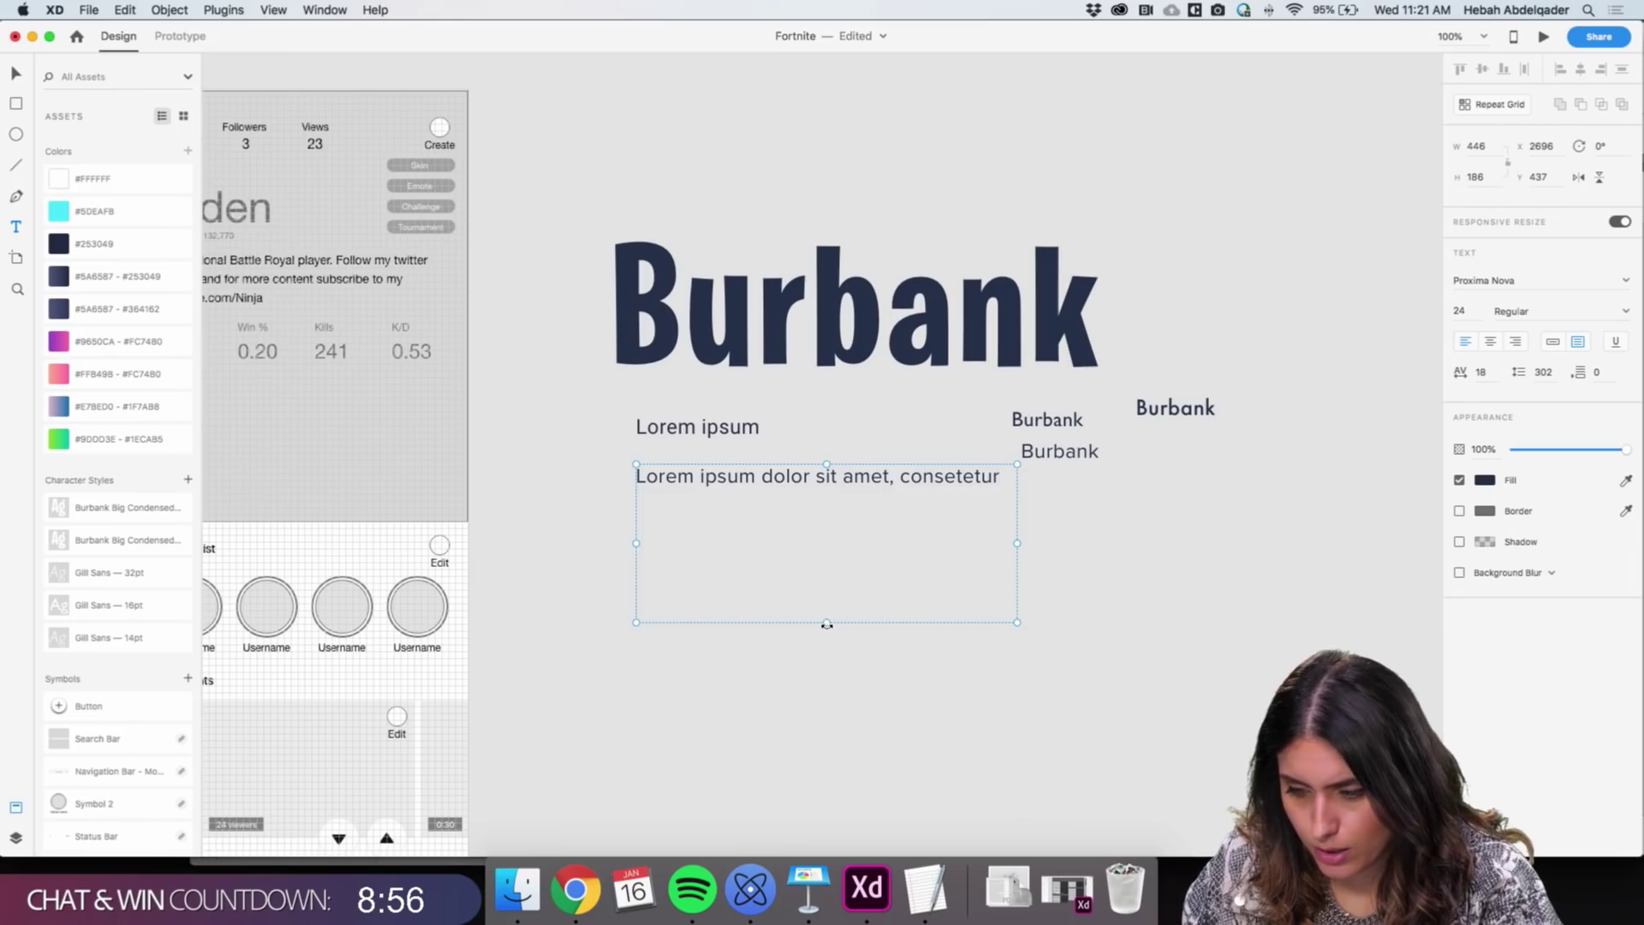
Shorten the placeholder text box to a height of about 111 and set its line spacing to 18
left_click_drag(826, 624, 836, 559)
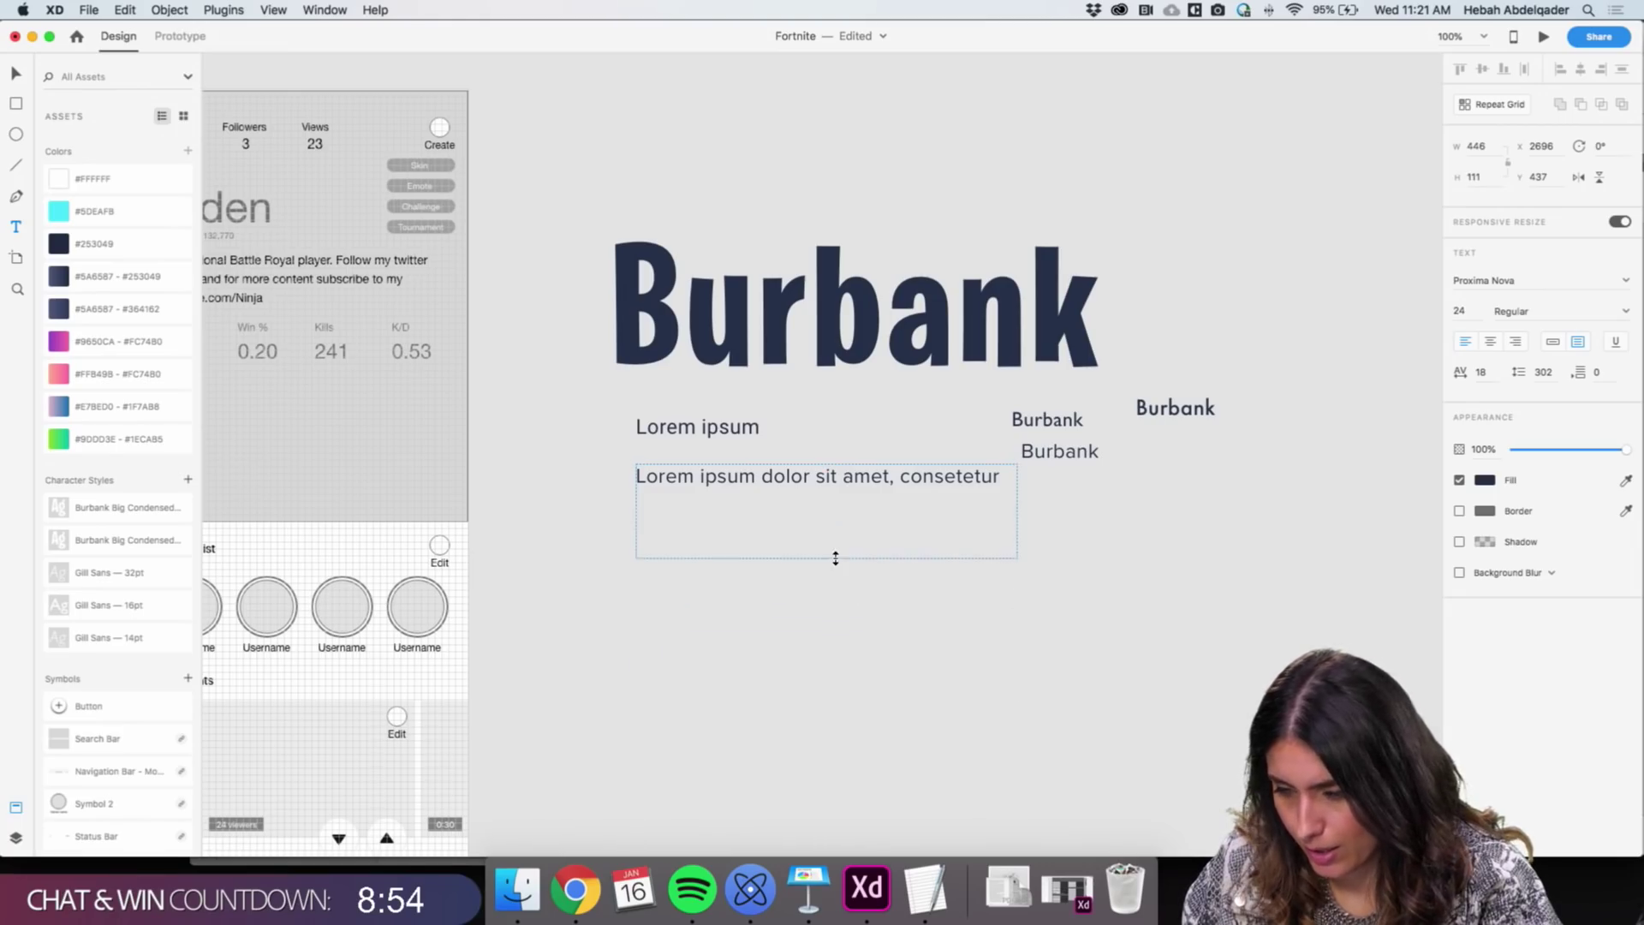
left_click(1534, 372)
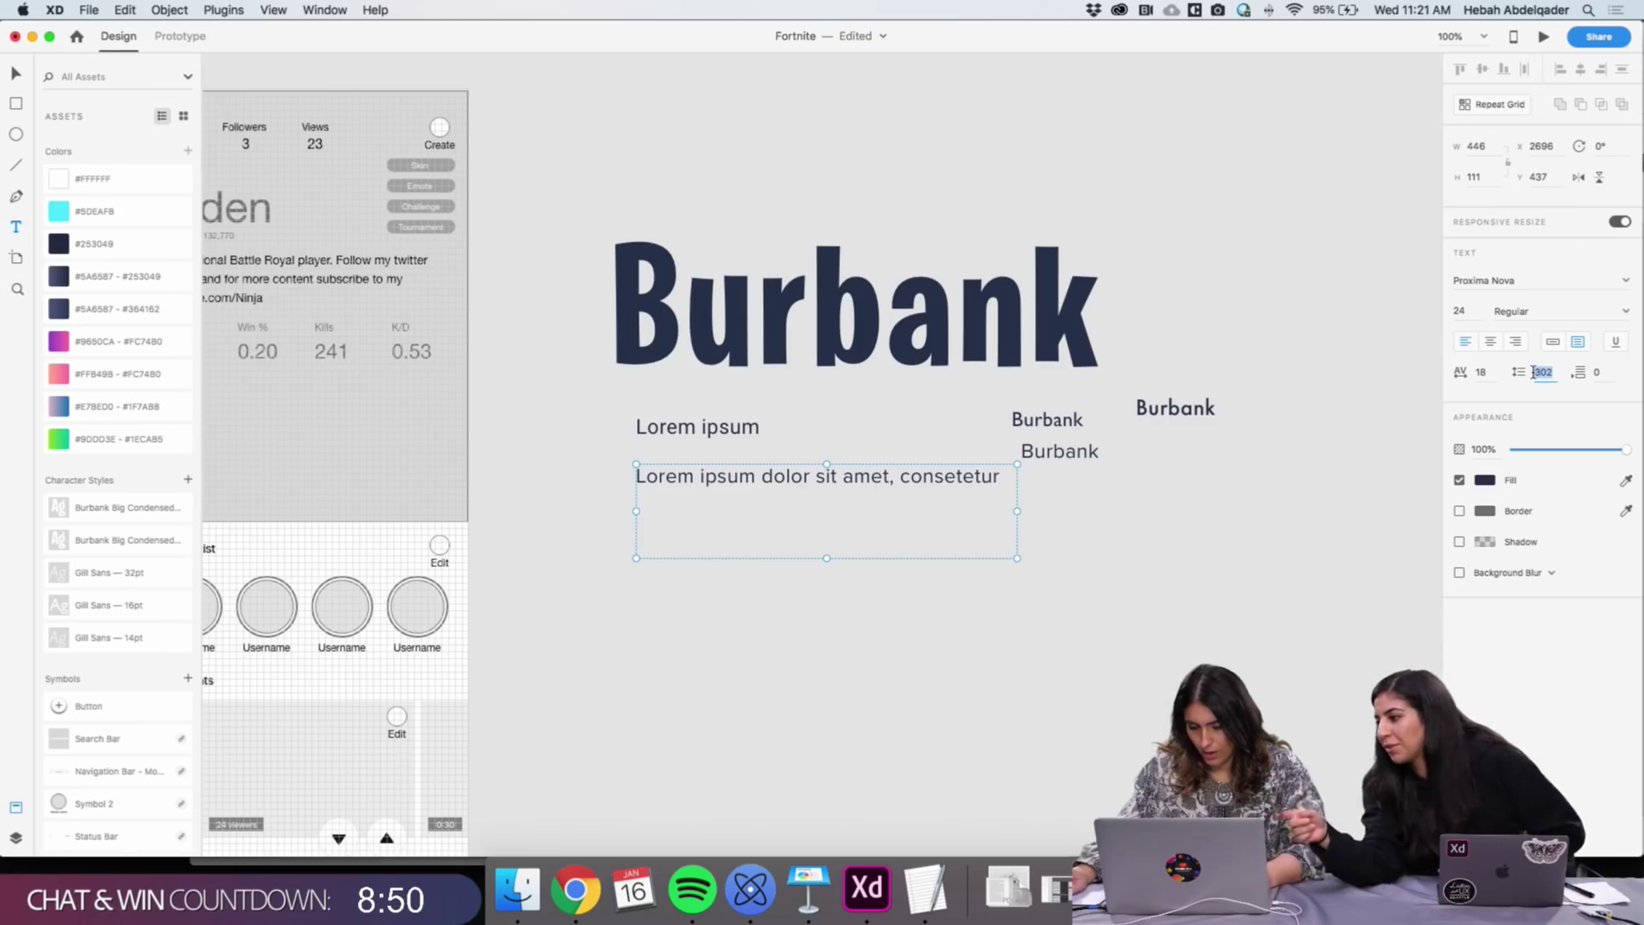
type("18")
key("Return")
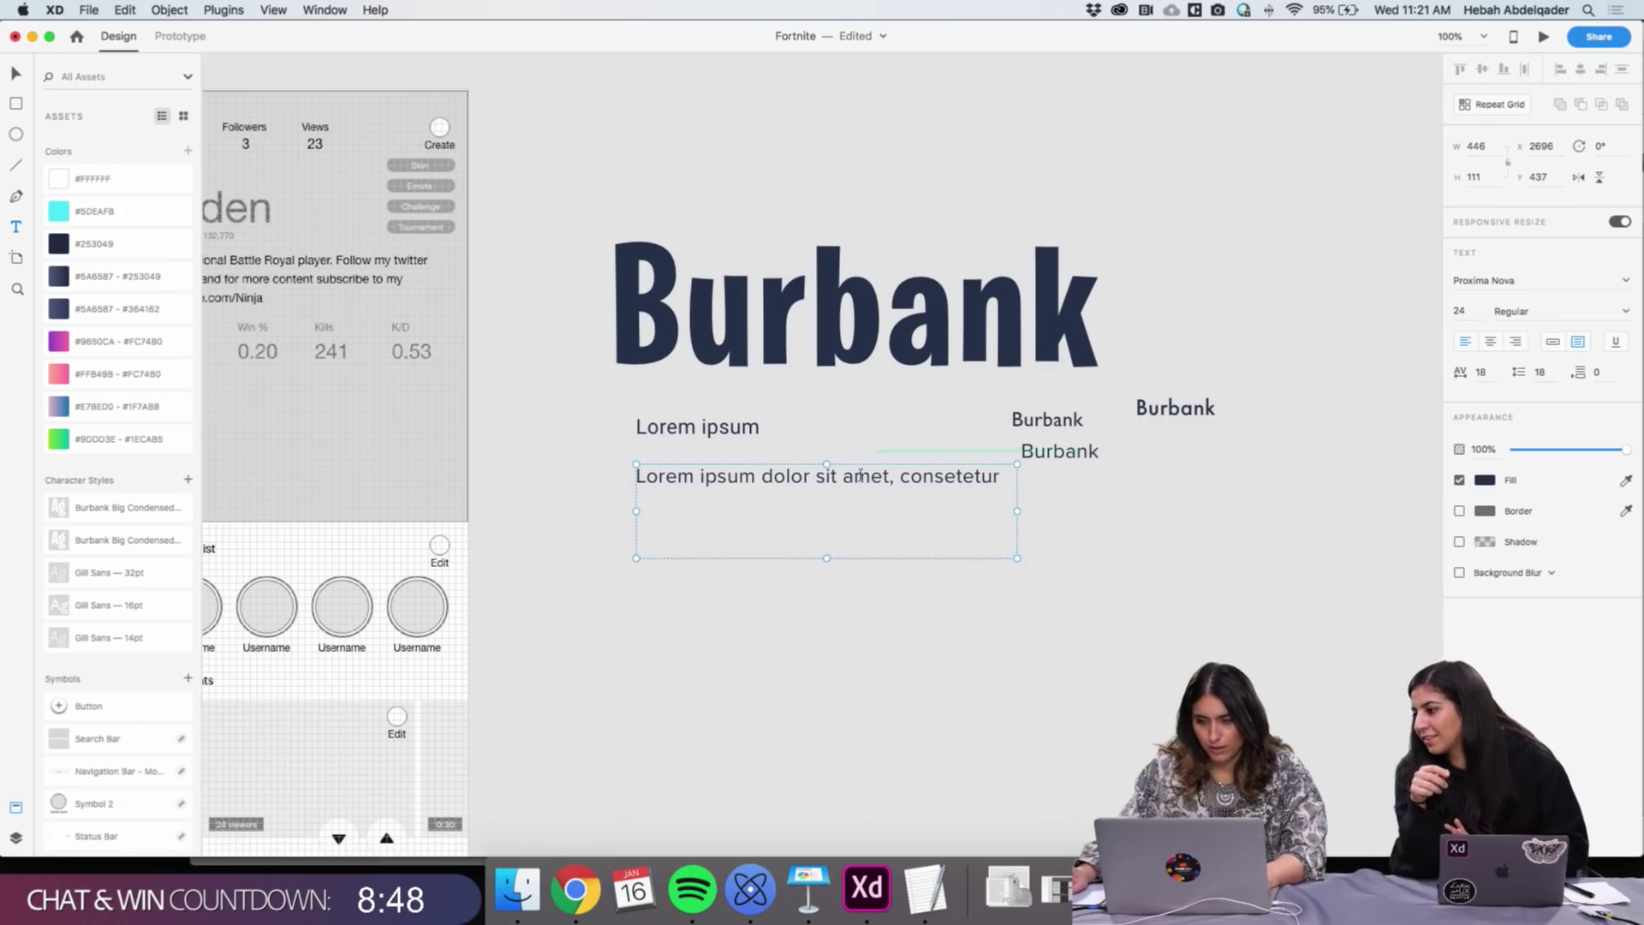
Set the line spacing of all the text in the placeholder box to 12
double_click(887, 546)
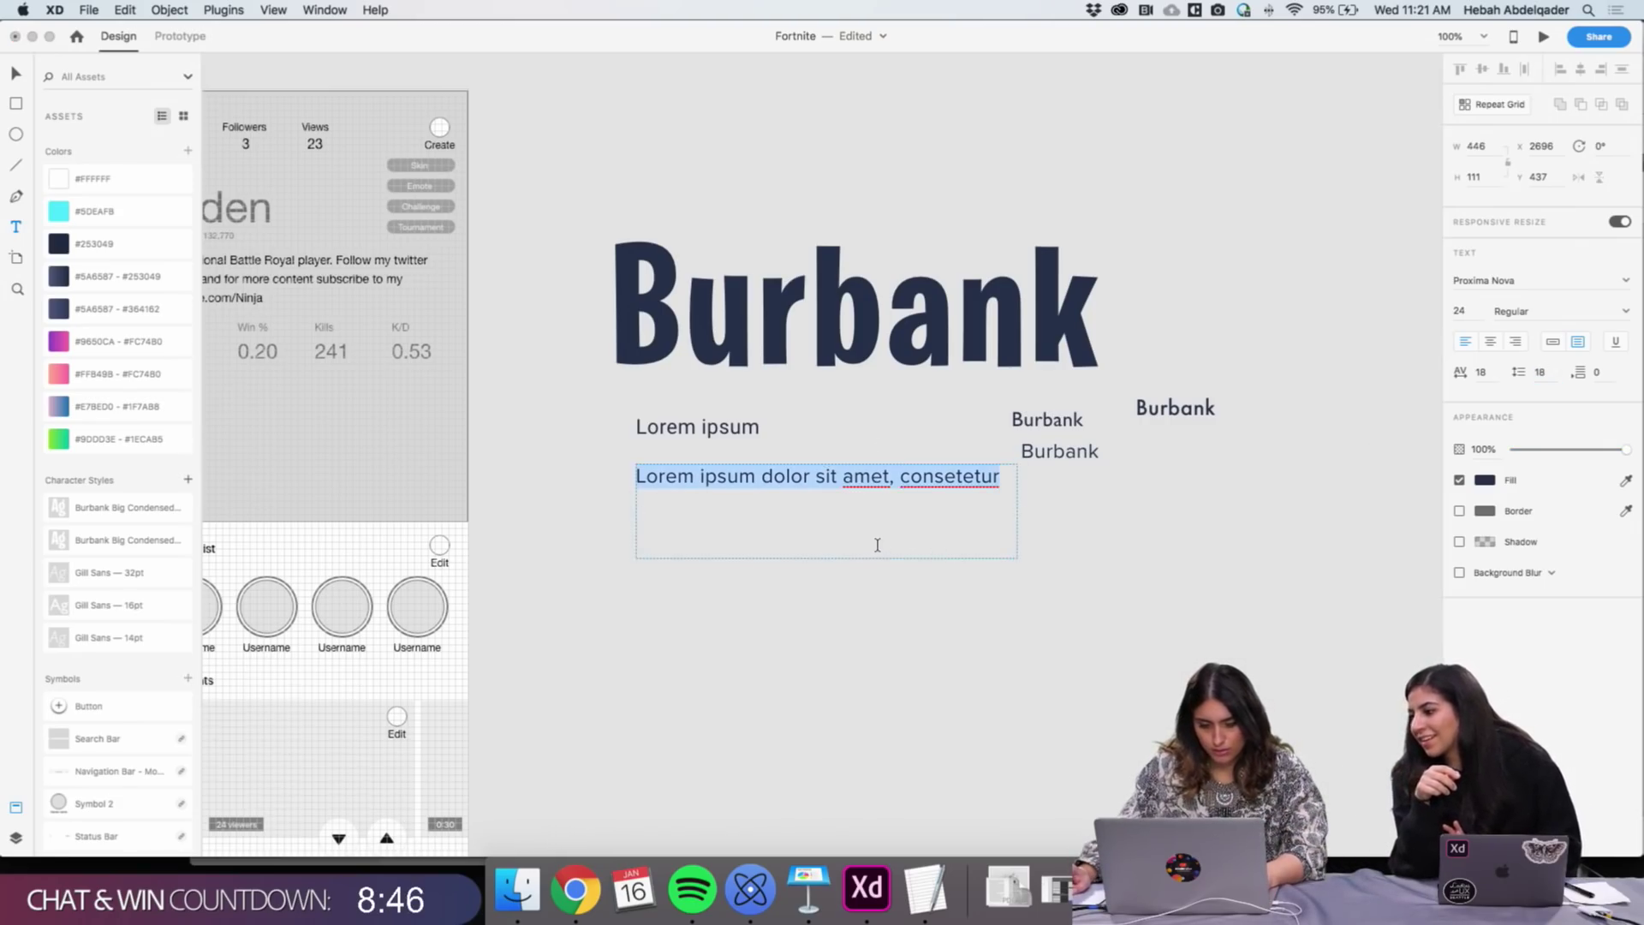
left_click(1545, 373)
type("12")
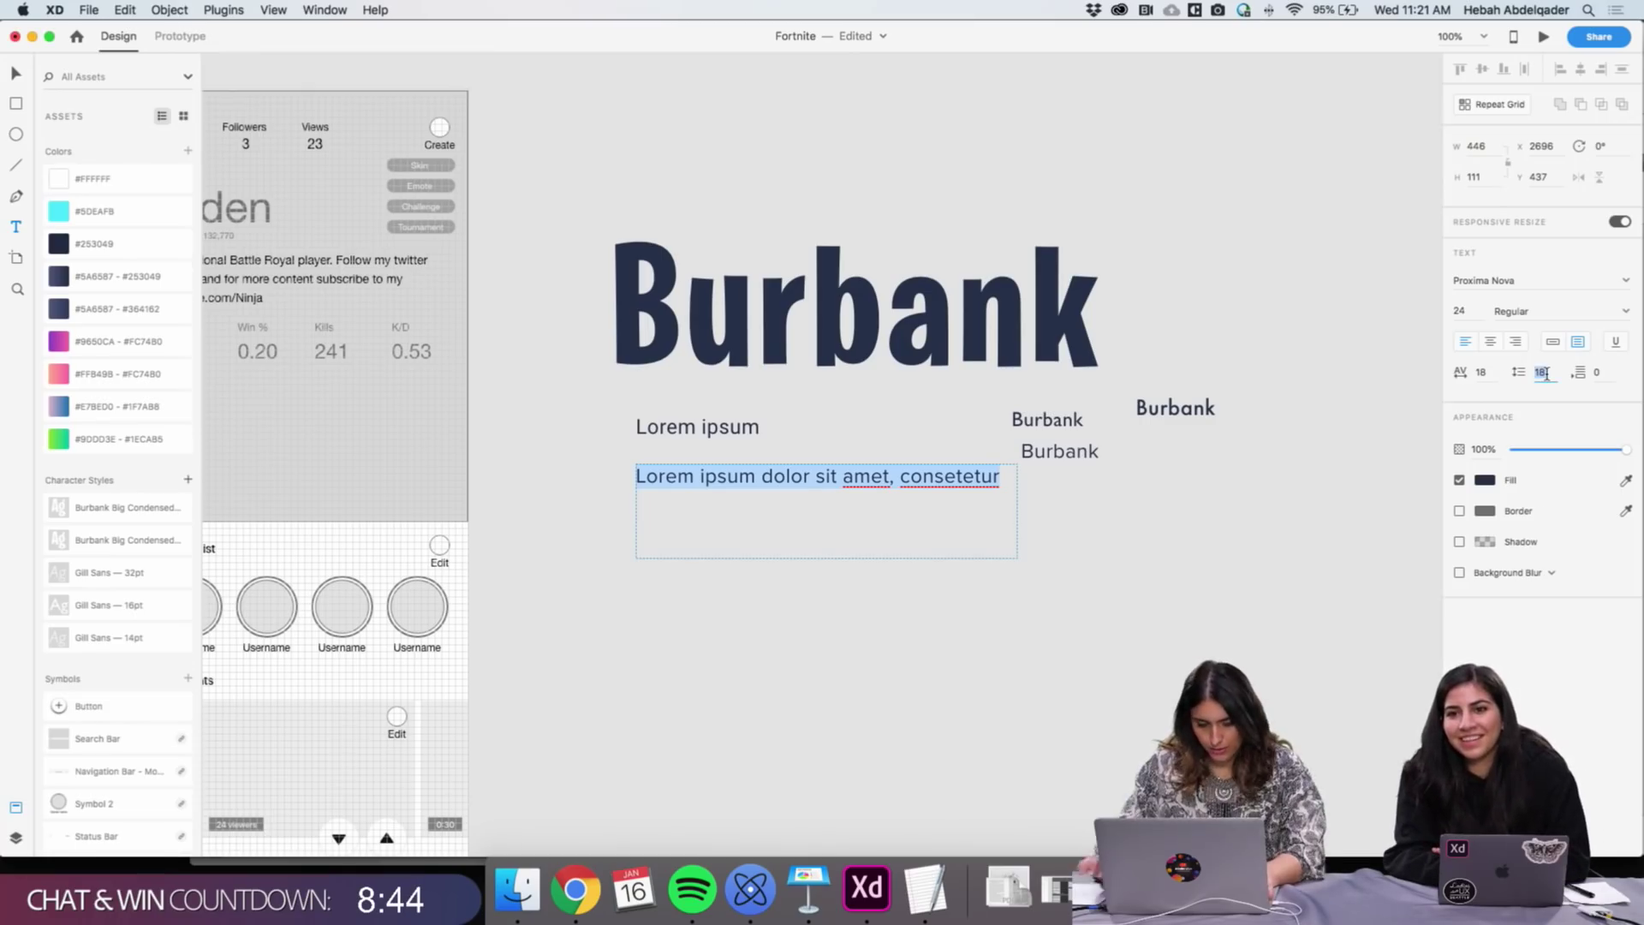
key("Return")
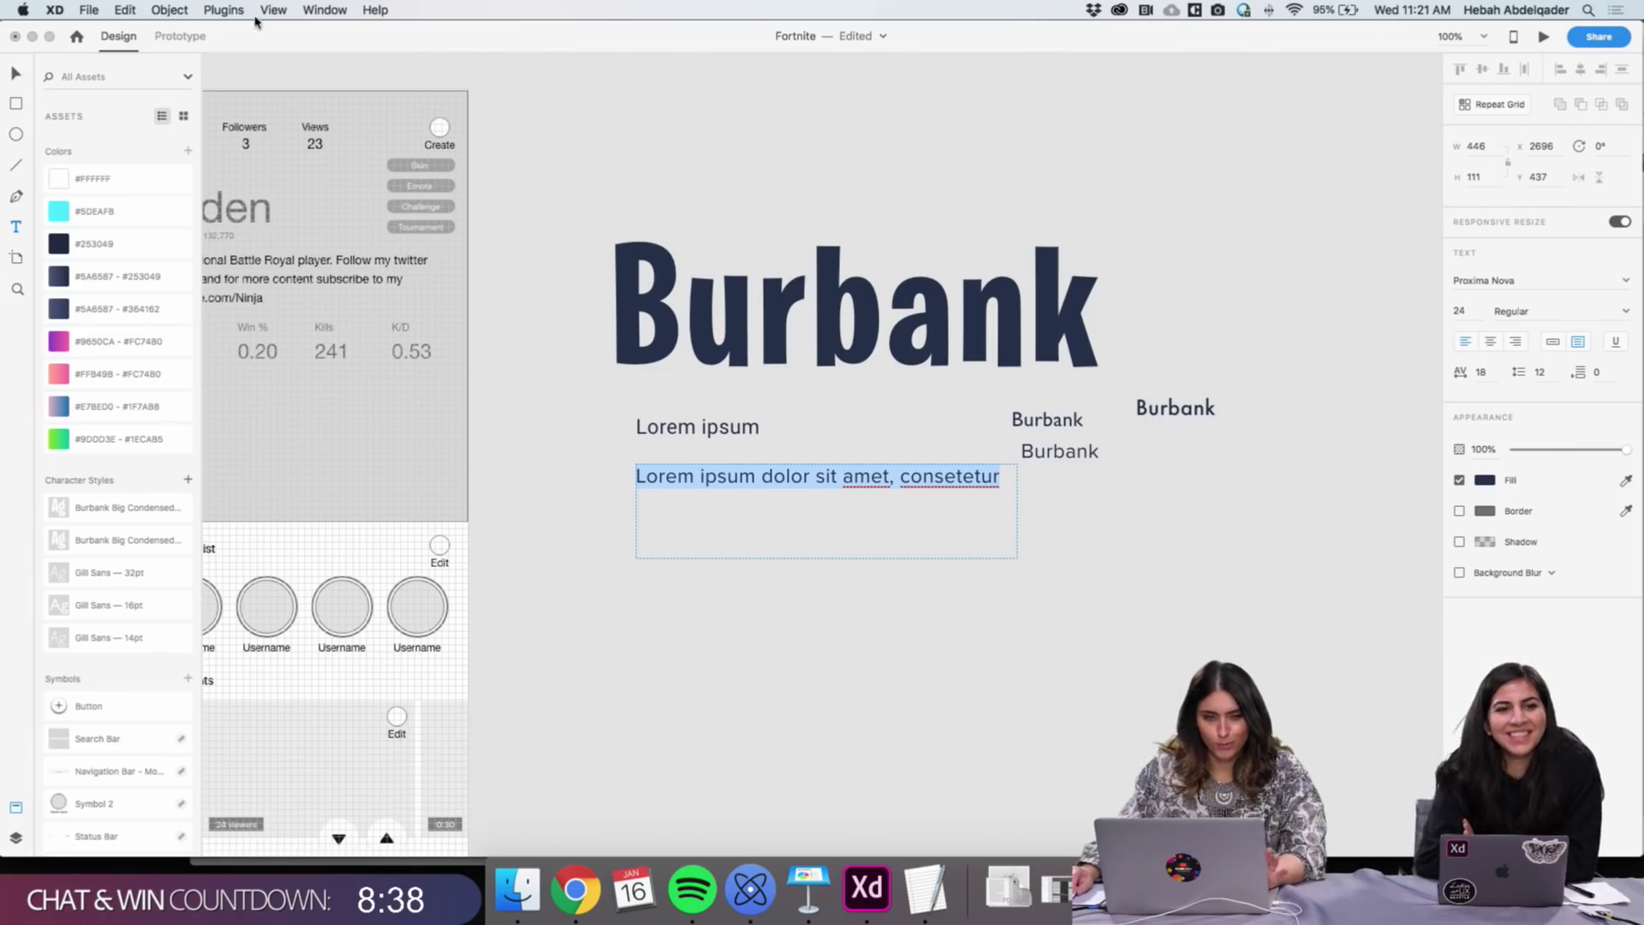
Refill the text box through the plugin with Lorem Ipsum (Latin, Standard) and no ending punctuation mark
left_click(224, 9)
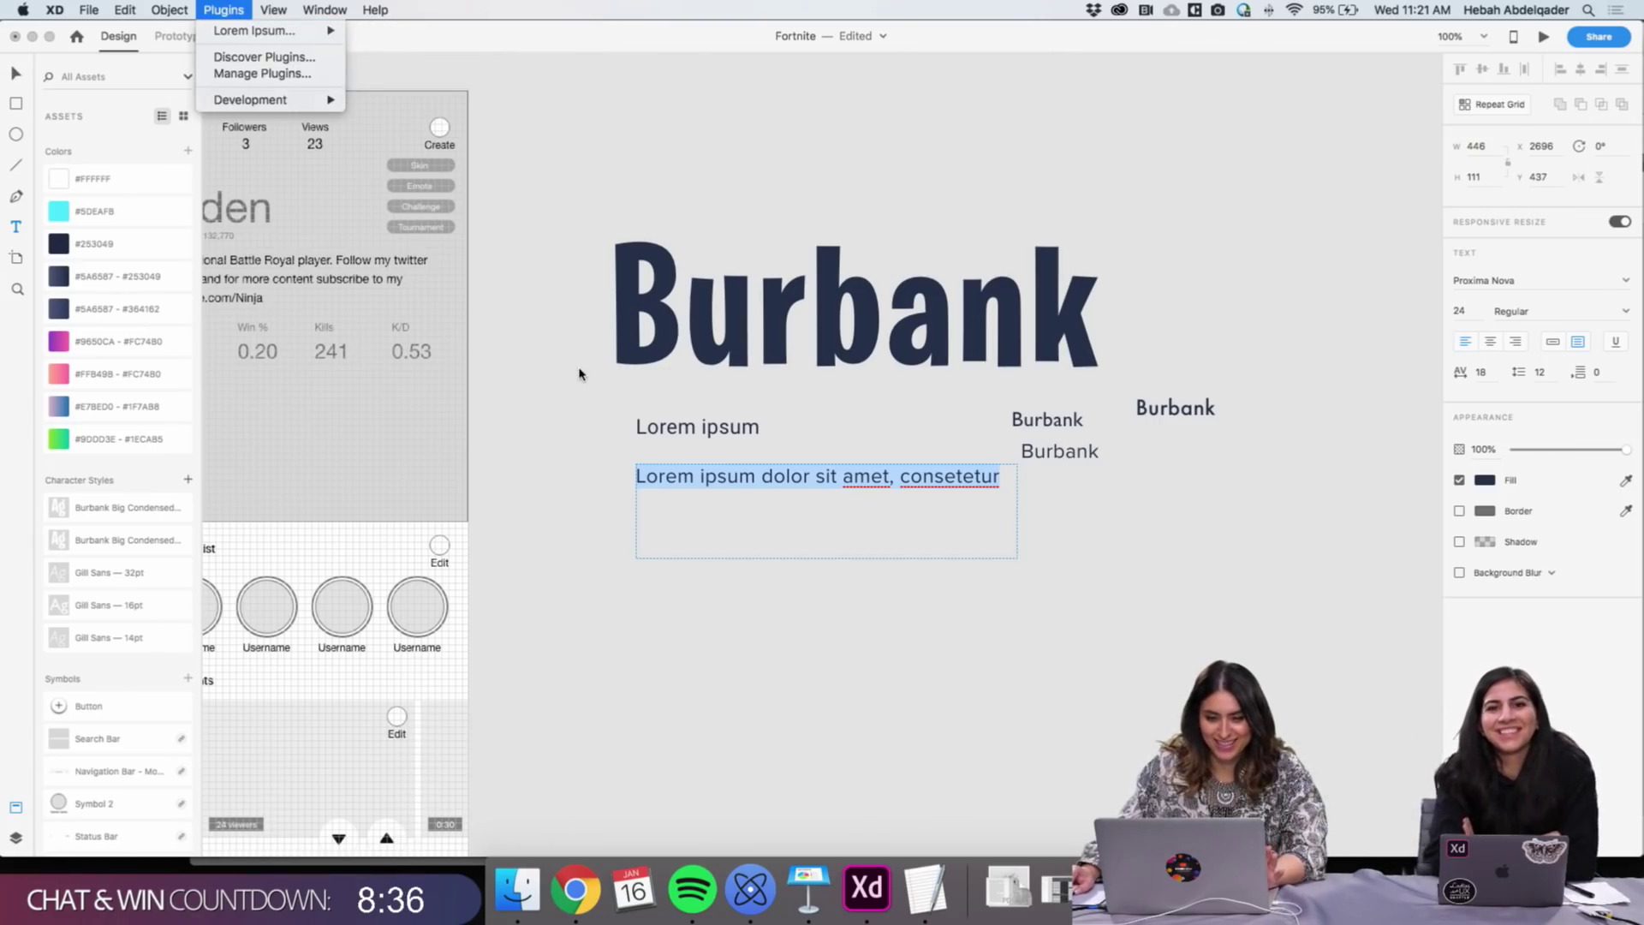
left_click(239, 11)
mouse_move(257, 30)
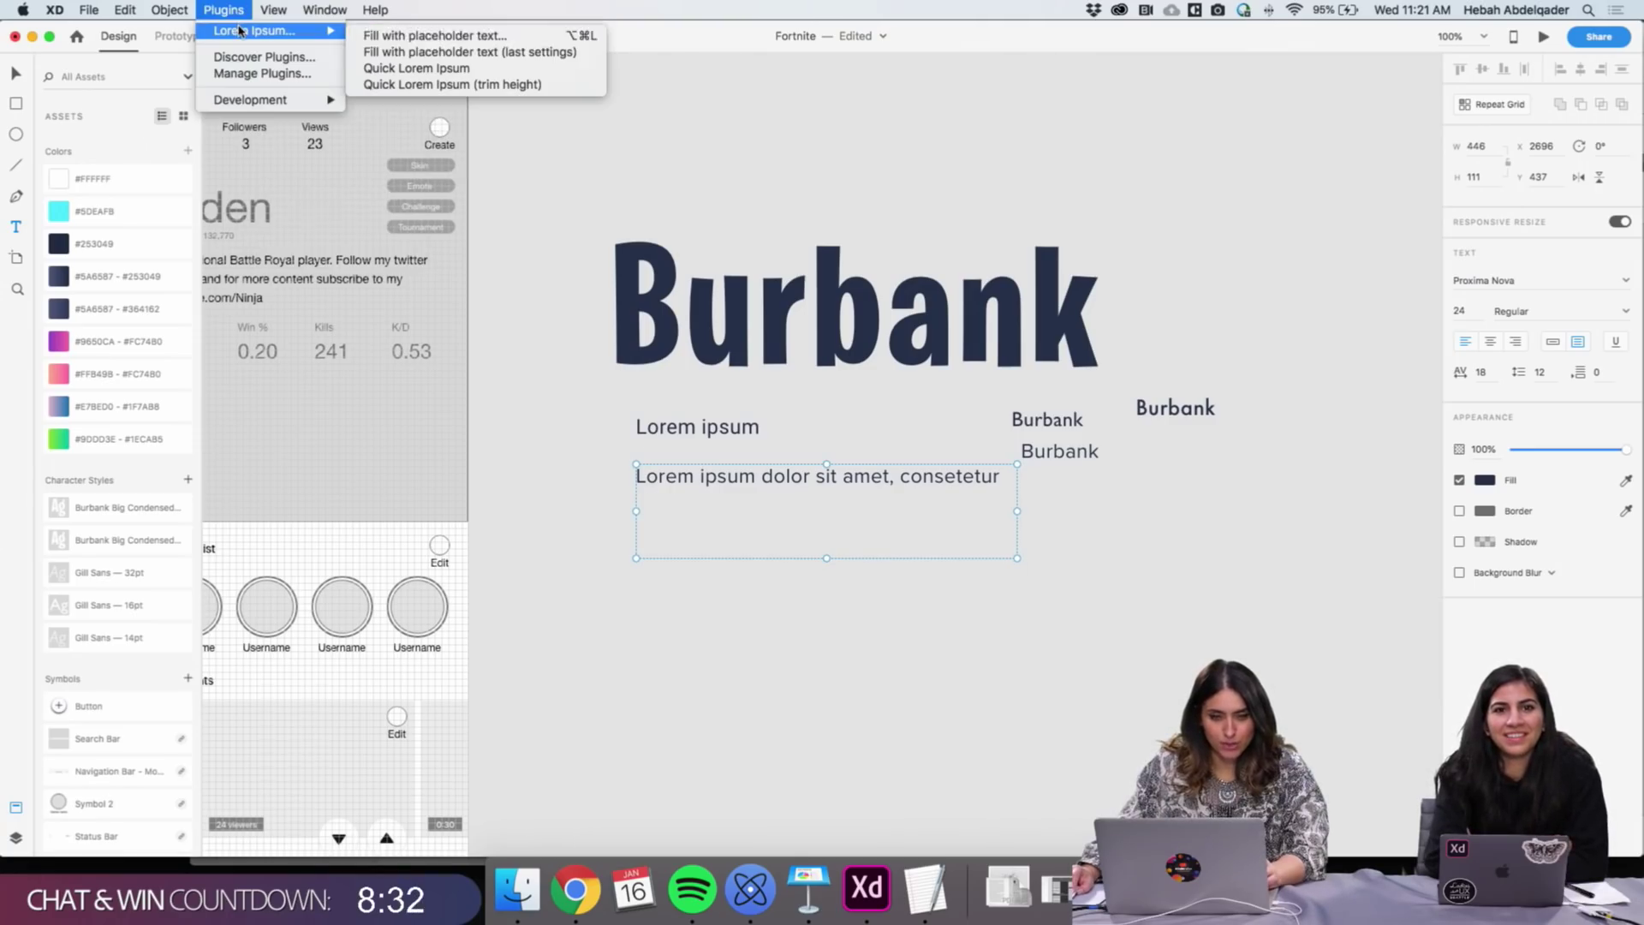
left_click(409, 37)
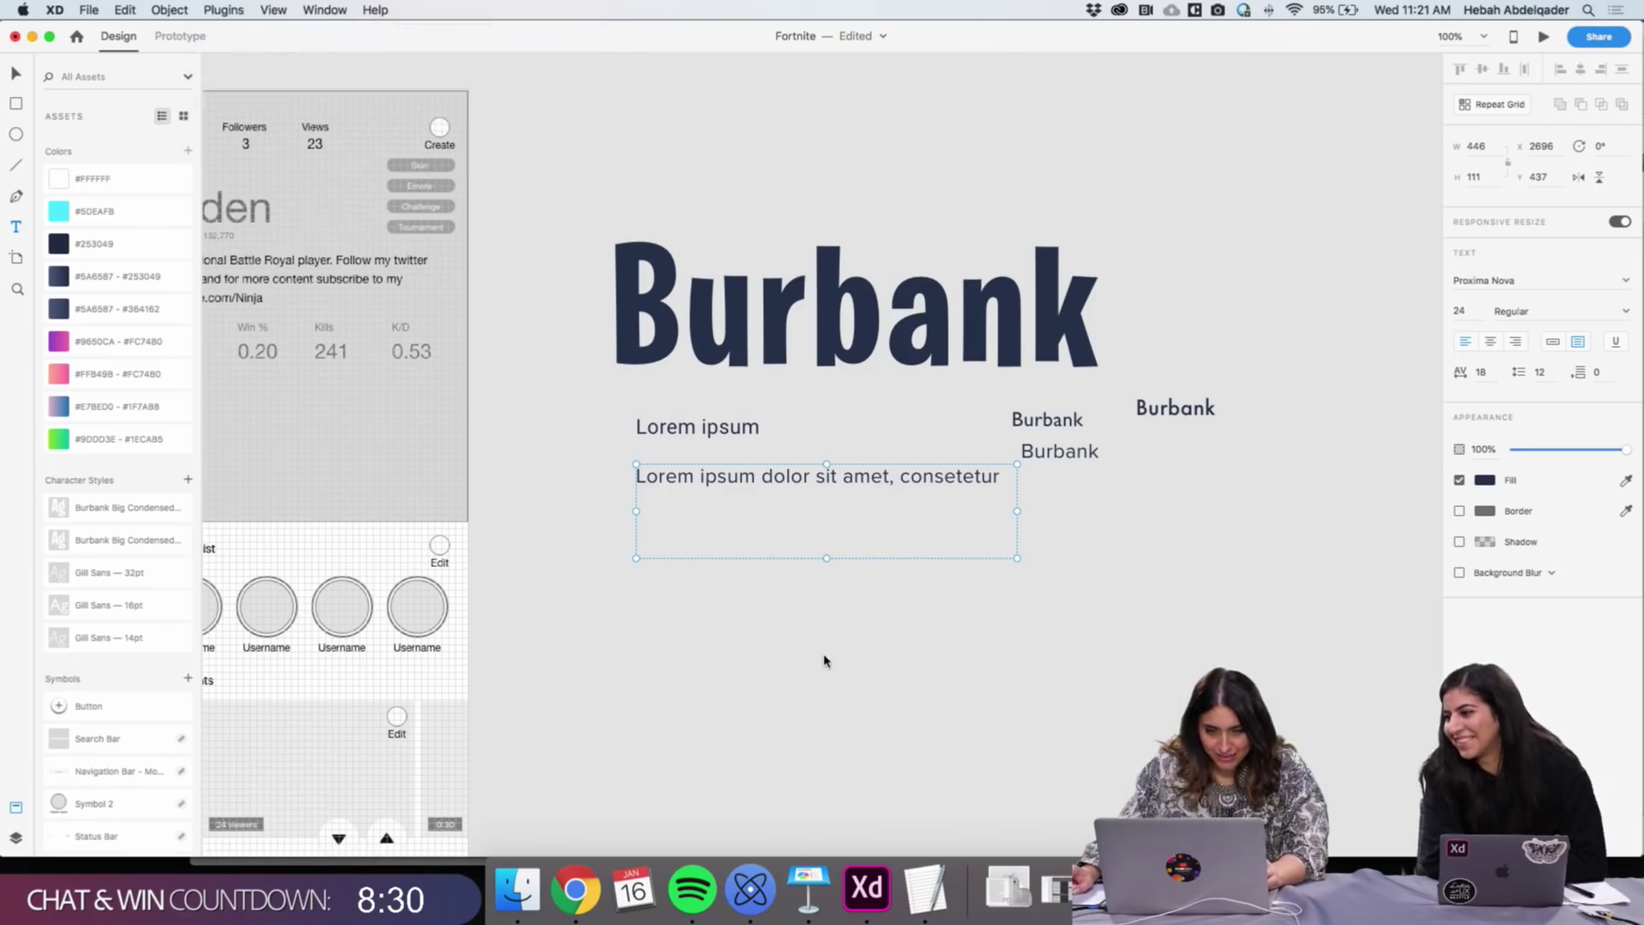
left_click(788, 162)
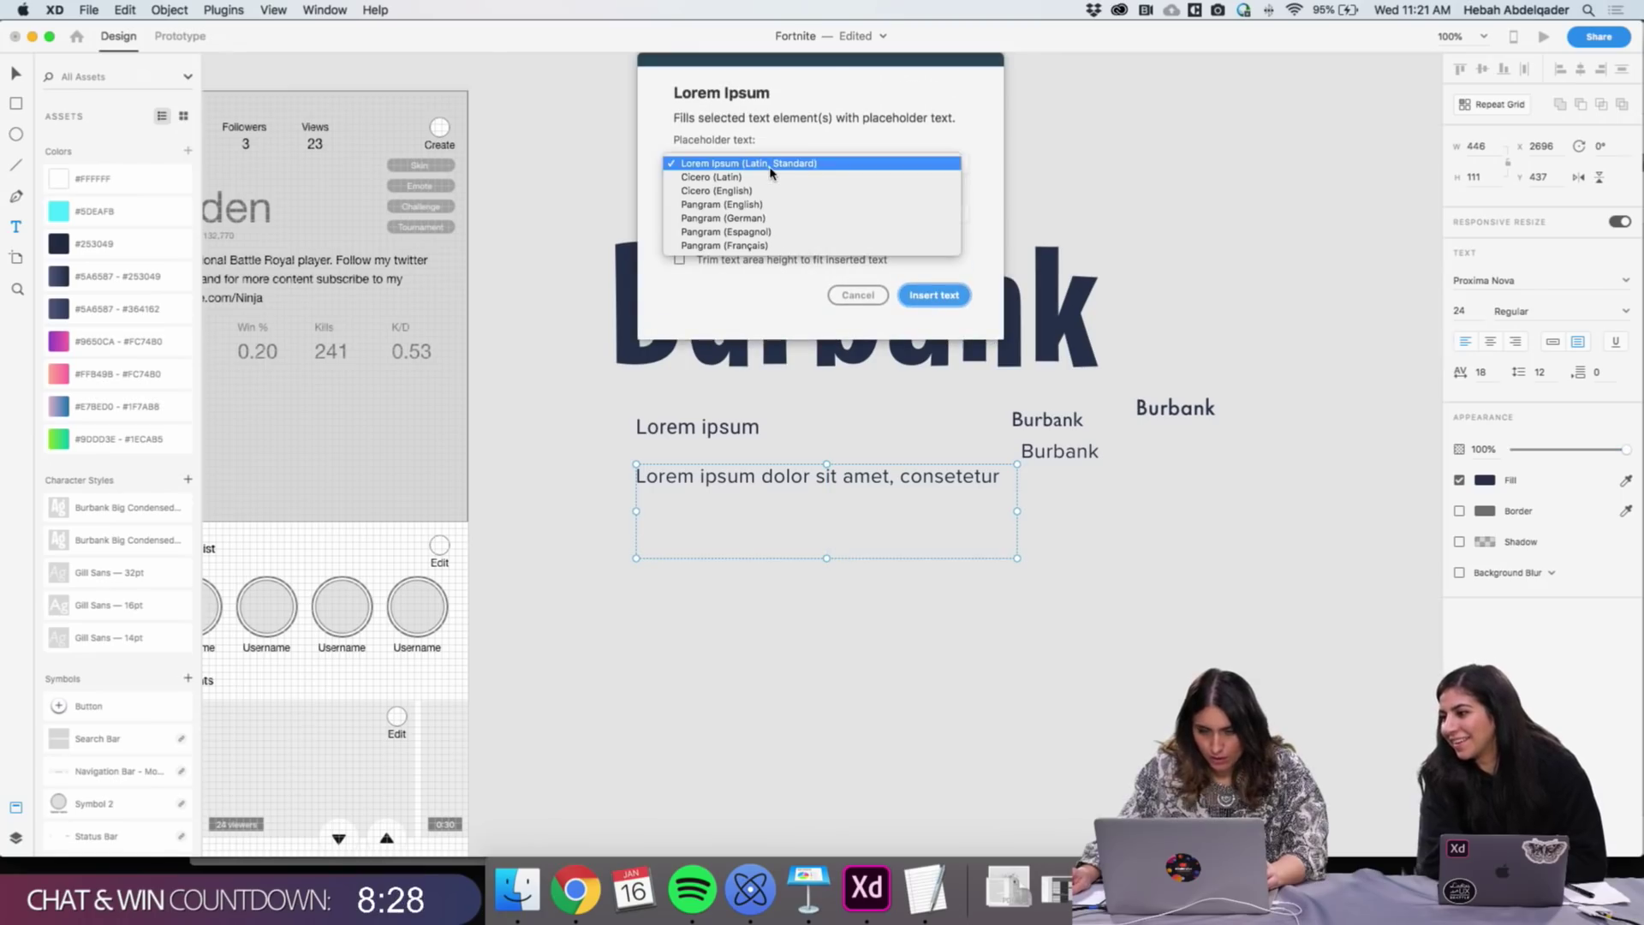
left_click(789, 154)
left_click(750, 211)
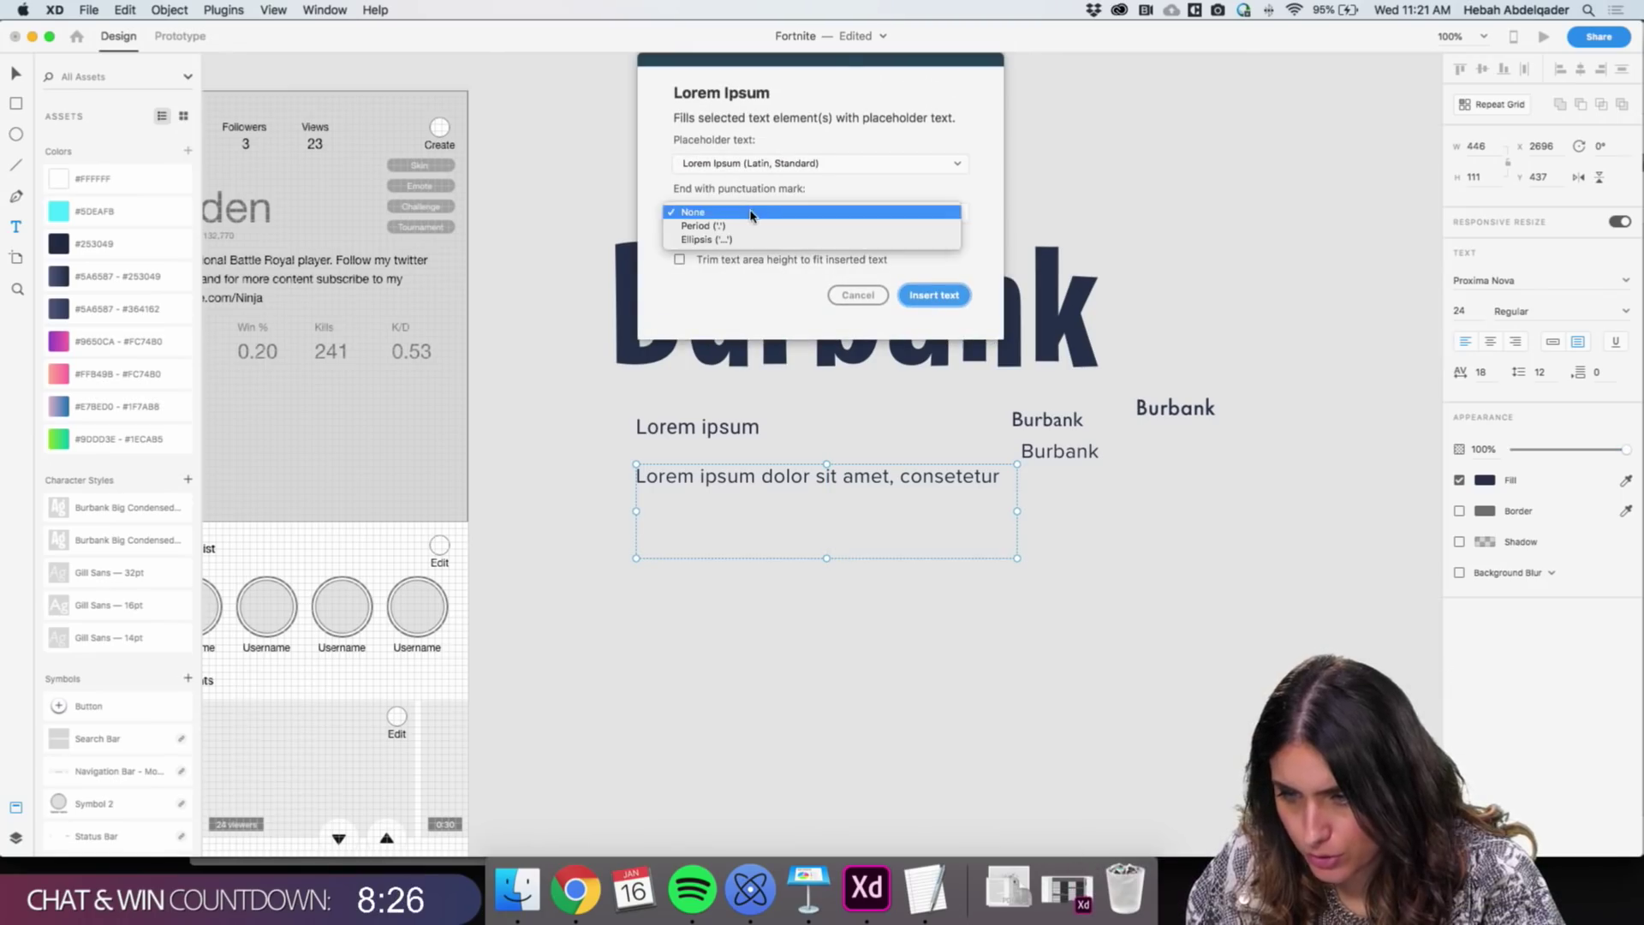
left_click(751, 212)
left_click(921, 295)
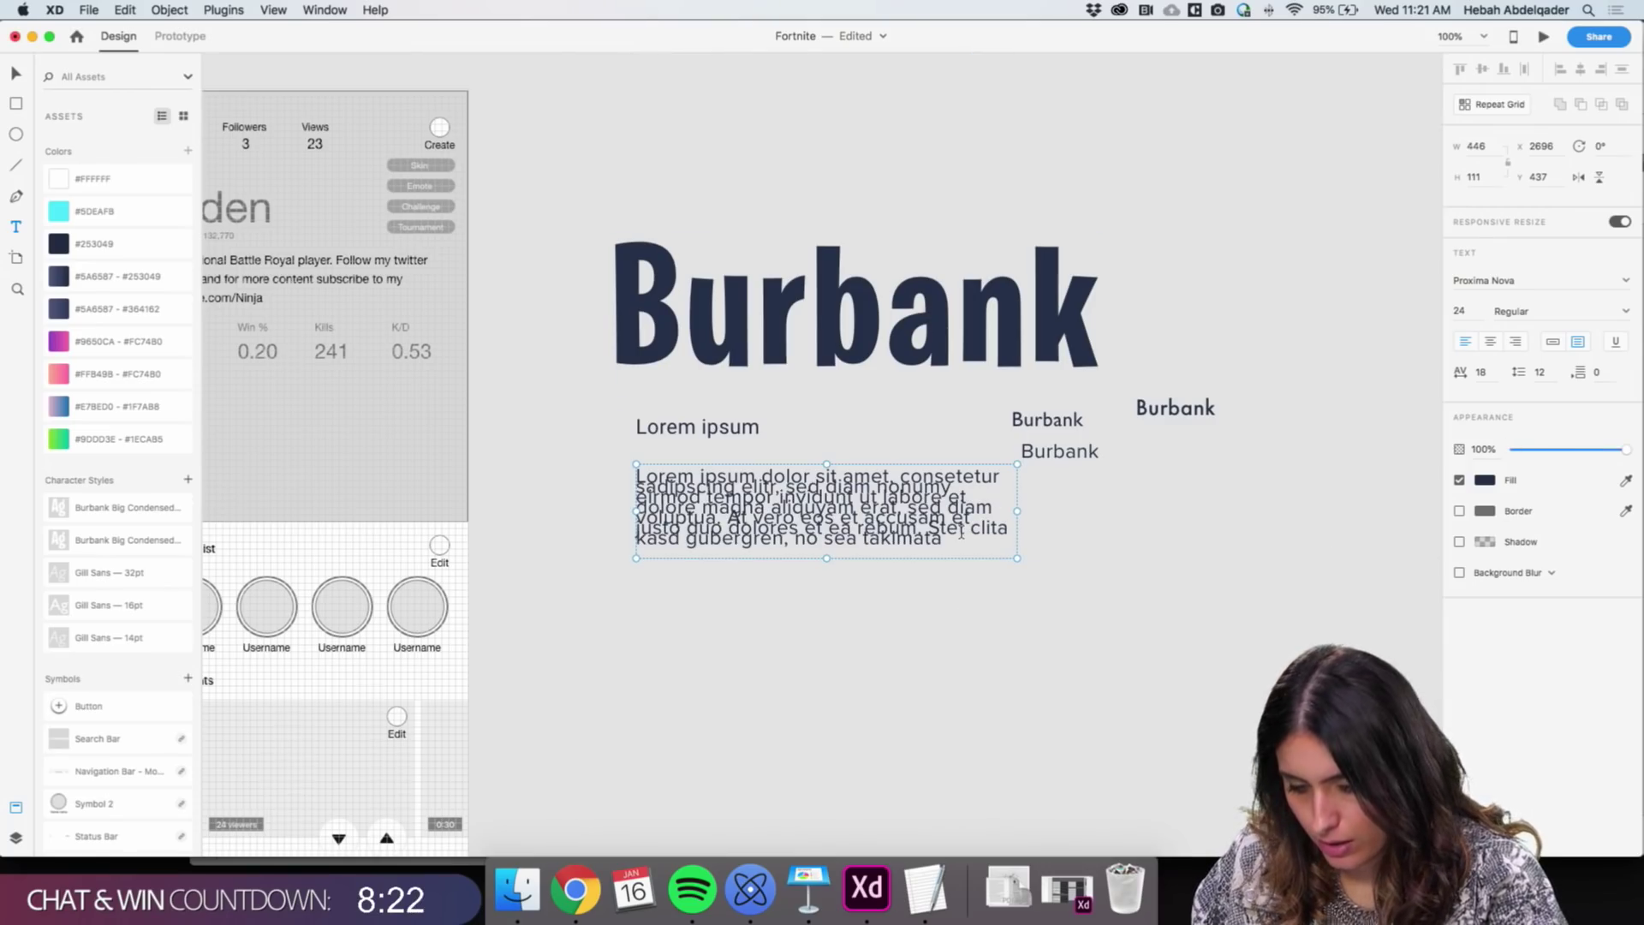
Try line spacings of 18 and 20 on the whole placeholder paragraph
key("super+a")
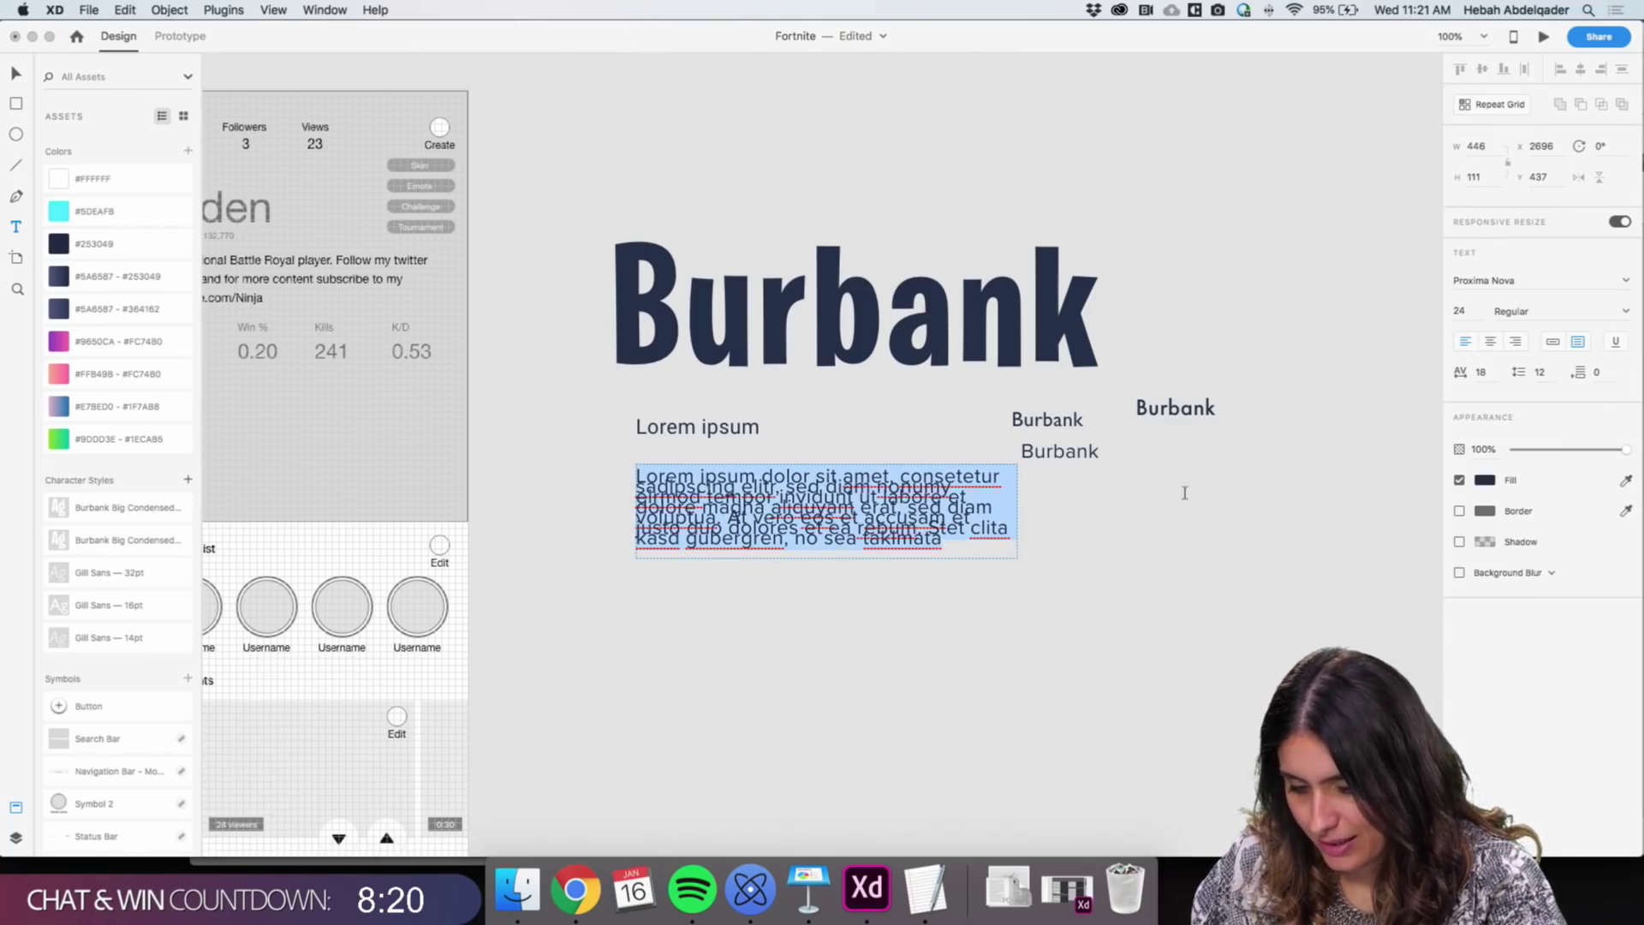
left_click(1533, 374)
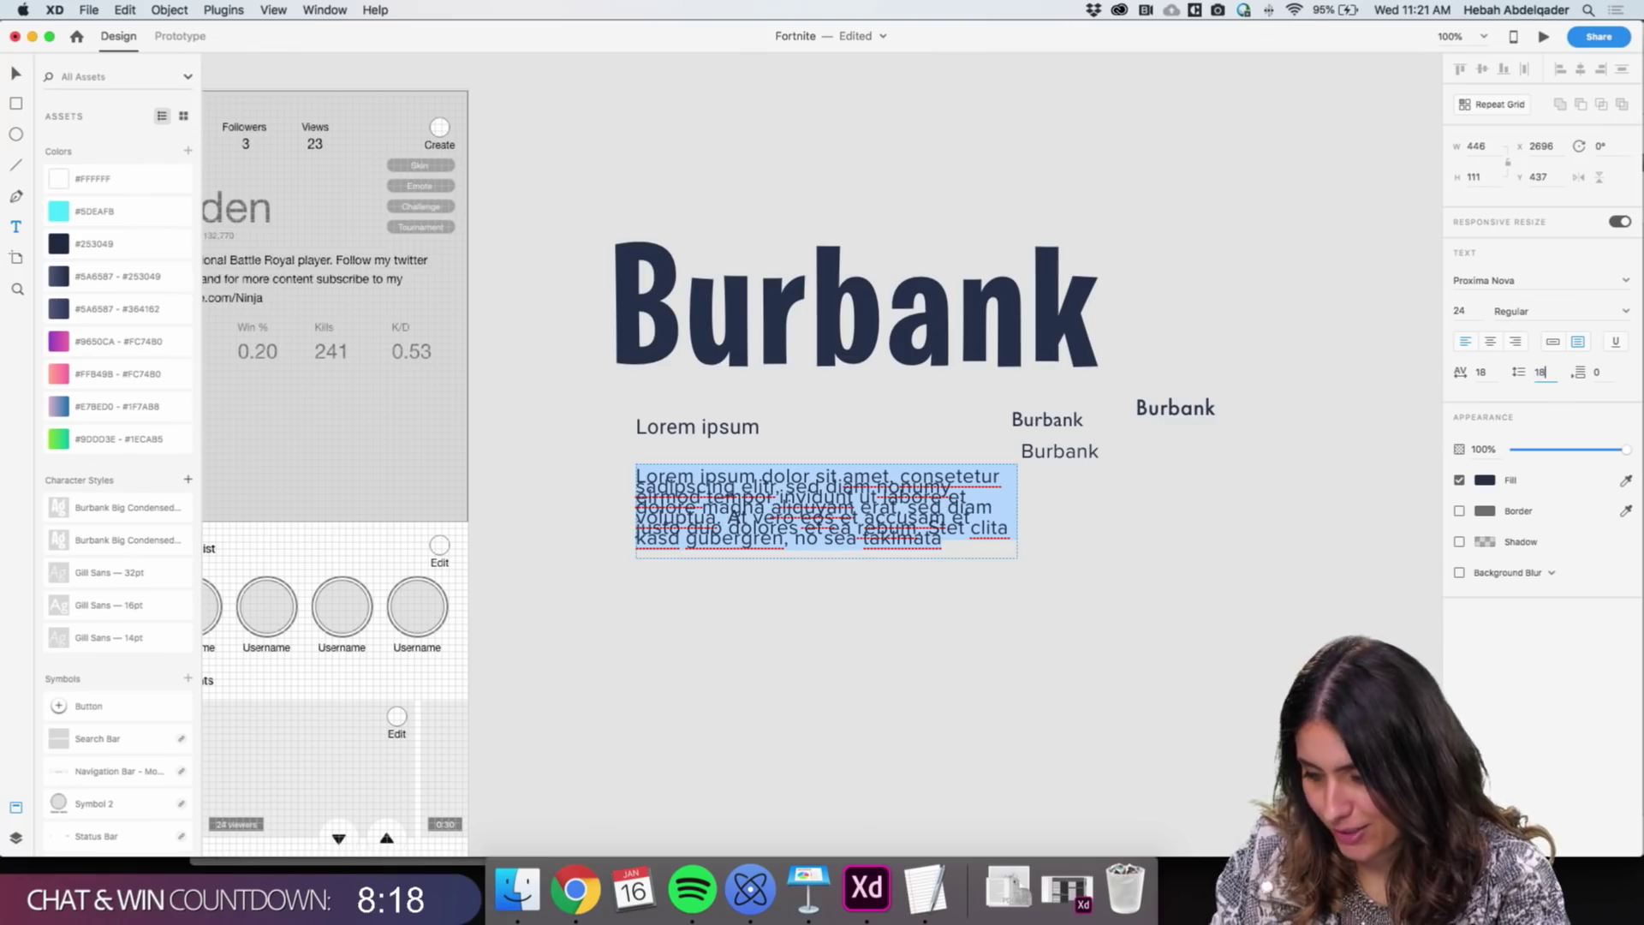
key("Return")
left_click(1527, 375)
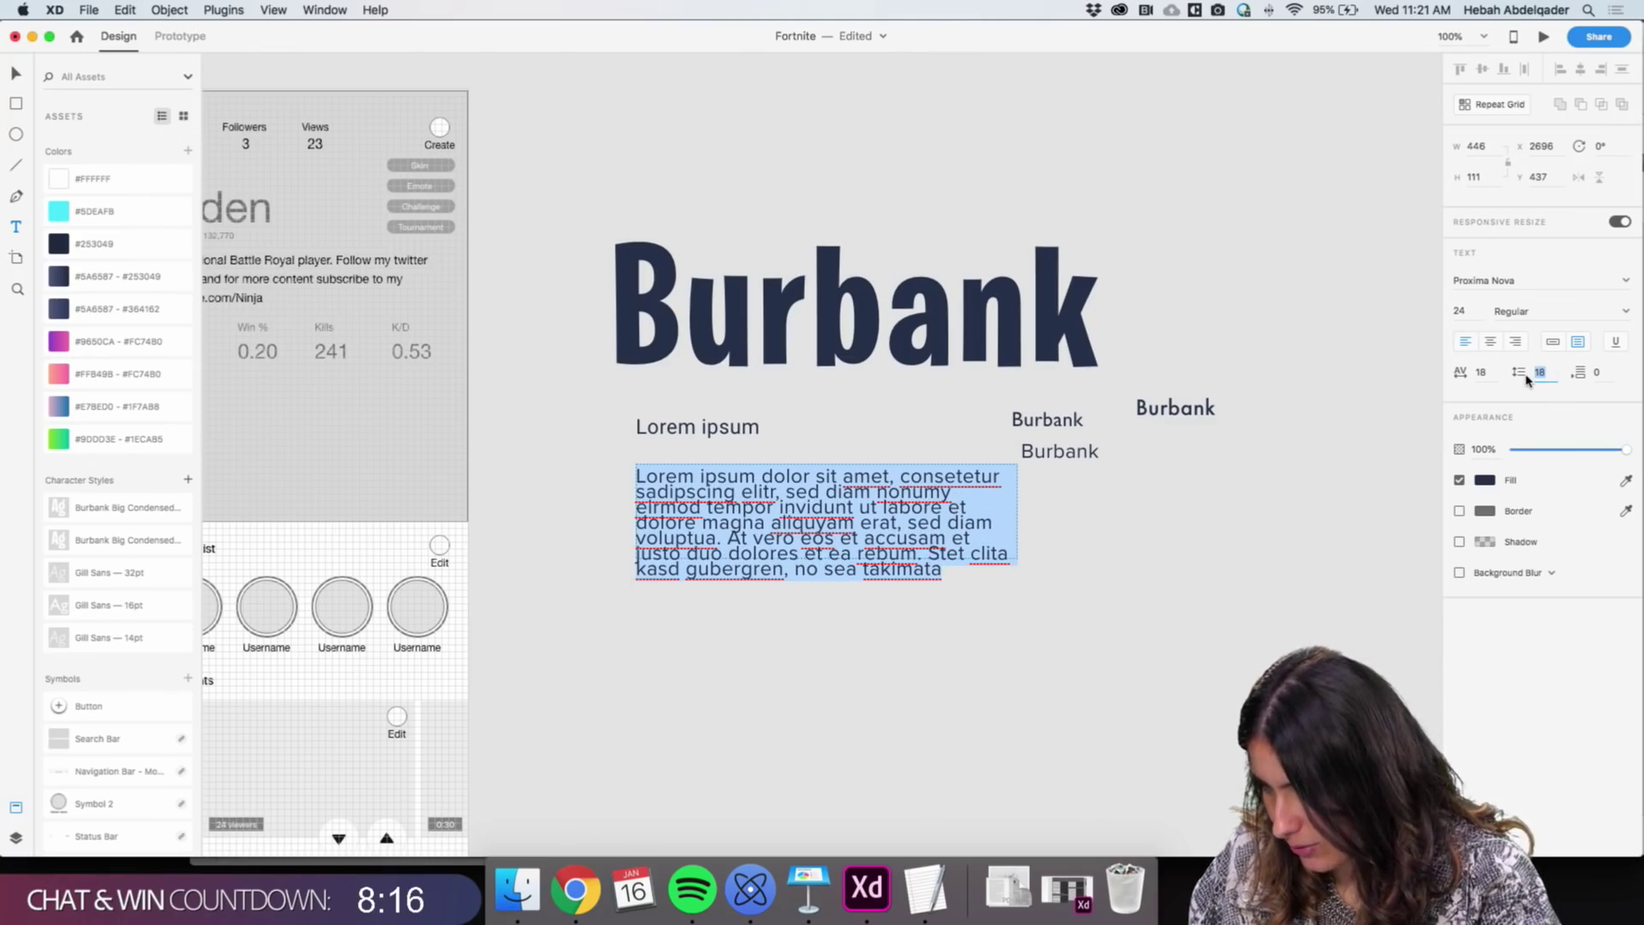
type("20")
key("Return")
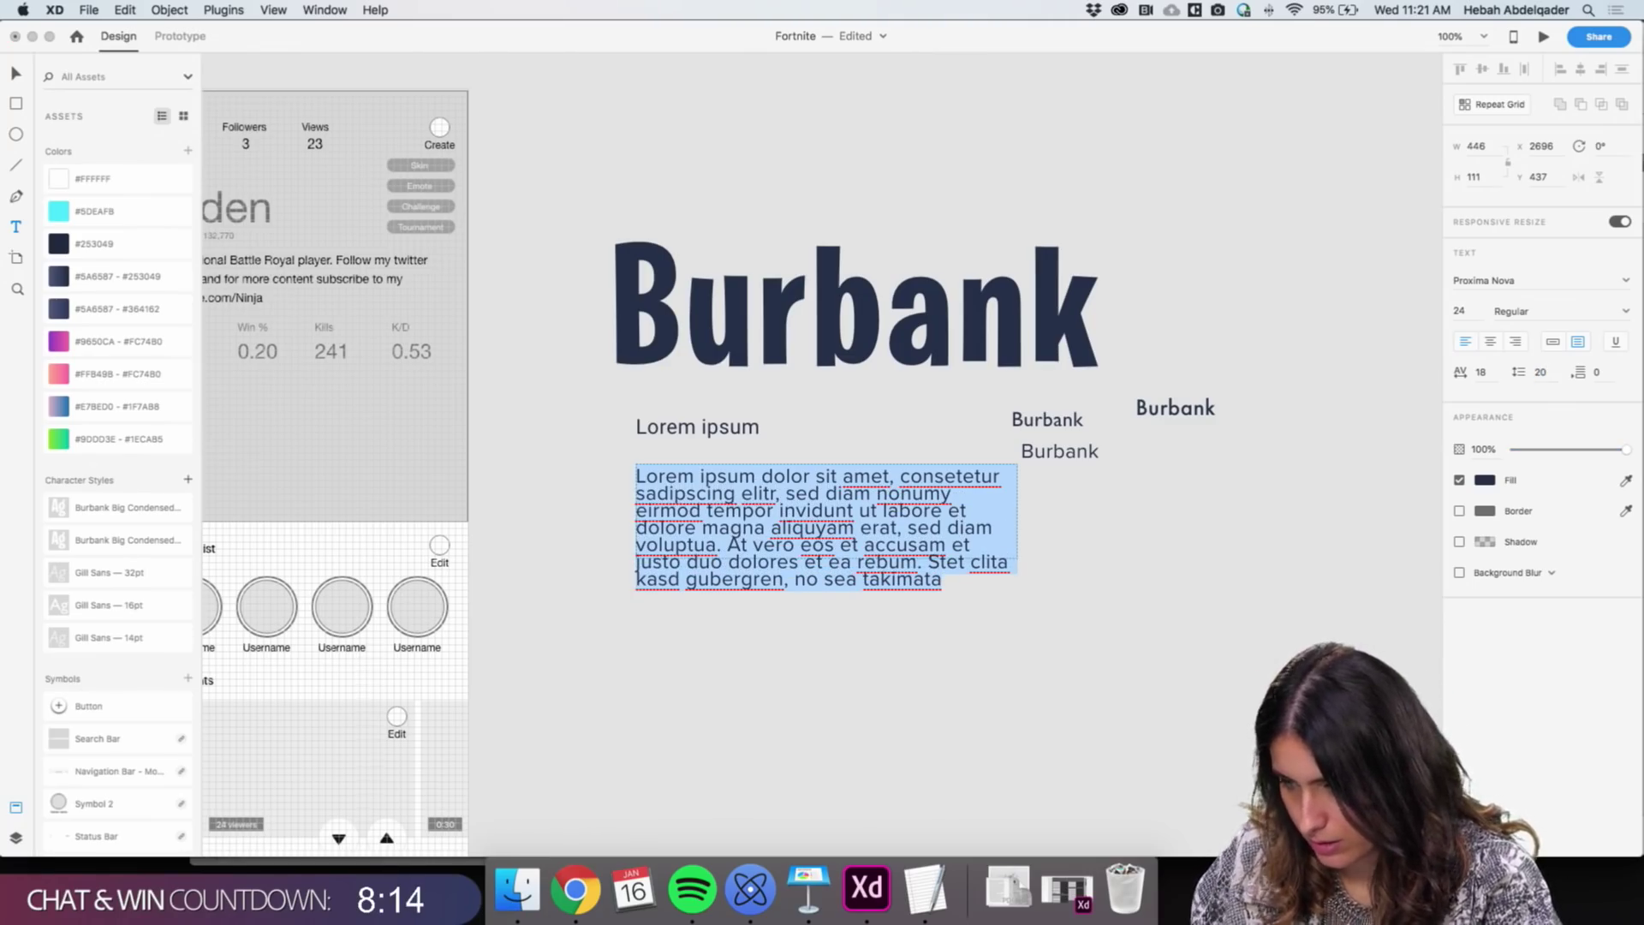
Set the paragraph's line spacing to 28 and extend its text box to a height of about 207
left_click(1539, 374)
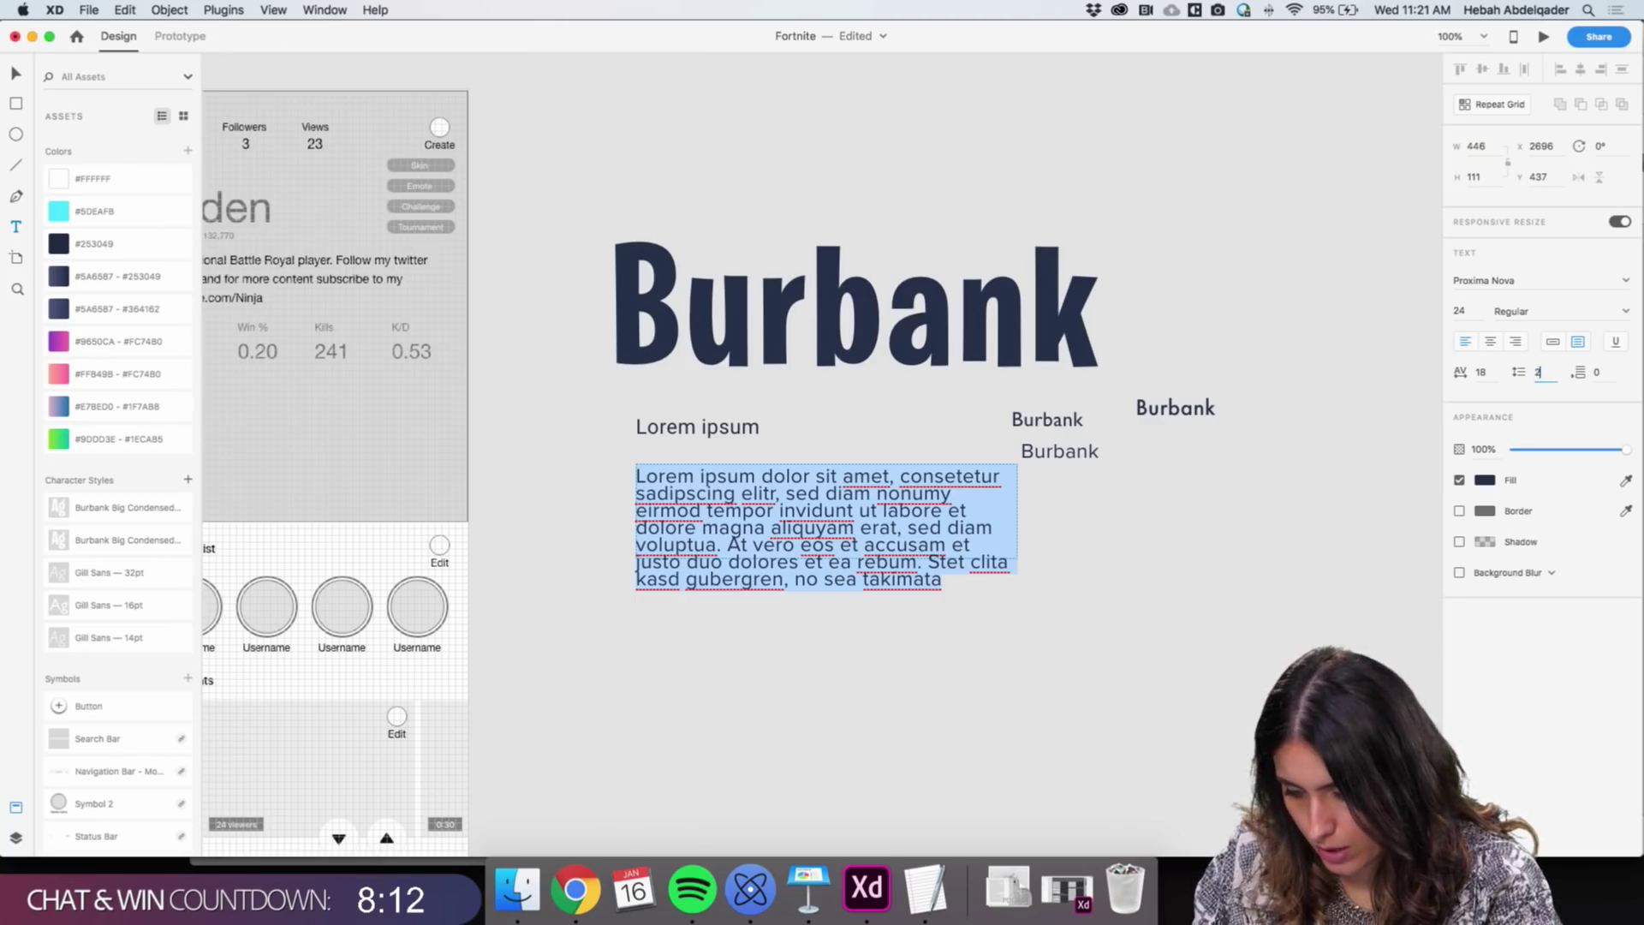
type("8")
key("Return")
key("Escape")
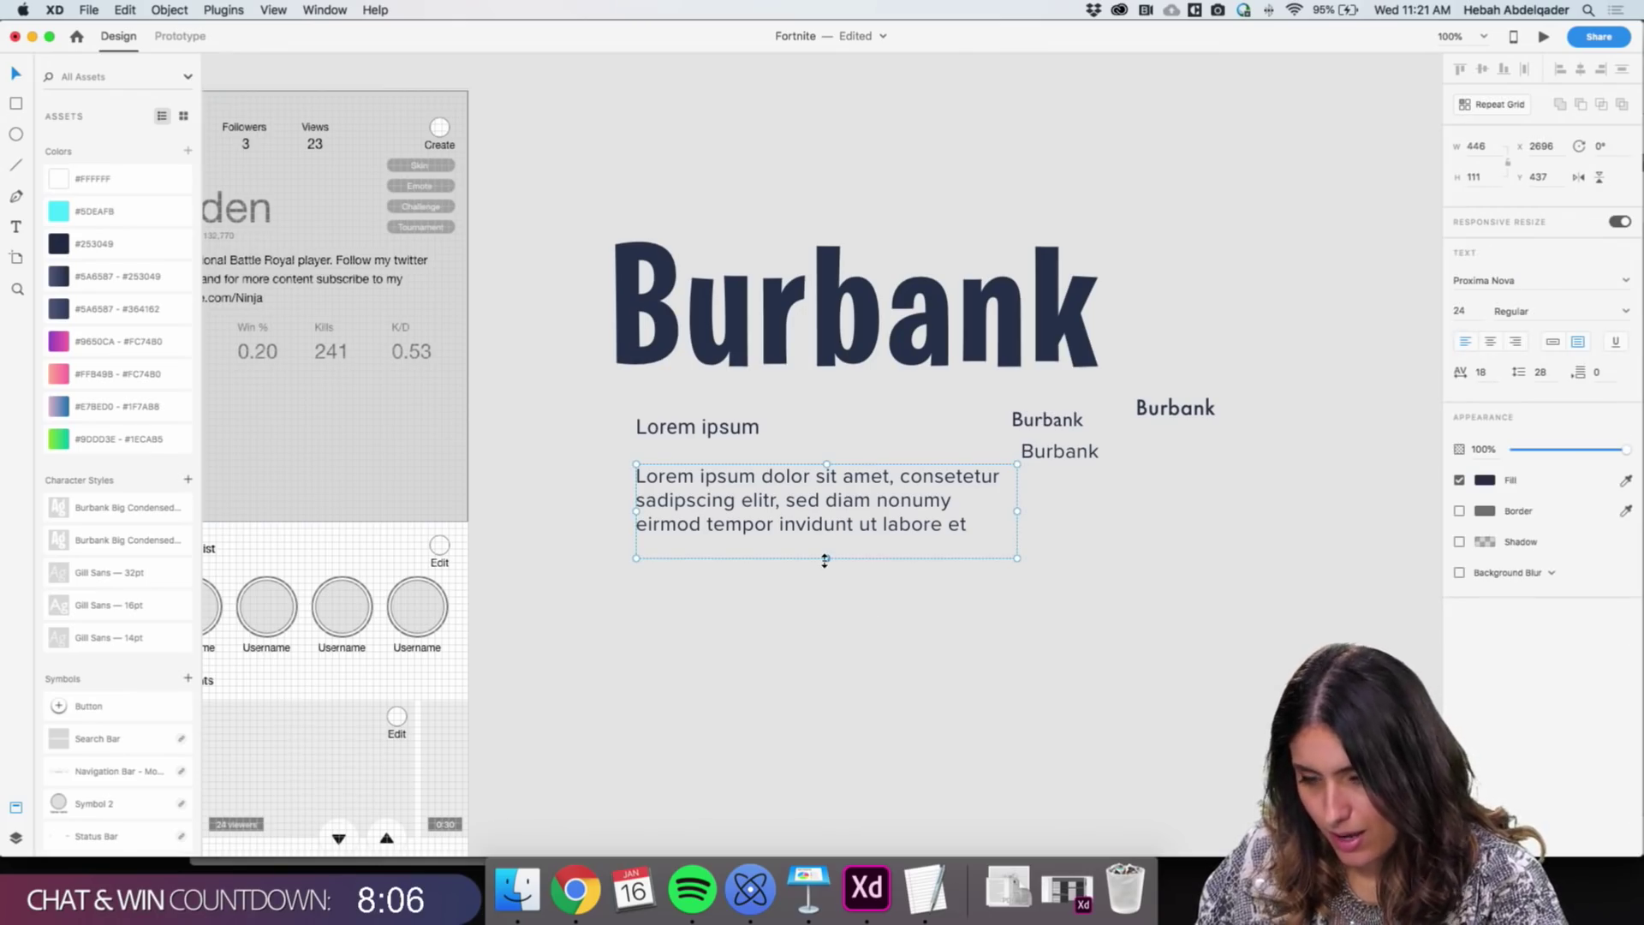
left_click_drag(825, 559, 824, 641)
left_click(884, 714)
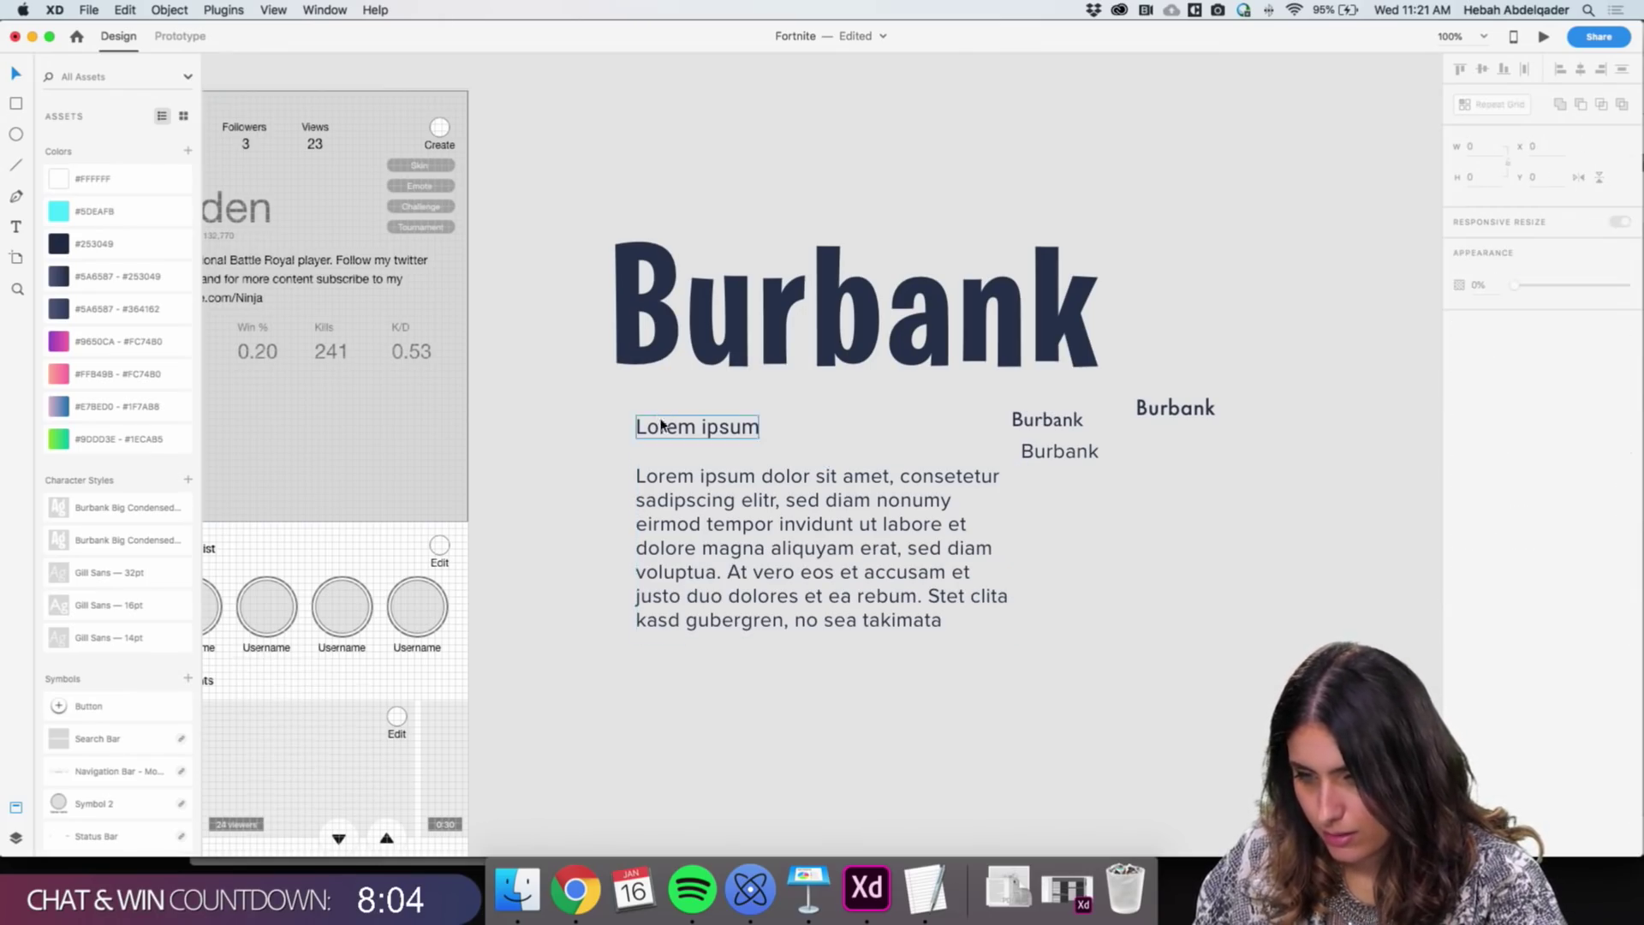
Delete the short "Lorem ipsum" sample and move the placeholder paragraph up directly beneath the Burbank heading, aligned with its start
left_click(677, 431)
key("Delete")
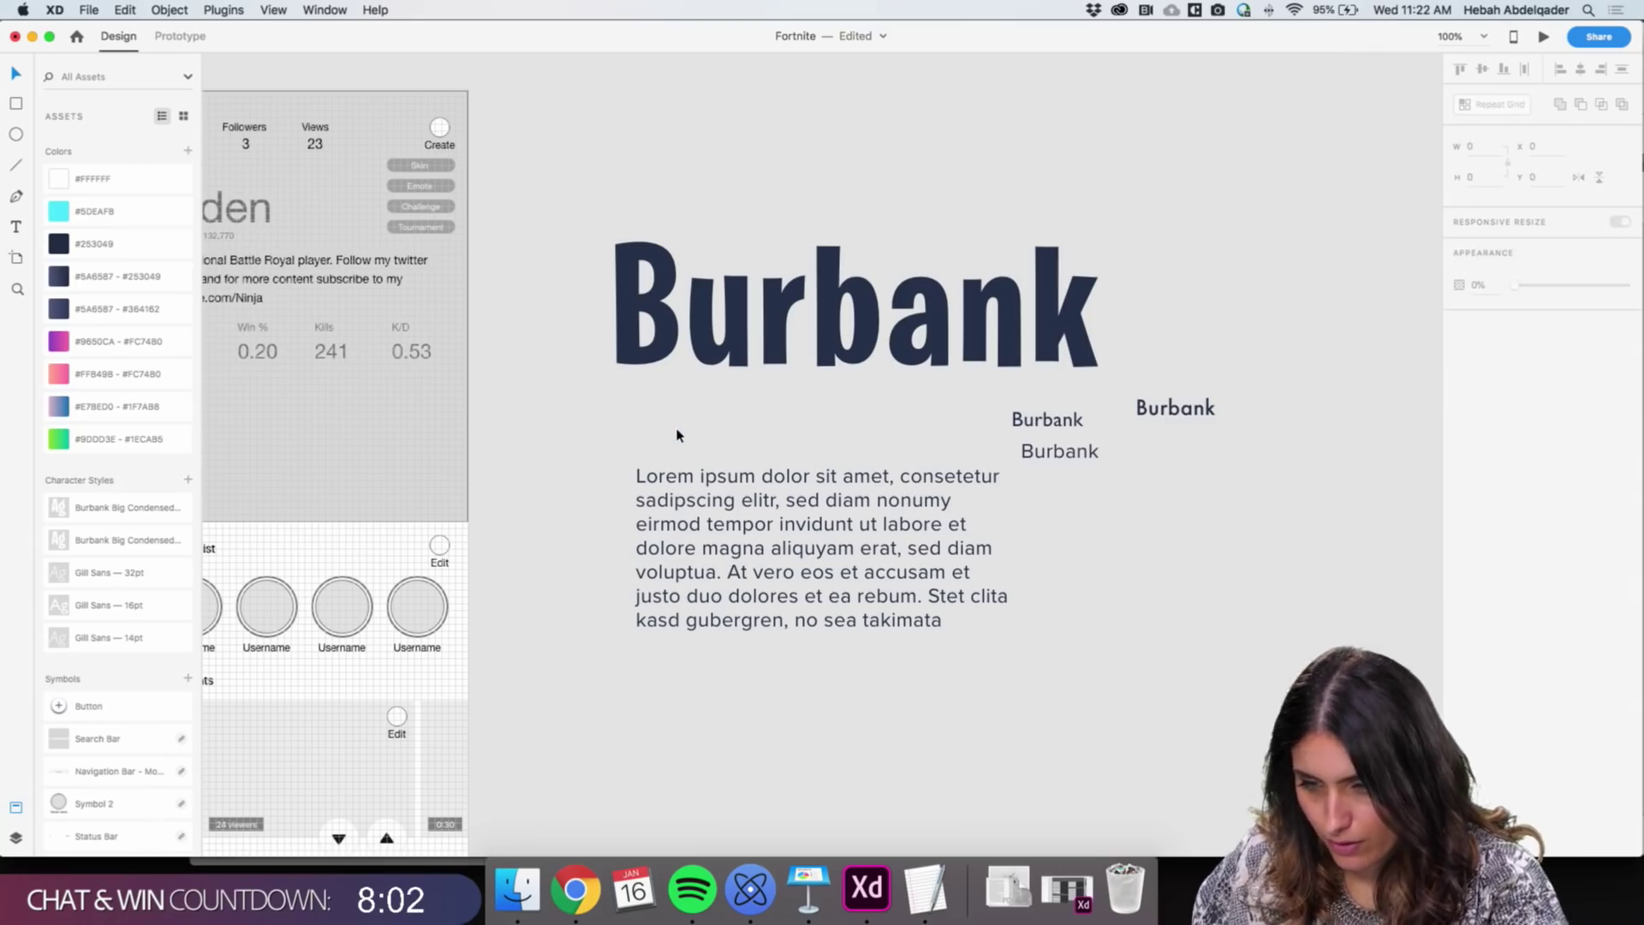
left_click_drag(703, 530, 678, 460)
Copy the full text of the placeholder paragraph beneath the Burbank heading
key("Return")
key("super+c")
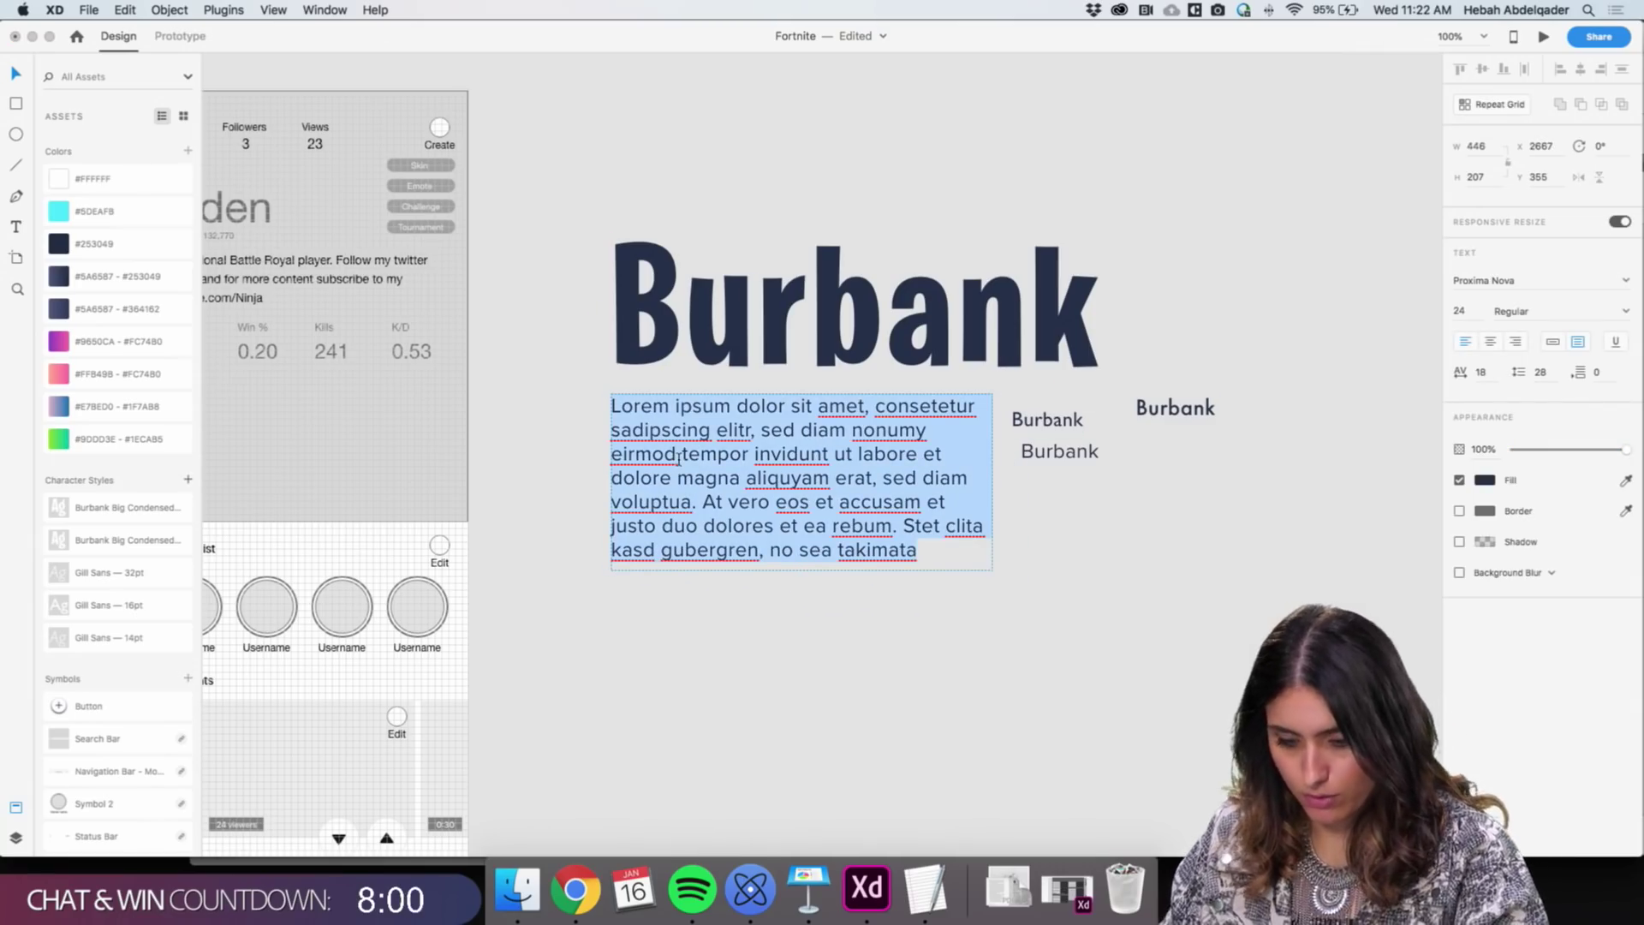
key("Escape")
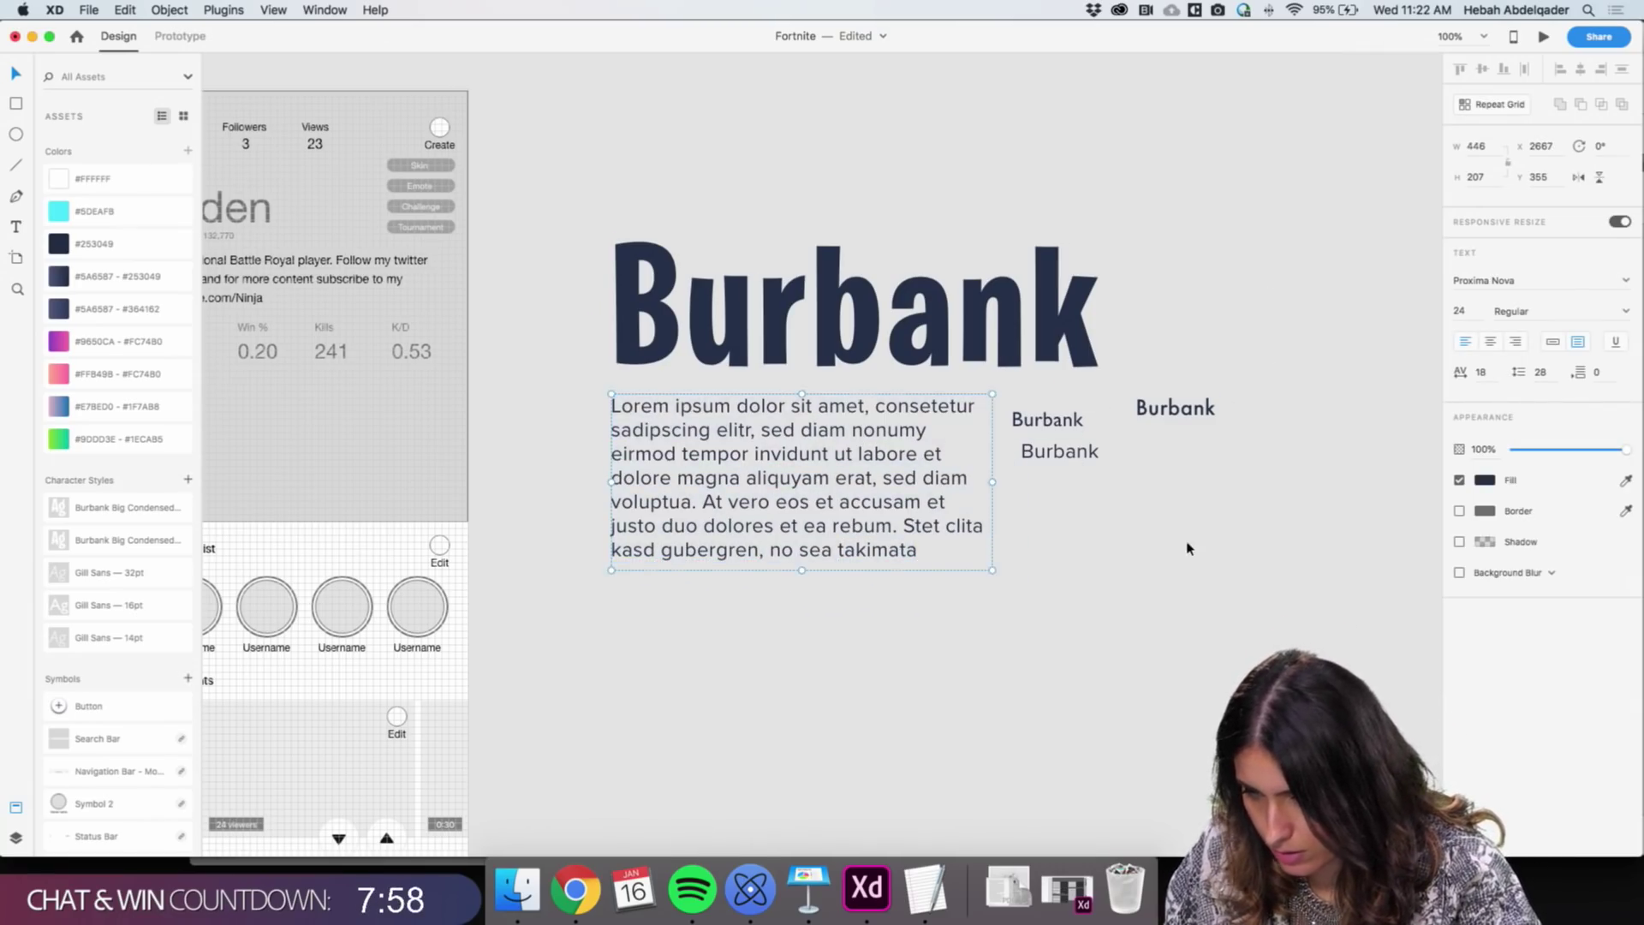
Move two of the small Burbank font samples up beside the large heading, clear of the paragraph area
left_click(1036, 454)
left_click_drag(1036, 454, 1239, 249)
left_click_drag(1191, 410, 1282, 296)
double_click(1056, 419)
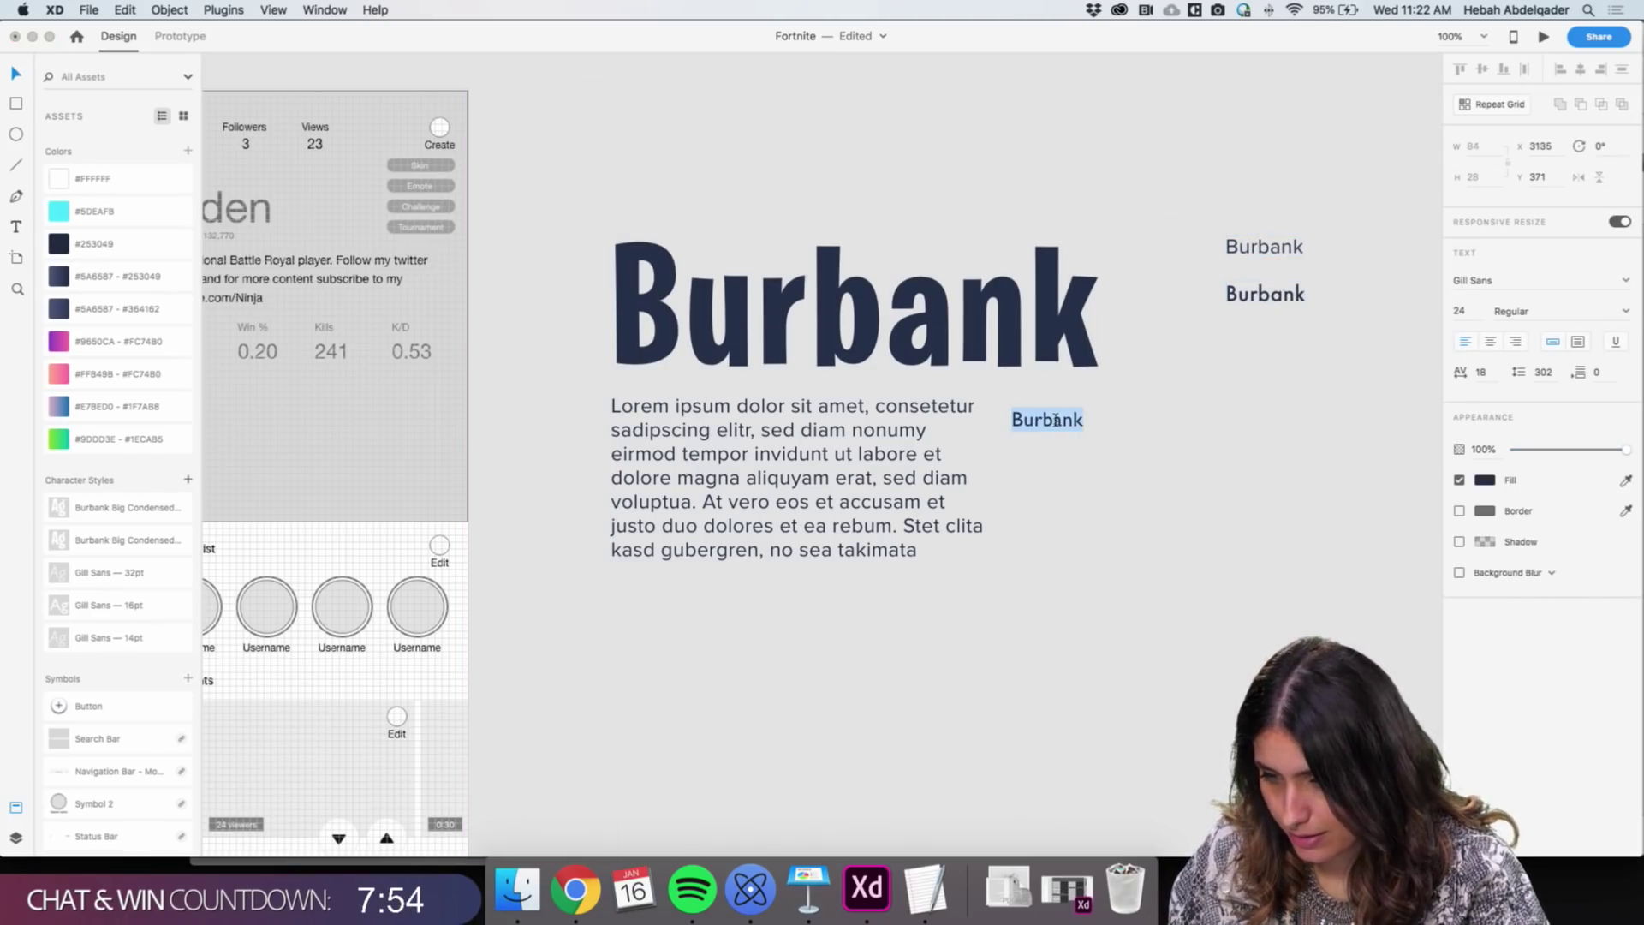
key("super+v")
key("super+z")
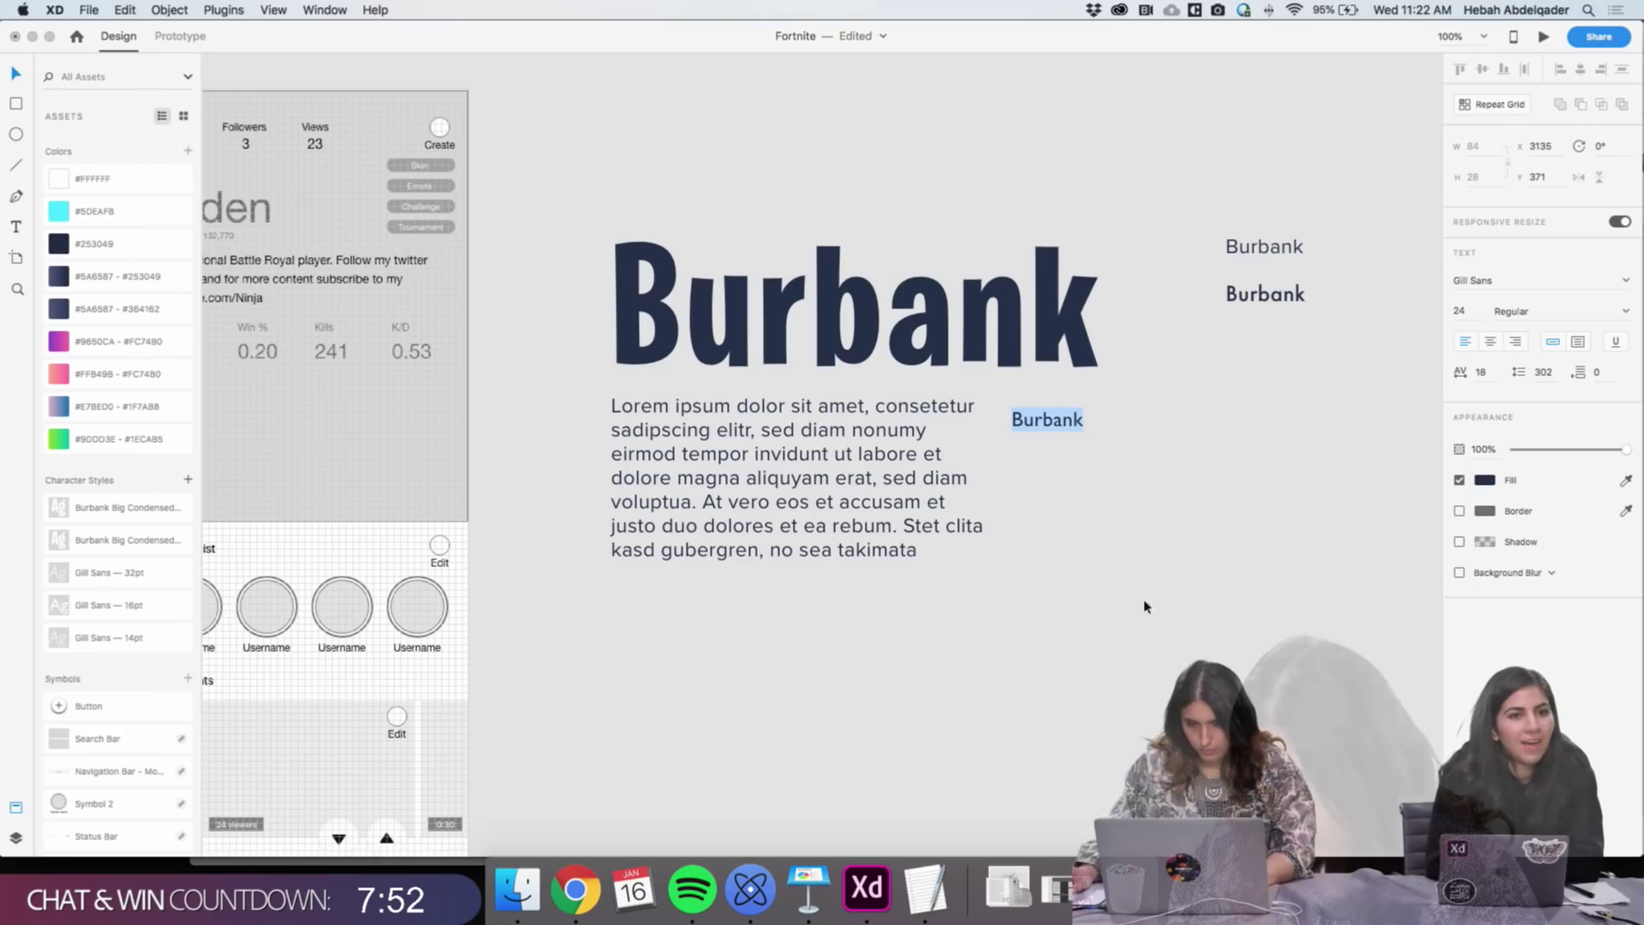
key("Escape")
Create a text box about 446 by 182 below the placeholder paragraph and paste the copied text into it
key("t")
left_click_drag(612, 587, 991, 745)
key("super+v")
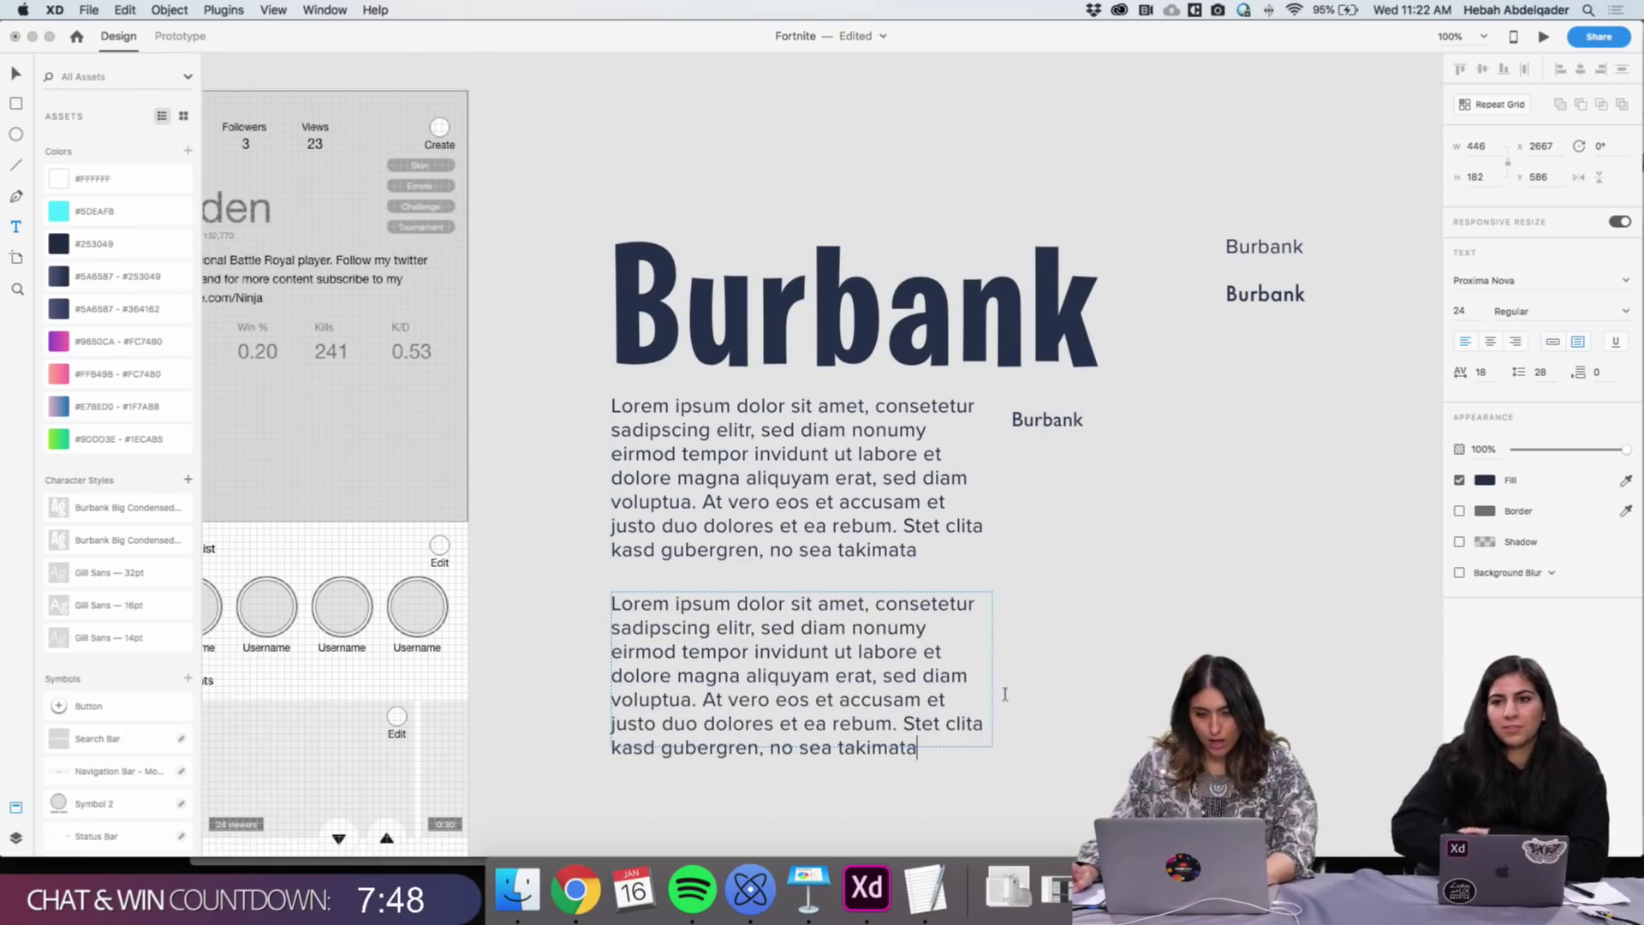
Switch to Chrome and open the full Adobe Fonts catalogue from the font assets in the Creative Cloud app
left_click(1119, 10)
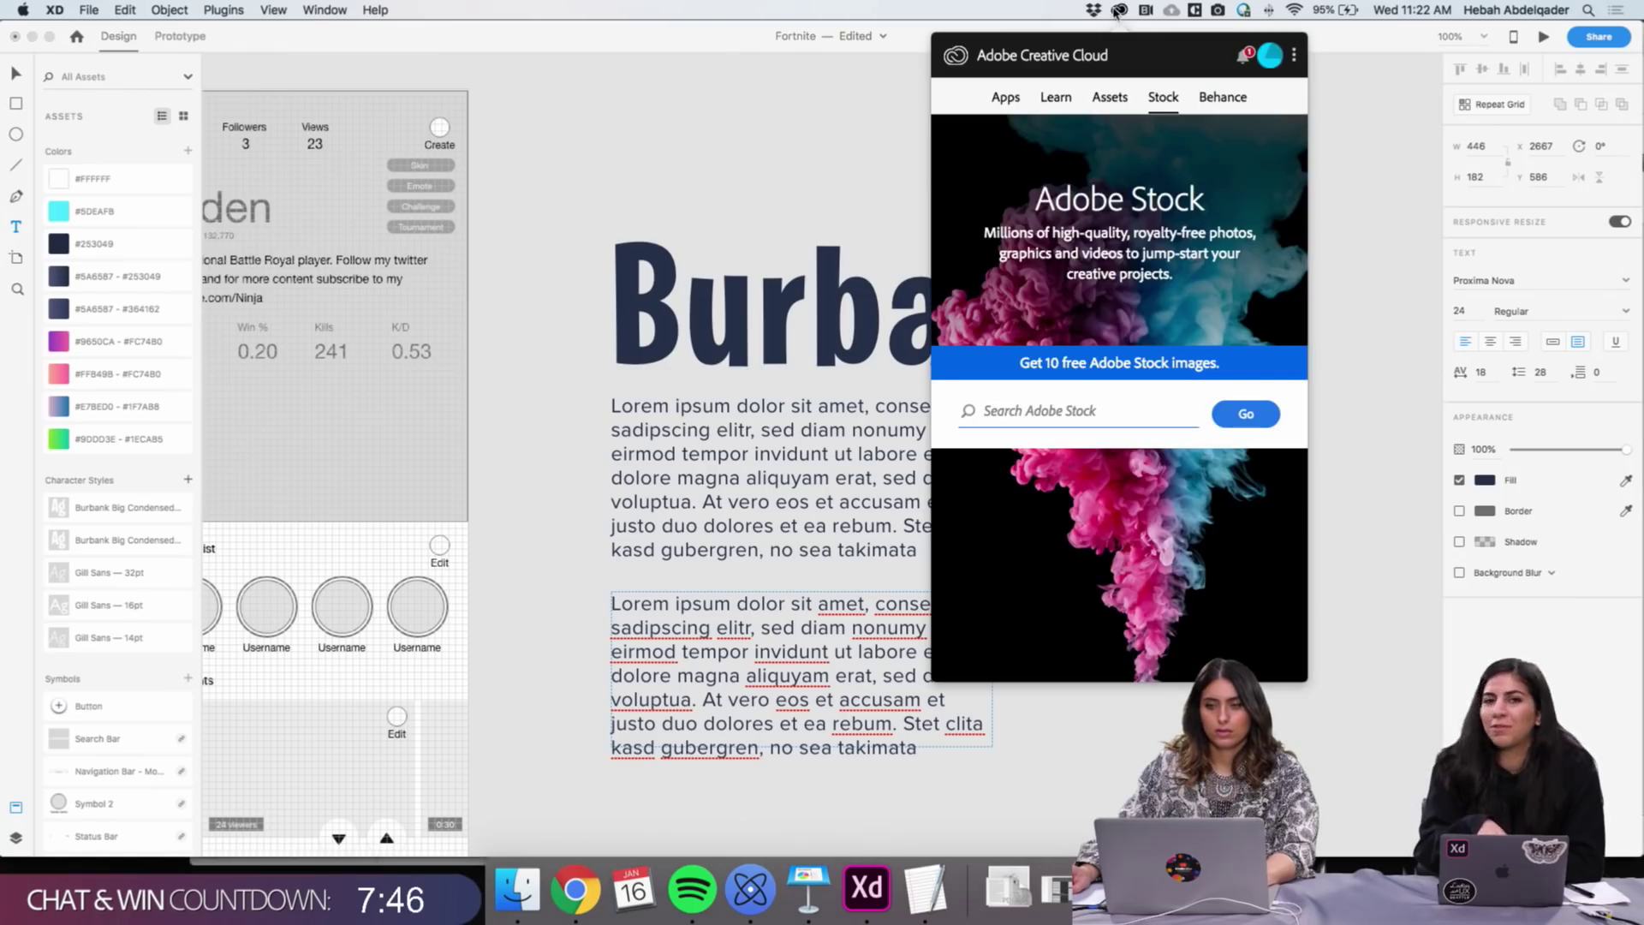
left_click(866, 887)
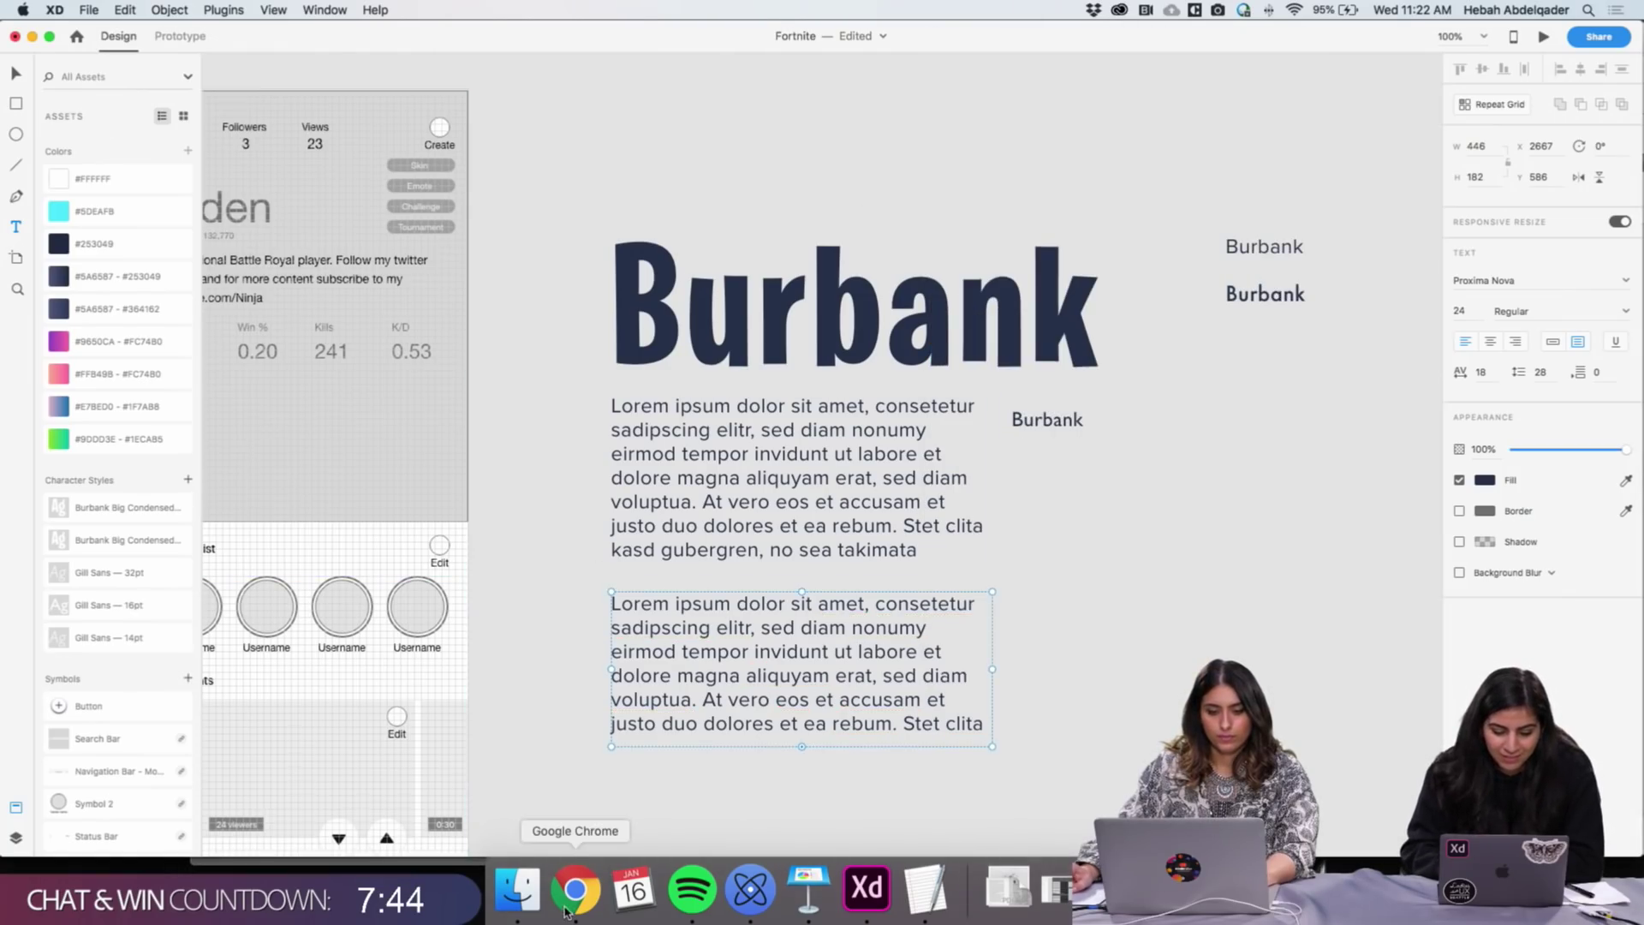
left_click(565, 908)
left_click(1584, 43)
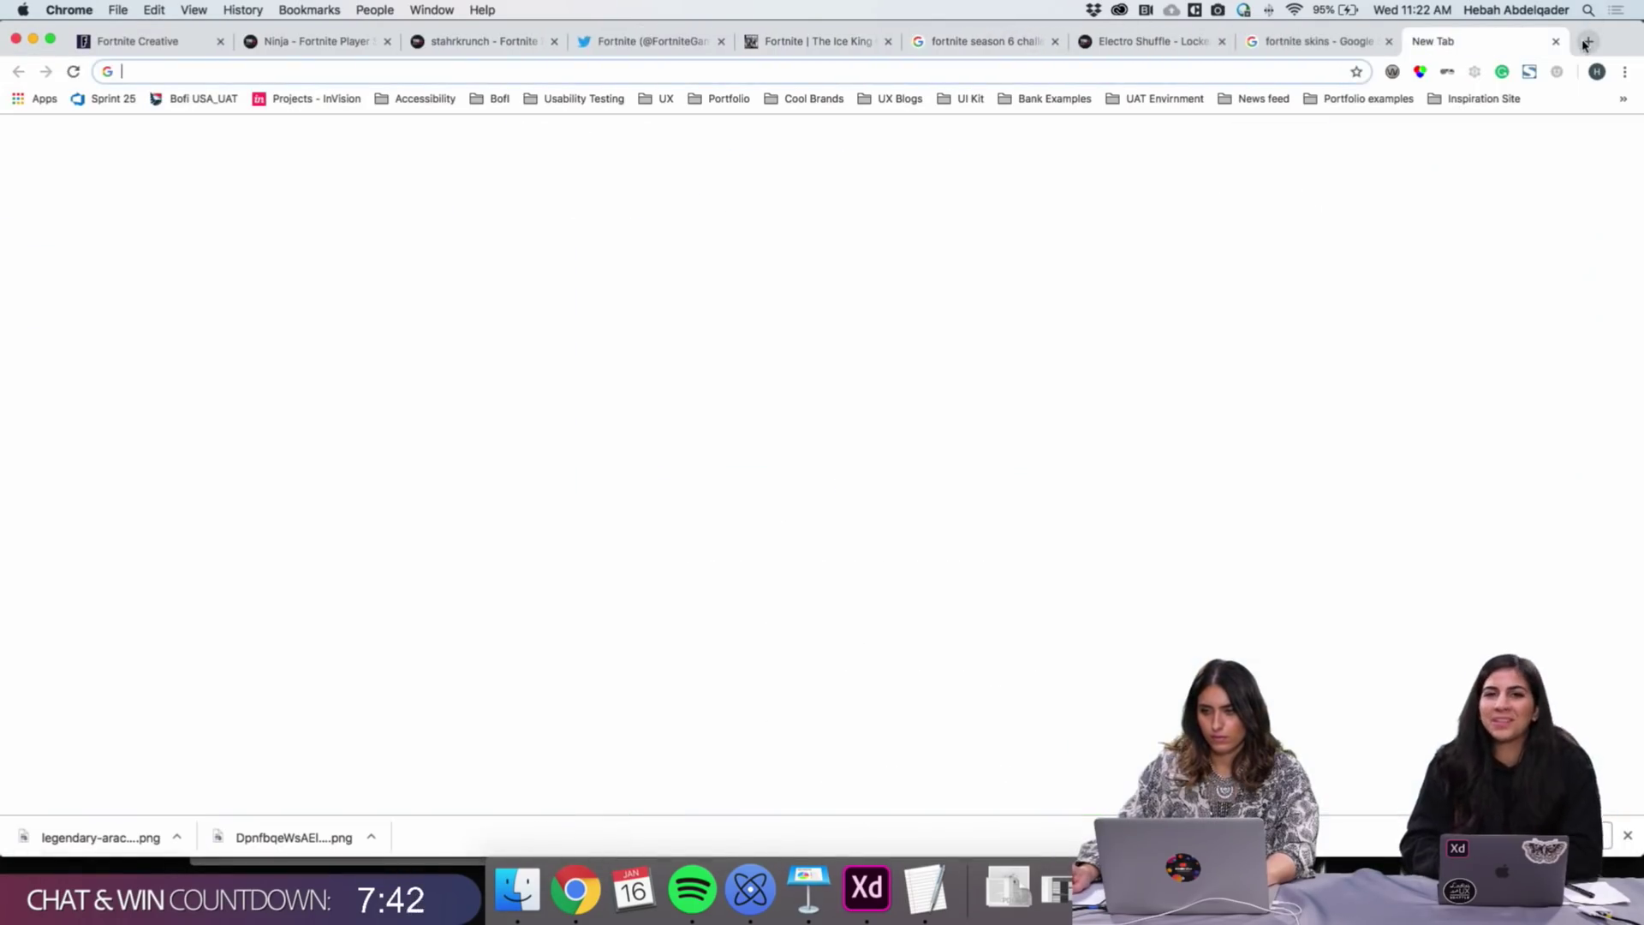
left_click(1119, 10)
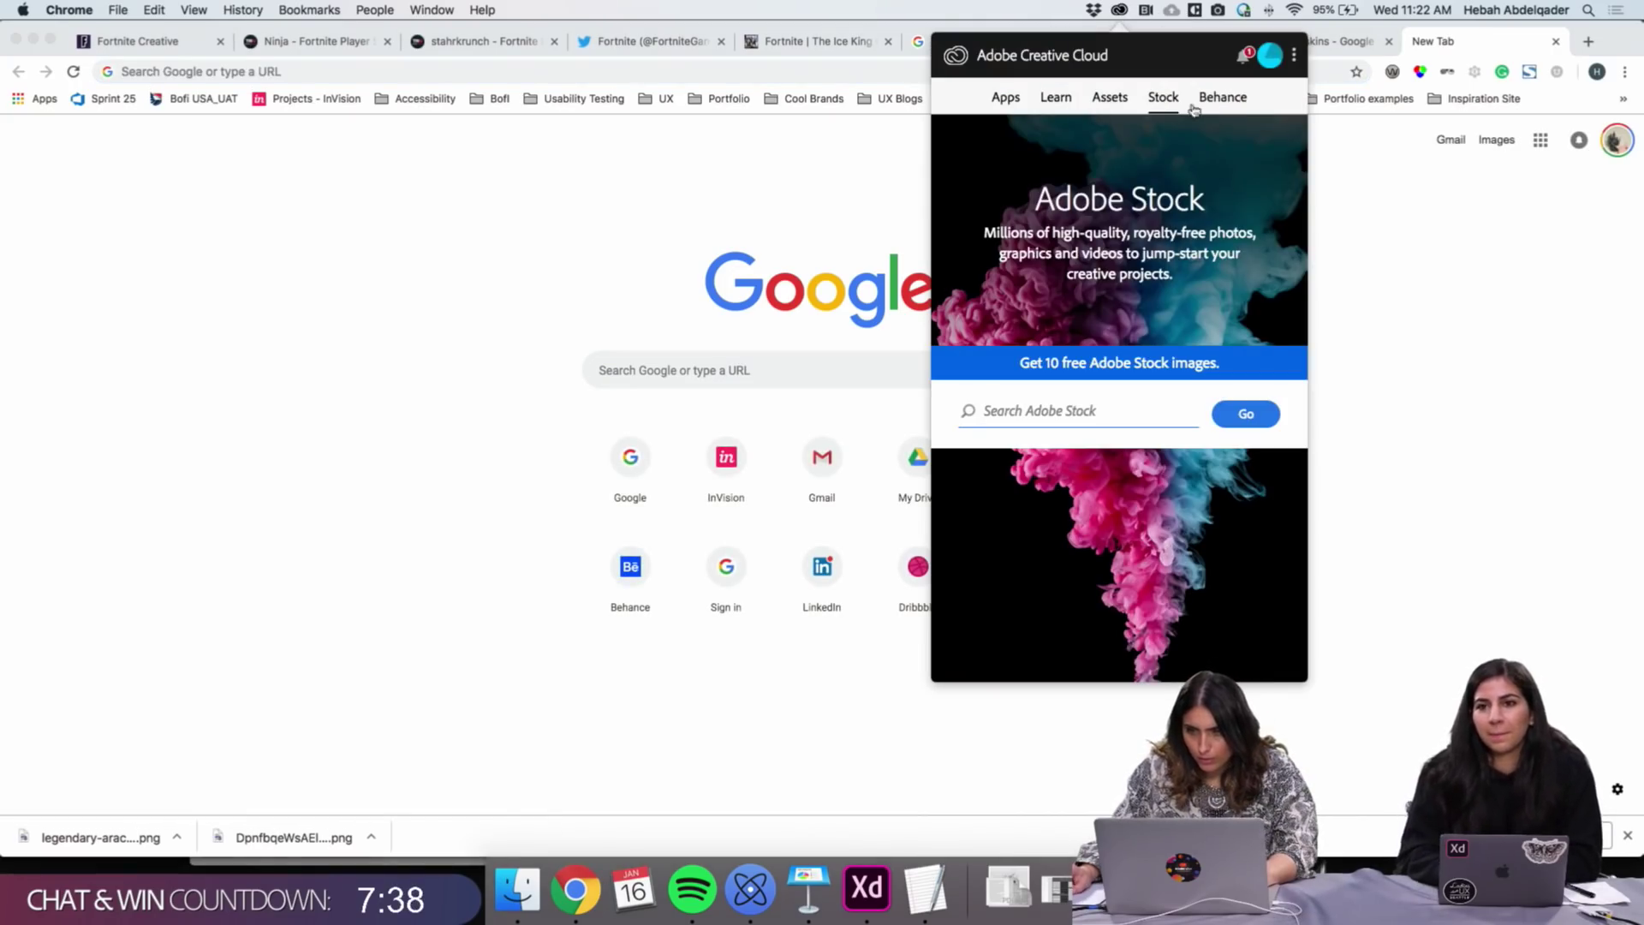
left_click(1007, 101)
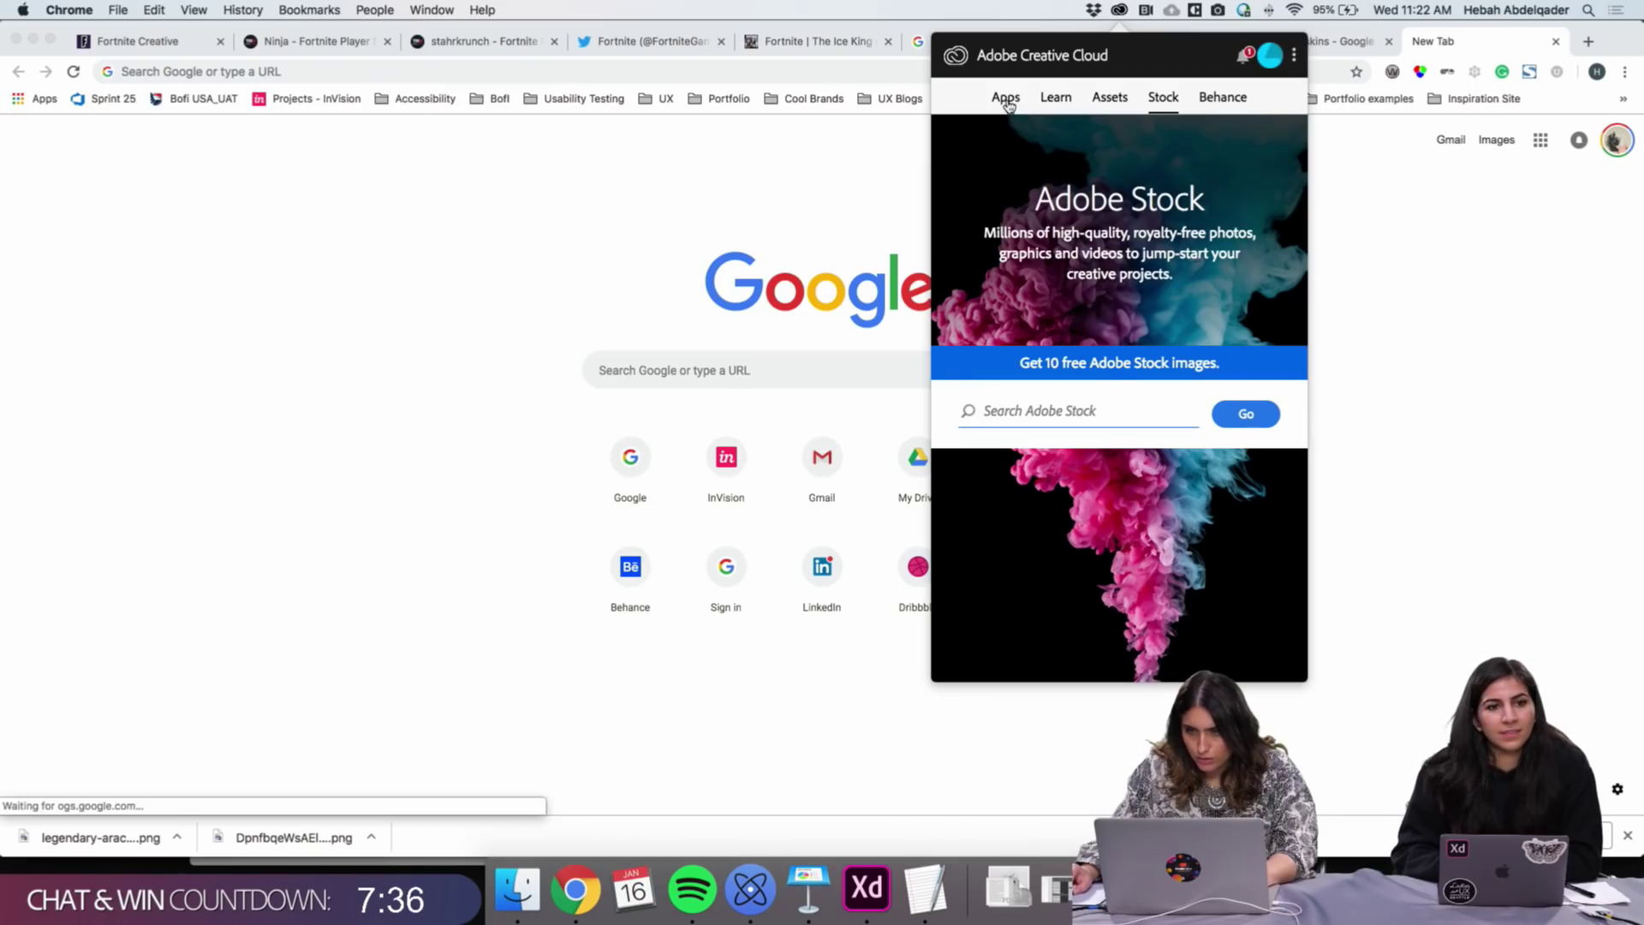
left_click(1154, 103)
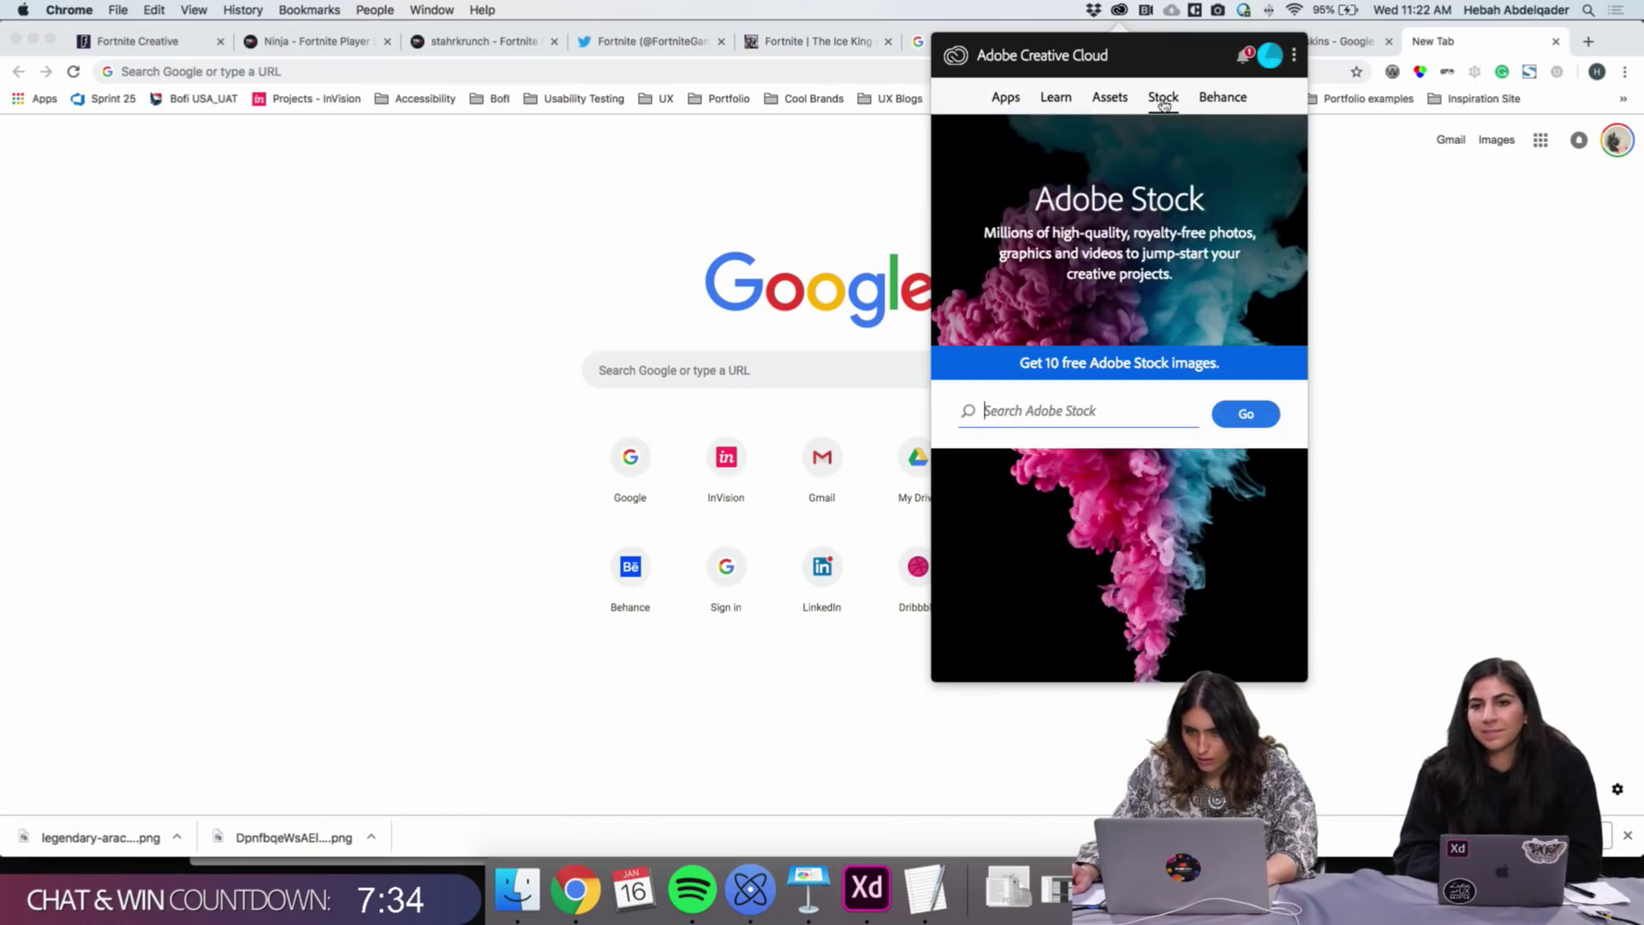
left_click(1110, 103)
left_click(1000, 135)
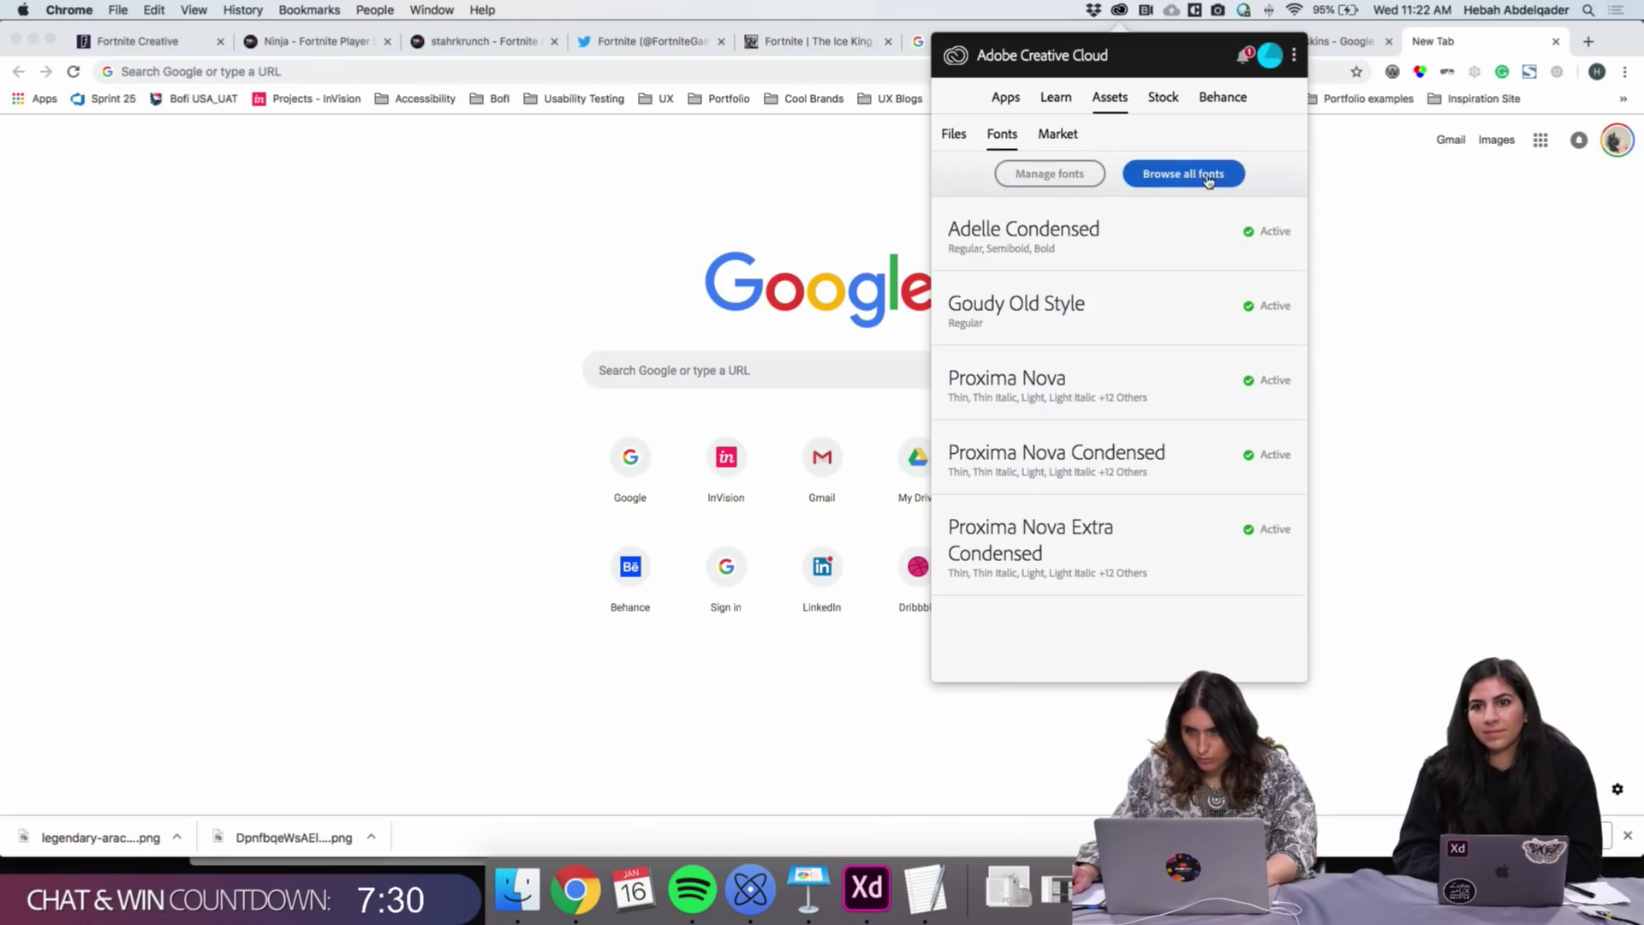
left_click(1199, 177)
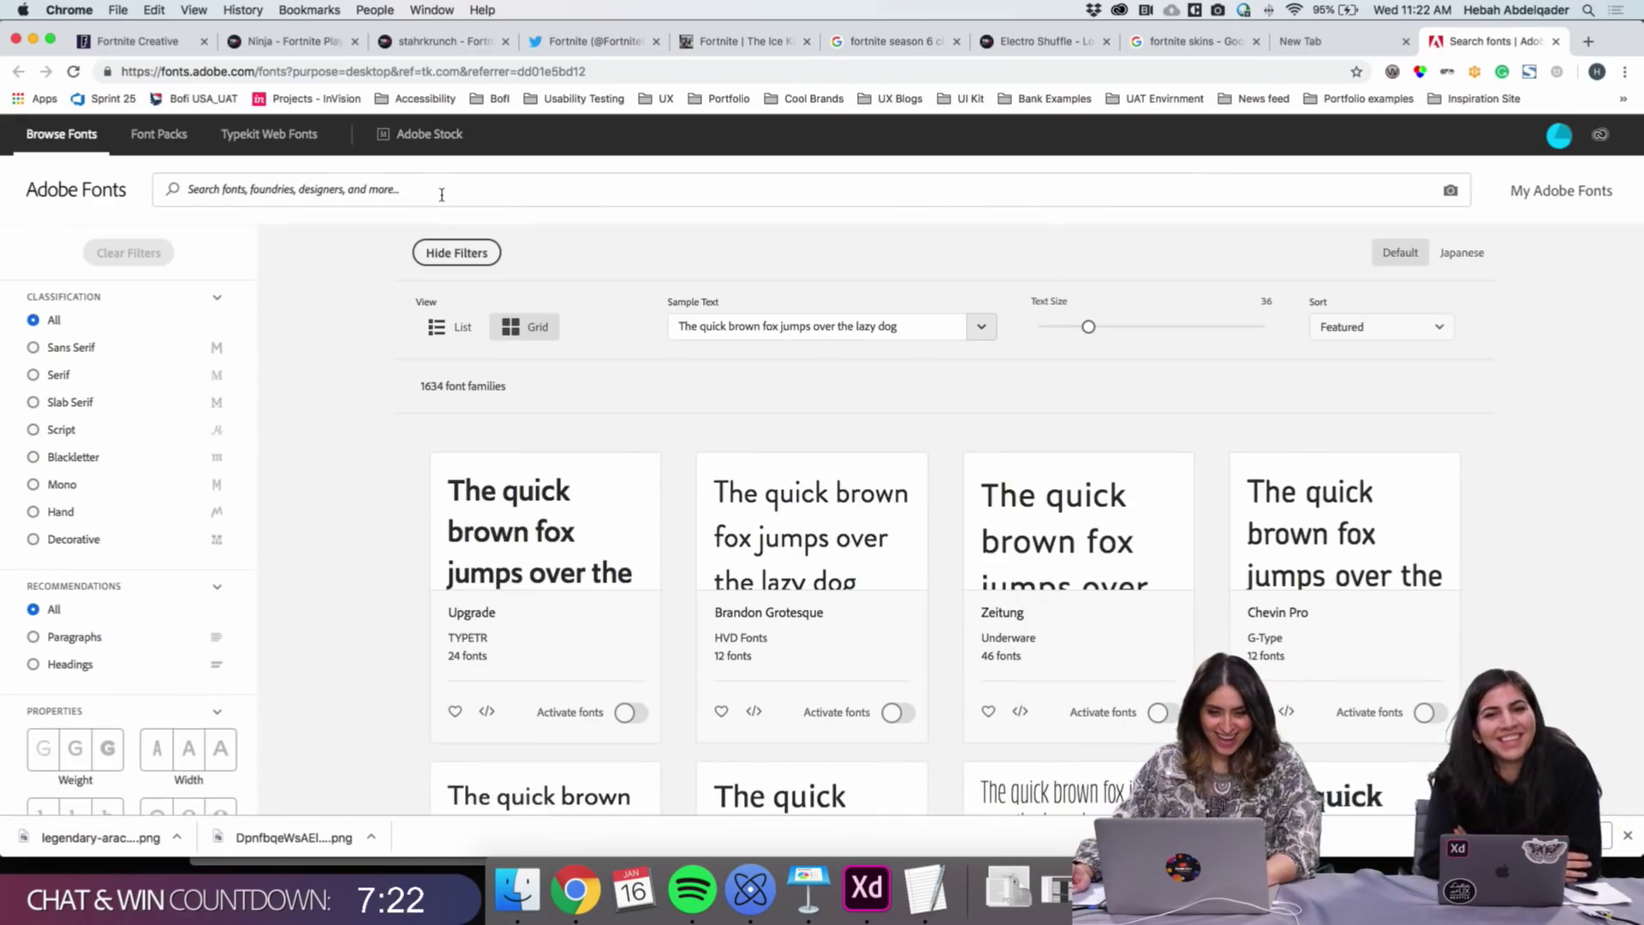
Browse the featured font families and activate the Upgrade family by TYPETR
left_click(440, 188)
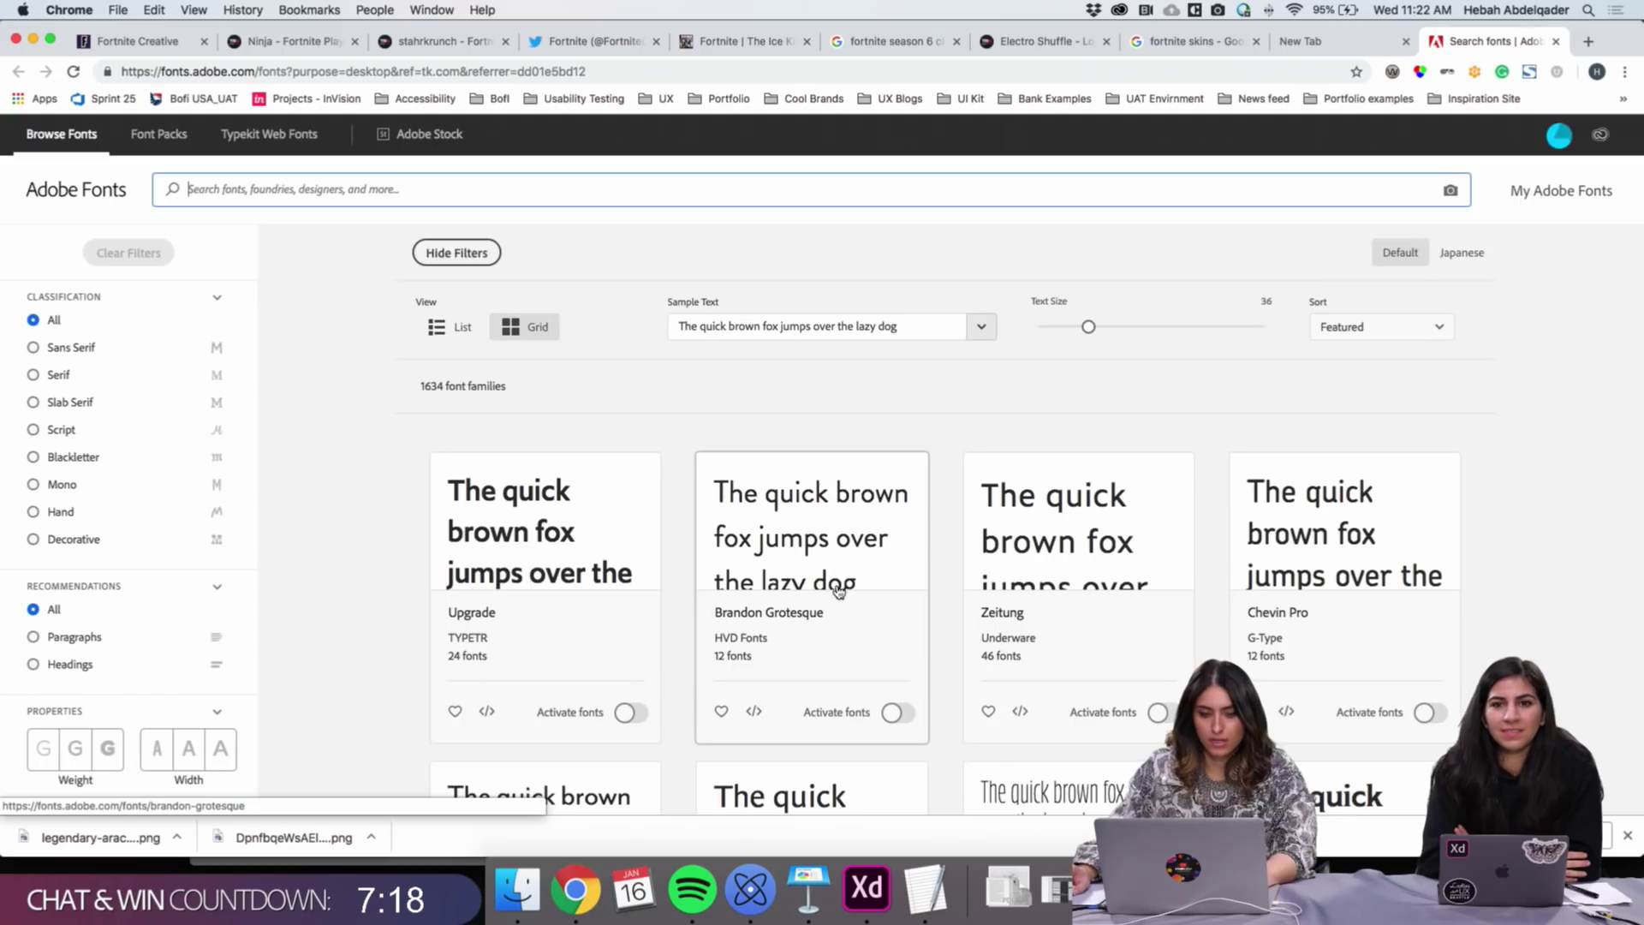
scroll(835, 556, "down", 4)
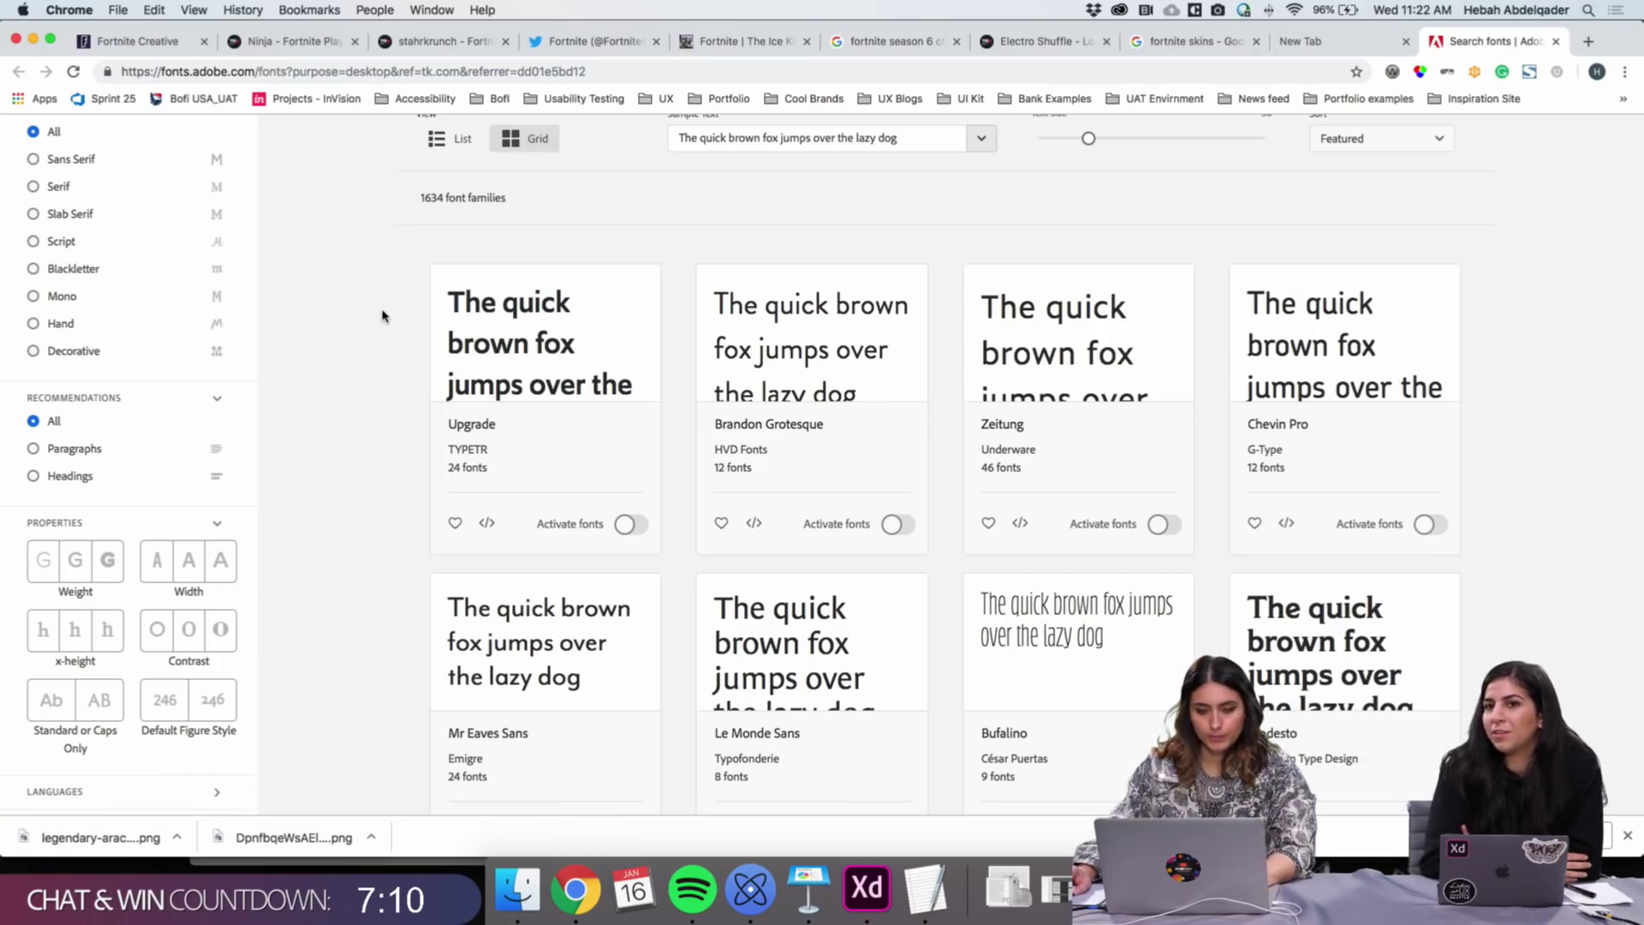
scroll(382, 316, "up", 5)
scroll(382, 315, "down", 3)
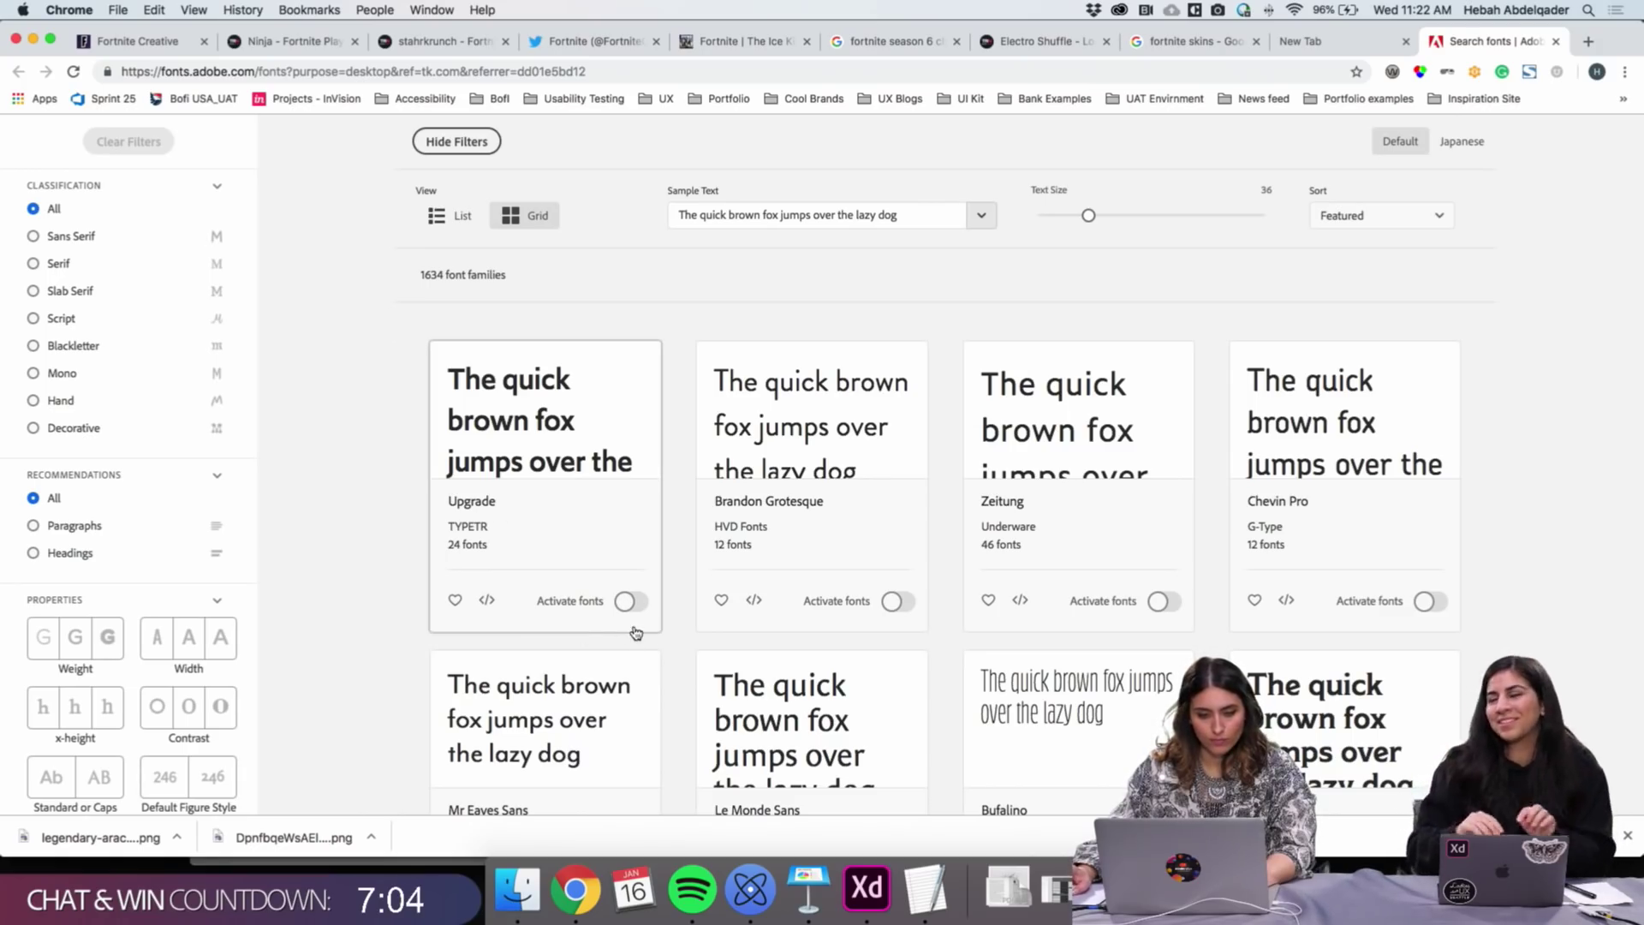
scroll(634, 565, "down", 3)
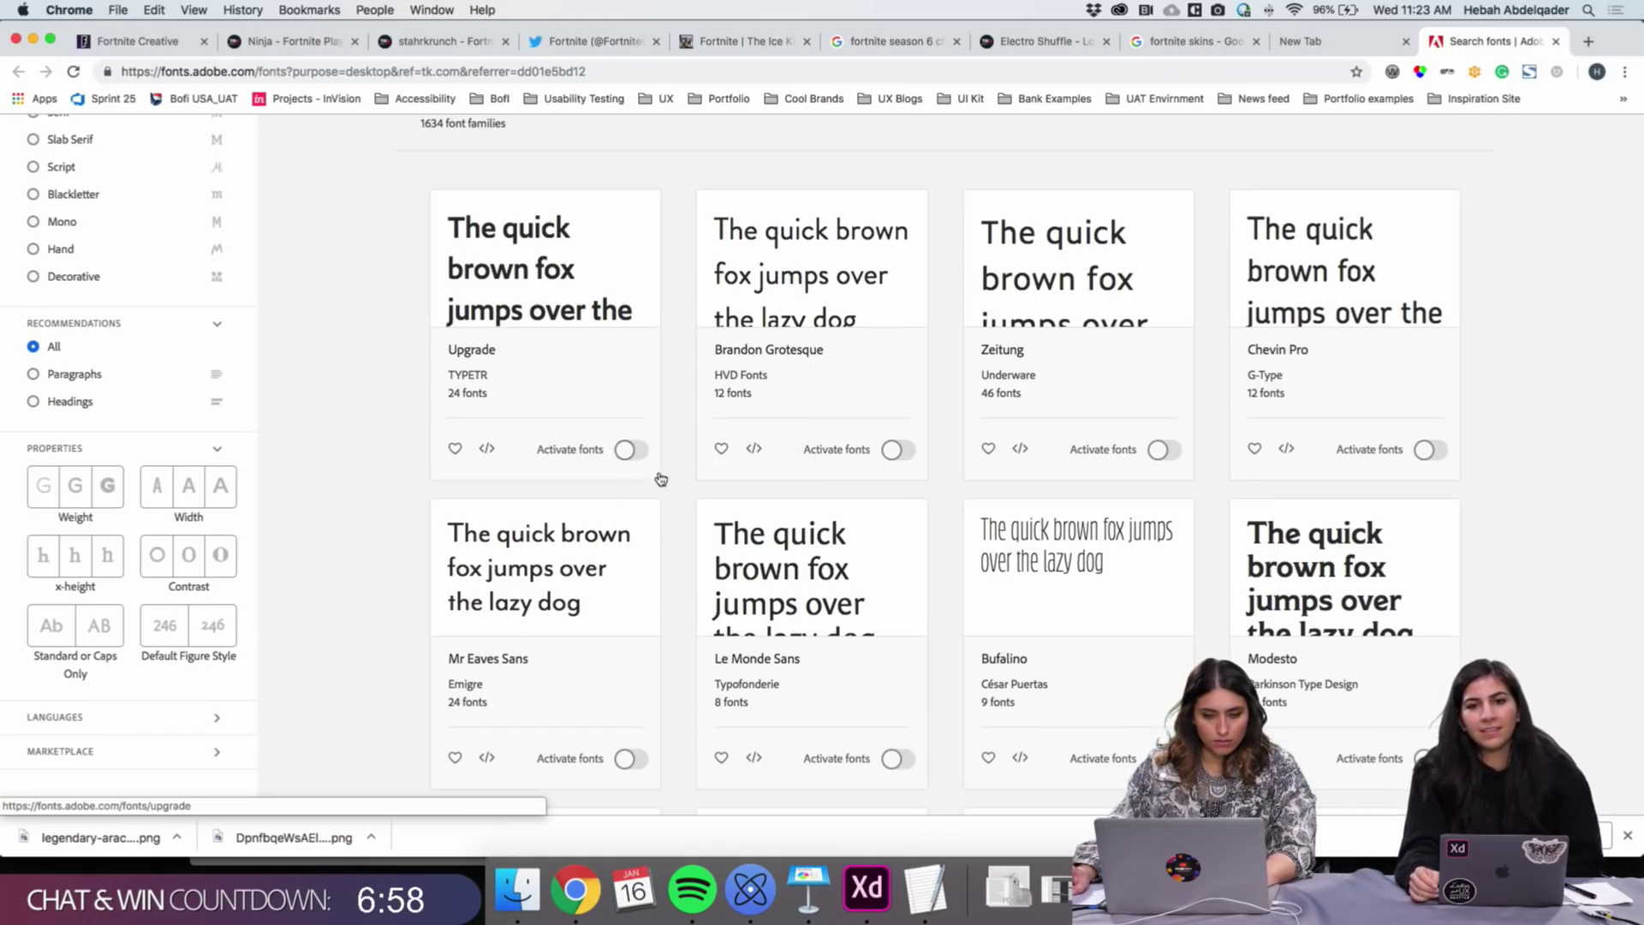
left_click(629, 449)
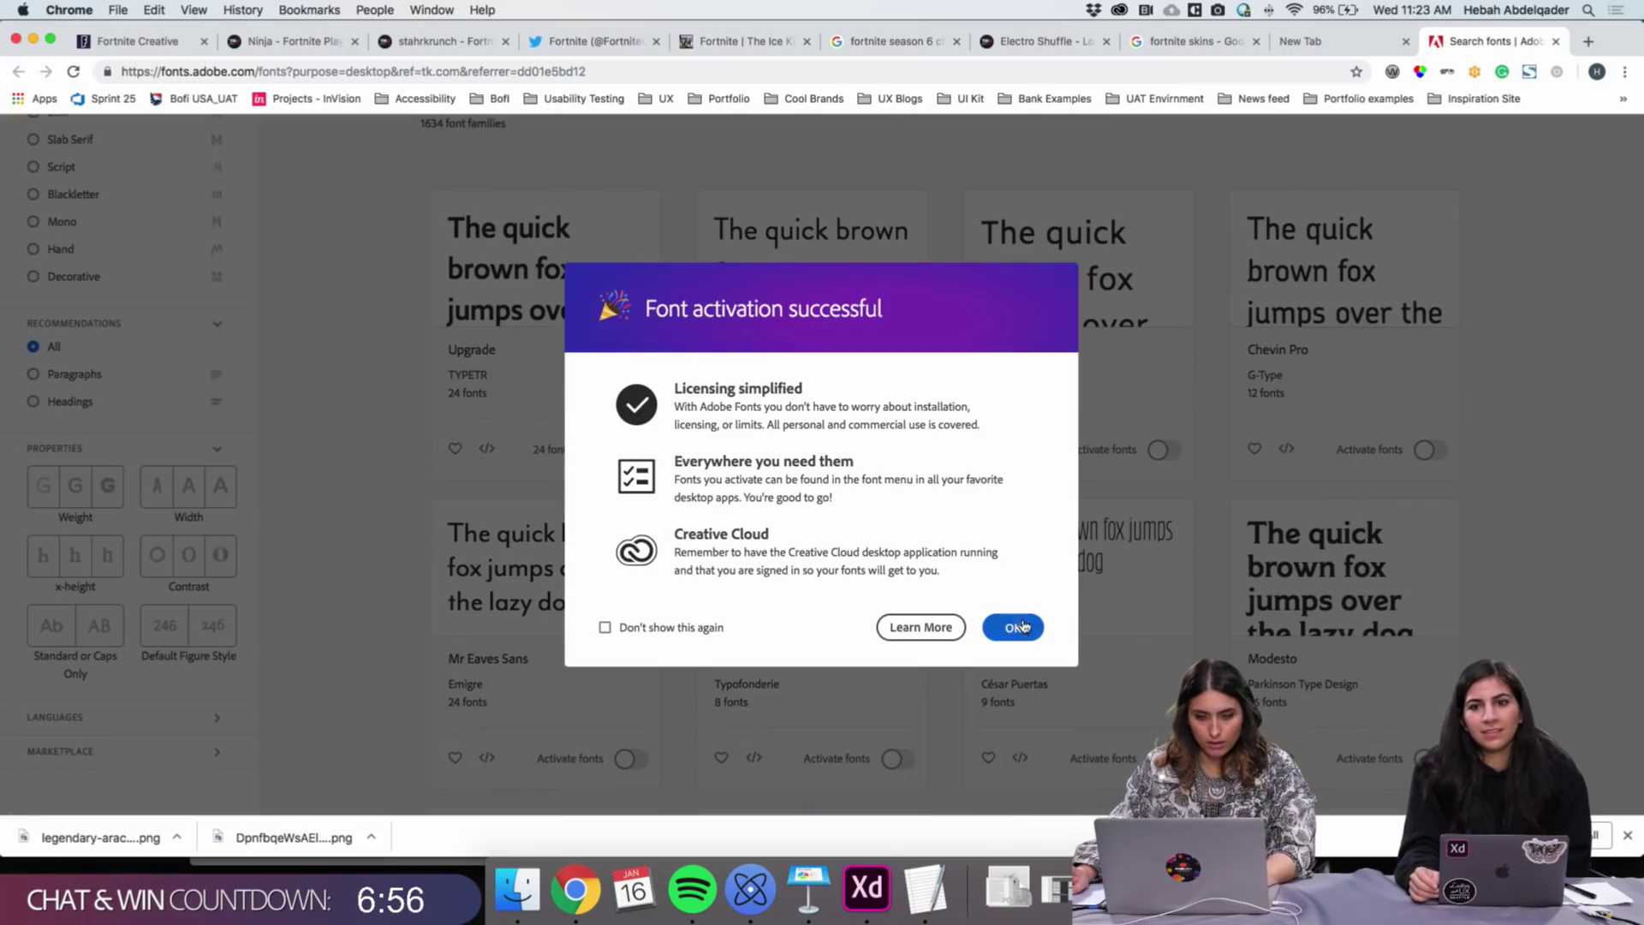
left_click(1015, 627)
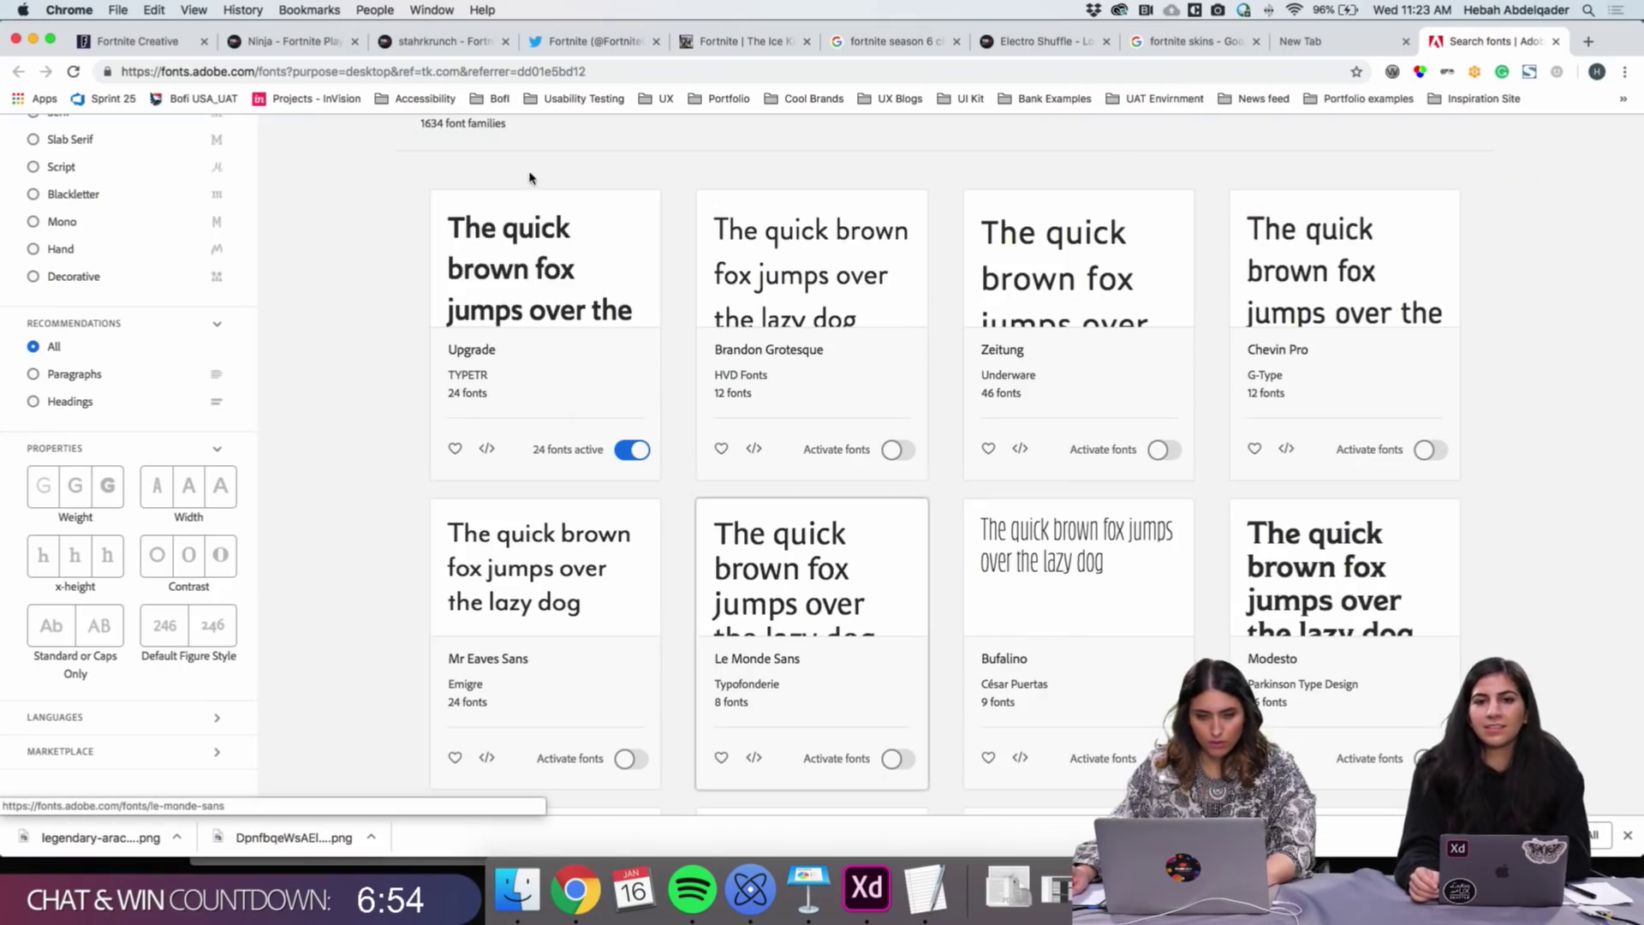
scroll(539, 334, "up", 2)
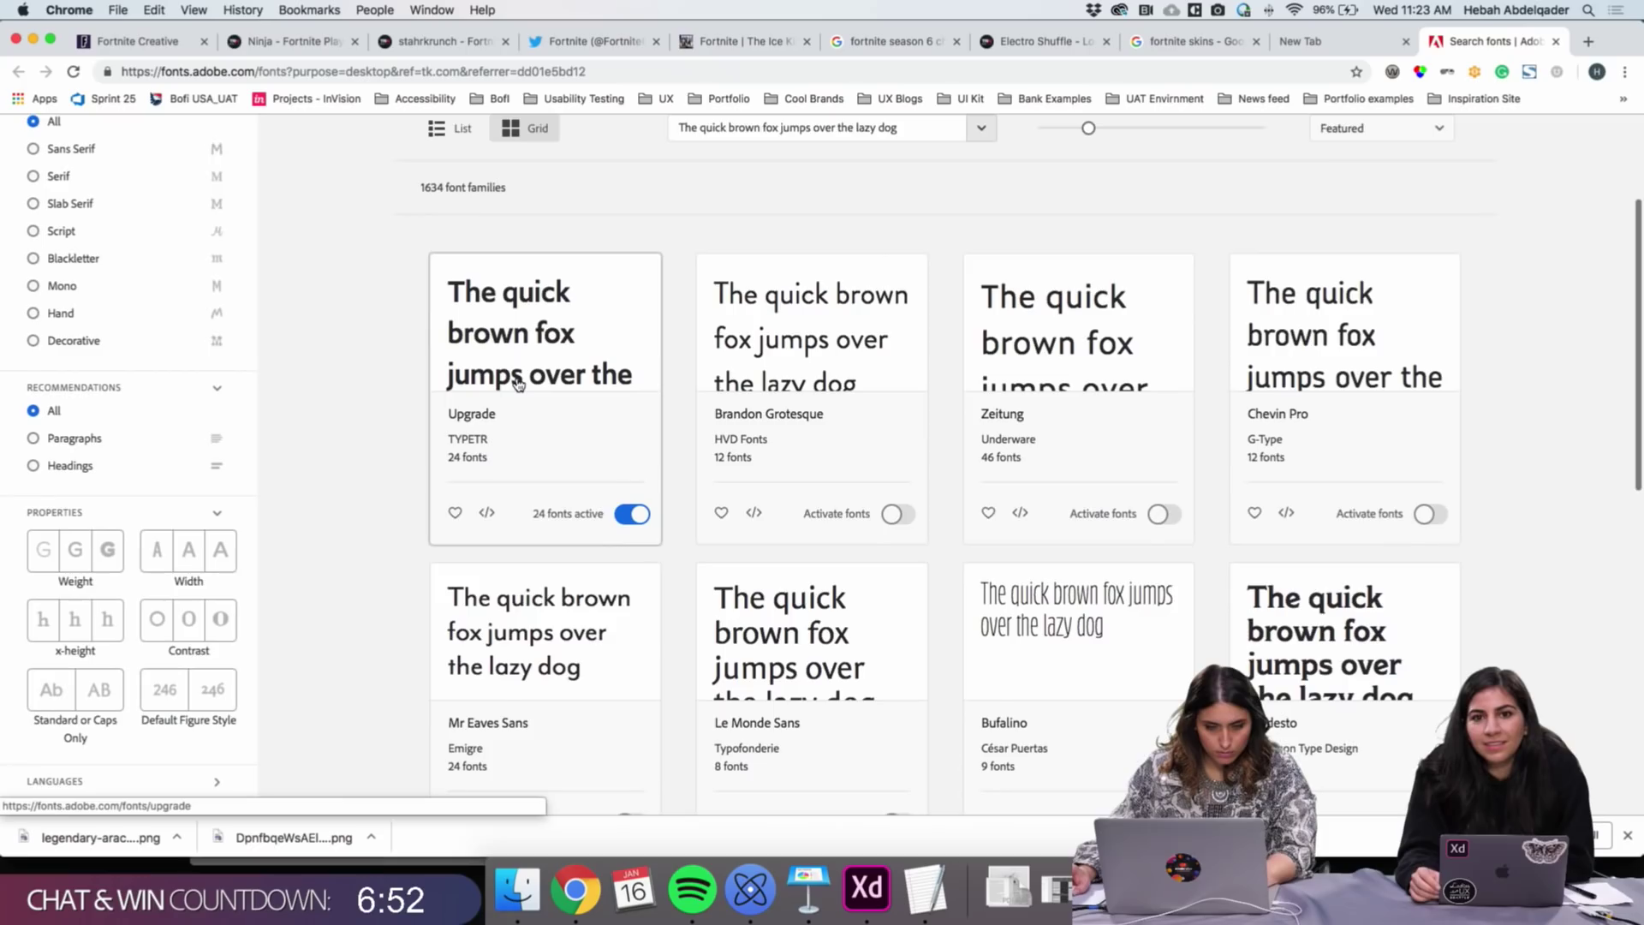
scroll(519, 411, "down", 1)
Switch back to Adobe XD and set the font of the whole lower placeholder paragraph to Upgrade
left_click(867, 887)
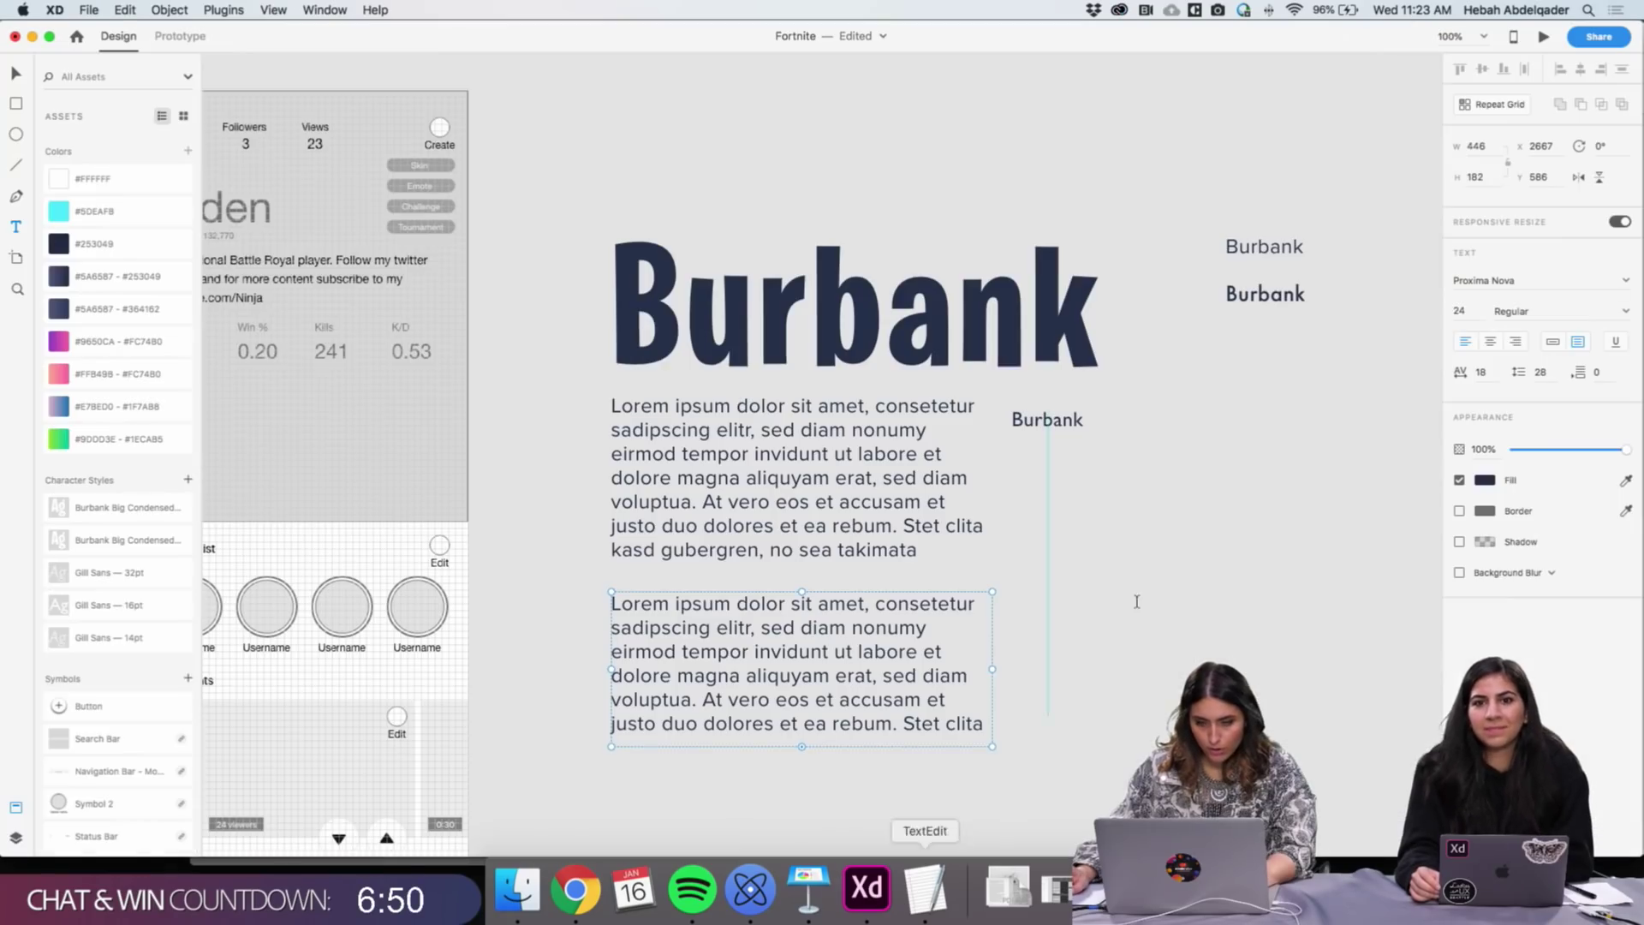
double_click(874, 632)
key("super+a")
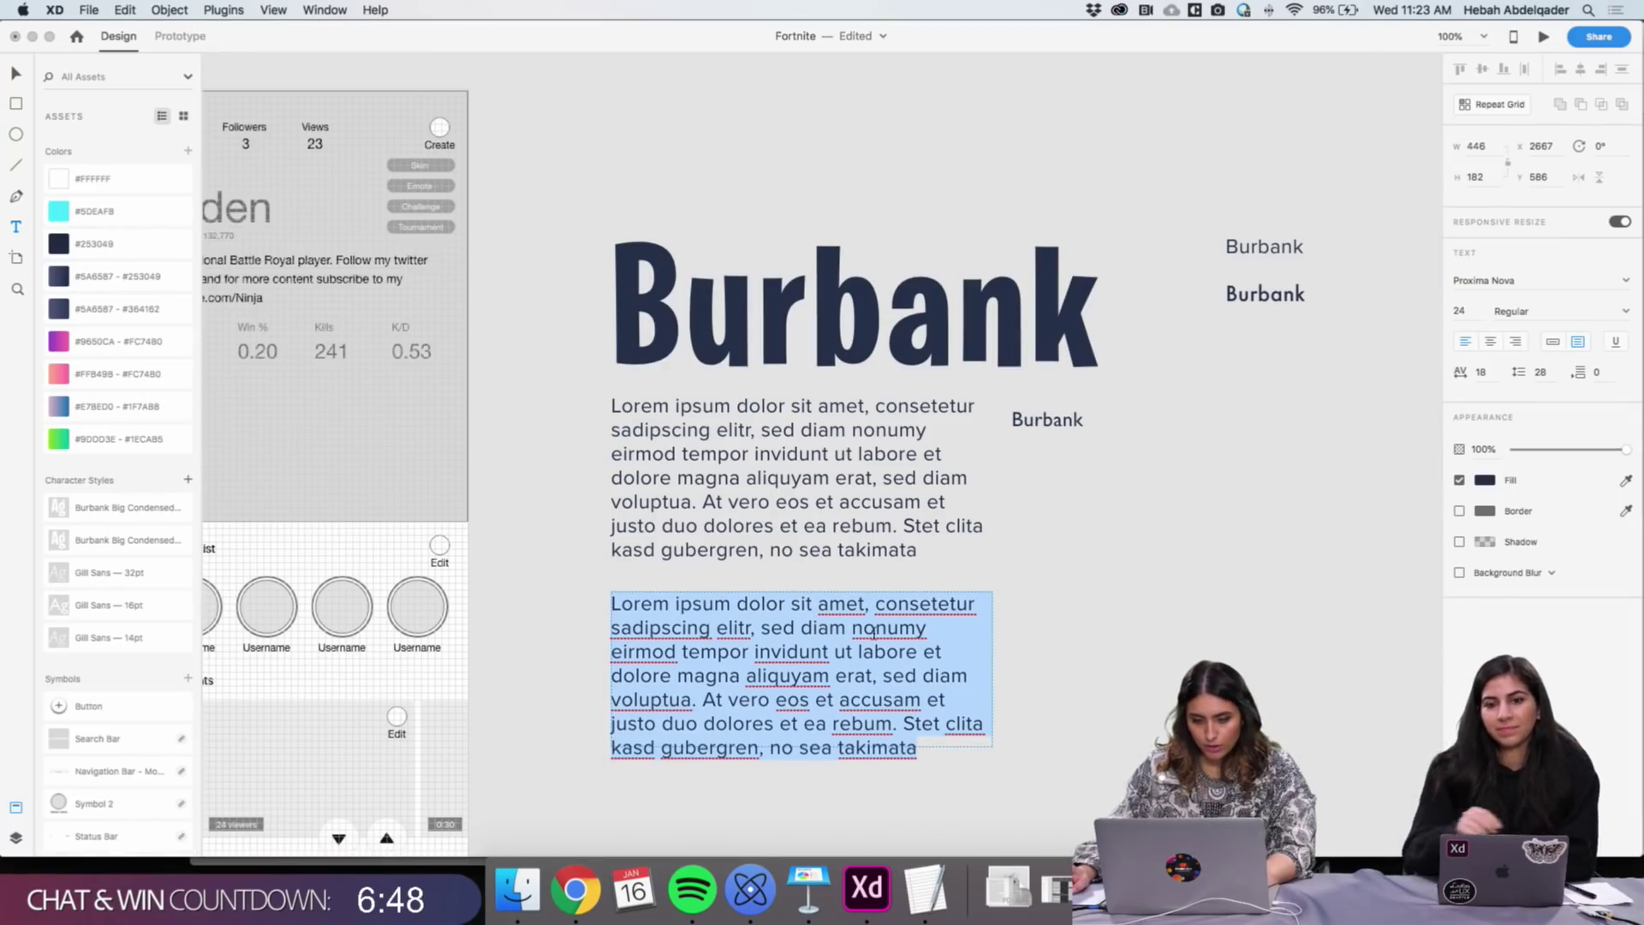
left_click(1532, 280)
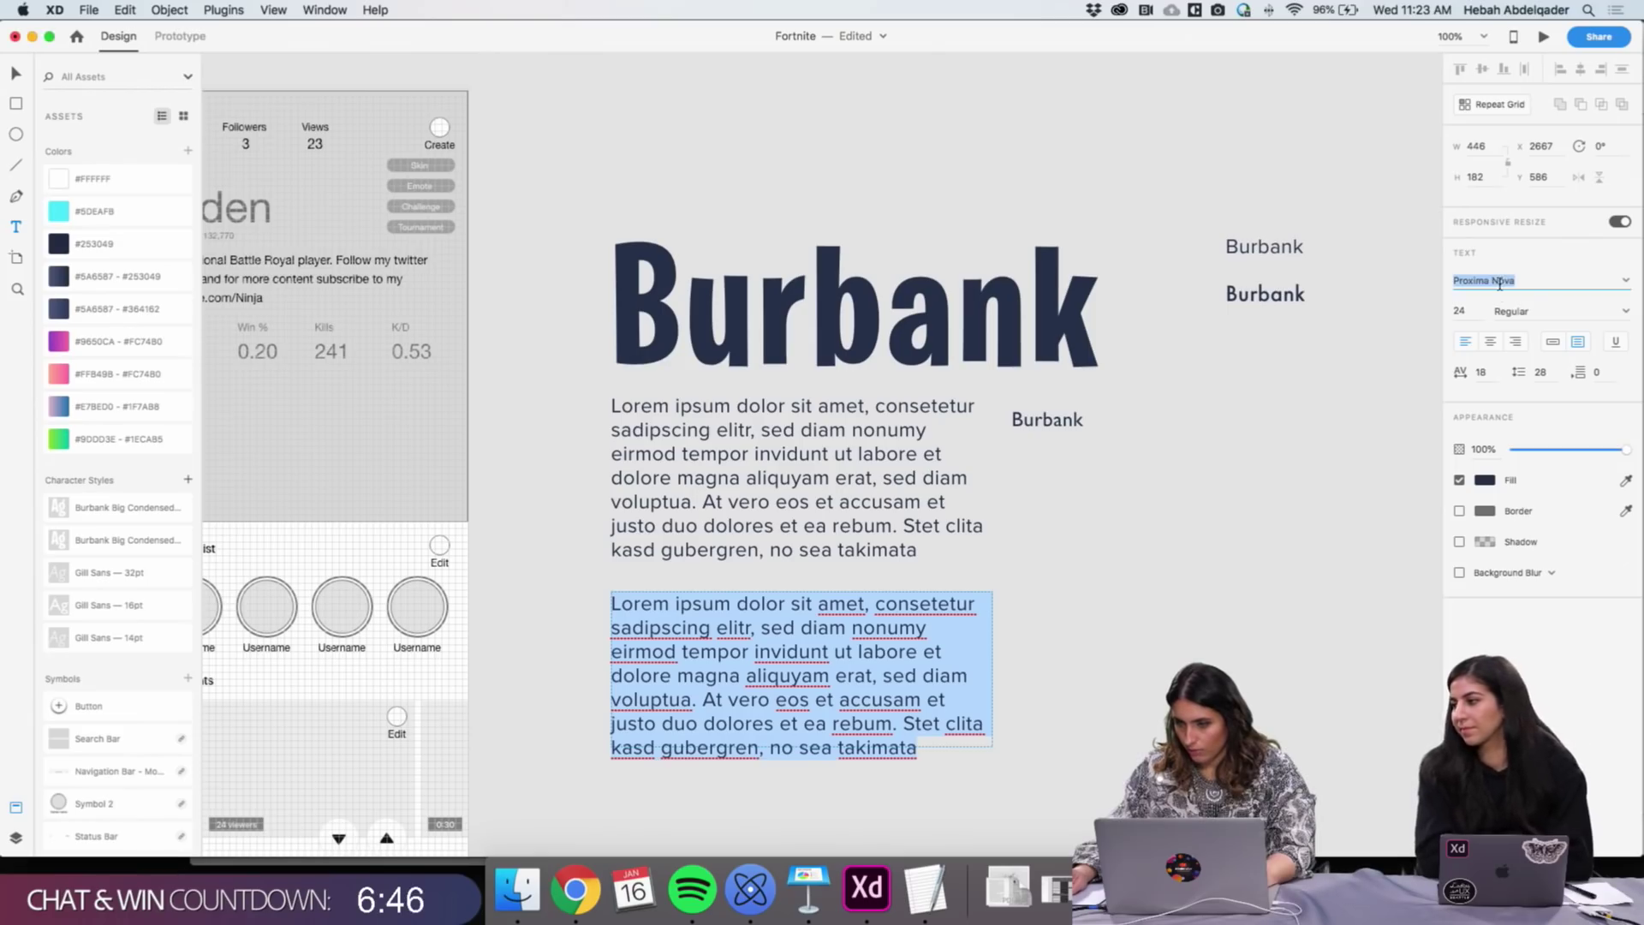
left_click(1580, 280)
left_click(1626, 281)
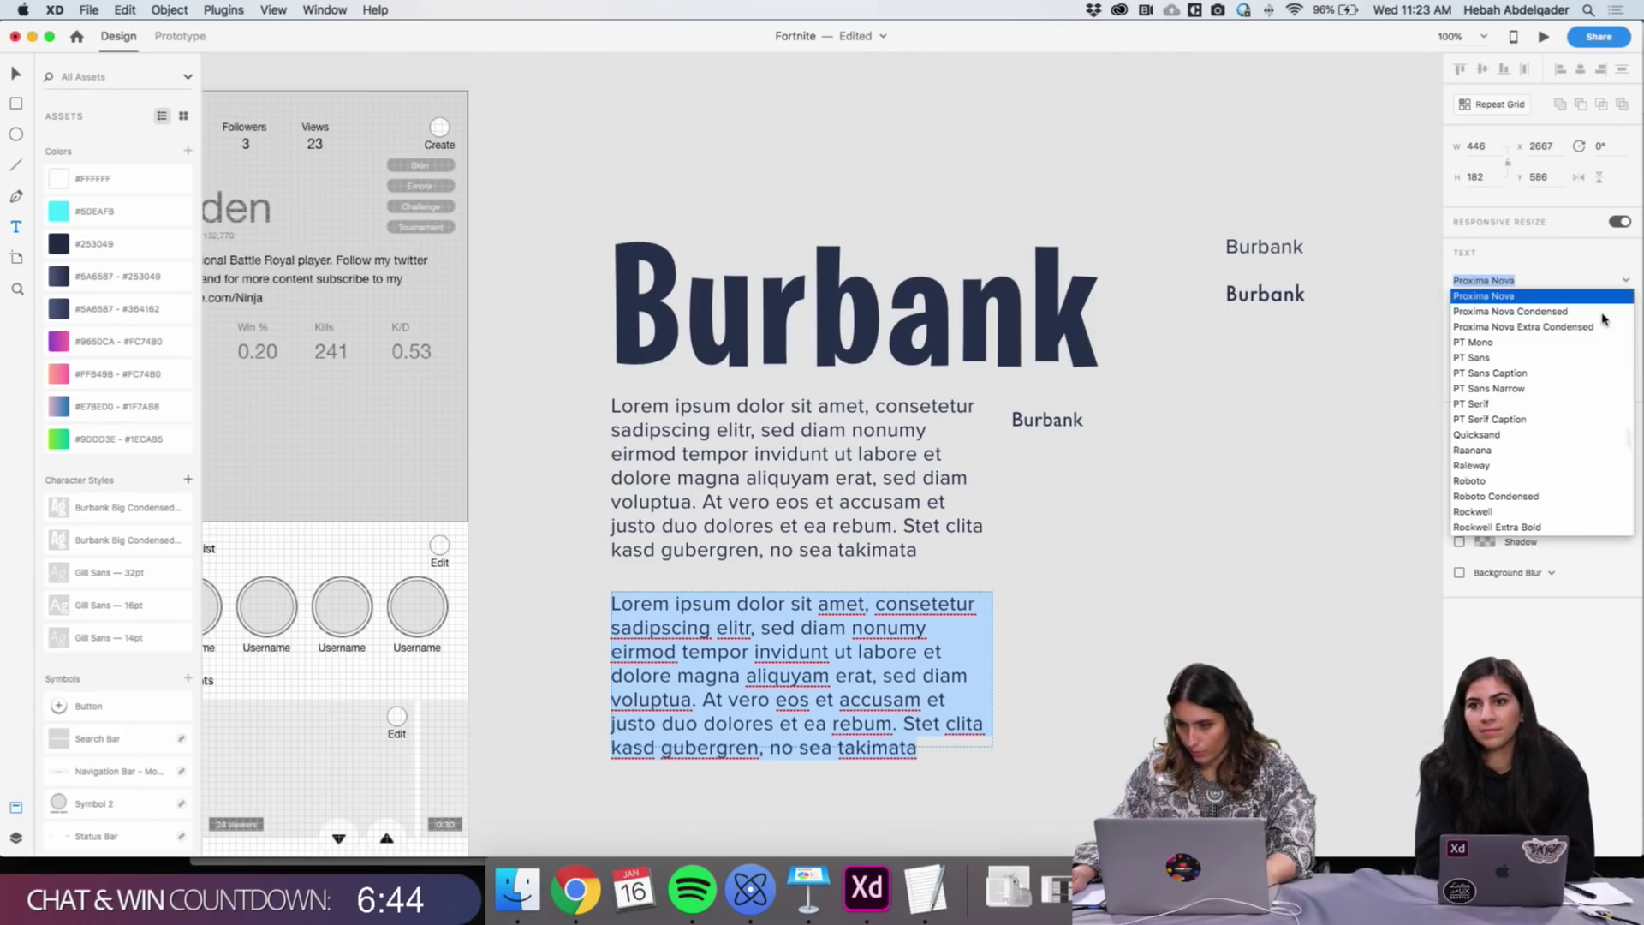
type("Upgrade")
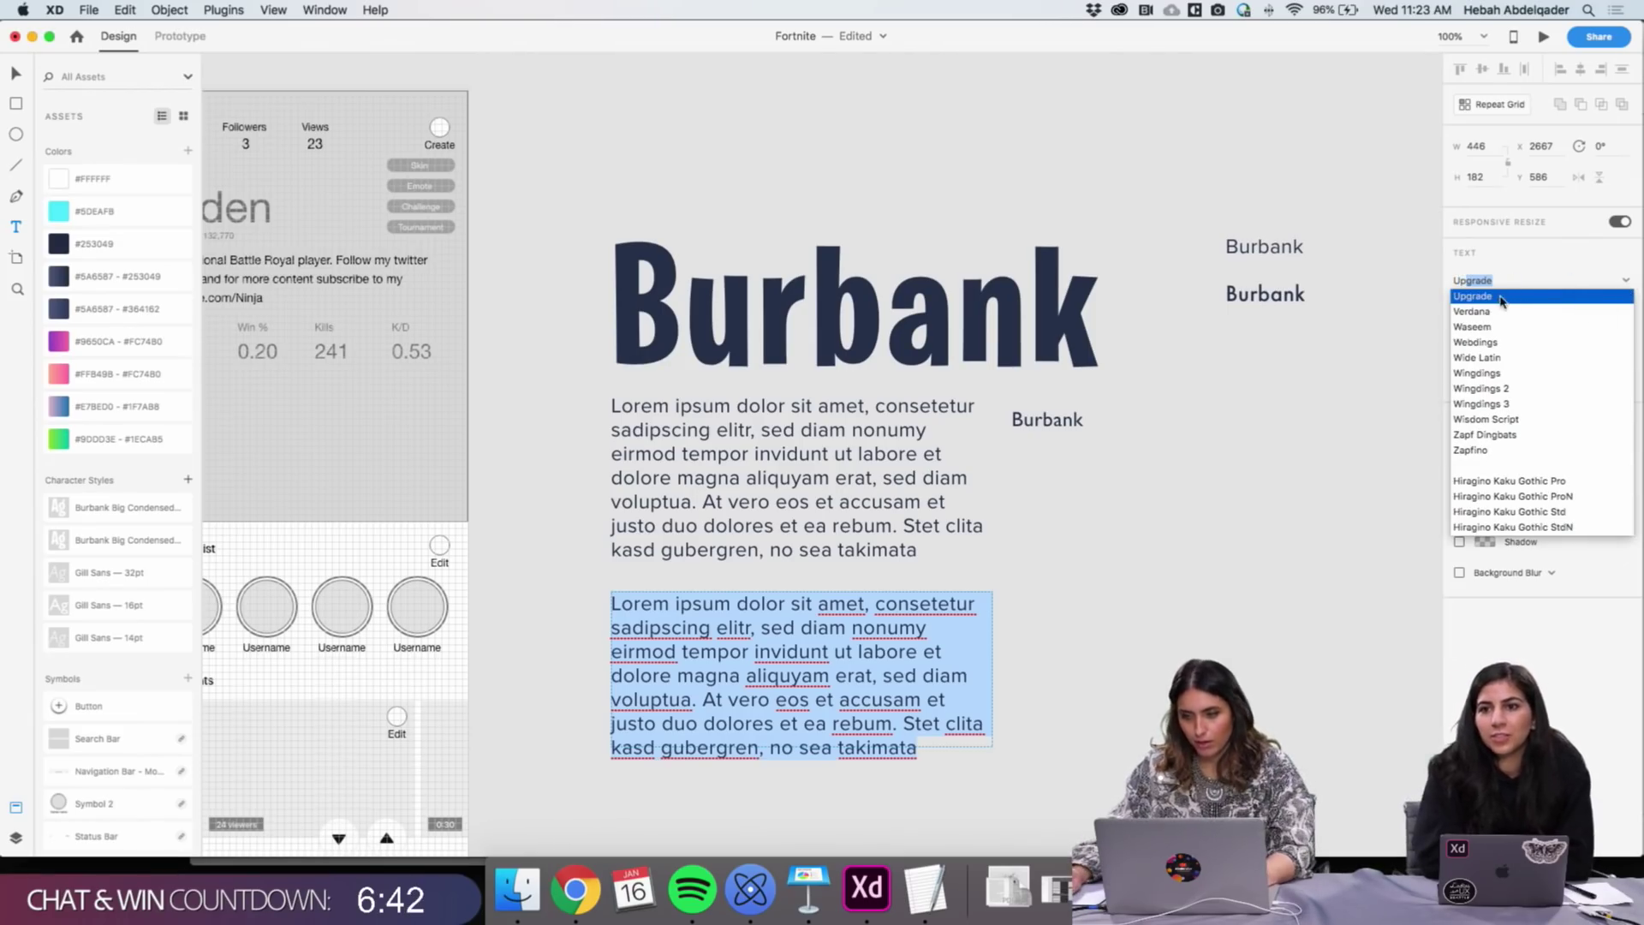
left_click(1500, 297)
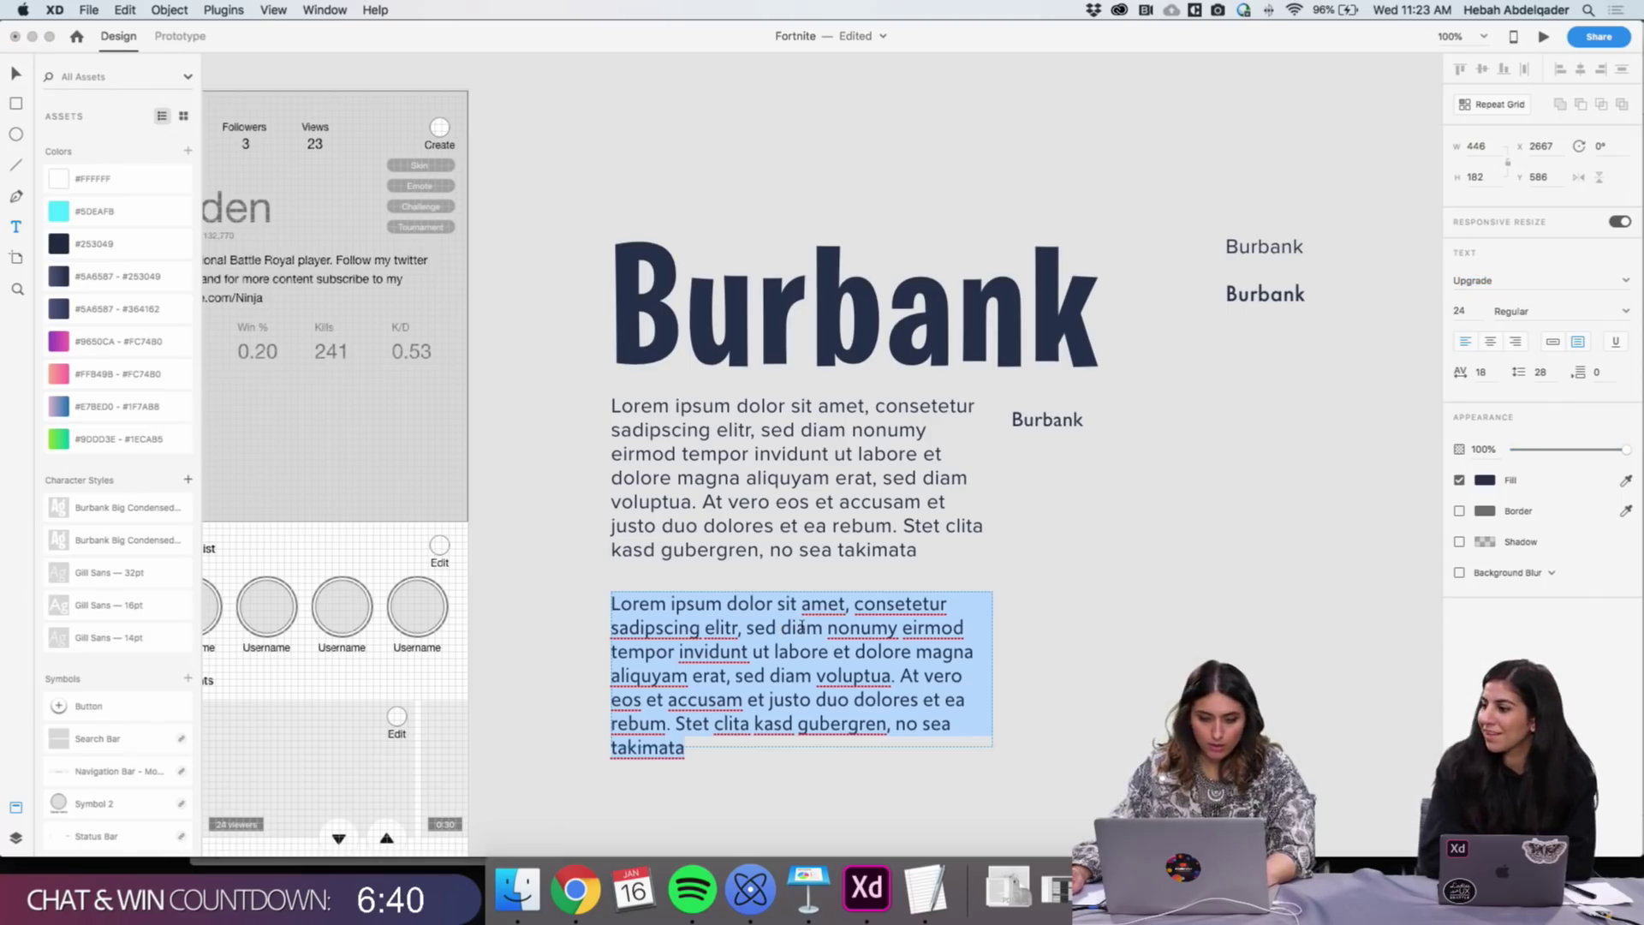
Delete the Proxima Nova paragraph together with the three small Burbank font samples
left_click(25, 77)
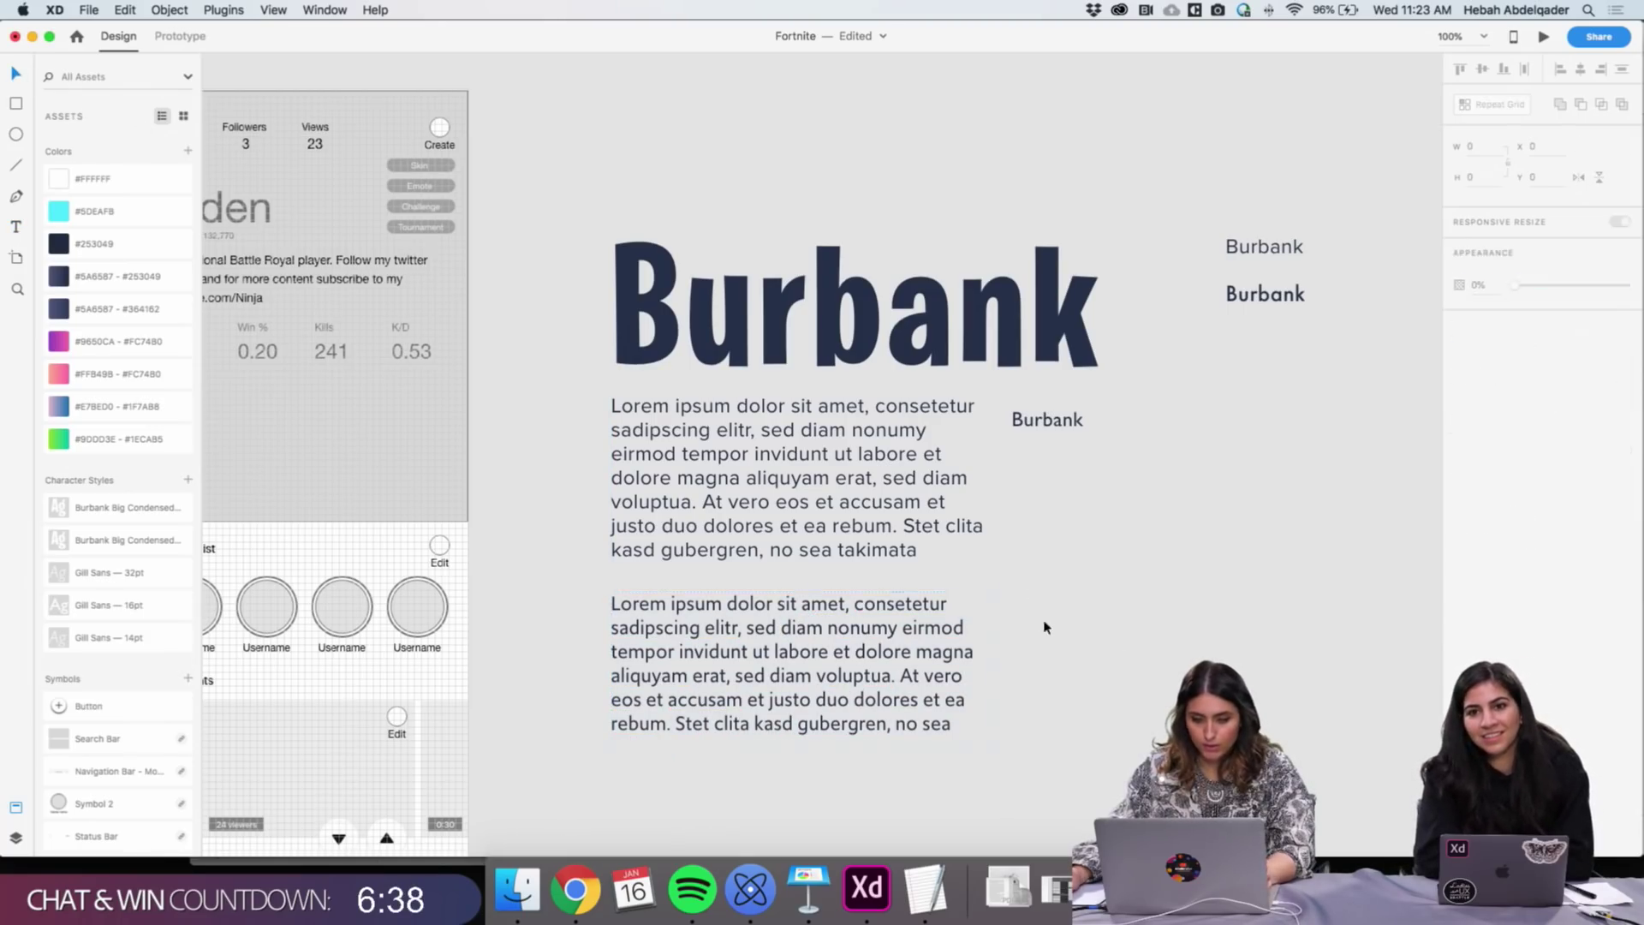
left_click(789, 679)
left_click(685, 473)
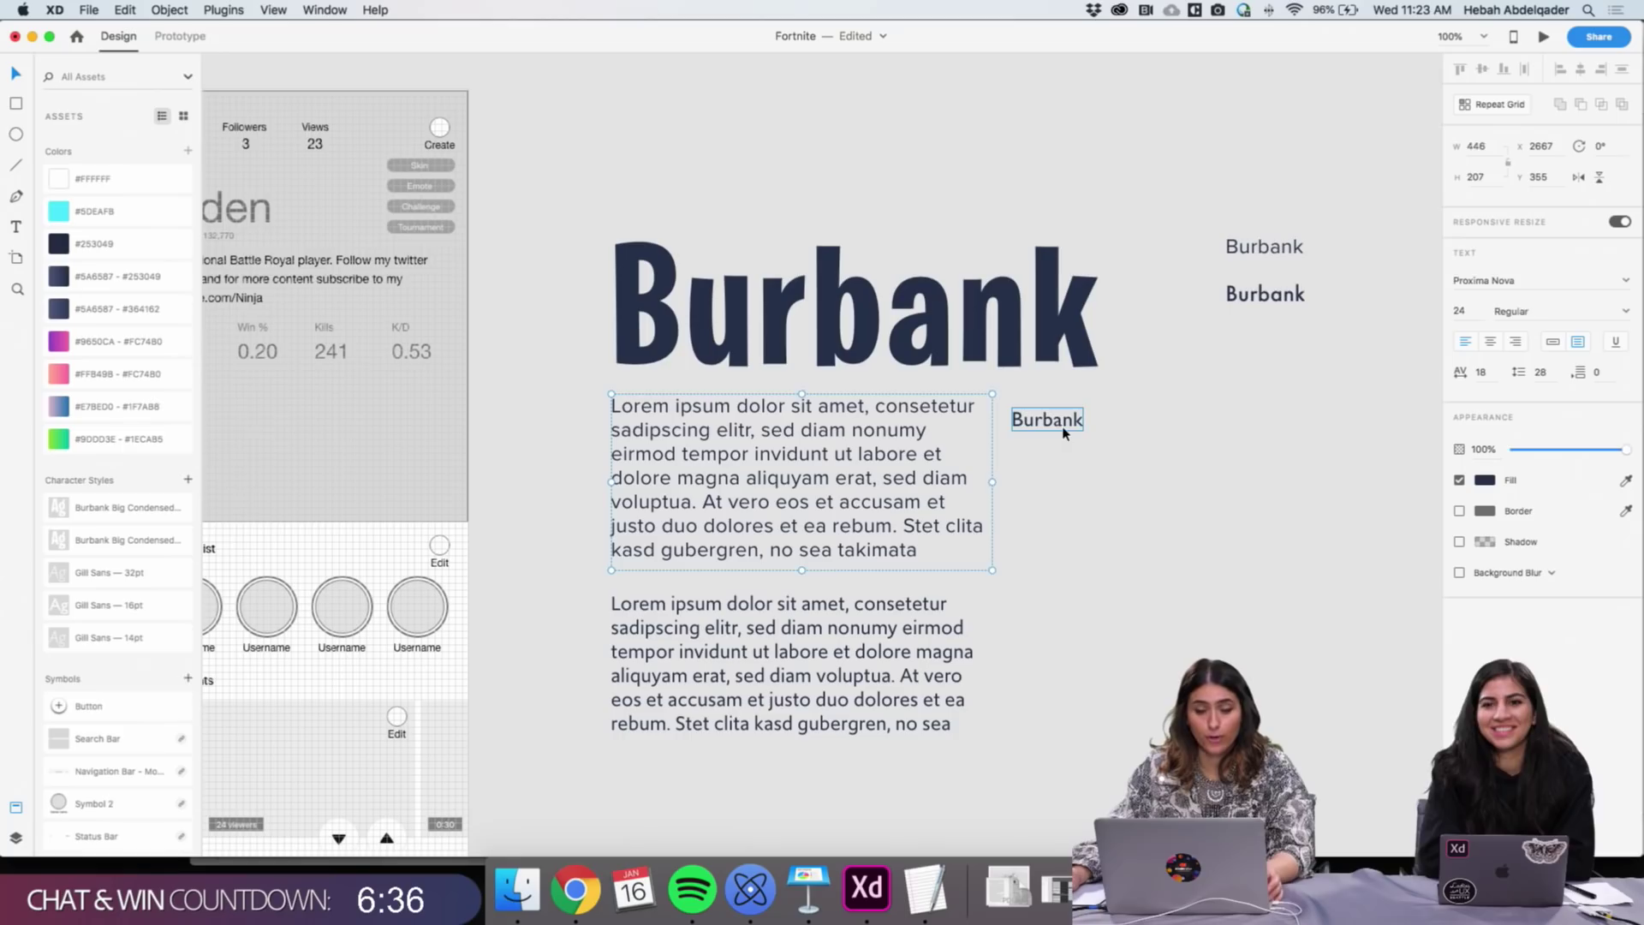
left_click(1064, 428, "shift")
left_click(1258, 294, "shift")
left_click(1262, 247, "shift")
key("Delete")
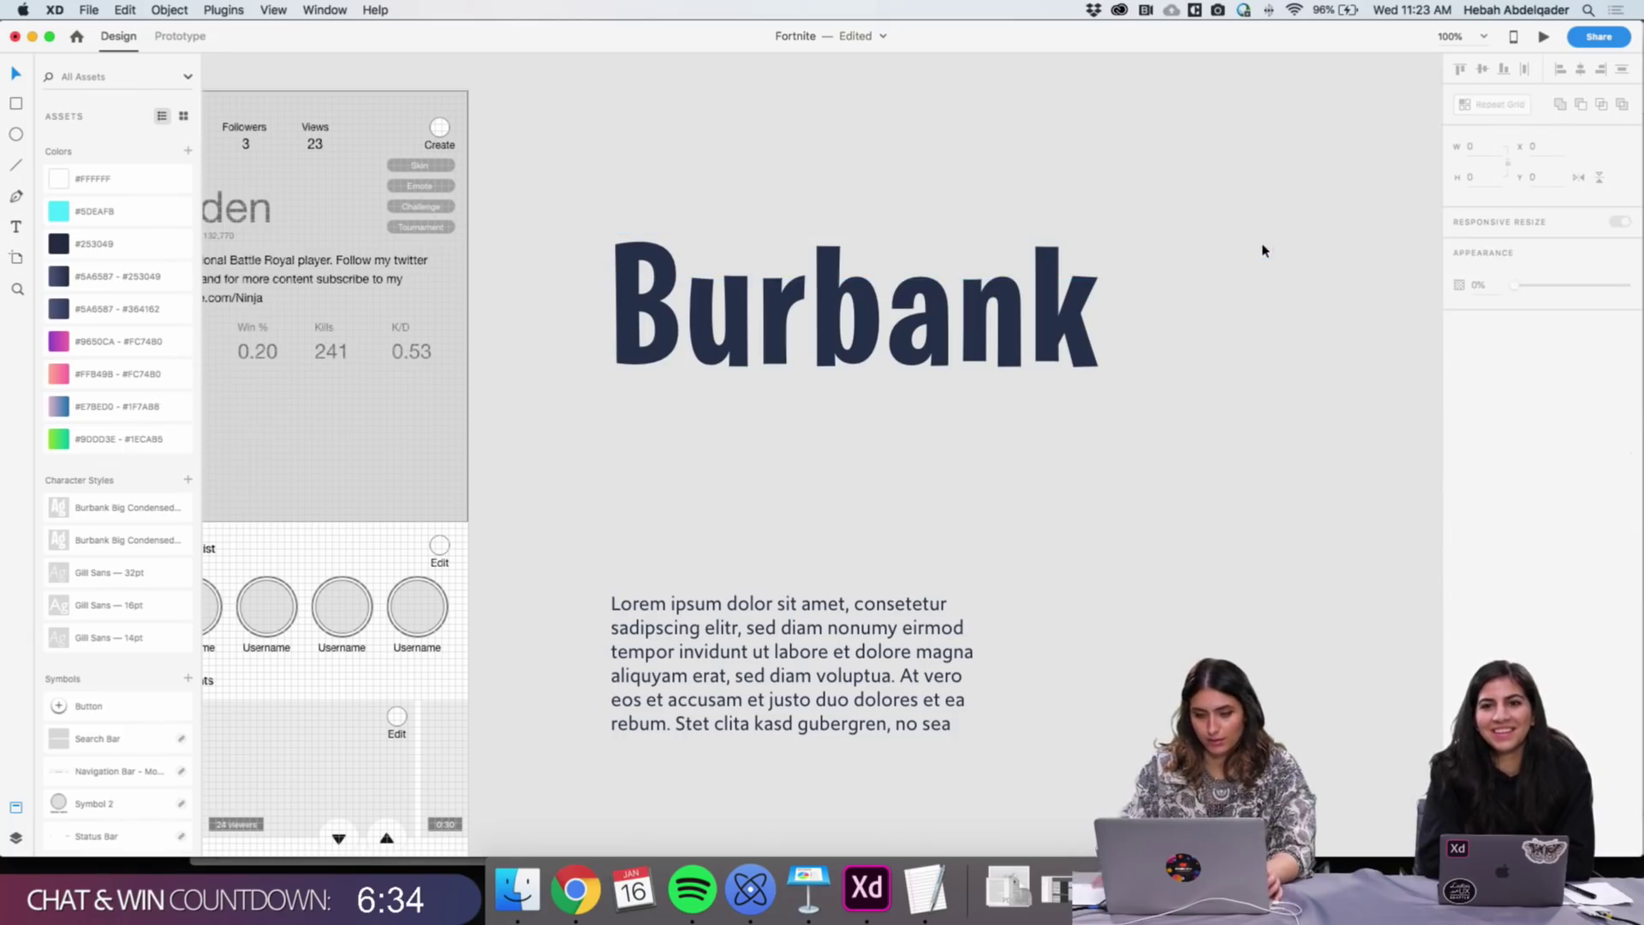
Move the Upgrade paragraph up directly beneath the Burbank heading, at a Y position of 355
left_click(716, 701)
left_click_drag(716, 700, 713, 514)
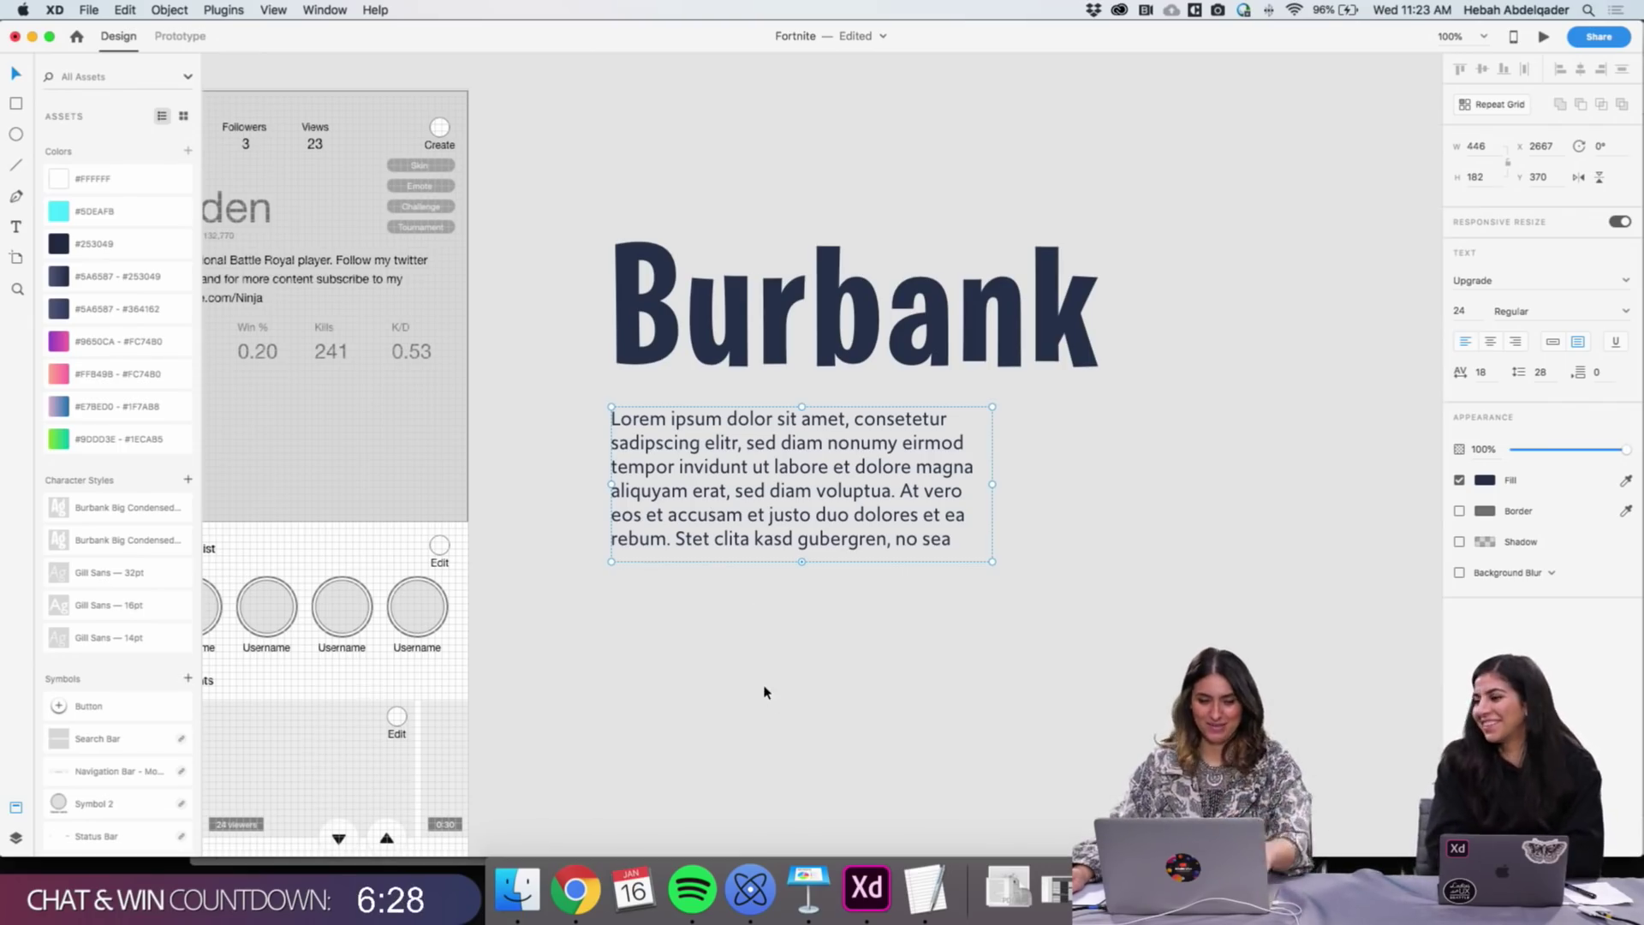
scroll(697, 536, "down", 1)
left_click_drag(699, 537, 700, 524)
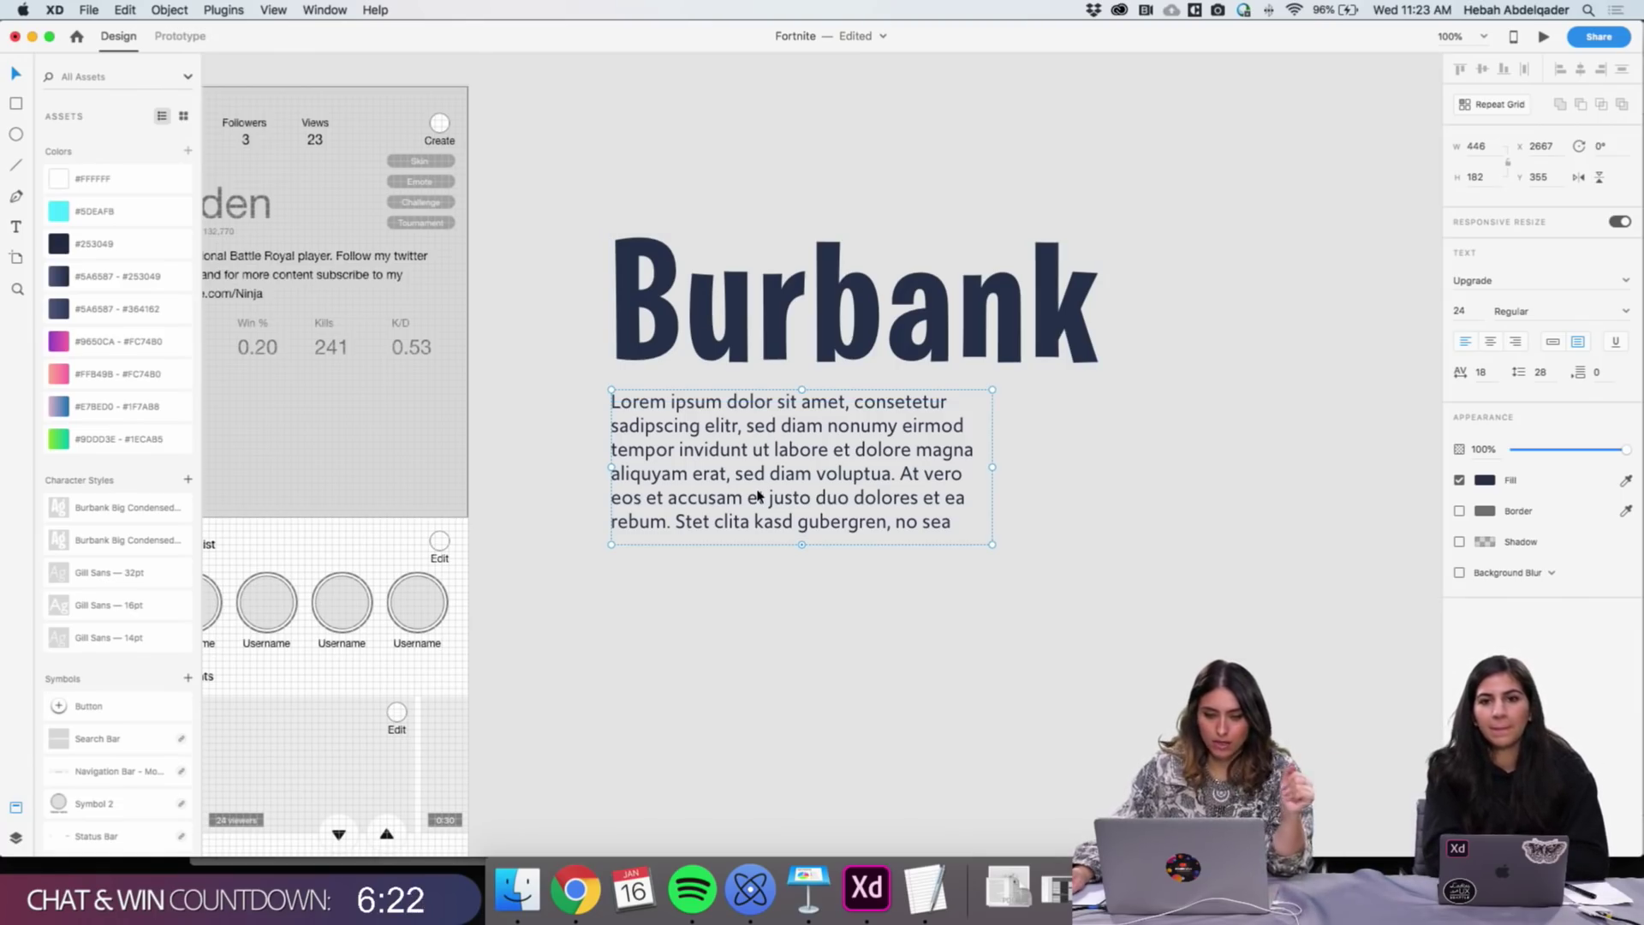
left_click(753, 716)
Move the Burbank heading and its paragraph together straight up, above the level of the Profile artboards
left_click_drag(613, 190, 822, 508)
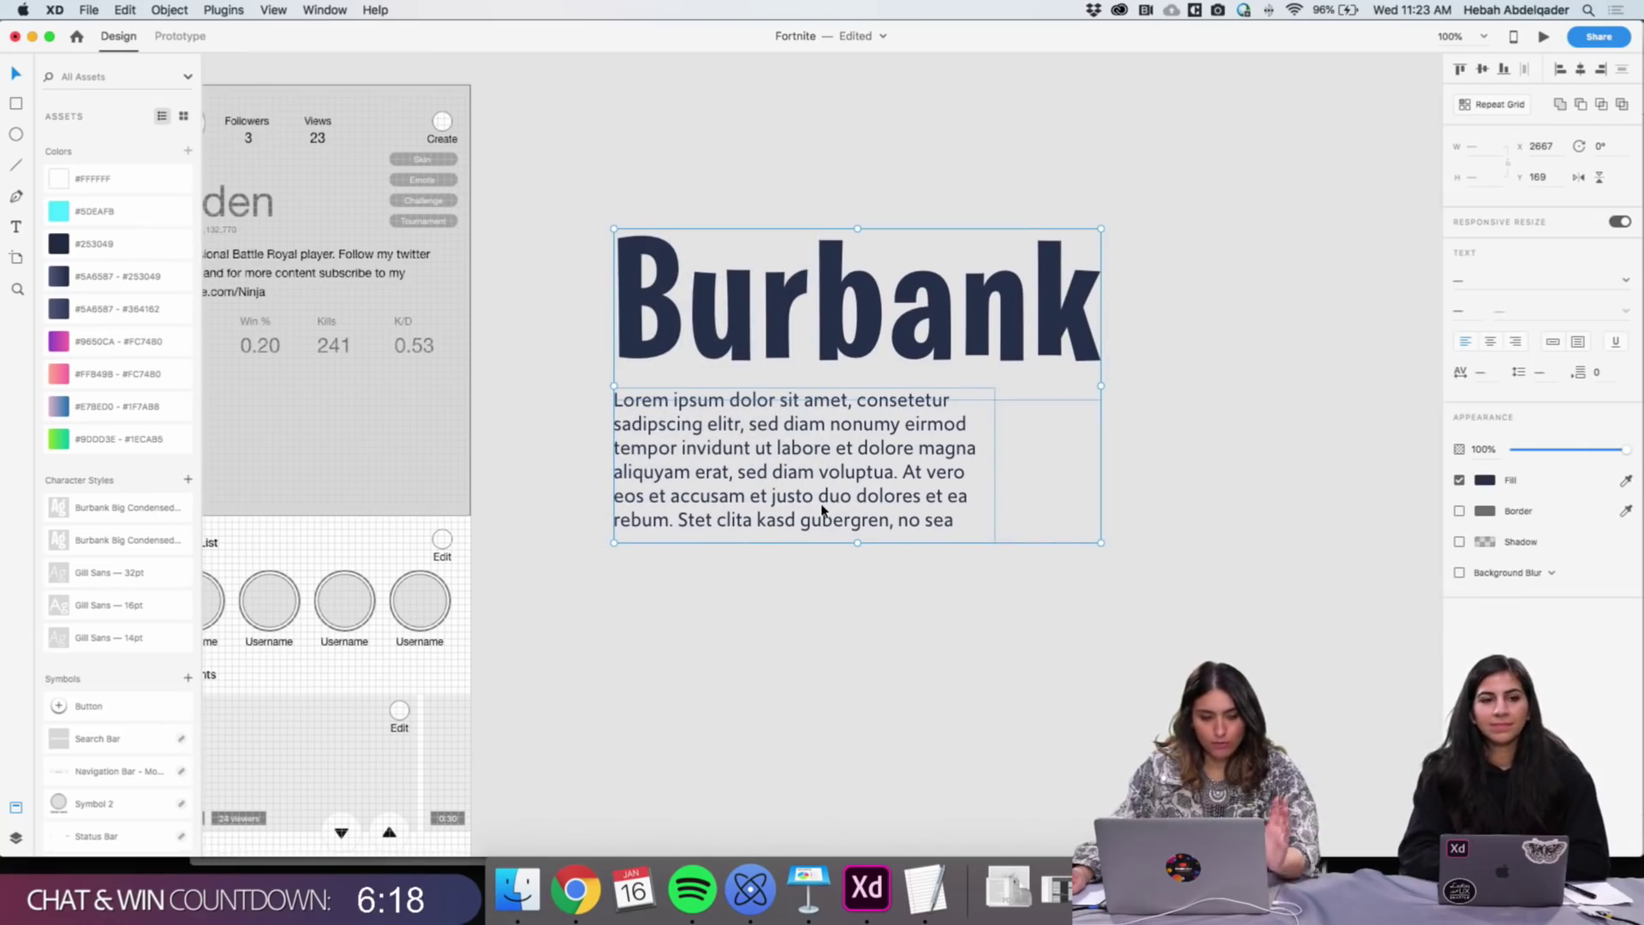
left_click(865, 573)
key("z")
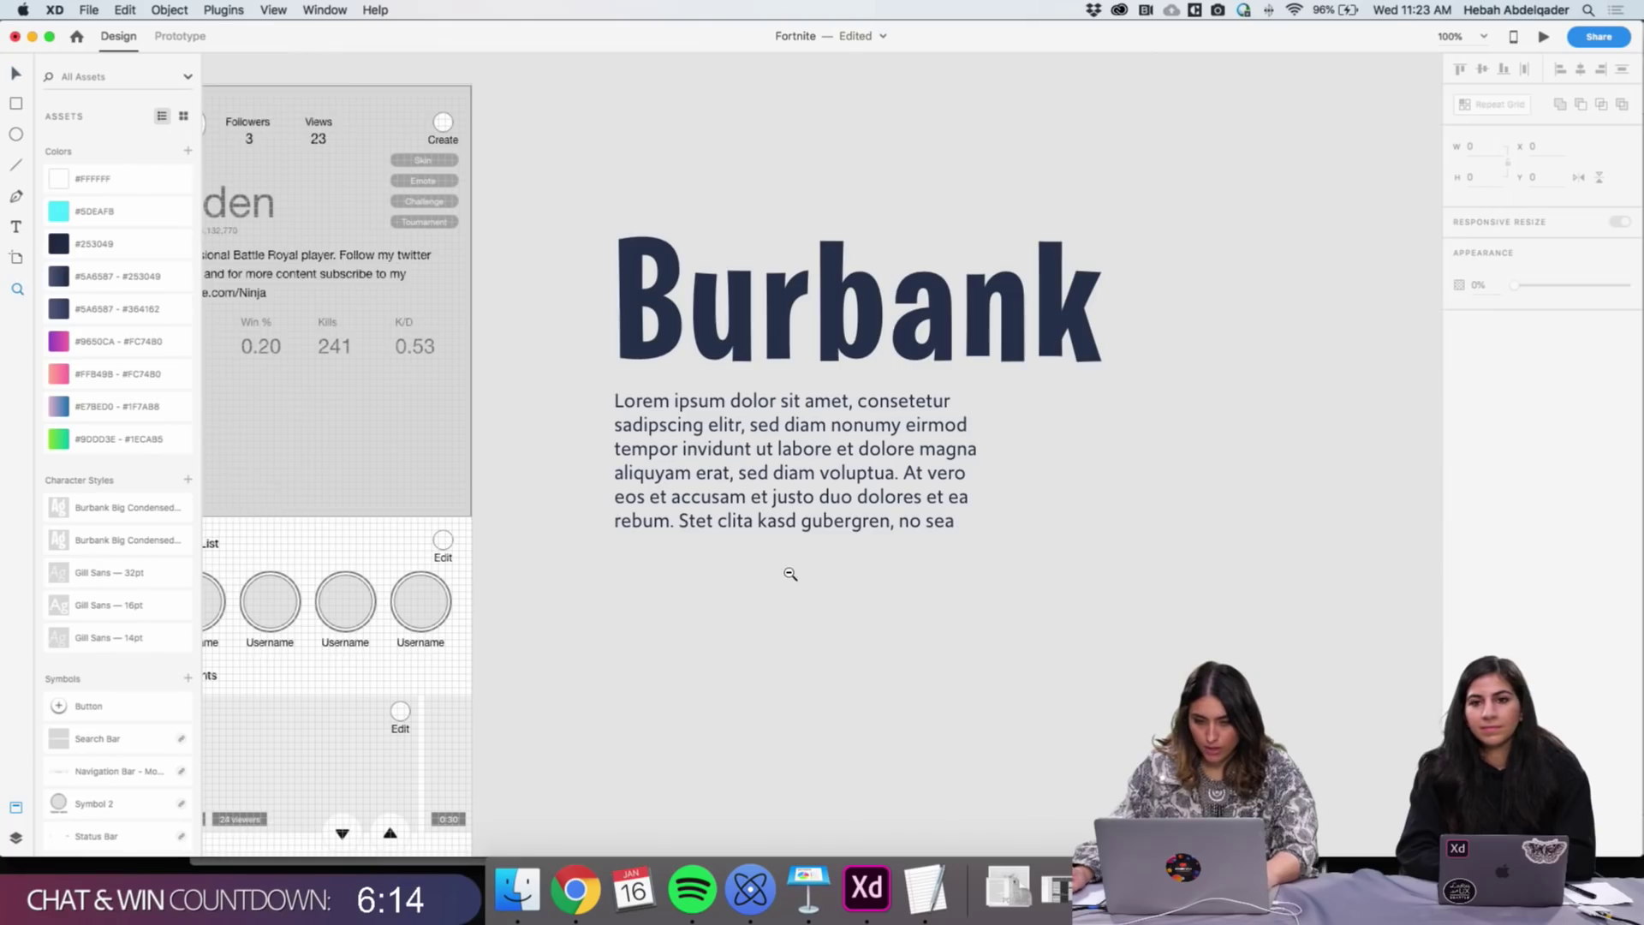
left_click(791, 573, "alt")
key("v")
left_click(813, 527)
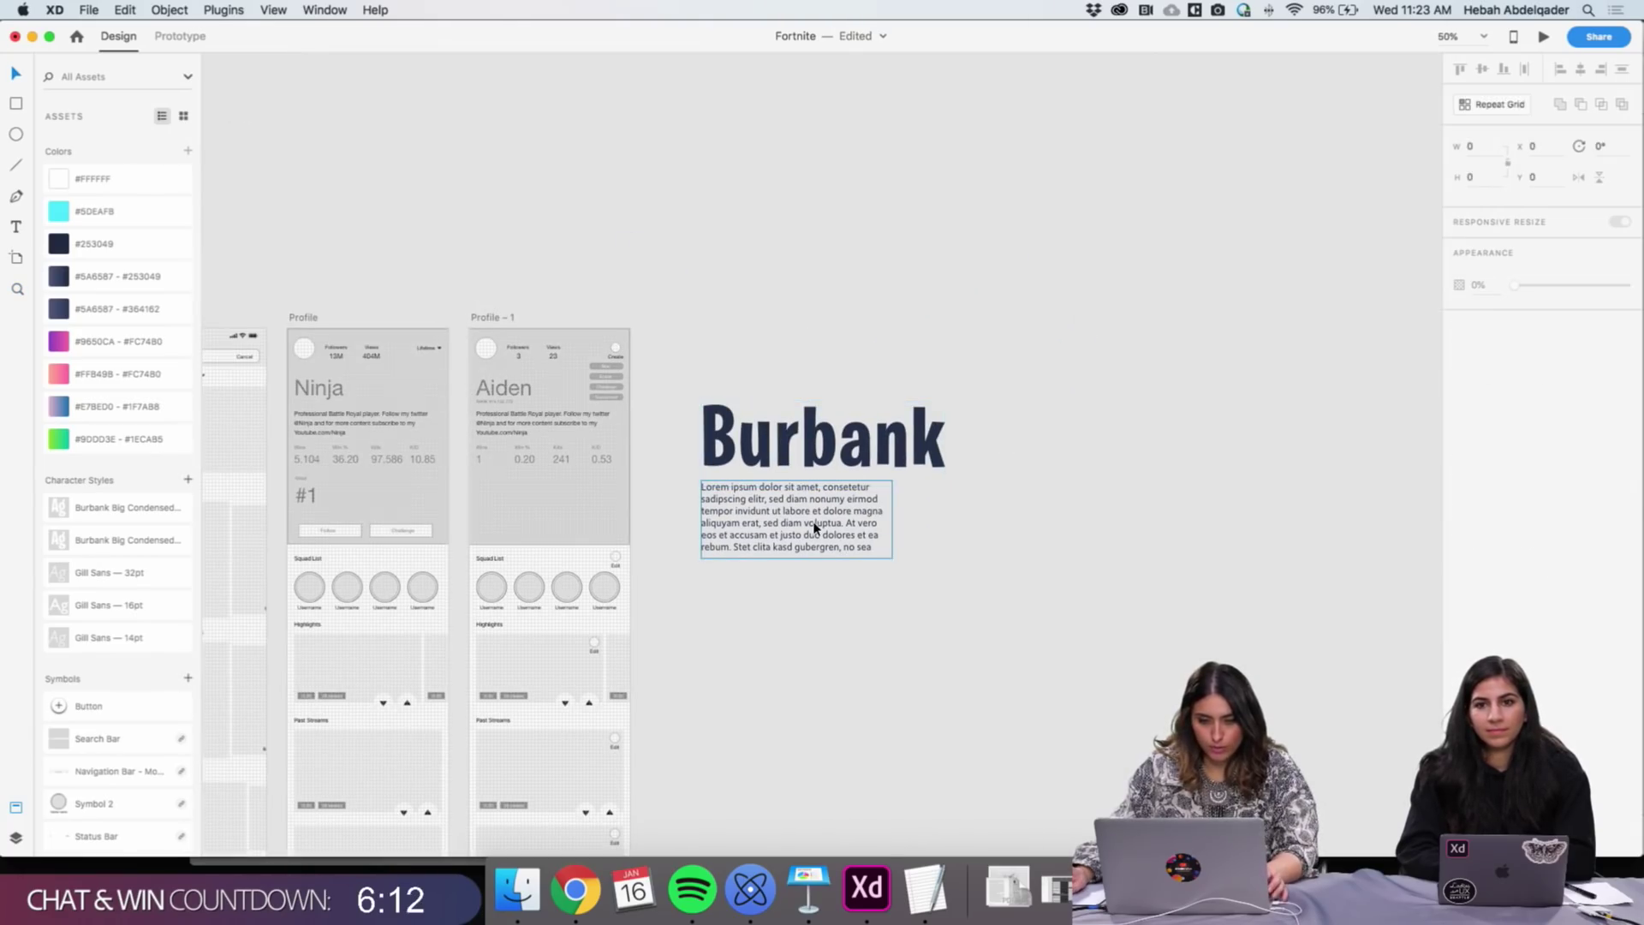
left_click(822, 437, "shift")
left_click_drag(822, 437, 822, 128)
left_click(880, 404)
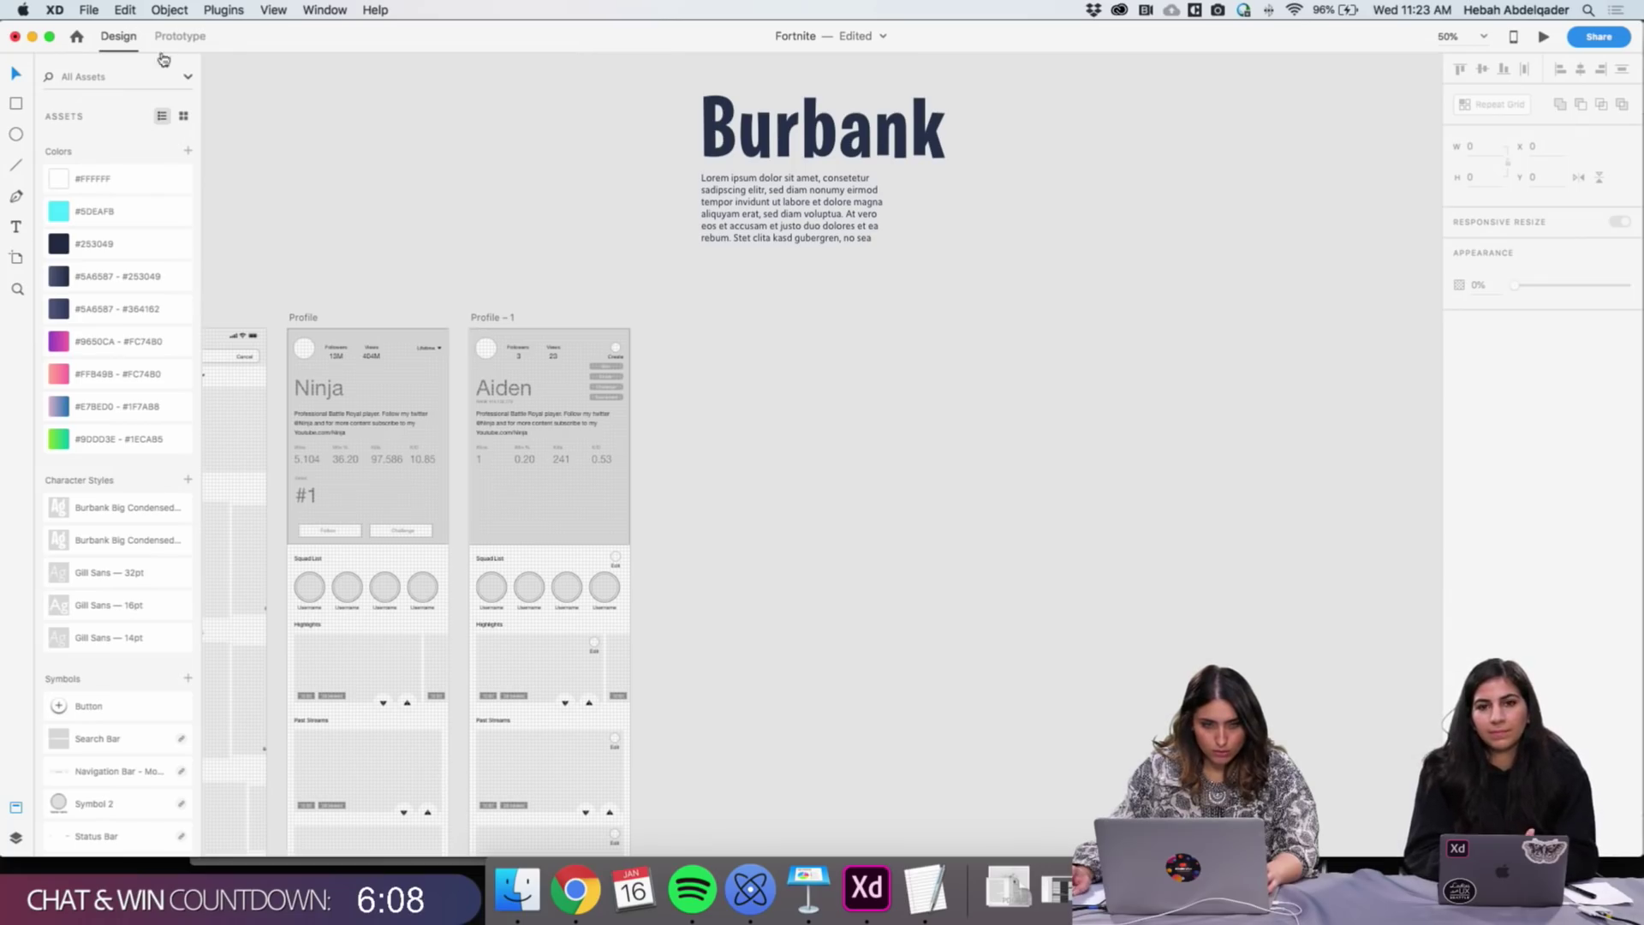
Add a new iPhone X/XS artboard beside the Profile – 1 artboard and deselect it
left_click(21, 264)
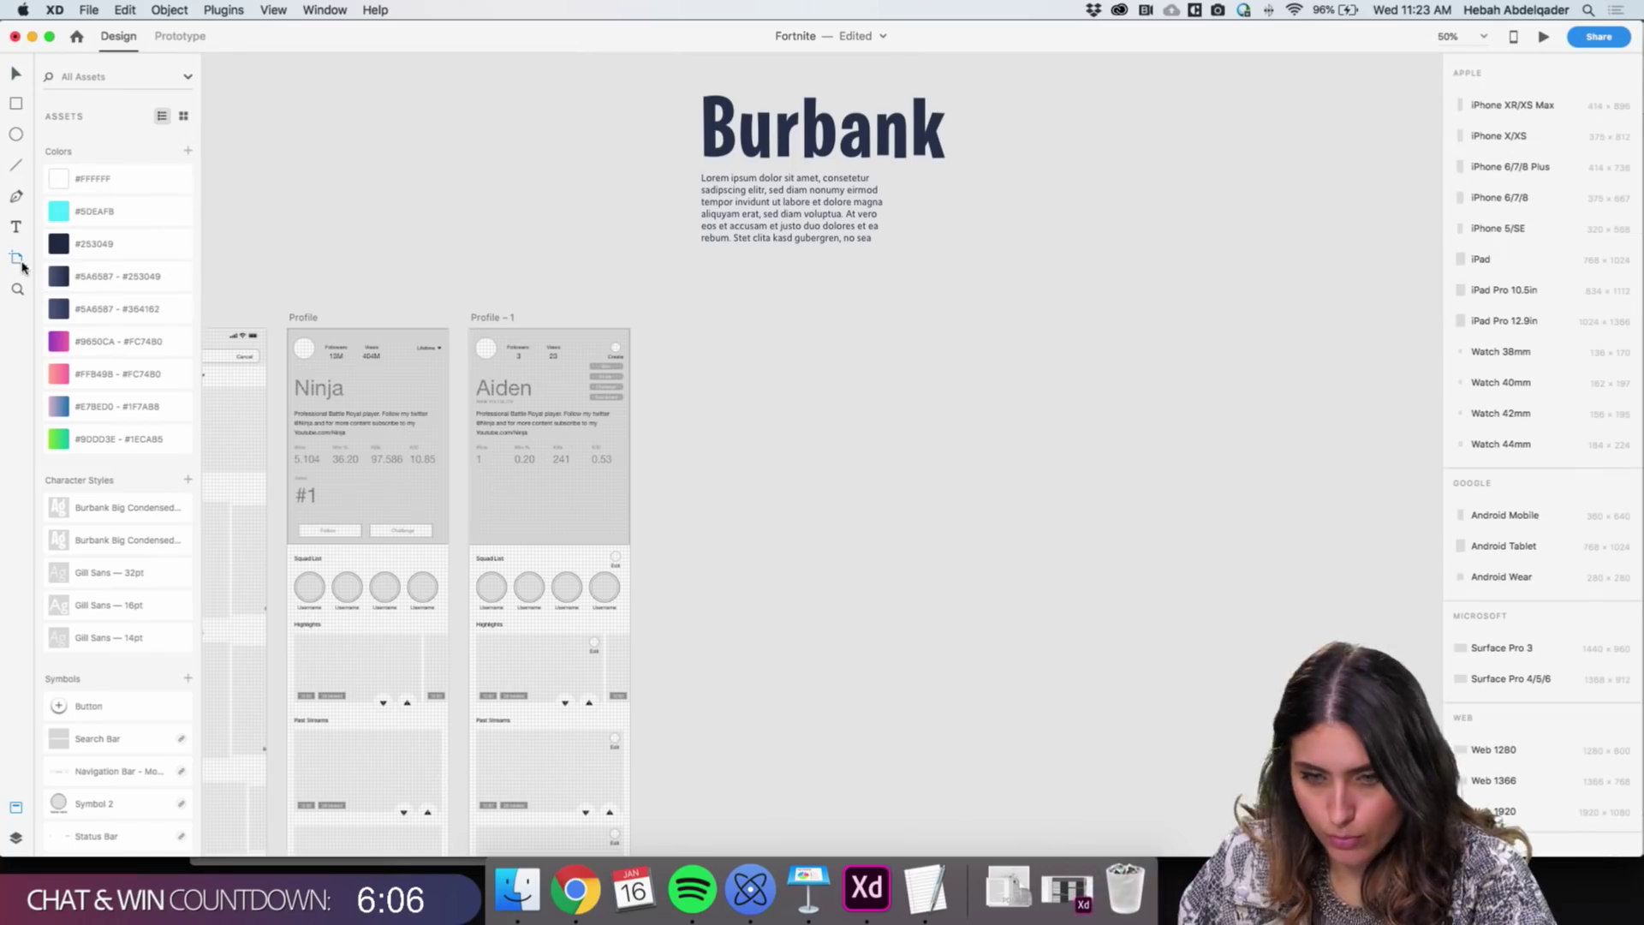
left_click(1499, 139)
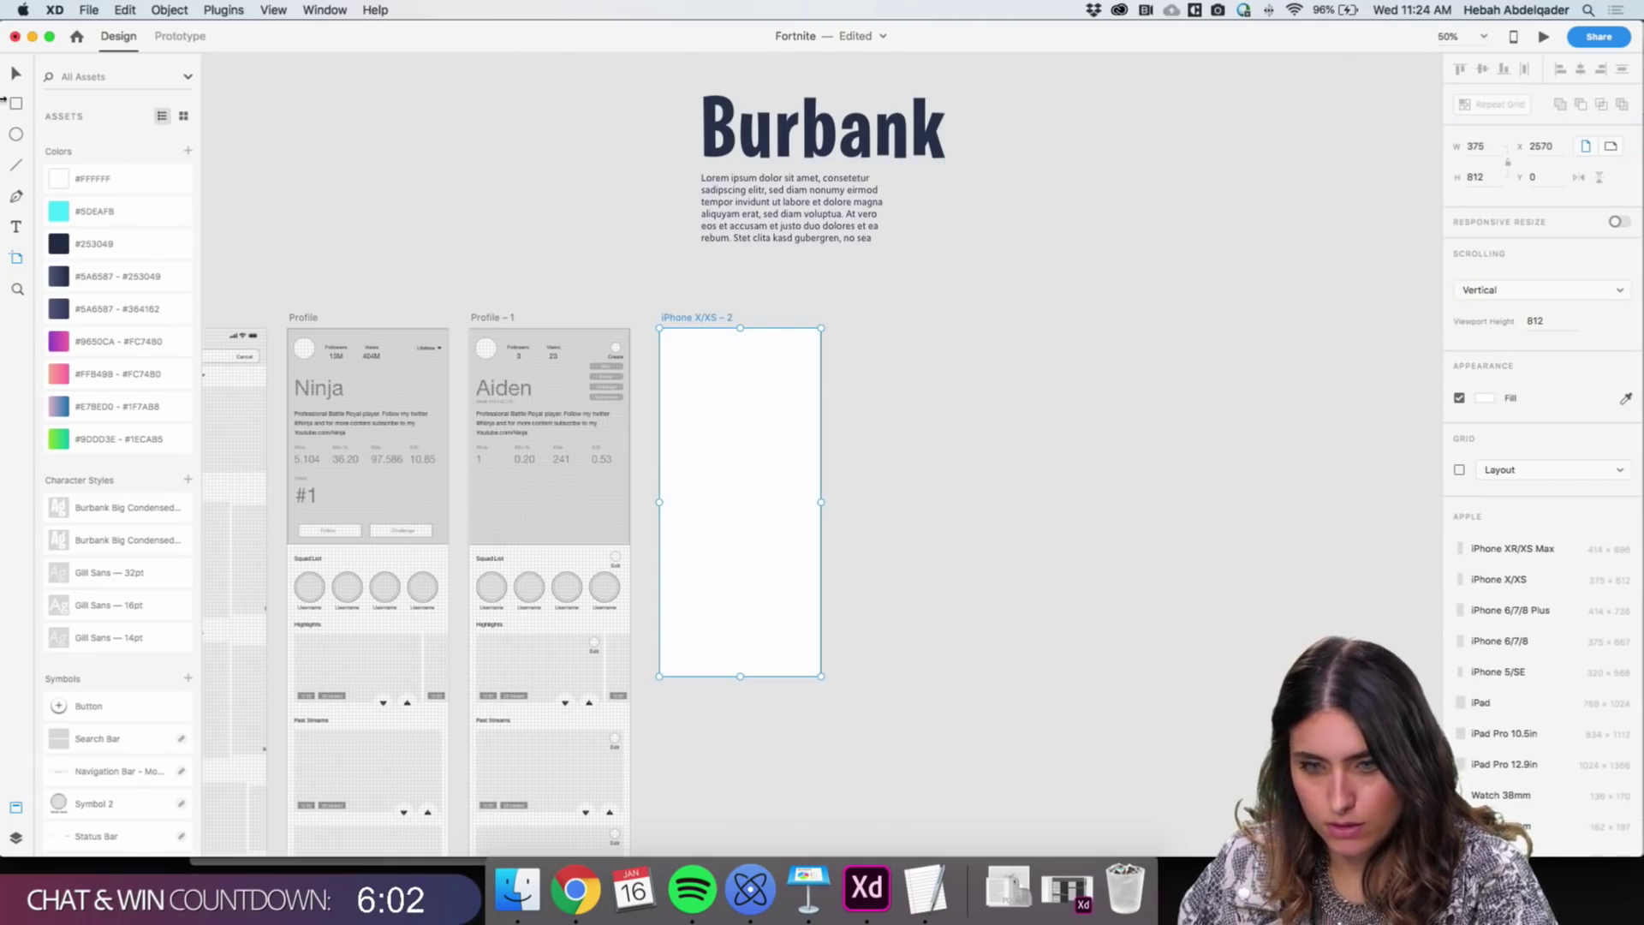
left_click(15, 74)
left_click(664, 665)
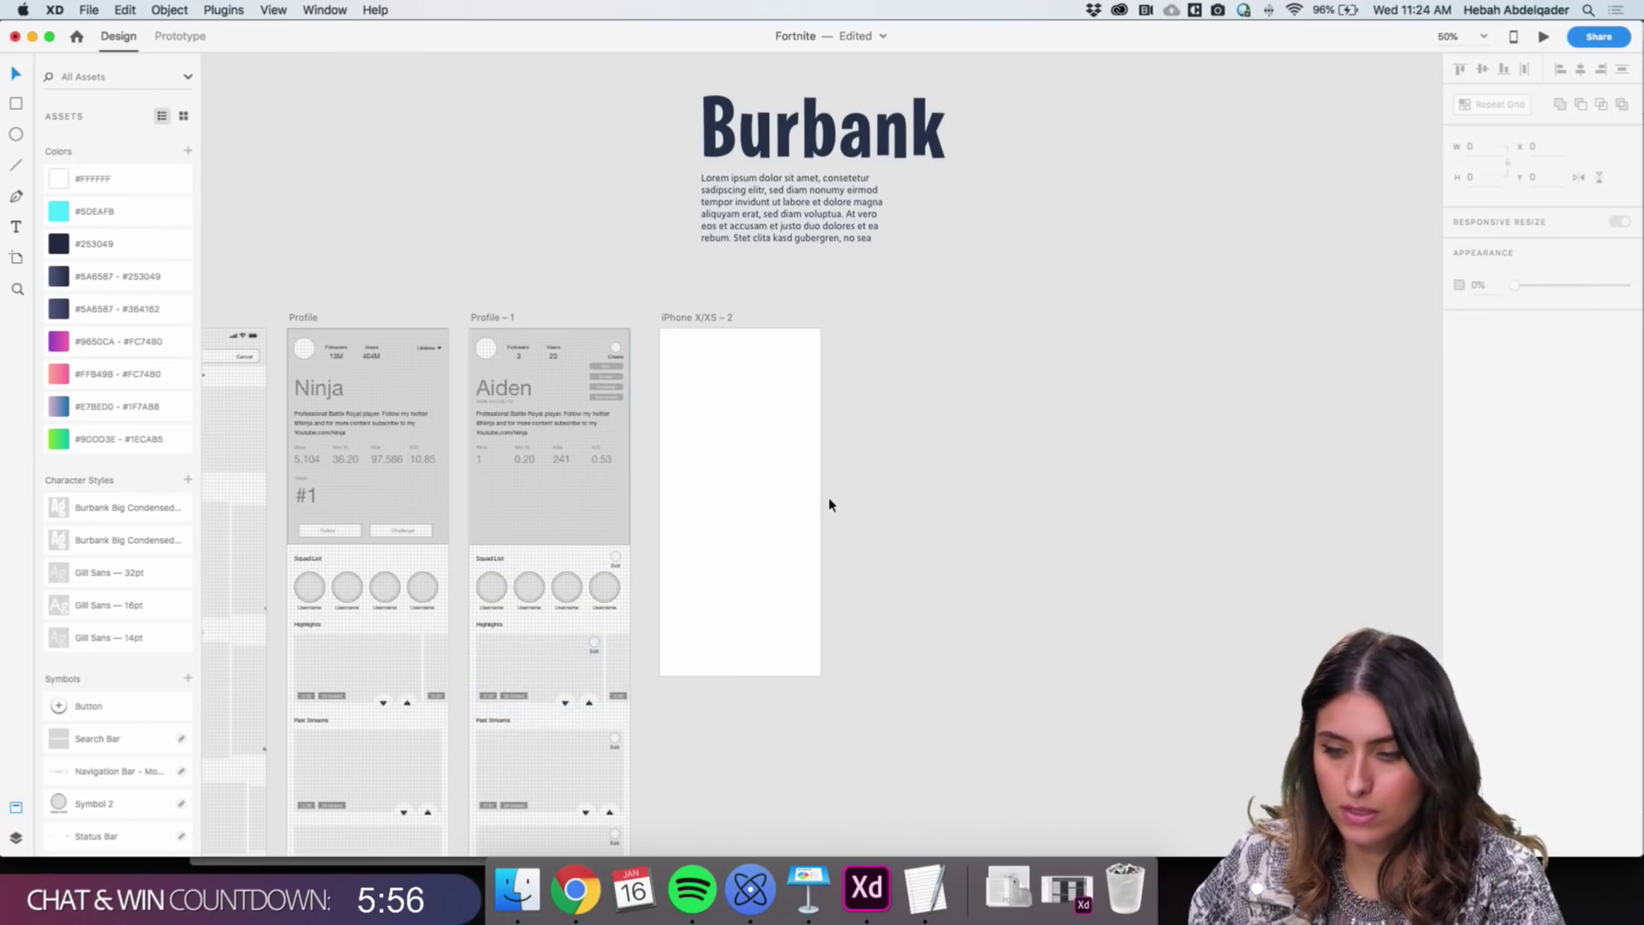
Switch to Finder with the Skins folder open, keeping the new iPhone X/XS artboard in view
scroll(828, 503, "left", 3)
key("z")
left_click(763, 411)
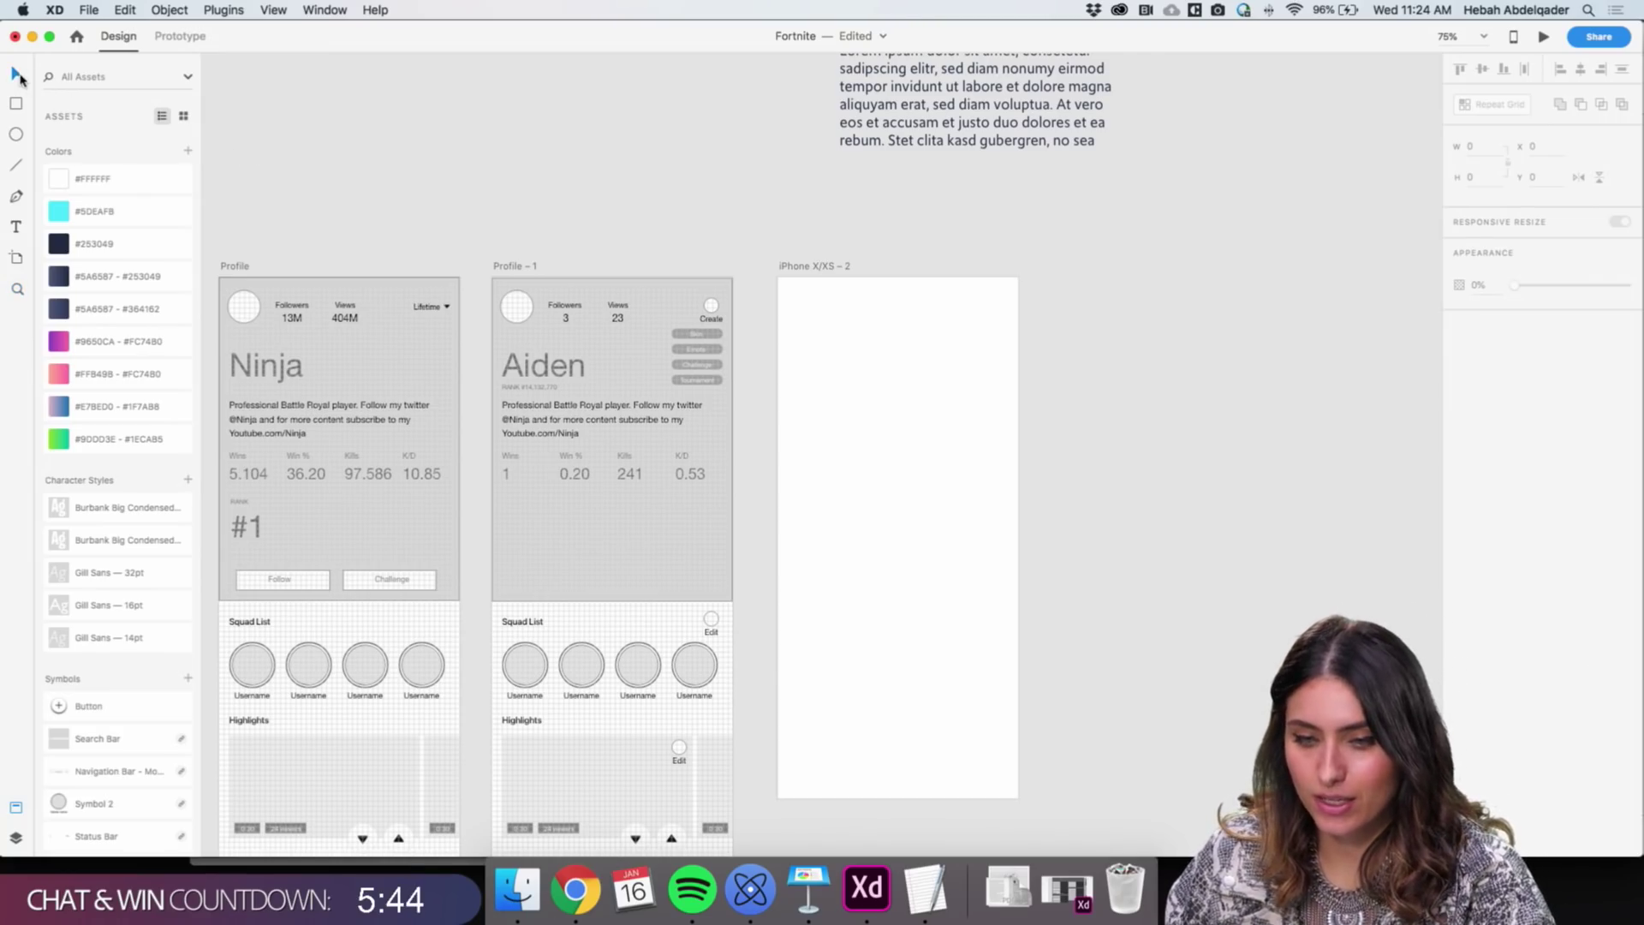
left_click(513, 890)
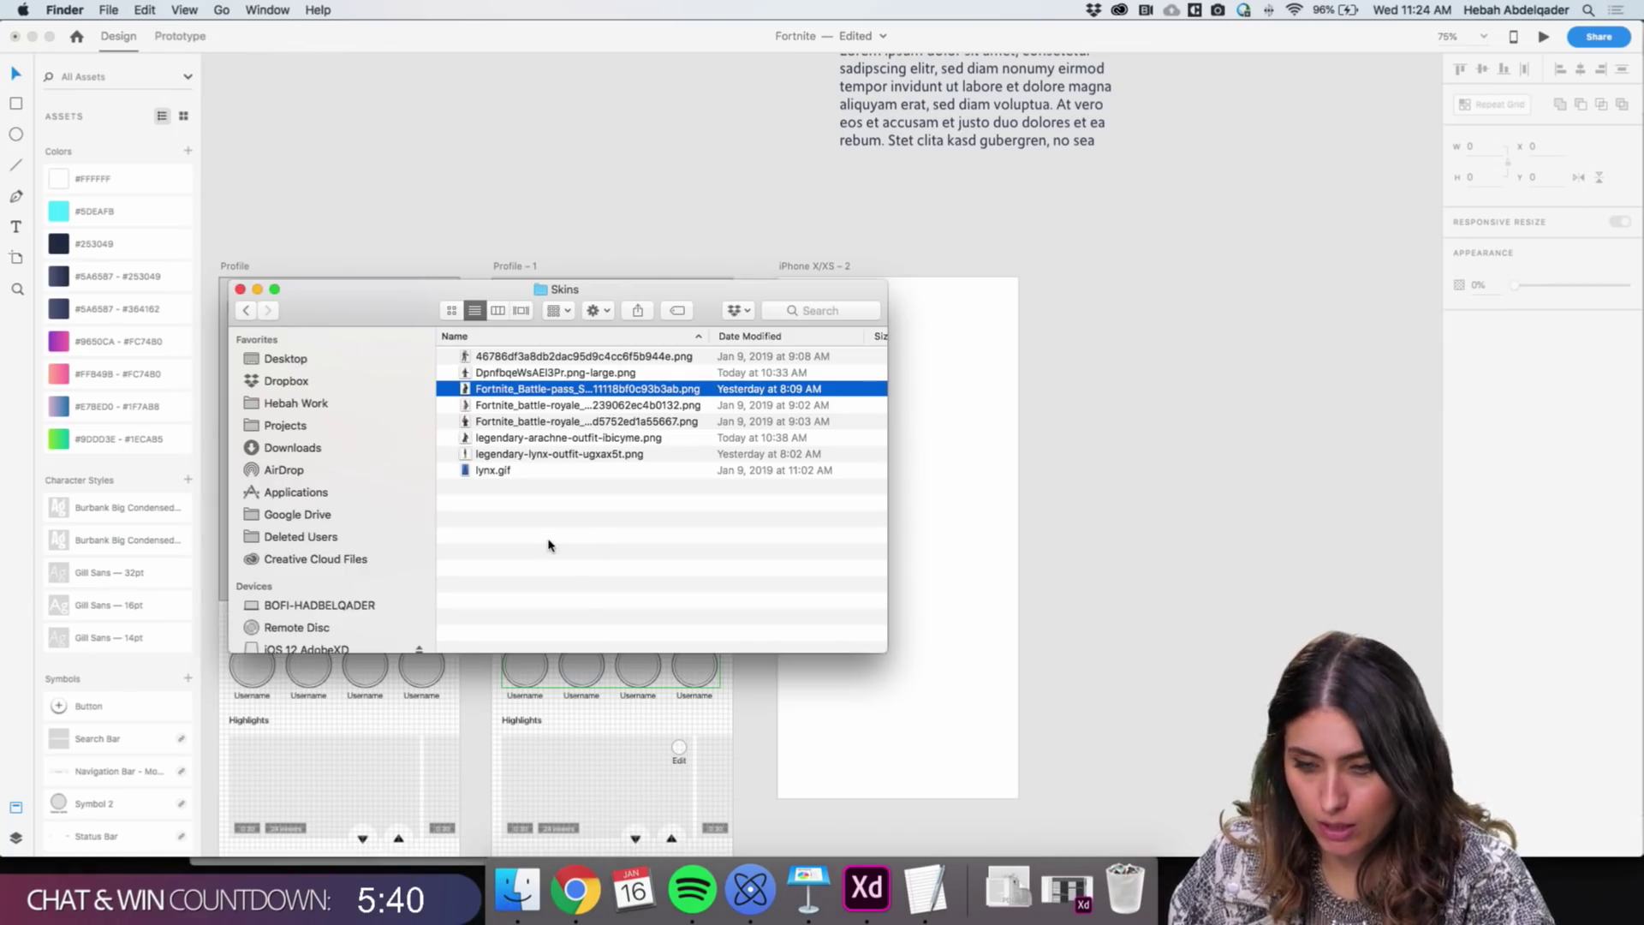
key("Return")
key("BackSpace")
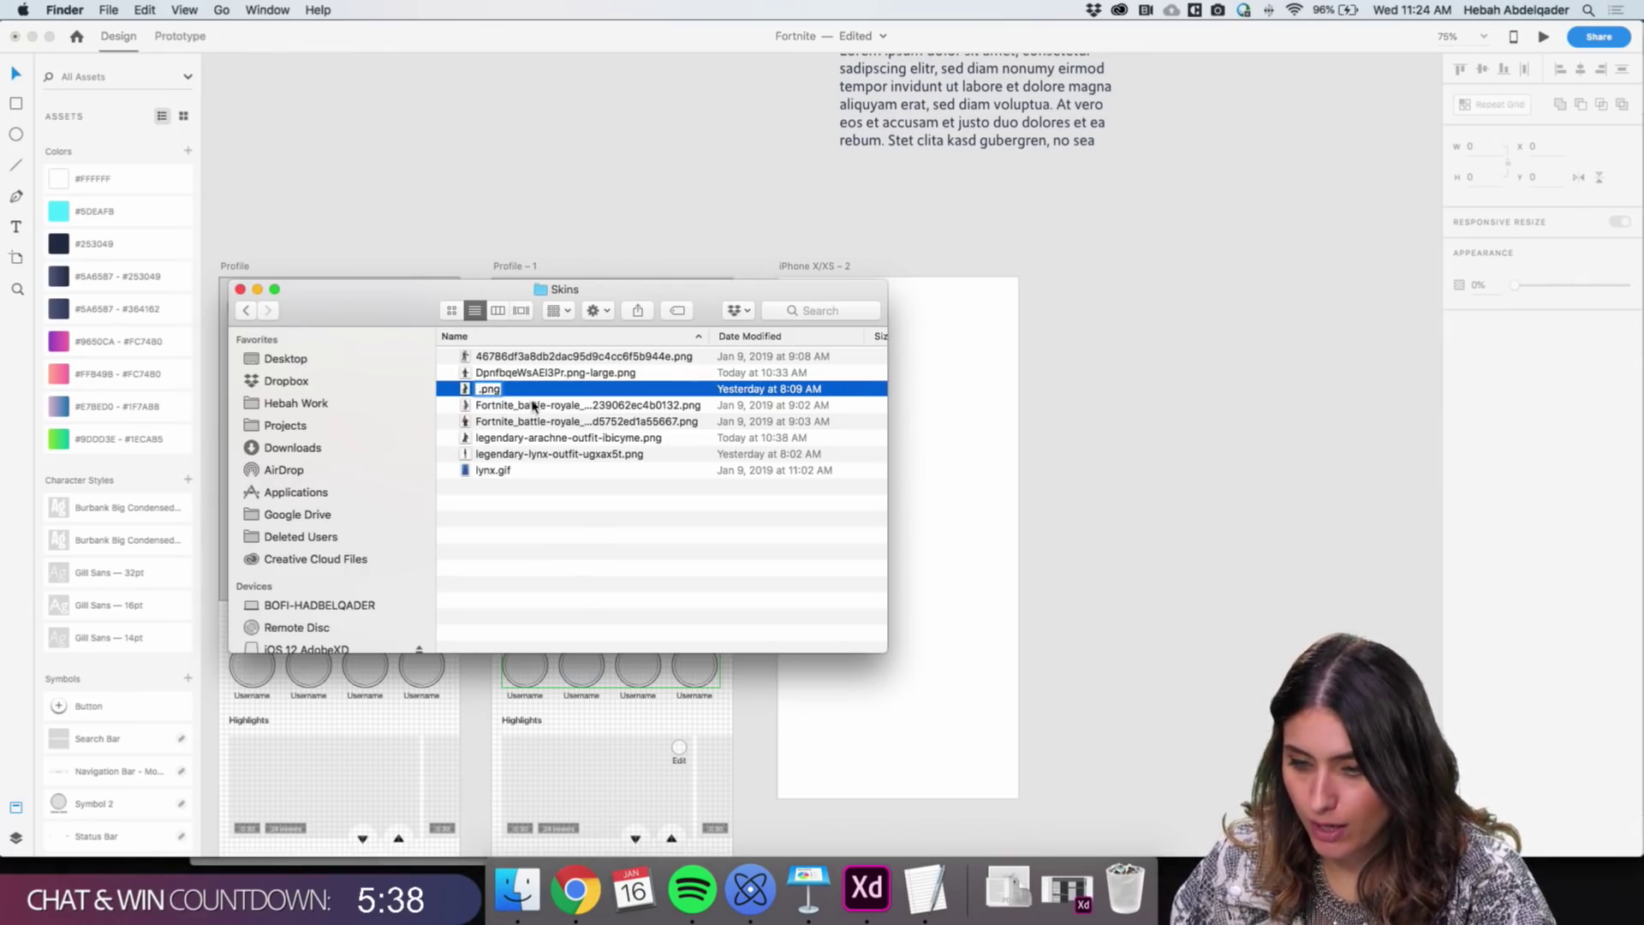
key("super+z")
key("Return")
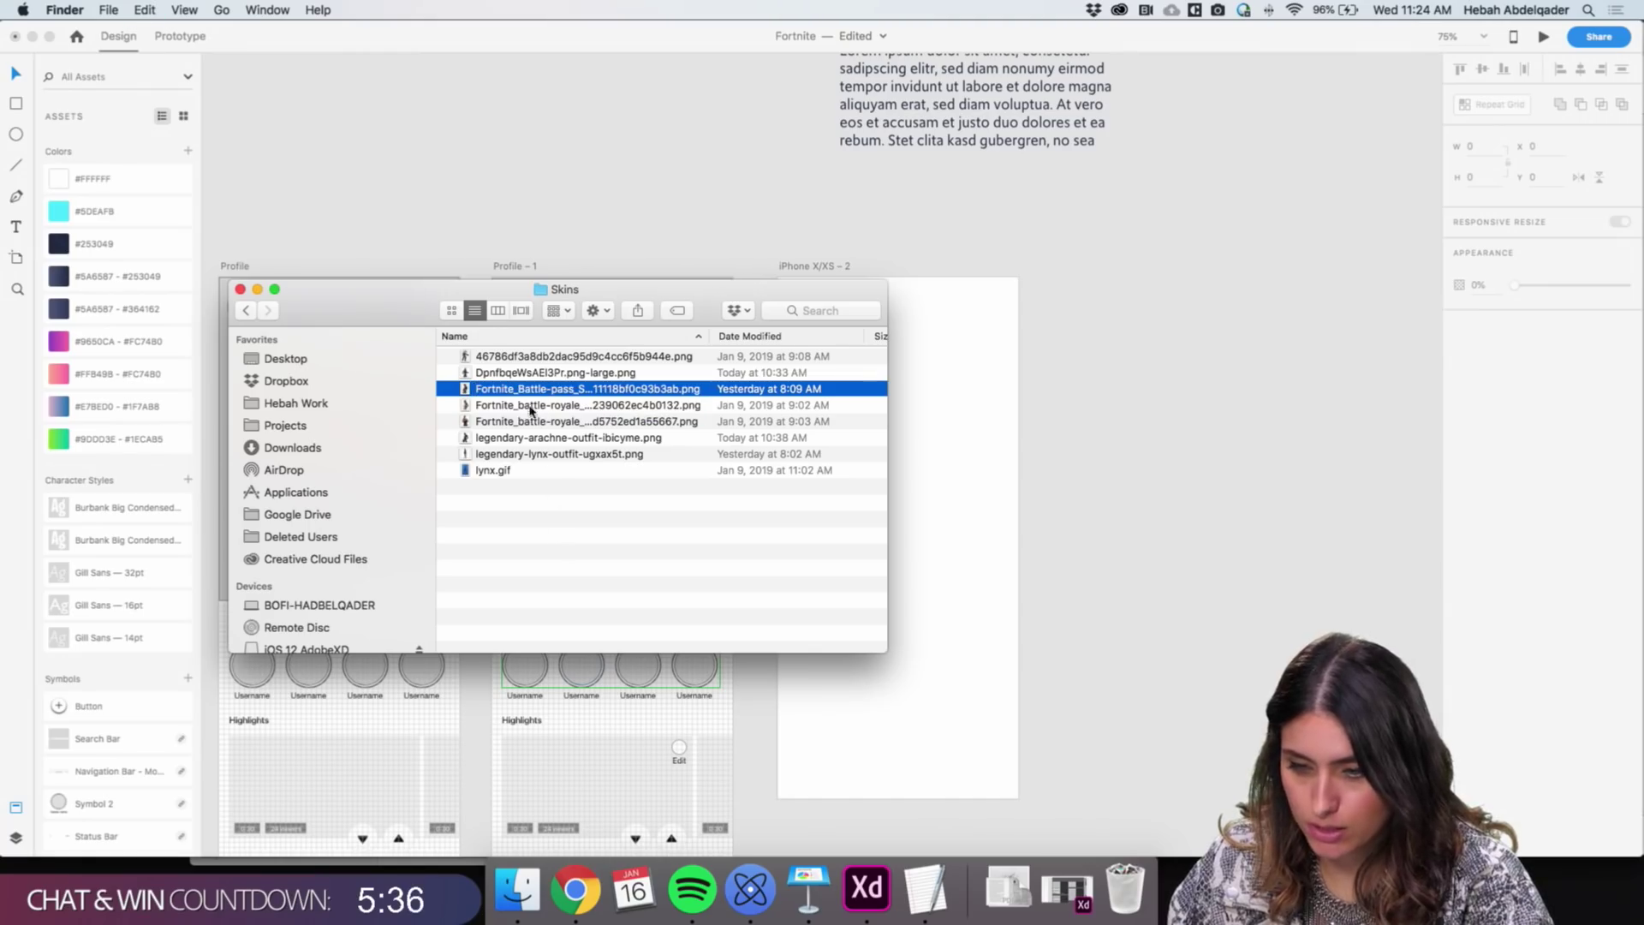
Preview the selected Fortnite_Battle-pass skin image and place it on the iPhone X/XS – 2 artboard at X -40, Y 65
left_click_drag(528, 394, 573, 536)
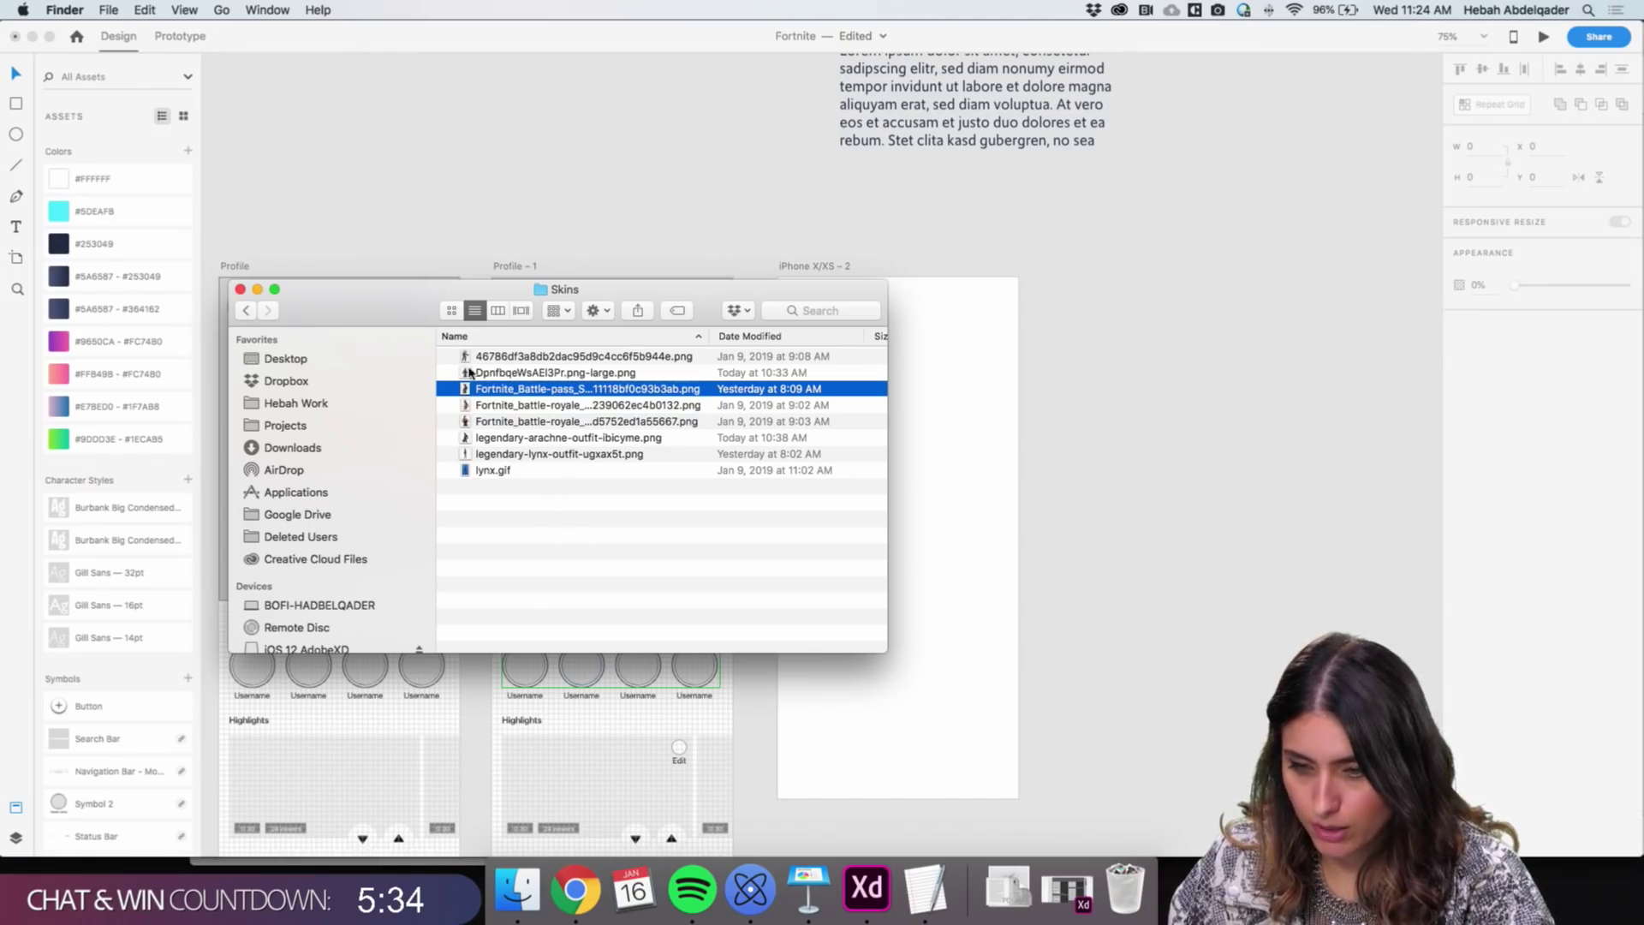
key("space")
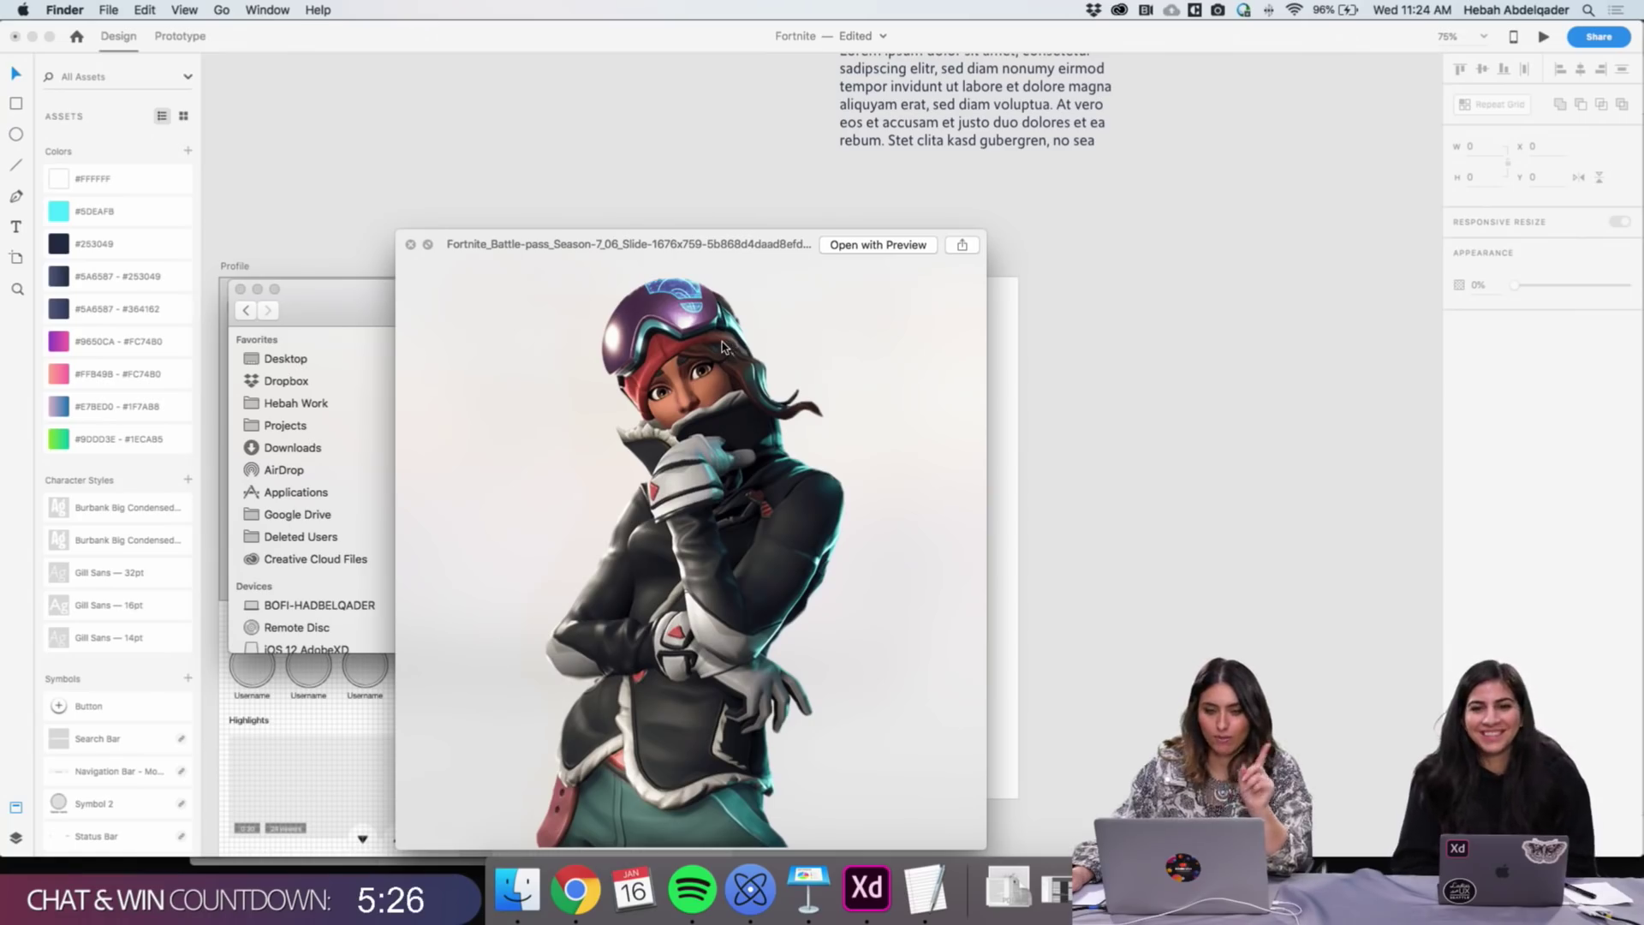
key("space")
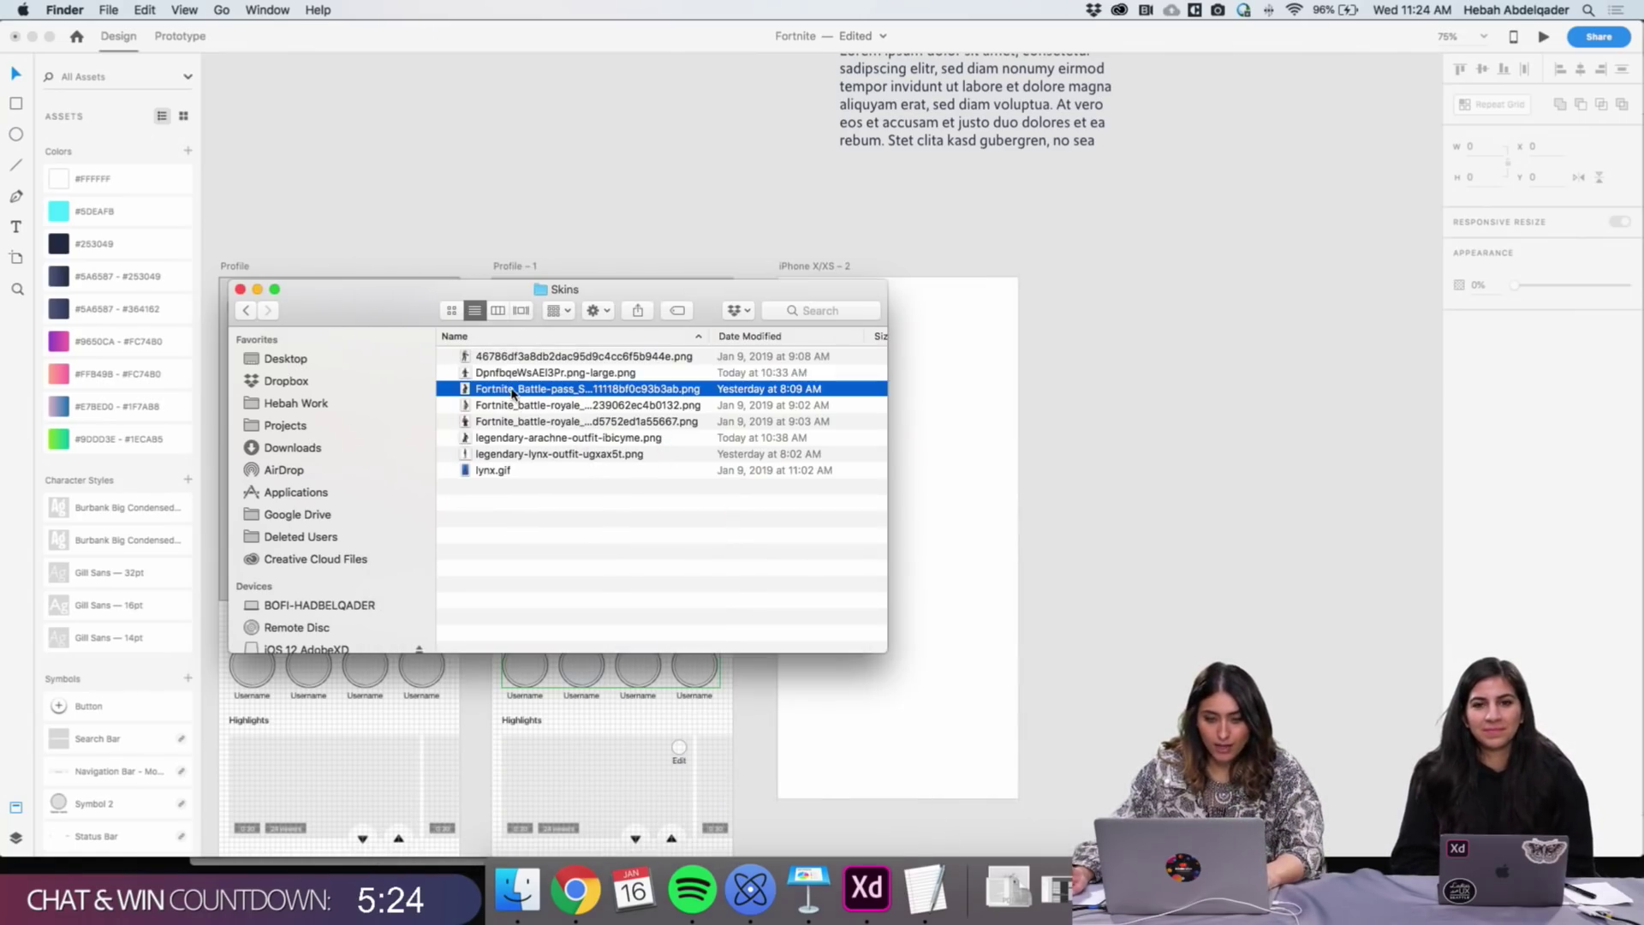
left_click_drag(513, 393, 1003, 430)
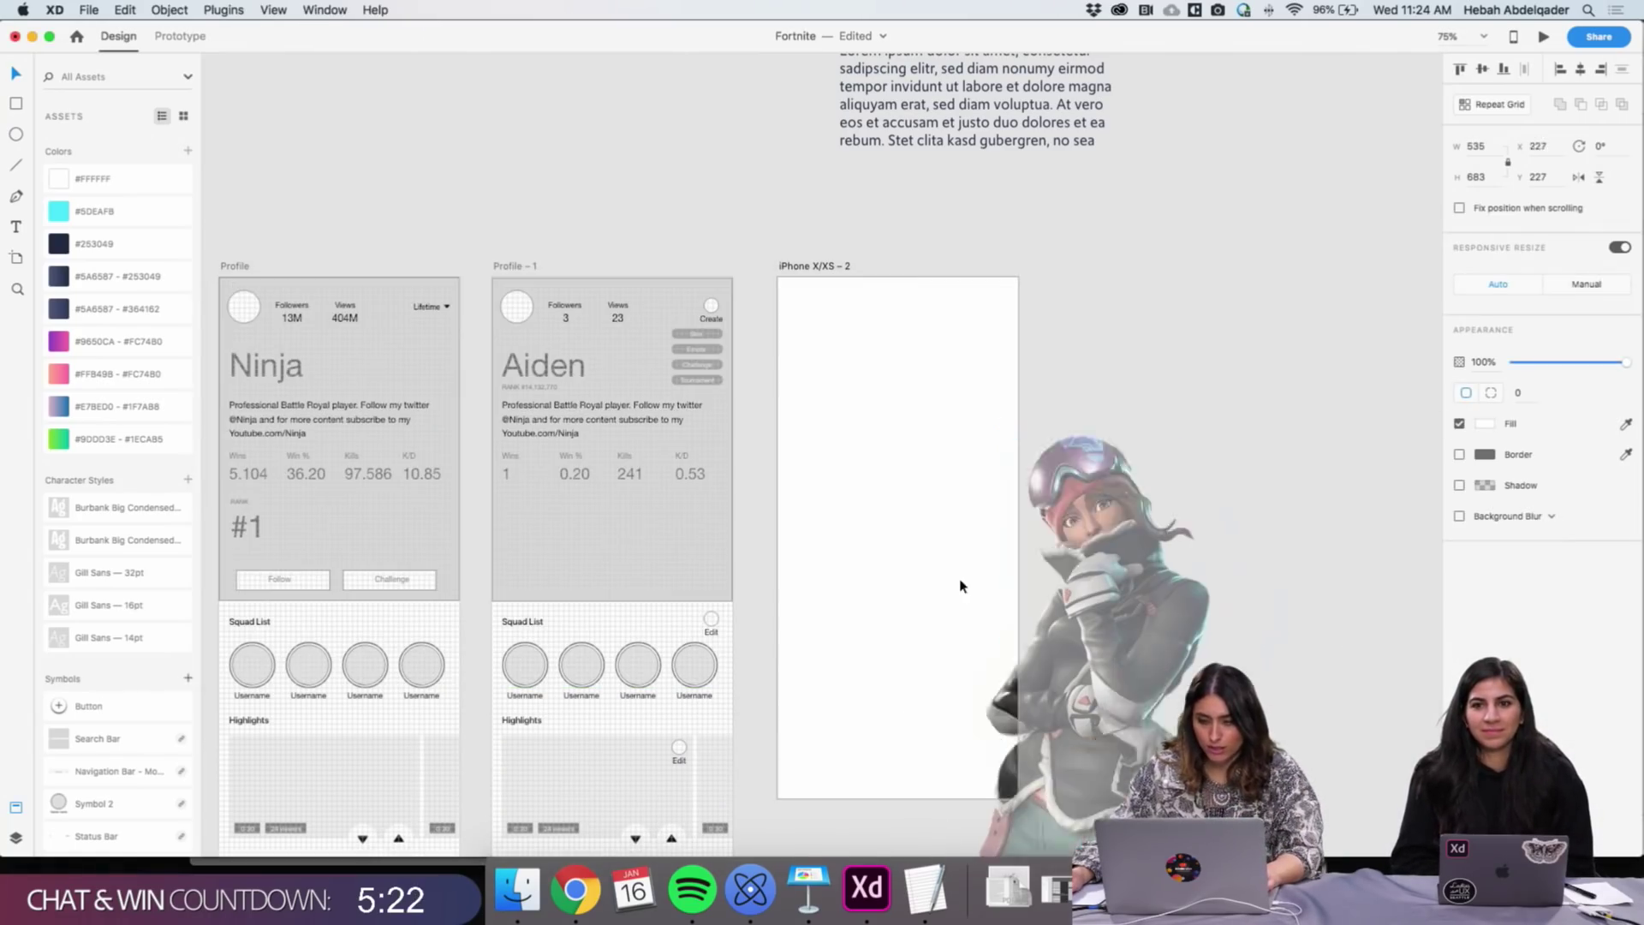
left_click_drag(960, 585, 963, 578)
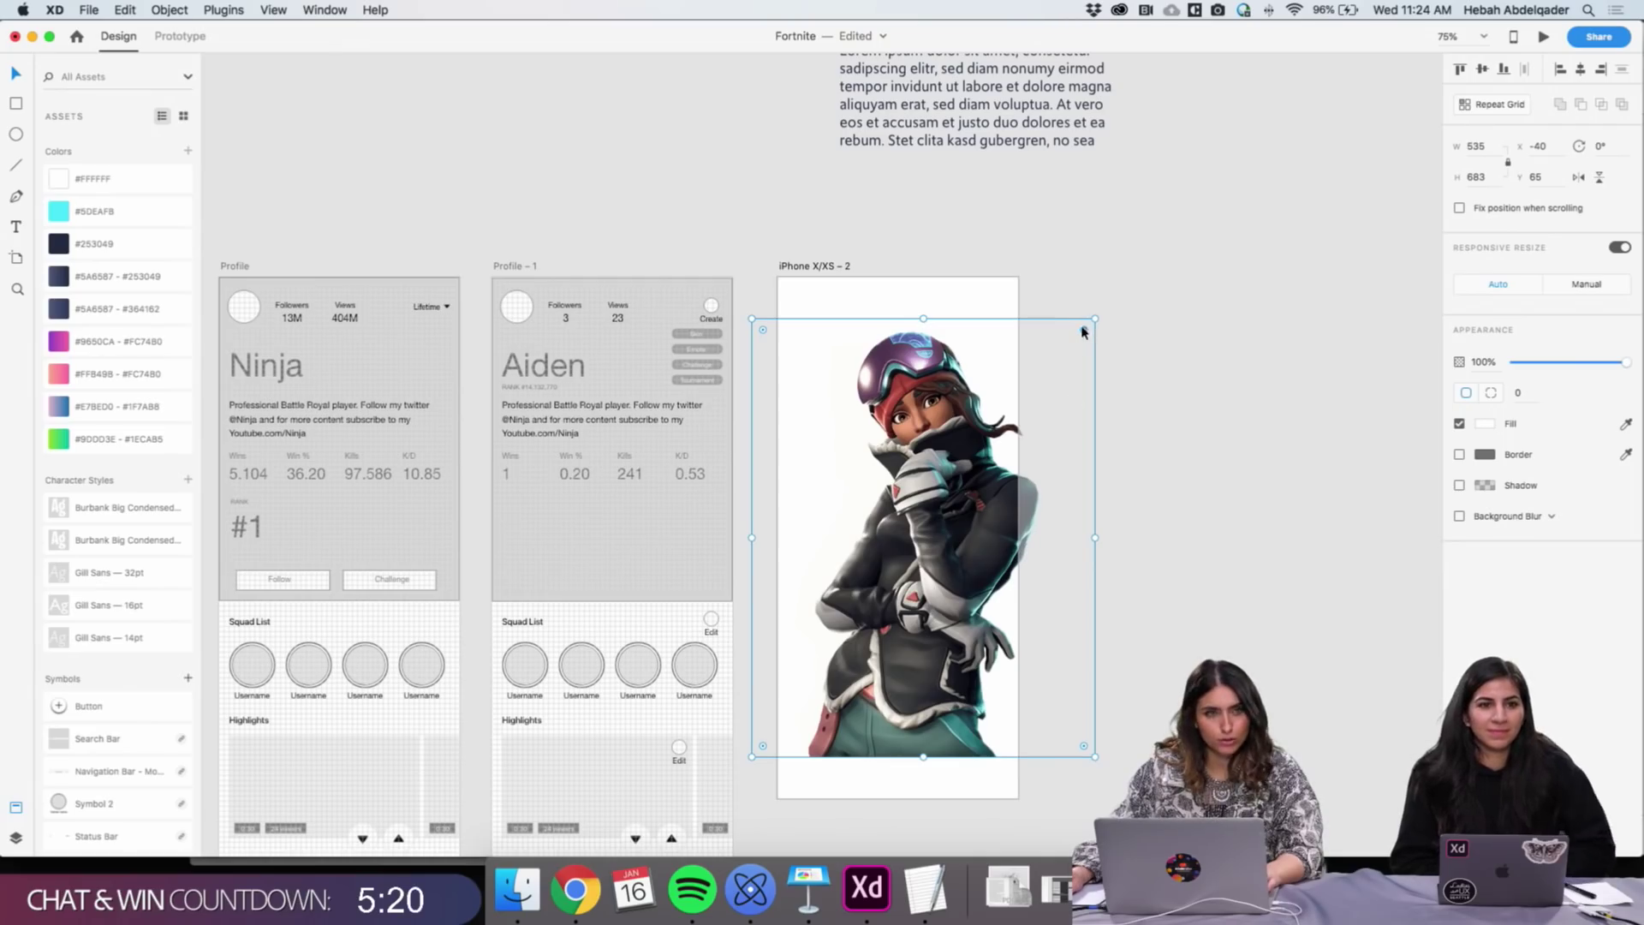
Preview legendary-lynx-outfit-ugxax5t.png from the Skins folder in Finder and return to Adobe XD
left_click(517, 891)
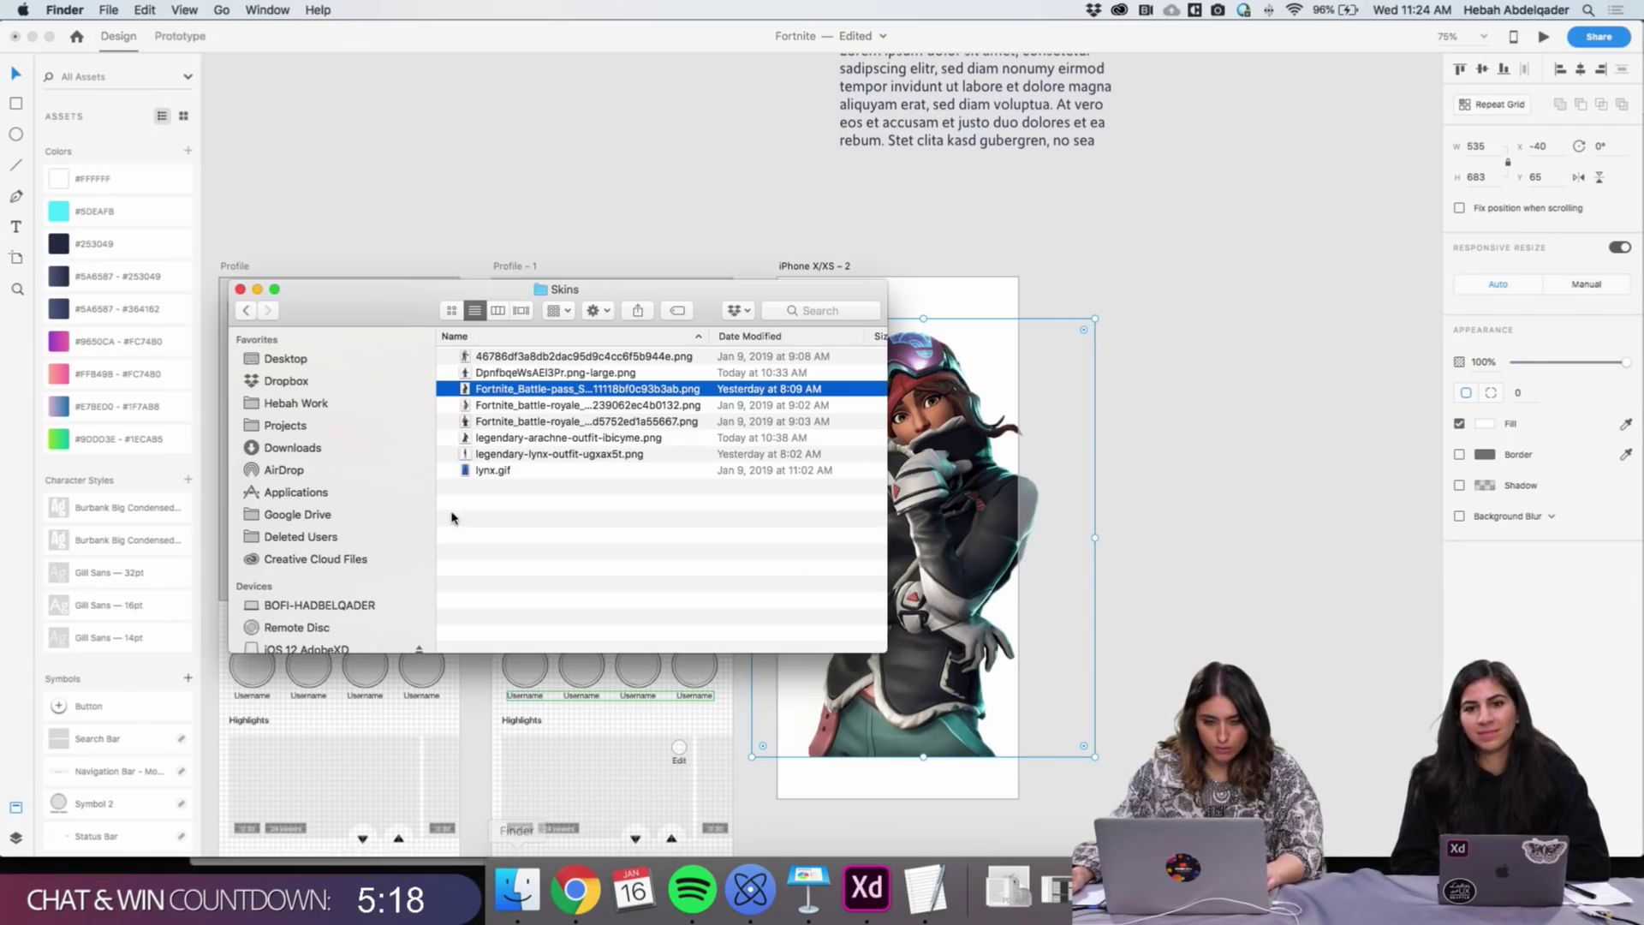
left_click(489, 456)
key("space")
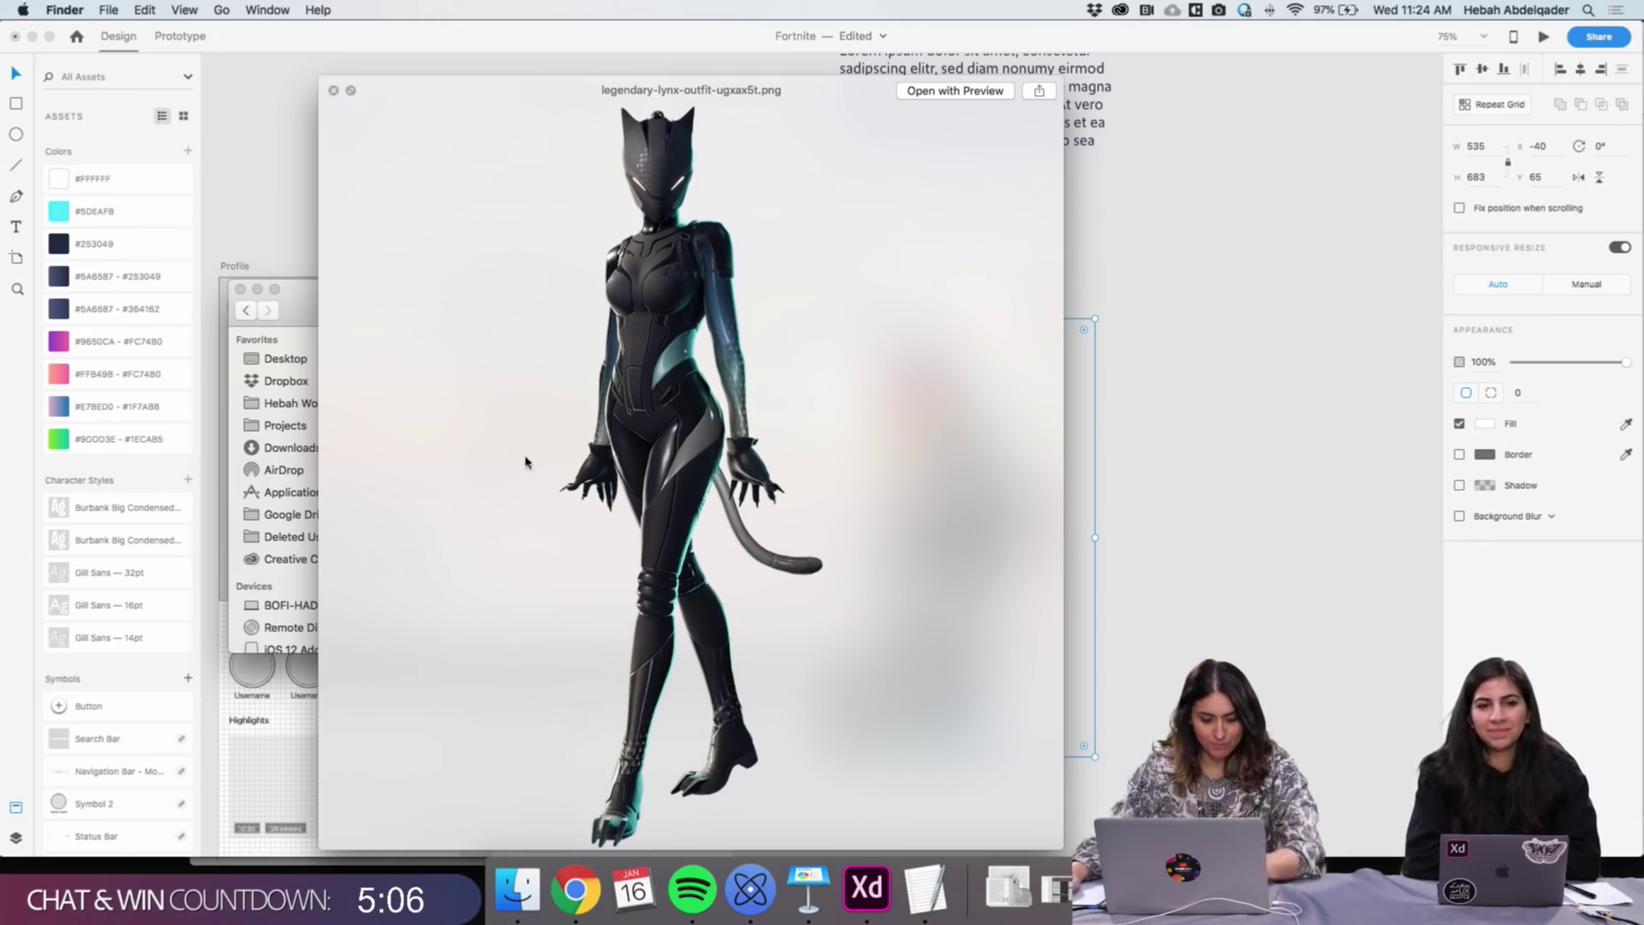
left_click(1207, 543)
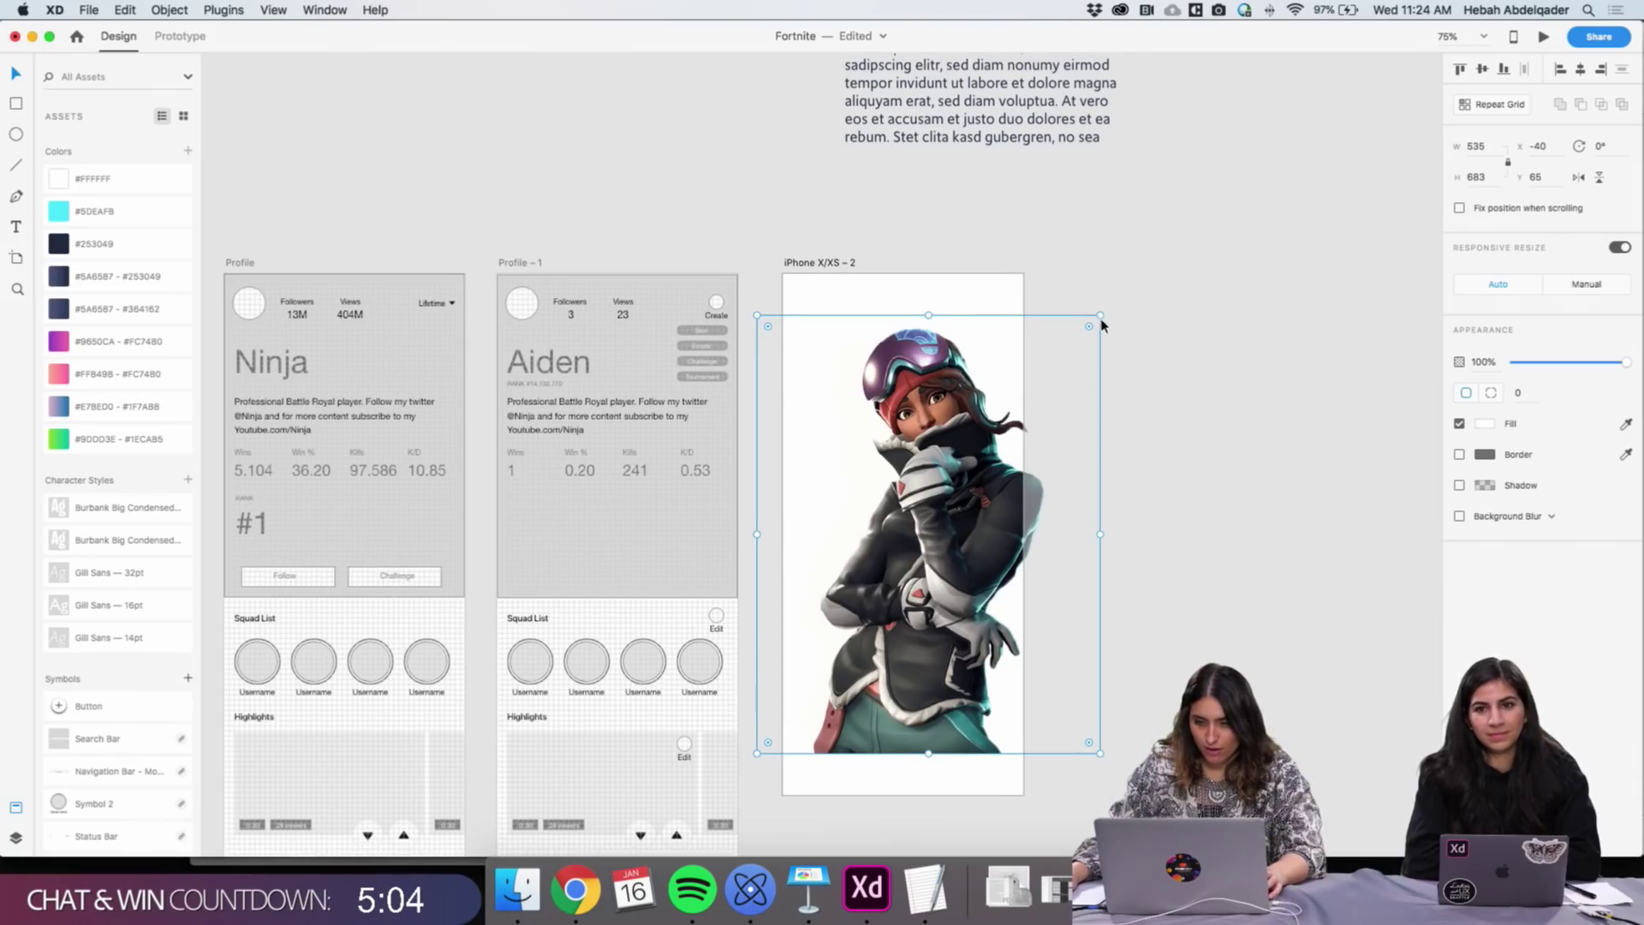
Scale the skin image down to 361 × 460 and position it at X 42, Y 79 on the iPhone X/XS – 2 artboard
left_click_drag(1101, 323, 989, 462)
left_click_drag(895, 583, 948, 442)
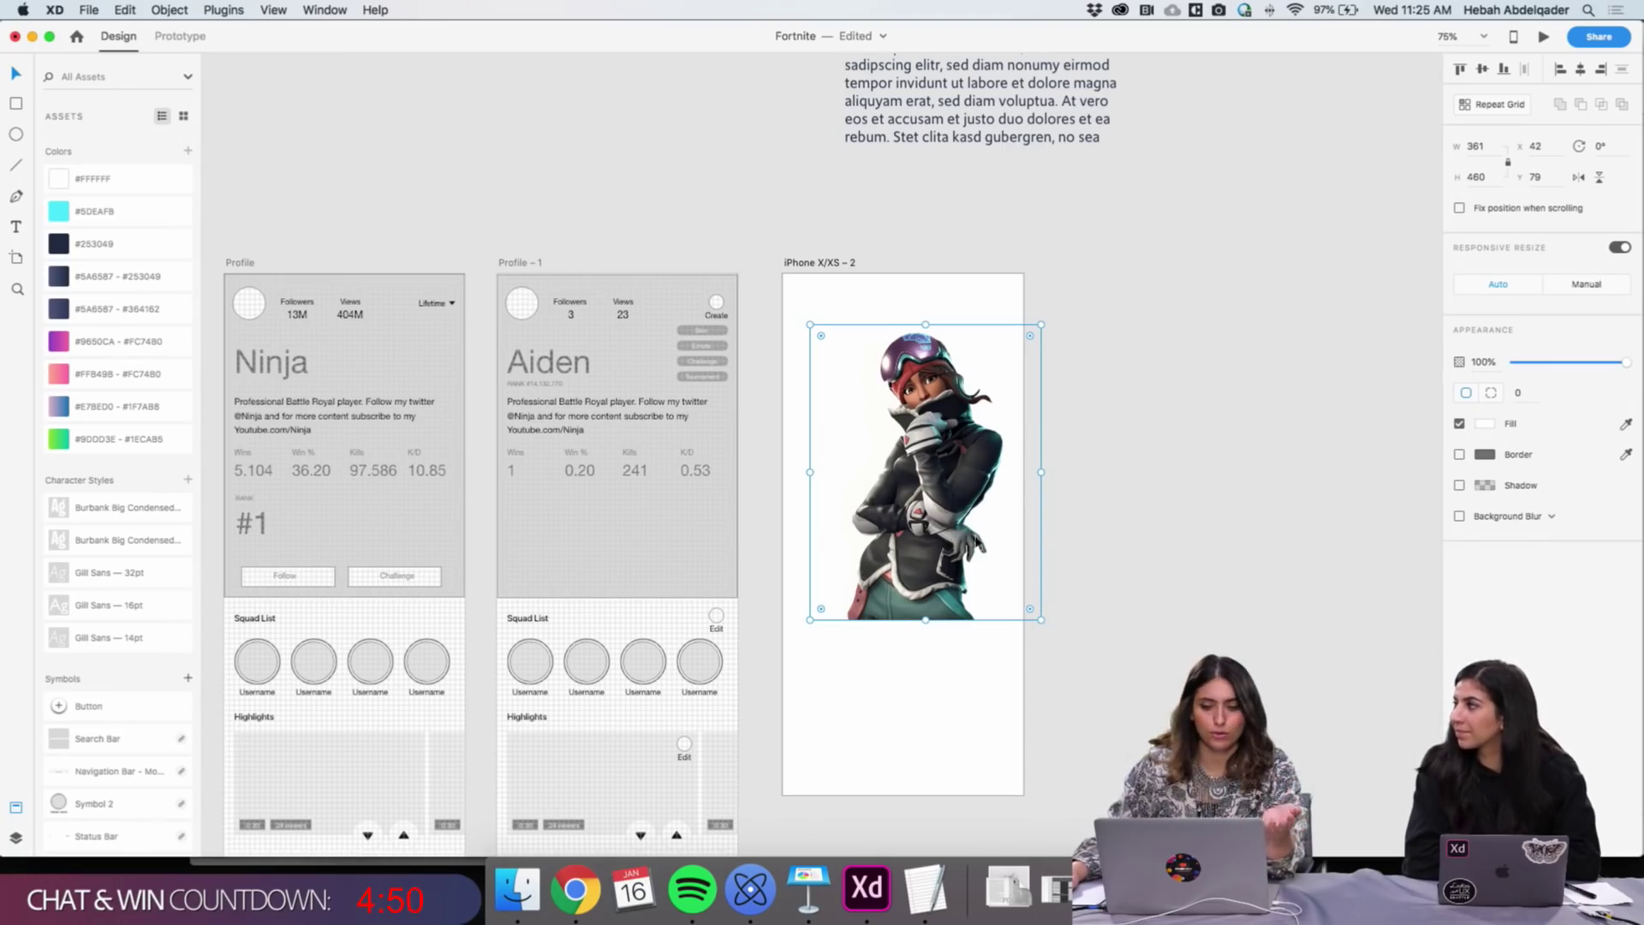
scroll(977, 484, "up", 3)
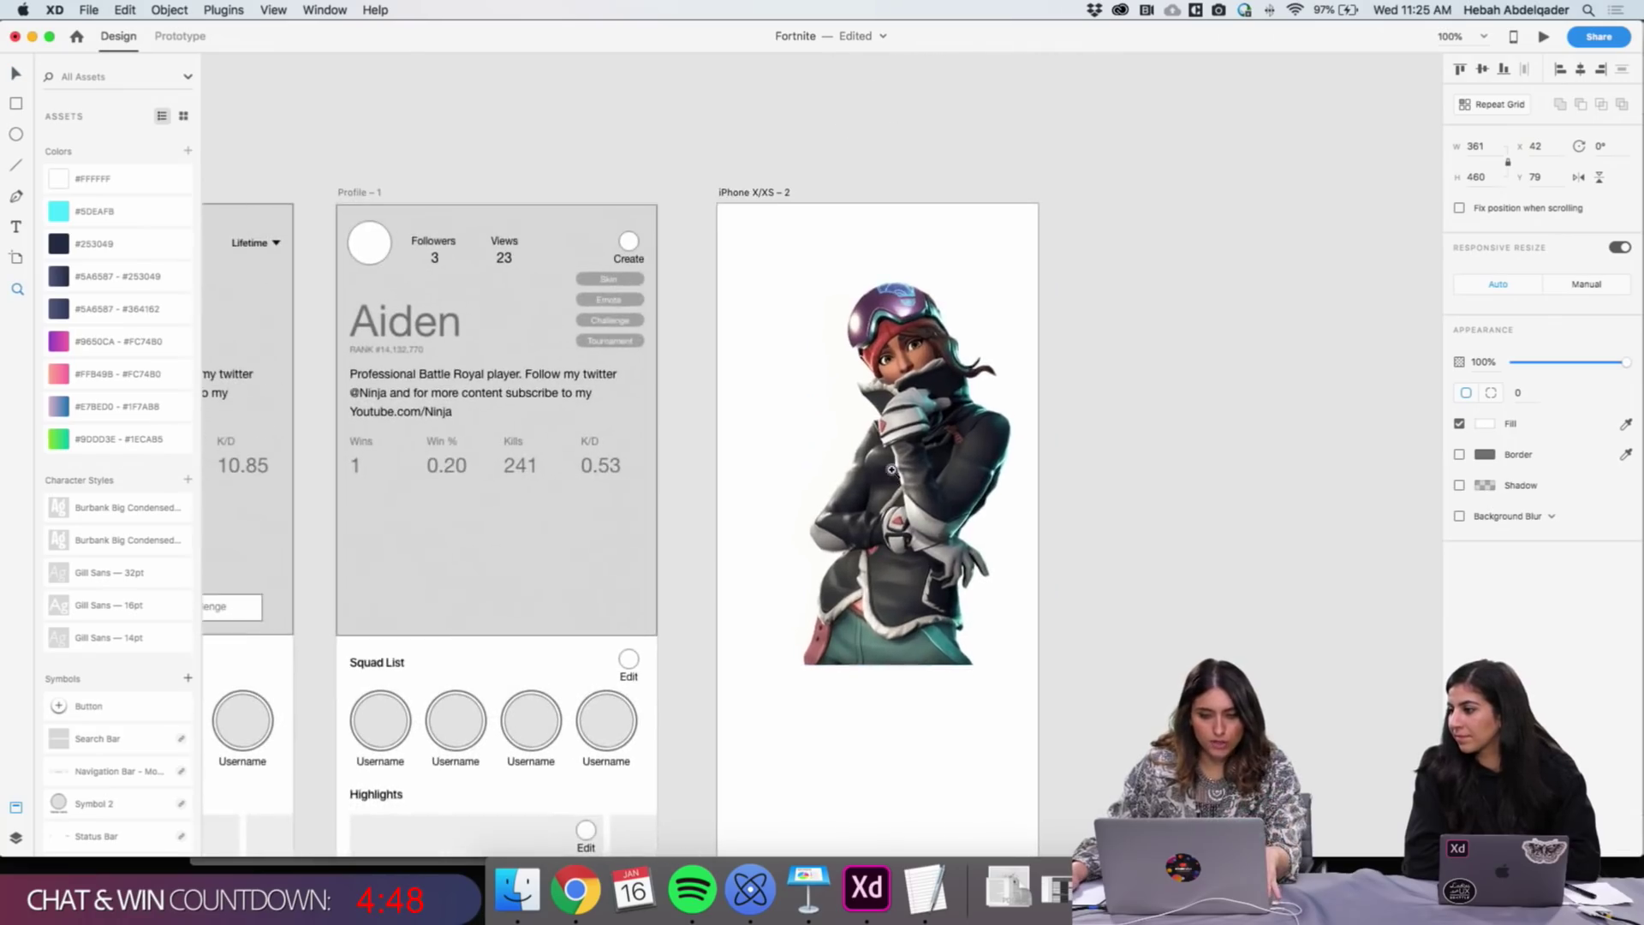
scroll(879, 409, "up", 5)
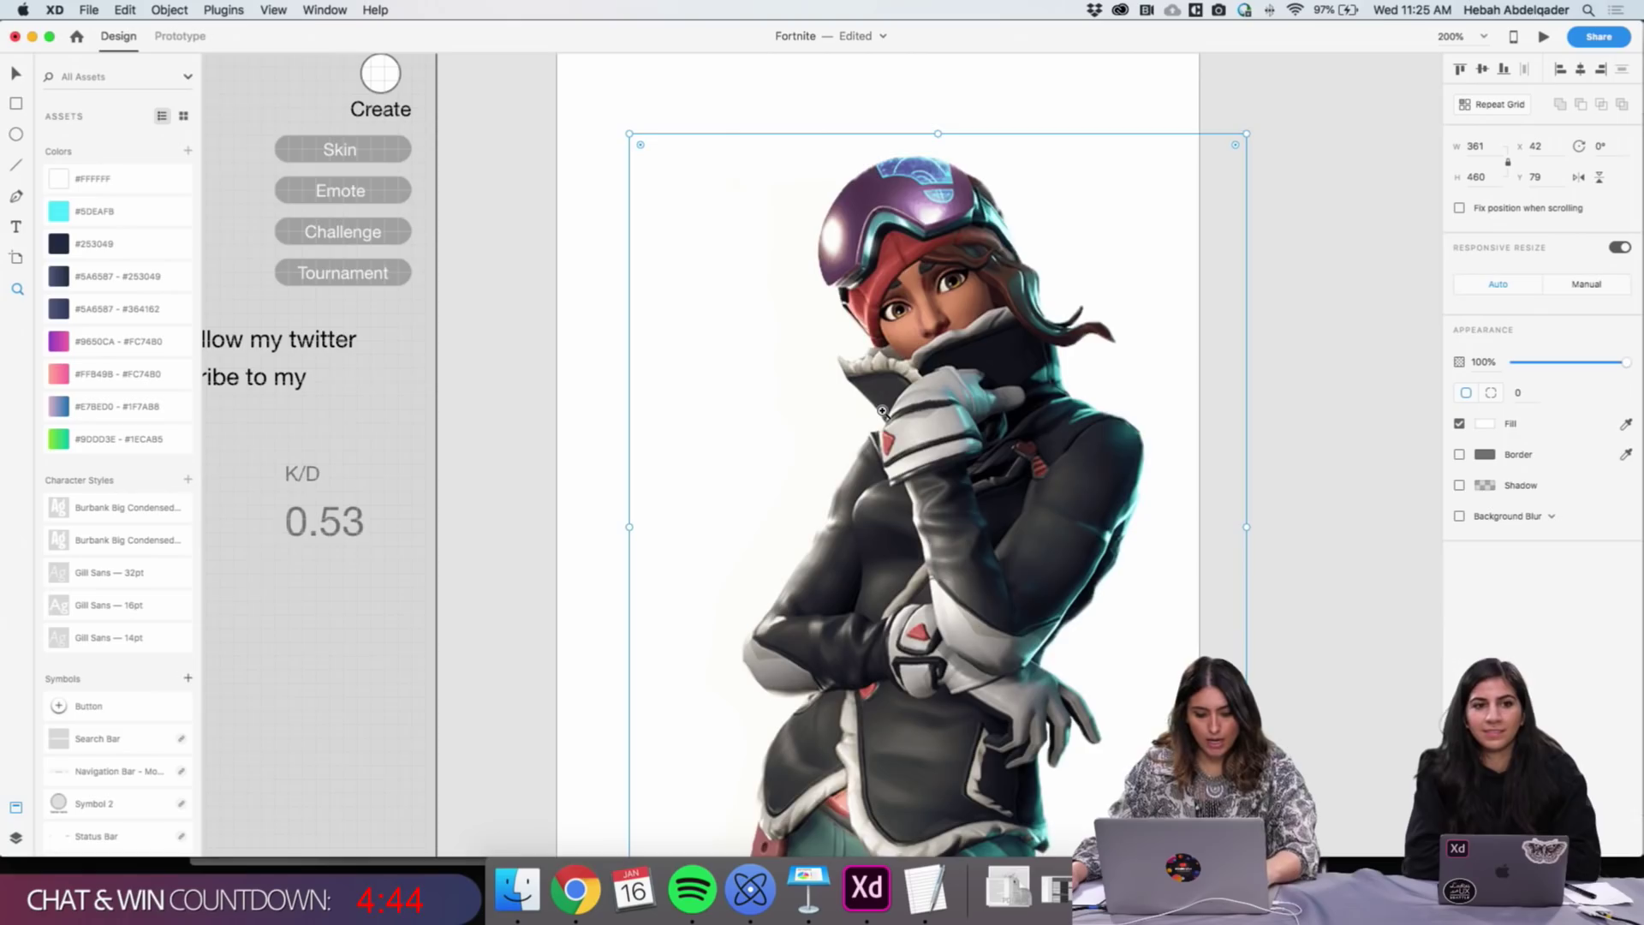
scroll(881, 411, "down", 5)
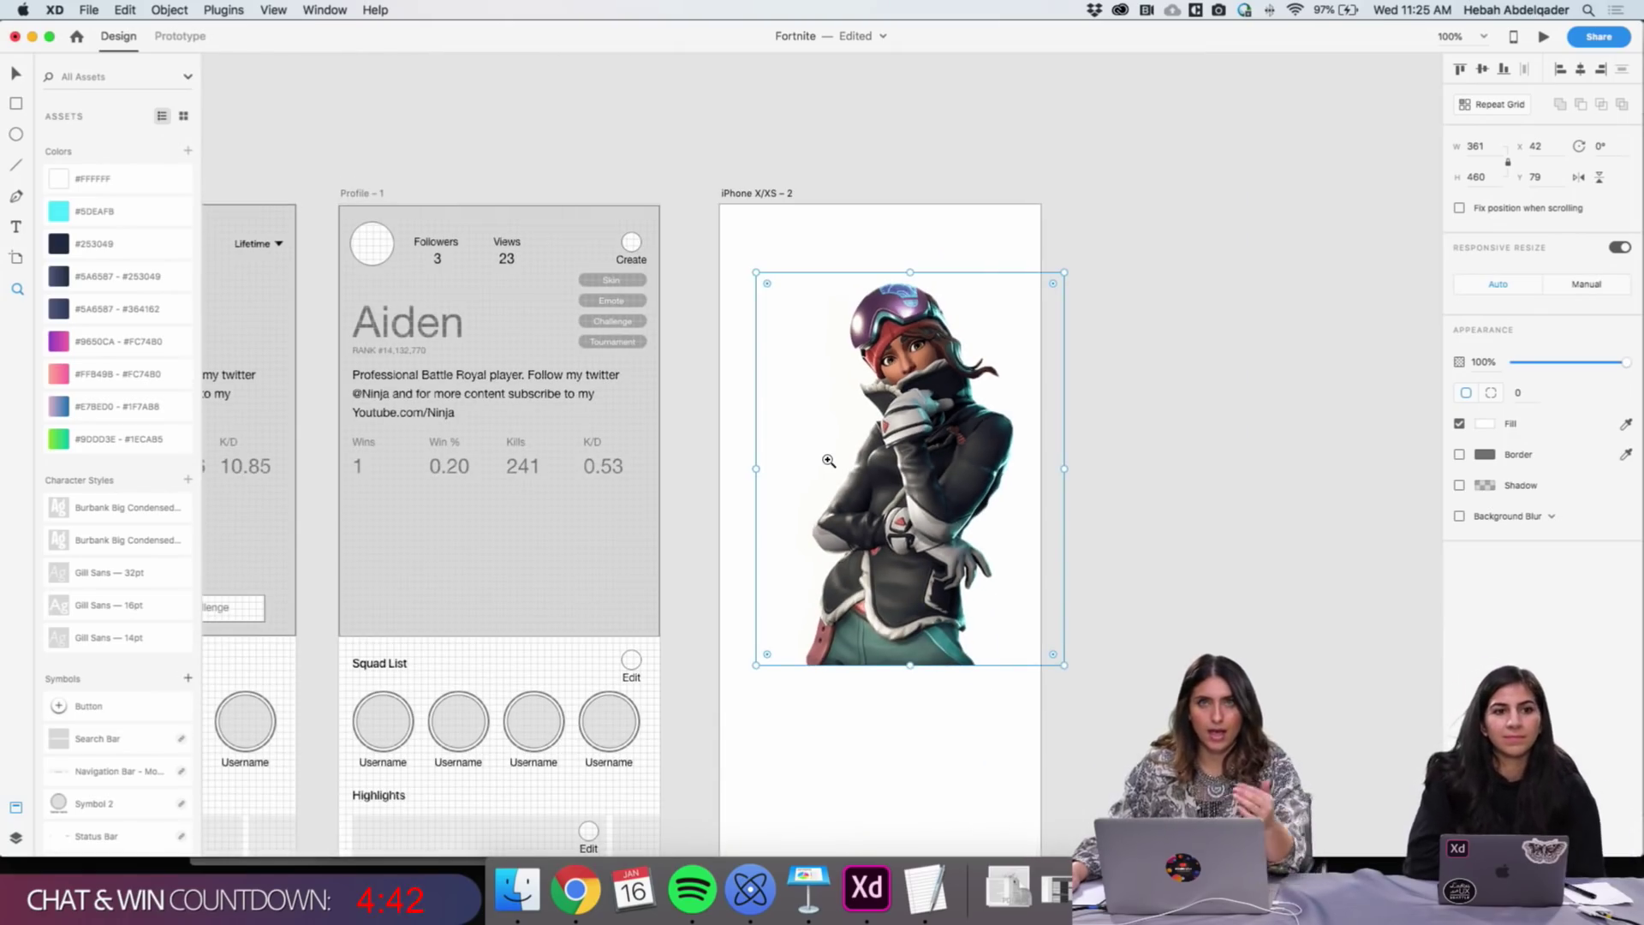
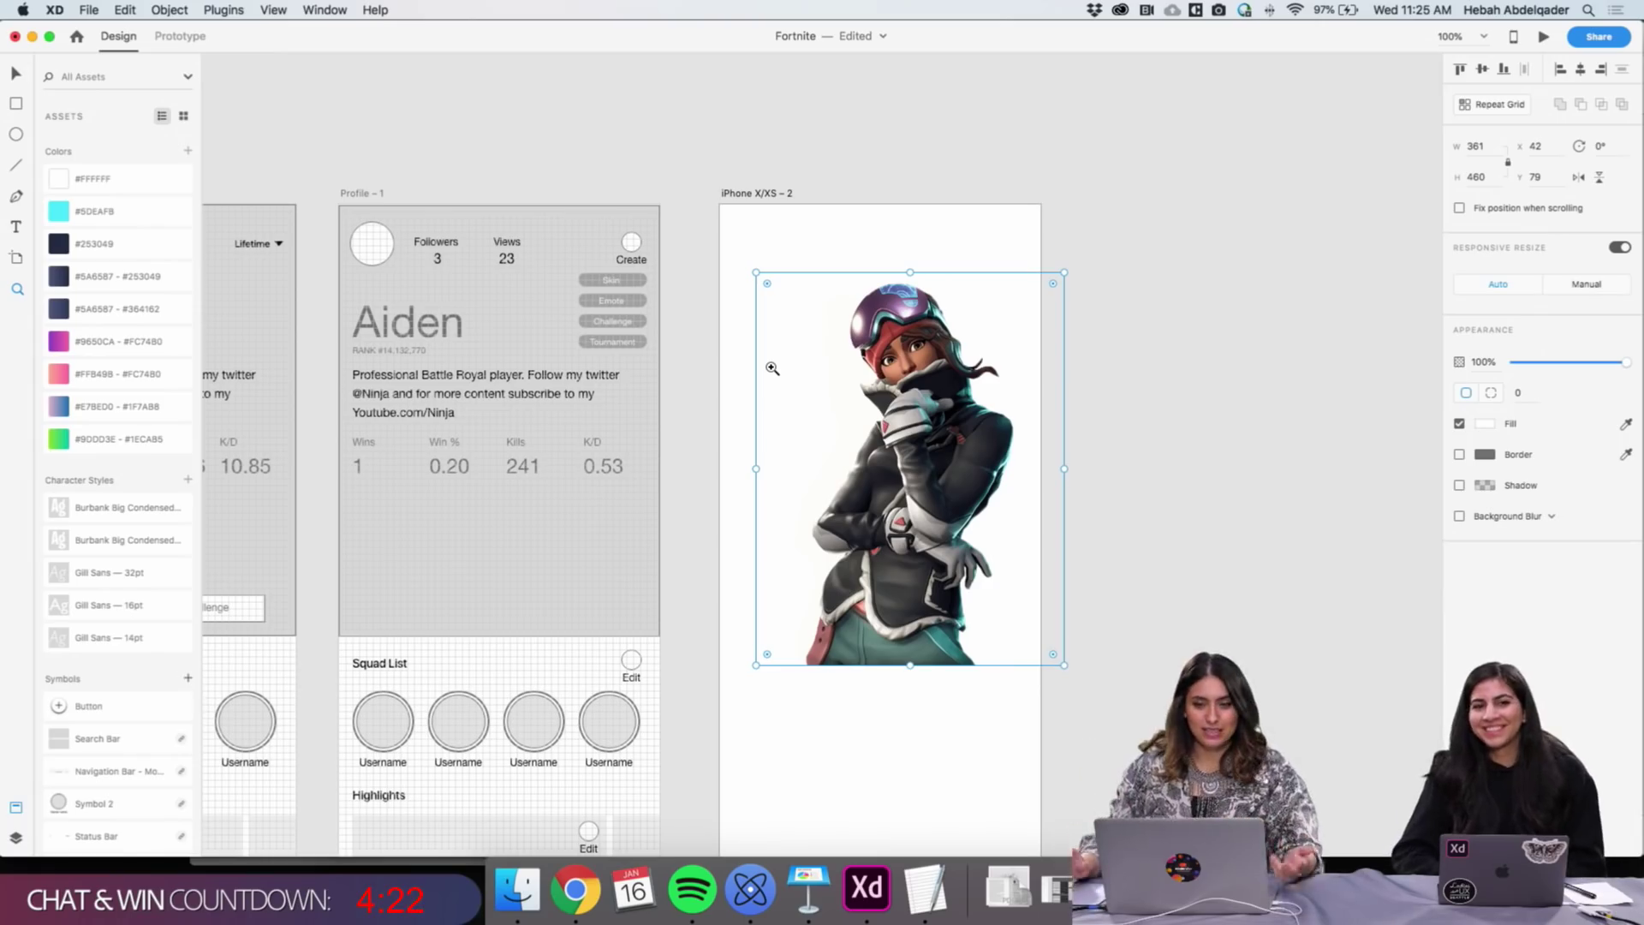
Examine the two My Stats phone mockups among the reference images above the wireframes for their character and stats layout
left_click(824, 225, "alt")
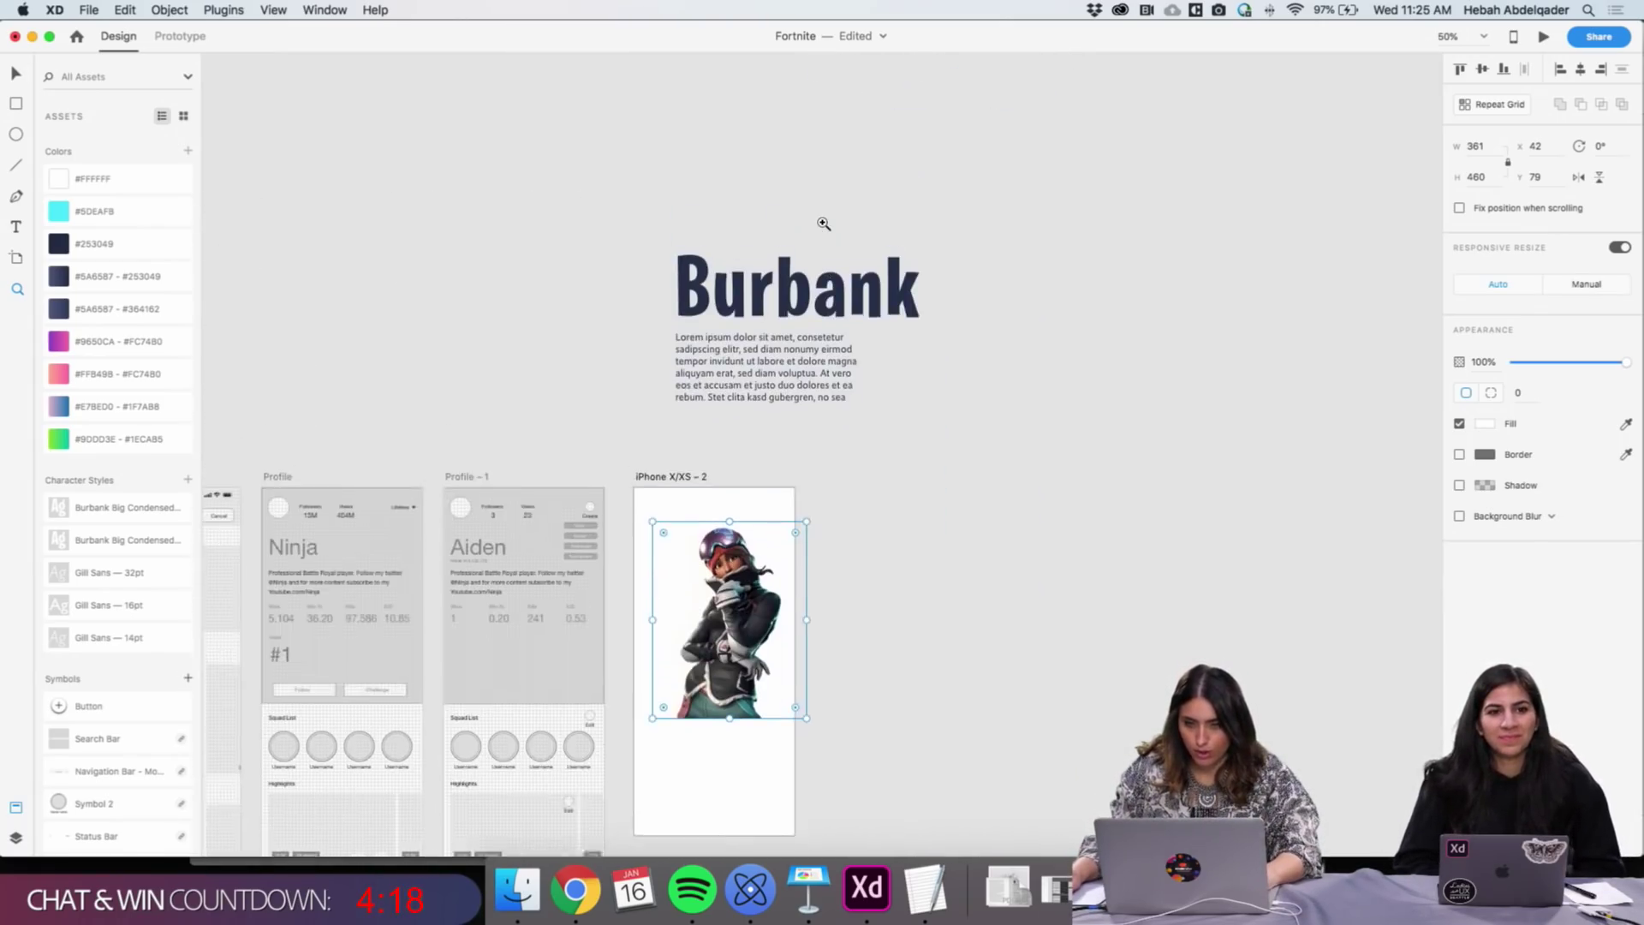
left_click(822, 223, "alt")
key("v")
scroll(873, 359, "up", 5)
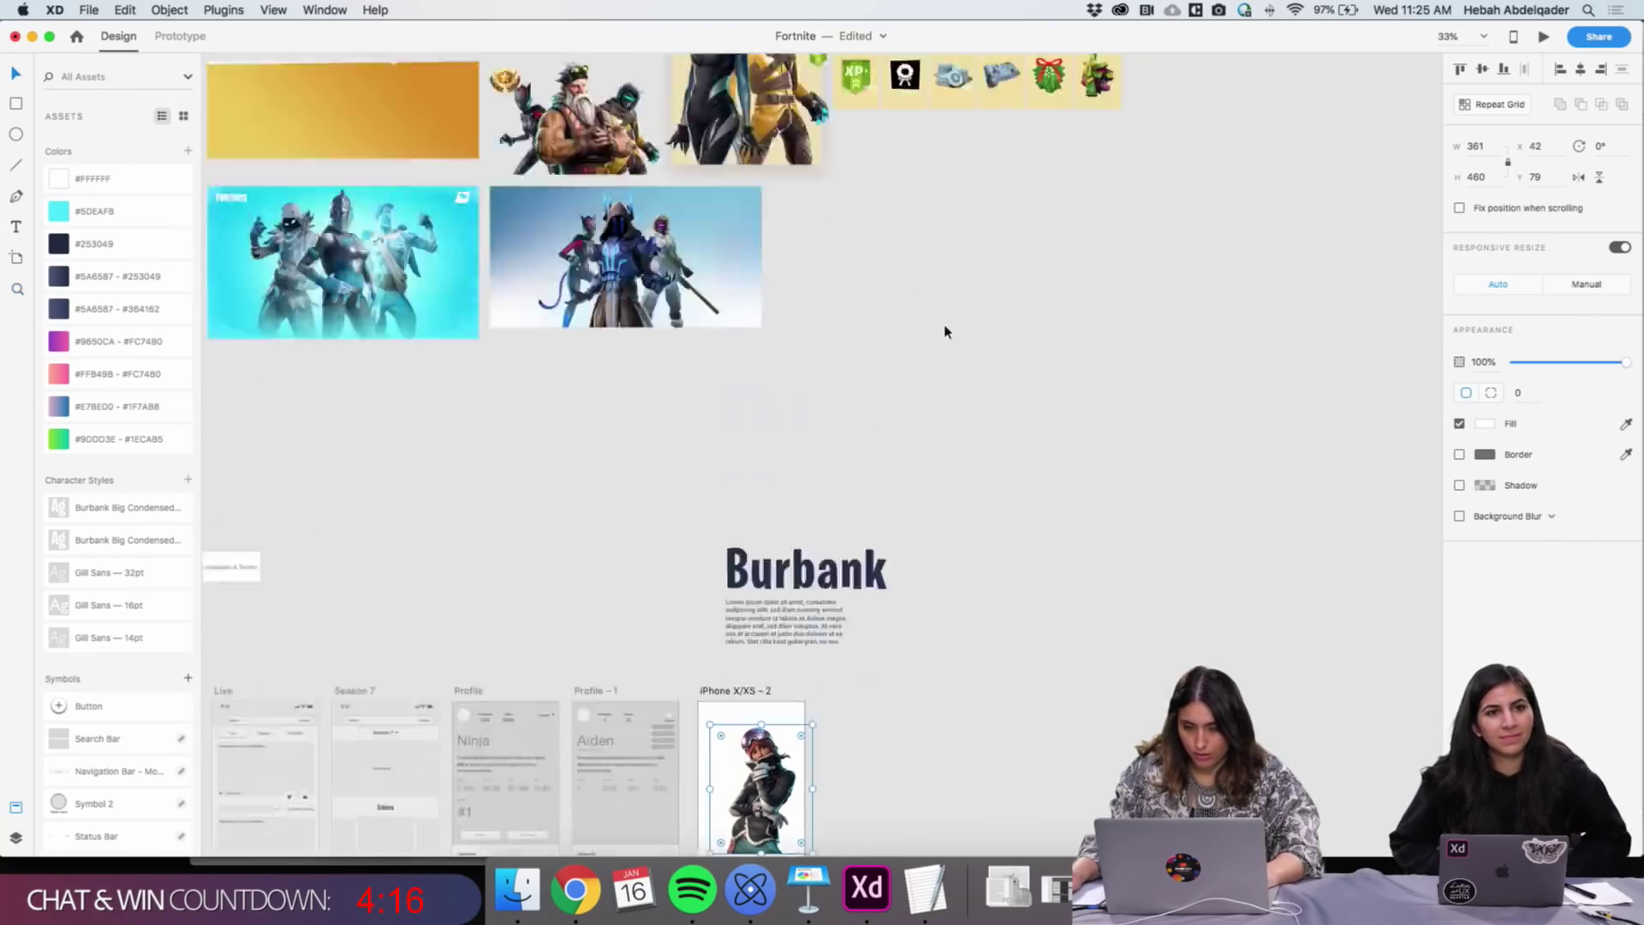
scroll(945, 333, "up", 10)
scroll(959, 334, "right", 3)
scroll(963, 334, "down", 3)
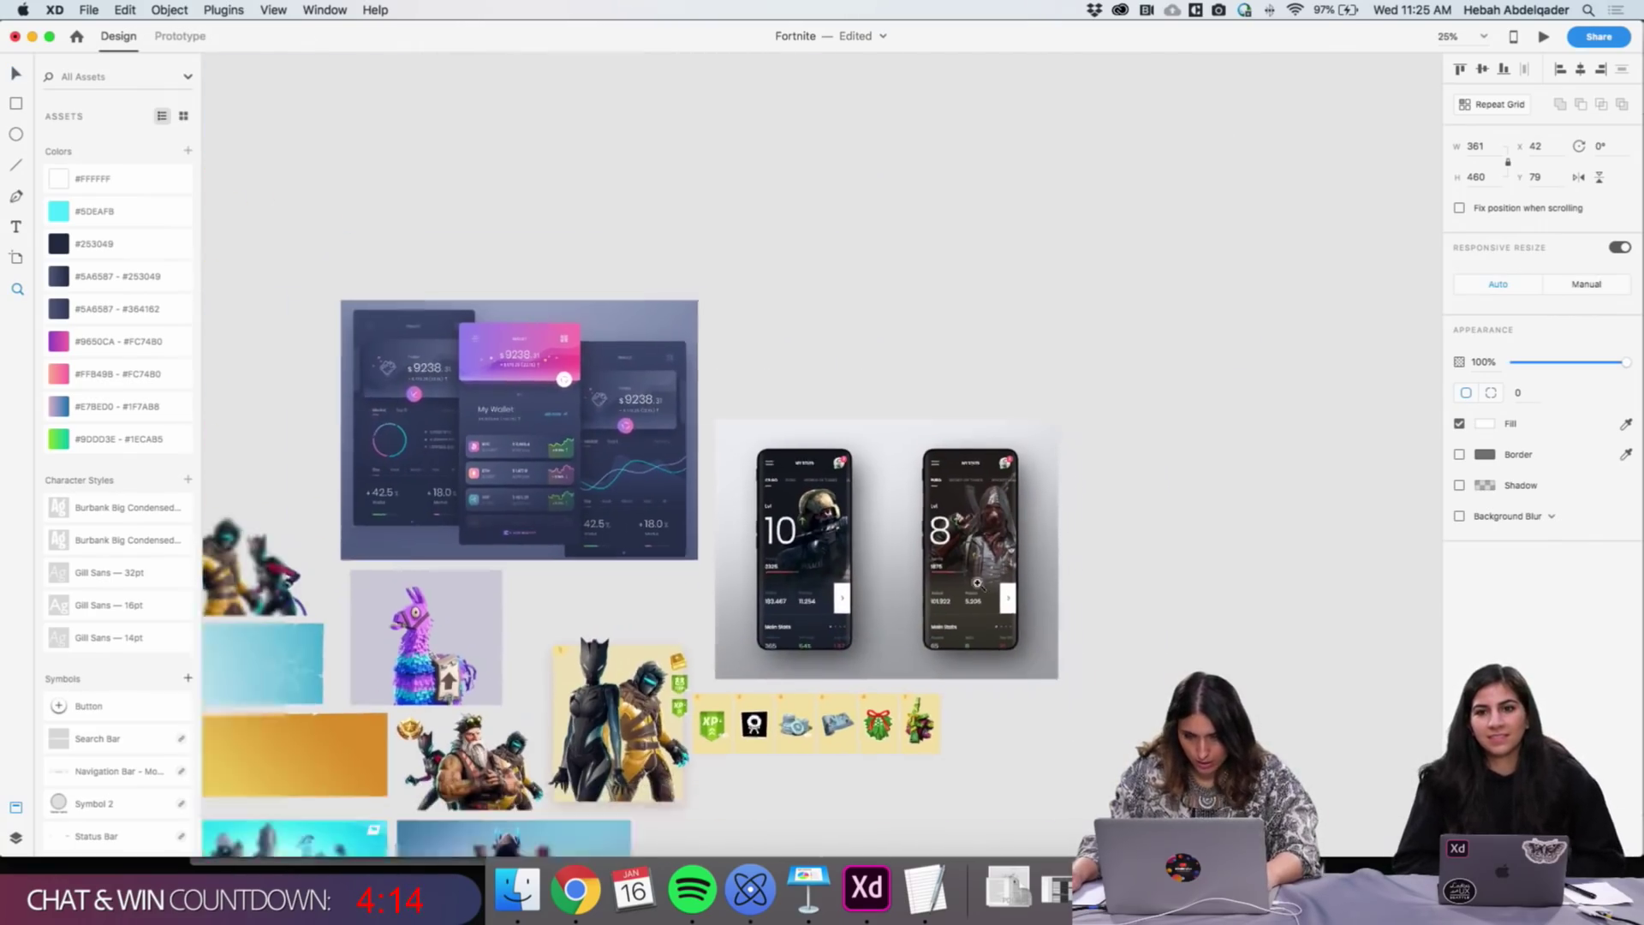
key("z")
left_click(963, 526)
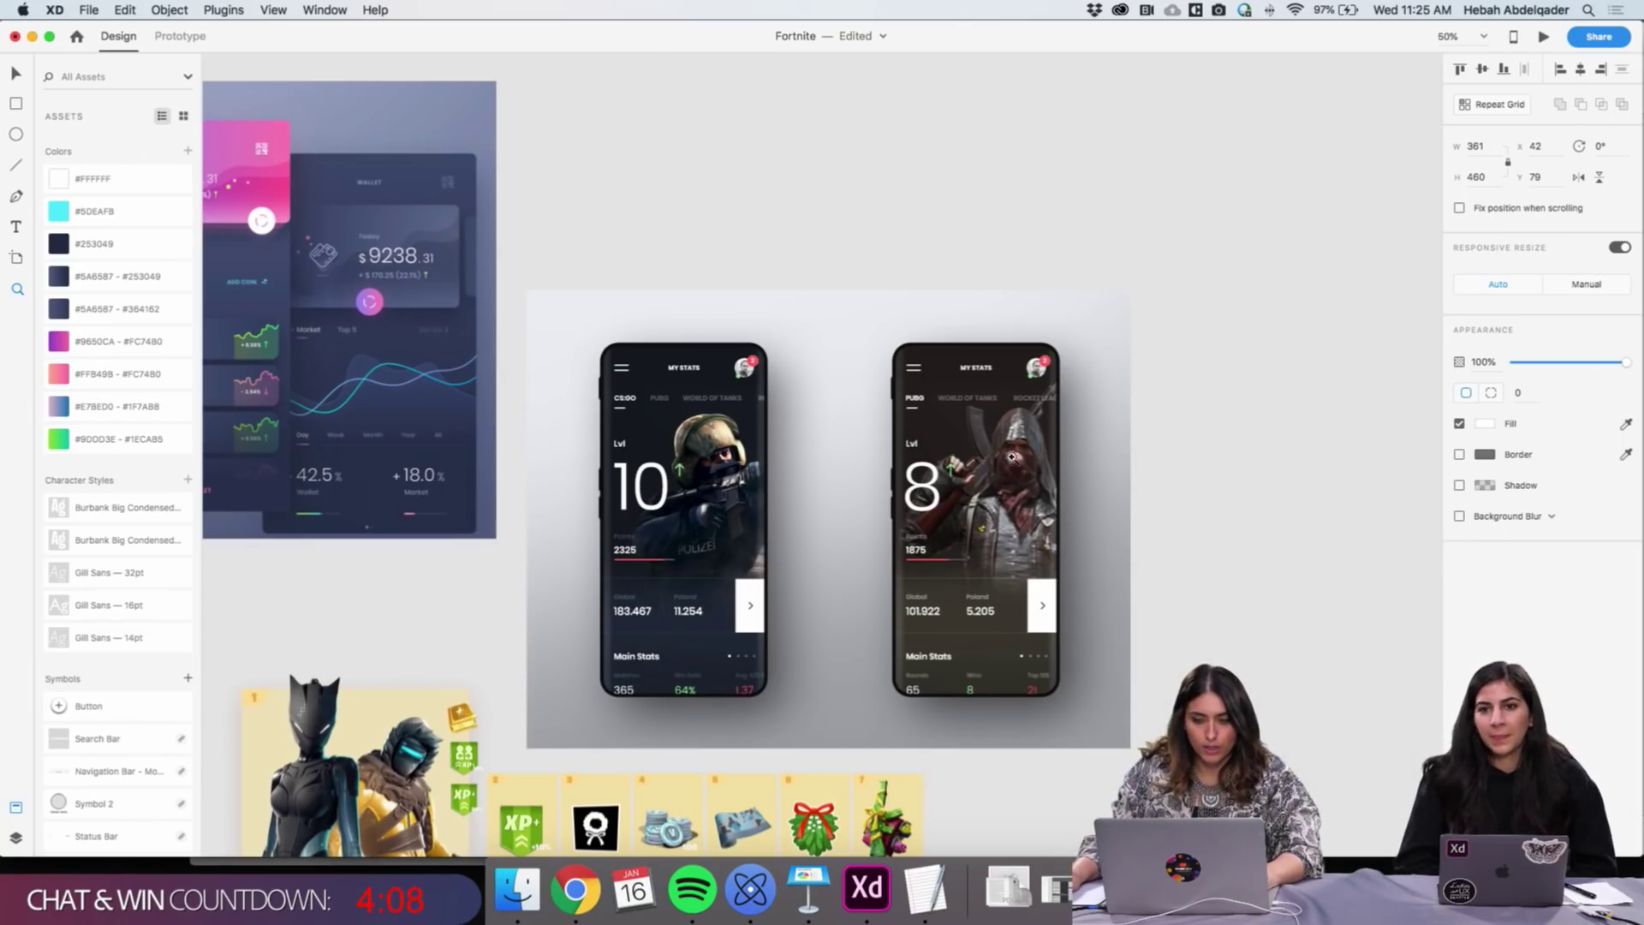
scroll(965, 611, "down", 3)
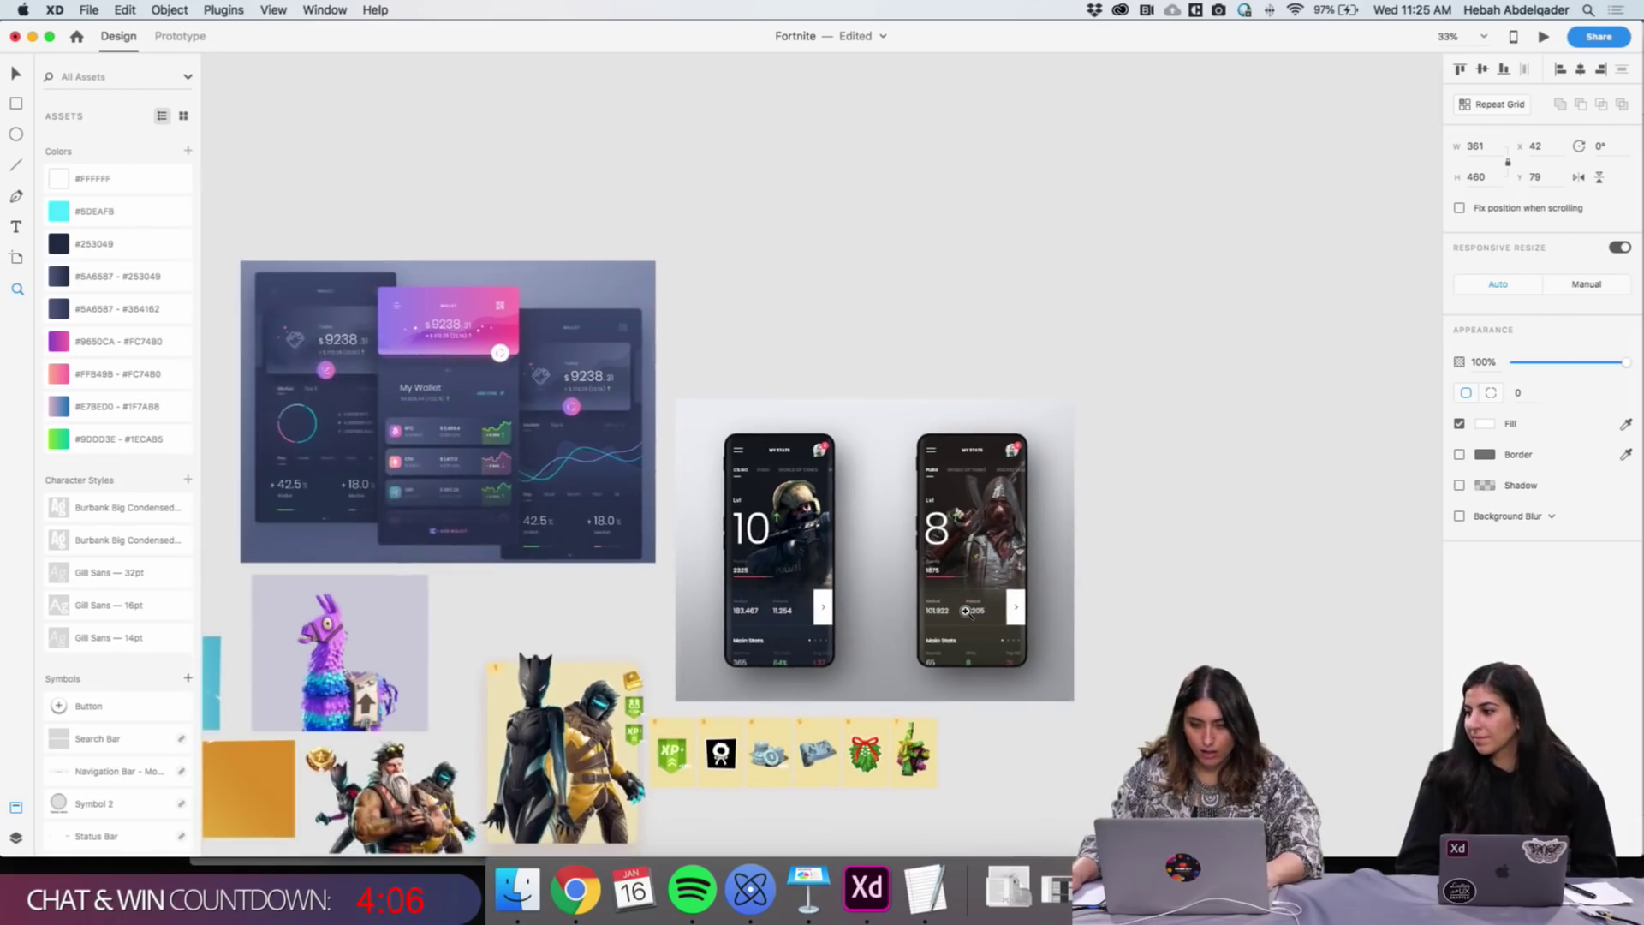
Examine the dark MMORPG app reference image, including its Game Versus cards, at closer range
scroll(965, 611, "down", 5)
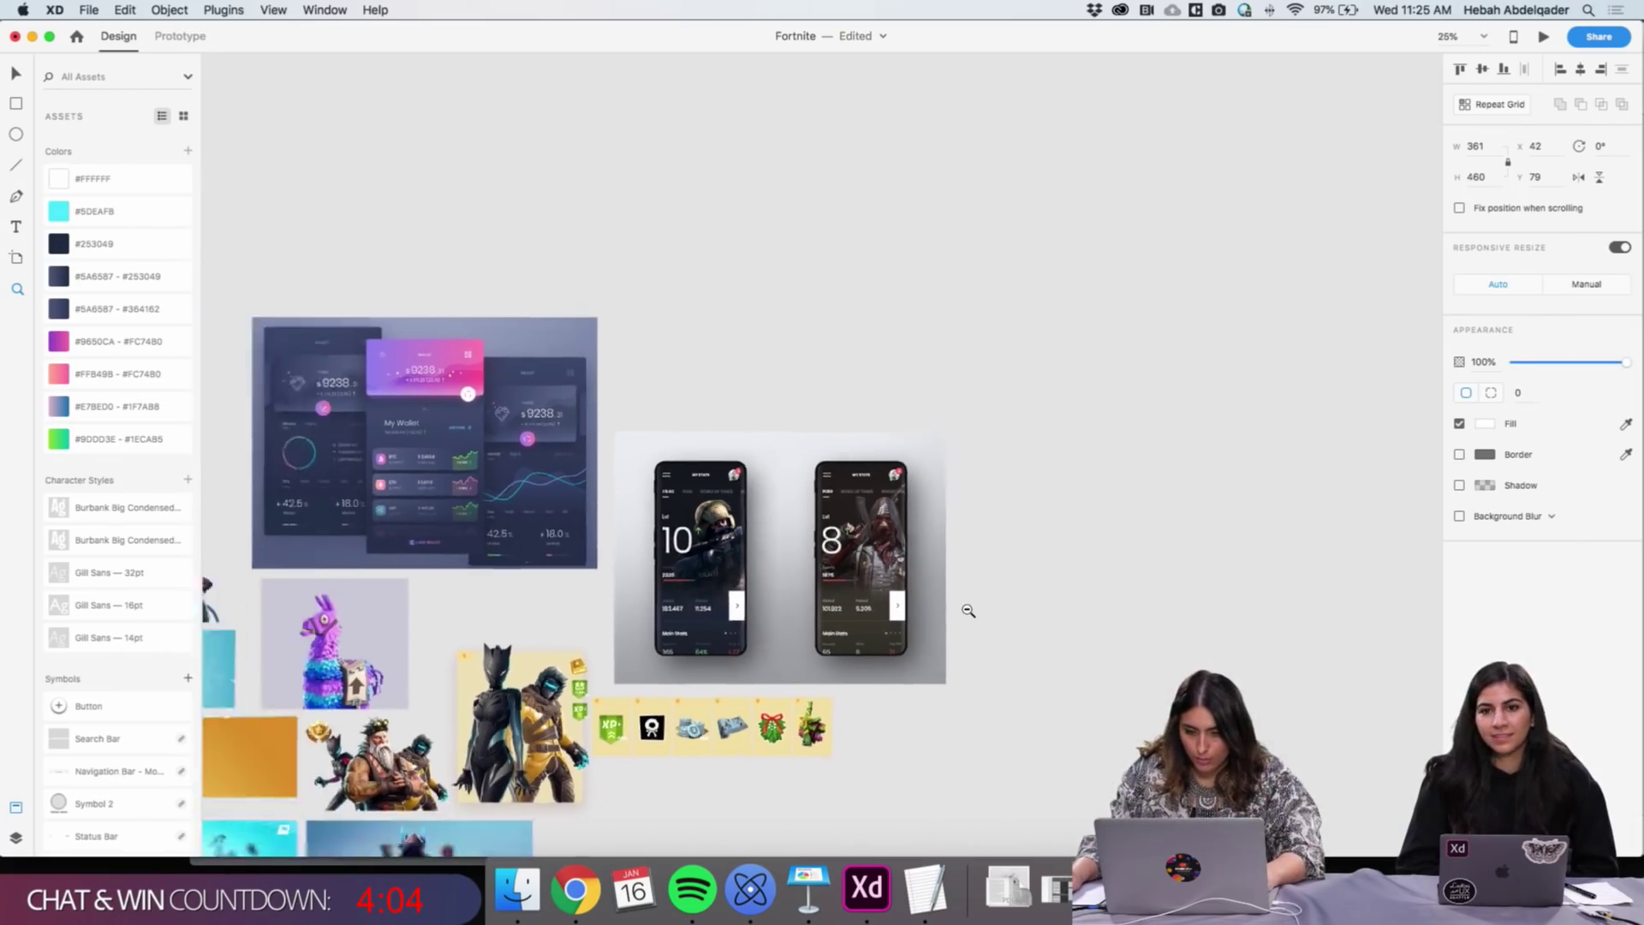
scroll(966, 605, "right", 10)
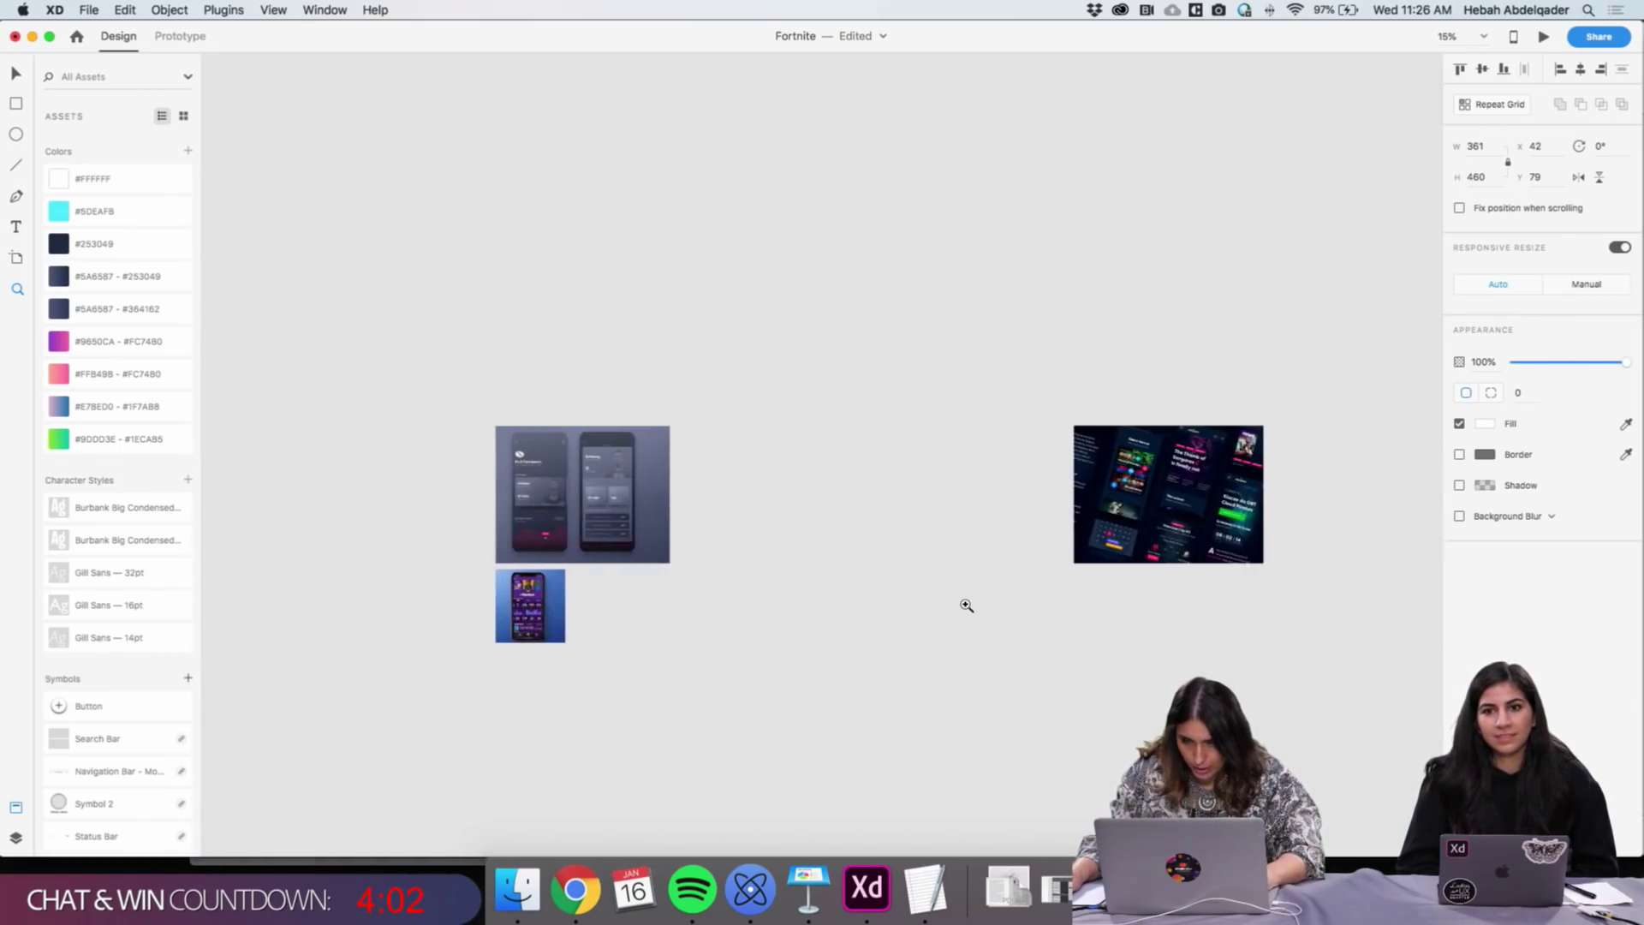
scroll(1143, 481, "up", 2)
scroll(1143, 482, "up", 2)
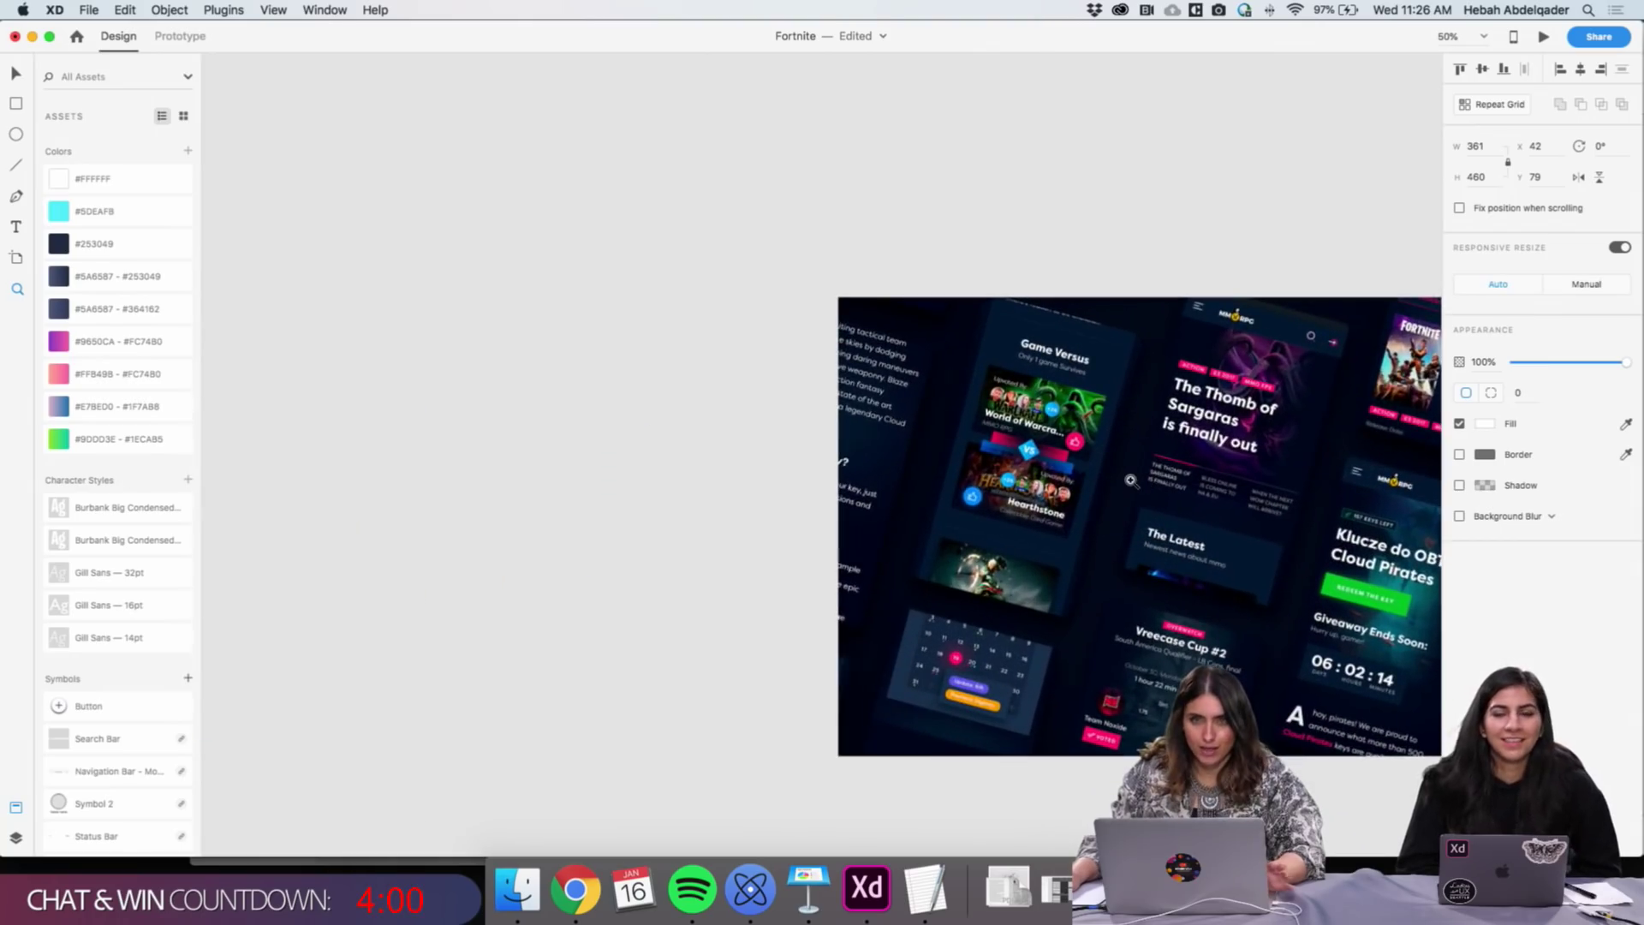
scroll(1124, 469, "up", 2)
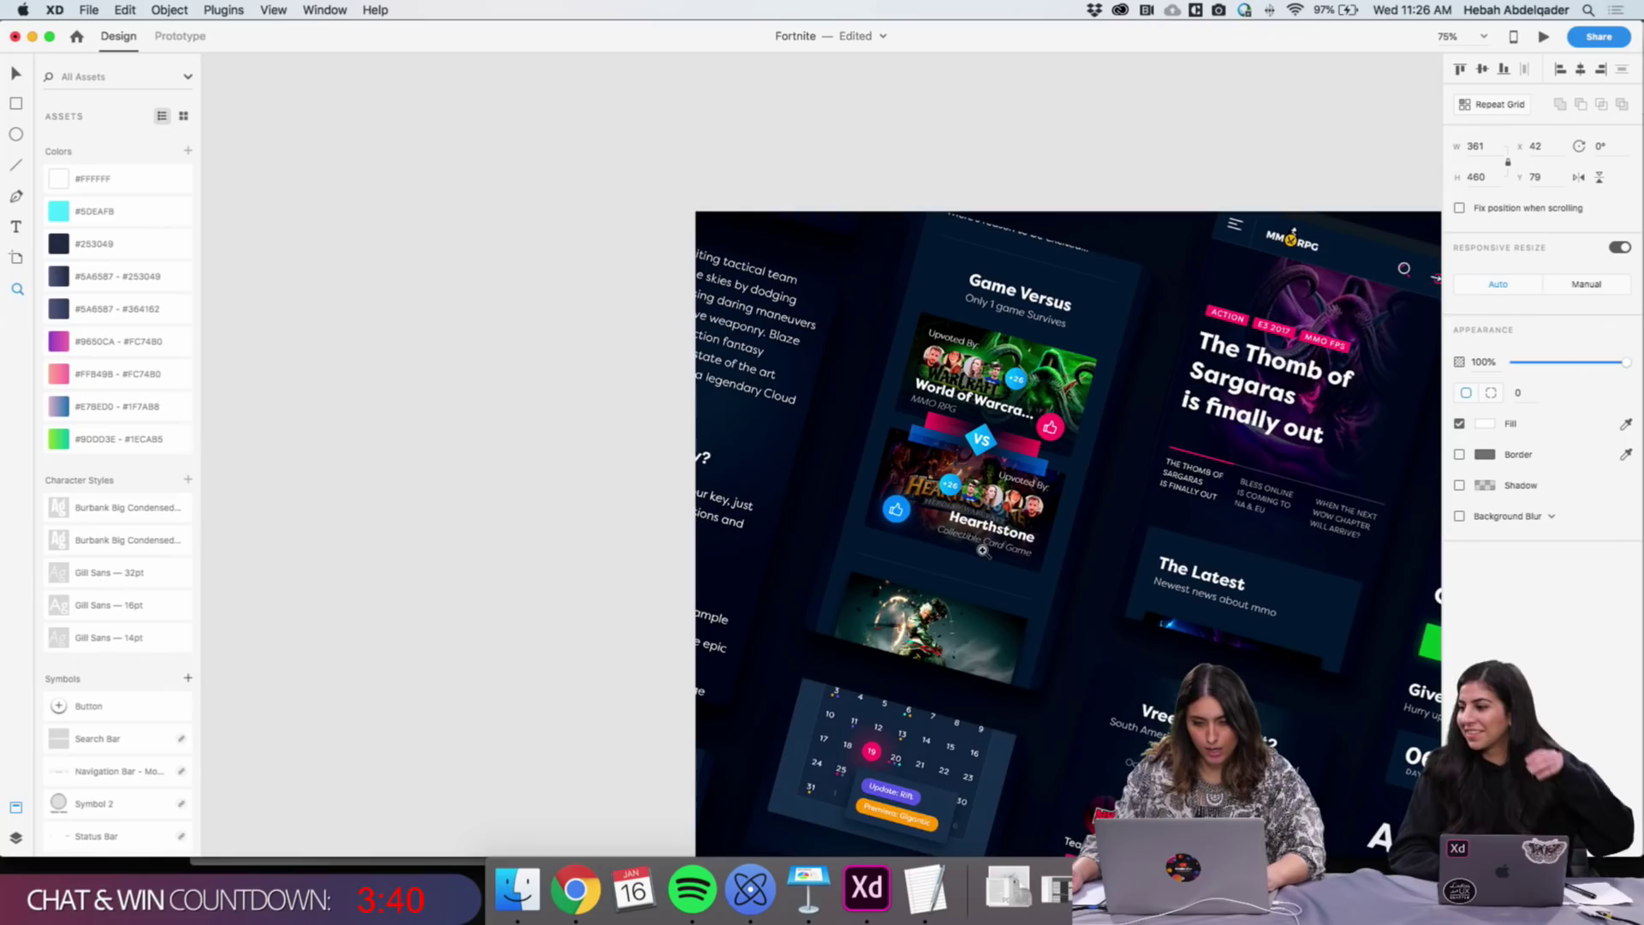
Return to the skin image on the iPhone X/XS – 2 artboard, deselect it and show the artboard at 100% zoom
left_click(871, 549, "alt")
left_click(872, 549, "alt")
scroll(882, 539, "left", 5)
scroll(891, 535, "down", 3)
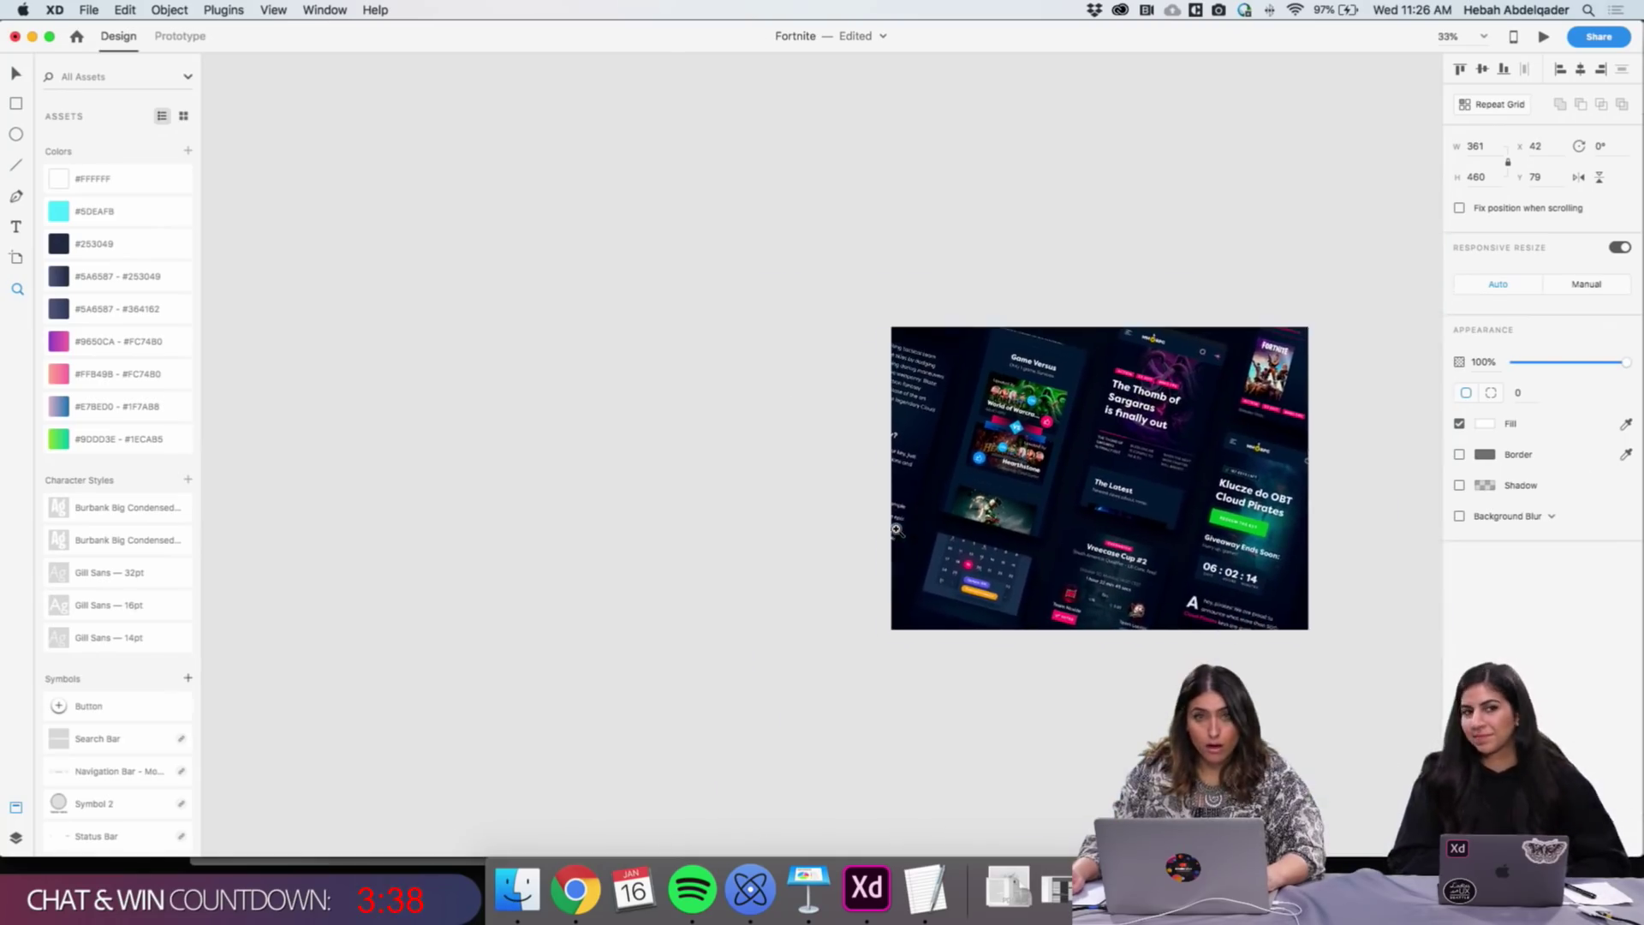
scroll(897, 529, "down", 4)
scroll(897, 529, "left", 3)
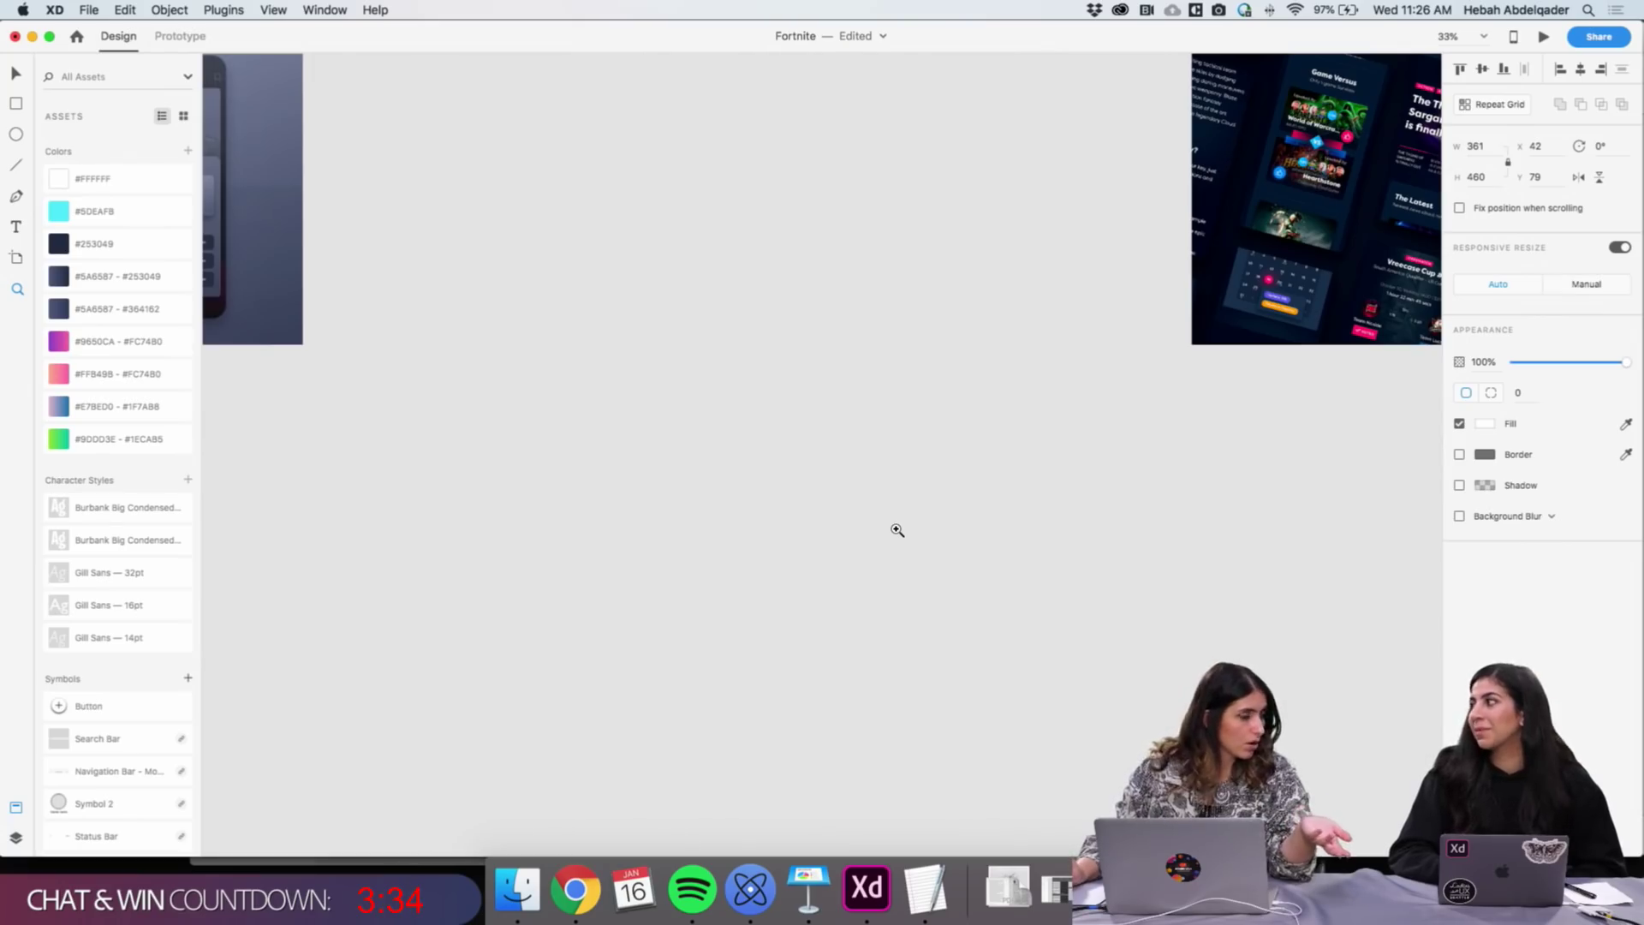
scroll(897, 530, "down", 5)
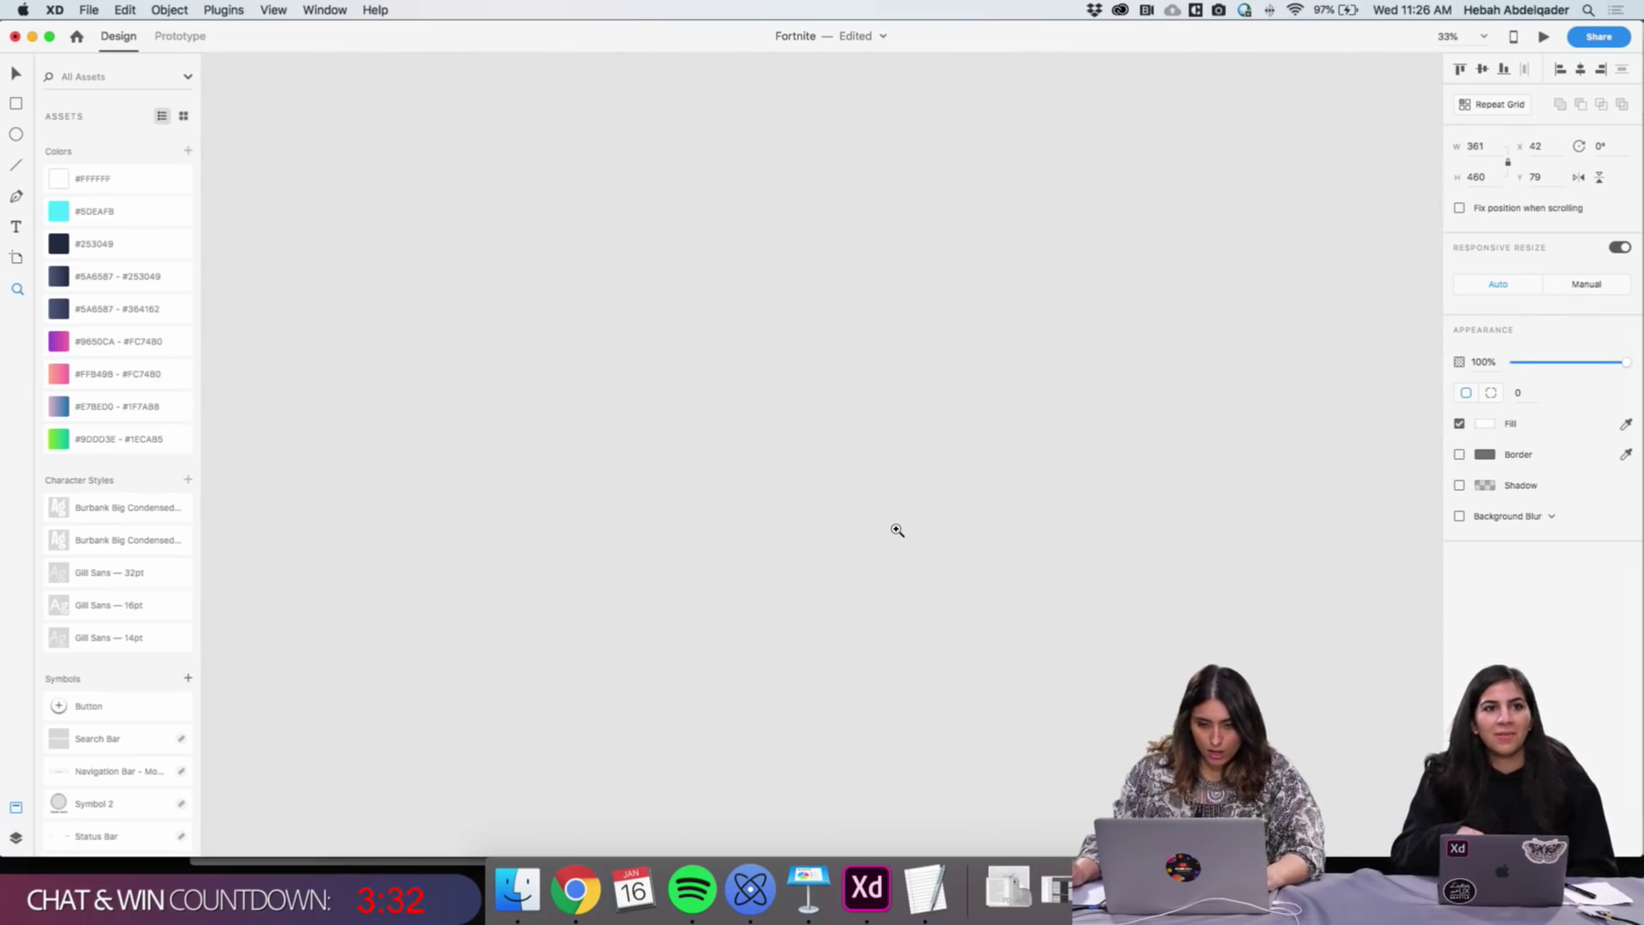
key("super+2")
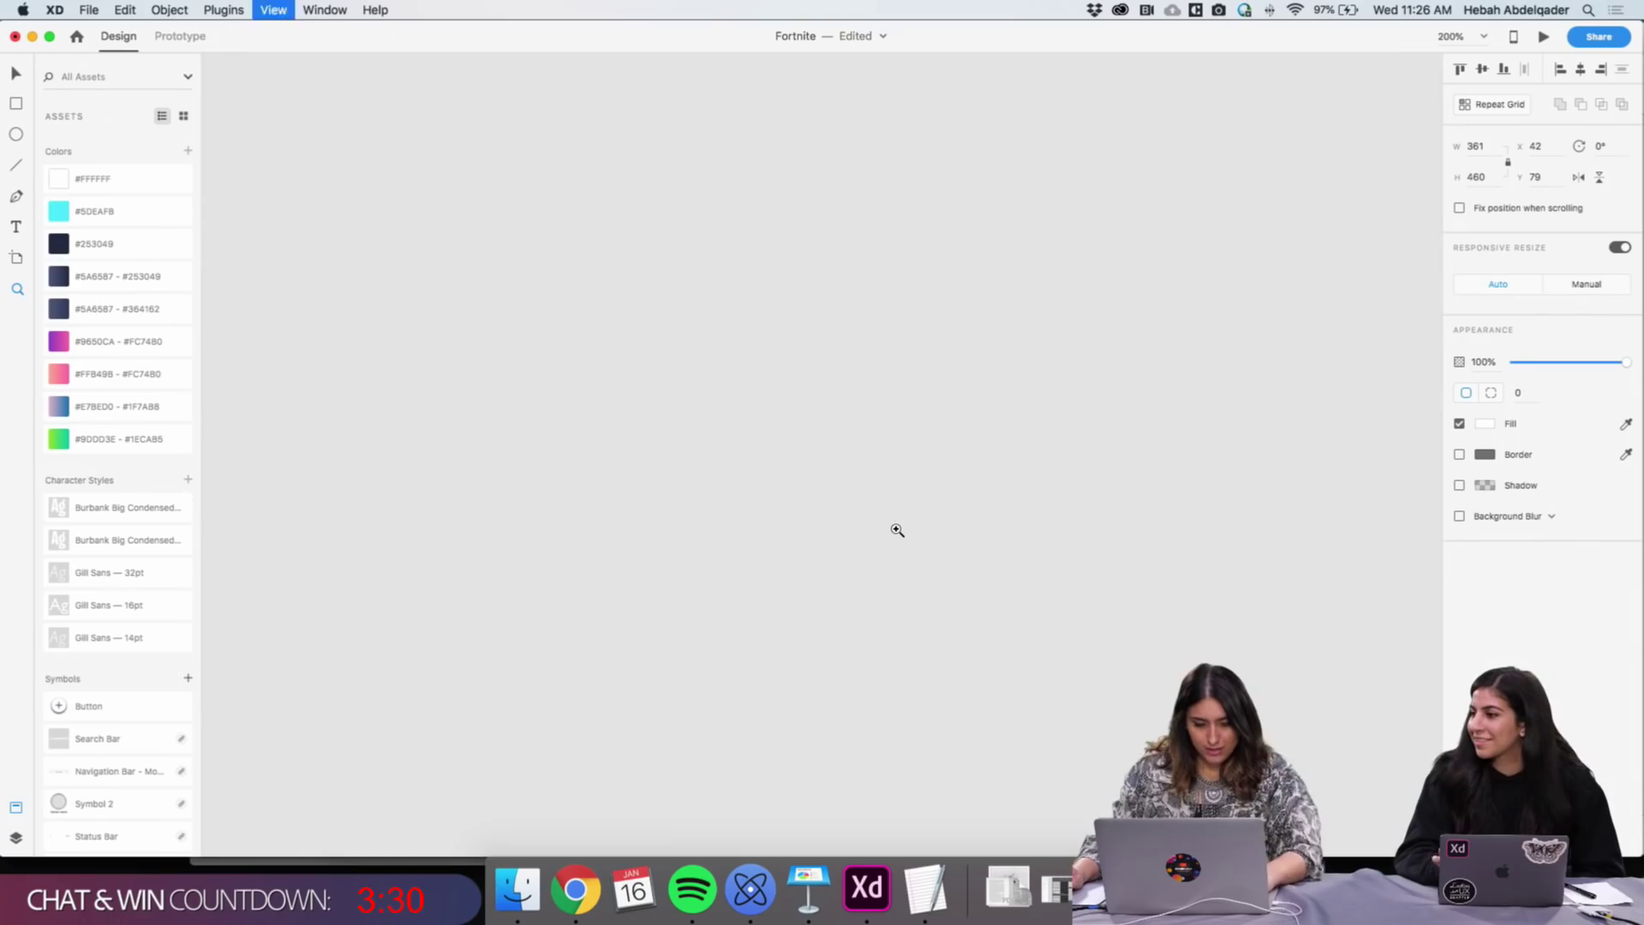
key("super+3")
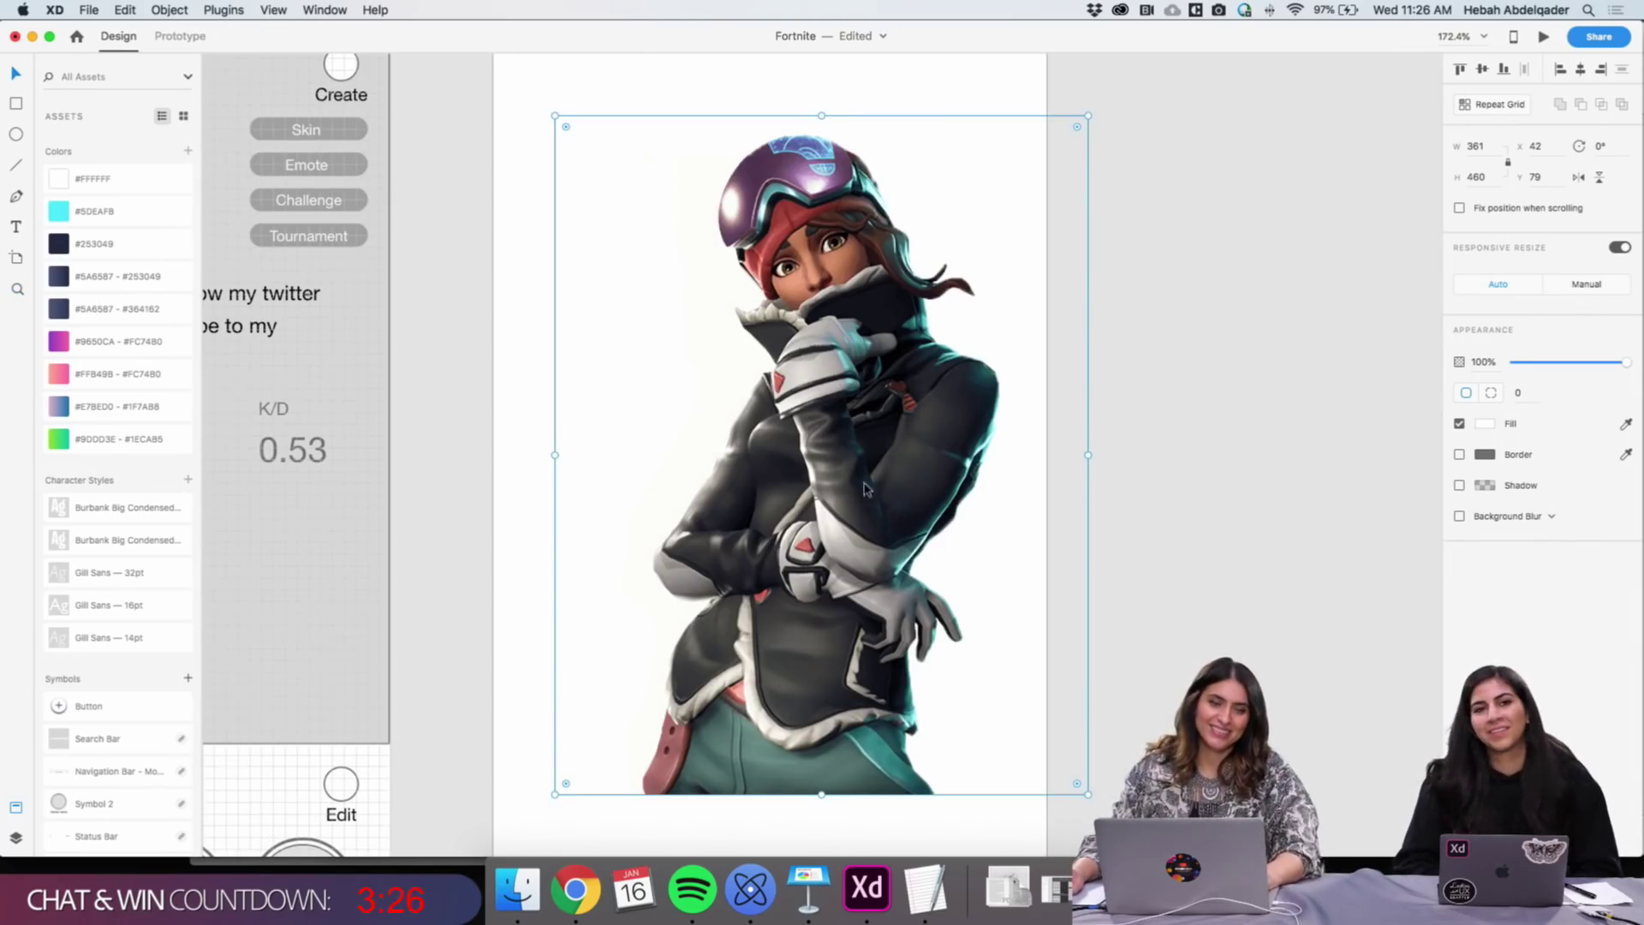
key("Escape")
key("super+1")
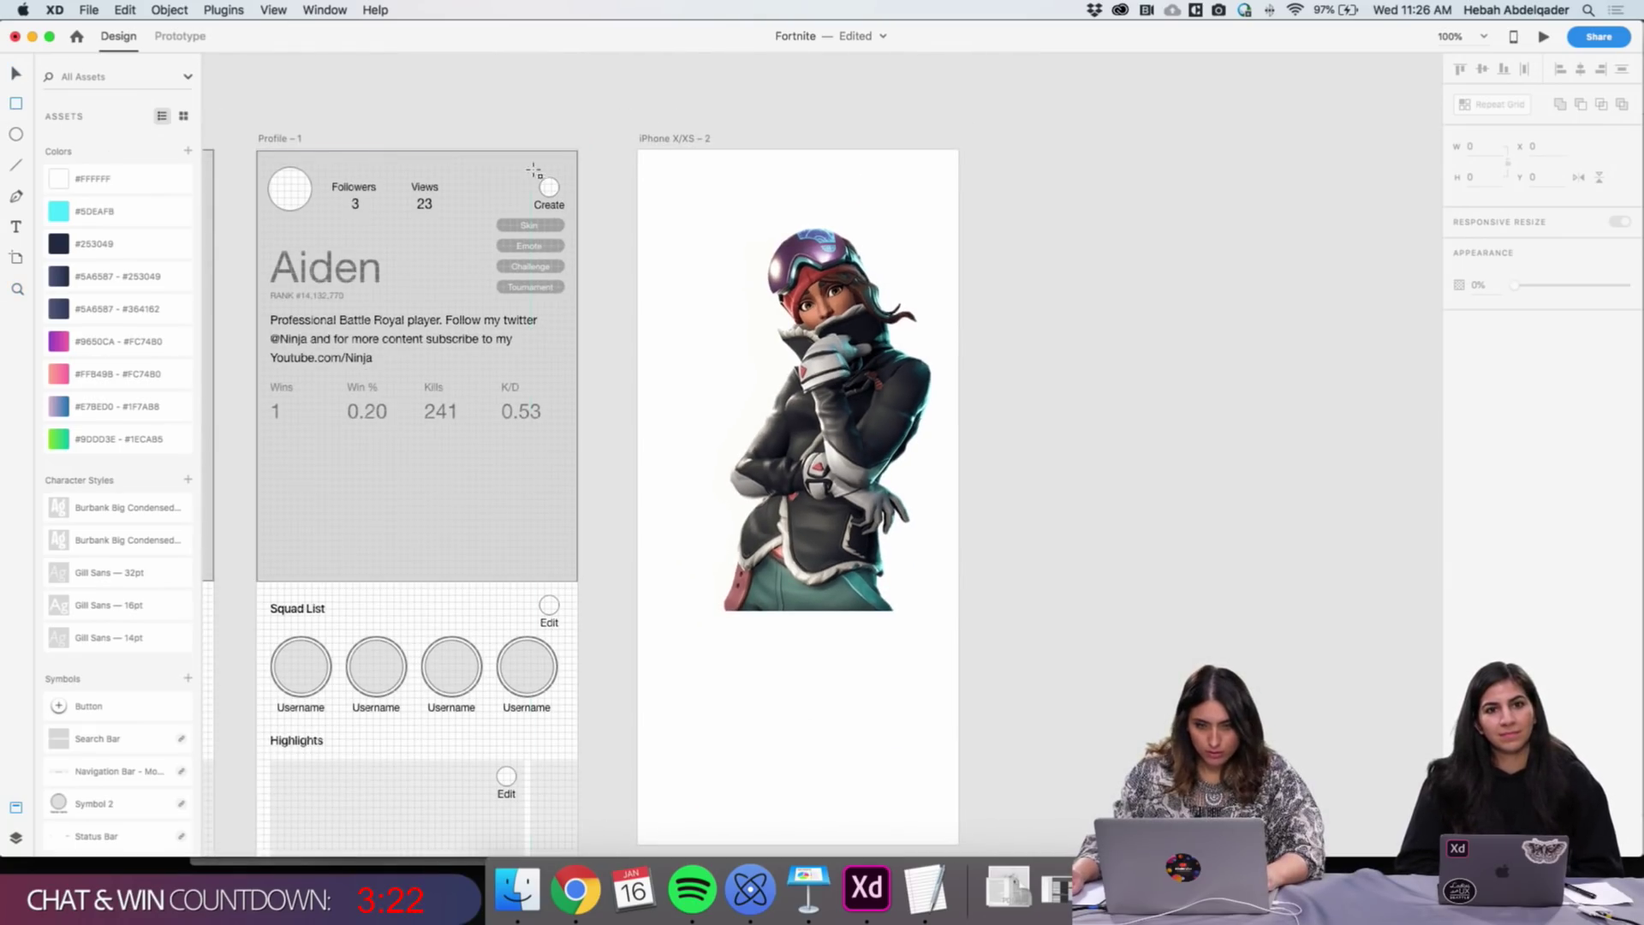
Draw a 375 × 631 rectangle at X 0, Y 0 on the iPhone X/XS – 2 artboard and fill it with the saved color #253049
mouse_move(638, 149)
left_mouse_down()
mouse_move(884, 675)
mouse_move(953, 690)
left_mouse_up()
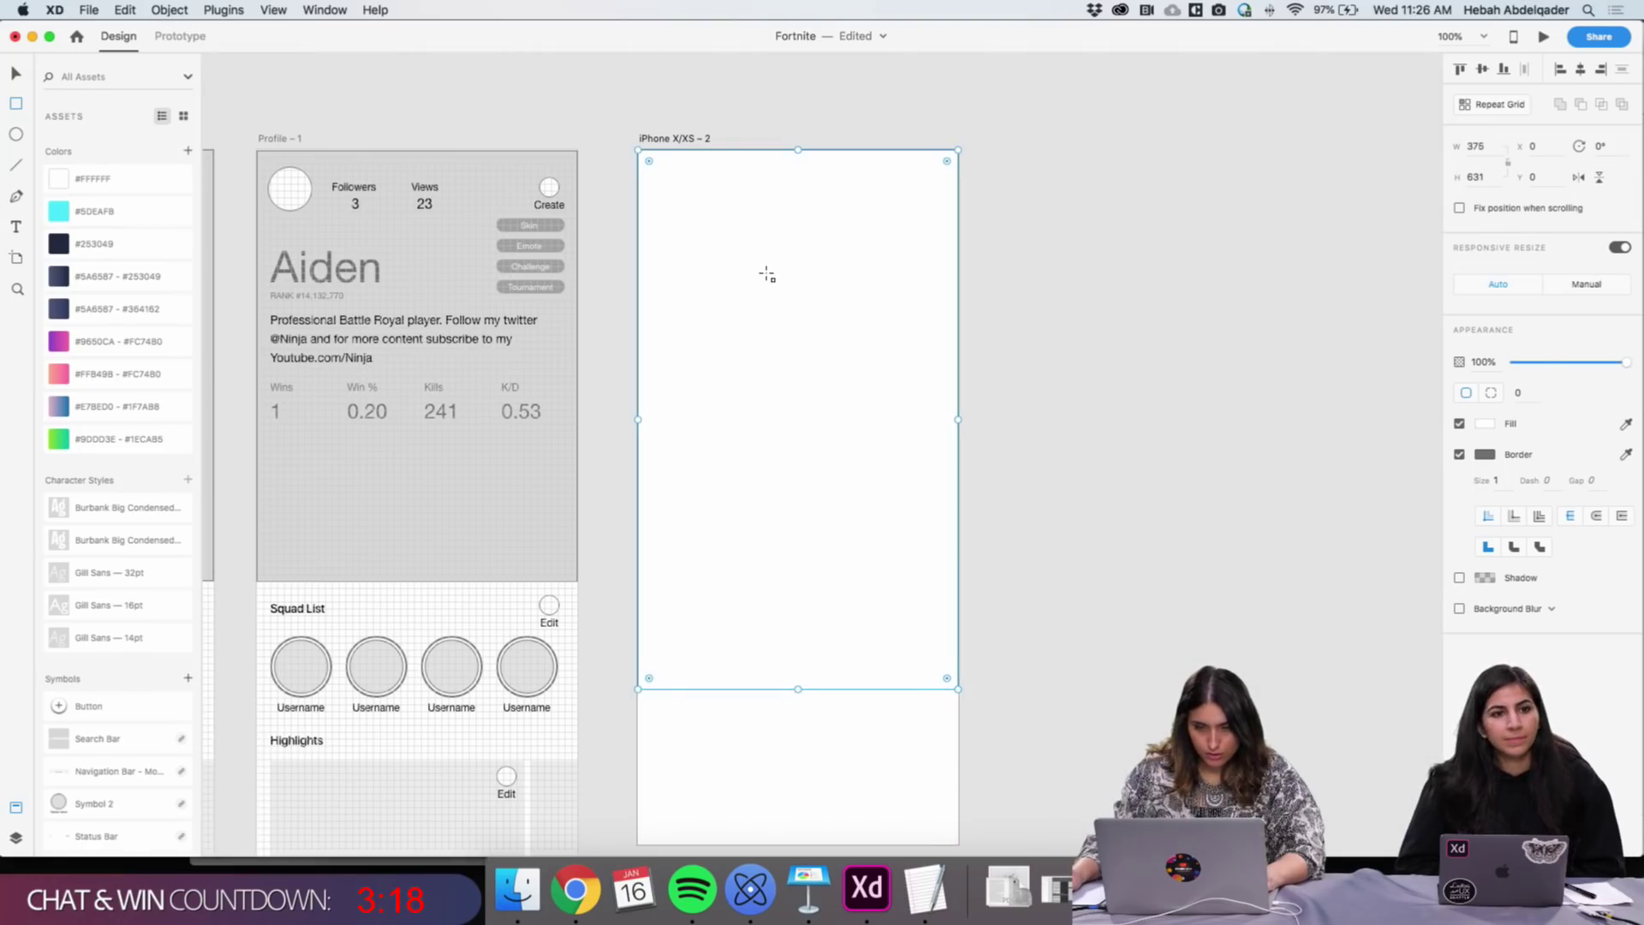
key("v")
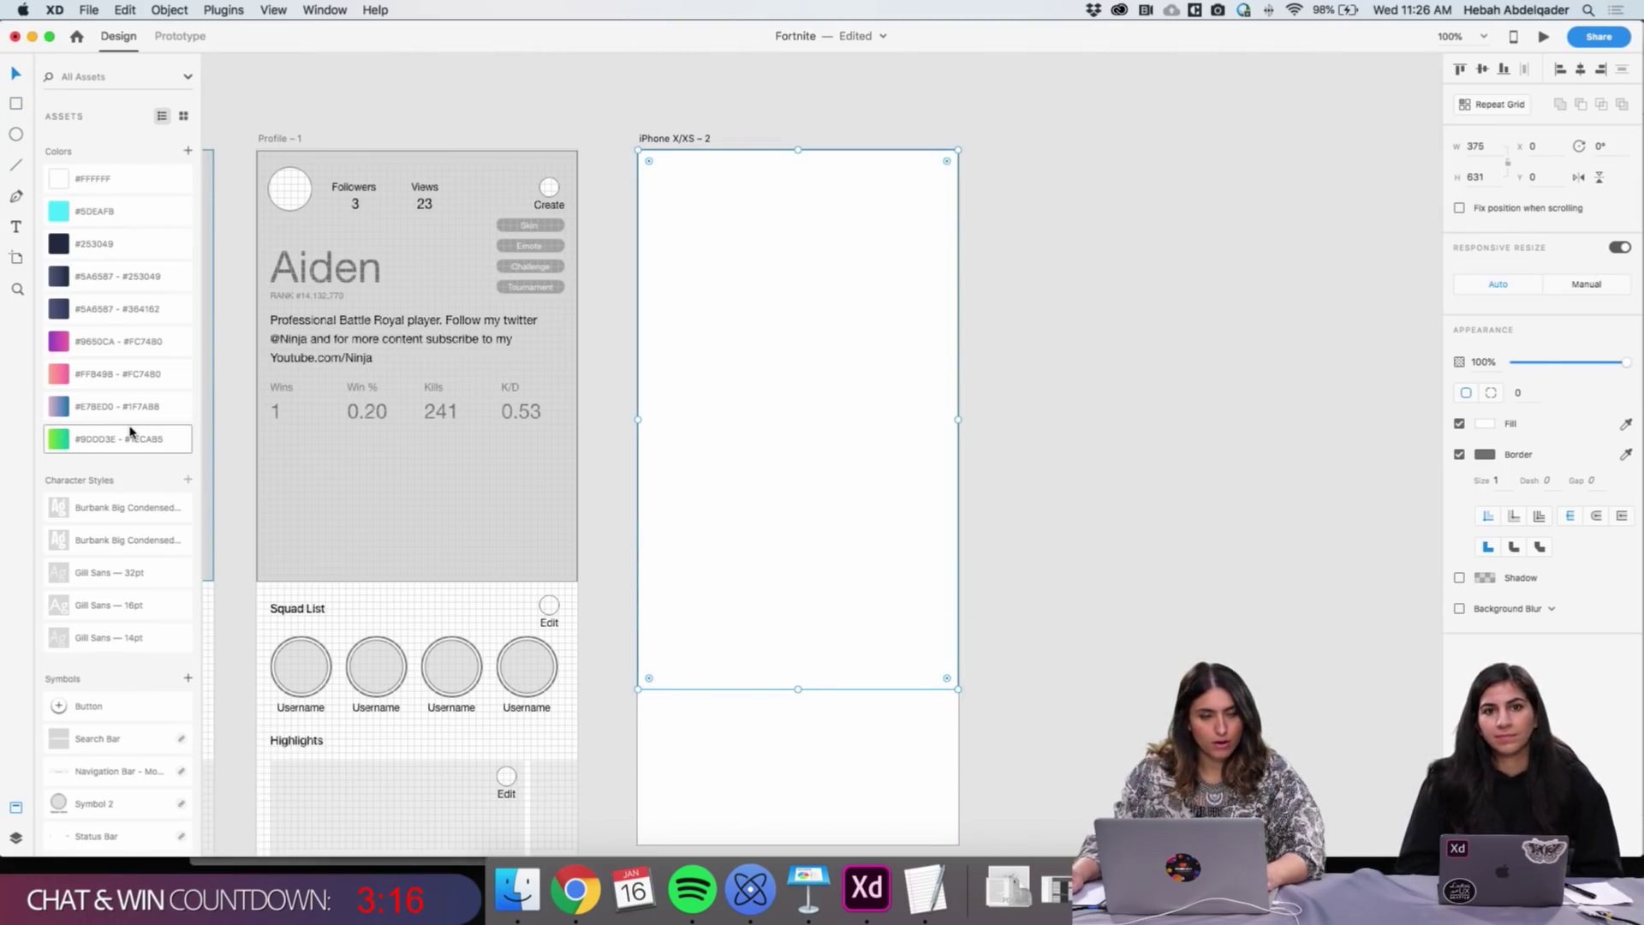
left_click(83, 249)
left_click(1048, 521)
left_click(802, 471)
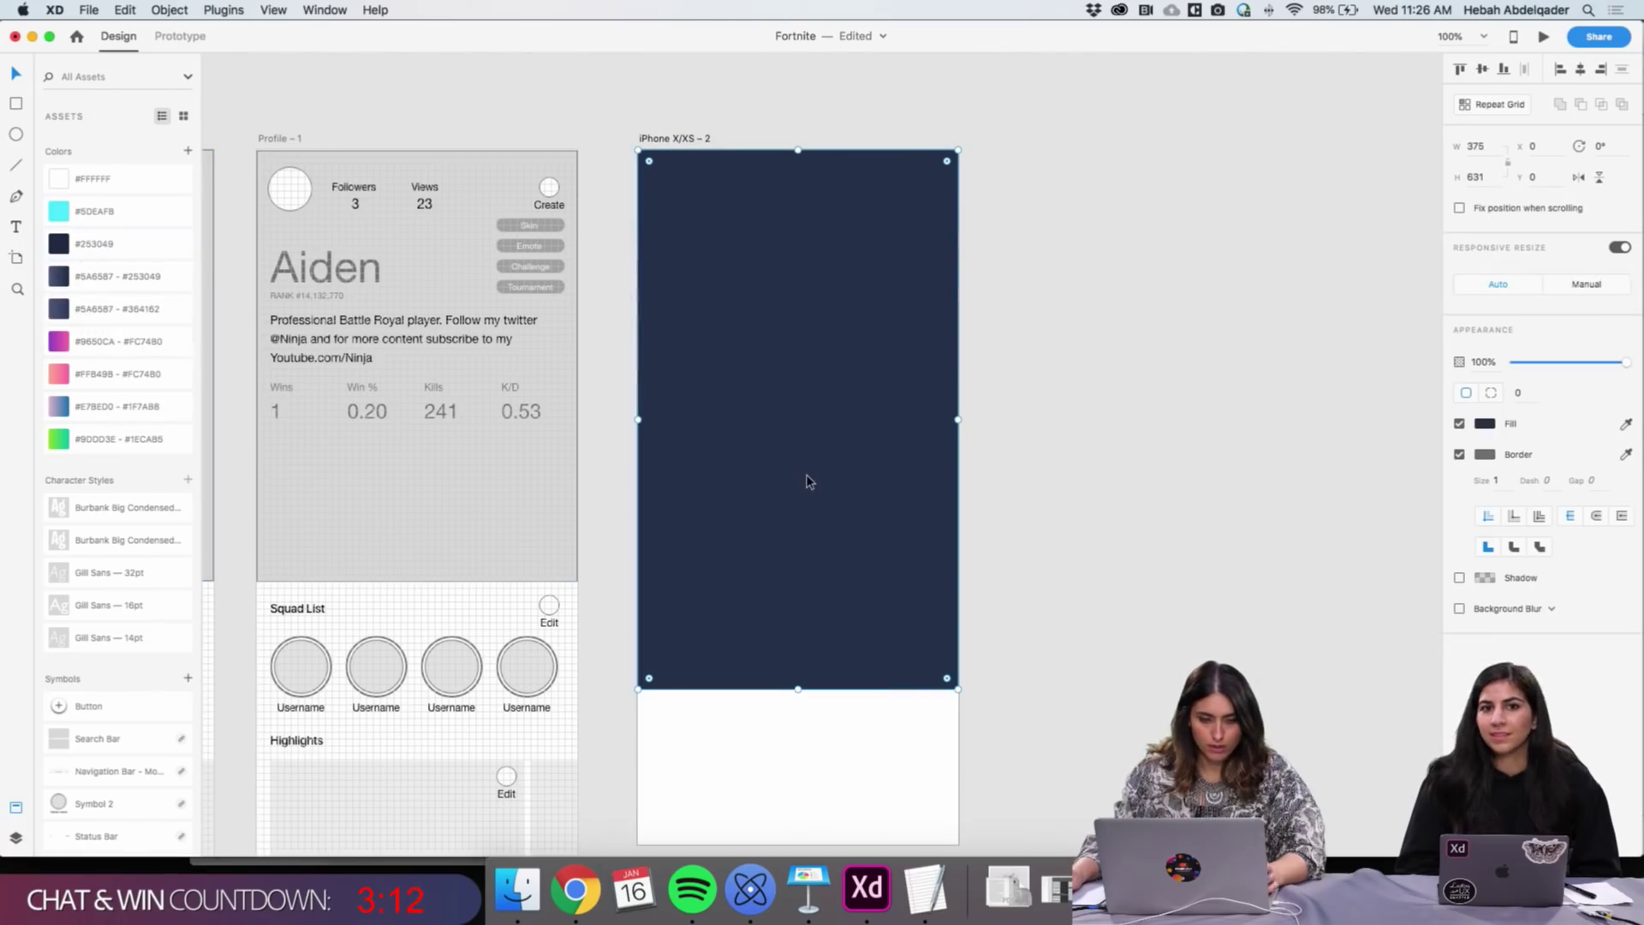
Place the background rectangle behind the skin image and remove the rectangle's border
key("super+v")
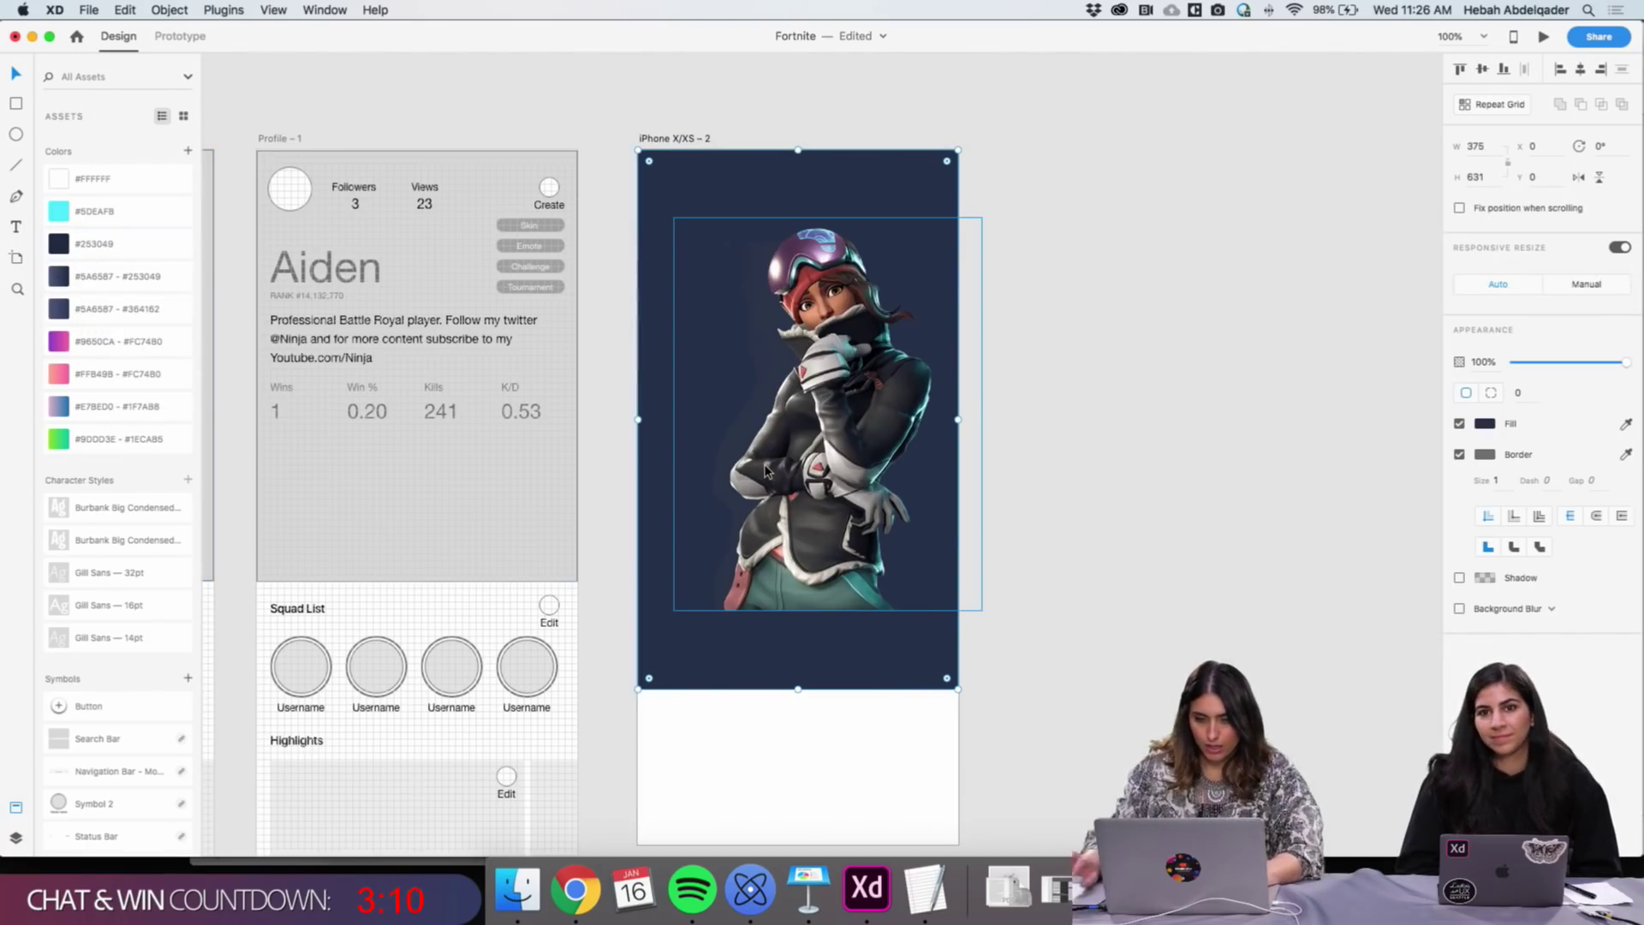
left_click(1093, 525)
left_click(713, 196)
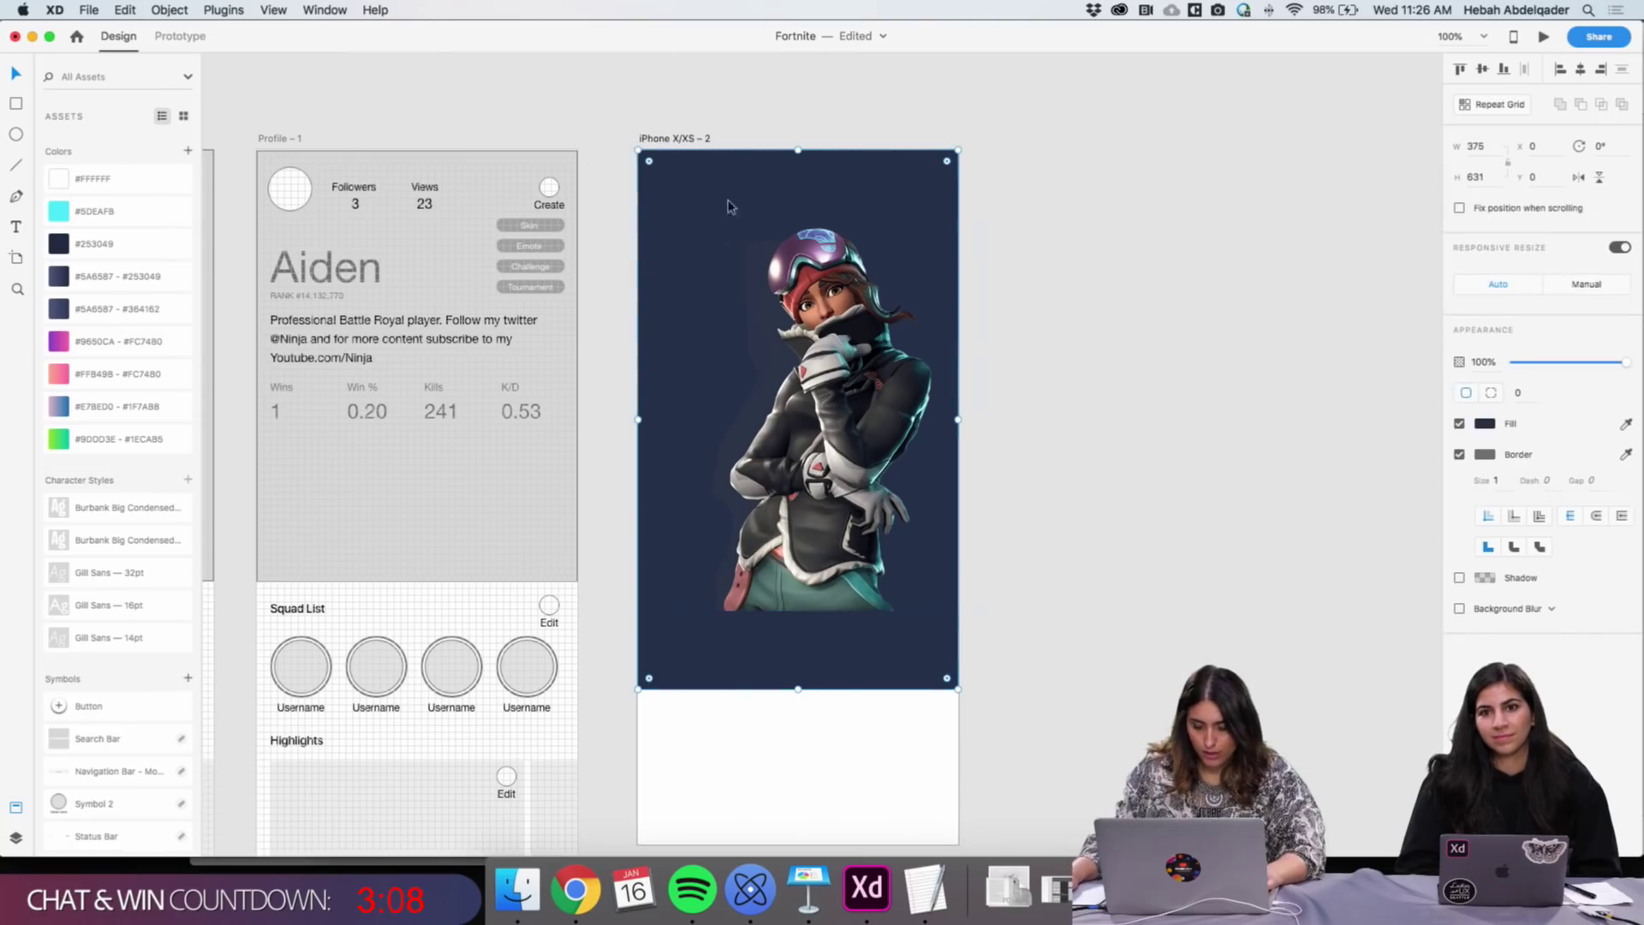
left_click(1484, 424)
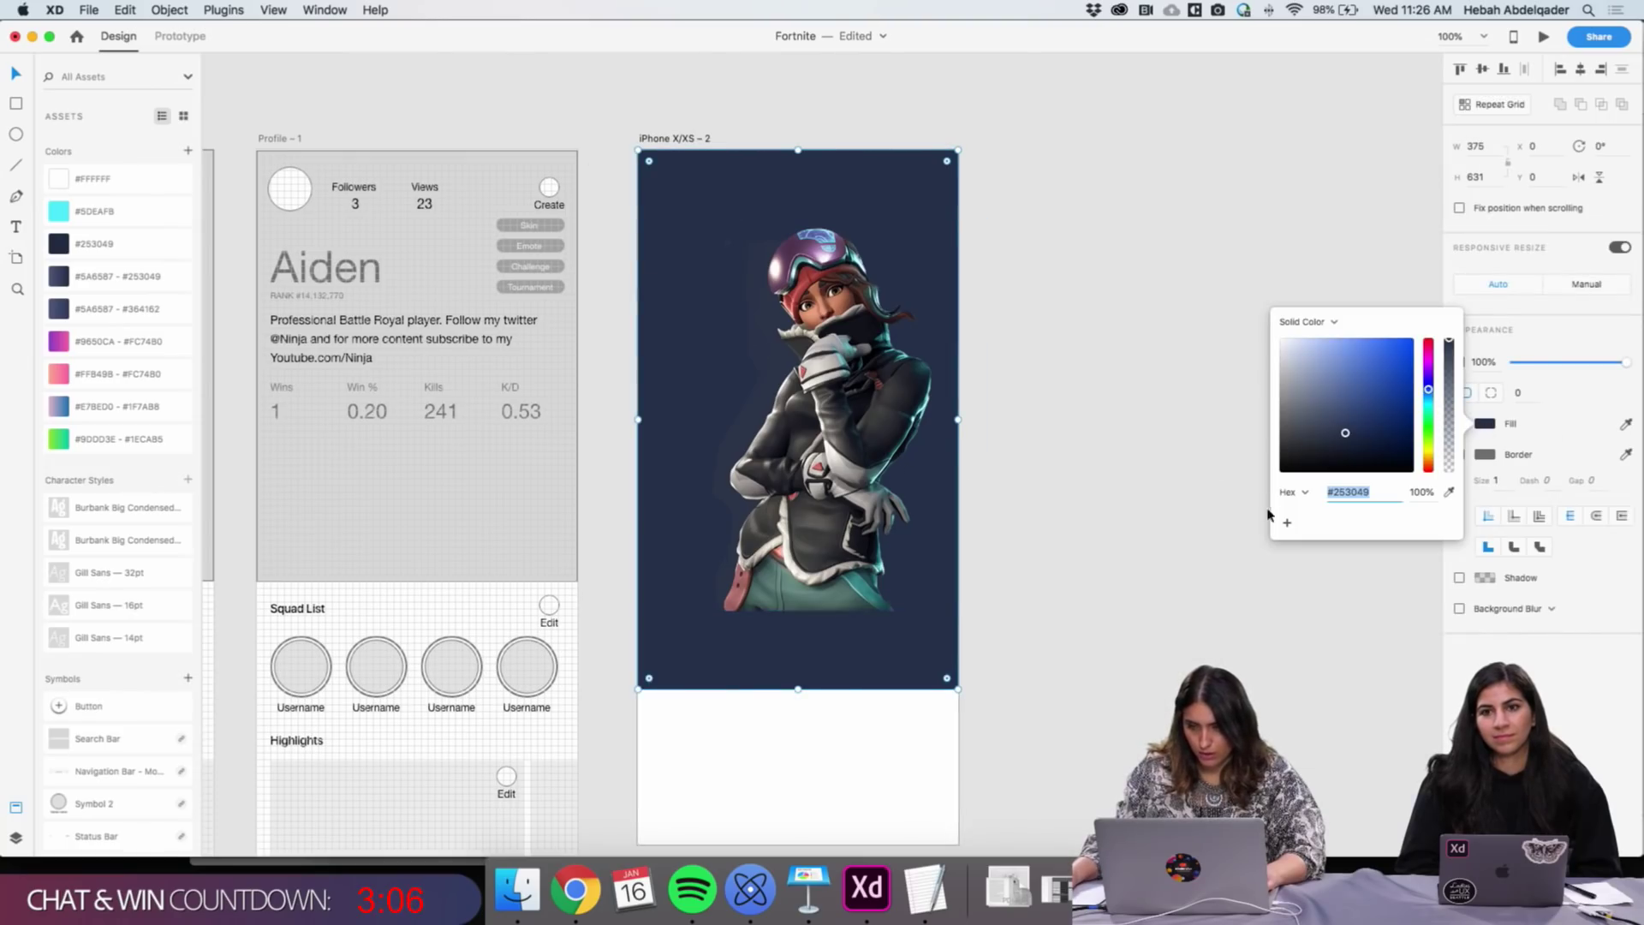
left_click(809, 181)
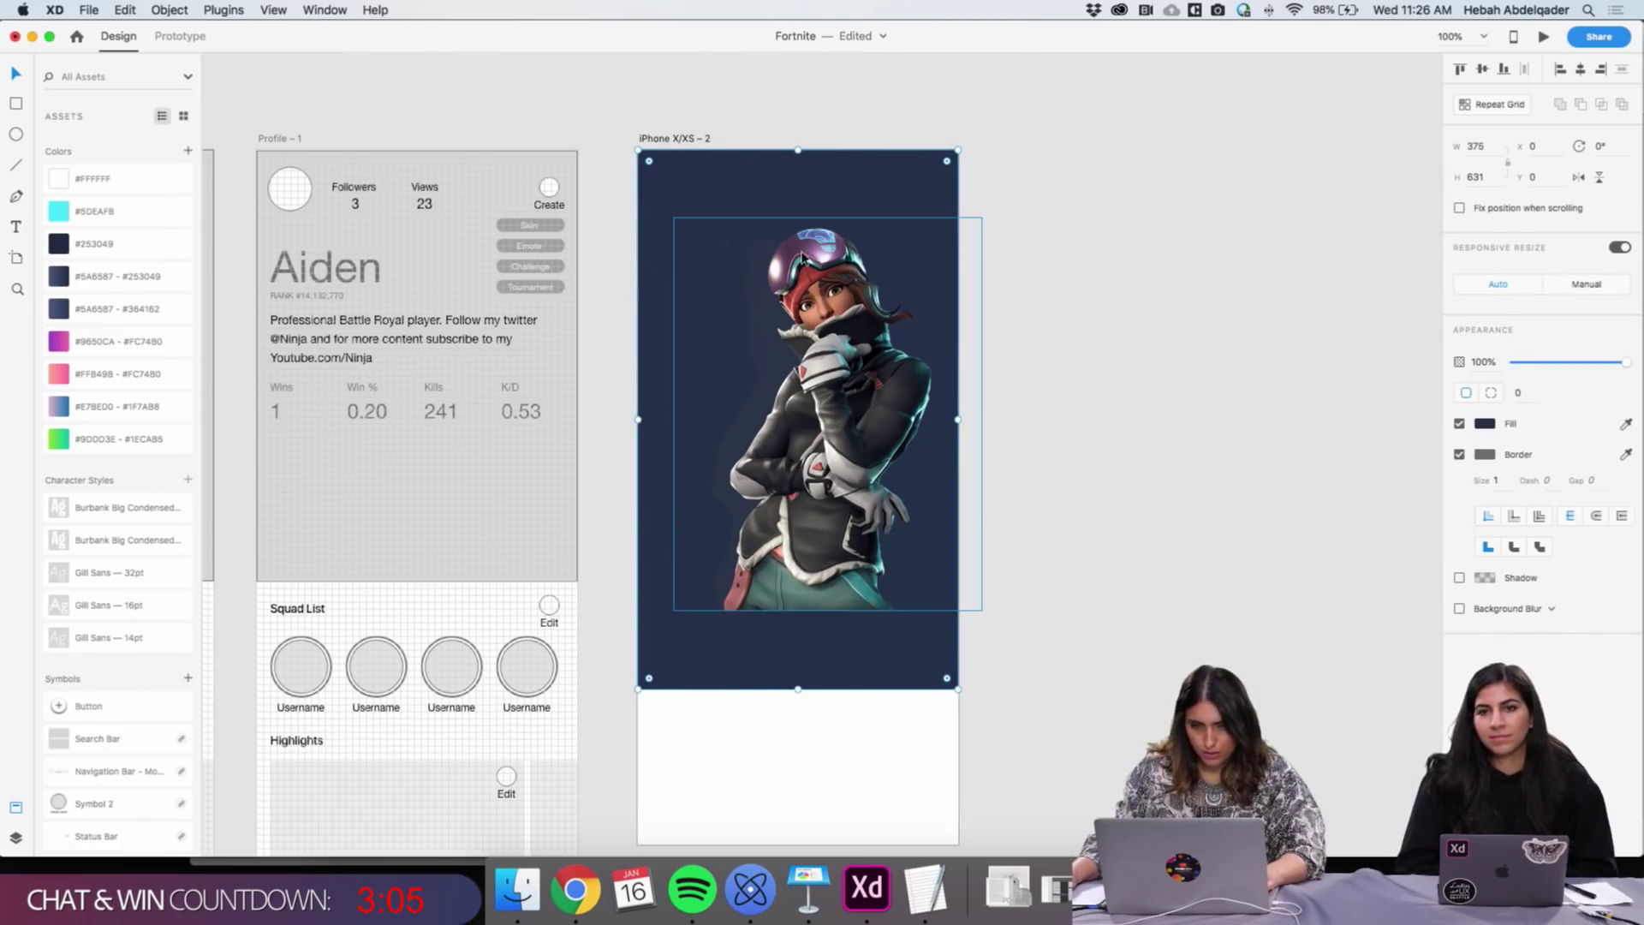
left_click(1486, 422)
left_click(1145, 536)
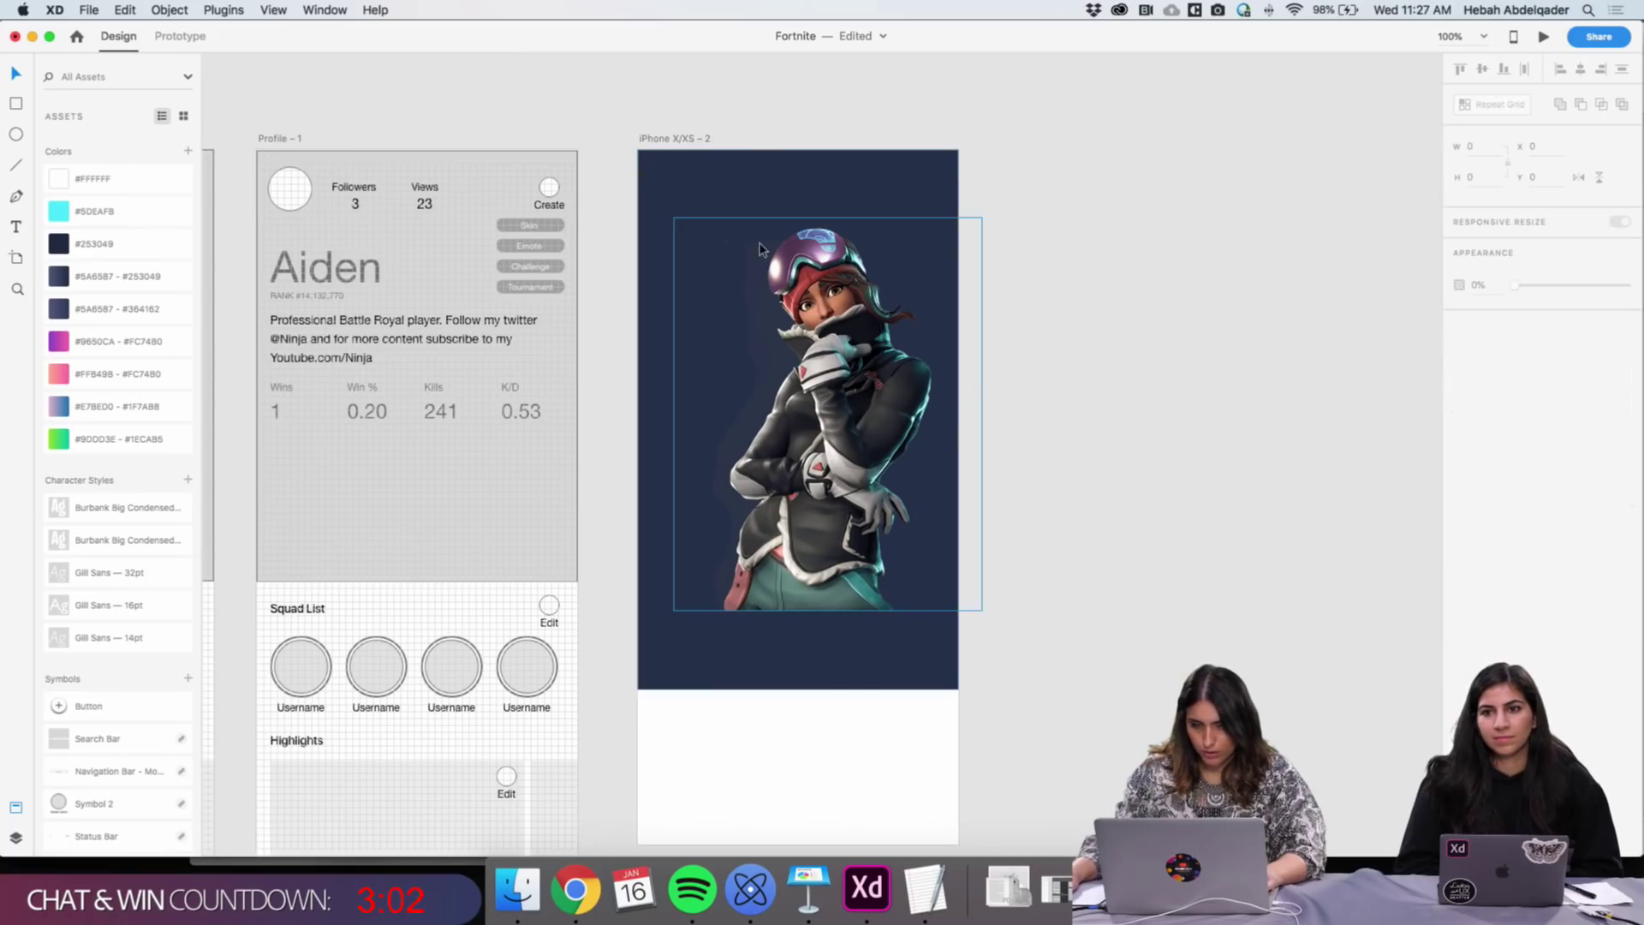
left_click(796, 651)
left_click(1459, 455)
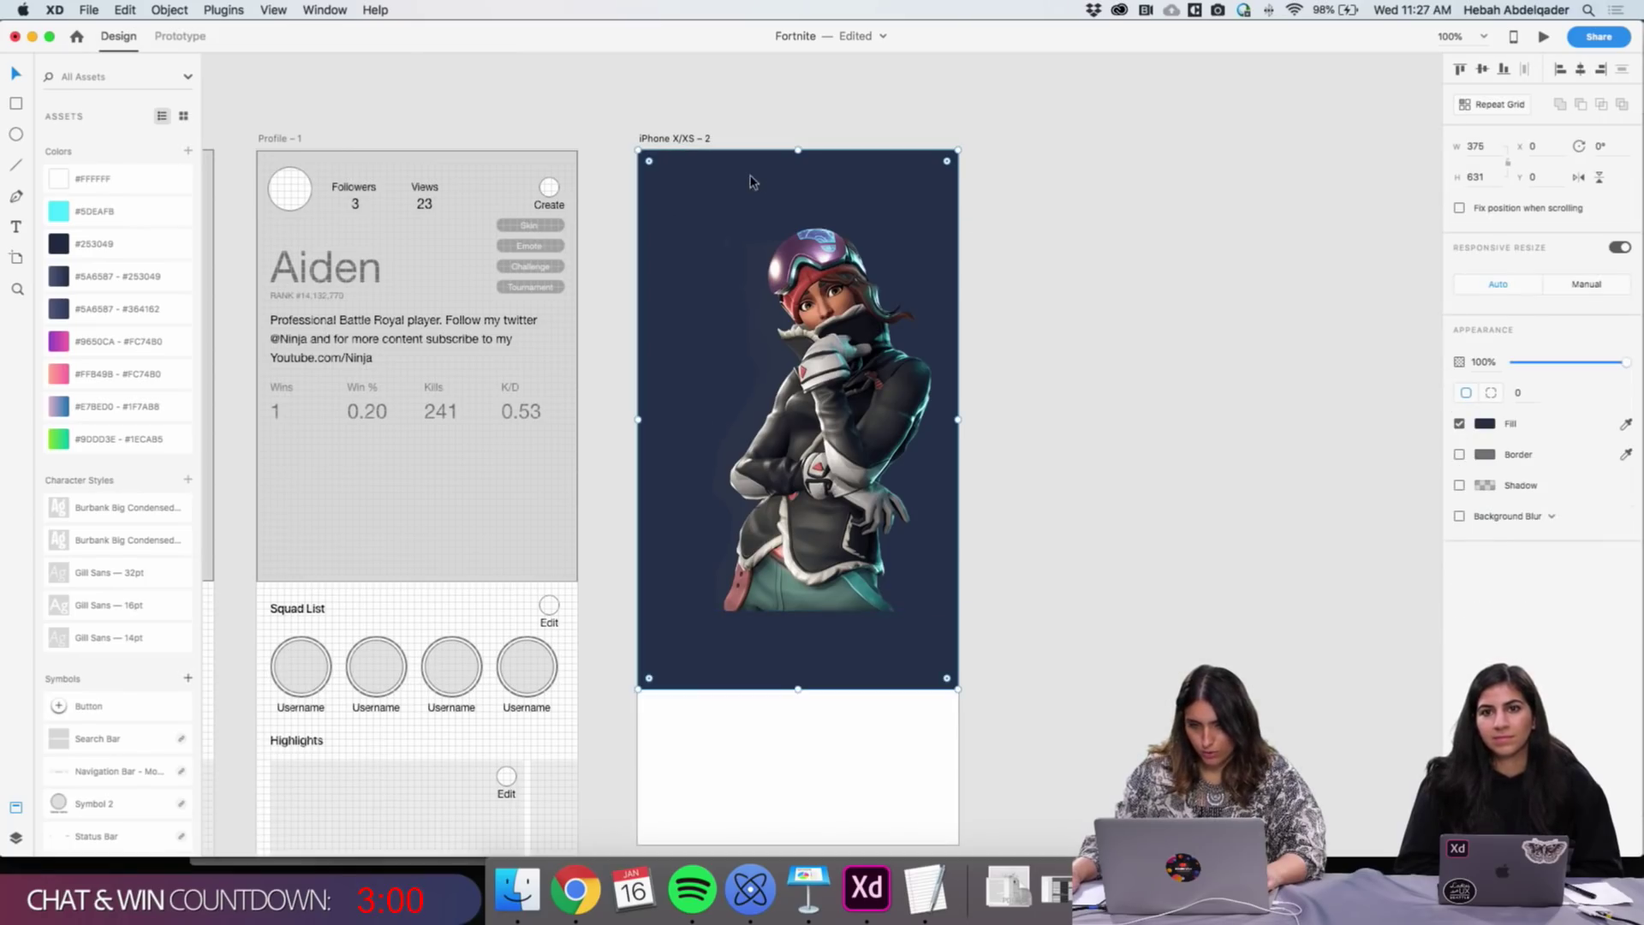
Apply the saved #5A6587 – #253049 gradient to the background rectangle and angle it diagonally from the upper-right edge to the lower-left side
left_click(1480, 425)
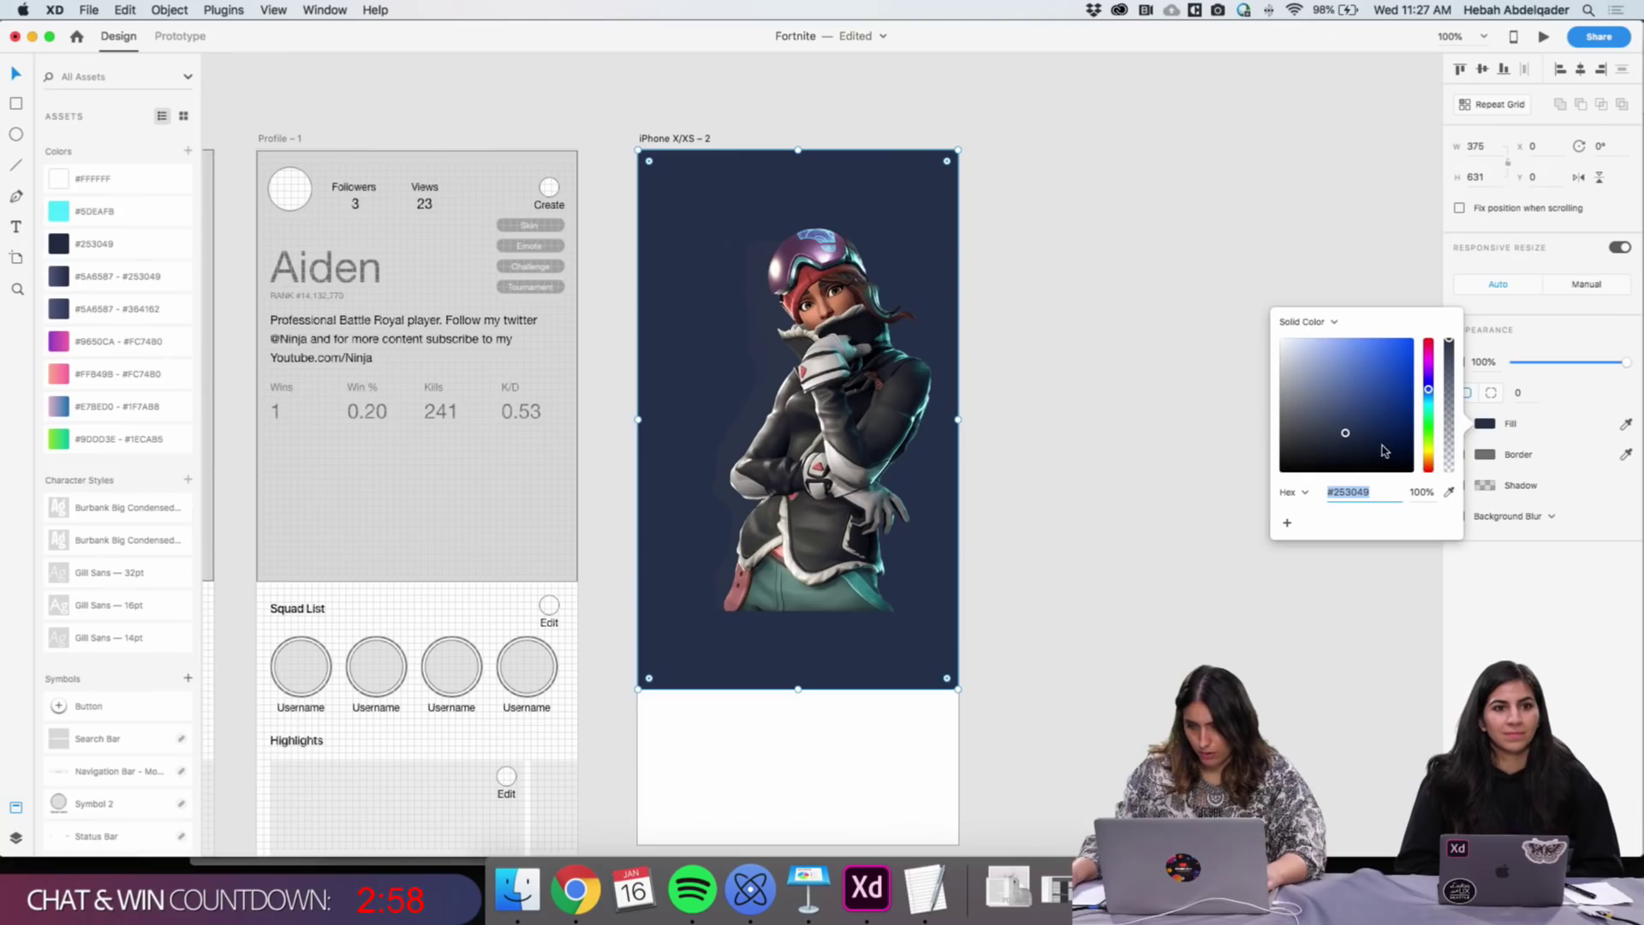
left_click(120, 276)
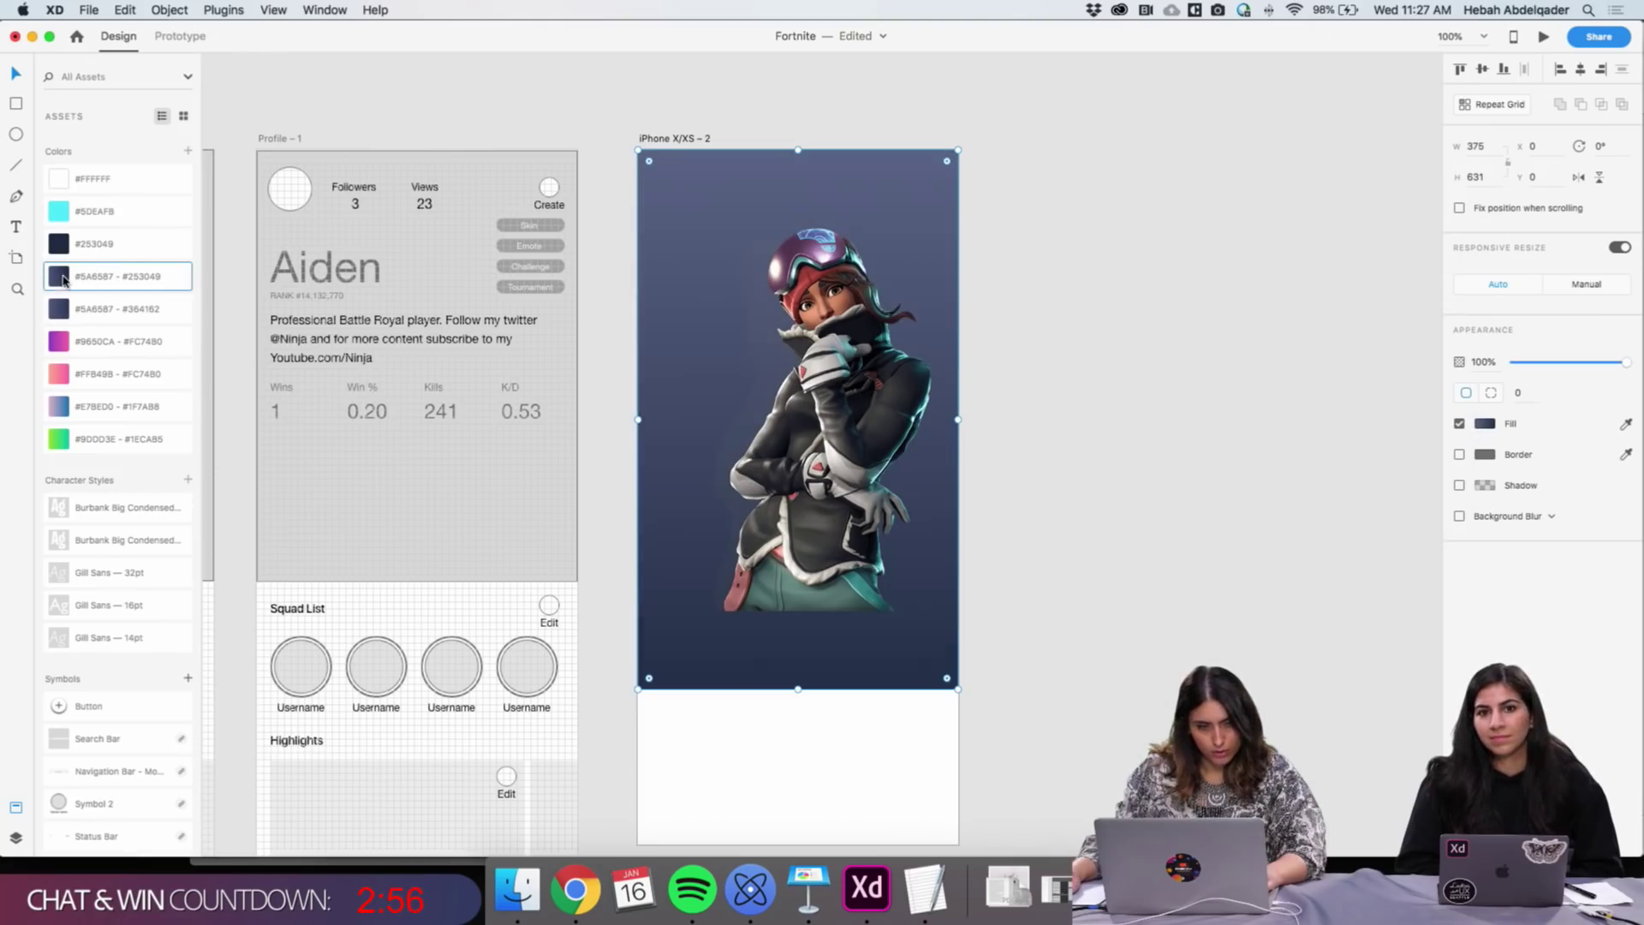
left_click(1483, 425)
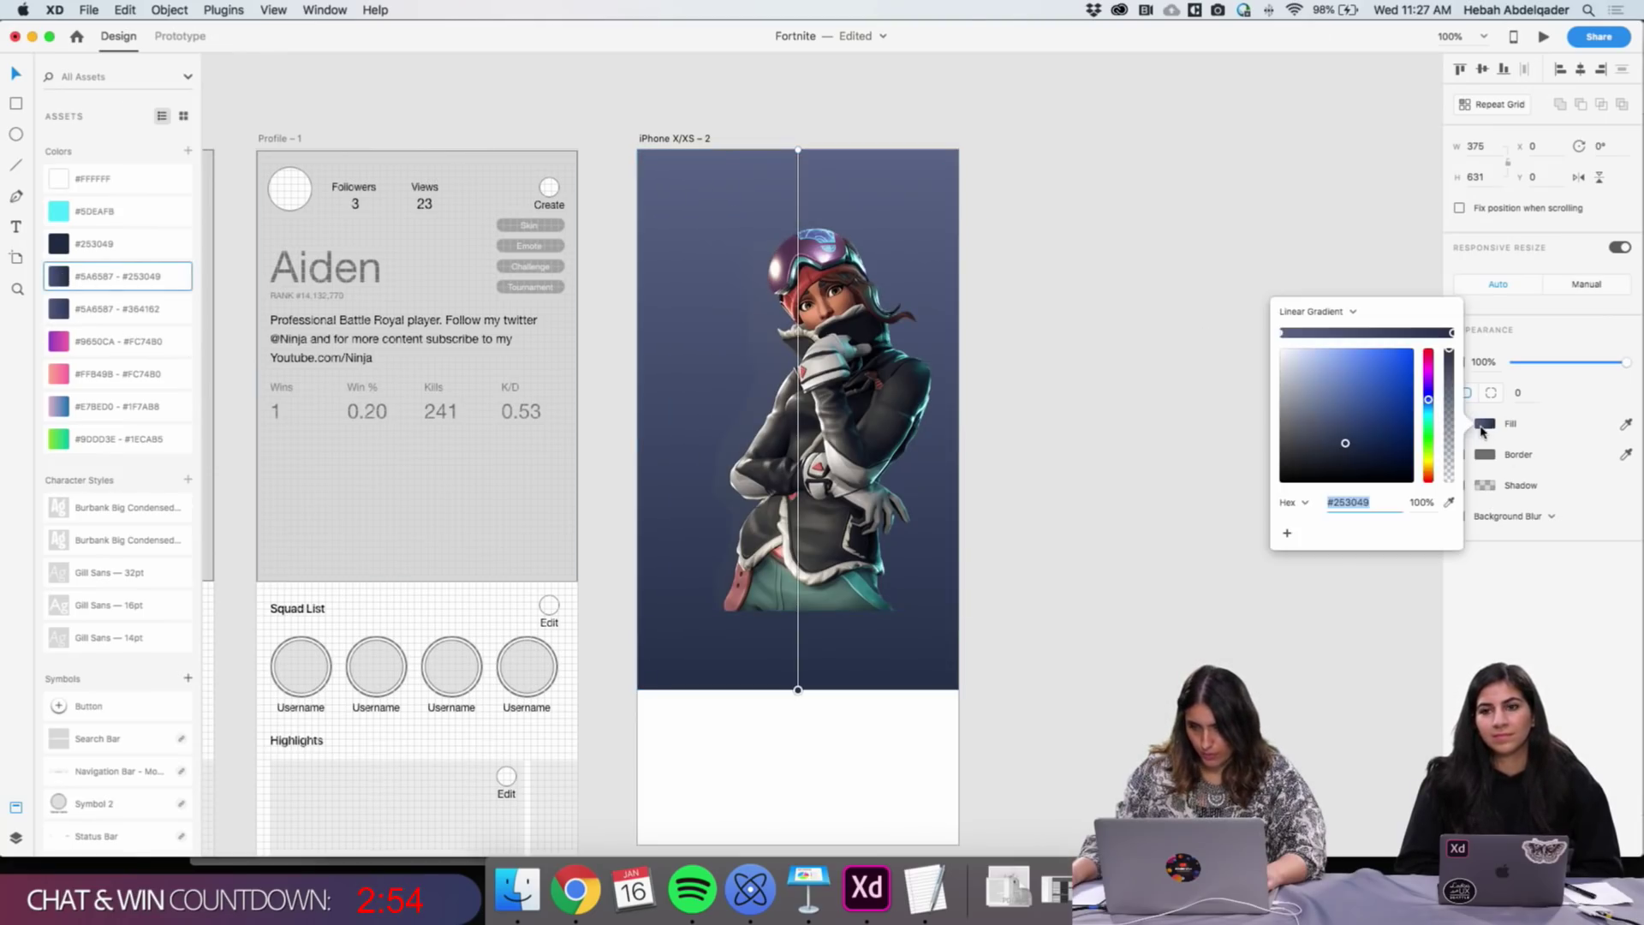
left_click_drag(796, 154, 919, 156)
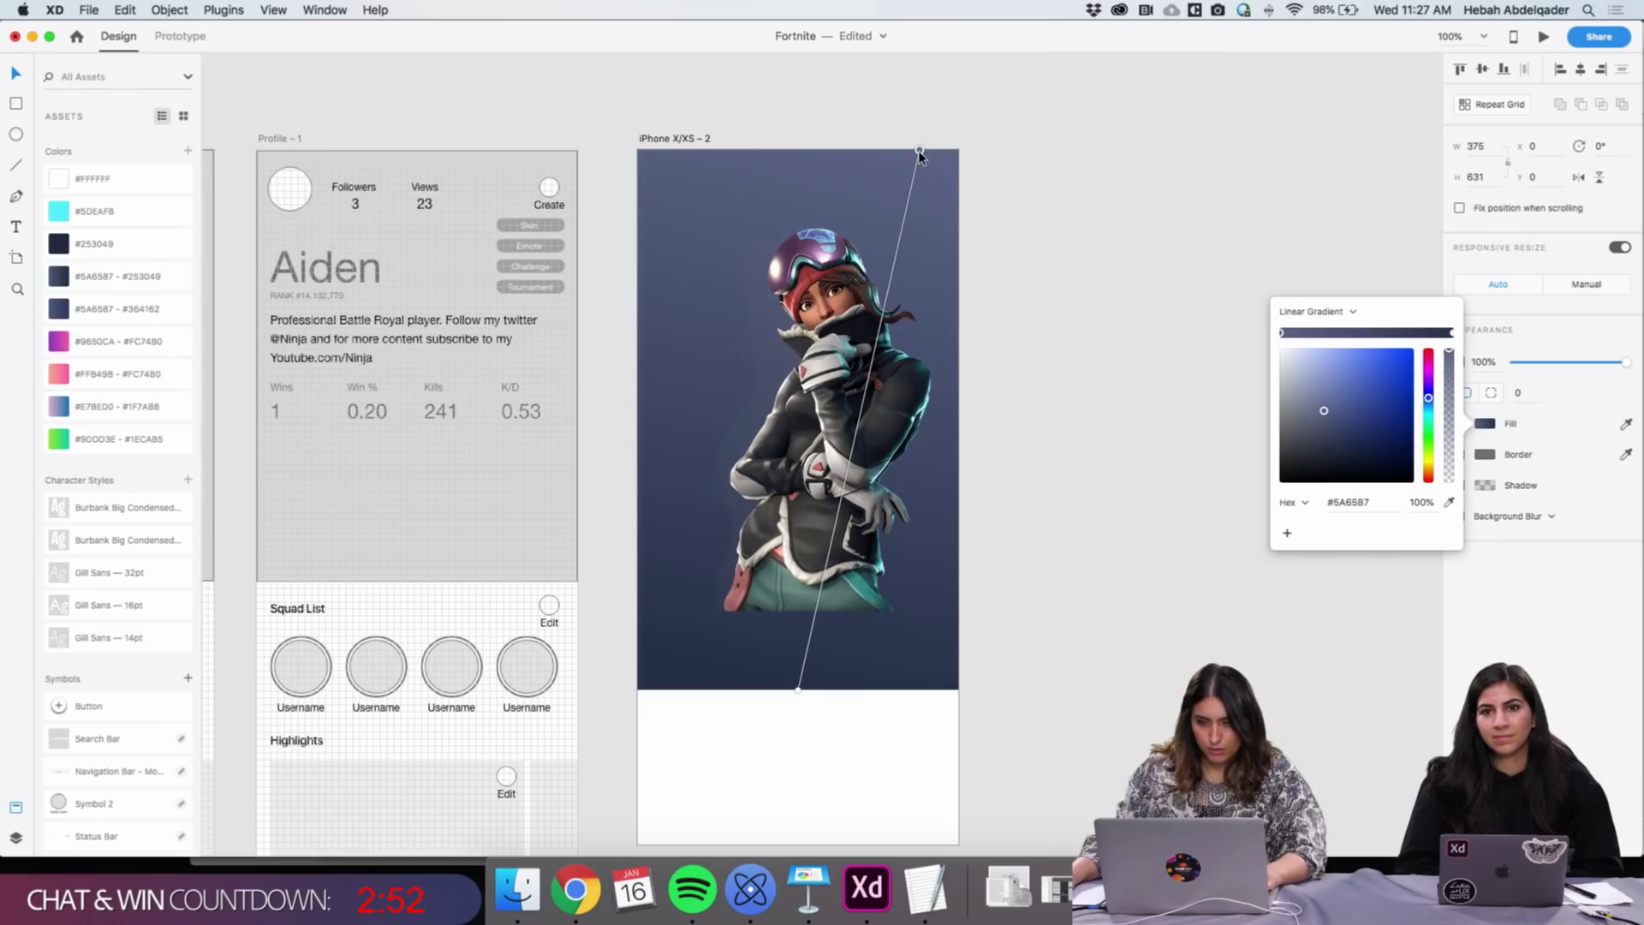
left_click_drag(800, 689, 638, 545)
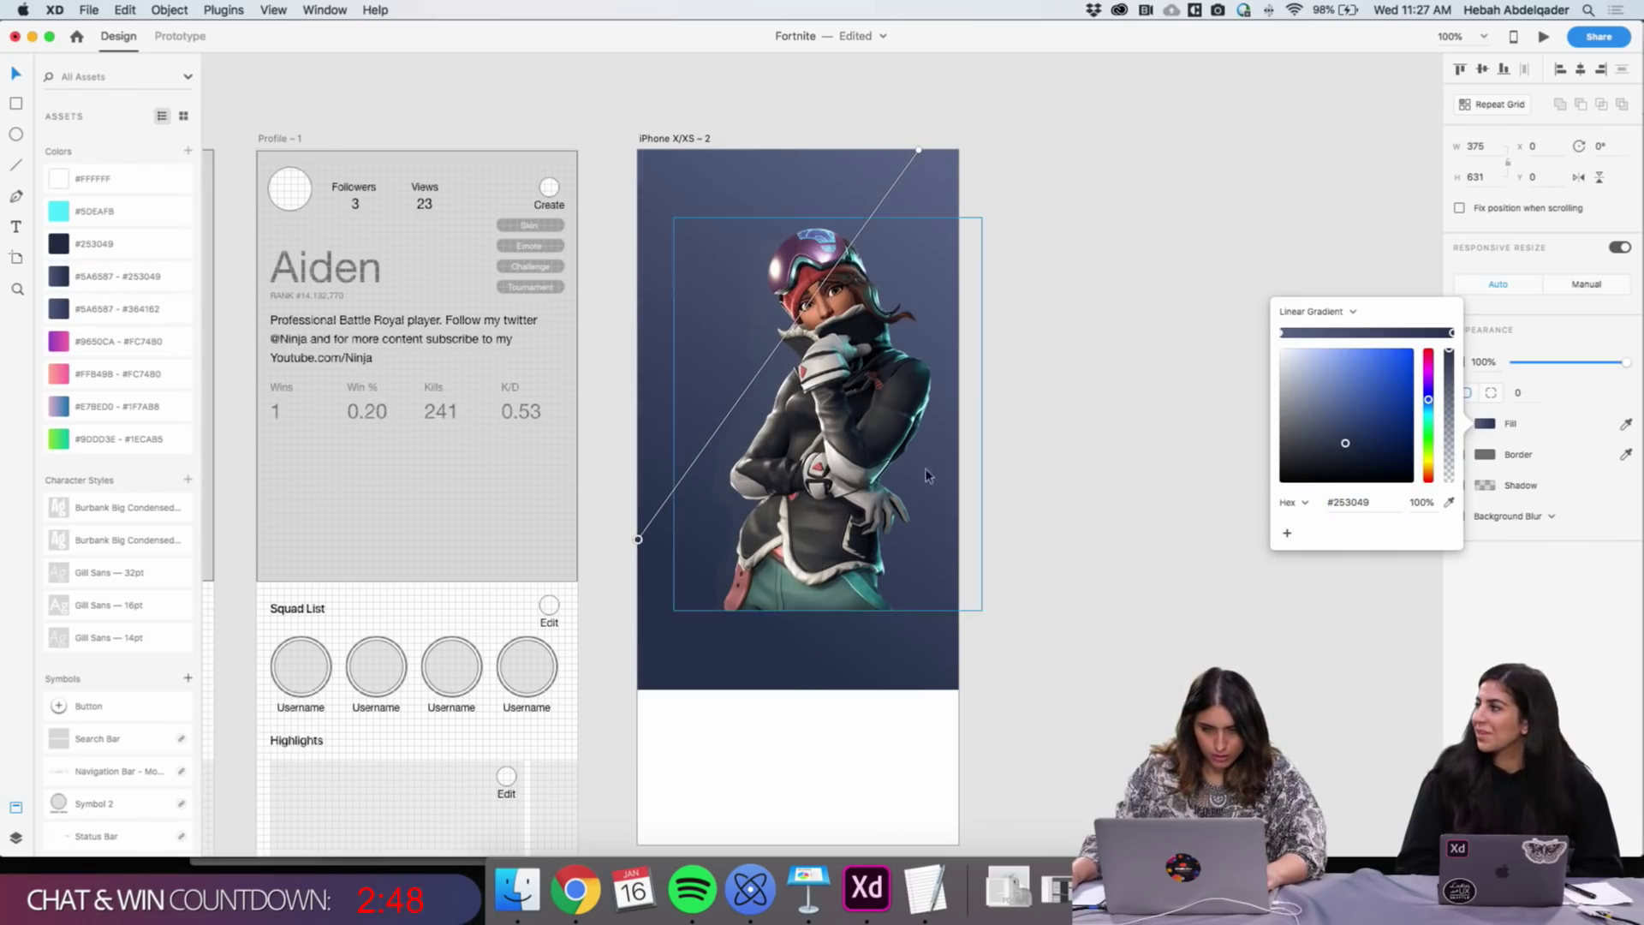
left_click(1130, 418)
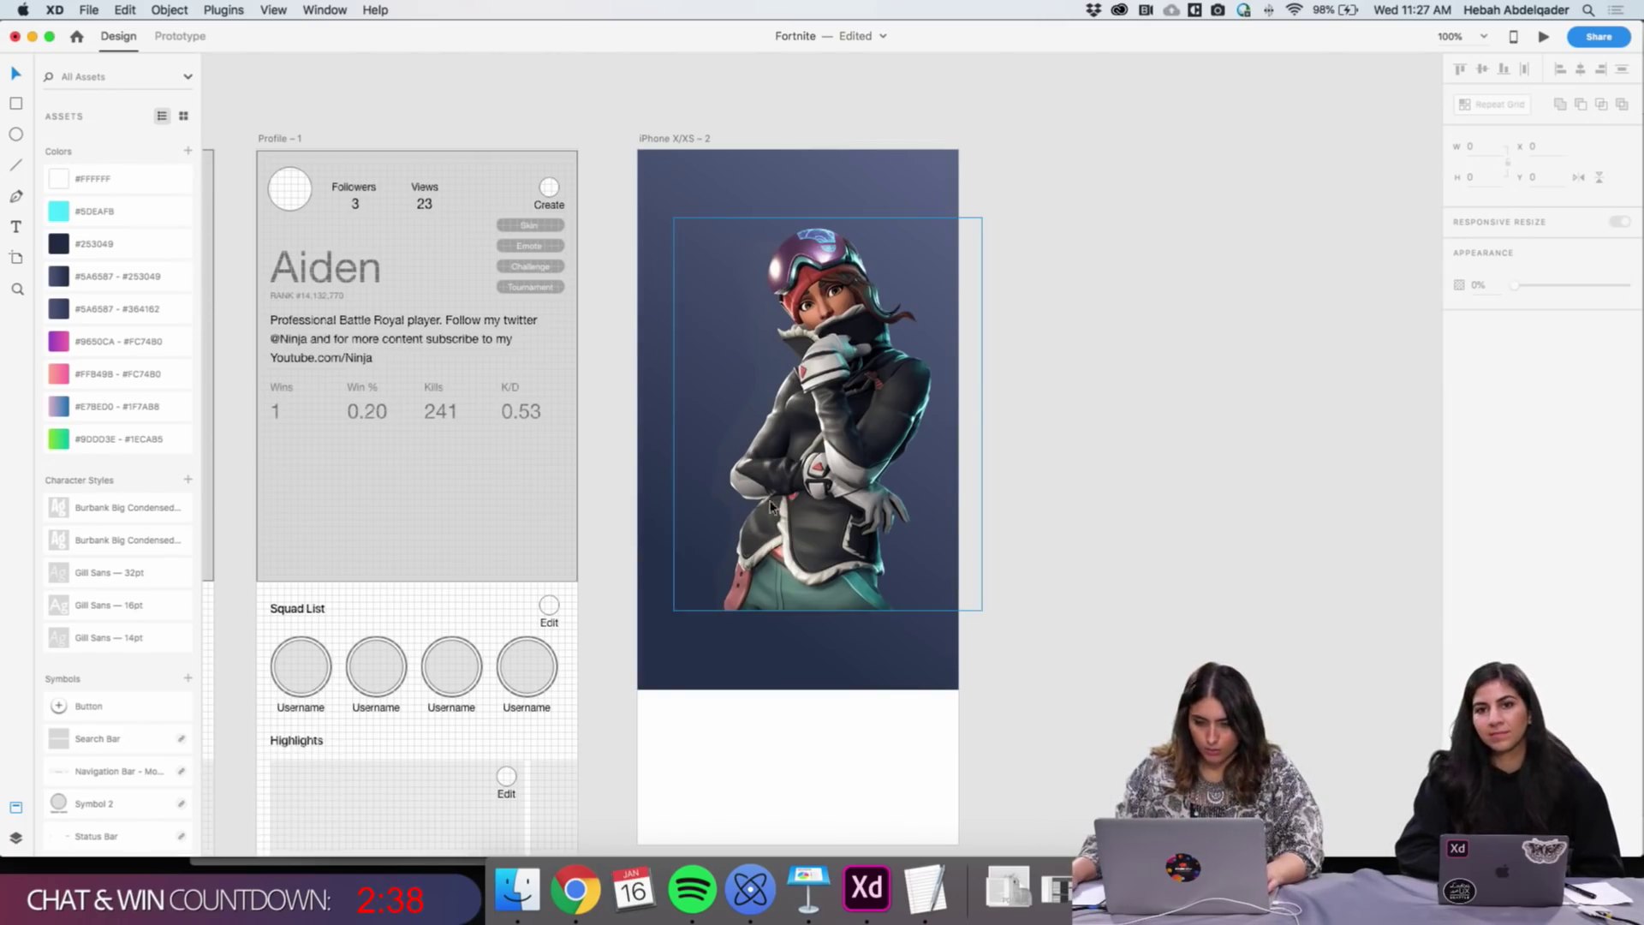
Move the skin image to X 88, Y 90 so it overhangs the artboard's right edge
left_click_drag(775, 506, 815, 517)
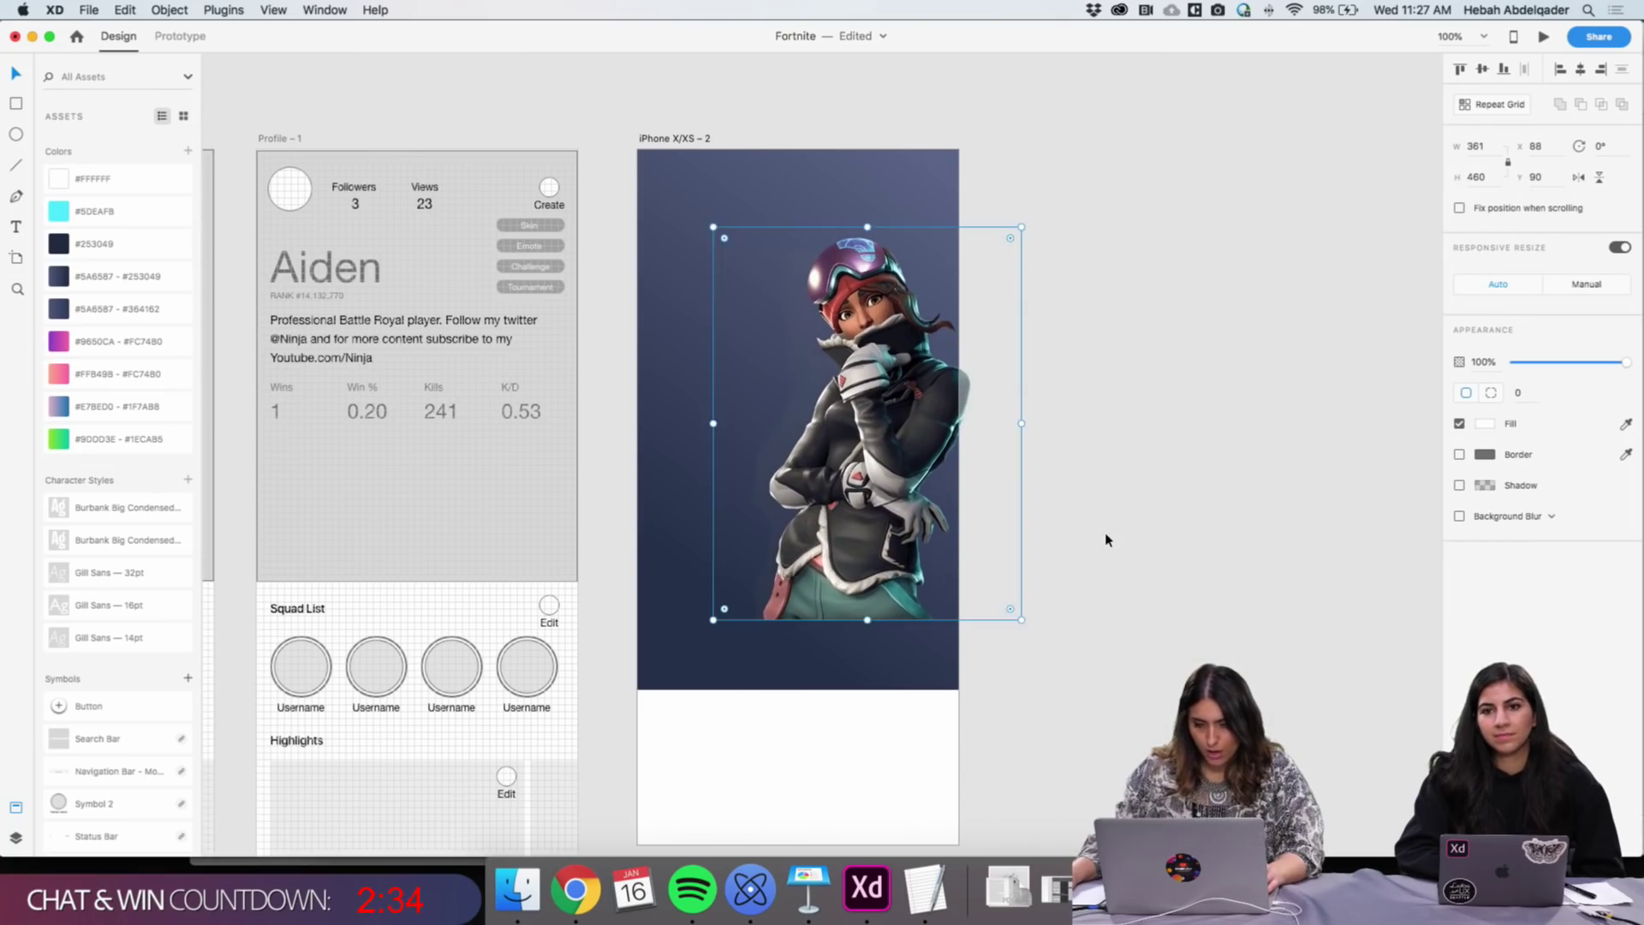
left_click(1105, 539)
Switch to Chrome and examine the slanted section edges on the Fortnite Season 7 Battle Pass page
left_click(575, 887)
left_click(135, 34)
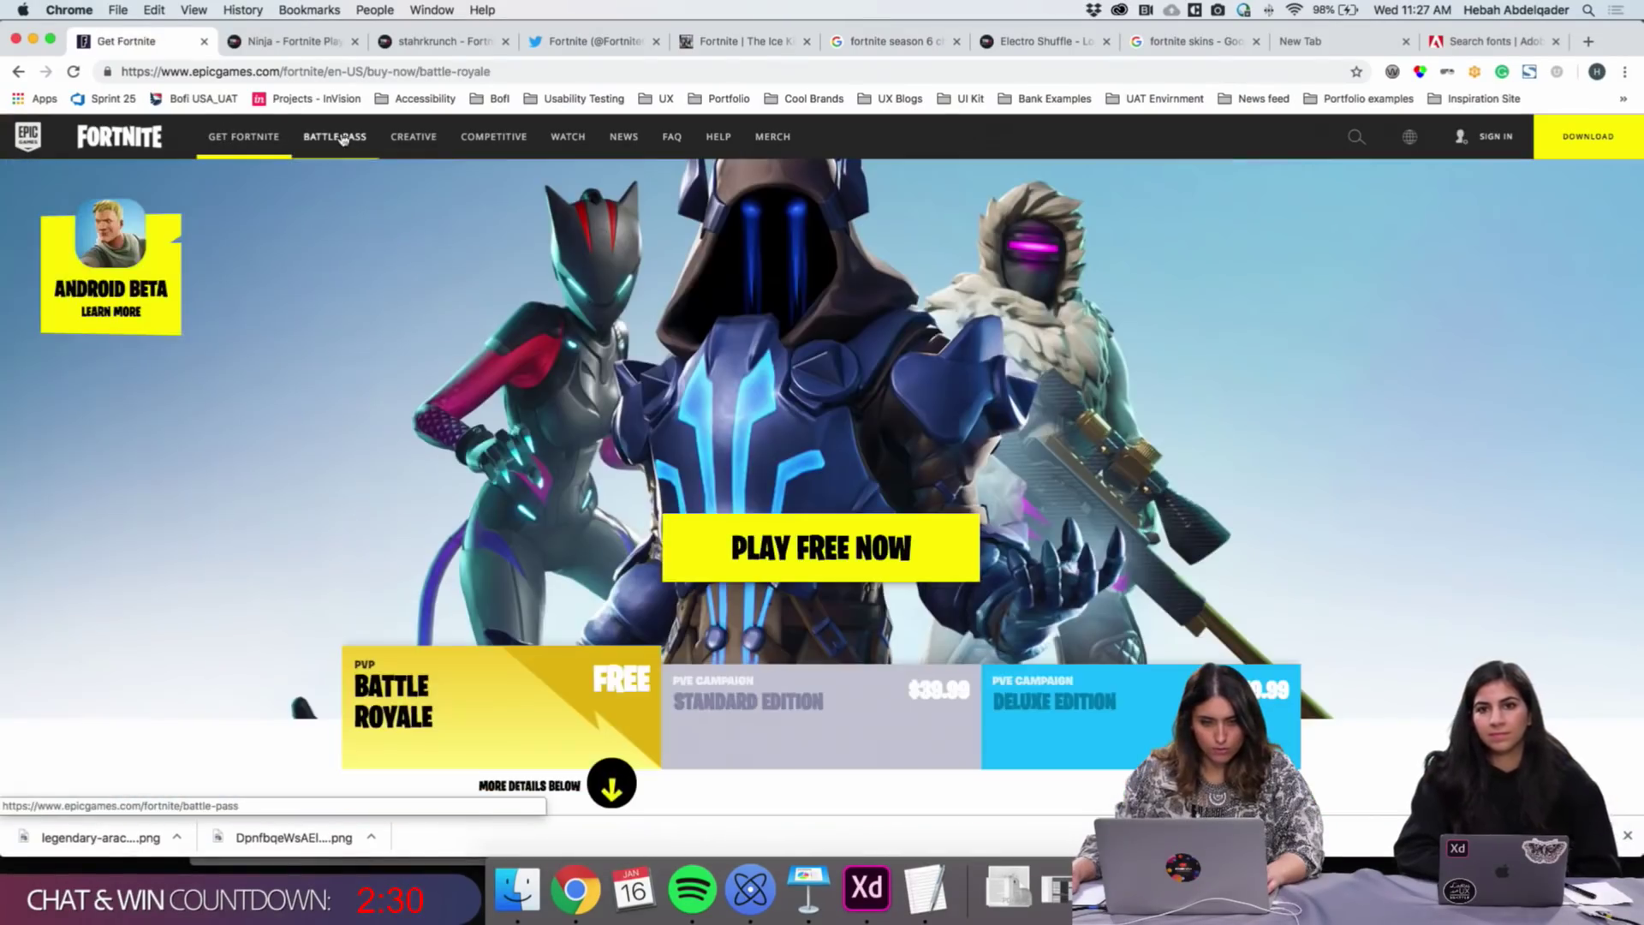
left_click(335, 136)
scroll(1135, 591, "down", 3)
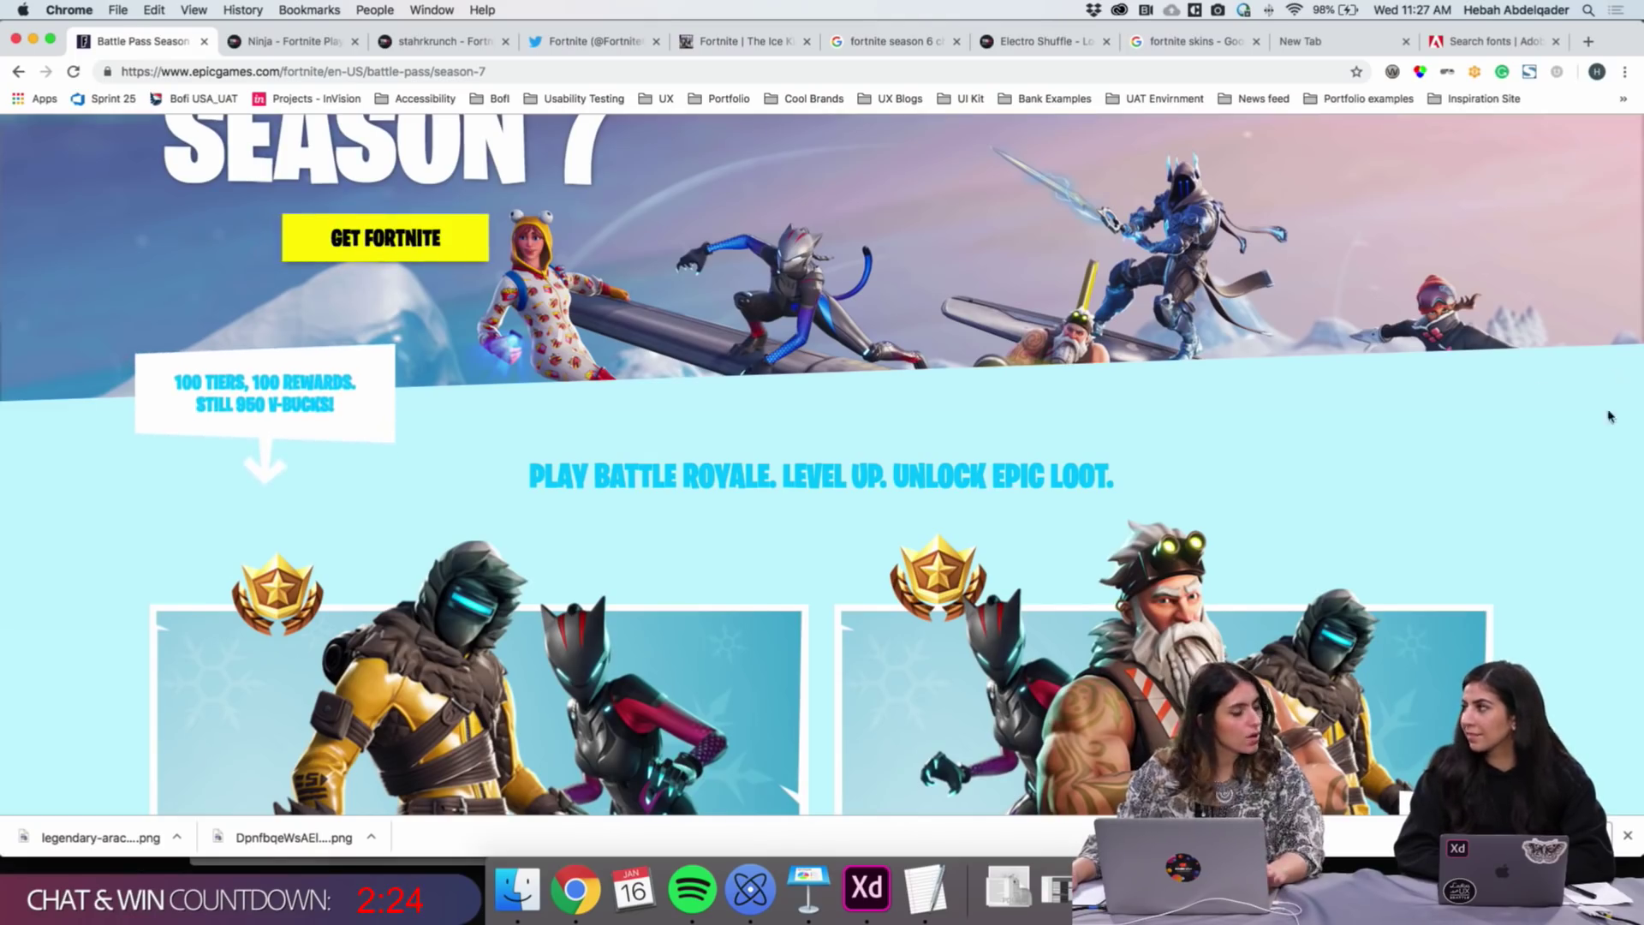
Return to Adobe XD and slant the background rectangle's bottom edge, with its right corner at Y 514.38 and left corner at Y 559.61
left_click(866, 890)
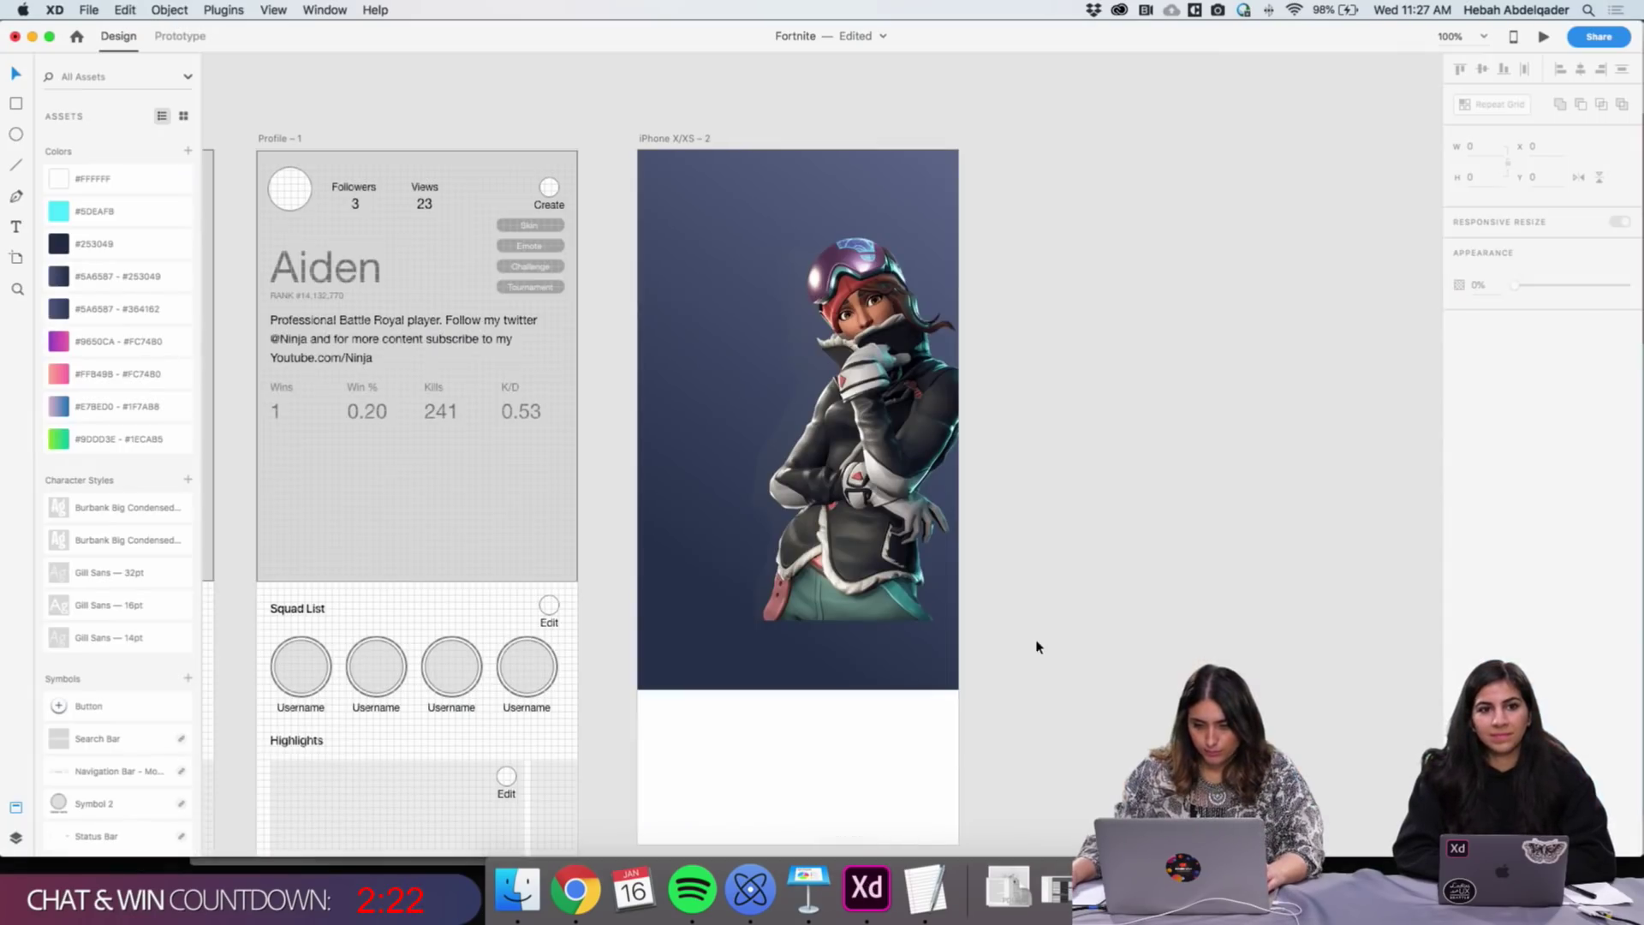
left_click(850, 678)
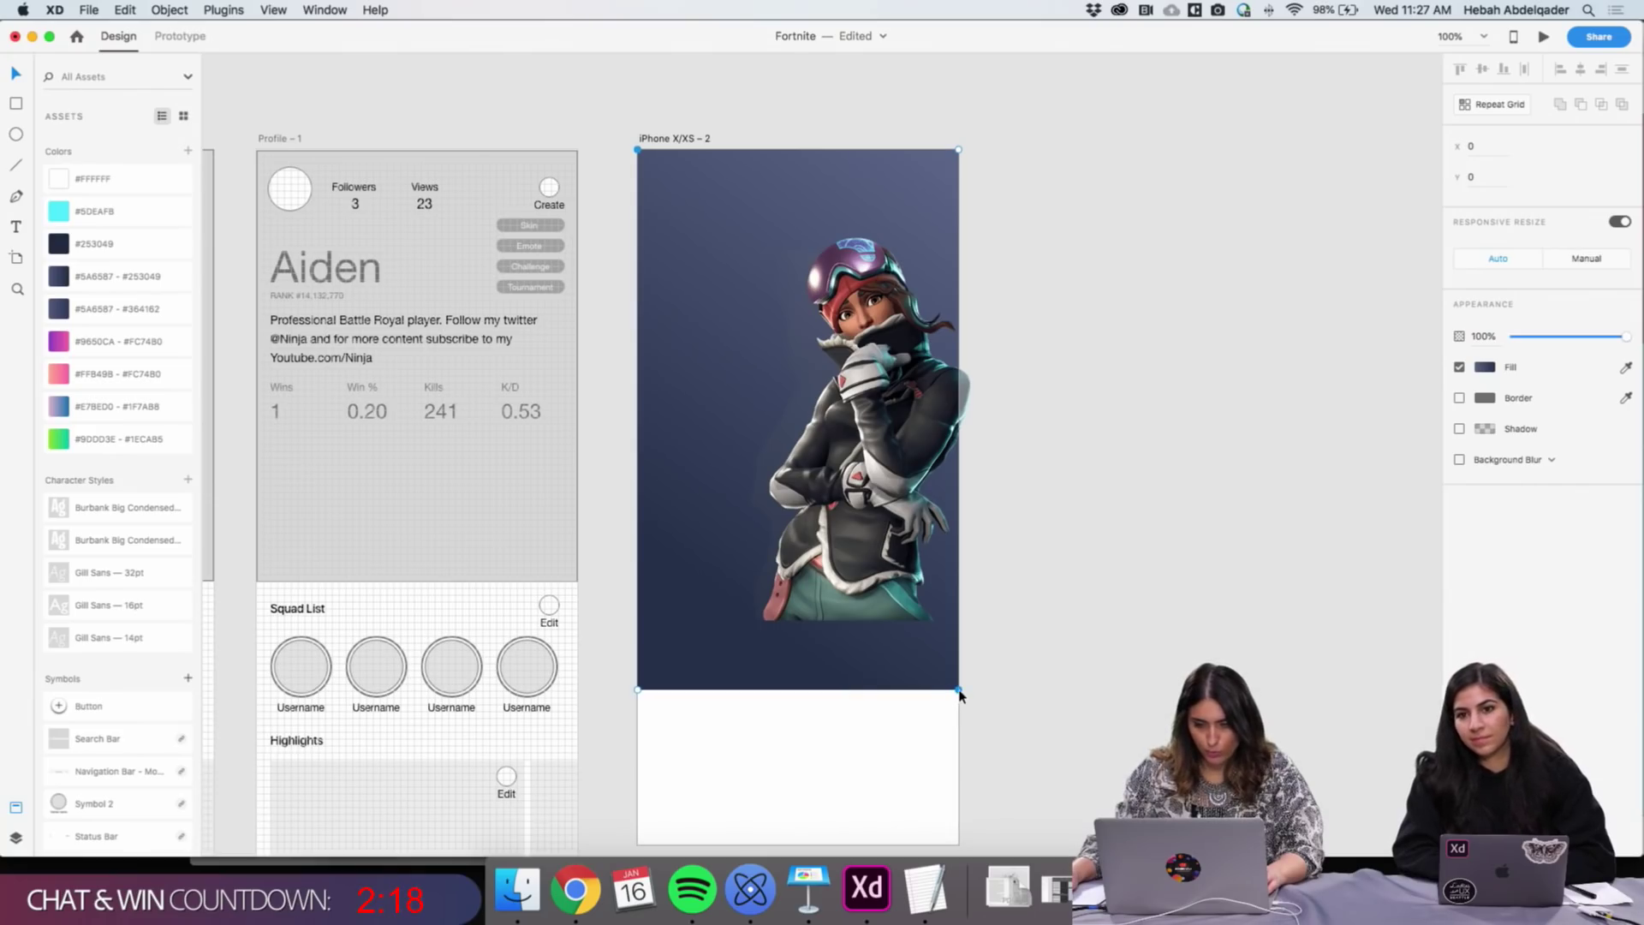
left_click_drag(958, 690, 958, 592)
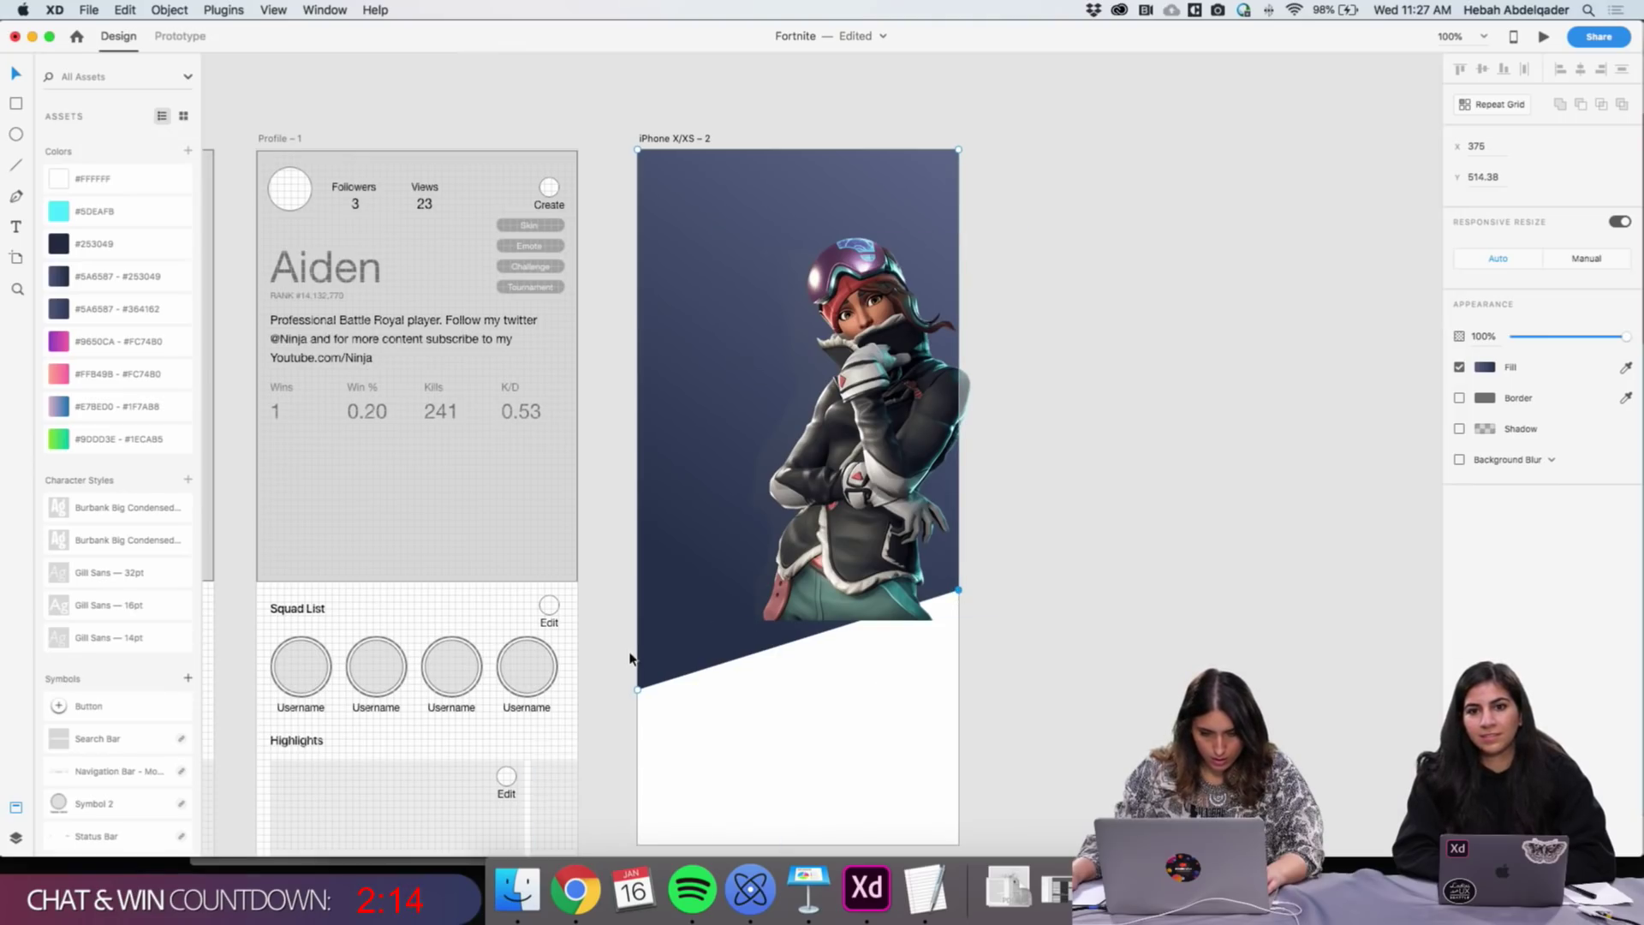
scroll(631, 657, "down", 2)
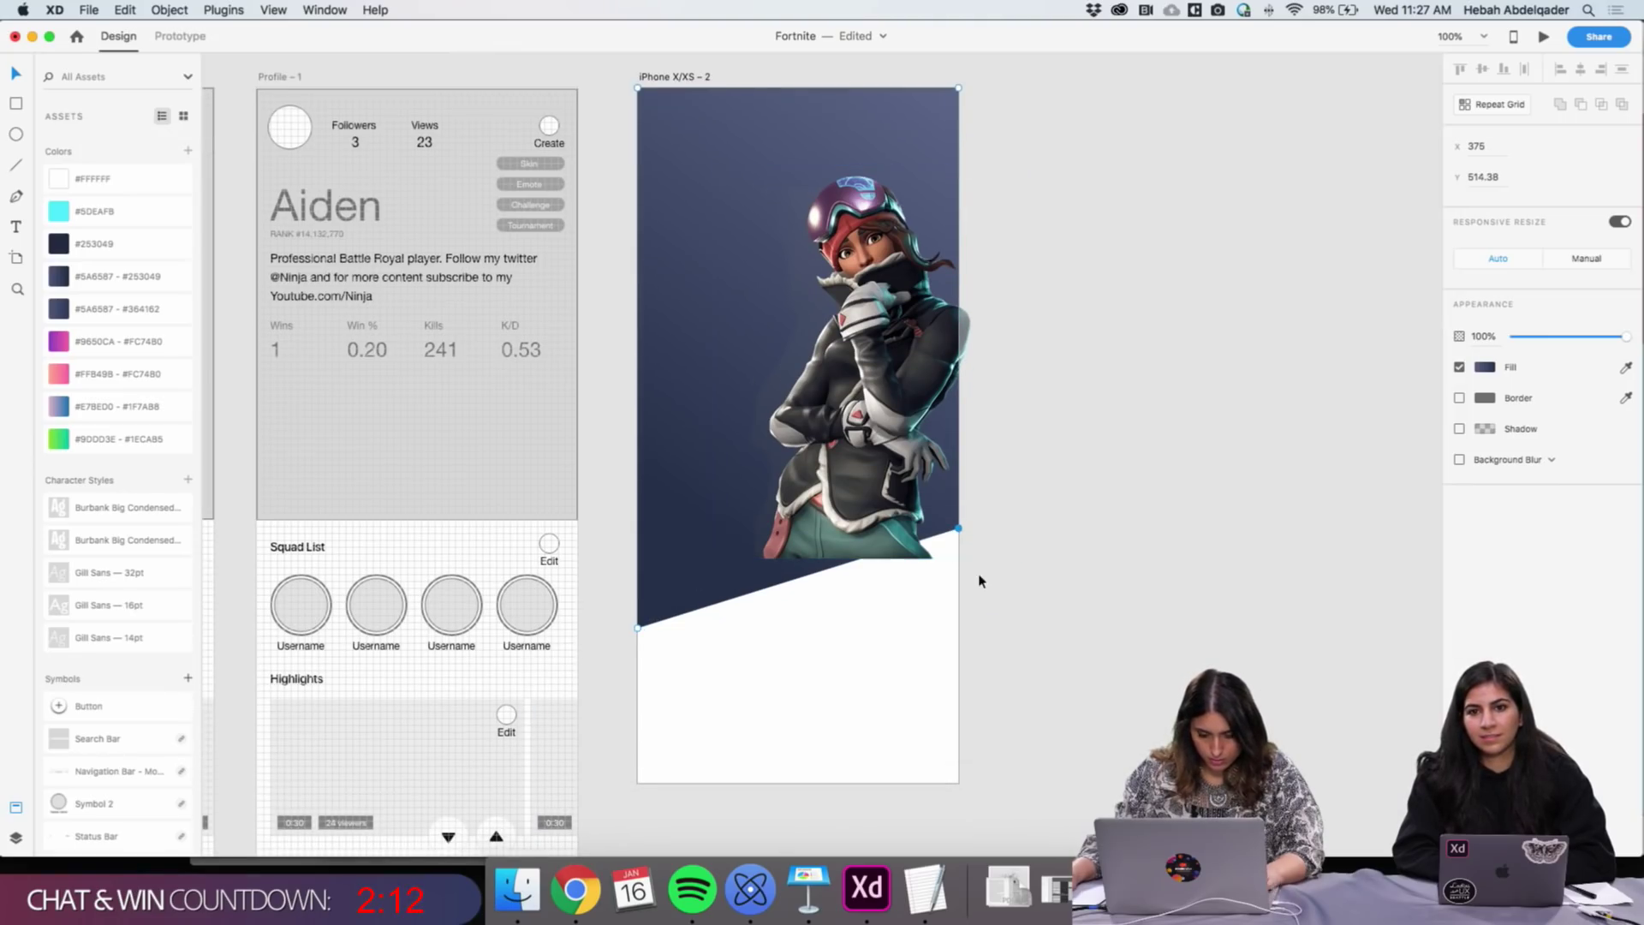
scroll(638, 648, "right", 1)
left_click_drag(634, 629, 639, 569)
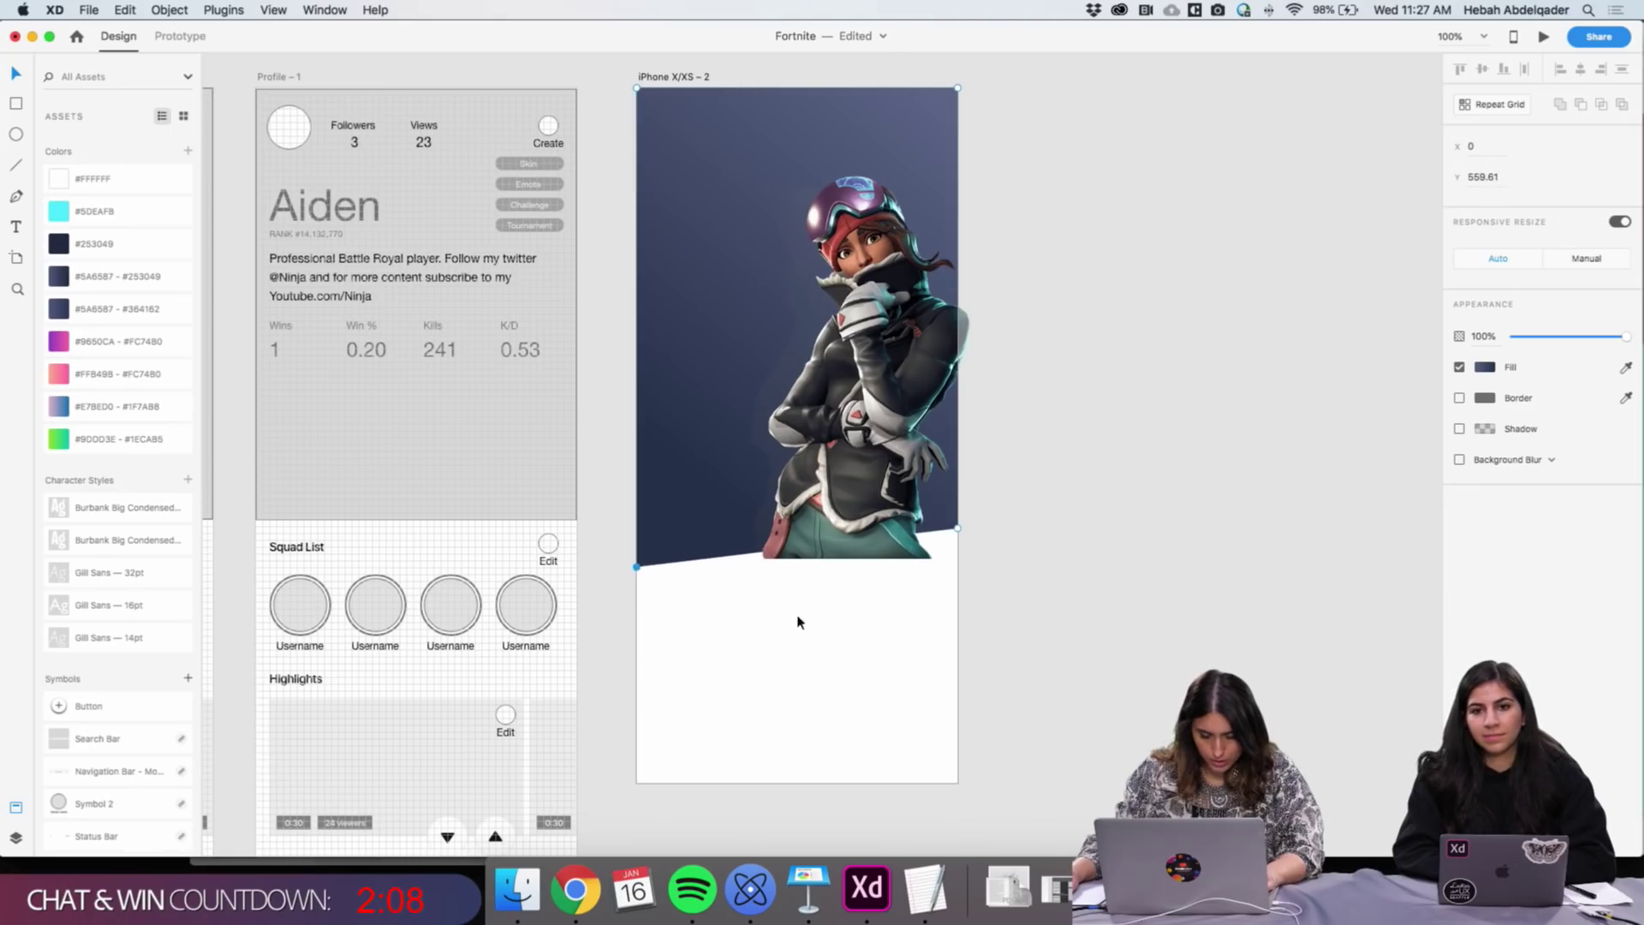
left_click(1060, 648)
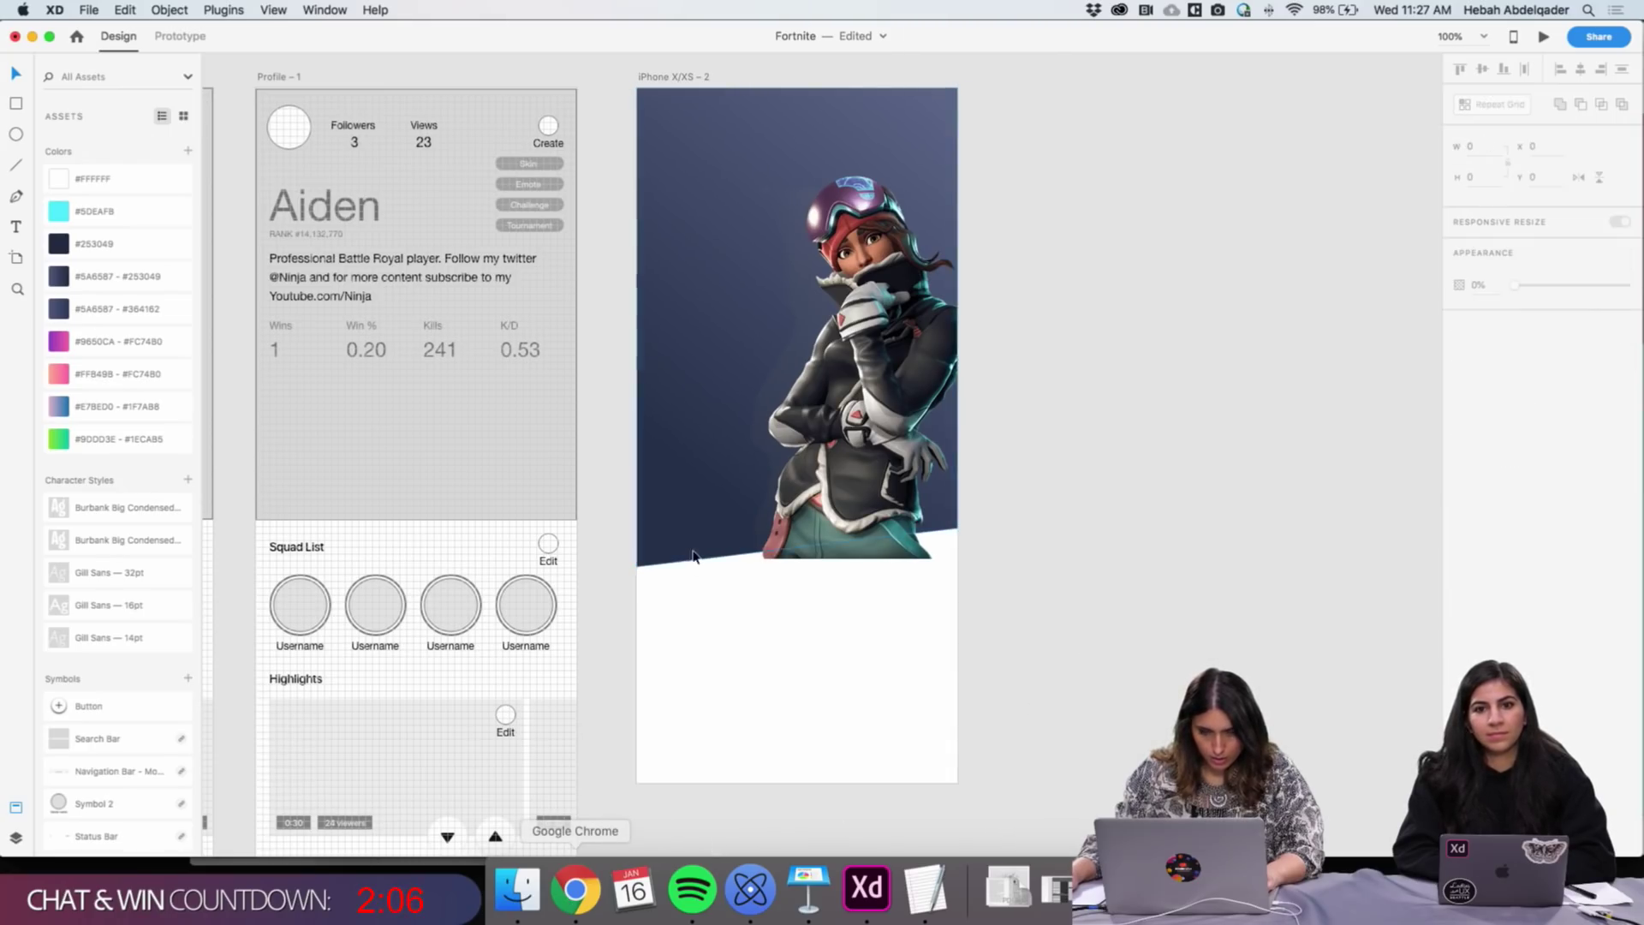
Switch to Chrome and examine the Battle Pass page's slanted orange rewards section
left_click(575, 891)
scroll(744, 257, "down", 15)
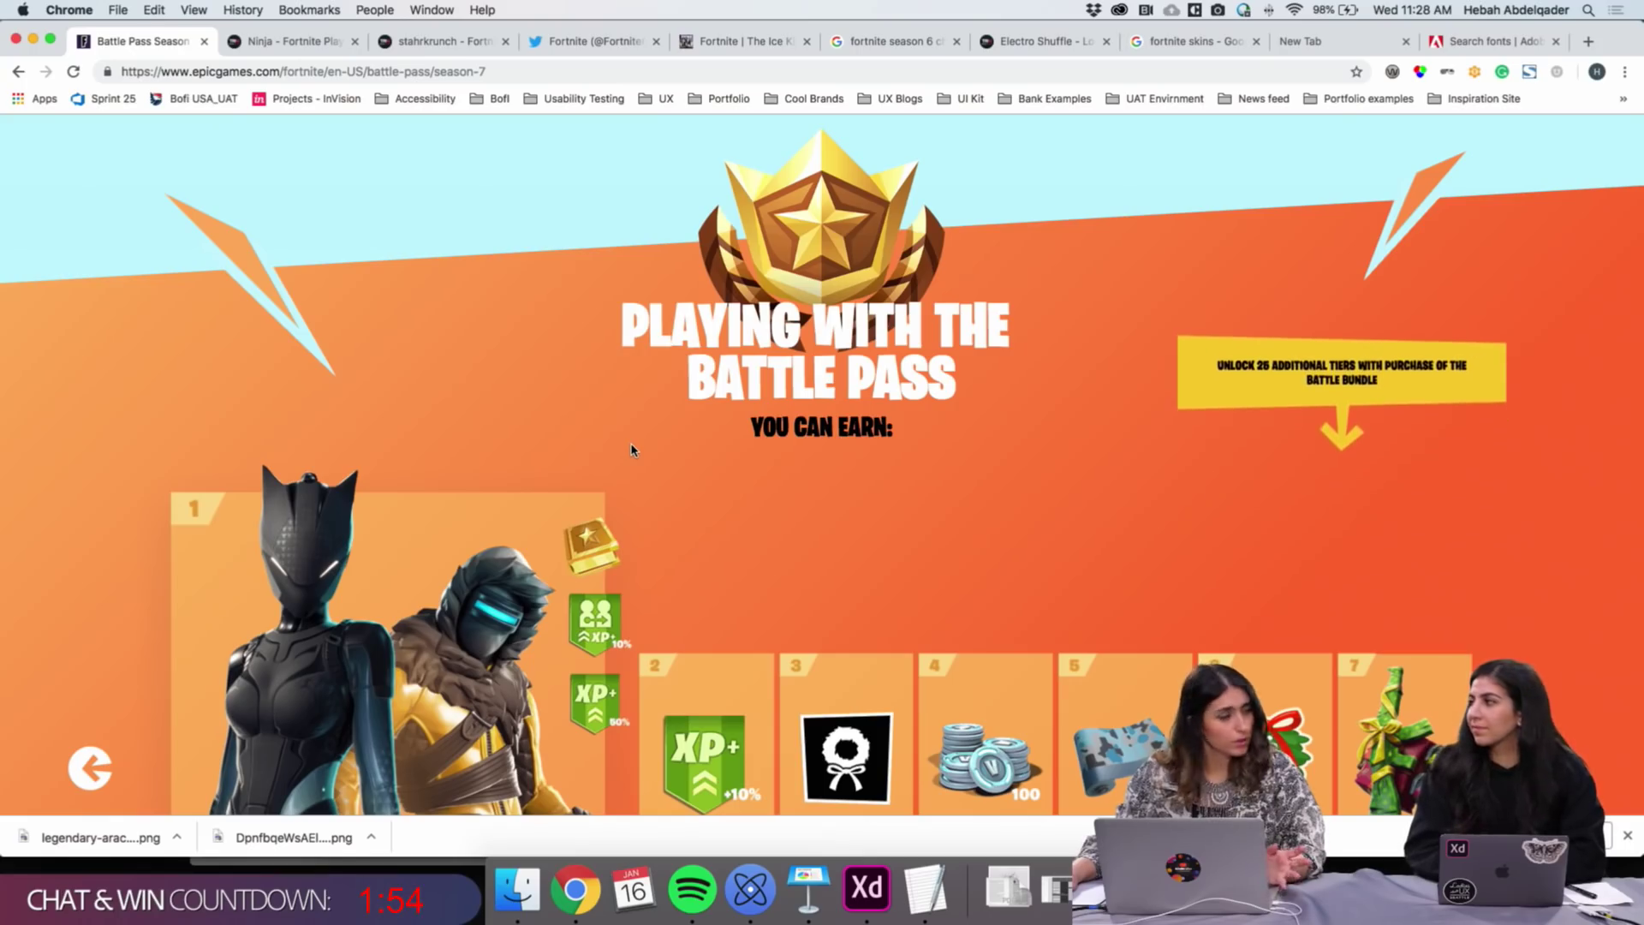
Return to Adobe XD and place the skin image and a duplicate of the slanted background shape on the empty canvas beside the artboard
left_click(852, 879)
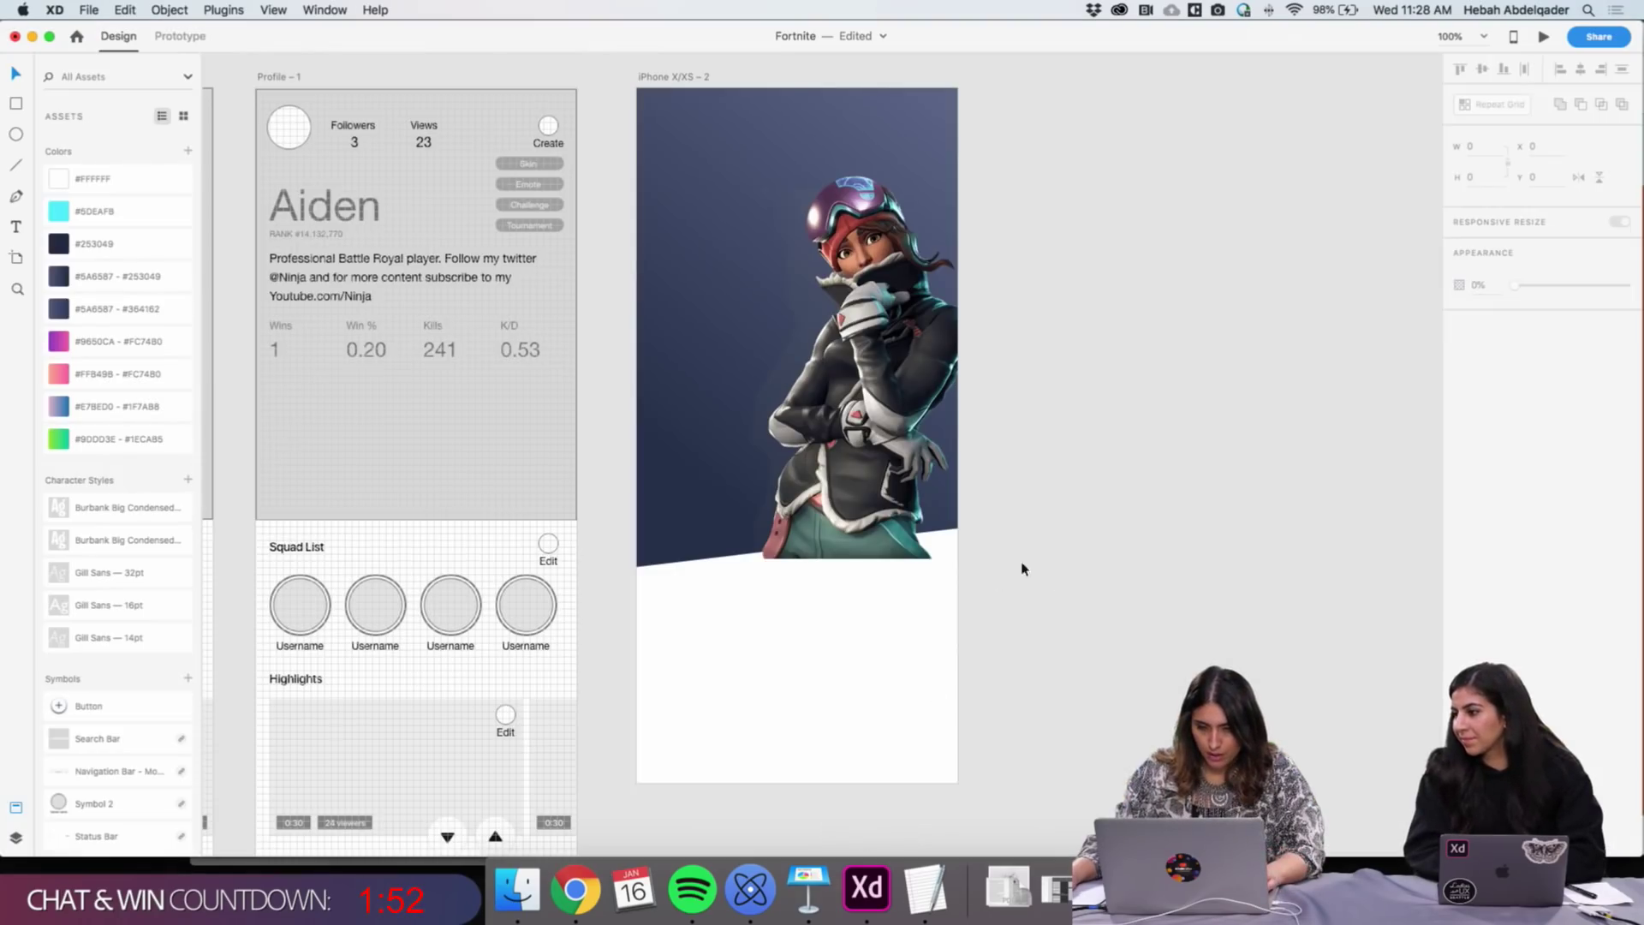
left_click(884, 349)
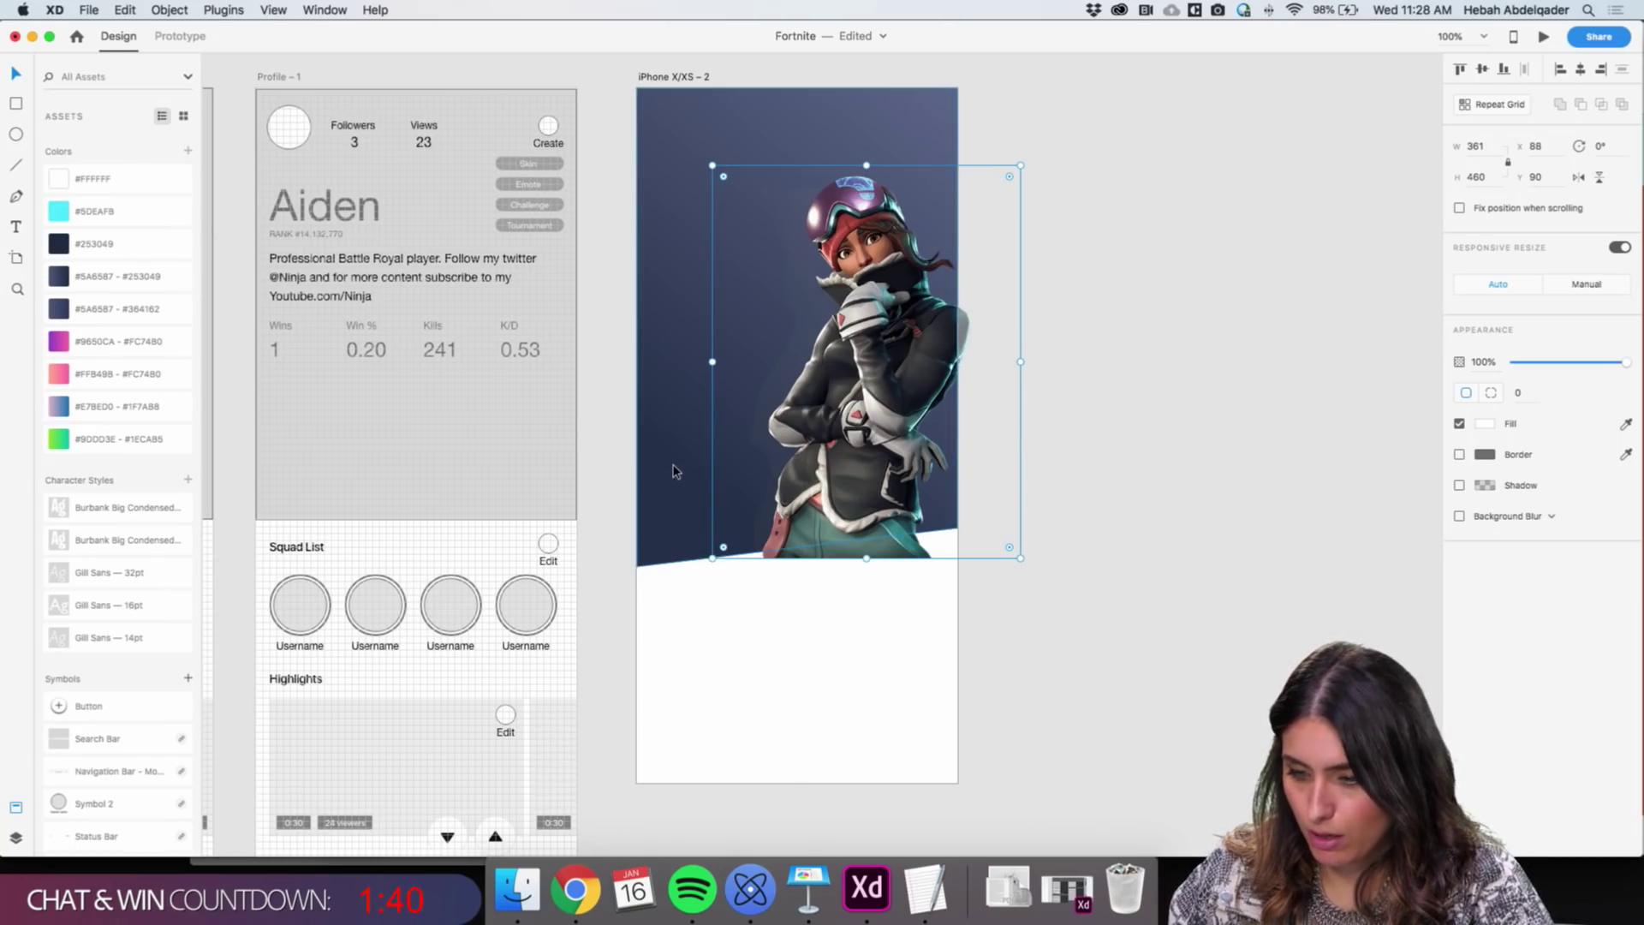
left_click_drag(969, 491, 1379, 449)
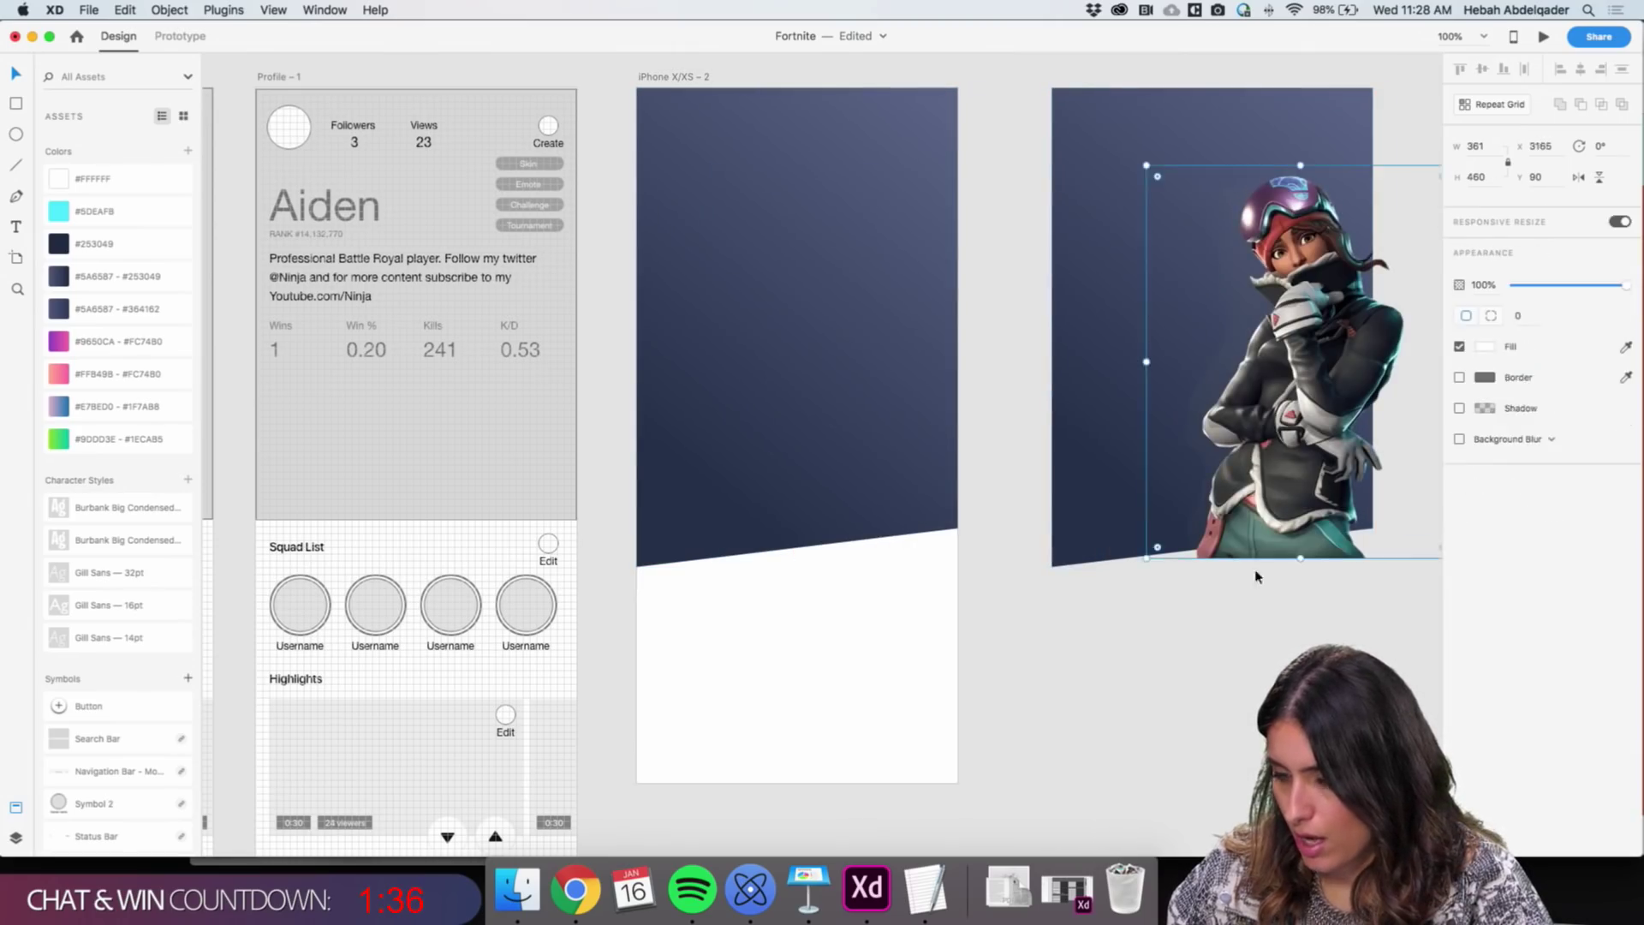
Mask the skin image with the duplicated slanted shape using Mask with Shape, and align the masked image over the artboard's background shape
left_click_drag(1256, 576, 1102, 493)
right_click(1187, 402)
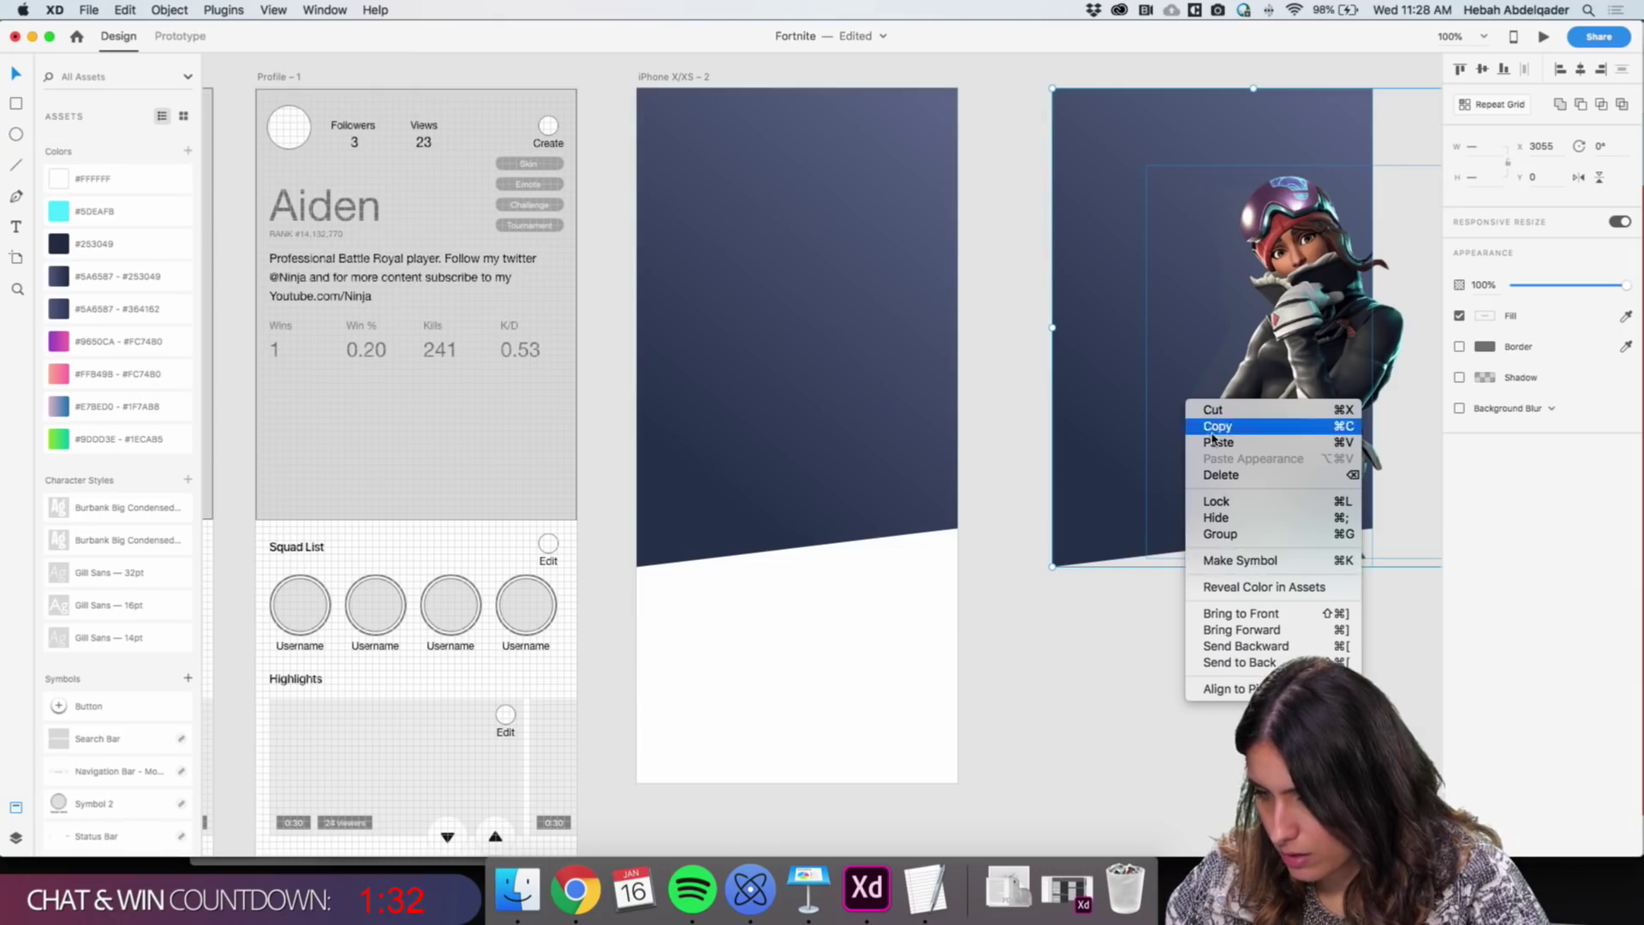
left_click(1100, 715)
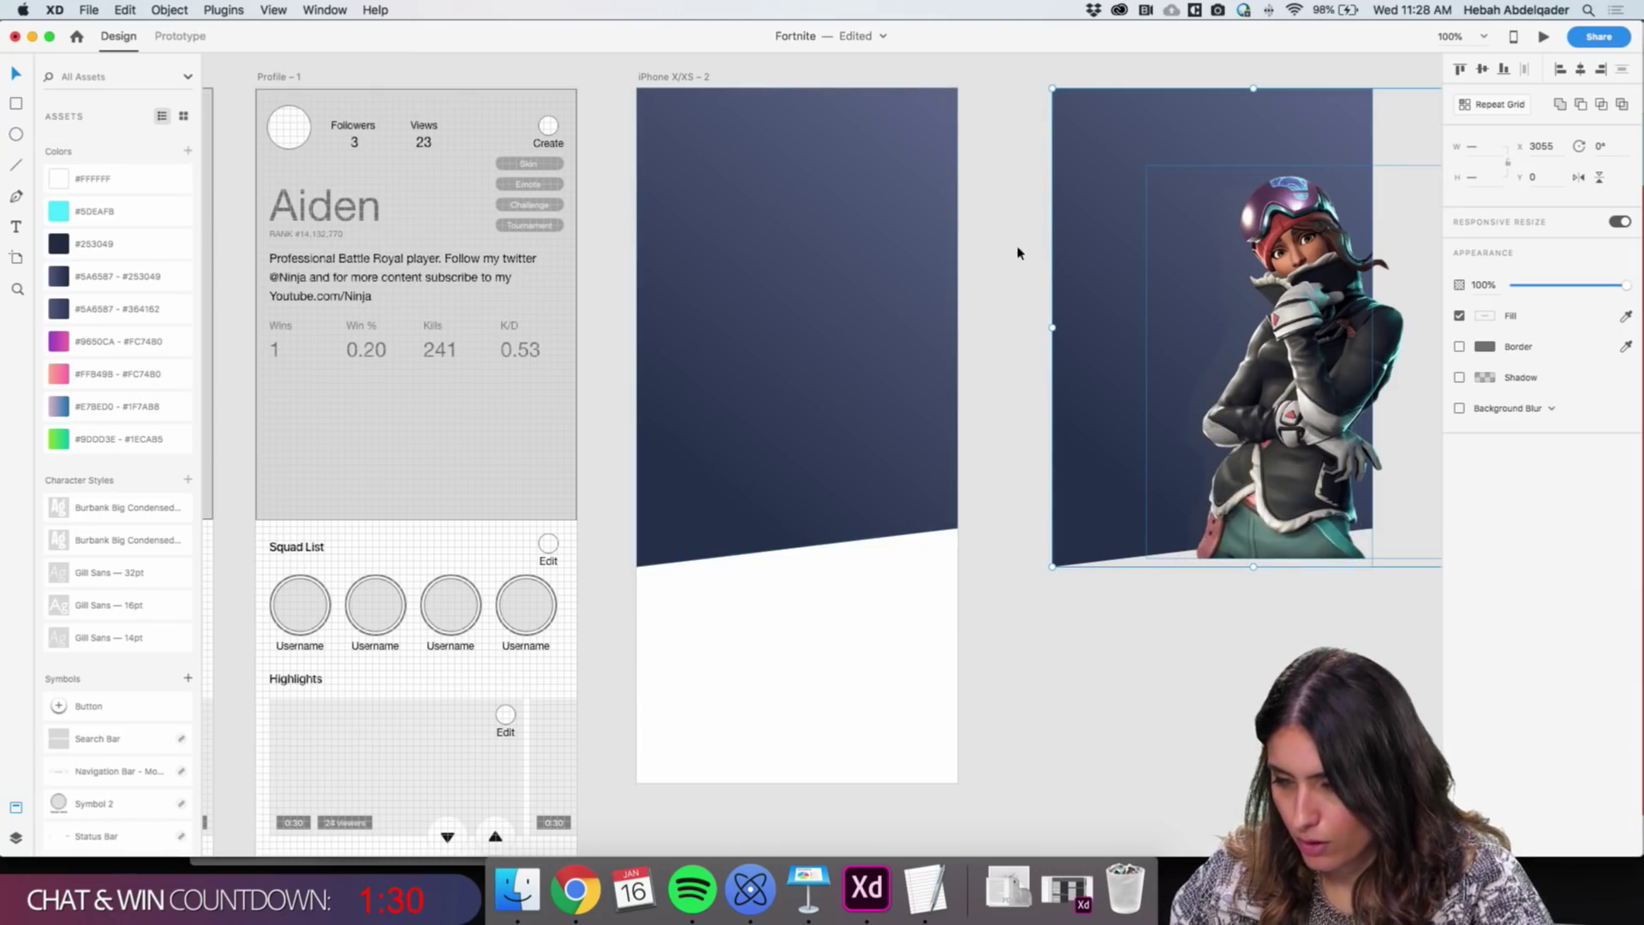
left_click(377, 11)
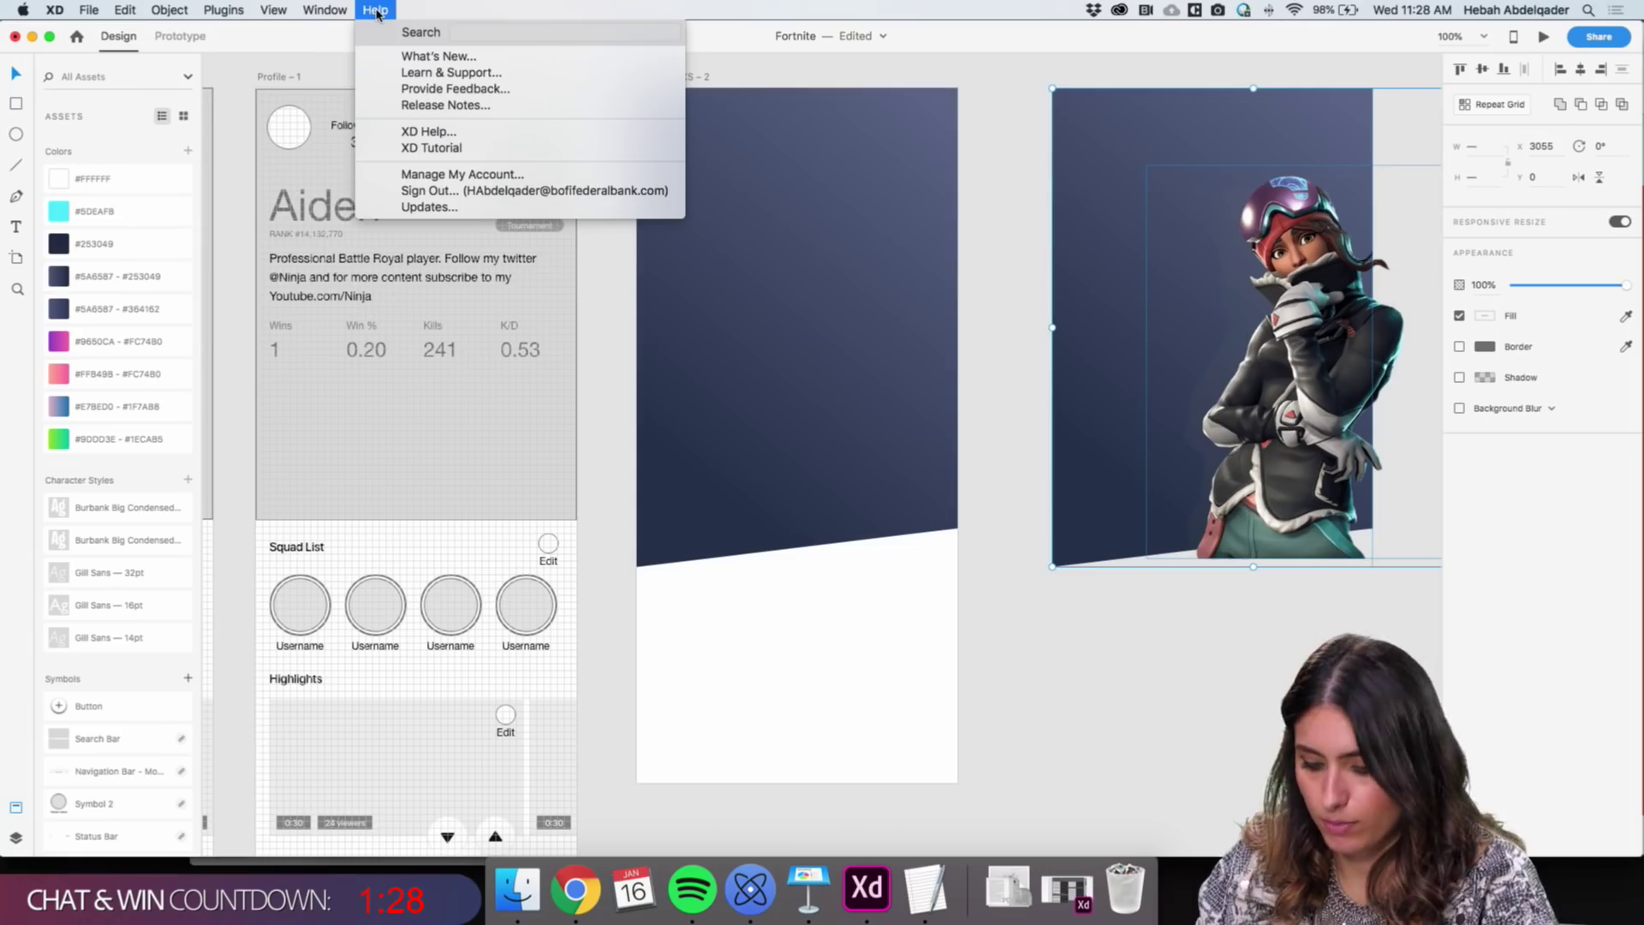
type("mask")
mouse_move(514, 57)
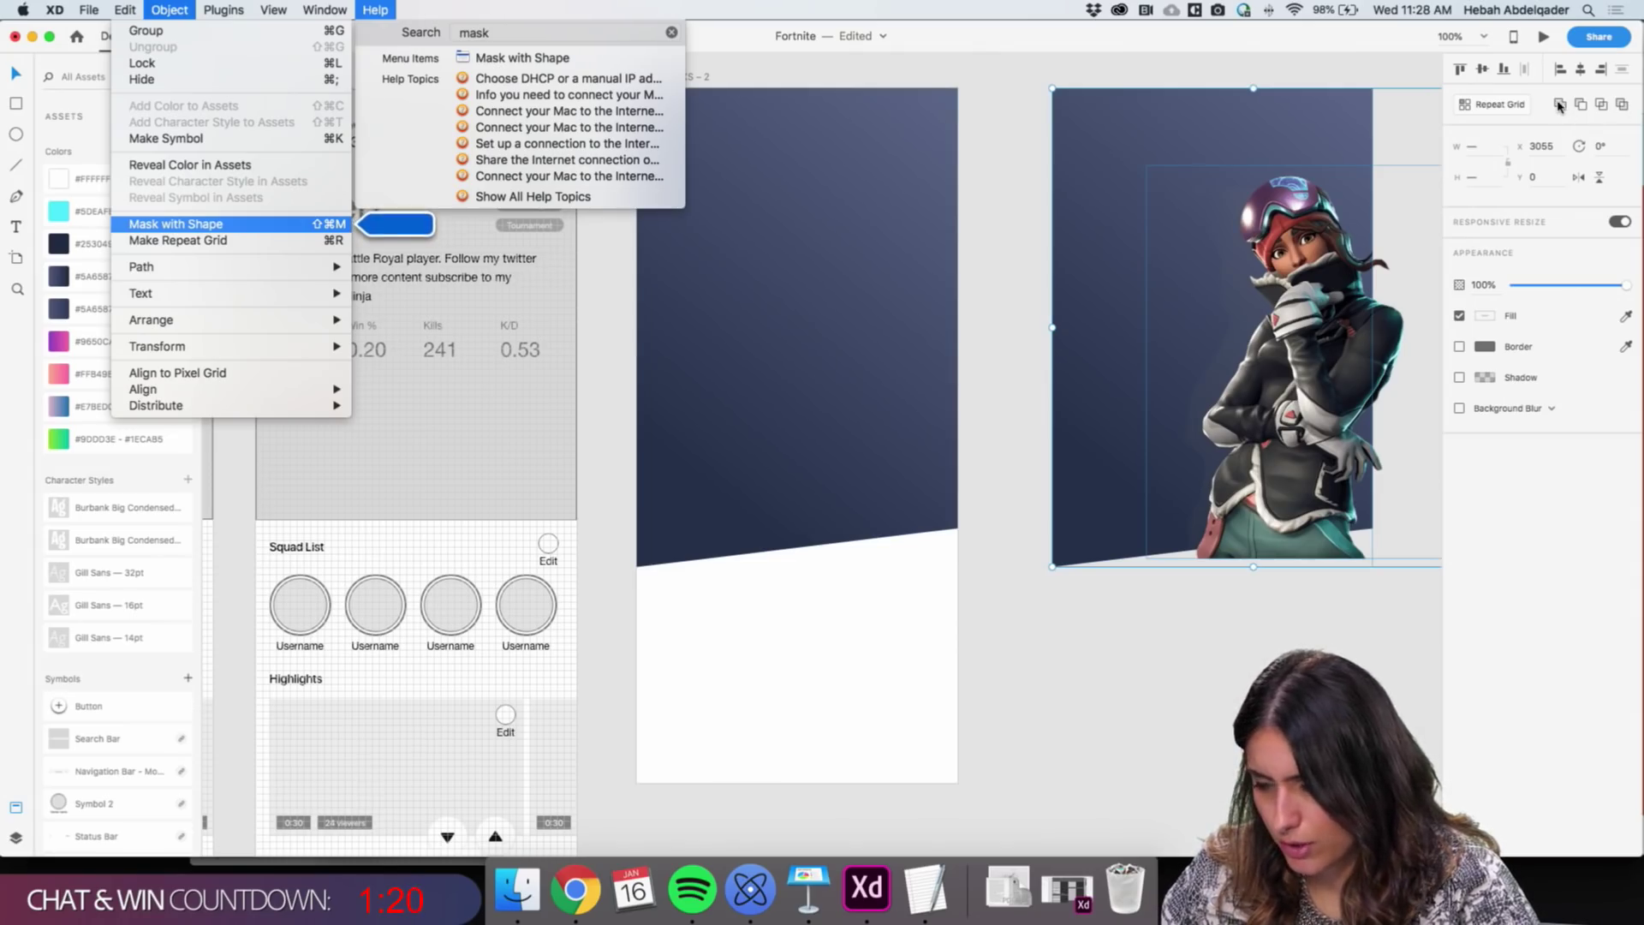
left_click(491, 58)
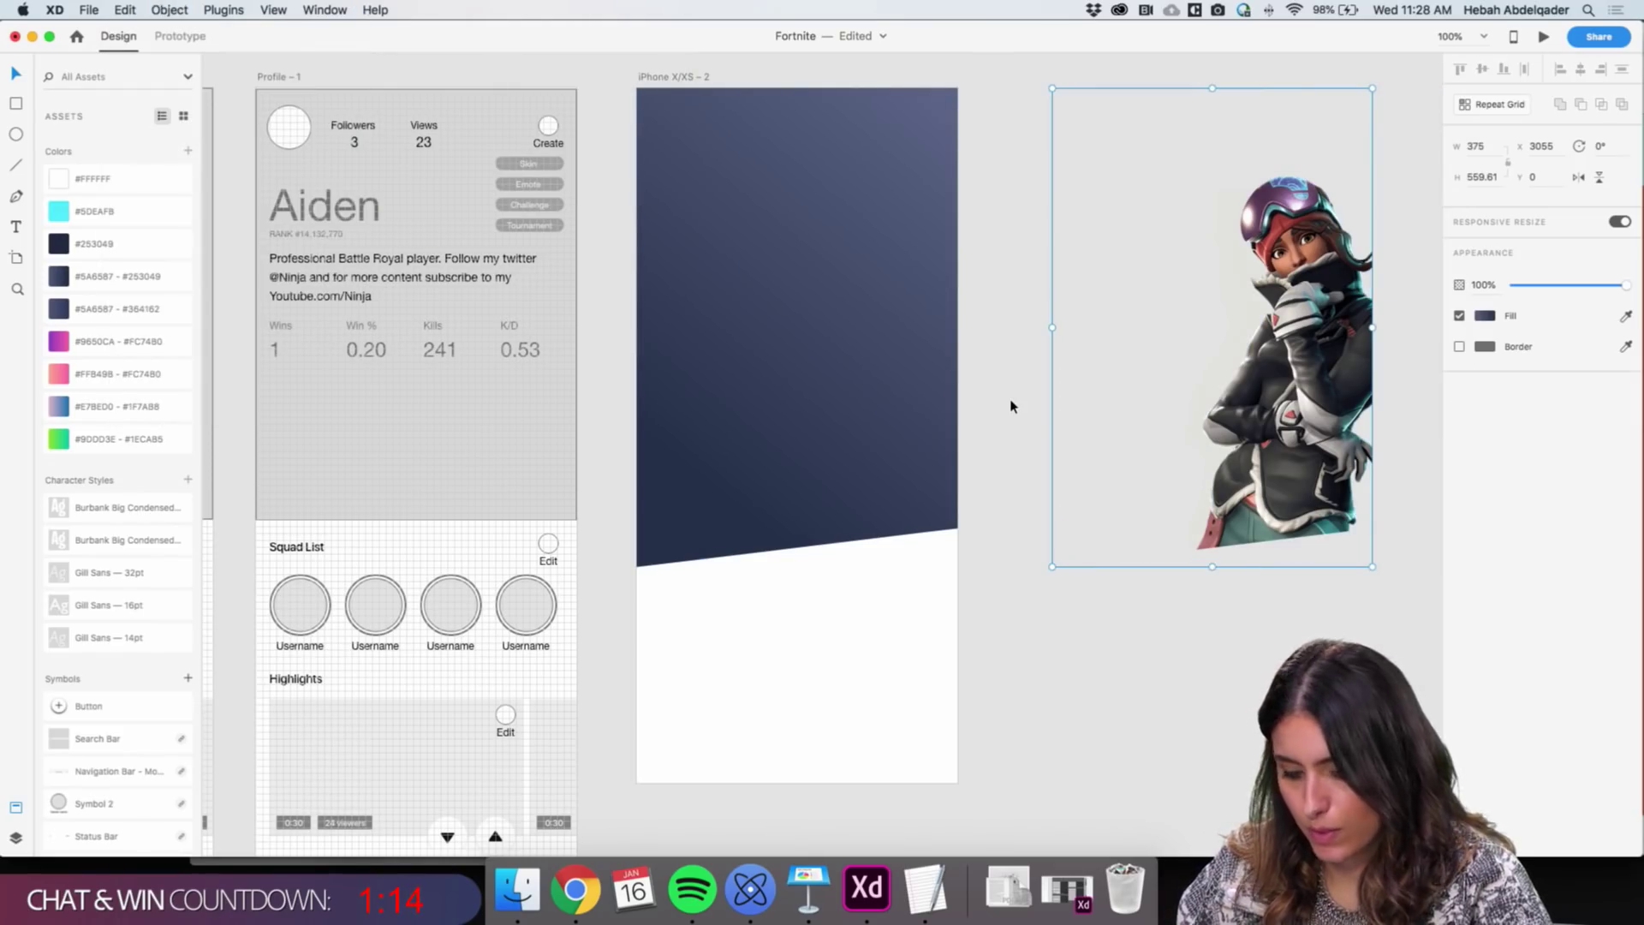
left_click_drag(1298, 444, 914, 447)
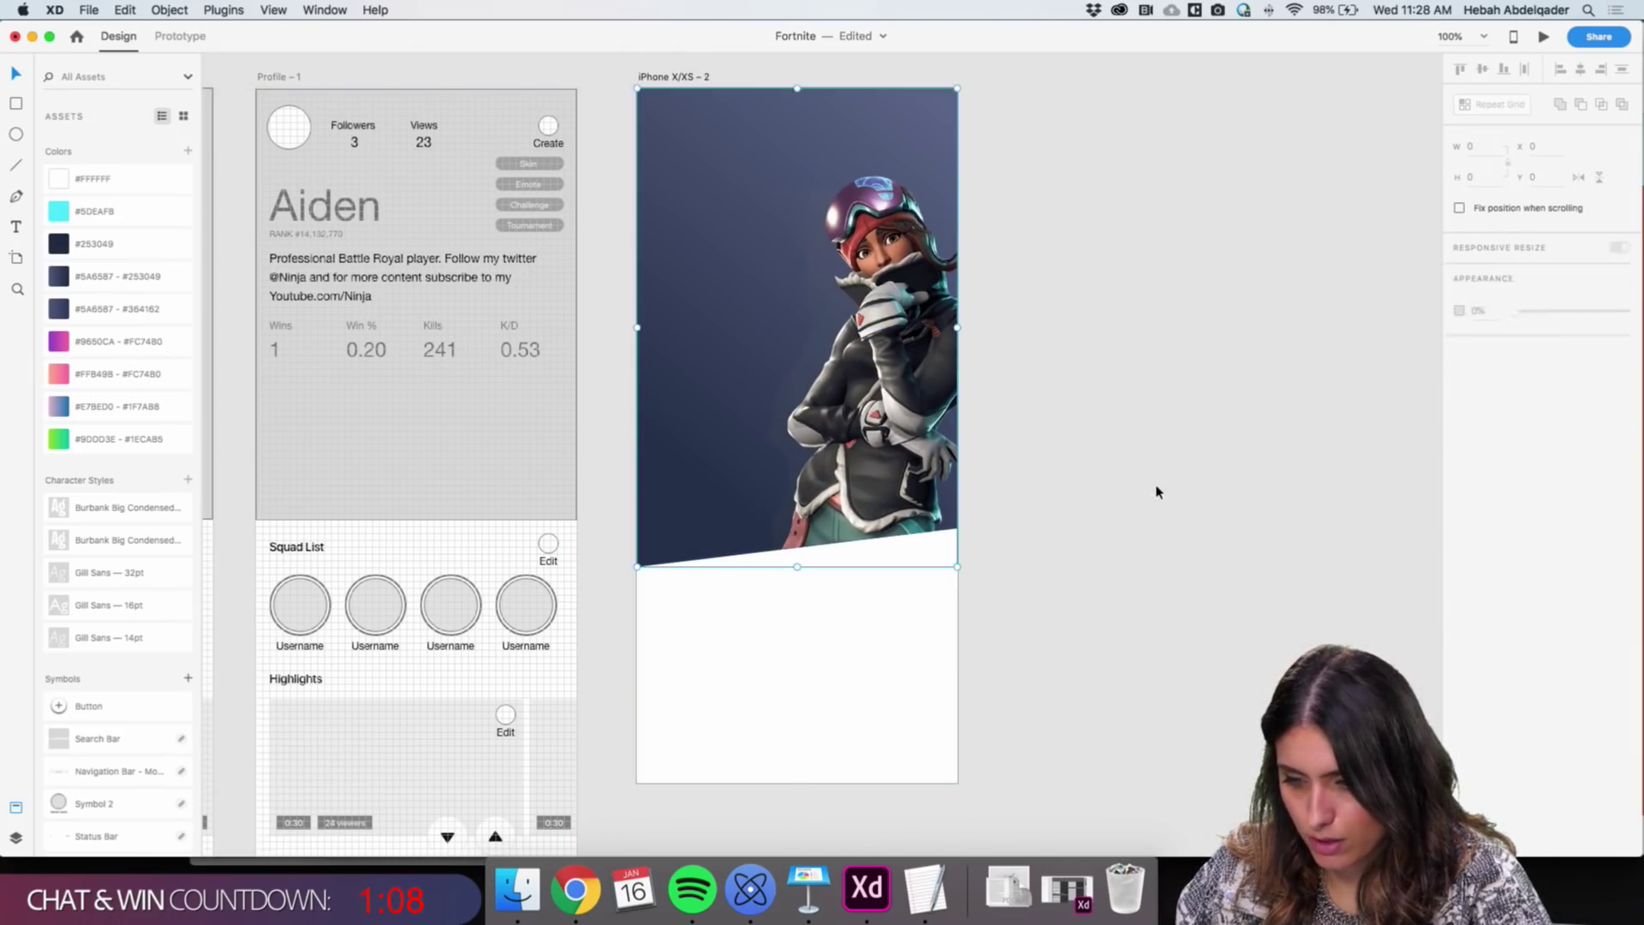
left_click(1156, 488)
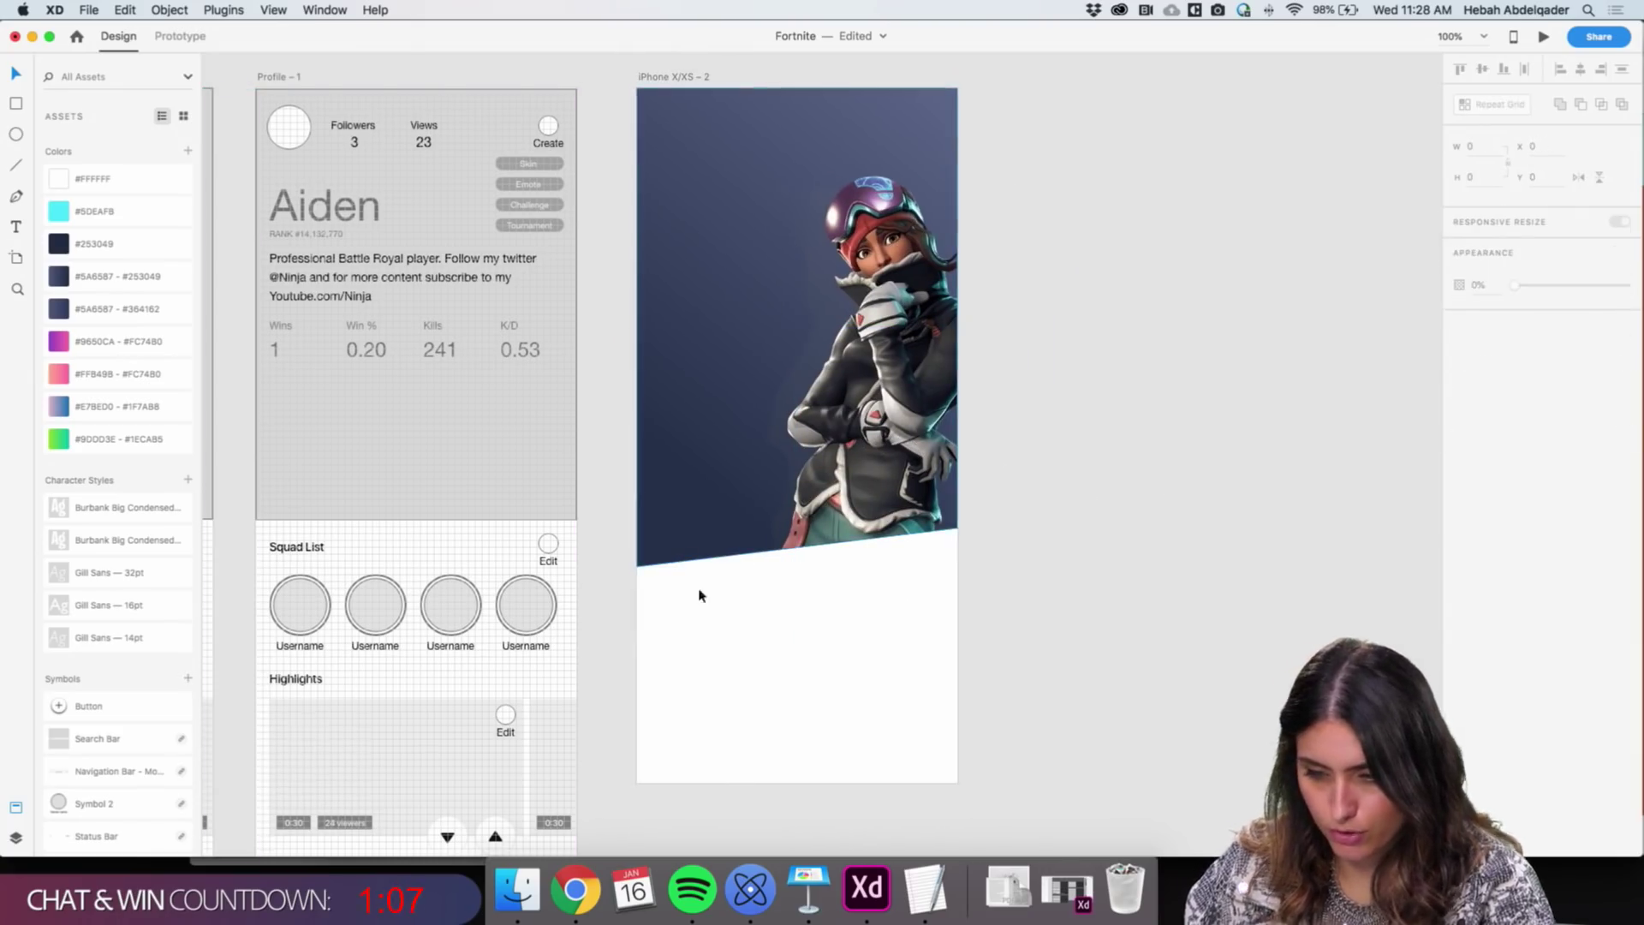
Shift the skin image horizontally inside its slanted mask so it sits at X 62, Y 90
left_click(890, 462)
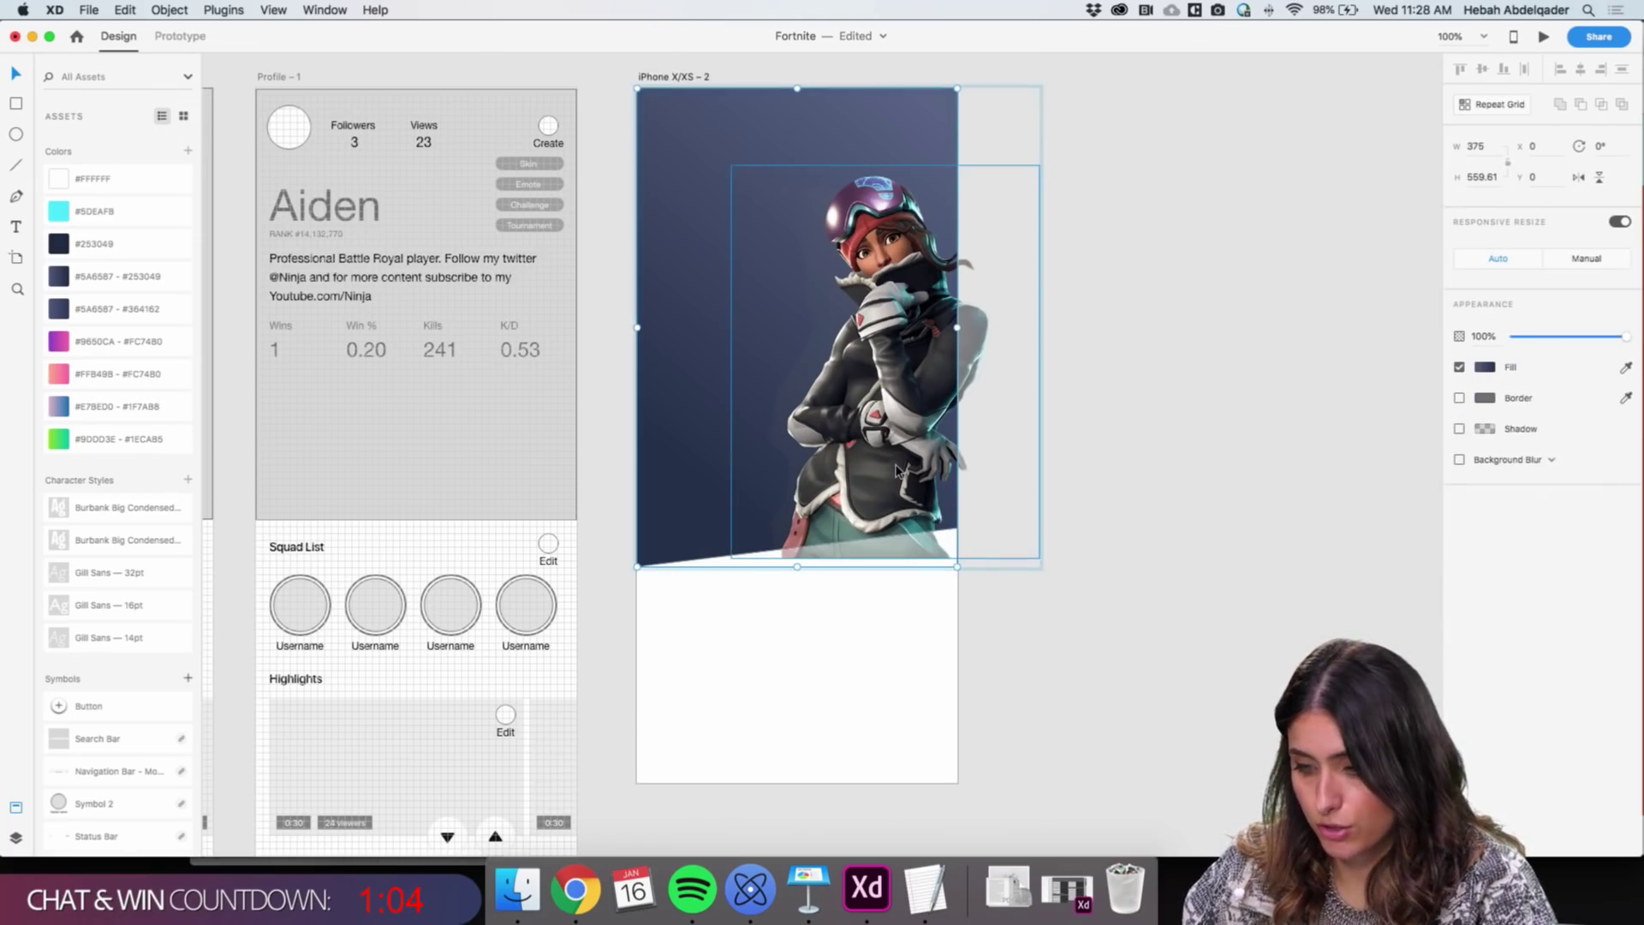
double_click(896, 469)
left_click_drag(896, 470, 856, 468)
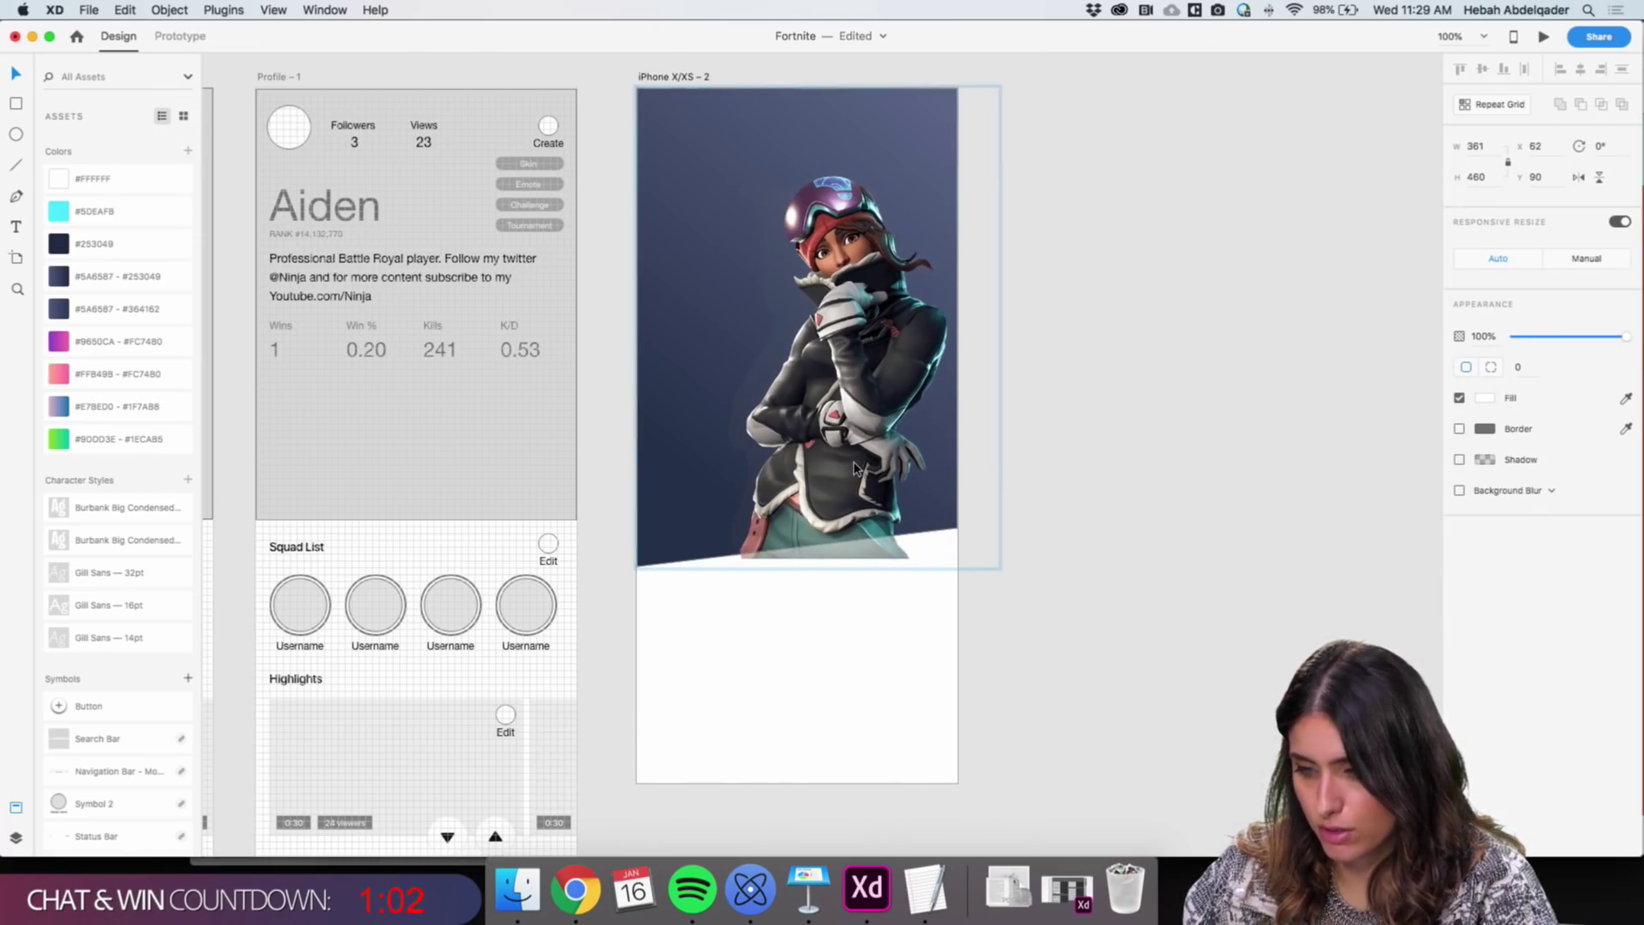
left_click(1222, 516)
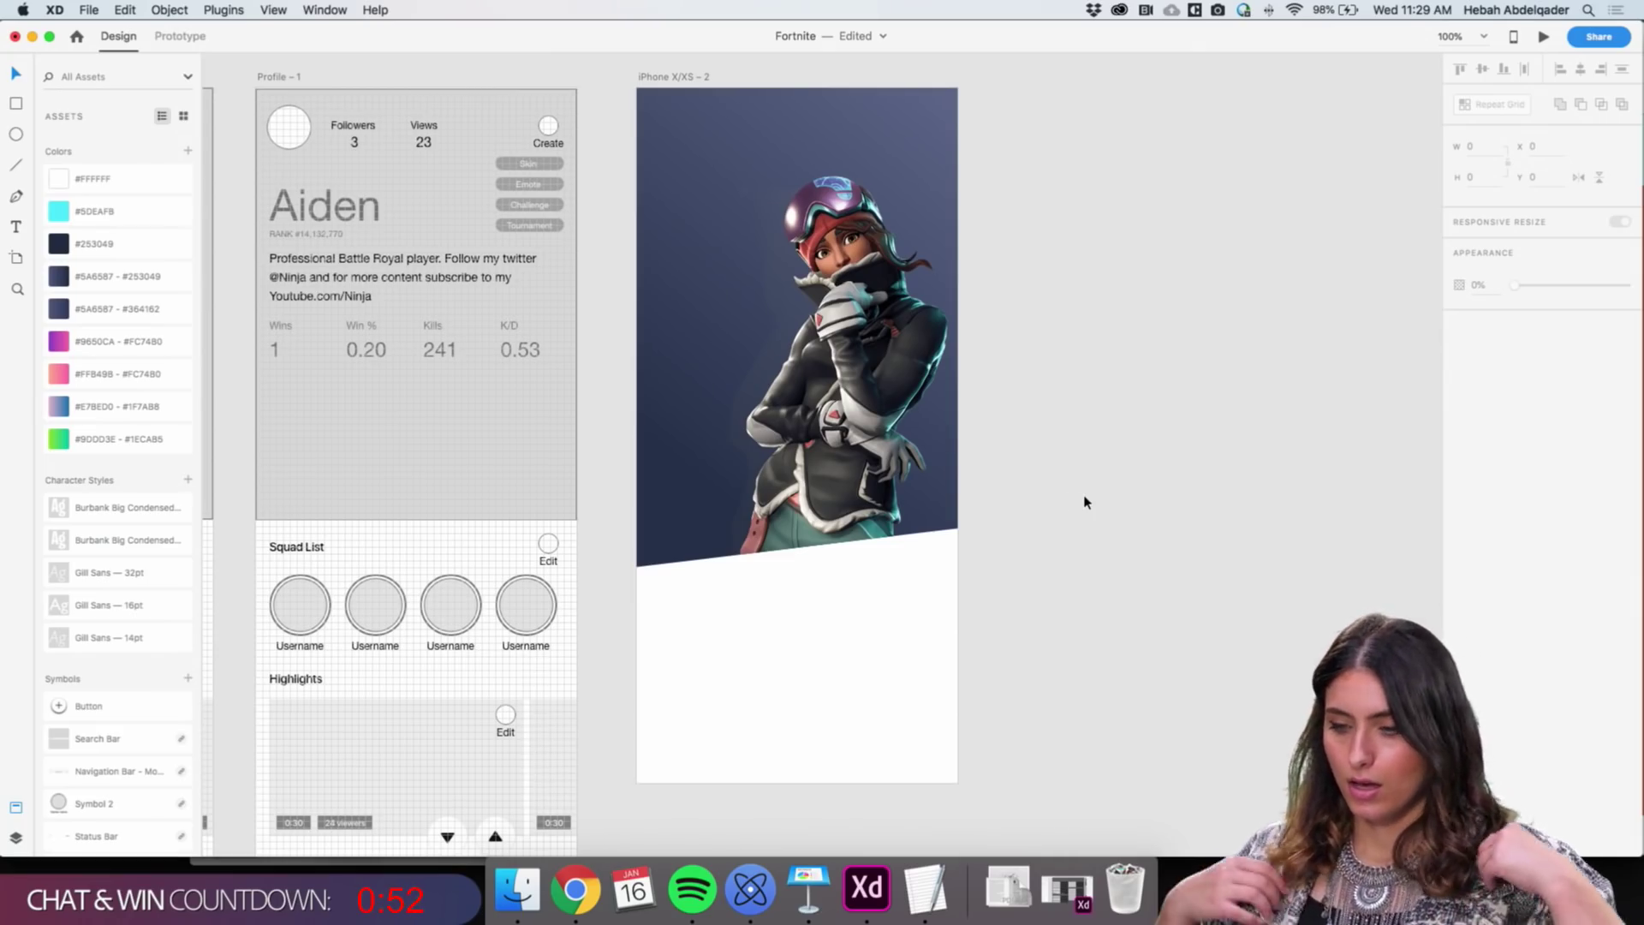
Move the masked skin image onto the empty canvas beside the artboard and try shrinking its mask shape
left_click(876, 428)
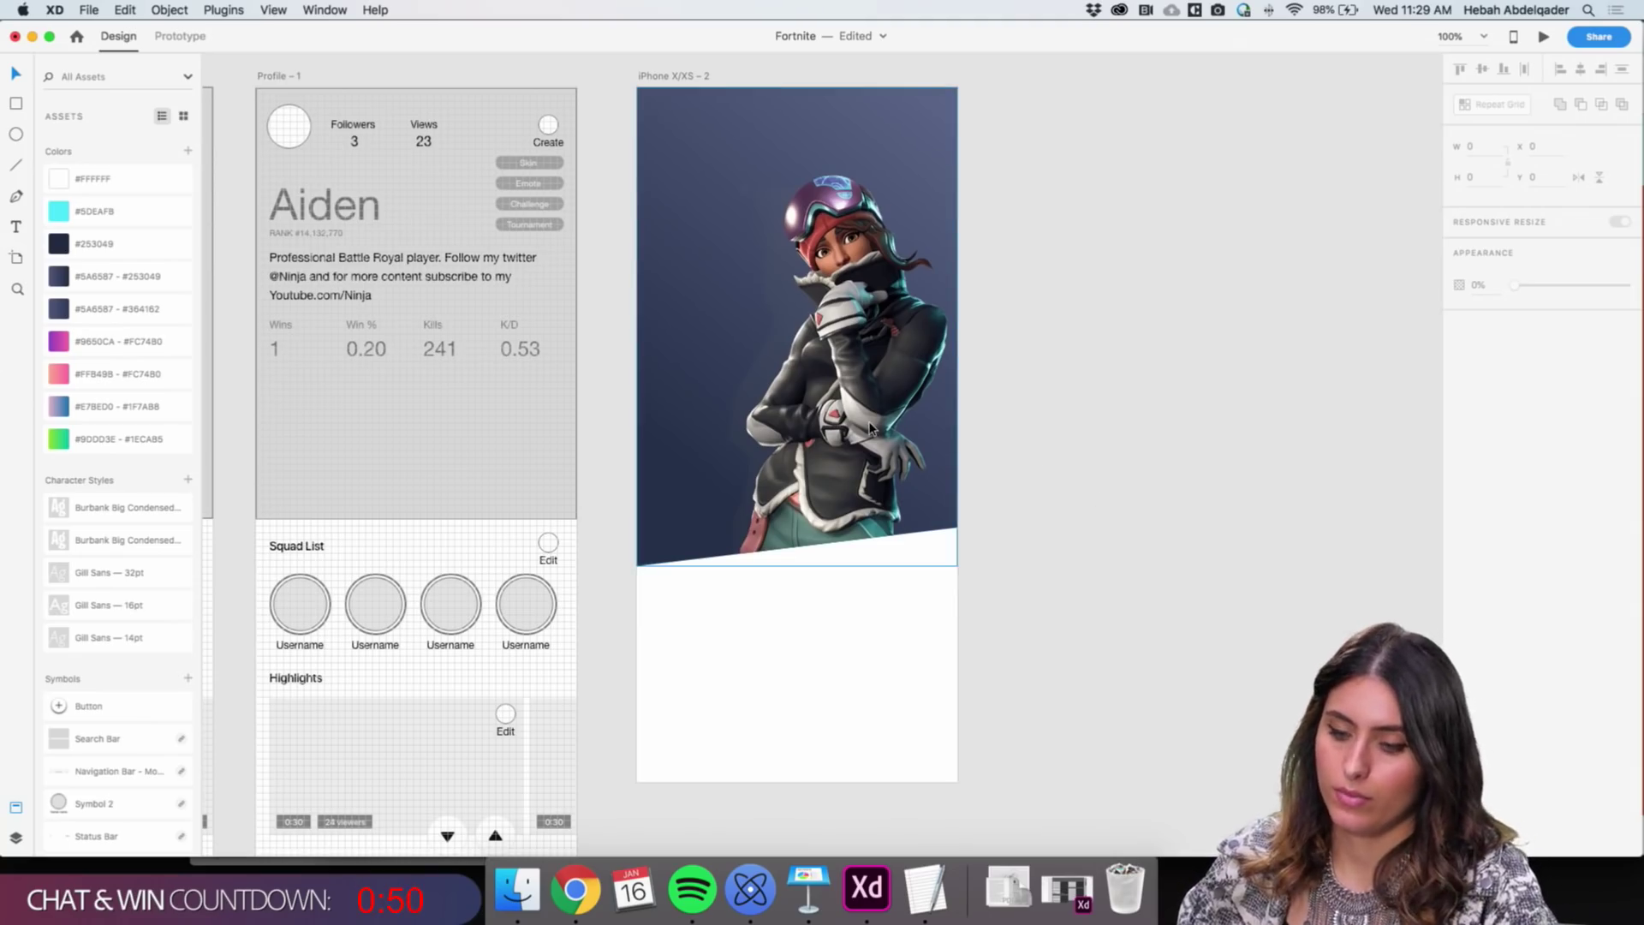
left_click_drag(869, 428, 1244, 451)
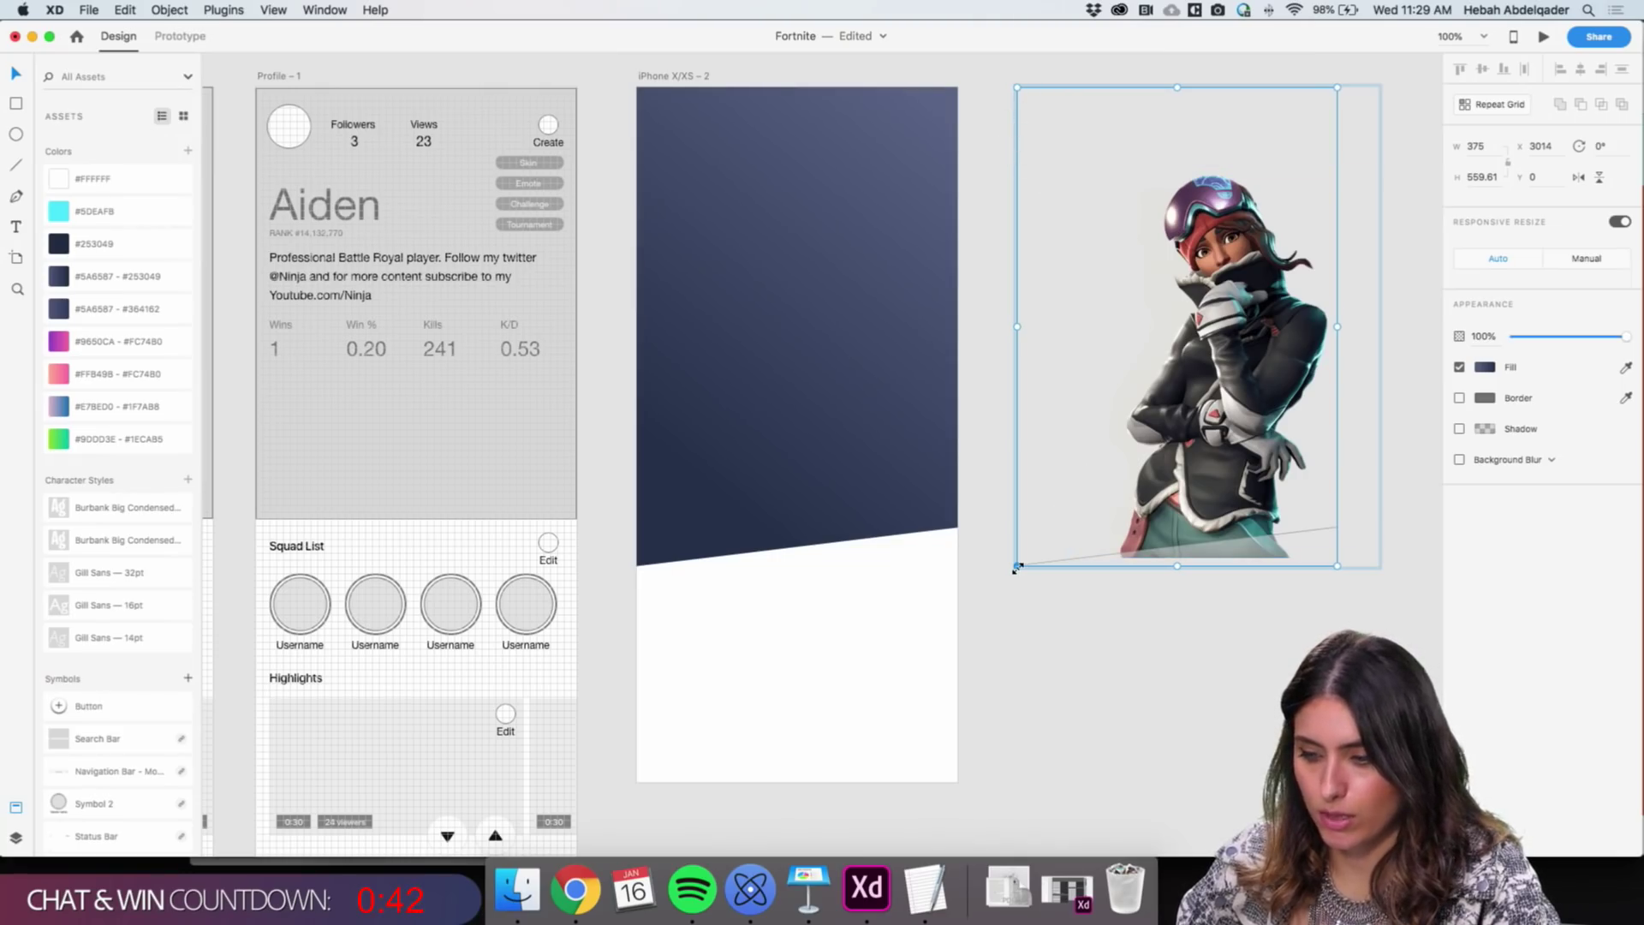
scroll(1019, 561, "down", 1)
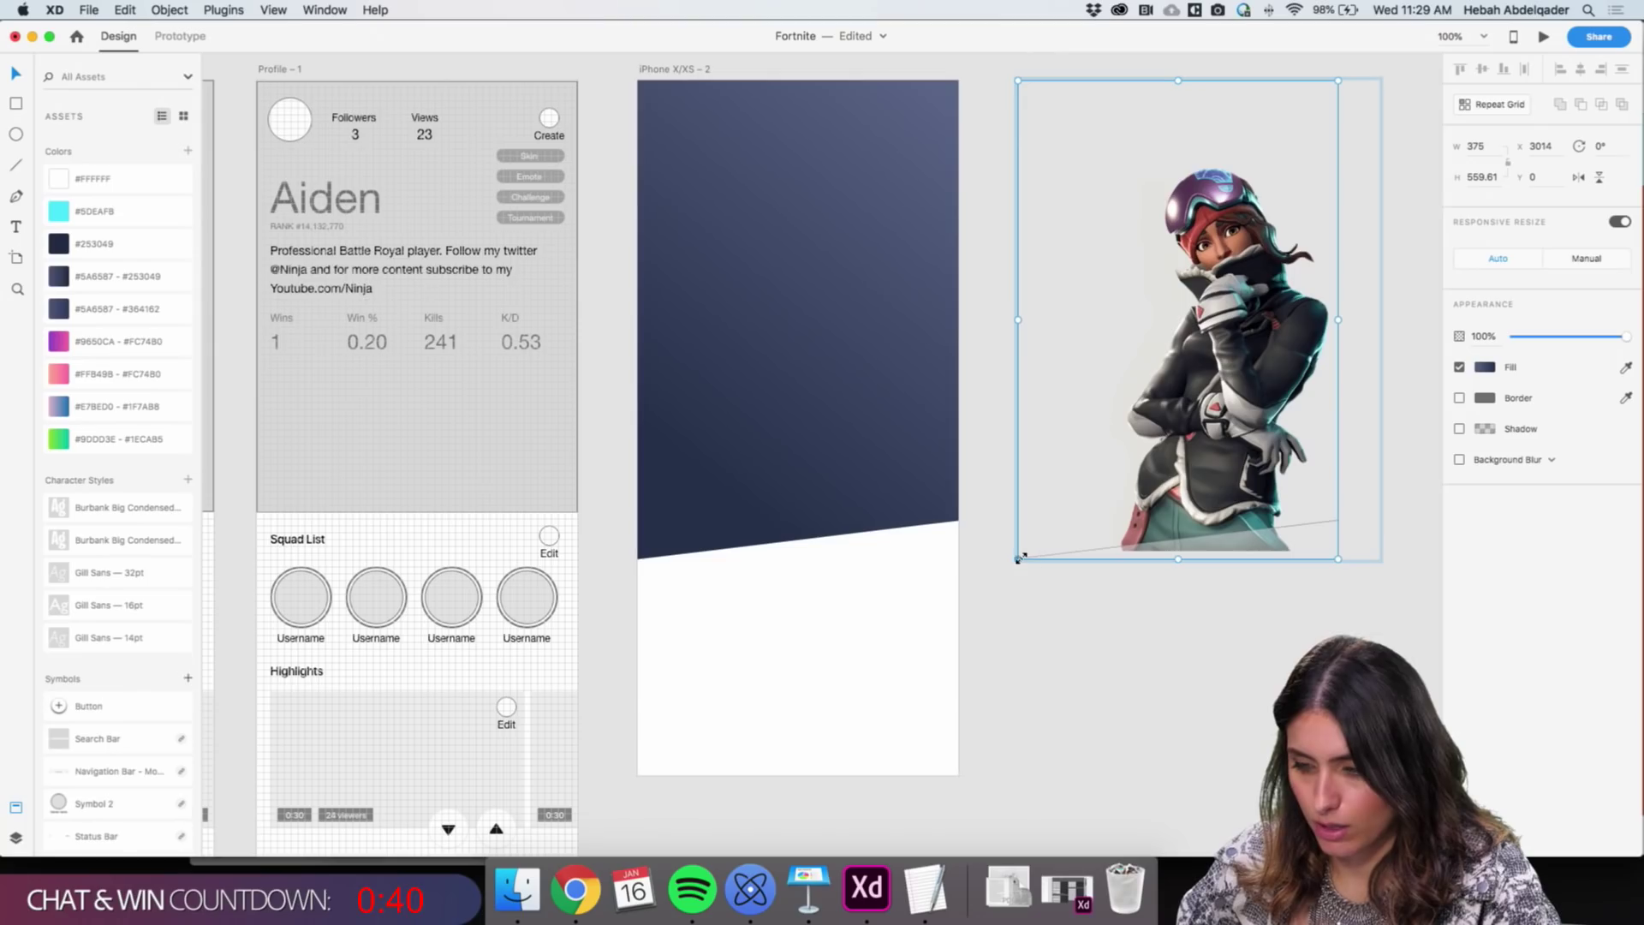
left_click_drag(1018, 559, 1097, 502)
left_click(1263, 604)
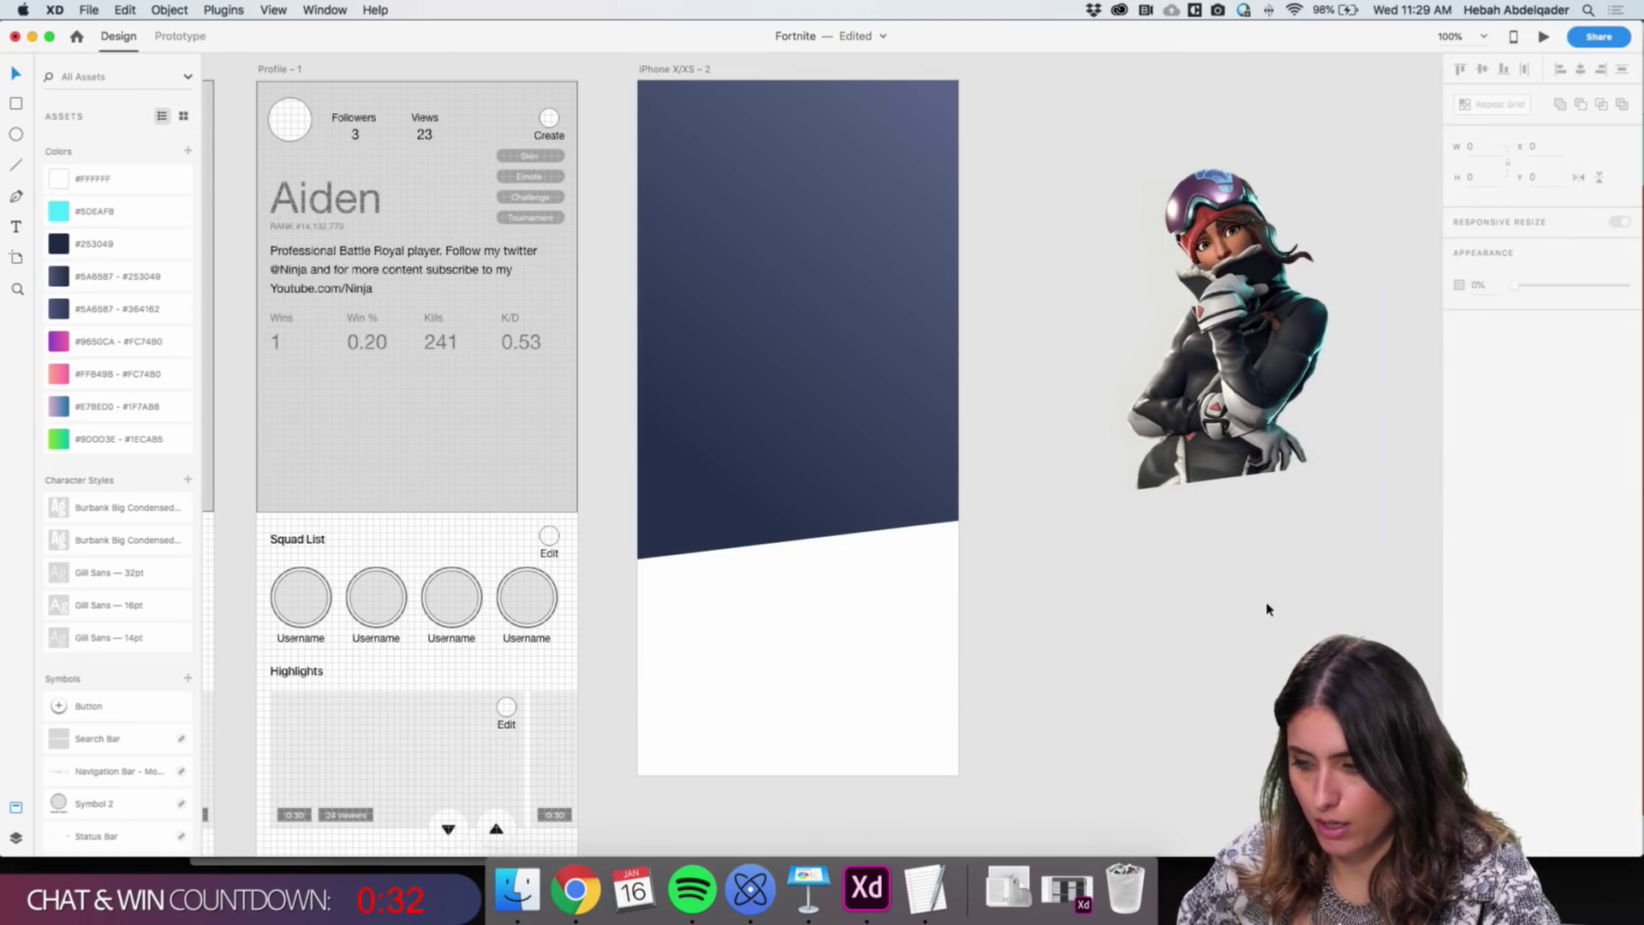
left_click(1144, 466)
double_click(1157, 467)
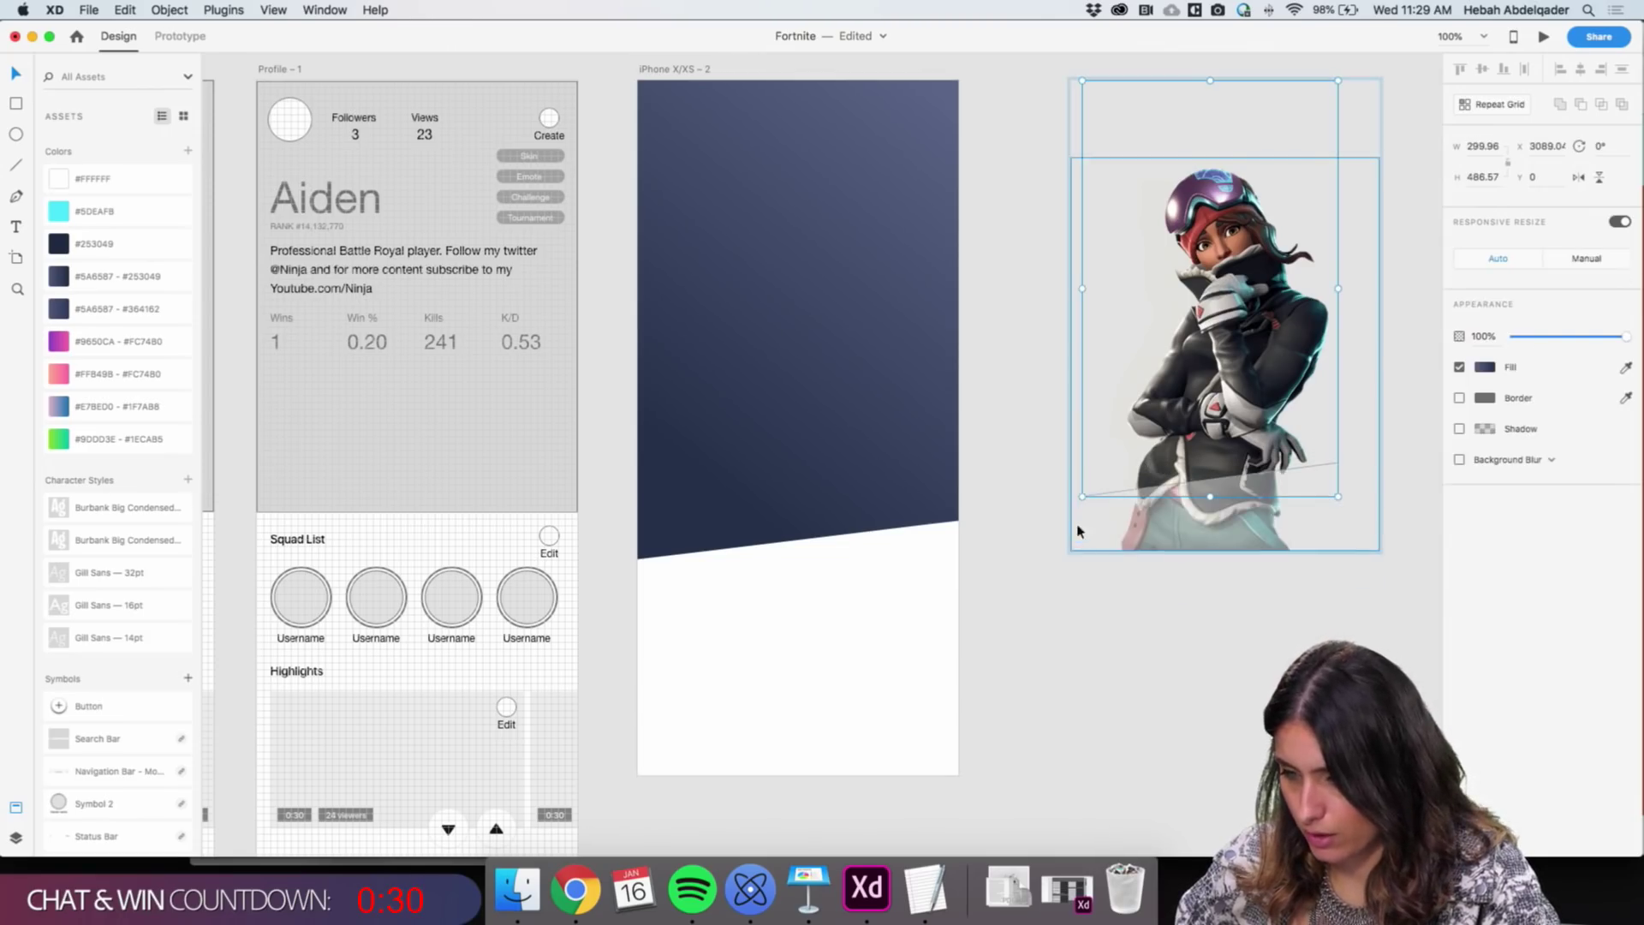
left_click_drag(1080, 499, 1187, 494)
left_click(1251, 656)
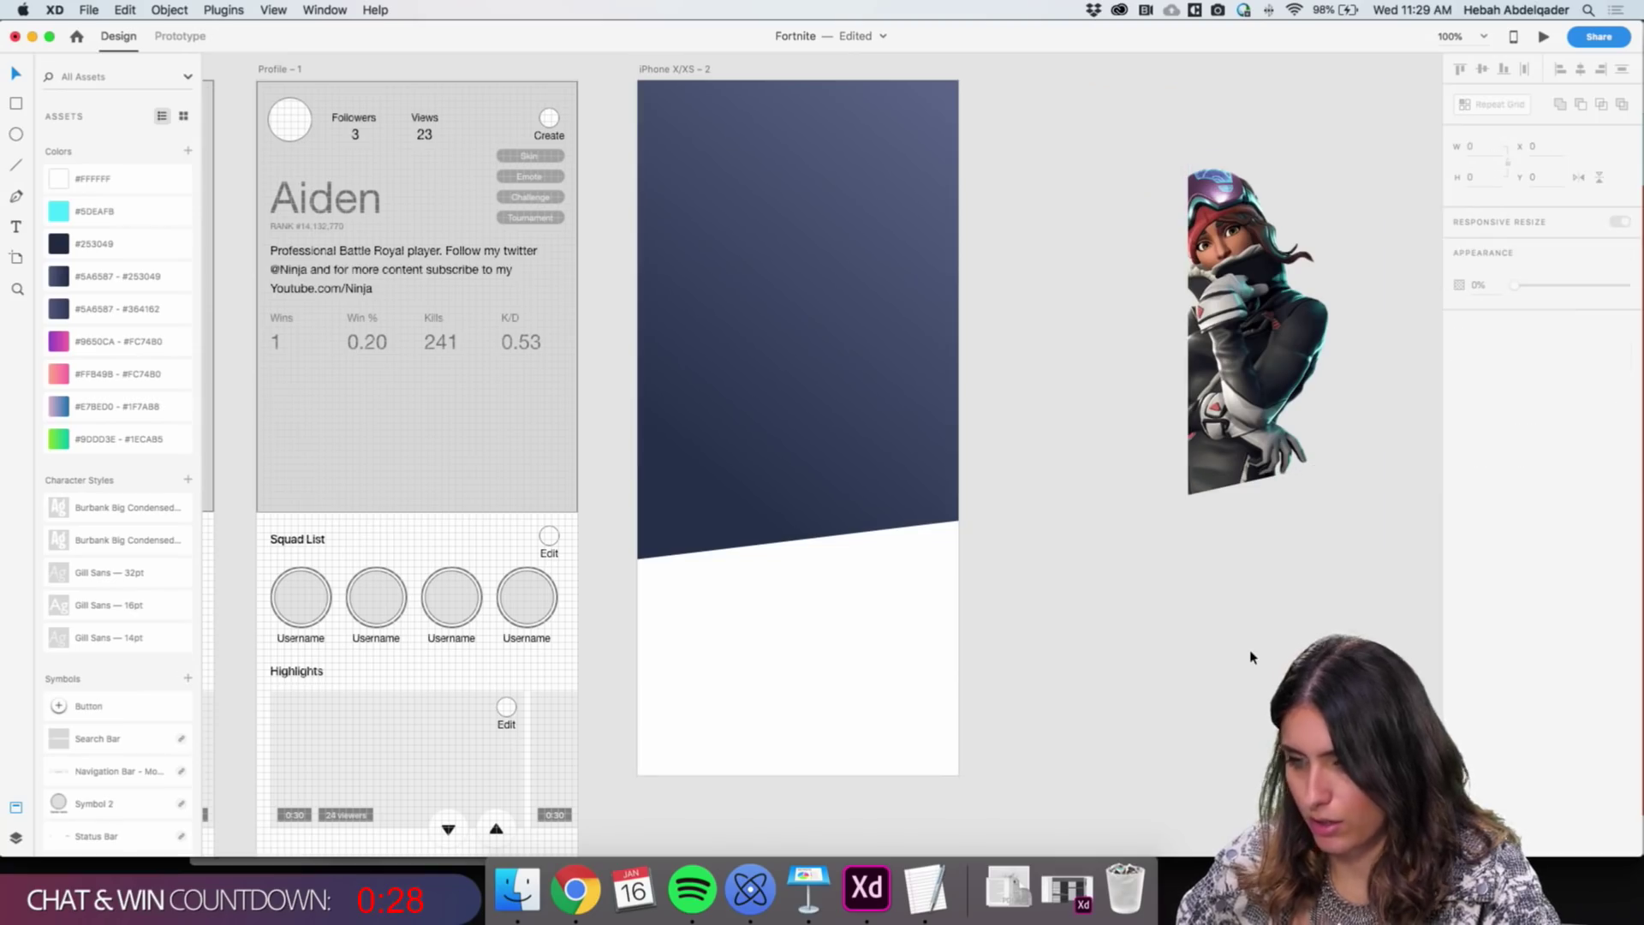
Undo the mask resizing and the move so the masked skin image returns to the artboard
double_click(1164, 386)
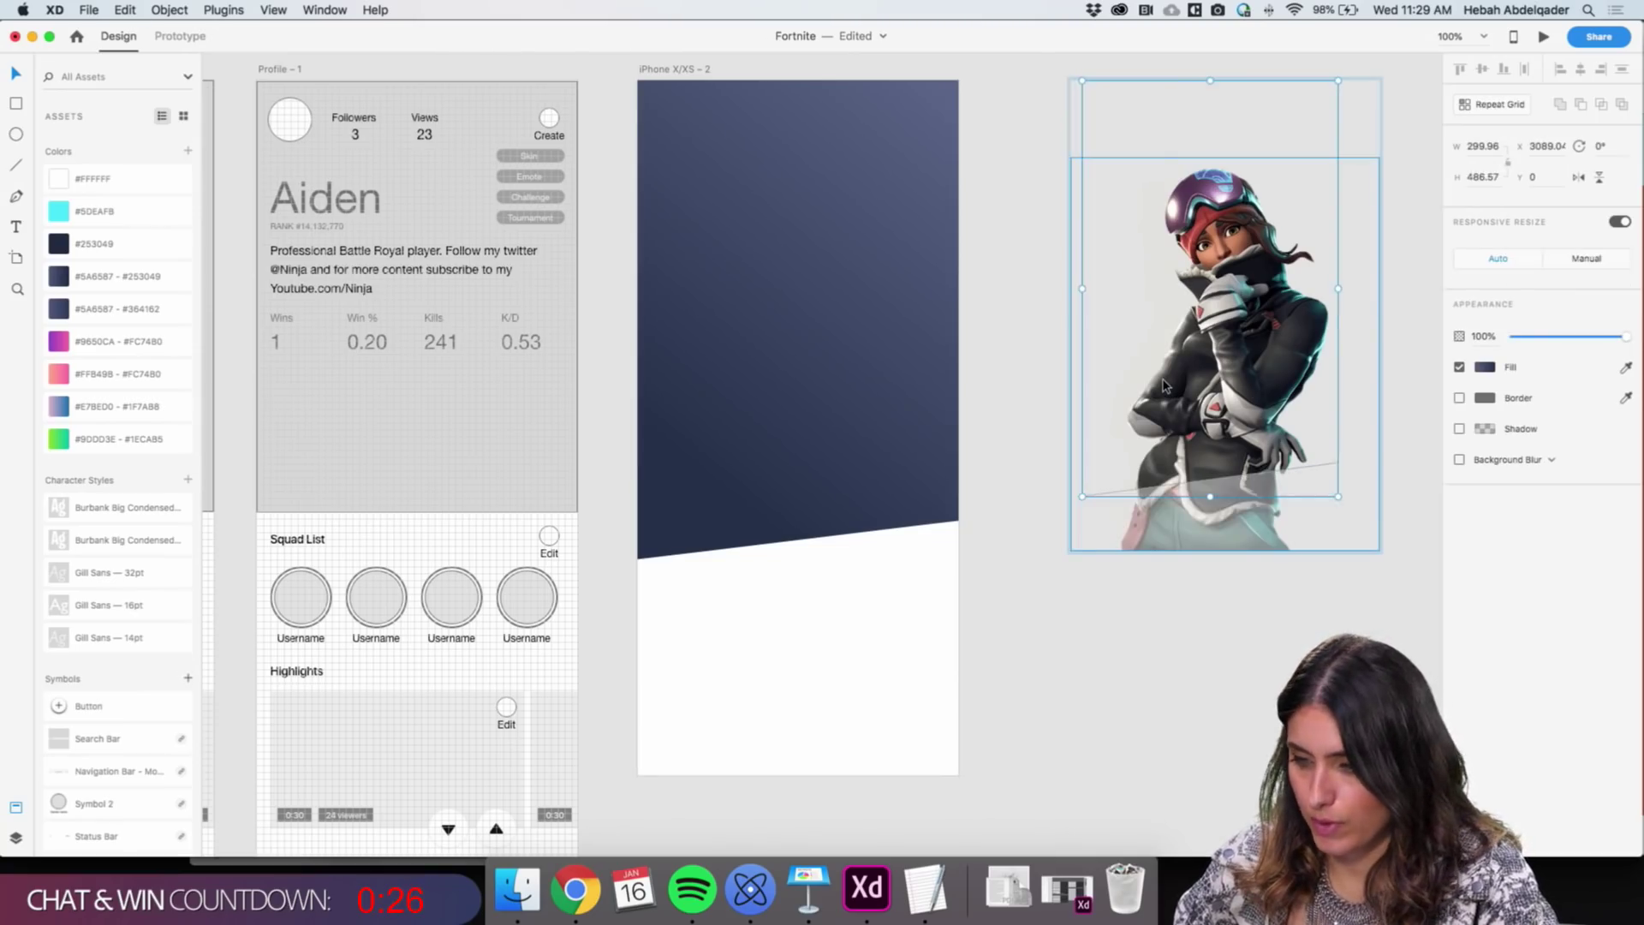
key("super+z")
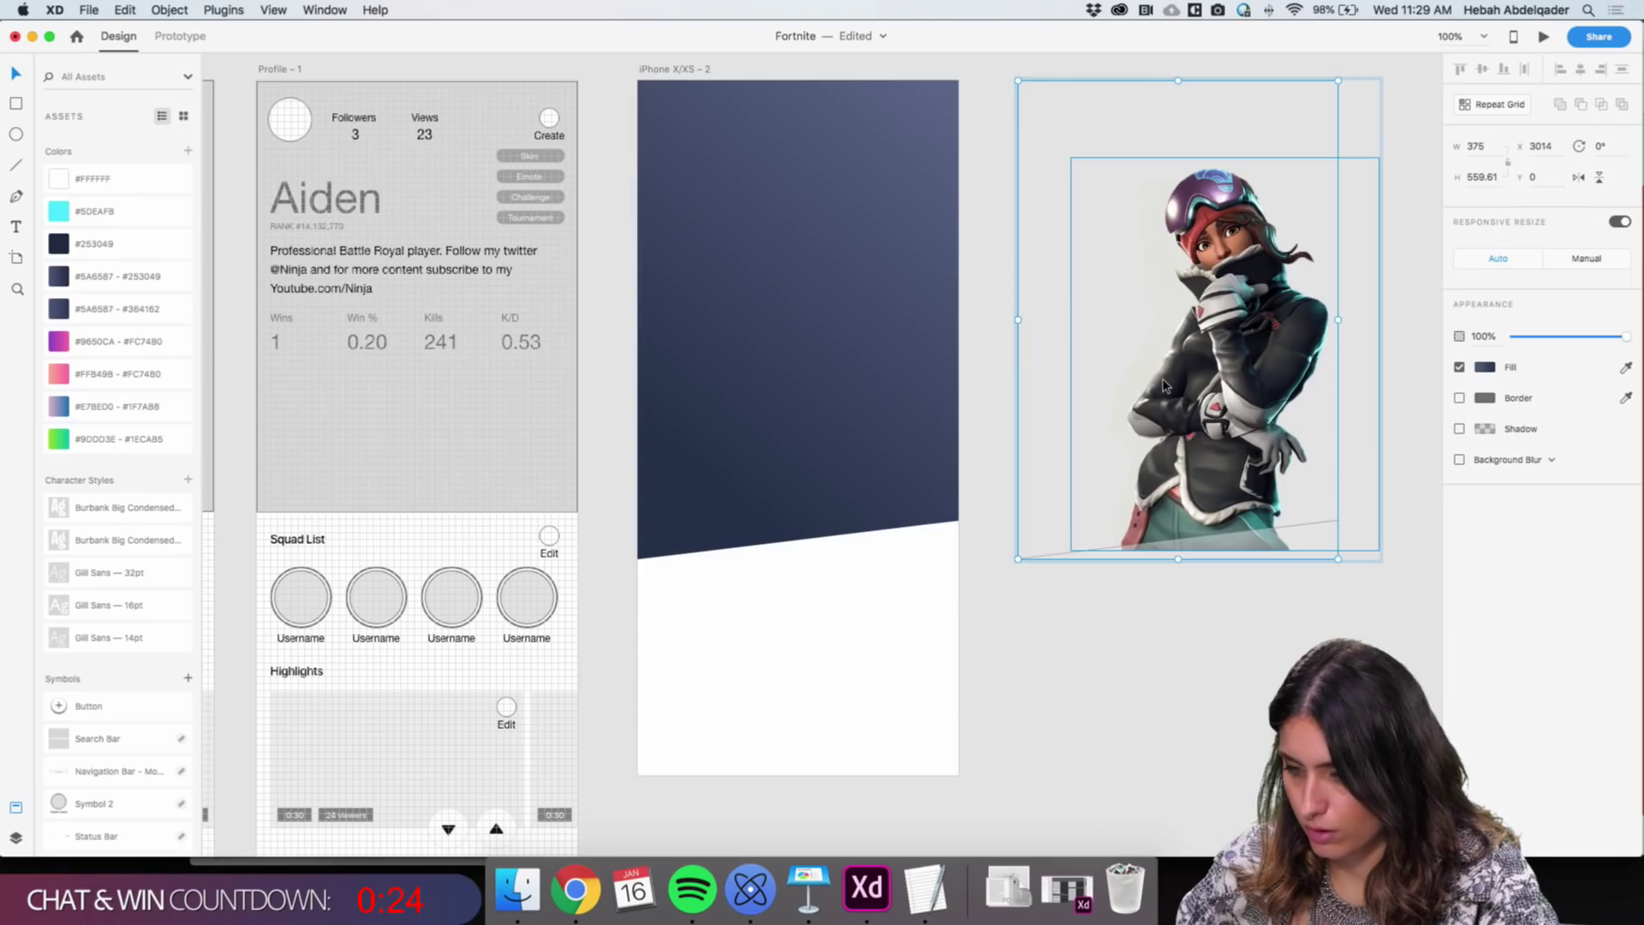
key("super+z")
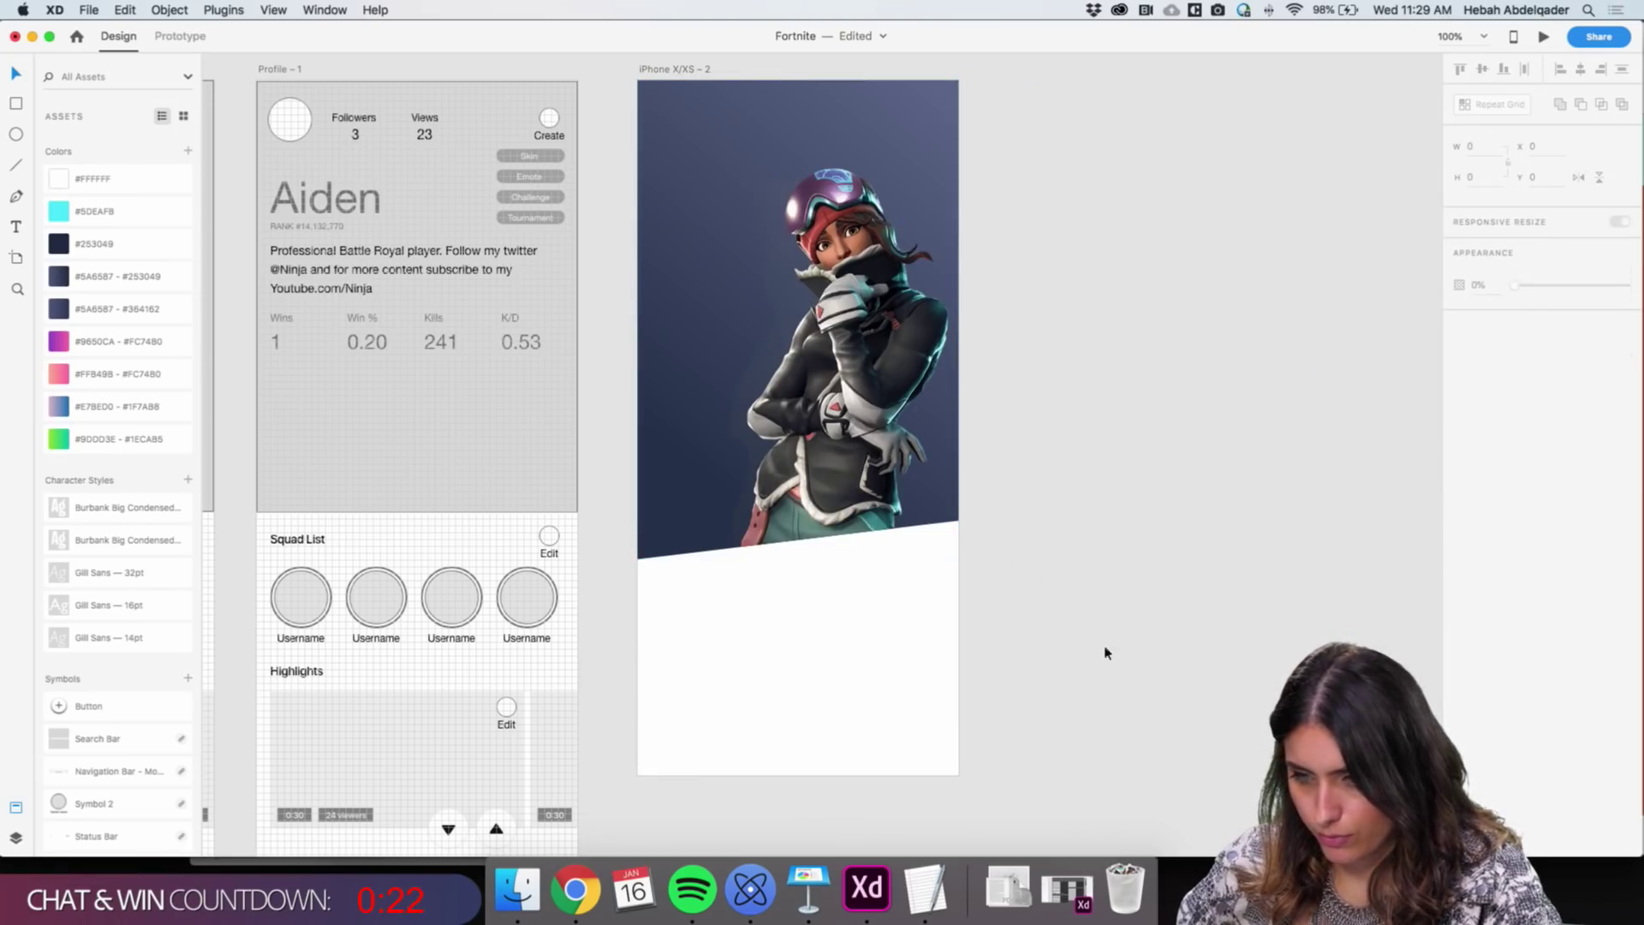
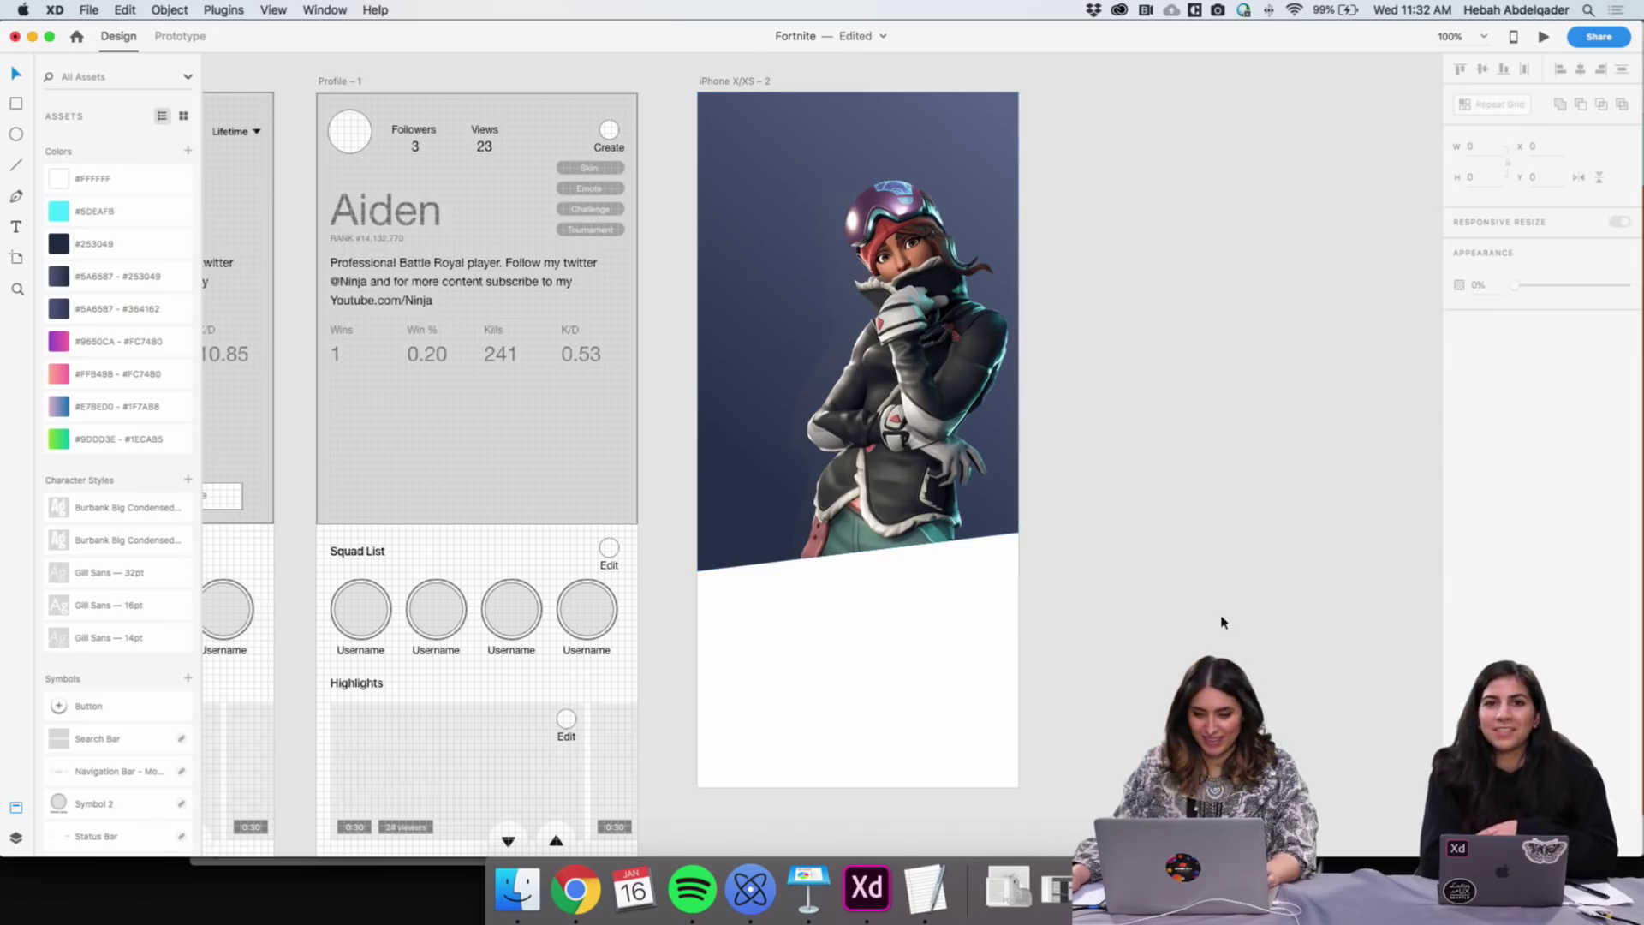
Switch to Nucleo and look over the 16px pencil icons in the Glyph style
scroll(820, 350, "up", 3)
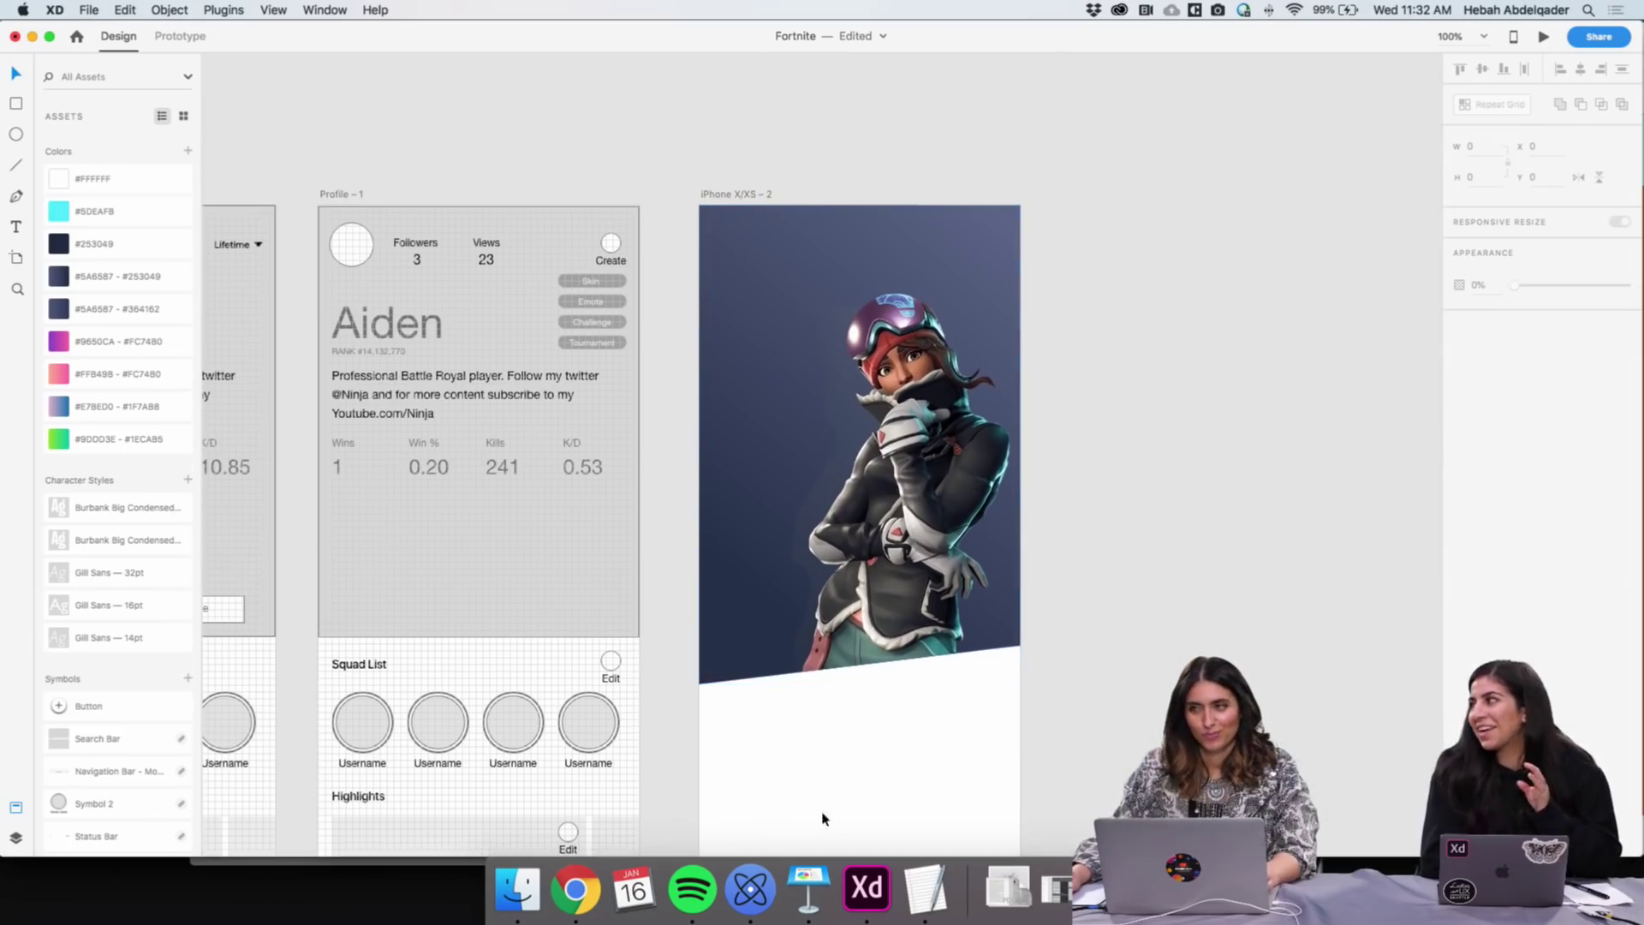
left_click(750, 888)
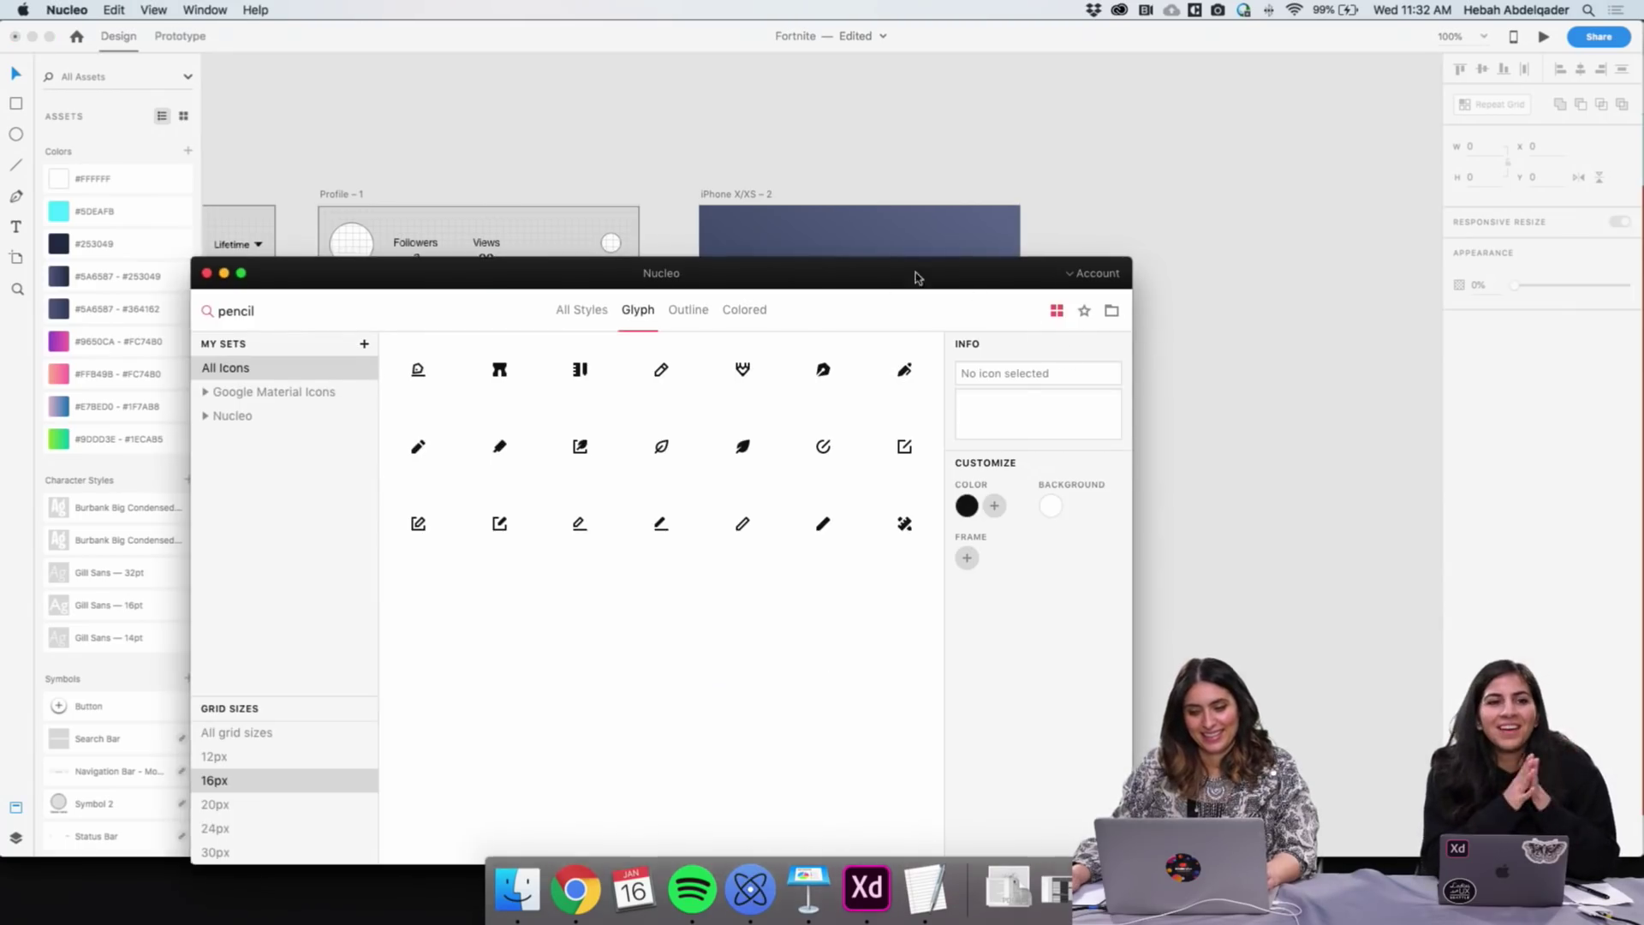
left_click_drag(892, 287, 1092, 165)
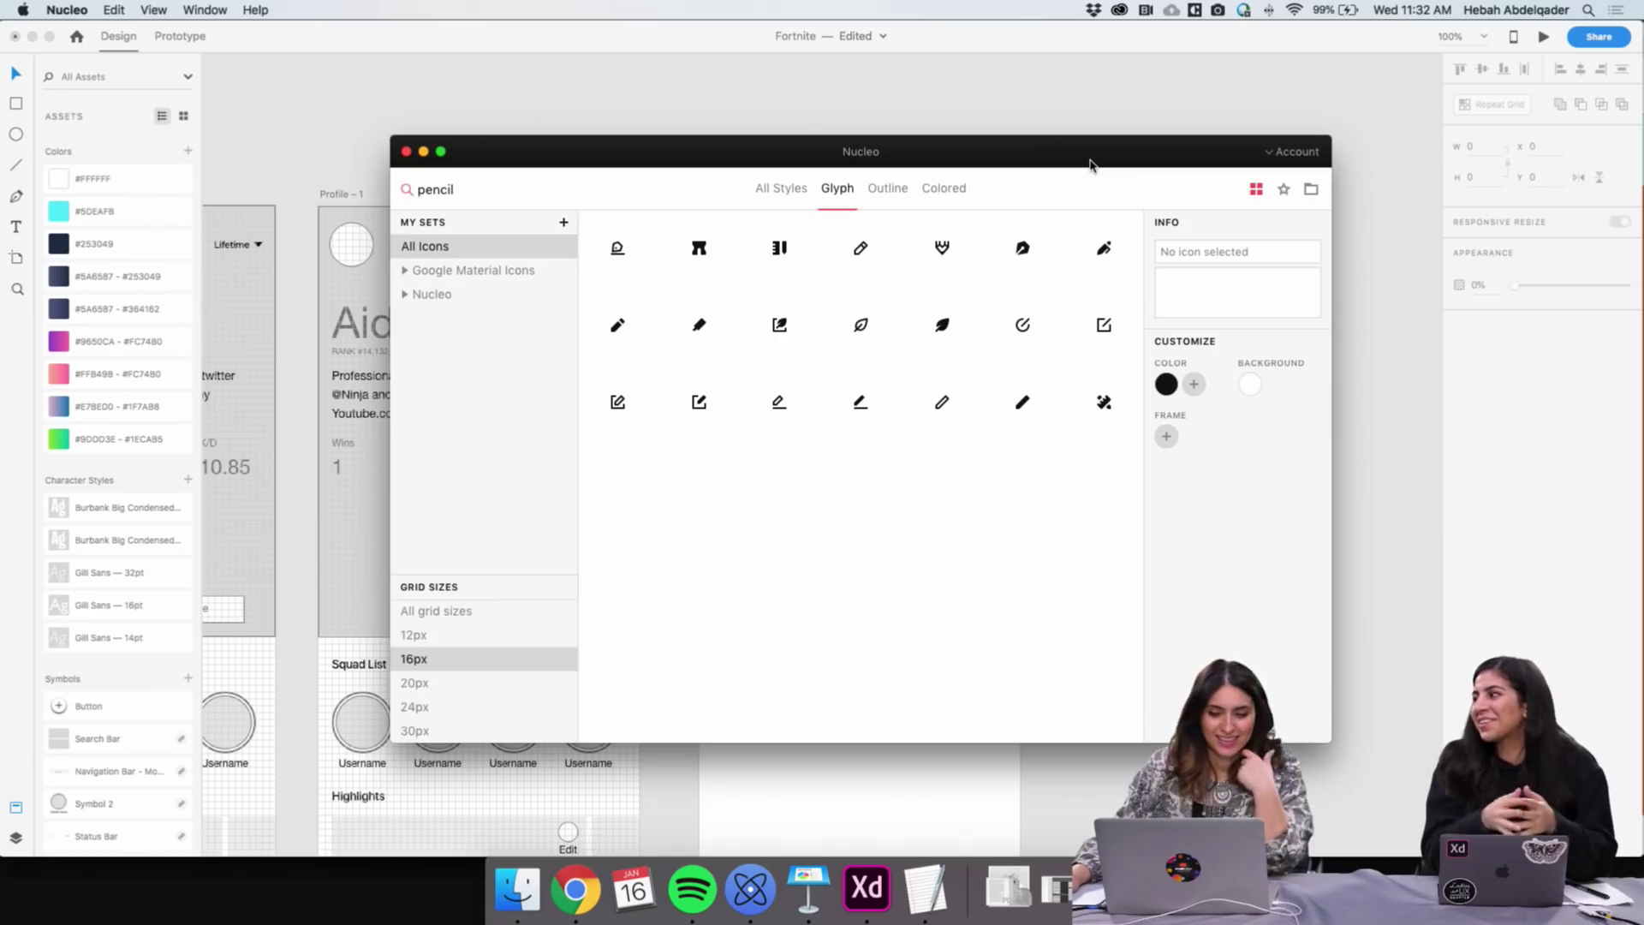
mouse_move(911, 159)
left_mouse_down()
mouse_move(916, 302)
mouse_move(926, 182)
left_mouse_up()
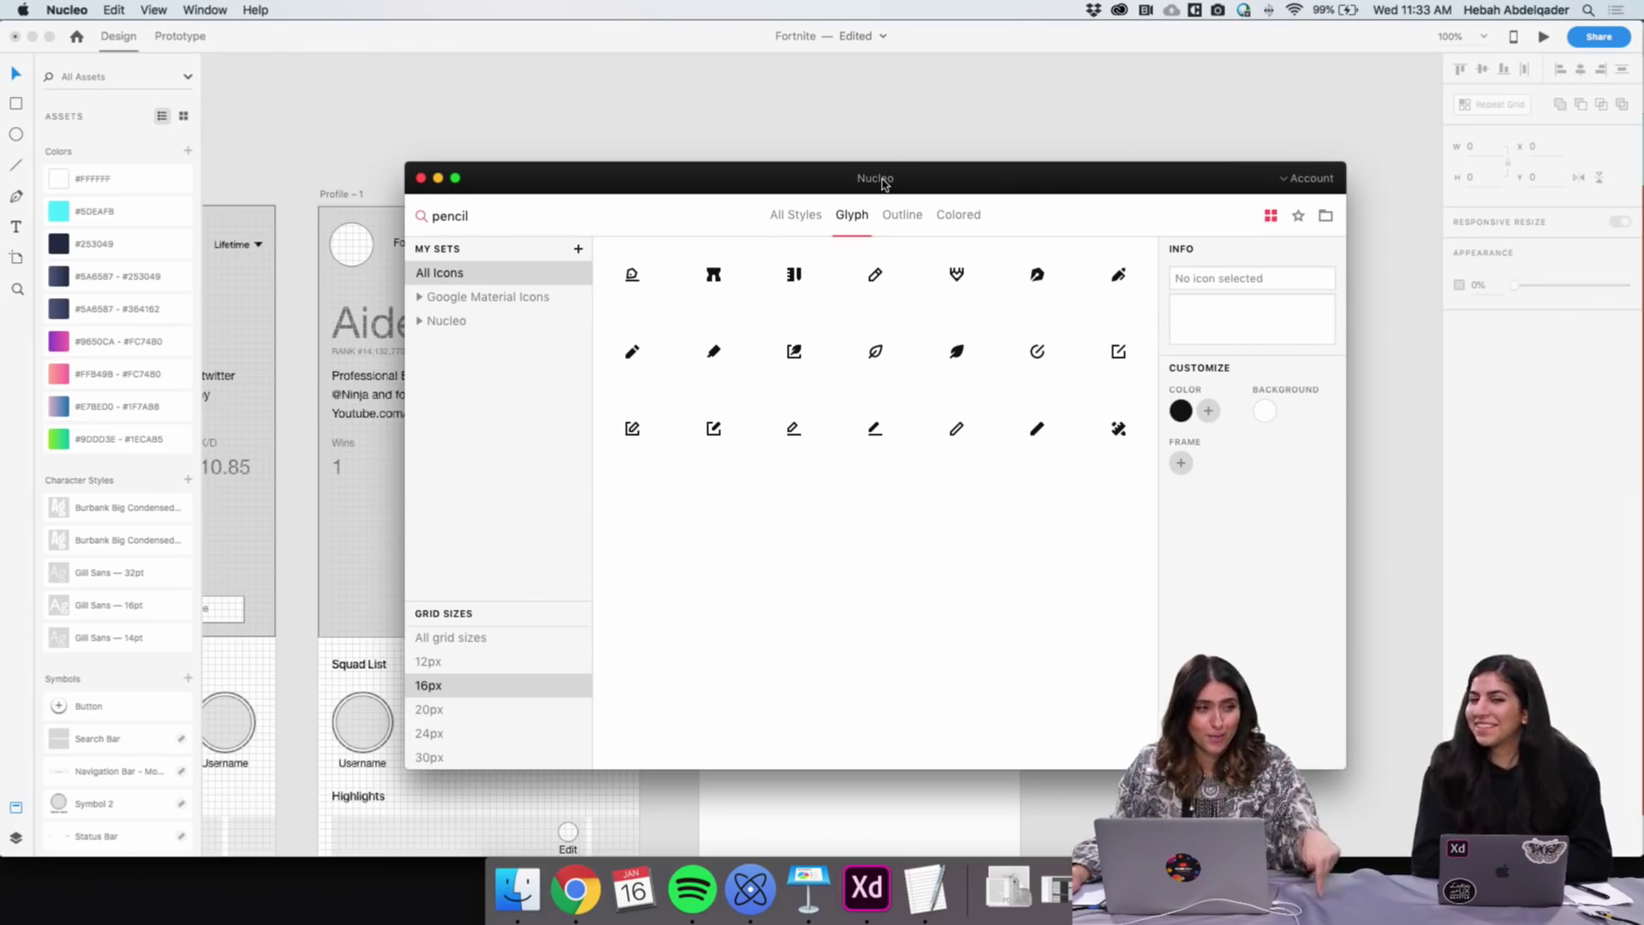
mouse_move(884, 183)
left_mouse_down()
mouse_move(910, 162)
mouse_move(868, 166)
left_mouse_up()
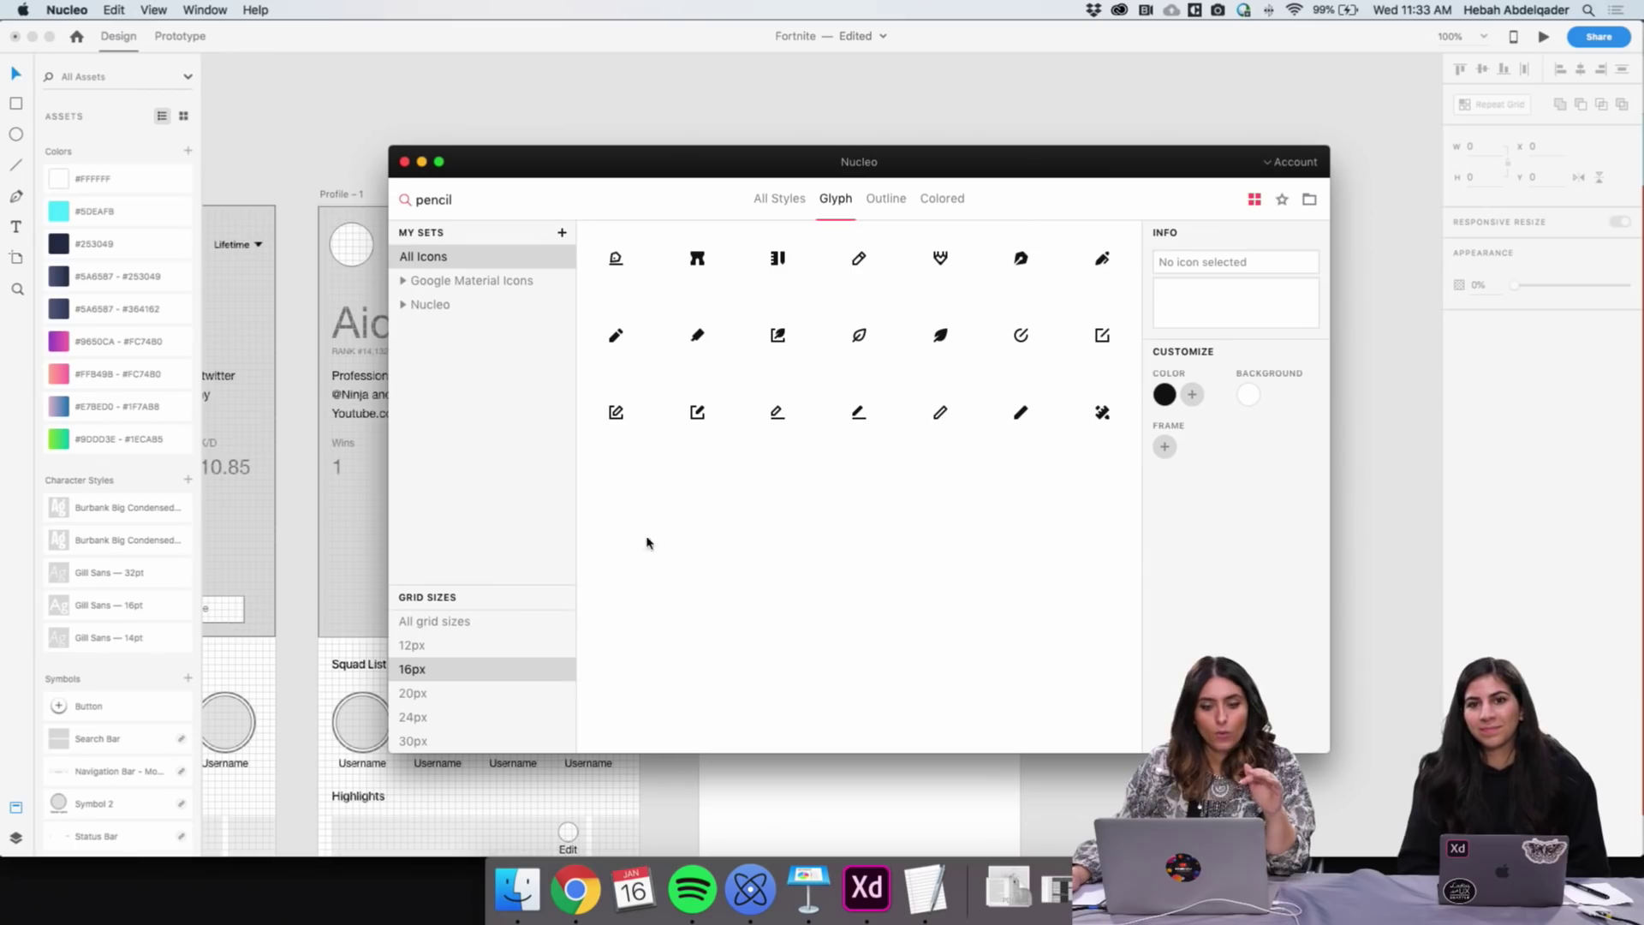
Switch to Chrome and examine the Battle Pass page's angular styling from the rewards section down to the free-play section
left_click(576, 890)
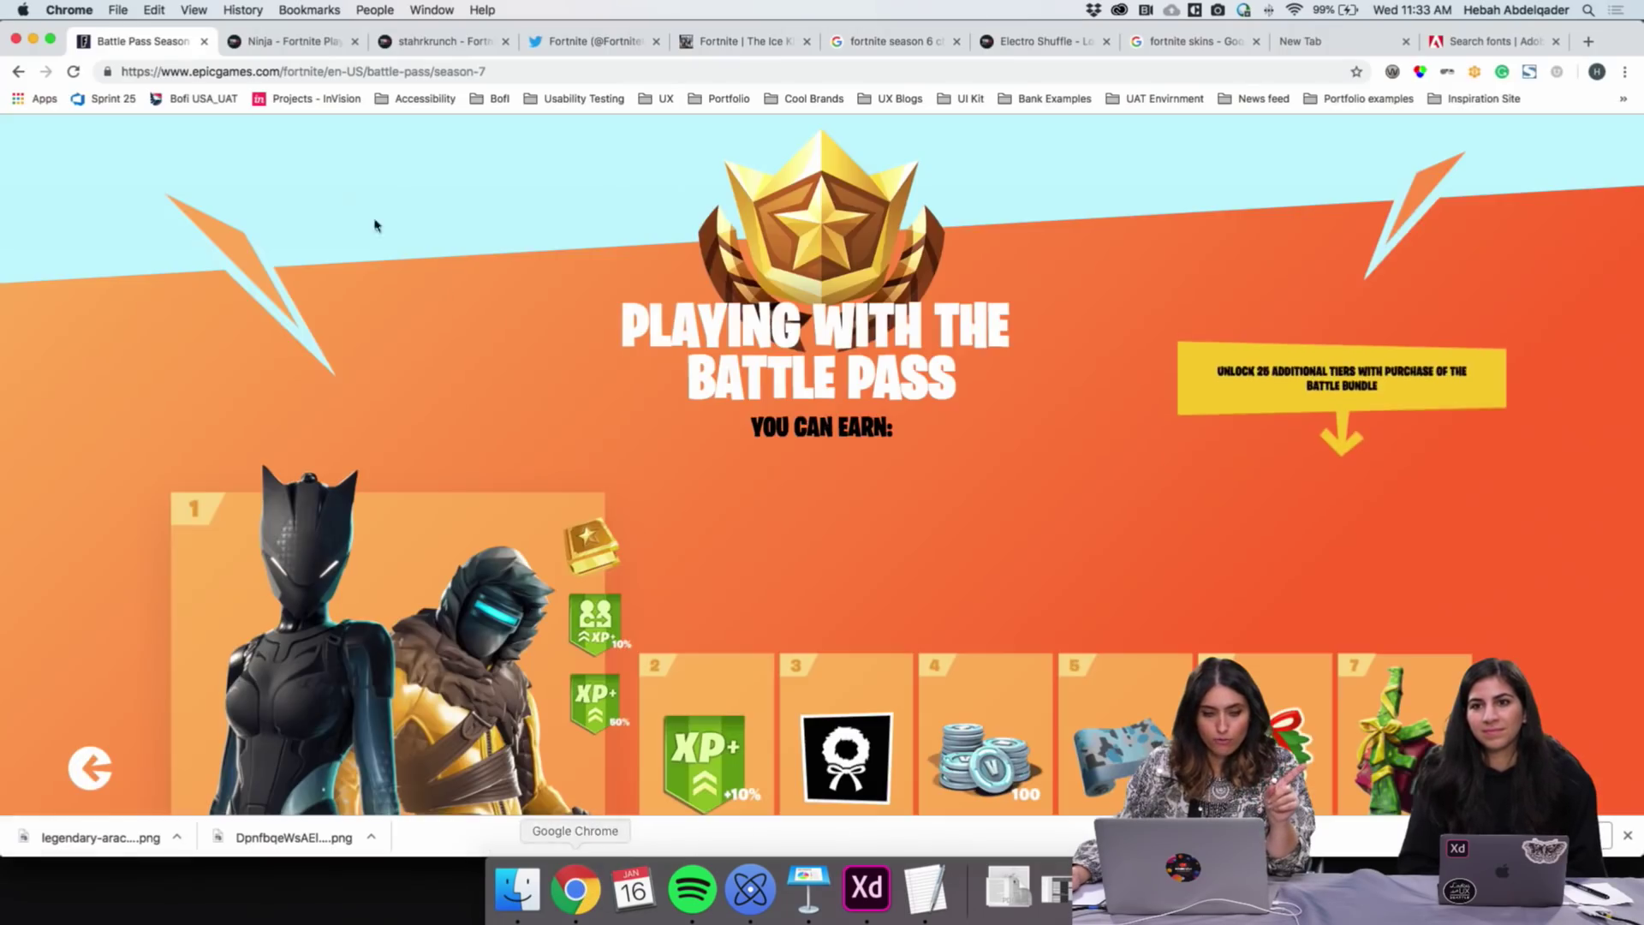
scroll(1457, 571, "down", 5)
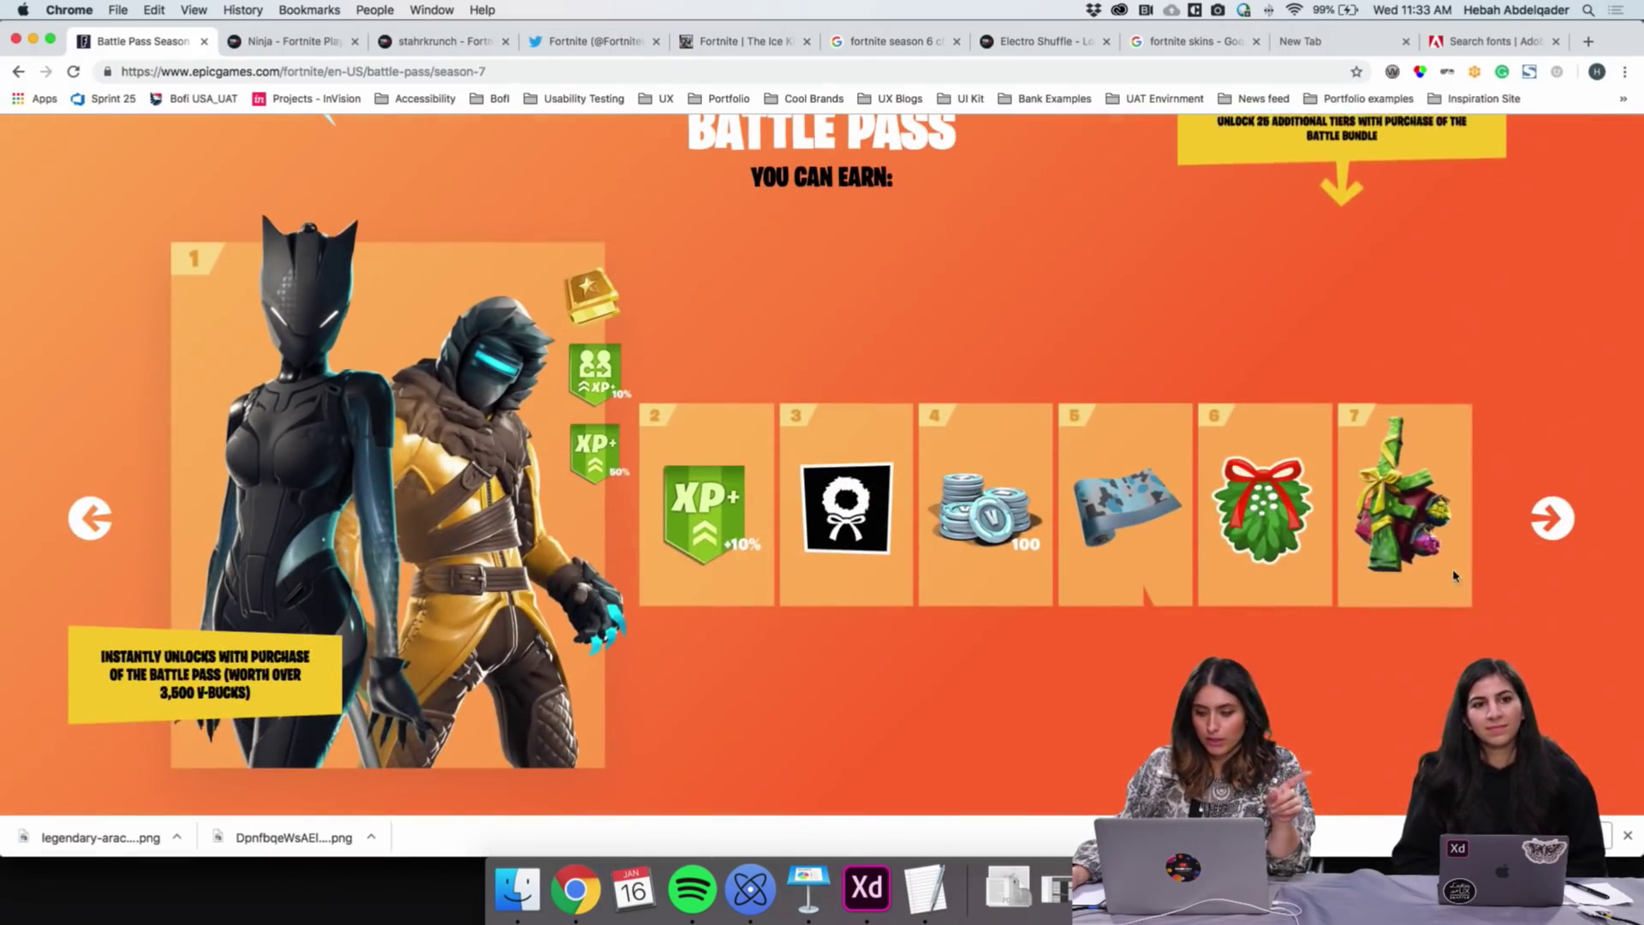
scroll(1258, 569, "down", 4)
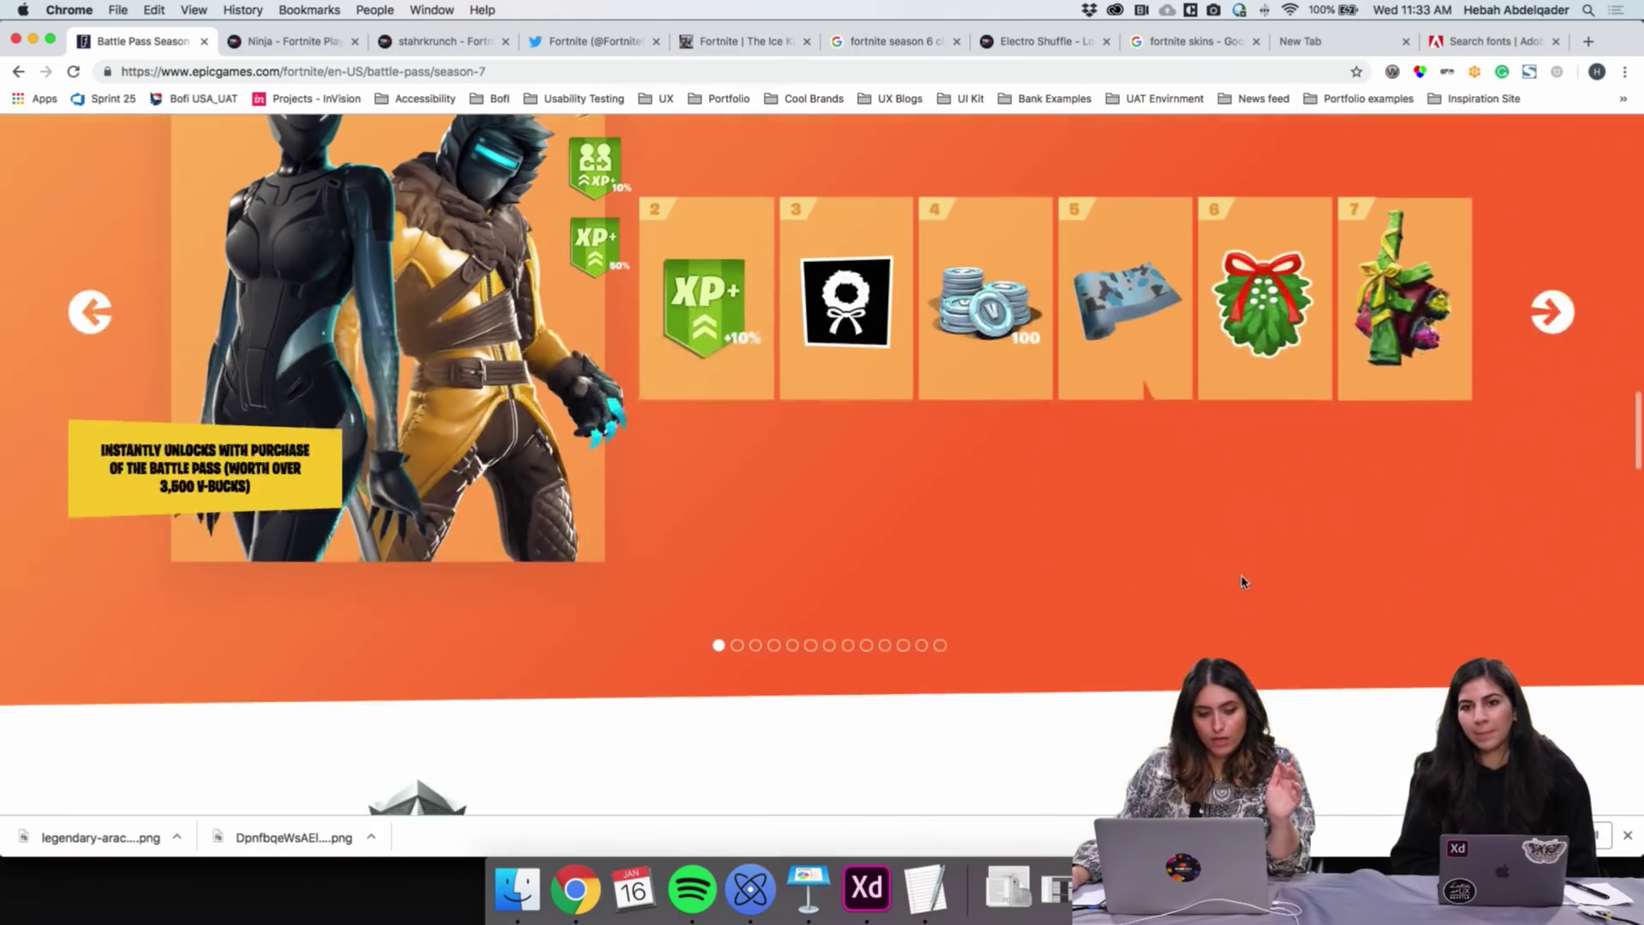
scroll(1244, 581, "down", 5)
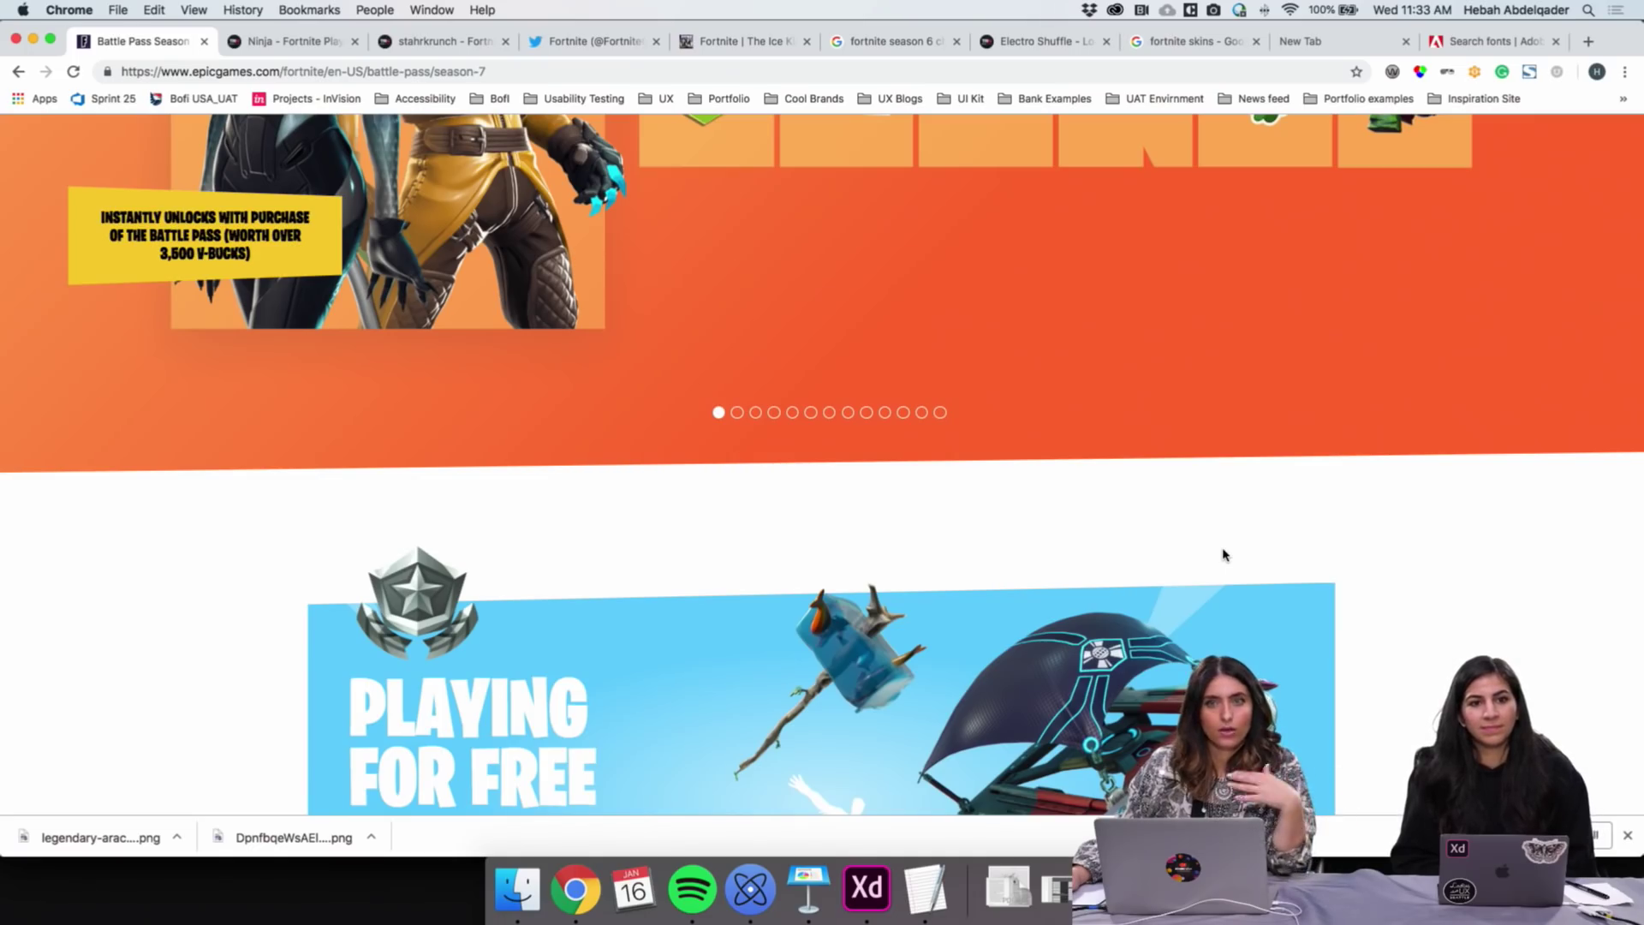
Return to Nucleo and compare the pencil icons in all styles with the Glyph style
left_click(750, 890)
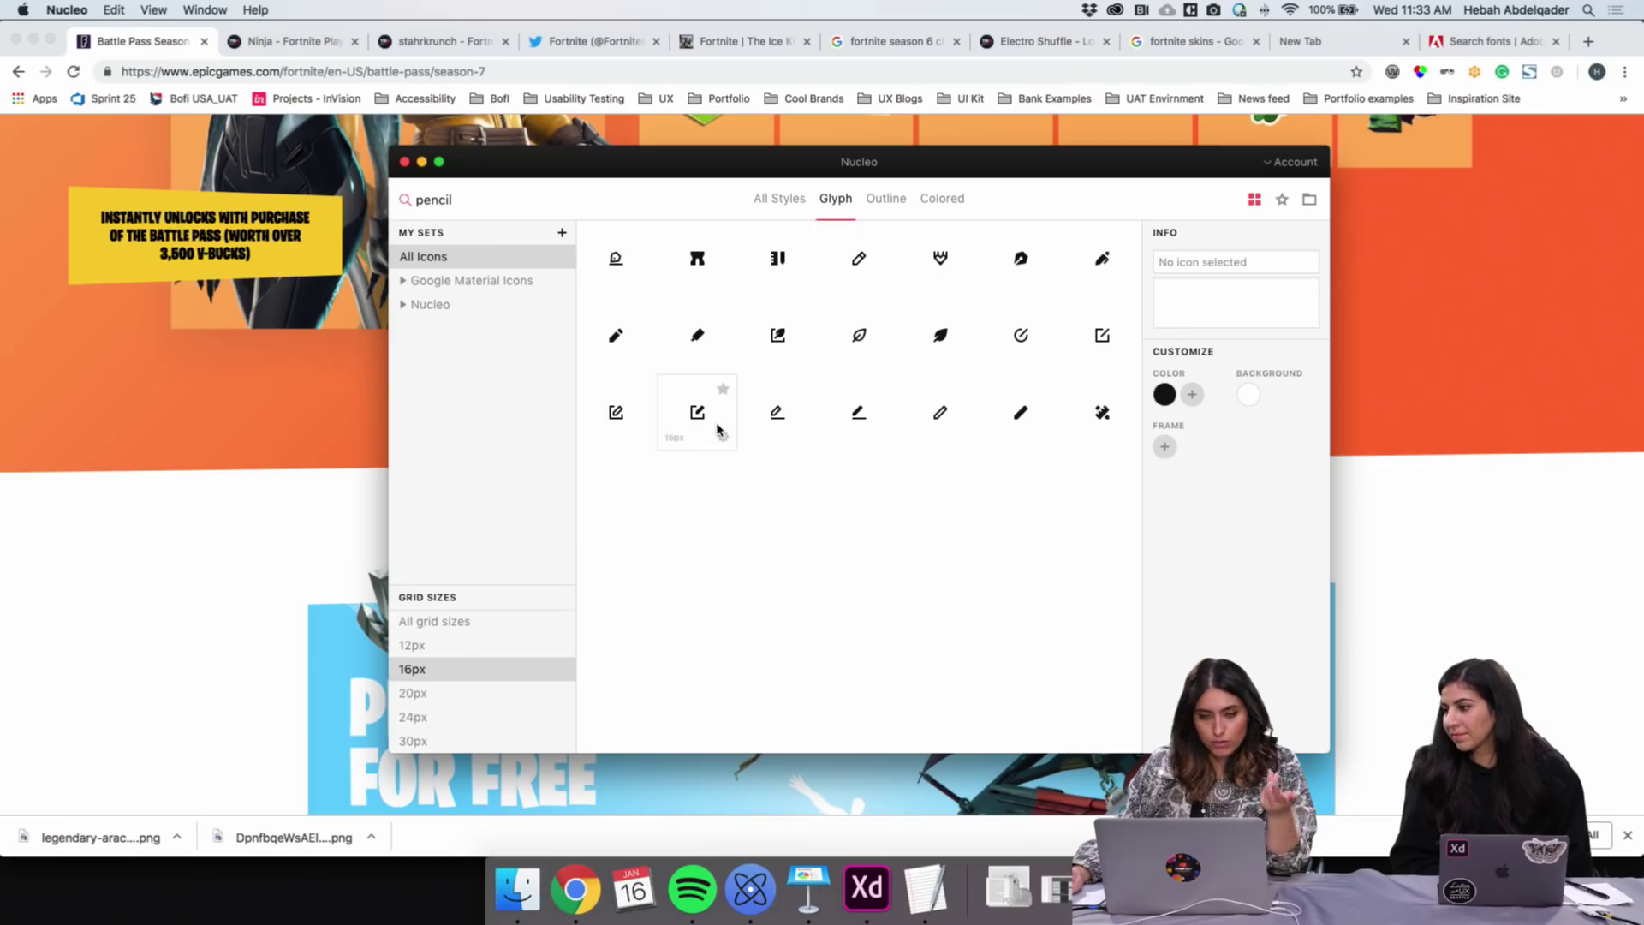
left_click_drag(819, 164, 784, 149)
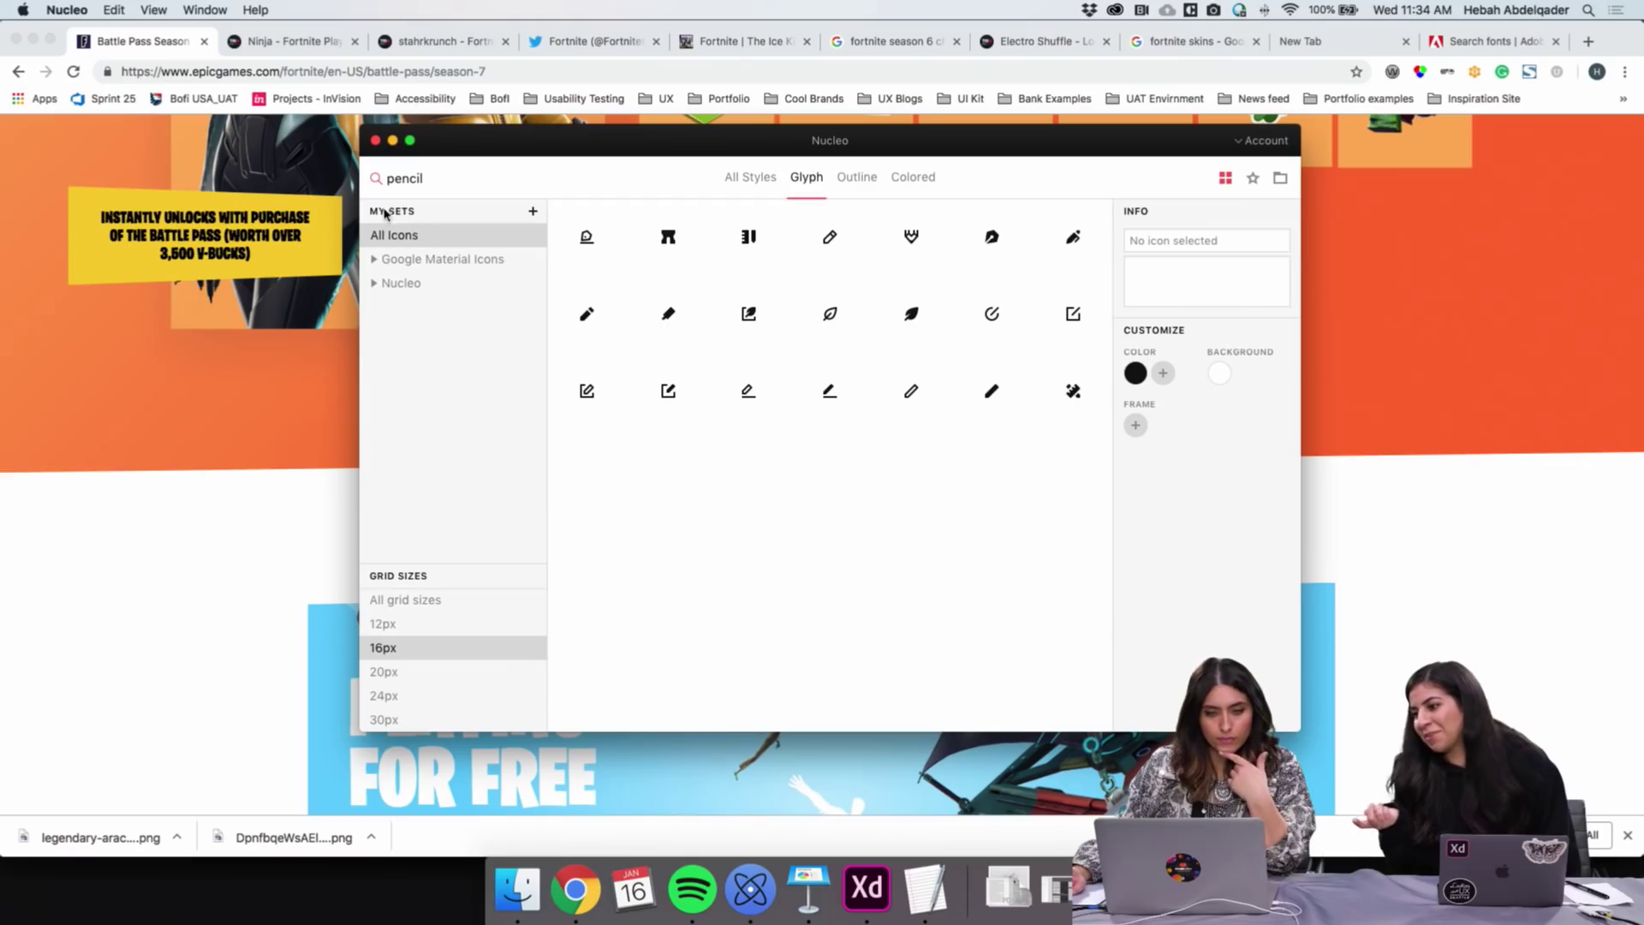
left_click(739, 181)
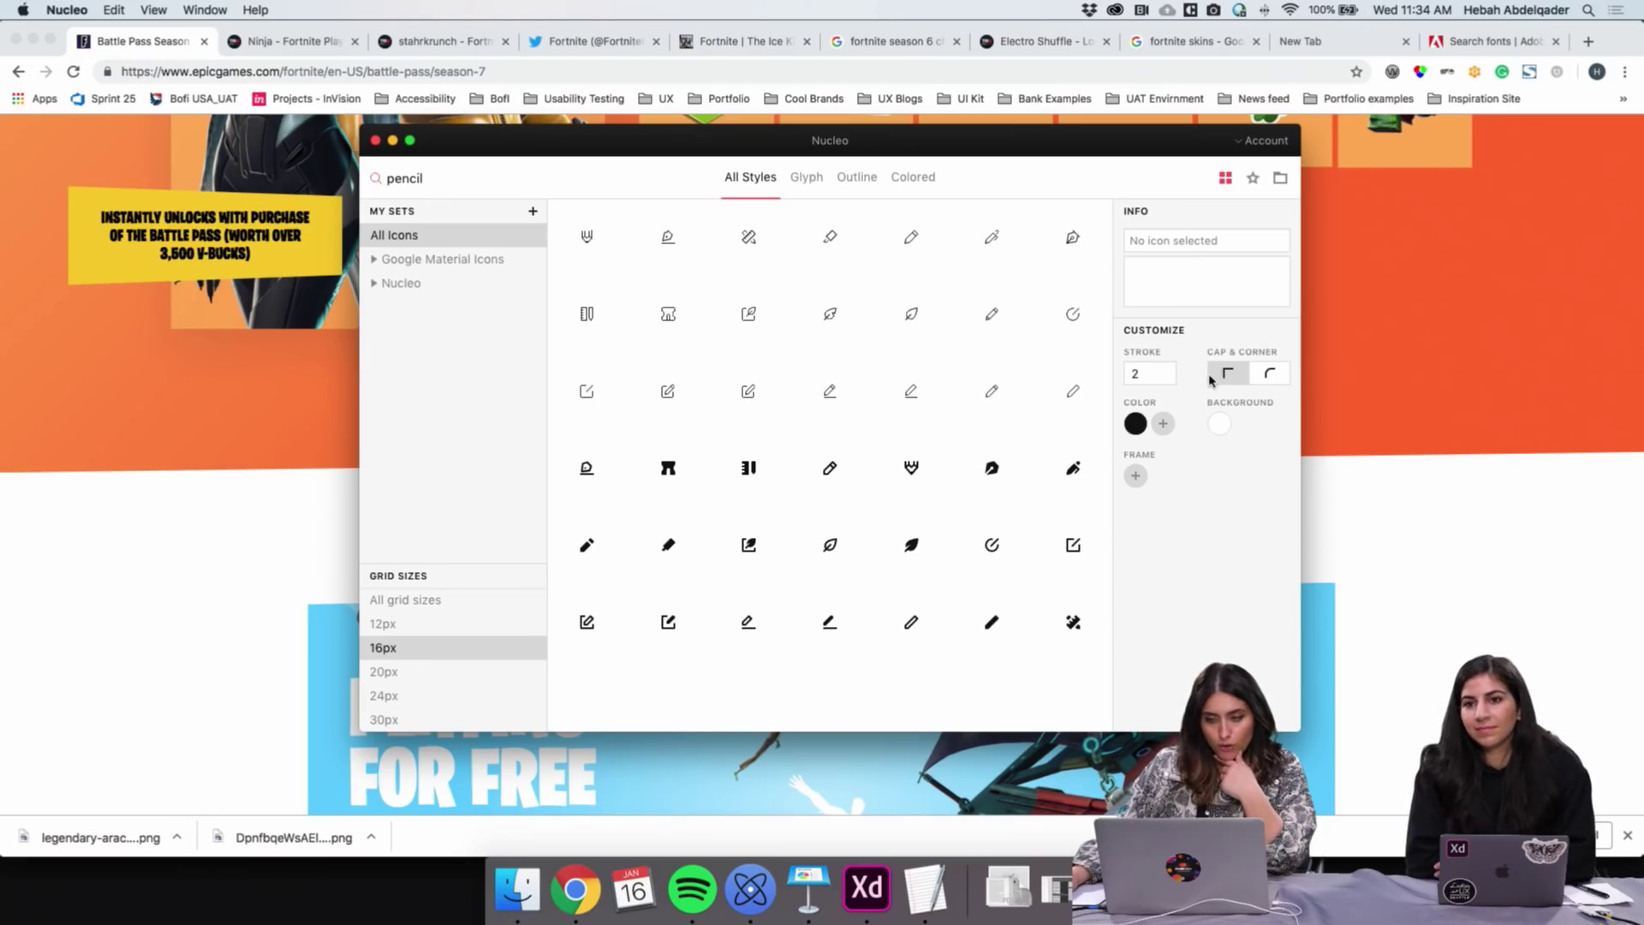
key("Right")
key("Right")
key("Right")
left_click(814, 181)
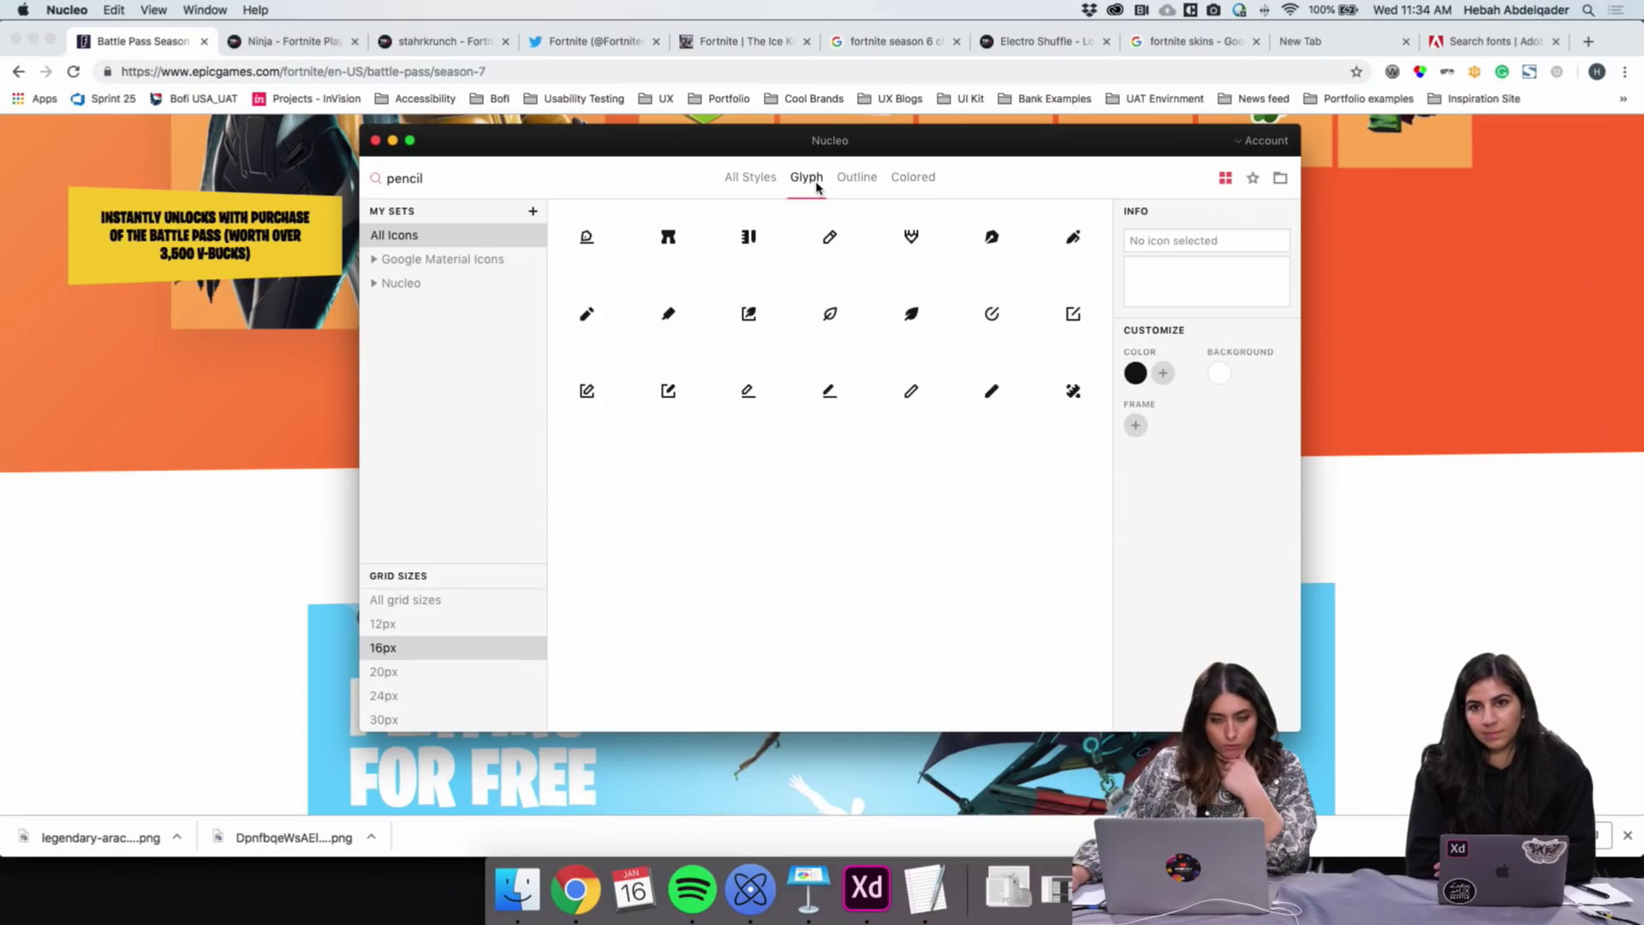
Limit the glyph icons to the 24px grid size and search for "Back"
left_click(387, 696)
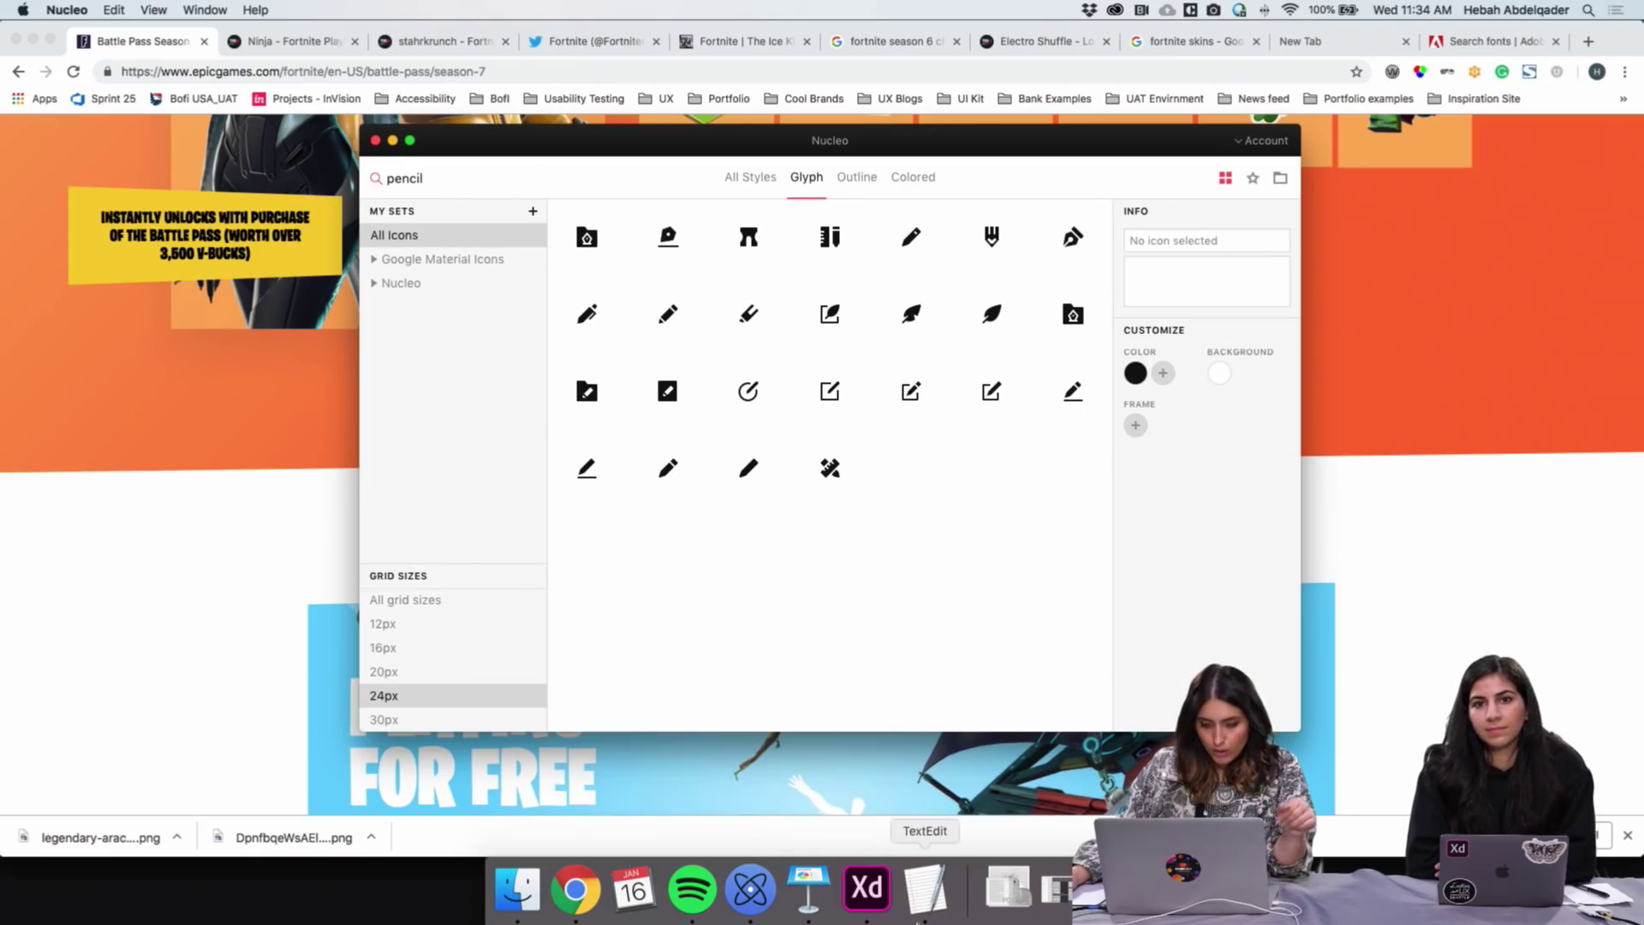
double_click(390, 178)
type("Back")
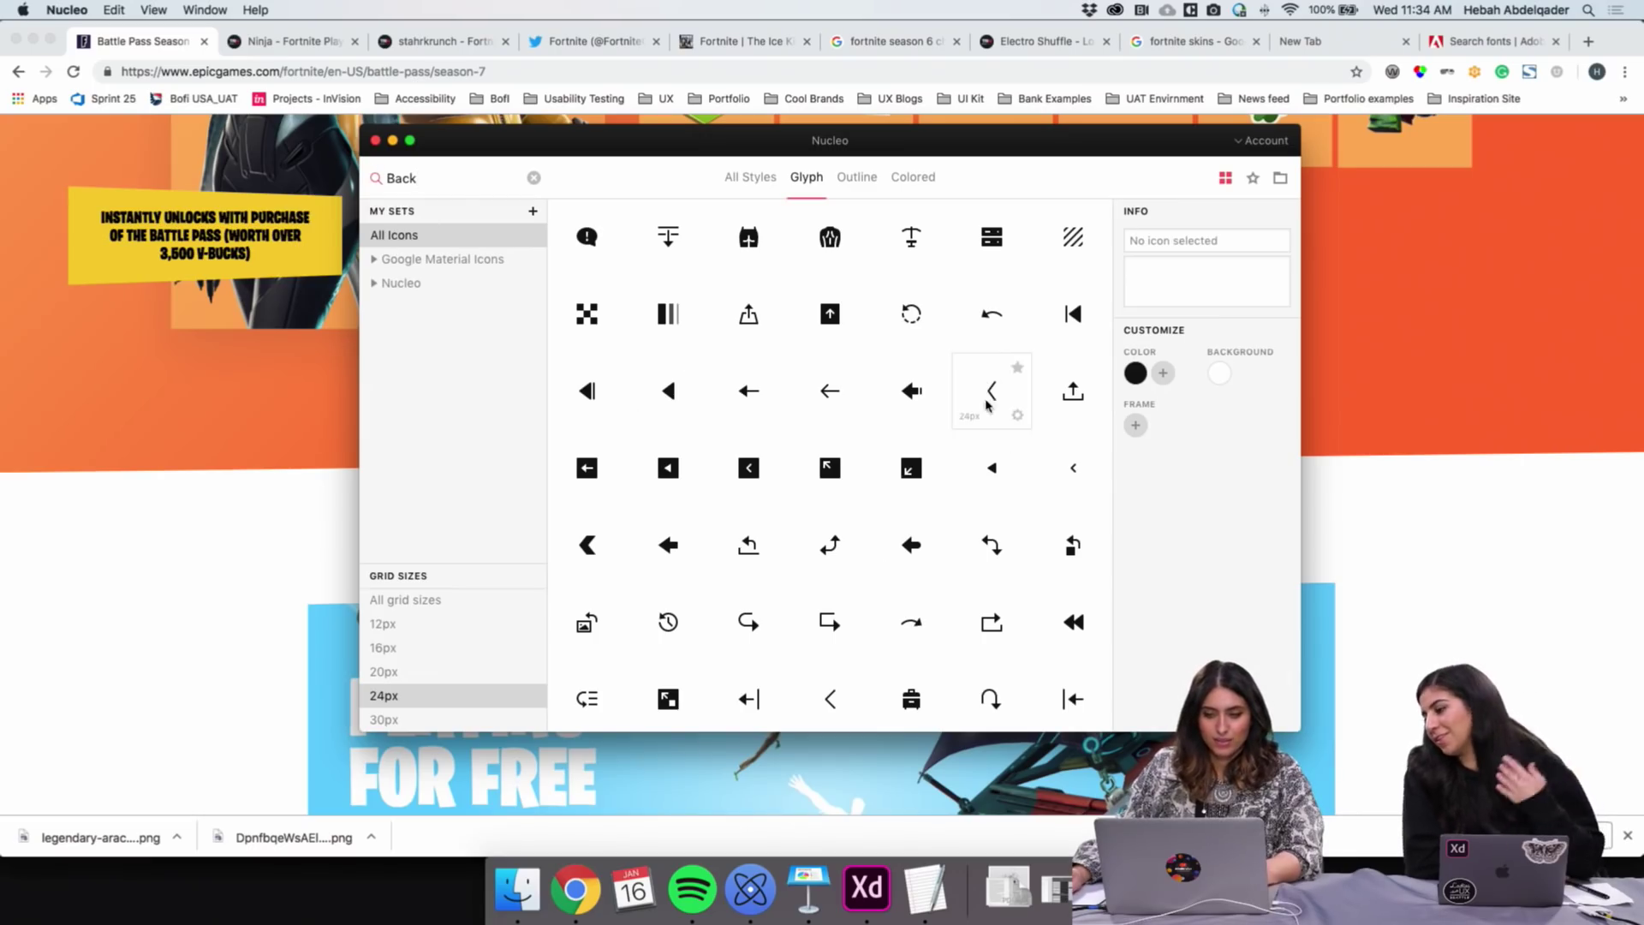
Bring the thin left-pointing chevron icon from Nucleo into Adobe XD, placing it on the canvas above the iPhone X/XS – 2 artboard
left_click(851, 895)
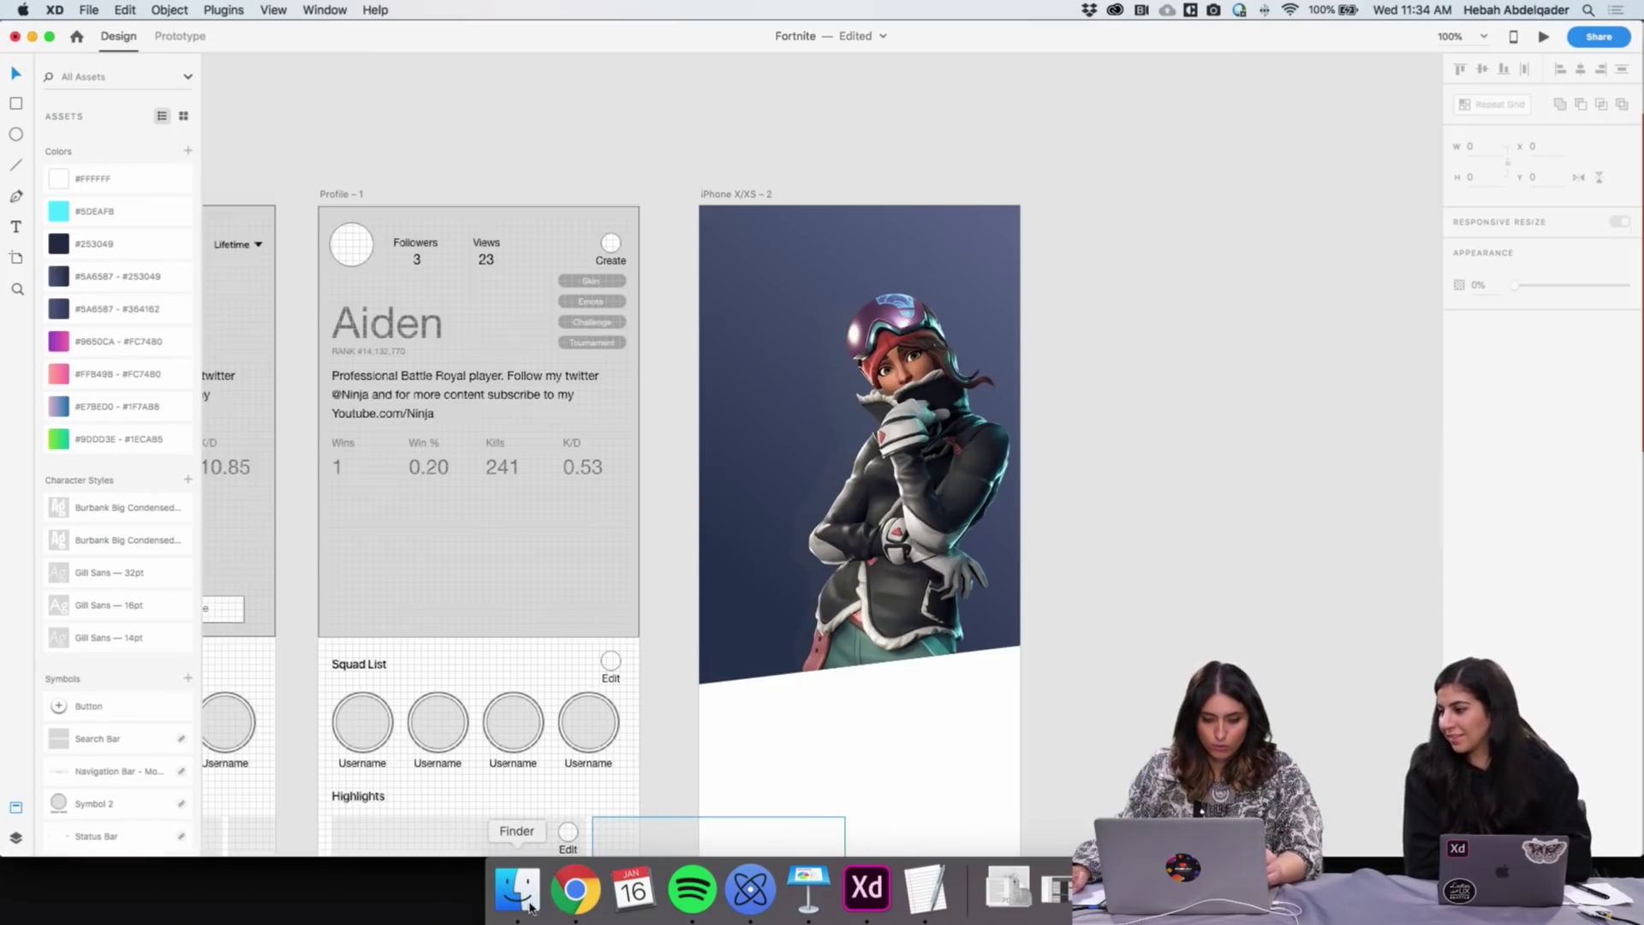
left_click(744, 896)
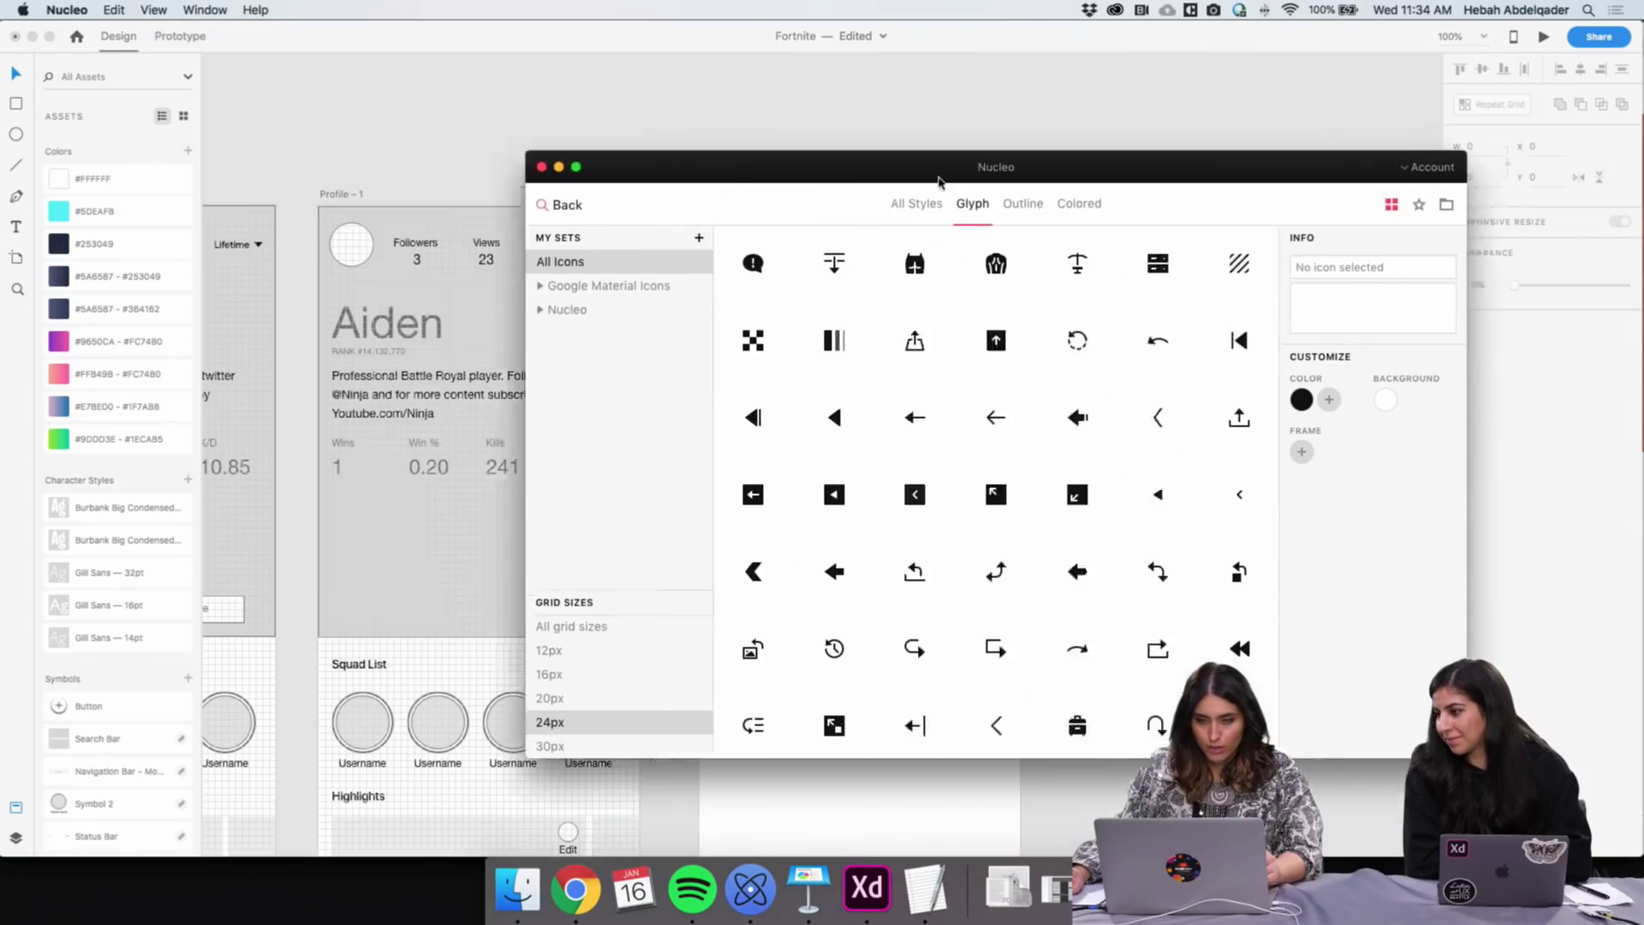
left_click_drag(1218, 490, 932, 140)
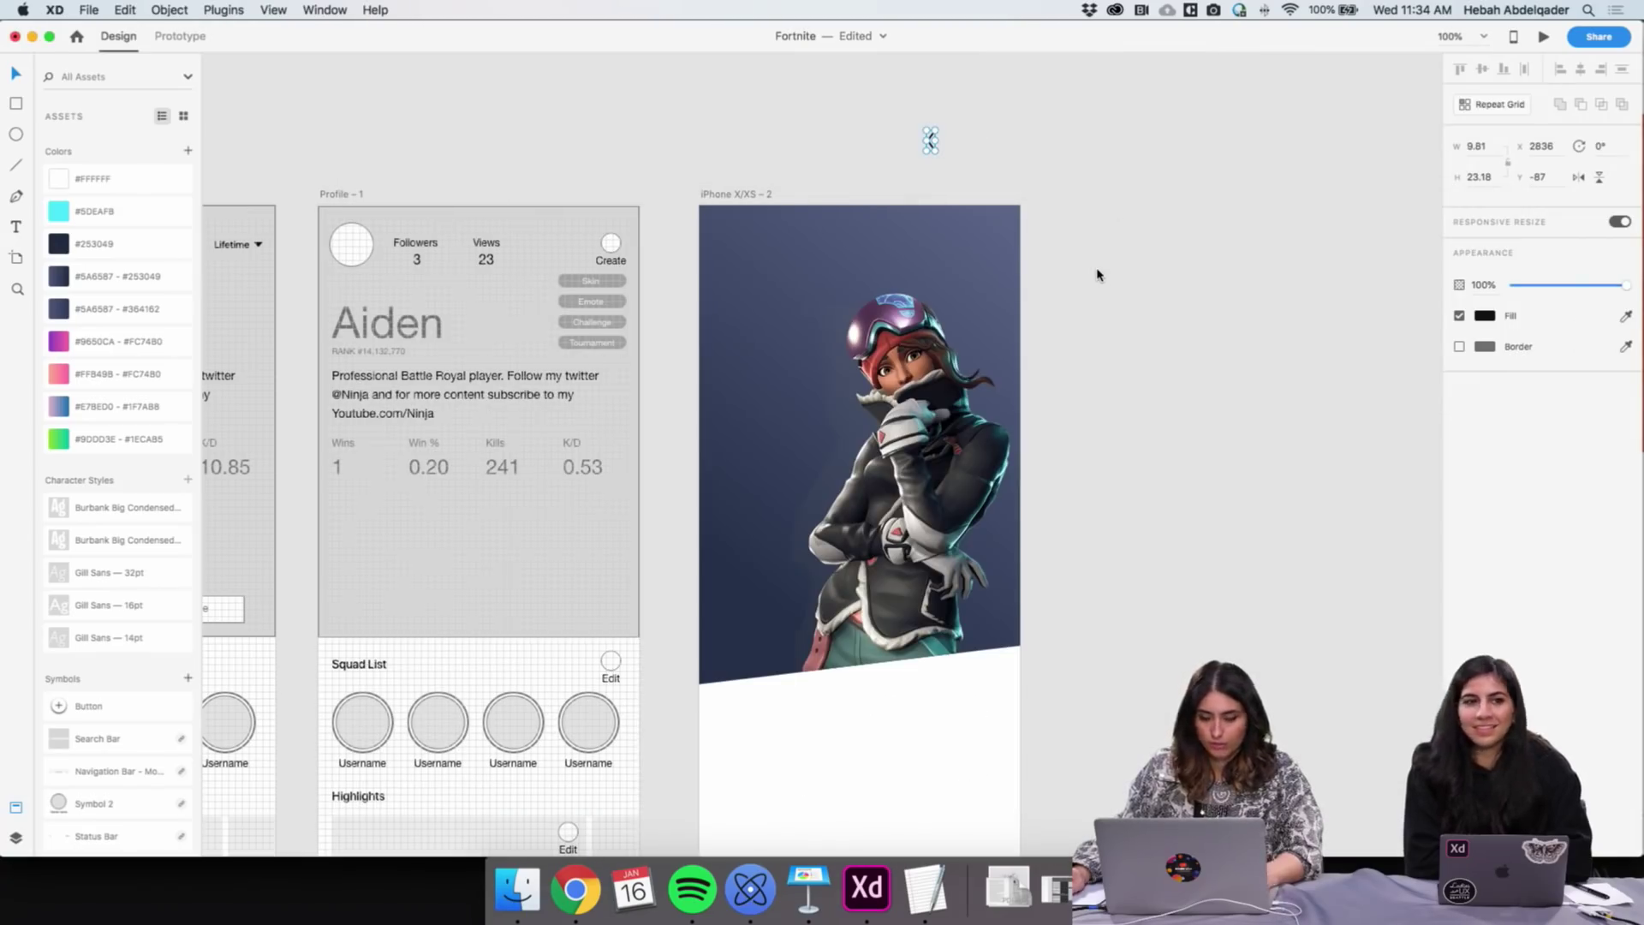
left_click(1097, 275)
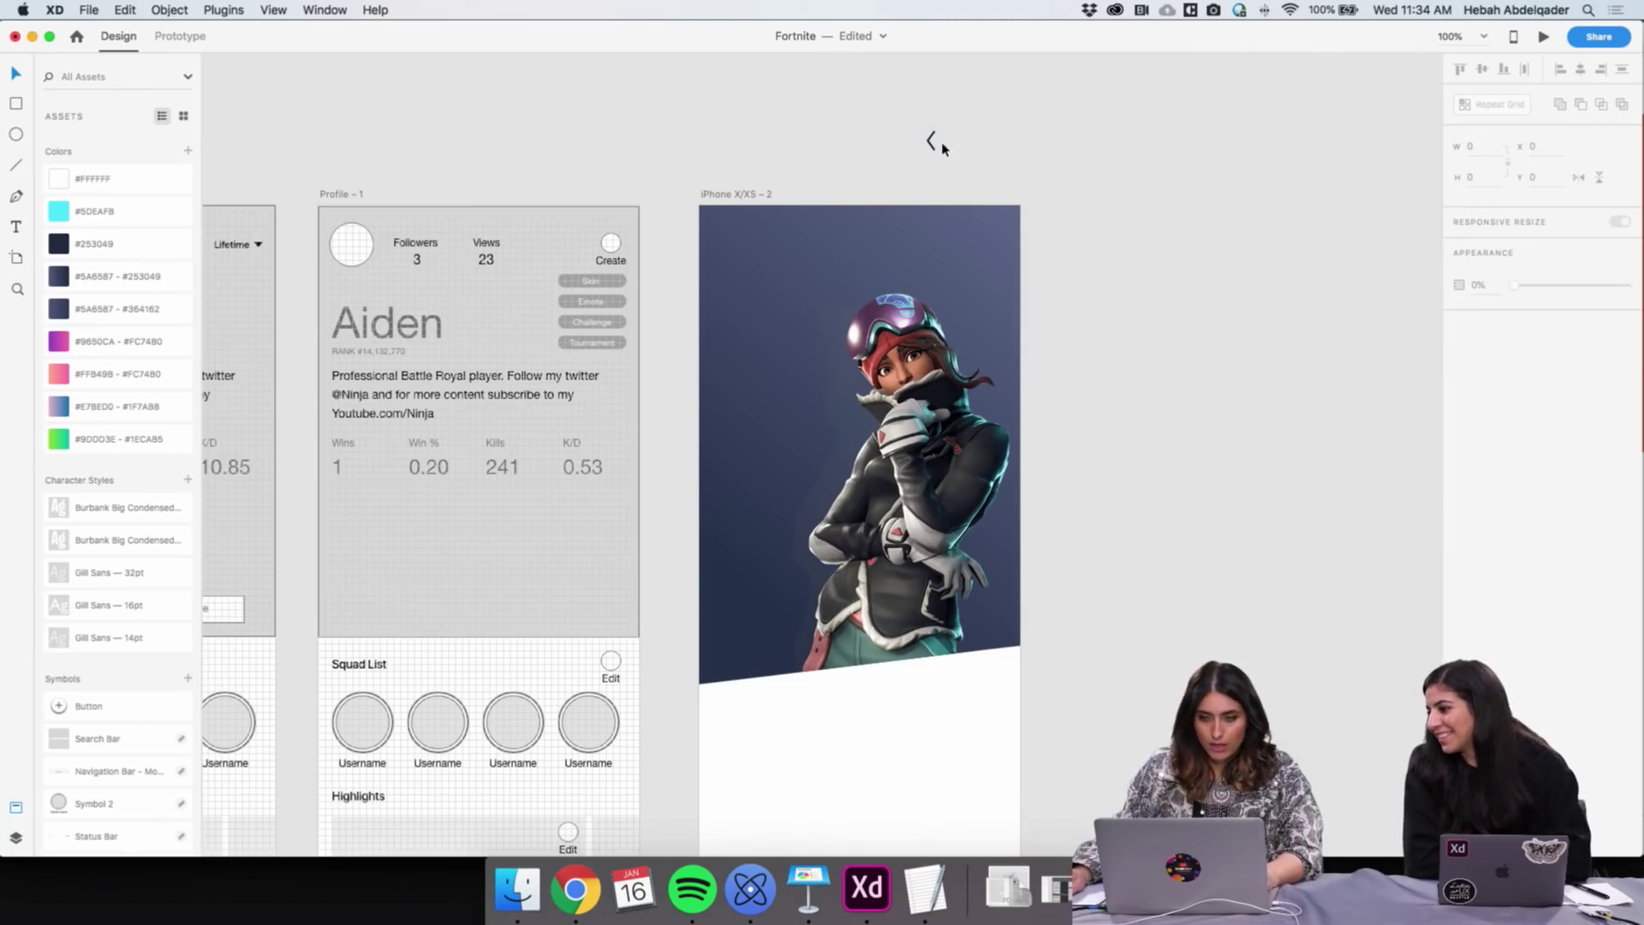
Position the back chevron in the artboard's upper-left corner at X 27, Y 32 and make its fill white
scroll(934, 154, "right", 1)
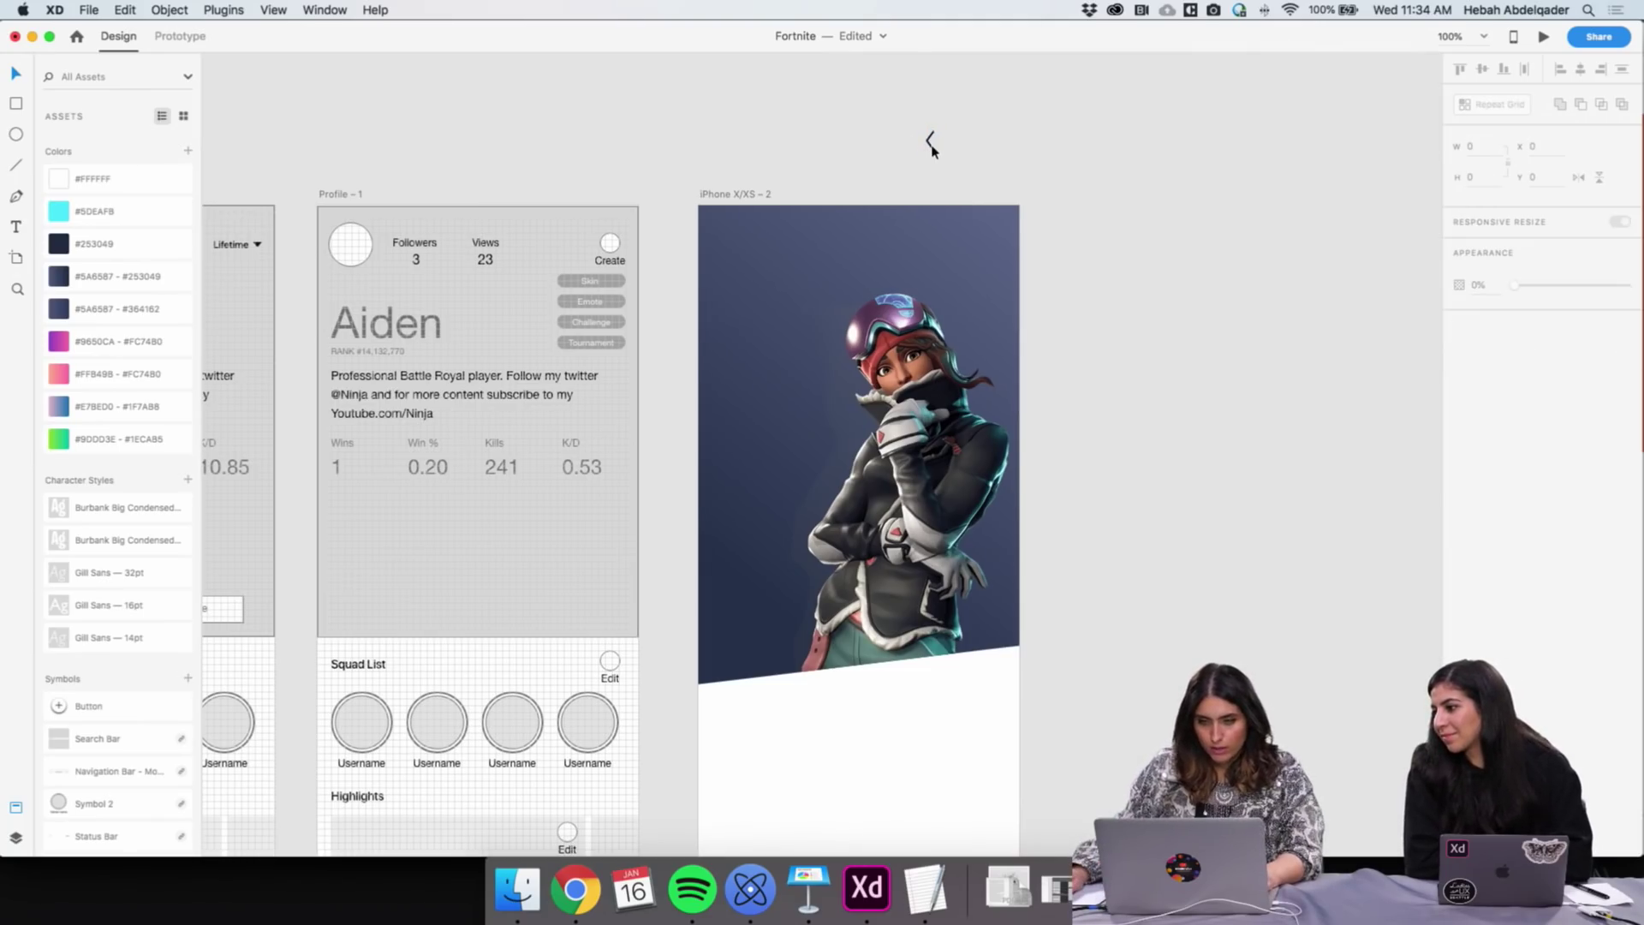
left_click(930, 144)
left_click_drag(930, 141, 728, 255)
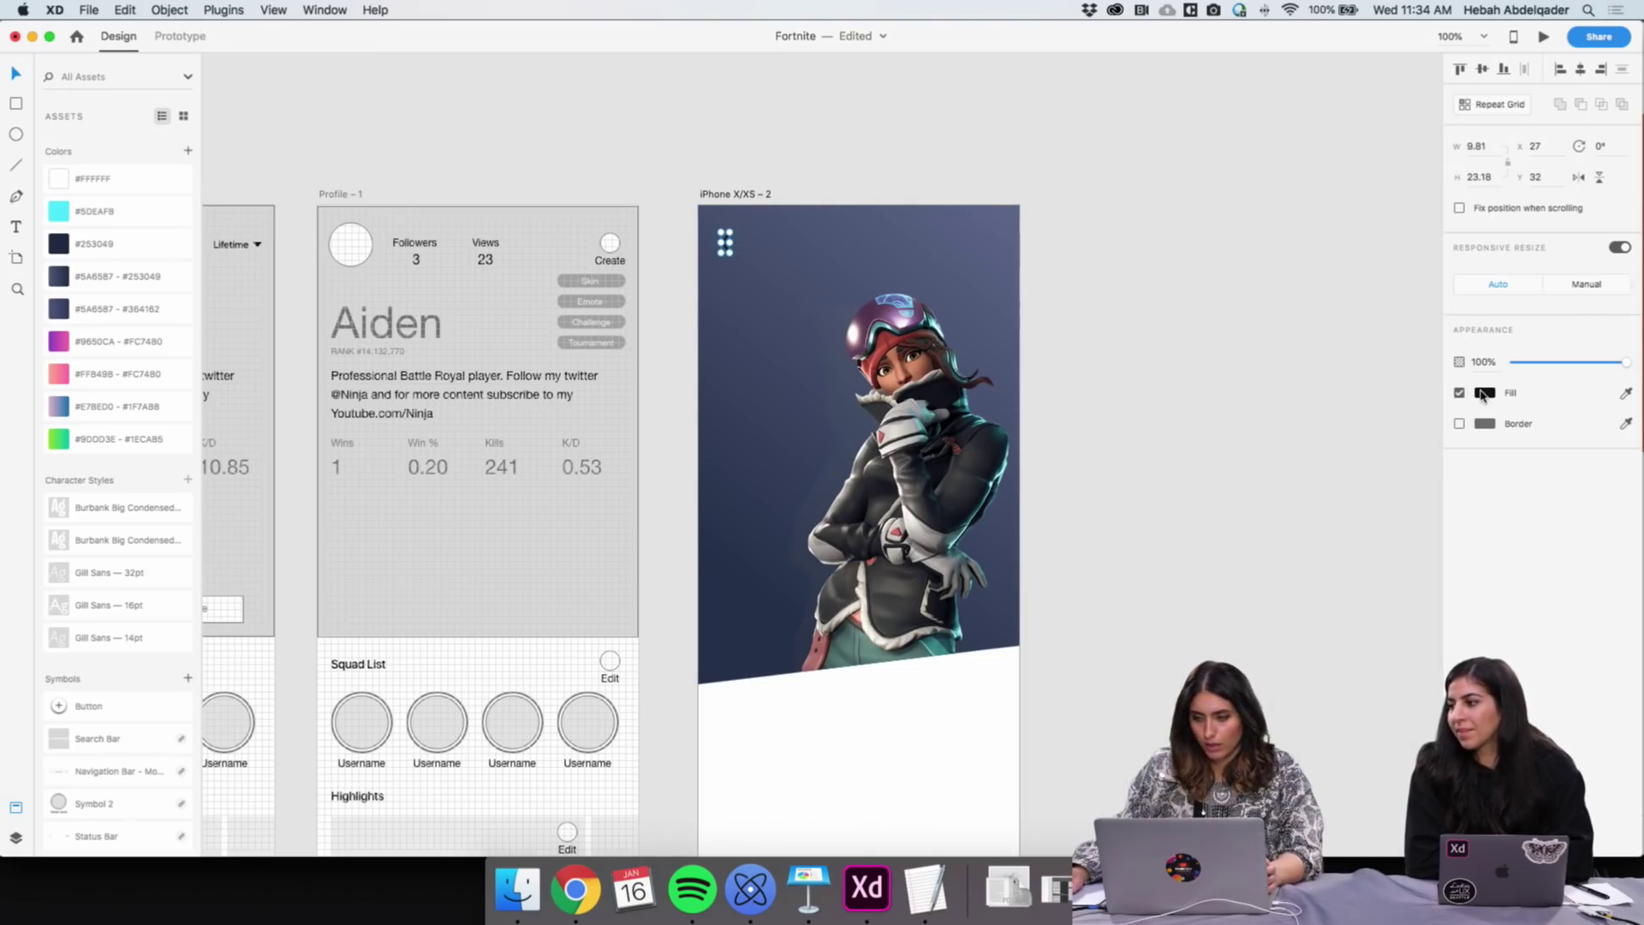
left_click(1485, 392)
left_click(1246, 296)
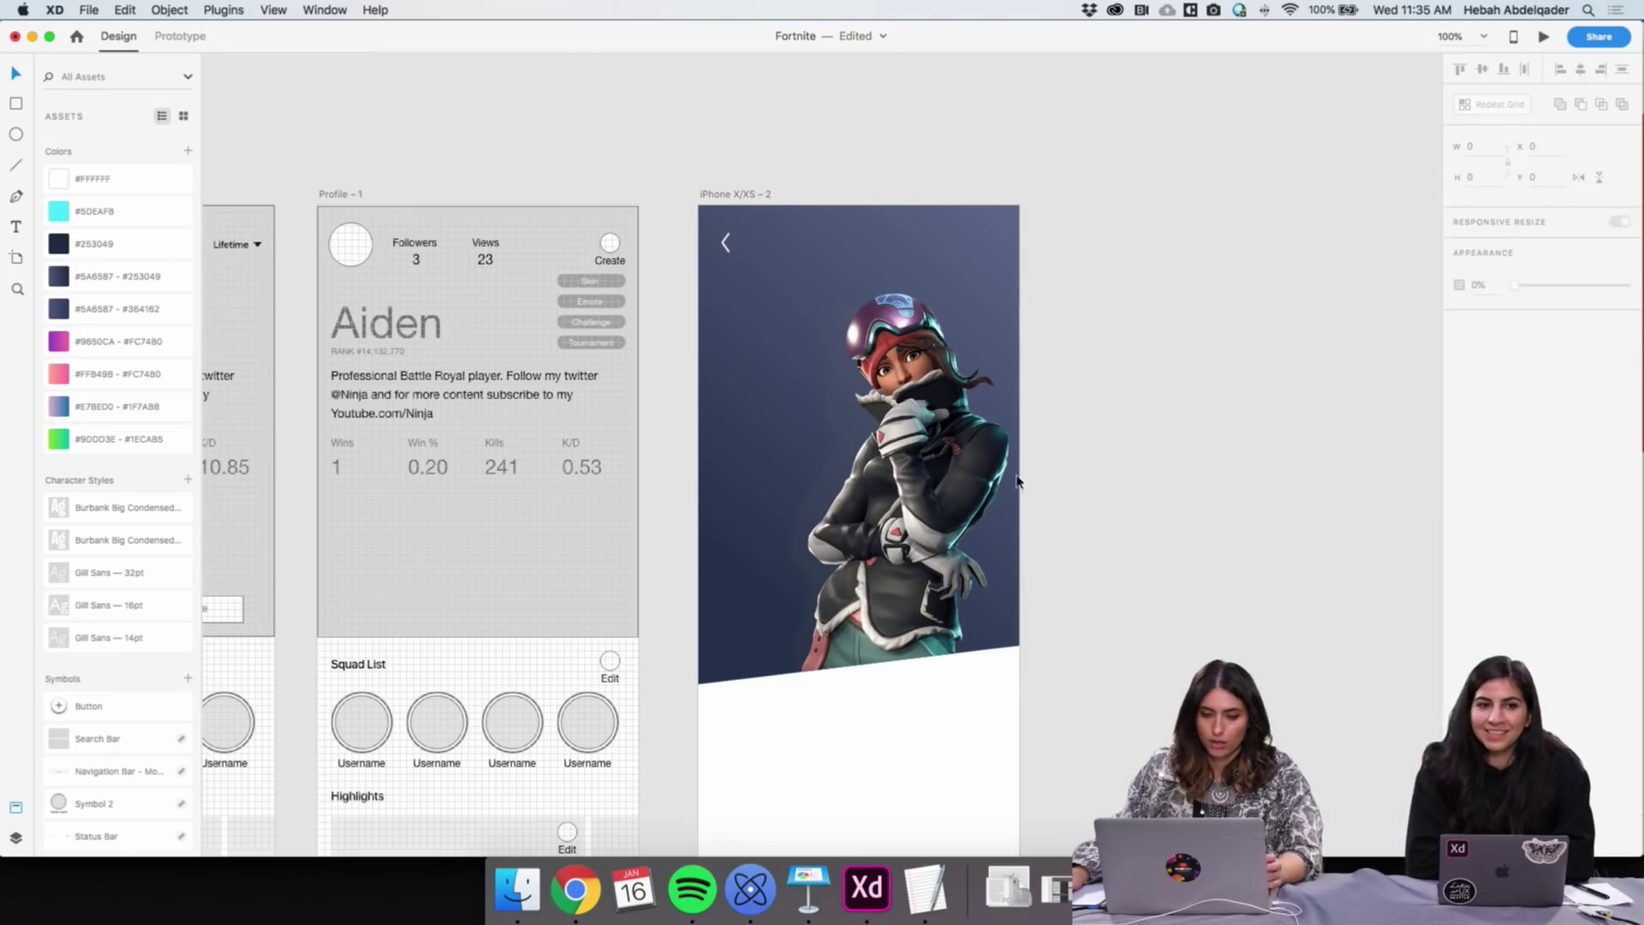
Turn on a square layout grid with a square size of 8 for the iPhone X/XS – 2 artboard
key("z")
left_click(695, 214)
key("v")
left_click(765, 298)
left_click(756, 177)
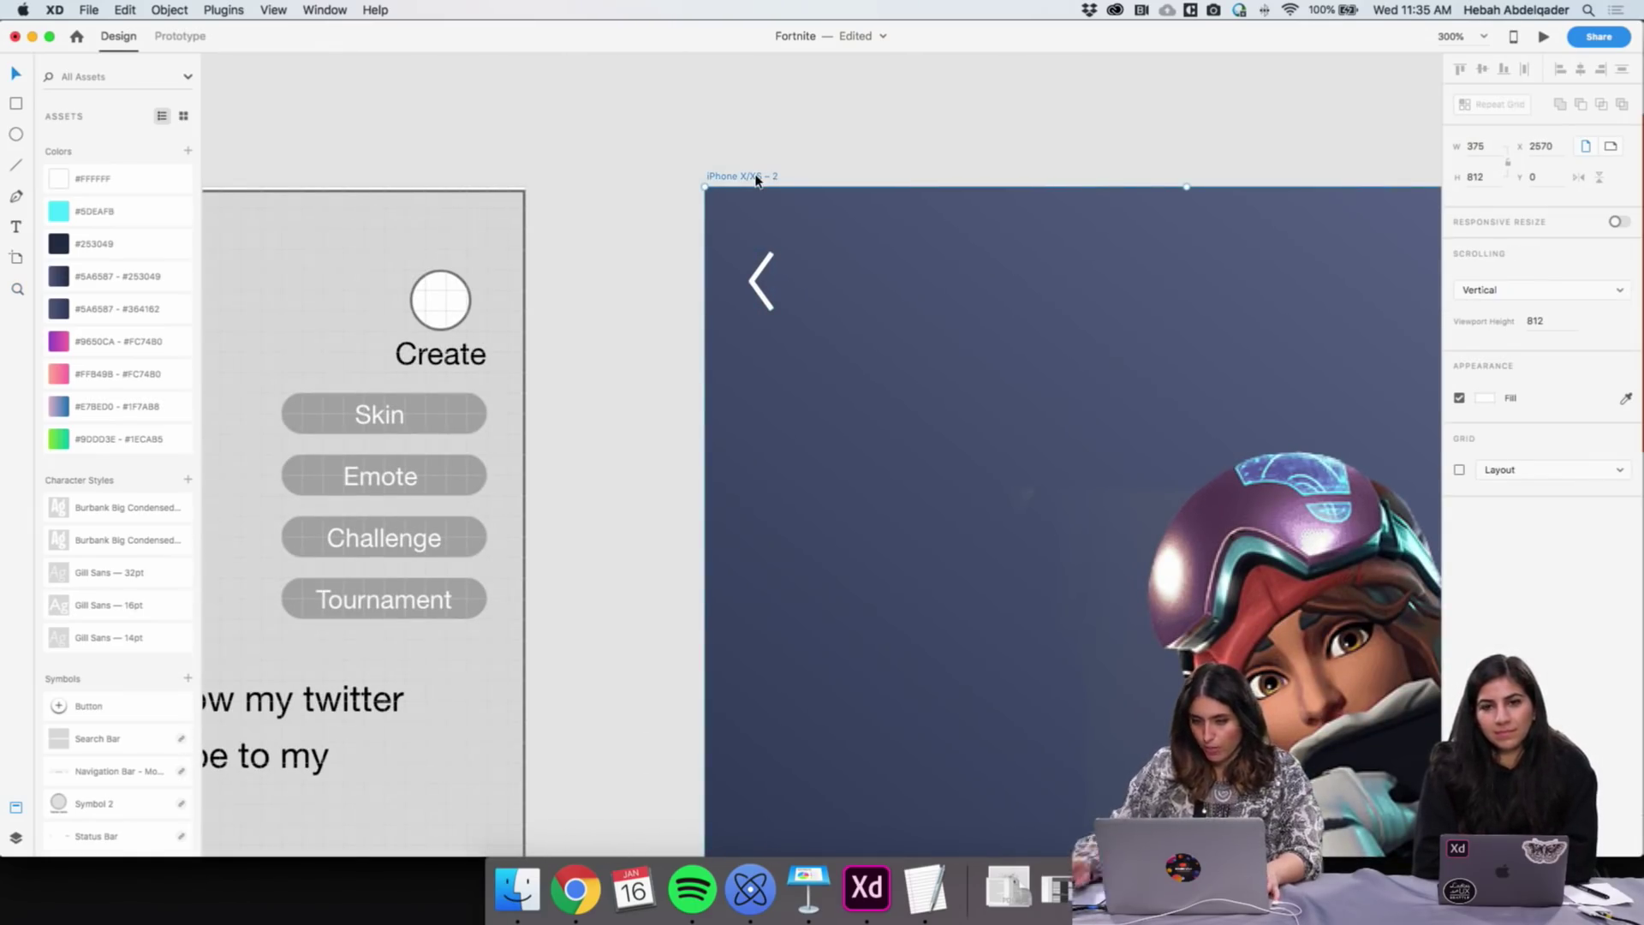
left_click(1458, 470)
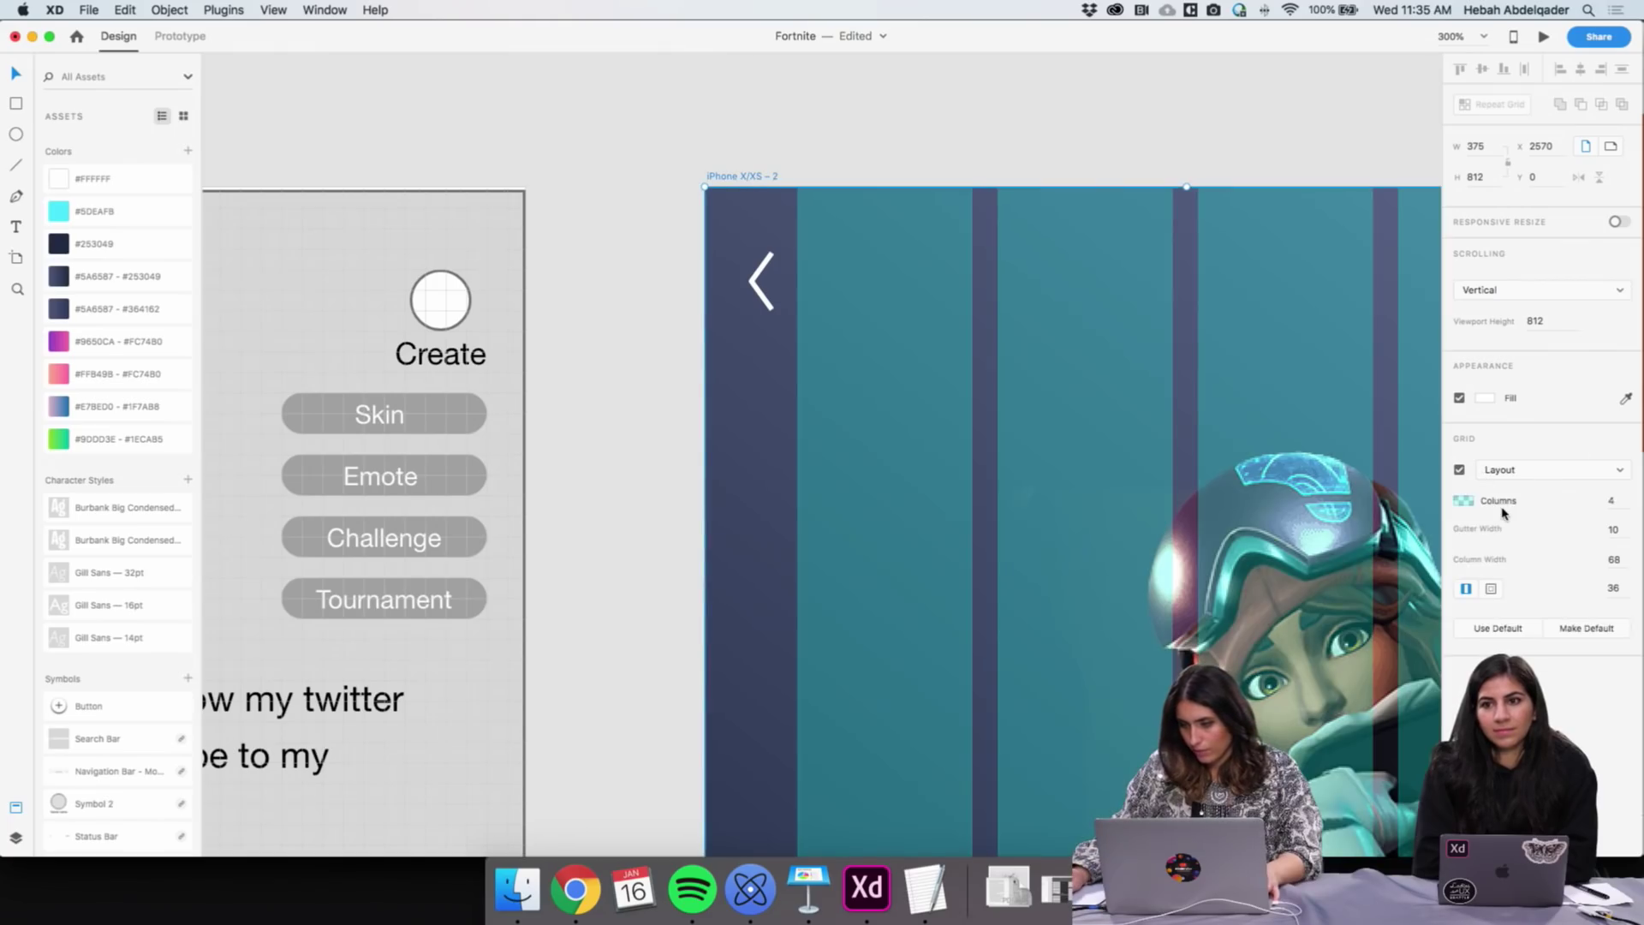
left_click(1532, 470)
left_click(1507, 488)
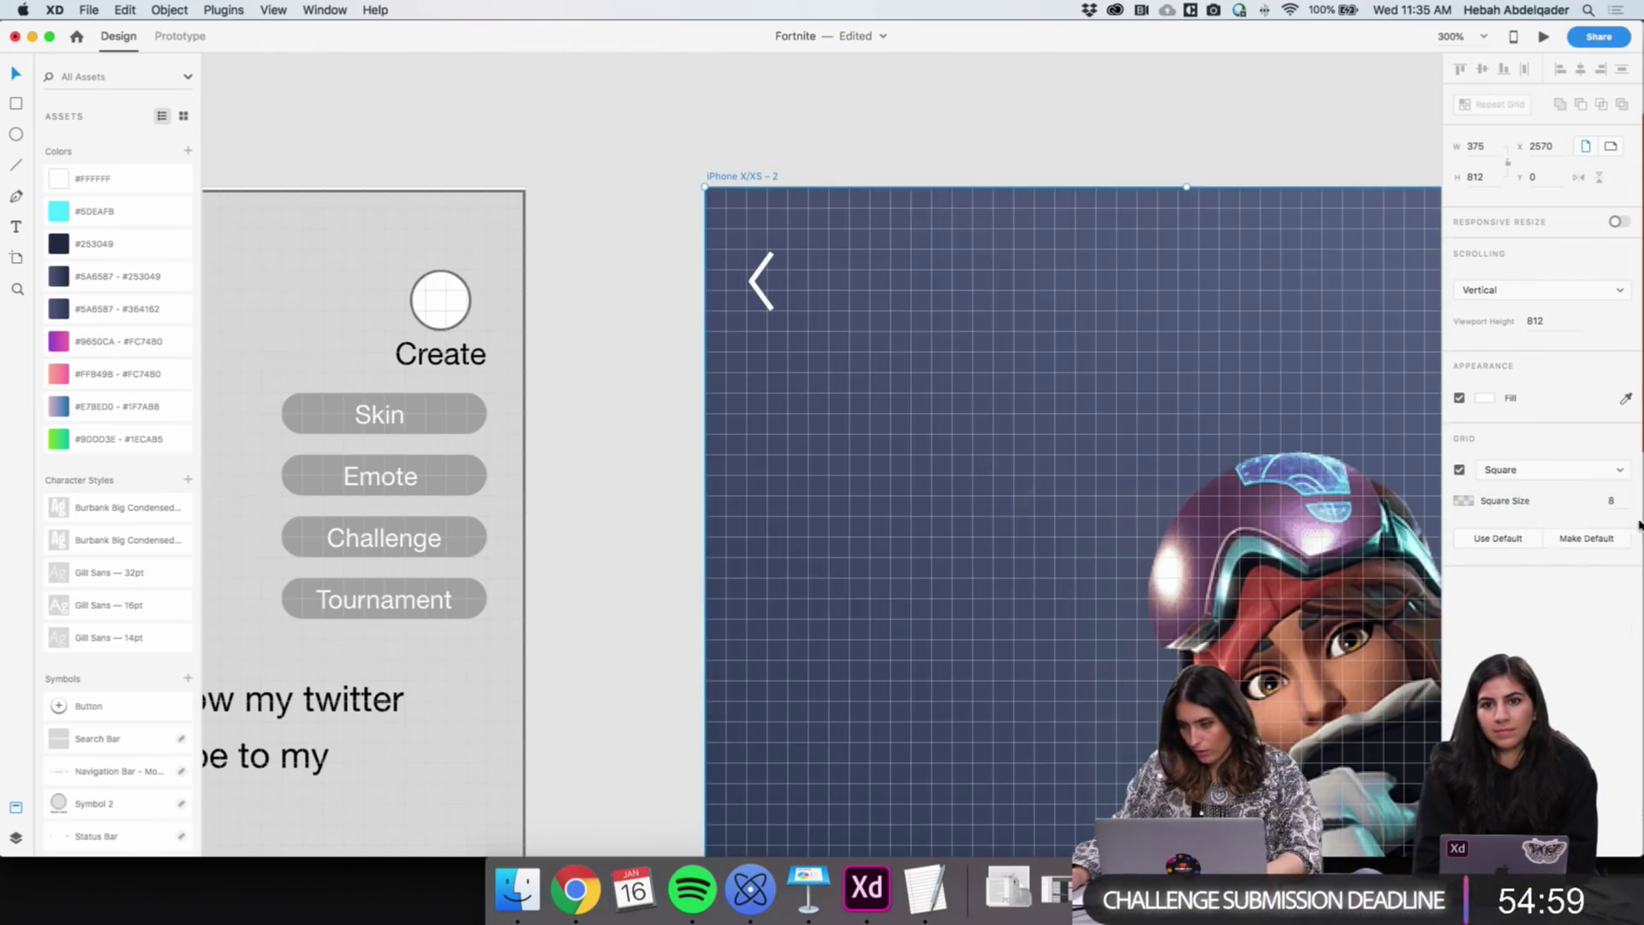
Align the back chevron to the square grid at X 16, Y 25
left_click(753, 285)
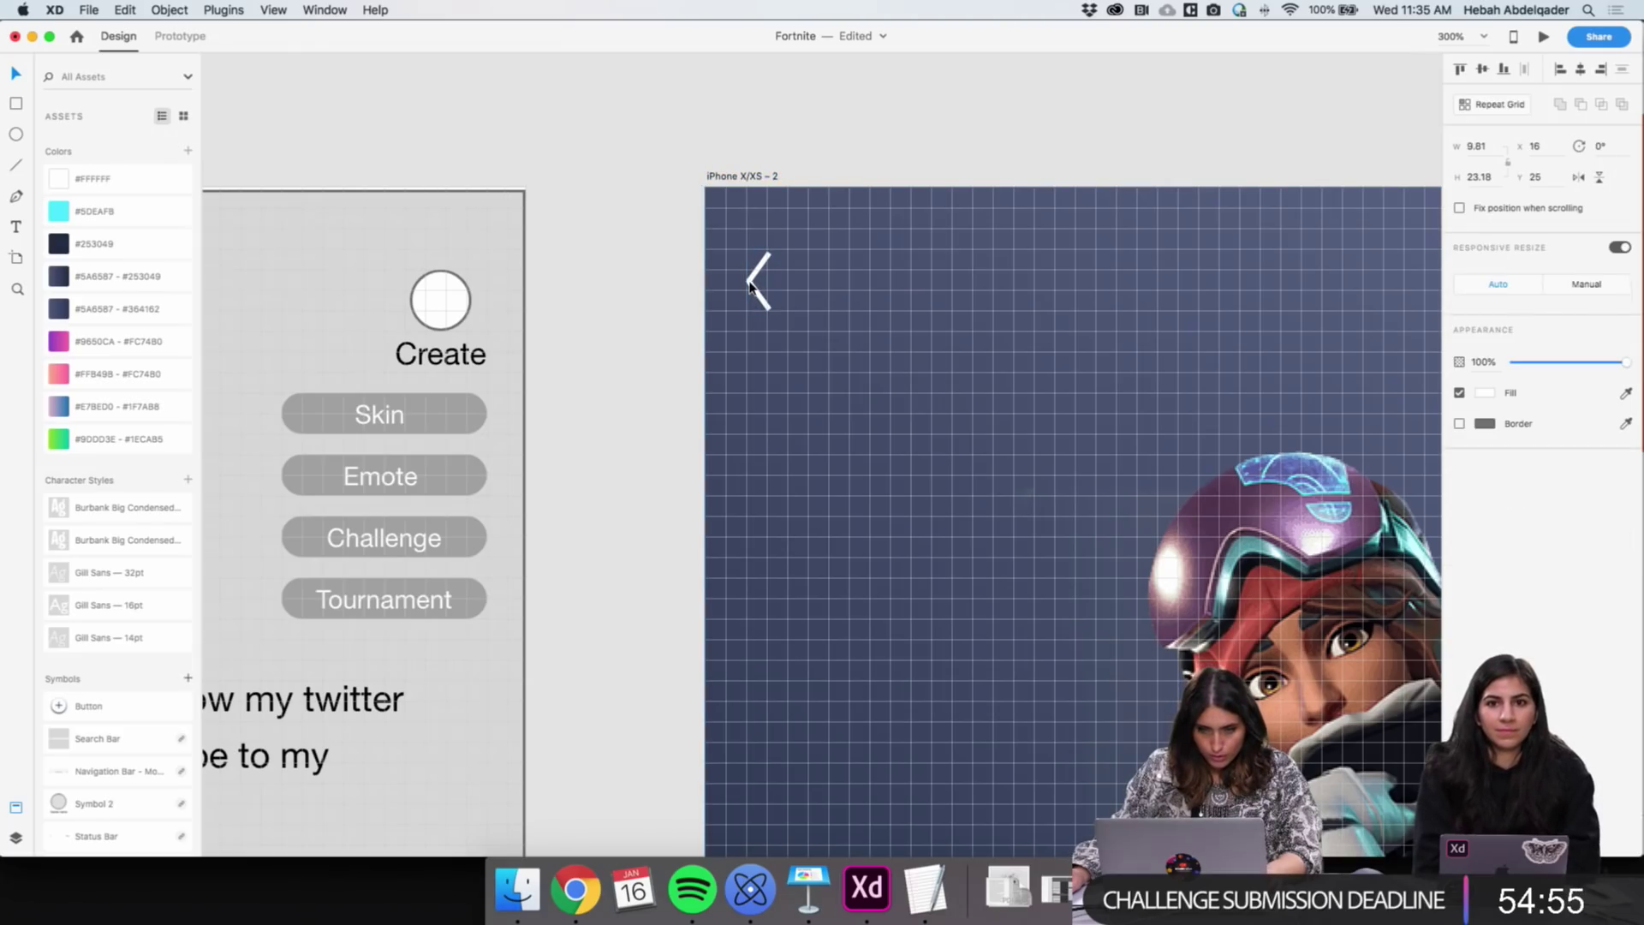
left_click(802, 113)
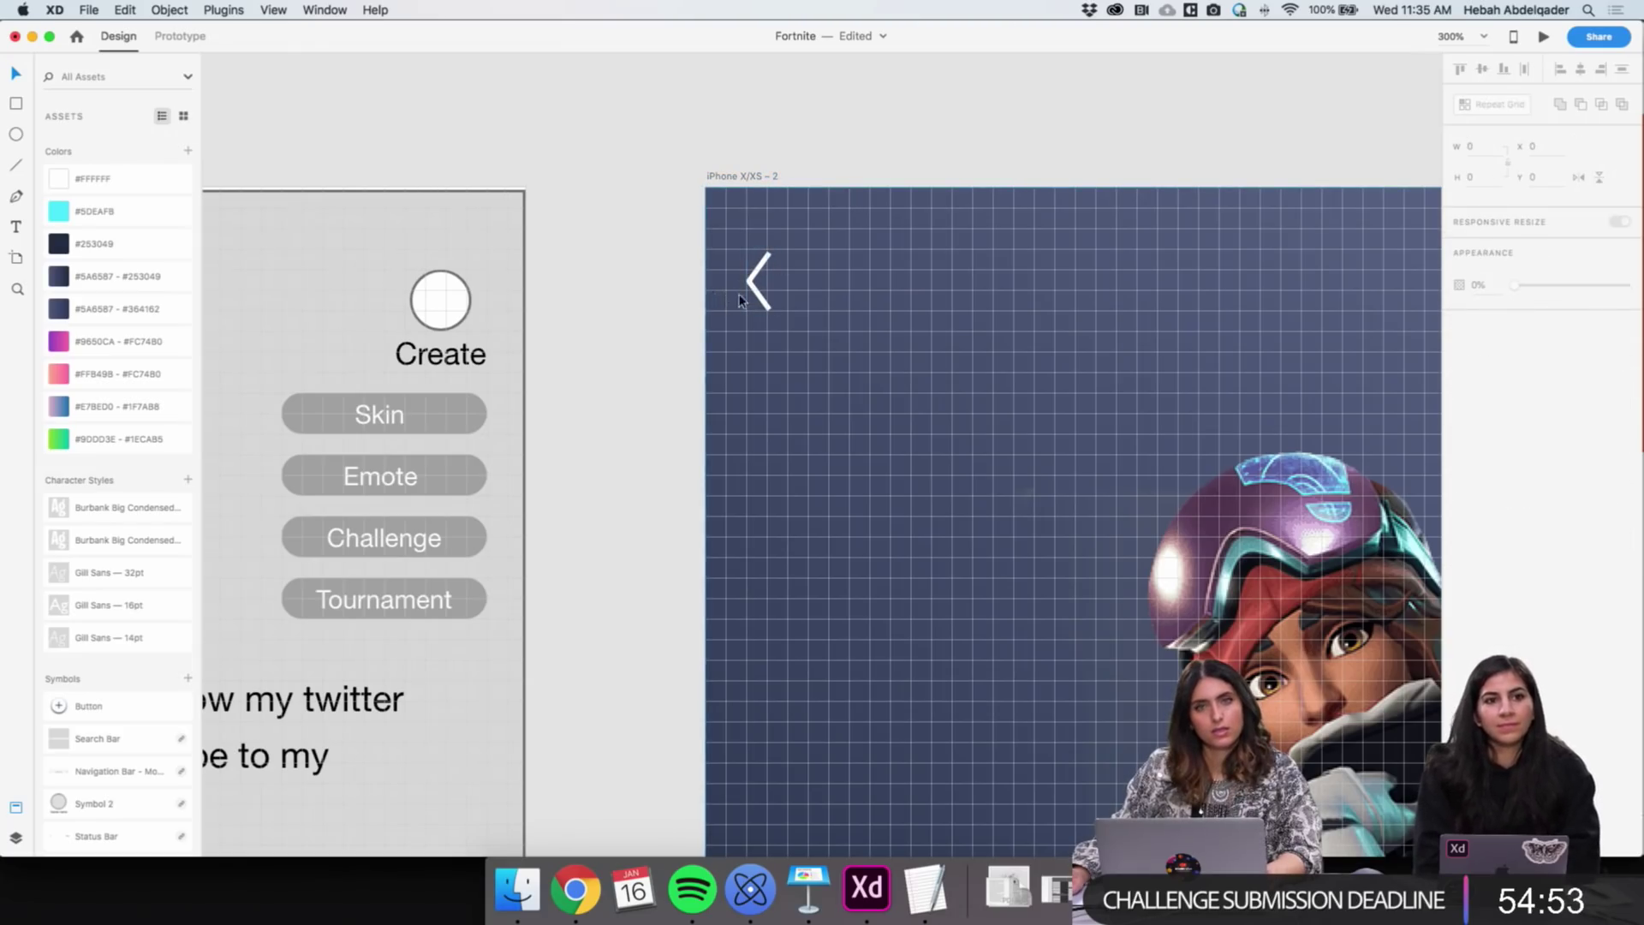
key("z")
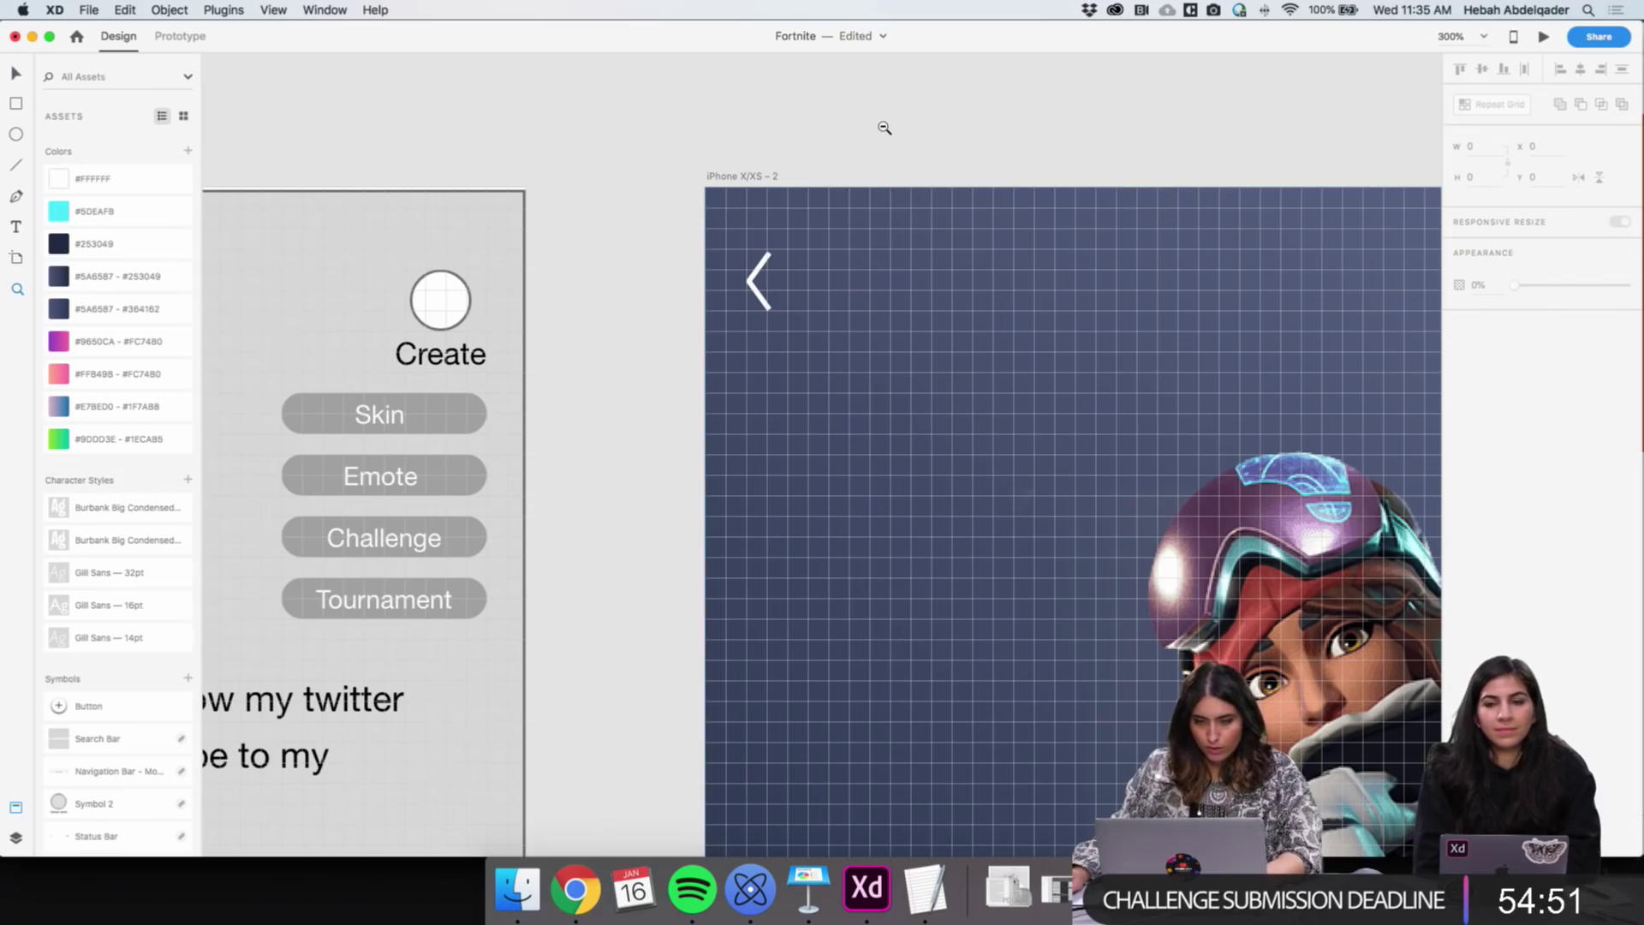
left_click(882, 128, "alt")
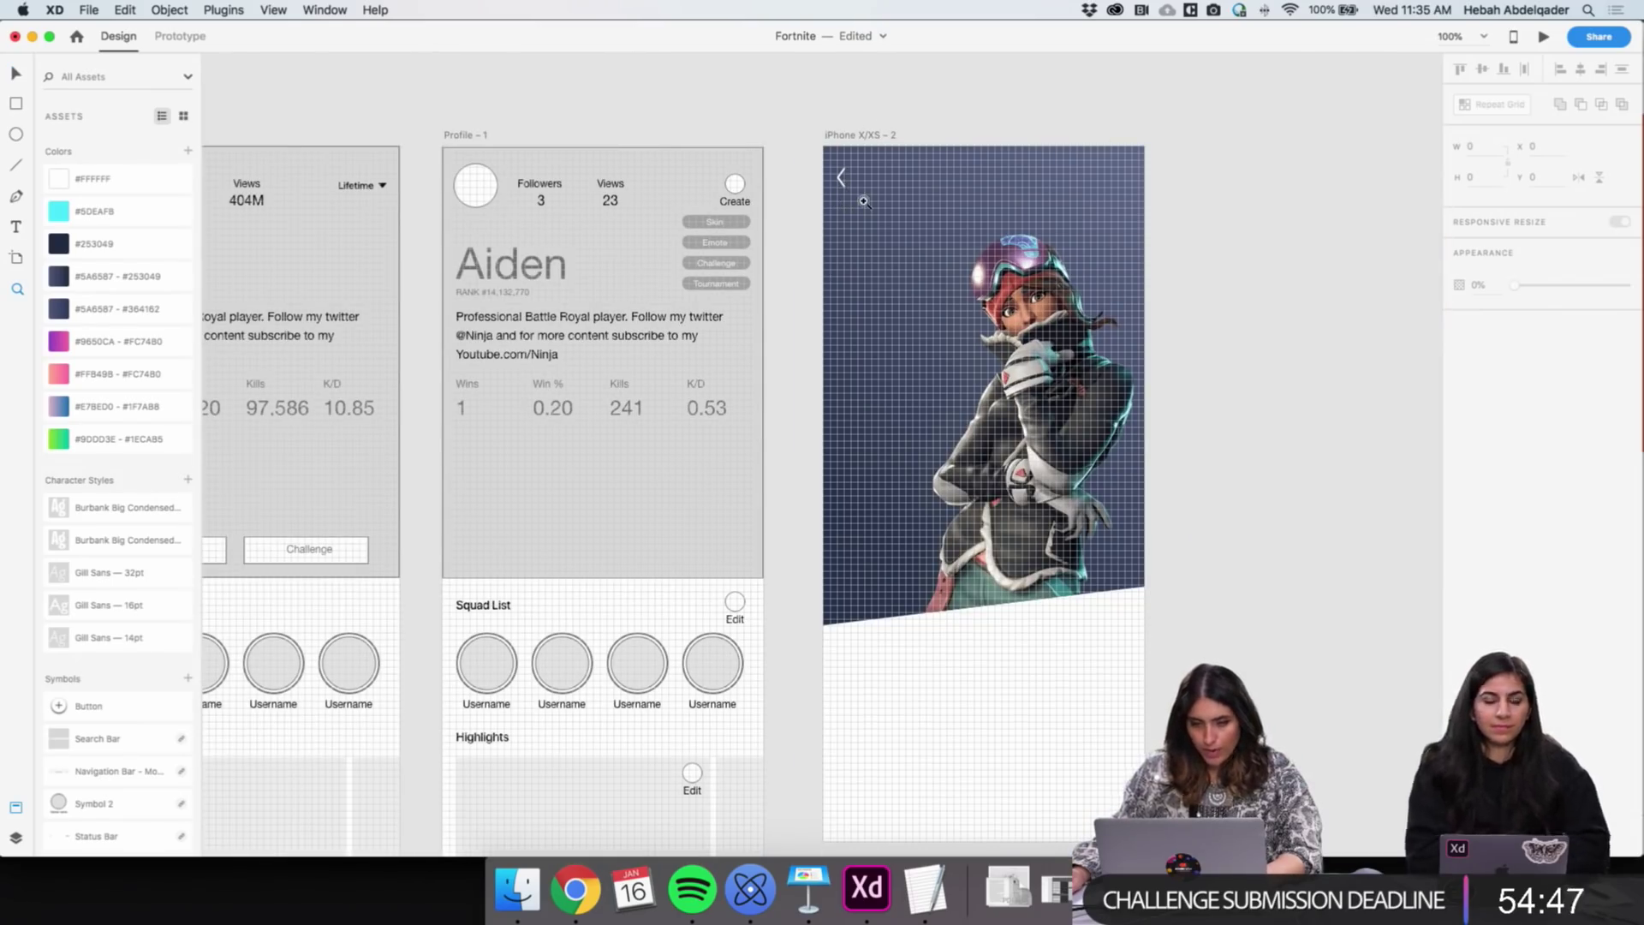
scroll(1104, 182, "left", 1)
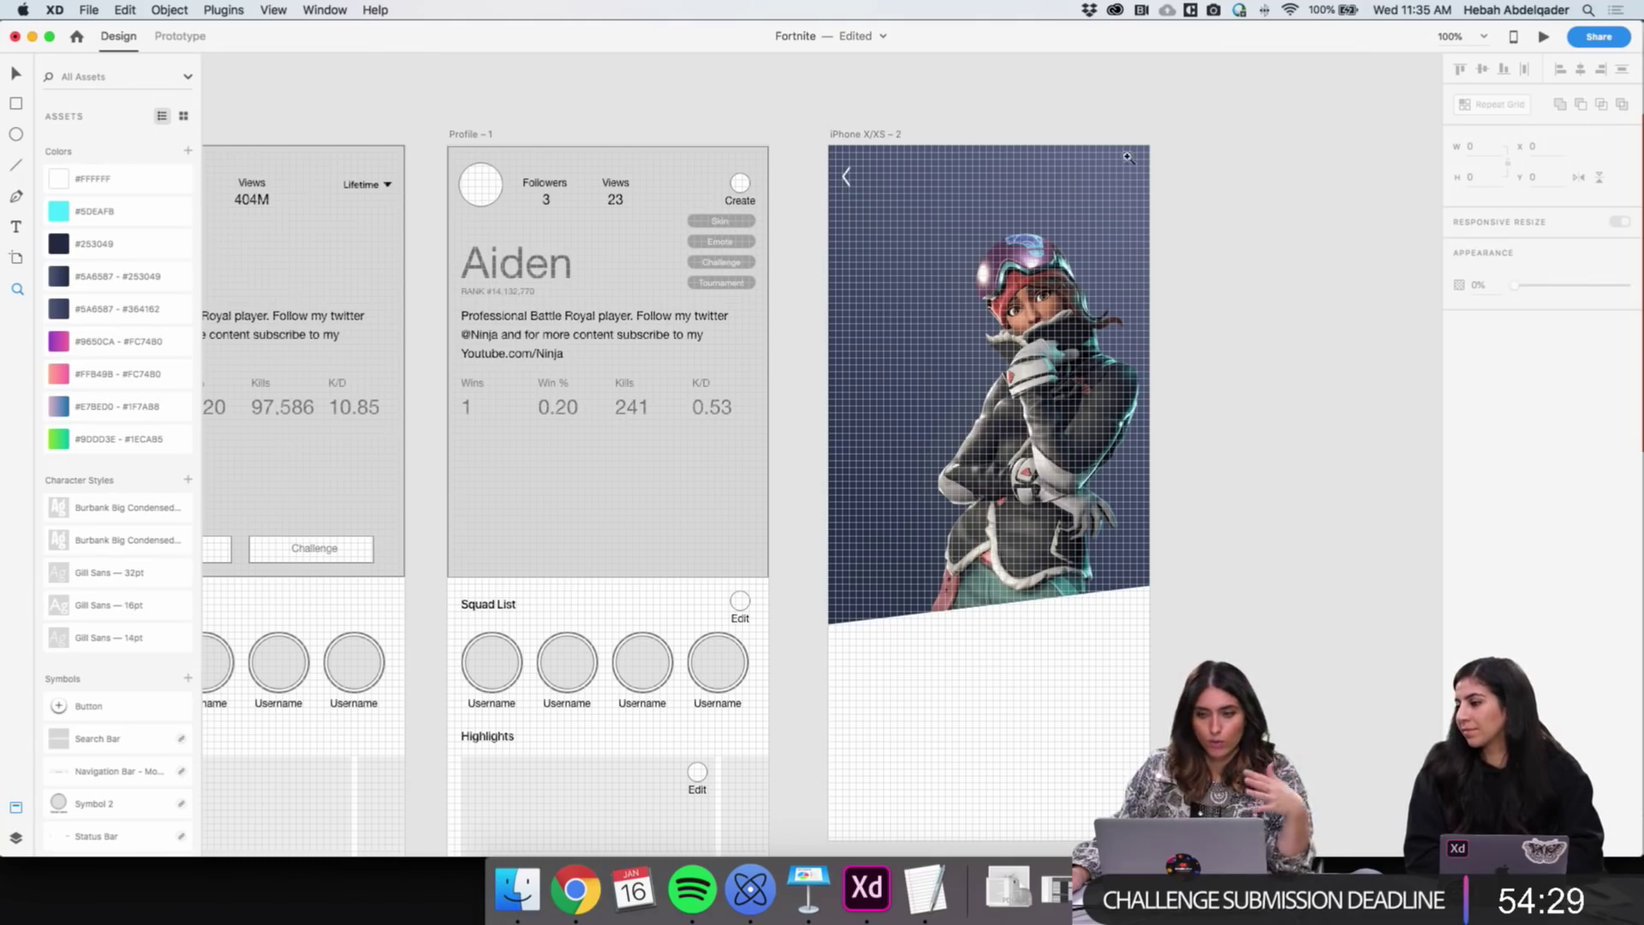
Switch to Nucleo and search the 24px glyph icons for "Settings"
left_click(750, 890)
left_click(659, 265)
key("super+a")
type("Settings")
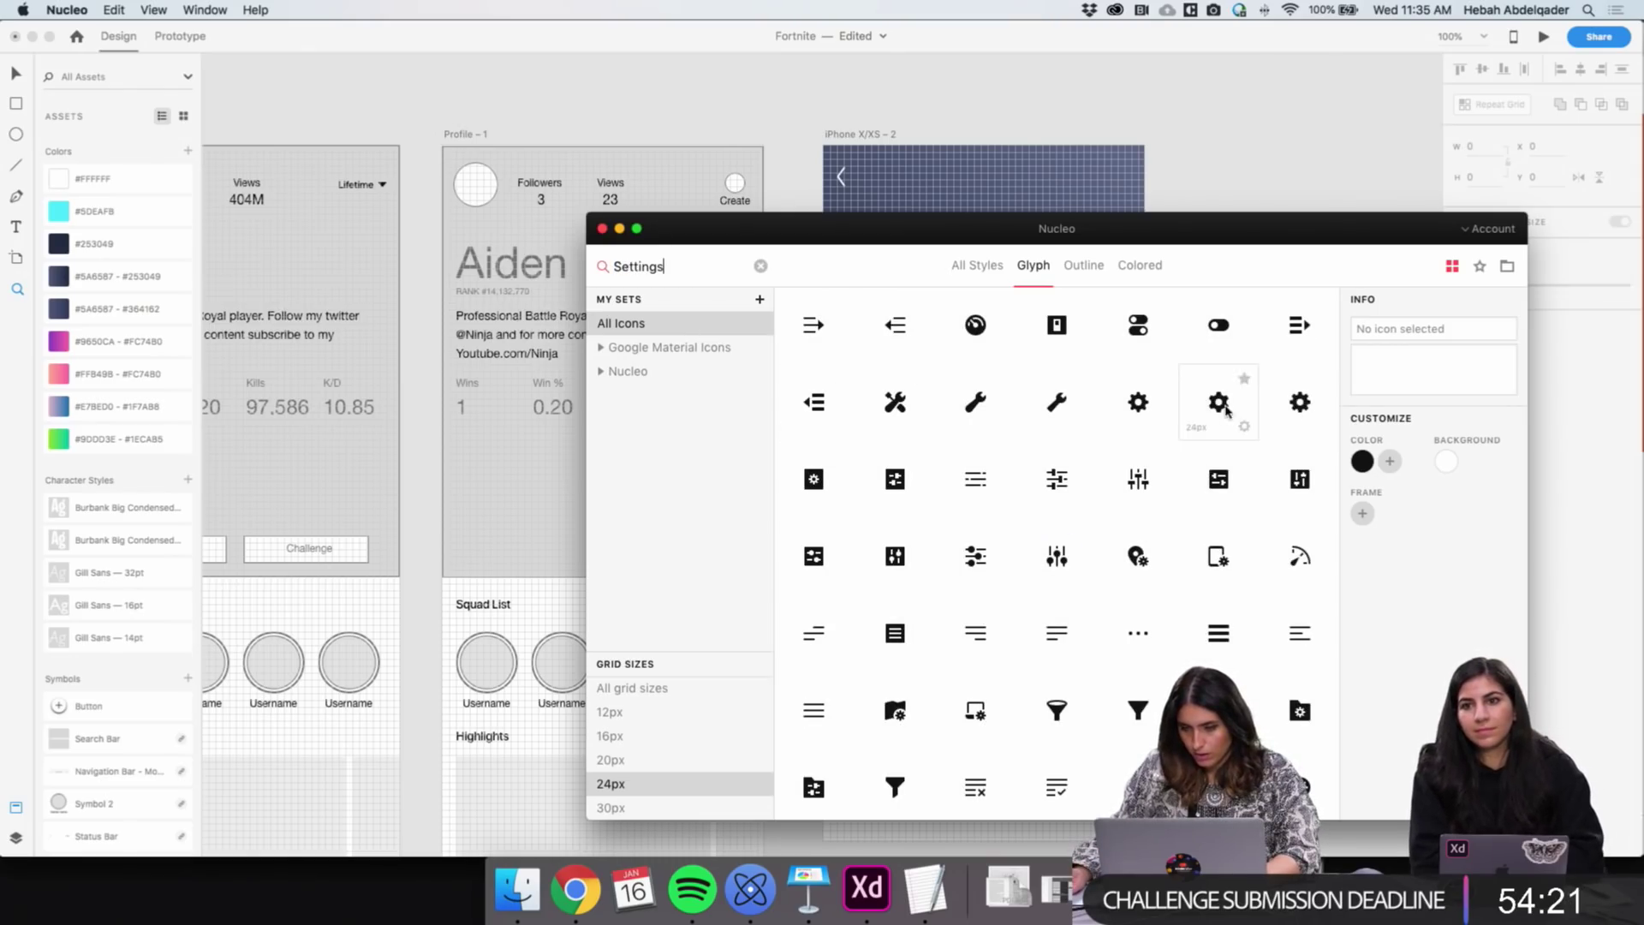
Try recolouring the Nucleo glyph icons white, and set them back to black
left_click(1361, 460)
left_click_drag(1256, 464, 1193, 365)
left_click(1138, 324)
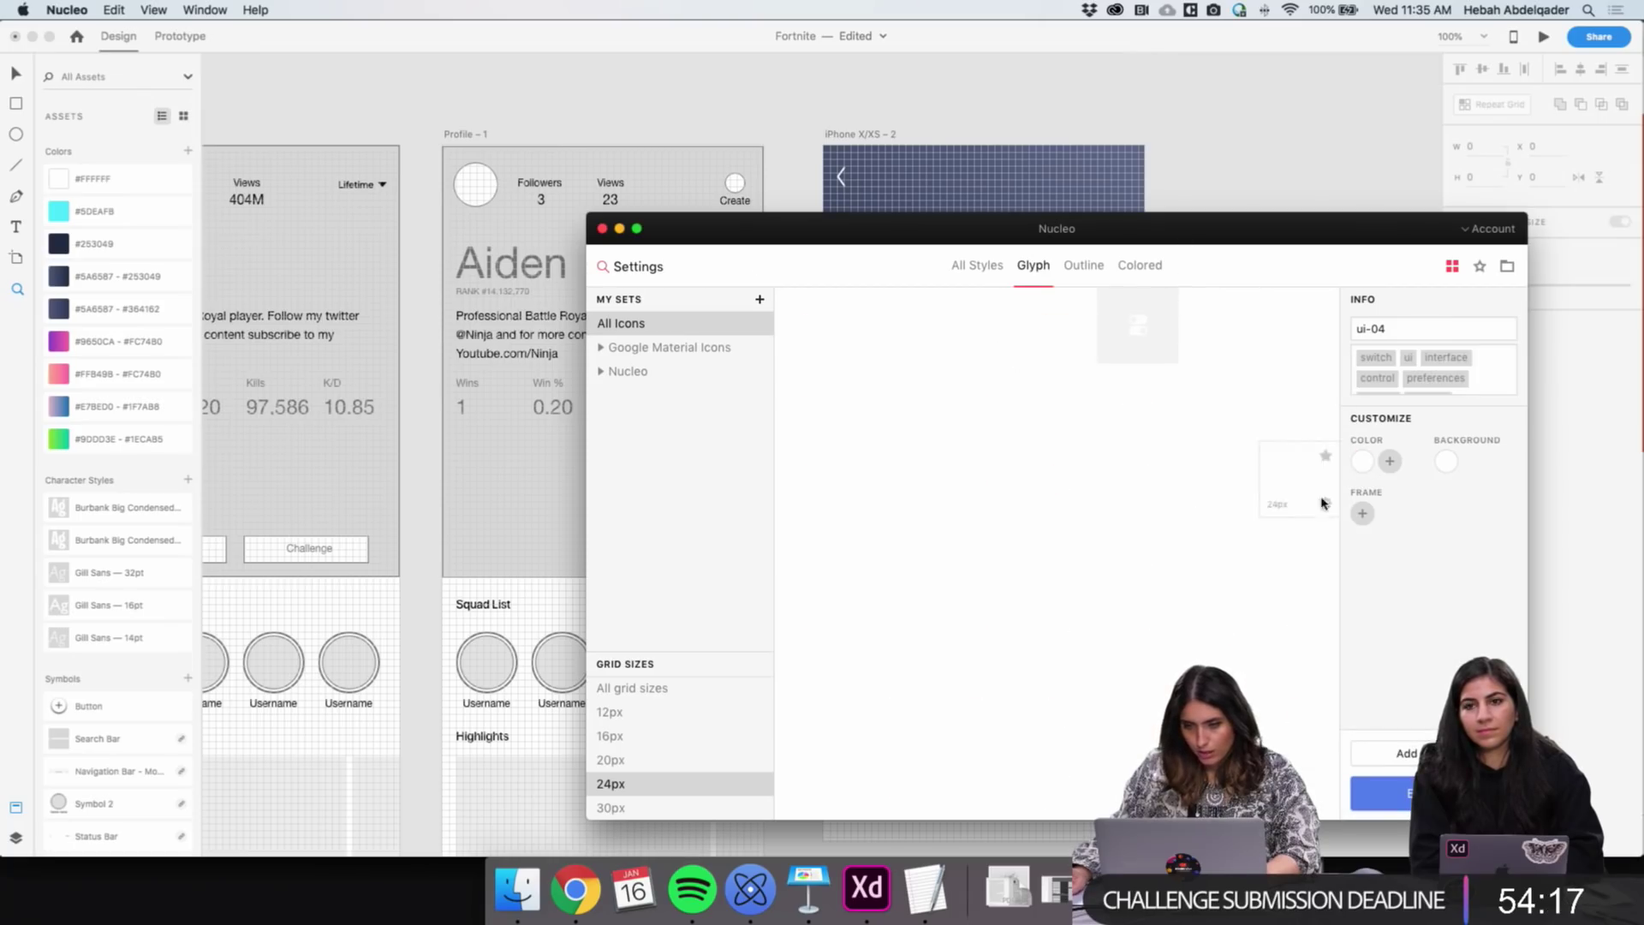
left_click(1362, 461)
left_click(1211, 484)
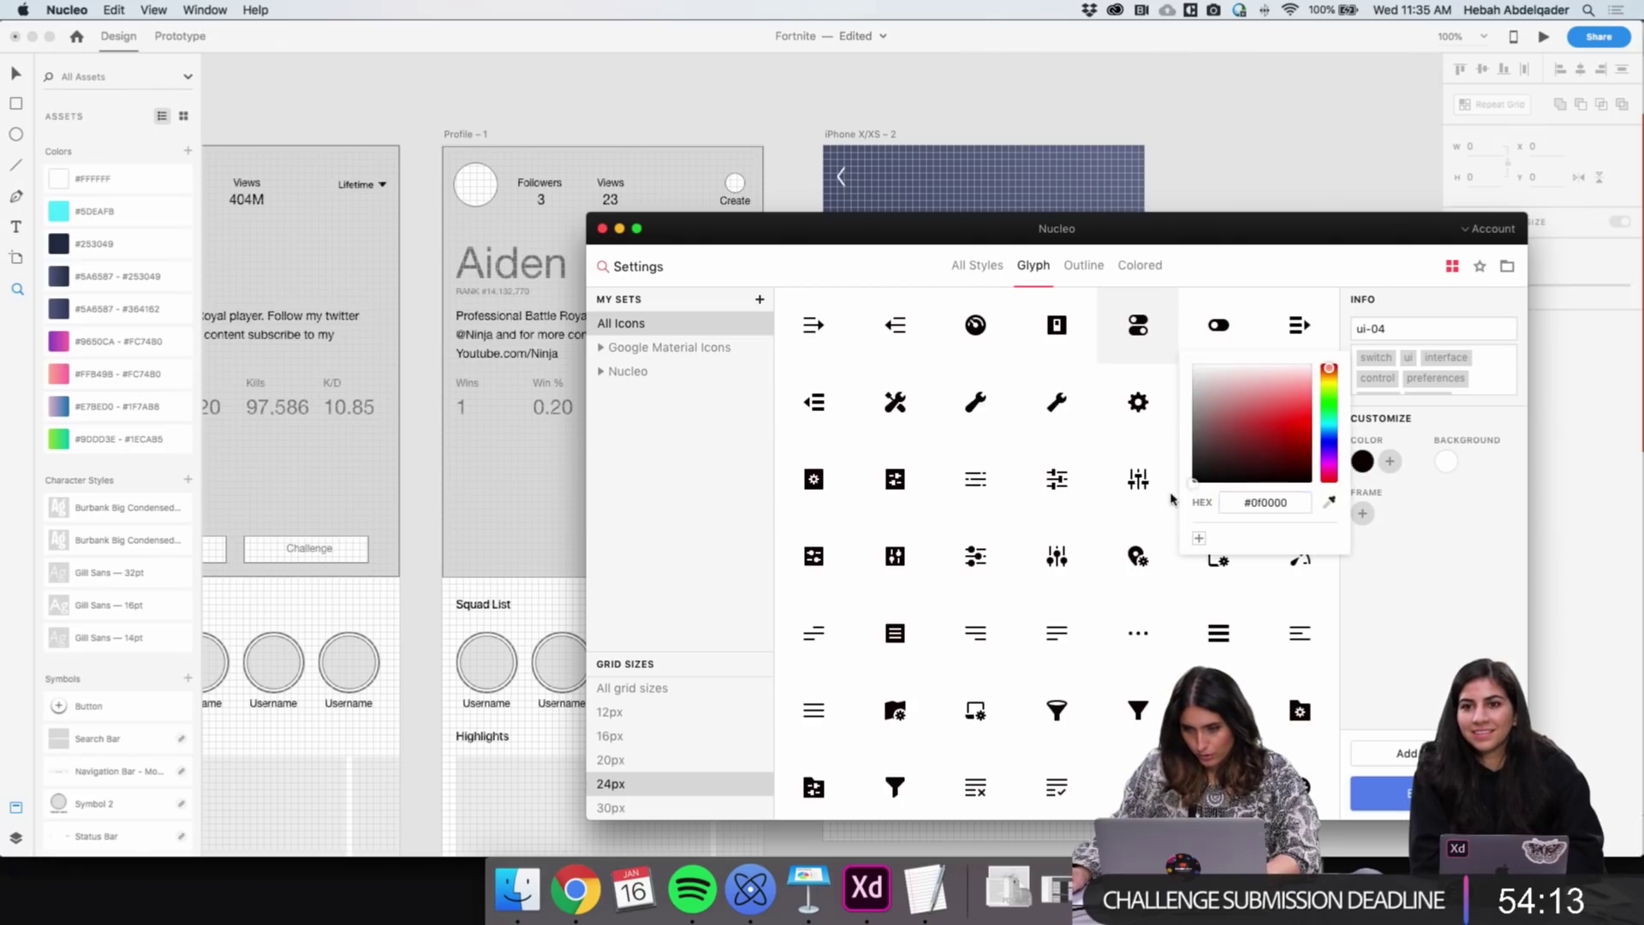
left_click(1138, 478)
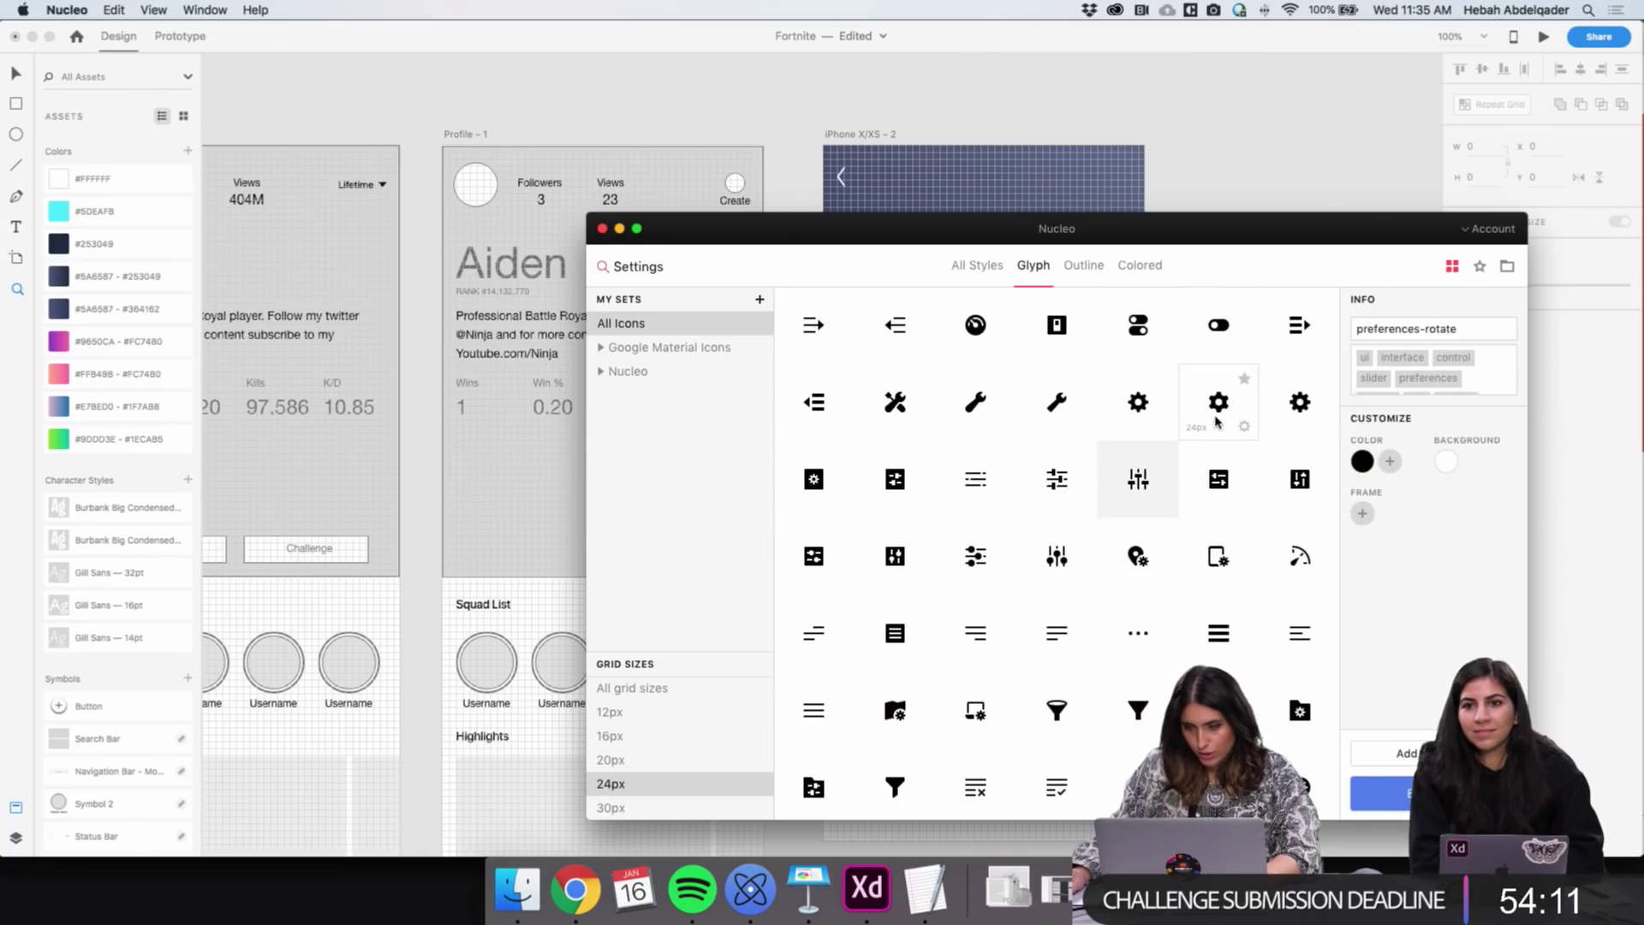
Bring the gear icon from Nucleo into Adobe XD beside the iPhone X/XS – 2 artboard and set its fill to #FFFFFF
left_click_drag(1213, 420, 1224, 176)
left_click(1485, 315)
type("ffffff")
key("Return")
left_click(1346, 130)
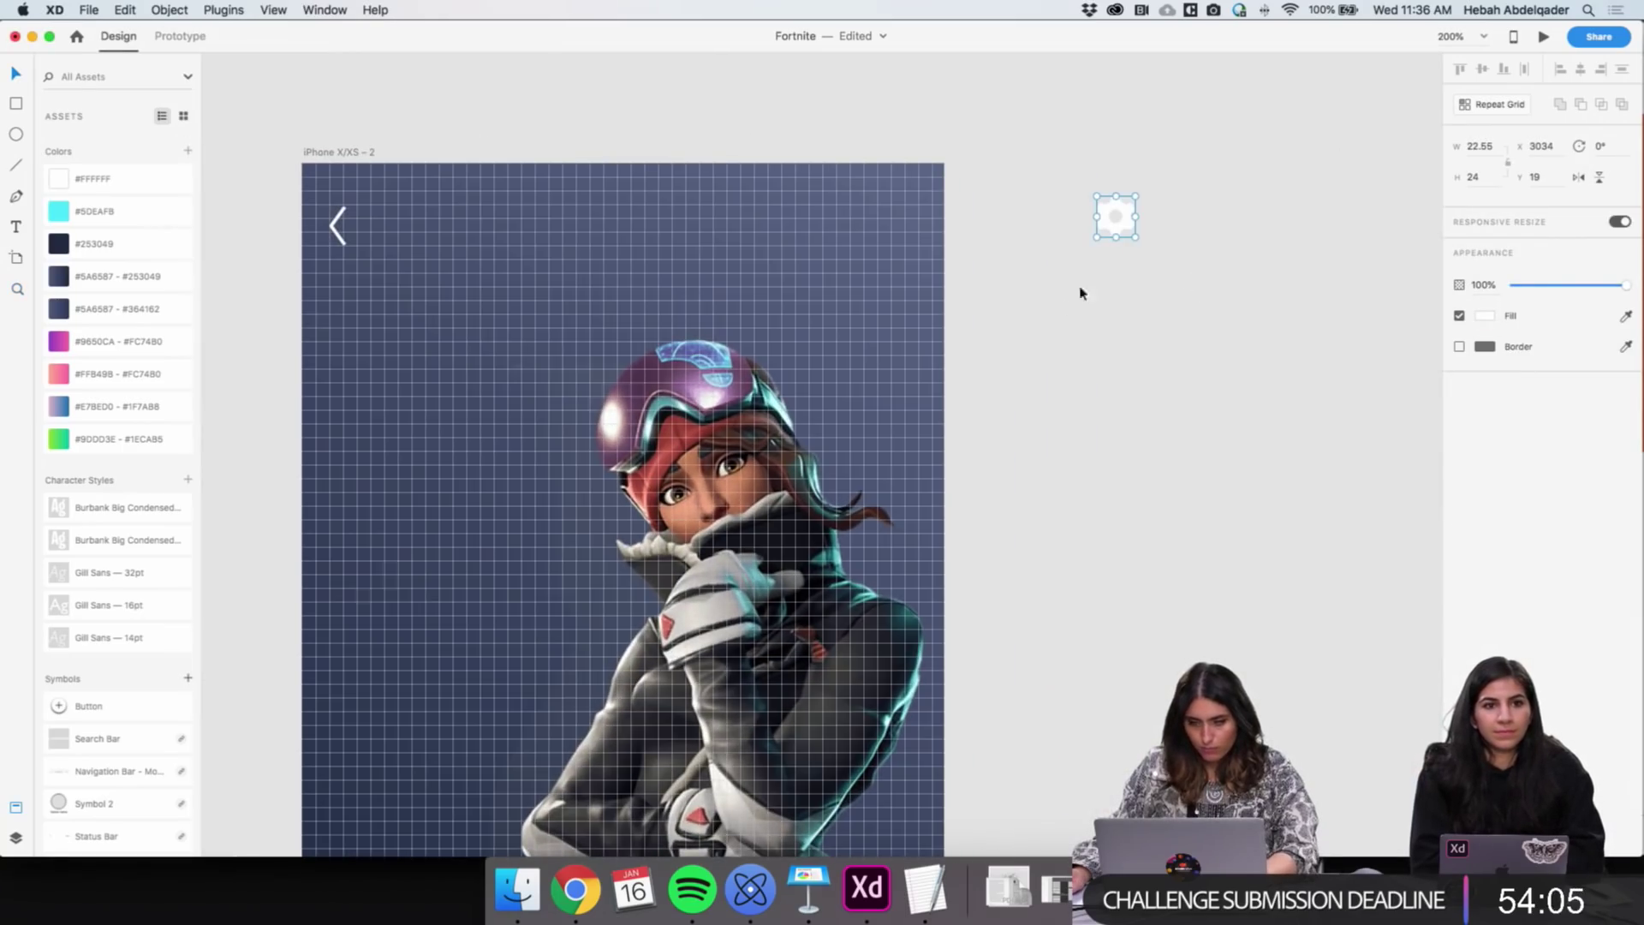
Place the gear icon in the artboard's upper-right corner and vertically centre-align it with the back chevron
left_click_drag(1124, 230, 906, 238)
left_click(972, 242)
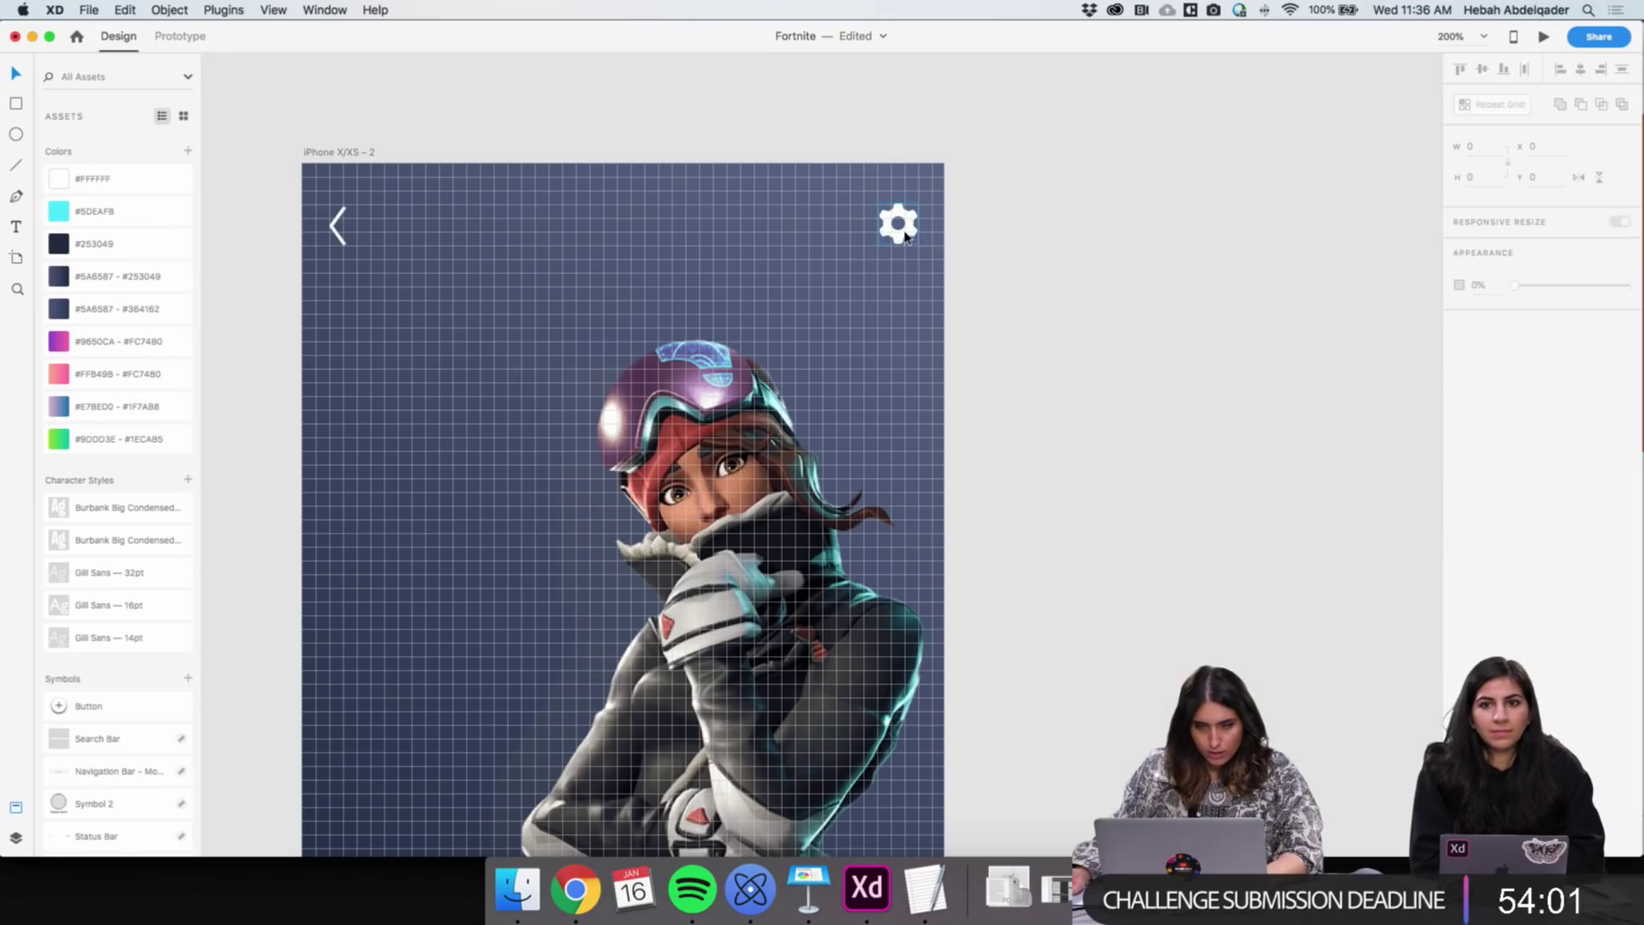
left_click_drag(928, 257, 339, 240)
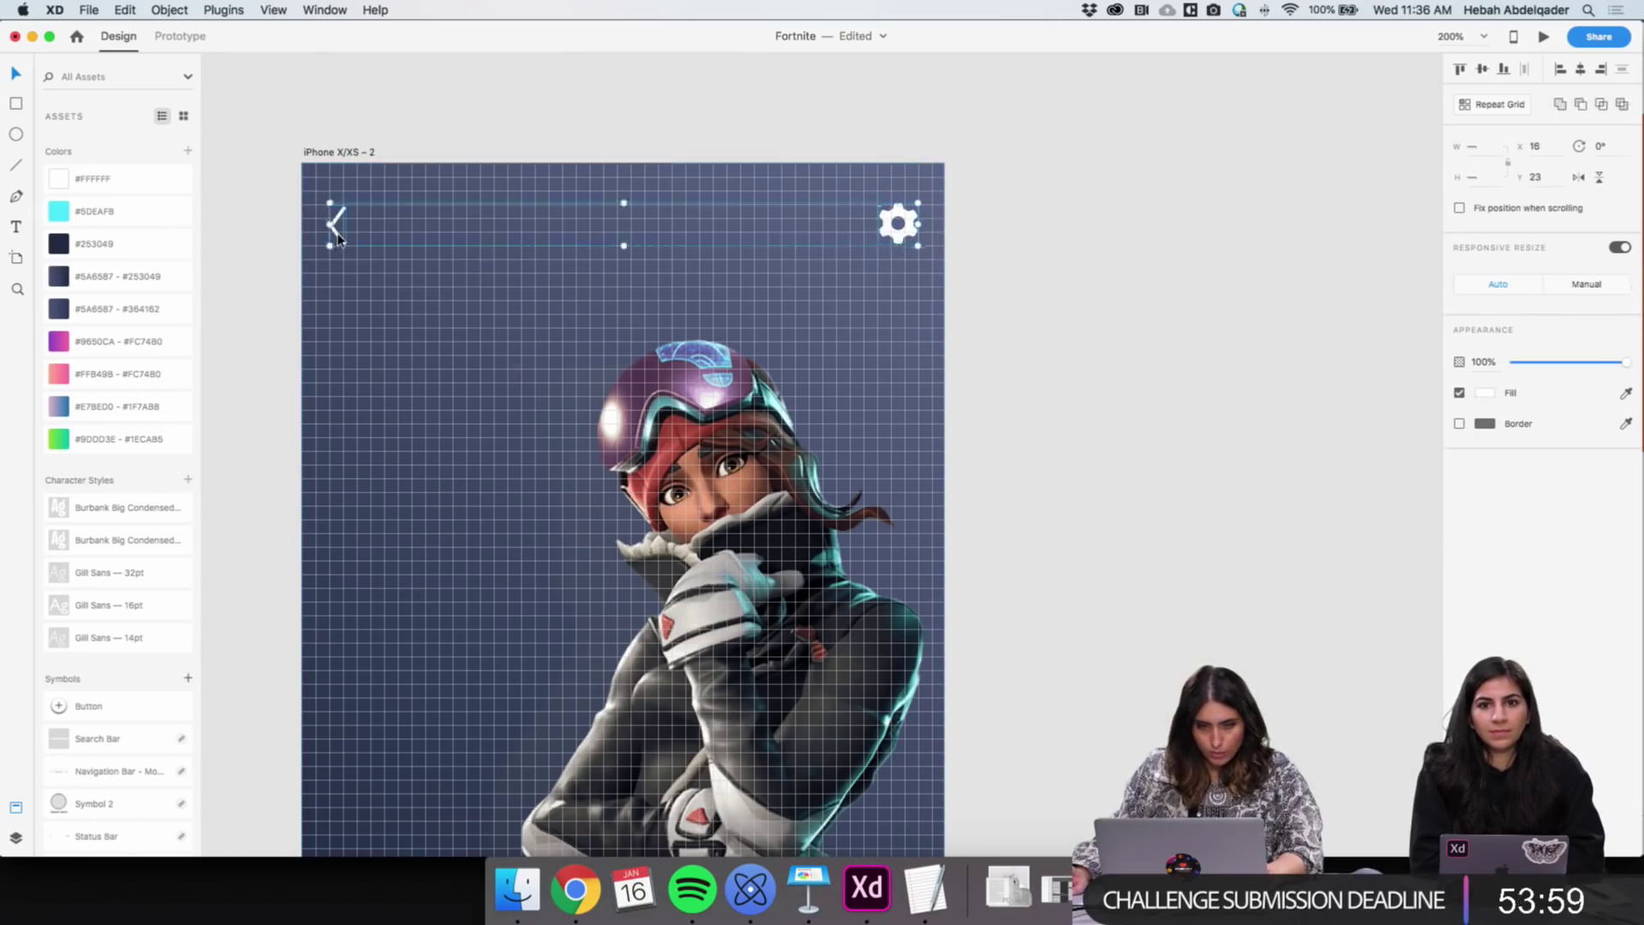
left_click(1482, 69)
left_click(1141, 321)
key("z")
left_click(700, 321, "alt")
key("v")
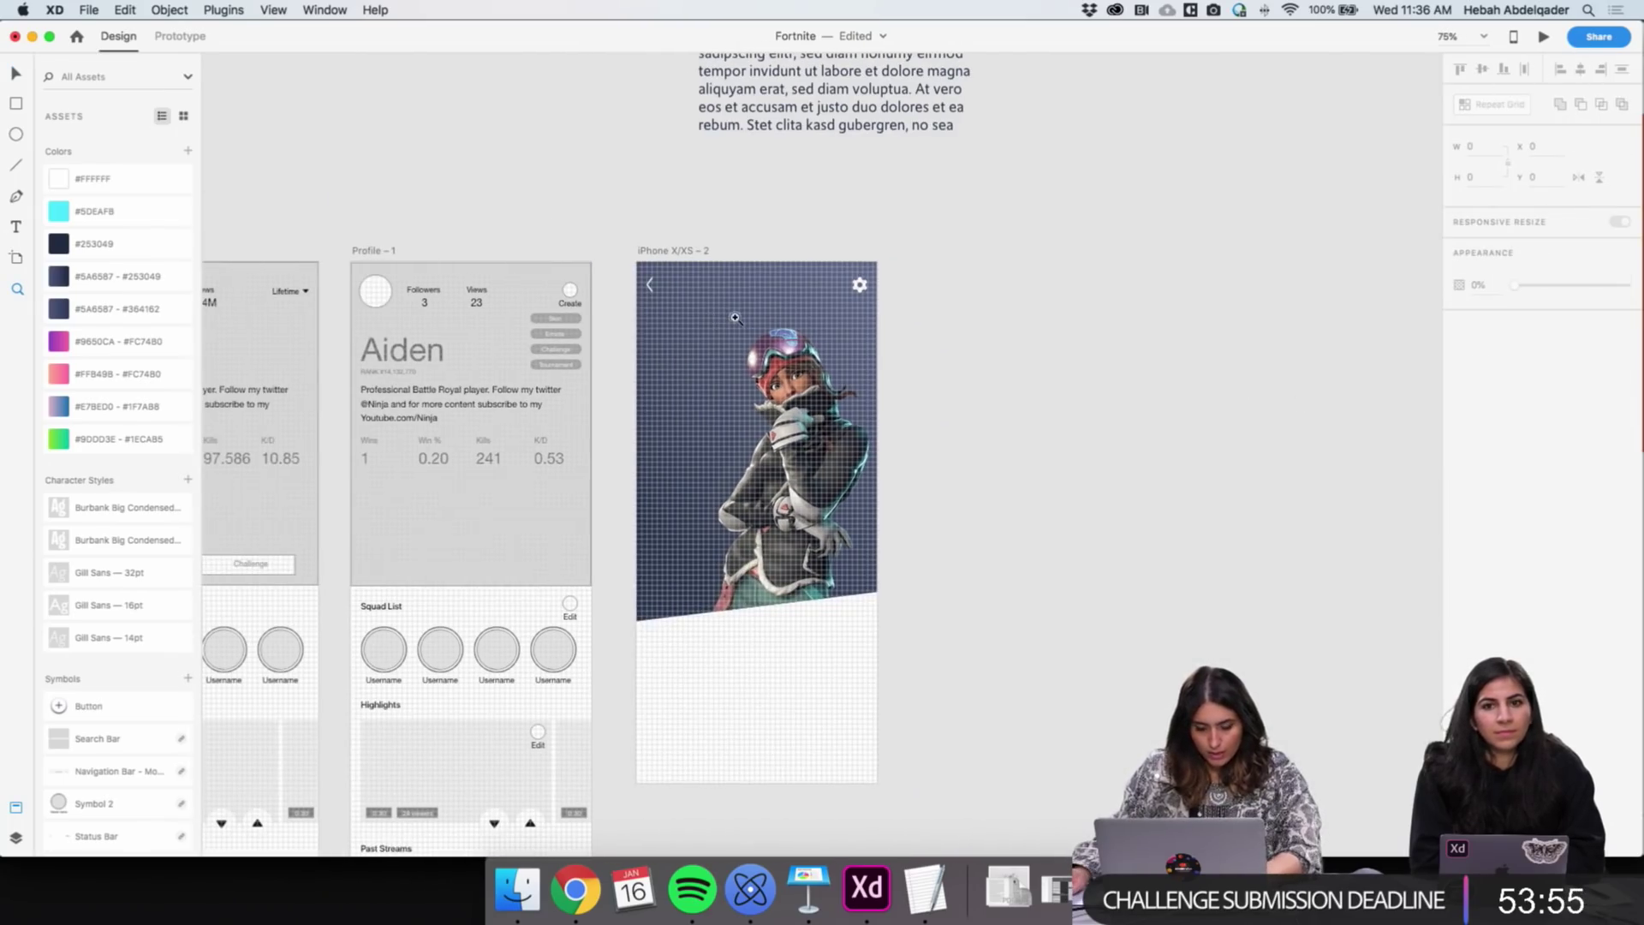
key("t")
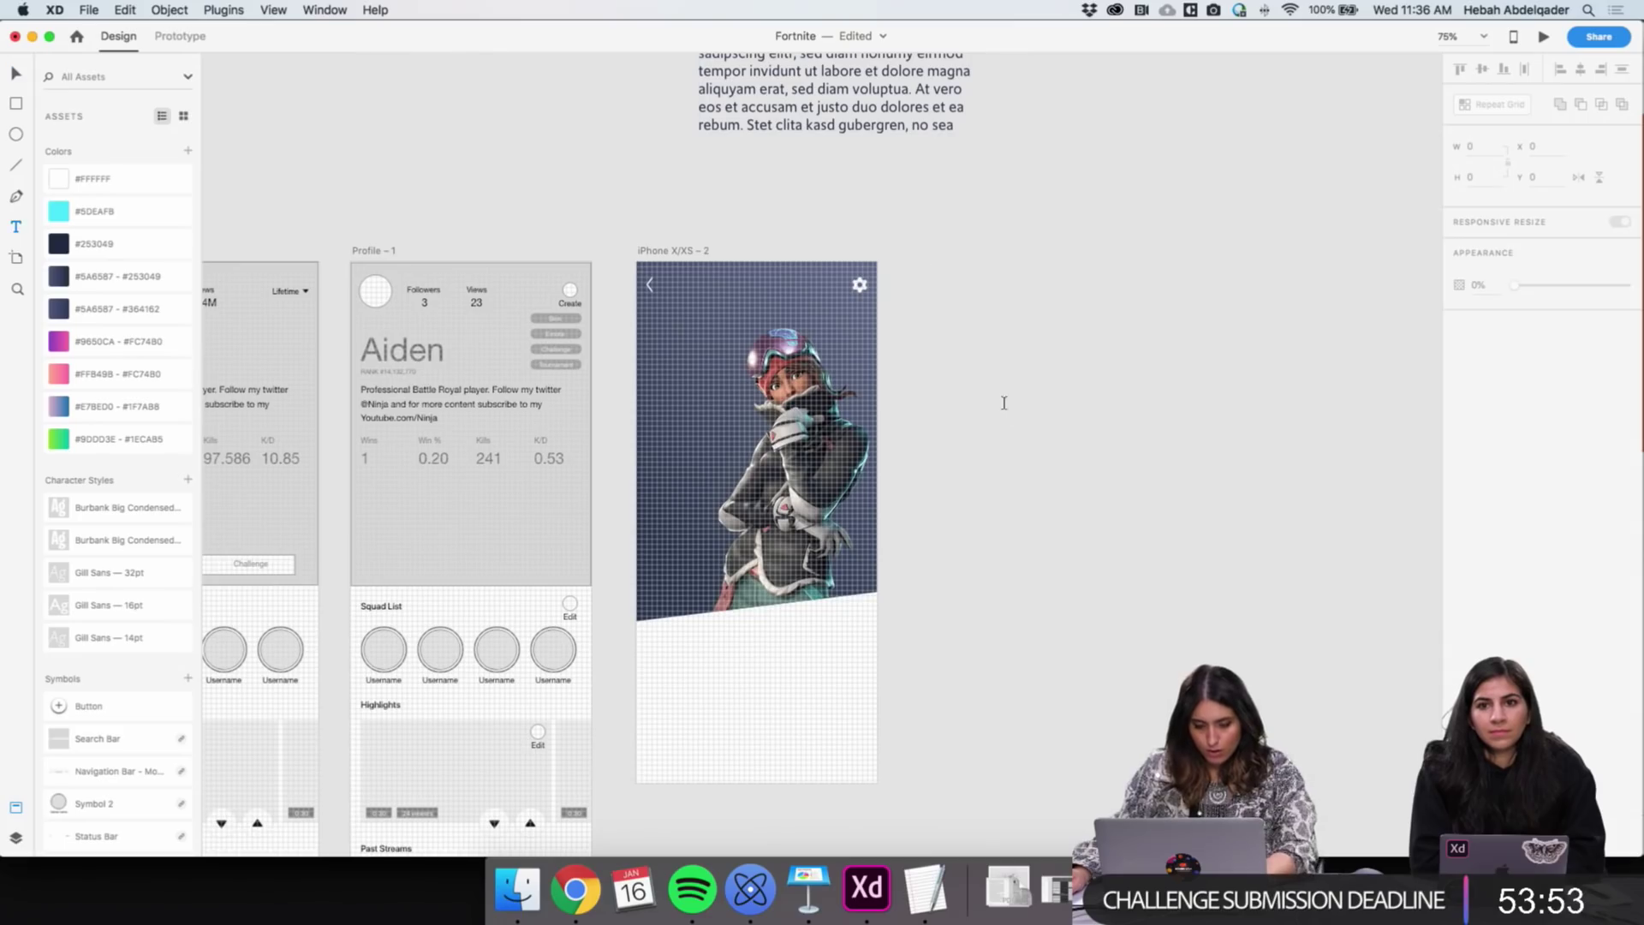
left_click_drag(961, 352, 1106, 410)
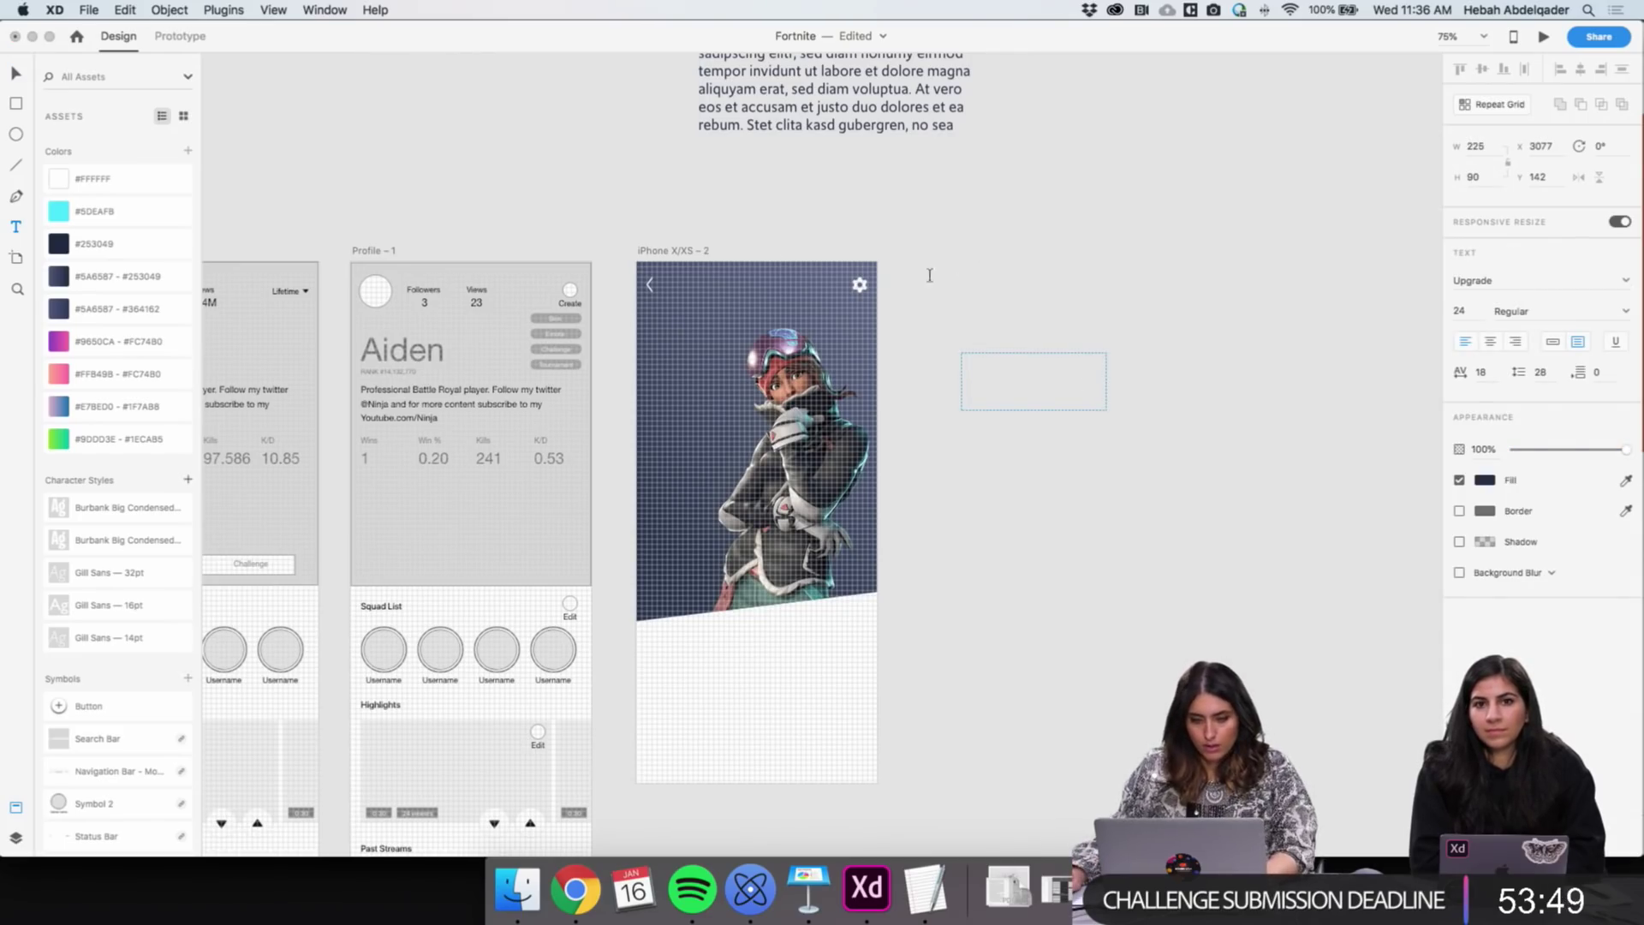
left_click(15, 73)
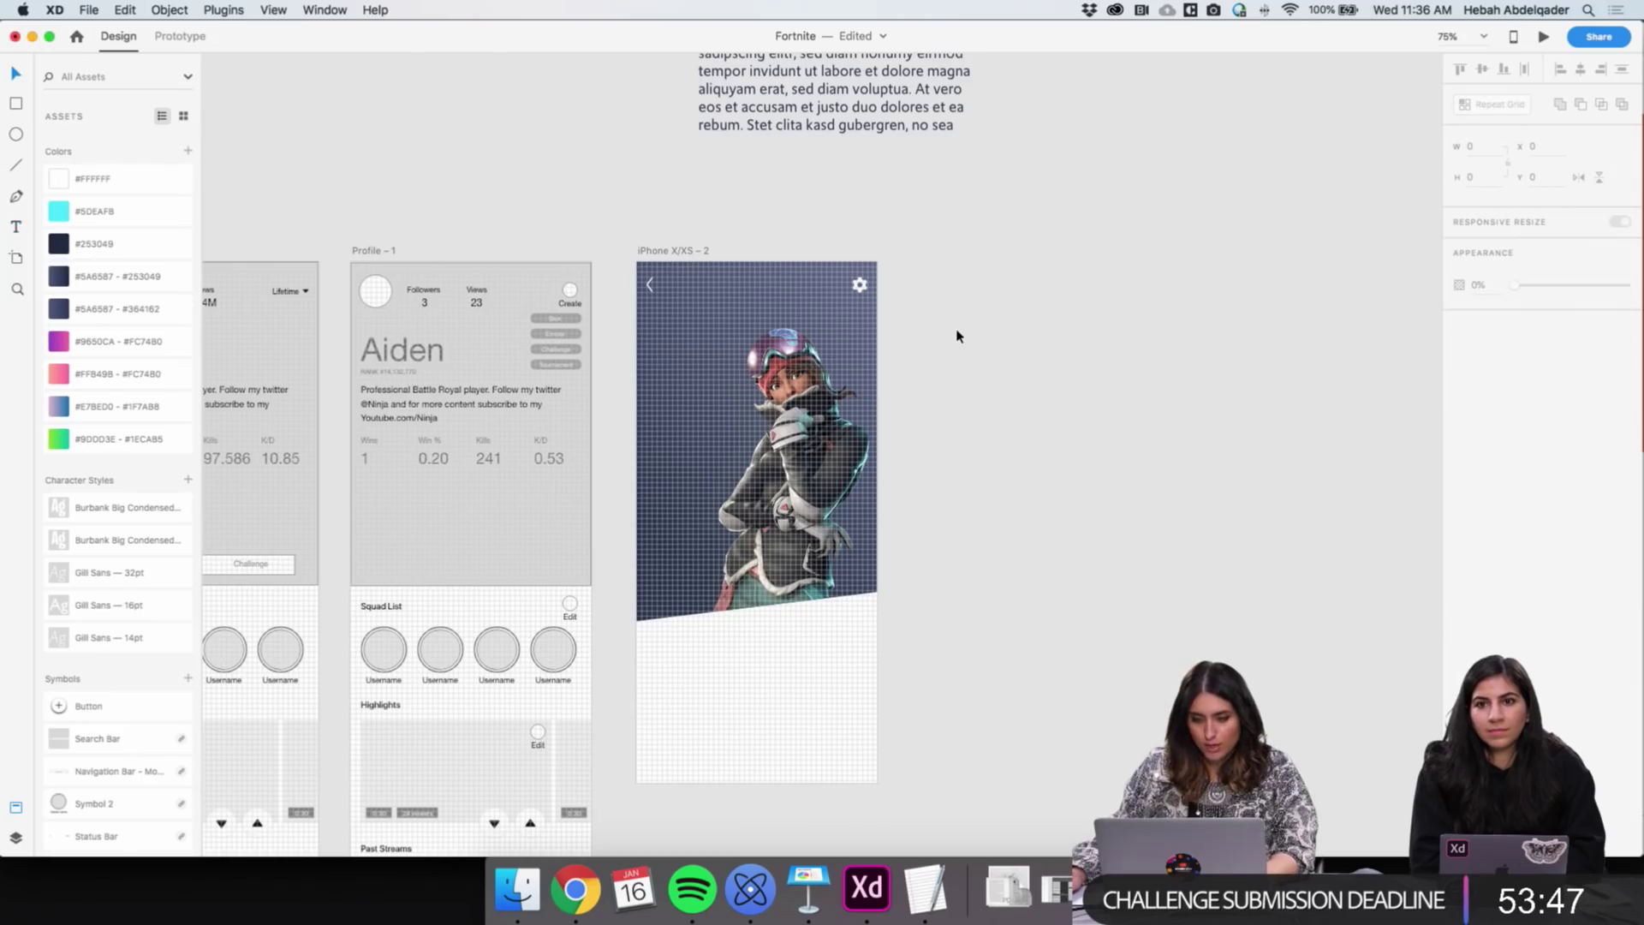
Add a point text with the player's first name, ending in a capital letter, on the canvas beside the iPhone X/XS – 2 artboard
left_click(954, 300)
type("Heb")
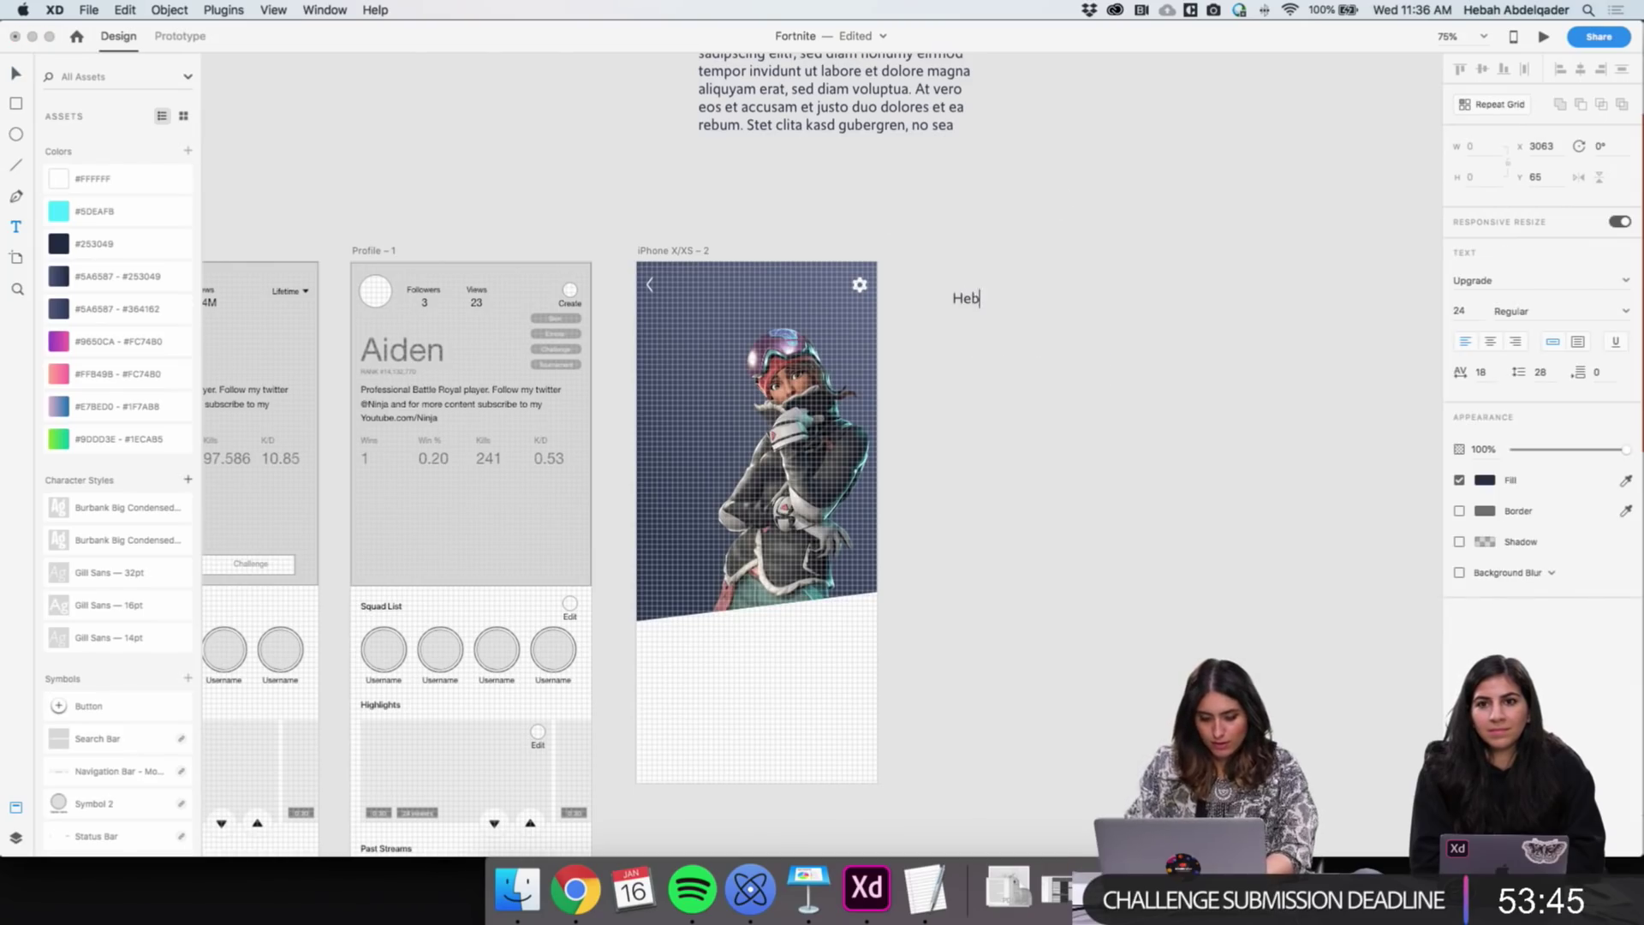
type("ah")
key("BackSpace")
type("H")
key("super+a")
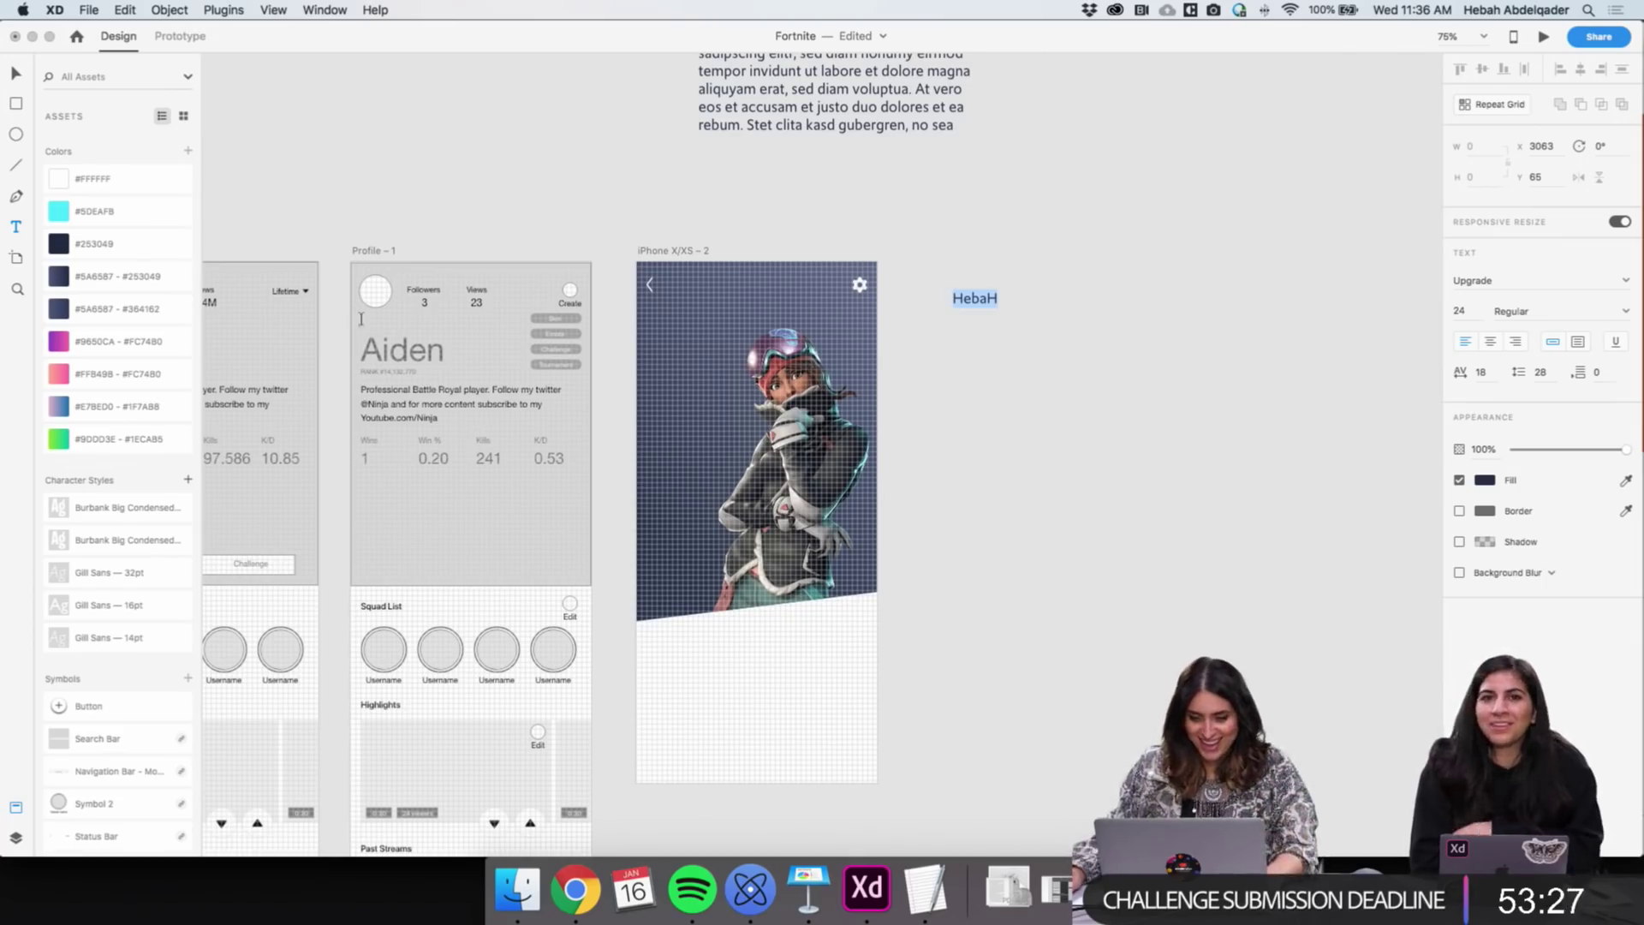
key("Escape")
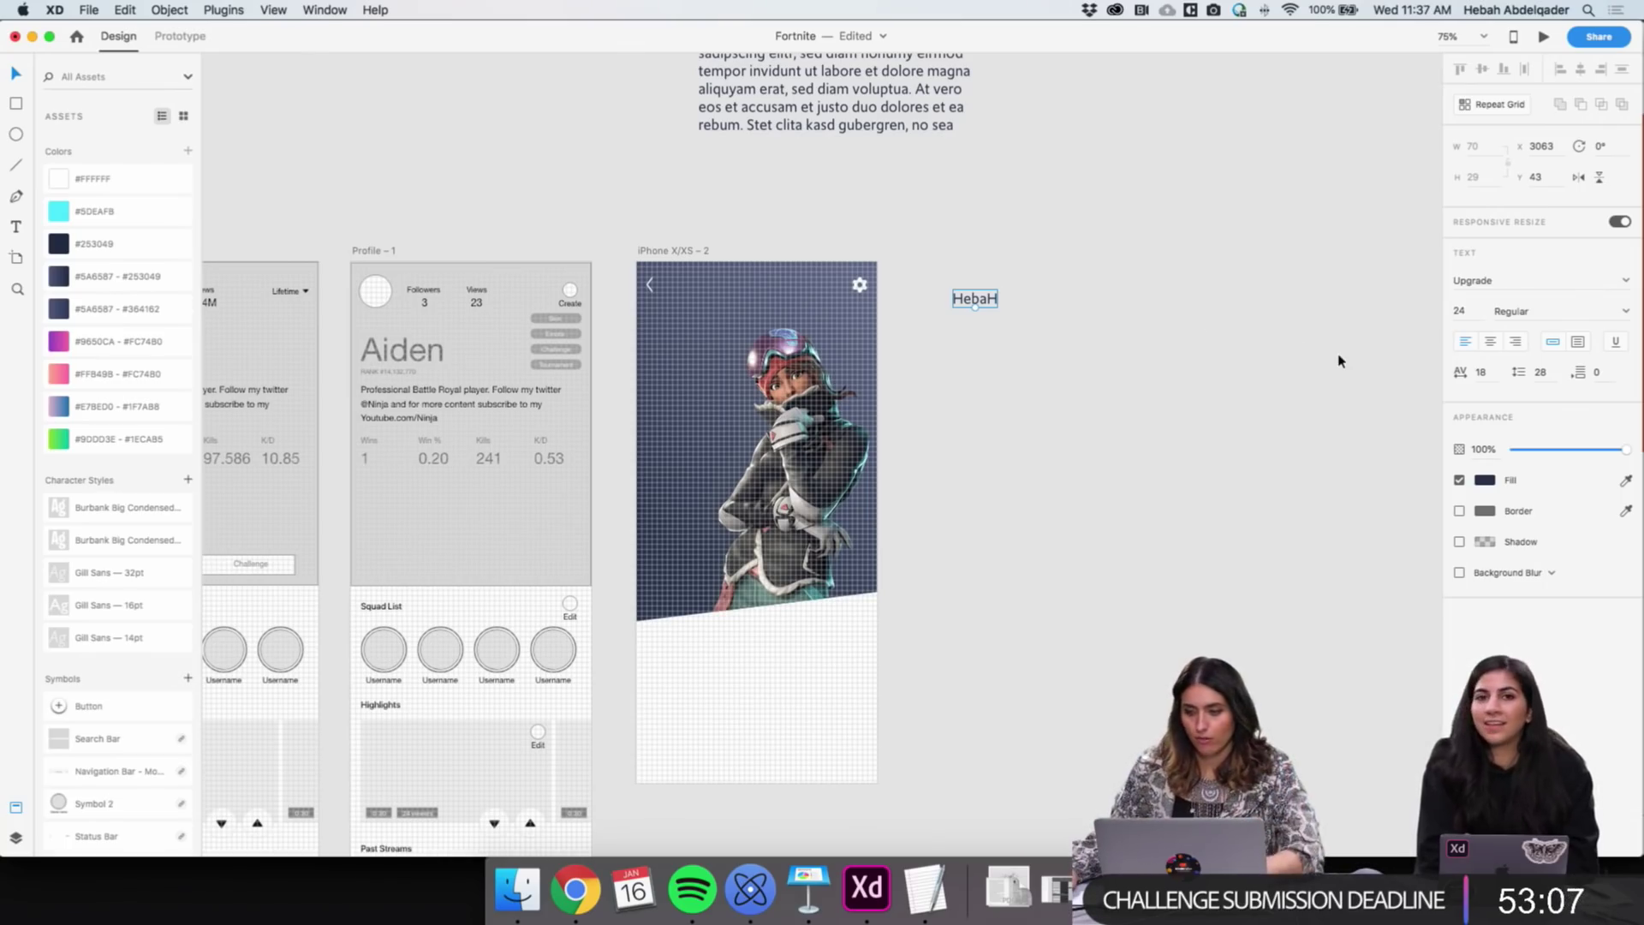
Set the player name text's font to Burbank Big Condensed
left_click(1505, 279)
type("Burbank Big Condensed")
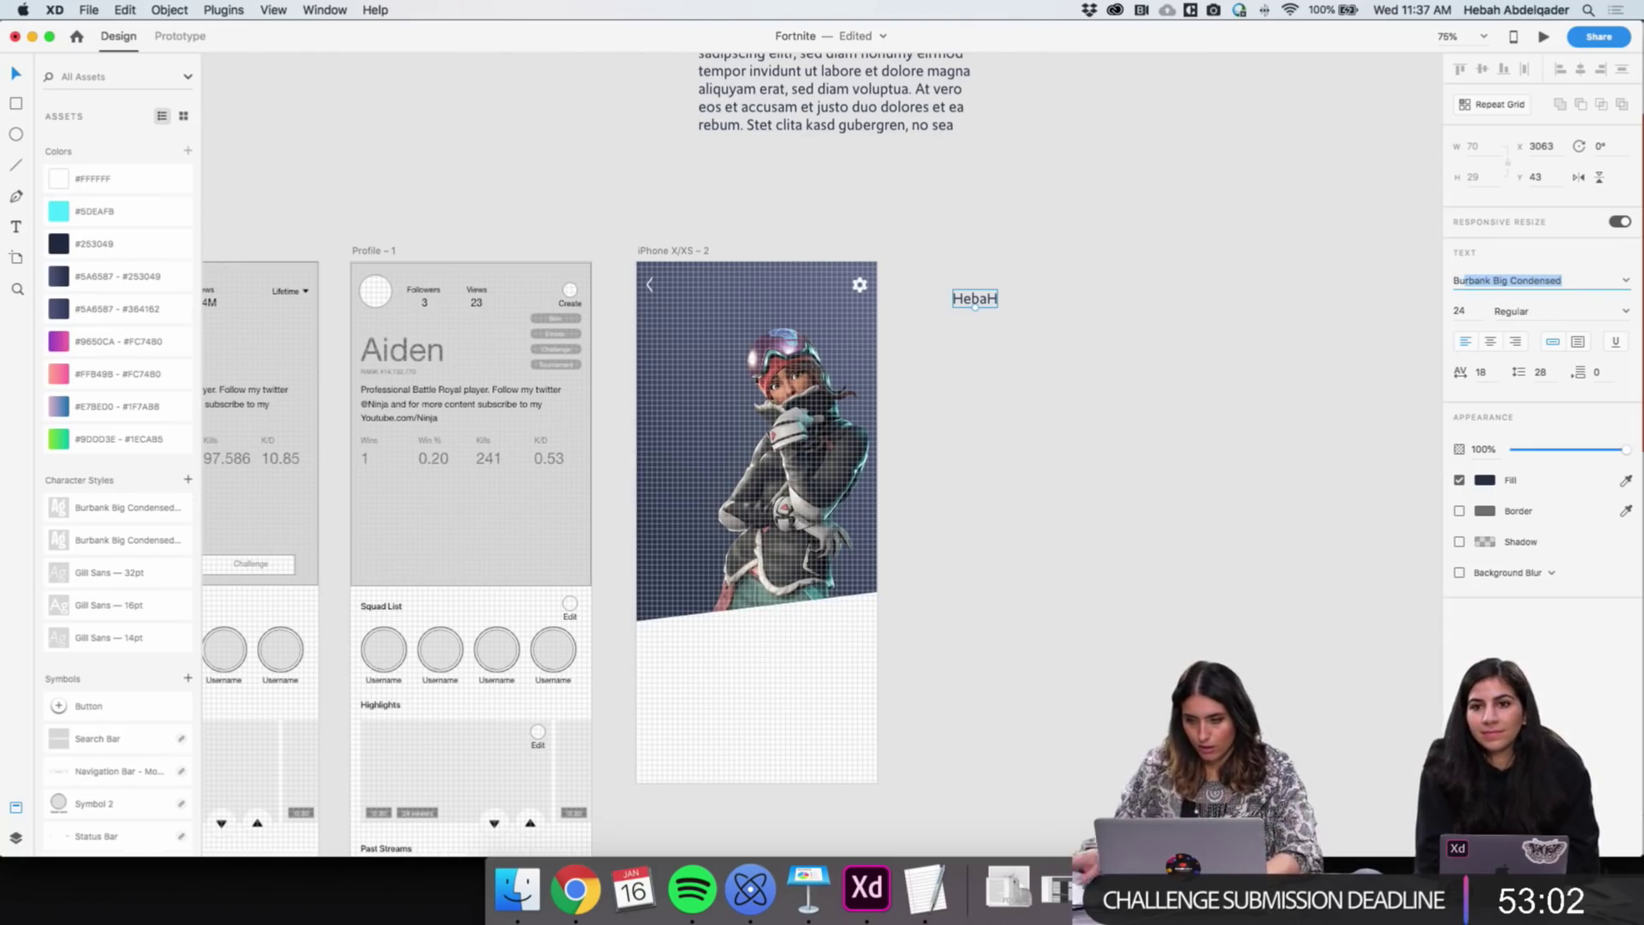
Apply the Burbank Big Condensed font to the username text beside the iPhone X/XS – 2 artboard
key("Return")
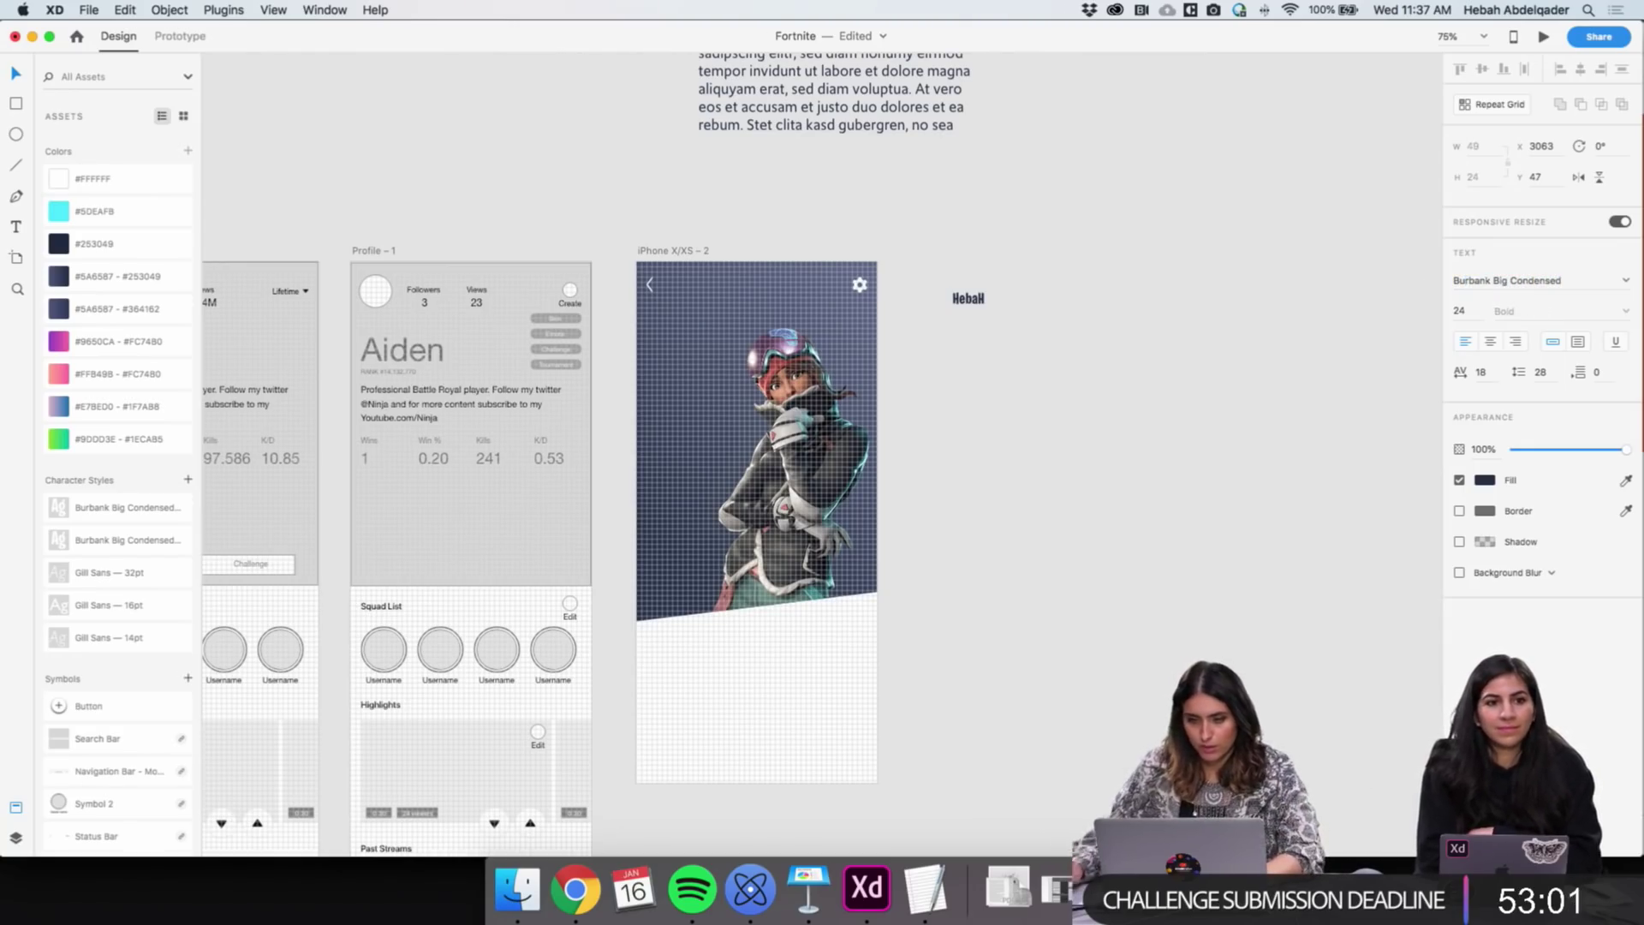
left_click(1462, 311)
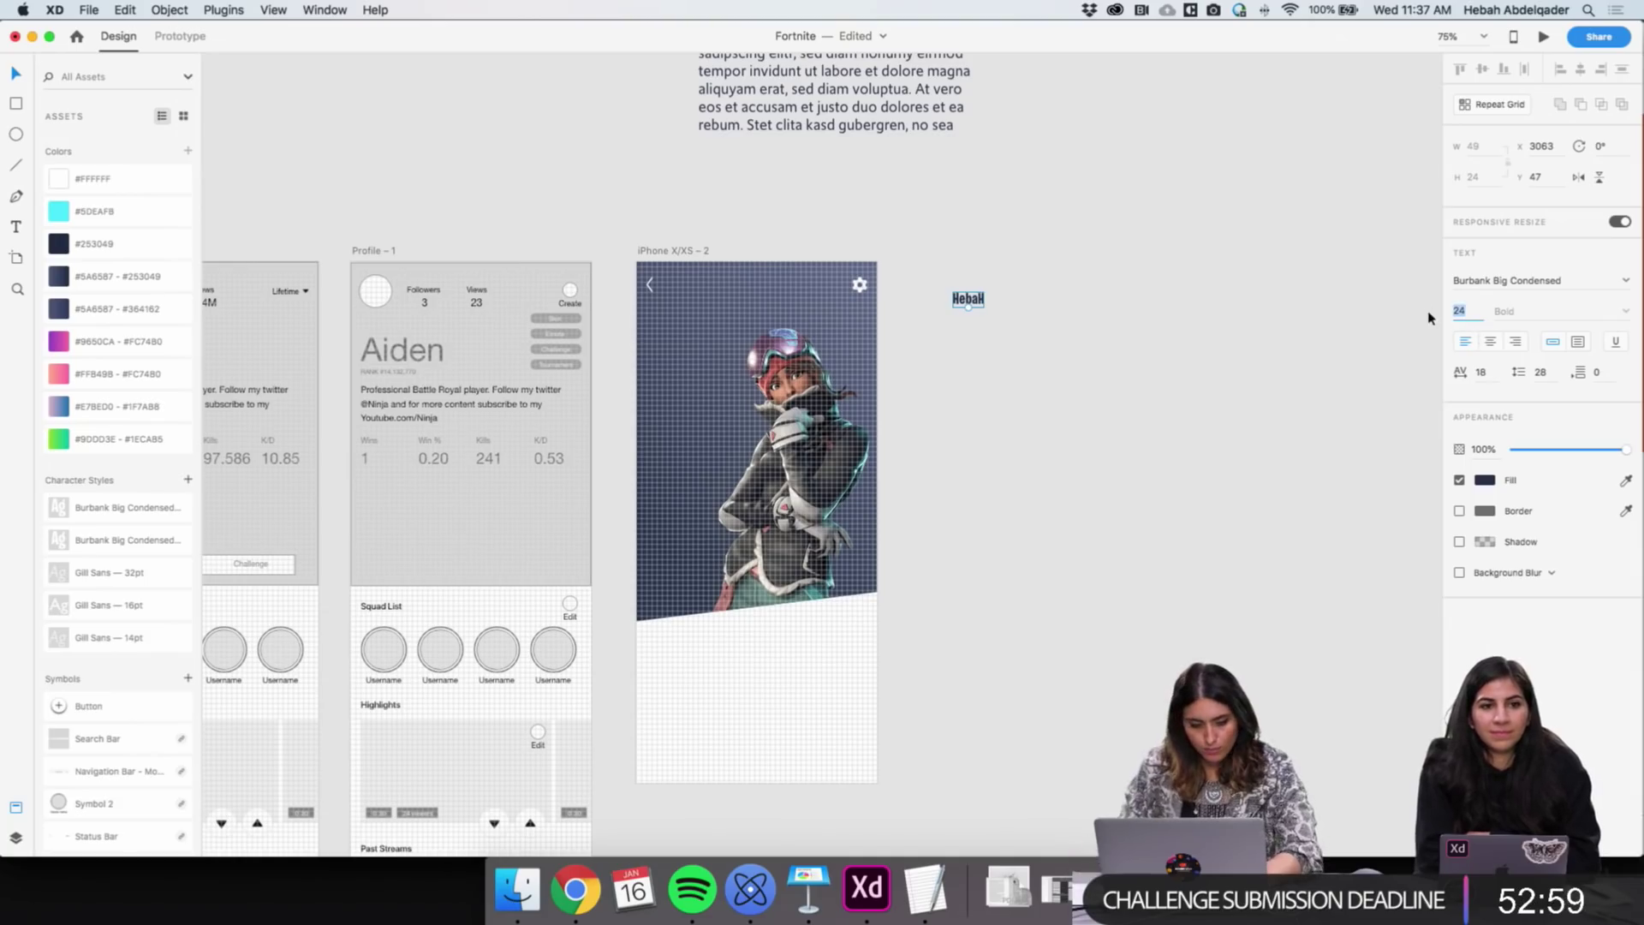
left_click(968, 299)
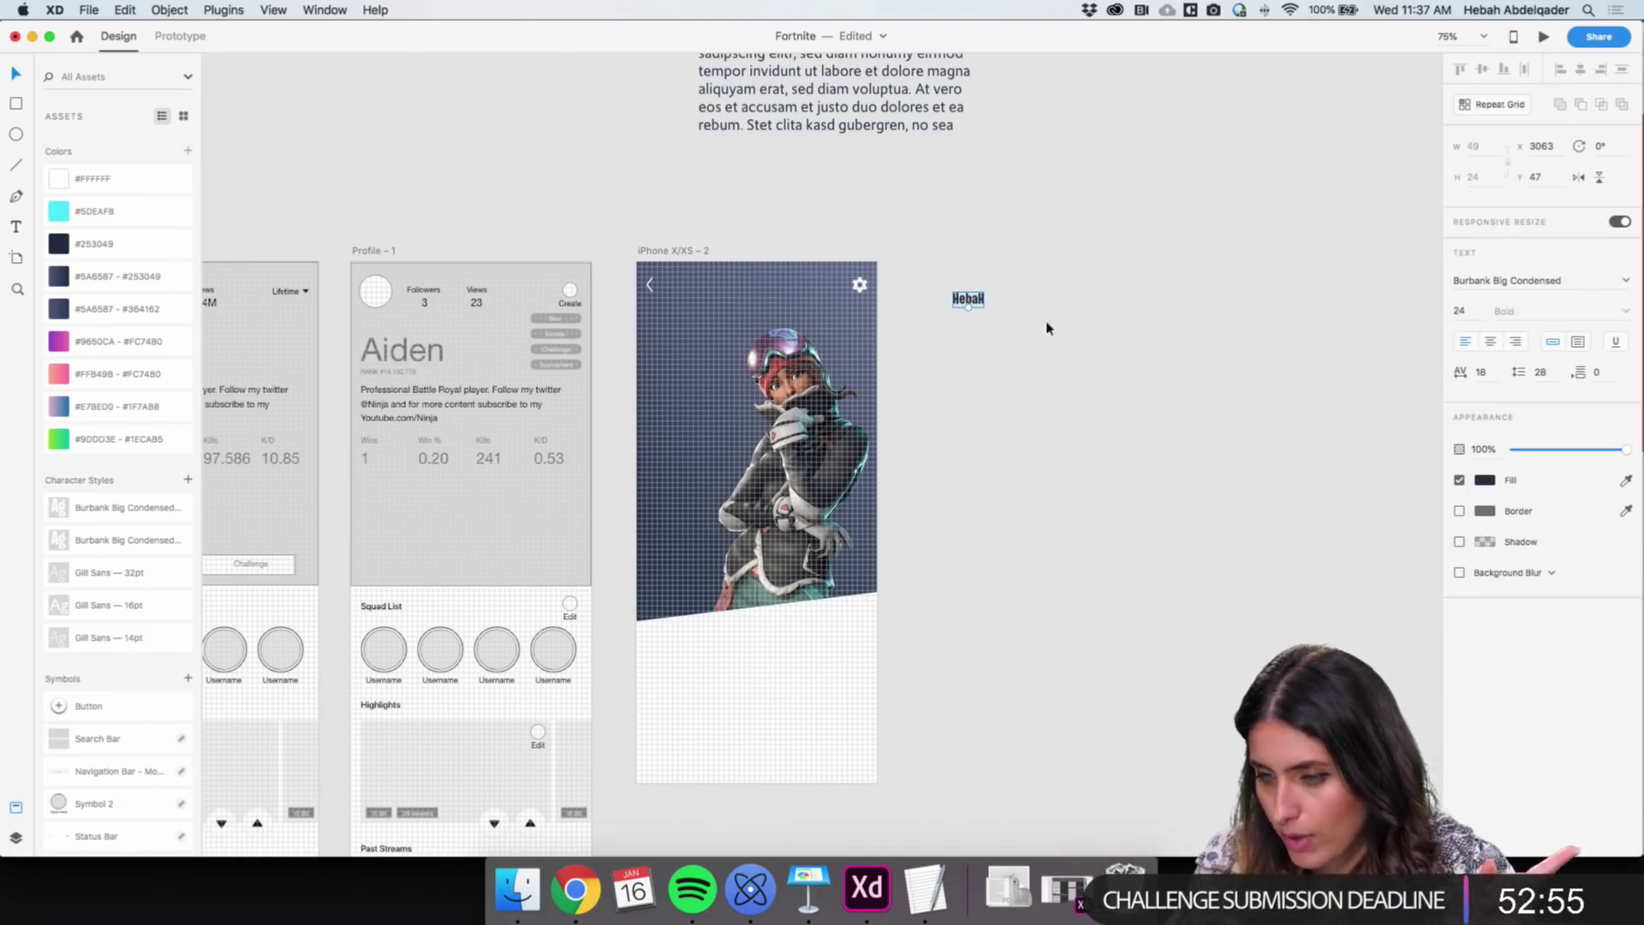
Try a character spacing of 0 on the username text, and settle on 40
left_click(1490, 373)
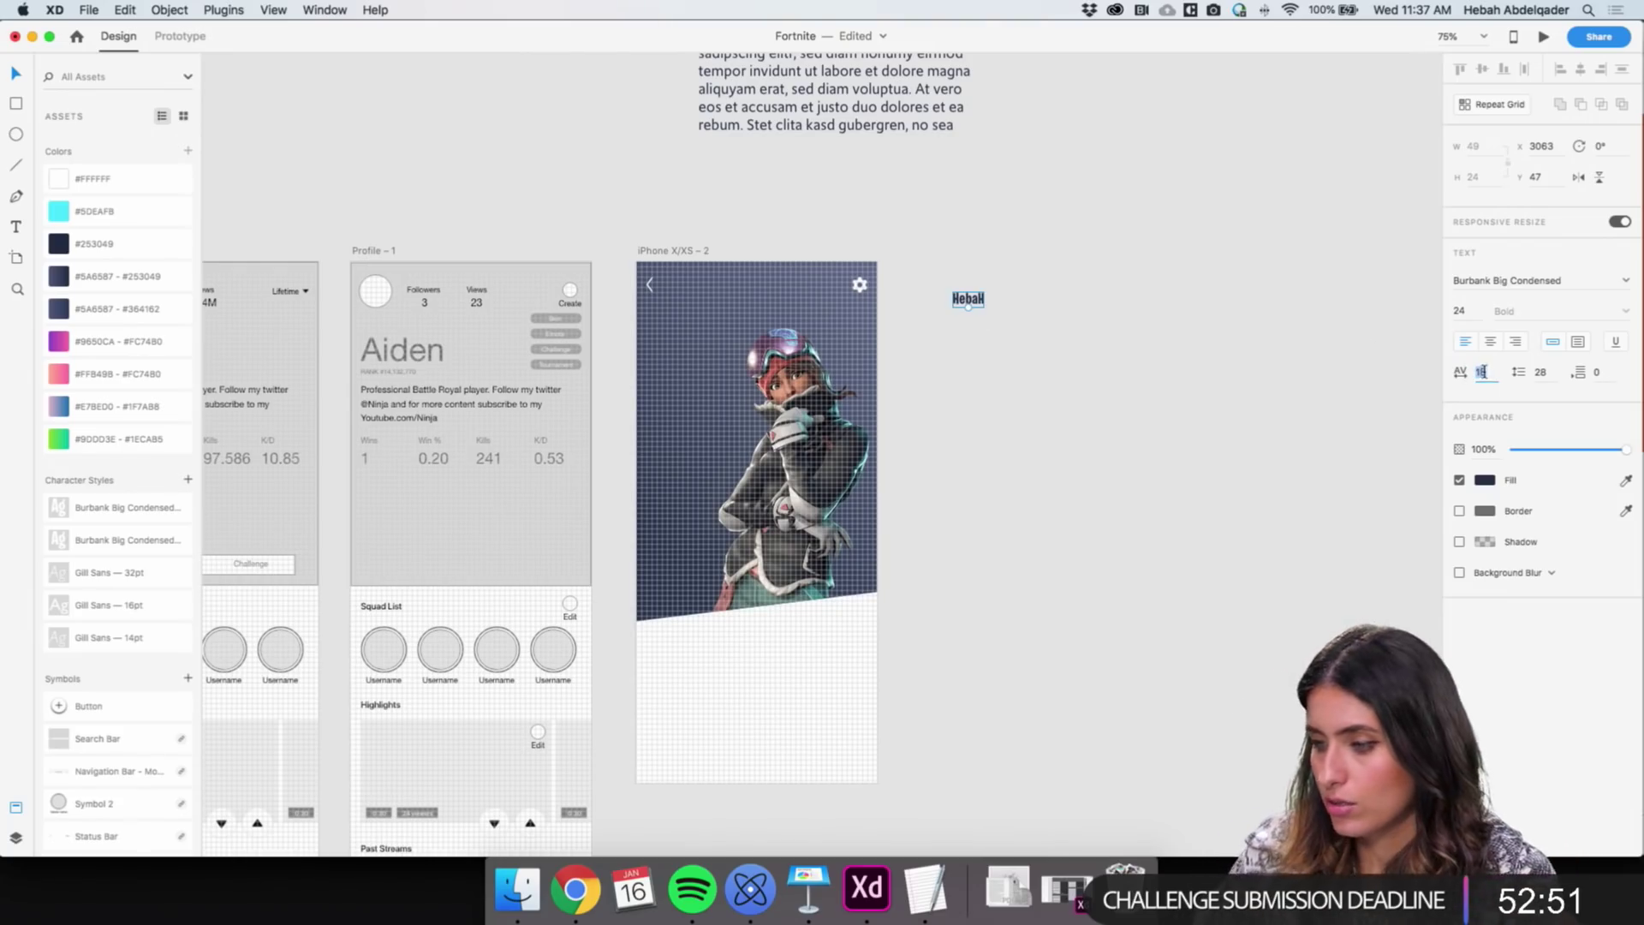
key("z")
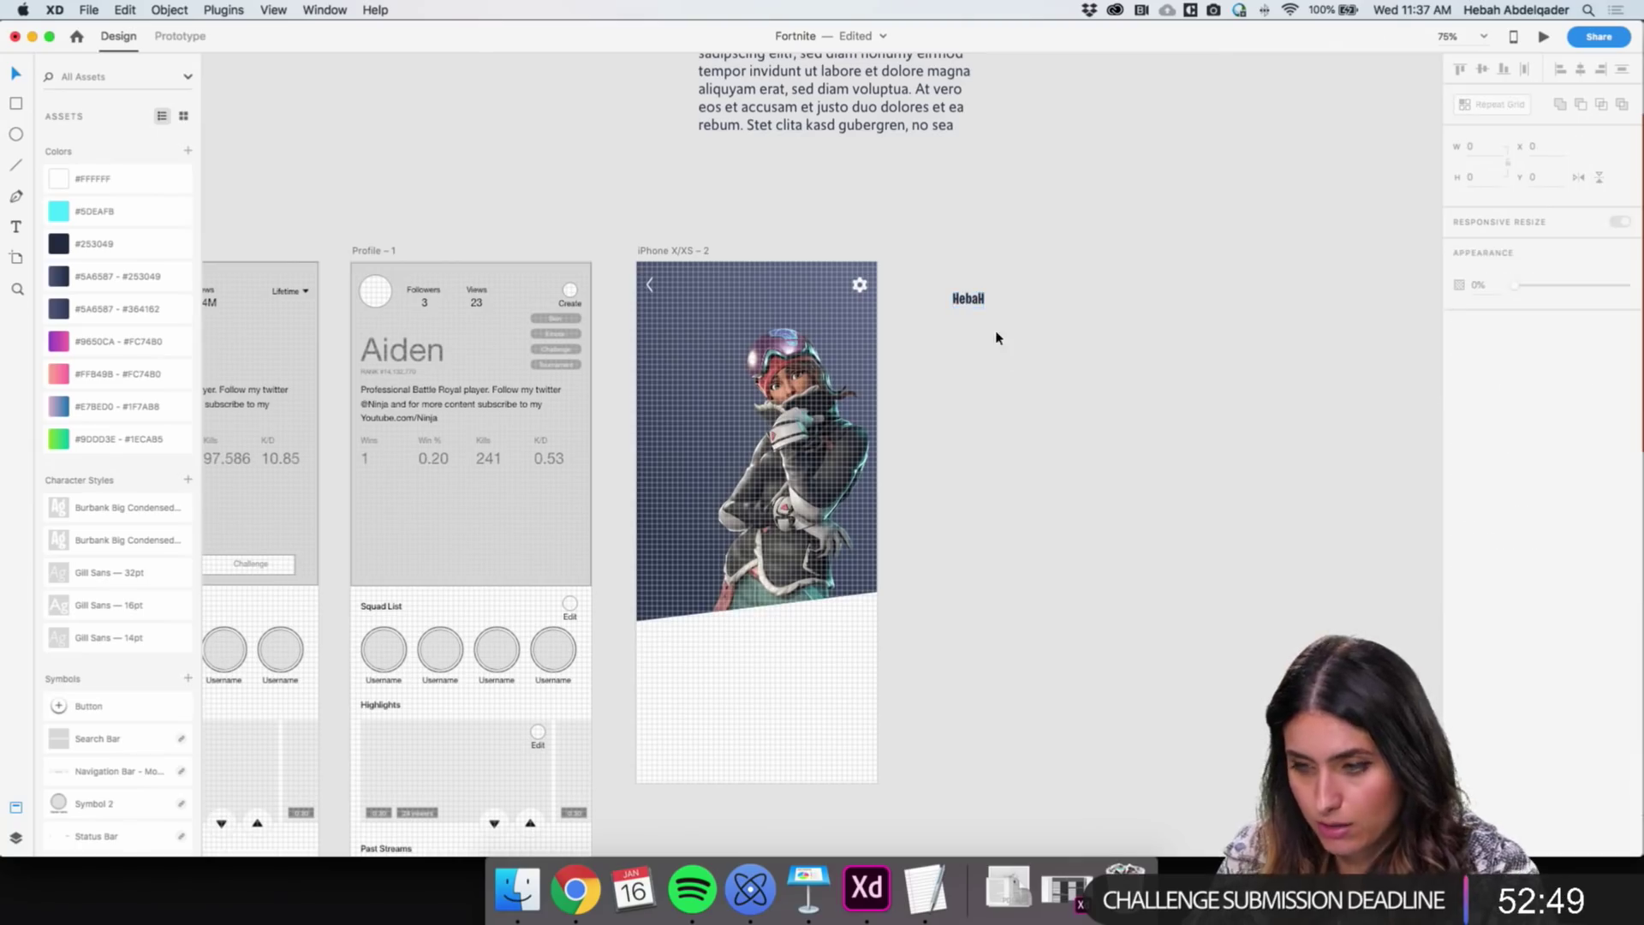
left_click(978, 298)
left_click(979, 299)
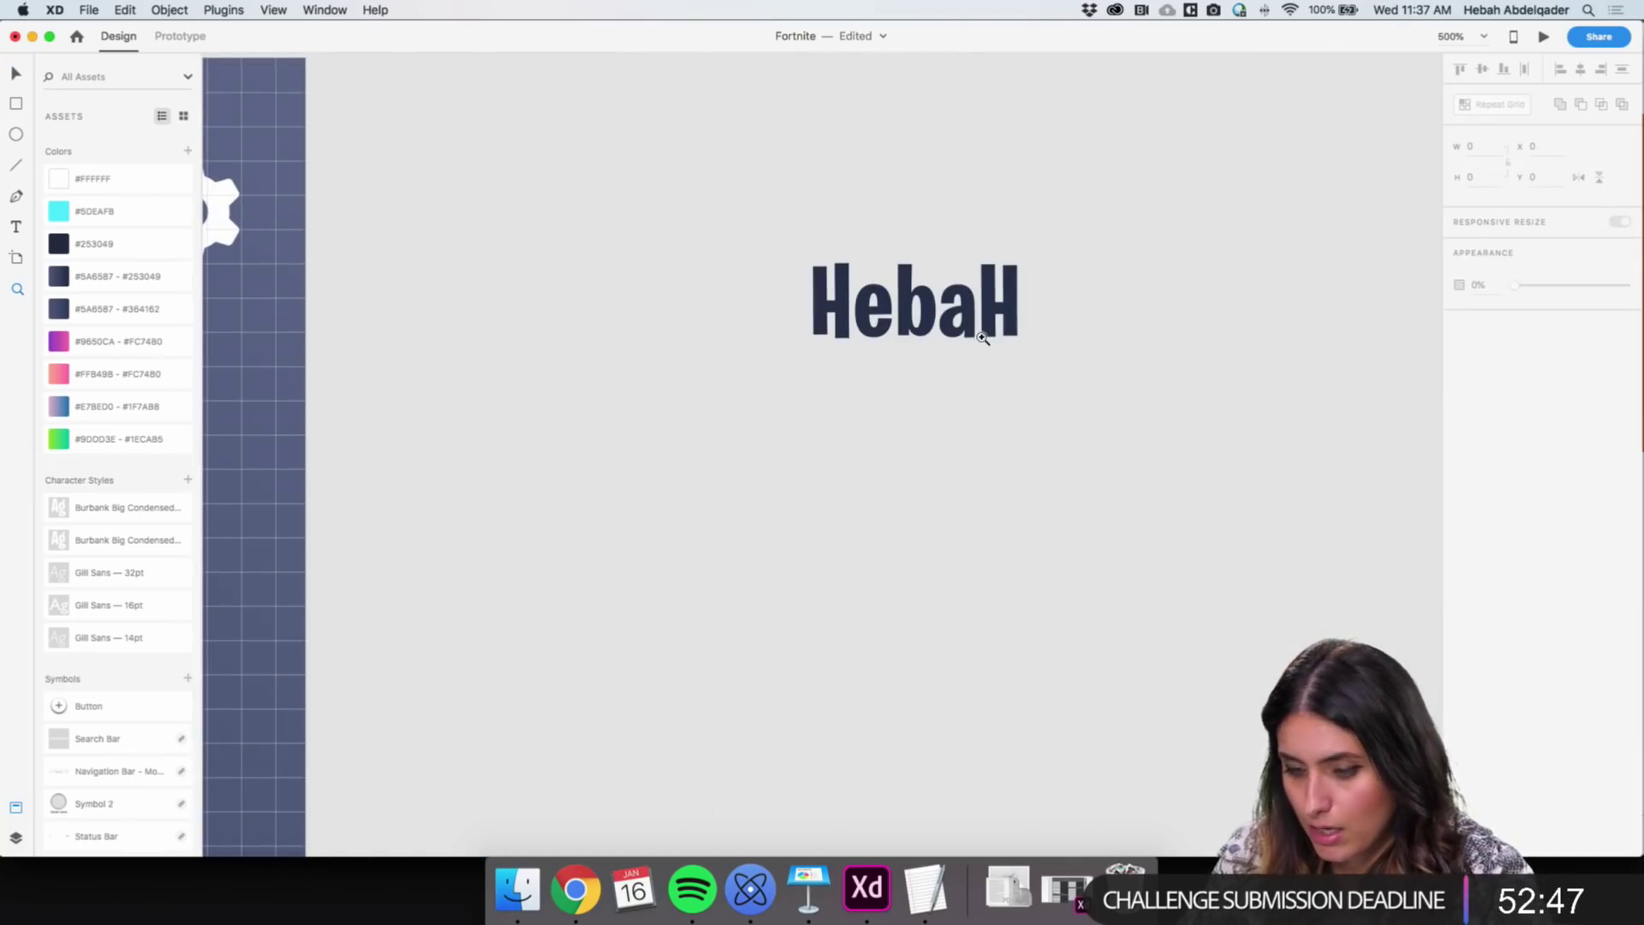
left_click(955, 321)
left_click(1456, 370)
type("0")
key("Return")
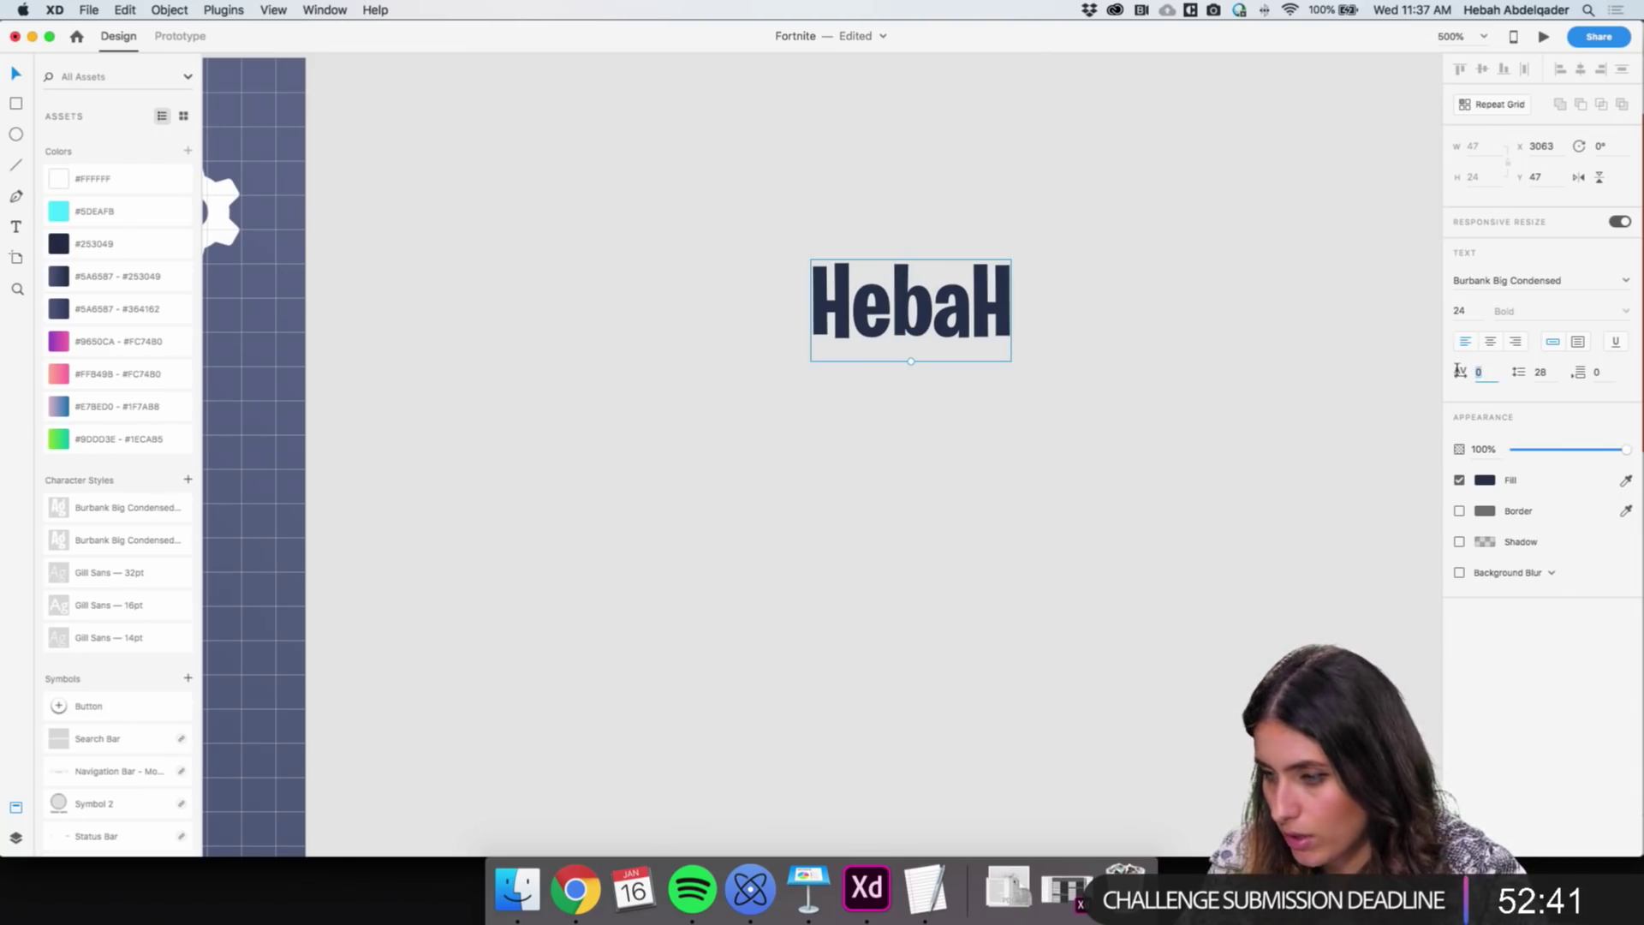
type("40")
key("Return")
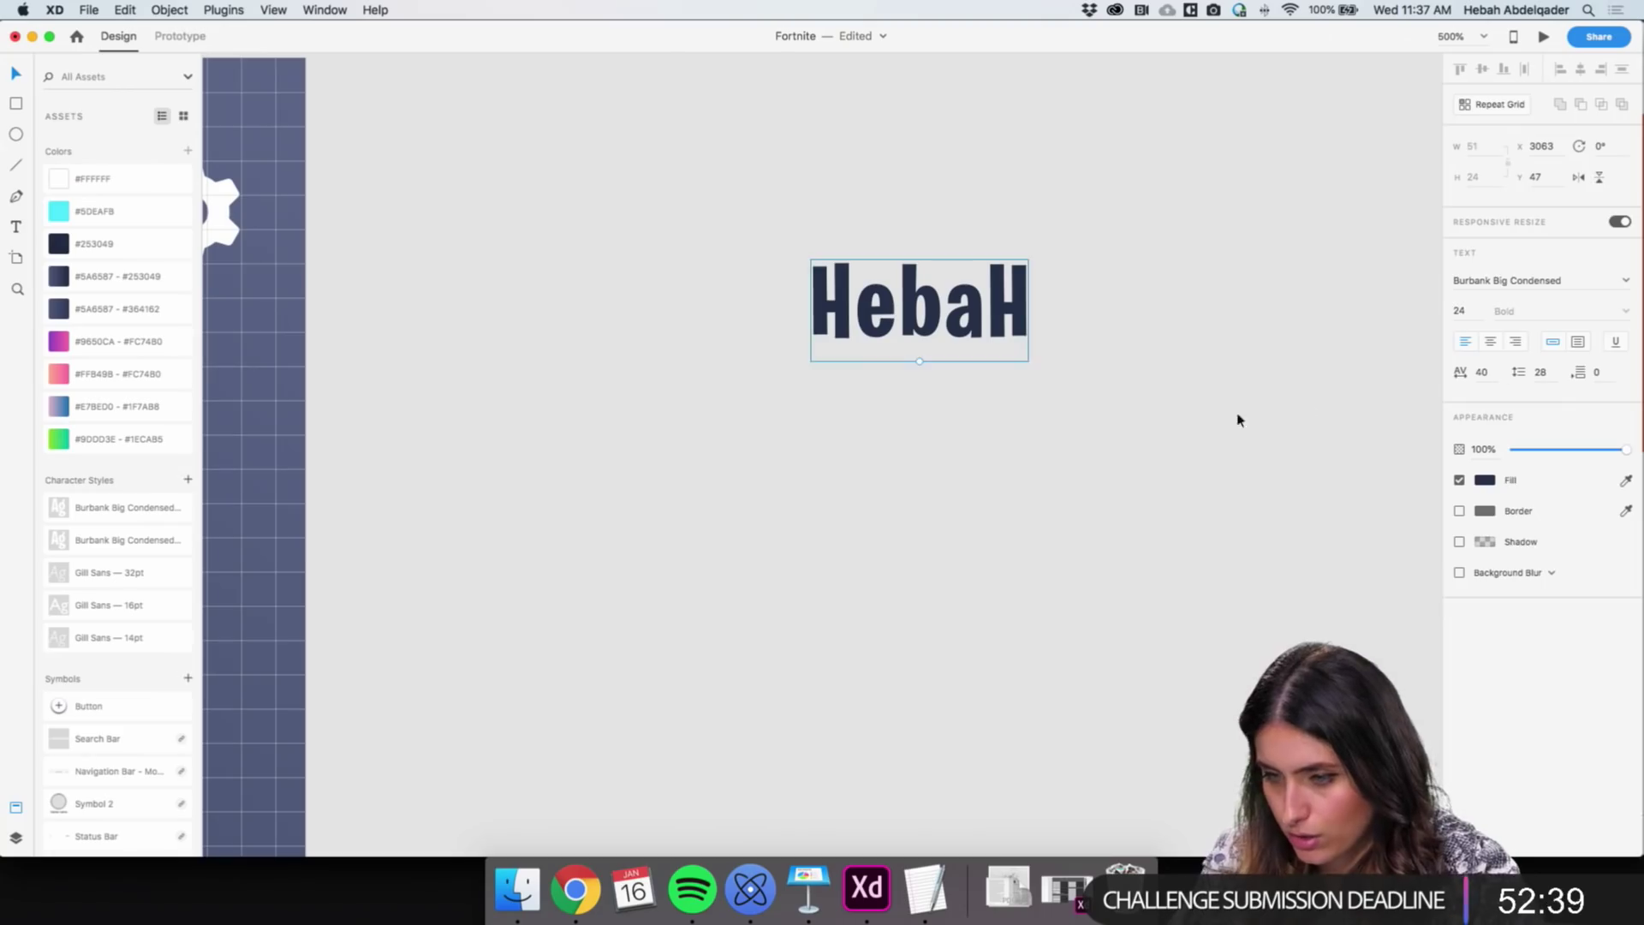
Enlarge the username text to size 53 and place it on the iPhone X/XS – 2 artboard, beside the character's head
key("z")
left_click(745, 422, "alt")
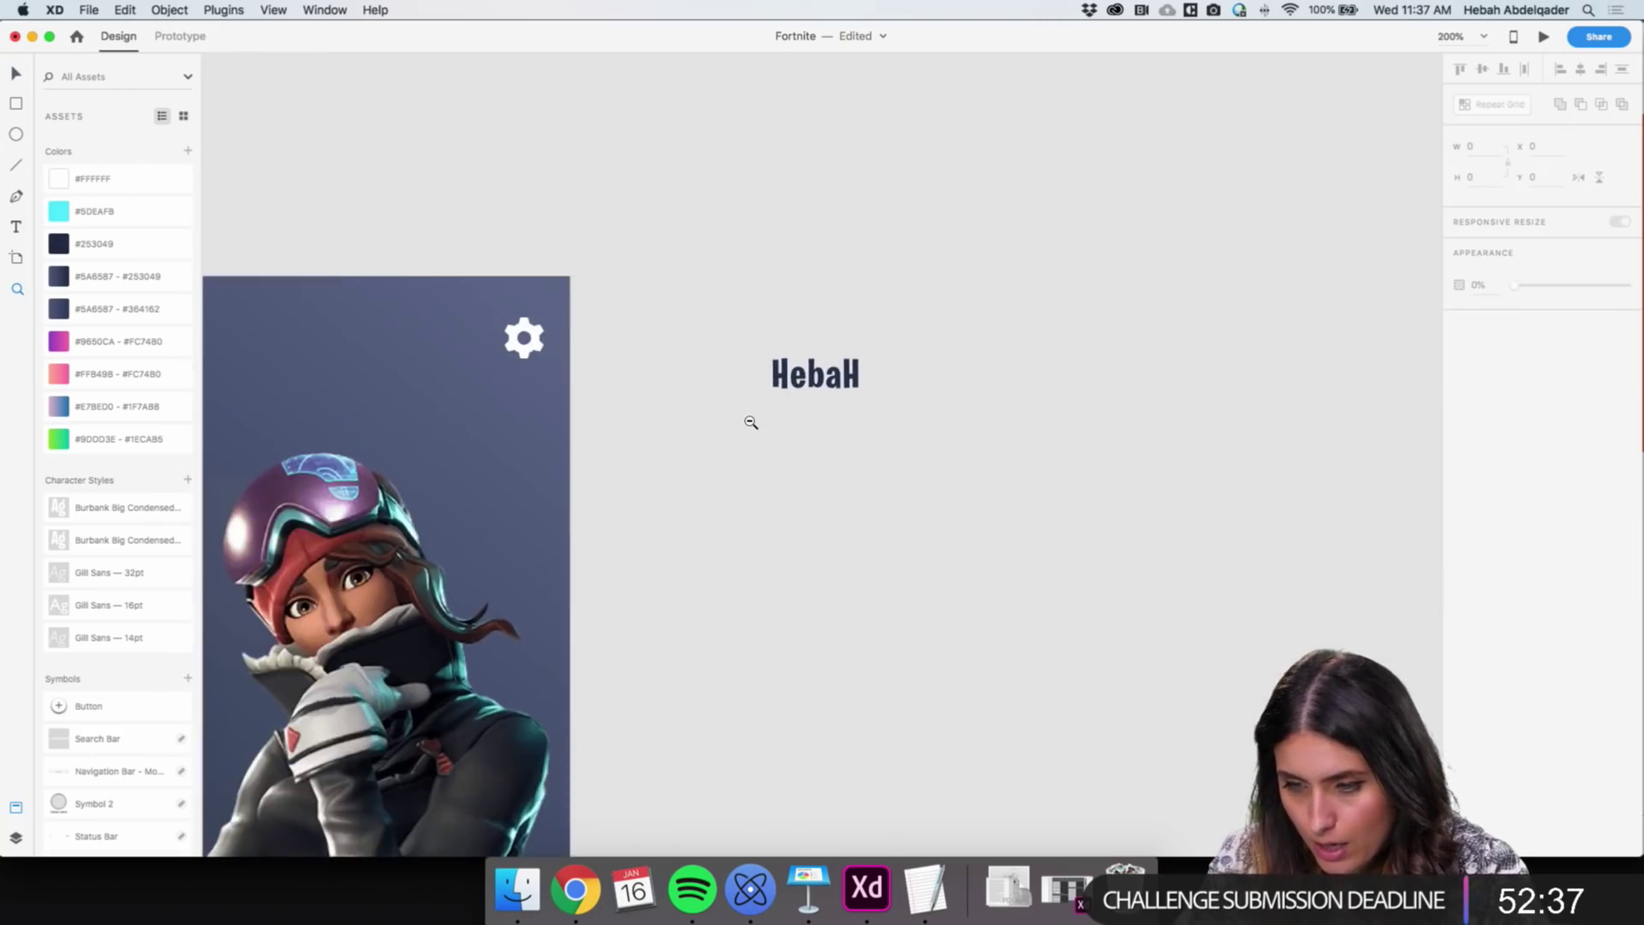
left_click(751, 422, "alt")
key("v")
left_click(795, 399)
left_click_drag(794, 399, 400, 473)
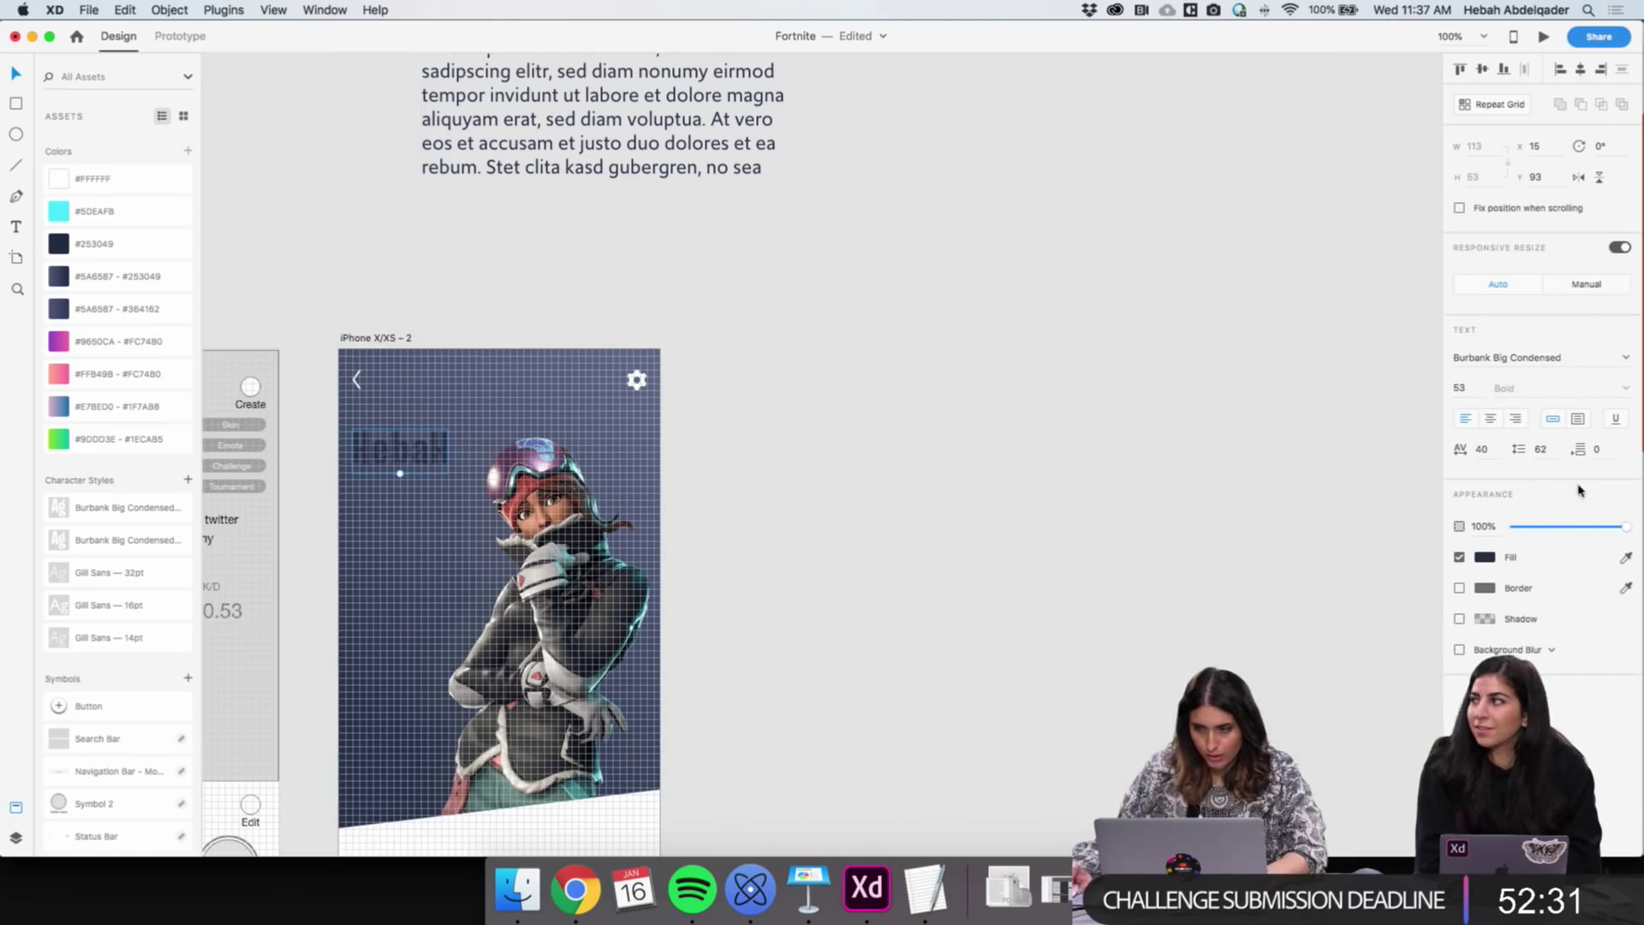
Fill the username text with white (#FFFFFF) and move it to X 24, Y 72 on the artboard
left_click(1485, 556)
left_click_drag(1341, 524, 1217, 443)
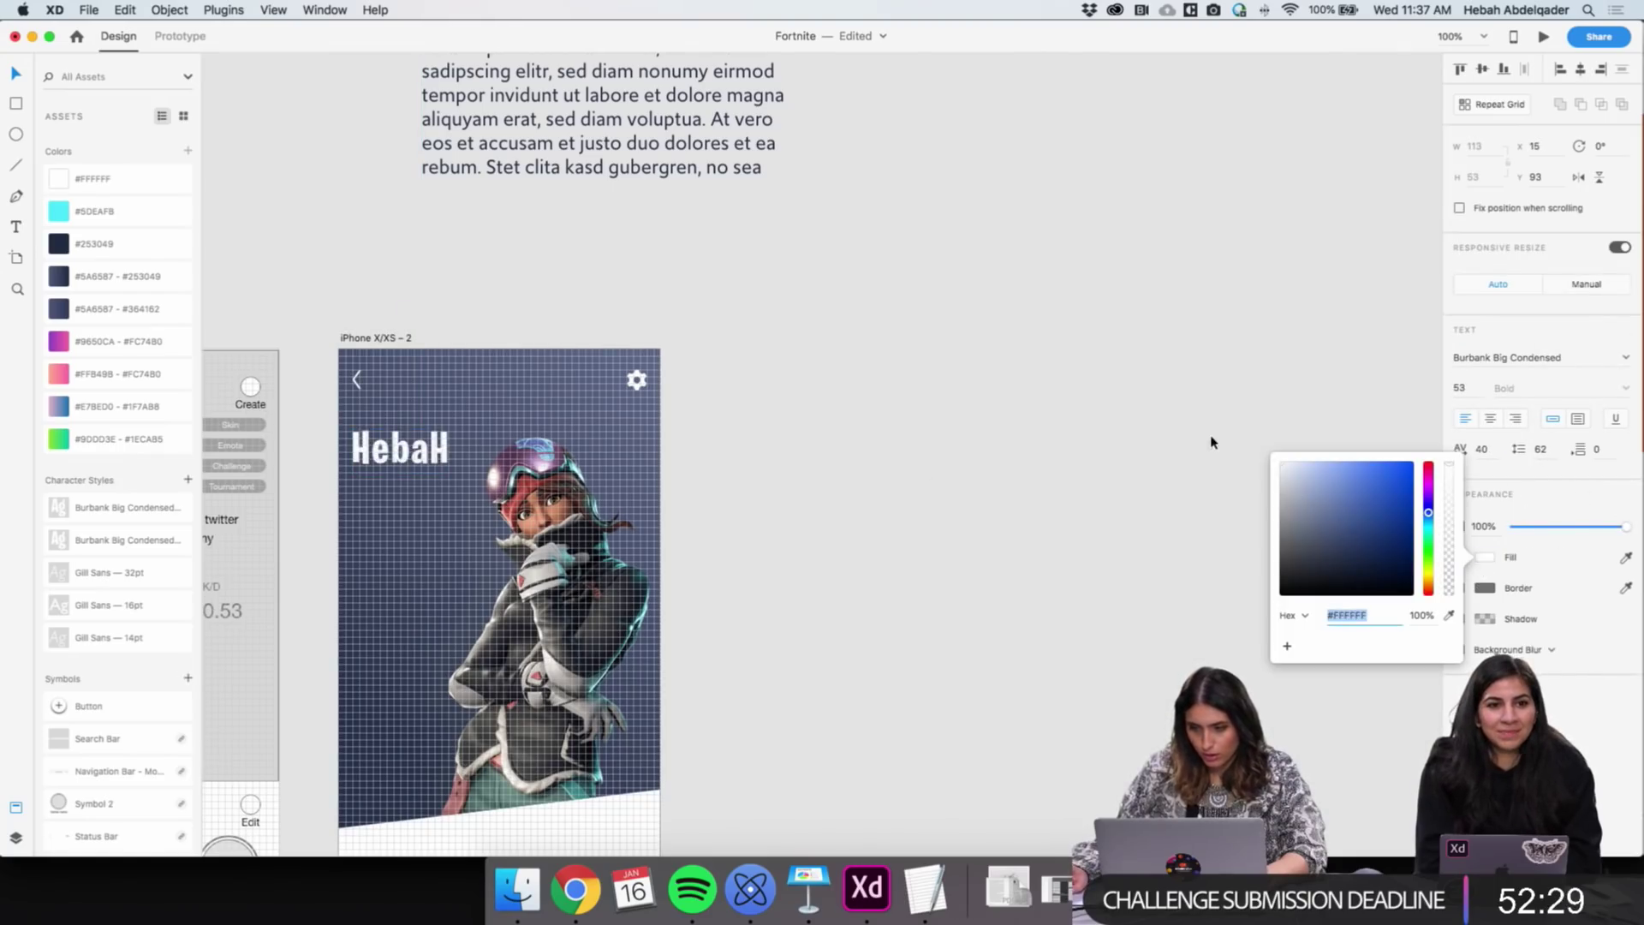
left_click(884, 503)
scroll(892, 459, "left", 5)
left_click_drag(557, 446, 569, 430)
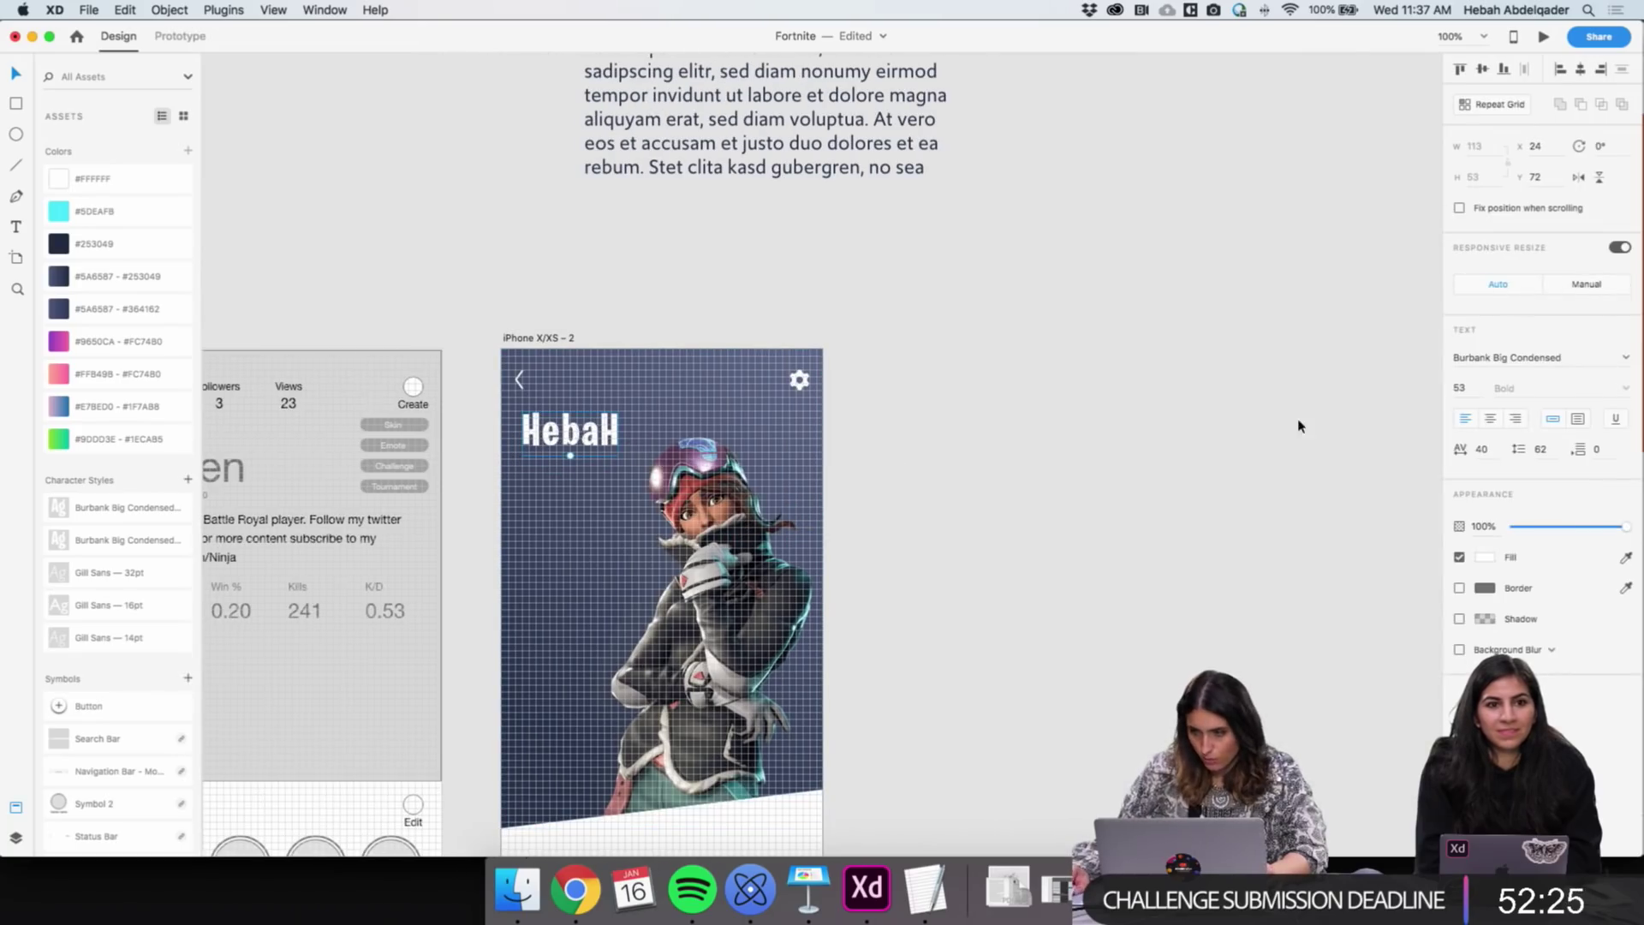
Set the username text's font size to 80
left_click(1459, 390)
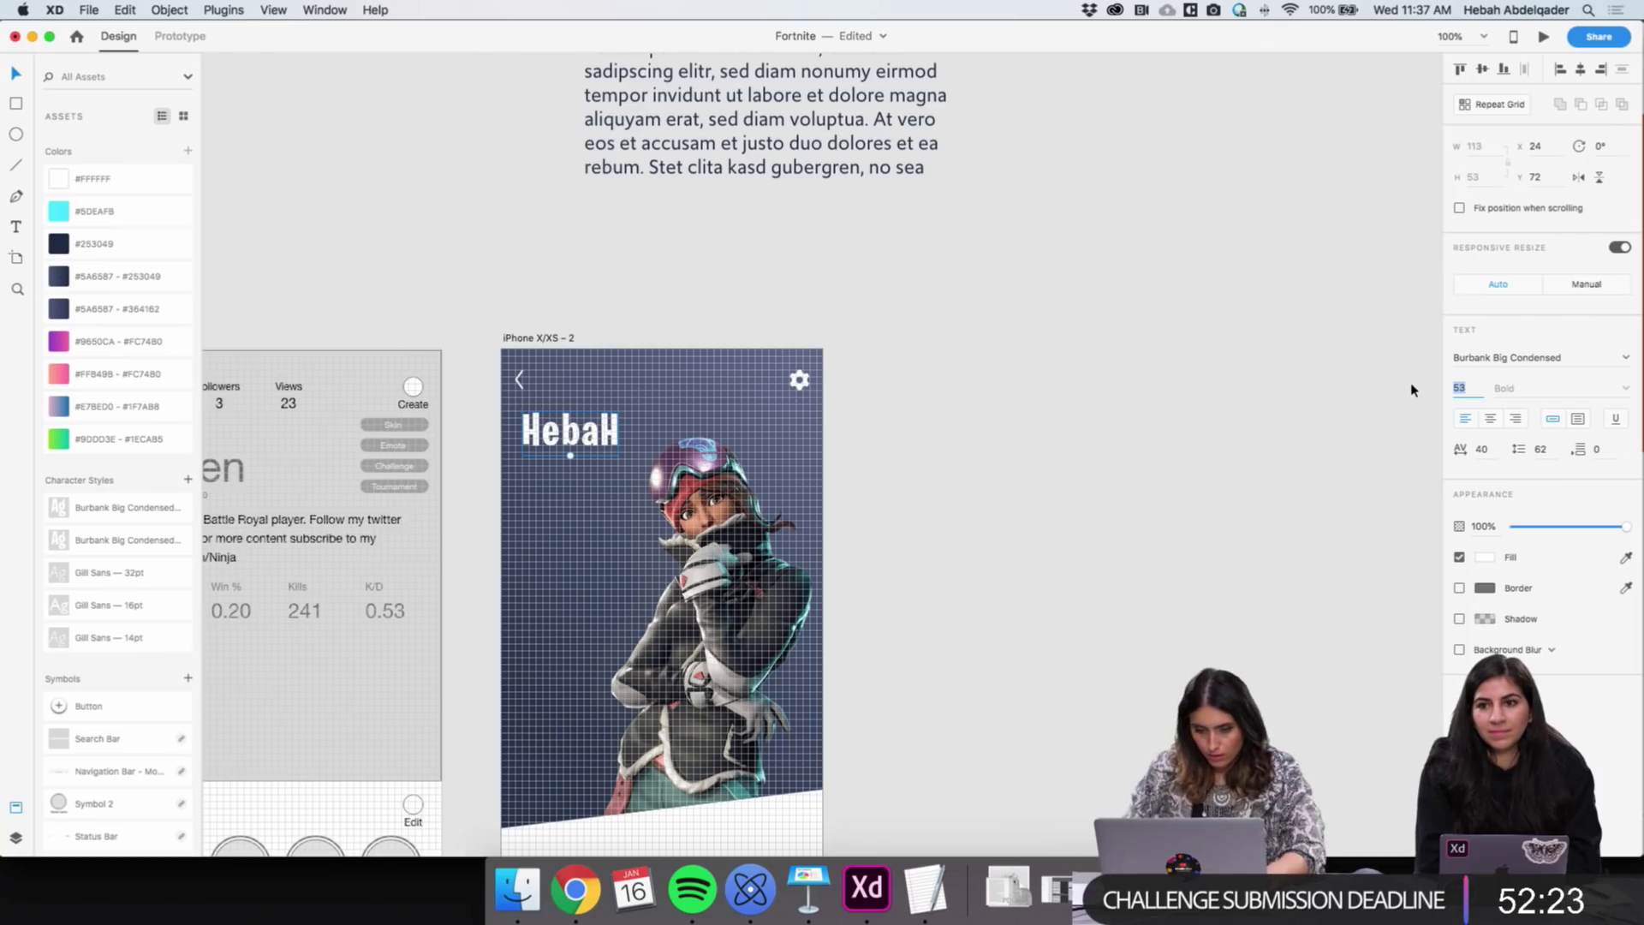
type("80")
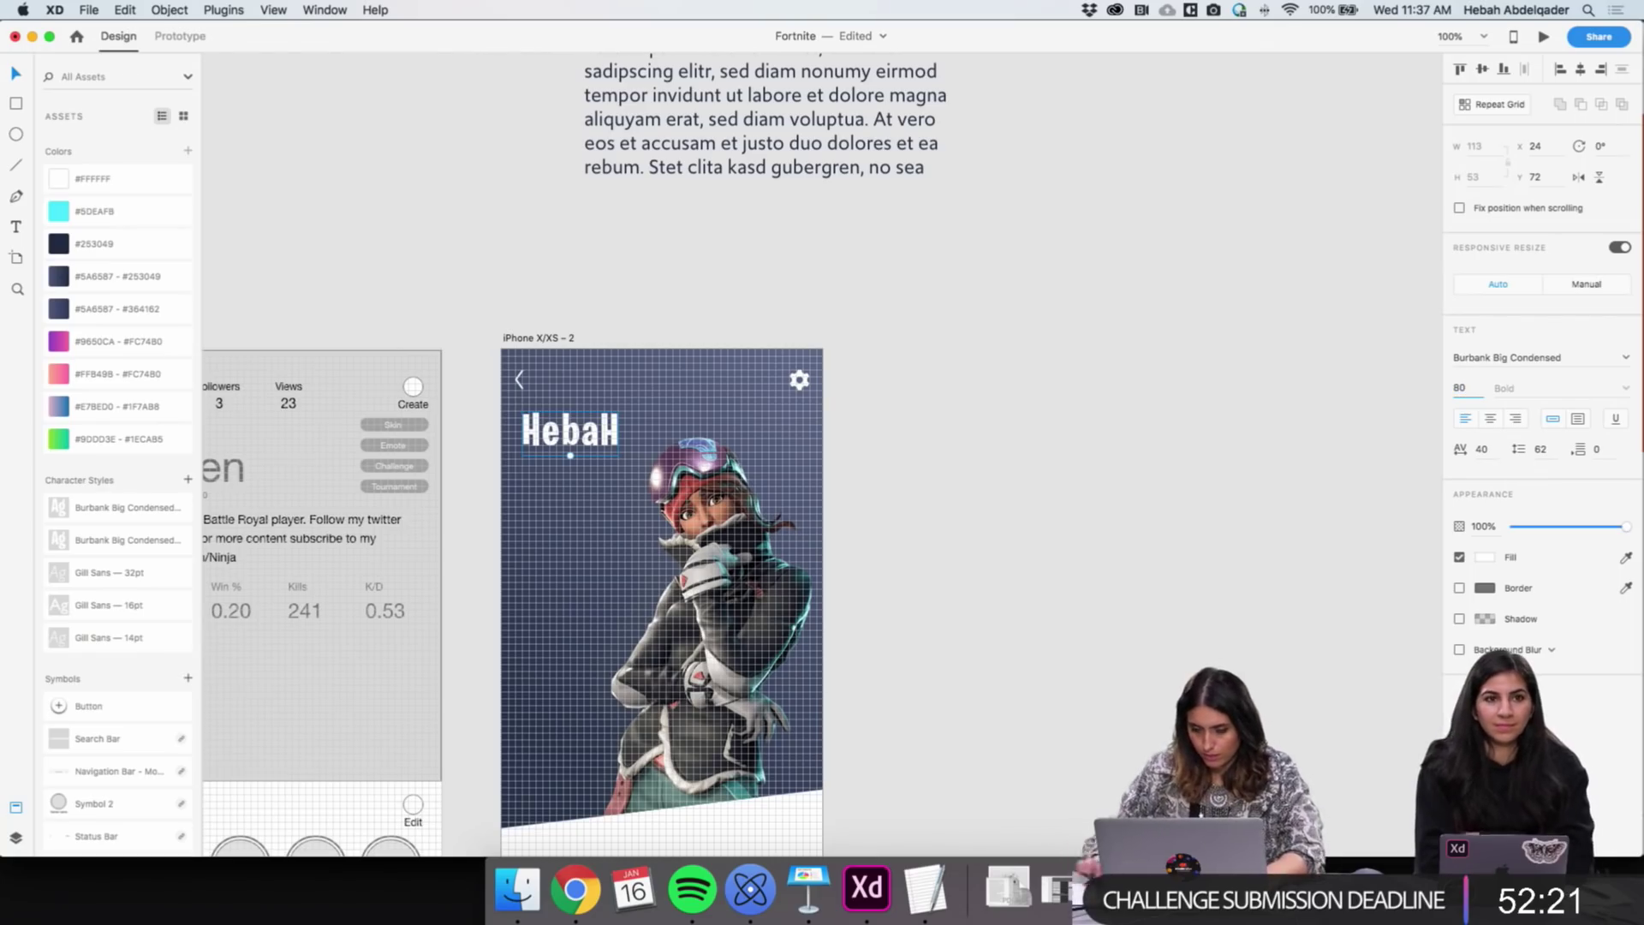
key("Return")
left_click(1039, 536)
Scale the character image down from its upper-left corner inside the header mask so it clears the username text
scroll(855, 462, "down", 5)
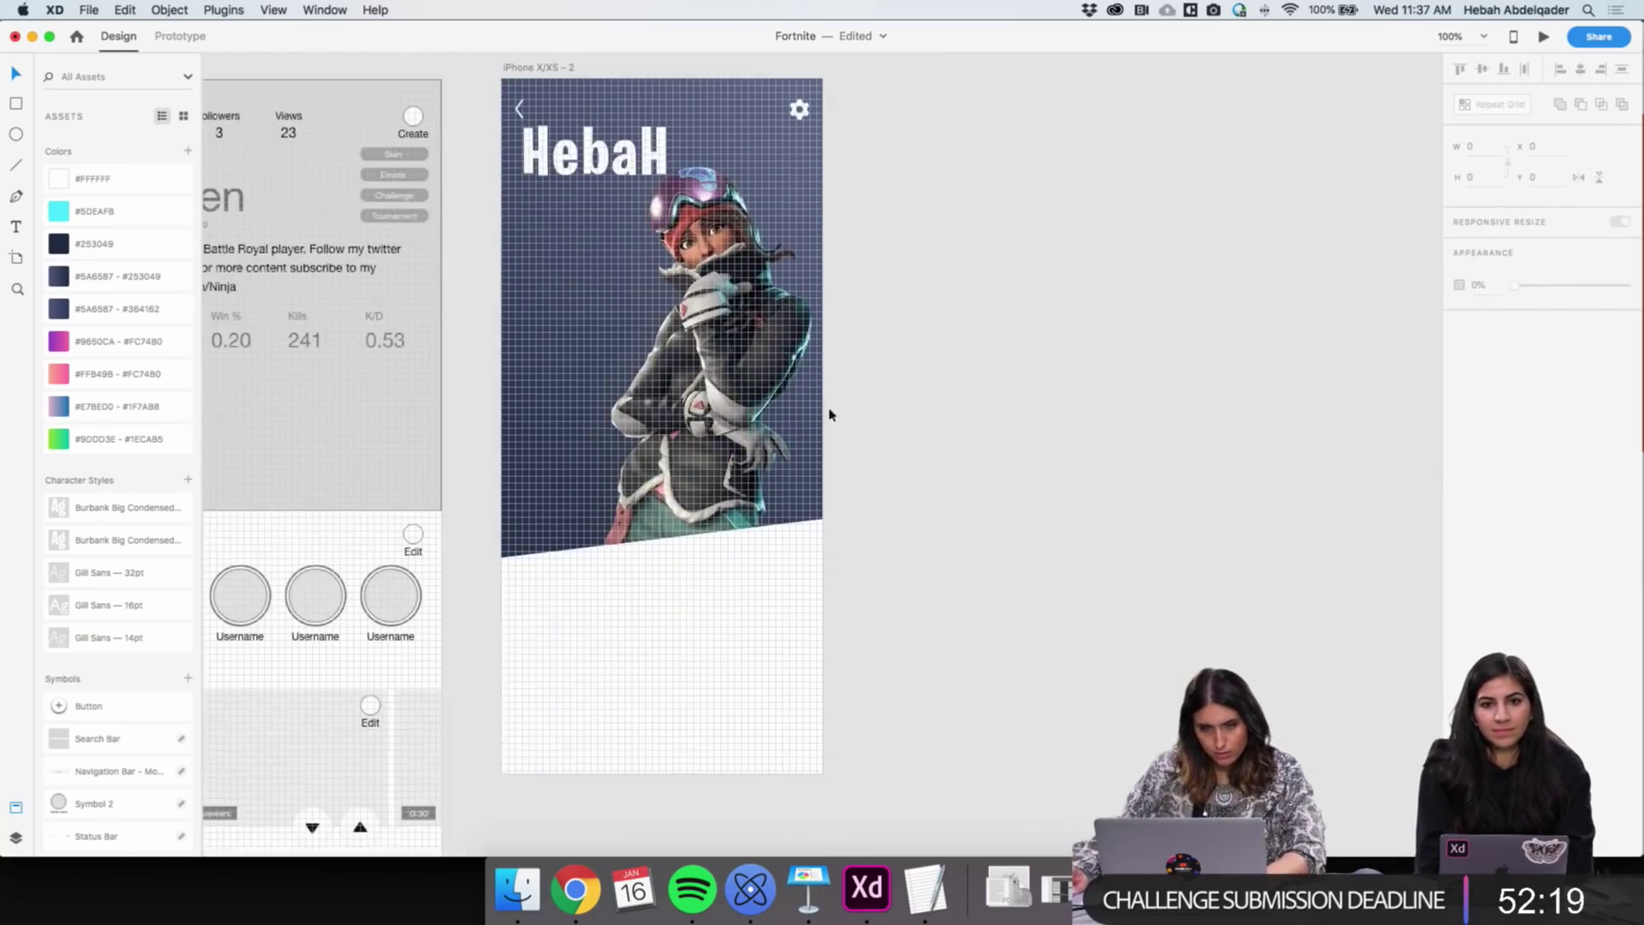
left_click(768, 377)
double_click(728, 352)
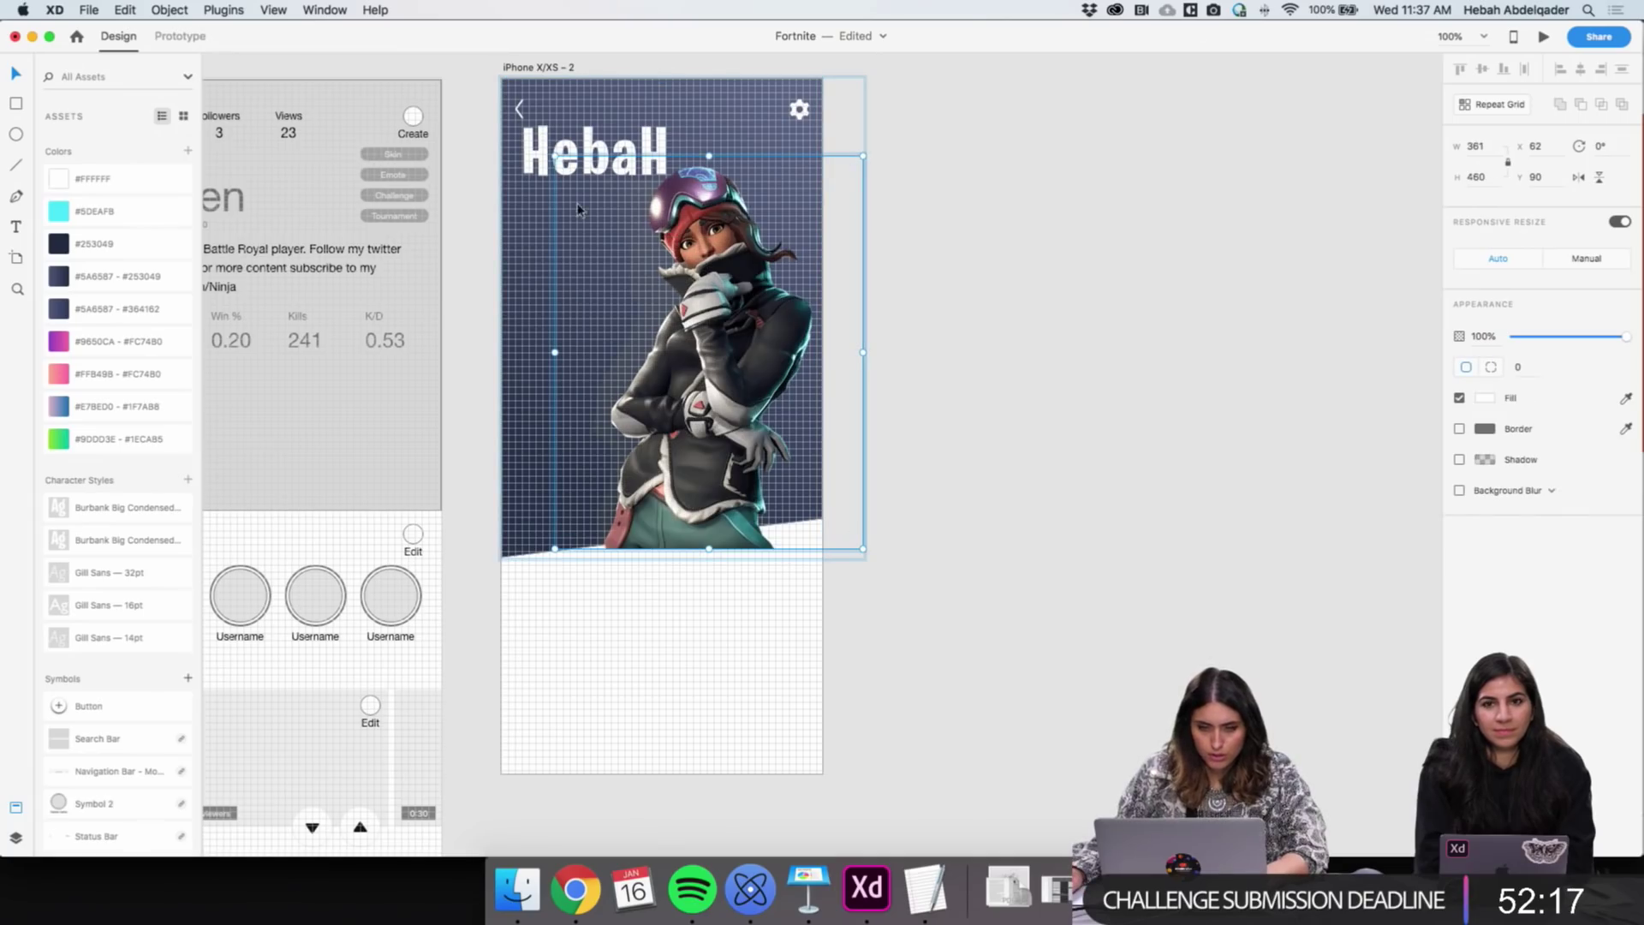
left_click_drag(554, 164, 575, 207)
left_click(1075, 450)
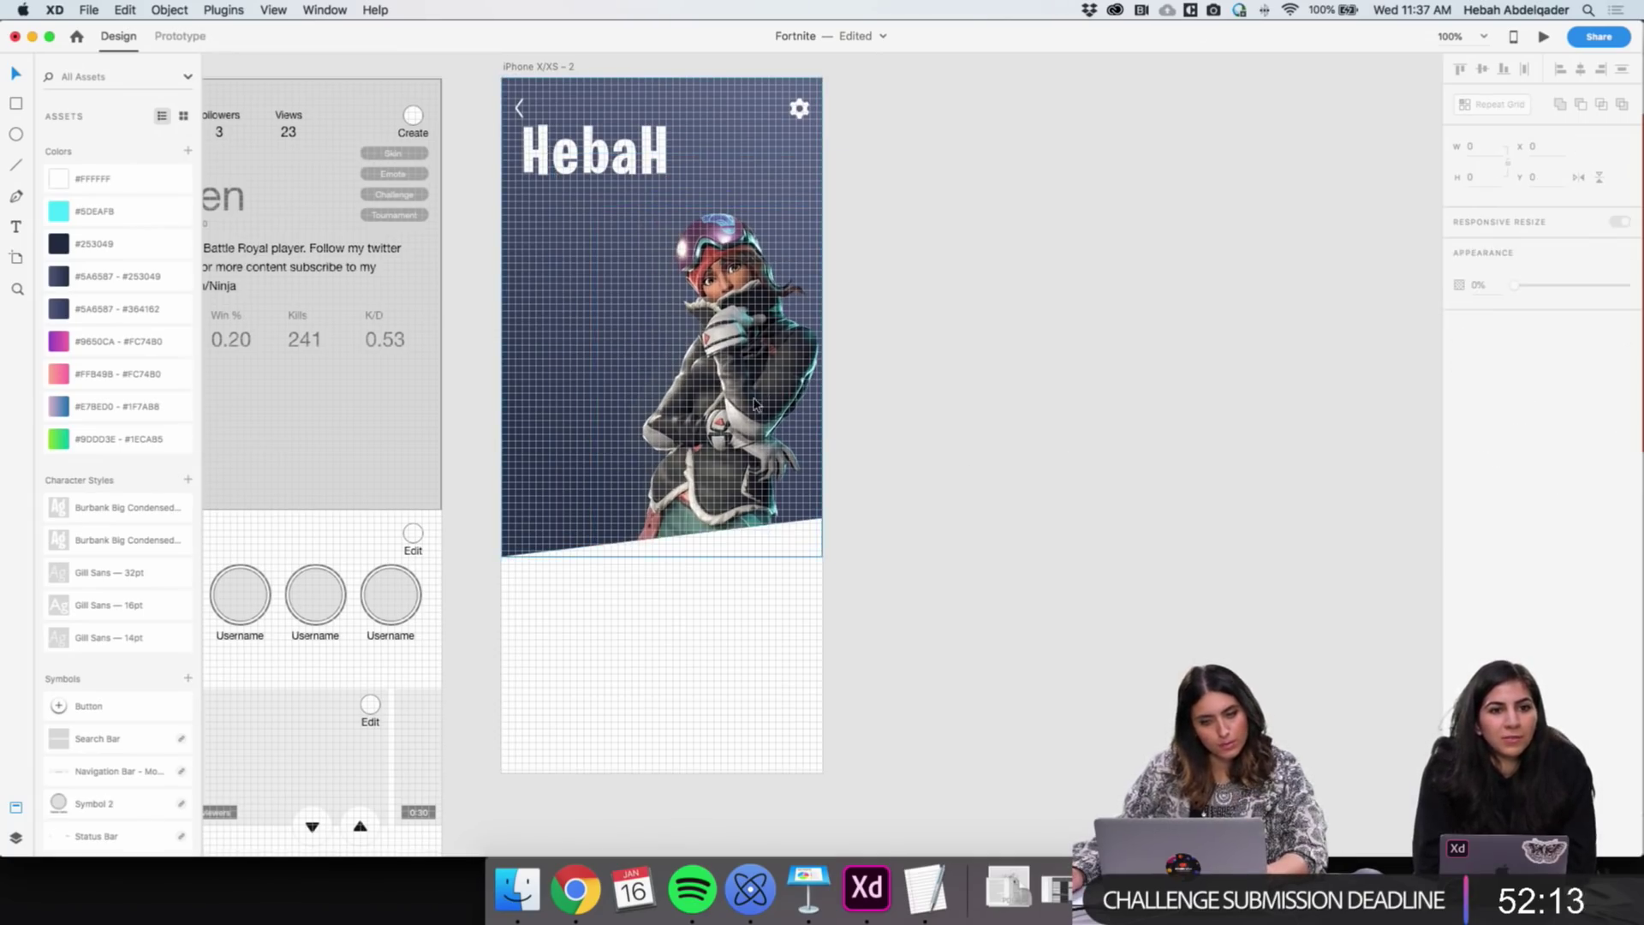
left_click(750, 888)
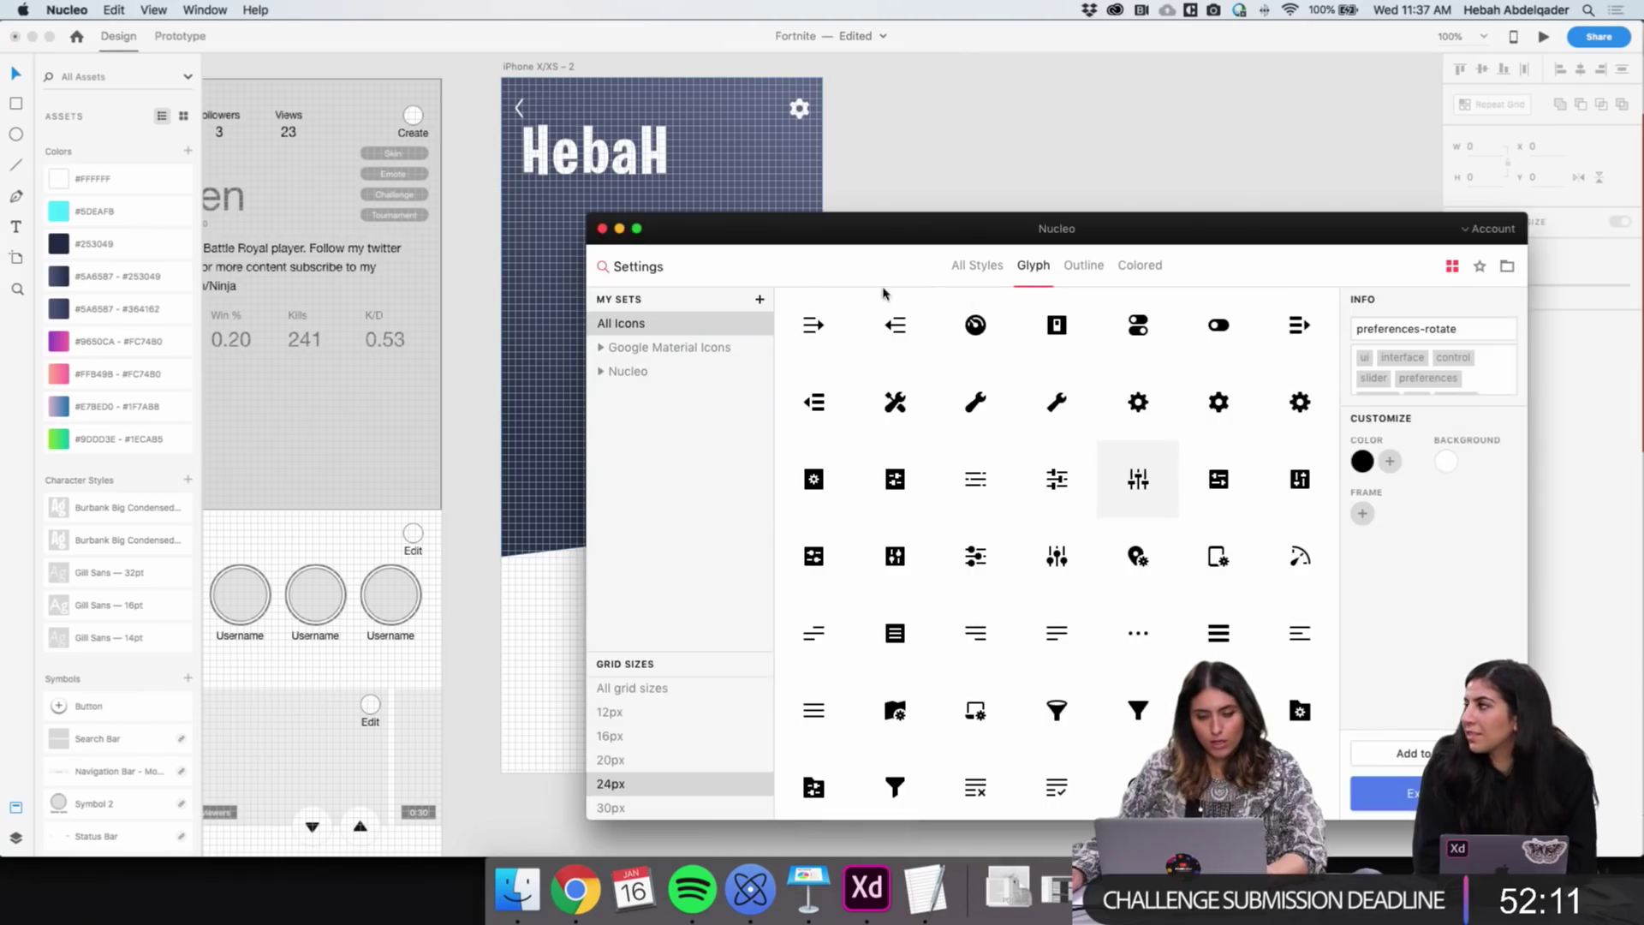
left_click_drag(880, 229, 636, 149)
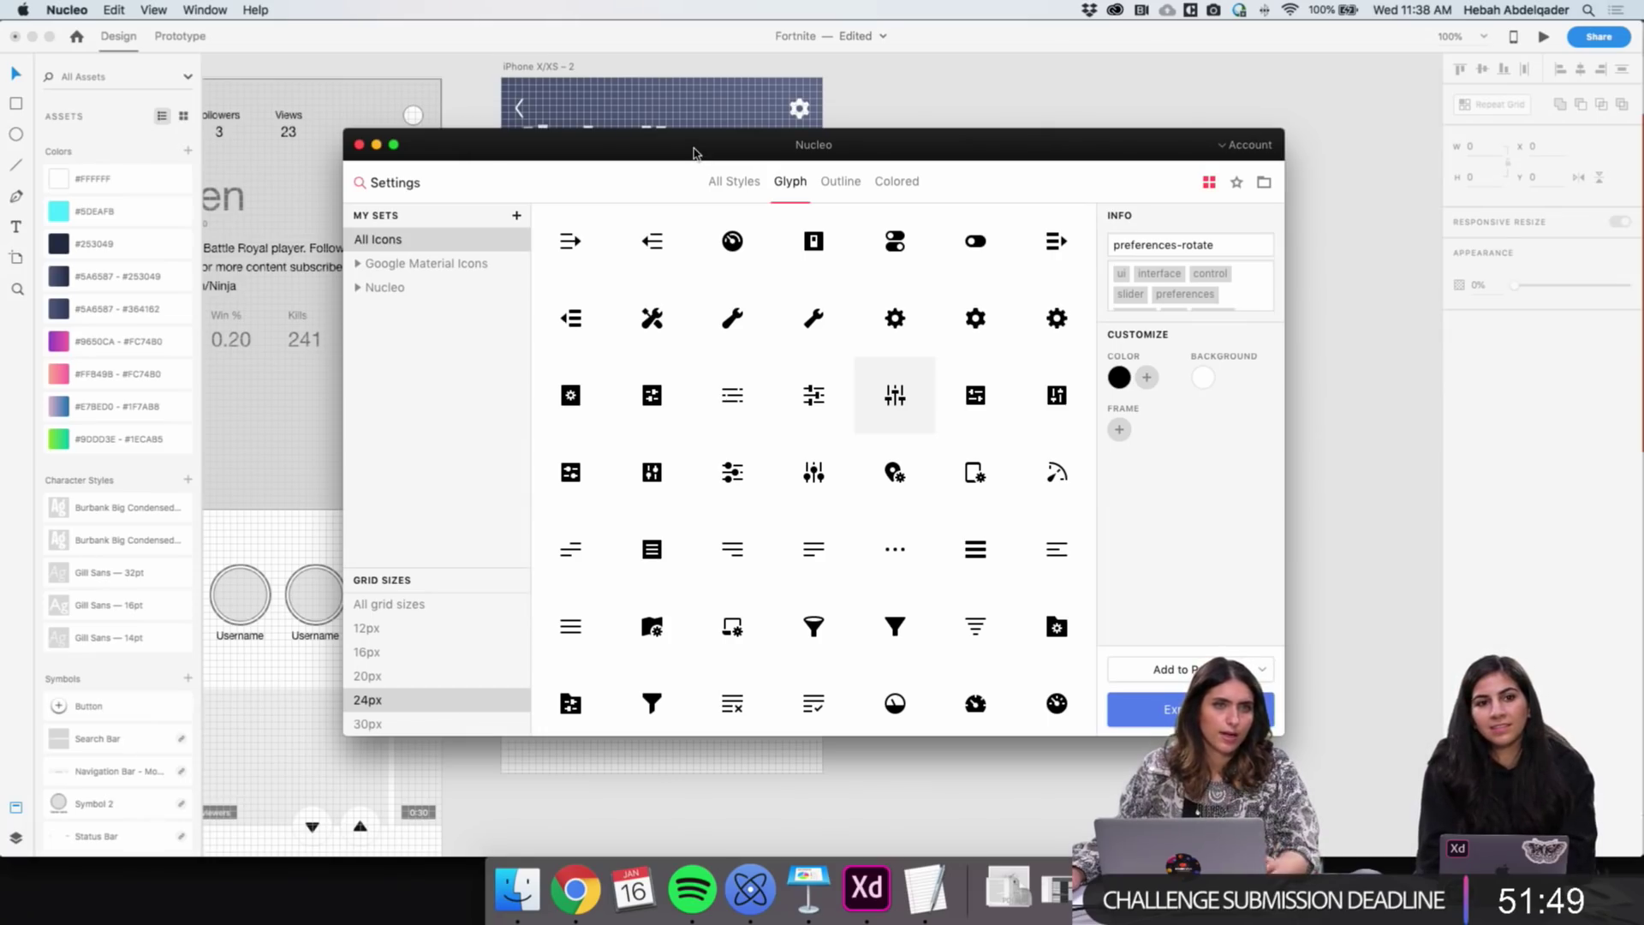
left_click(460, 103)
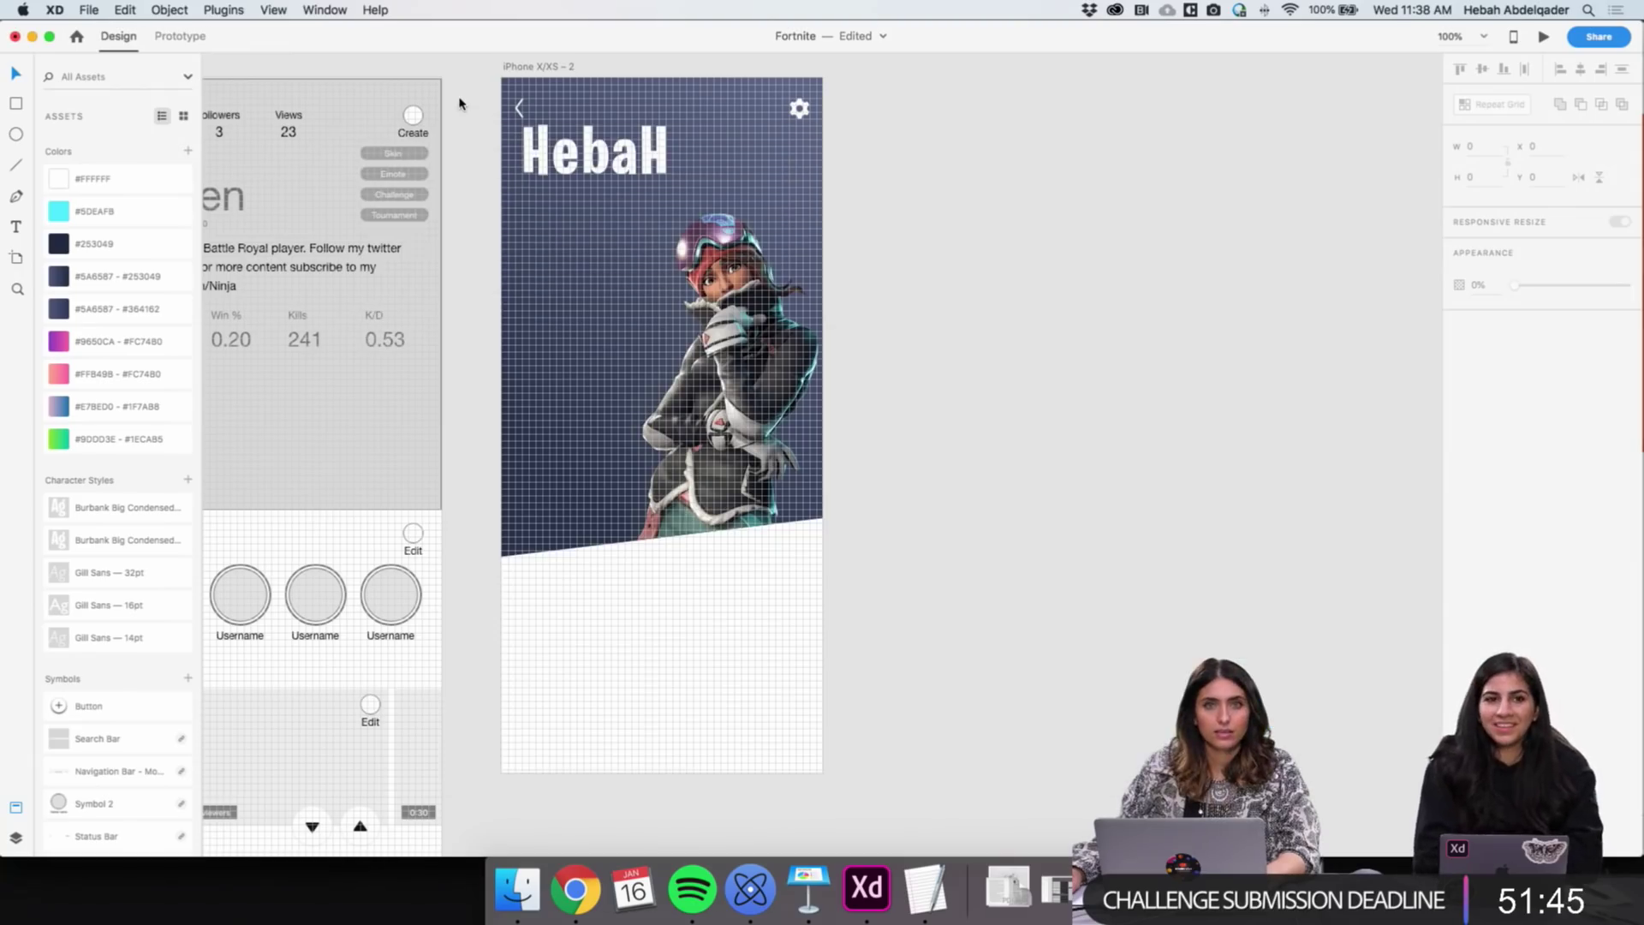
Move the username text down to Y 88 on the iPhone X/XS – 2 artboard
left_click_drag(589, 172, 590, 204)
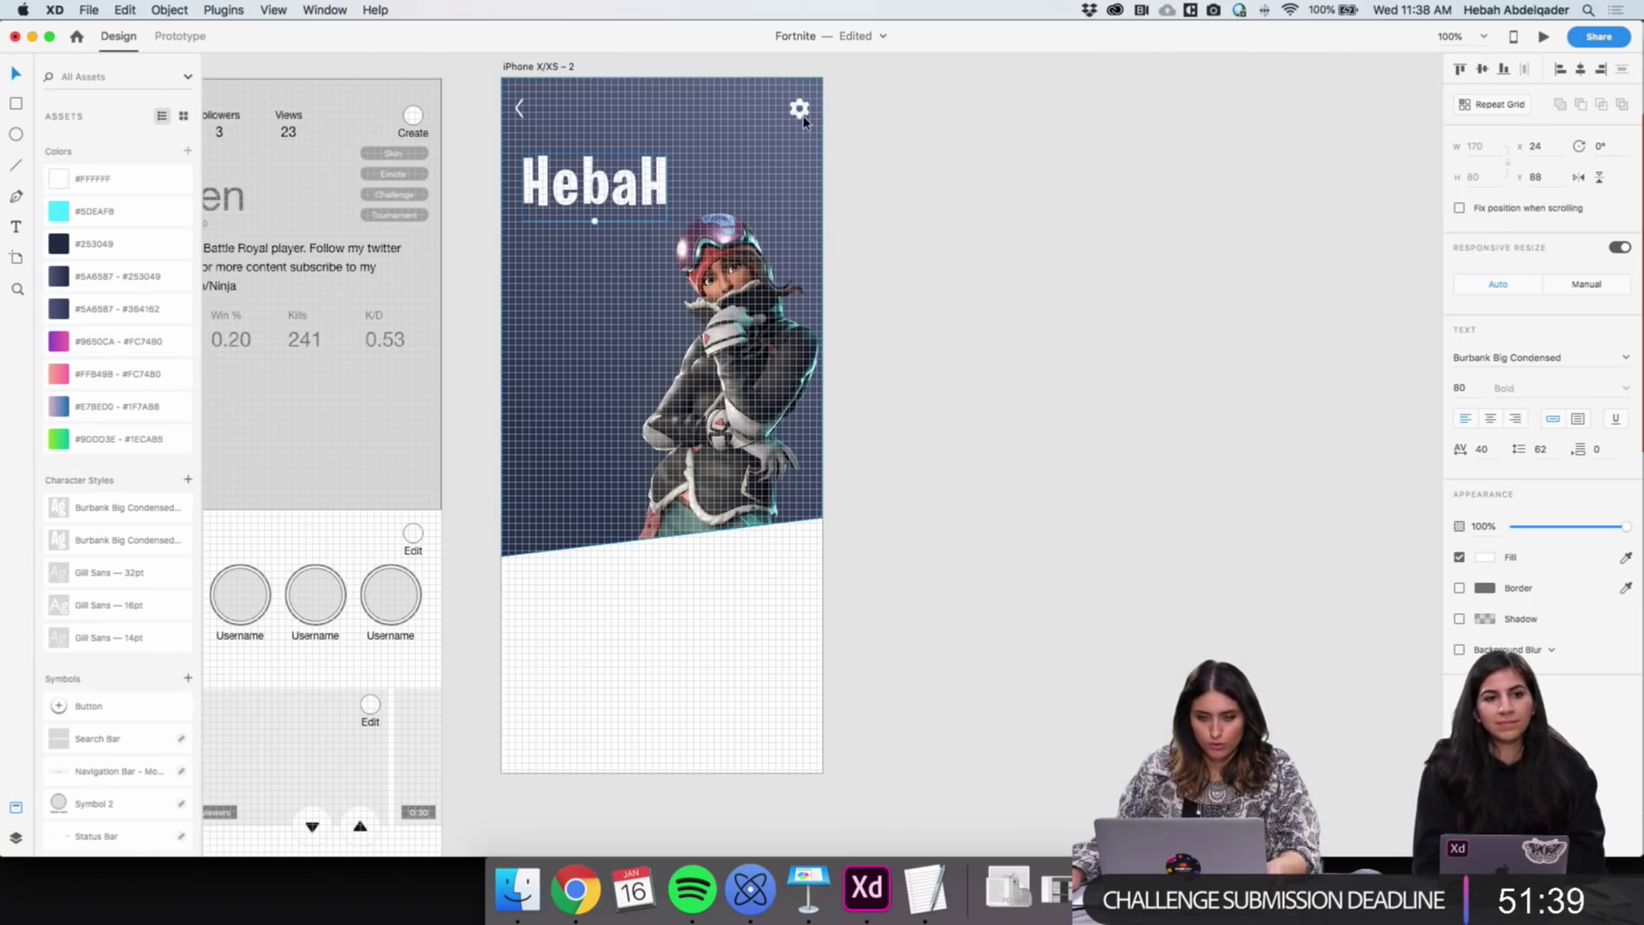
scroll(929, 253, "left", 5)
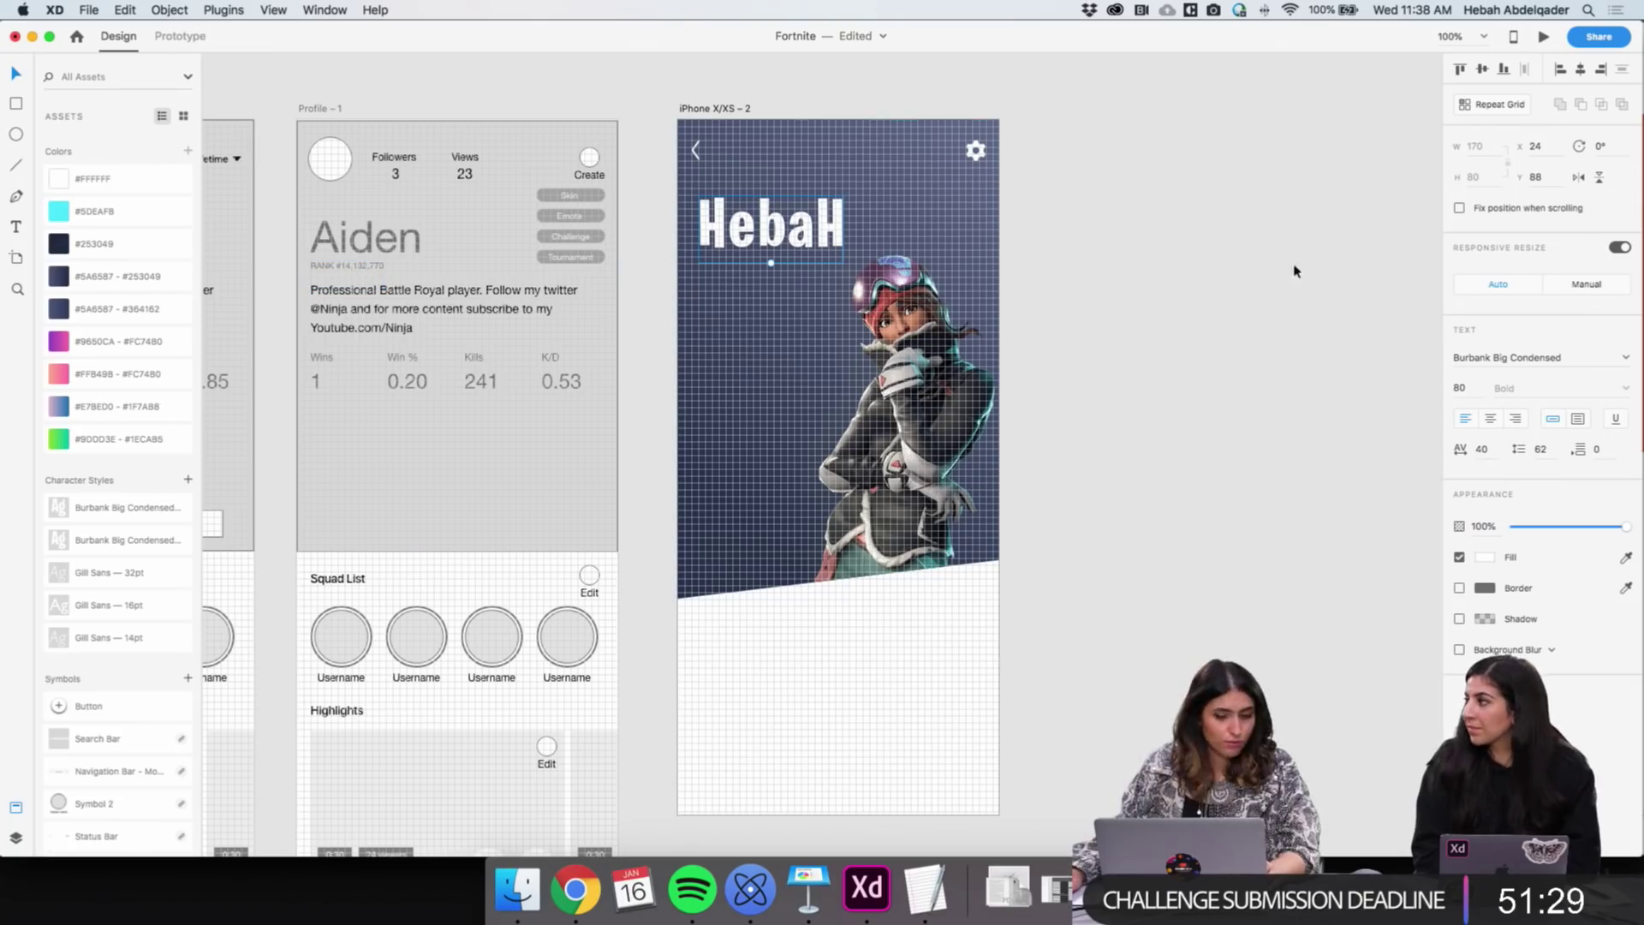
left_click(1092, 294)
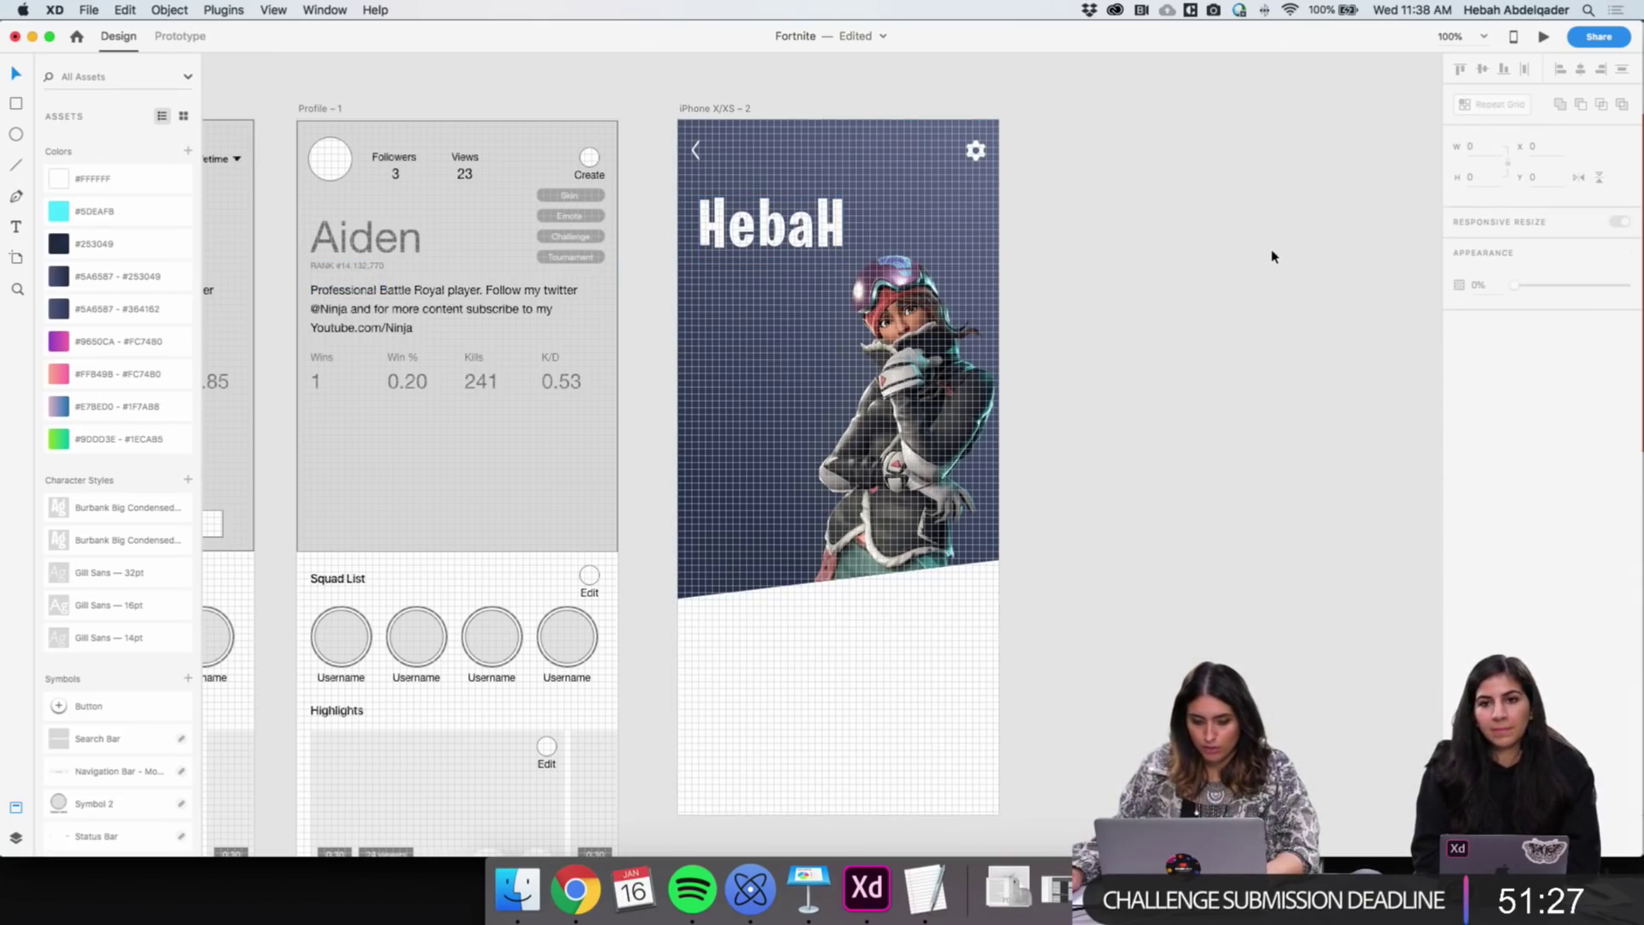
Add a point text reading "Rank" on the canvas beside the iPhone X/XS – 2 artboard, trying a character spacing of 18
left_click(1095, 257)
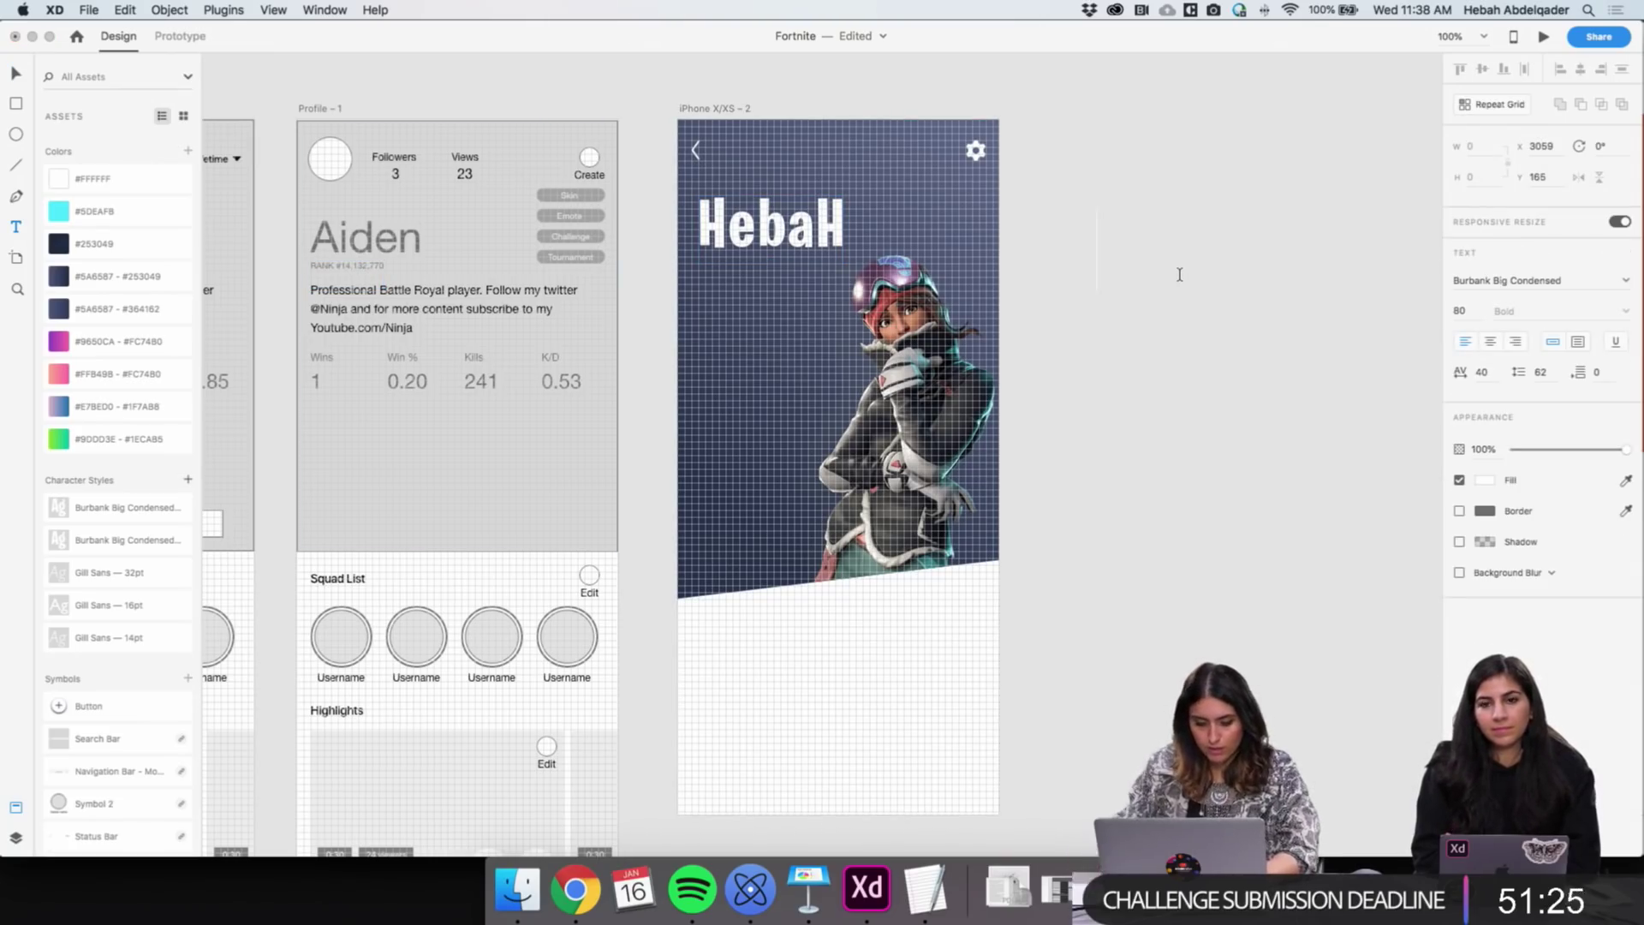
left_click(1482, 372)
type("18")
key("Return")
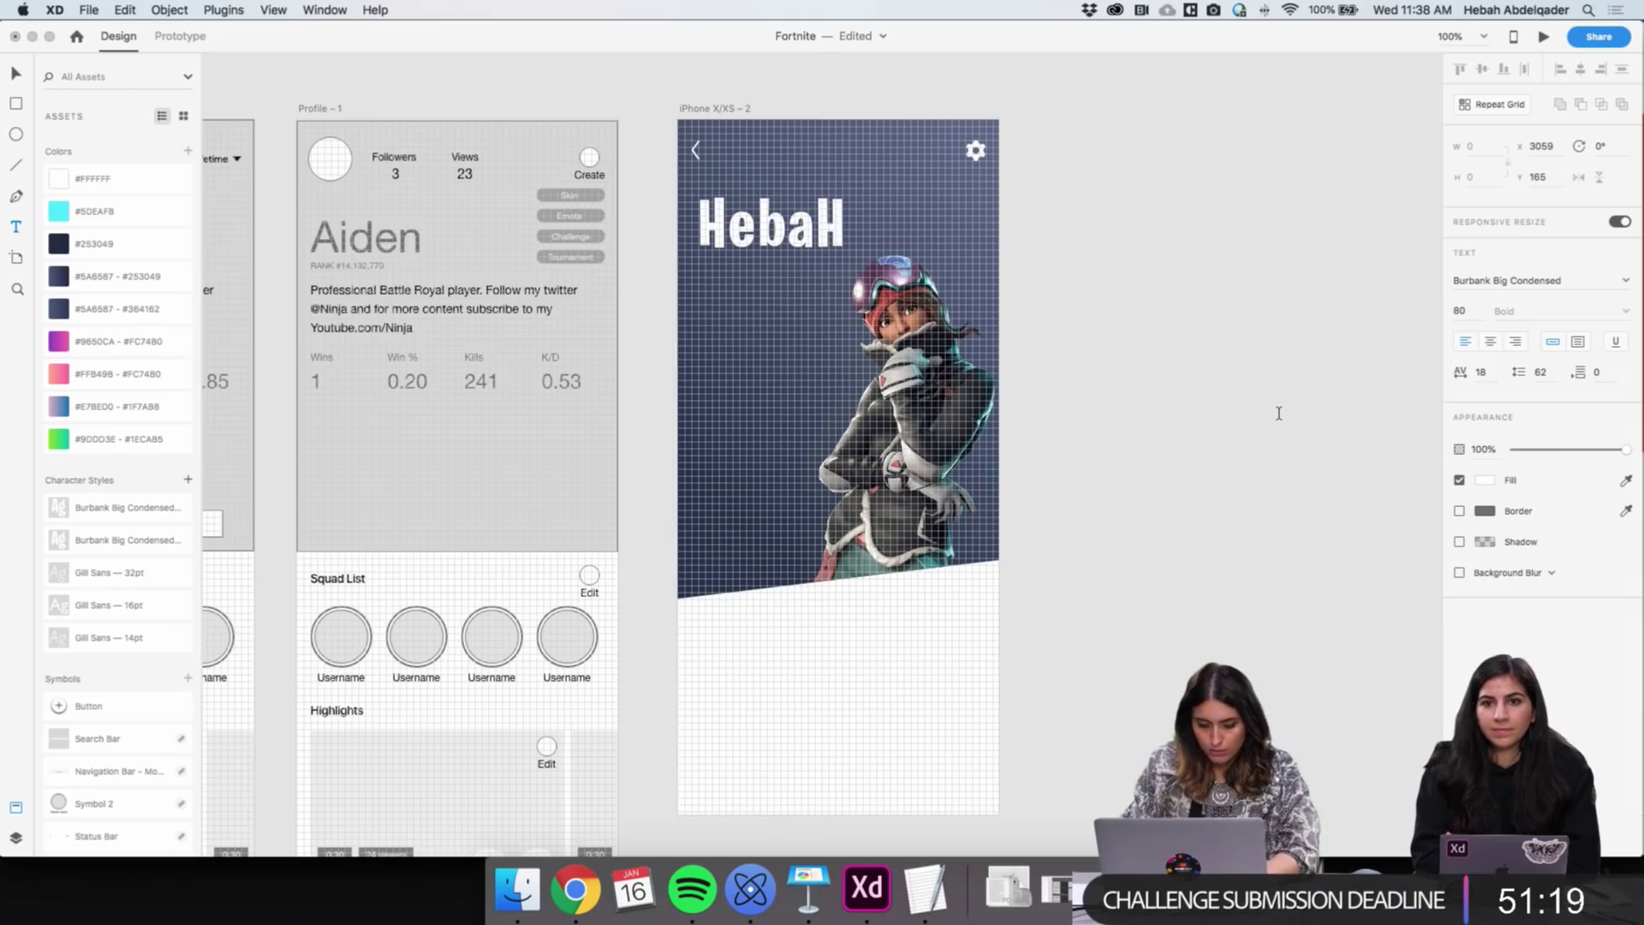
type("Rank")
Set the font size of the whole "Rank" text to 18 and finish editing it
key("super+a")
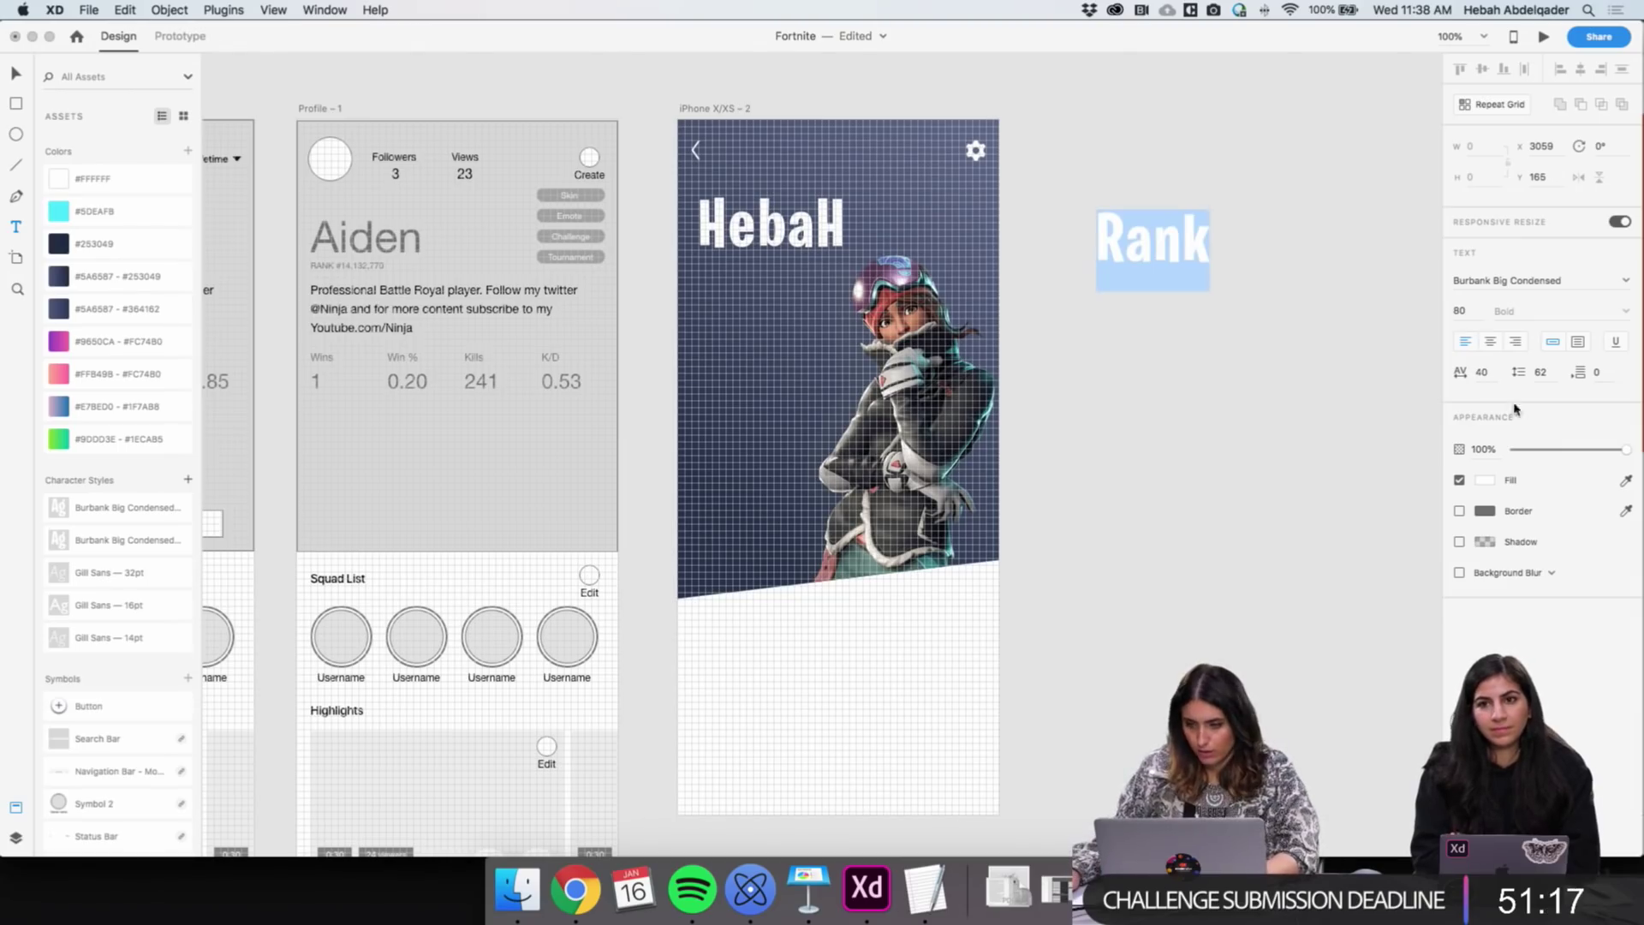
left_click(1465, 312)
type("18")
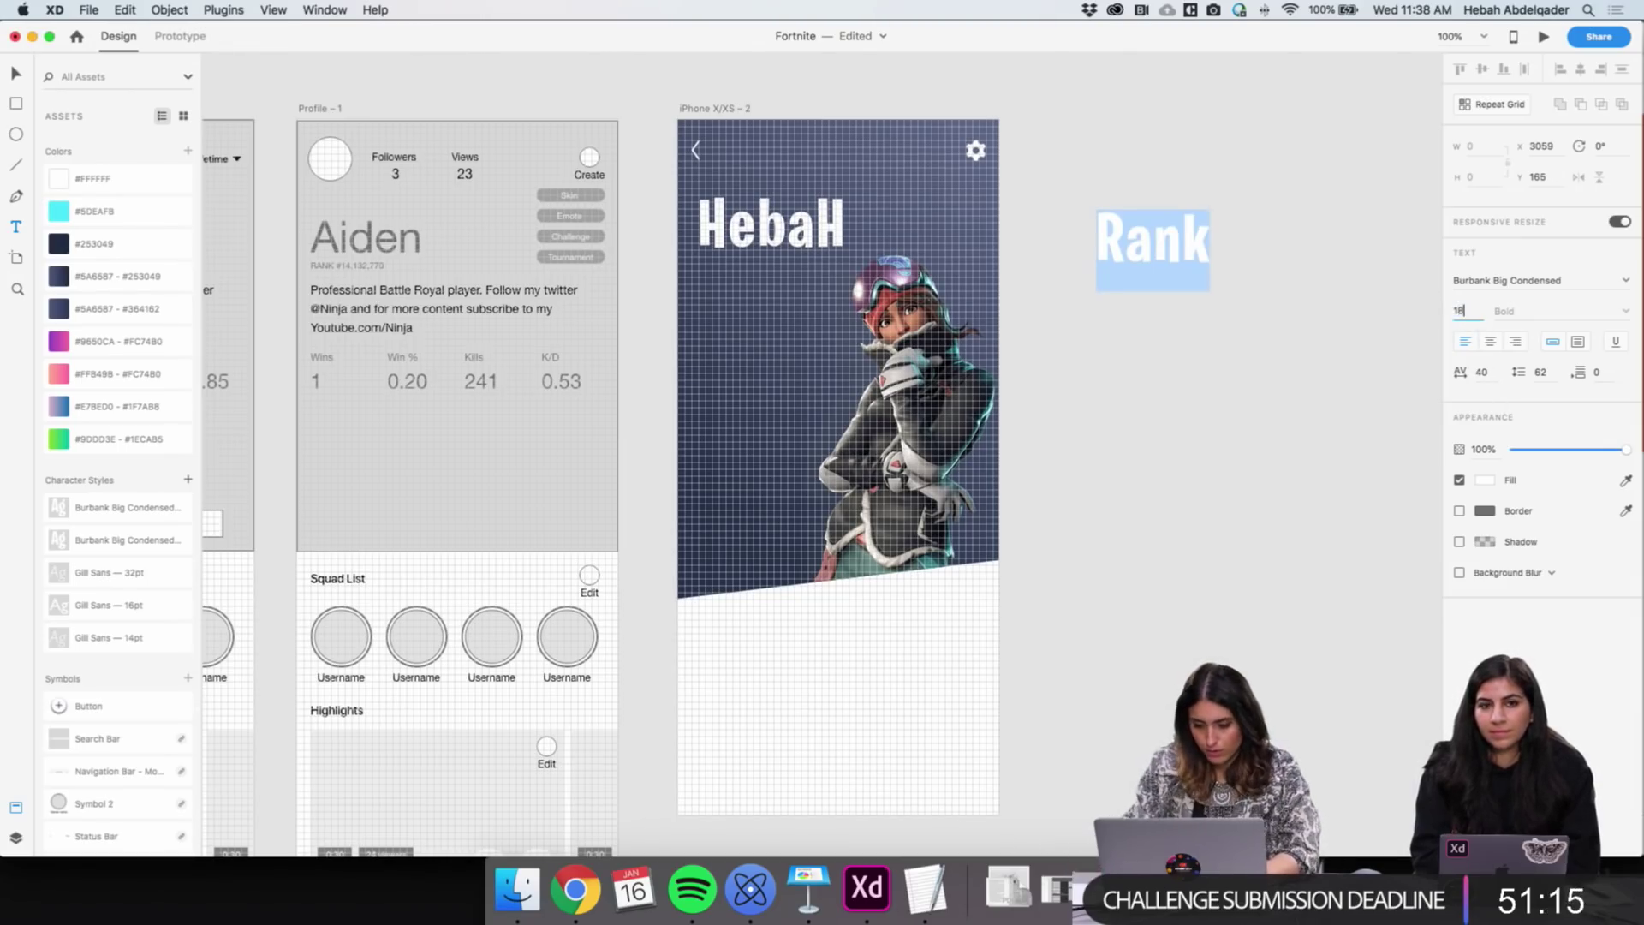
key("Return")
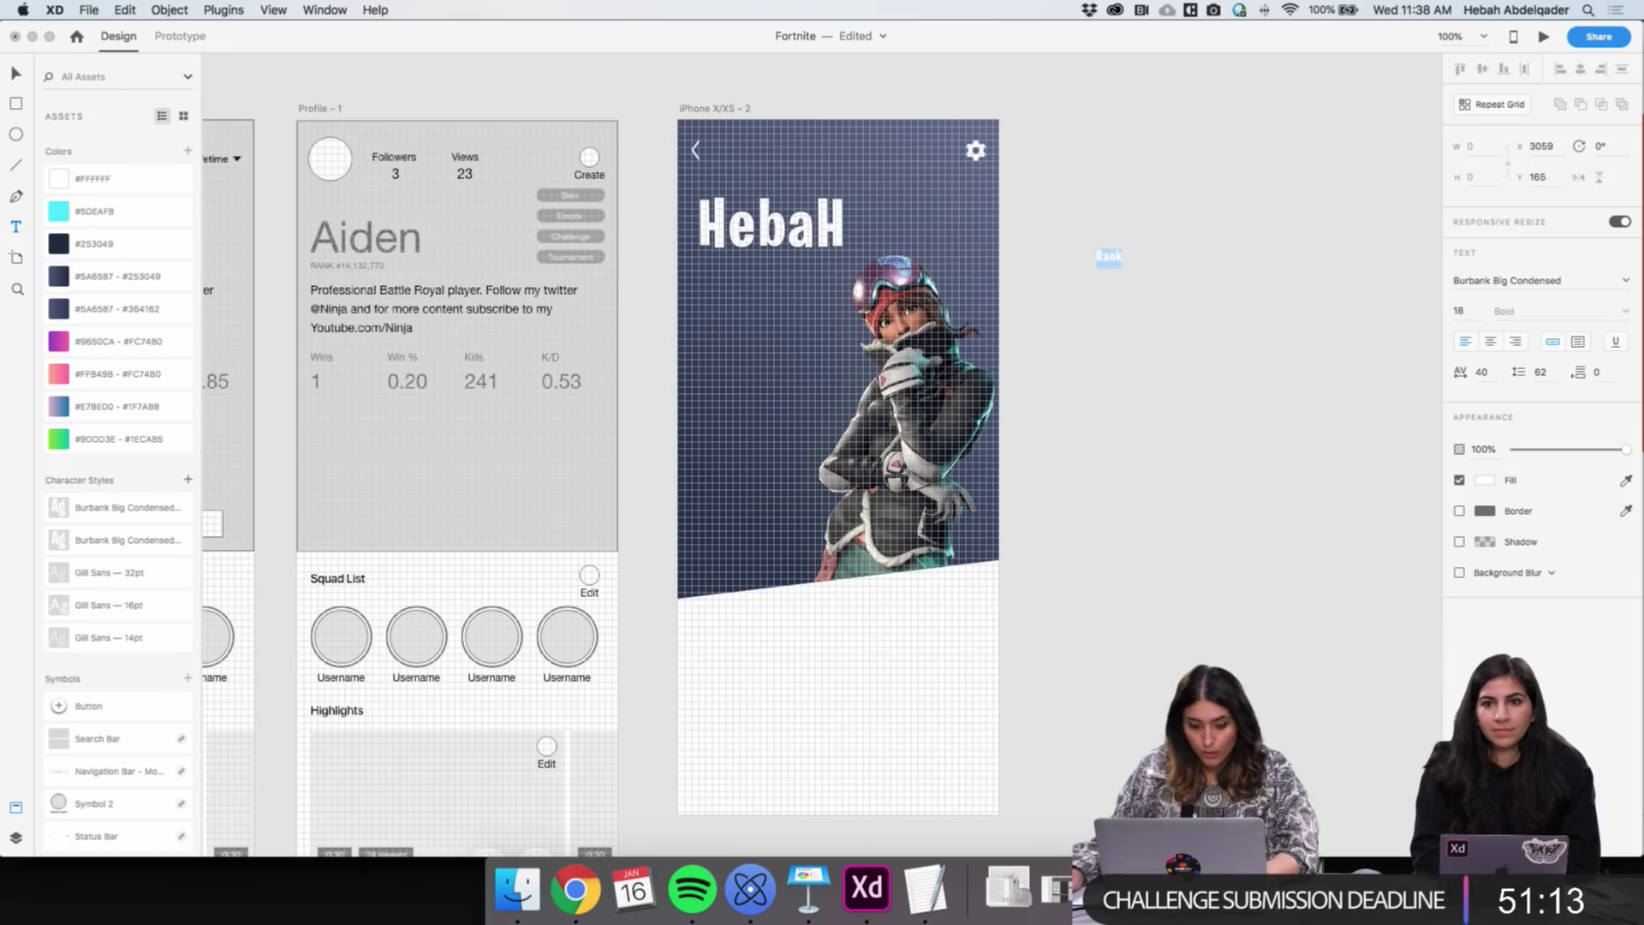
left_click(15, 72)
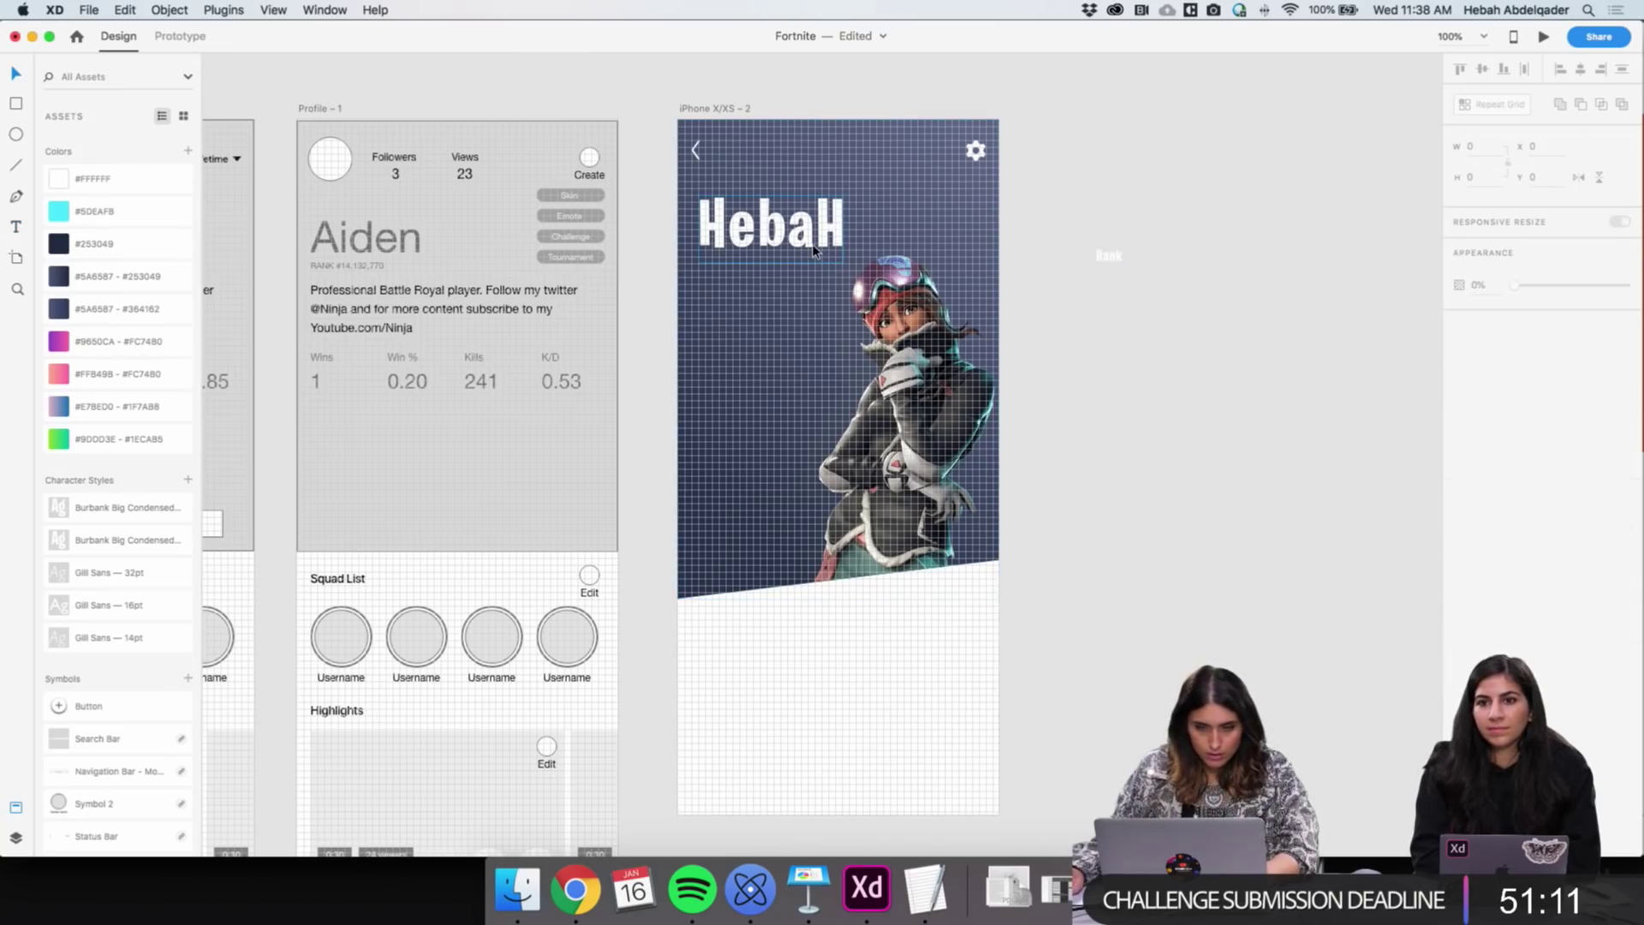
Apply the first saved Burbank Big Condensed character style to the username text on the artboard
left_click(808, 249)
scroll(808, 248, "right", 1)
scroll(807, 248, "right", 2)
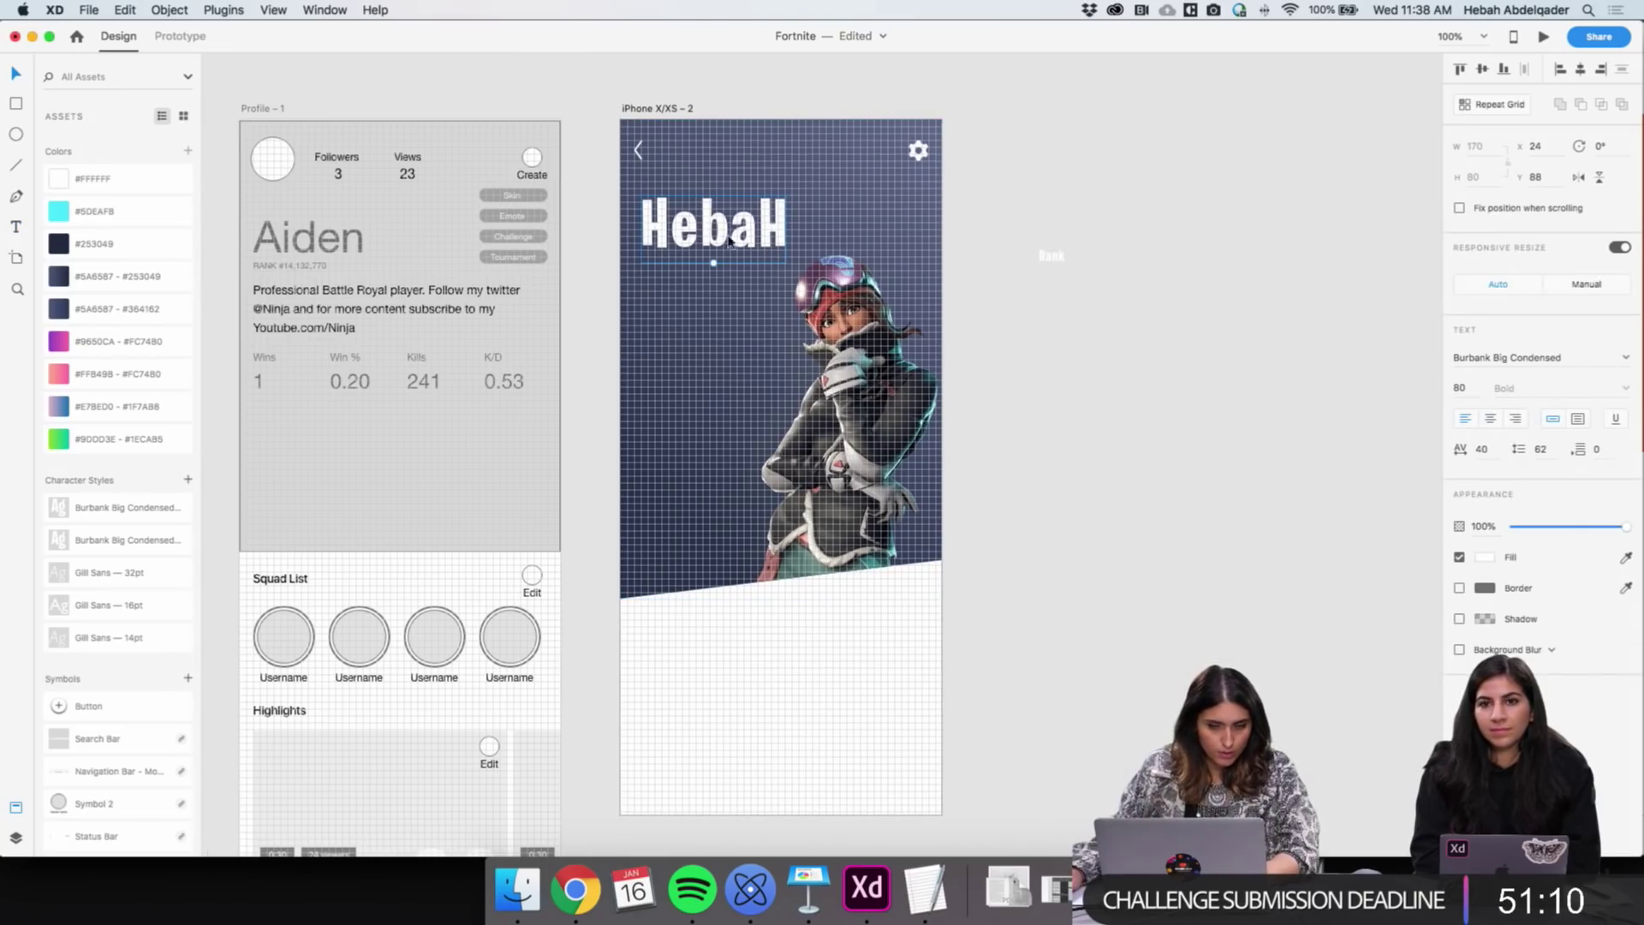
left_click(121, 509)
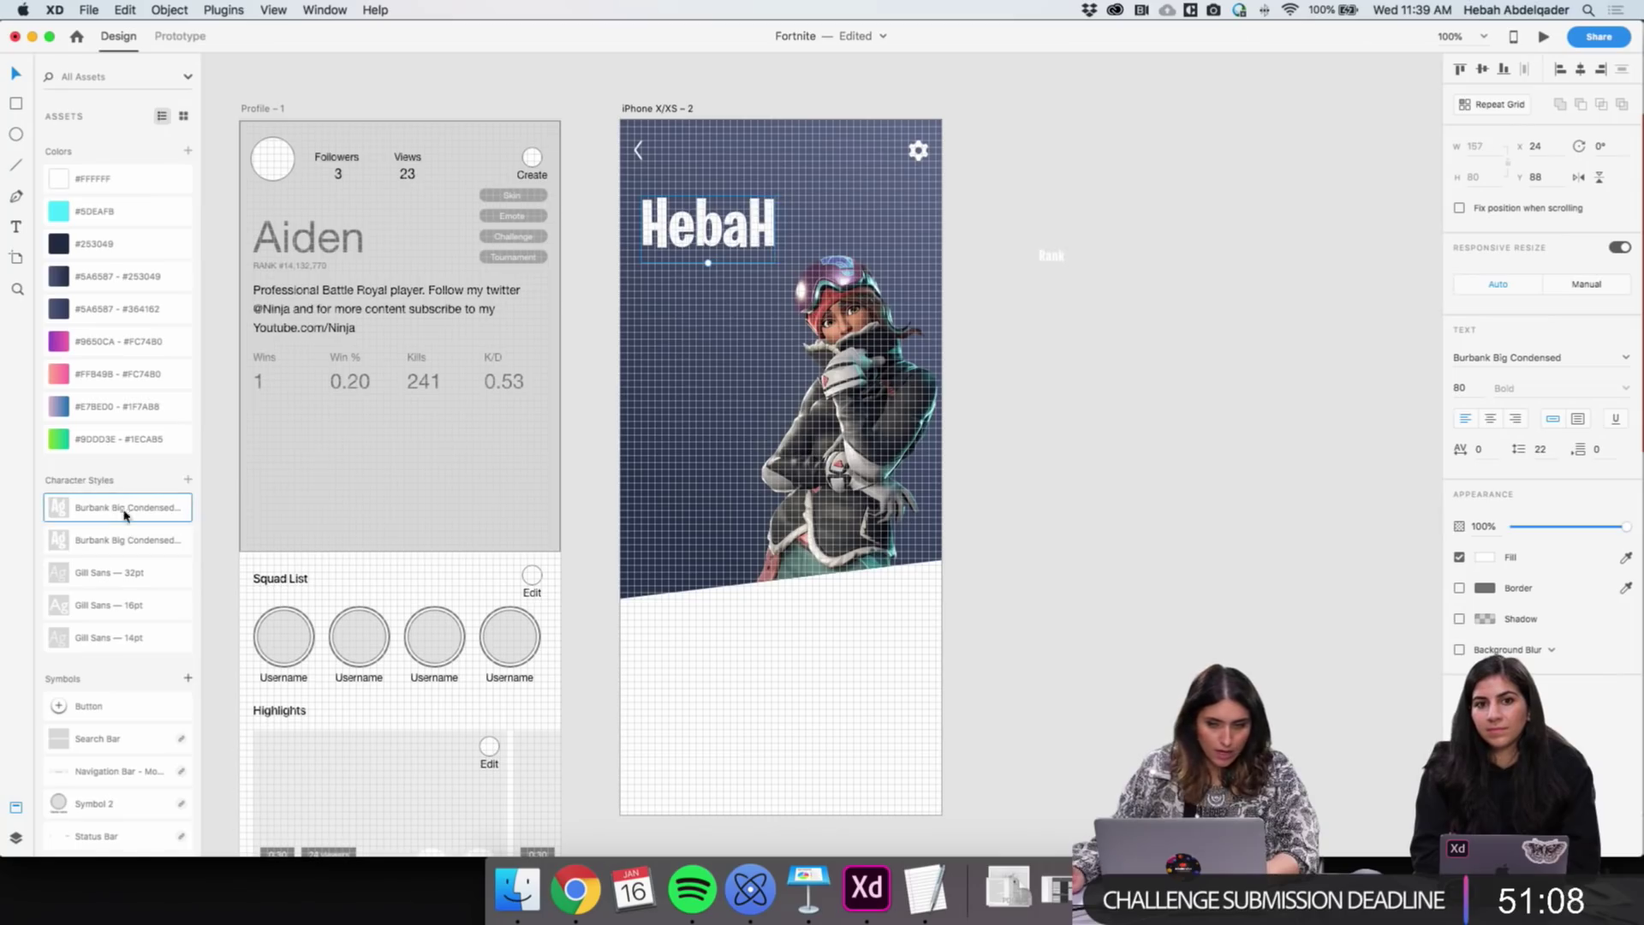
left_click(1040, 417)
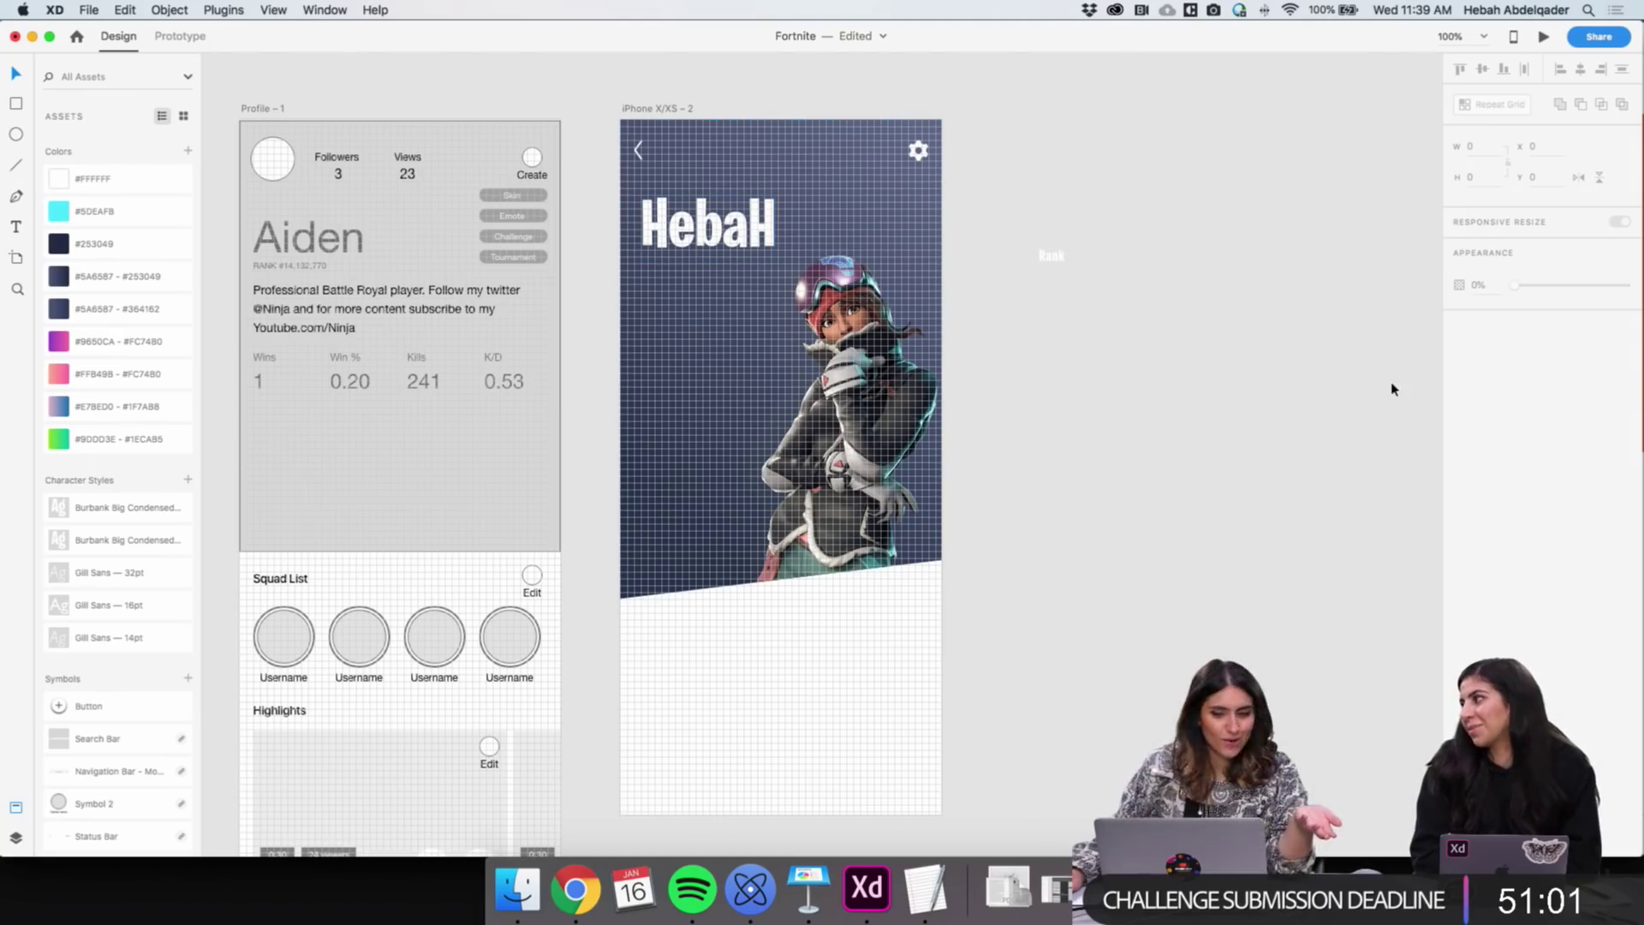
Change the font of the "Rank" text beside the iPhone X/XS – 2 artboard to Upgrade
left_click(1055, 259)
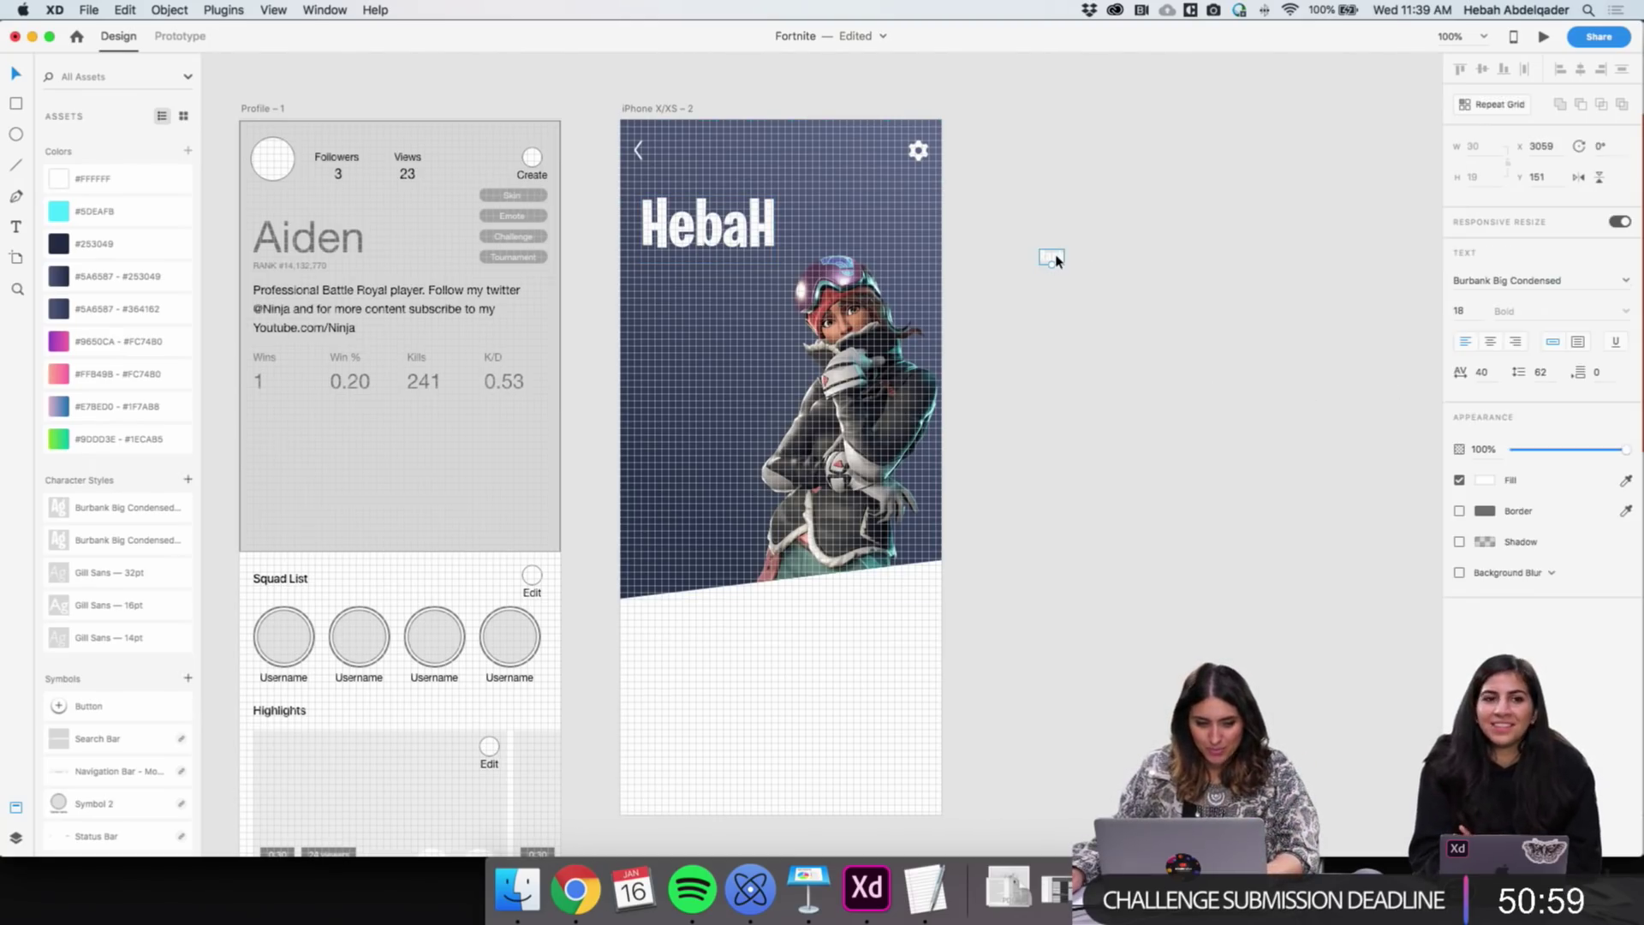
scroll(1055, 263, "up", 5)
left_click(950, 154)
left_click(1055, 476)
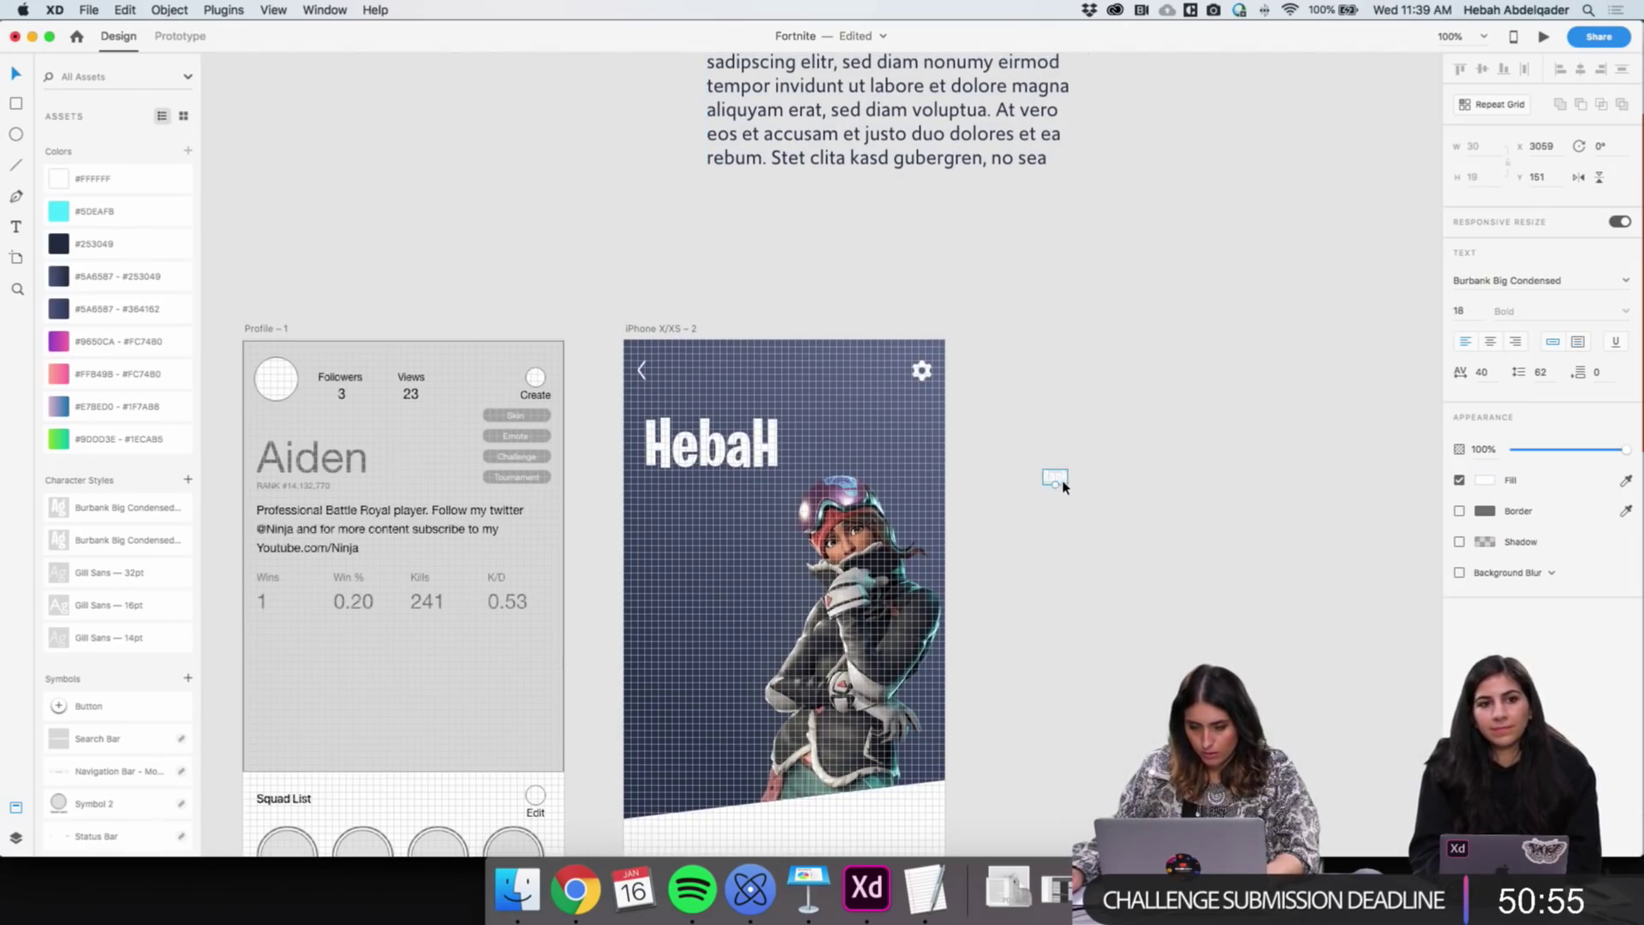
scroll(1056, 462, "down", 3)
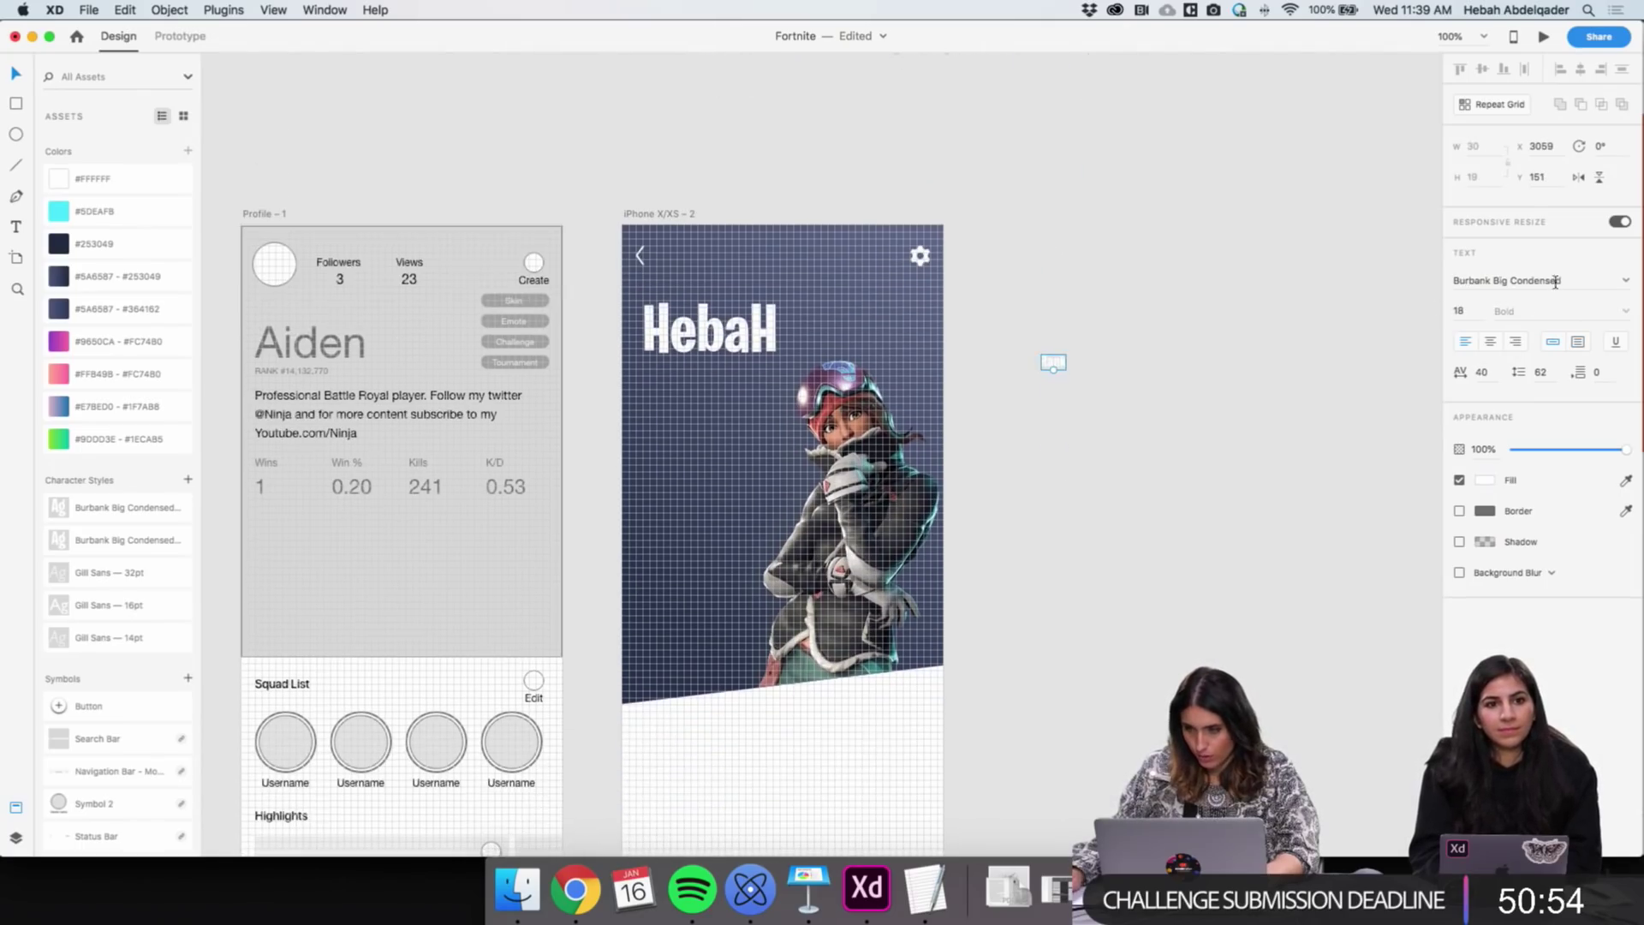
left_click(1628, 280)
type("Upgrade")
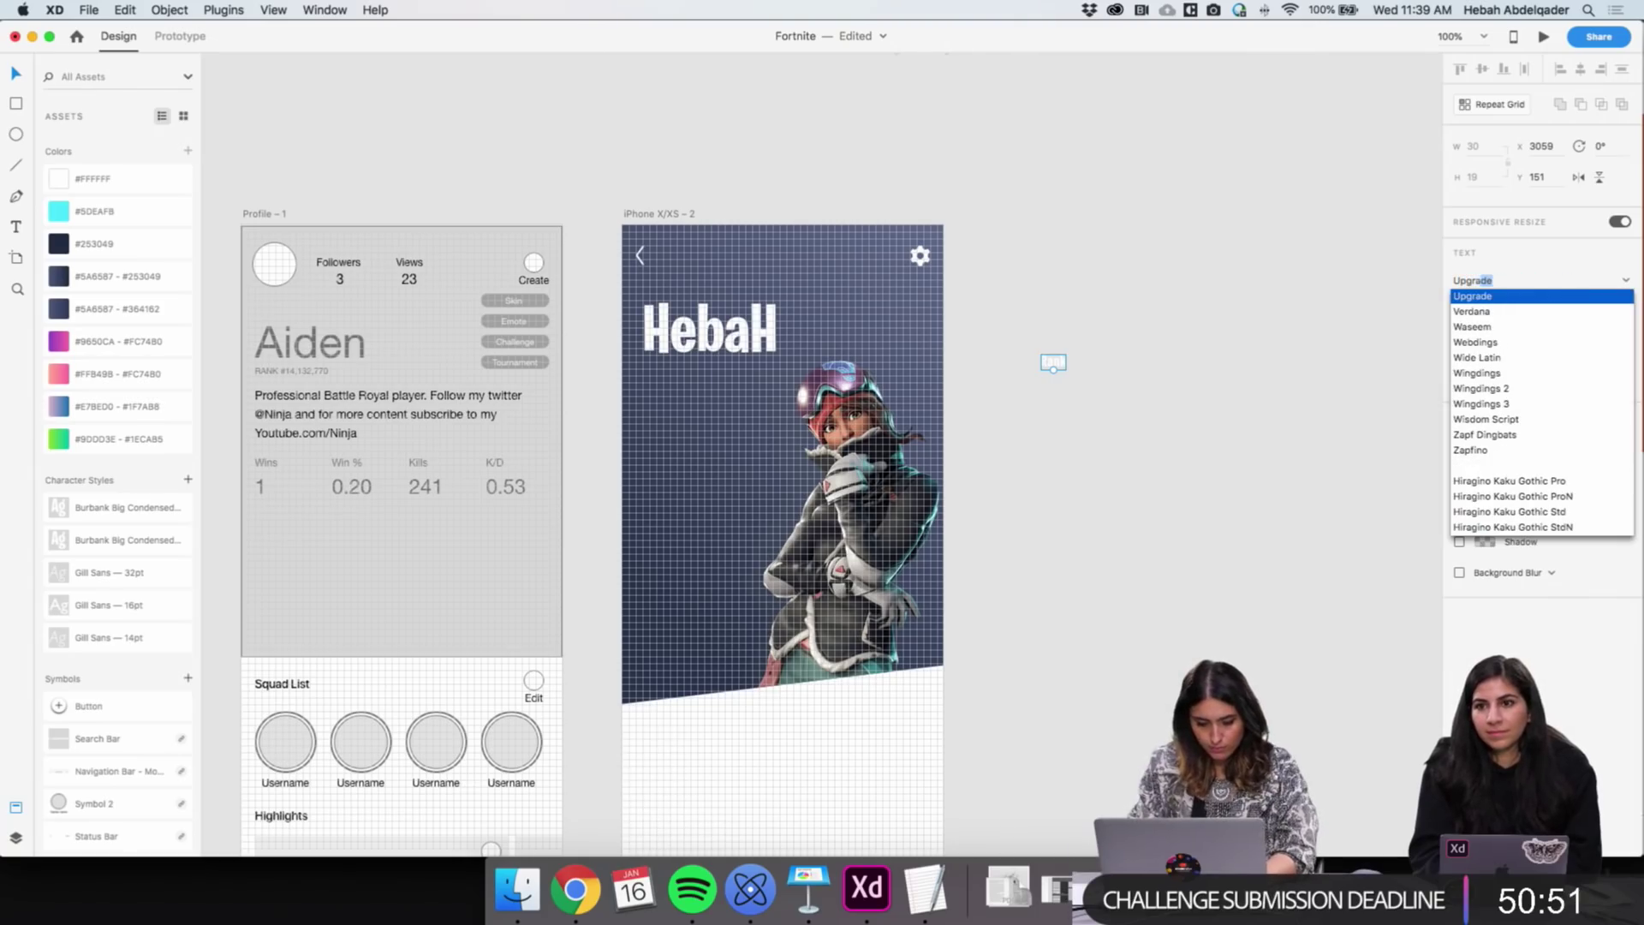
key("Return")
Set the "Rank" text to the Book weight and place it below the username on the artboard at X 28, Y 160
double_click(1064, 364)
left_click(1625, 313)
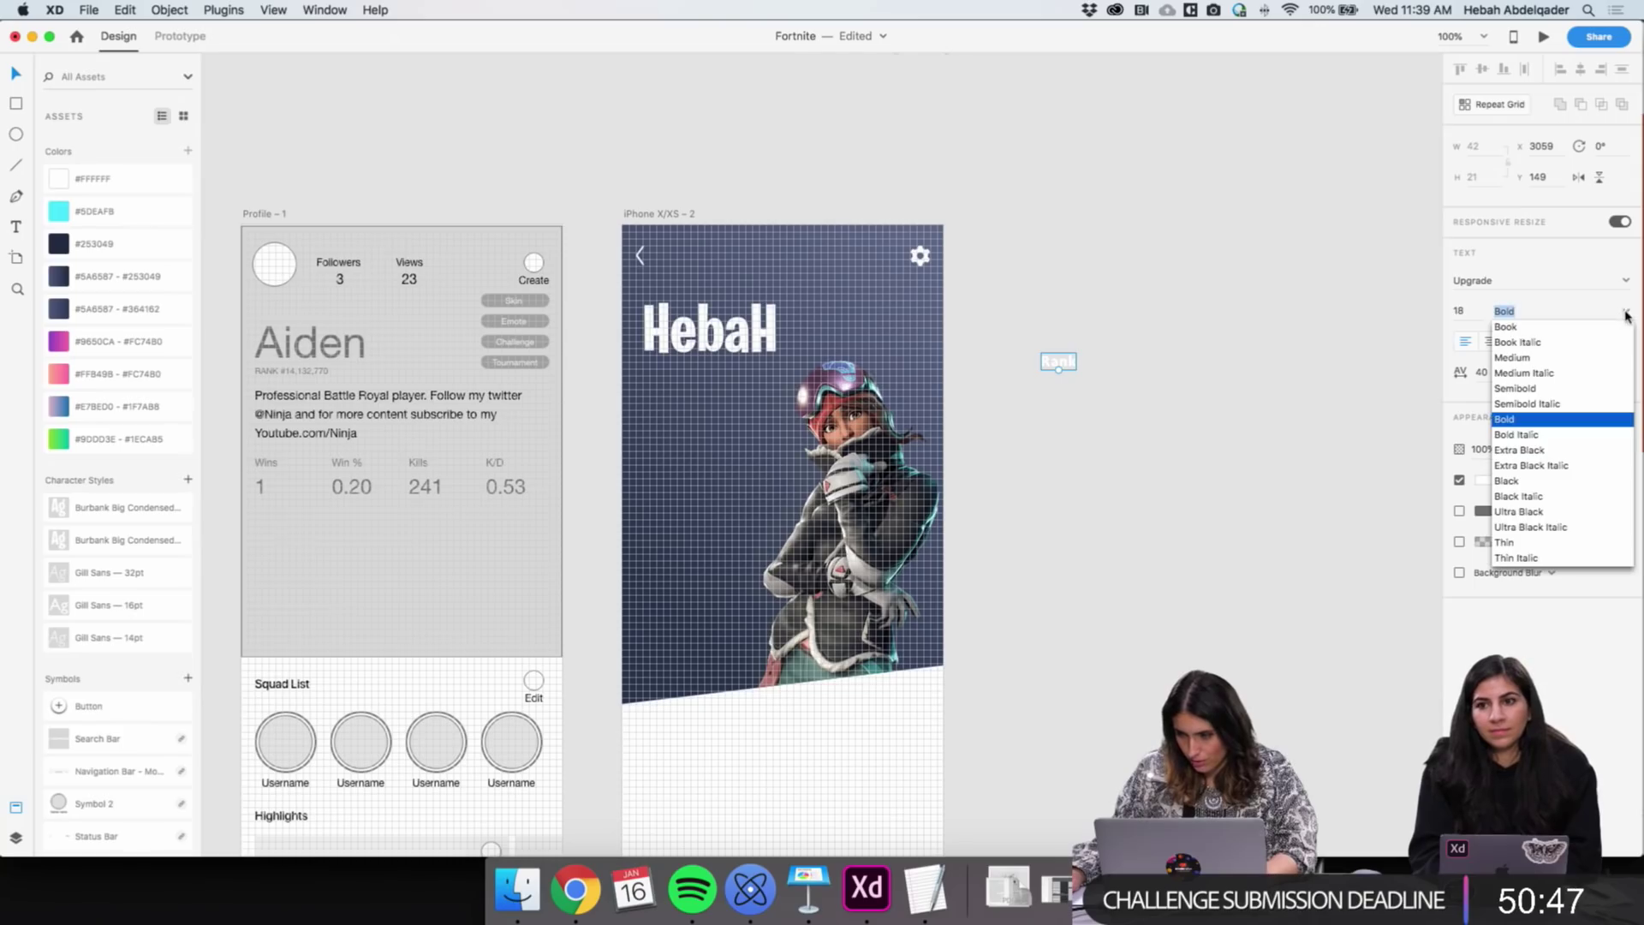
left_click(1507, 326)
left_click(1079, 407)
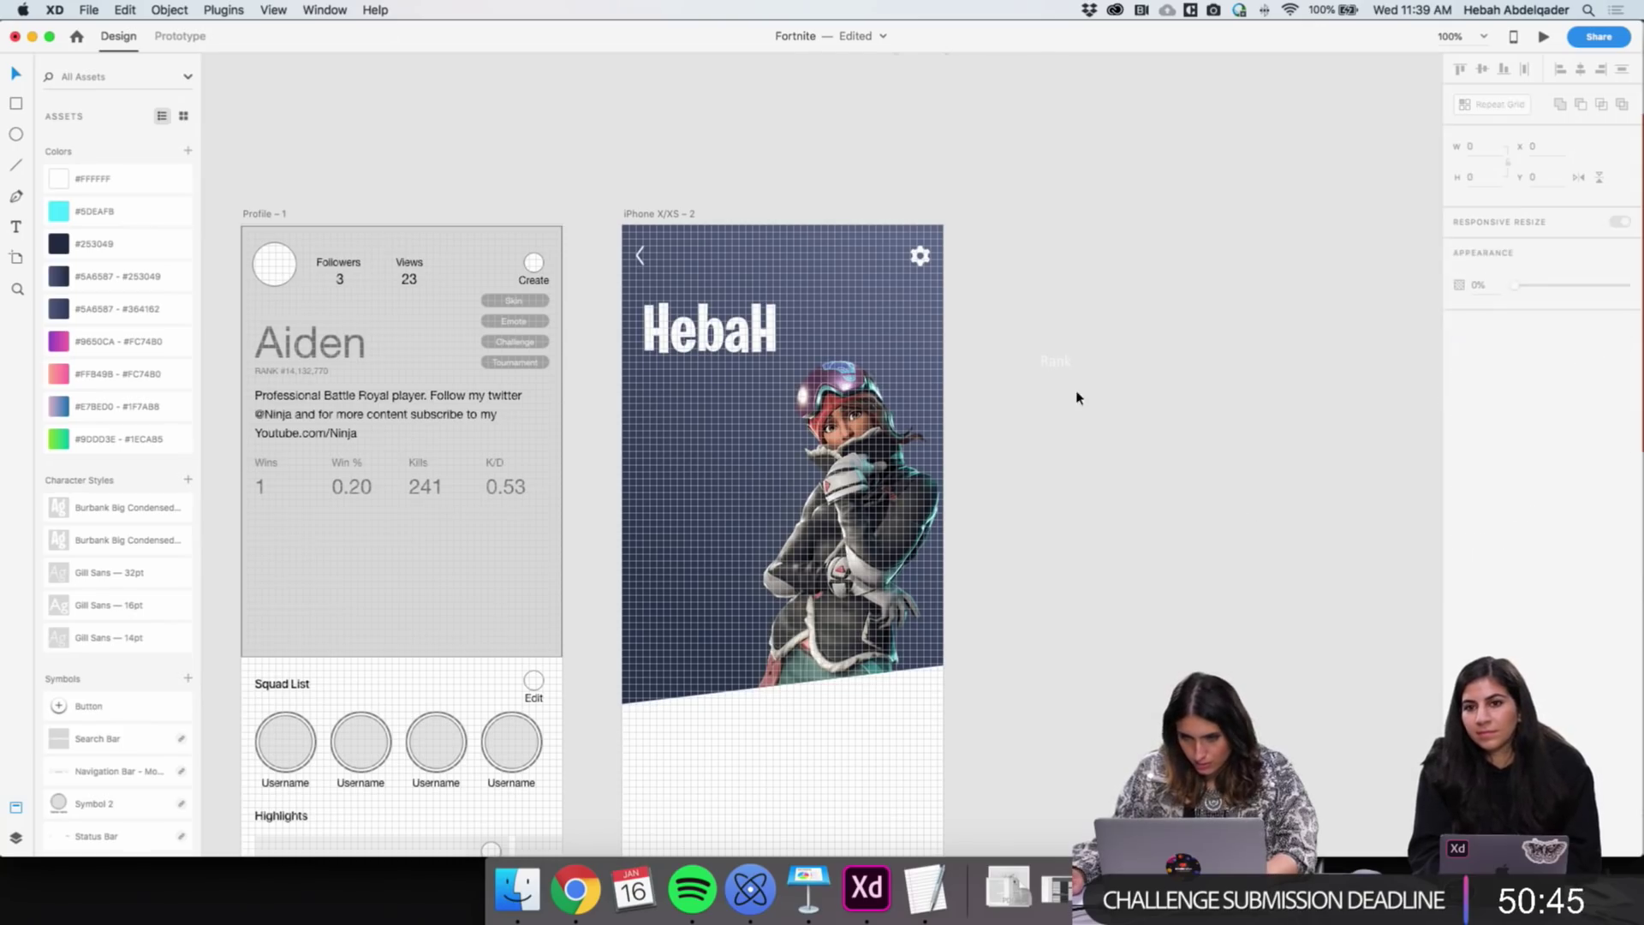
left_click_drag(1051, 365, 676, 378)
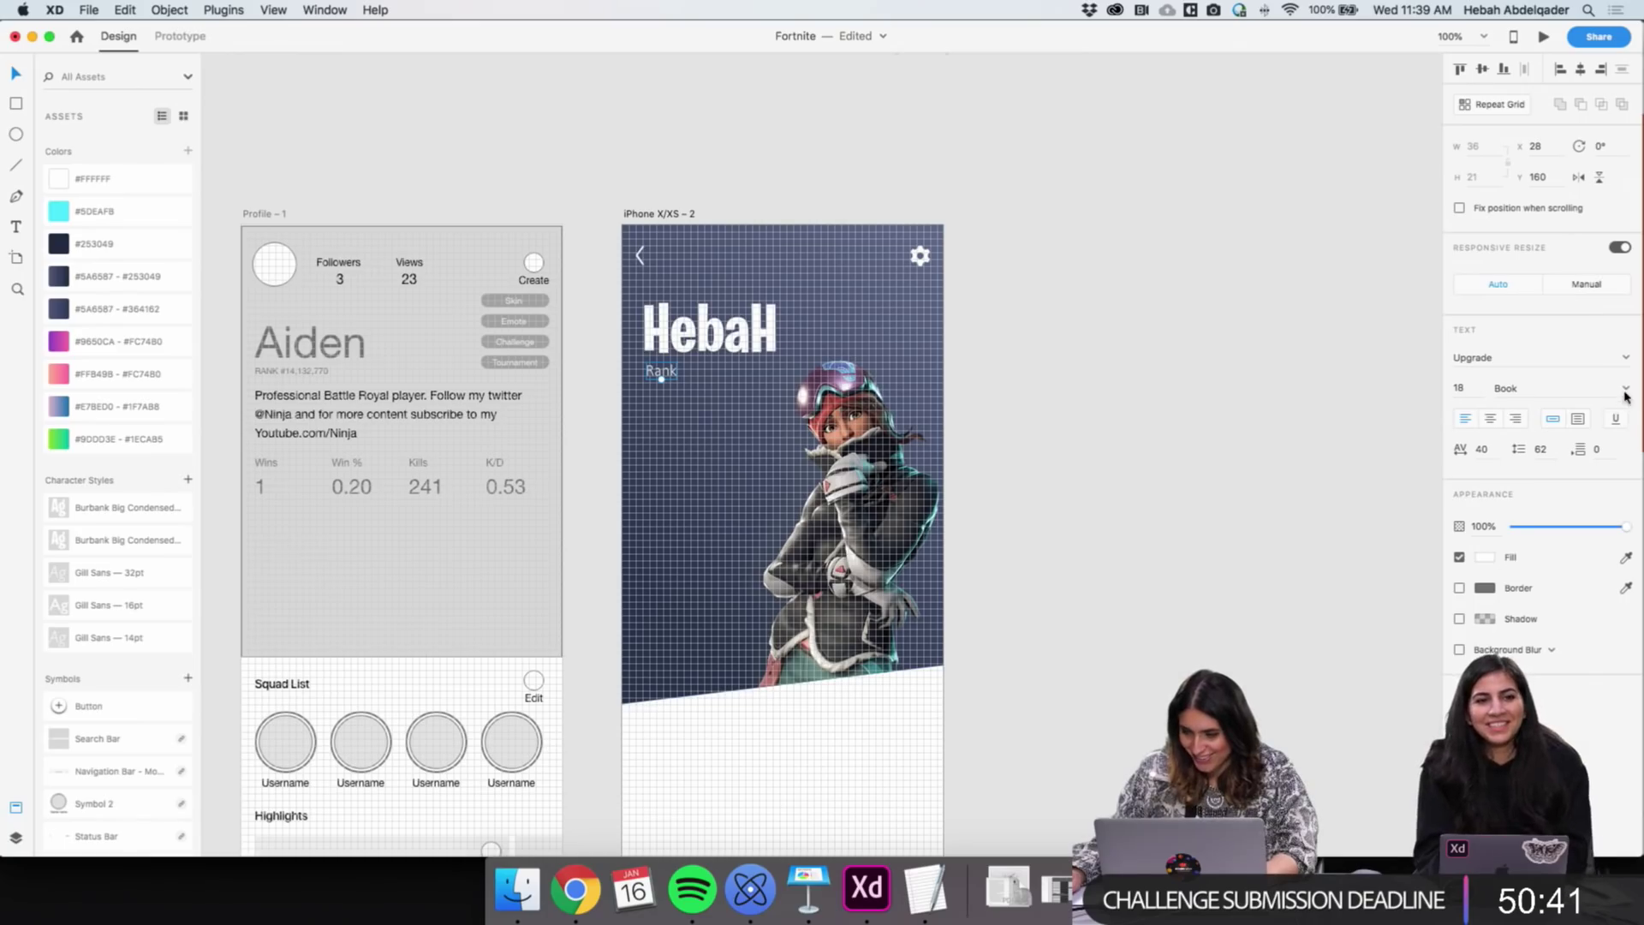
Try the Black and Bold weights on the "Rank" text, then return it to Book
left_click(1627, 388)
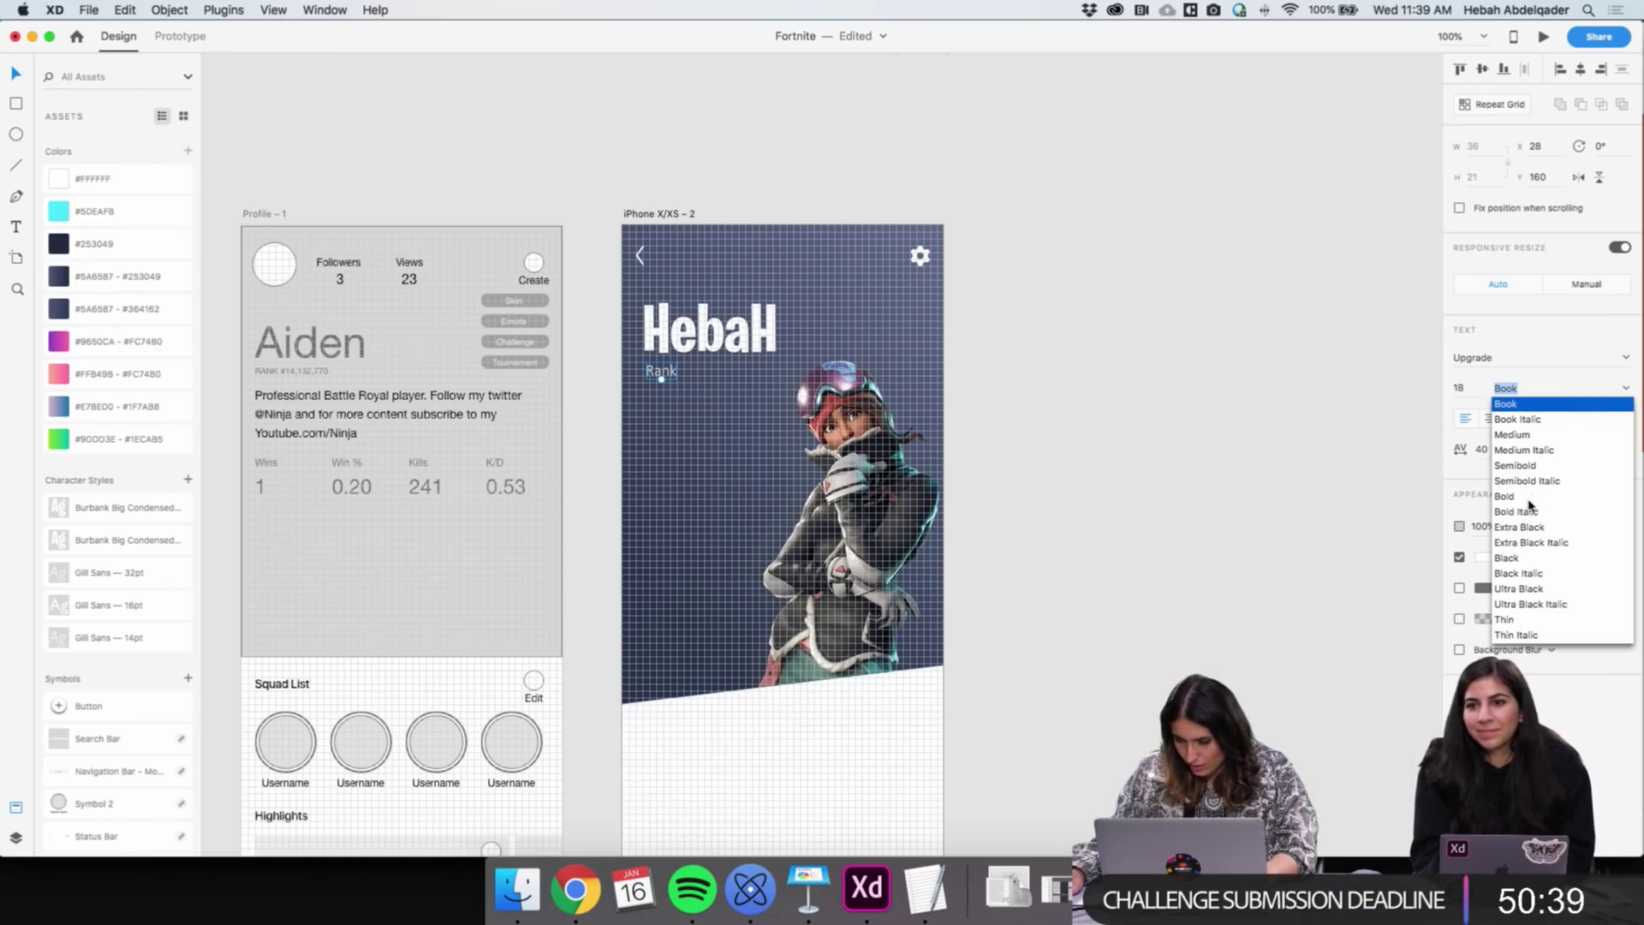
left_click(1520, 557)
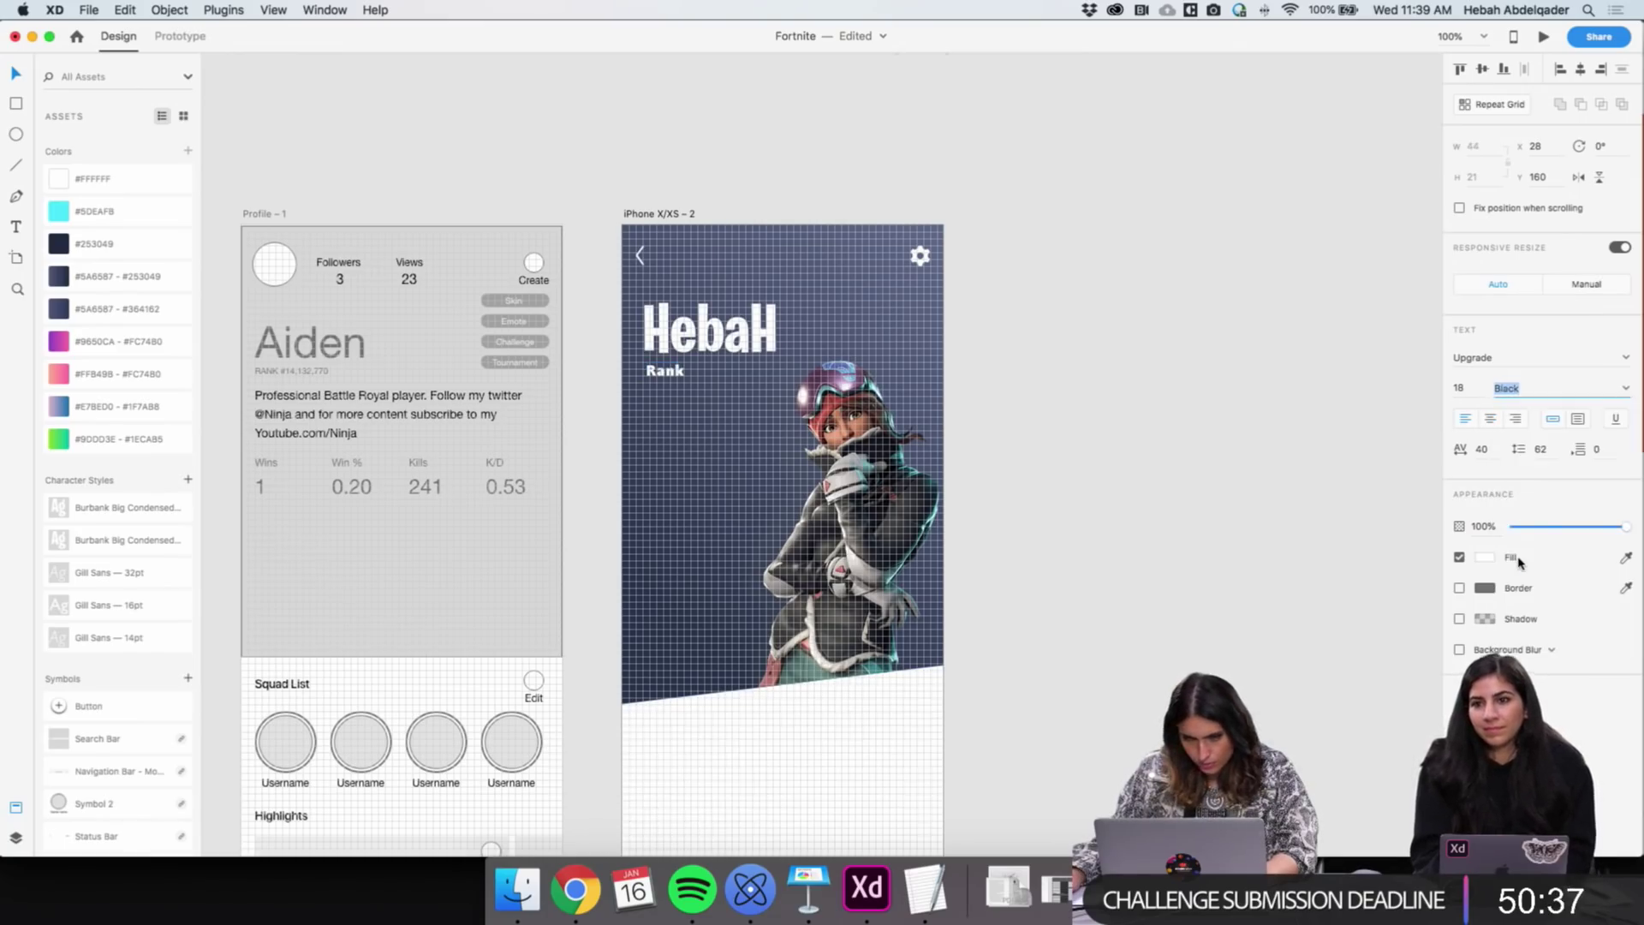
left_click(1627, 388)
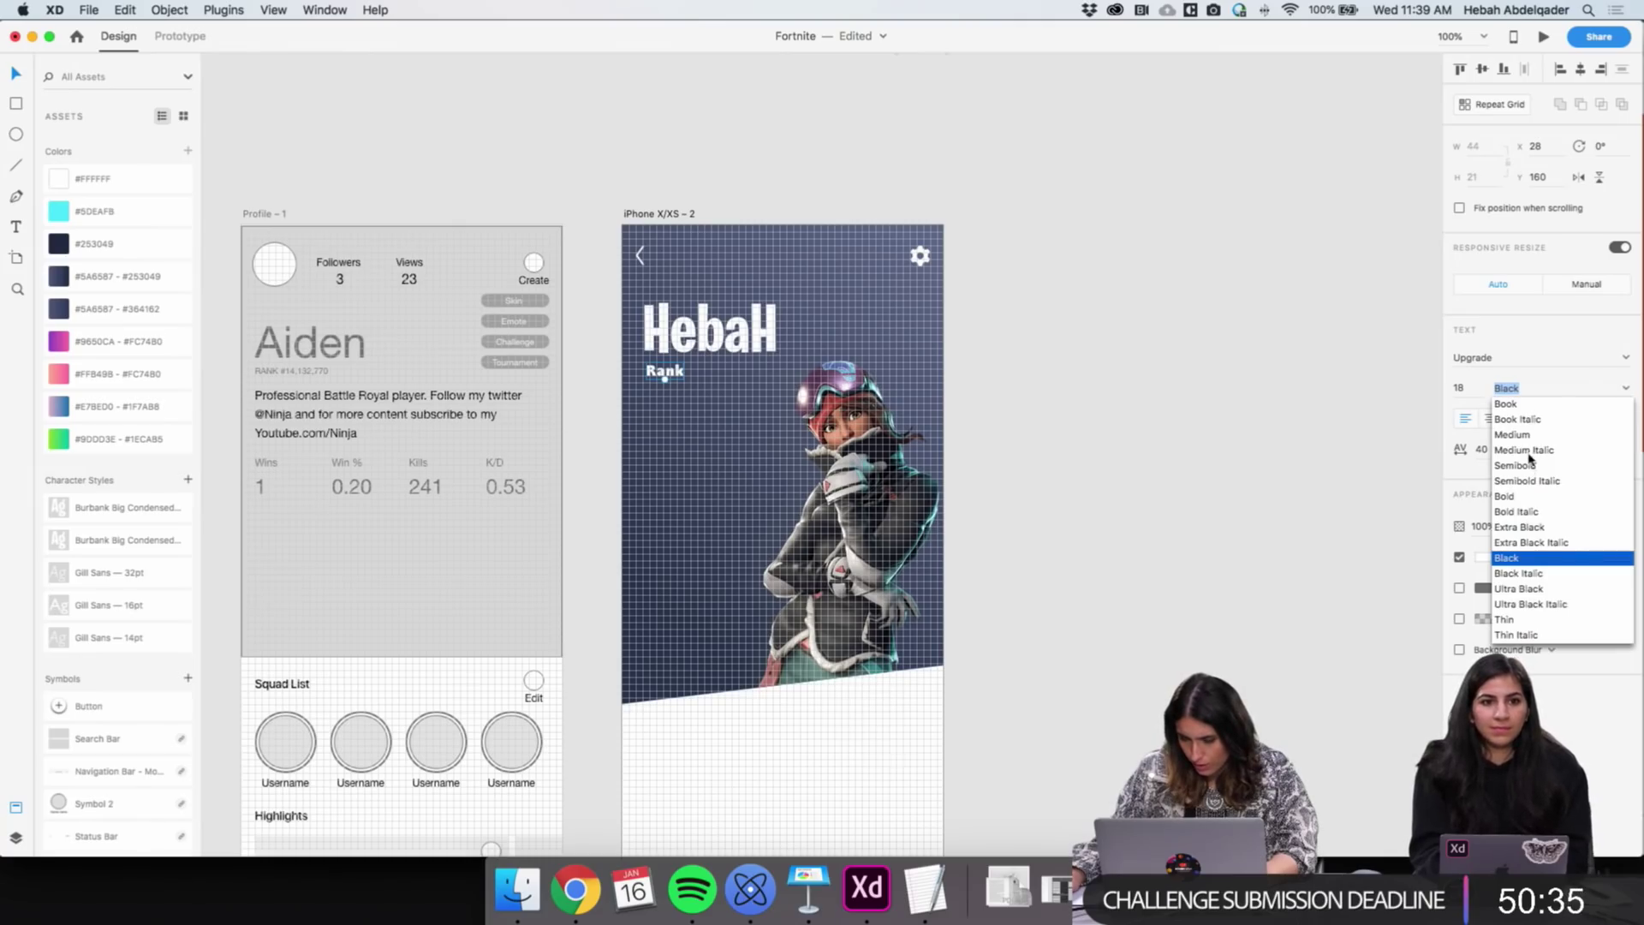
left_click(1507, 499)
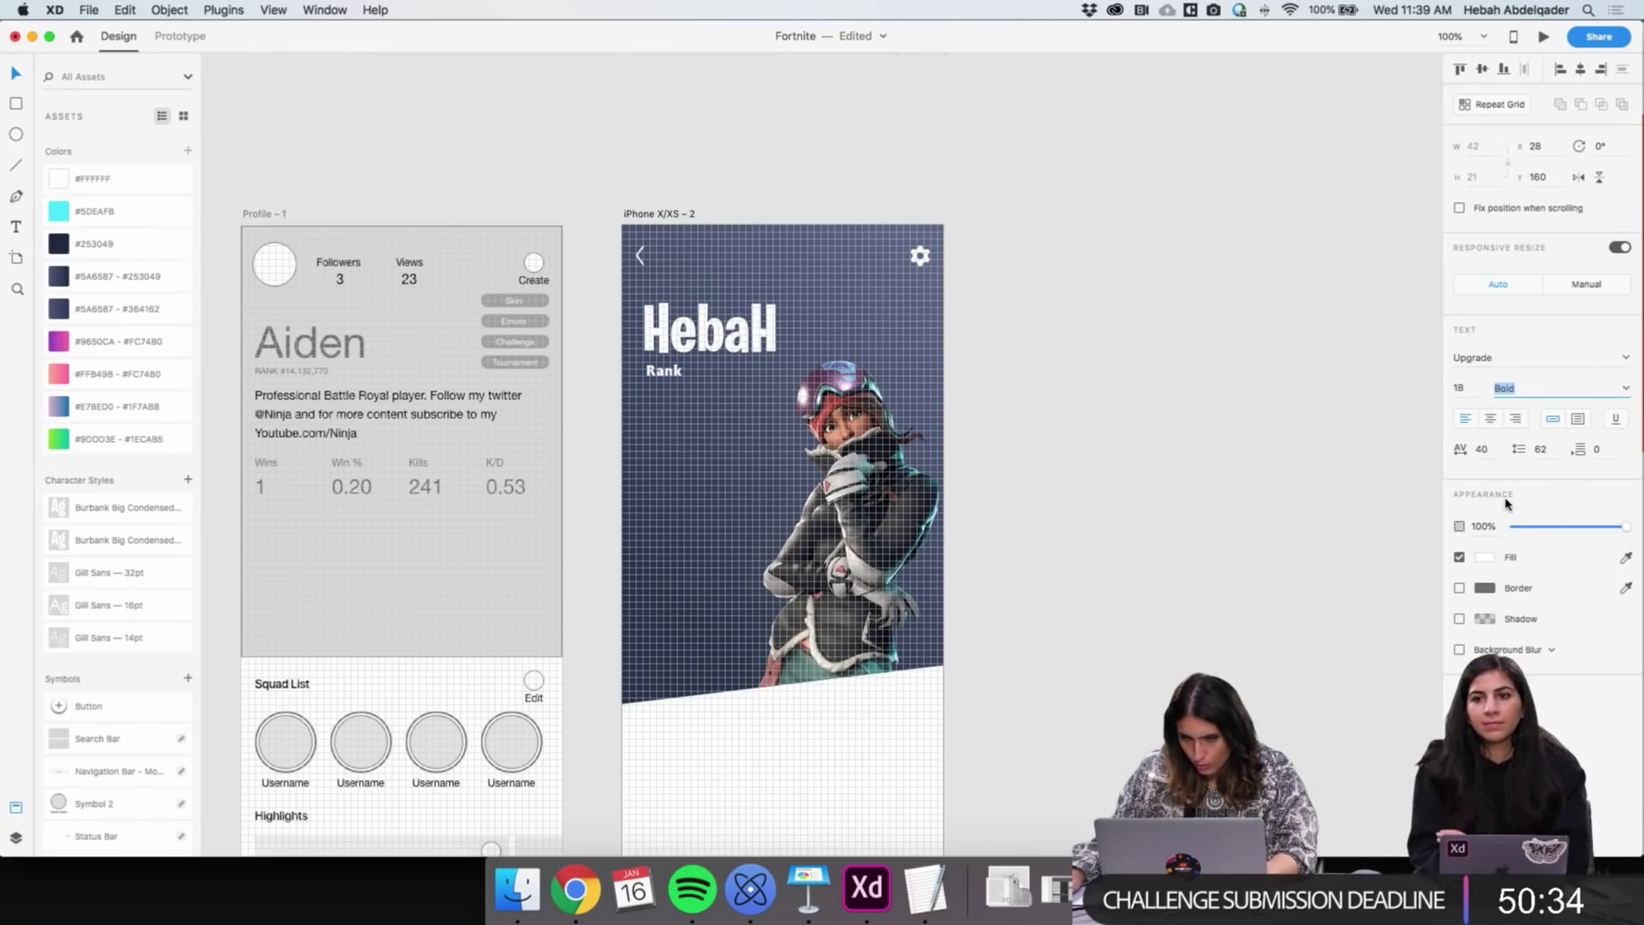
left_click(1626, 390)
left_click(1529, 405)
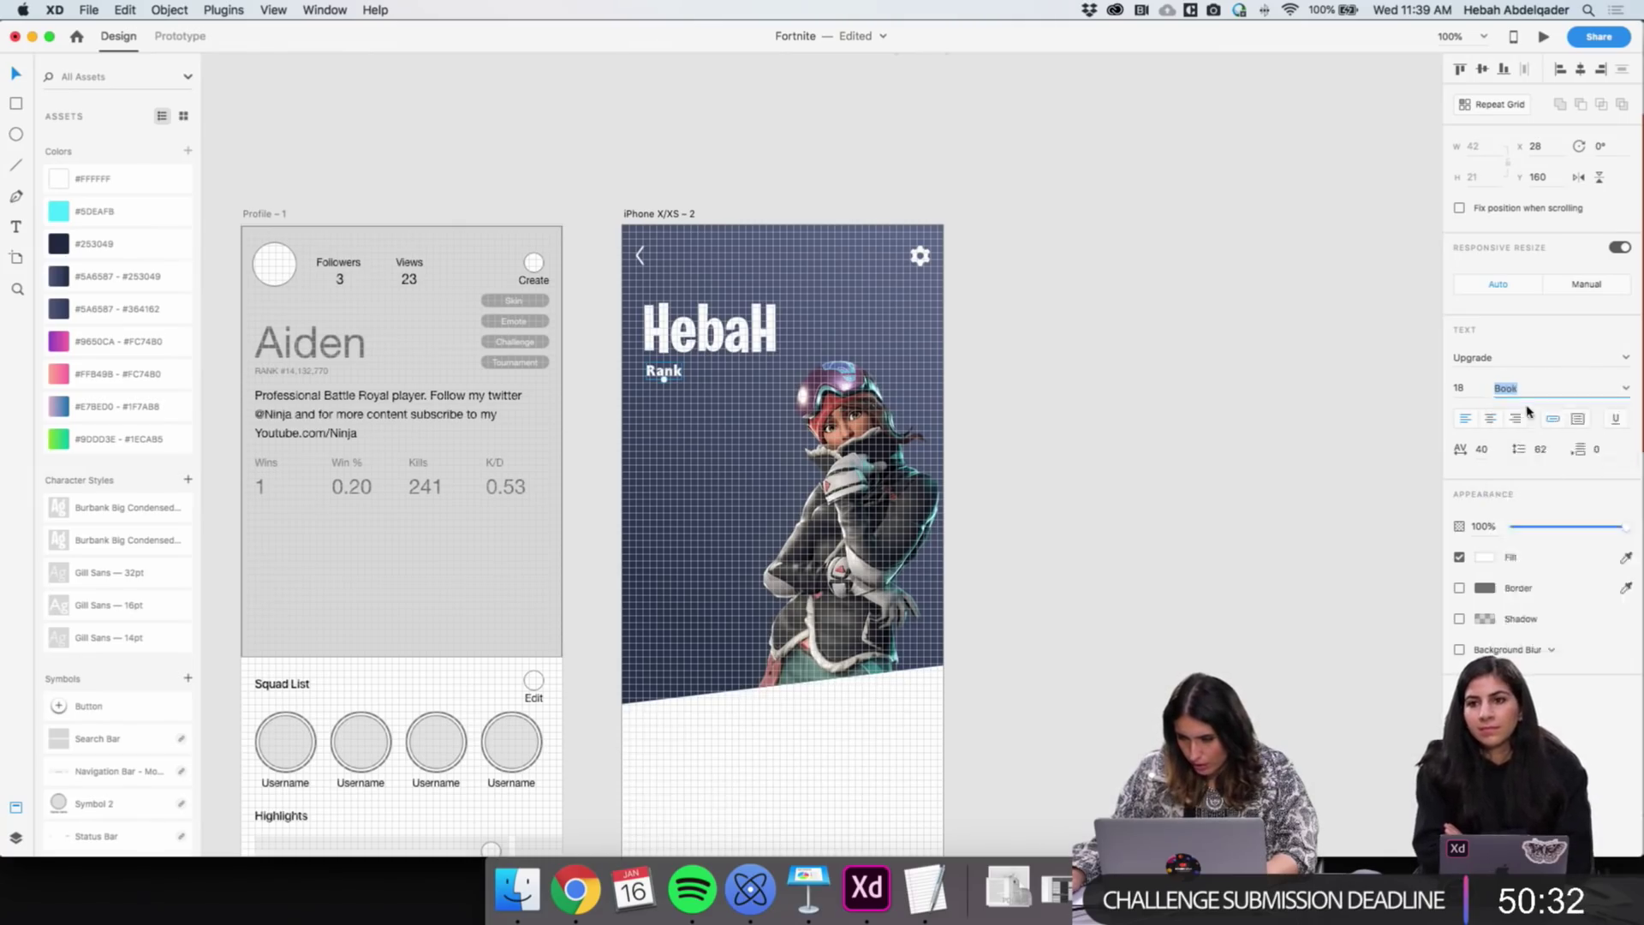
Hide the square grid on the iPhone X/XS – 2 artboard and deselect it
left_click(651, 224)
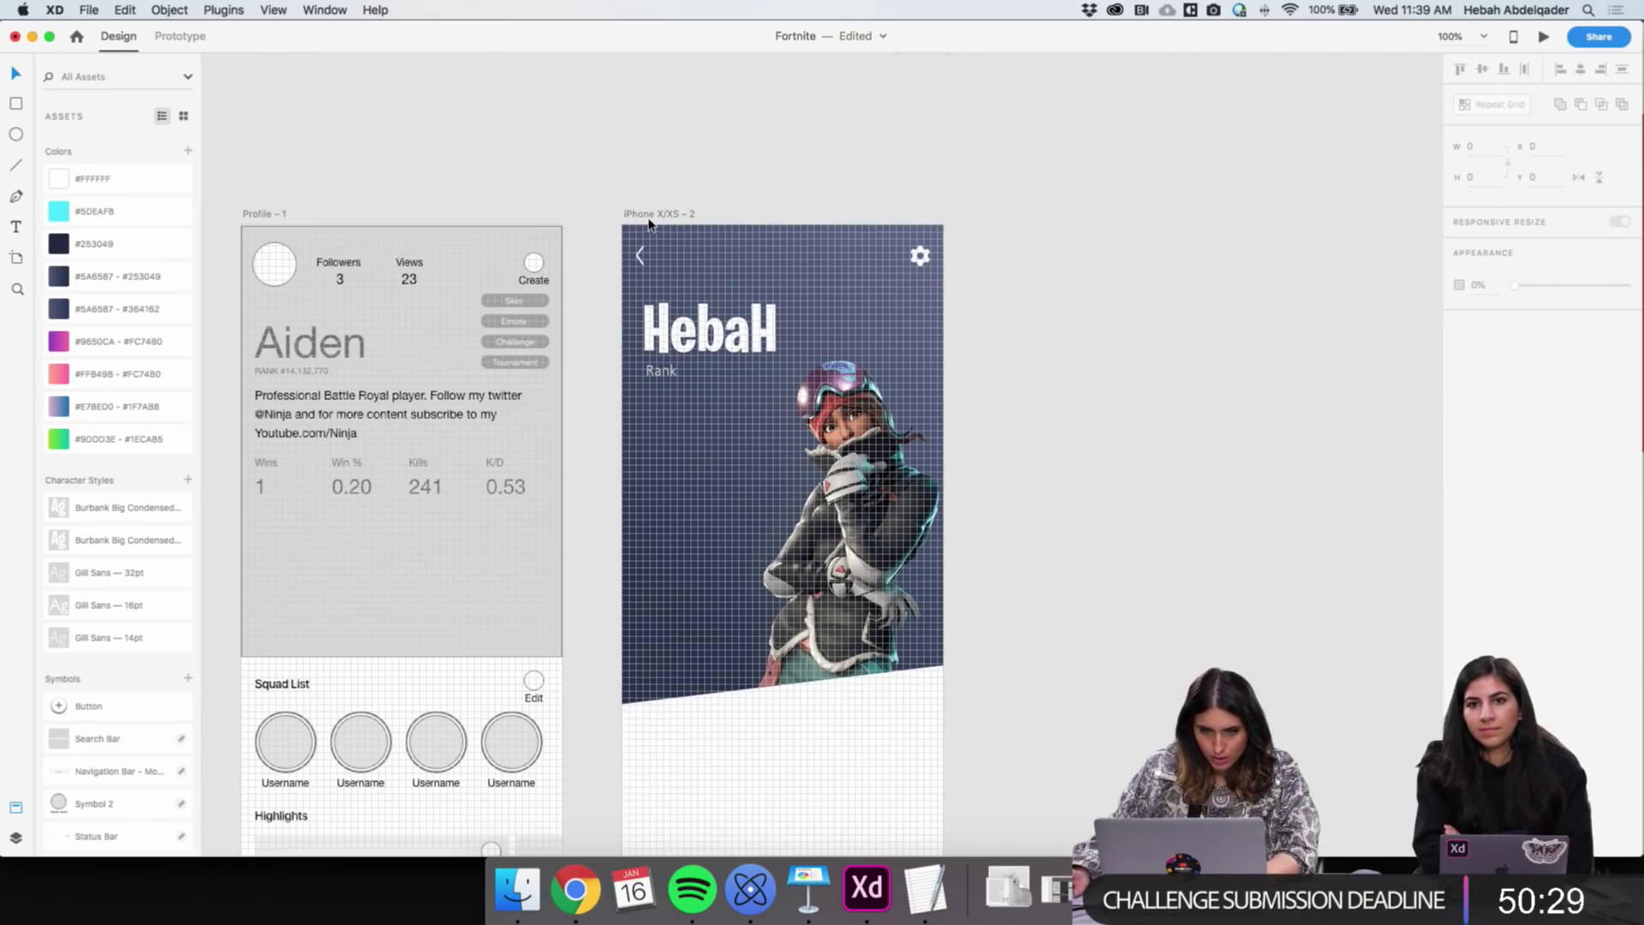
left_click(635, 215)
key("super+apostrophe")
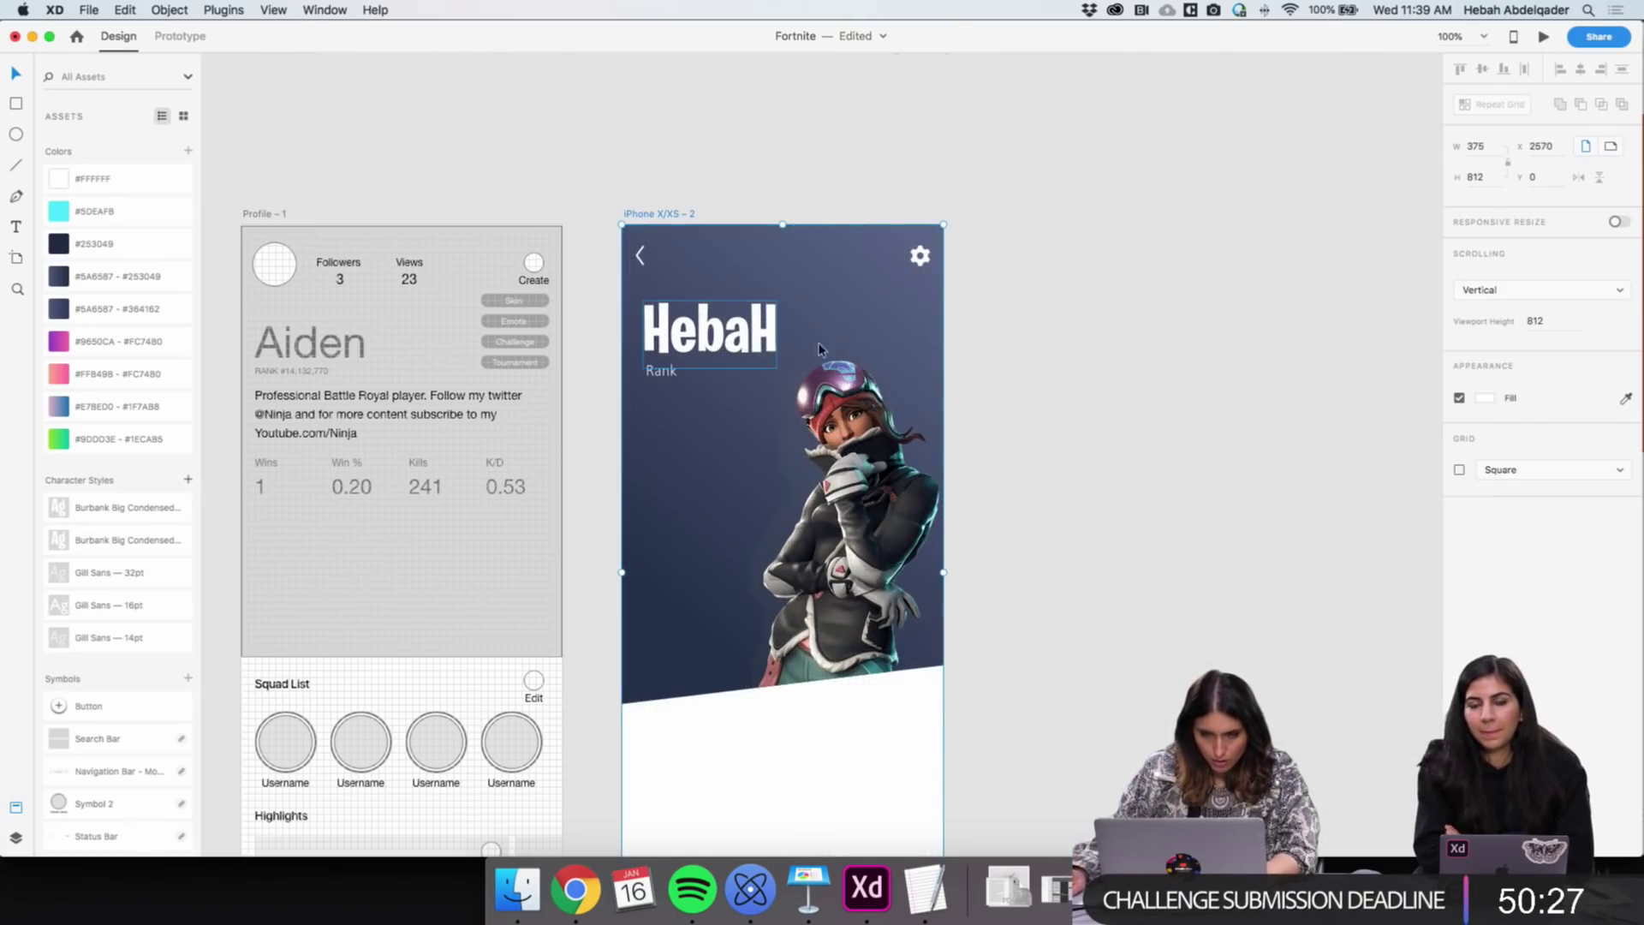
left_click(1090, 378)
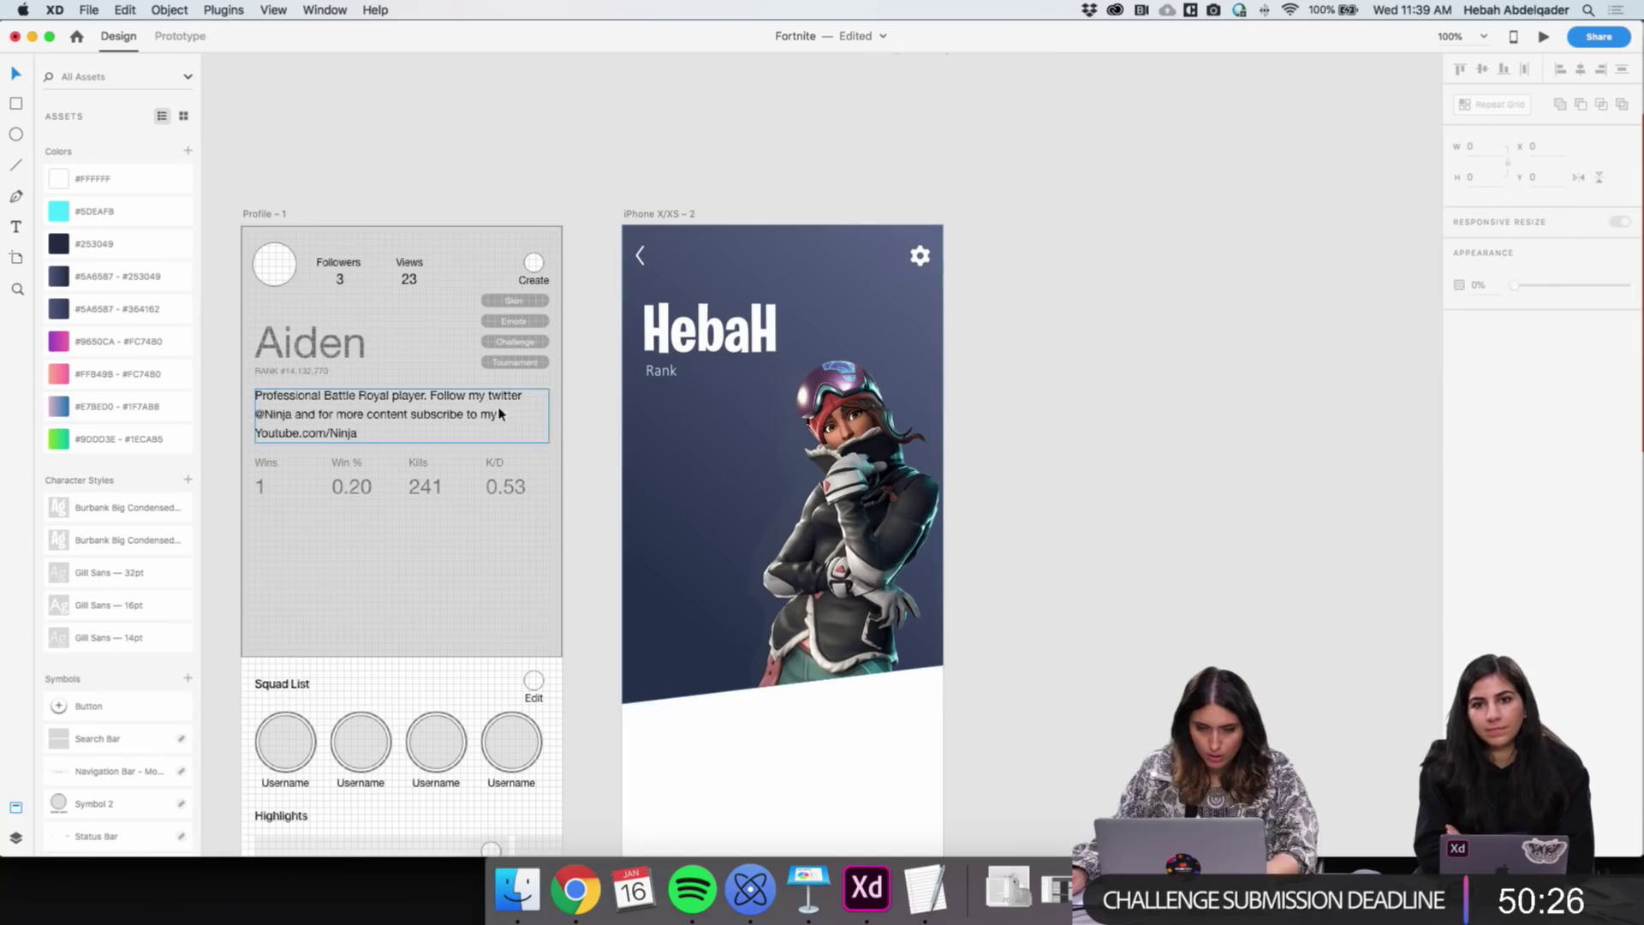
Set the font size of the "Rank" text below the username to 16
left_click(655, 375)
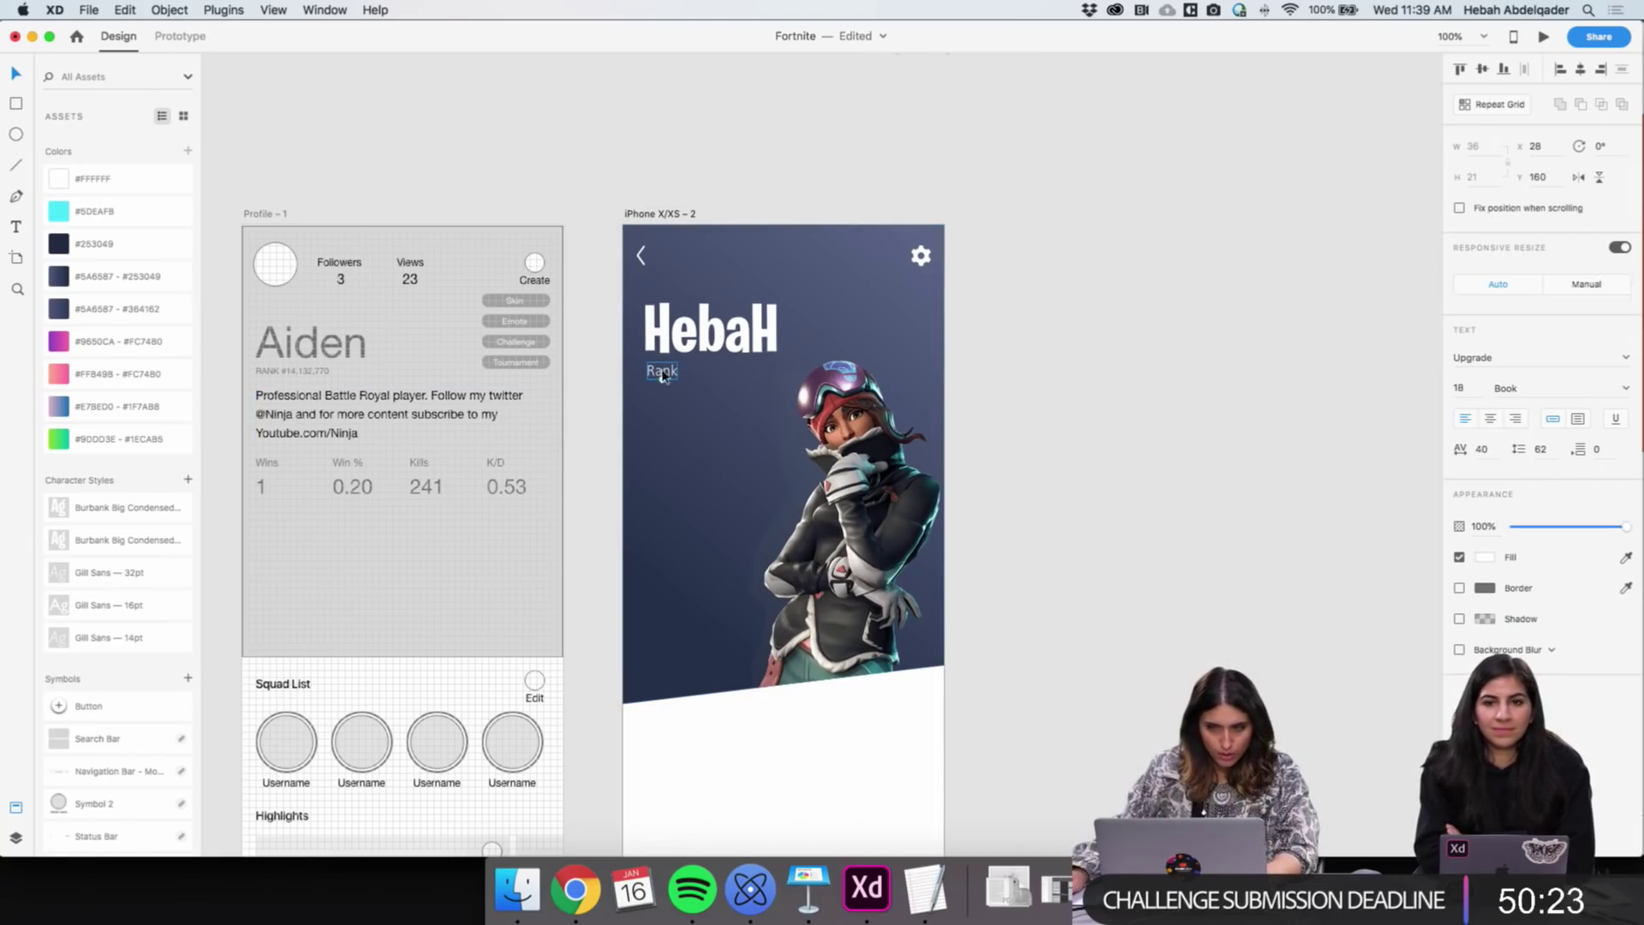
left_click(1466, 387)
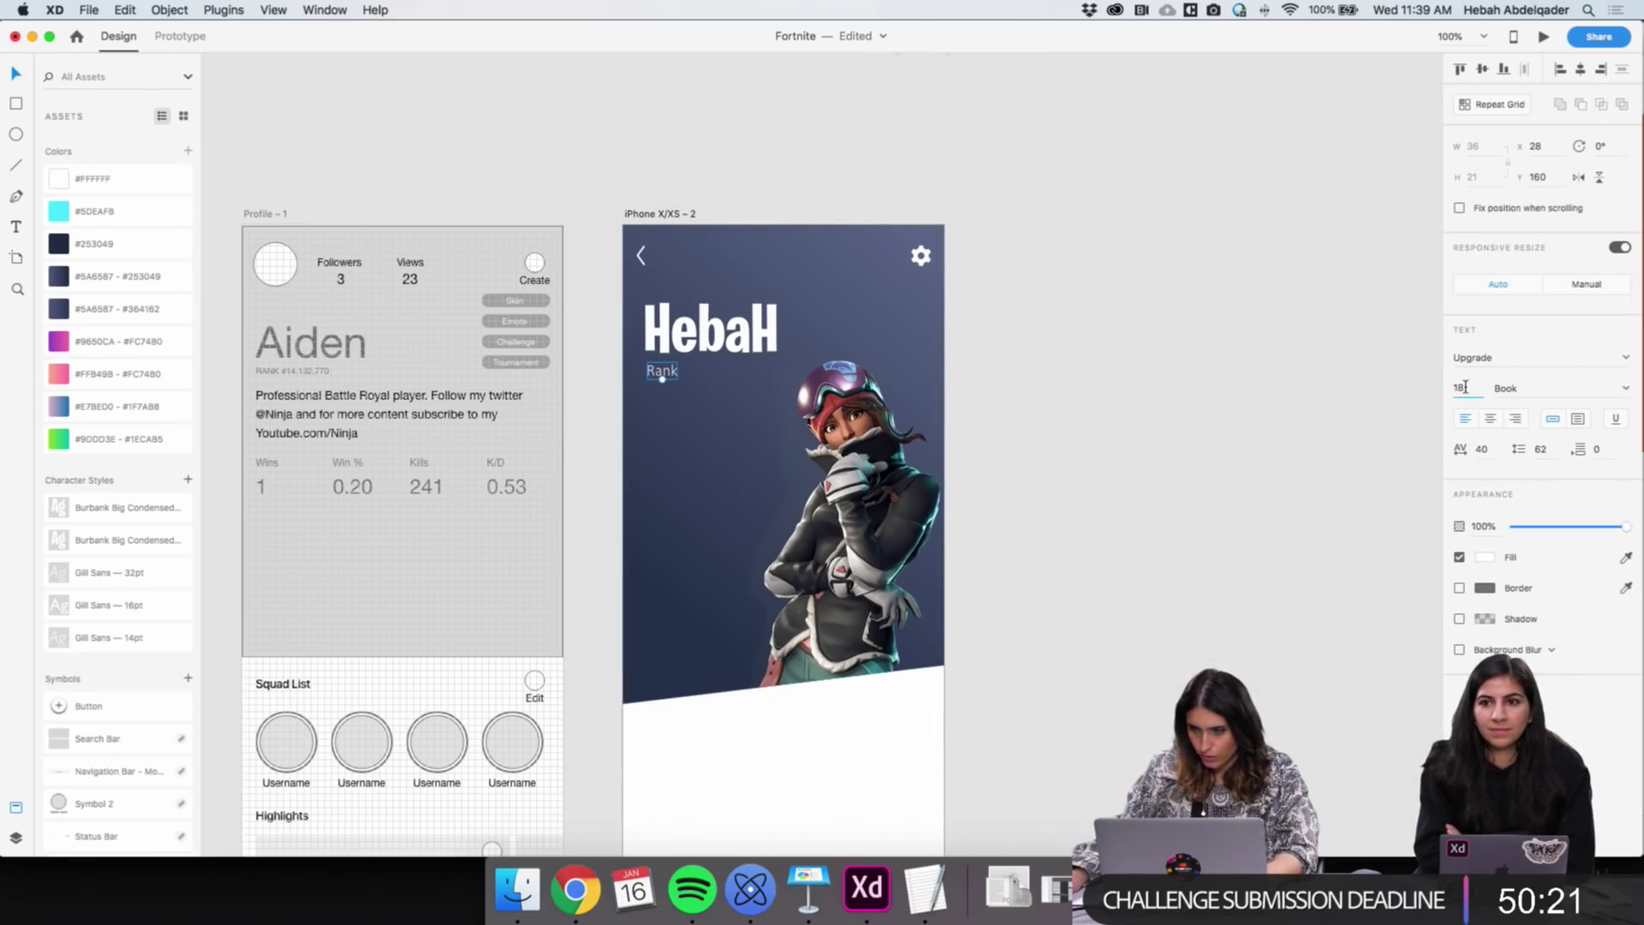
type("16")
key("Return")
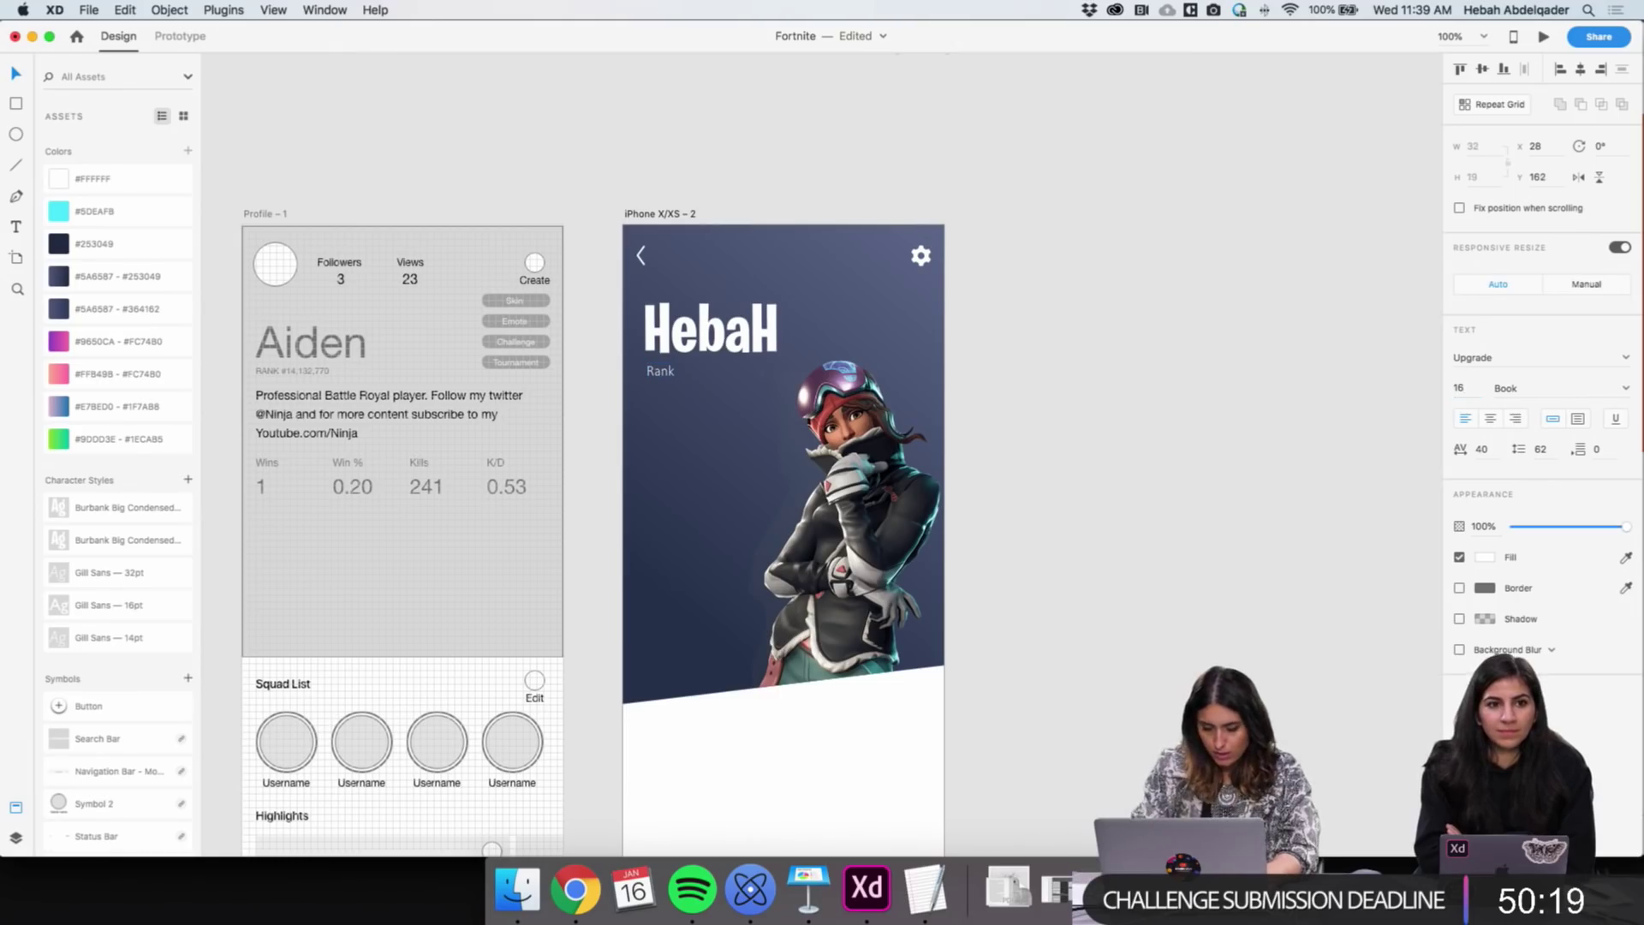
Extend the "Rank" text with the rank number from the Profile – 1 wireframe so it reads "Rank #14,132,770"
double_click(315, 370)
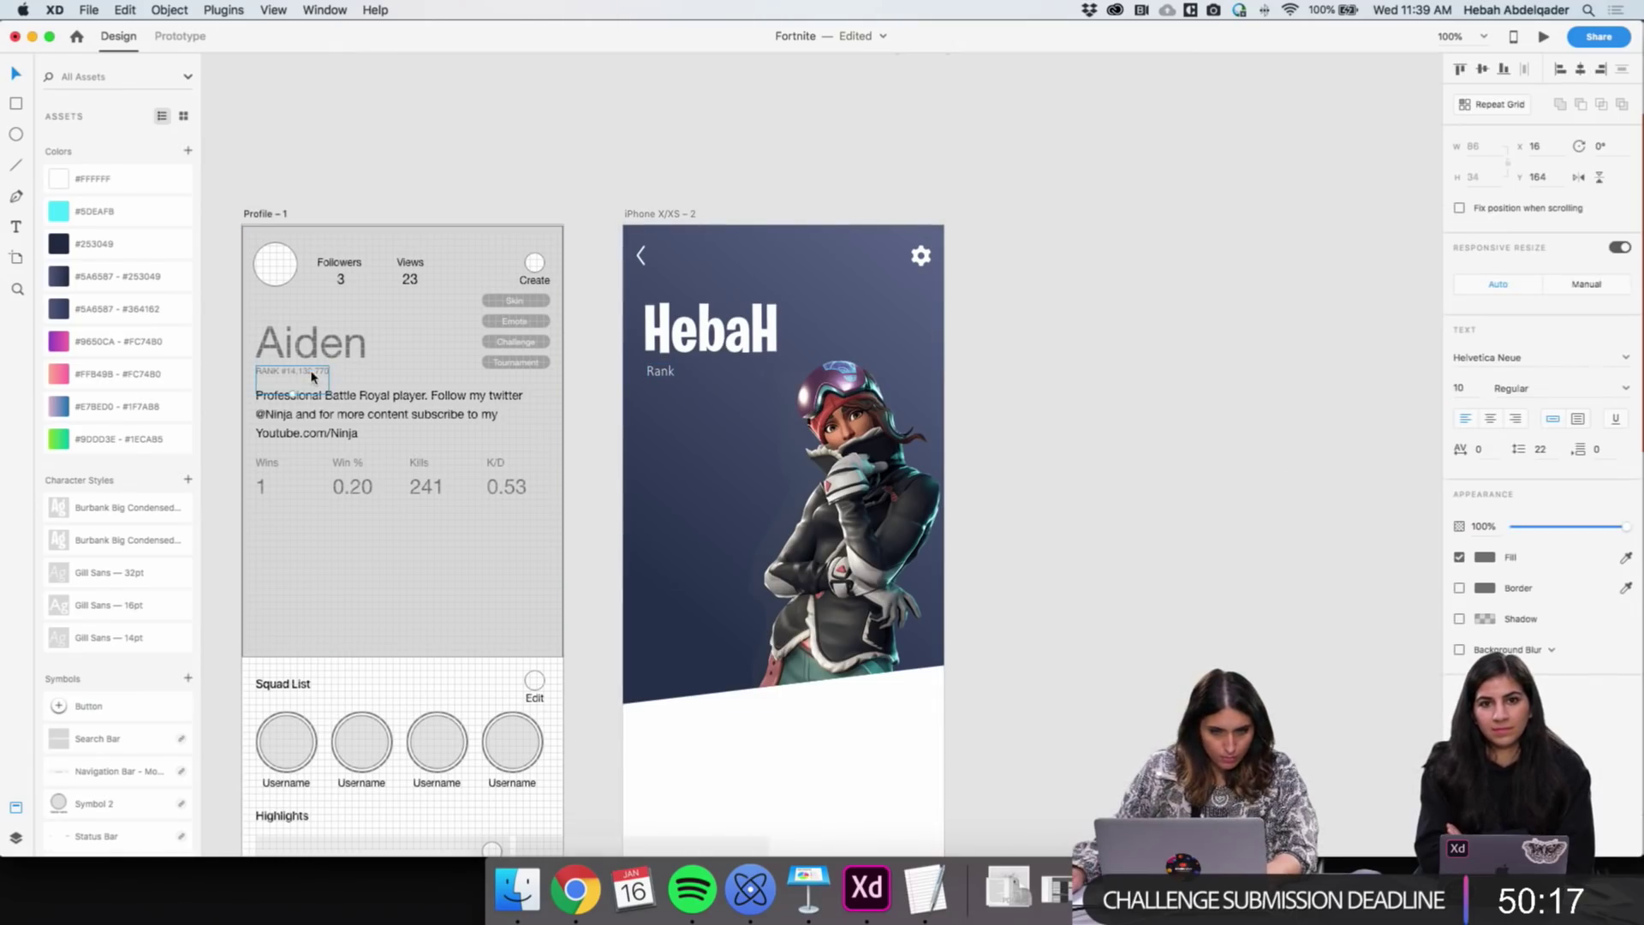
left_click(283, 370)
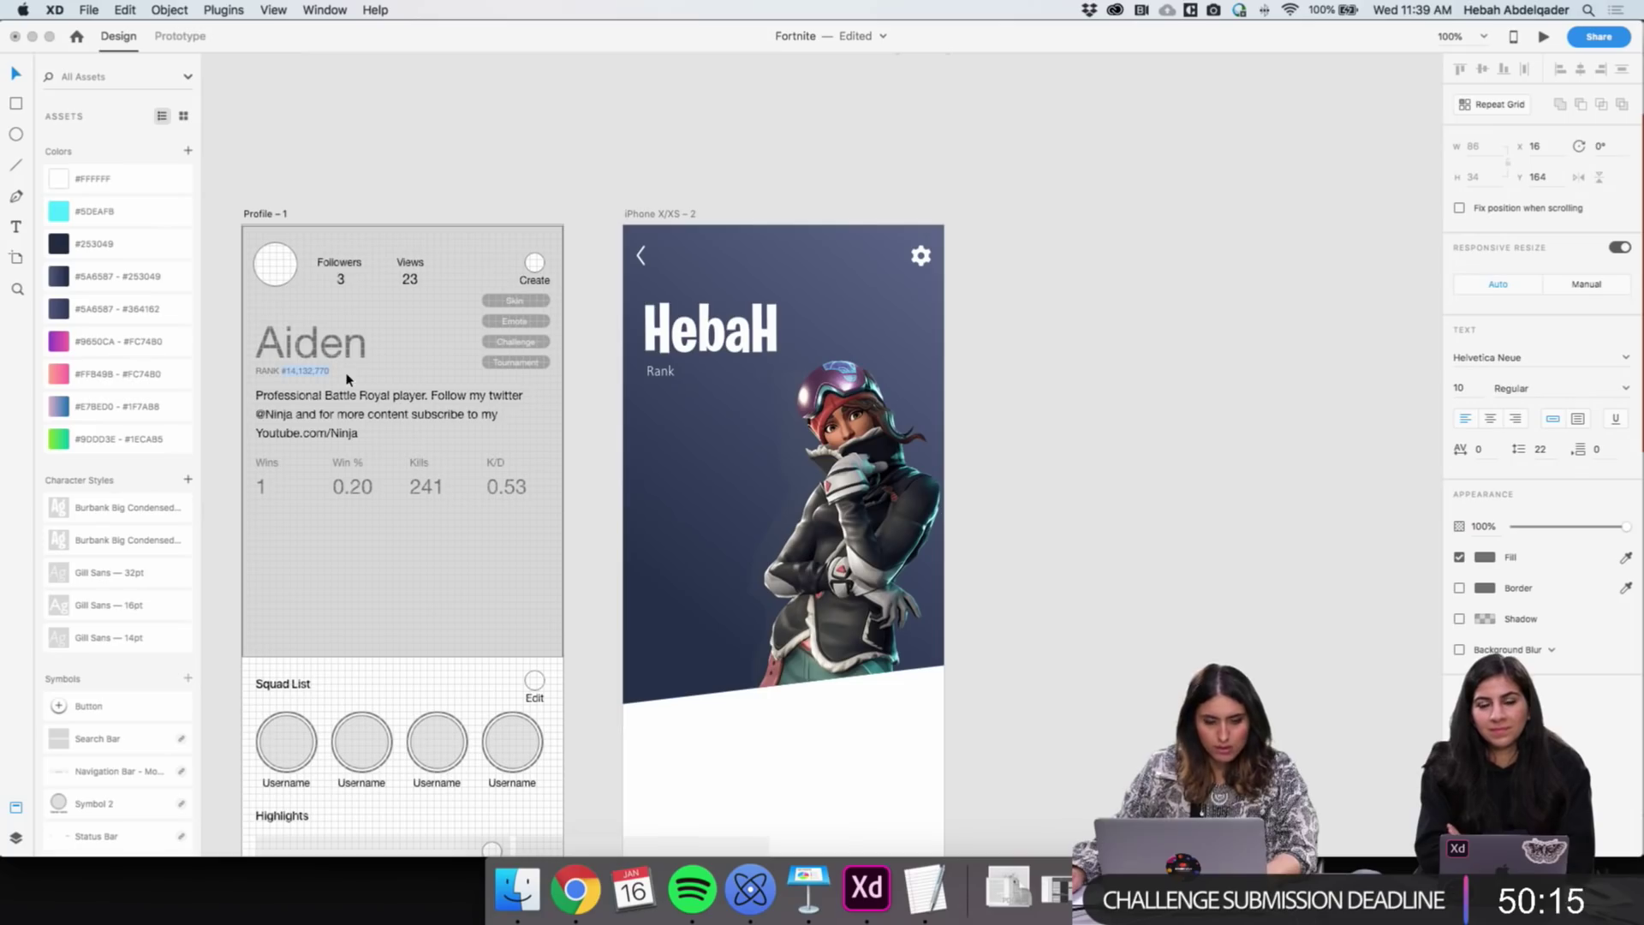
double_click(659, 371)
key("Right")
type("#14,132,770")
key("Return")
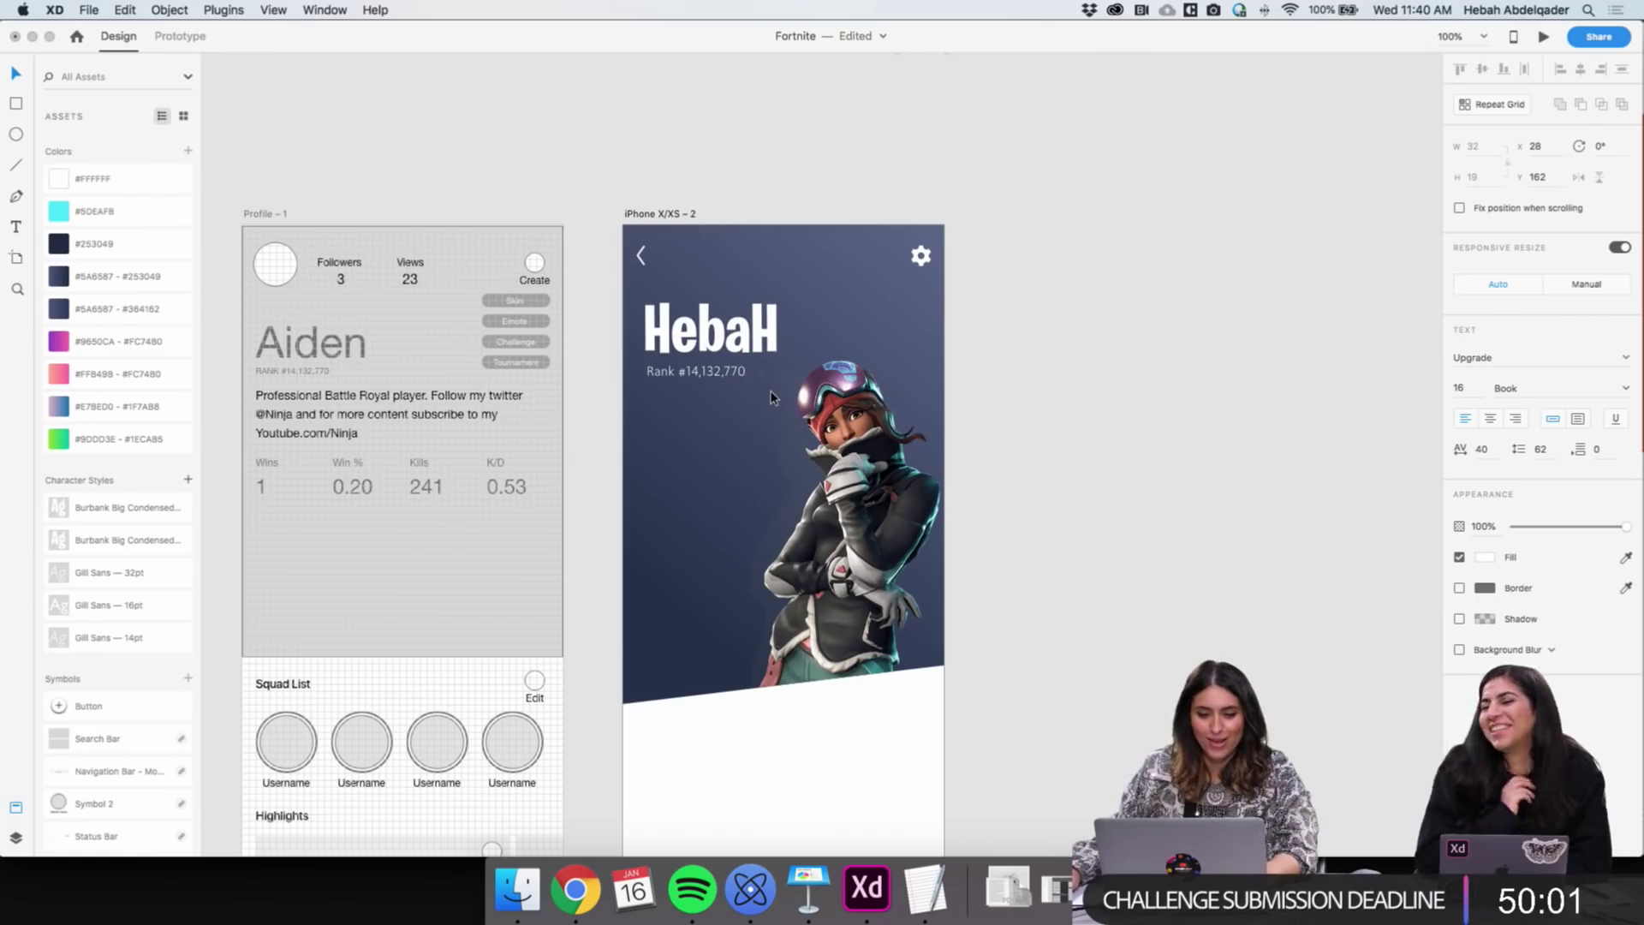
key("Escape")
Switch to Chrome and examine the lifetime, solo, duo and squad stats on Ninja's Fortnite Tracker profile
left_click(575, 889)
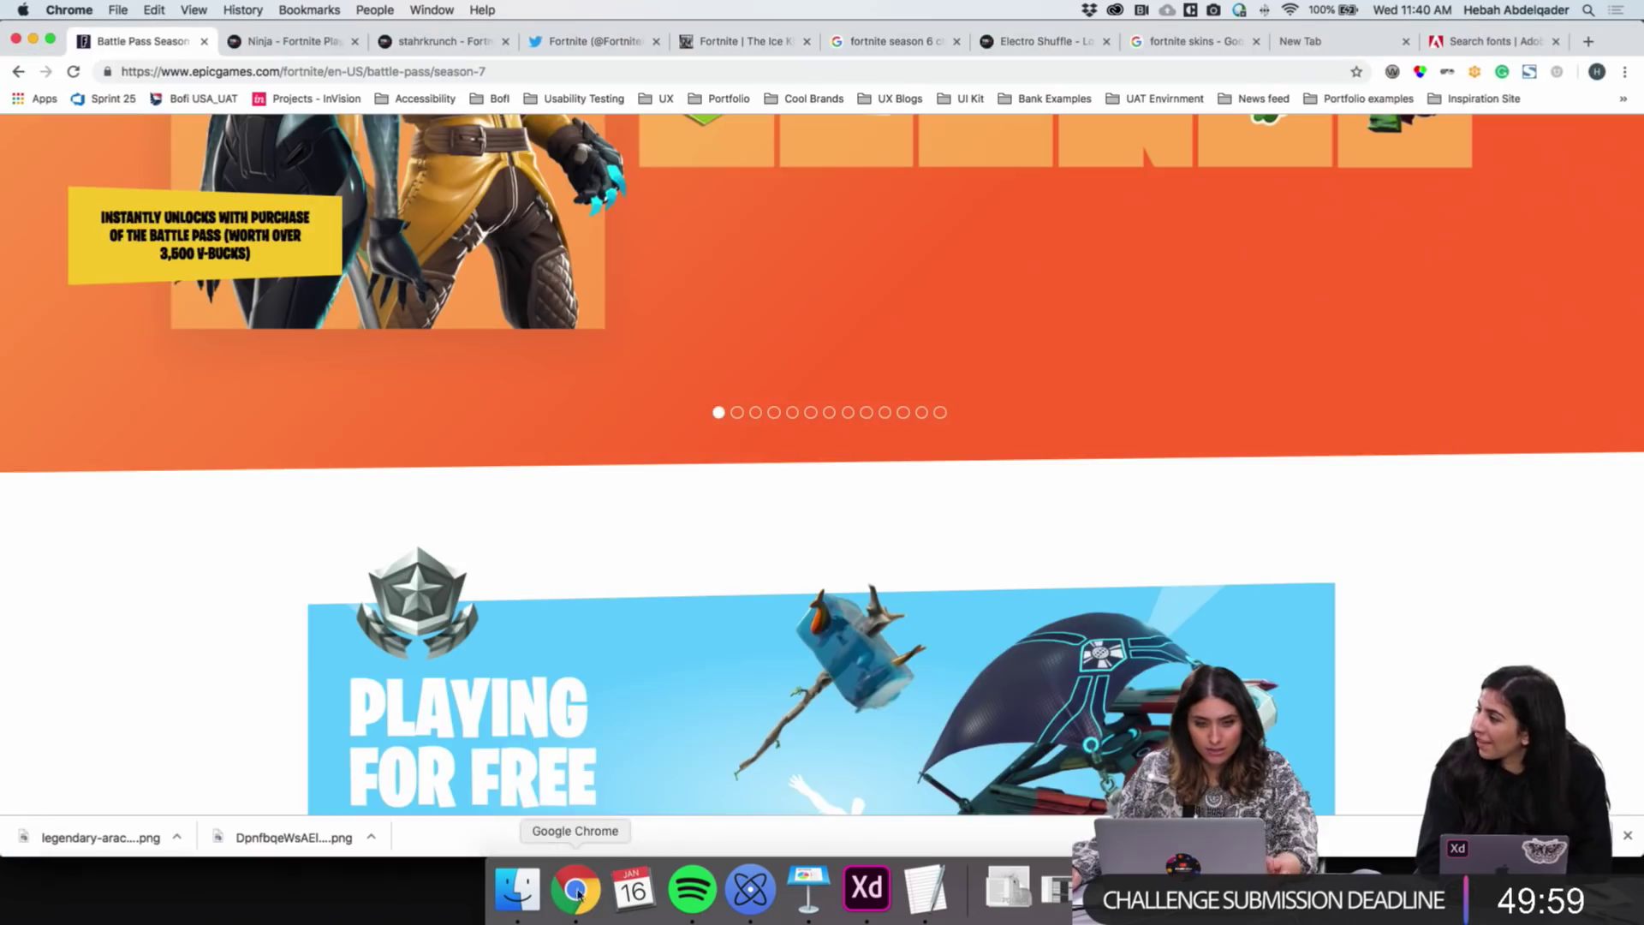
left_click(291, 41)
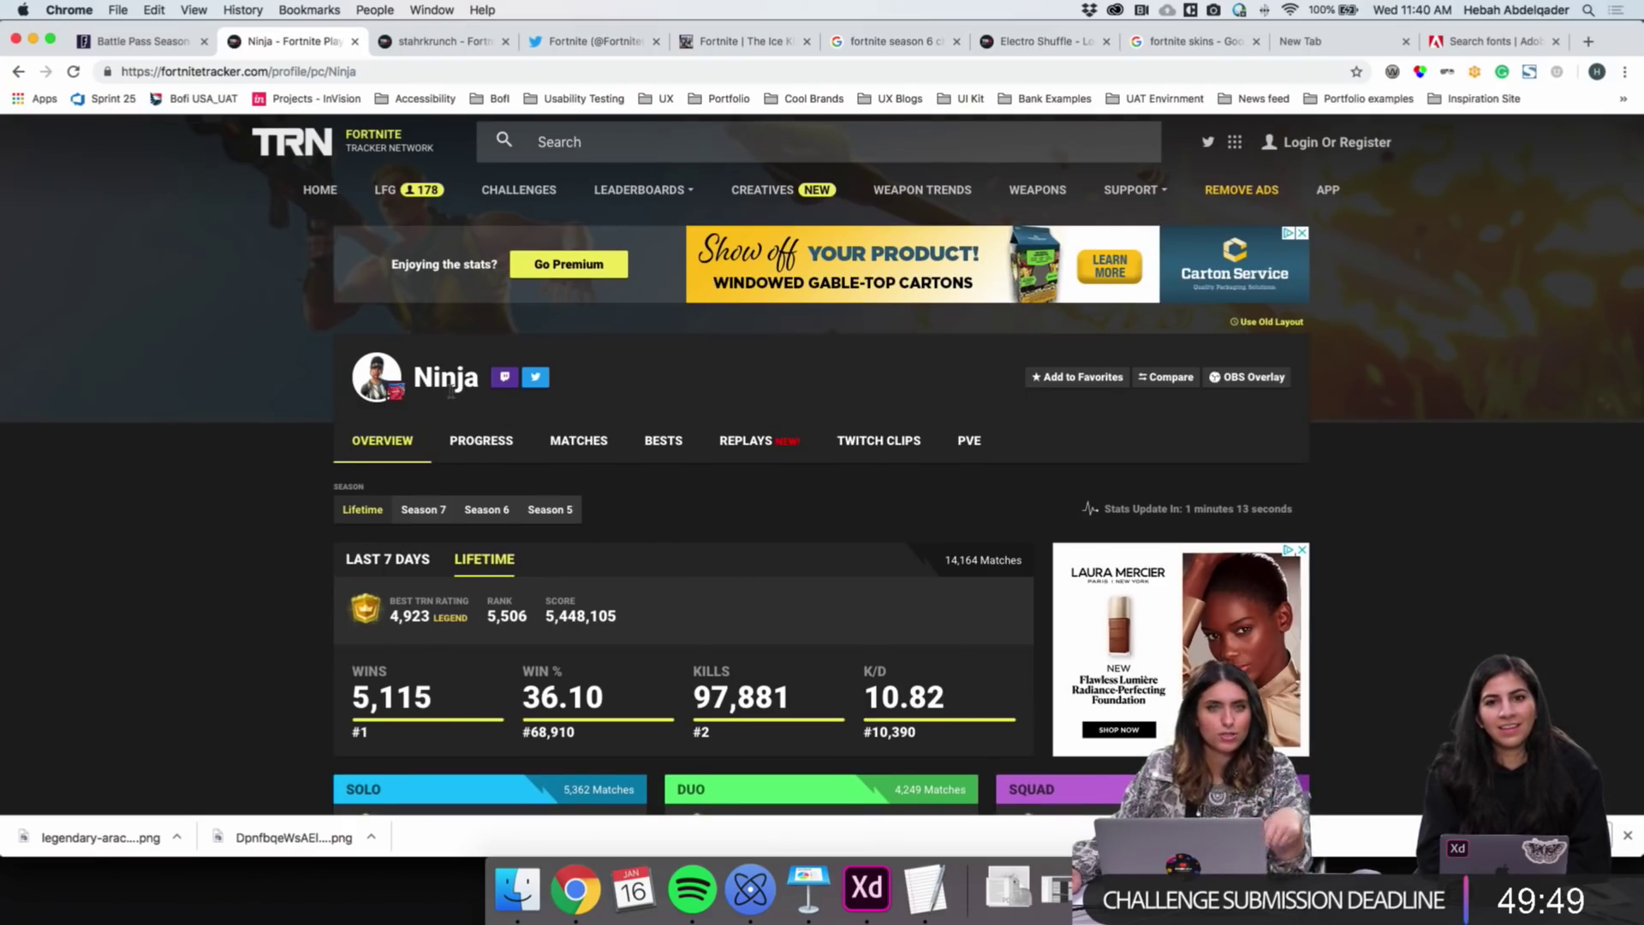
scroll(451, 392, "down", 5)
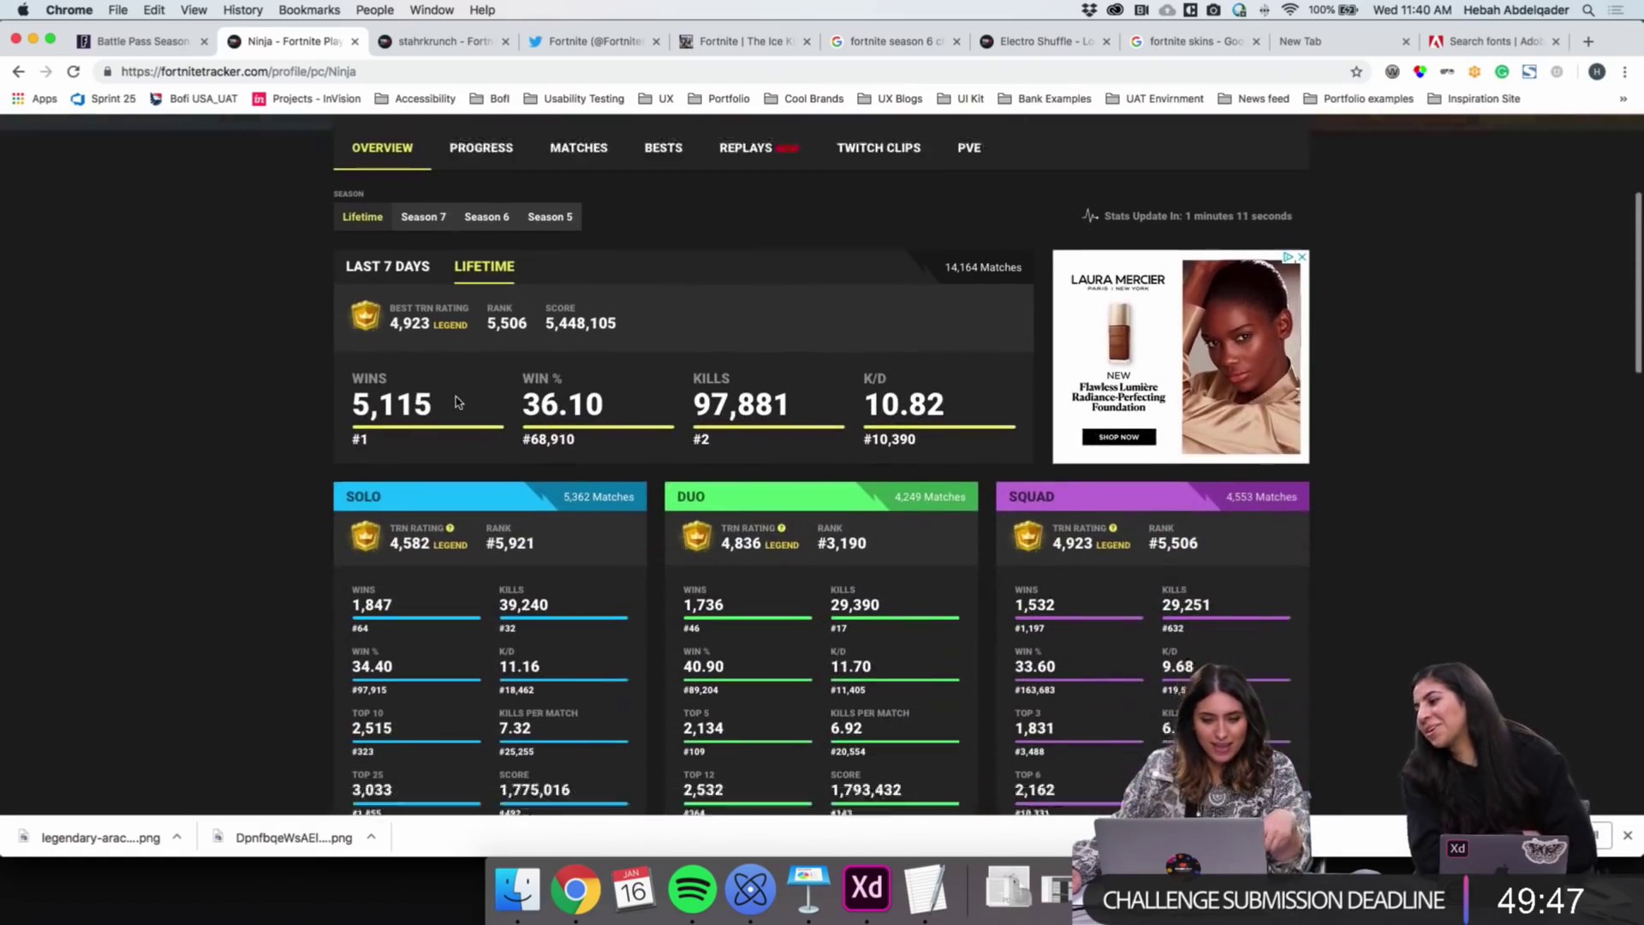
scroll(465, 371, "down", 2)
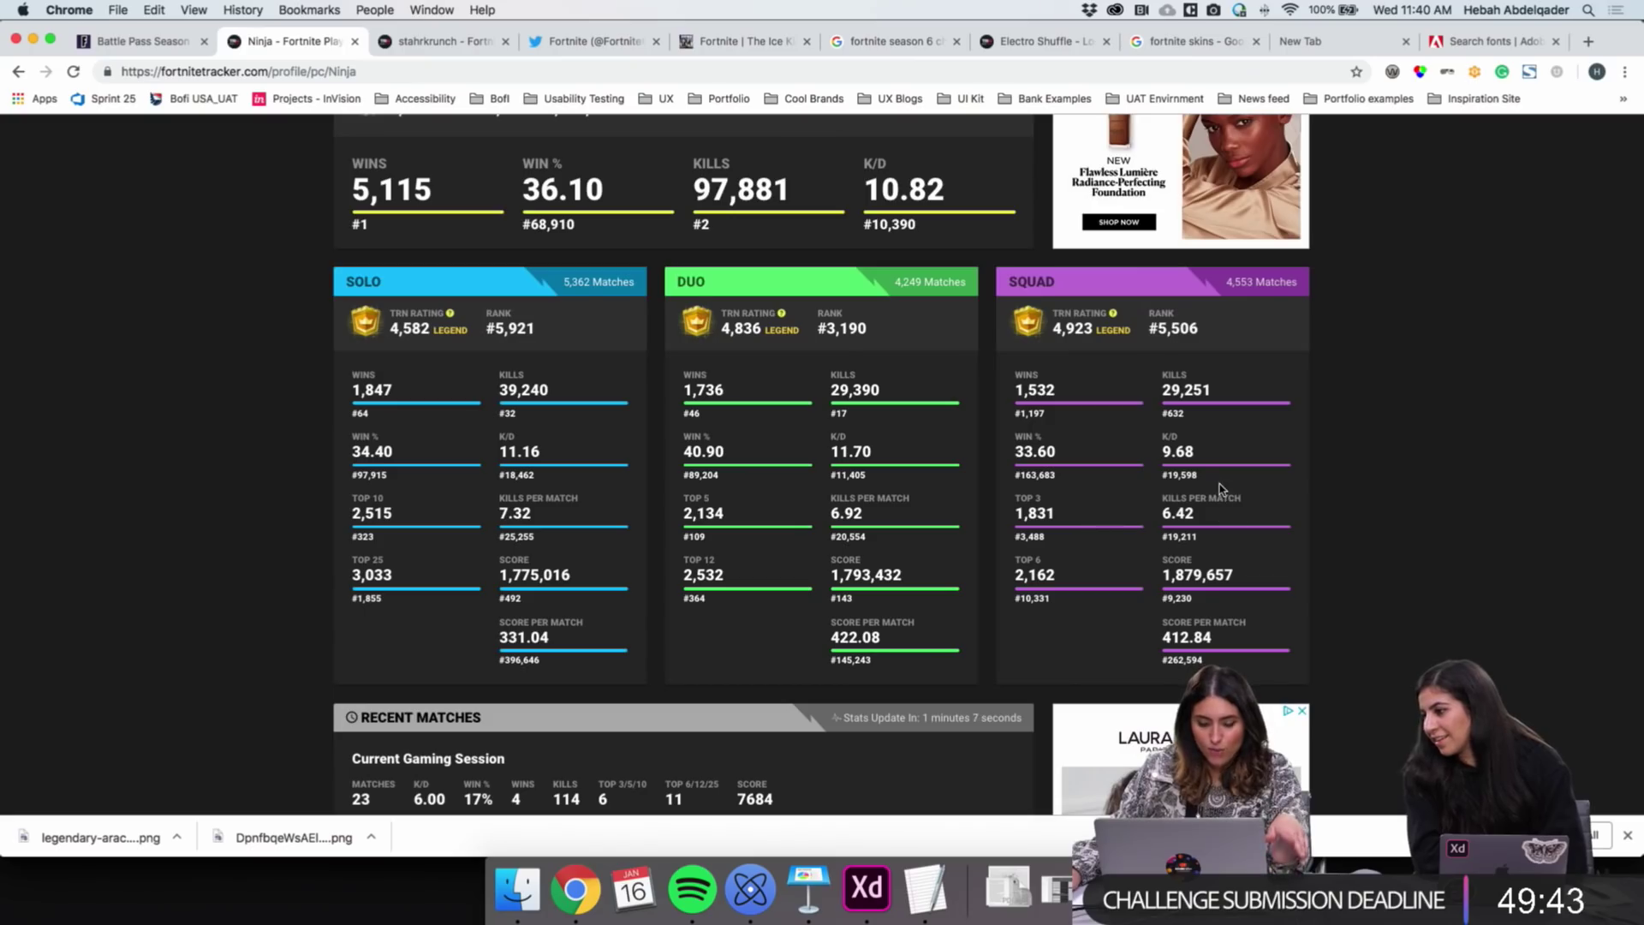
scroll(1222, 489, "down", 2)
scroll(1221, 489, "up", 5)
mouse_move(366, 508)
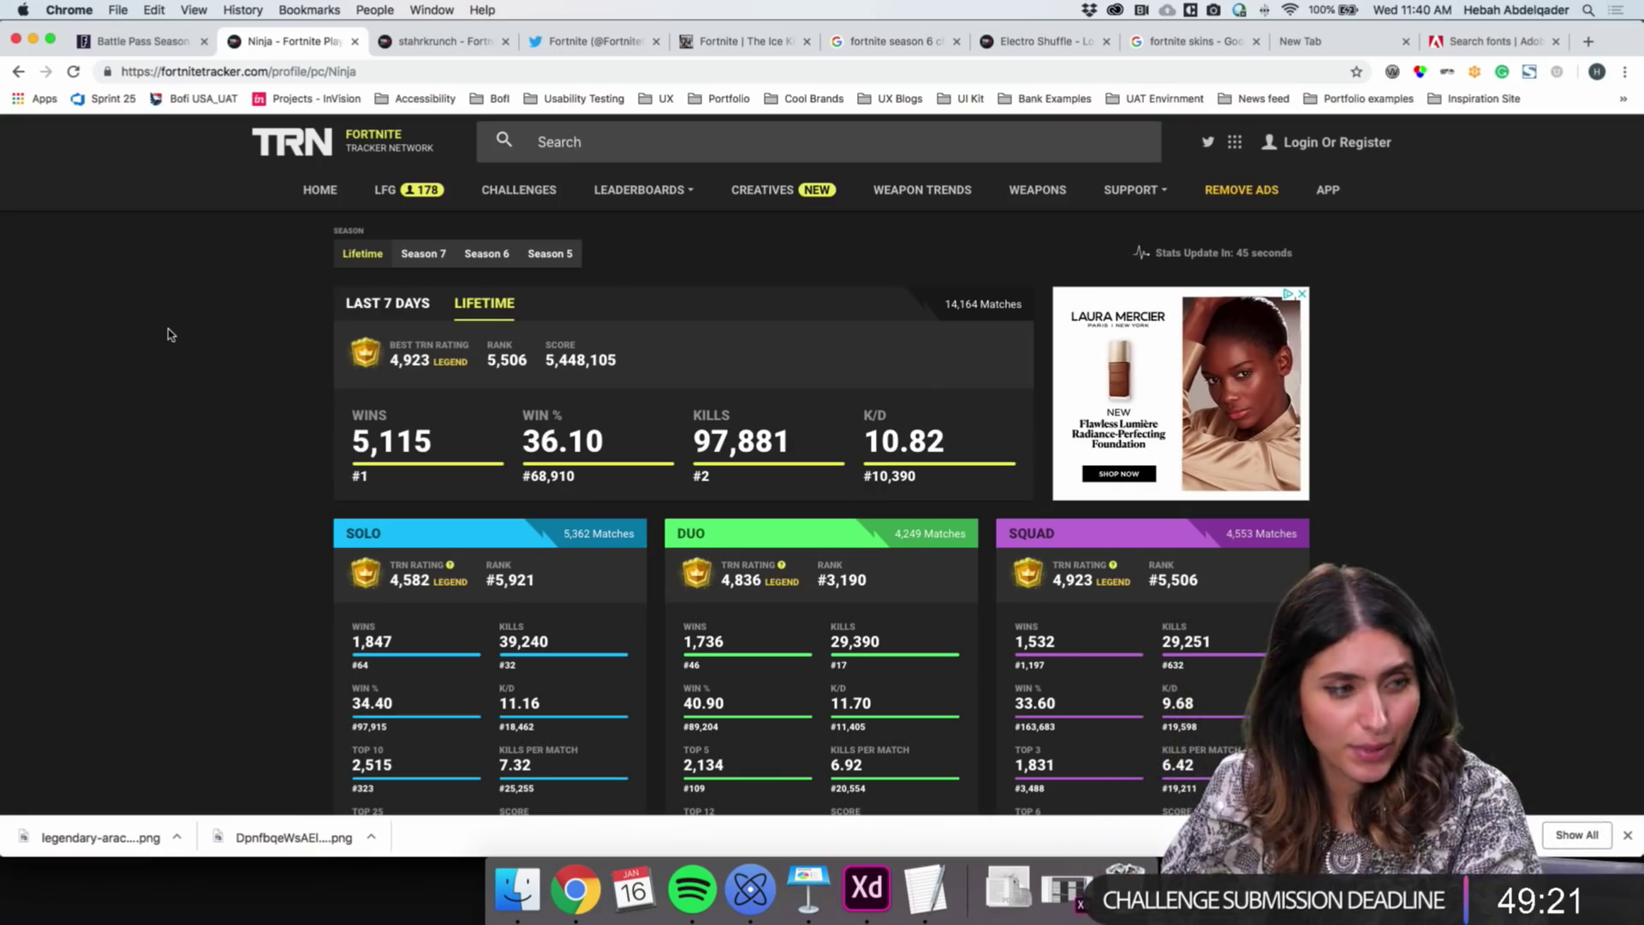
Back in Adobe XD, duplicate the rank text below itself at Y 197 and replace the copy's text with "Wins" from Profile – 1
left_click(867, 889)
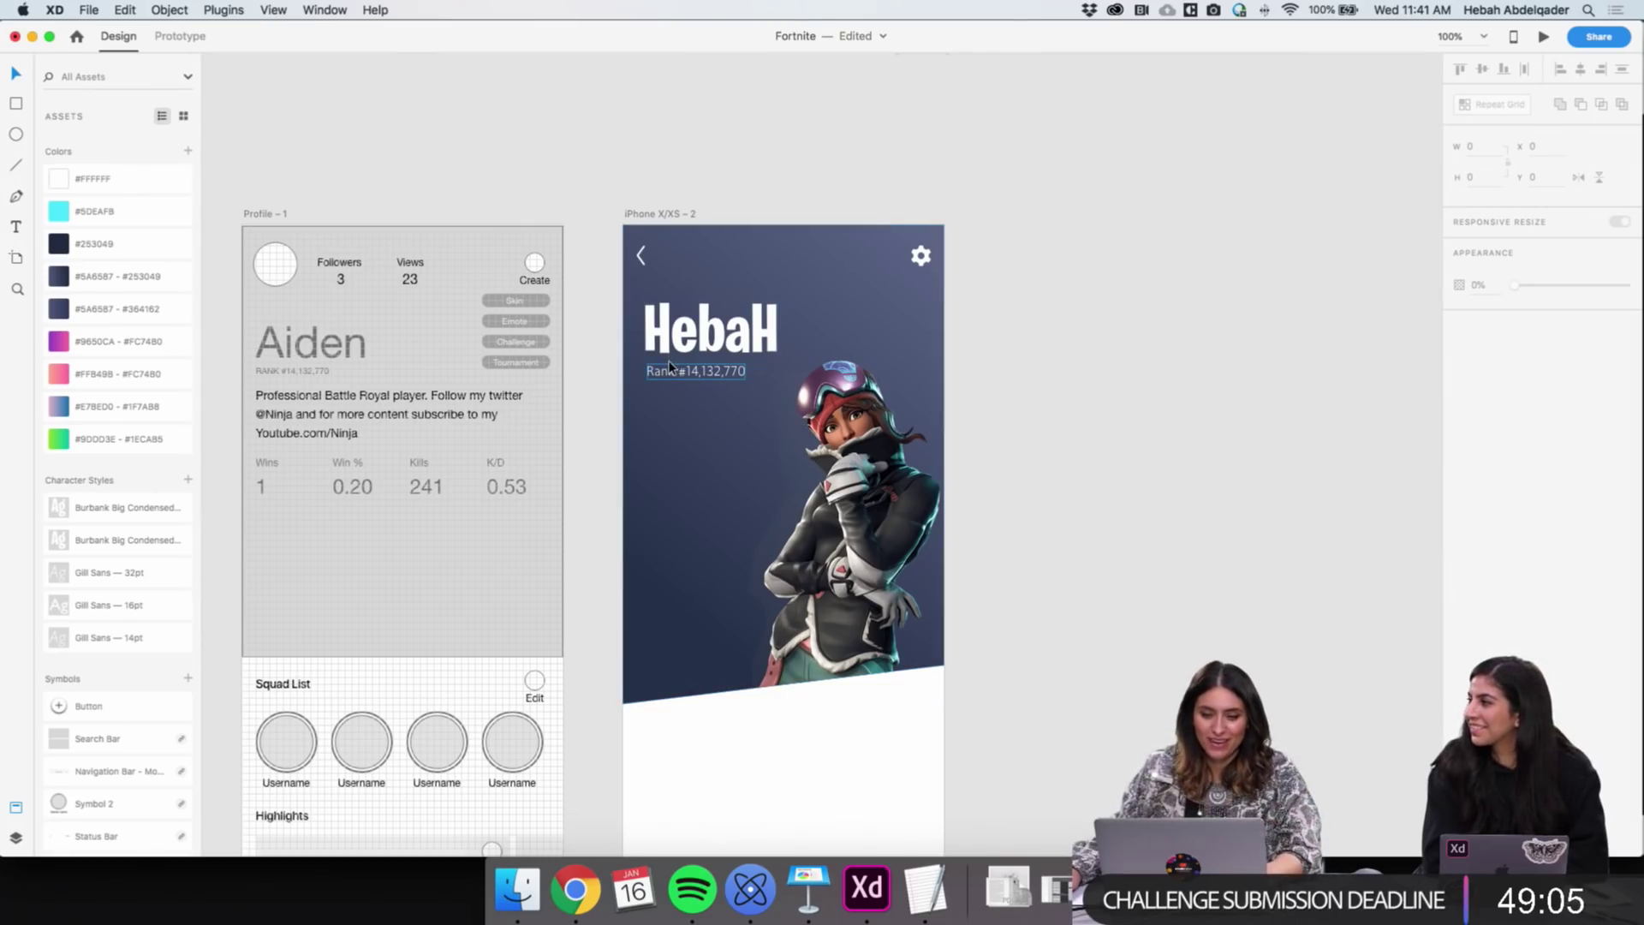
left_click_drag(670, 376, 678, 408)
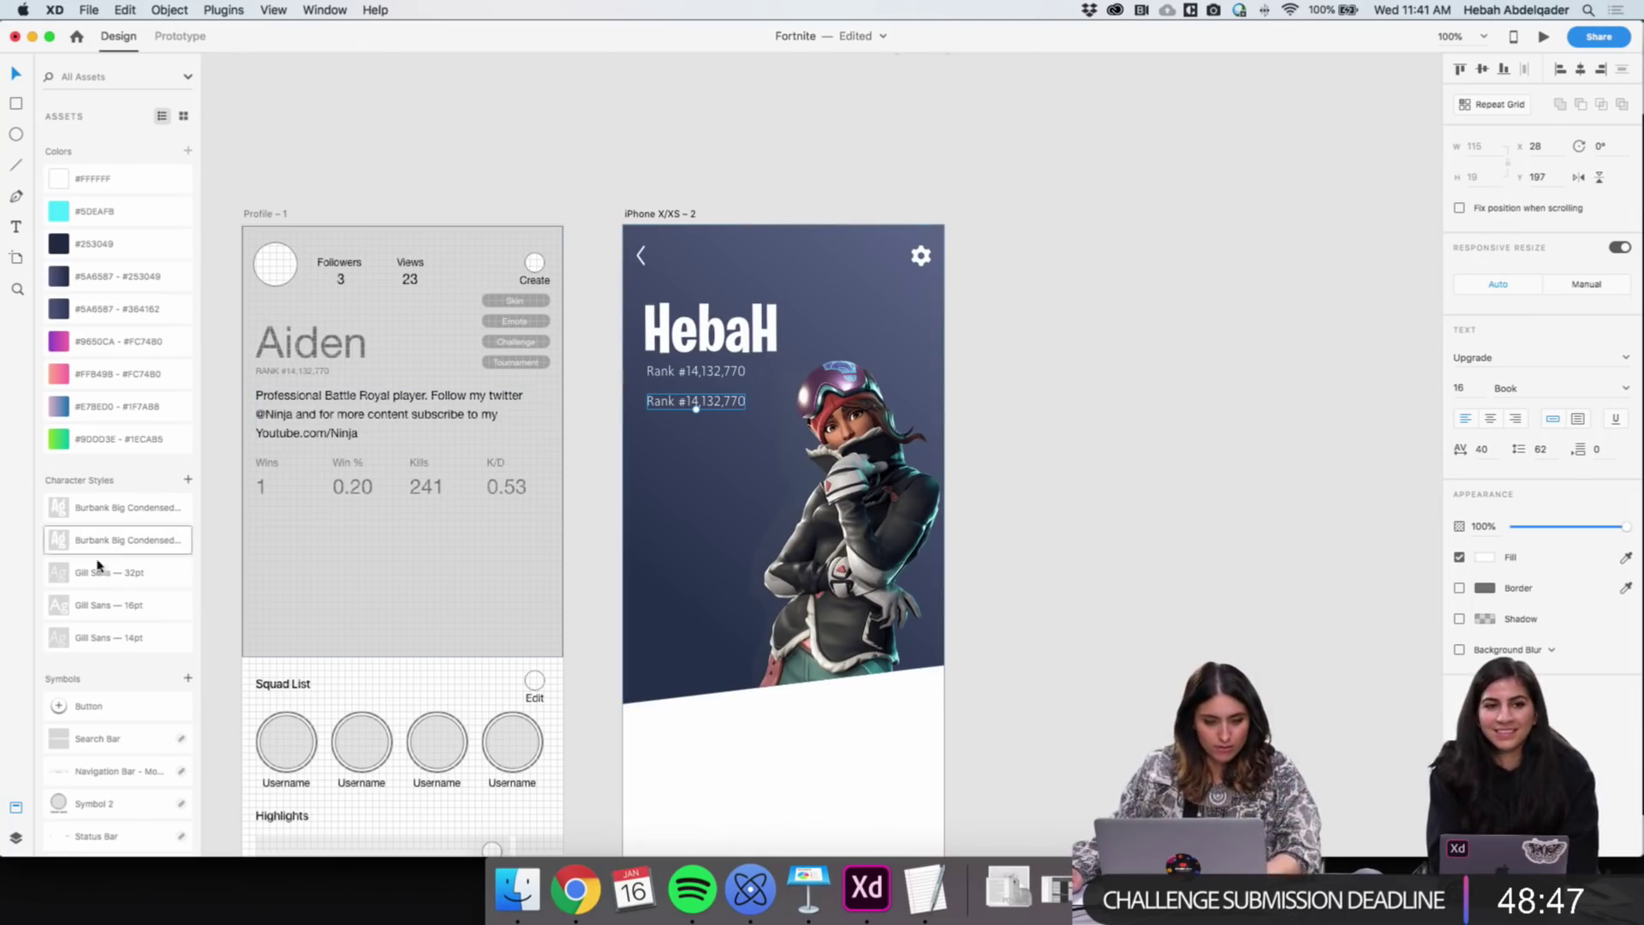
double_click(267, 463)
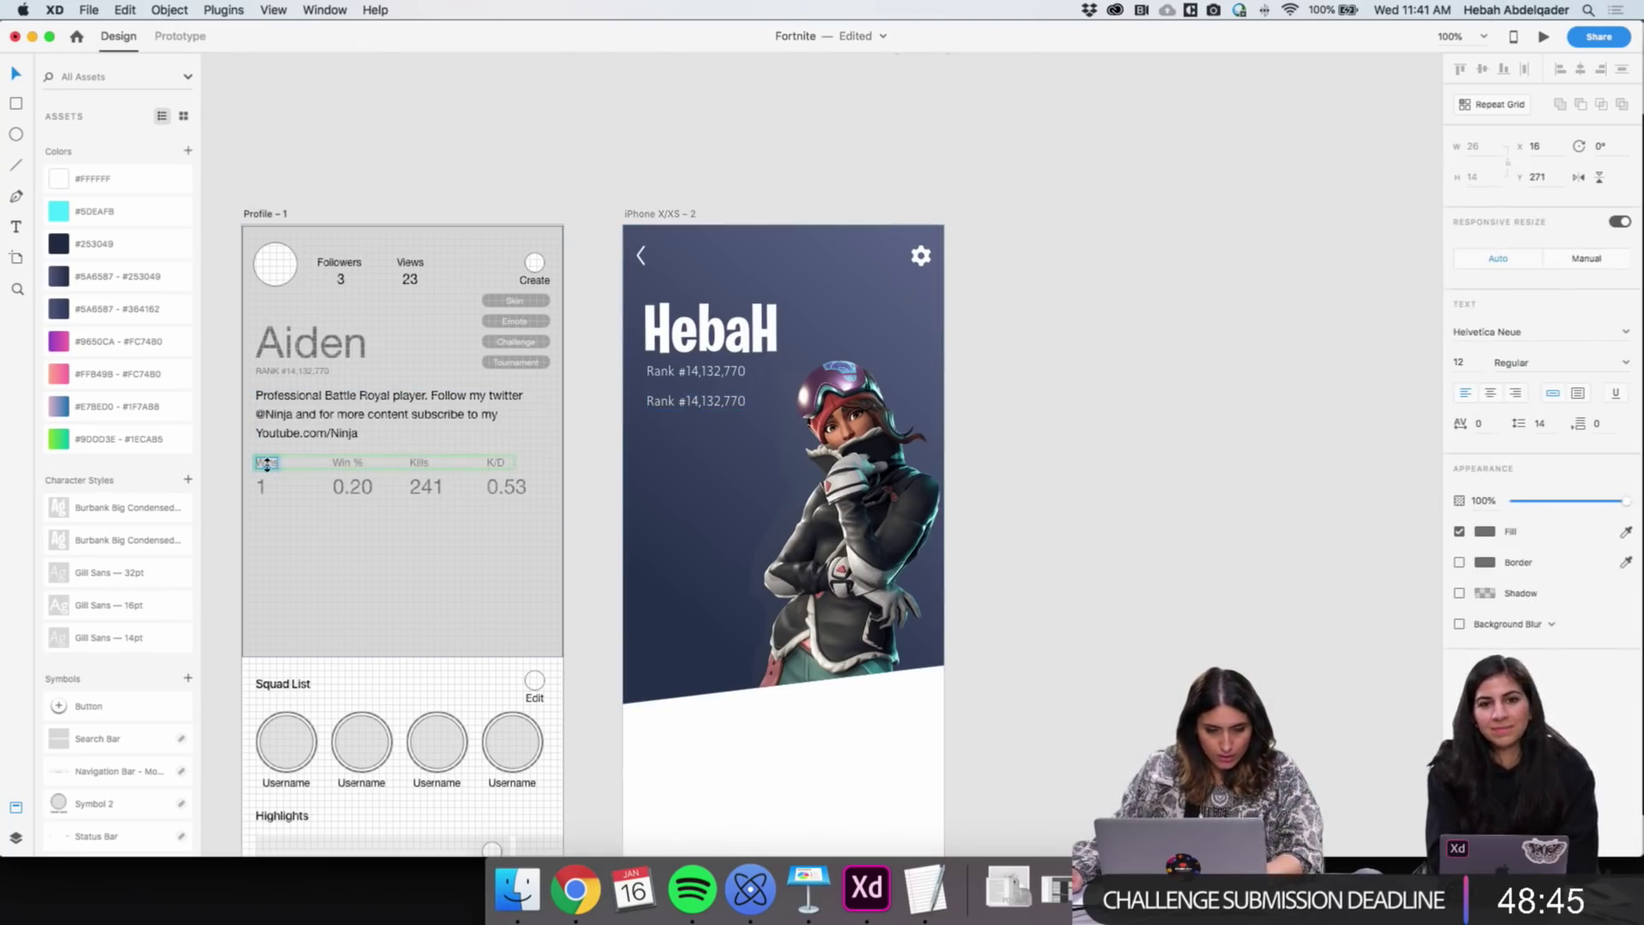
double_click(283, 462)
key("super+a")
key("super+c")
left_click(695, 409)
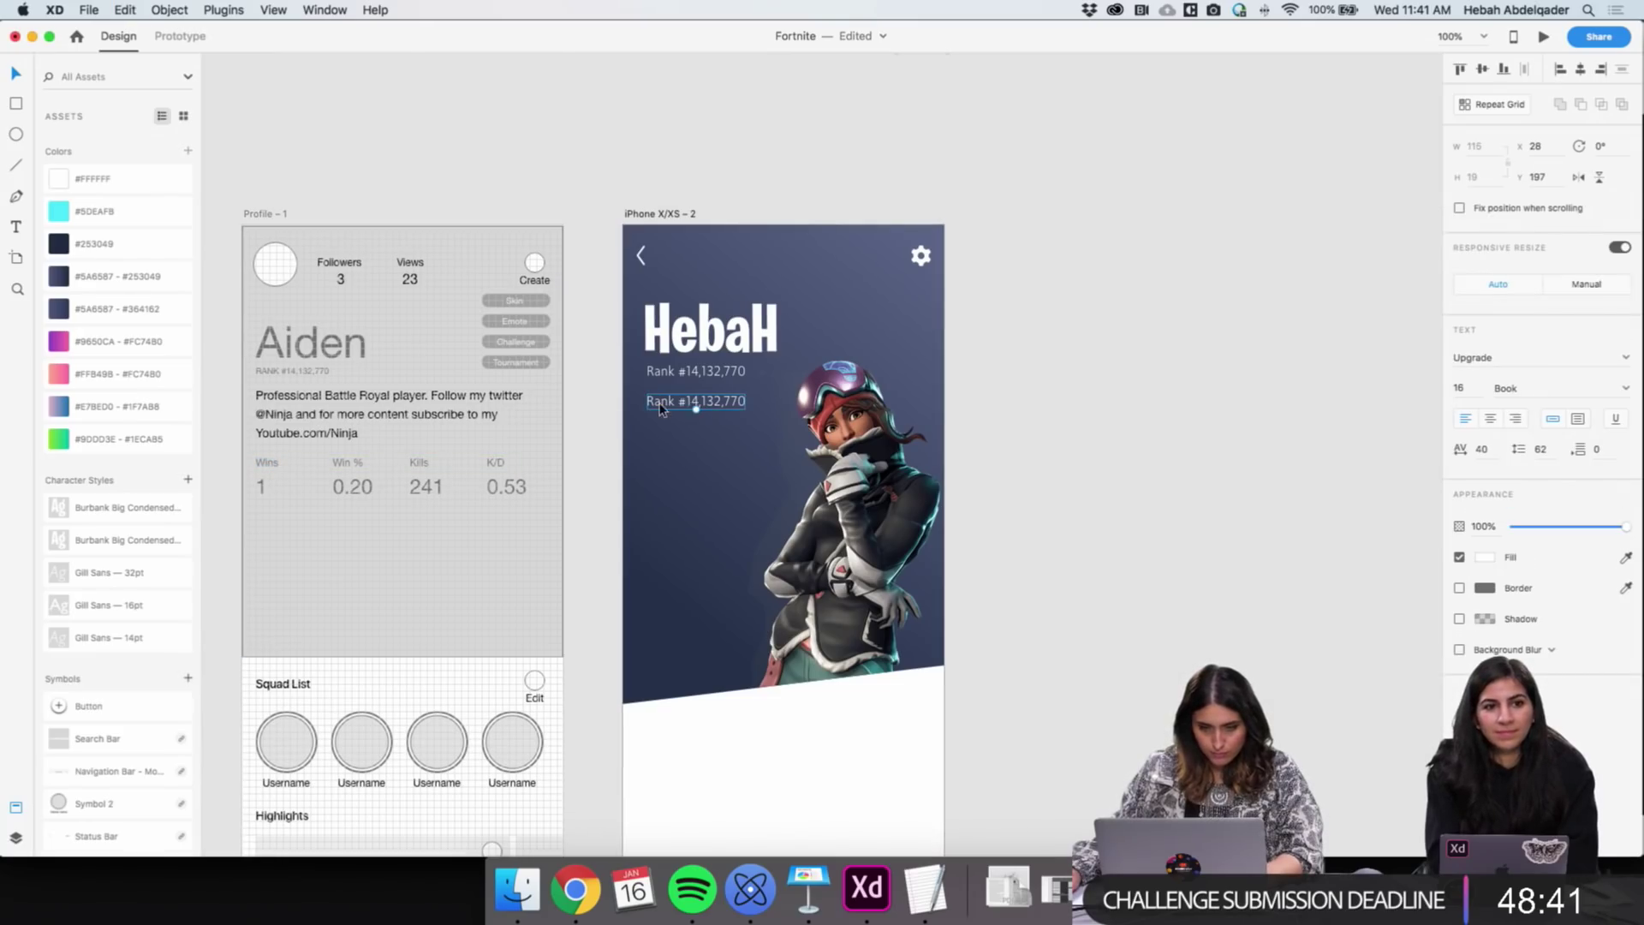
double_click(659, 404)
key("super+v")
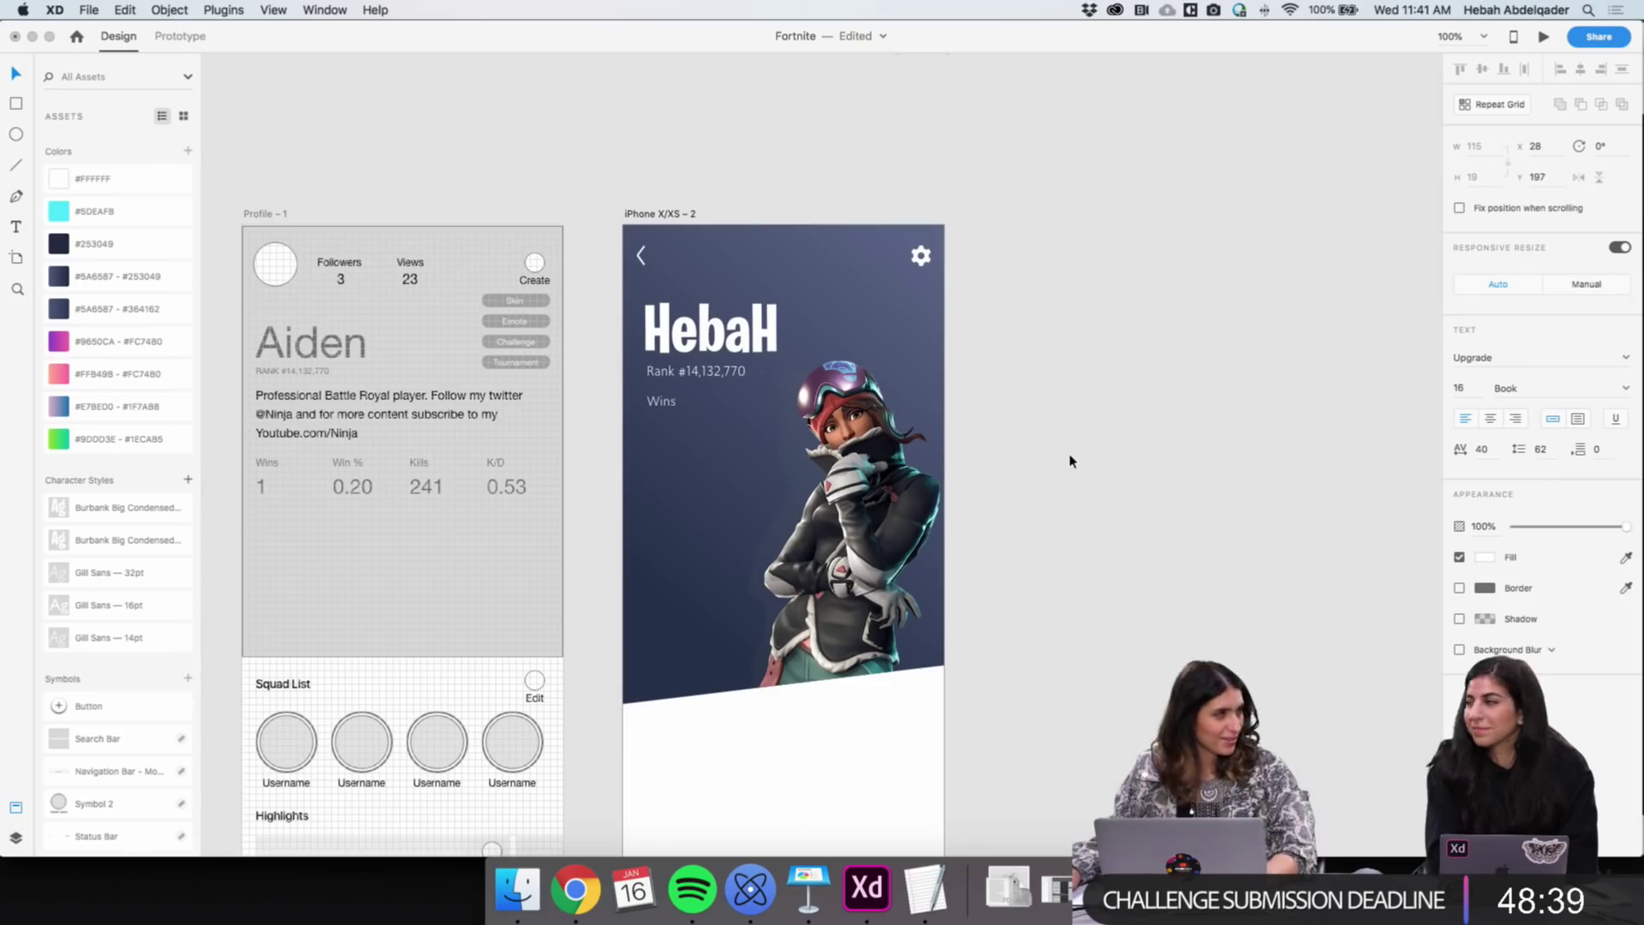
key("Escape")
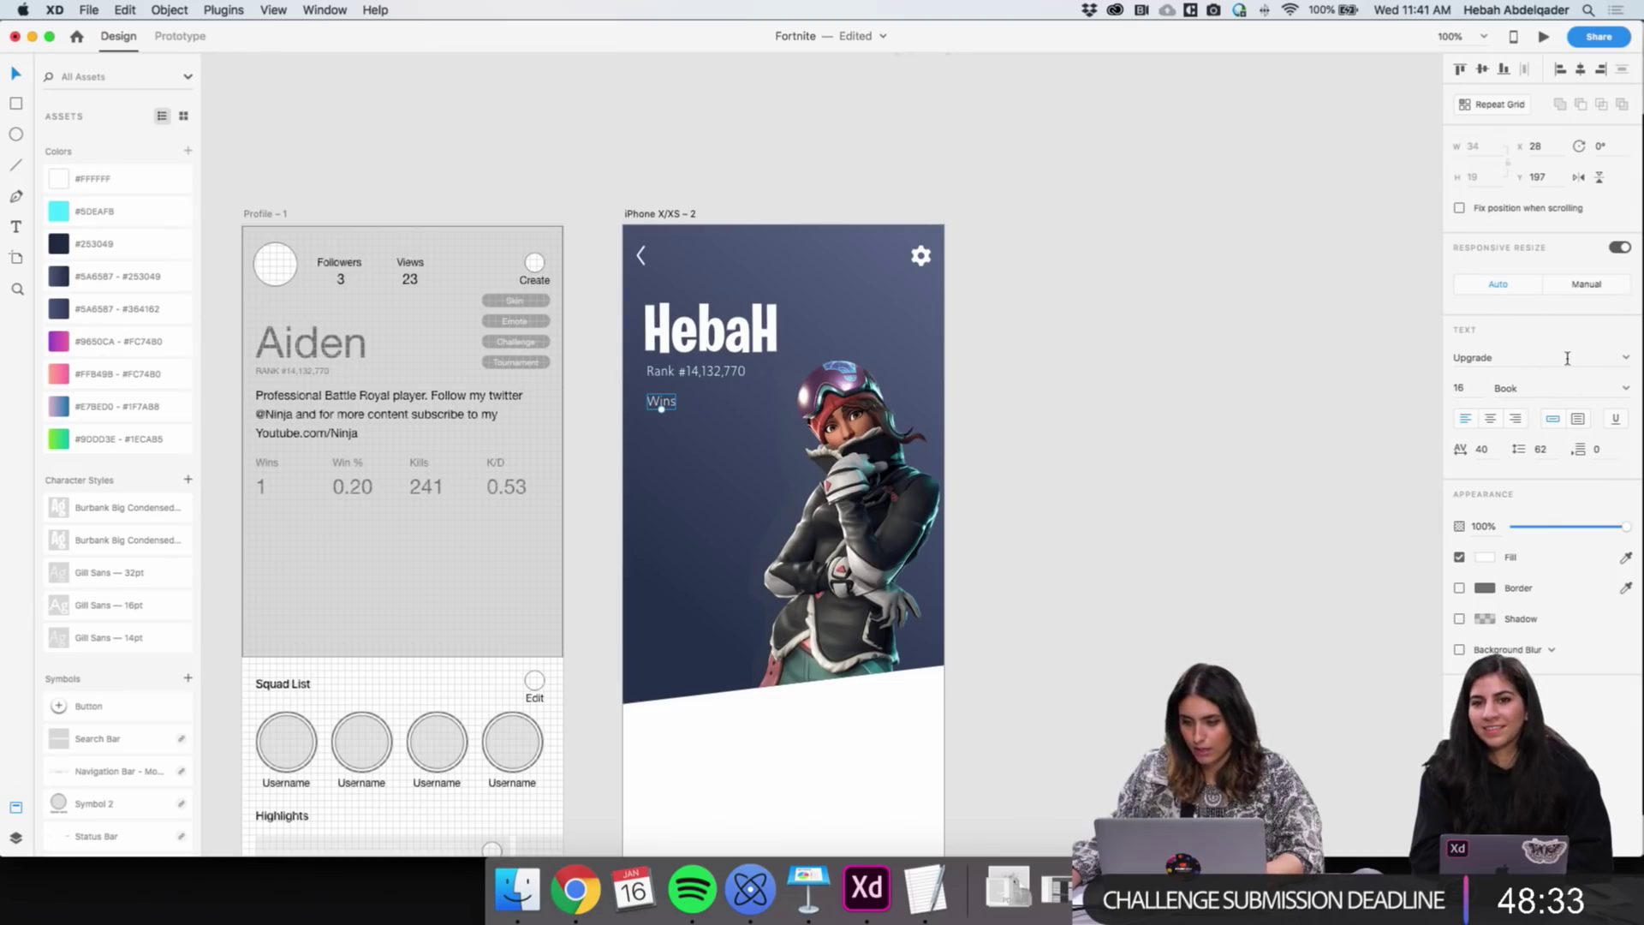
Change the font of the "Wins" label to Burbank Big Condensed
left_click(1626, 358)
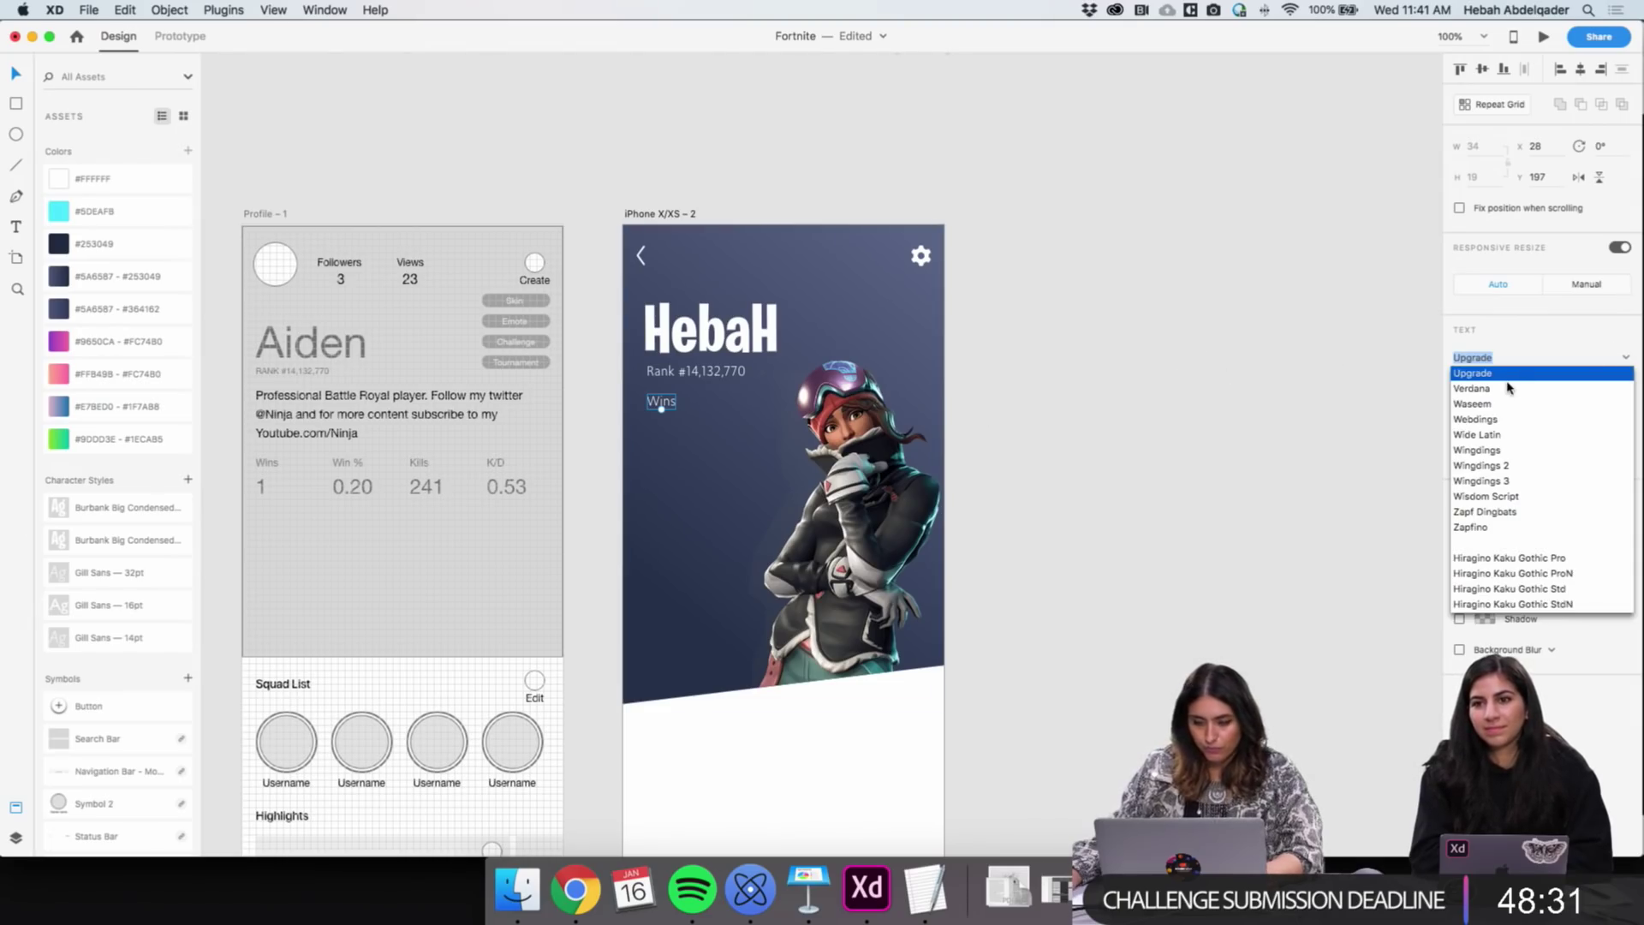
type("bur")
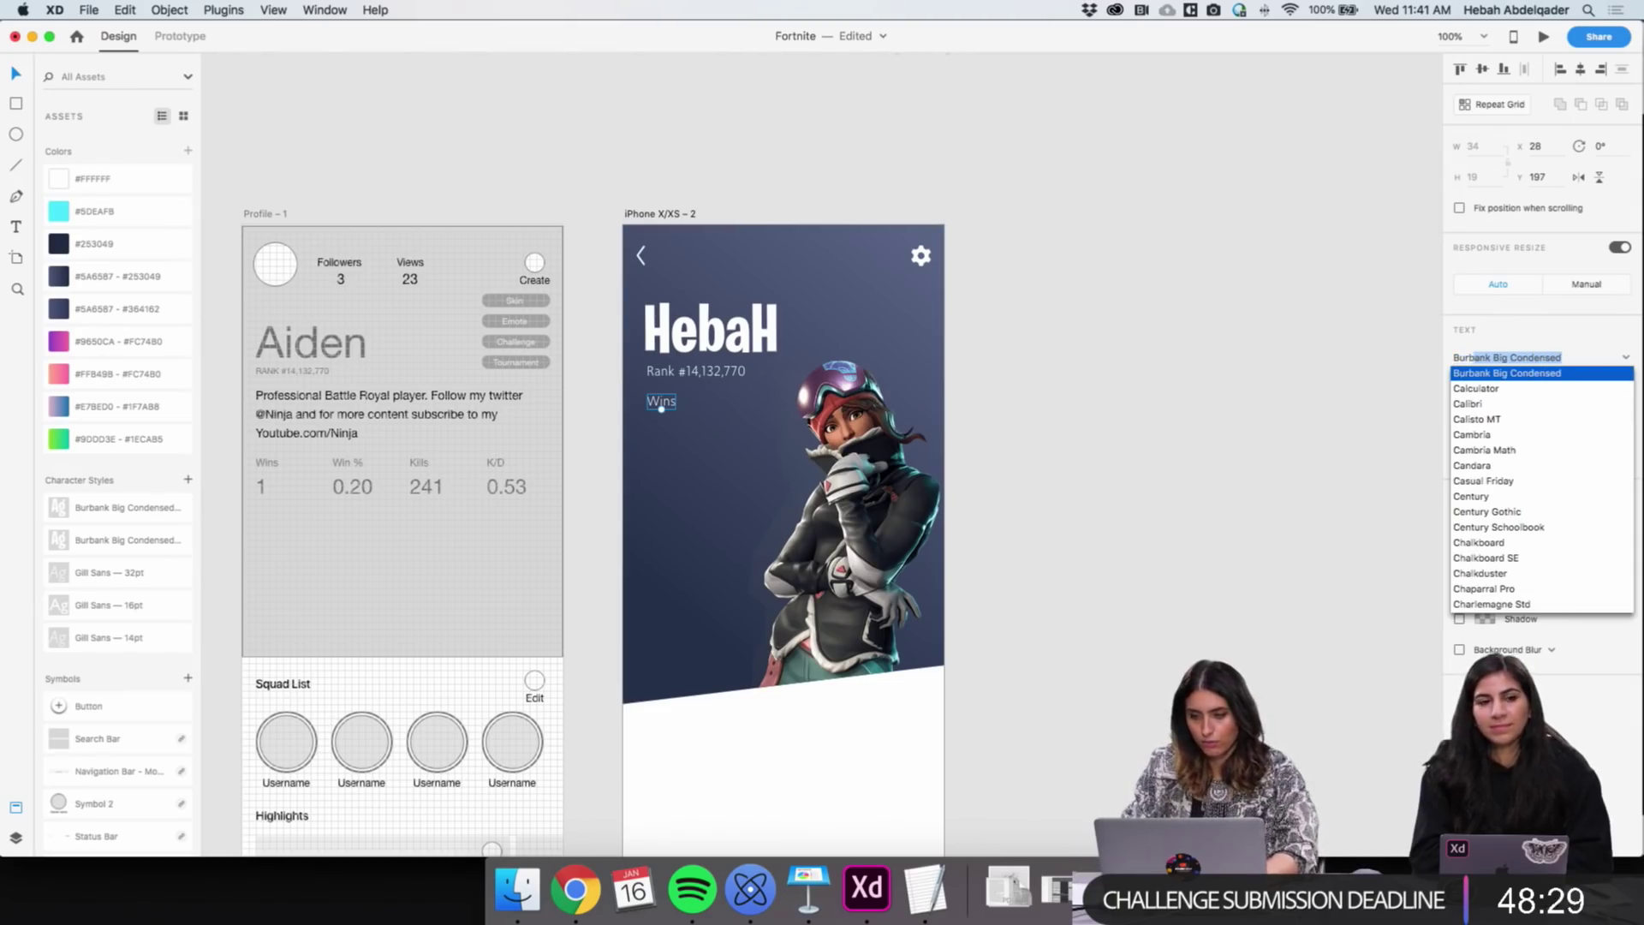
key("Return")
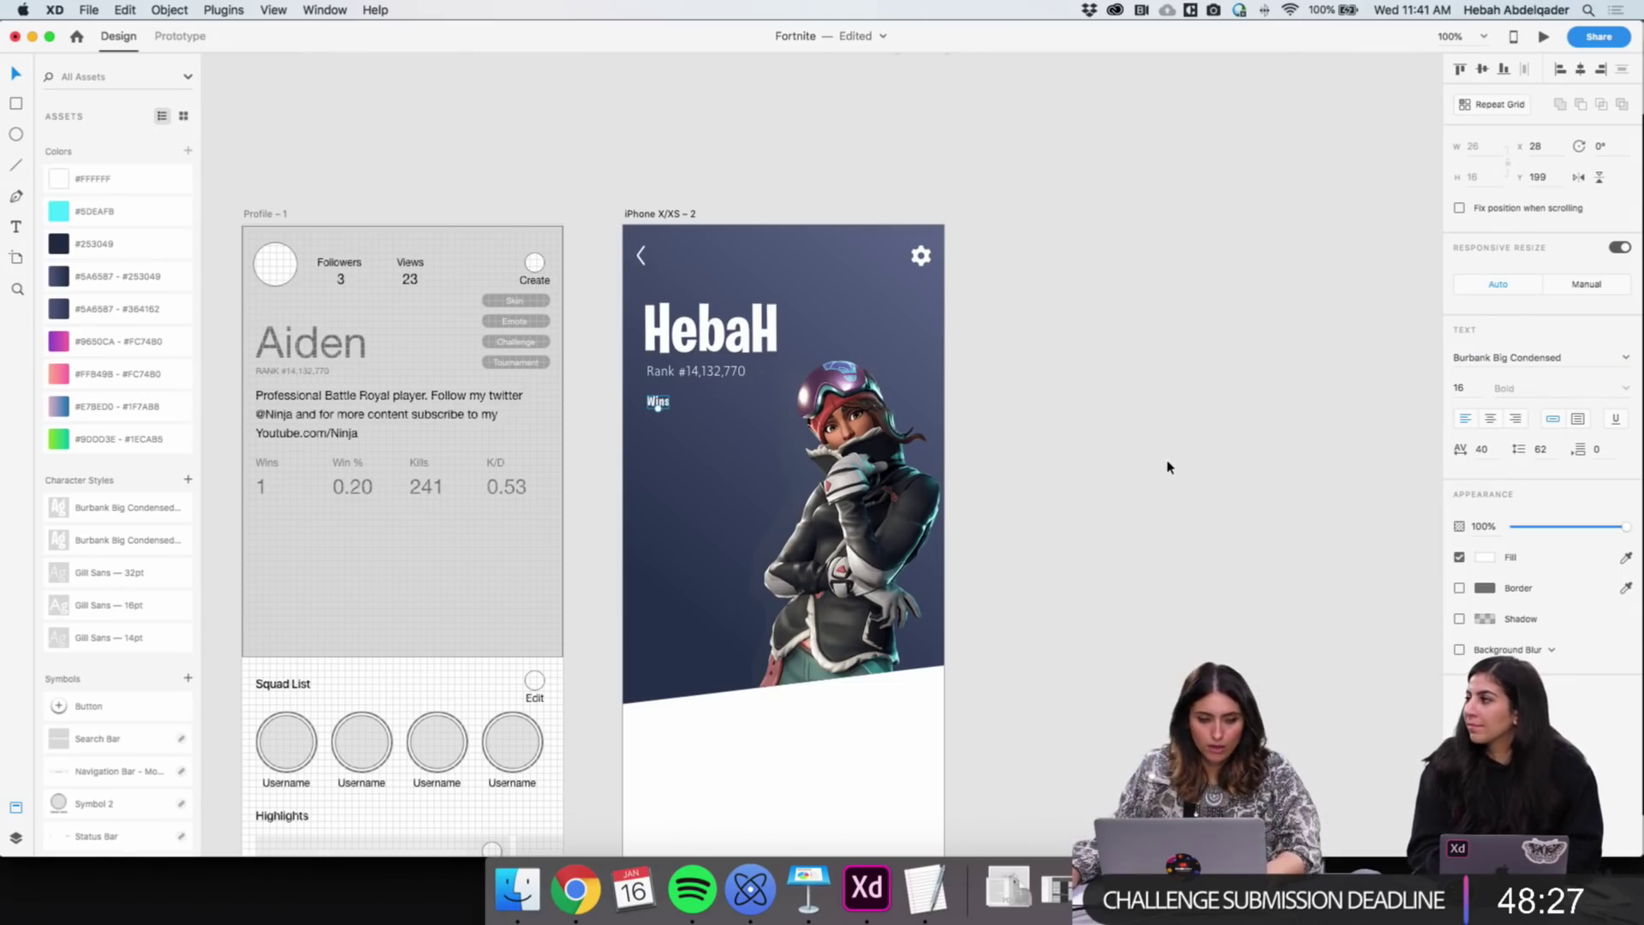
Duplicate the rank text below the "Wins" label at Y 220 and replace the copy's text with "01"
left_click(1045, 506)
left_click_drag(685, 377, 698, 424, "alt")
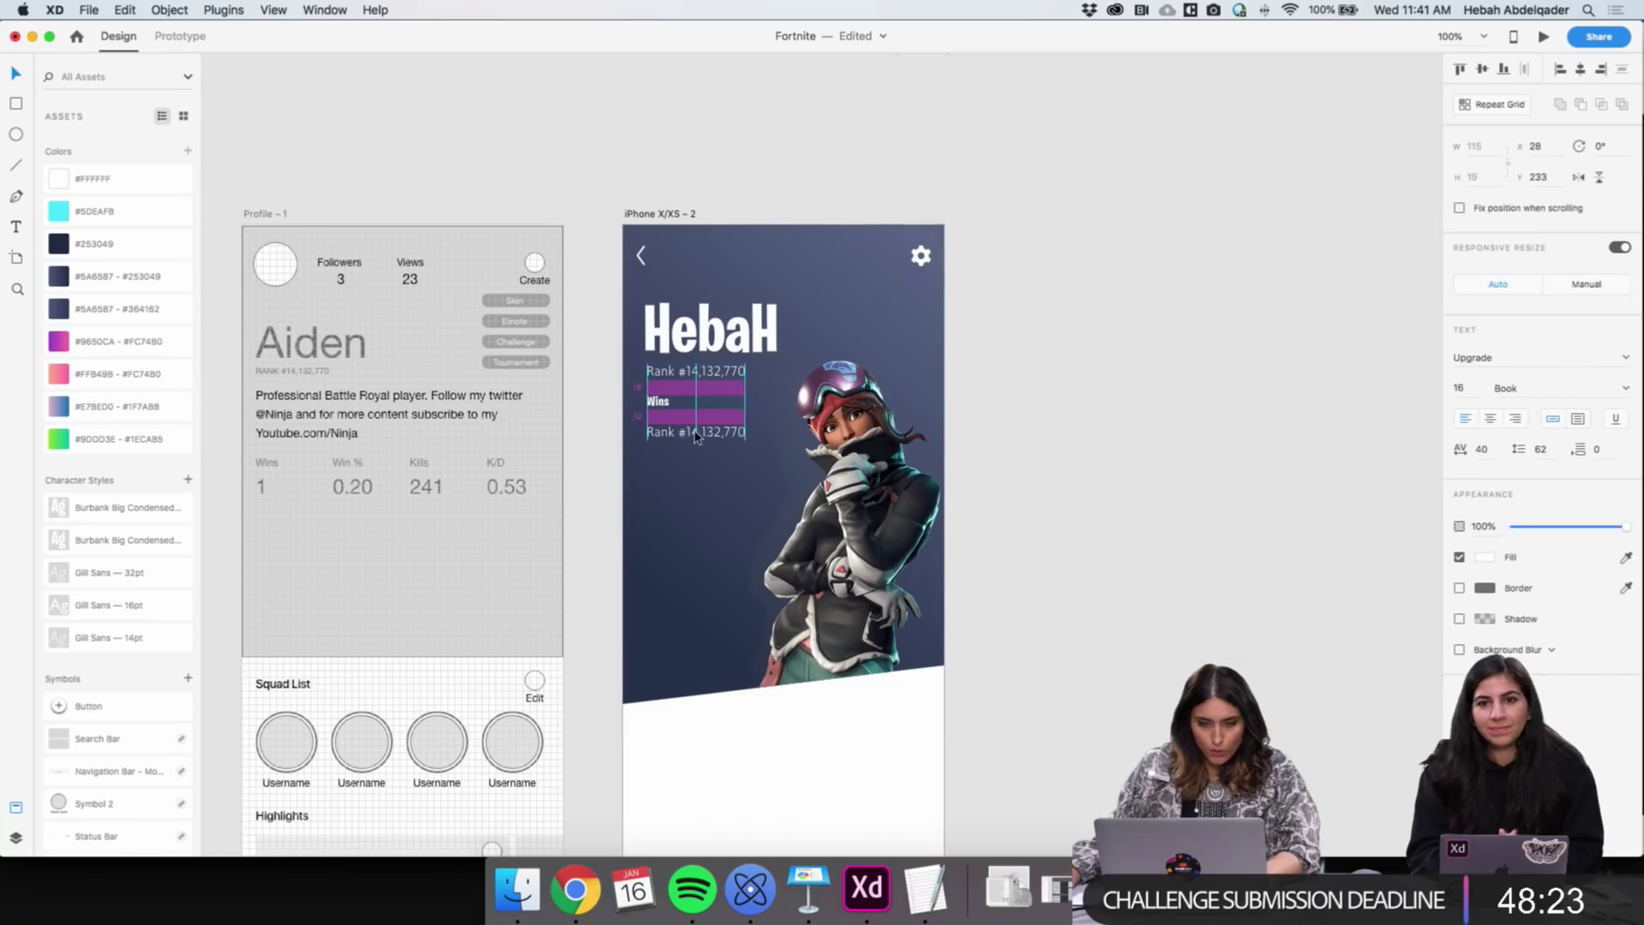
double_click(698, 421)
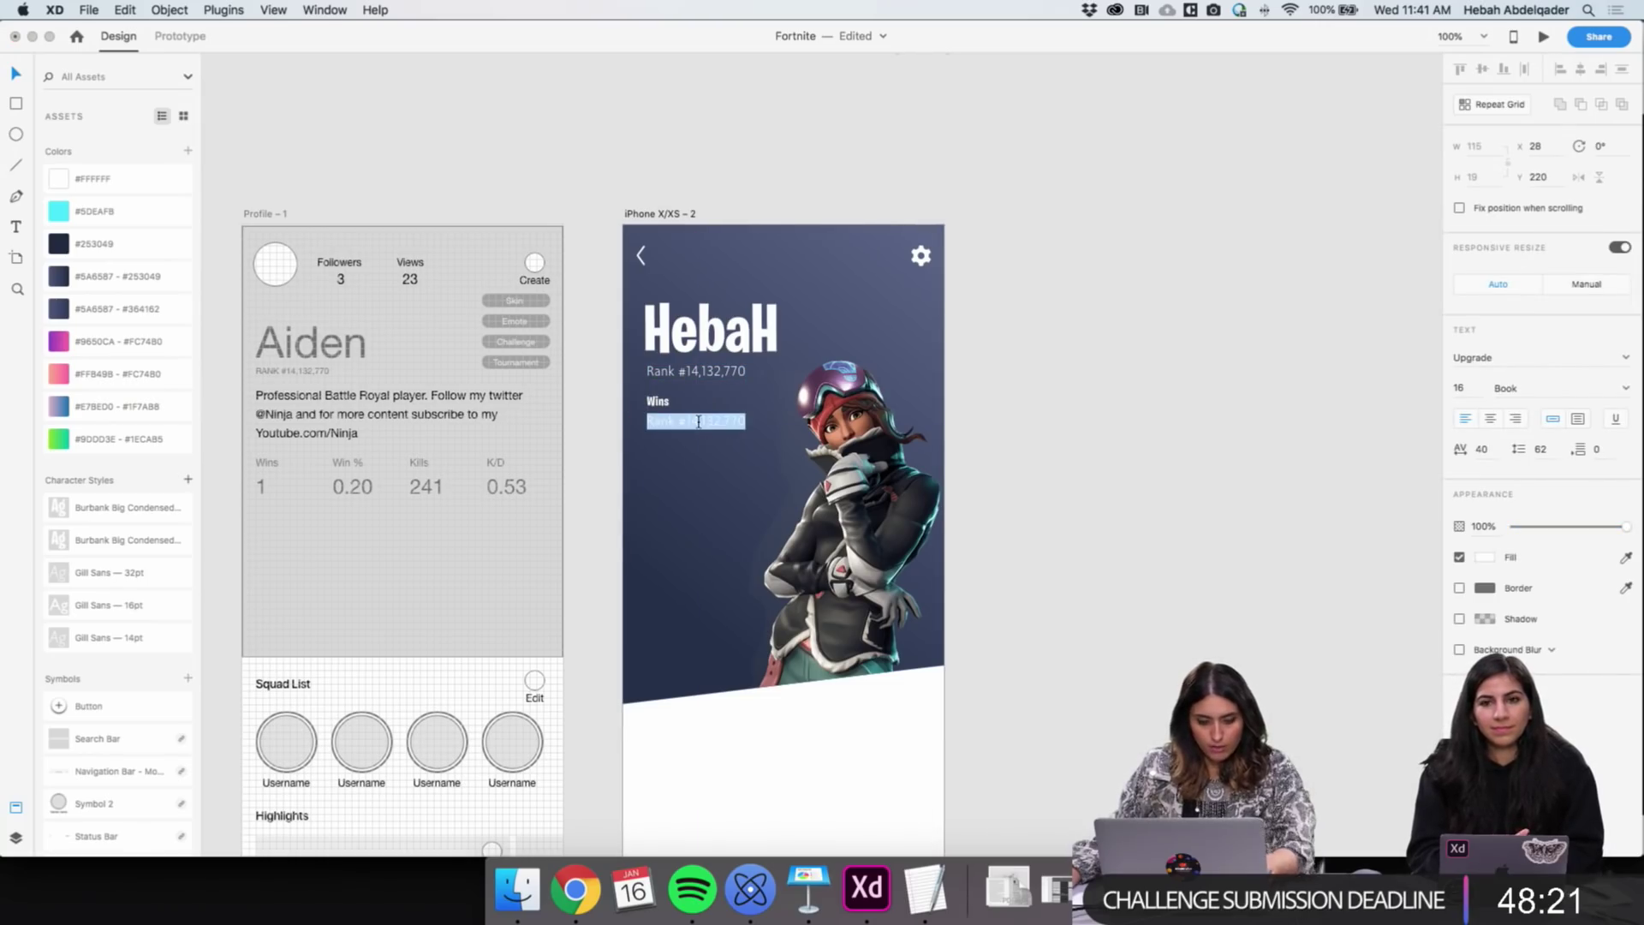
type("1")
scroll(1104, 462, "left", 3)
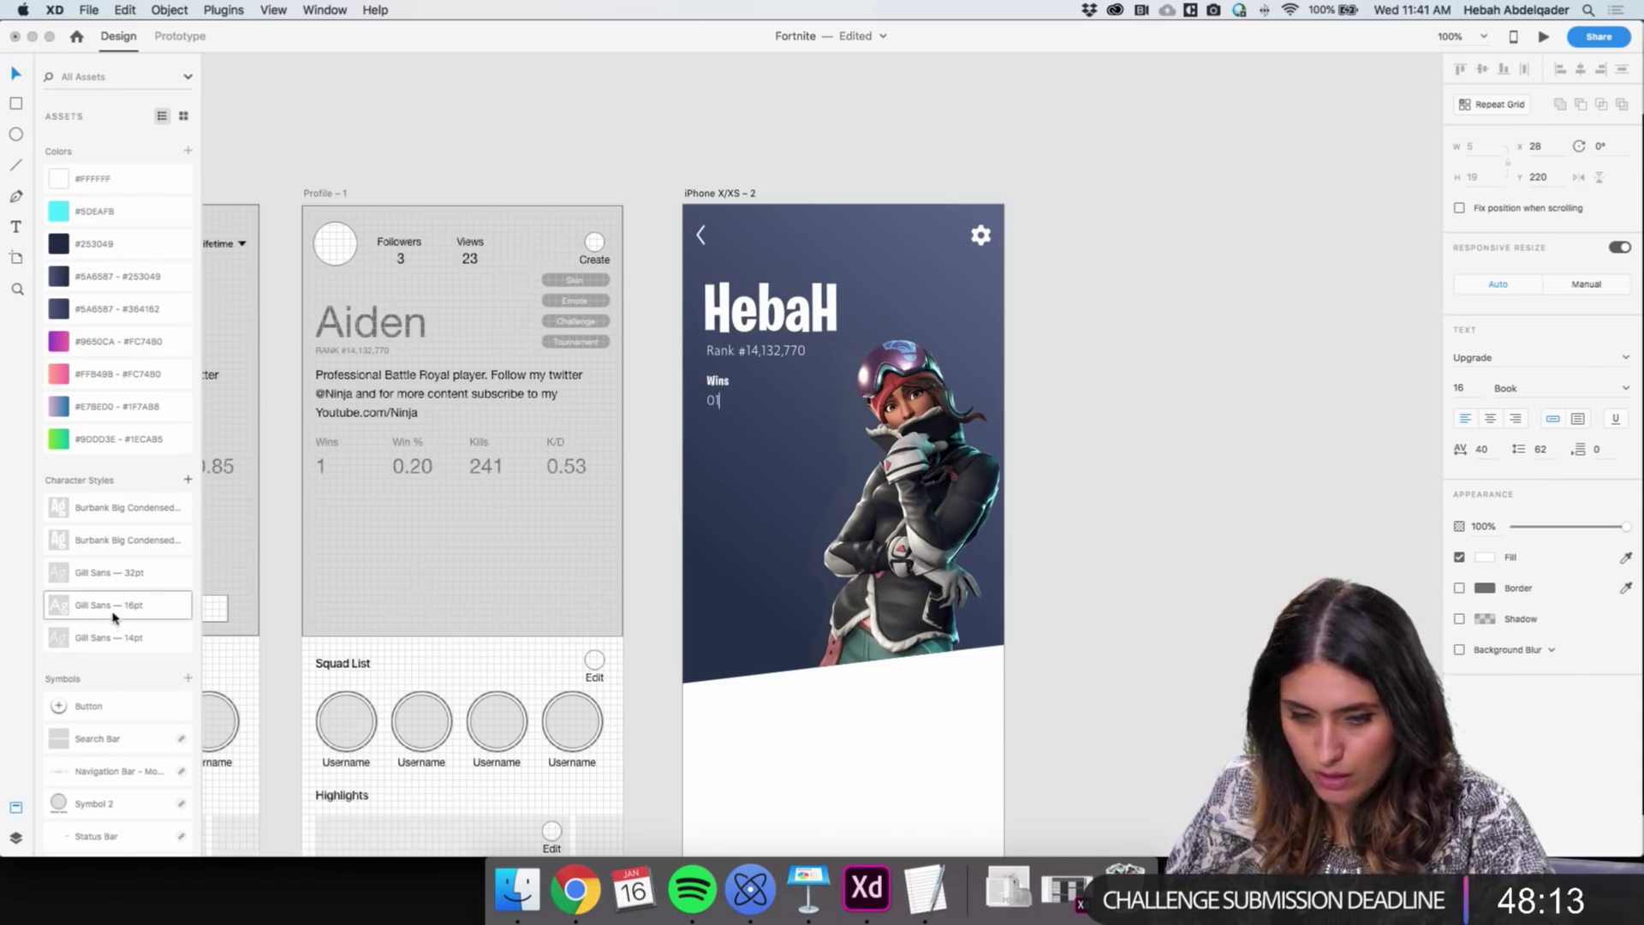
Set the "01" value's font size to 24 and place it beside the "Wins" label at X 64, Y 199
double_click(712, 399)
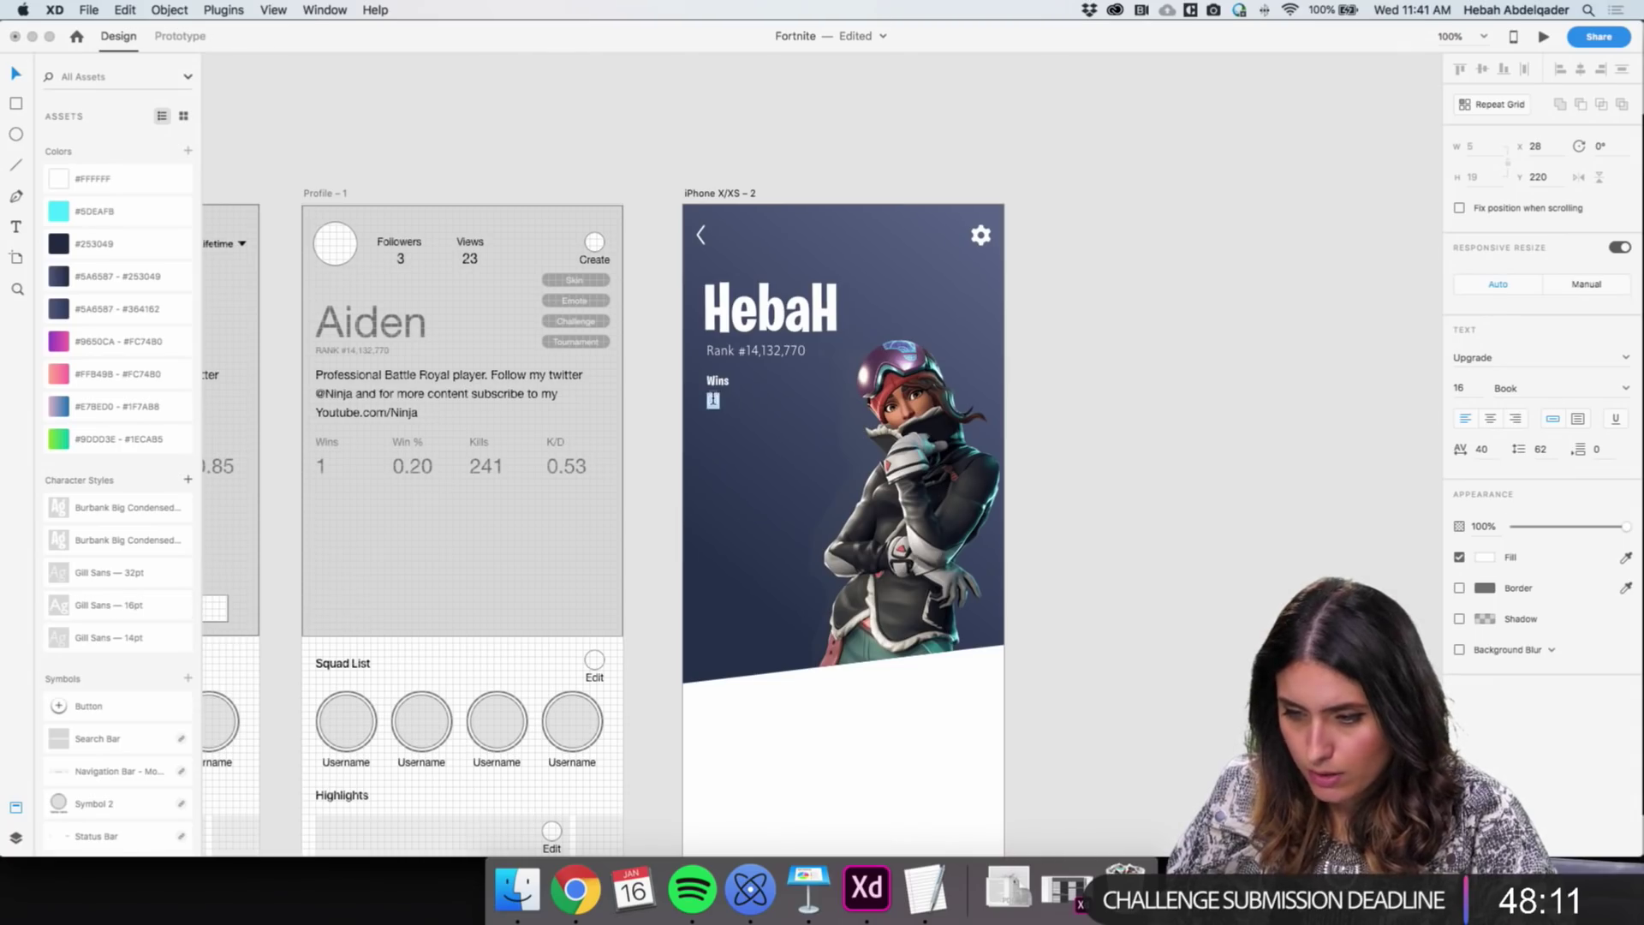
left_click(1458, 391)
key("Return")
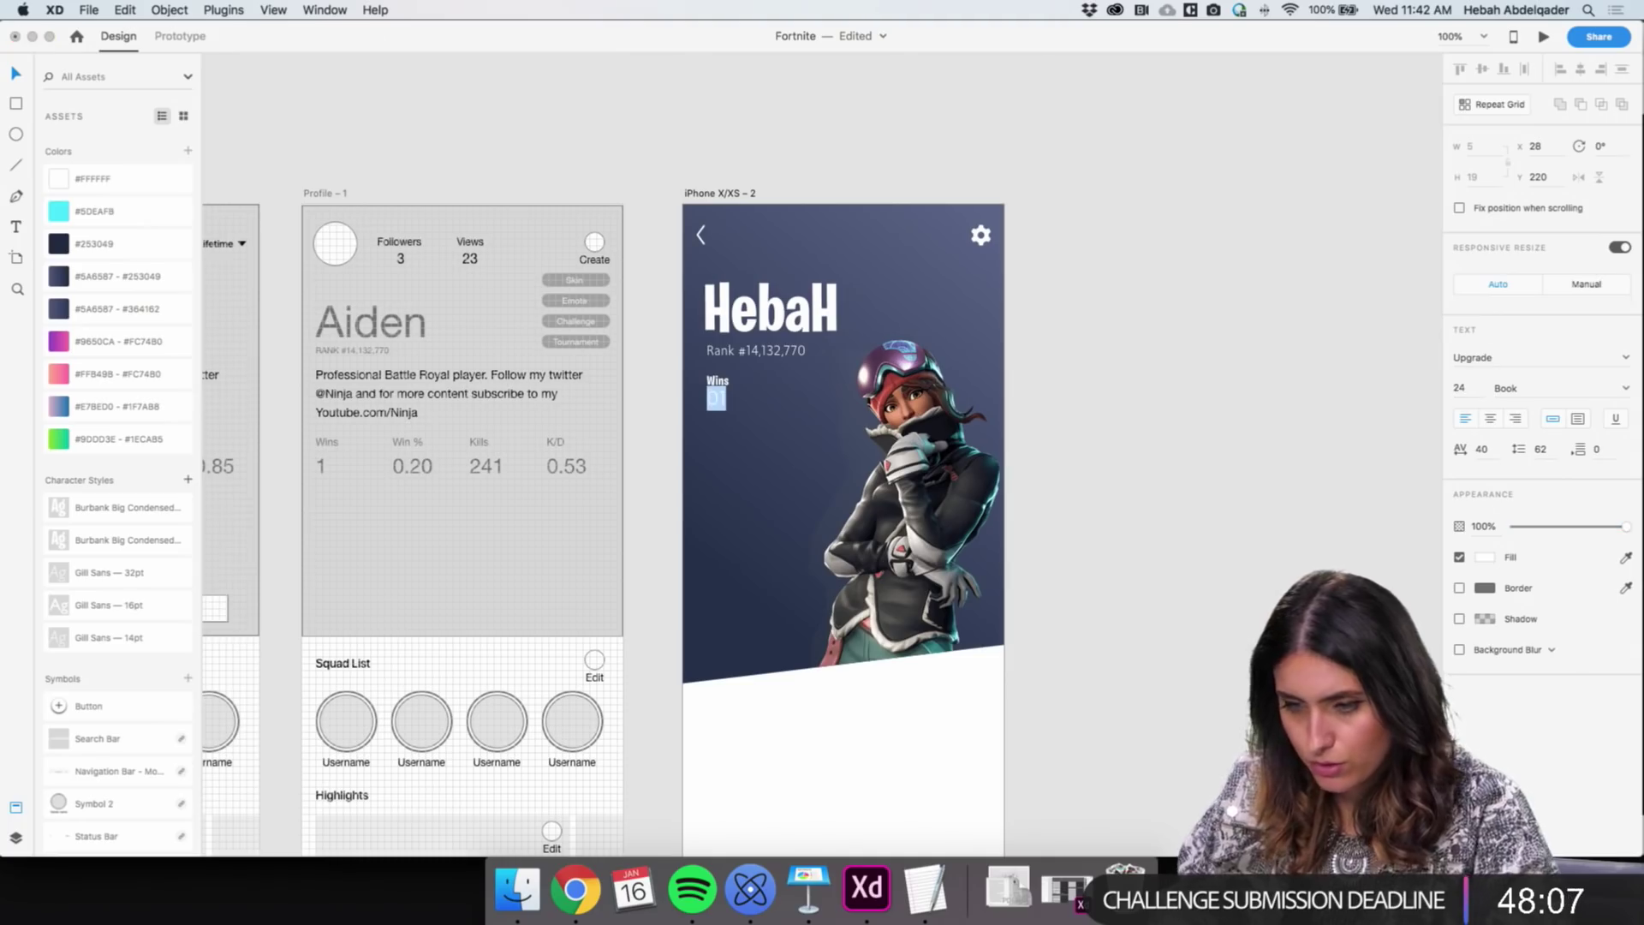
key("Escape")
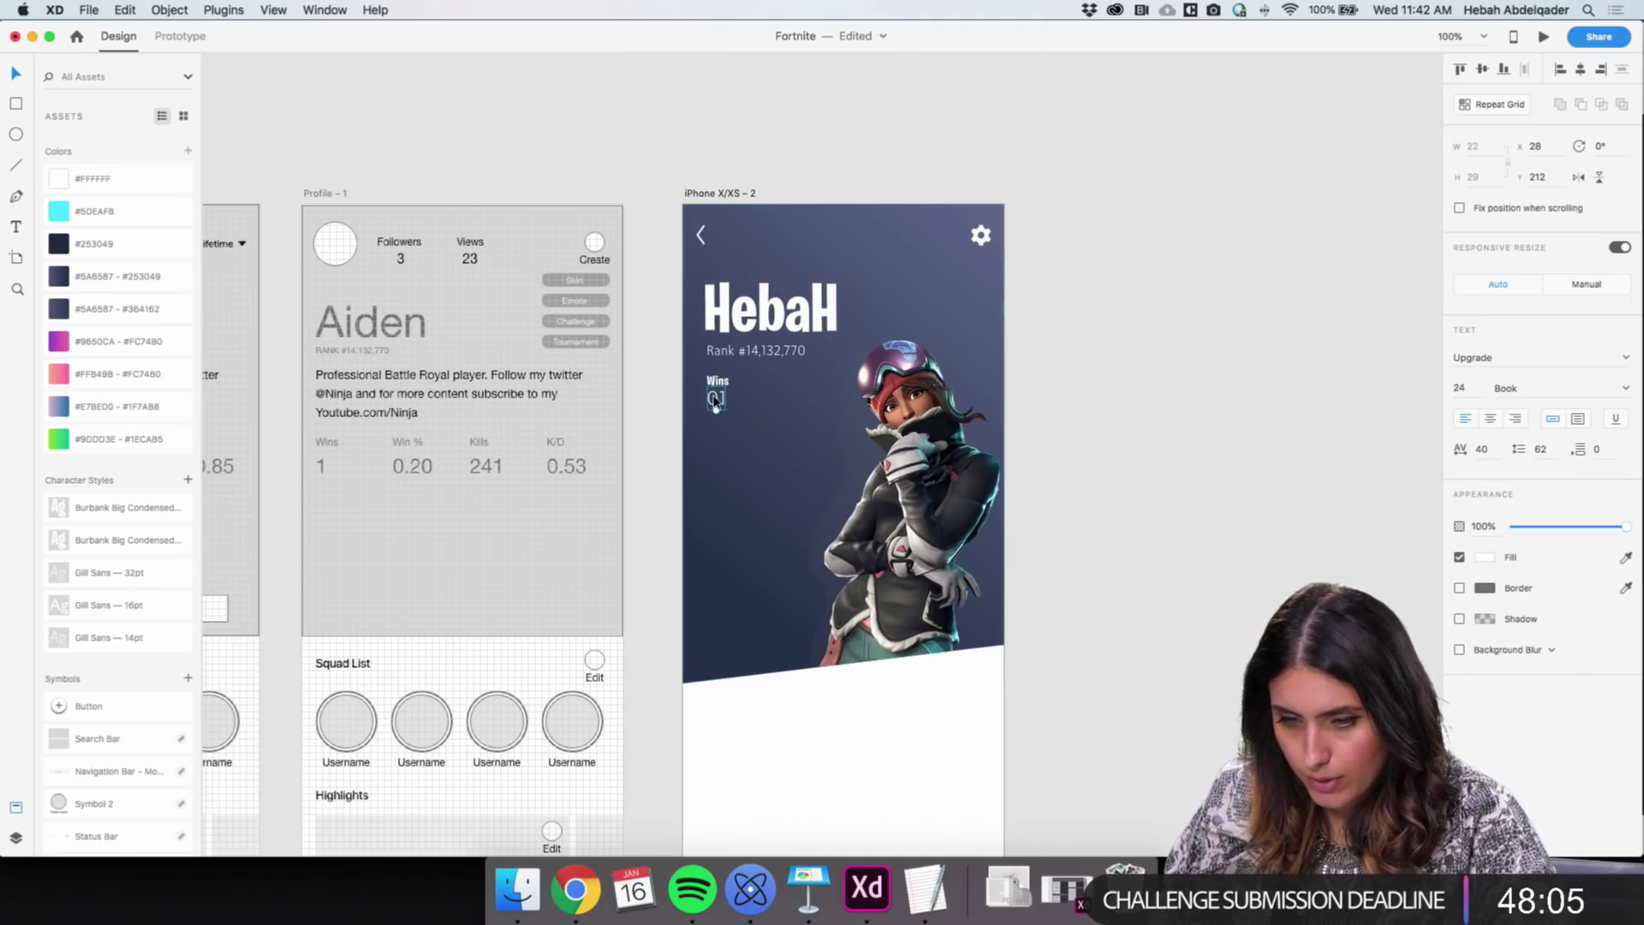
left_click_drag(730, 400, 747, 391)
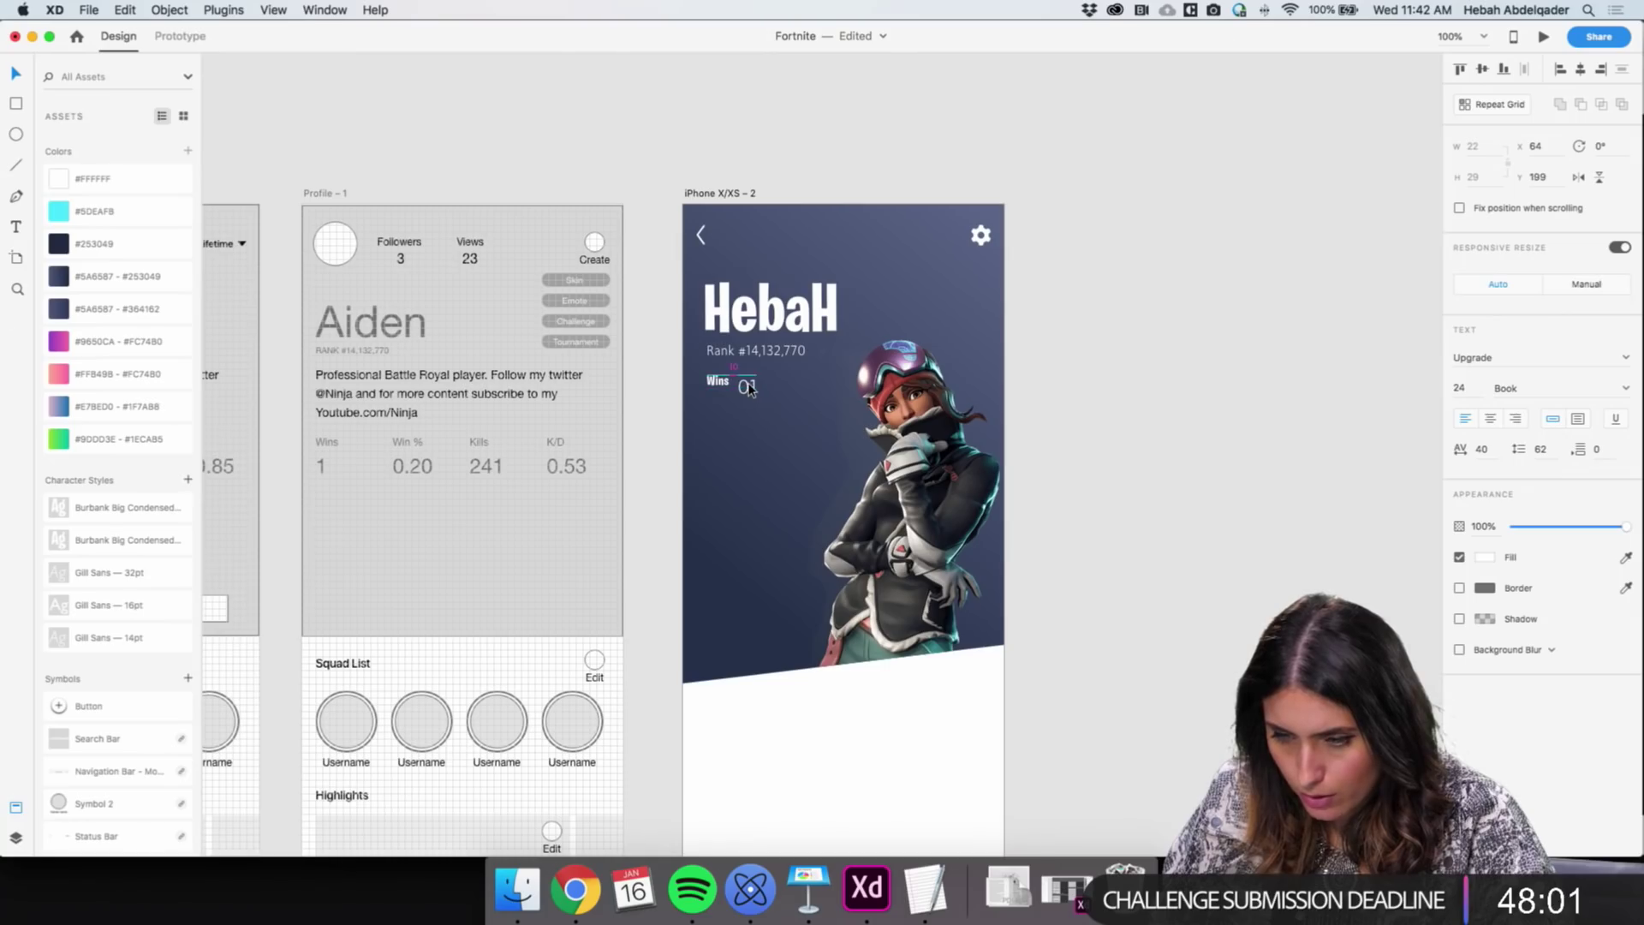
Move the "Wins" label and its "01" value together down to Y 227
left_click(1142, 467)
left_click(711, 382)
left_click(746, 389, "shift")
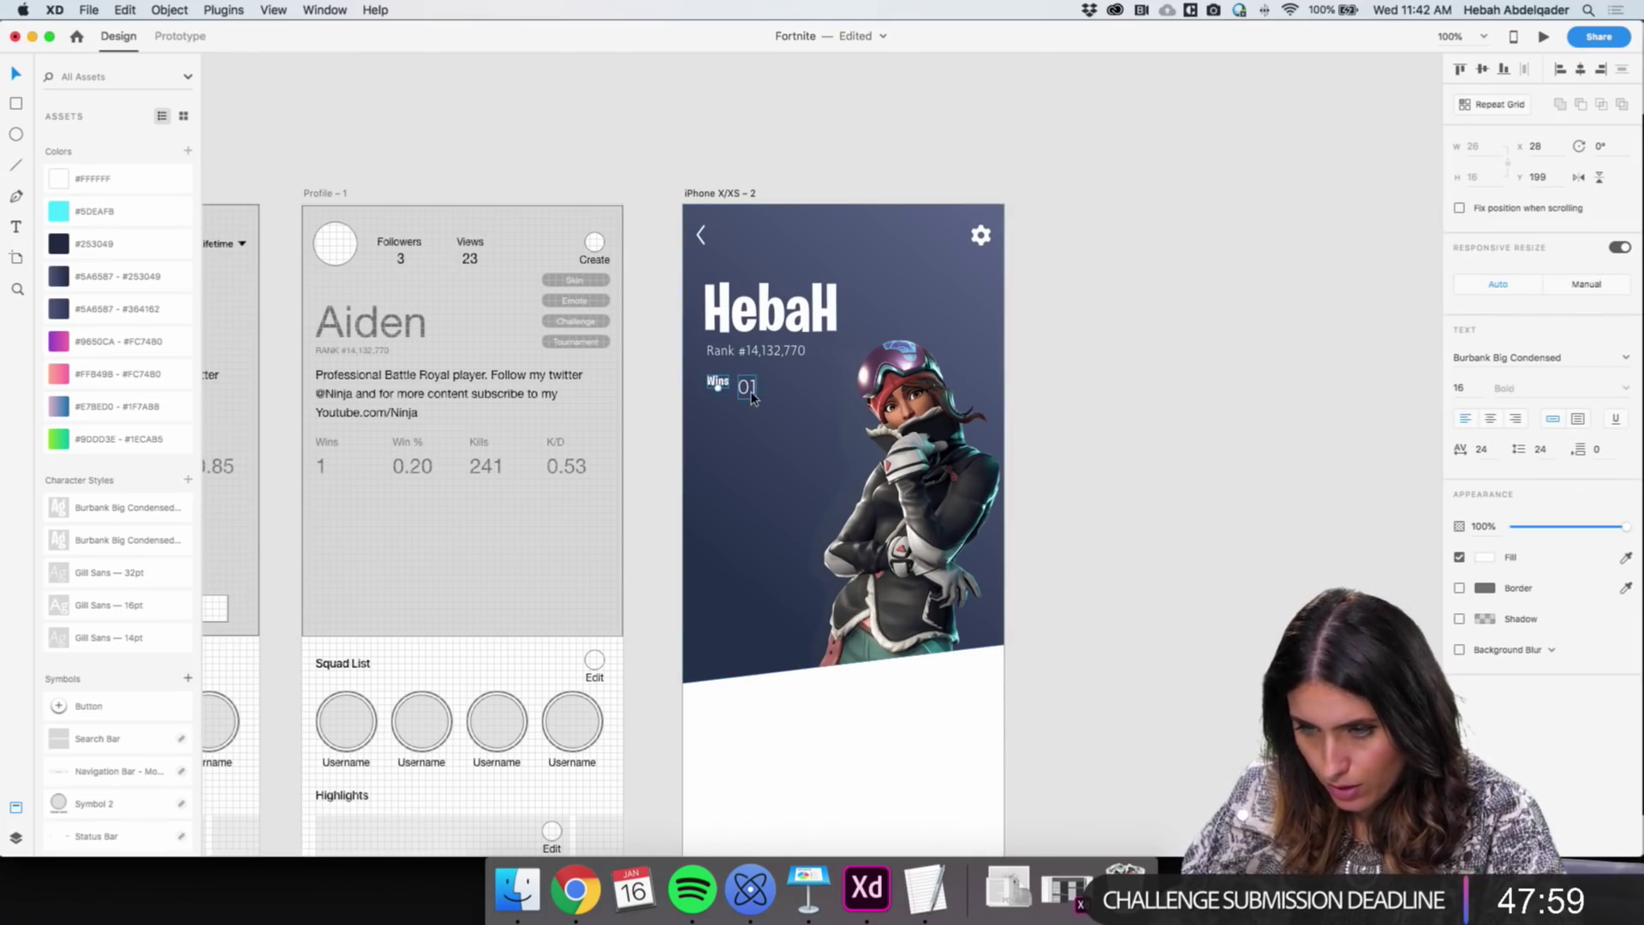
left_click_drag(751, 394, 750, 419)
Turn the "Wins" label and value into a repeat grid of four stacked rows, 172 high
scroll(750, 419, "left", 2)
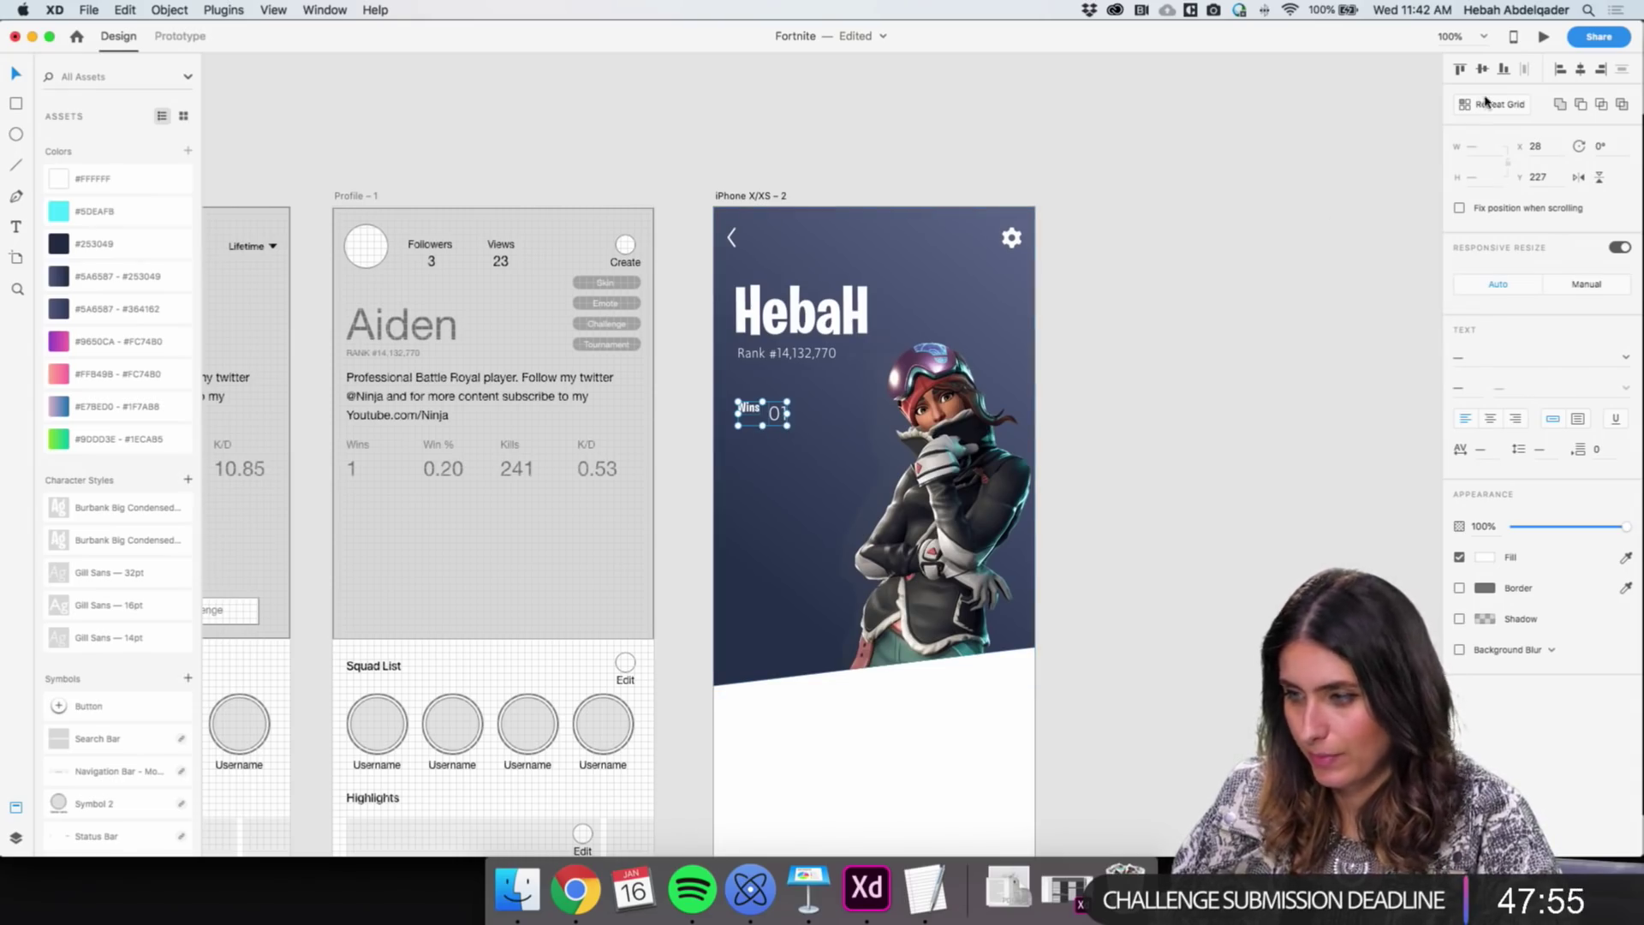
left_click(1481, 104)
left_click_drag(762, 426, 762, 549)
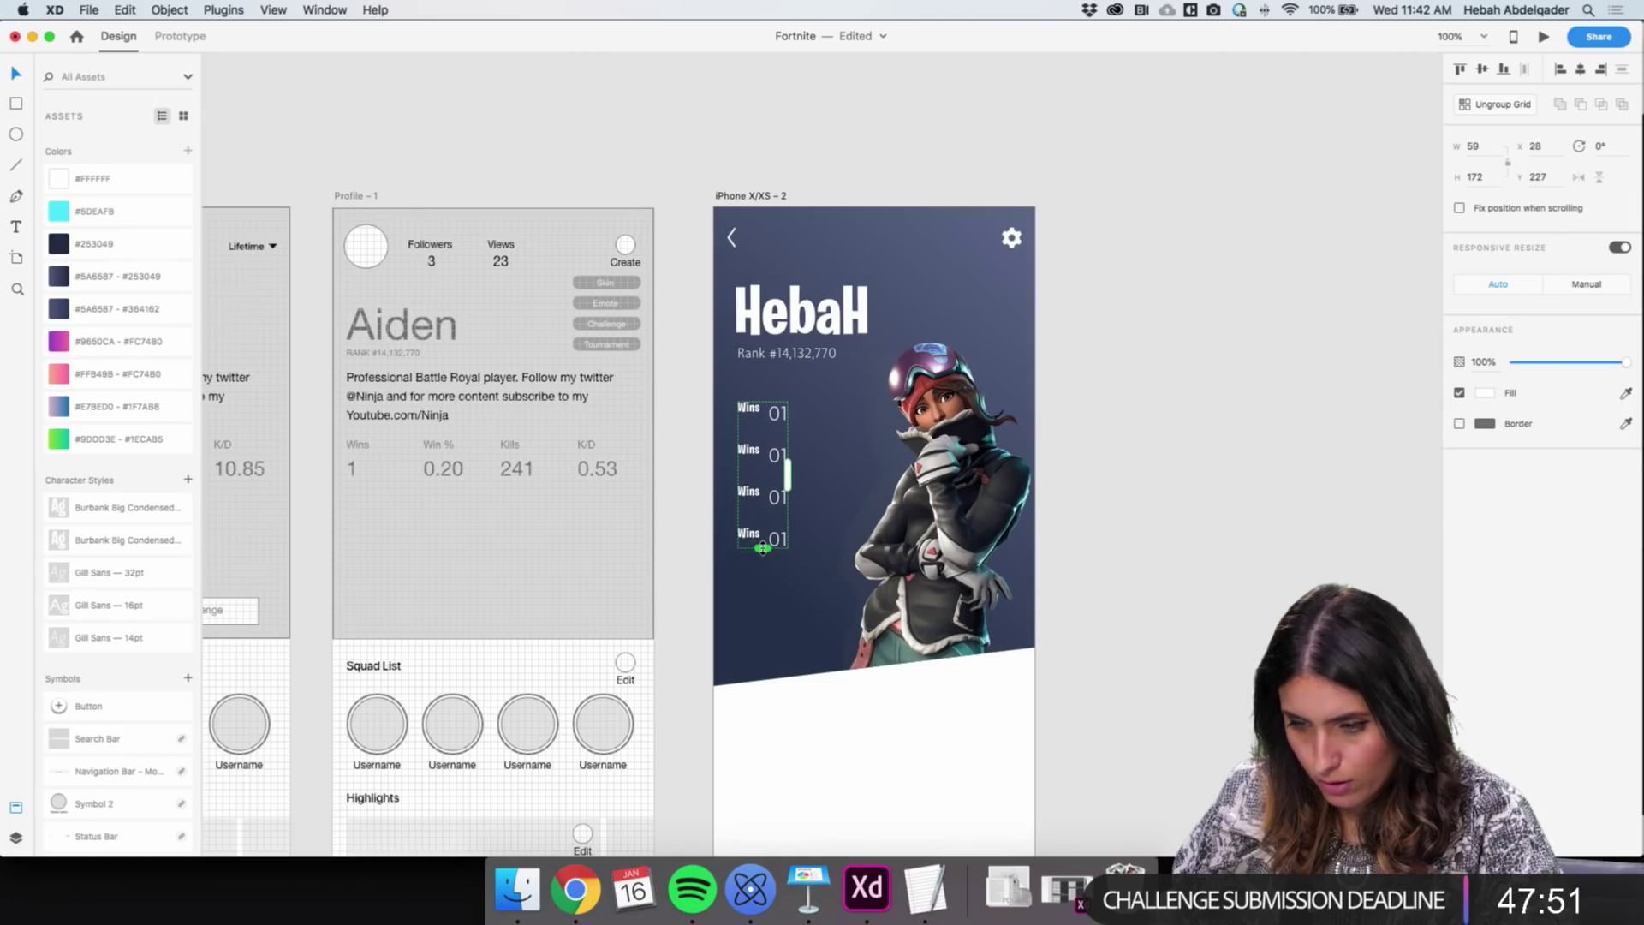
left_click(1233, 524)
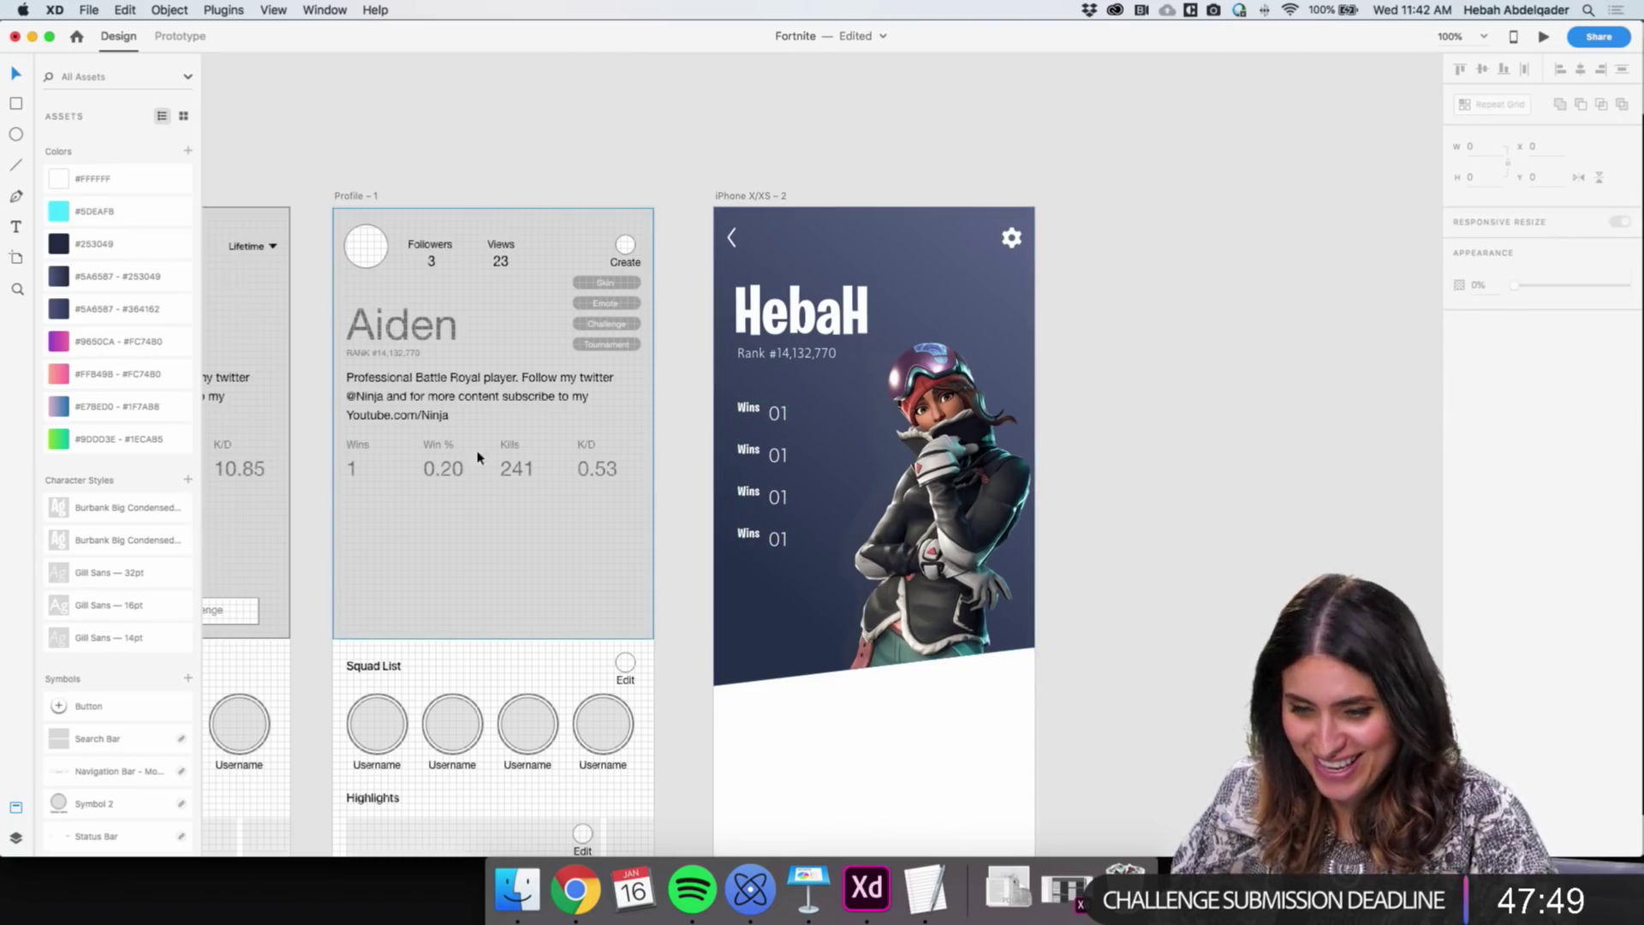
Change the label in the grid's second row to "Win %"
left_click(750, 451)
double_click(749, 451)
double_click(749, 451)
type("Win")
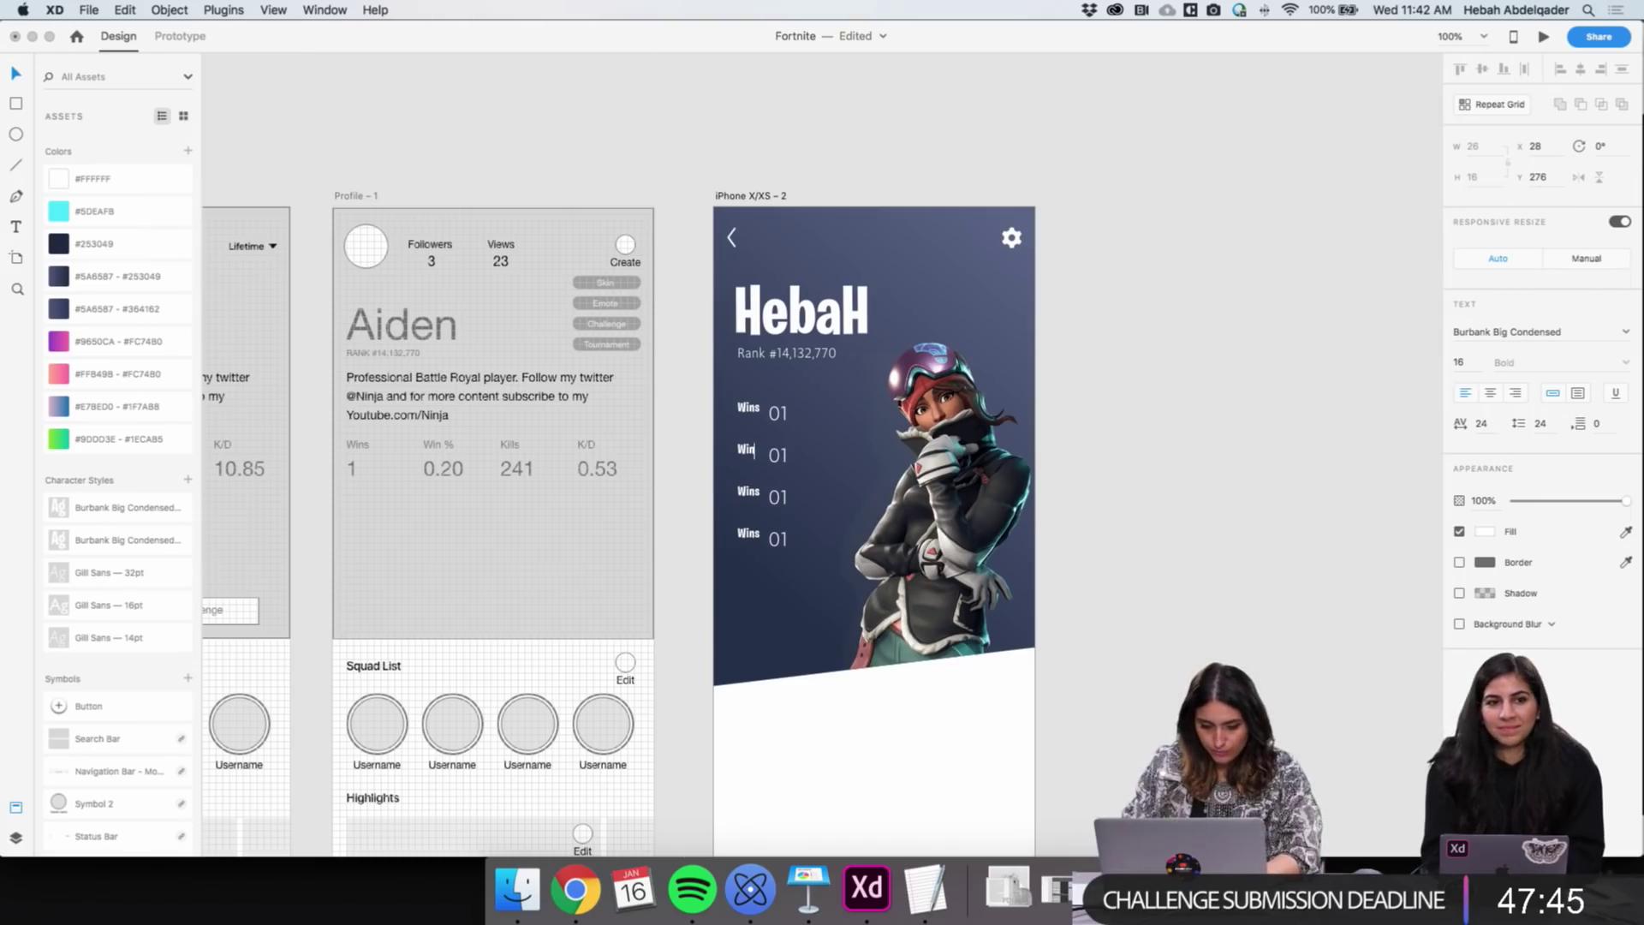
type("%")
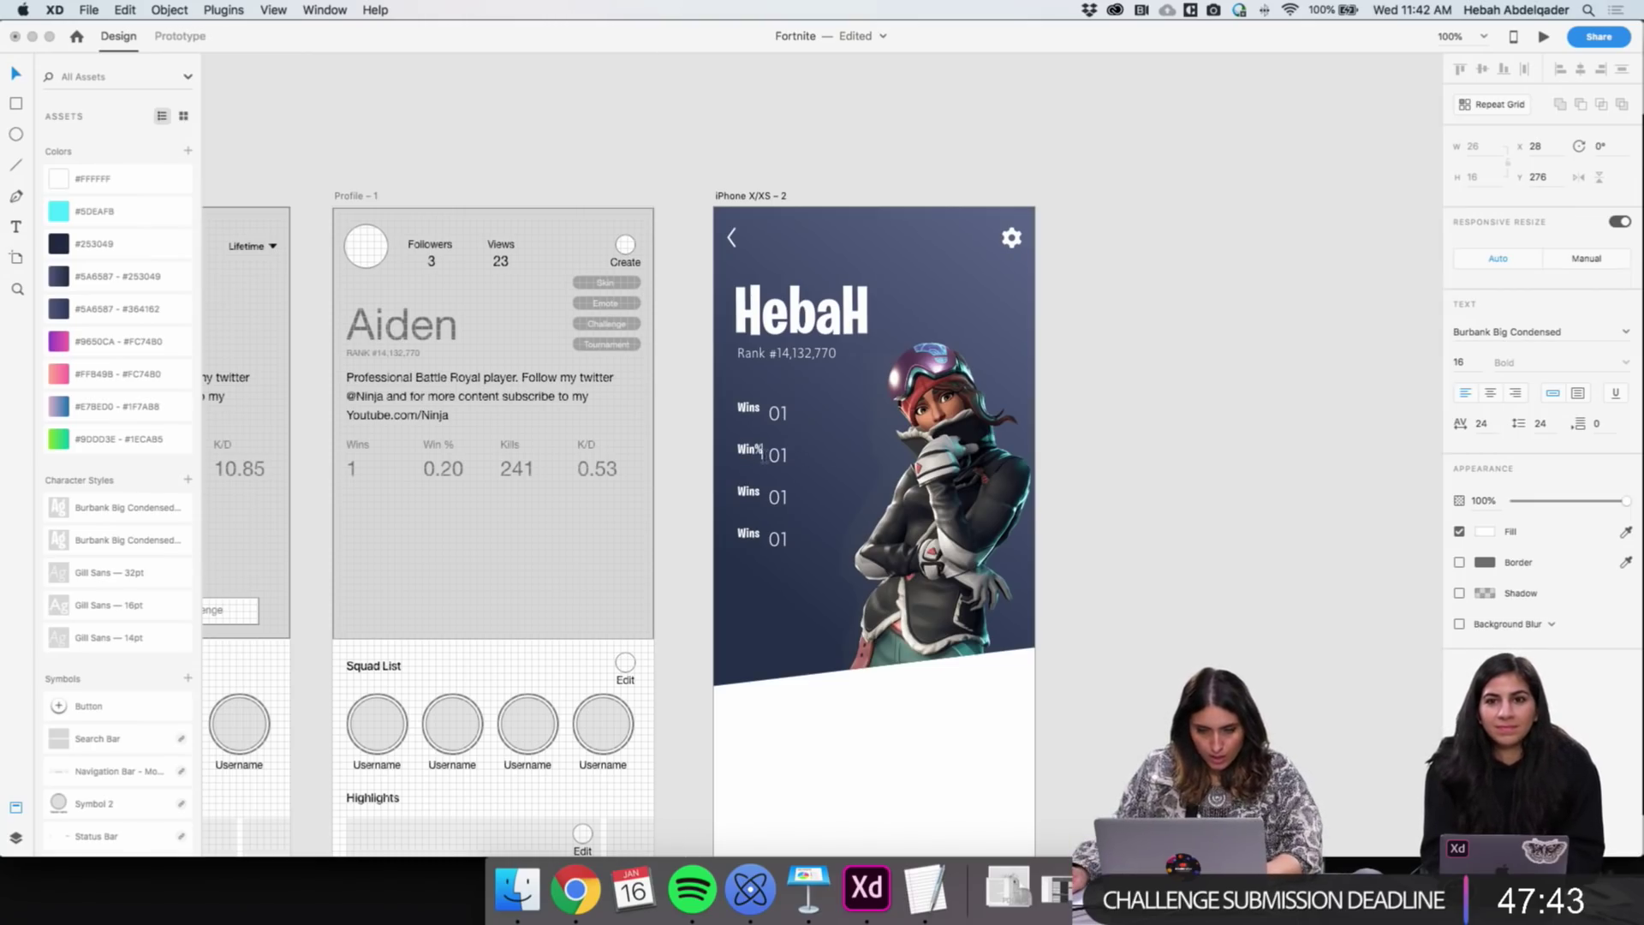
Replace the "Win %" row's value with "0.20"
double_click(779, 455)
type(".2")
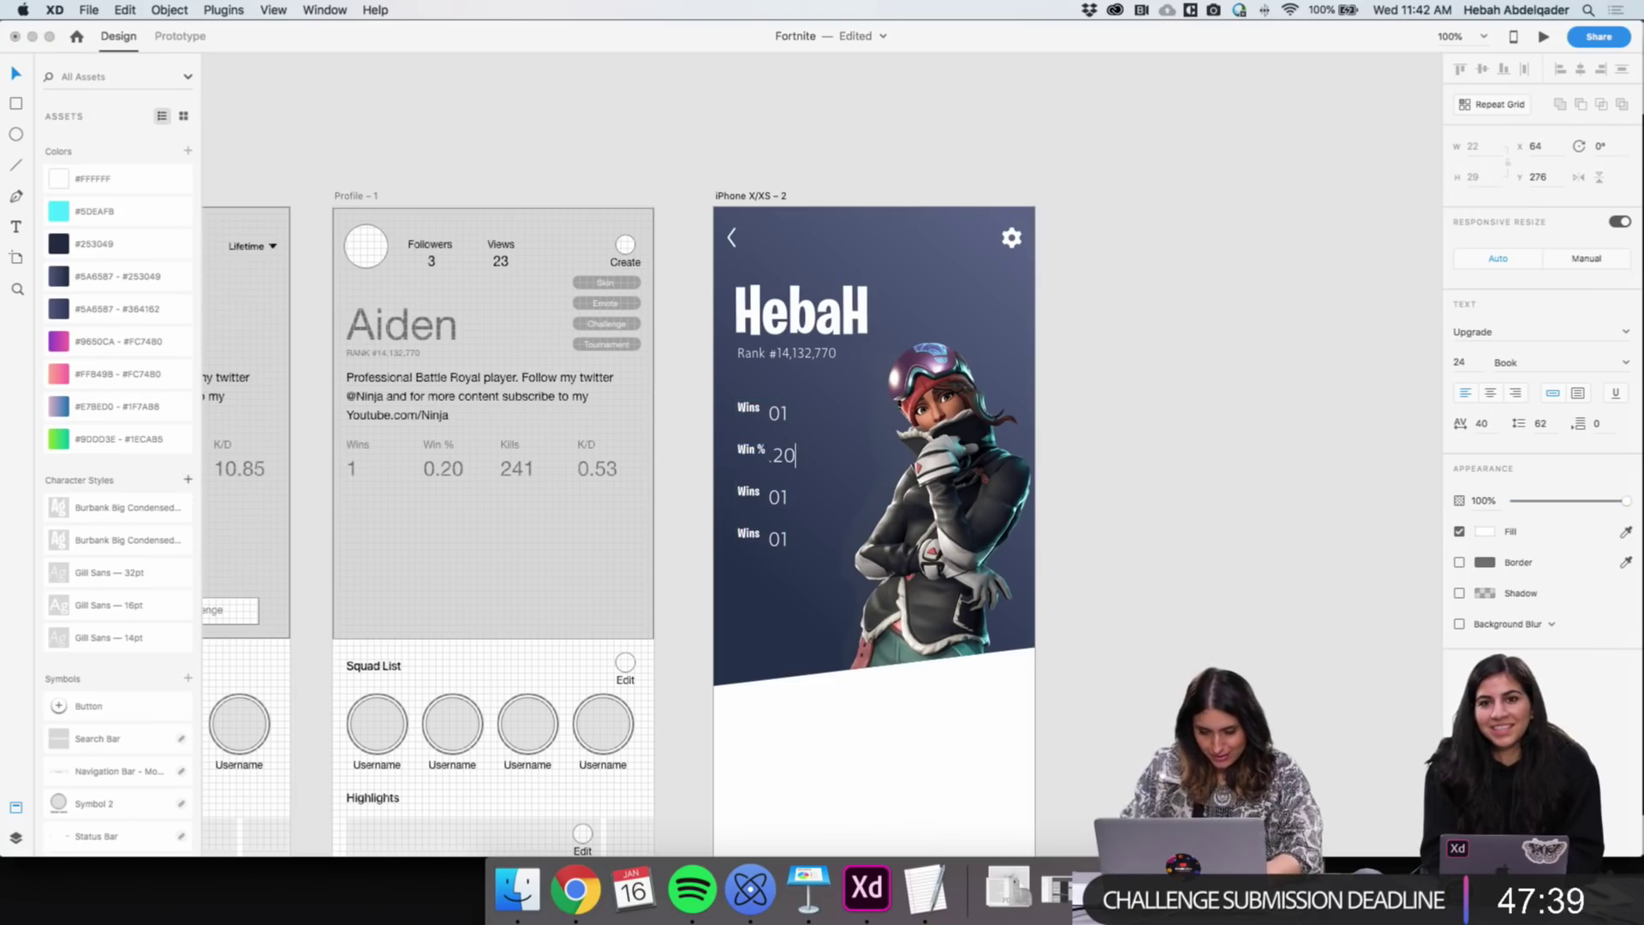
type("0")
key("Left")
key("Left")
key("Left")
type("0")
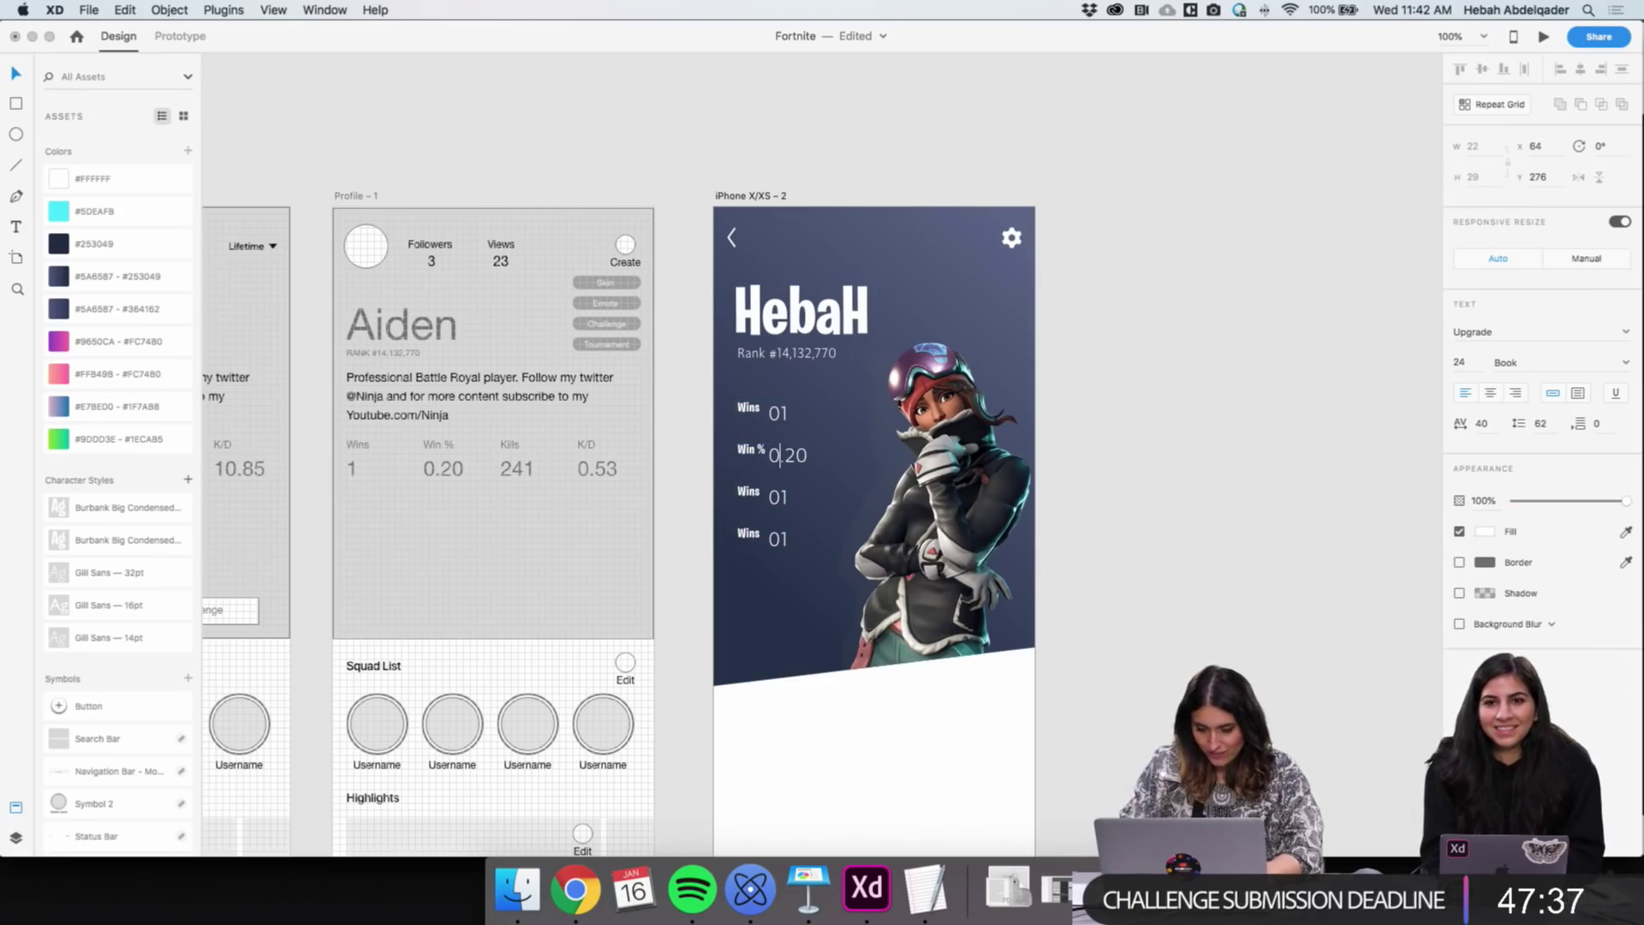
Change the label in the grid's third row to "Kills"
double_click(748, 494)
type("Kill")
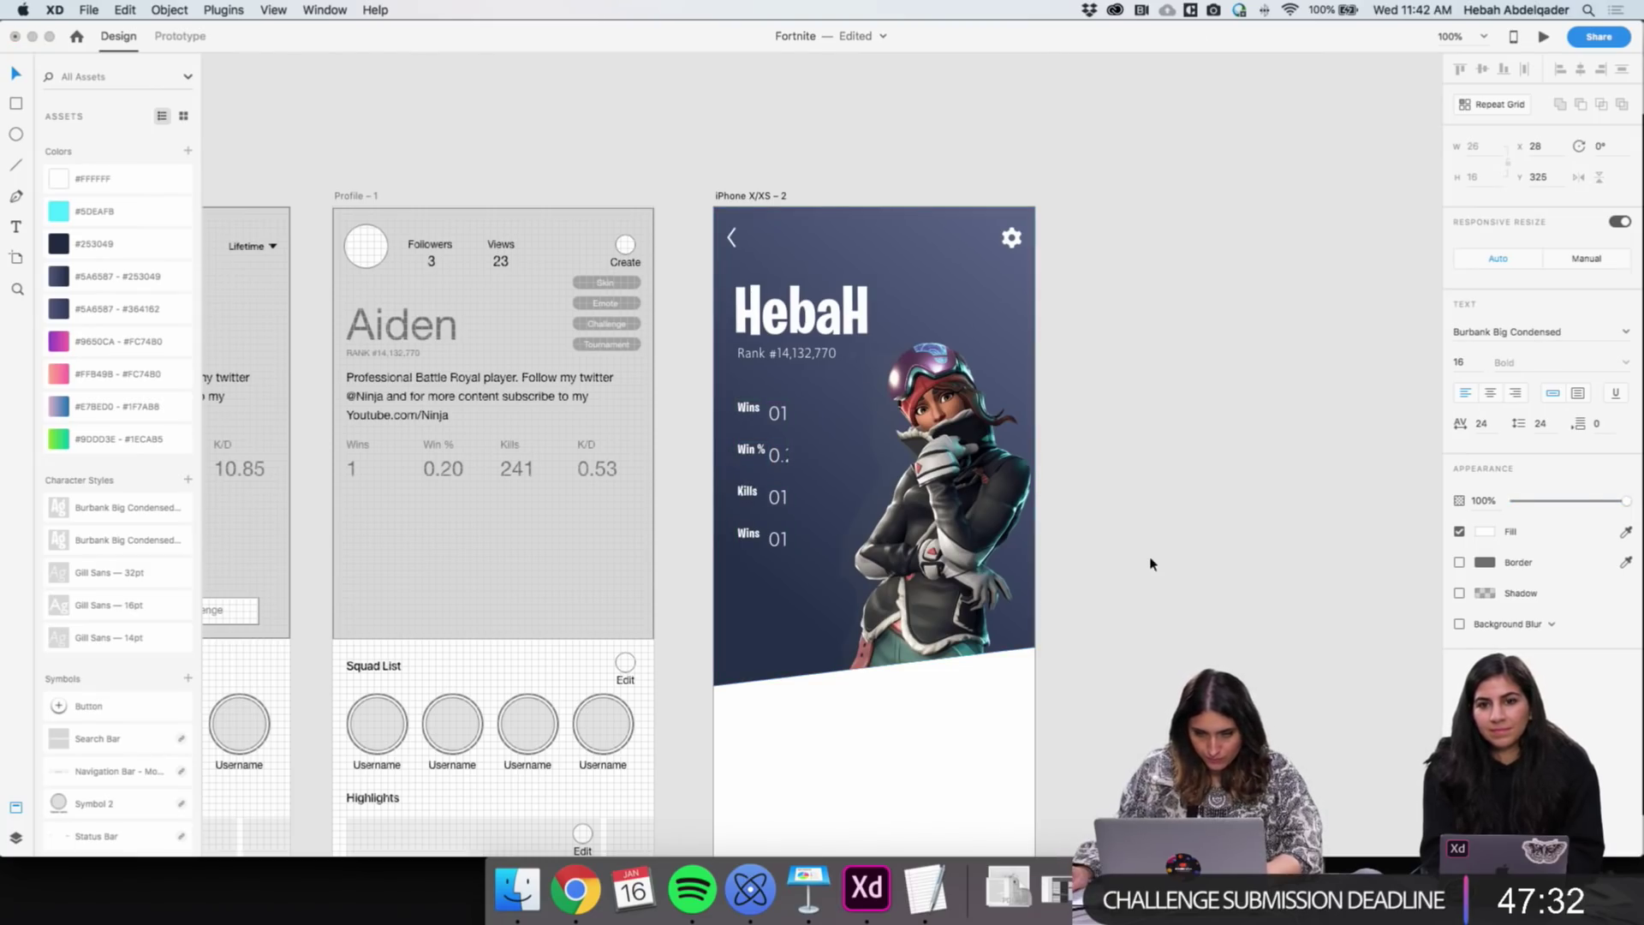
key("Escape")
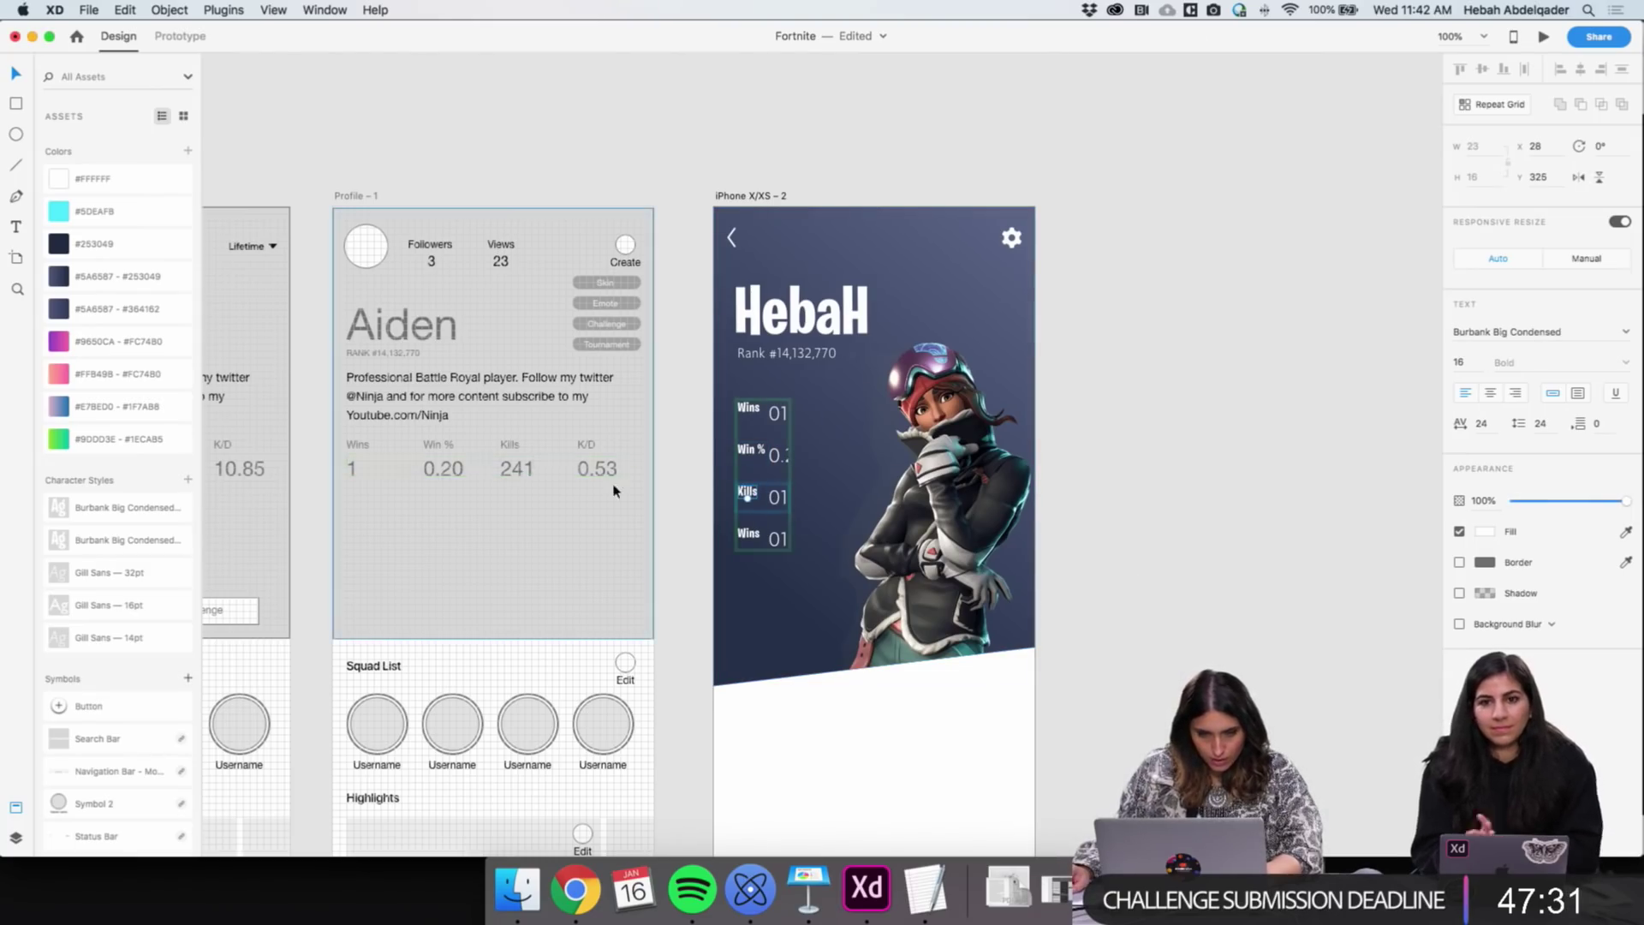
Copy the kills value 241 from the Profile – 1 wireframe and paste it over the "Kills" row's value
double_click(519, 470)
double_click(518, 468)
key("super+c")
double_click(778, 503)
double_click(777, 504)
key("super+v")
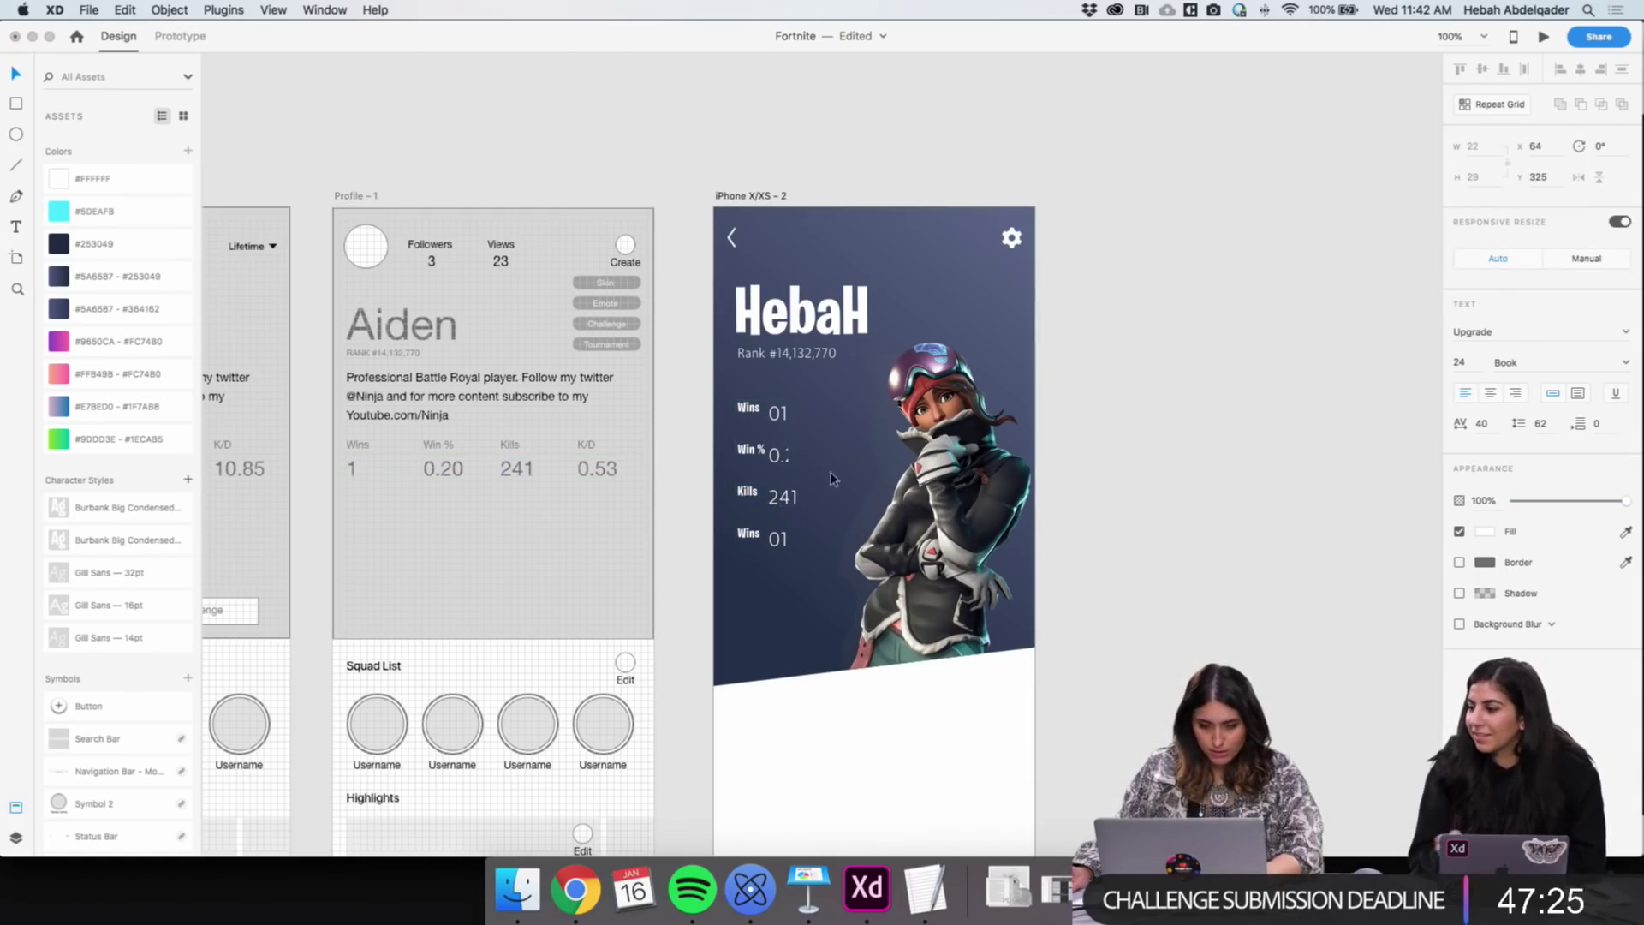
left_click(784, 463)
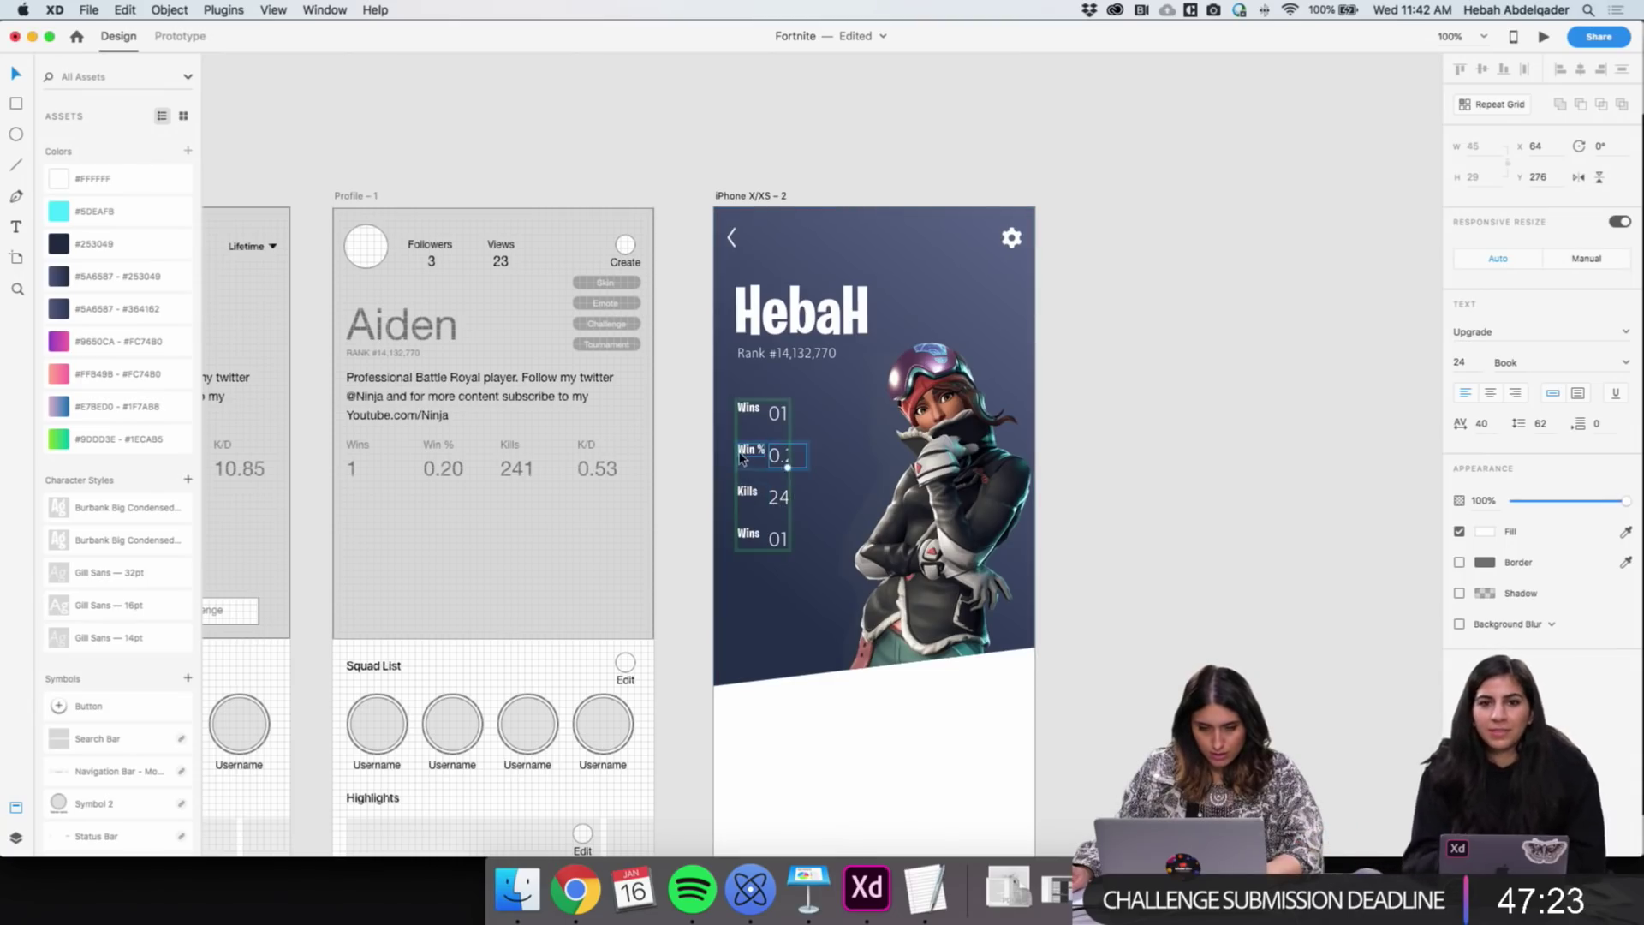
left_click_drag(787, 468, 825, 472)
key("super+z")
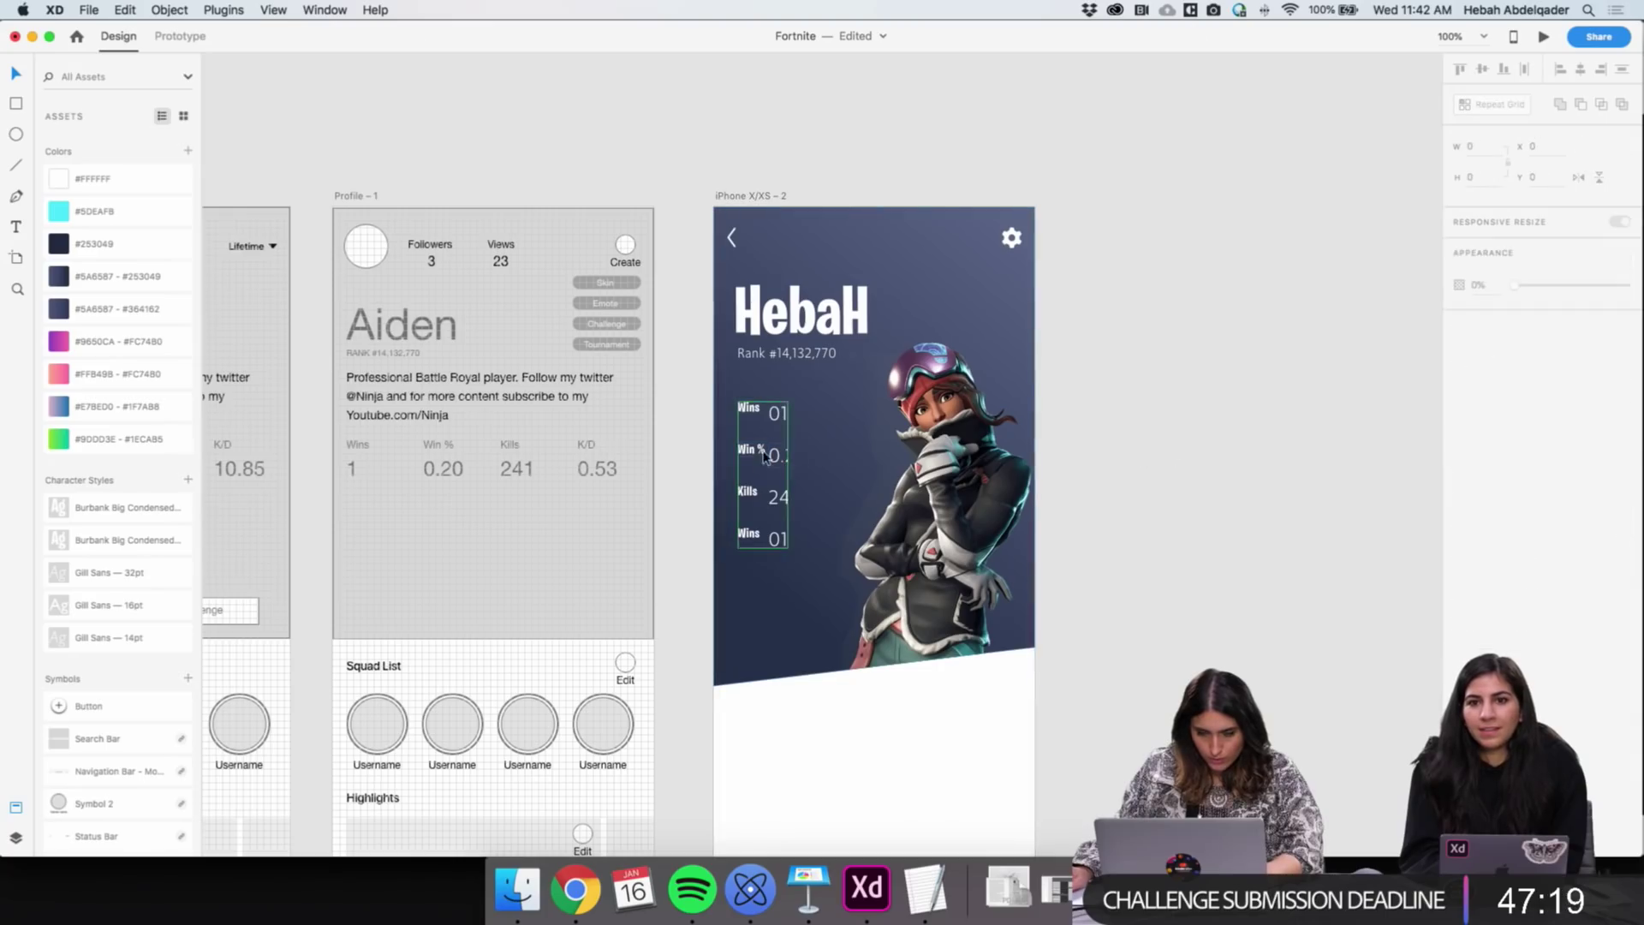
Widen the stats repeat grid to 80 so the second and third rows' values are not cut off
key("Escape")
left_click_drag(788, 472, 806, 473)
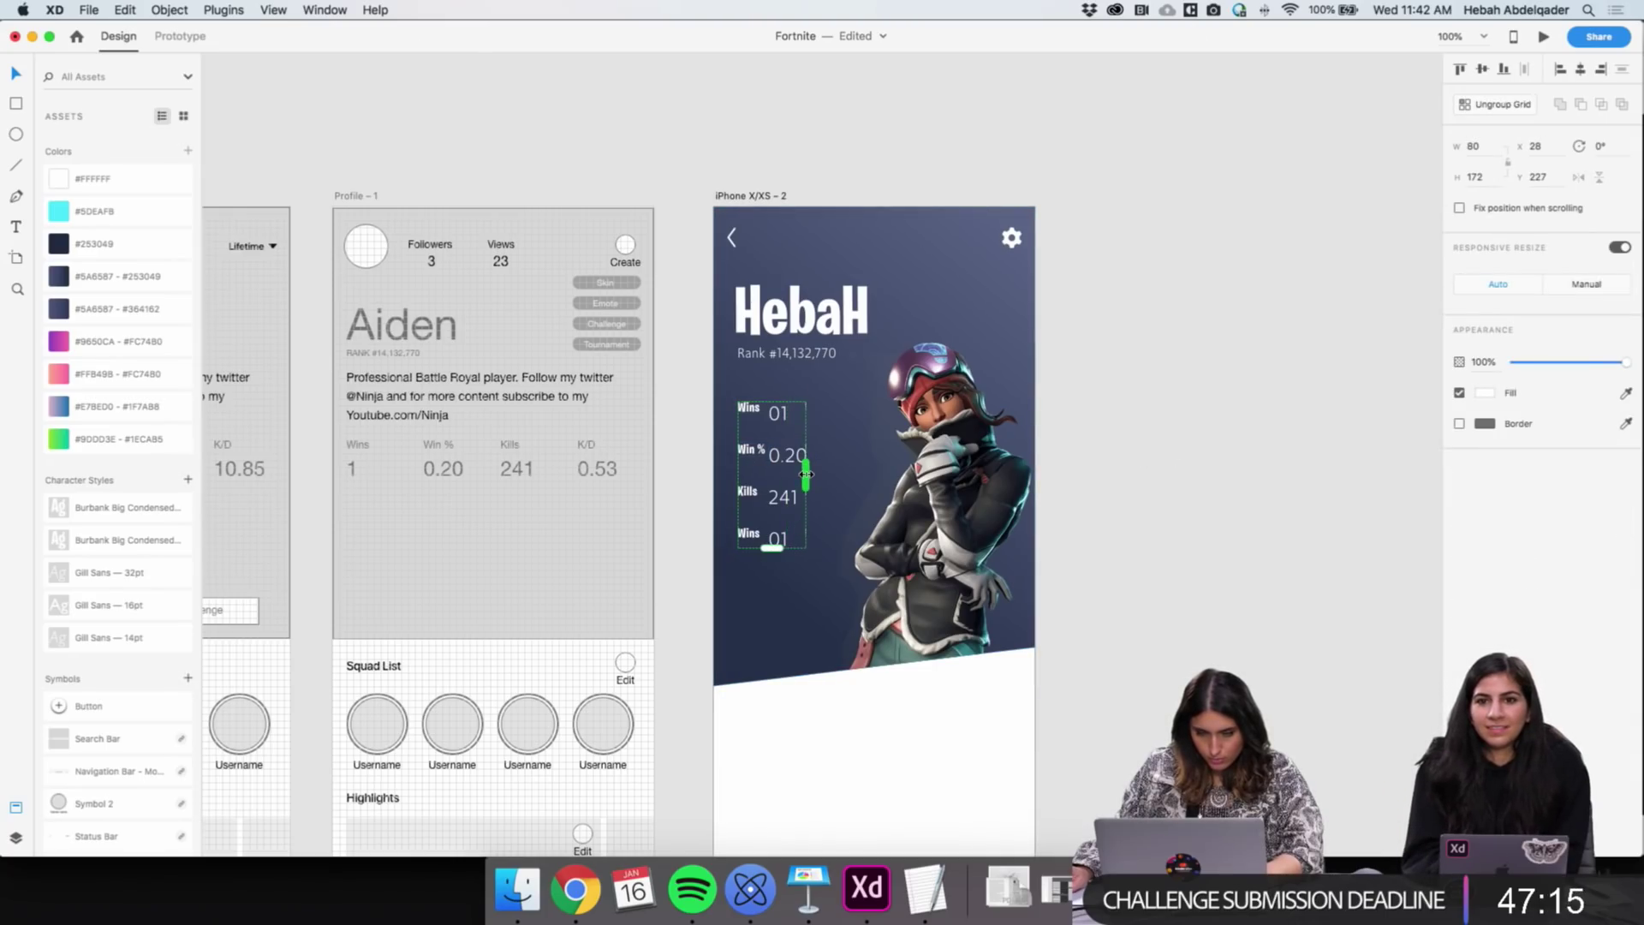
left_click(1064, 513)
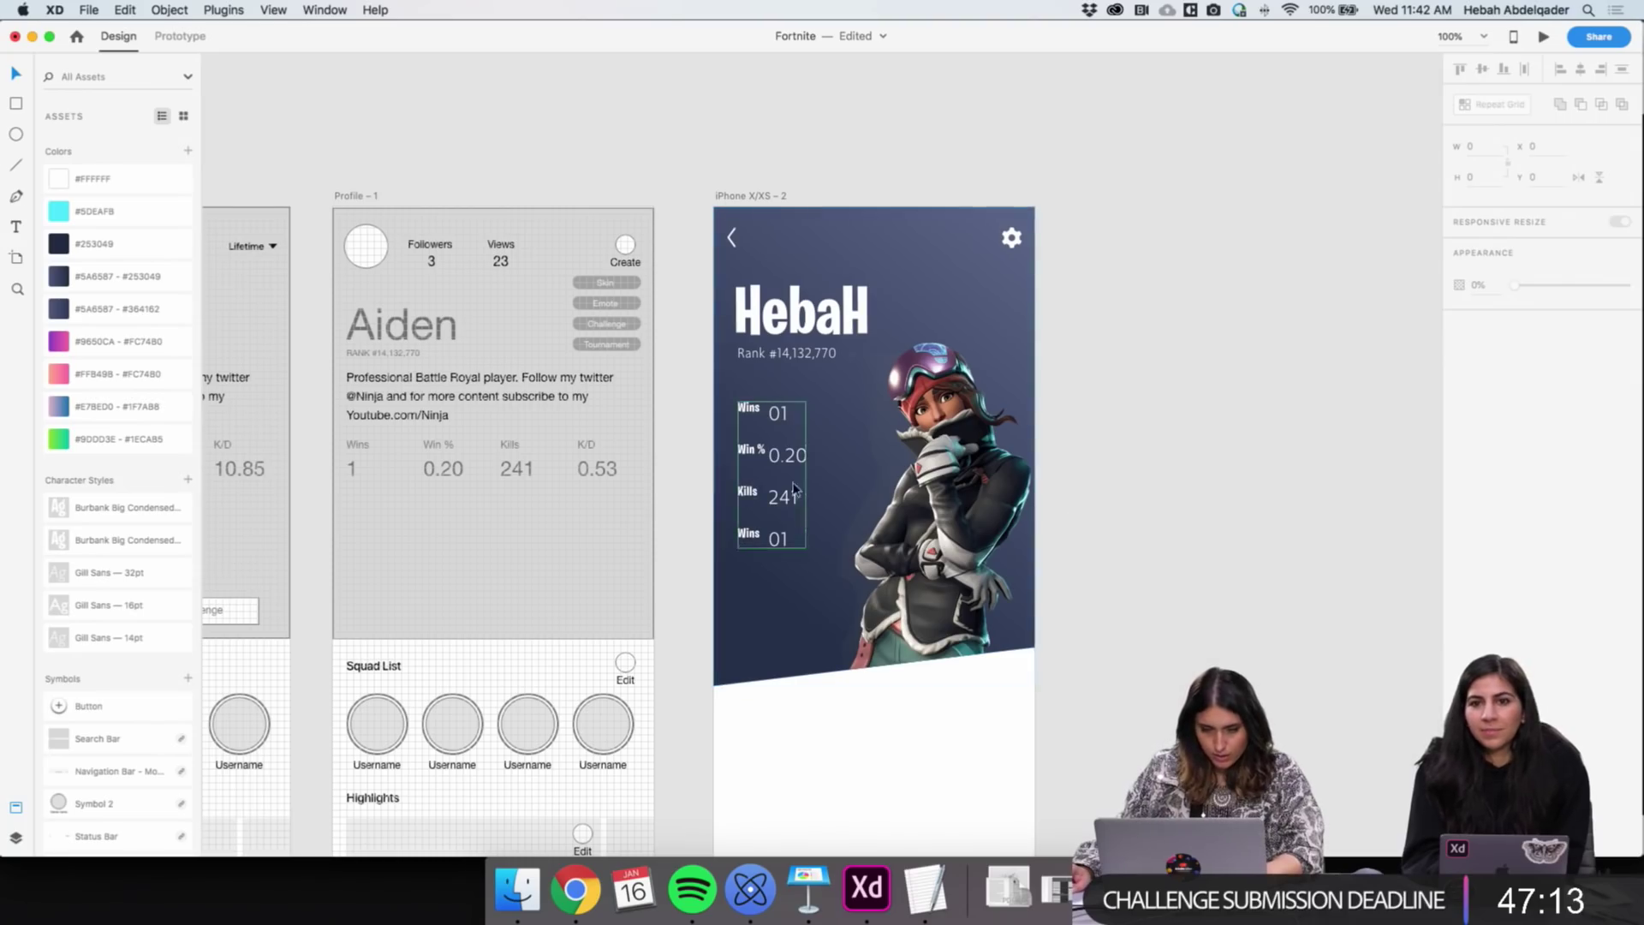
Inspect the stray marks at the repeat grid's edge up close and widen the grid to 105
key("z")
left_click_drag(781, 499, 797, 494)
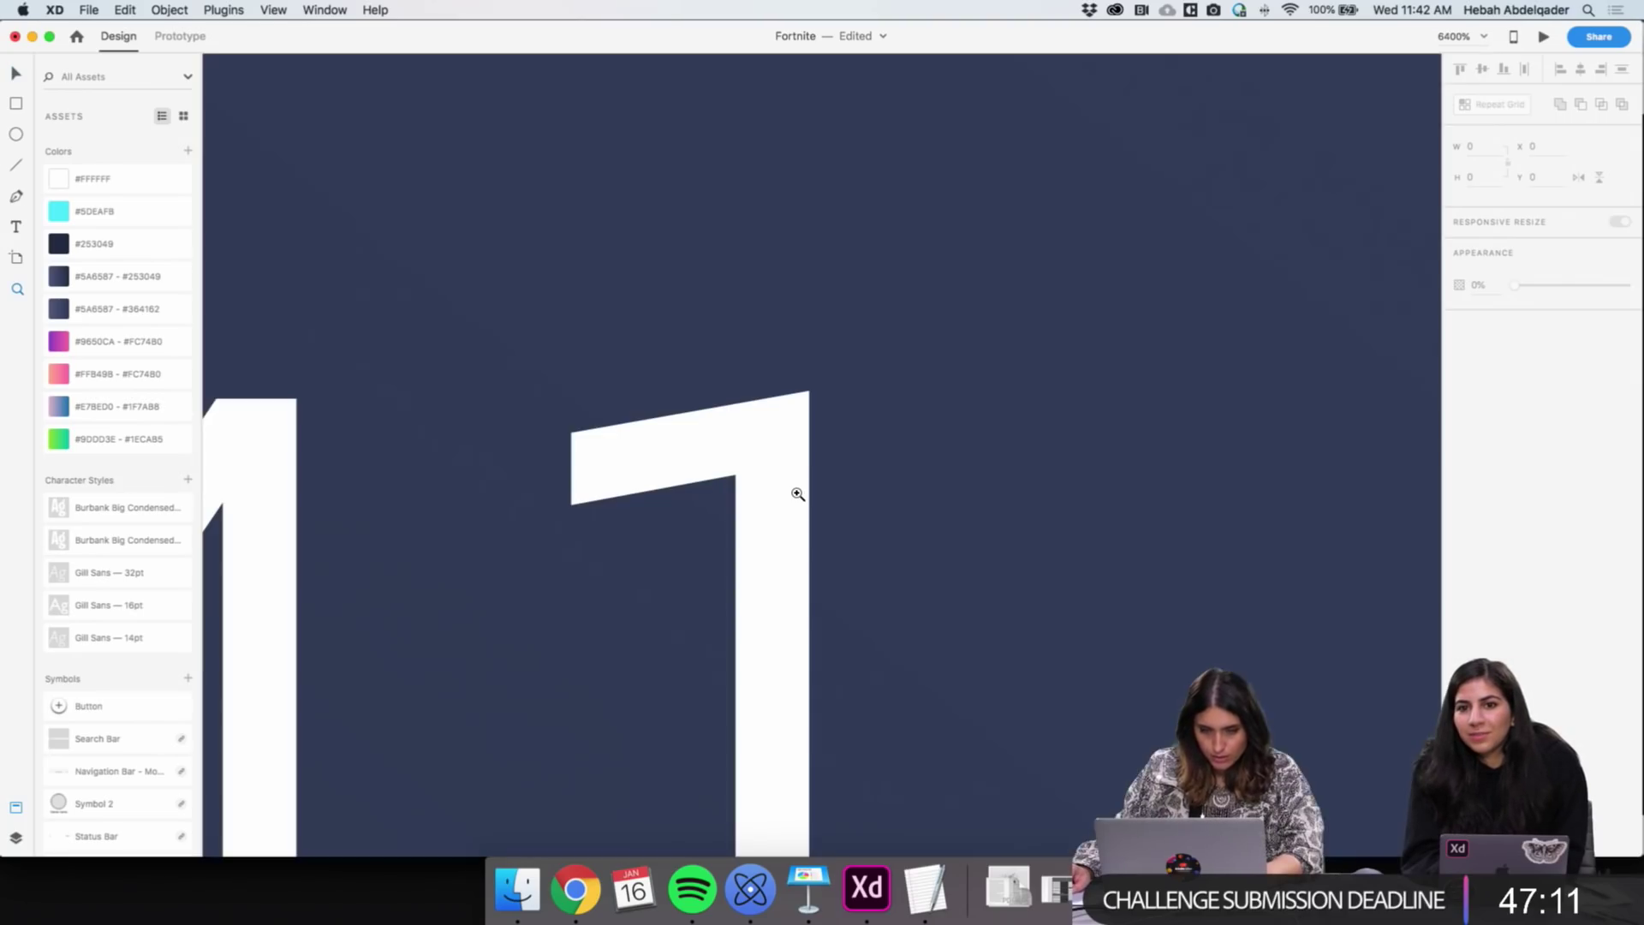
scroll(797, 494, "down", 3)
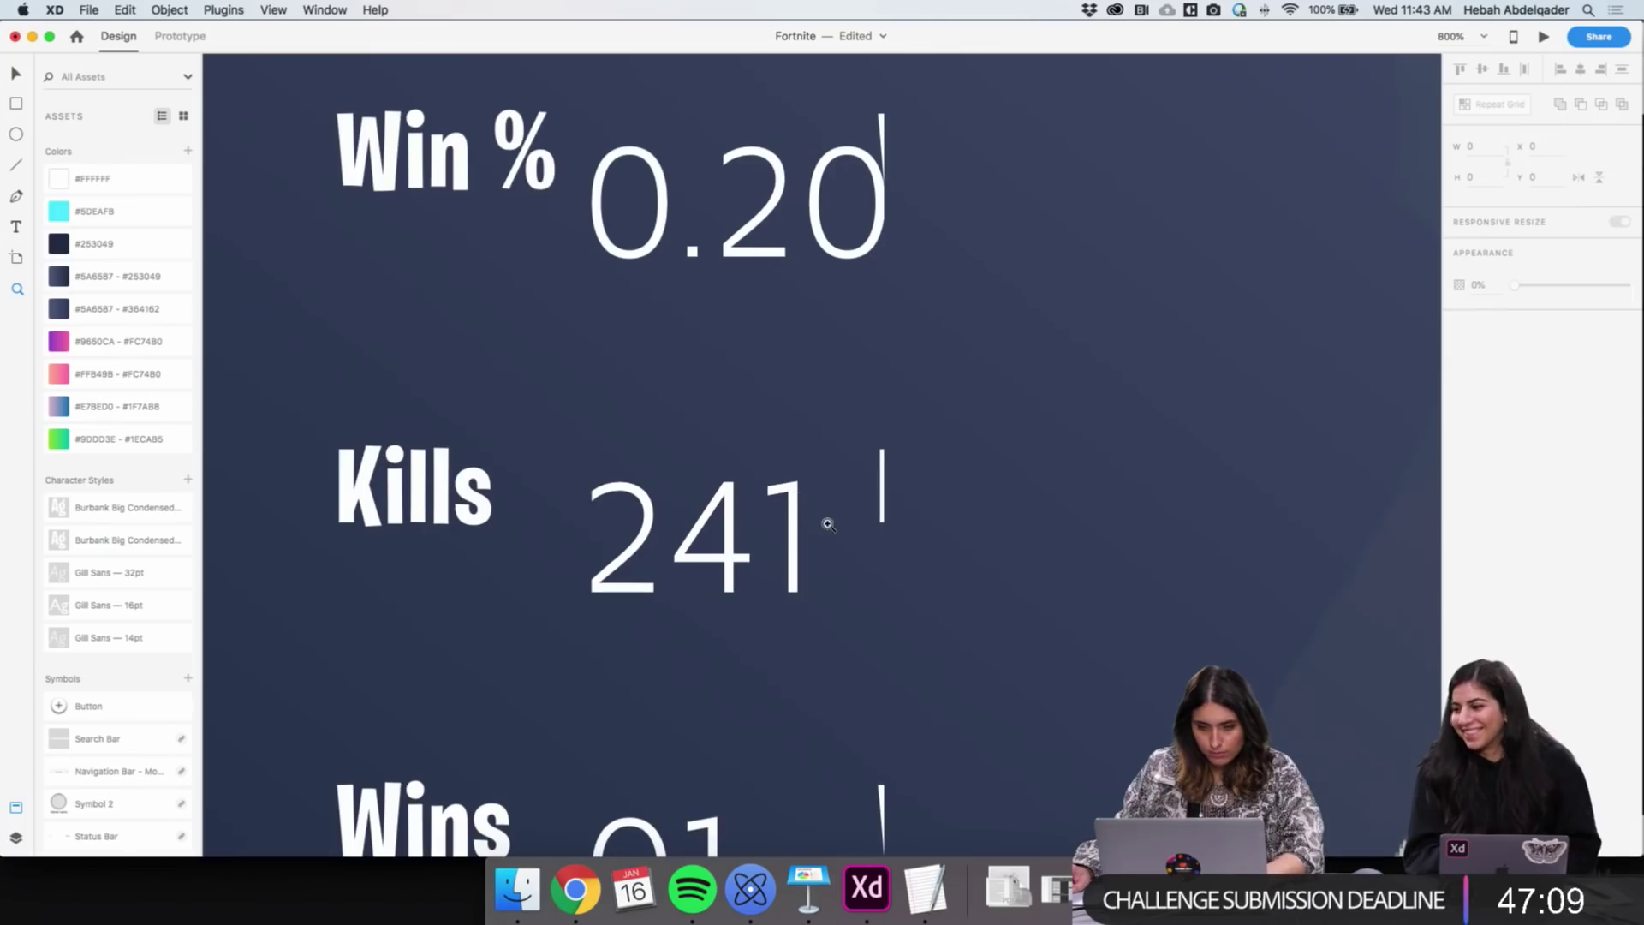
key("v")
left_click(883, 510)
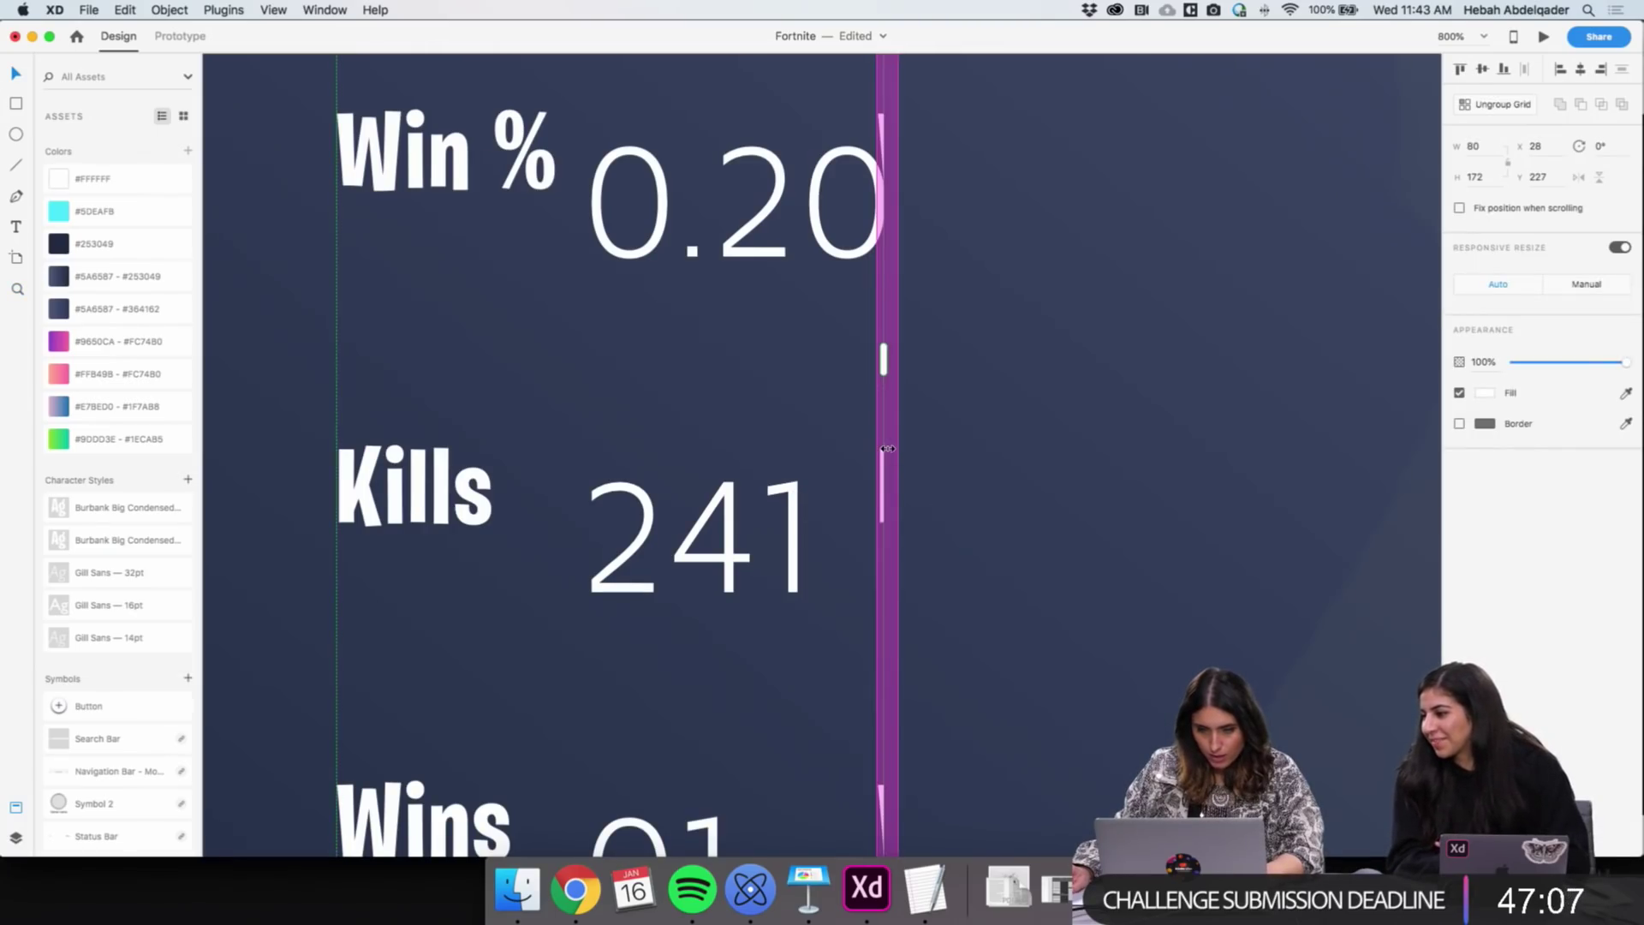
left_click_drag(887, 448, 1056, 454)
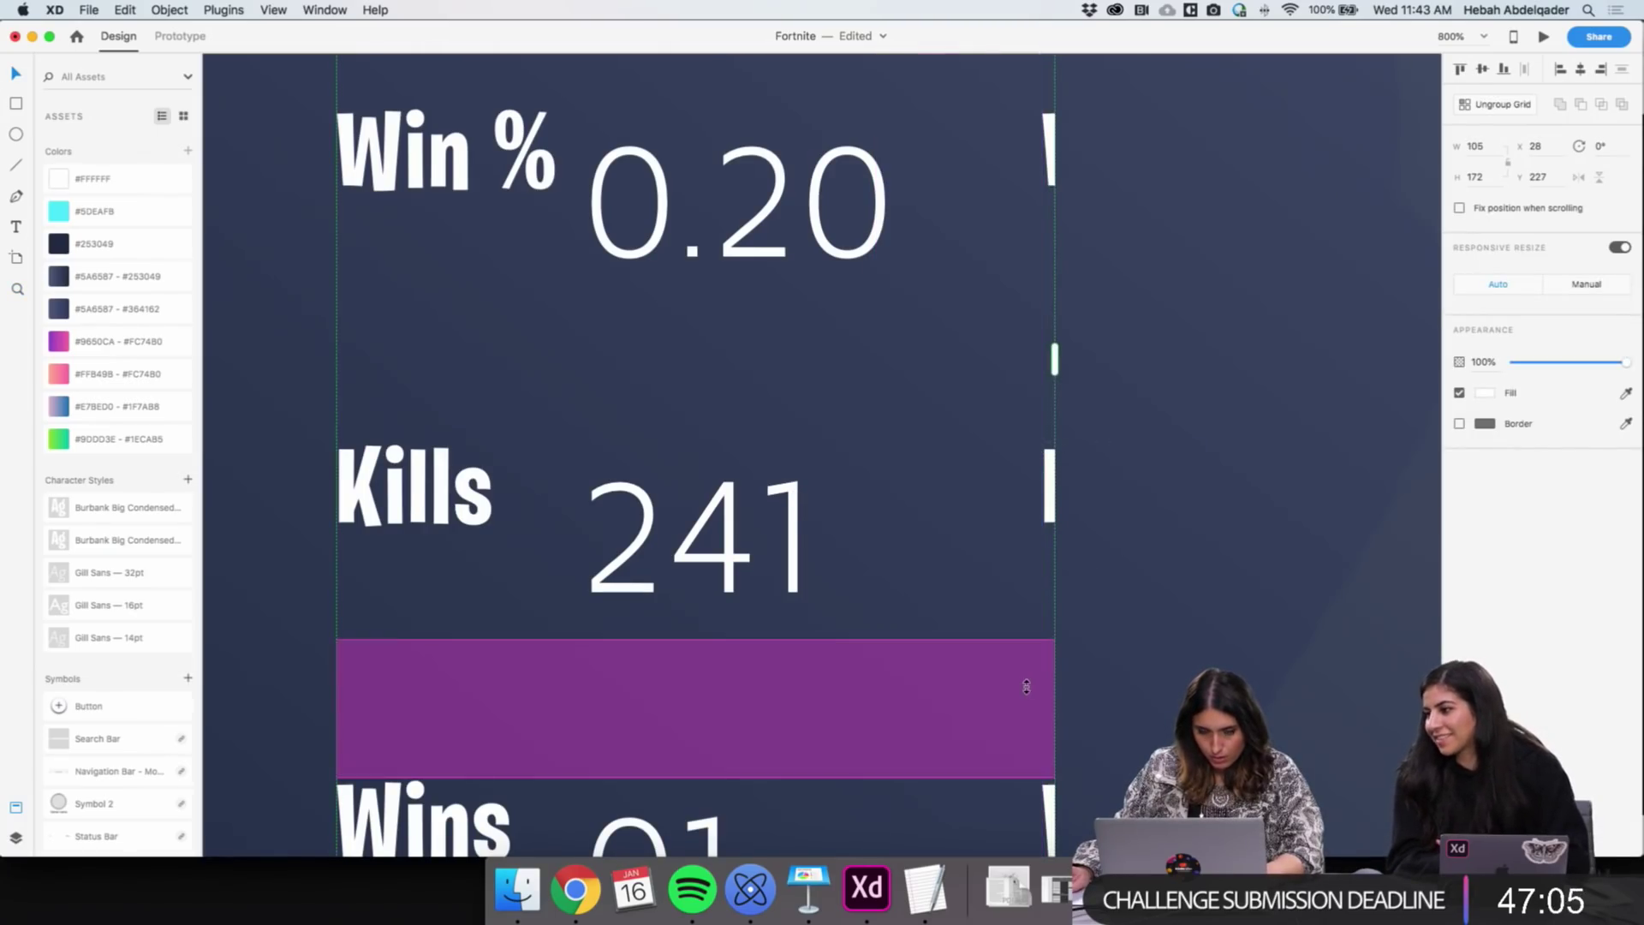
left_click(242, 469)
left_click(872, 578)
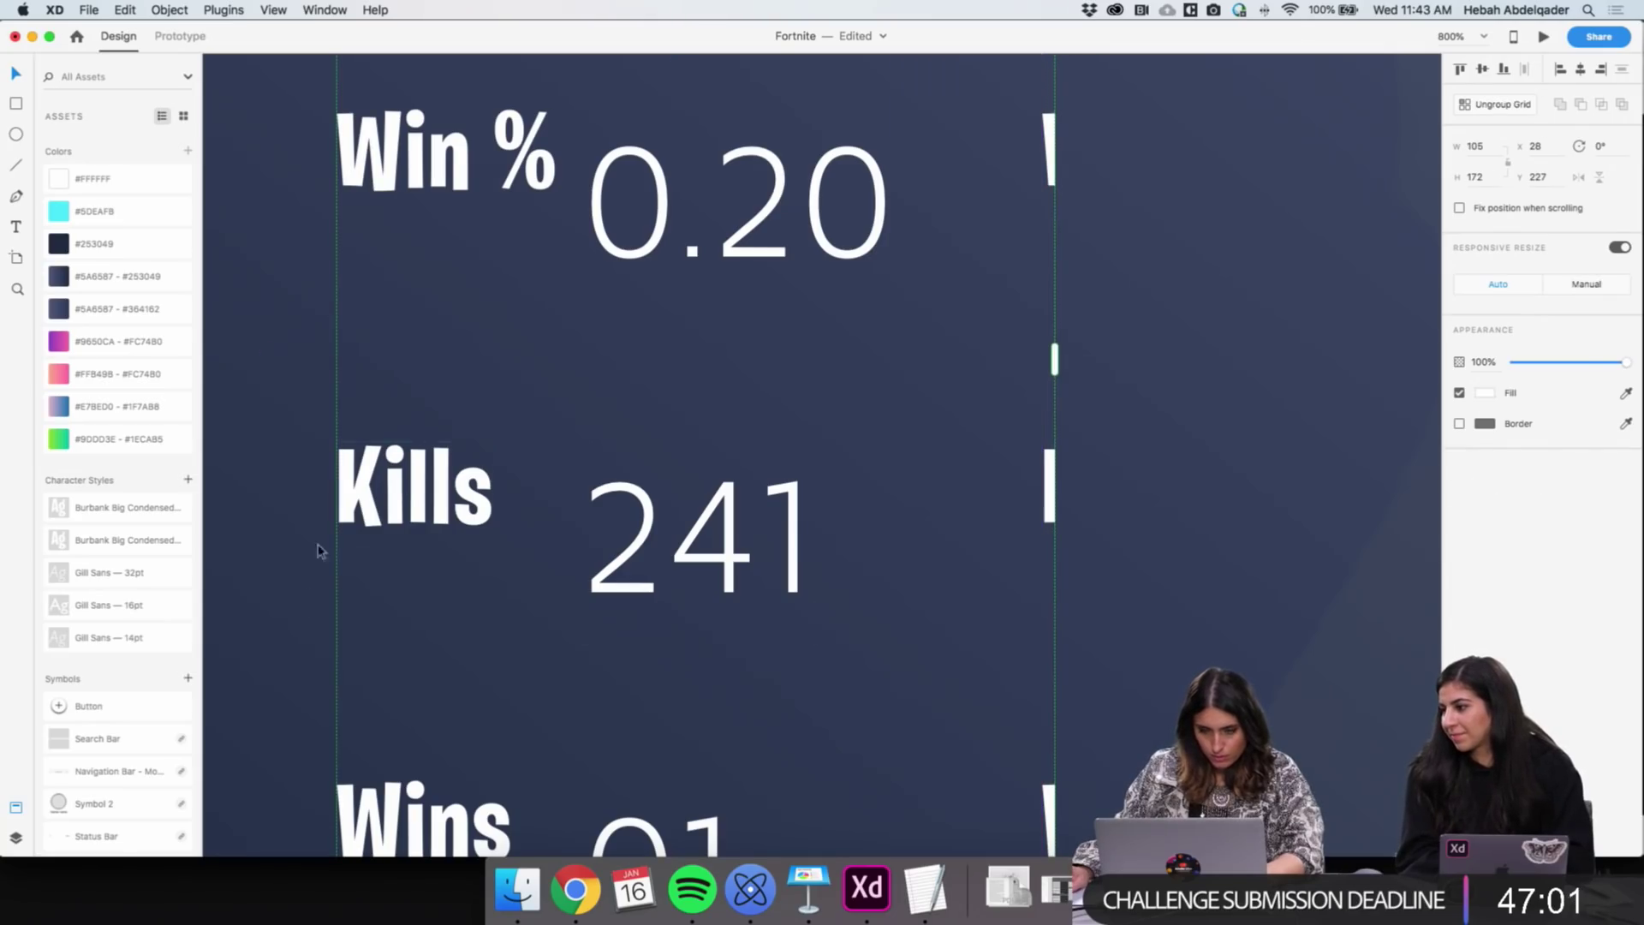
Narrow the stats repeat grid to a width of 81 so it ends just after the "0.20" value
key("z")
left_click(605, 440, "alt")
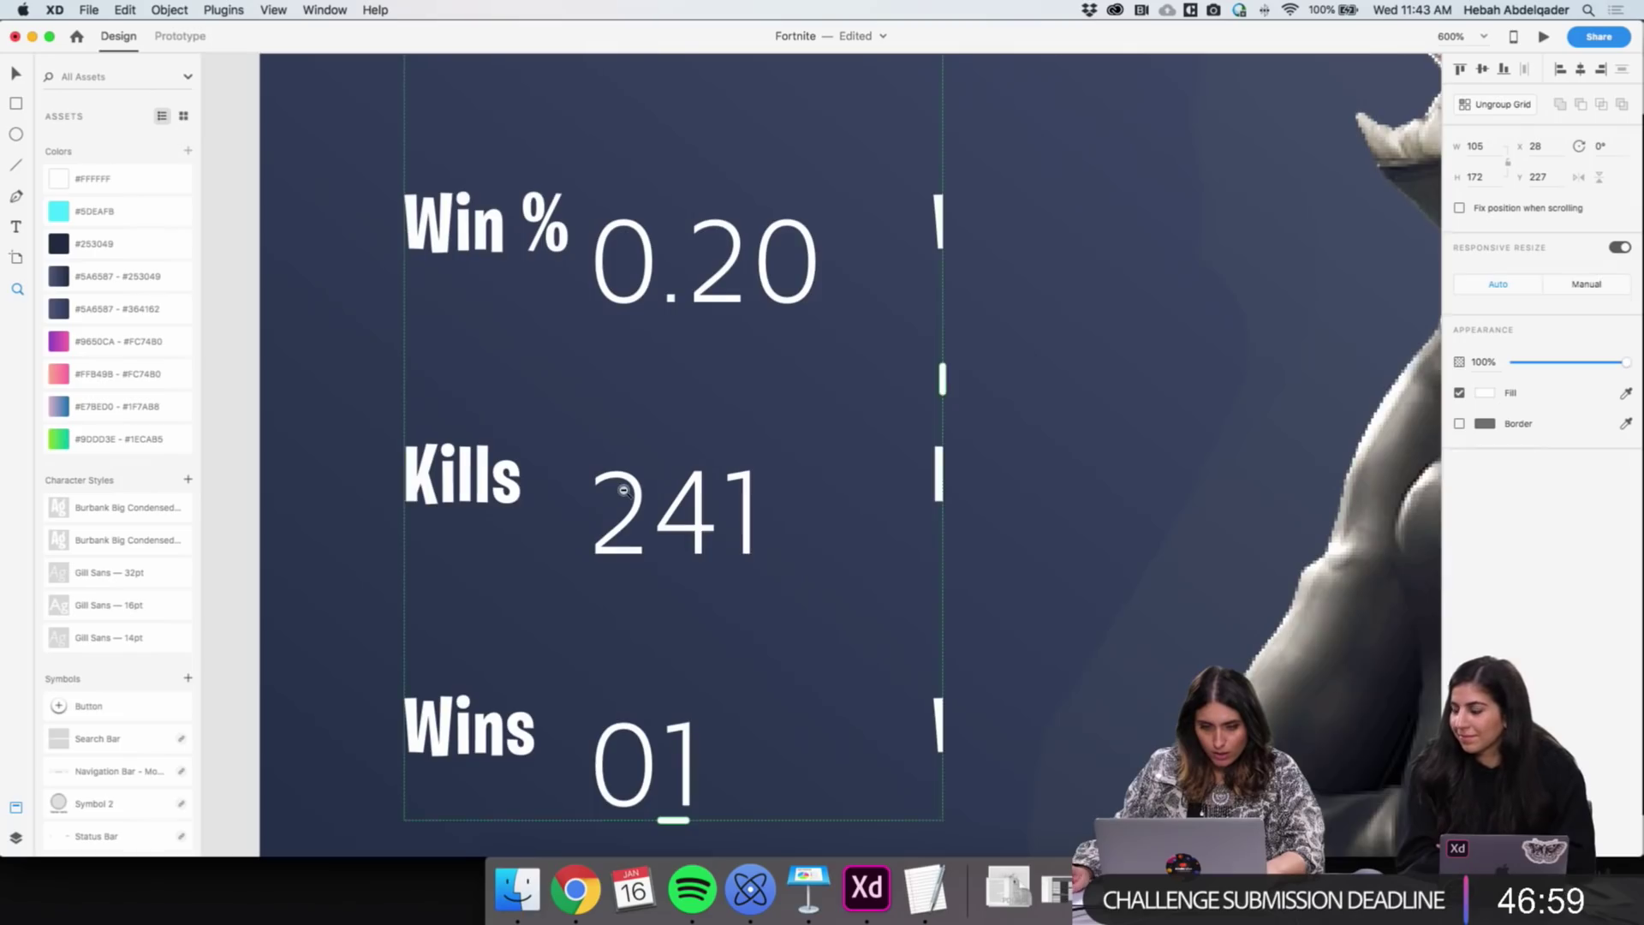
key("v")
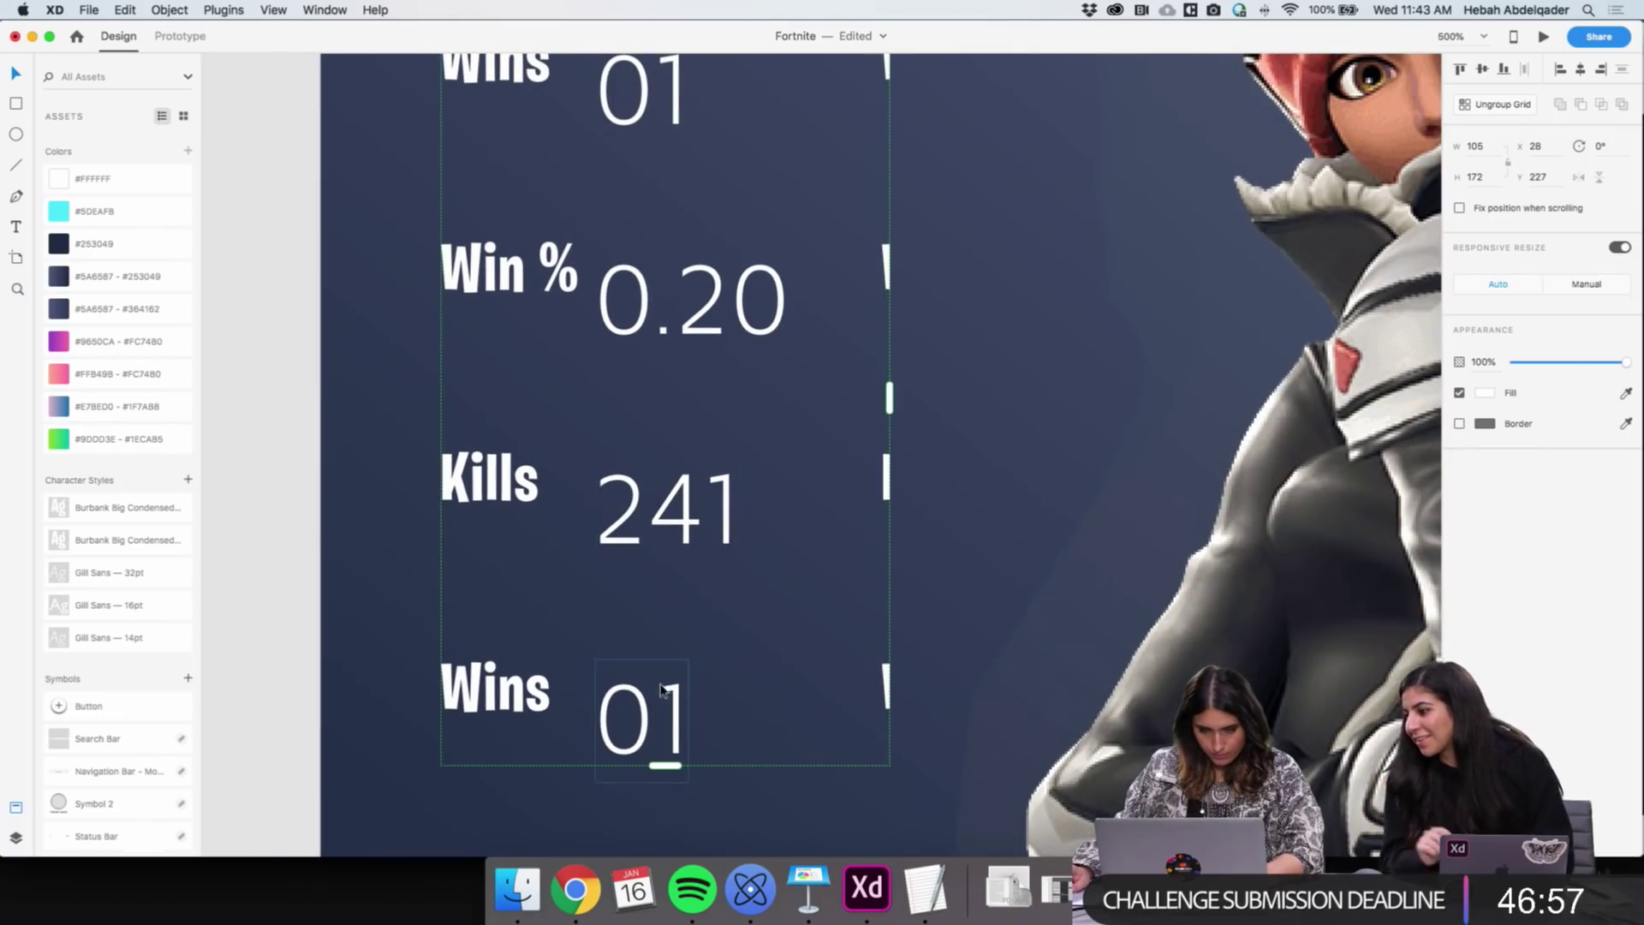
left_click_drag(889, 403, 788, 415)
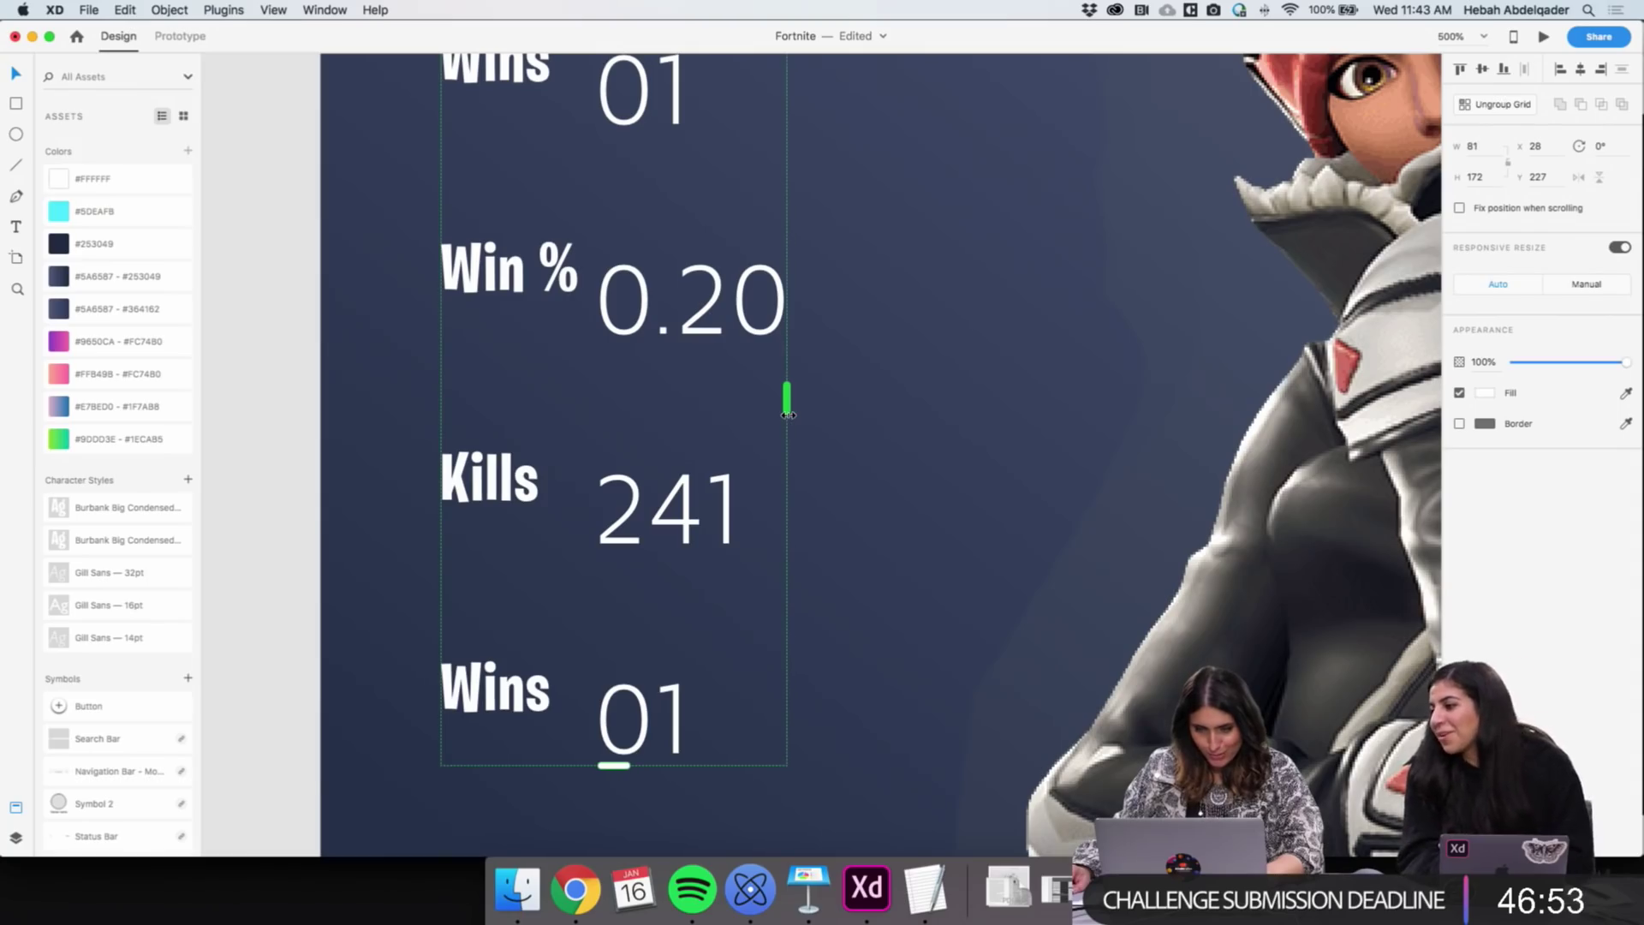
Change the label in the grid's fourth row to "K/D"
key("z")
left_click(756, 314, "alt")
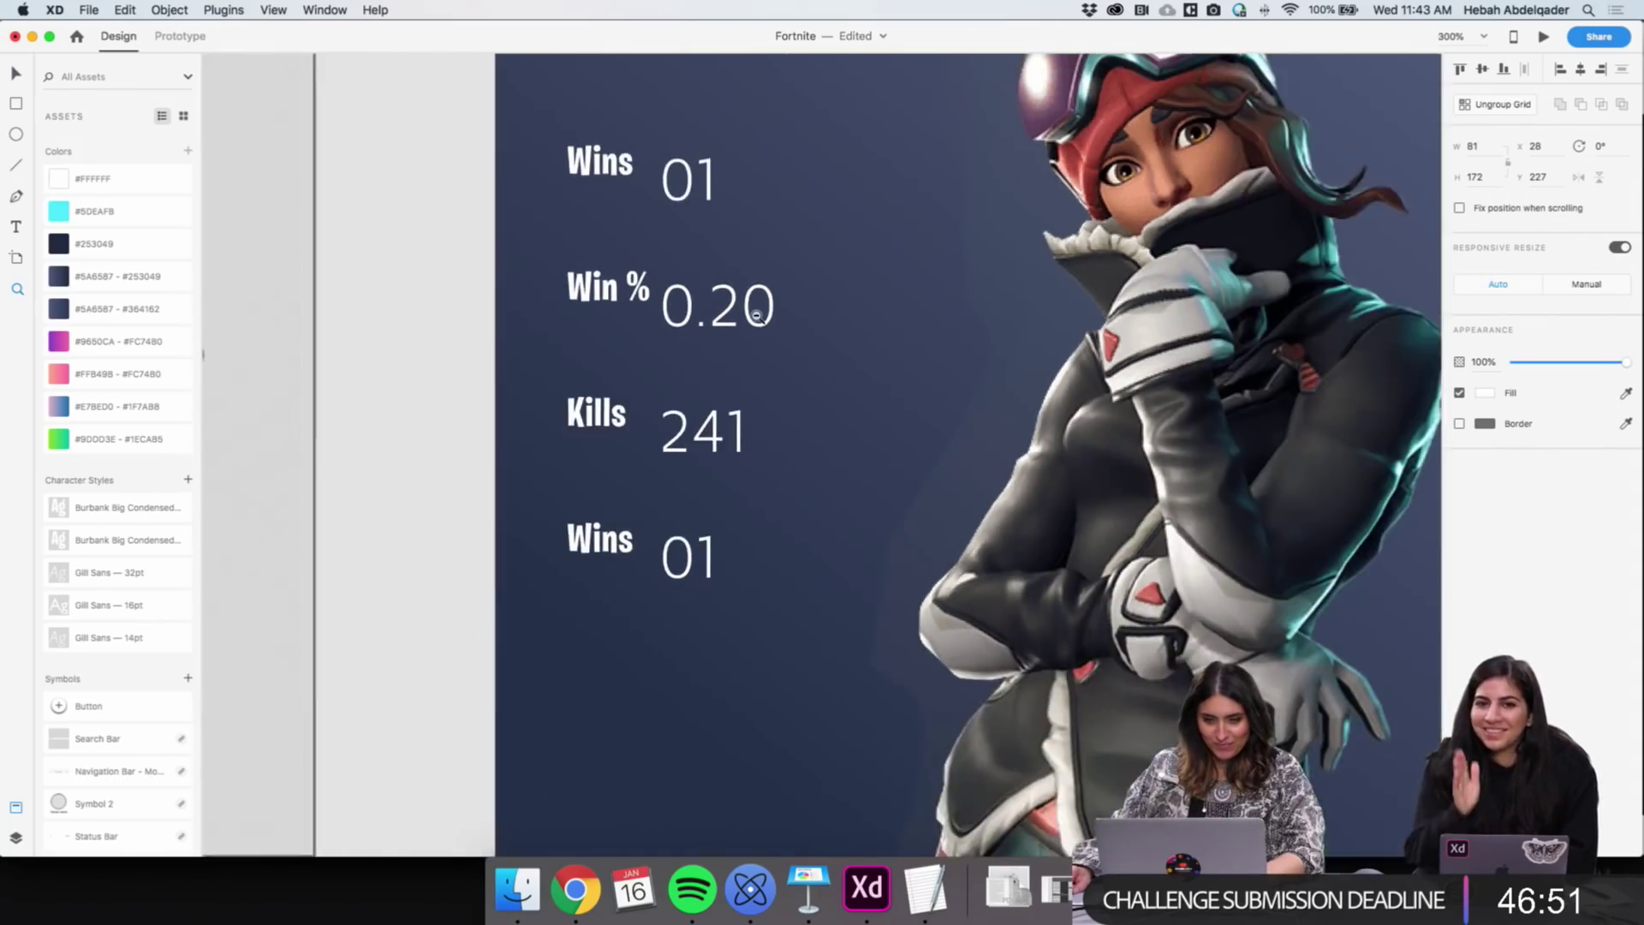
left_click(756, 314, "alt")
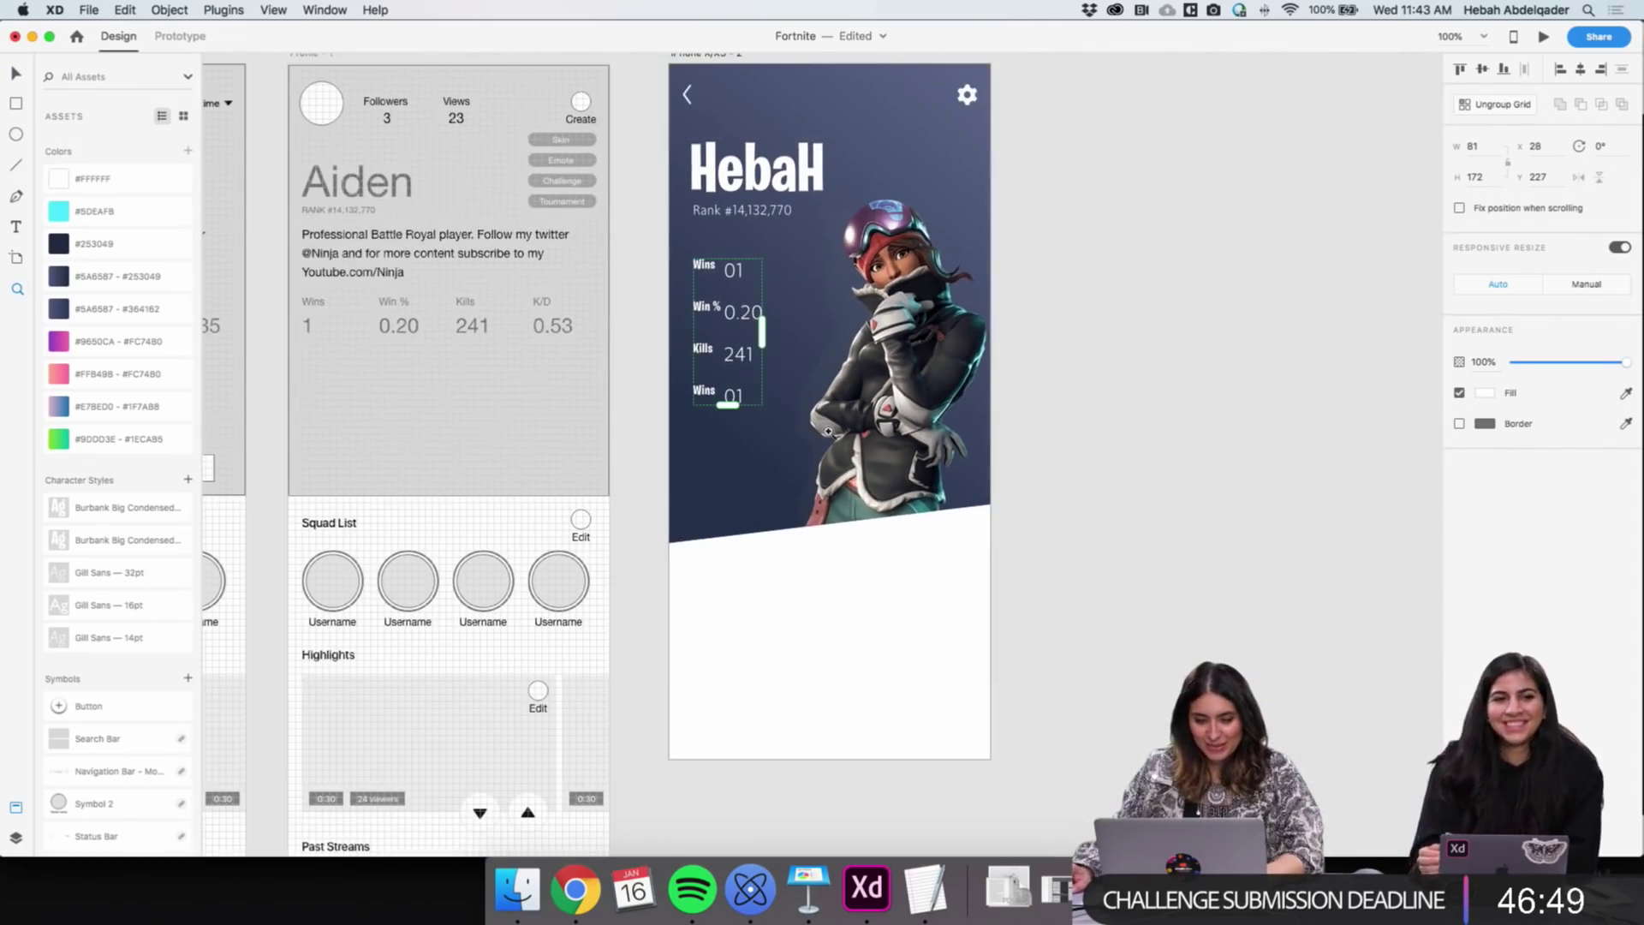
key("v")
left_click(1053, 396)
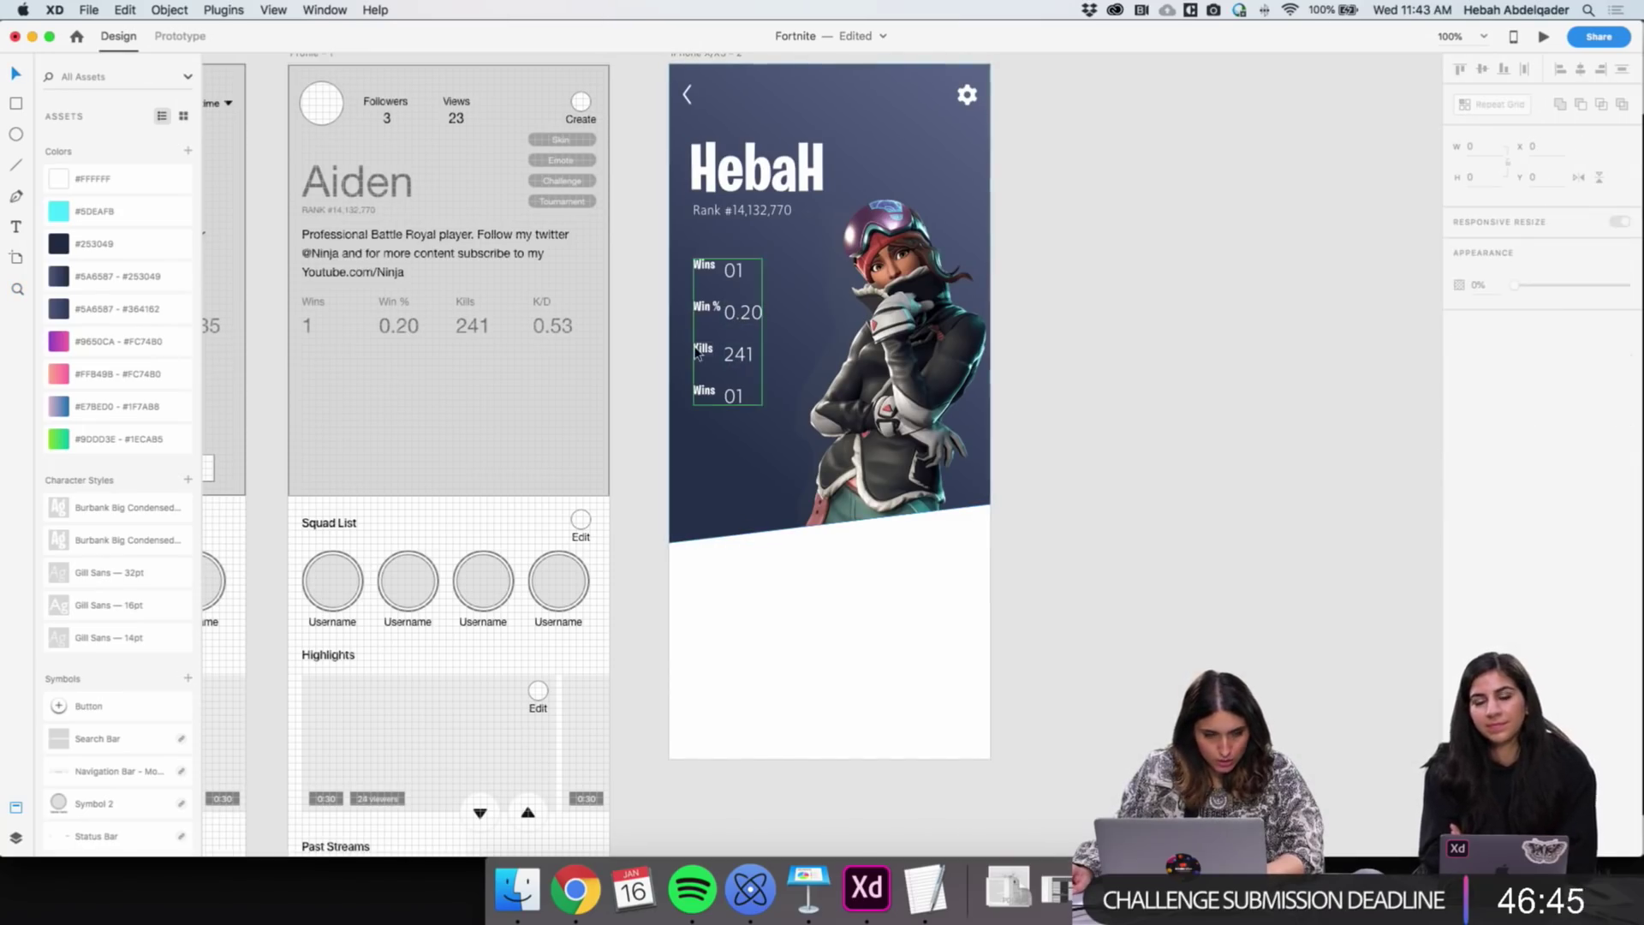
double_click(702, 394)
type("K/D")
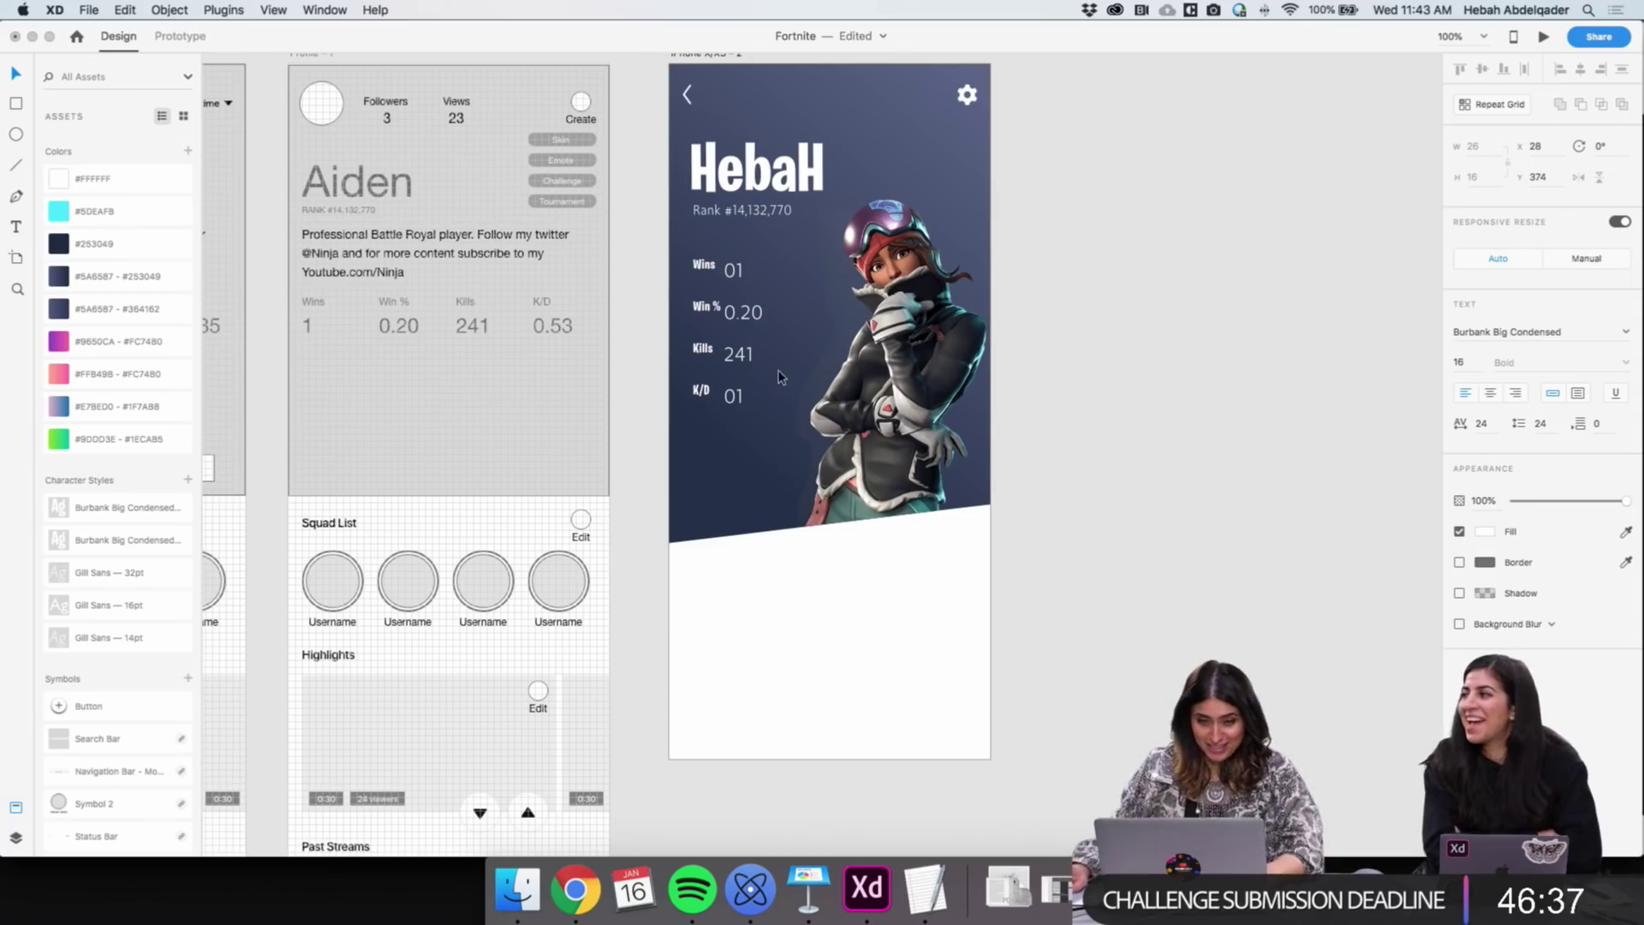
Set the K/D value in the stats grid's fourth row to 0.53
double_click(731, 395)
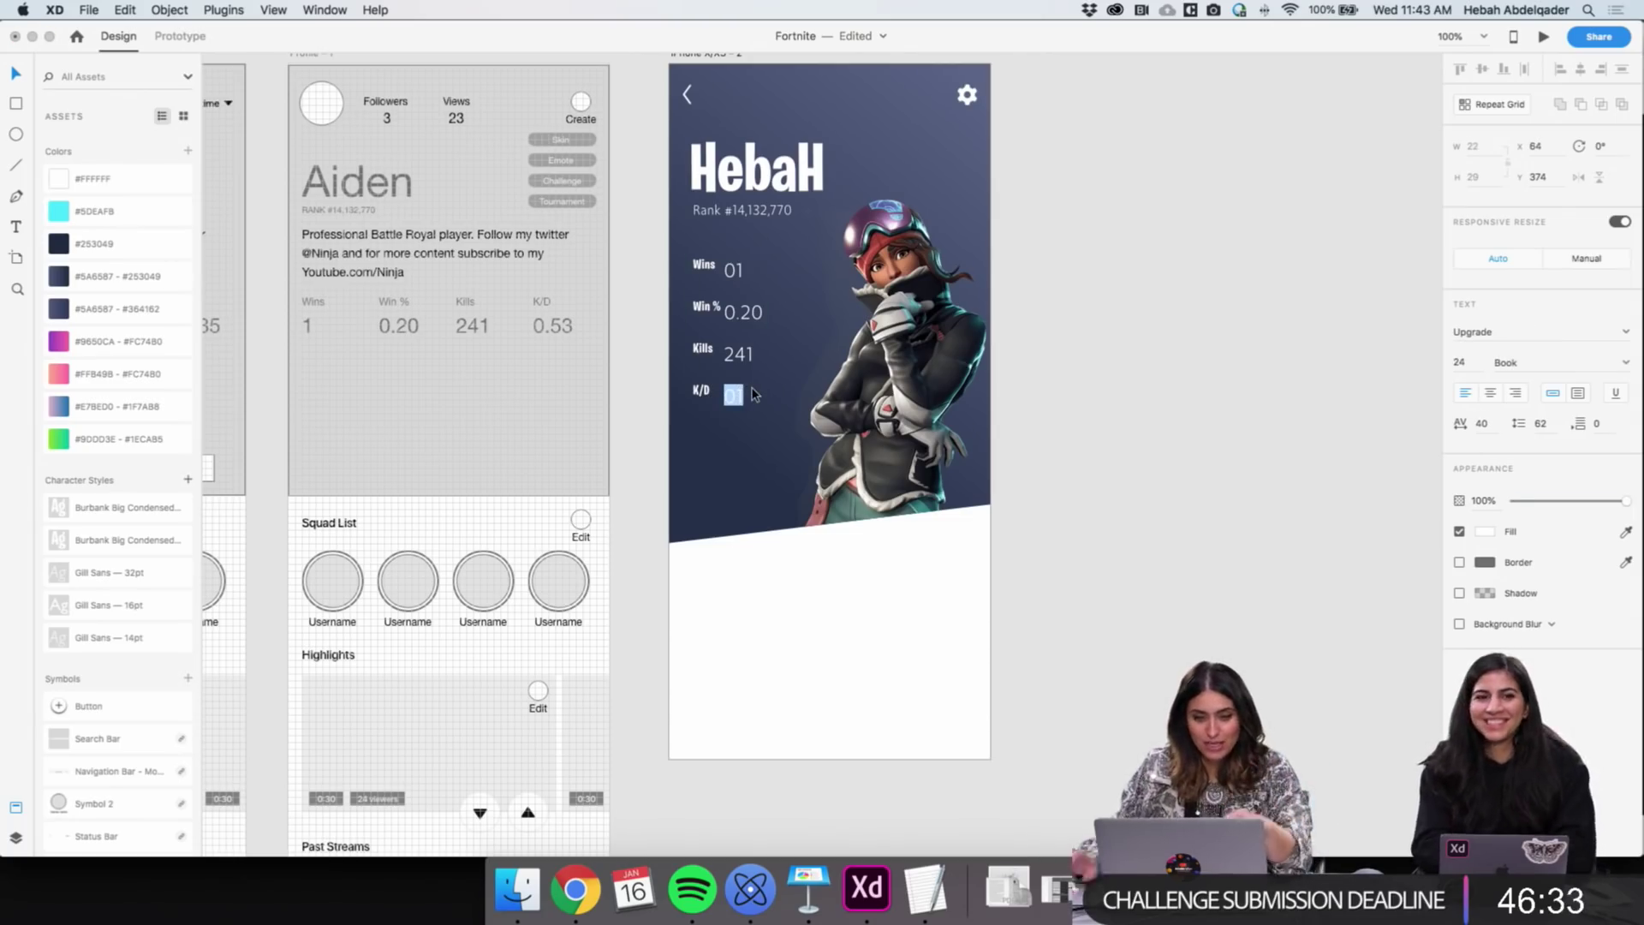
key("BackSpace")
type(".5")
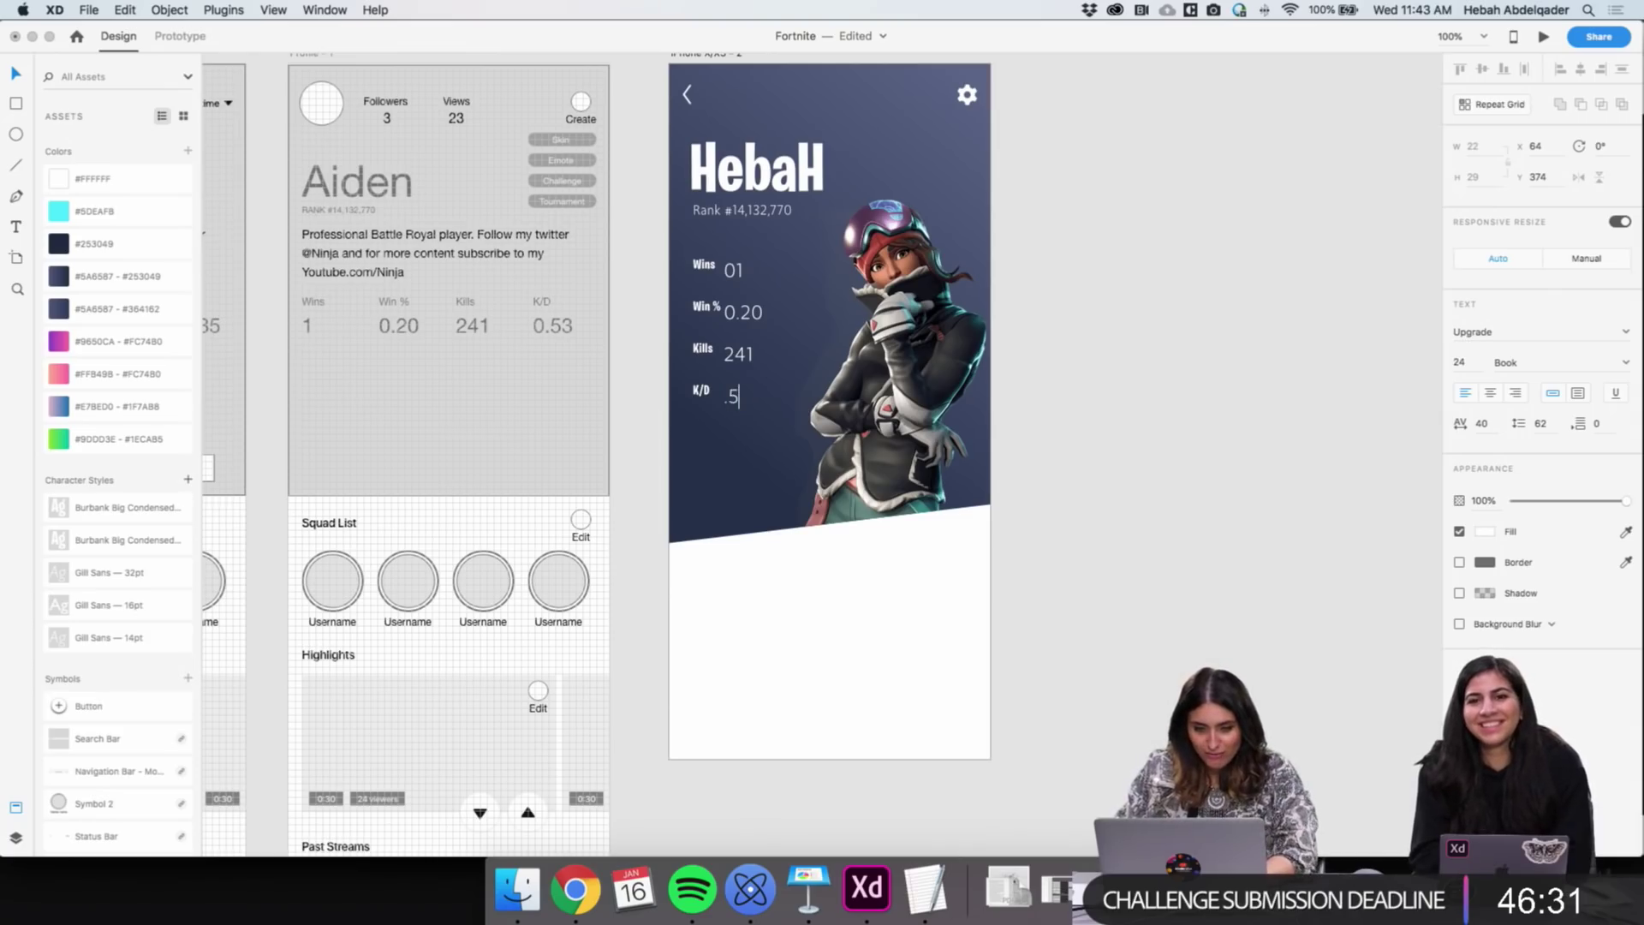
key("BackSpace")
key("BackSpace")
type("0.53")
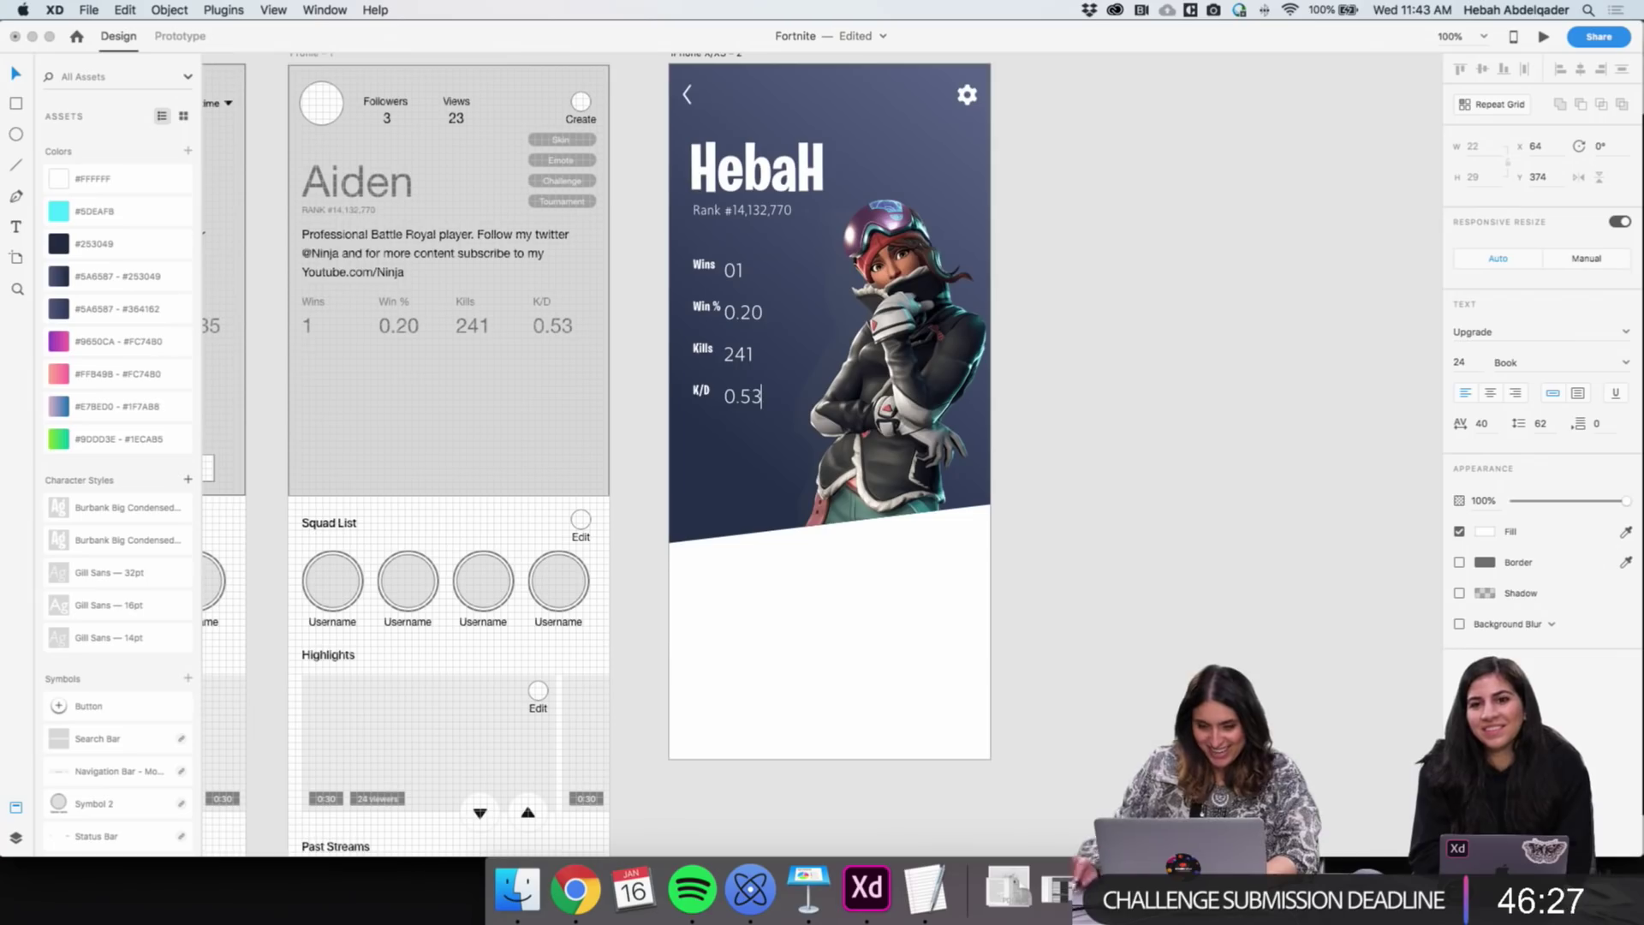
key("Escape")
left_click(729, 314)
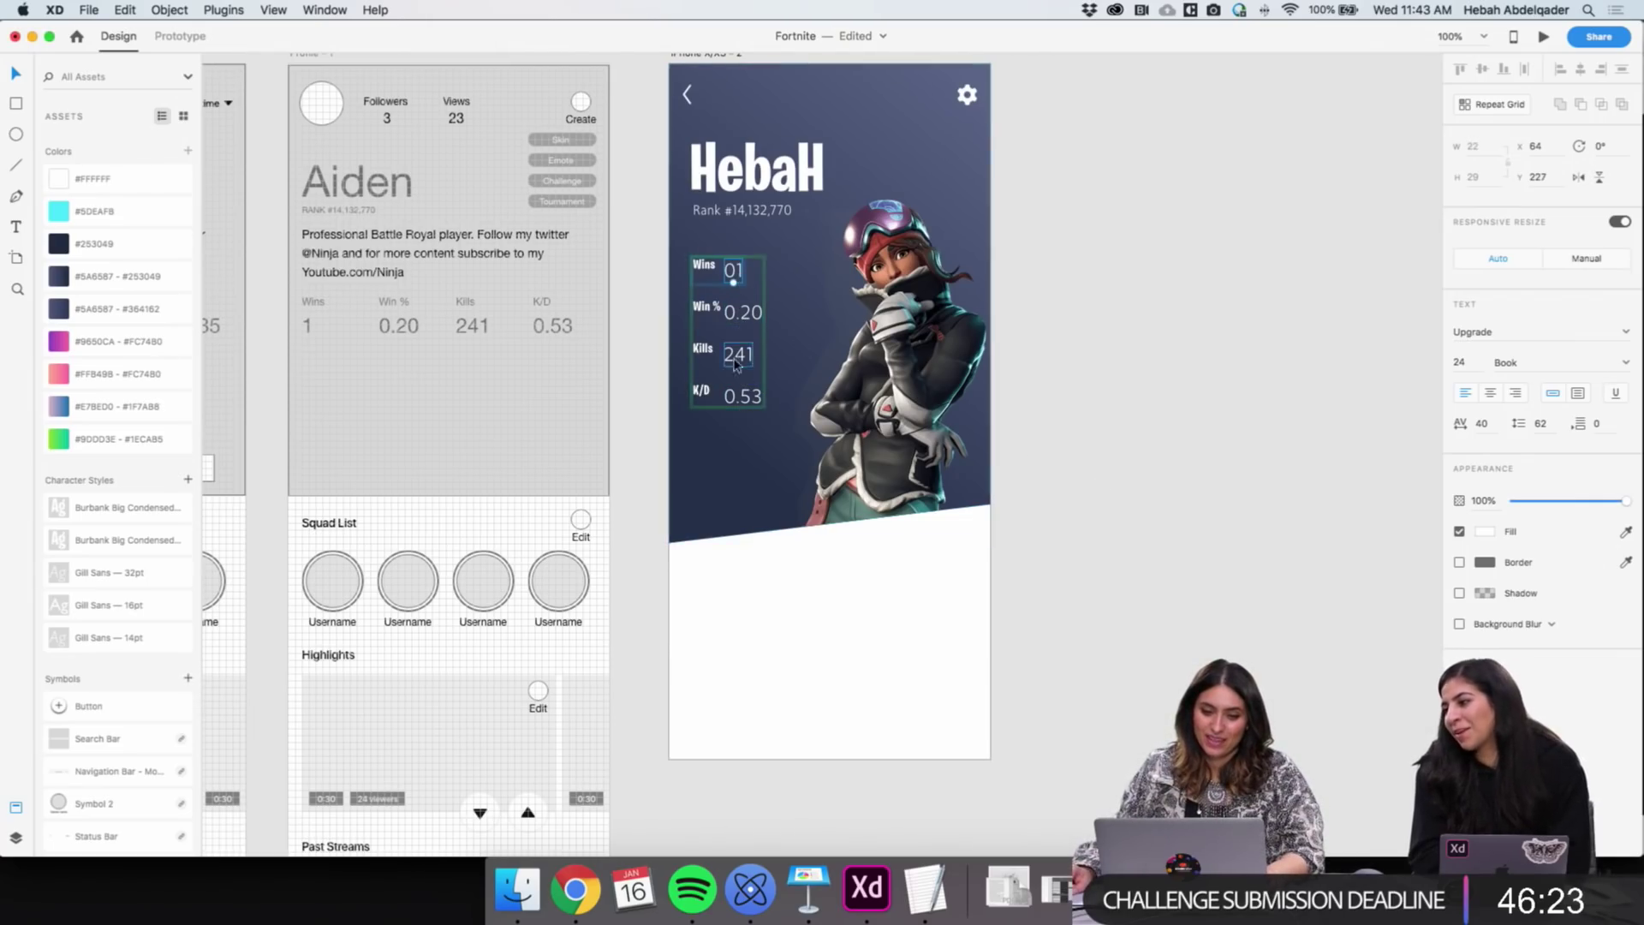
double_click(732, 271)
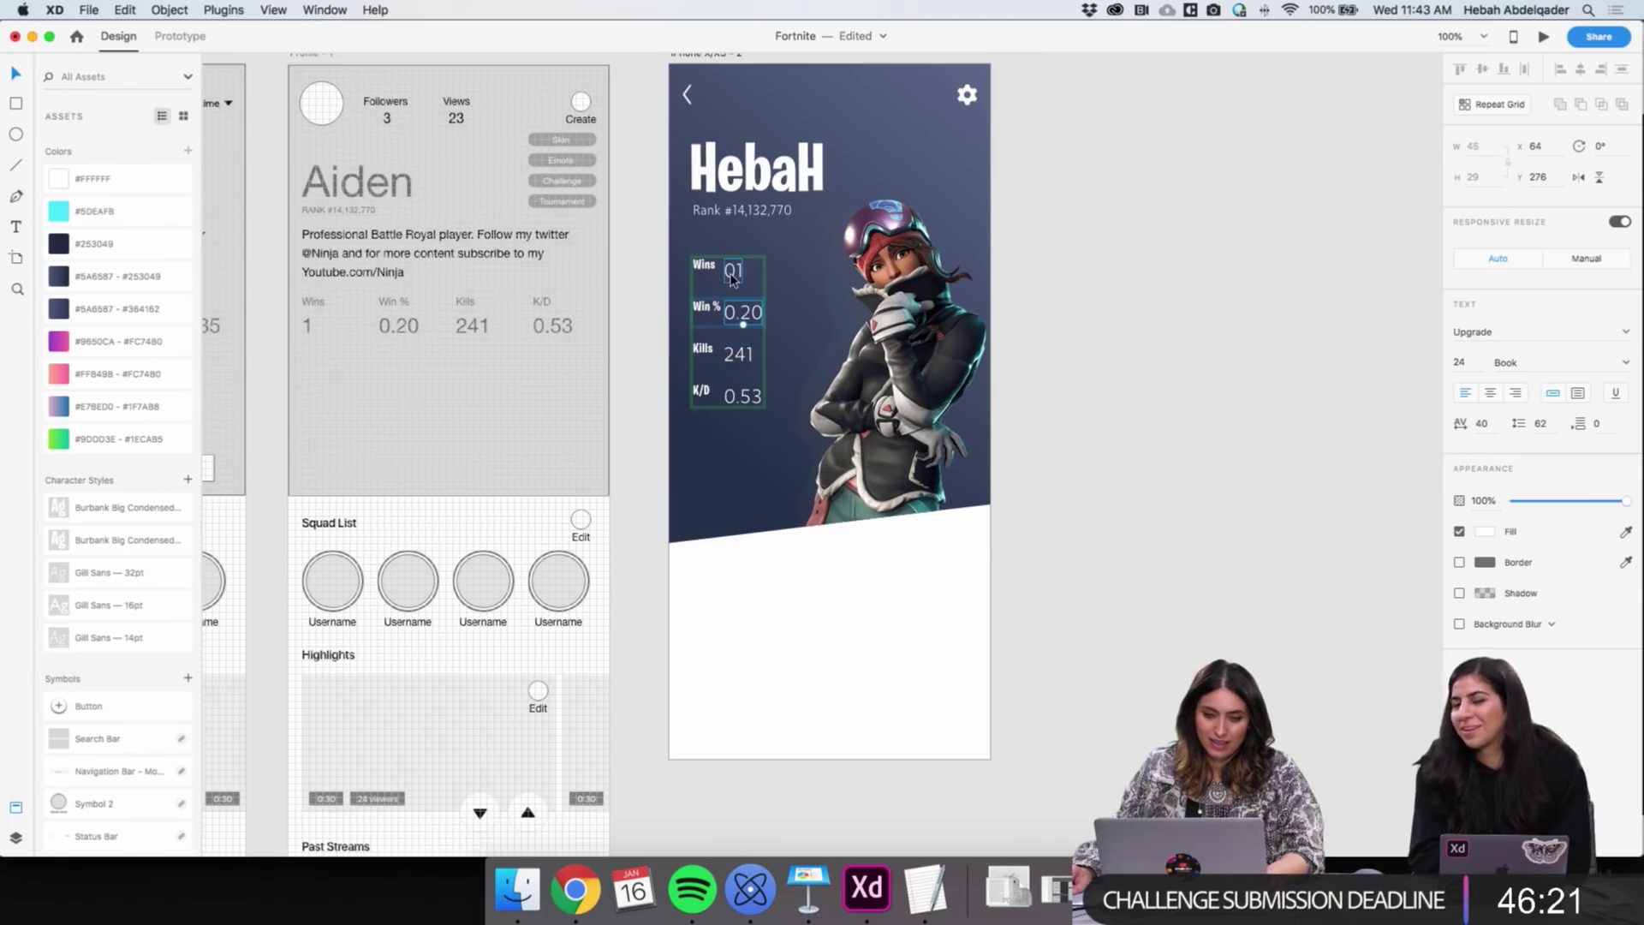
left_click(1210, 377)
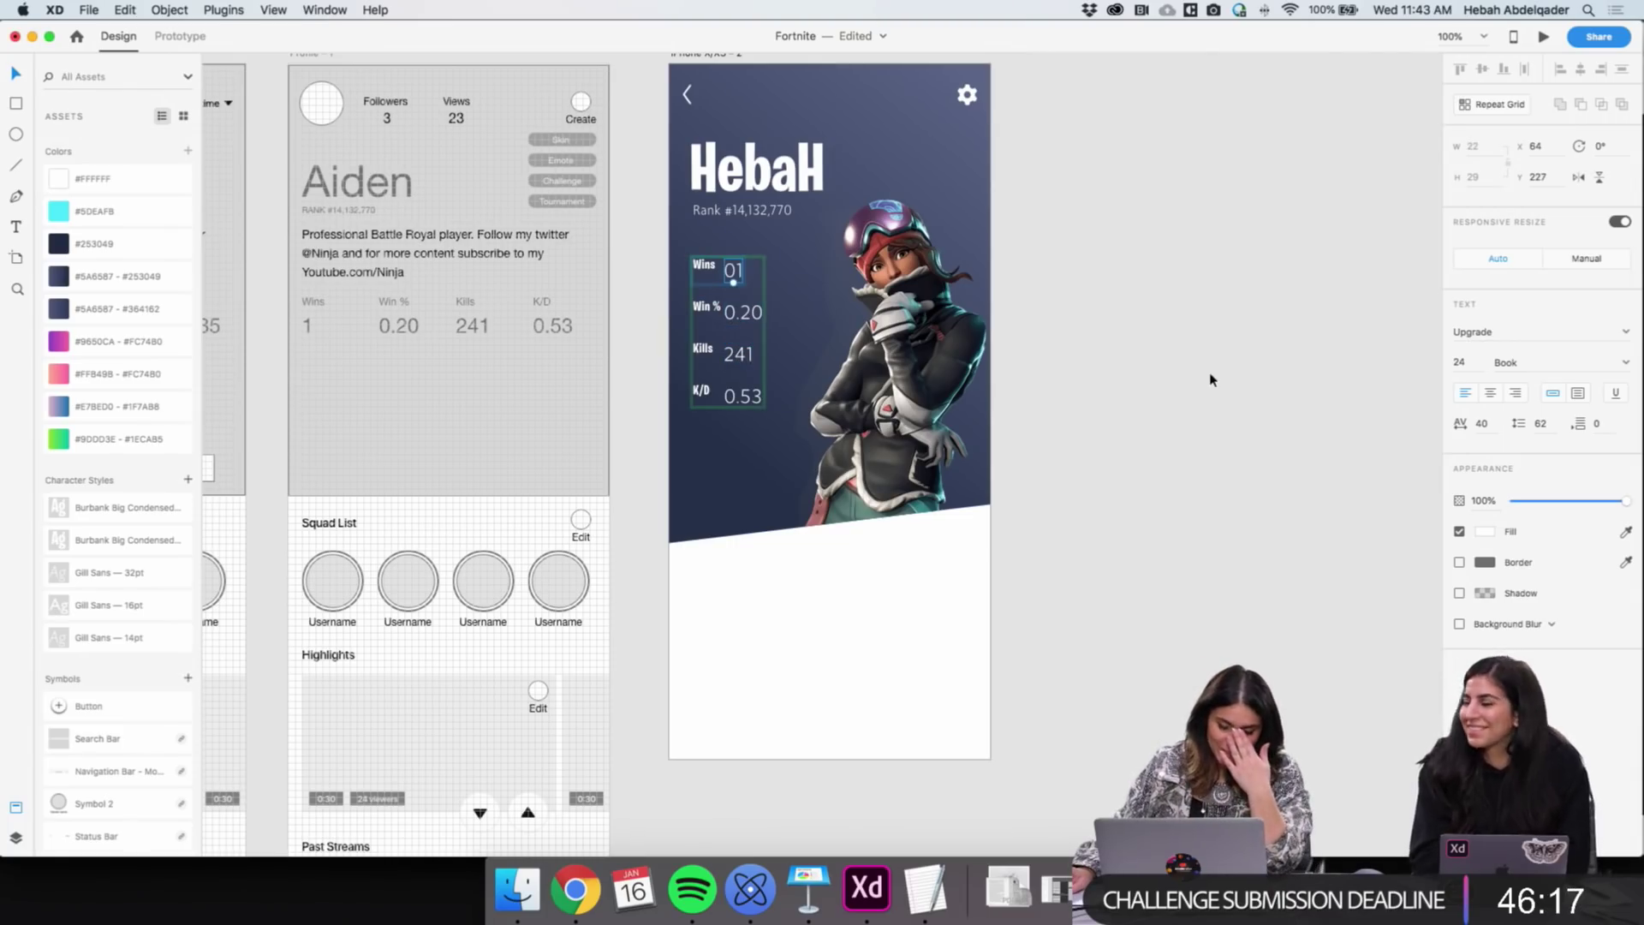
left_click(1111, 477)
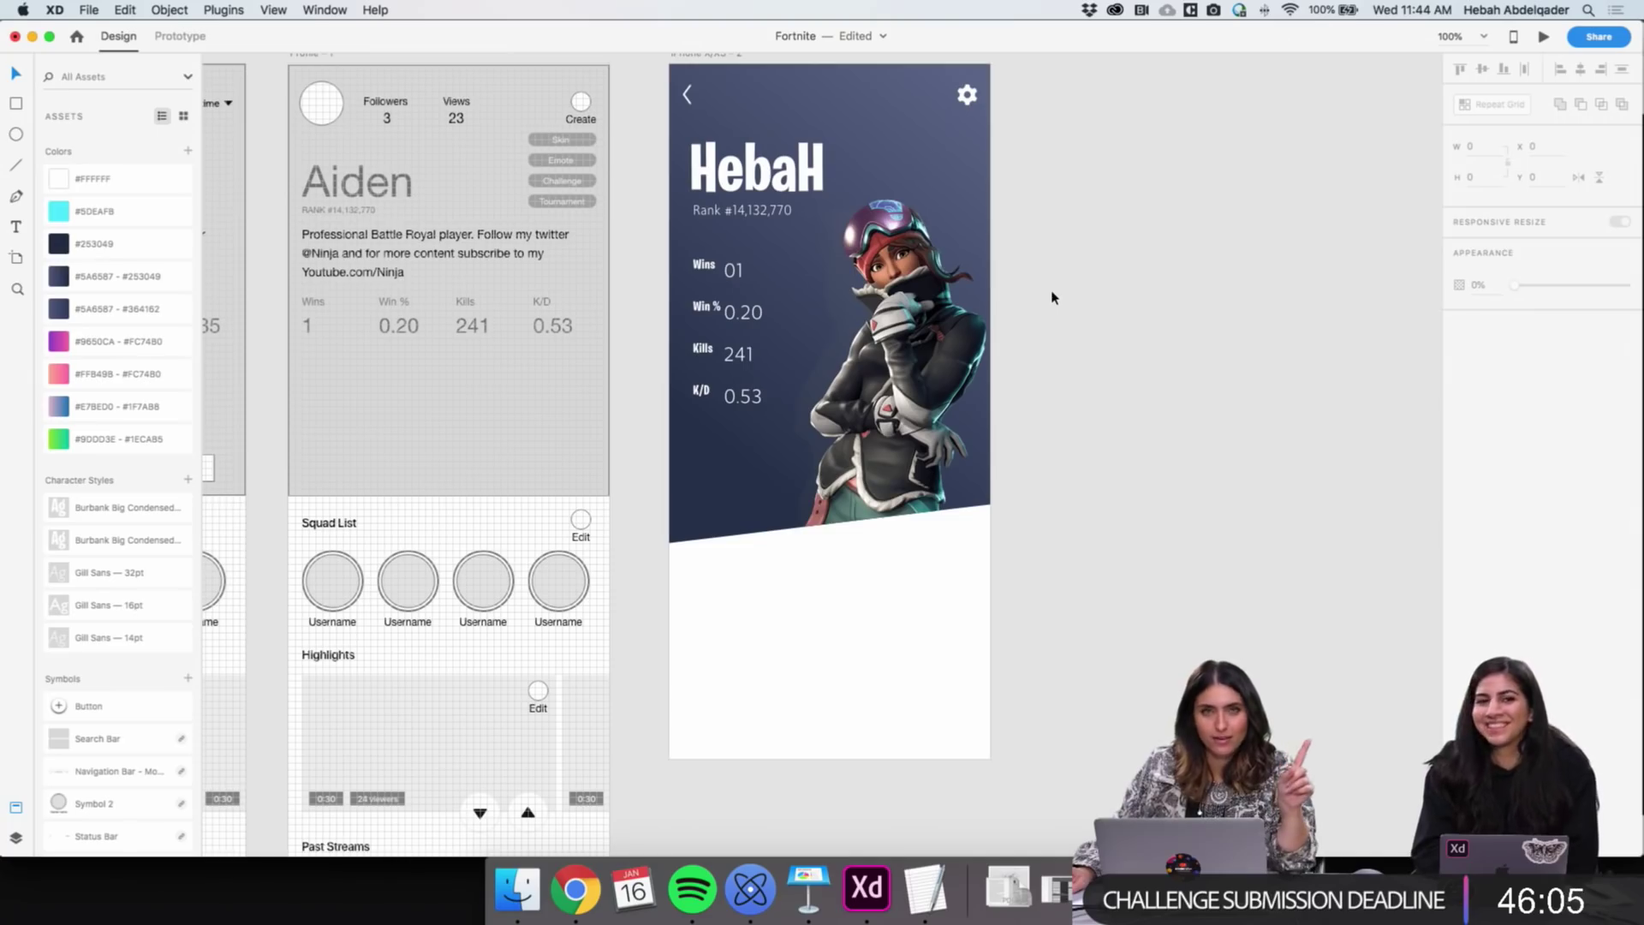
Shift the character image slightly to the left within the header
left_click(942, 351)
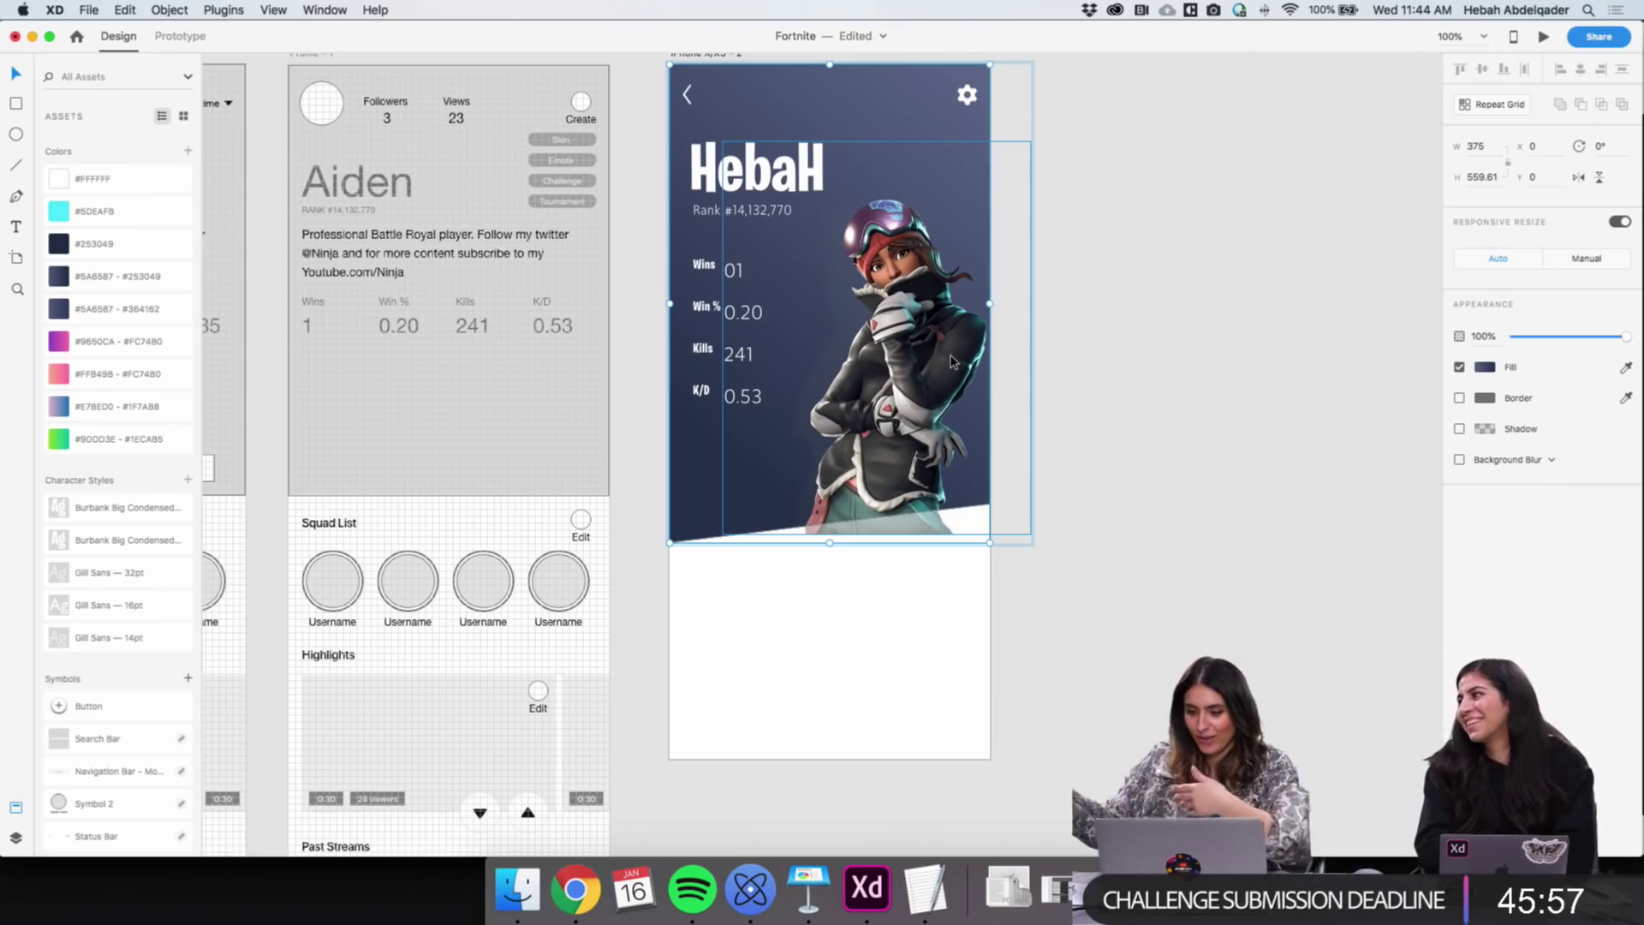
left_click(945, 360)
left_click_drag(945, 360, 937, 360)
left_click(1208, 433)
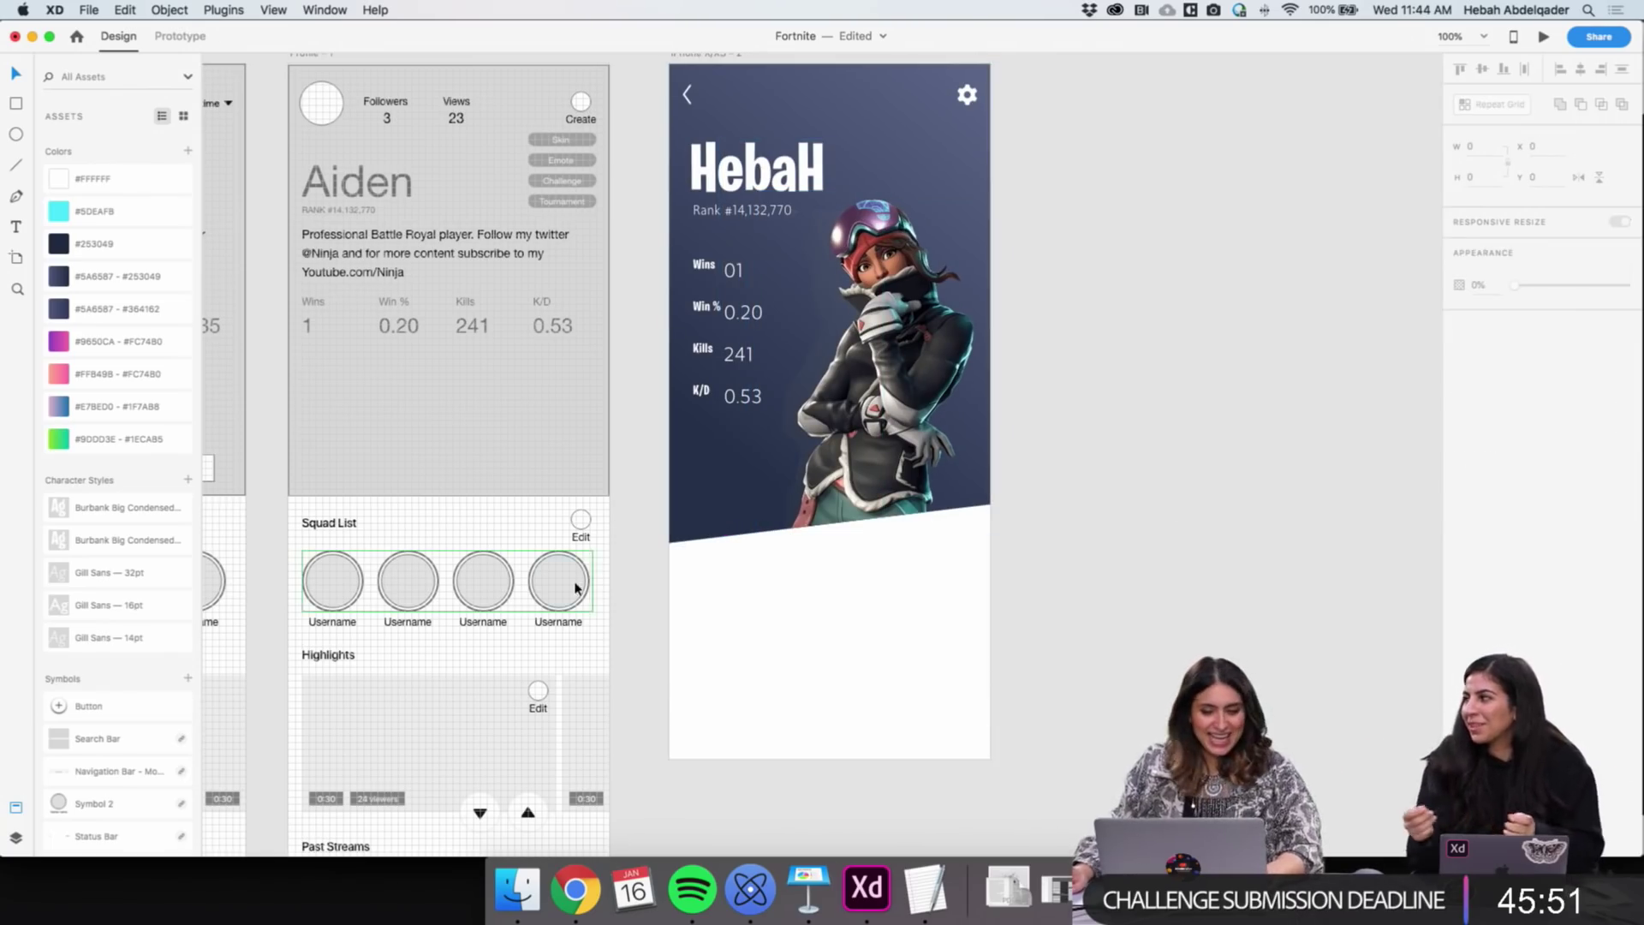
Add a shadow to the dark slanted header panel with a Y offset of 6 and a blur of 8
left_click(744, 496)
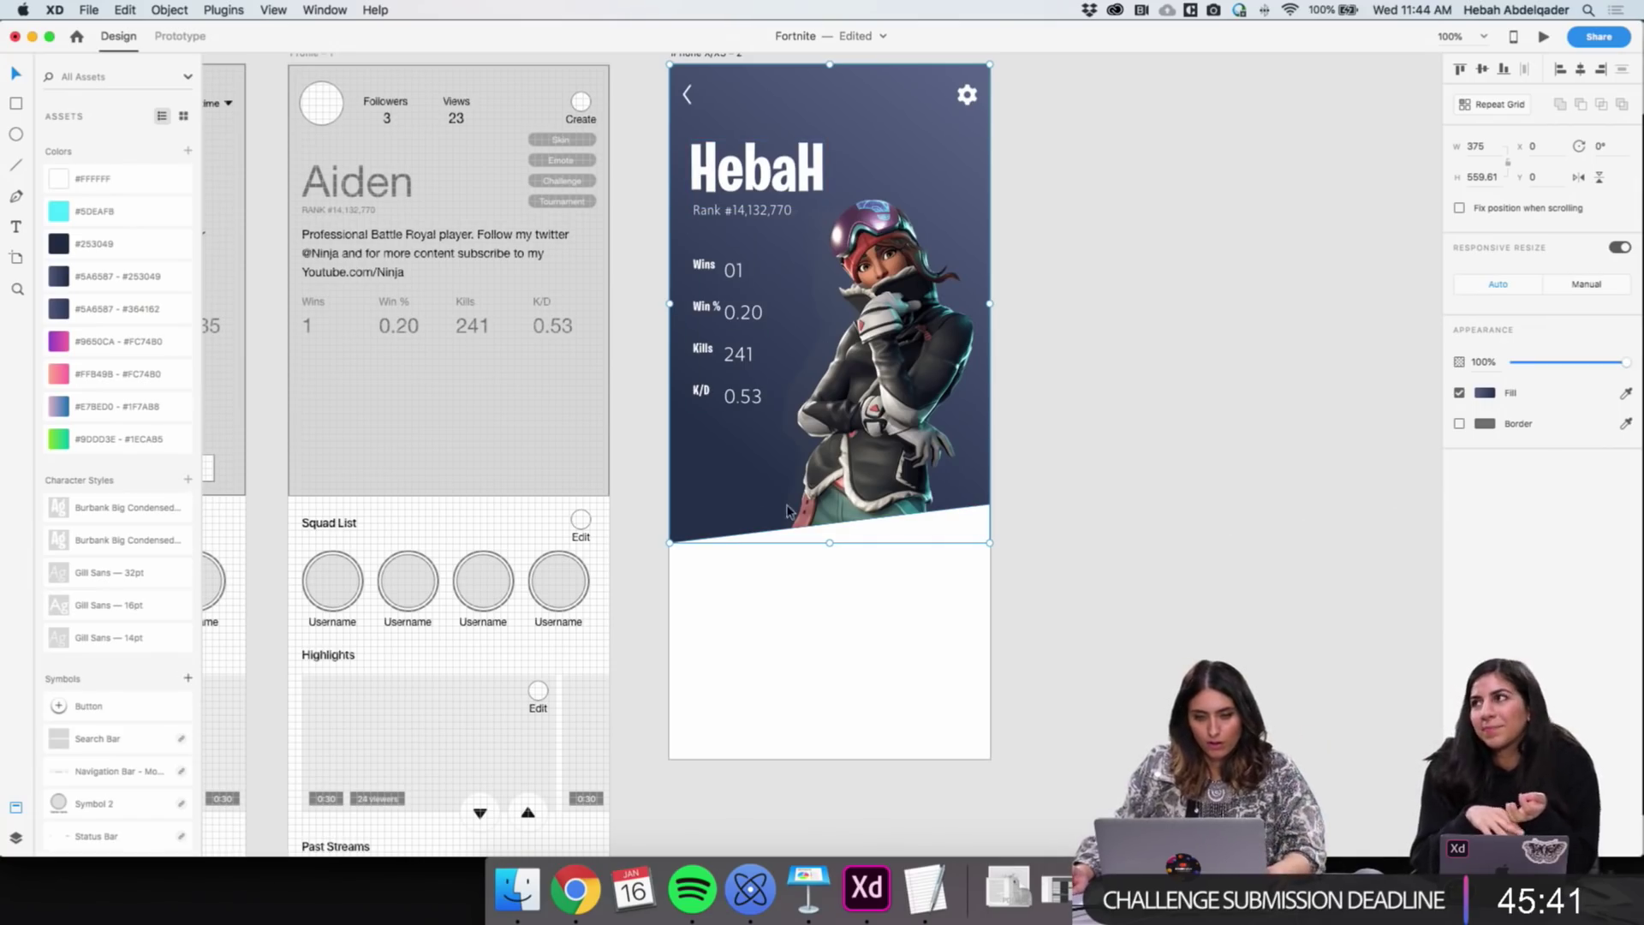
left_click_drag(764, 506, 813, 507)
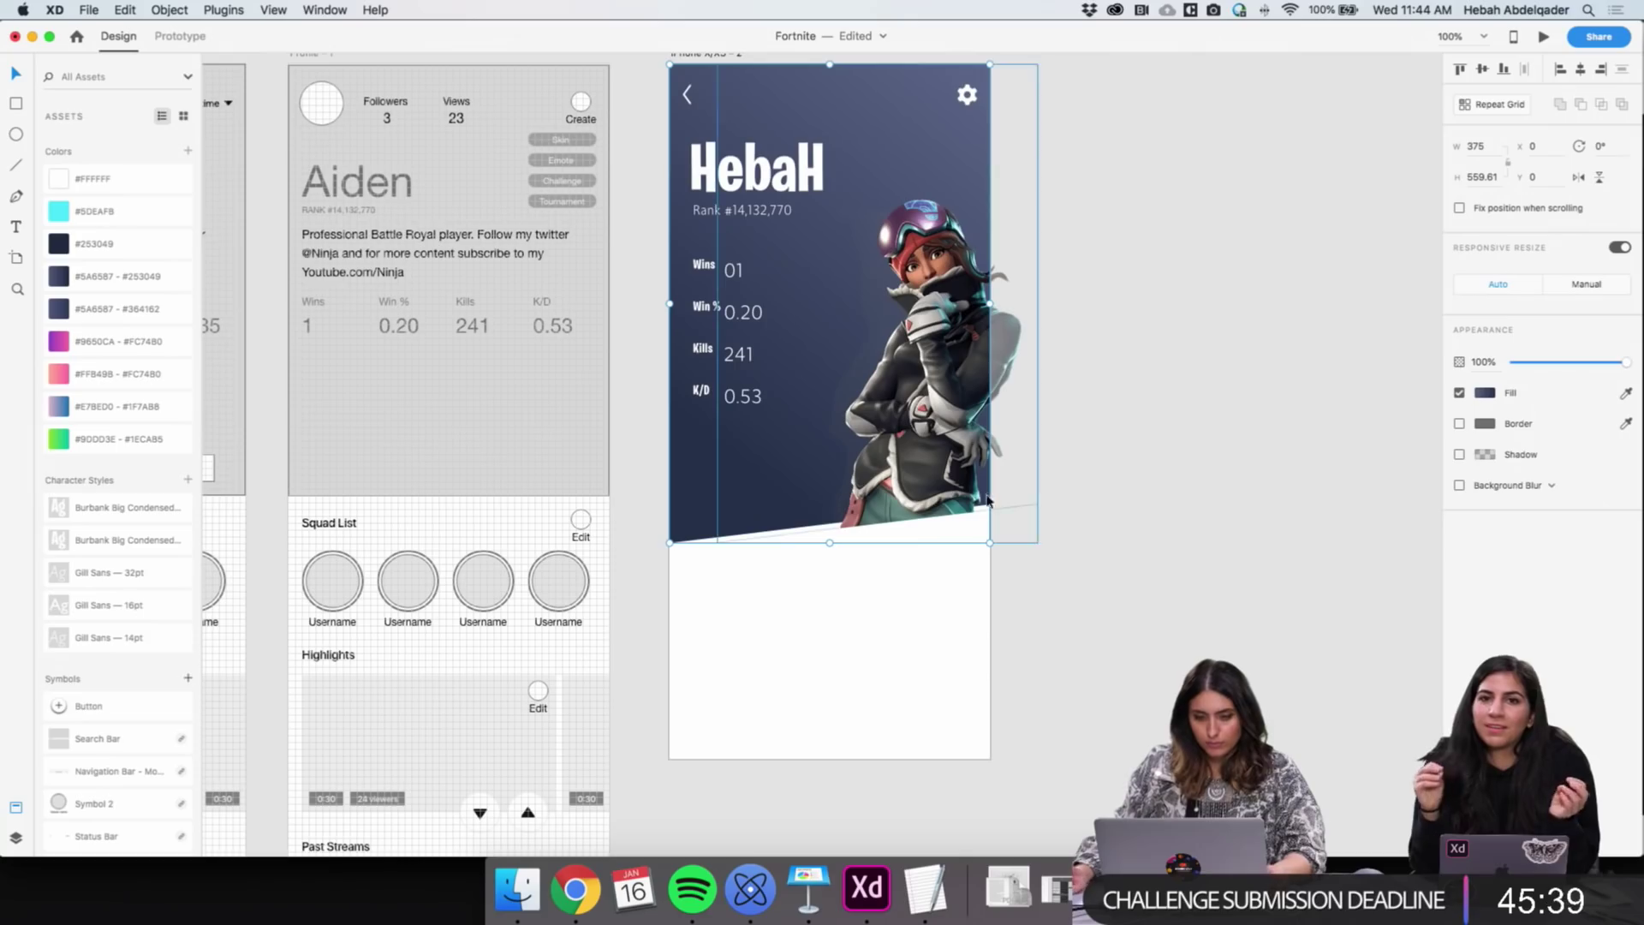
left_click(1459, 455)
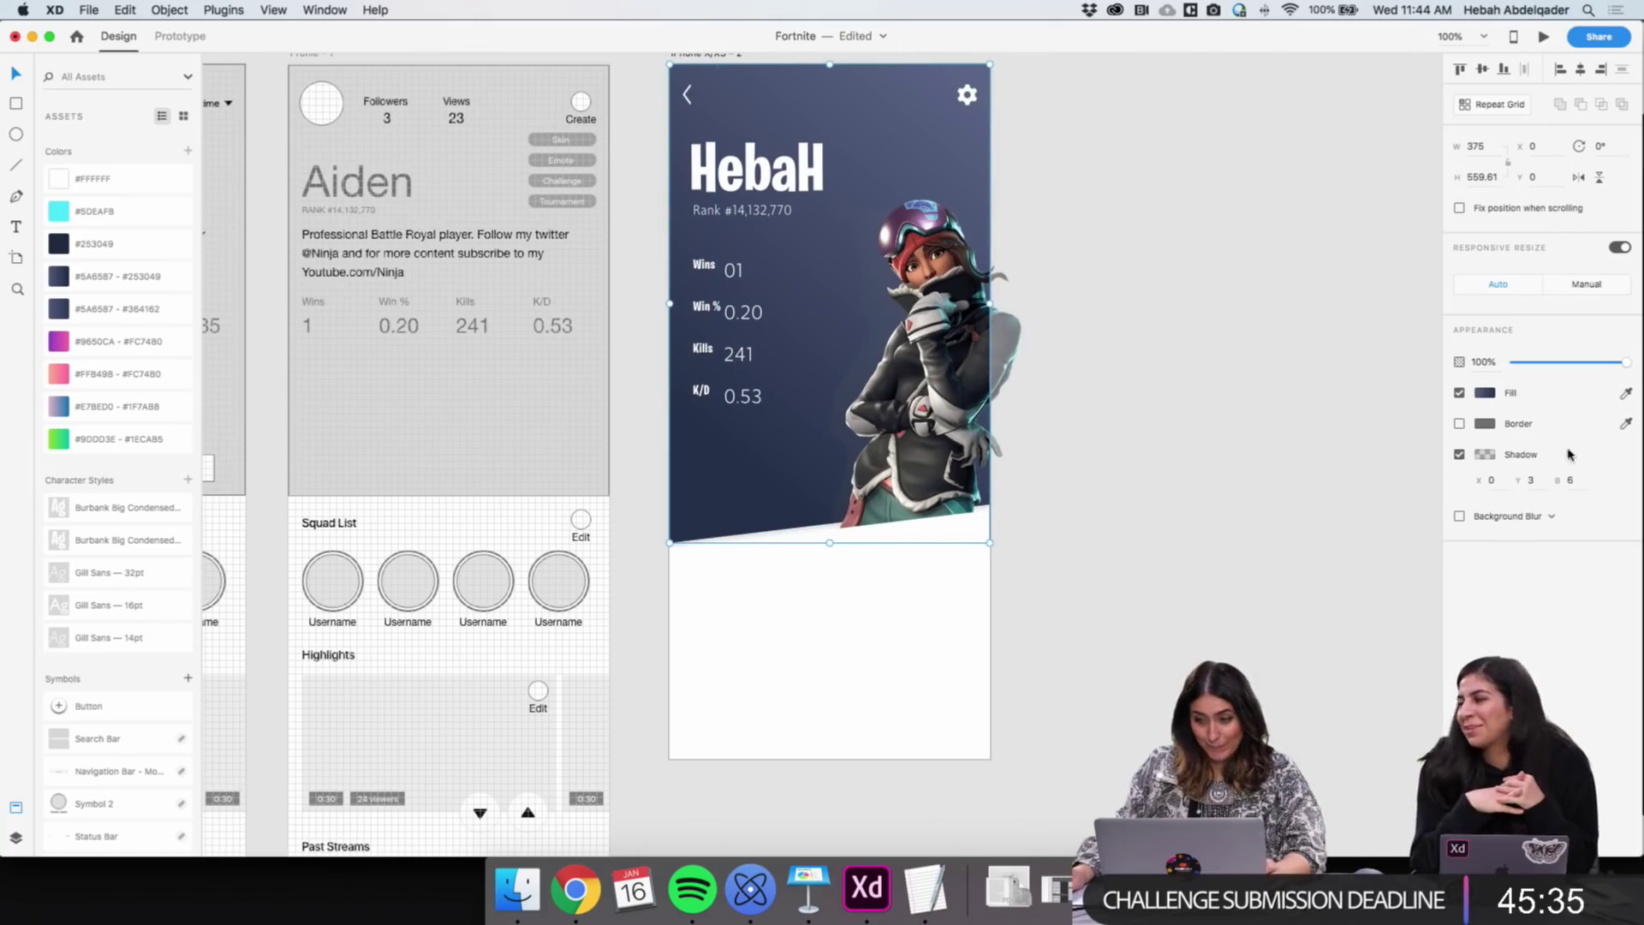
type("6")
key("Tab")
type("8")
key("Return")
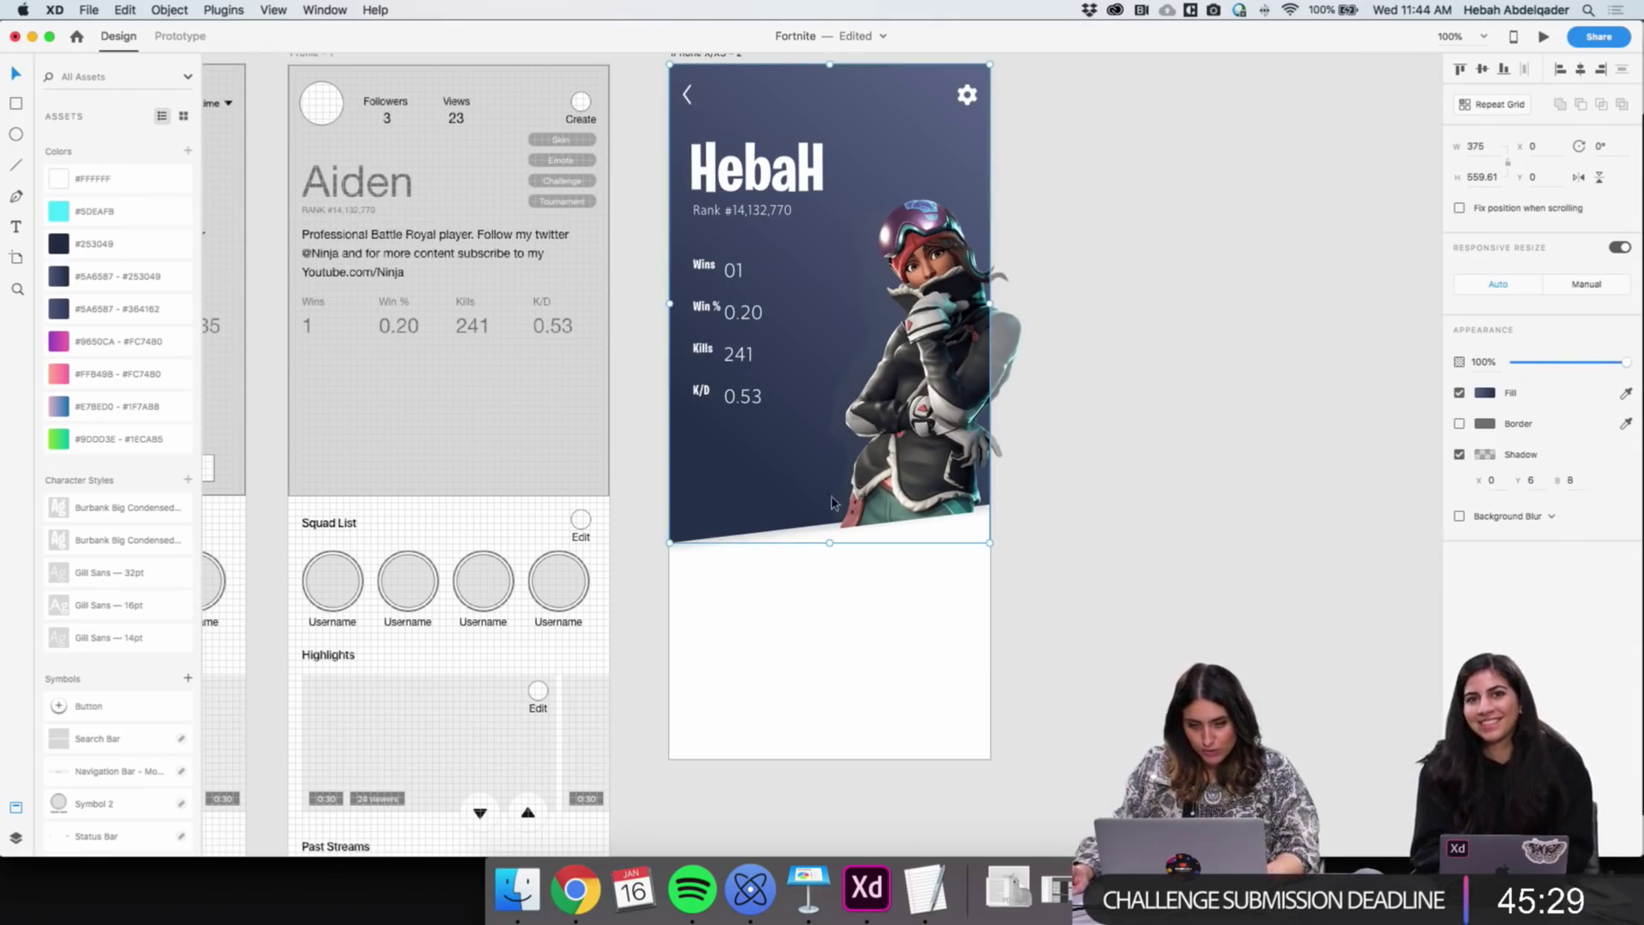
Move the character image off the artboard and set the header panel's shadow opacity to 30%
key("super+z")
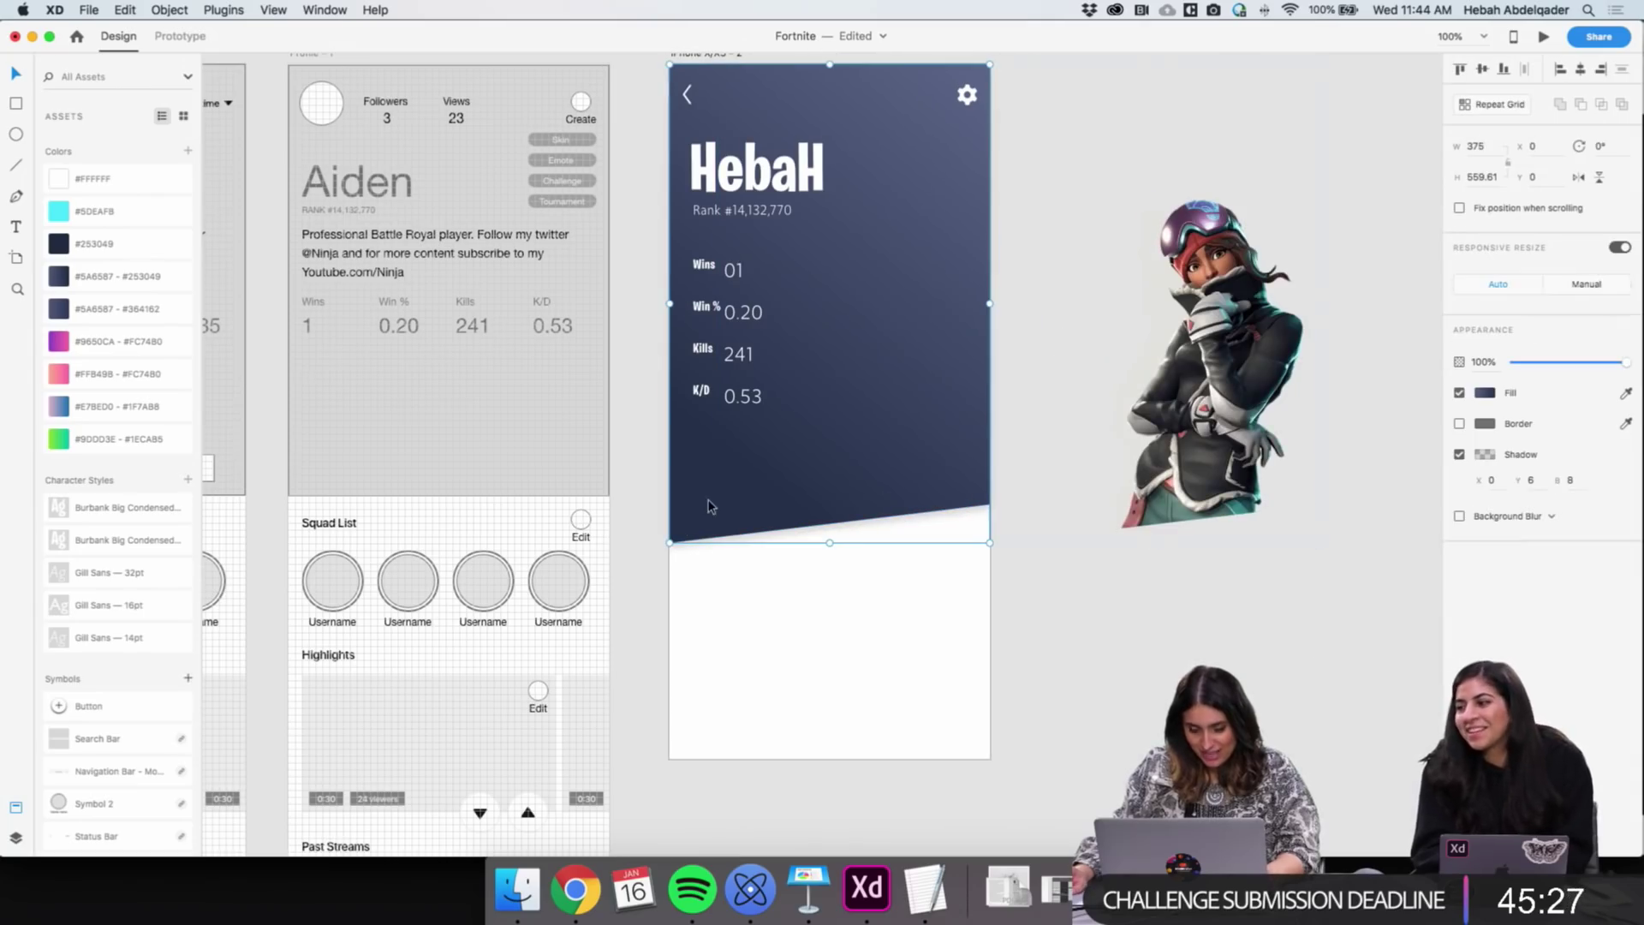
left_click(1490, 459)
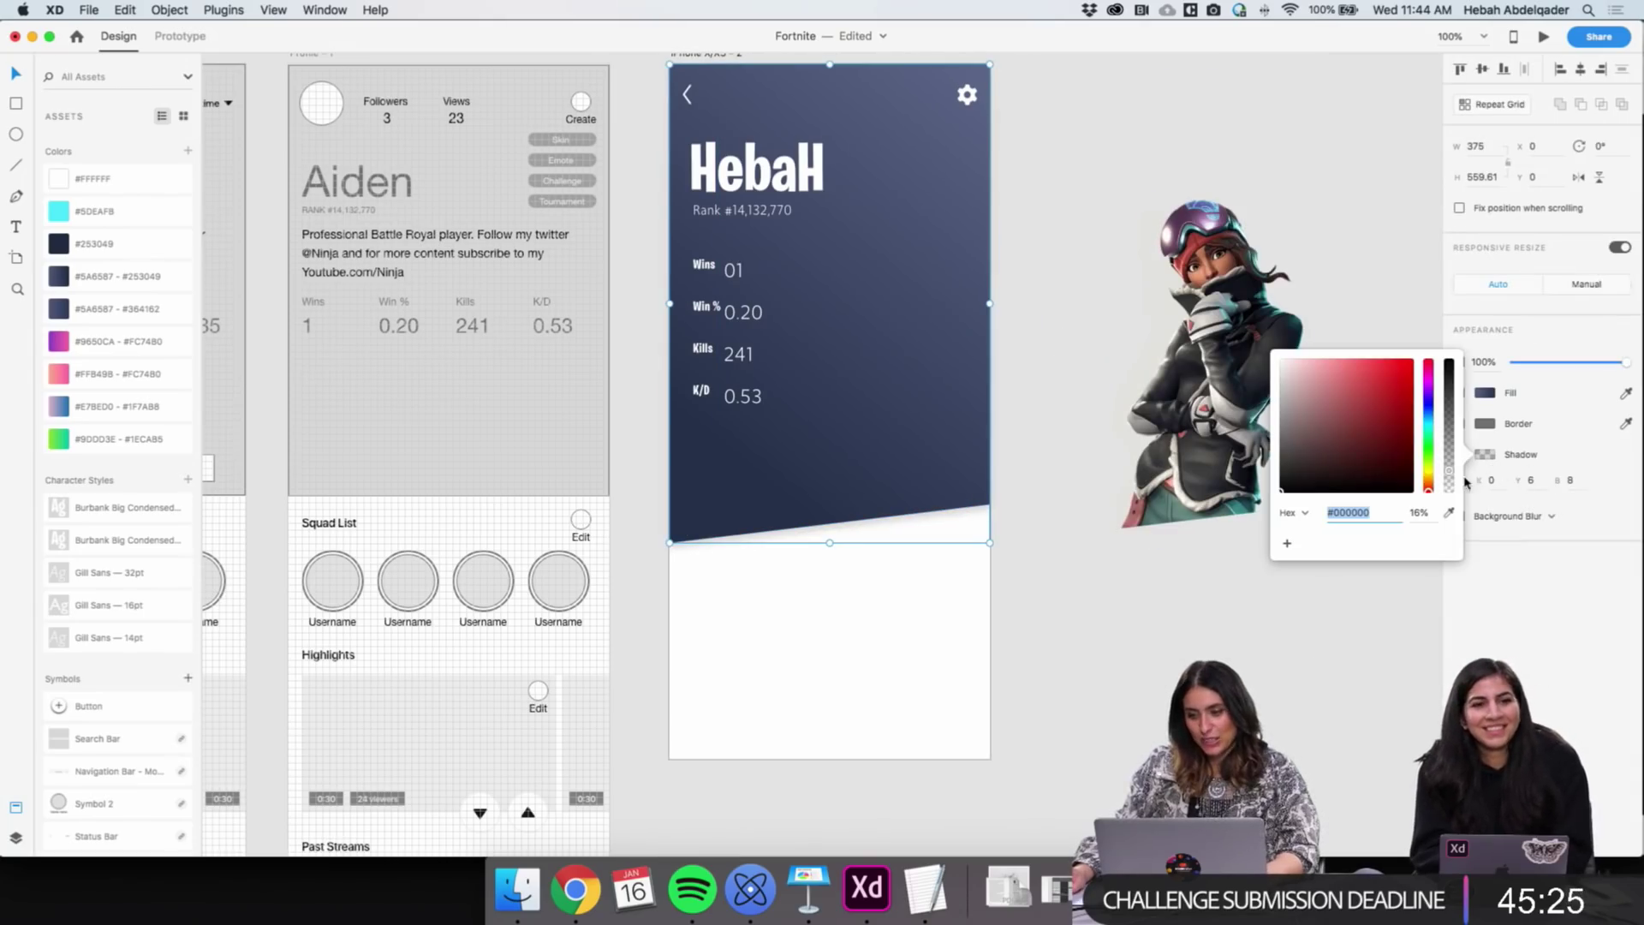
left_click(981, 572)
left_click(834, 535)
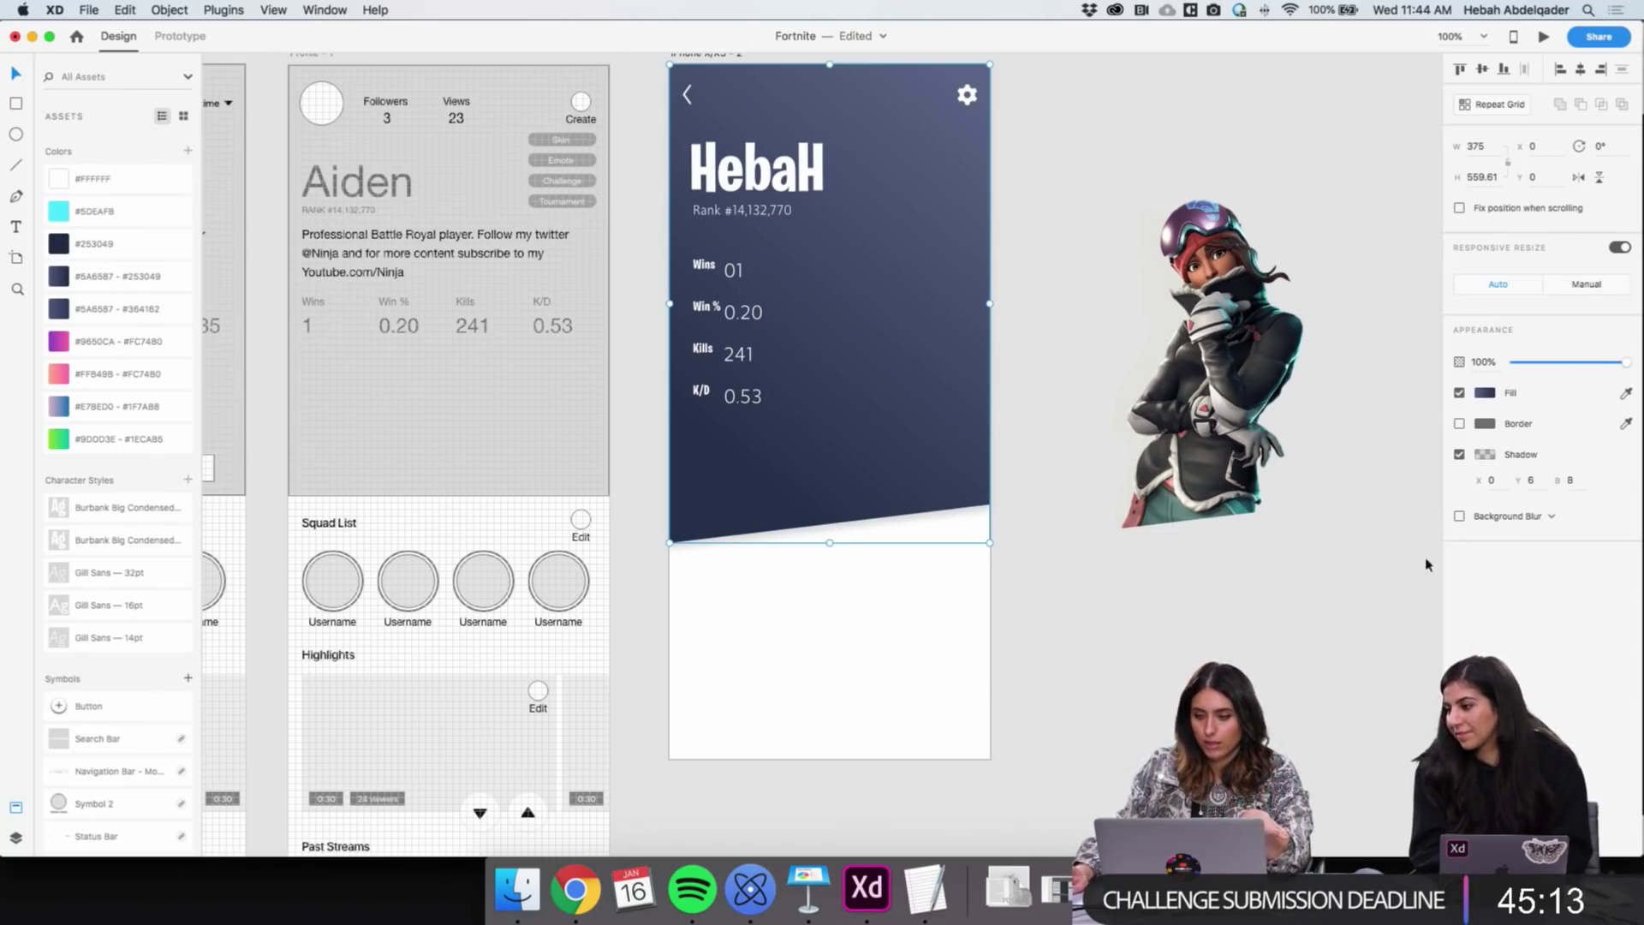
left_click(1488, 455)
left_click(1418, 511)
type("30")
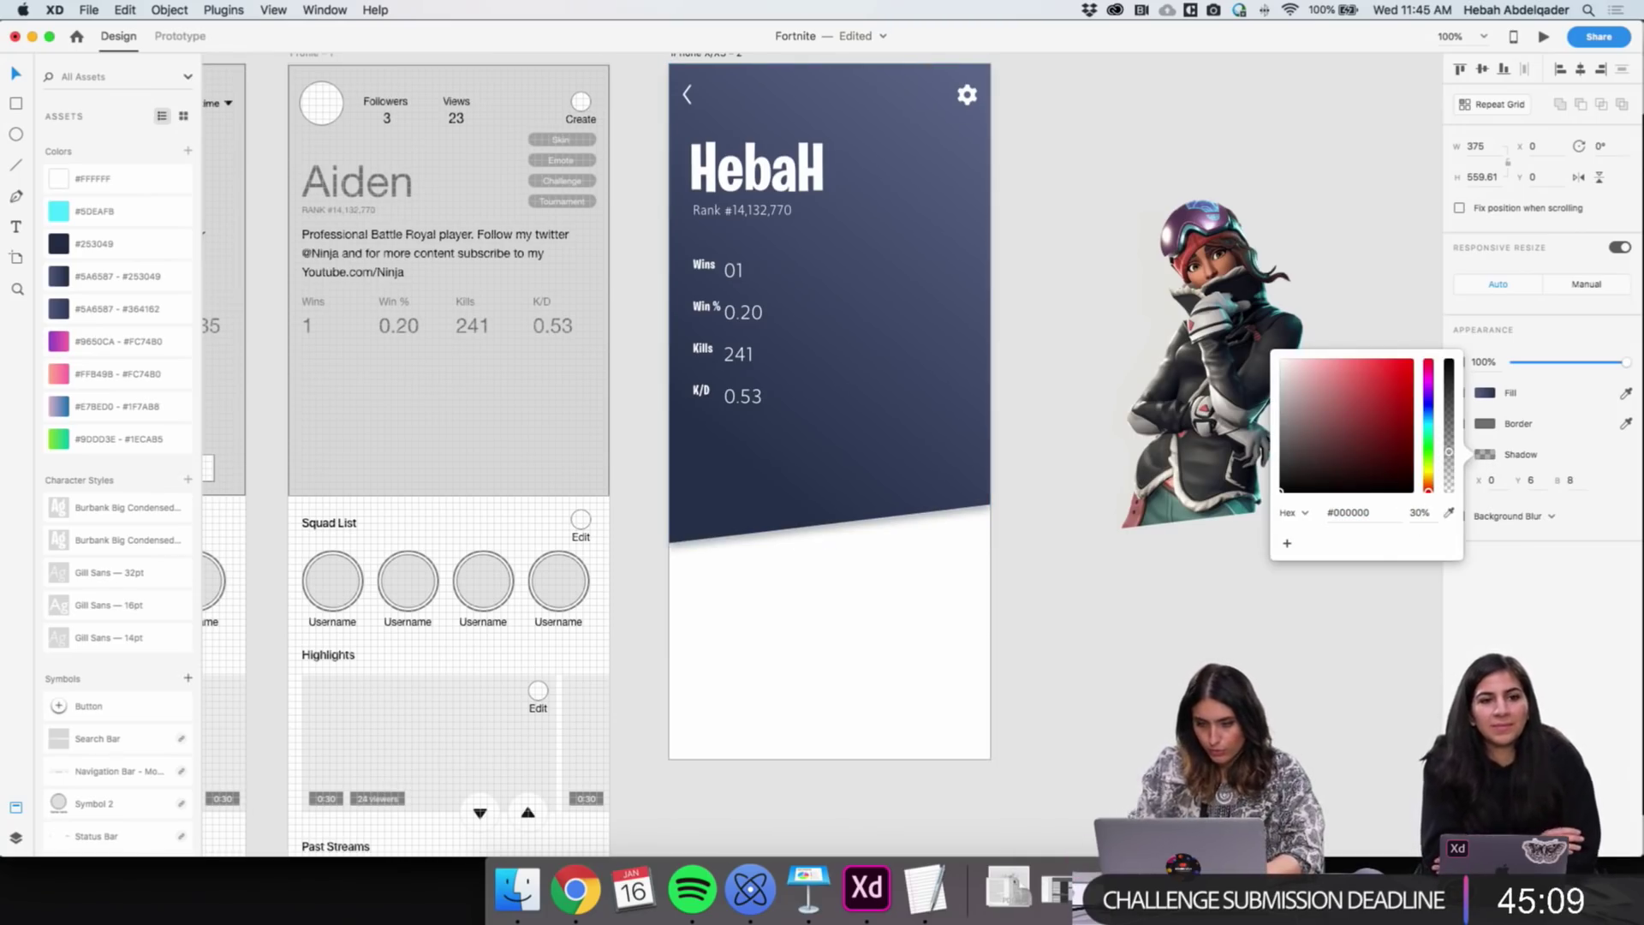
left_click(1285, 709)
Place the character image back over the right side of the header at X 16, Y 0
scroll(1156, 557, "down", 1)
left_click(1141, 462)
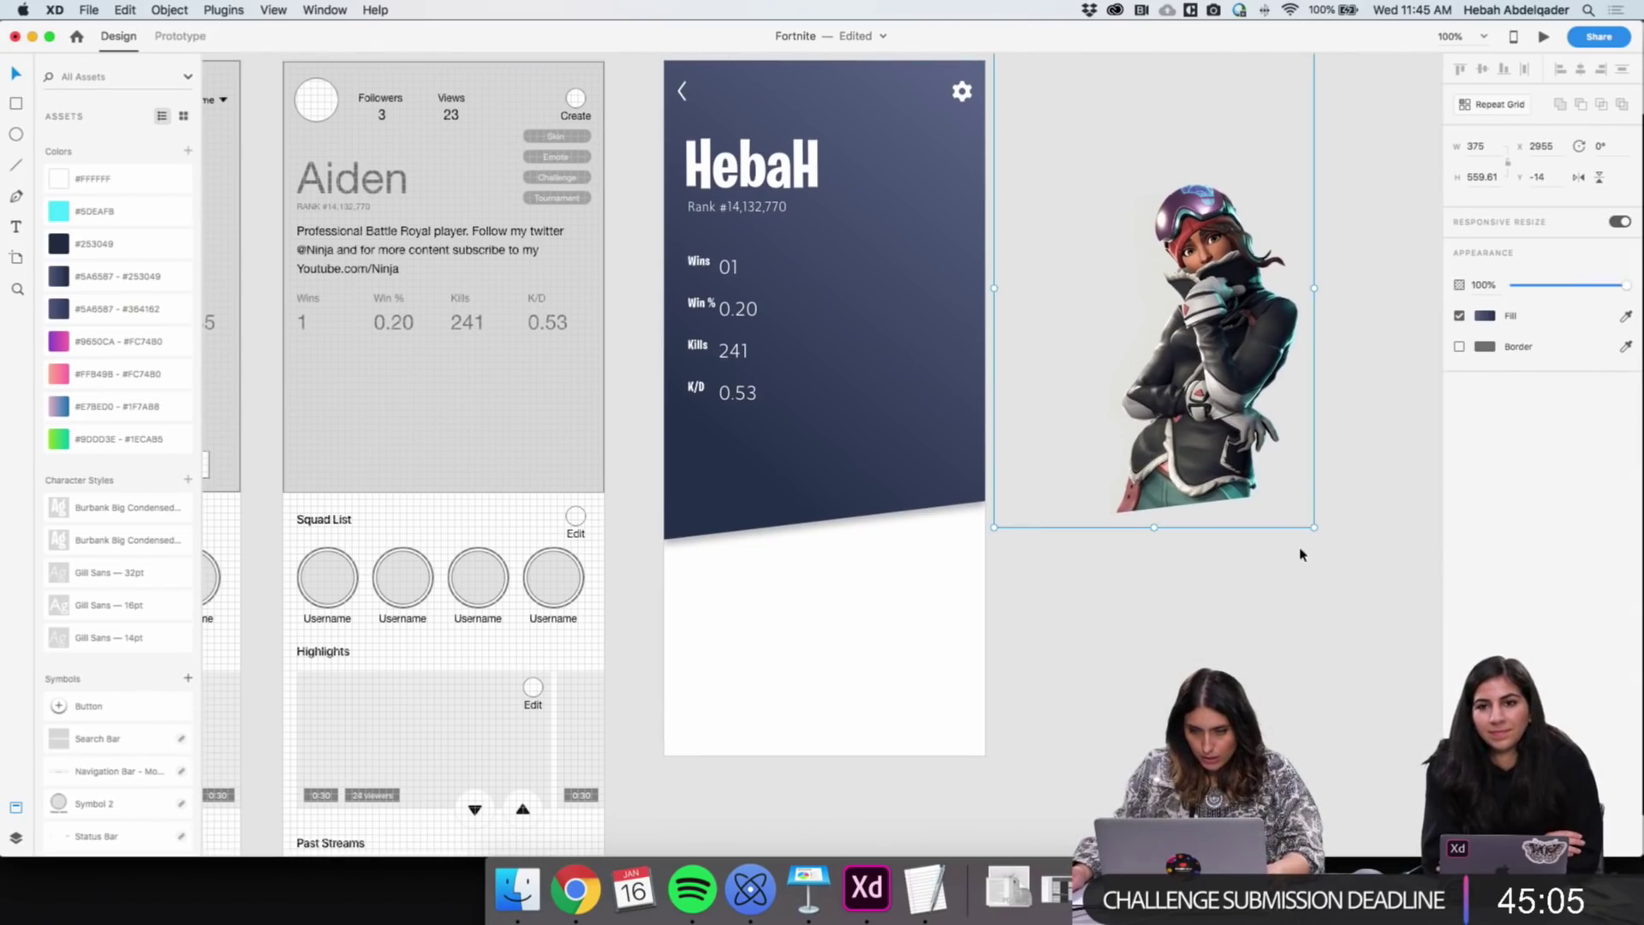
left_click_drag(1210, 469, 921, 483)
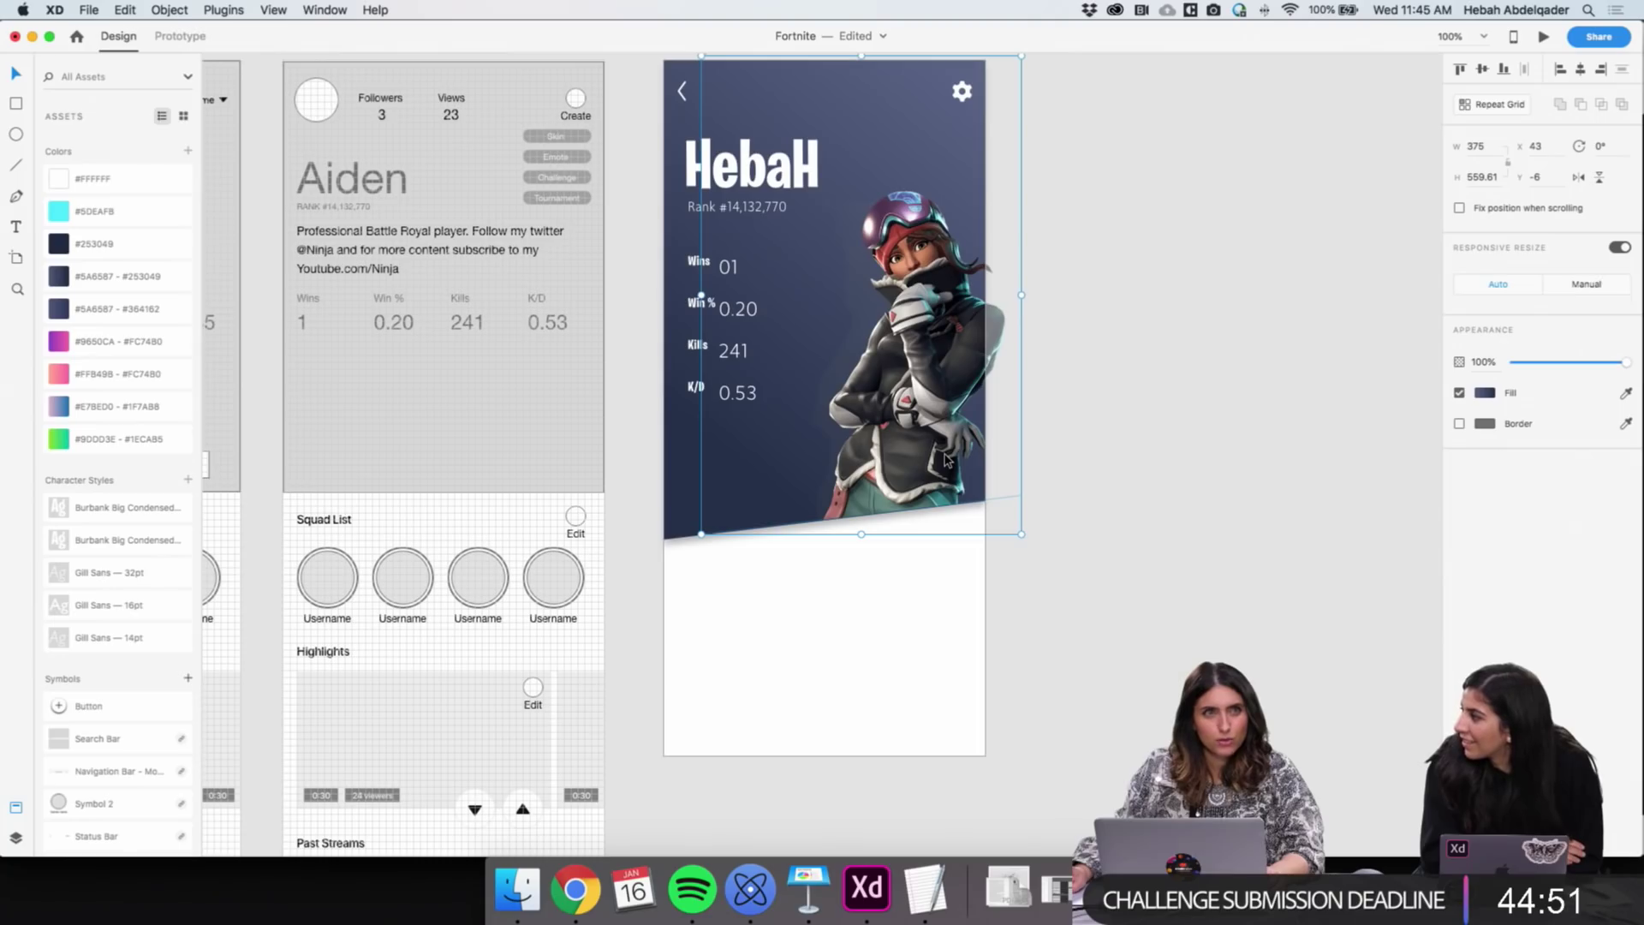
left_click_drag(953, 444, 926, 448)
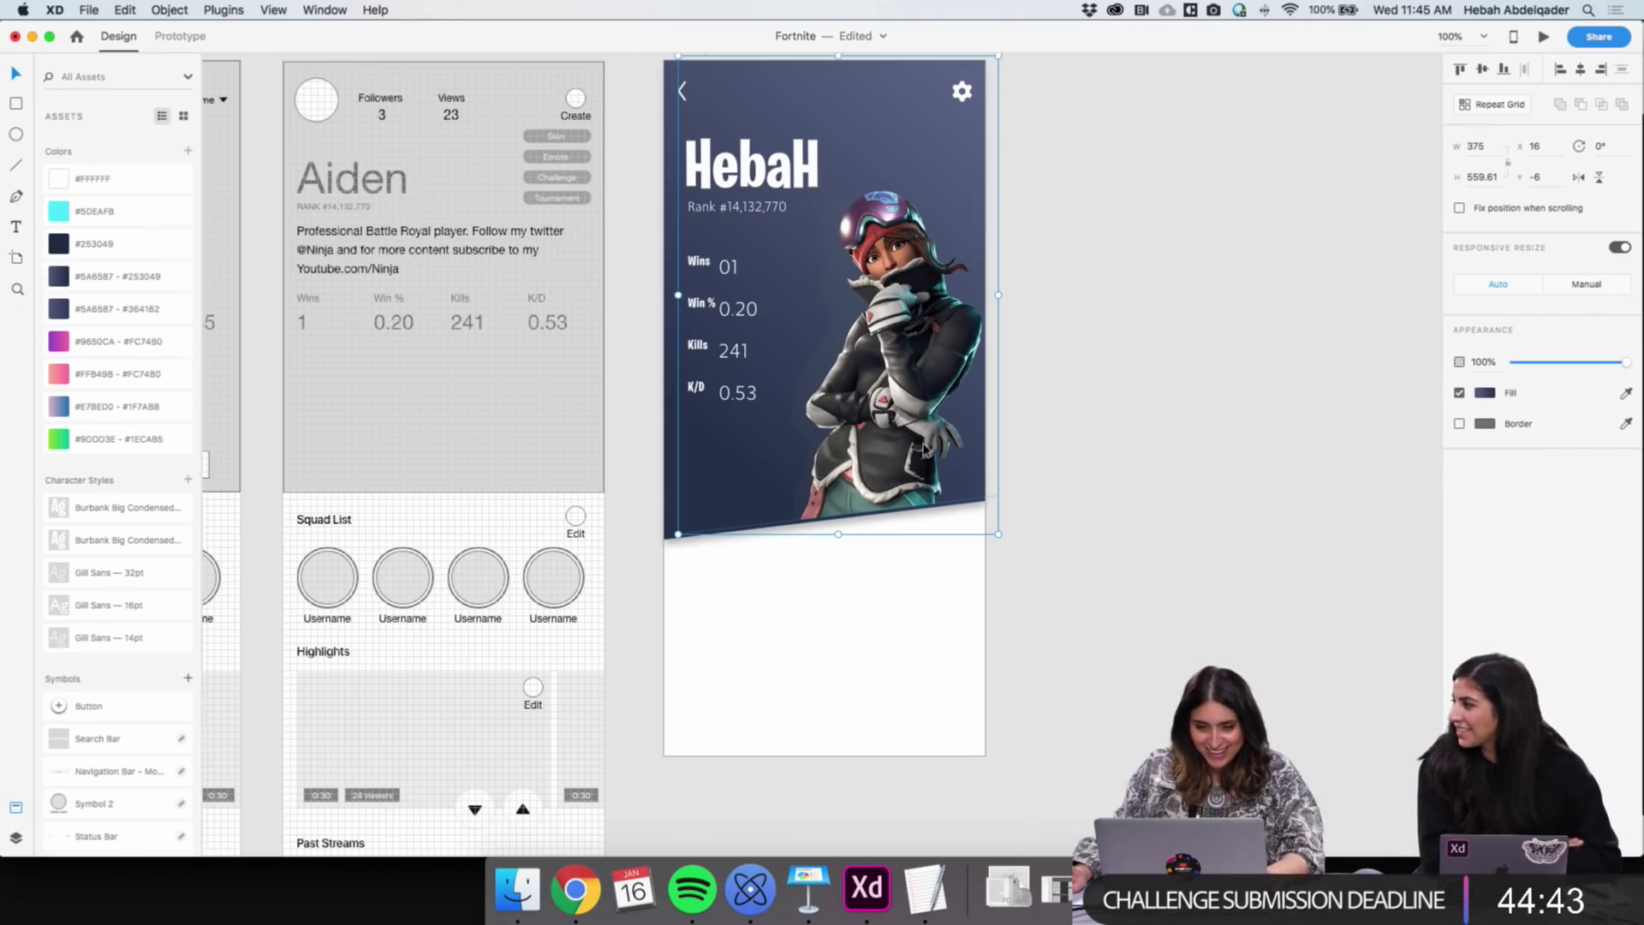
left_click_drag(895, 453, 895, 456)
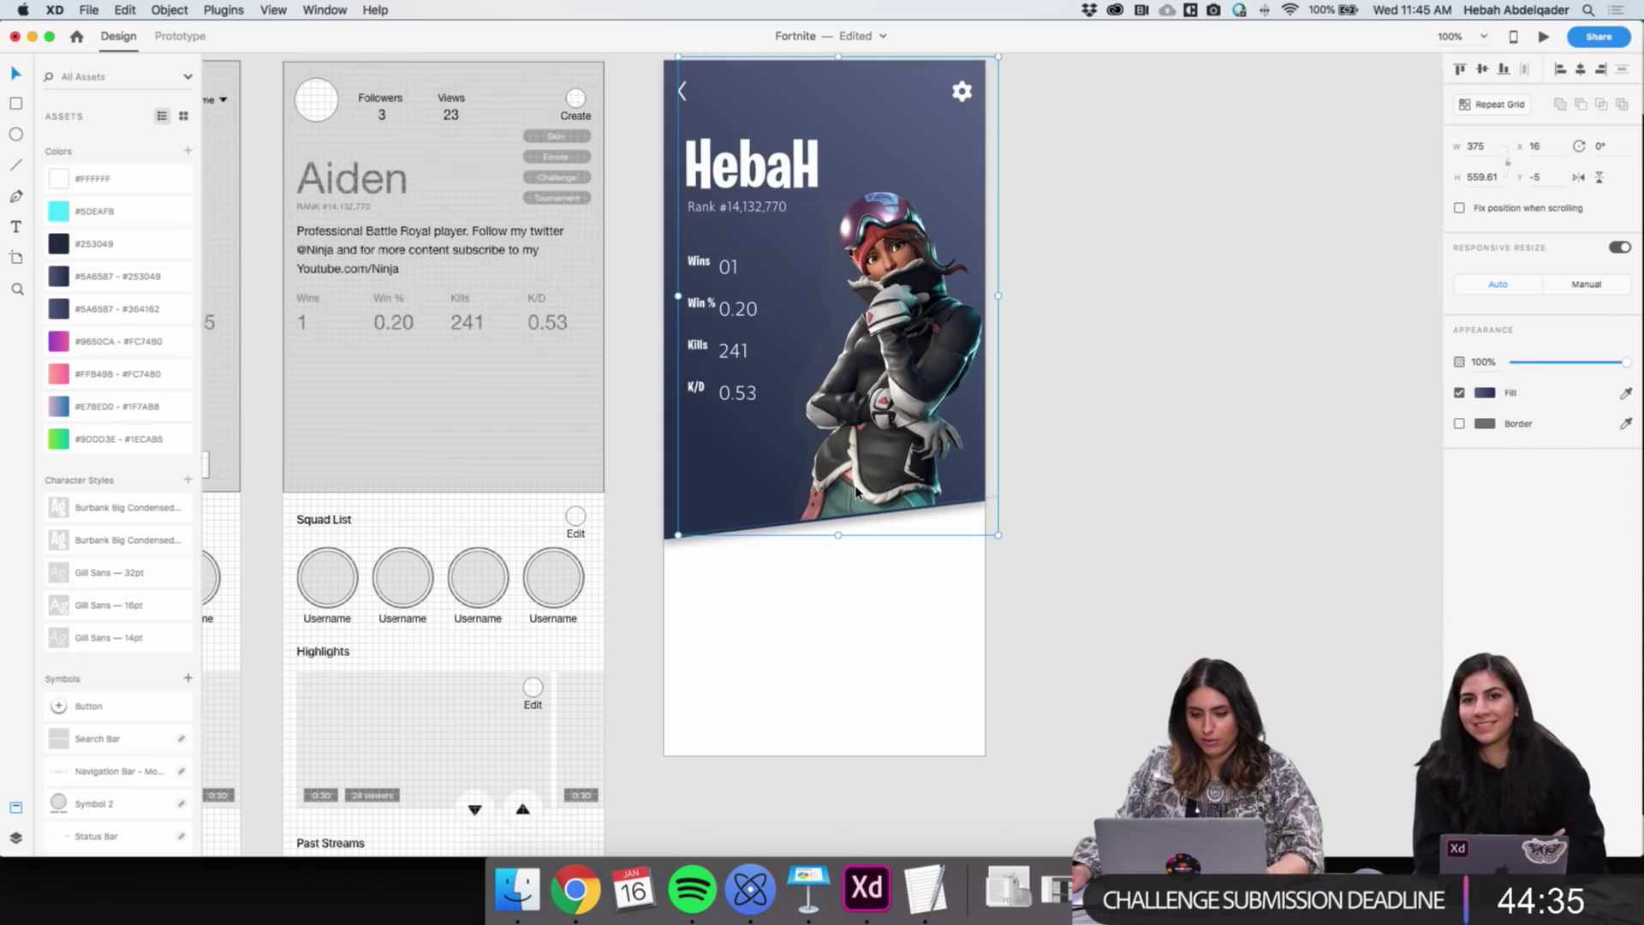
left_click_drag(856, 490, 857, 496)
Nudge the character image up slightly so its cut base lines up with the header's slanted lower edge
key("z")
left_click(849, 544)
key("v")
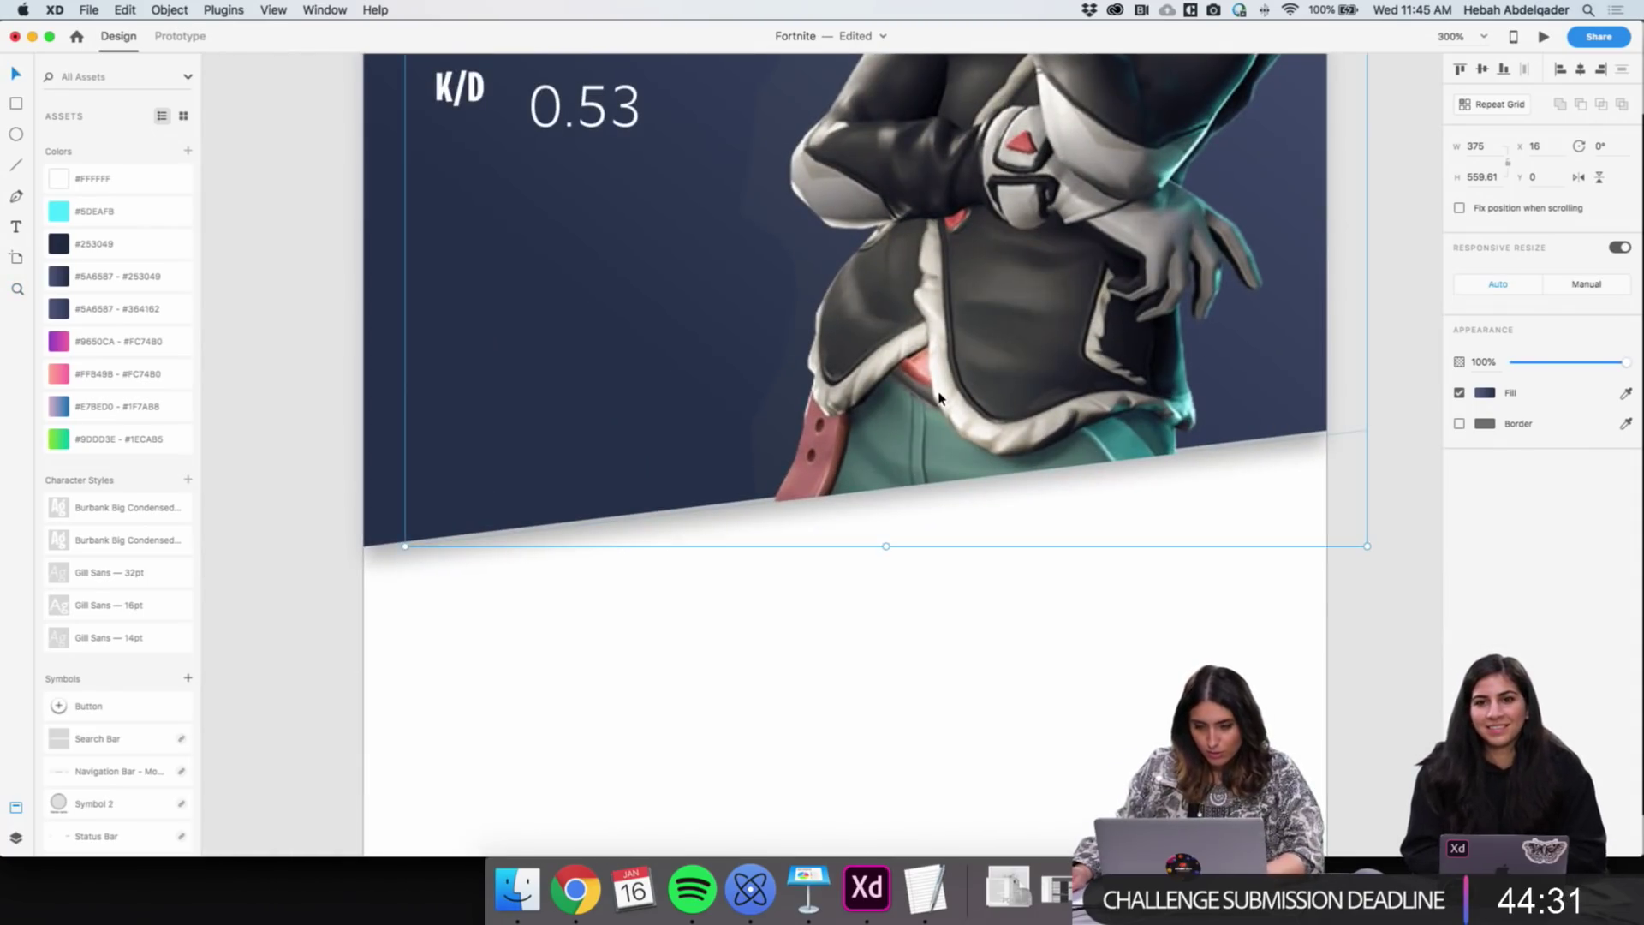
key("Up")
key("Up")
key("Escape")
key("z")
left_click(894, 462, "alt")
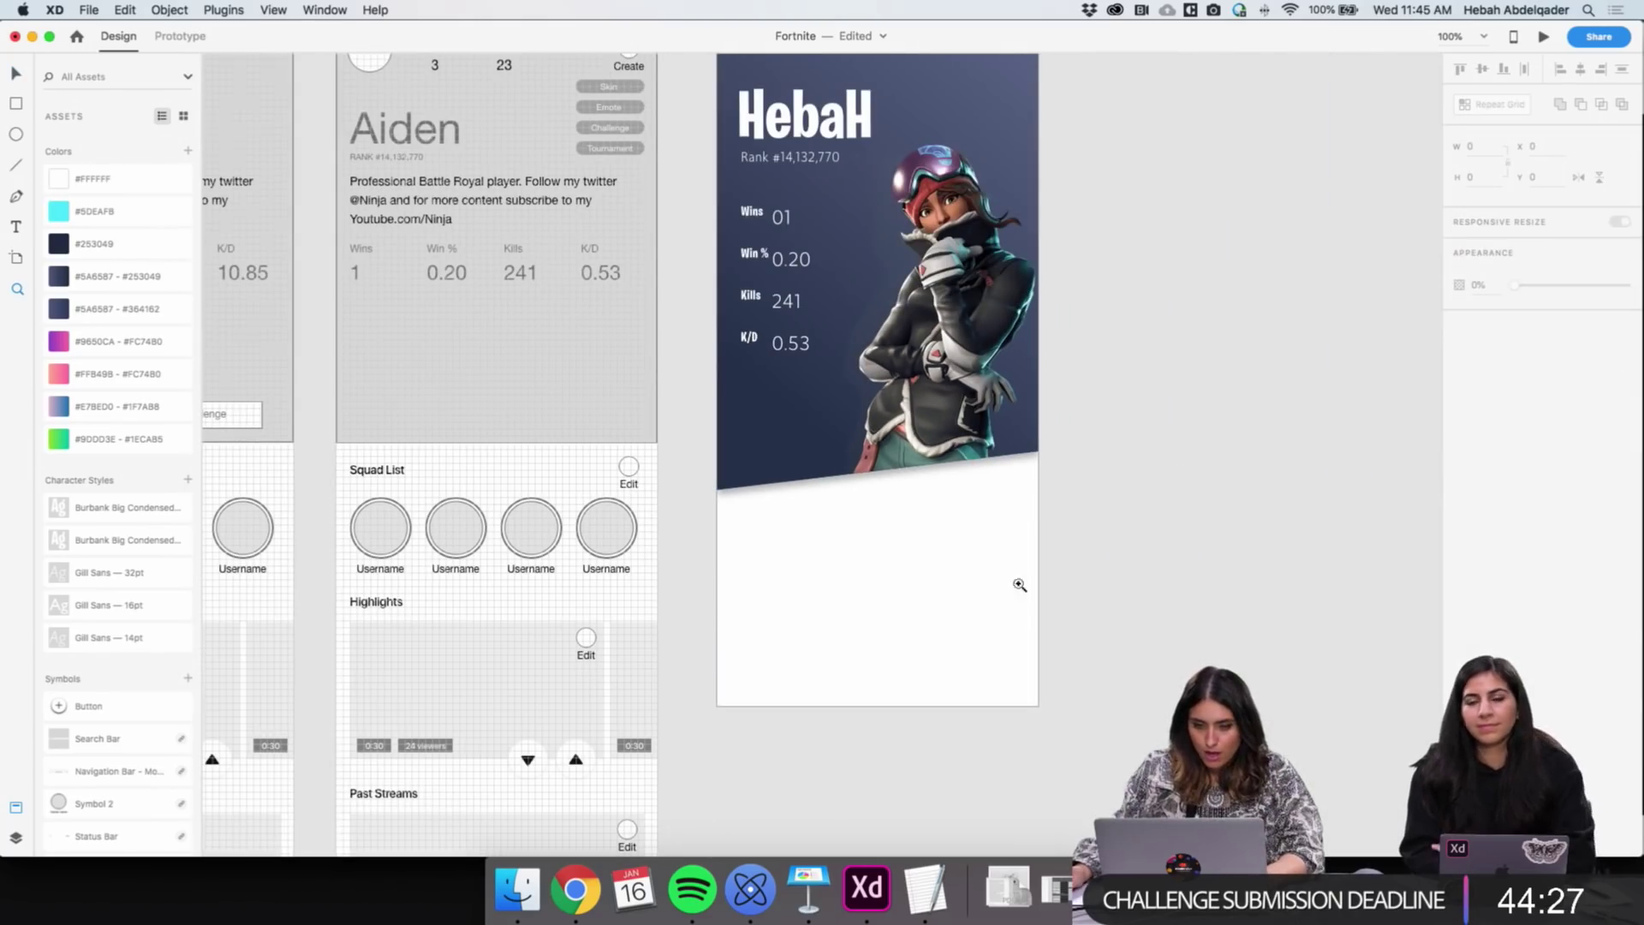
key("v")
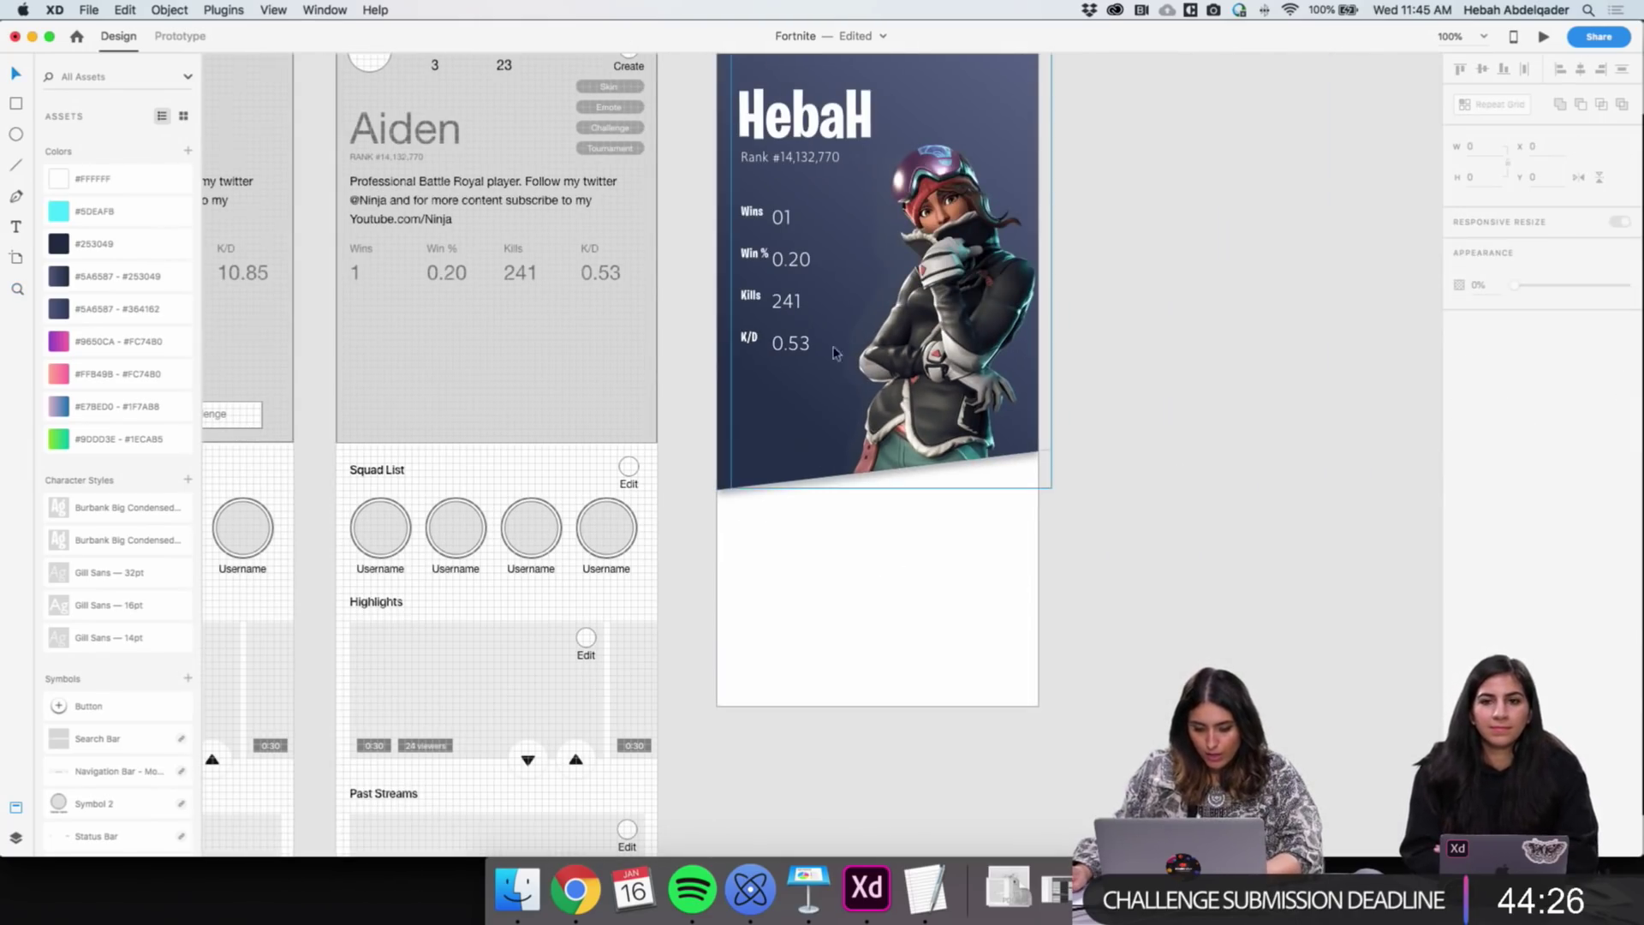
Duplicate the slanted header panel and place the copy behind the header at X 0, Y 293
left_click(726, 149)
left_click_drag(769, 536, 789, 642)
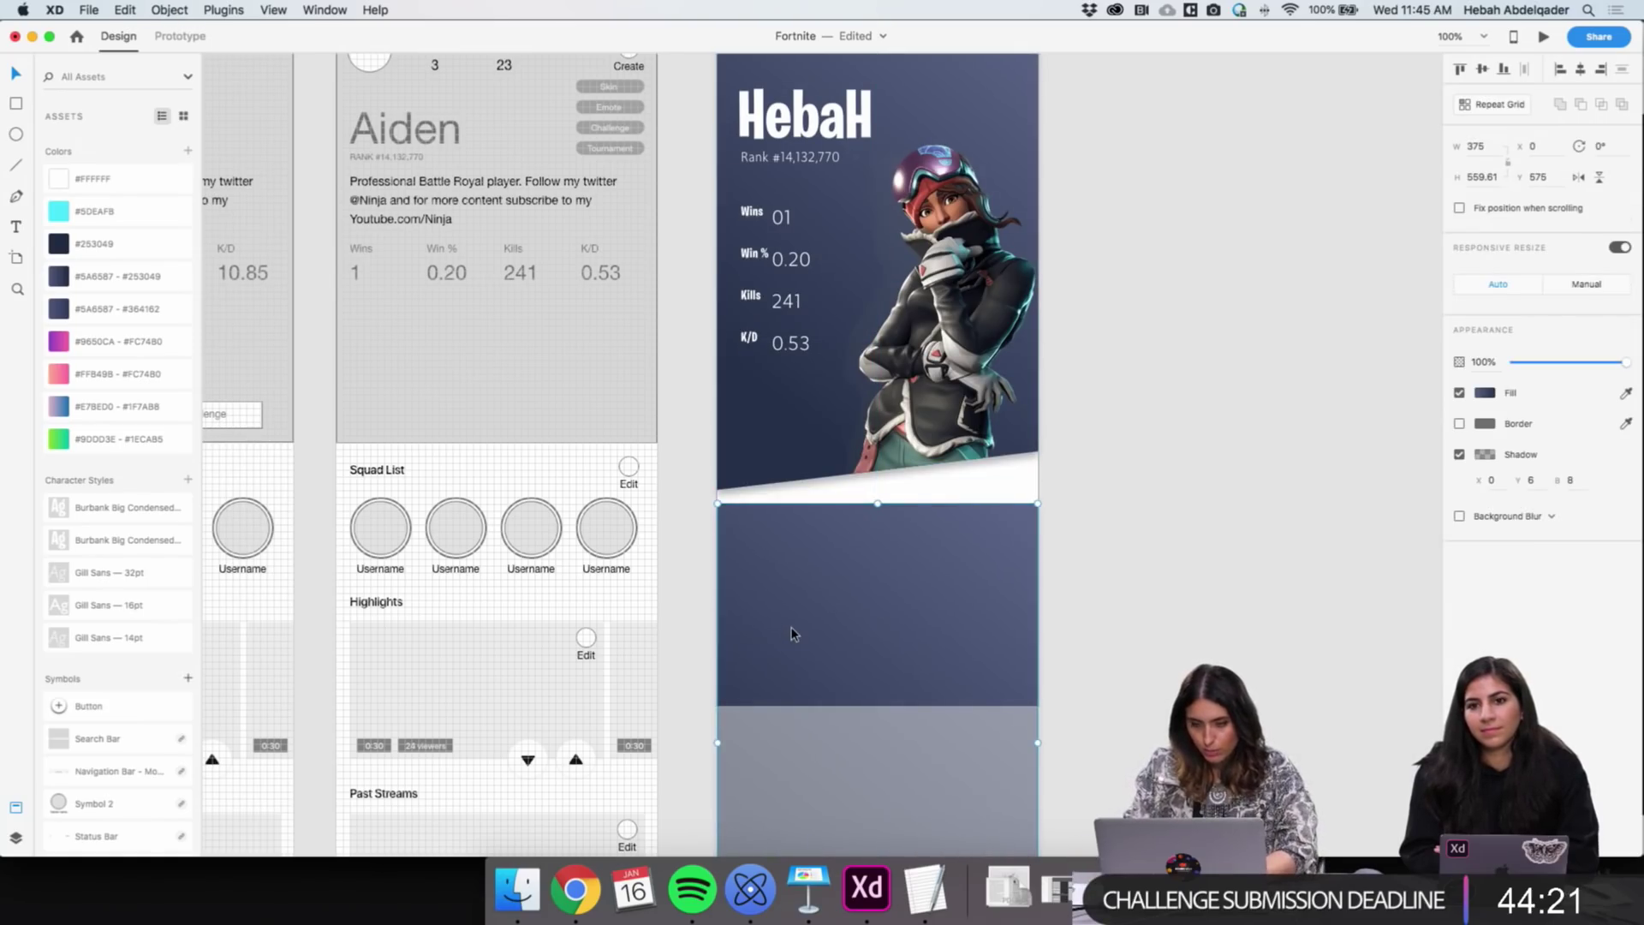
left_click_drag(792, 633, 827, 394)
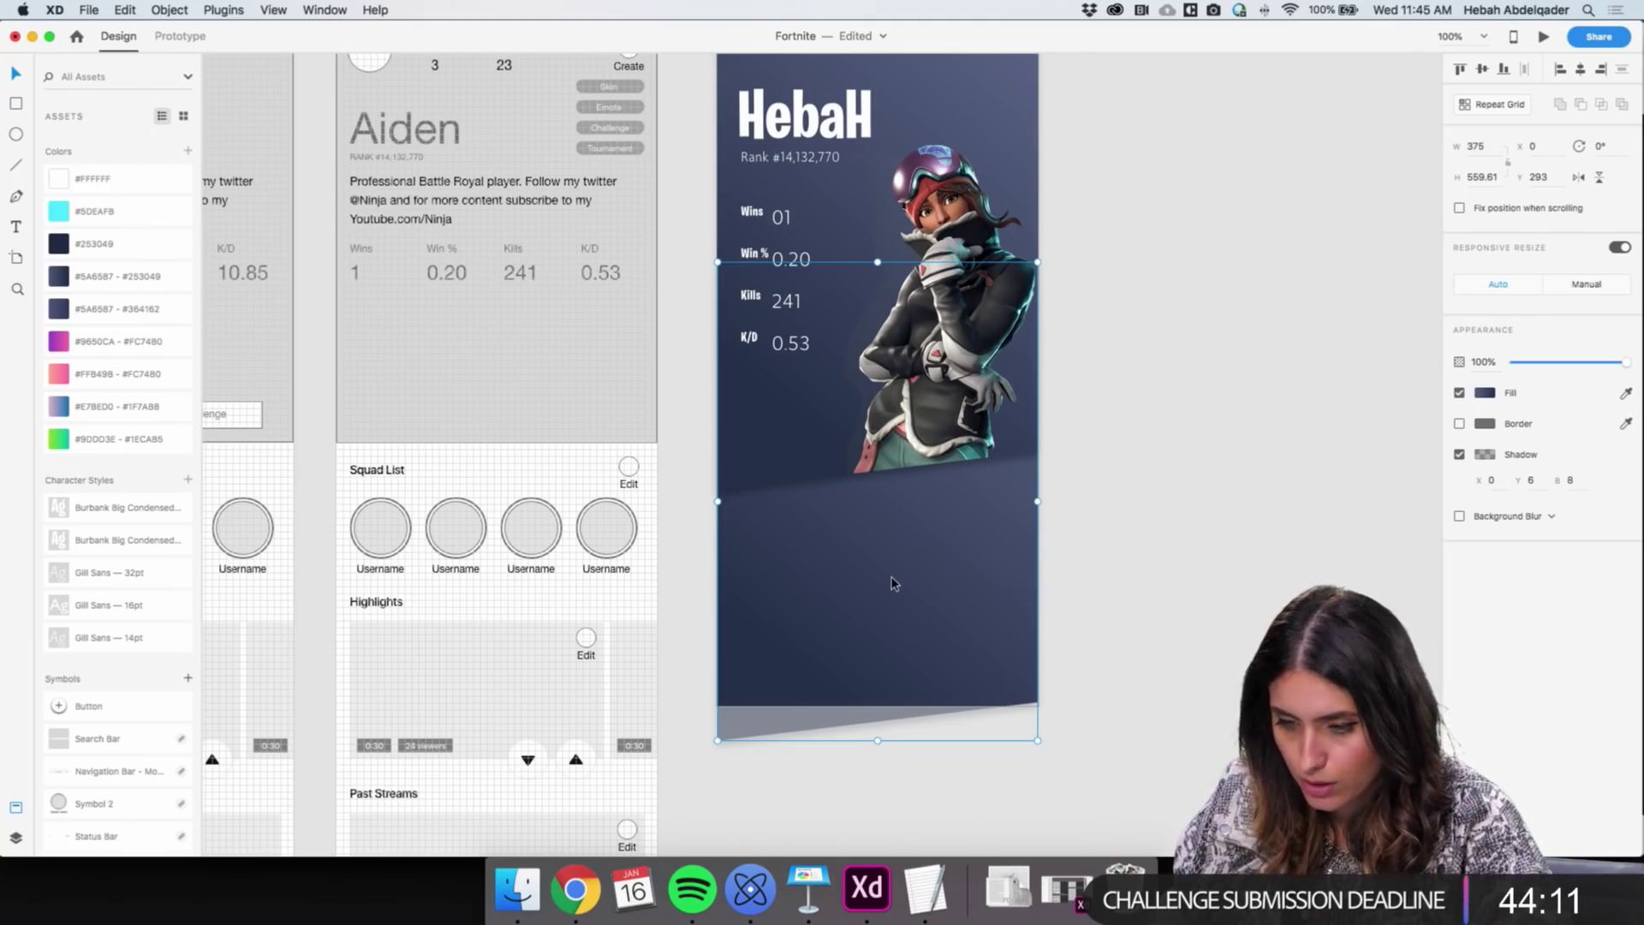
Extend the high-fidelity profile artboard downward past a height of 1466 to make room for more sections
scroll(891, 583, "up", 3)
left_click(762, 157)
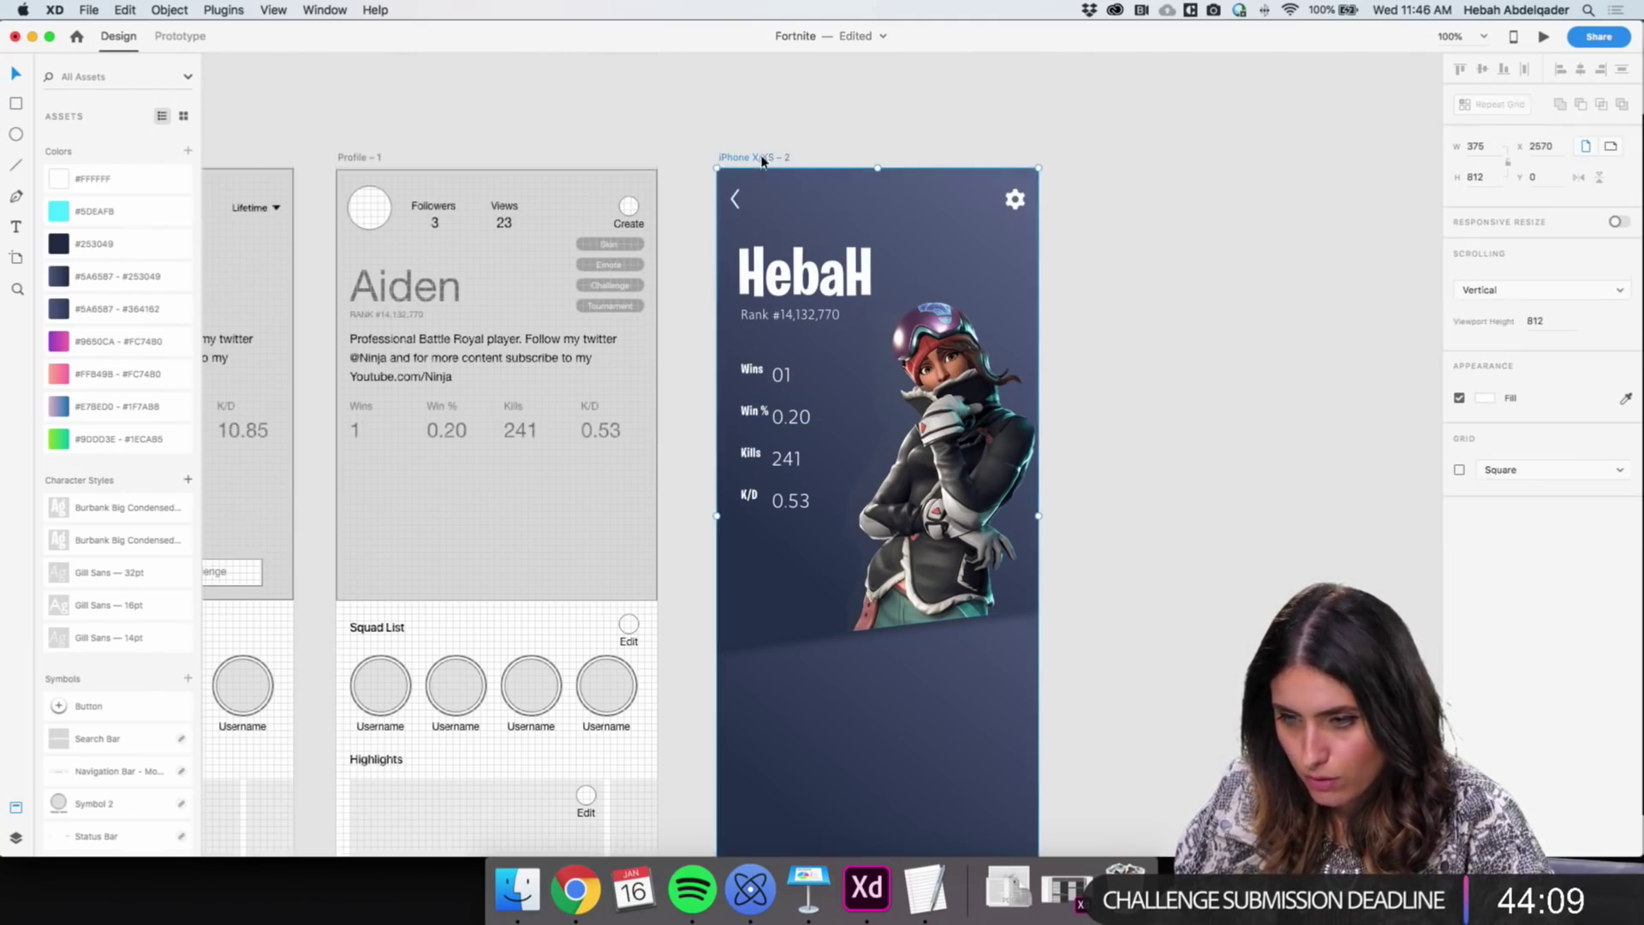
scroll(904, 216, "down", 6)
scroll(888, 312, "down", 5)
left_click_drag(874, 245, 879, 725)
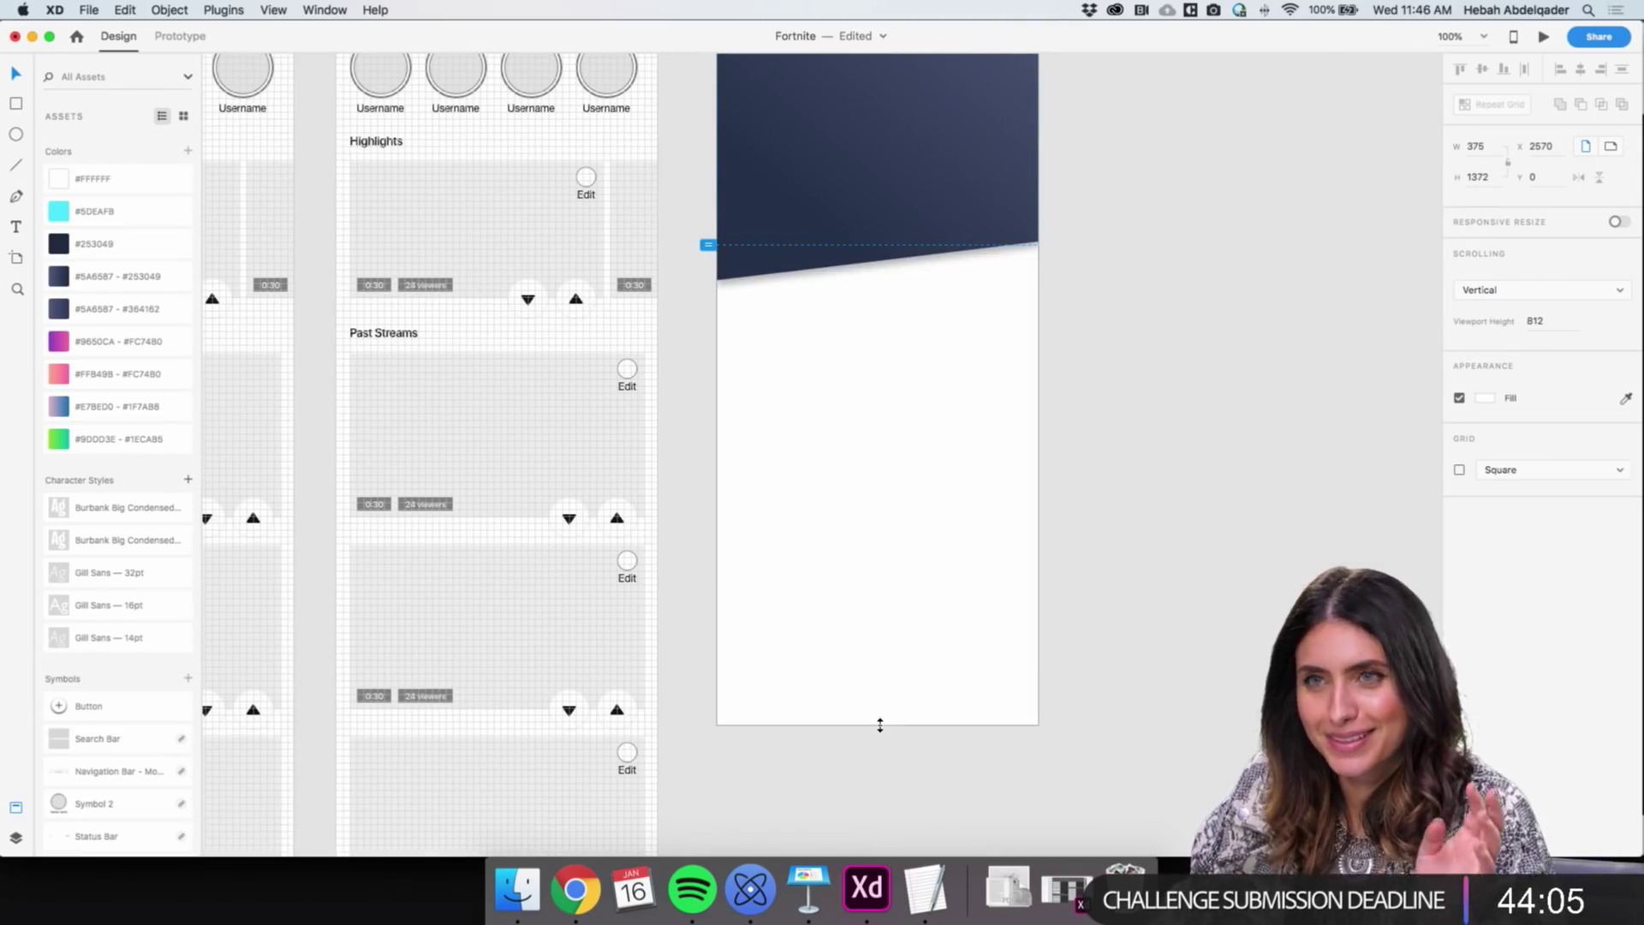
left_click_drag(879, 725, 879, 804)
scroll(1105, 434, "down", 12)
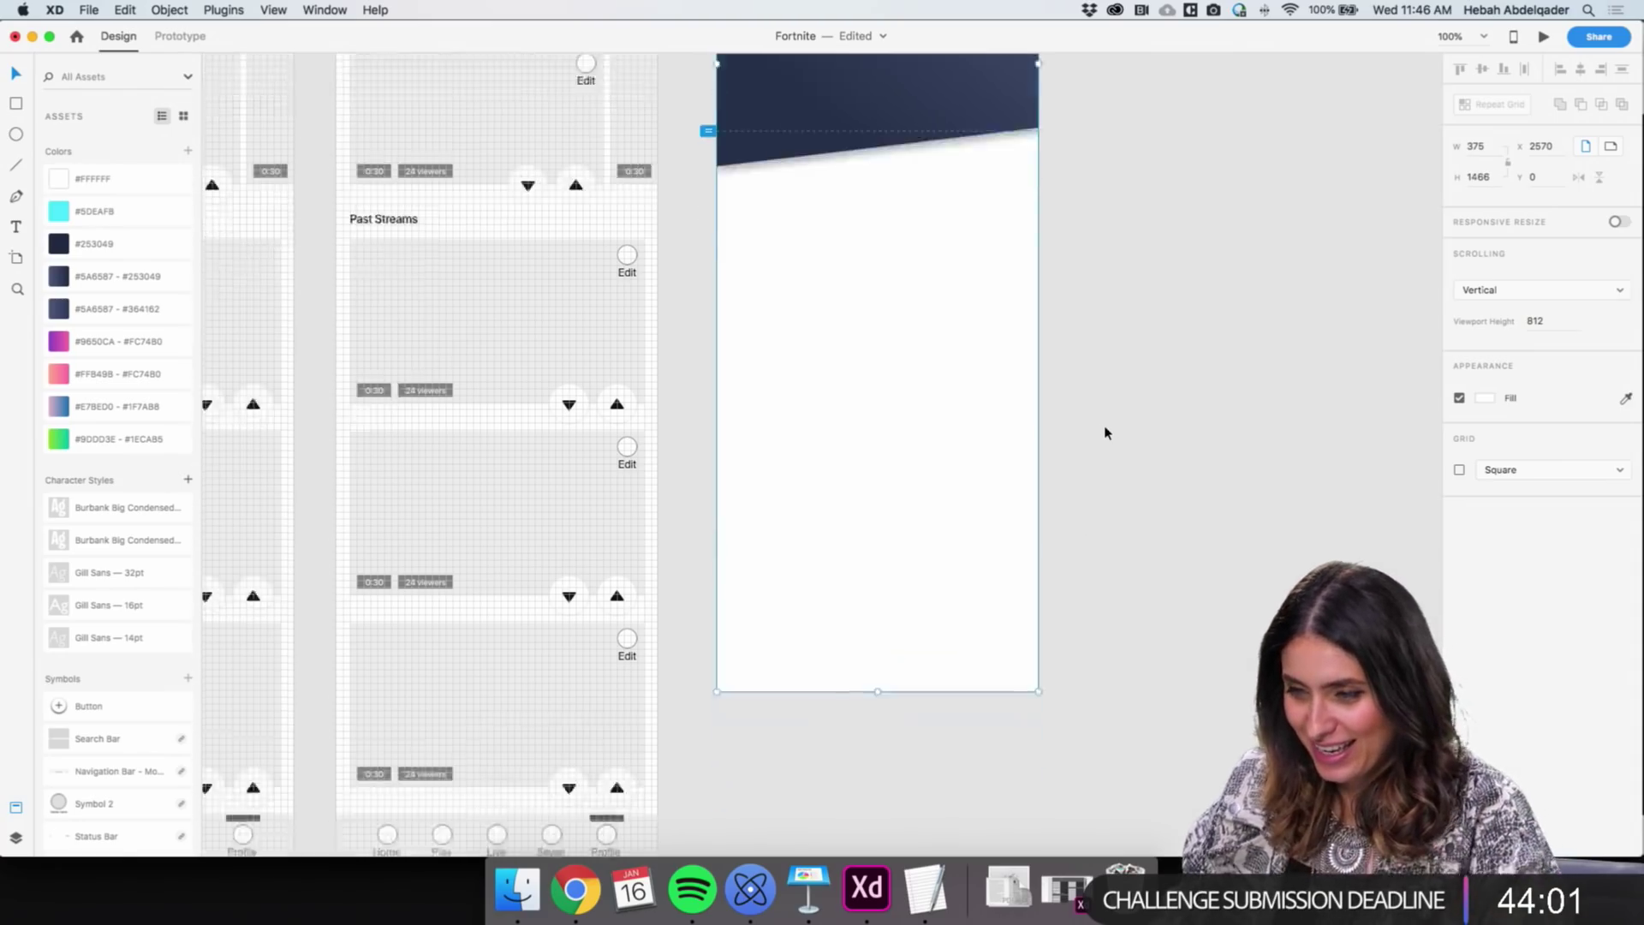
left_click_drag(875, 322, 872, 506)
left_click(1233, 392)
Move the duplicated panel down to Y 505 so it extends further below the header
scroll(911, 248, "up", 10)
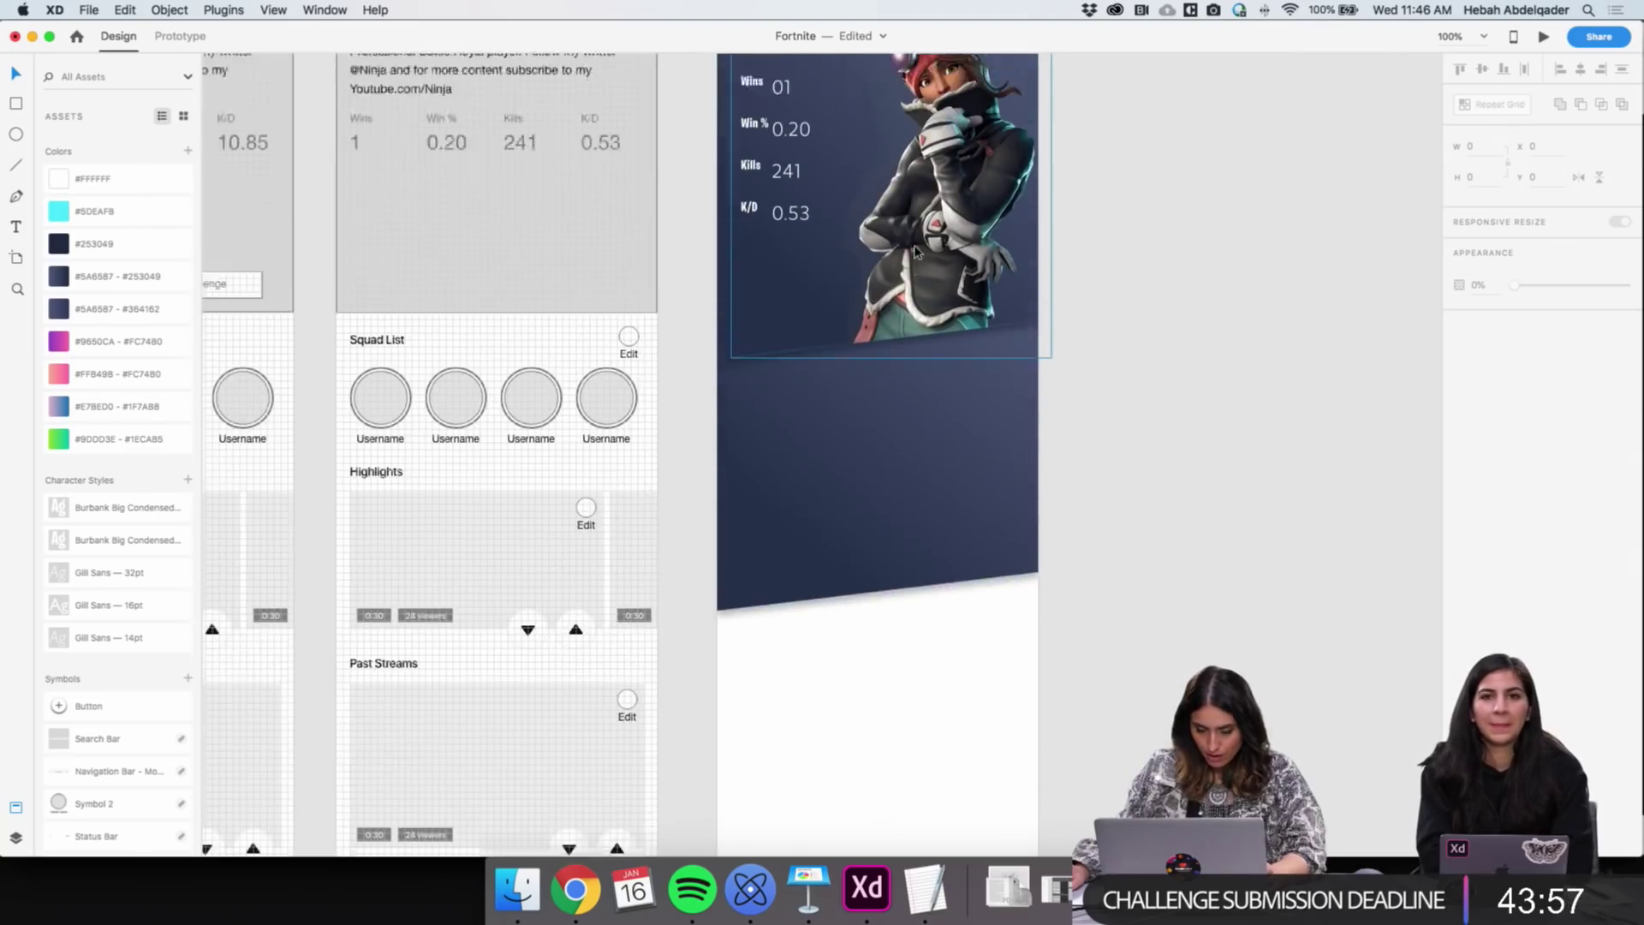
scroll(914, 249, "down", 4)
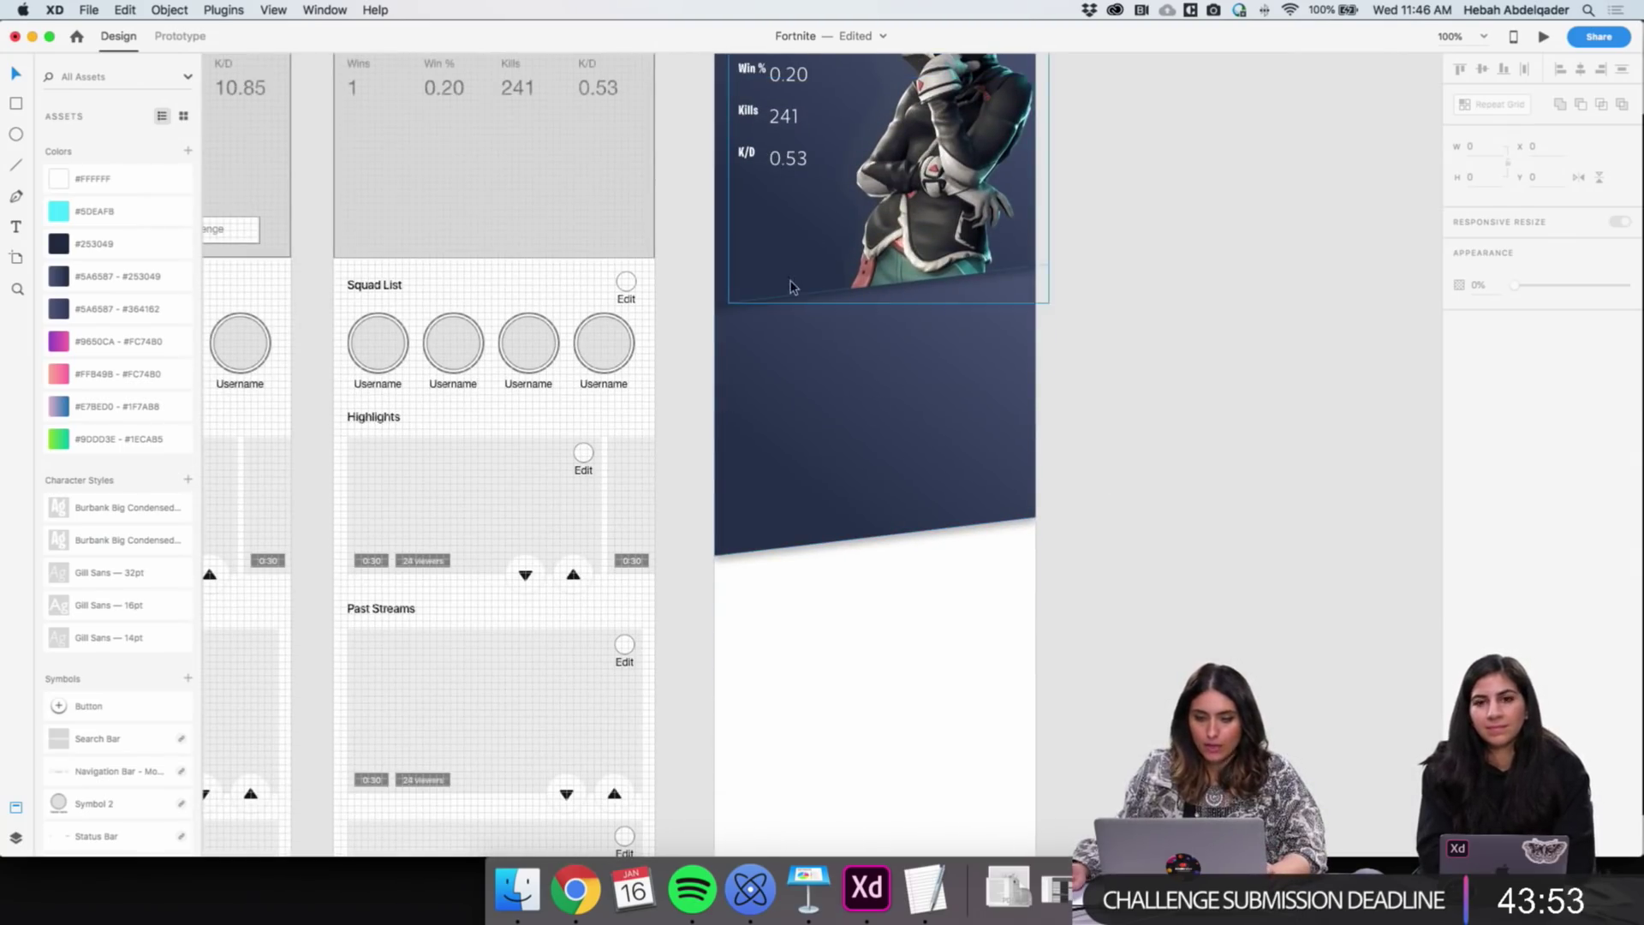
left_click(774, 341)
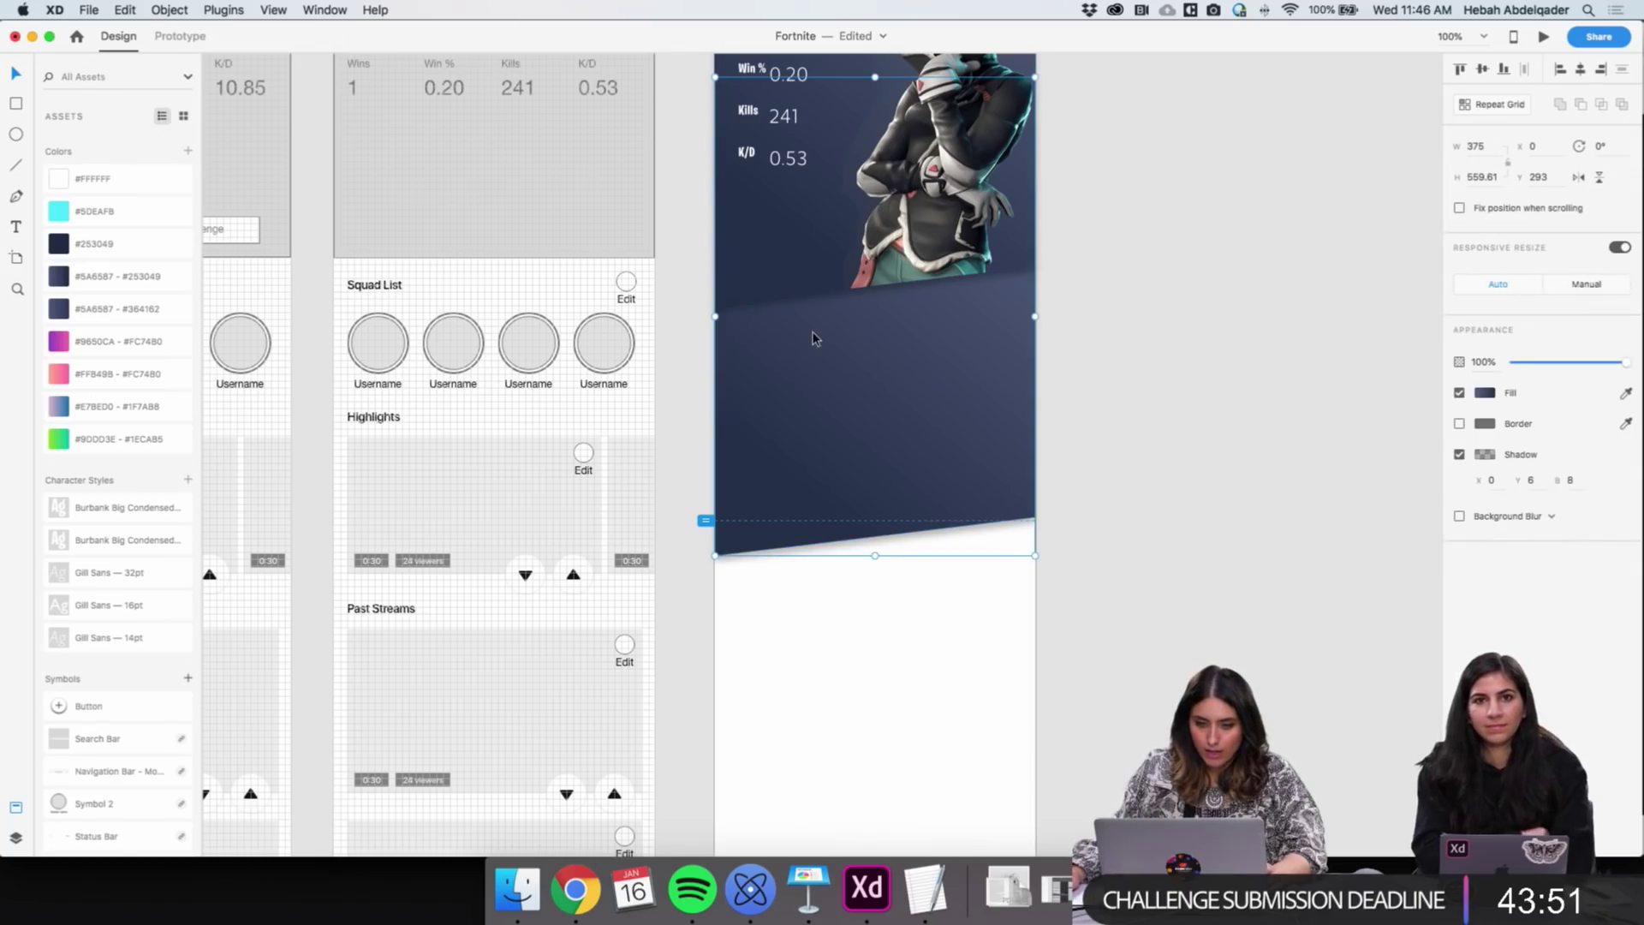
left_click_drag(814, 339, 824, 520)
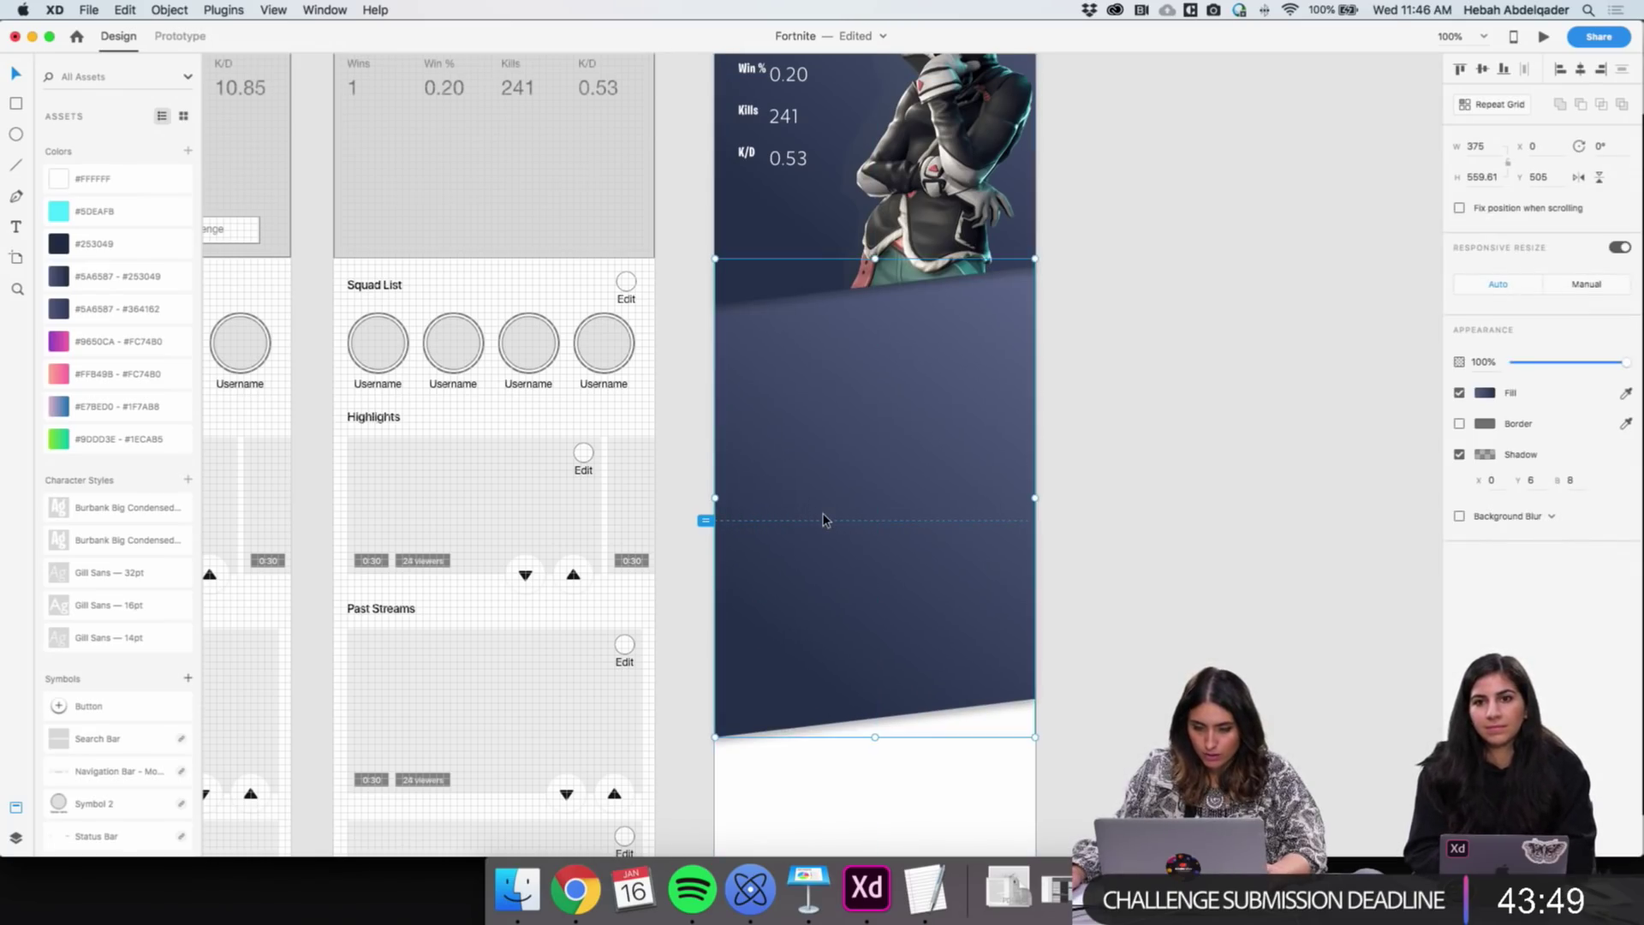
Try to reshape the duplicated panel by editing its top-left anchor point
double_click(775, 361)
left_click(716, 334)
key("Delete")
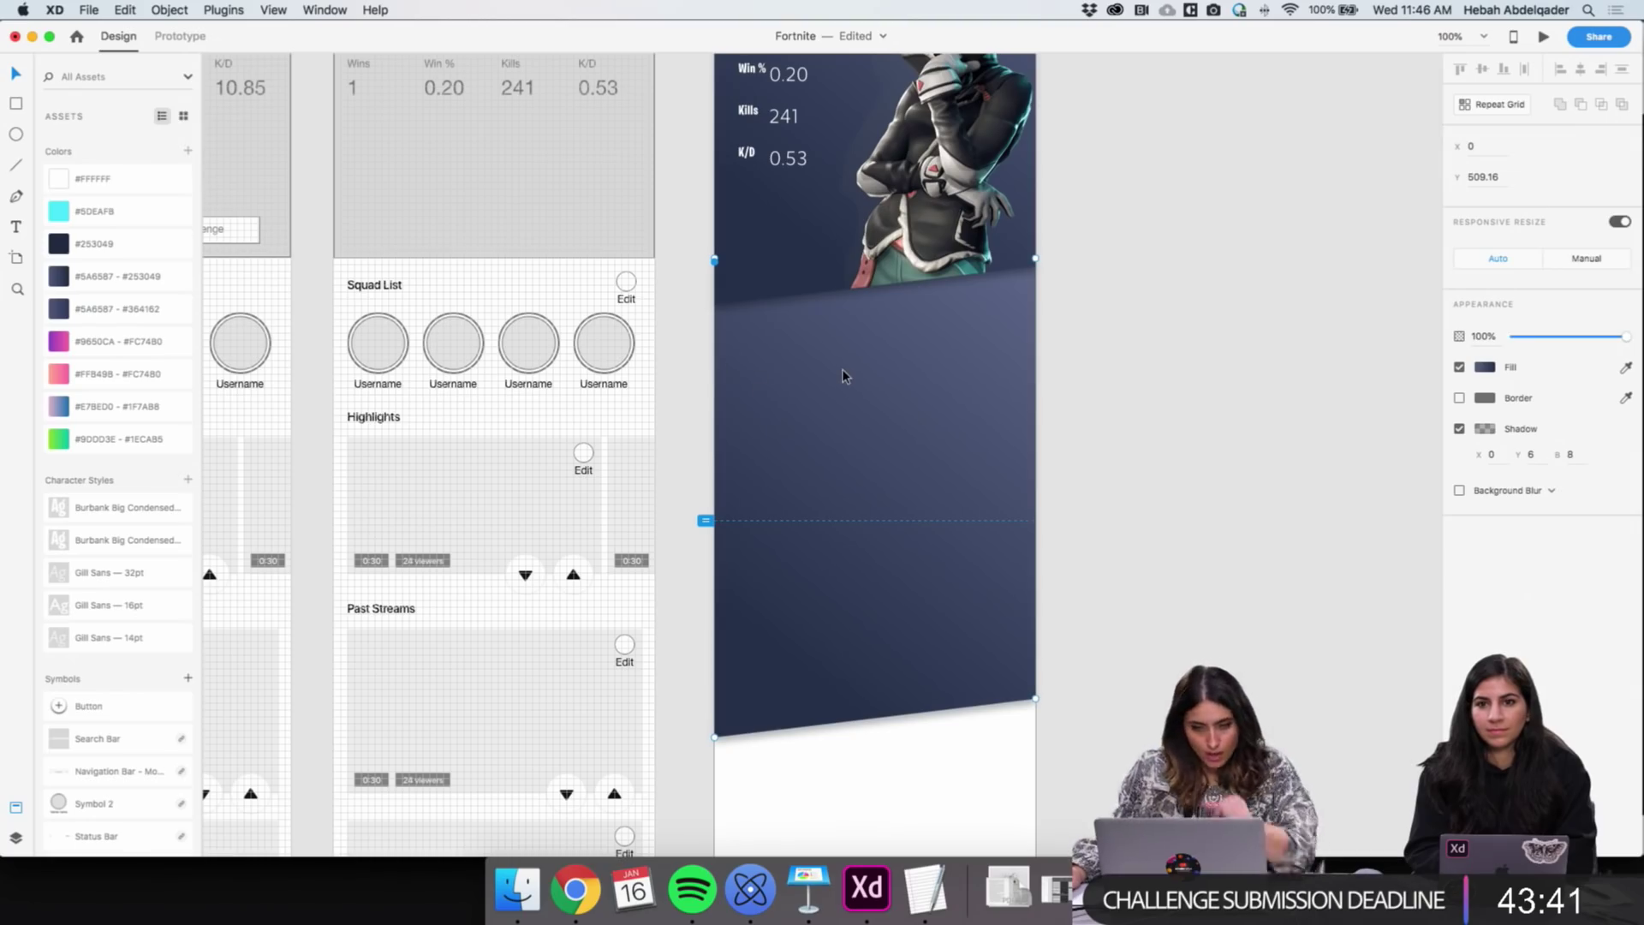
key("super+z")
Switch to Chrome and examine the slanted edges and triangular shards on Fortnite's Season 7 Battle Pass page, returning to XD
left_click(575, 887)
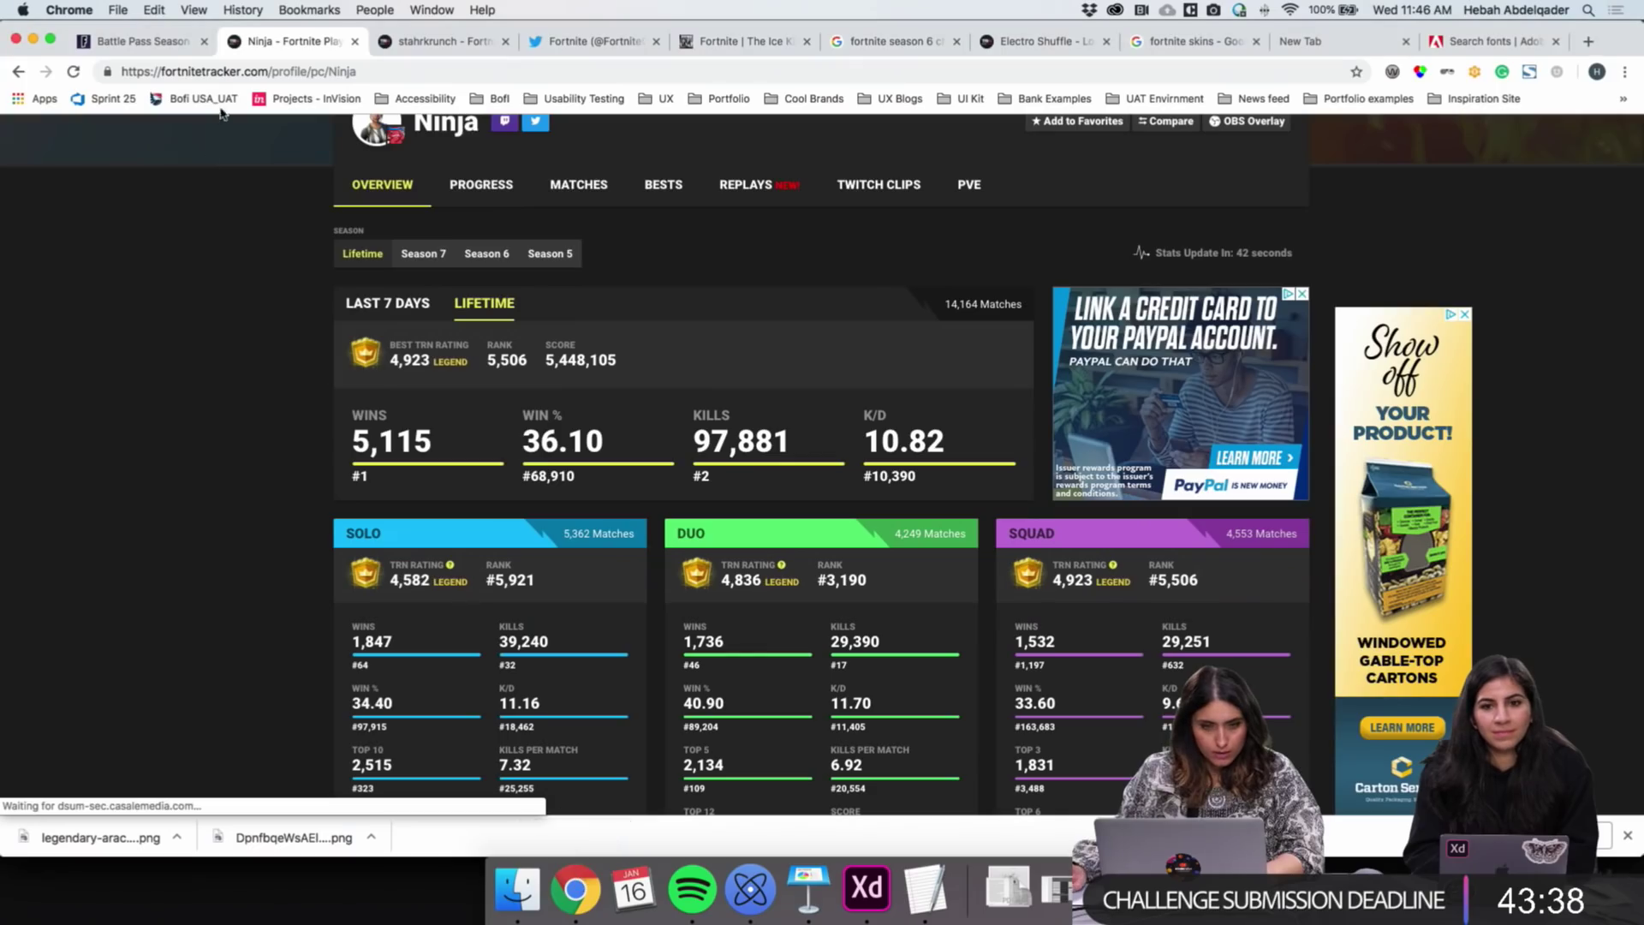
left_click(137, 41)
scroll(699, 481, "up", 10)
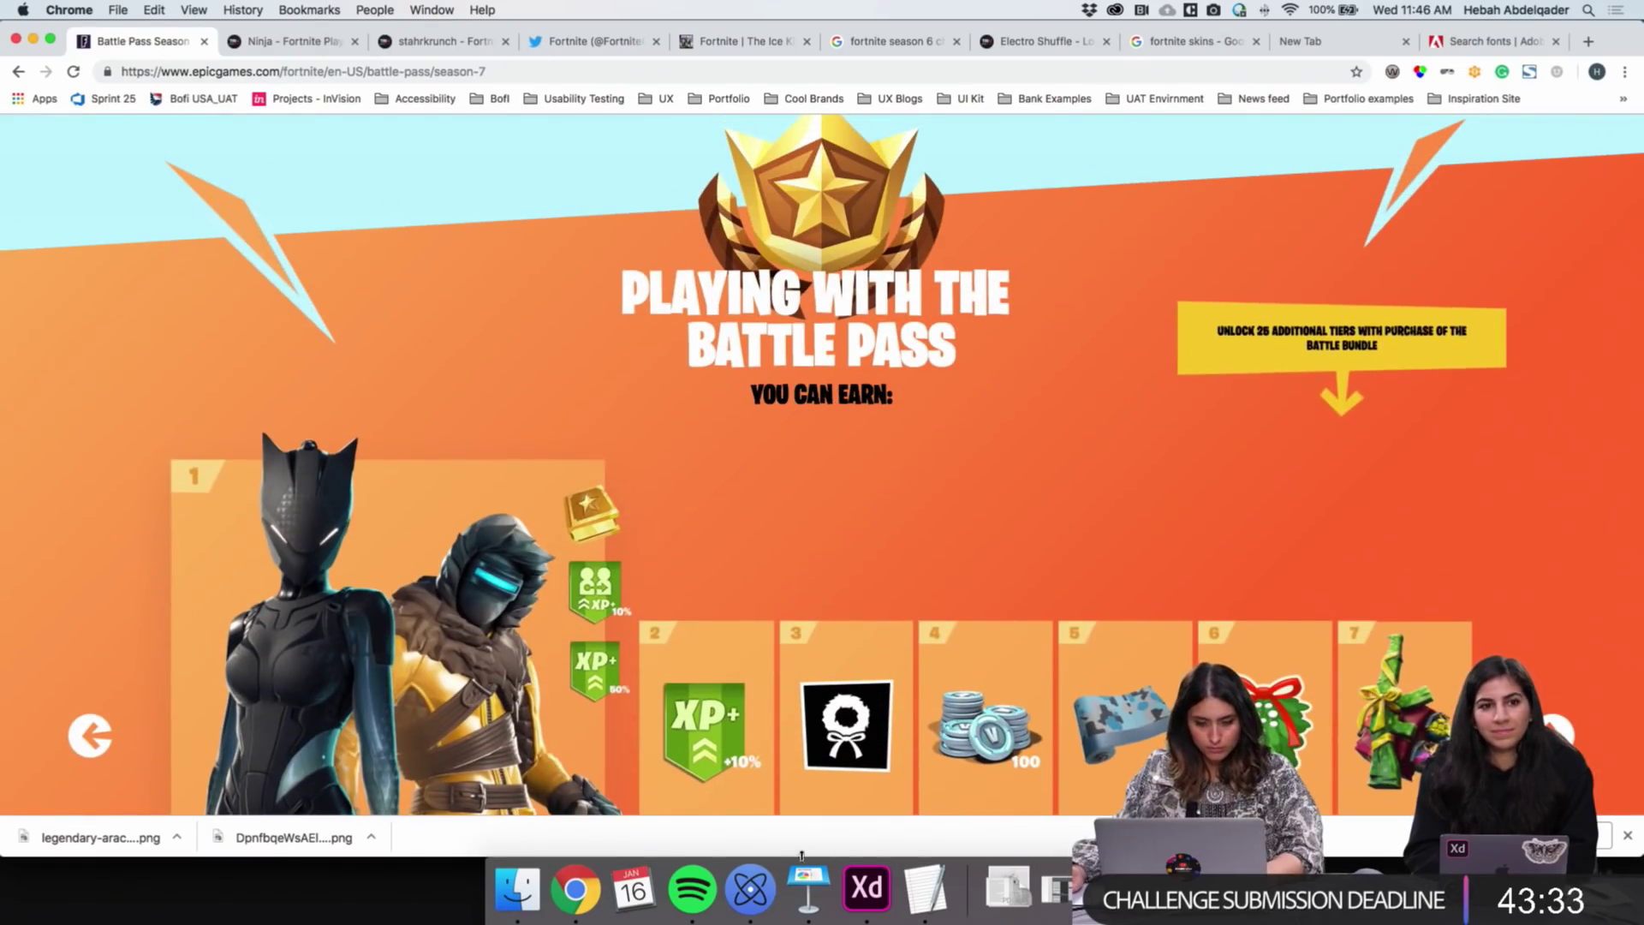
left_click(866, 887)
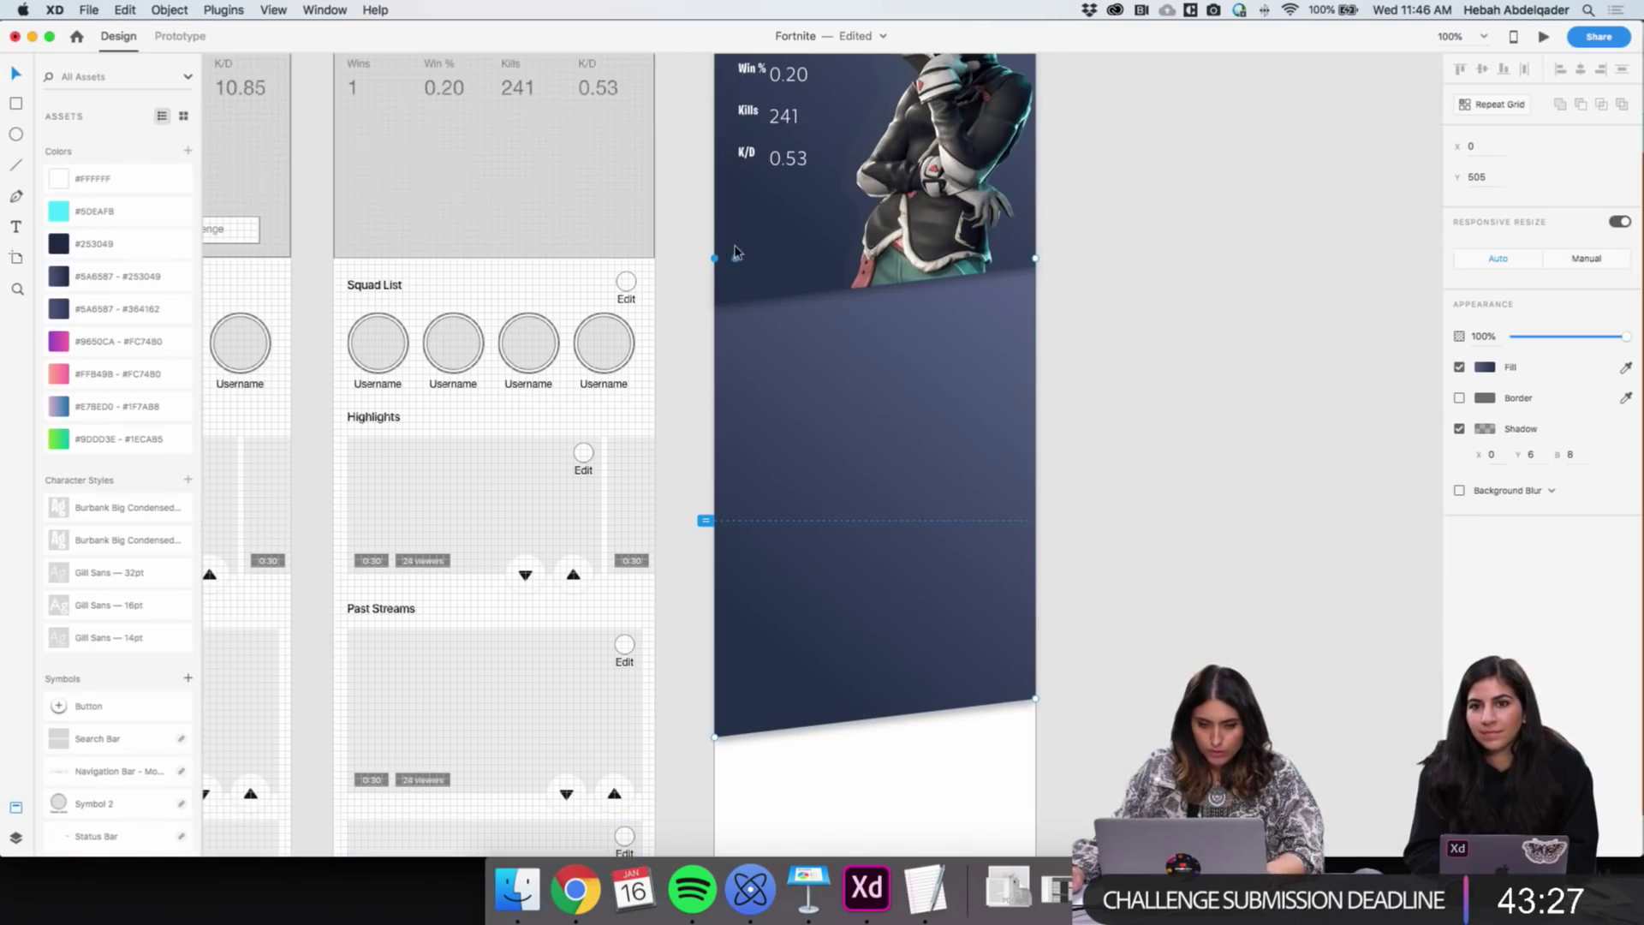
Reshape the duplicated panel's slanted upper edge, moving its left corner to Y 557.04 and its right corner to Y 513.34
left_click_drag(715, 258, 714, 306)
scroll(714, 305, "left", 2)
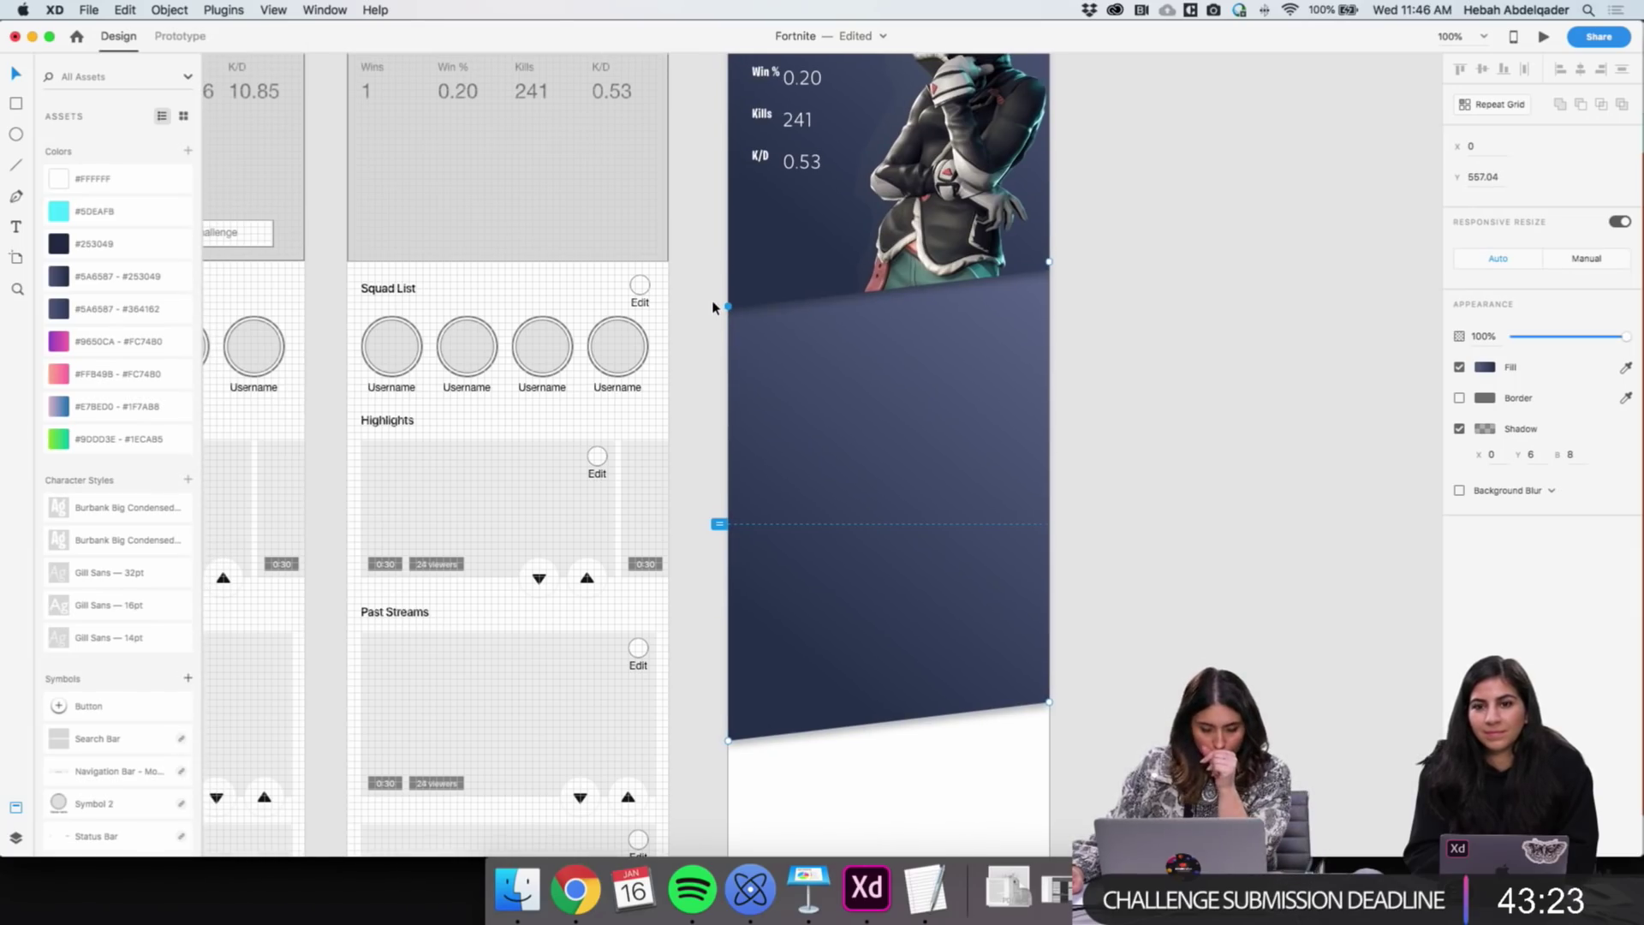
left_click(1054, 270)
scroll(1050, 265, "down", 1)
left_click(1031, 310)
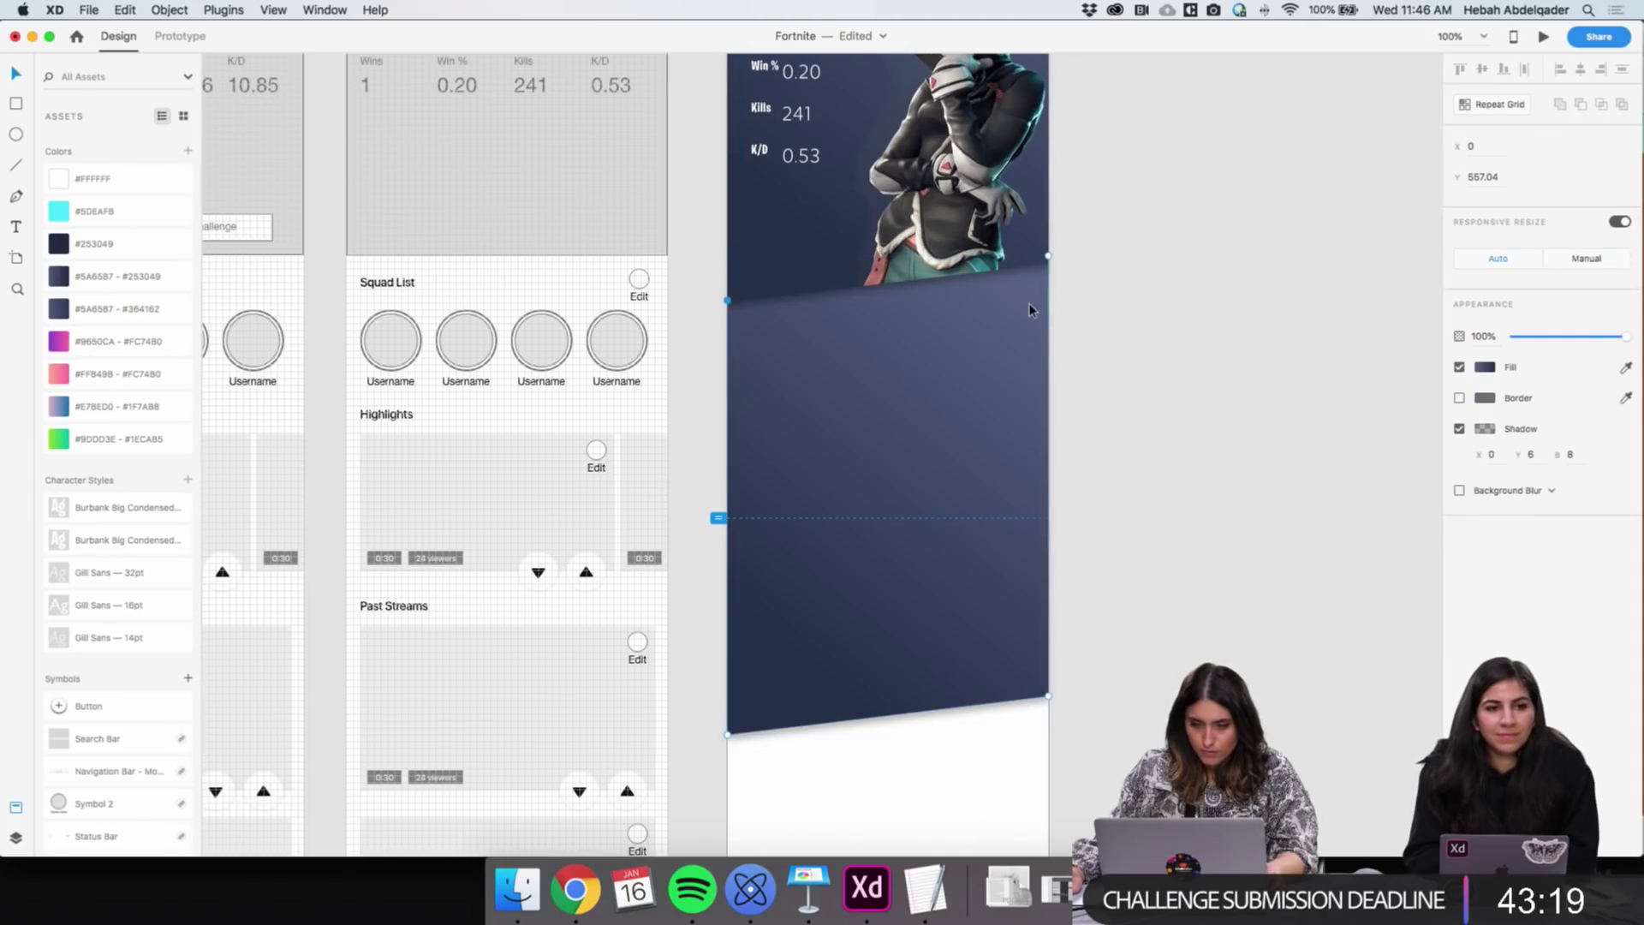
left_click(1049, 260)
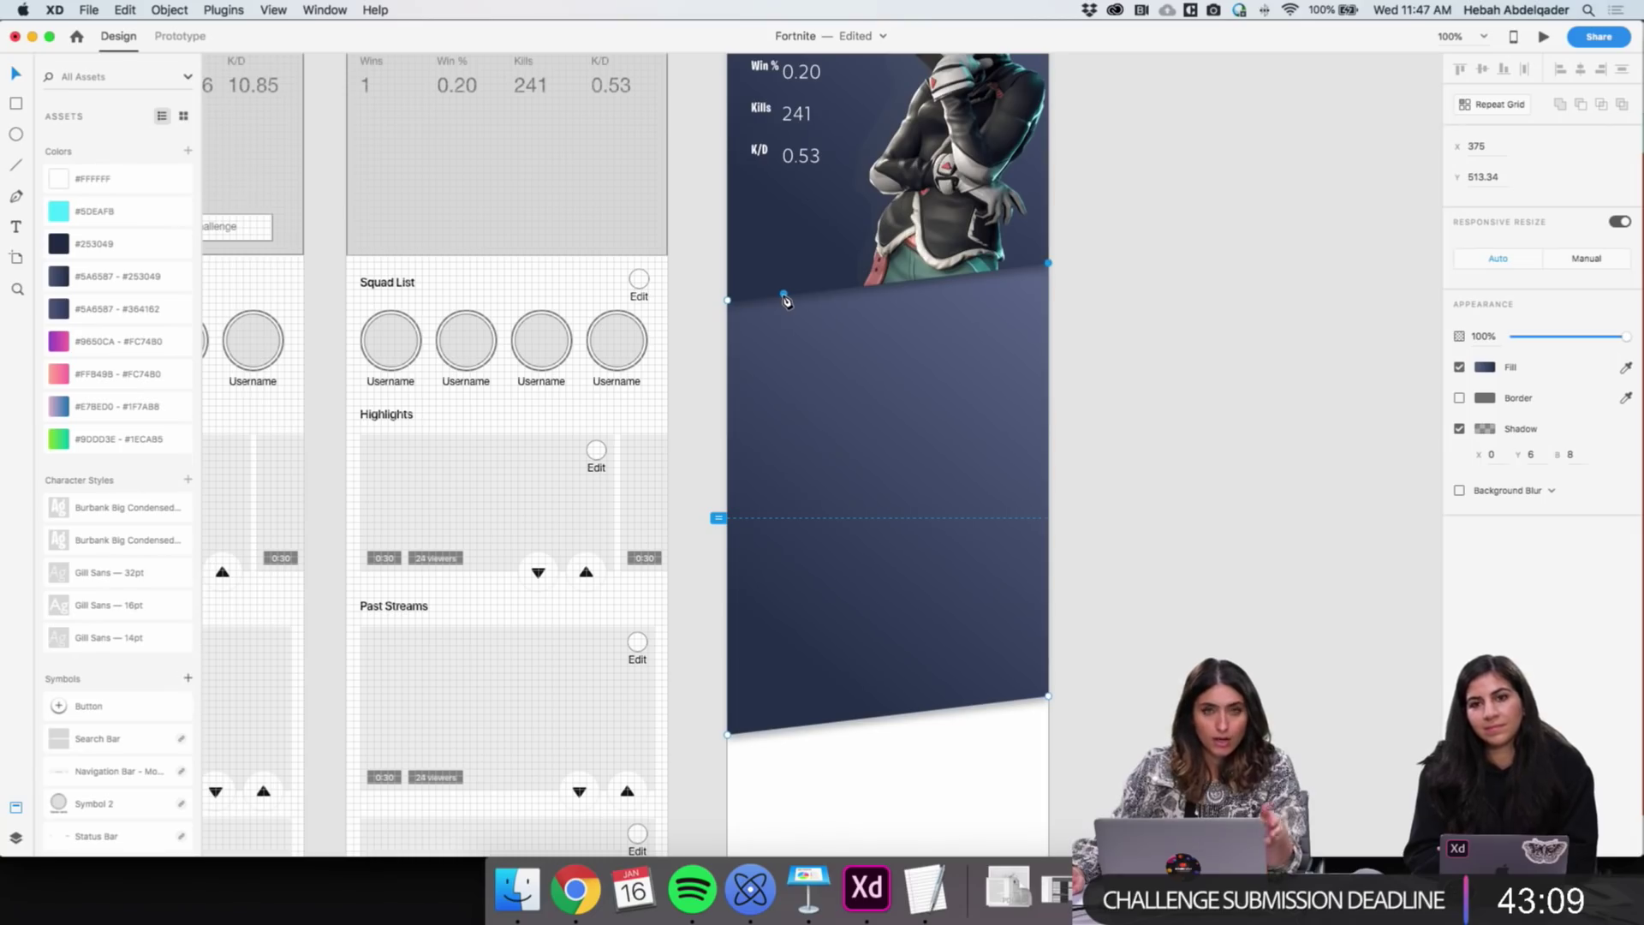
Add anchor points along the lower panel's upper edge and pull one to X 114.96, Y 633.02 to cut a triangular notch
left_click(780, 295)
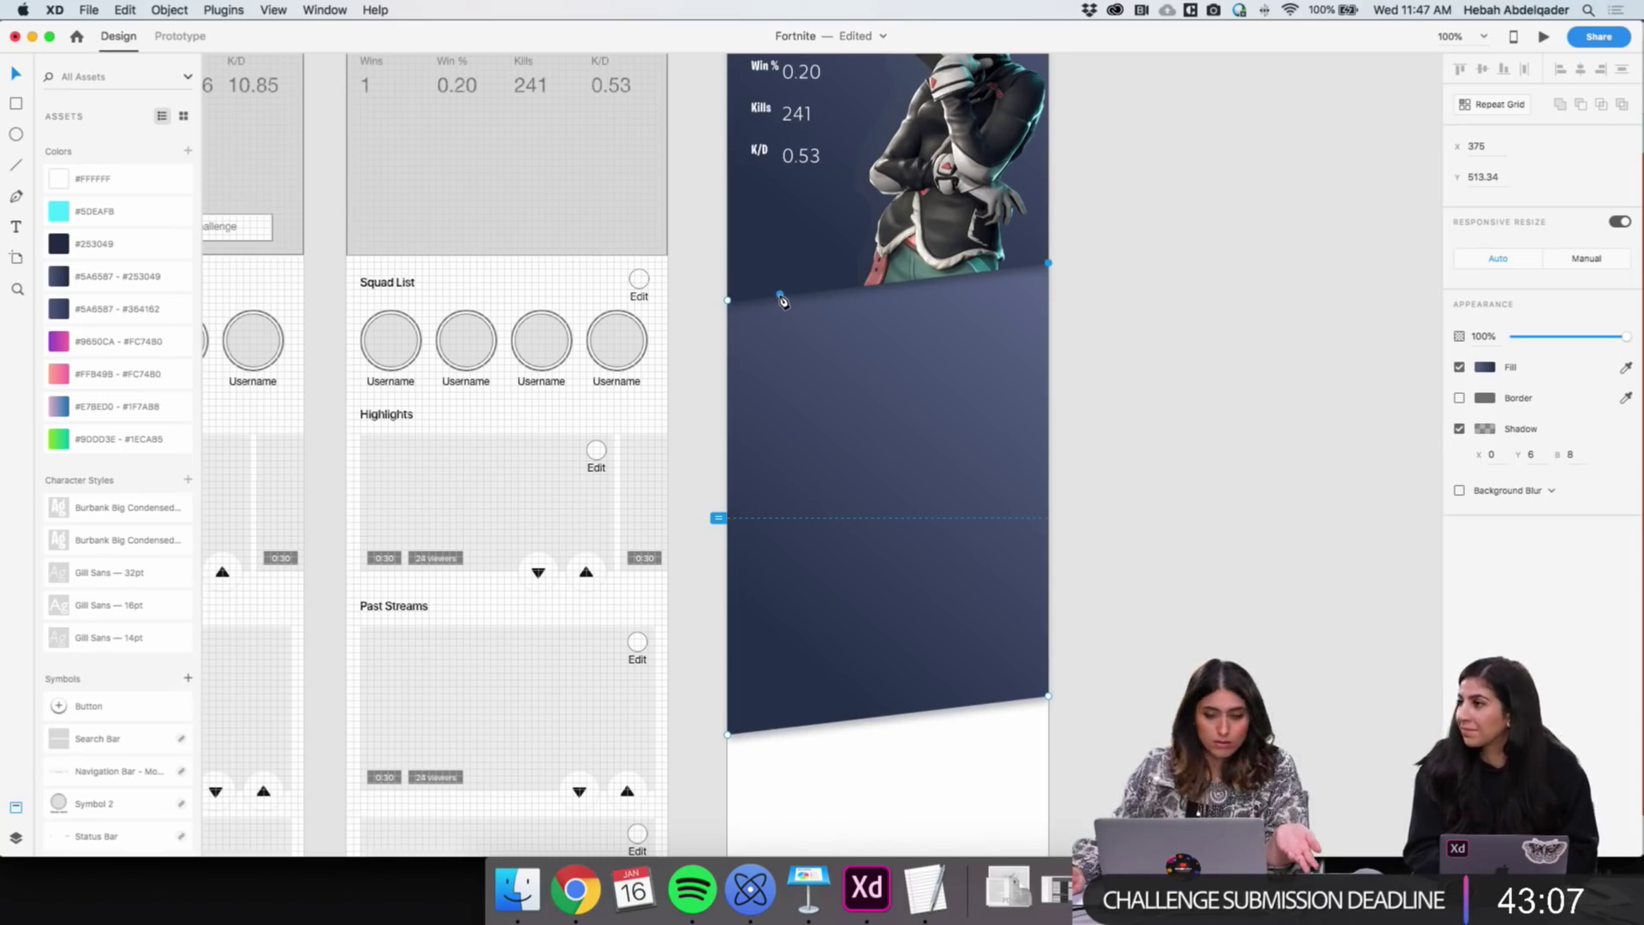
left_click(826, 290)
left_click_drag(803, 294, 826, 370)
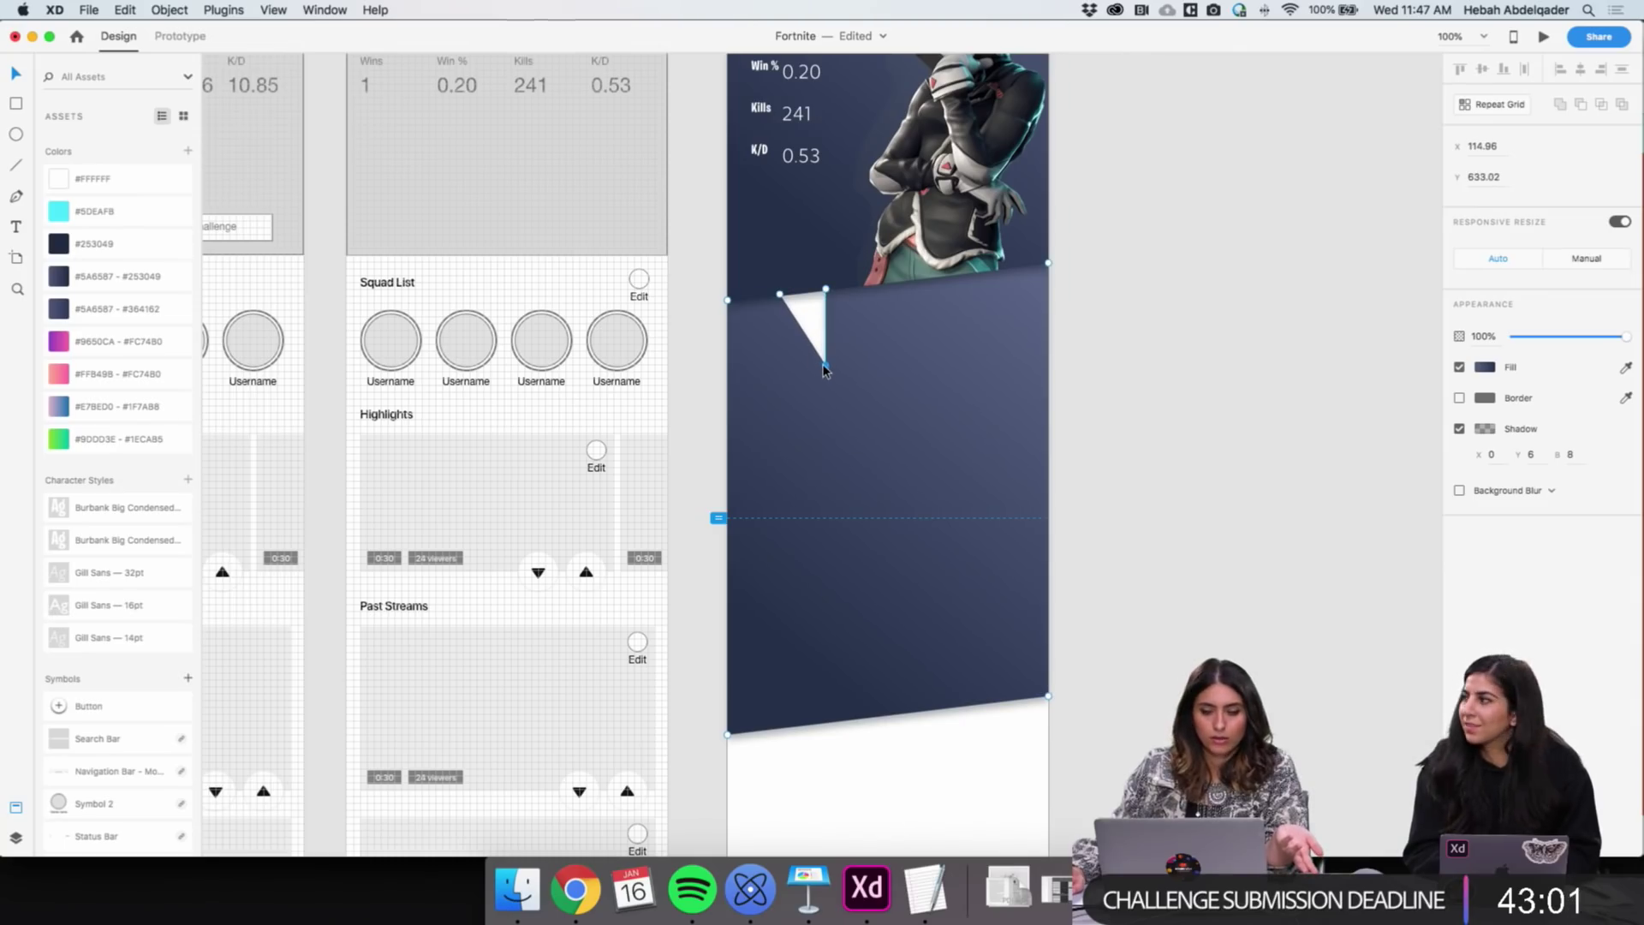
left_click(1189, 385)
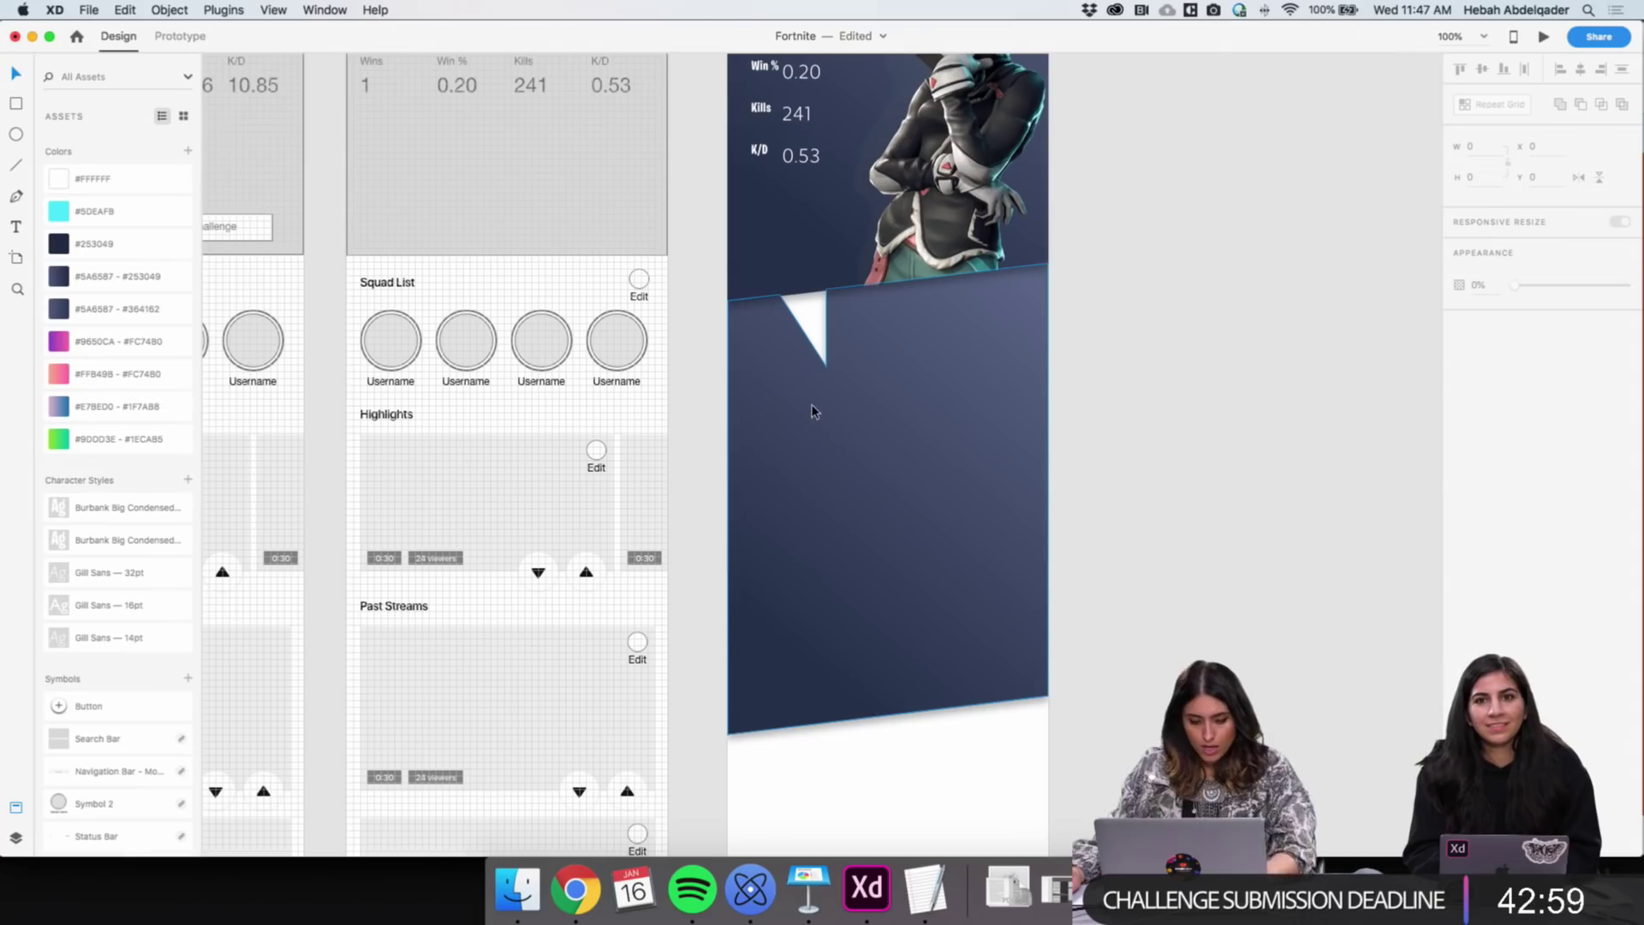
Draw a closed, downward-pointing triangle about 64 by 98 px over the notch with the Pen tool
left_click(15, 197)
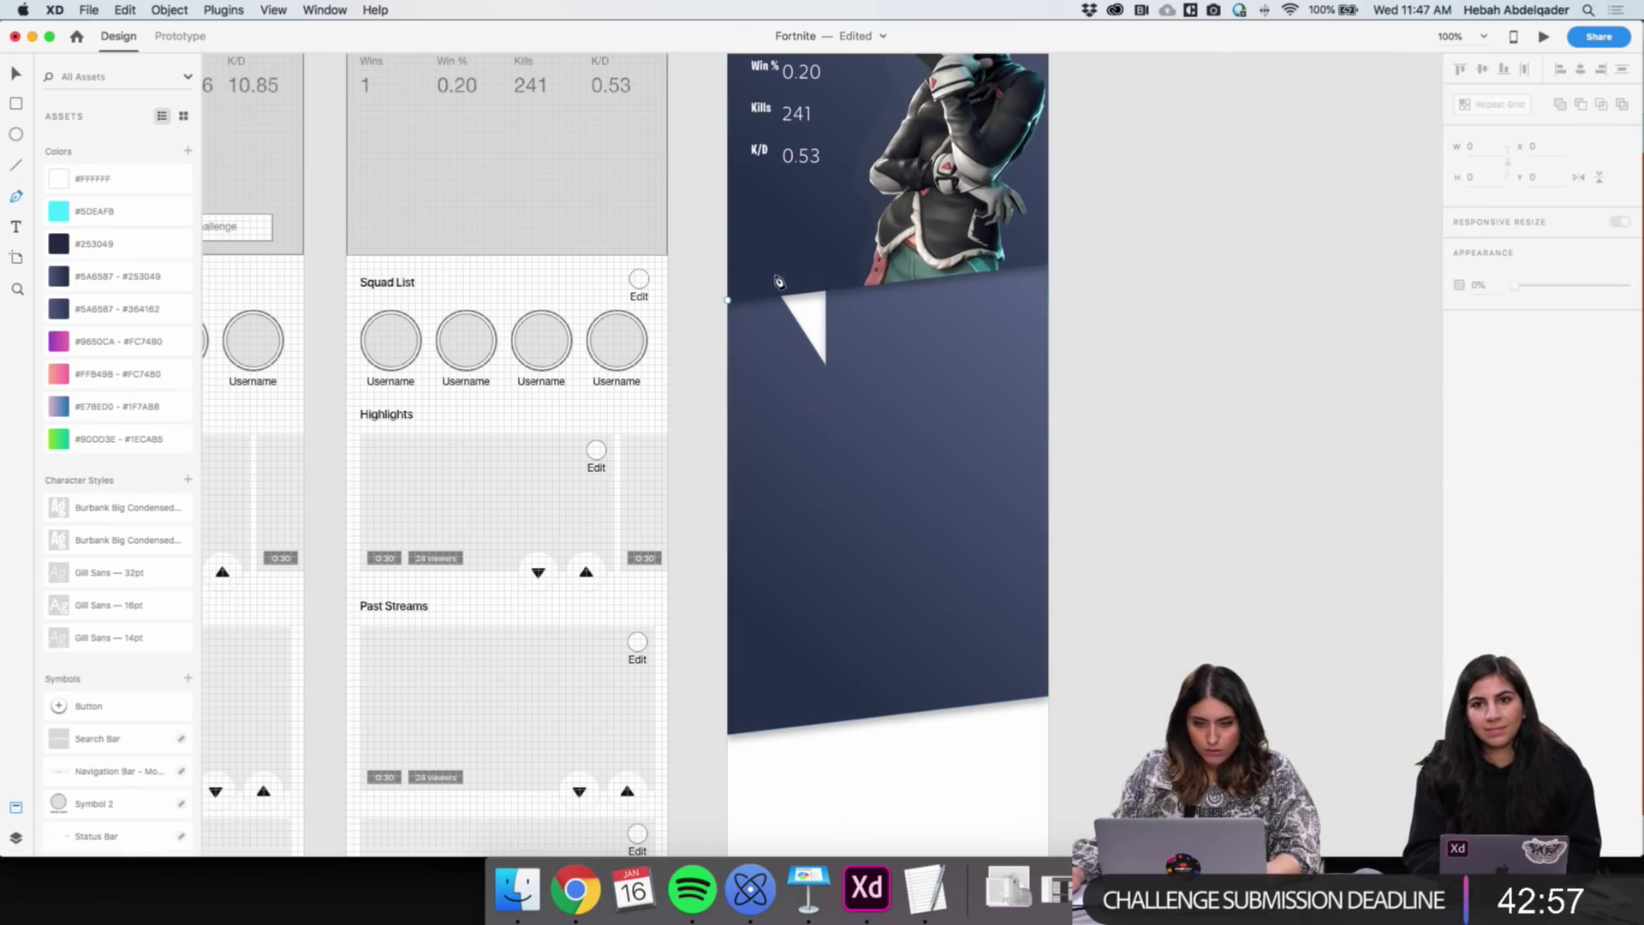
left_click(763, 259)
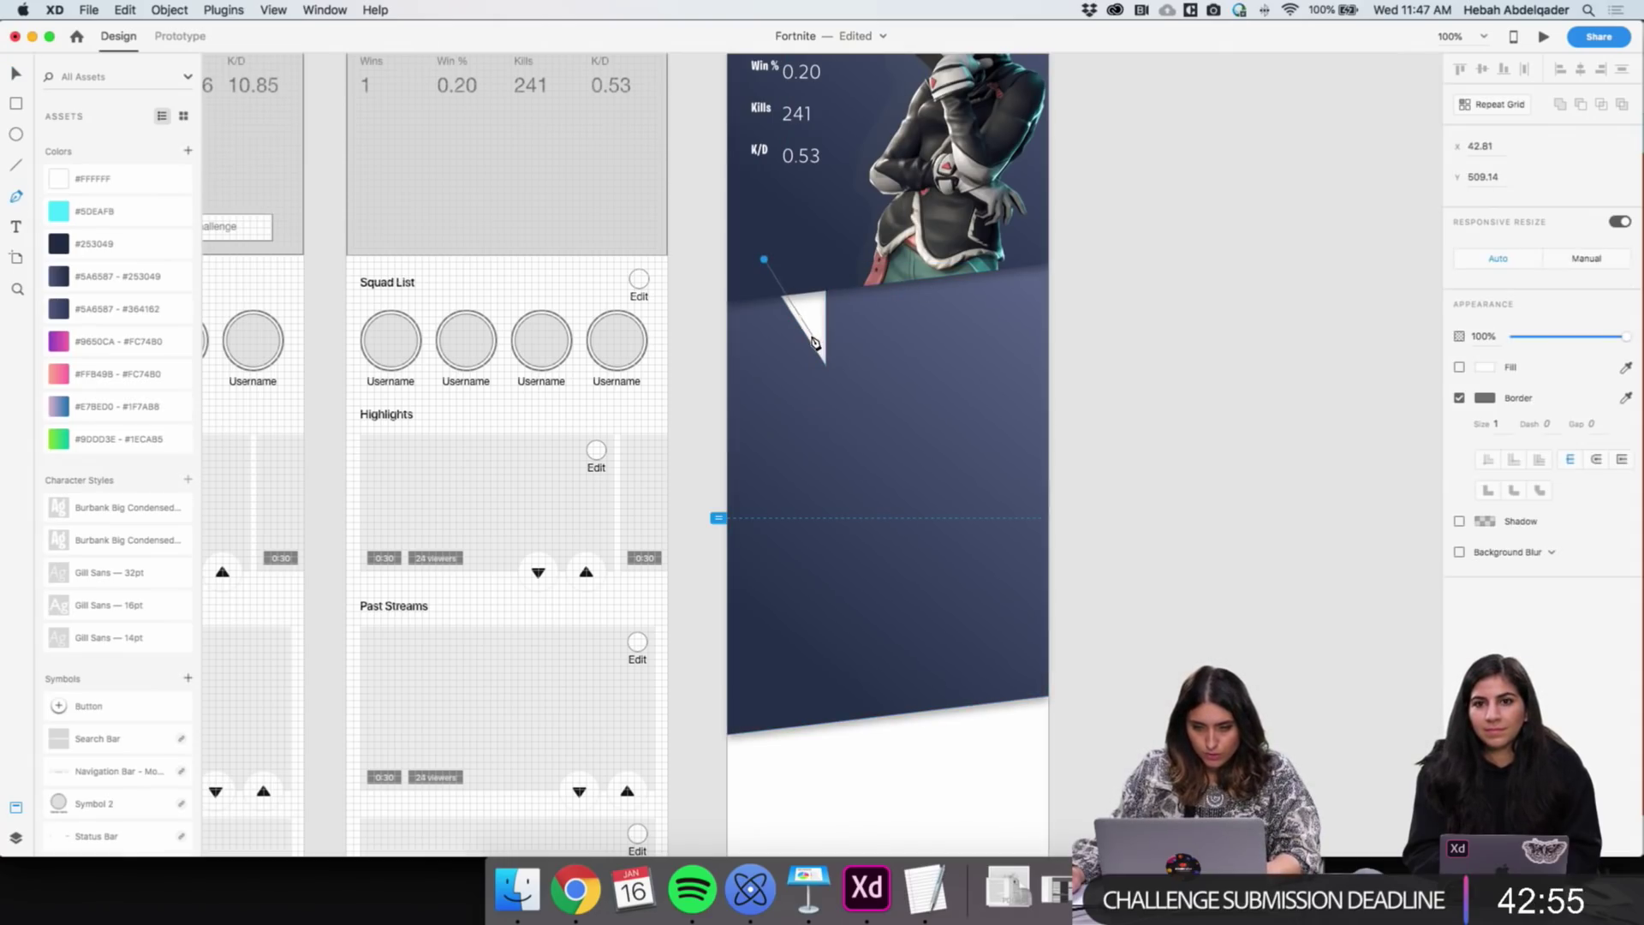
left_click(815, 340)
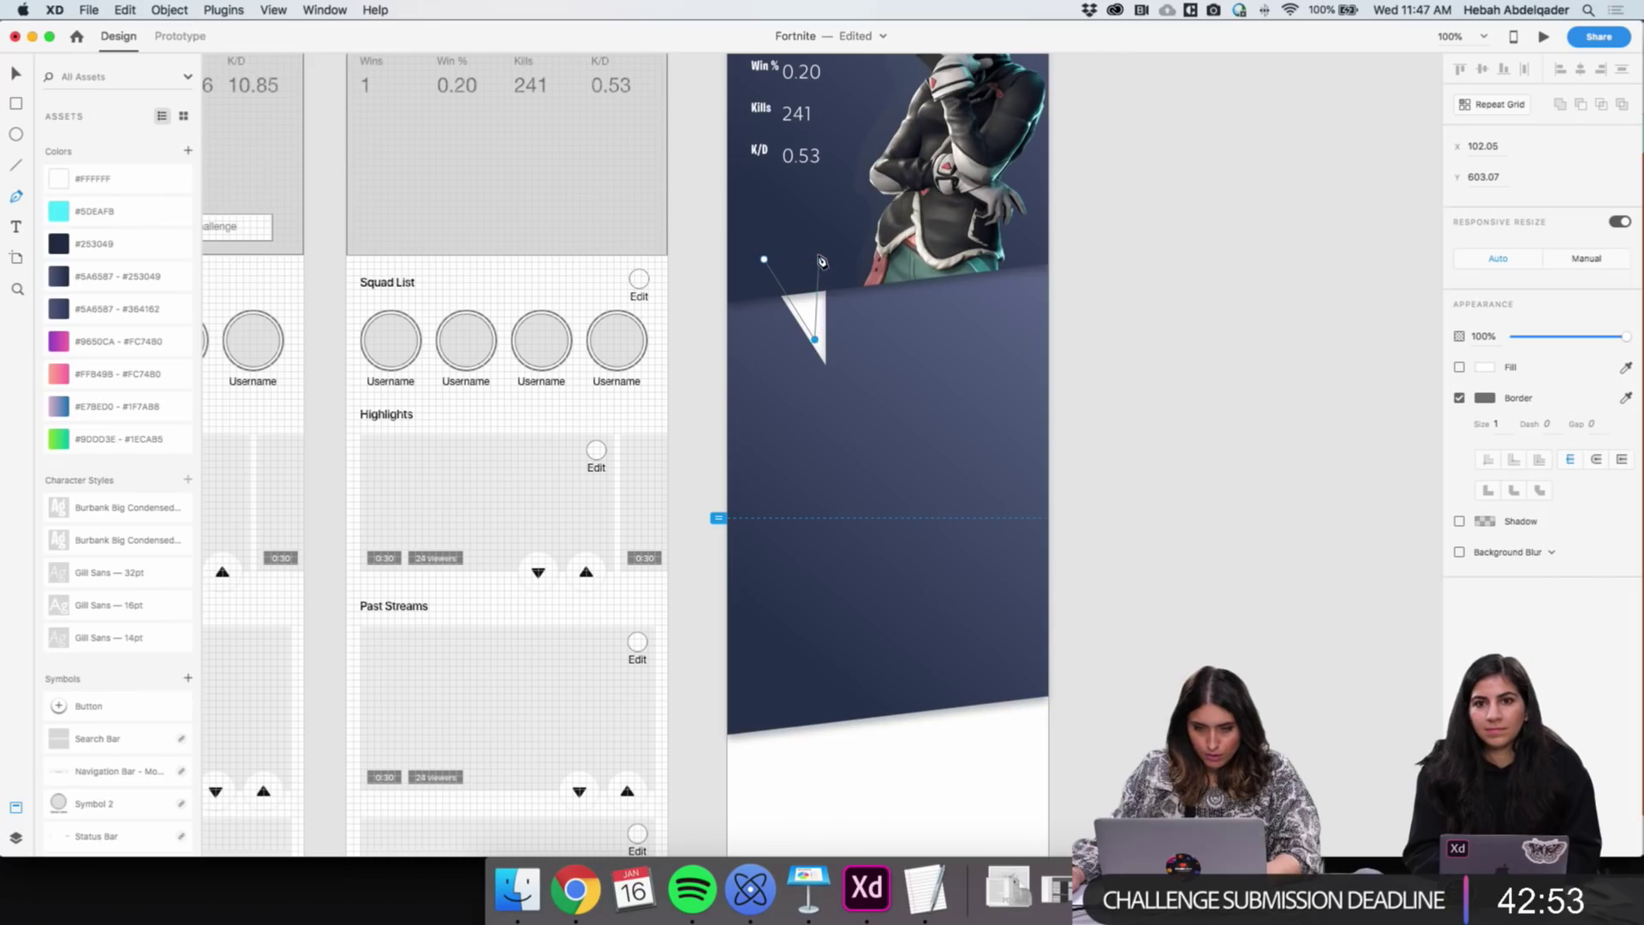
left_click(818, 257)
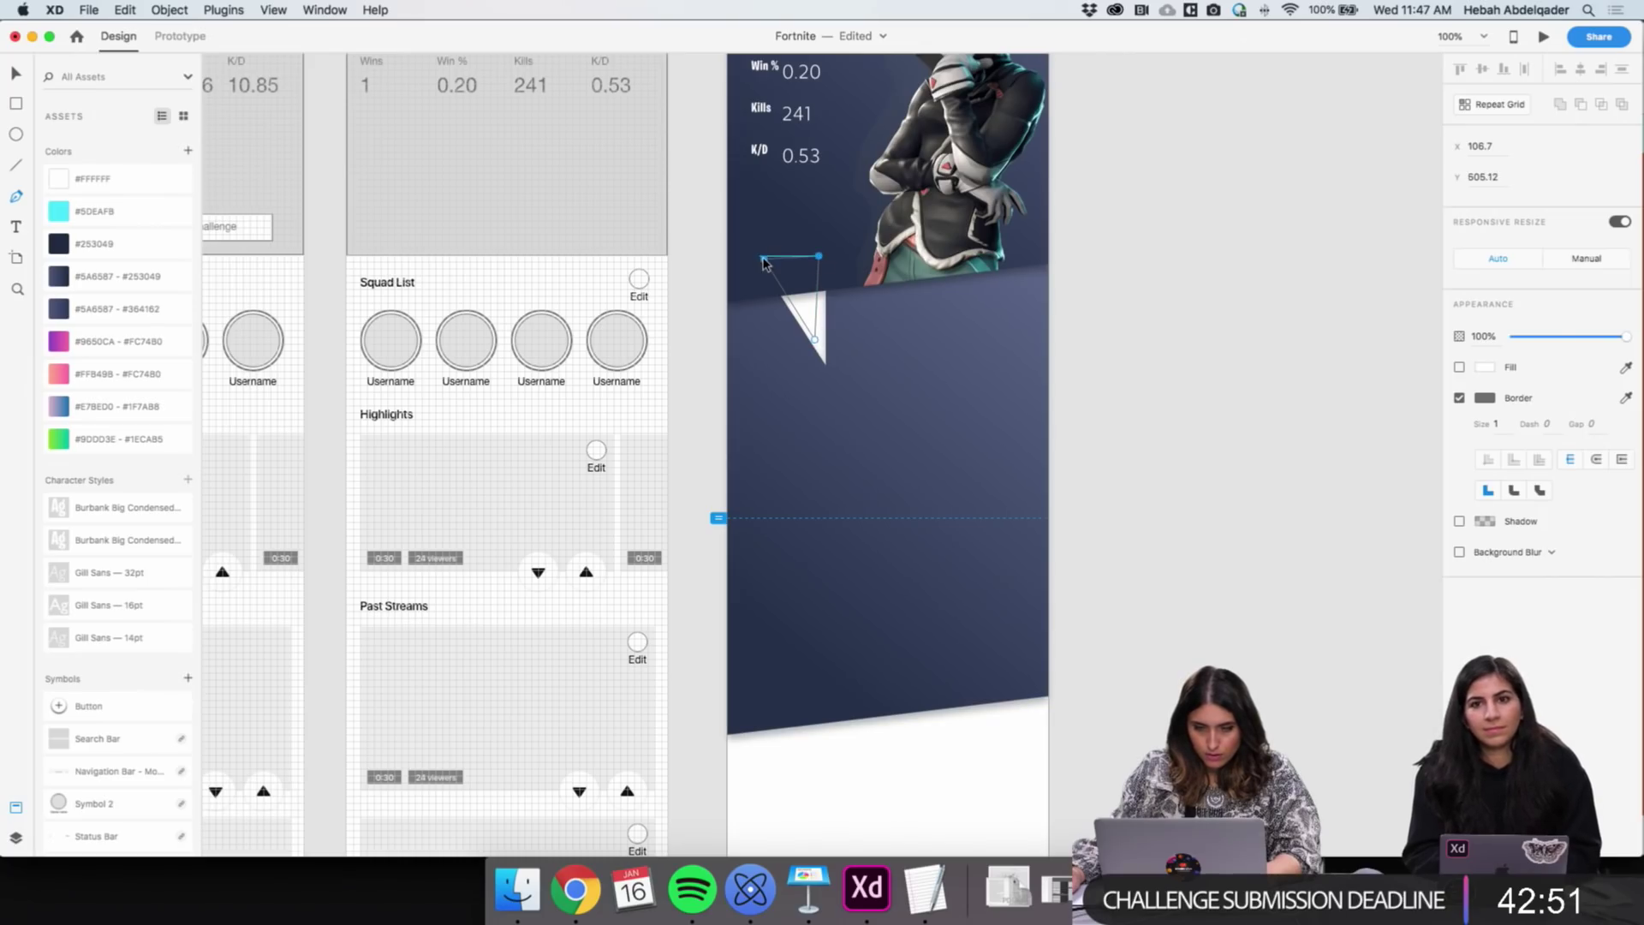
left_click(764, 259)
key("Escape")
scroll(894, 503, "right", 1)
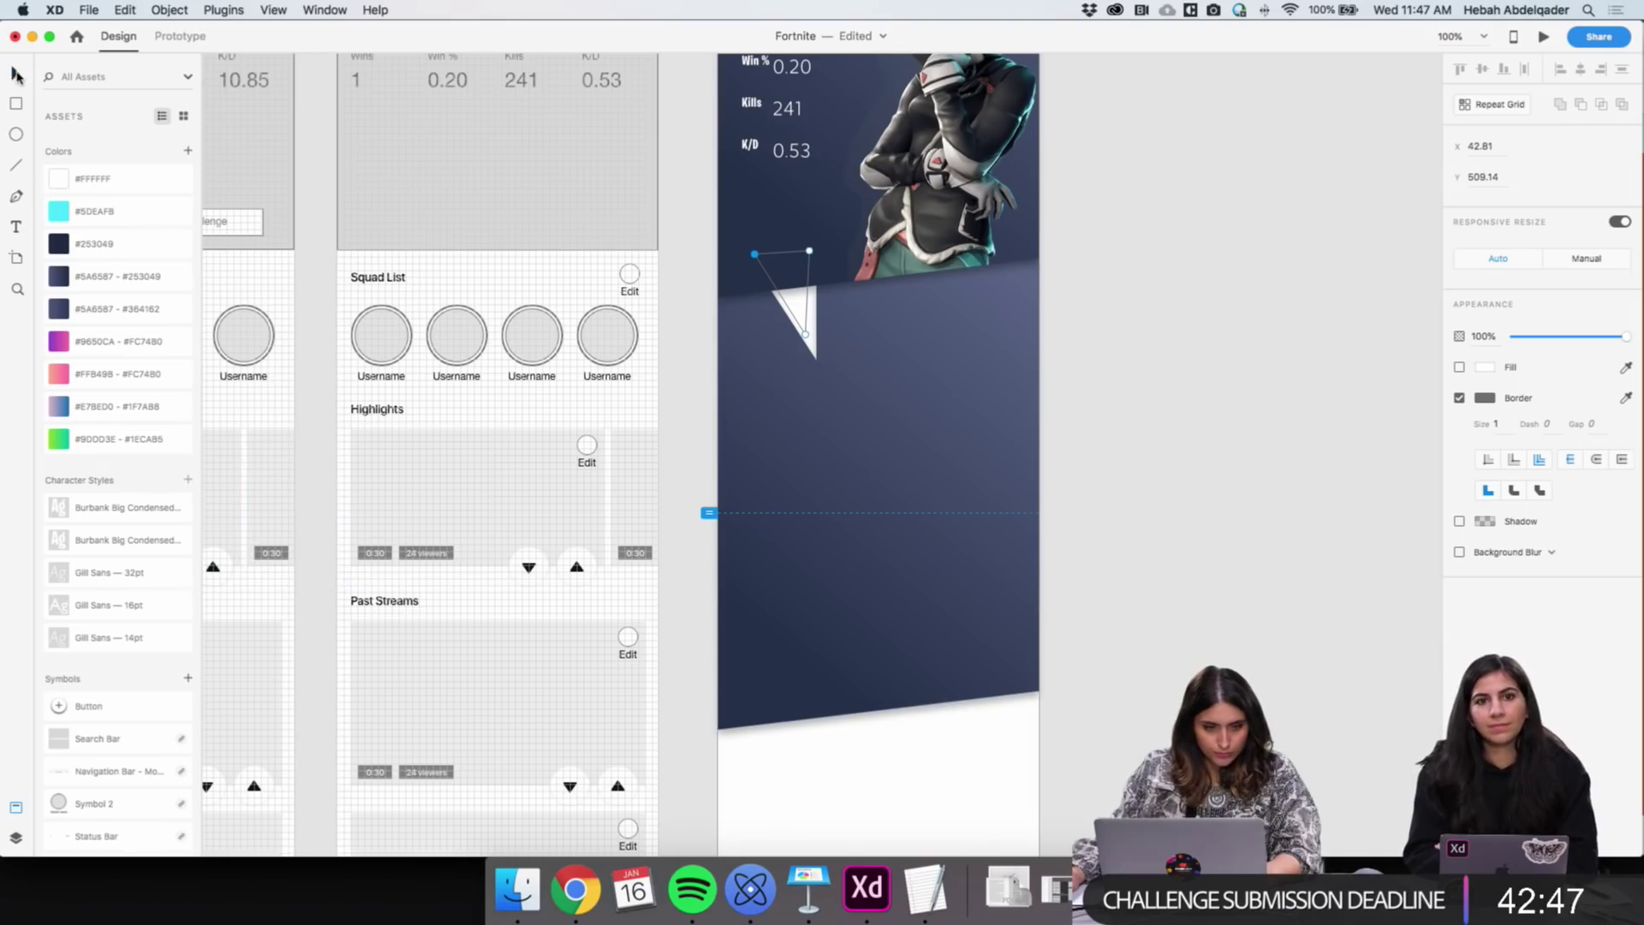
Fill the new triangle with the saved peach-to-pink gradient and remove its border
left_click(94, 373)
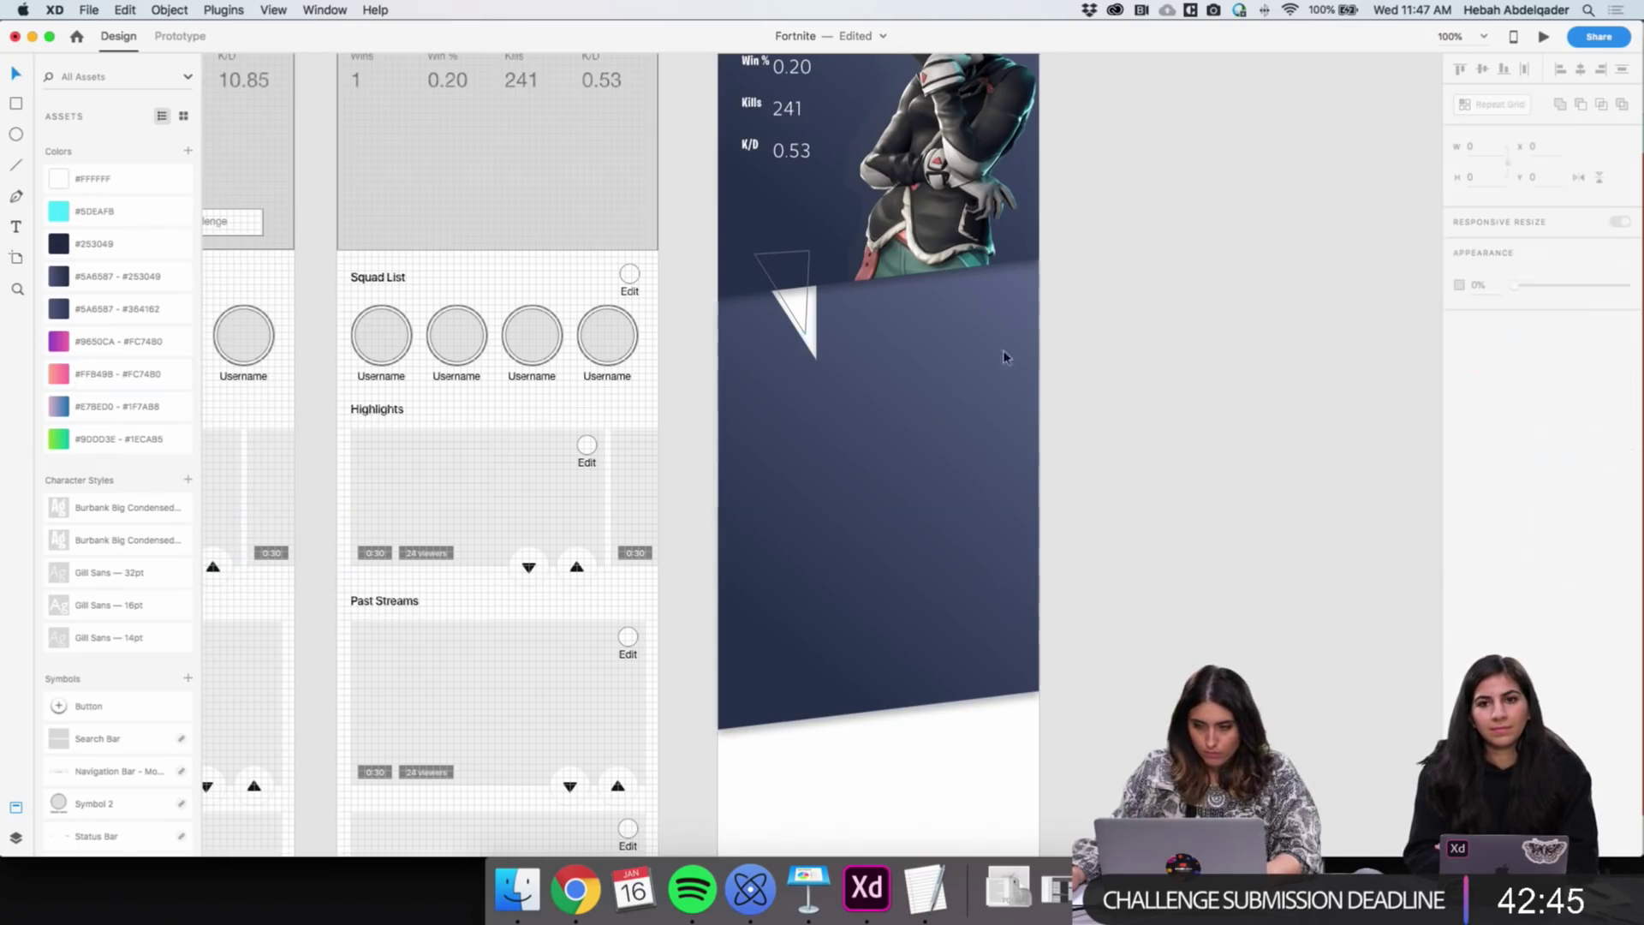
left_click(808, 330)
left_click(57, 374)
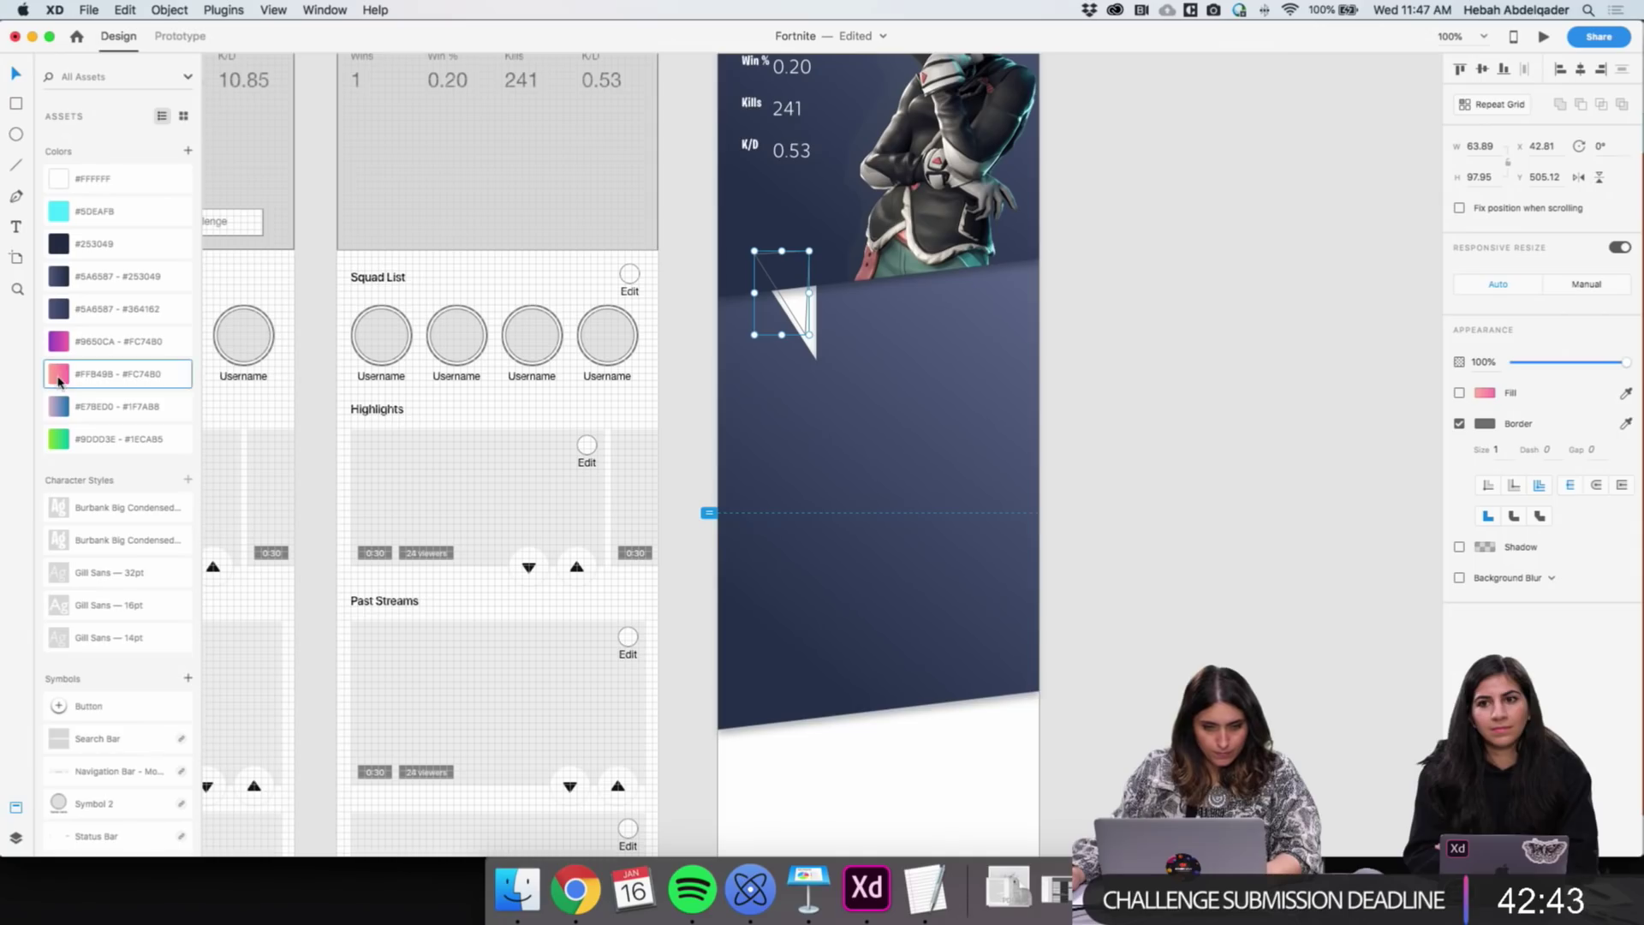
left_click(1459, 393)
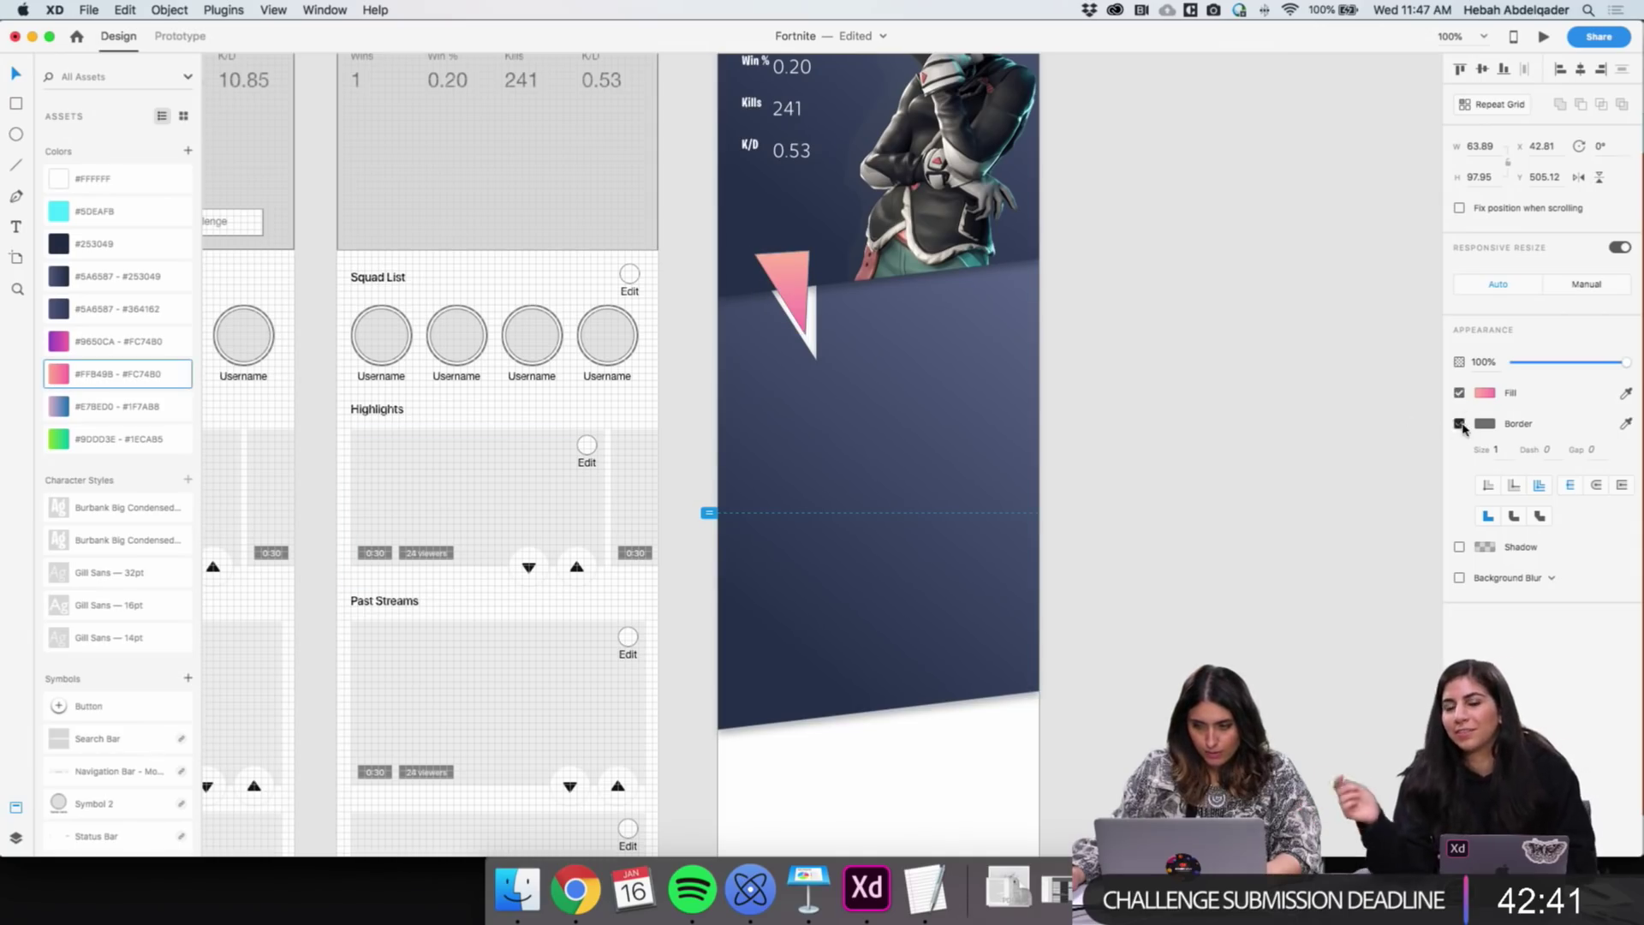
left_click(1276, 451)
Nudge the pink triangle over the white notch to X 48.81, Y 511.12
left_click(796, 292)
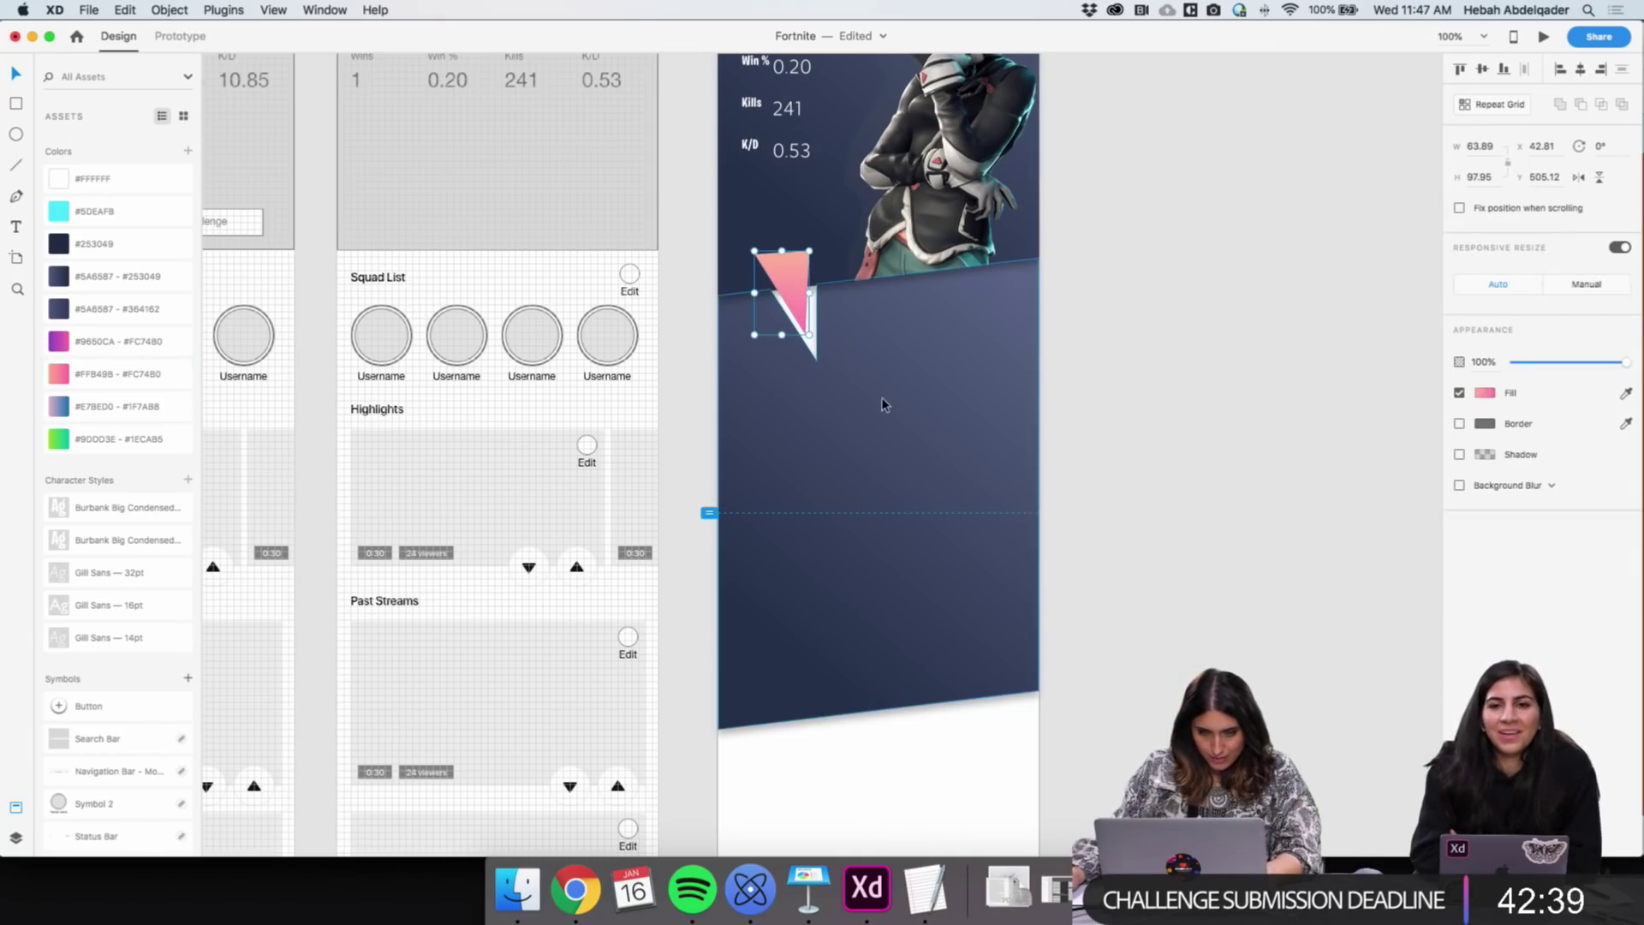
key("z")
left_click(820, 346)
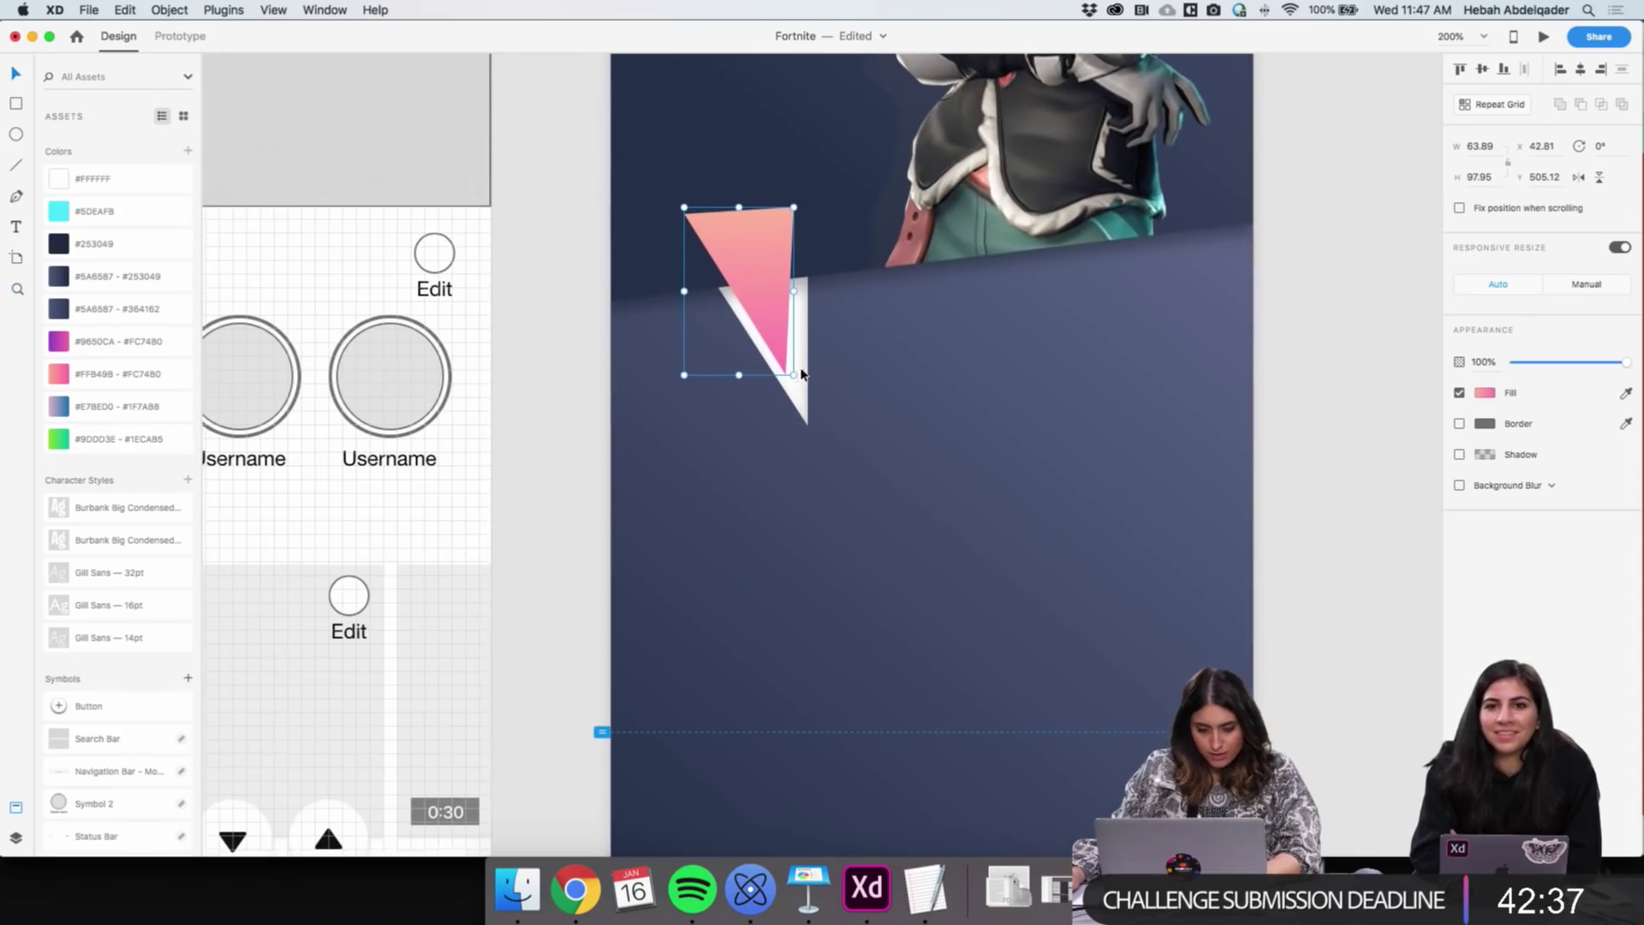
key("Right")
key("Right")
key("Right")
key("Right")
key("Right")
key("Right")
key("Down")
key("Down")
key("Down")
key("Down")
key("Down")
key("Down")
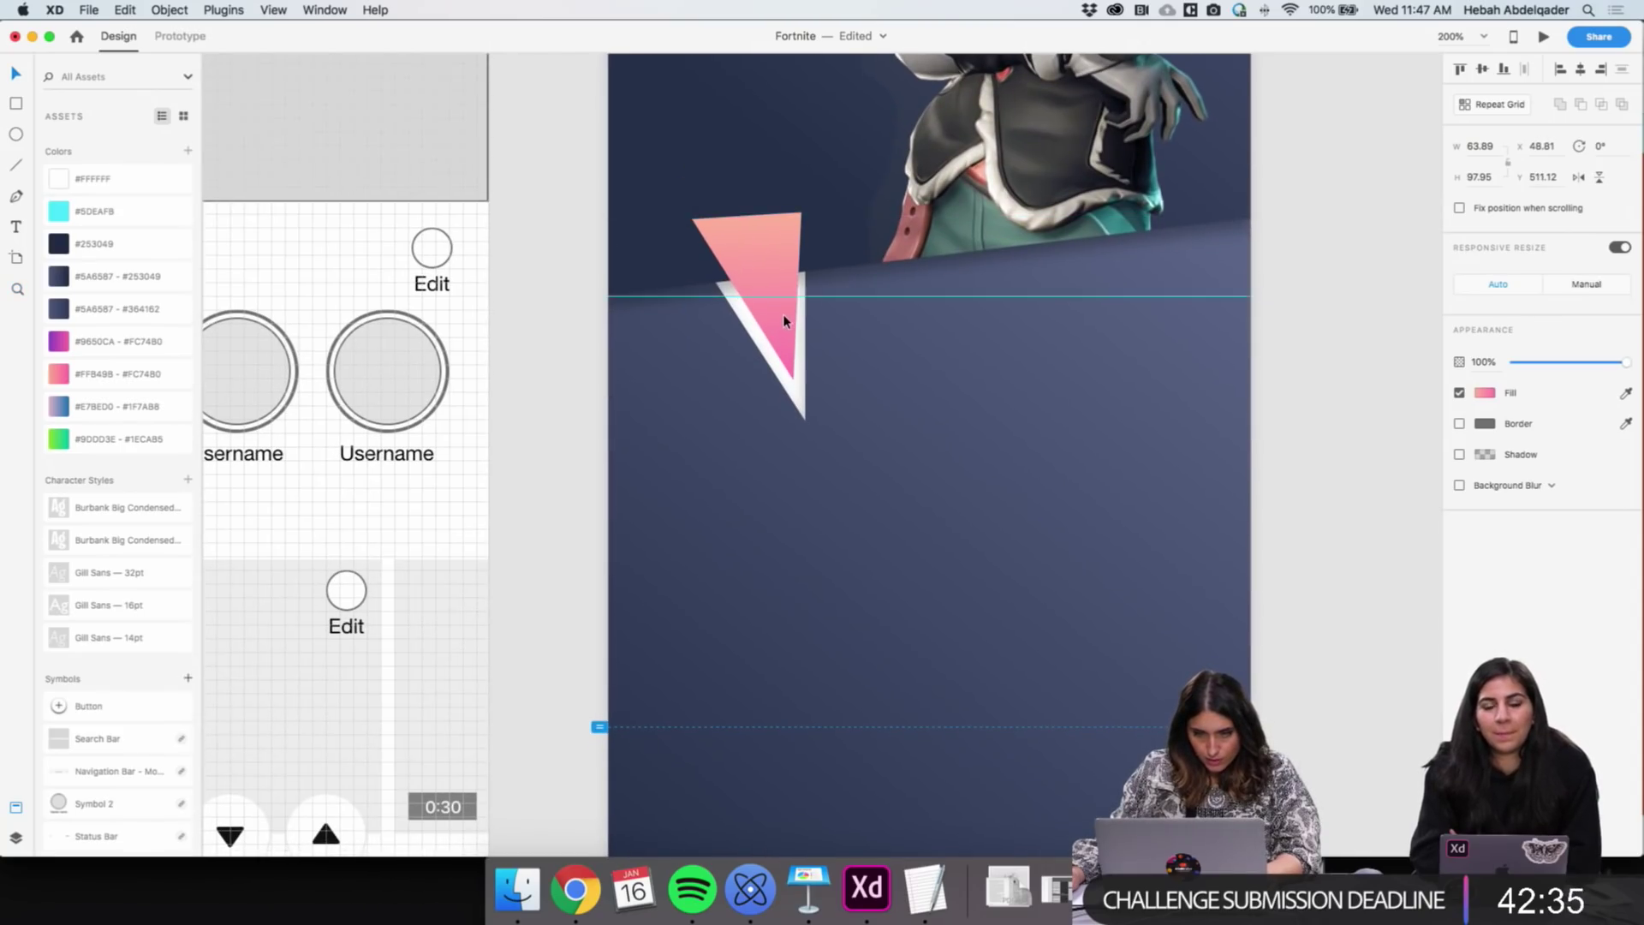
Move the pink triangle's upper-right corner slightly inward so its right side runs vertically, parallel to the notch
double_click(782, 311)
left_click_drag(802, 214, 794, 216)
key("Escape")
key("Escape")
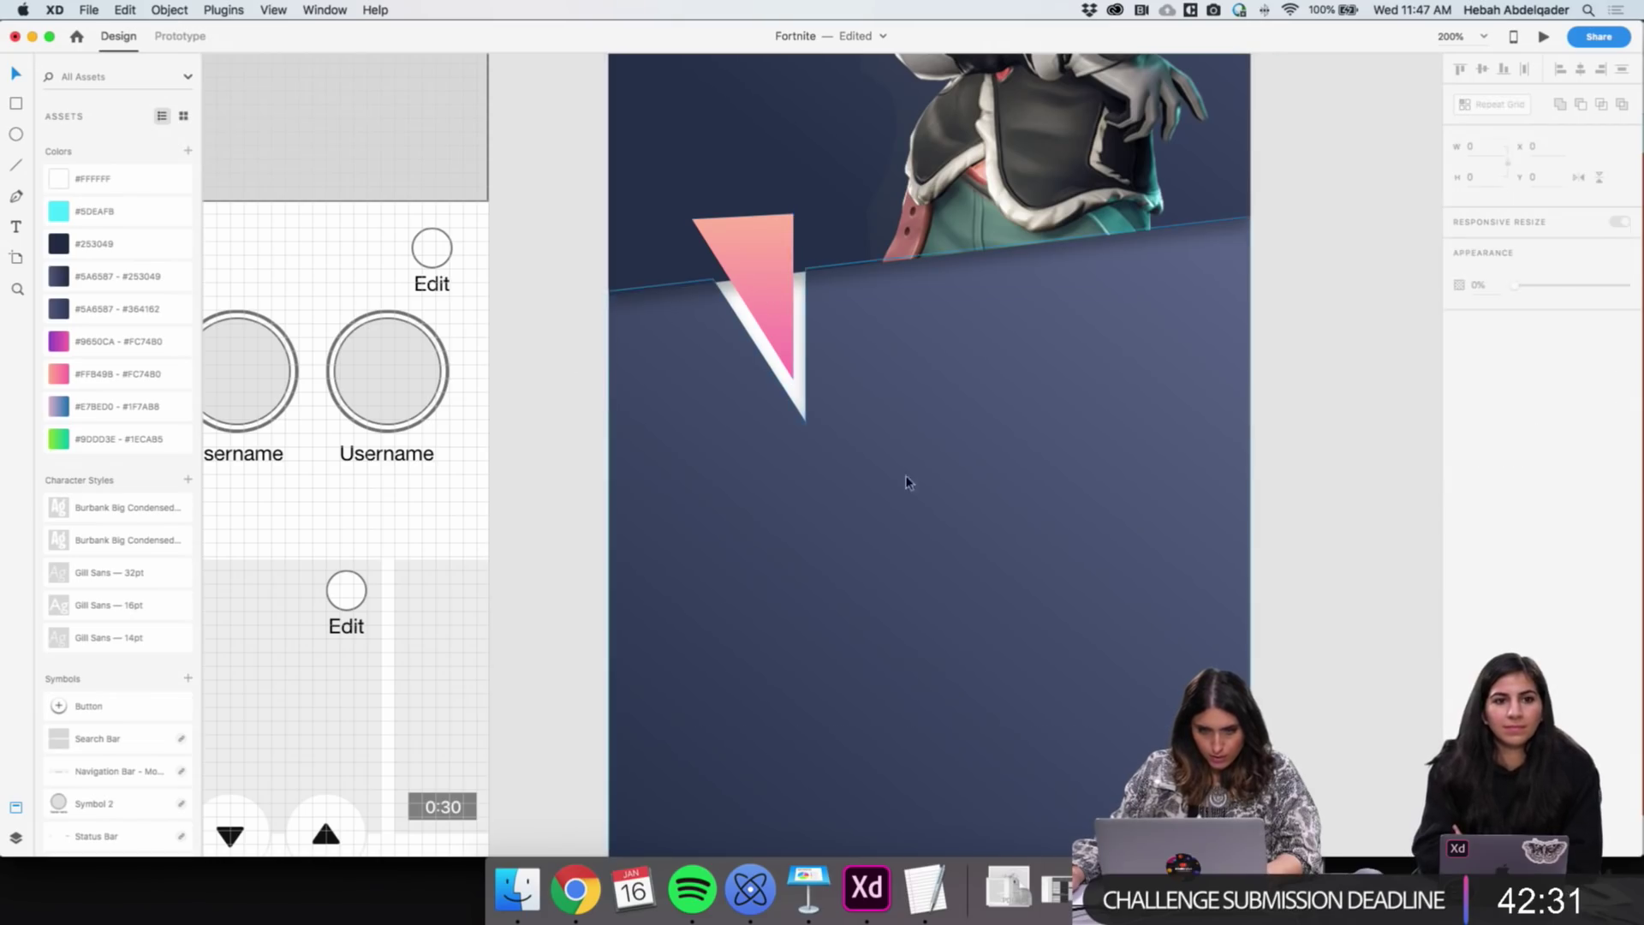
Duplicate the Wins label beside the profile name at X 218, Y 88 and change its text to "Followers"
key("z")
left_click(910, 280, "alt")
scroll(911, 281, "up", 3)
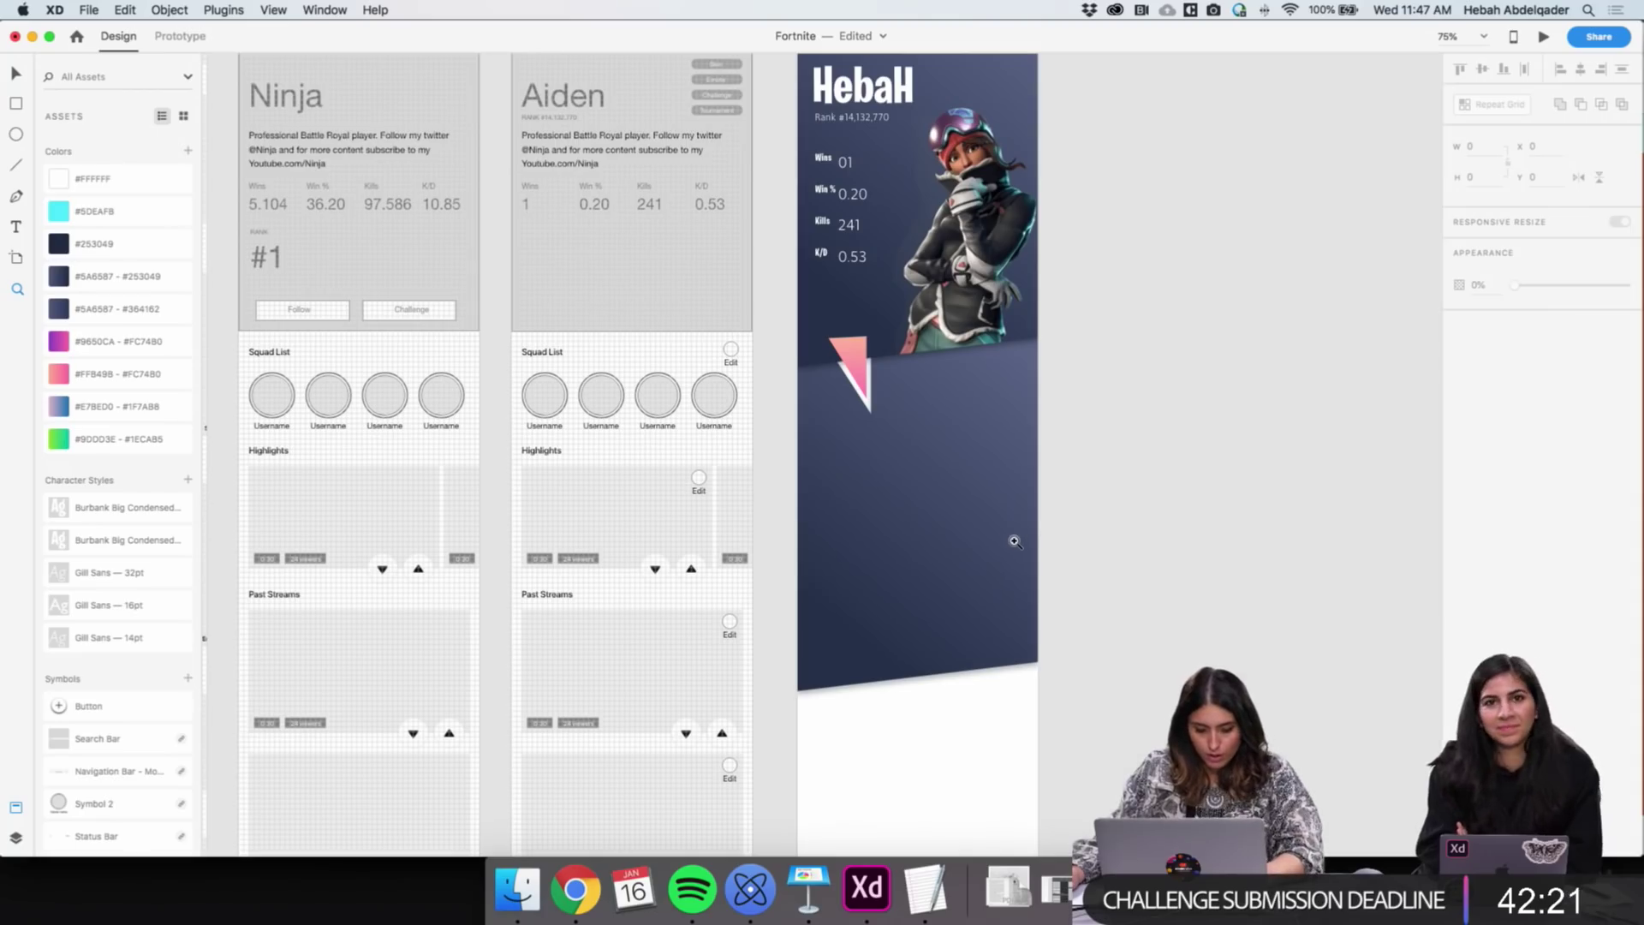
key("v")
scroll(843, 267, "up", 3)
scroll(844, 268, "up", 1)
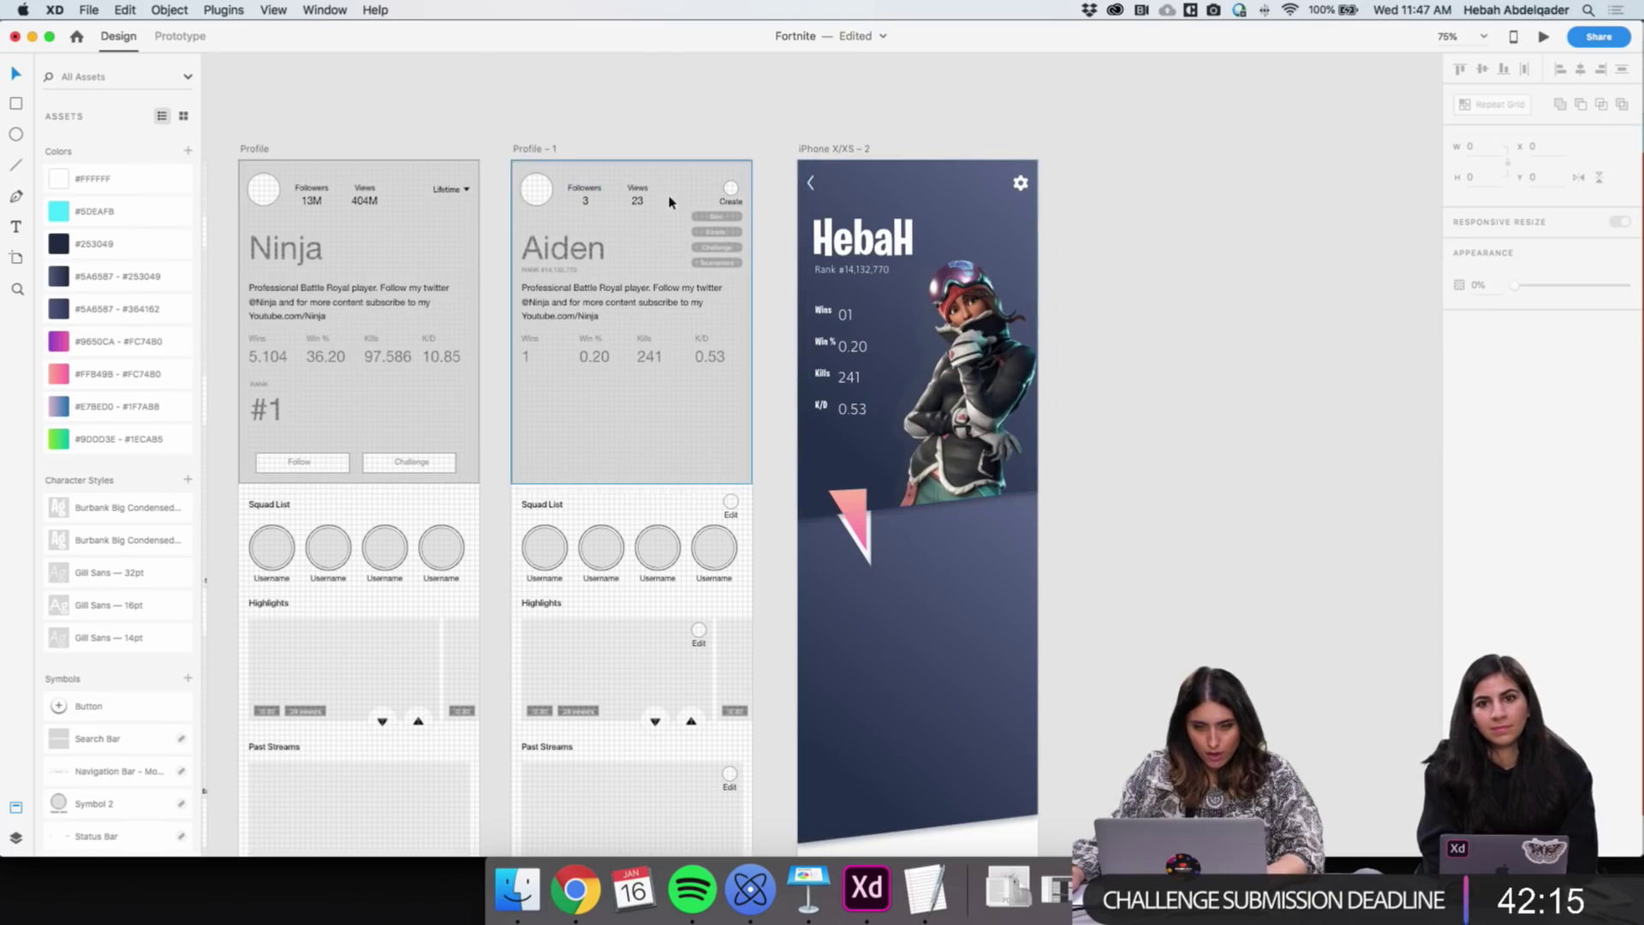
double_click(824, 315)
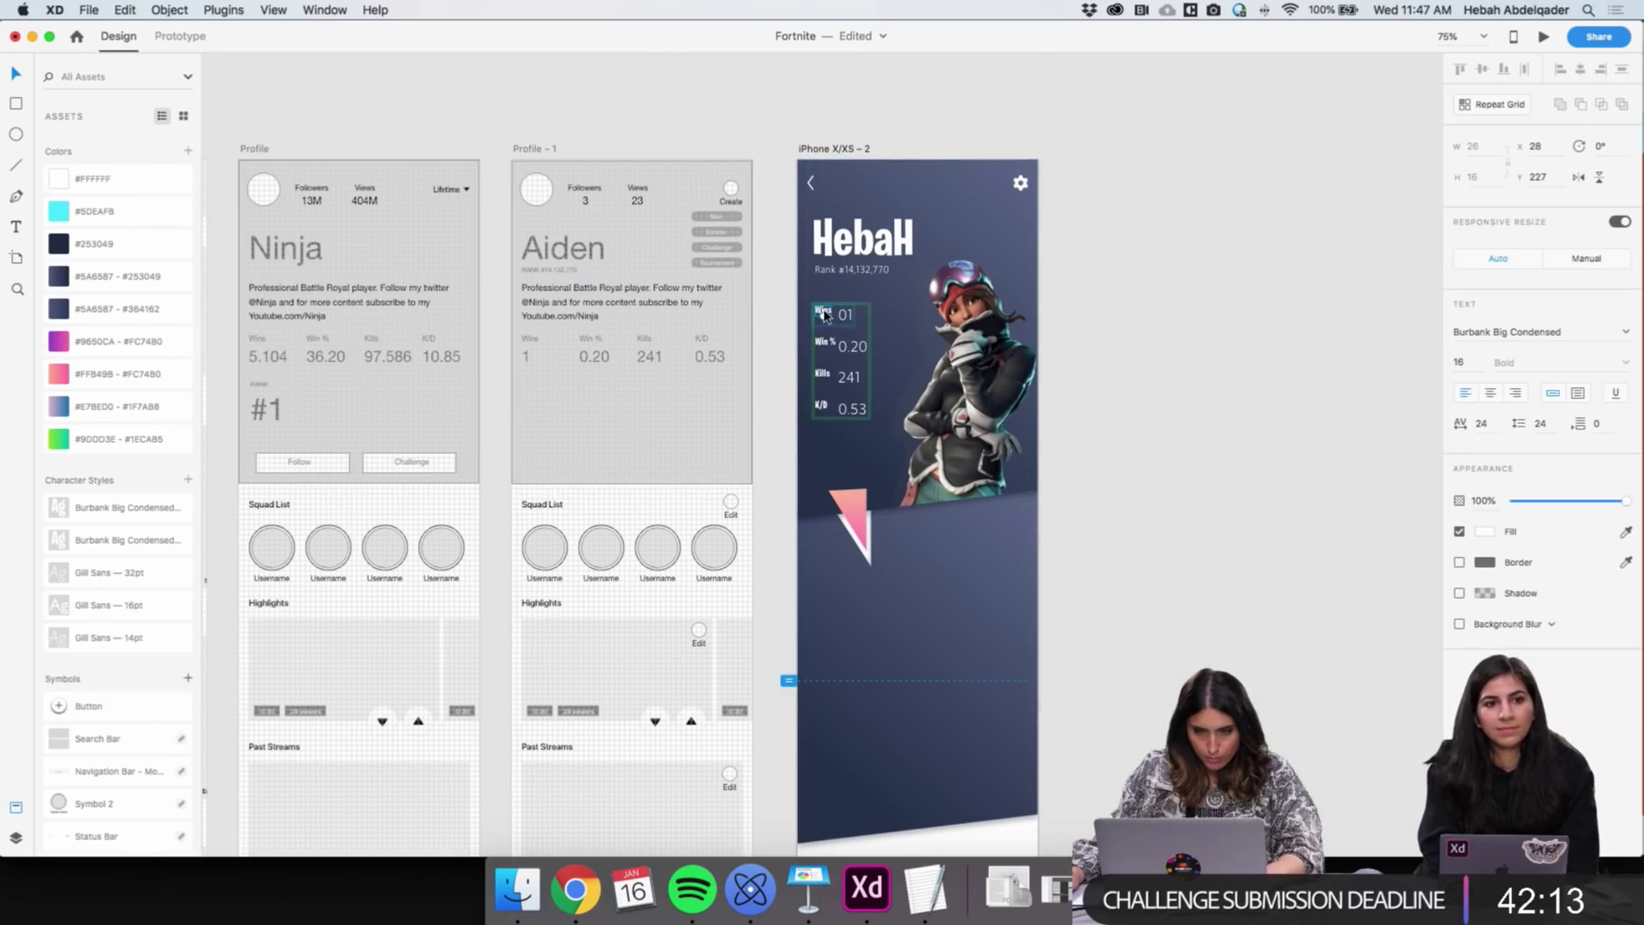
left_click(930, 221)
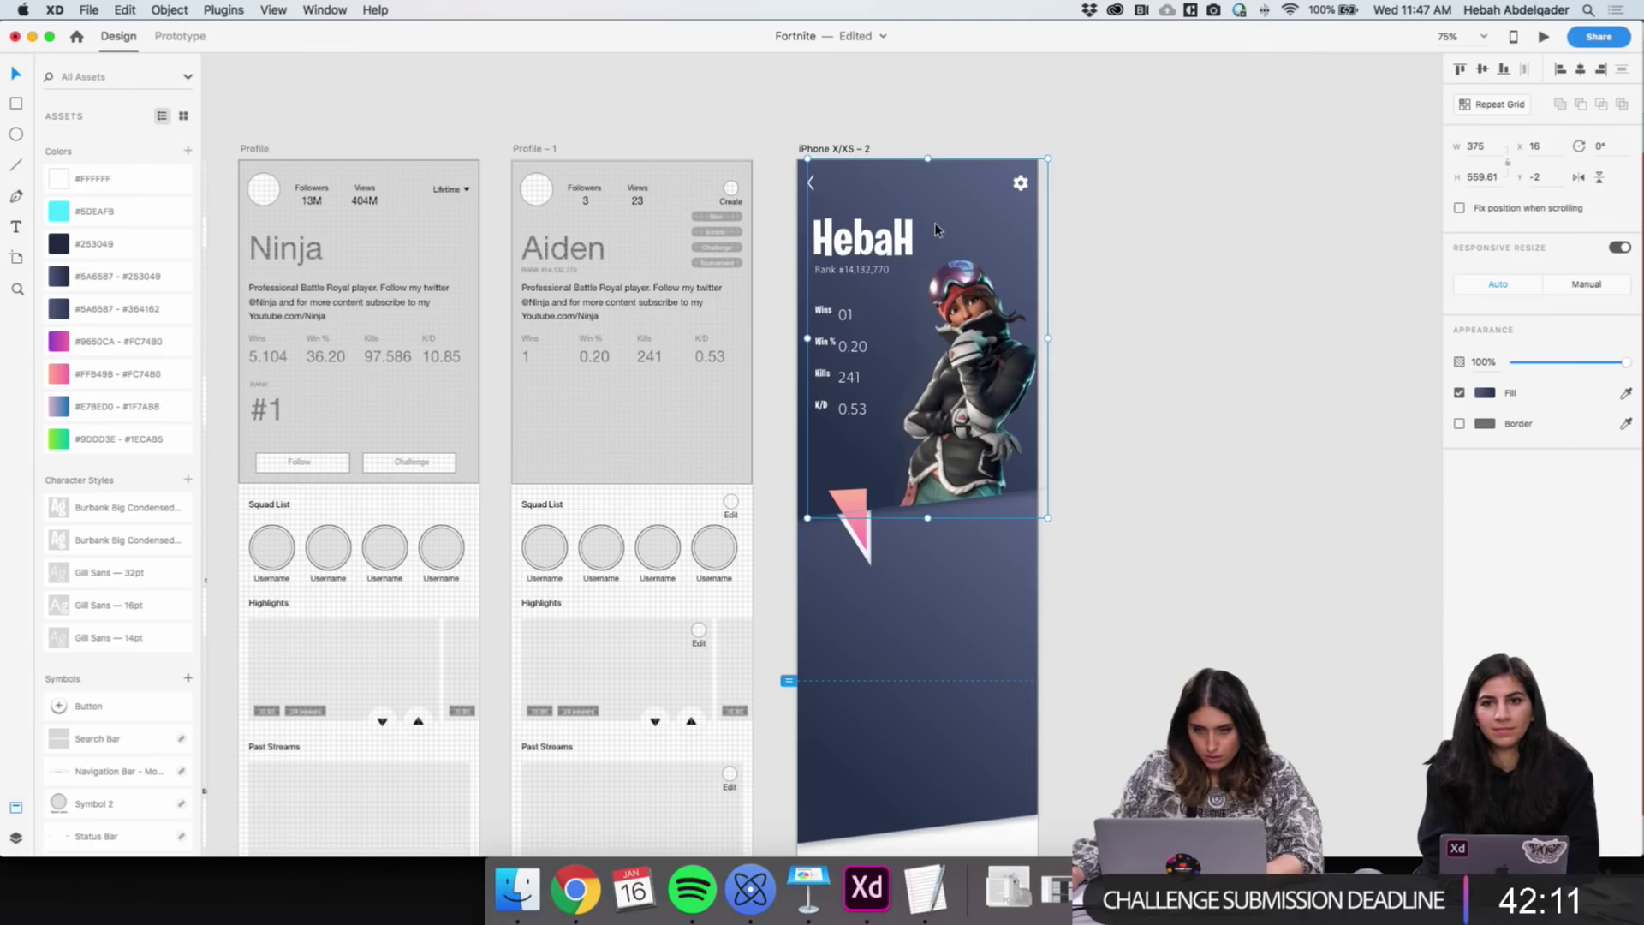
key("super+z")
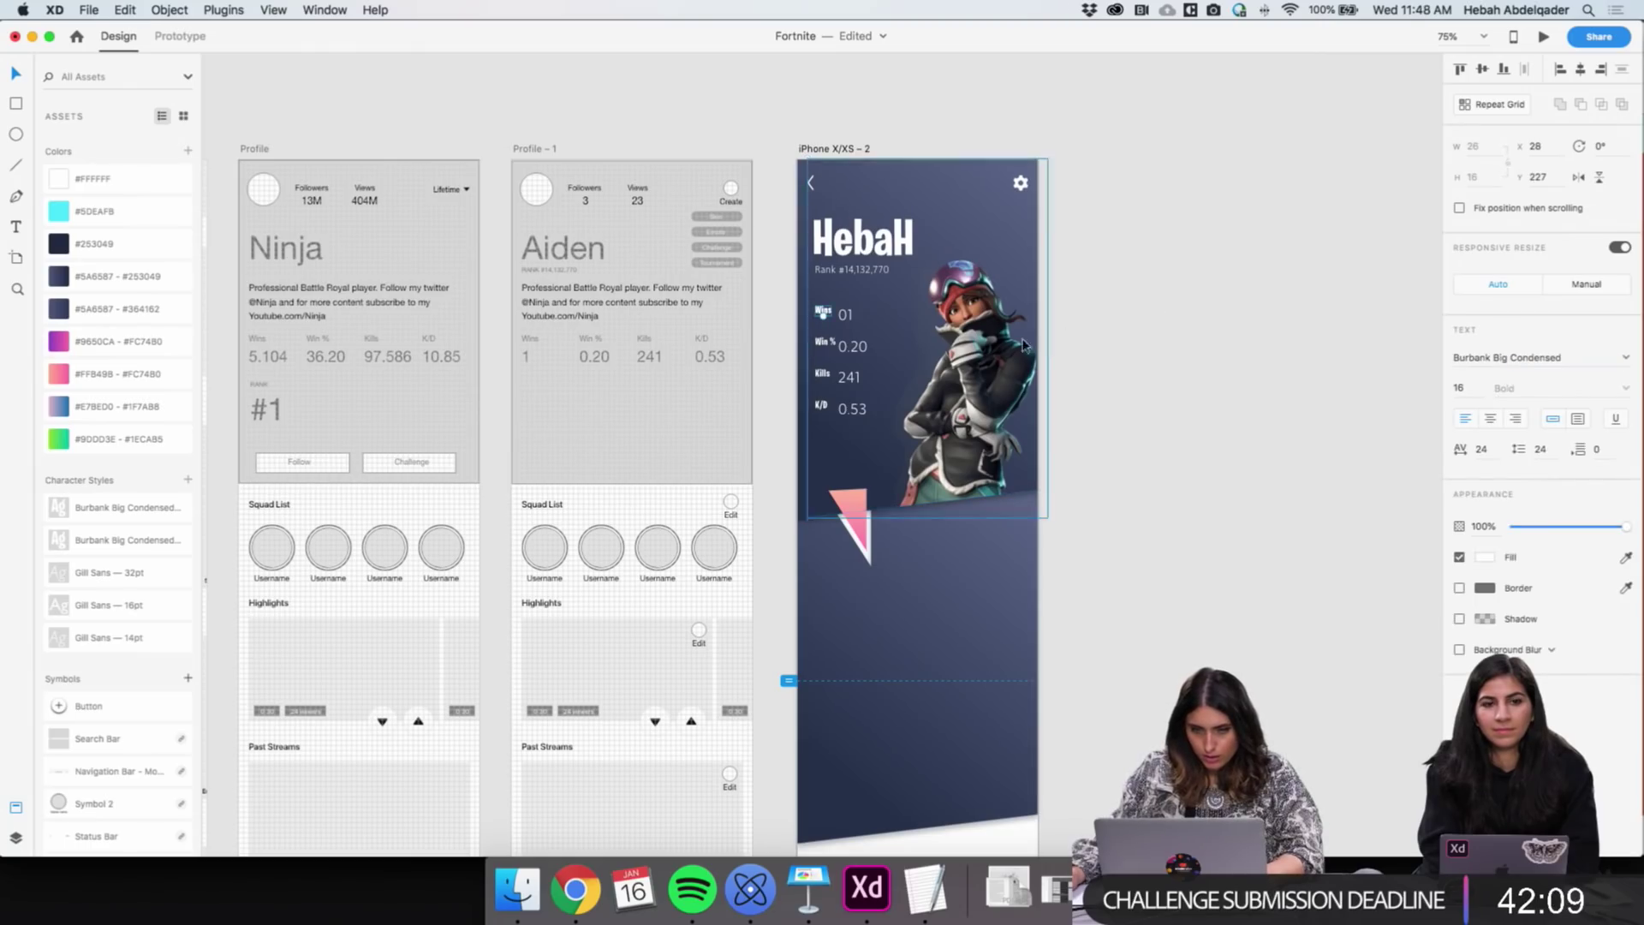
left_click_drag(826, 314, 945, 222)
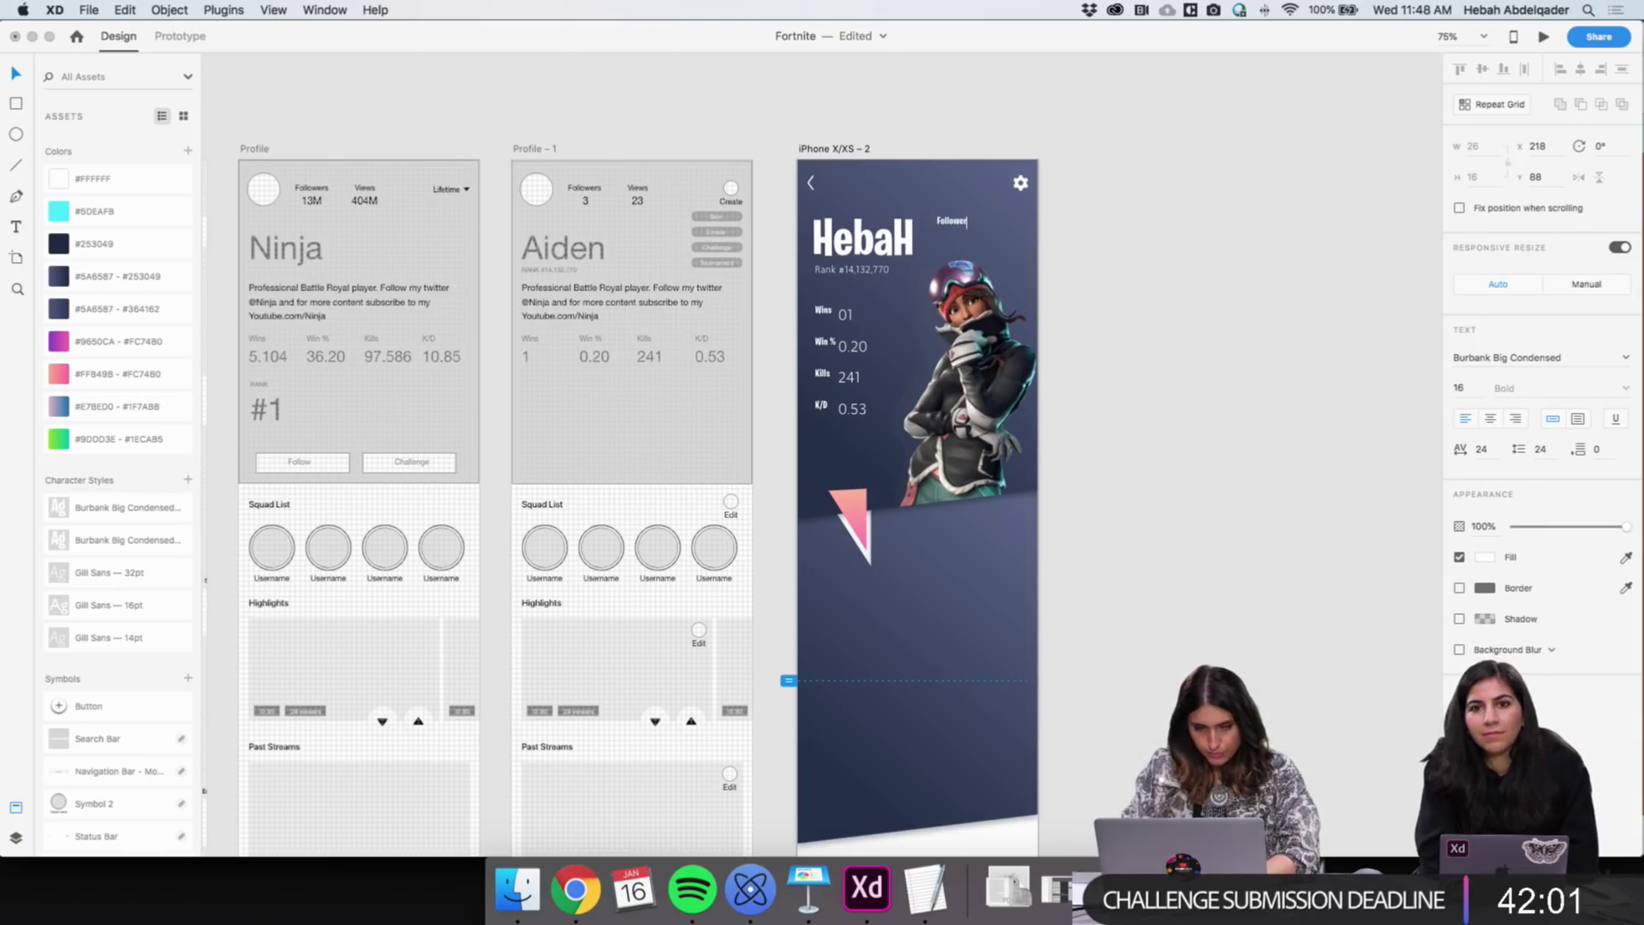
type("ers")
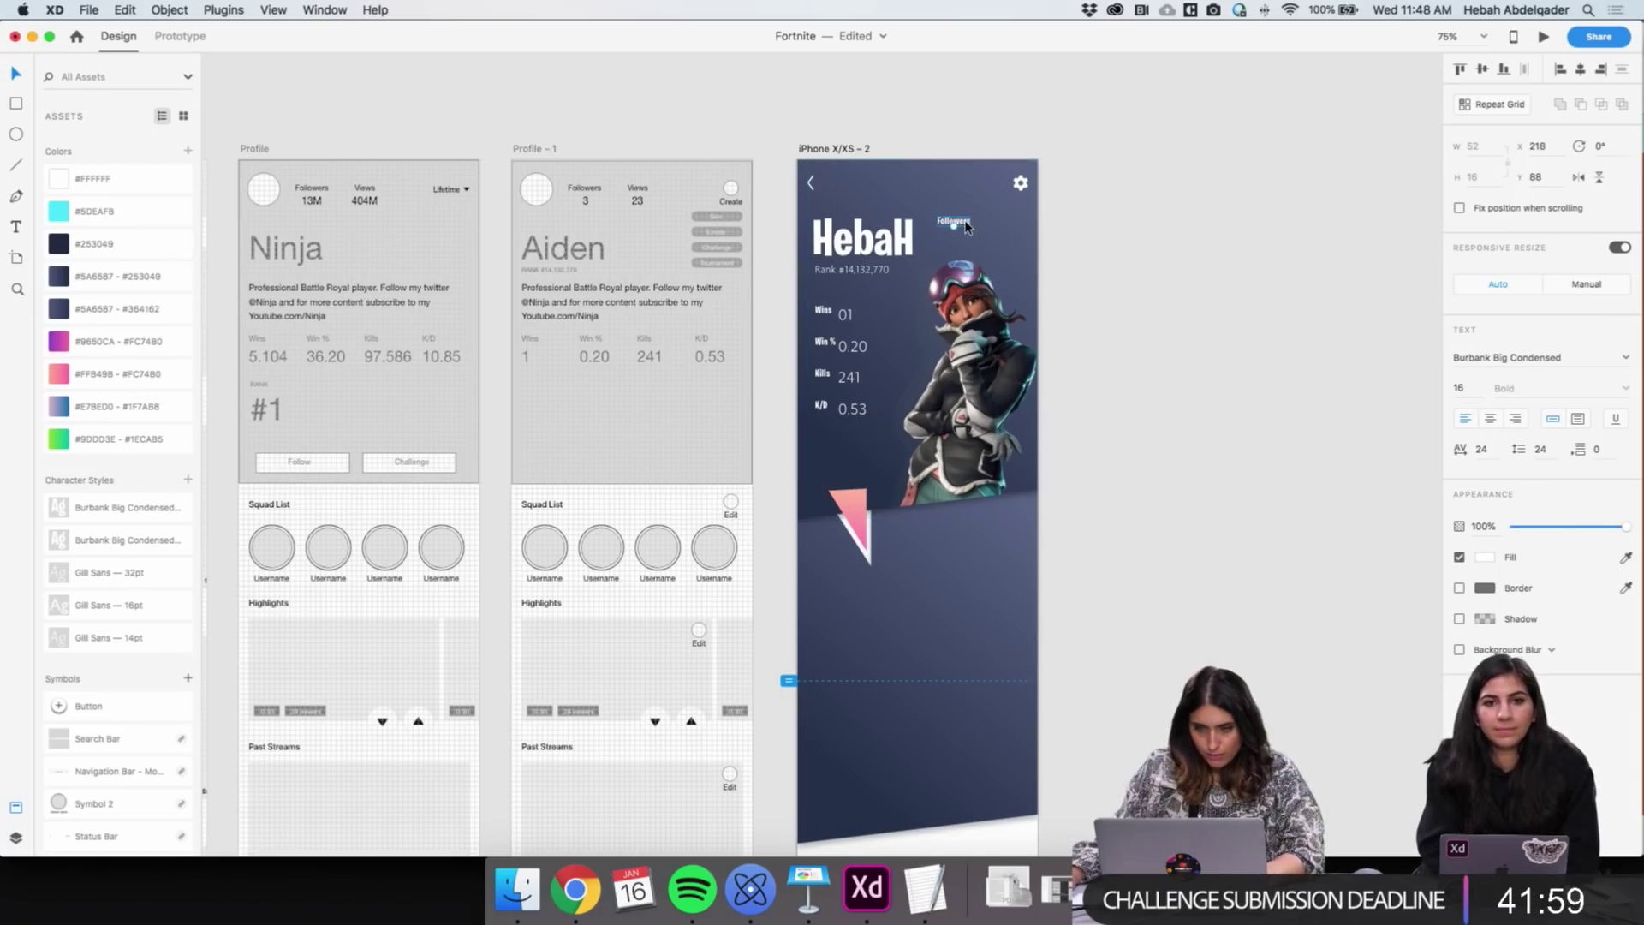
Duplicate the Followers label to X 296 on the same line and change its text to "Views"
left_click_drag(966, 225, 1016, 224)
type("Views")
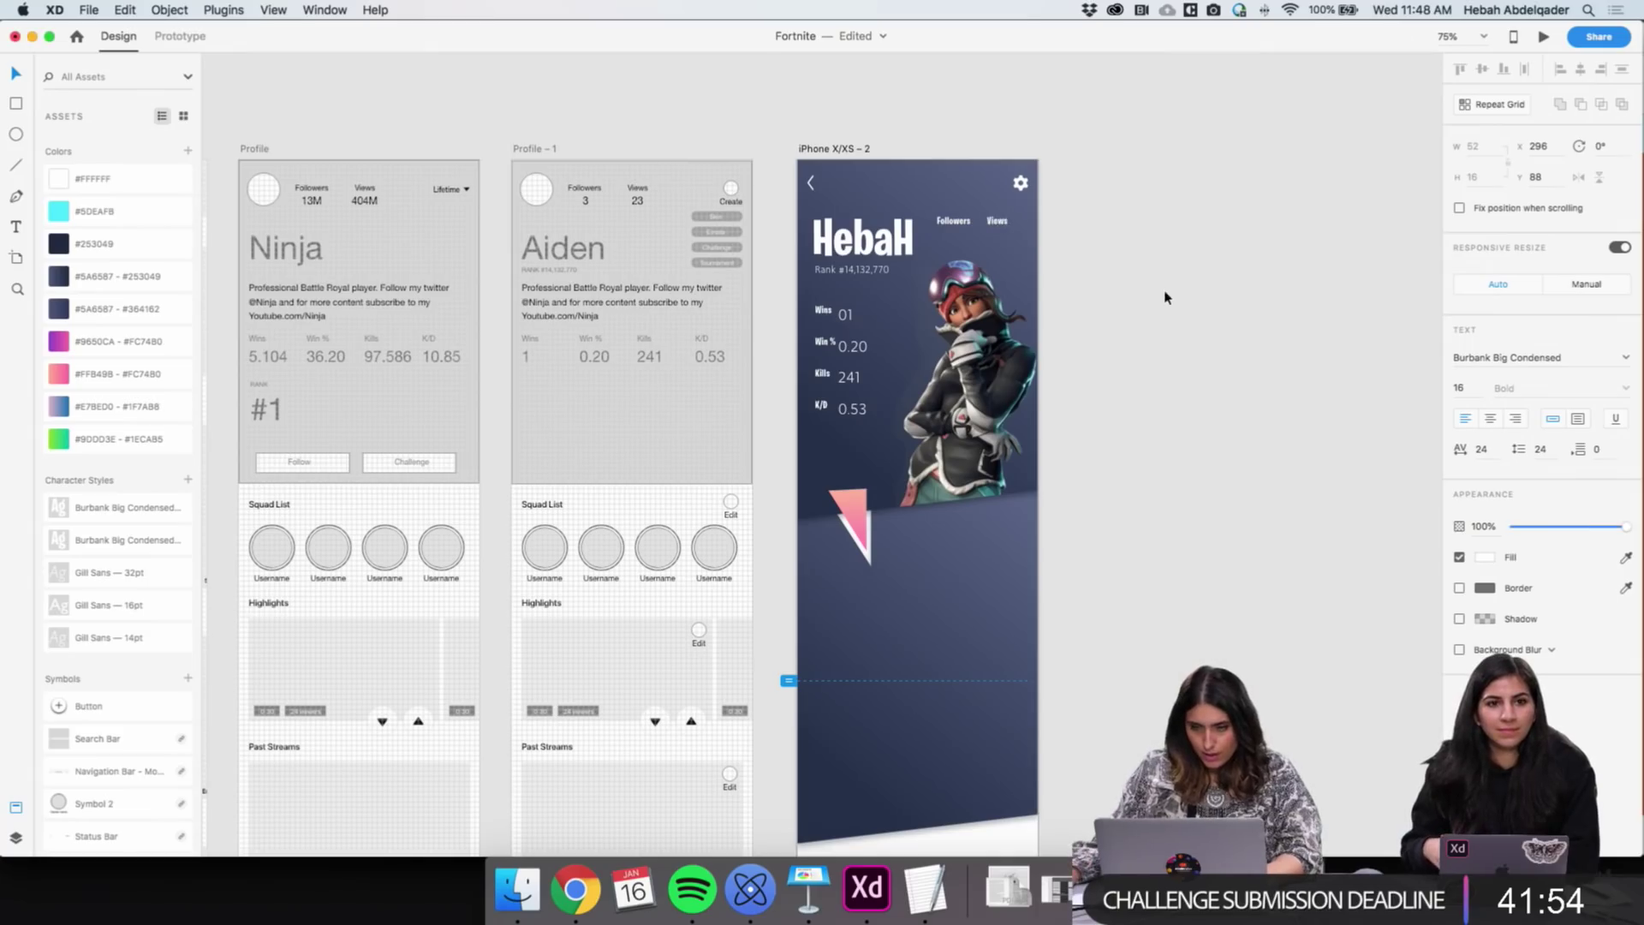
key("Escape")
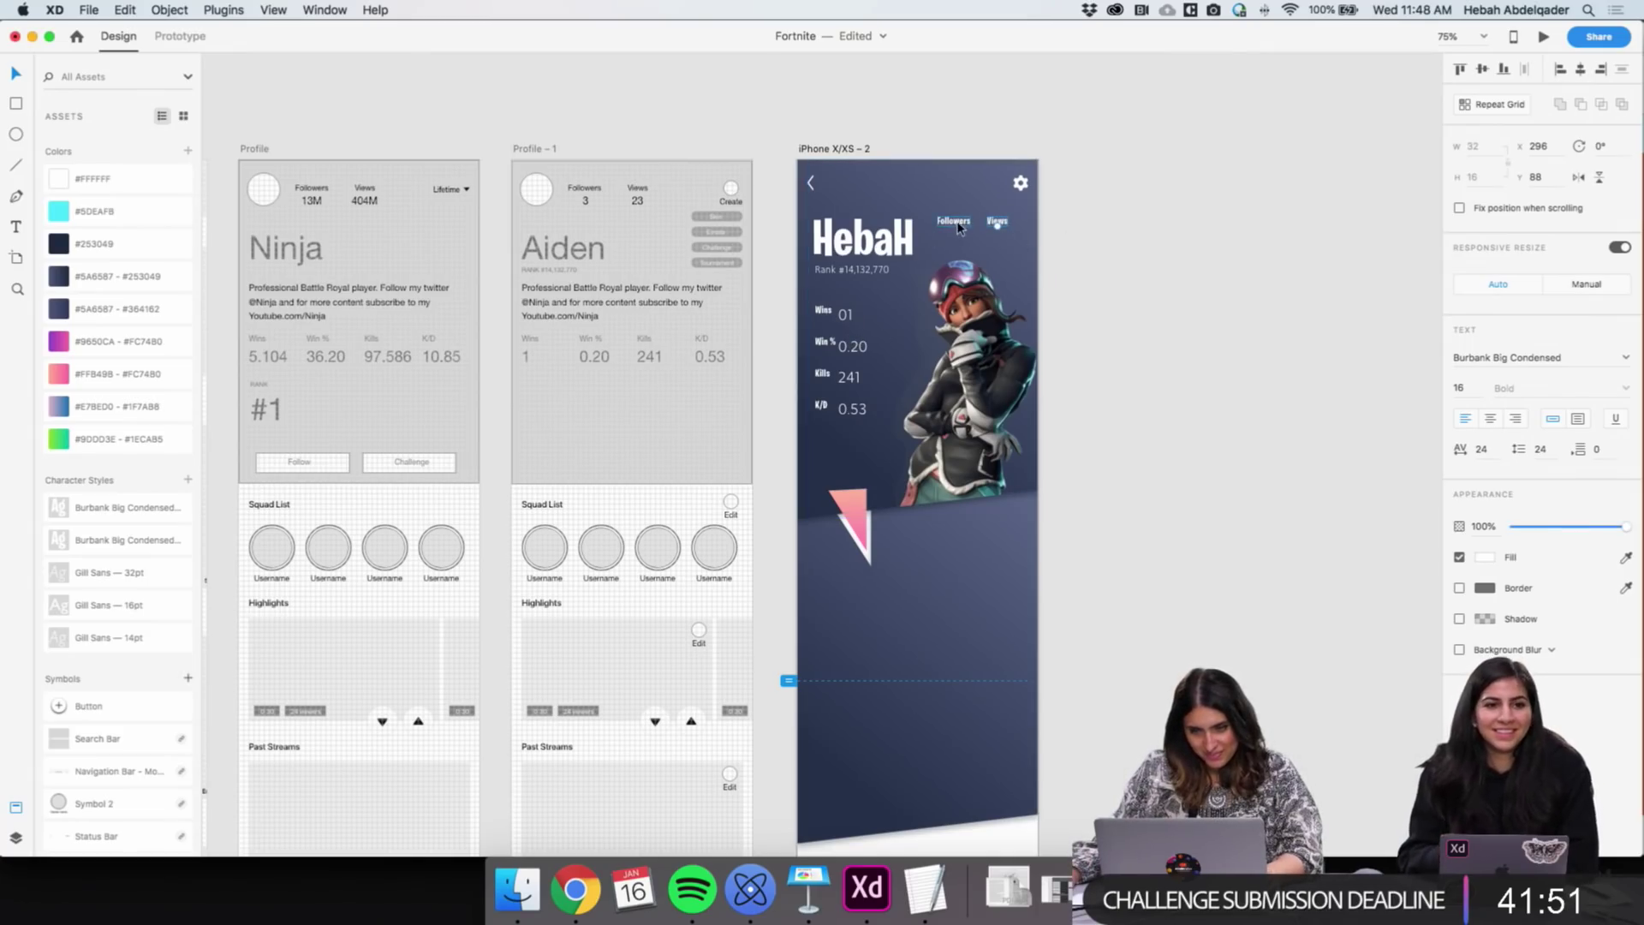
Duplicate the Followers and Views labels together directly below the originals at Y 112
key("z")
left_click(950, 266)
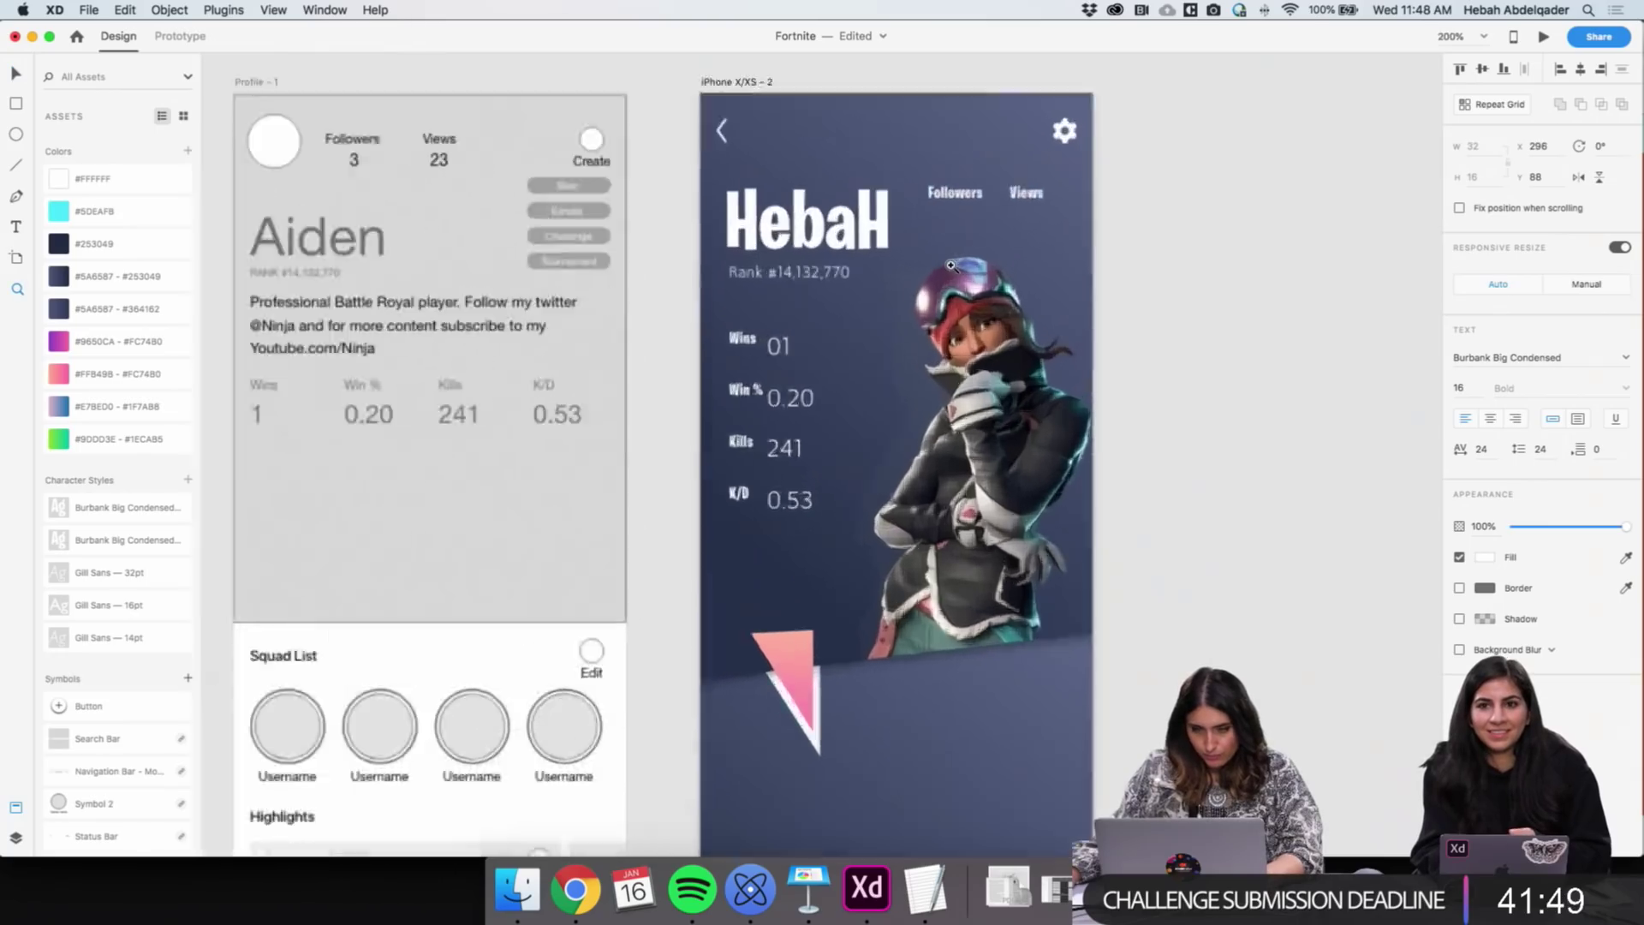
key("v")
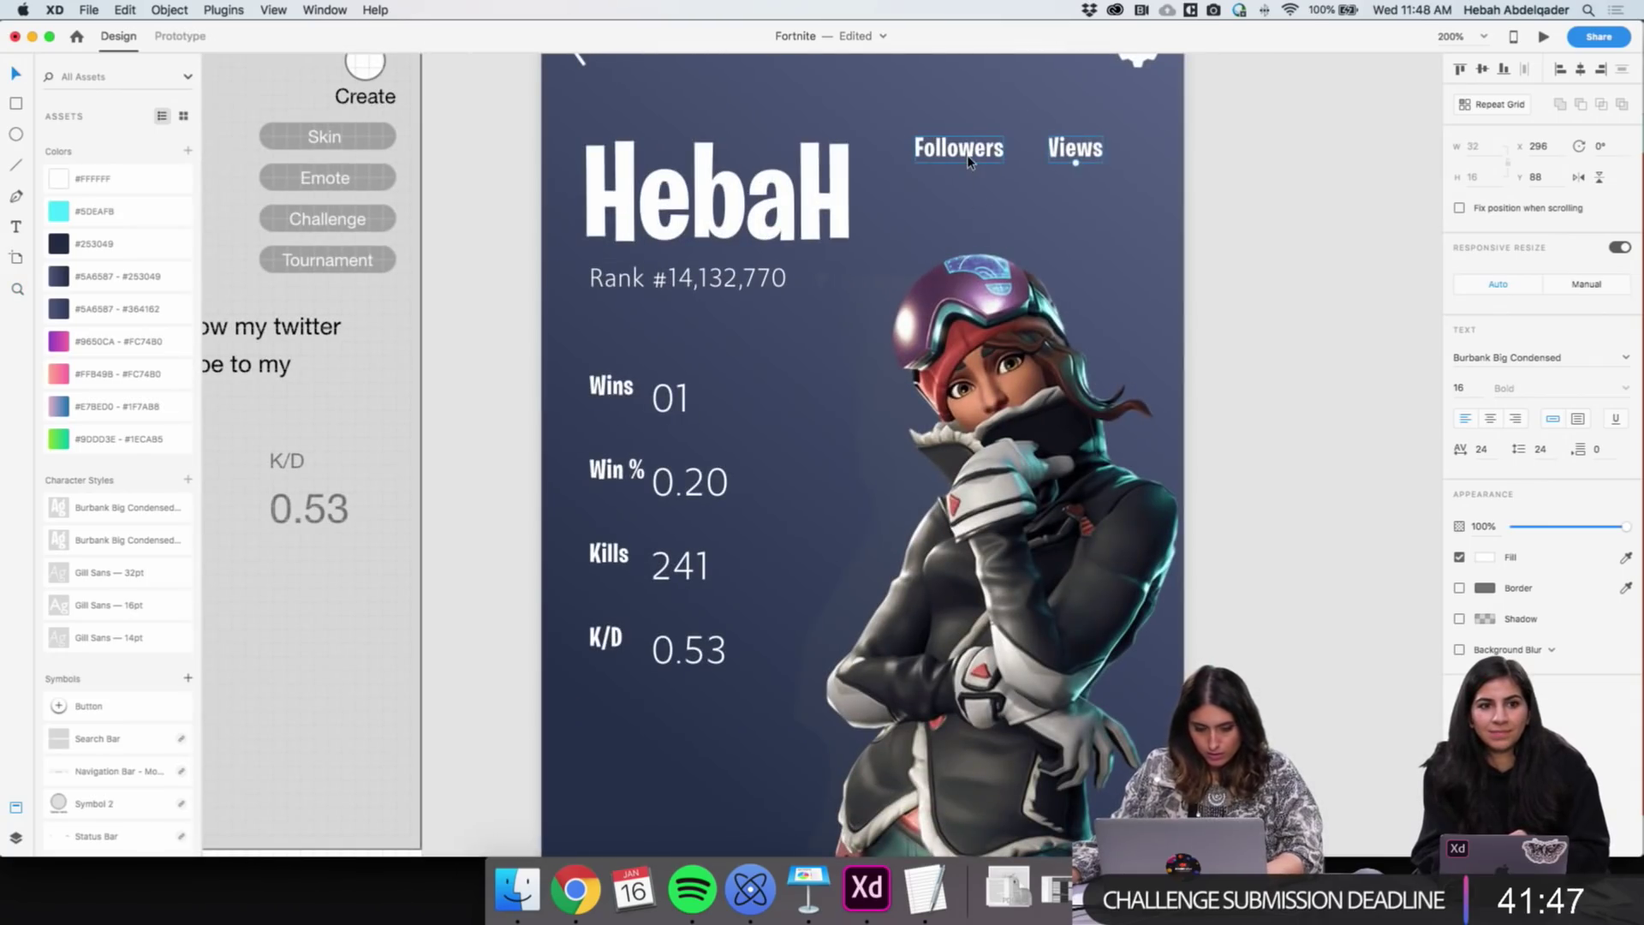
left_click_drag(968, 161, 968, 181)
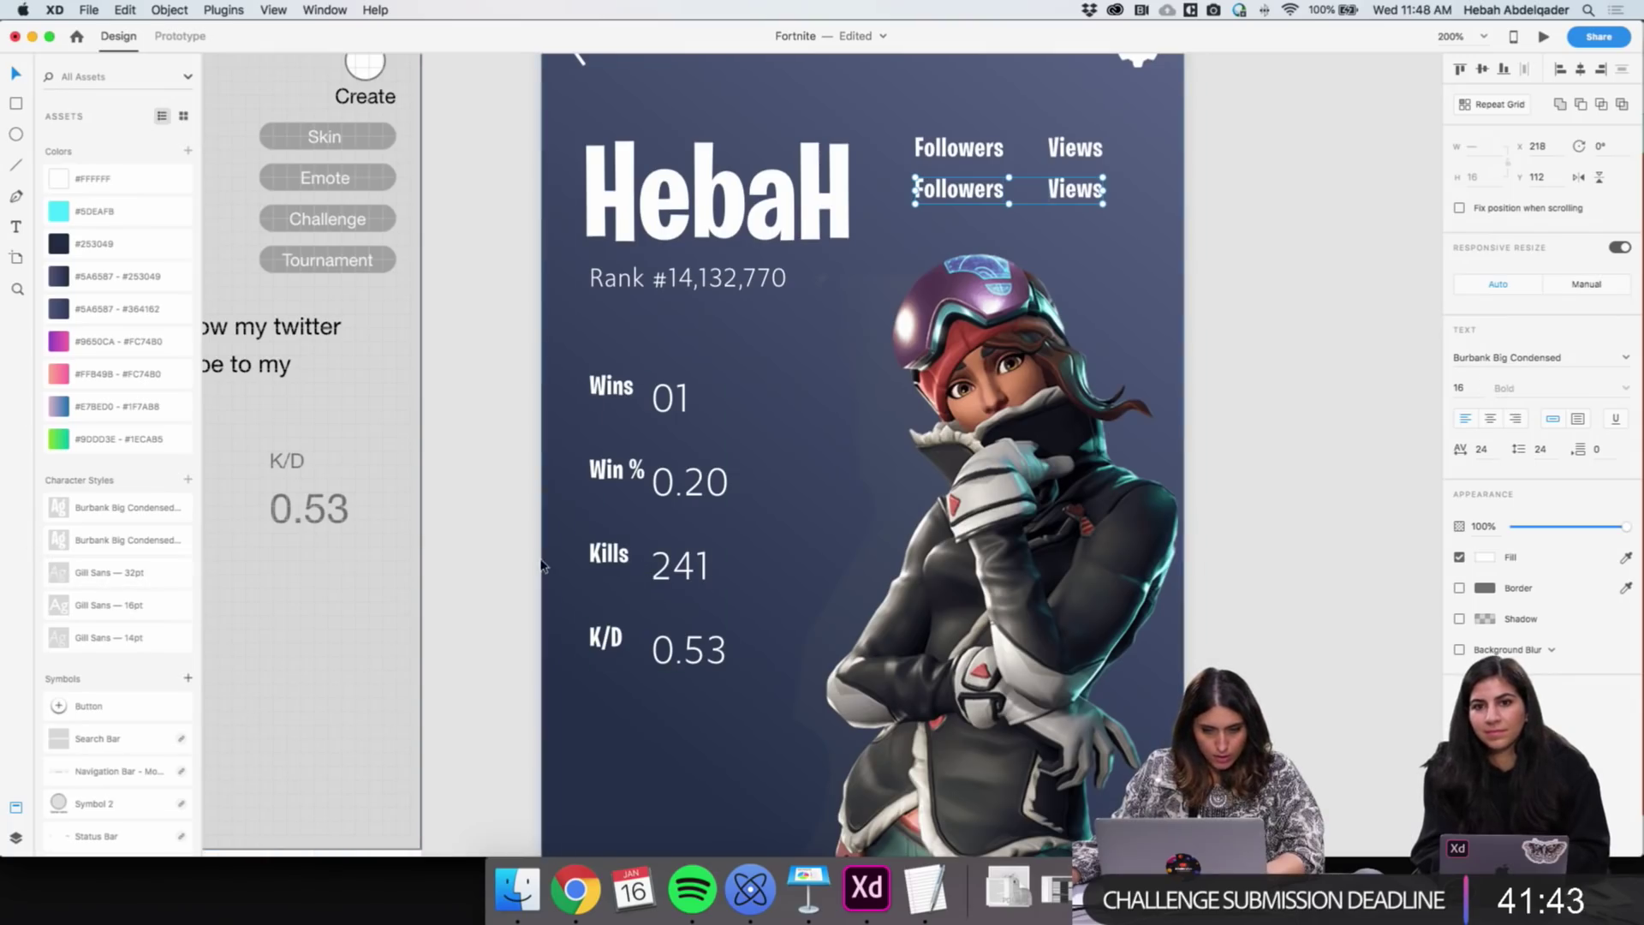
Apply the Gill Sans — 32pt character style to the Wins value in the stats grid
left_click(694, 421)
double_click(677, 404)
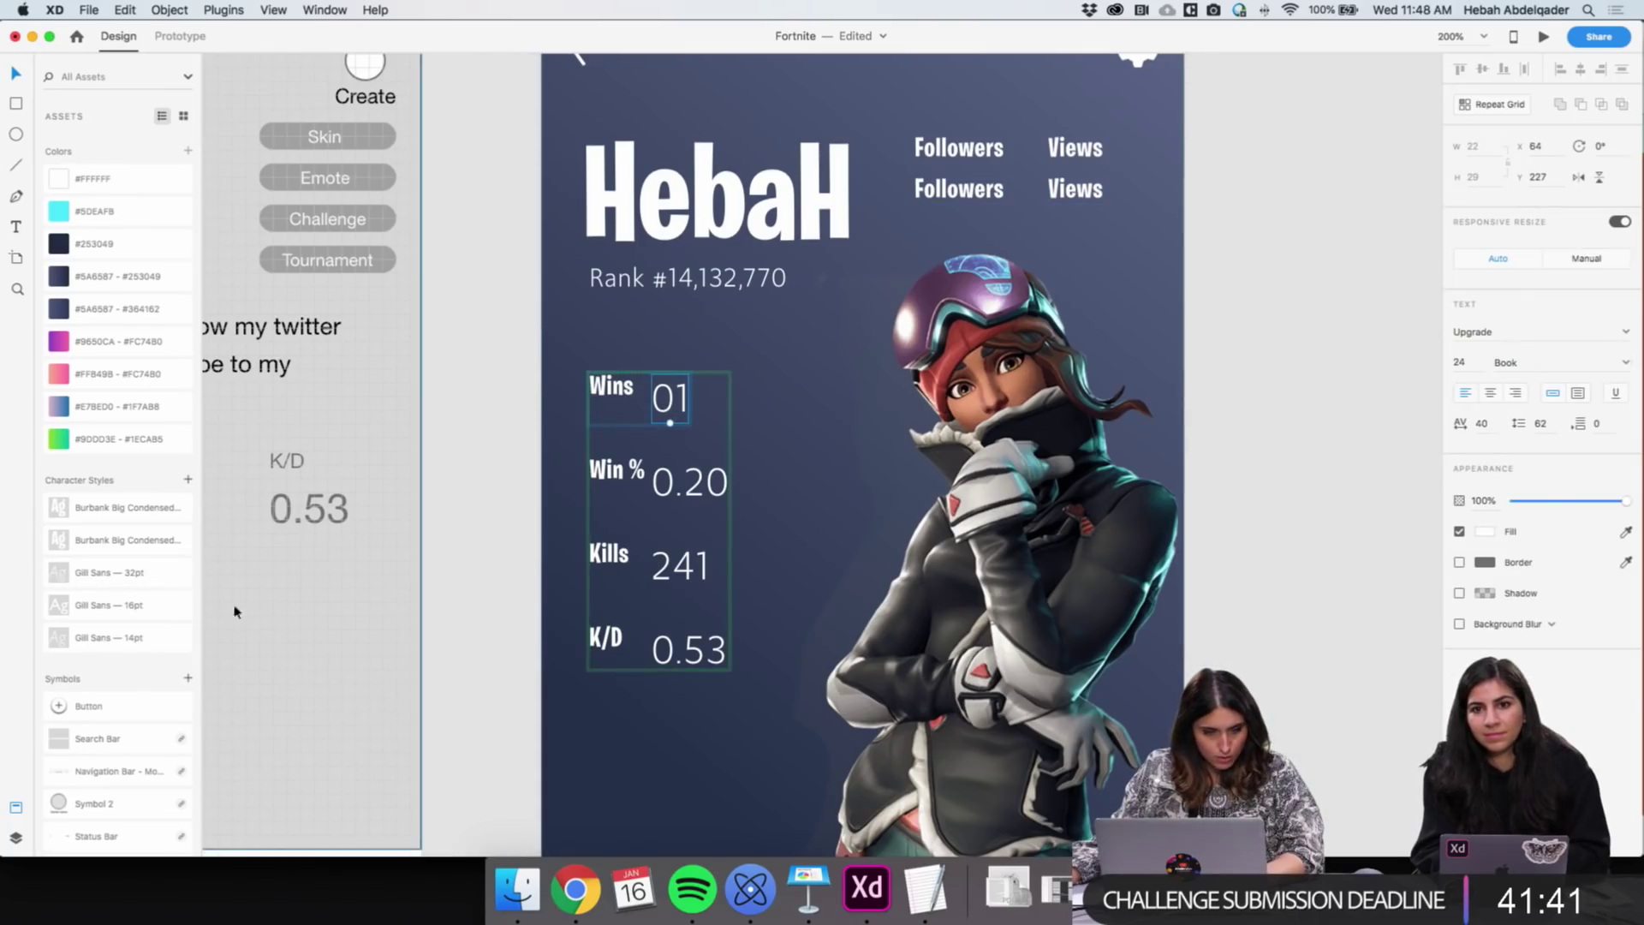
left_click(152, 581)
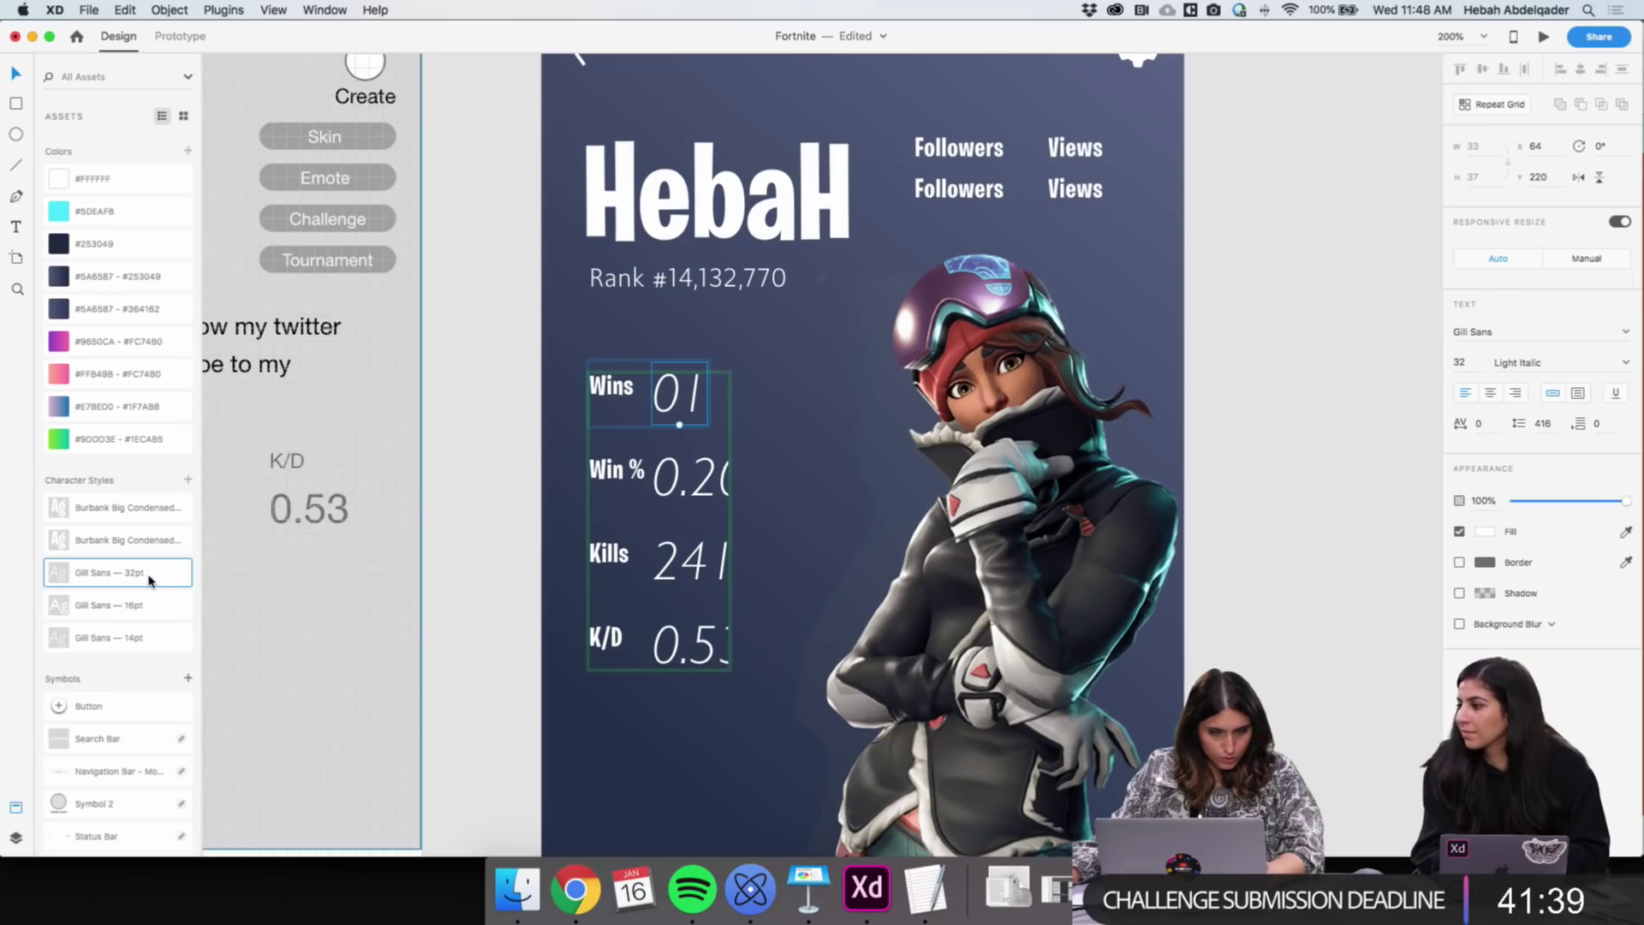
Undo the Gill Sans style on the Wins value and delete the 32pt, 16pt and 14pt Gill Sans character styles
key("cmd+z")
right_click(148, 580)
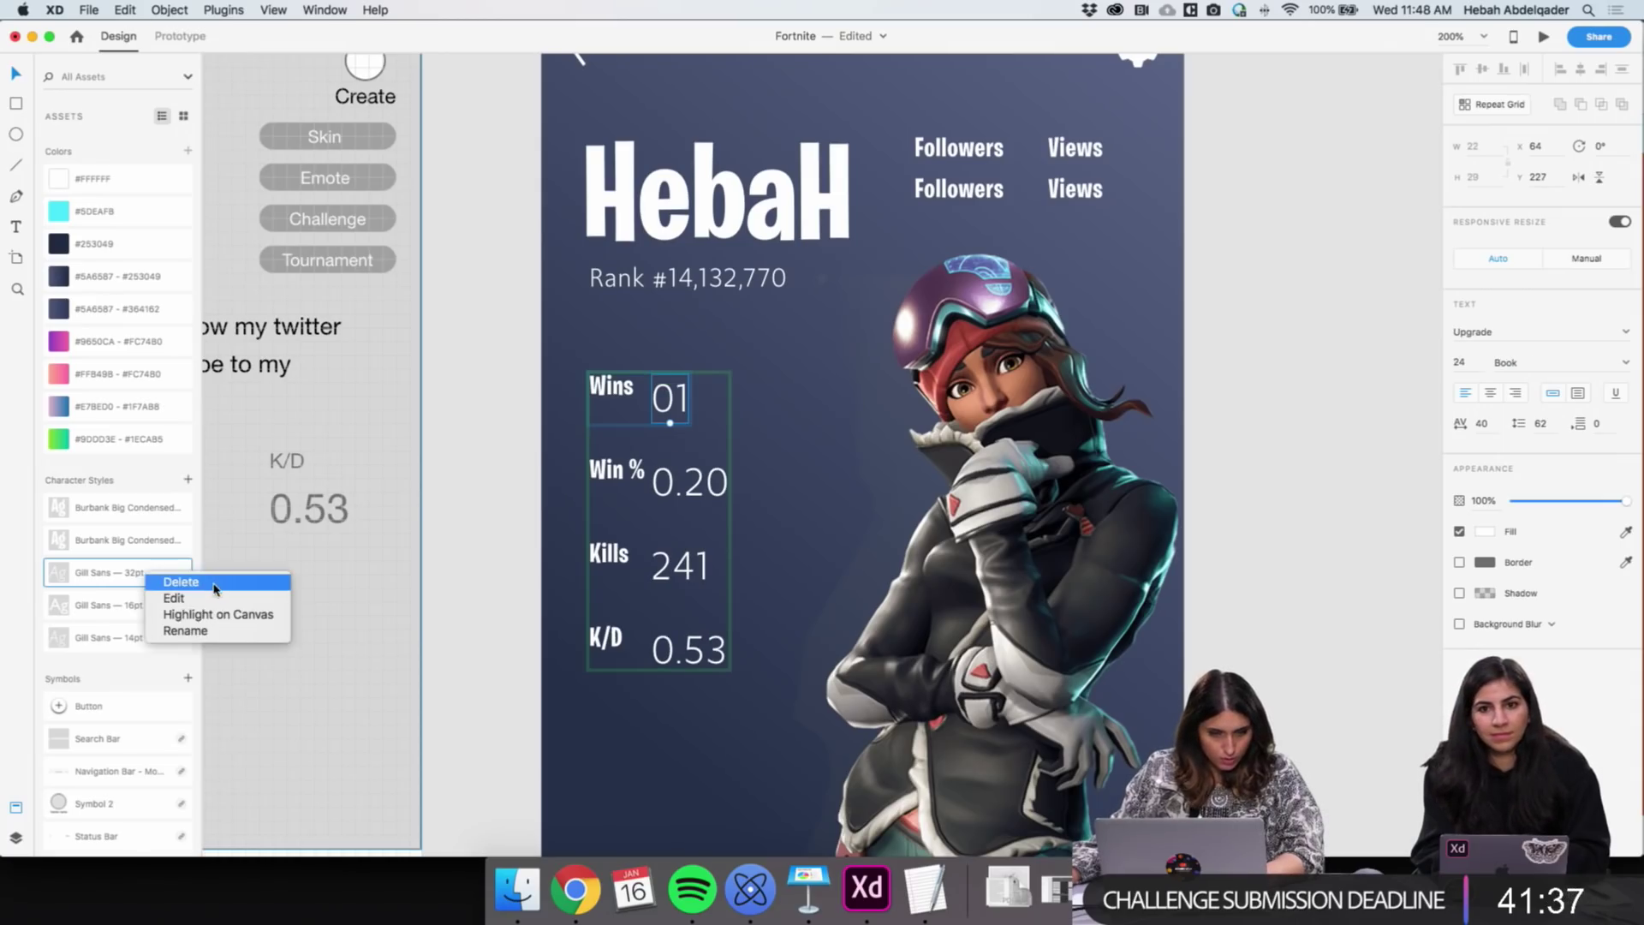
left_click(213, 584)
right_click(128, 579)
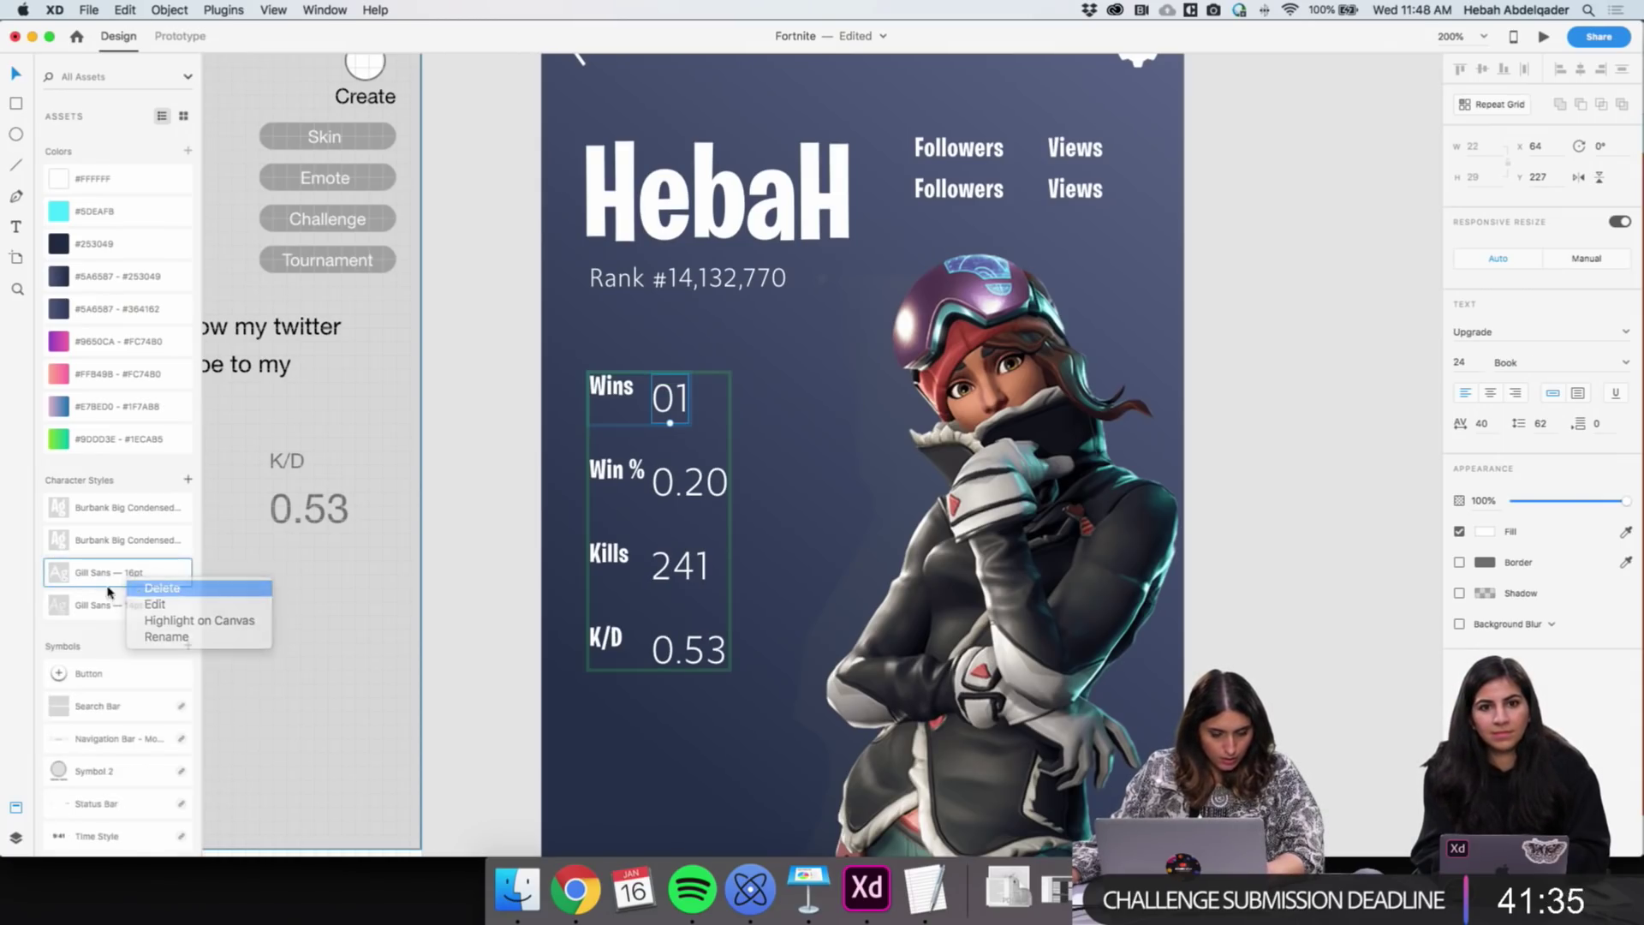
left_click(137, 588)
right_click(127, 575)
left_click(138, 585)
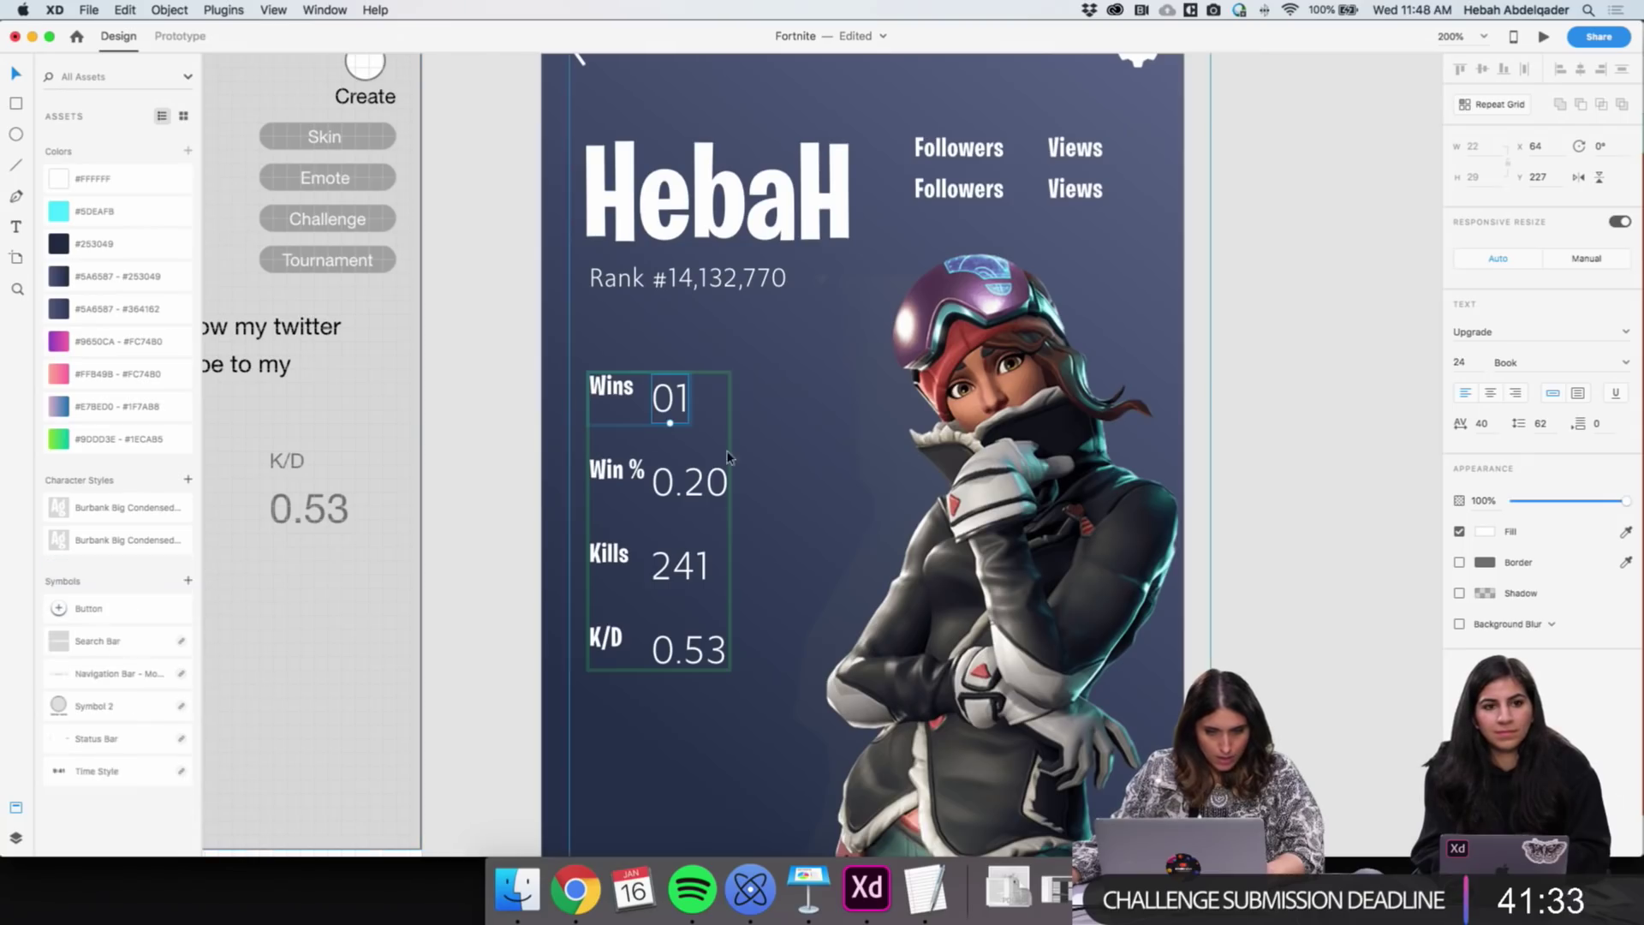
Save the Wins value's Upgrade 24pt formatting as a character style and apply it to the lower Followers label
left_click(187, 481)
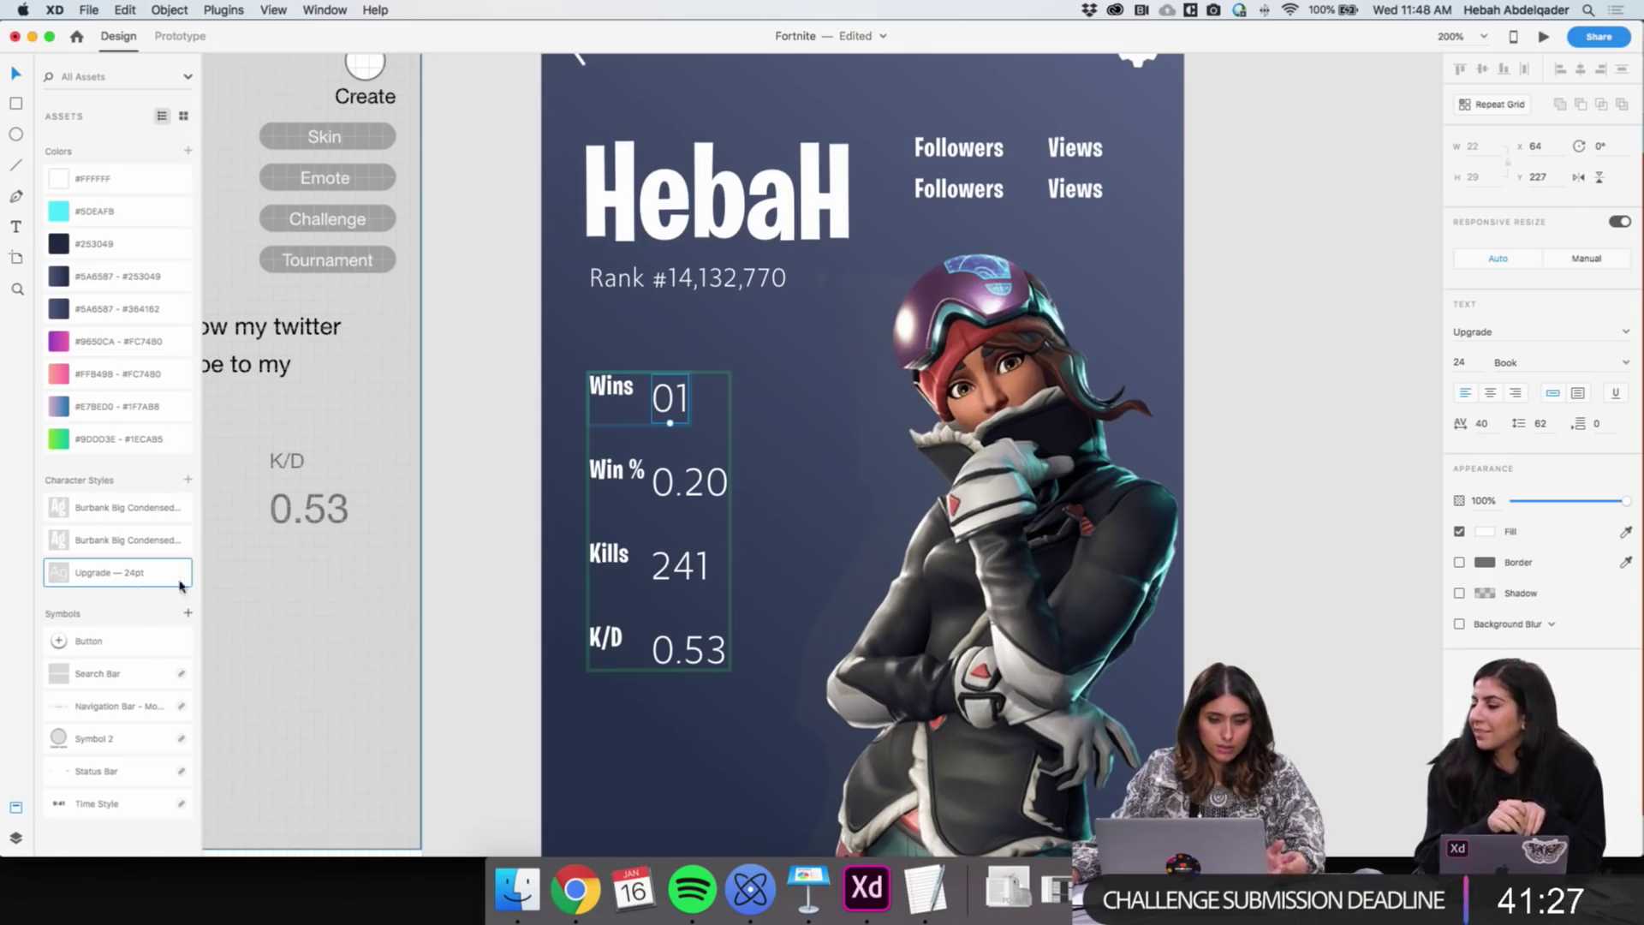
left_click(965, 196)
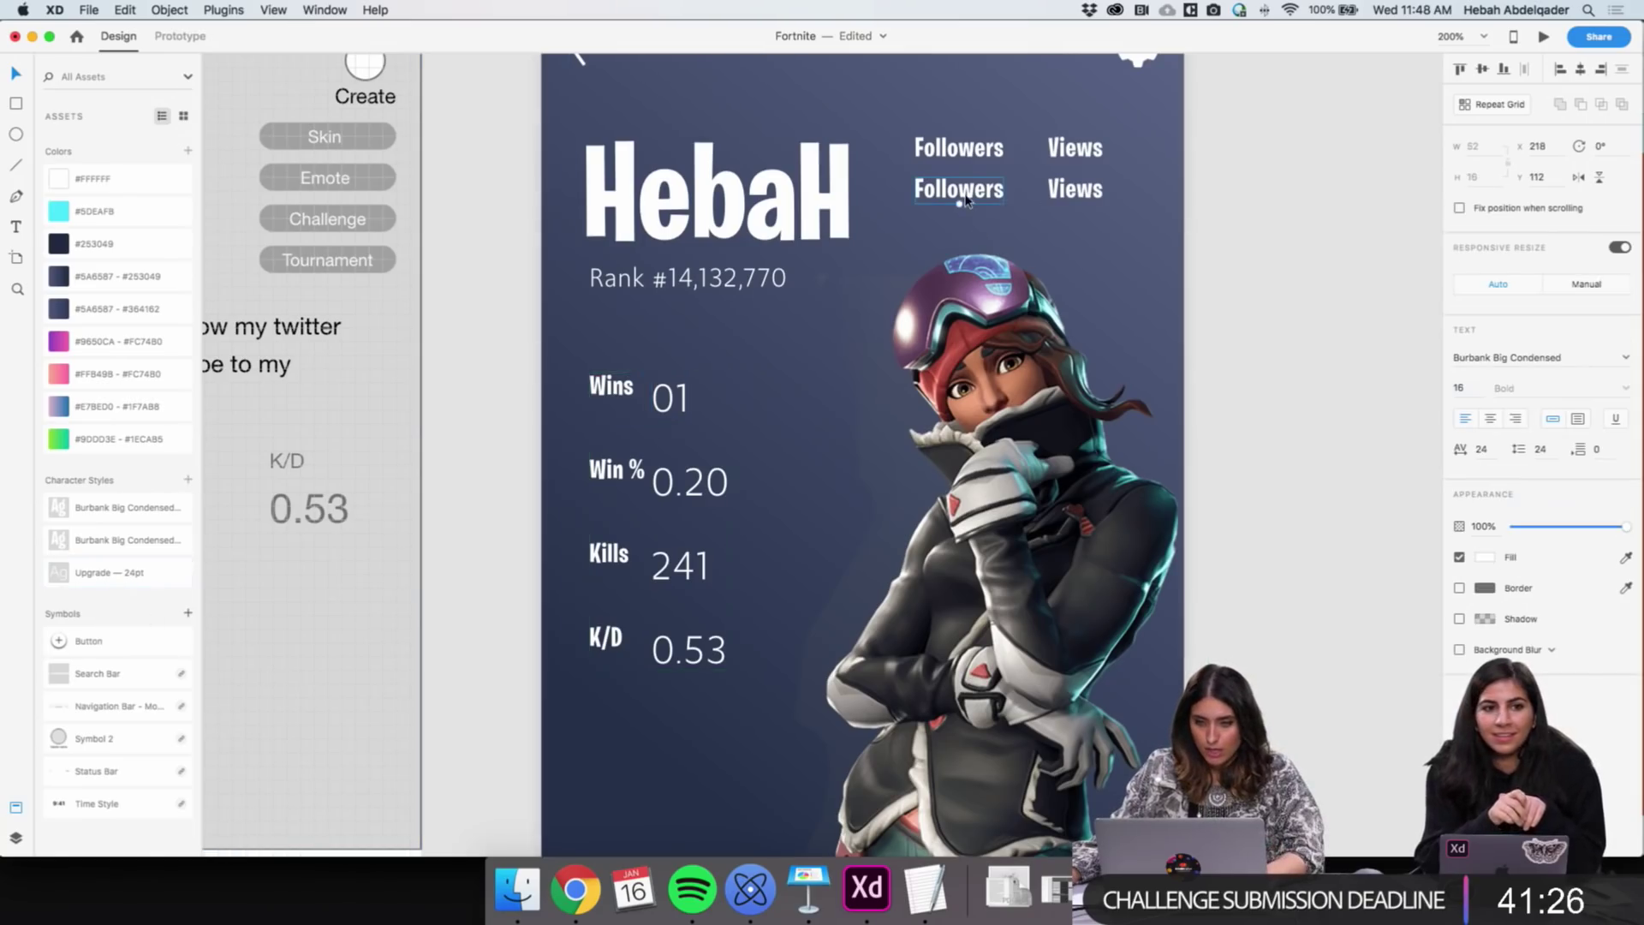
left_click(107, 584)
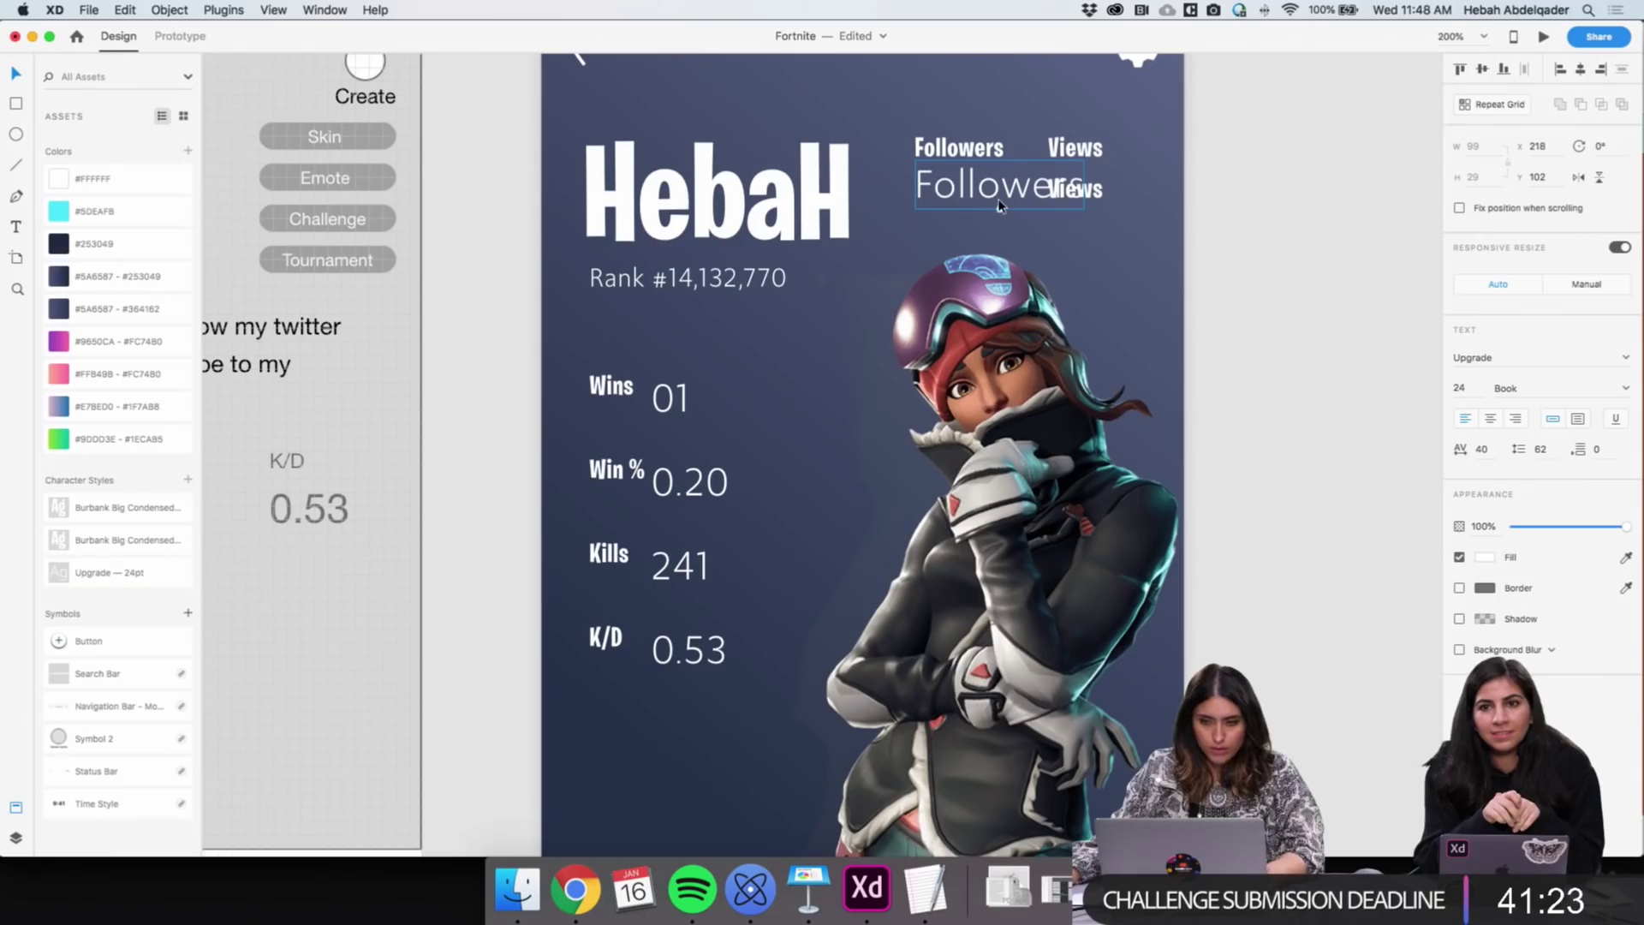
Change the text of the lower Followers label to "02"
double_click(996, 199)
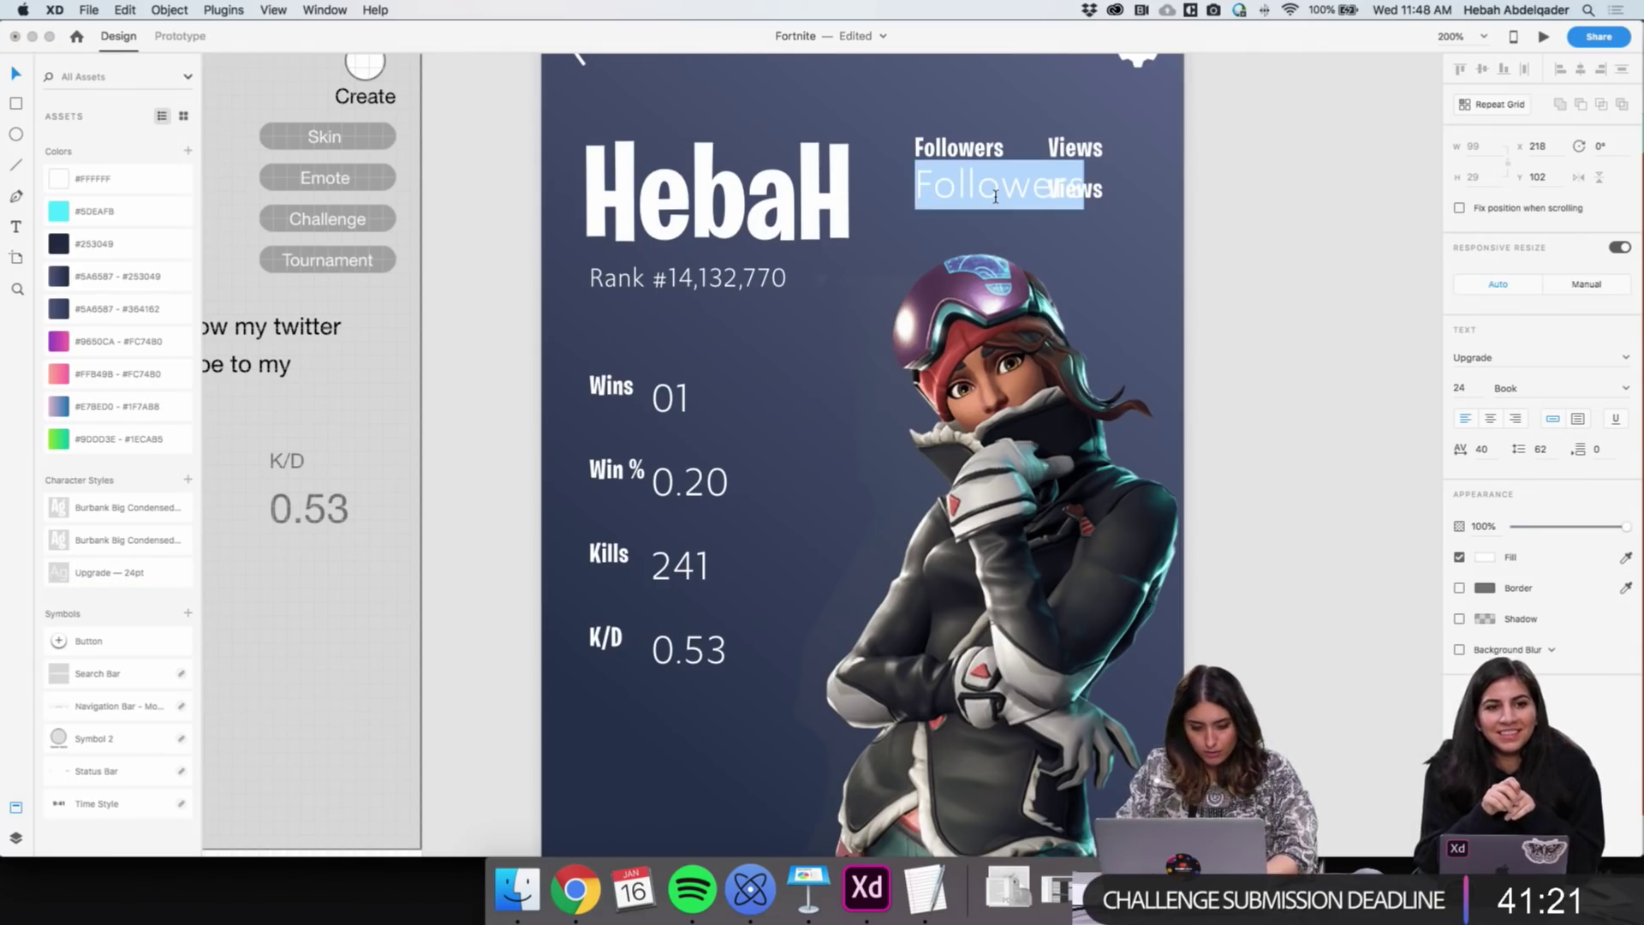
type("02")
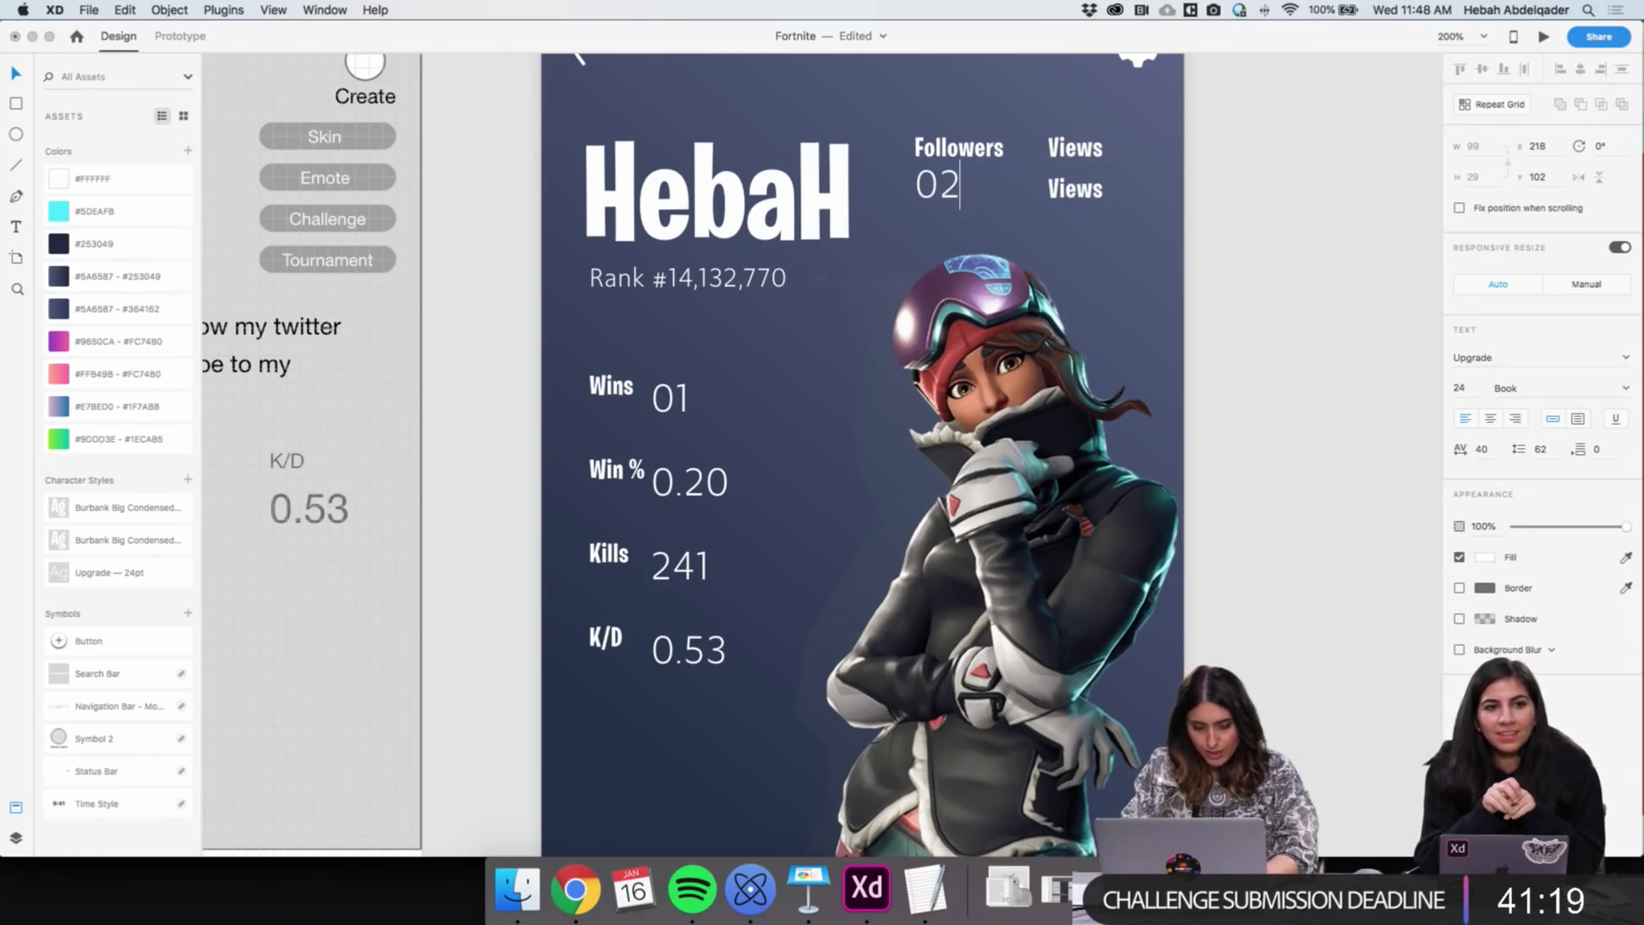
key("Escape")
Change the lower Views label's text to "115" and apply the Upgrade — 24pt character style to it
double_click(1071, 190)
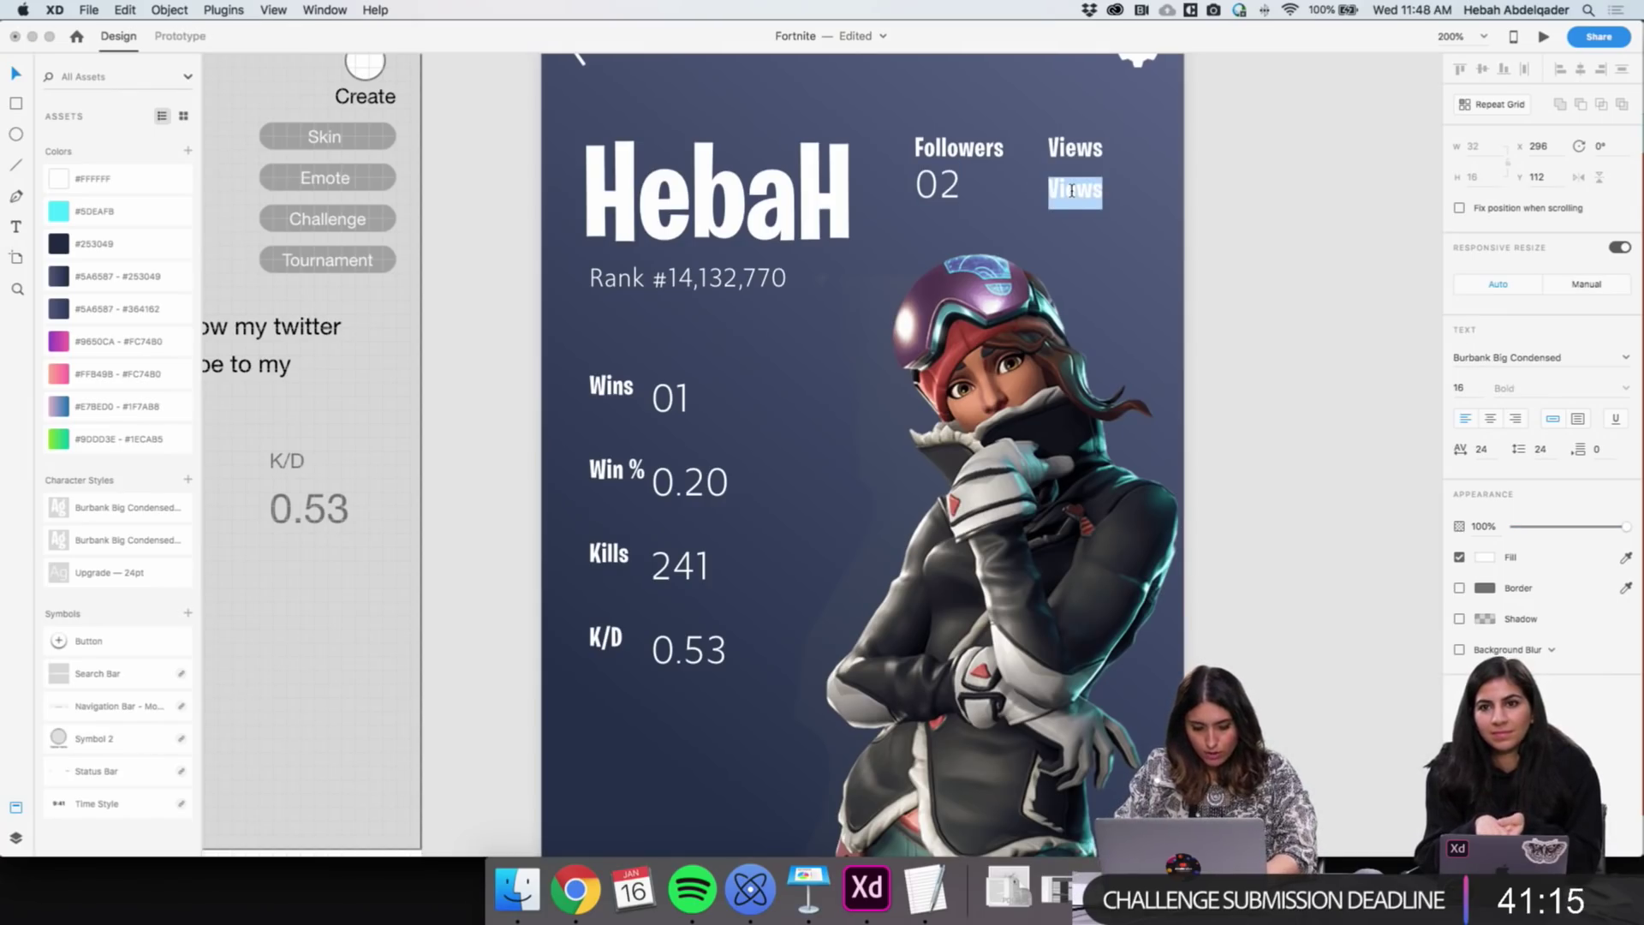
type("115")
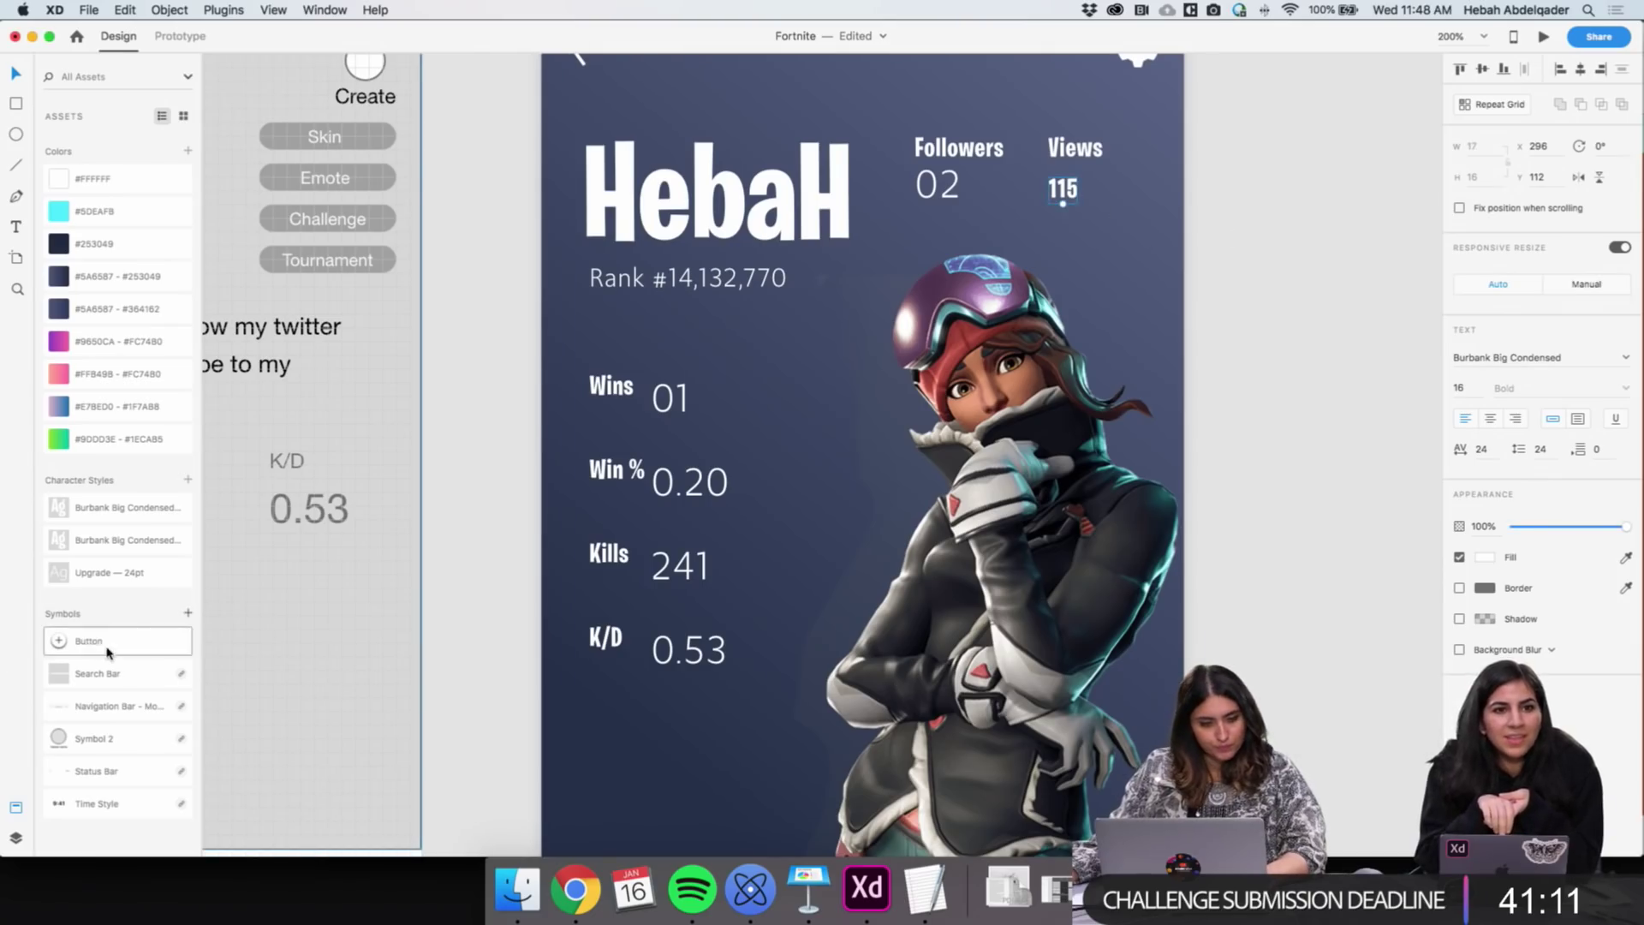
left_click(117, 572)
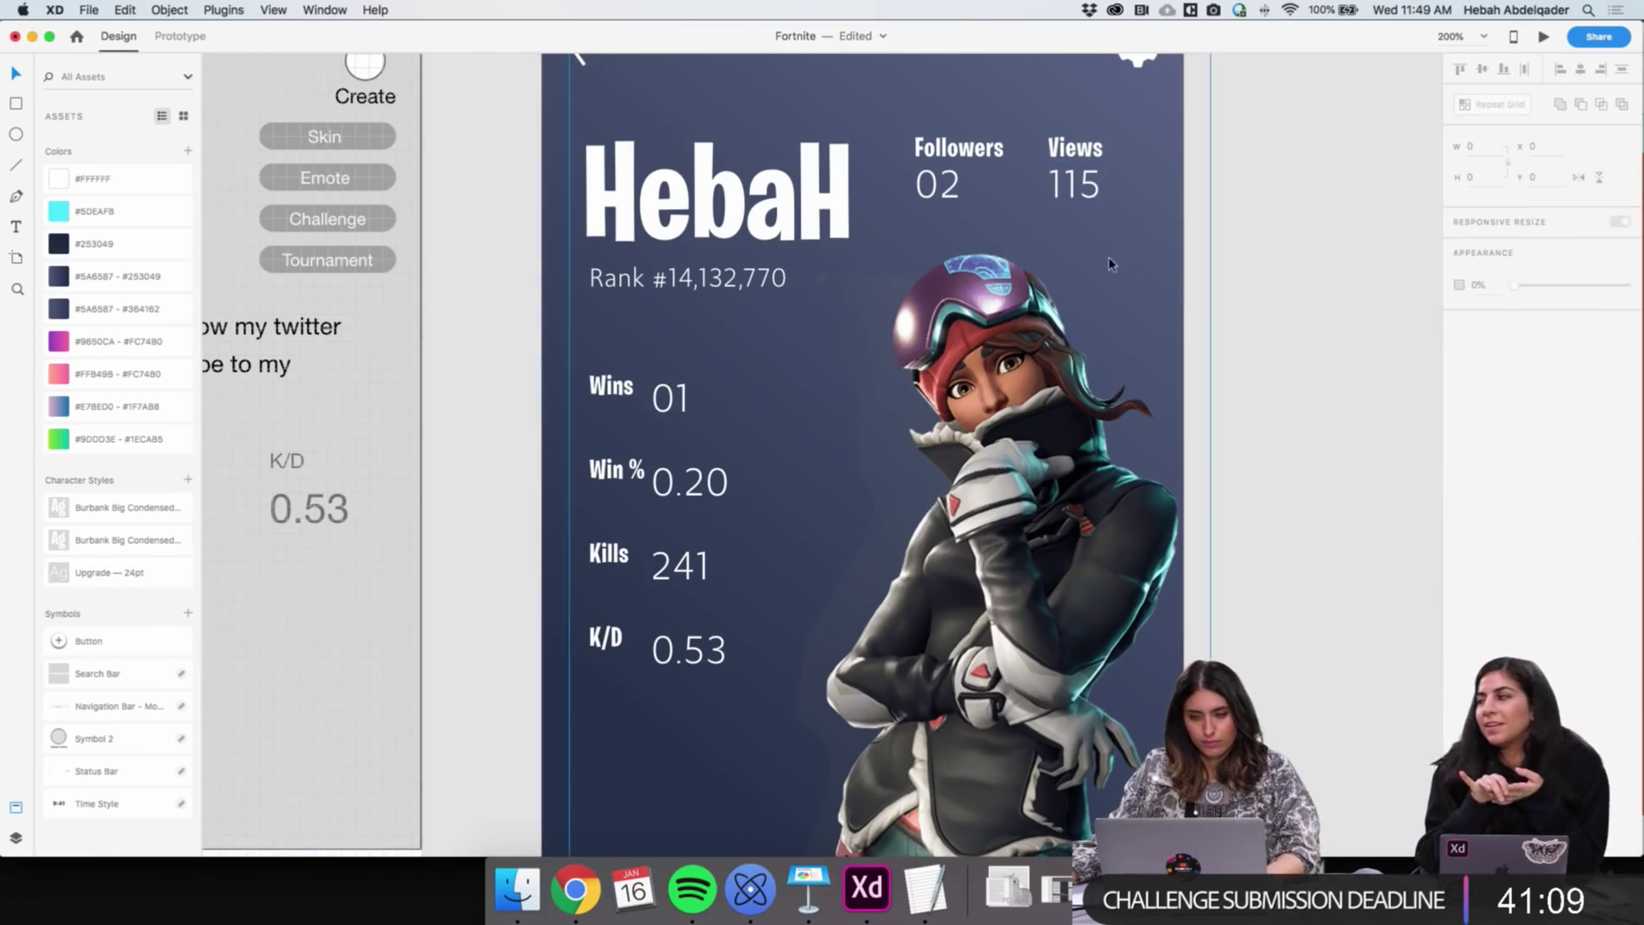
Move the 02 and 115 values to X 231 and X 294 at Y 104, beneath the Followers and Views labels
mouse_move(1087, 189)
left_mouse_down()
mouse_move(1106, 201)
mouse_move(1083, 195)
left_mouse_up()
left_click_drag(942, 199, 970, 200)
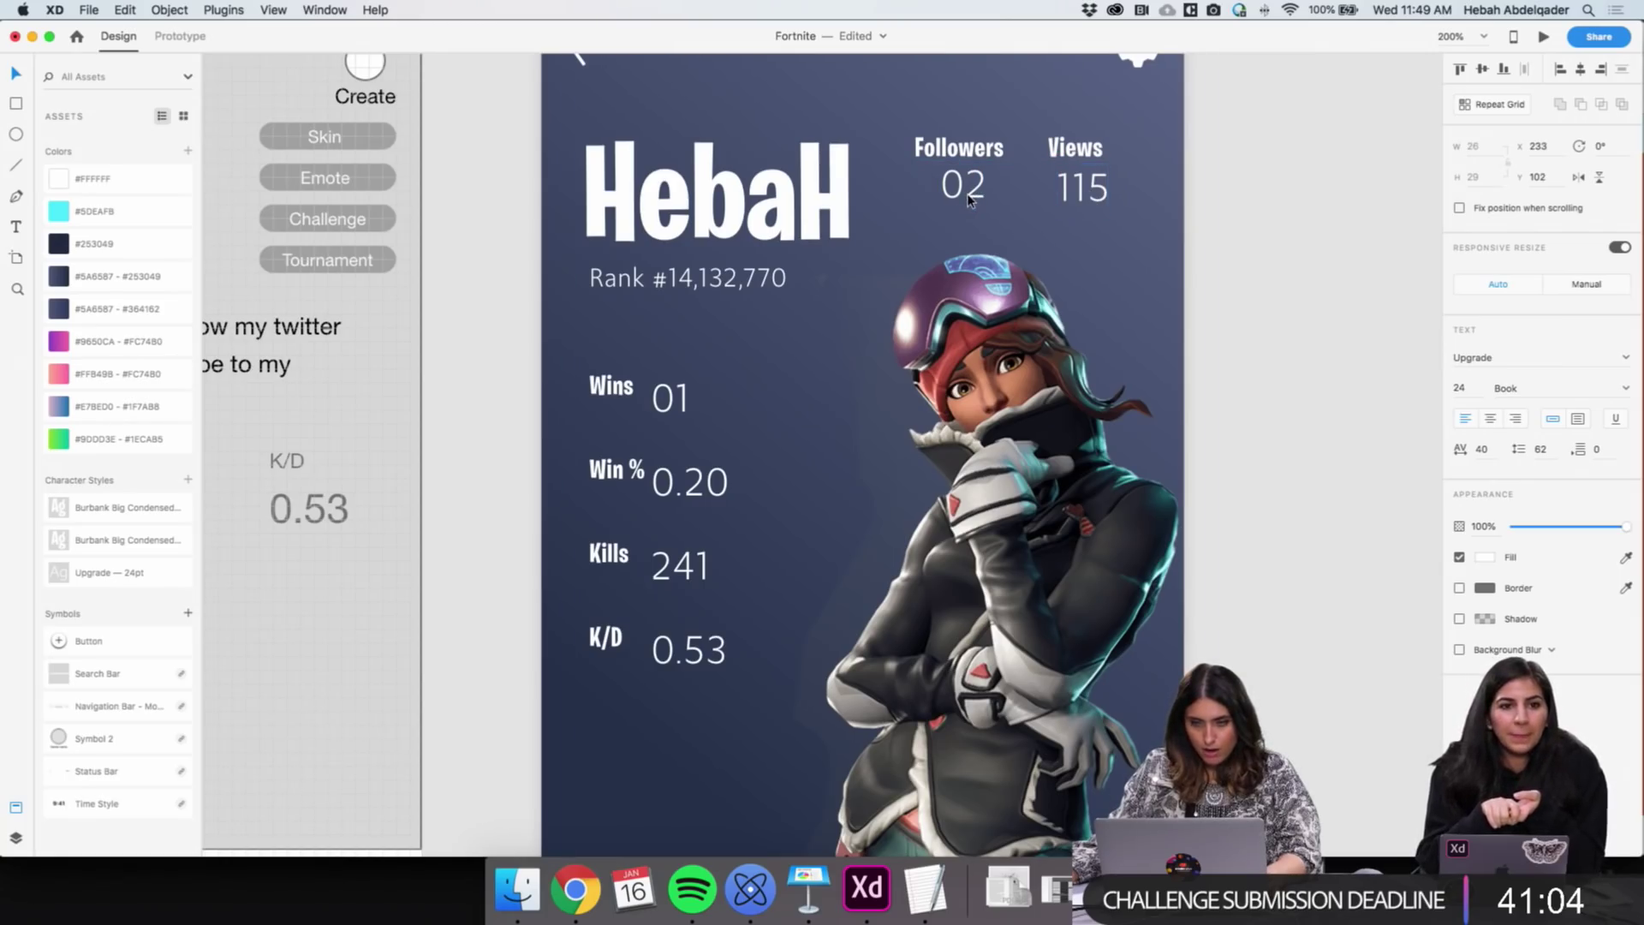
left_click(1098, 208)
scroll(979, 255, "down", 5)
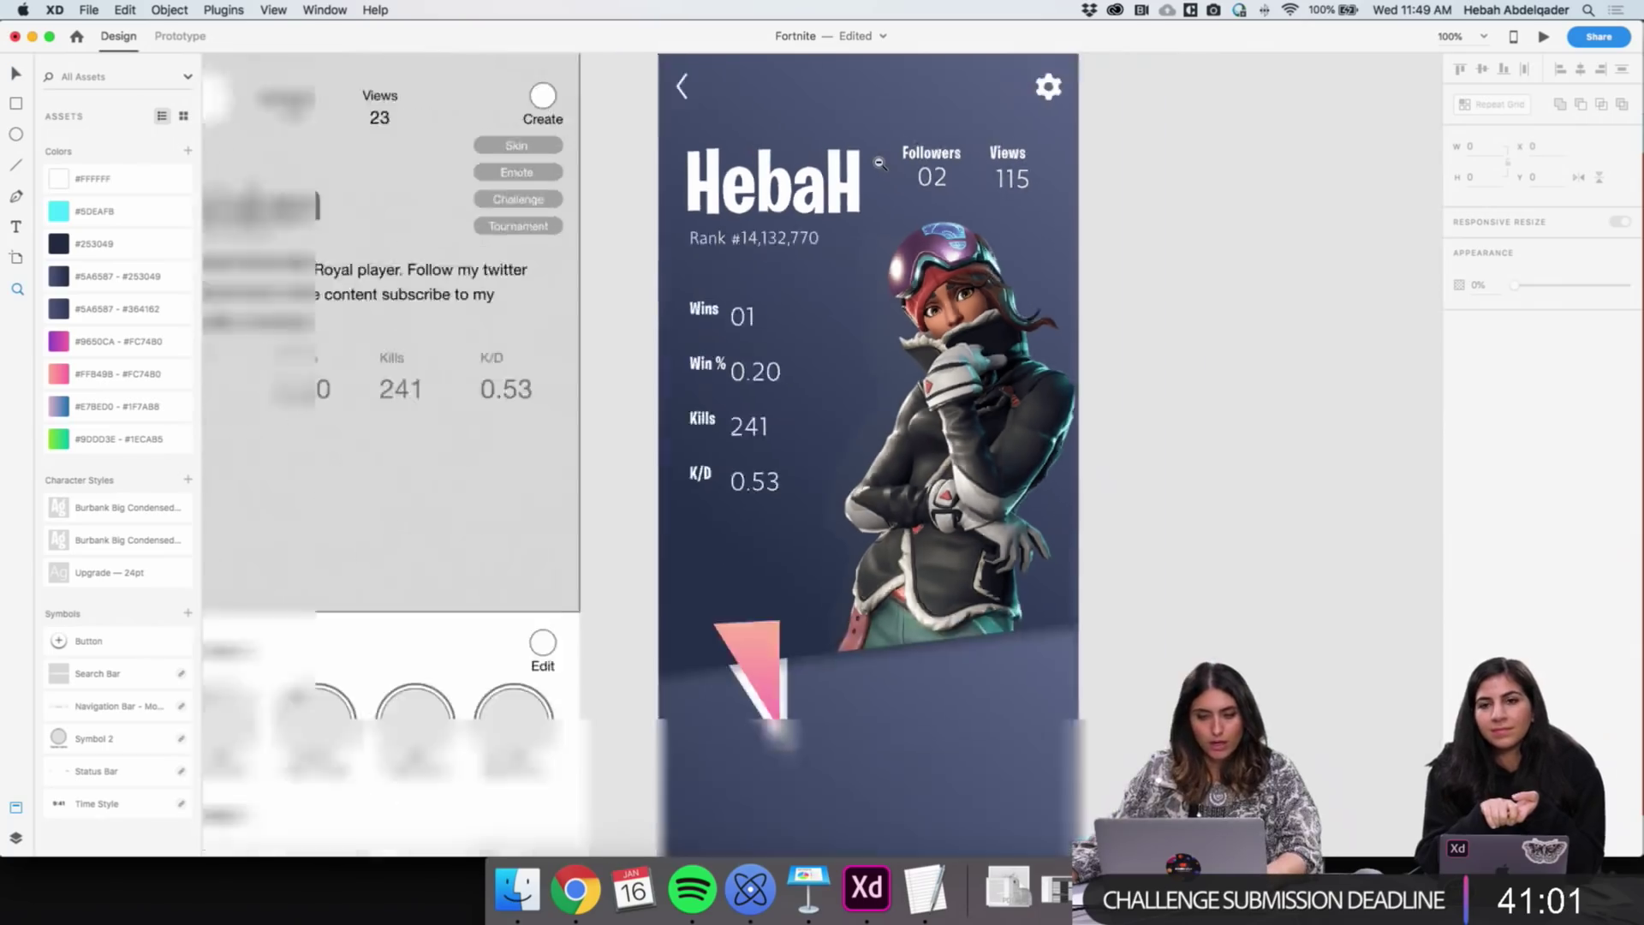
scroll(882, 177, "up", 2)
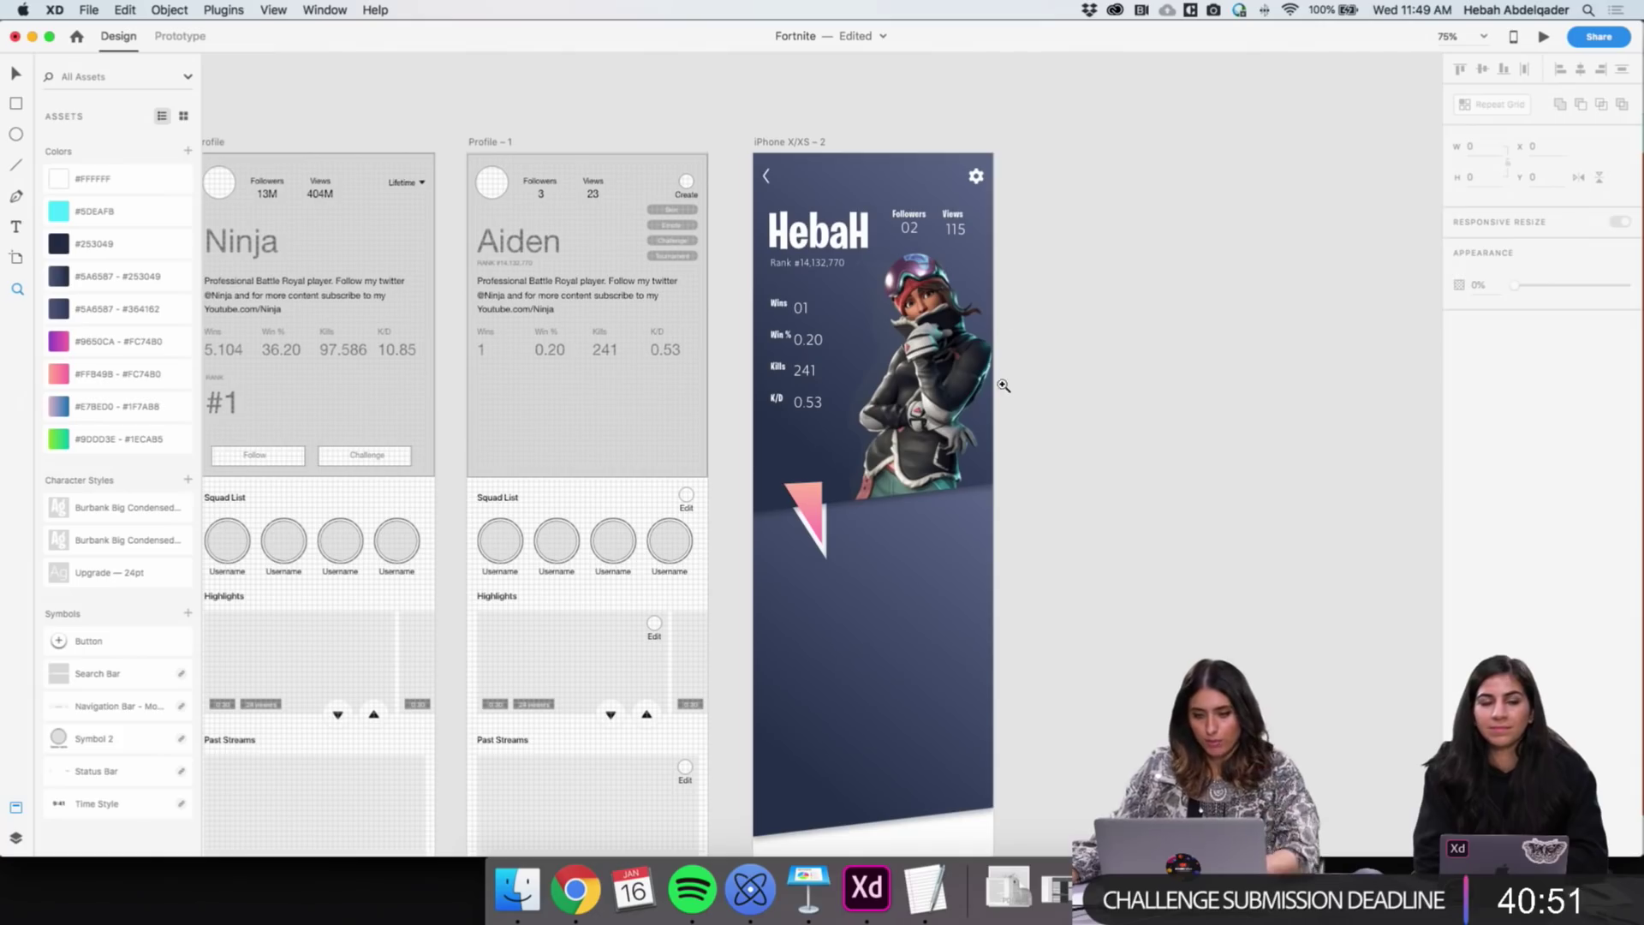
key("v")
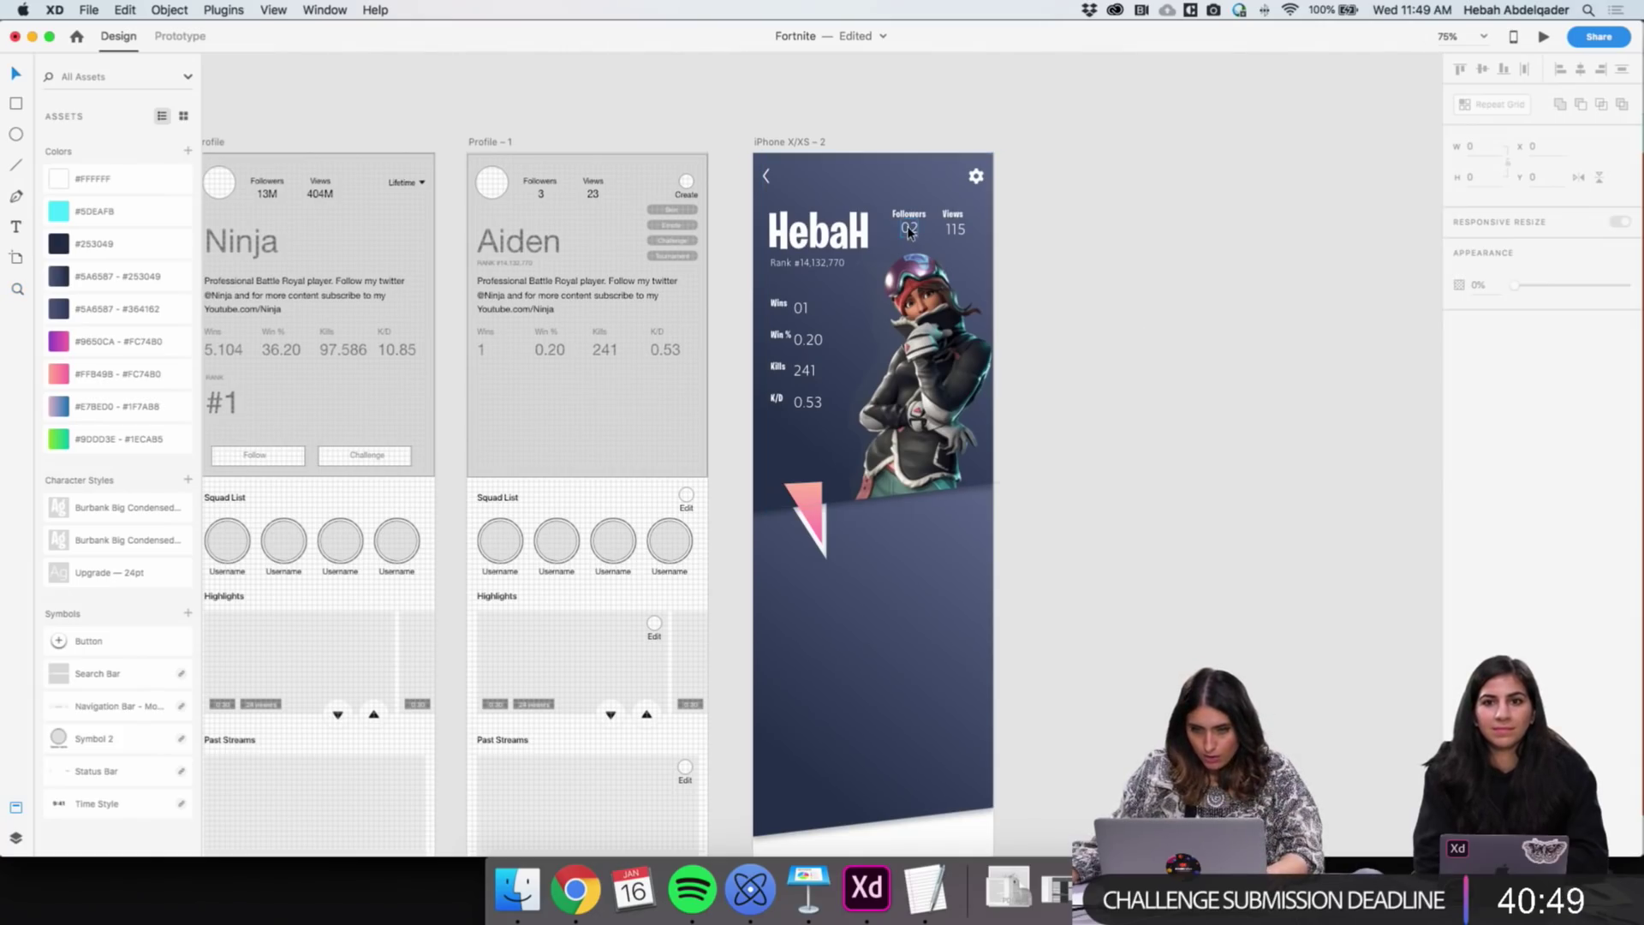
left_click(908, 235)
left_click_drag(911, 237, 911, 232)
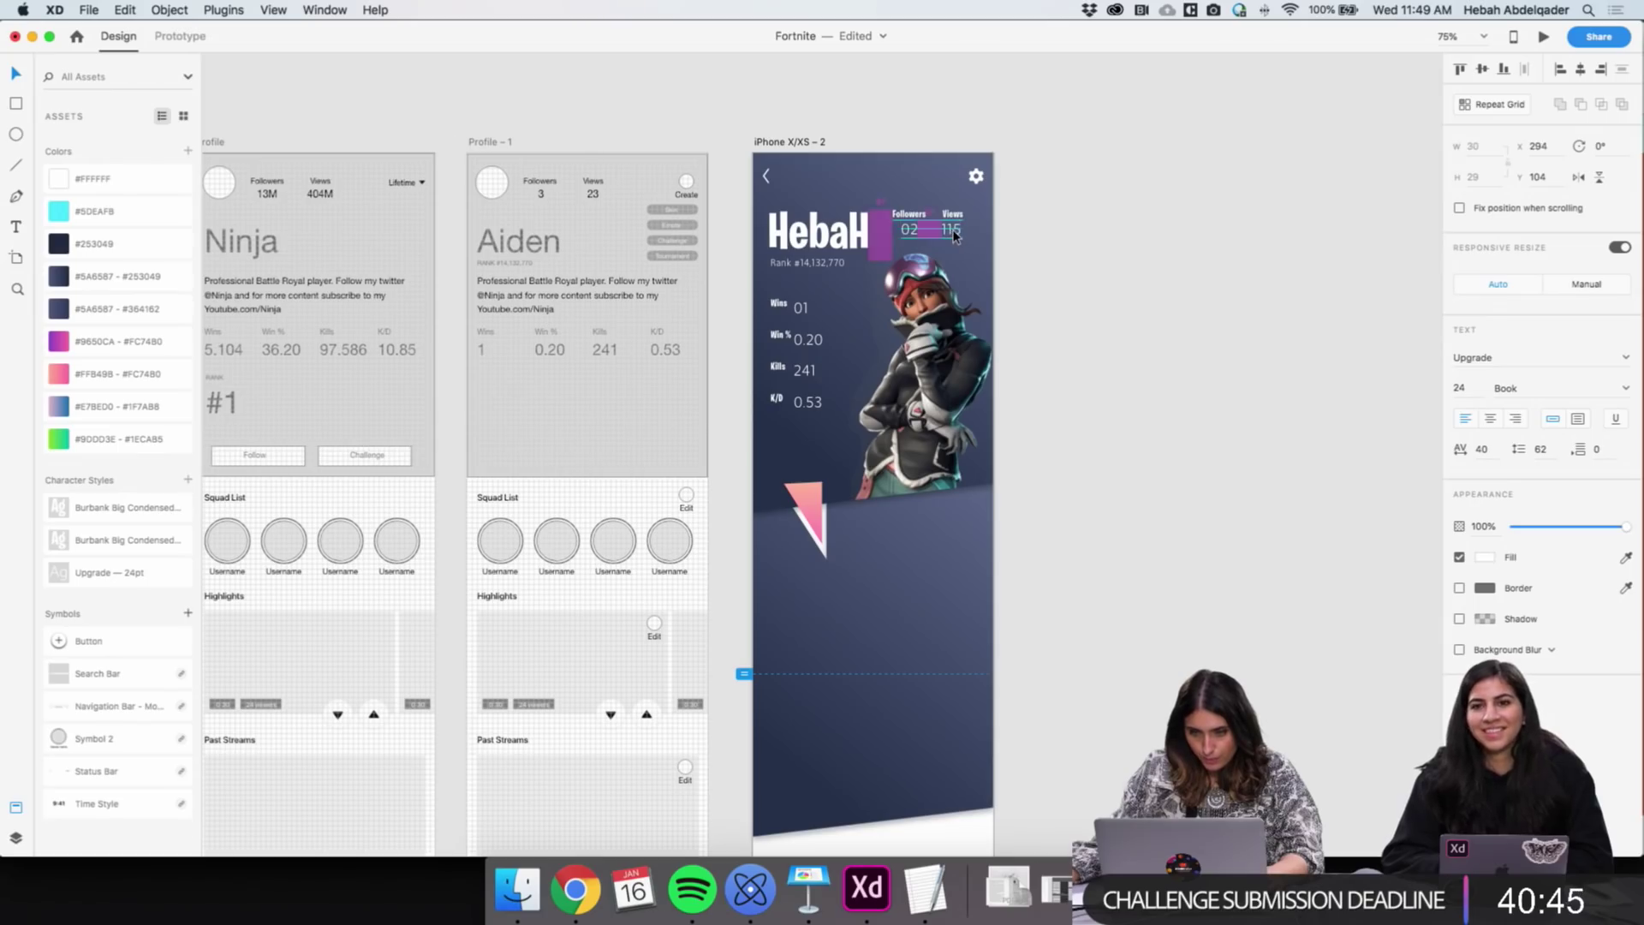
Set the font size of the 02 and 115 values in the header to 16
key("z")
left_click(929, 265)
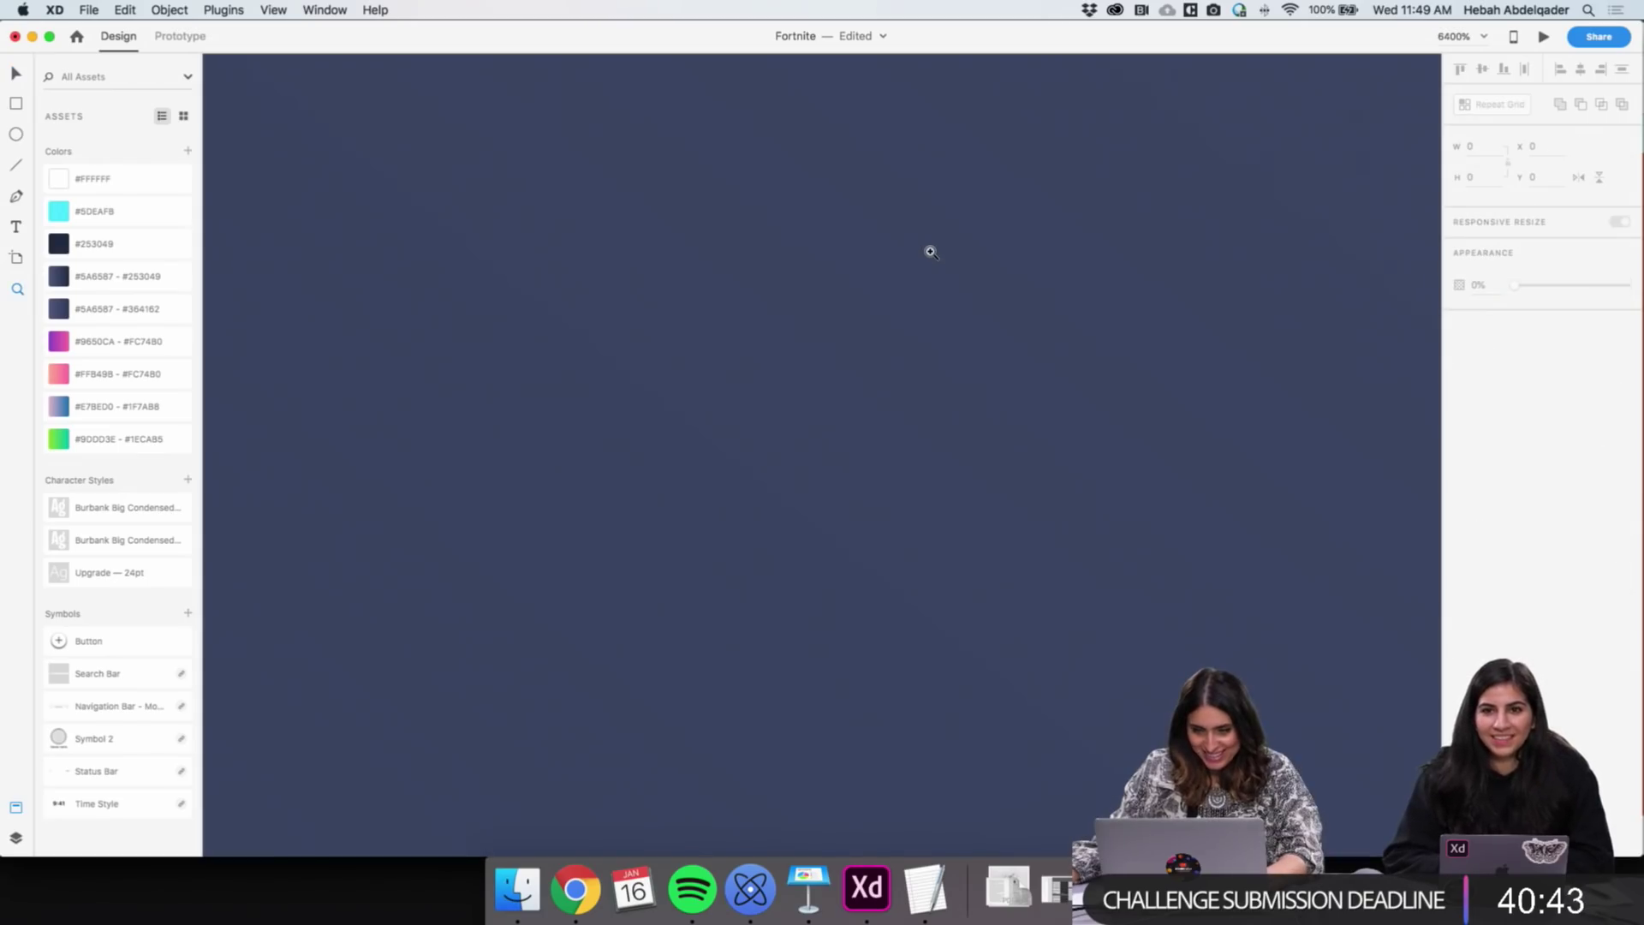
left_click(931, 257, "alt")
left_click(930, 257, "alt")
left_click(930, 257, "alt")
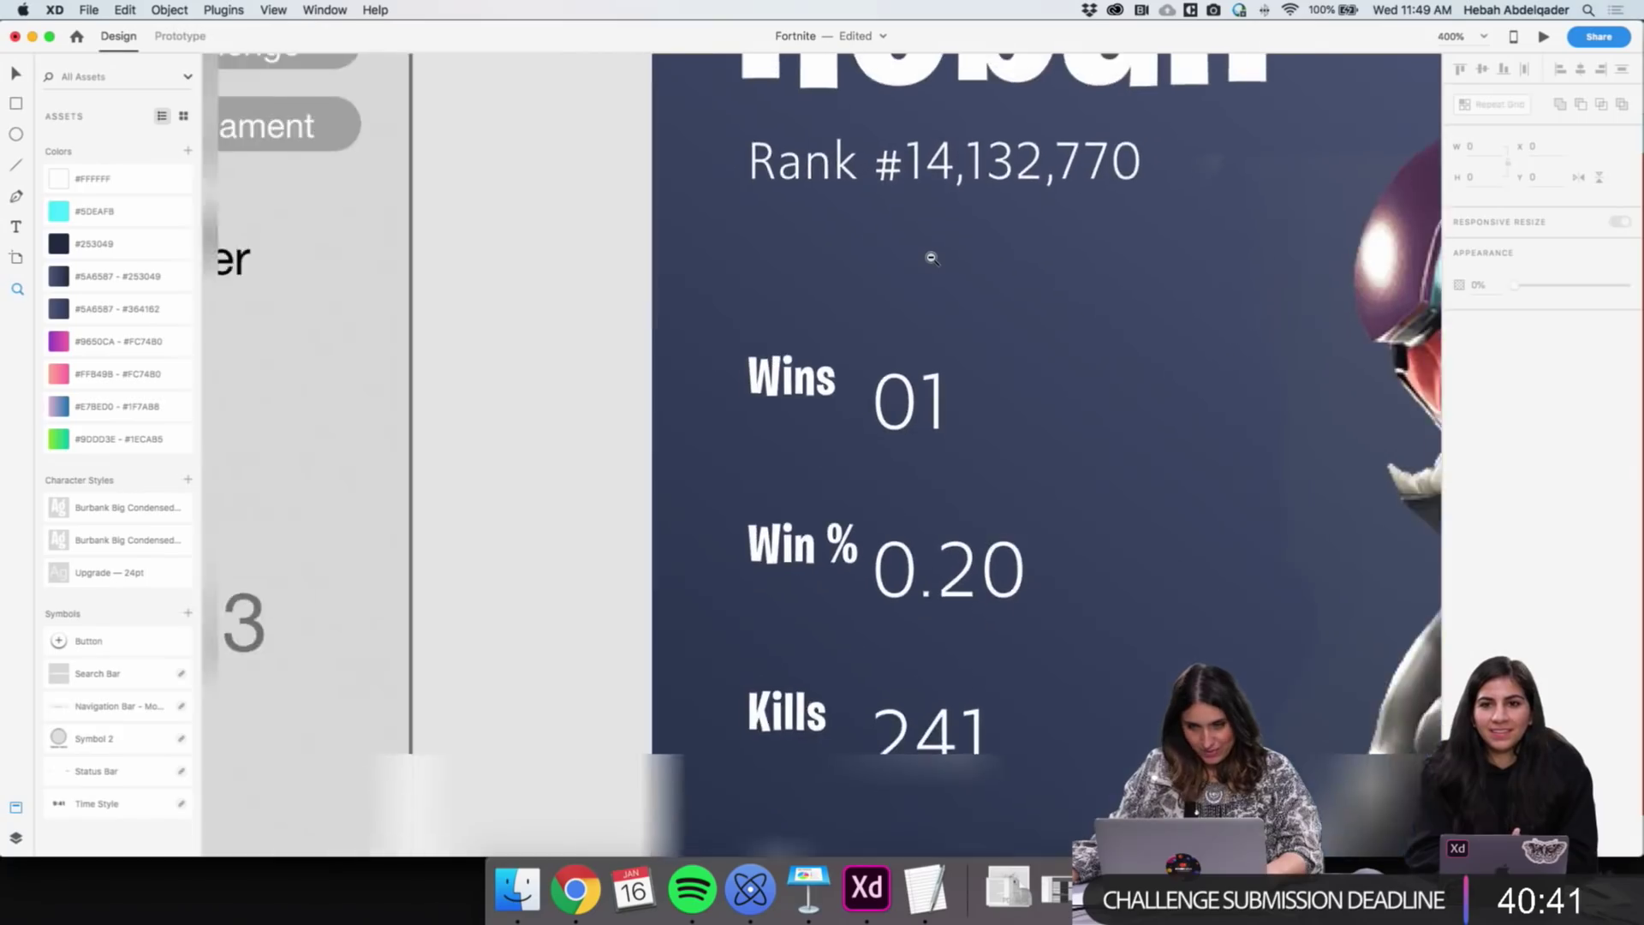
left_click(931, 257, "alt")
key("super+2")
key("v")
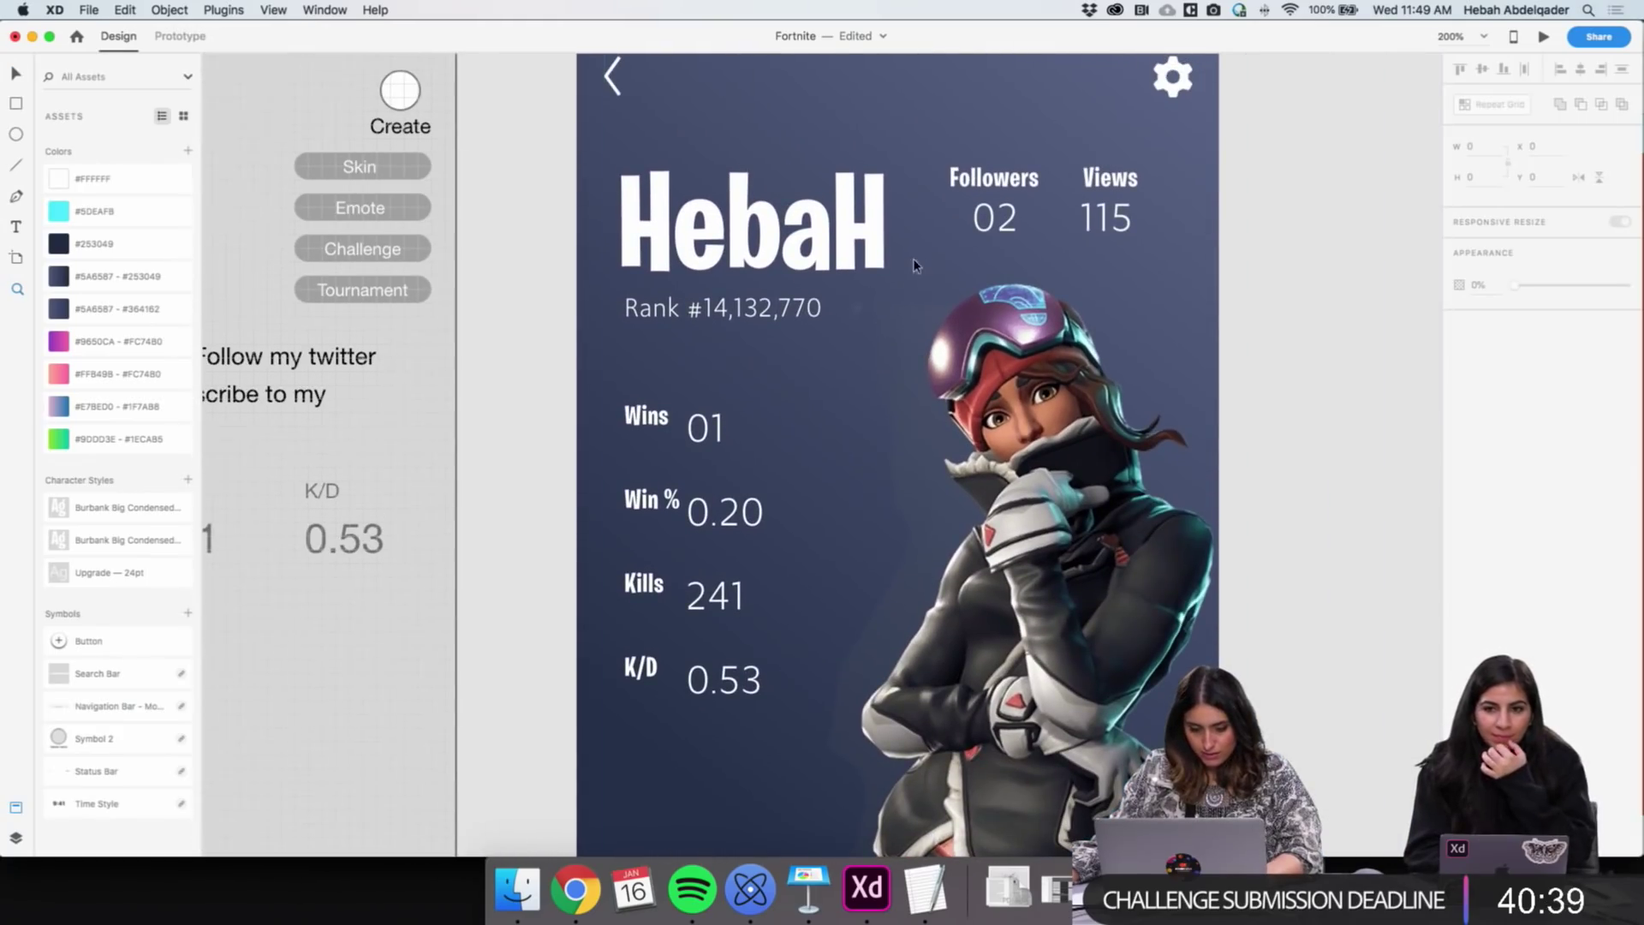
left_click_drag(1146, 246, 974, 225)
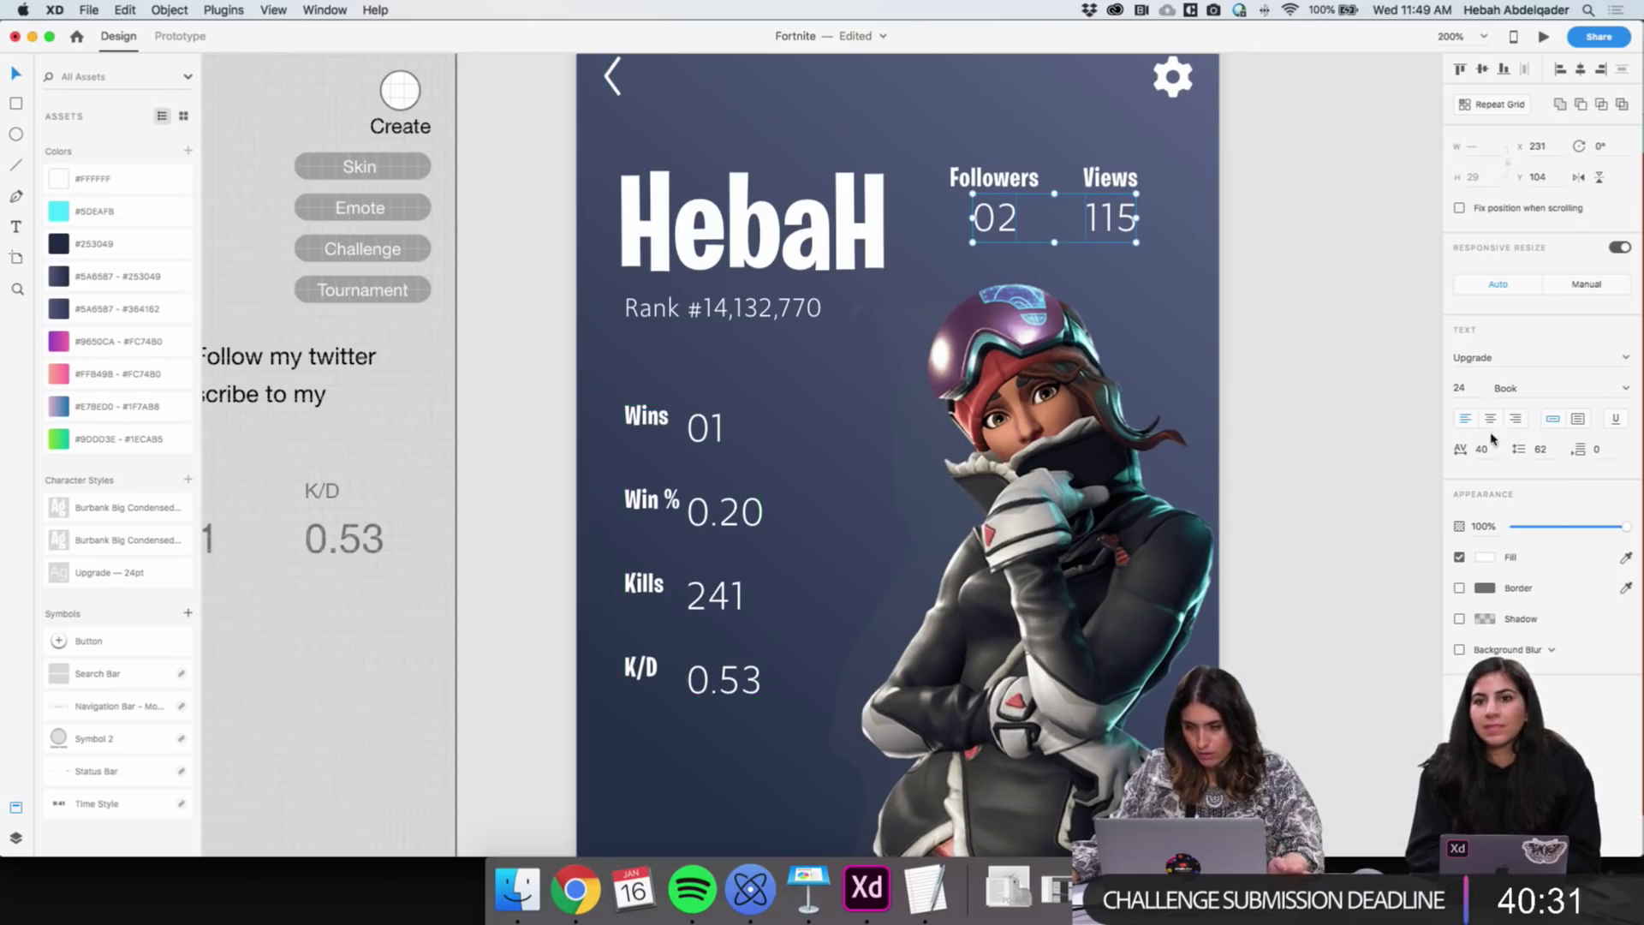
left_click(1465, 388)
type("16")
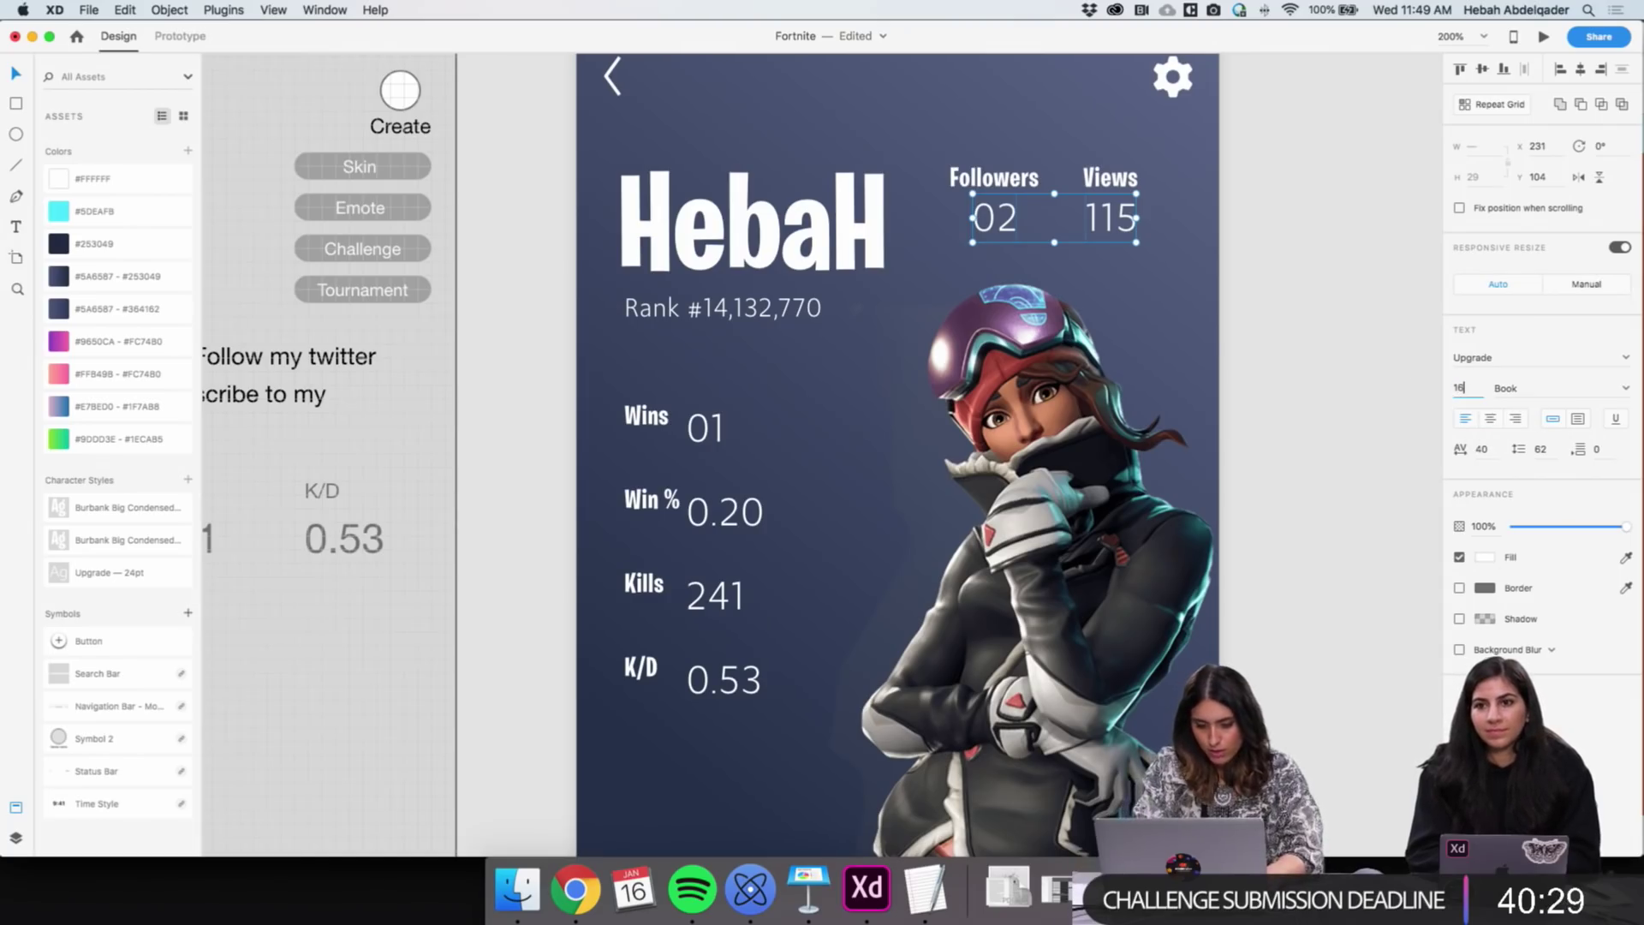
key("Return")
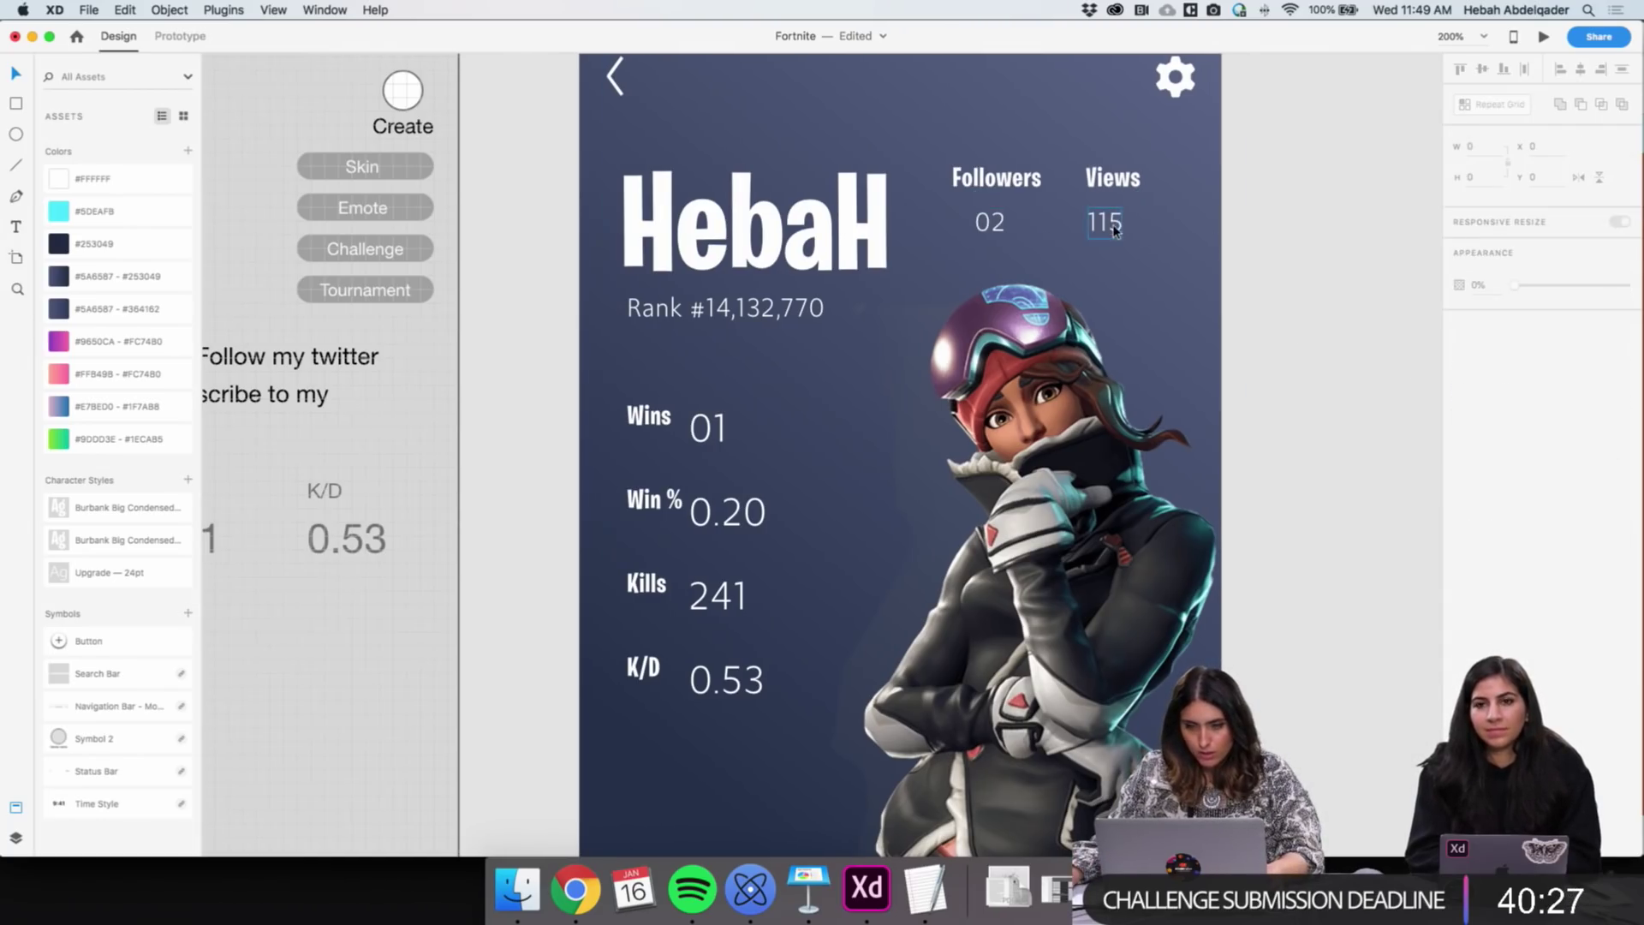
Re-centre the 02 and 115 values under their Followers and Views labels at Y 112, with 02 at X 236
left_click_drag(1108, 228, 1117, 230)
left_click_drag(989, 224, 998, 225)
left_click(1099, 221, "shift")
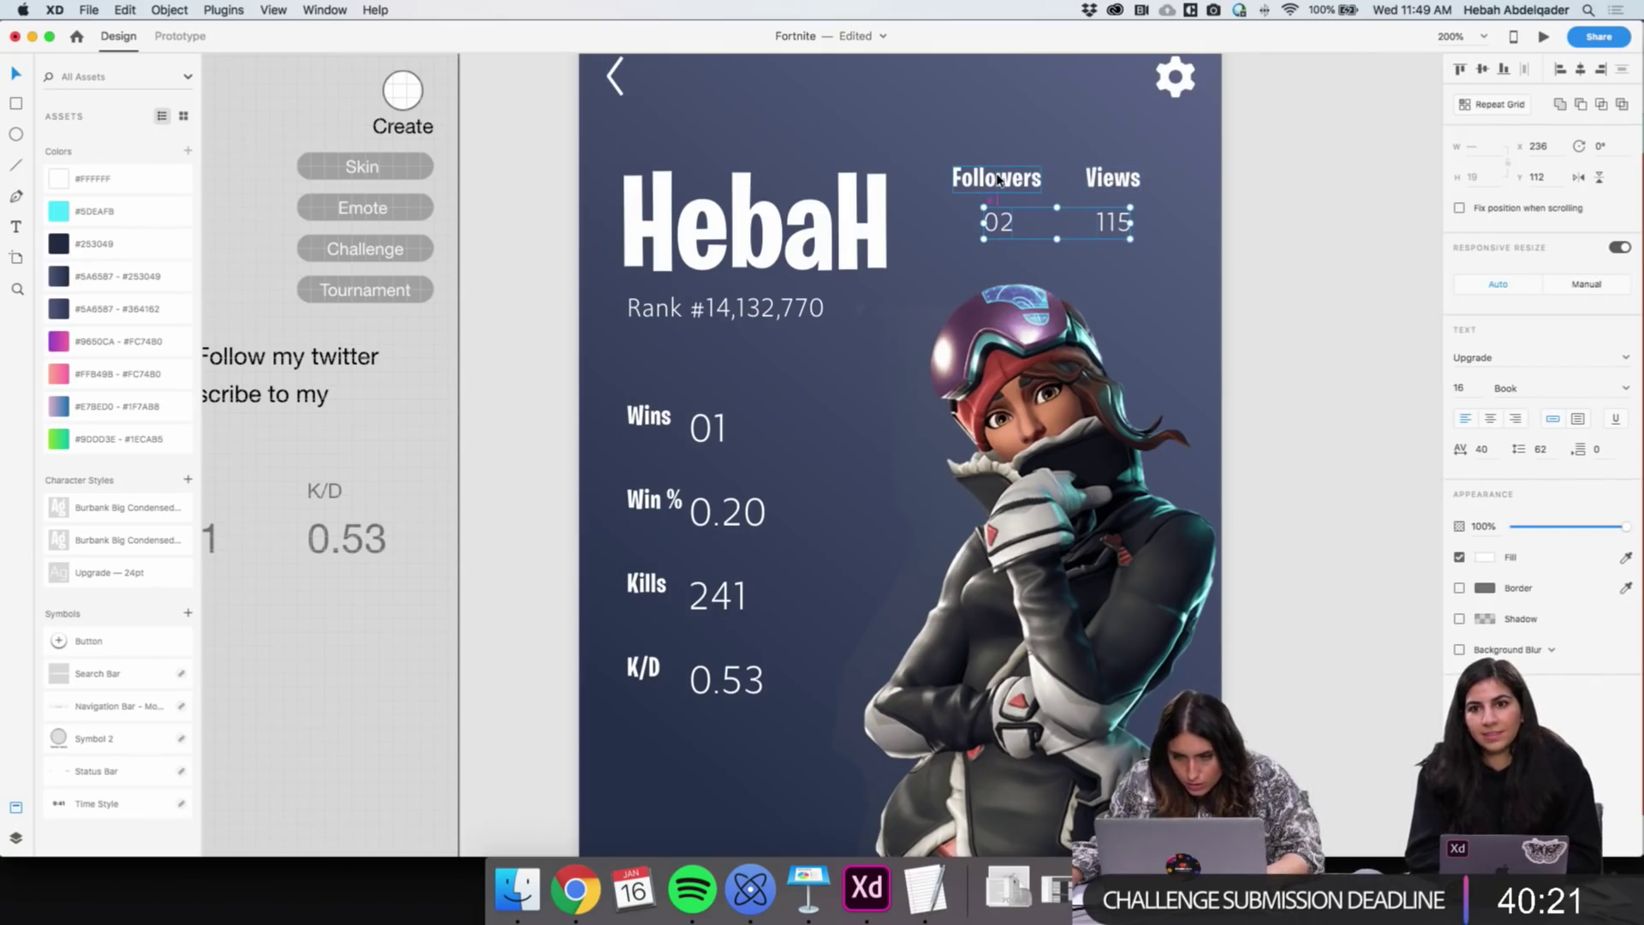
Draw a circle about 50 × 50 below the K/D stat, just above the pink triangular shard
key("z")
key("super+minus")
key("super+minus")
key("super+minus")
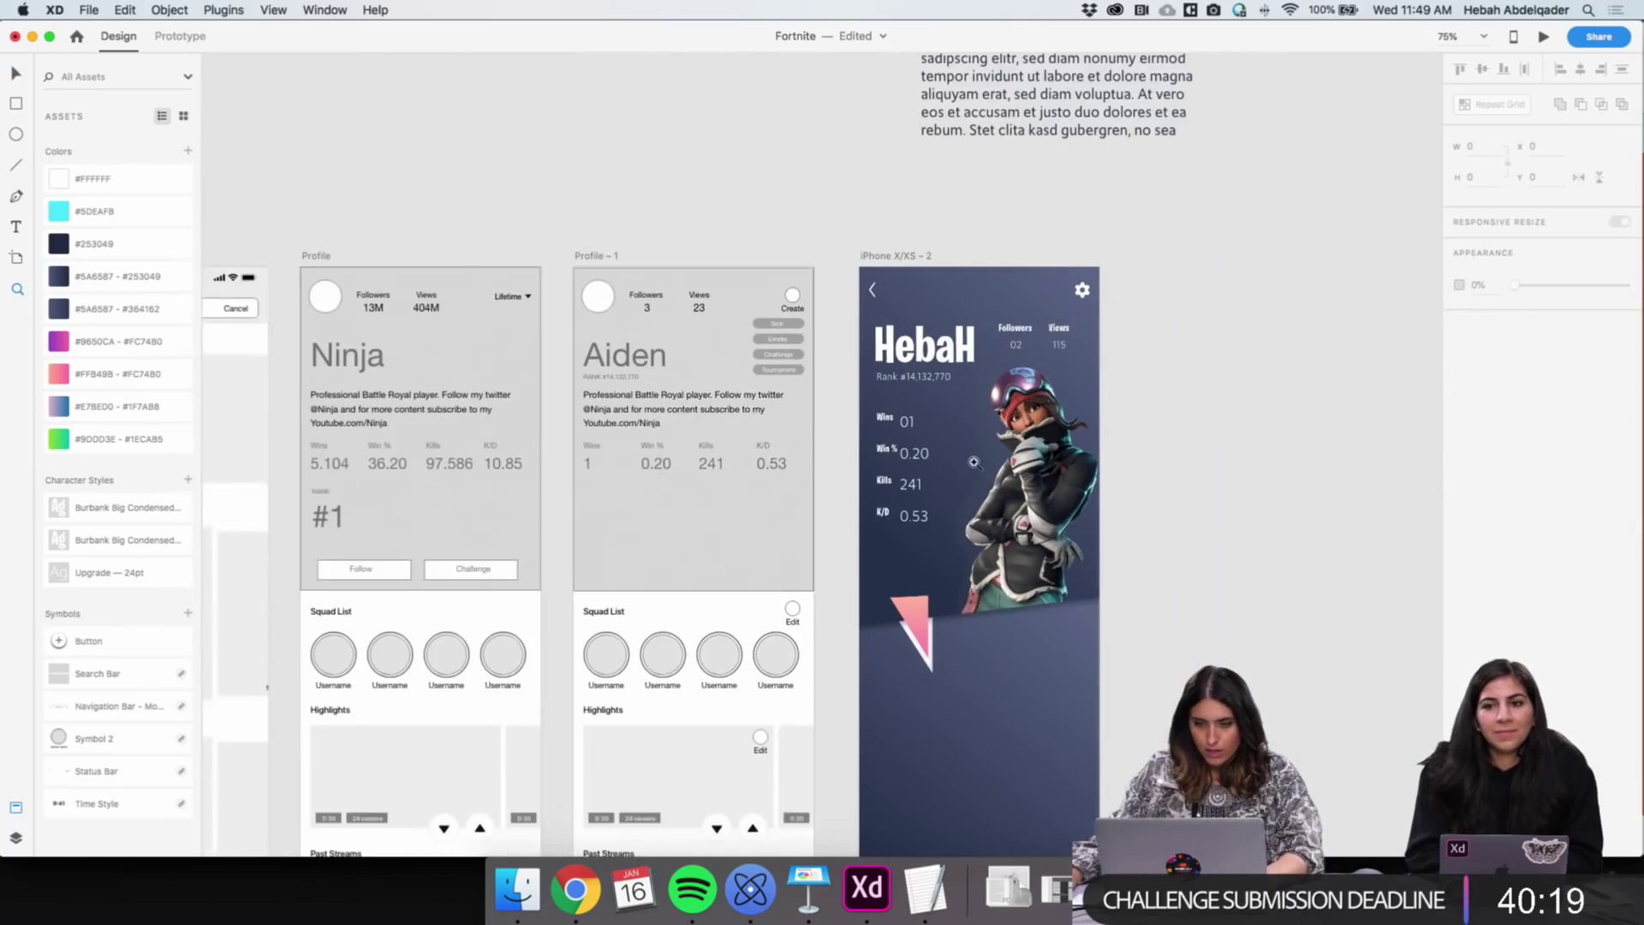
scroll(970, 461, "down", 3)
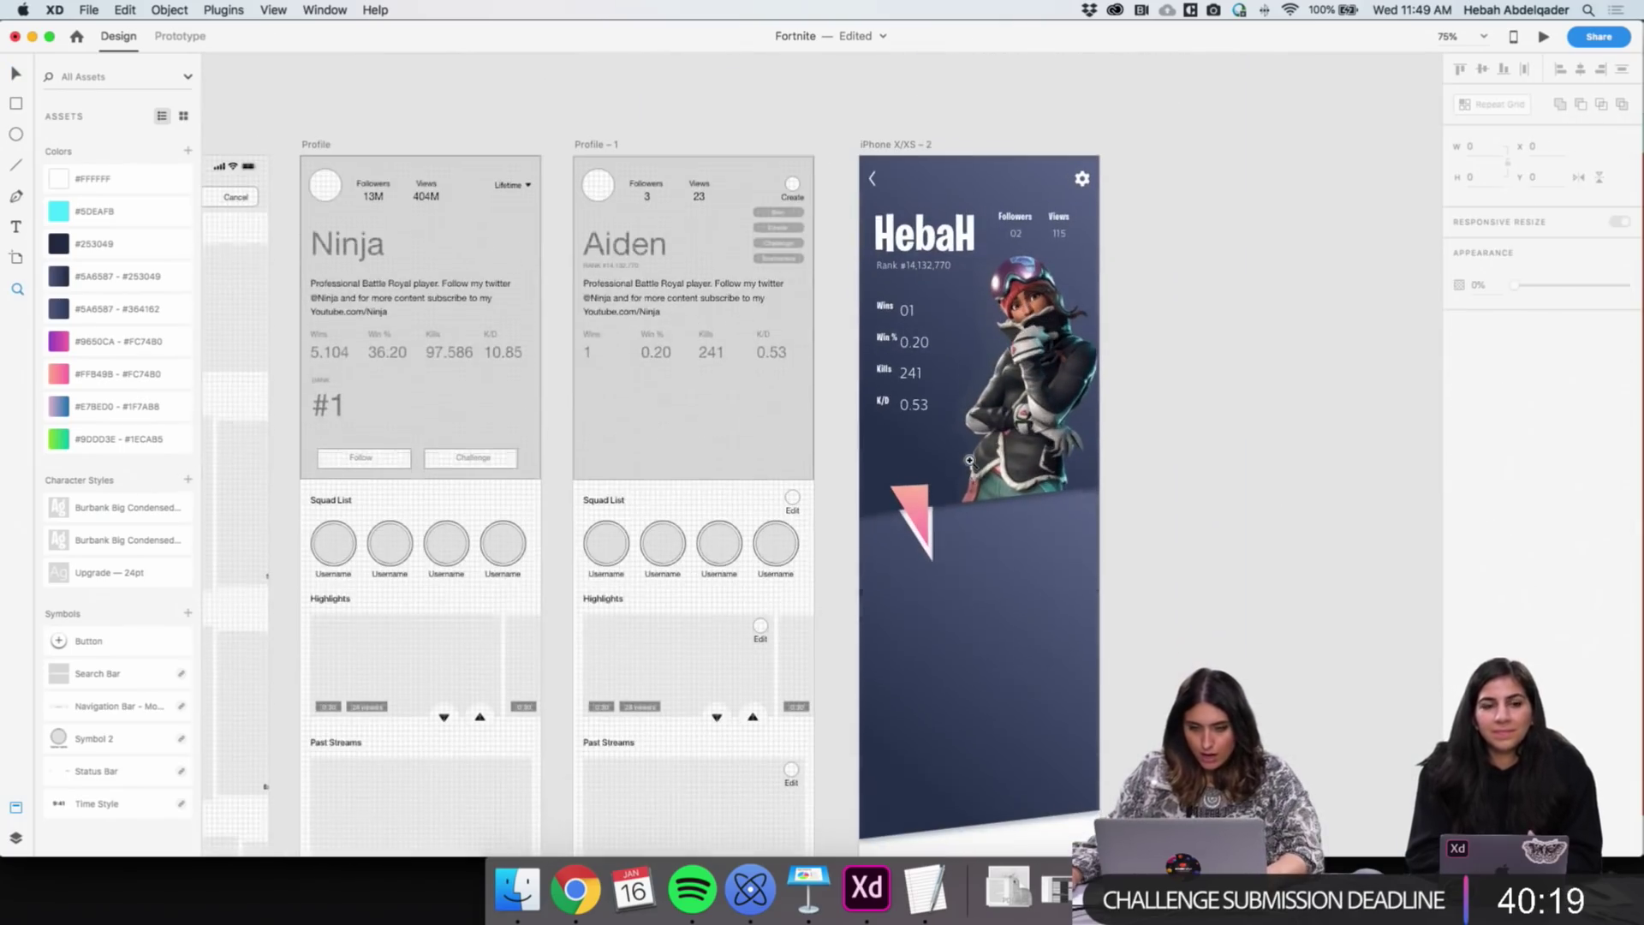
left_click(914, 472)
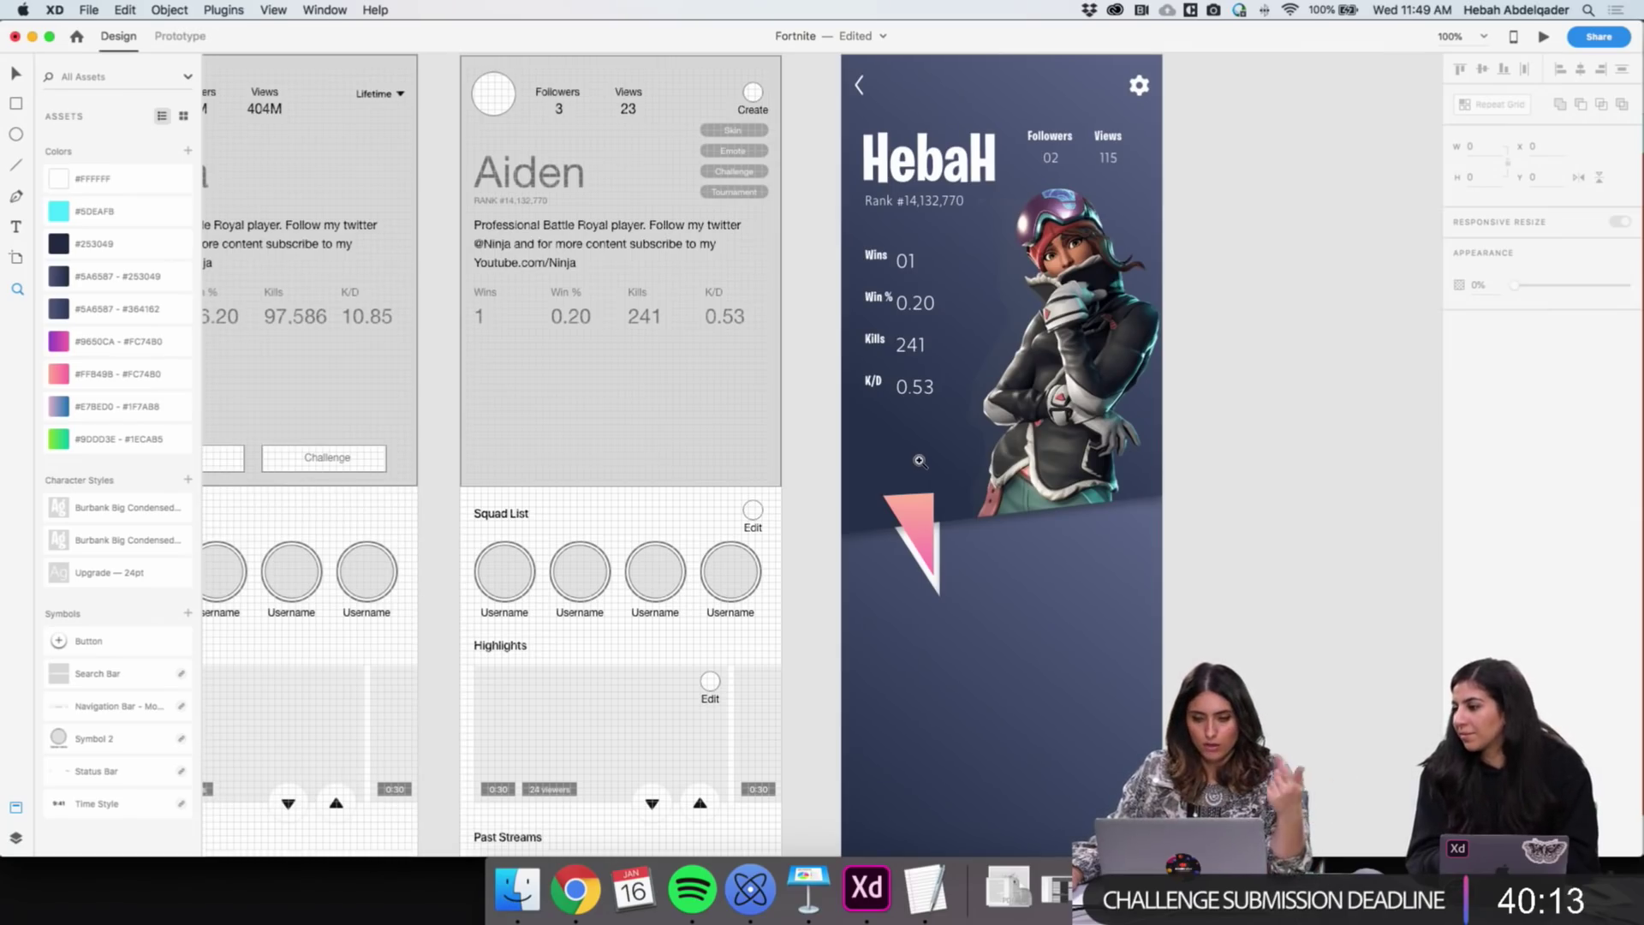
key("v")
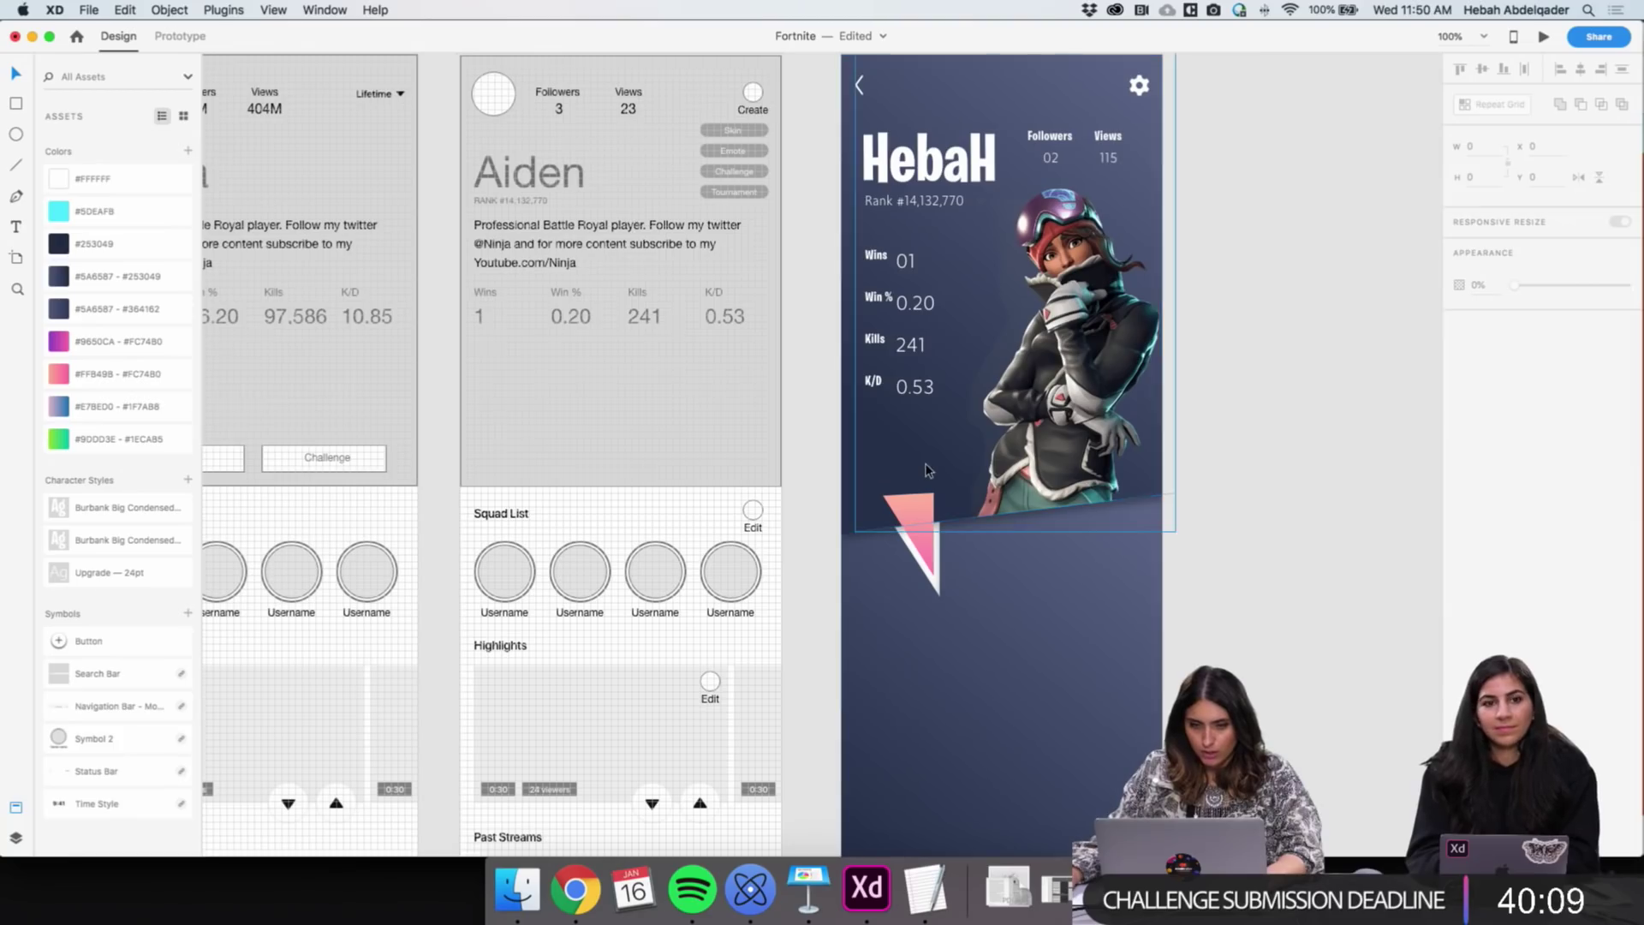
left_click(21, 134)
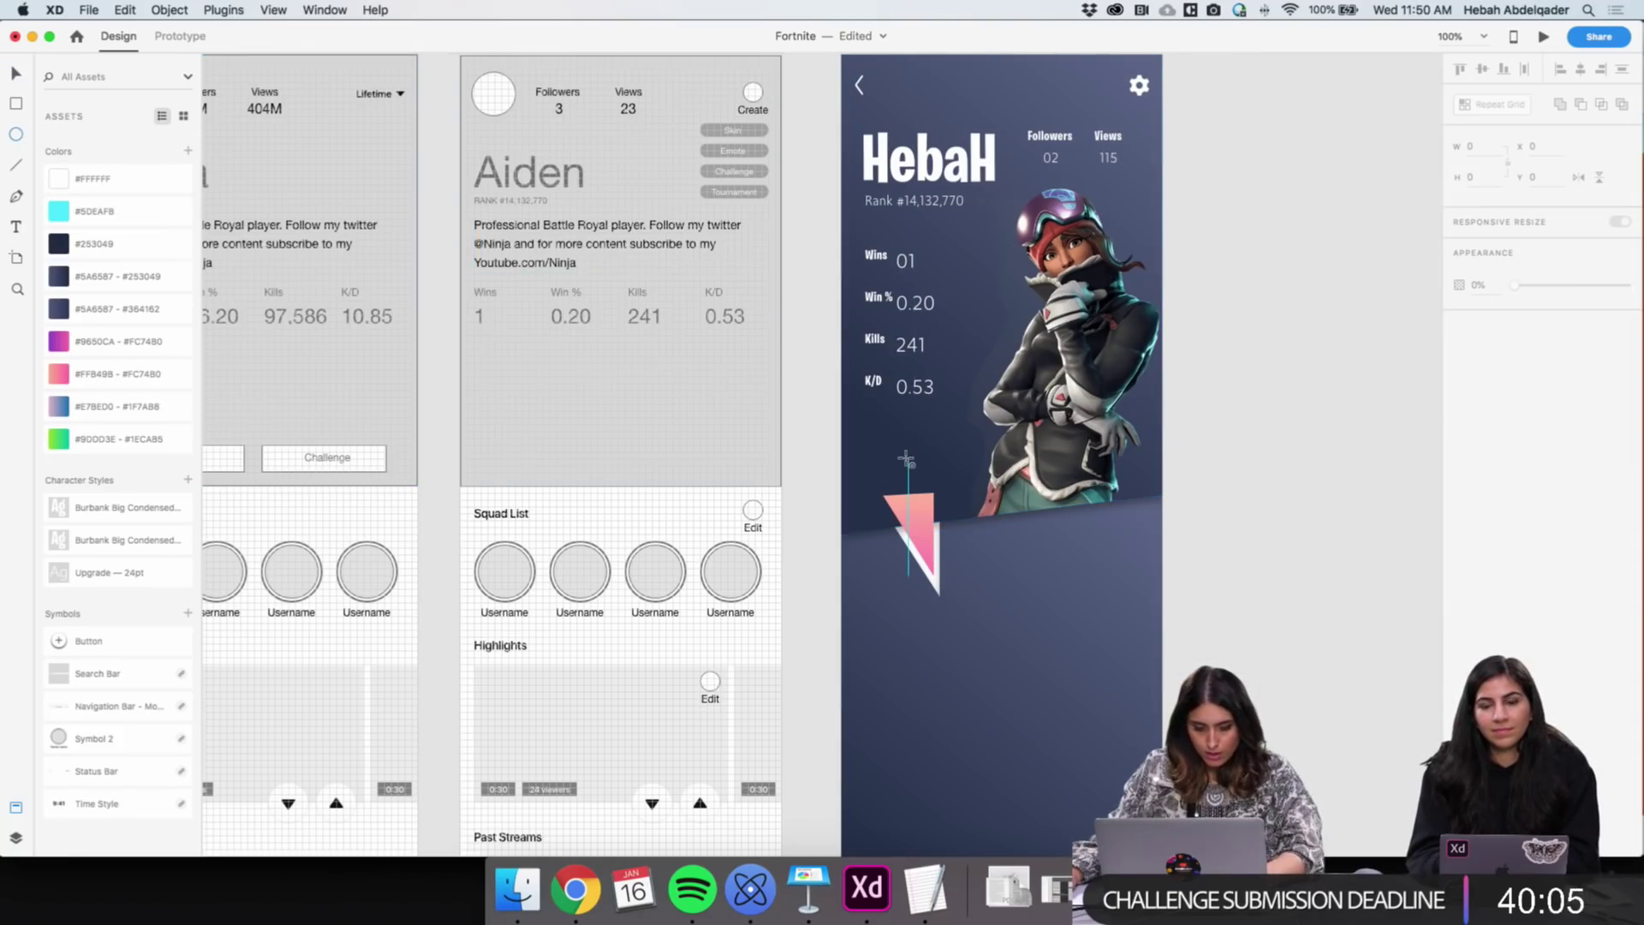
mouse_move(883, 433)
left_mouse_down()
mouse_move(932, 483)
mouse_move(964, 434)
mouse_move(938, 442)
left_mouse_up()
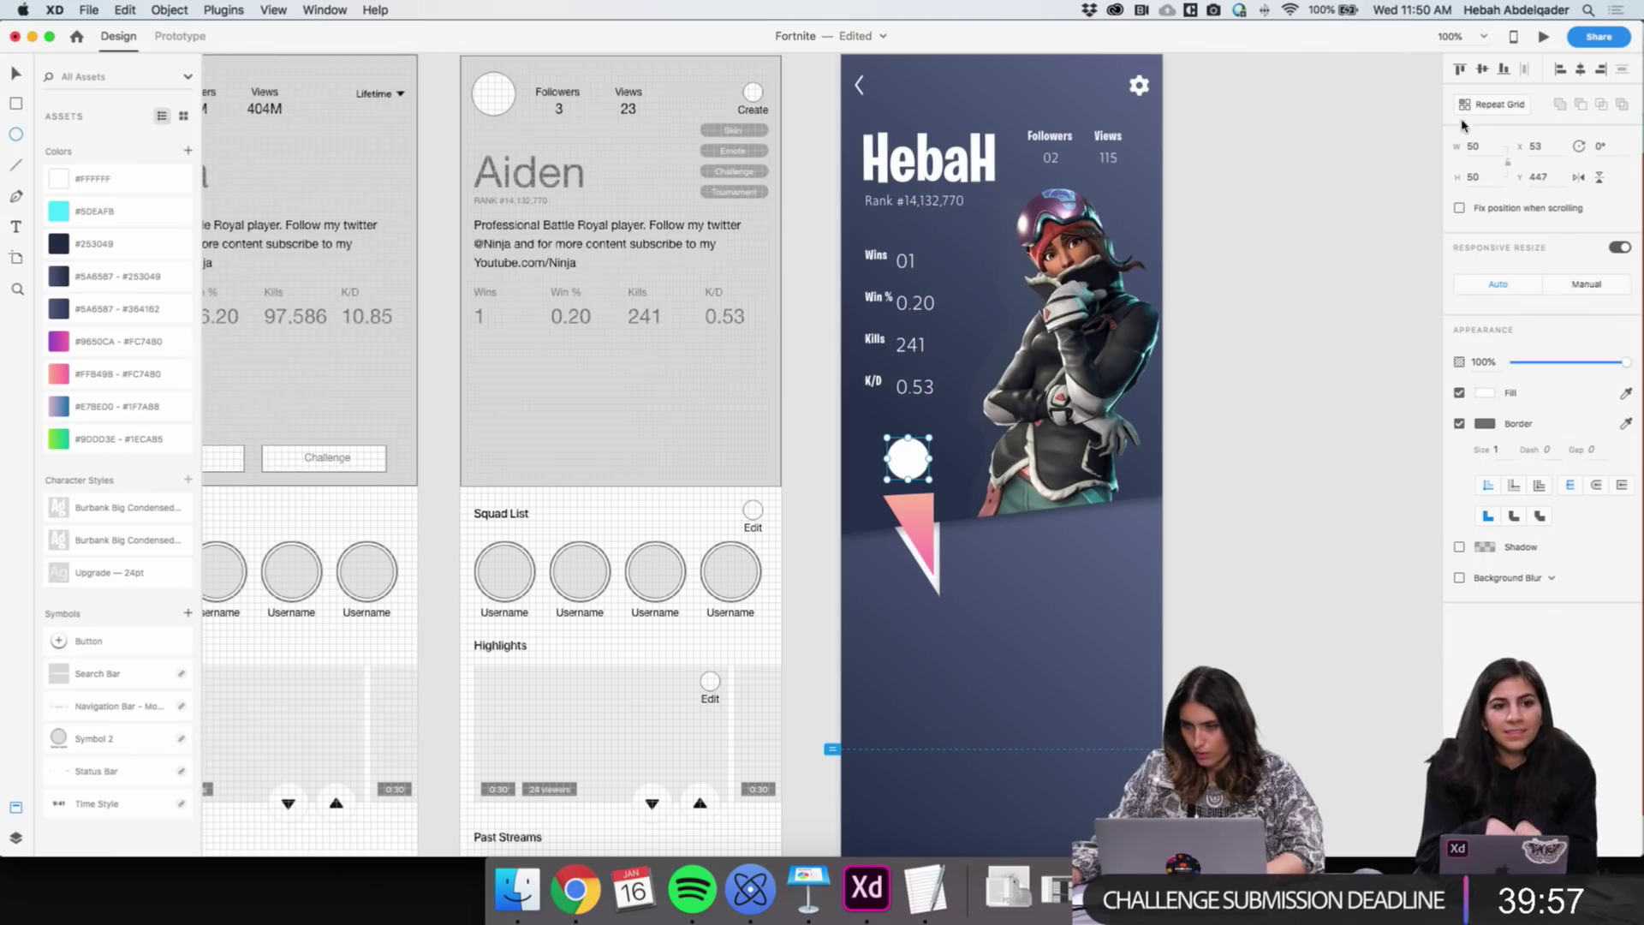
Set the circle's width and height to 48
left_click(1488, 147)
type("48")
key("Return")
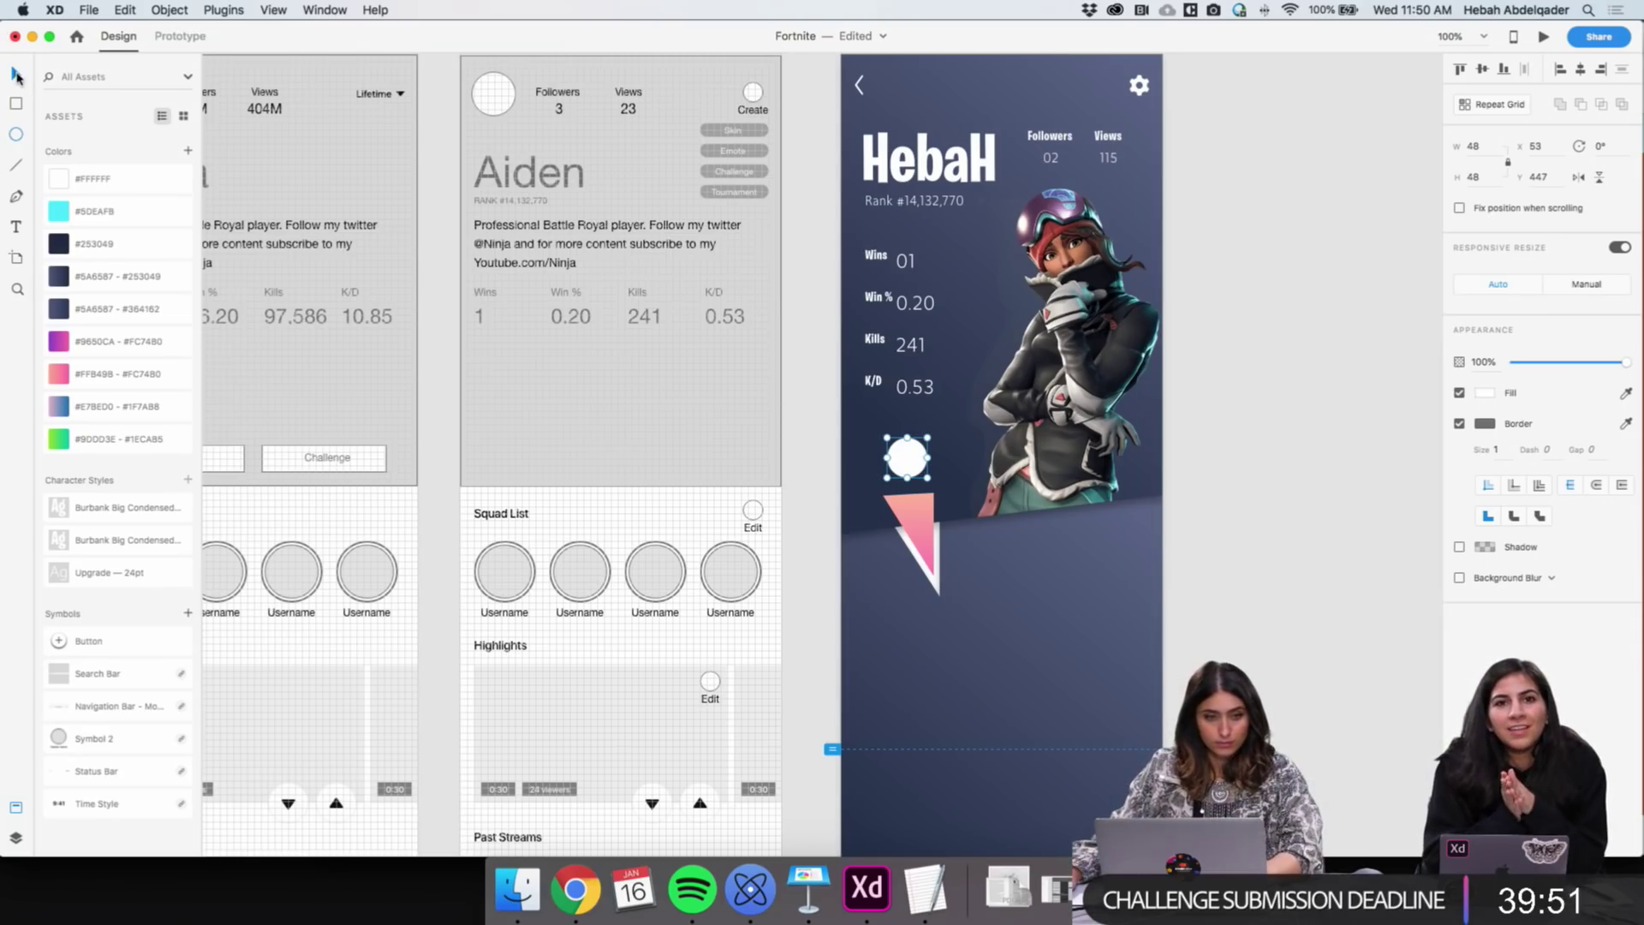
key("Escape")
Move the white circle to X 36, Y 451 below the stats column
key("z")
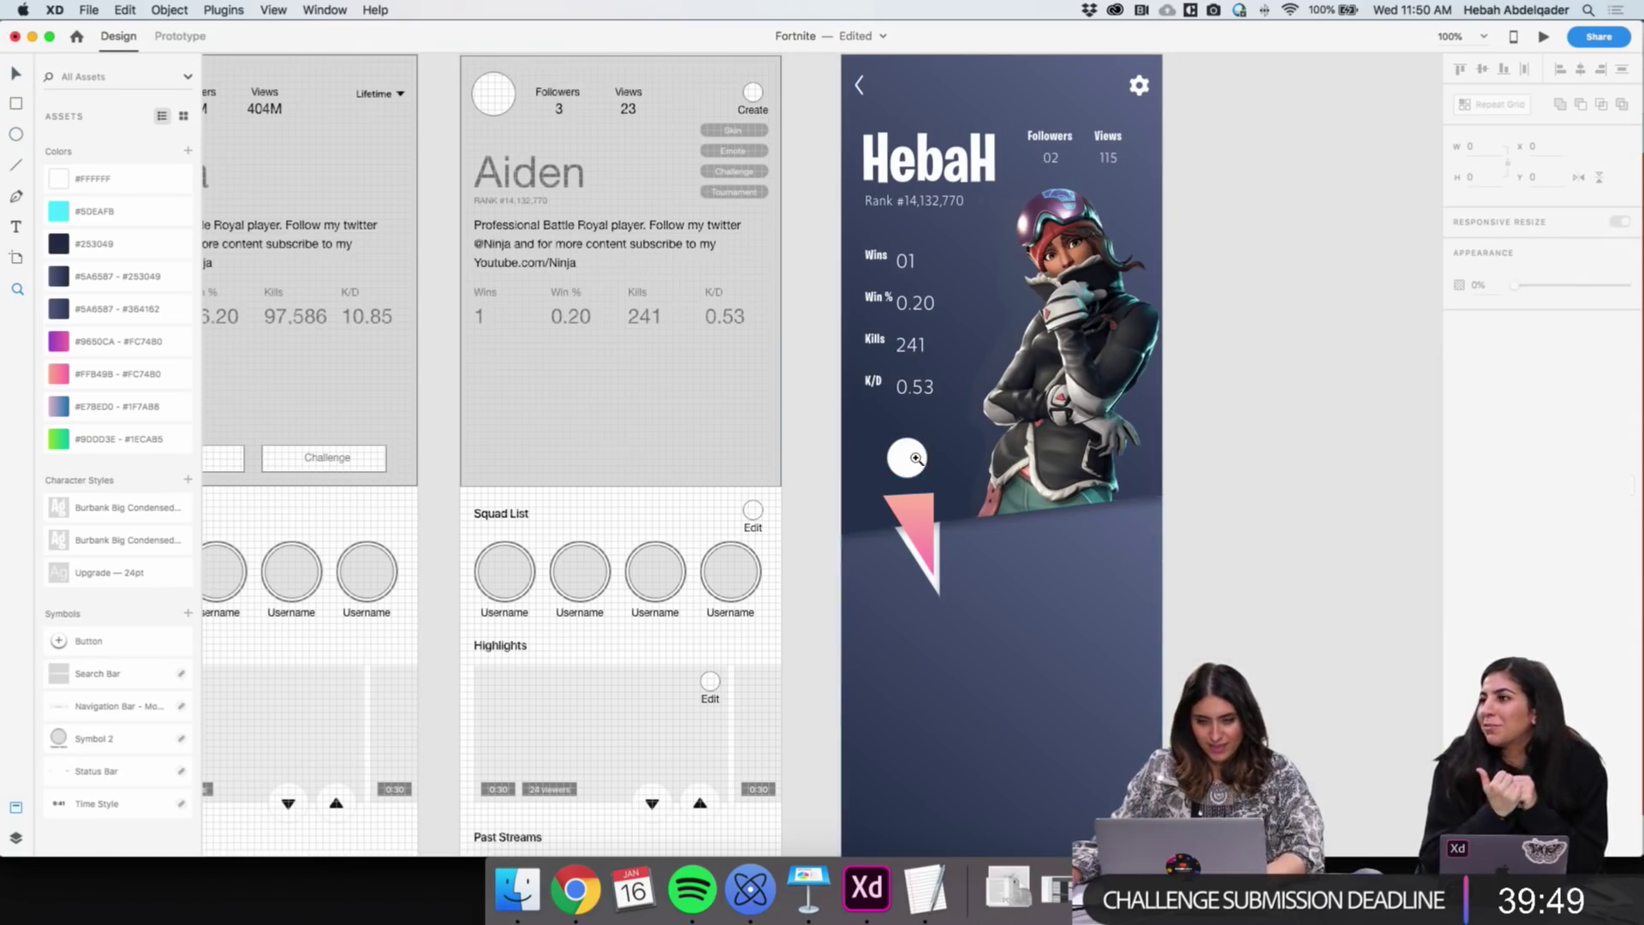
left_click(915, 456)
left_click(863, 484)
left_click_drag(863, 484, 870, 485)
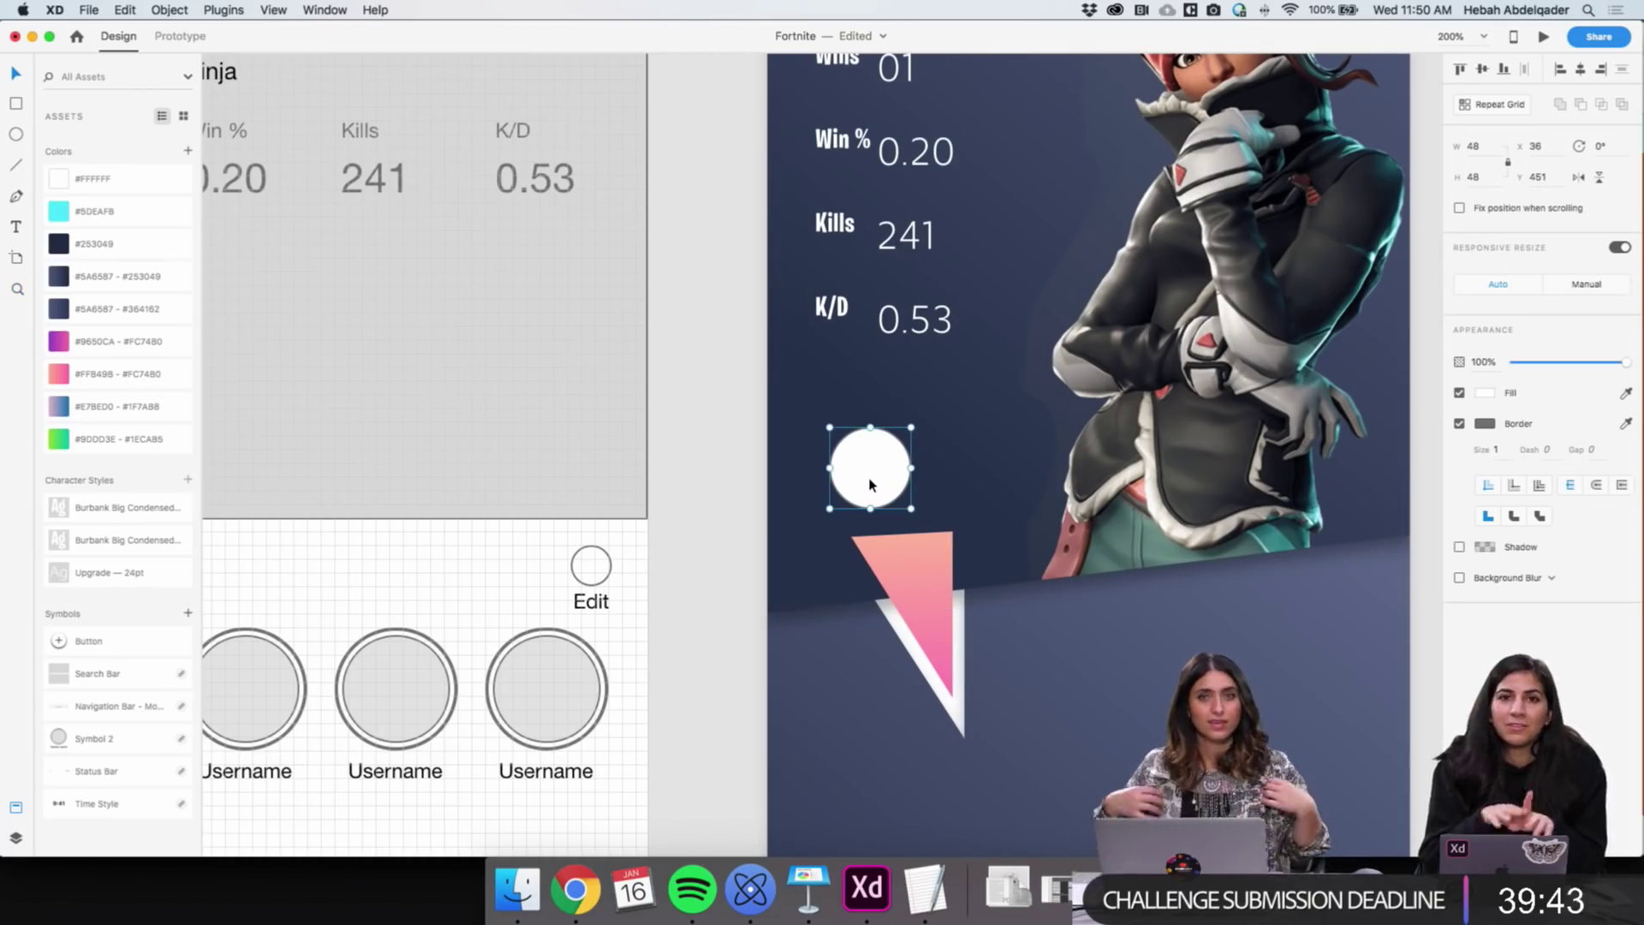
Remove the border from the white circle
left_click(875, 473)
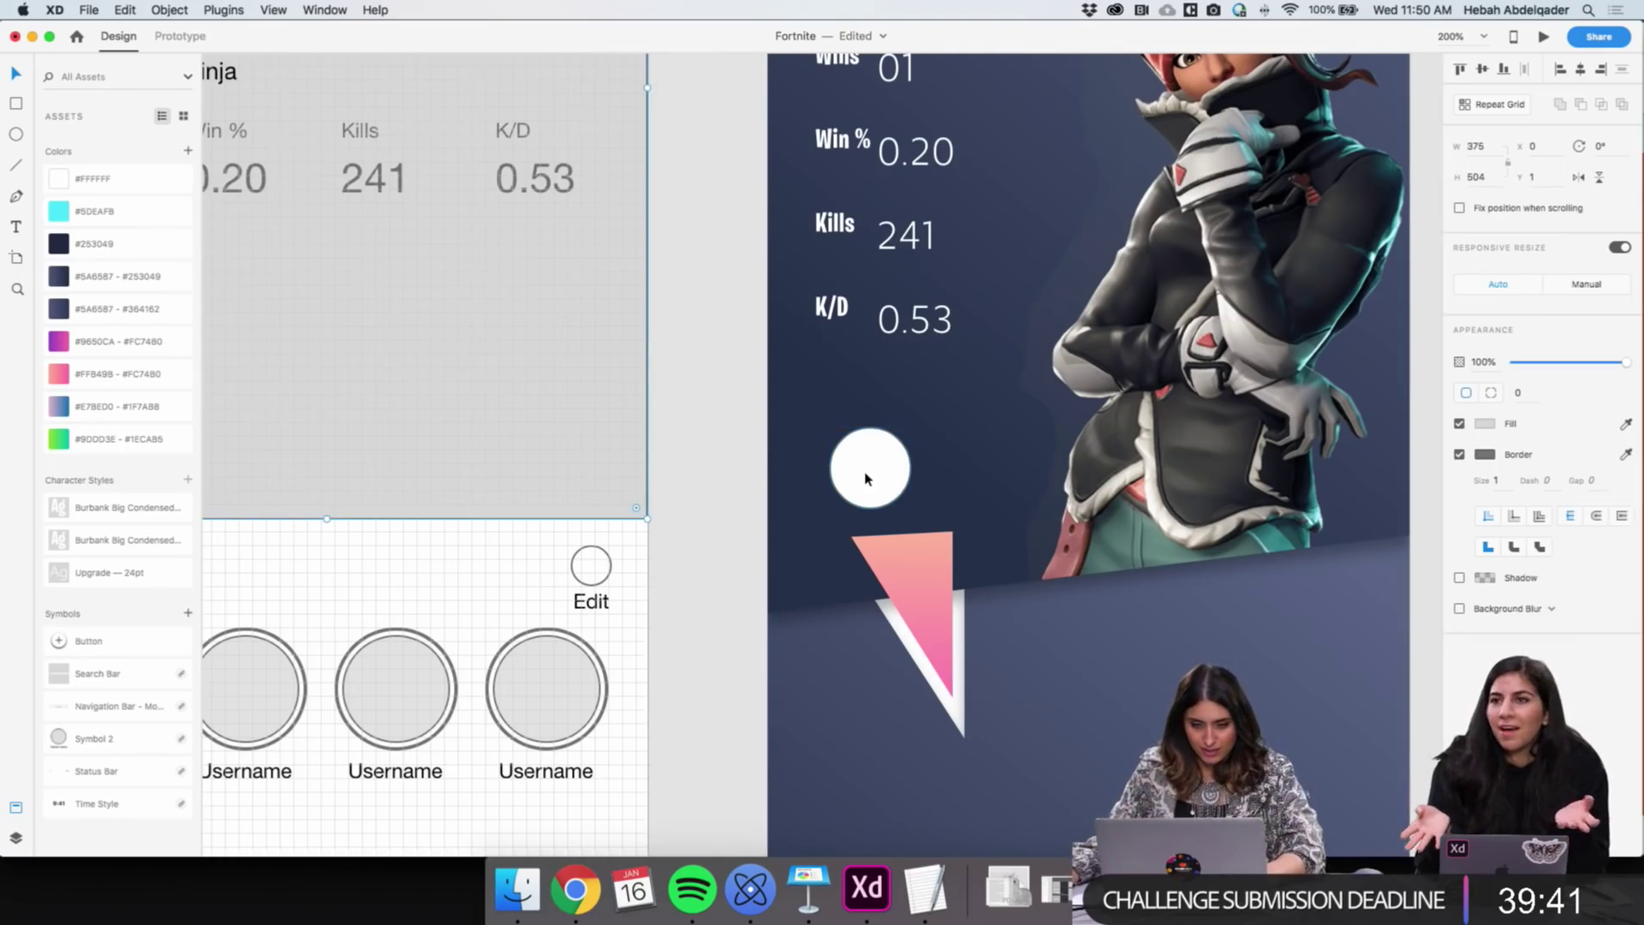
left_click(866, 467)
left_click(1460, 423)
left_click(875, 467)
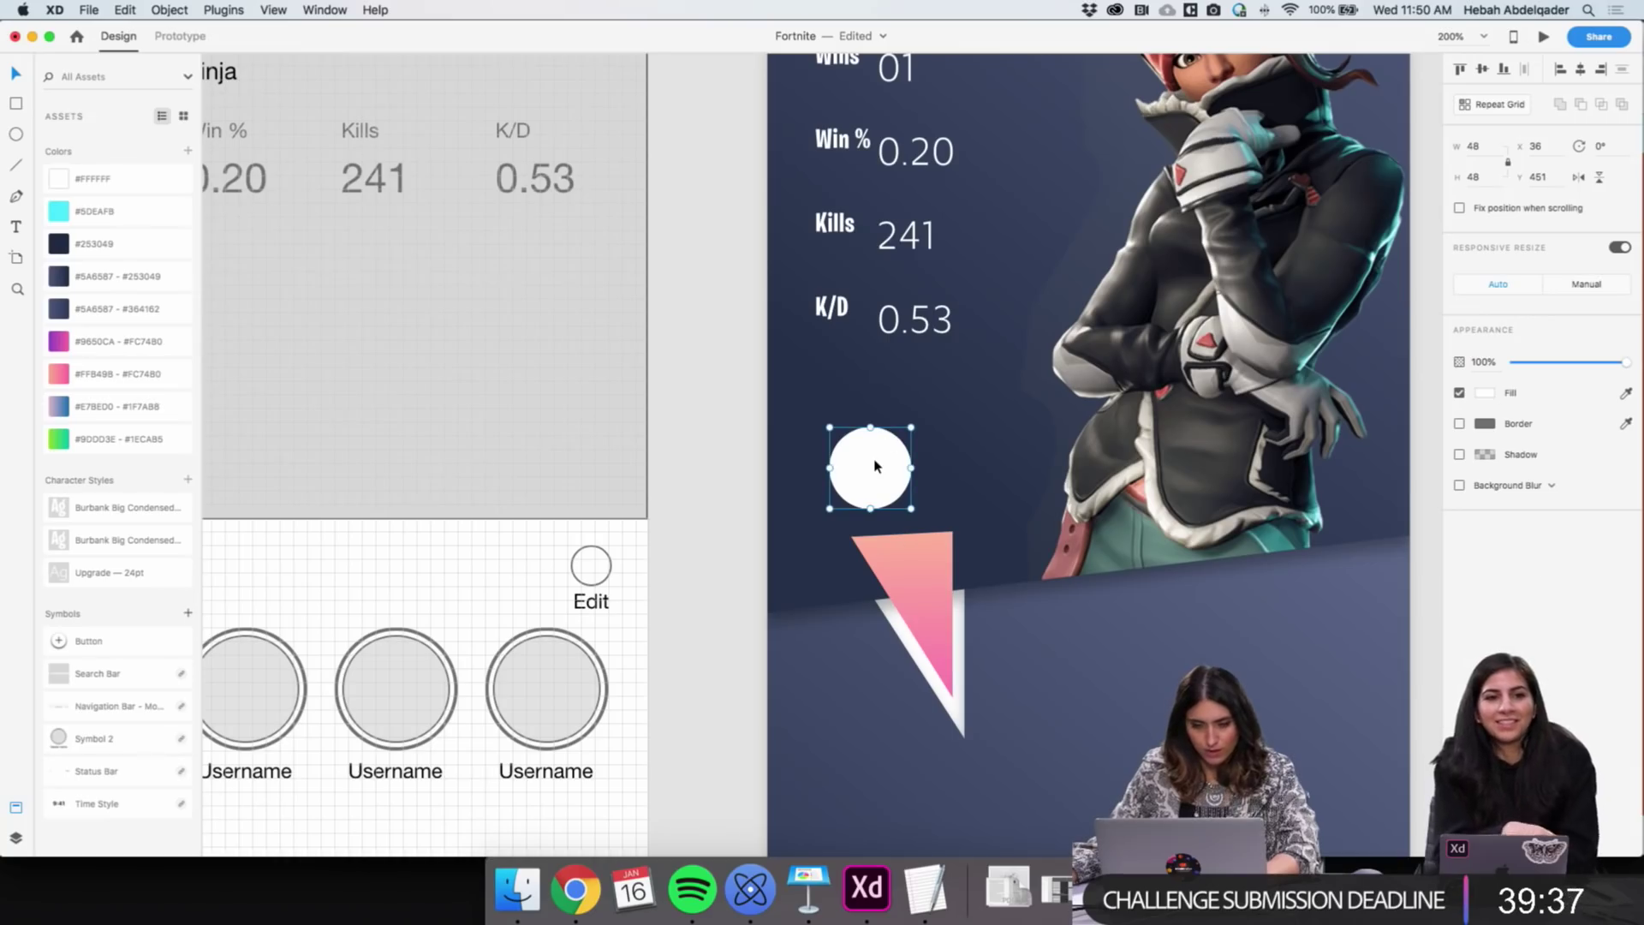
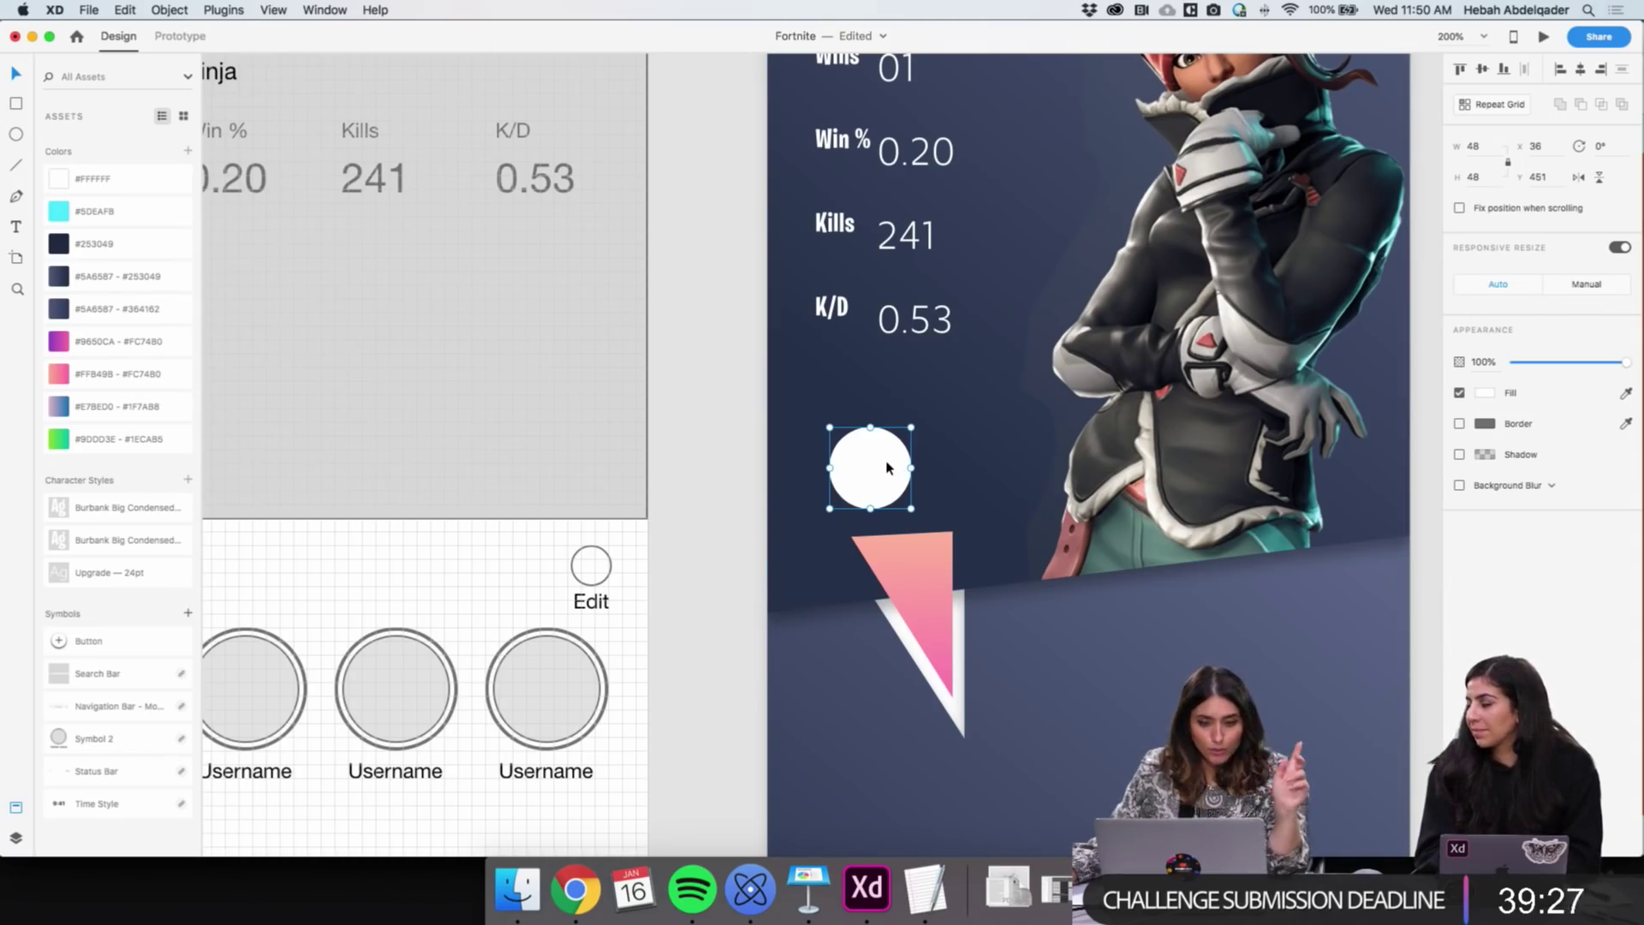
Enable a shadow on the white circle and check the shadow offset, blur and opacity used by the navy background shape
left_click(1459, 454)
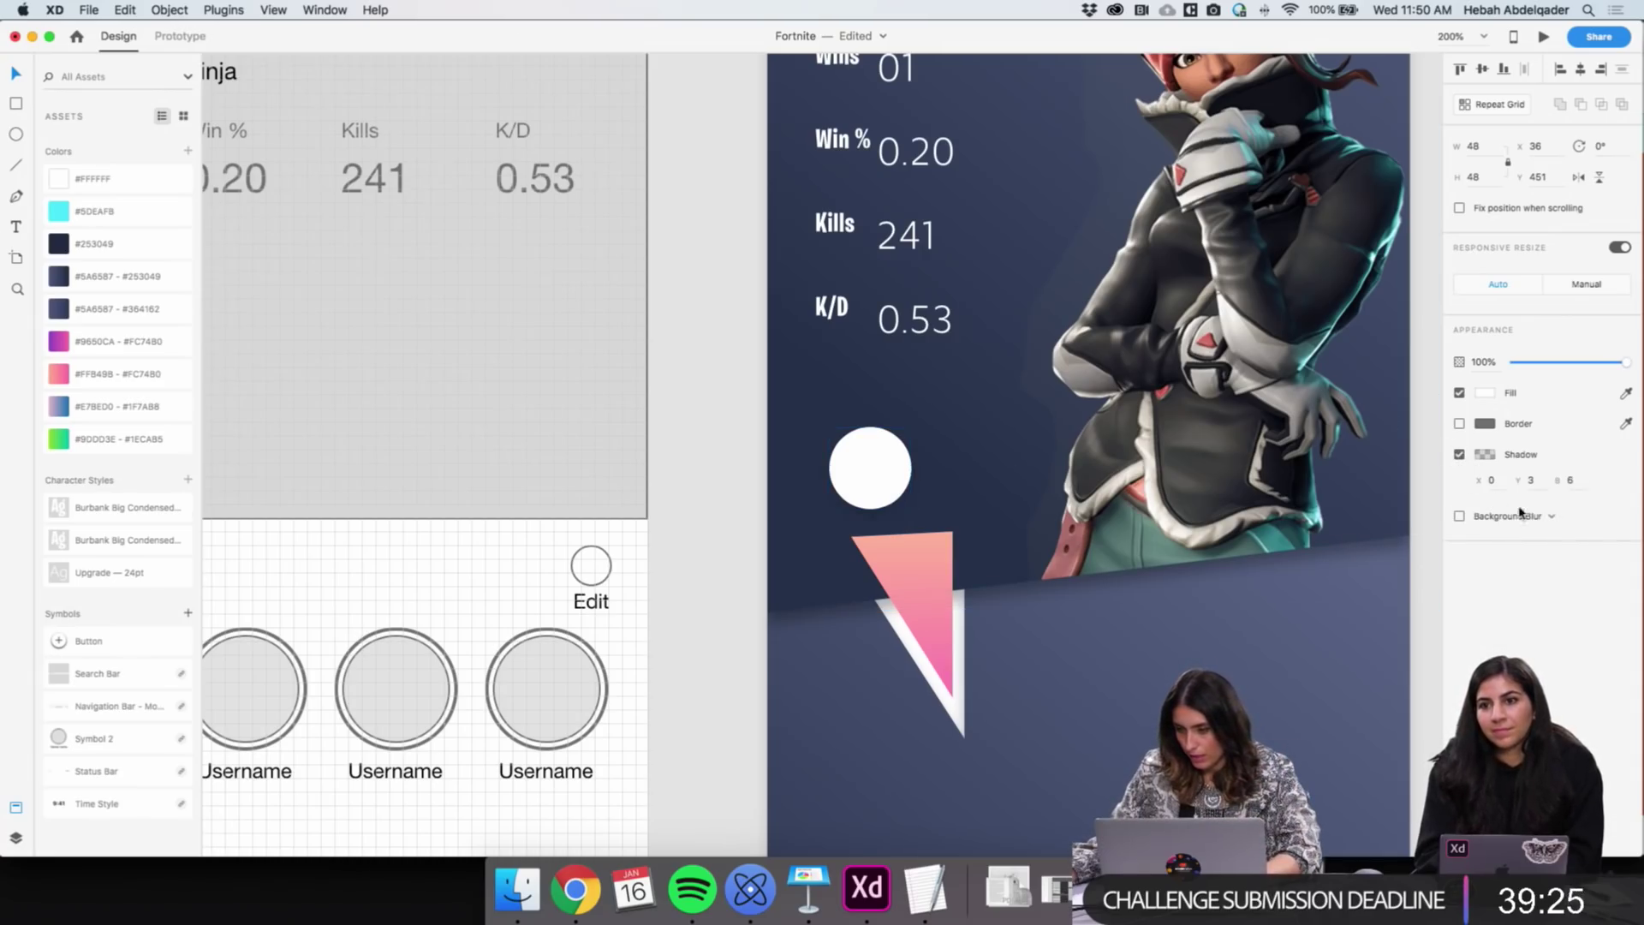
left_click(797, 589)
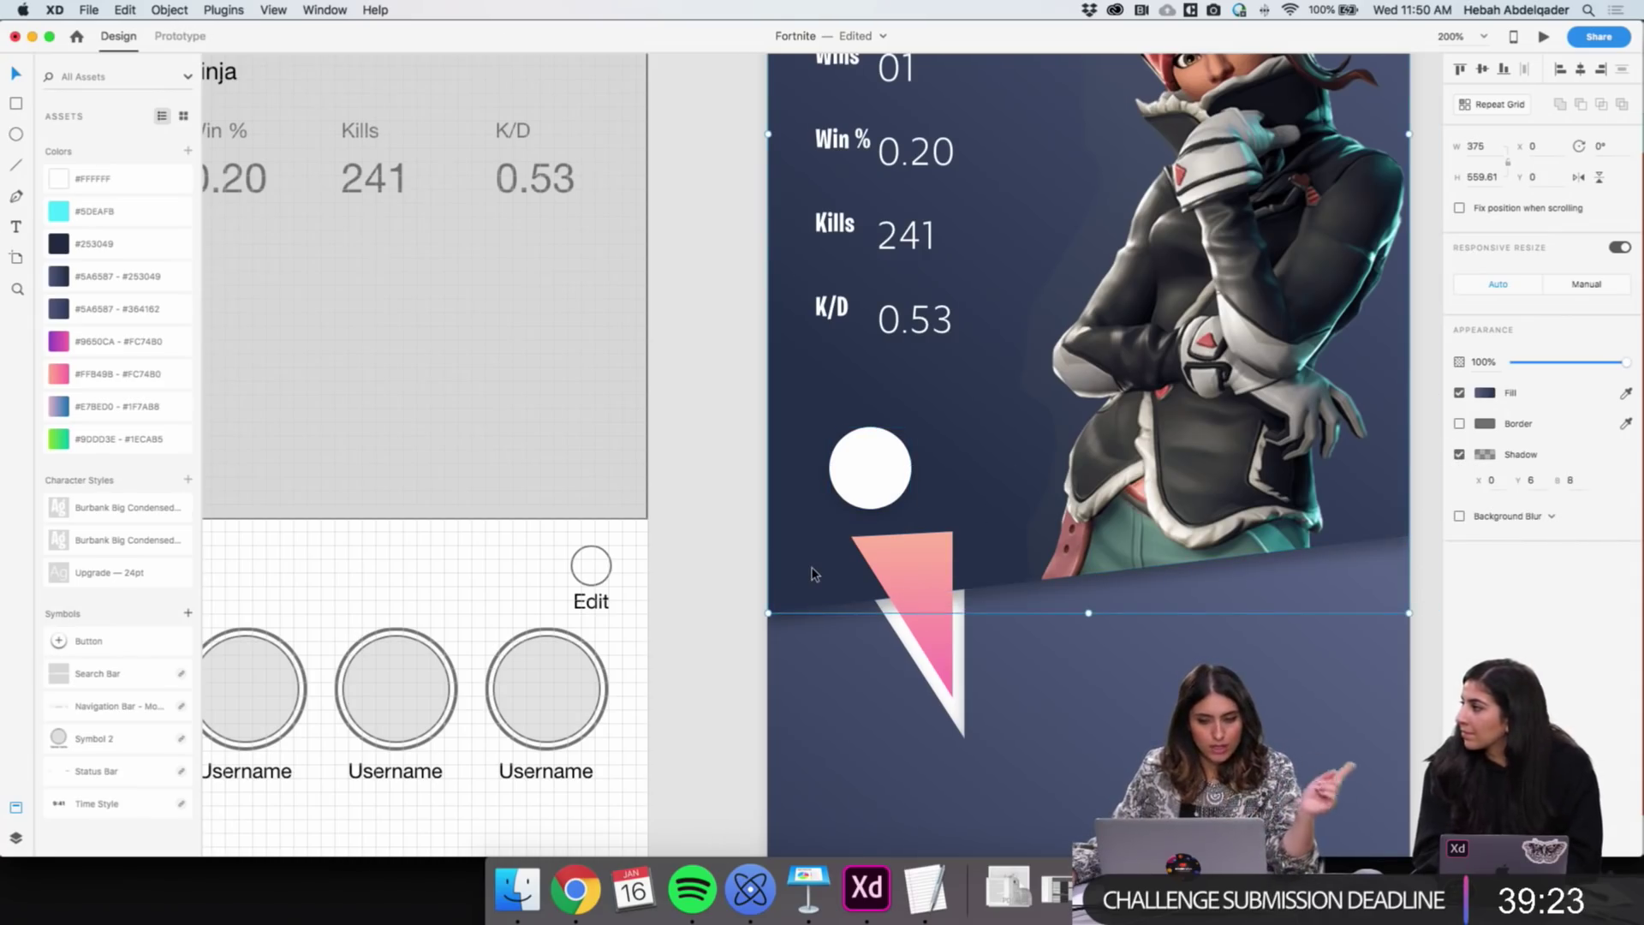
right_click(803, 576)
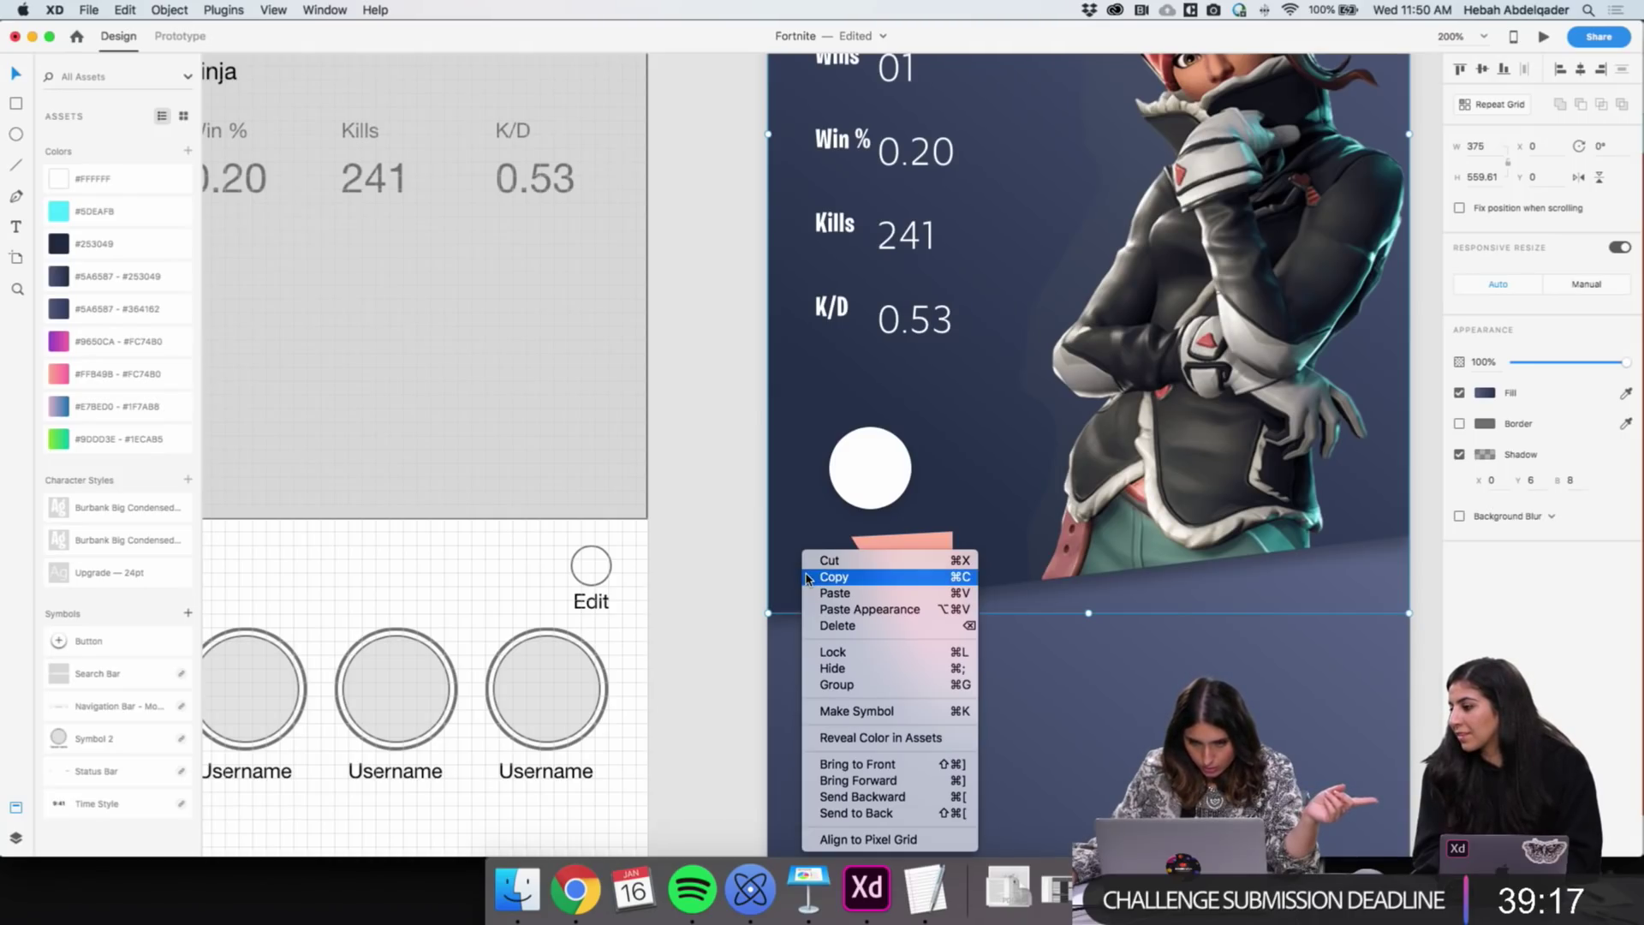
left_click(717, 660)
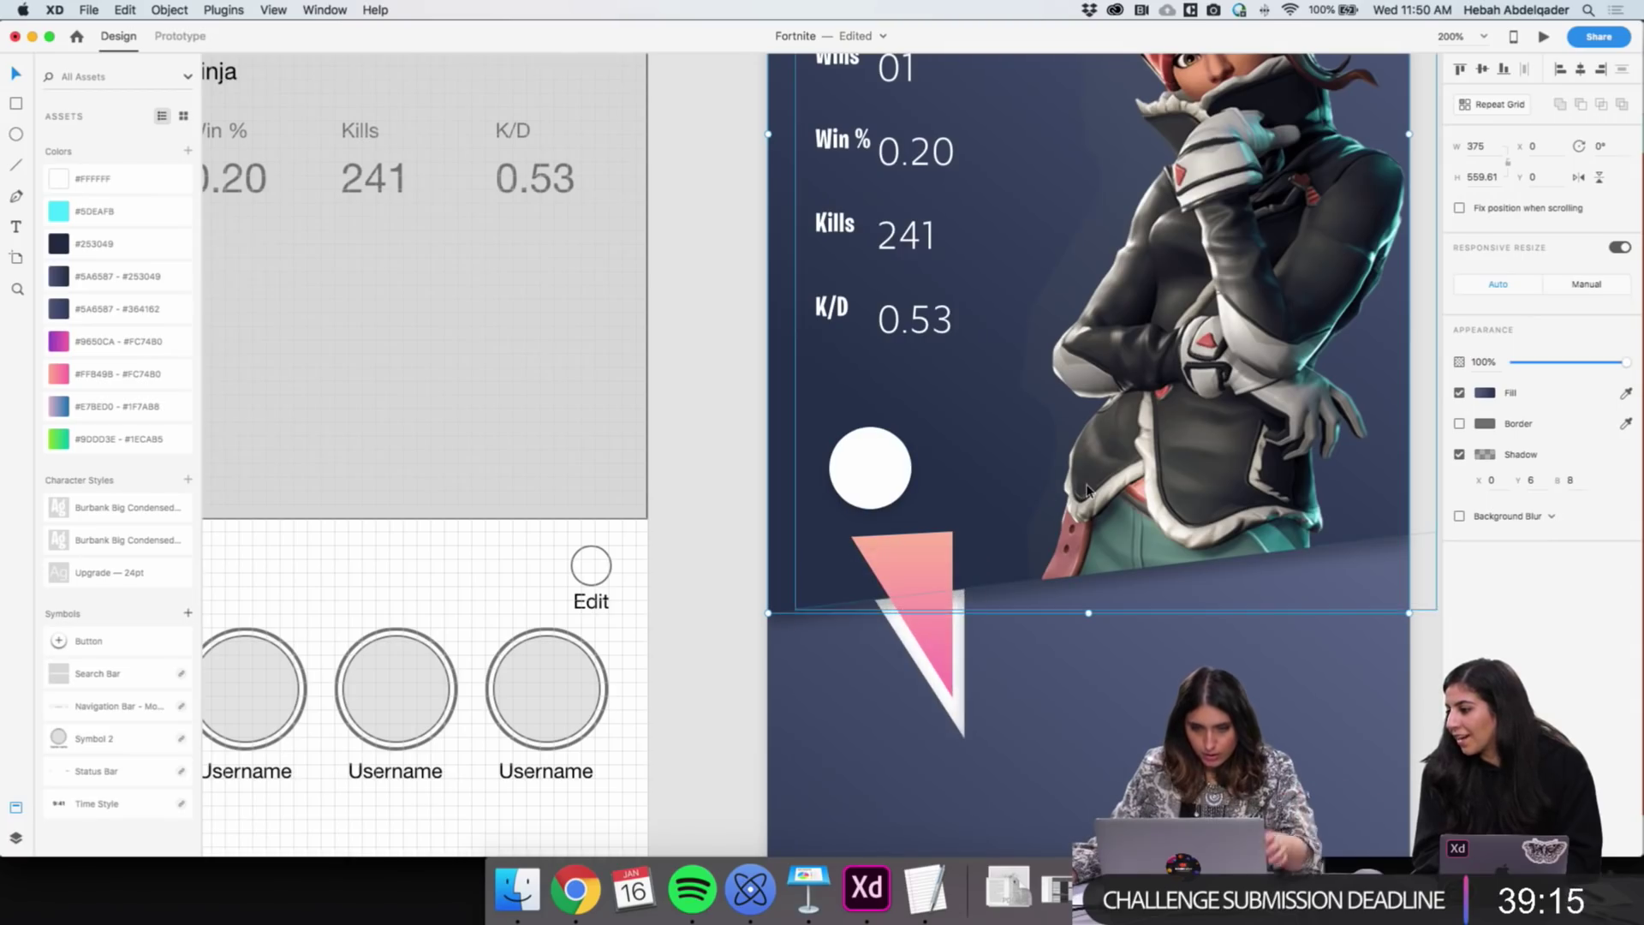
right_click(788, 581)
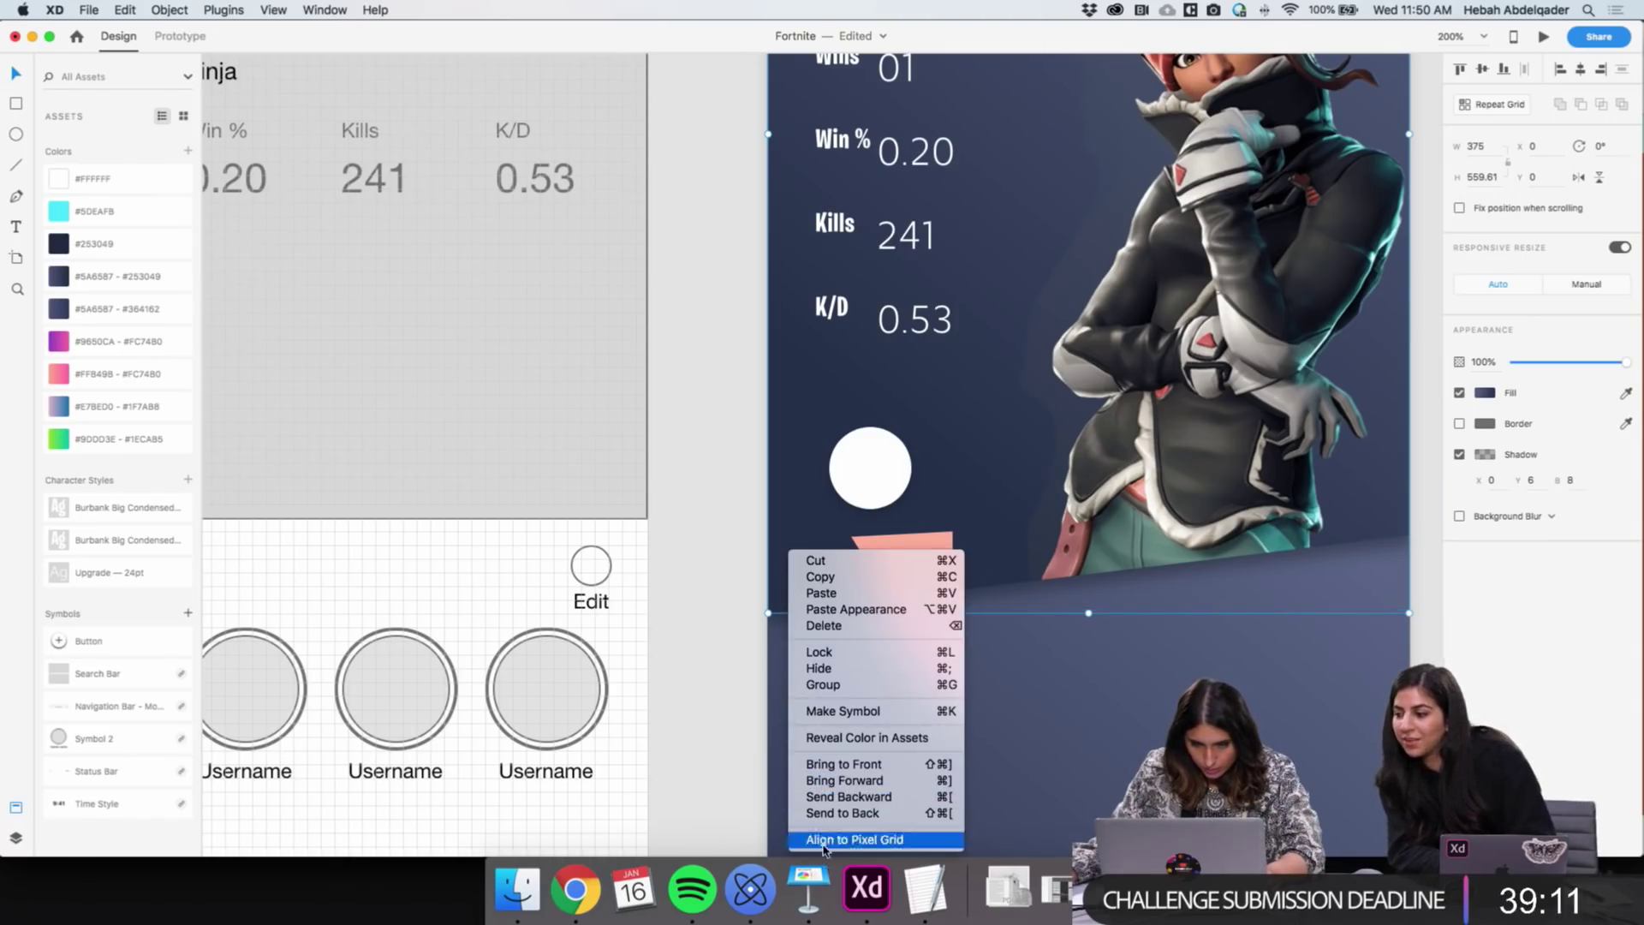
left_click(712, 563)
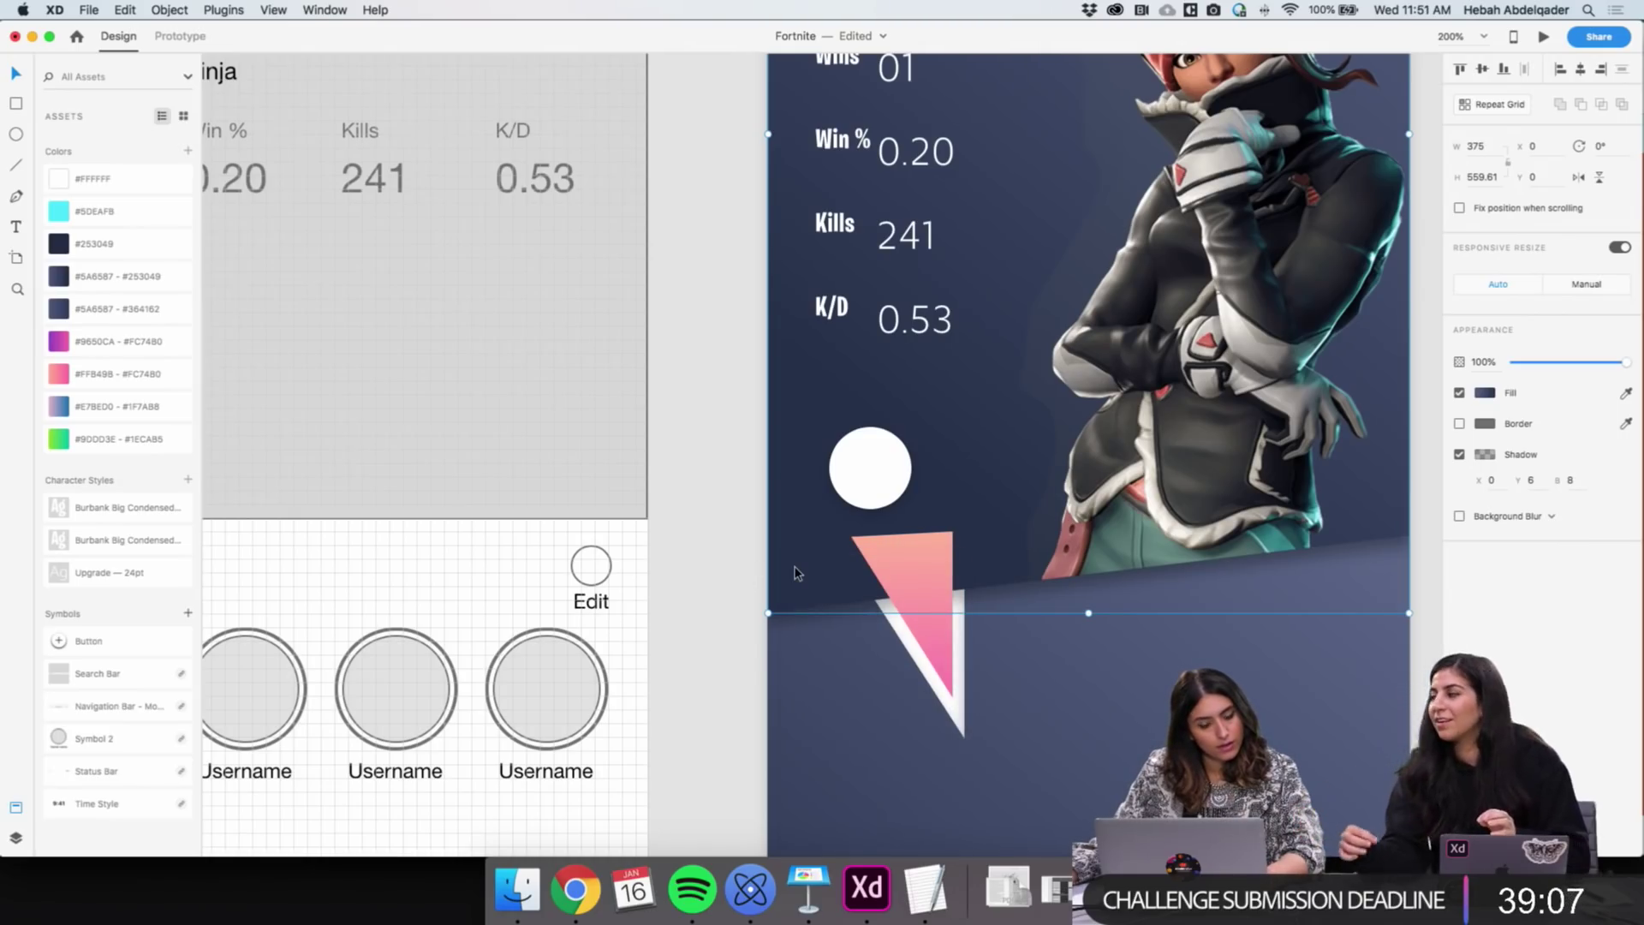
left_click(1486, 454)
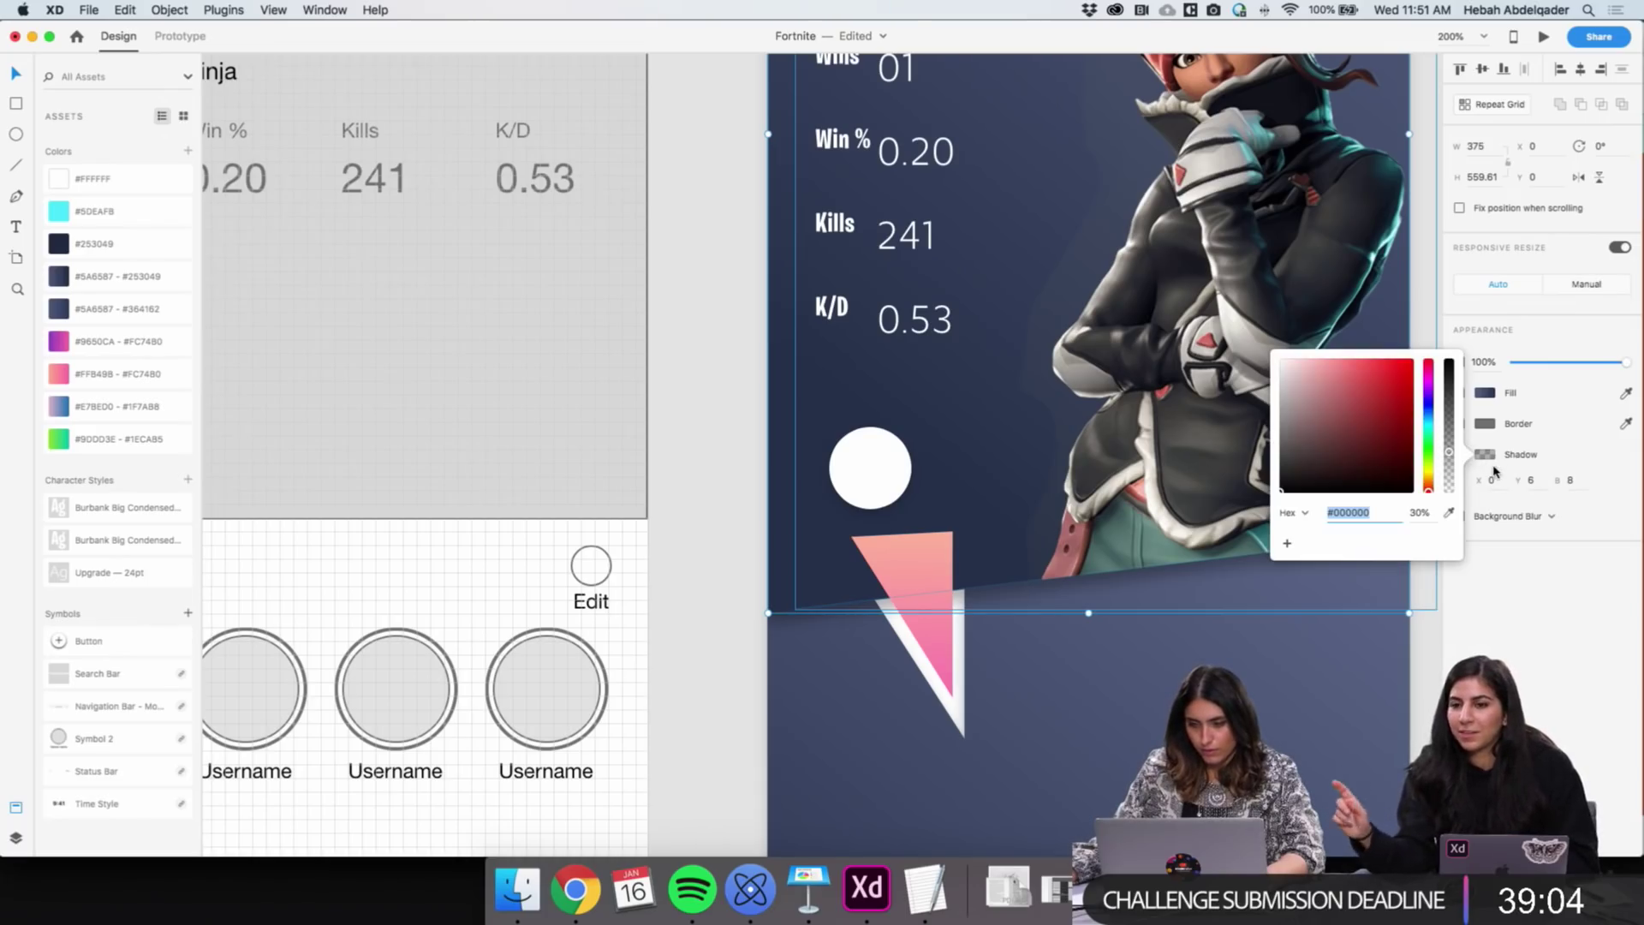
left_click(1557, 460)
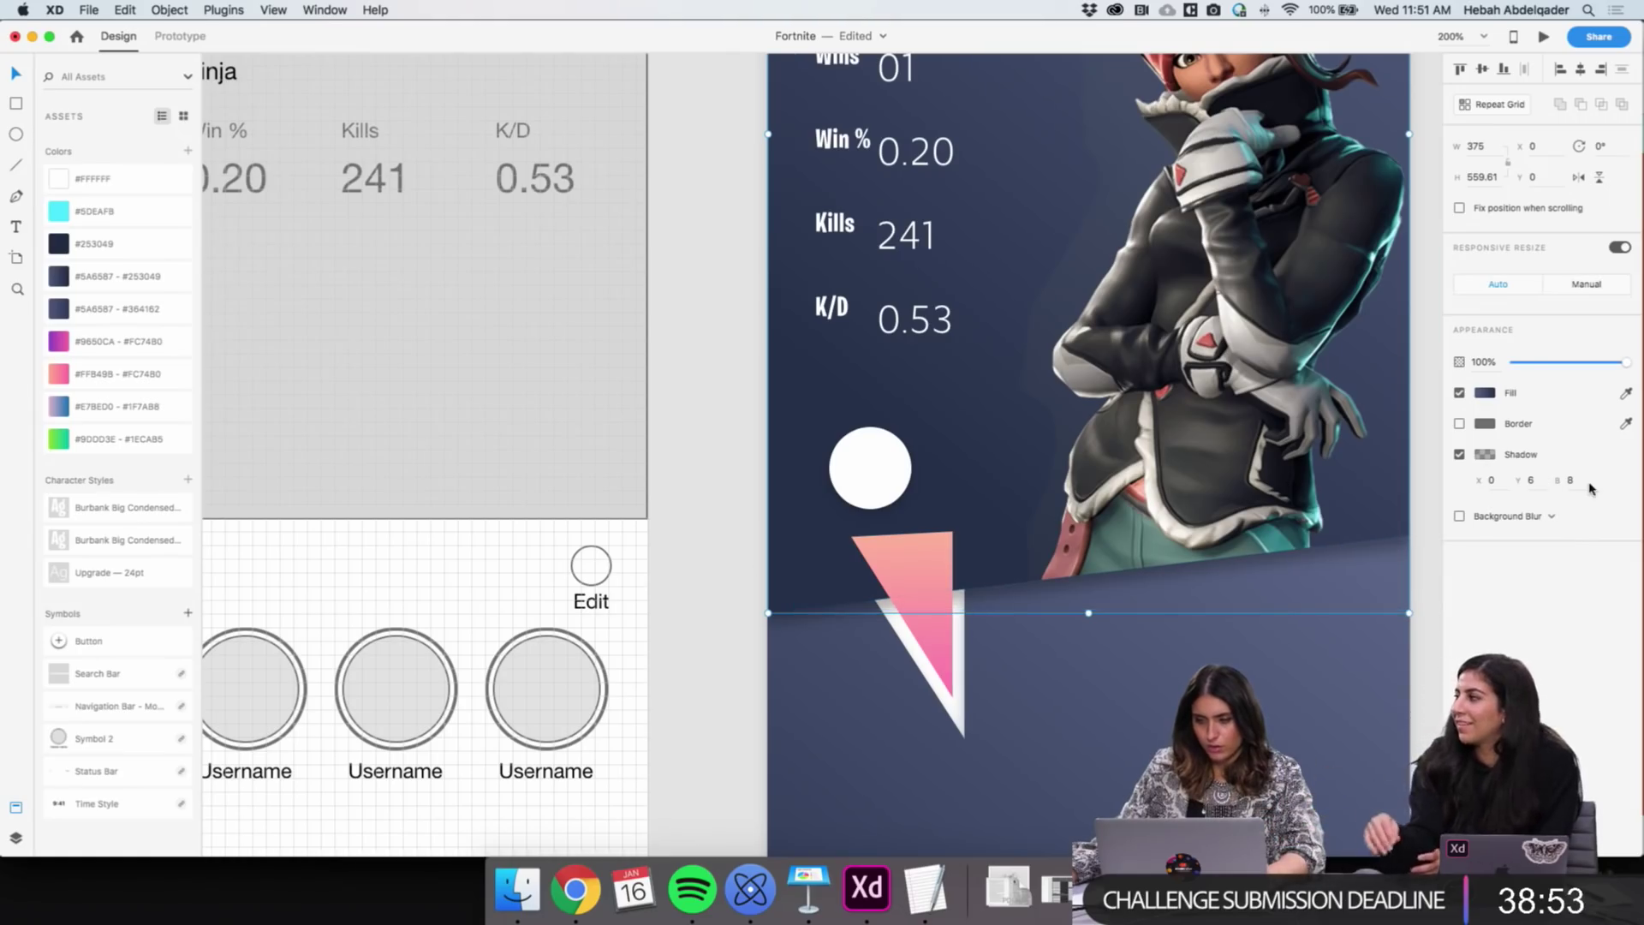
Set the white circle's shadow to a Y offset of 6 and a blur of 8
left_click(868, 468)
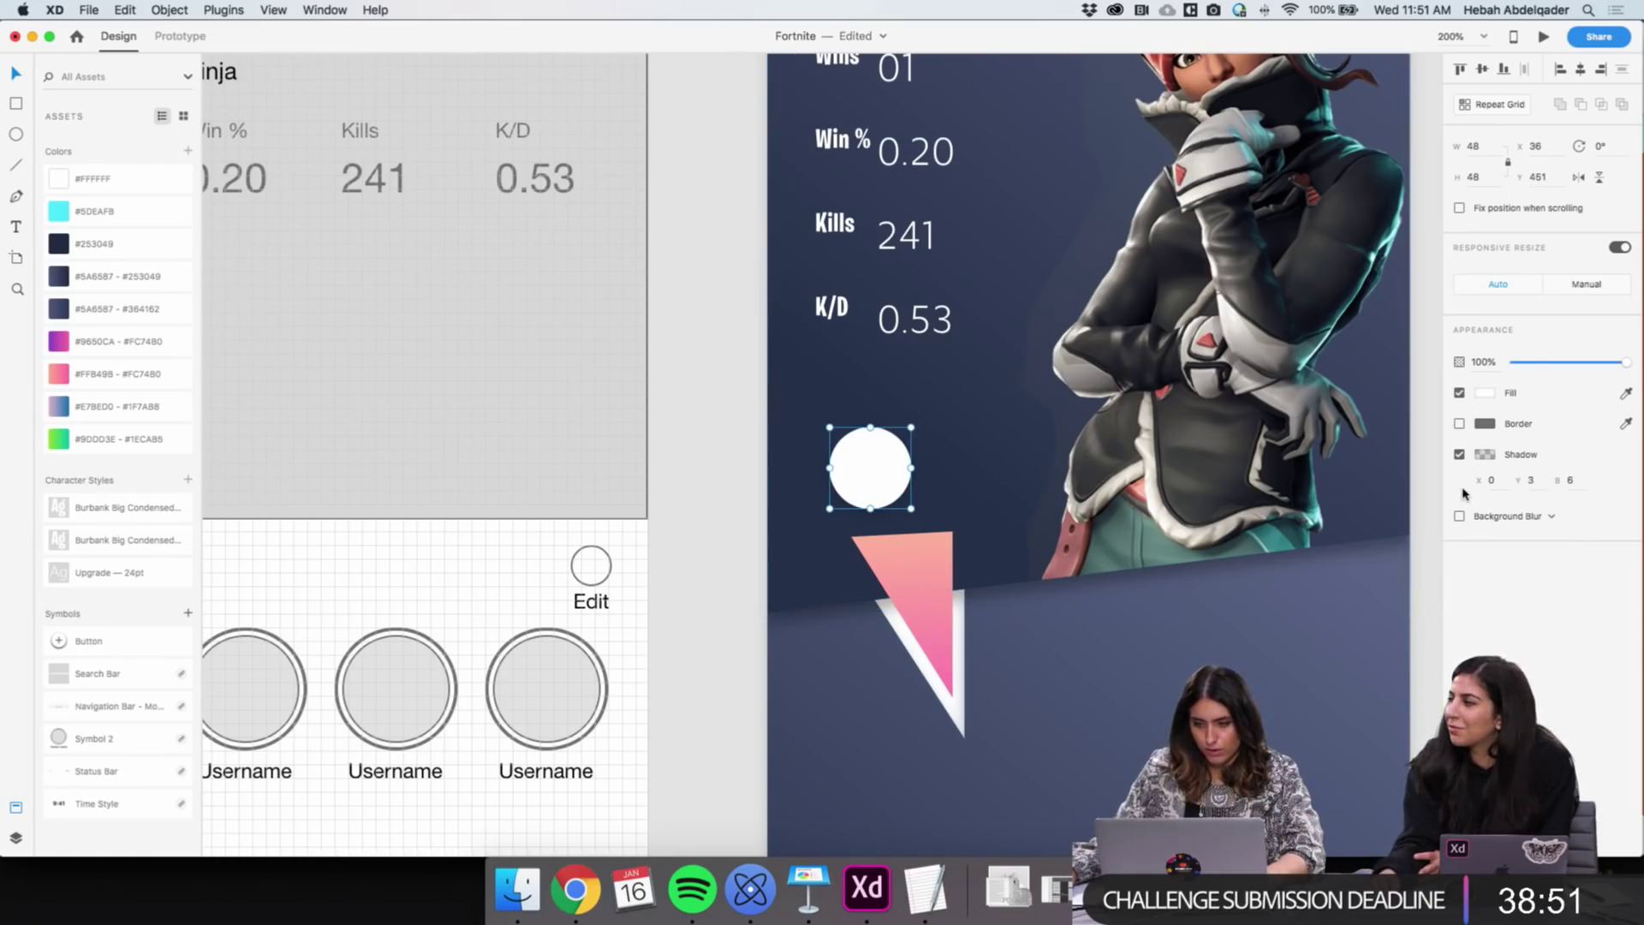
left_click(1531, 479)
type("6")
left_click(1574, 479)
key("Return")
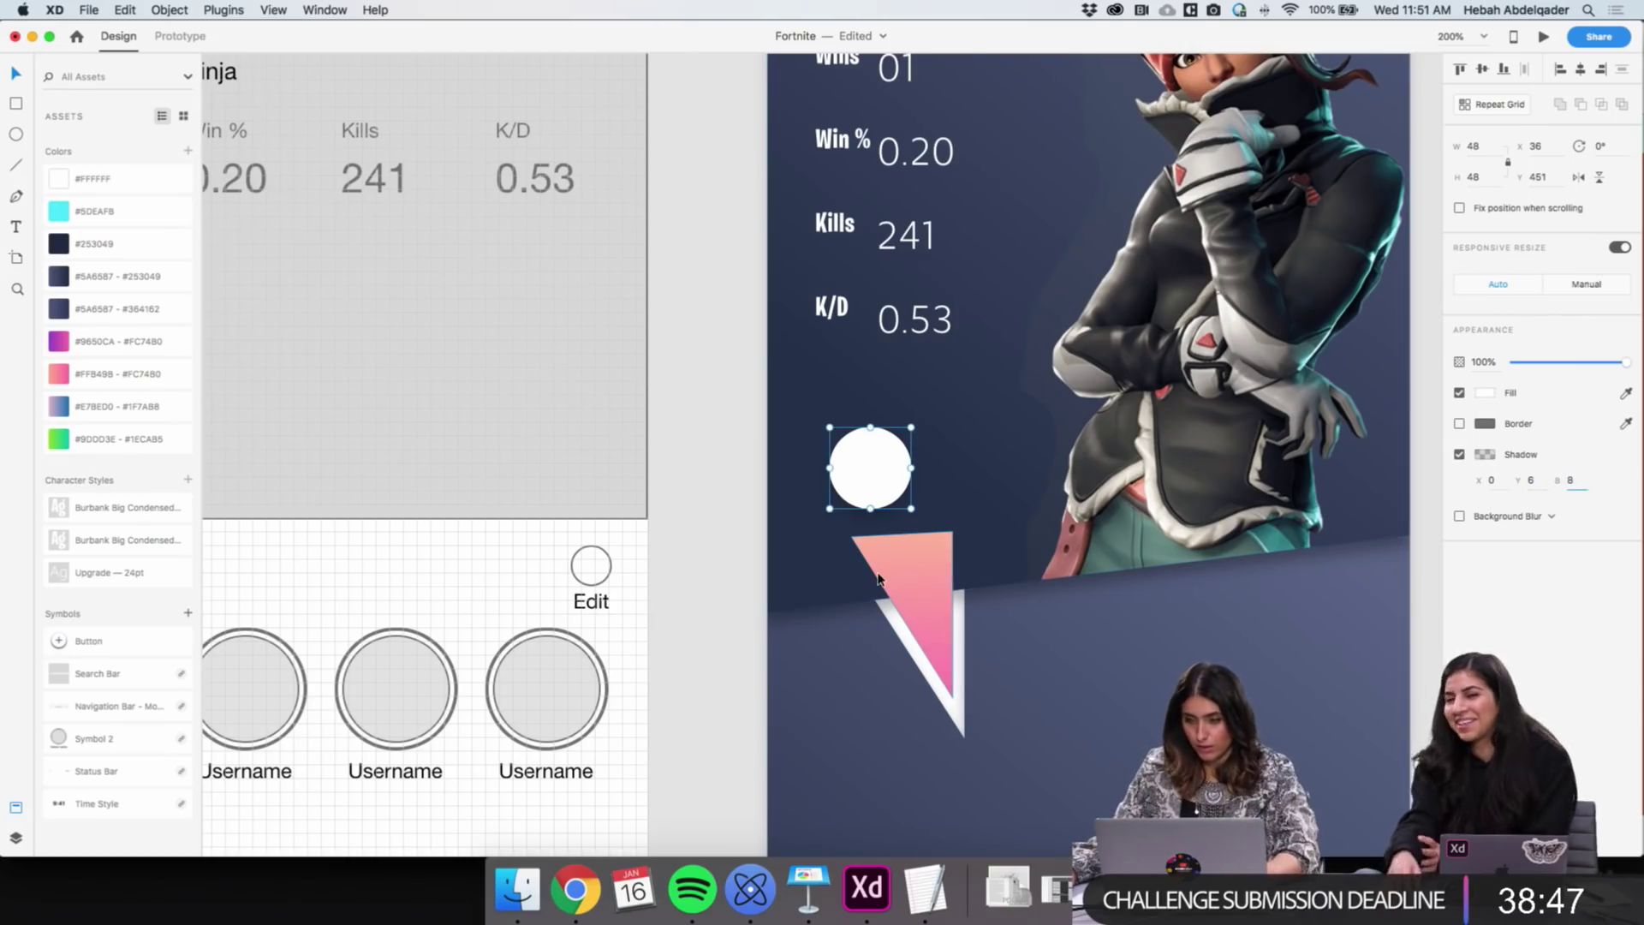
Set the opacity of the white circle's black shadow to 30%
left_click(1484, 457)
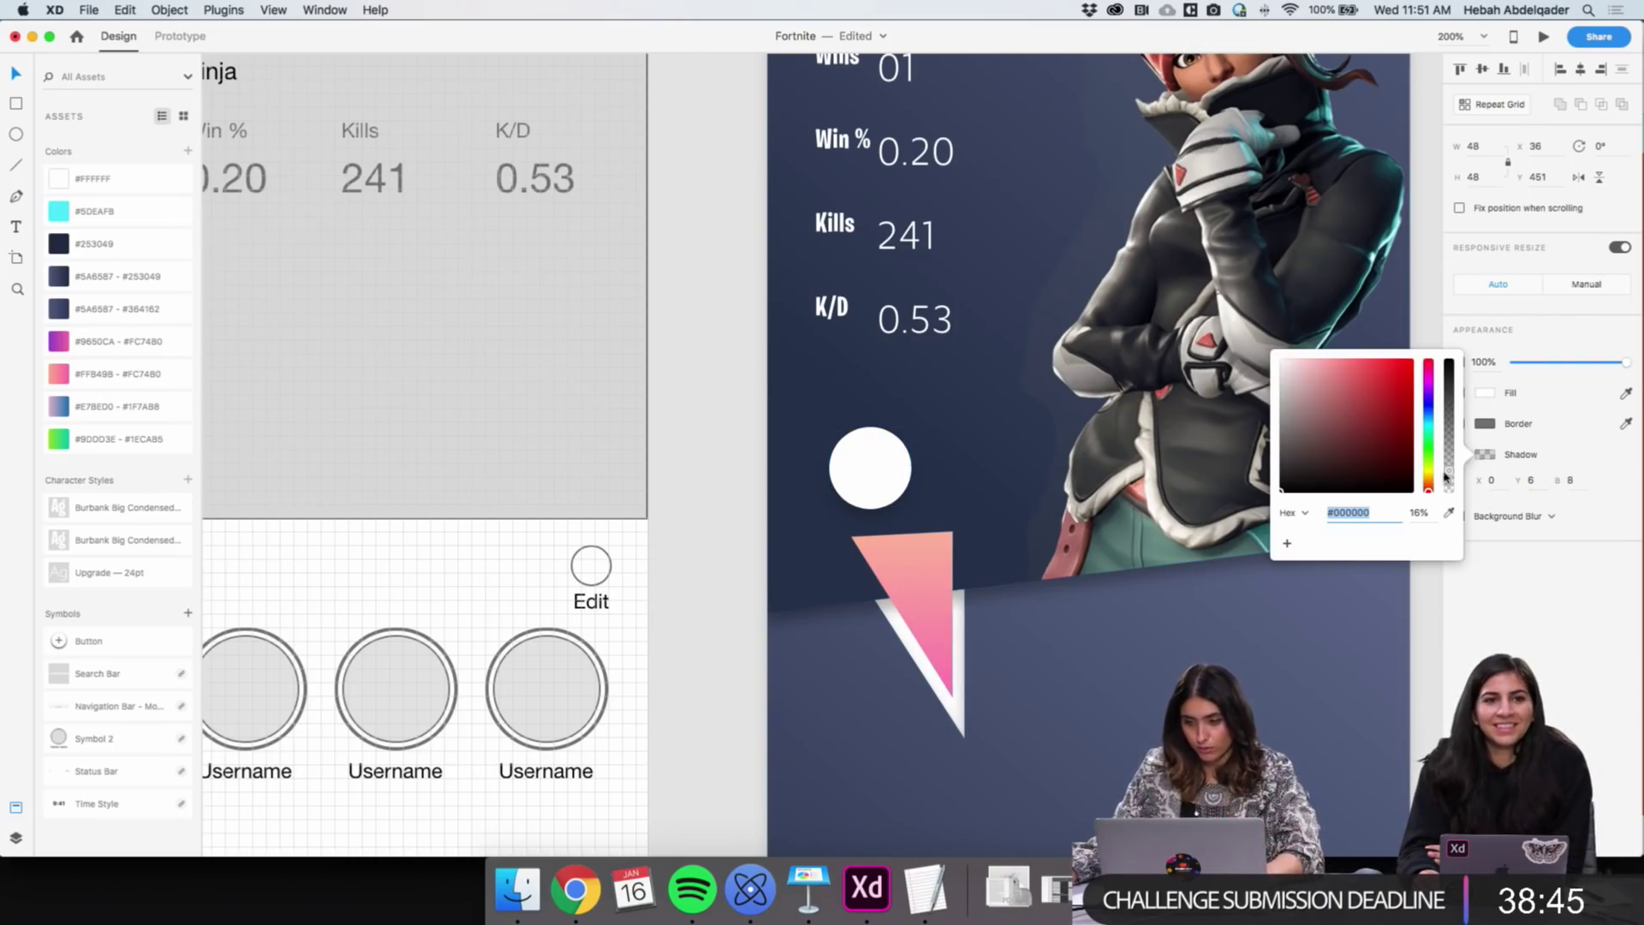
type("30")
key("Return")
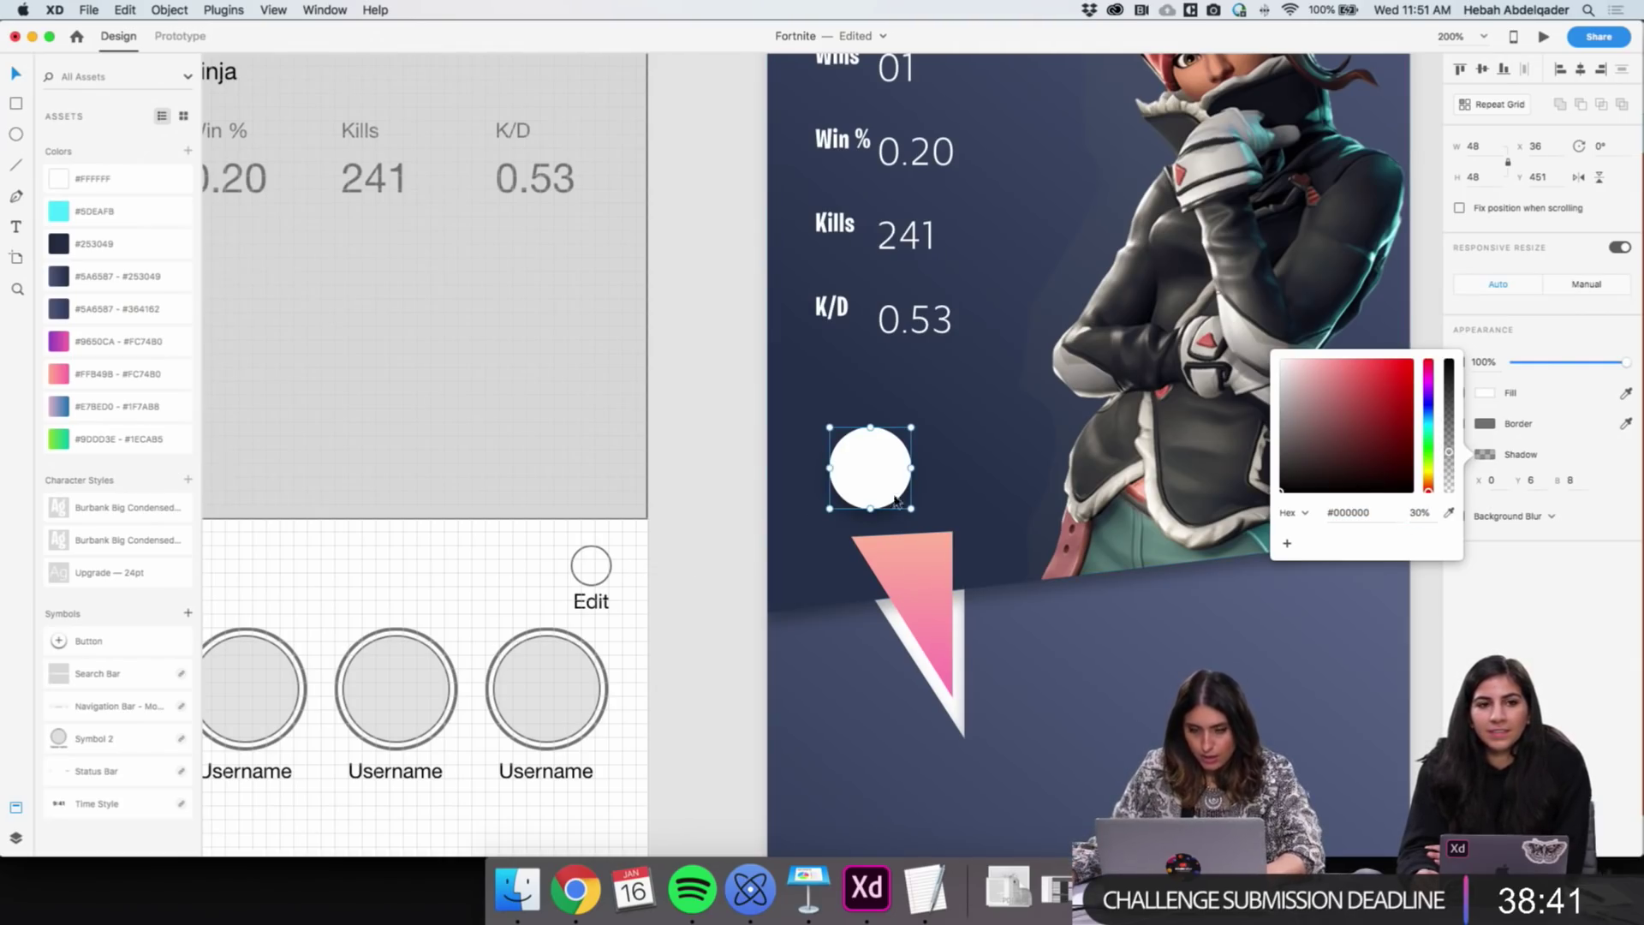
left_click(678, 541)
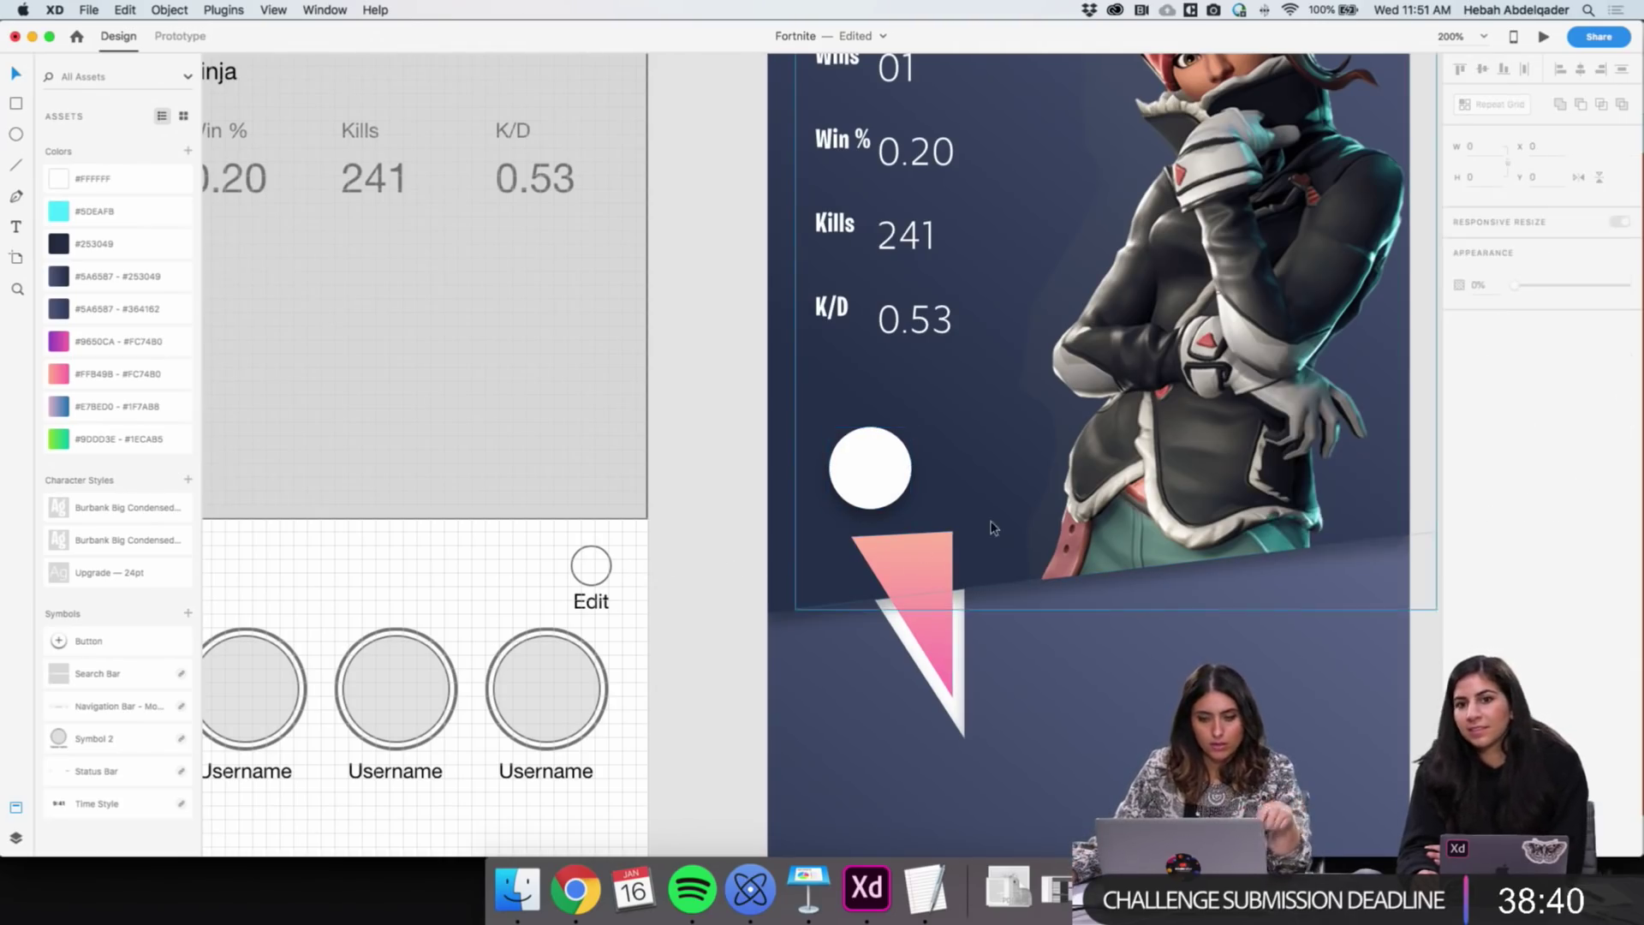
Recolour the white circle's shadow by sampling the navy background and lightening the sampled colour to #3D4C6E
left_click(877, 480)
scroll(942, 479, "right", 1)
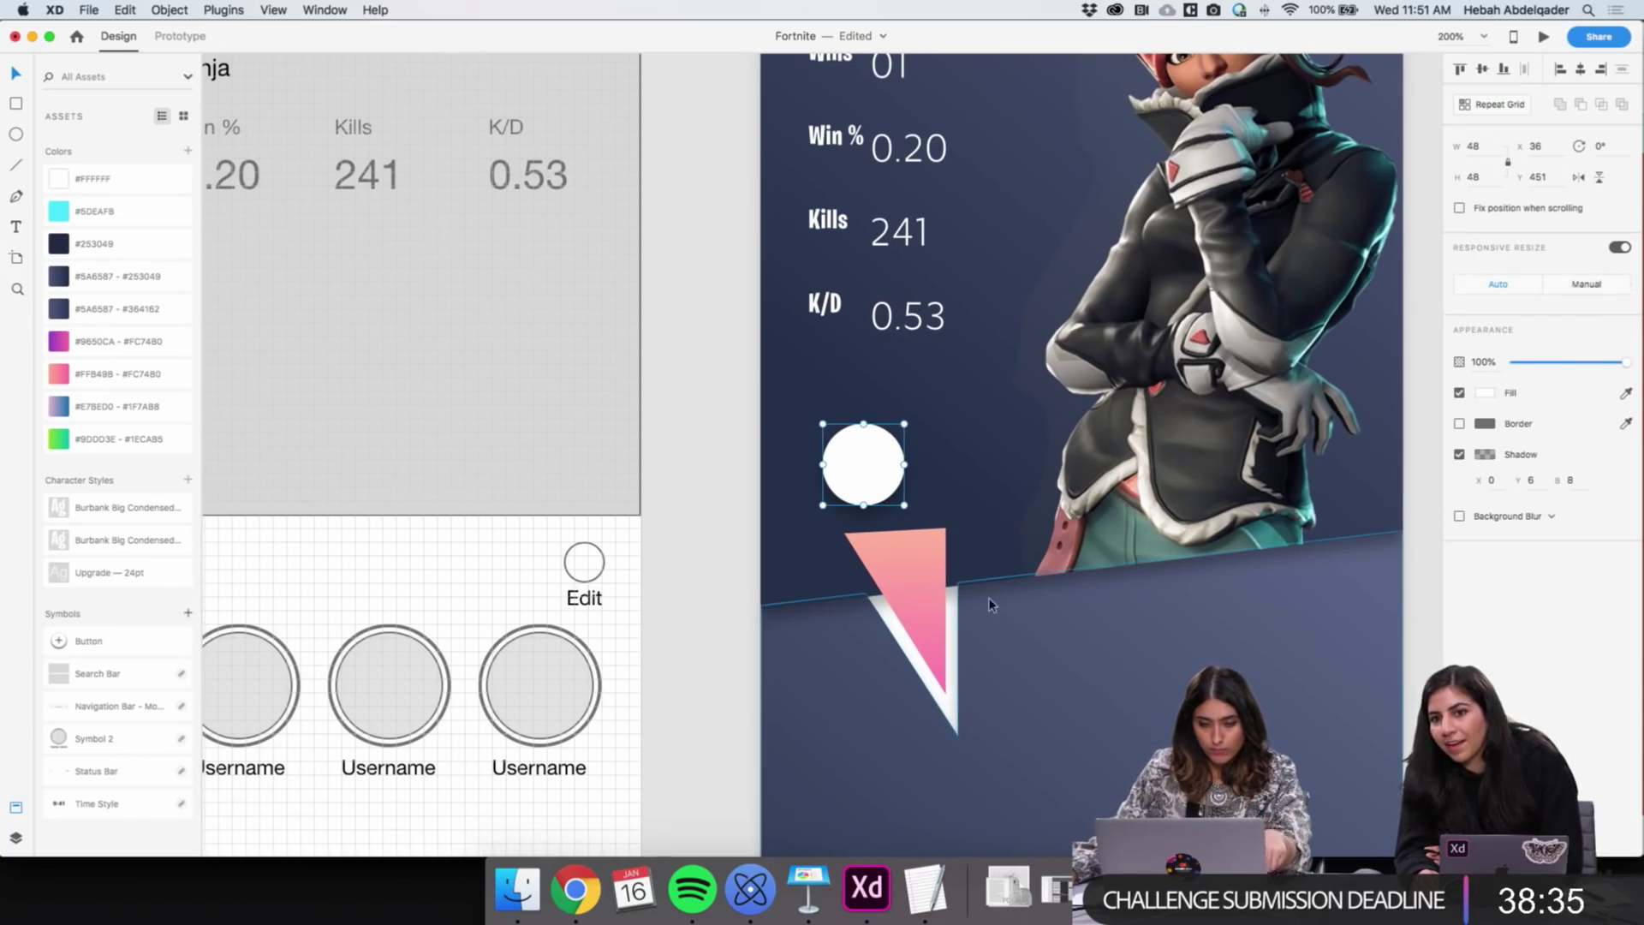
scroll(984, 604, "right", 3)
key("z")
left_click(724, 472)
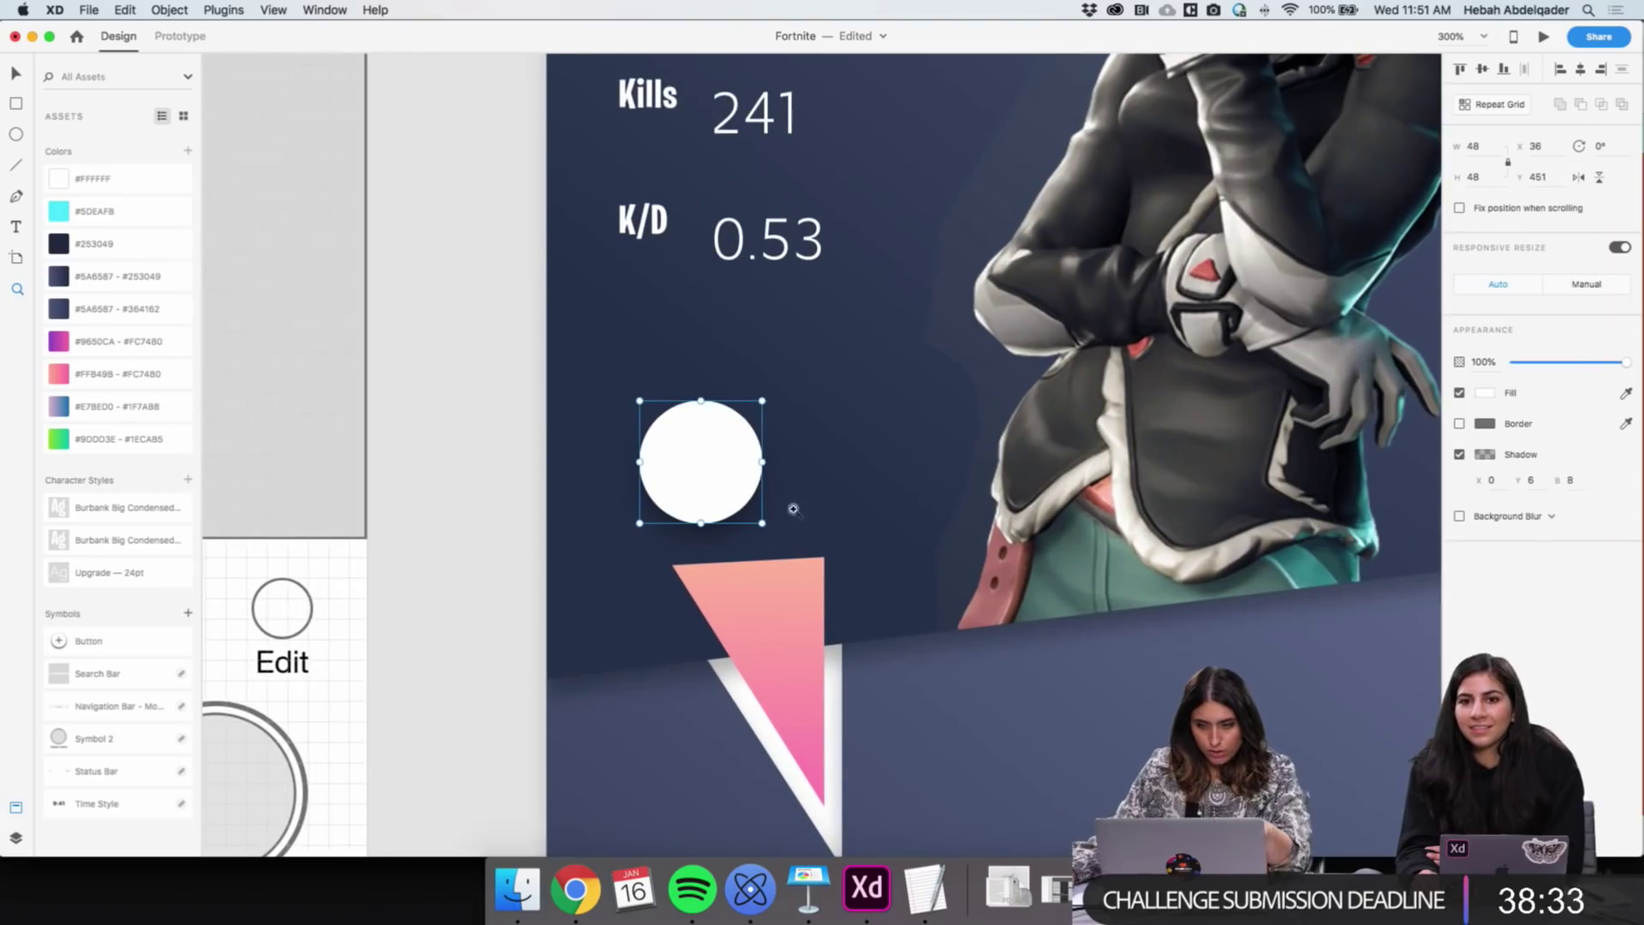
left_click(1484, 457)
left_click(1450, 513)
left_click(615, 571)
left_click(1344, 456)
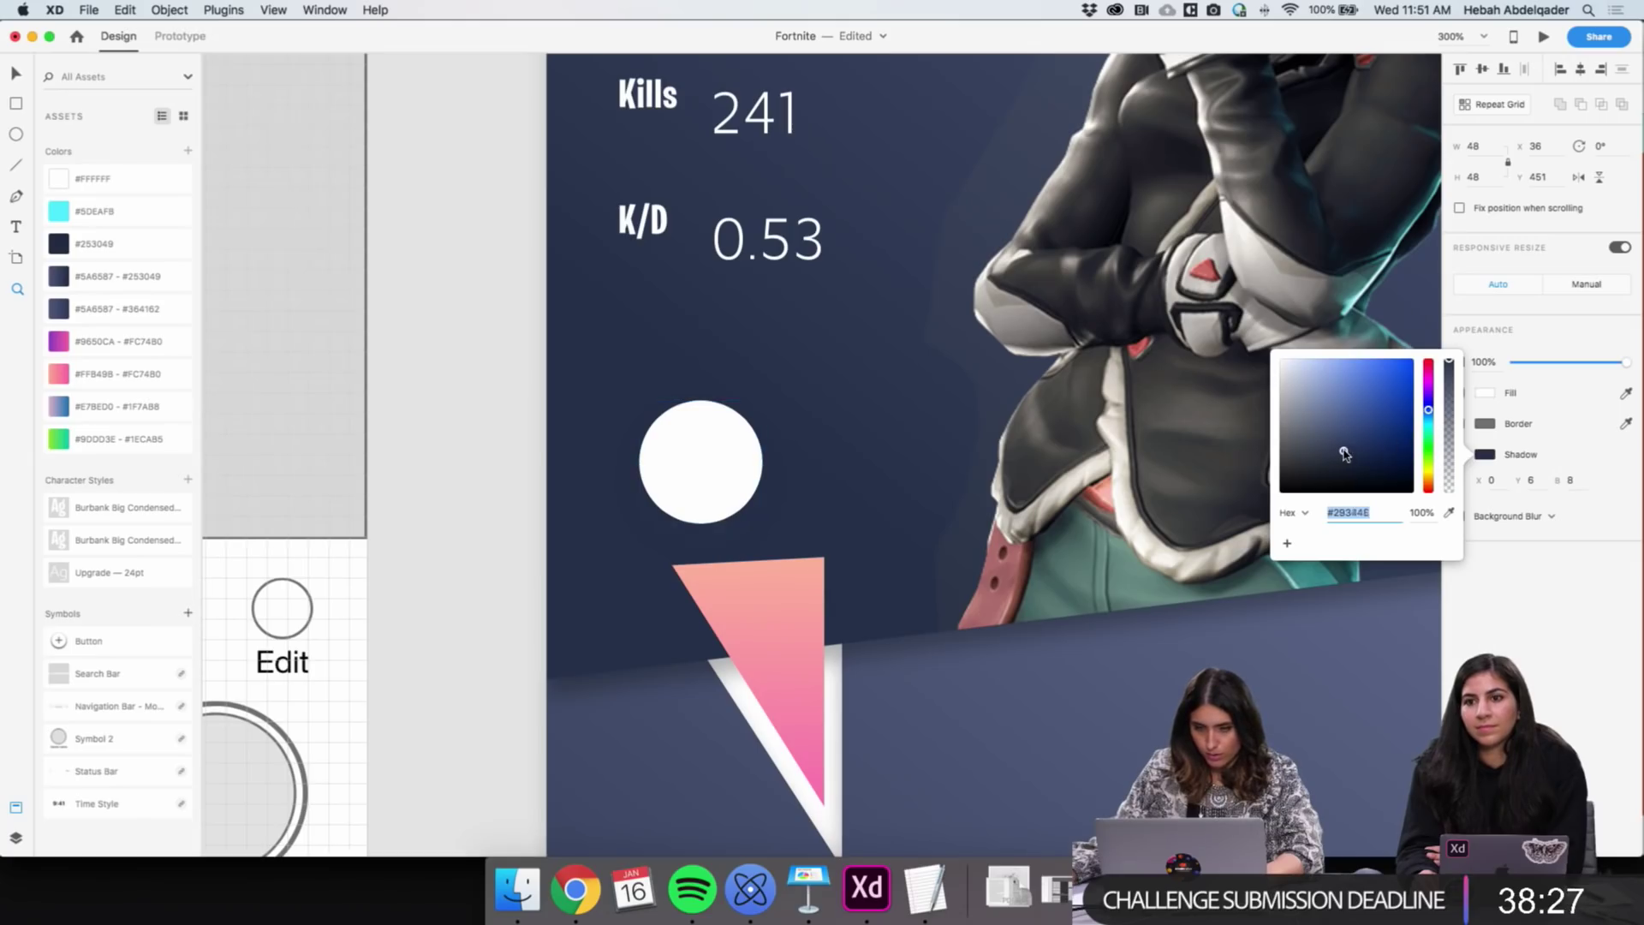
mouse_move(1347, 450)
left_mouse_down()
mouse_move(1302, 380)
mouse_move(1344, 440)
left_mouse_up()
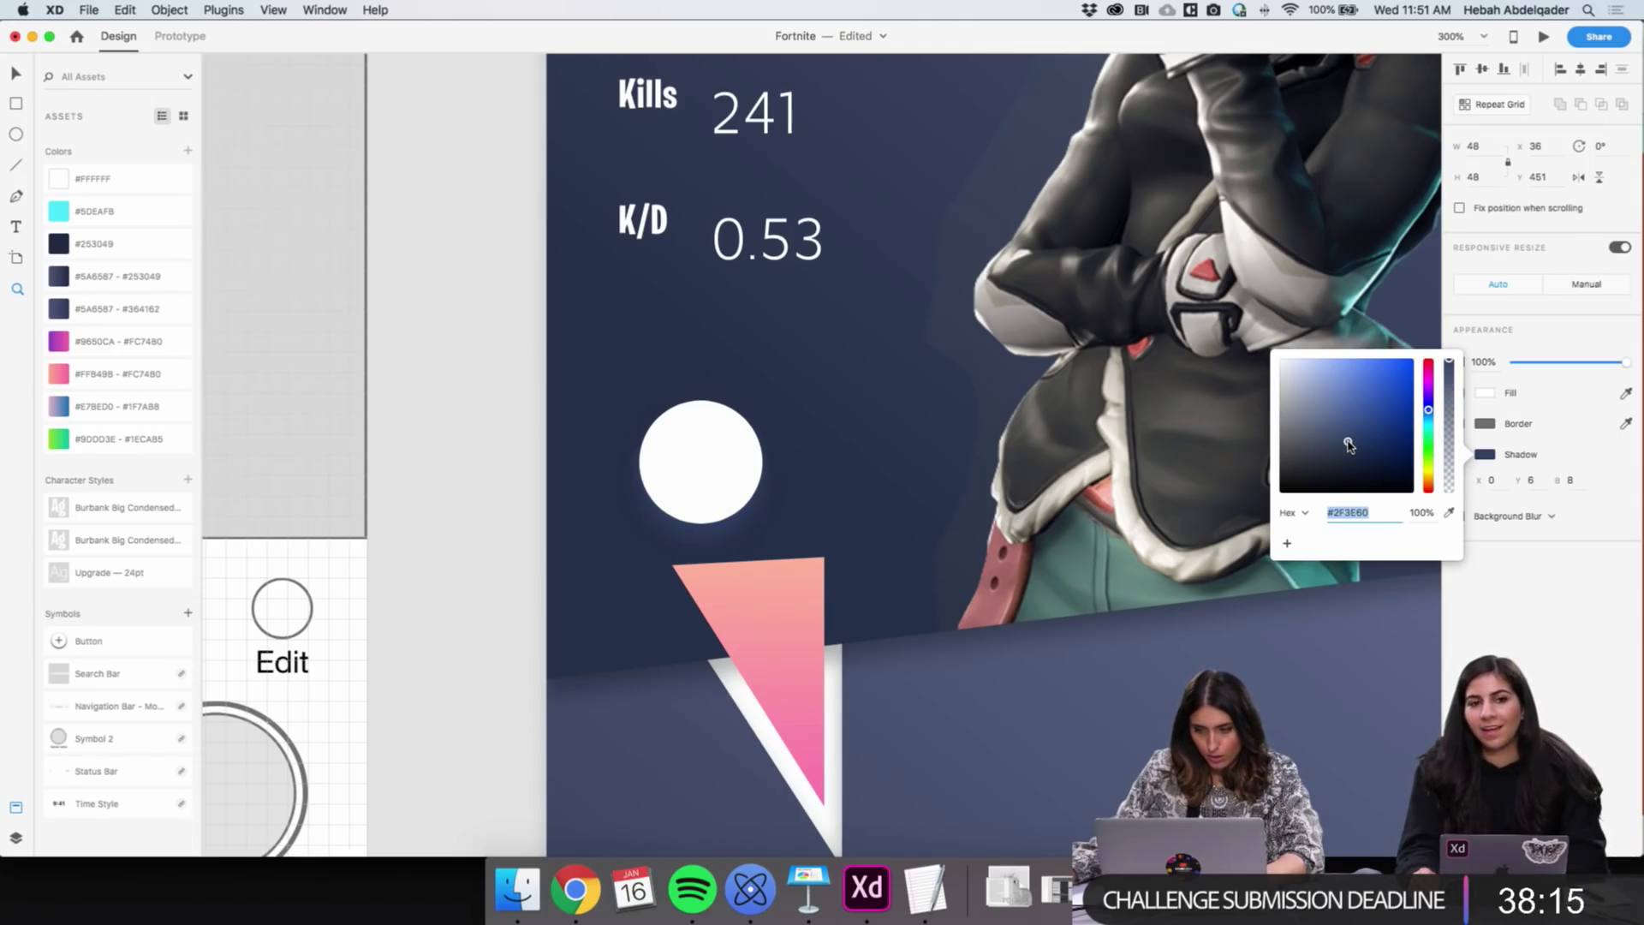
left_click_drag(1343, 443, 1338, 435)
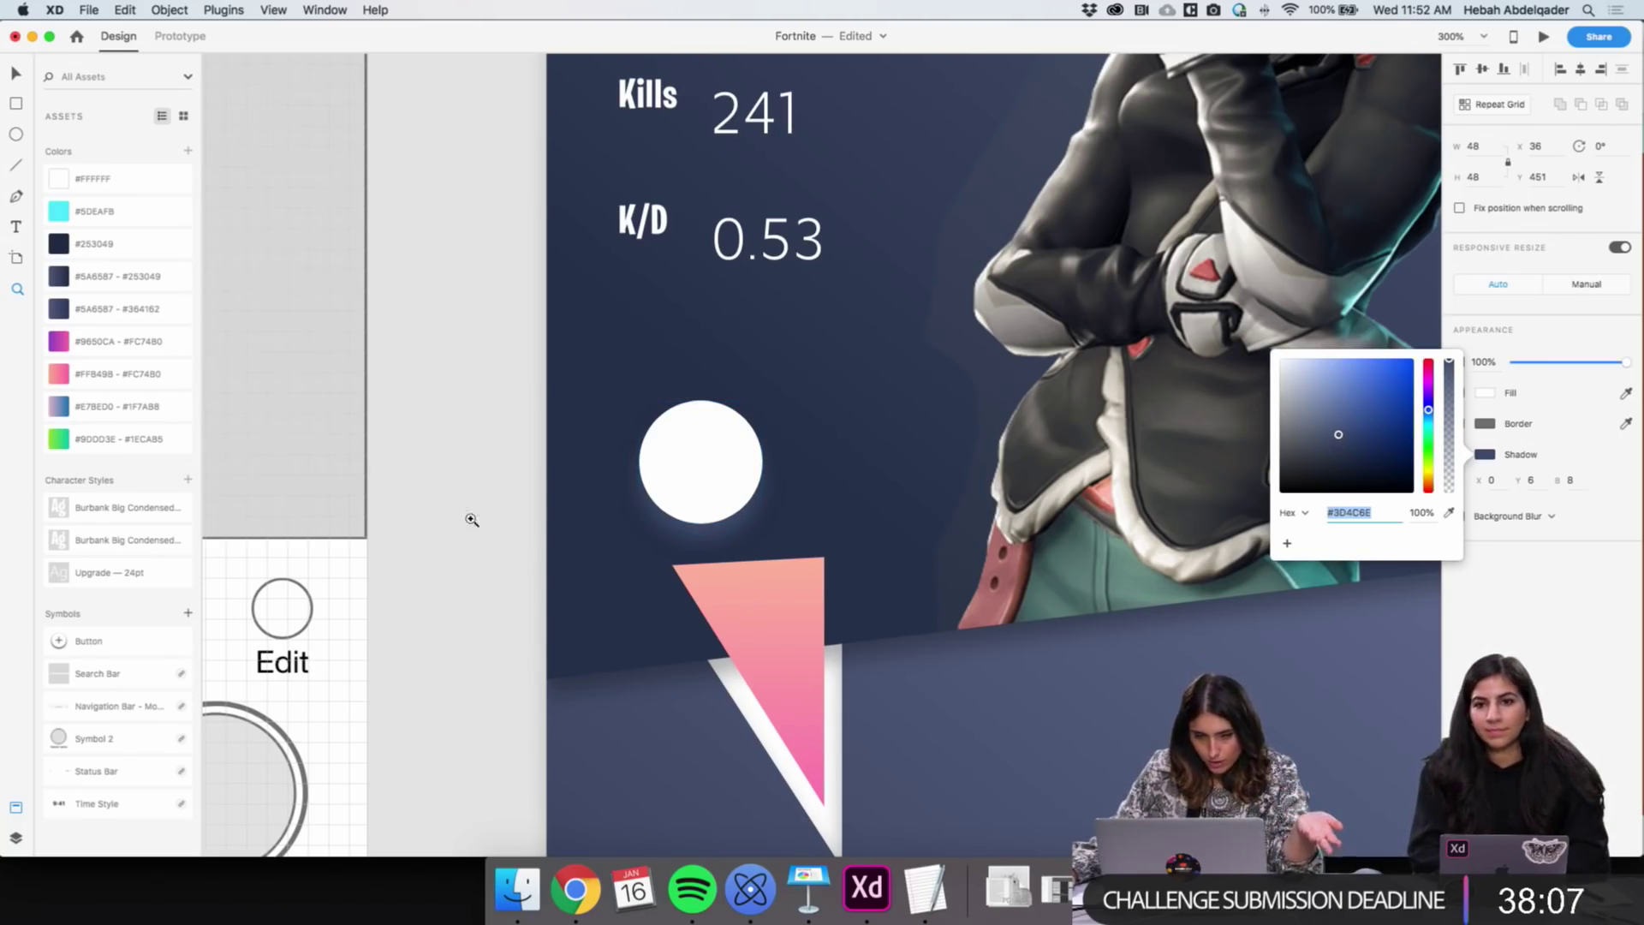
scroll(492, 517, "left", 1)
key("Escape")
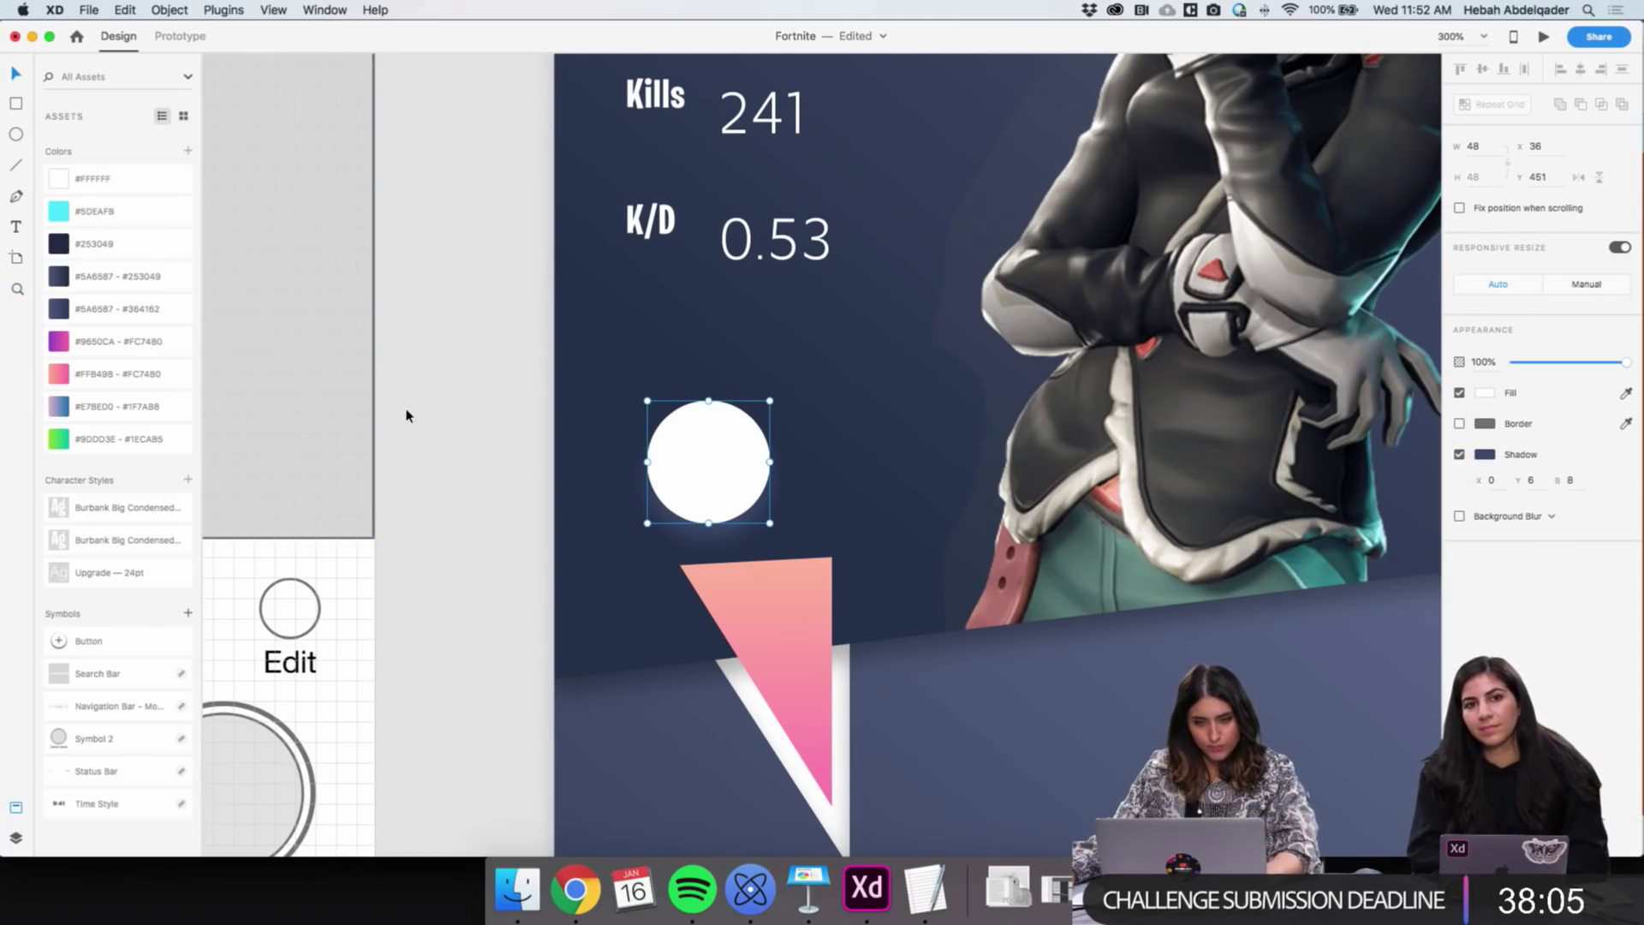
key("Escape")
Switch to Nucleo, search the glyph icons for "add" and place the large plus icon in the middle of the white circle
left_click(639, 506, "alt")
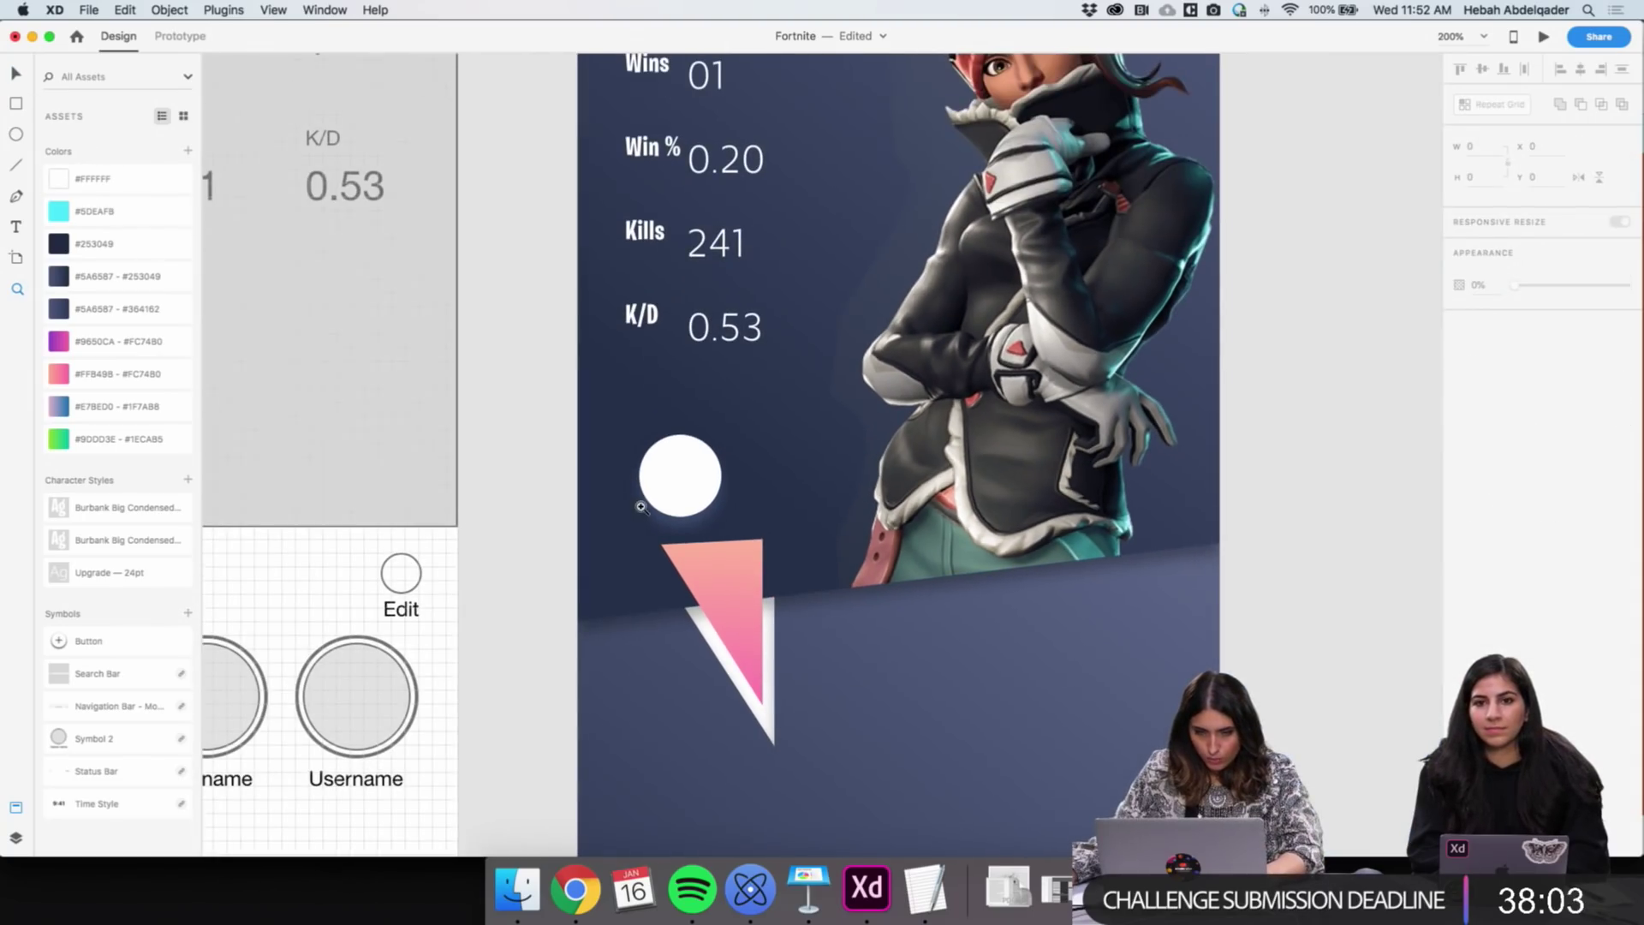
left_click(749, 889)
left_click_drag(428, 183, 359, 182)
key("BackSpace")
type("add")
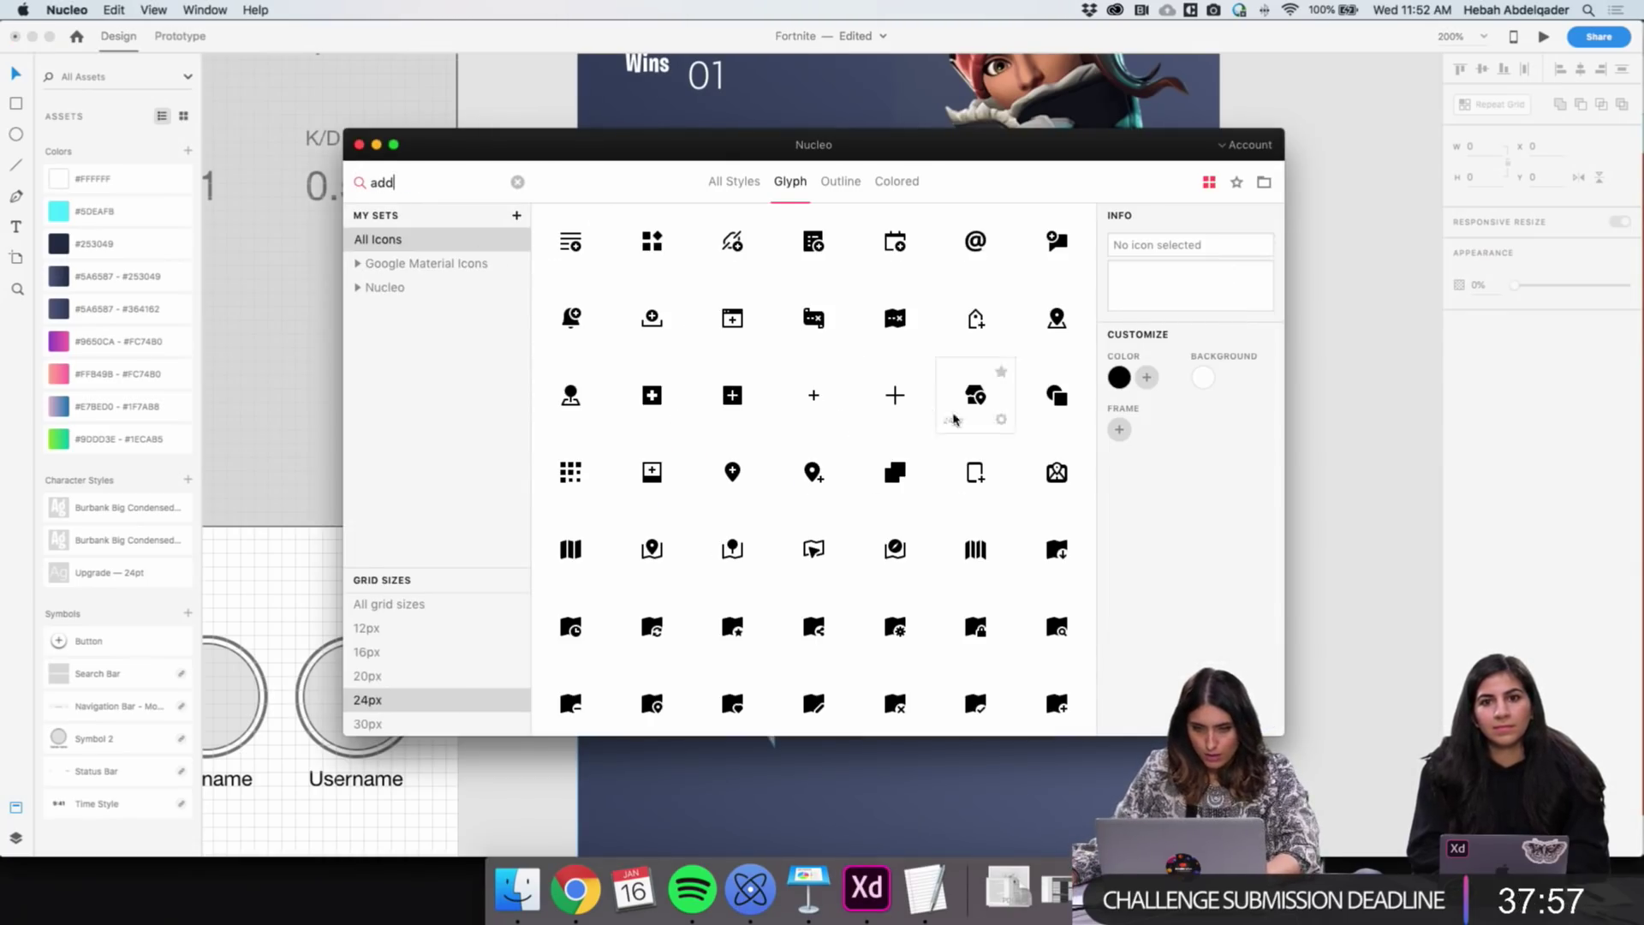
left_click_drag(904, 401, 683, 490)
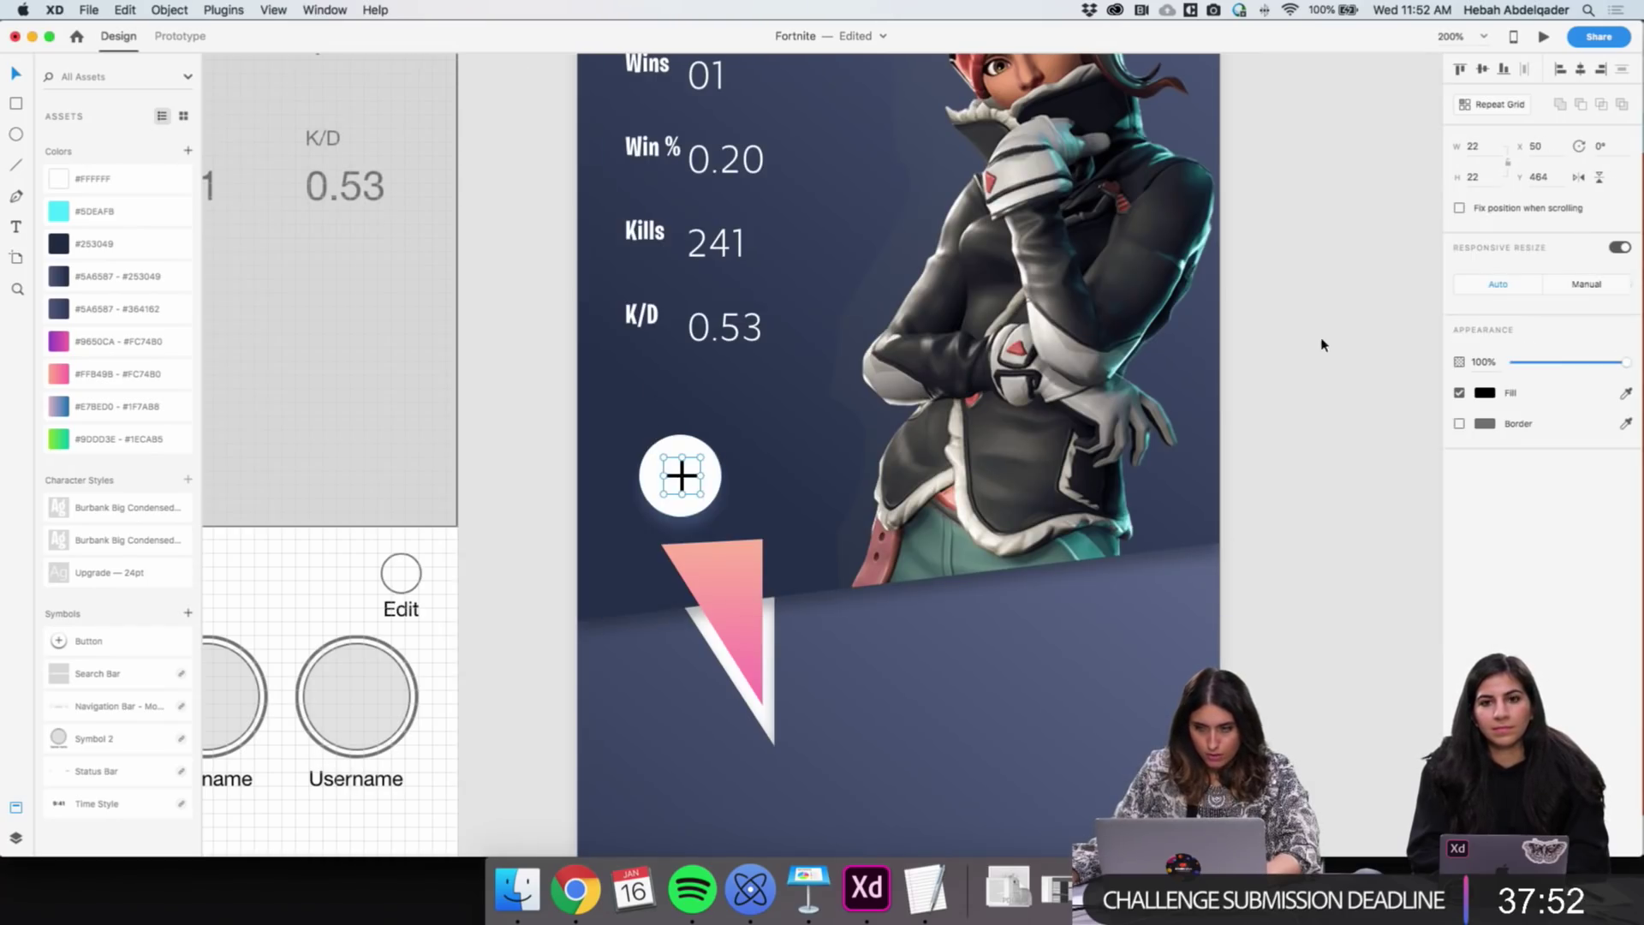
Fill the plus icon with the saved navy colour #253049
left_click(1488, 395)
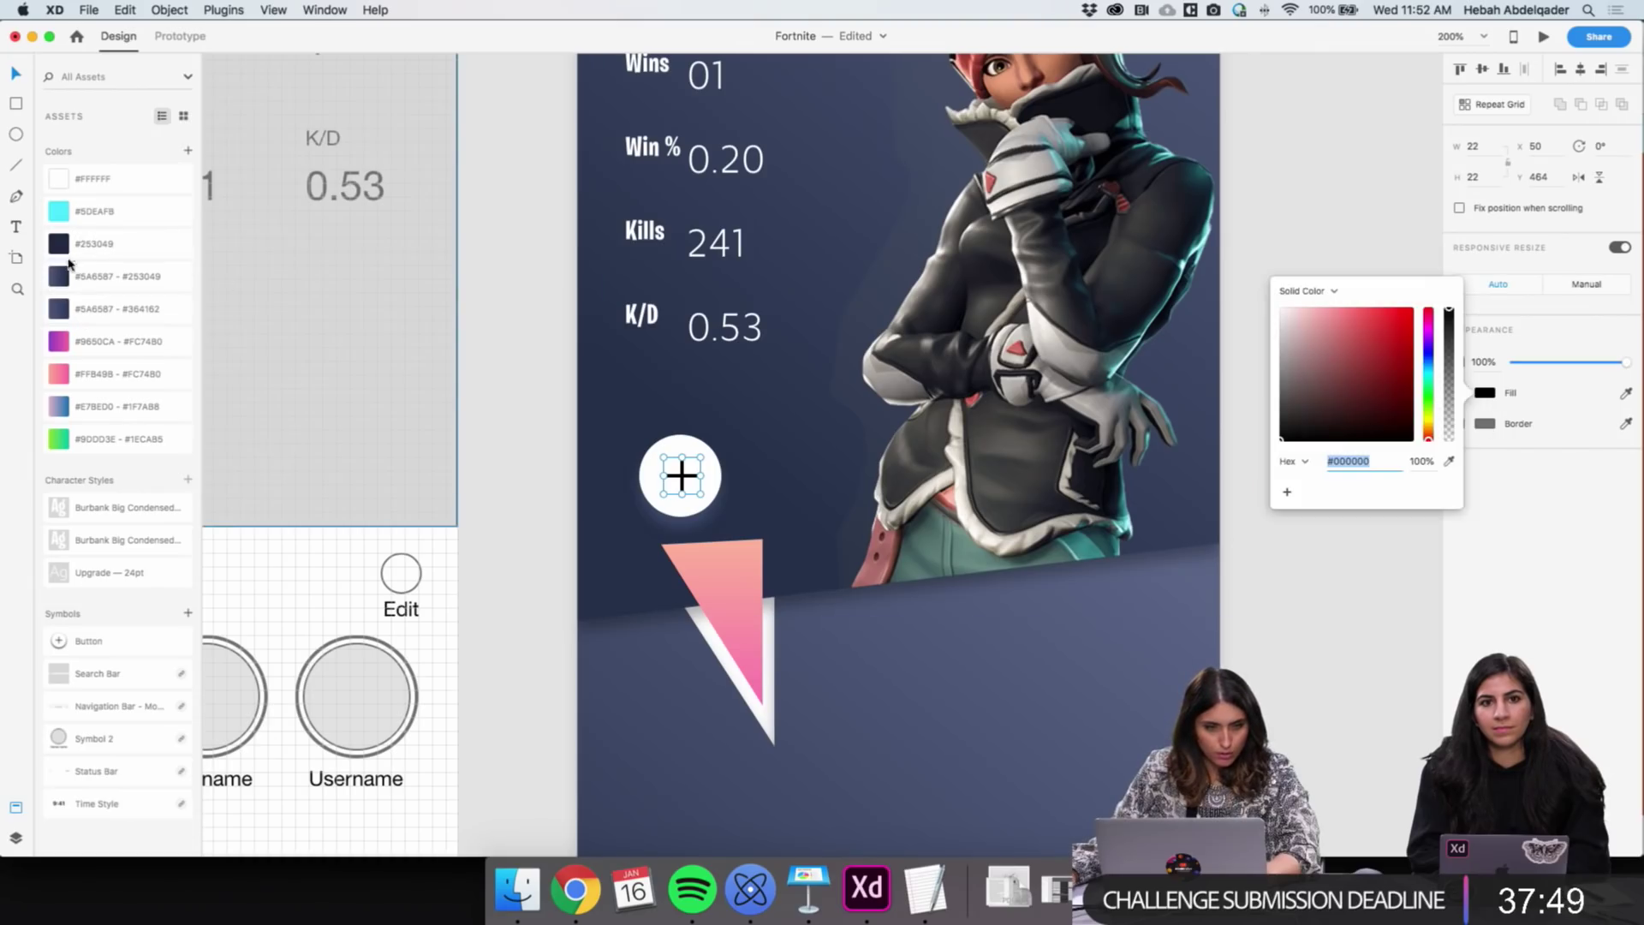
left_click(94, 243)
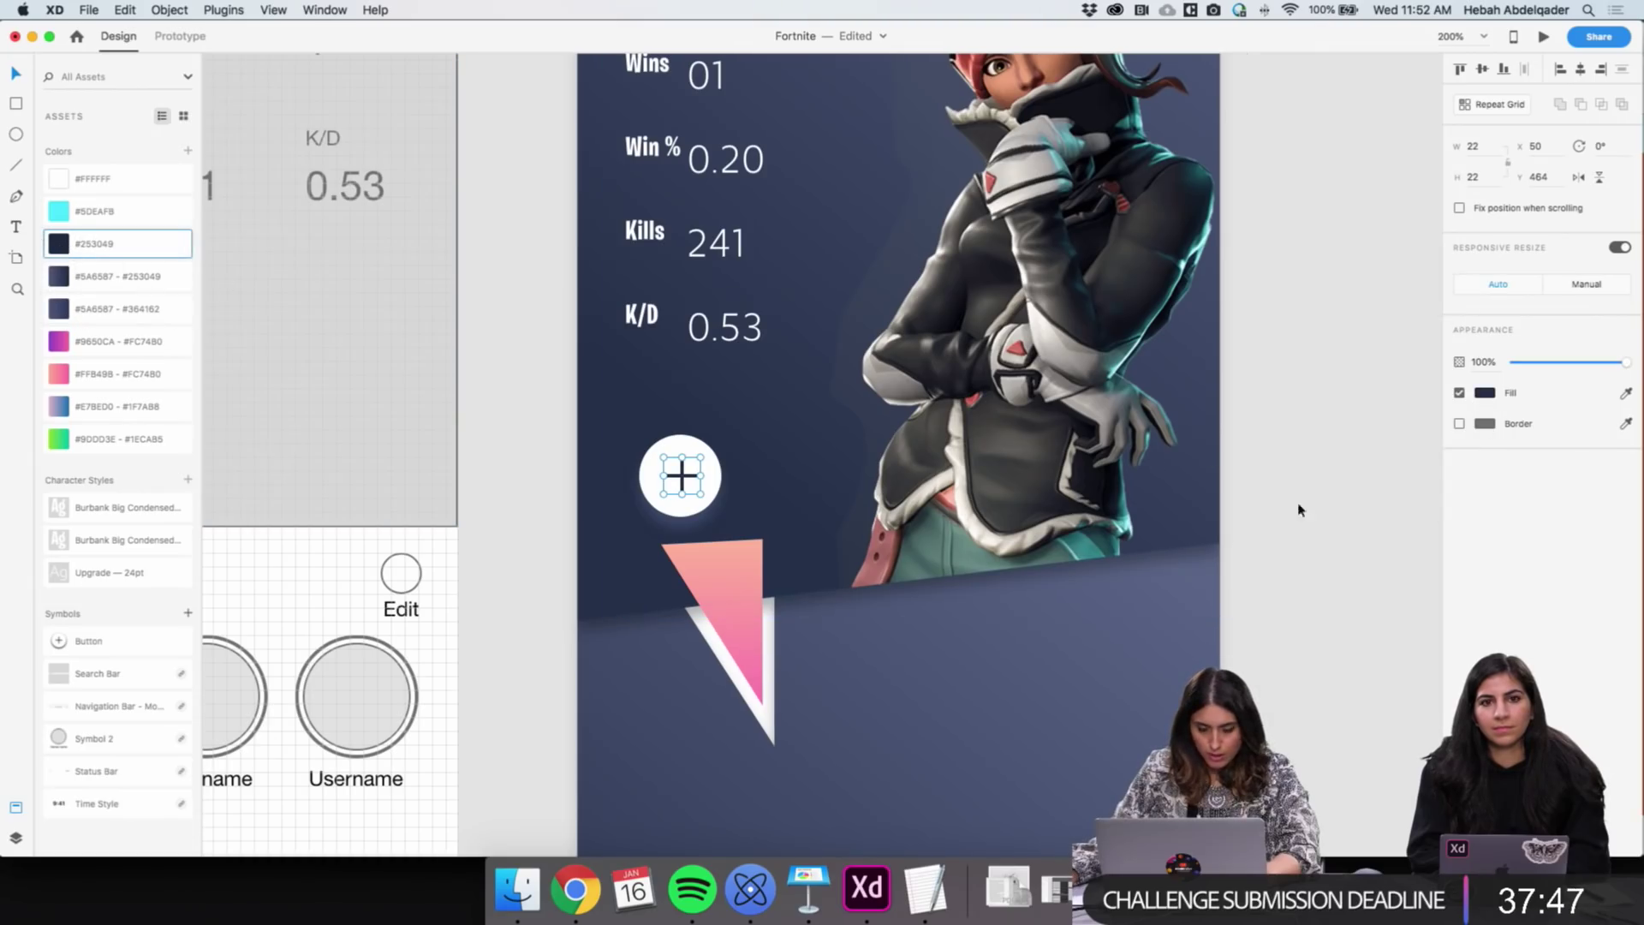
left_click(682, 481)
left_click(683, 481)
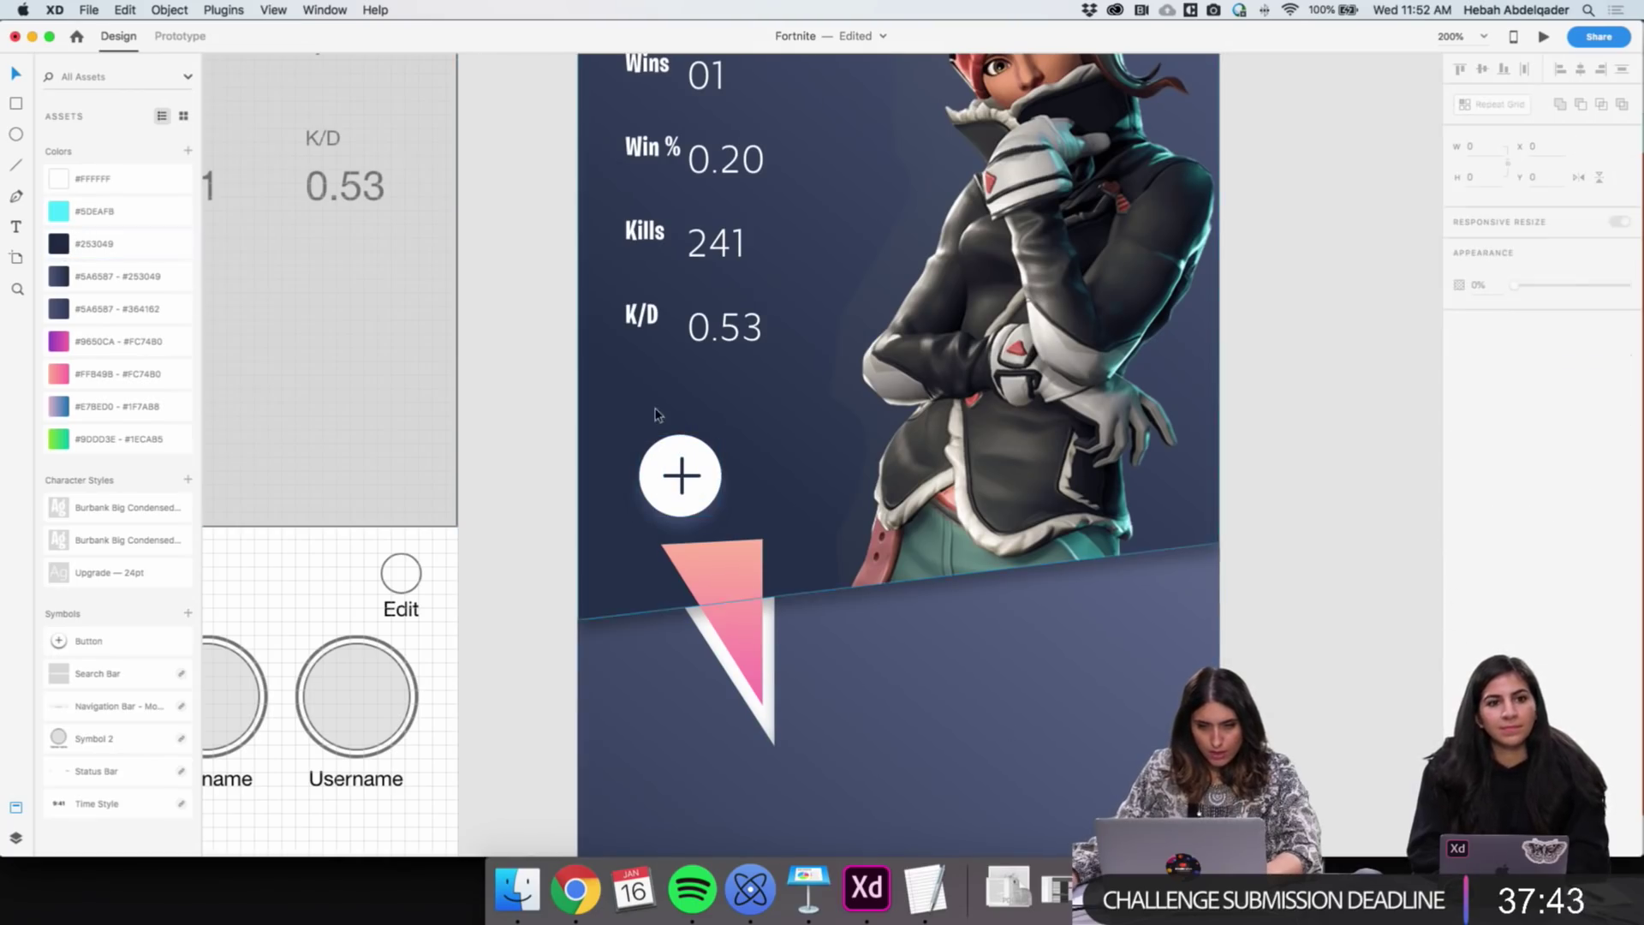
key("Escape")
Select the plus icon together with the white circle and align their centers horizontally
scroll(609, 502, "down", 3)
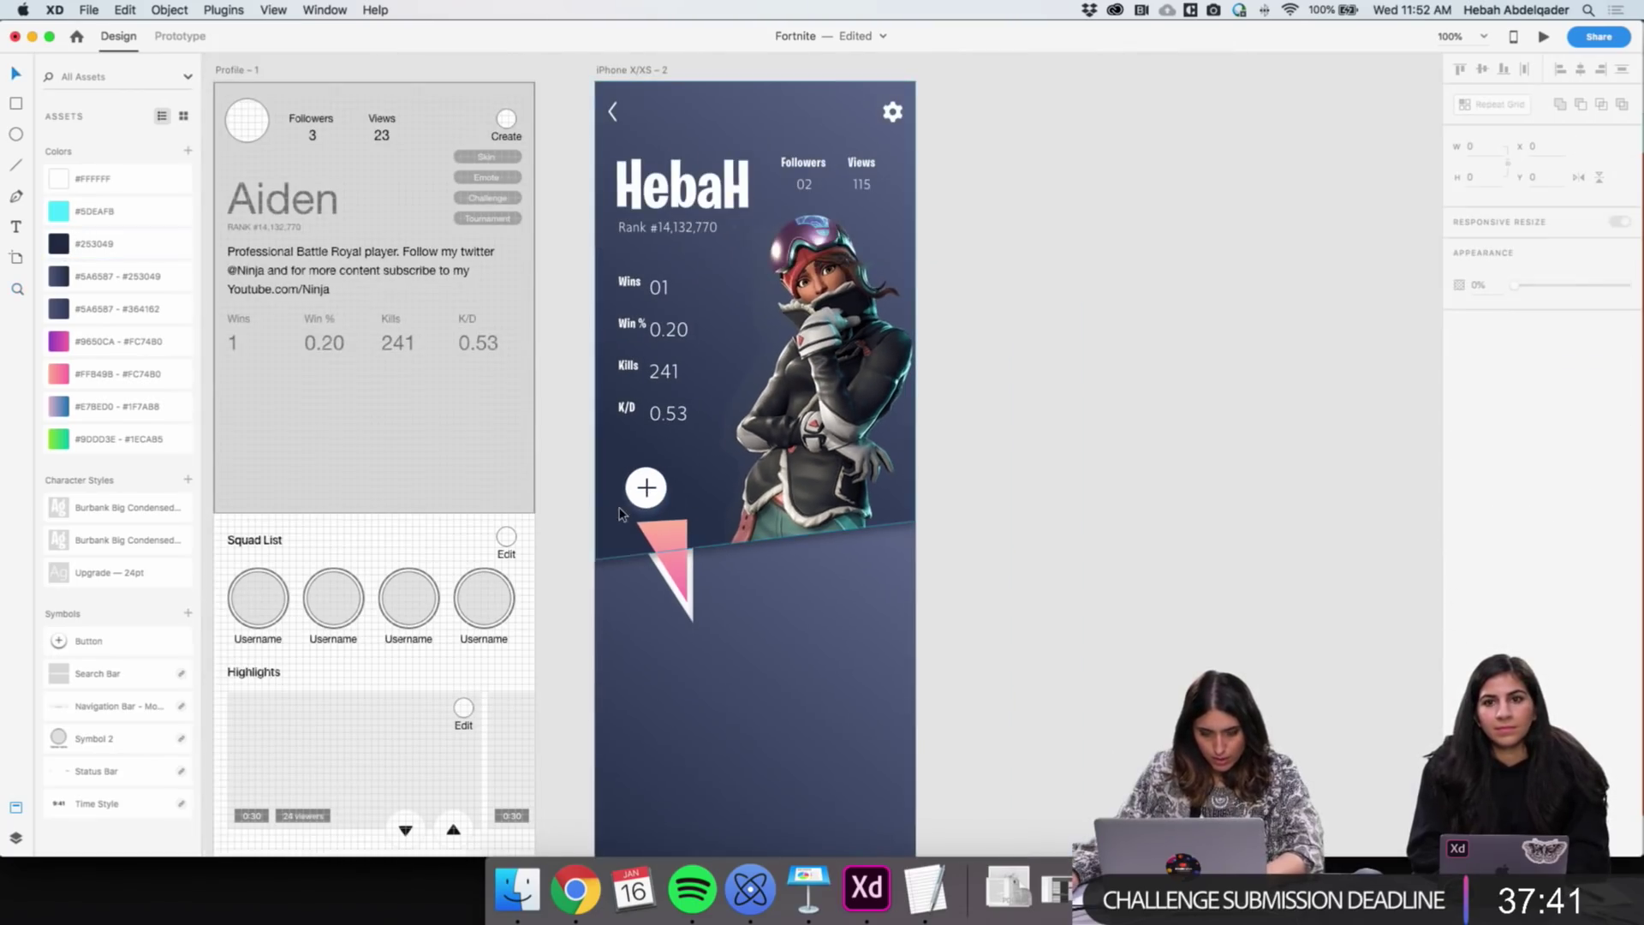
left_click(637, 495)
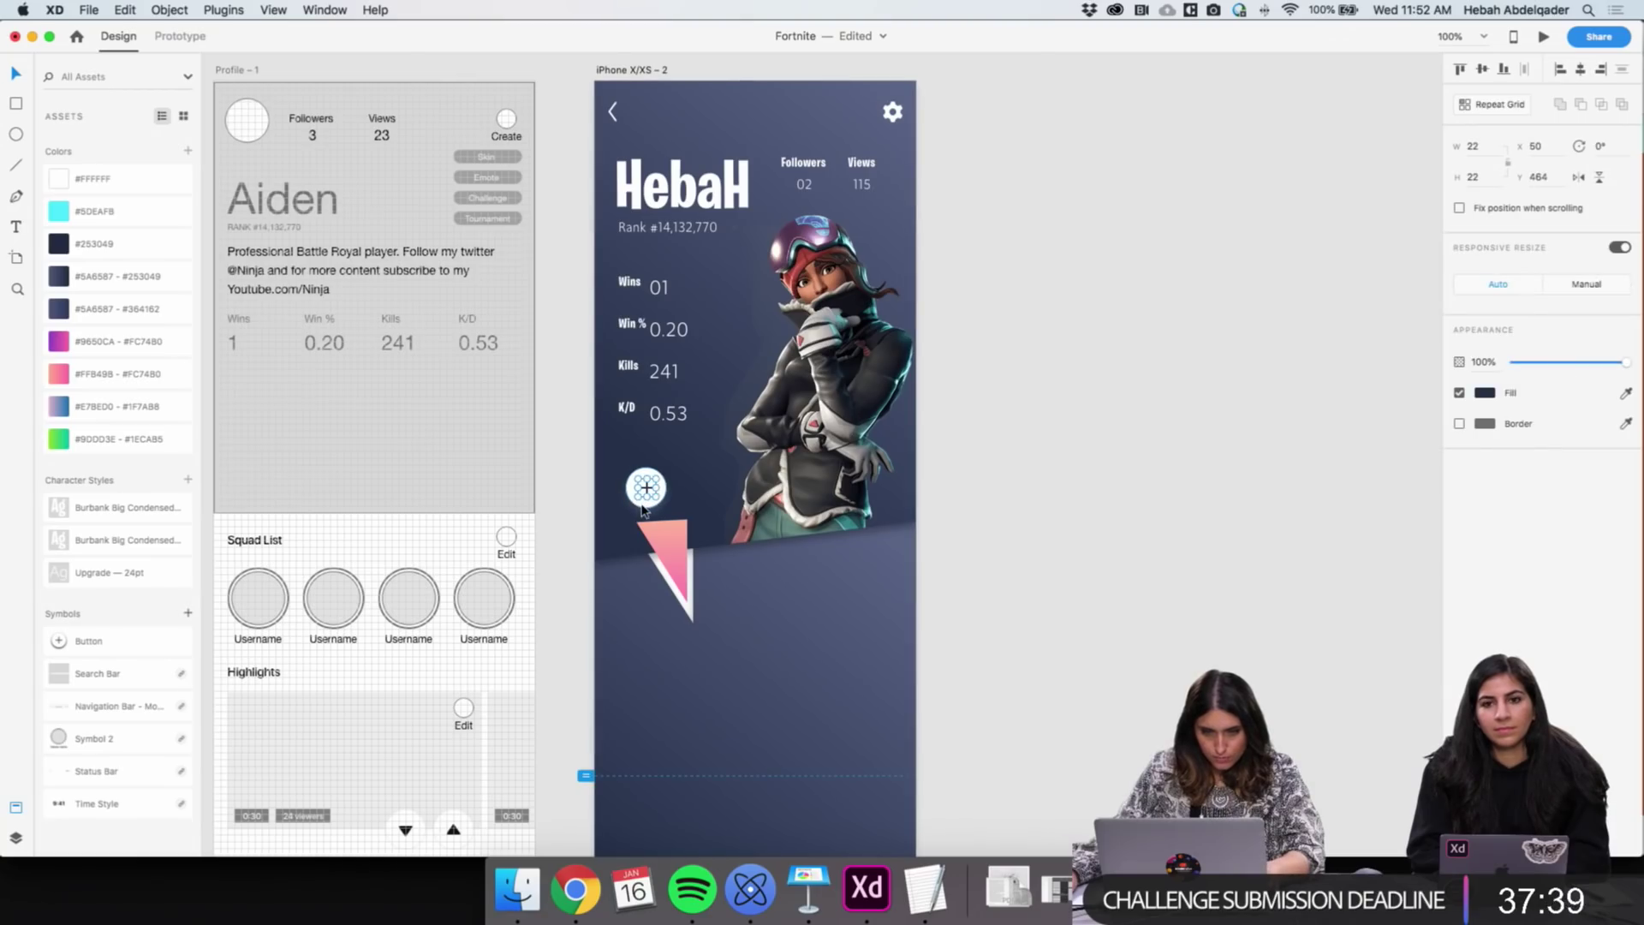
right_click(643, 507)
left_click(685, 566)
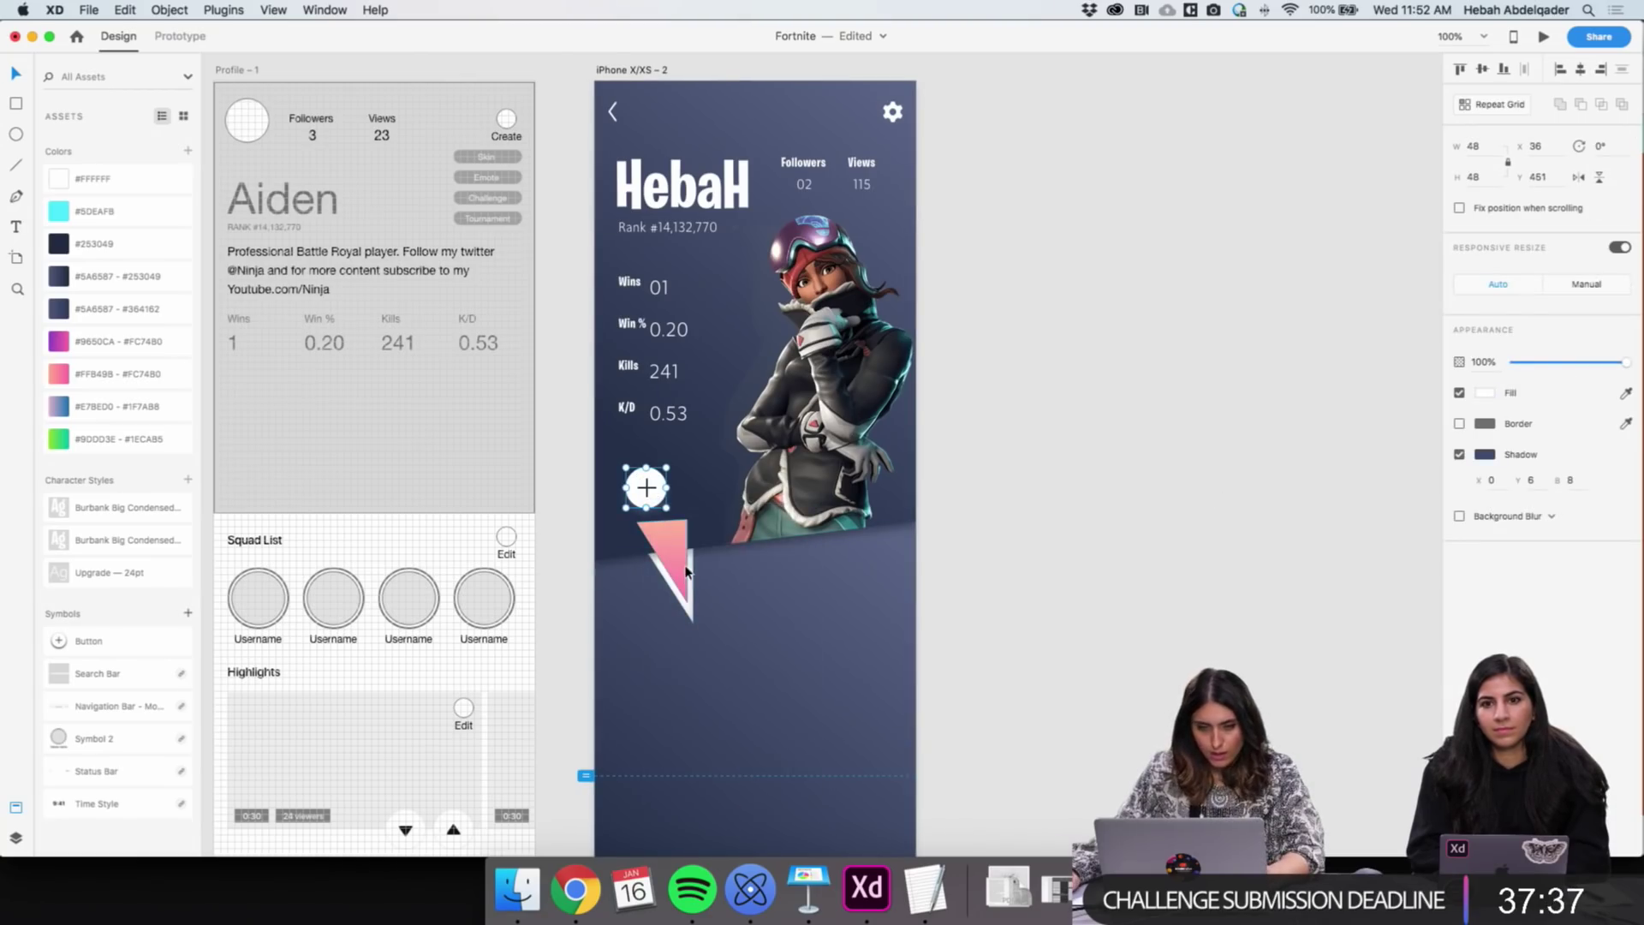
left_click(689, 491)
key("v")
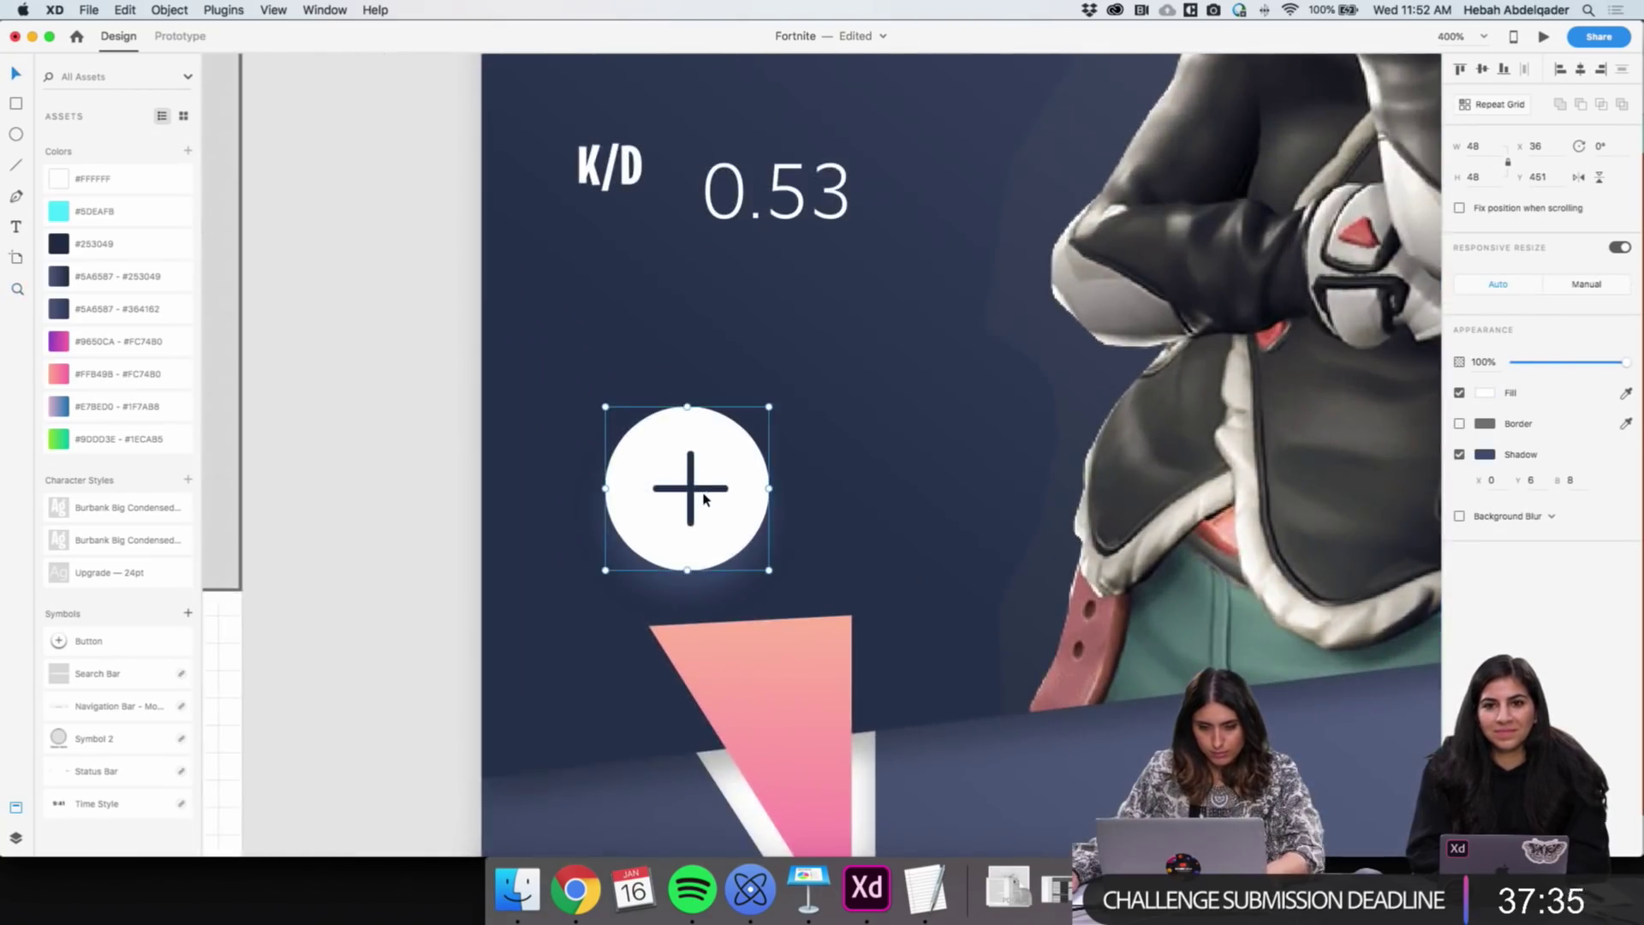
right_click(631, 480)
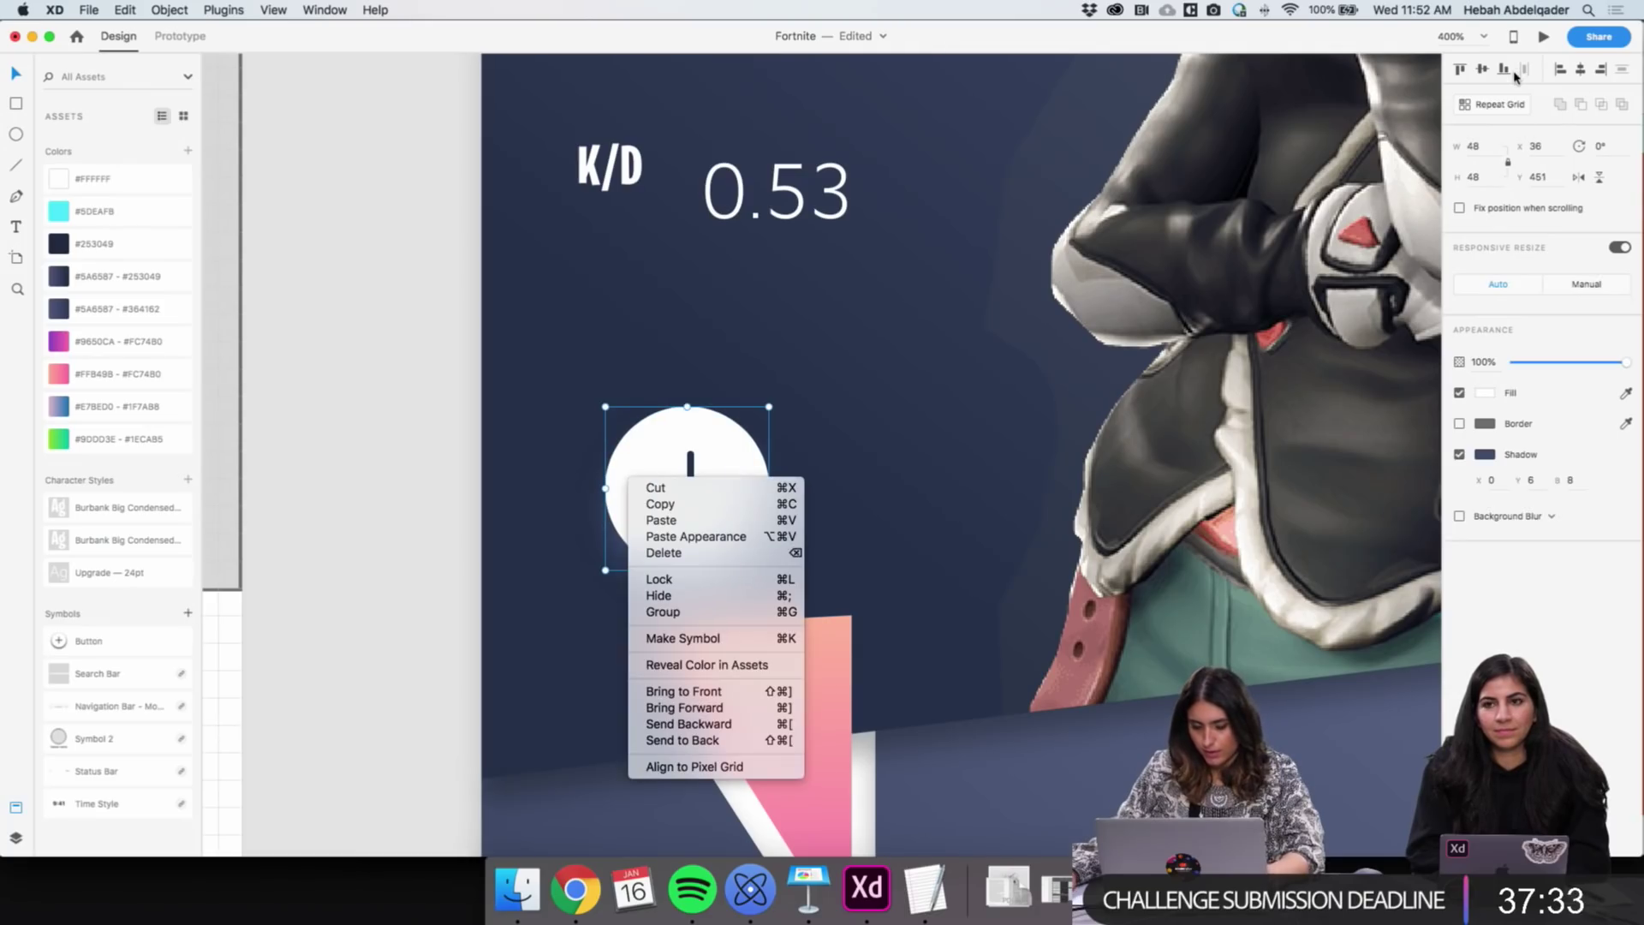
left_click(437, 437)
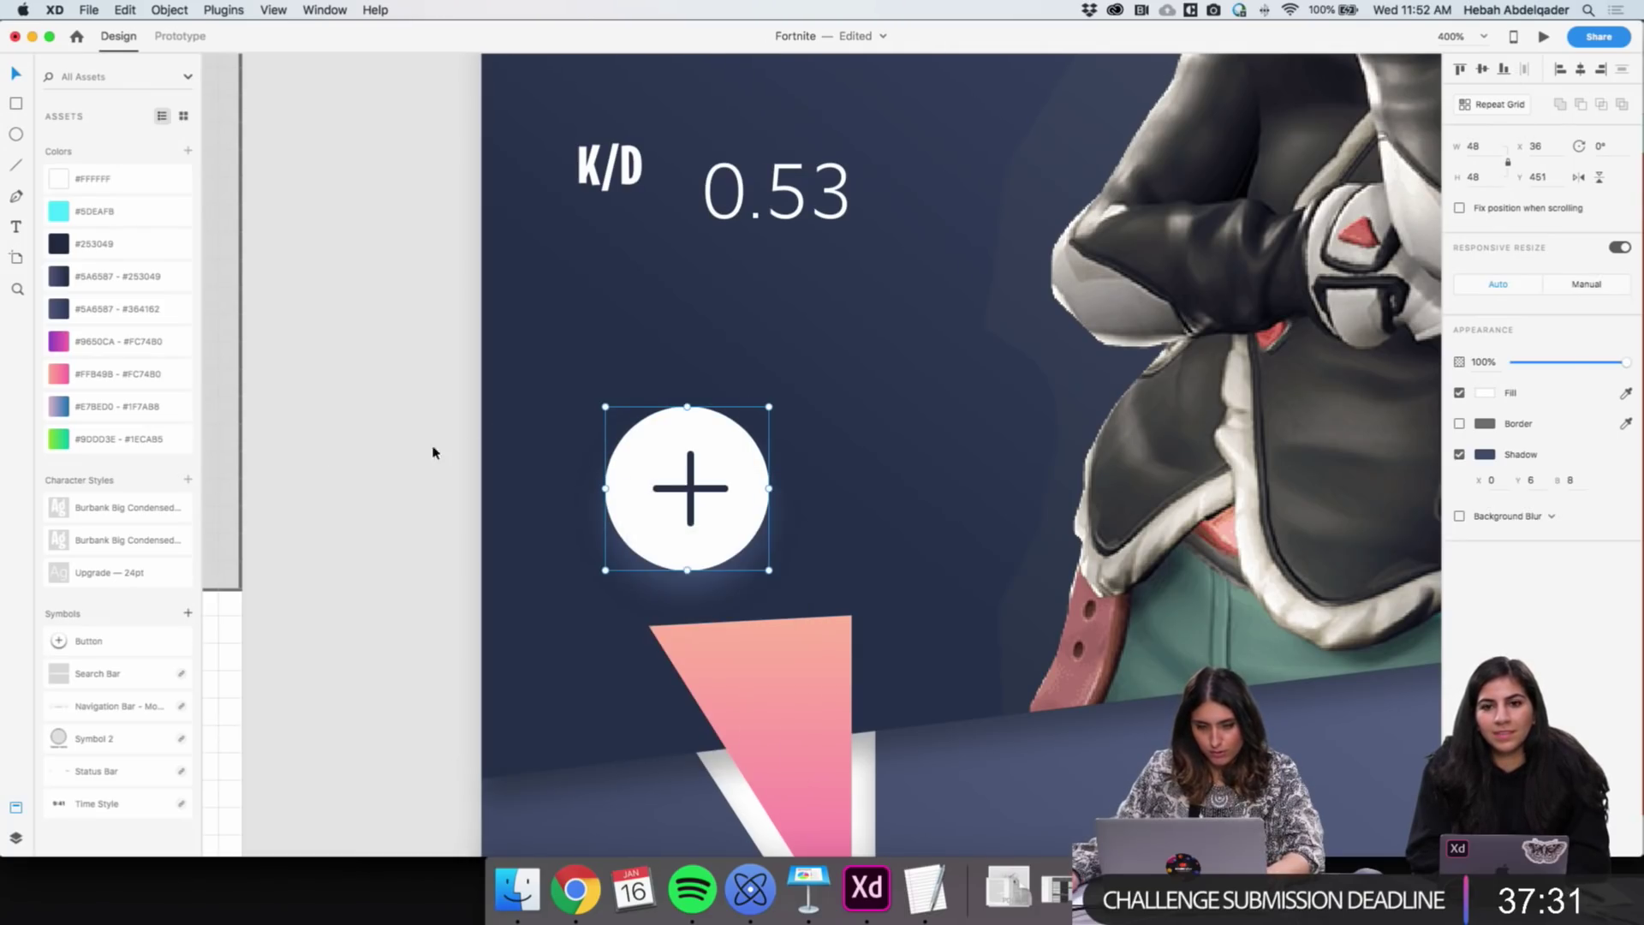
left_click(780, 491)
left_click(690, 490)
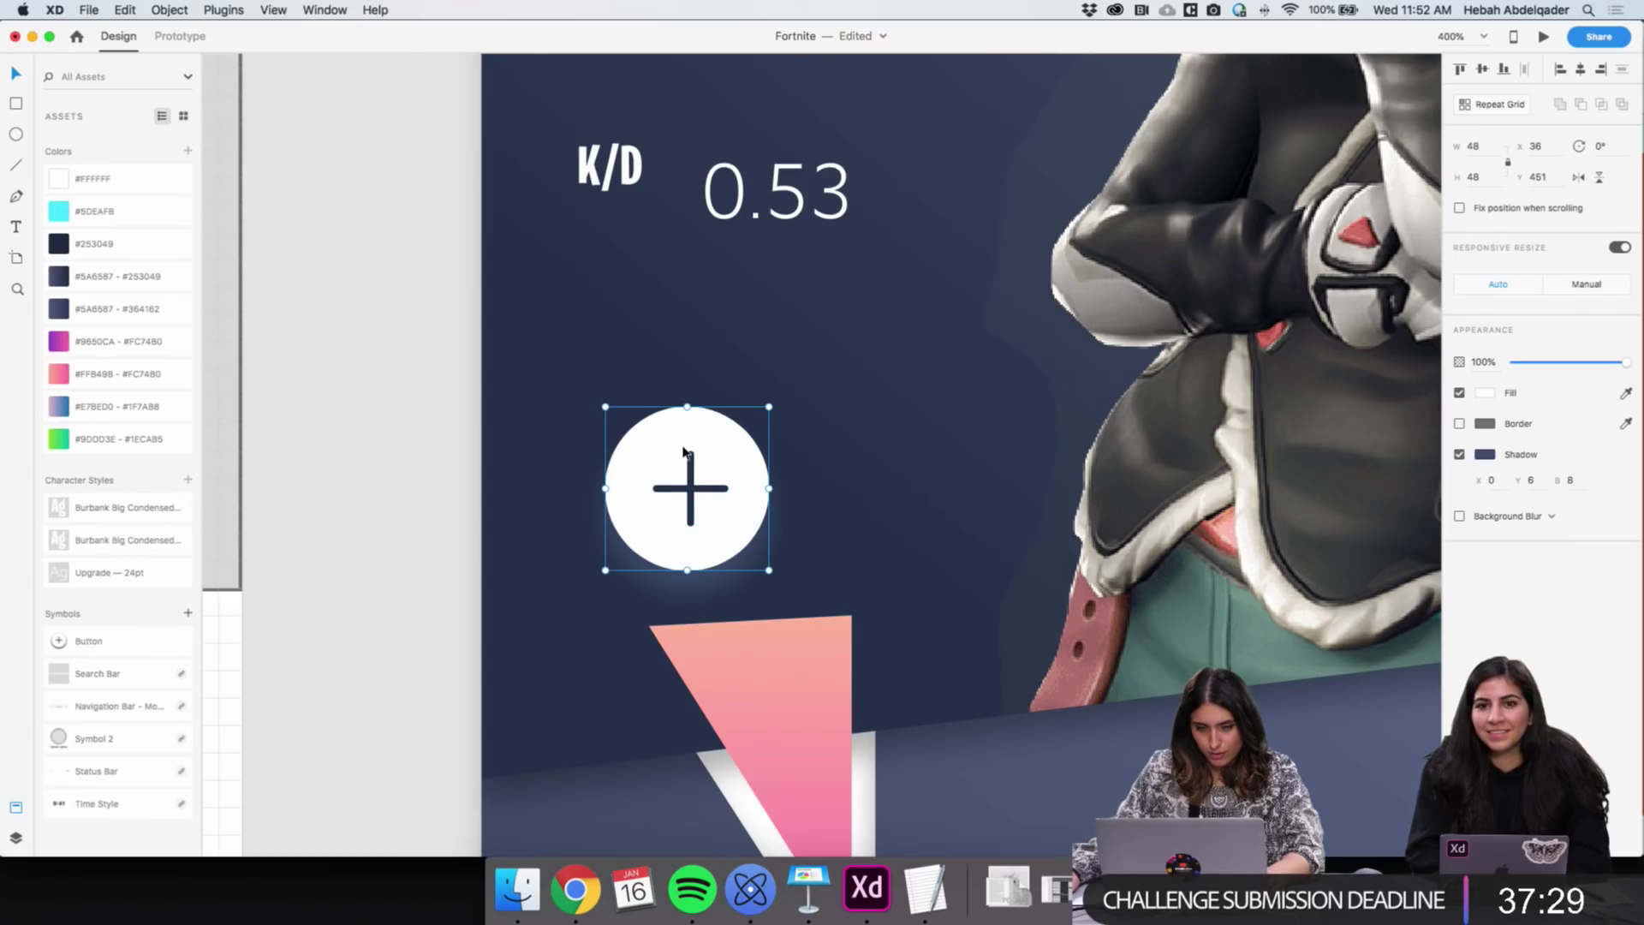
left_click(752, 479, "shift")
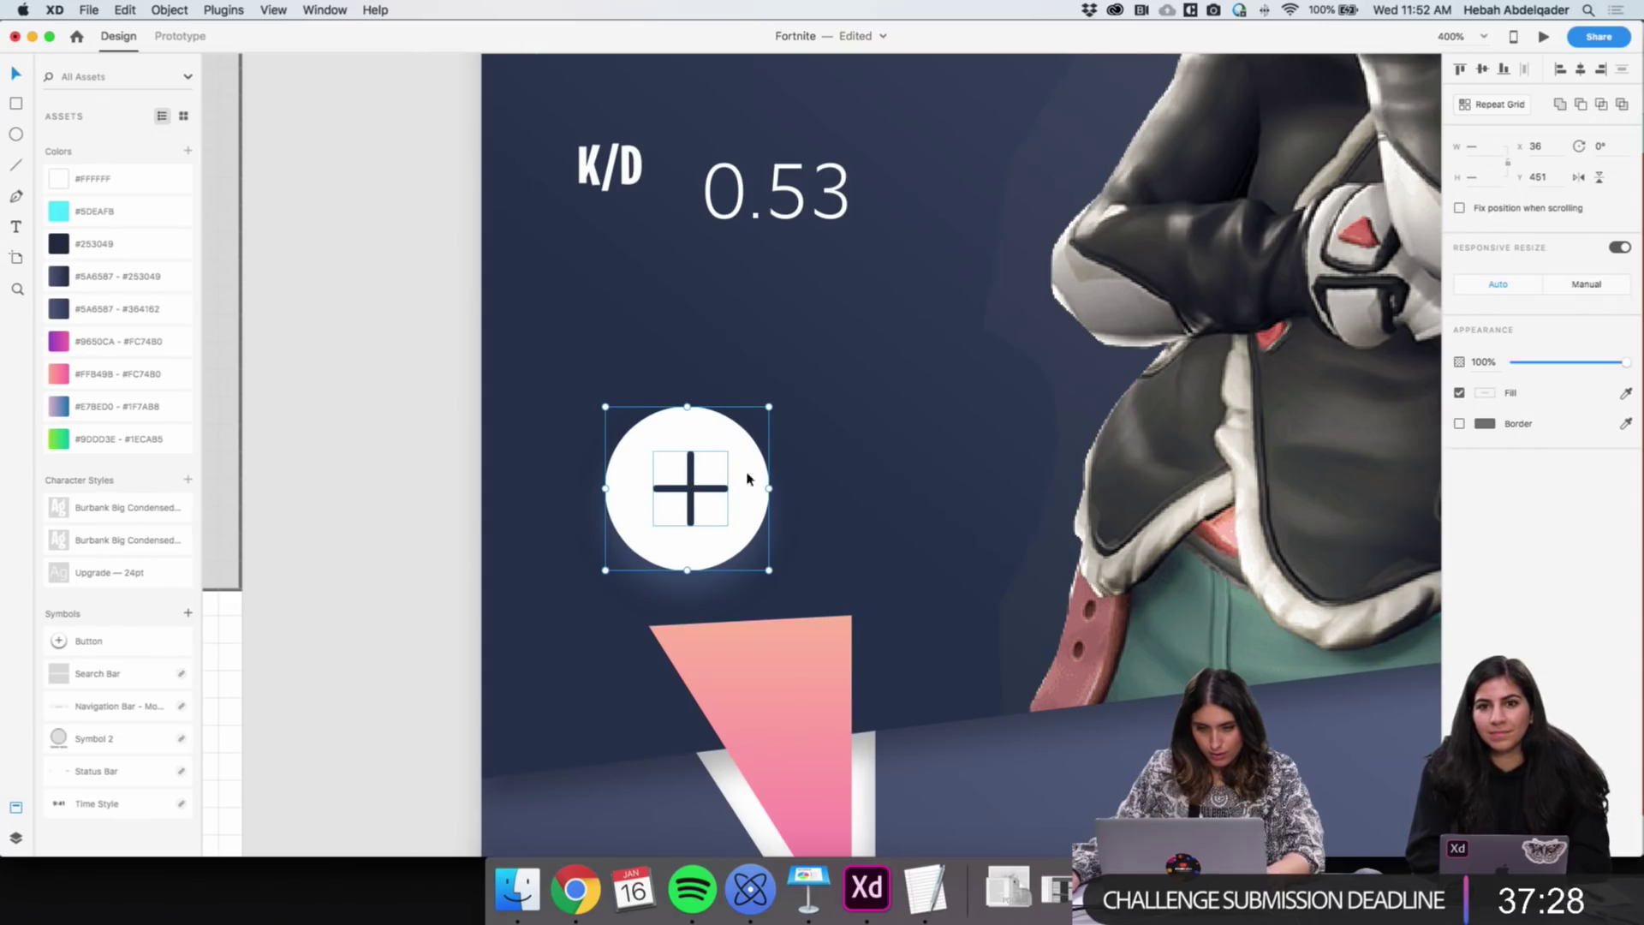
left_click(1582, 74)
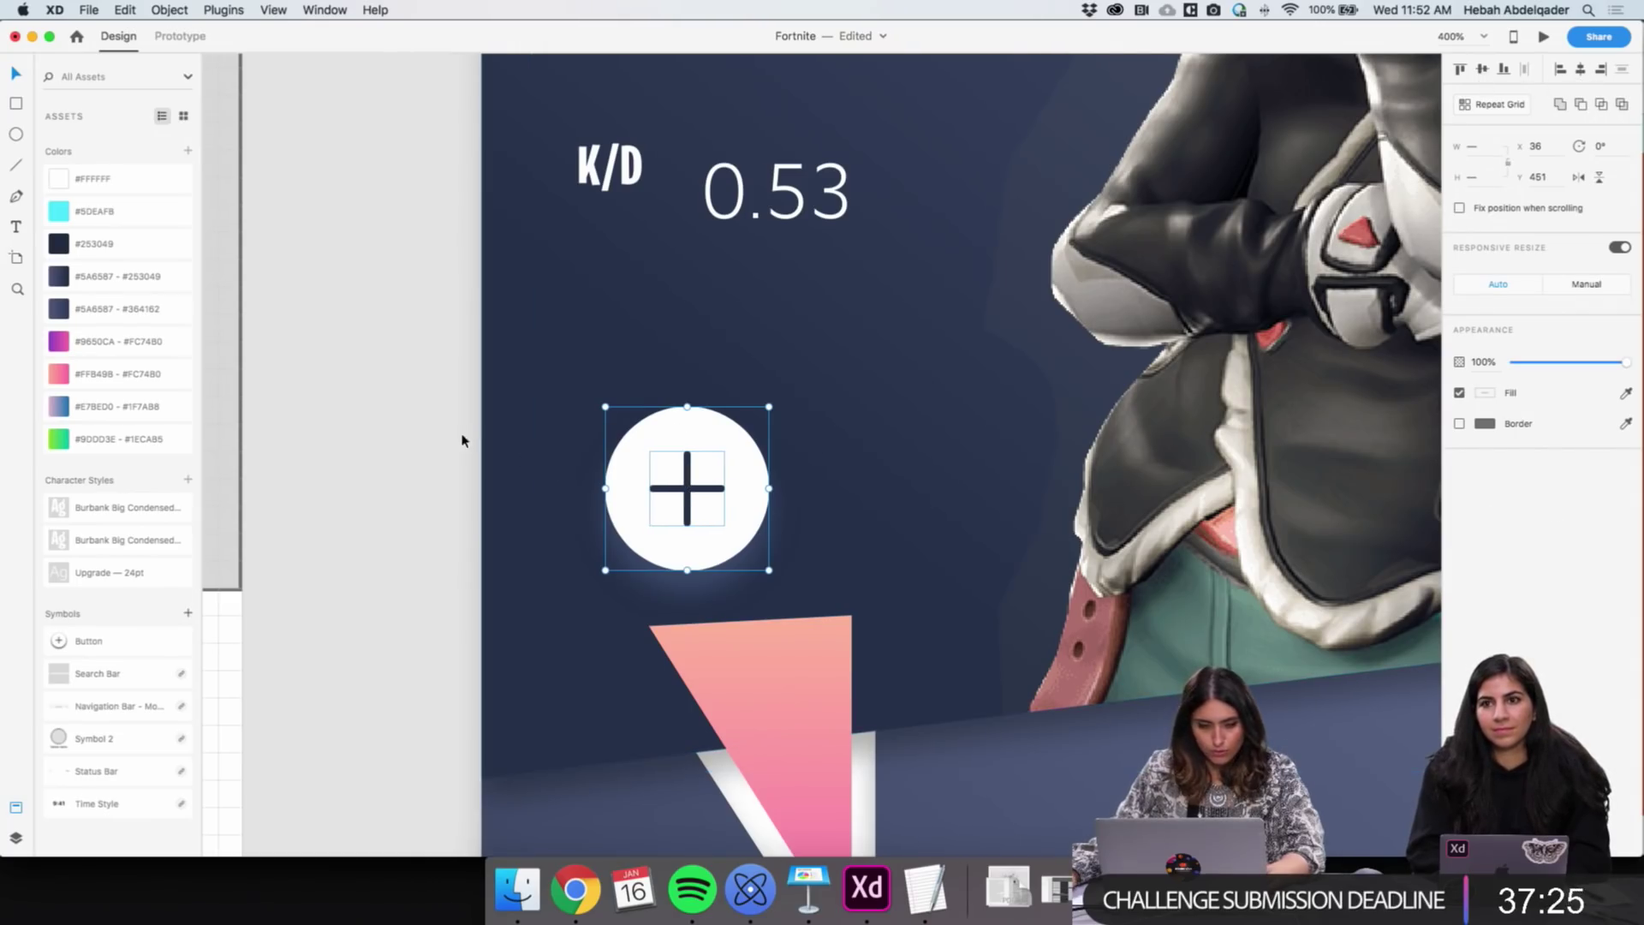
key("z")
left_click(997, 404, "alt")
left_click(998, 411, "alt")
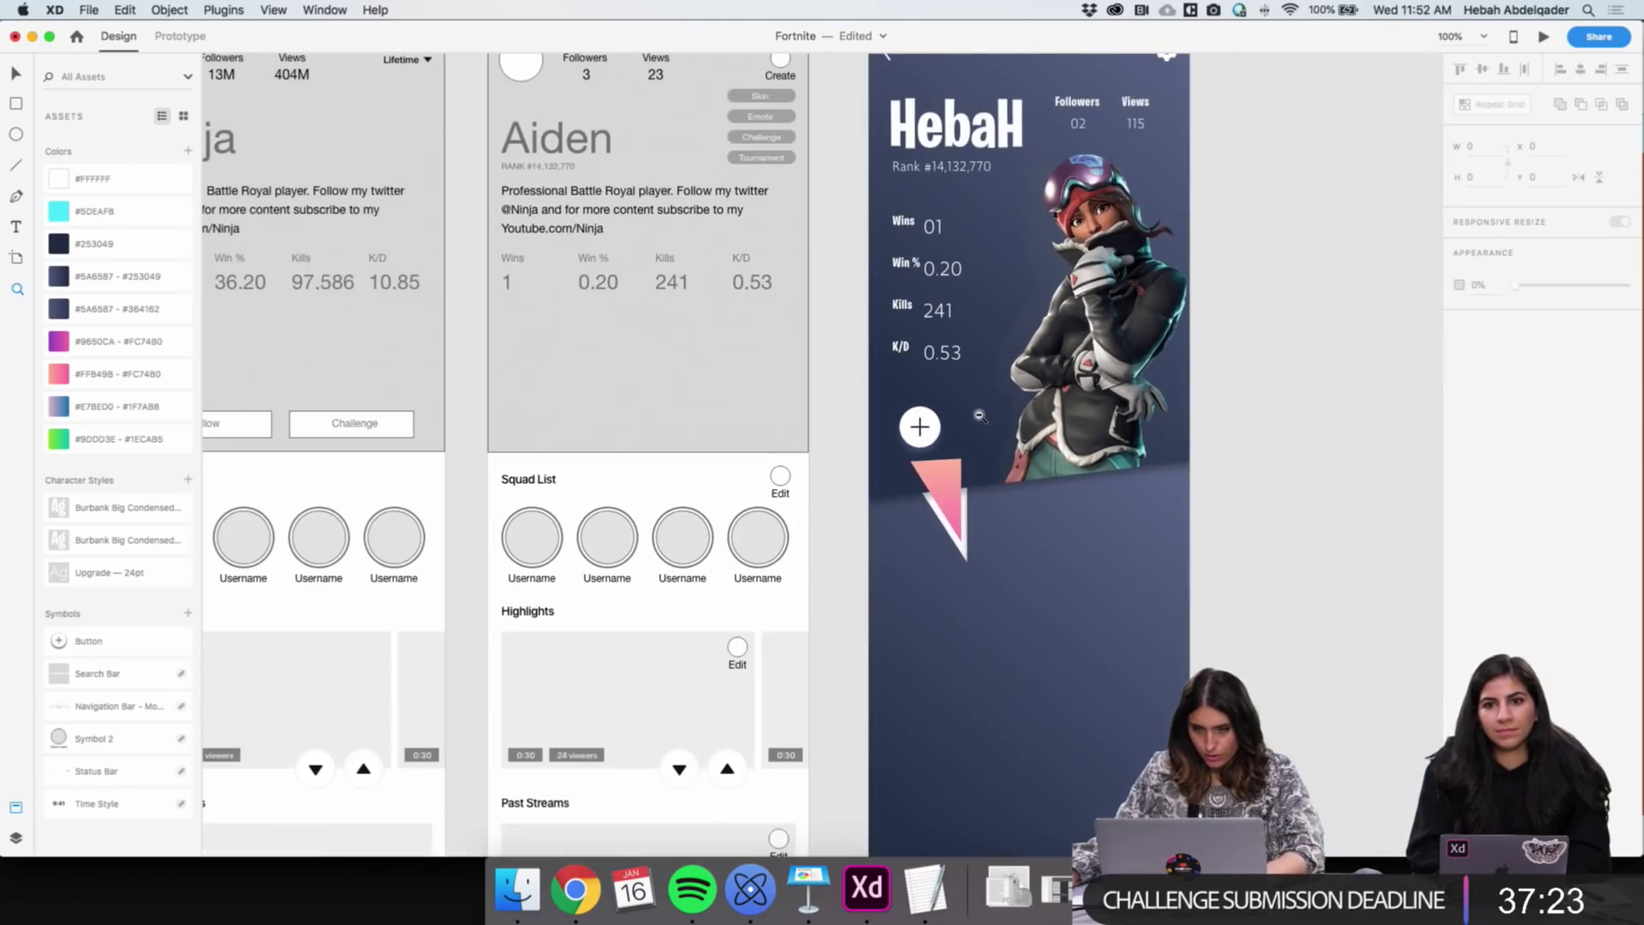
Move the pink triangle to X 23.81, Y 511.97 and place the plus button above it at X 28, Y 451
key("v")
left_click(919, 426)
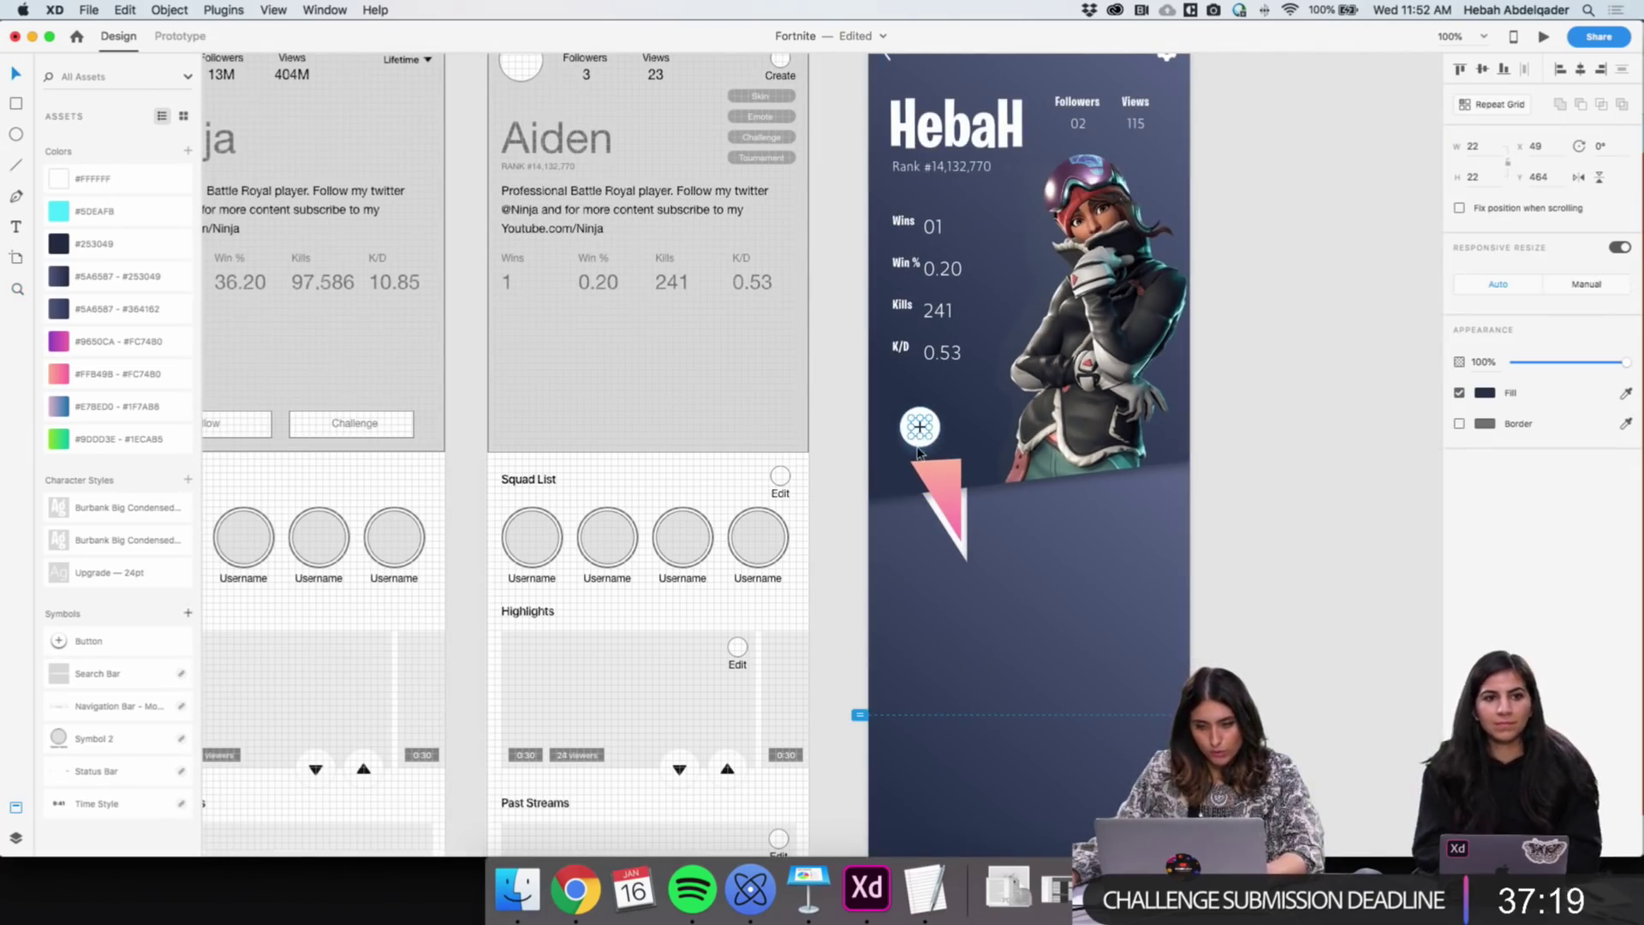
left_click(920, 445)
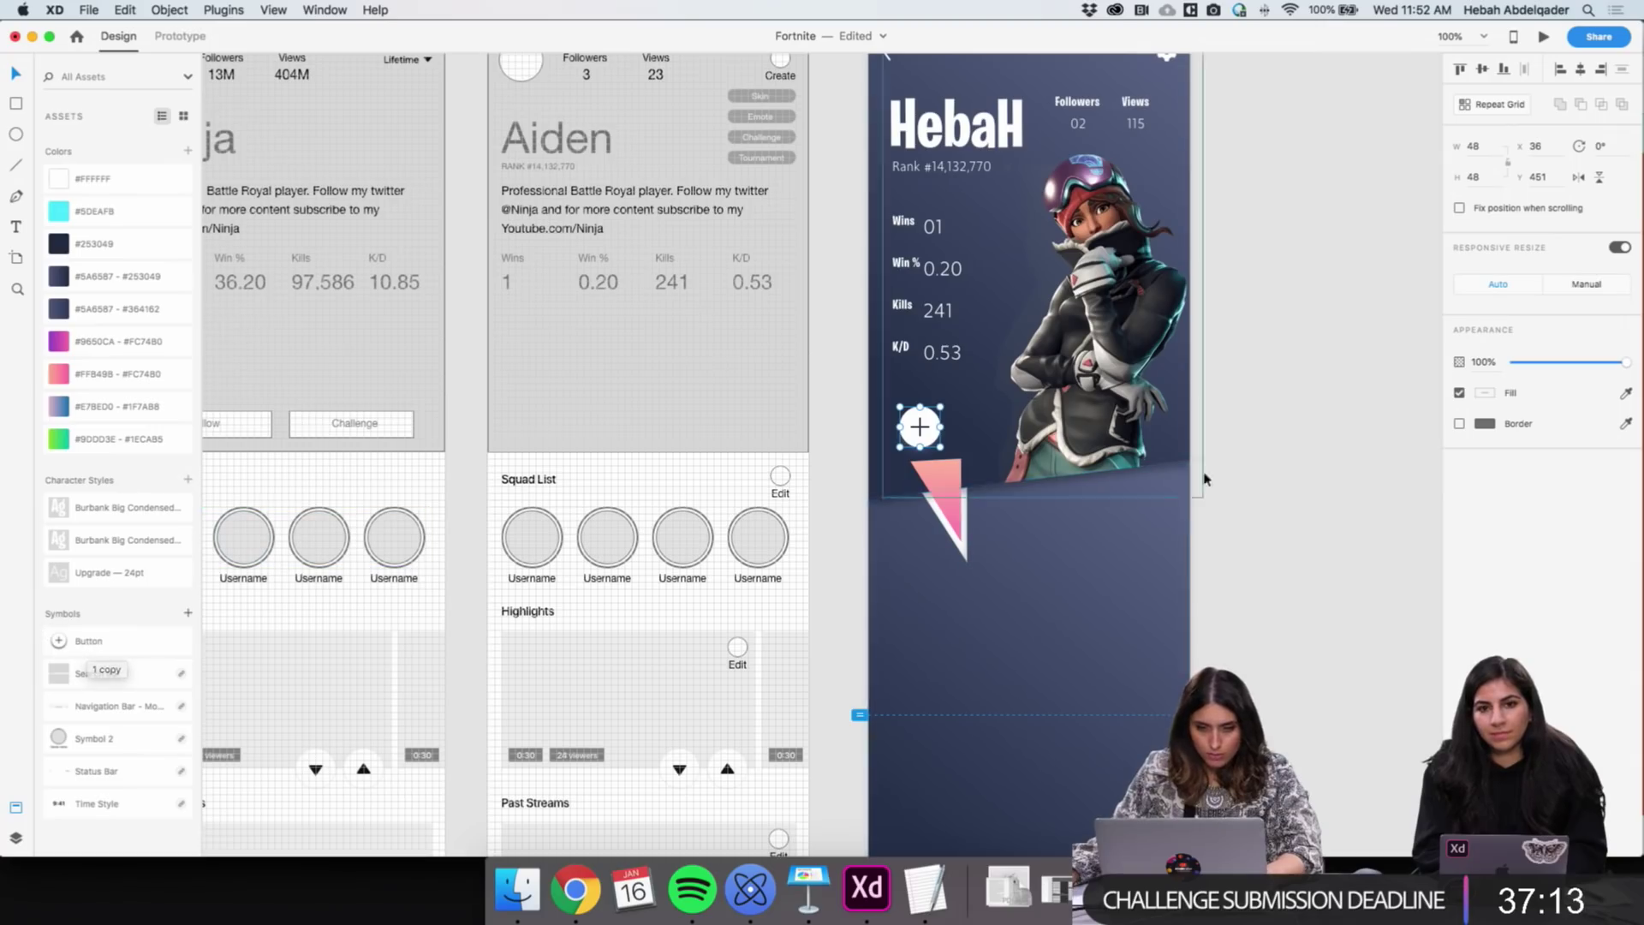
left_click_drag(97, 647, 923, 428)
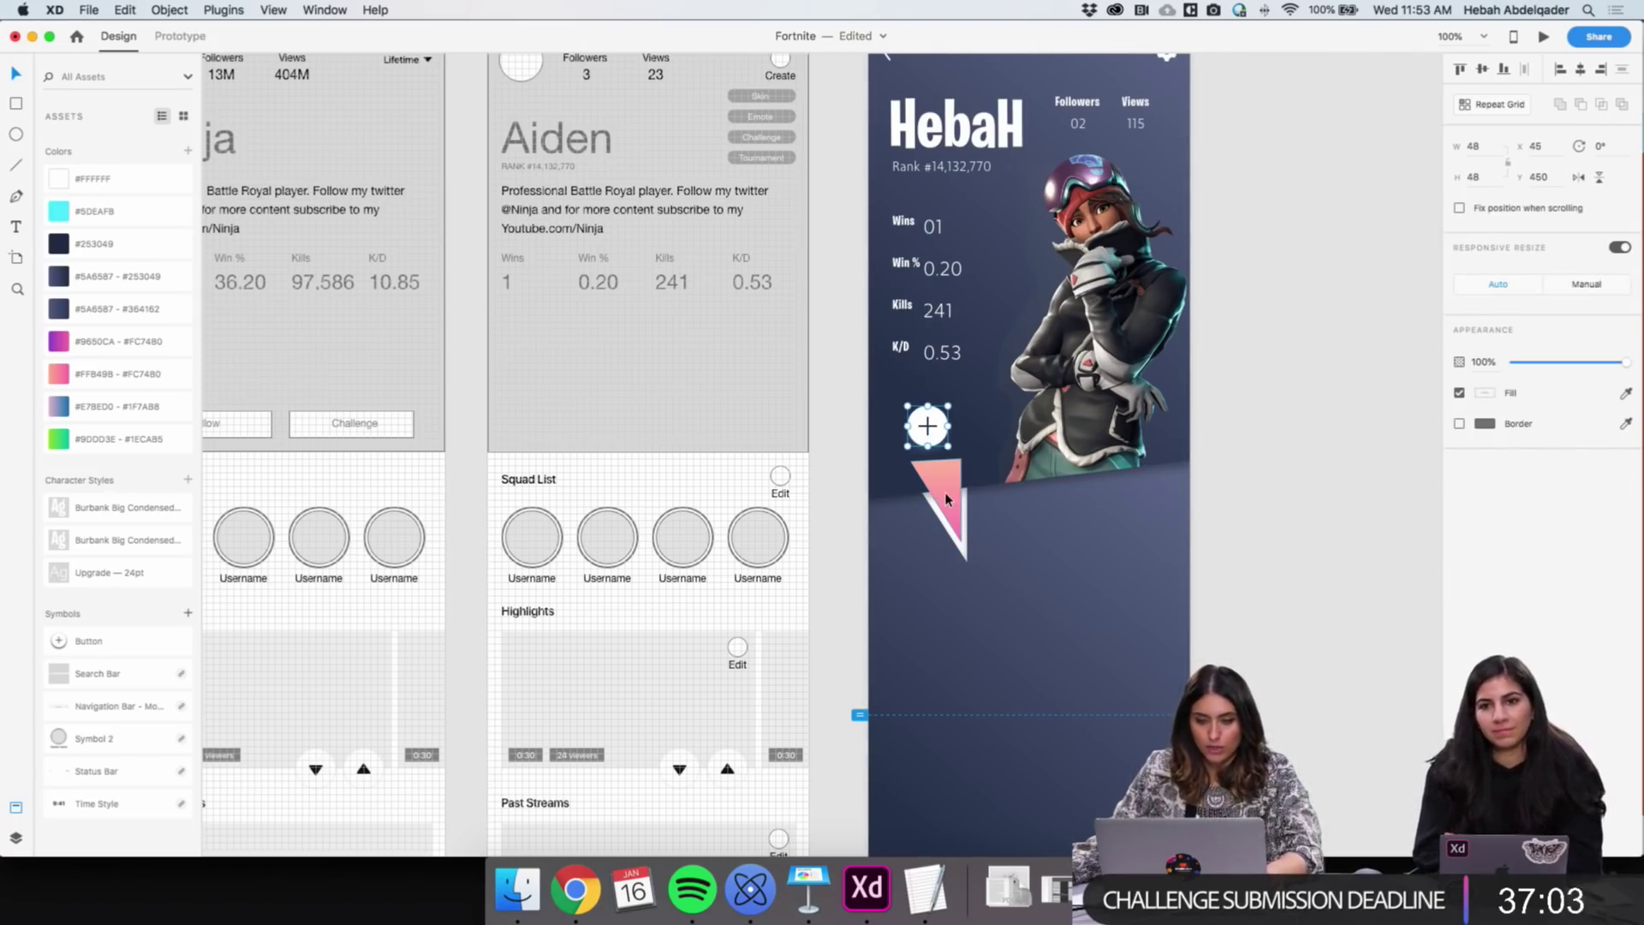
left_click_drag(944, 491, 923, 496)
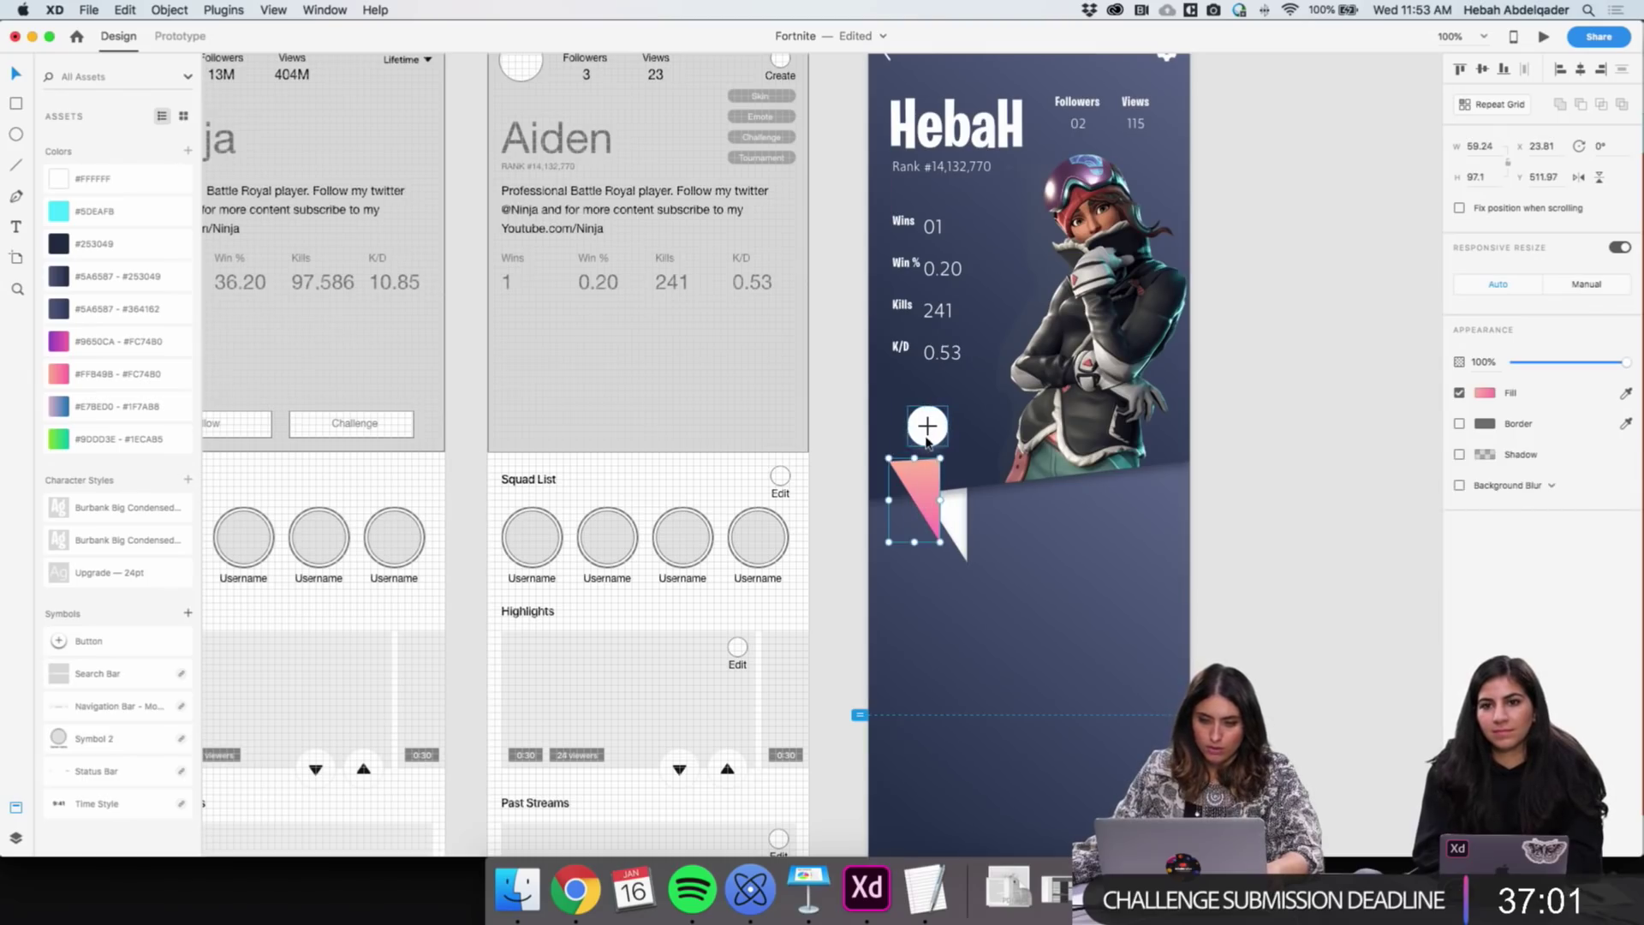
left_click_drag(924, 438, 910, 438)
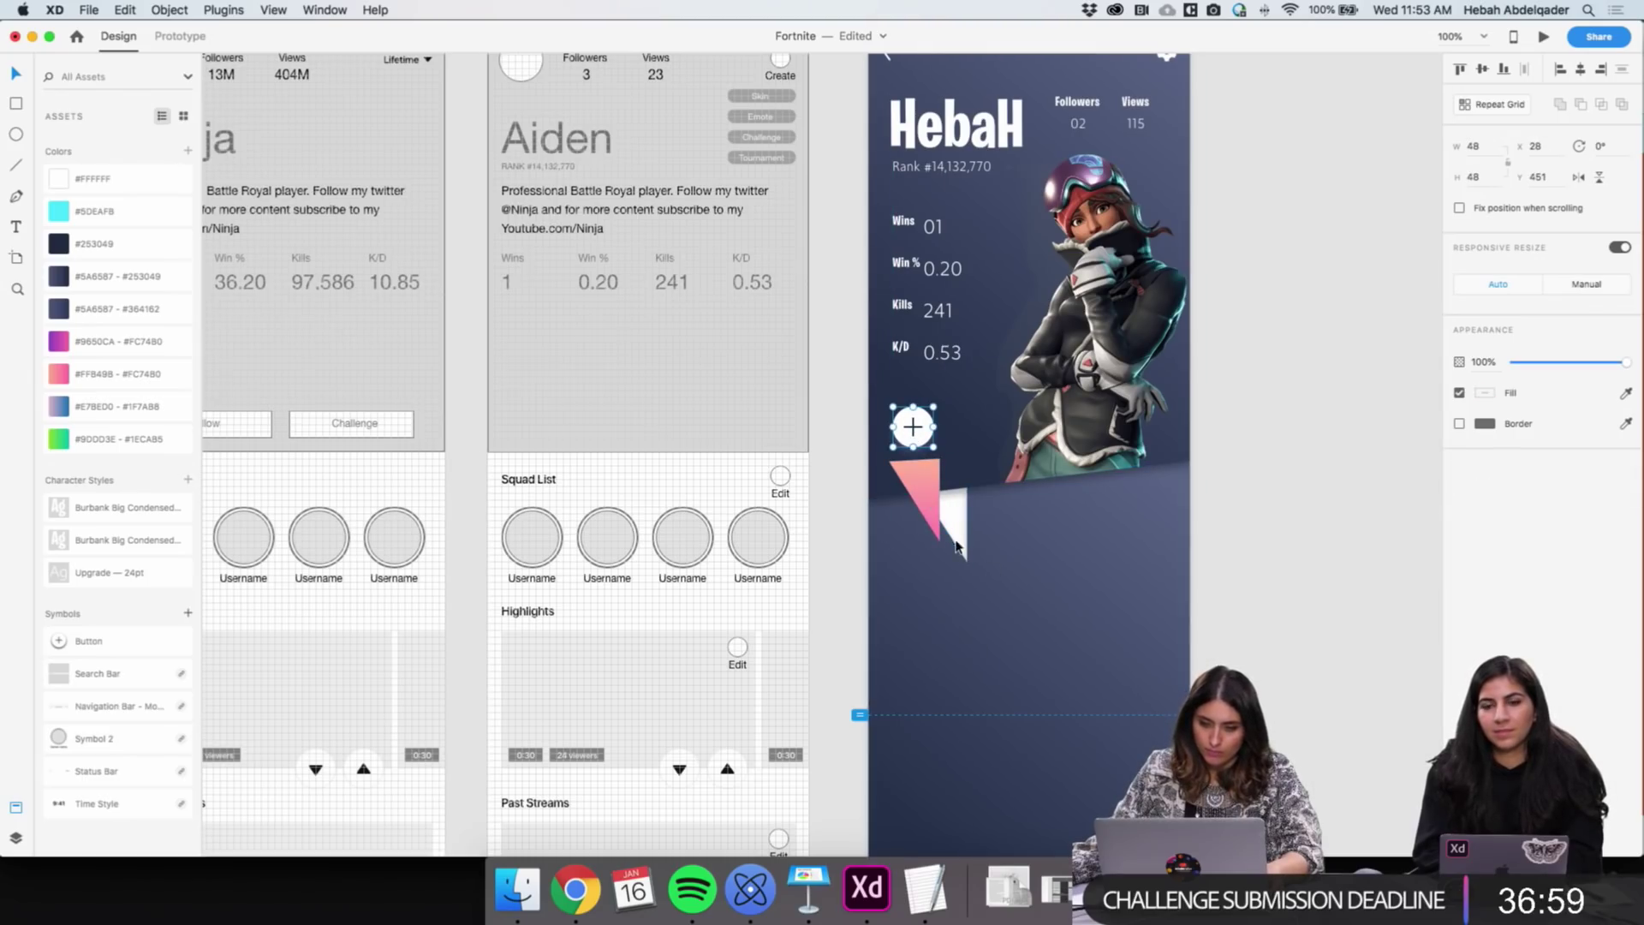
Shift the three anchor points of the panel shape's white triangle left so it sits behind the pink triangle
double_click(952, 548)
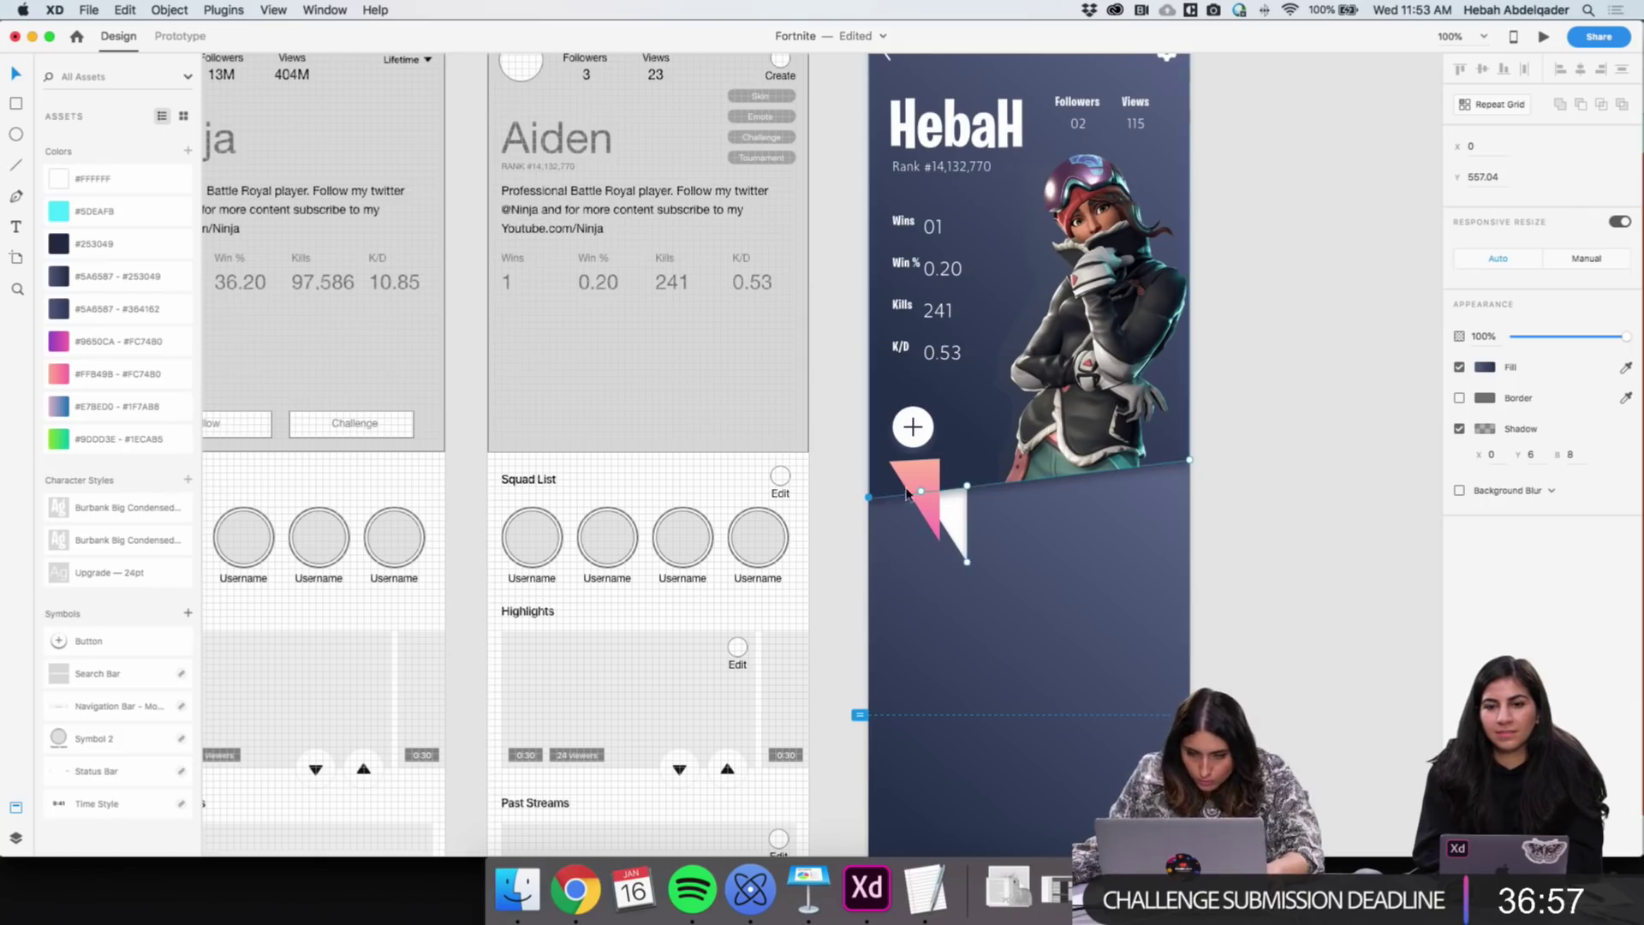
left_click(920, 493)
left_click(967, 486, "shift")
left_click_drag(967, 568, 947, 568)
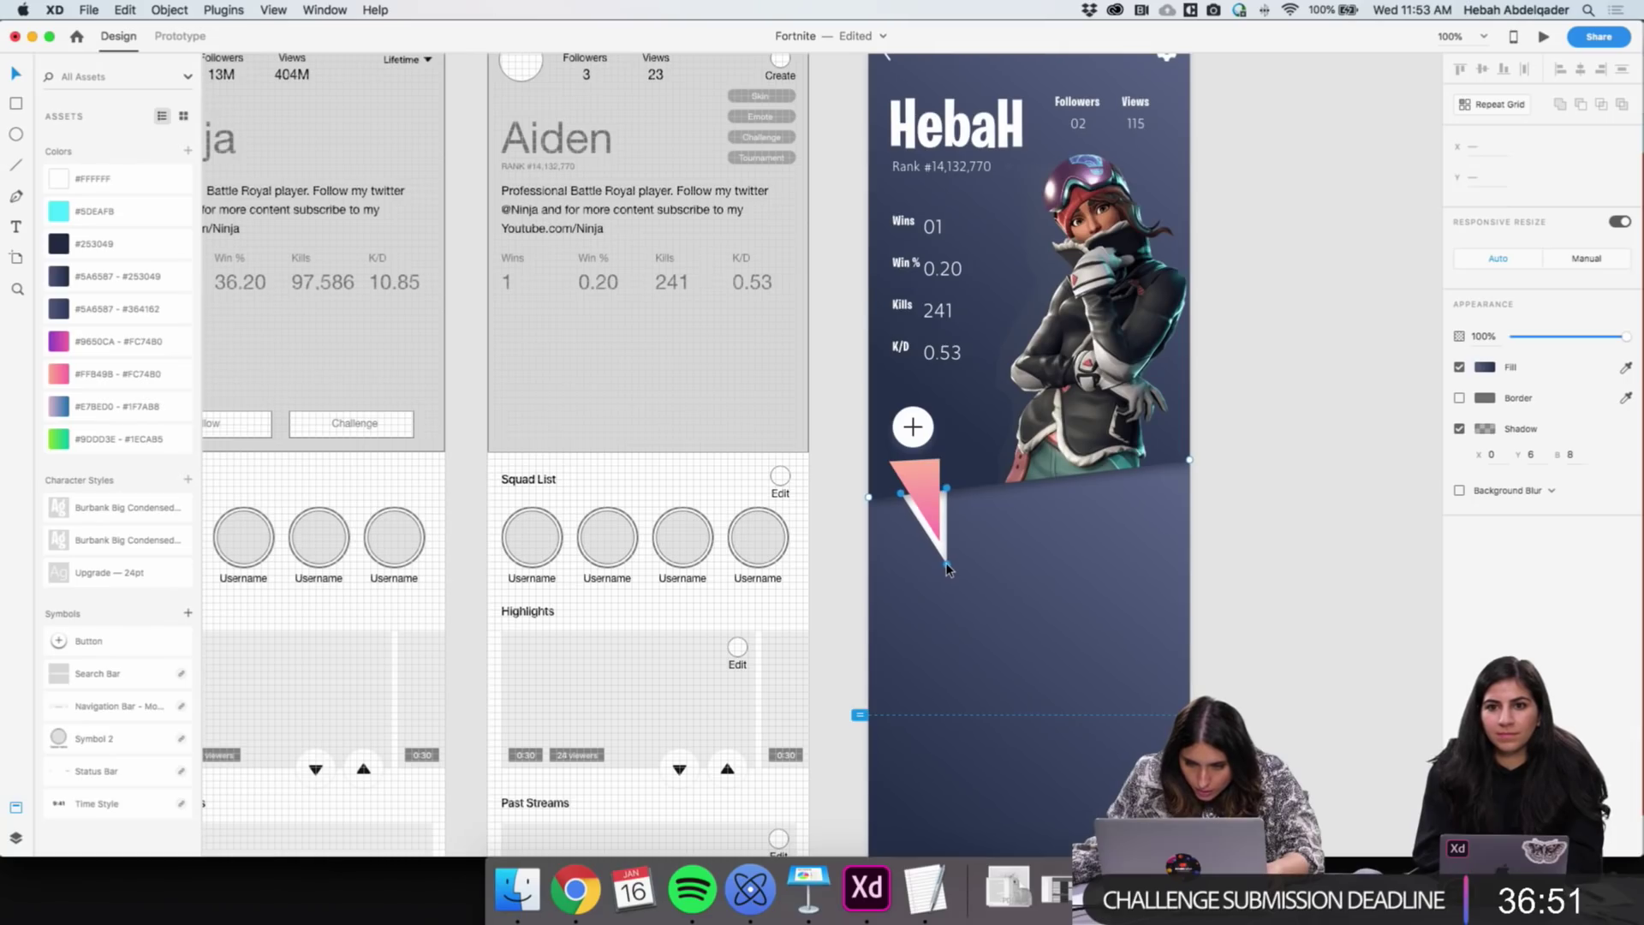
left_click(1264, 587)
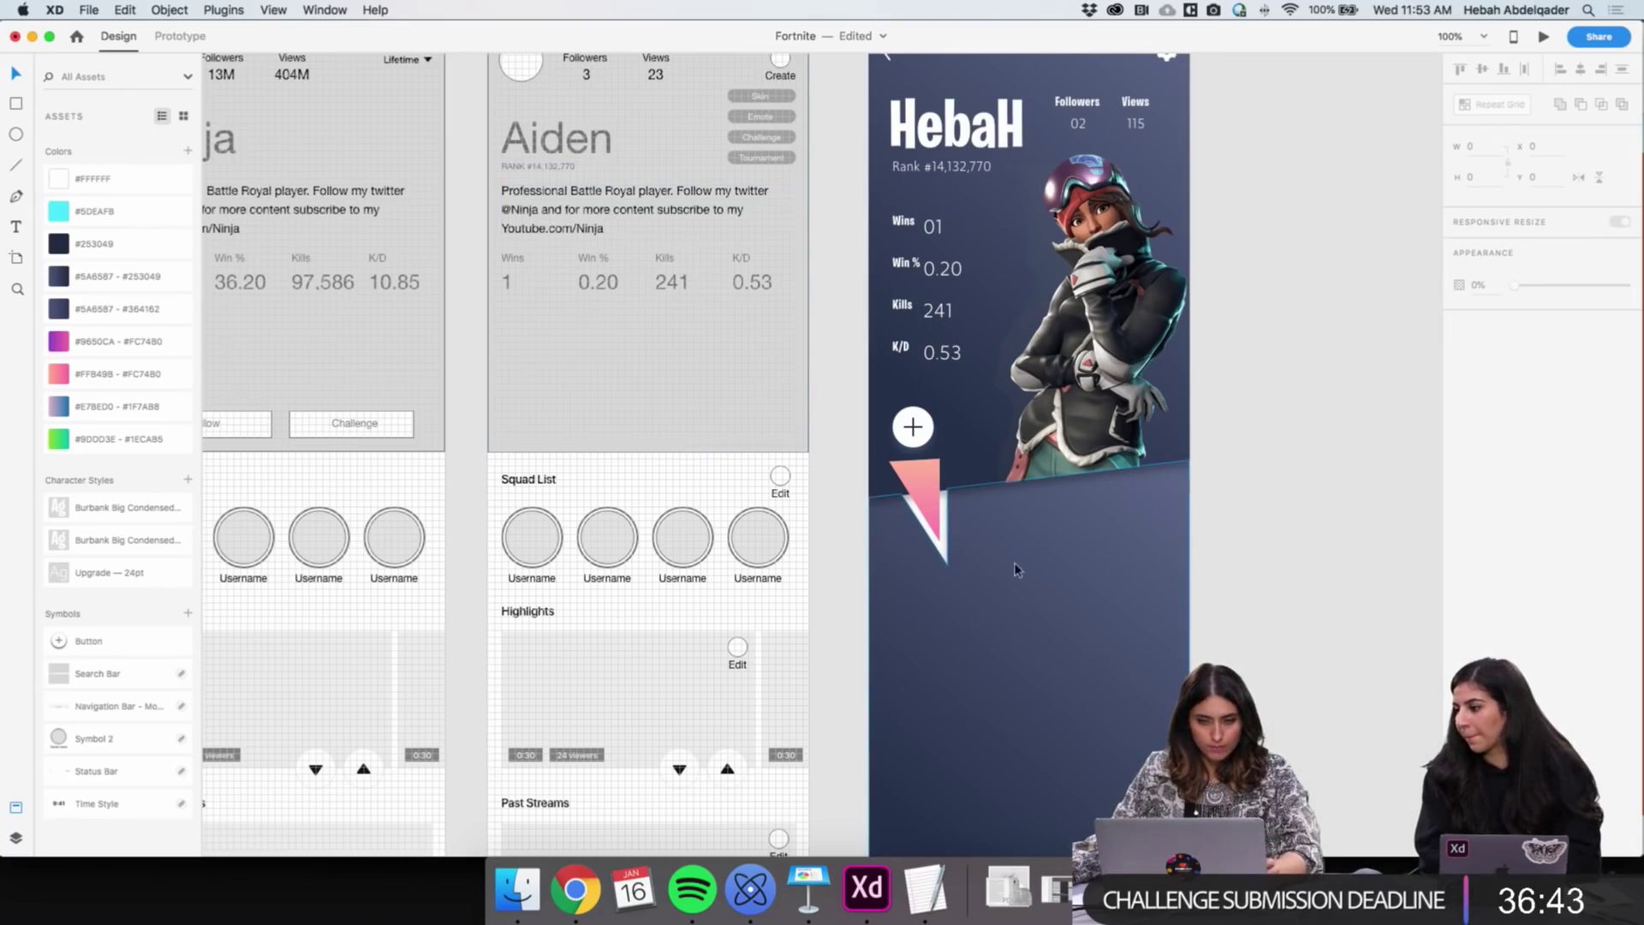
Draw a 344 by 100 text box at X 16, Y 645 below the triangles and enter "Description"
key("super+v")
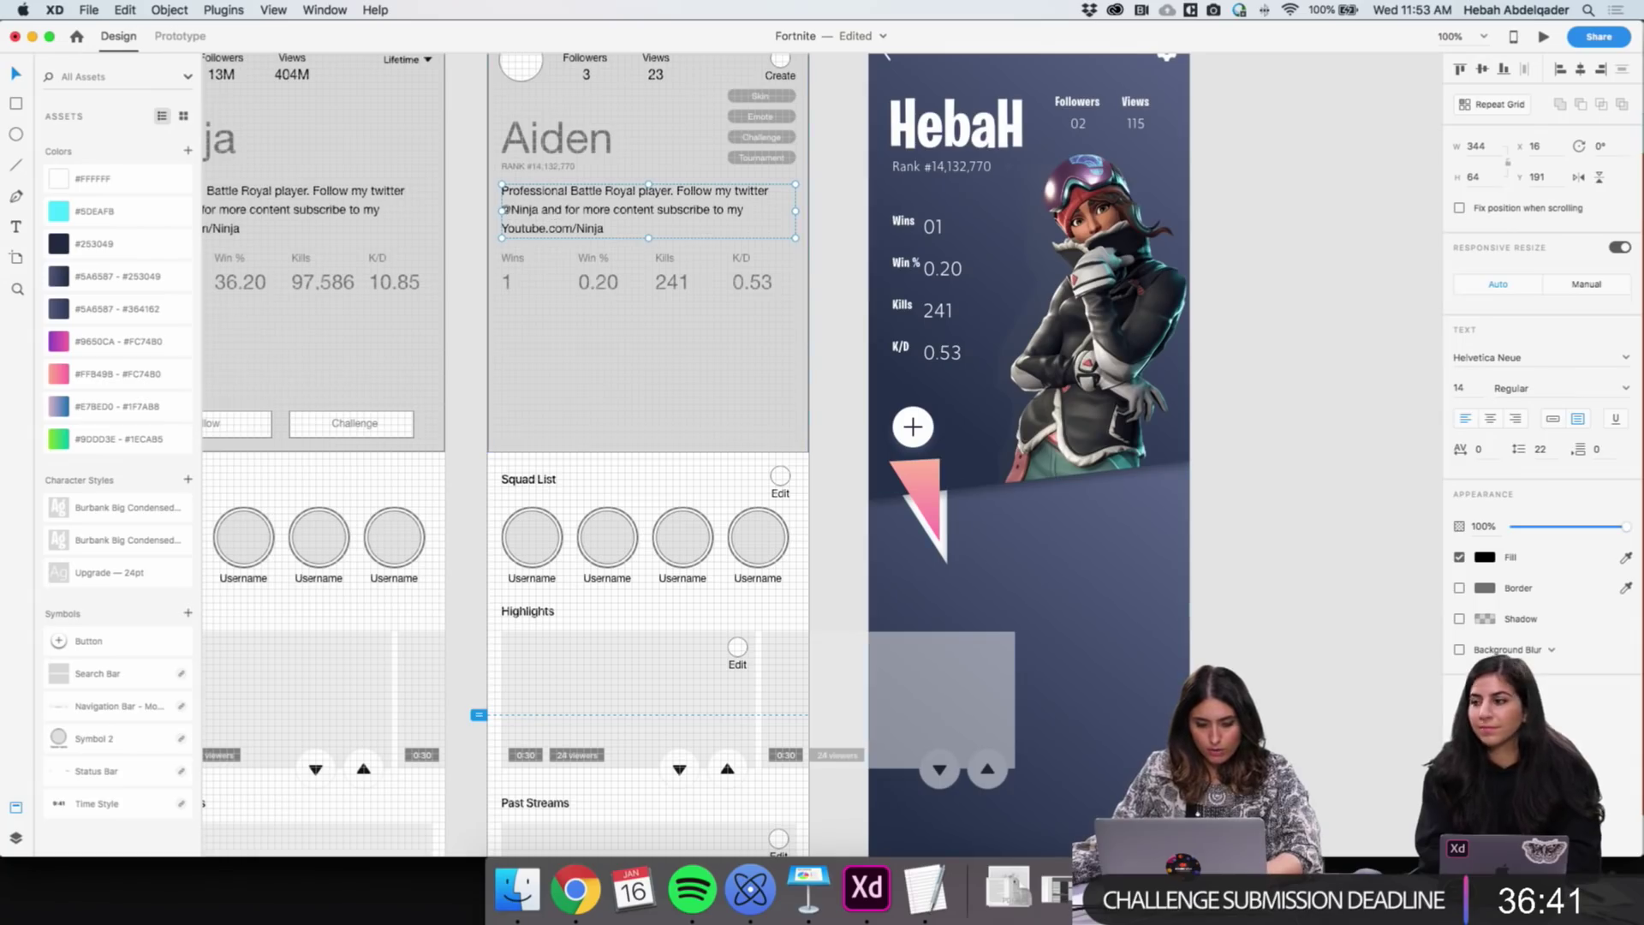
key("super+z")
key("t")
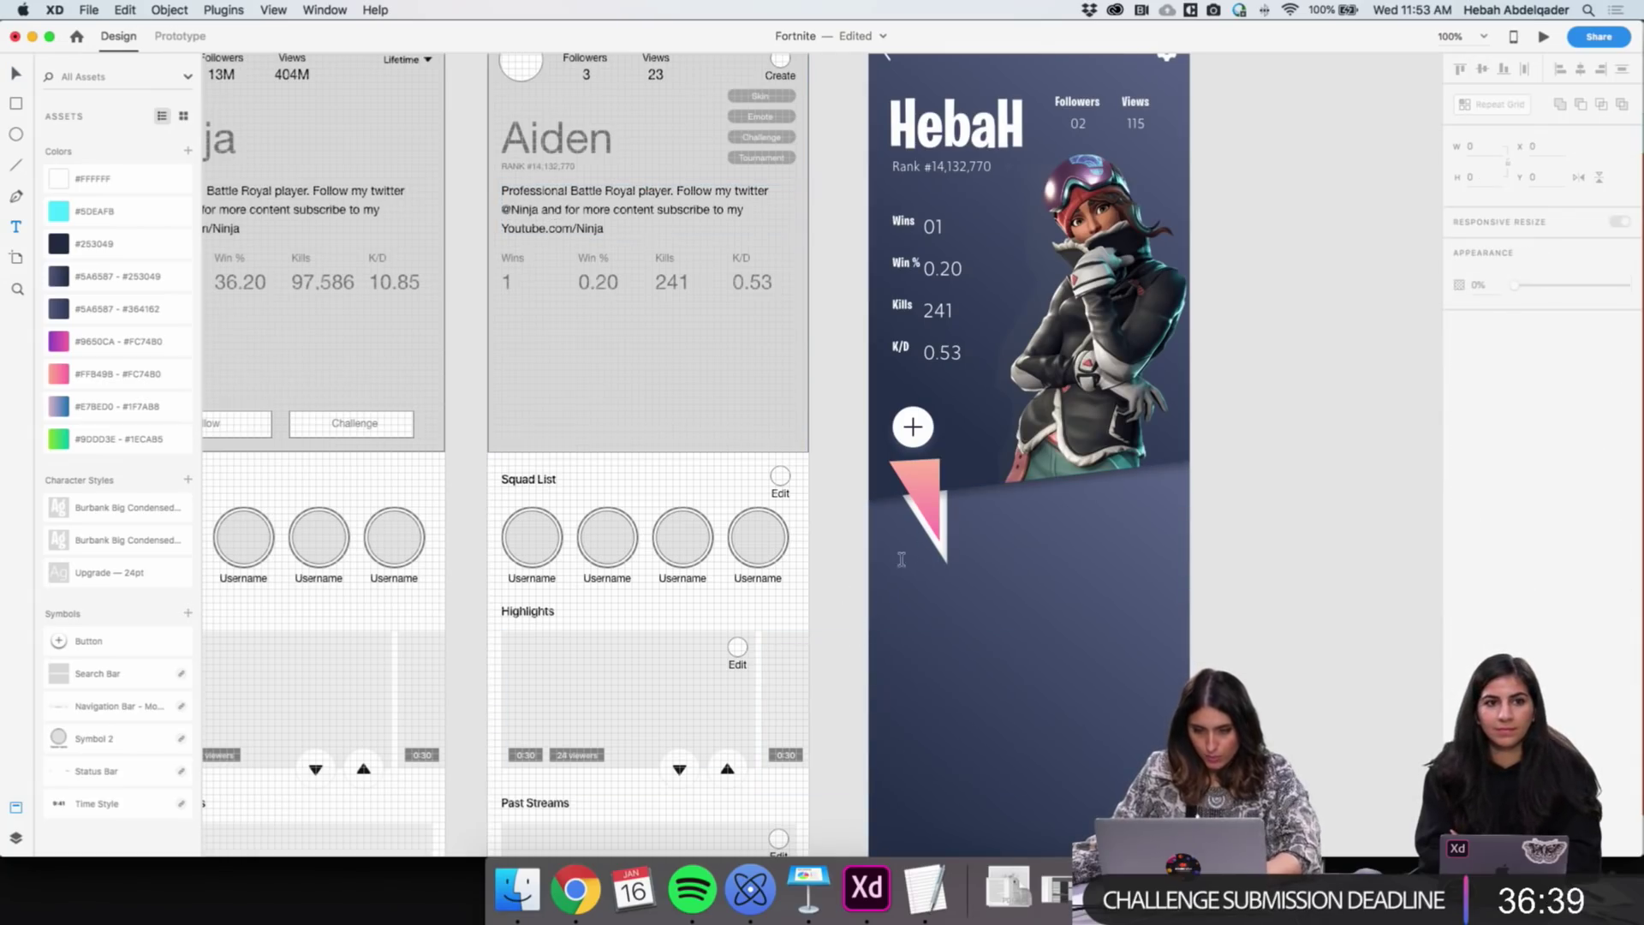
left_click_drag(881, 570, 1176, 658)
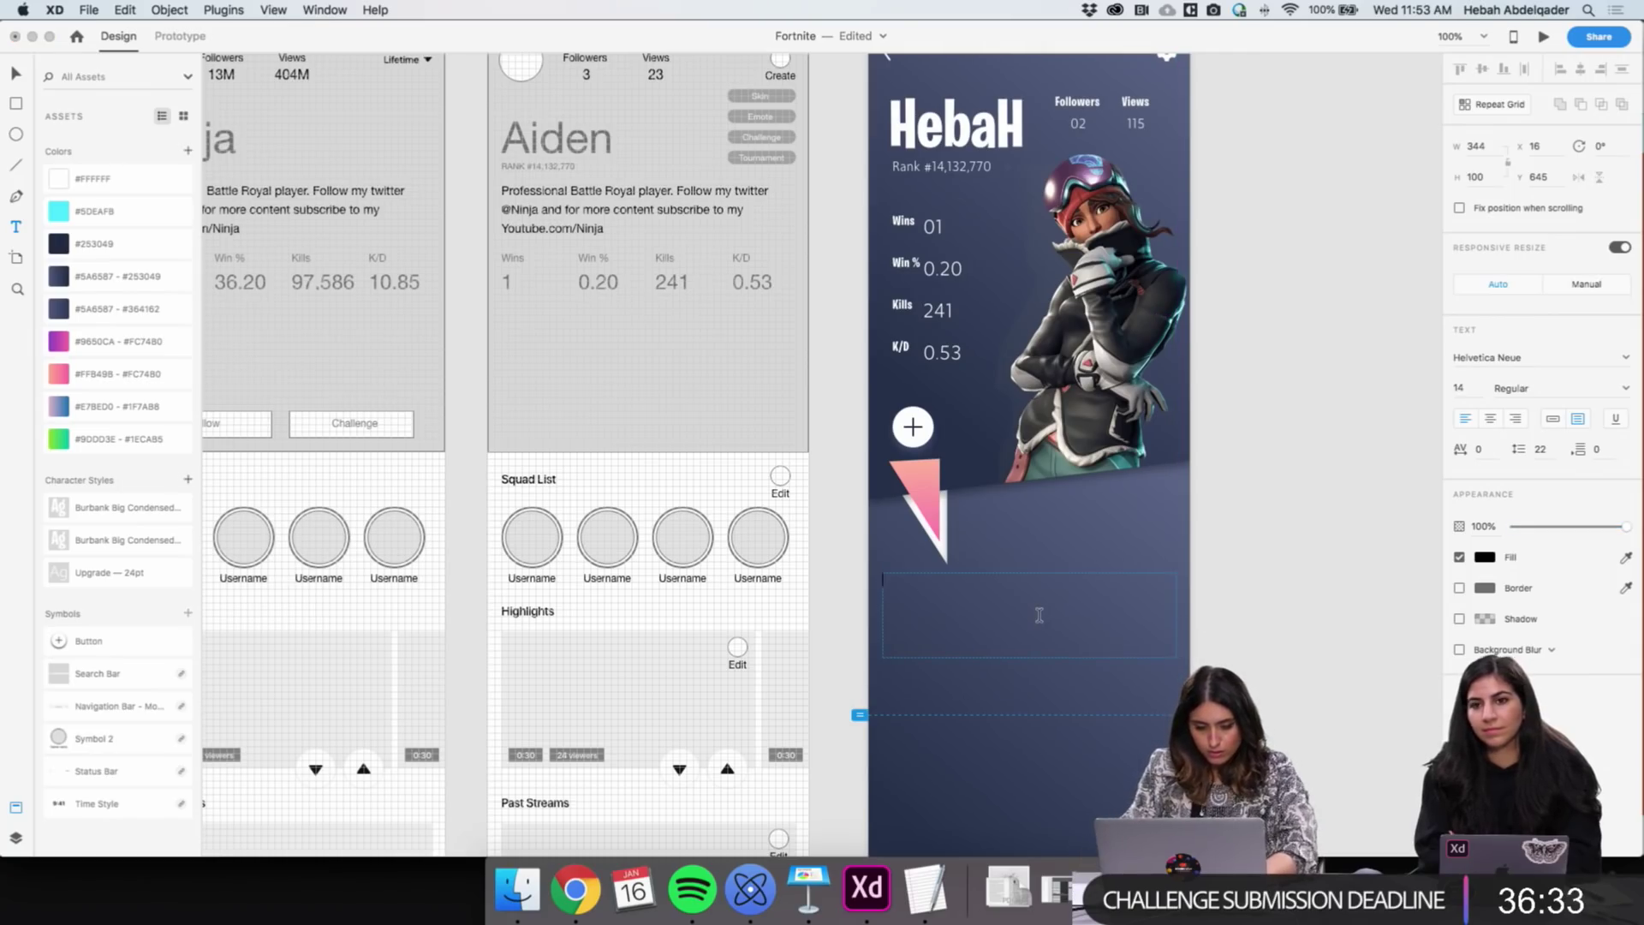
type("Descript")
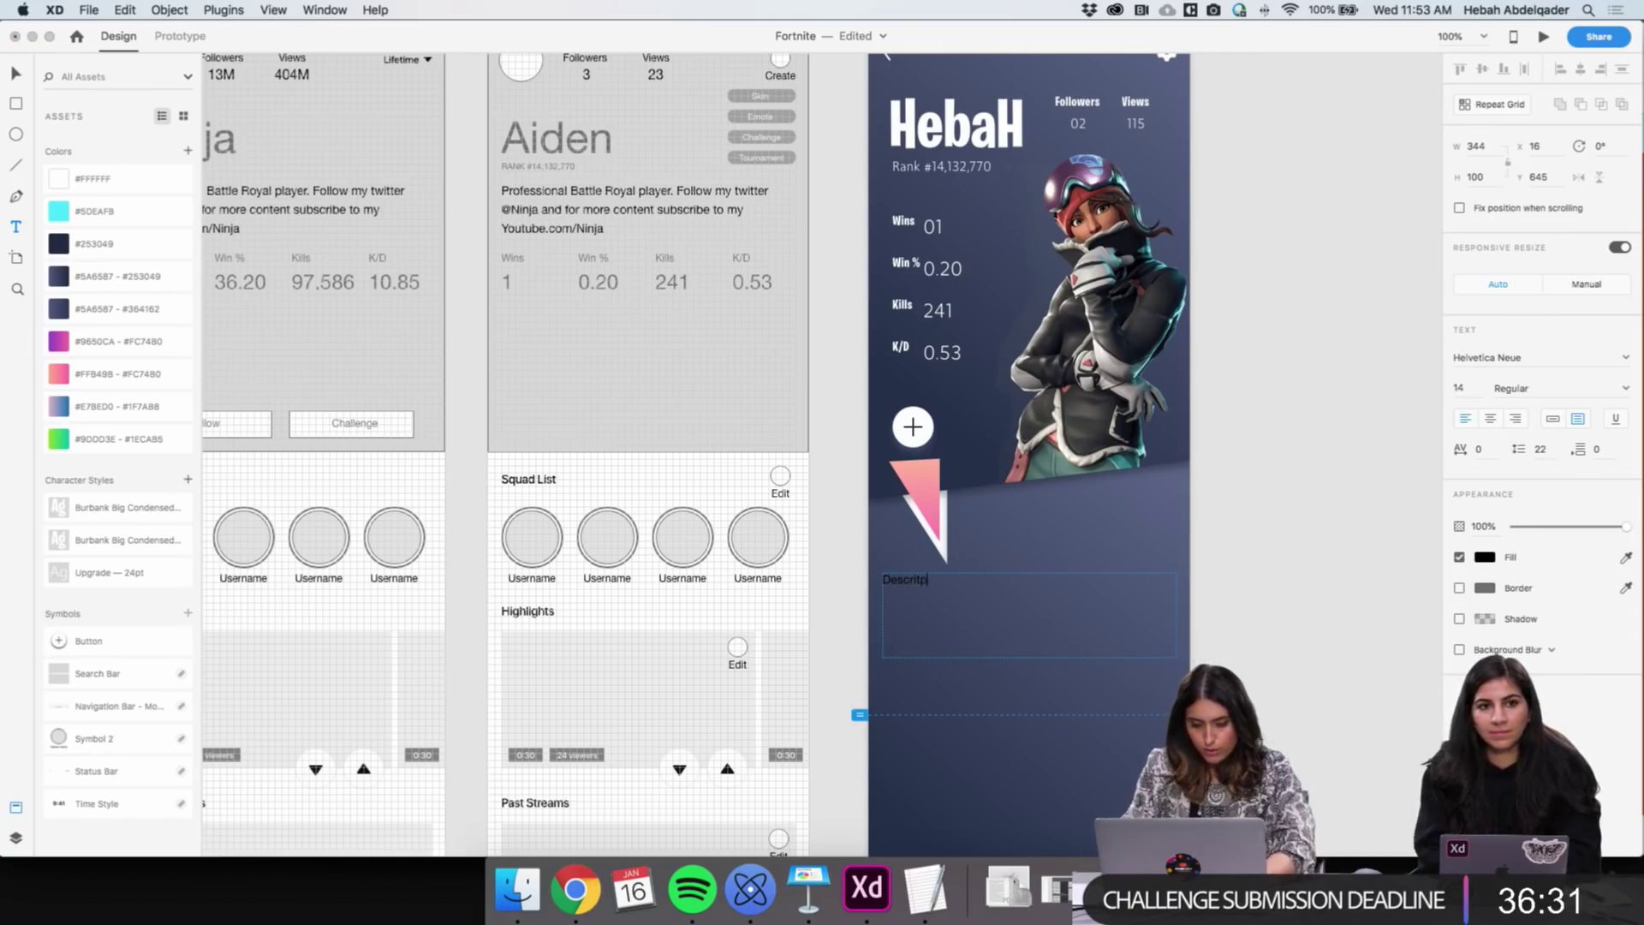
key("Escape")
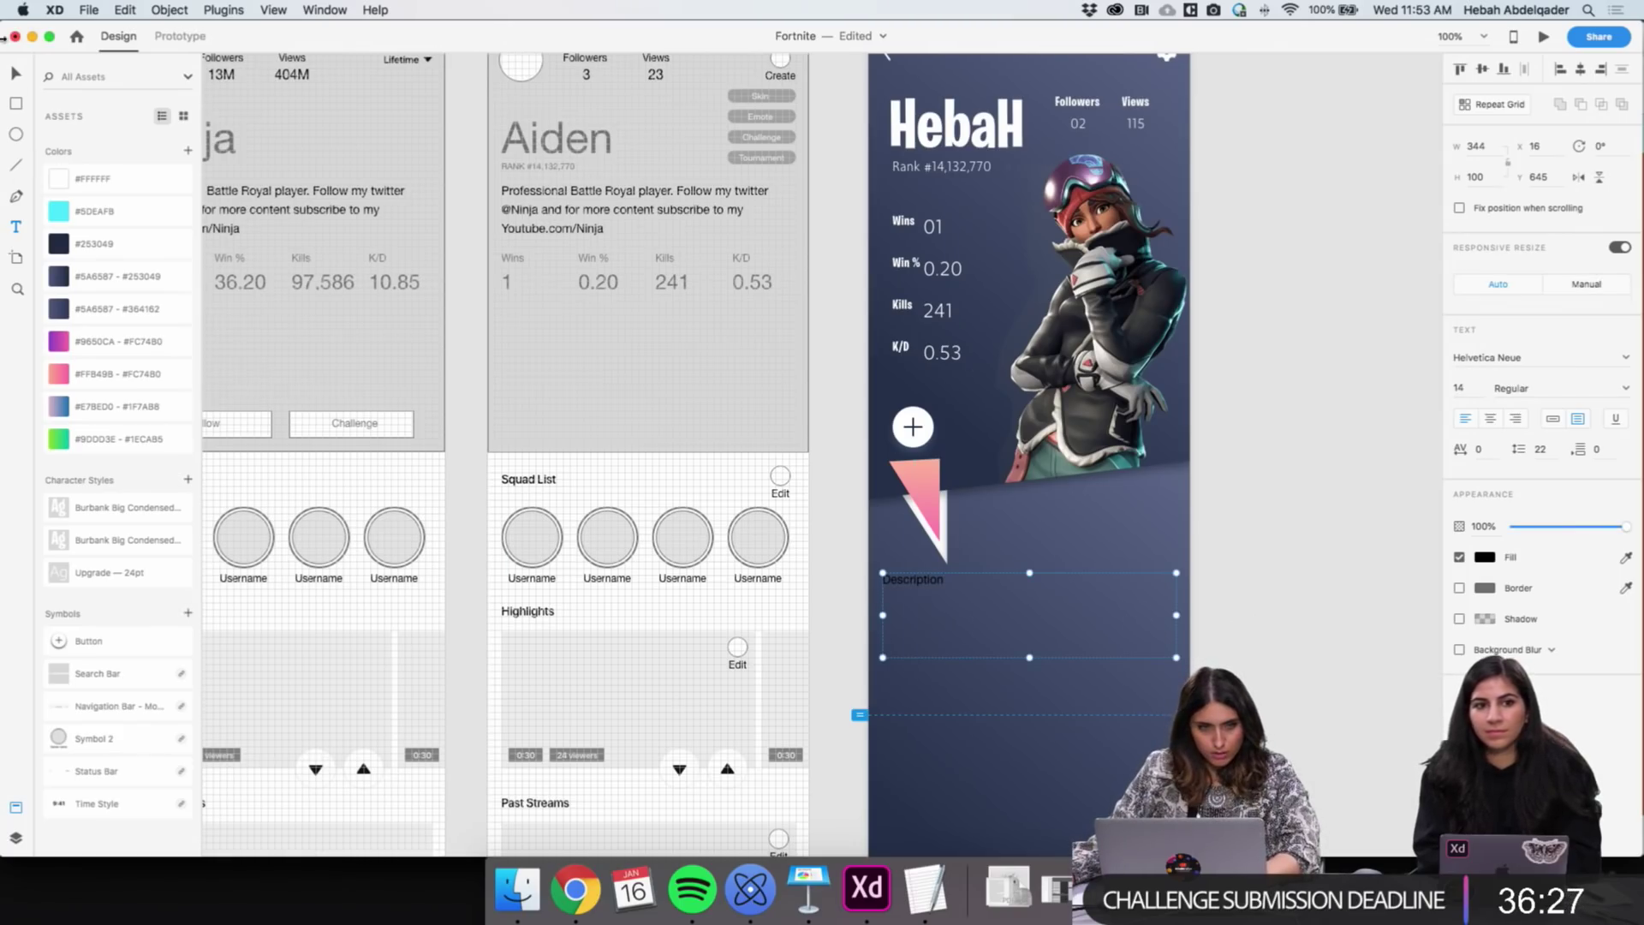
left_click(16, 74)
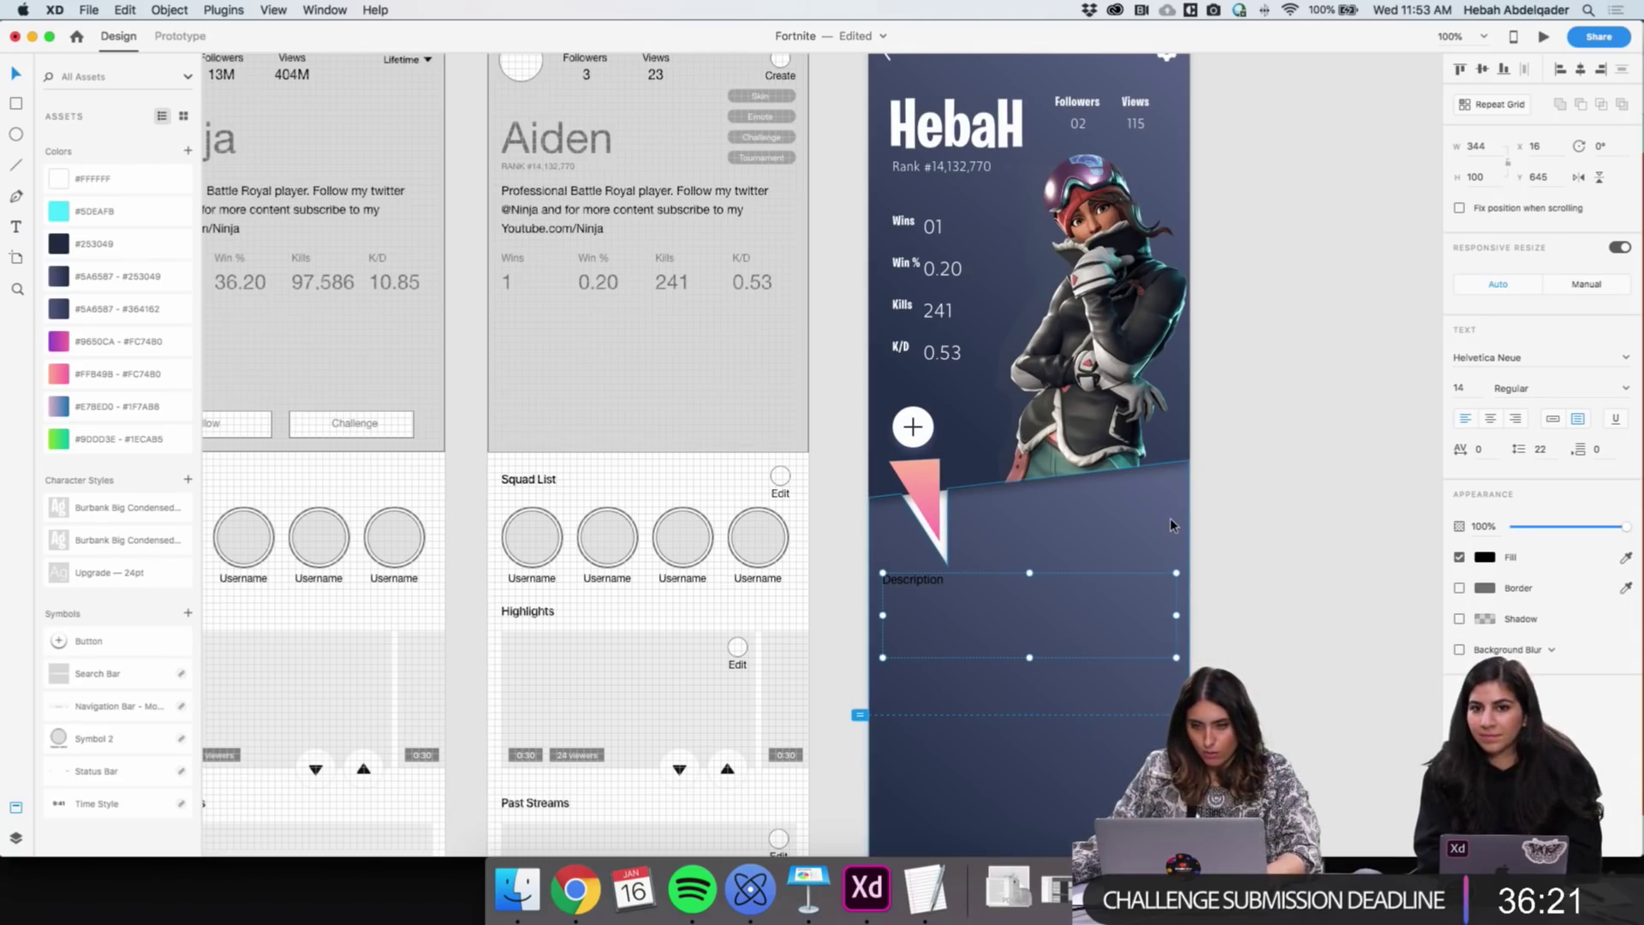
Move the plus button to X 289, Y 558 on the lower panel and raise the pink triangle to Y 497.97
left_click_drag(911, 432, 1137, 525)
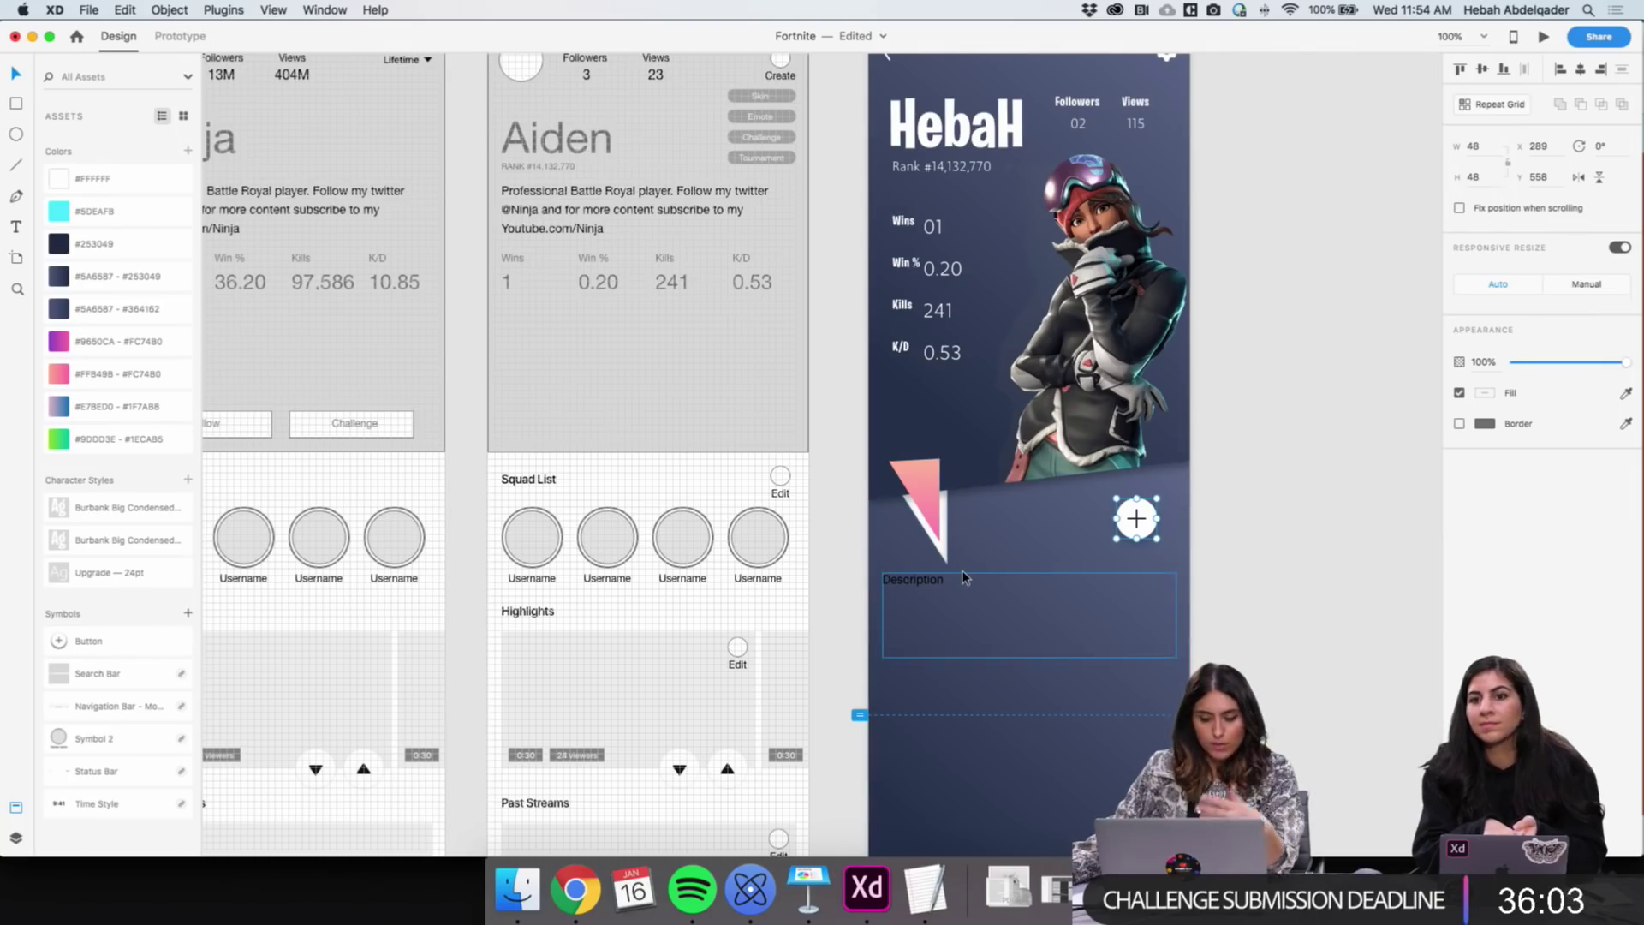
double_click(918, 584)
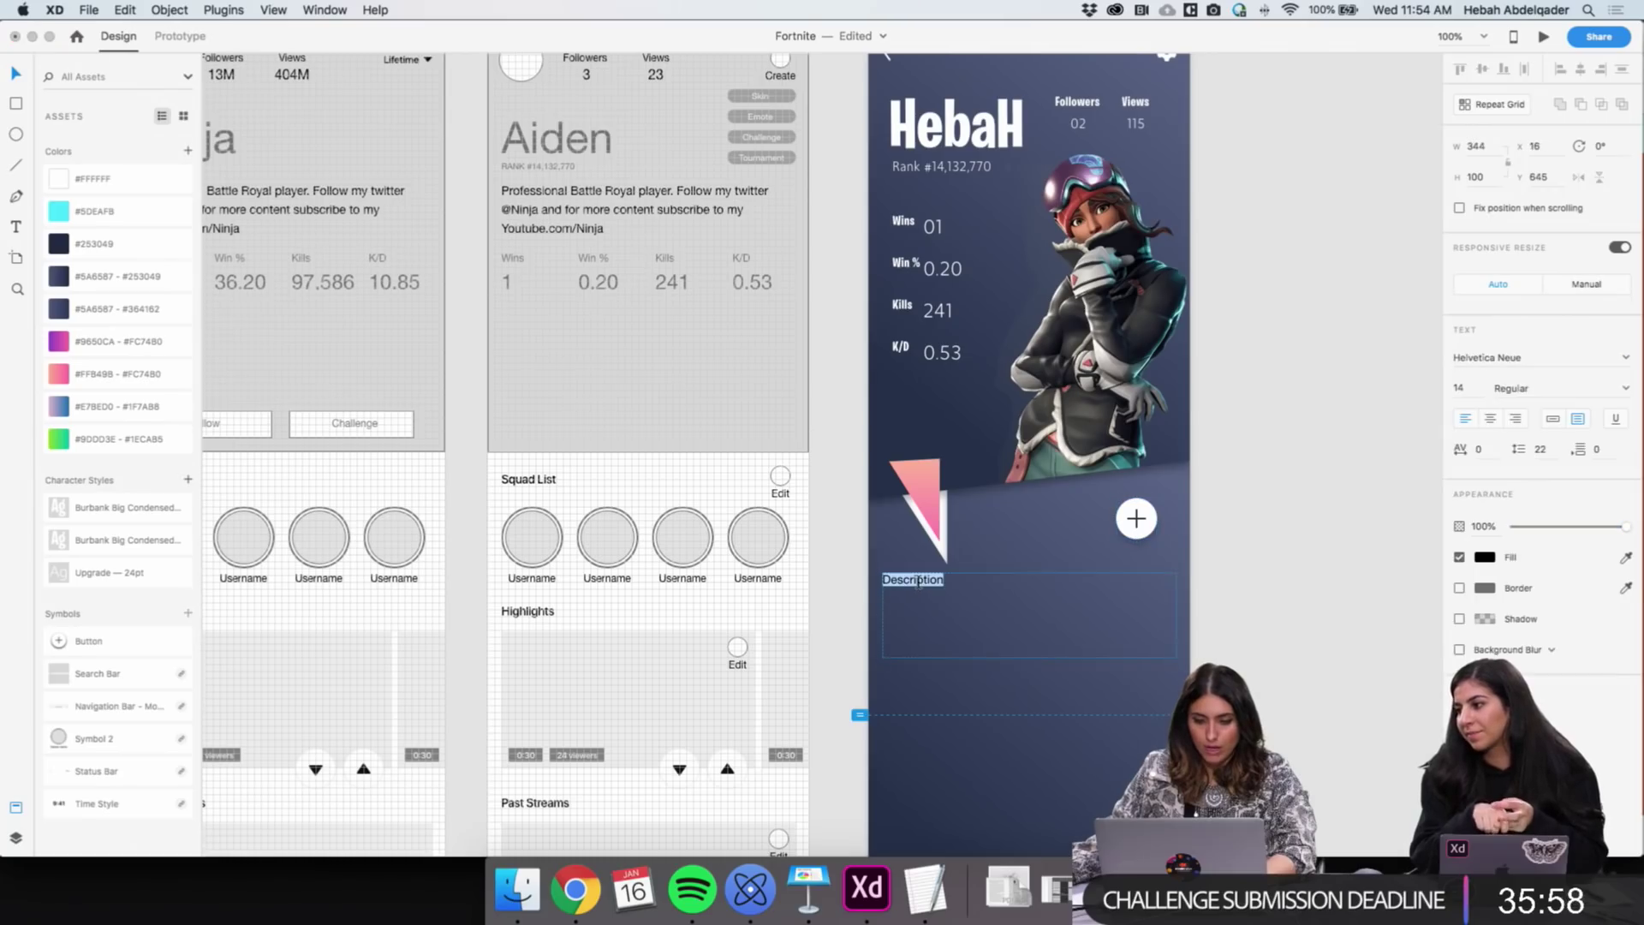
left_click(933, 516)
left_click_drag(928, 508, 930, 504)
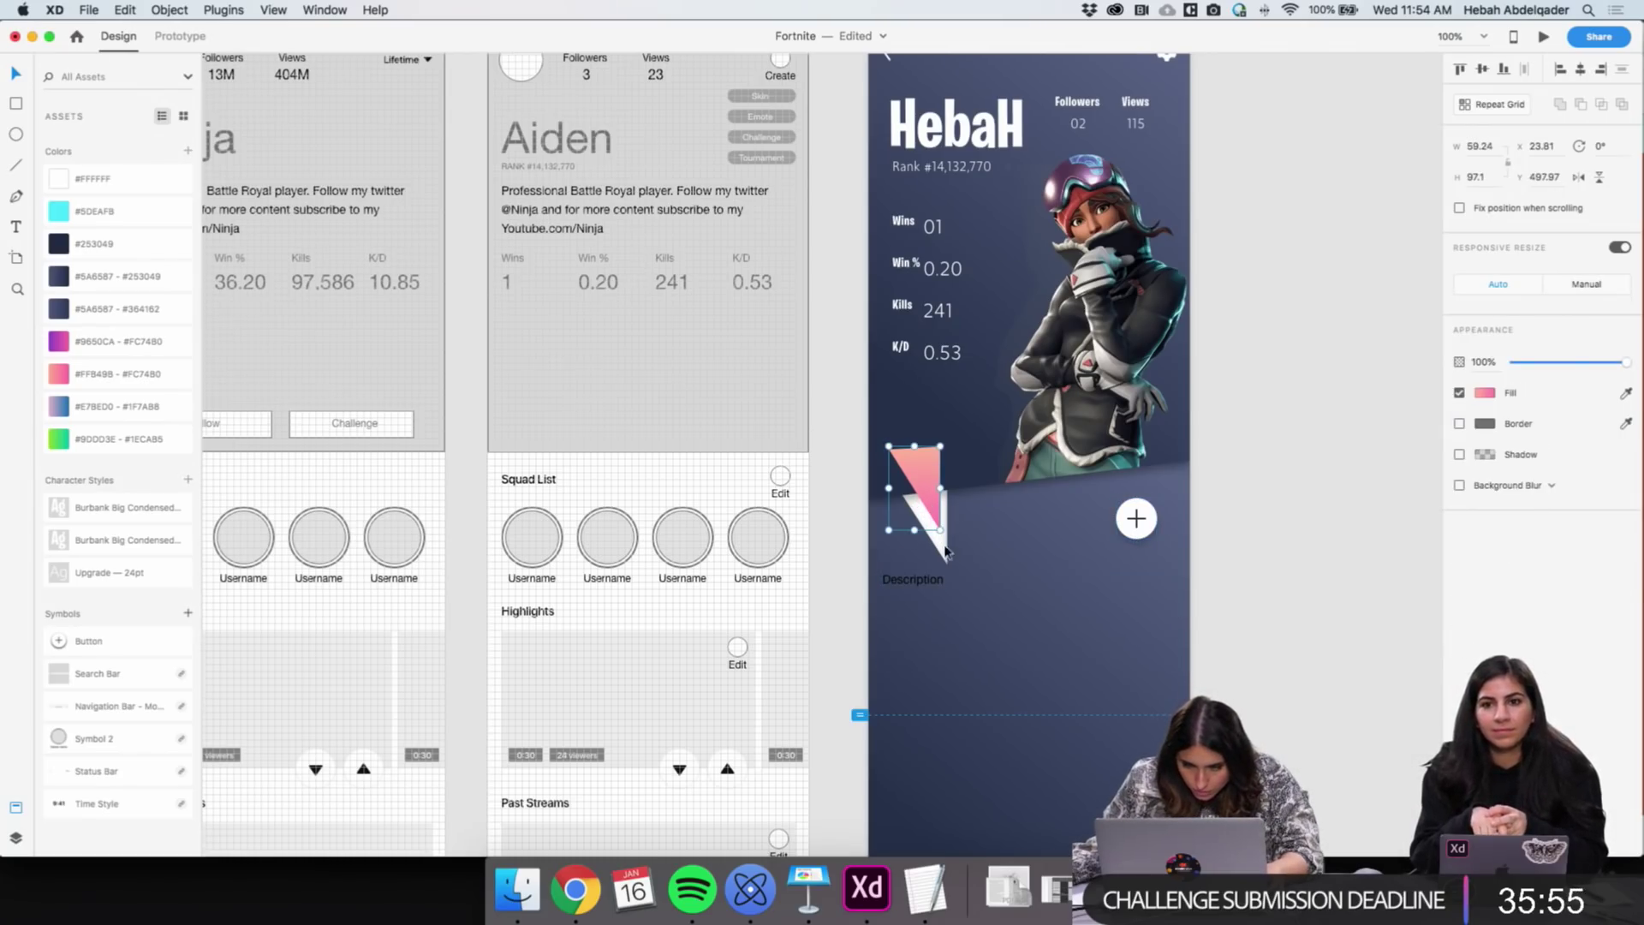
Reshape the white triangle behind the pink one by adjusting its anchor points, raising its tip to X 88.42, Y 611.89
left_click(942, 559)
left_click(943, 561)
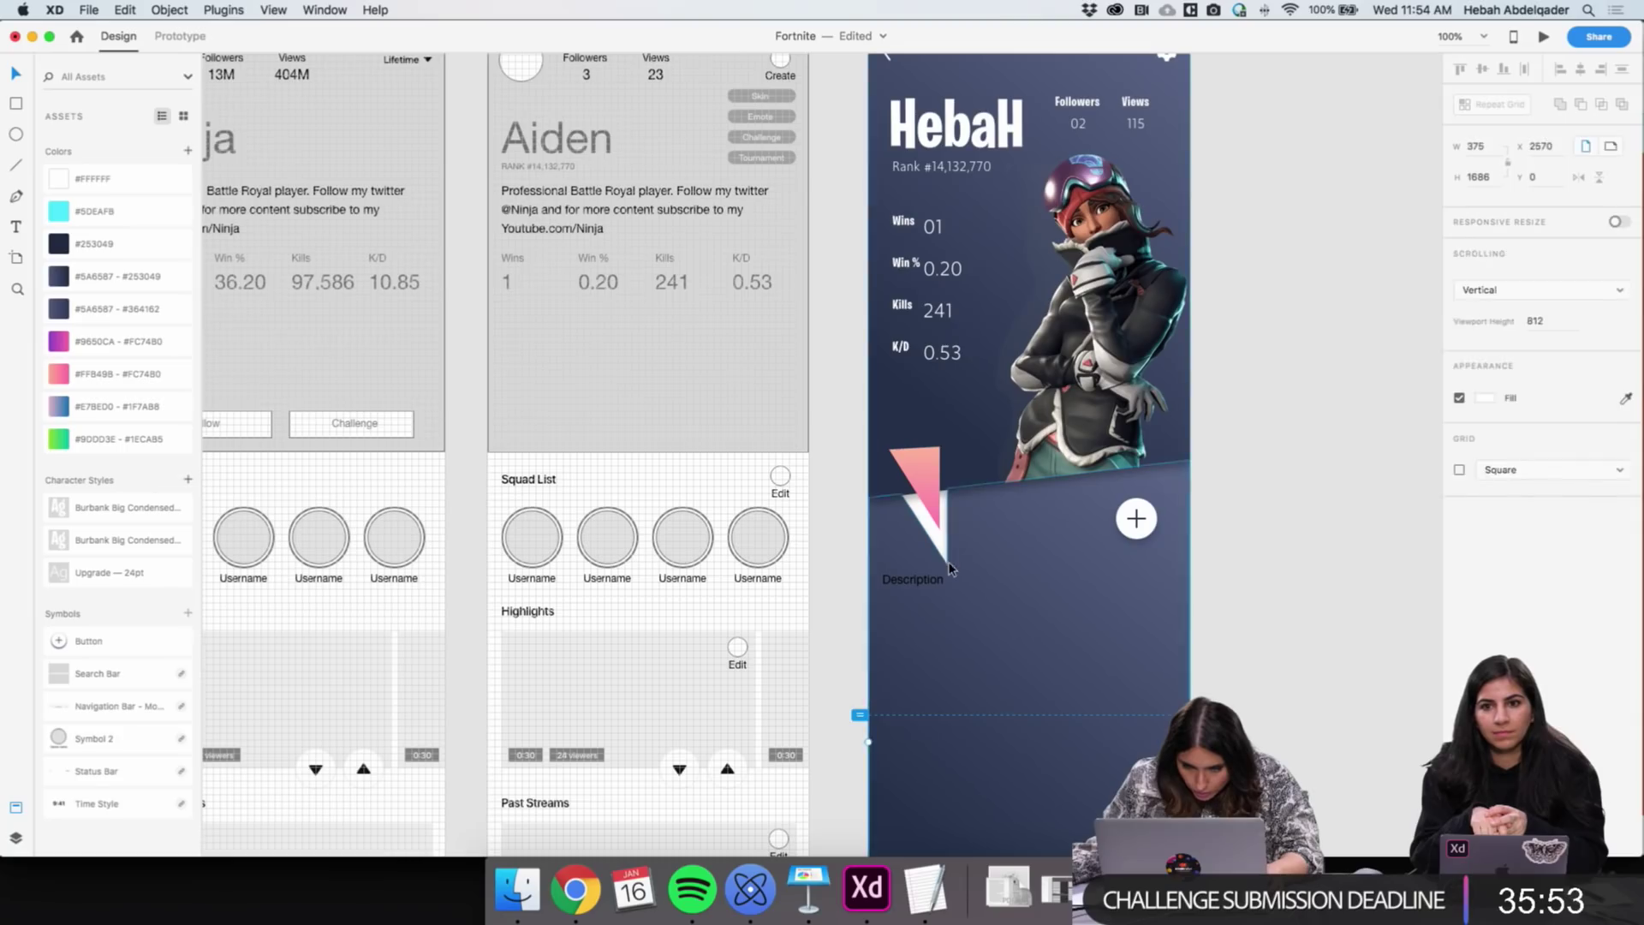
left_click(947, 567)
left_click_drag(948, 567, 909, 498)
left_click(948, 489)
left_click_drag(942, 546, 945, 547)
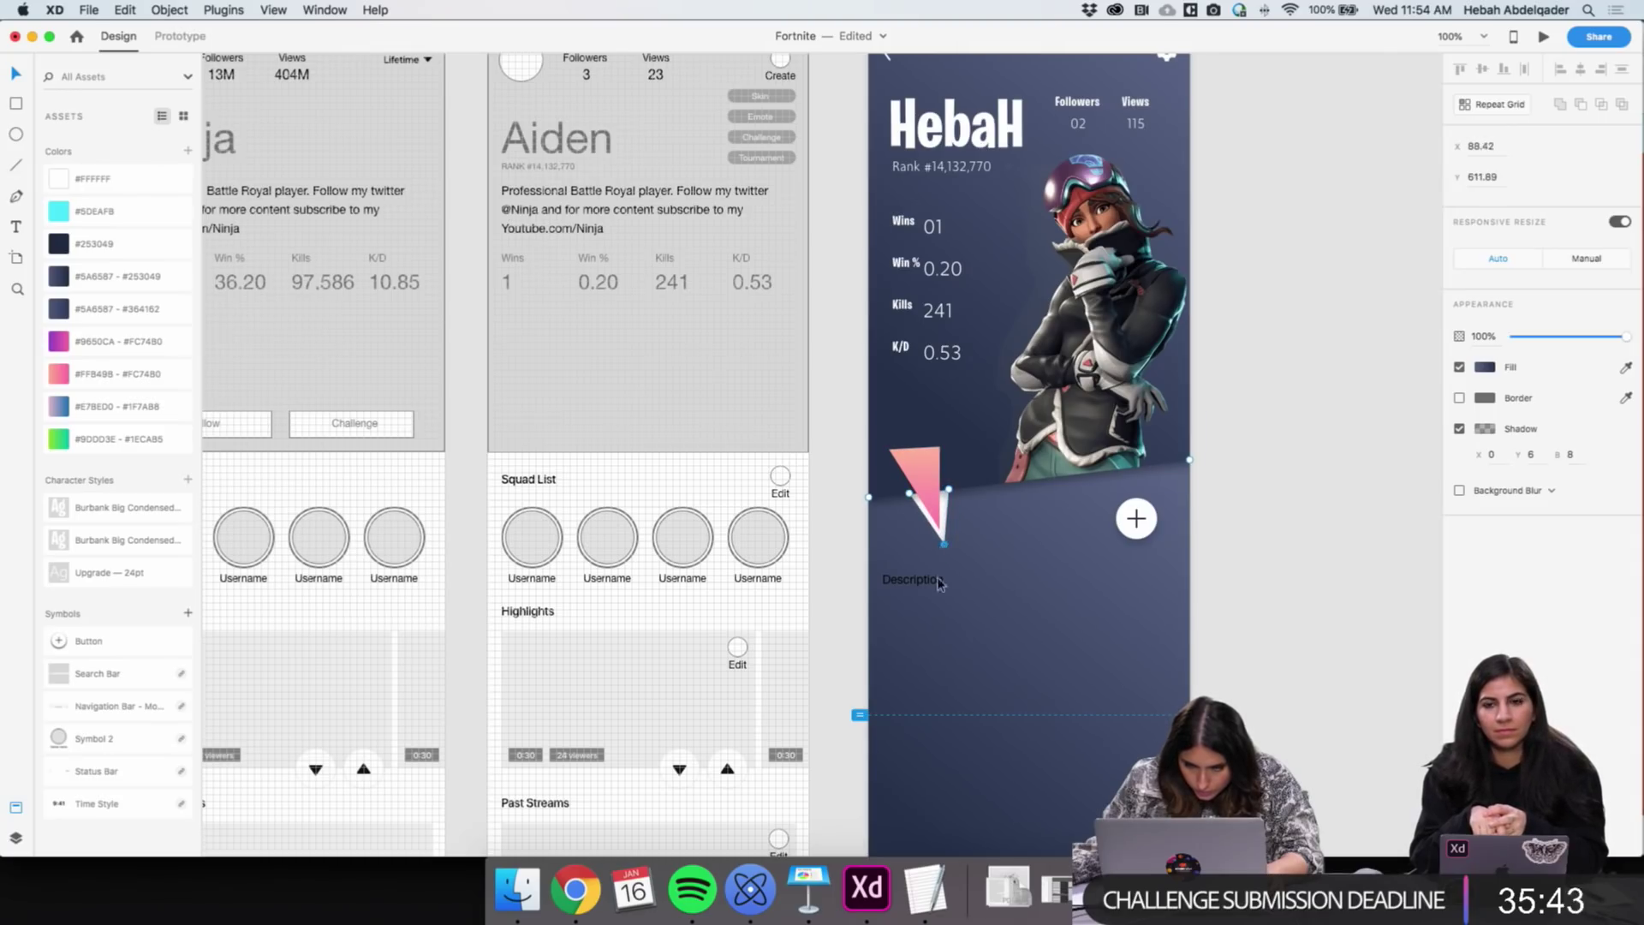
left_click(1301, 576)
Move the description text box up to Y 630 and replace its text with "Professional"
left_click_drag(915, 584, 923, 576)
double_click(923, 576)
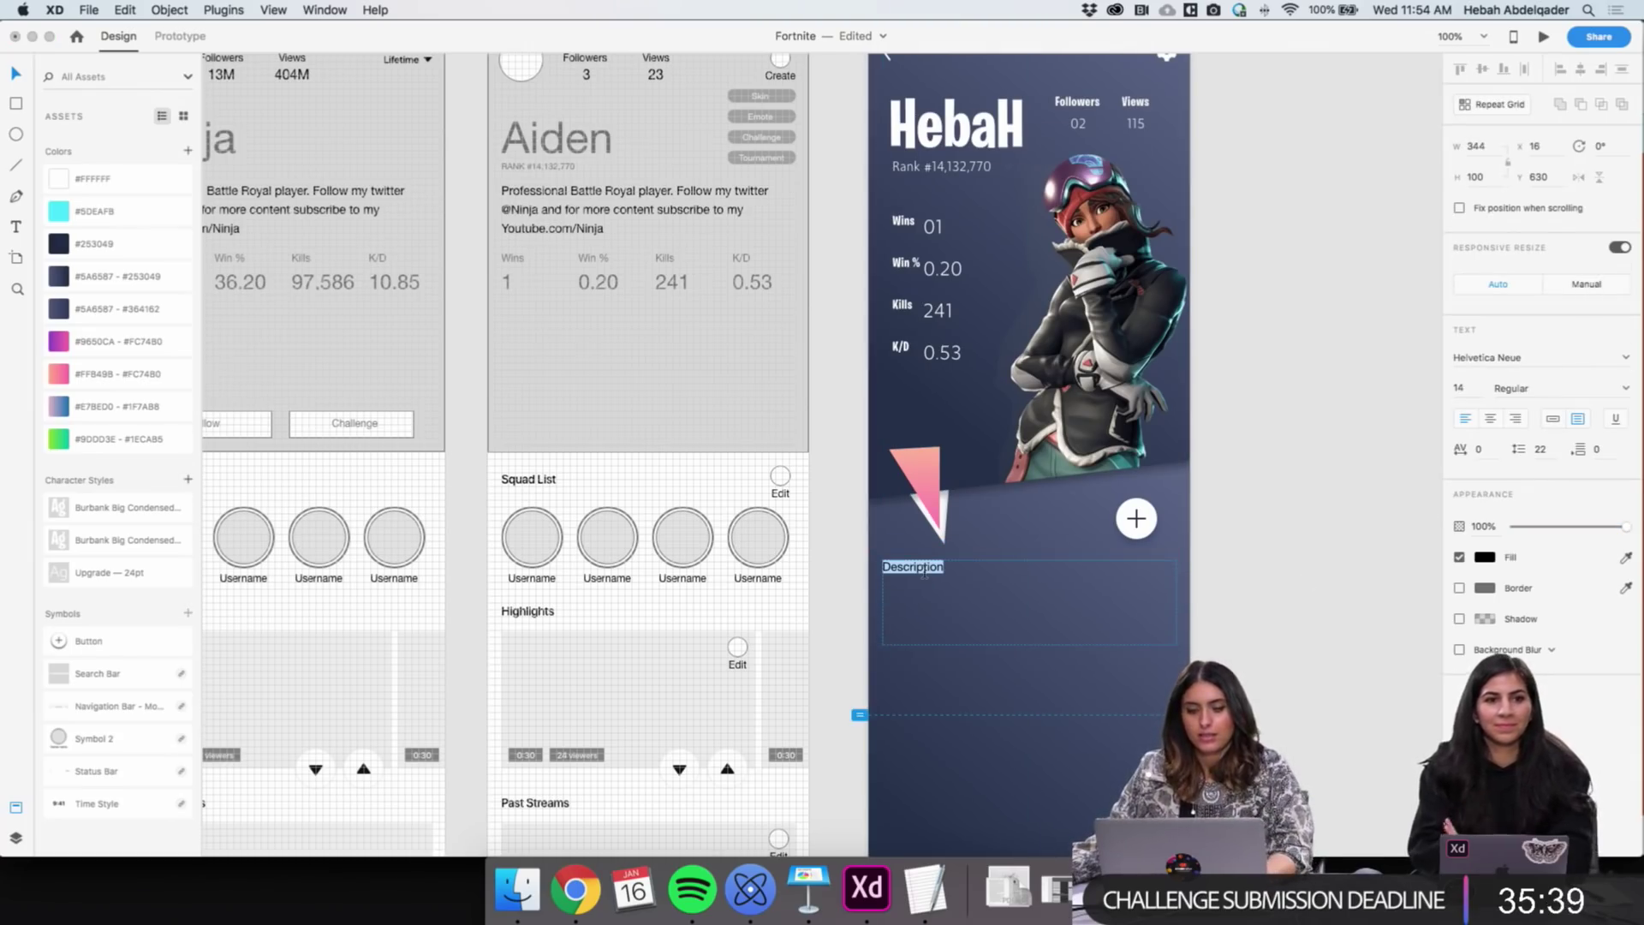
type("Professional")
Fill the description text with white #FFFFFF and apply the "Upgrade — 24pt" character style to it
key("super+a")
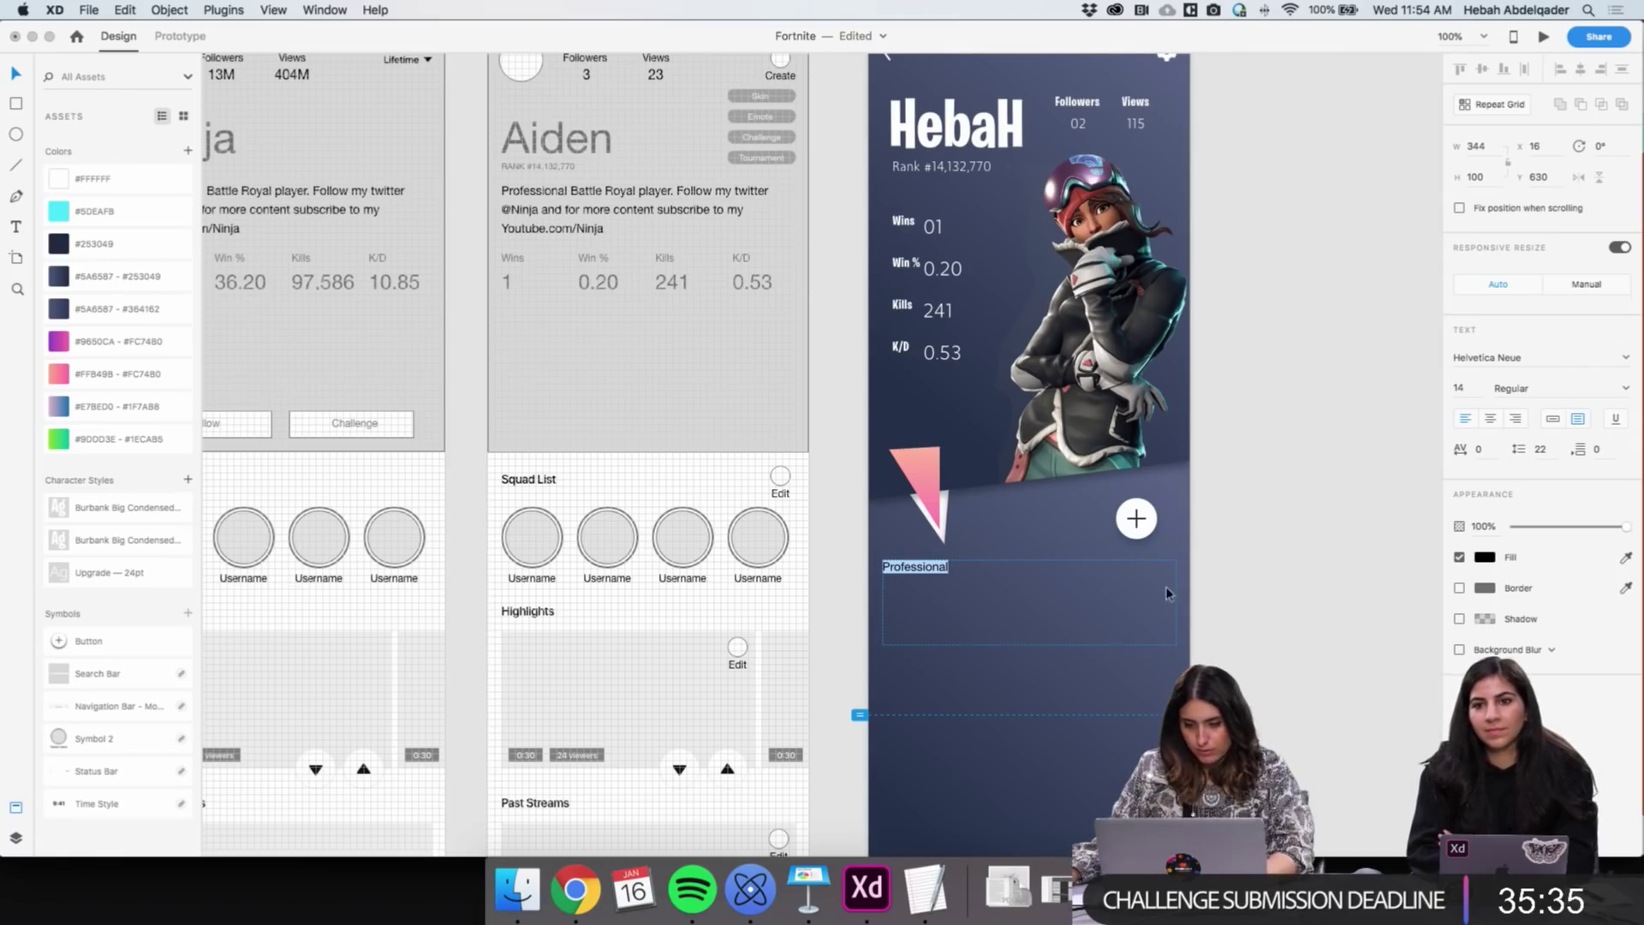
left_click(1484, 558)
left_click(1276, 455)
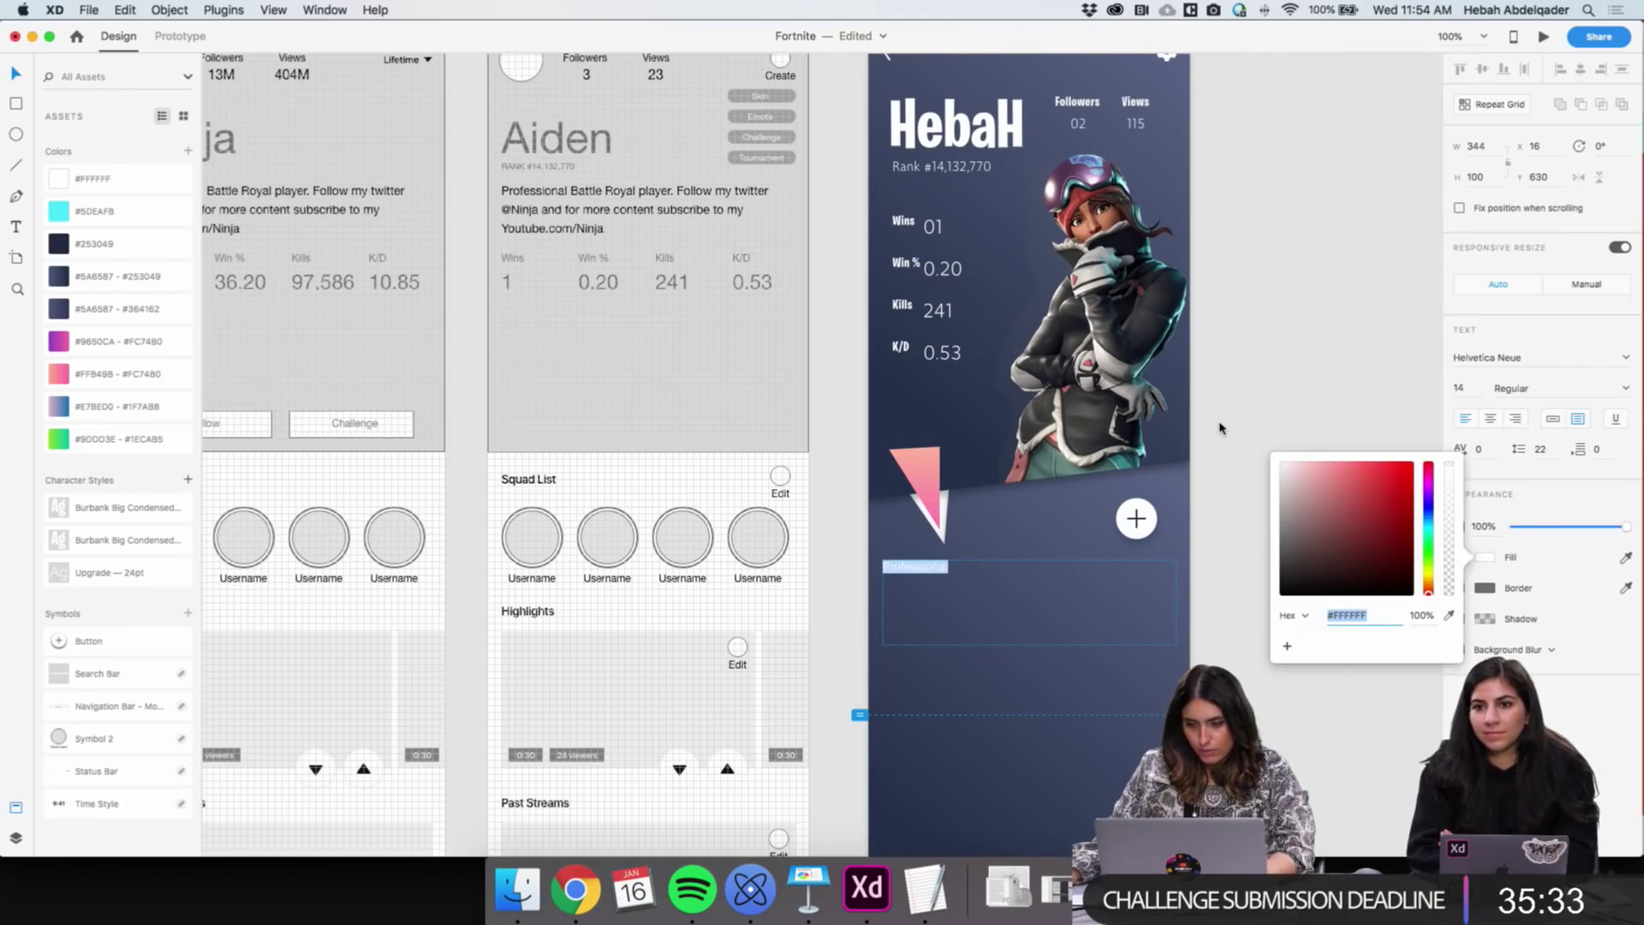
left_click(1269, 373)
left_click(957, 573)
left_click(129, 573)
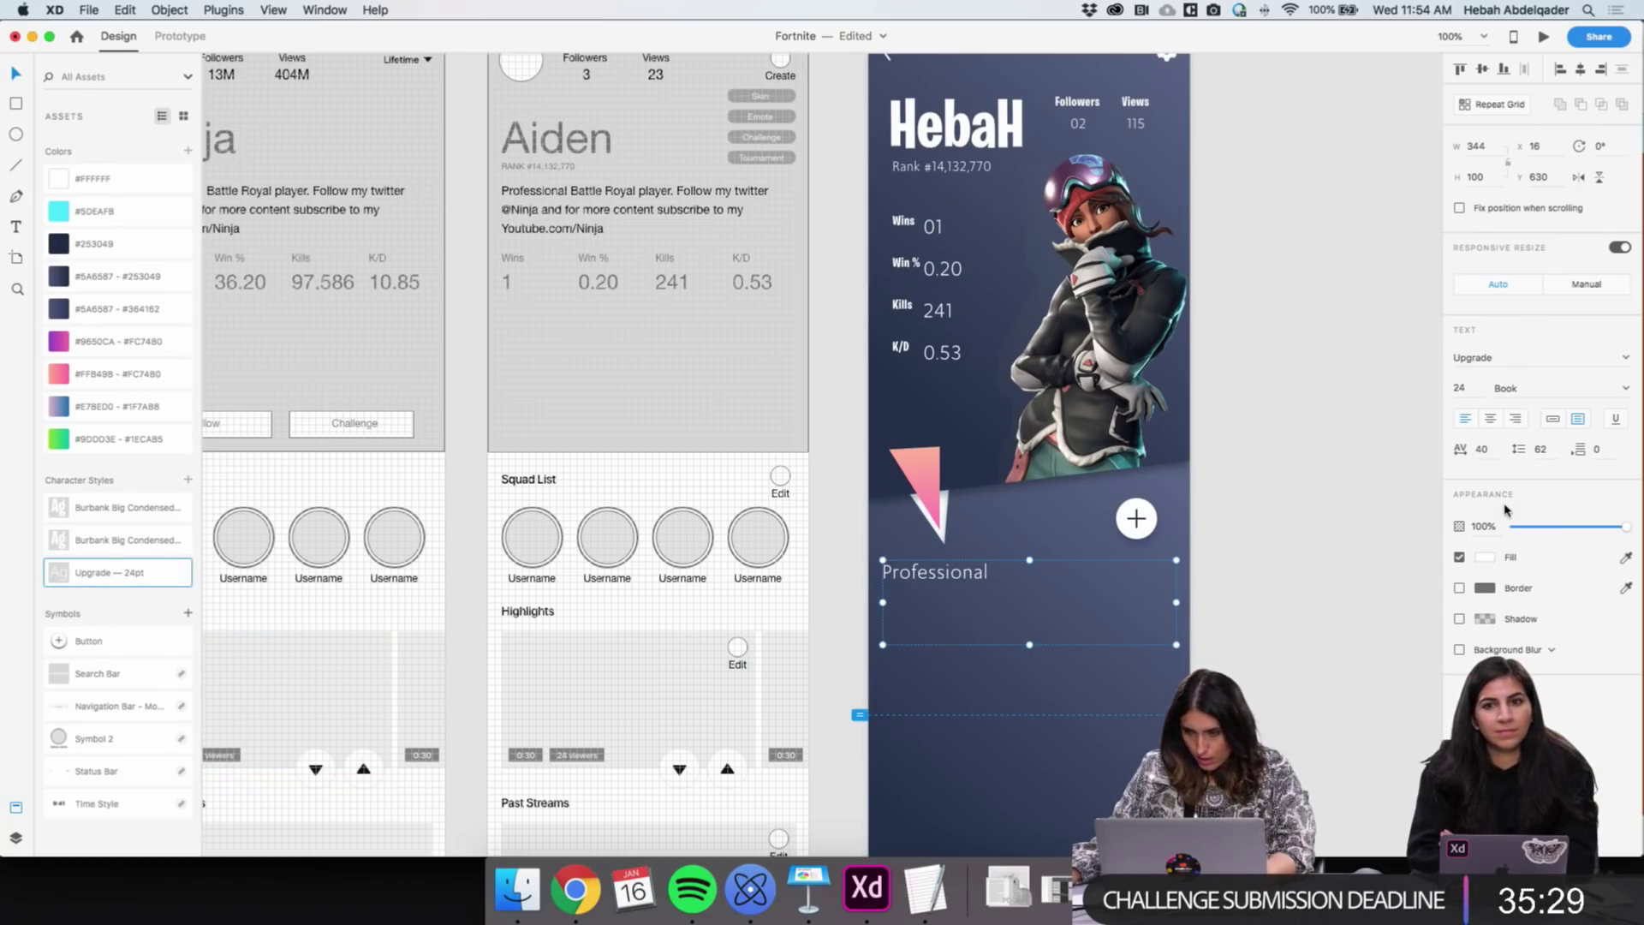
Reduce the description's font size to 16 and save the formatting as a new character style
left_click(1458, 388)
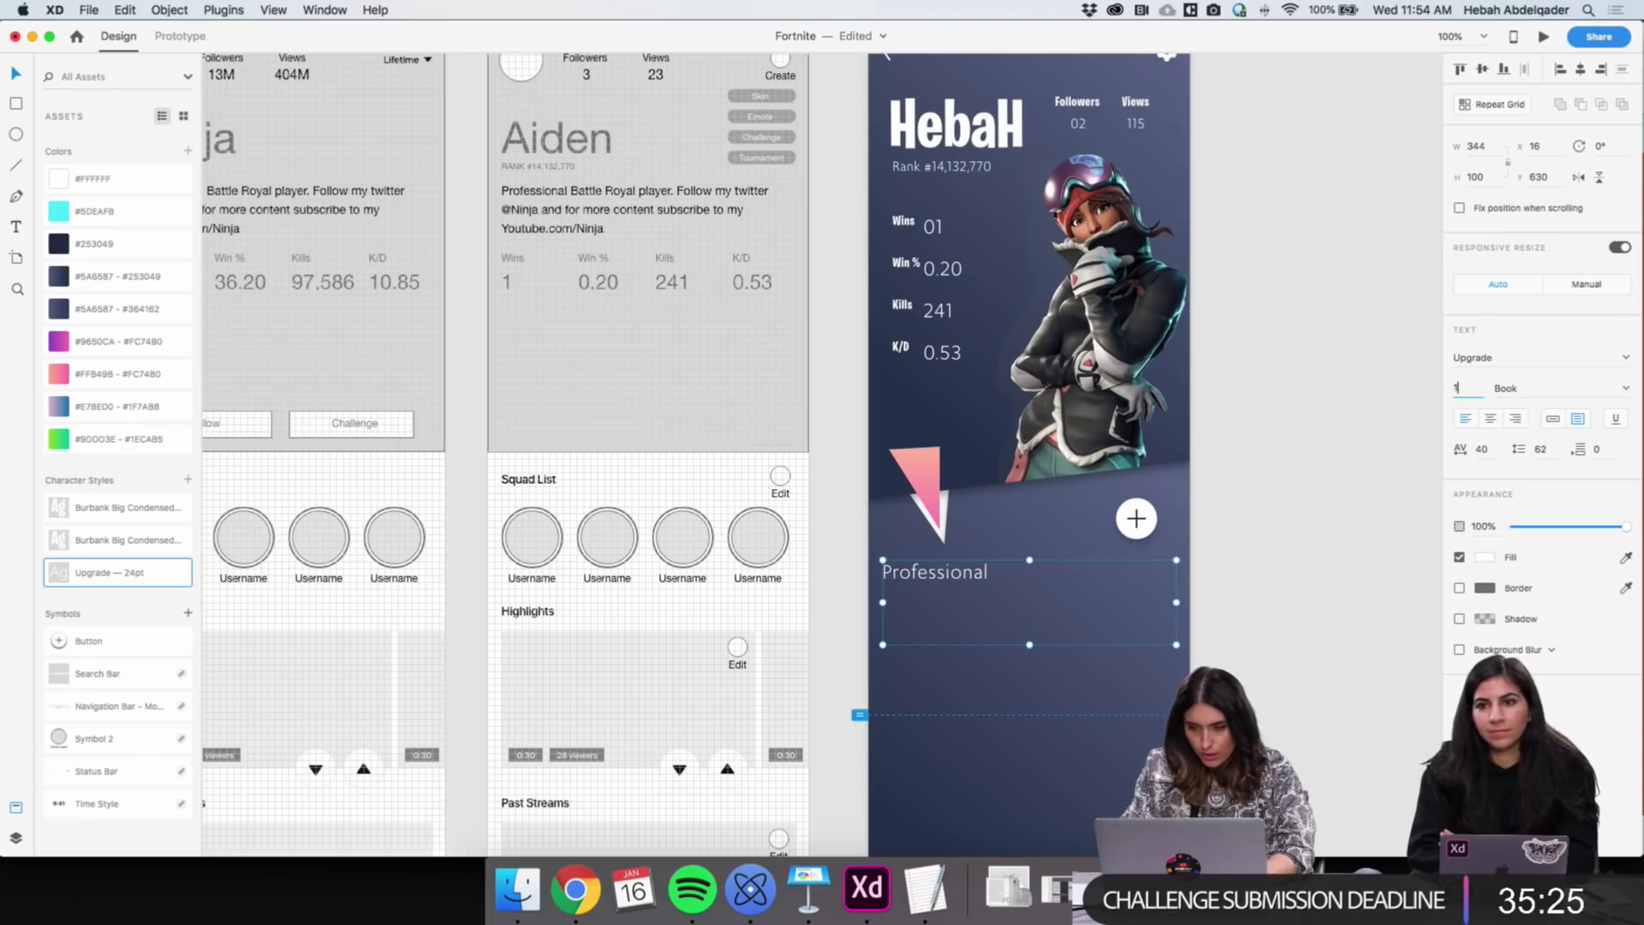
key("Return")
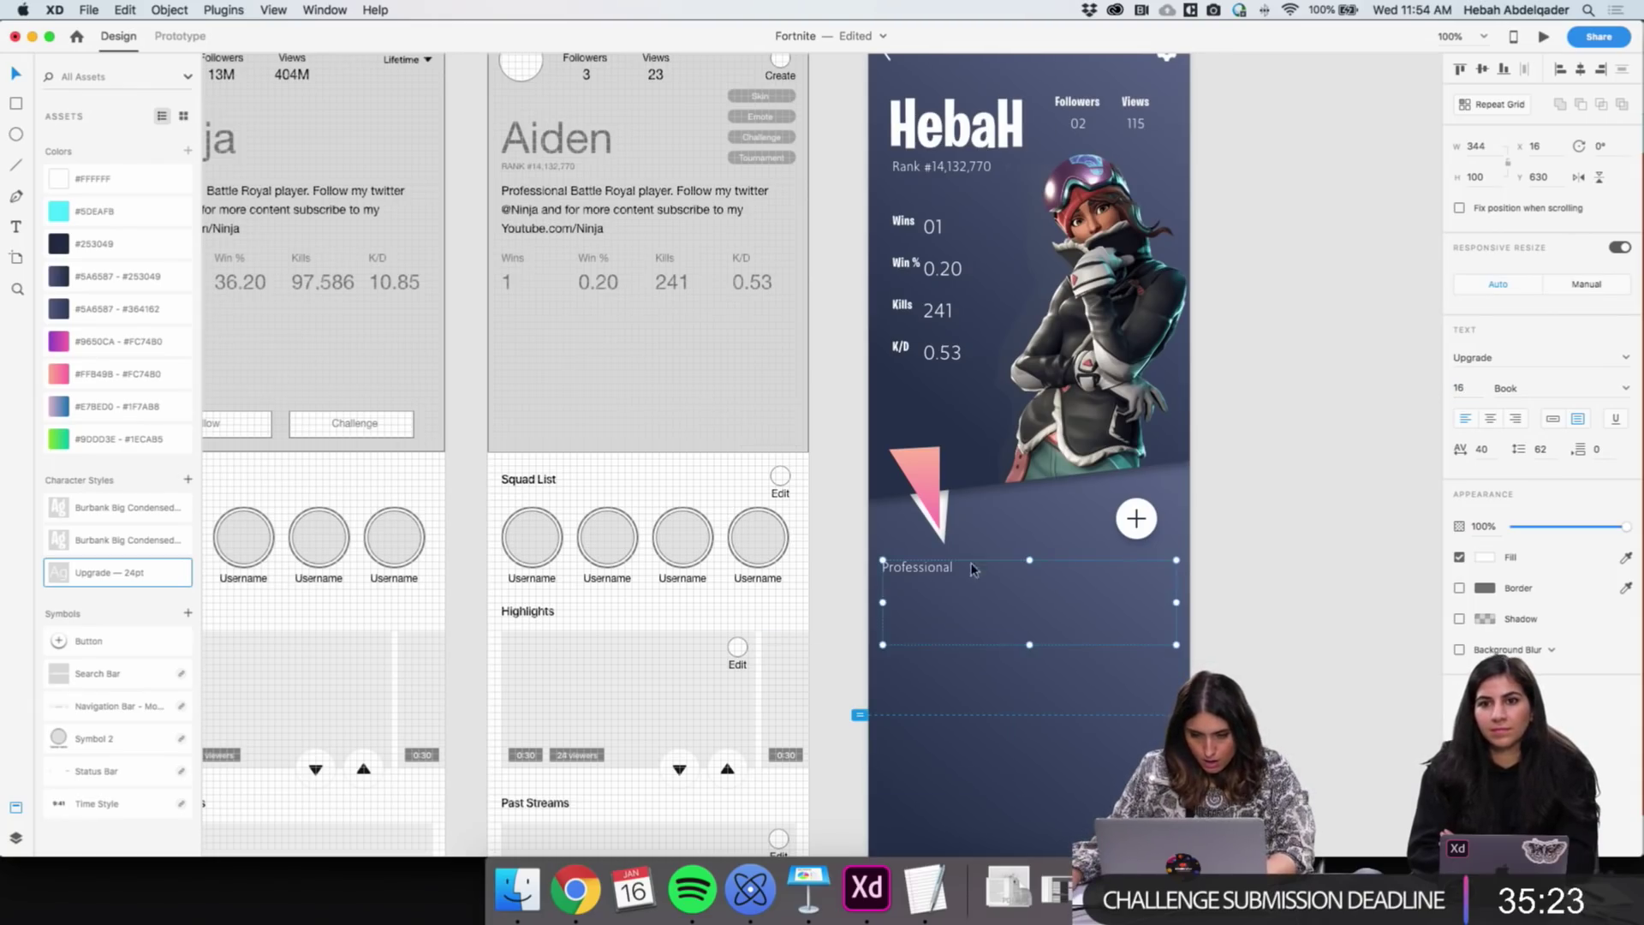
double_click(948, 569)
key("Escape")
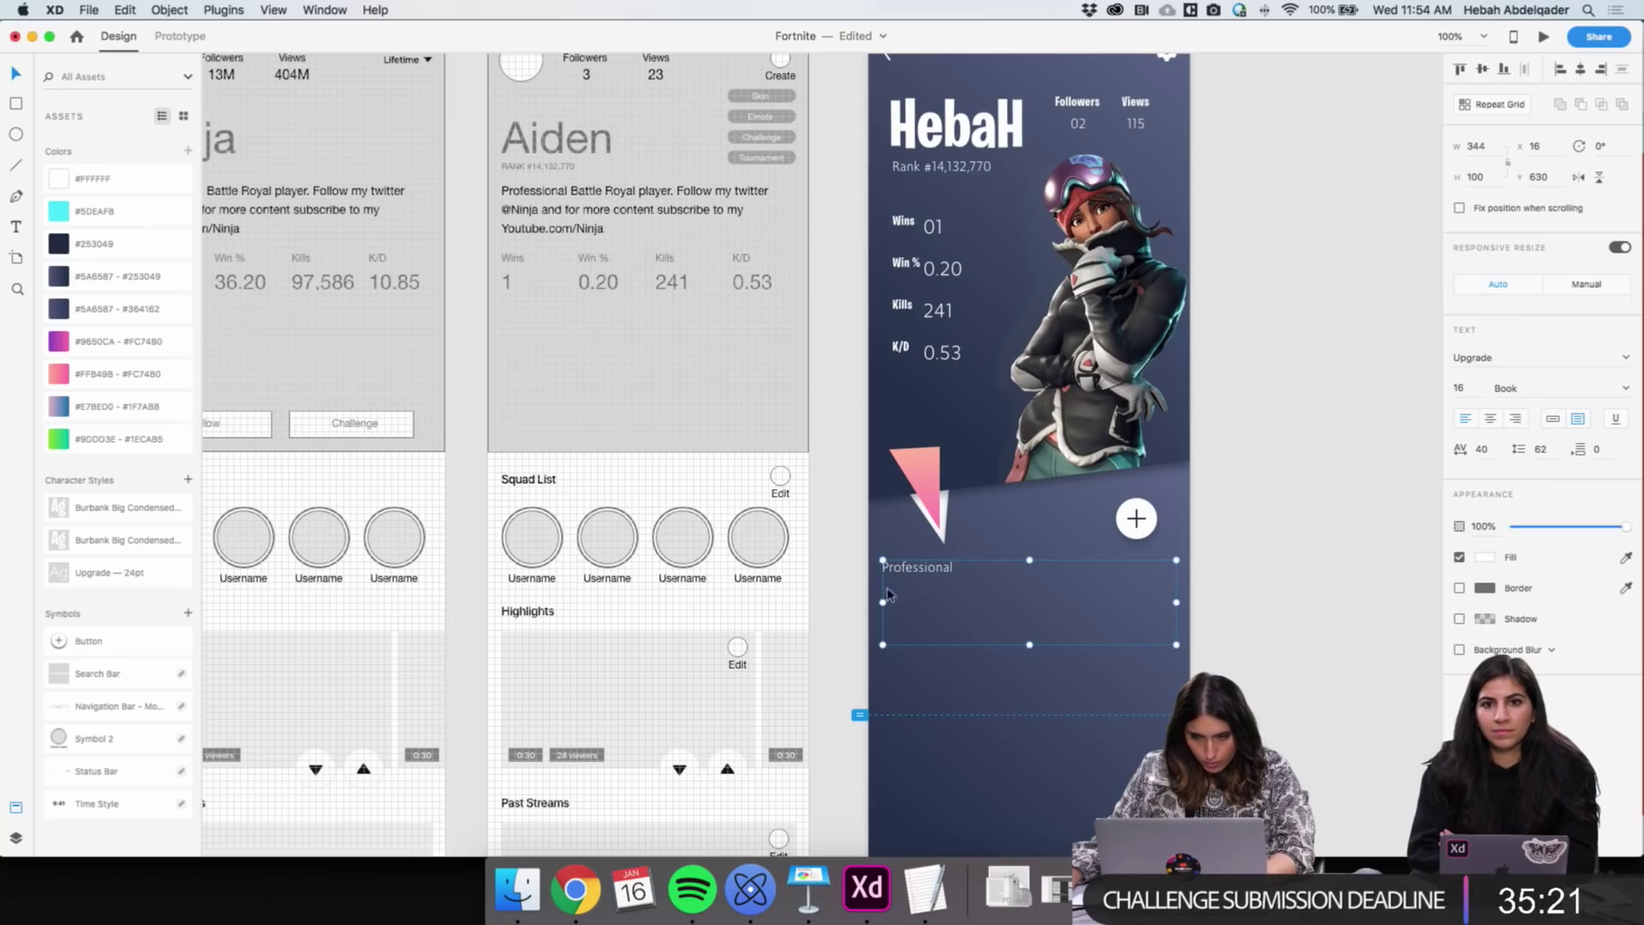
left_click(187, 478)
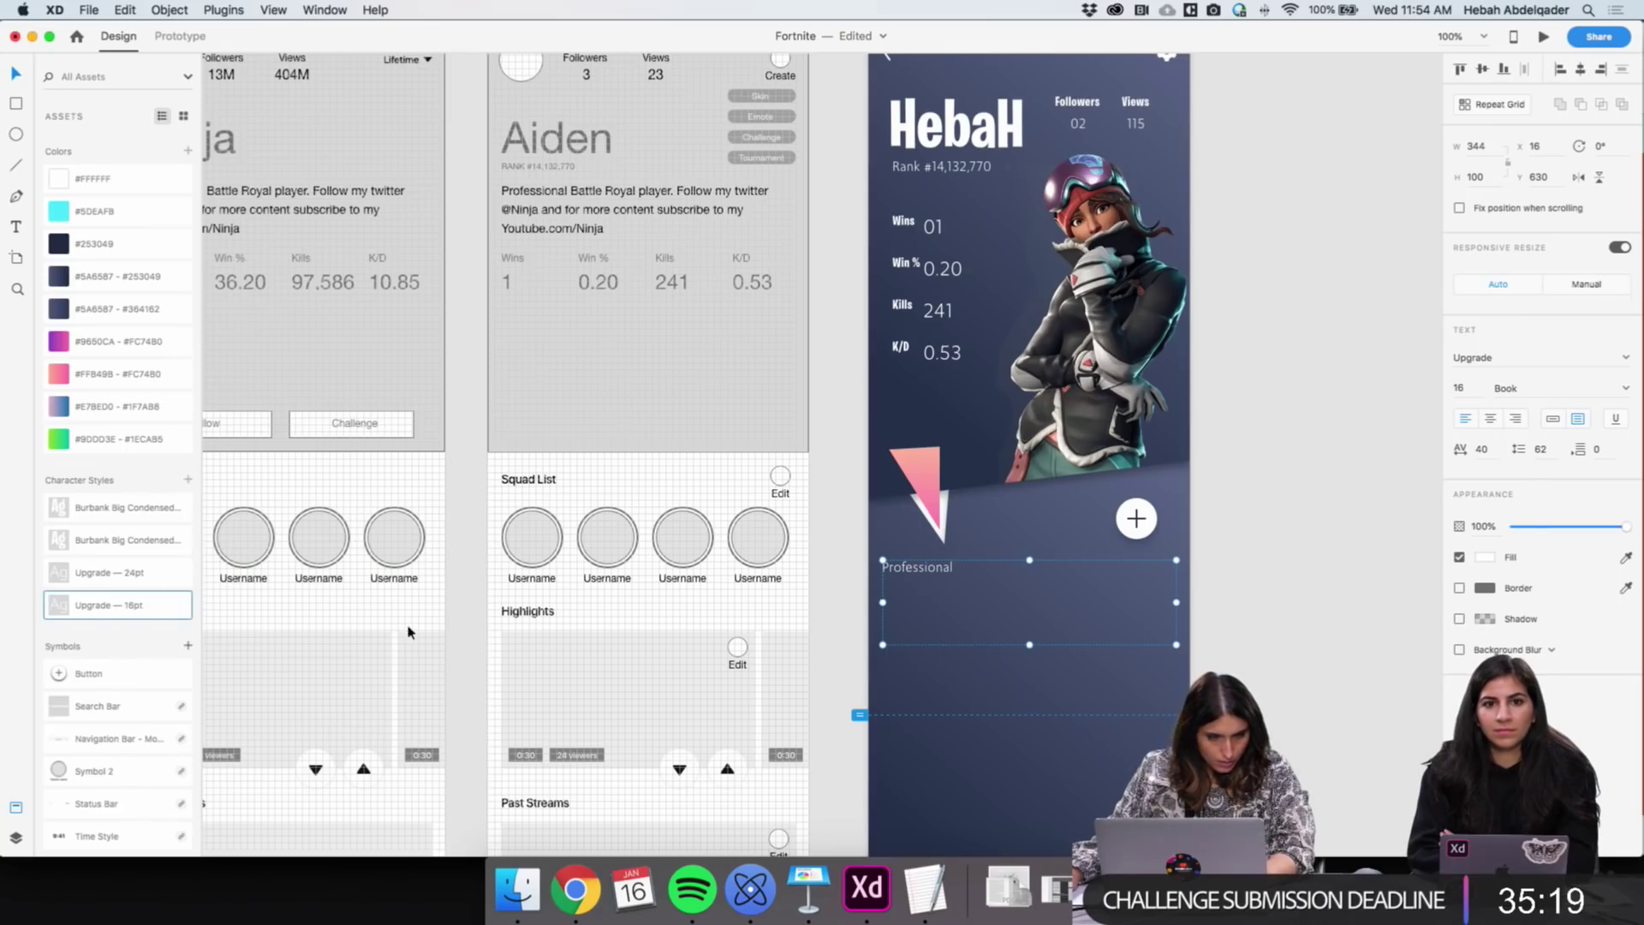
Extend the description text to read "Professional backseat gamer. Follow me on my journey"
key("Return")
key("Right")
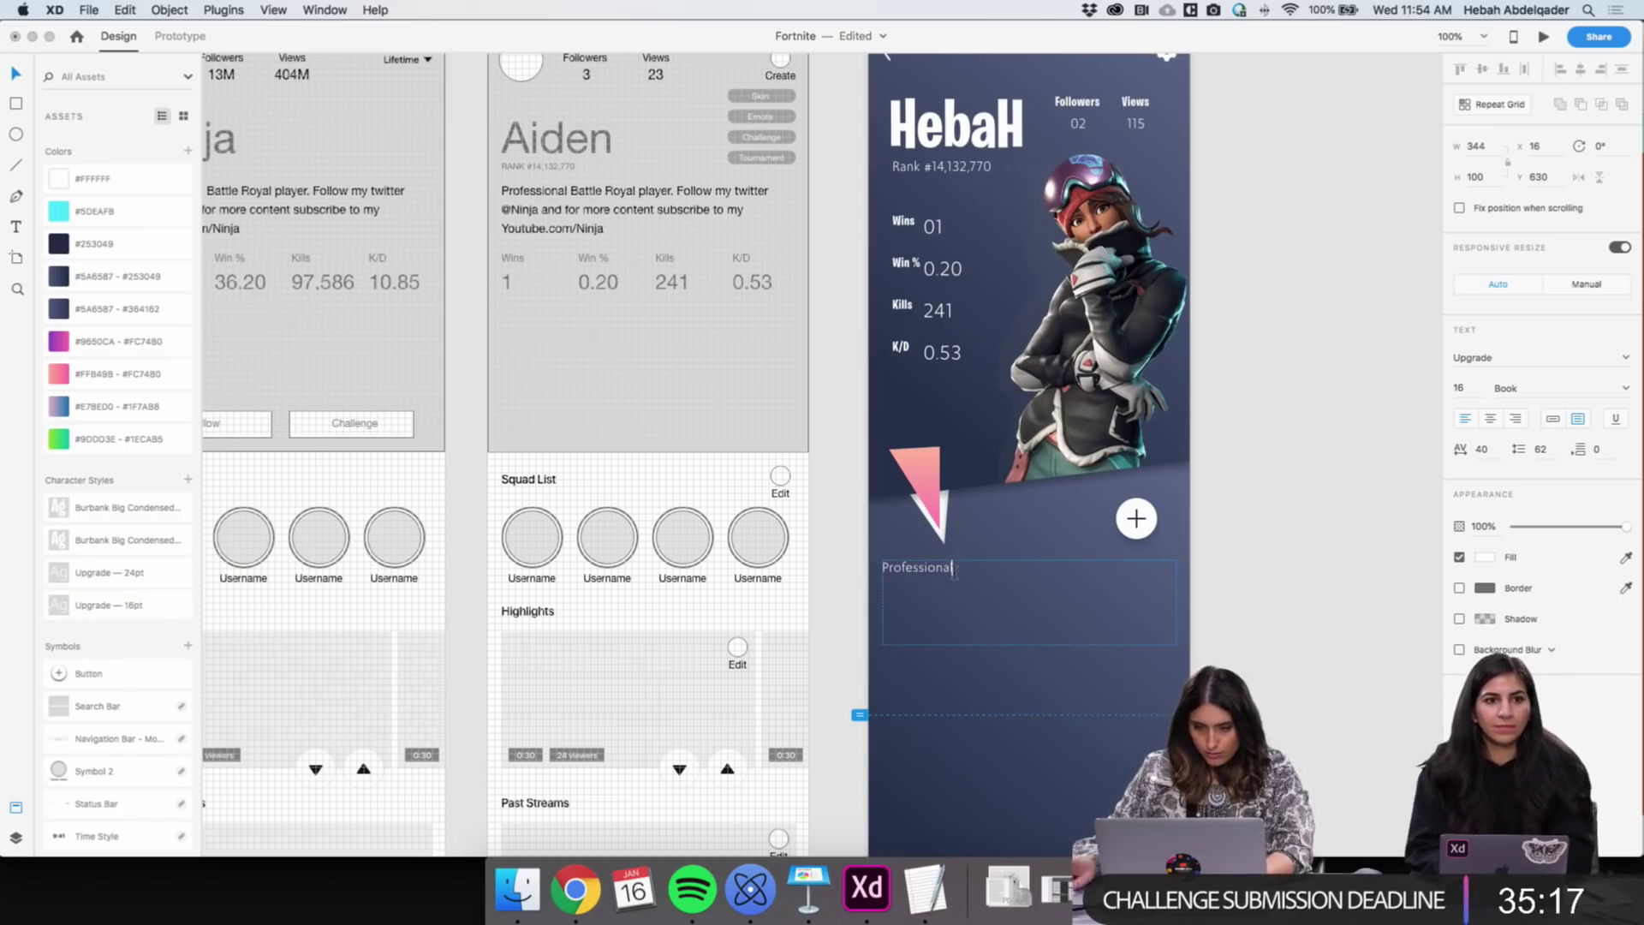
type("backseat gam")
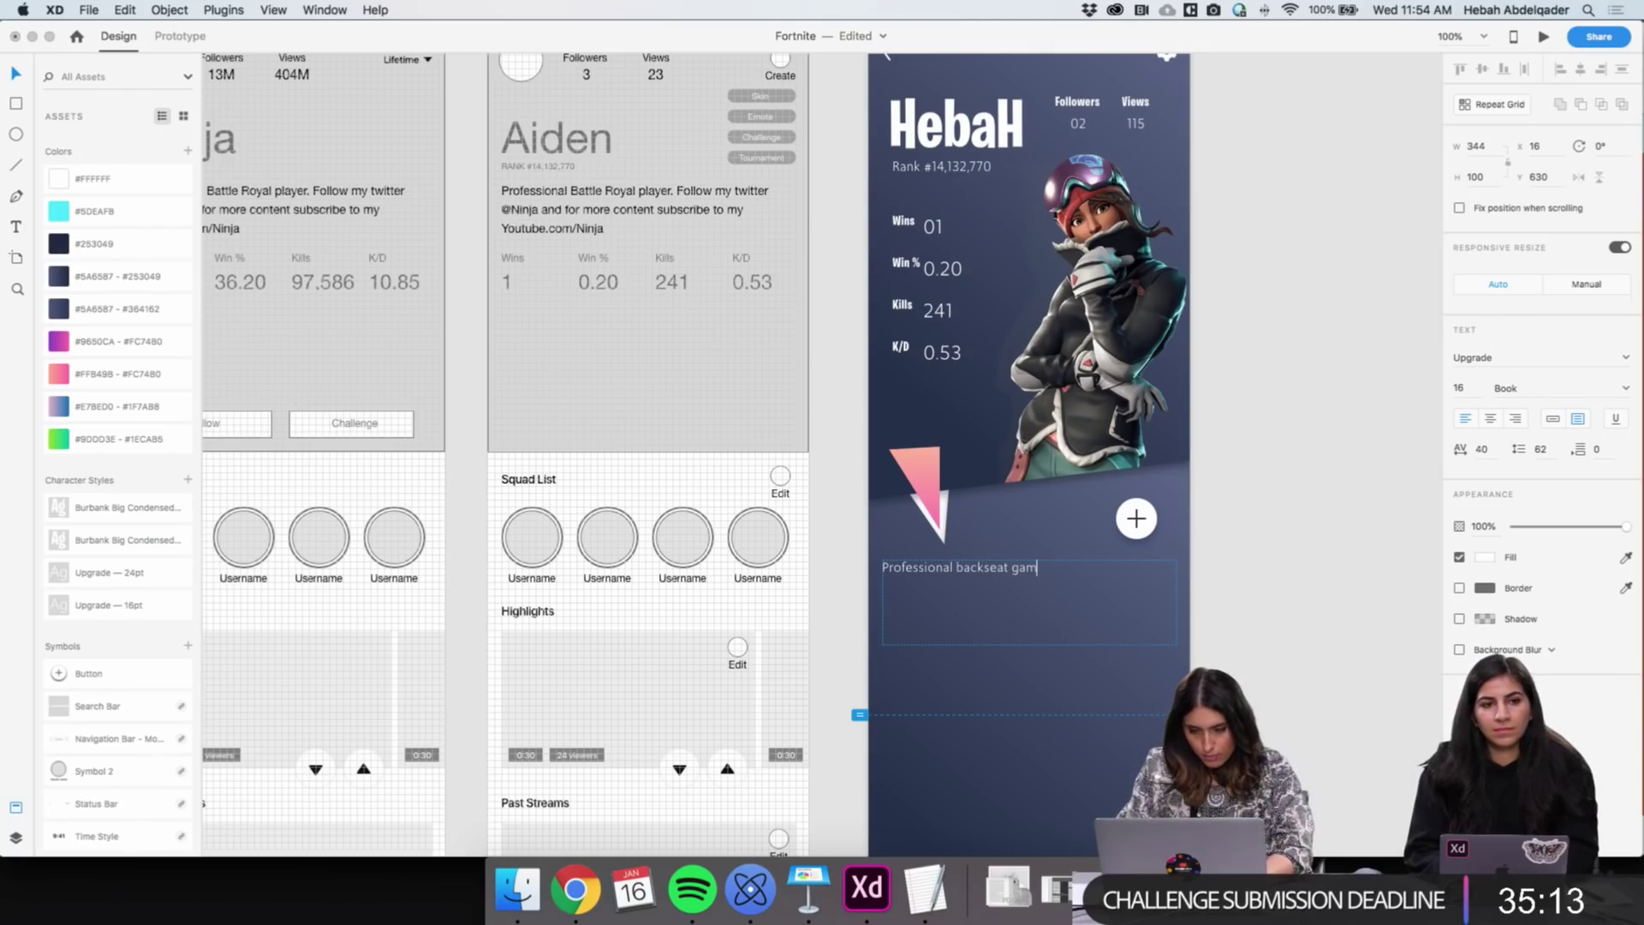
type("er. Foll")
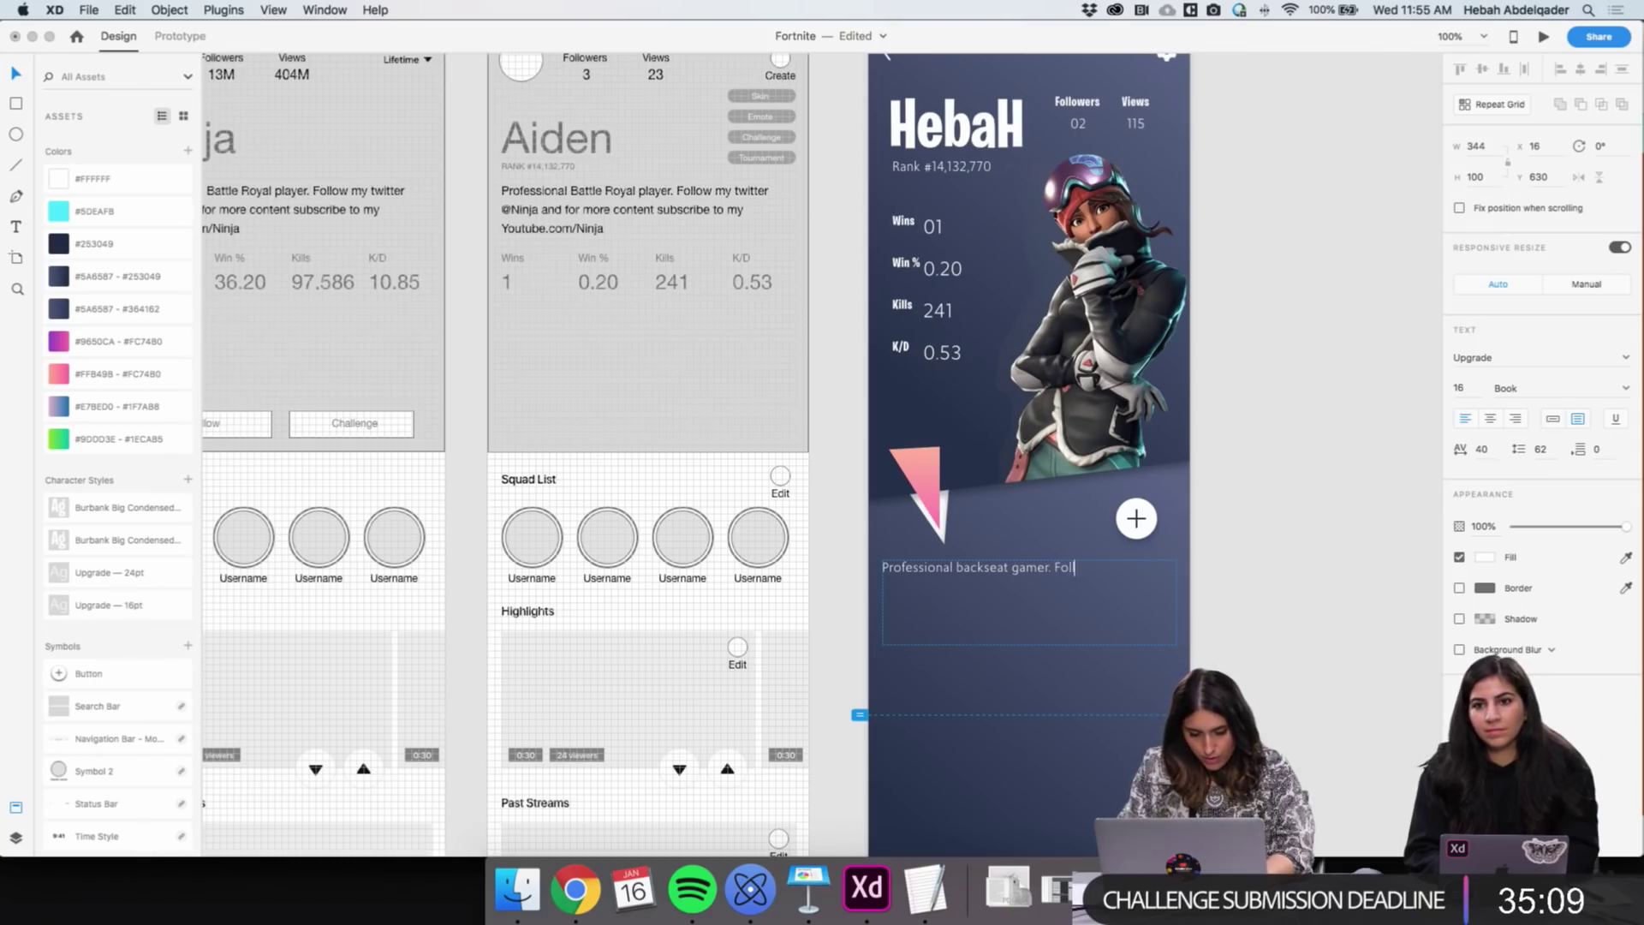
type("ow me ")
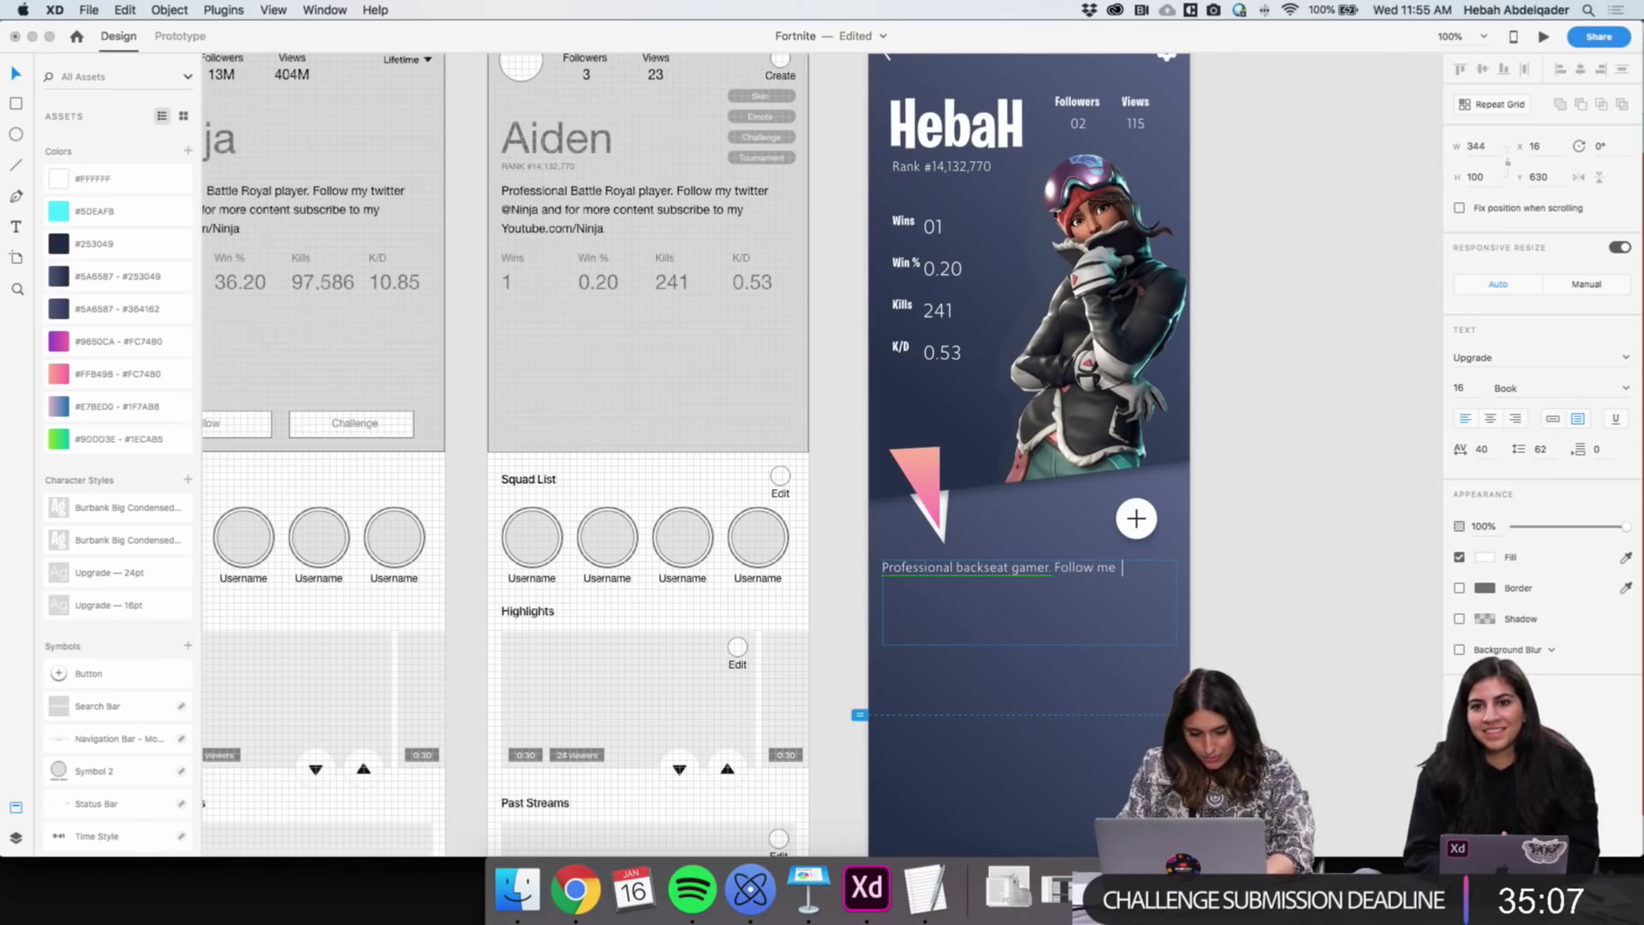
type("on my journey")
Set the line spacing of the whole description text to 20
key("super+a")
left_click(1540, 448)
type("20")
key("Return")
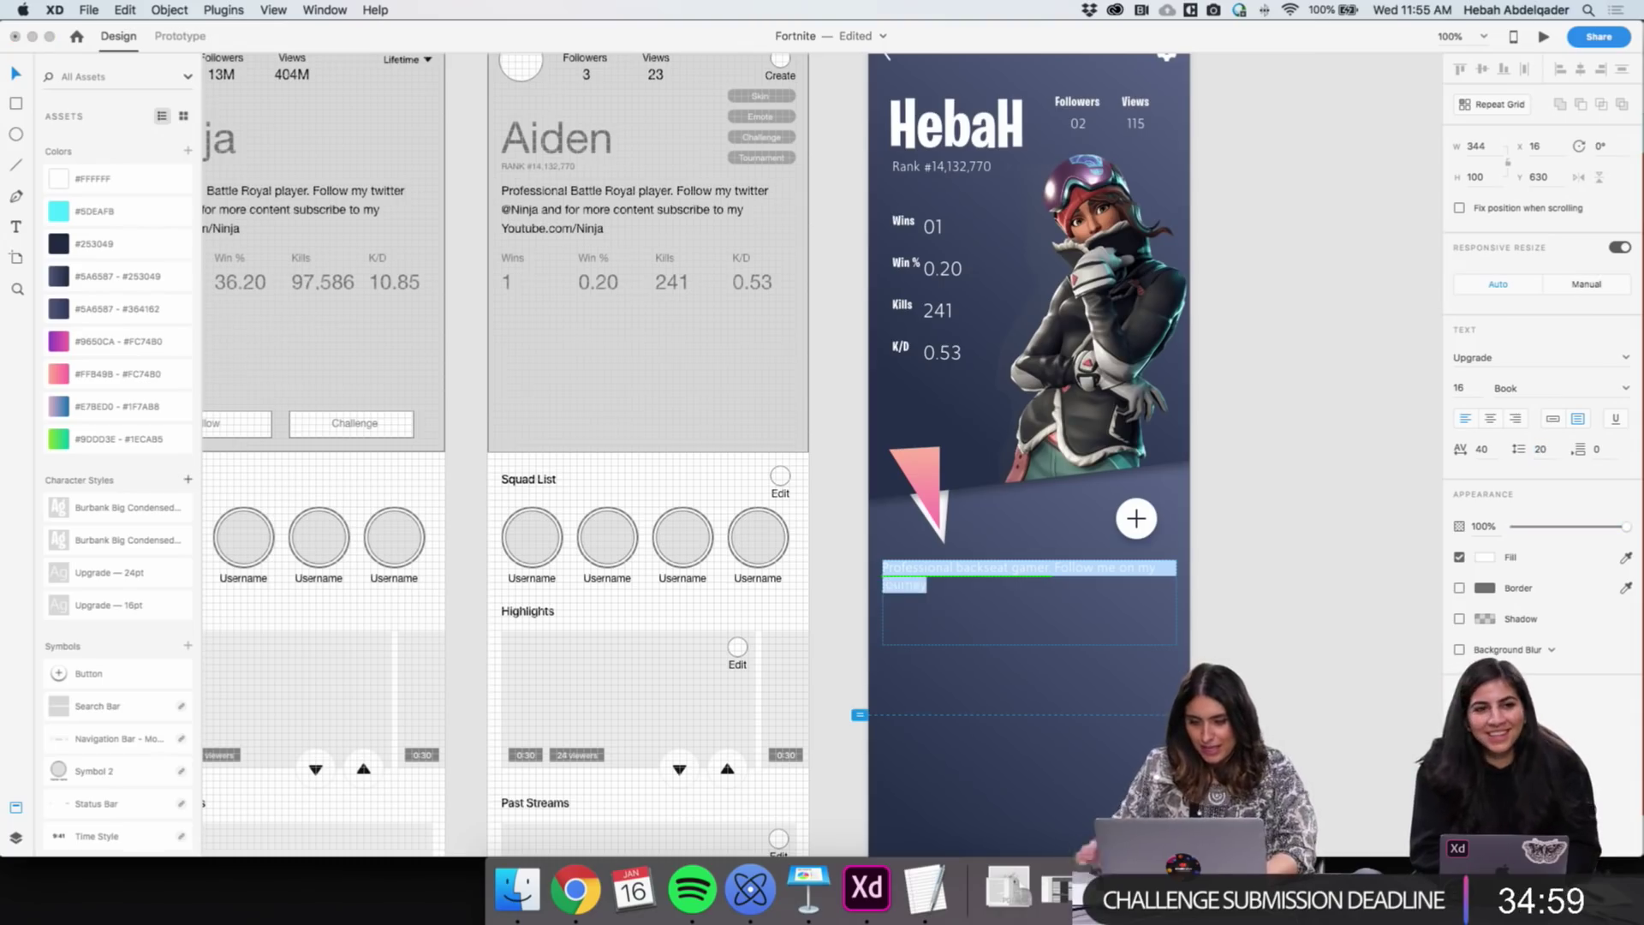
key("Escape")
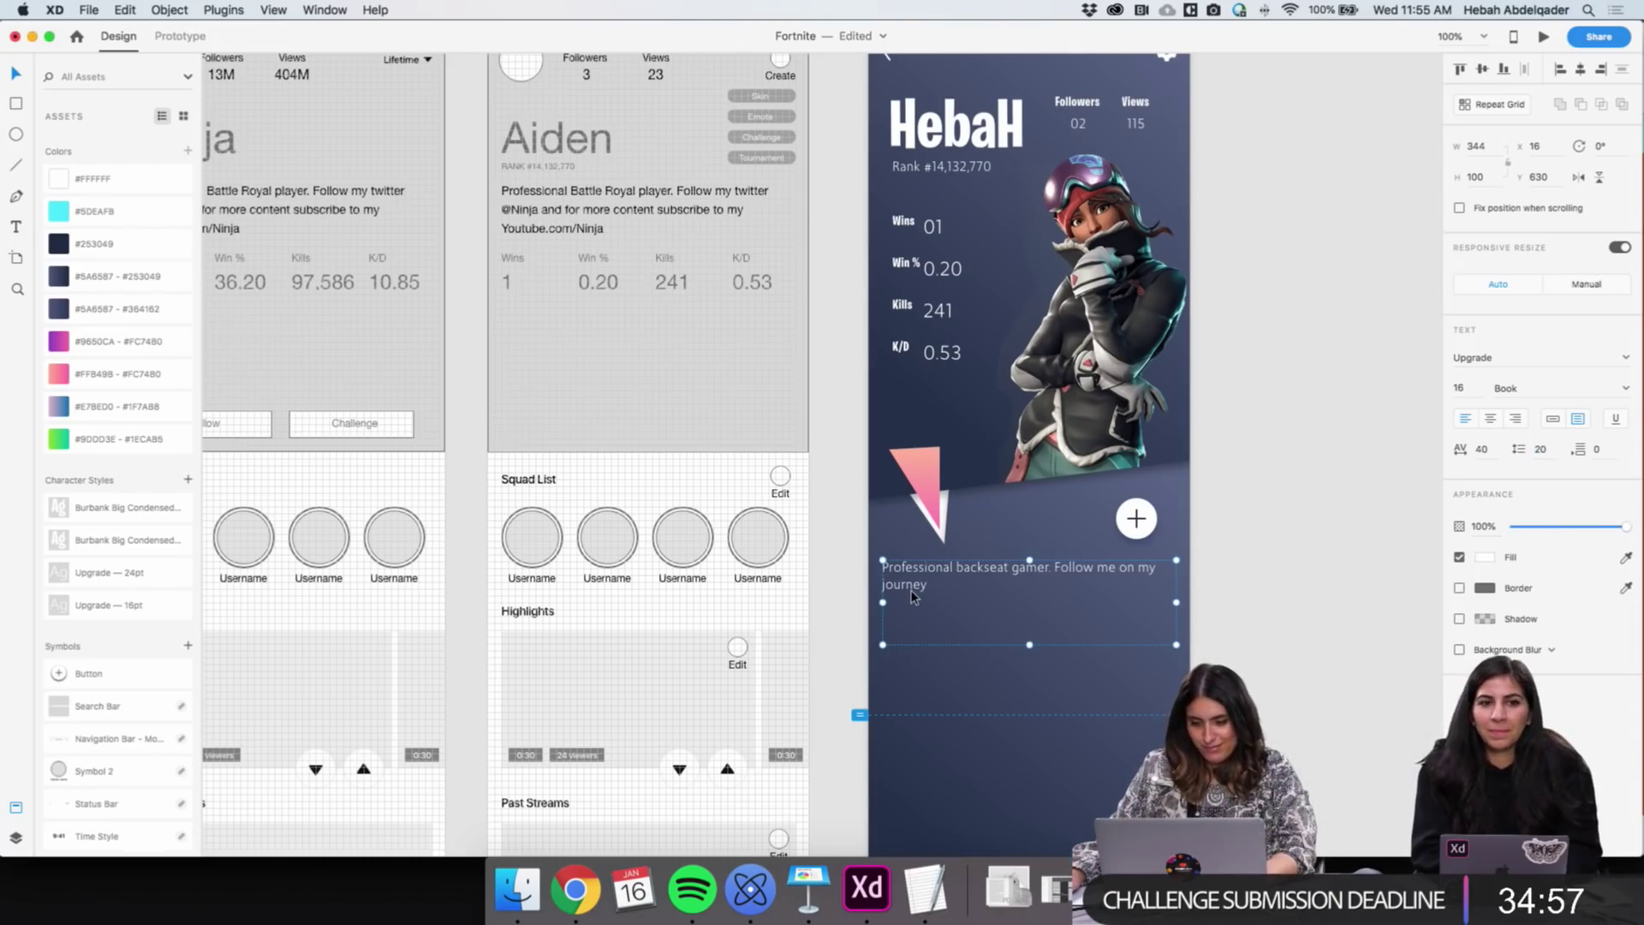
left_click(1365, 587)
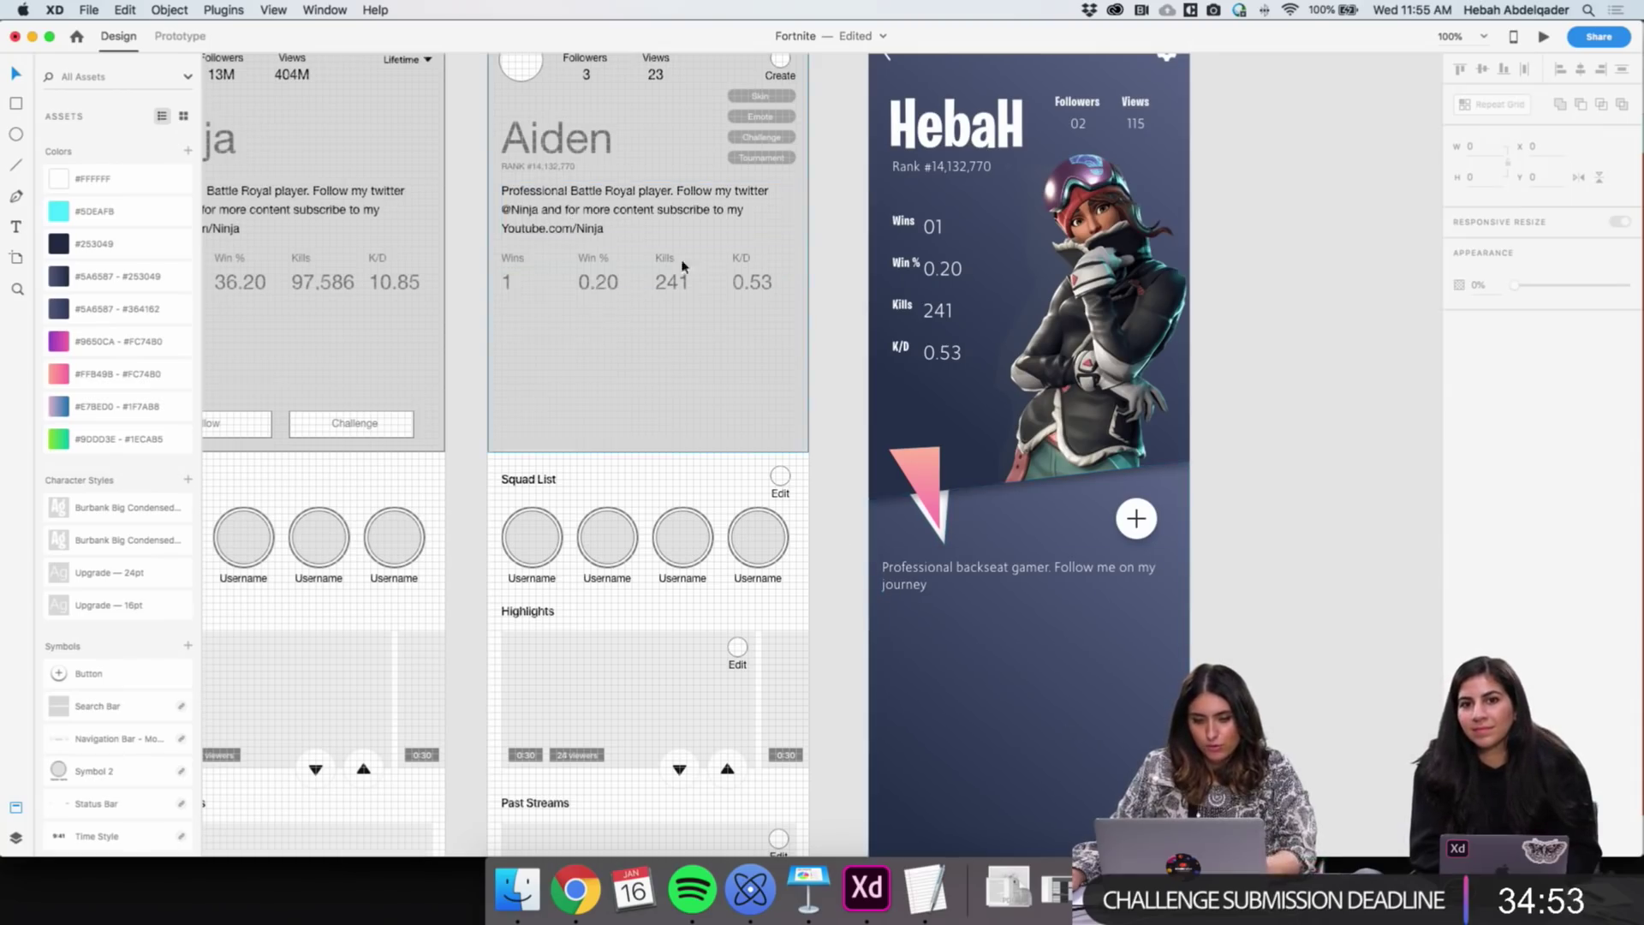
Continue the description text after "journey" with "as I boss my son around Battle Royal"
left_click(927, 593)
double_click(926, 589)
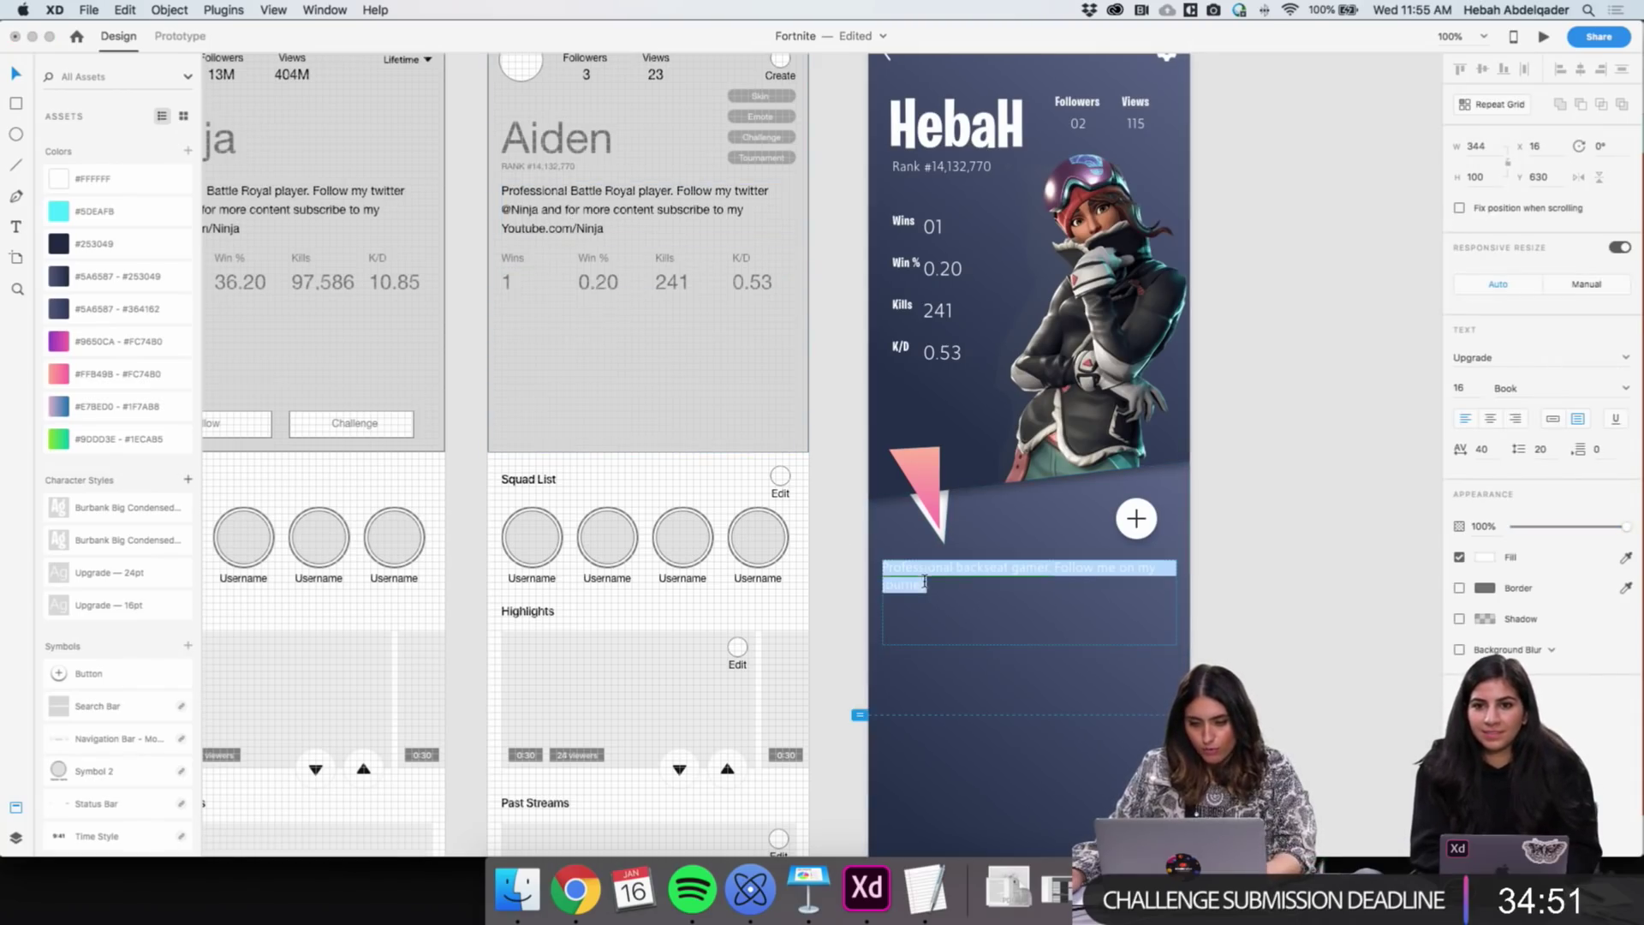
left_click(967, 590)
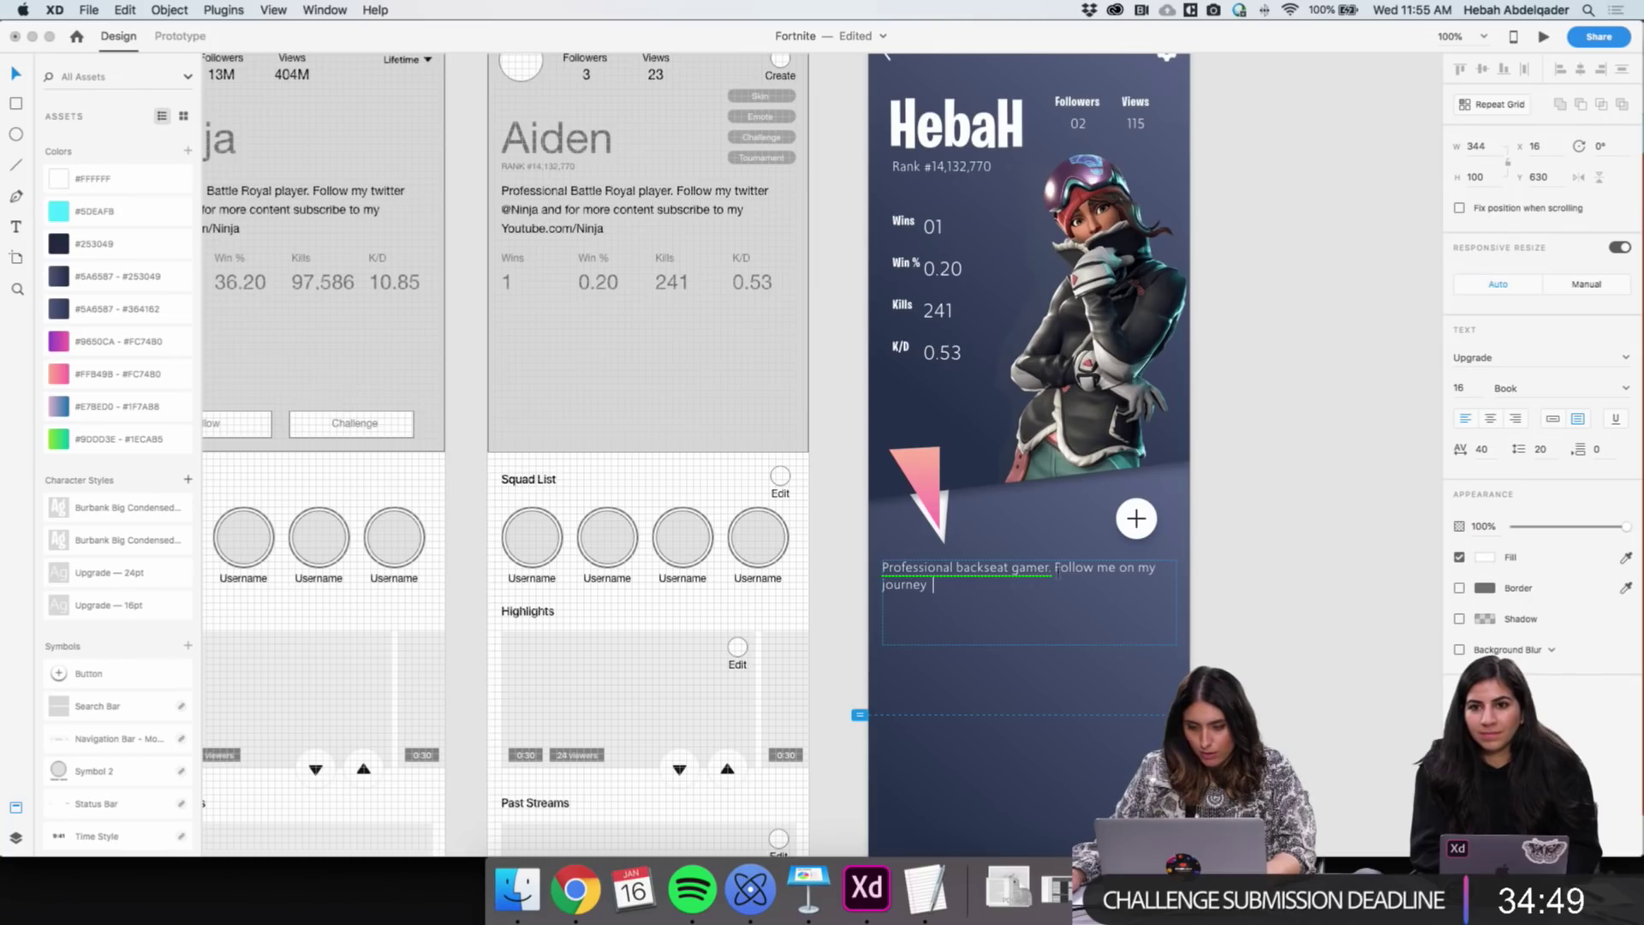
type("as ")
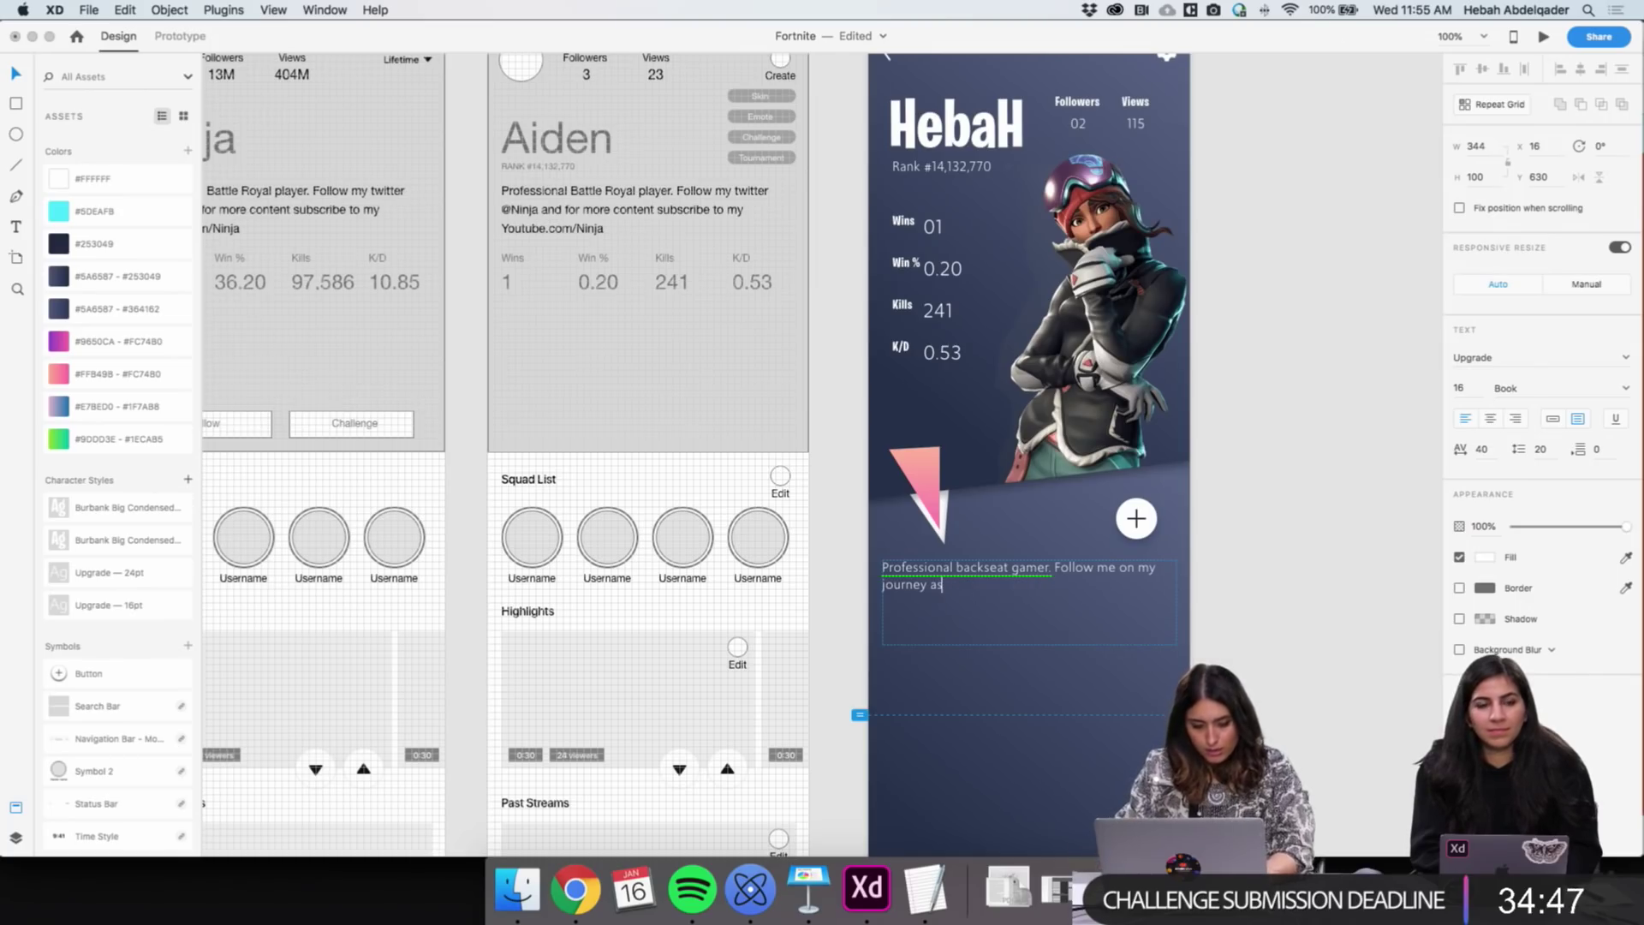
type("I boss my son around")
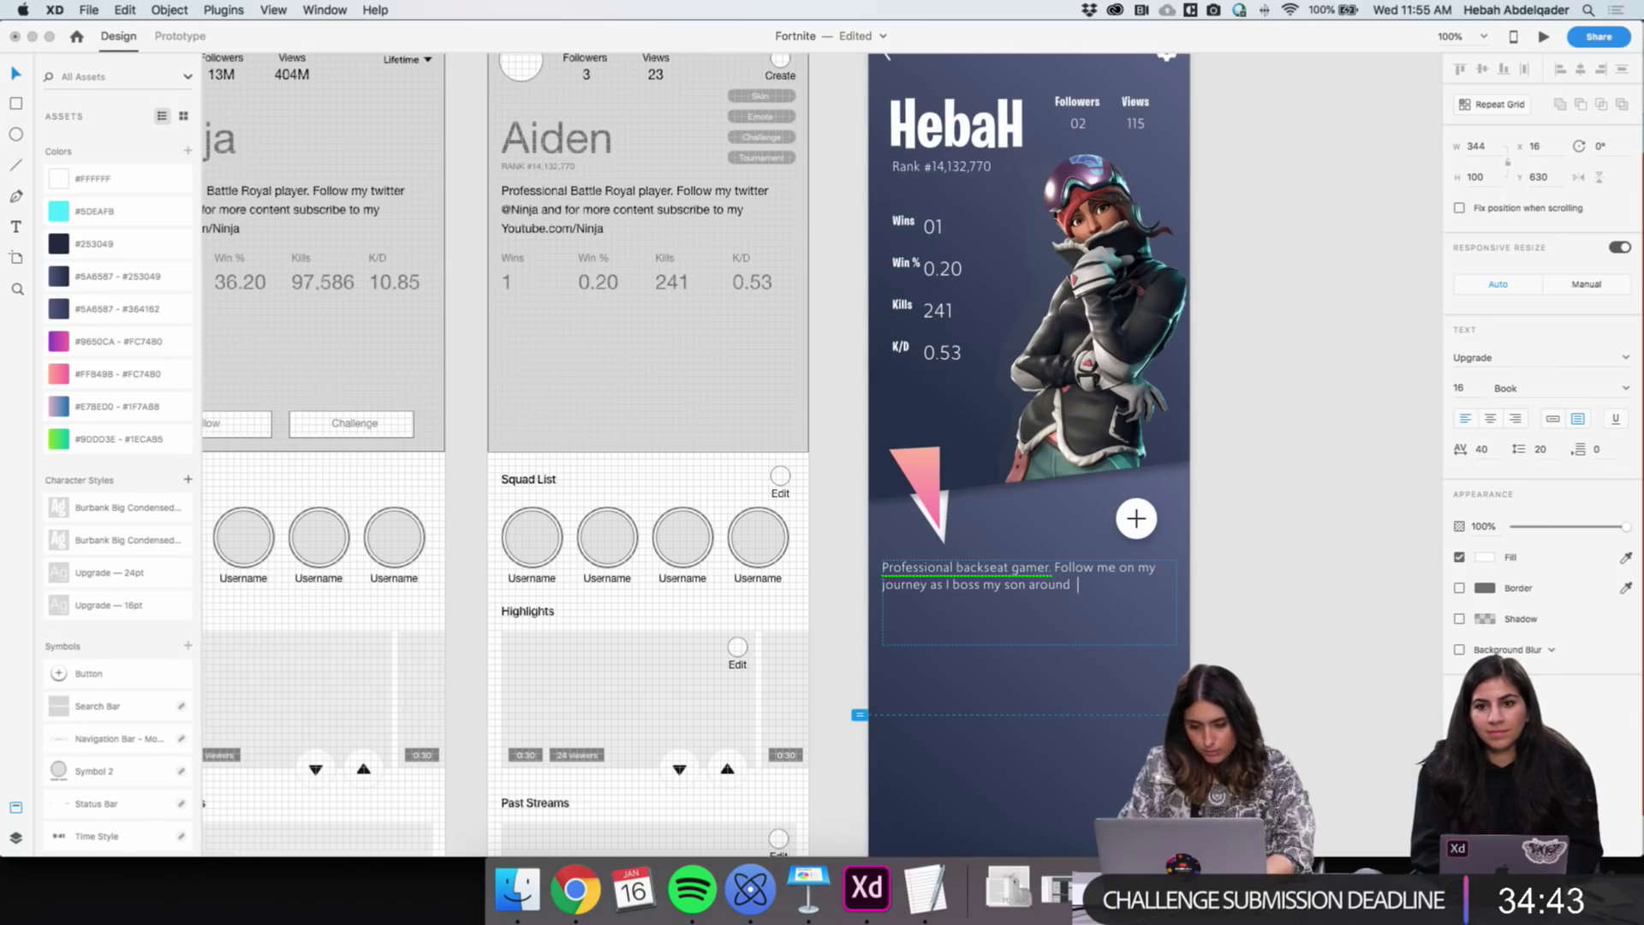
type(" Battle Royal")
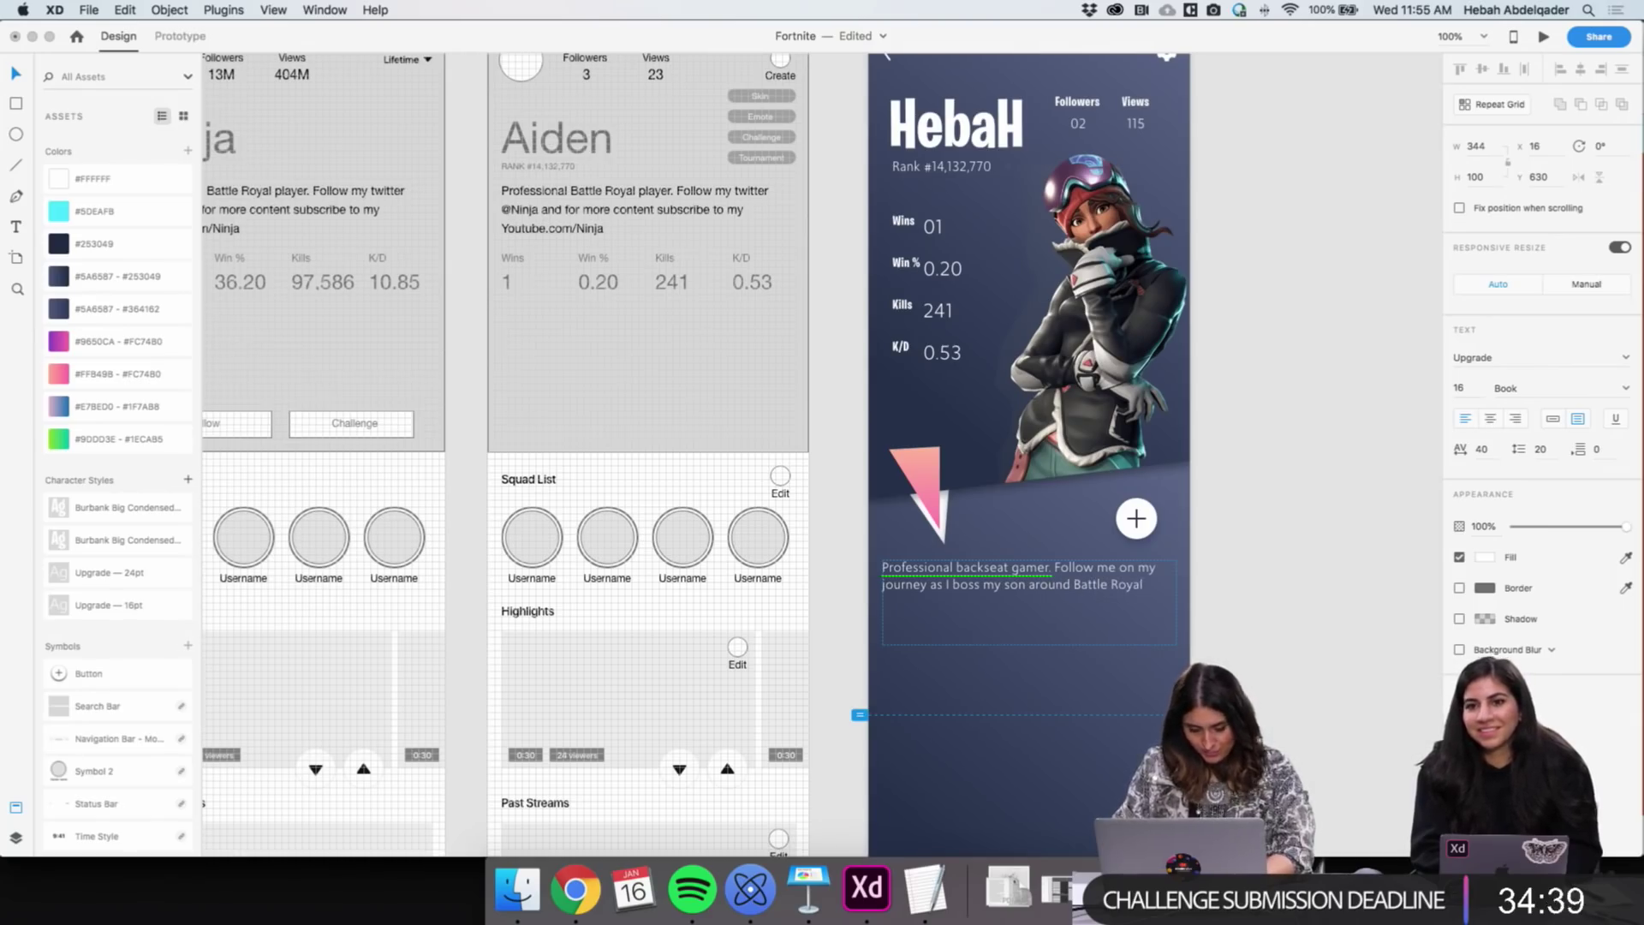
Finish the description with ". If you challenge me, most likely you'll be playing with an 8 year old. >_<"
type(". If you challenge")
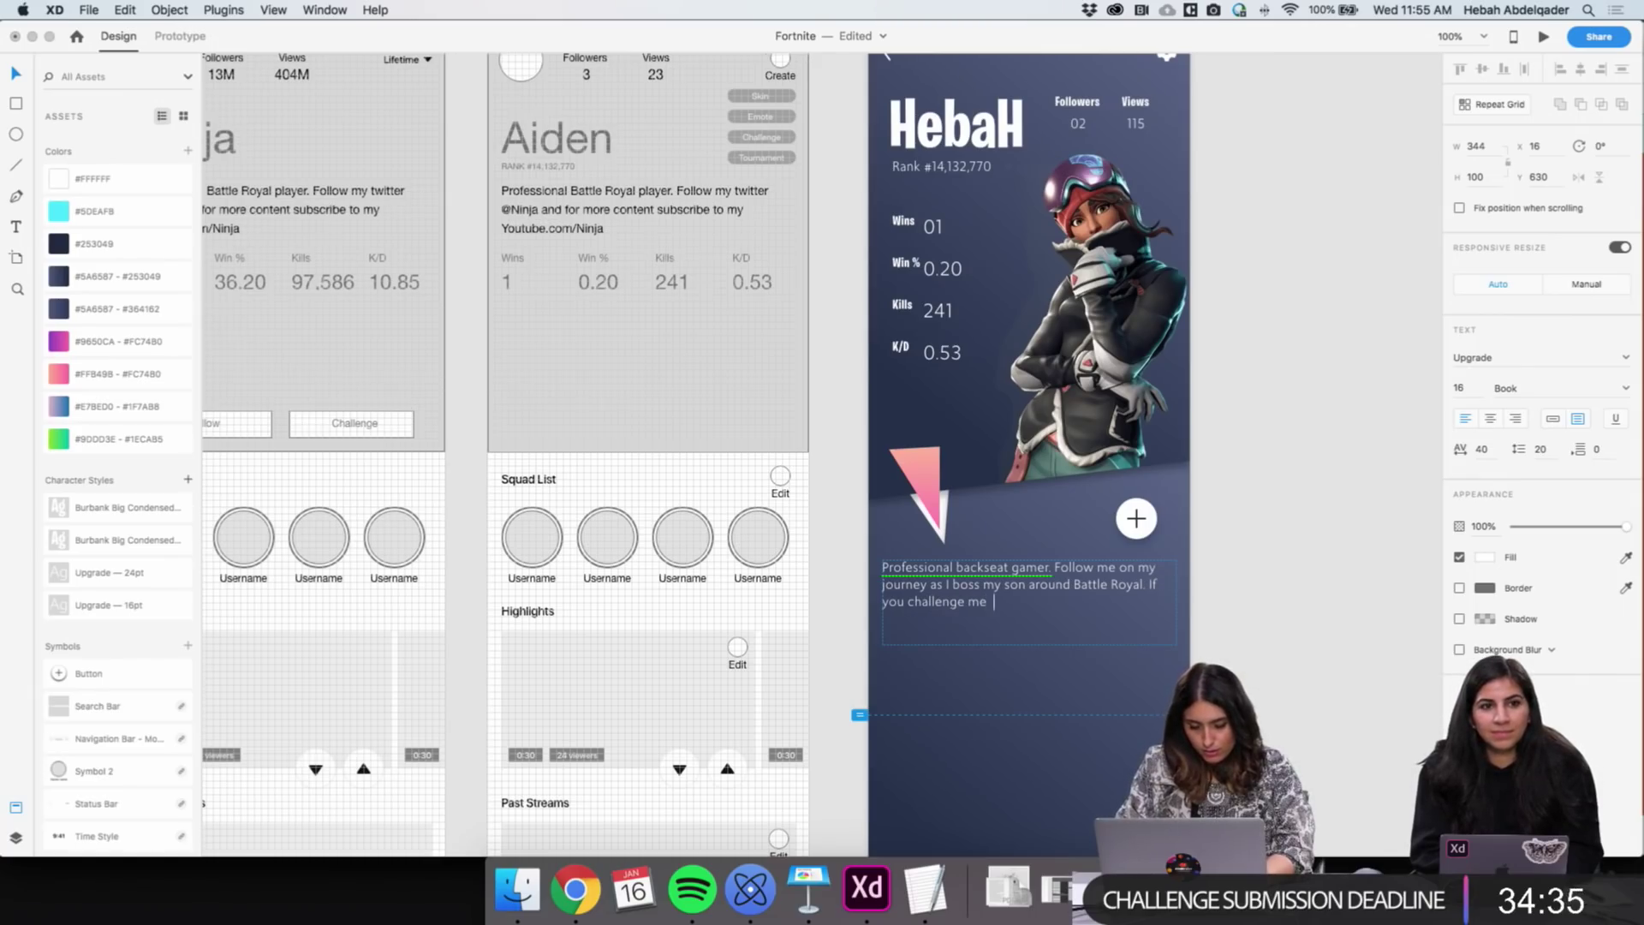
type(" me , m")
key("BackSpace")
key("BackSpace")
key("BackSpace")
key("BackSpace")
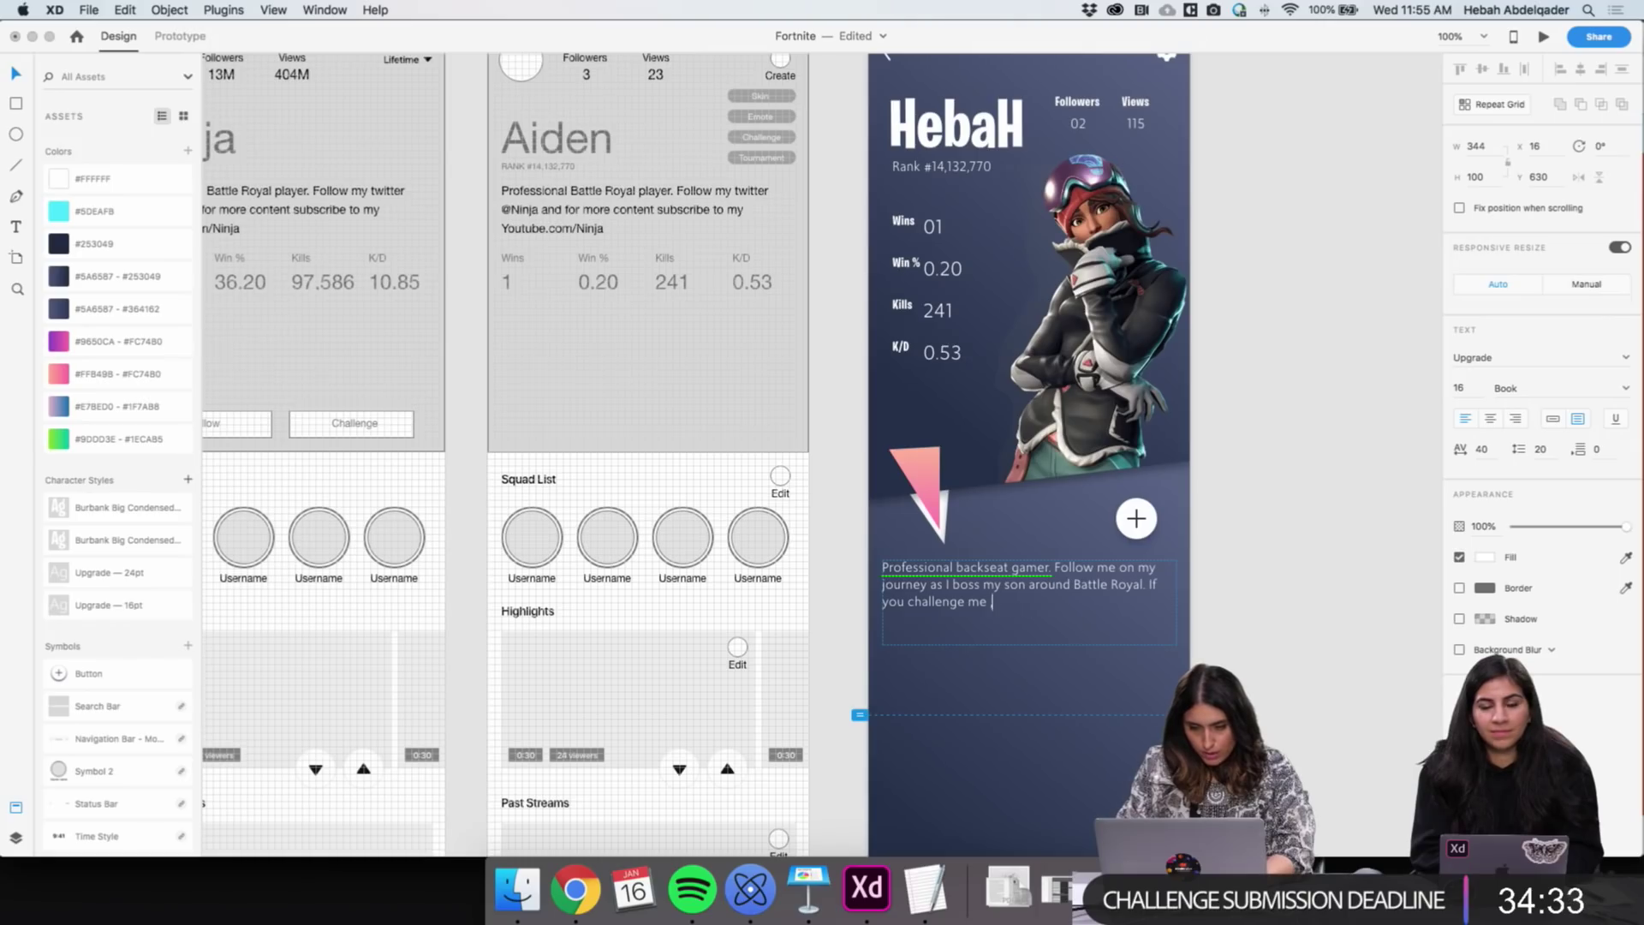
key("BackSpace")
key("BackSpace")
type("e Royal. If you challenge me, most ")
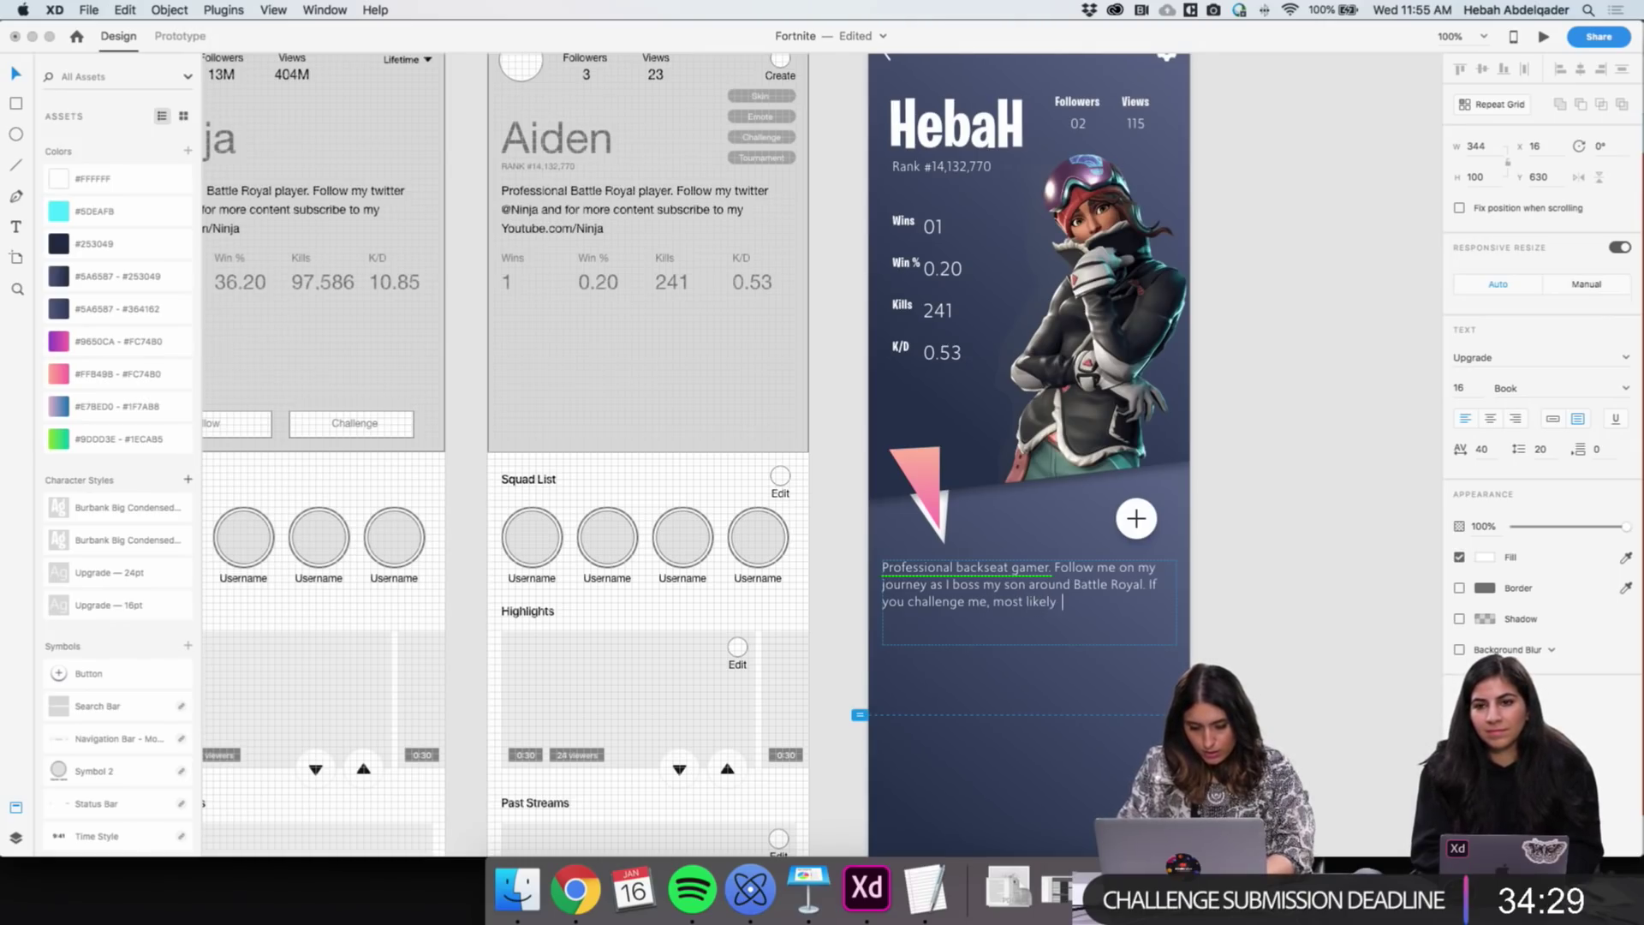
type("likely you'll be playing w")
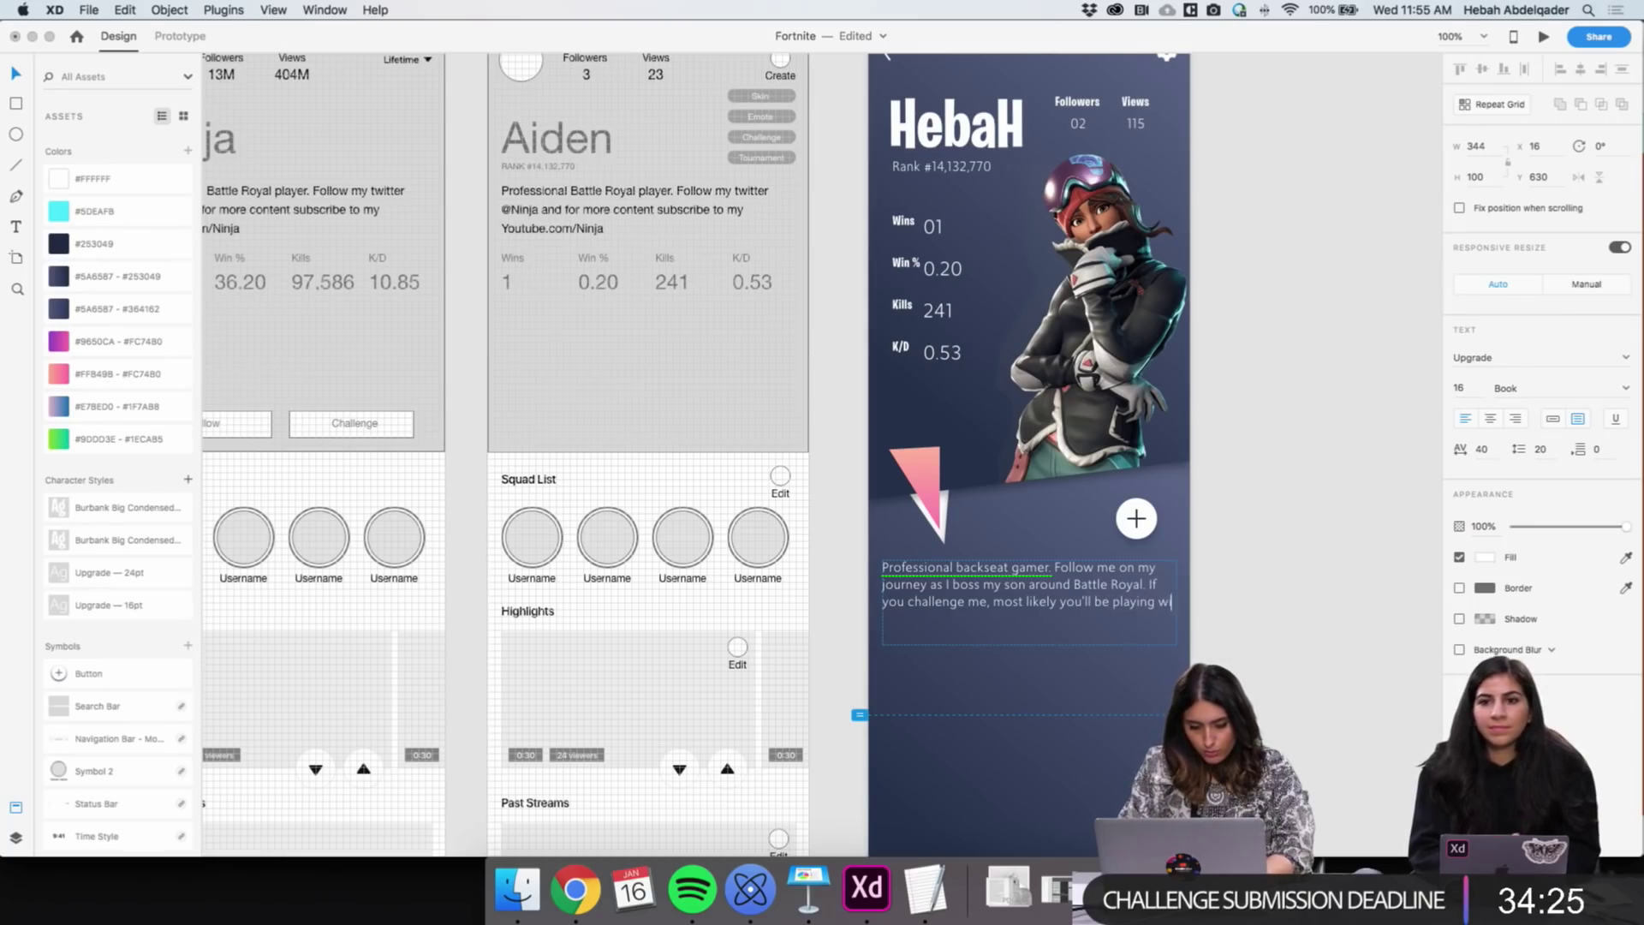
type("ith an 8")
type("year old")
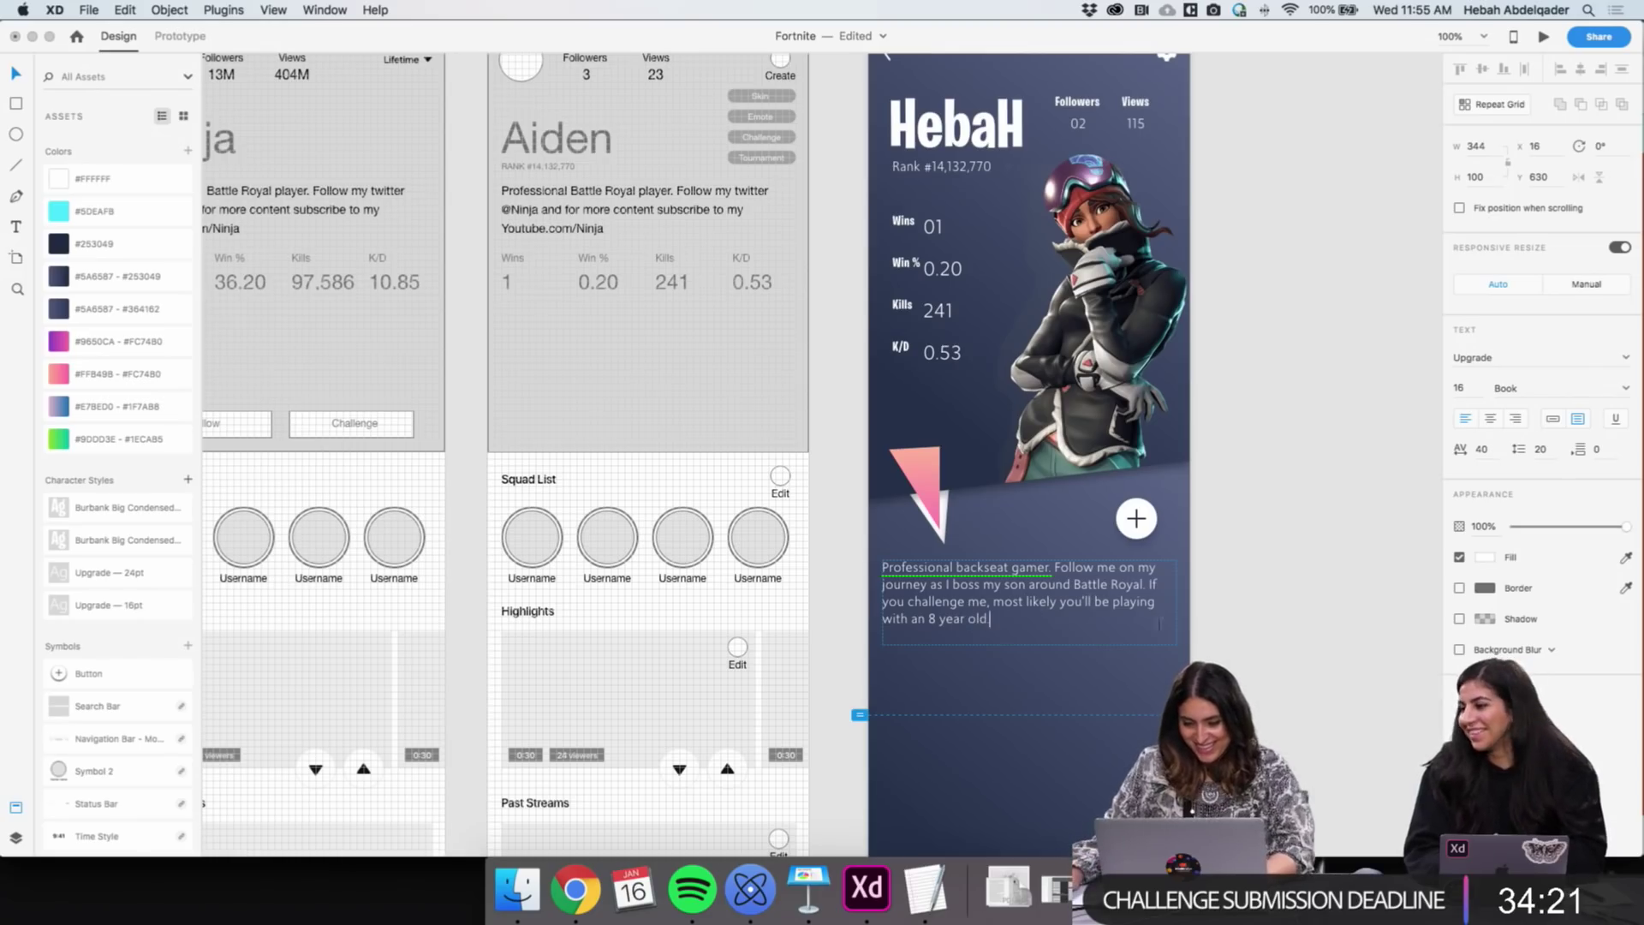
type("  >_<")
key("Escape")
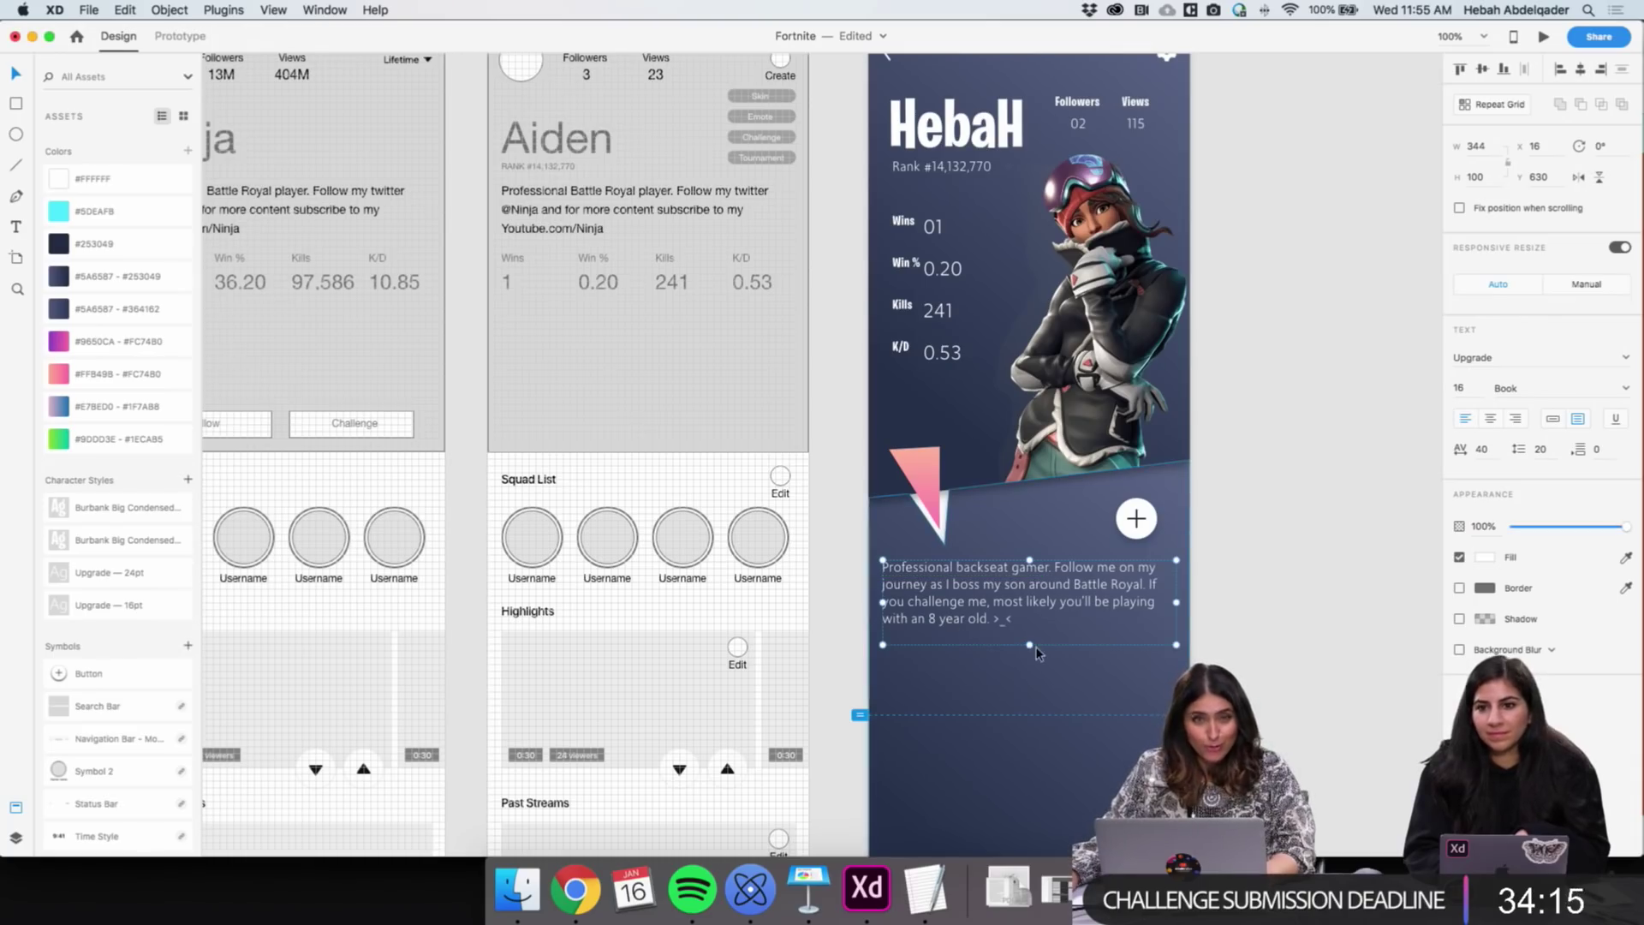
Shorten the description box to a height of 89 at Y 652, and shift the plus button to X 304
left_click_drag(1031, 645, 991, 626)
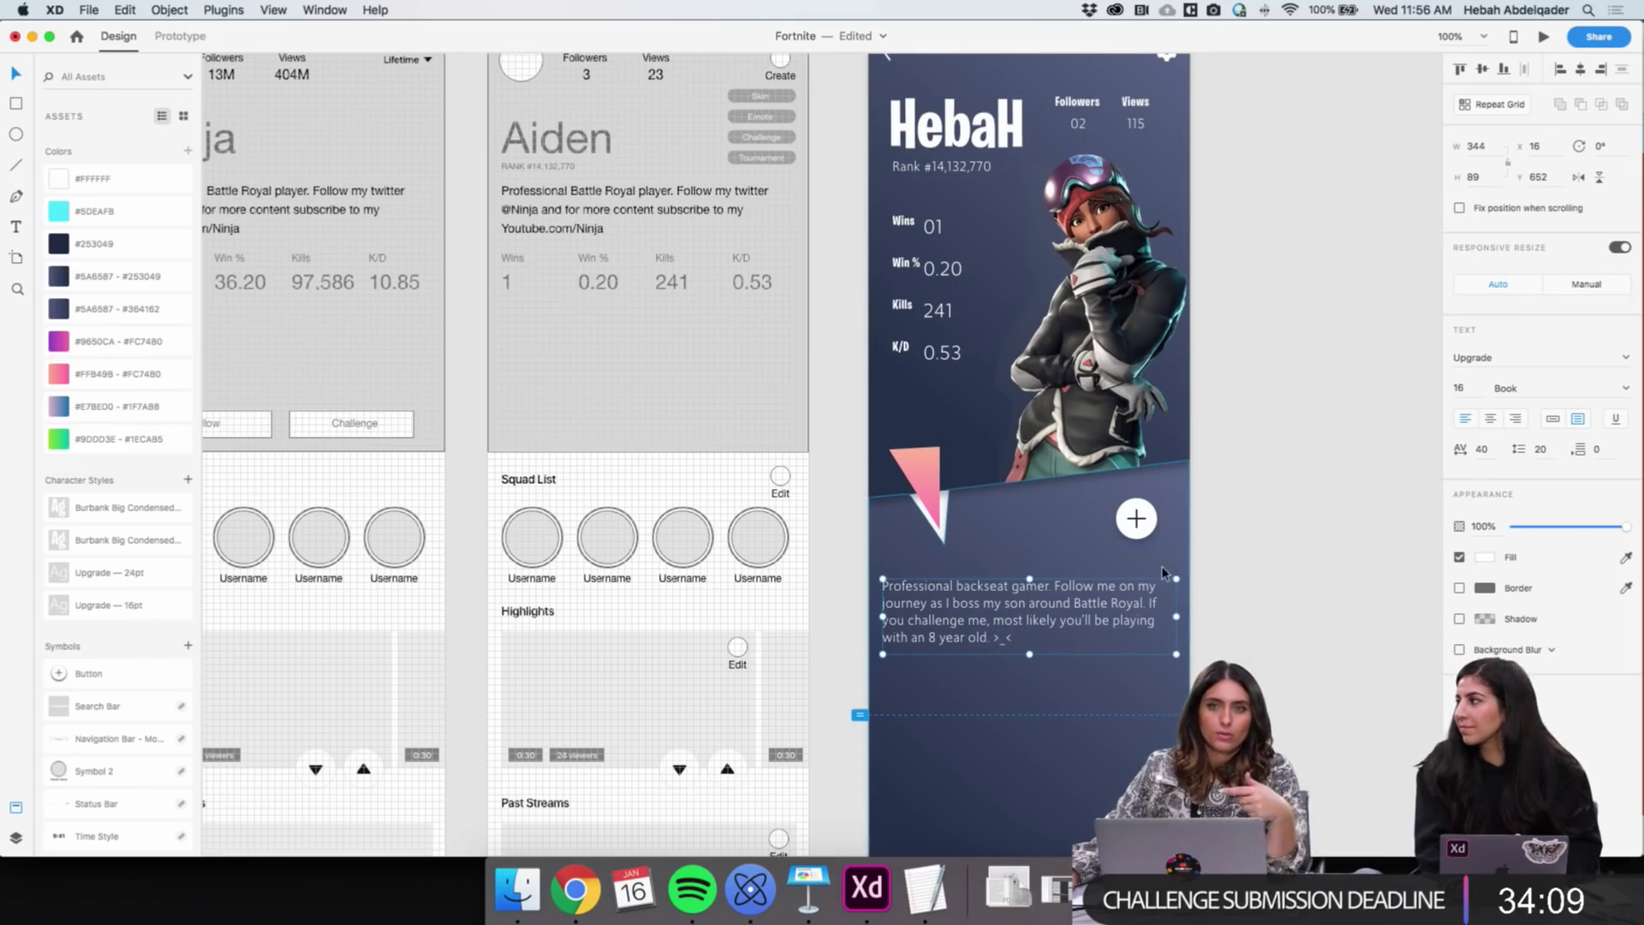
left_click(1136, 523)
left_click_drag(1136, 523, 1150, 523)
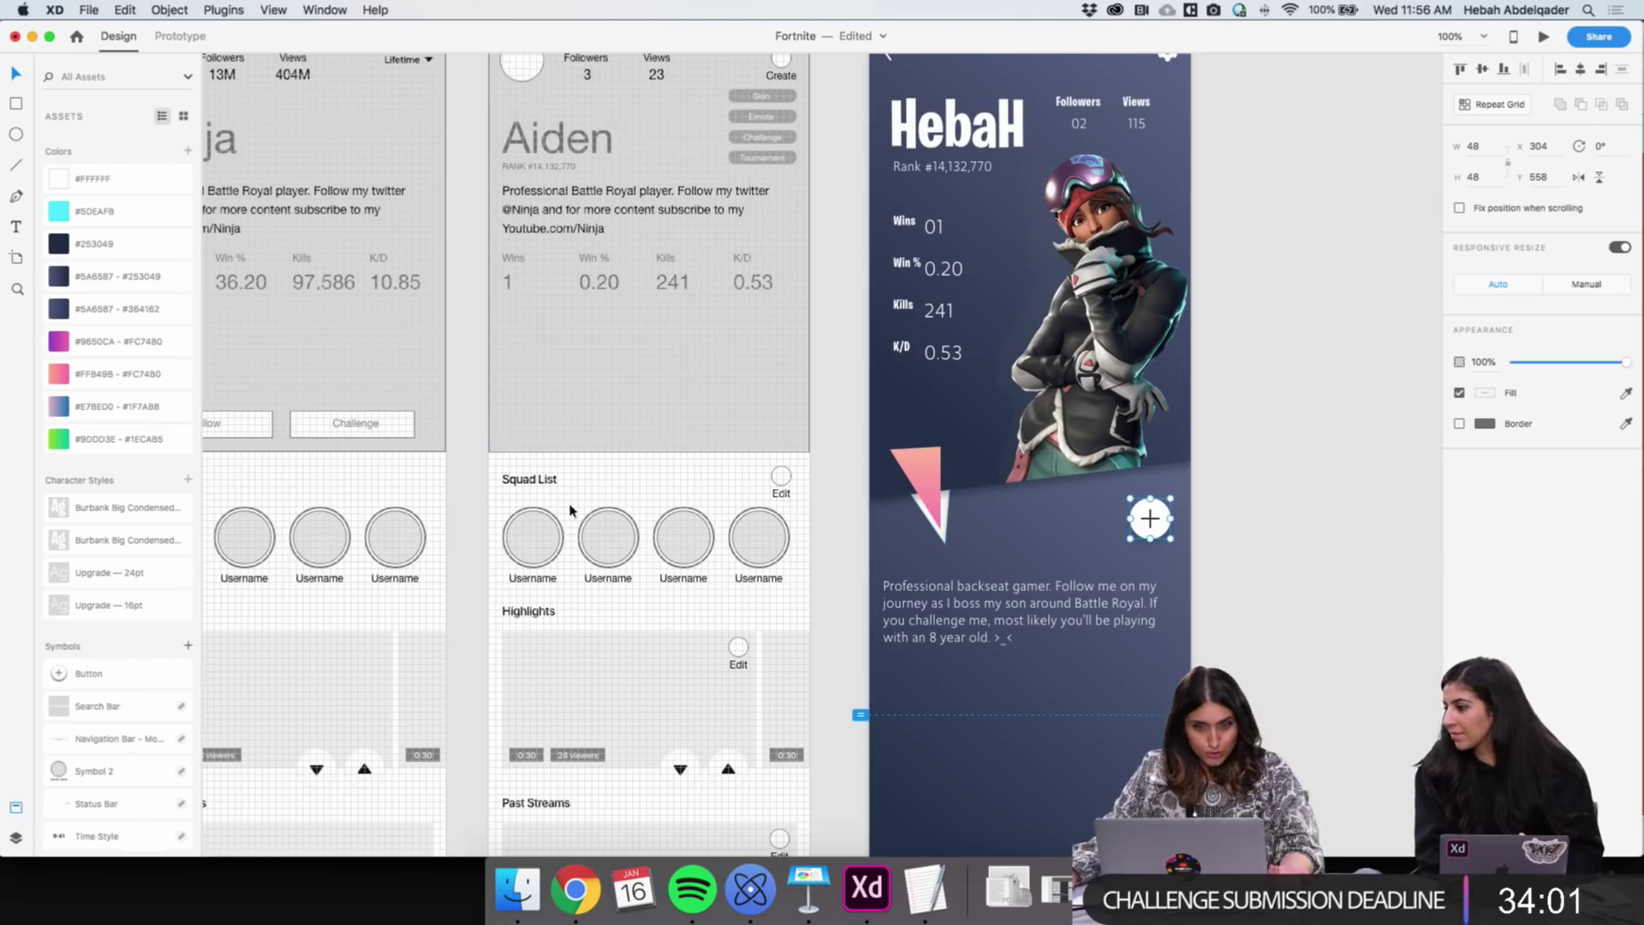
Copy the wireframe's "Squad List" heading above the description and give it the white 16 pt Burbank Big Condensed character style
left_click_drag(517, 477, 911, 567)
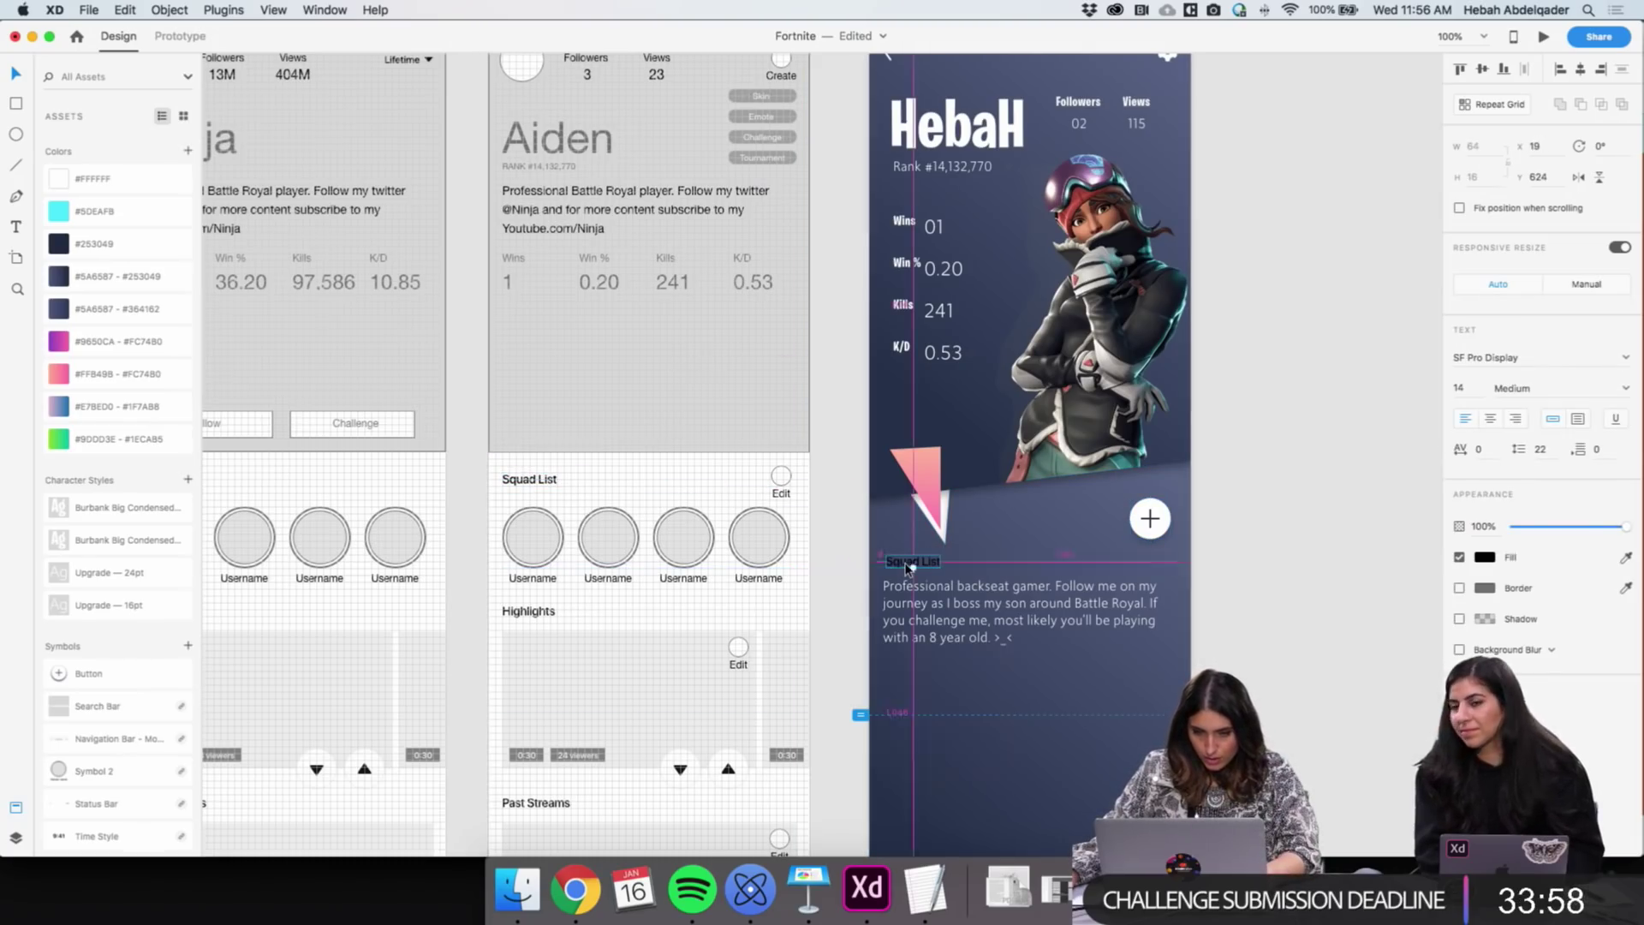
left_click(127, 573)
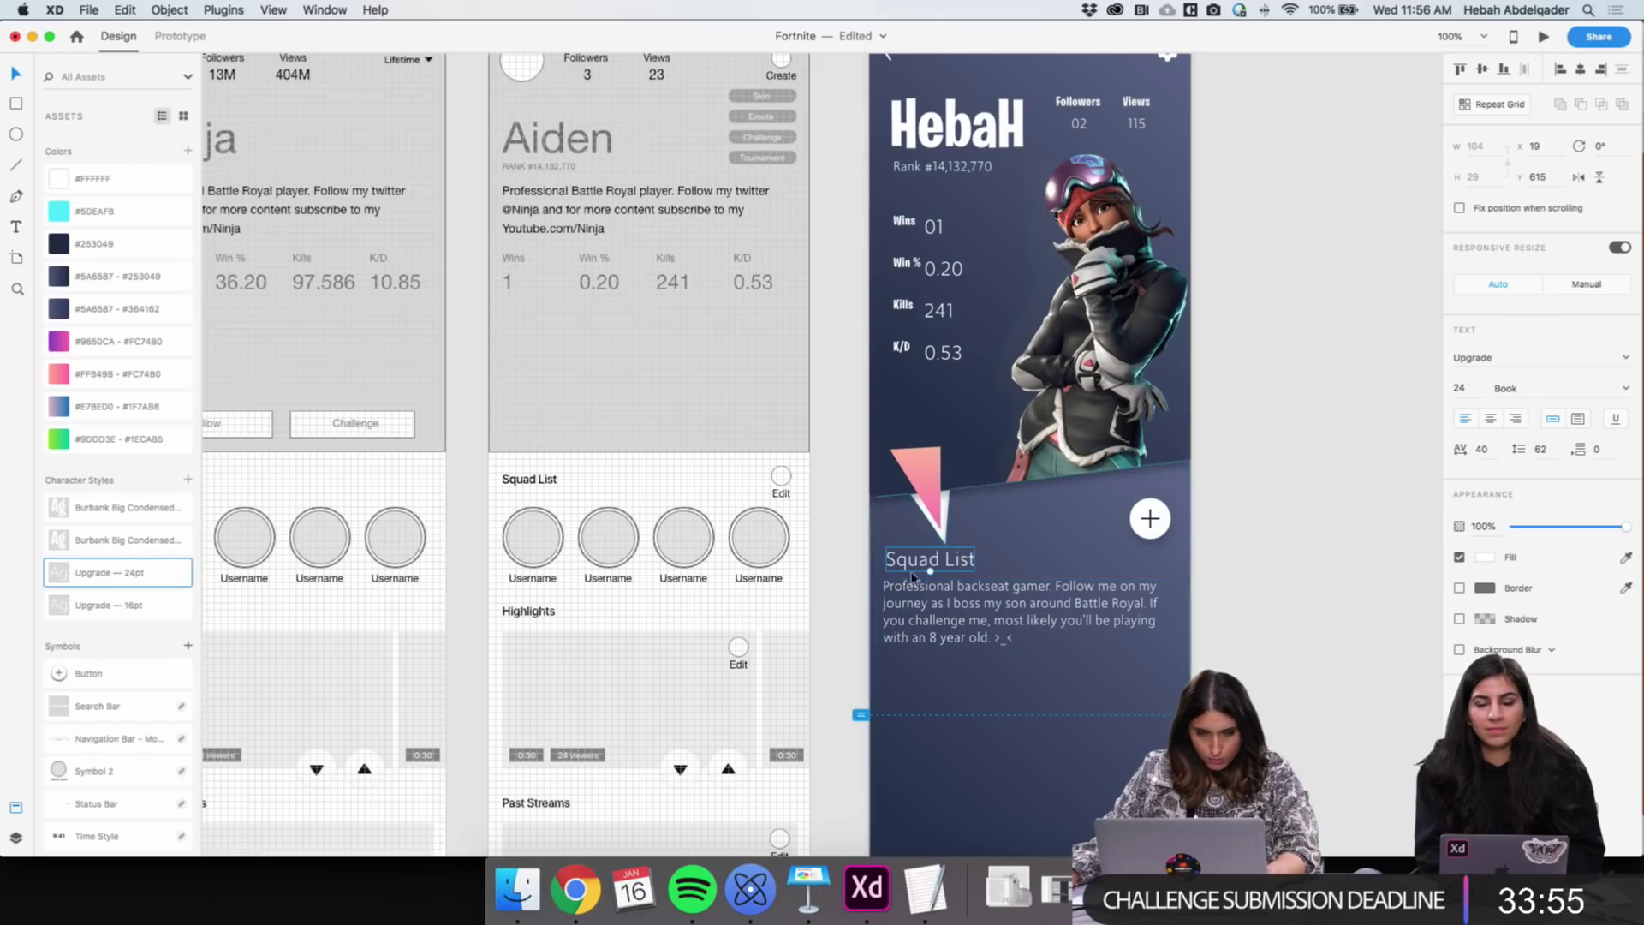
left_click(175, 539)
left_click(1329, 591)
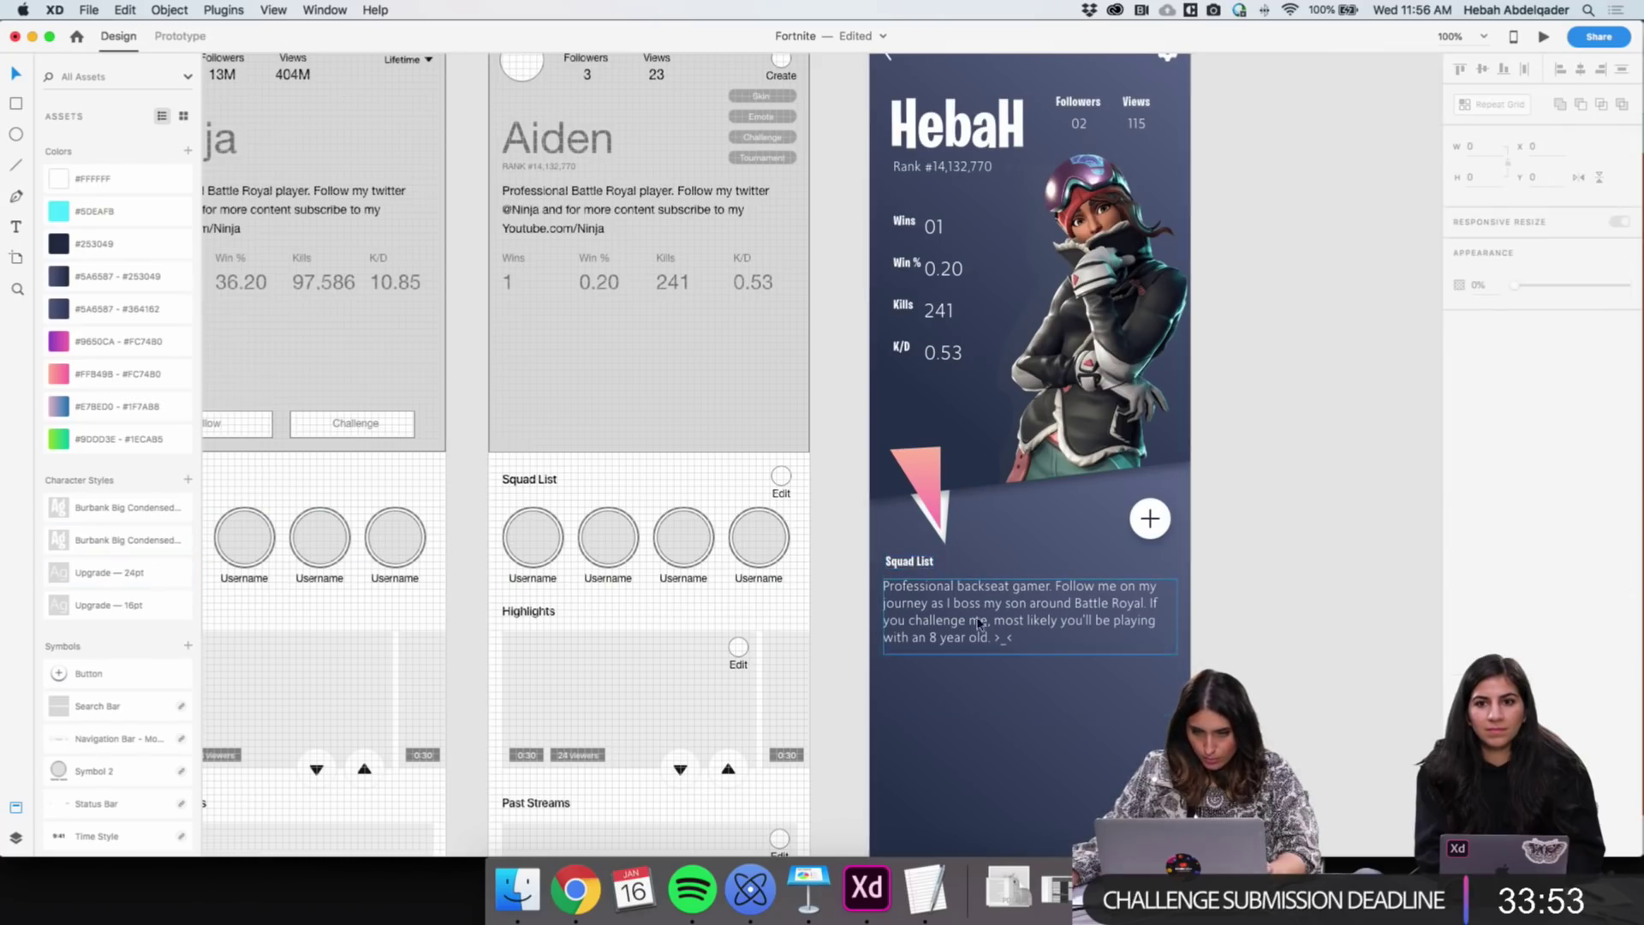
Align the left edges of the copied heading and the description text at X 16
left_click_drag(898, 565, 907, 564)
left_click(984, 604, "shift")
left_click(1557, 70)
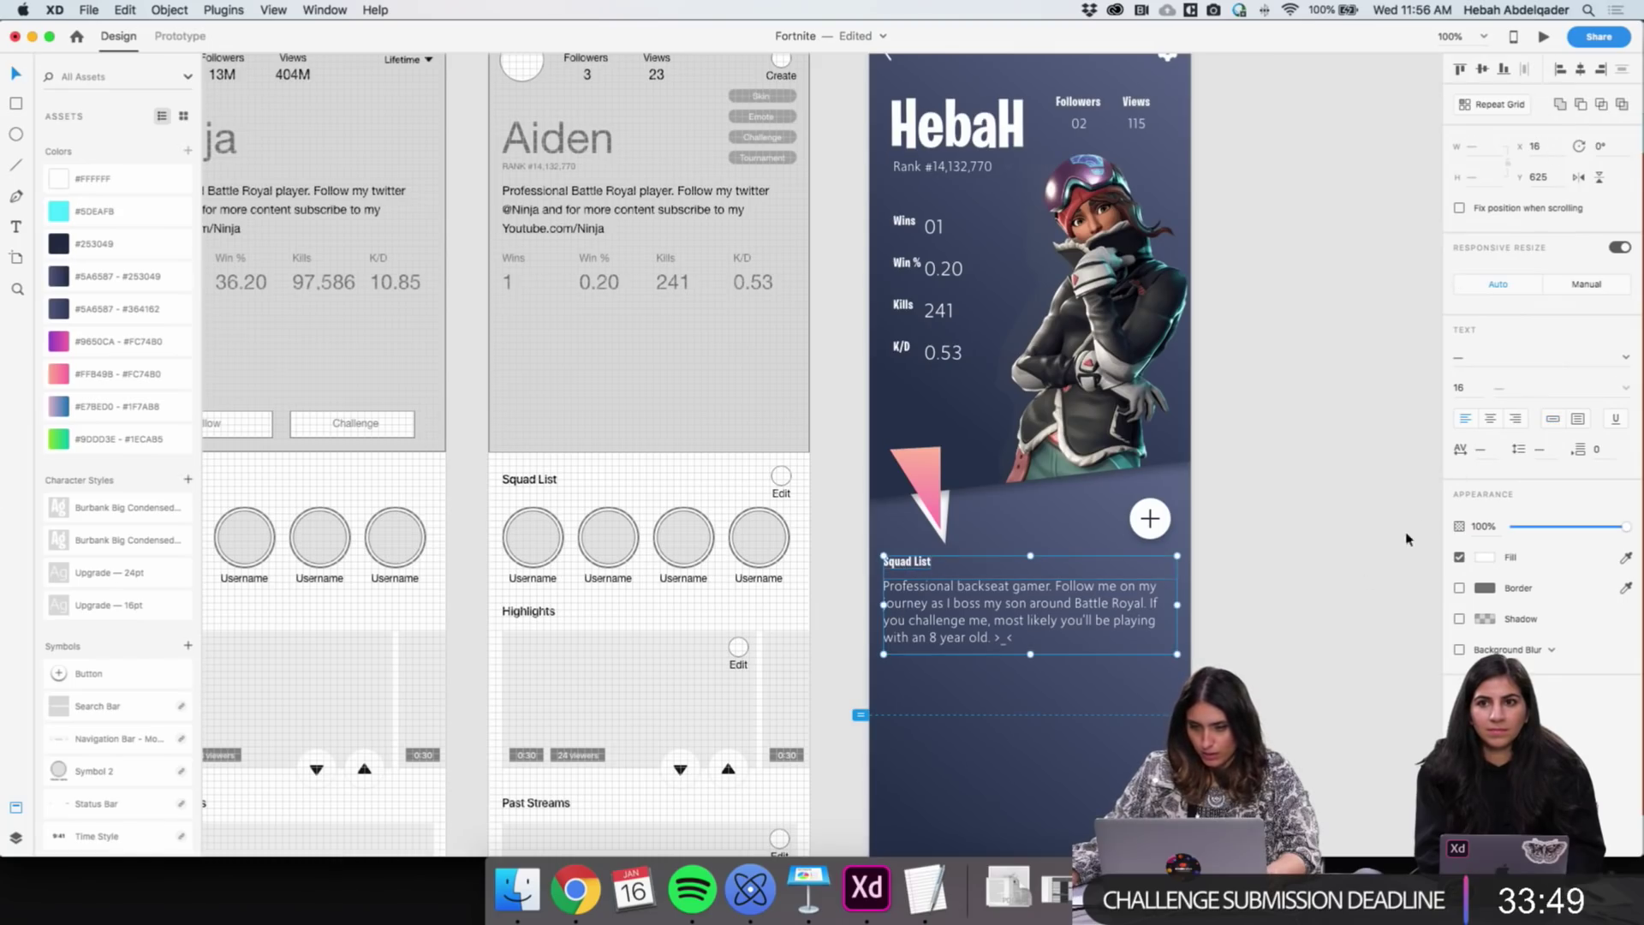
key("Escape")
Change the heading above the description to "About Me"
key("z")
left_click(1001, 636)
key("v")
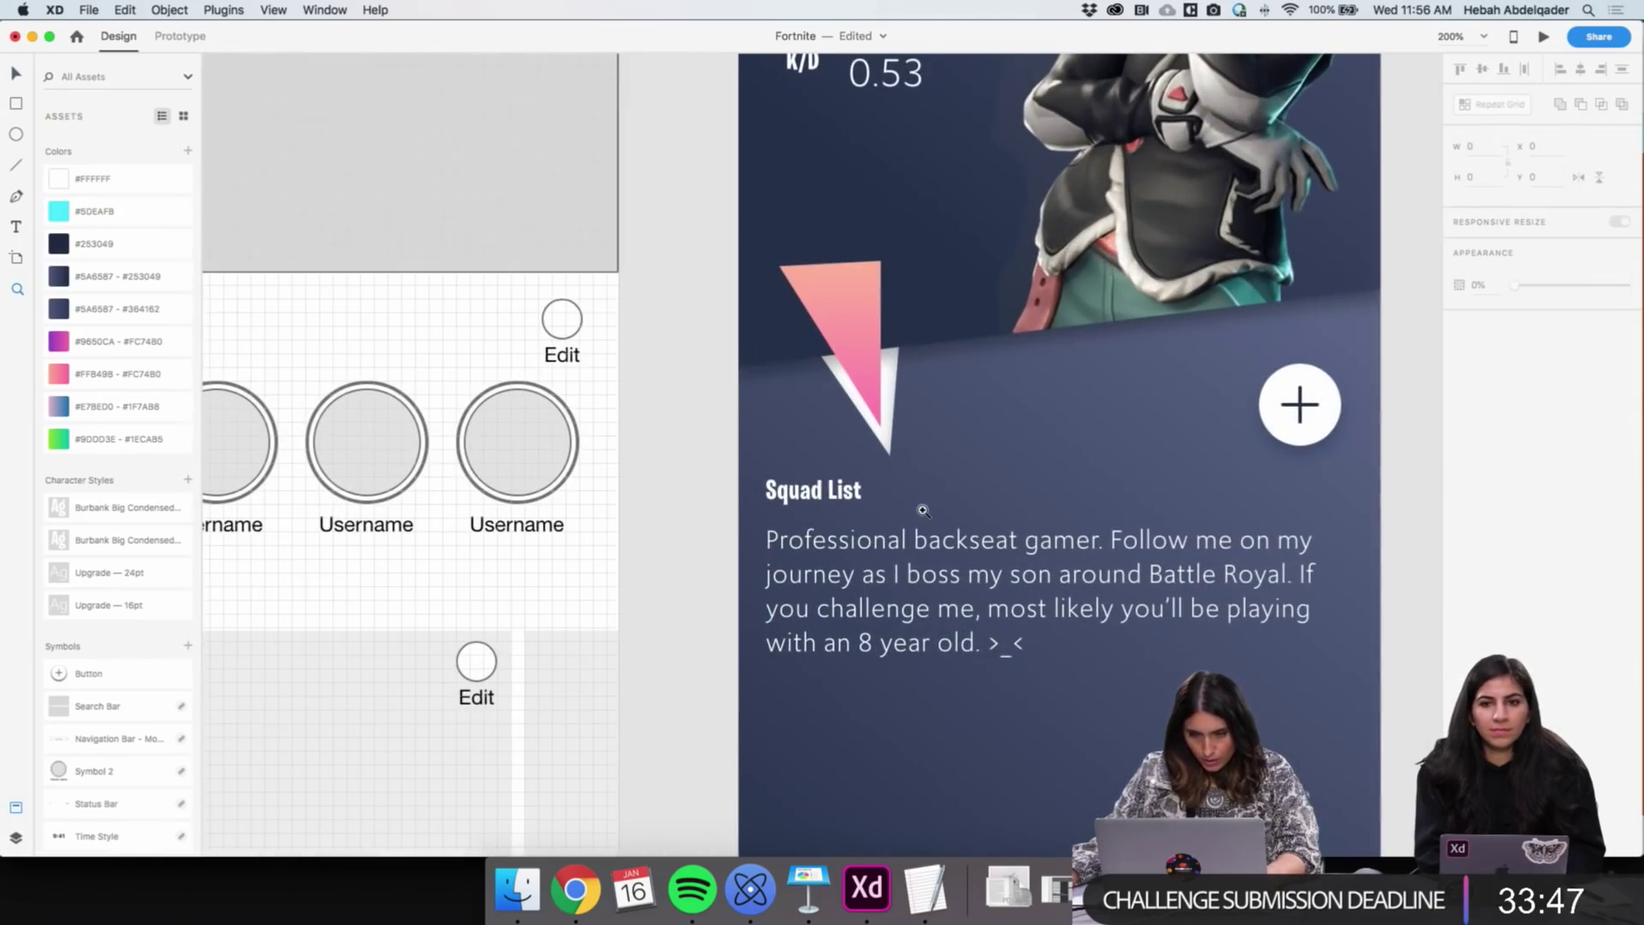
double_click(822, 490)
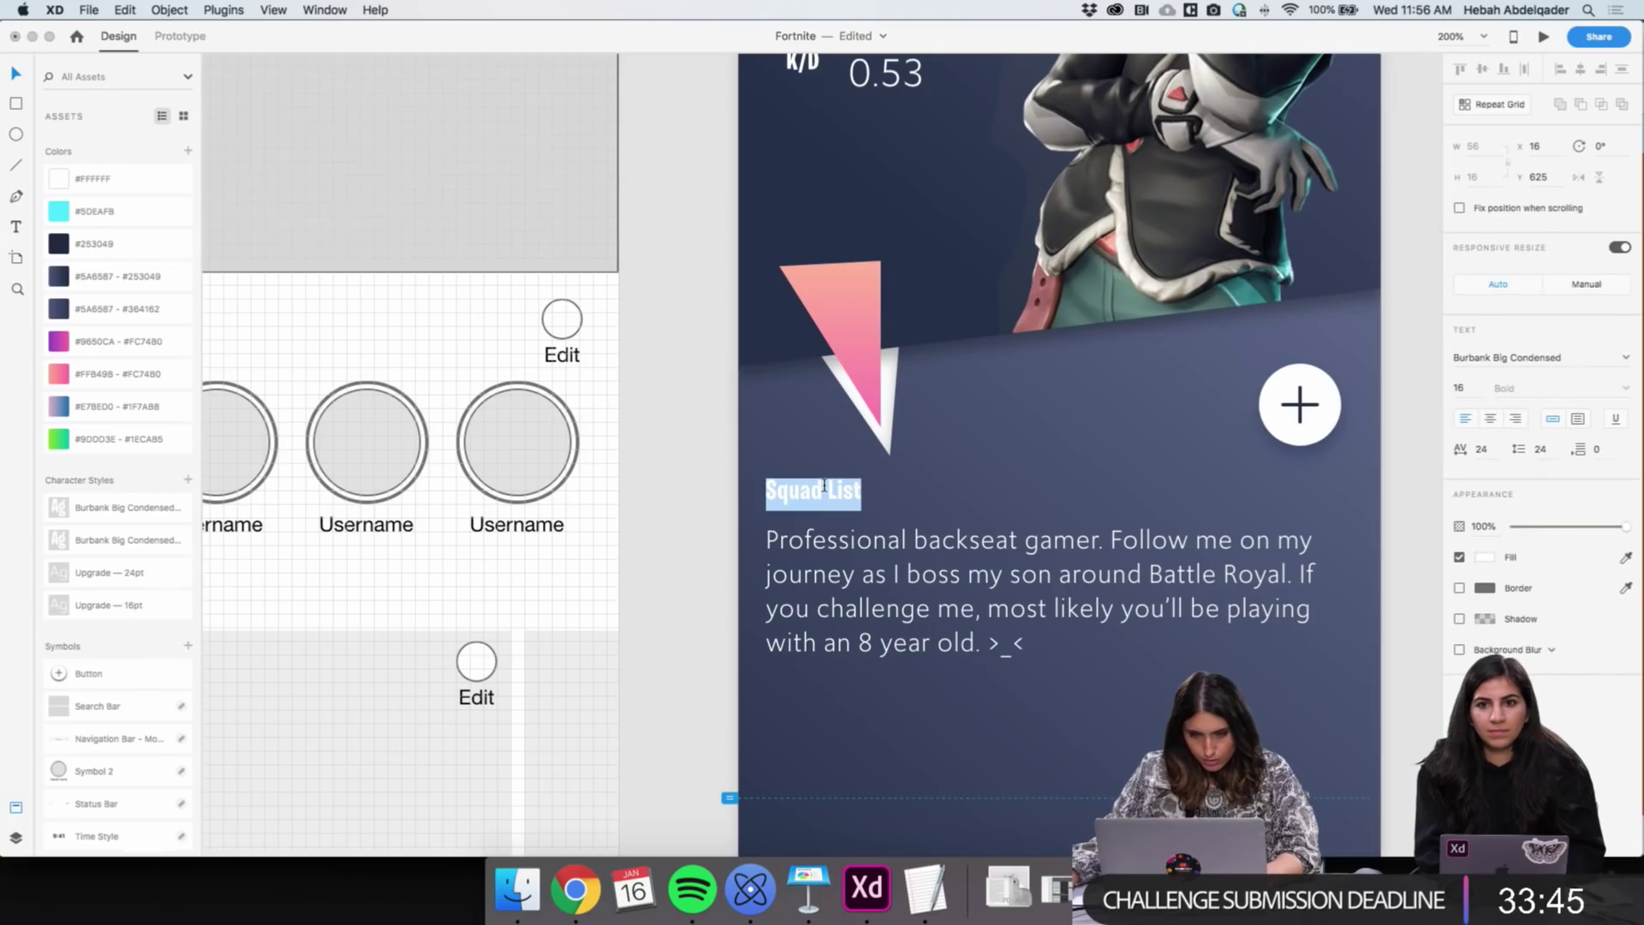
type("About Me")
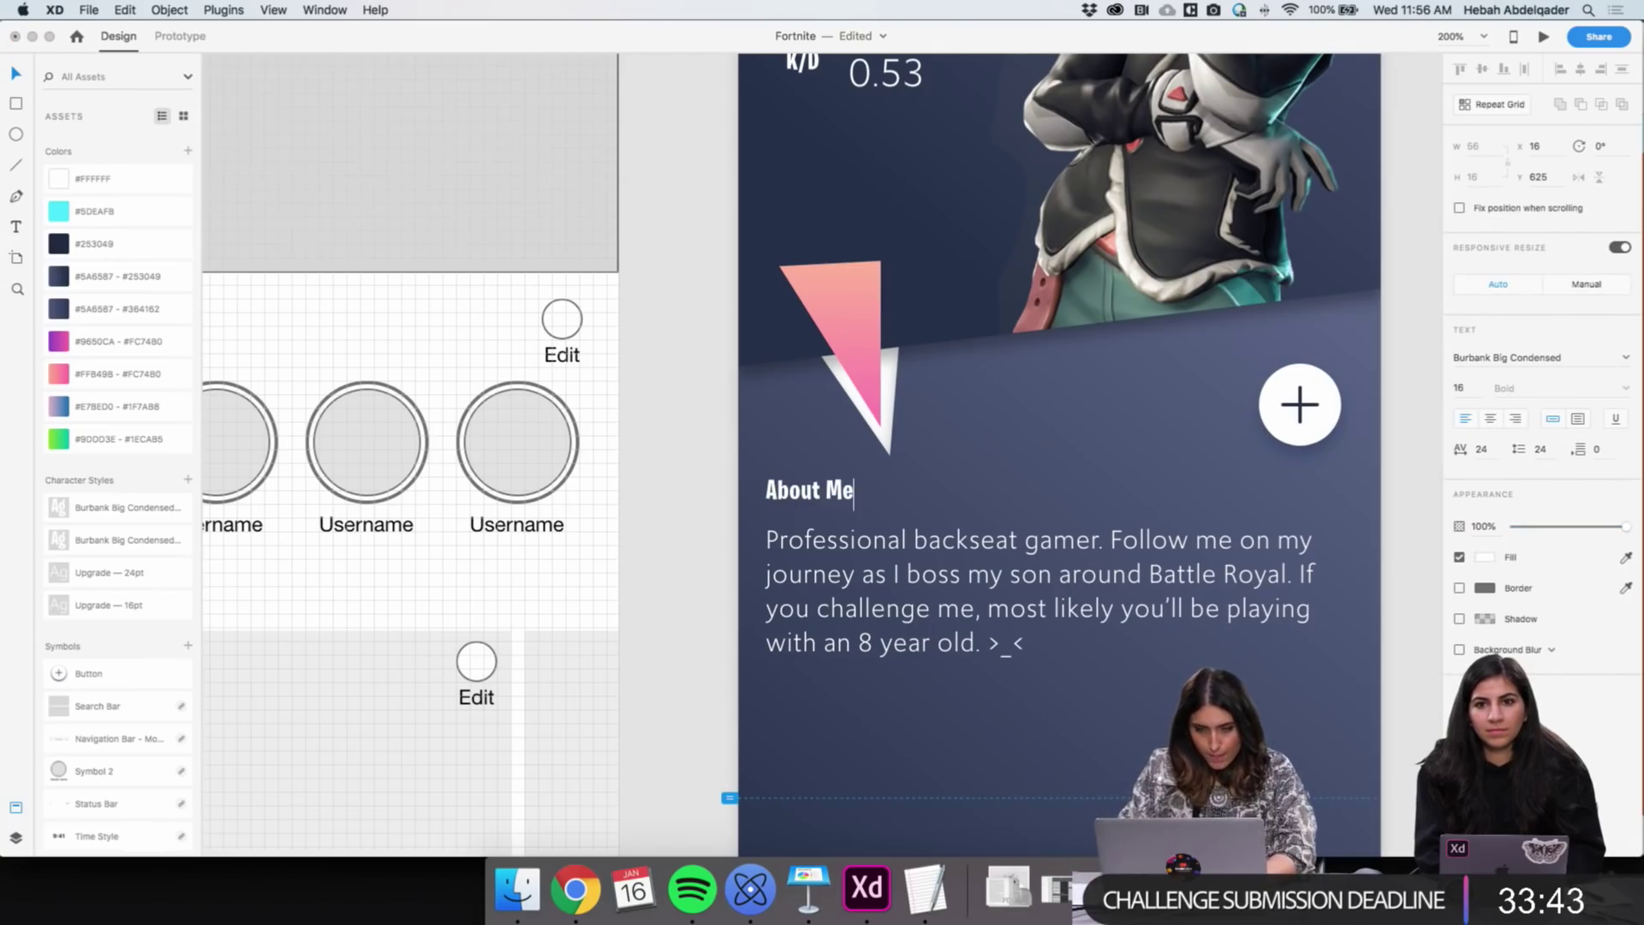
key("Escape")
Show the artboard's square grid and move the plus button up to Y 536
left_click(1294, 409)
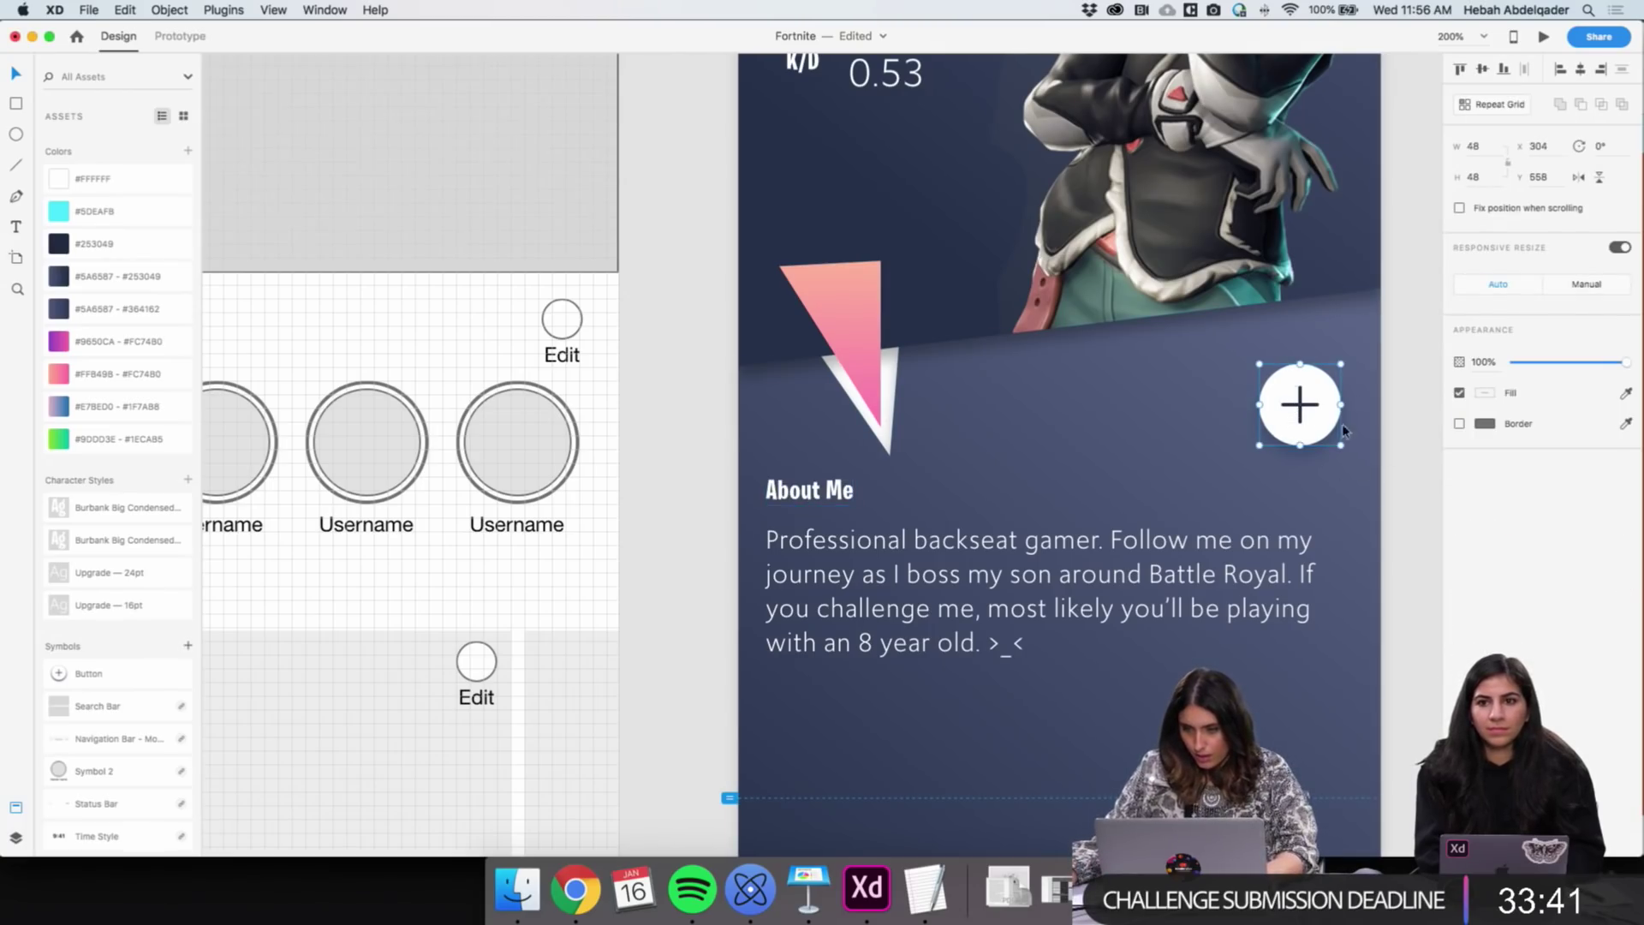
key("super+apostrophe")
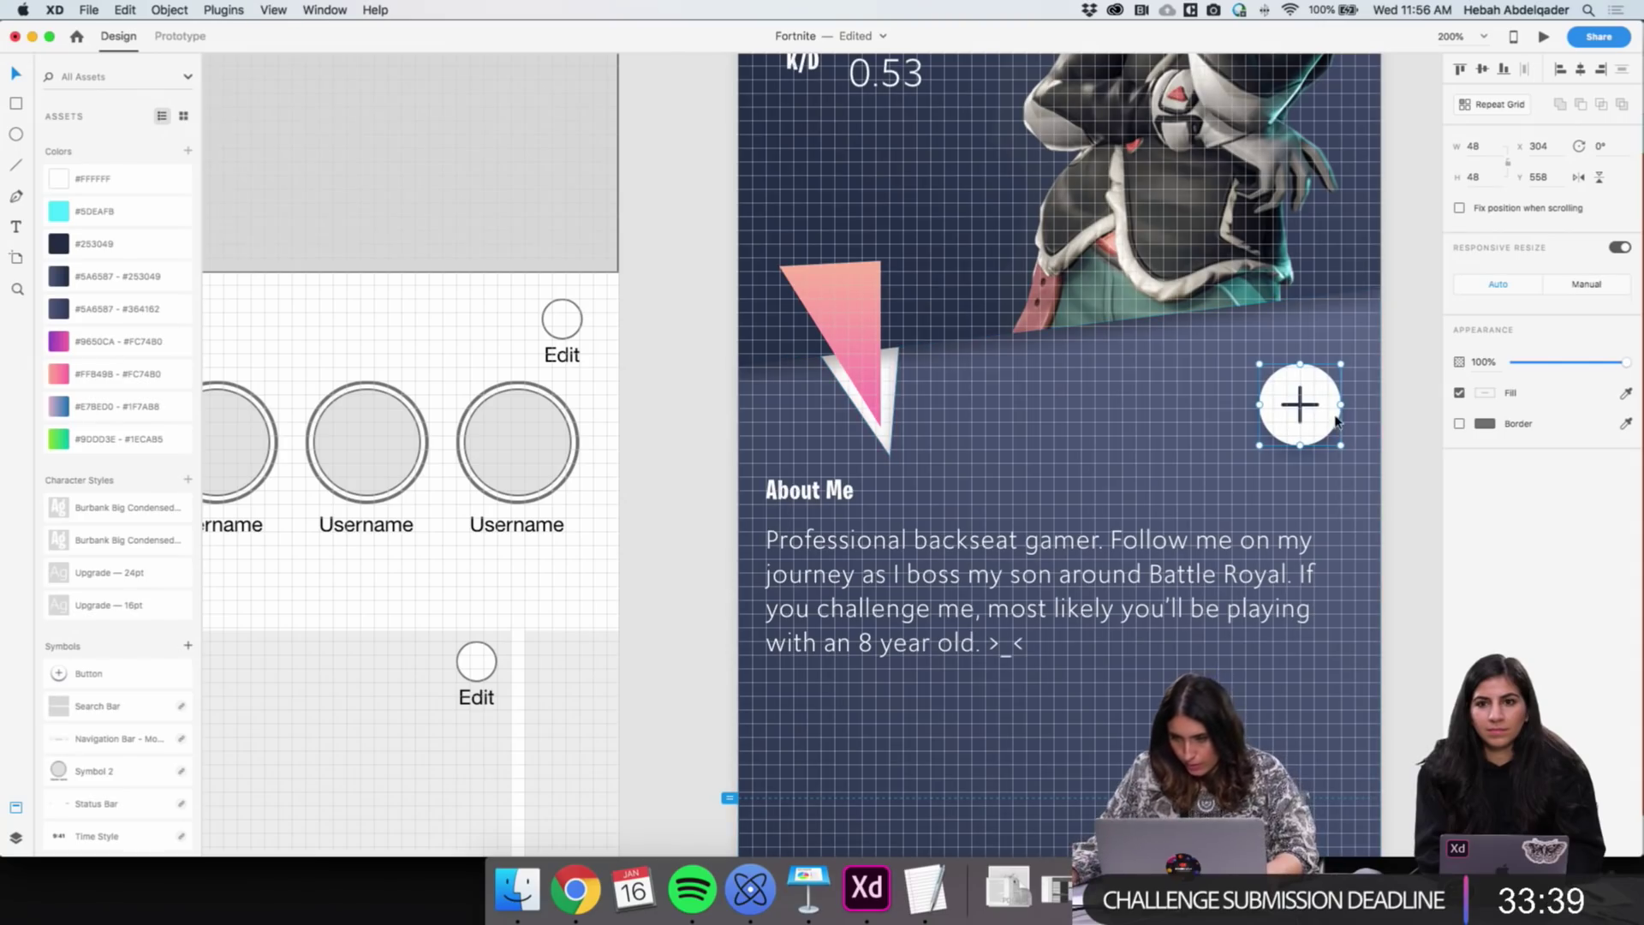
left_click_drag(1323, 422, 1325, 368)
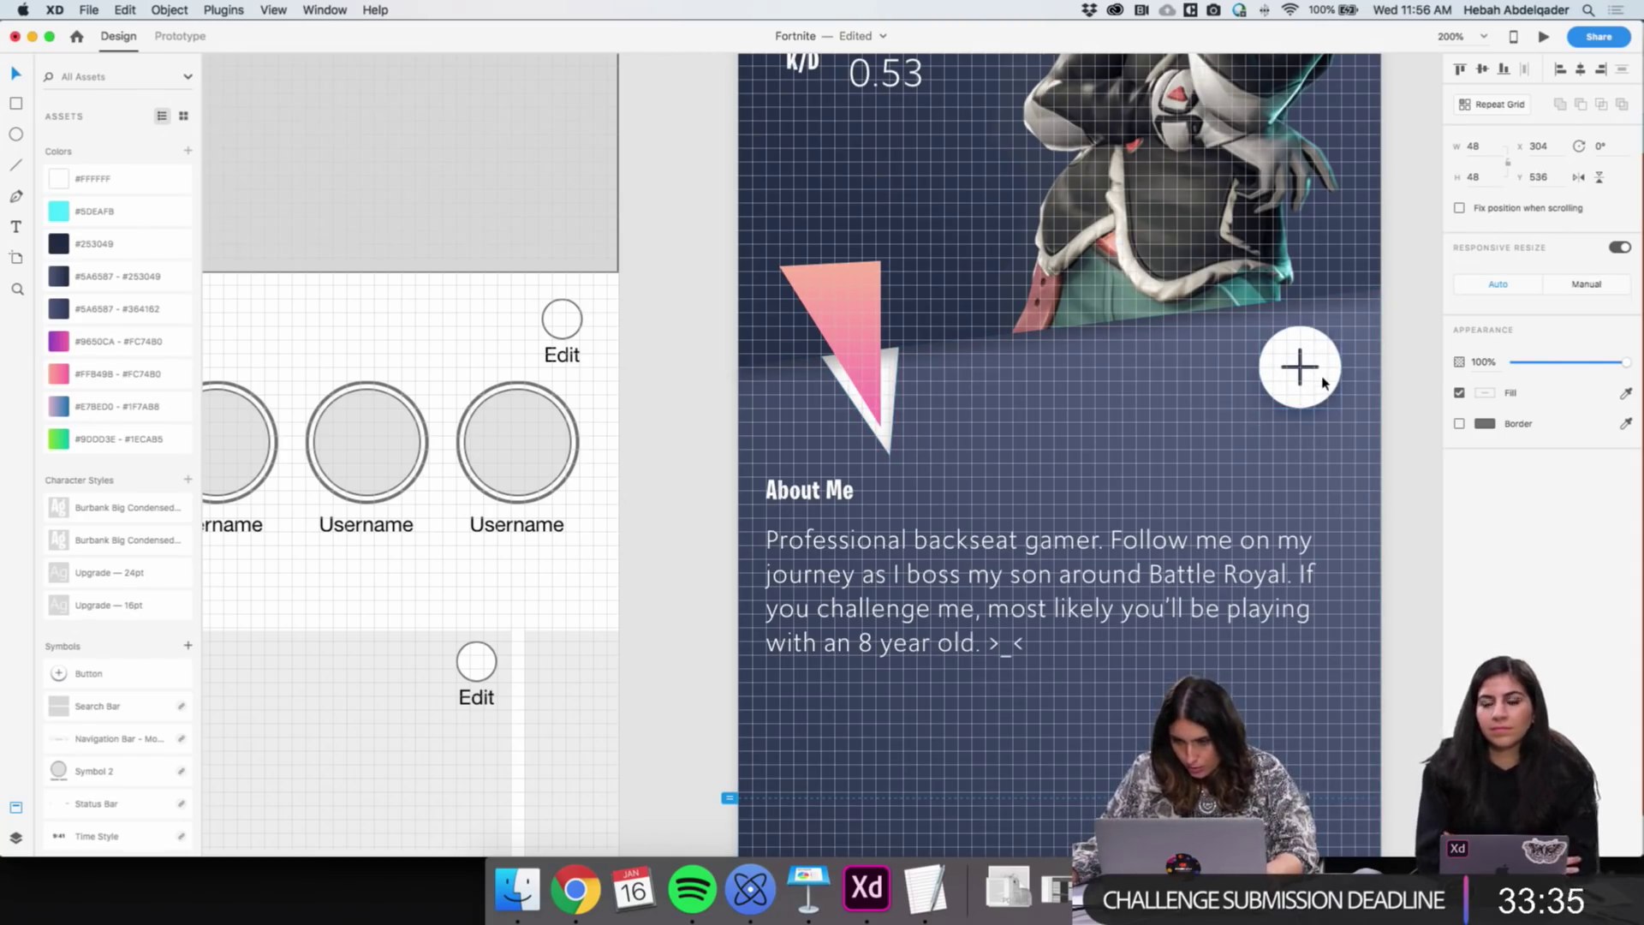
key("Escape")
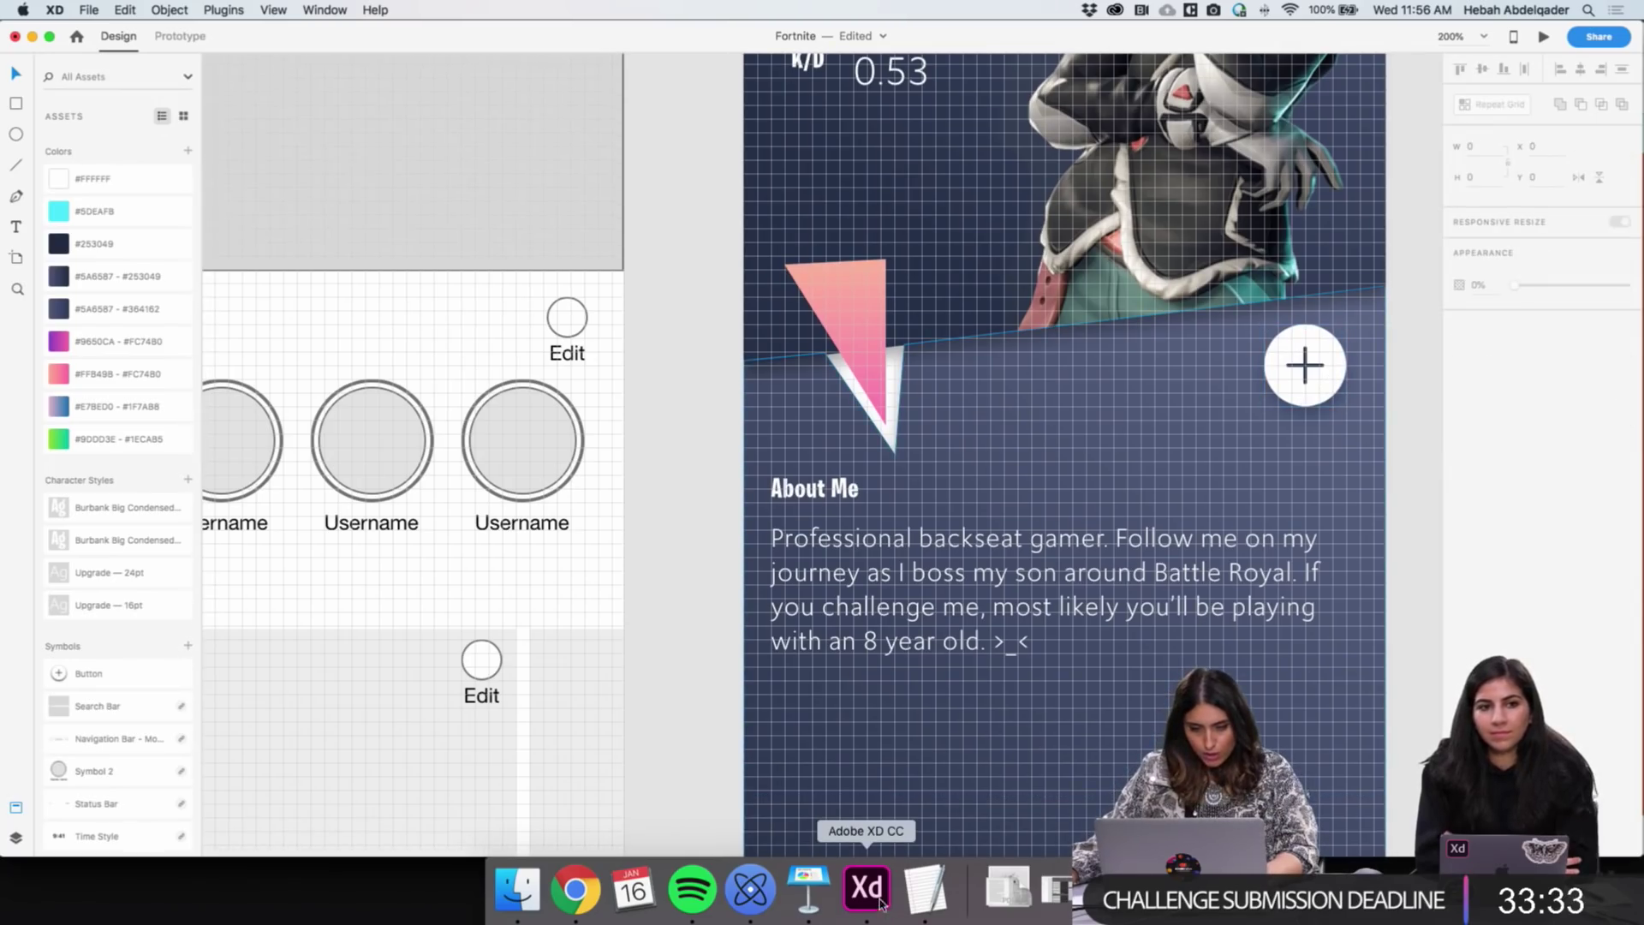
Switch to Nucleo and search its glyph icons for "edit" and "pencil"
left_click(742, 897)
left_click(411, 182)
double_click(381, 182)
type("edit")
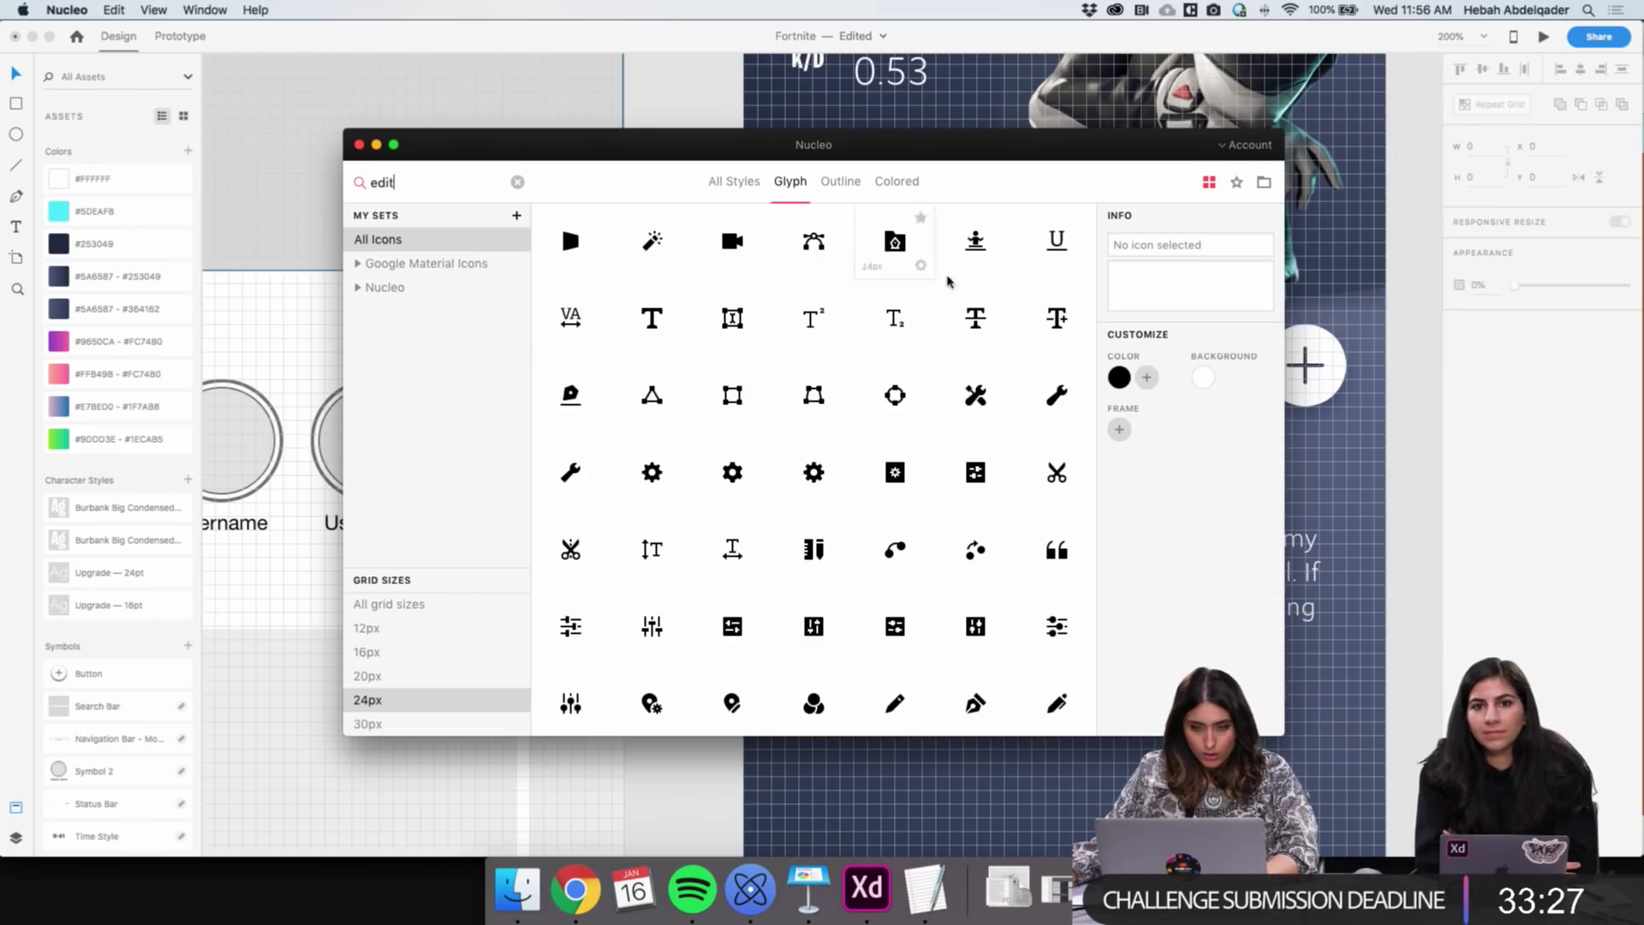
double_click(415, 182)
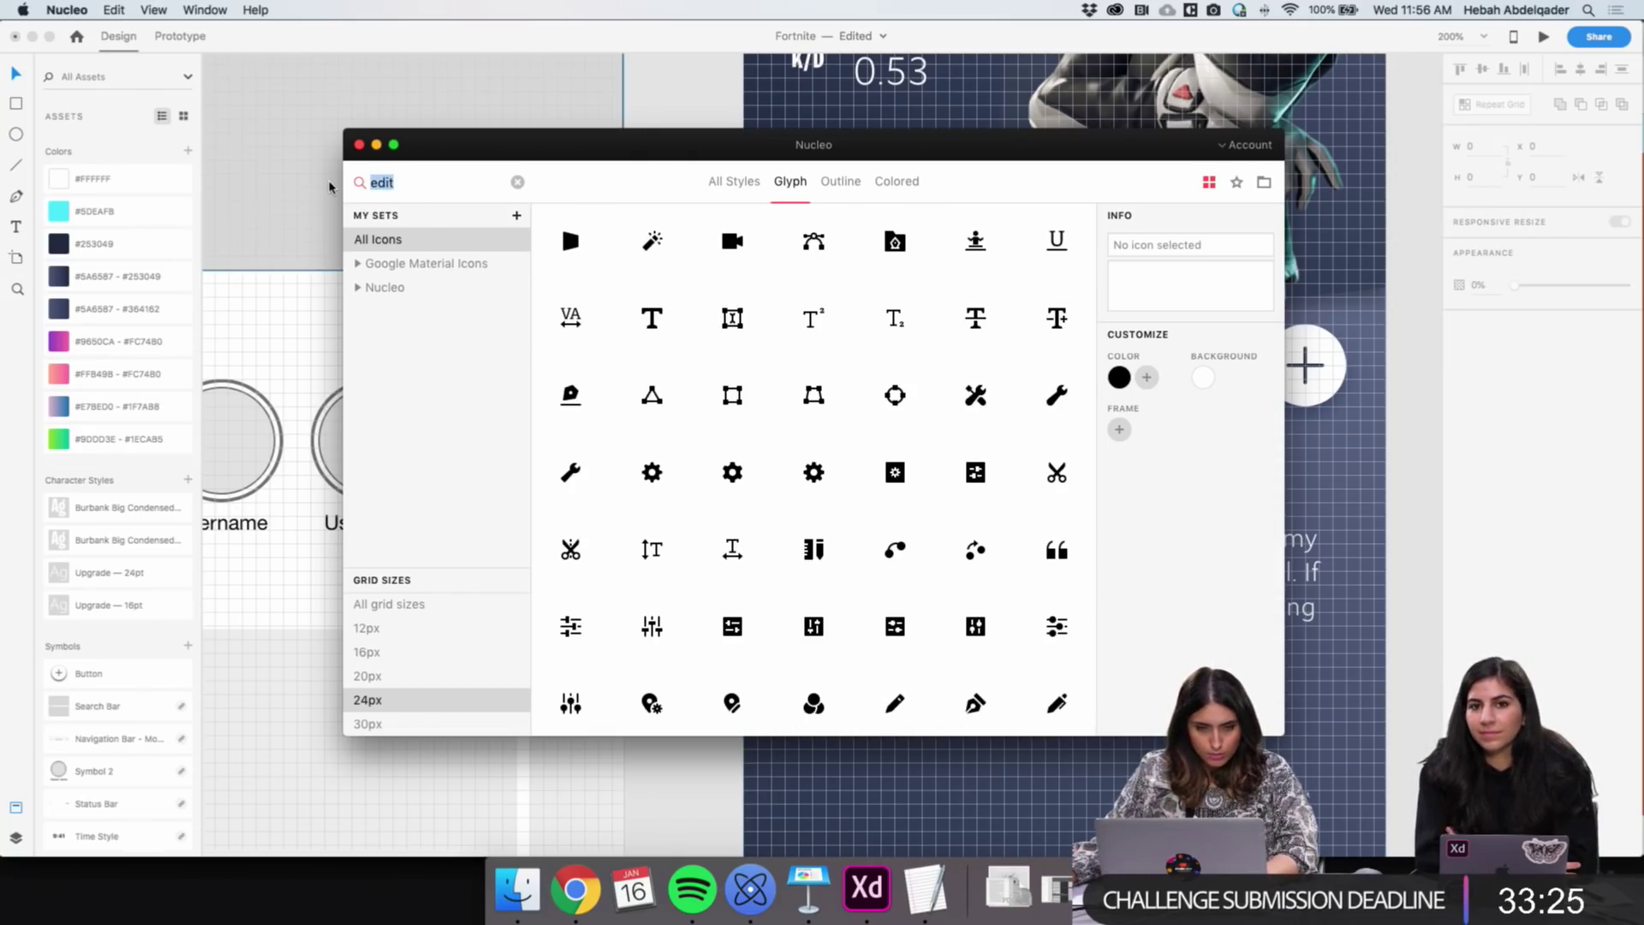
type("pencil")
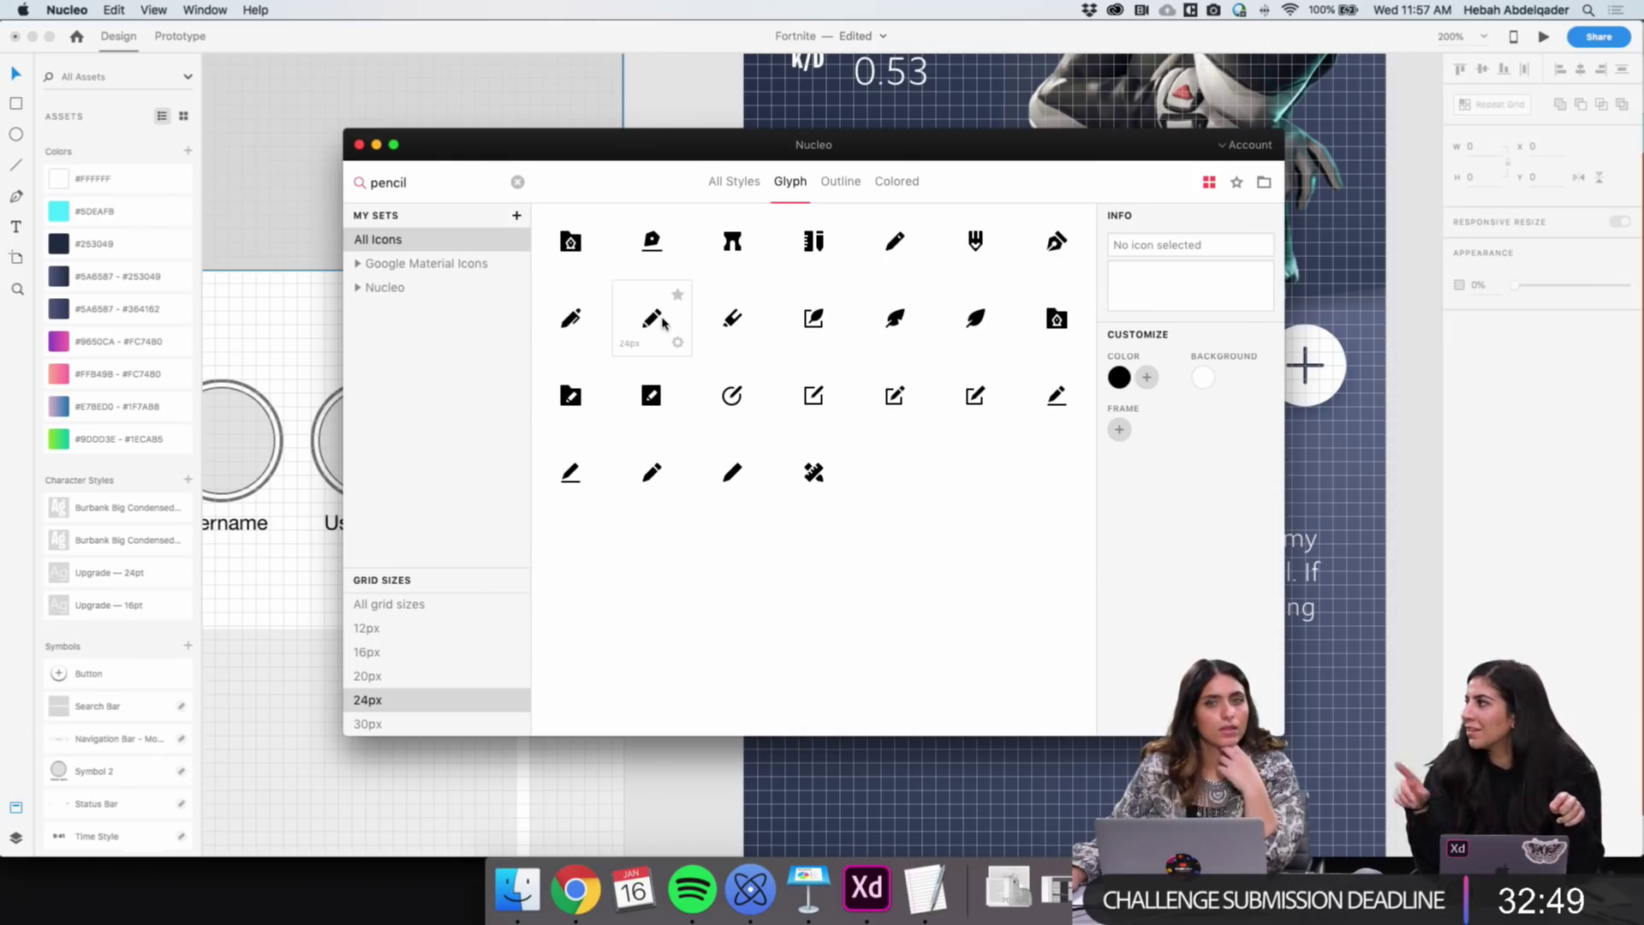
Bring the 24px pencil glyph into the XD design and place it level with the "About Me" heading at X 313, Y 618
mouse_move(656, 324)
left_mouse_down()
mouse_move(906, 436)
mouse_move(1419, 473)
left_mouse_up()
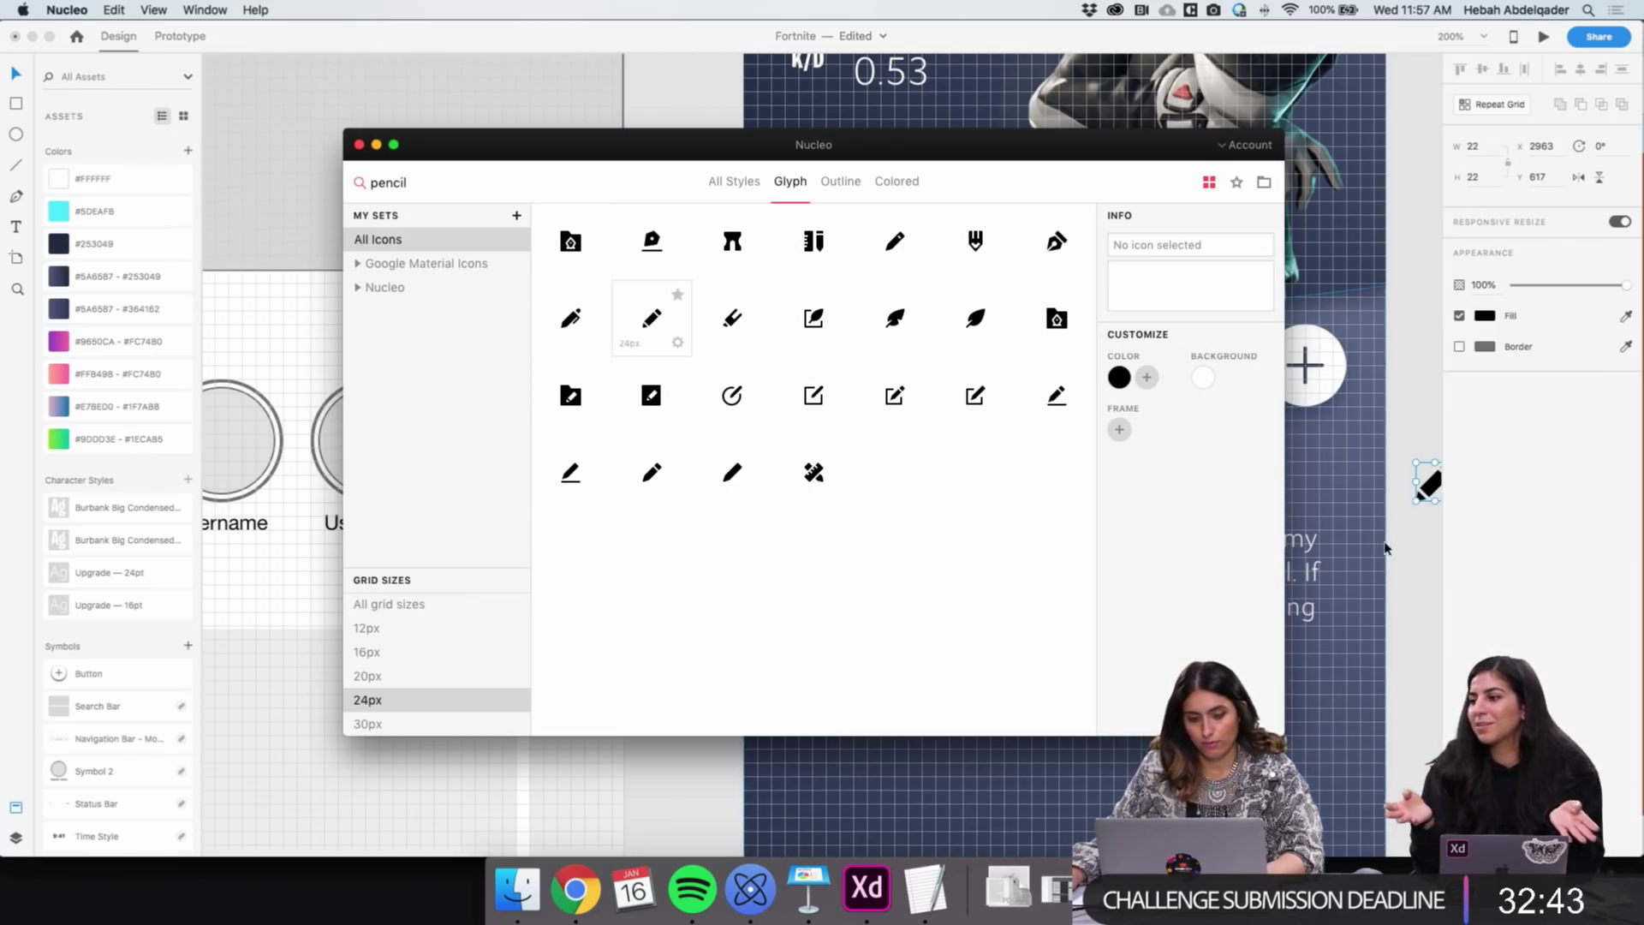
left_click(1409, 524)
left_click_drag(1429, 497, 1297, 494)
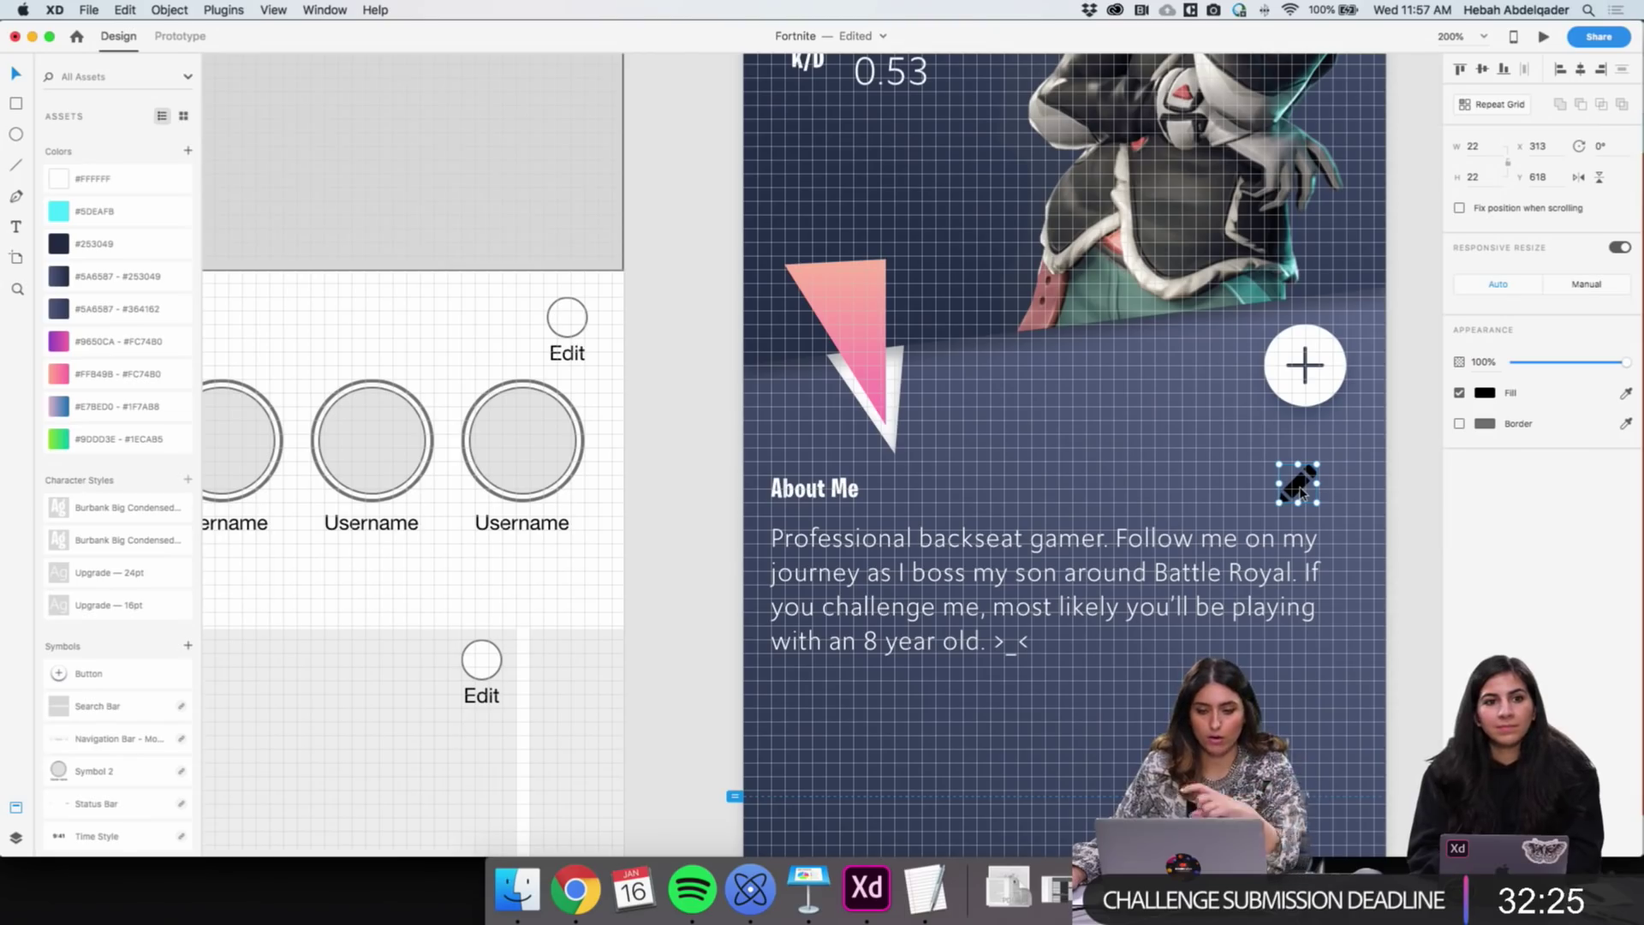
Examine the Edit buttons in the profile wireframe and the neighbouring wireframe screens, and return to the pencil icon in the design
key("z")
left_click(718, 332, "alt")
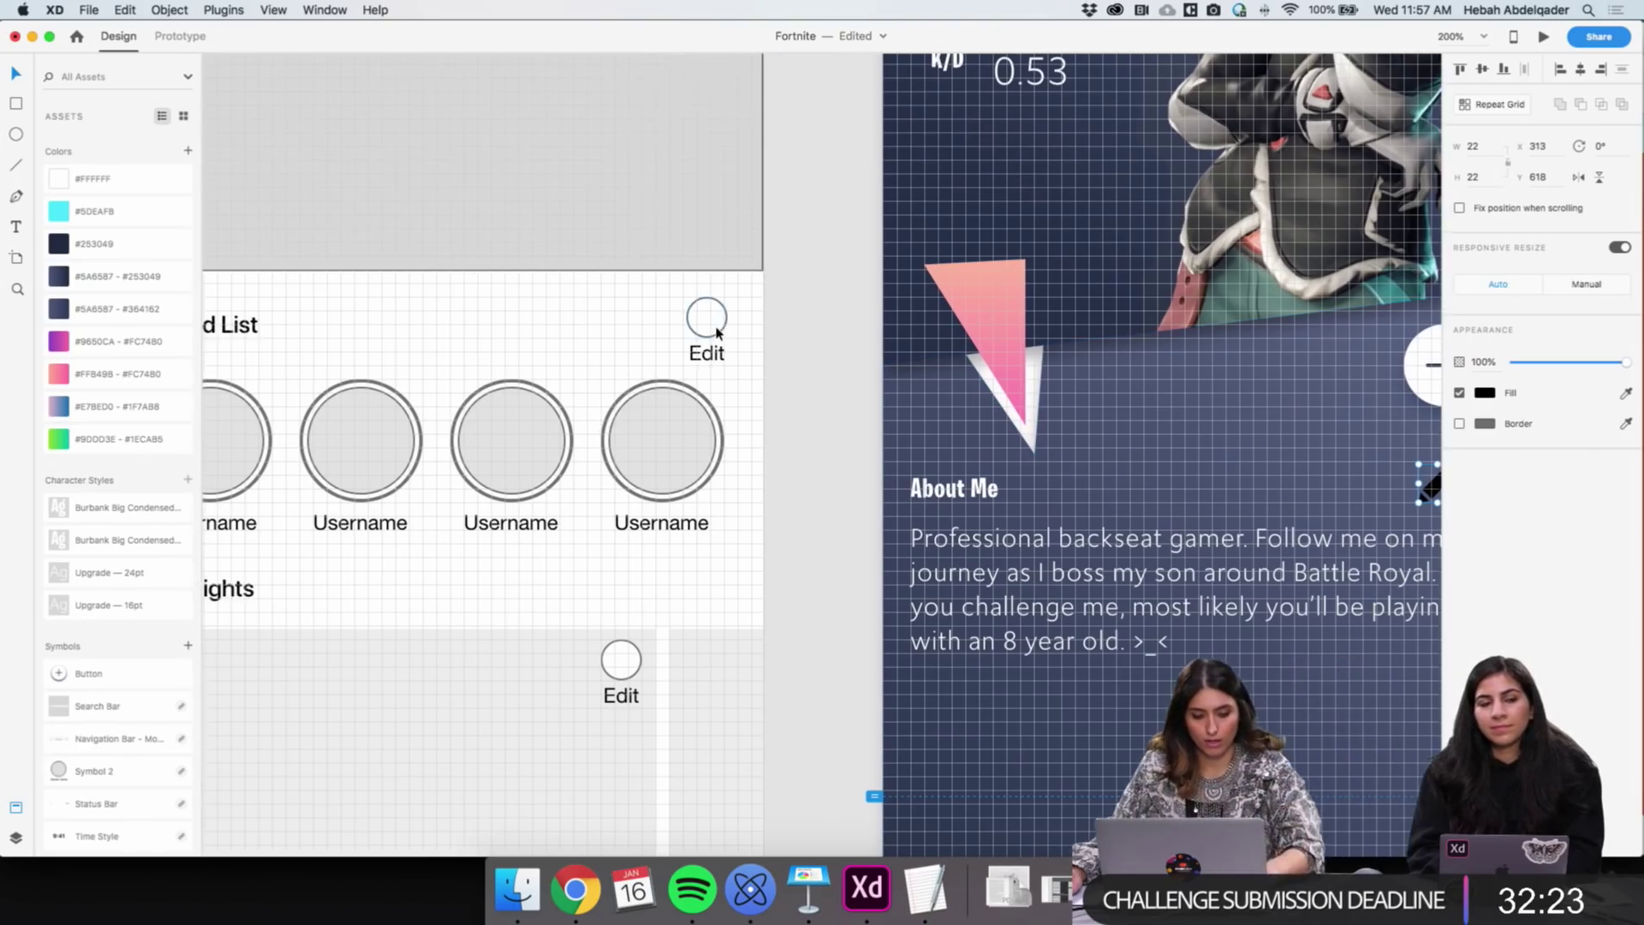
left_click(721, 329, "alt")
scroll(785, 342, "left", 10)
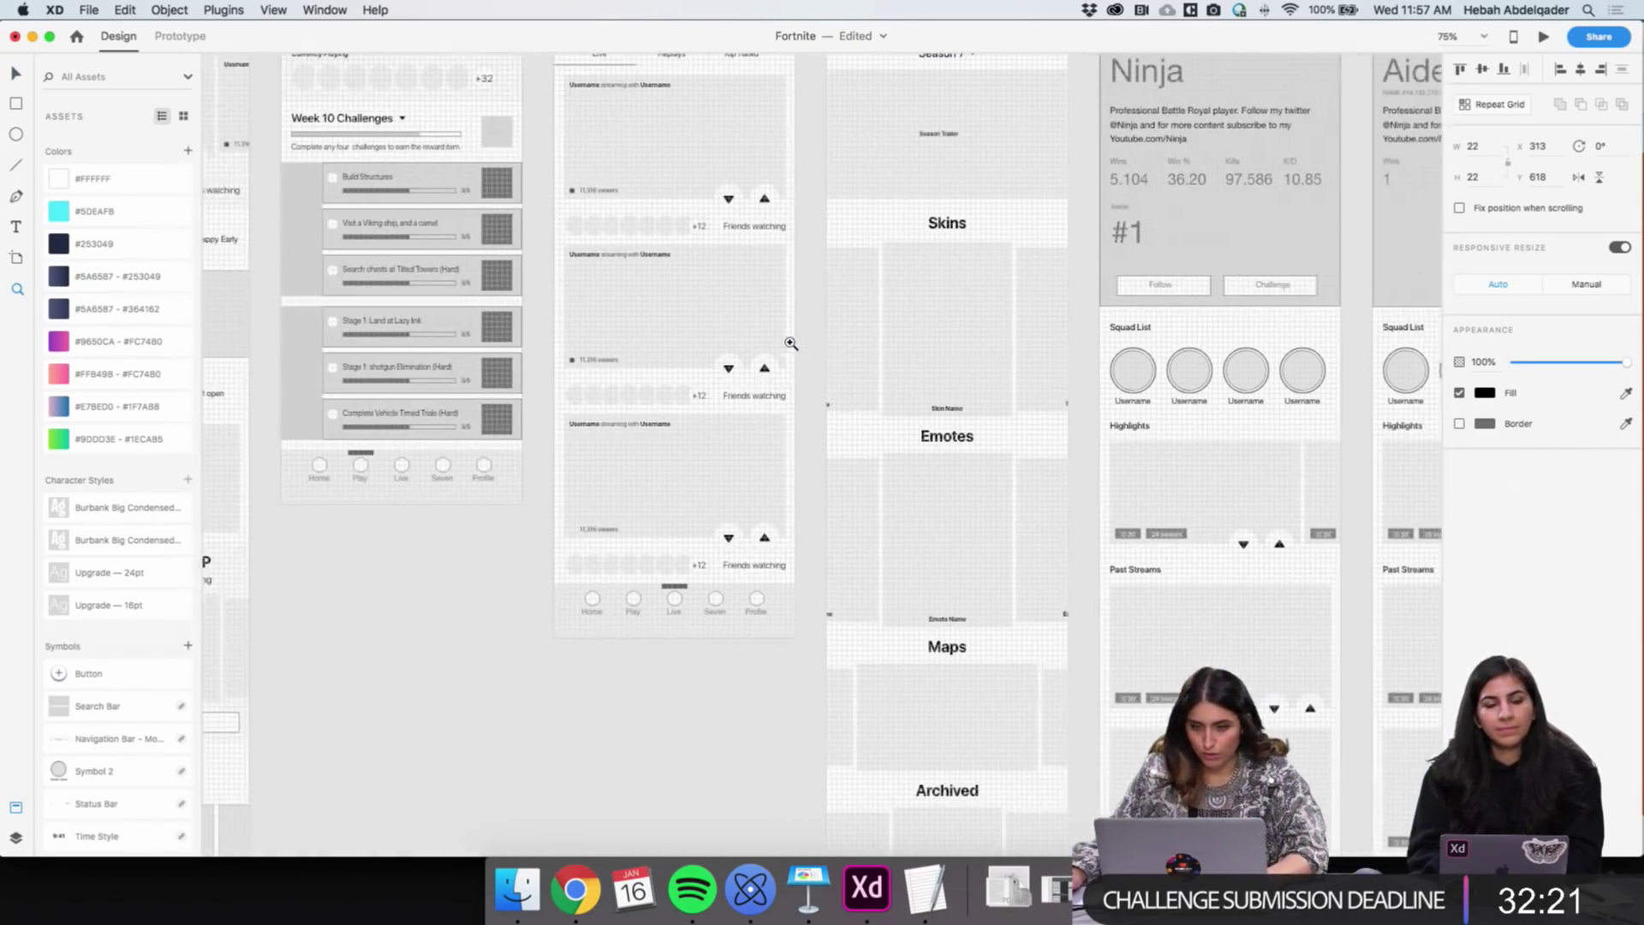
scroll(836, 344, "right", 3)
scroll(836, 343, "up", 2)
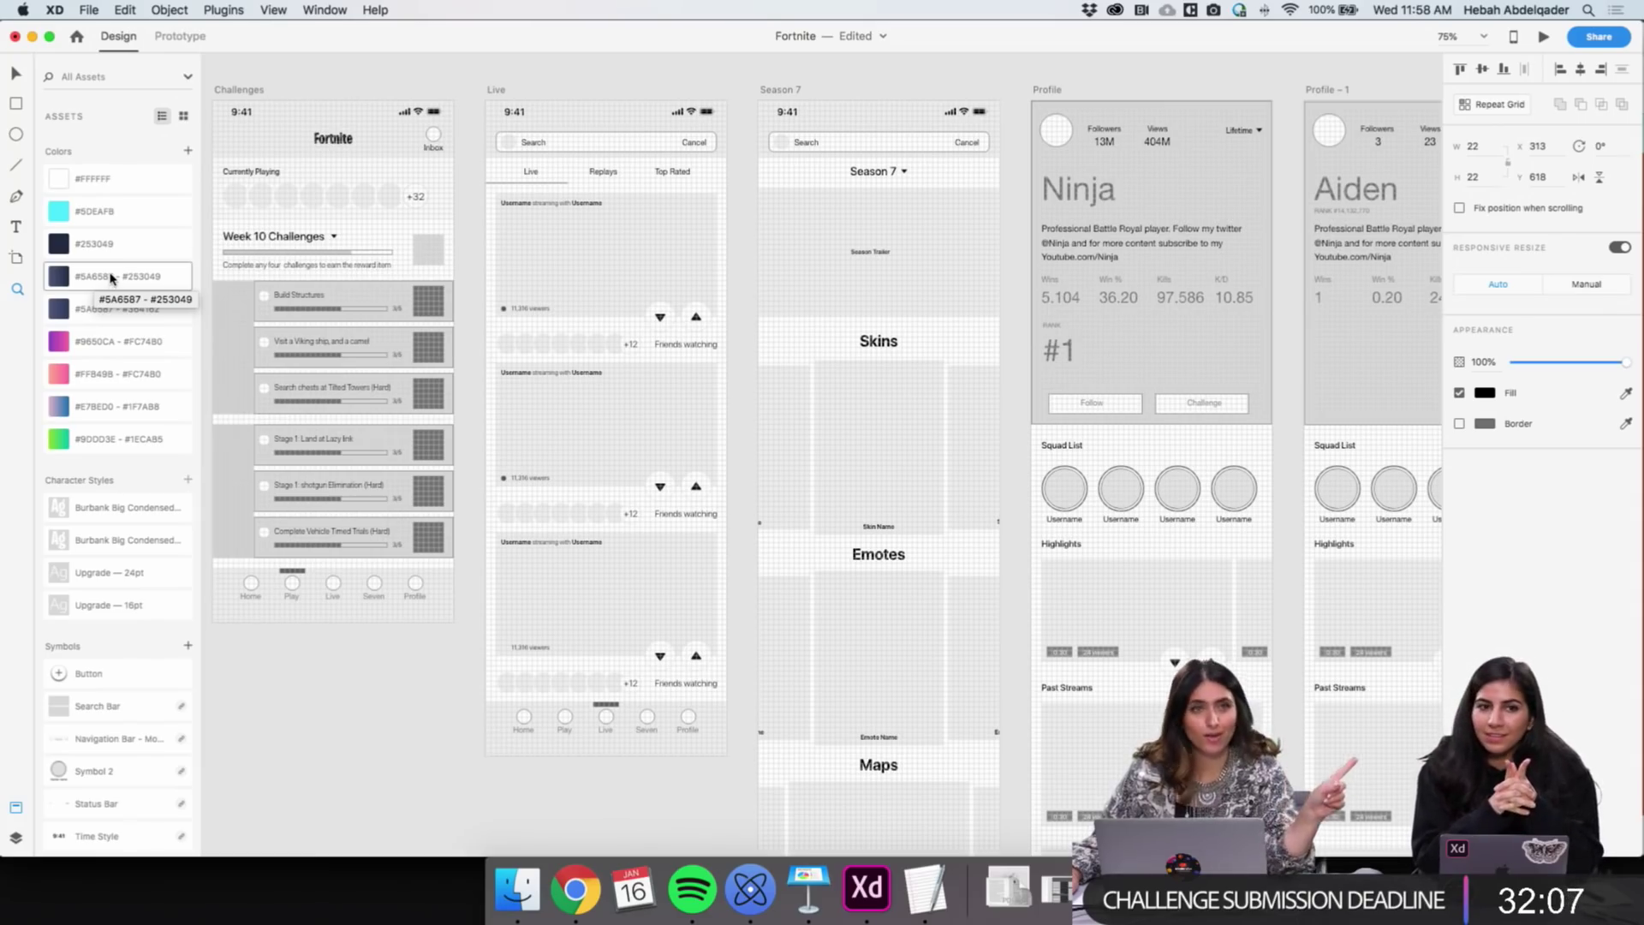
scroll(1045, 509, "right", 10)
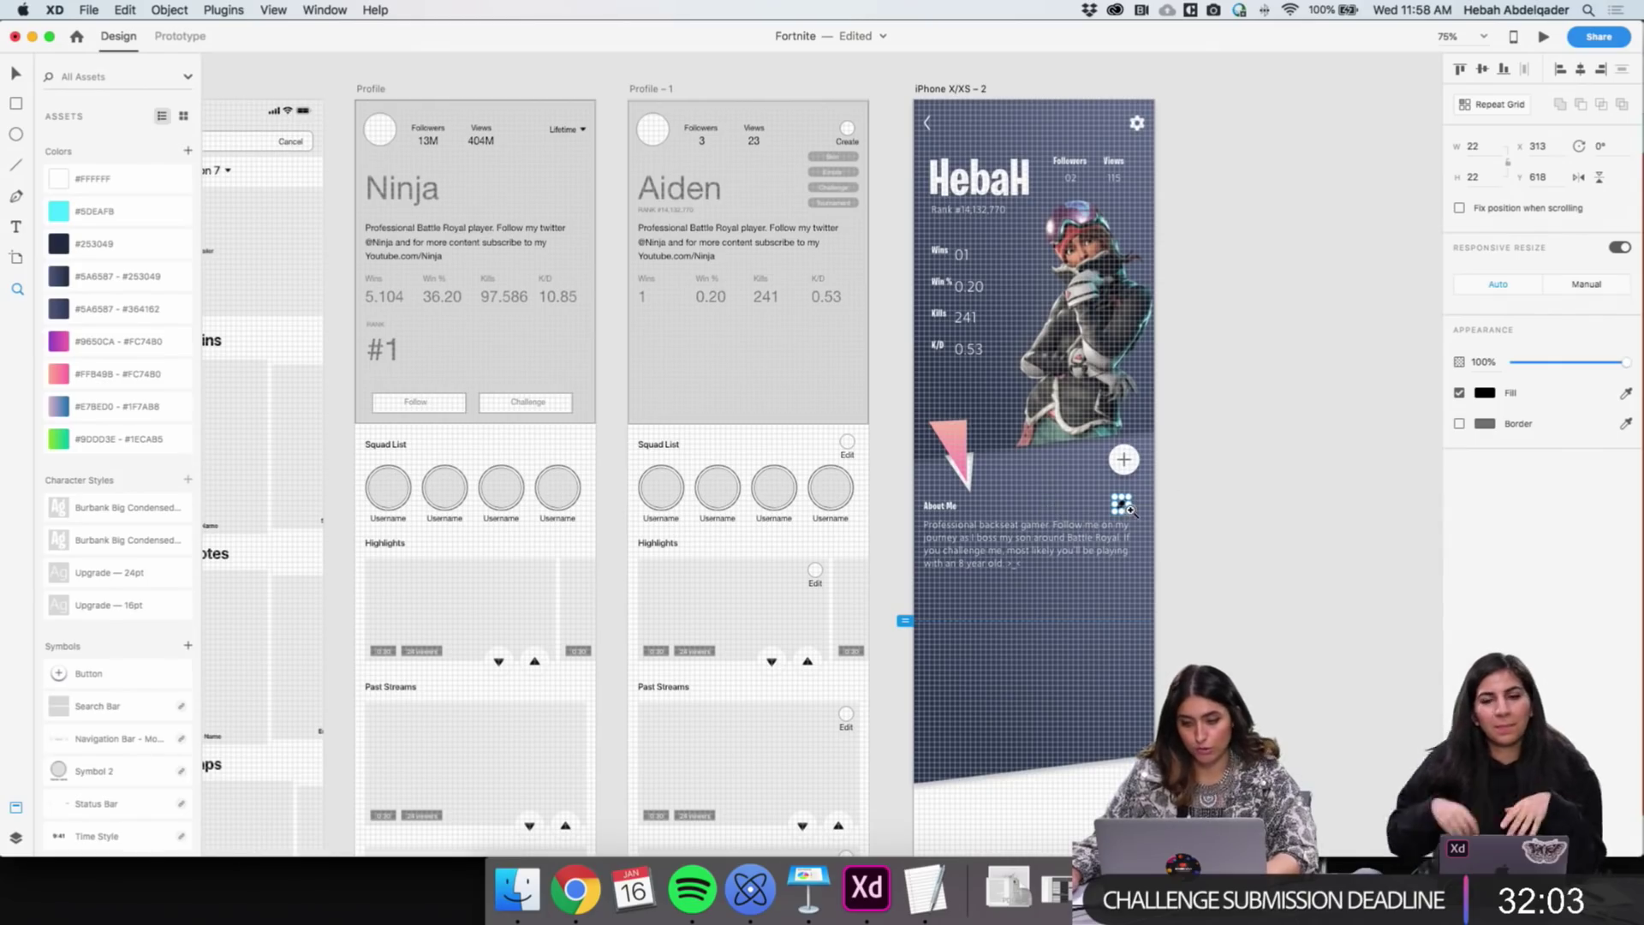
scroll(1130, 510, "up", 5)
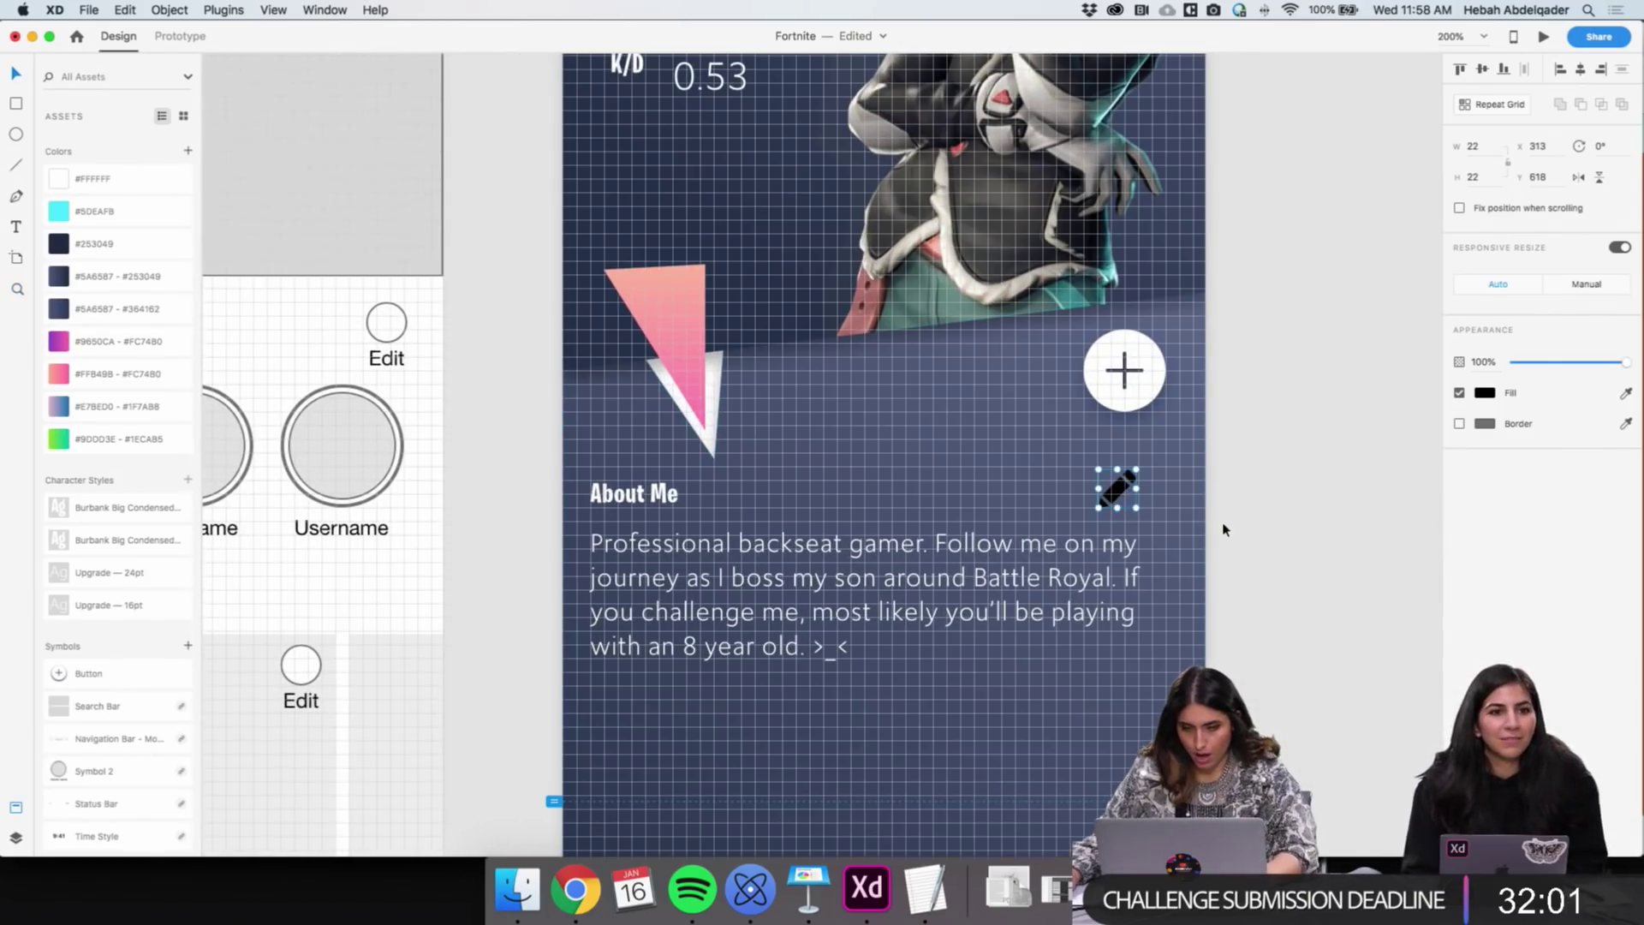
left_click(1245, 532)
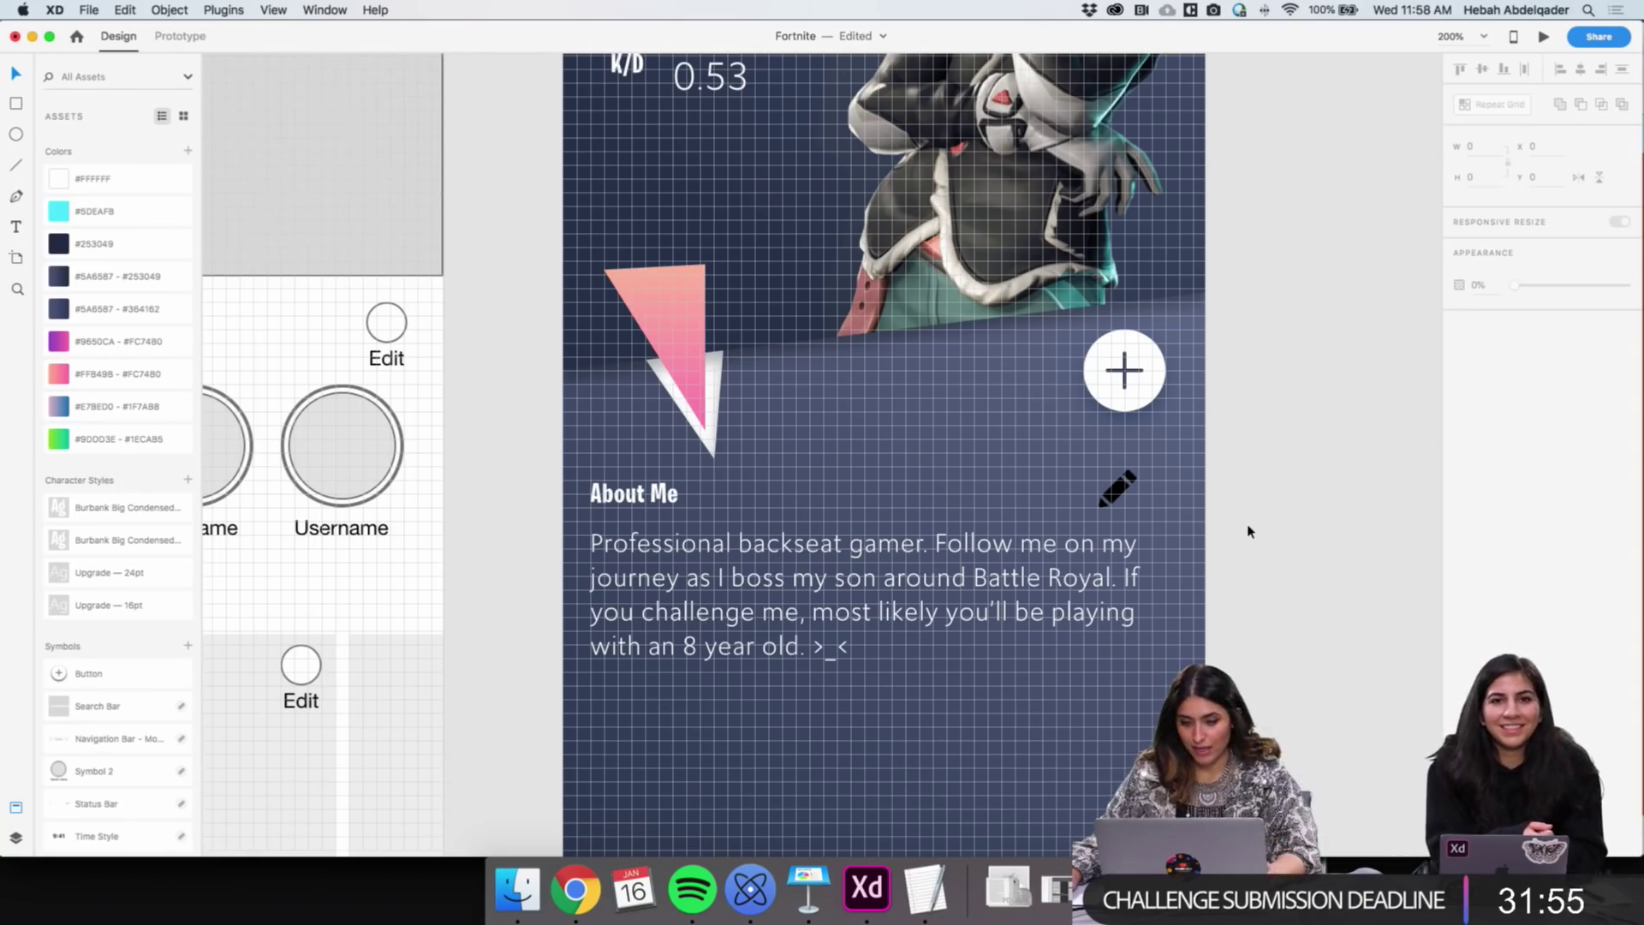
Move the 24px pencil icon to X 328, Y 618, beneath the plus button
left_click_drag(1119, 496, 1145, 498)
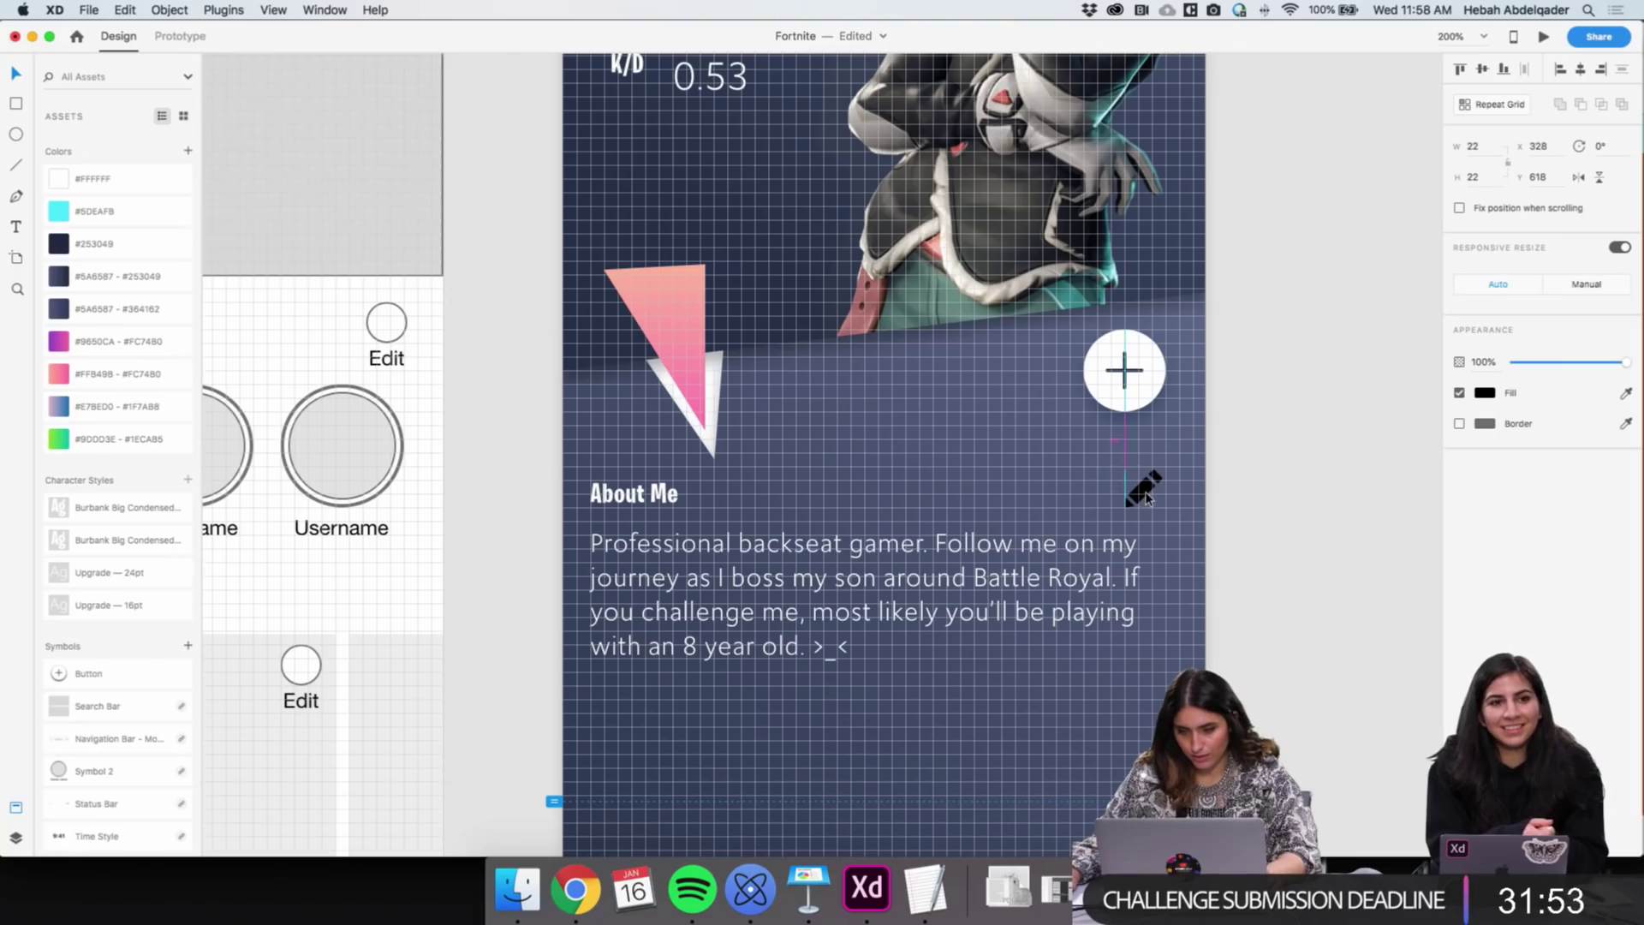
left_click(1284, 525)
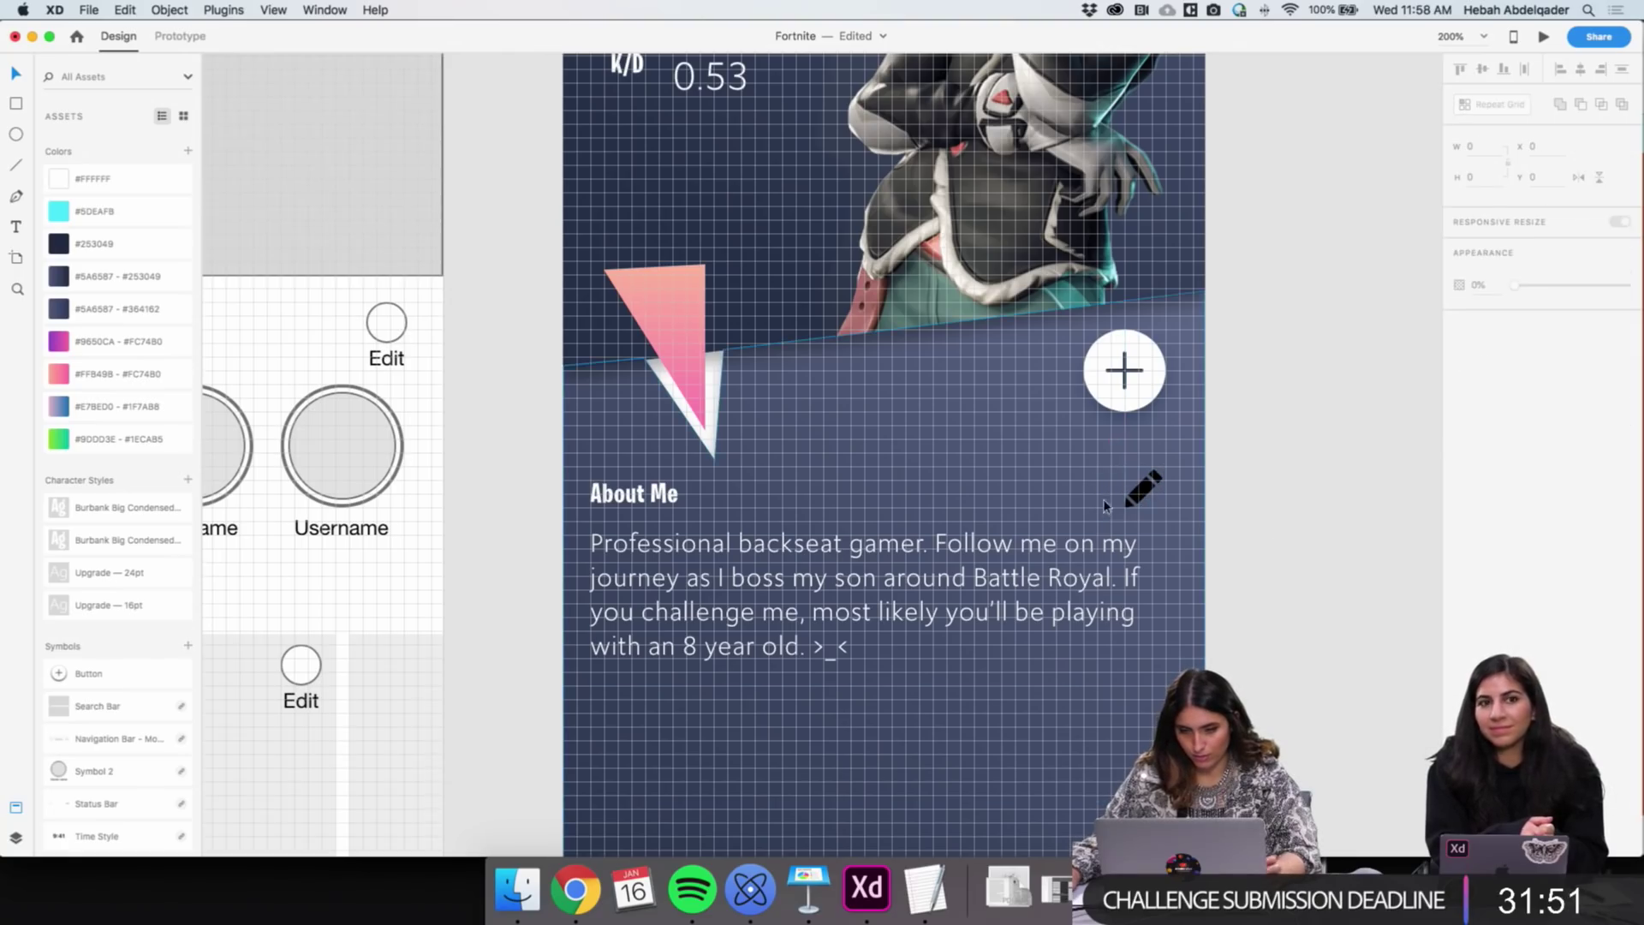
left_click(1136, 499)
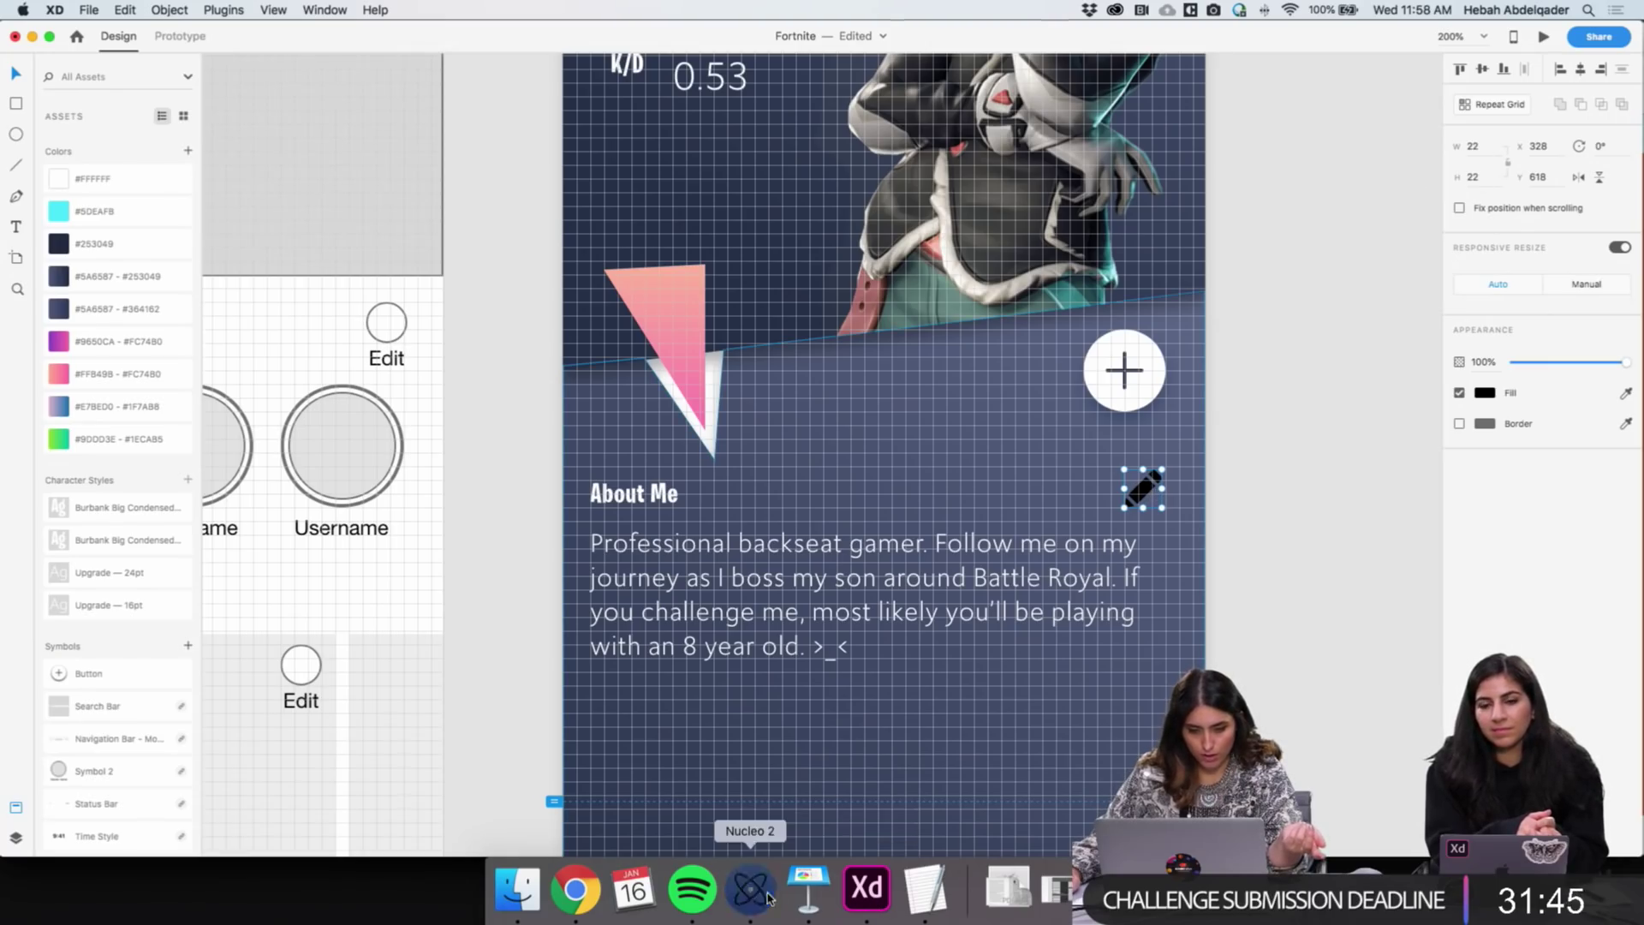
Switch to Nucleo, bring its 16px pencil glyph into the XD design beside the existing icon, and delete the larger pencil
left_click(867, 890)
key("Escape")
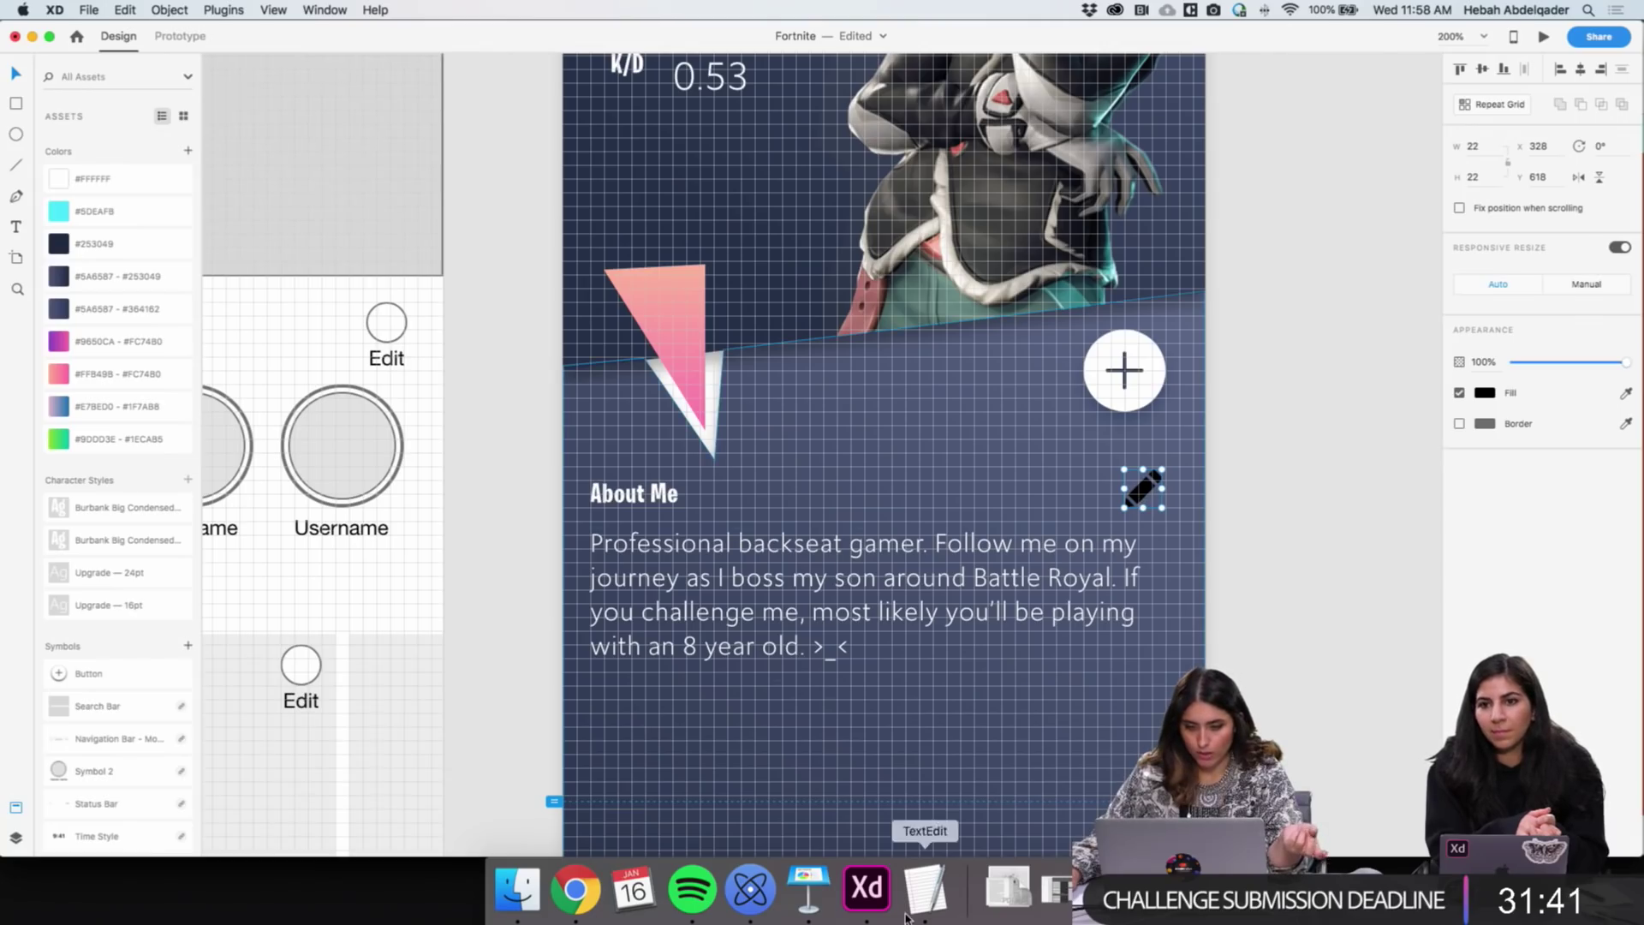
left_click(749, 891)
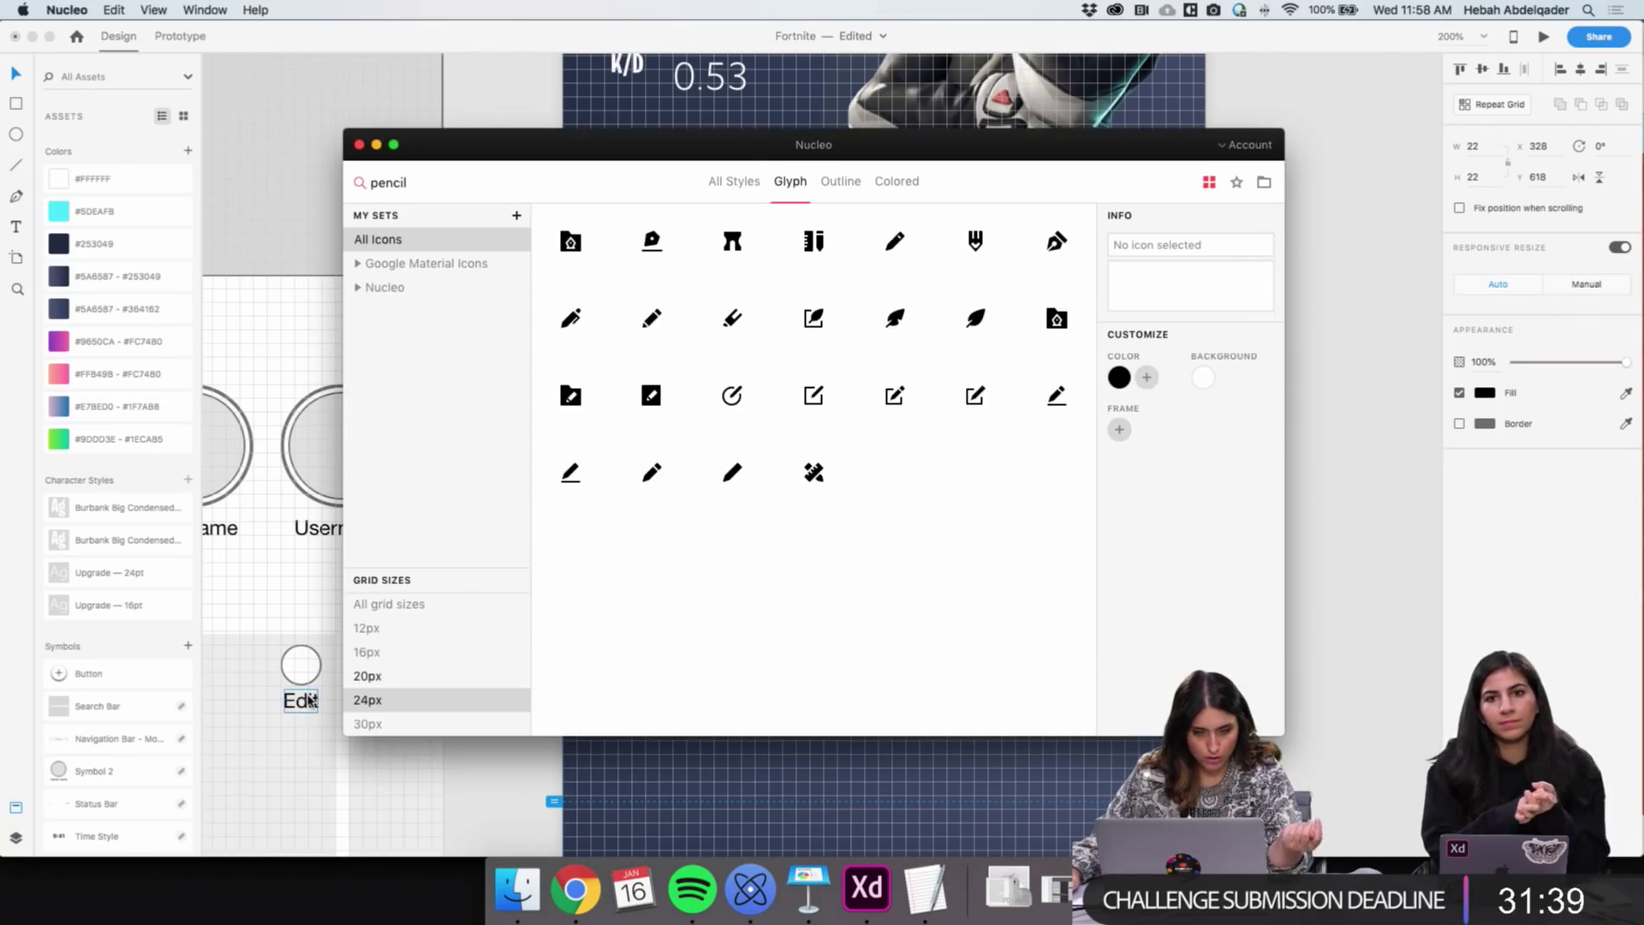
left_click(368, 676)
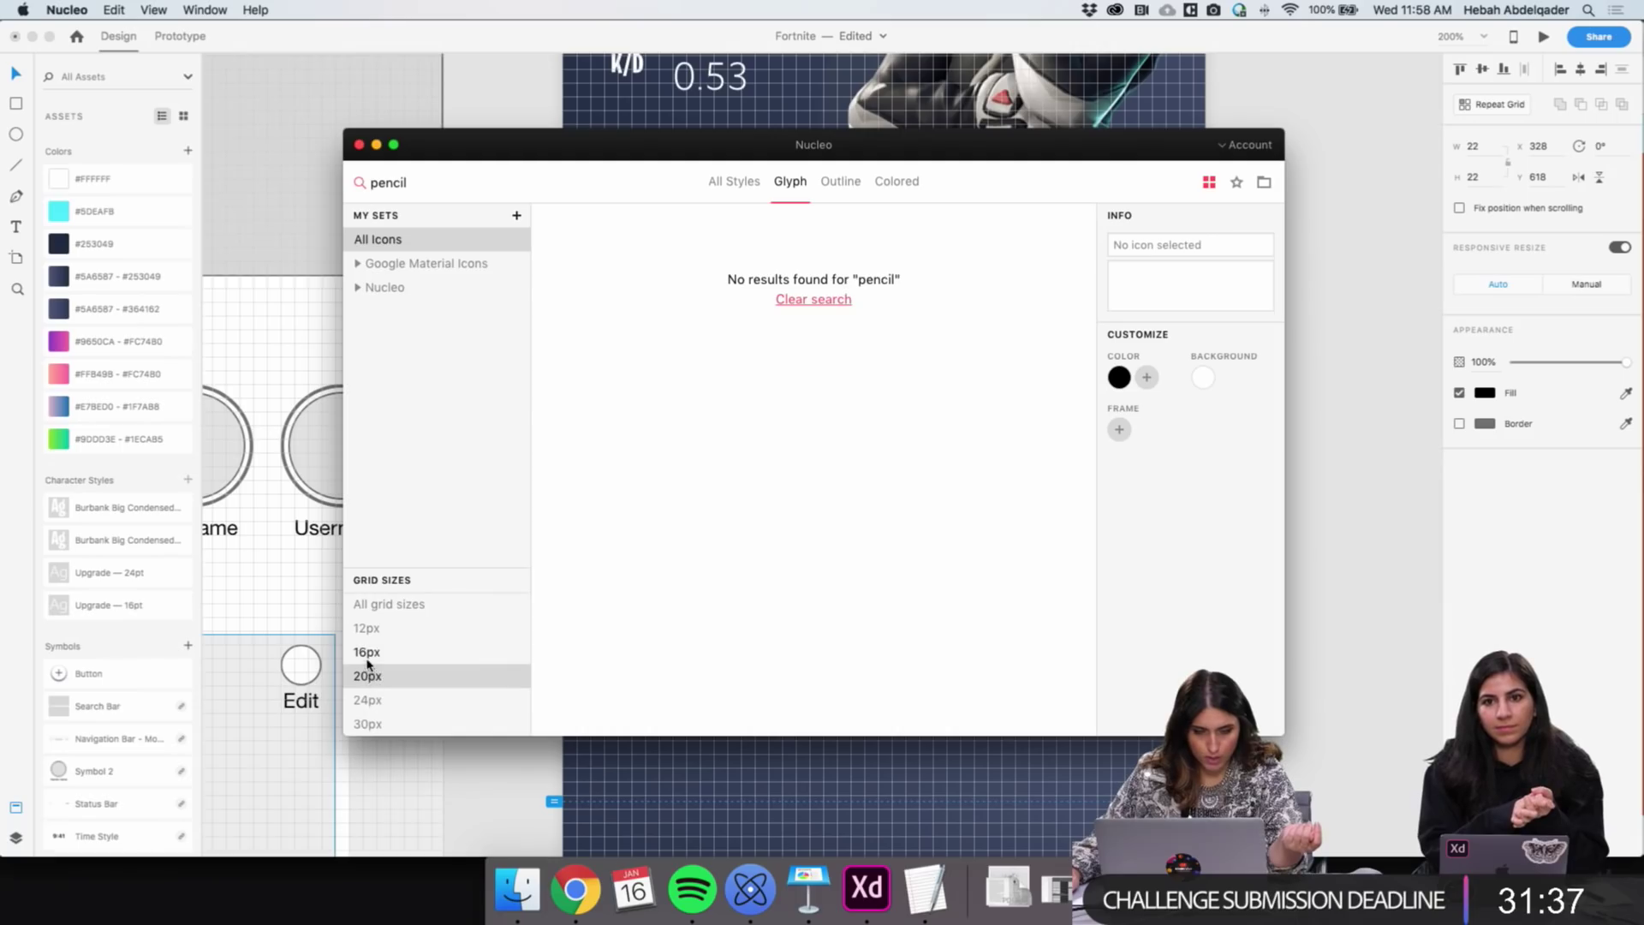
left_click(369, 652)
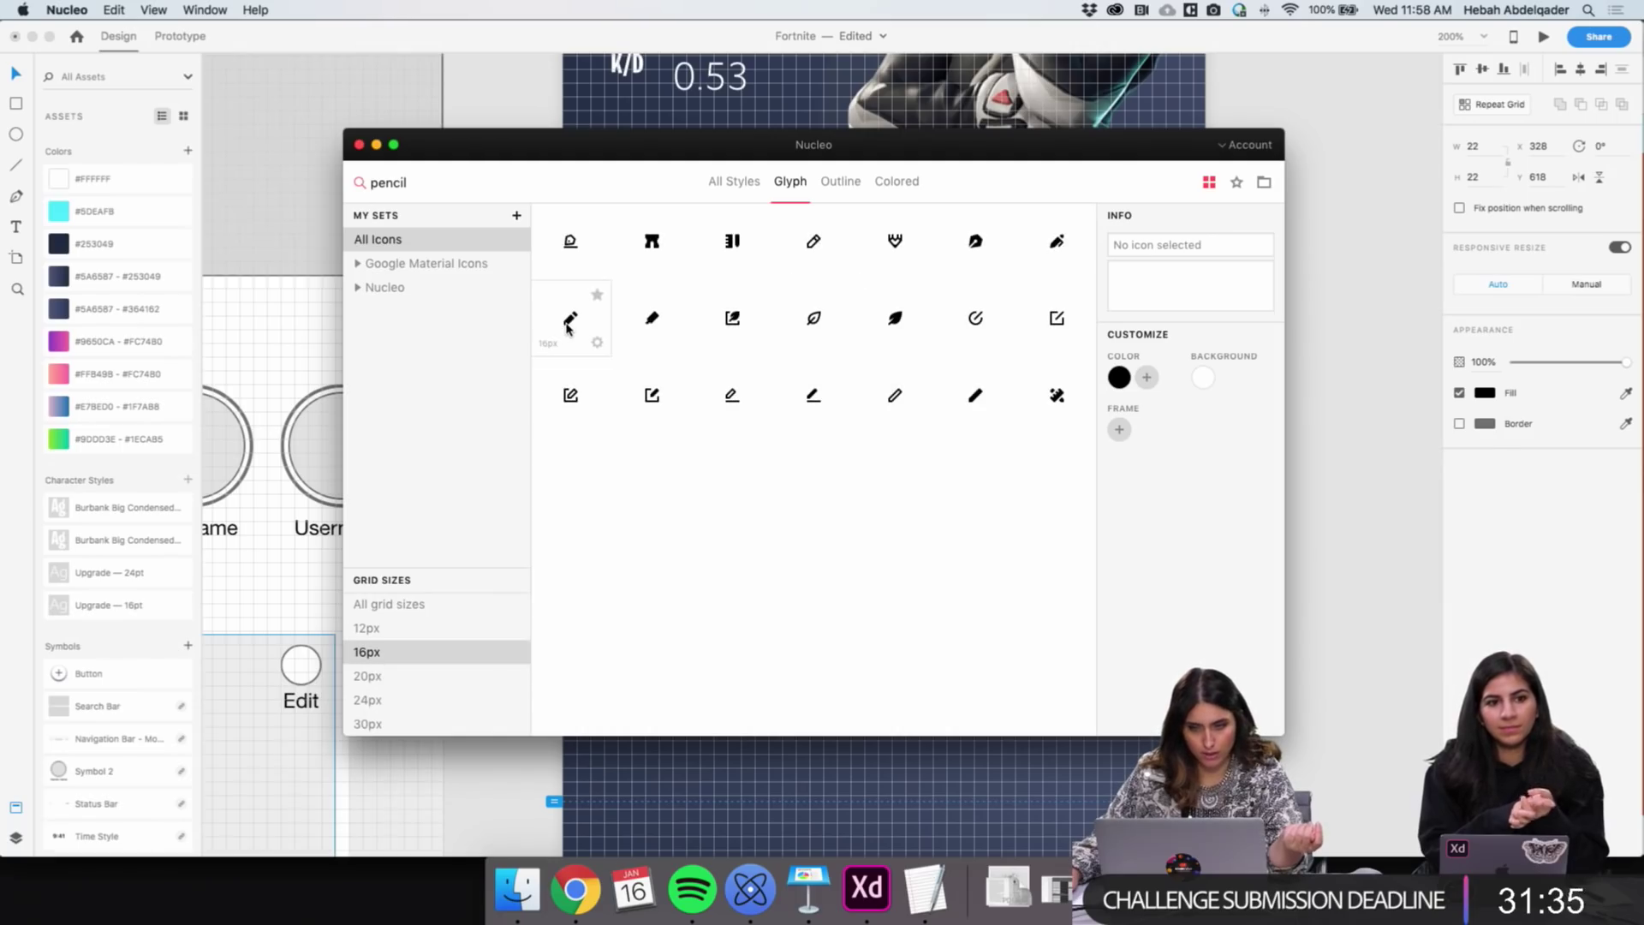
mouse_move(567, 323)
left_mouse_down()
mouse_move(1281, 558)
mouse_move(1363, 513)
mouse_move(1102, 501)
left_mouse_up()
left_click(1138, 496)
key("Delete")
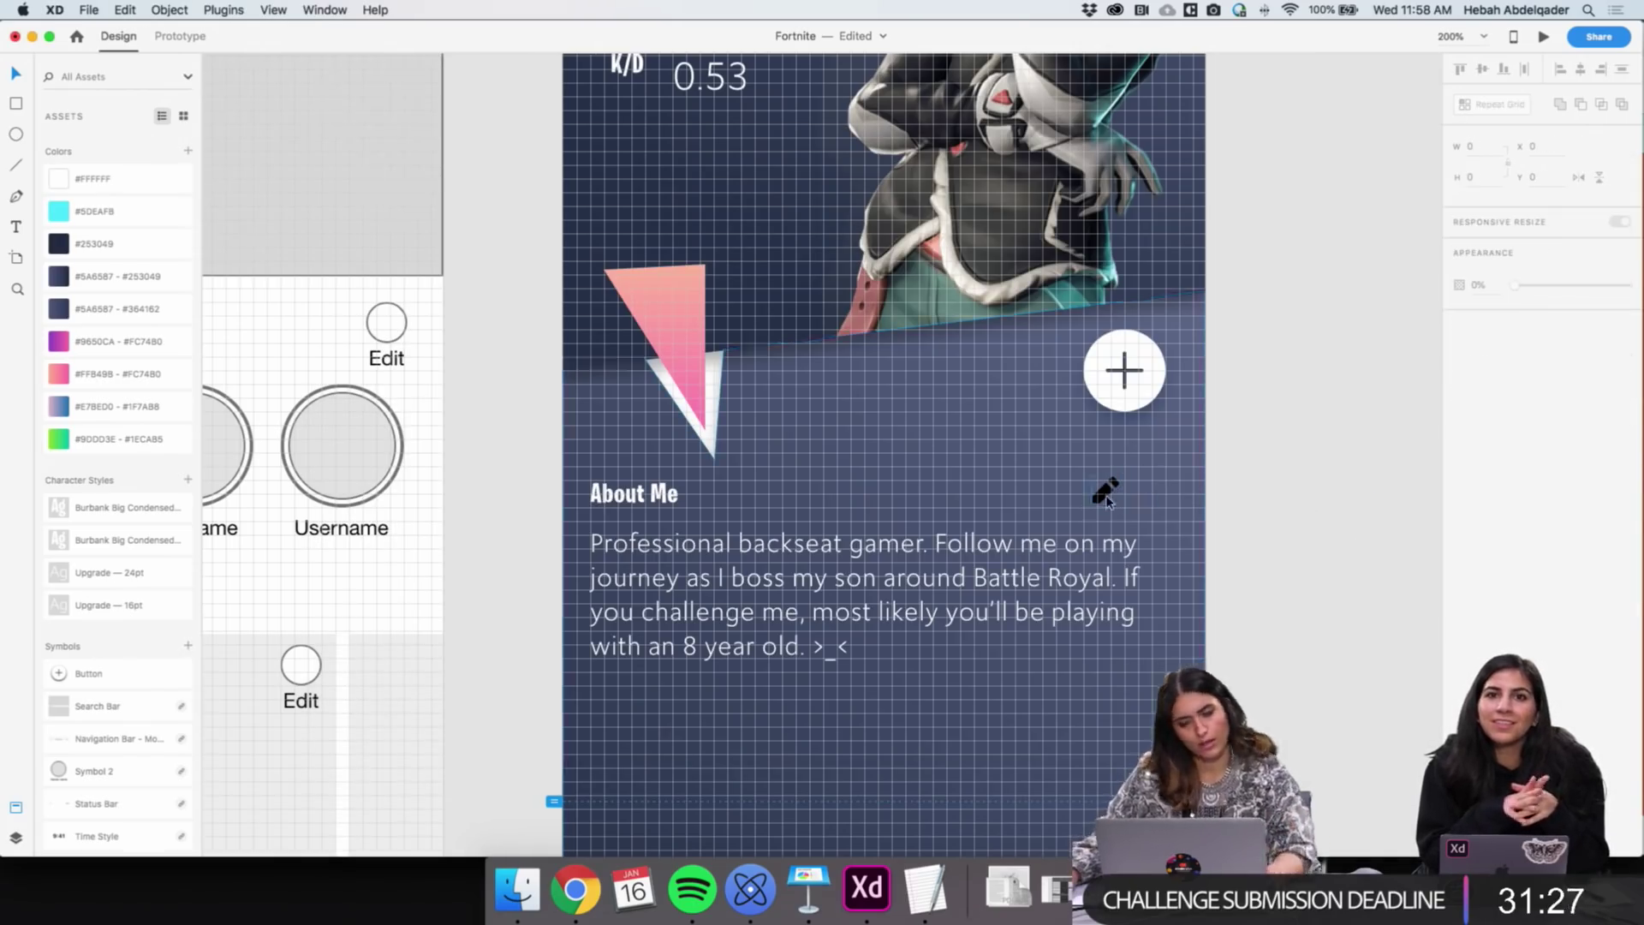
Place the 16px pencil at X 336, Y 624, level with the "About Me" heading, and fill it white
left_click_drag(1102, 498, 1150, 498)
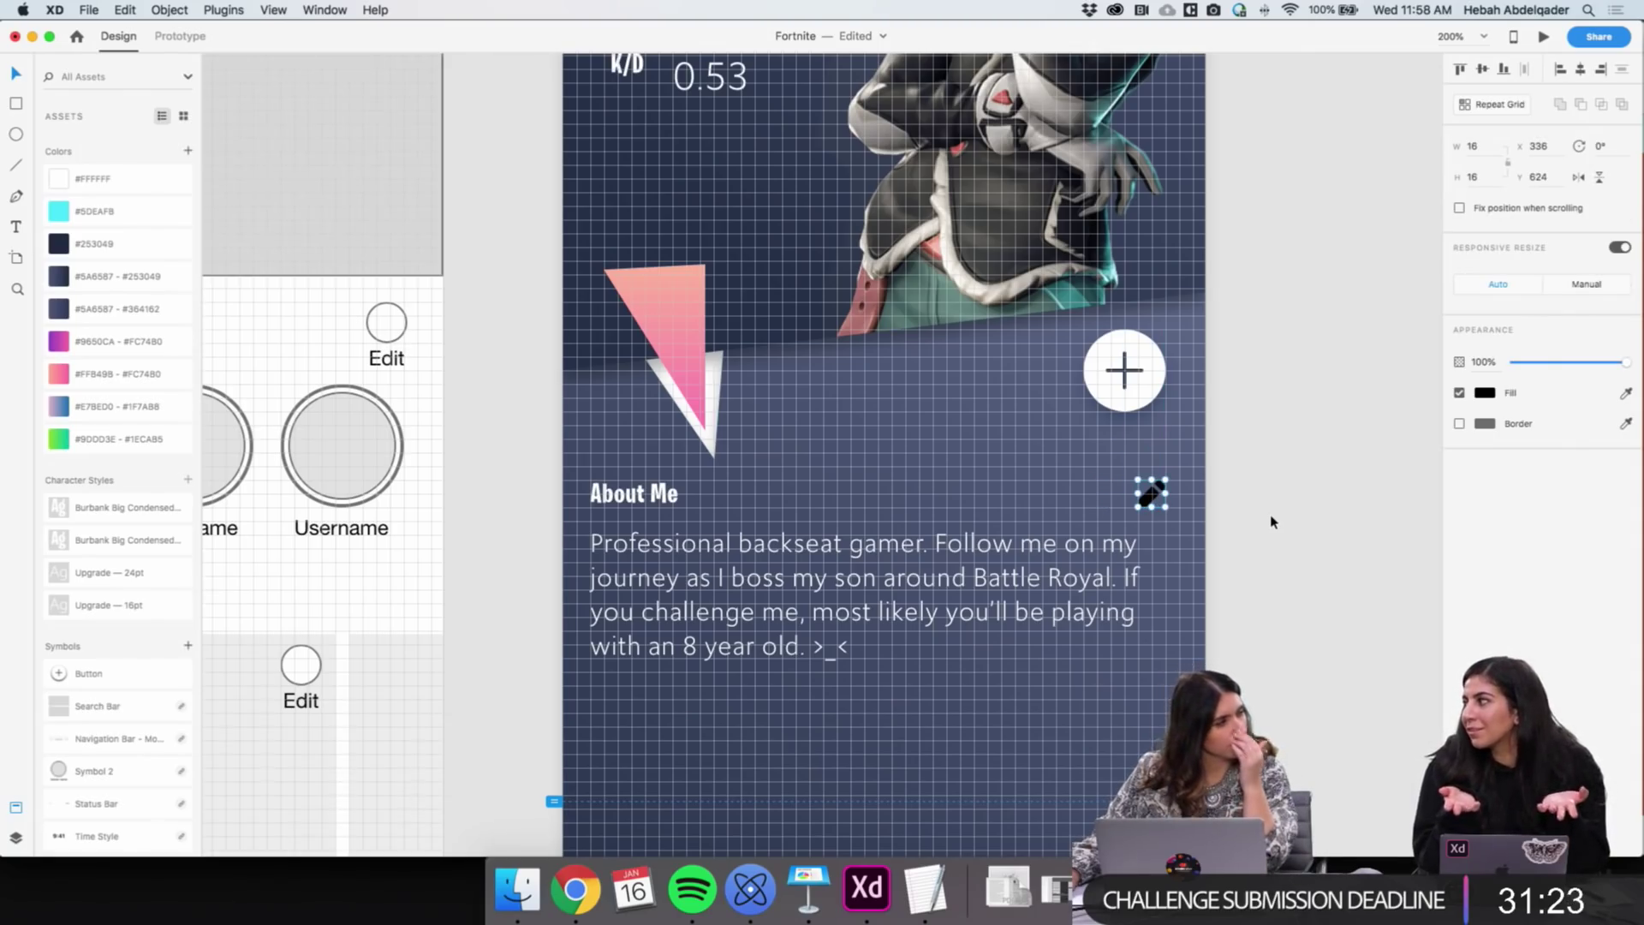
left_click(1492, 399)
left_click(1268, 302)
left_click(1298, 267)
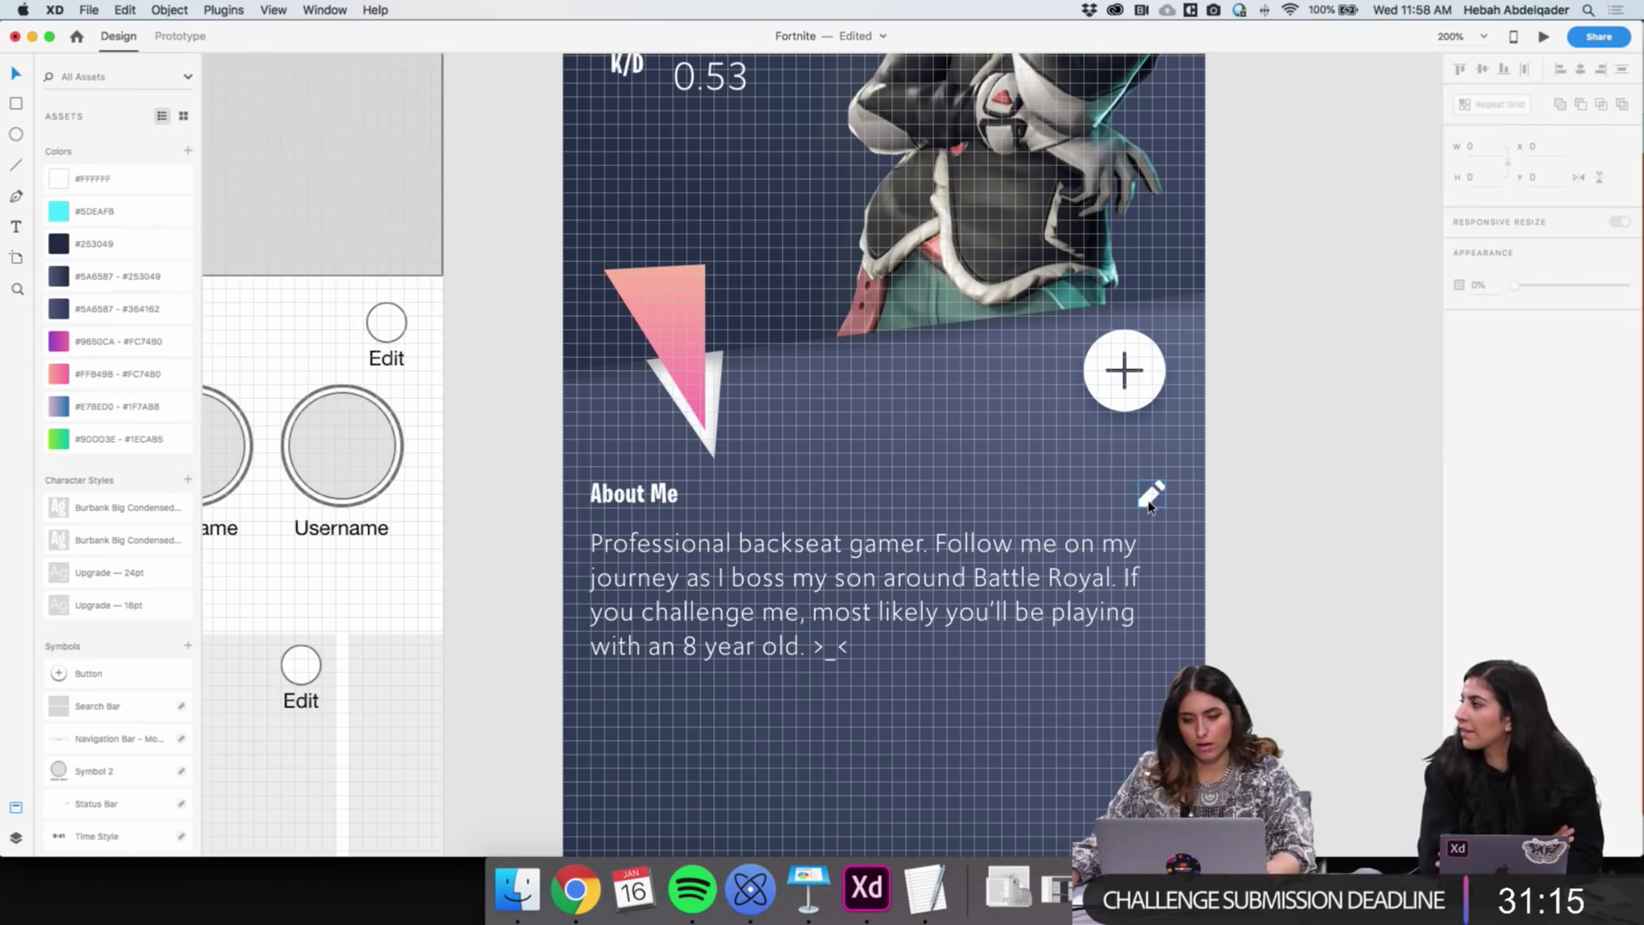
Move the pencil to X 296 and duplicate the "About Me" heading beside it as an "Edit" label
left_click_drag(1148, 505, 1080, 503)
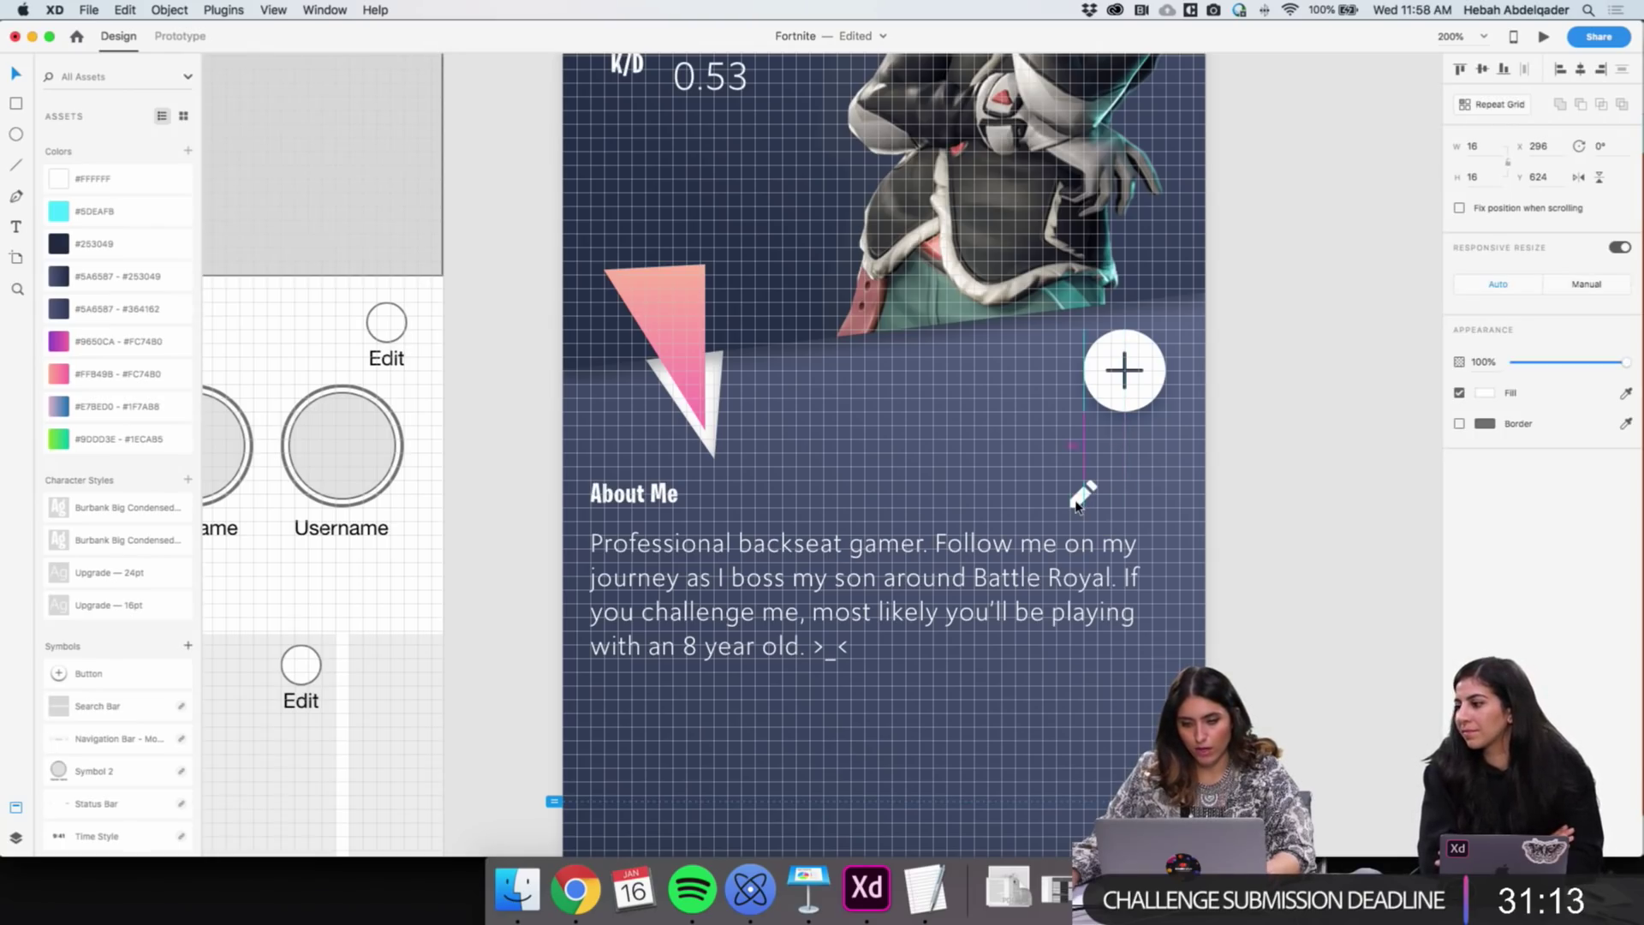
left_click_drag(607, 509, 1144, 509)
double_click(1145, 505)
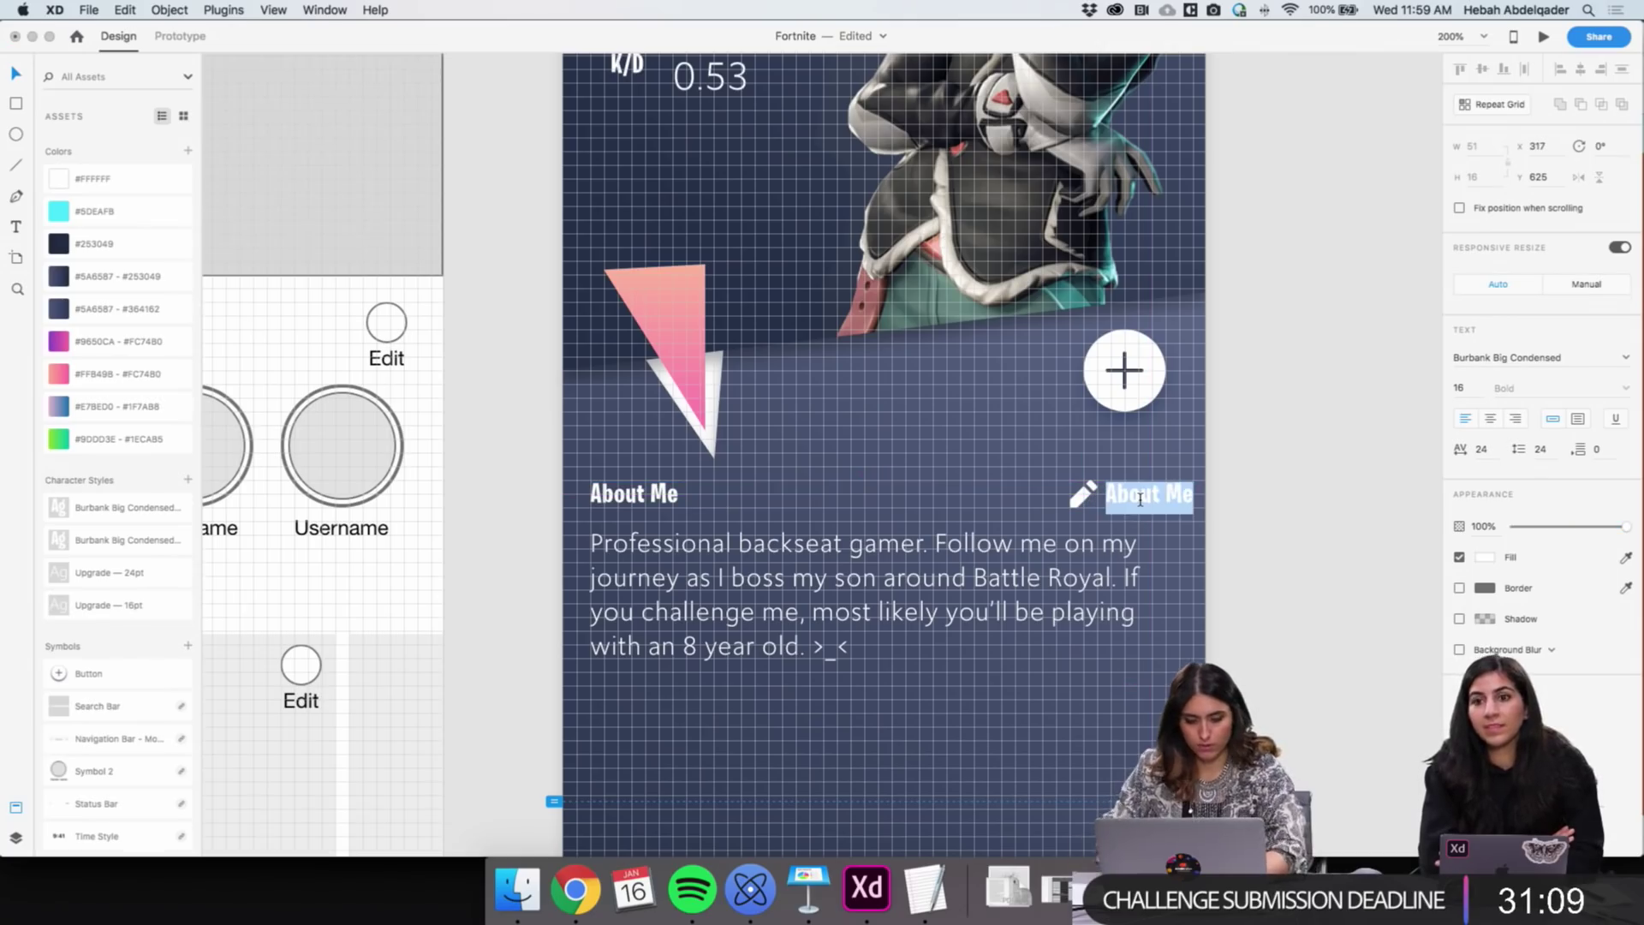
type("Edit")
key("Escape")
Move the pencil and "Edit" label together to X 311, Y 624, aligning them with the plus button's right edge
left_click(1090, 500, "shift")
left_click_drag(1090, 501, 1116, 501)
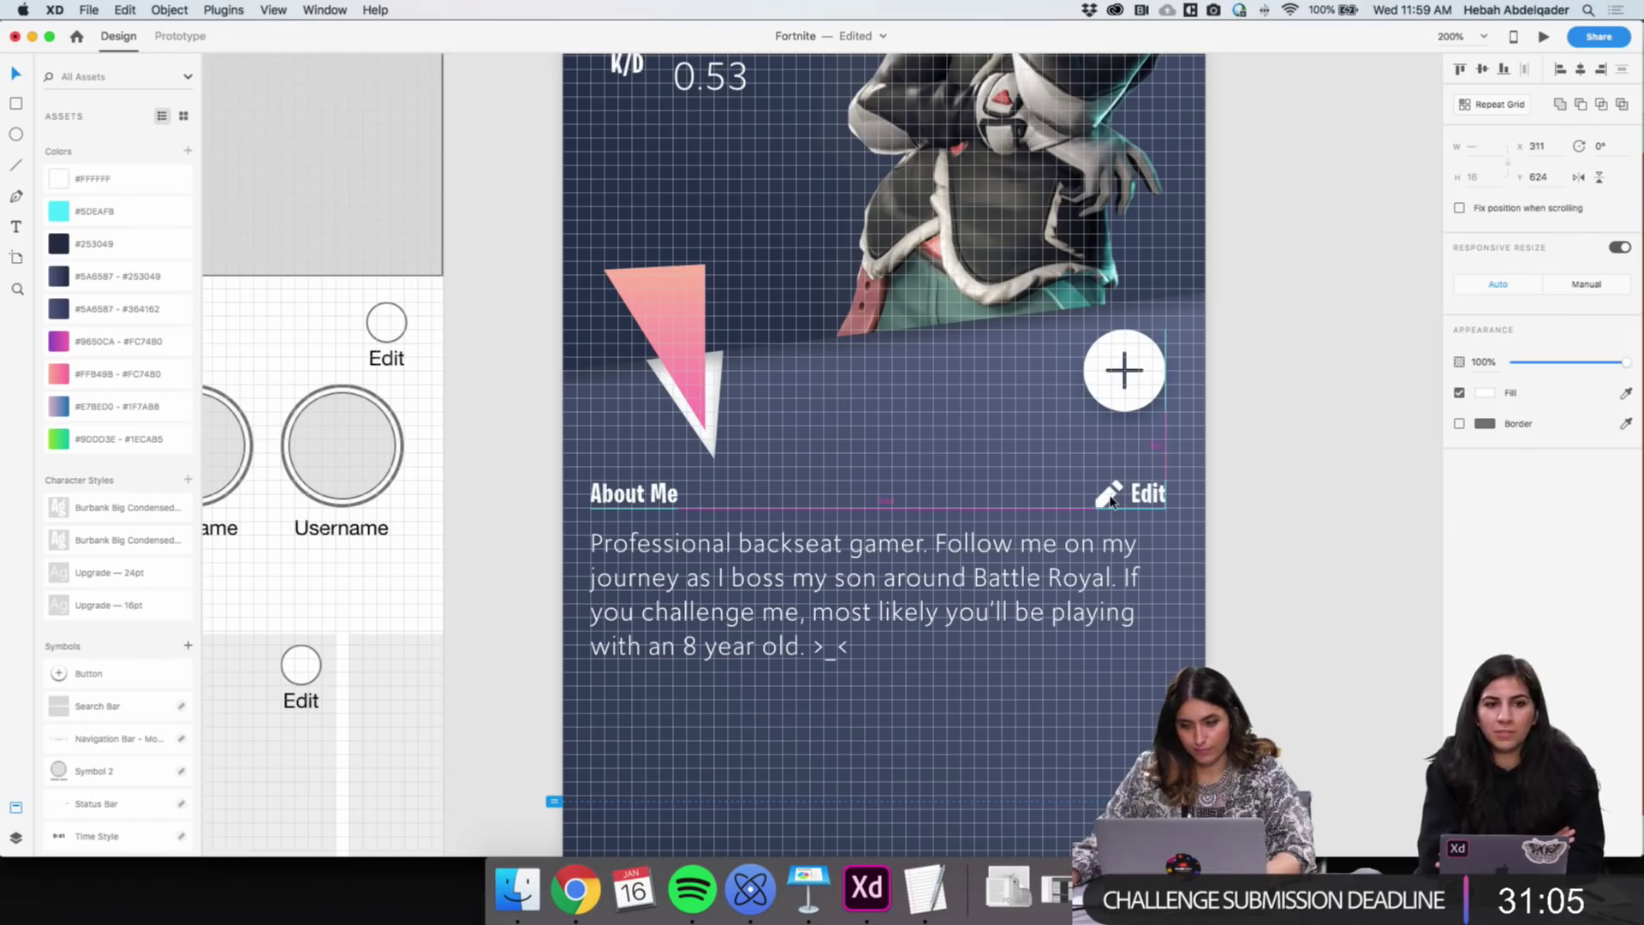
left_click(1264, 531)
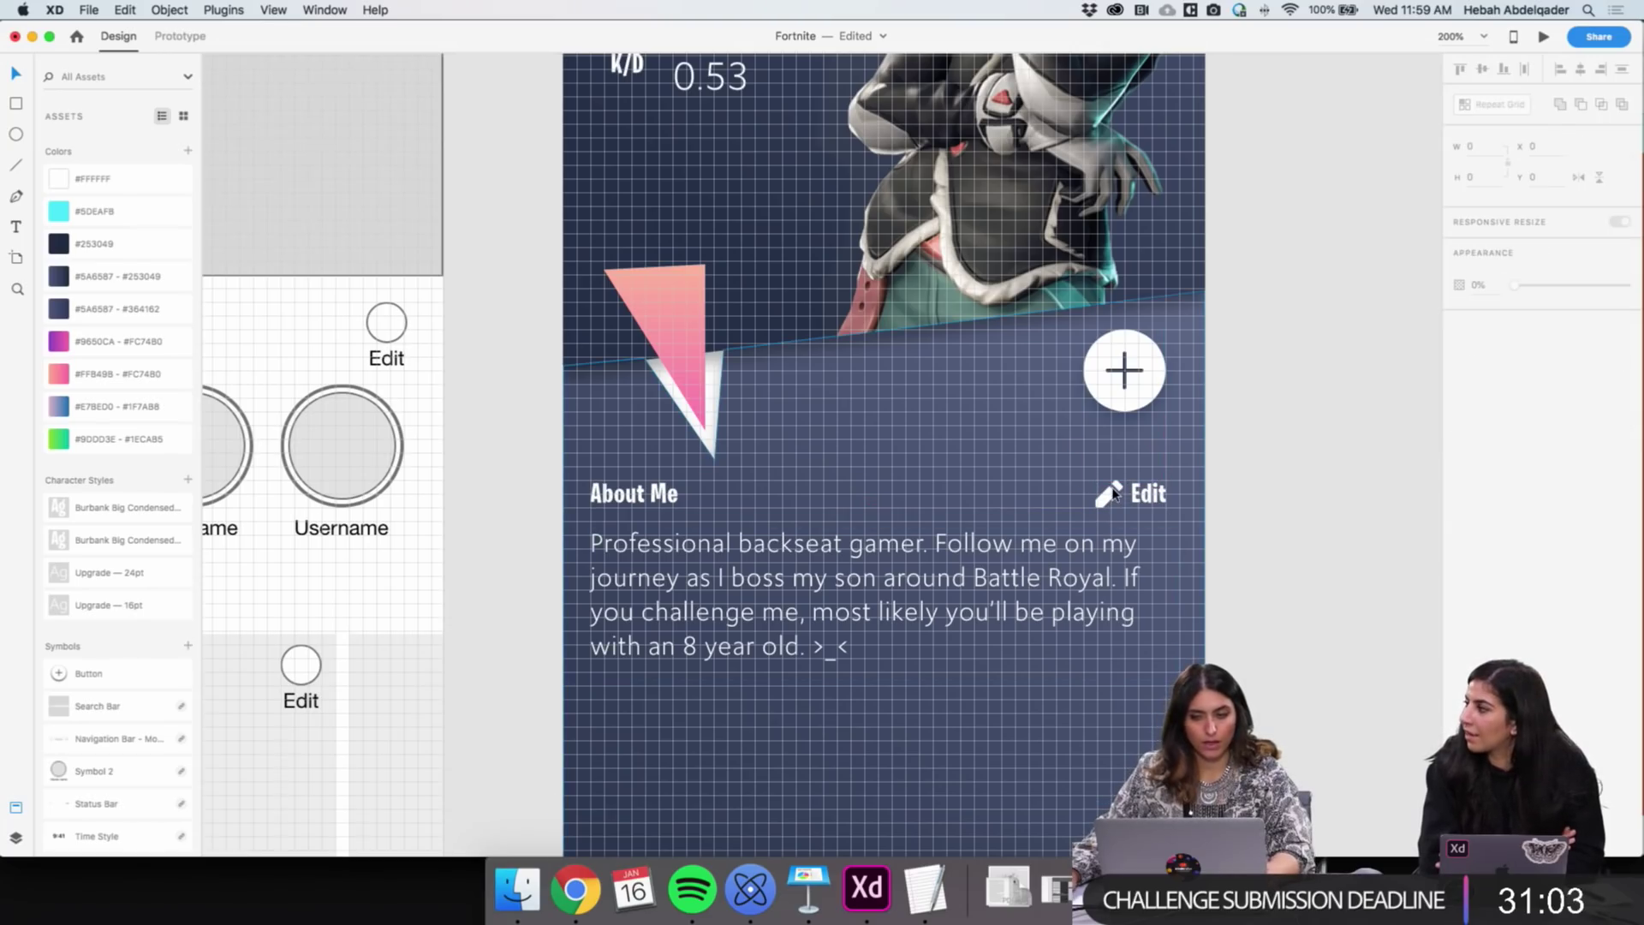
left_click(1108, 505)
left_click(1276, 528)
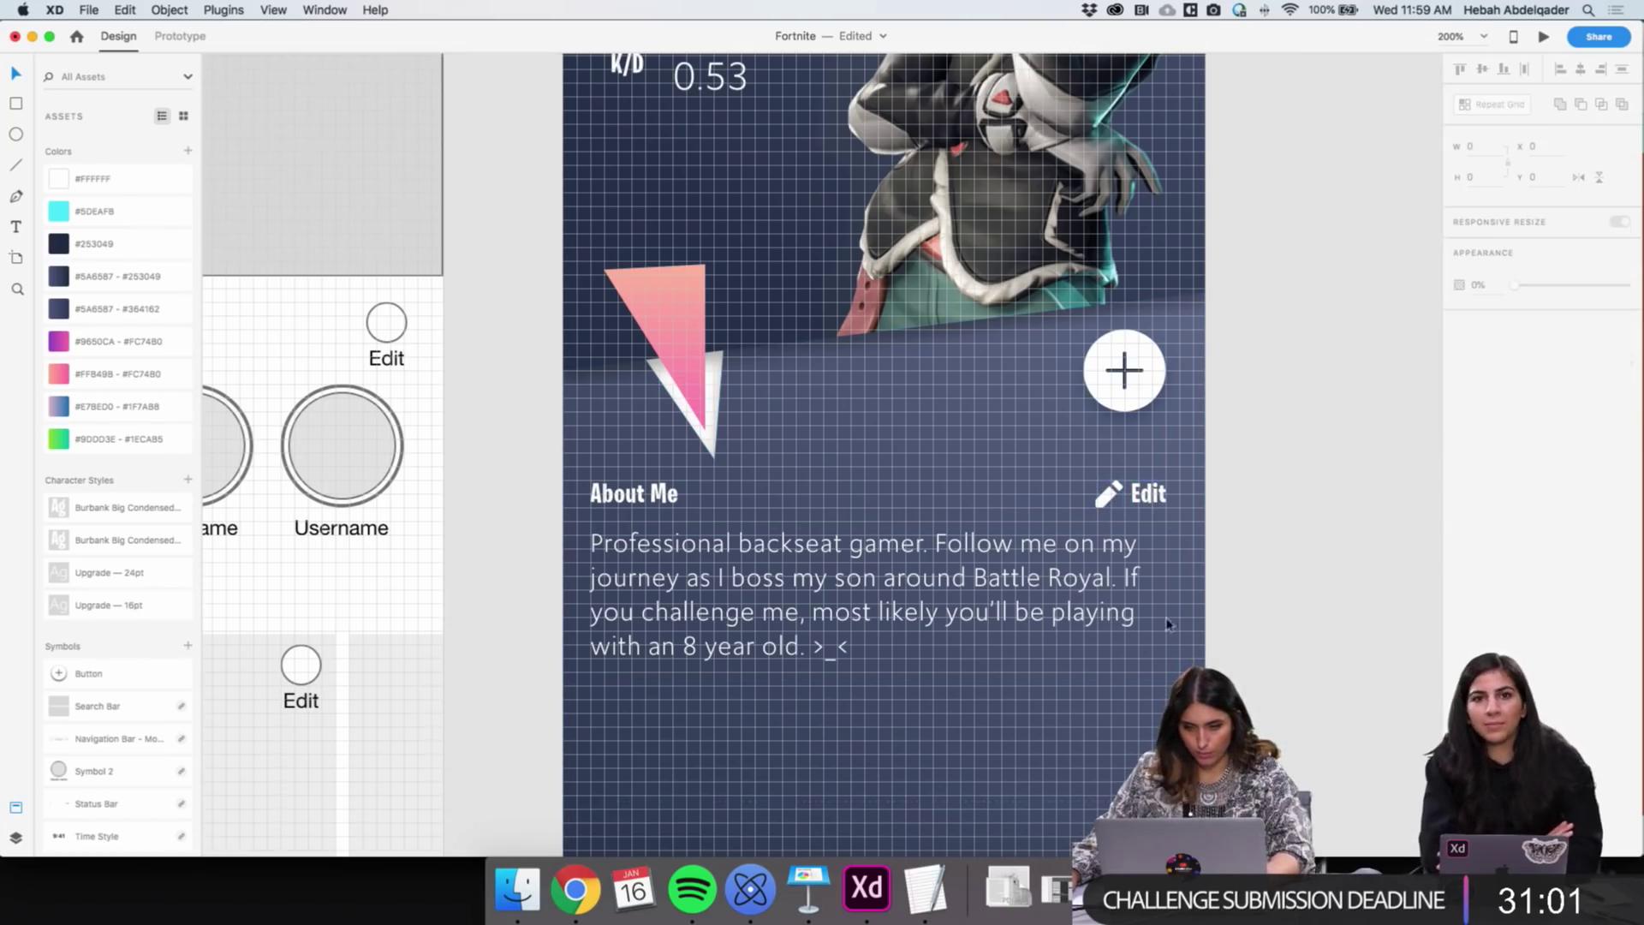
Undo the accidental shift of the lower background panel and hide the profile artboard's square grid
scroll(899, 634, "left", 3)
key("super+1")
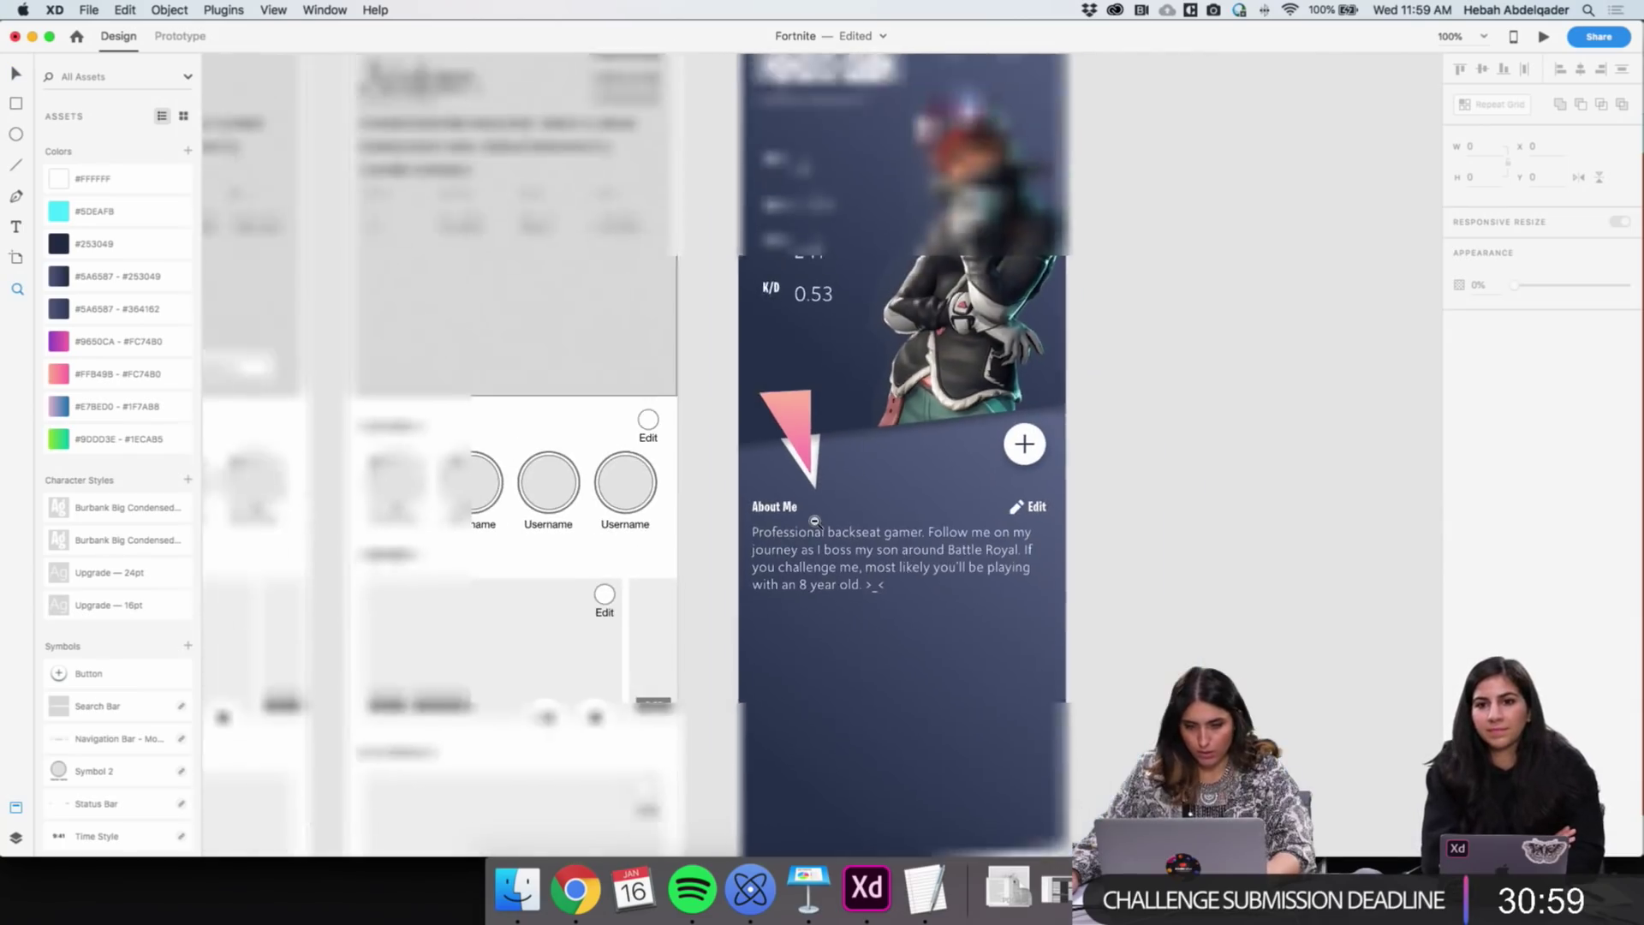
scroll(953, 530, "down", 2)
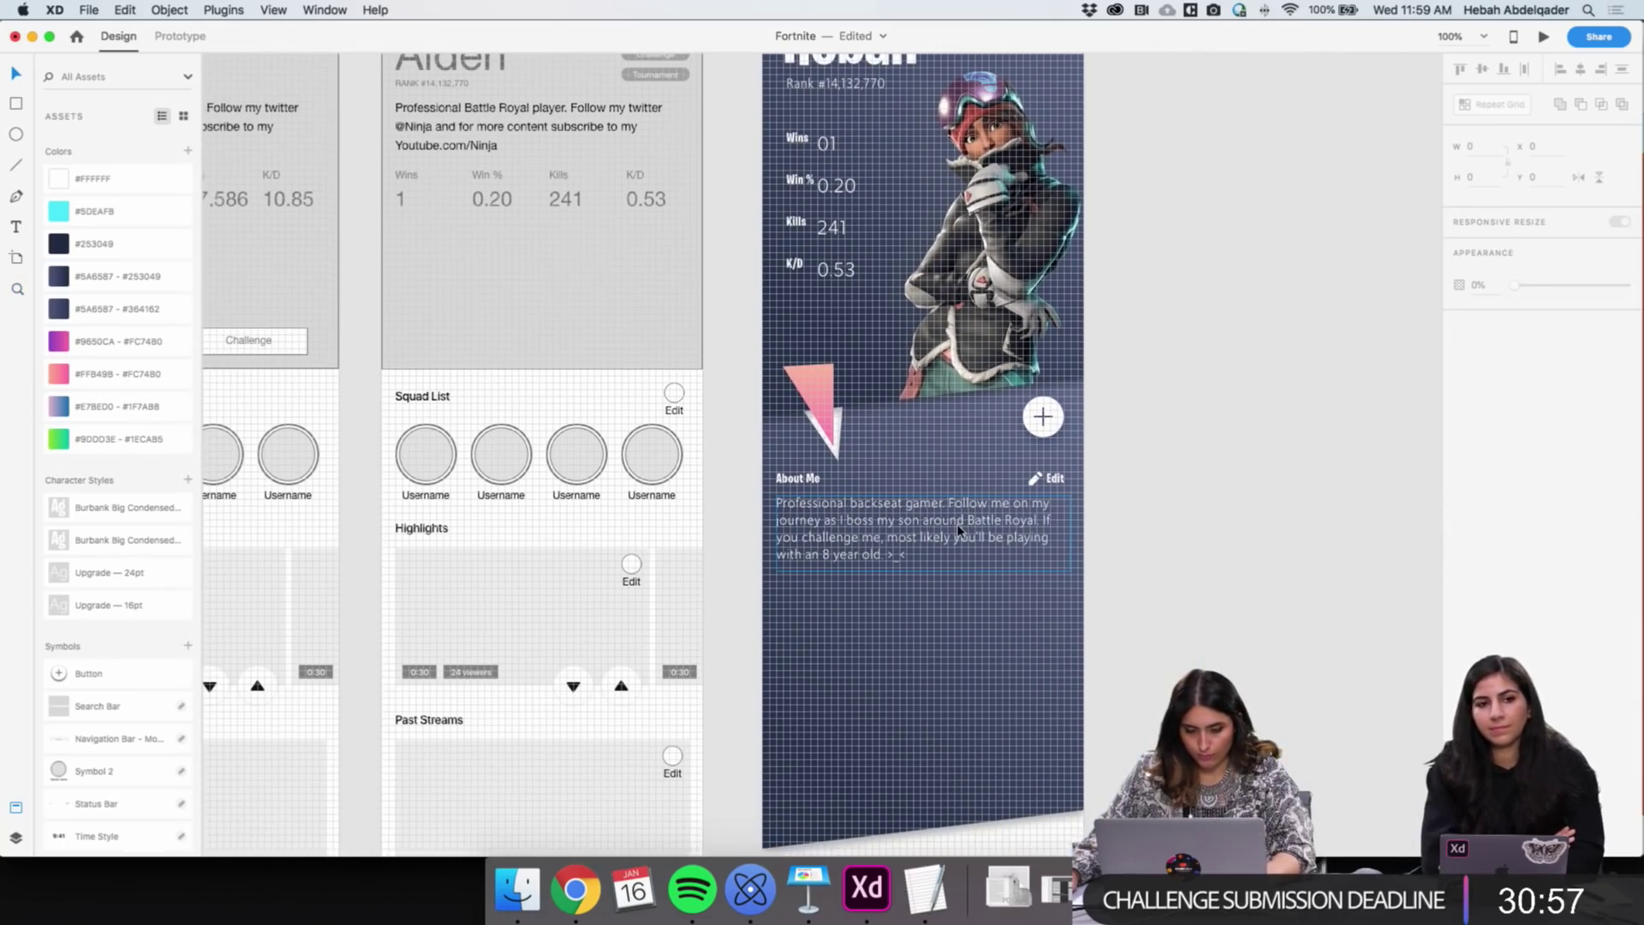
left_click_drag(941, 764, 966, 751)
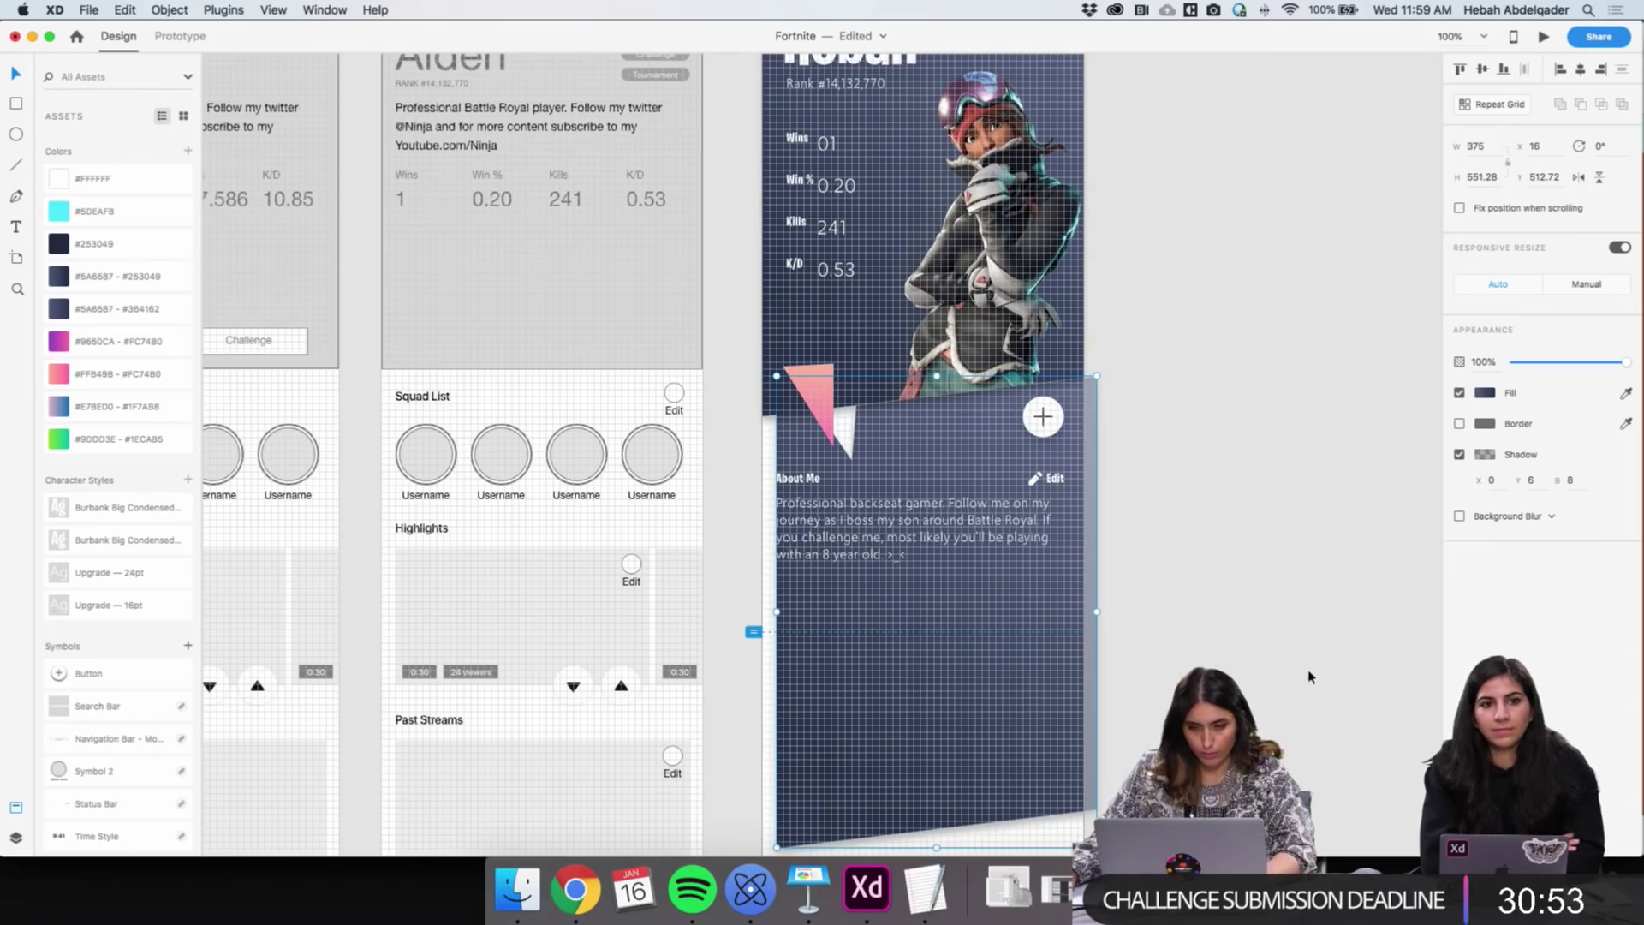
key("super+z")
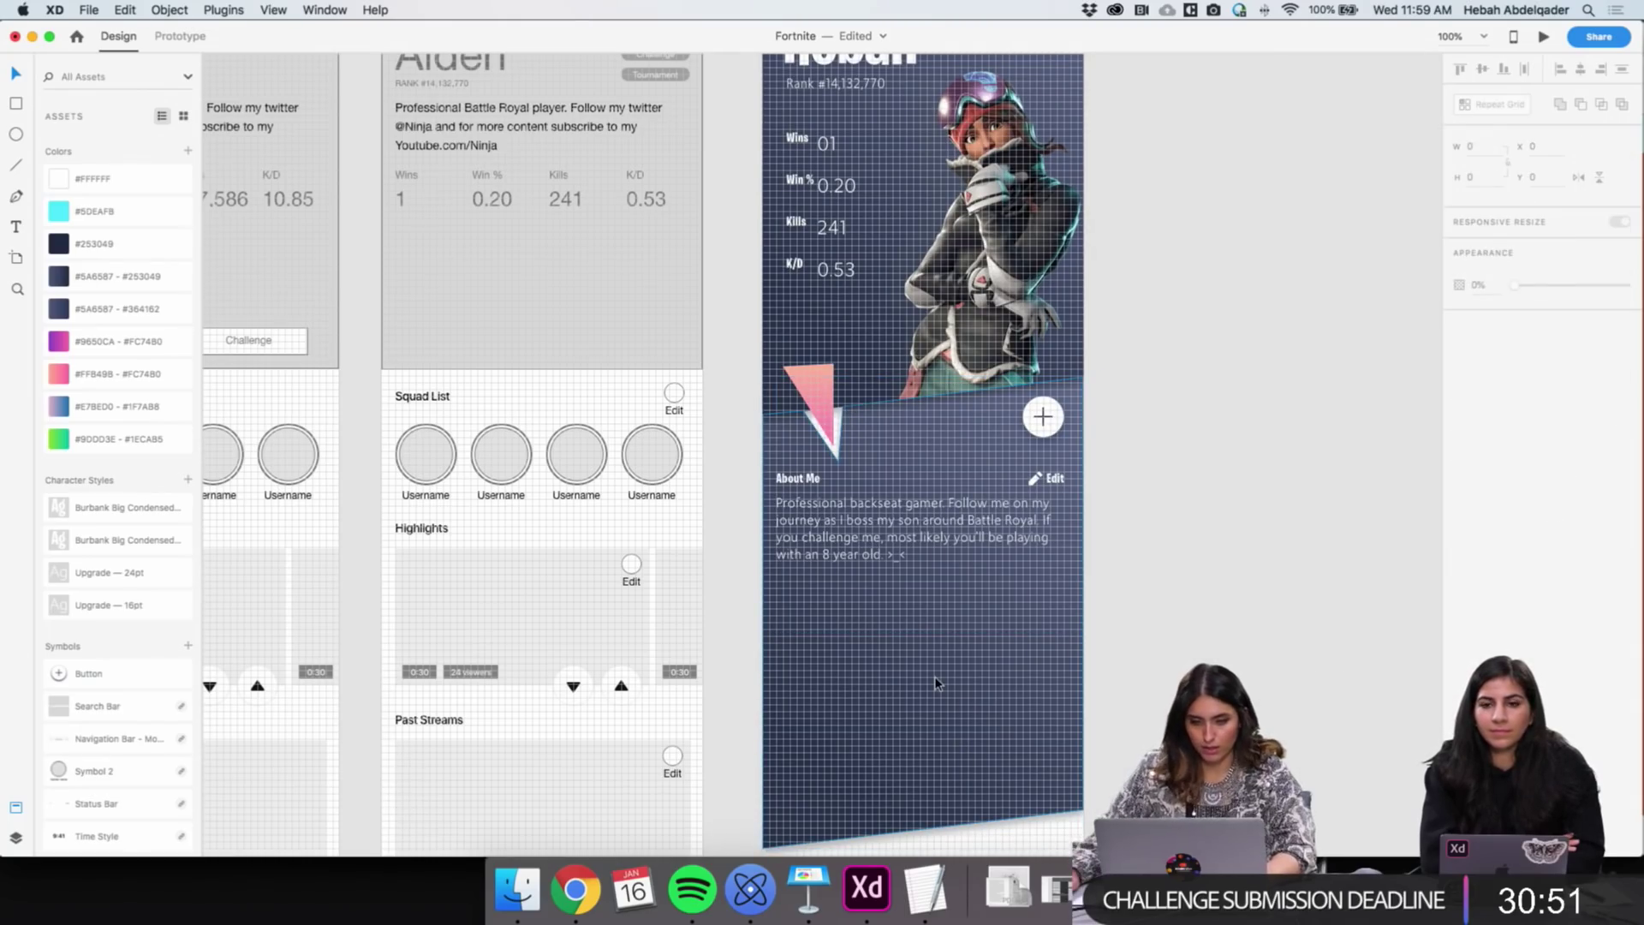
left_click(916, 663)
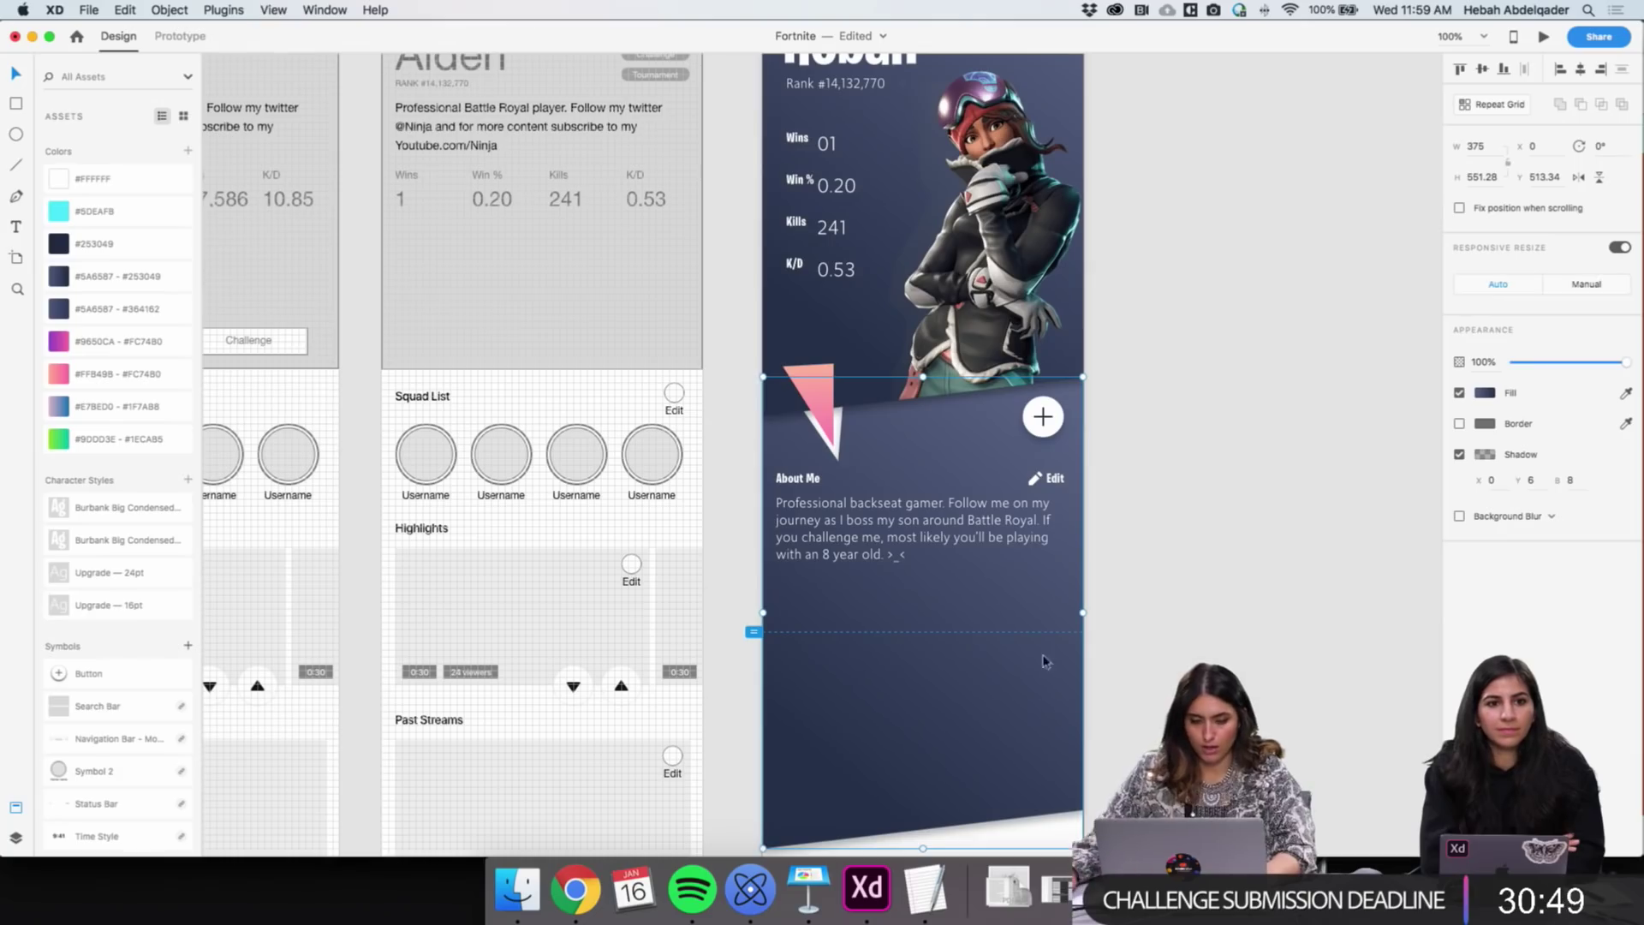
left_click(1100, 658)
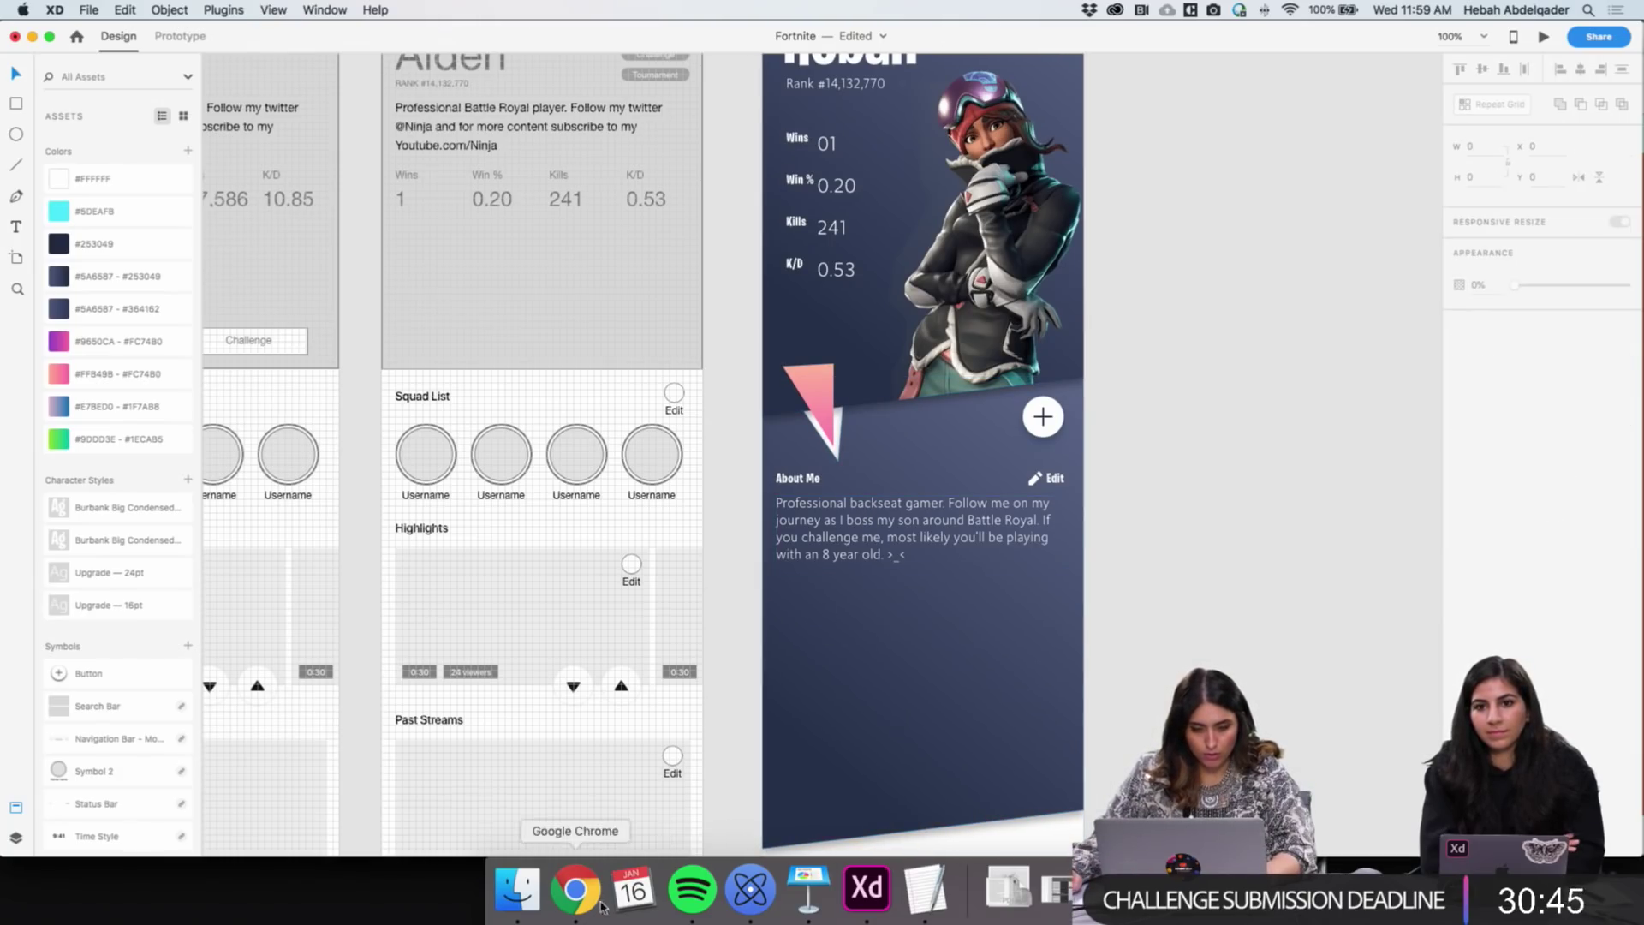
Open the recent file UIElements+DesignTemplates+Guides-iPhoneX and locate its tab bar templates
left_click(89, 10)
mouse_move(129, 64)
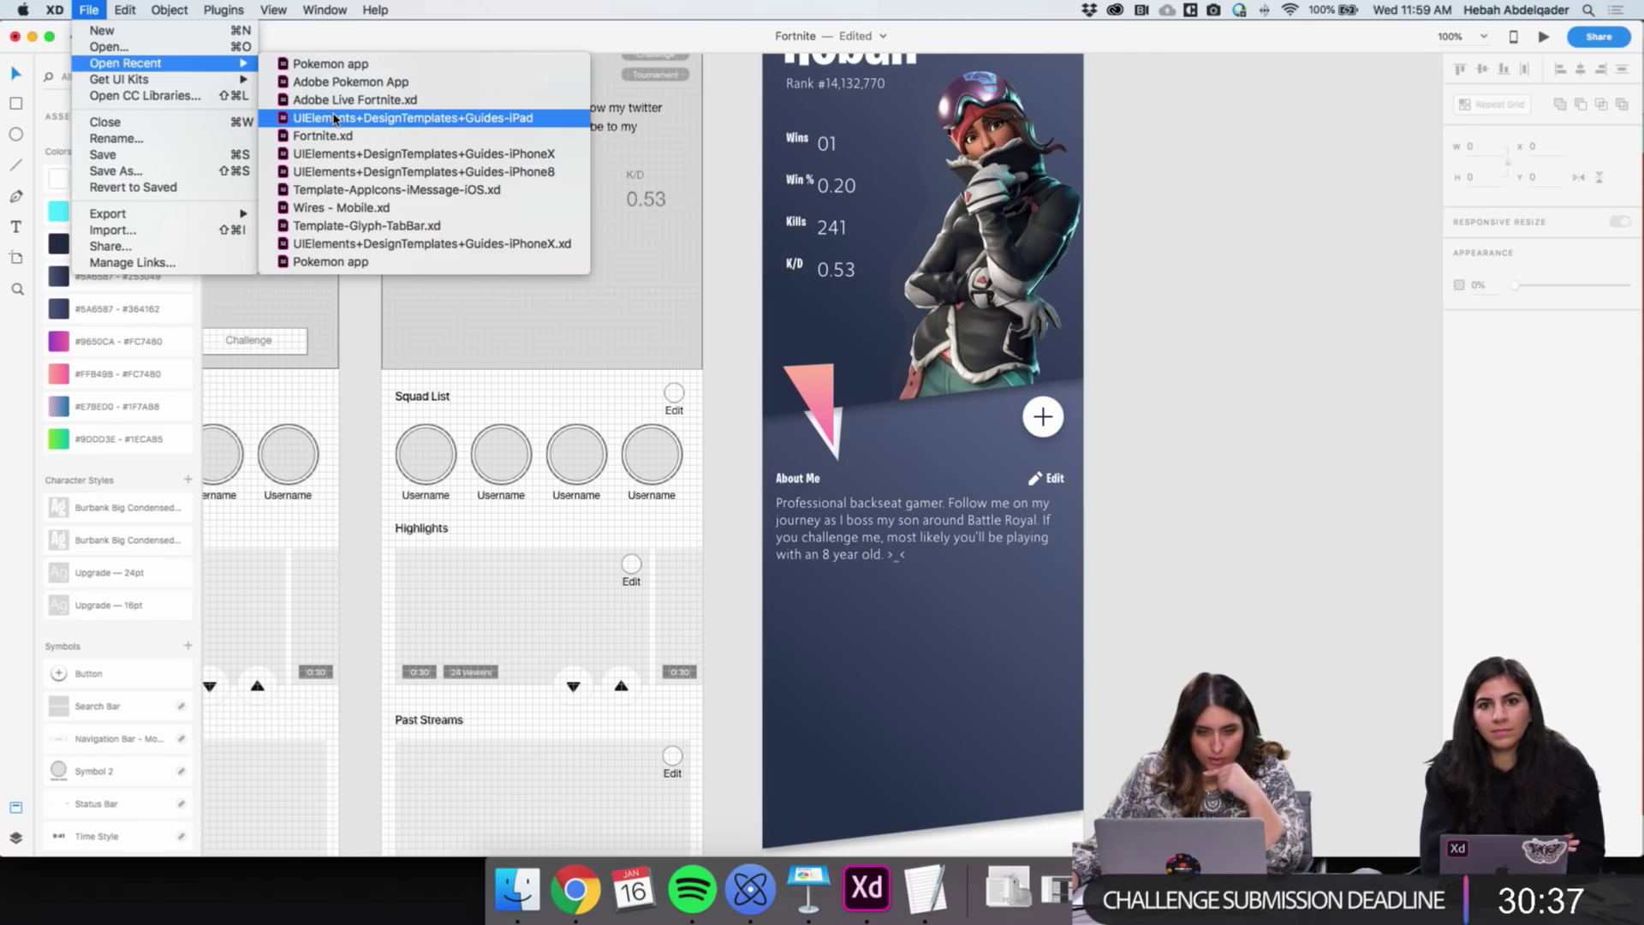
left_click(399, 154)
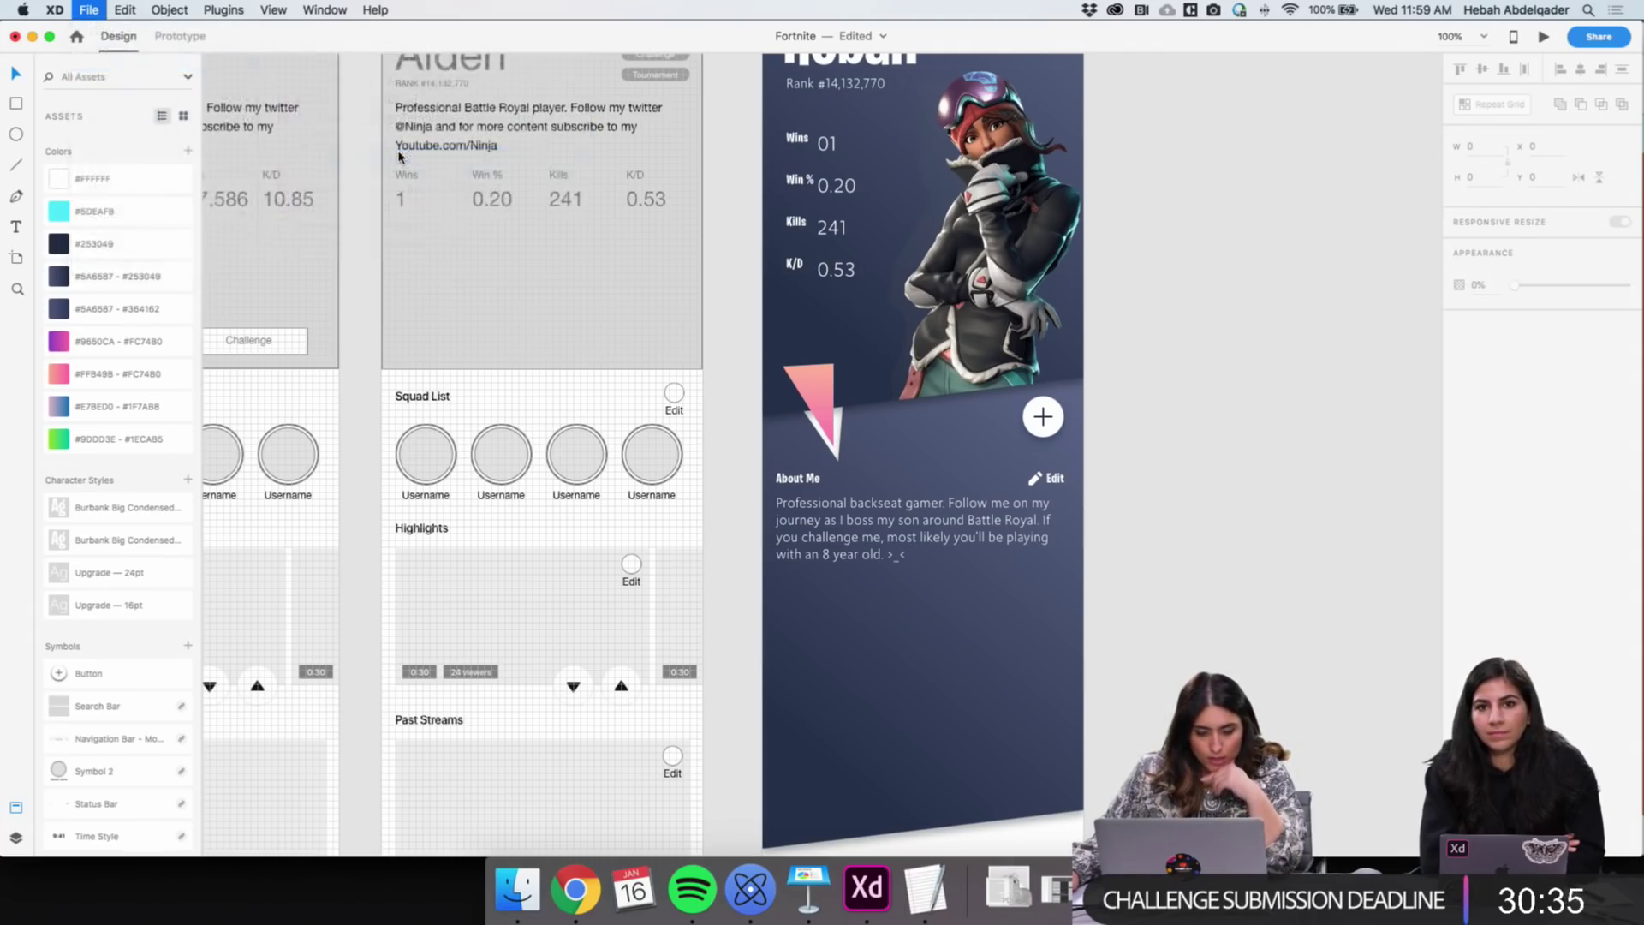
scroll(667, 433, "down", 5)
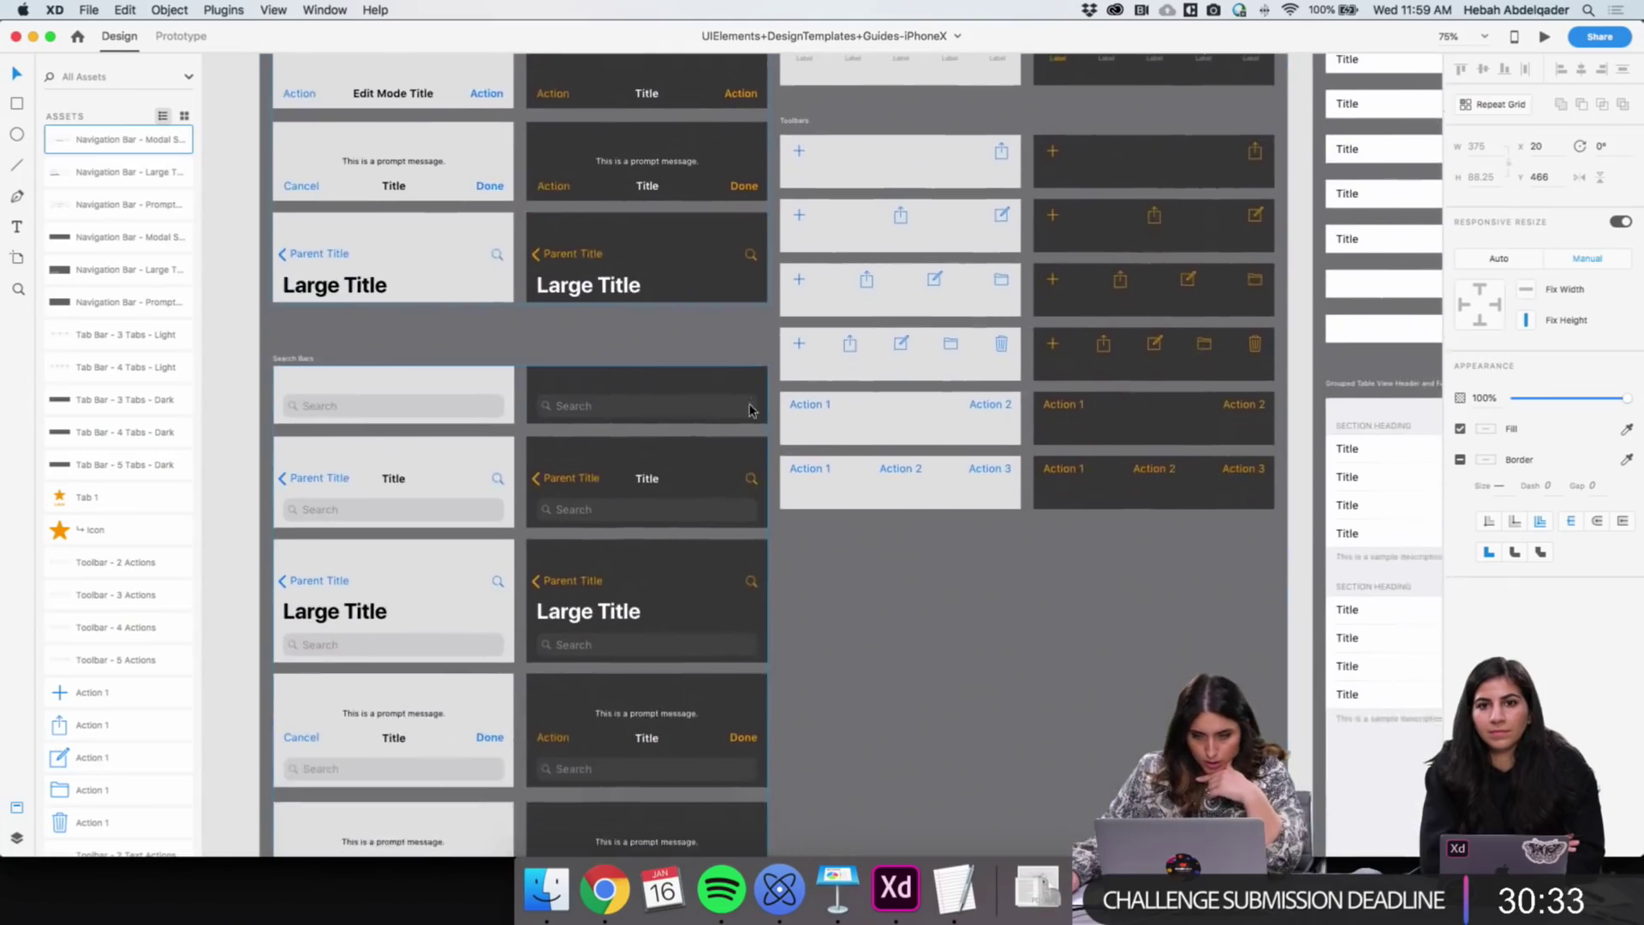
scroll(964, 323, "down", 10)
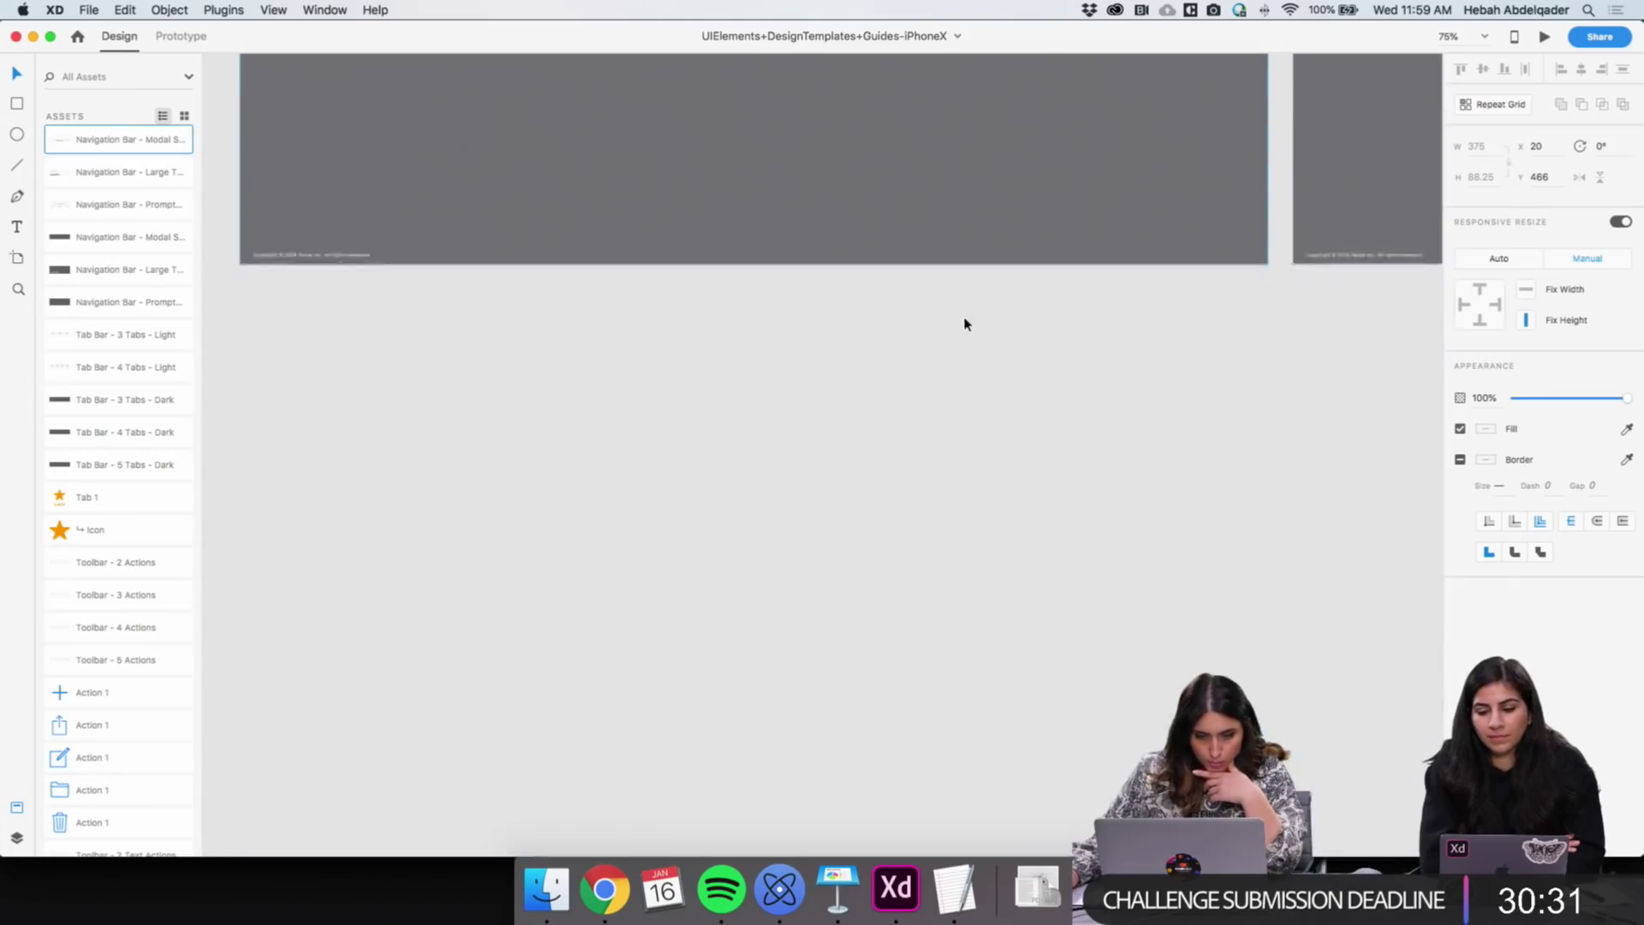
scroll(964, 323, "down", 5)
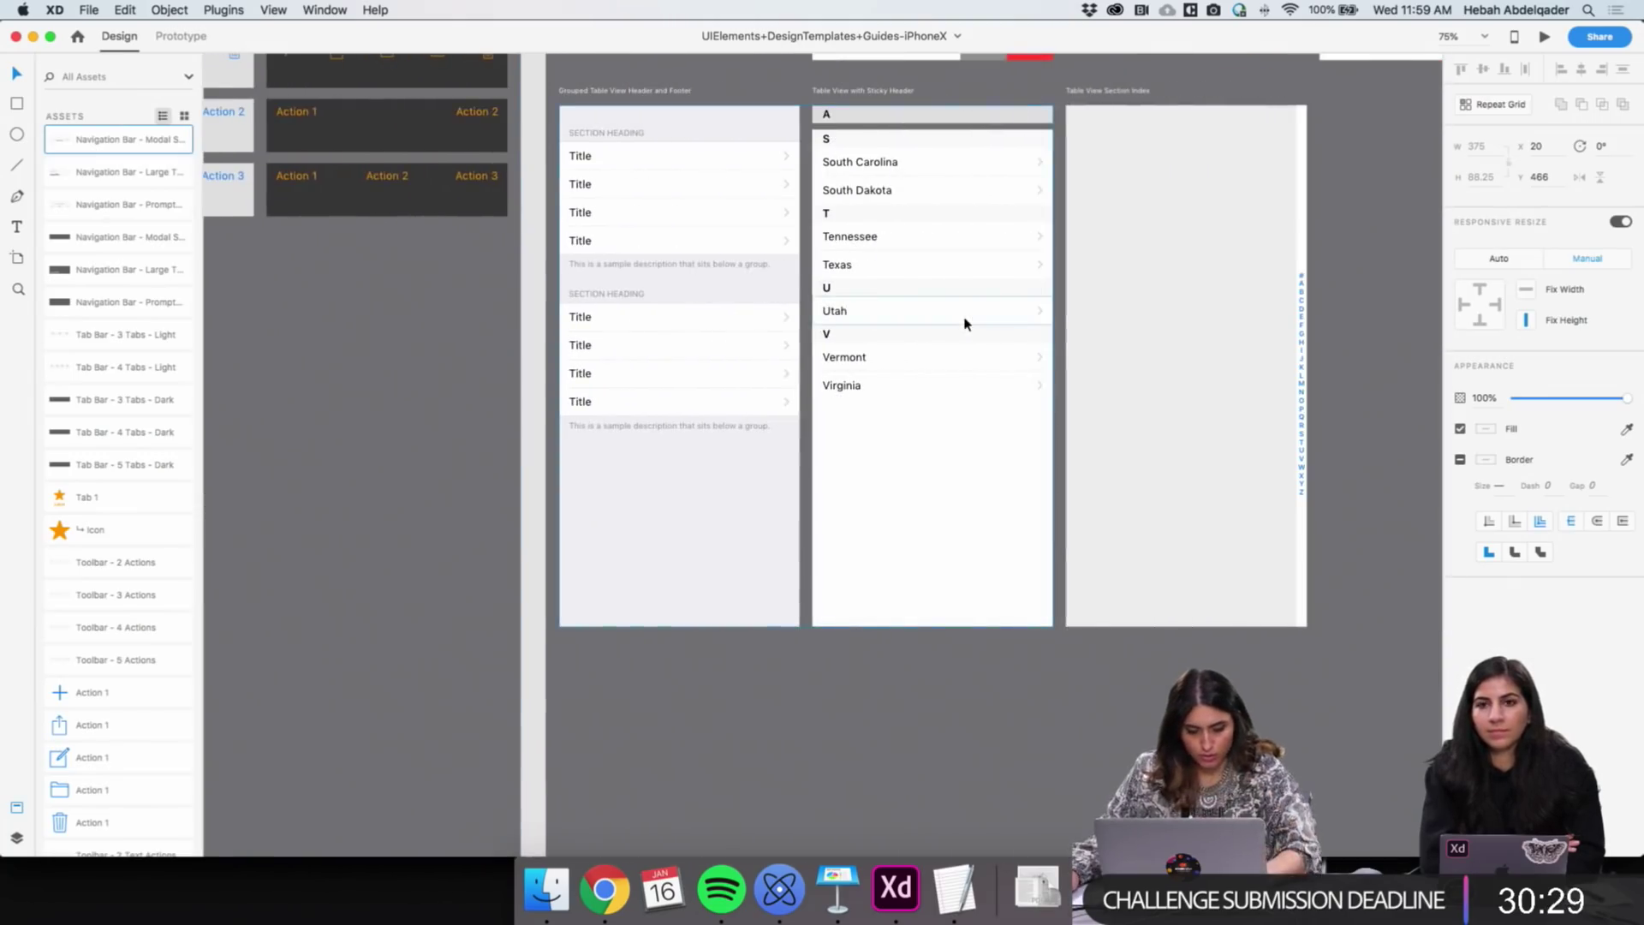
scroll(965, 320, "up", 3)
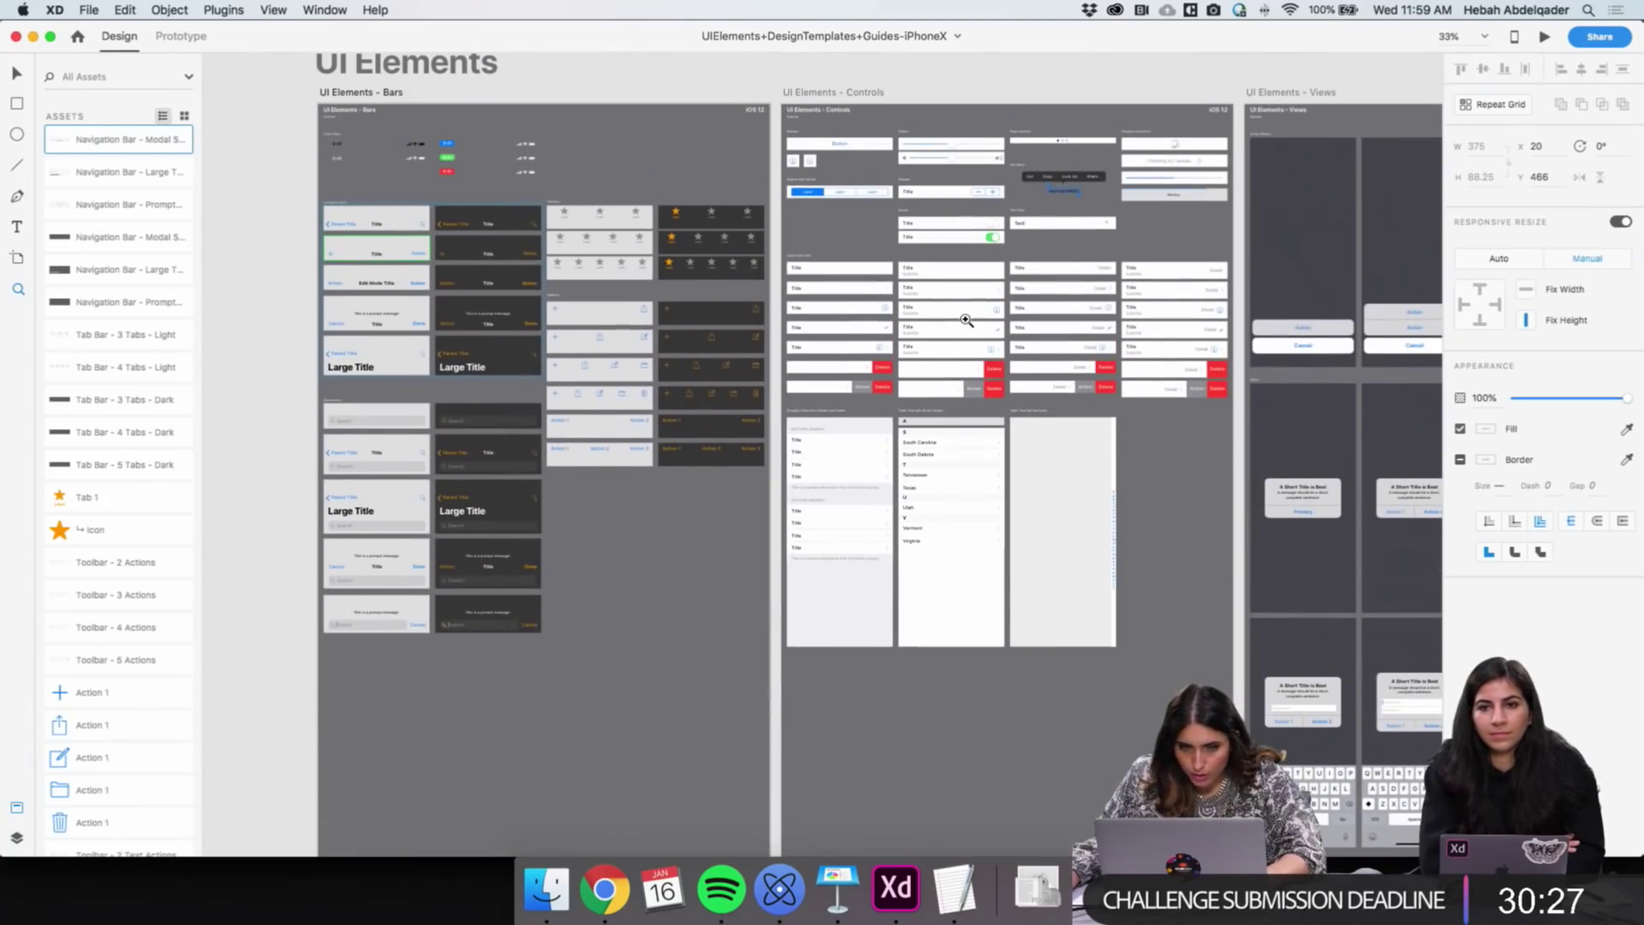
scroll(582, 239, "up", 5)
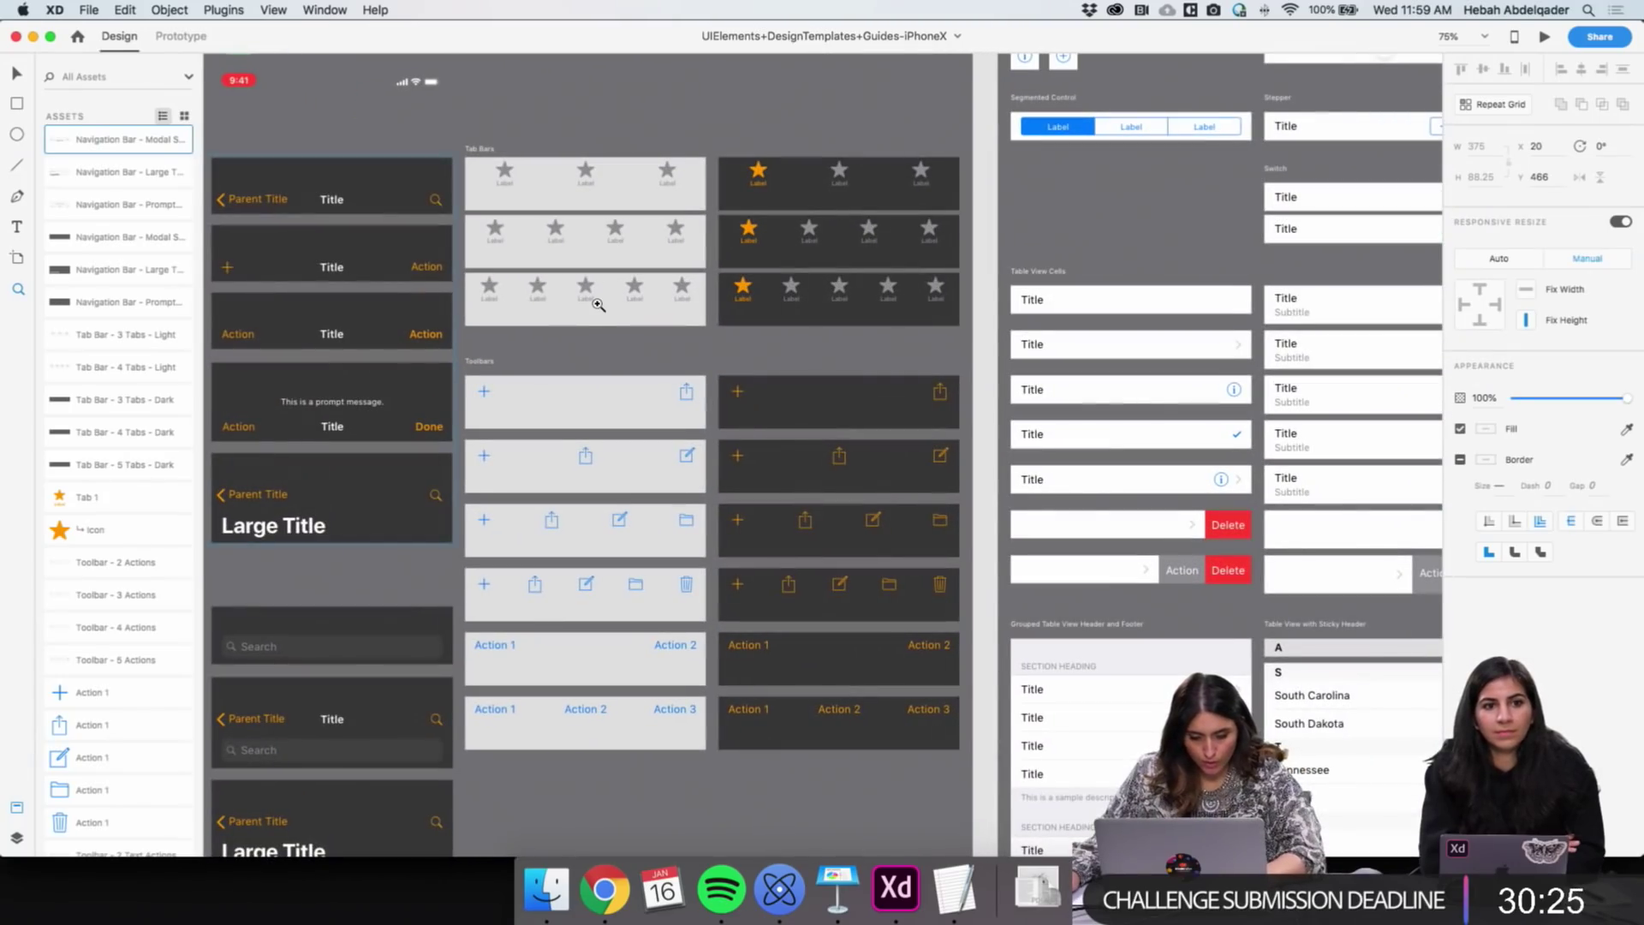
Copy the light five-tab bar into the Fortnite profile artboard and place it at X 0, Y 728.75, above the fold line
left_click(575, 295)
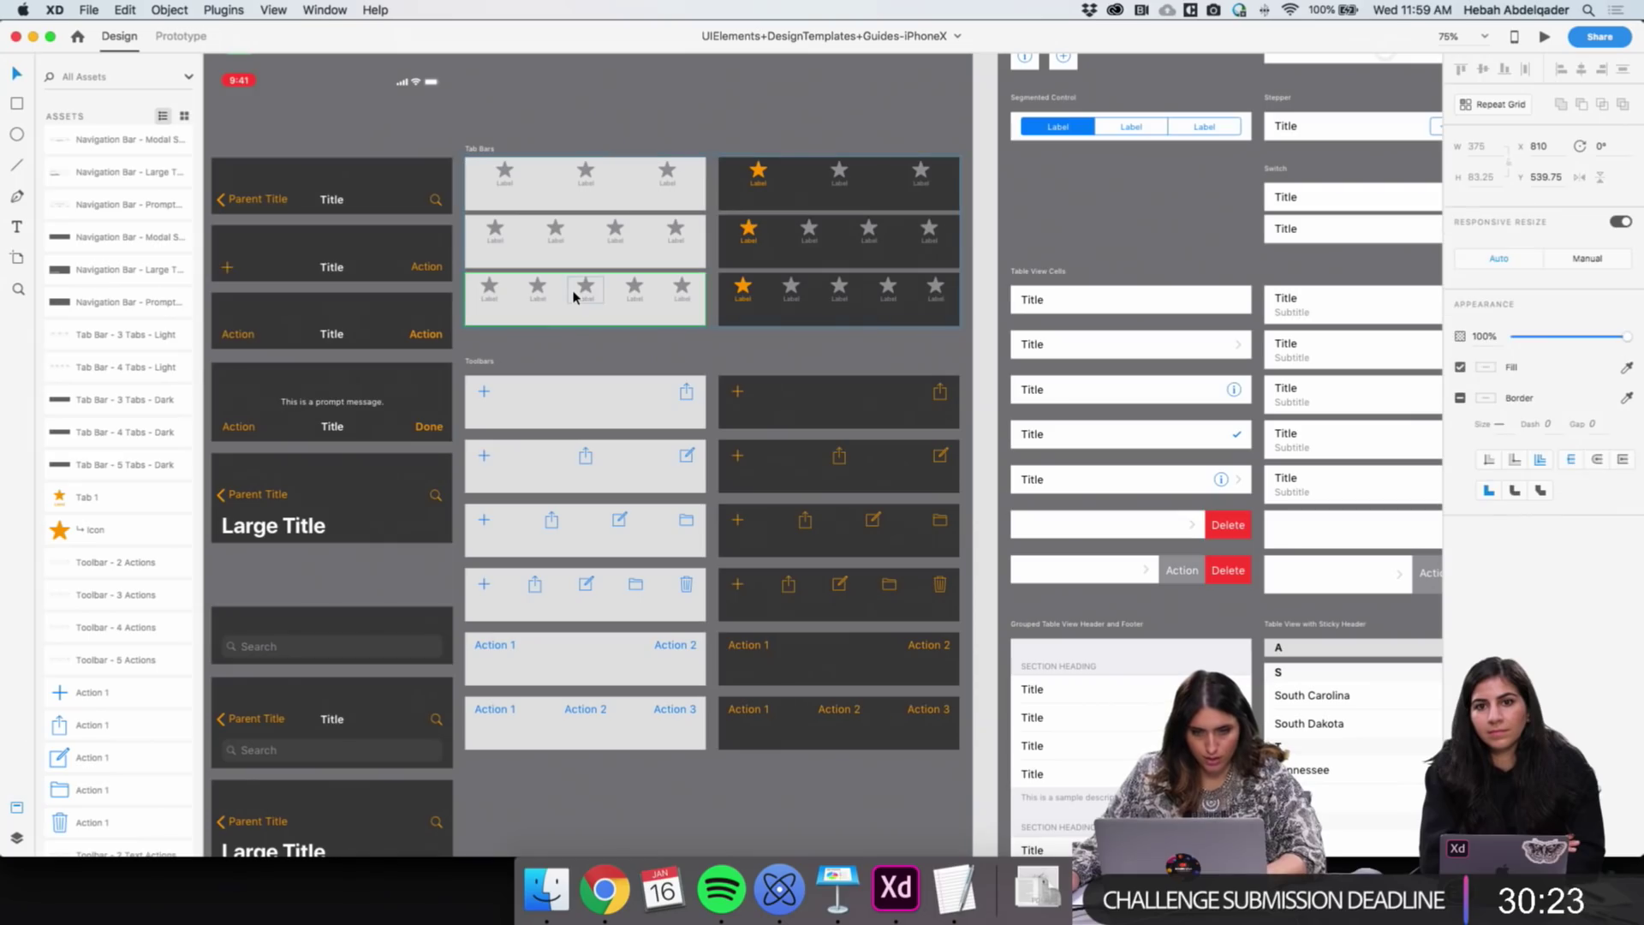
key("ctrl+Down")
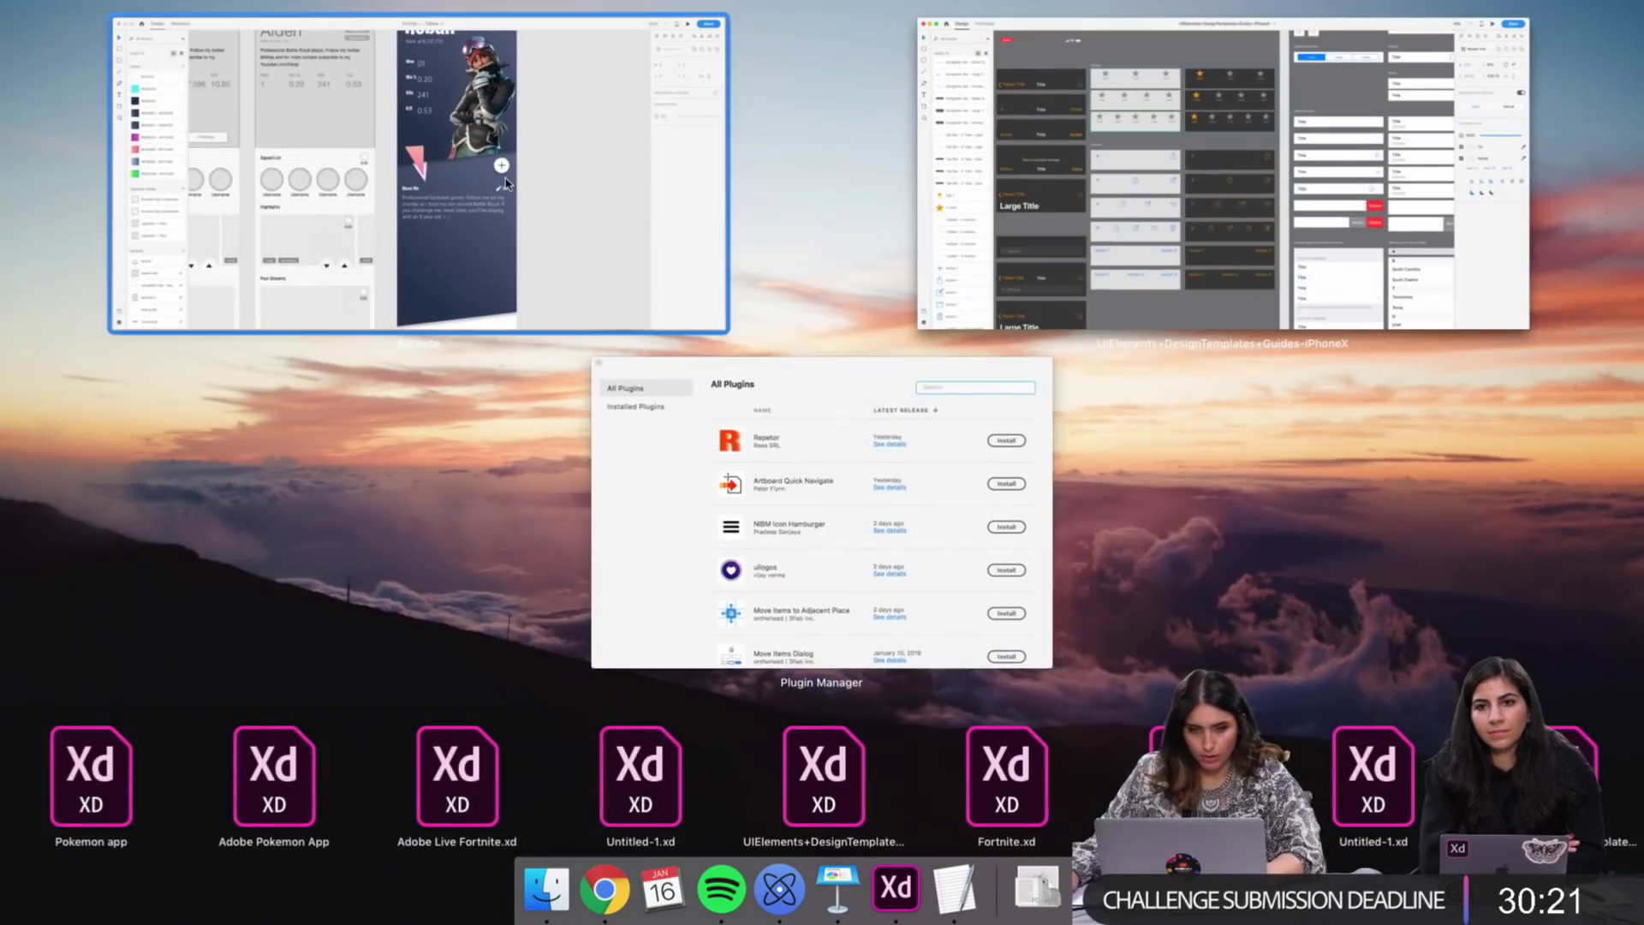
left_click(509, 187)
key("cmd+v")
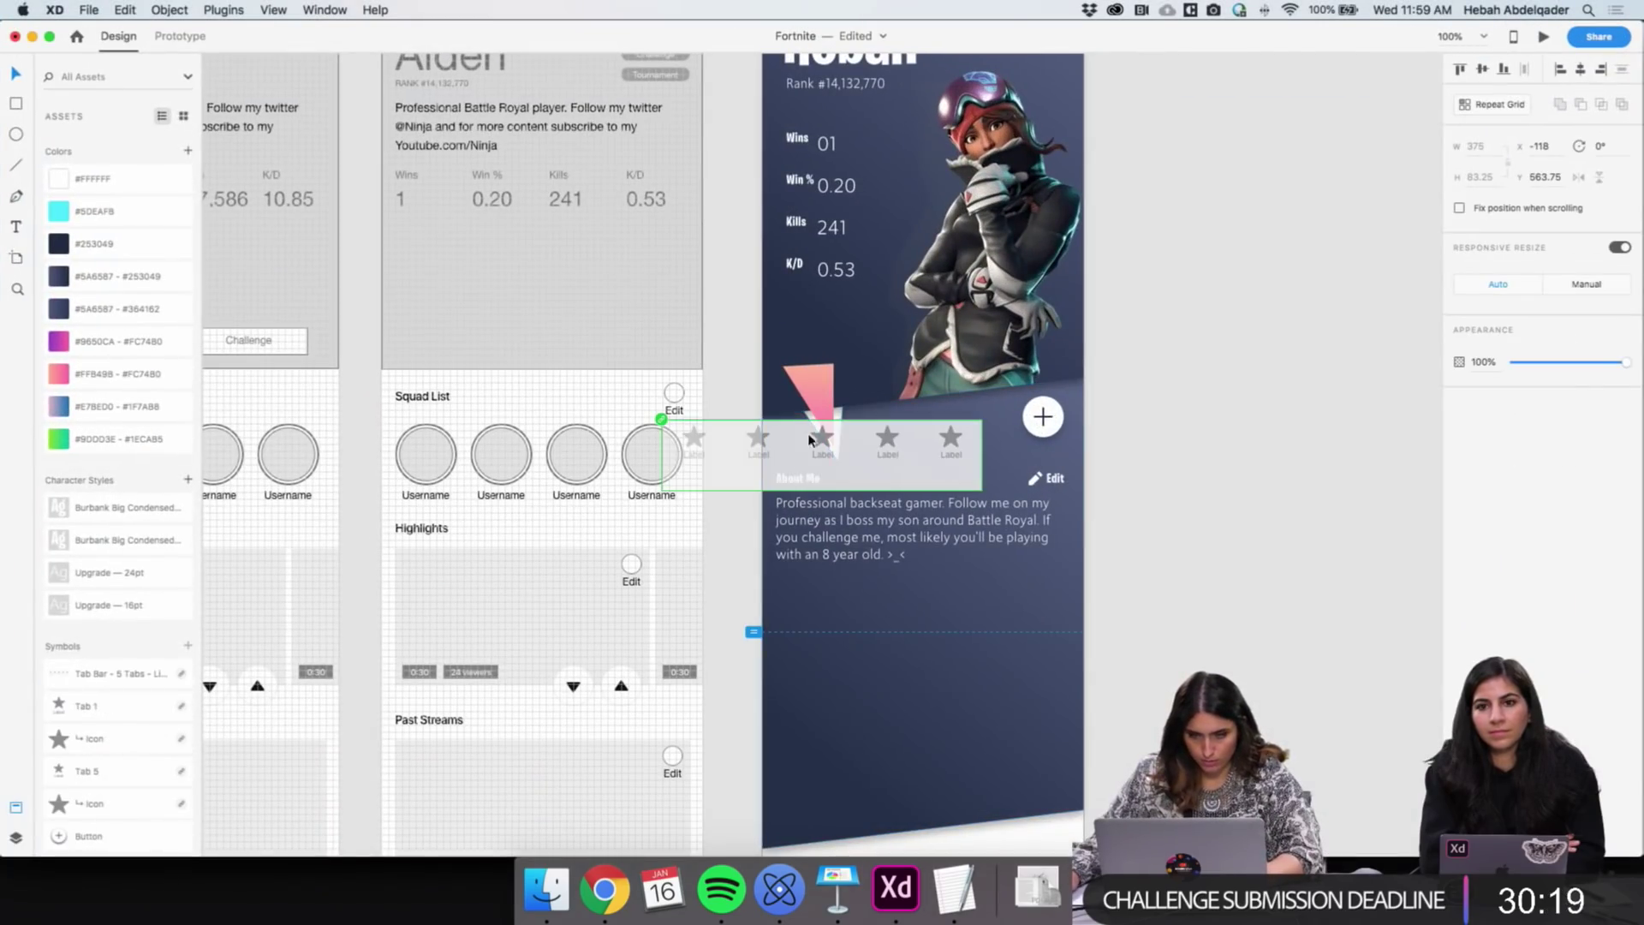
left_click_drag(797, 468, 965, 629)
key("Escape")
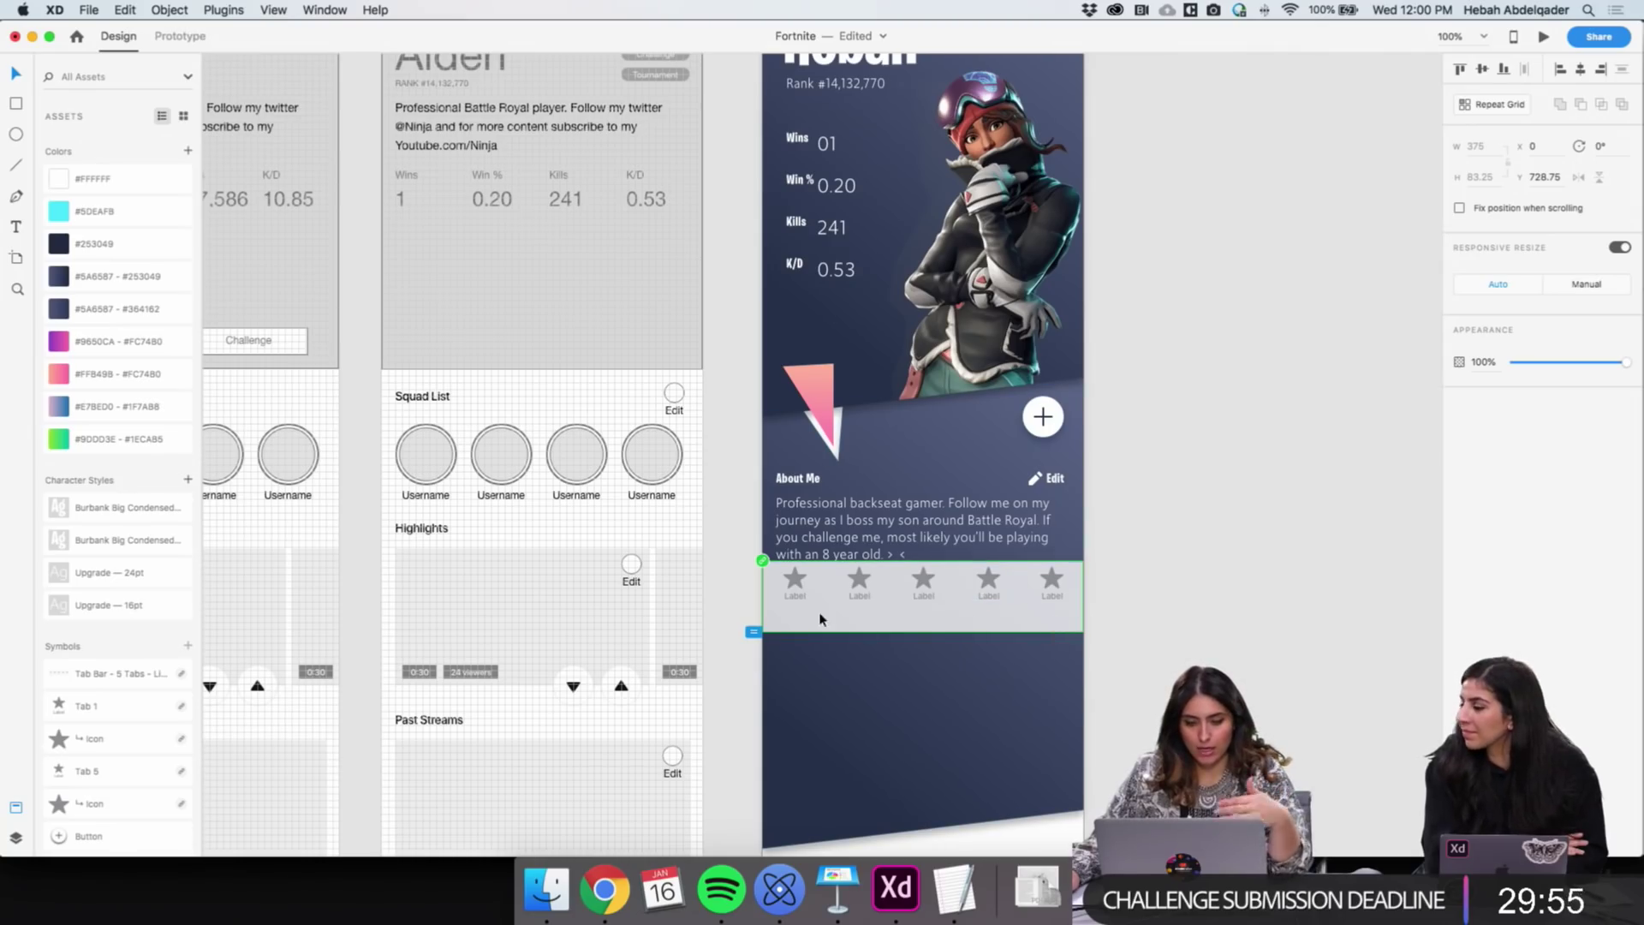
Unlink the five-tab bar from its symbol and select the whole bar for editing
right_click(956, 625)
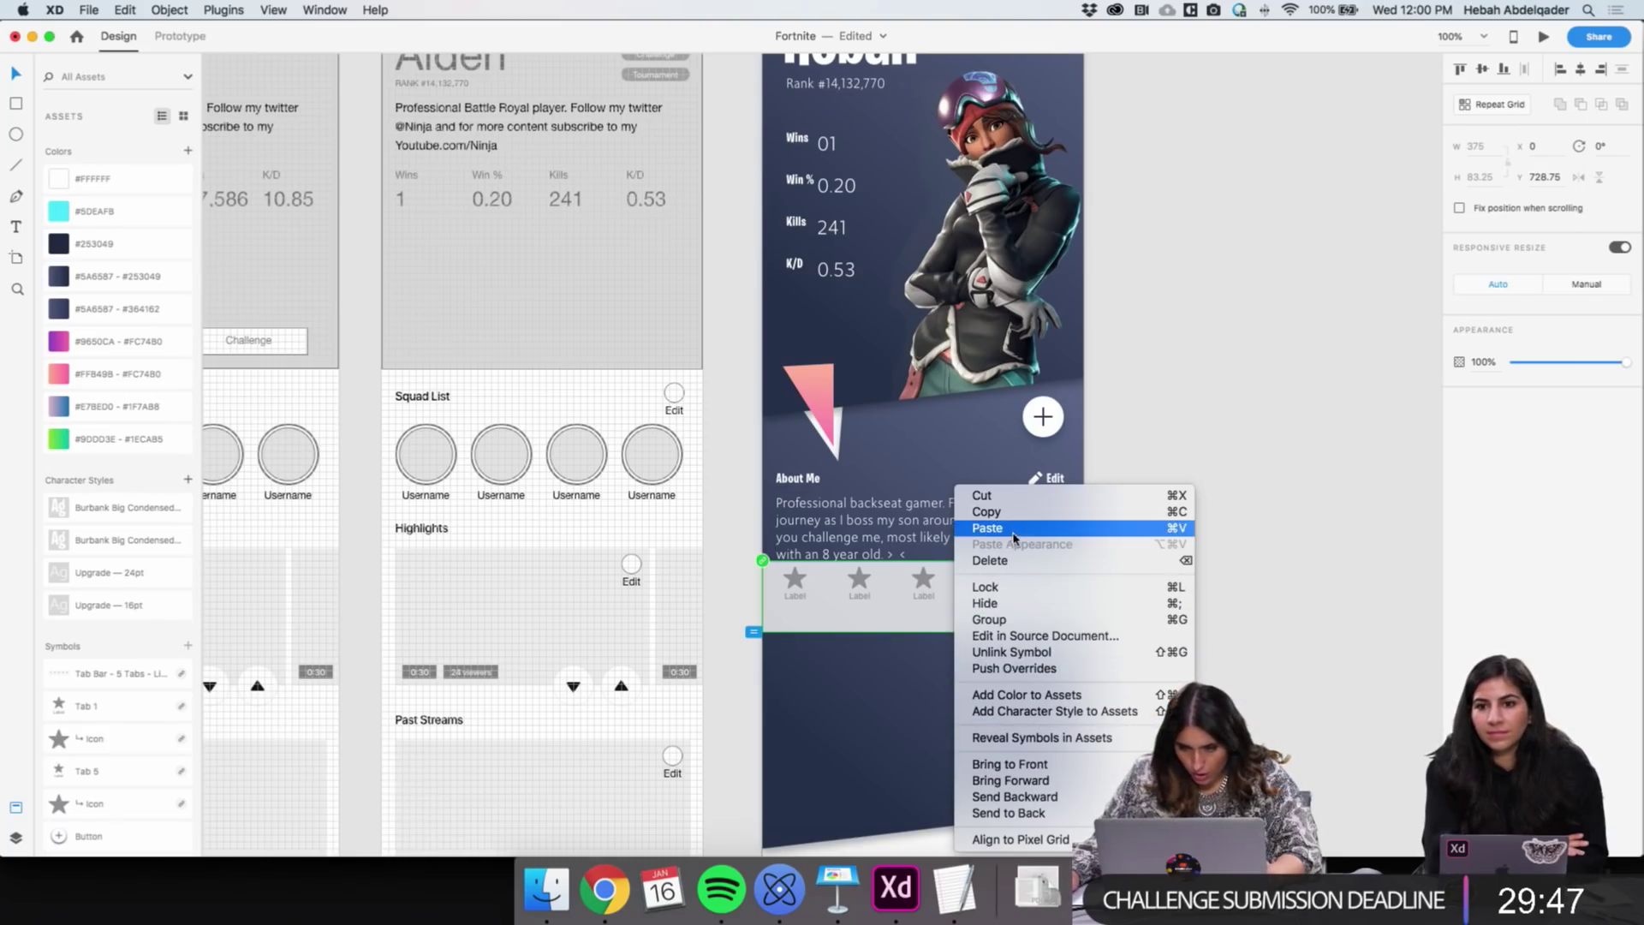
left_click(1025, 651)
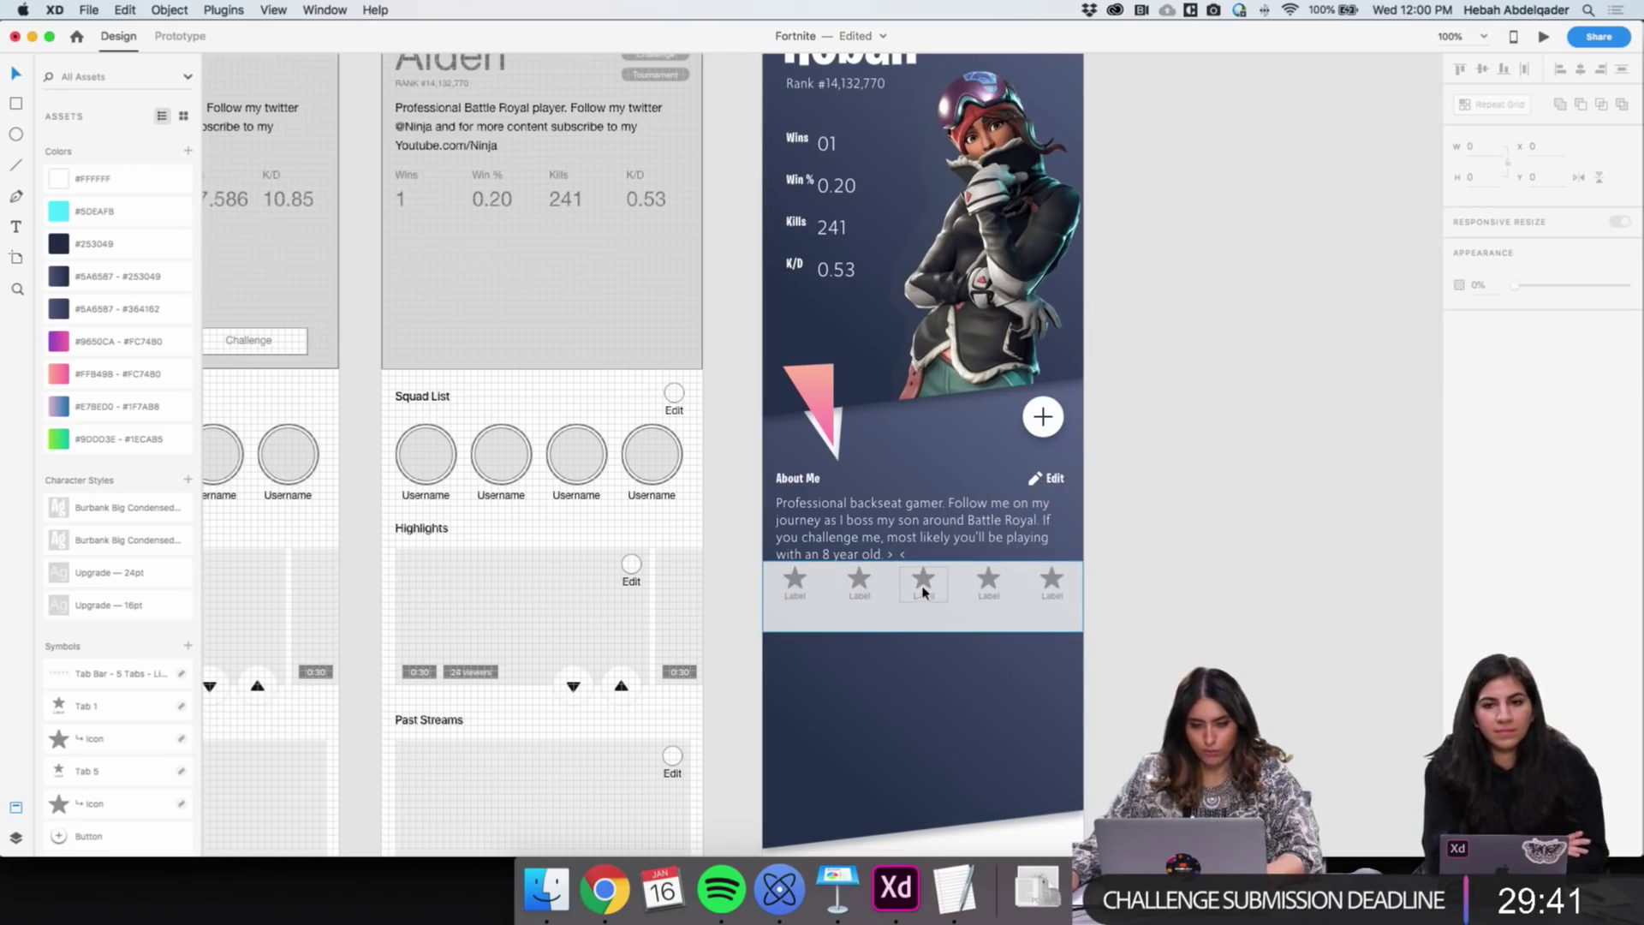
left_click(955, 626)
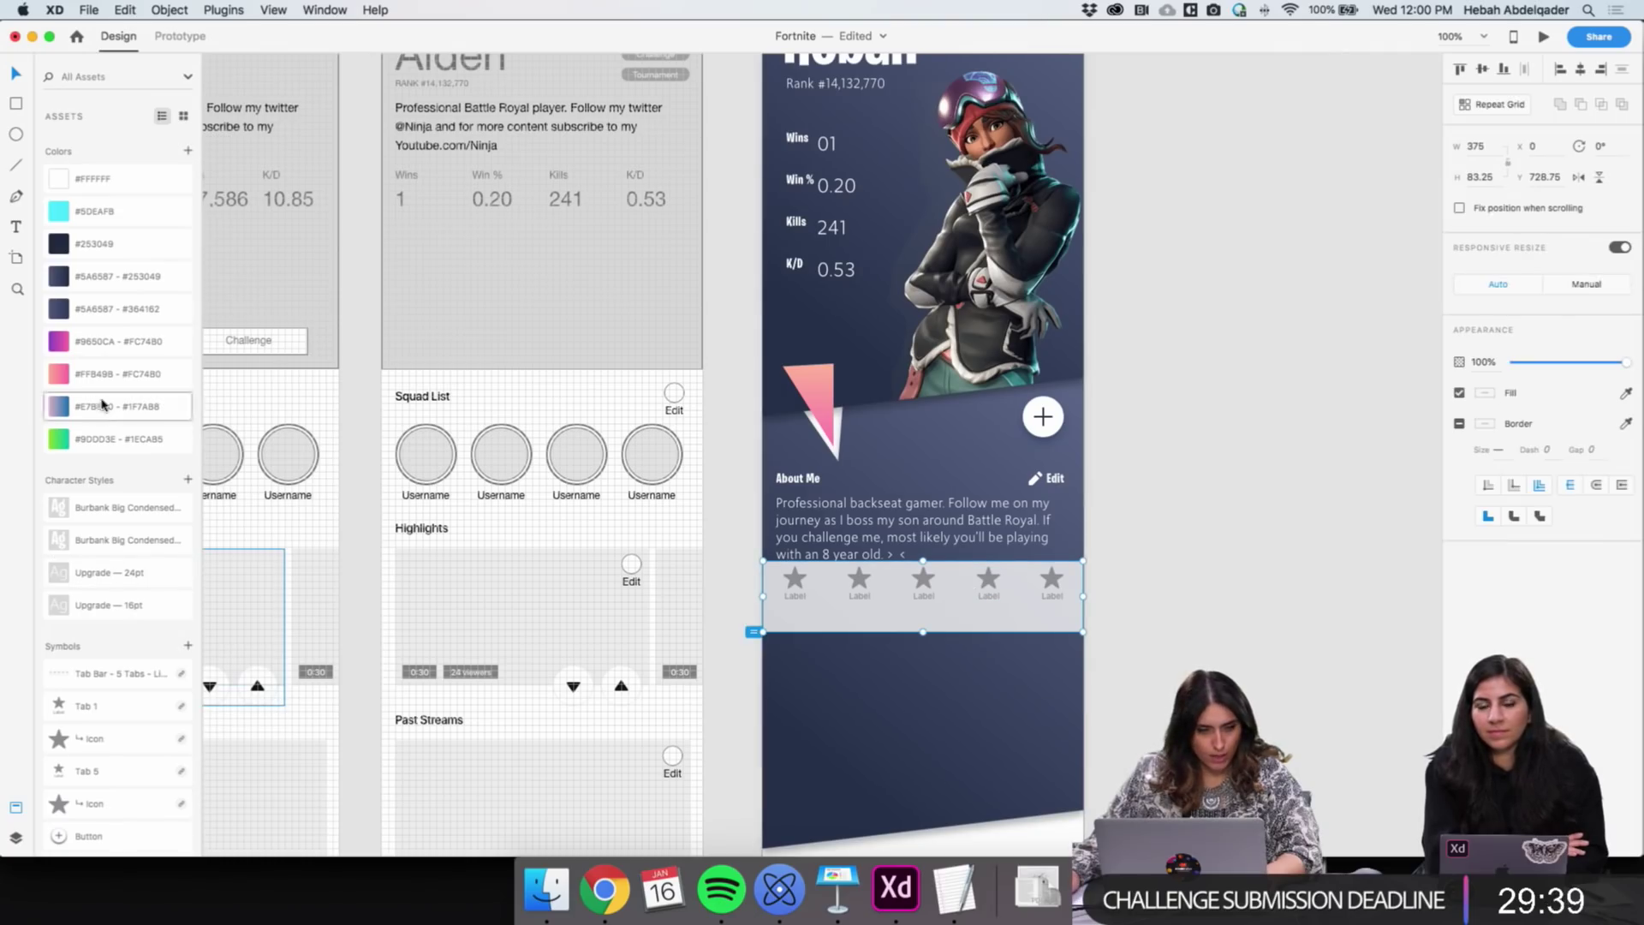
Fill the whole tab bar with the #253049 colour and move it out of the artboard onto the empty pasteboard
left_click(67, 246)
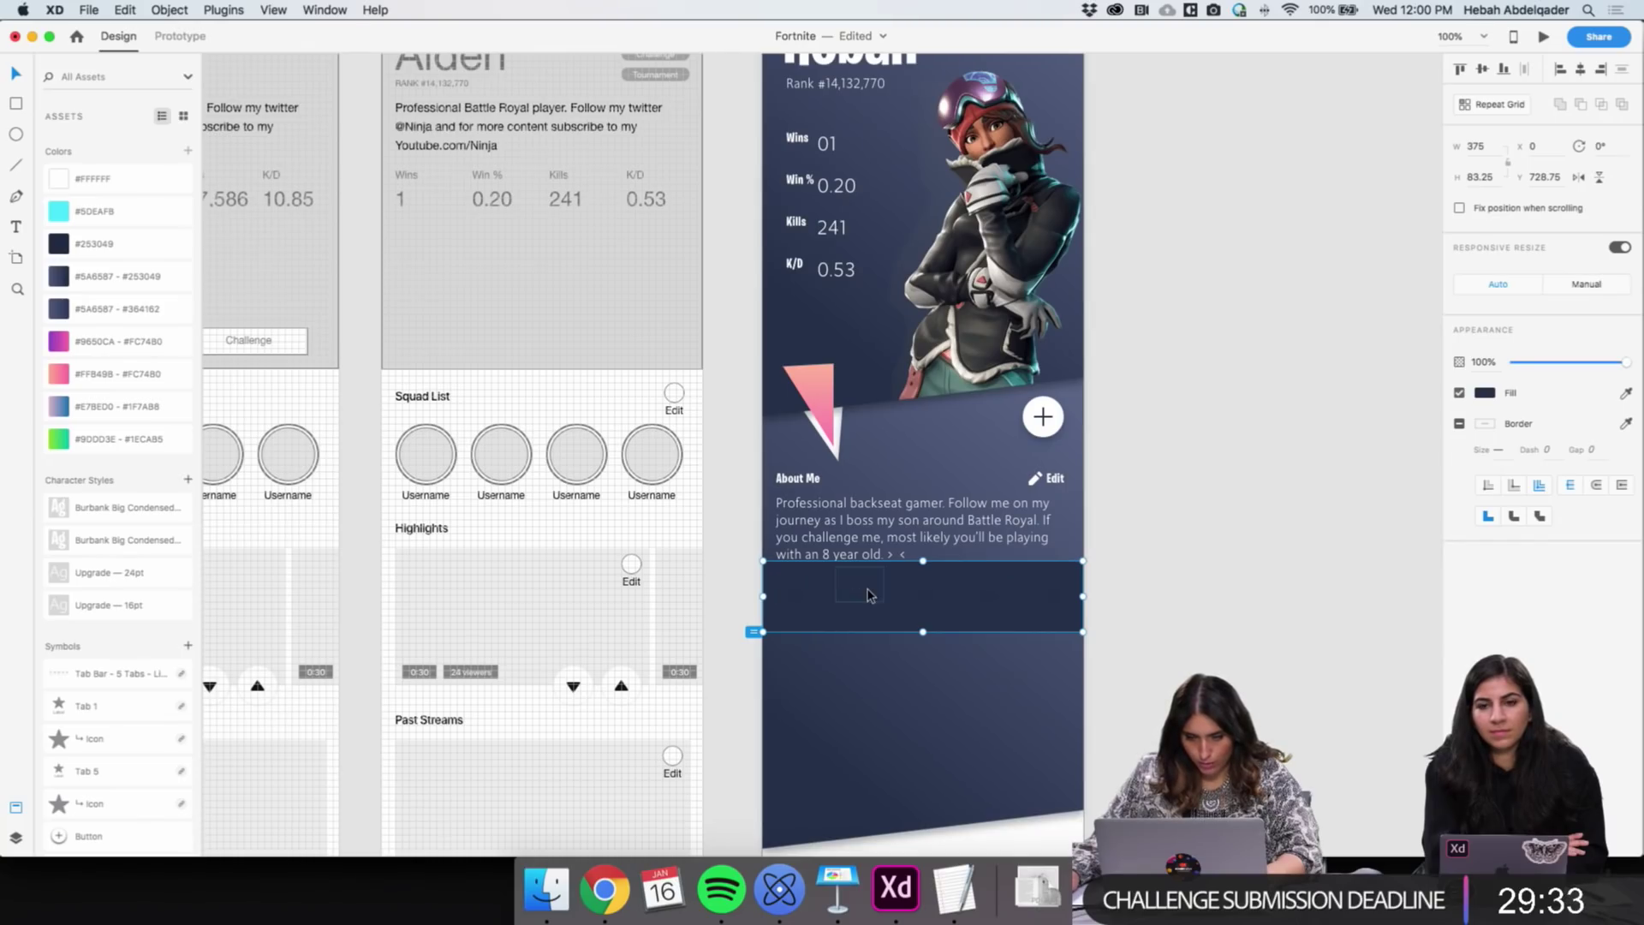
key("Escape")
left_click_drag(946, 584, 1281, 585)
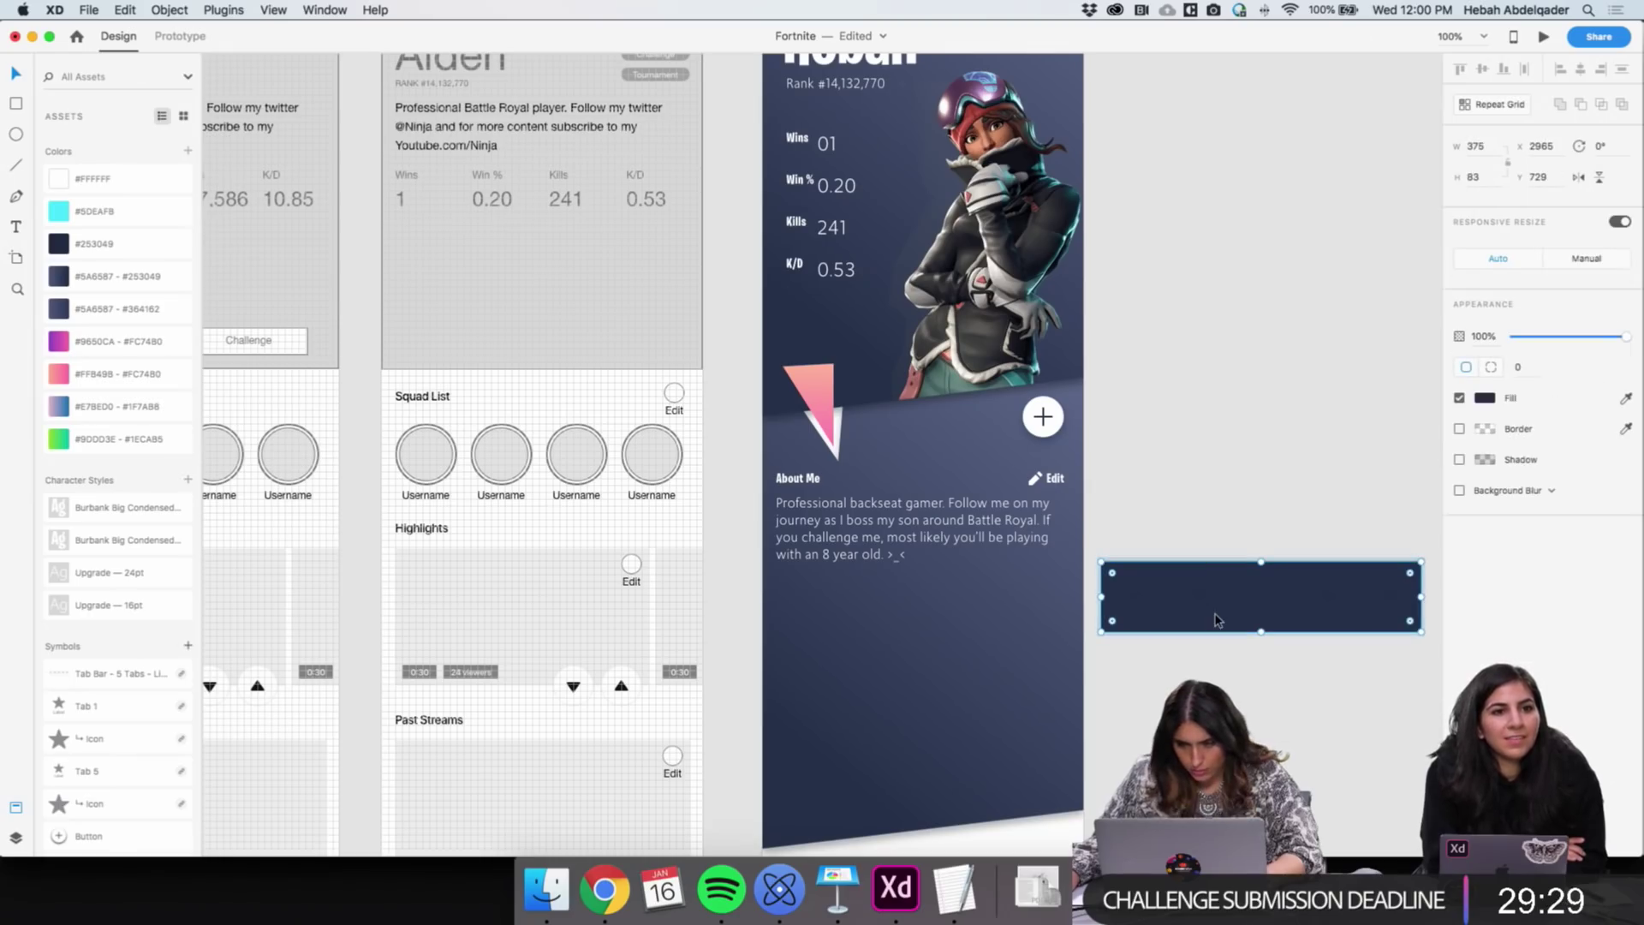
Delete the five placeholder tabs inside the bar, keeping only its dark background
double_click(1192, 599)
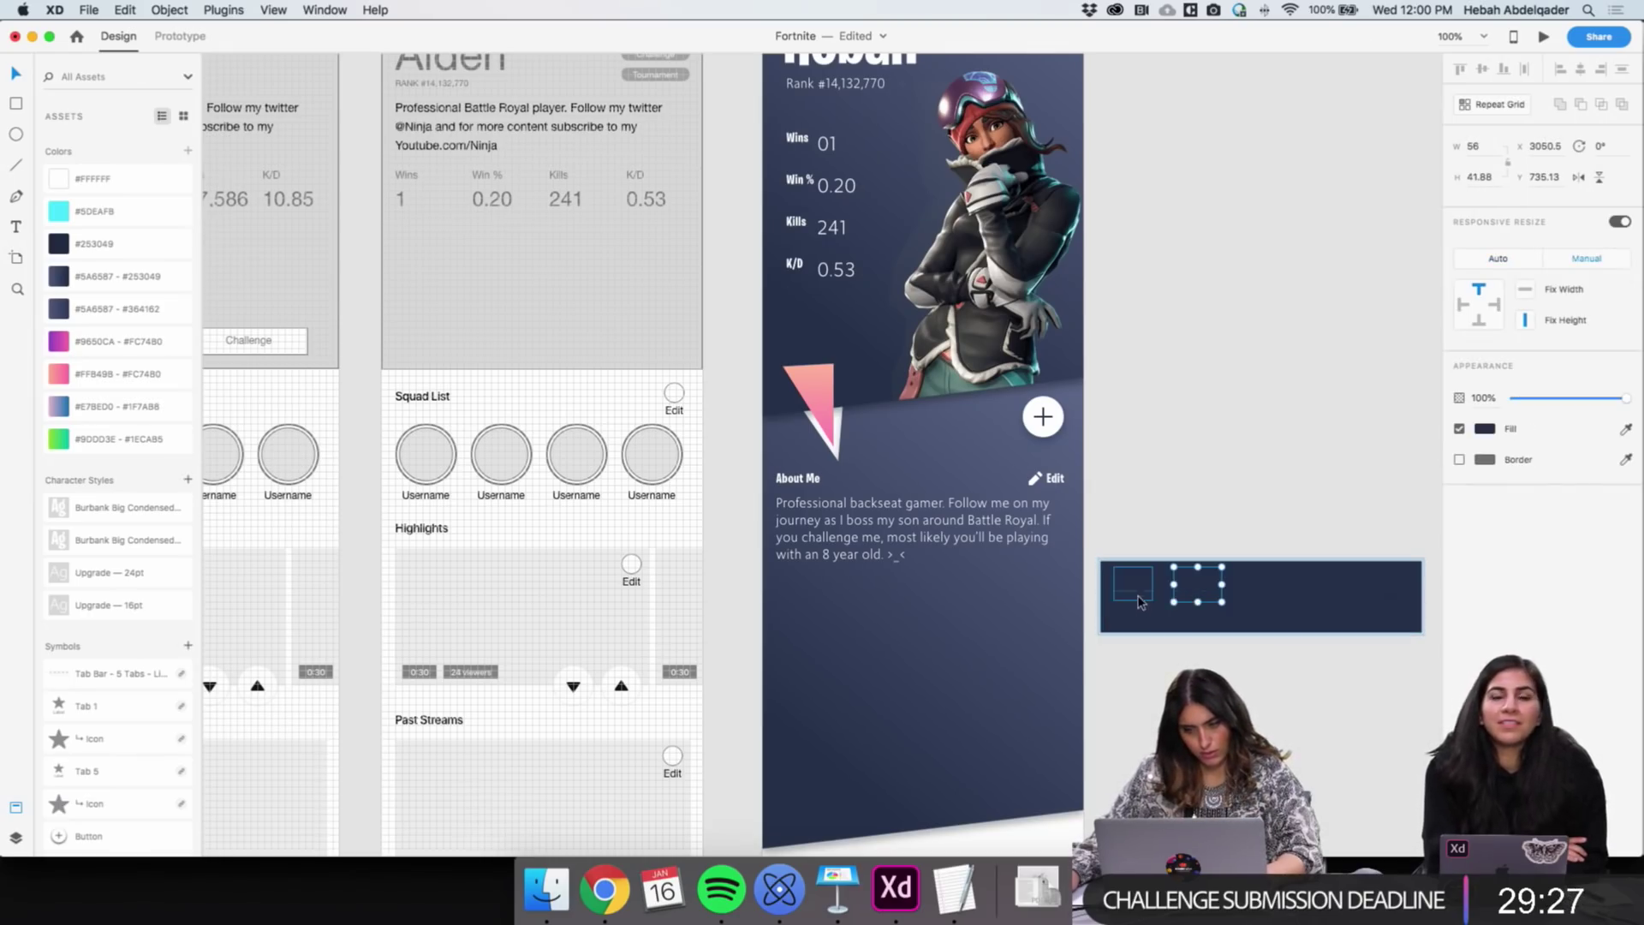
left_click(1143, 595, "shift")
left_click(1265, 600, "shift")
left_click(1340, 600, "shift")
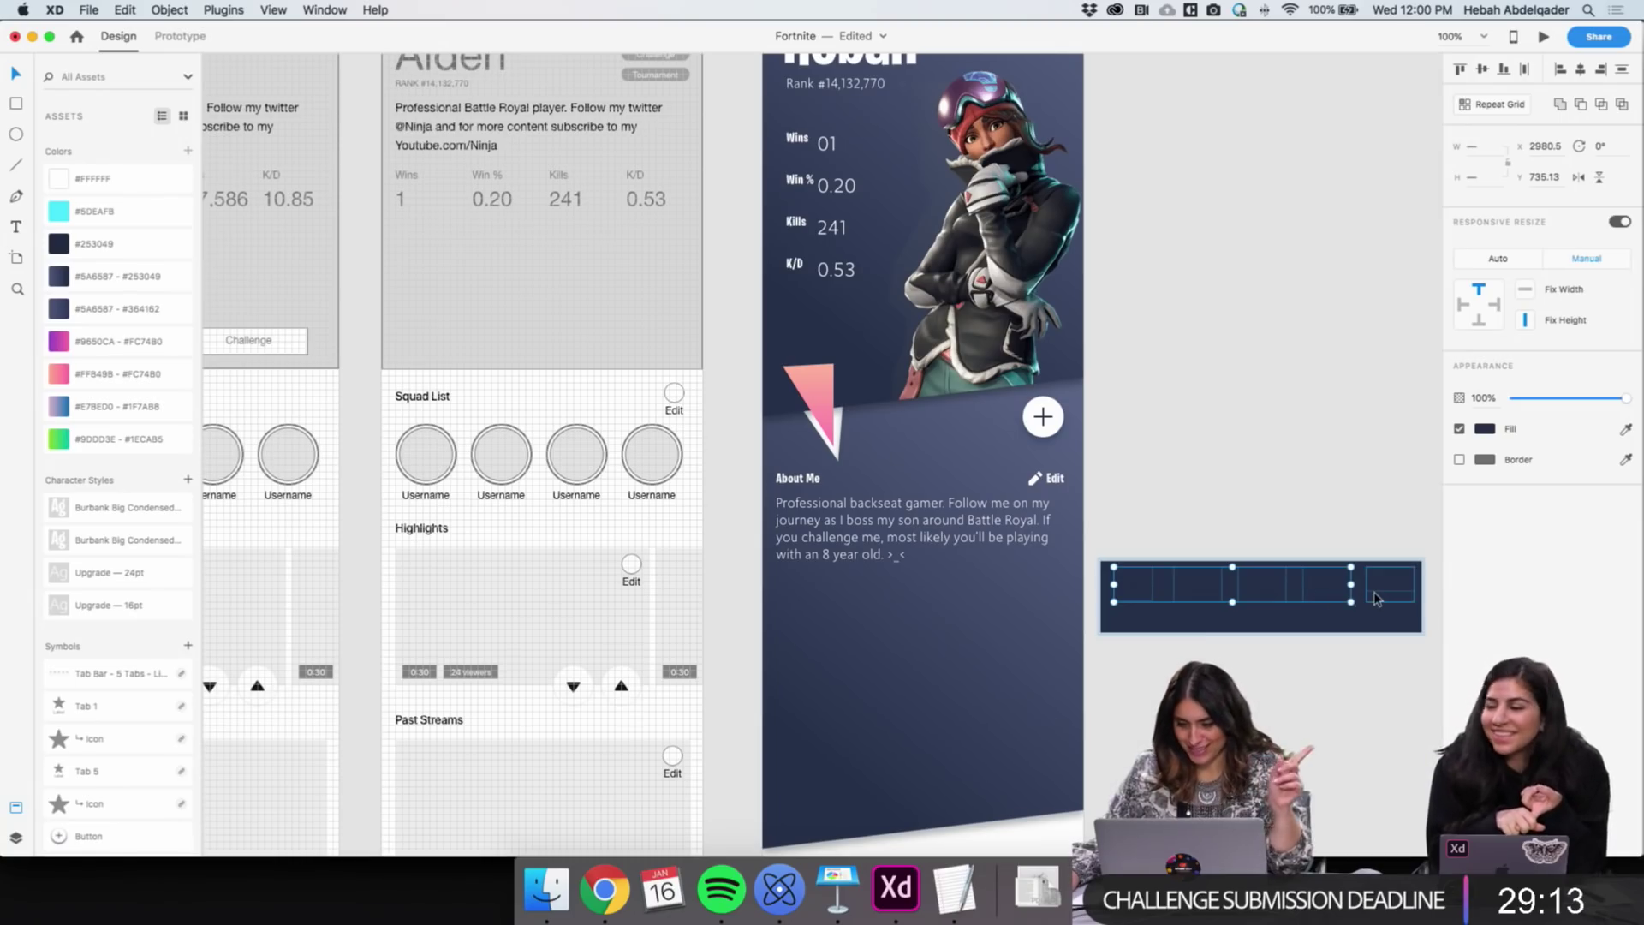
left_click(1376, 598, "shift")
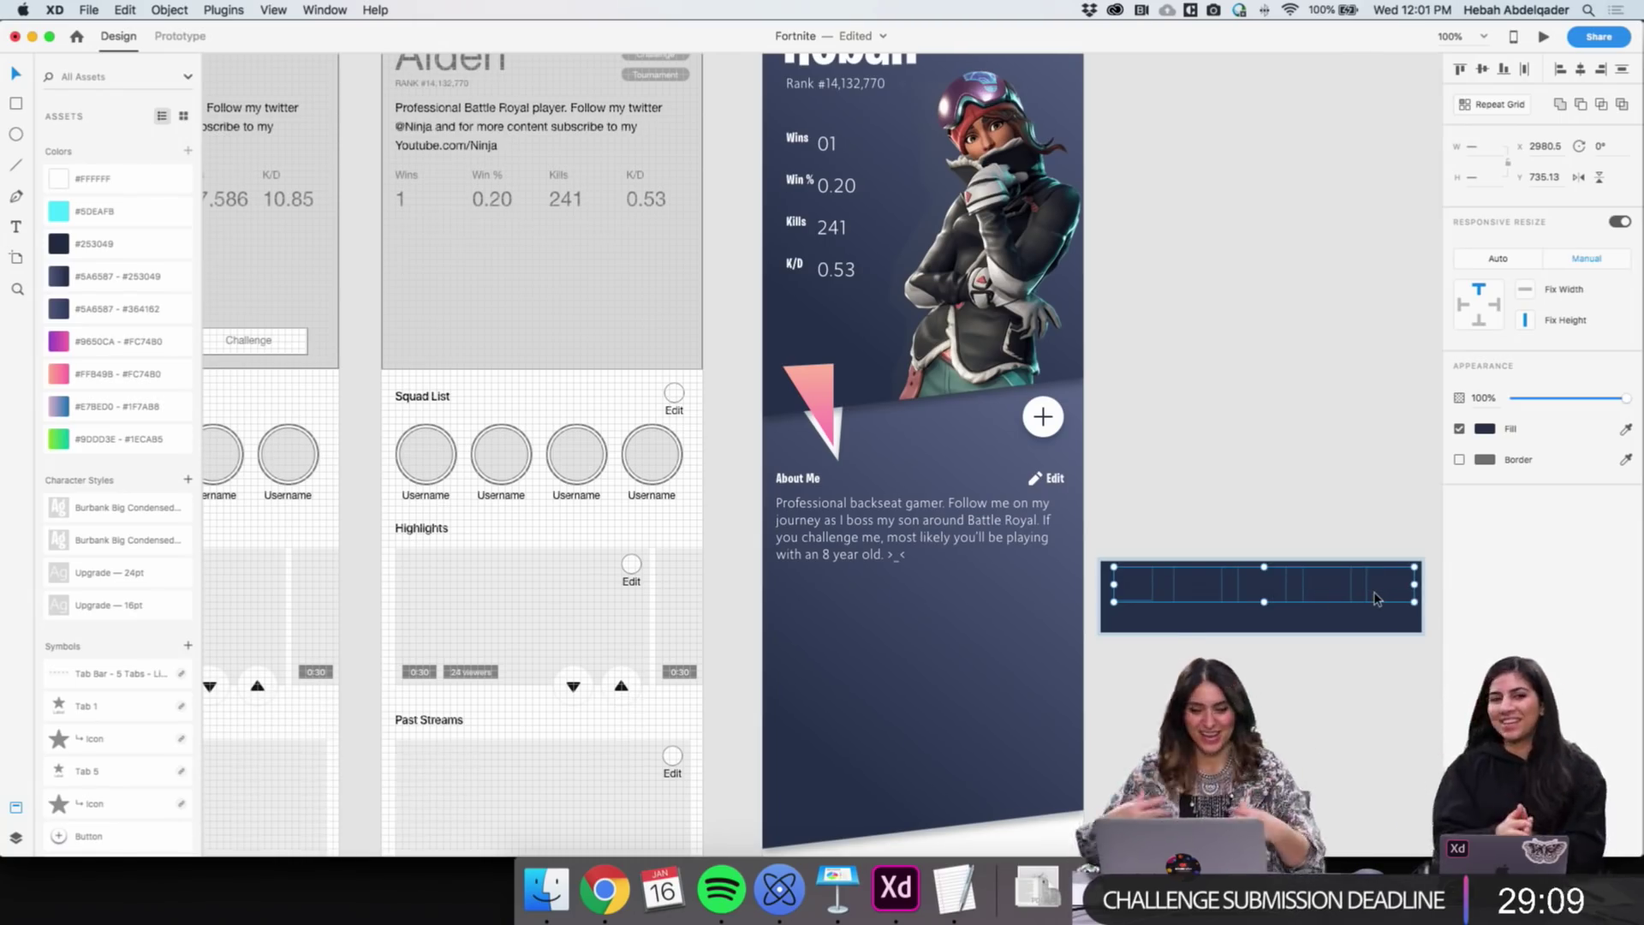
key("Delete")
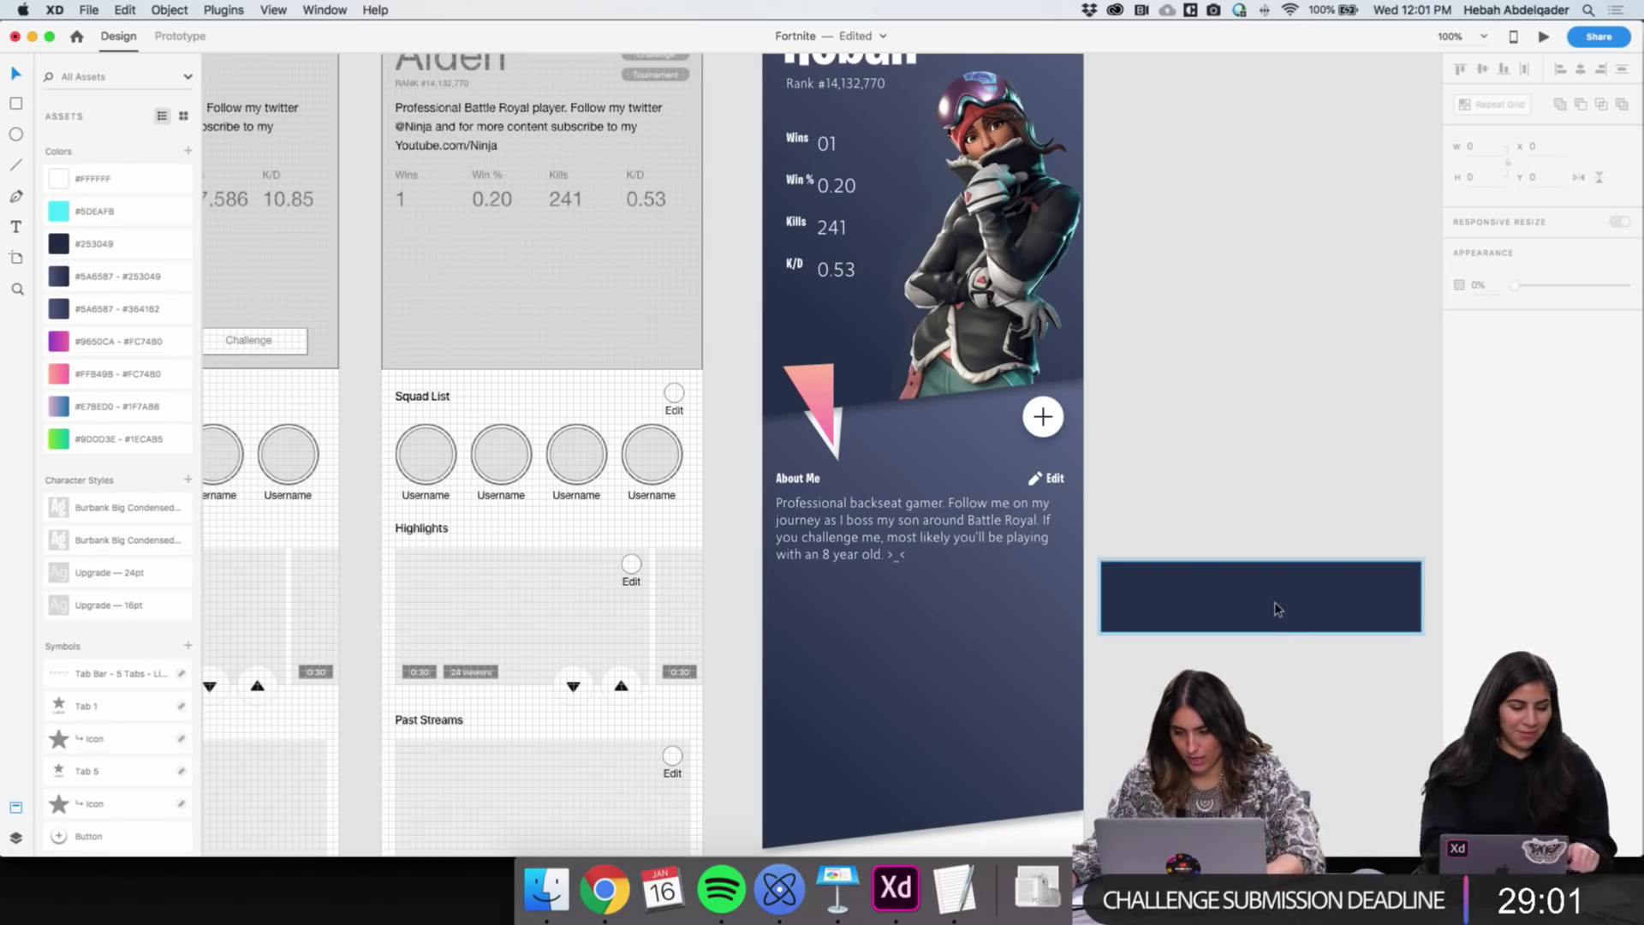
Put the emptied tab bar back in the Fortnite profile artboard at X 0, just below the About Me text
left_click_drag(1209, 601, 875, 610)
left_click_drag(1117, 651, 961, 624)
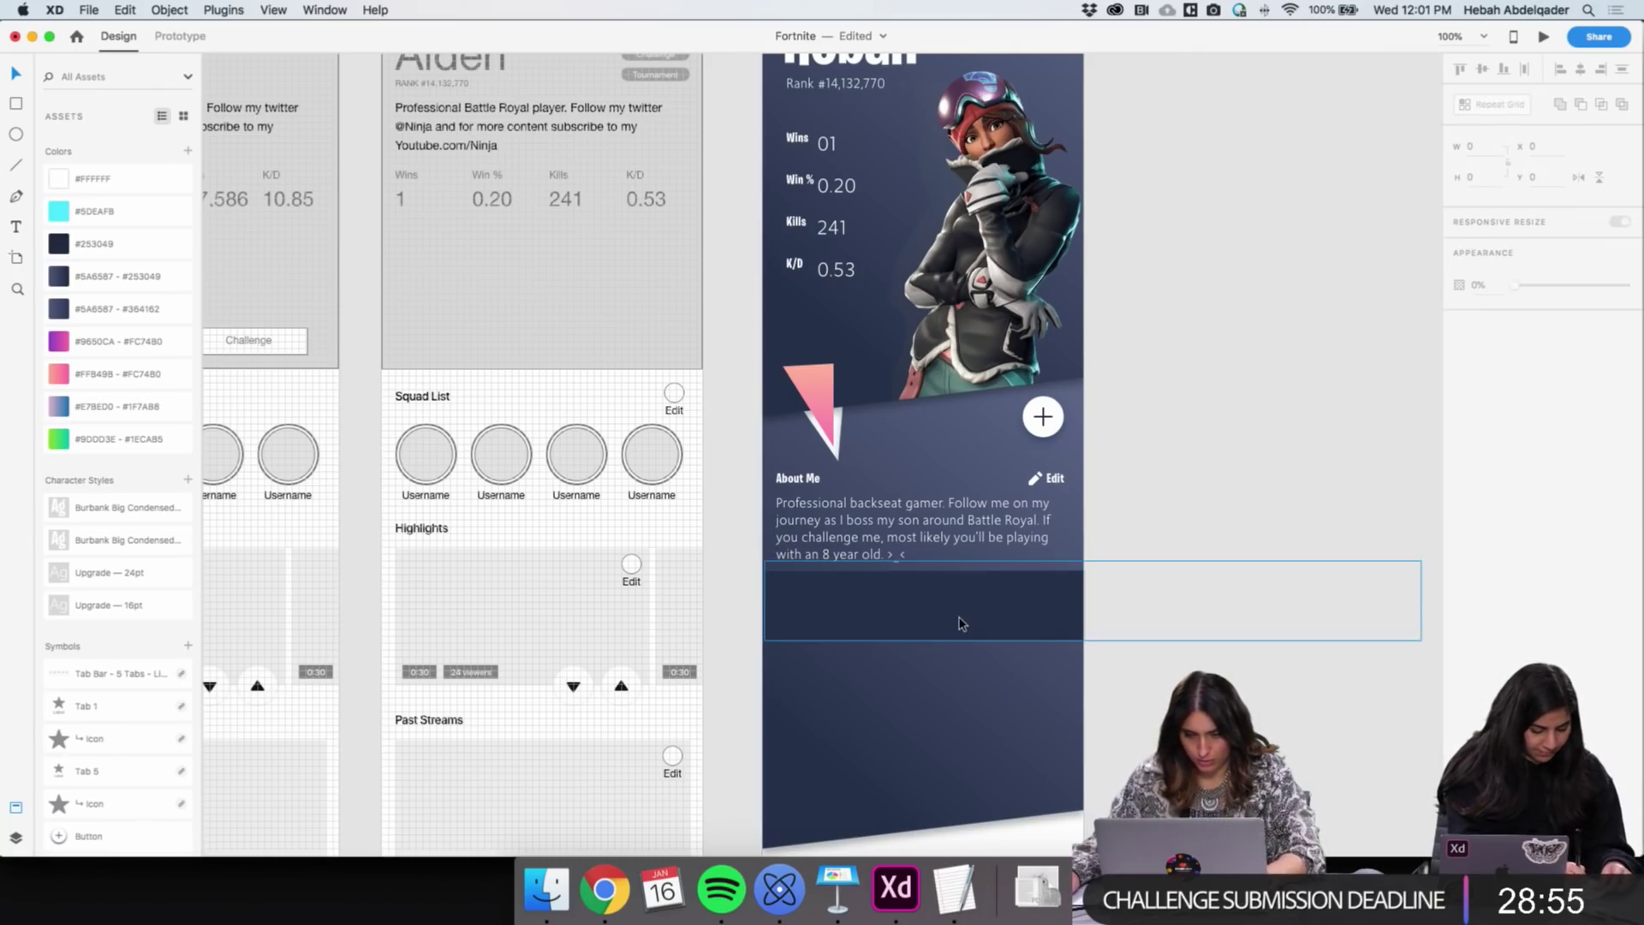
left_click(1330, 670)
left_click_drag(1284, 608, 948, 611)
left_click(1488, 73)
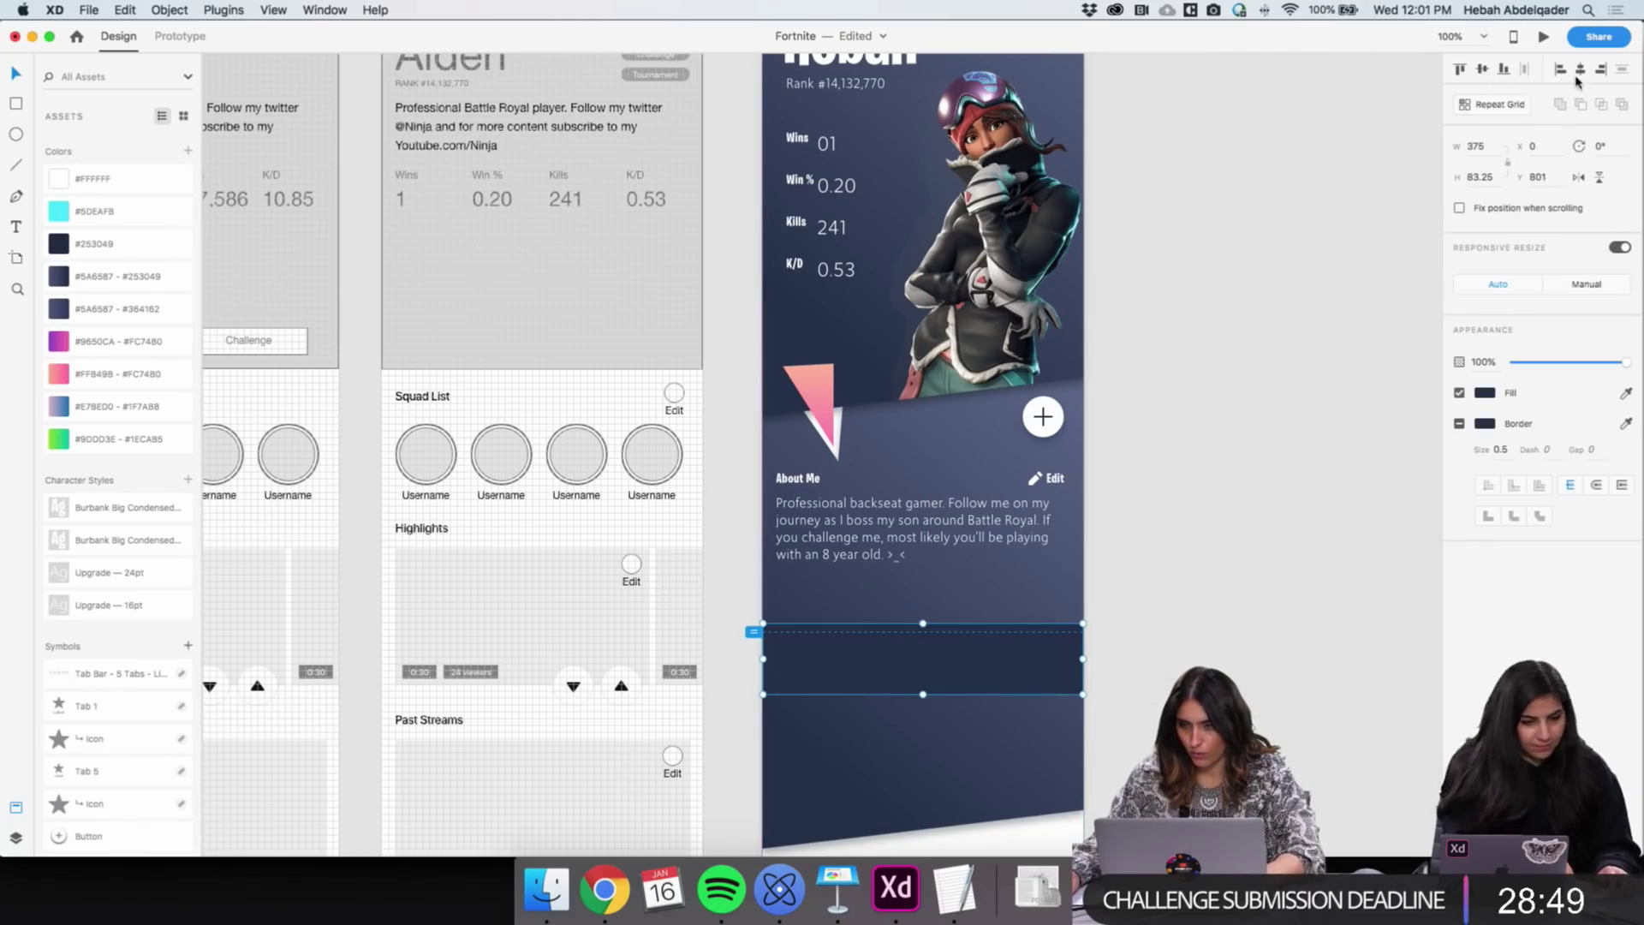
left_click_drag(1038, 660, 1041, 618)
left_click(1254, 620)
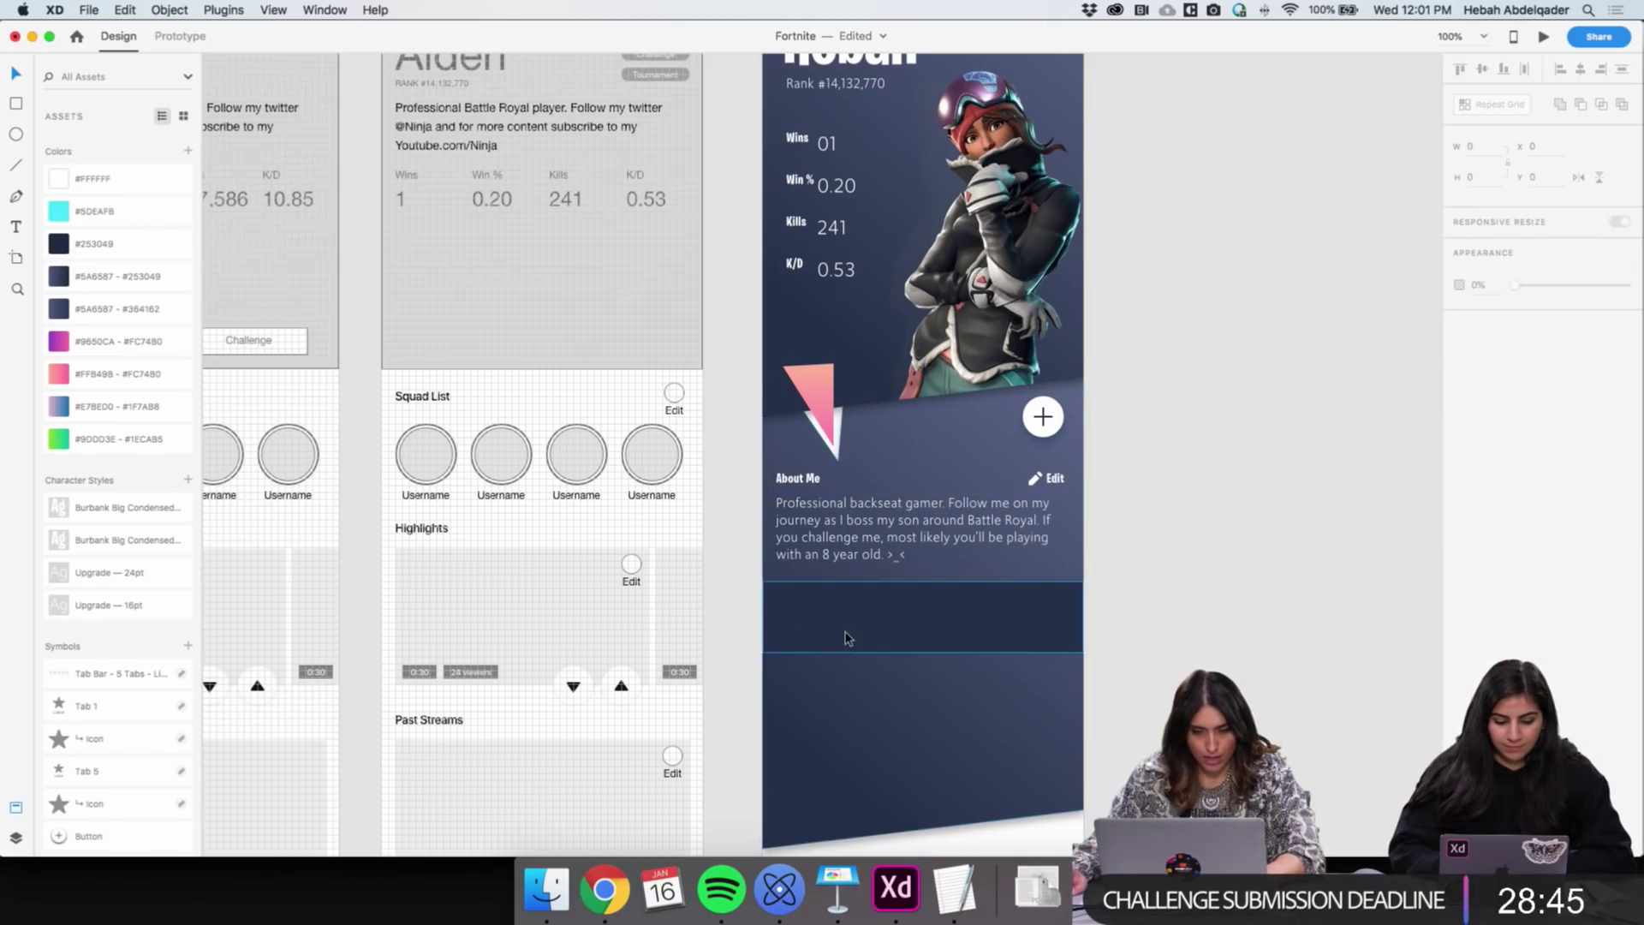
Search Nucleo for "Home" at the 24px grid size and place a solid house icon in the tab bar at X 45, Y 771
scroll(844, 640, "left", 20)
scroll(832, 639, "left", 5)
scroll(834, 638, "right", 20)
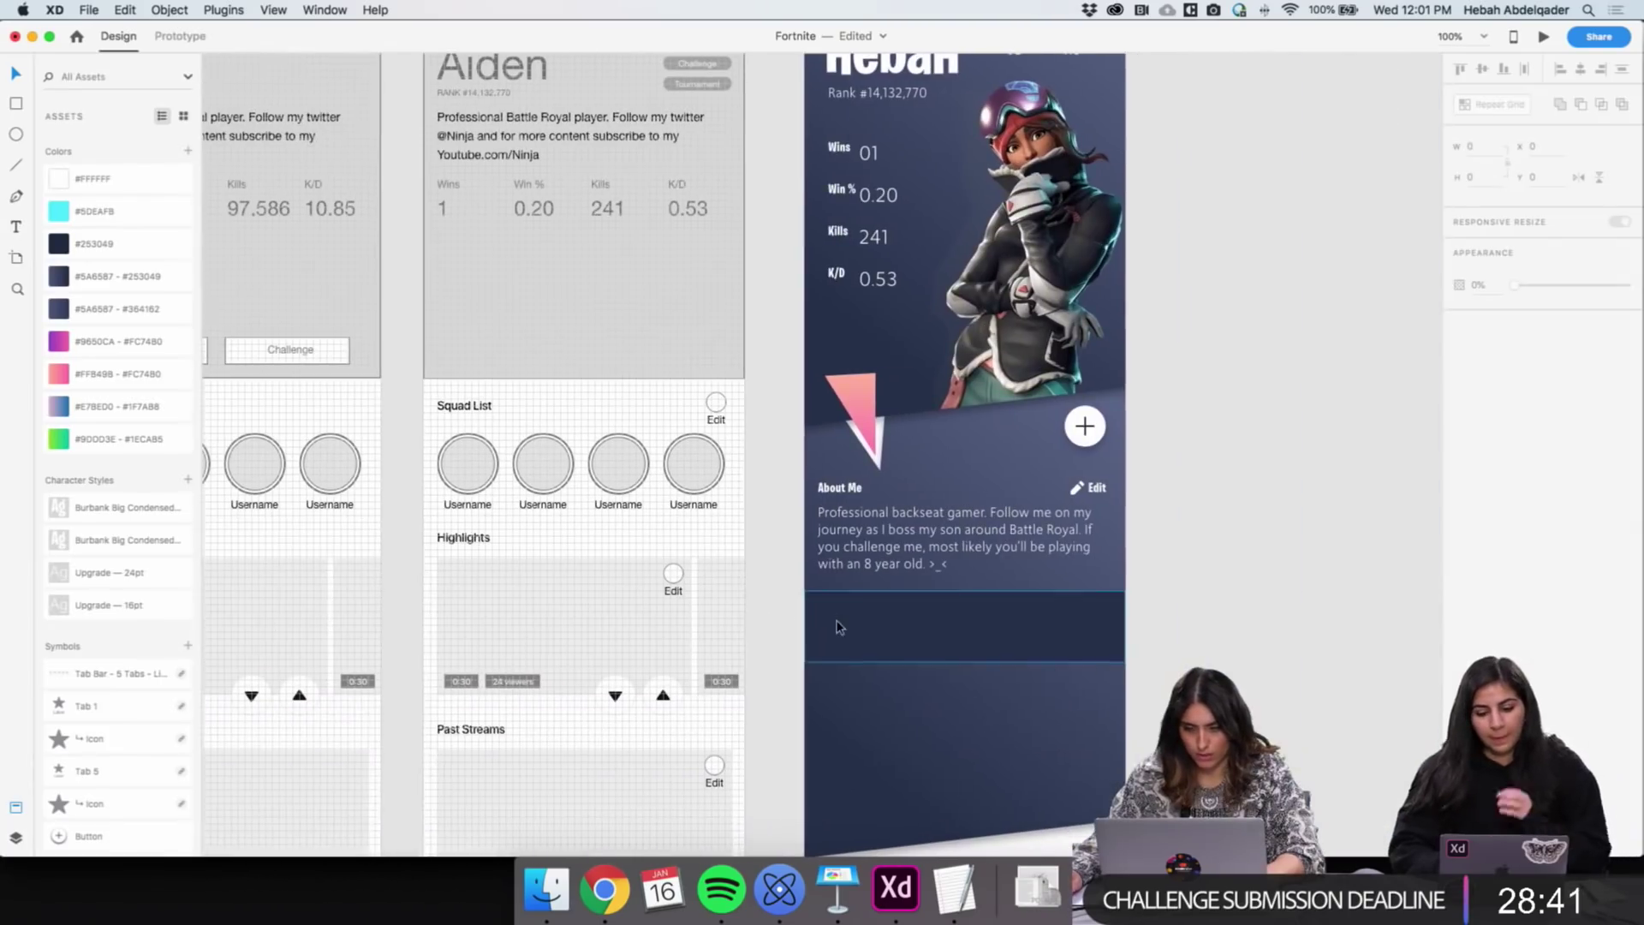
key("super+shift+n")
double_click(399, 181)
type("Home")
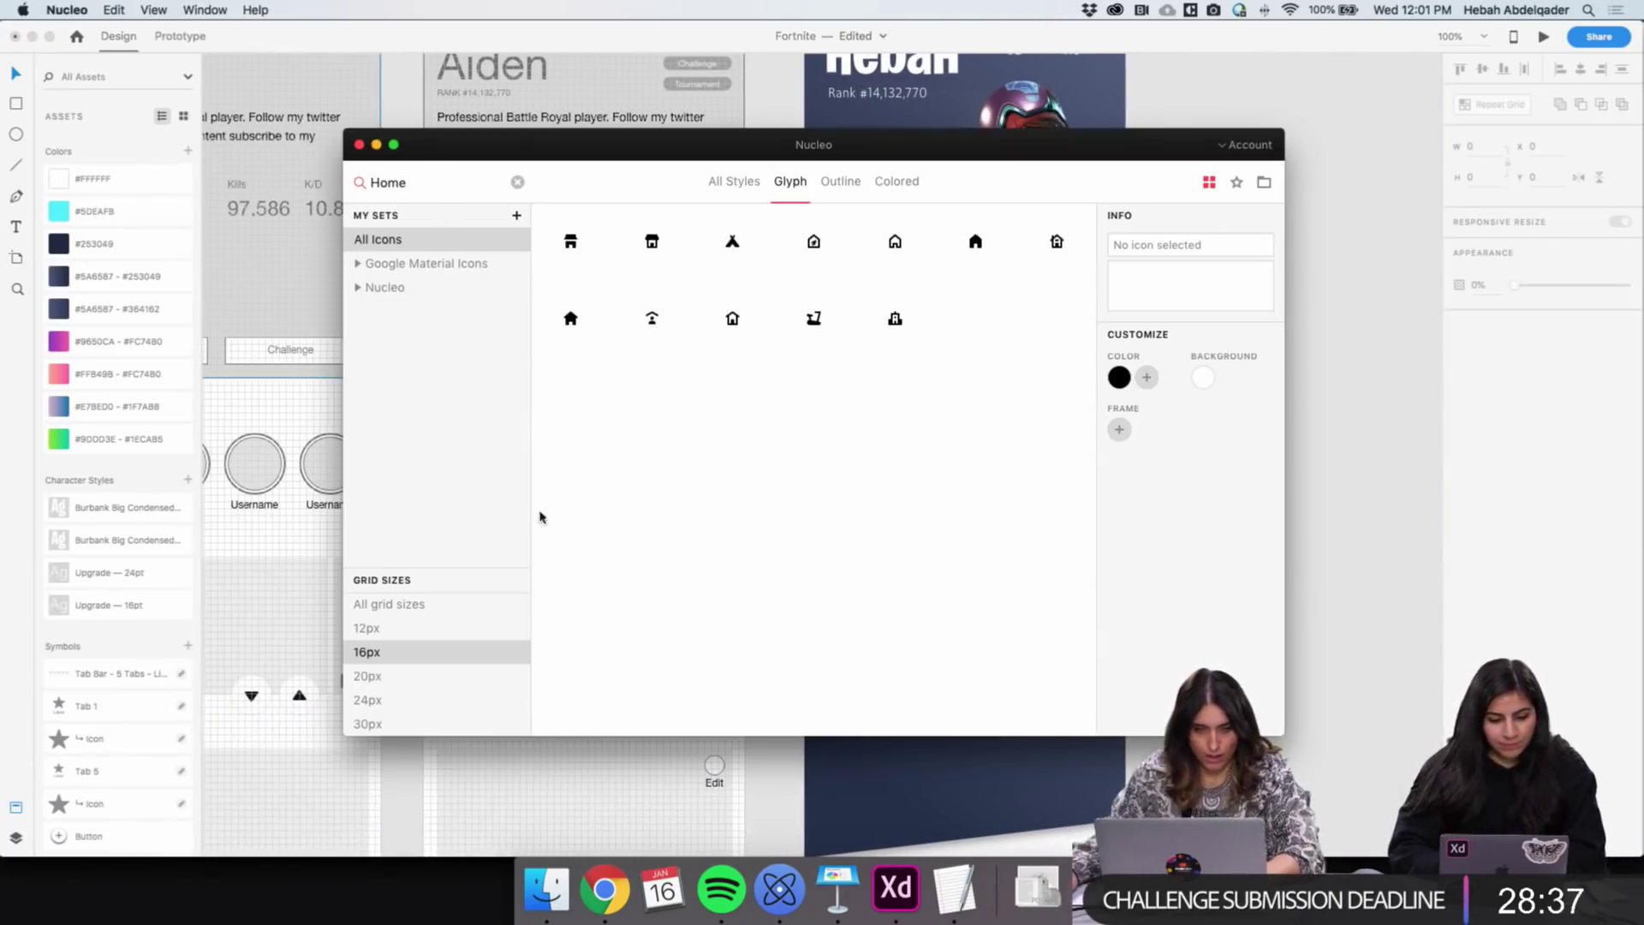
left_click(367, 699)
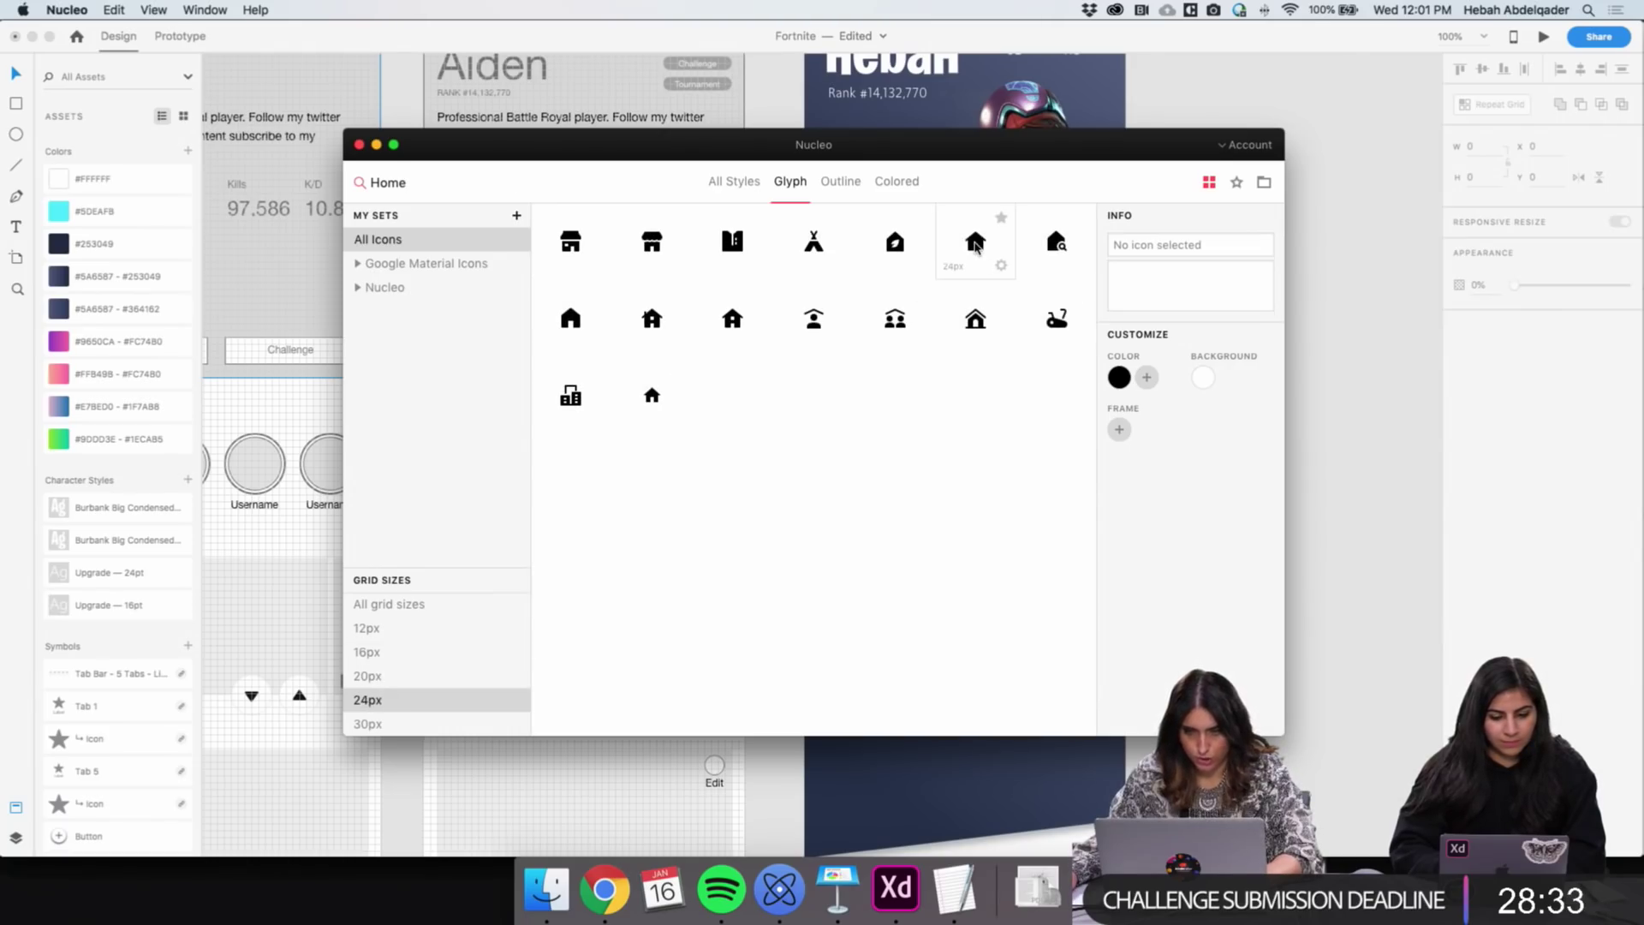
left_click_drag(976, 247, 853, 615)
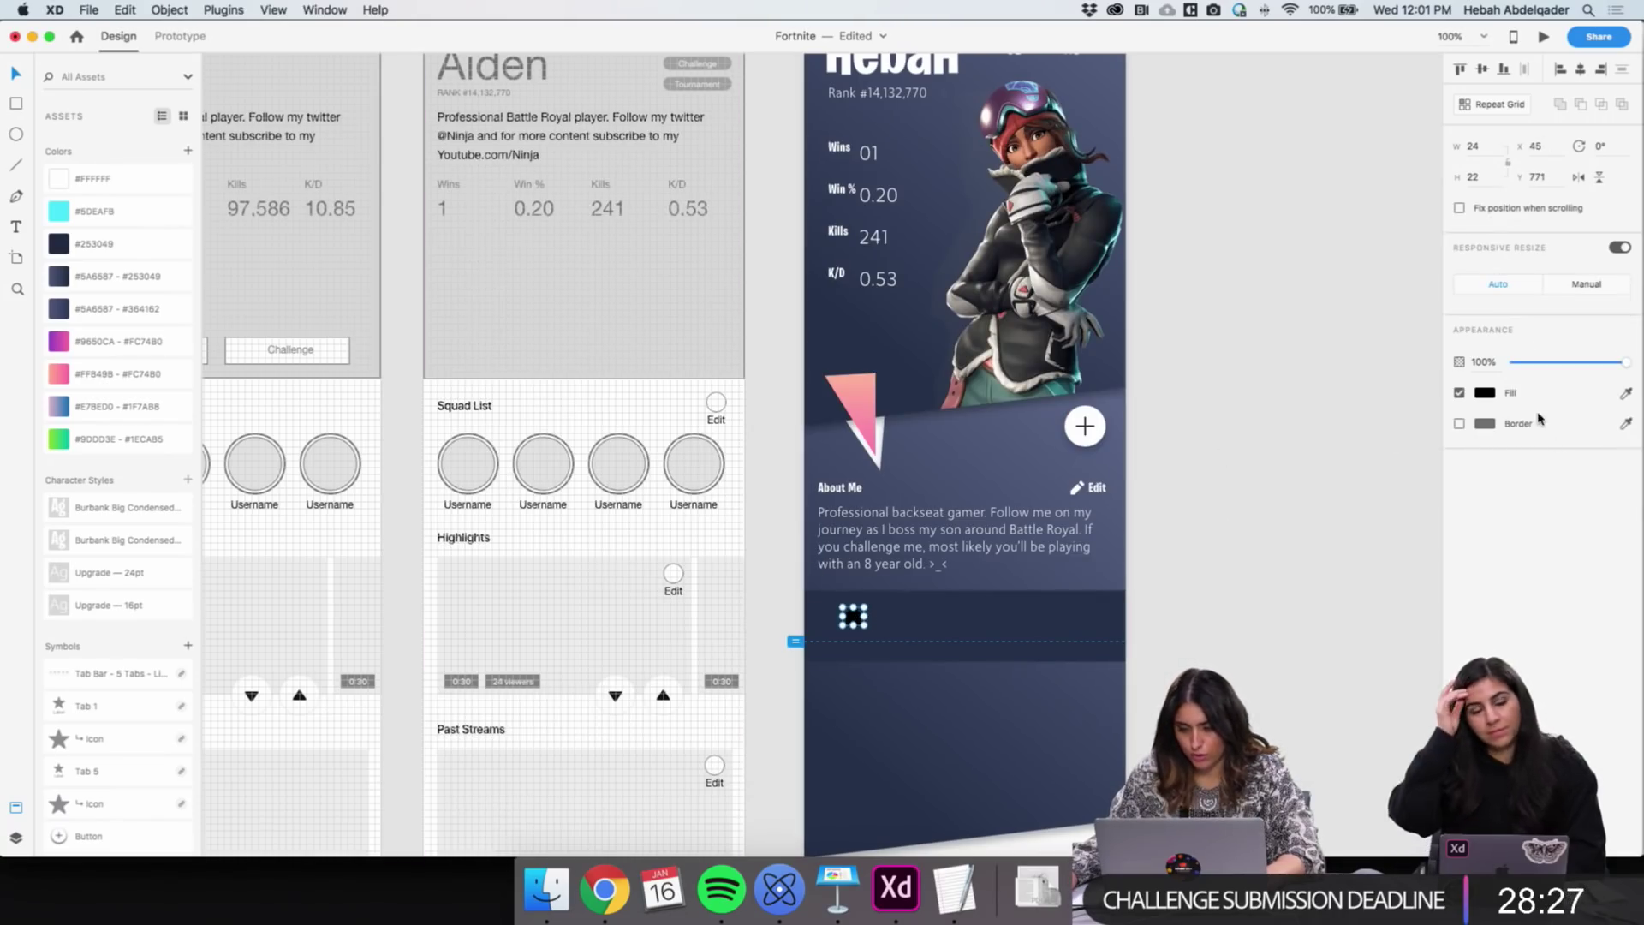
Set the home icon's fill to white (#FFFFFF)
left_click(1489, 399)
left_click_drag(1298, 364, 1255, 300)
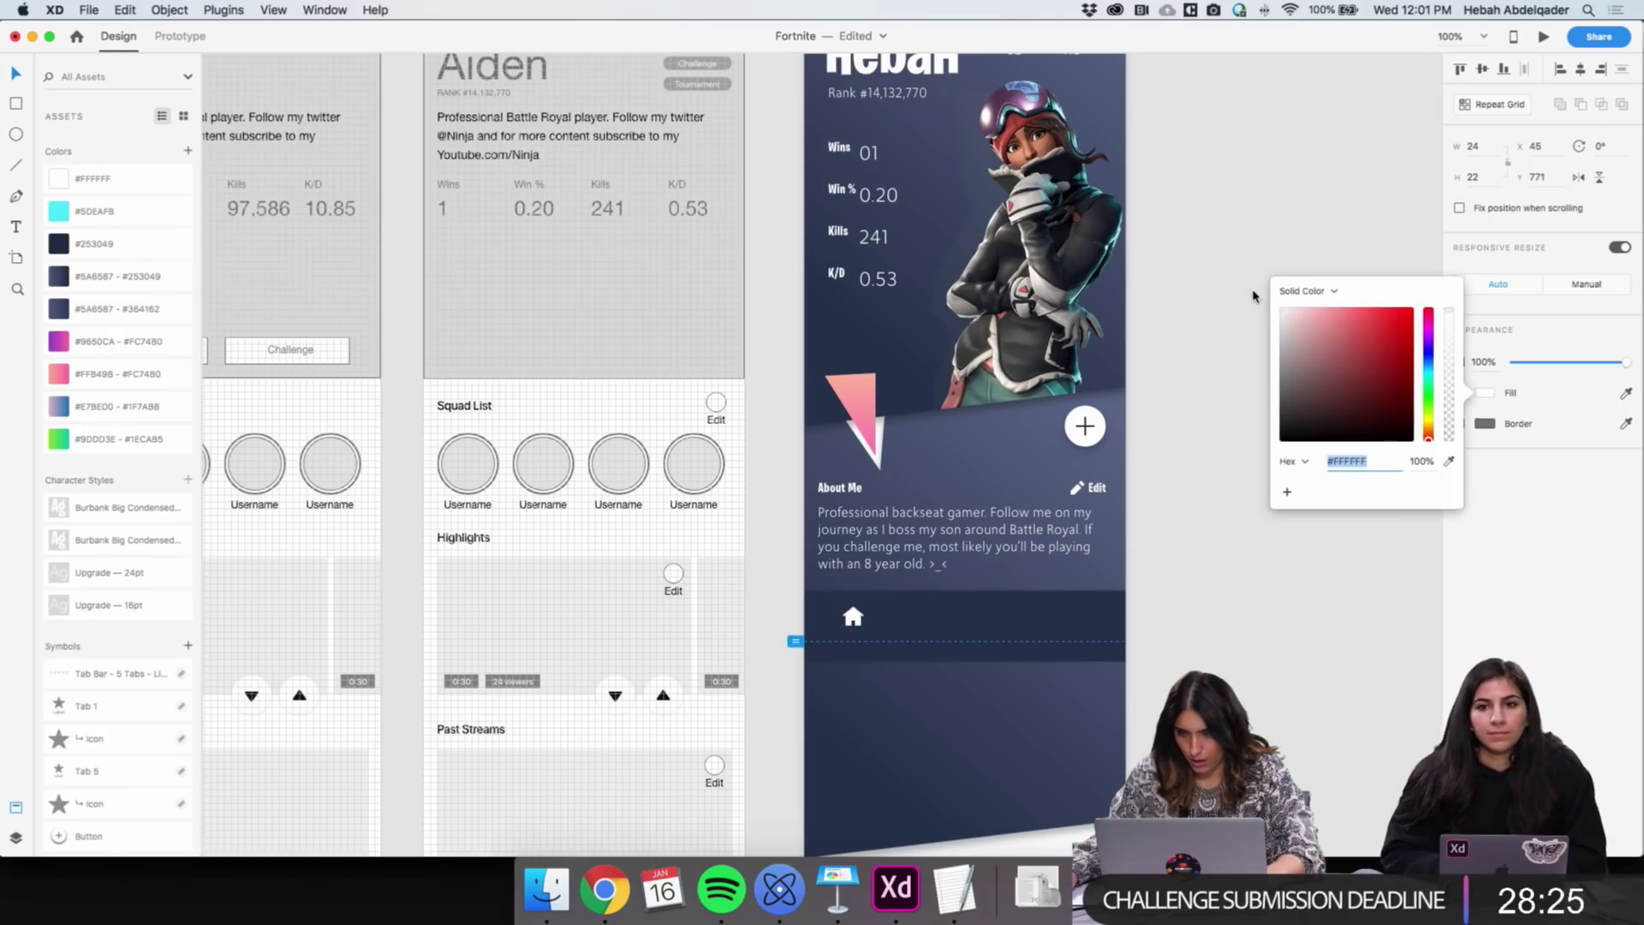
left_click(1194, 471)
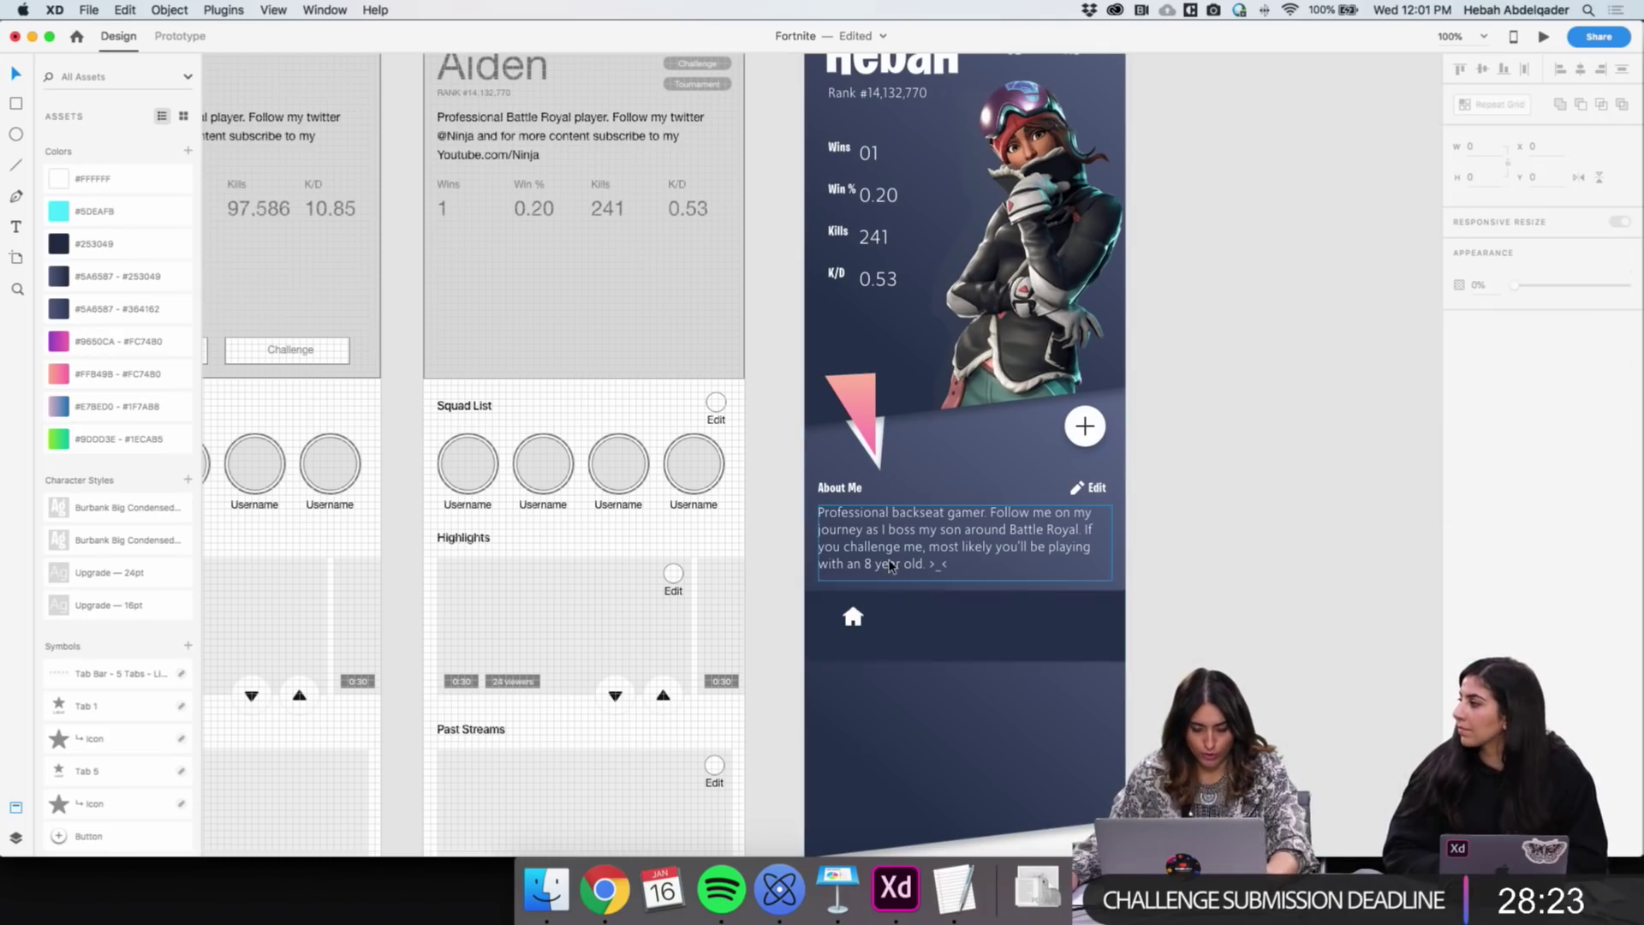
Add the text label "Home" below the house icon and centre it under the icon at X 36
key("t")
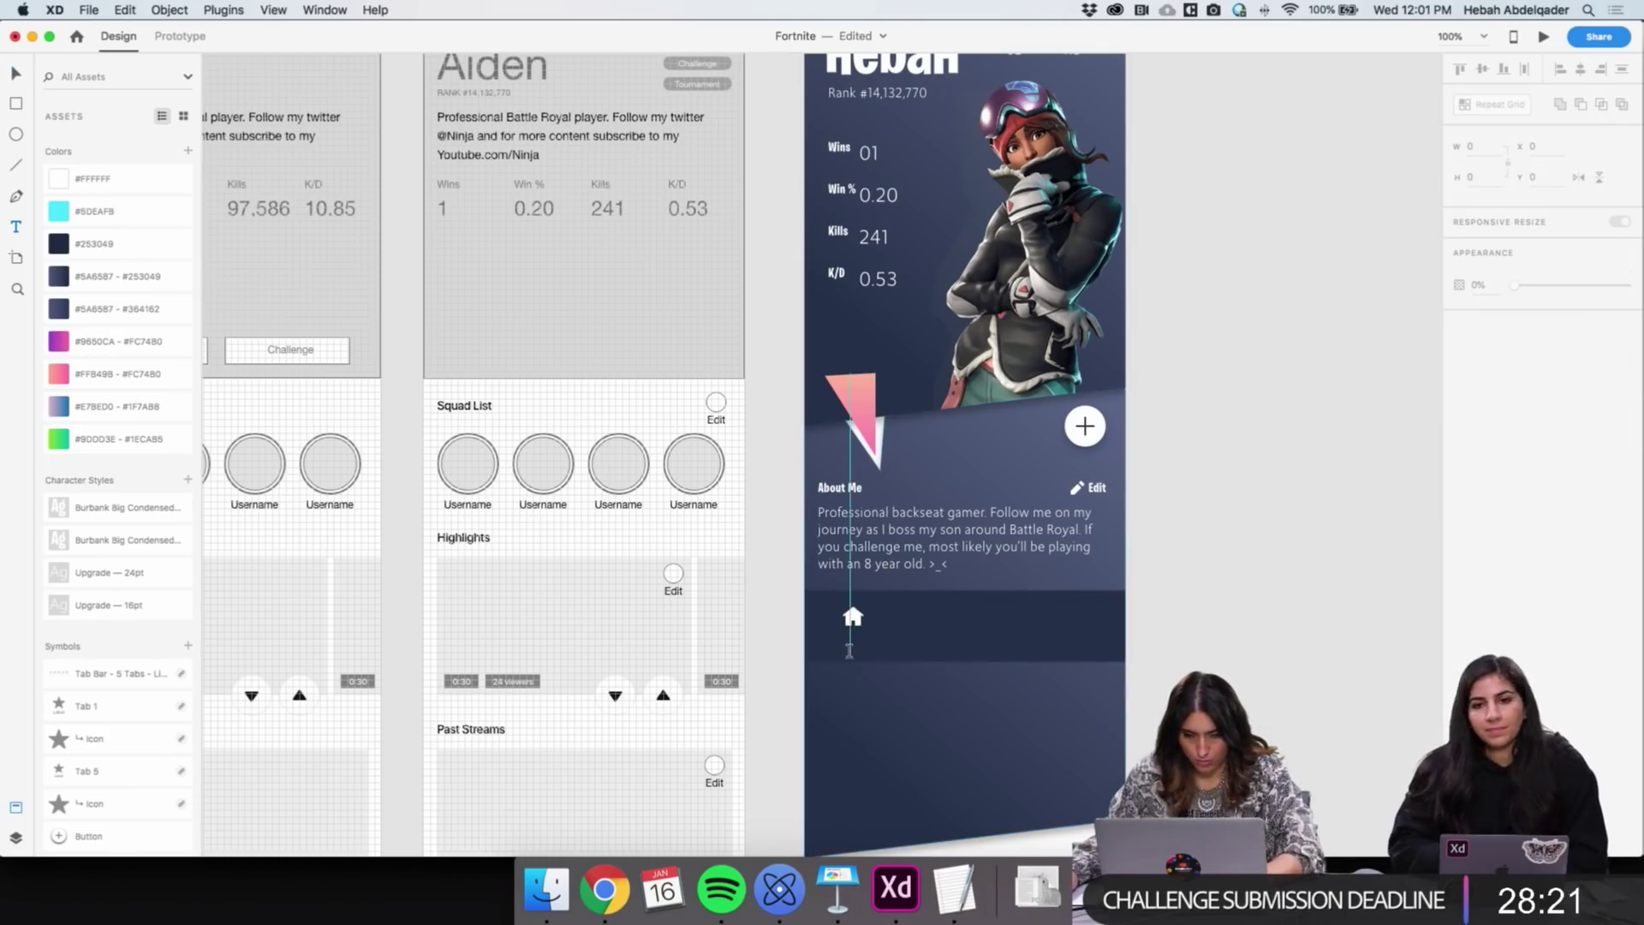
left_click(850, 642)
type("HOme")
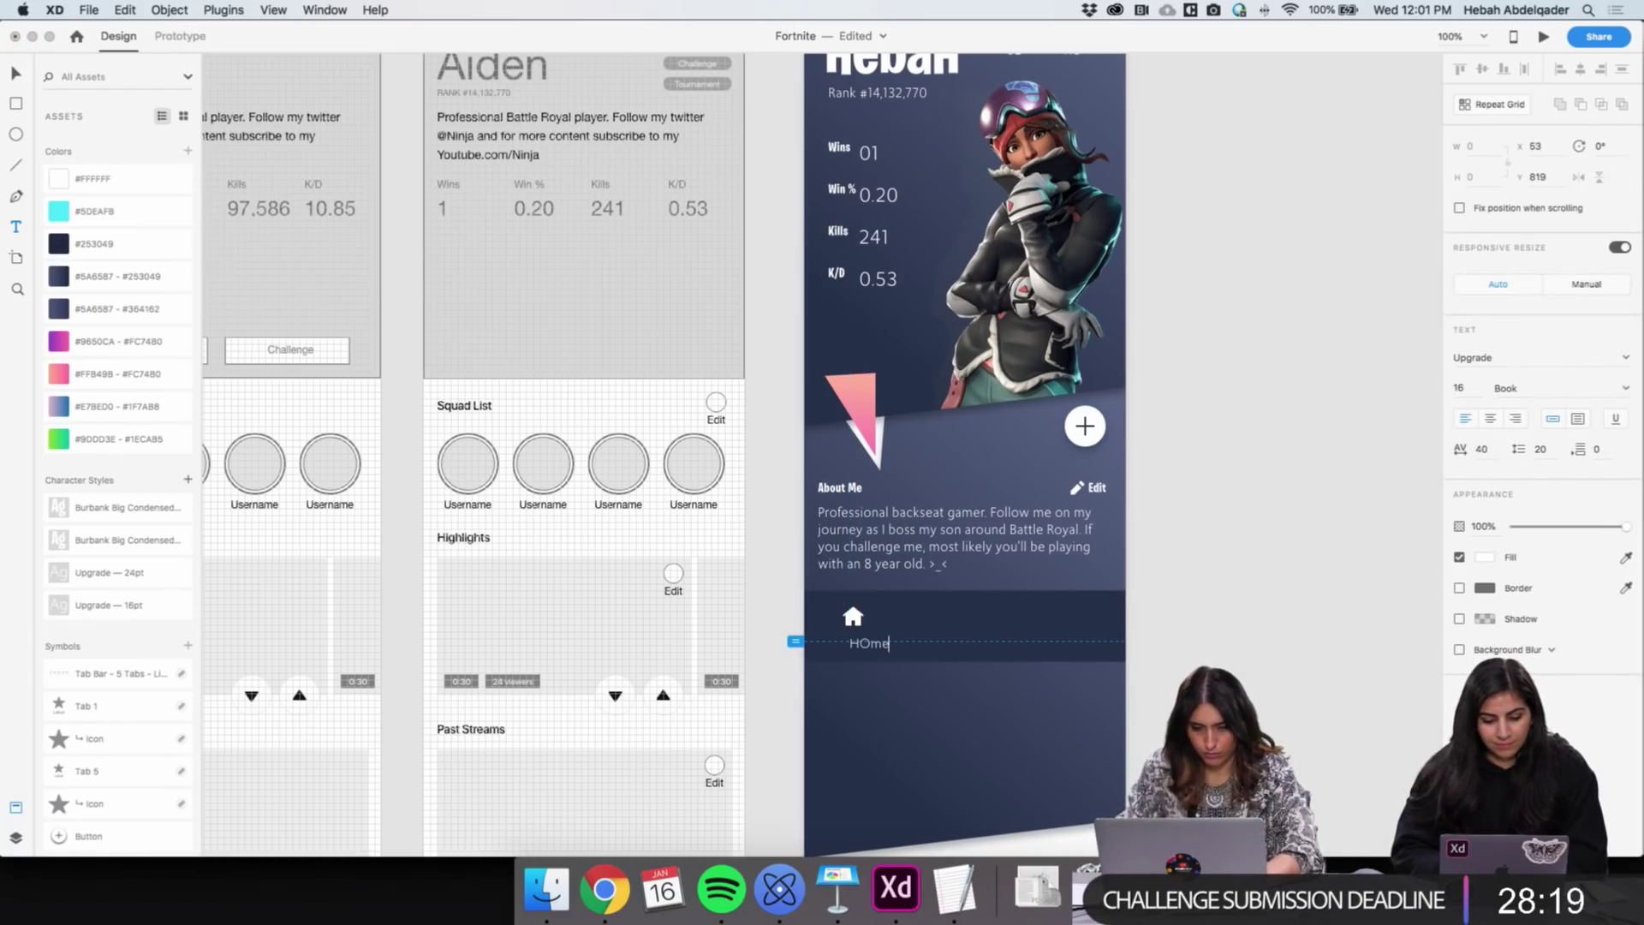
key("BackSpace")
key("BackSpace")
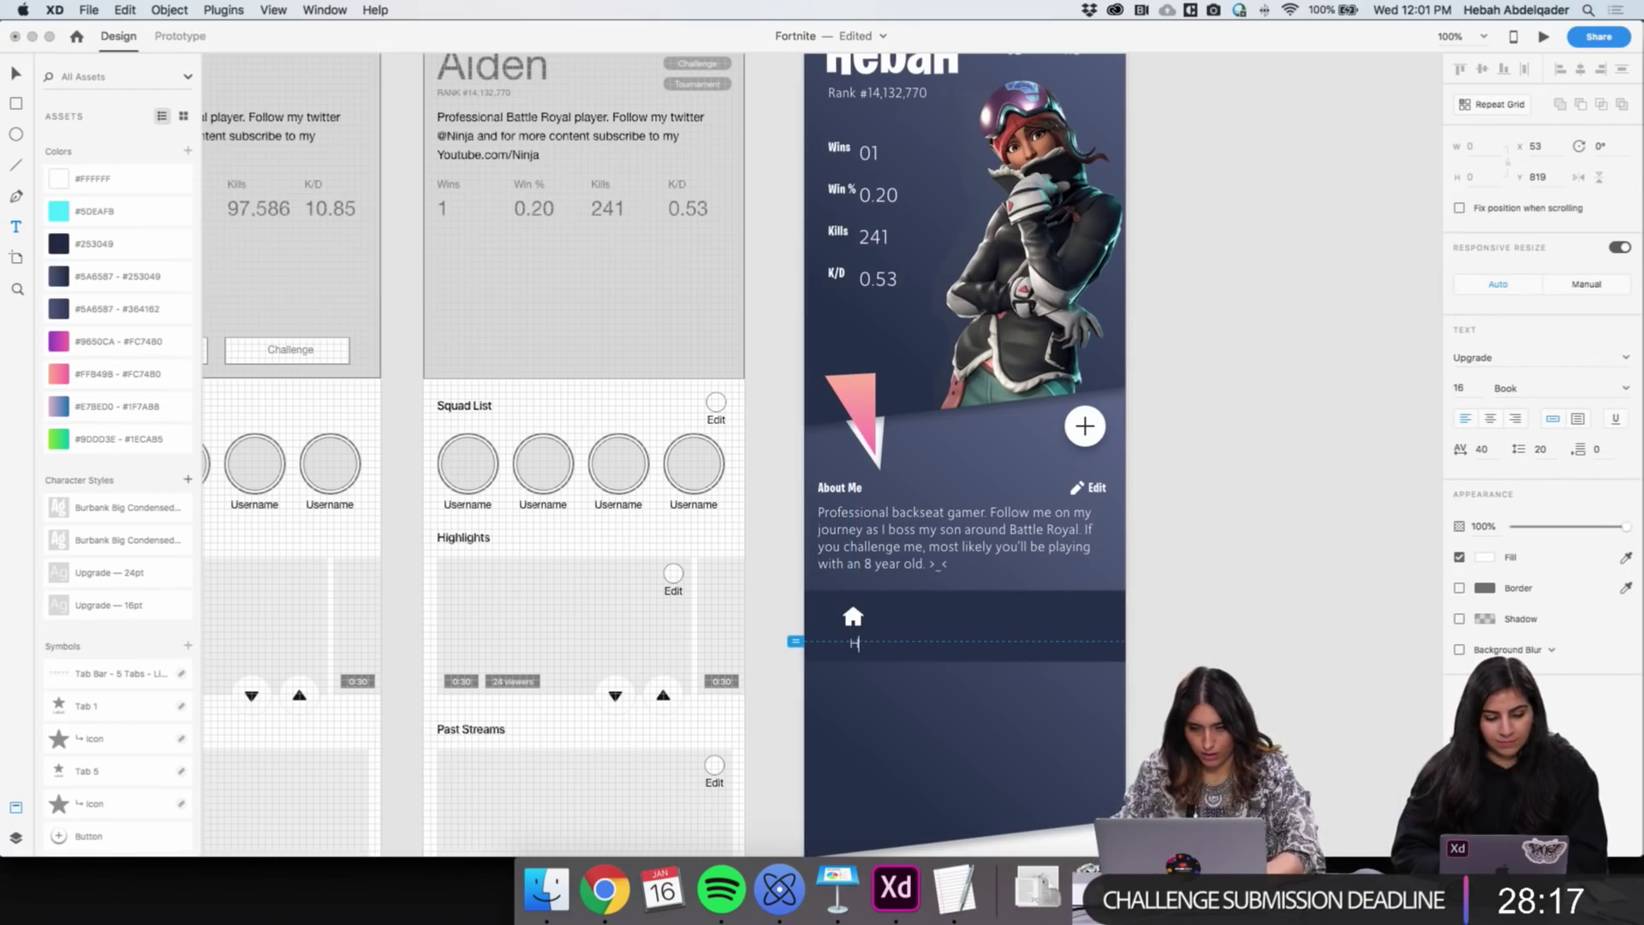
key("Escape")
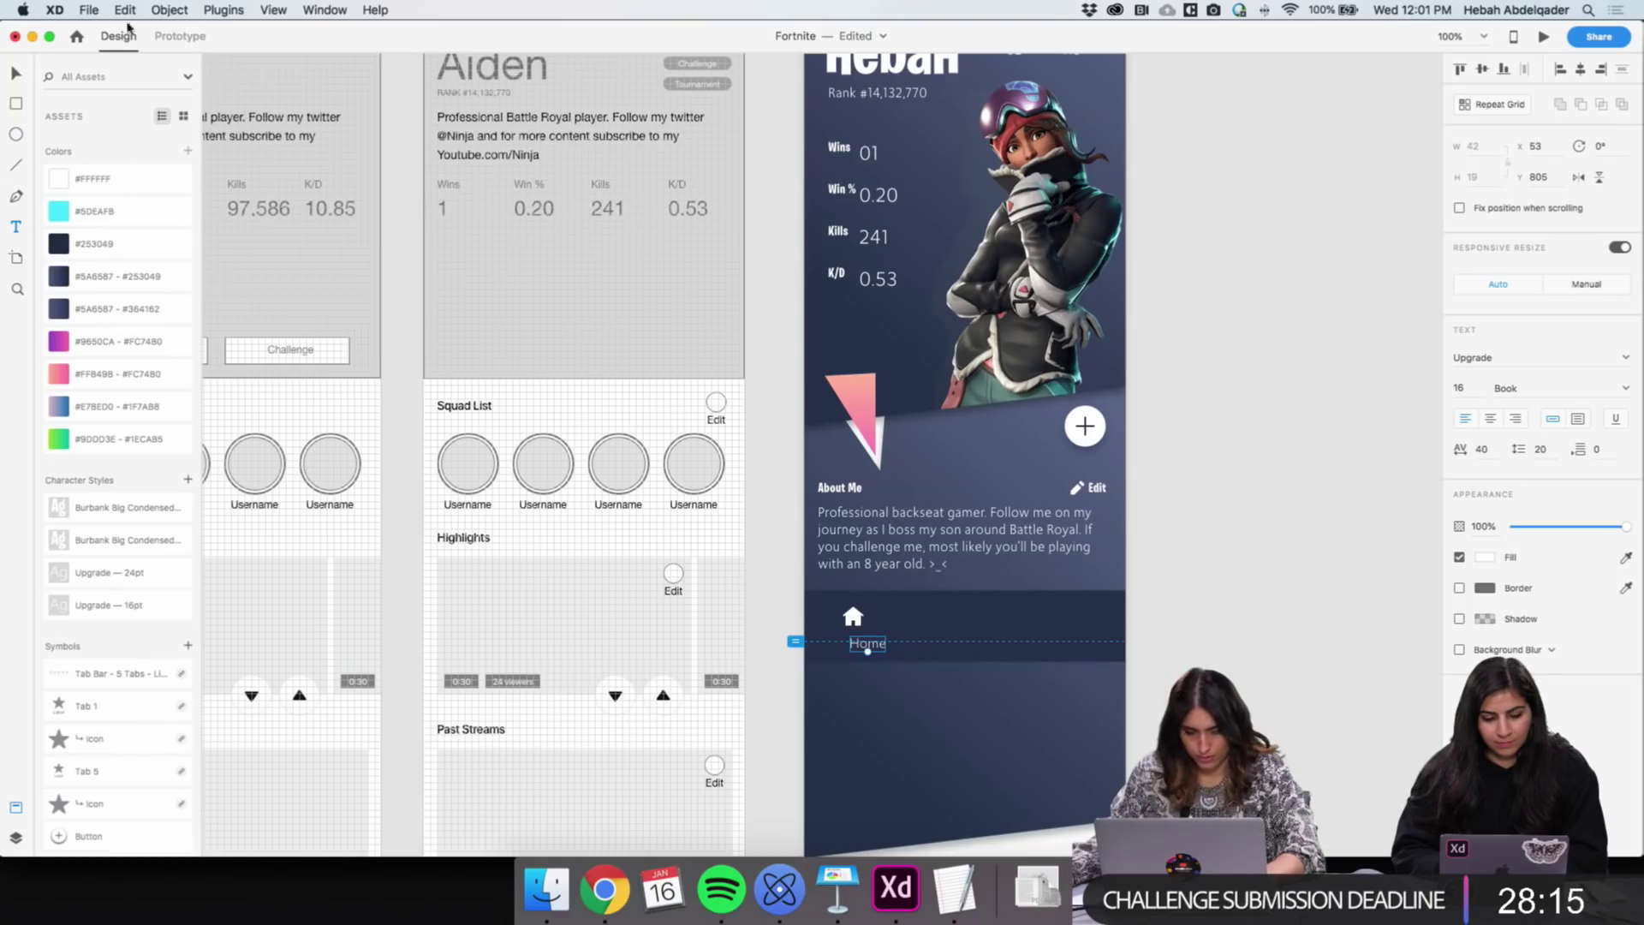
key("v")
left_click(1235, 544)
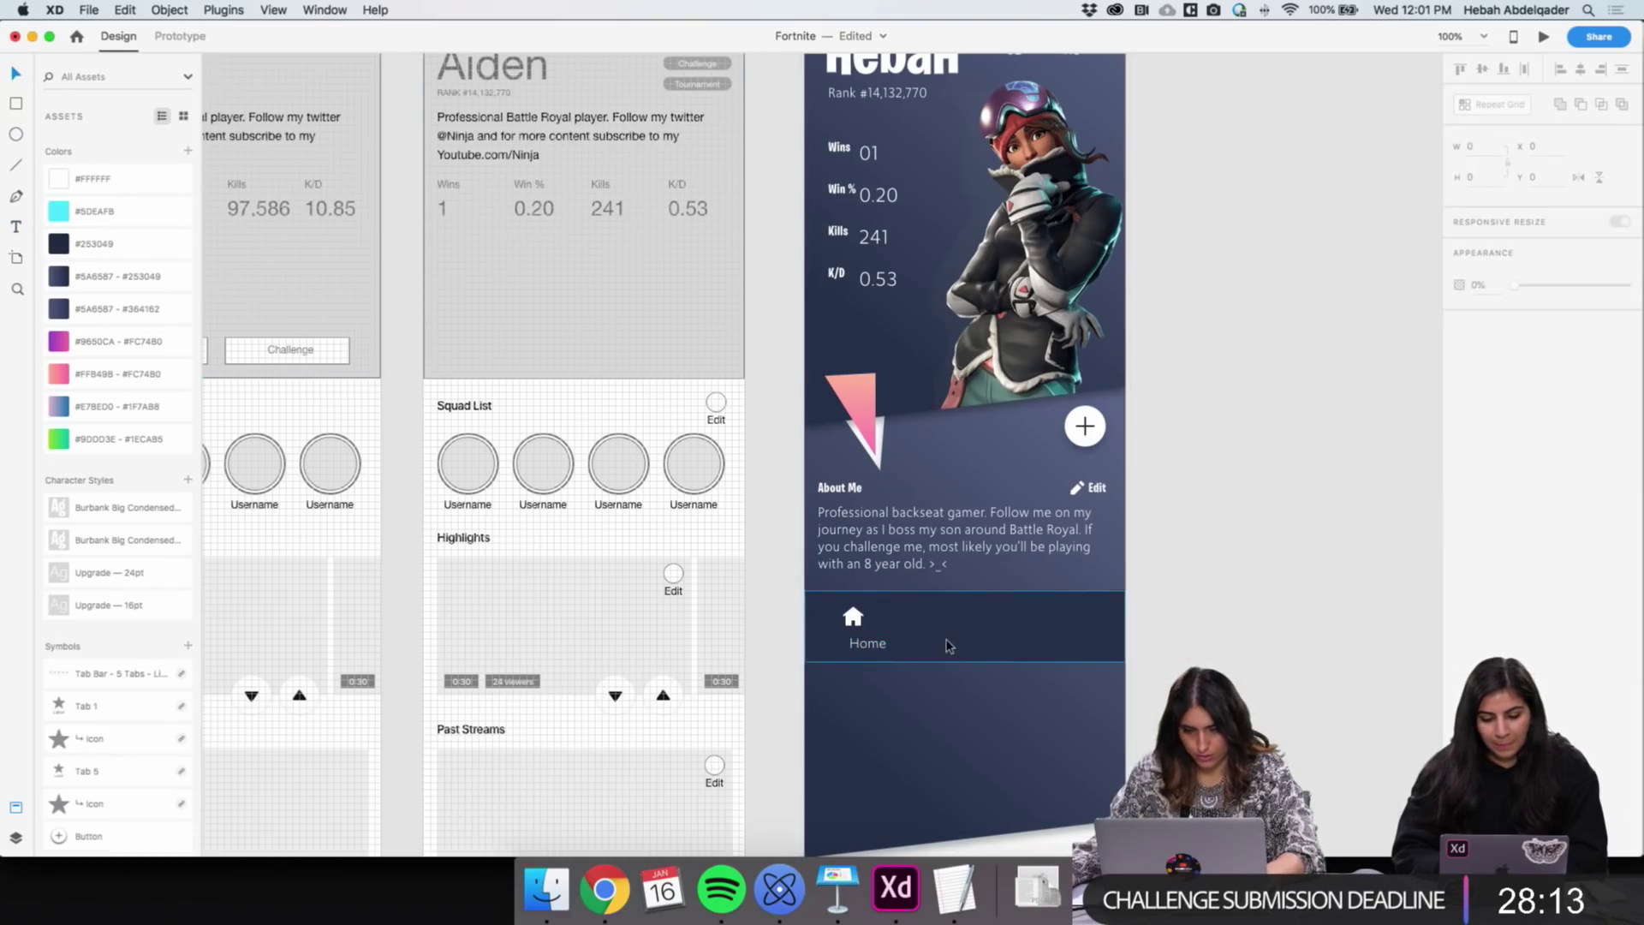
left_click_drag(867, 644, 852, 643)
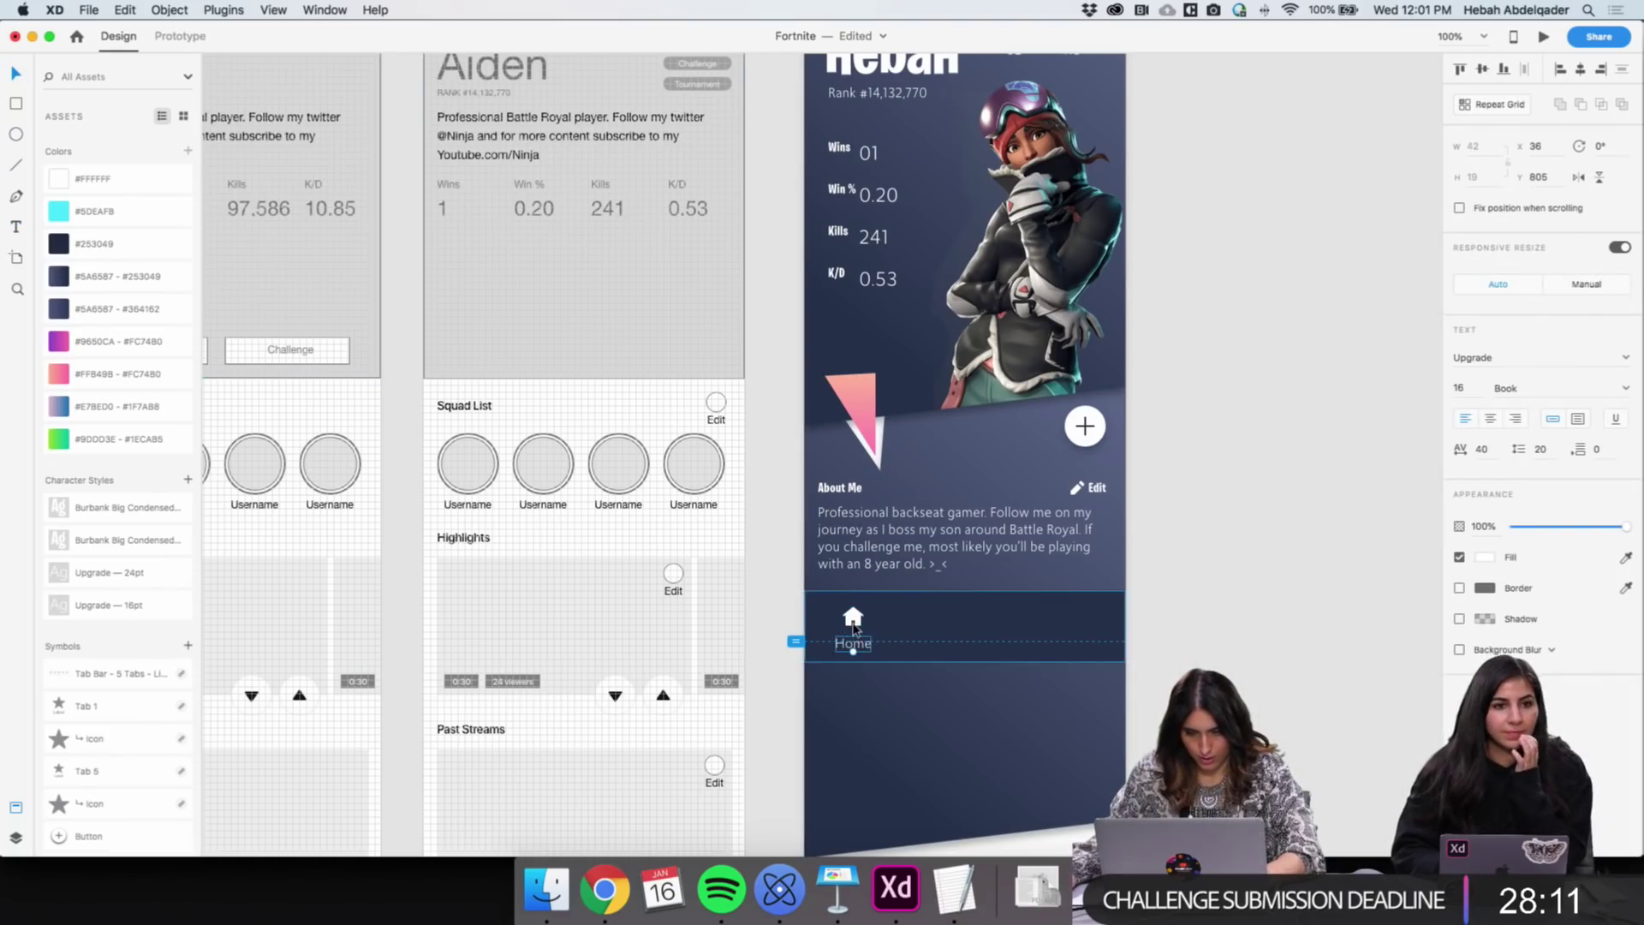
Move the Home label slightly closer to its icon and group the two into one tab
key("z")
left_click(860, 640)
left_click(860, 640)
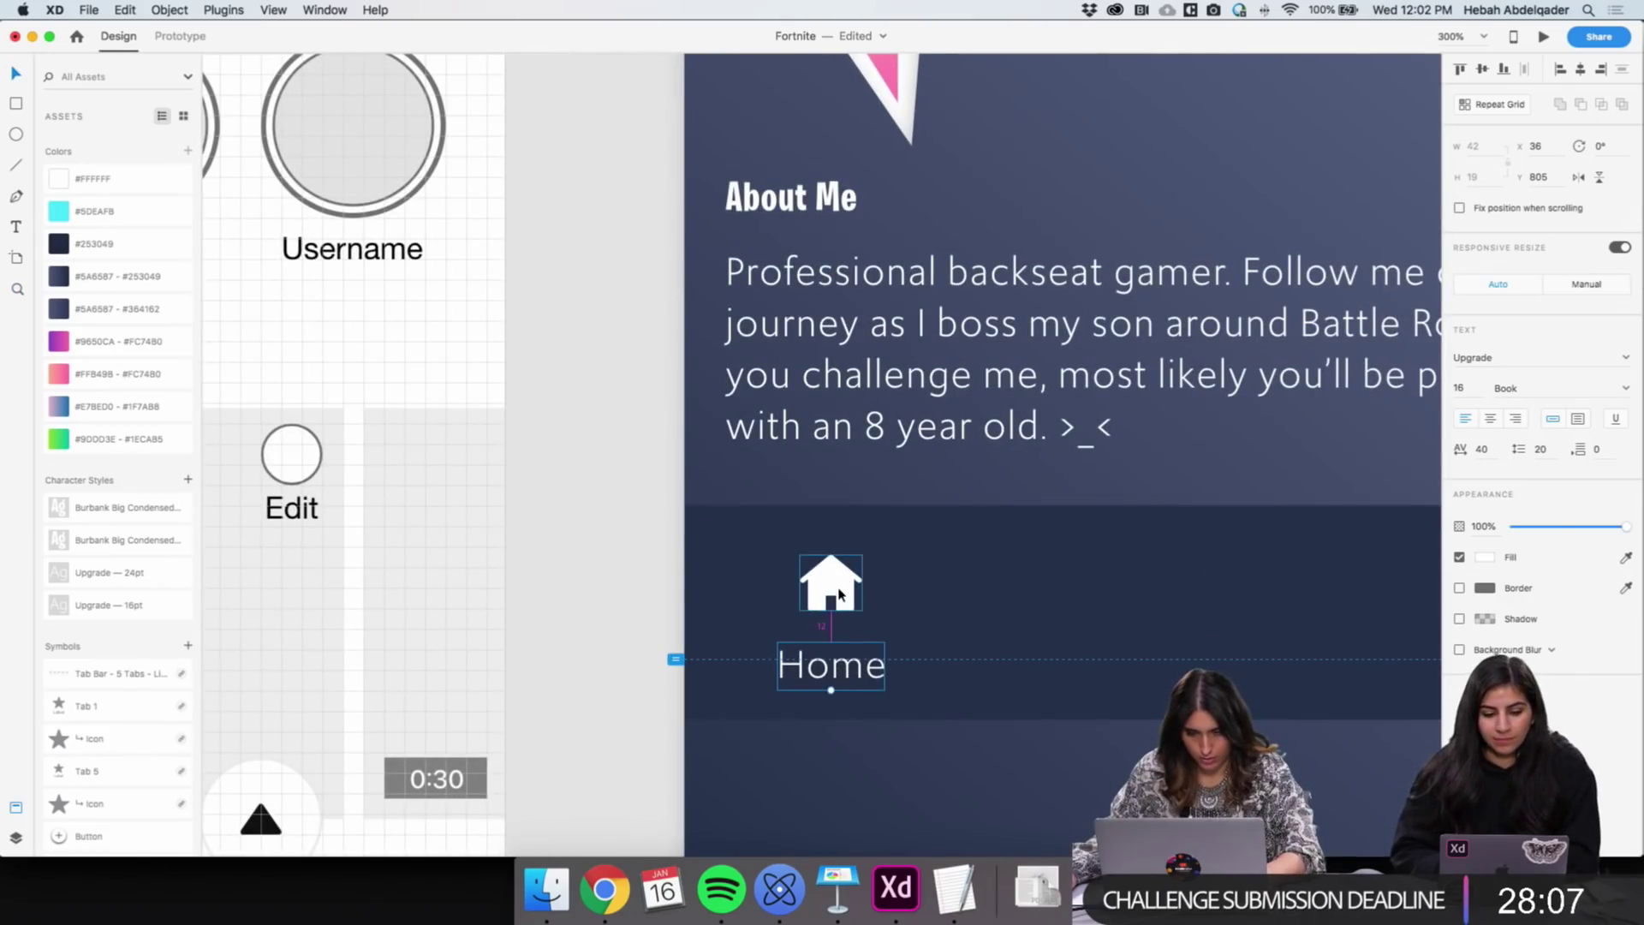
left_click_drag(854, 682, 851, 672)
left_click(838, 583, "shift")
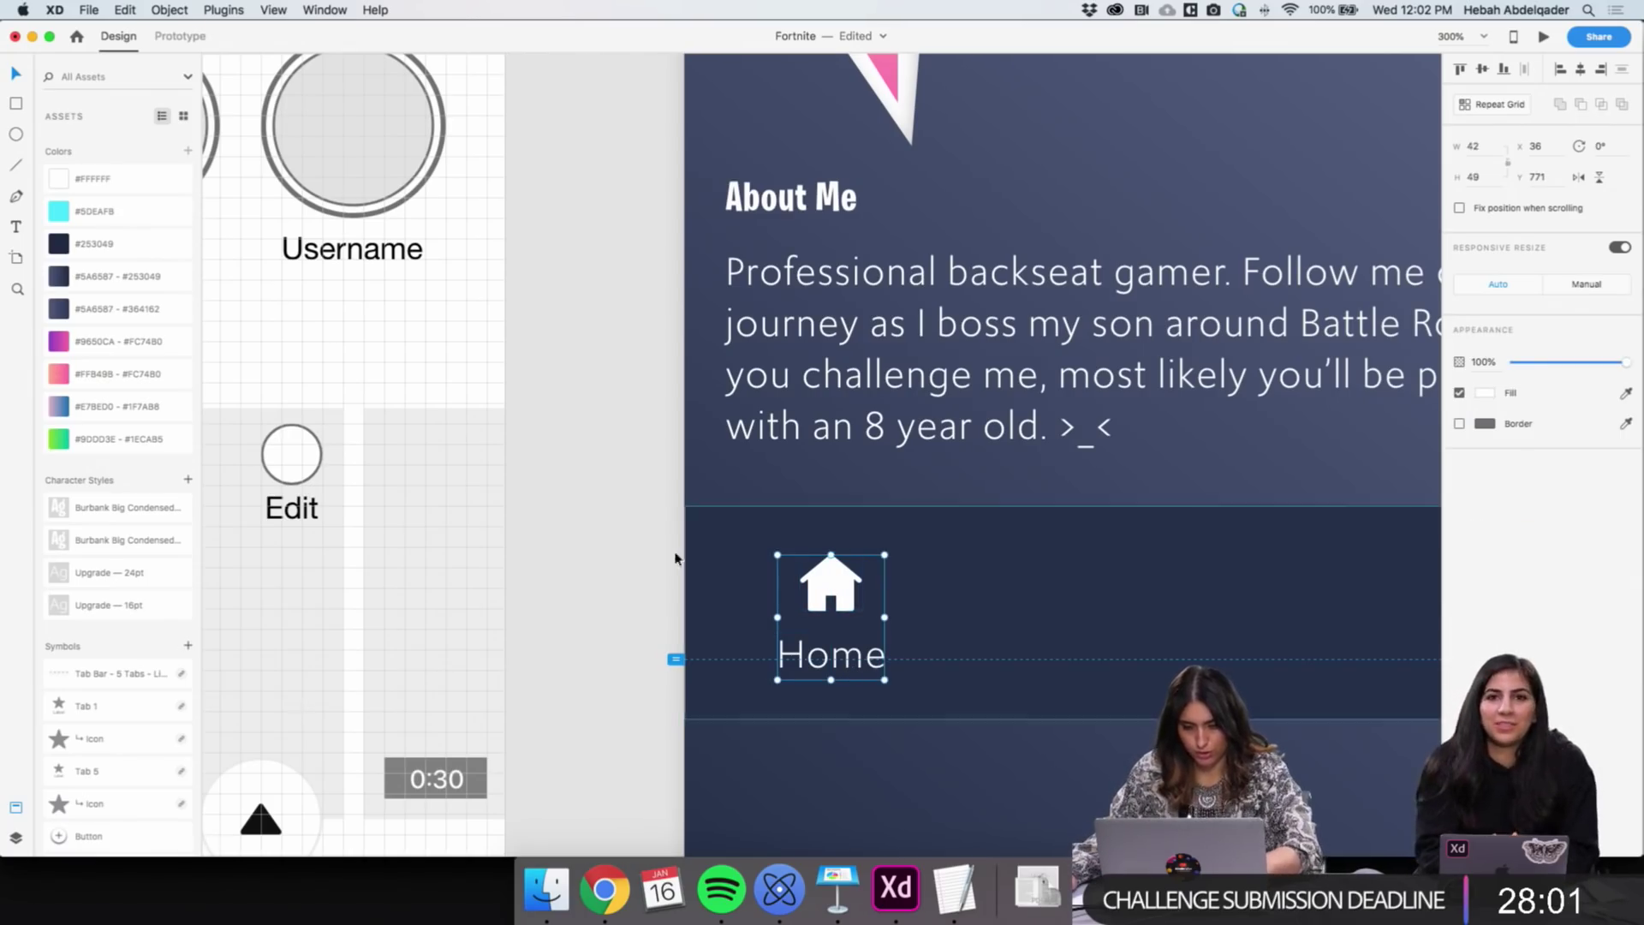
left_click(585, 511)
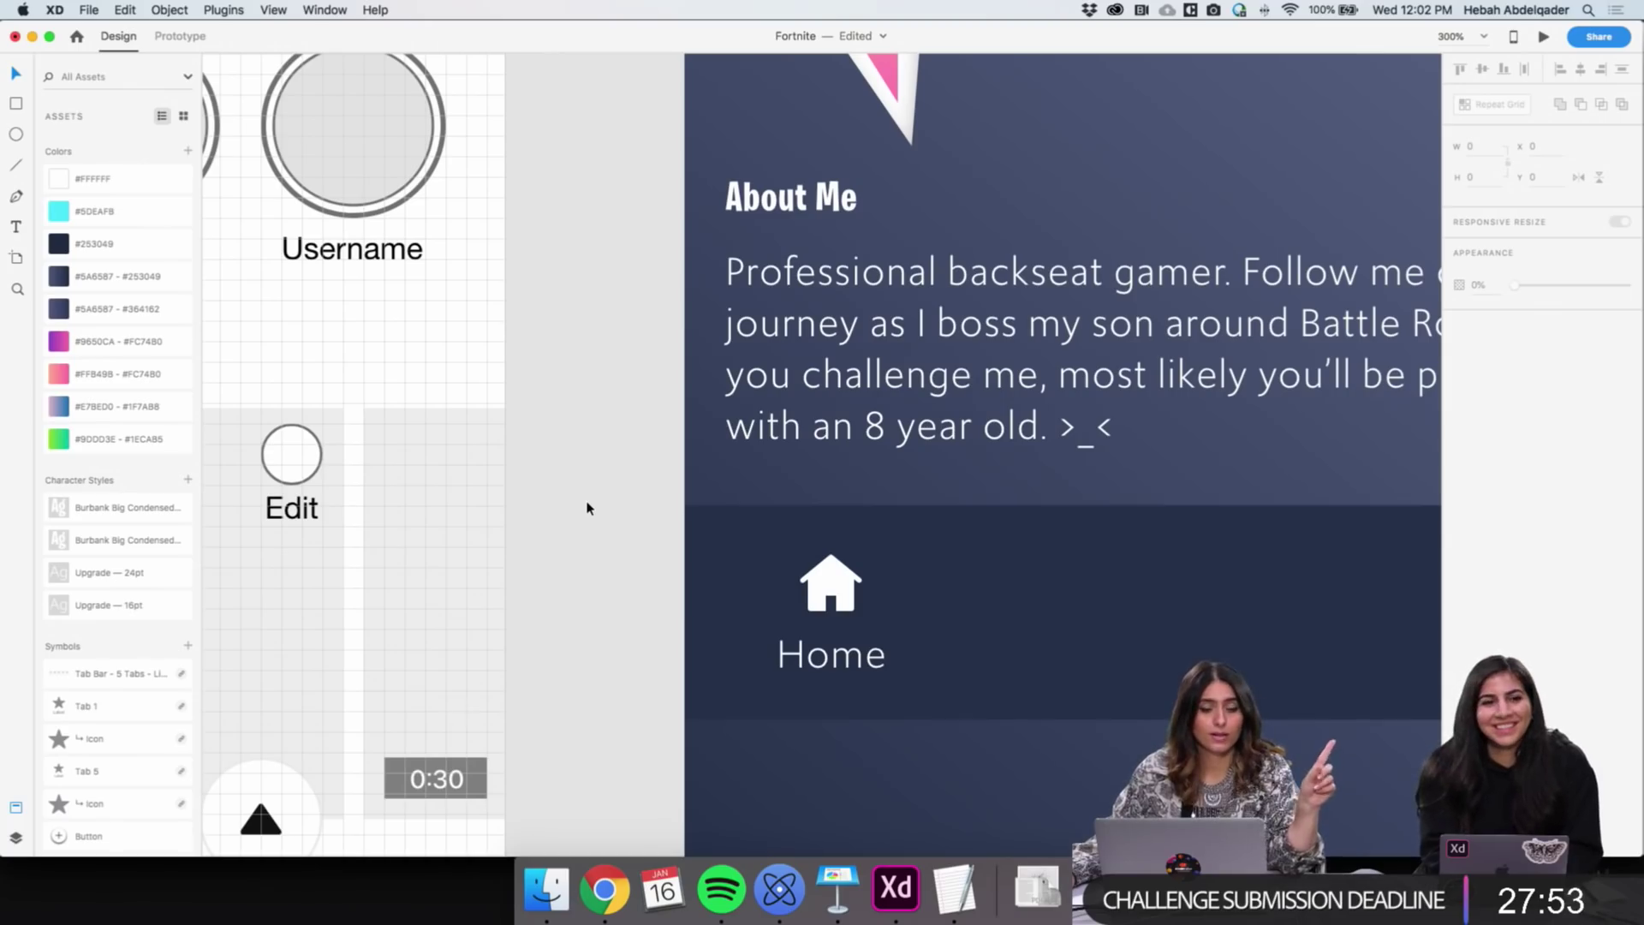
Shift the Home tab group up to Y 769 within the tab bar
left_click(698, 512, "alt")
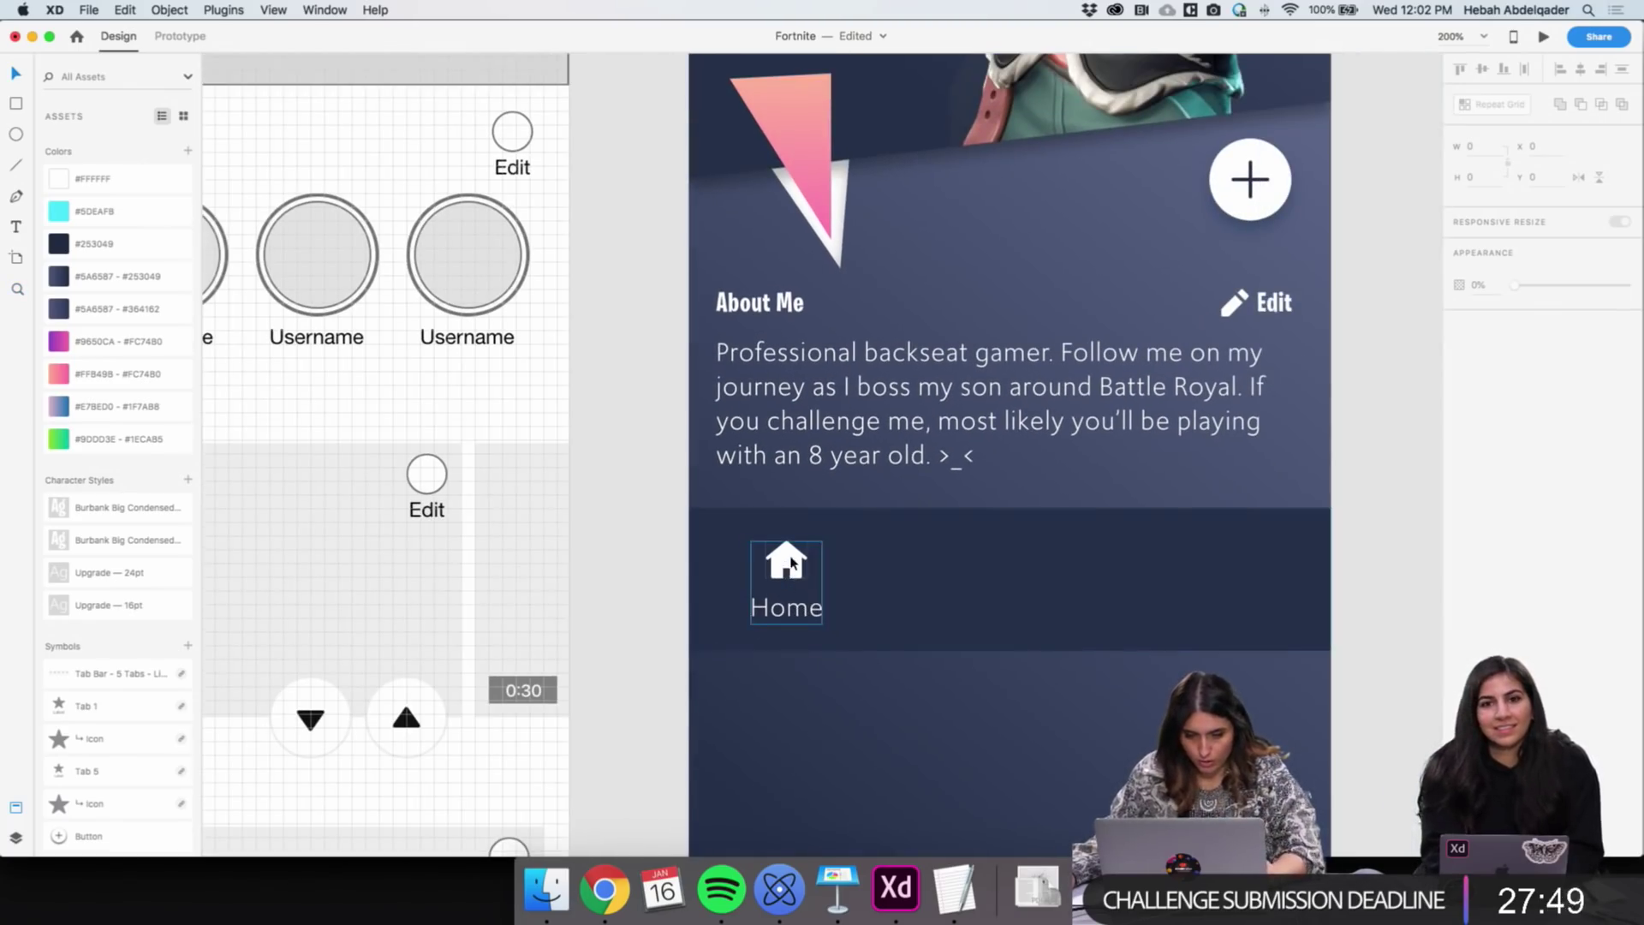
left_click(792, 563)
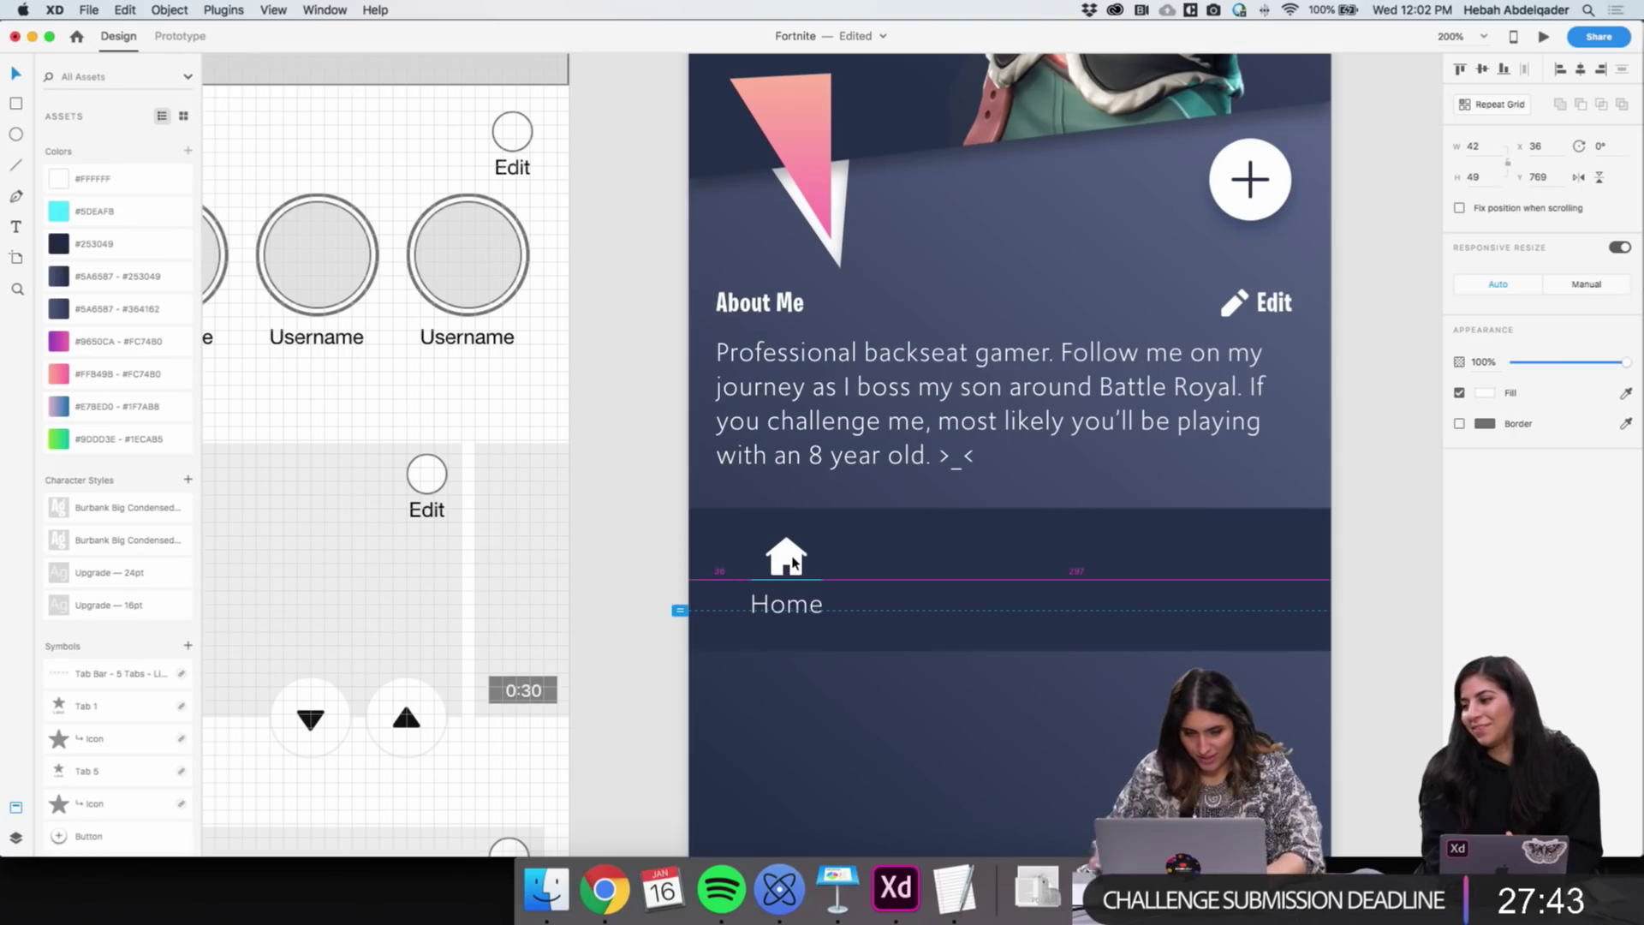
left_click(793, 561)
scroll(789, 511, "left", 3)
scroll(789, 511, "right", 3)
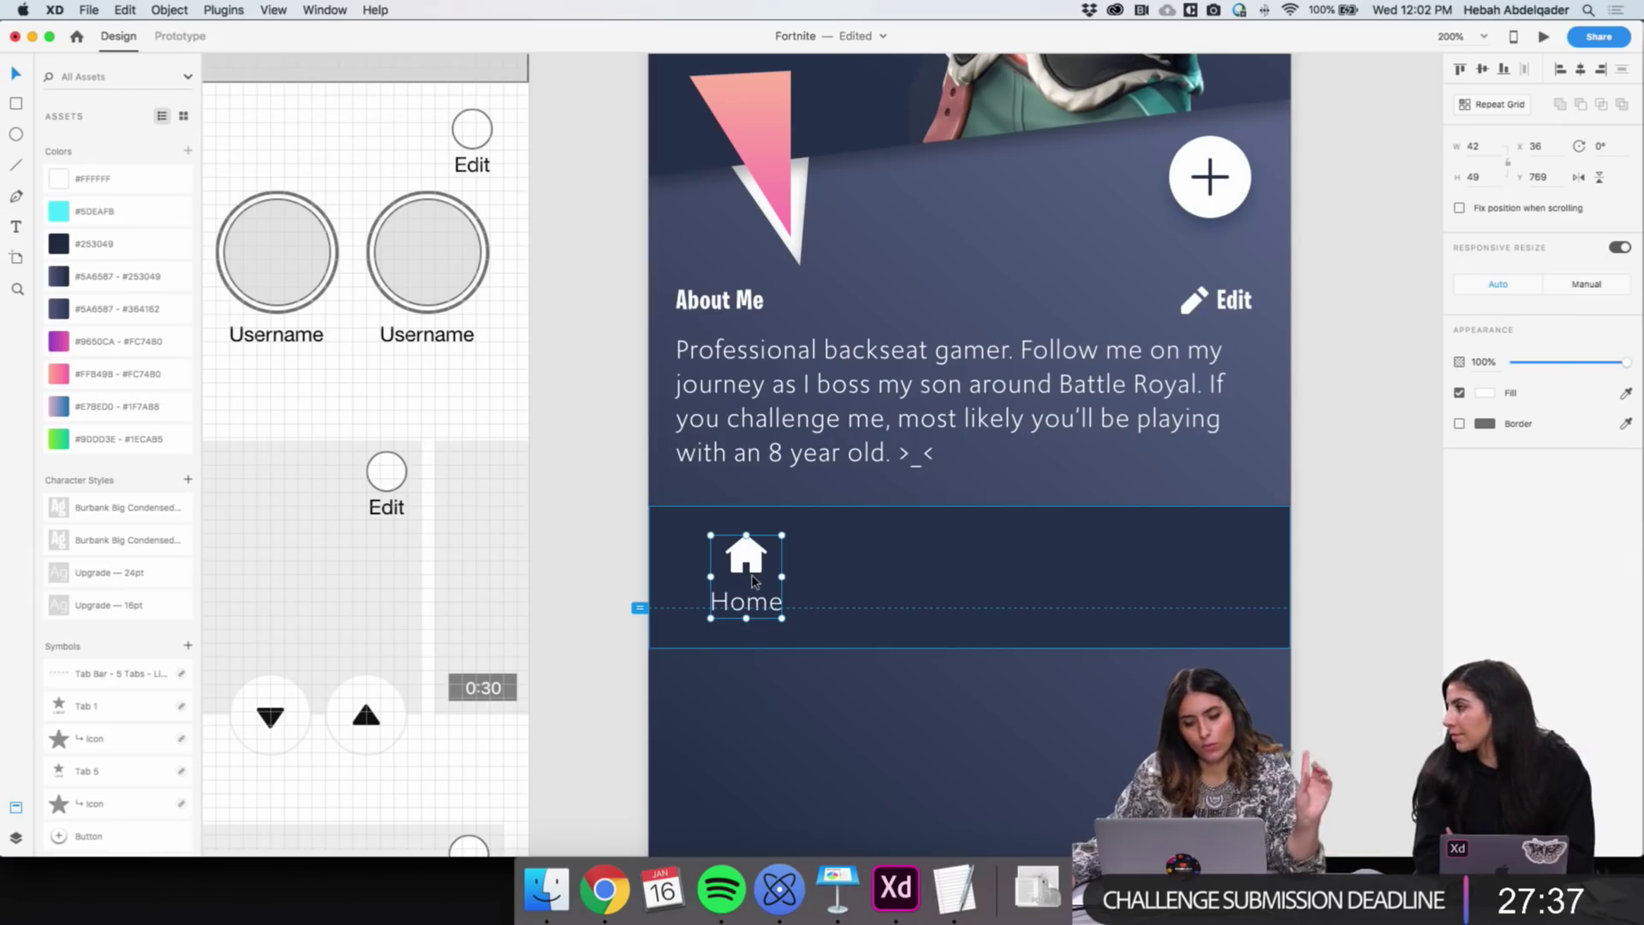
Turn the Home tab into a Repeat Grid of five tabs across the bar
left_click(1494, 104)
left_click_drag(784, 578, 1216, 581)
key("Escape")
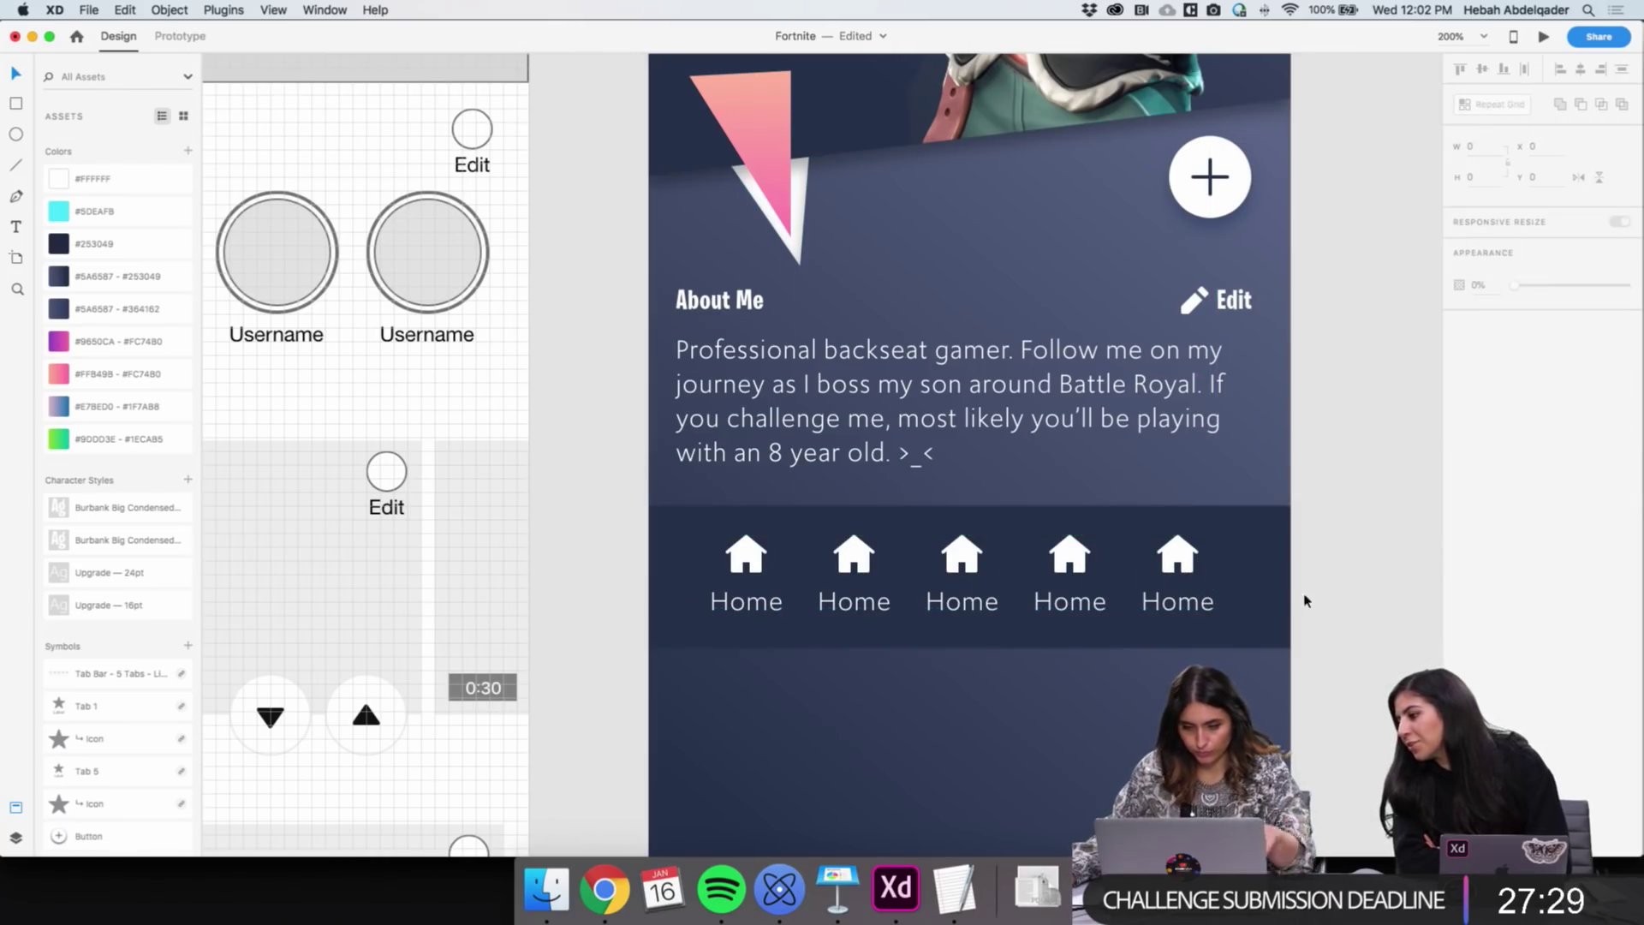
Move the repeat grid of Home tabs to X 16 and widen its spacing so the five tabs span the bar
left_click(857, 566)
key("alt")
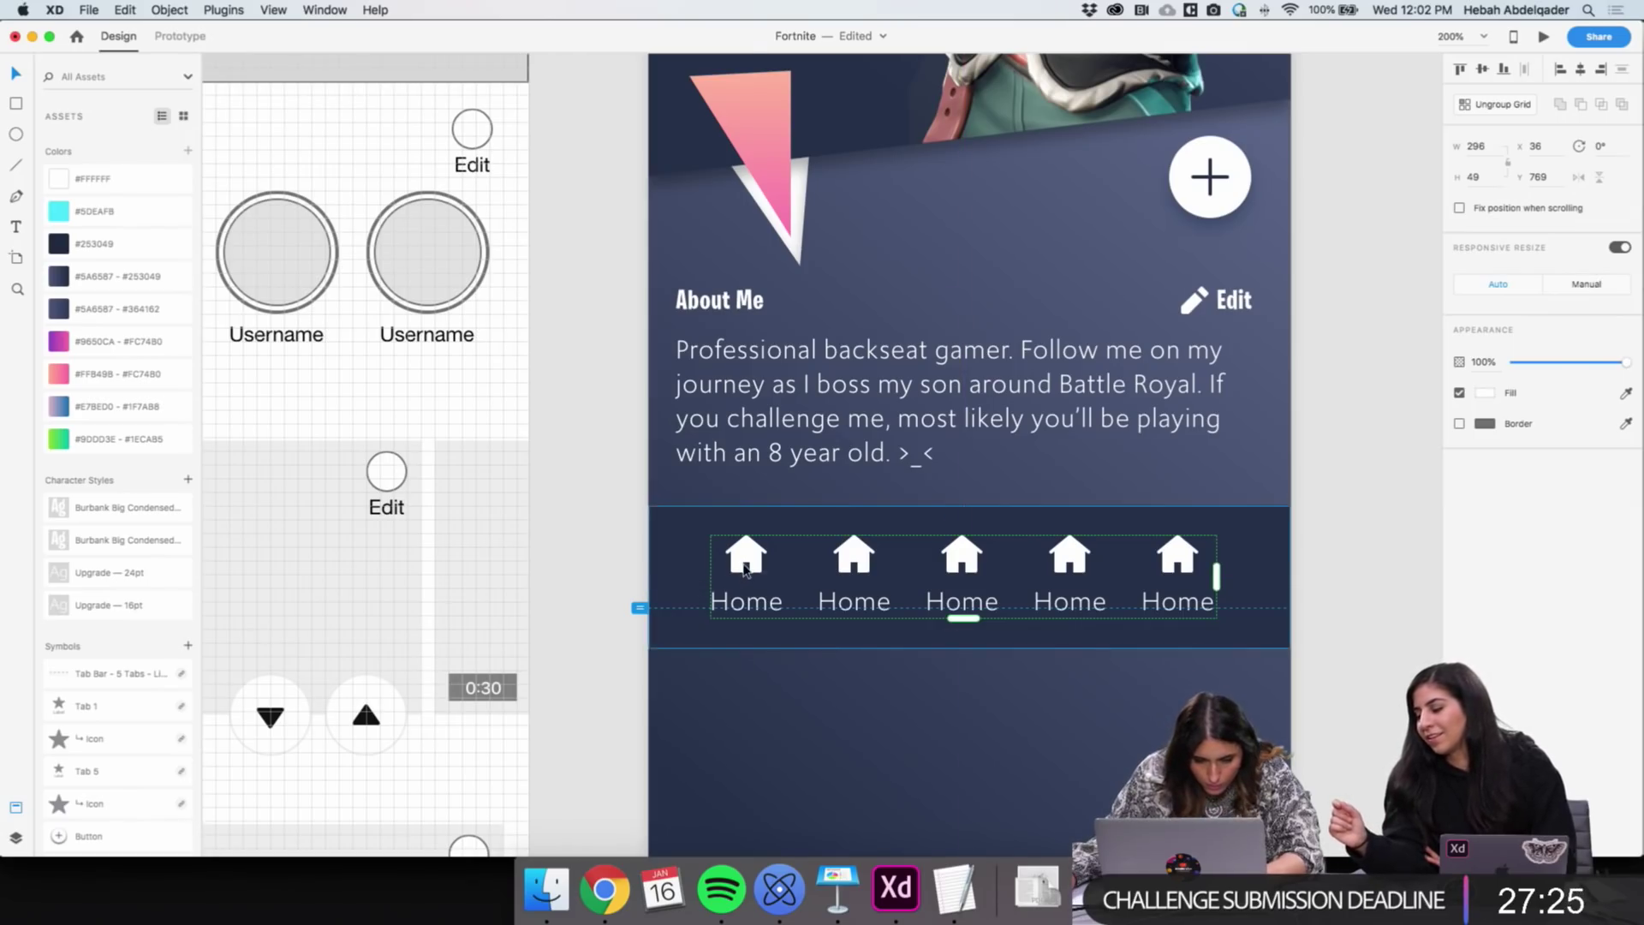
key("Left")
key("Left")
key("Left")
key("Left")
key("Left")
key("Left")
key("Left")
key("Left")
key("Left")
key("Left")
key("Left")
key("Left")
key("Left")
key("Left")
key("Left")
key("Left")
key("Left")
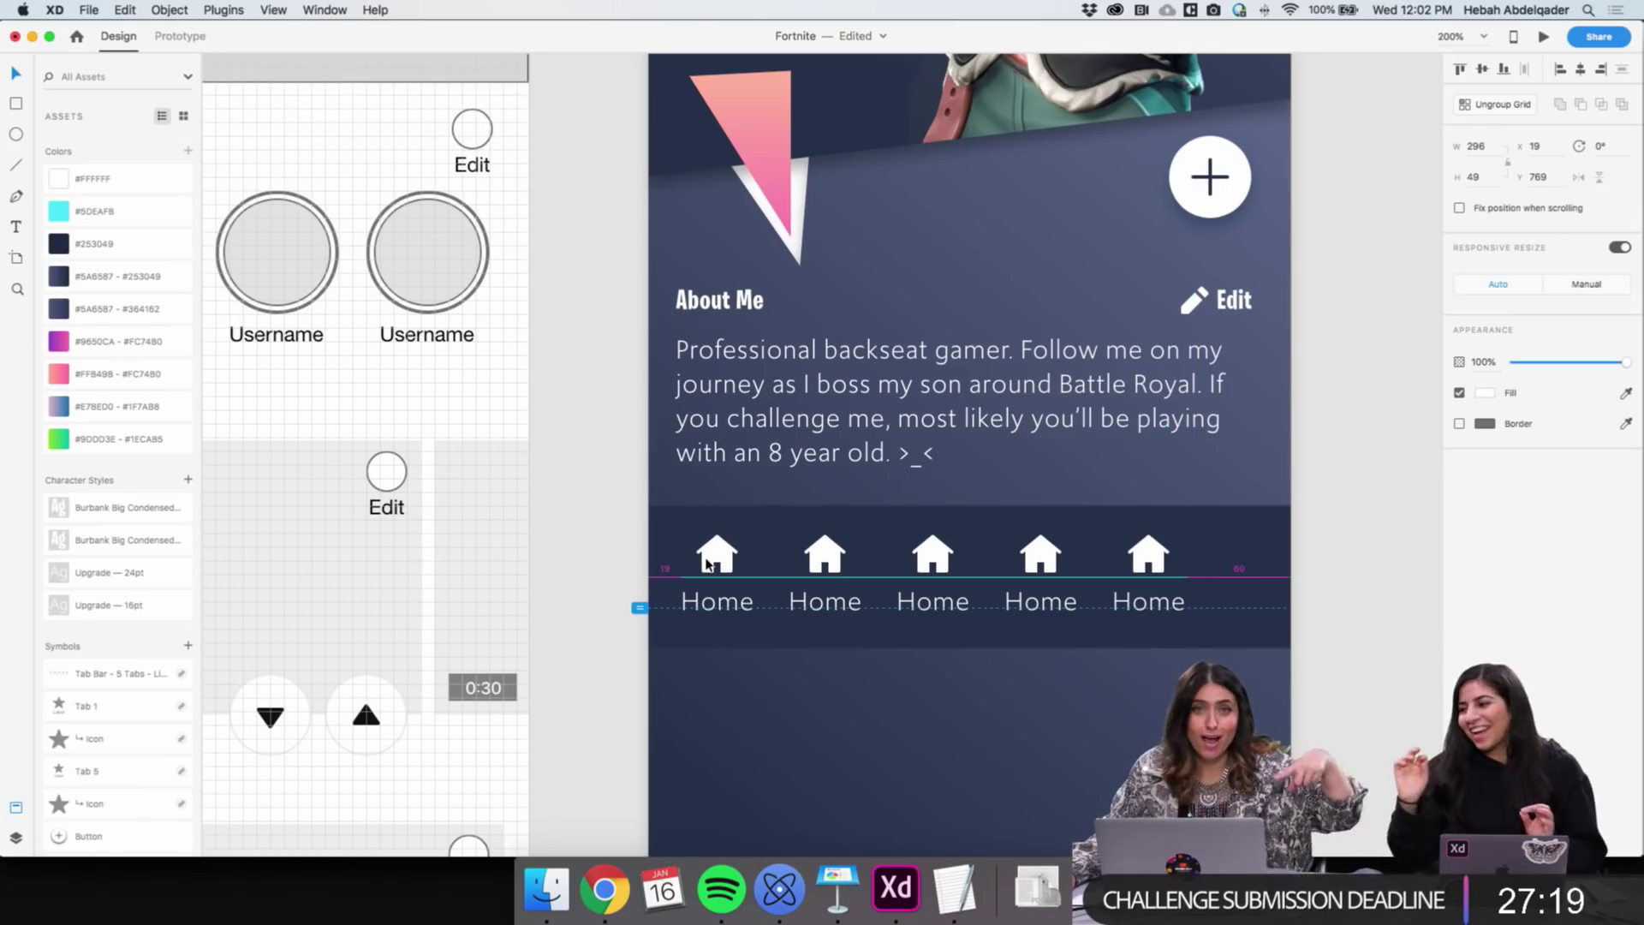
key("Left")
key("Left")
key("Left")
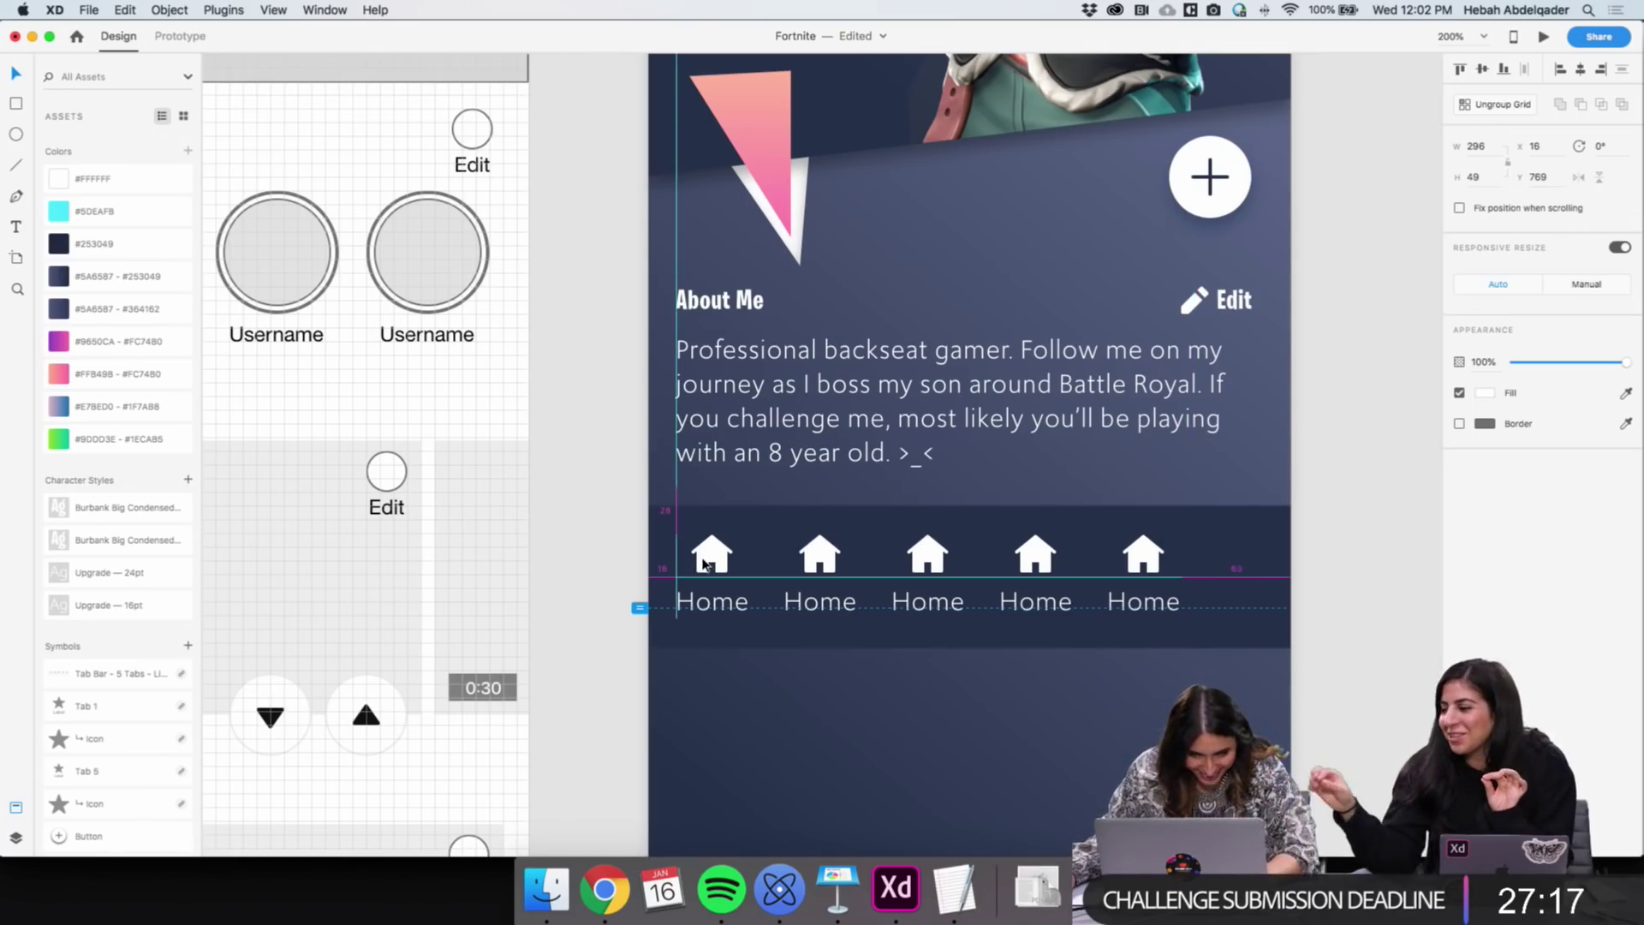
left_click_drag(1109, 582, 1175, 581)
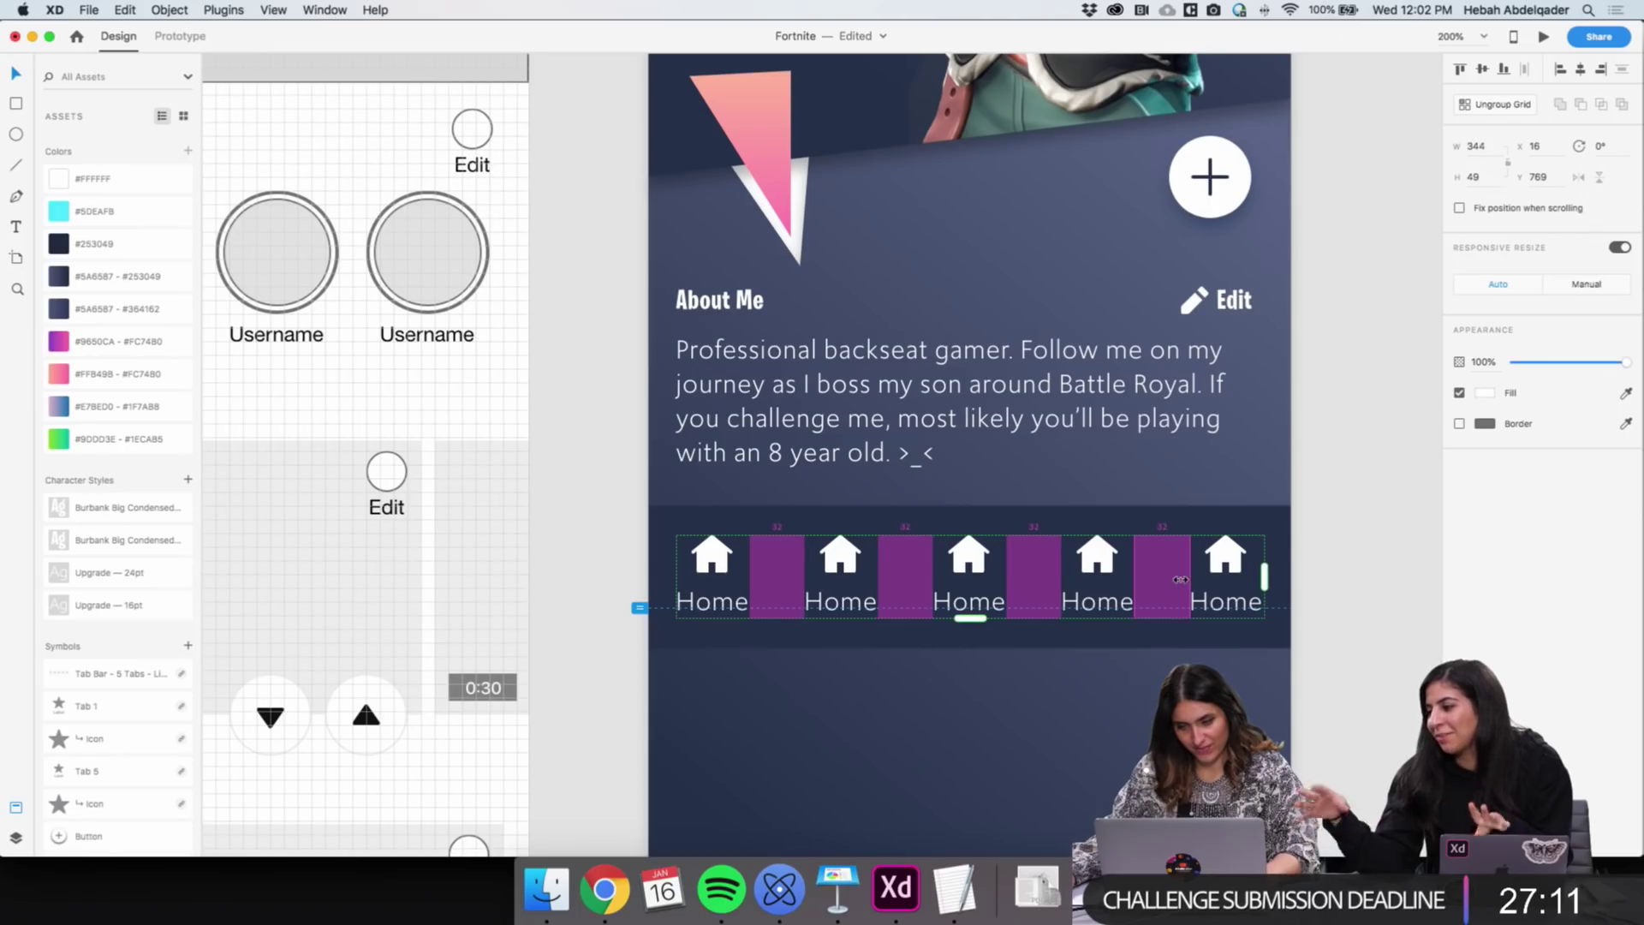
left_click(1382, 598)
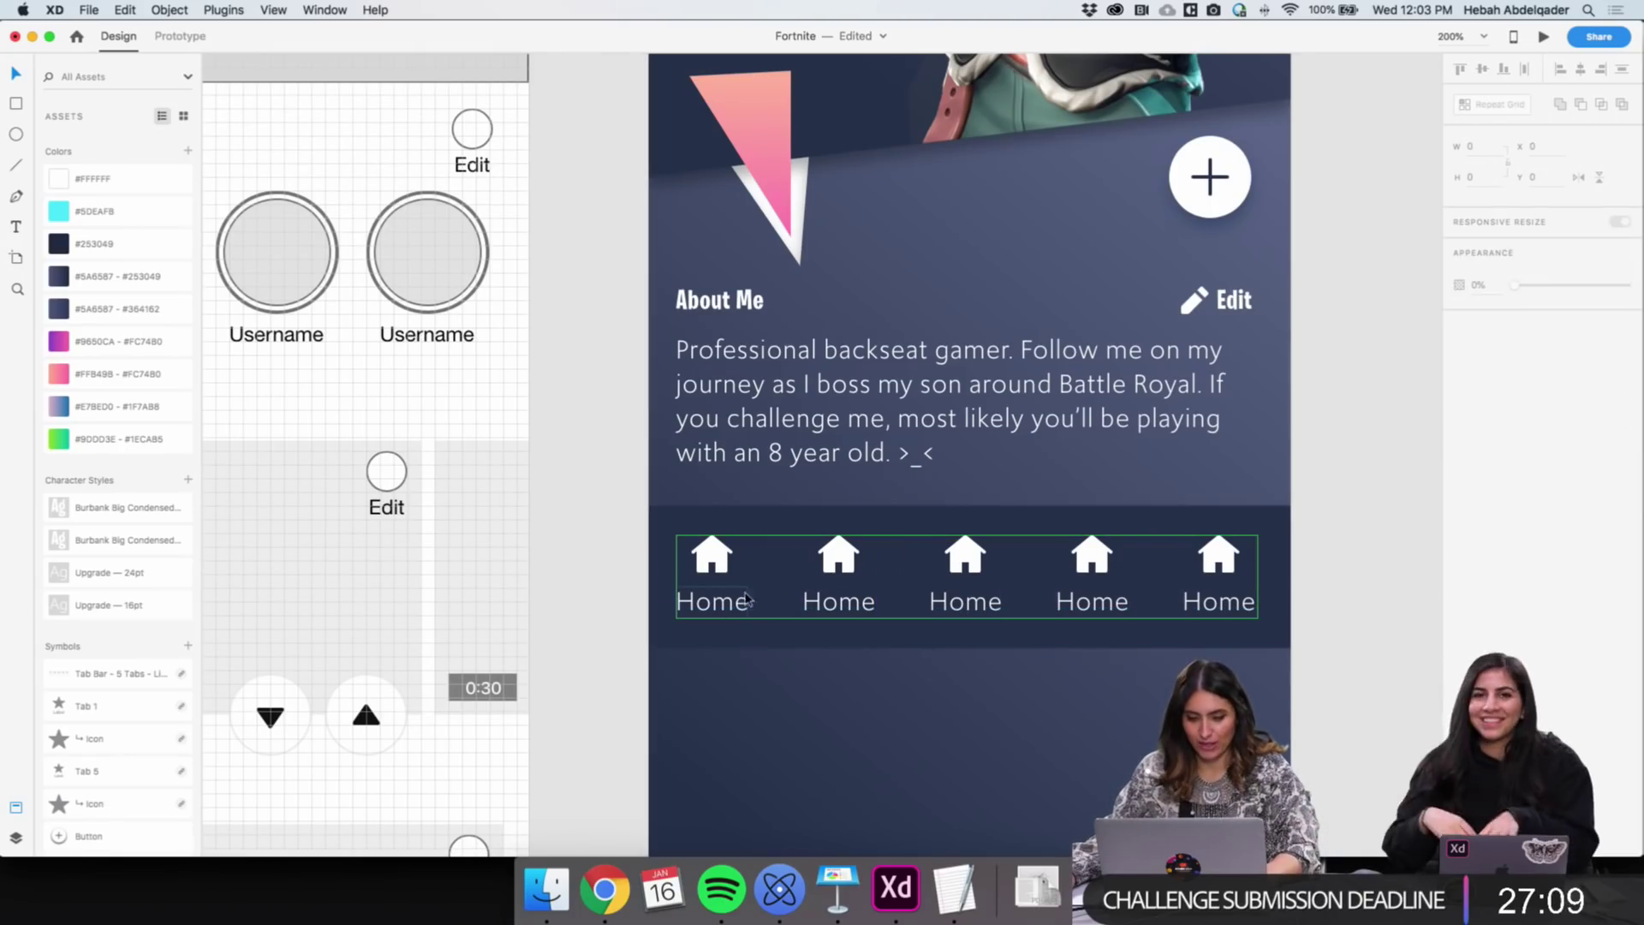
left_click(841, 558)
double_click(839, 557)
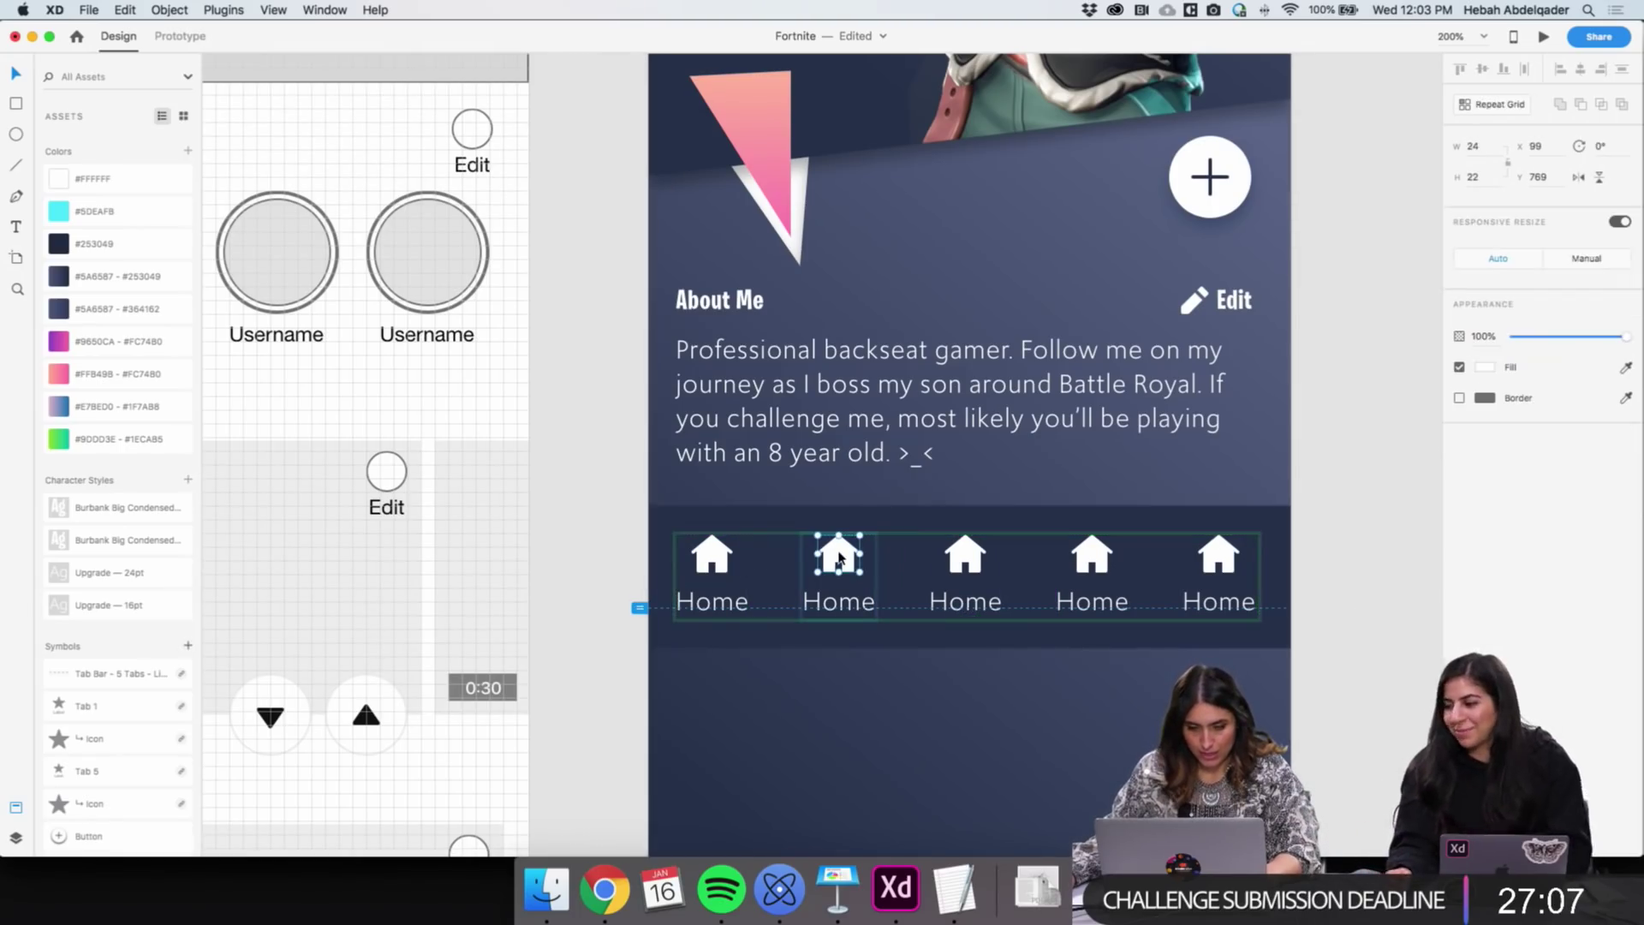
double_click(832, 604)
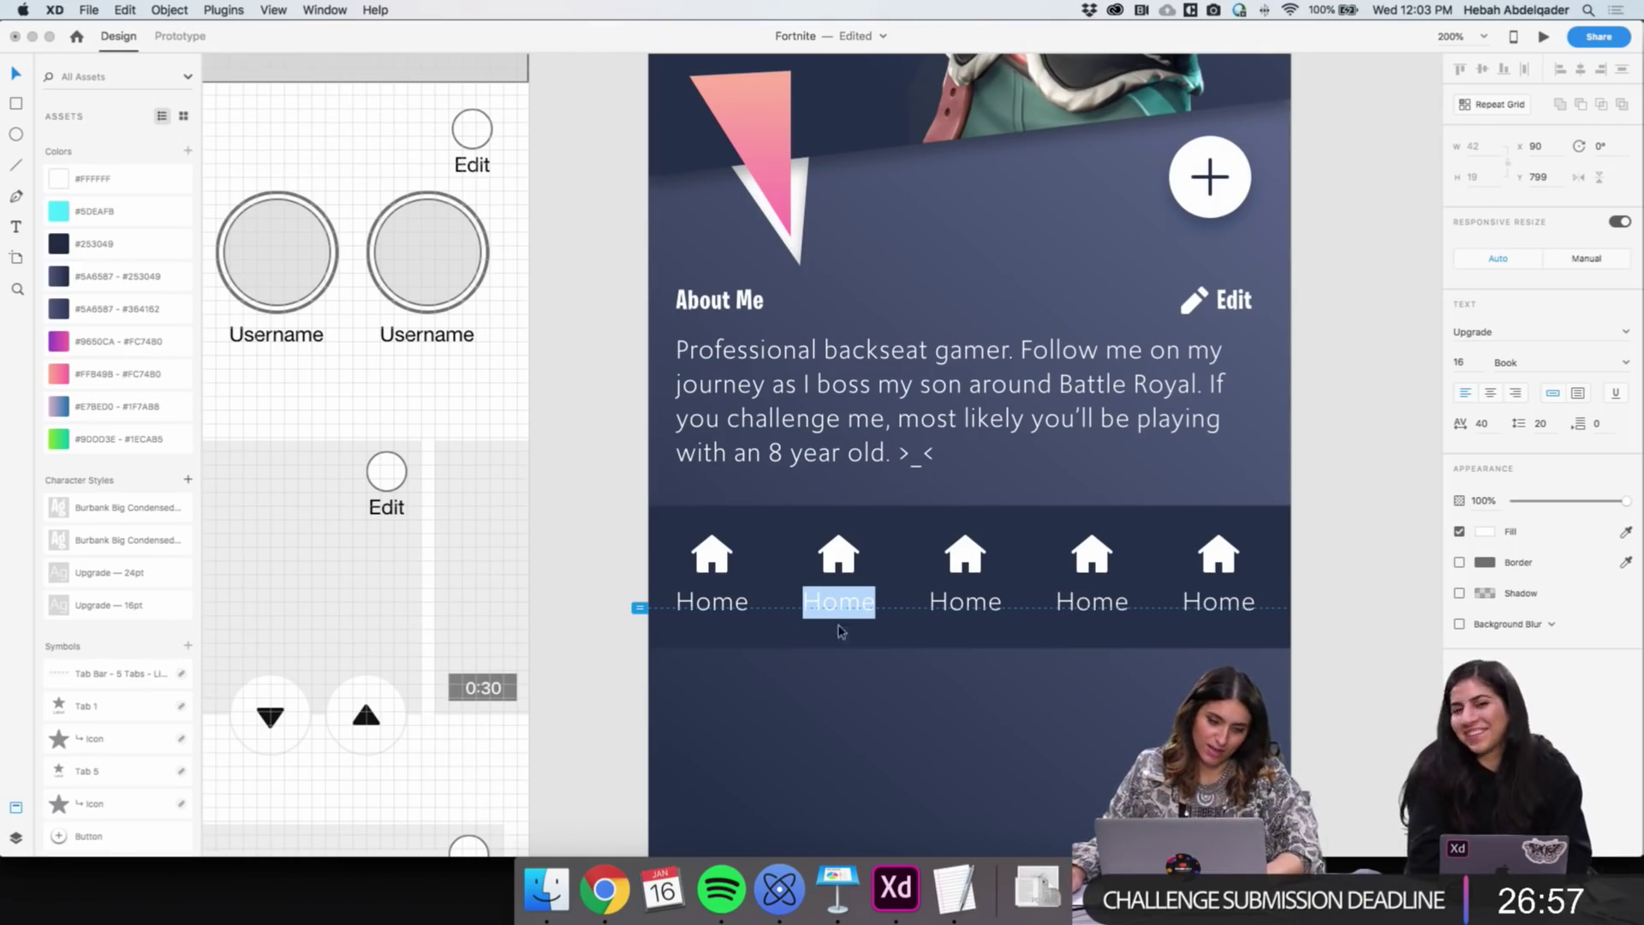
key("Escape")
Check the tab names in the bottom navigation of the wireframe artboards and return to the mockup's tab bar
key("z")
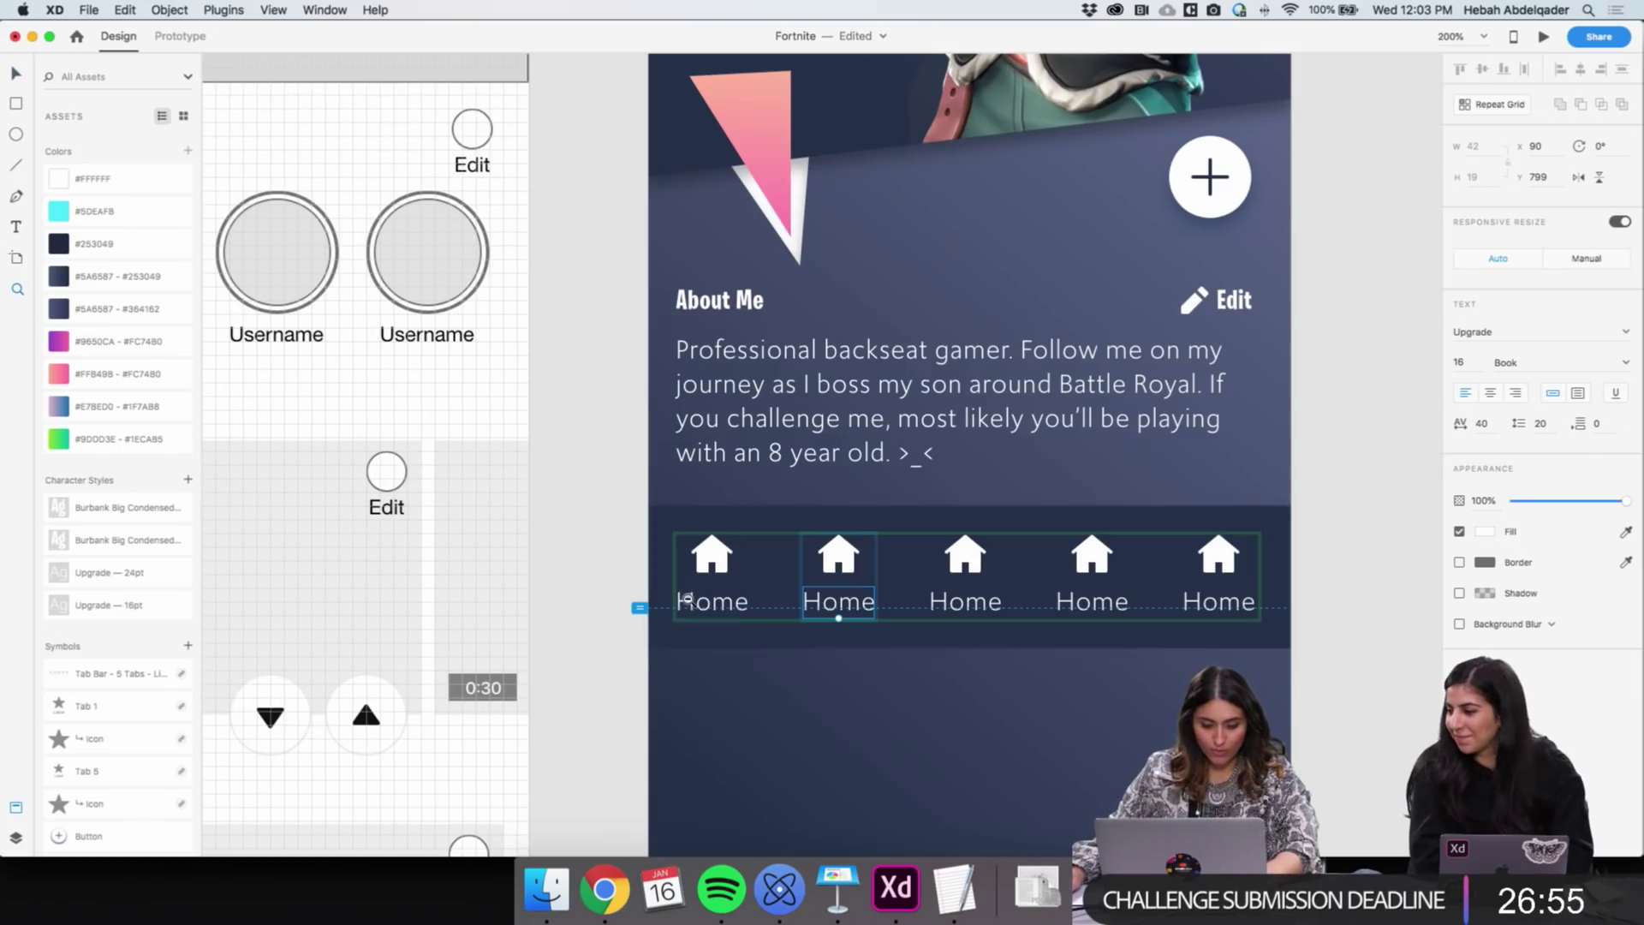
key("super+minus")
key("super+minus")
key("super+minus")
scroll(689, 601, "right", 10)
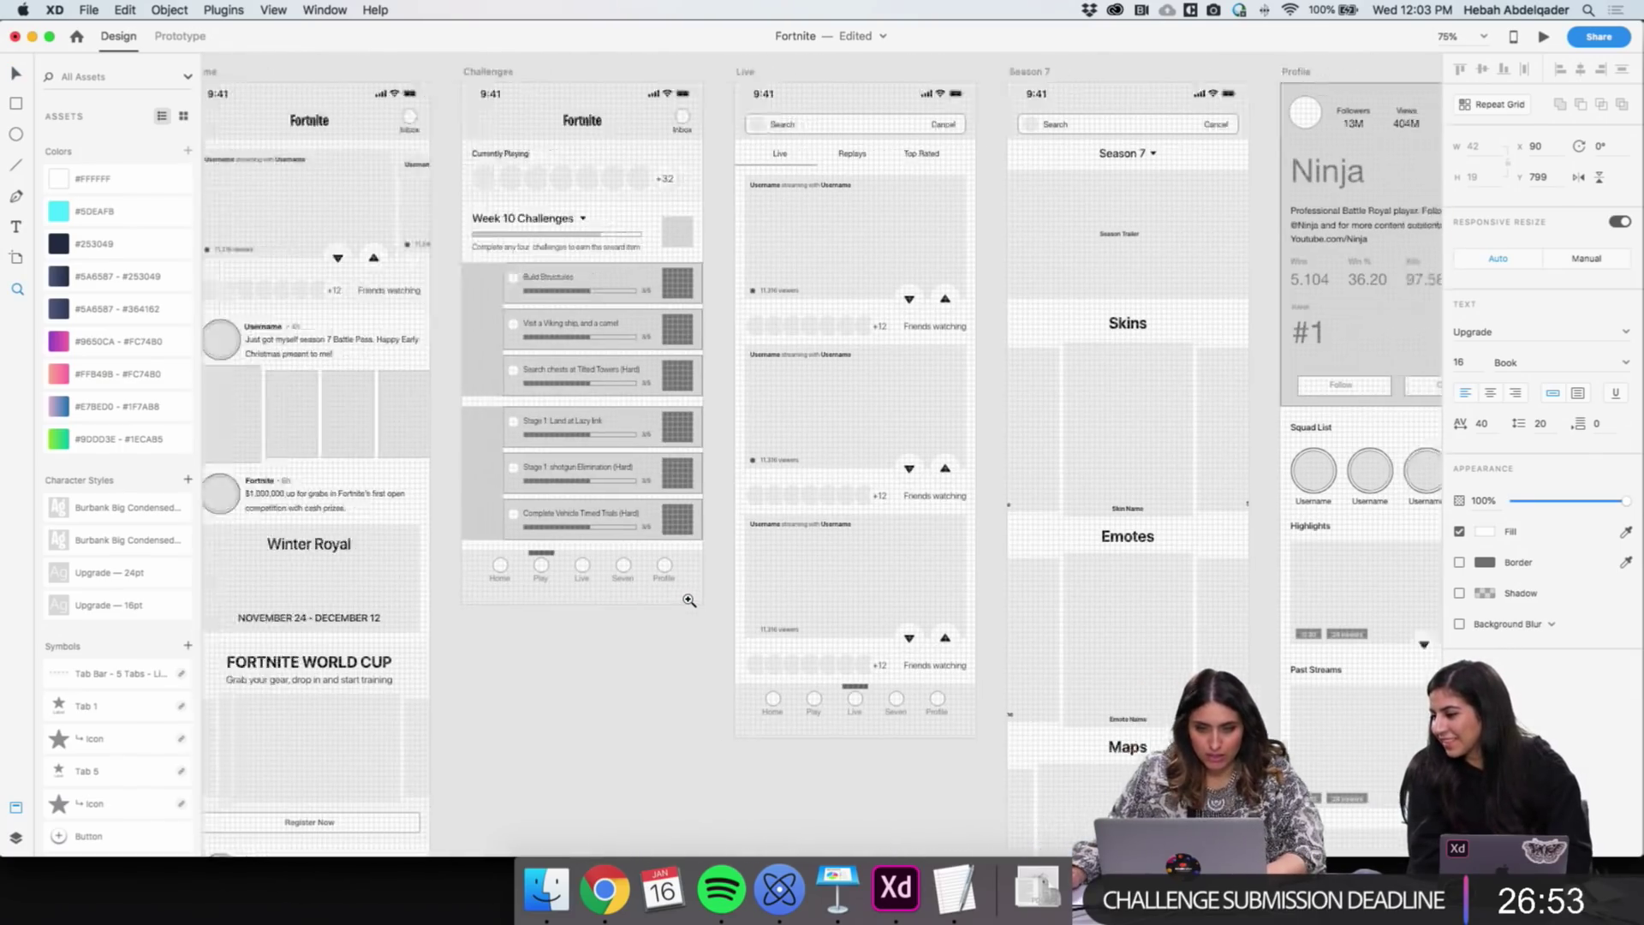
scroll(689, 600, "right", 10)
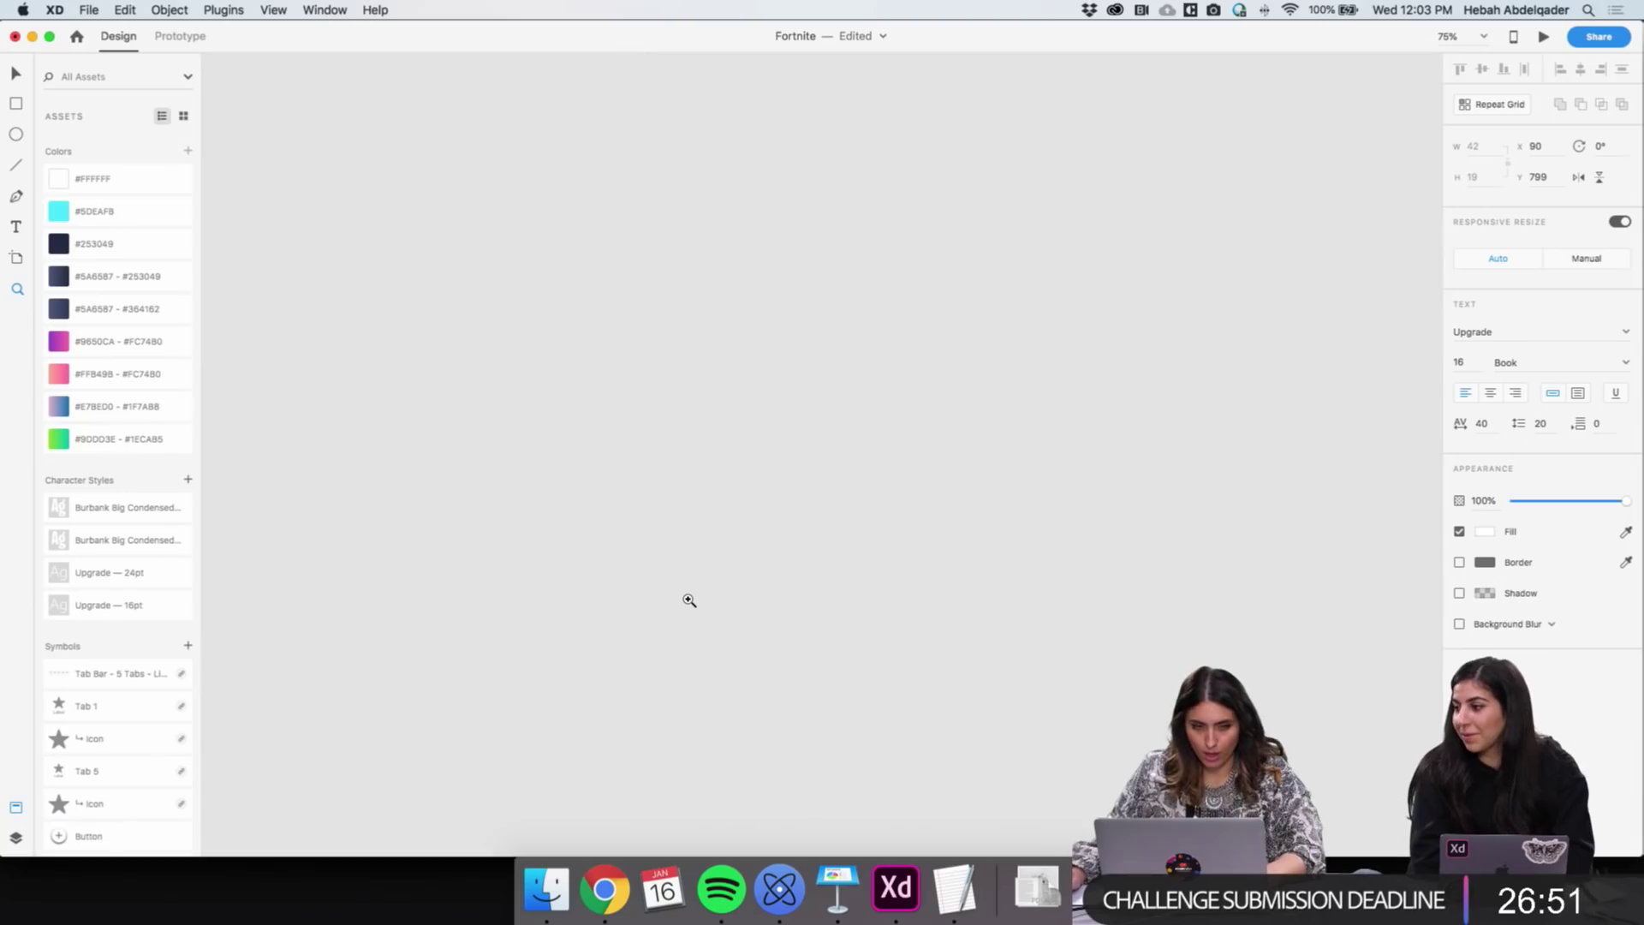
scroll(689, 600, "right", 15)
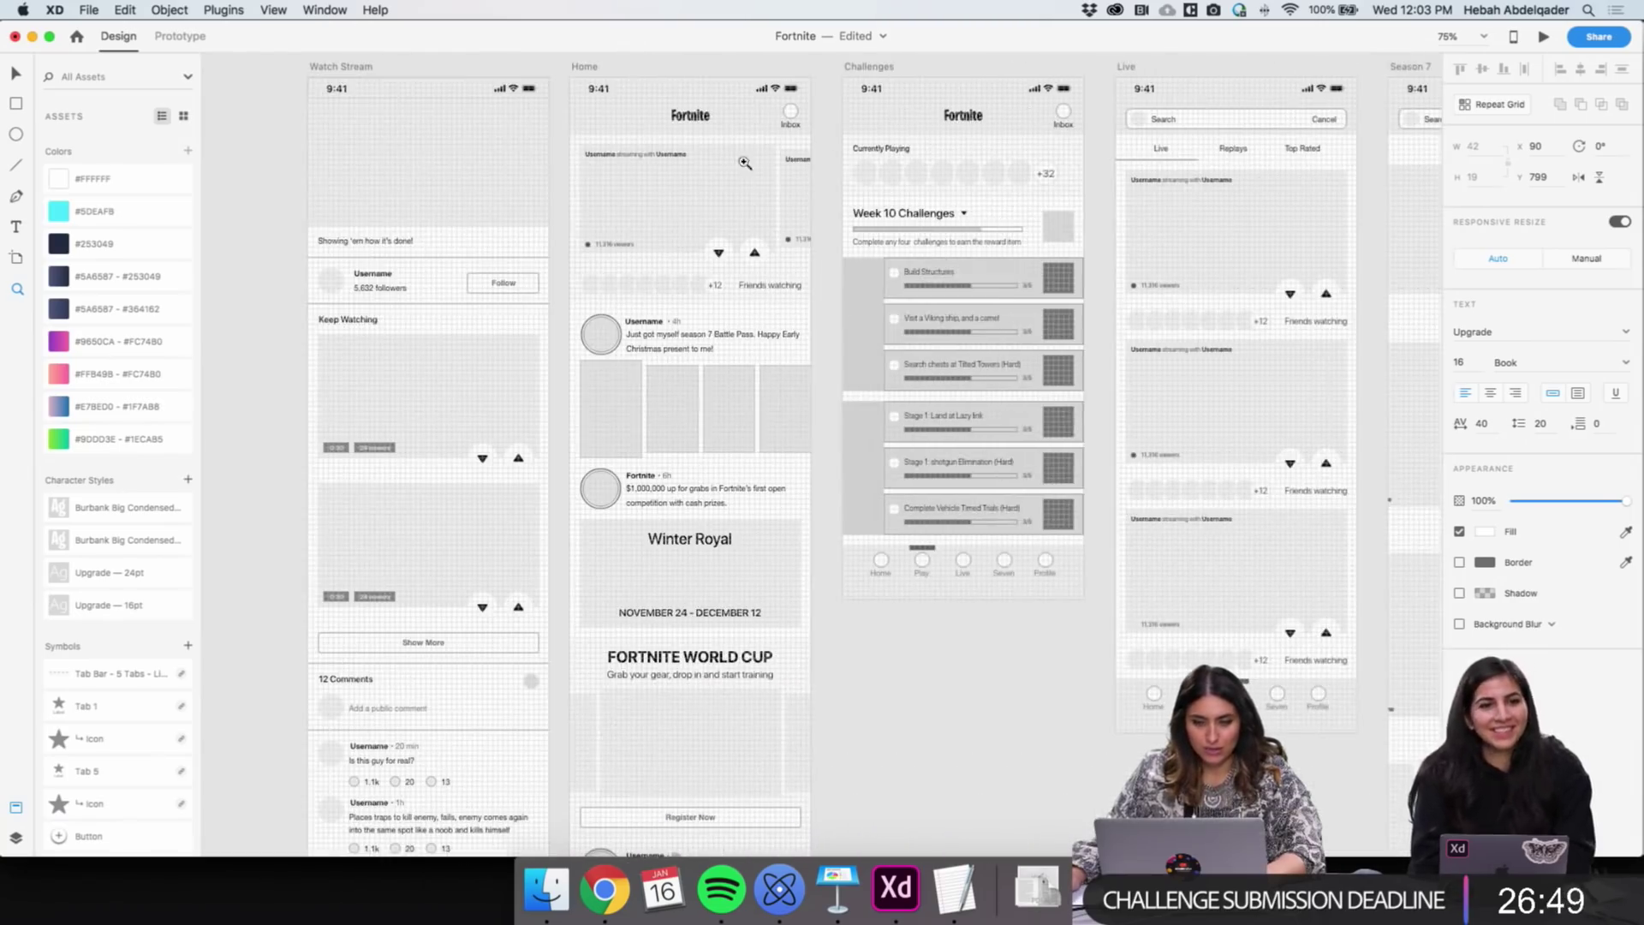
scroll(1014, 404, "right", 15)
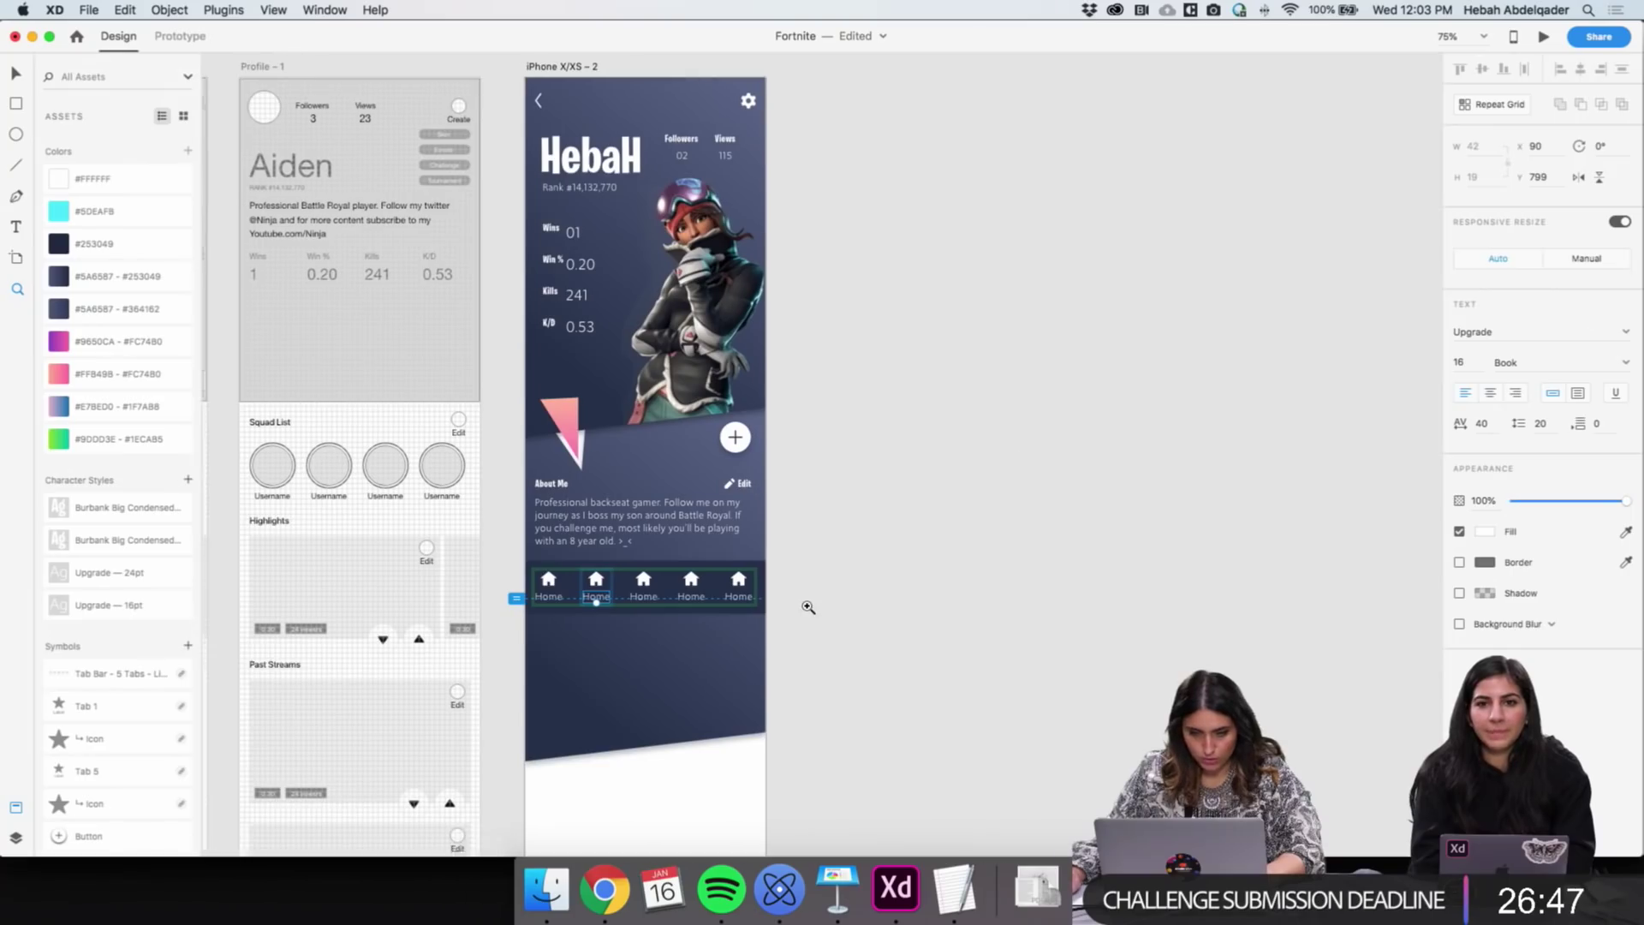
scroll(809, 607, "left", 3)
left_click(710, 597)
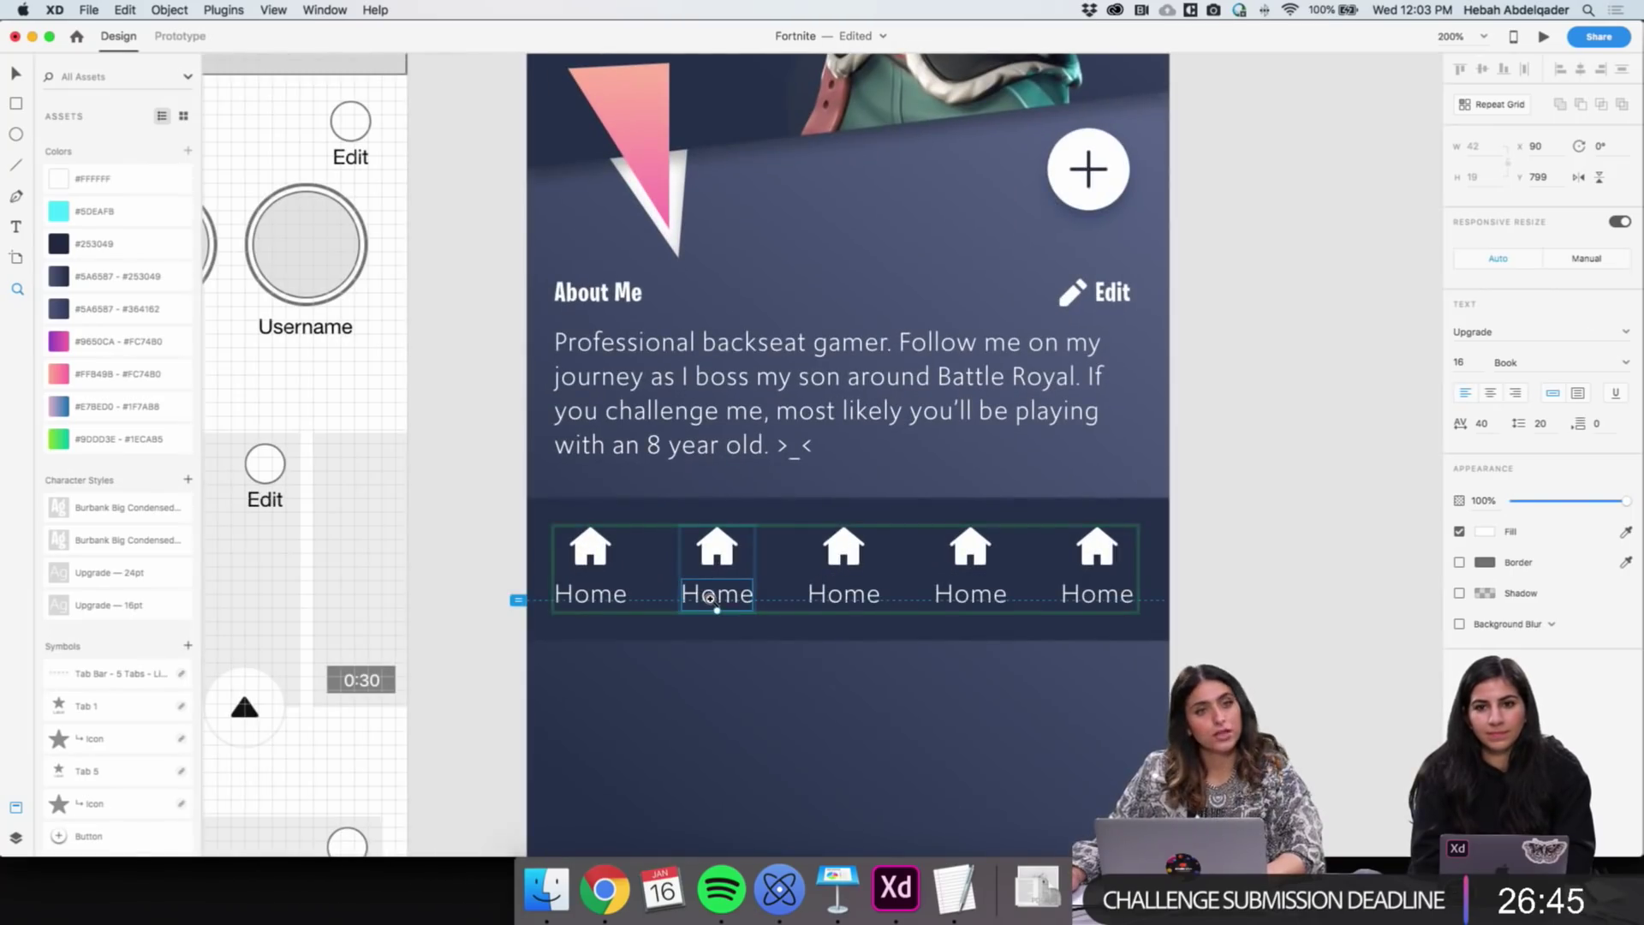
Rename the second tab's label Challenges
key("v")
double_click(717, 597)
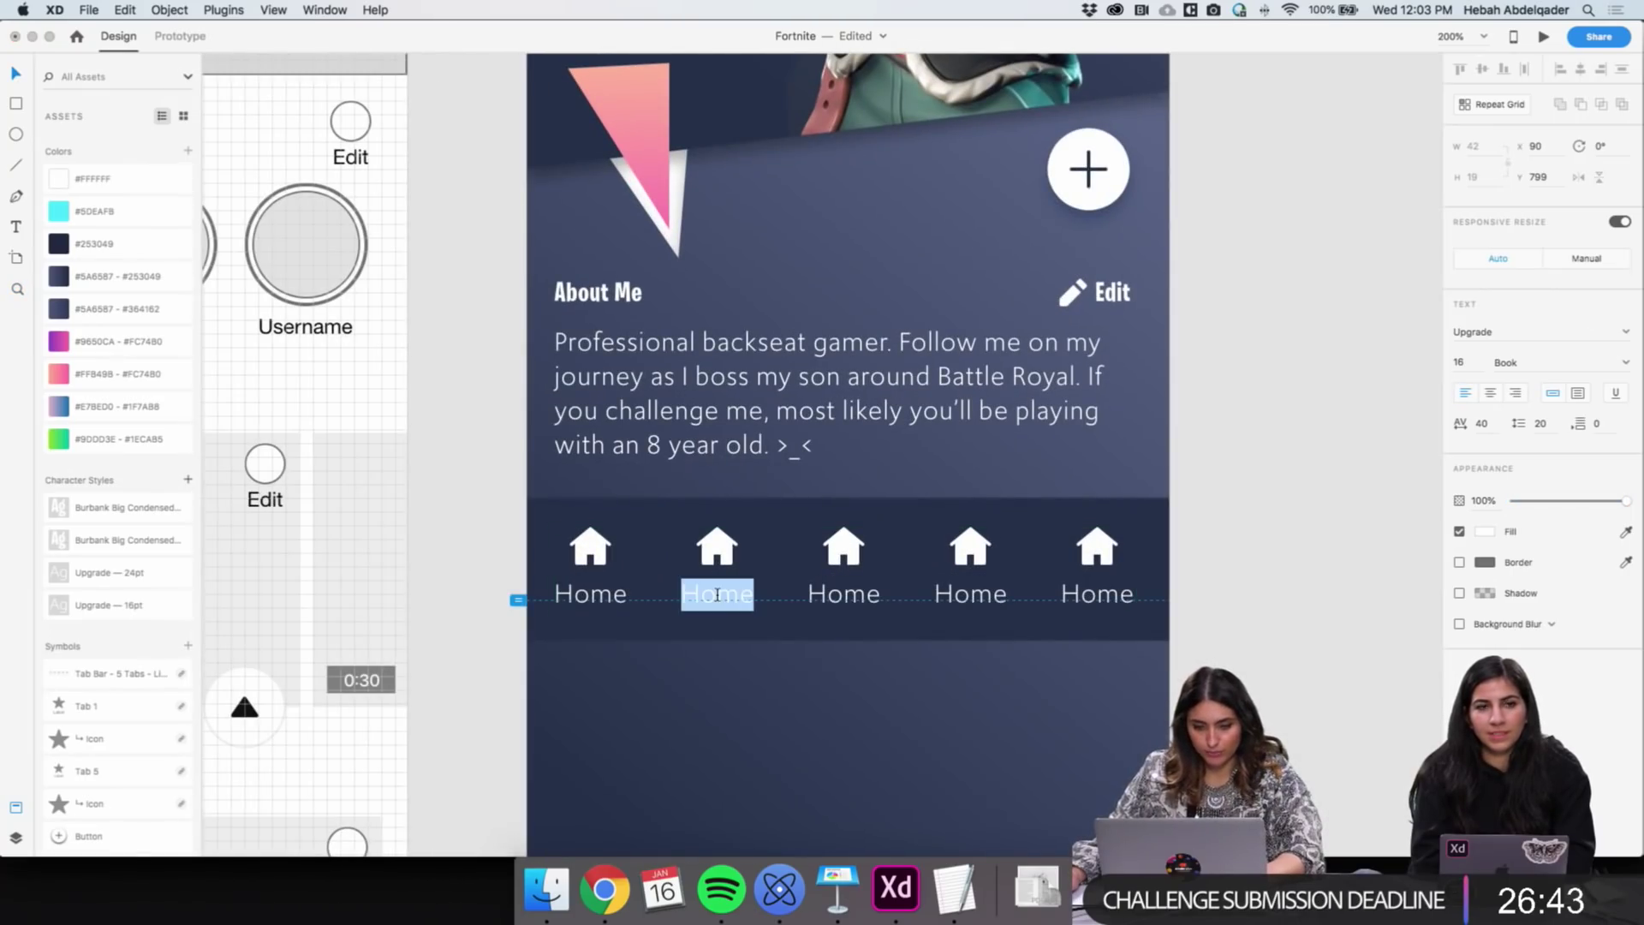
type("Challenges")
key("Escape")
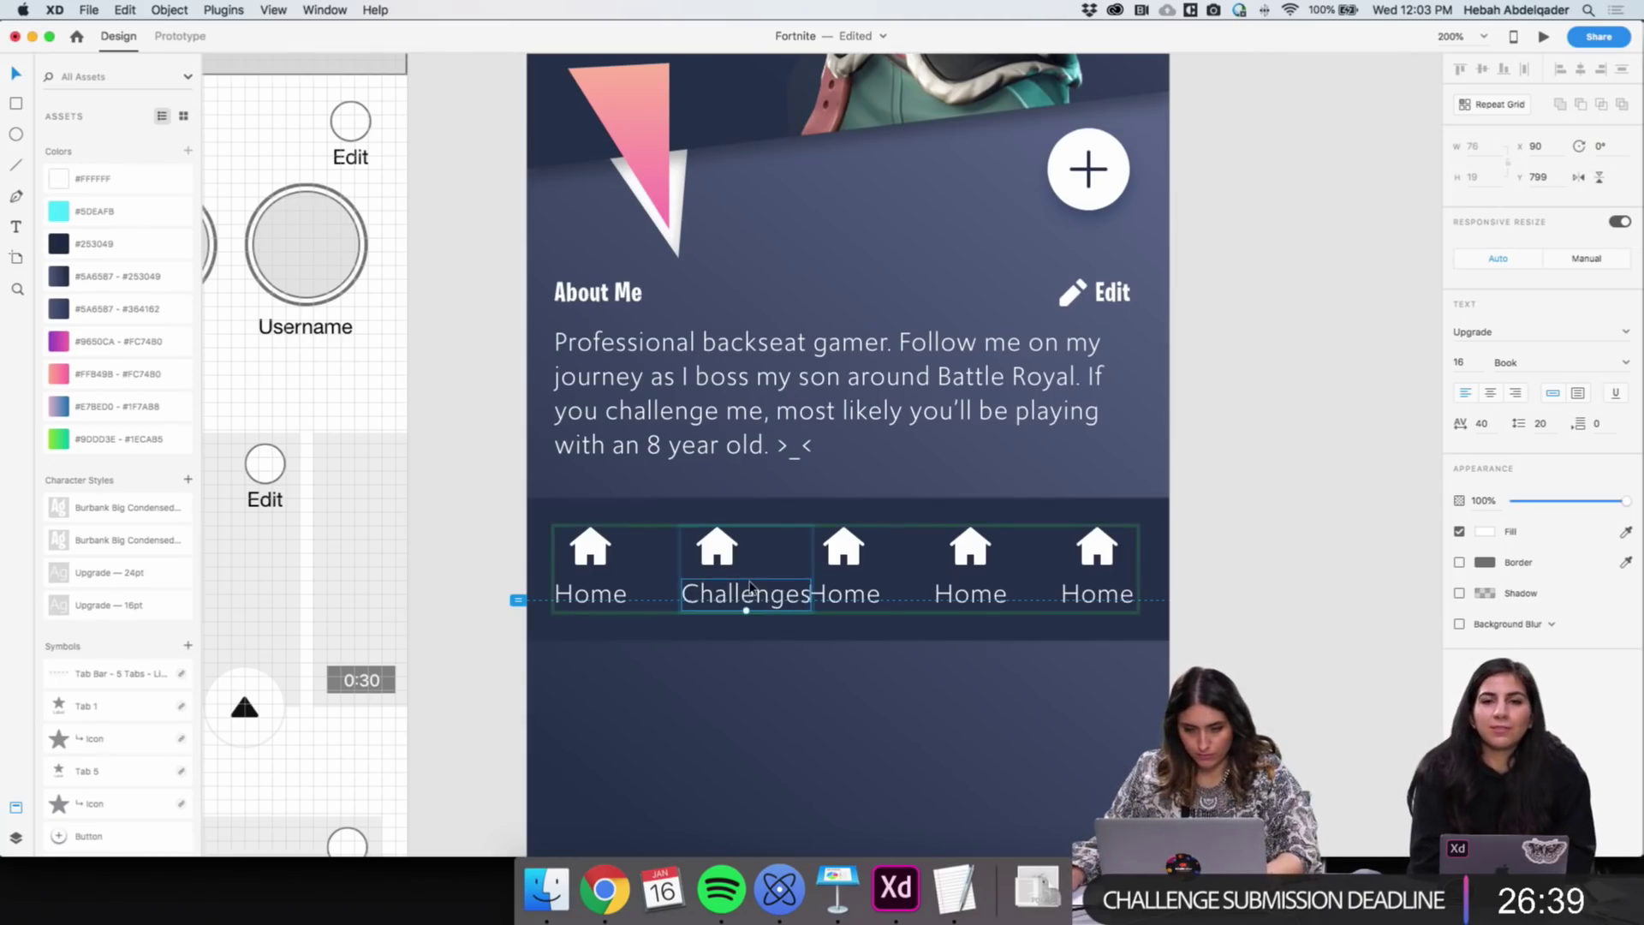
Try to move the Challenges label left to sit under its icon, undoing each move
double_click(753, 599)
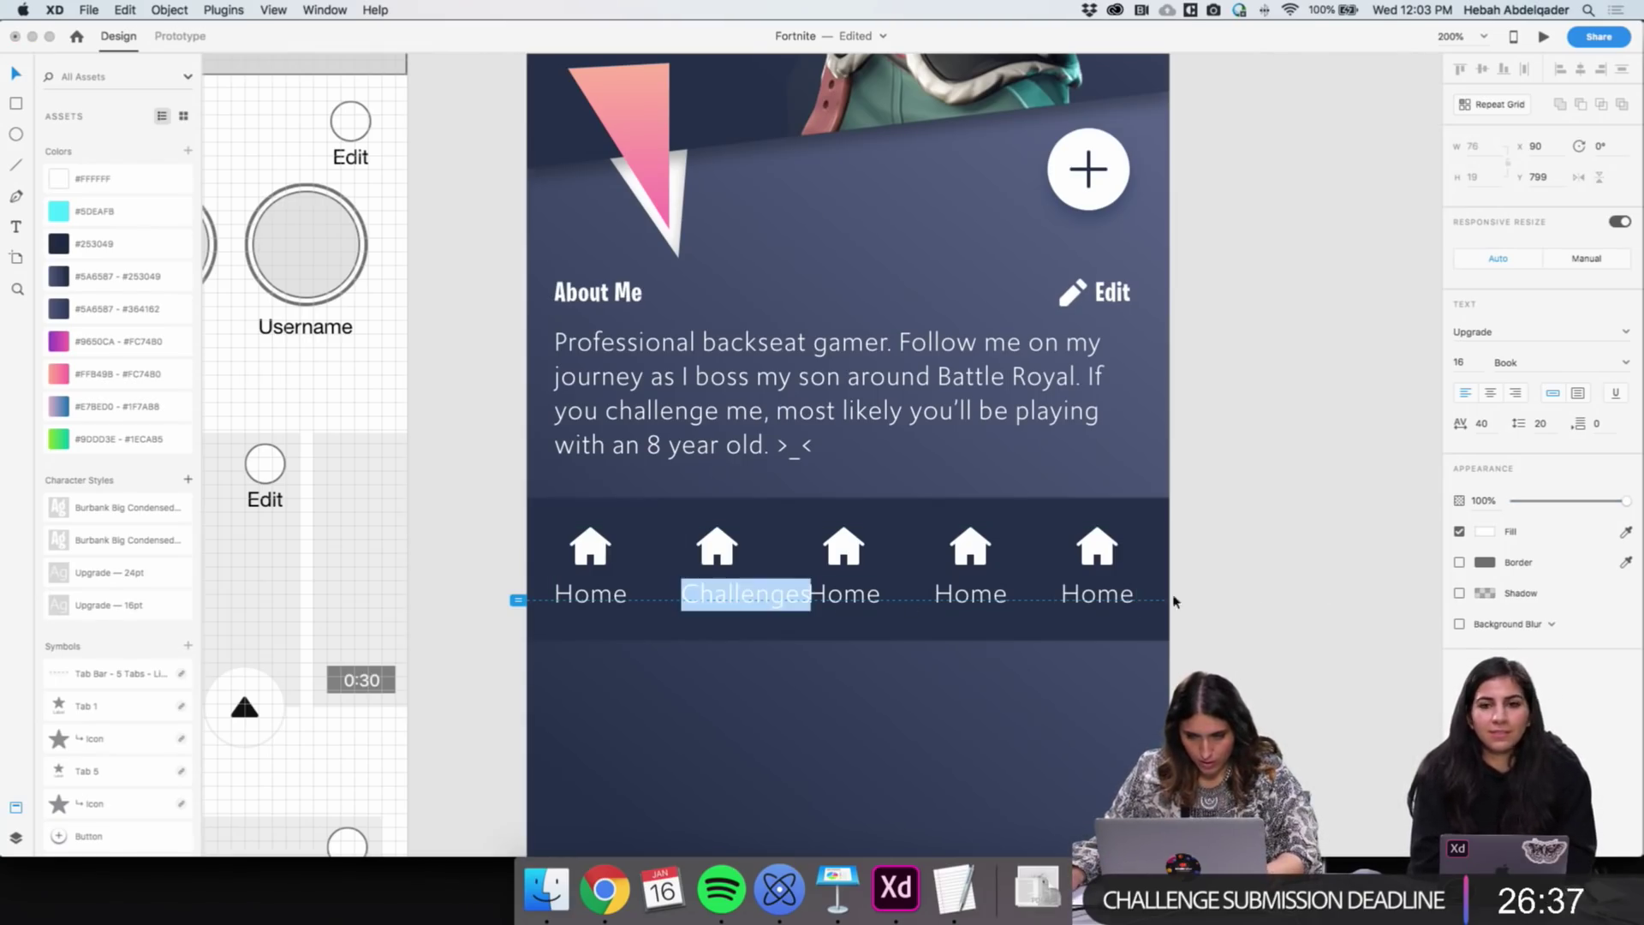
key("Escape")
left_click_drag(753, 602, 734, 602)
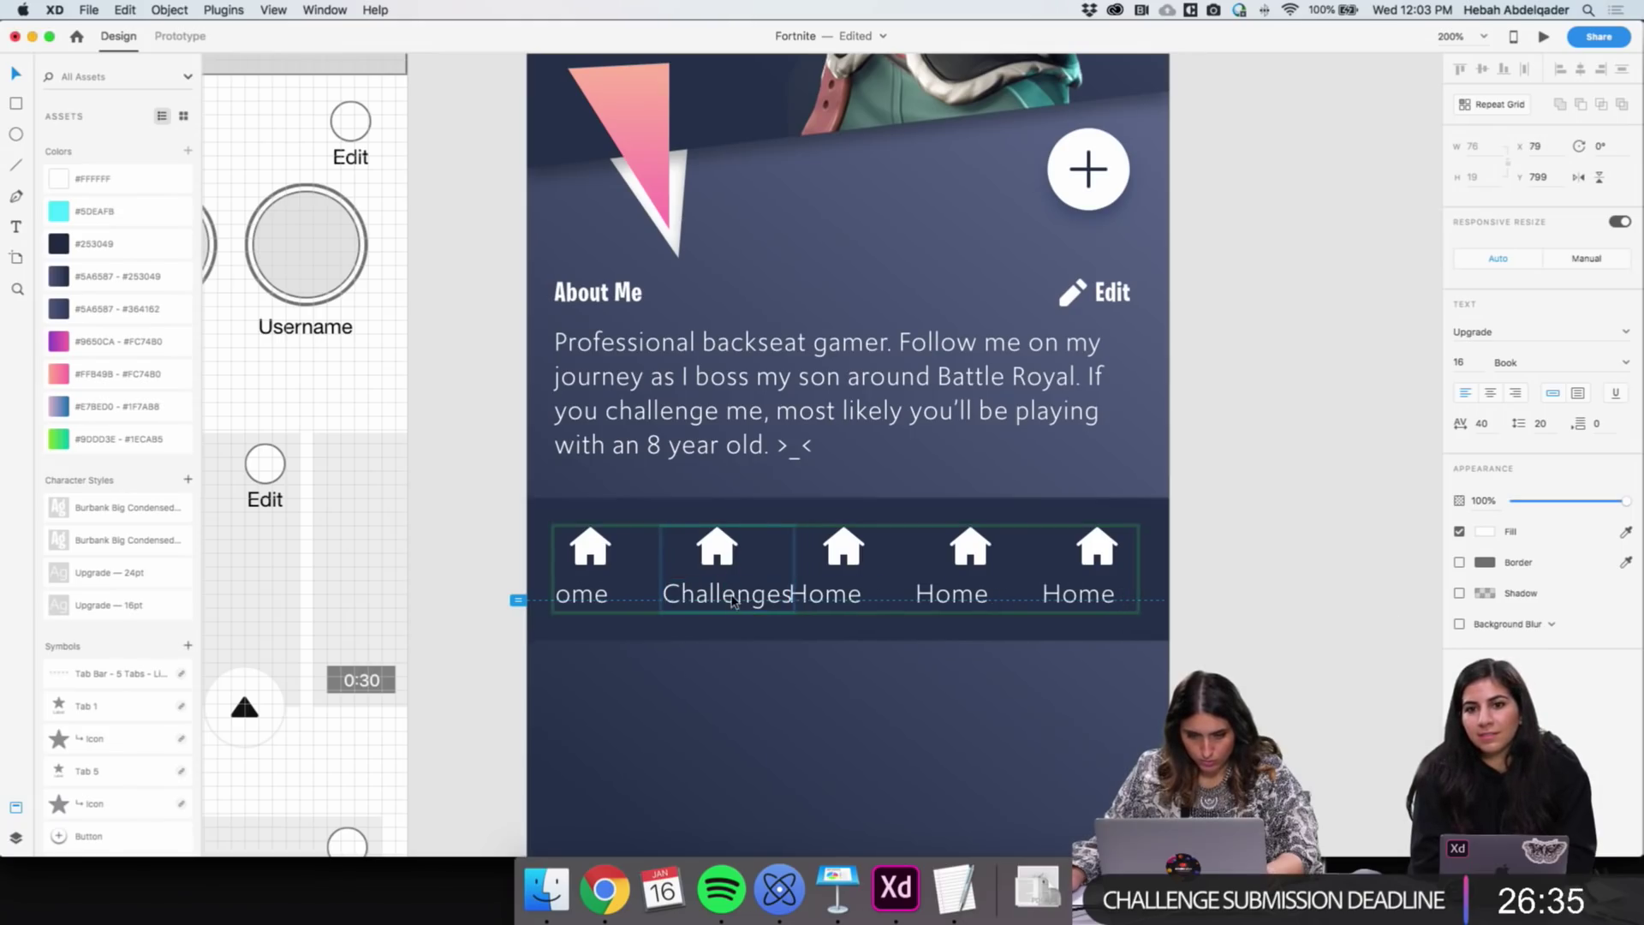
key("super+z")
double_click(736, 598)
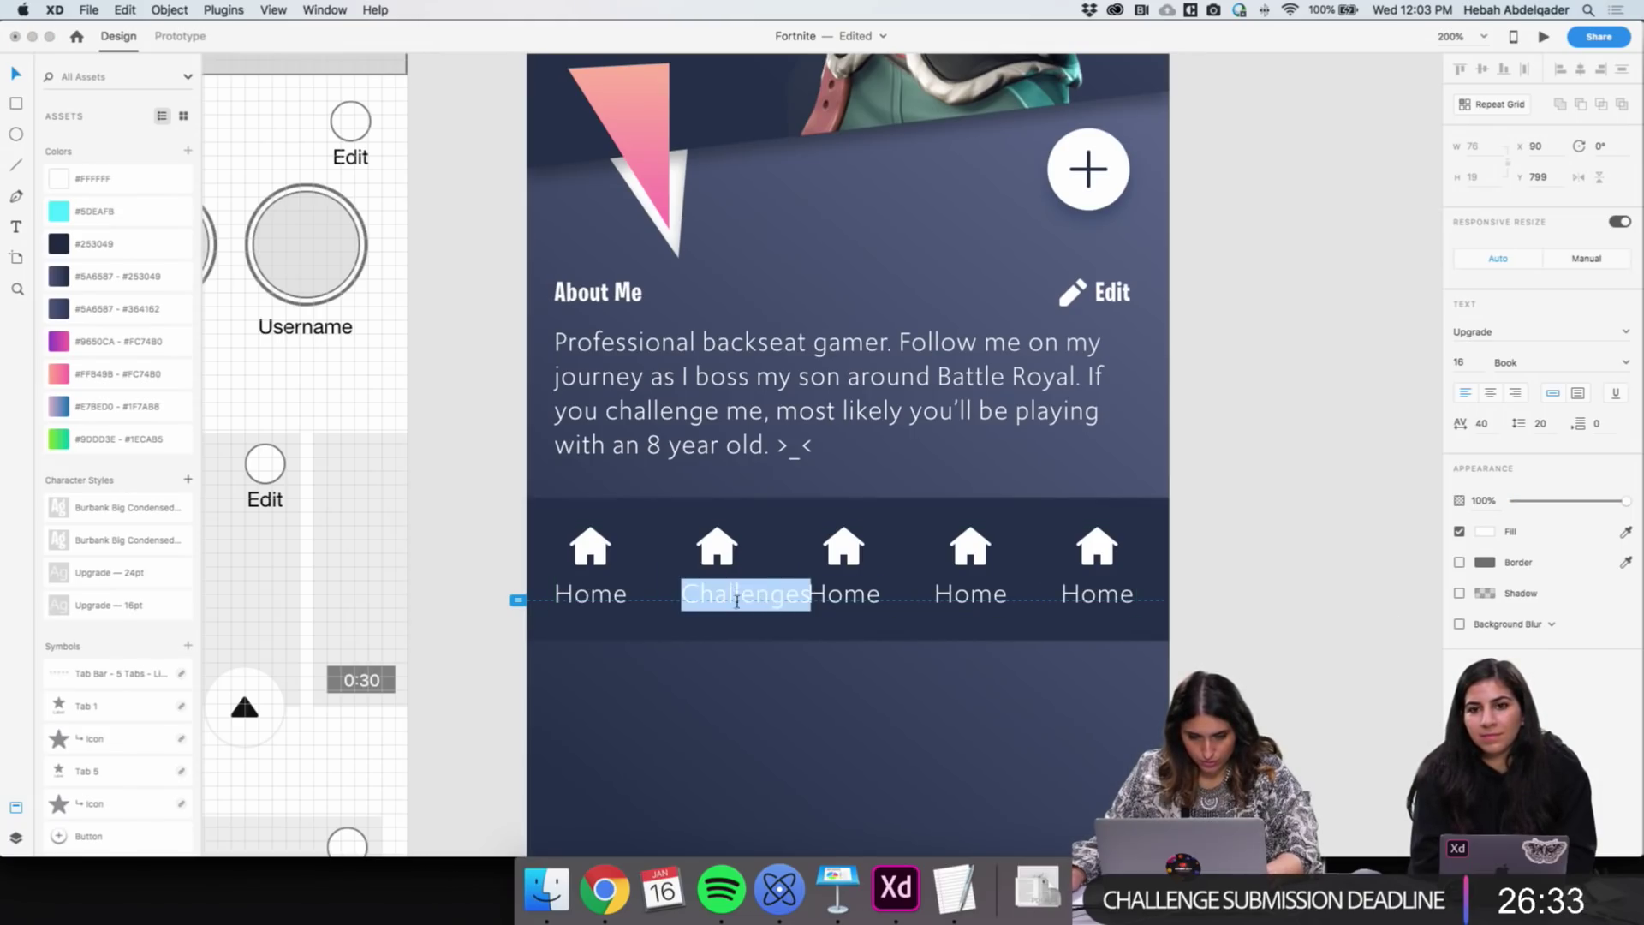
key("Escape")
left_click_drag(745, 607, 727, 600)
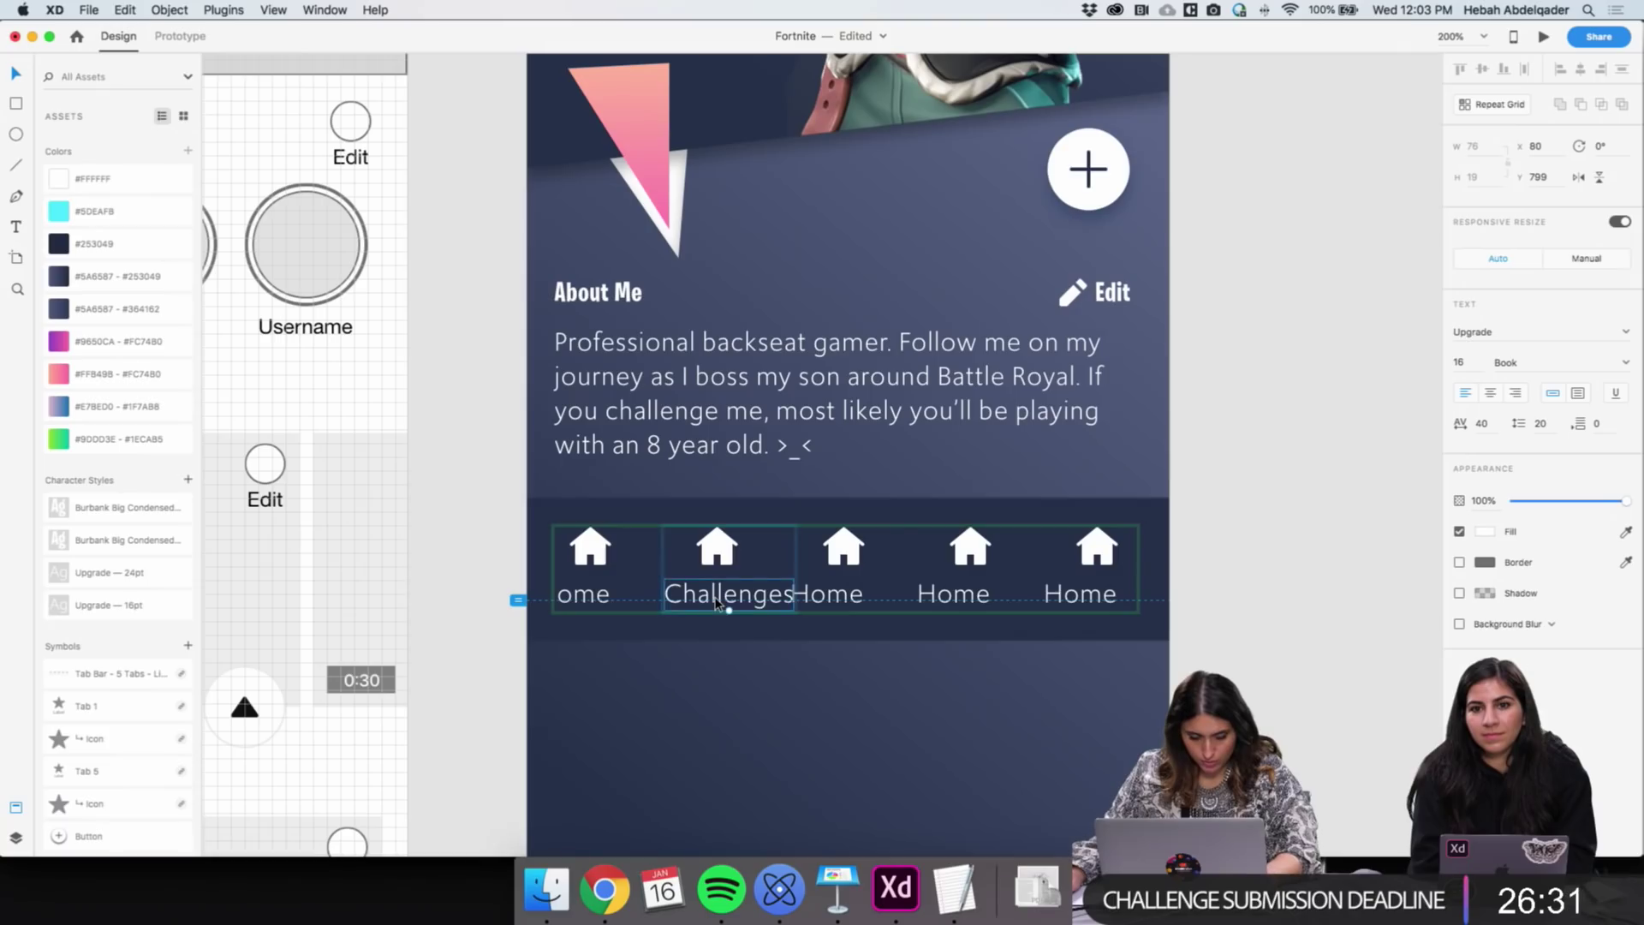
key("super+z")
Centre-align the tab label text and shift the labels left so each is centred under its house icon
double_click(729, 599)
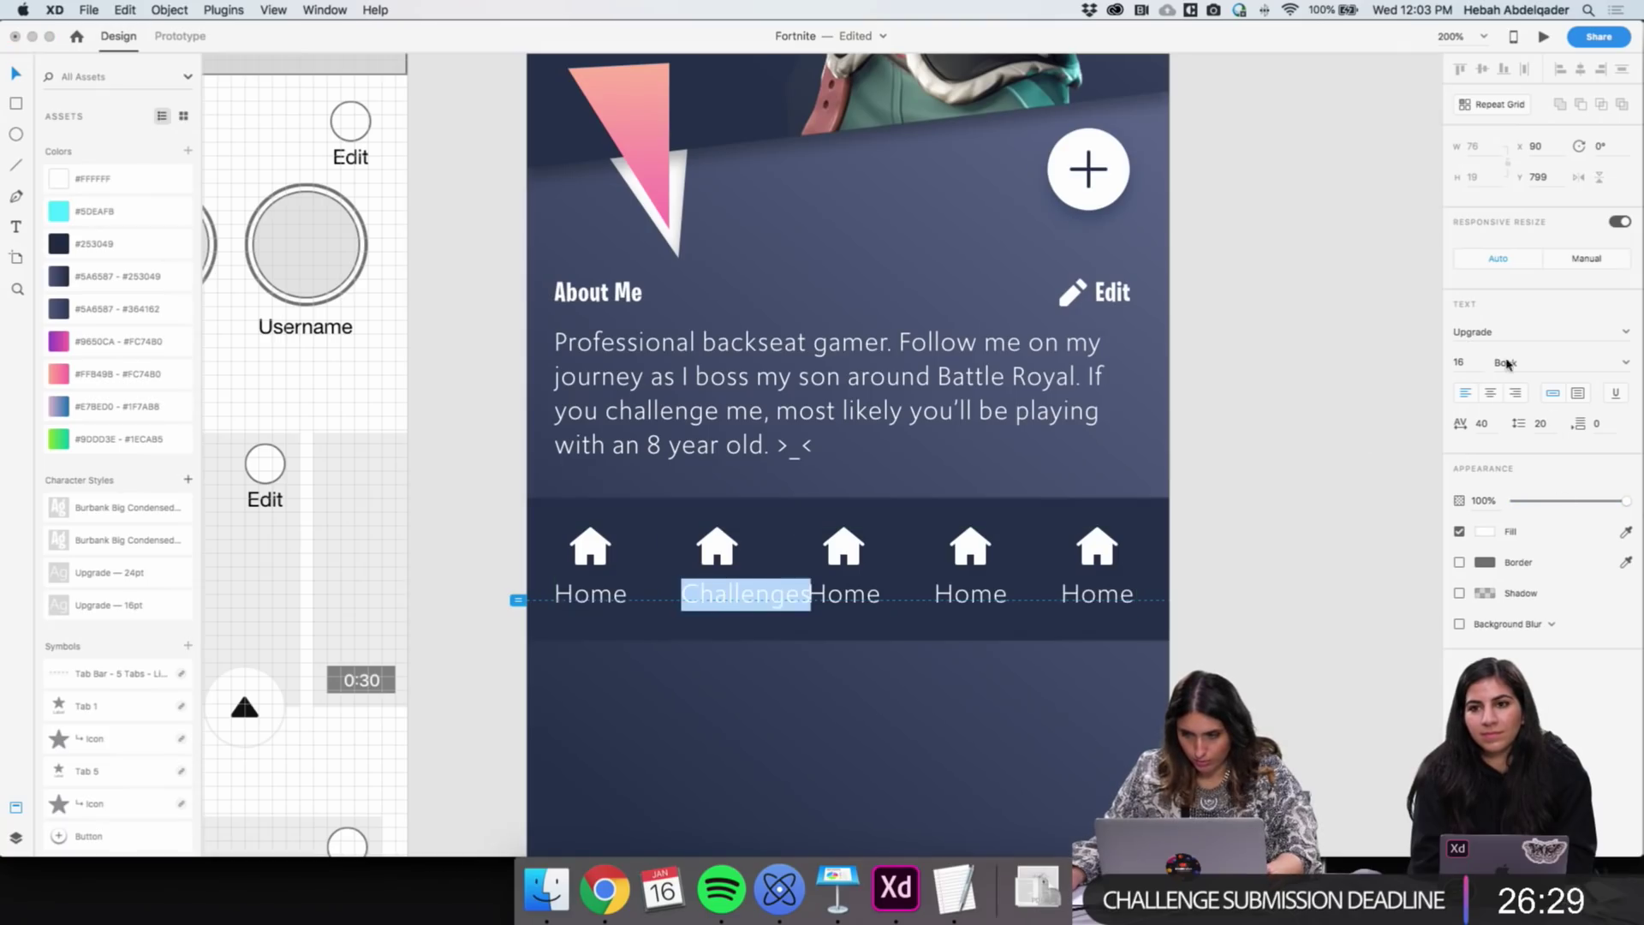
left_click(1489, 392)
key("Escape")
left_click(852, 602)
left_click_drag(852, 602, 823, 601)
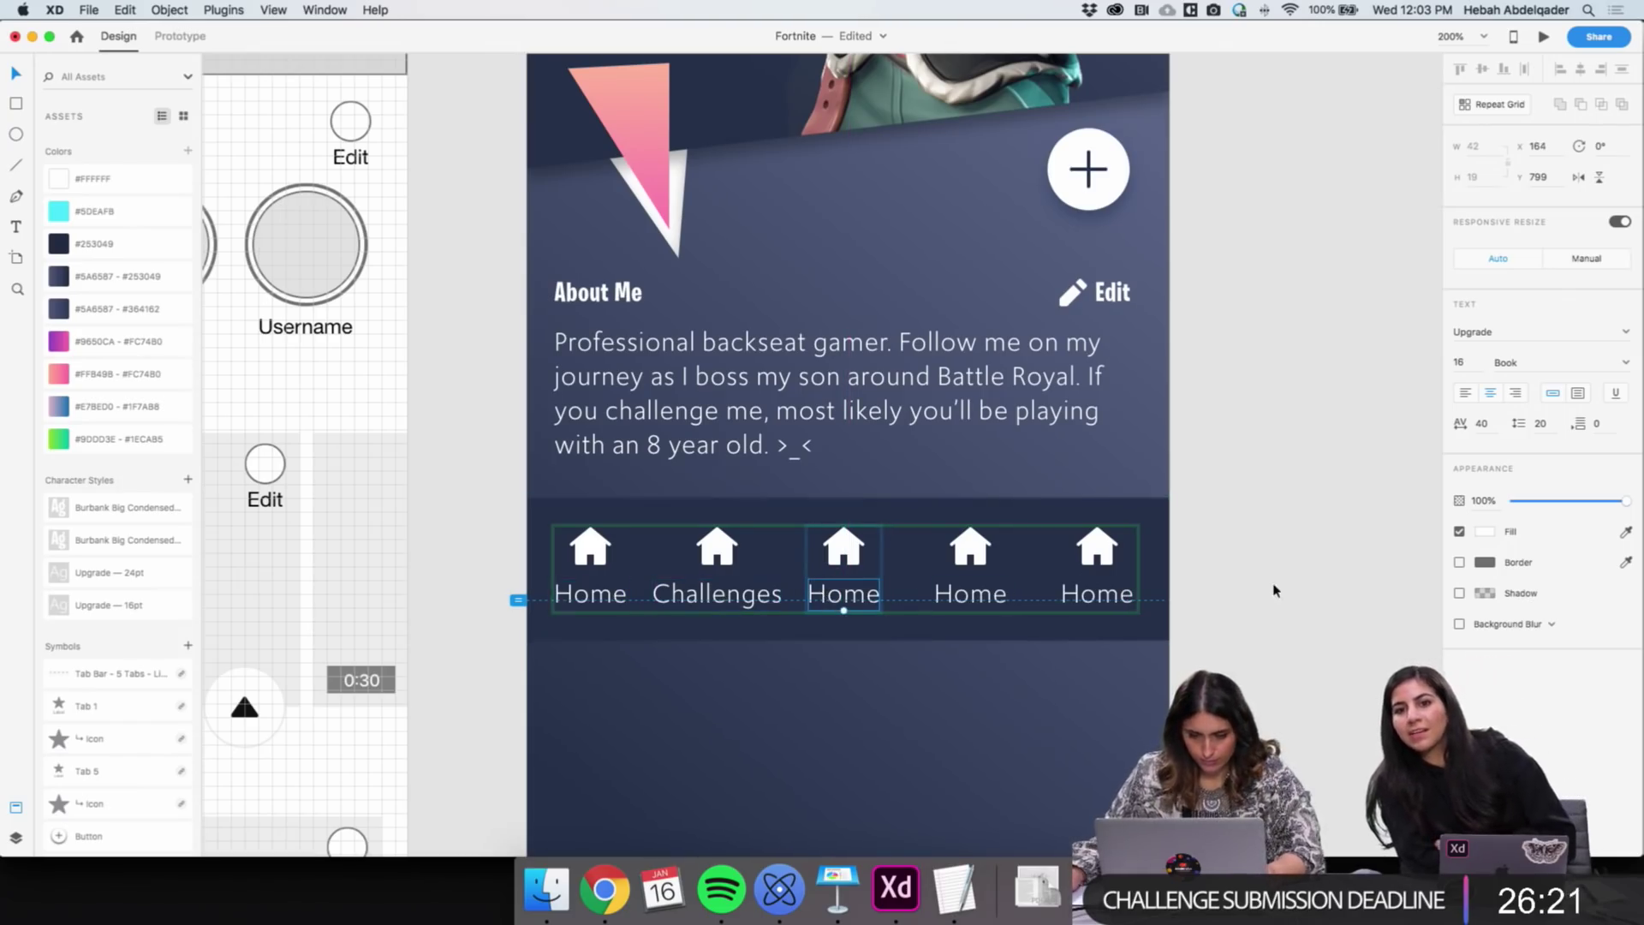
Reduce the tab labels' text size to 12 across the repeat grid
key("z")
left_click(809, 501, "alt")
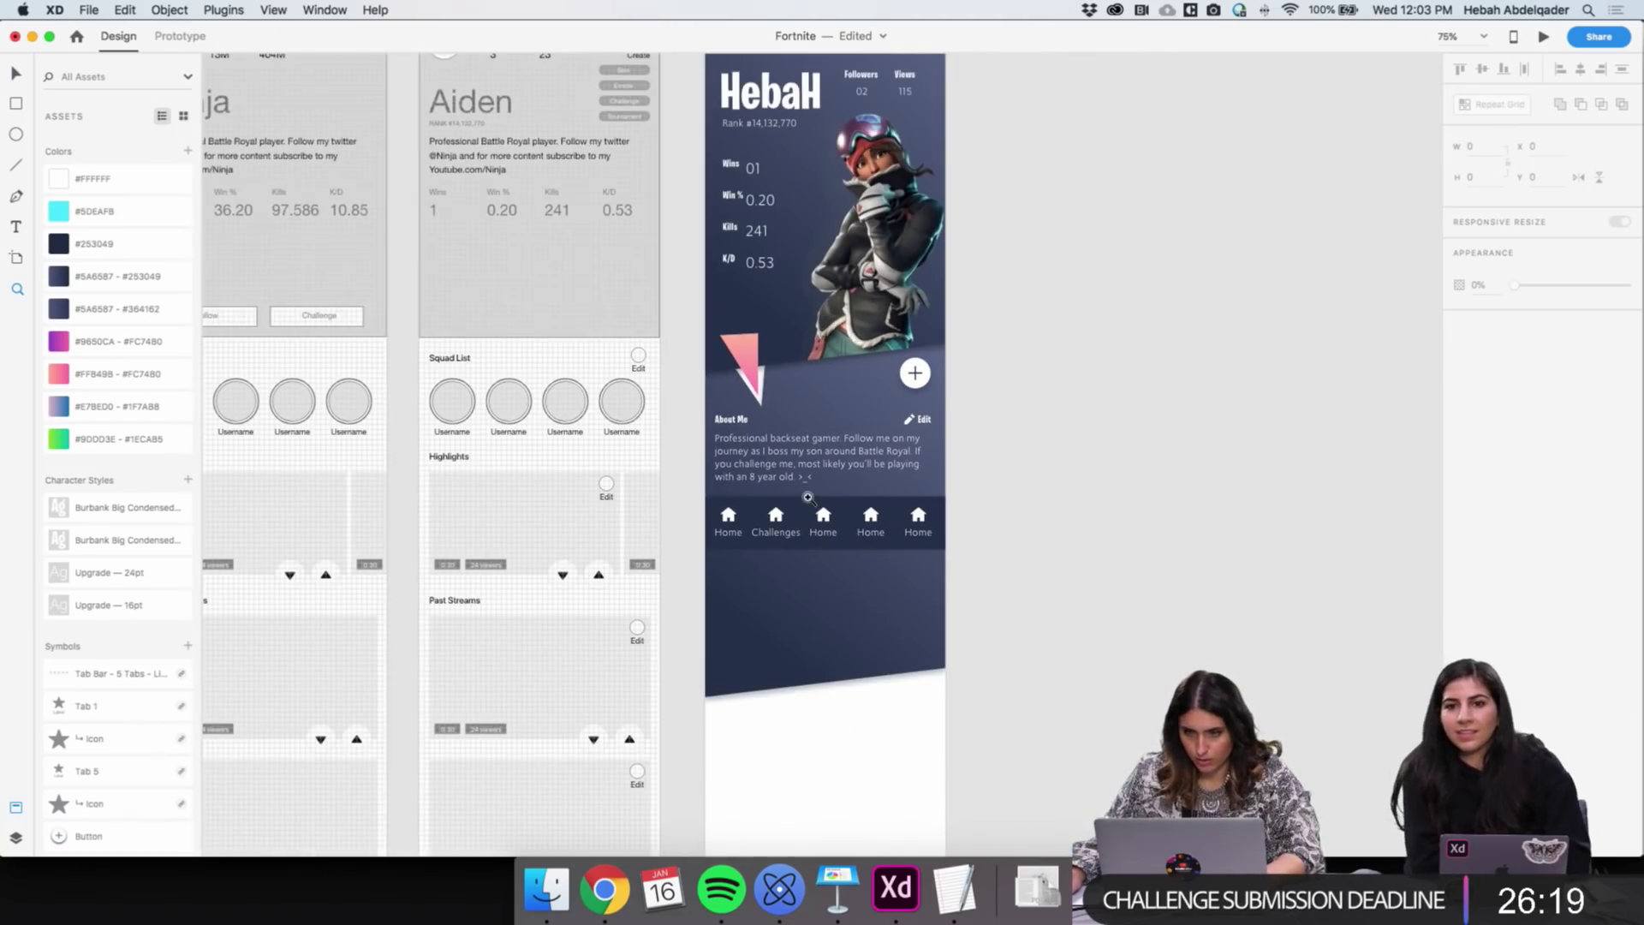
scroll(807, 497, "up", 2)
scroll(807, 497, "down", 1)
left_click(782, 587)
key("v")
left_click(659, 580)
double_click(660, 579)
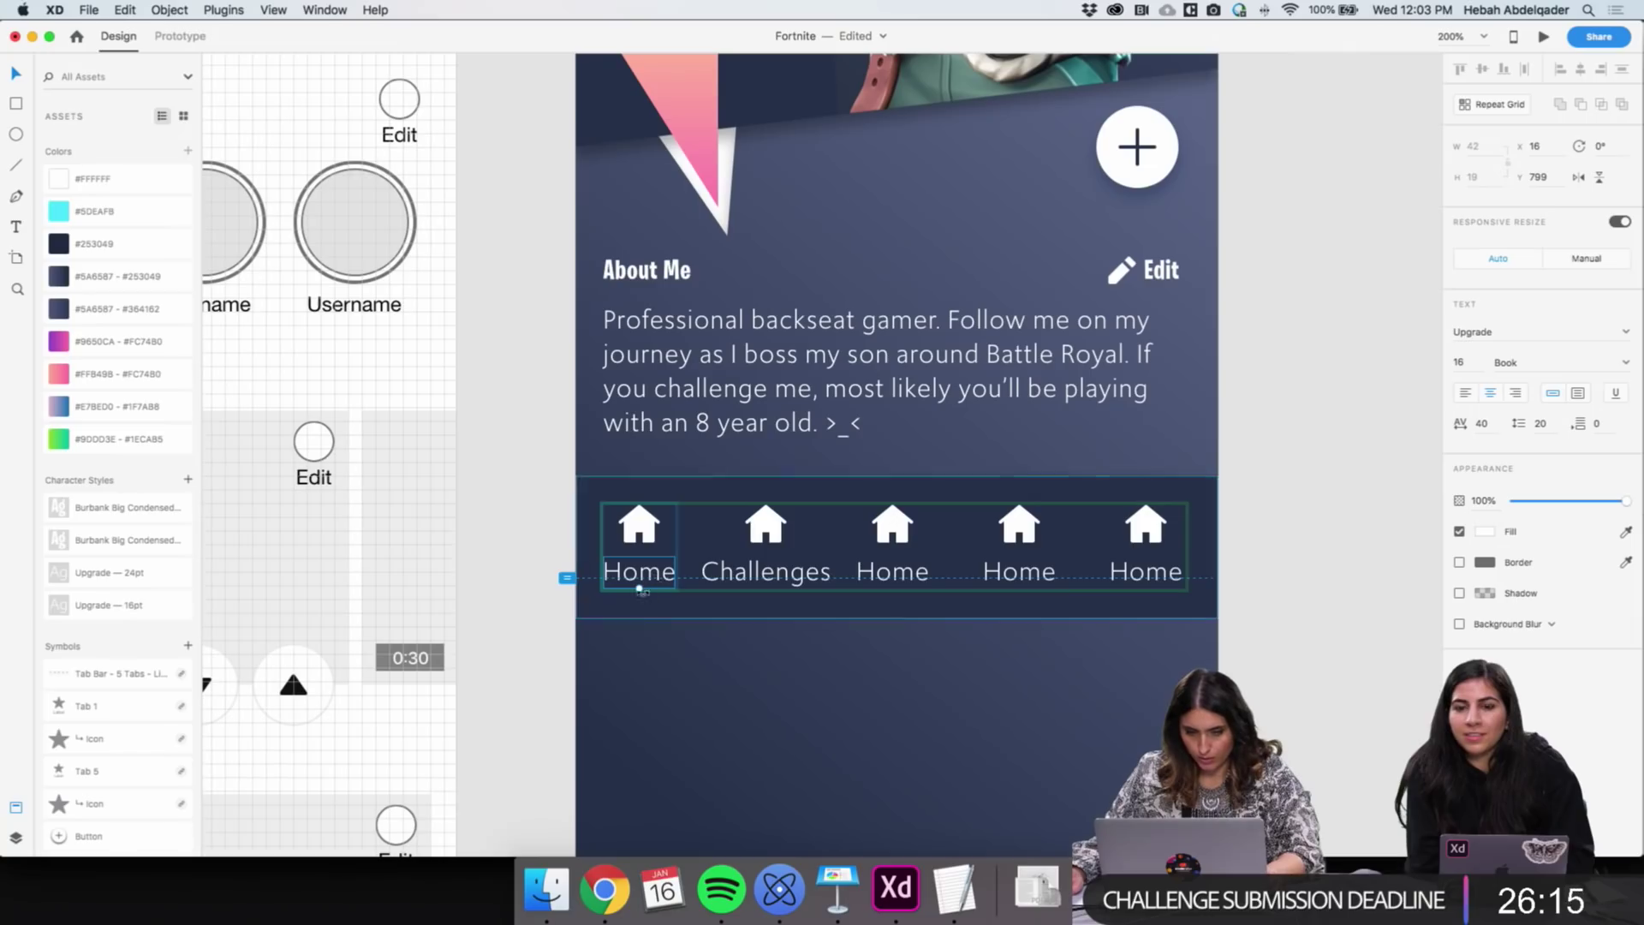
left_click_drag(640, 588, 641, 583)
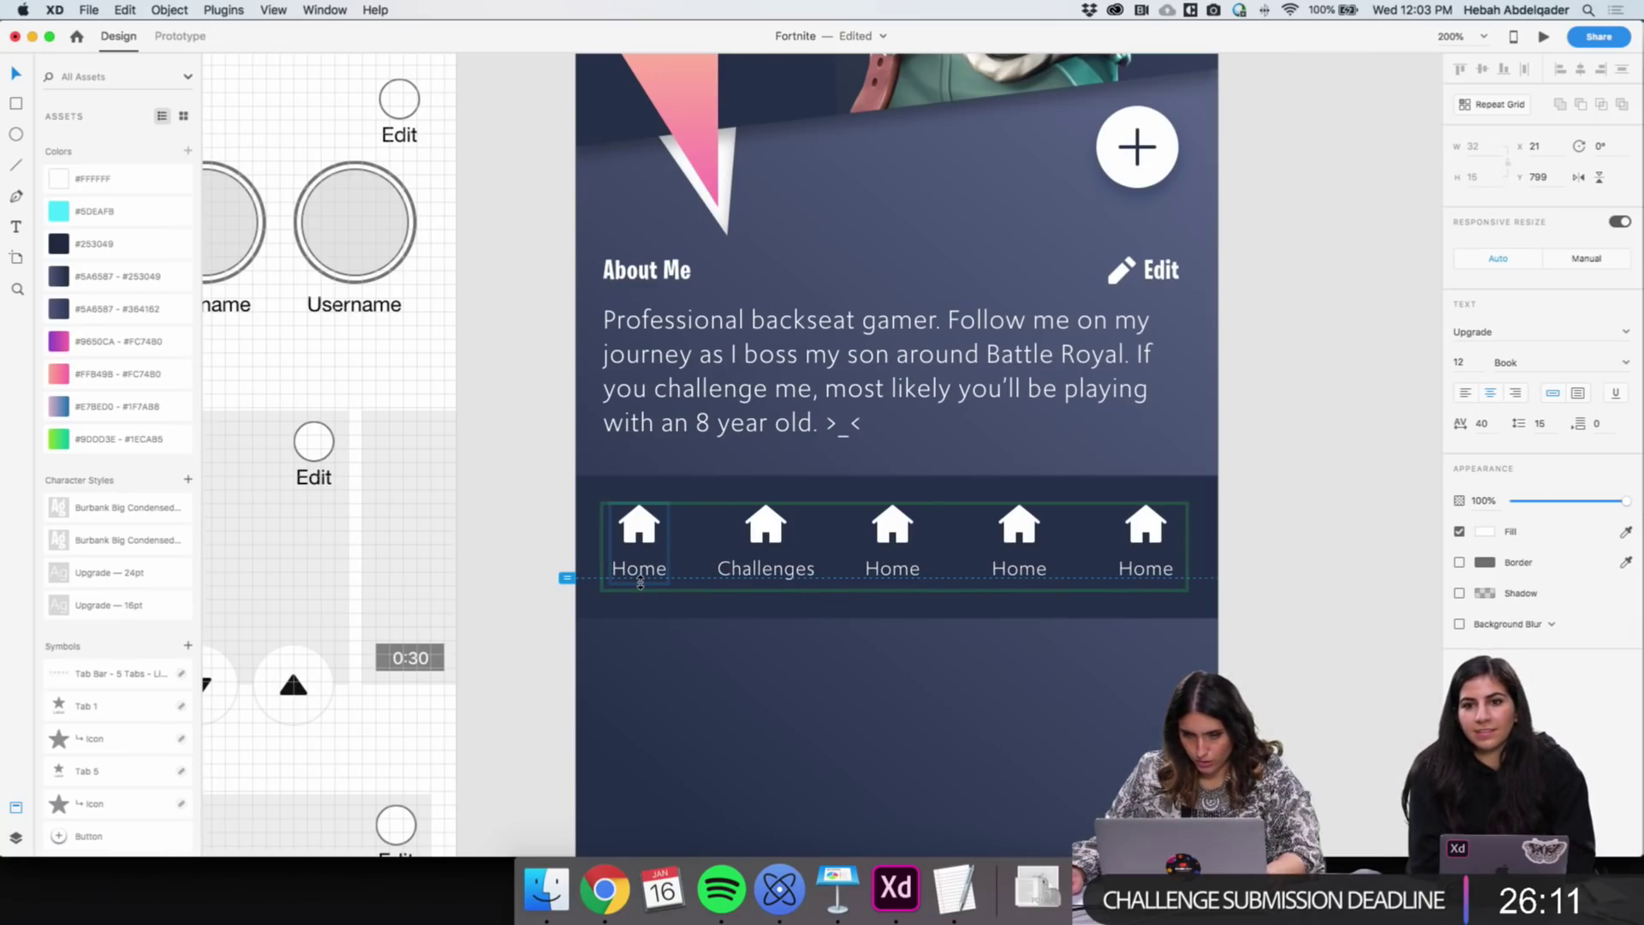
left_click(1358, 576)
Rename the labels of the third, fourth and fifth tabs Live, Seasons and Profile
double_click(893, 571)
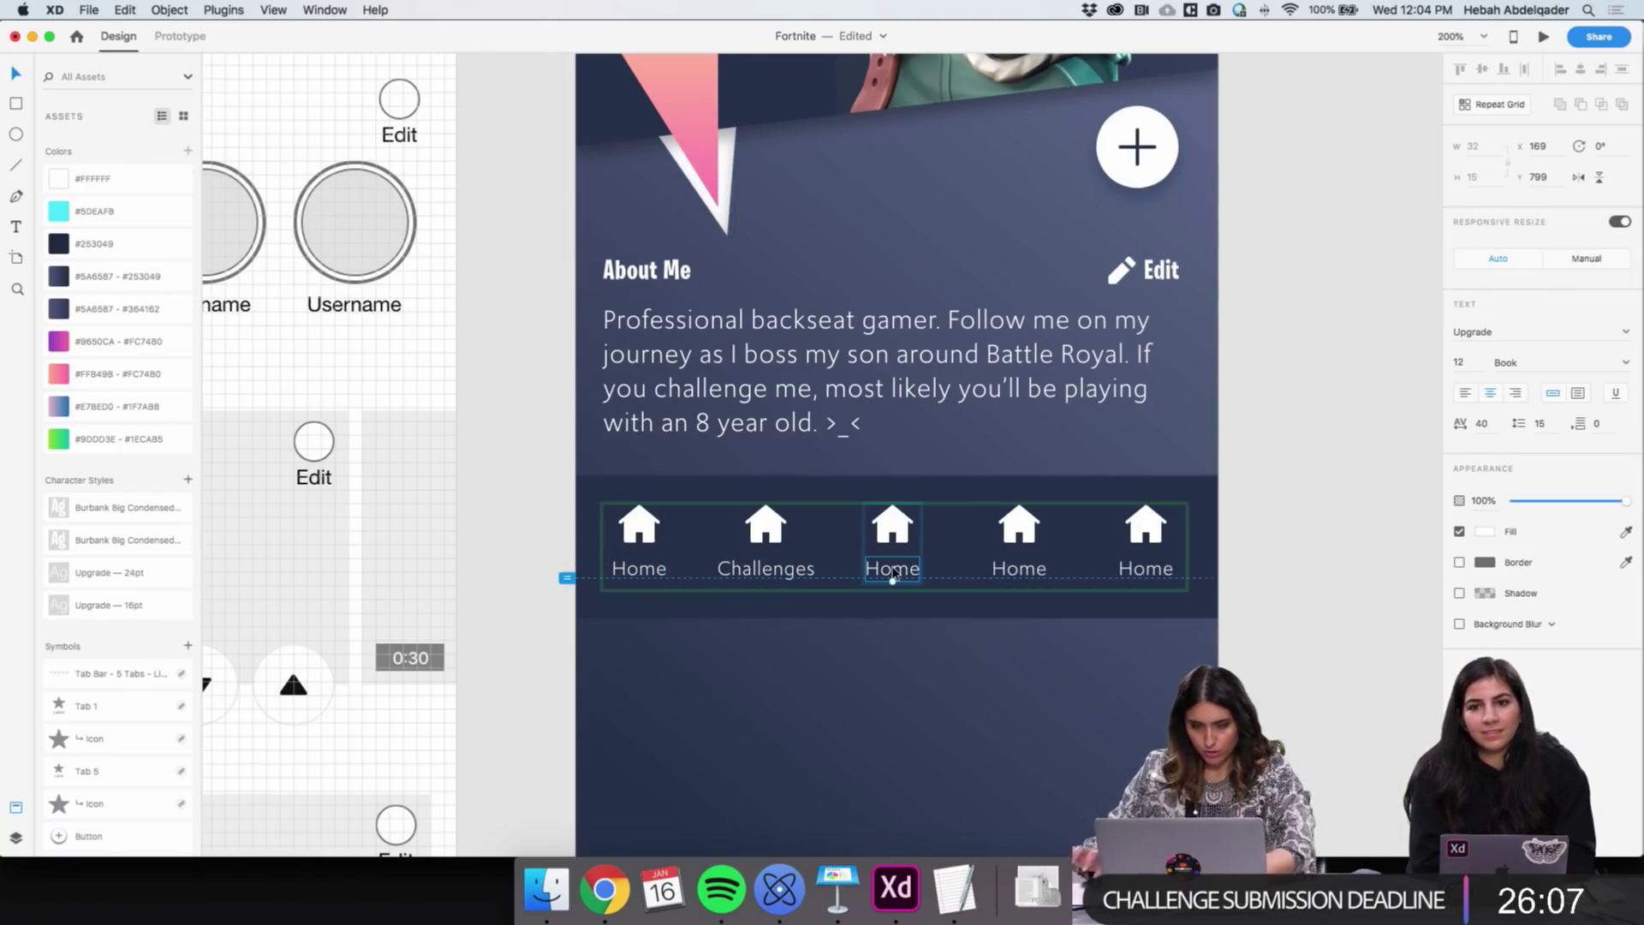
double_click(893, 571)
type("Live")
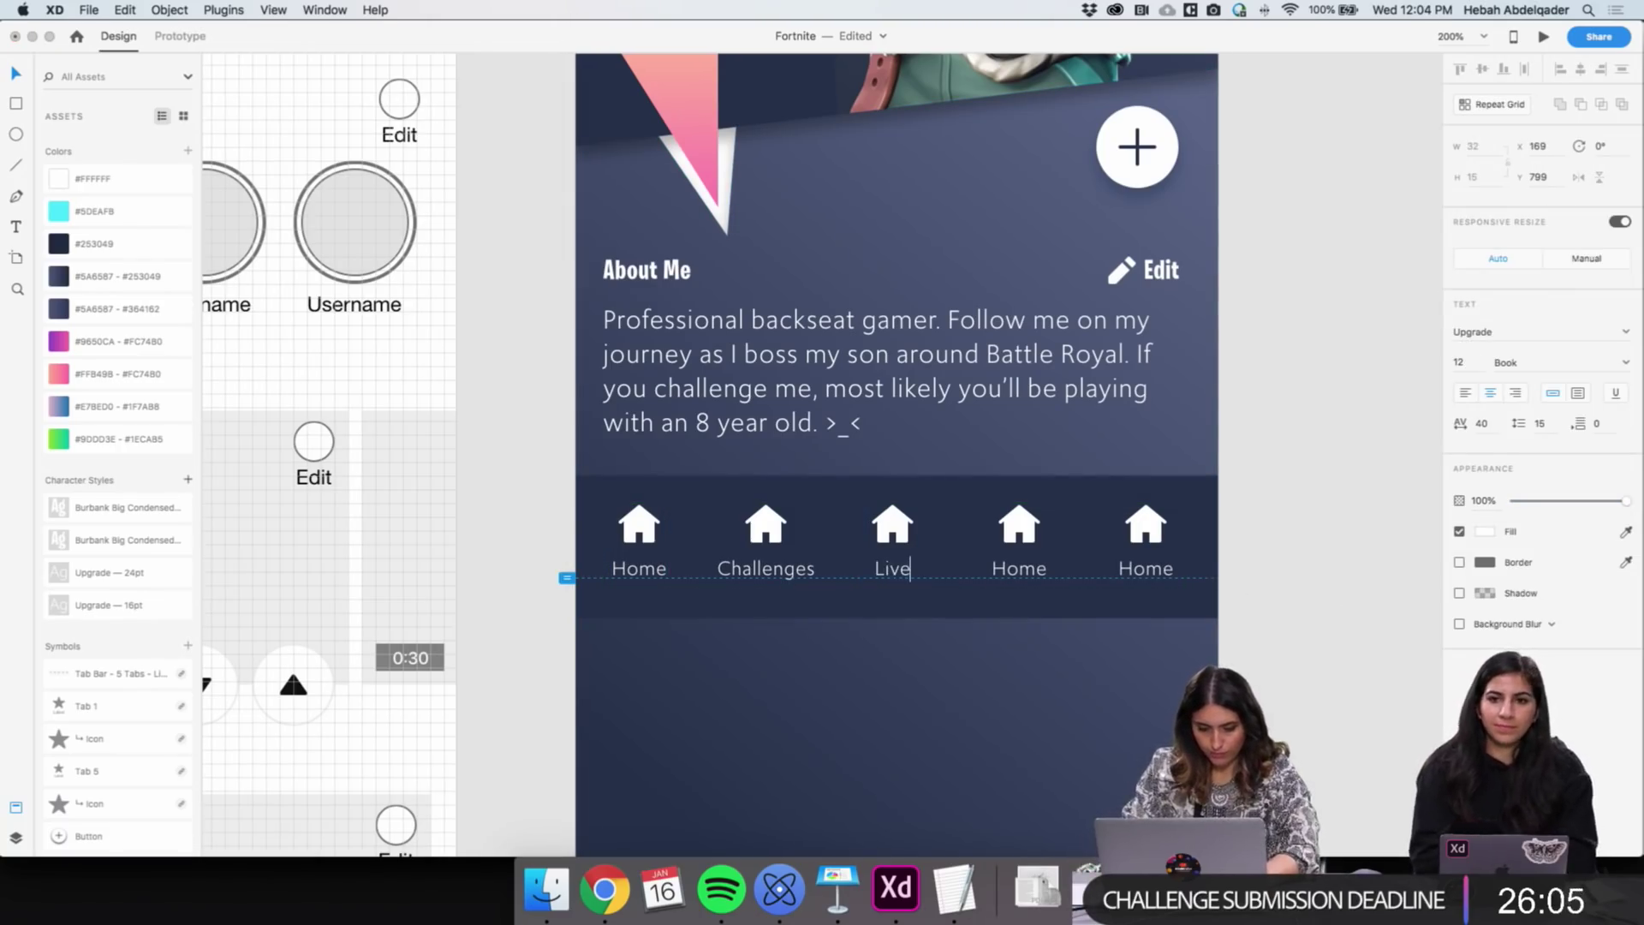
double_click(1026, 571)
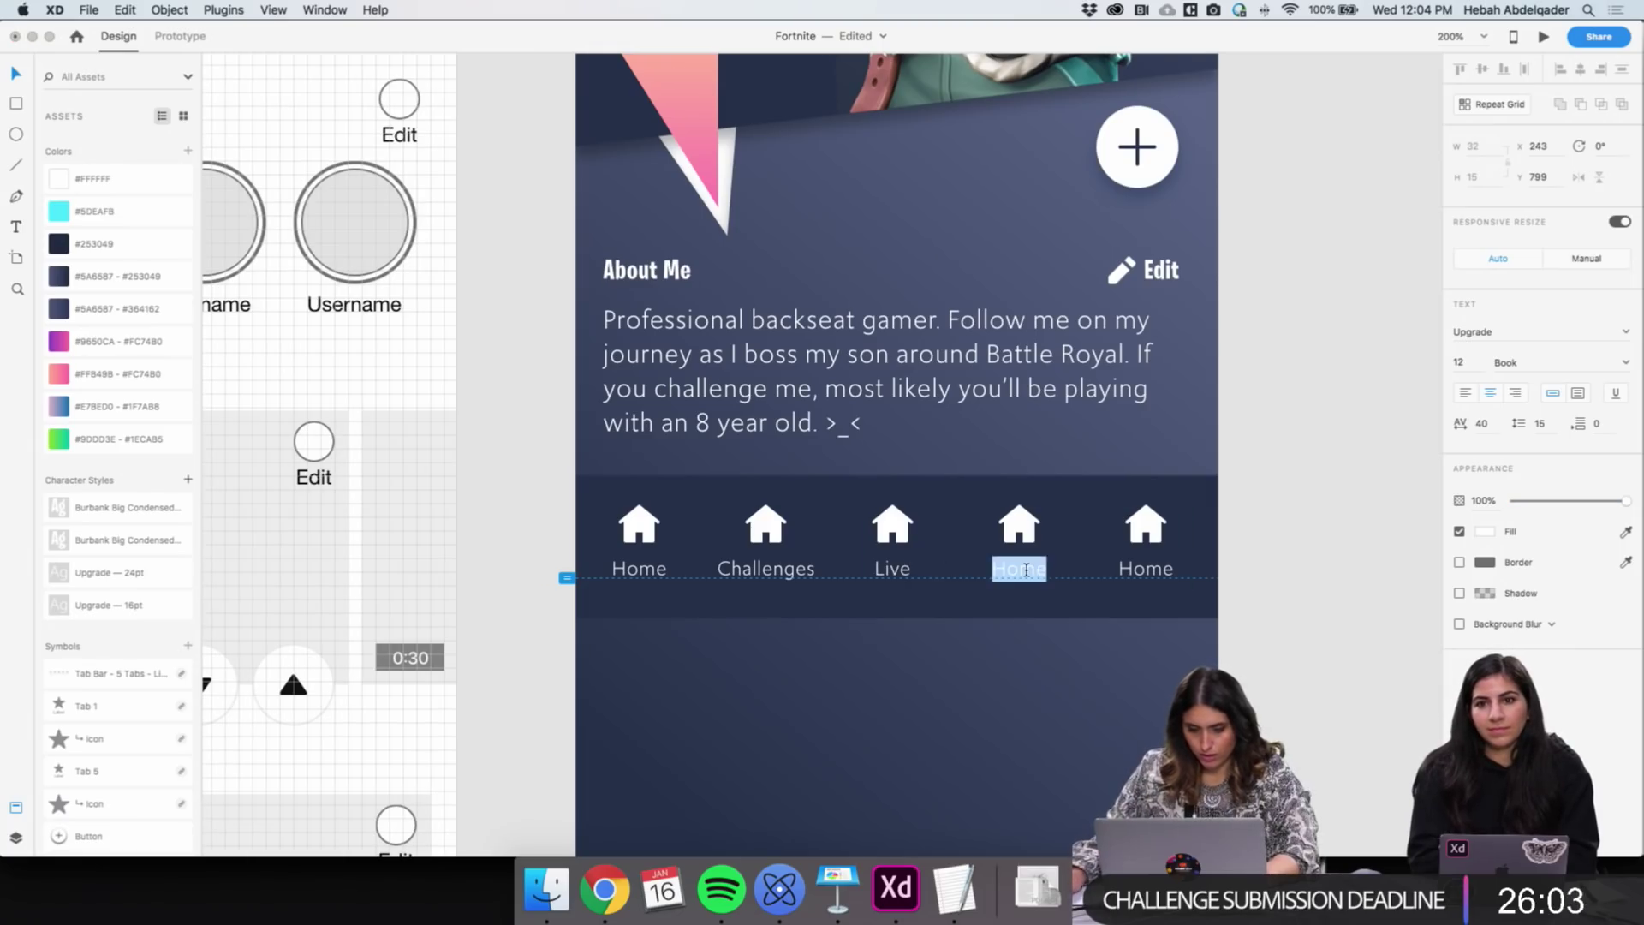
type("Seasons")
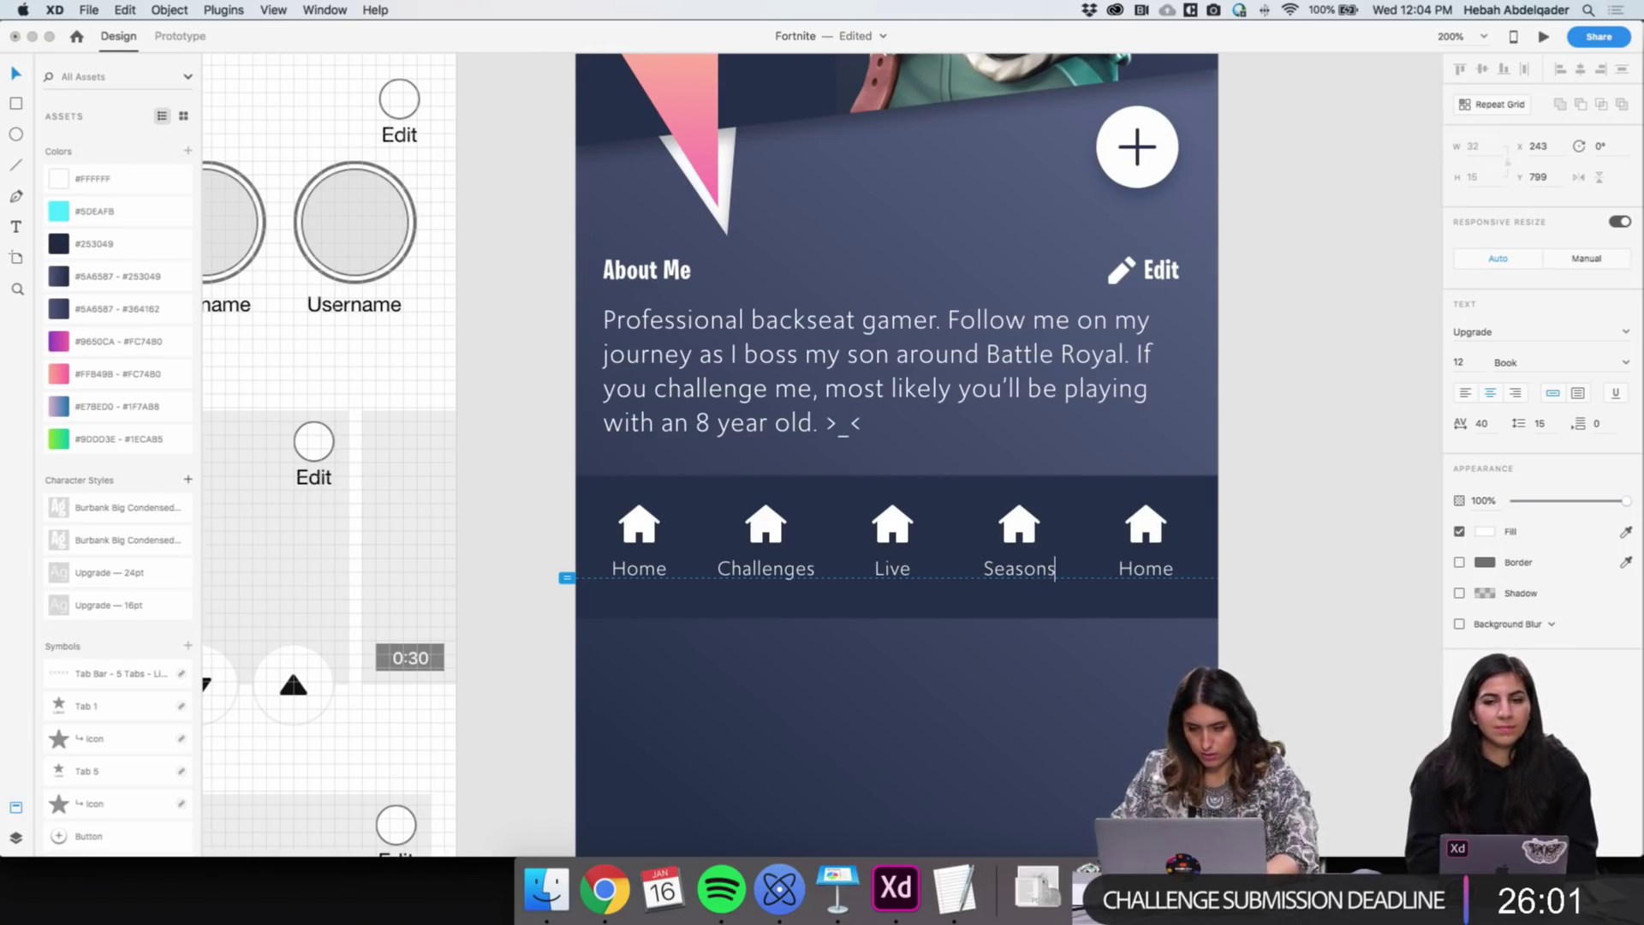
double_click(1157, 571)
type("Profile")
key("Escape")
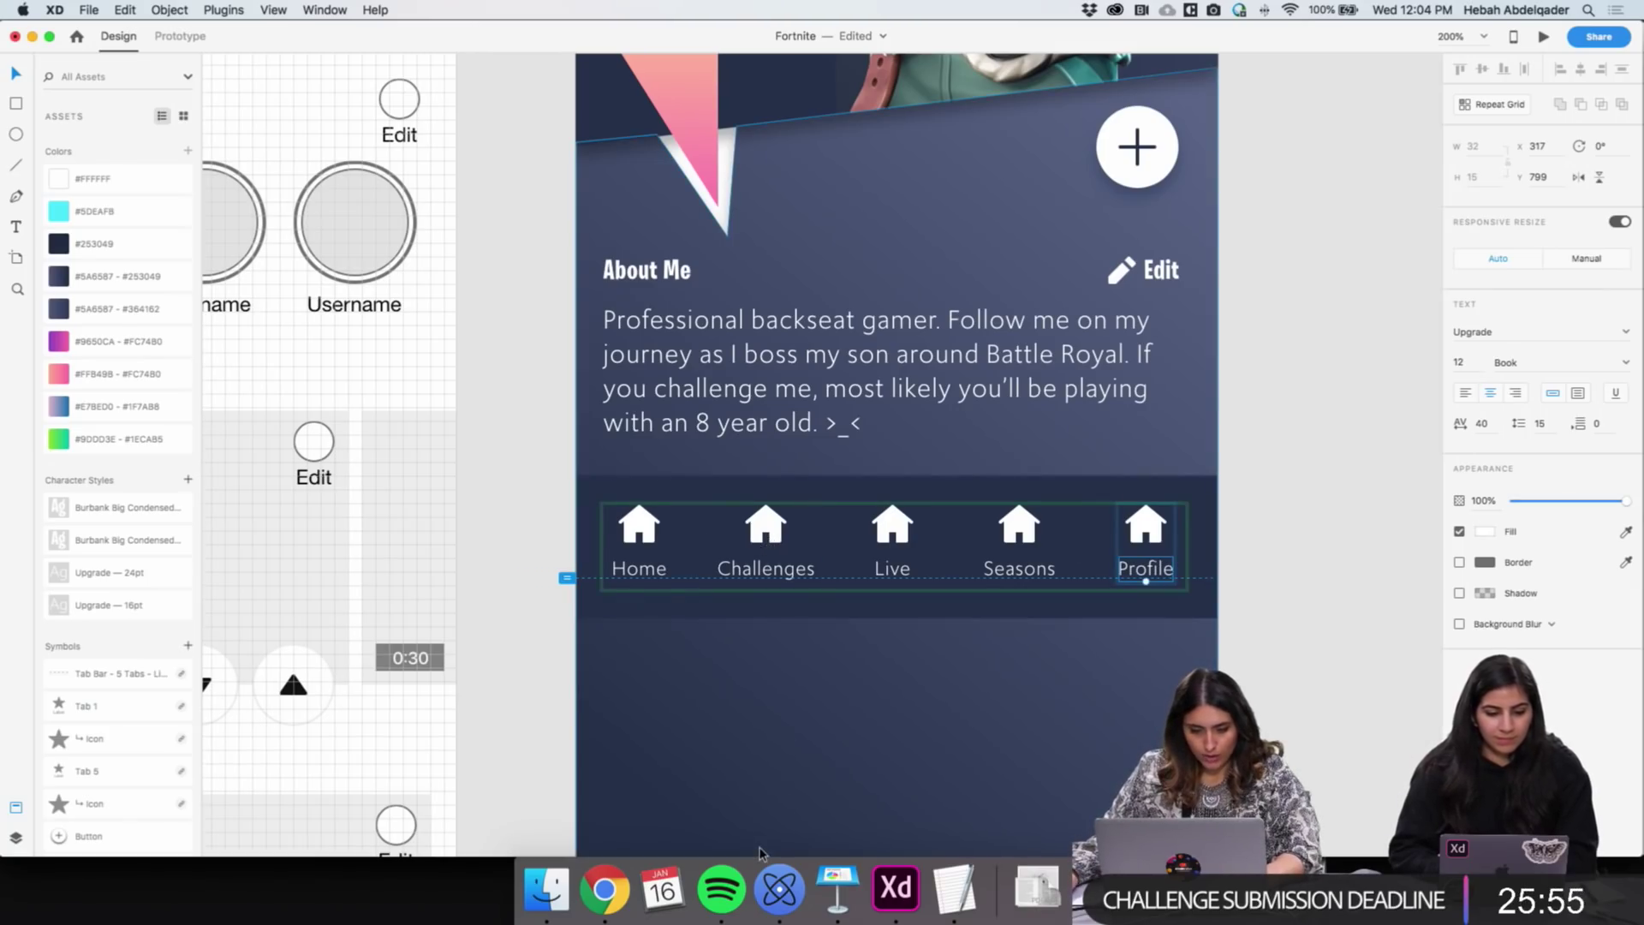
Switch to Nucleo and search its 24px glyph icons for "game", "tro", "sword" and "trophy"
left_click(779, 890)
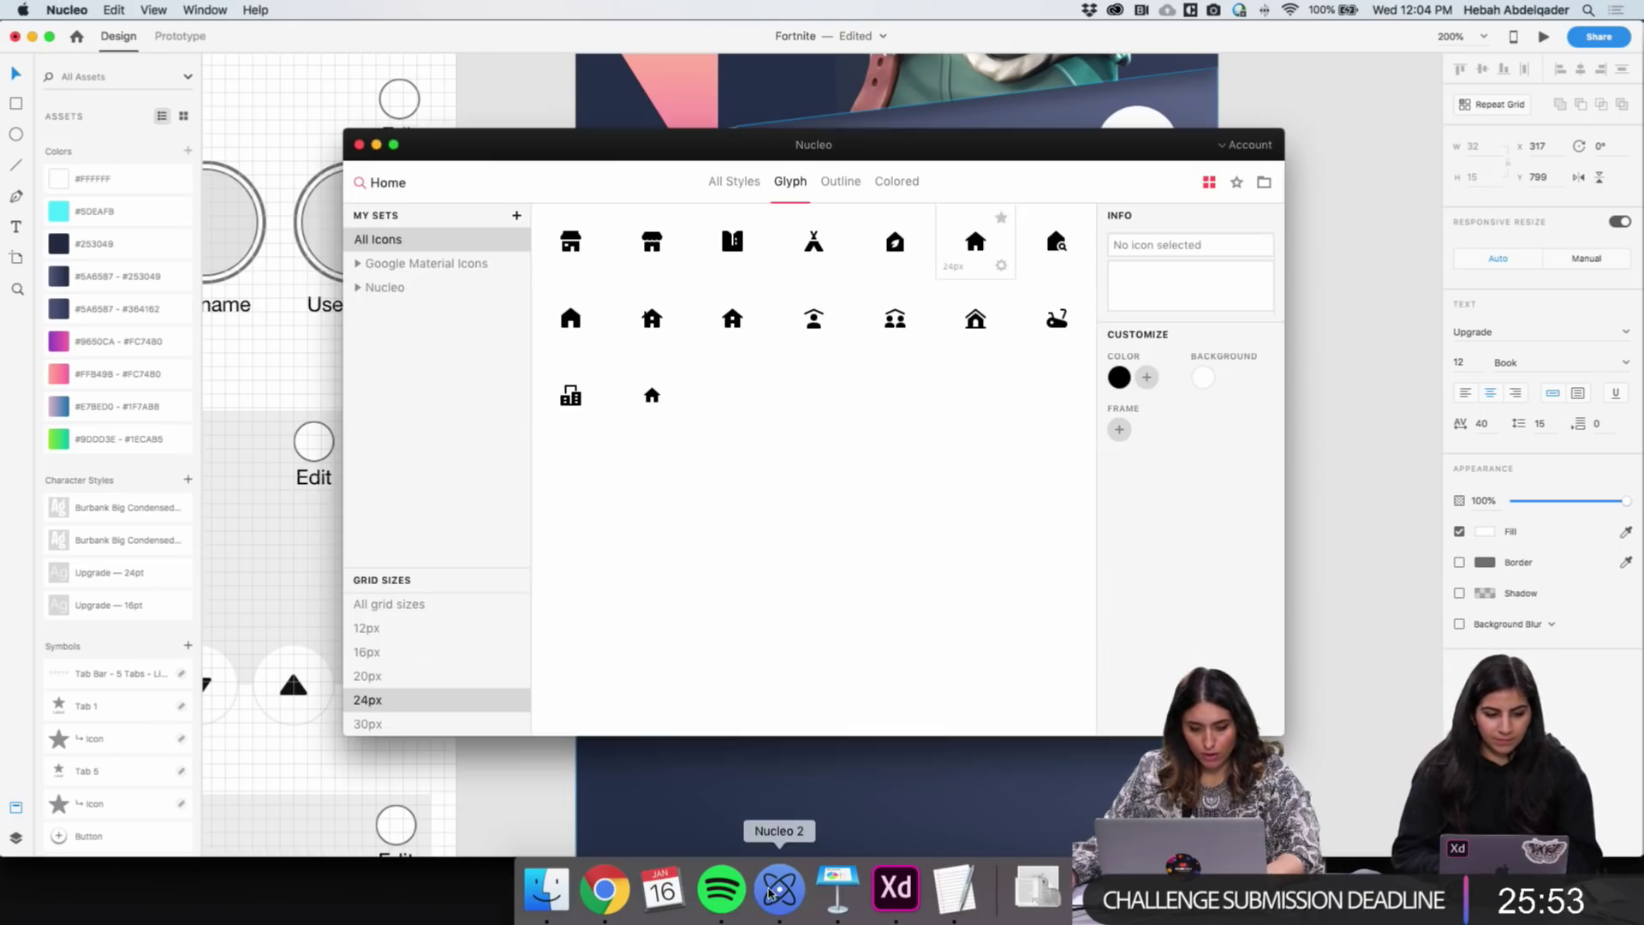
double_click(377, 182)
type("game")
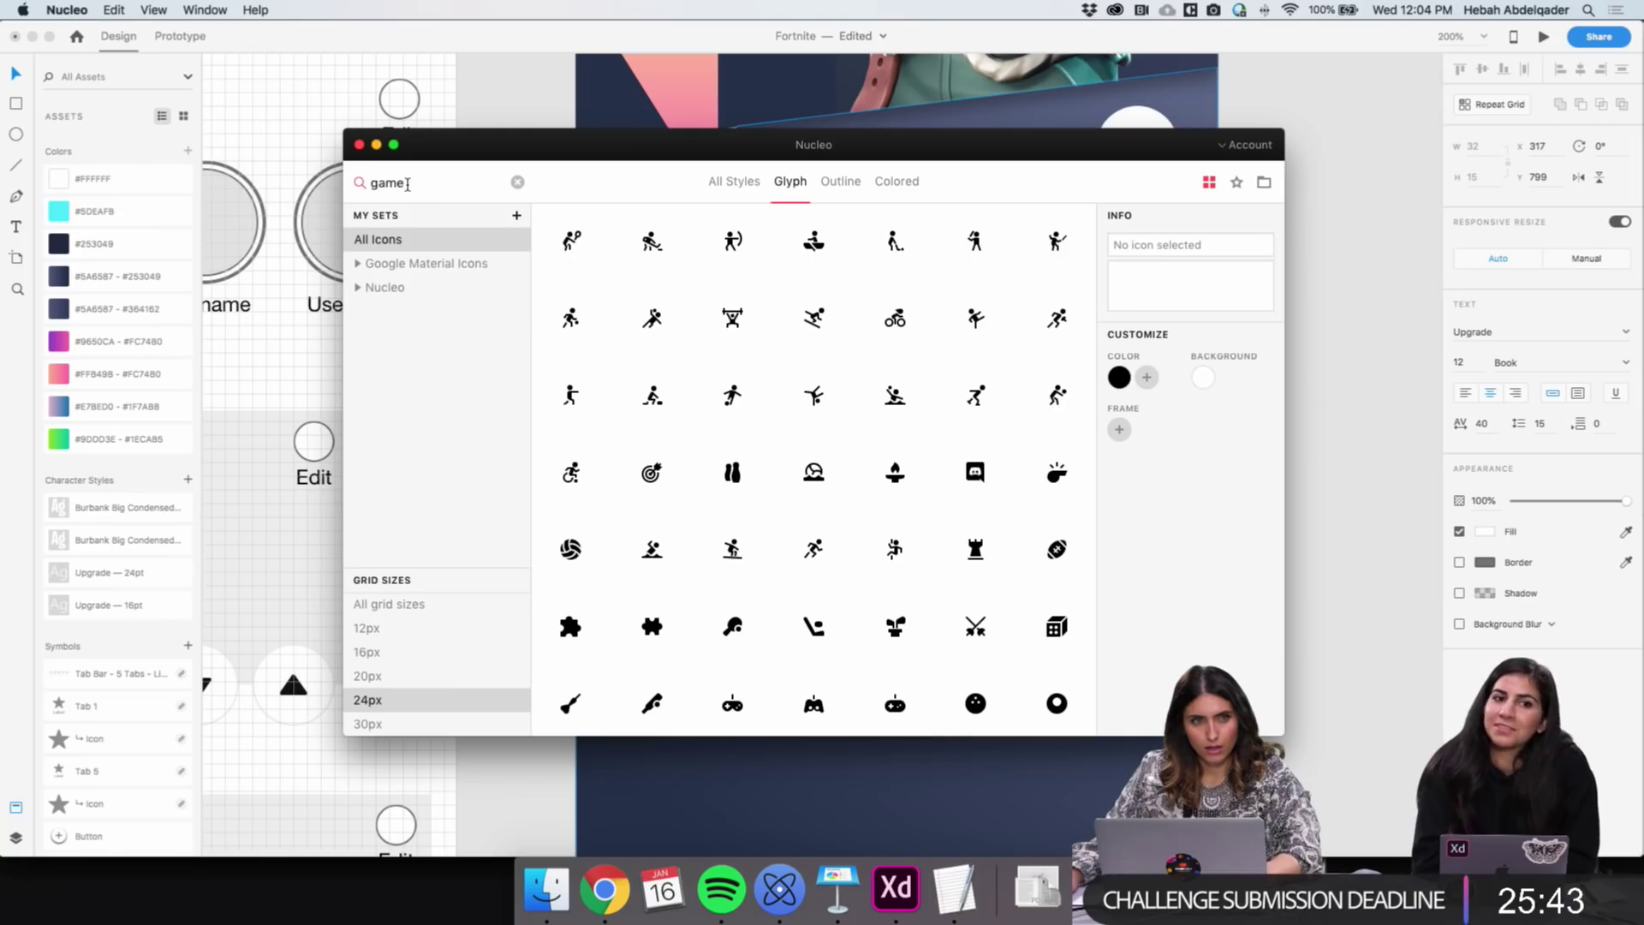
double_click(408, 183)
type("tro")
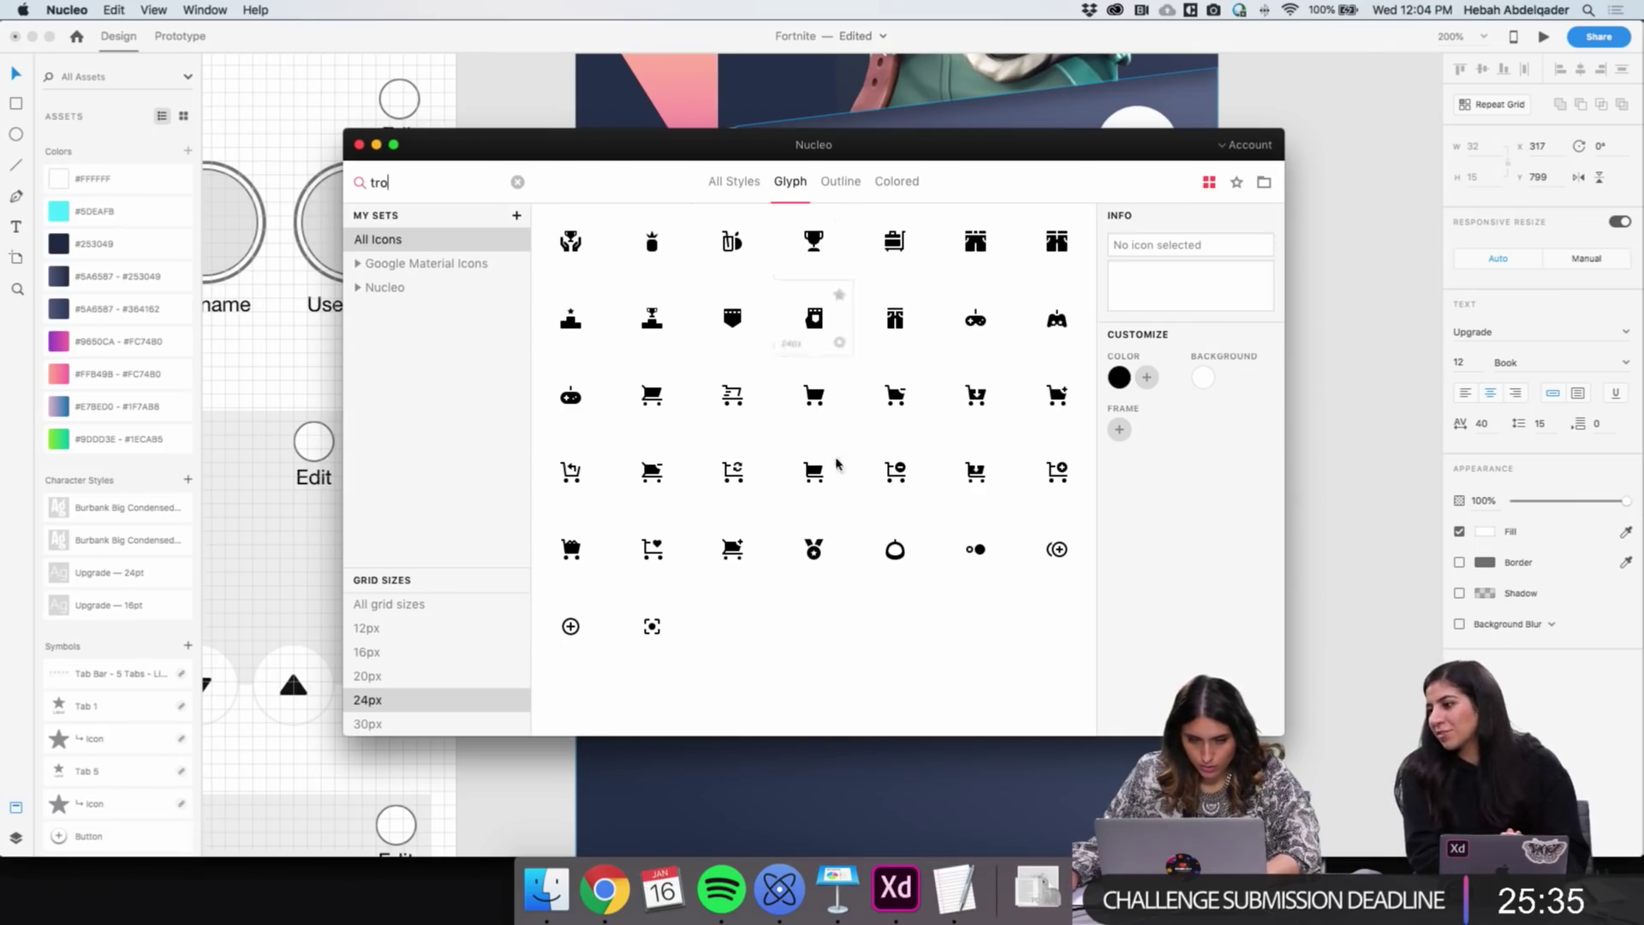
left_click_drag(390, 183, 364, 182)
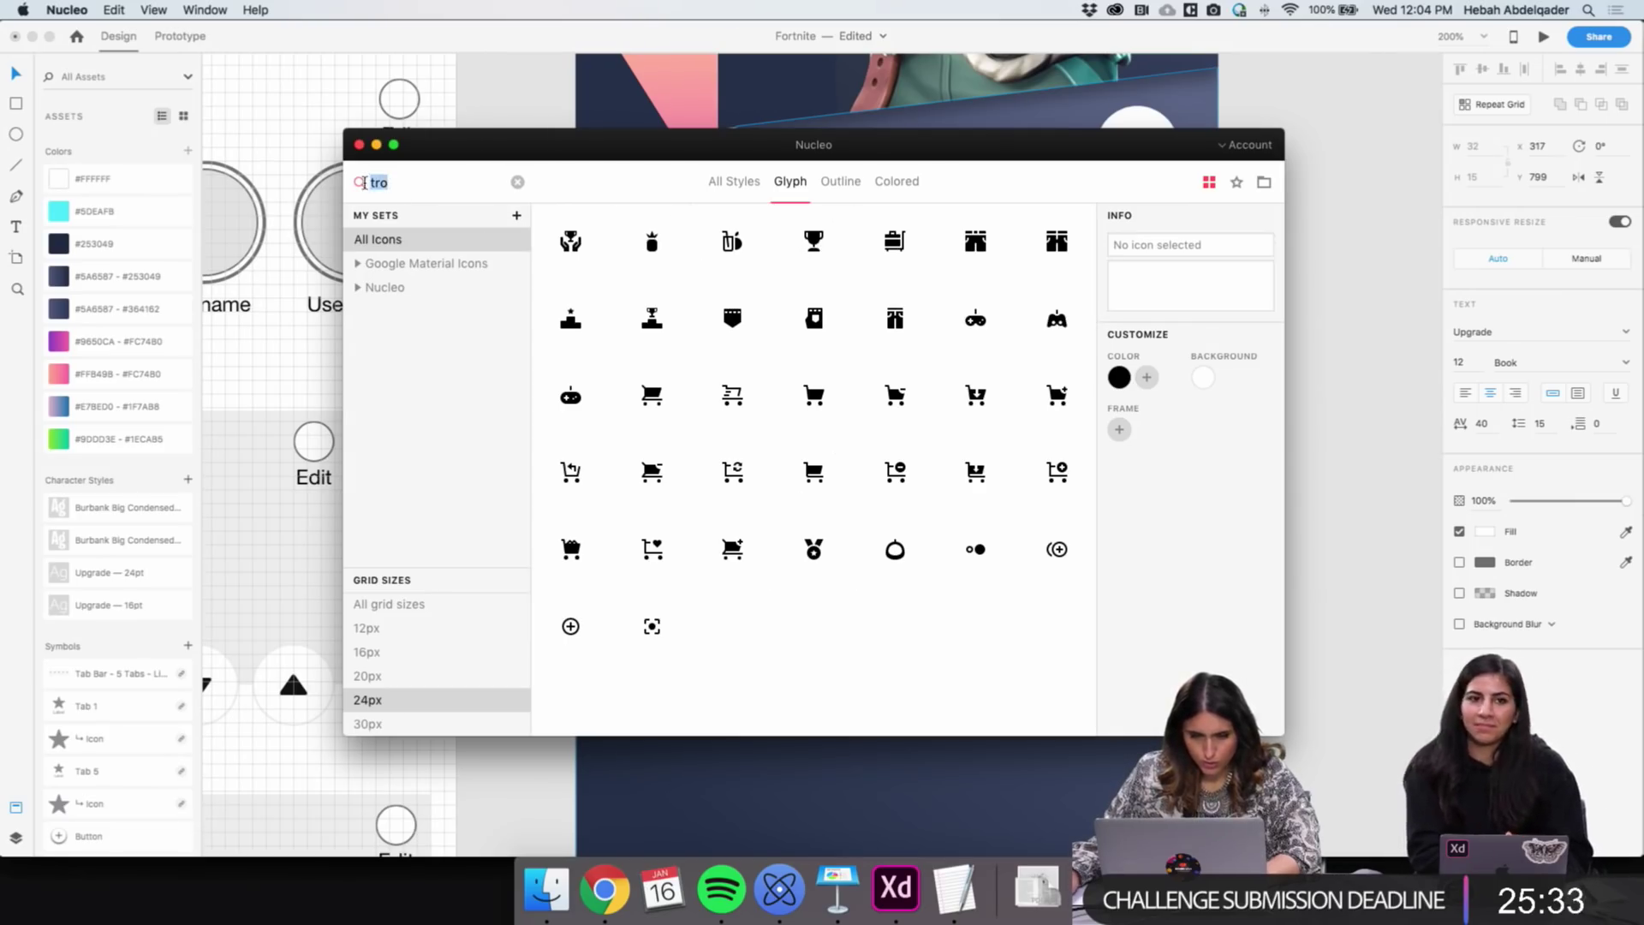
type("sword")
left_click_drag(419, 183, 373, 184)
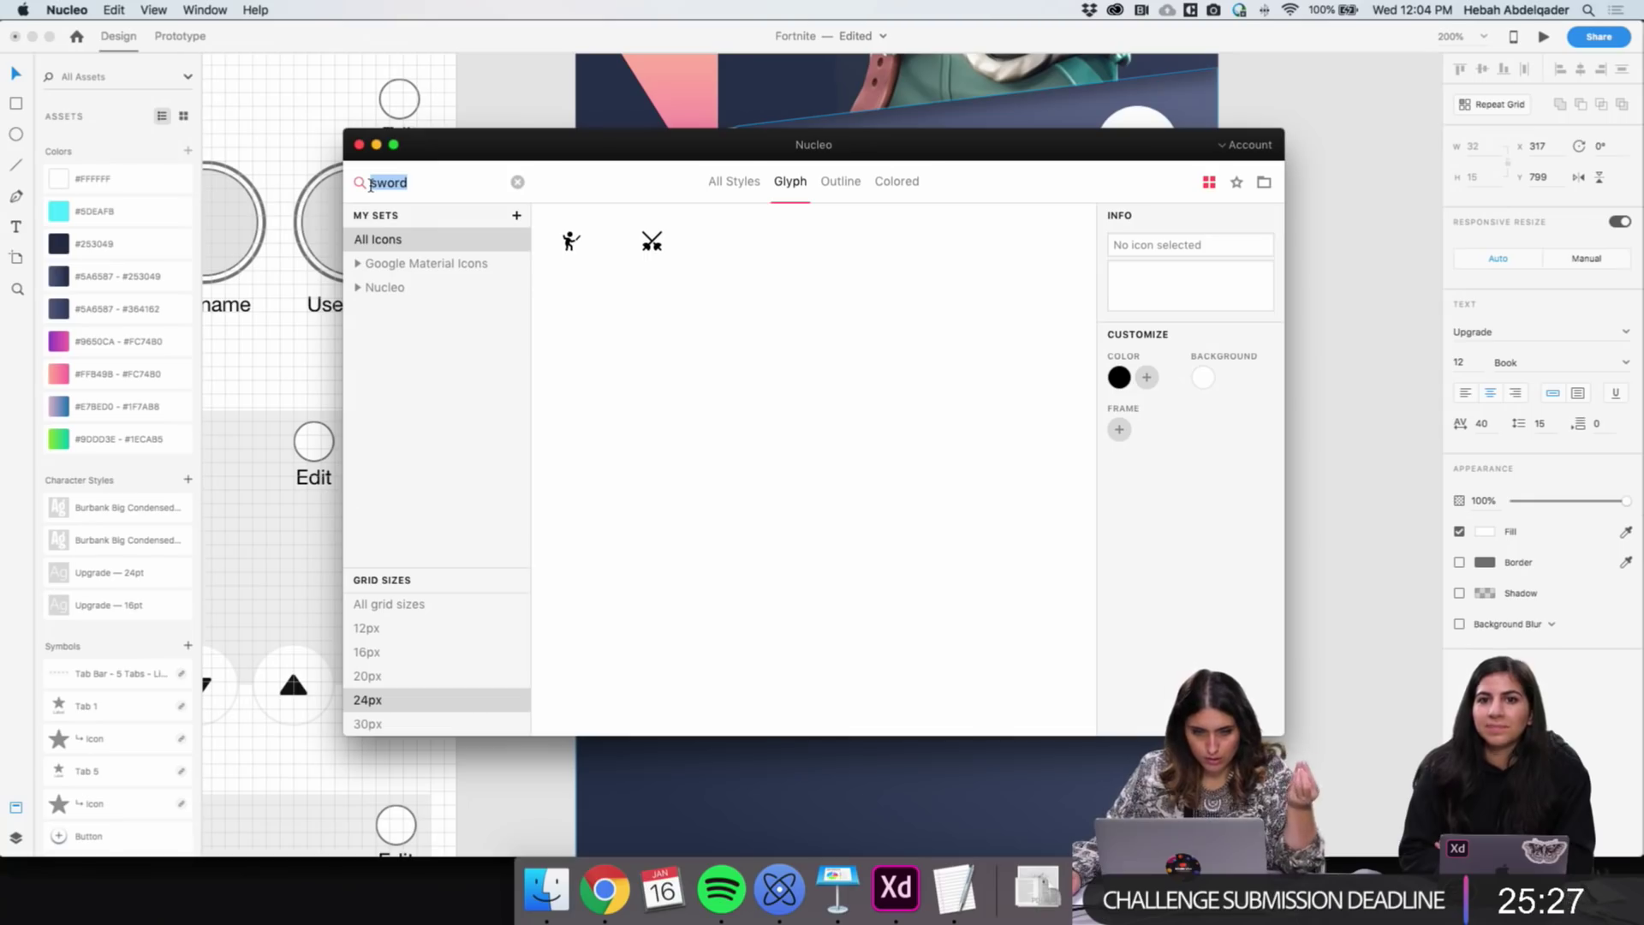
type("trophy")
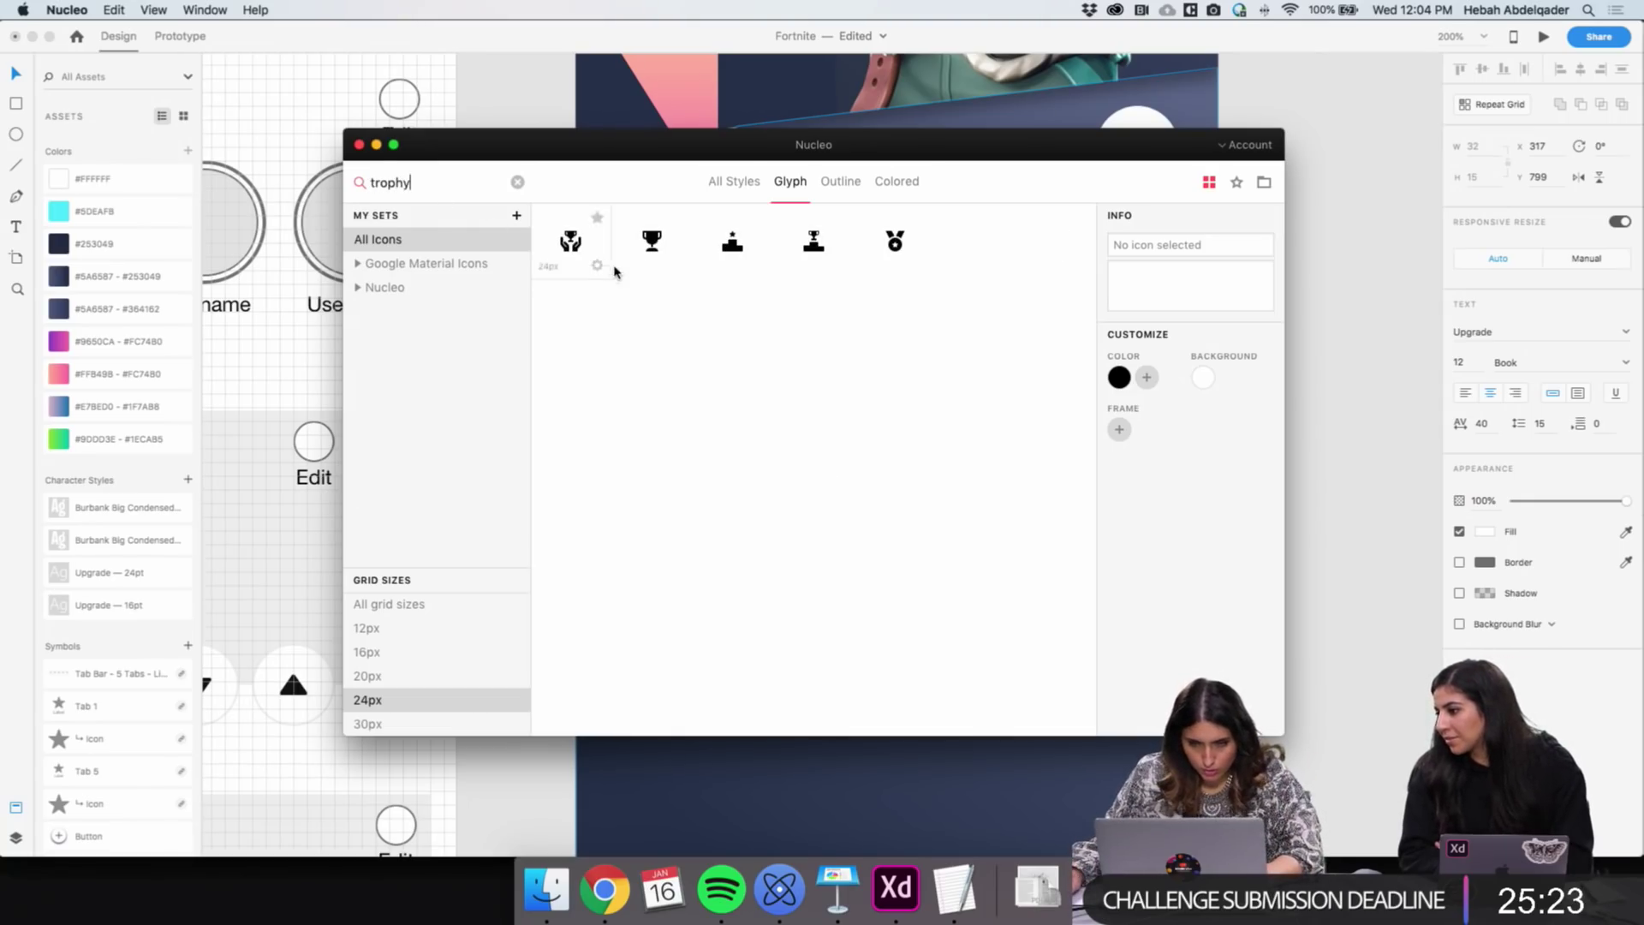
Bring the trophy glyph from Nucleo onto the Adobe XD canvas beside the artboard and cut it
left_click_drag(653, 245, 1321, 411)
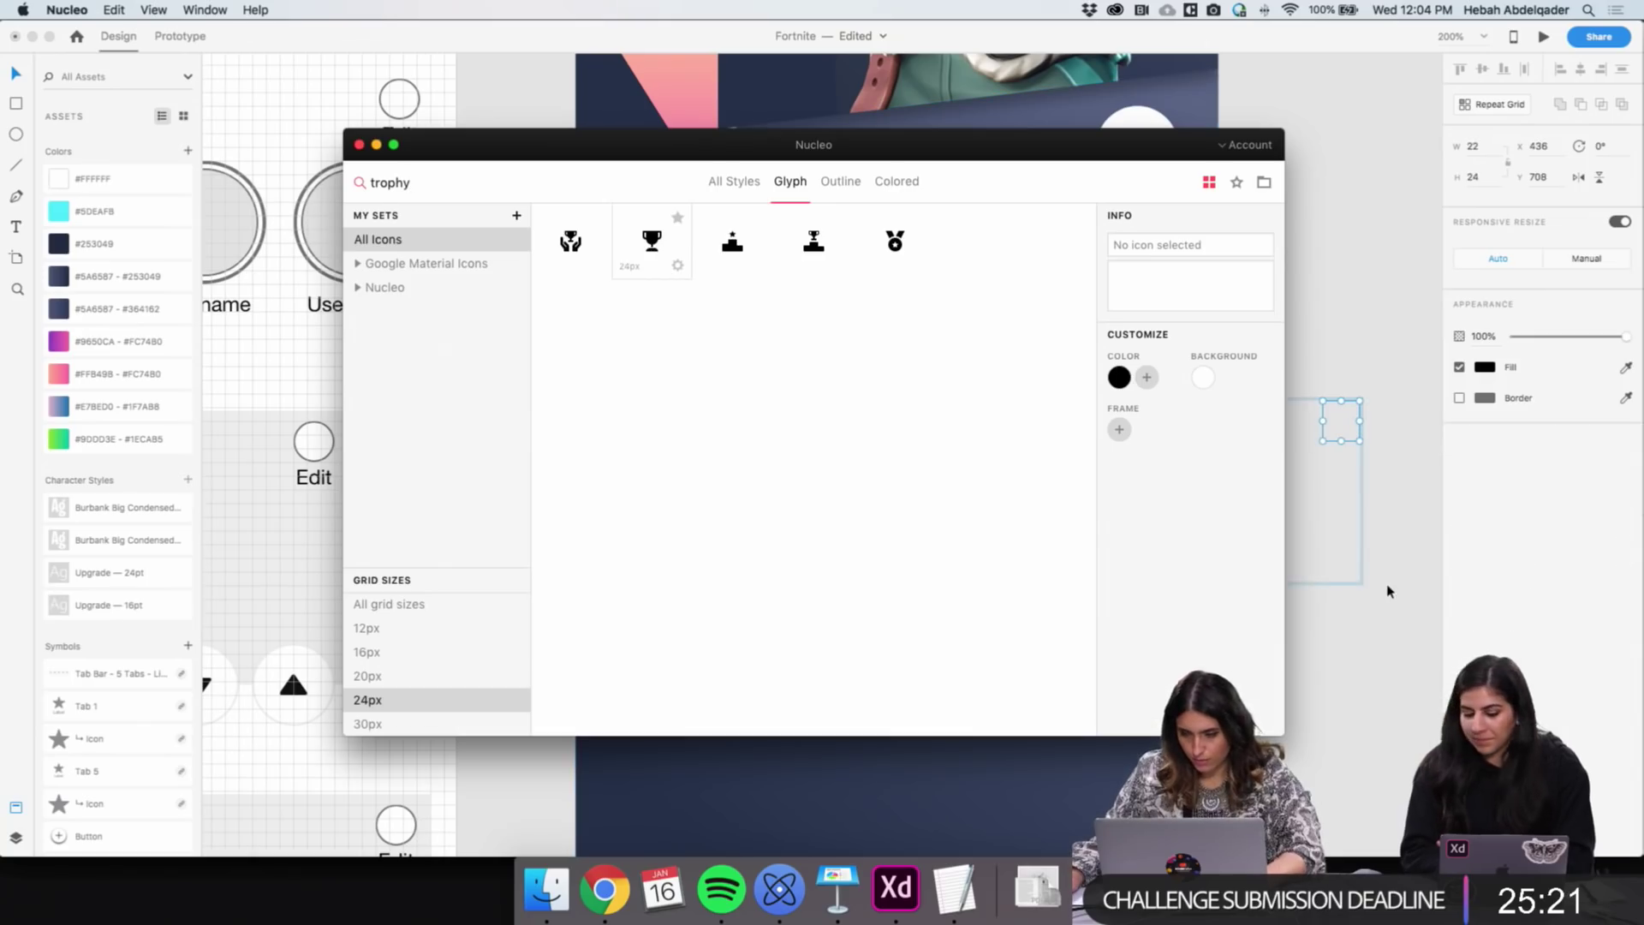
key("Delete")
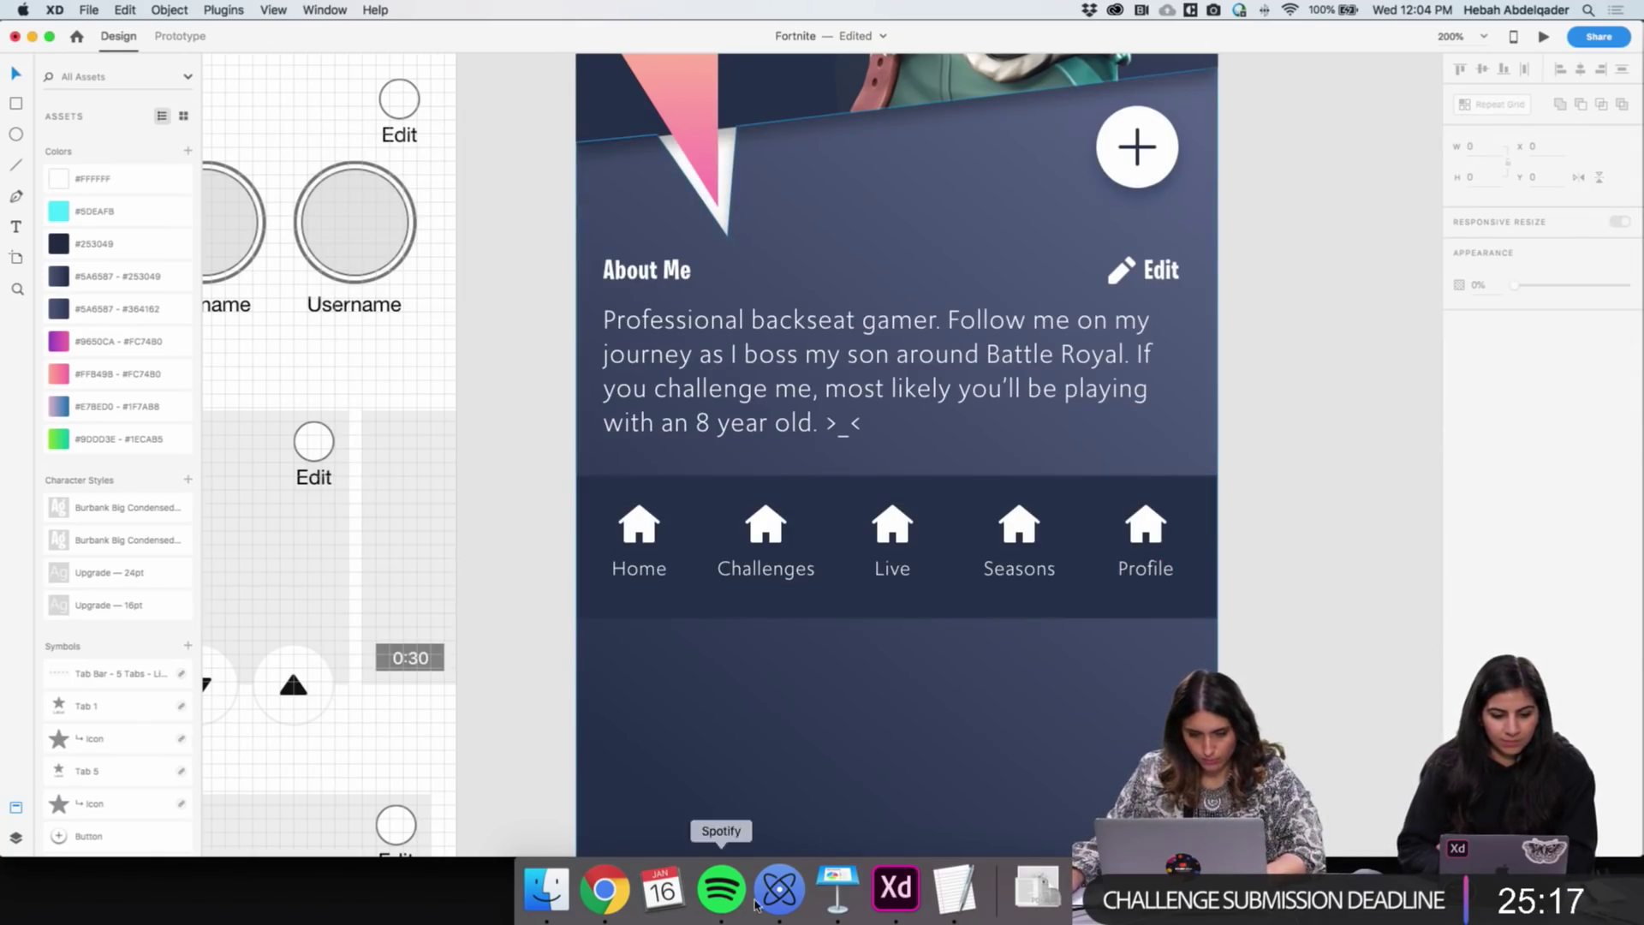
Try to place the trophy icon on the Challenges tab inside the repeat grid, and undo it
left_click(779, 889)
left_click_drag(653, 241, 770, 535)
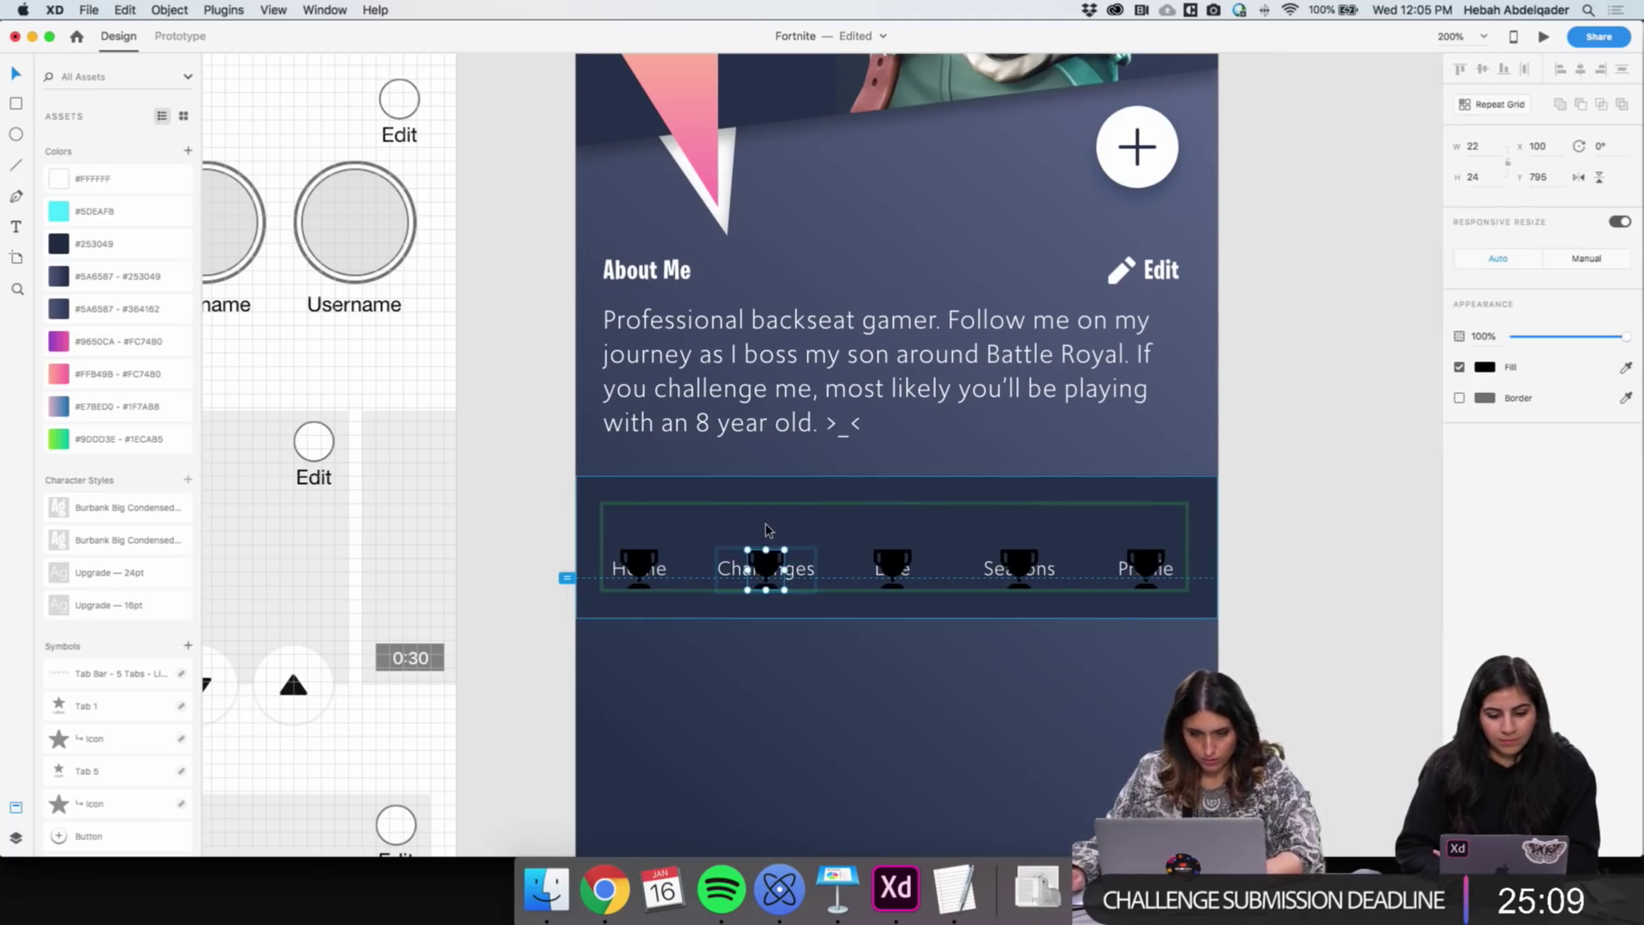
key("cmd+z")
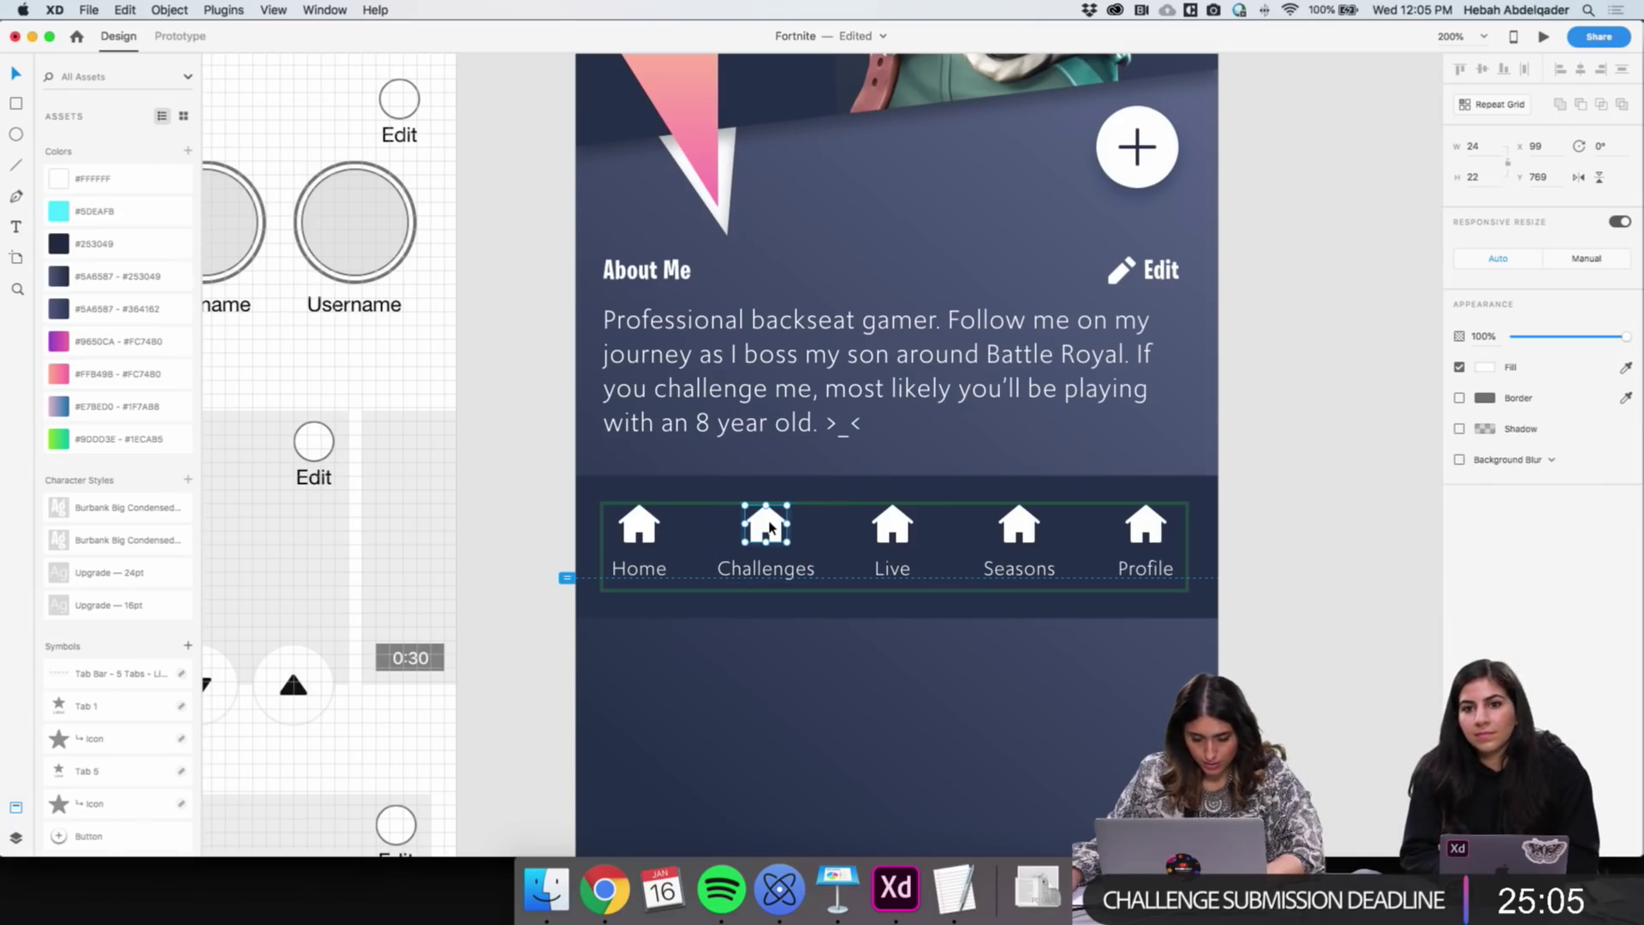
key("super+shift+z")
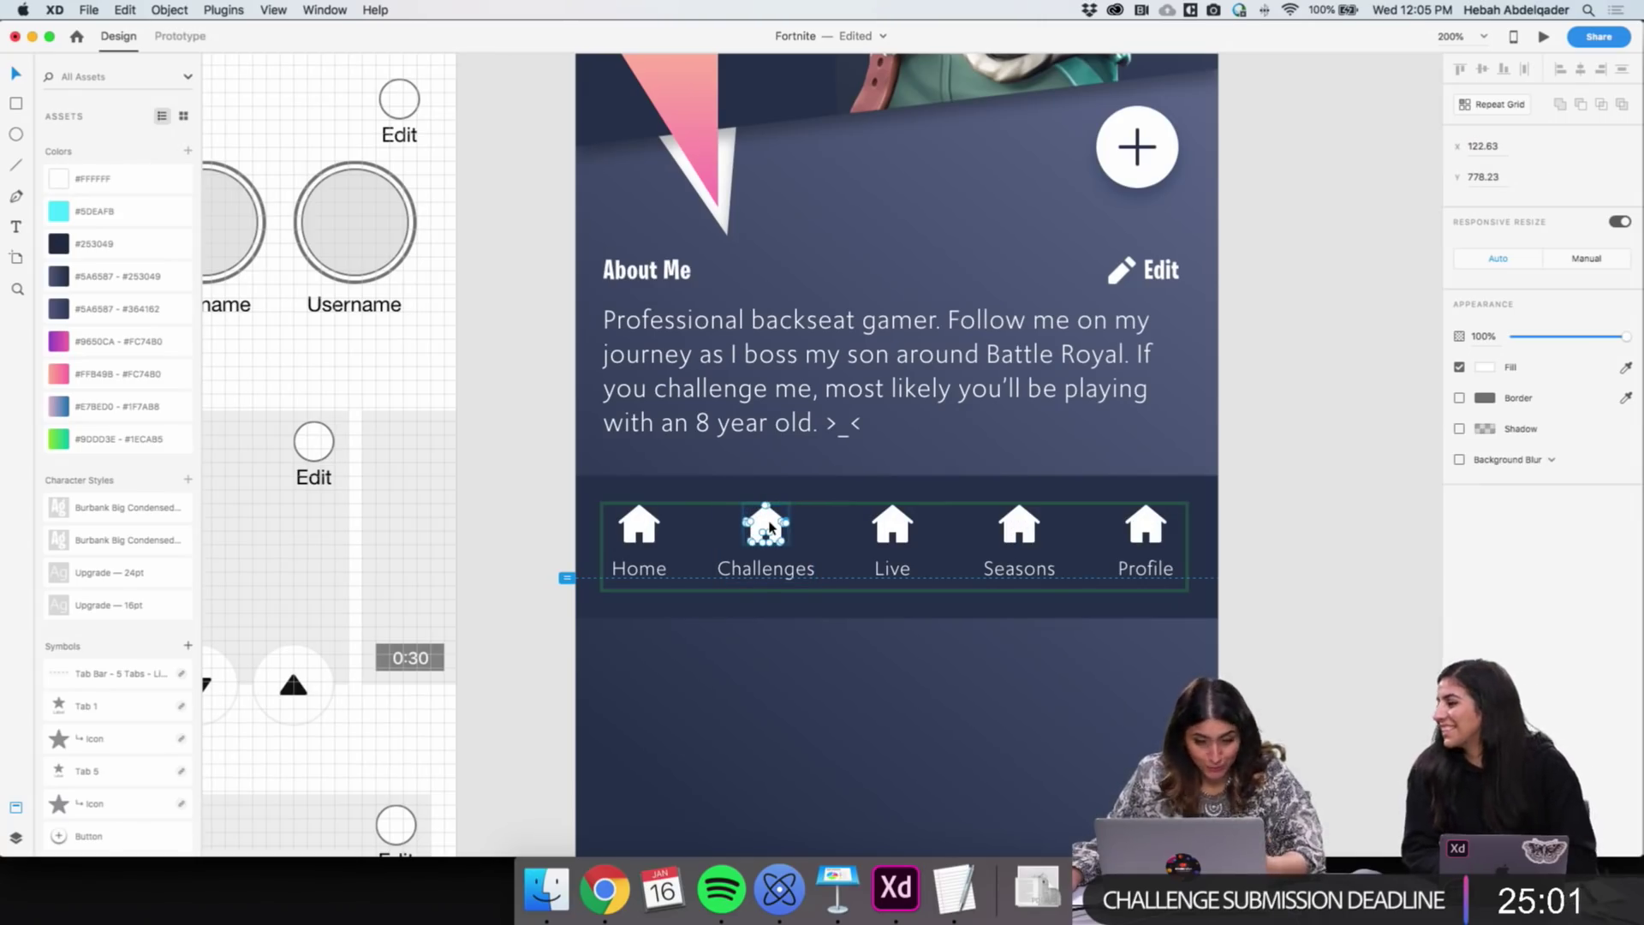
key("super+shift+z")
key("super+z")
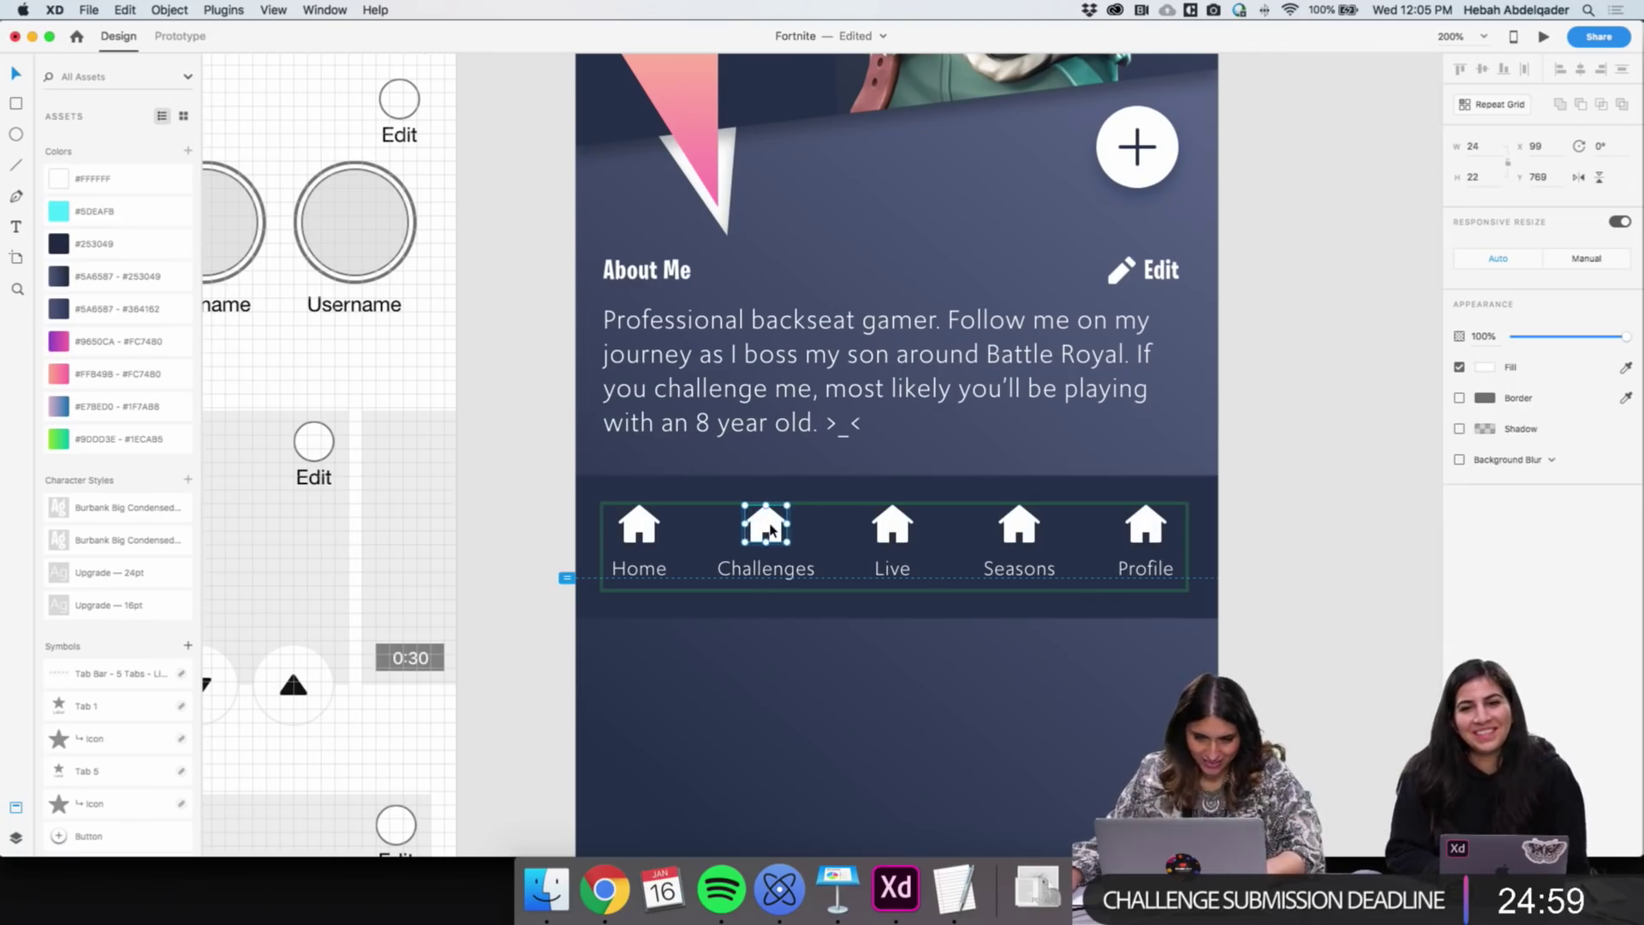
Ungroup the repeat grid of the tab bar into individual tabs
left_click(1350, 567)
left_click(768, 534)
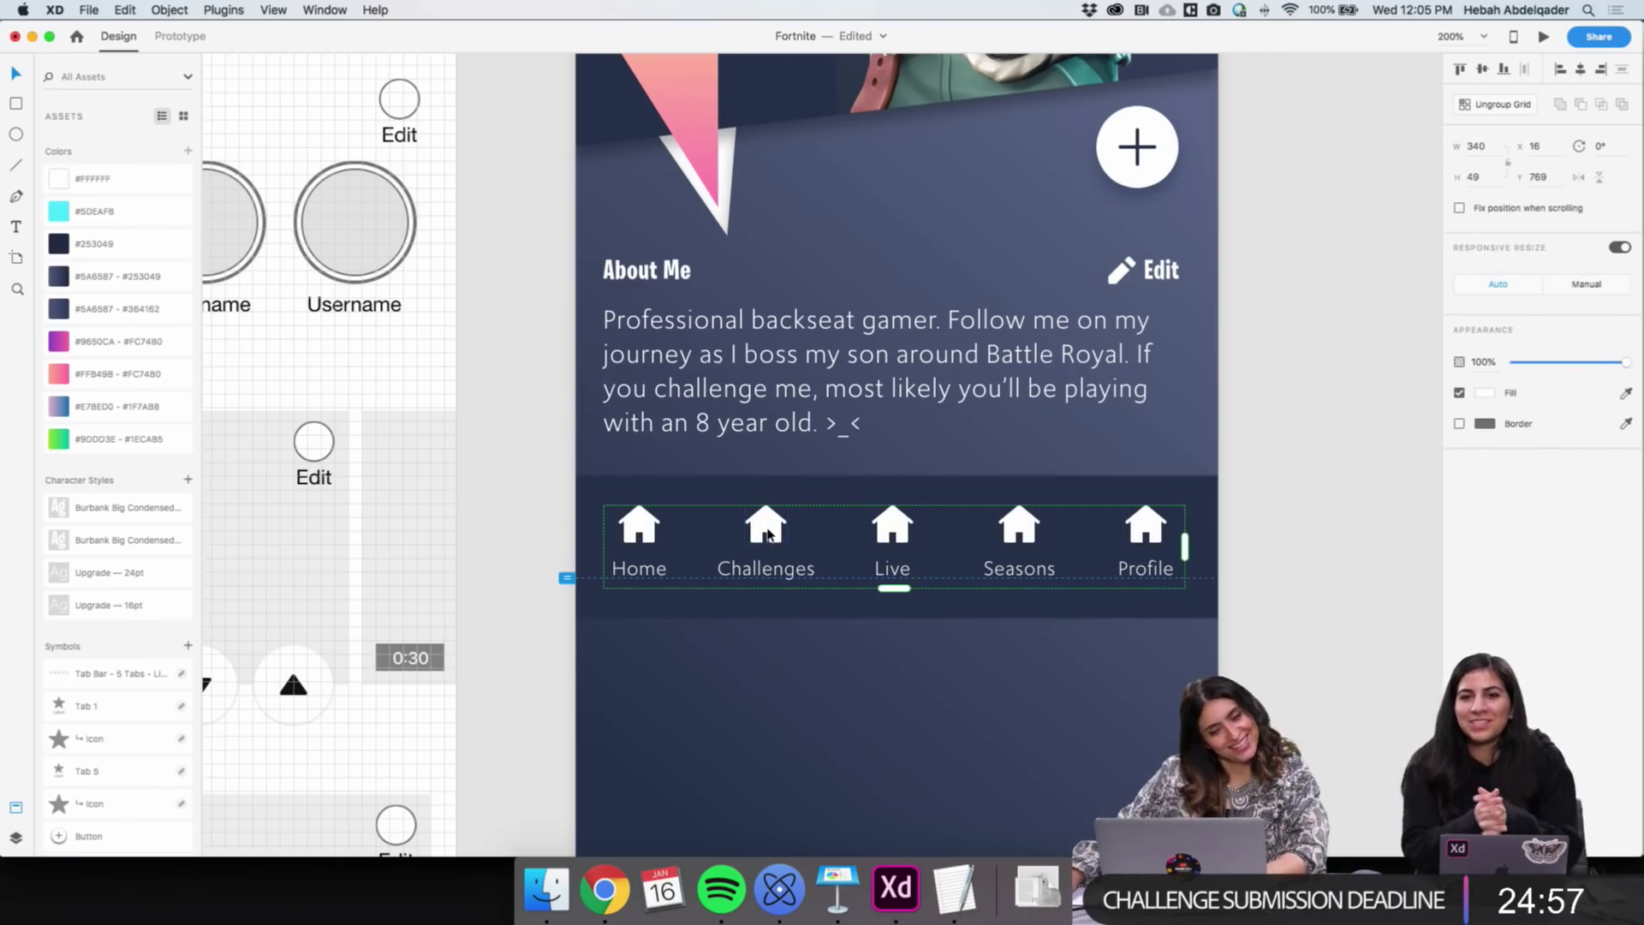
right_click(768, 533)
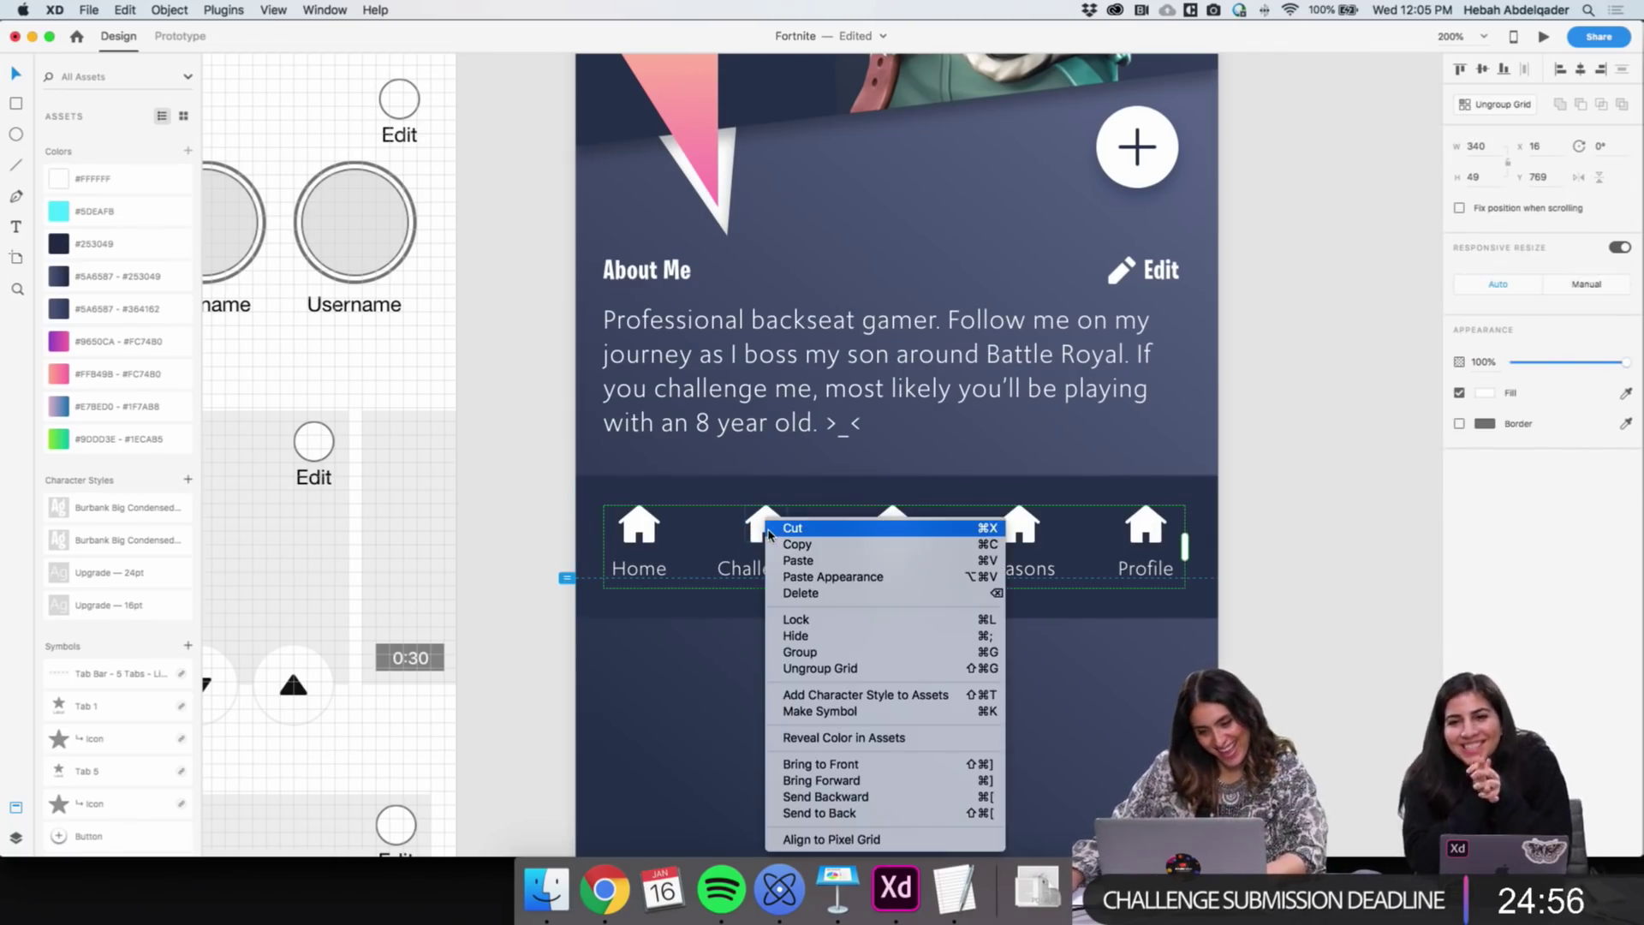
left_click(818, 668)
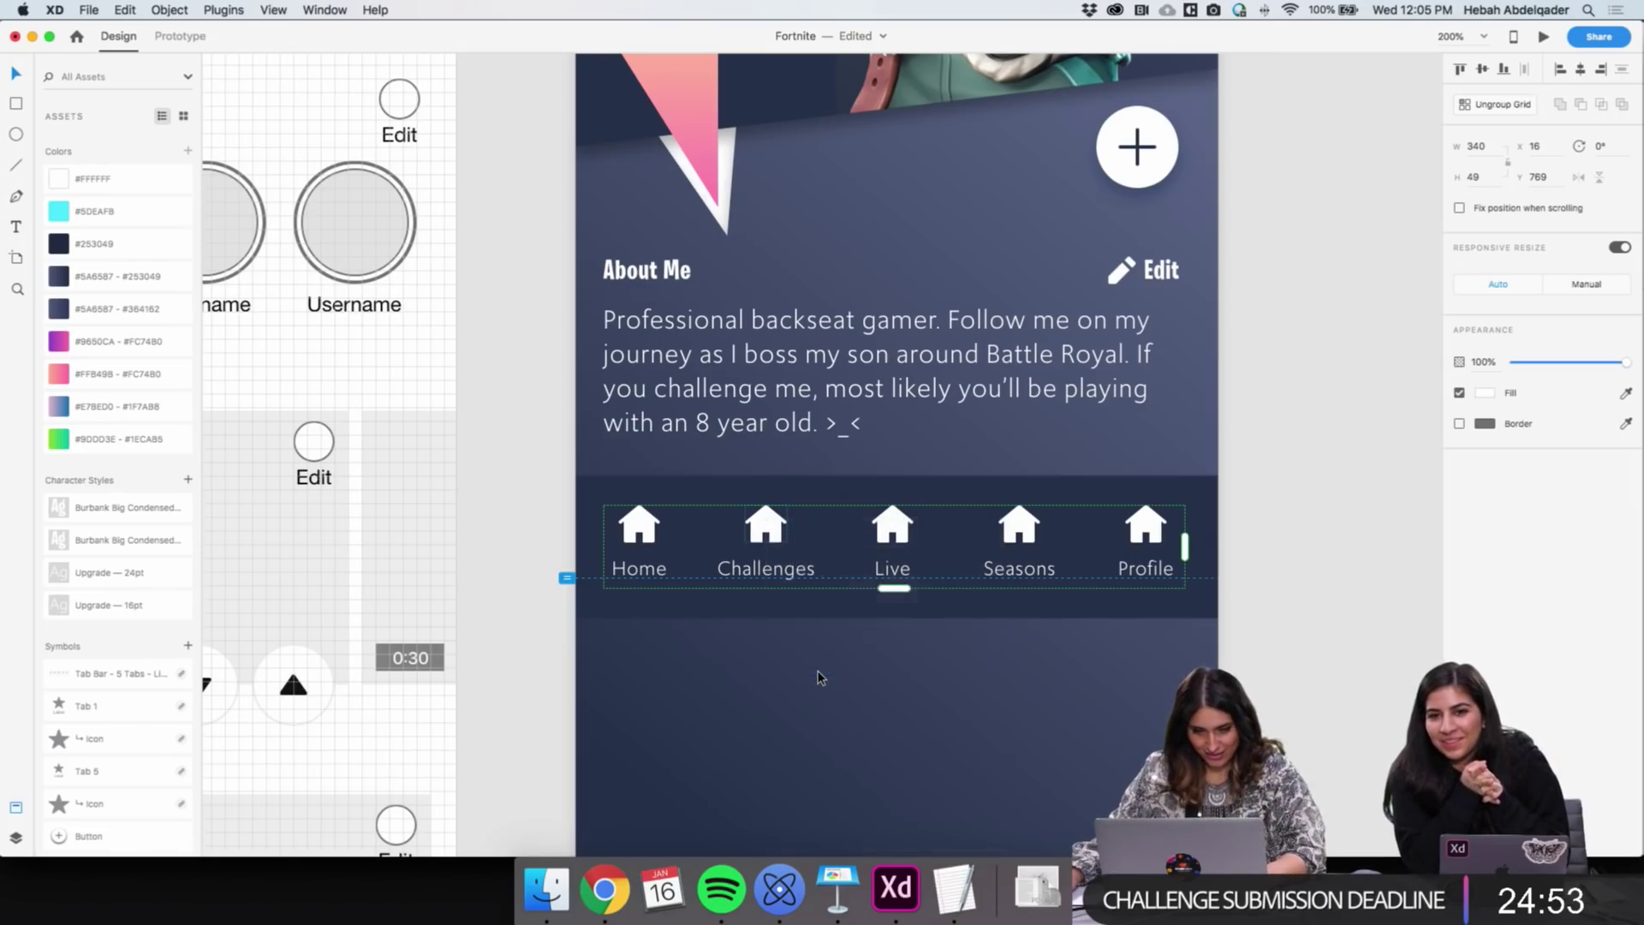
left_click(1277, 573)
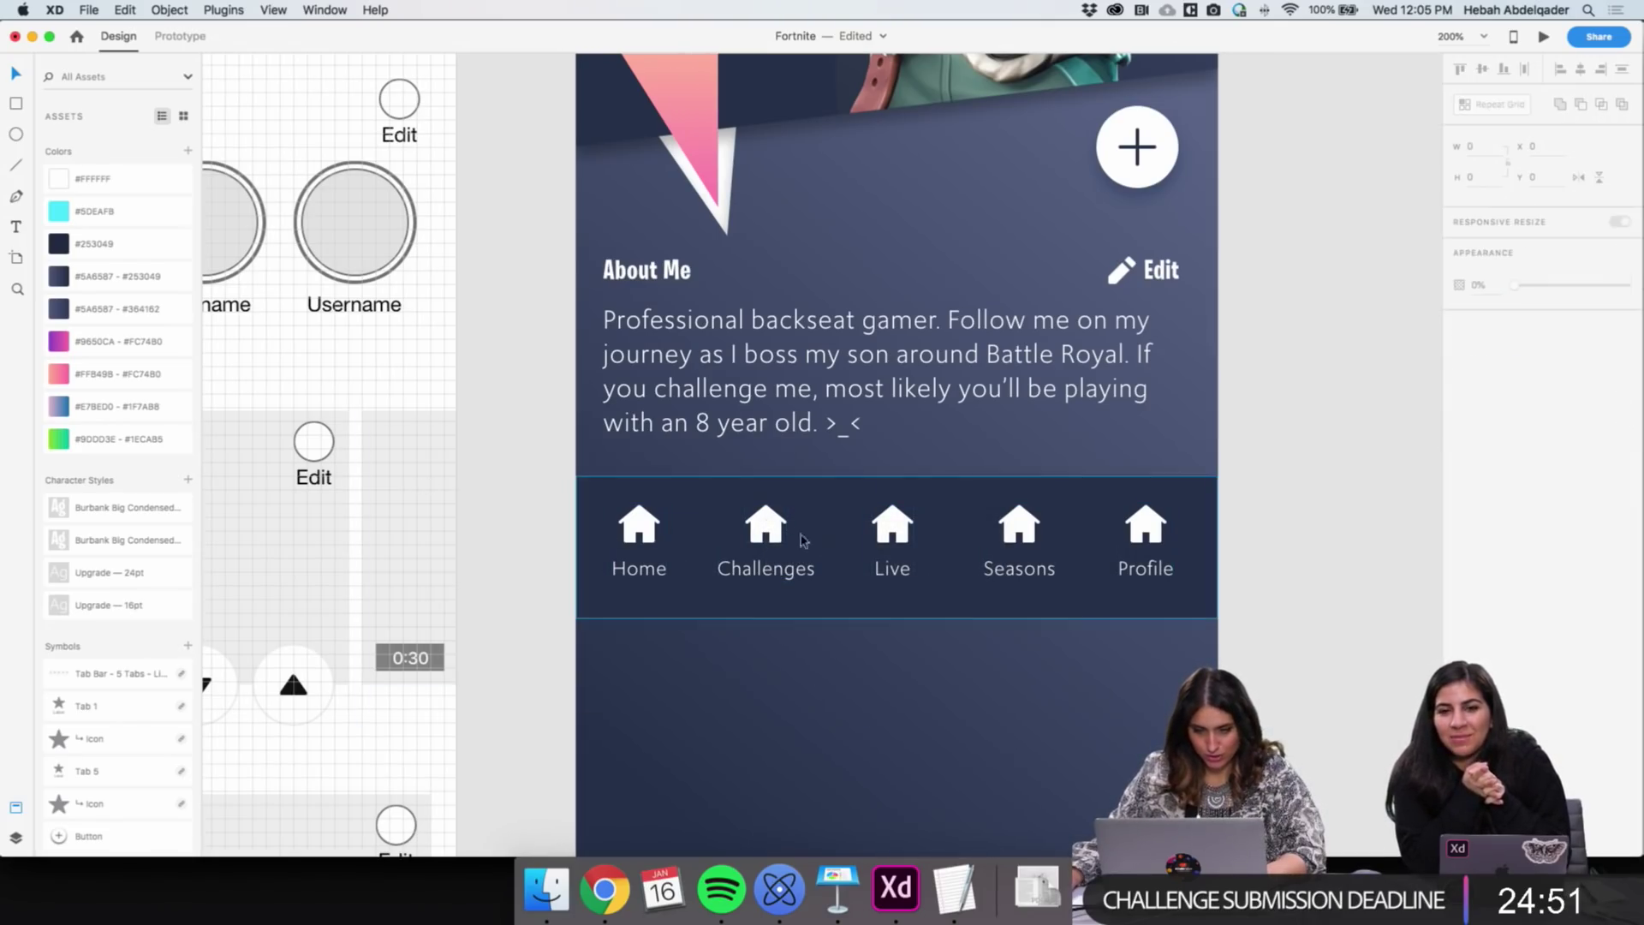
Replace the Challenges tab's house icon with the trophy icon and set its fill to #FFFFFF
left_click(764, 529)
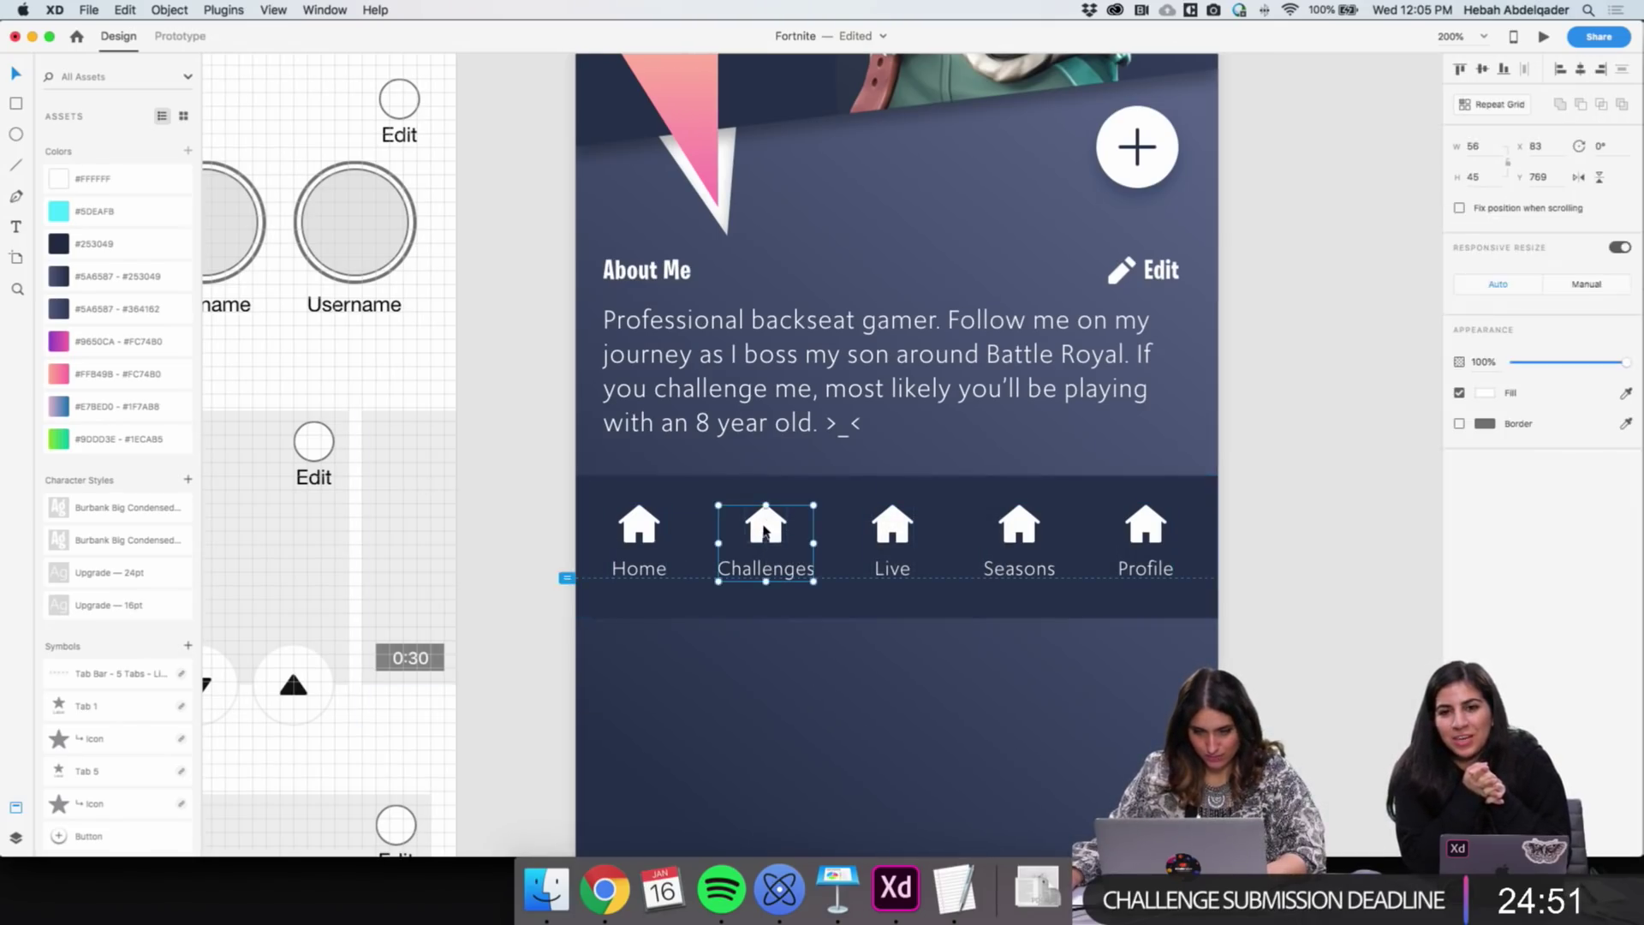
left_click(1358, 547)
double_click(775, 531)
key("super+v")
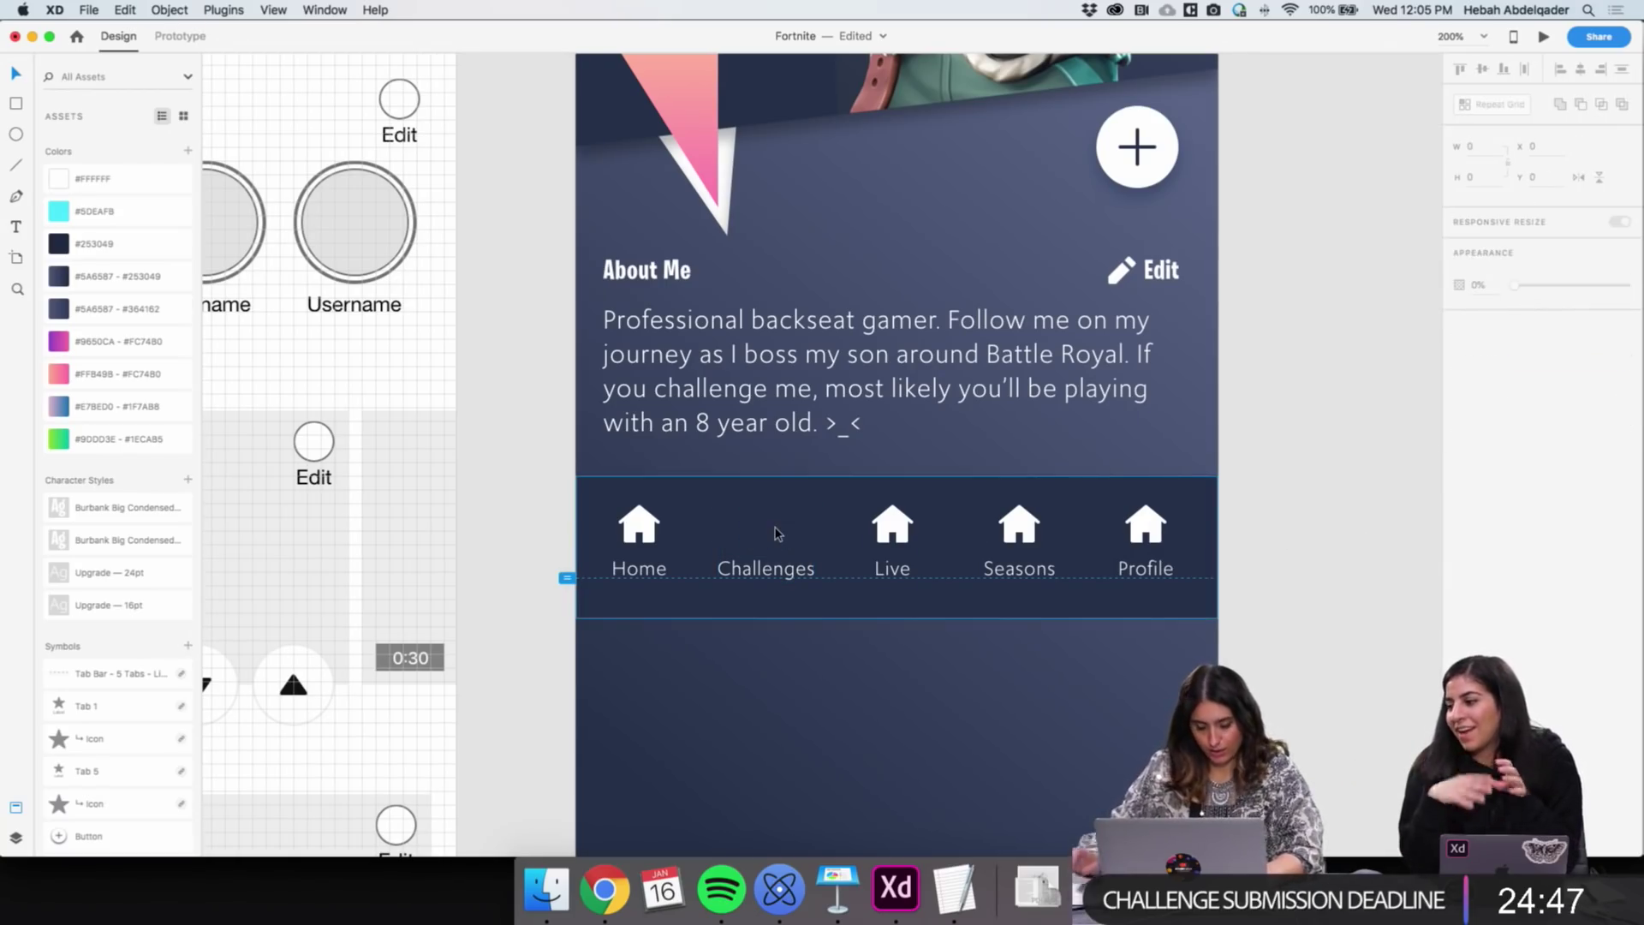
left_click_drag(784, 539, 774, 525)
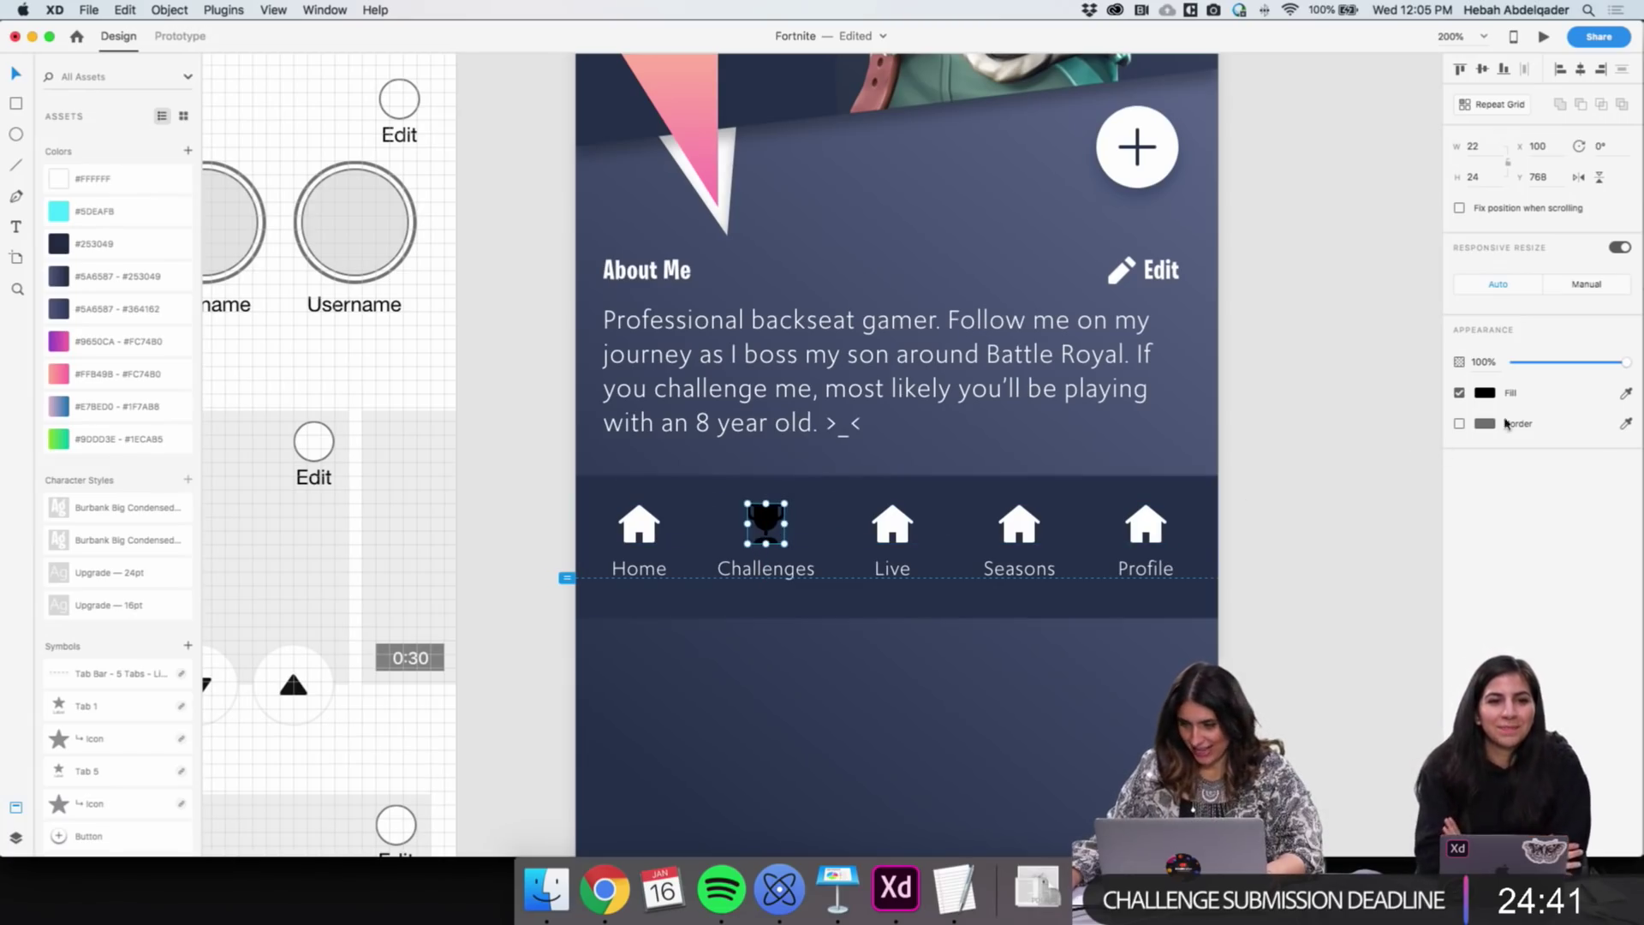
left_click(1488, 393)
left_click_drag(1338, 349, 1281, 310)
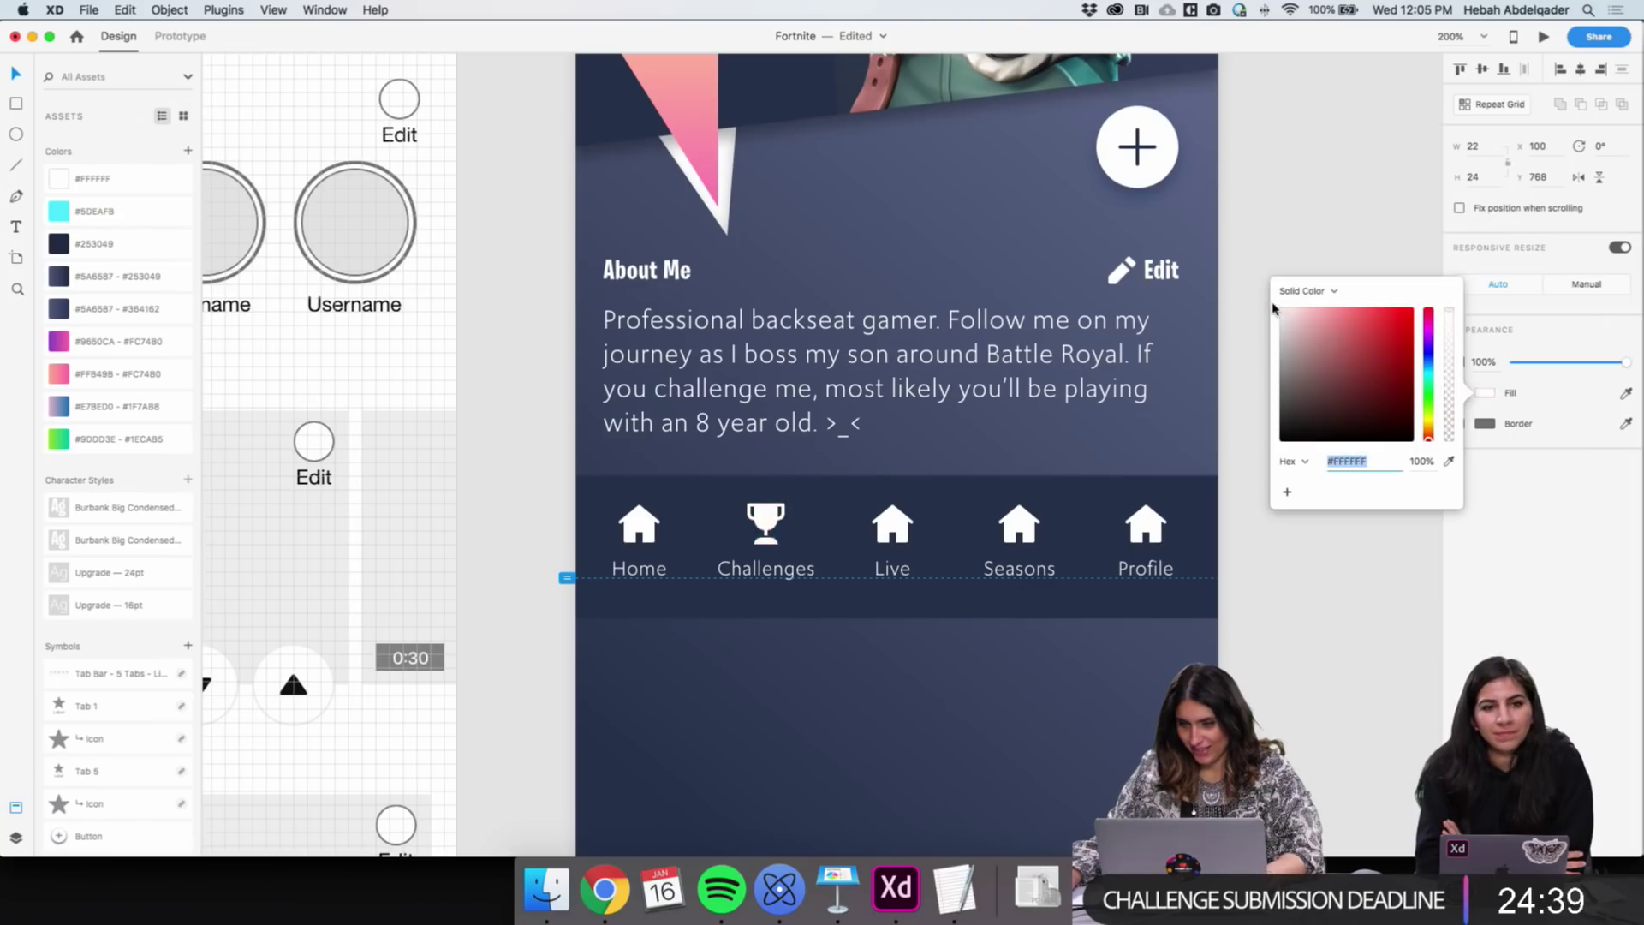
left_click(1355, 168)
left_click(767, 526)
left_click(639, 526, "shift")
left_click(654, 538)
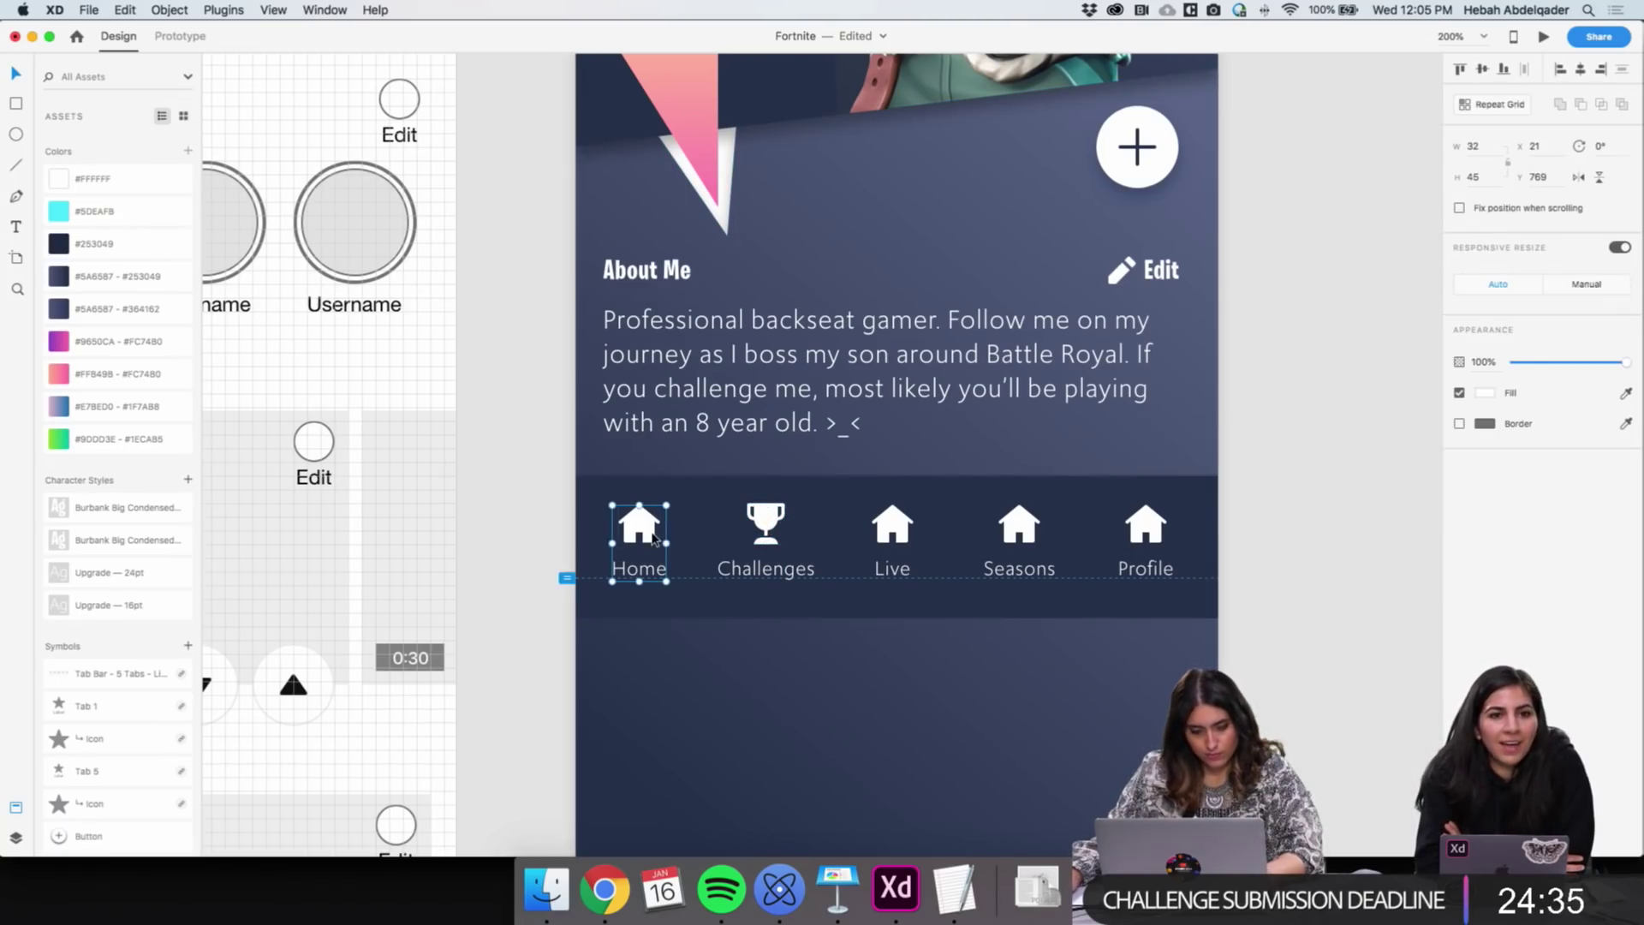
key("Escape")
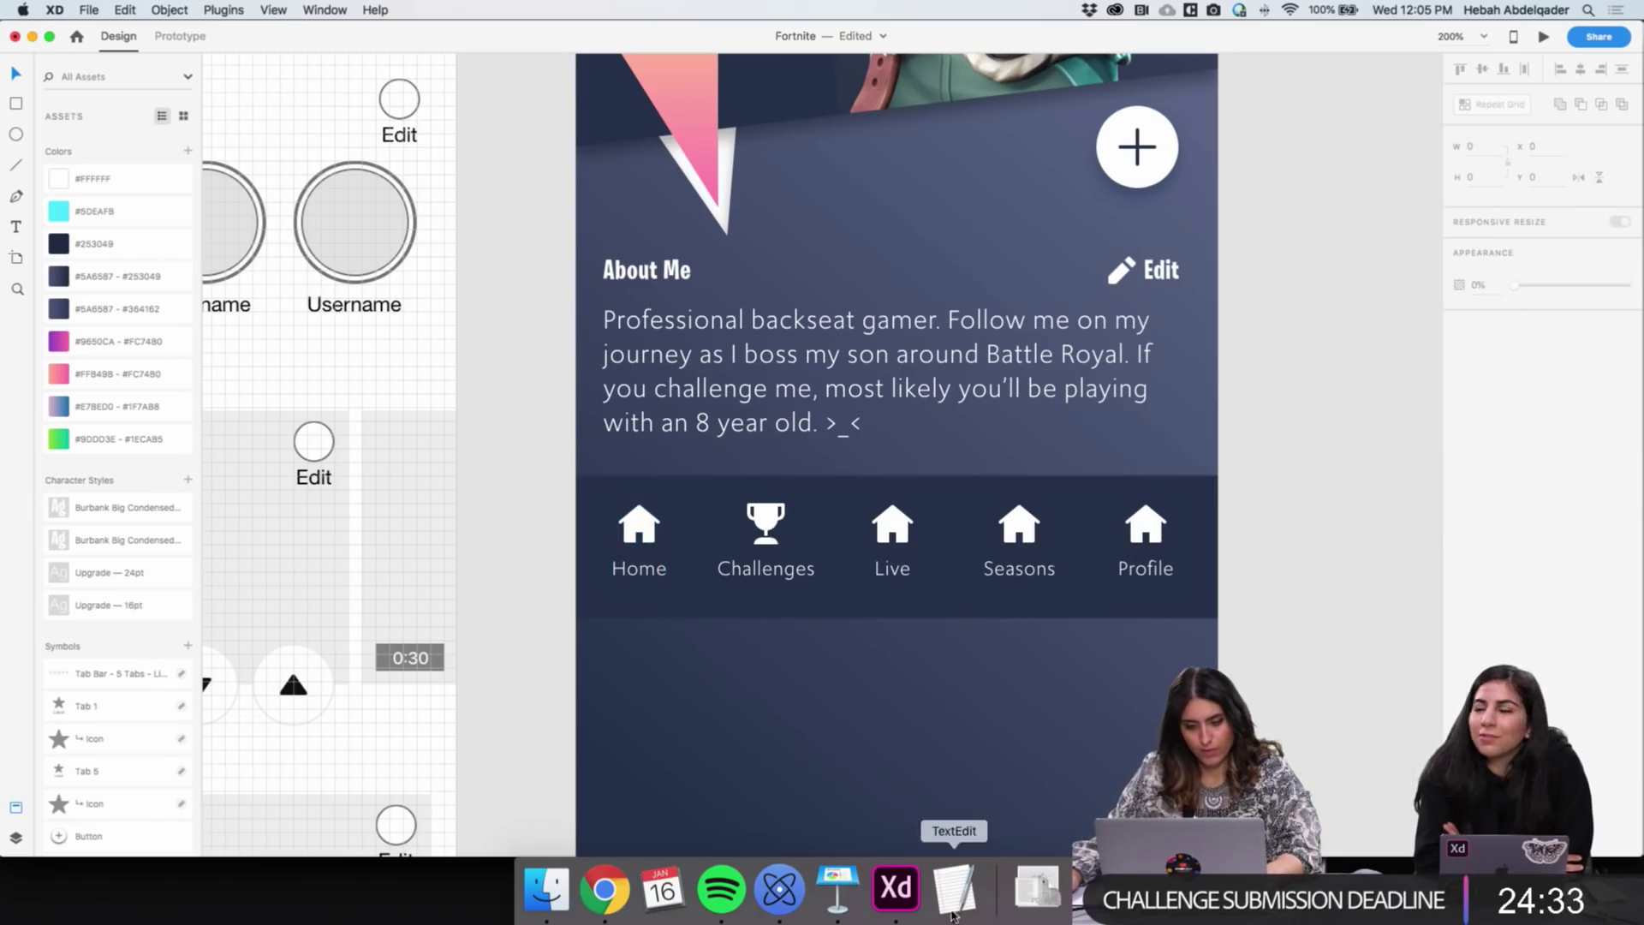
Switch to Nucleo and search its 24px glyph icons for "target"
left_click(779, 889)
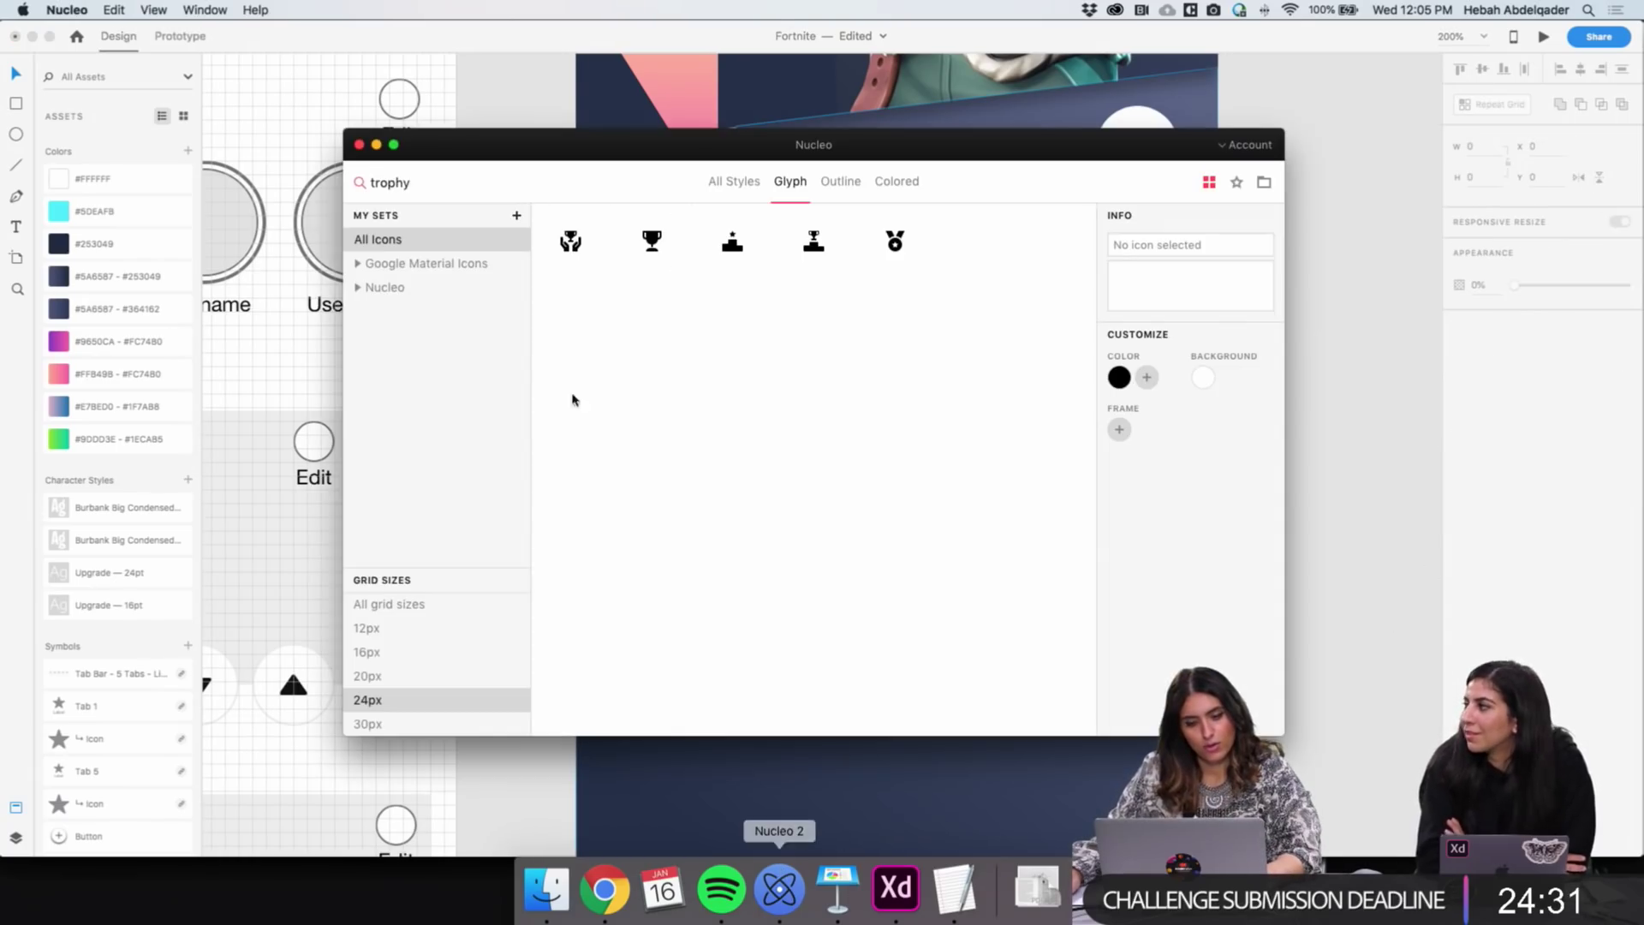
left_click_drag(428, 183, 344, 179)
key("BackSpace")
type("target")
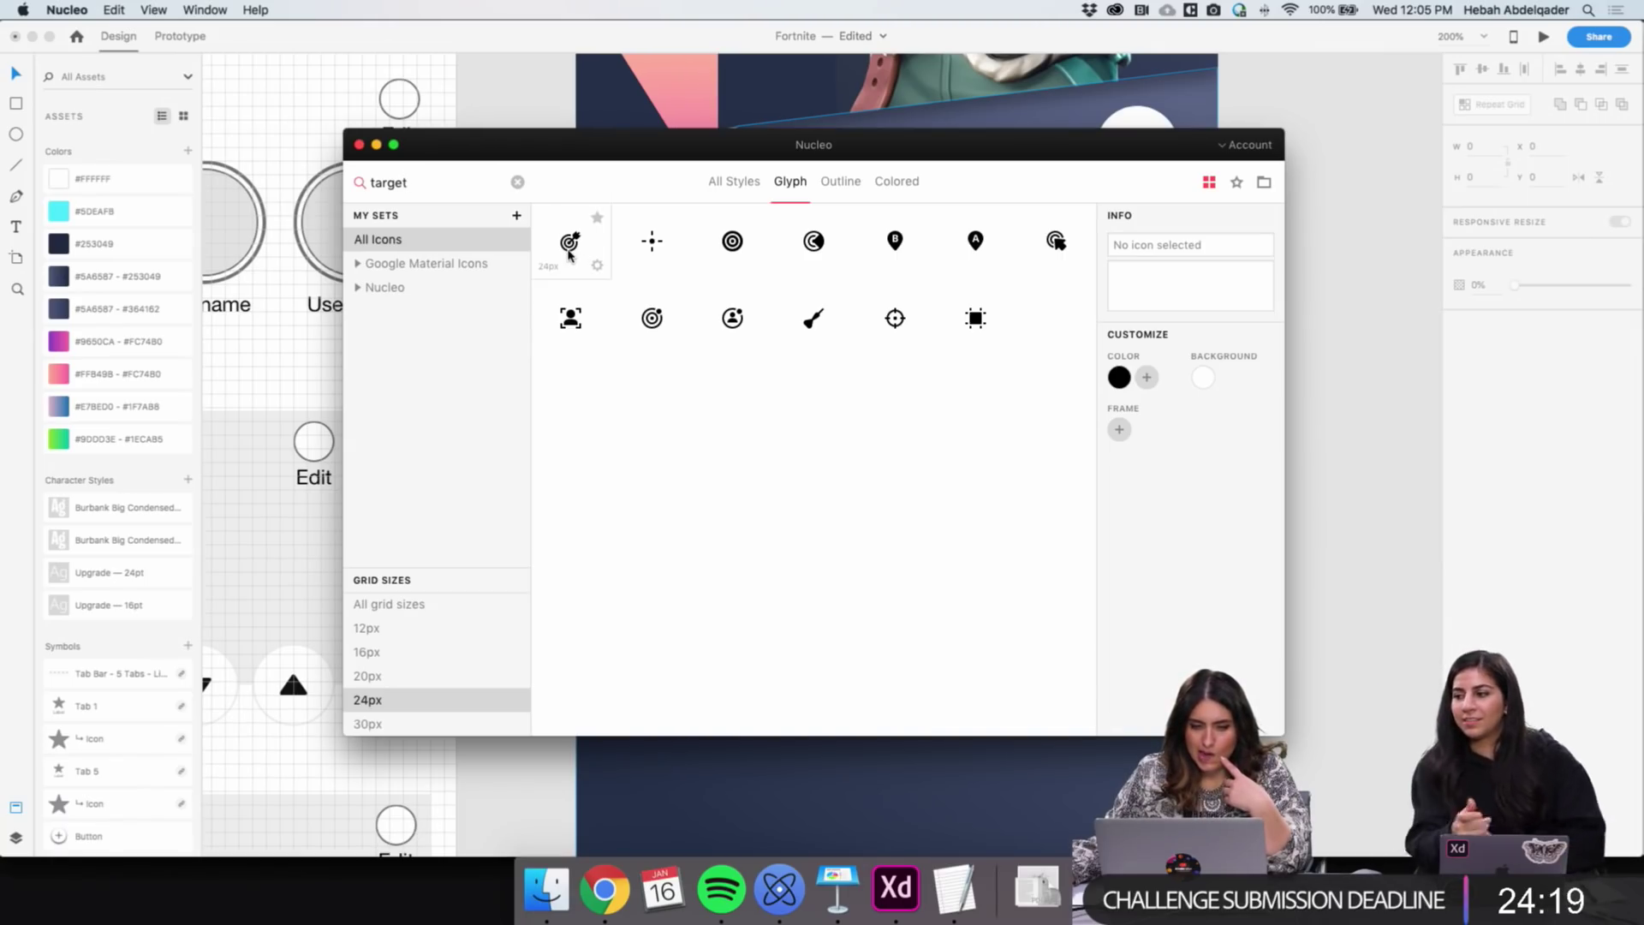
left_click(1368, 400)
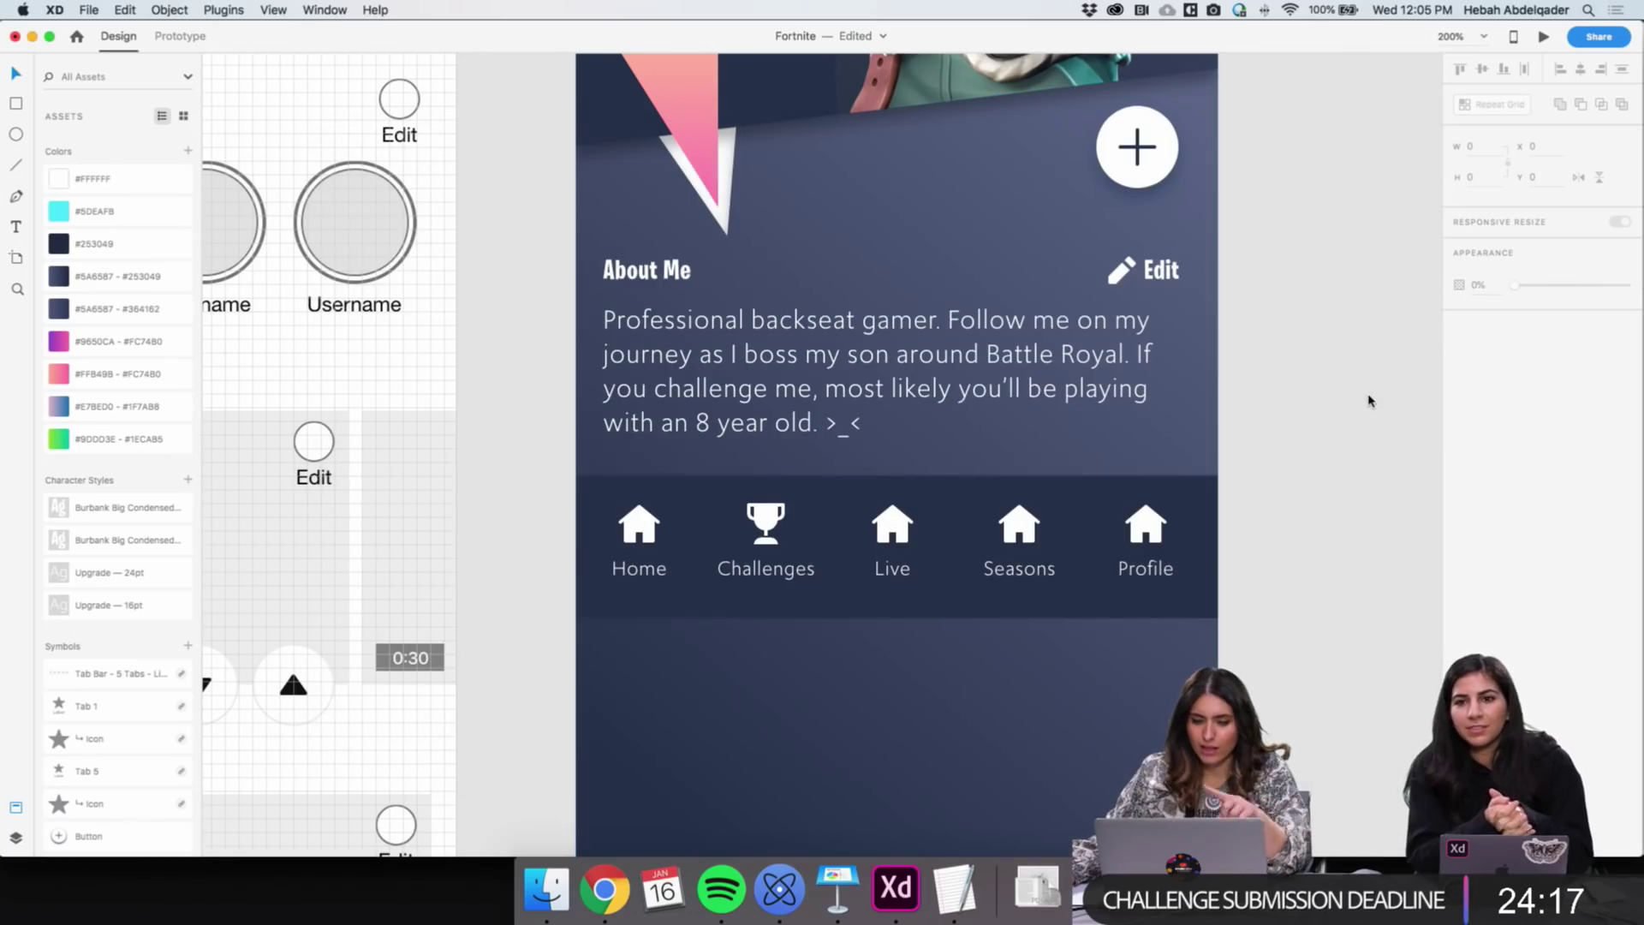
double_click(638, 540)
left_click(766, 524, "shift")
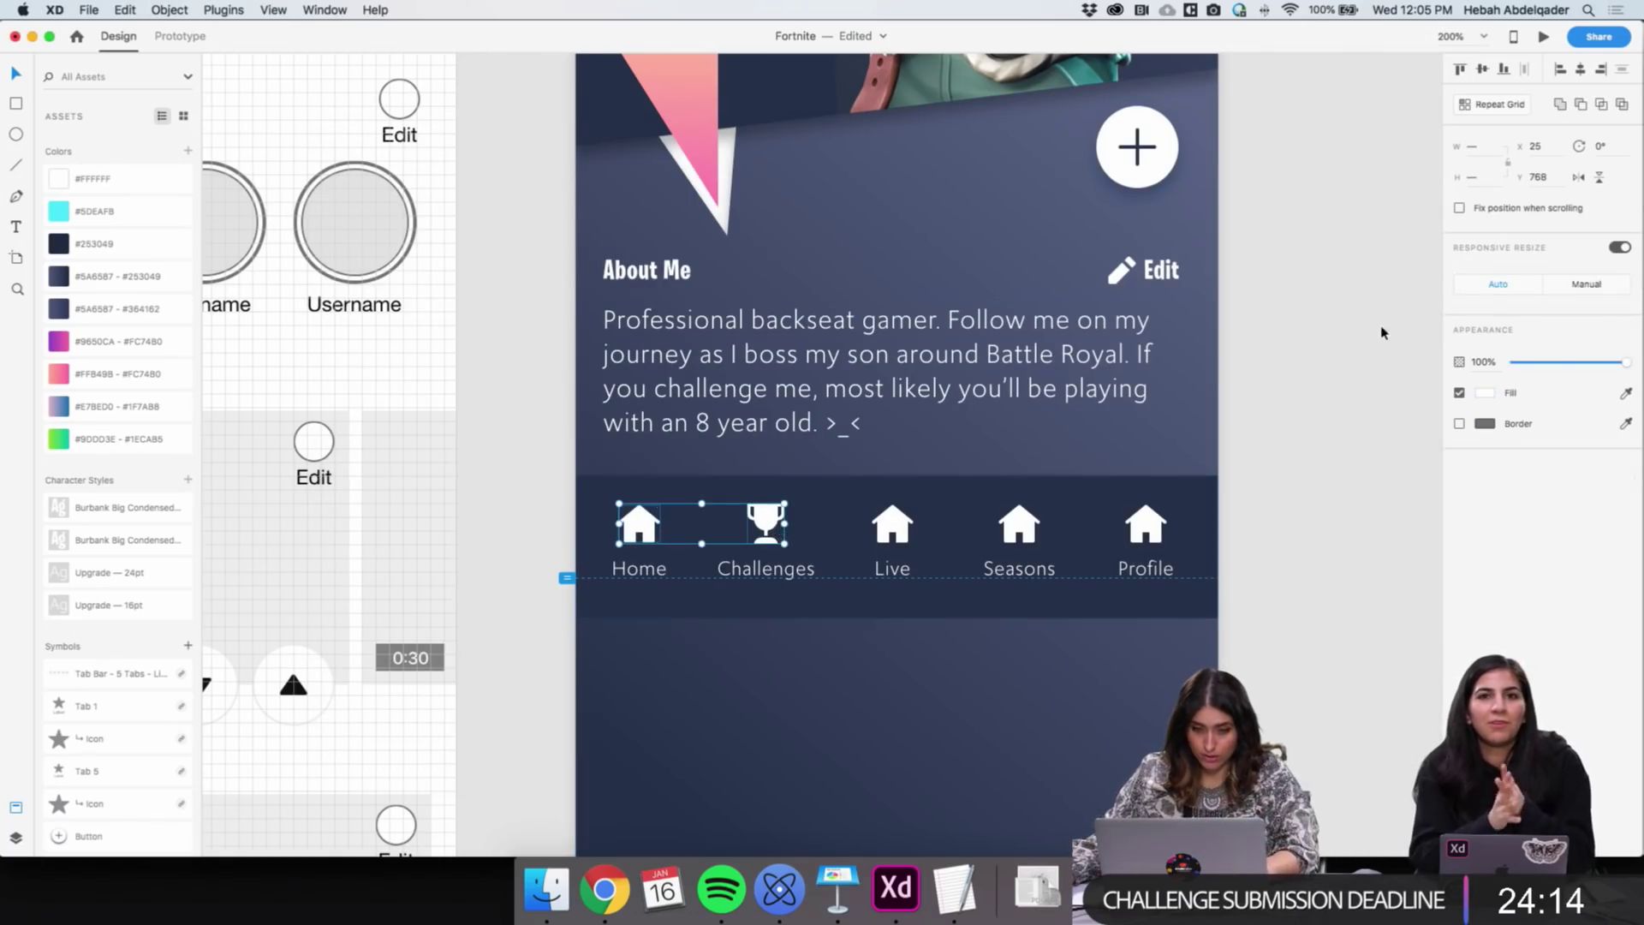
left_click(1328, 522)
double_click(777, 529)
left_click(638, 535, "shift")
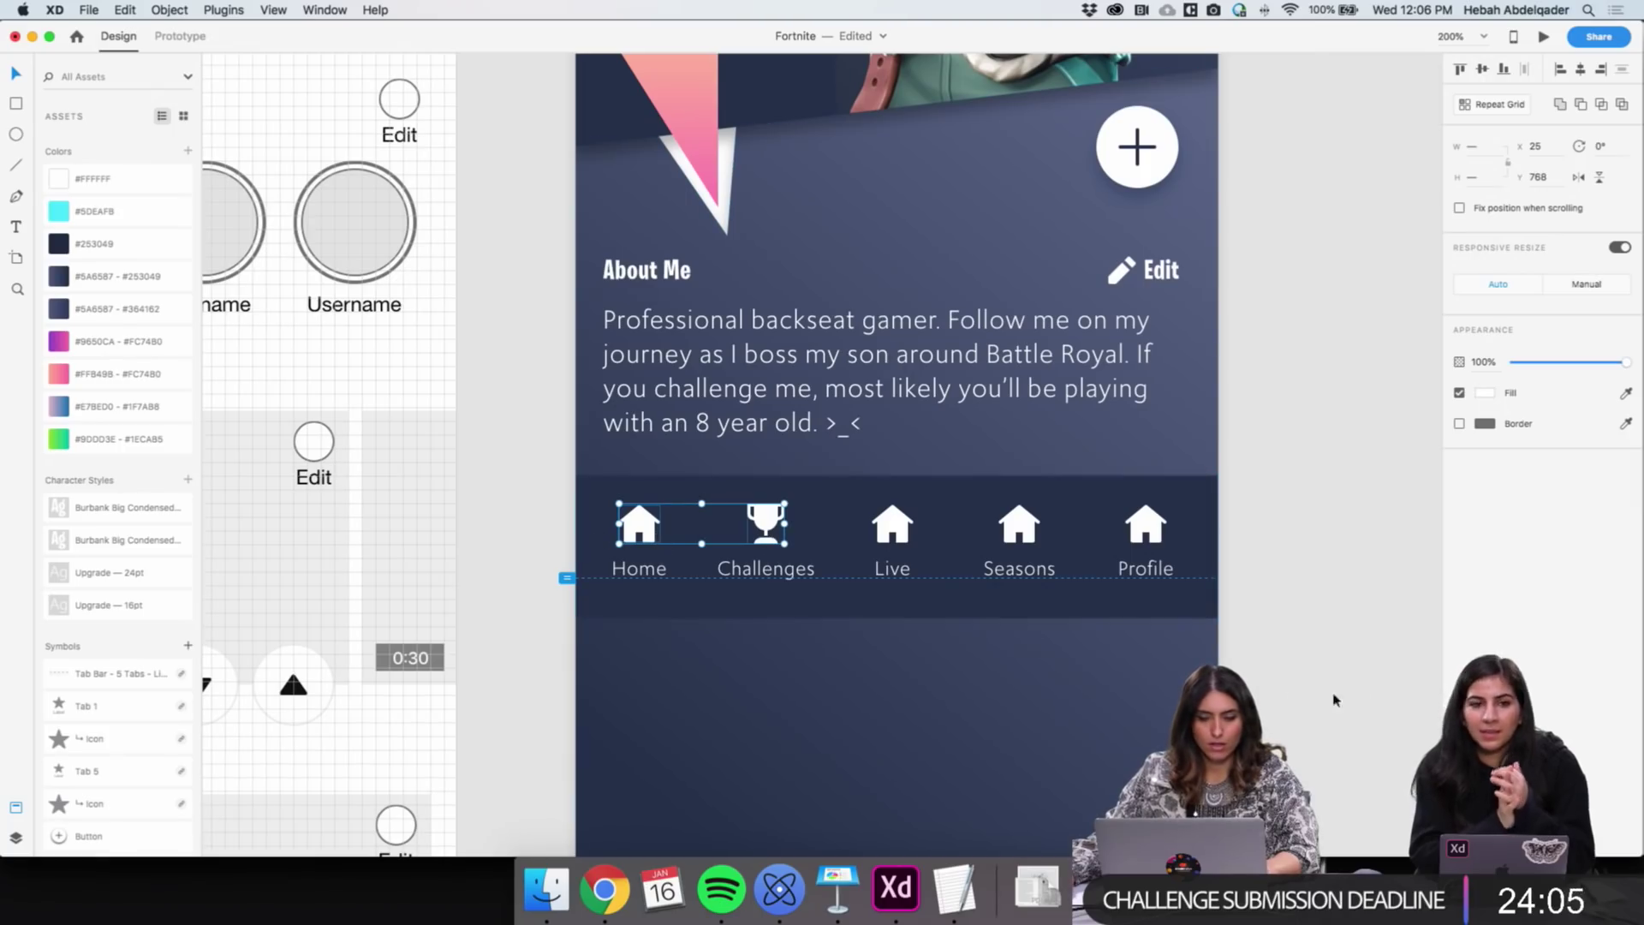
key("Escape")
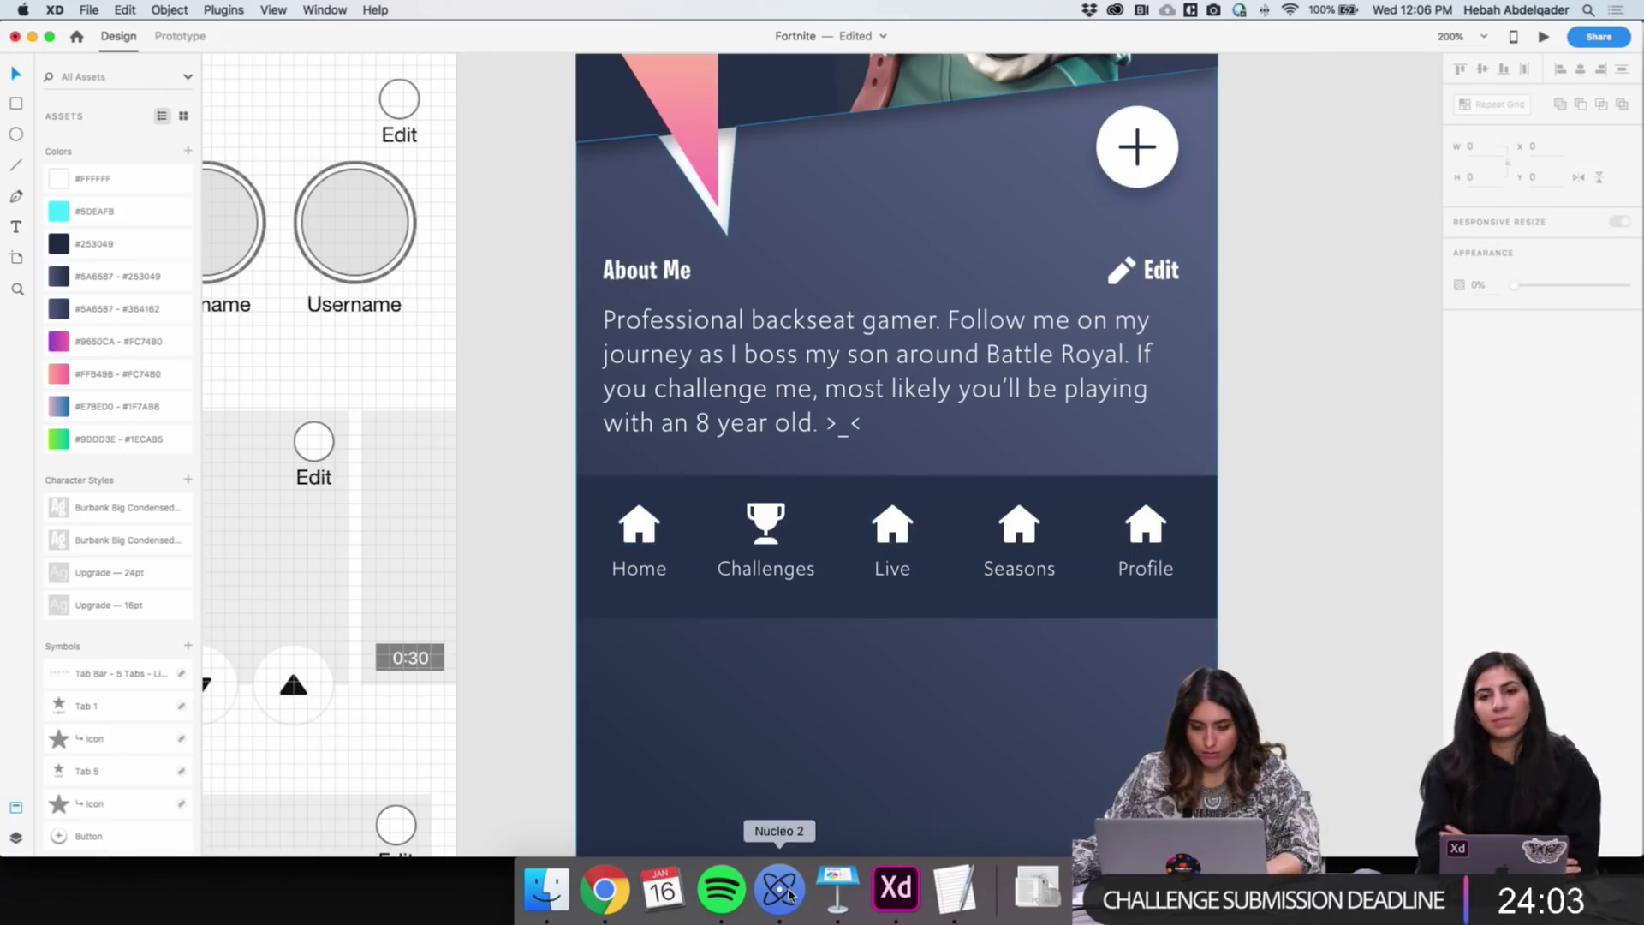
Search Nucleo for "play" and add the plain play triangle glyph to the XD canvas beside the artboard
left_click(837, 888)
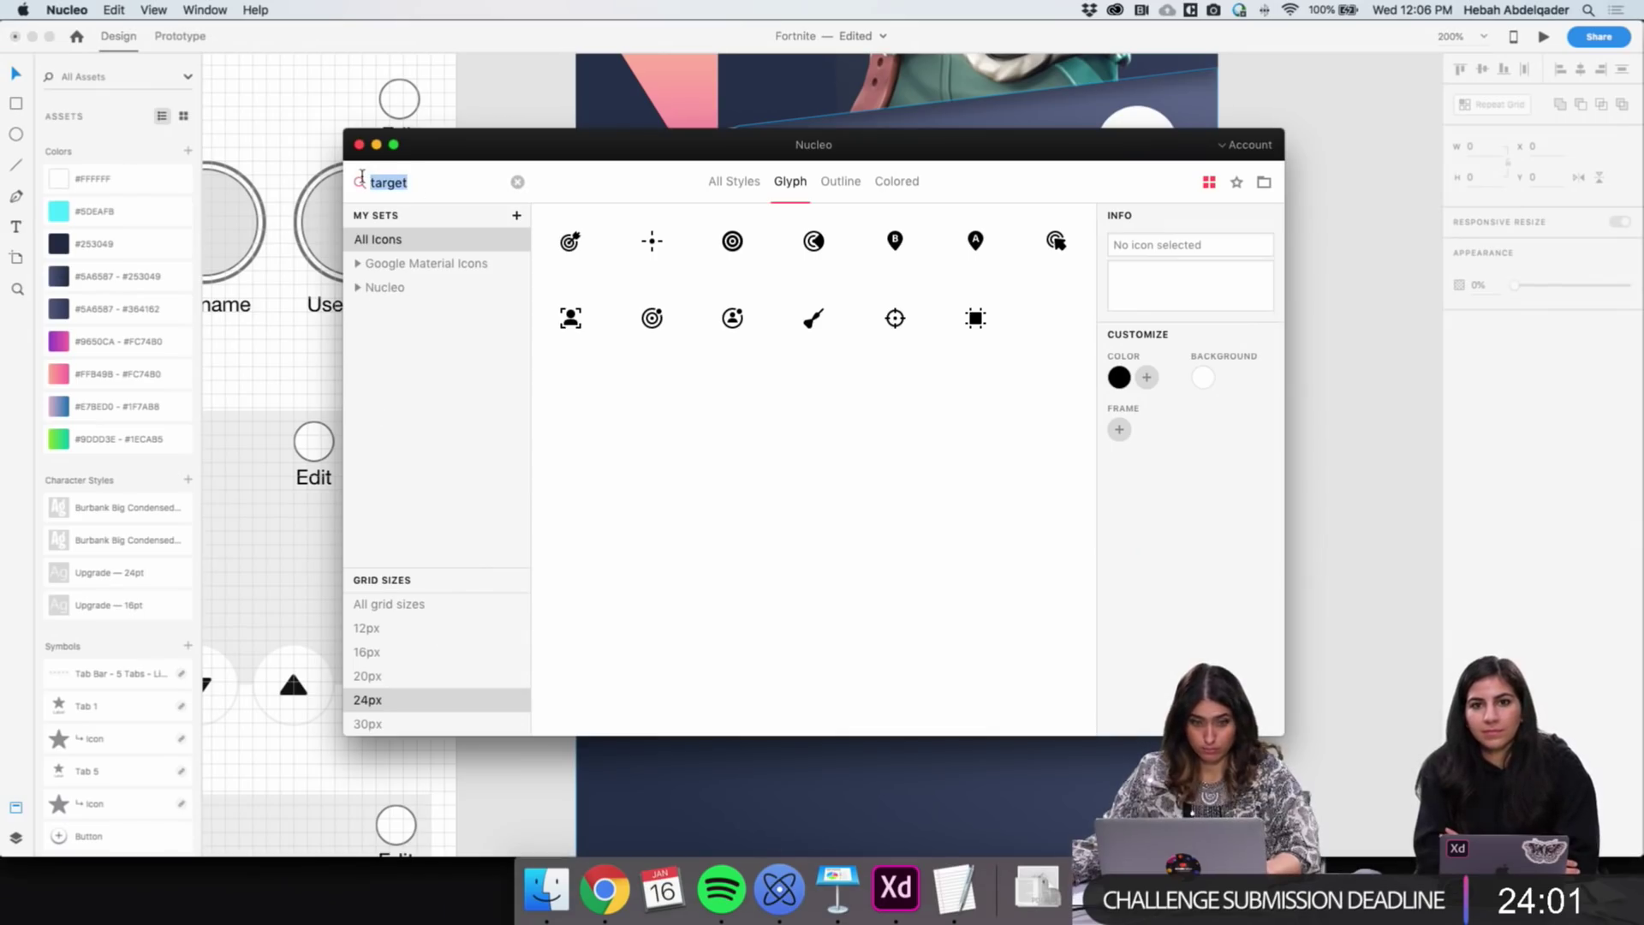
double_click(410, 184)
type("play")
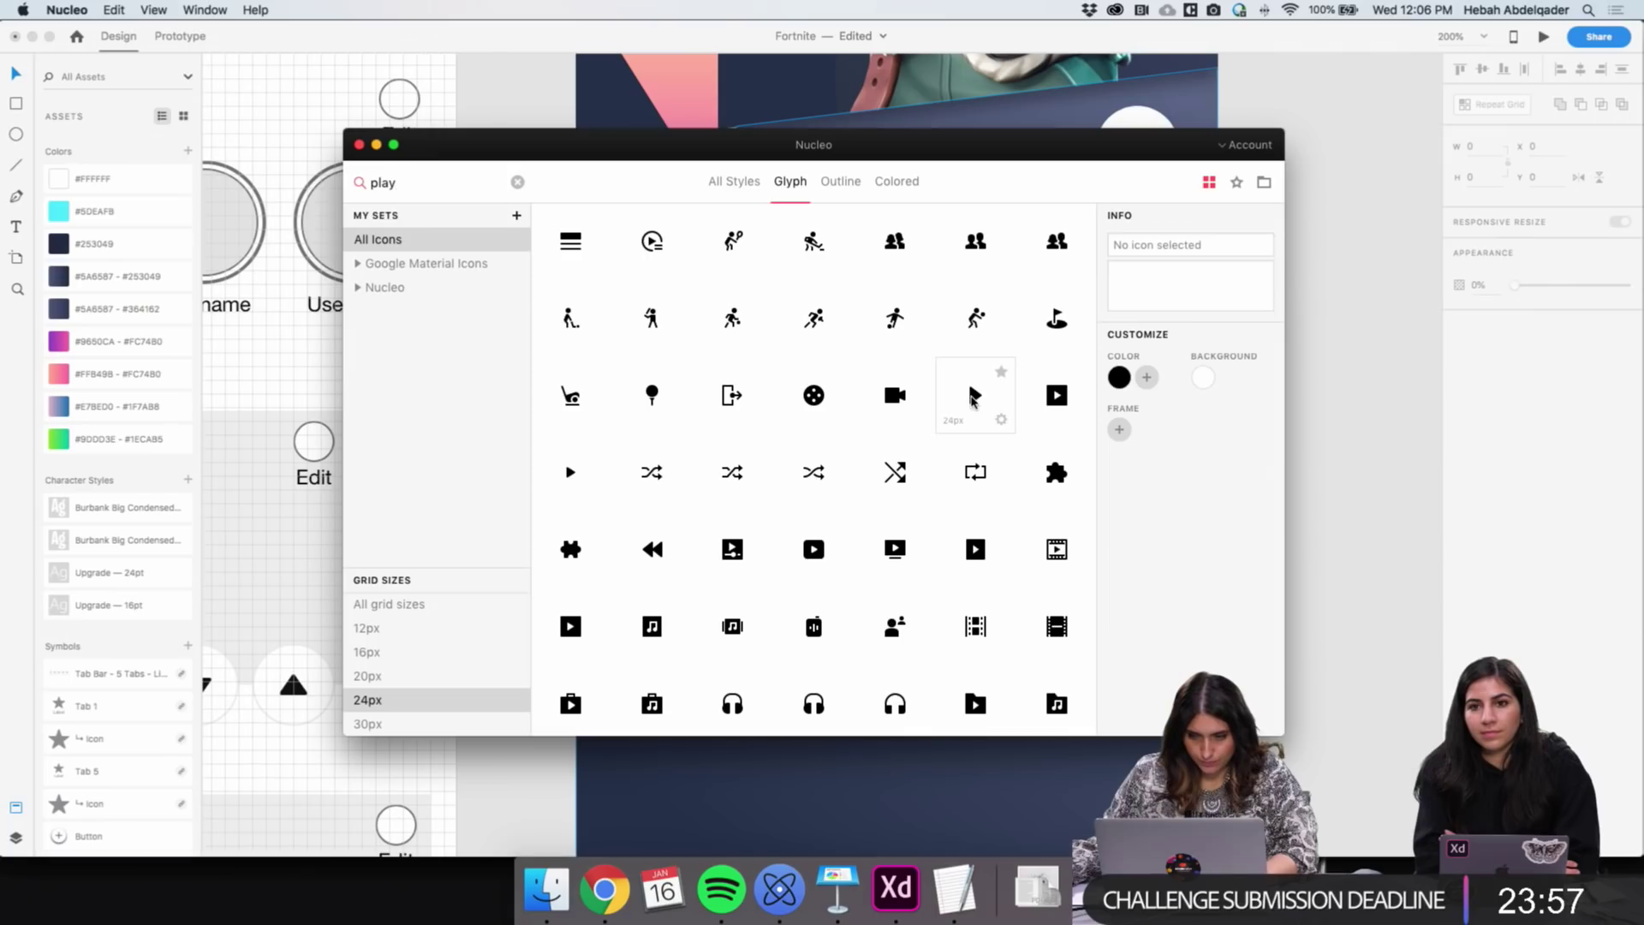
left_click_drag(994, 410, 1357, 481)
left_click(1399, 589)
left_click(890, 548)
left_click(1019, 527)
left_click(1145, 535, "shift")
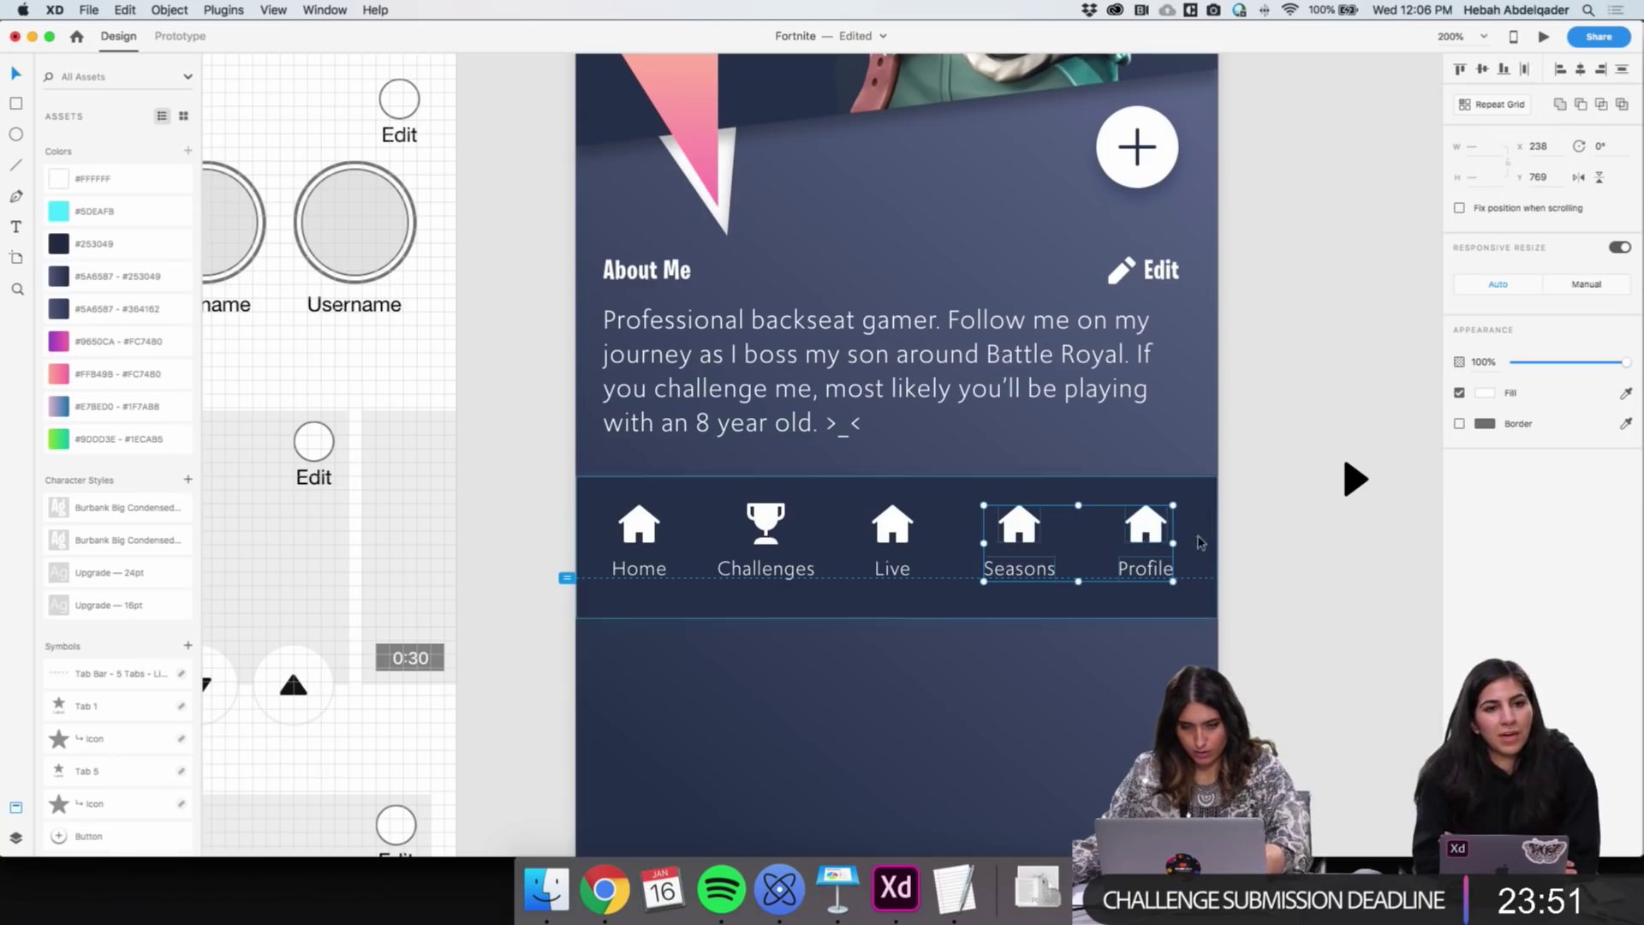
double_click(1021, 528)
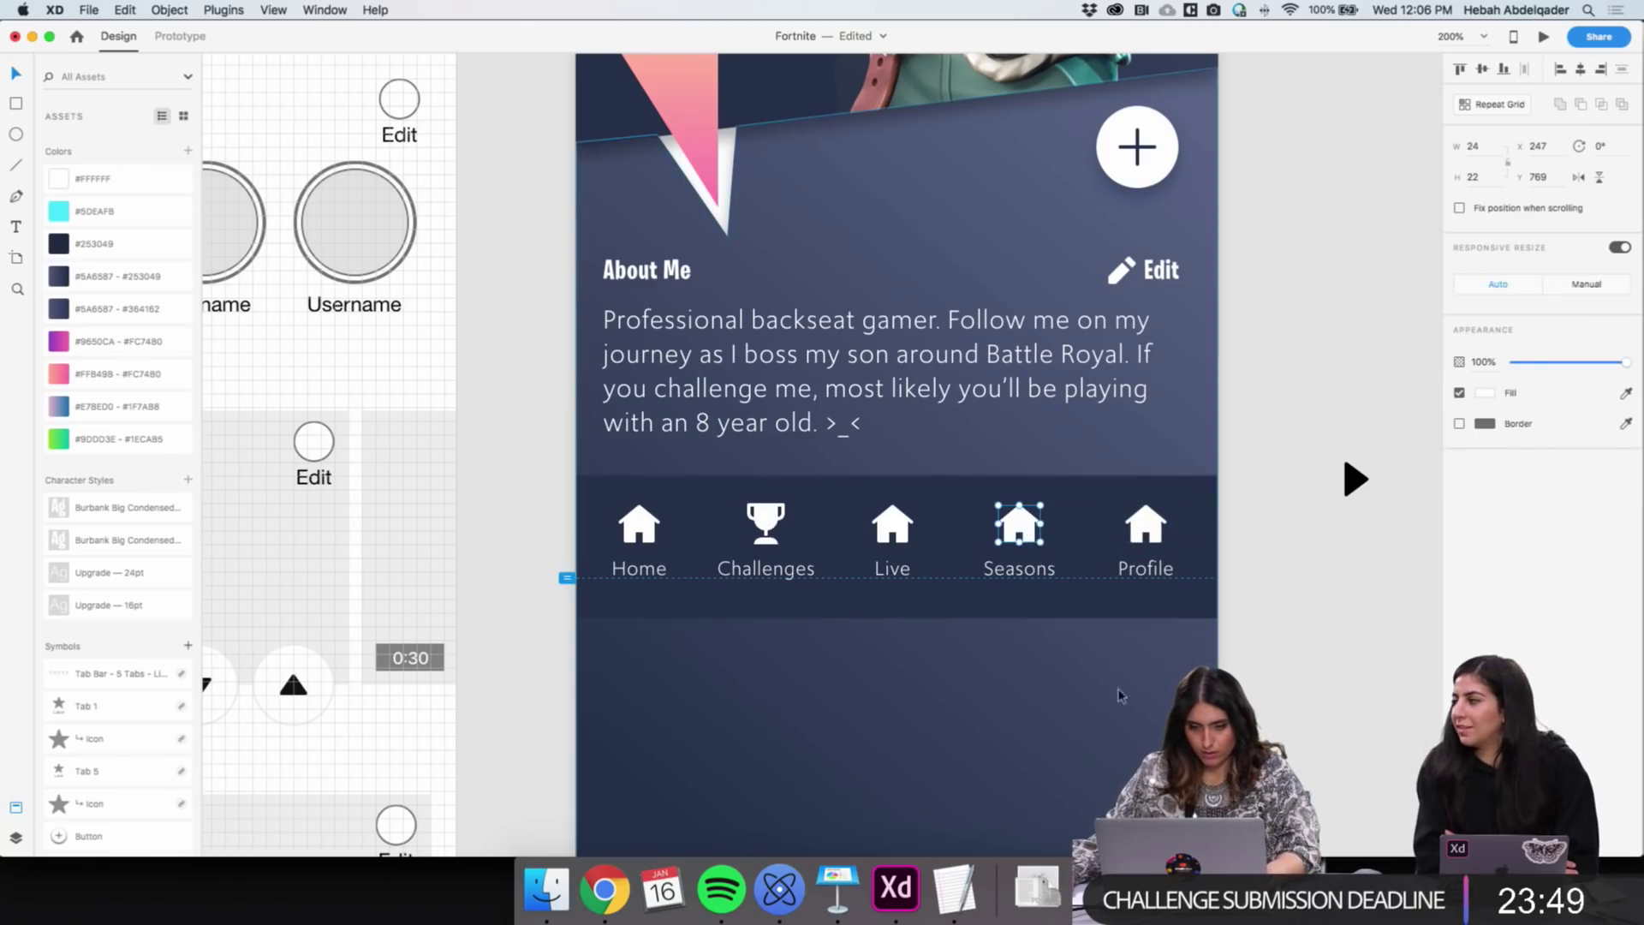
Bring three framed video play glyphs from Nucleo onto the canvas beside the artboard and delete them
left_click(779, 890)
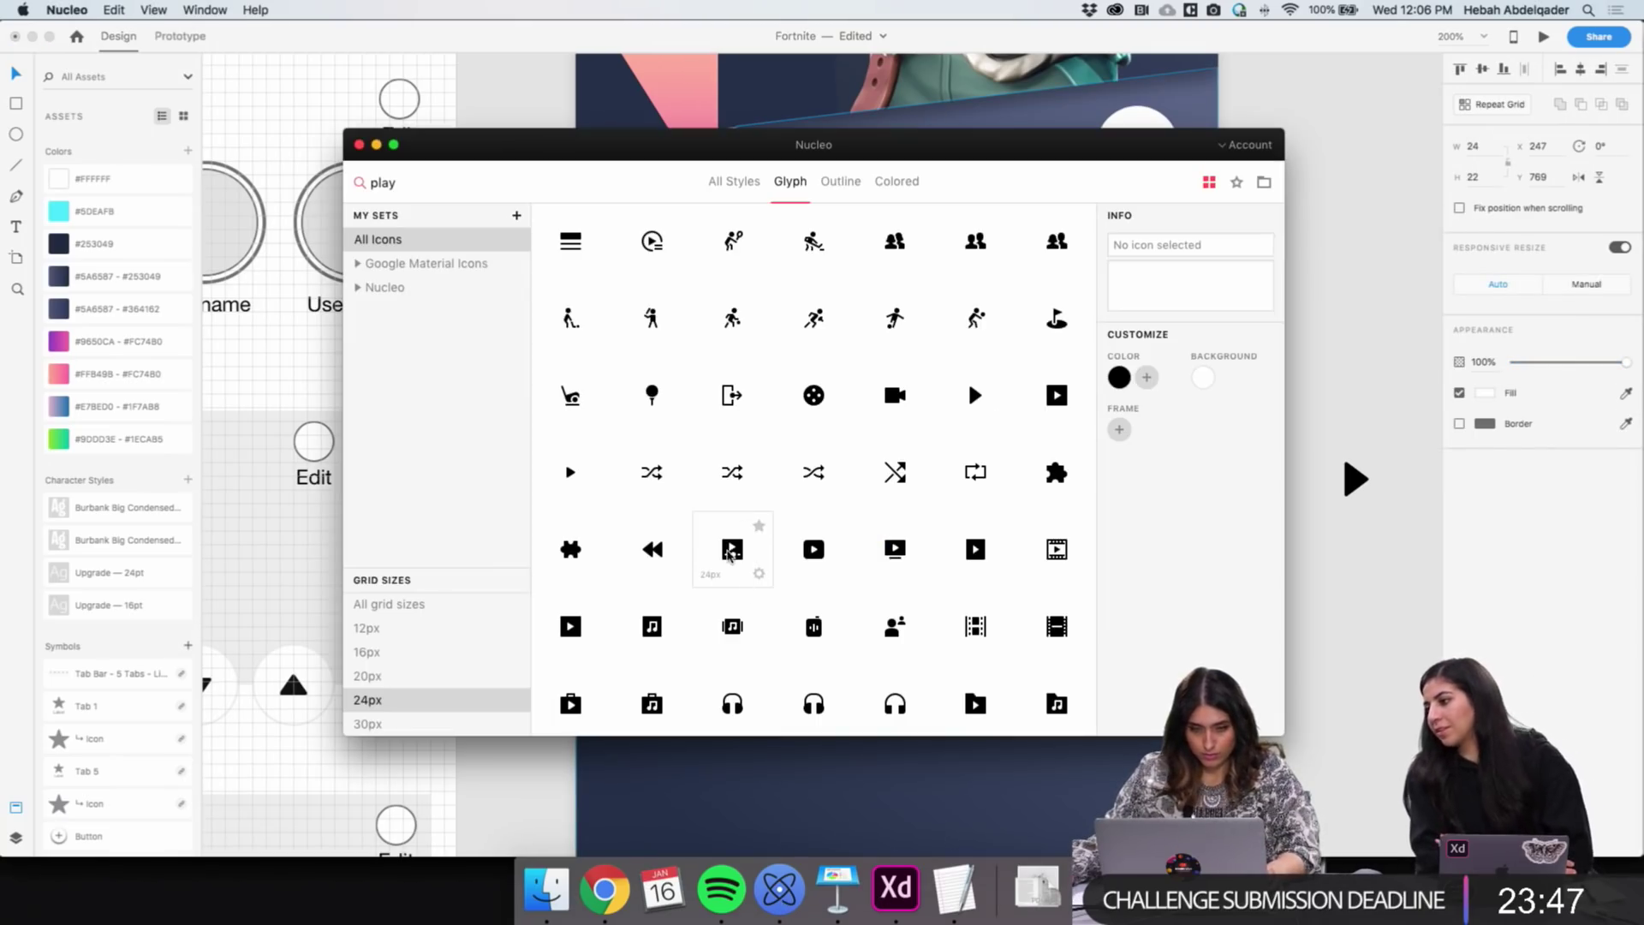
left_click(727, 552)
left_click(814, 550, "shift")
left_click(898, 556, "shift")
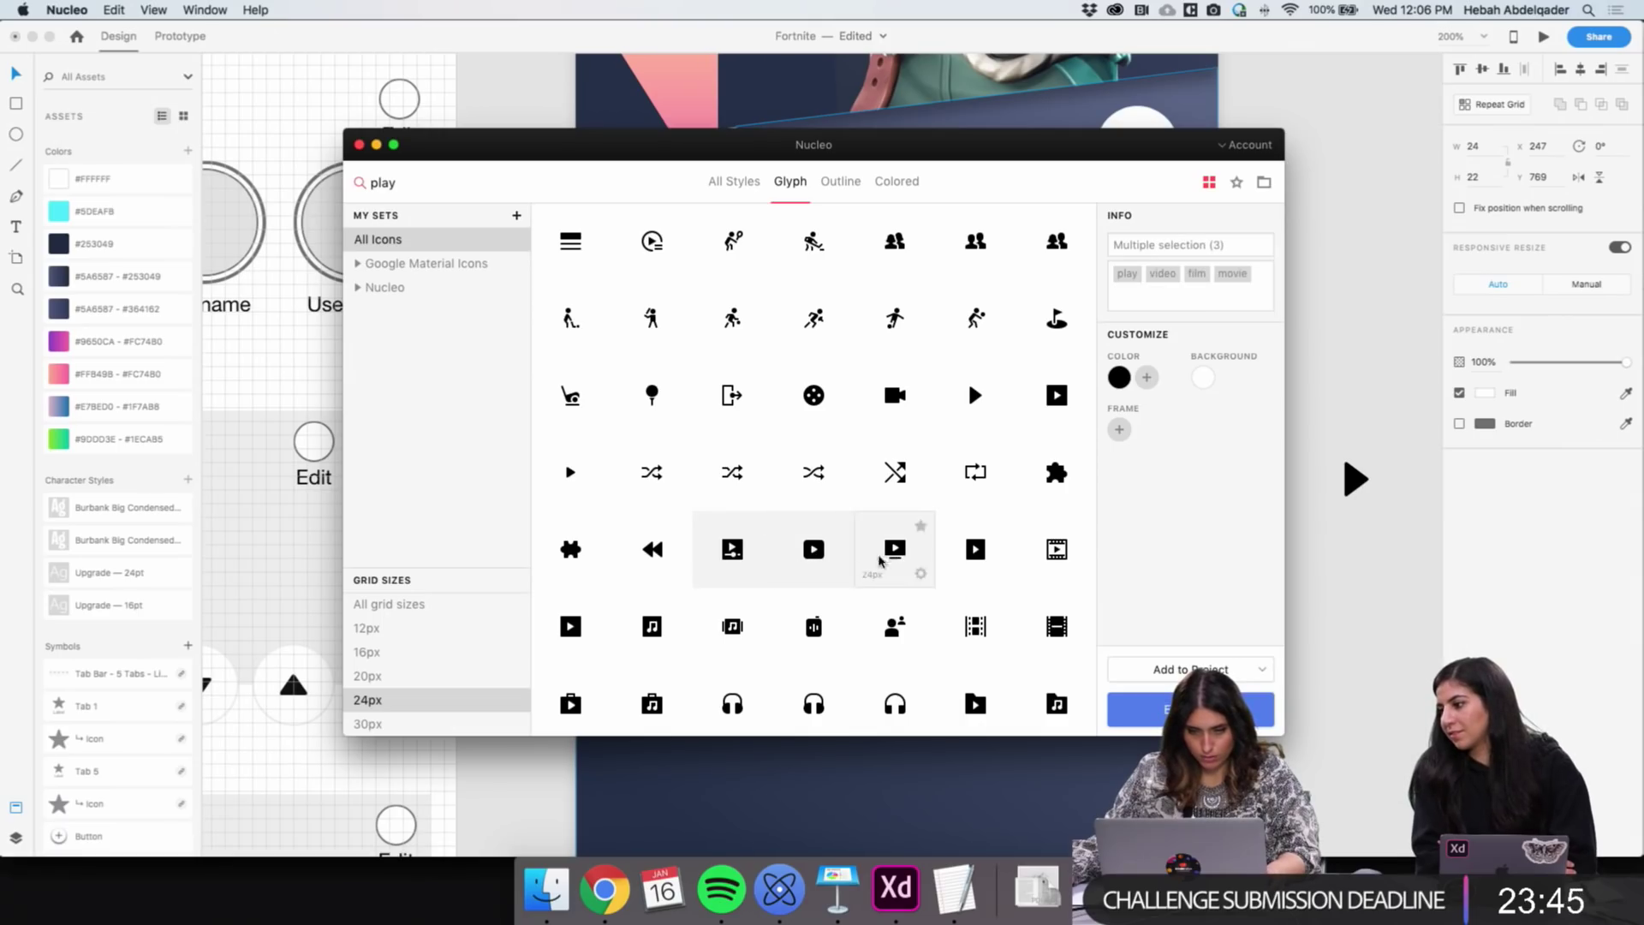
left_click_drag(1372, 609, 1375, 611)
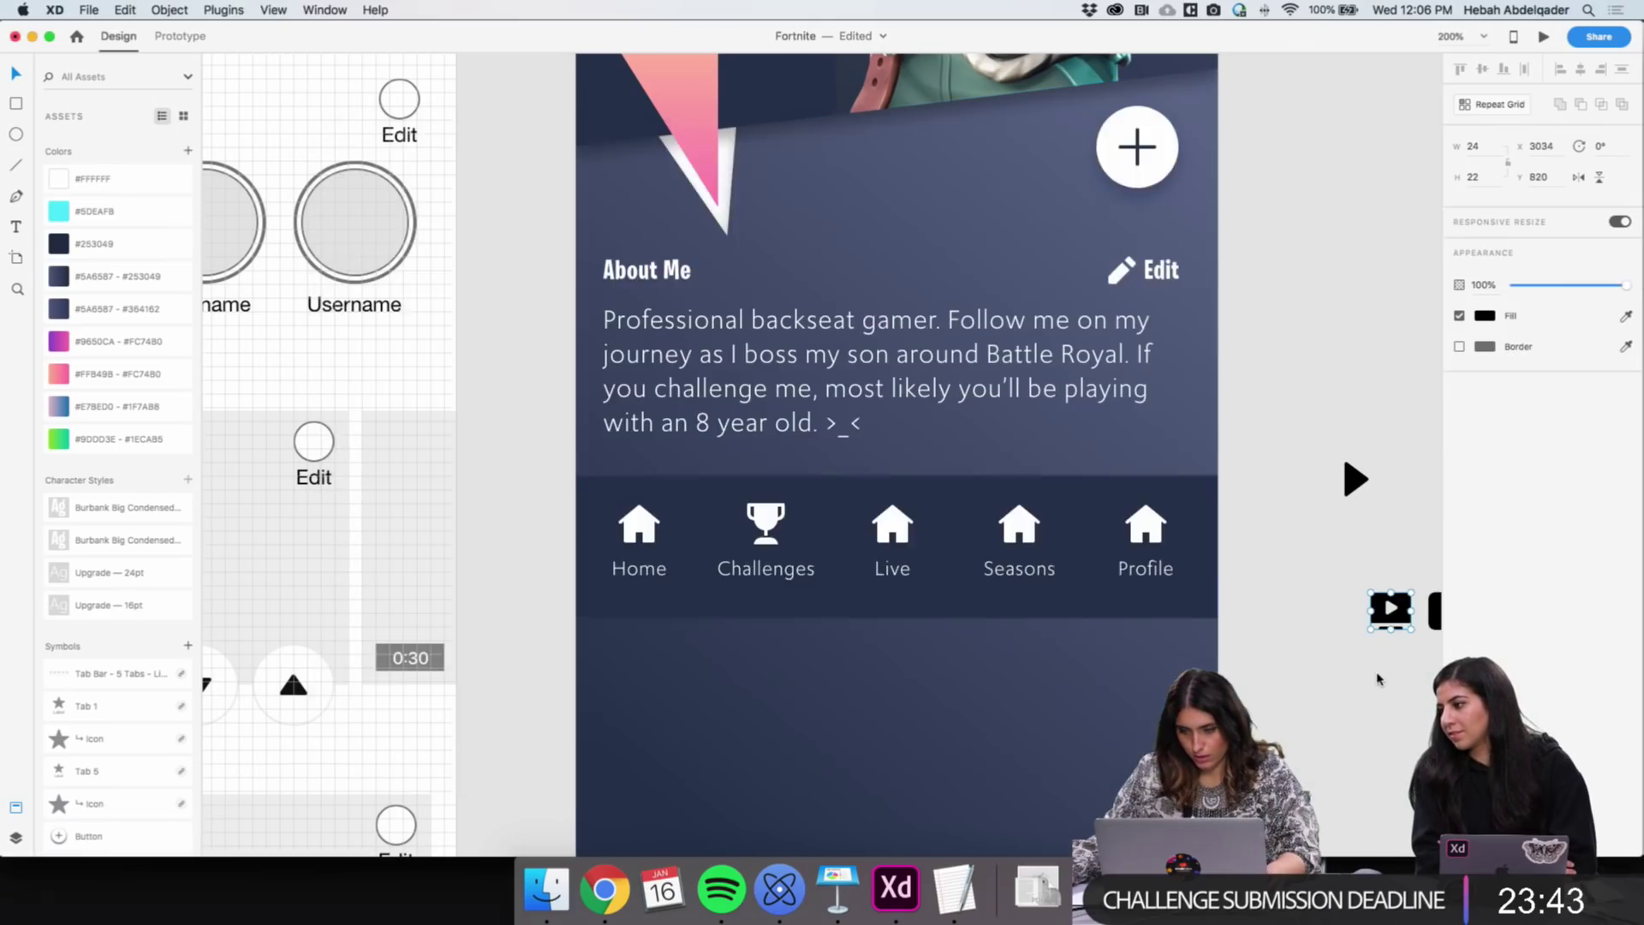
scroll(1377, 650, "right", 4)
left_click_drag(1380, 685, 1181, 598)
key("Delete")
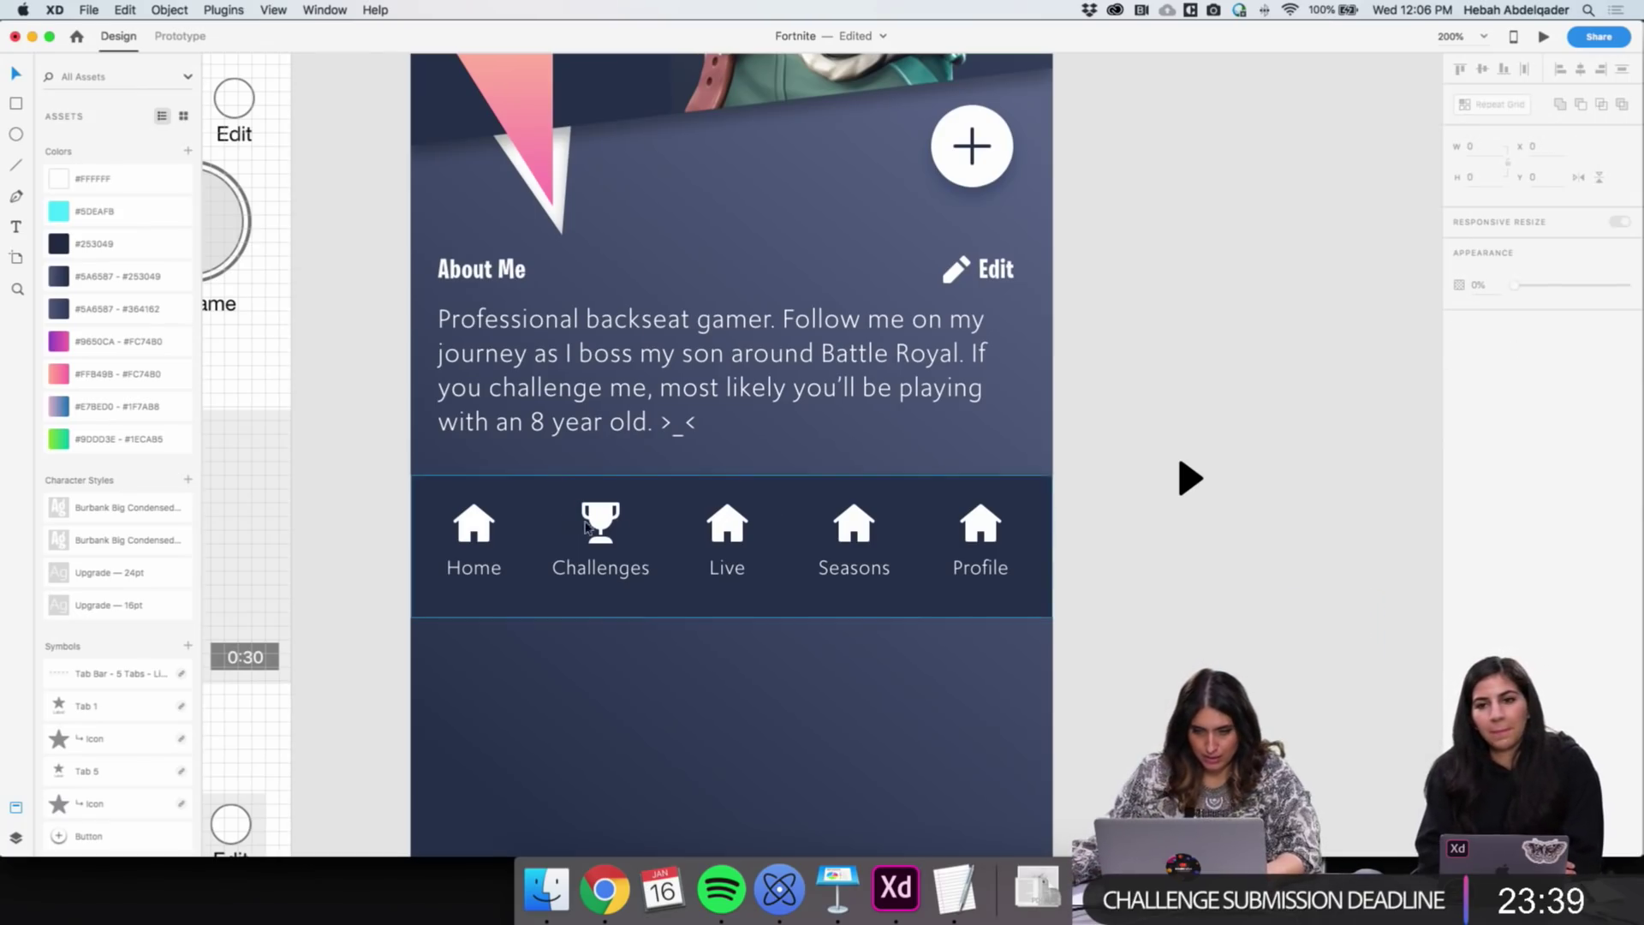
Delete the Live tab's house icon and set the play triangle's fill to white
double_click(723, 532)
key("Delete")
left_click(1162, 481)
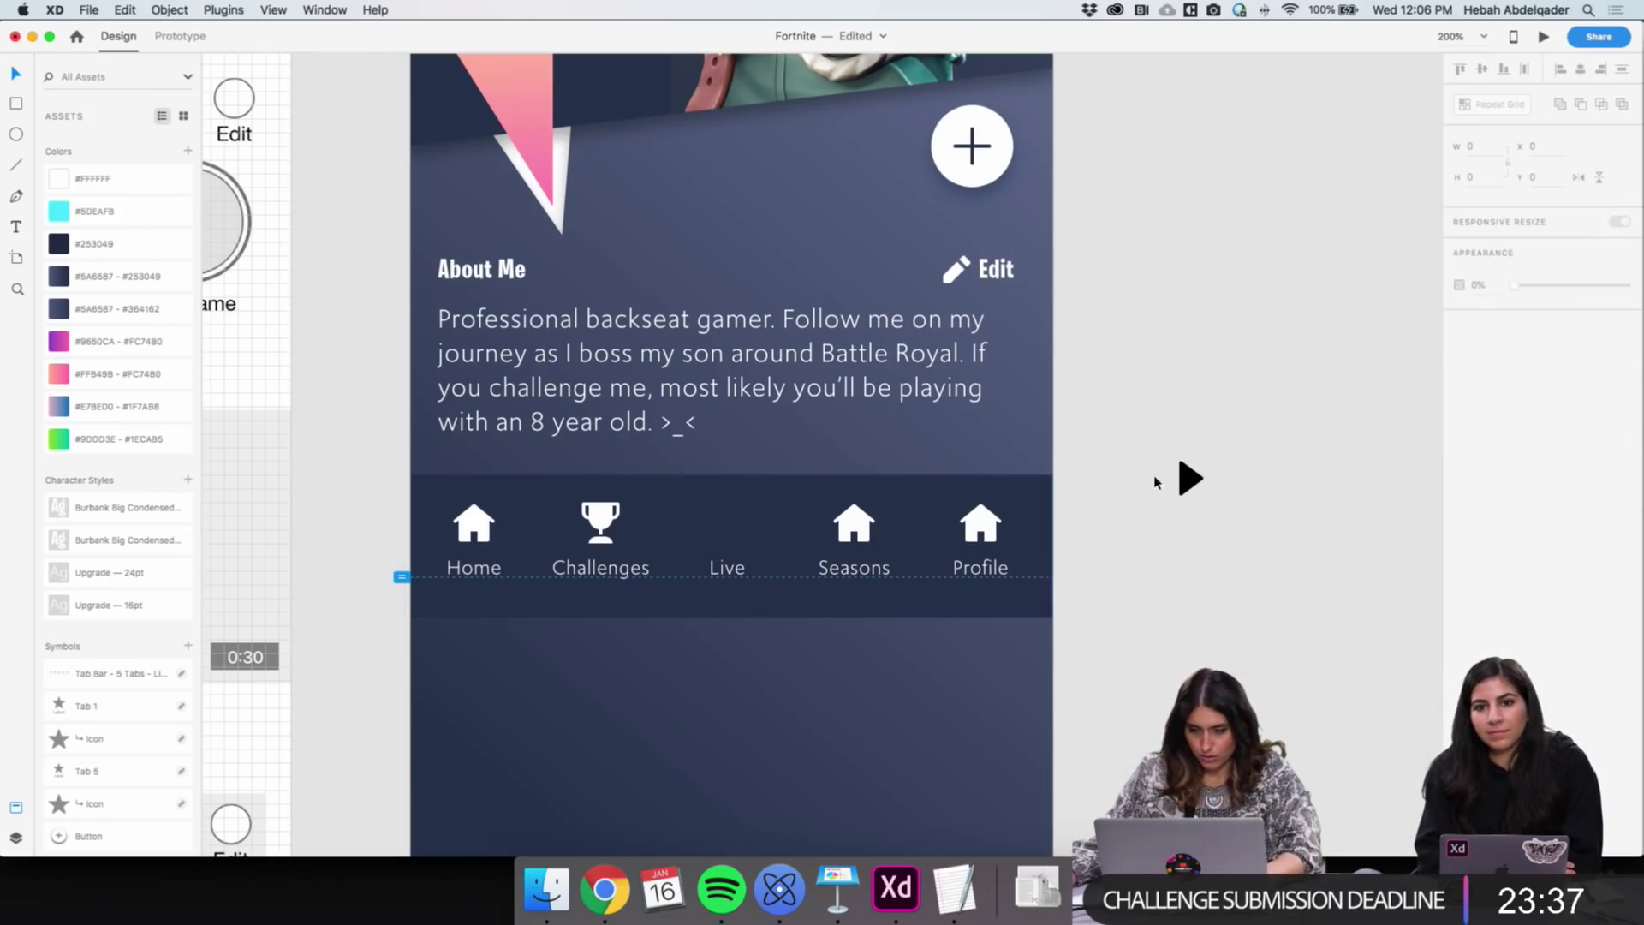
left_click(1186, 477)
left_click(1486, 317)
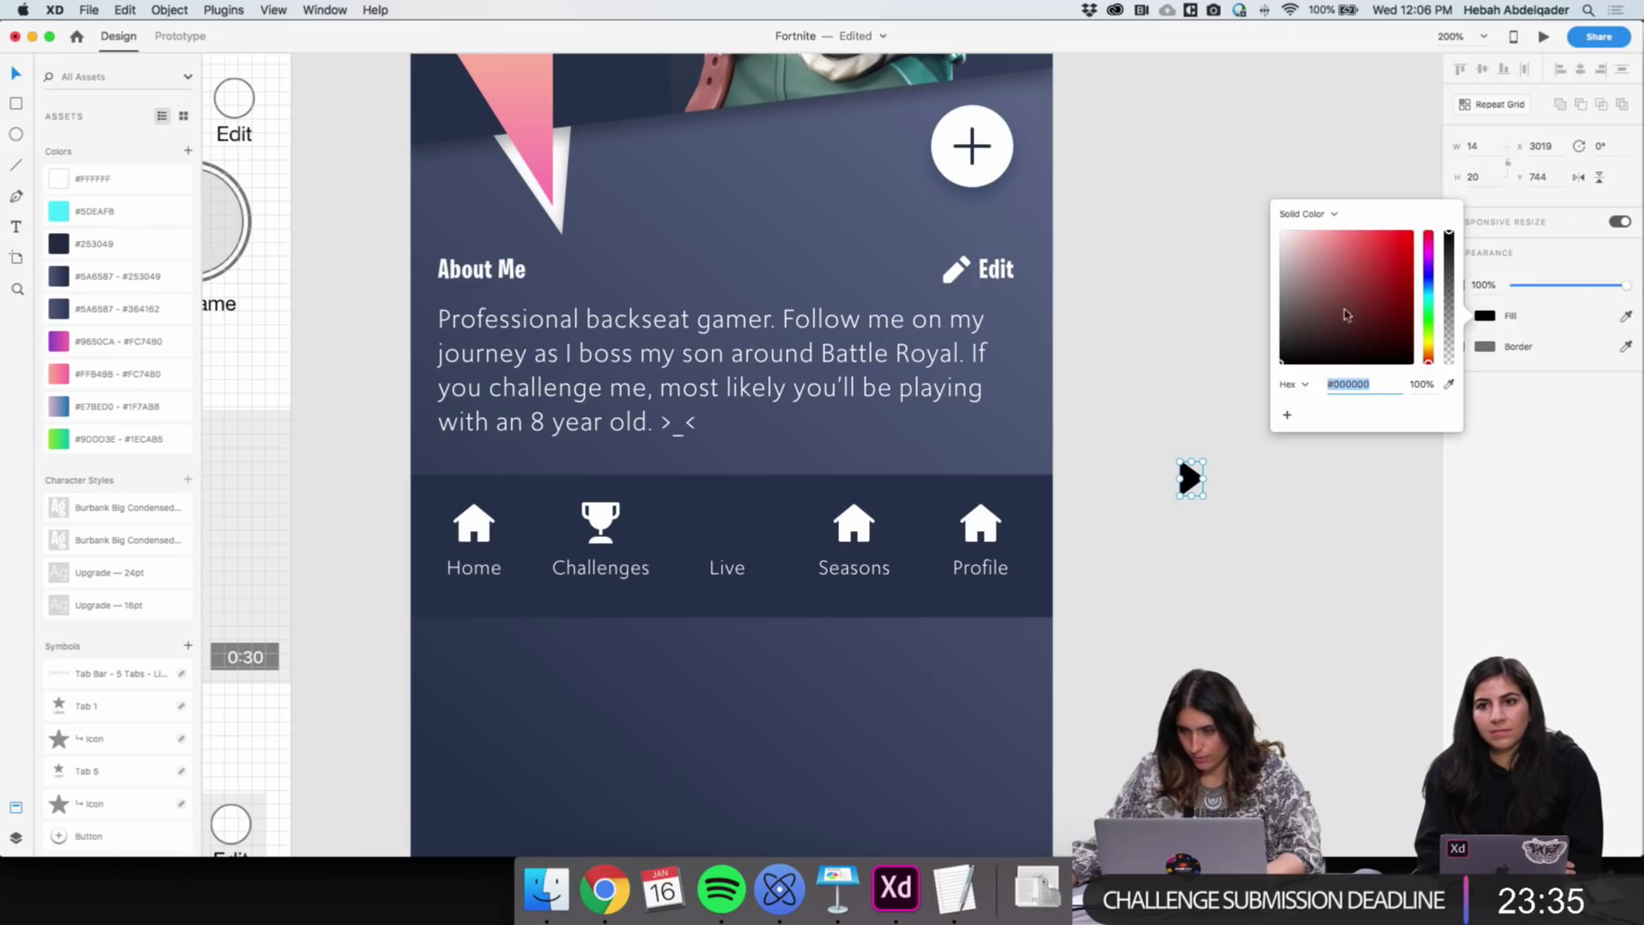
left_click_drag(1310, 257, 1236, 209)
left_click(1202, 533)
Place the play triangle above the Live label and align it to the trophy icon's vertical middle
left_click_drag(1184, 480, 725, 525)
left_click(602, 520, "shift")
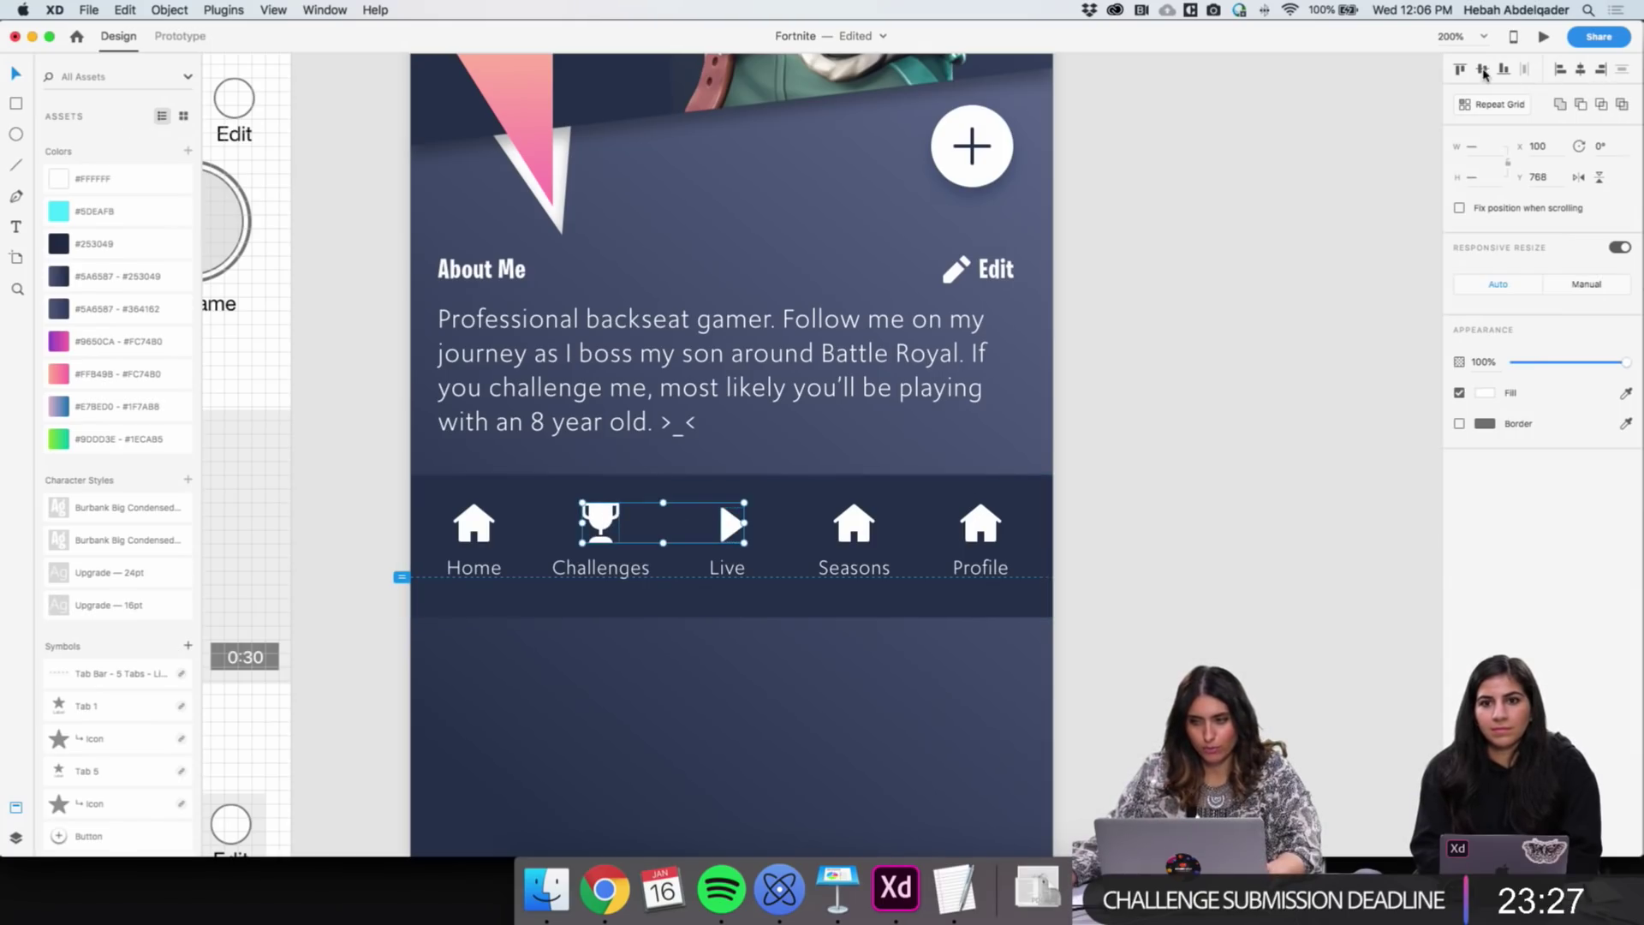
left_click(1195, 514)
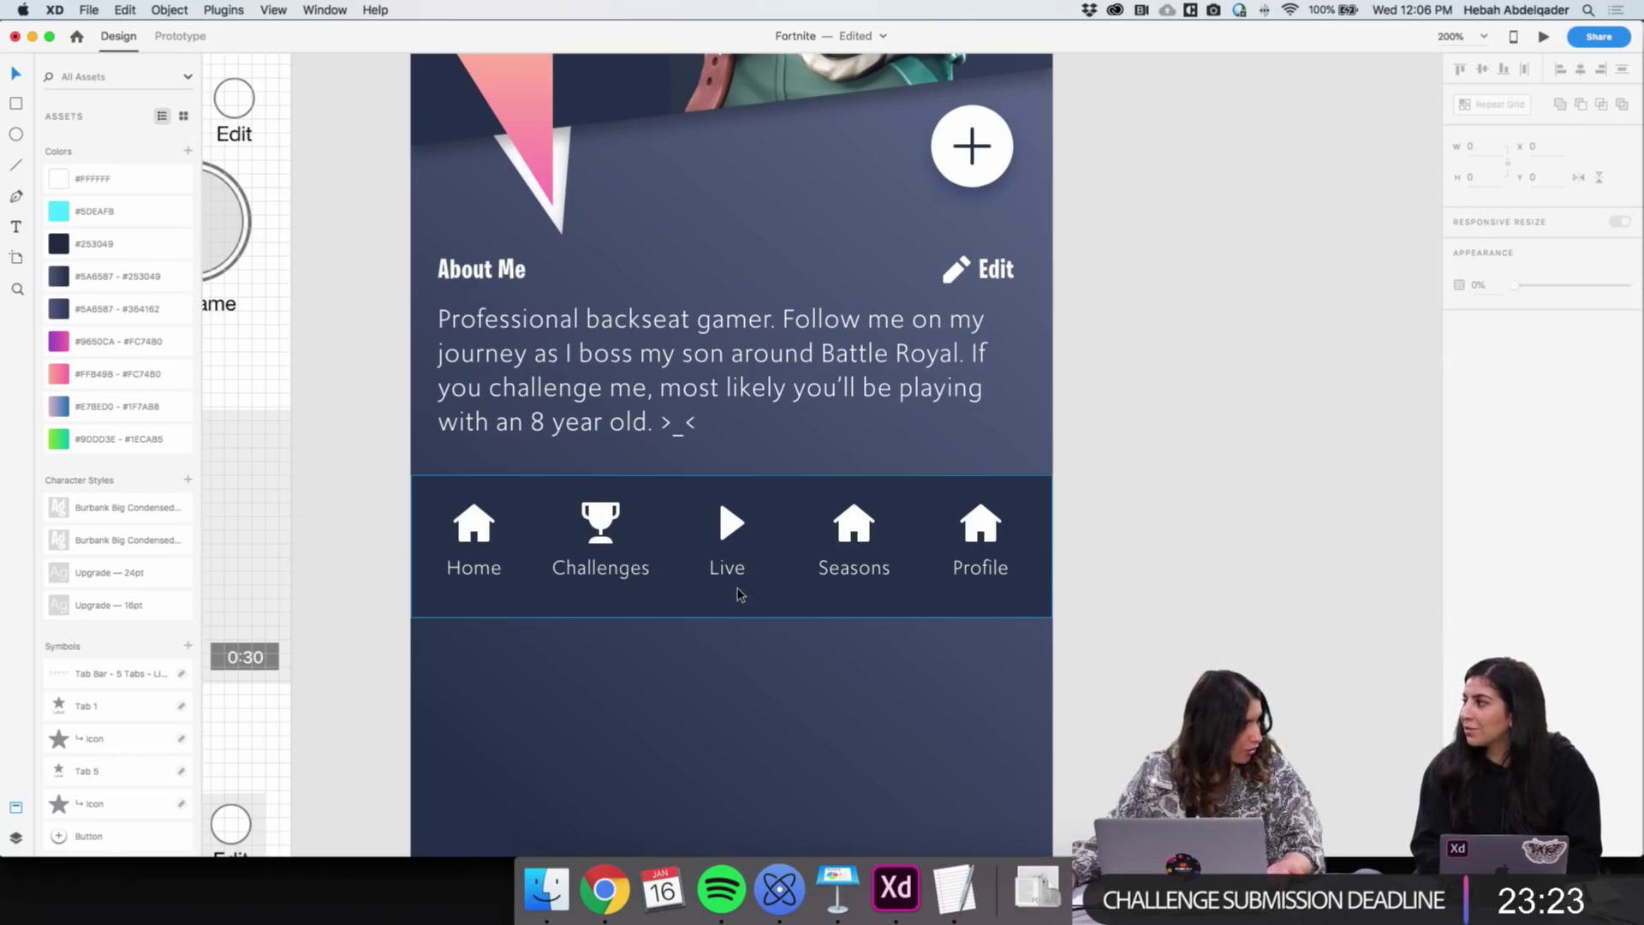
scroll(741, 595, "left", 1)
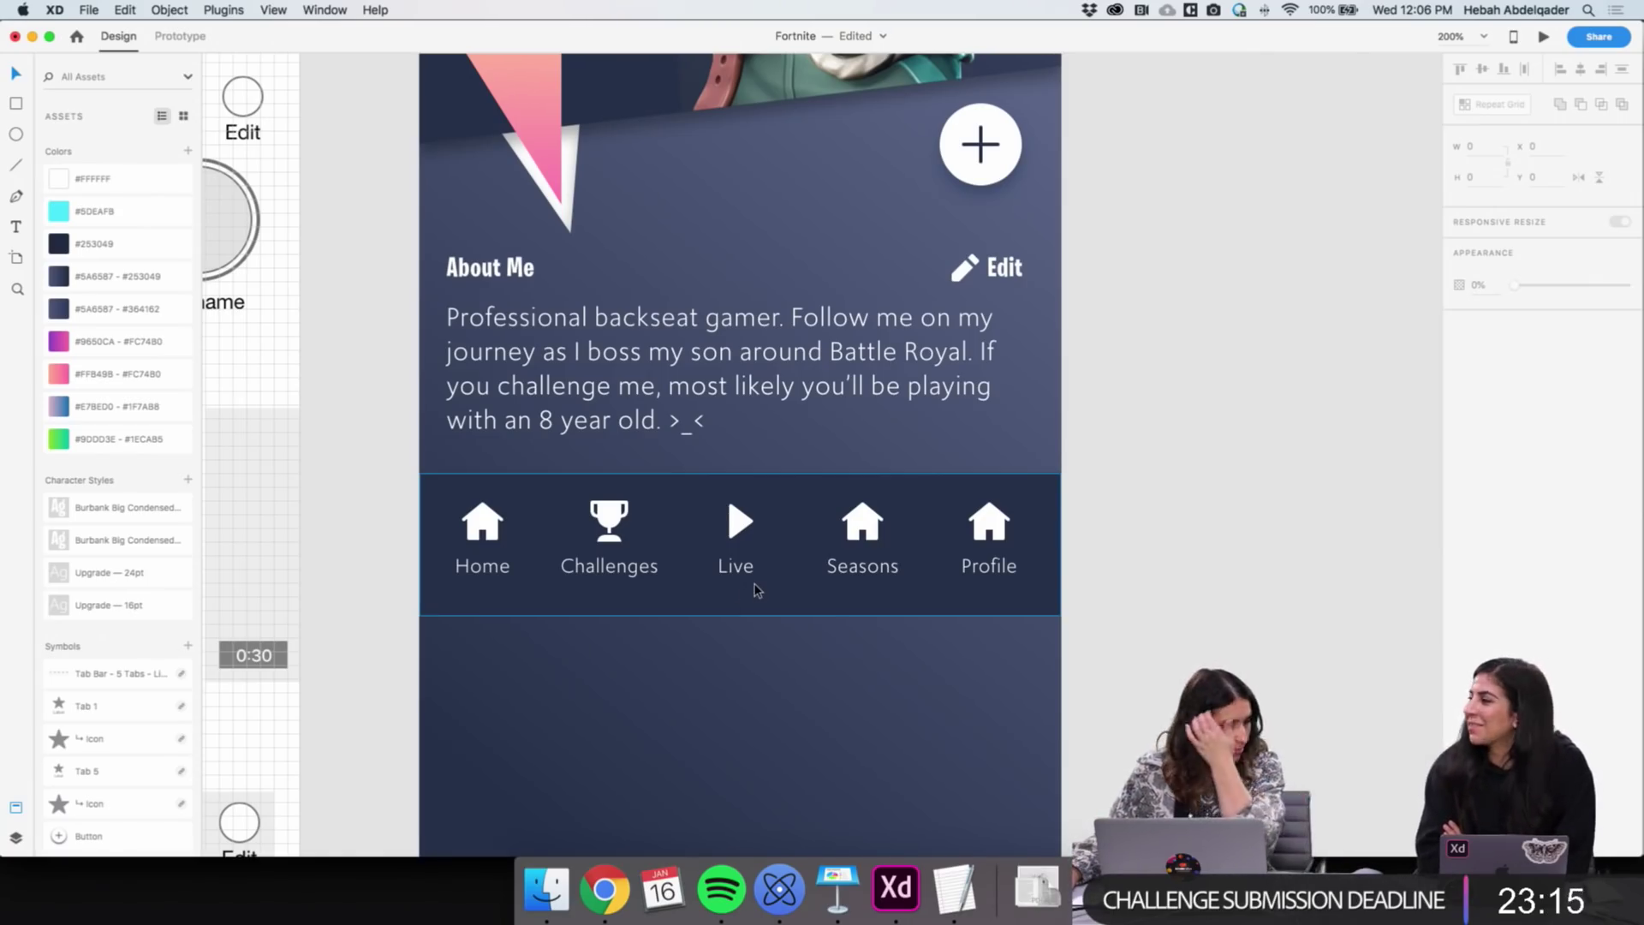
Search Nucleo for "shield" and add the shield glyph to the XD canvas beside the artboard
double_click(867, 527)
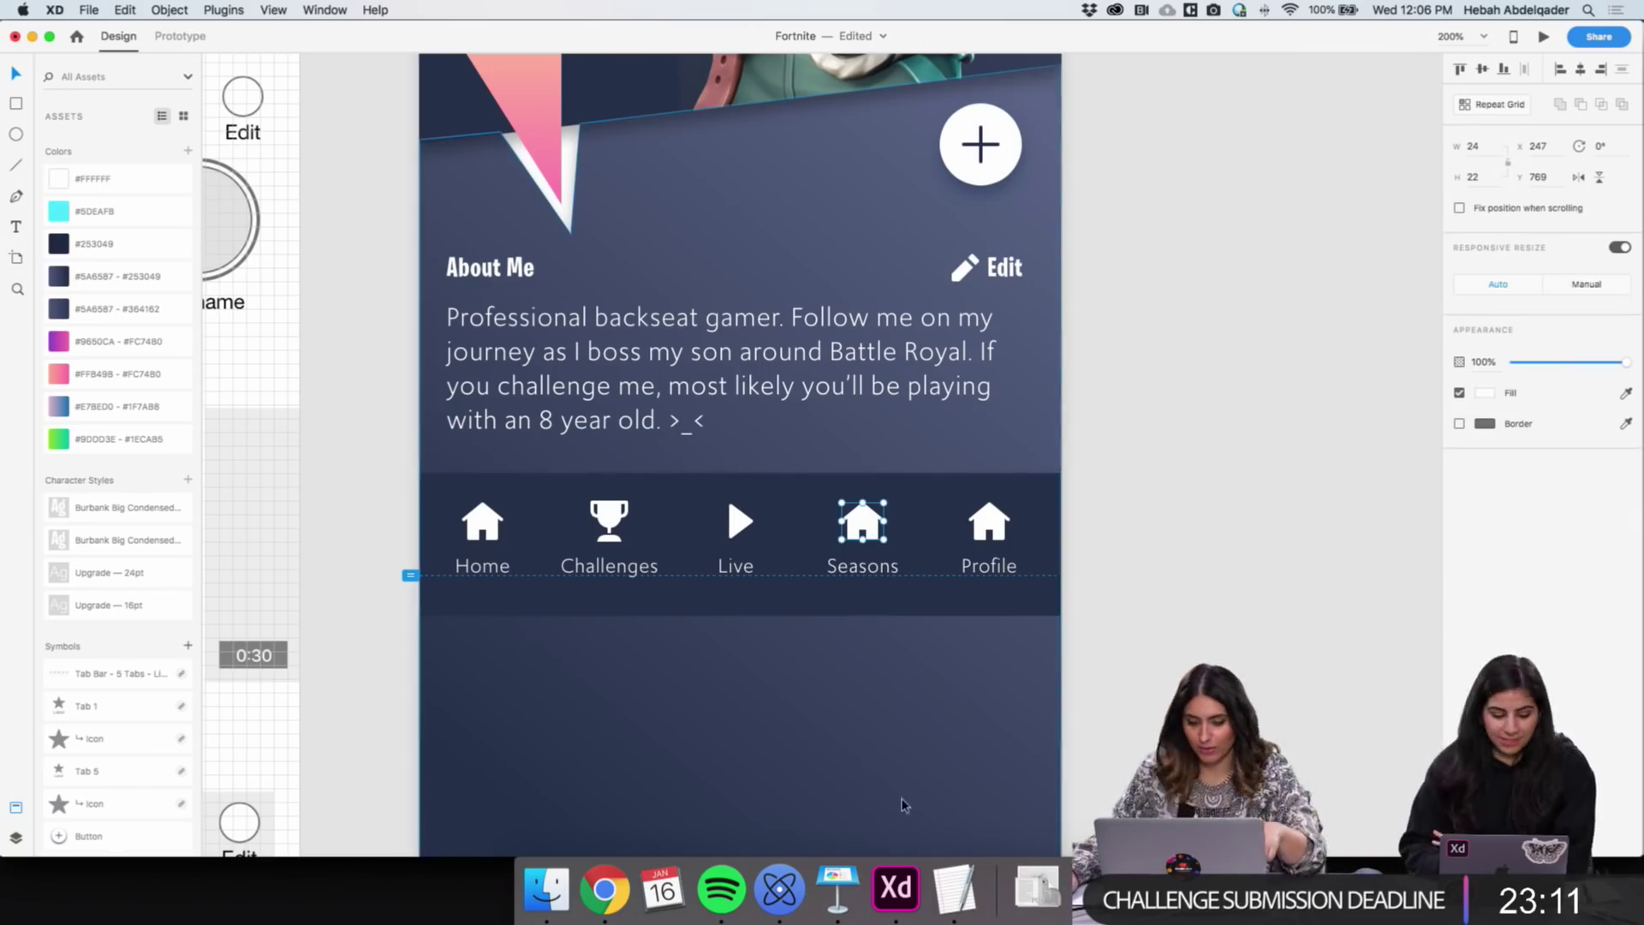
left_click(779, 889)
left_click_drag(425, 183, 365, 182)
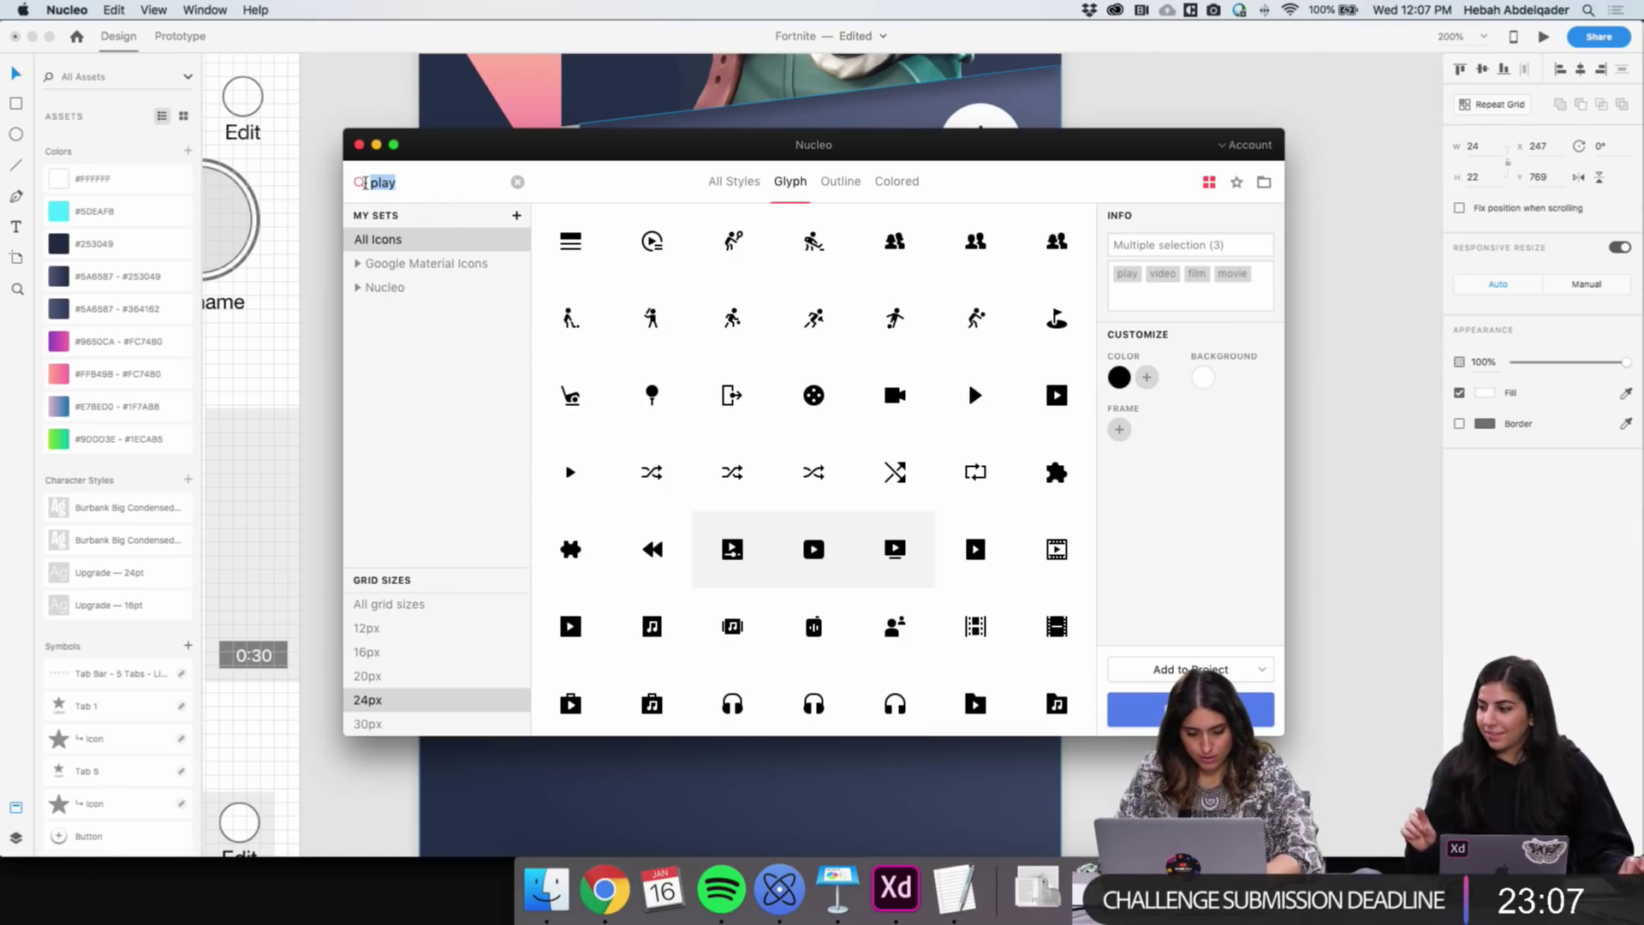
type("sheild")
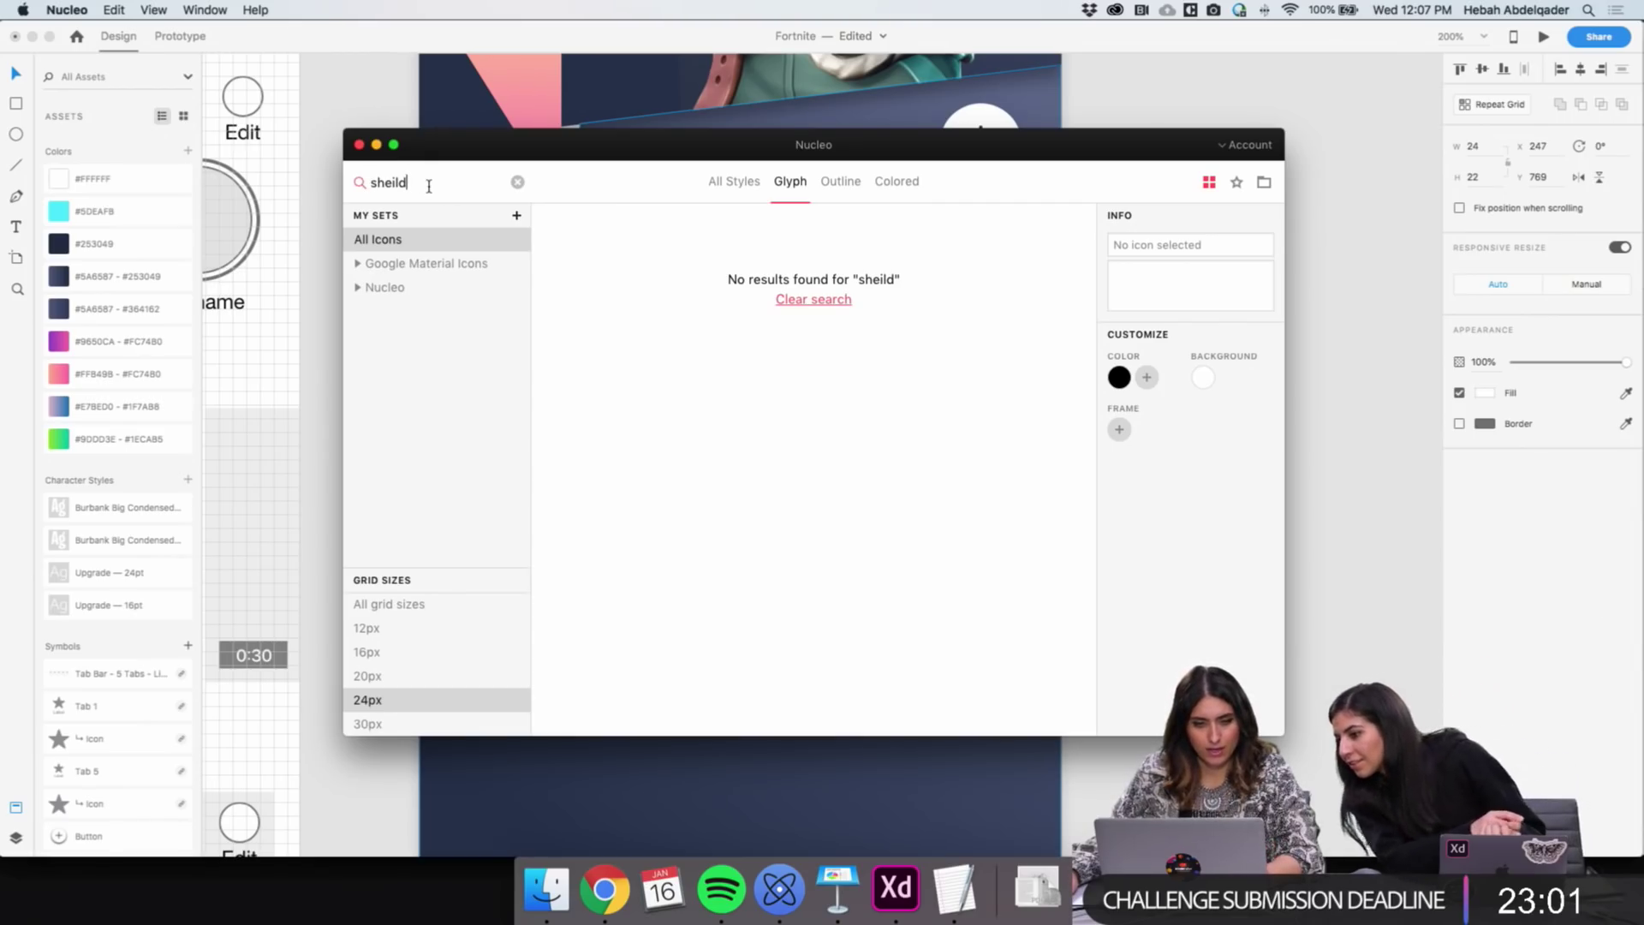
left_click_drag(409, 182, 385, 185)
type("ield")
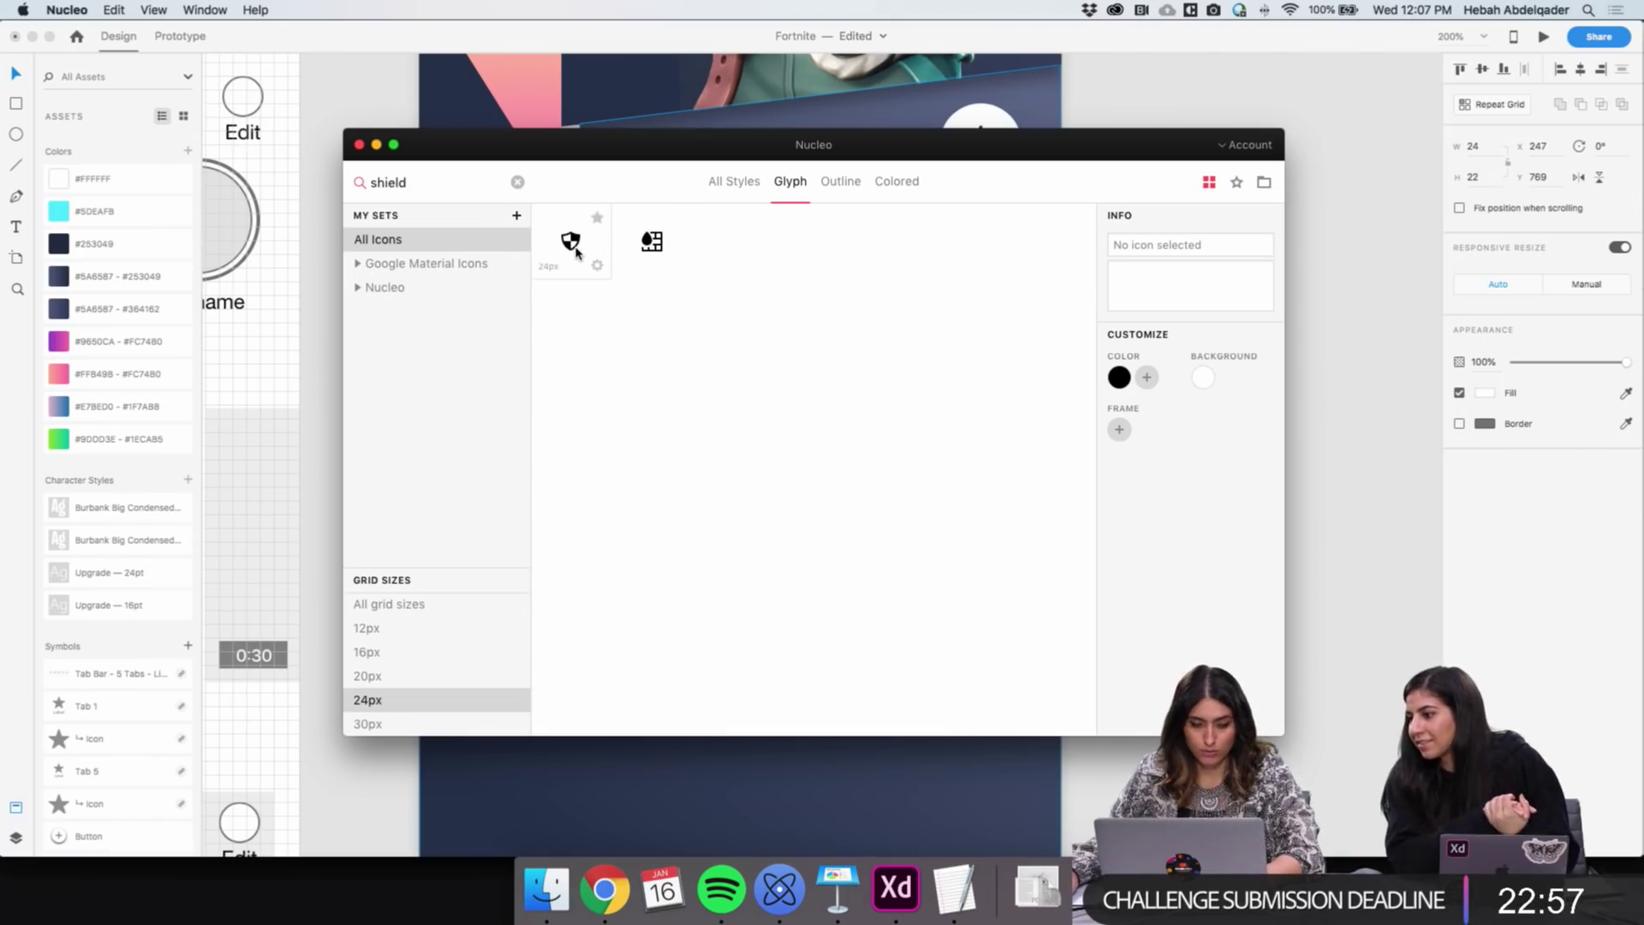
left_click_drag(571, 247, 1382, 360)
Search Nucleo for "calend", "bus" and "calenda" and examine the glyphs as alternative icons for the Seasons tab
type("calend")
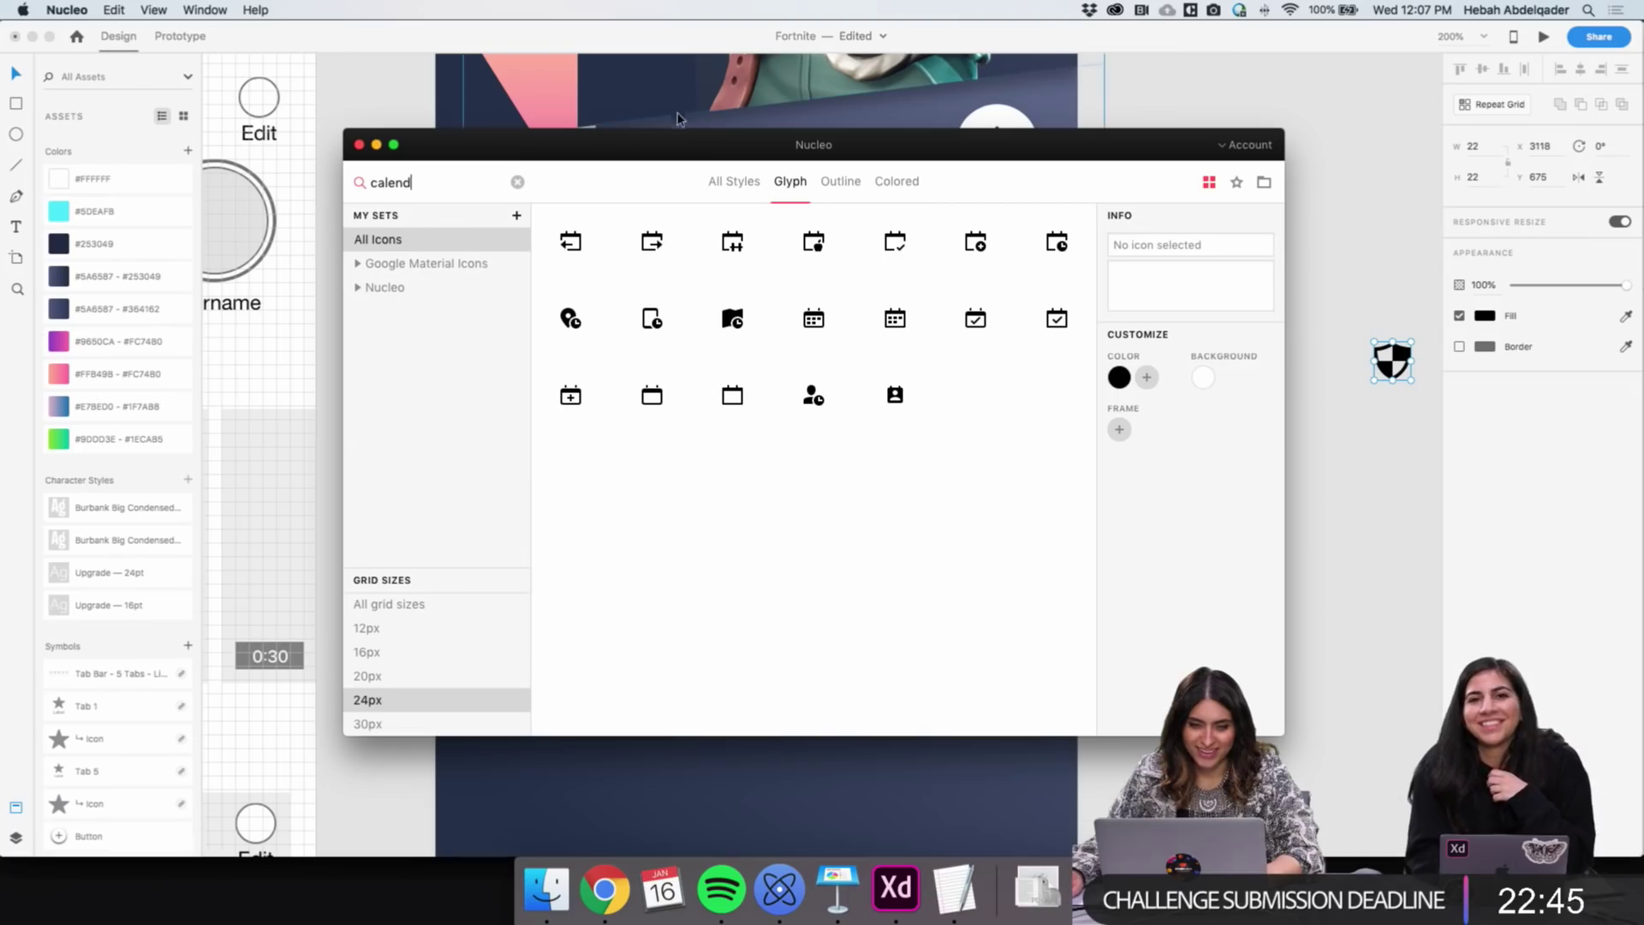
left_click_drag(434, 183, 381, 180)
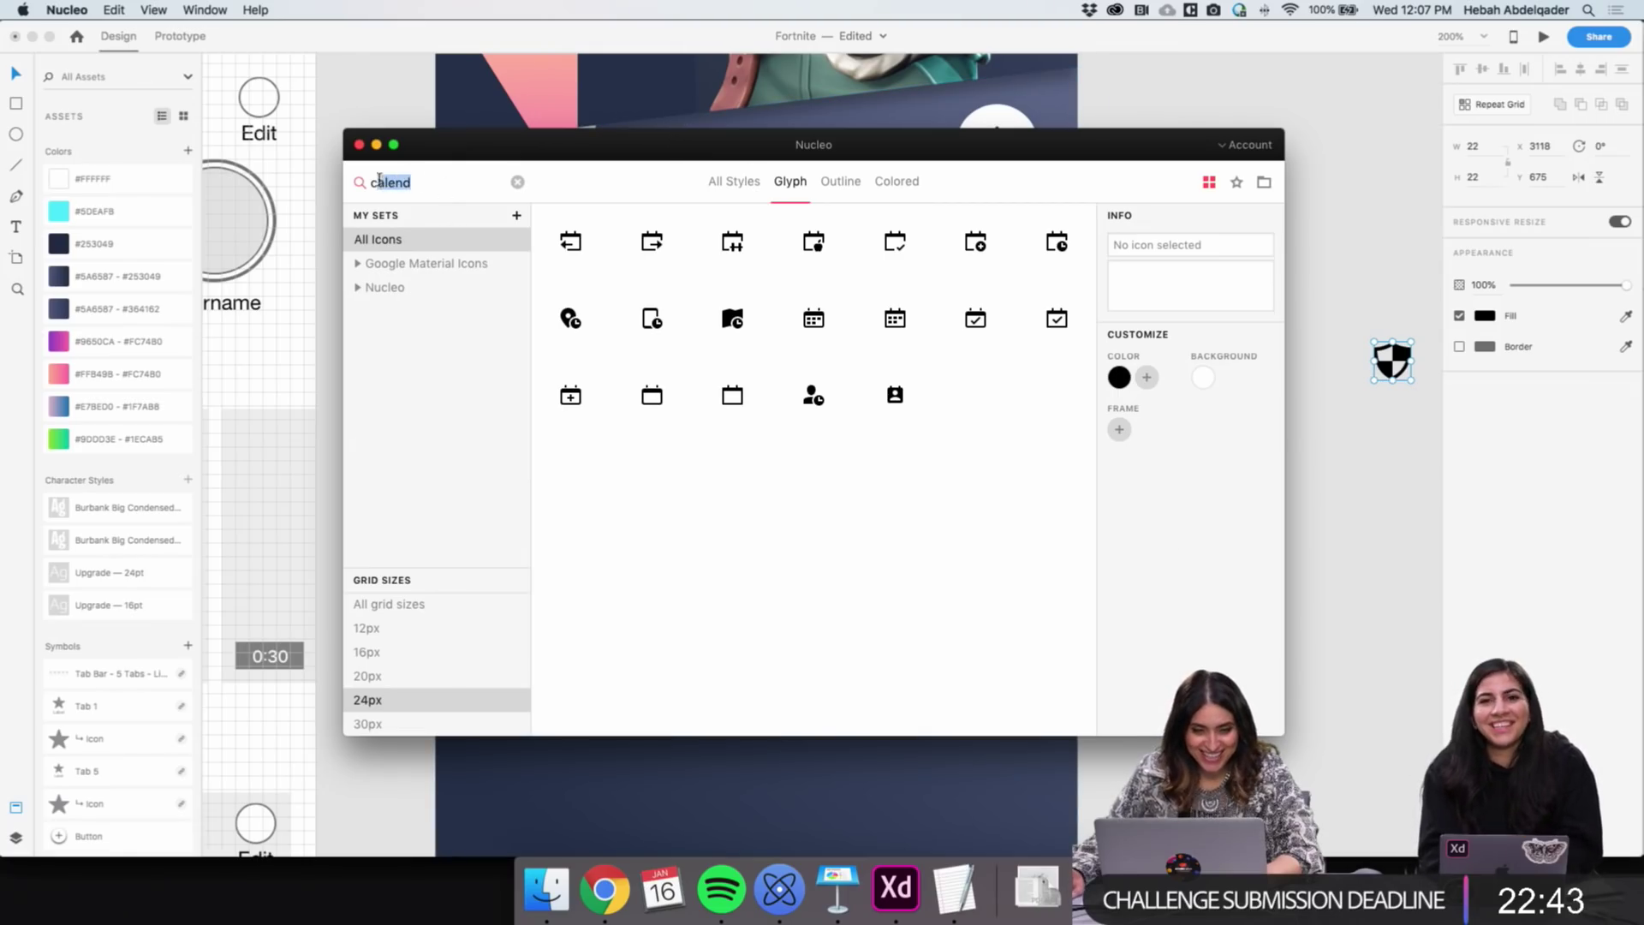
type("bus")
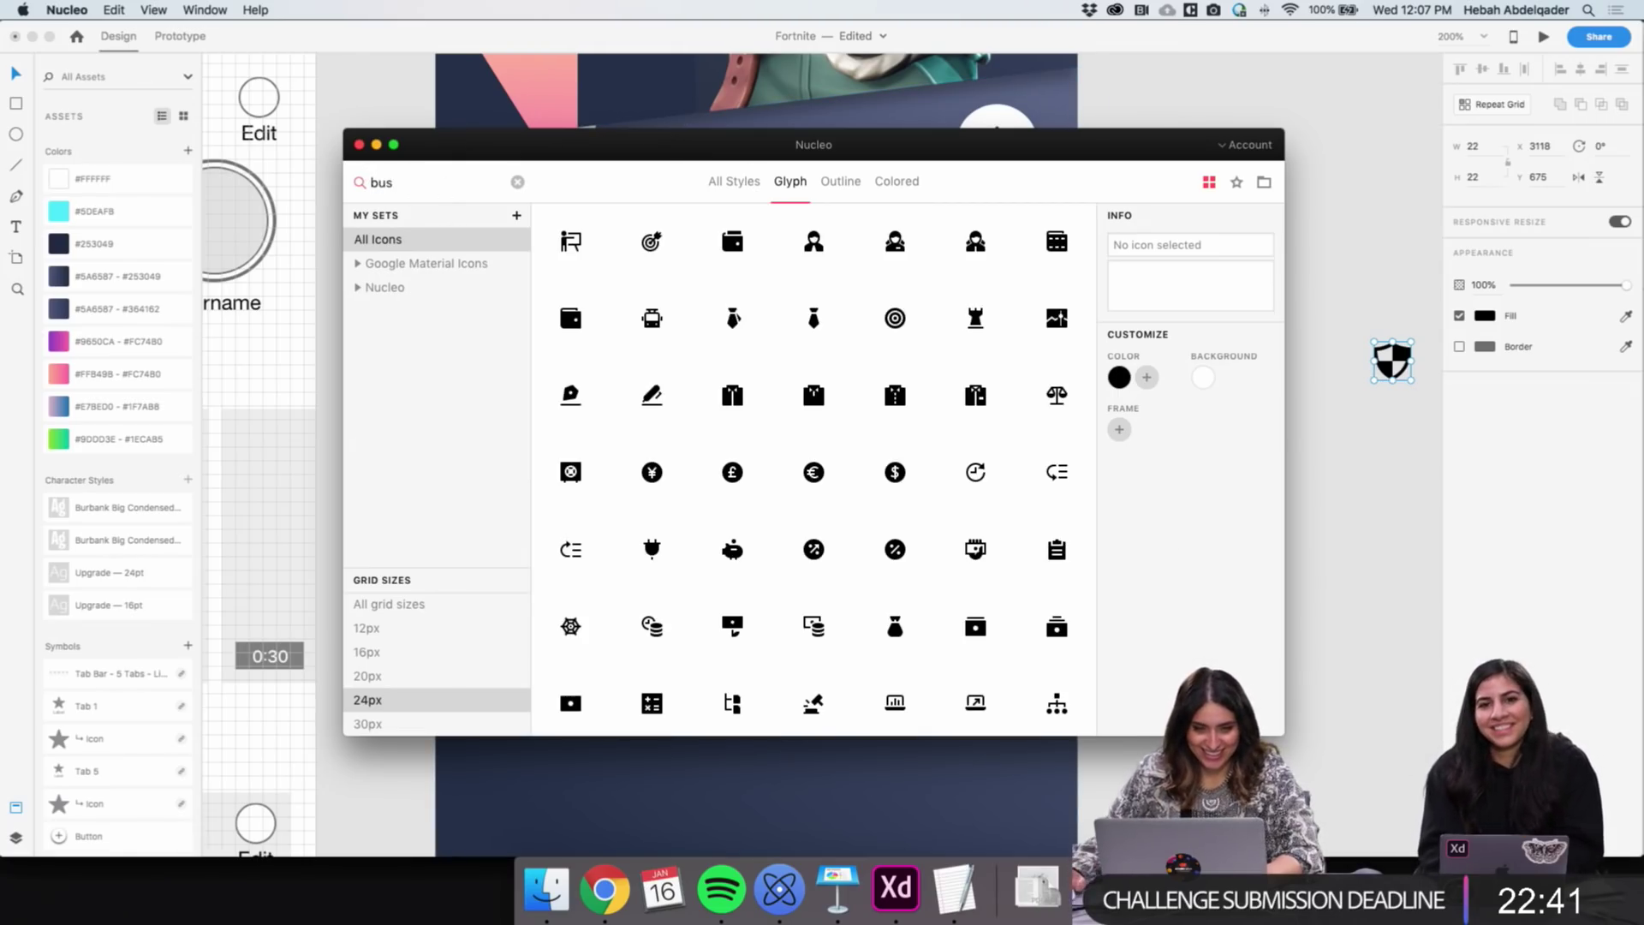
scroll(958, 409, "down", 1)
scroll(958, 410, "down", 5)
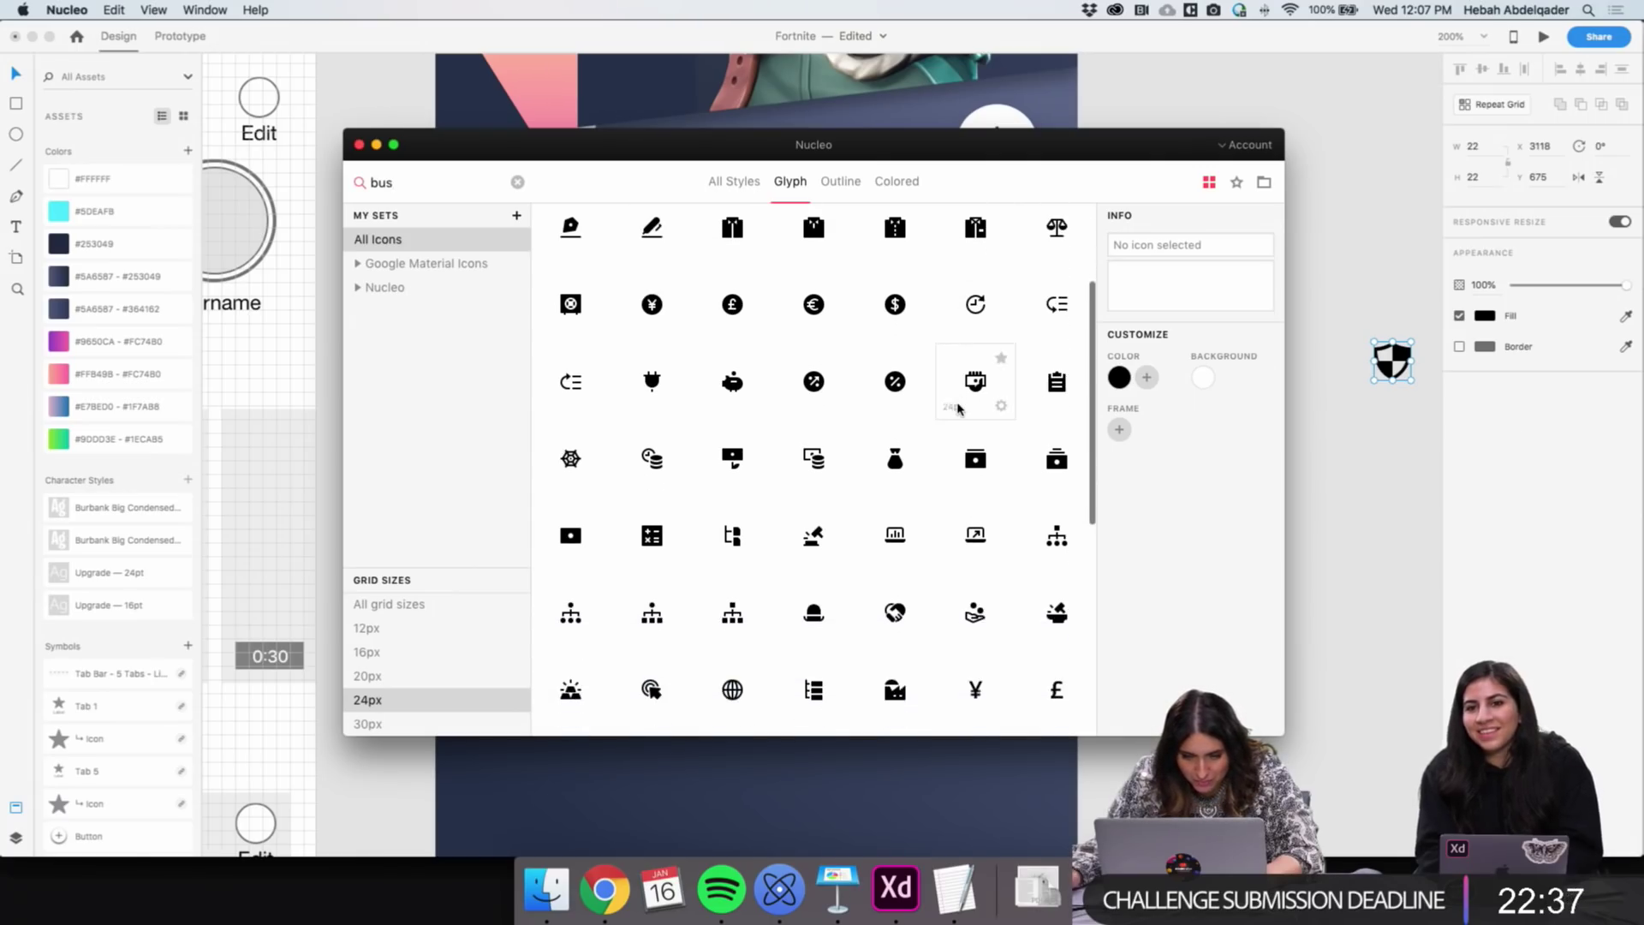
scroll(959, 409, "down", 6)
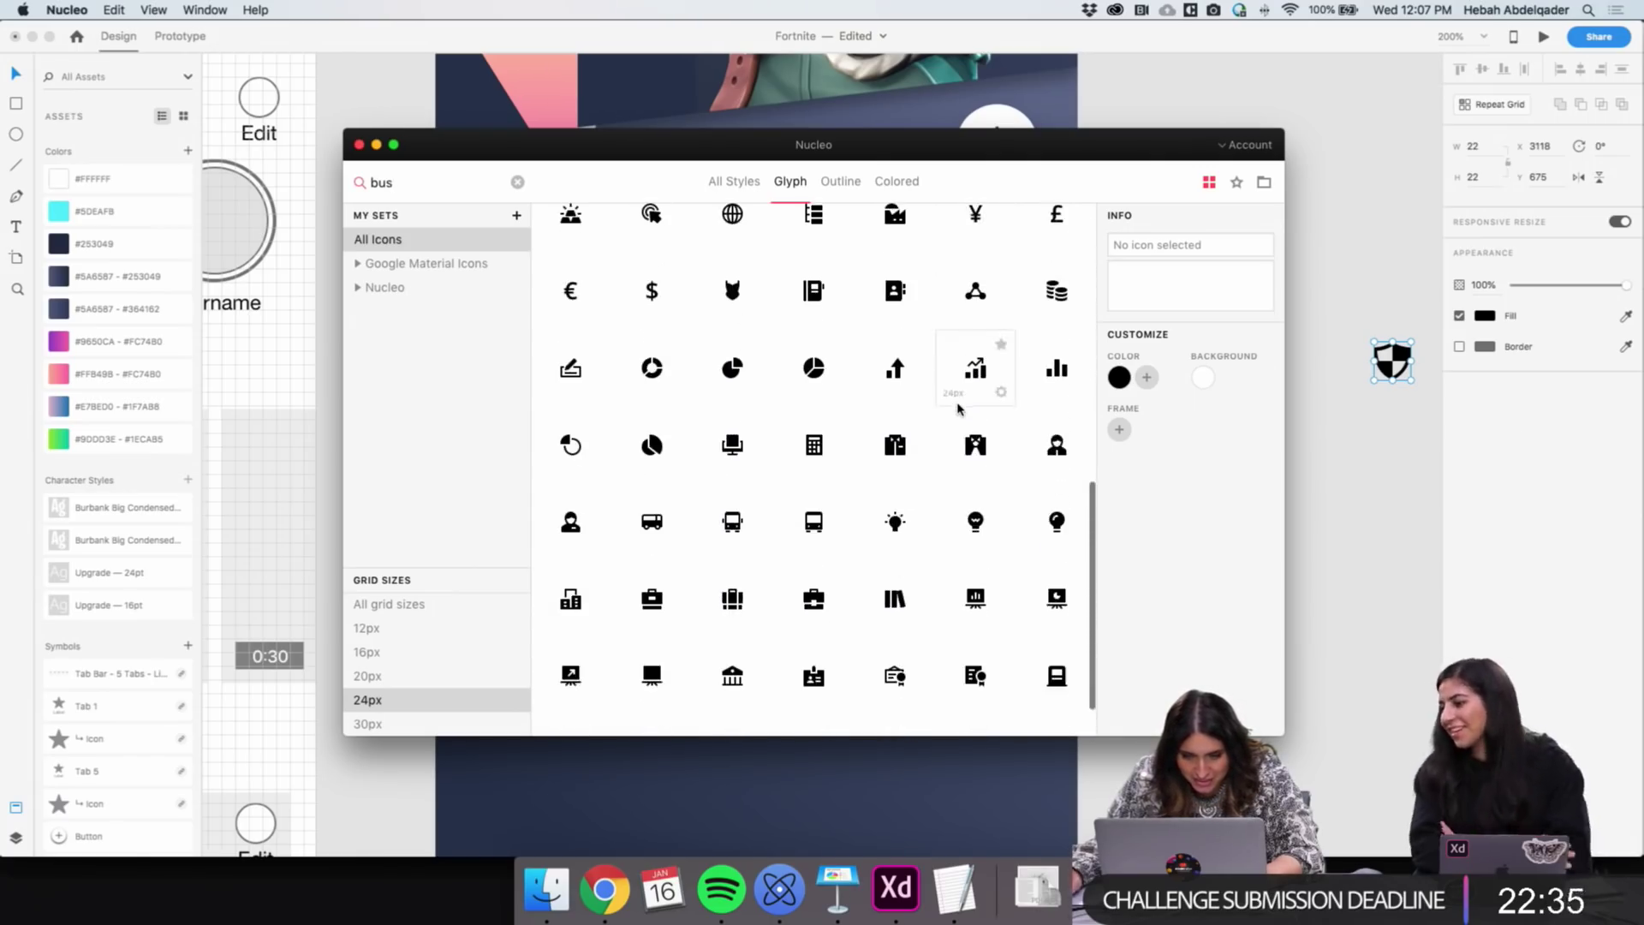
scroll(959, 409, "up", 10)
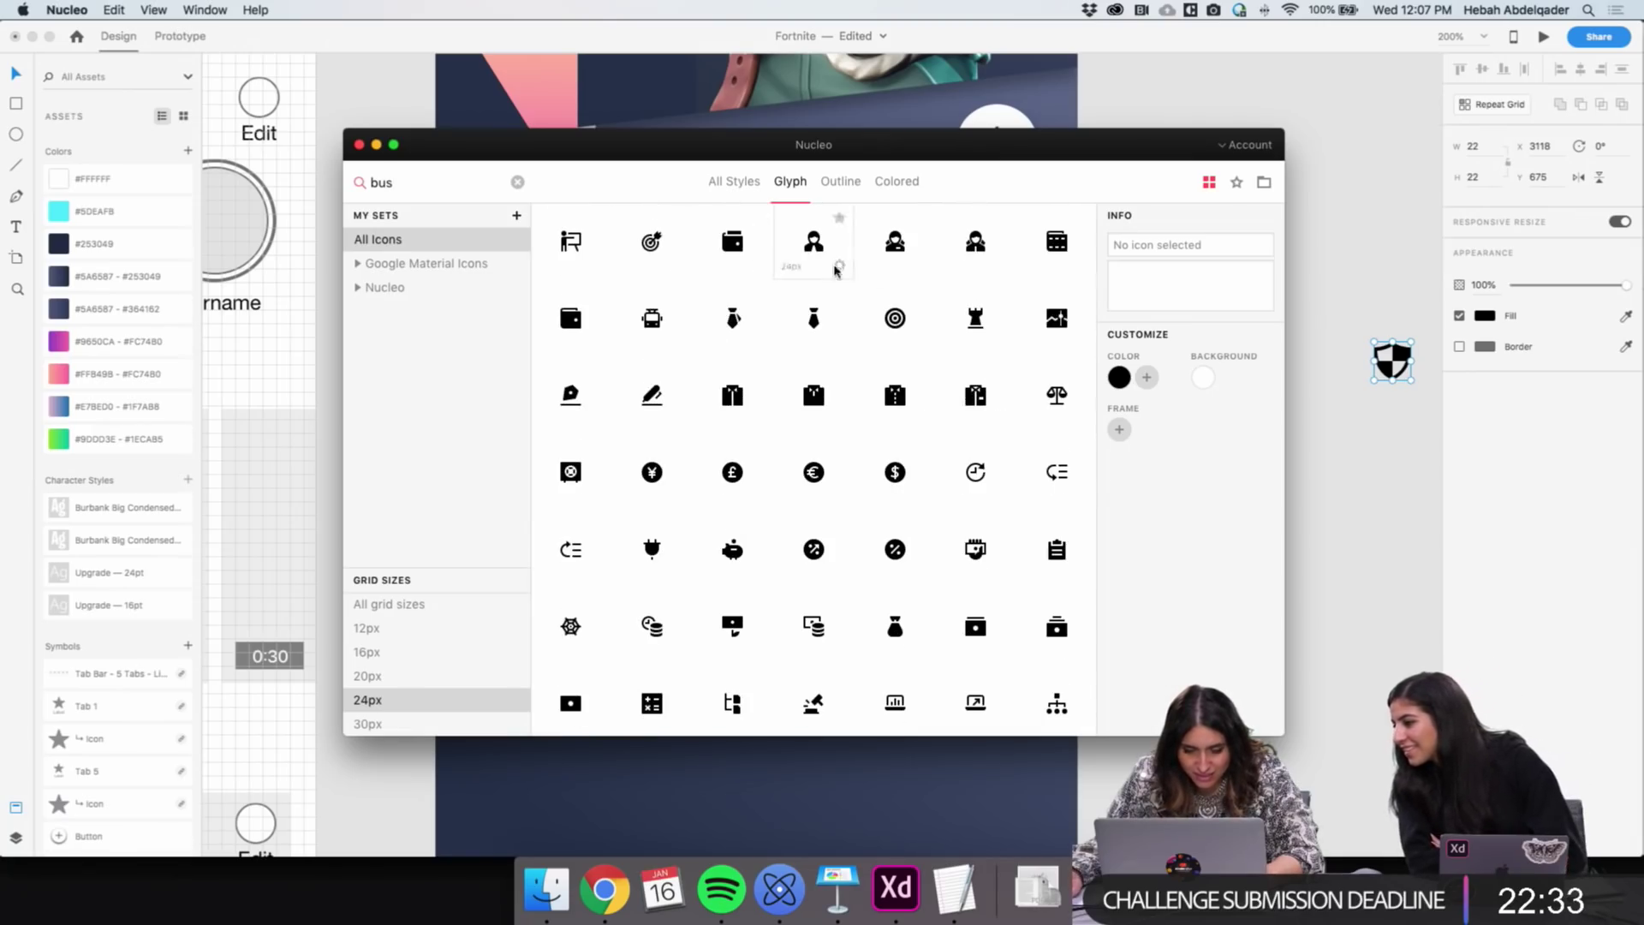
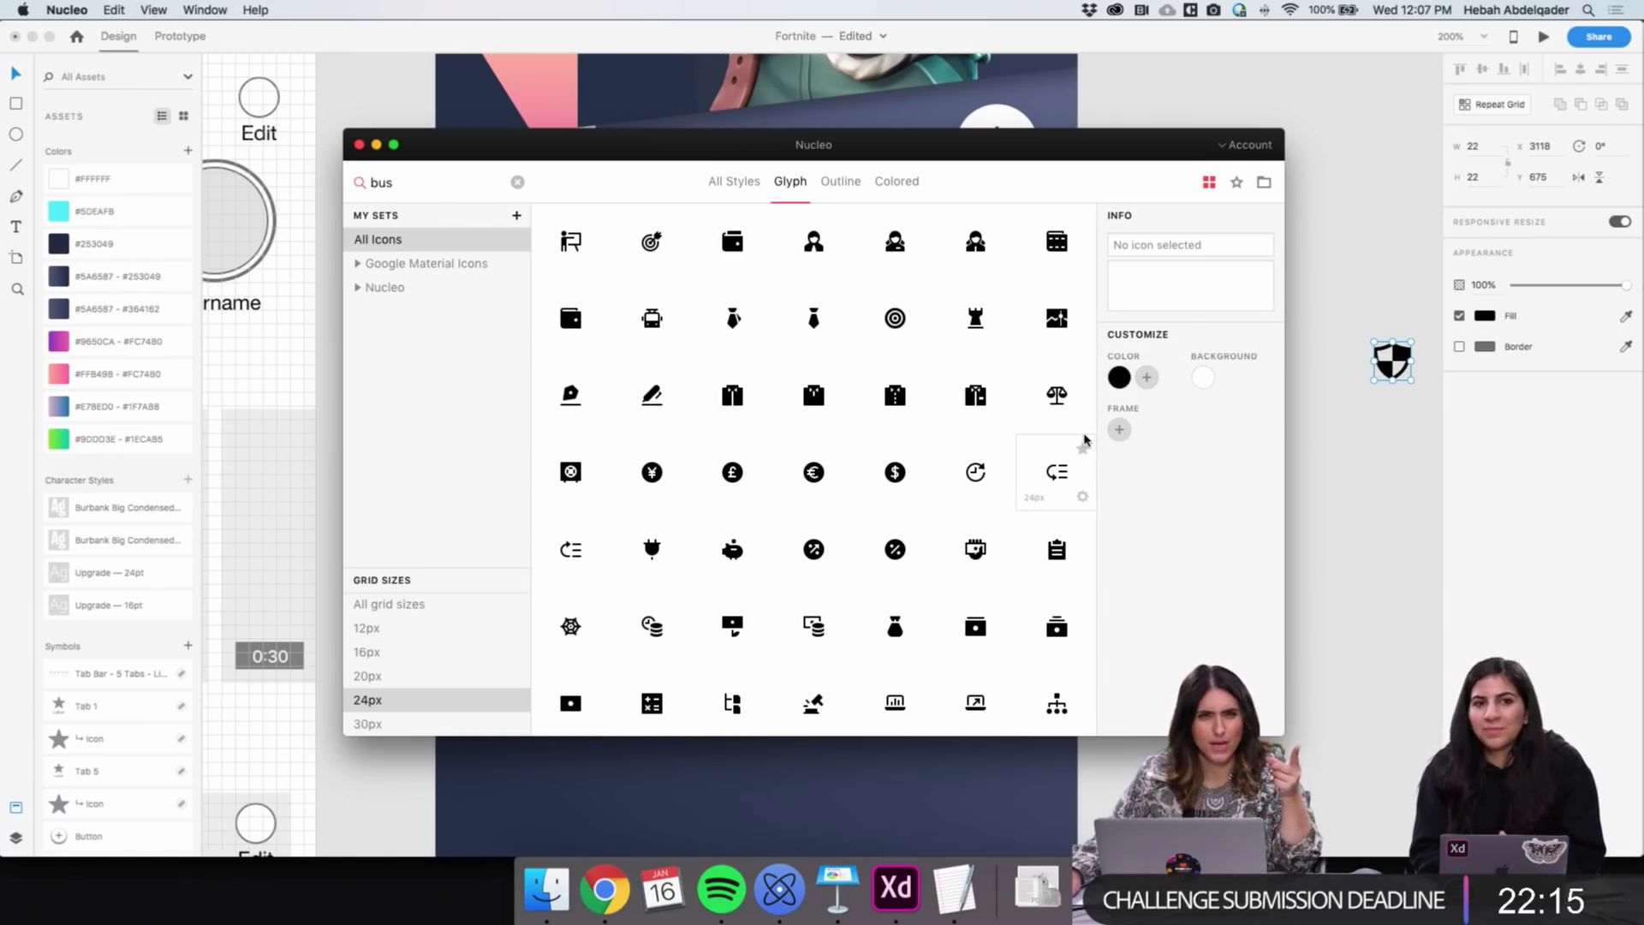
left_click_drag(404, 183, 359, 182)
type("calenda")
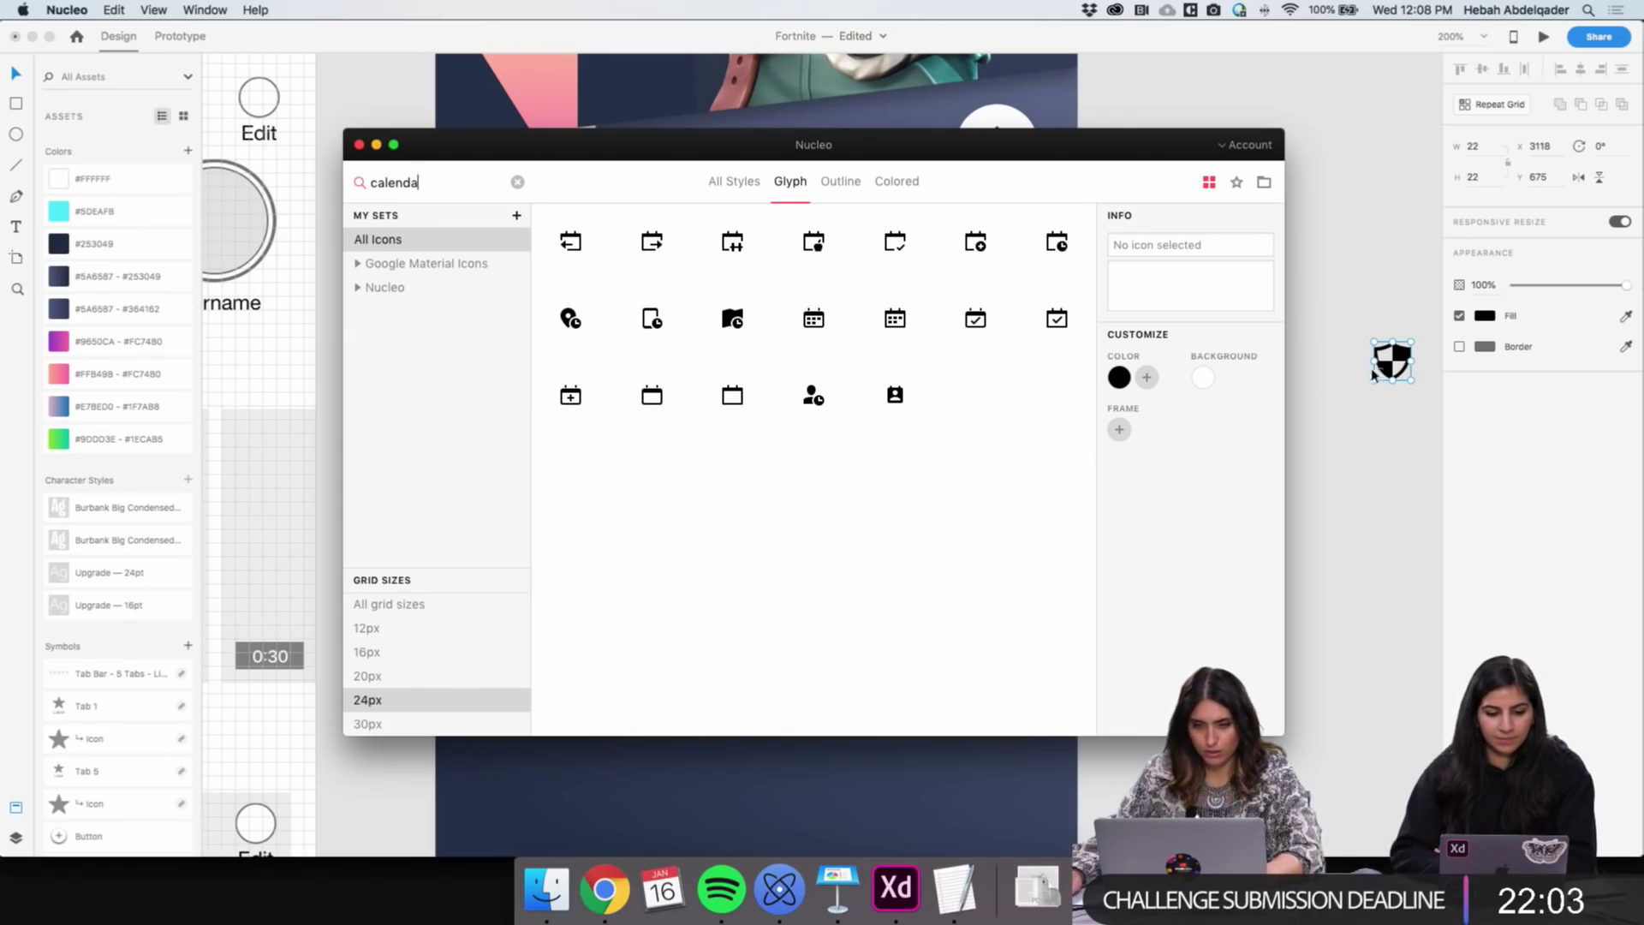
Delete the Seasons tab's house icon in XD and place the shield glyph above the Seasons label
left_click(1339, 455)
double_click(891, 535)
key("Delete")
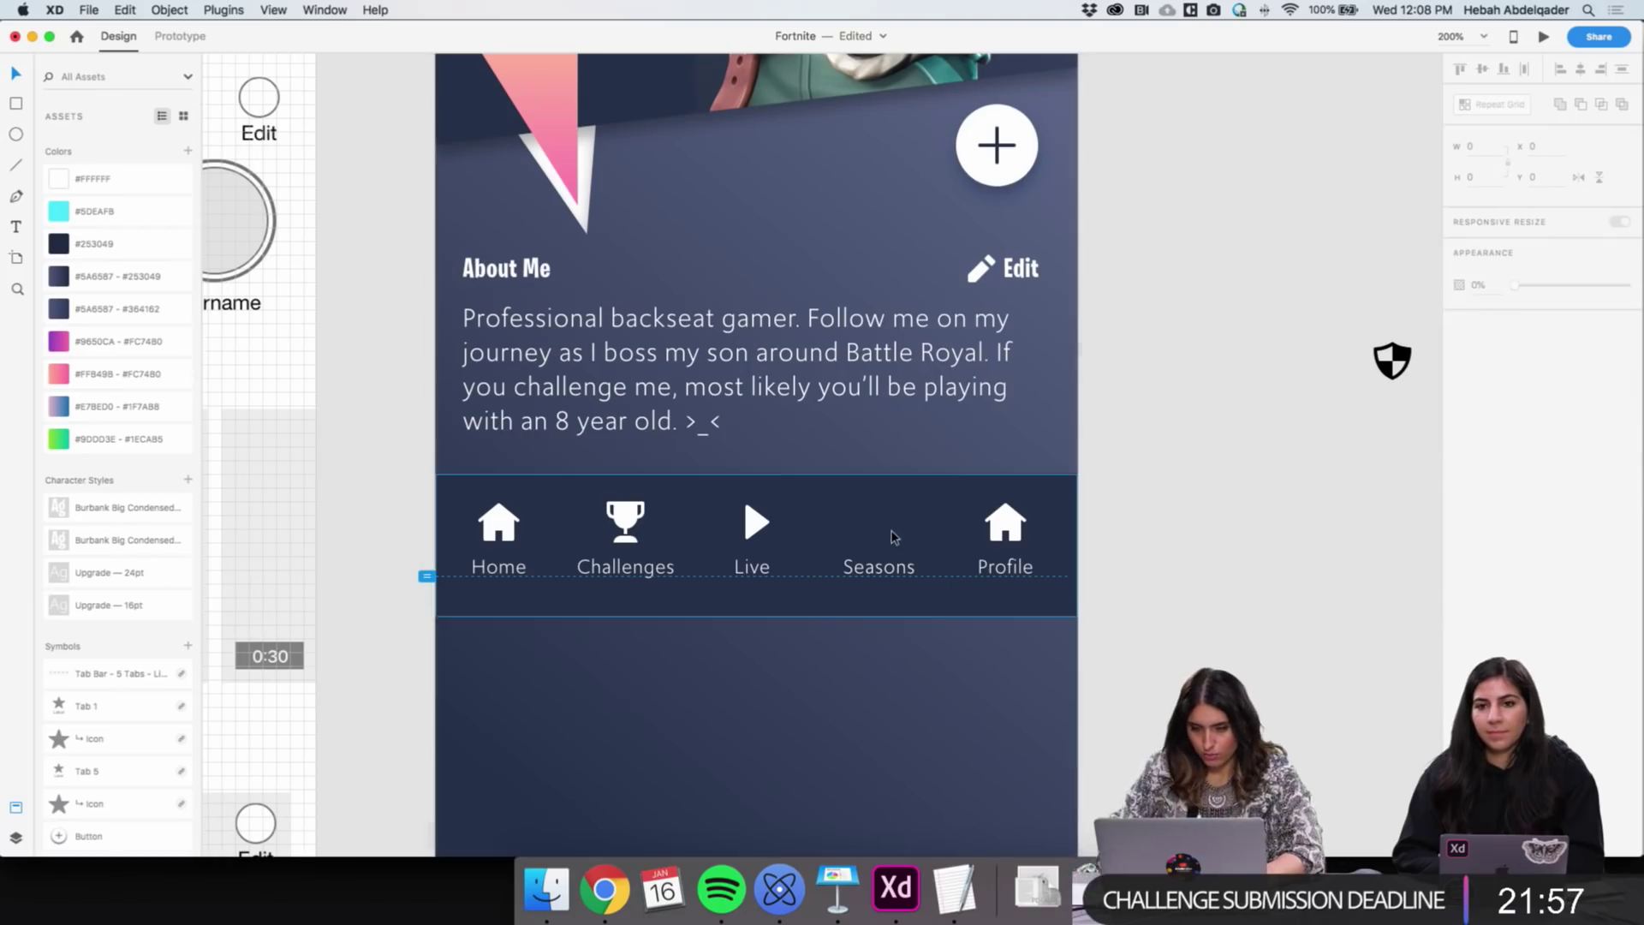
left_click(1389, 358)
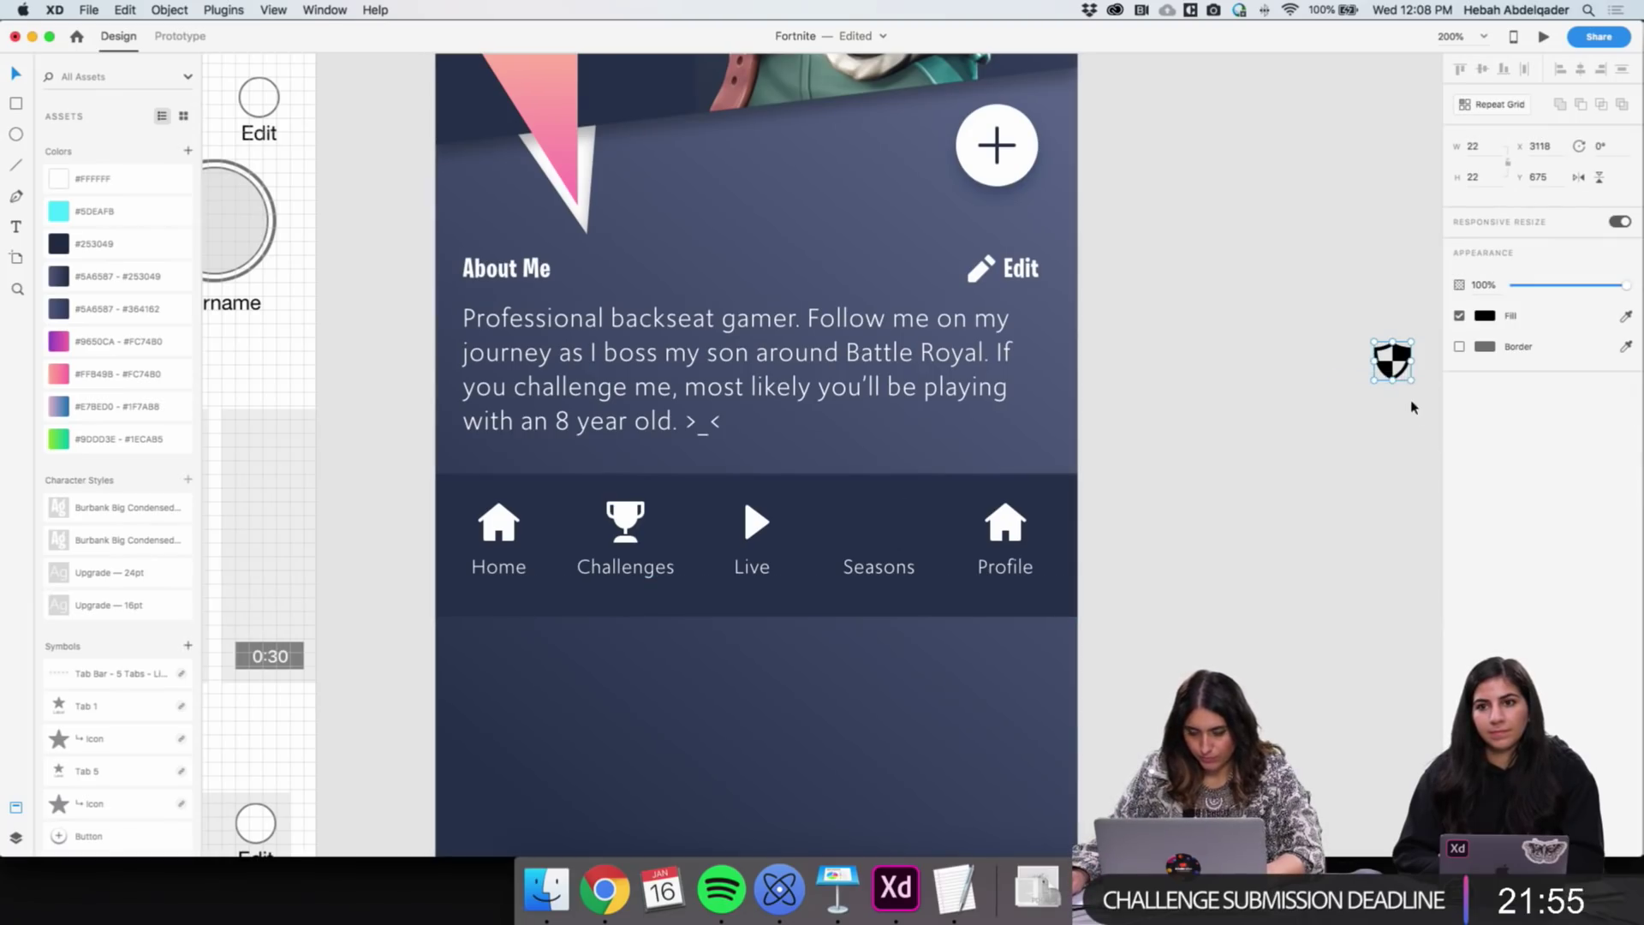
left_click_drag(1394, 379, 879, 539)
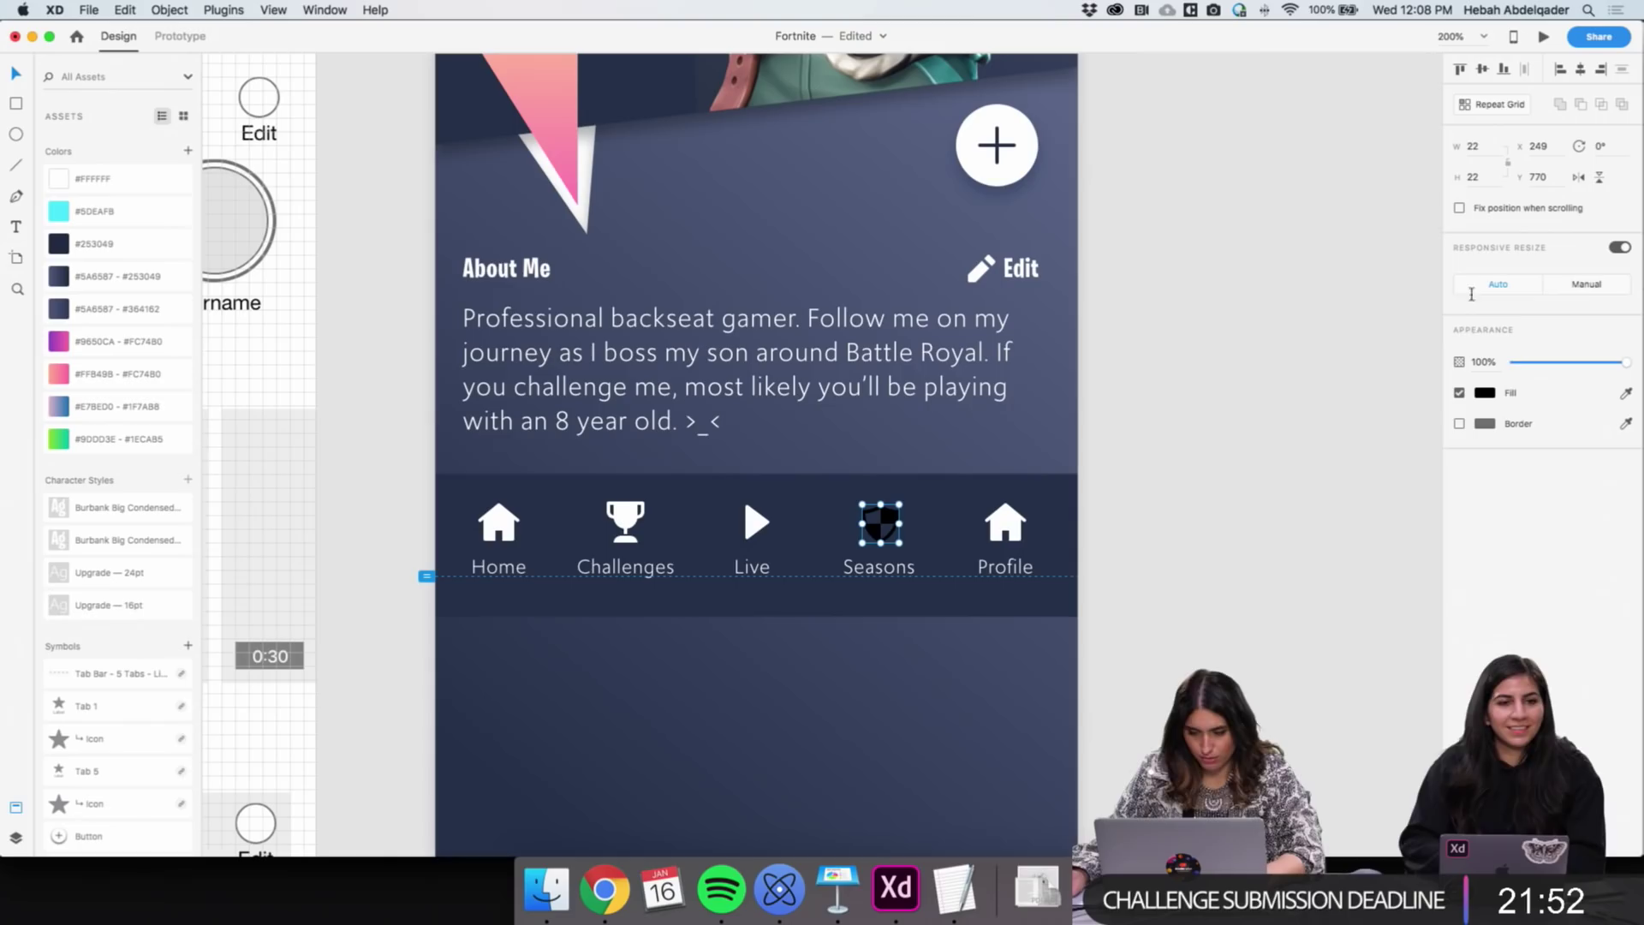
Set the fill of the shield icon in the Seasons tab to white
left_click(1483, 393)
left_click_drag(1289, 317, 1271, 309)
left_click(912, 555)
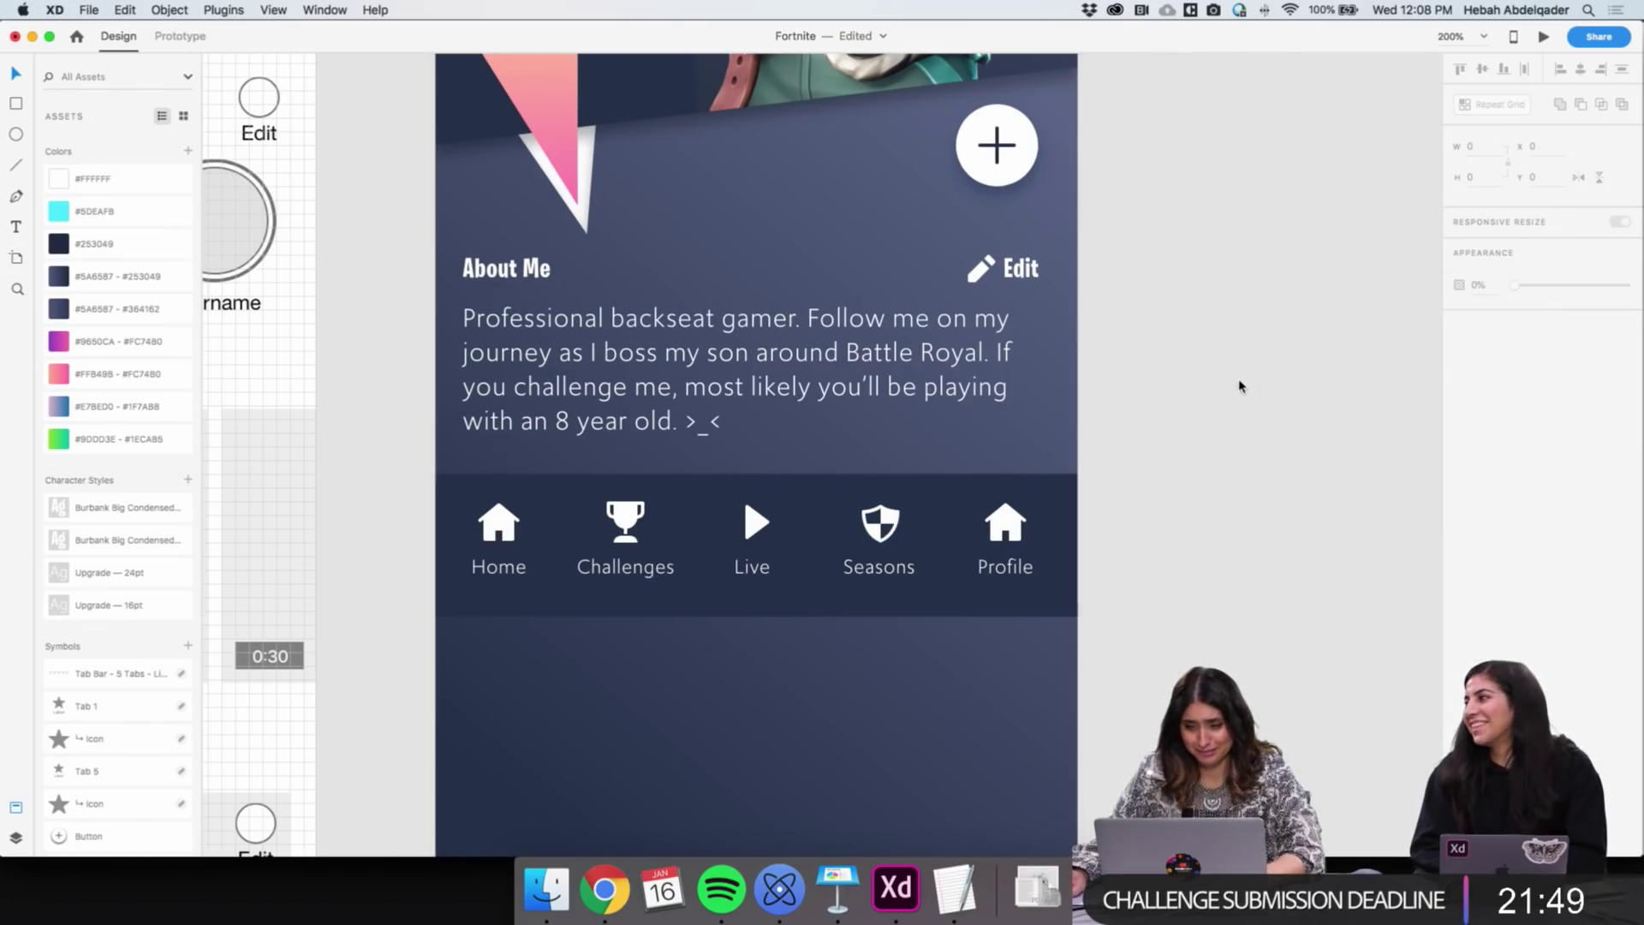
left_click(760, 528, "shift")
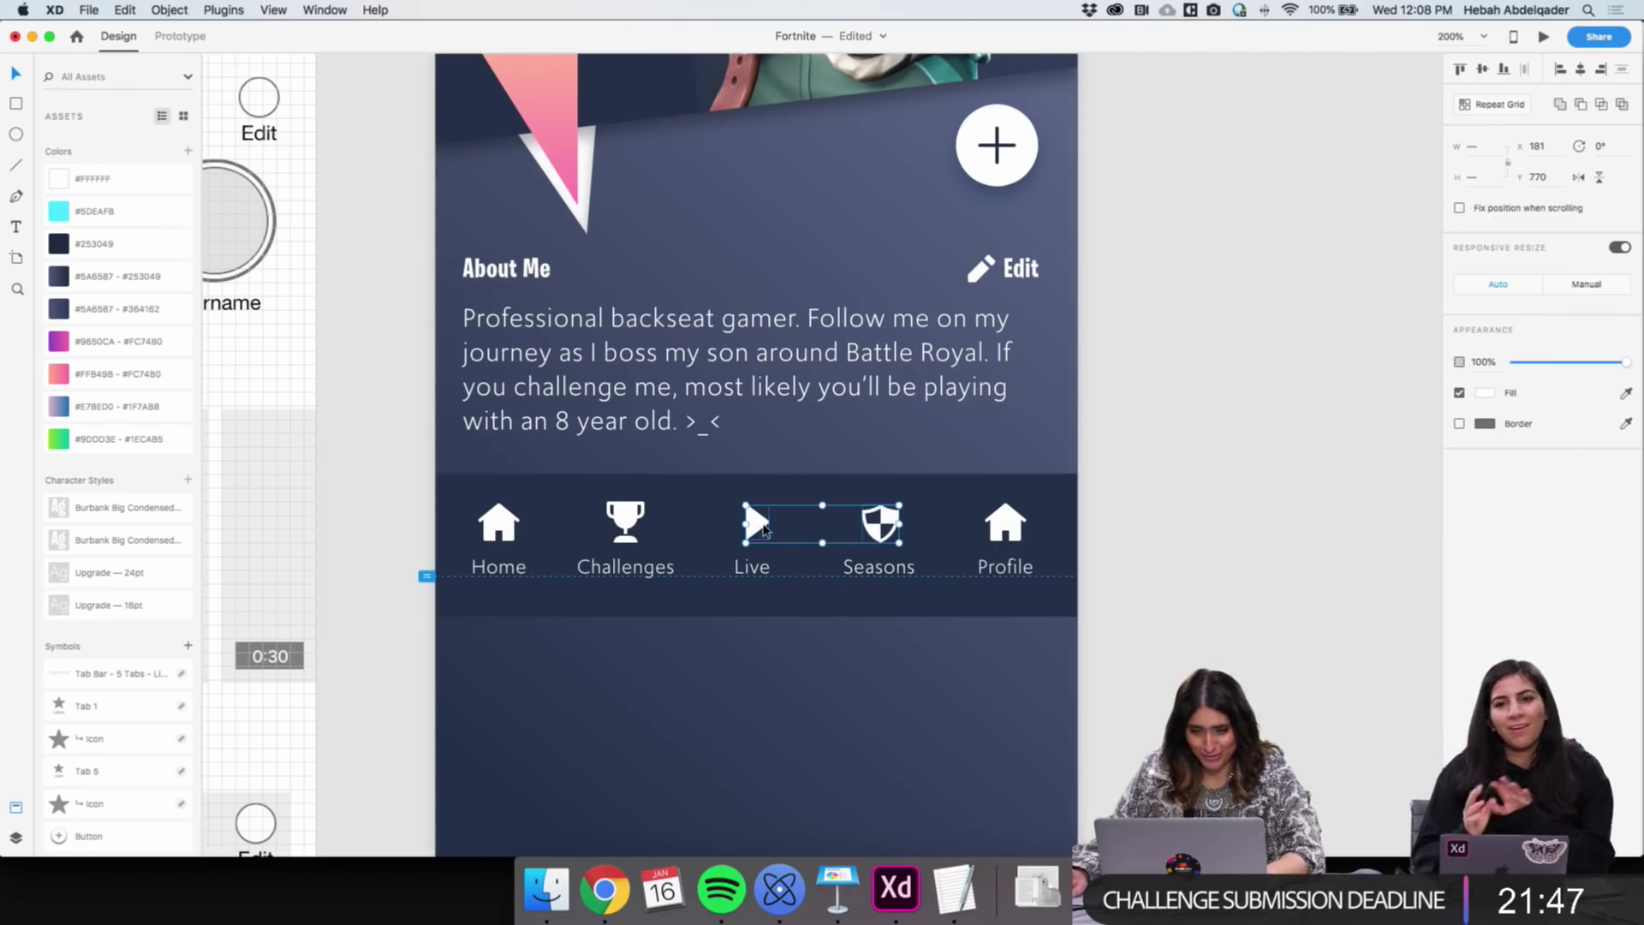
Search Nucleo for "profile" and add a plain person glyph to the XD canvas beside the artboard
left_click(1005, 524)
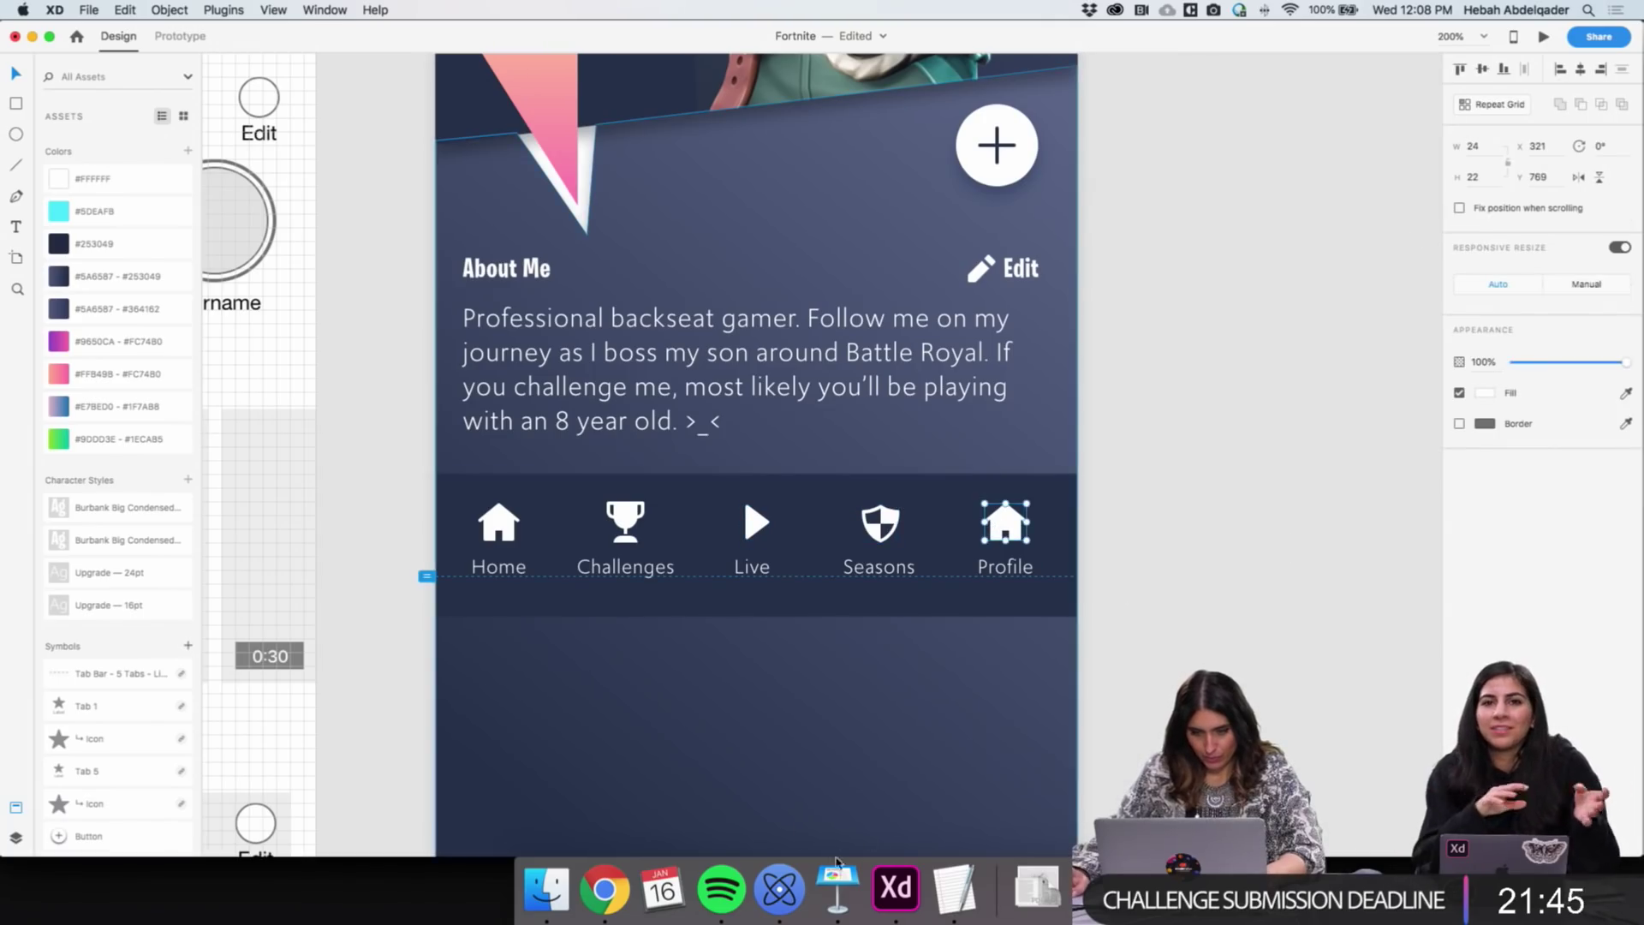
left_click(768, 906)
left_click_drag(433, 183, 354, 185)
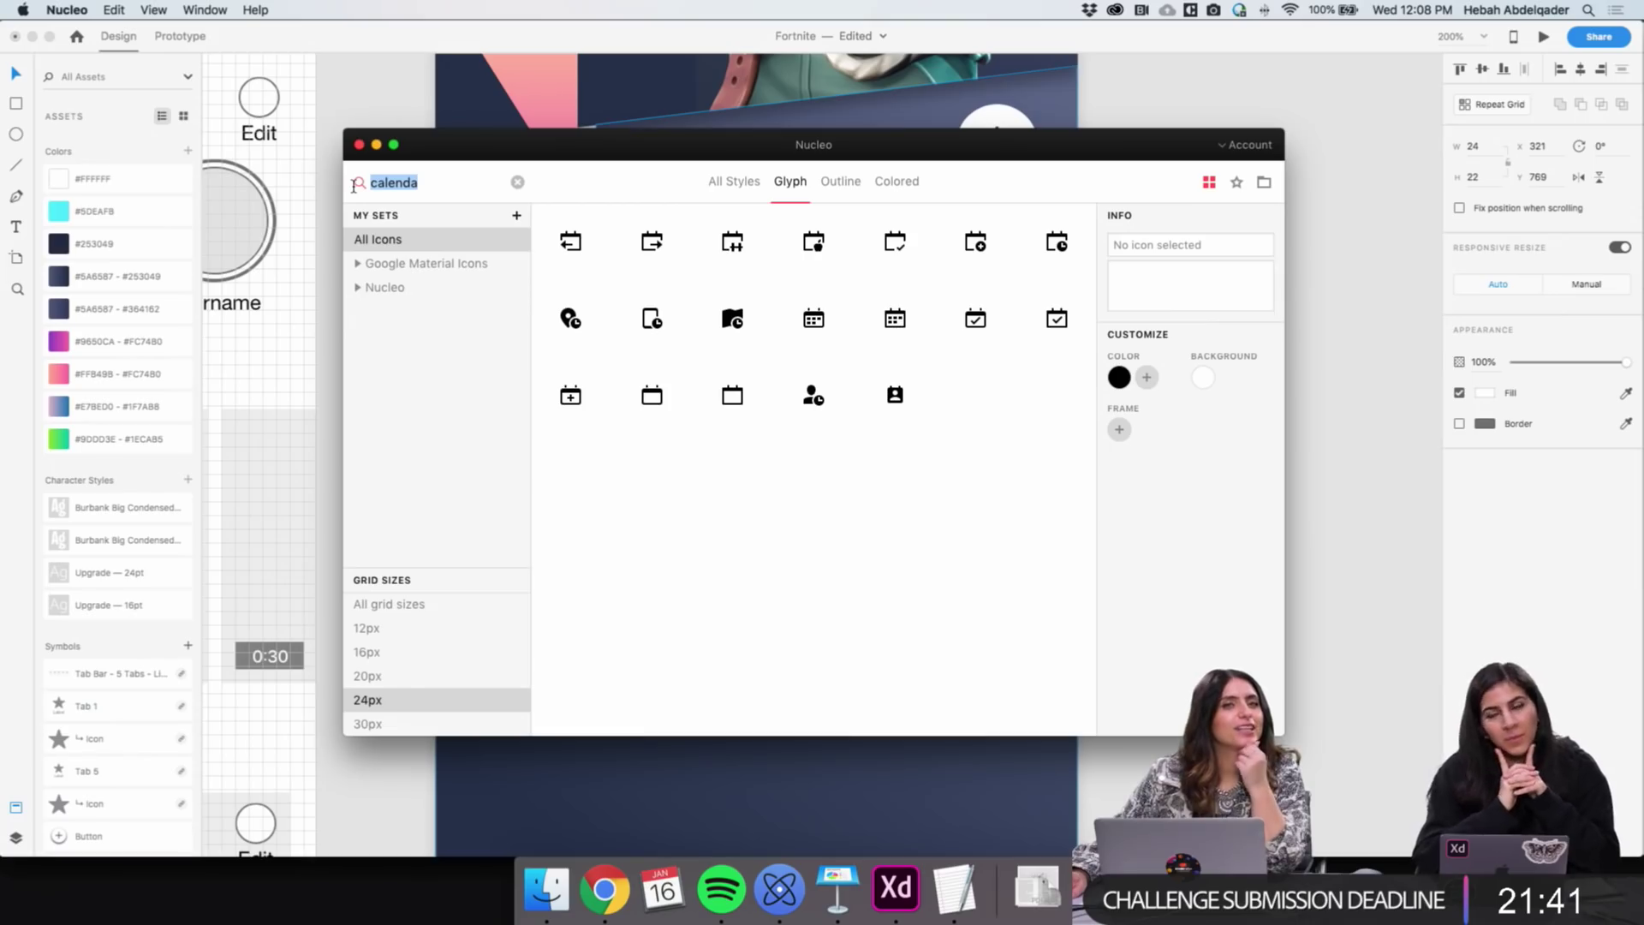
type("profile")
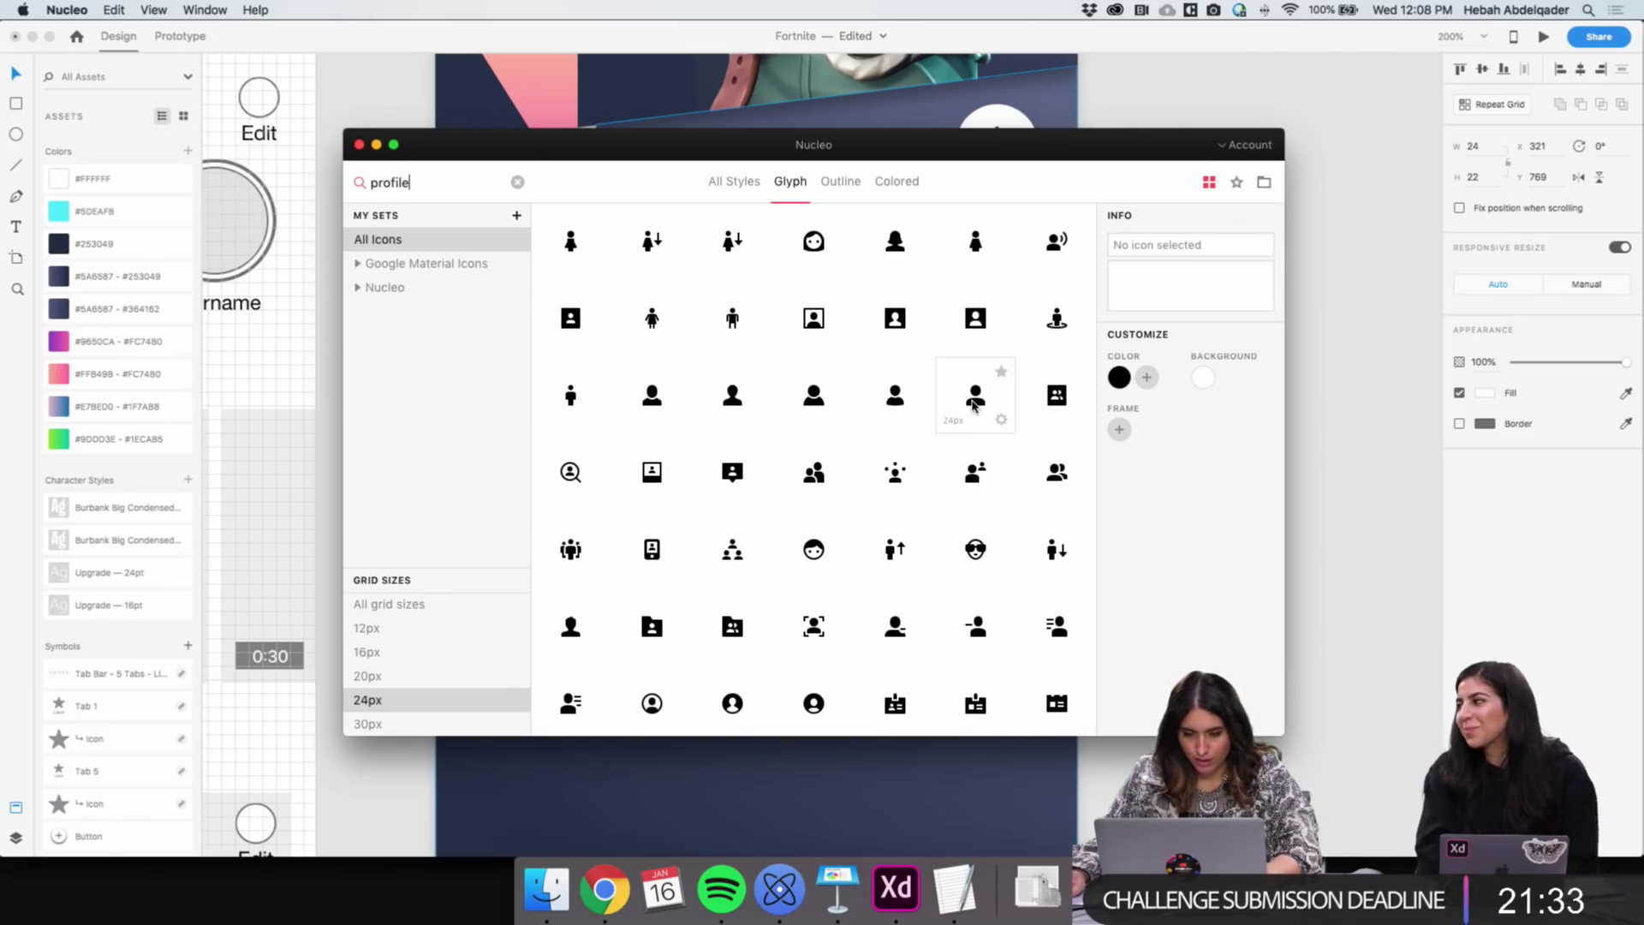
left_click_drag(973, 404, 1332, 479)
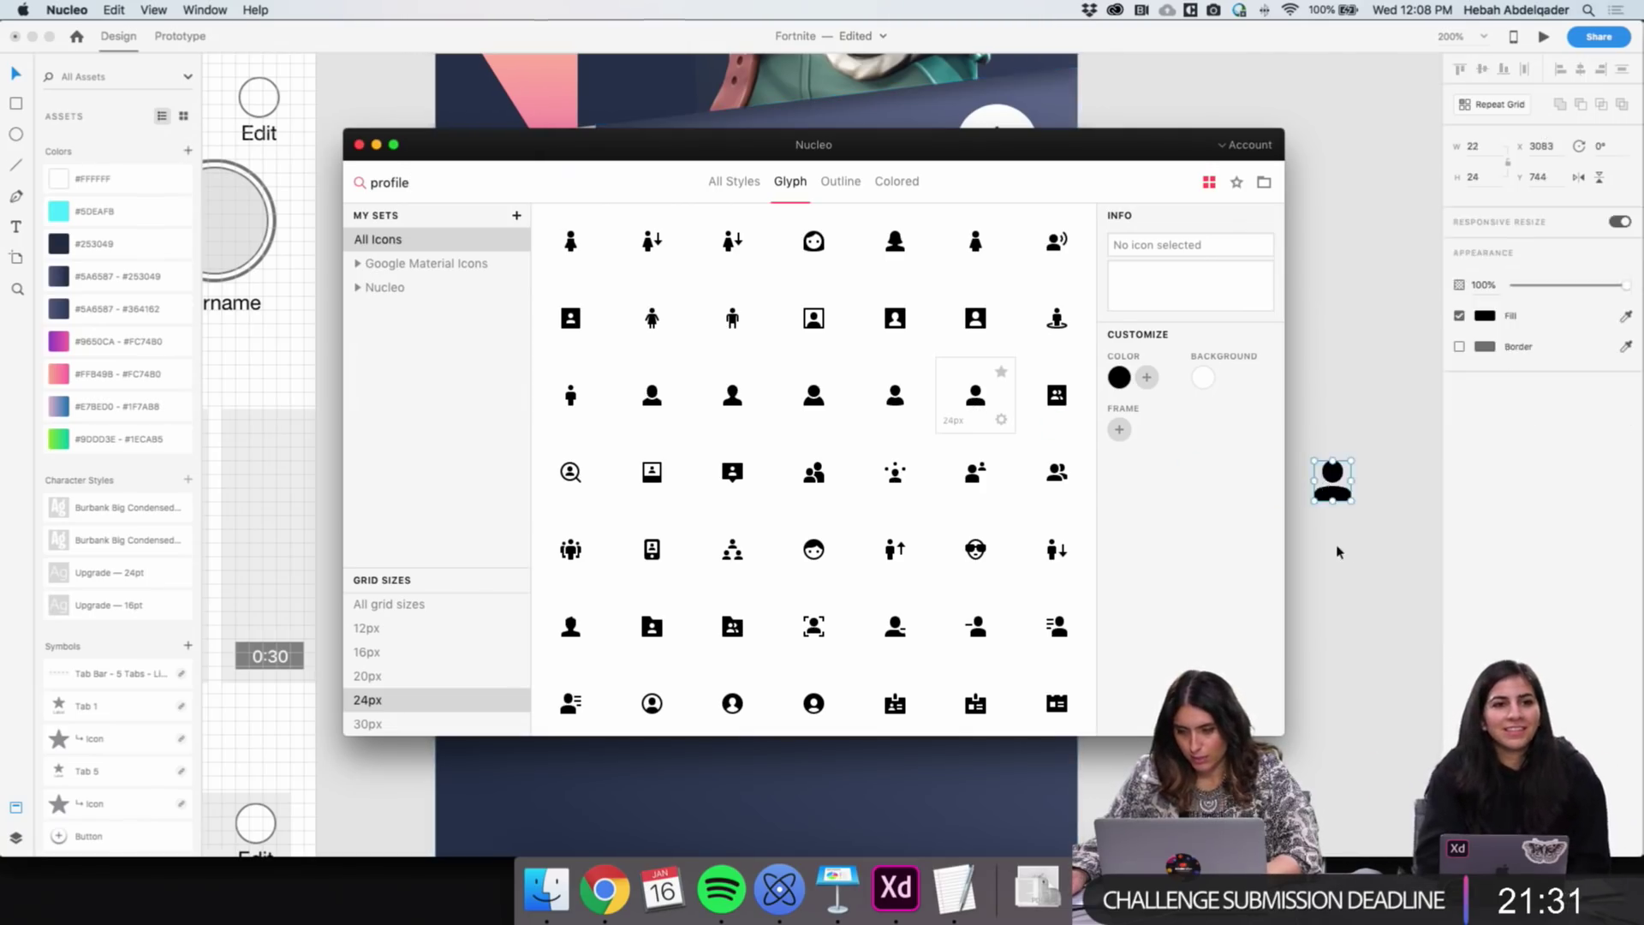
Set the person glyph's fill to white
left_click(1485, 315)
left_click_drag(1394, 321, 1258, 226)
left_click(1156, 488)
Delete the Profile tab's house icon and place the white person glyph centred above the Profile label
left_click(1016, 528)
key("Delete")
left_click_drag(1332, 481, 977, 535)
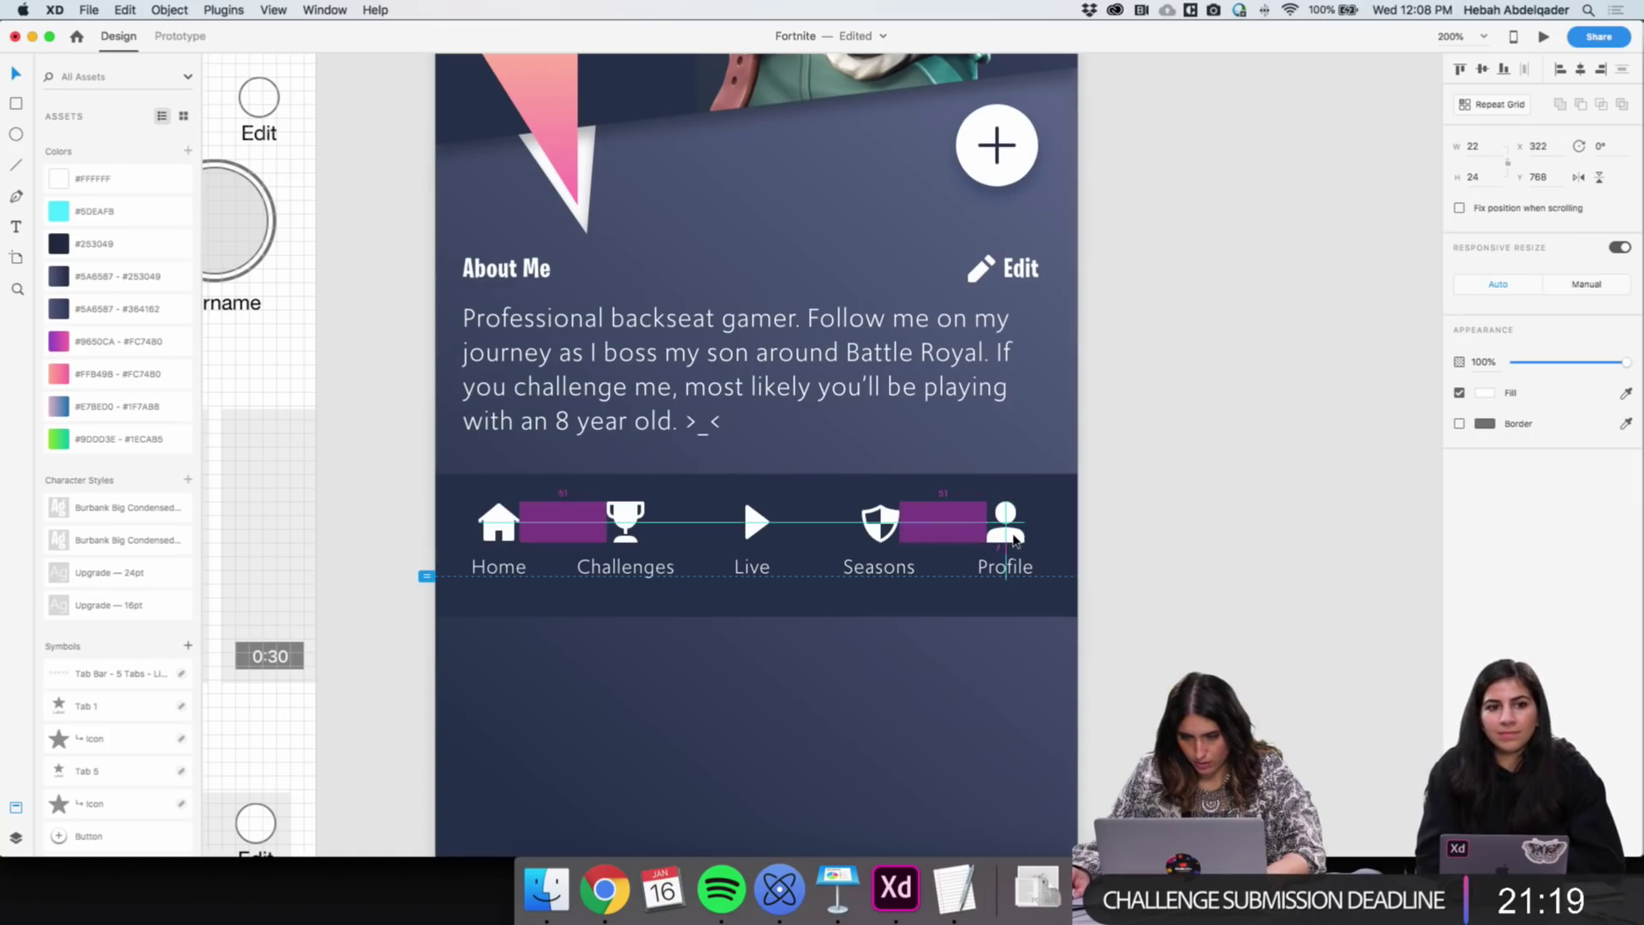
left_click(1312, 533)
Centre each icon over its label and group the pair for the Profile, Seasons, Live, Challenges and Home tabs
left_click(1000, 570)
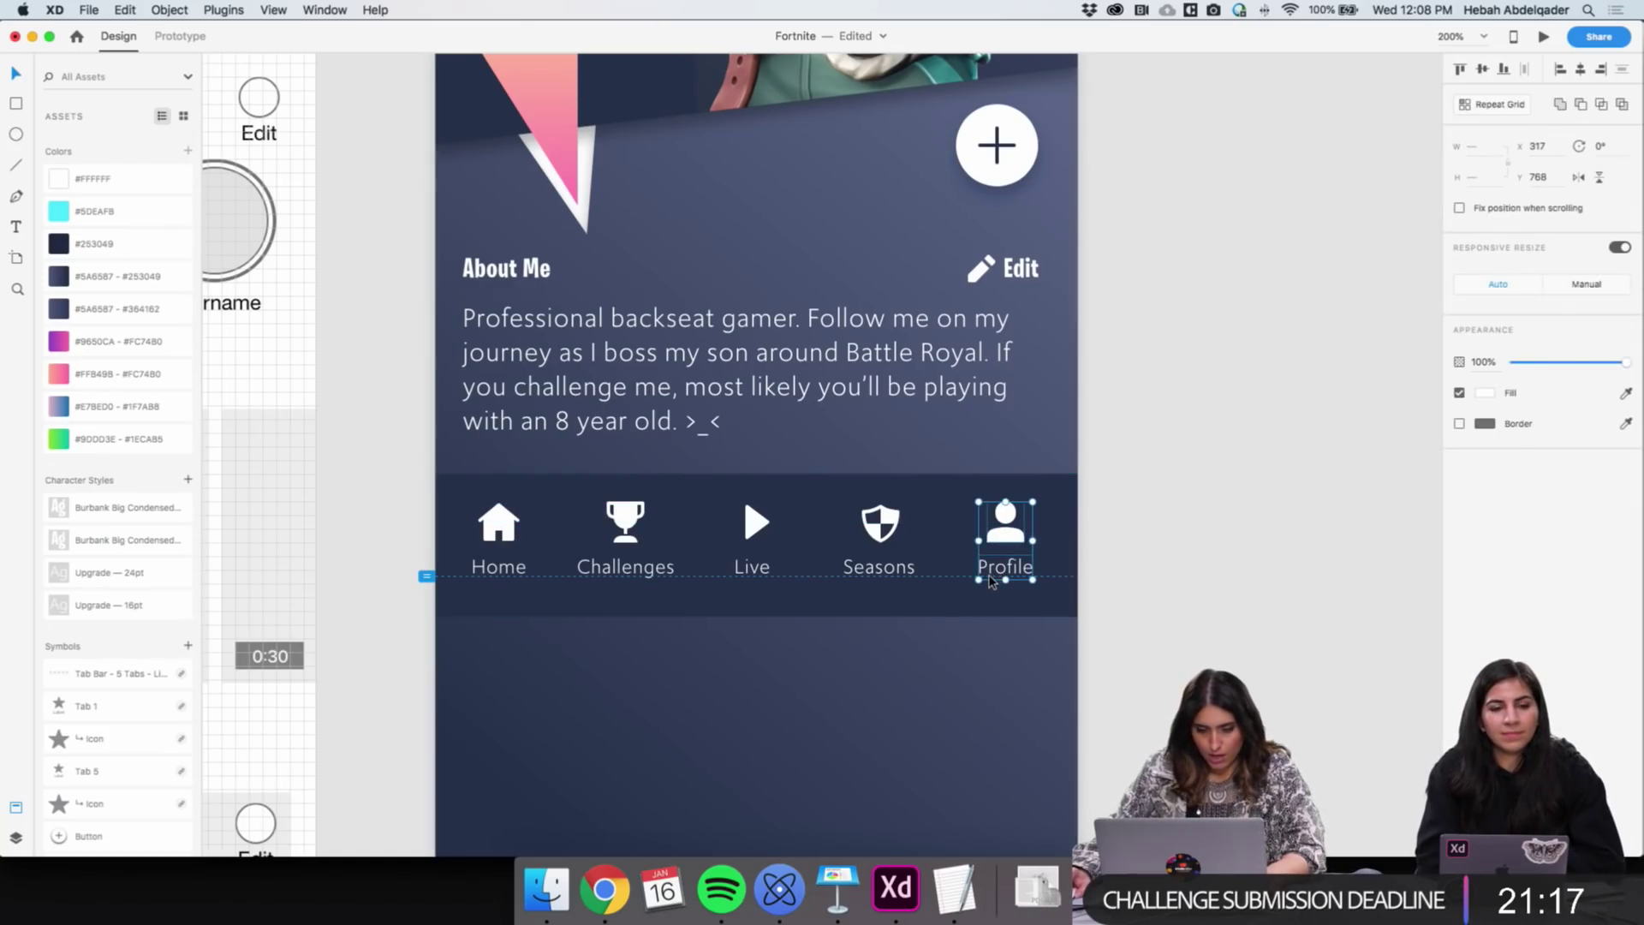
left_click(886, 547)
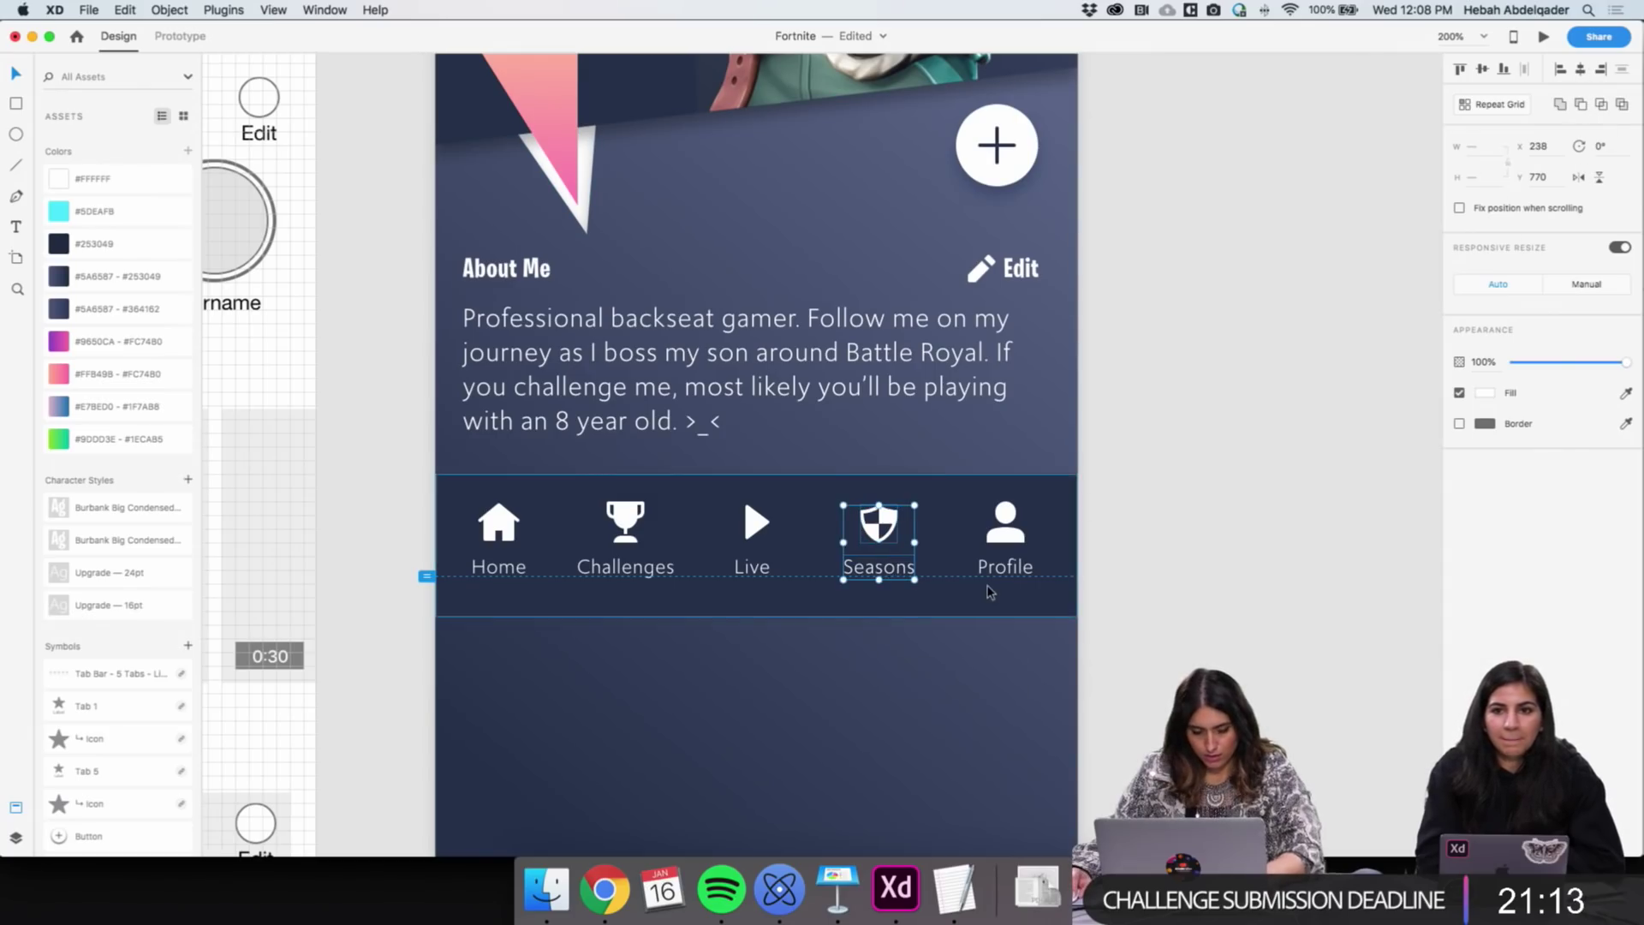
left_click(751, 535)
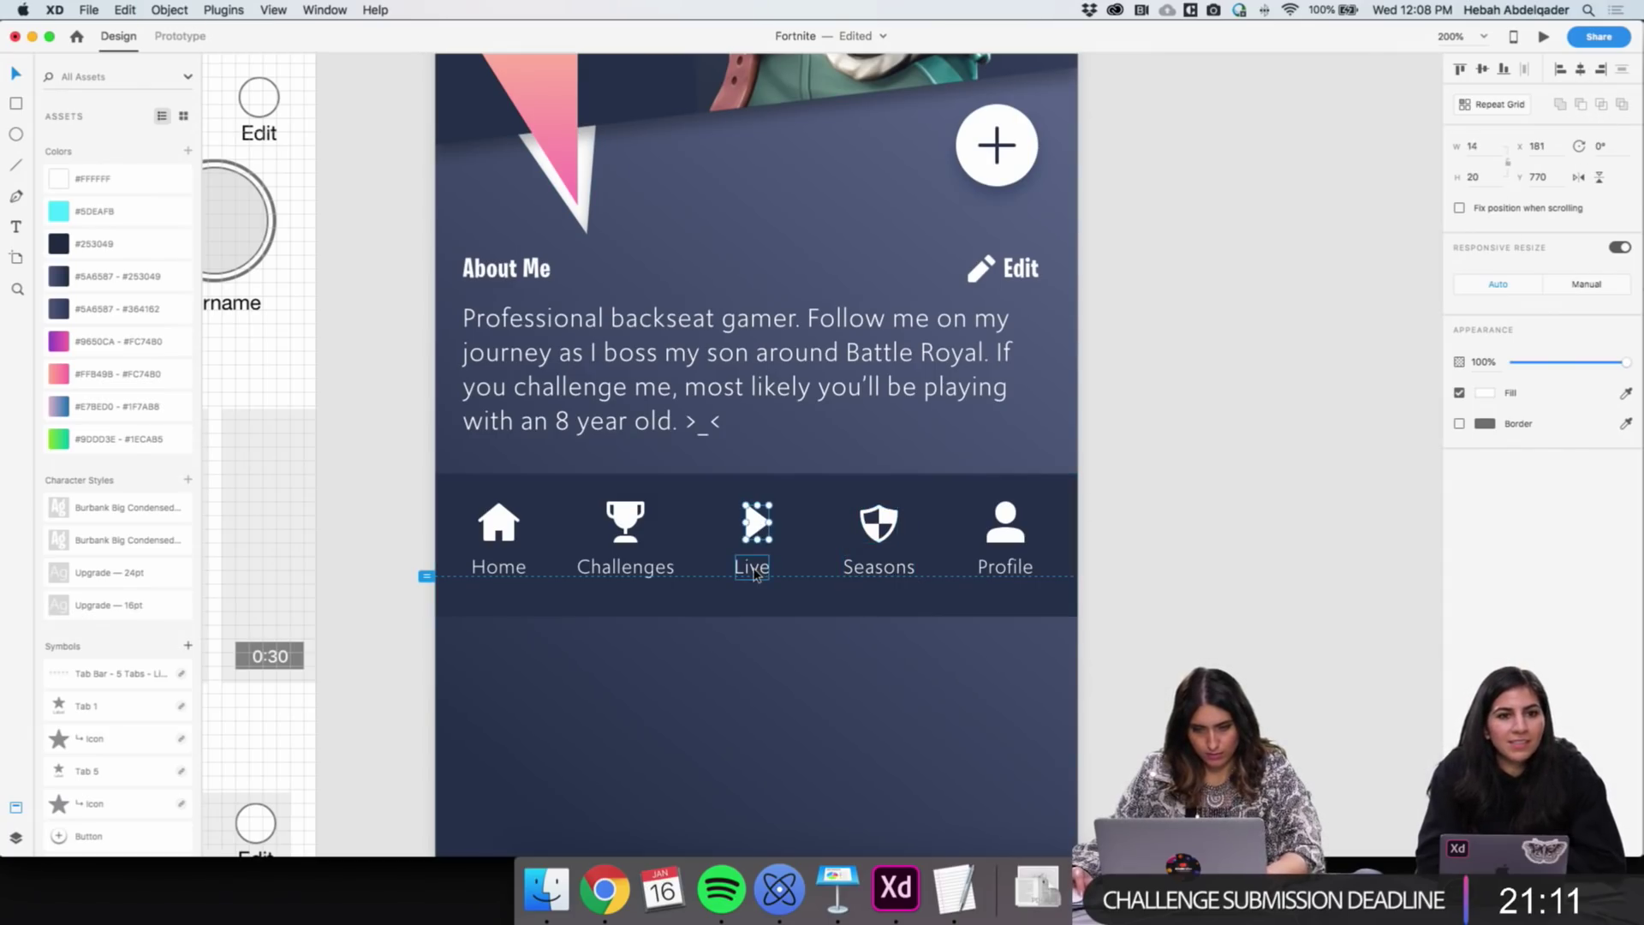
left_click(1580, 72)
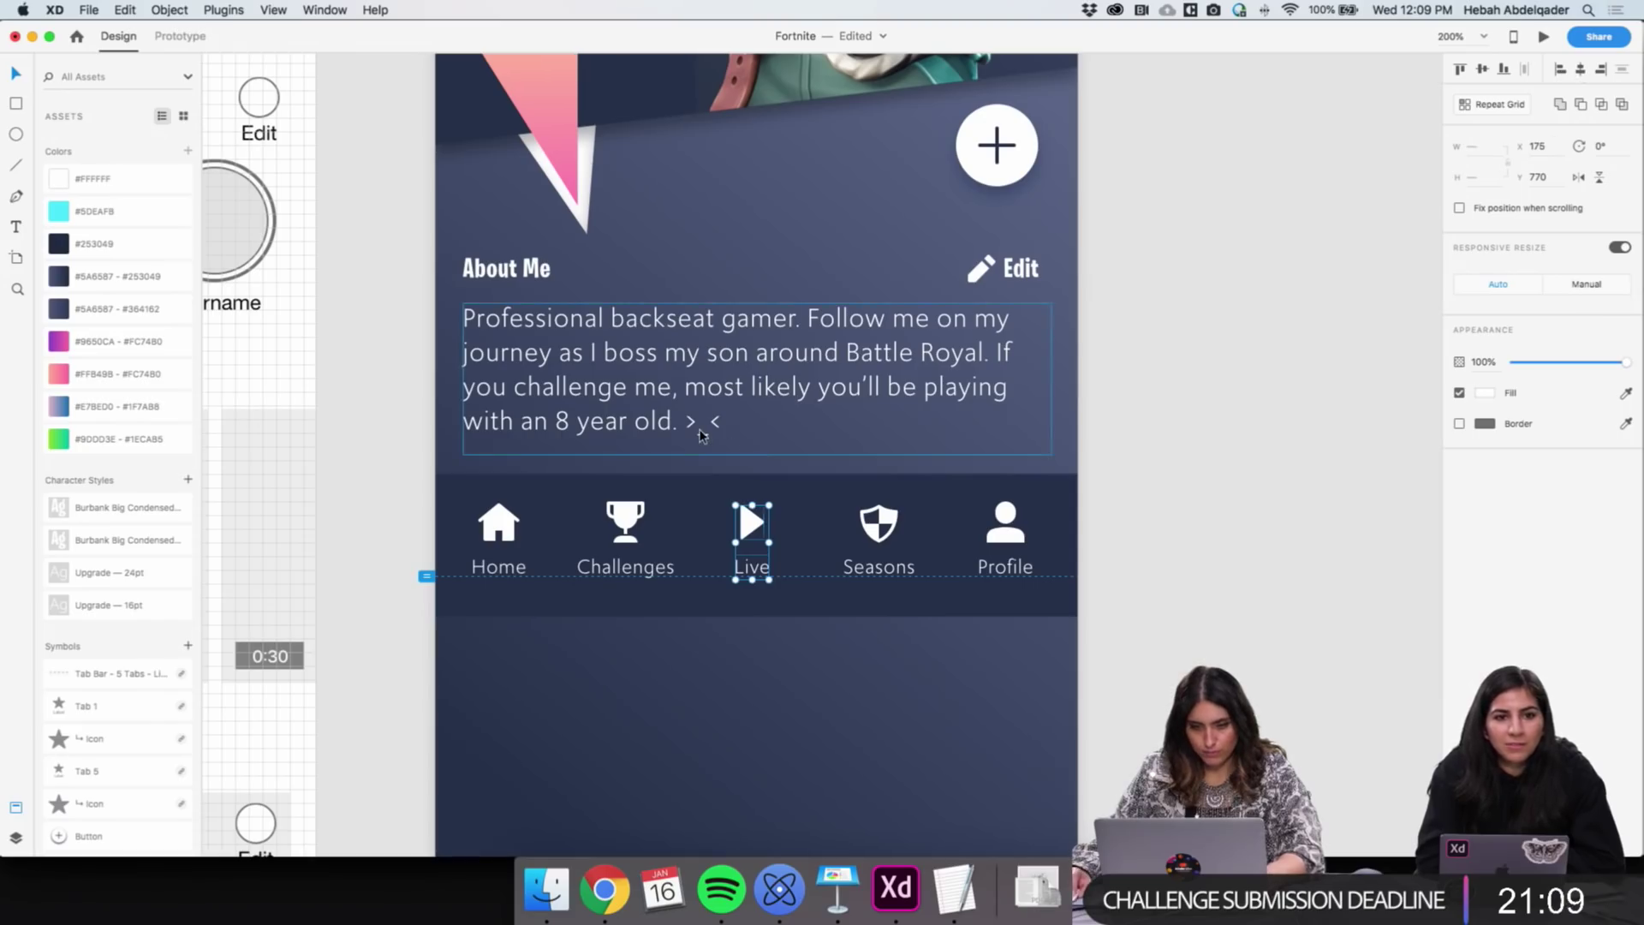
left_click(627, 526)
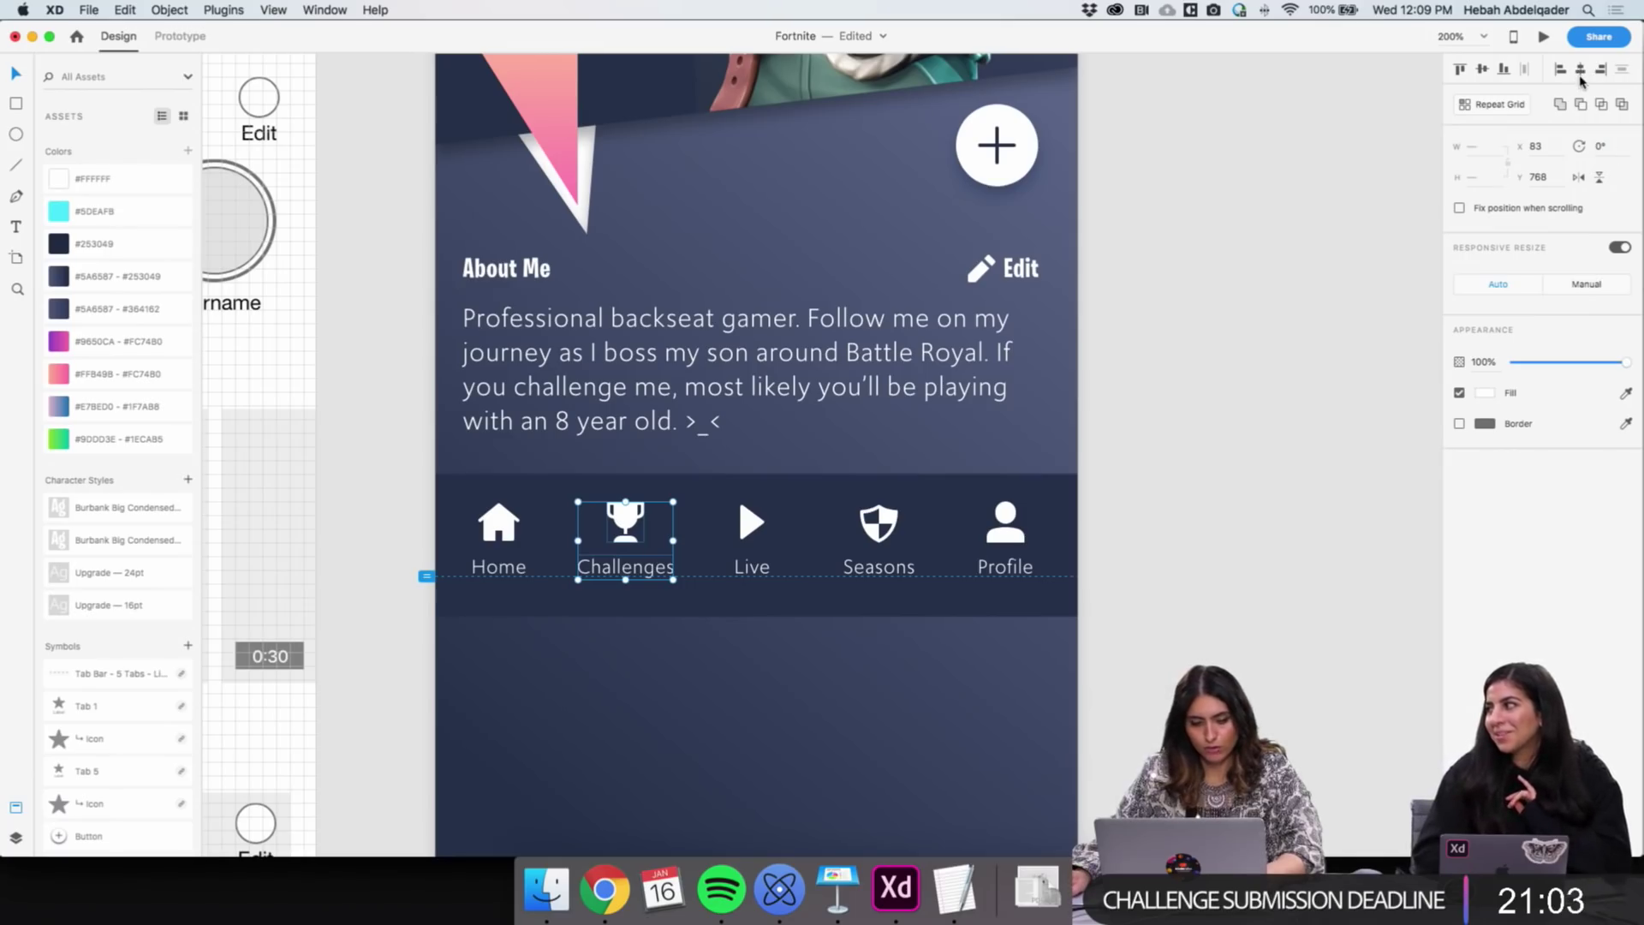
left_click(605, 477)
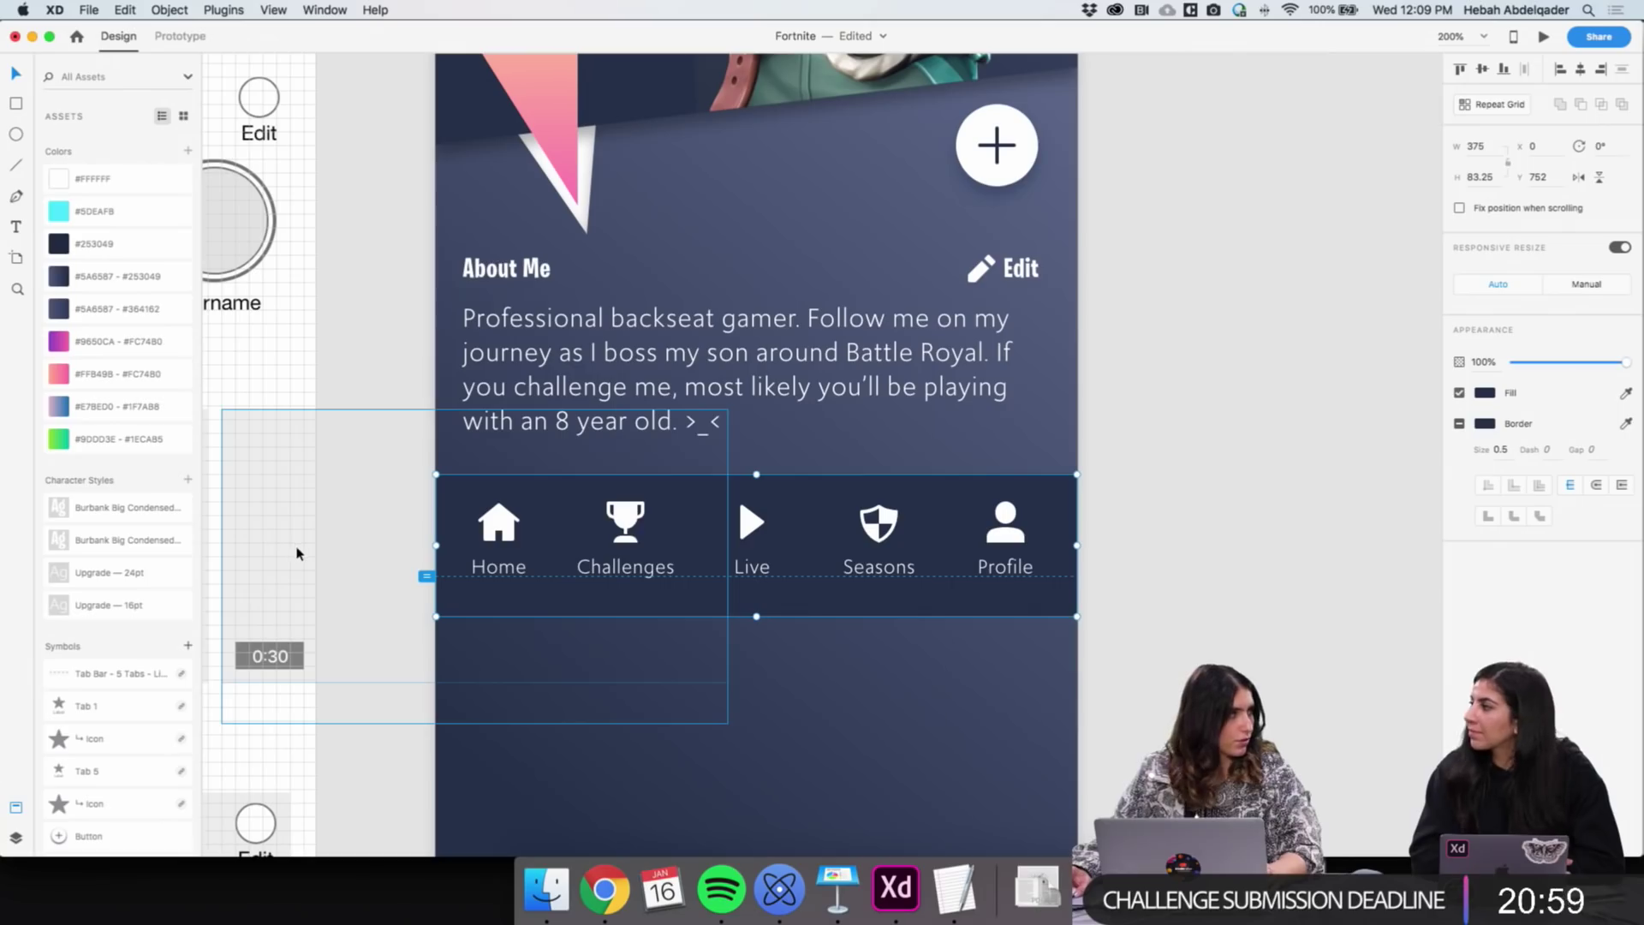
double_click(505, 548)
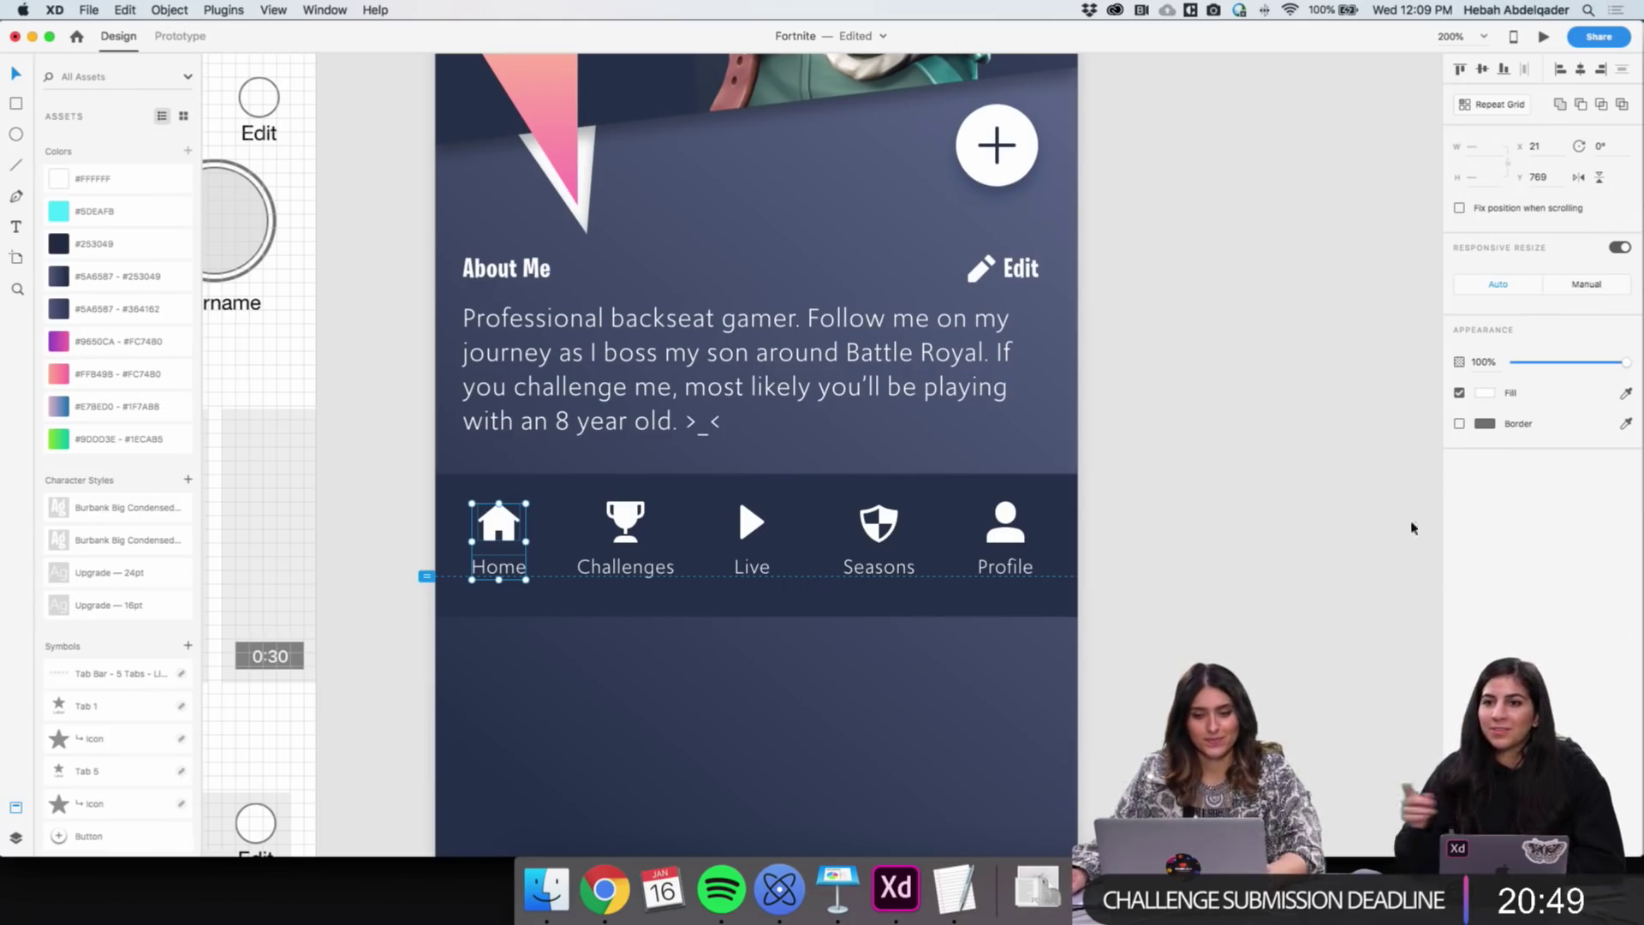
left_click(1211, 562)
double_click(998, 538)
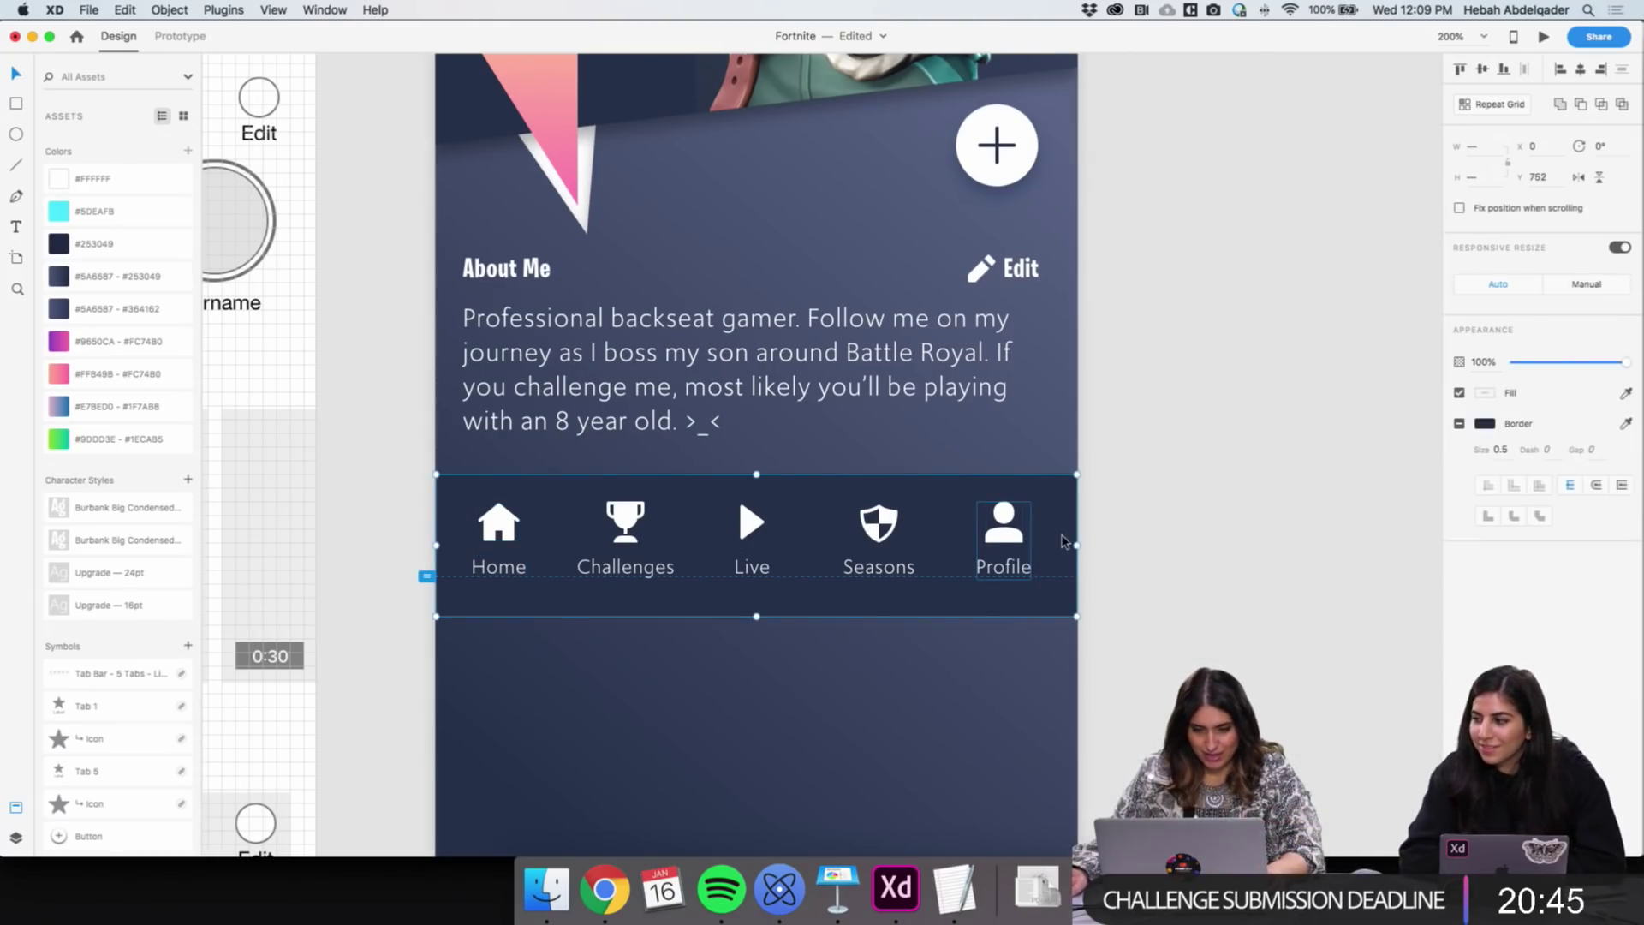
left_click(868, 532, "shift")
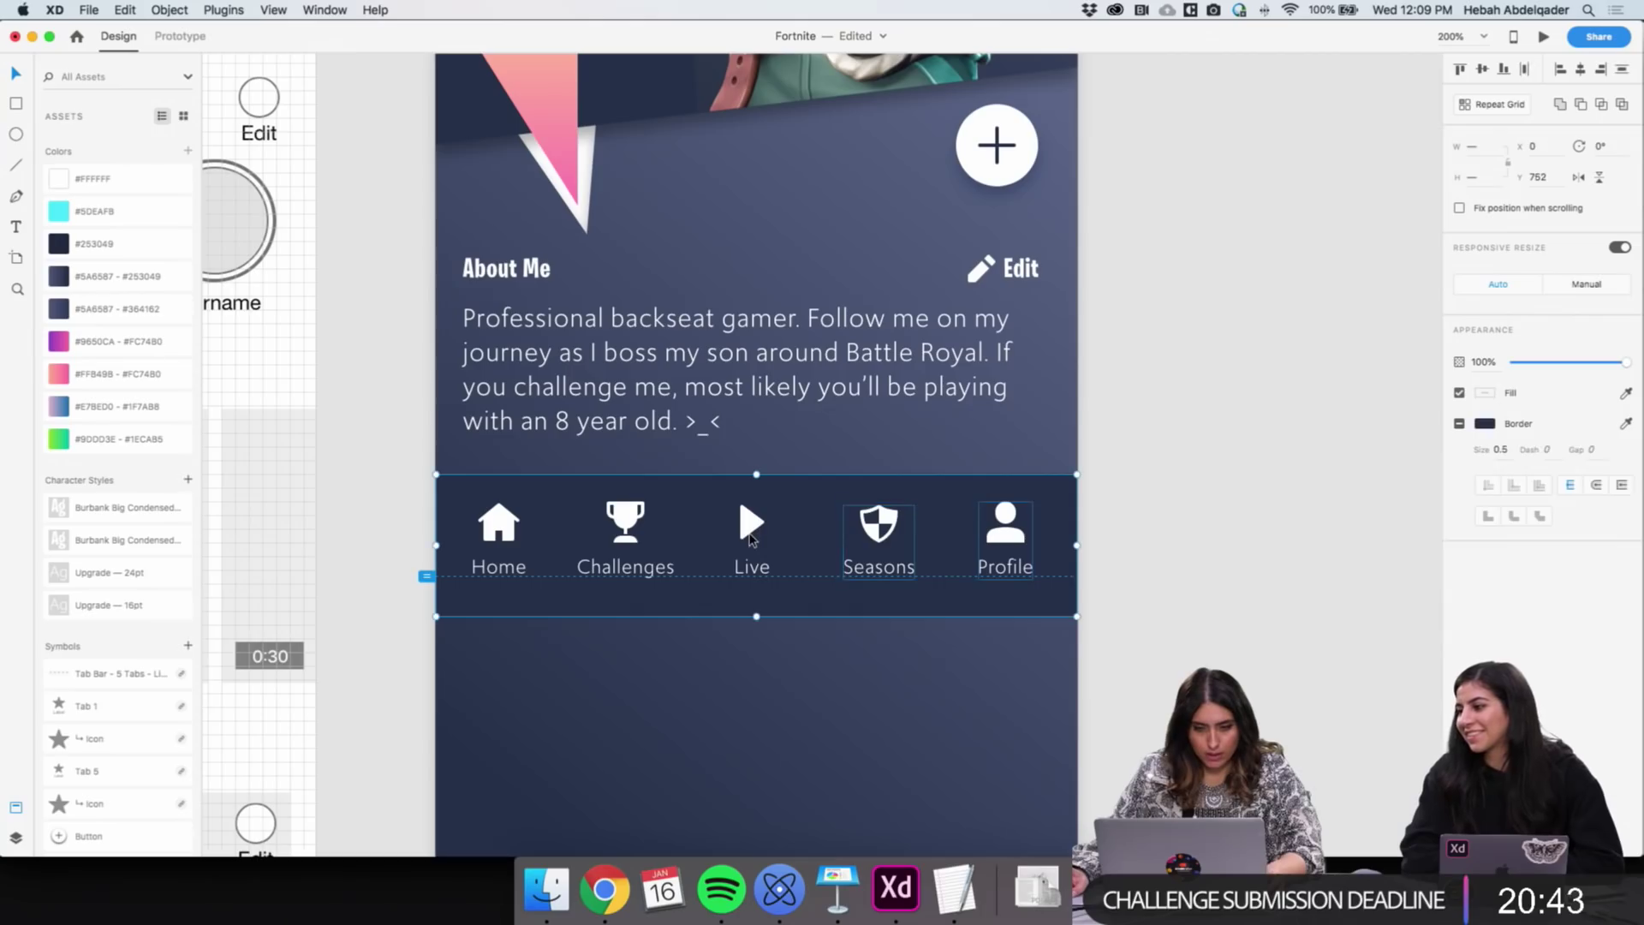
left_click(746, 540, "shift")
left_click(625, 526, "shift")
left_click(506, 530, "shift")
left_click(558, 624)
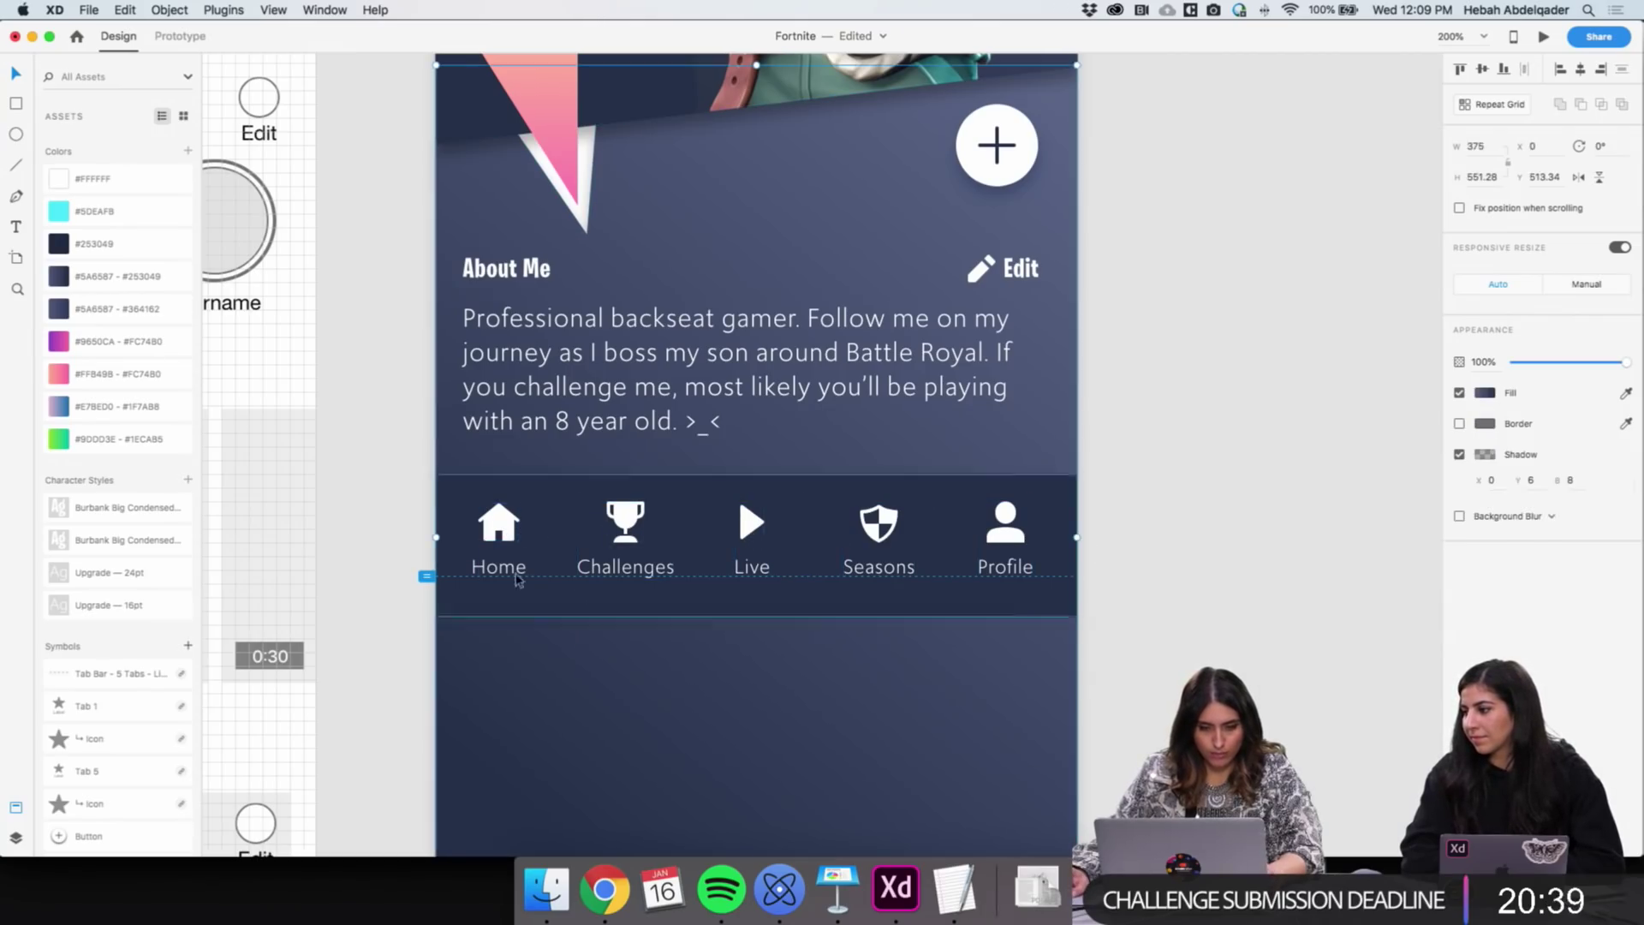
Group the Home, Challenges, Live, Seasons and Profile tabs together as one row
left_click(501, 570)
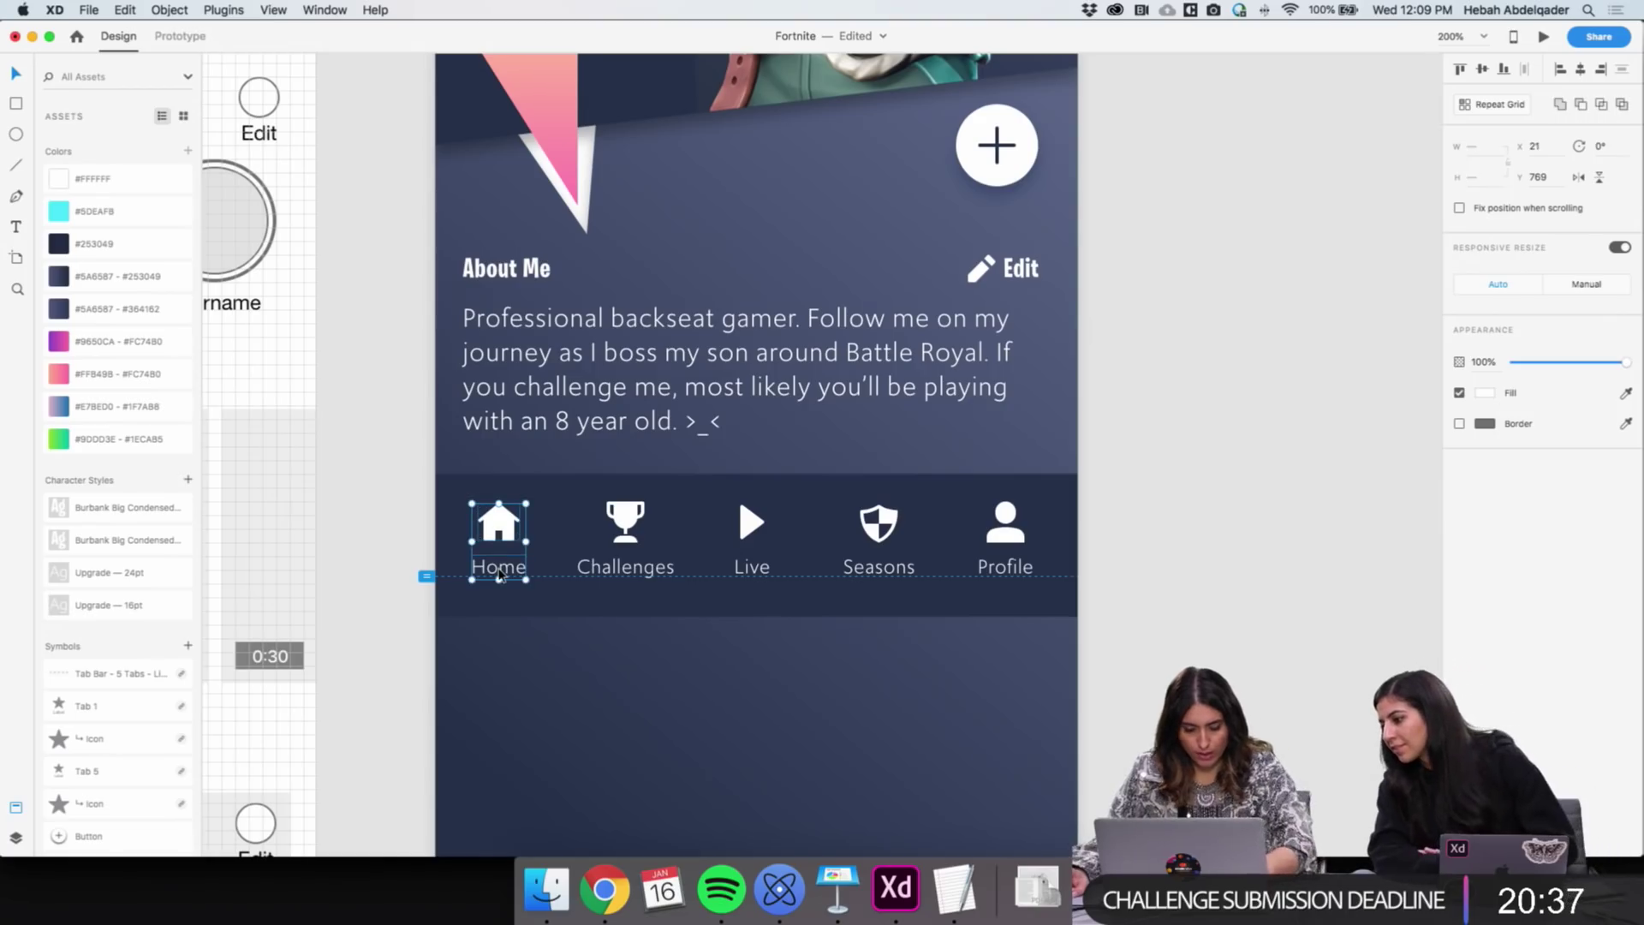
left_click(628, 518, "shift")
left_click(752, 526, "shift")
left_click(860, 527, "shift")
left_click(869, 527, "shift")
left_click(869, 527, "shift")
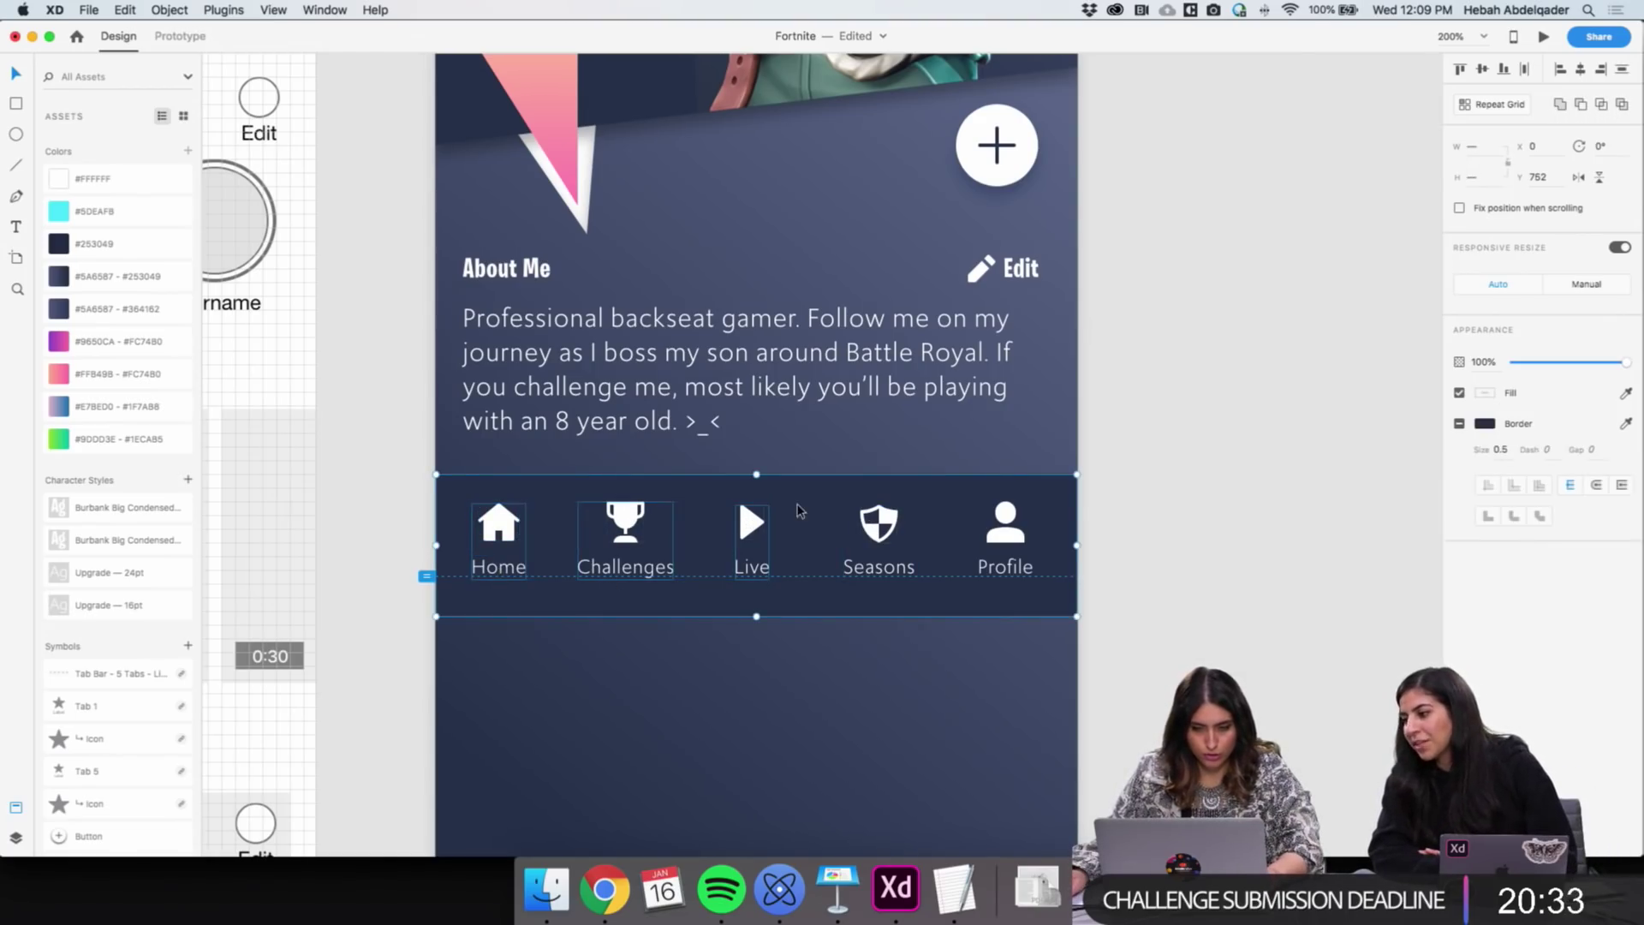
left_click(869, 526, "shift")
left_click(1005, 546, "shift")
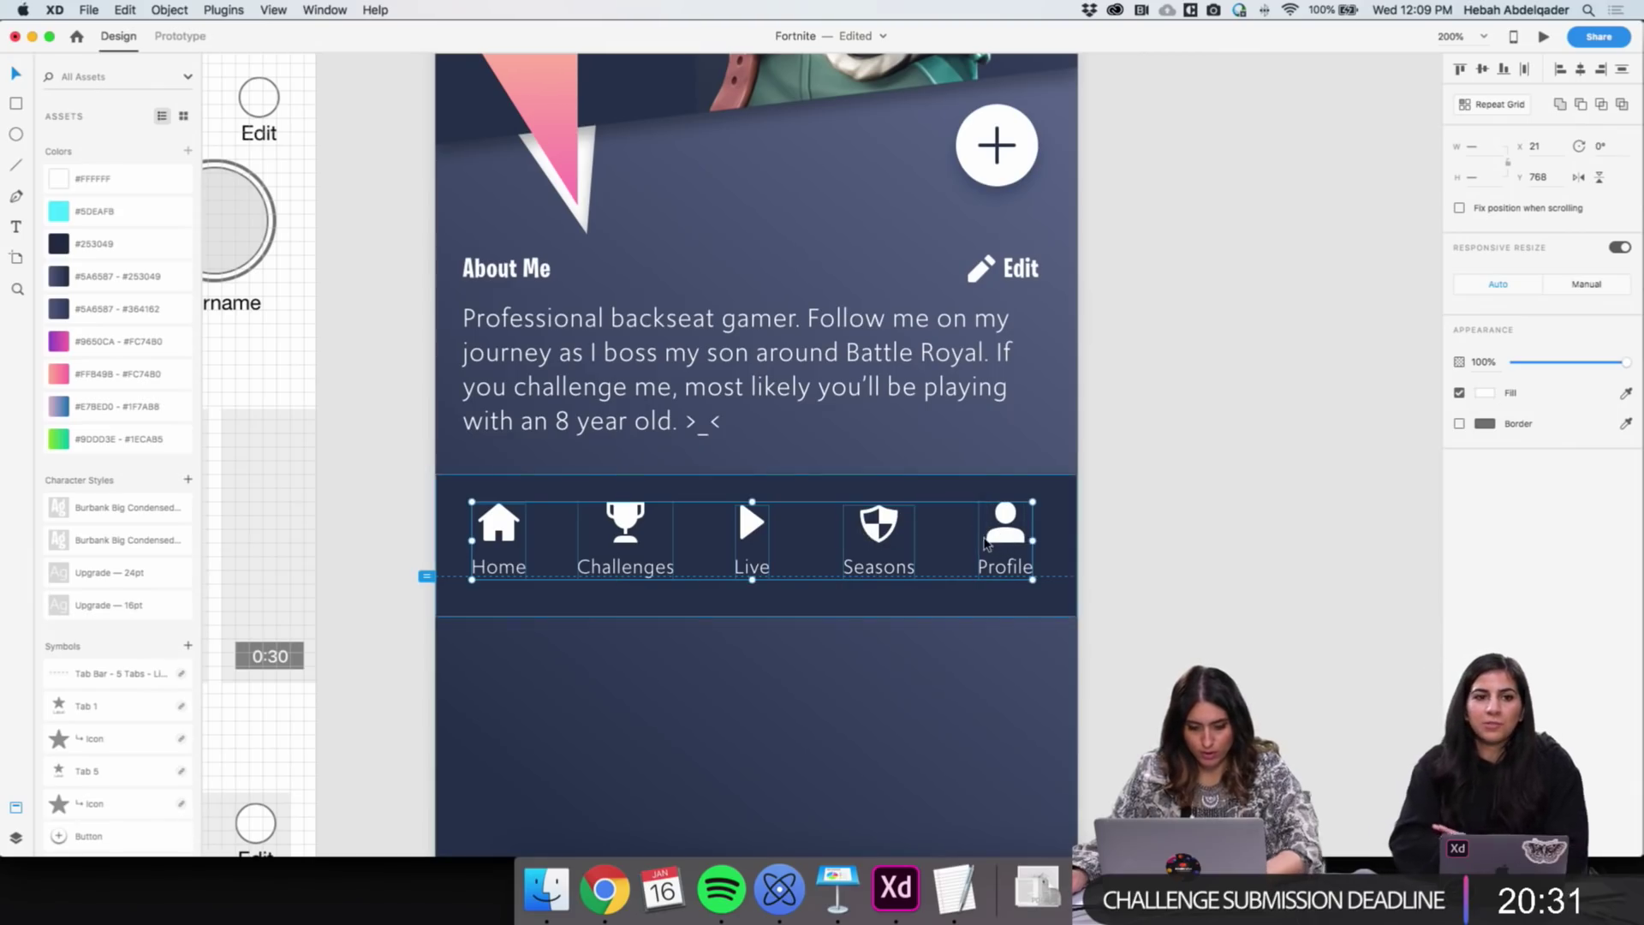
left_click(1167, 562)
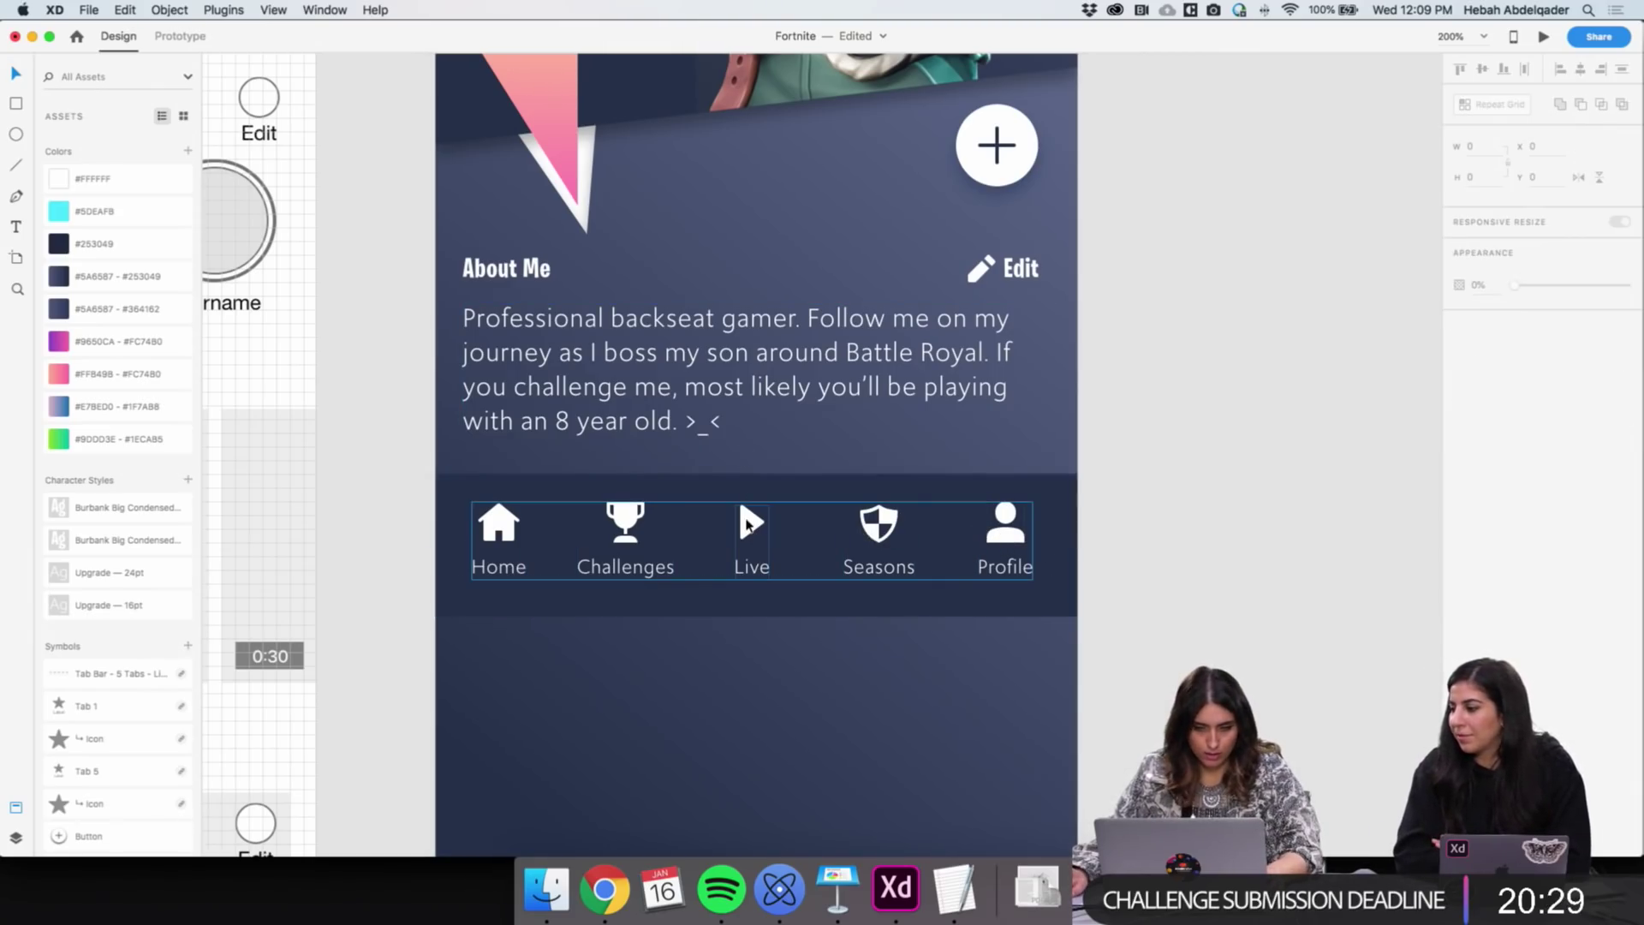
left_click(746, 524)
Add a shadow to the tab bar's background rectangle with a Y offset of -6 and a blur of 8
left_click(570, 612)
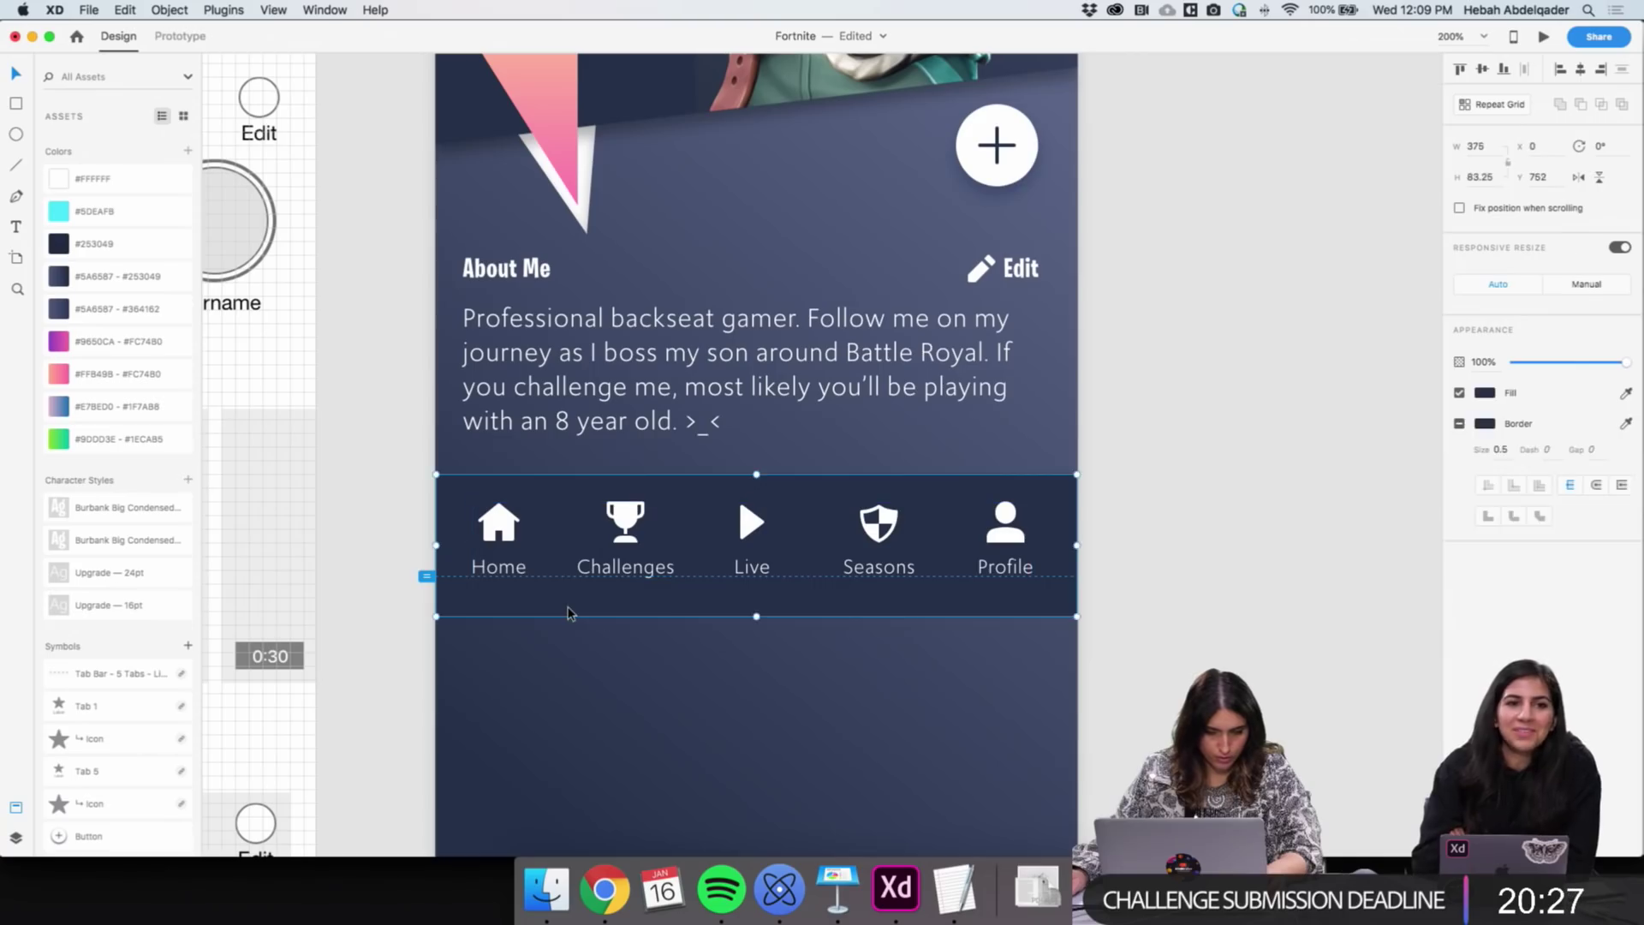
left_click(846, 611)
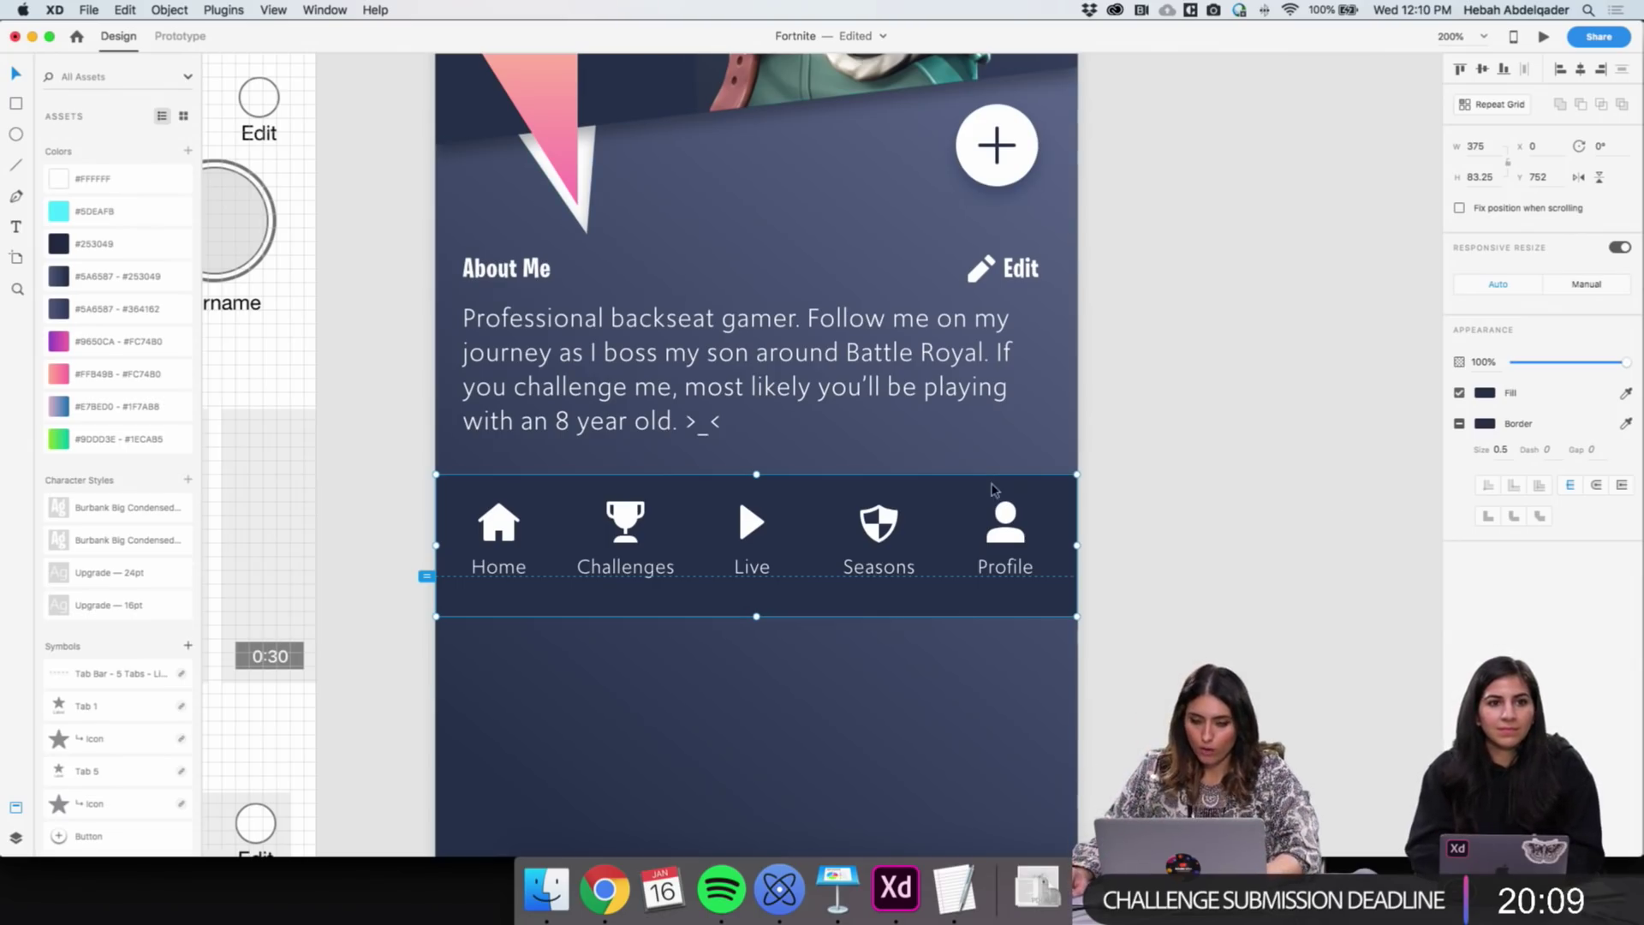
left_click(1190, 532)
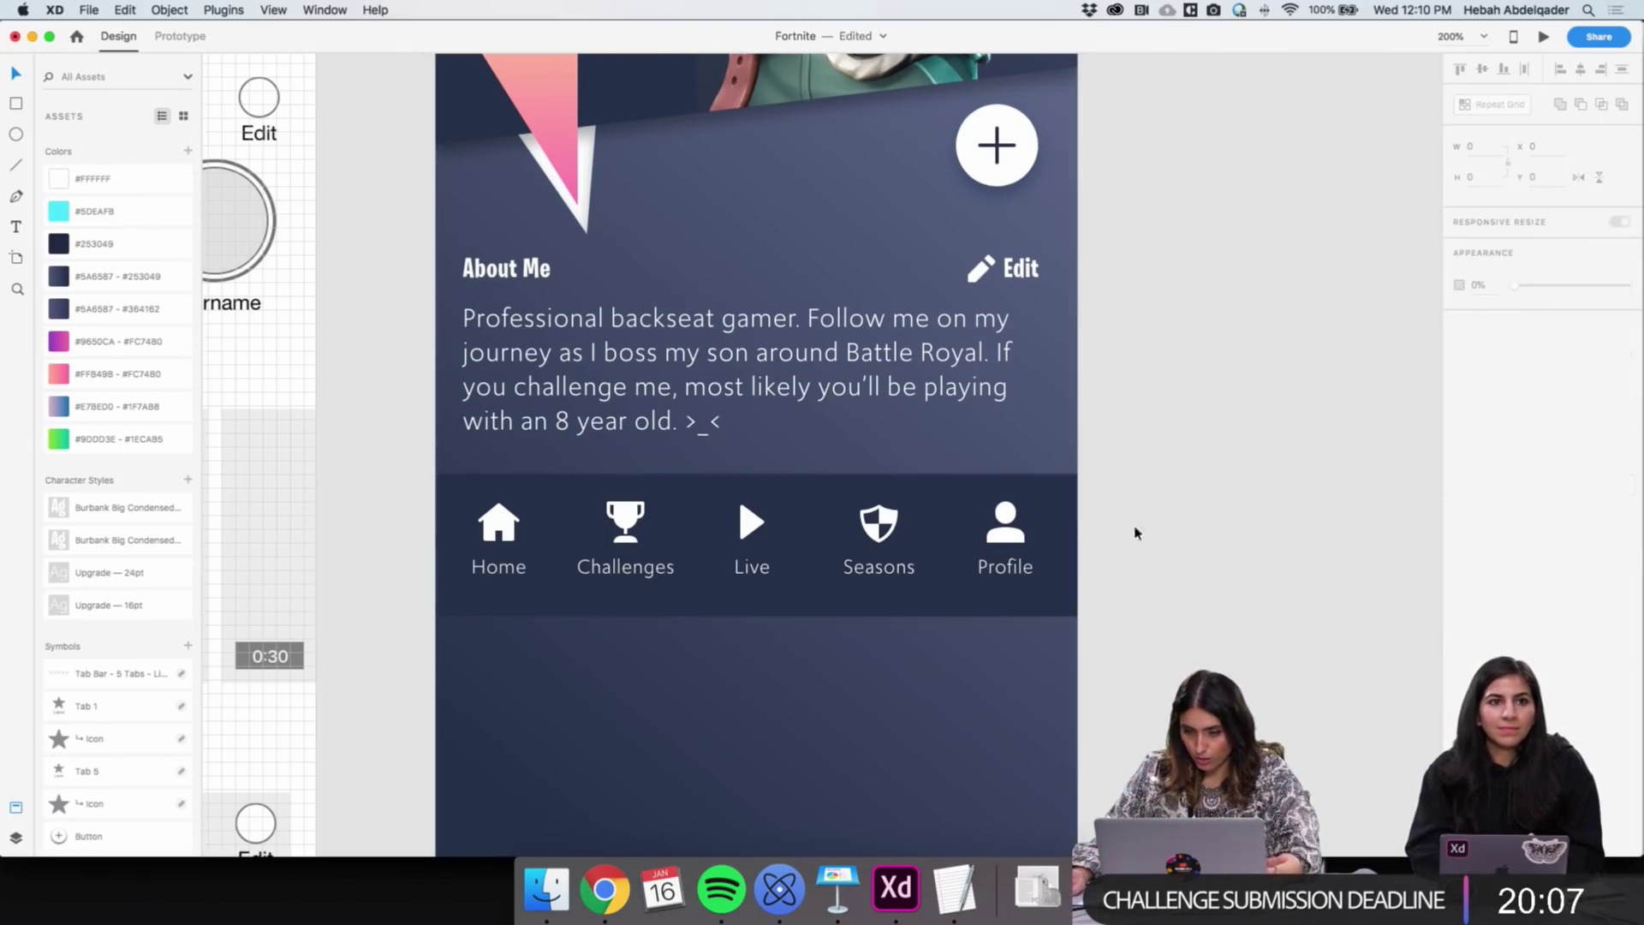
left_click(1043, 494)
left_click(1043, 494)
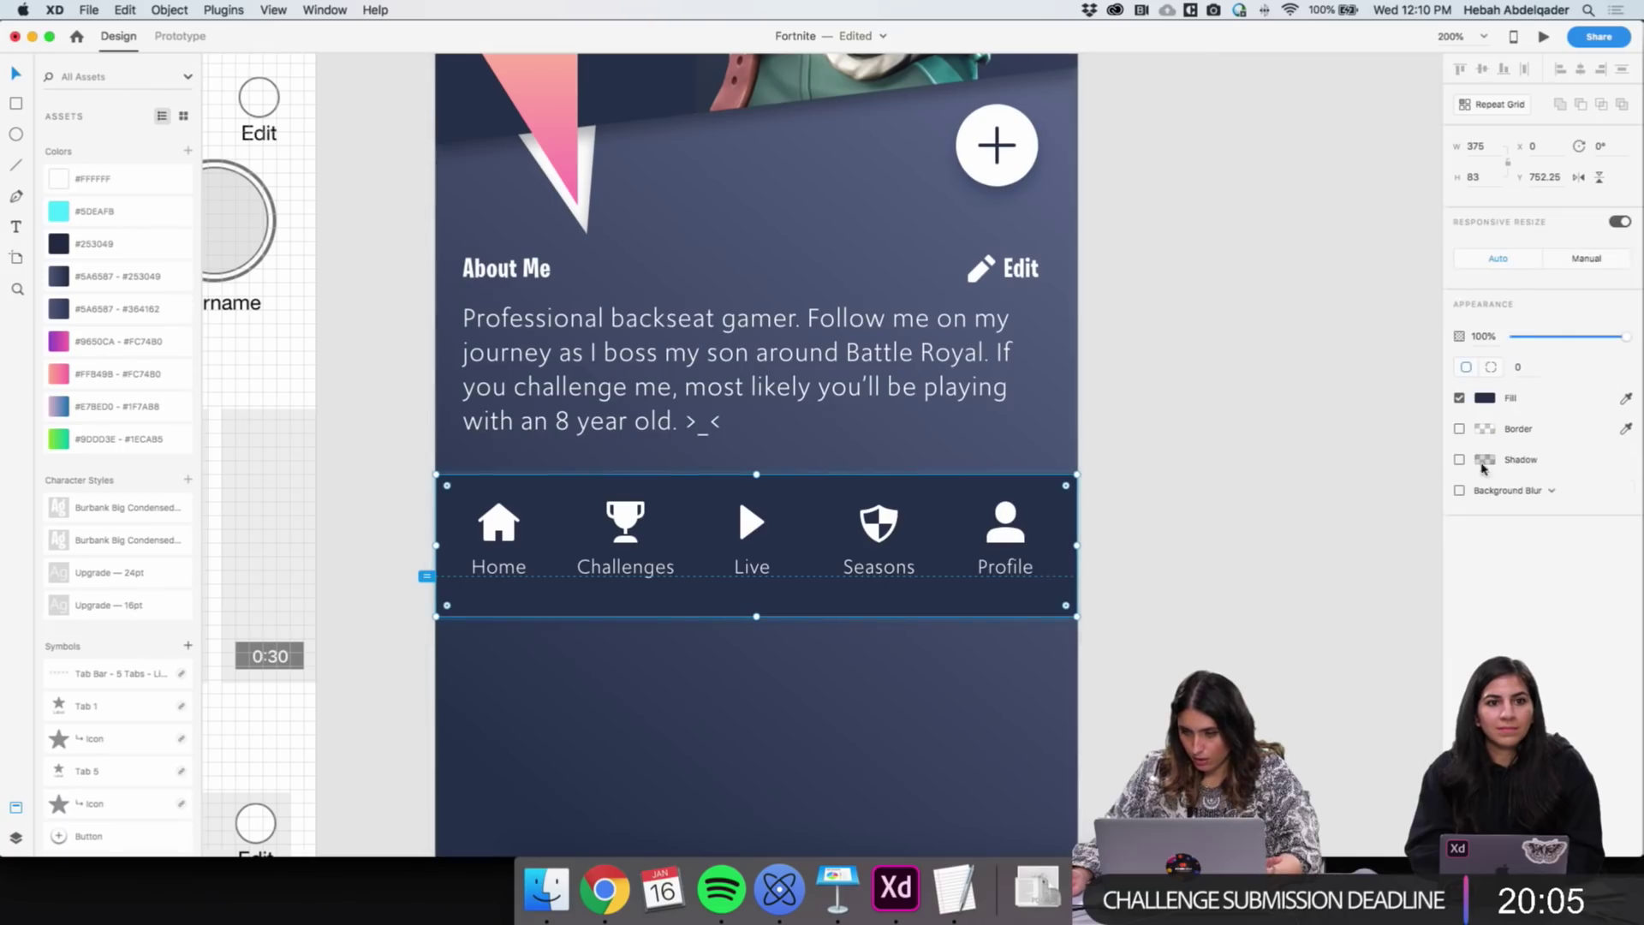
left_click(1459, 459)
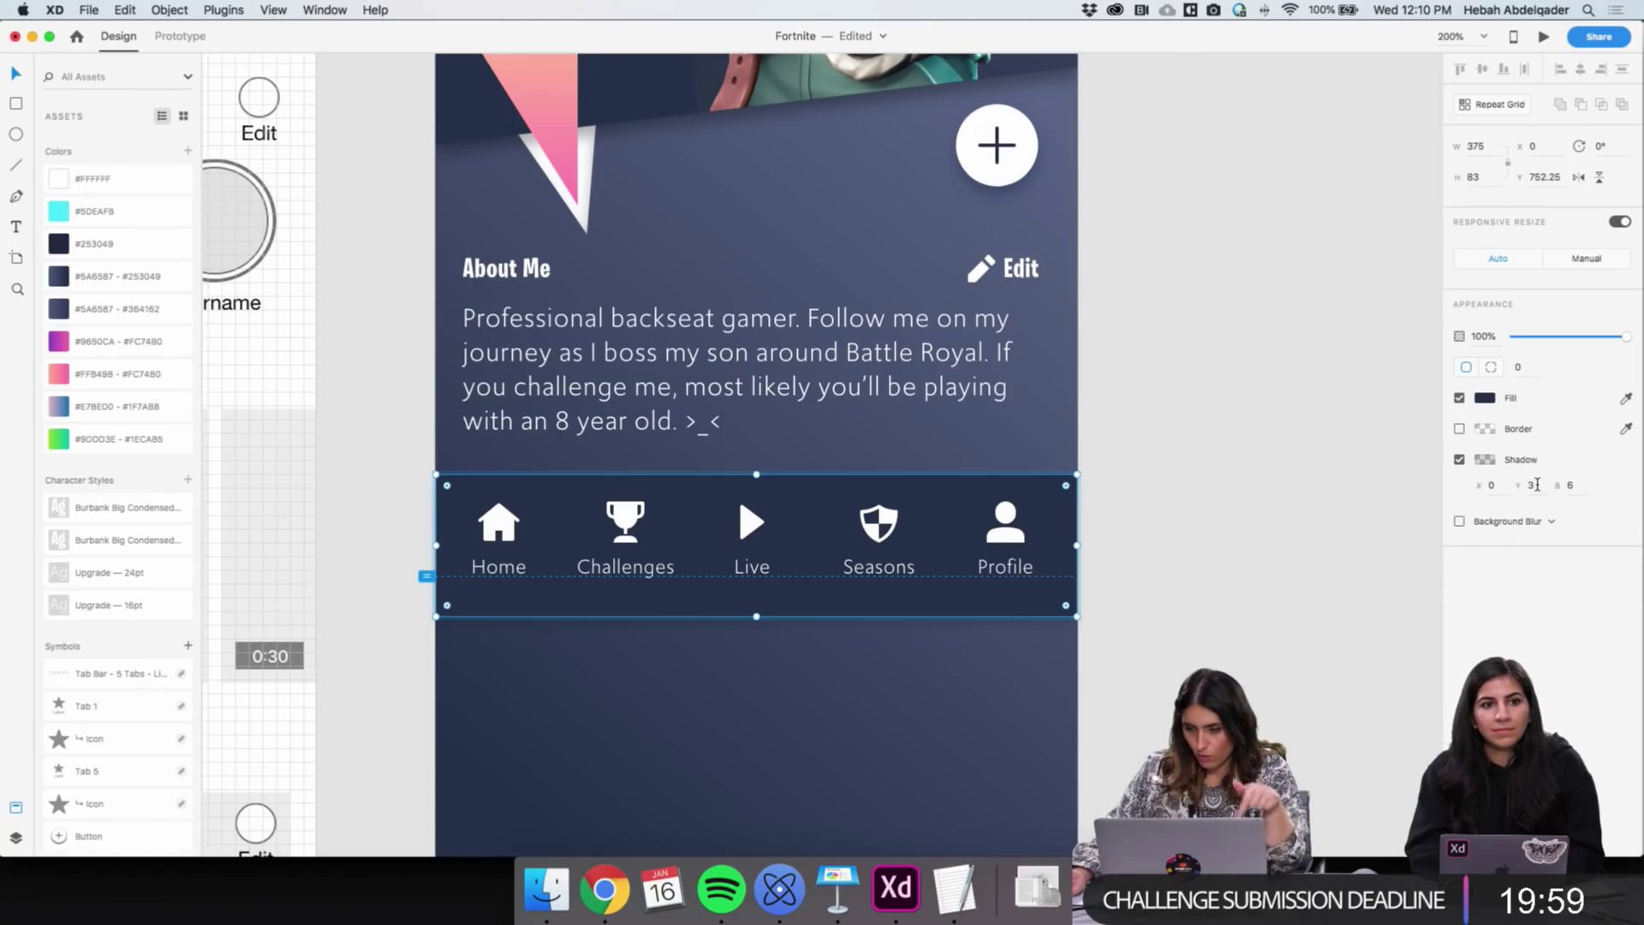
left_click(1530, 486)
key("BackSpace")
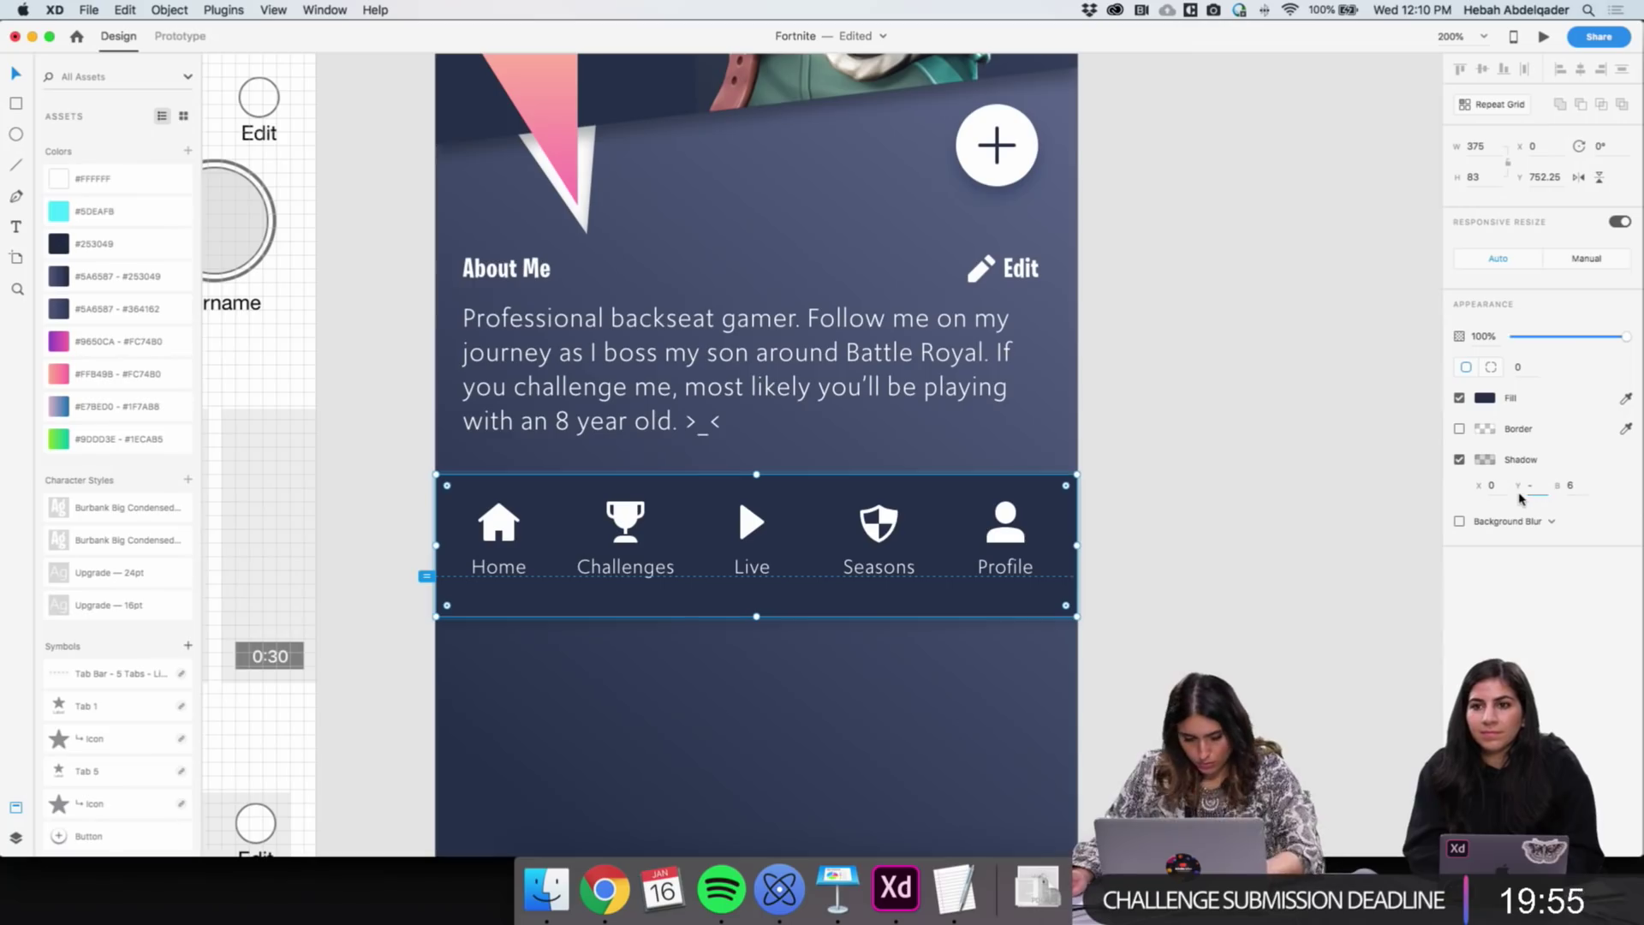
type("-6")
key("Tab")
type("8")
key("Return")
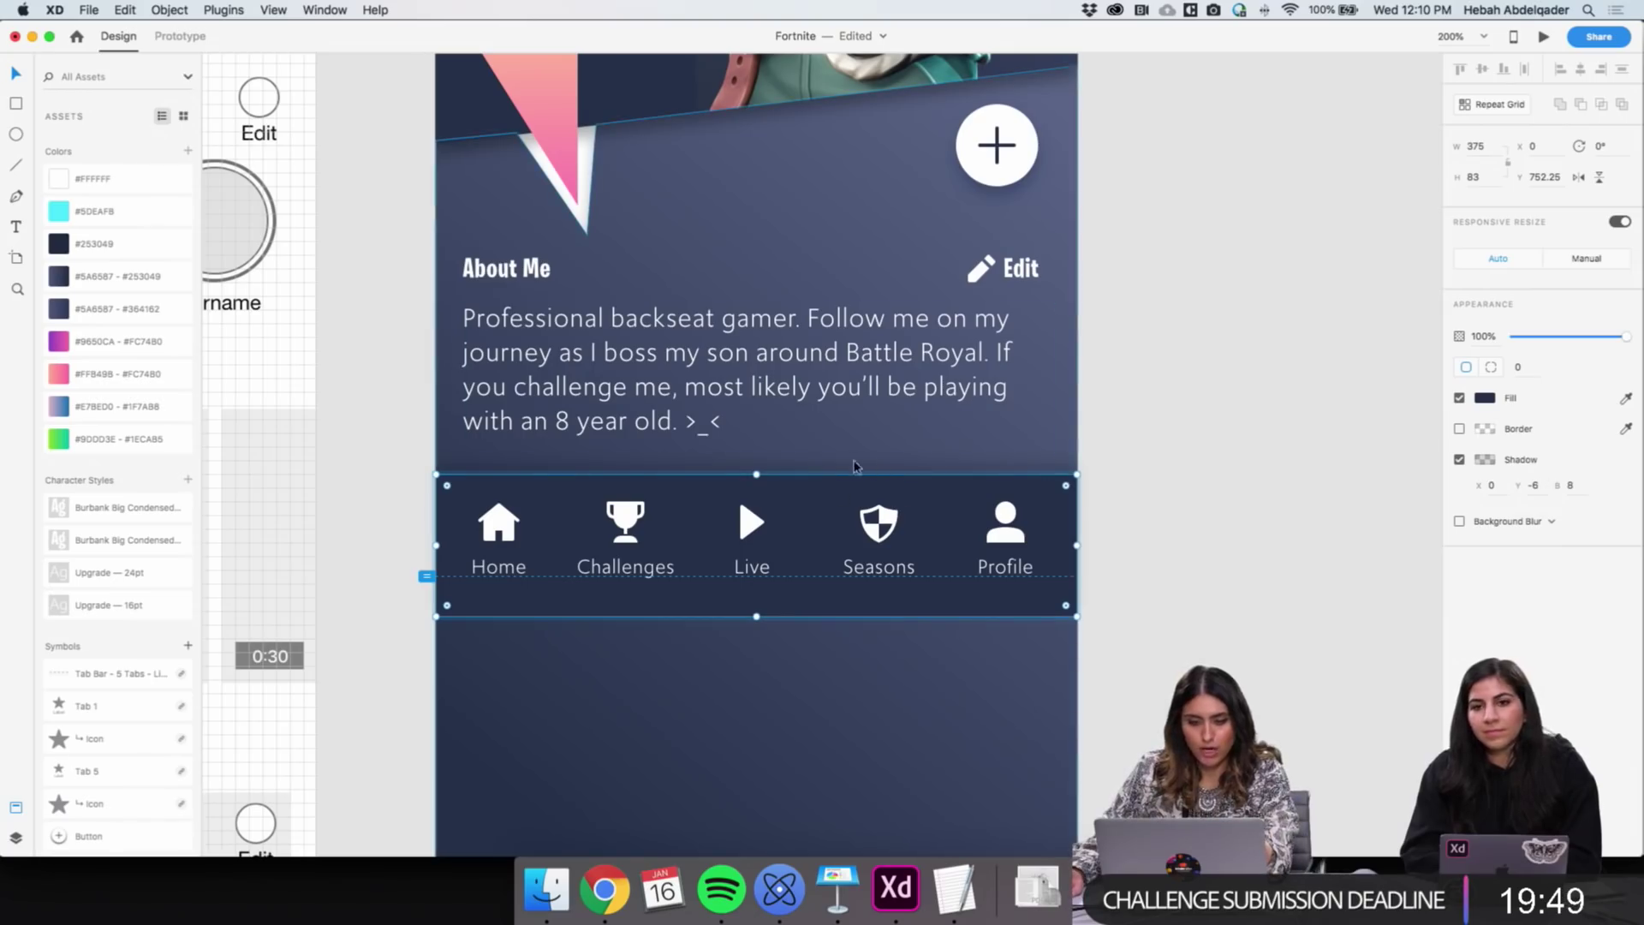
Set the opacity of the tab bar's shadow color to 30%
left_click(1493, 460)
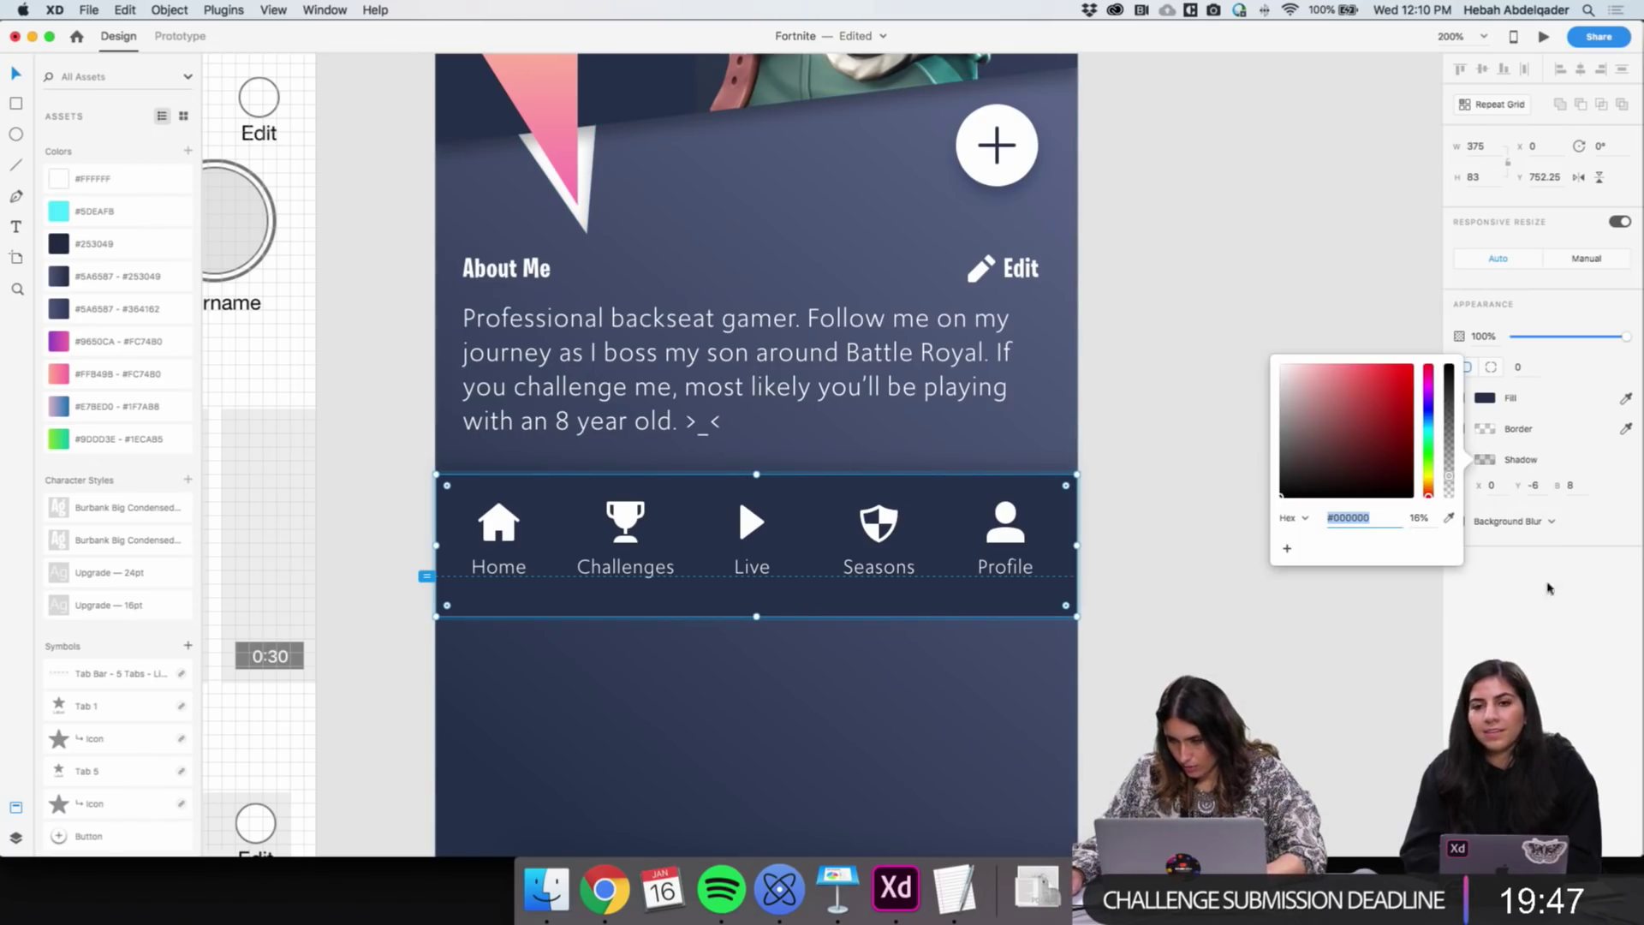
double_click(1418, 518)
type("30")
key("Return")
key("Escape")
key("Escape")
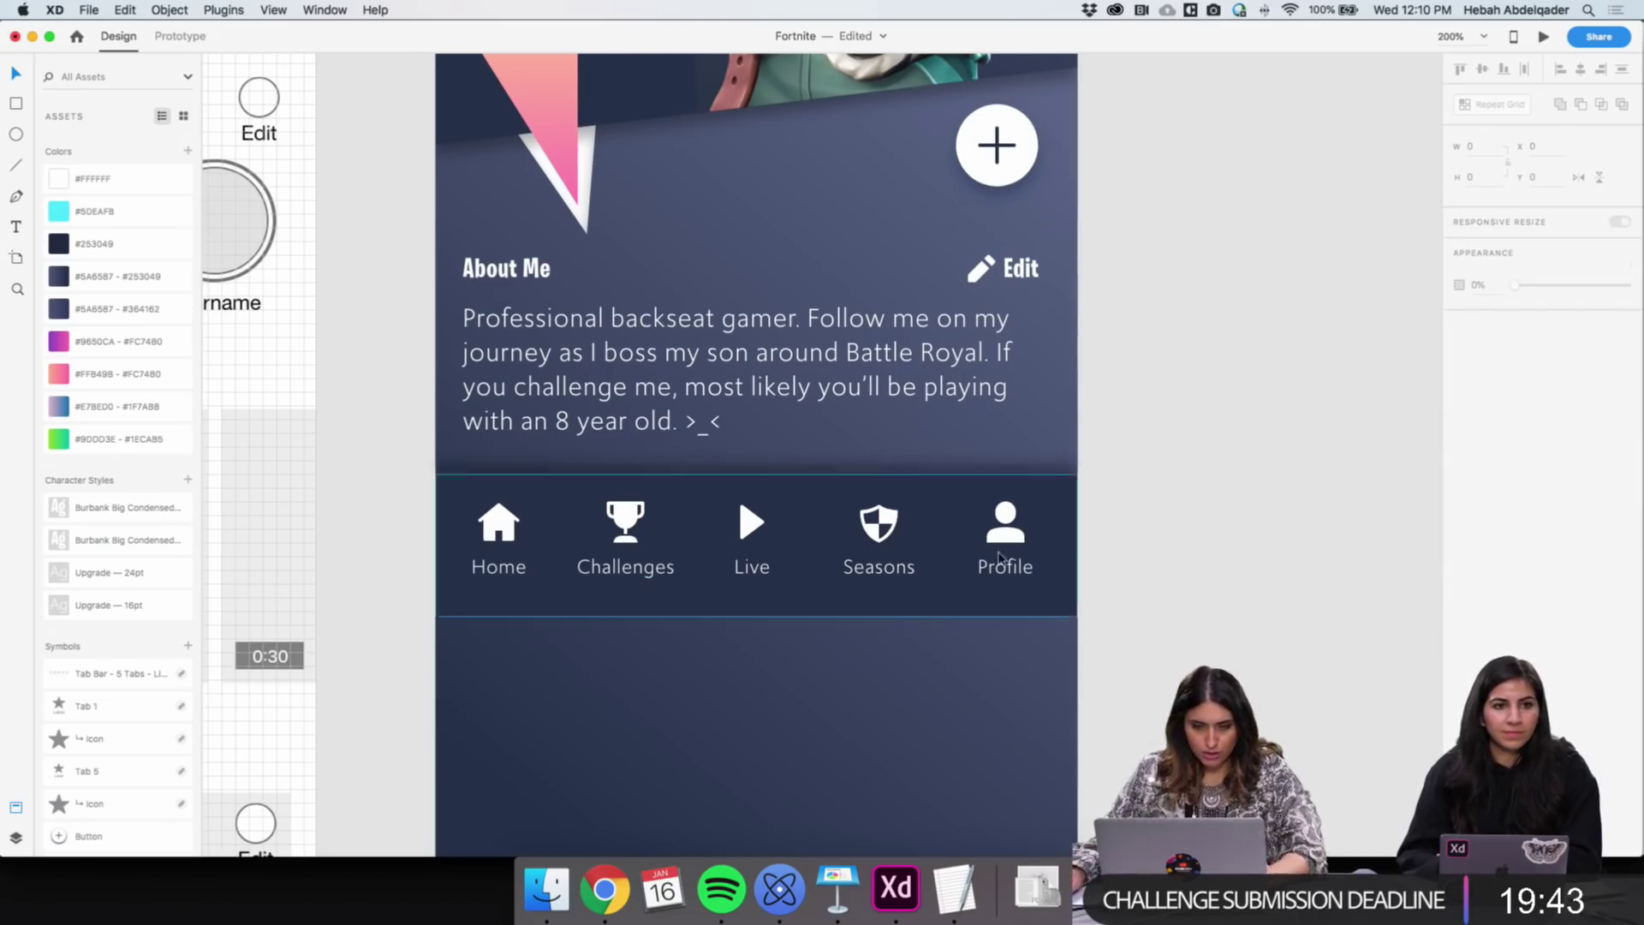
Lower the opacity of the tab bar background's shadow color to about 19%
key("z")
left_click(895, 323, "alt")
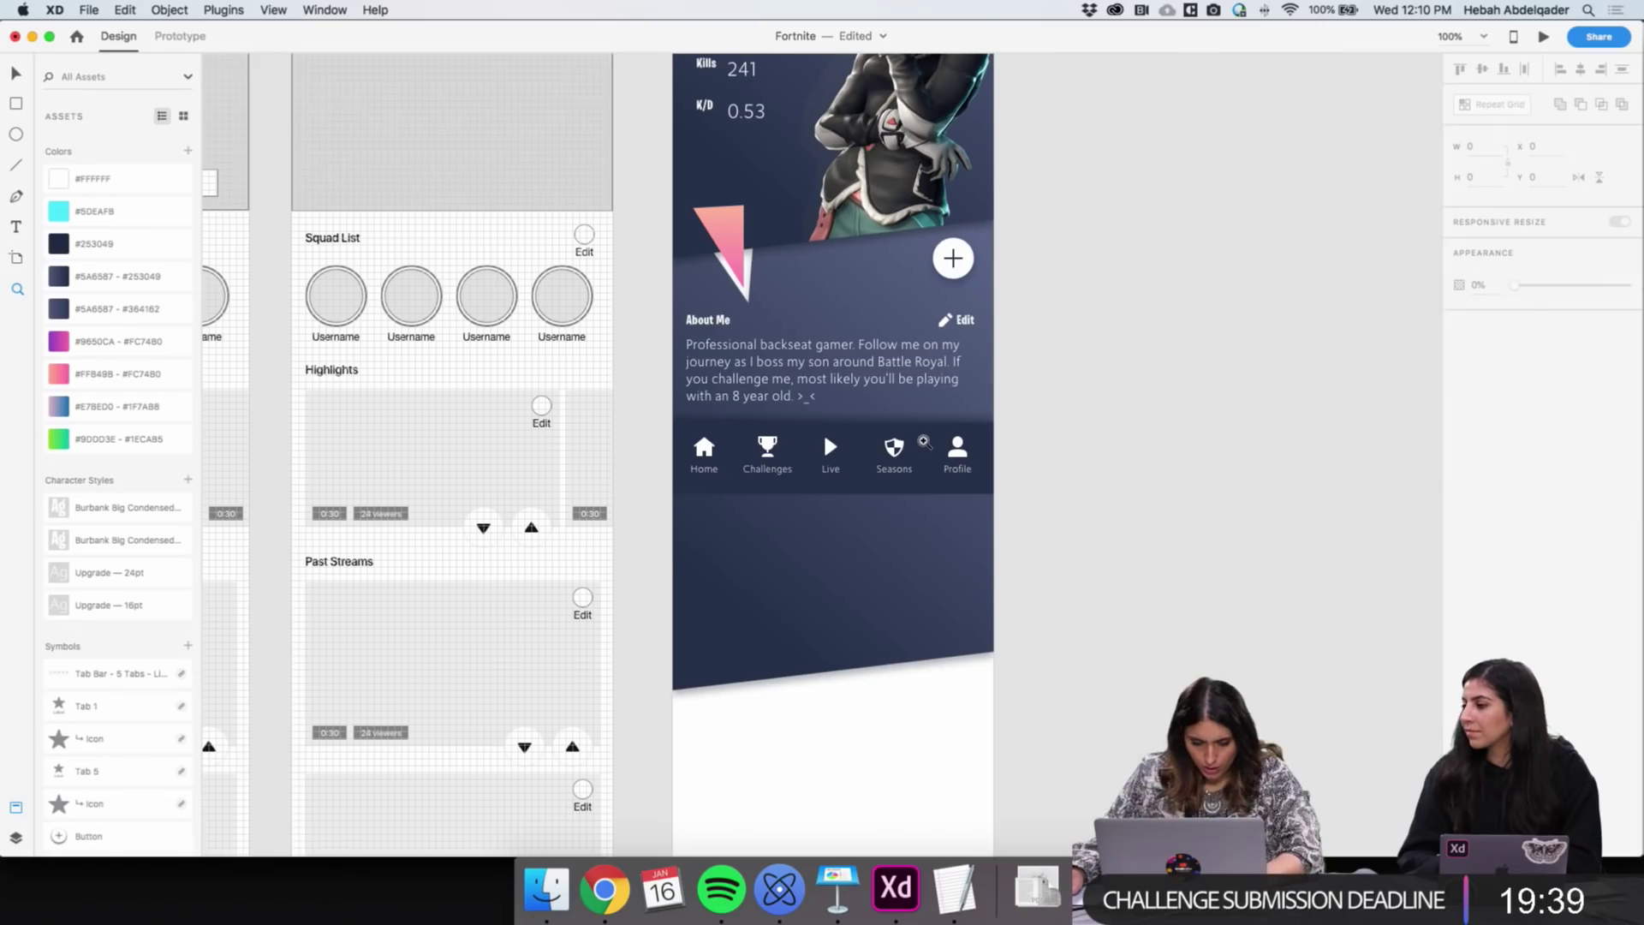
key("v")
left_click(880, 428)
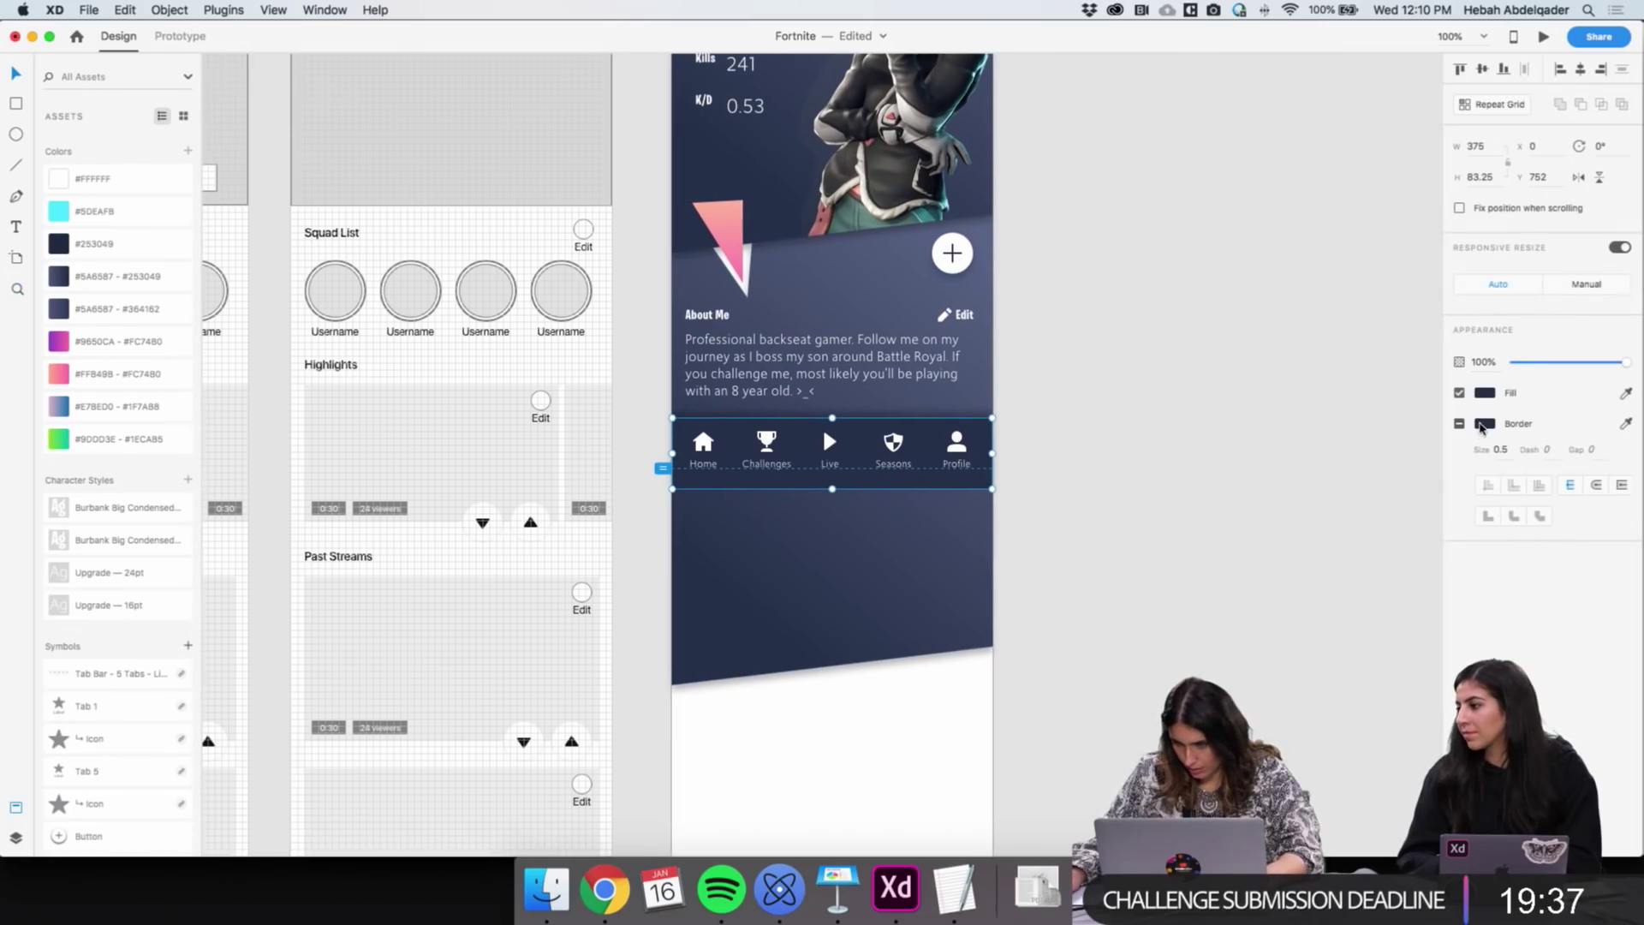
double_click(925, 432)
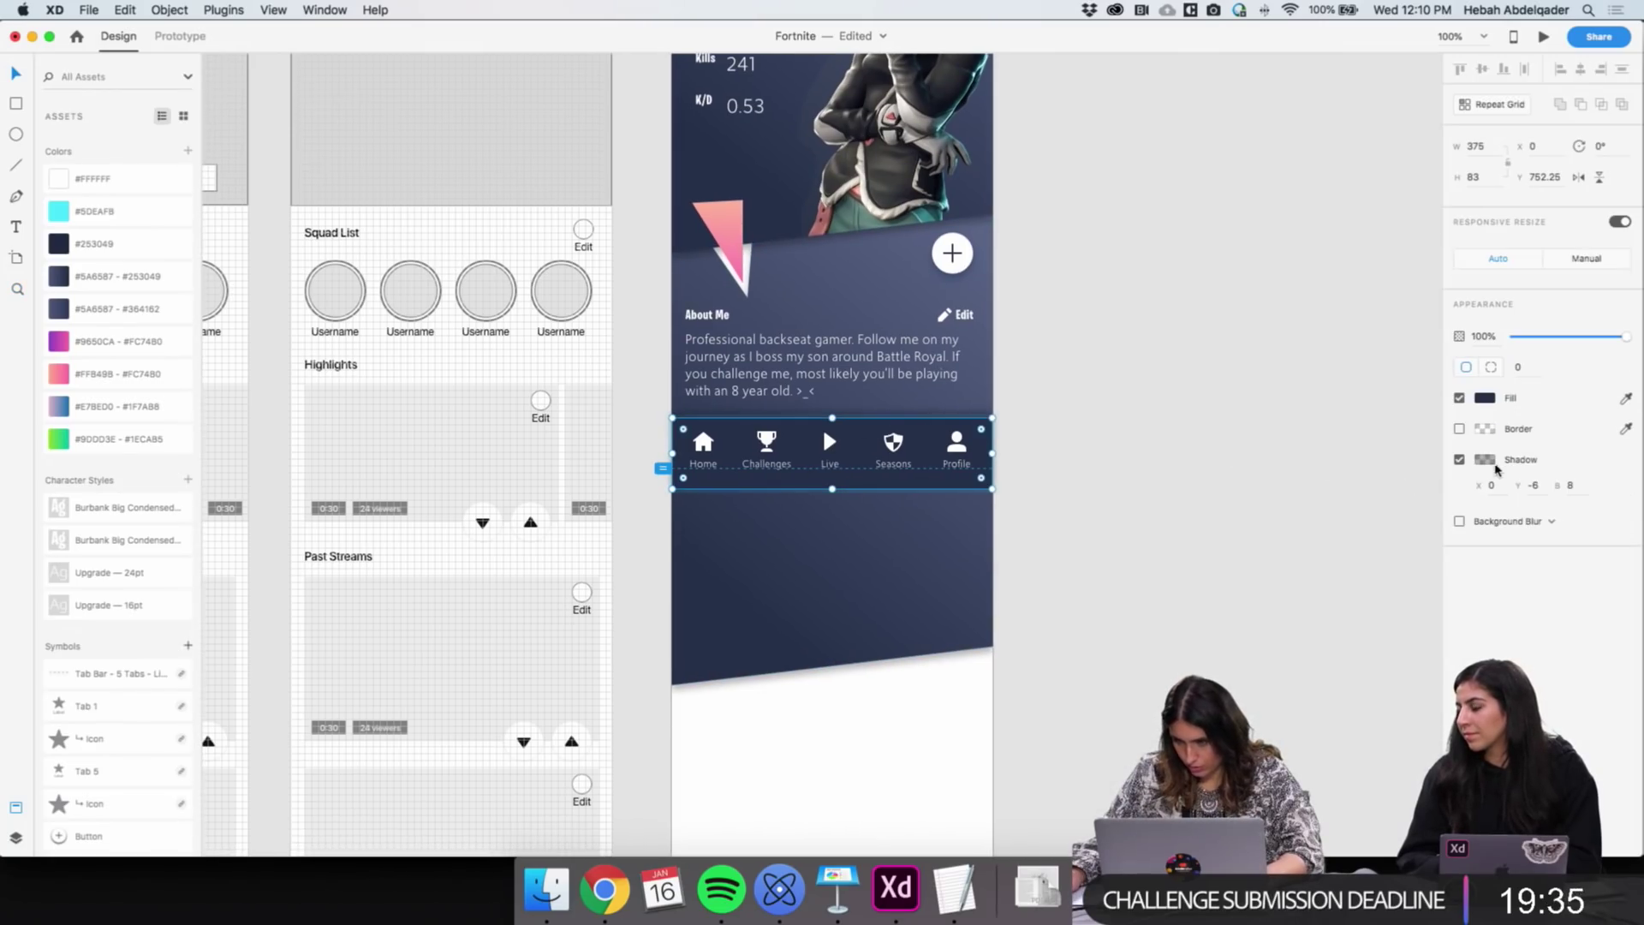
left_click(1487, 461)
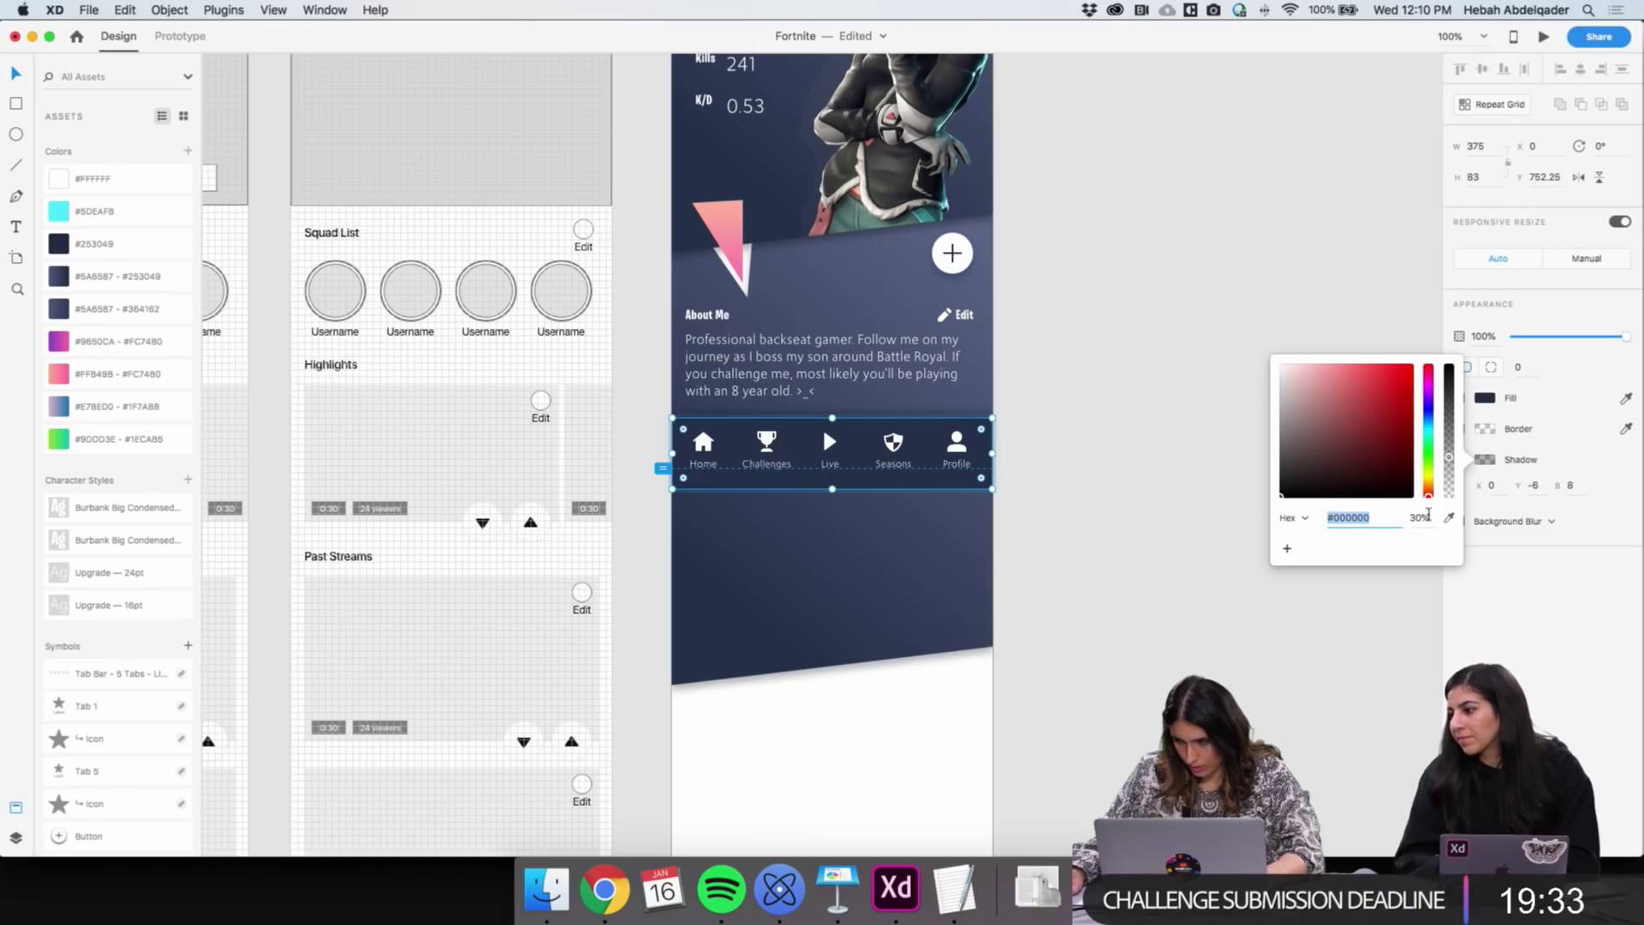
left_click_drag(1449, 464, 1450, 468)
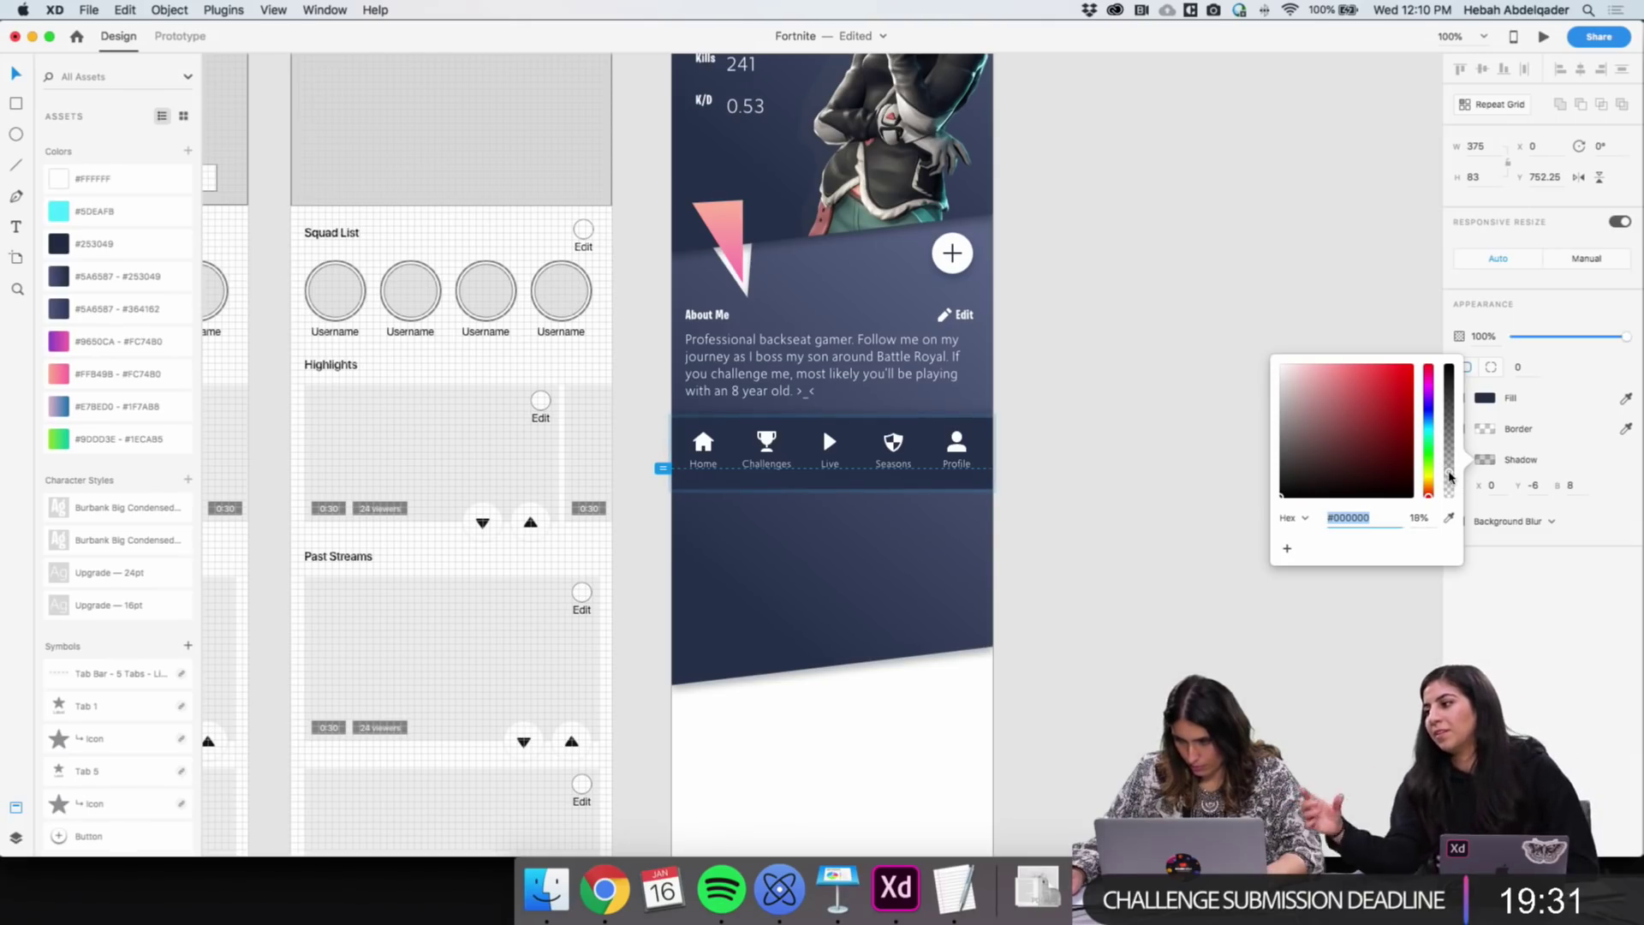
left_click(1149, 436)
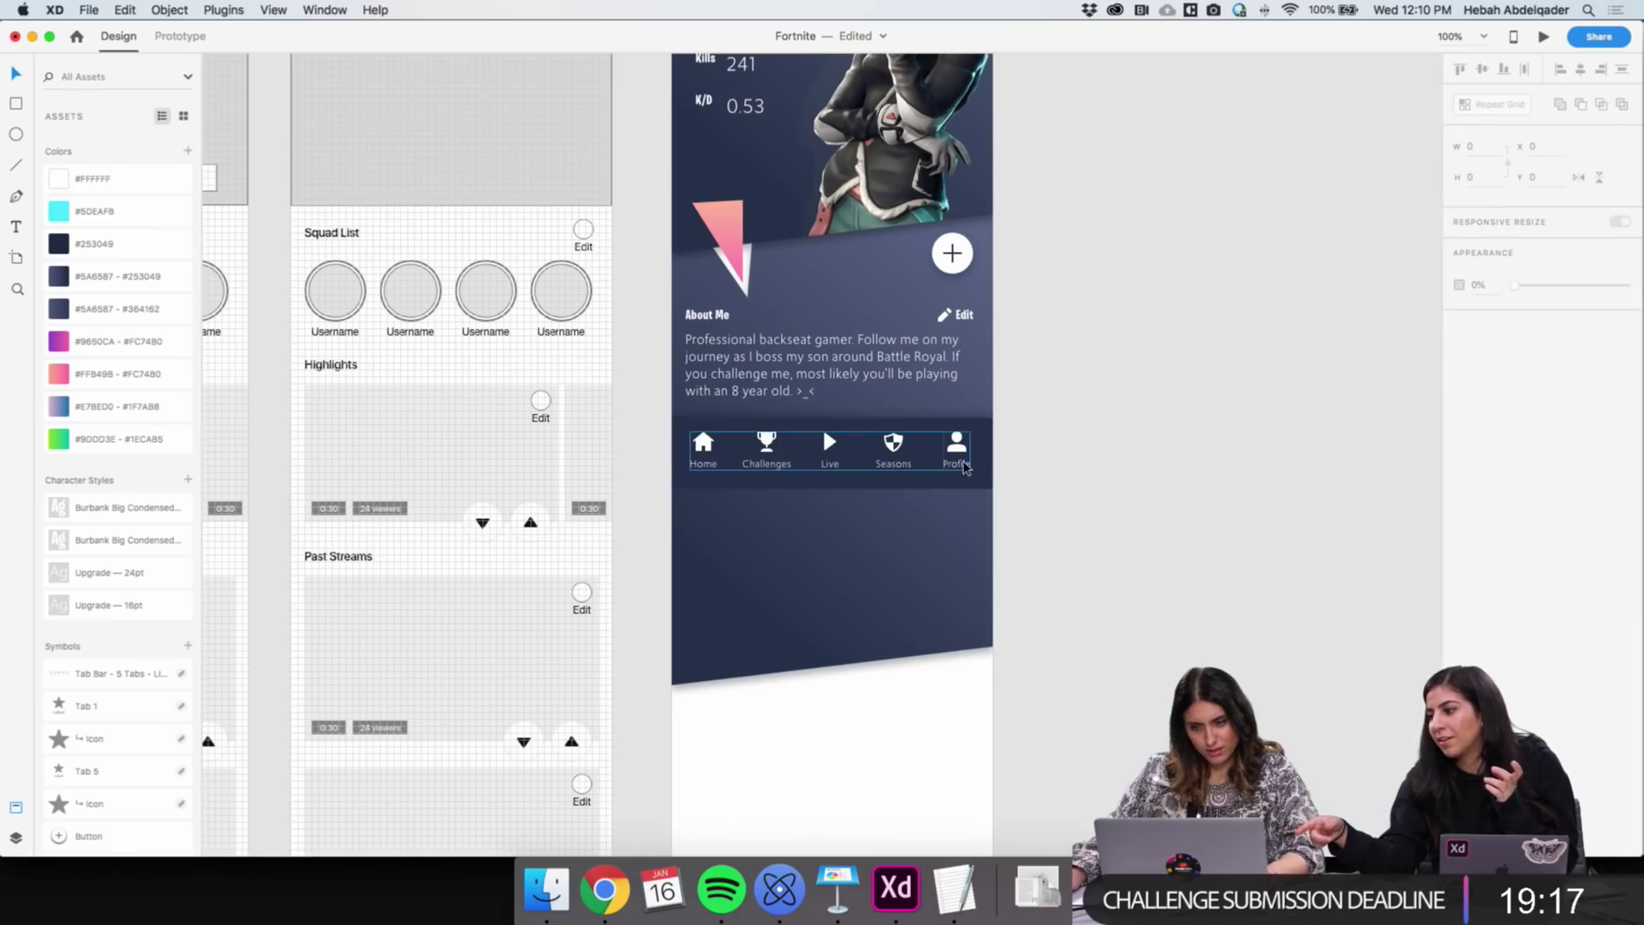
Group the tab row with its background bar and fix its position when scrolling
left_click(983, 434)
left_click(985, 433, "shift")
key("super+g")
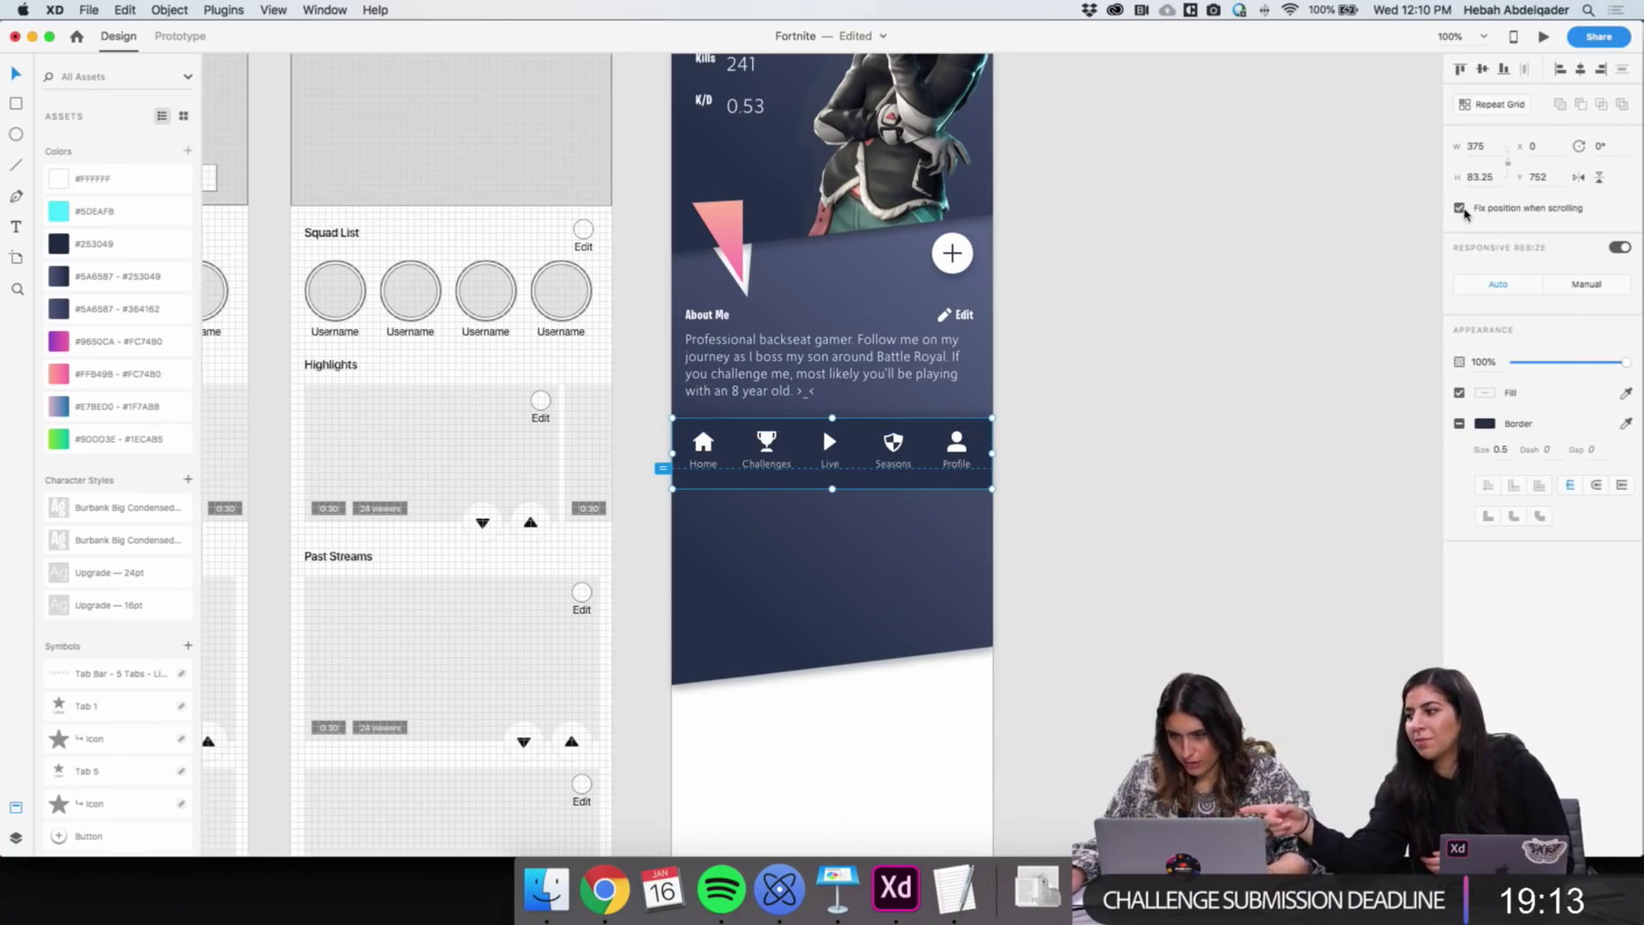
Move the whole tab bar straight up so its lower edge meets the artboard's dashed viewport line
left_click_drag(853, 452, 852, 433)
left_click(1086, 504)
scroll(1085, 503, "down", 3)
scroll(1085, 504, "up", 5)
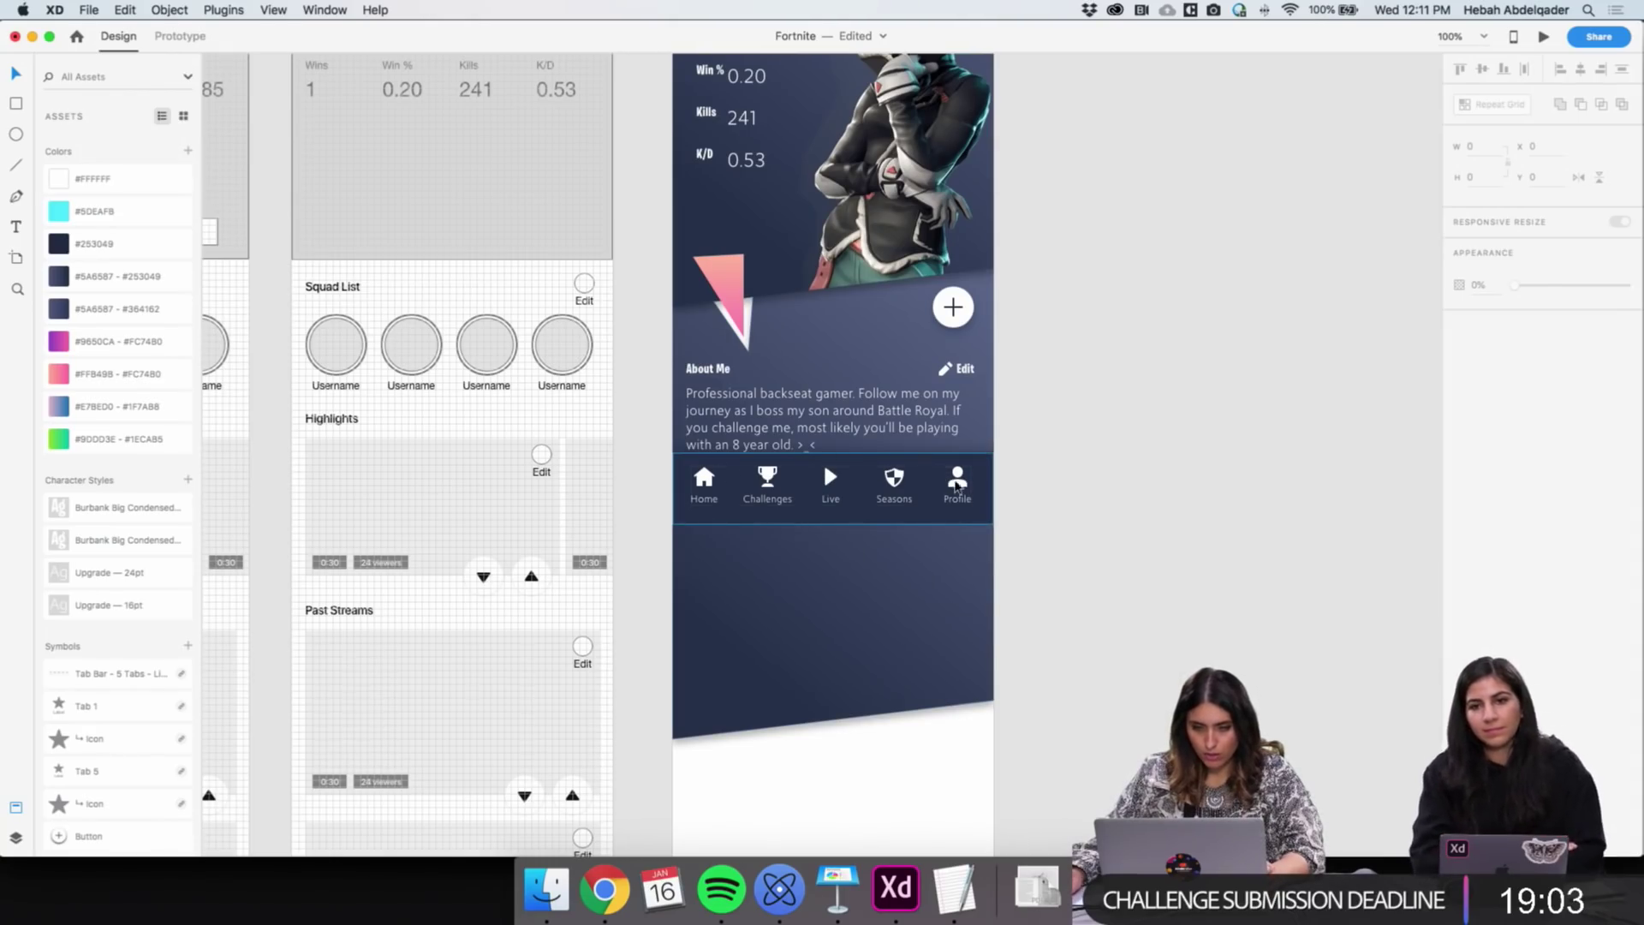
Fill the Profile tab's person icon with the saved green-to-teal gradient ending in #1ECAB5
key("z")
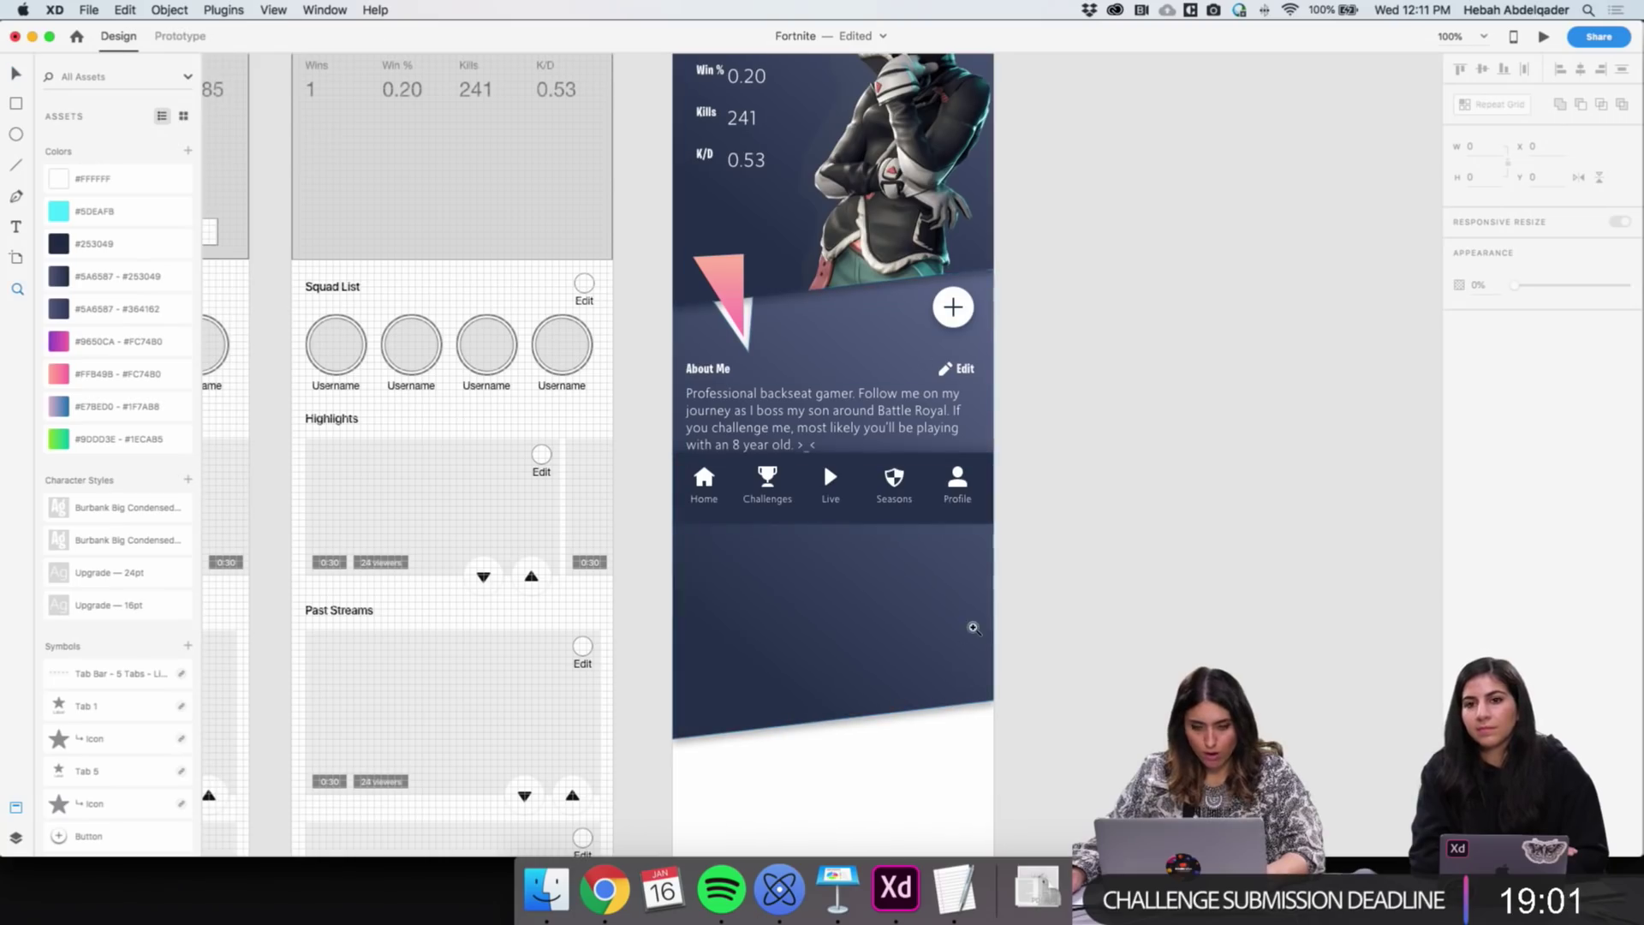
left_click(969, 616)
key("v")
scroll(959, 513, "up", 3)
left_click(945, 424)
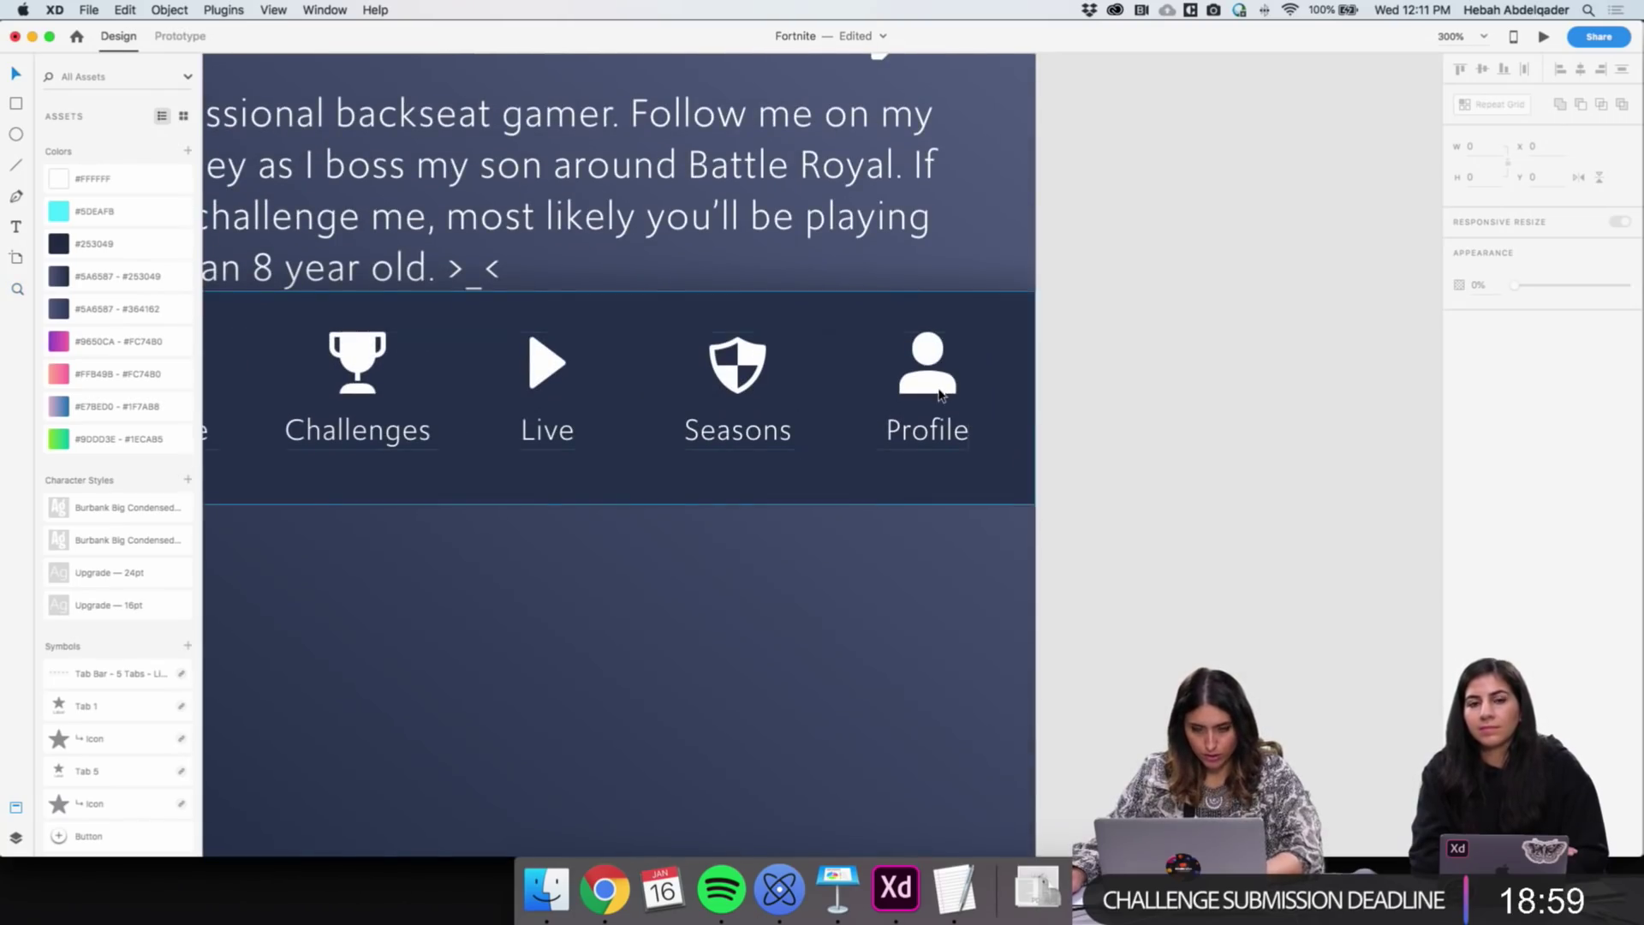
double_click(939, 393)
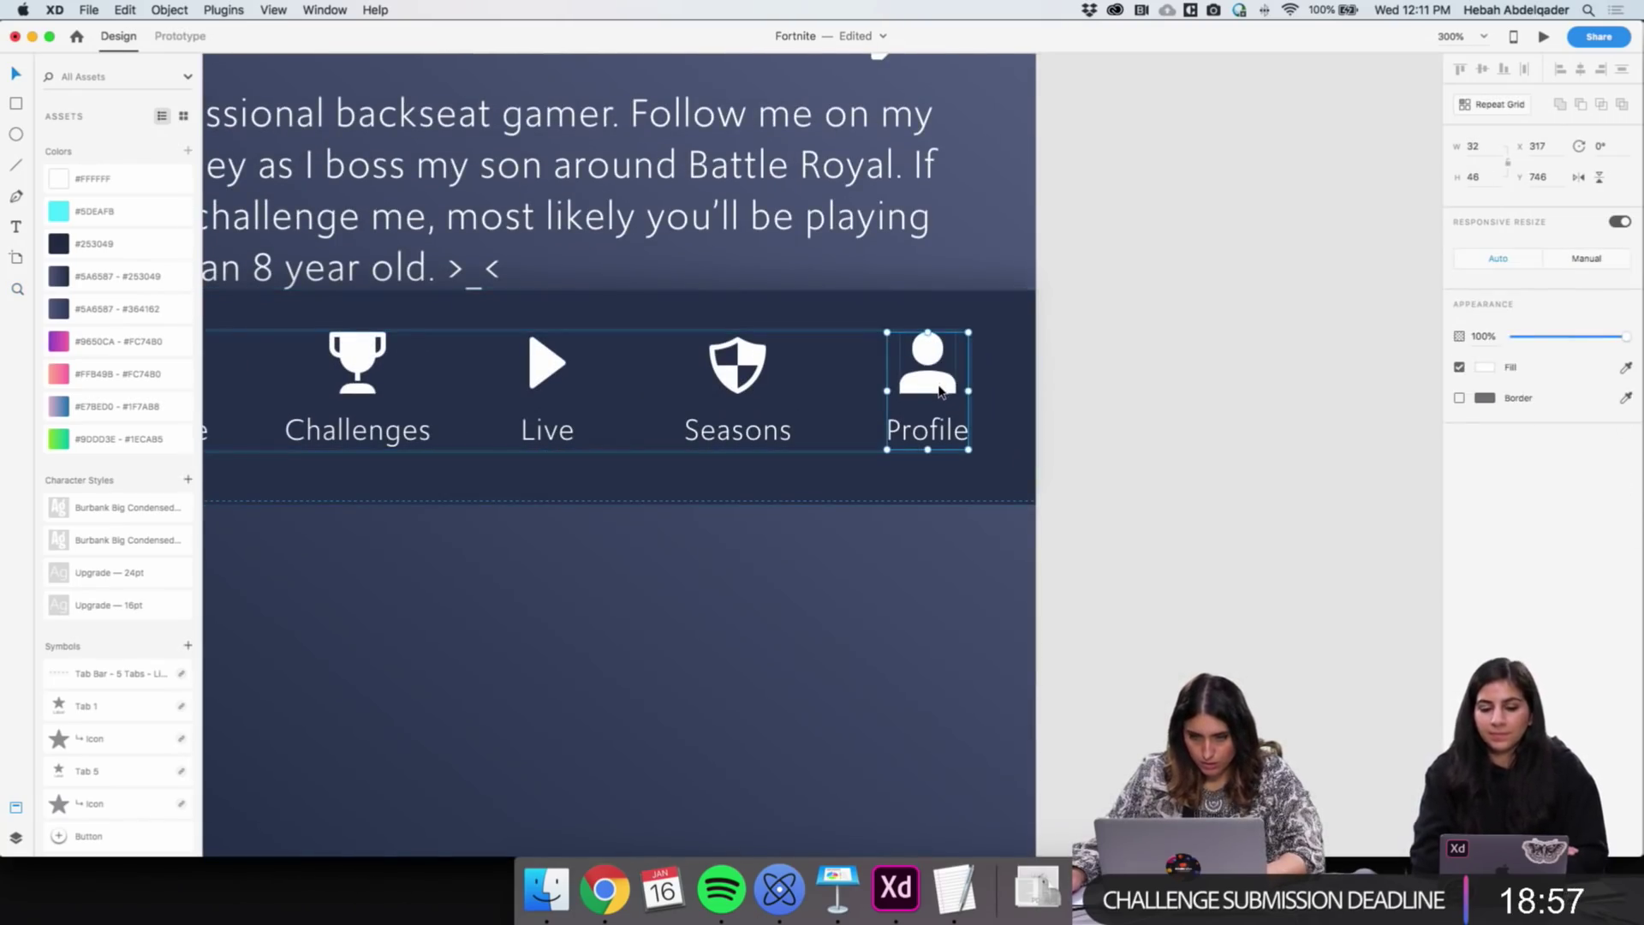
double_click(939, 393)
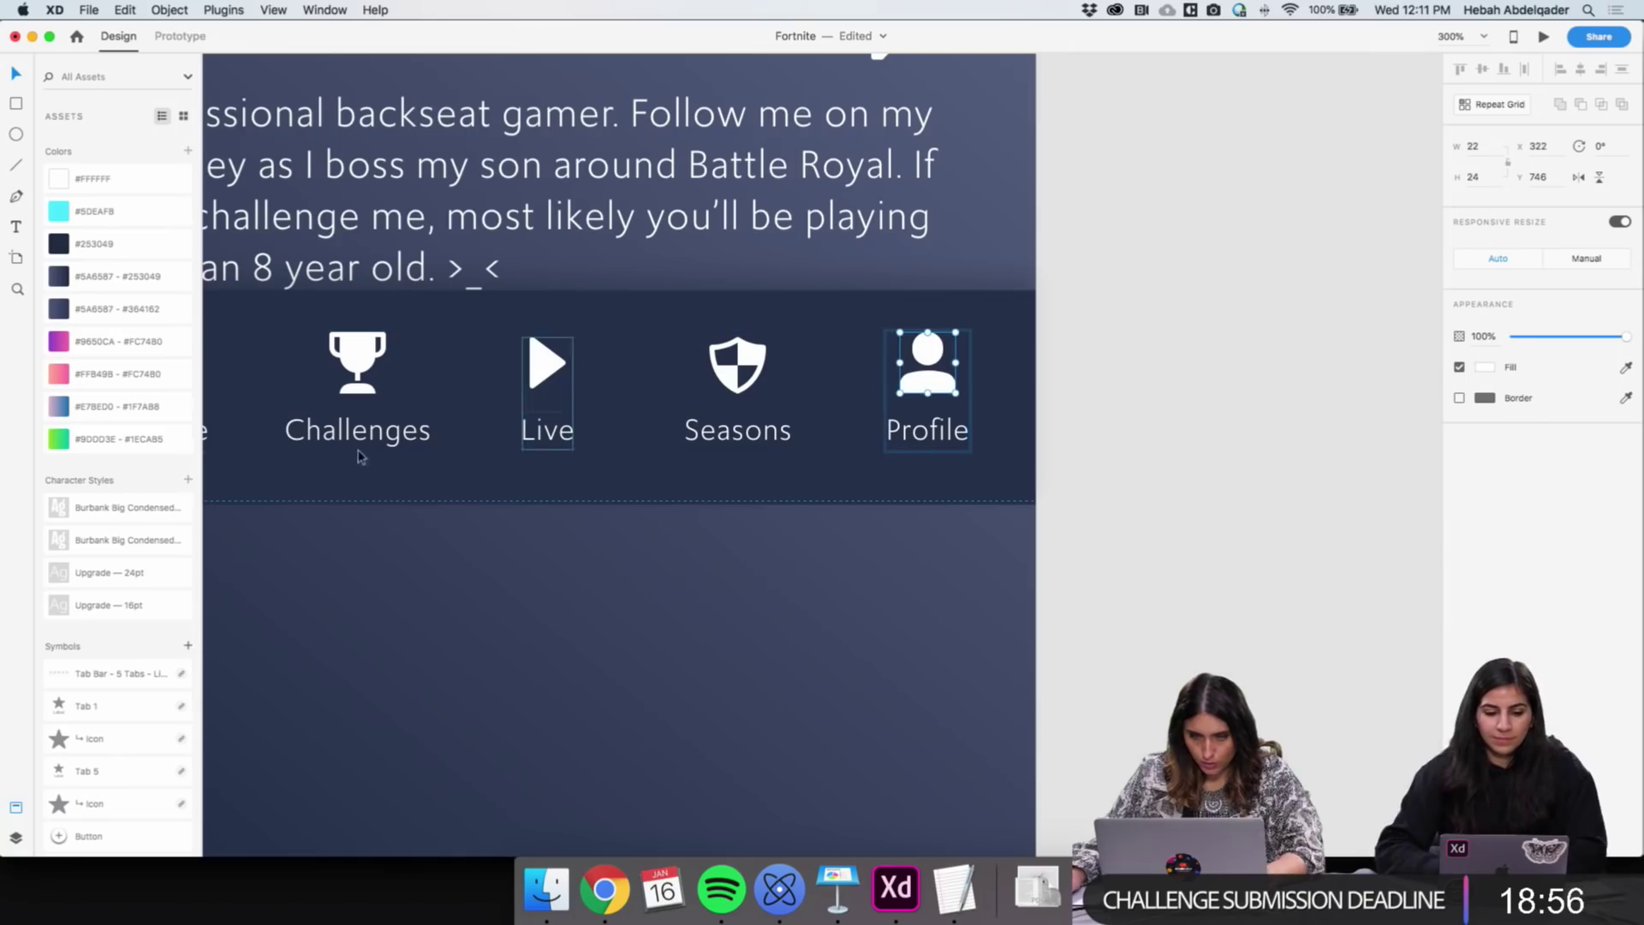
left_click(58, 443)
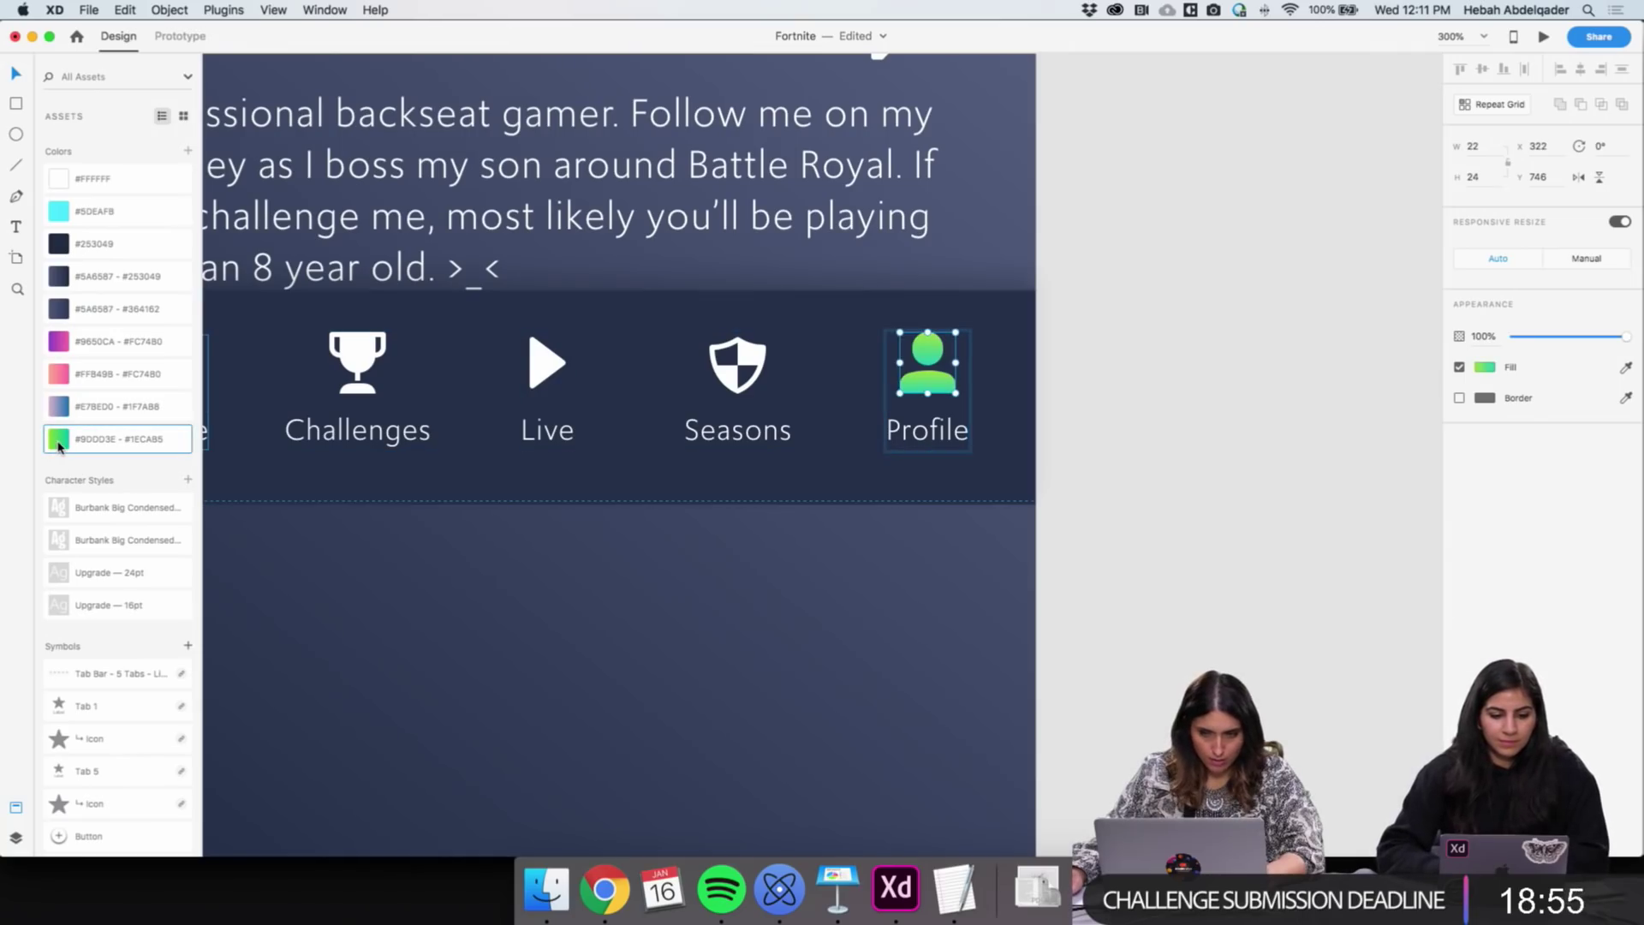
Tilt the Profile icon's gradient so it runs diagonally across the person glyph
left_click(1482, 369)
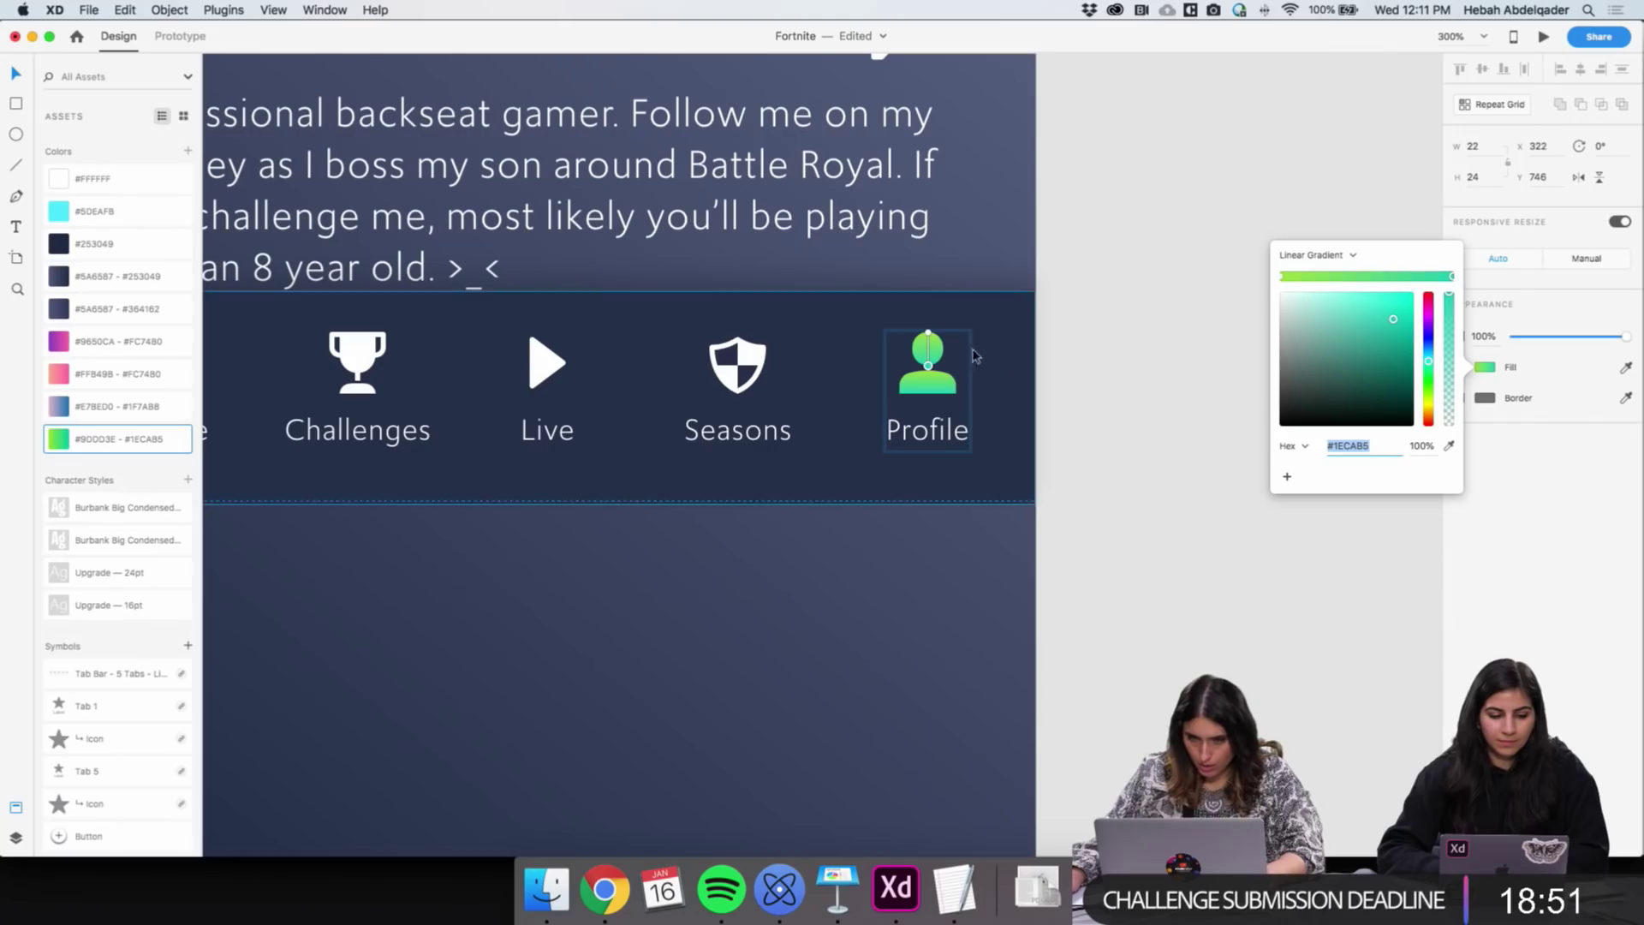
left_click_drag(928, 333, 935, 334)
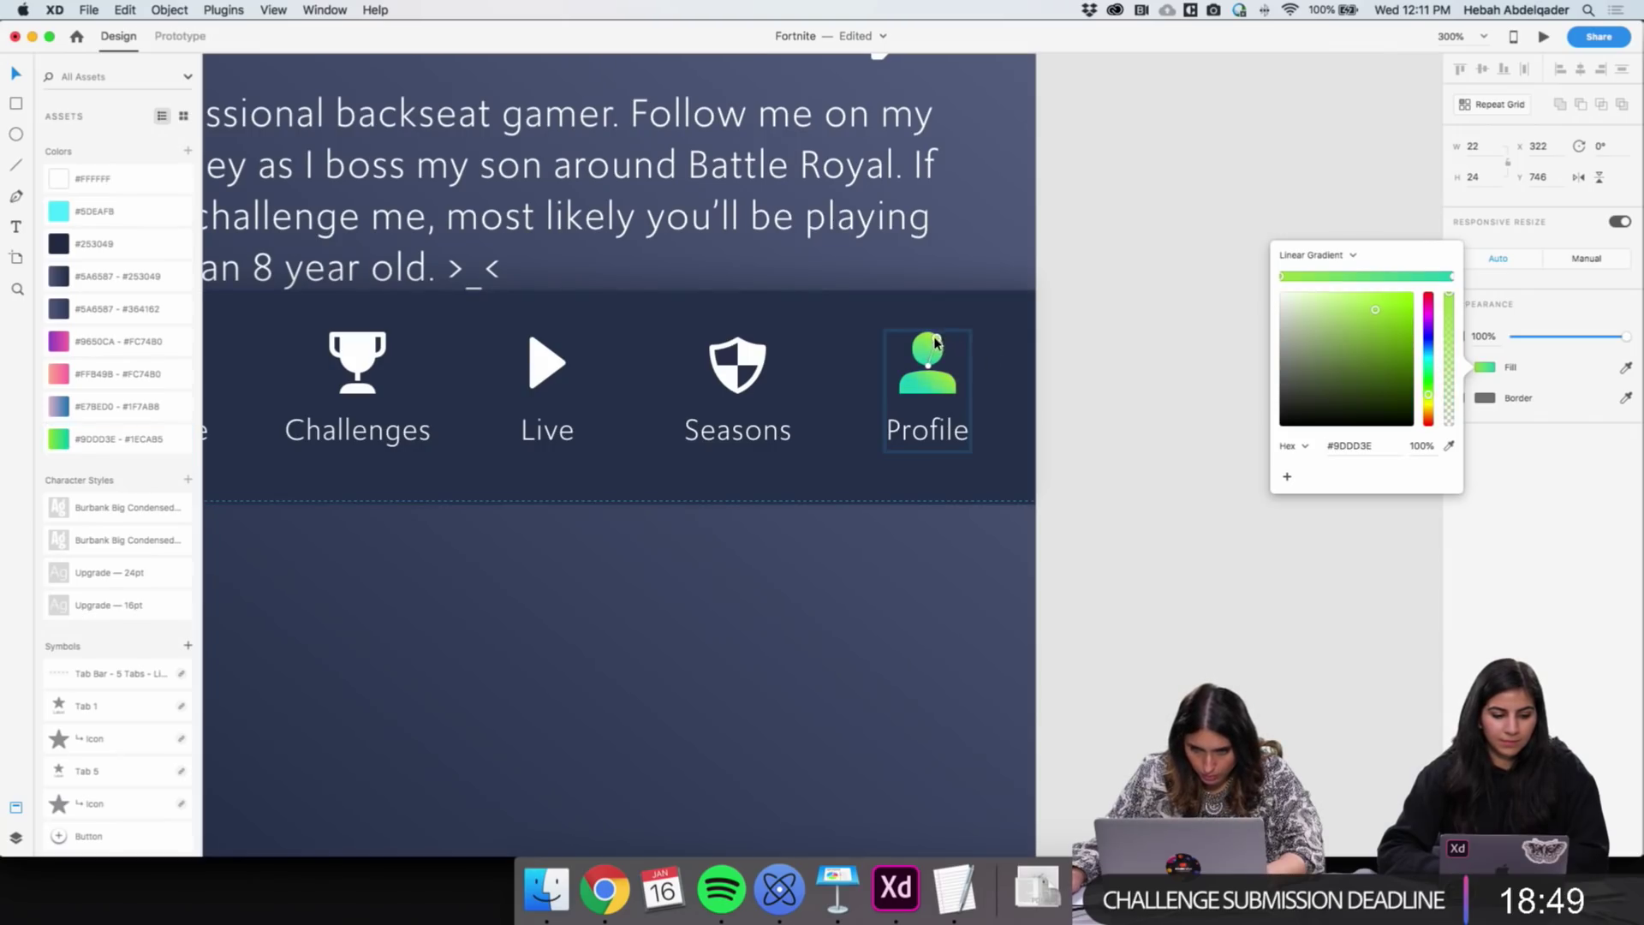
left_click(926, 367)
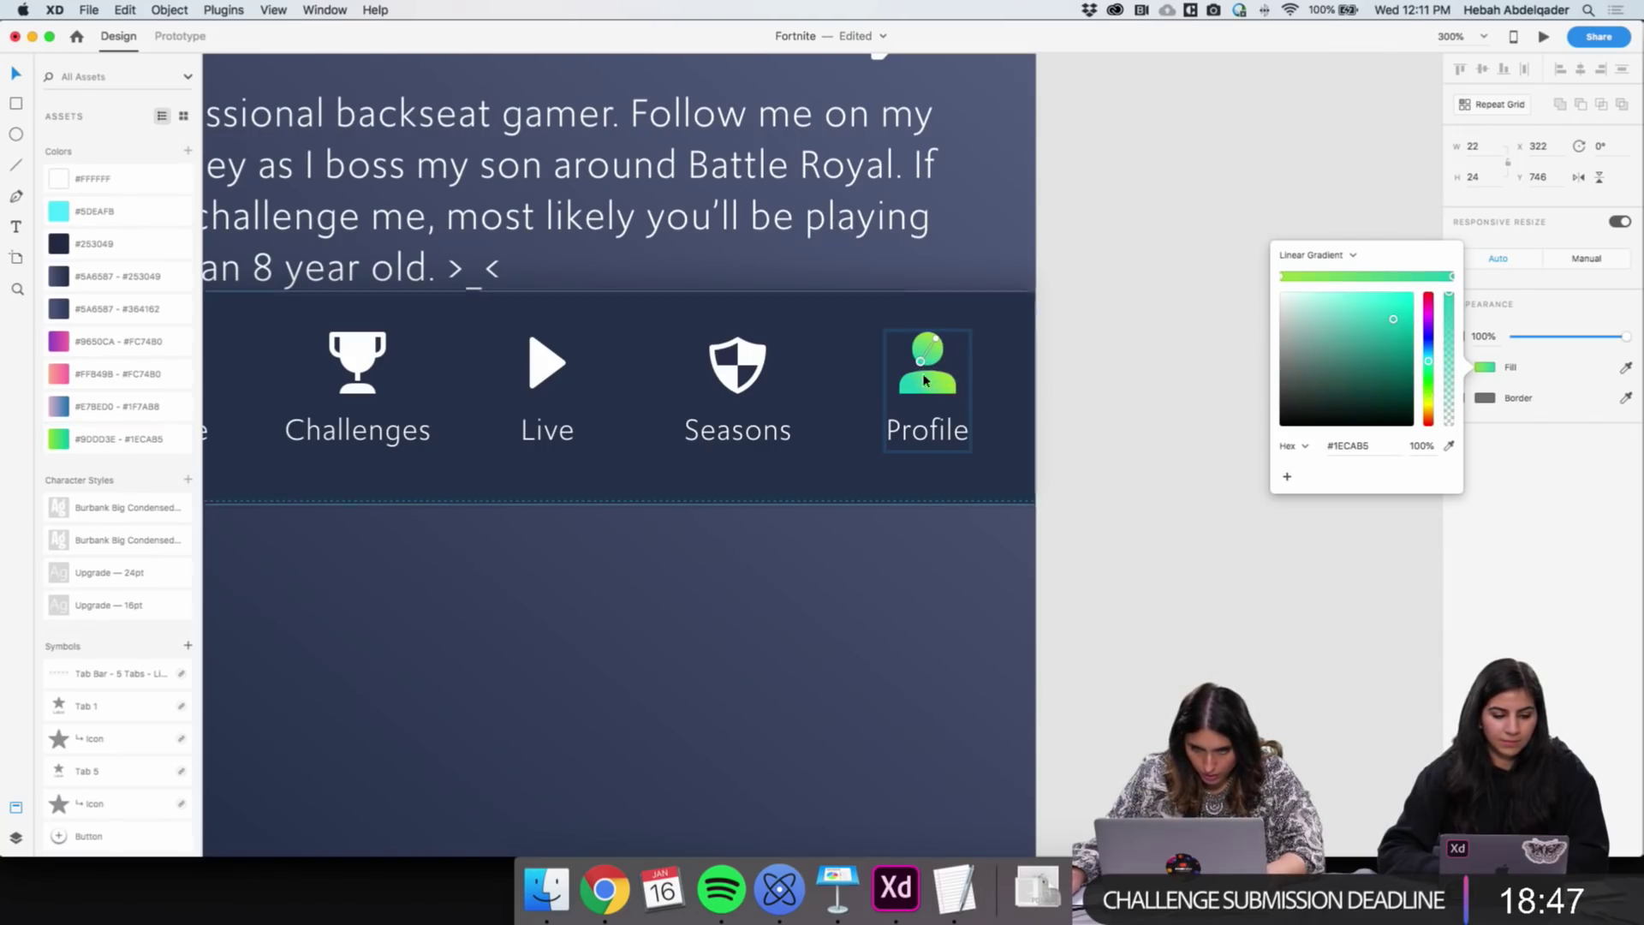
left_click(926, 381)
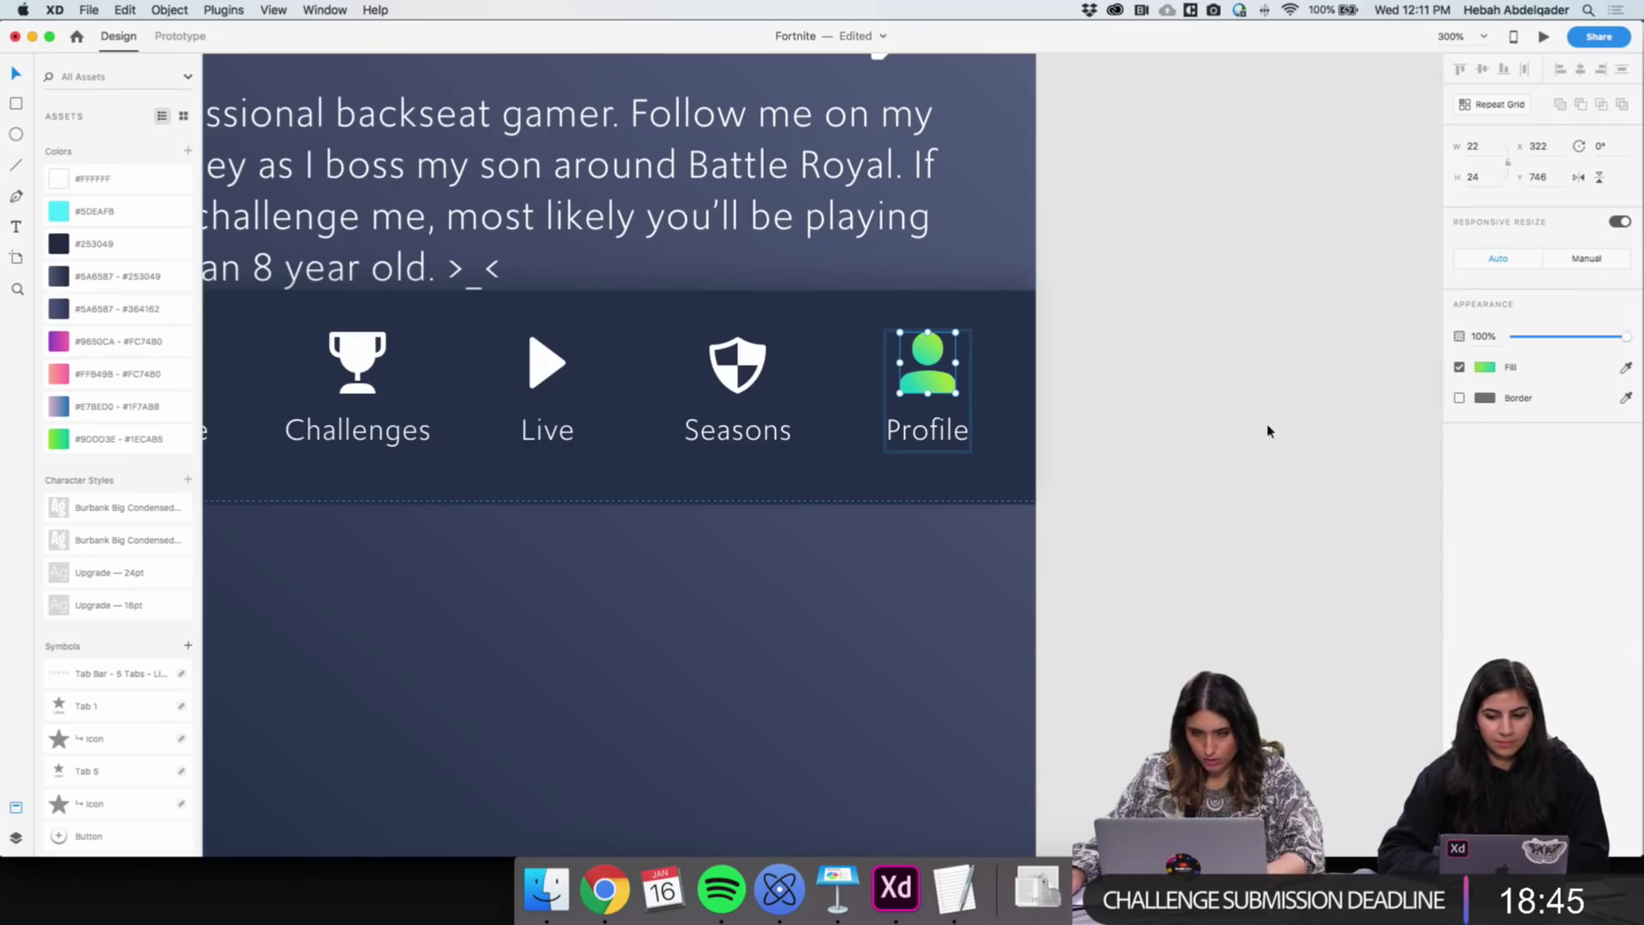
Change the Profile icon's fill from a linear gradient to a solid color
left_click(1481, 368)
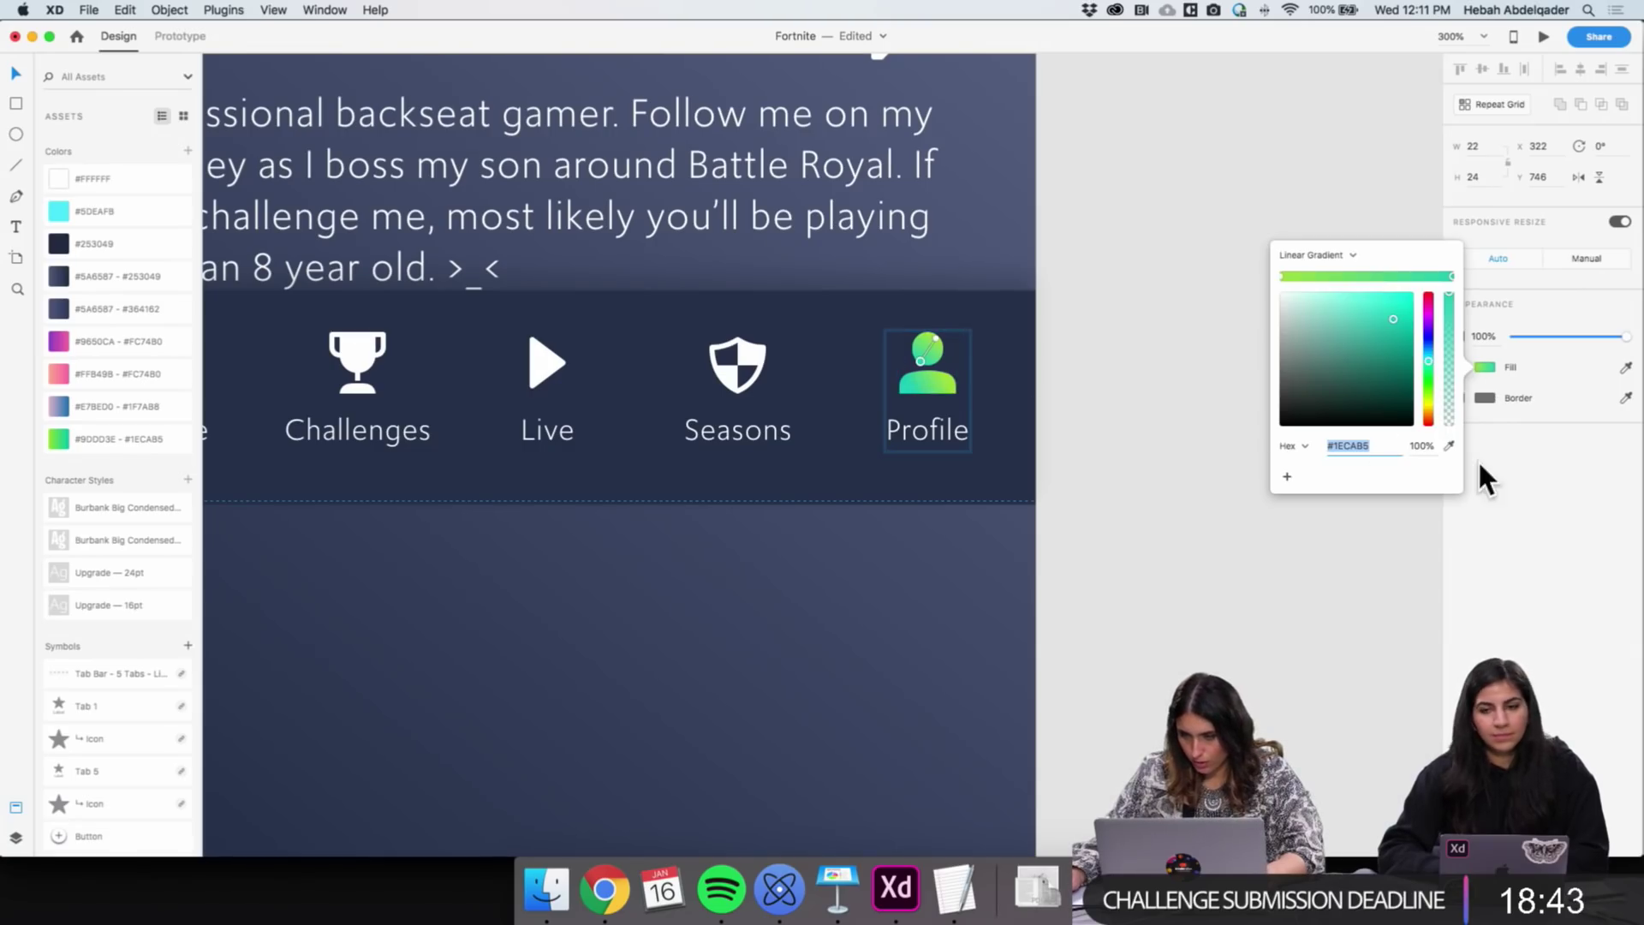
left_click(1448, 446)
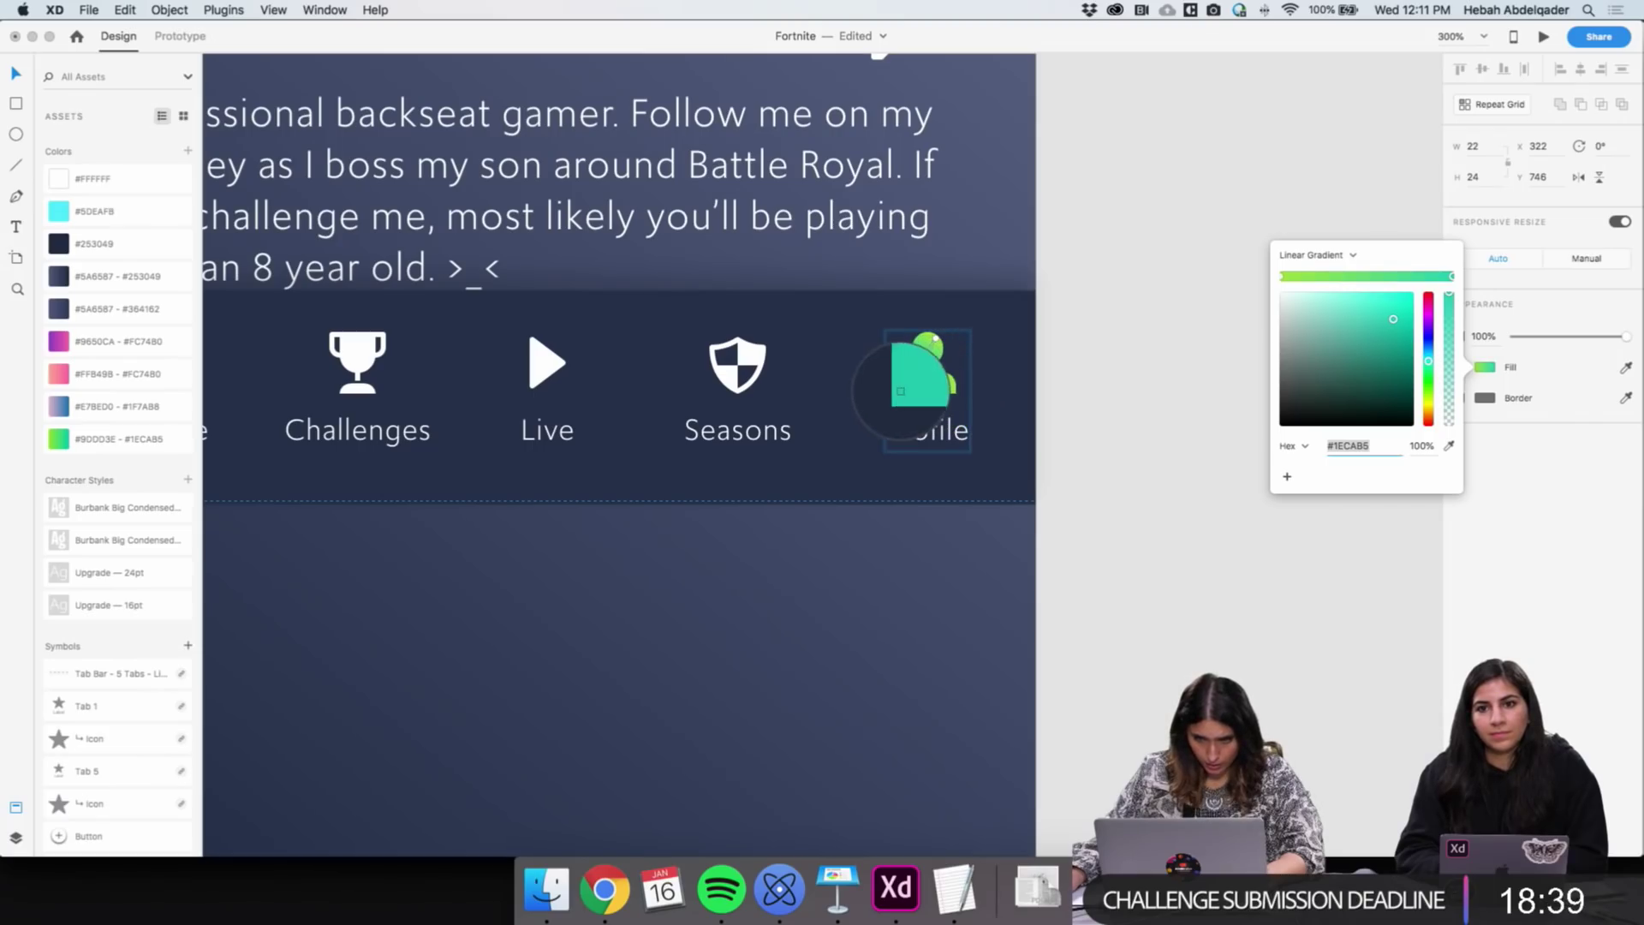
left_click(907, 381)
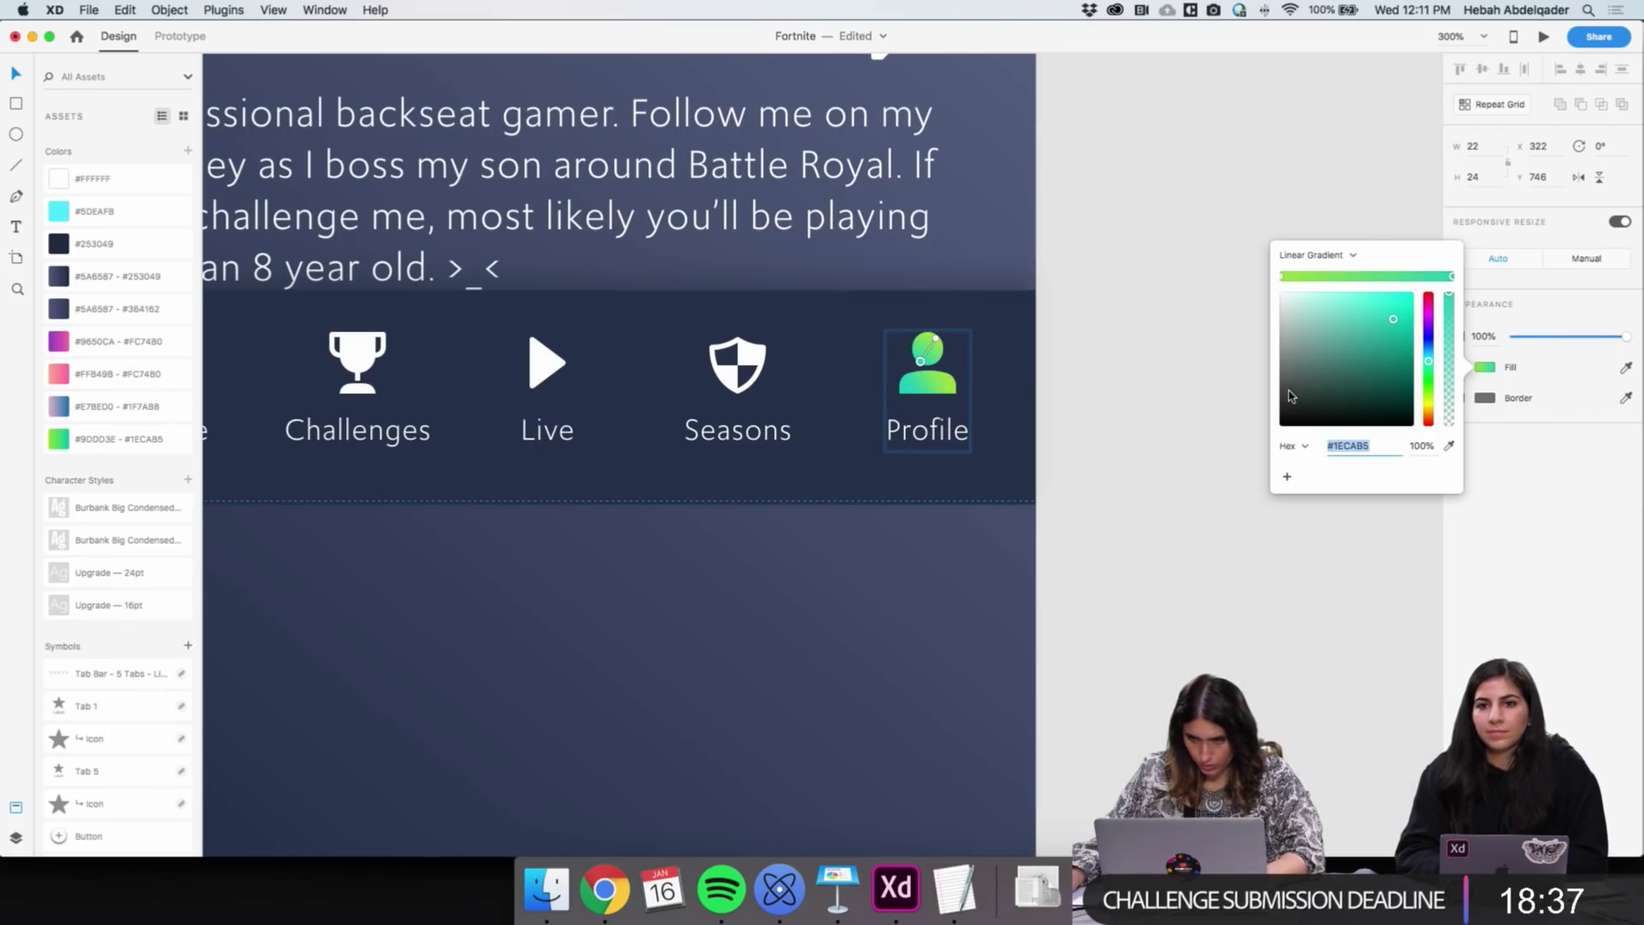
left_click(1349, 255)
left_click(1309, 242)
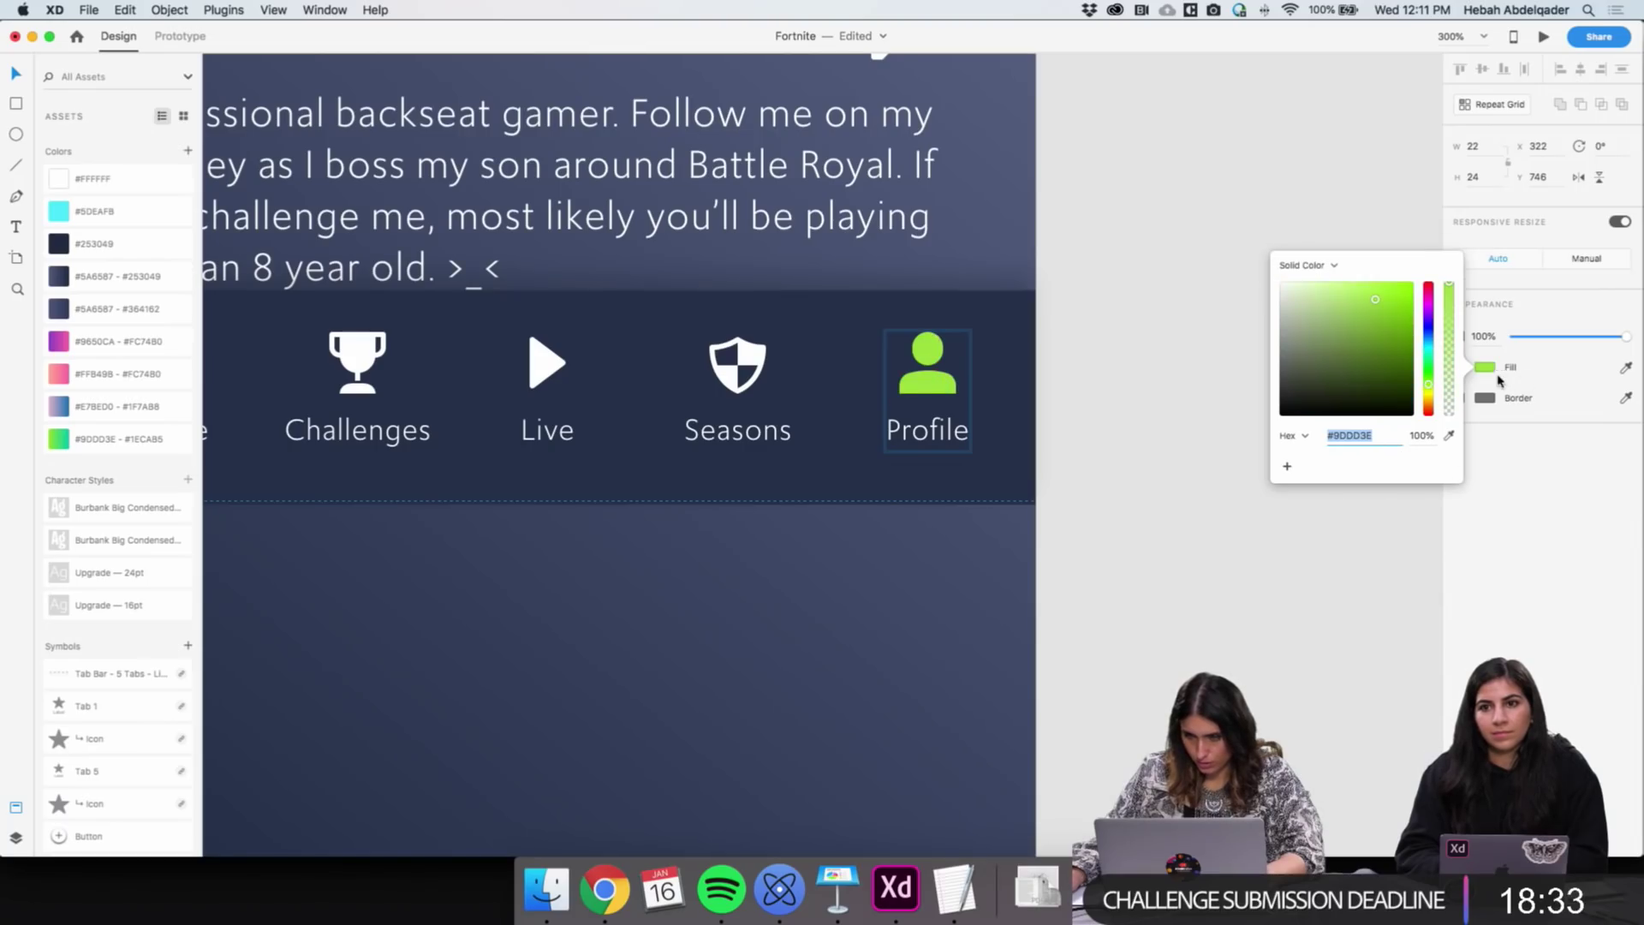
Sample the bright green end of the saved green-to-teal gradient swatch as the Profile icon's solid fill
left_click(1449, 436)
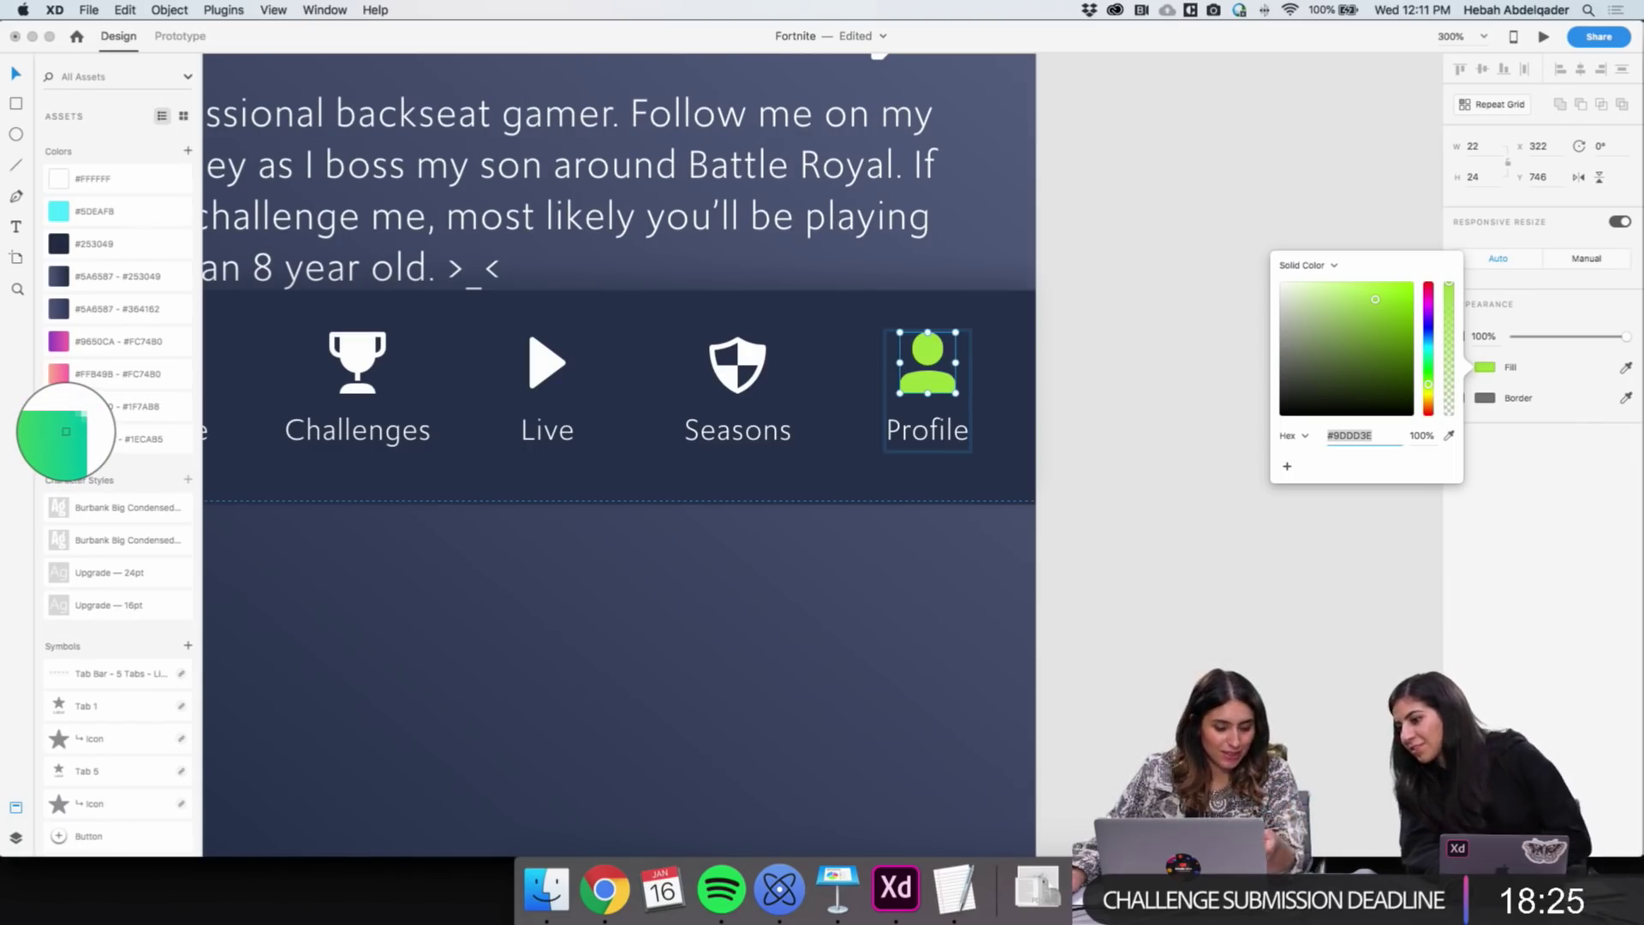
left_click(67, 435)
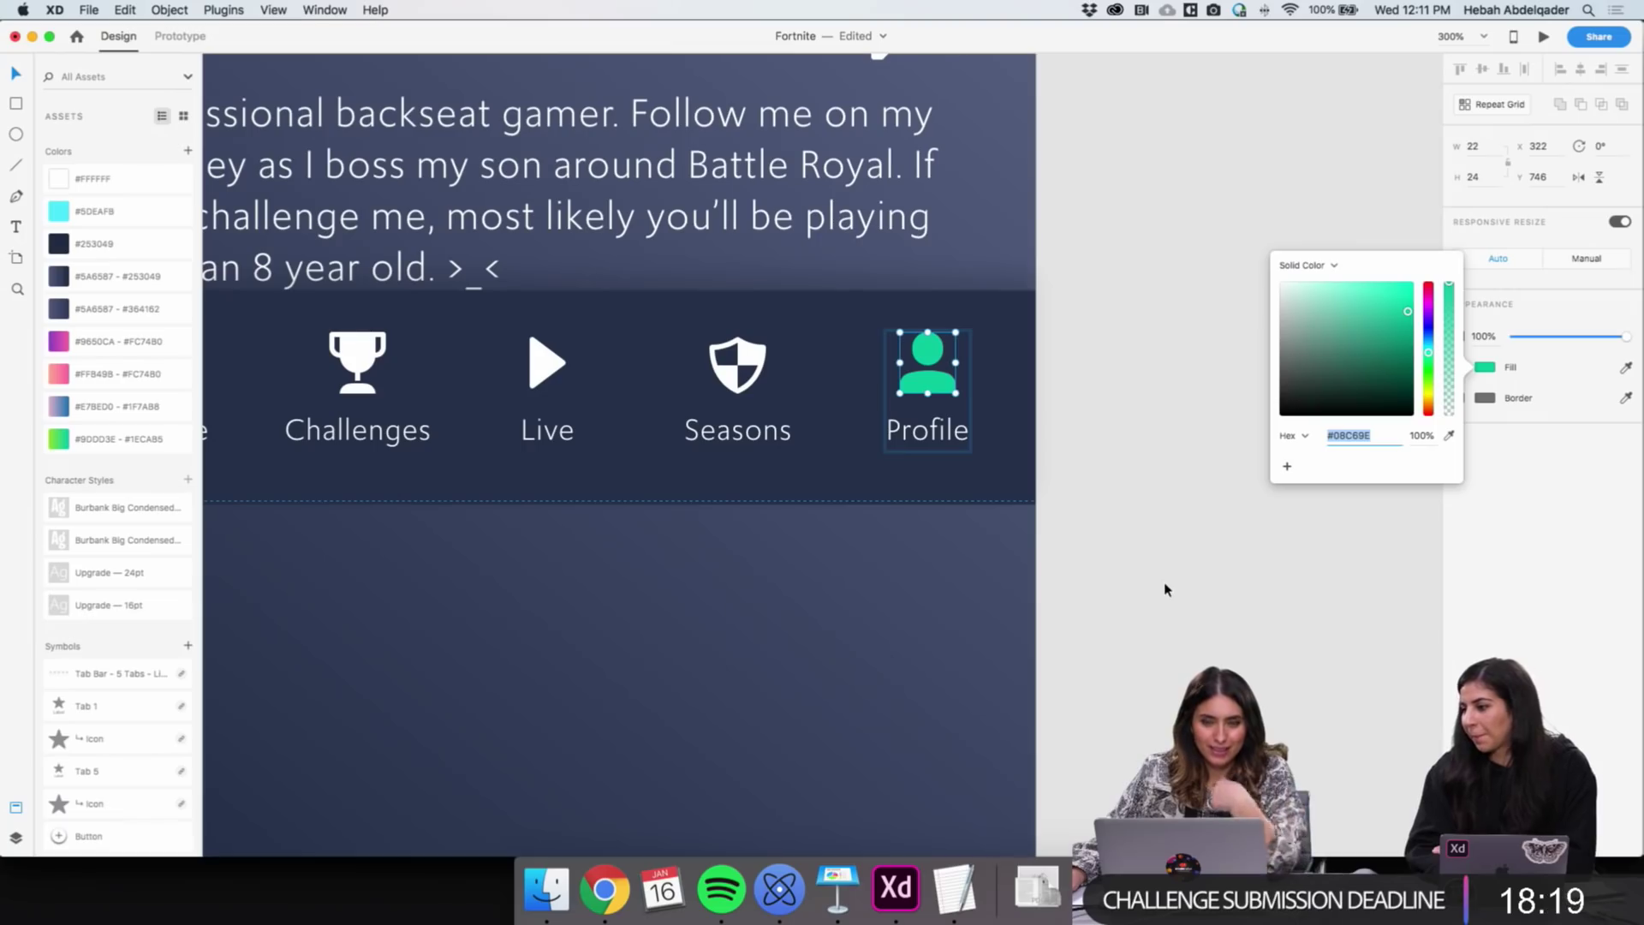
left_click(1449, 437)
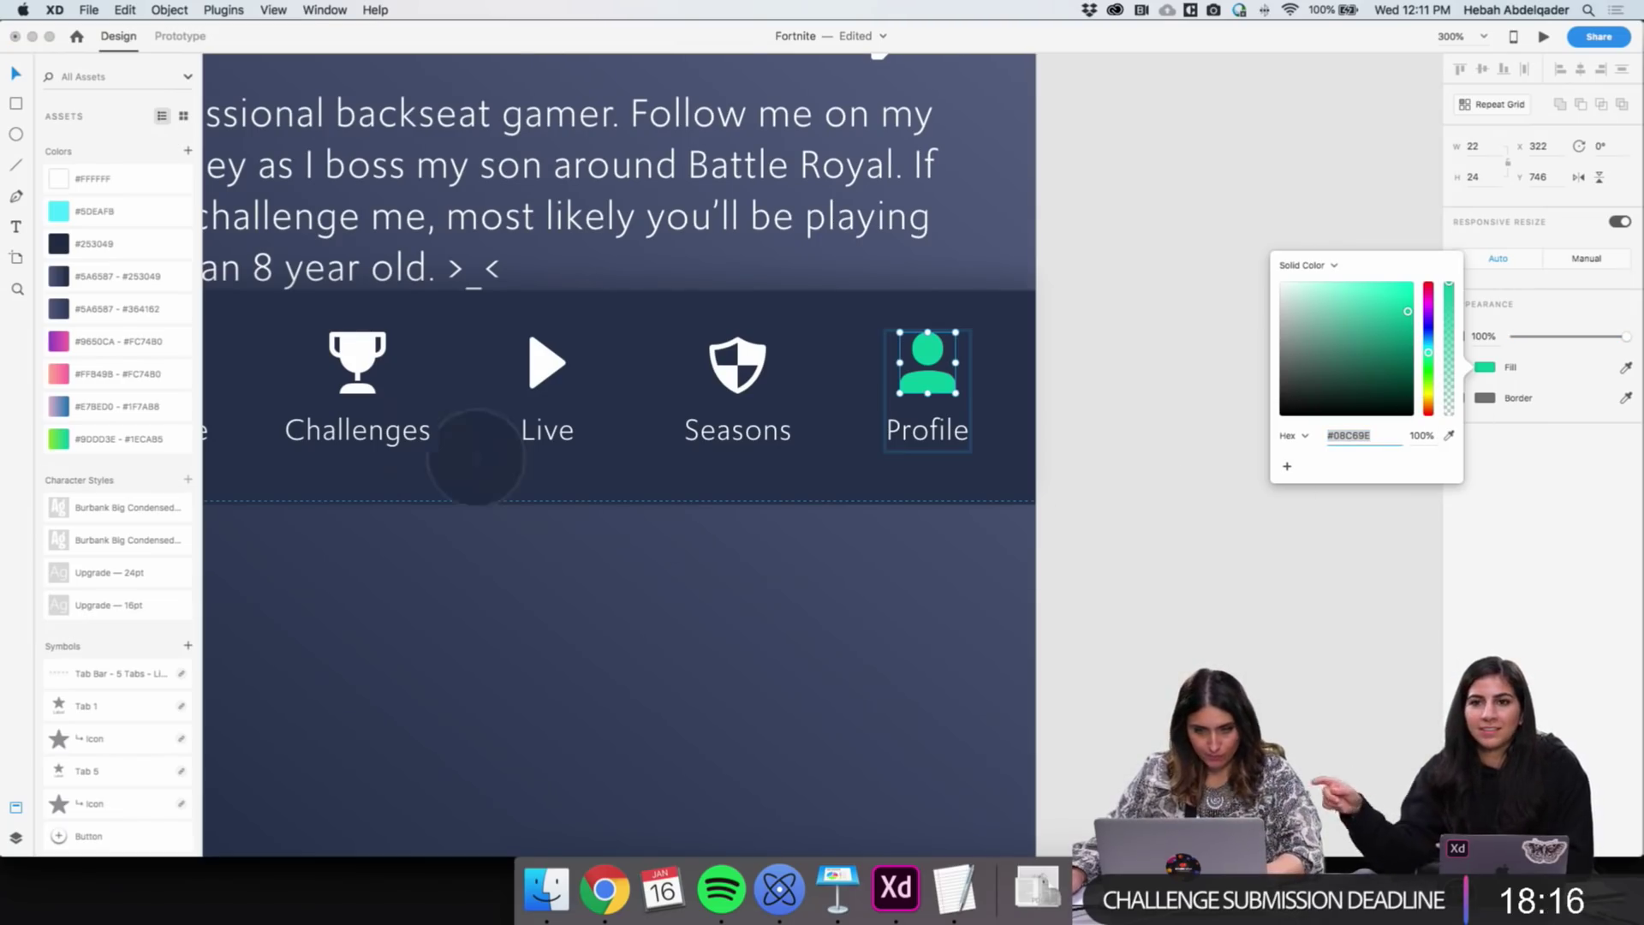
left_click(52, 436)
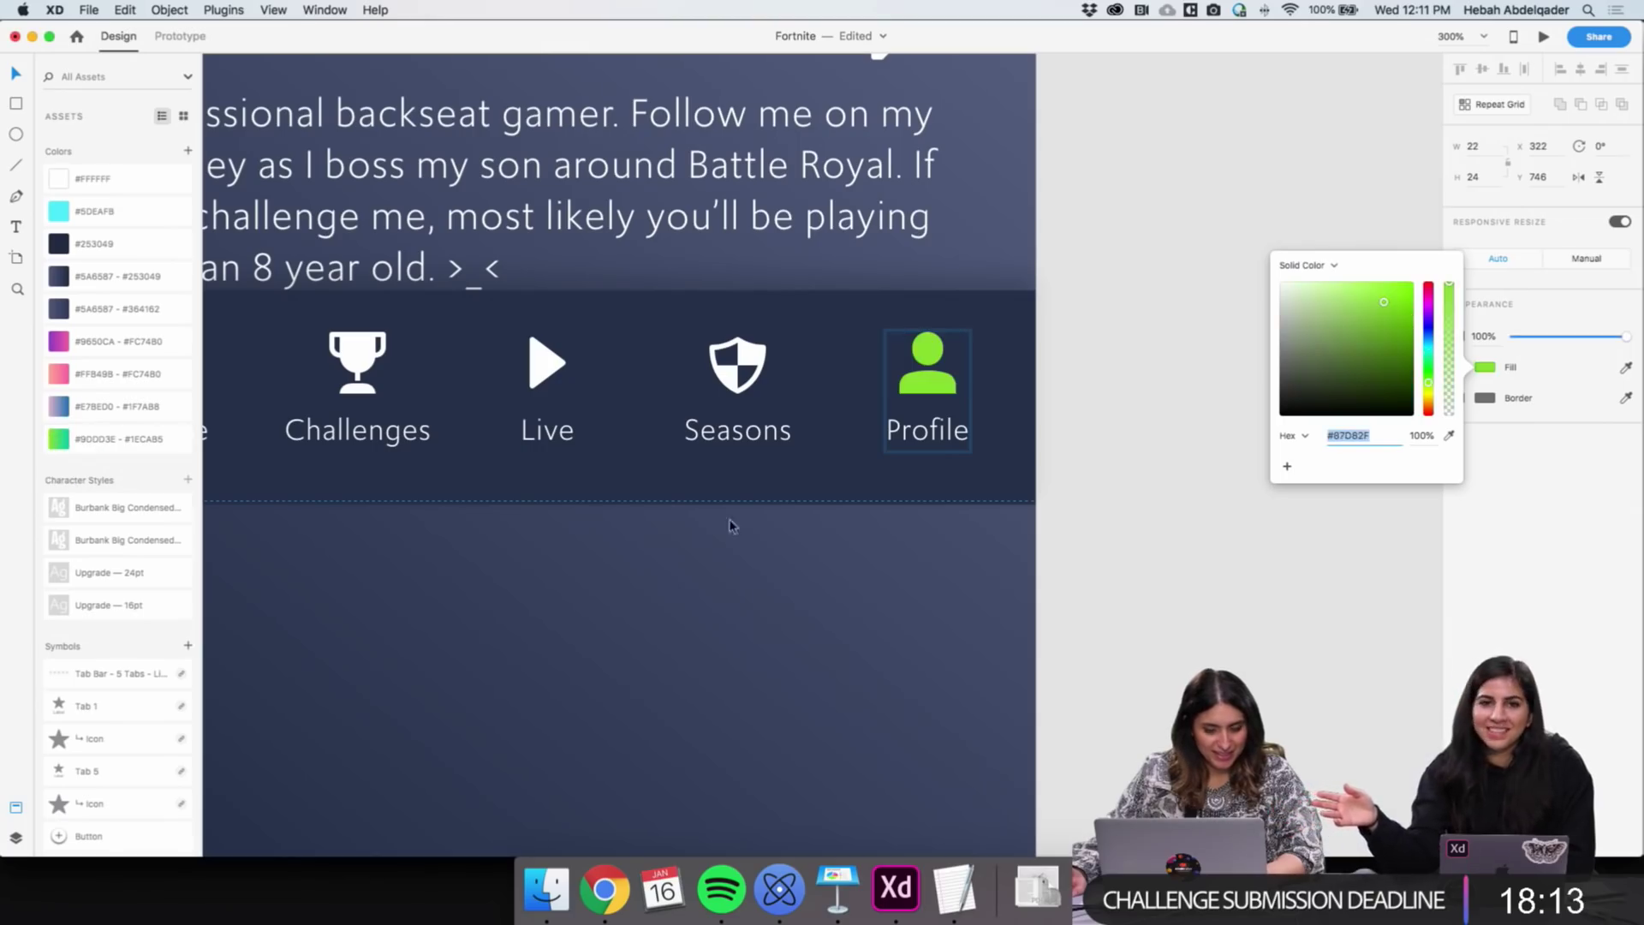
left_click(1221, 552)
Recolor the Profile tab's text label with the green sampled from its person icon
double_click(931, 438)
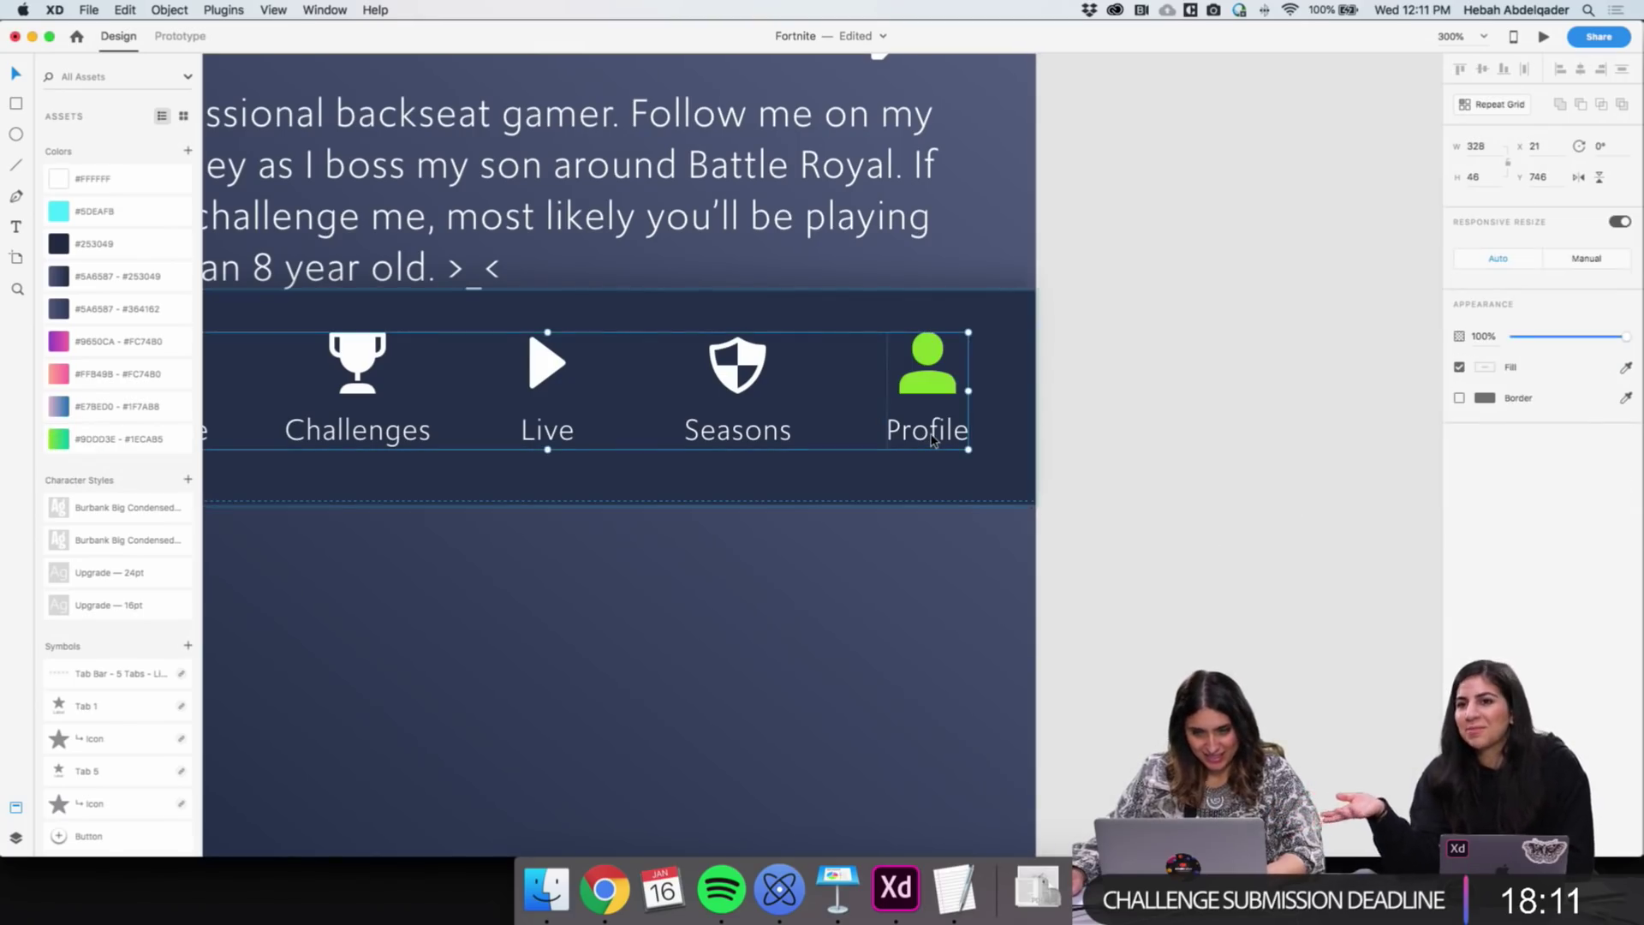
left_click(940, 437)
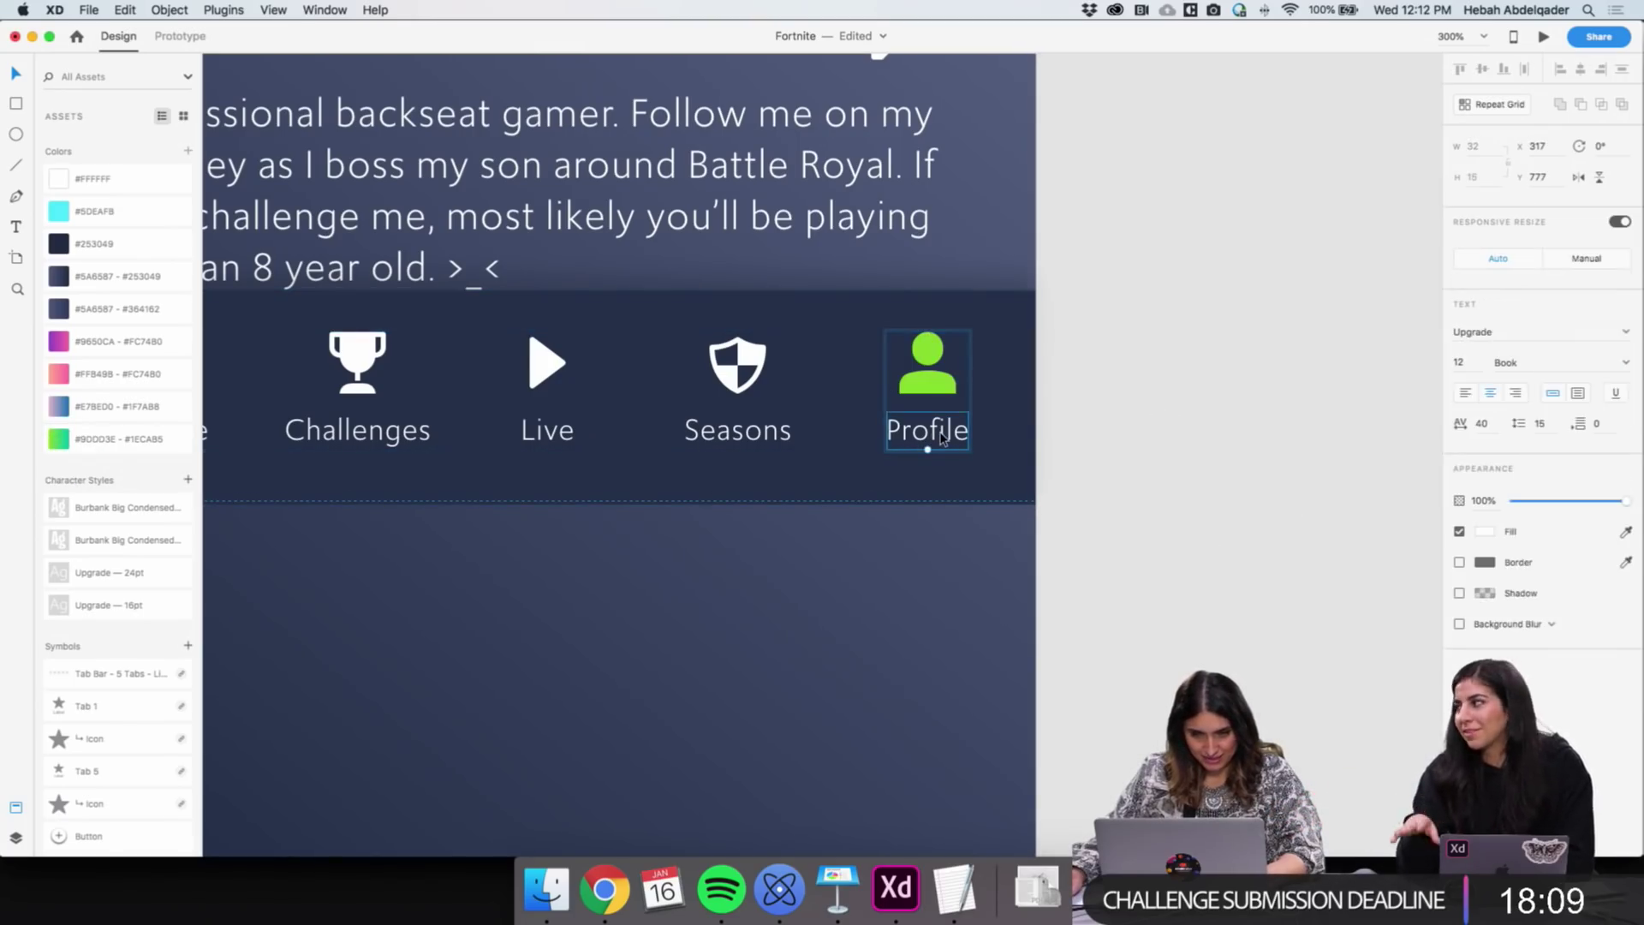
left_click(1486, 533)
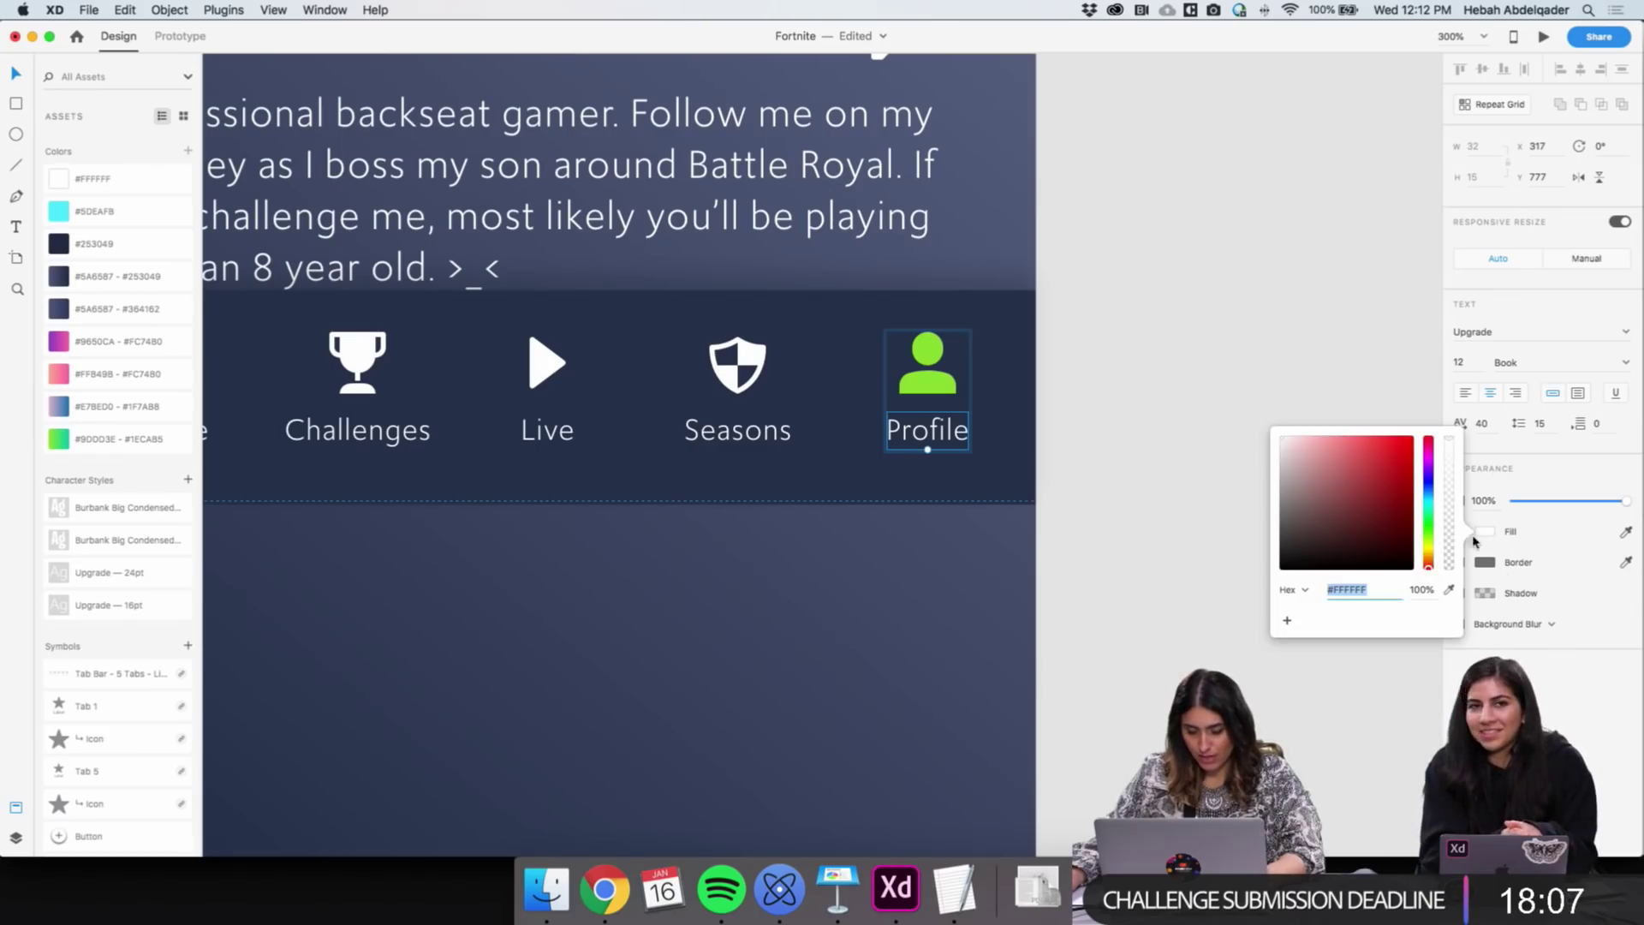
left_click(1448, 589)
left_click(920, 374)
left_click(1224, 507)
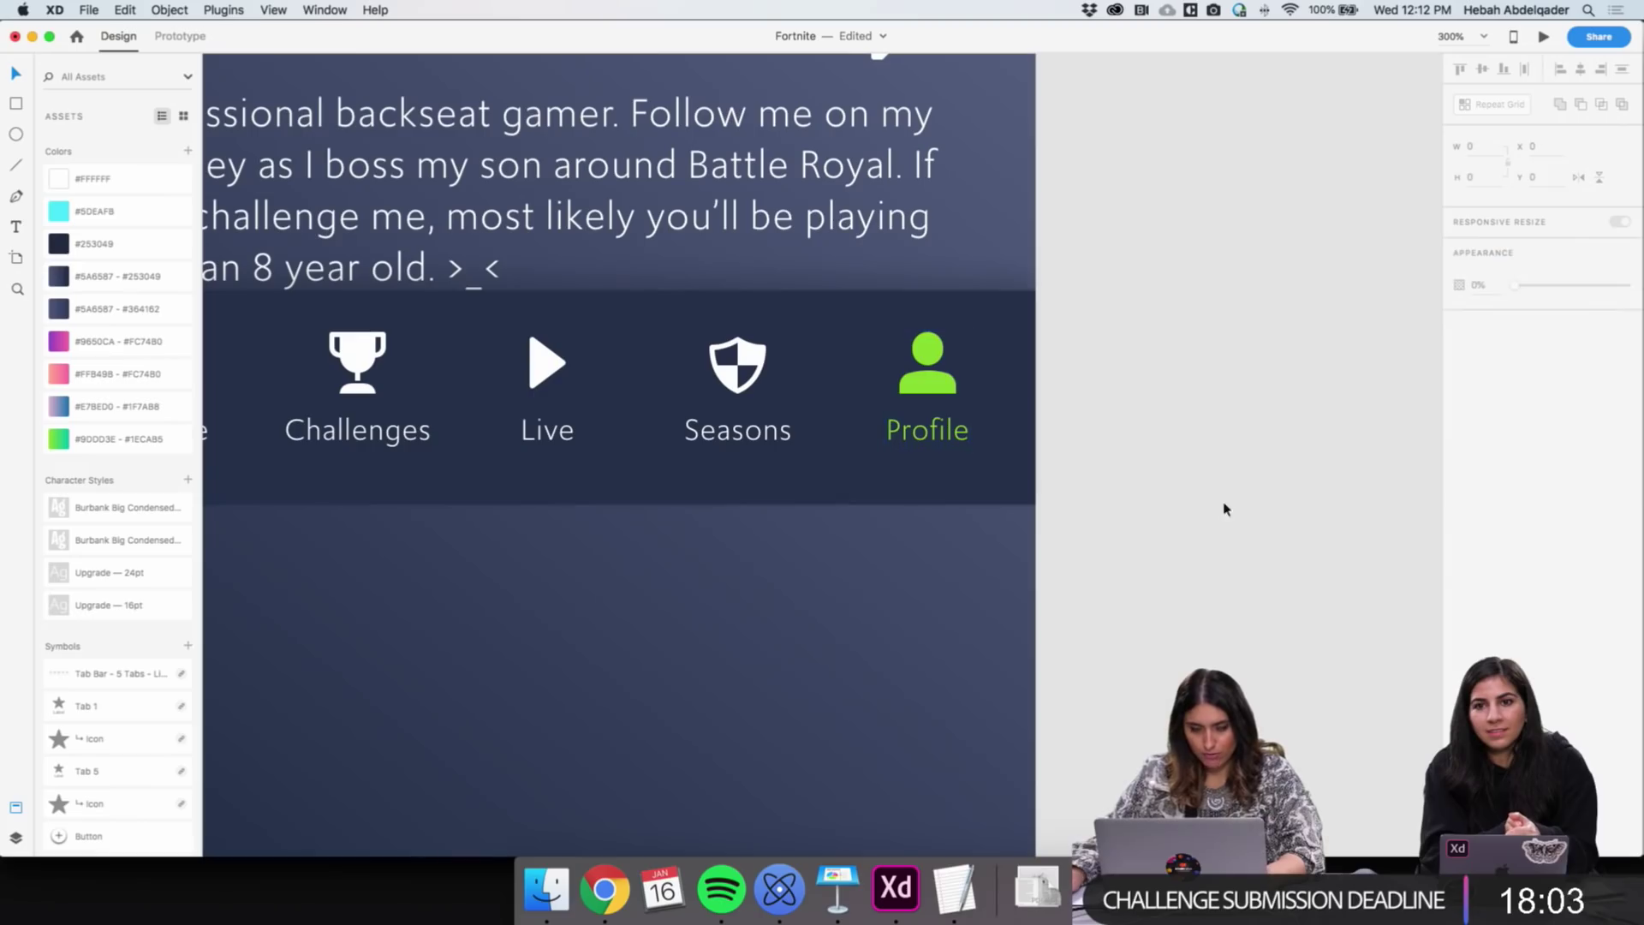
Save the Profile tab's green as a color asset and place it directly below #FFFFFF in the saved colors
left_click(932, 392)
double_click(933, 392)
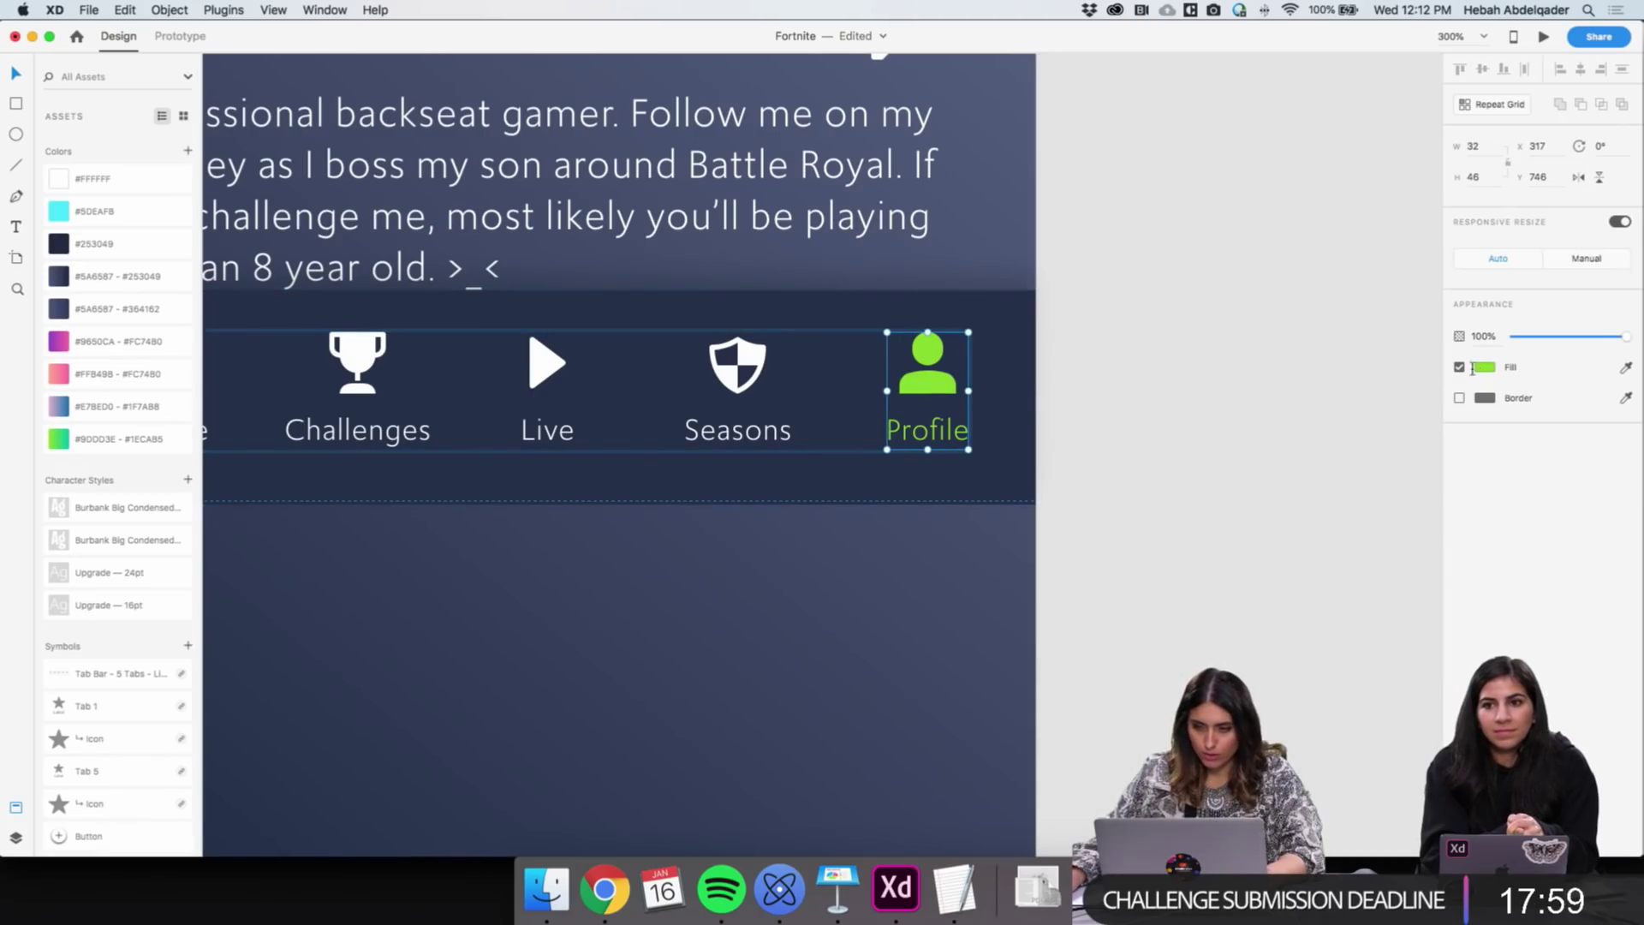
left_click(189, 152)
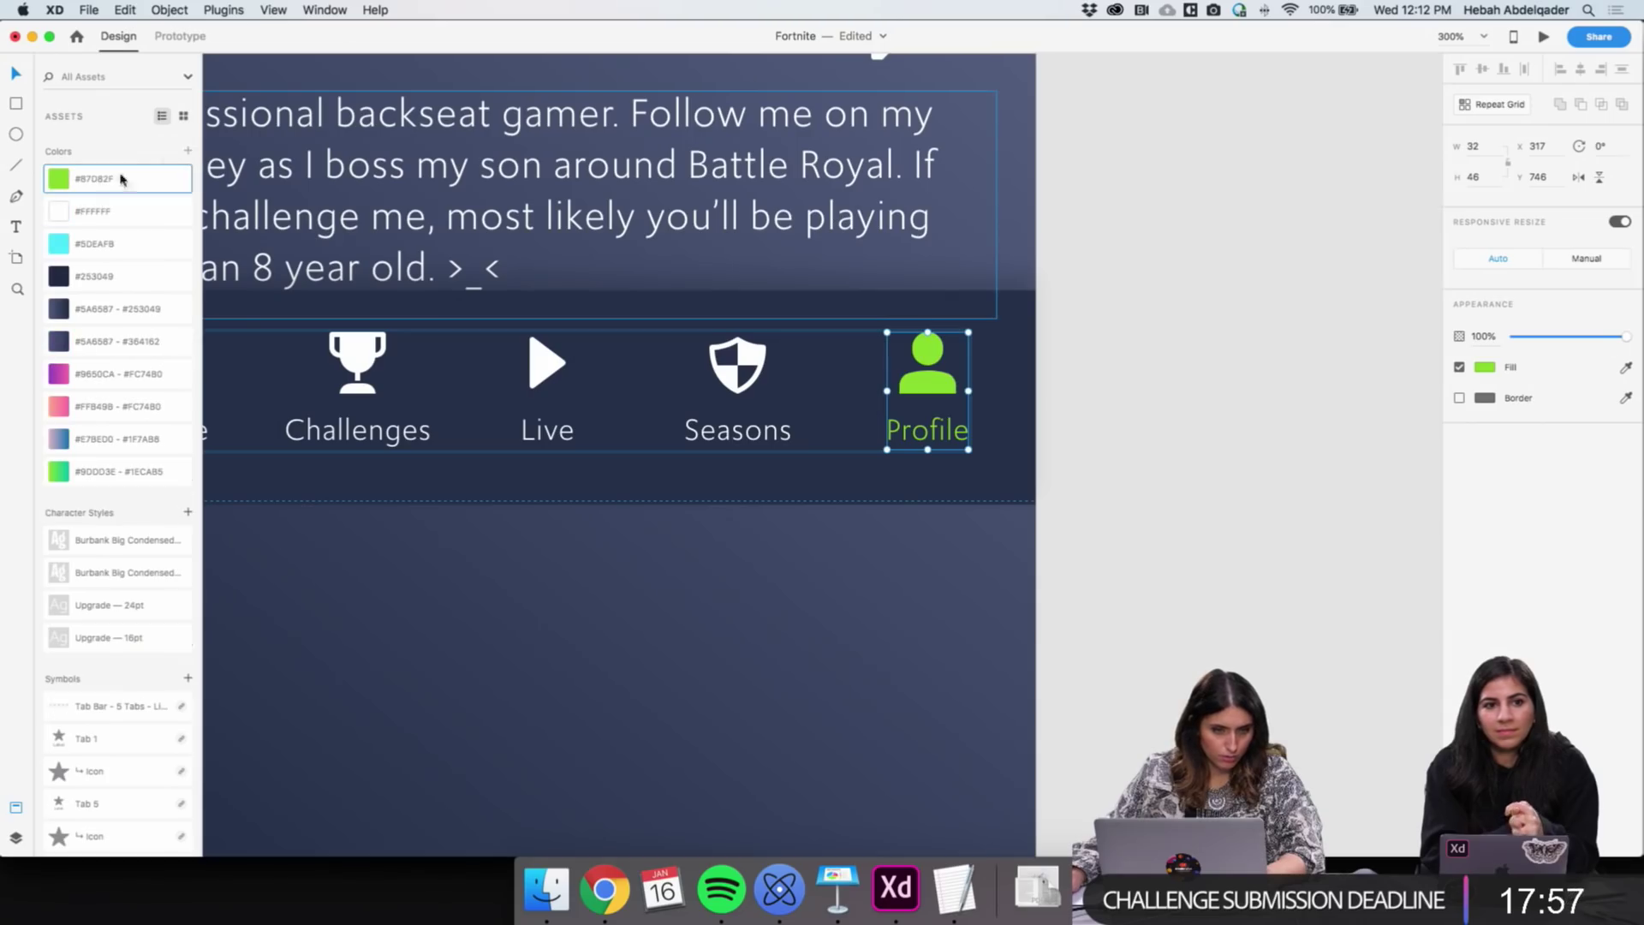
left_click_drag(97, 182, 114, 257)
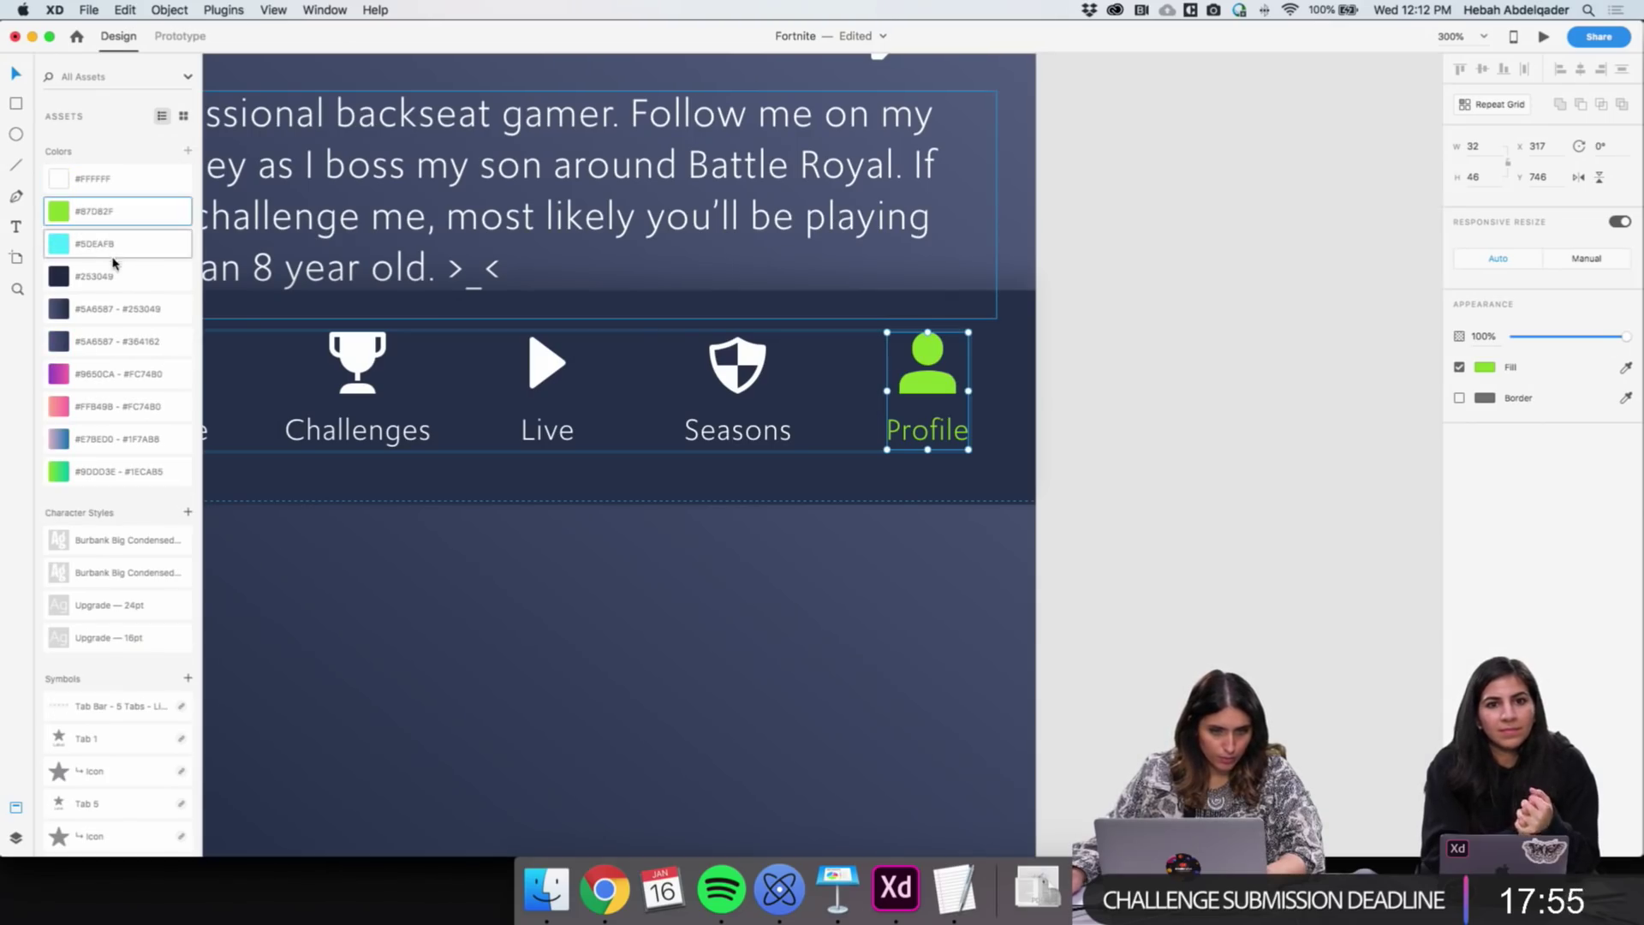
left_click(1111, 443)
Switch to Nucleo and search its 24px glyph icons for "chest"
key("z")
key("super+1")
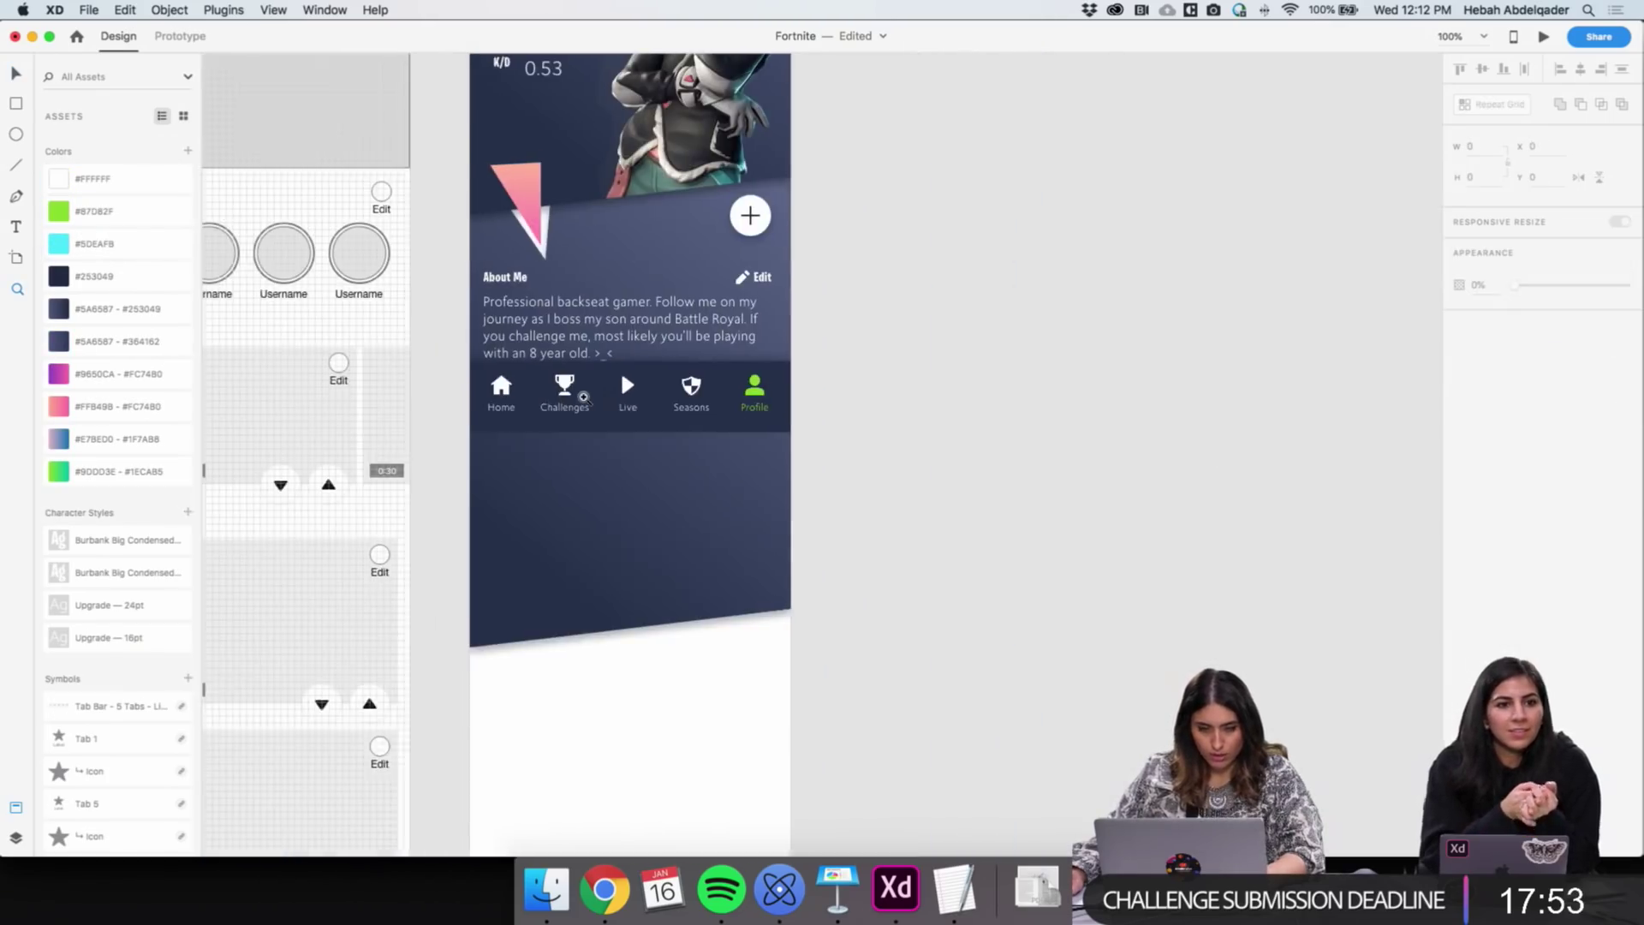
scroll(1073, 366, "up", 5)
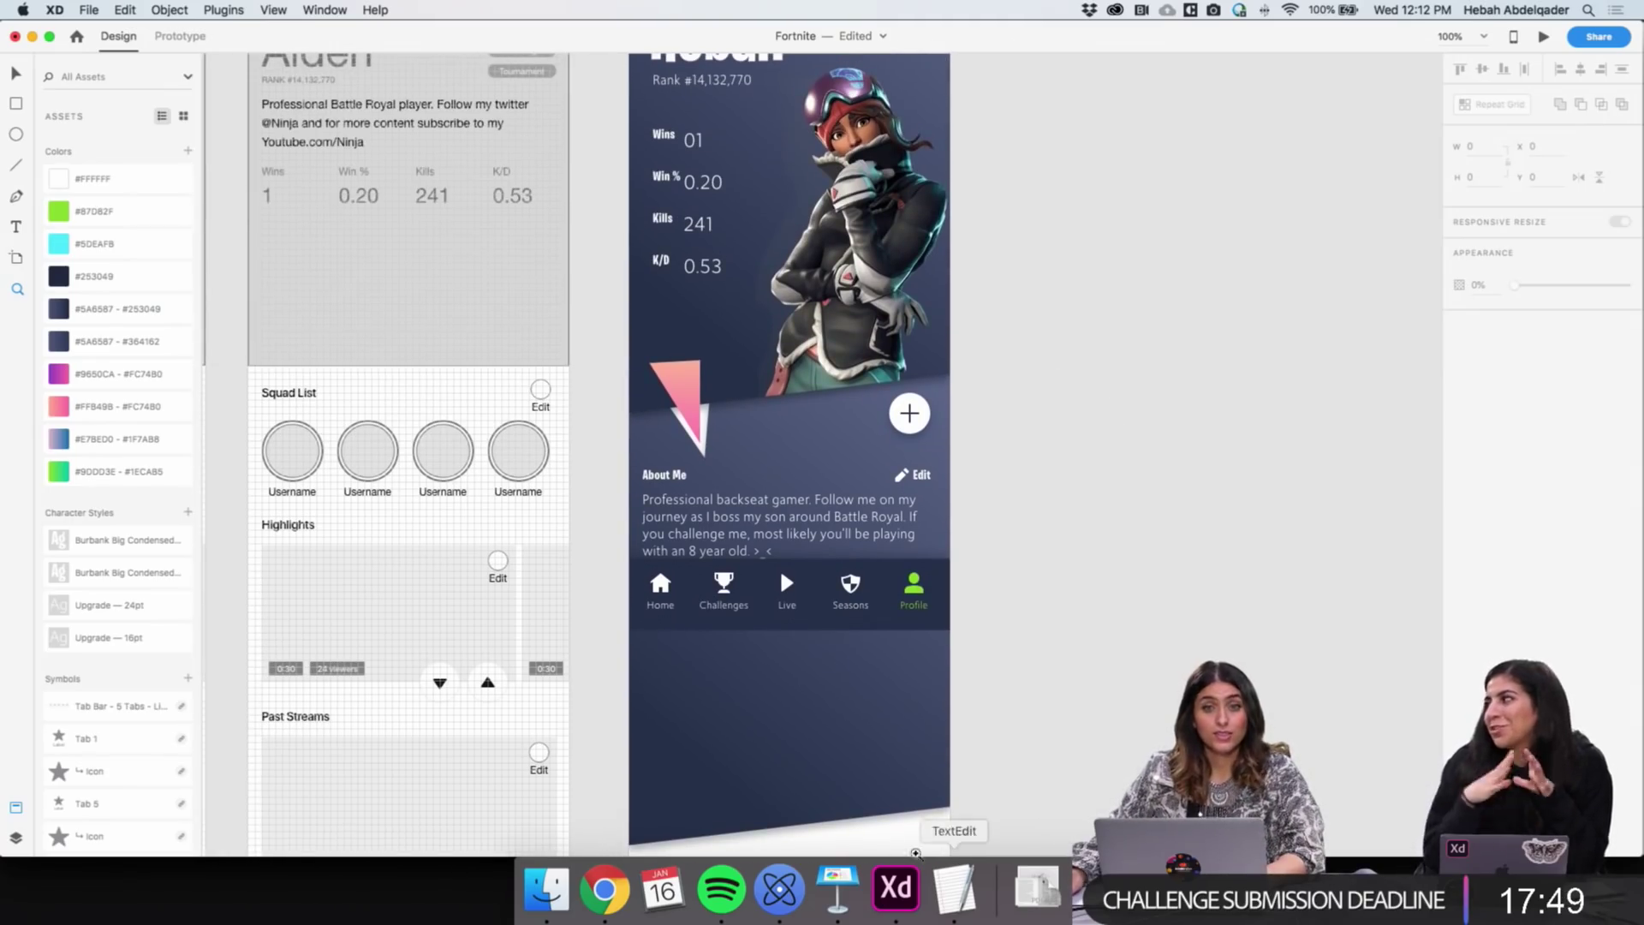
left_click(779, 887)
left_click(414, 169)
left_click_drag(418, 184, 364, 183)
type("chest")
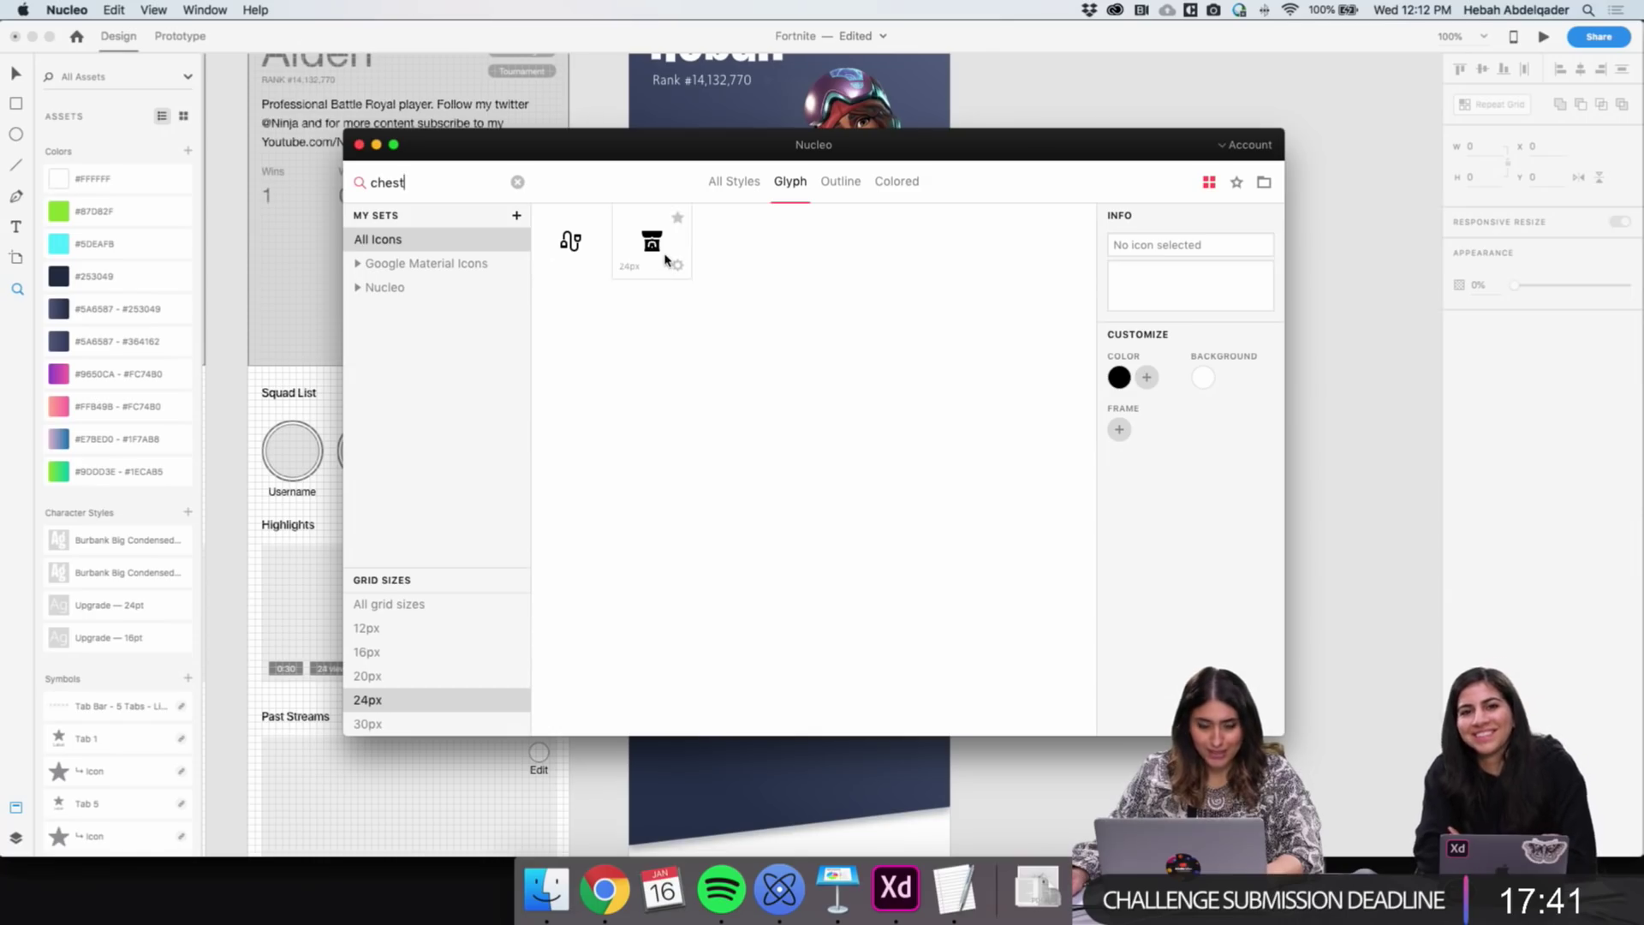
Search the glyph icons for "treasure" instead, and return to Adobe XD
double_click(434, 183)
type("trea")
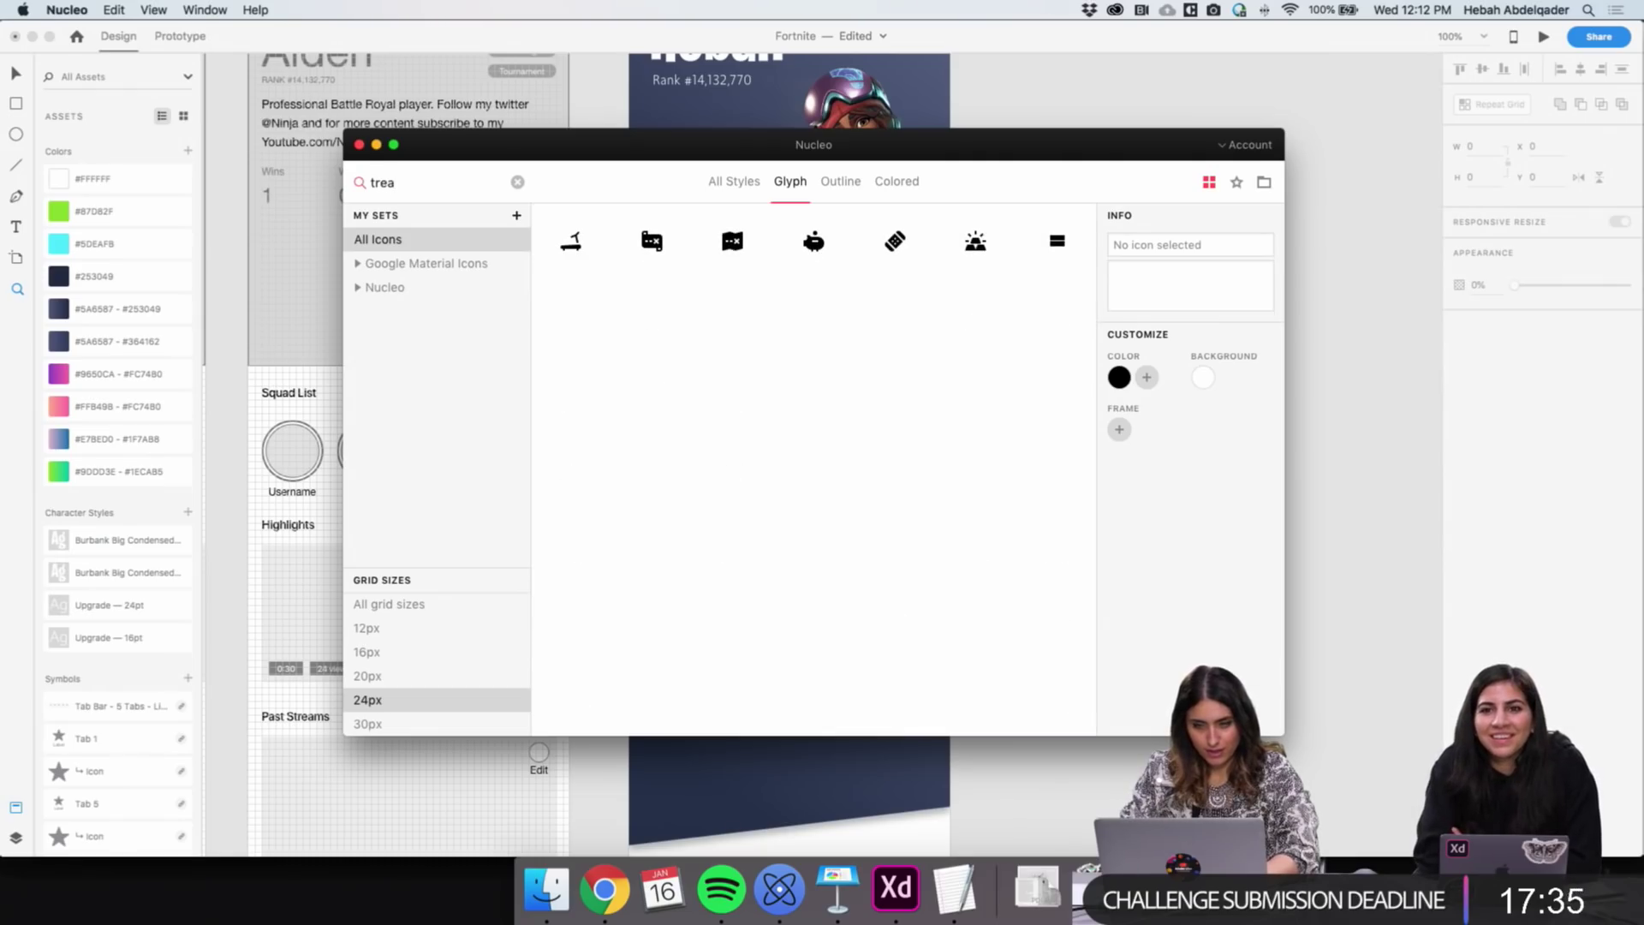
type("sur")
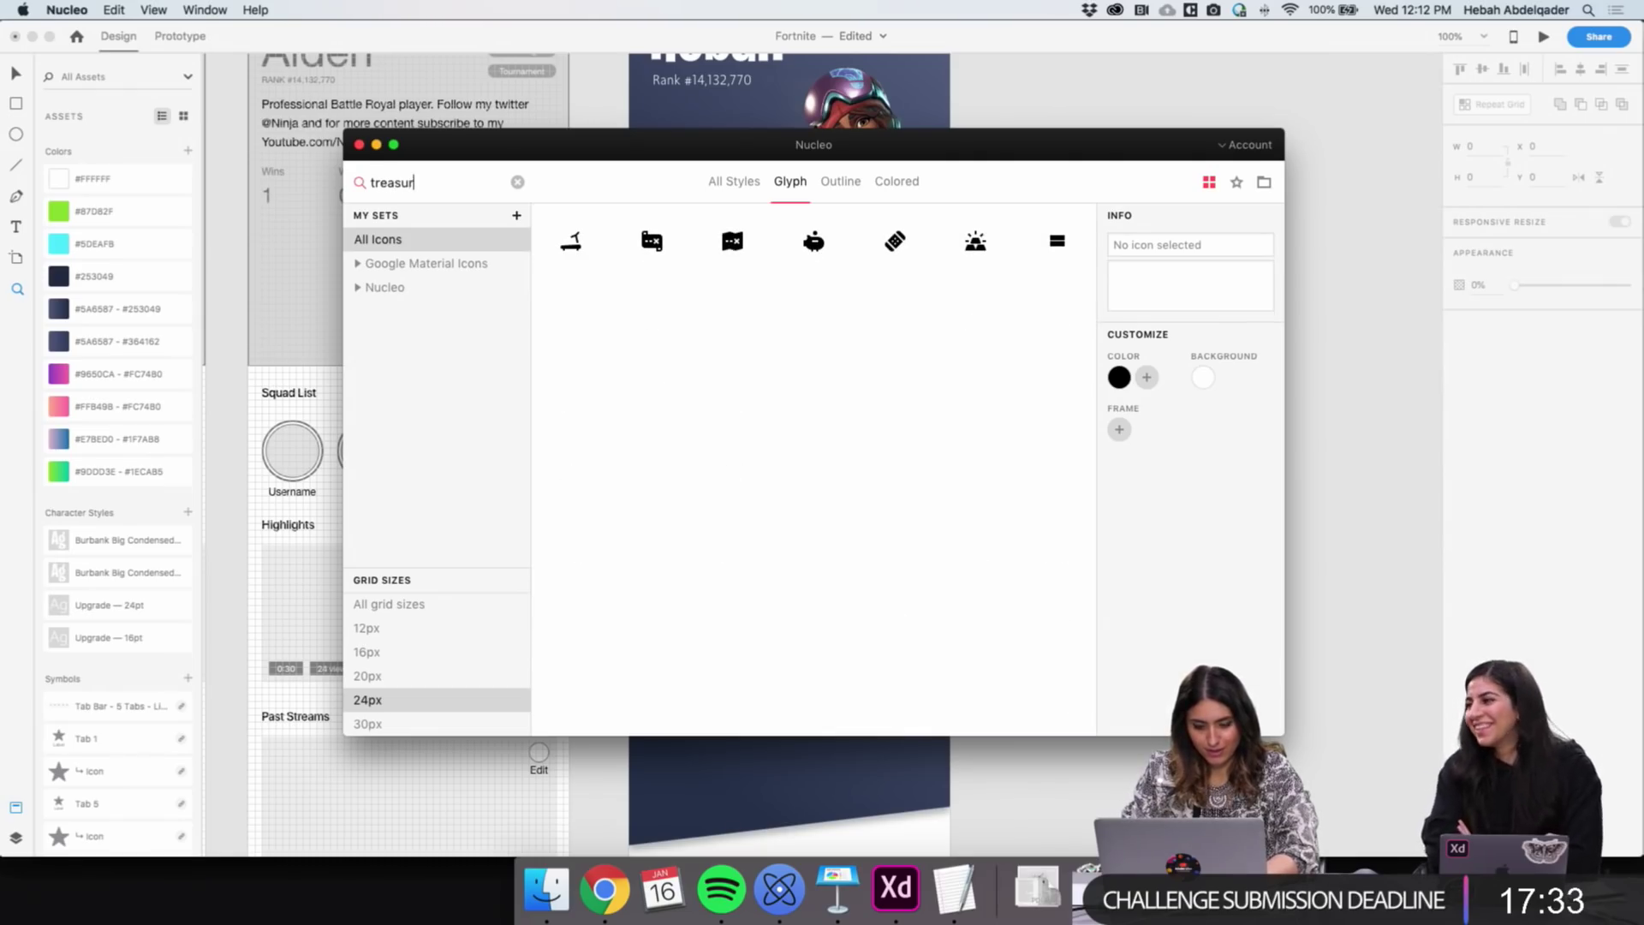
type("e")
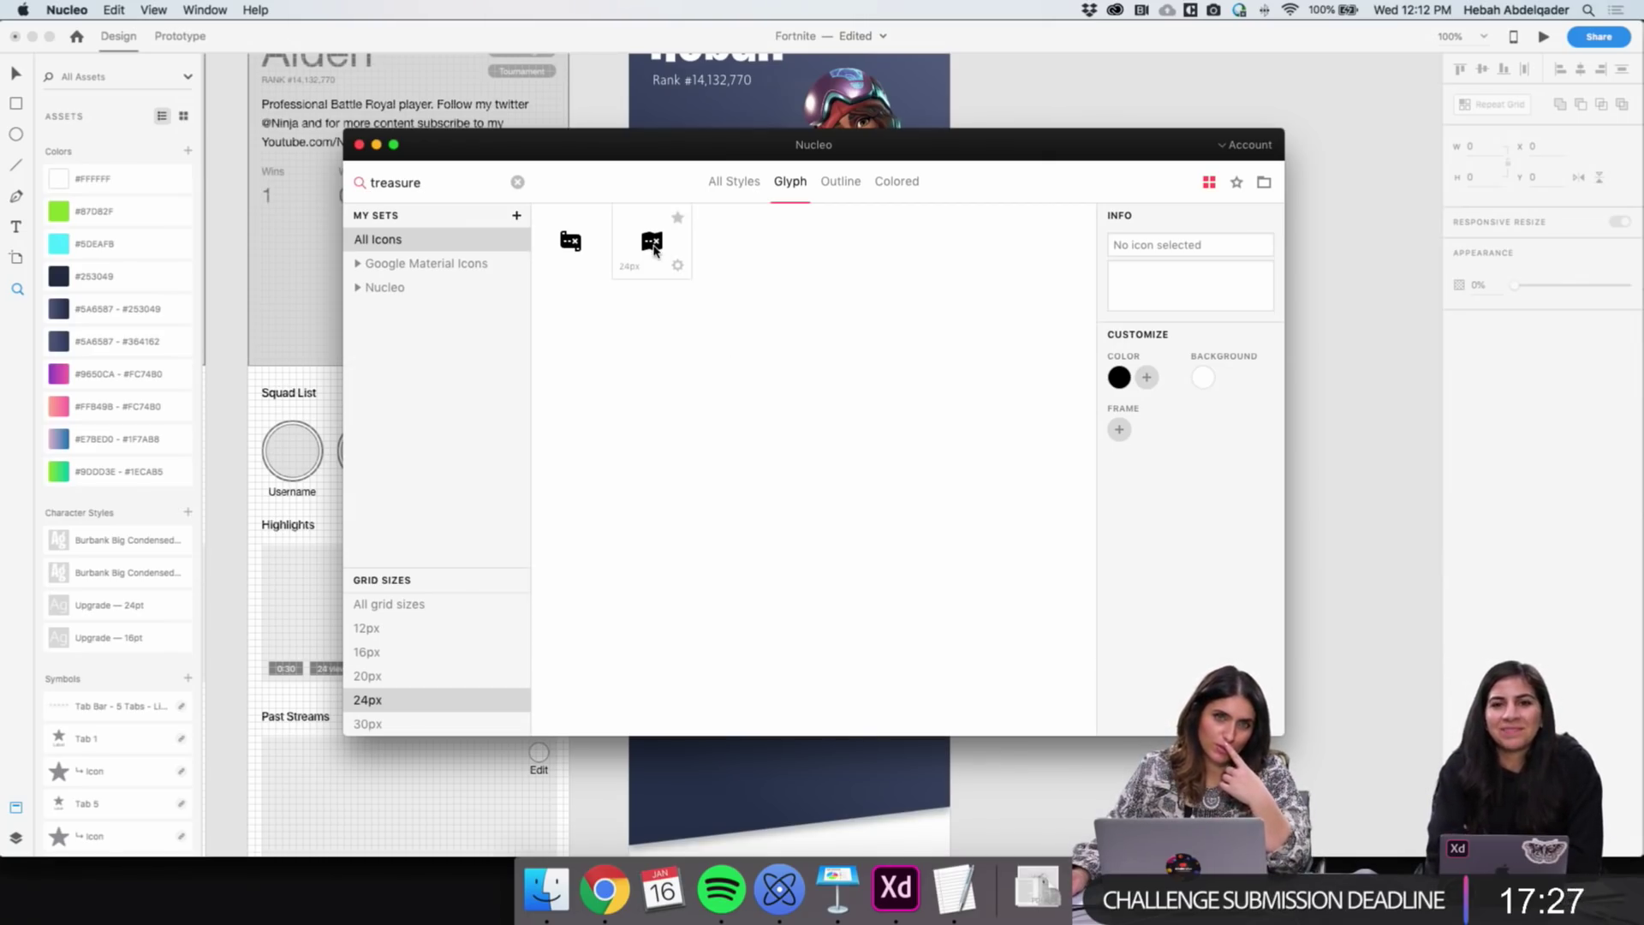
left_click(1379, 503)
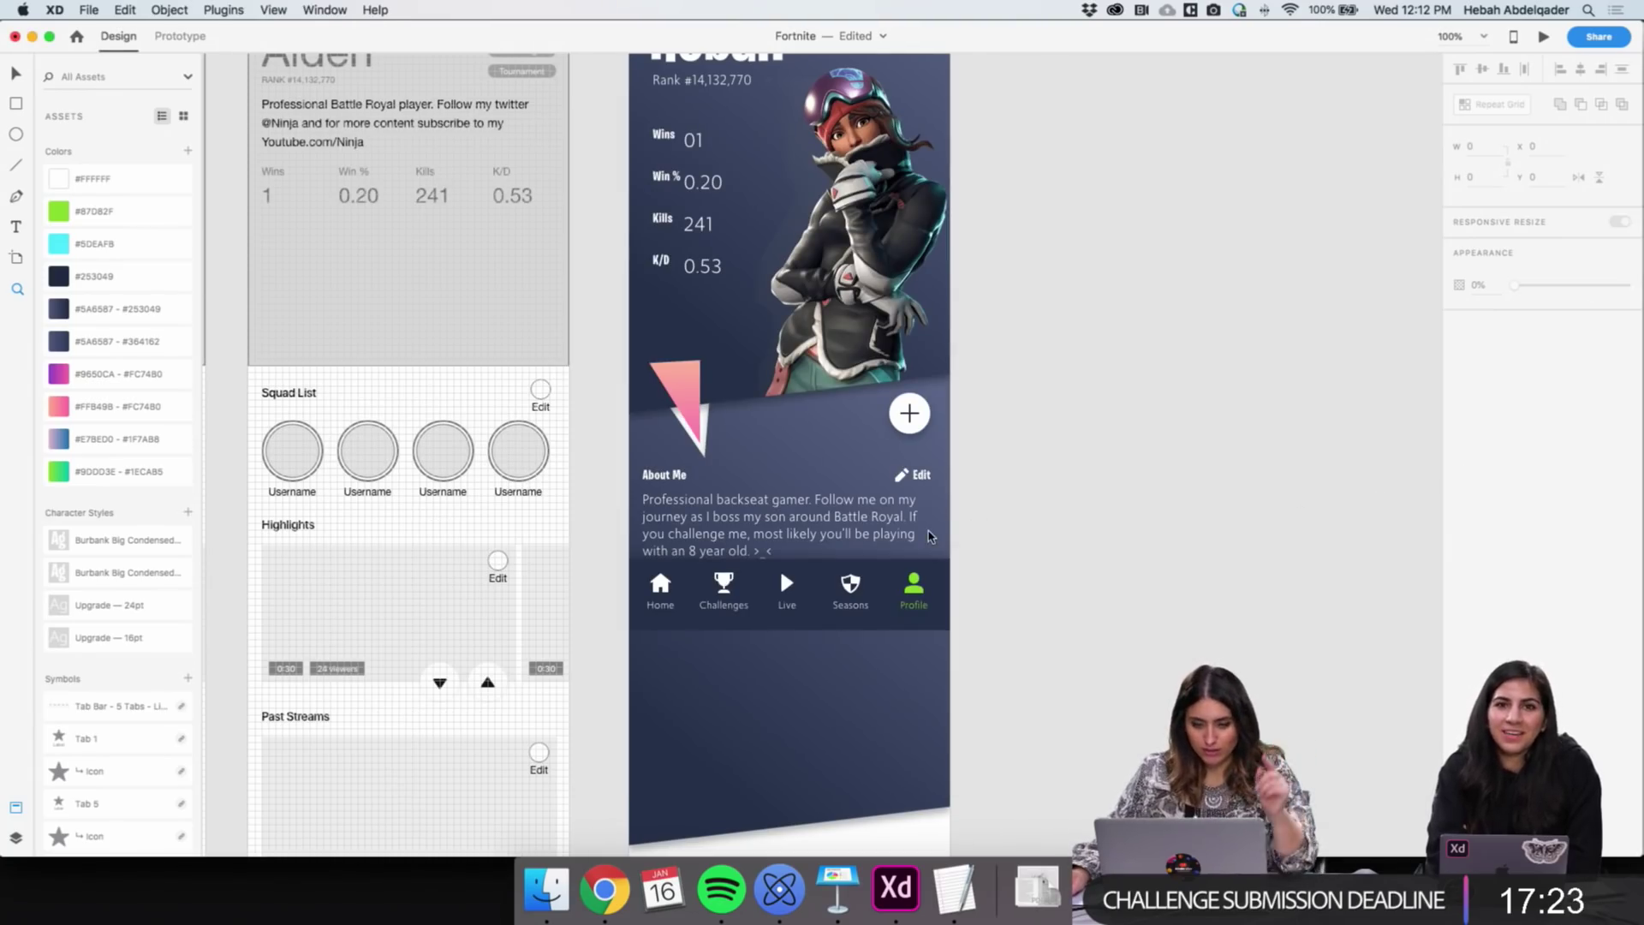
Move the whole tab bar straight down to Y 1247, onto the white area beneath the About Me section
scroll(931, 526, "up", 1)
scroll(932, 526, "up", 5)
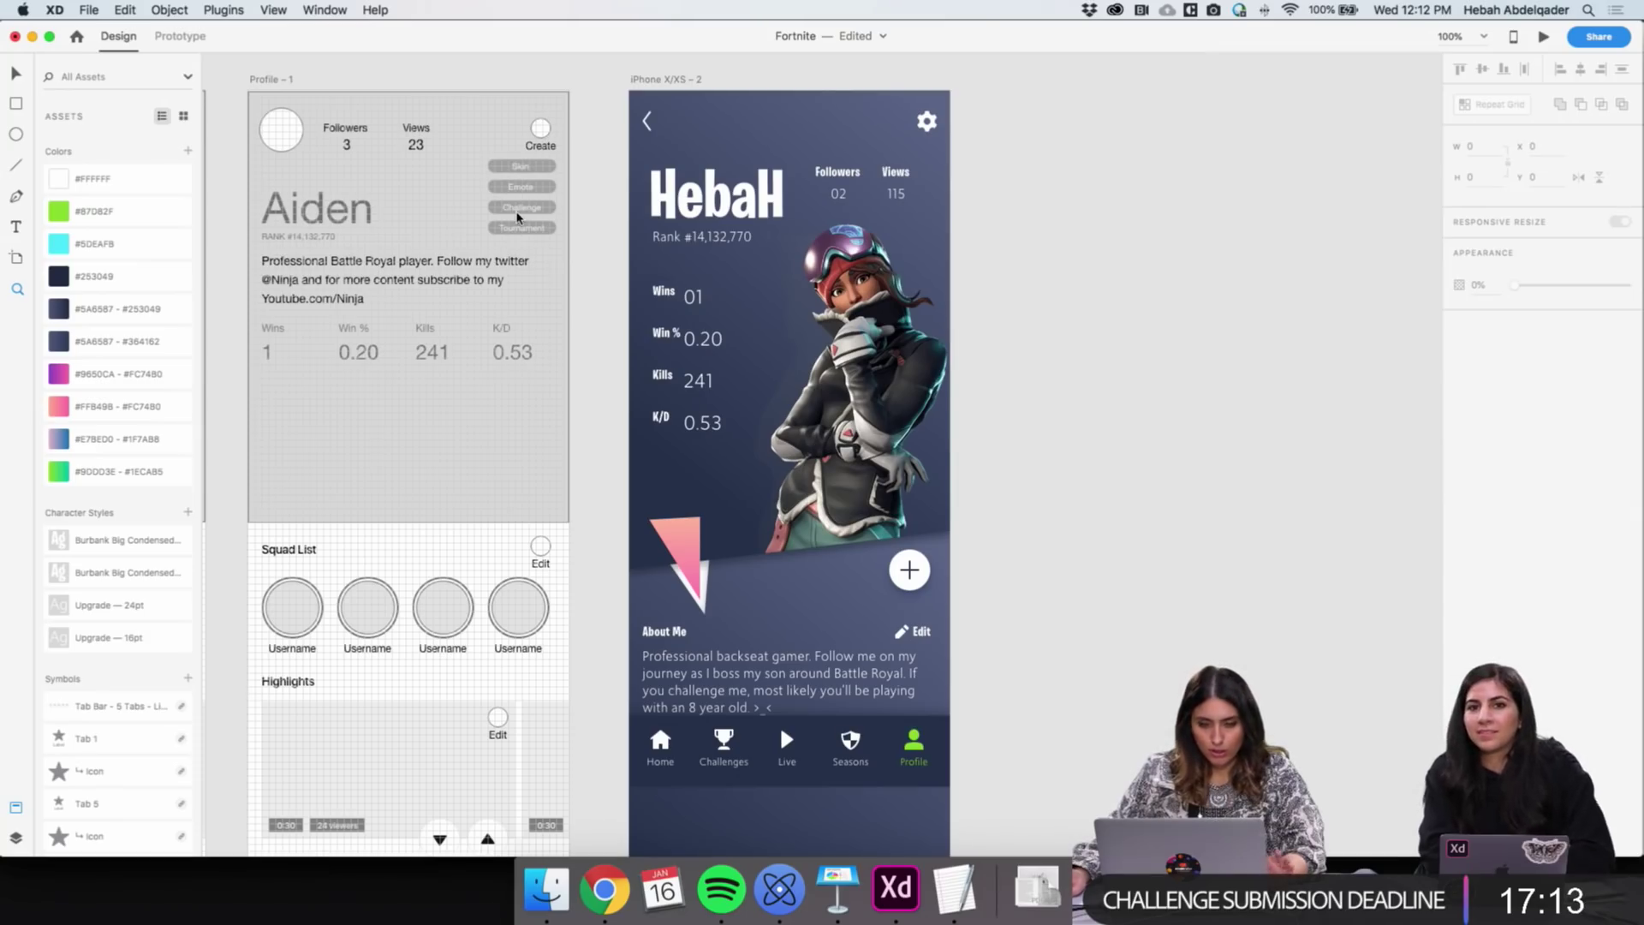
scroll(950, 390, "down", 5)
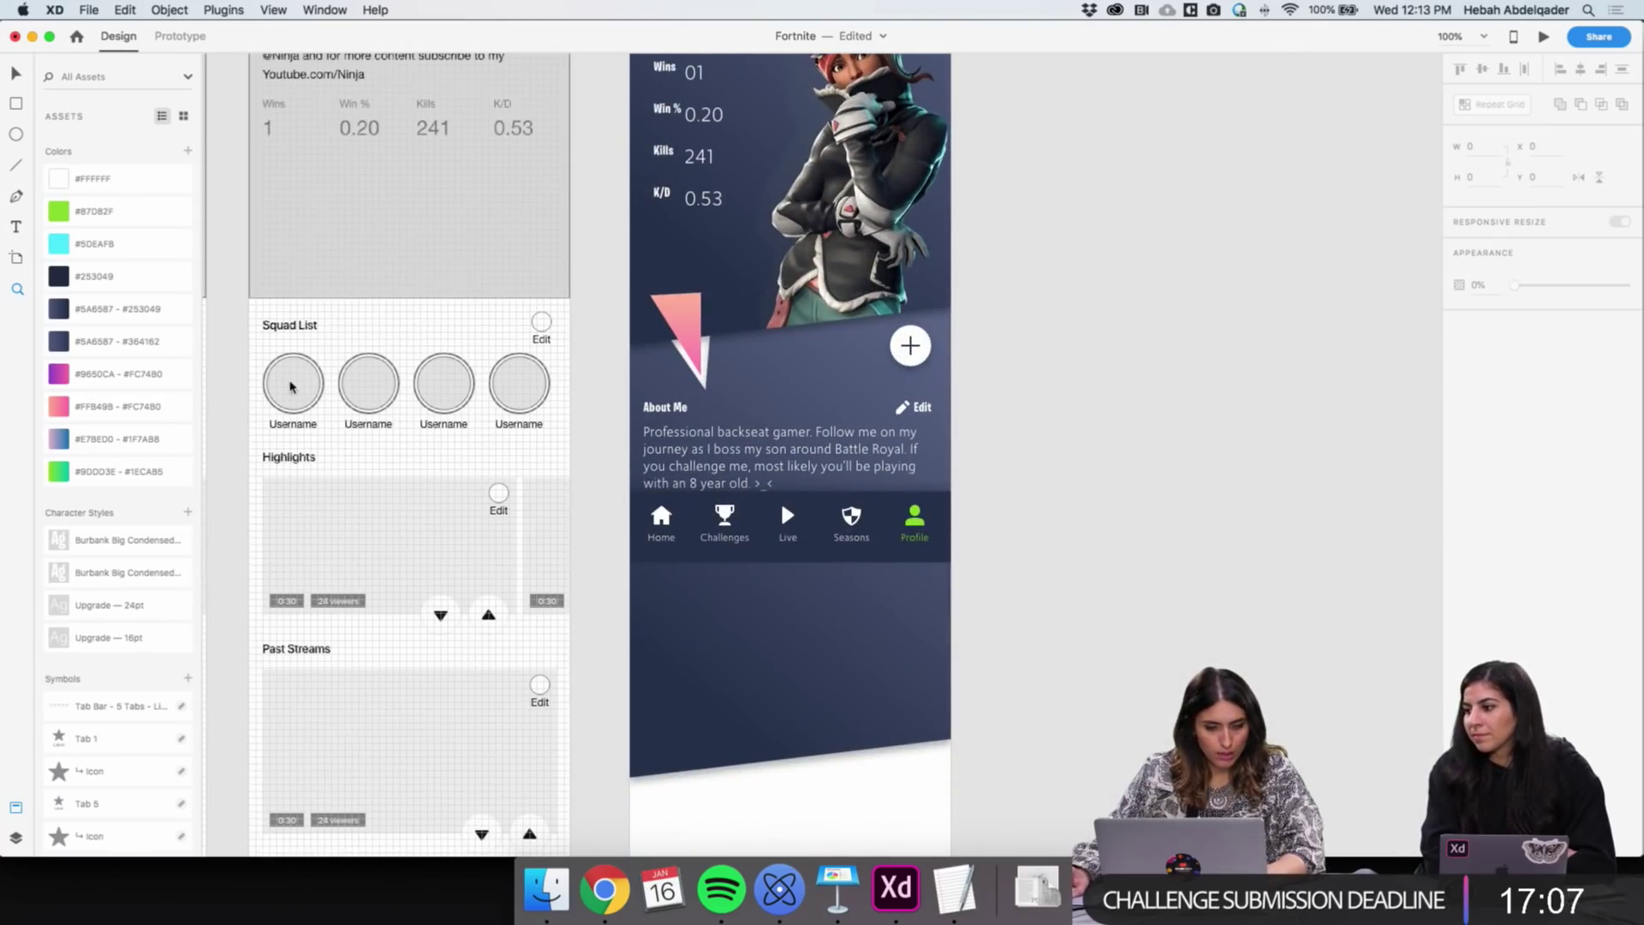
scroll(856, 513, "down", 2)
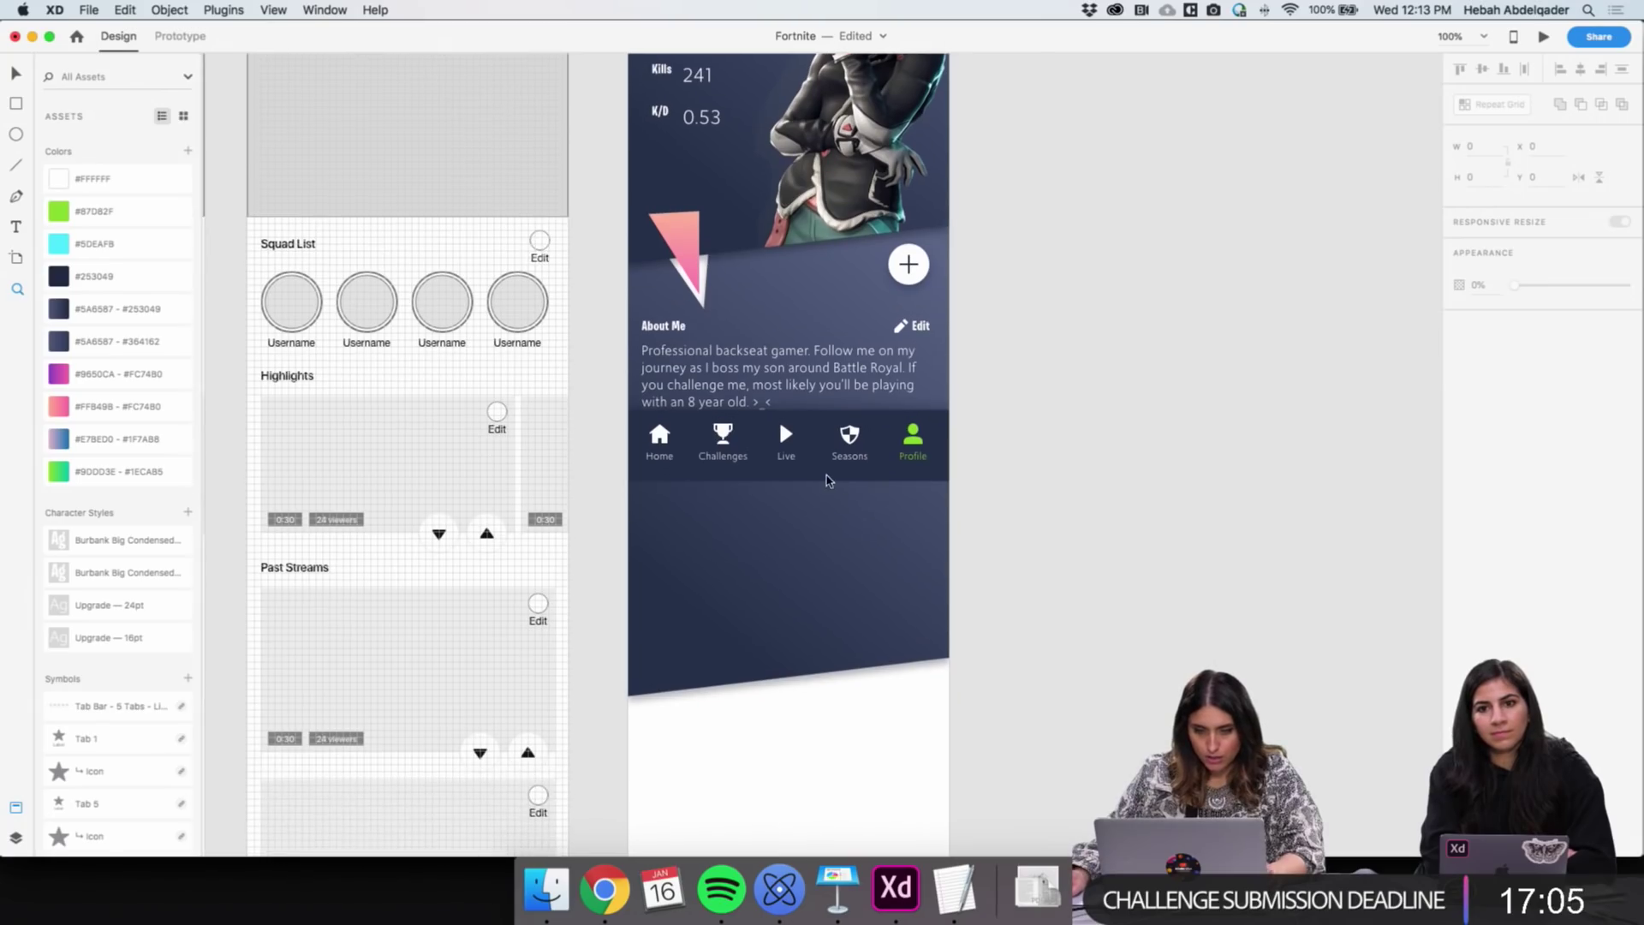
key("z")
left_click(824, 483)
left_click(811, 481, "alt")
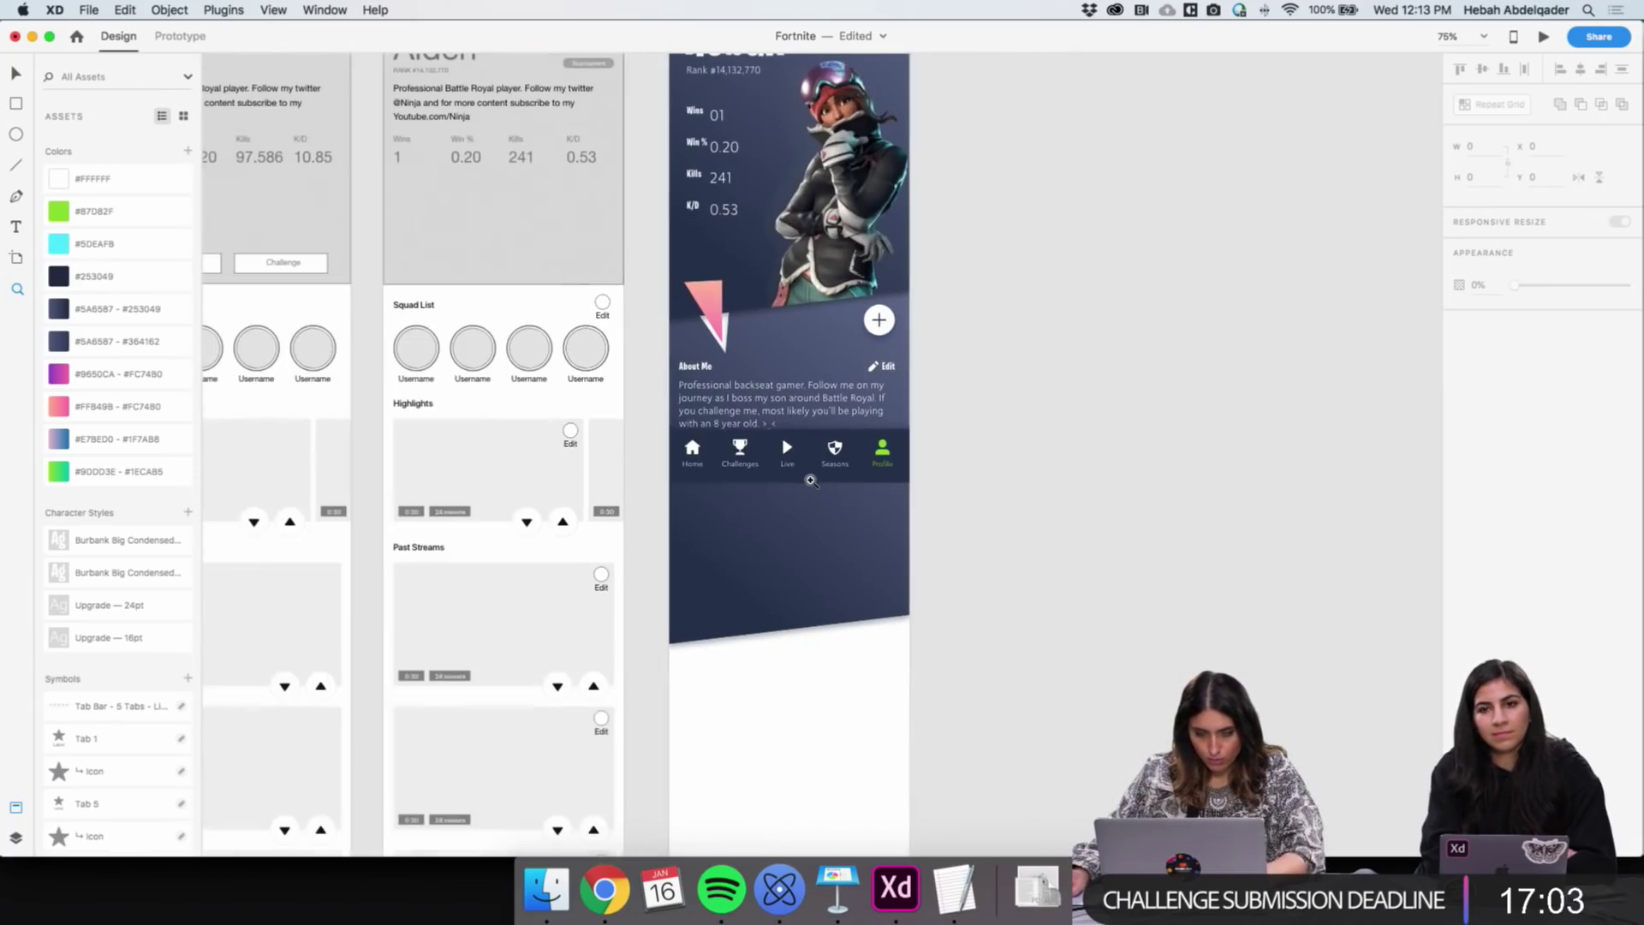
left_click(788, 473)
left_click_drag(788, 472, 786, 805)
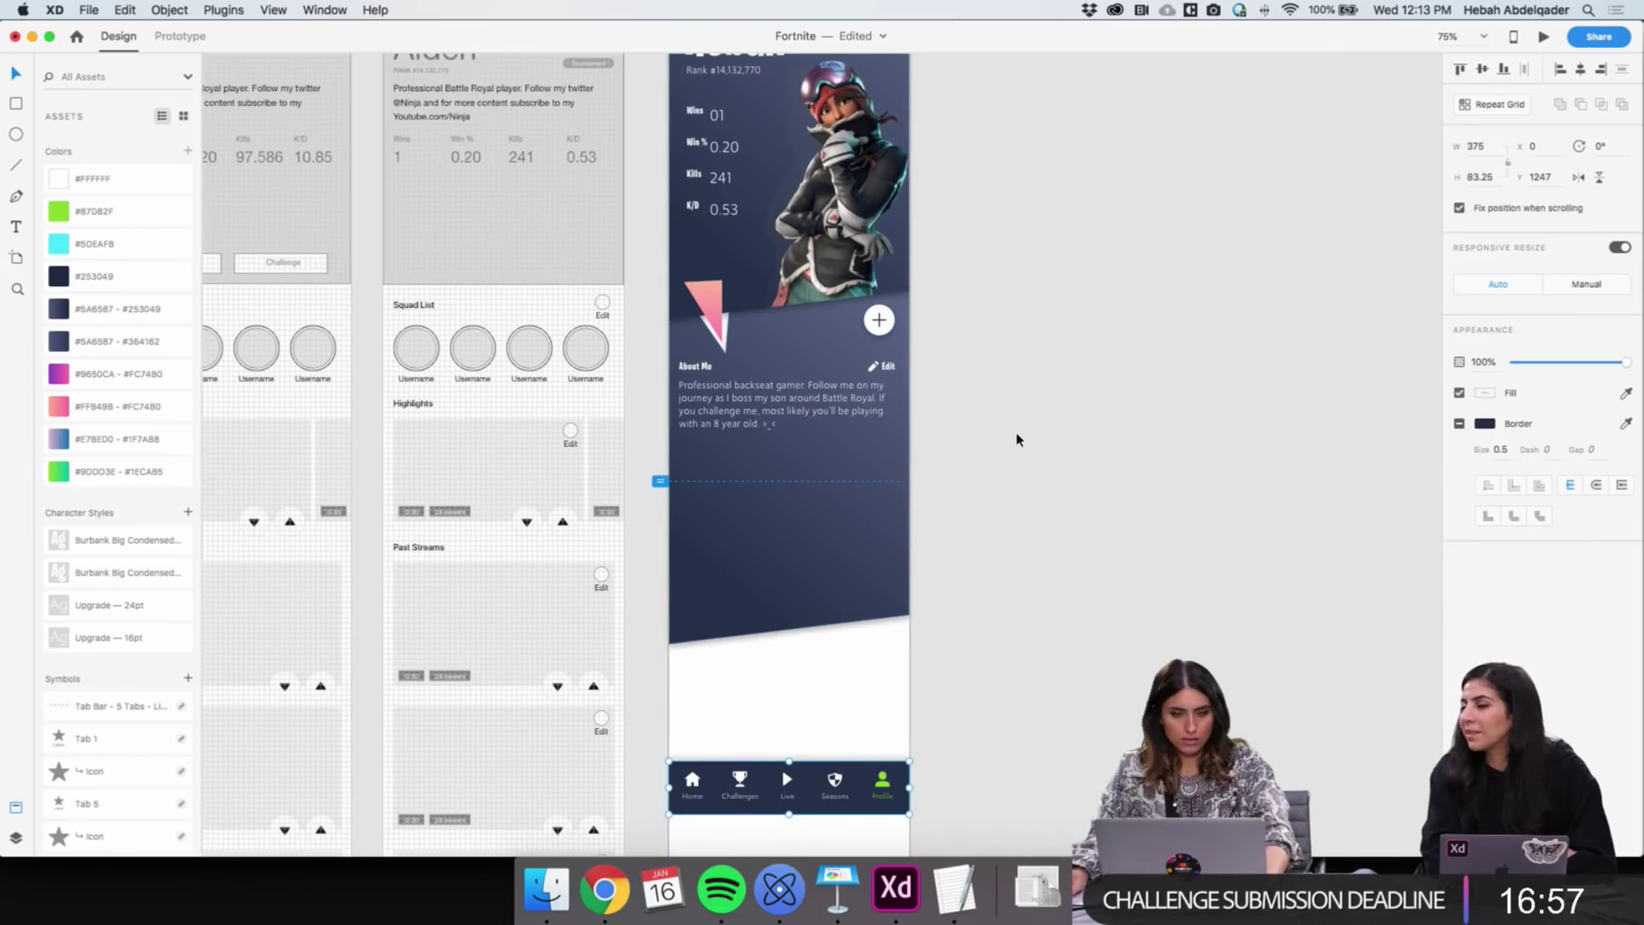
Group the About Me heading with its Edit control and place a copy below the bio paragraph at Y 752
left_click(699, 368)
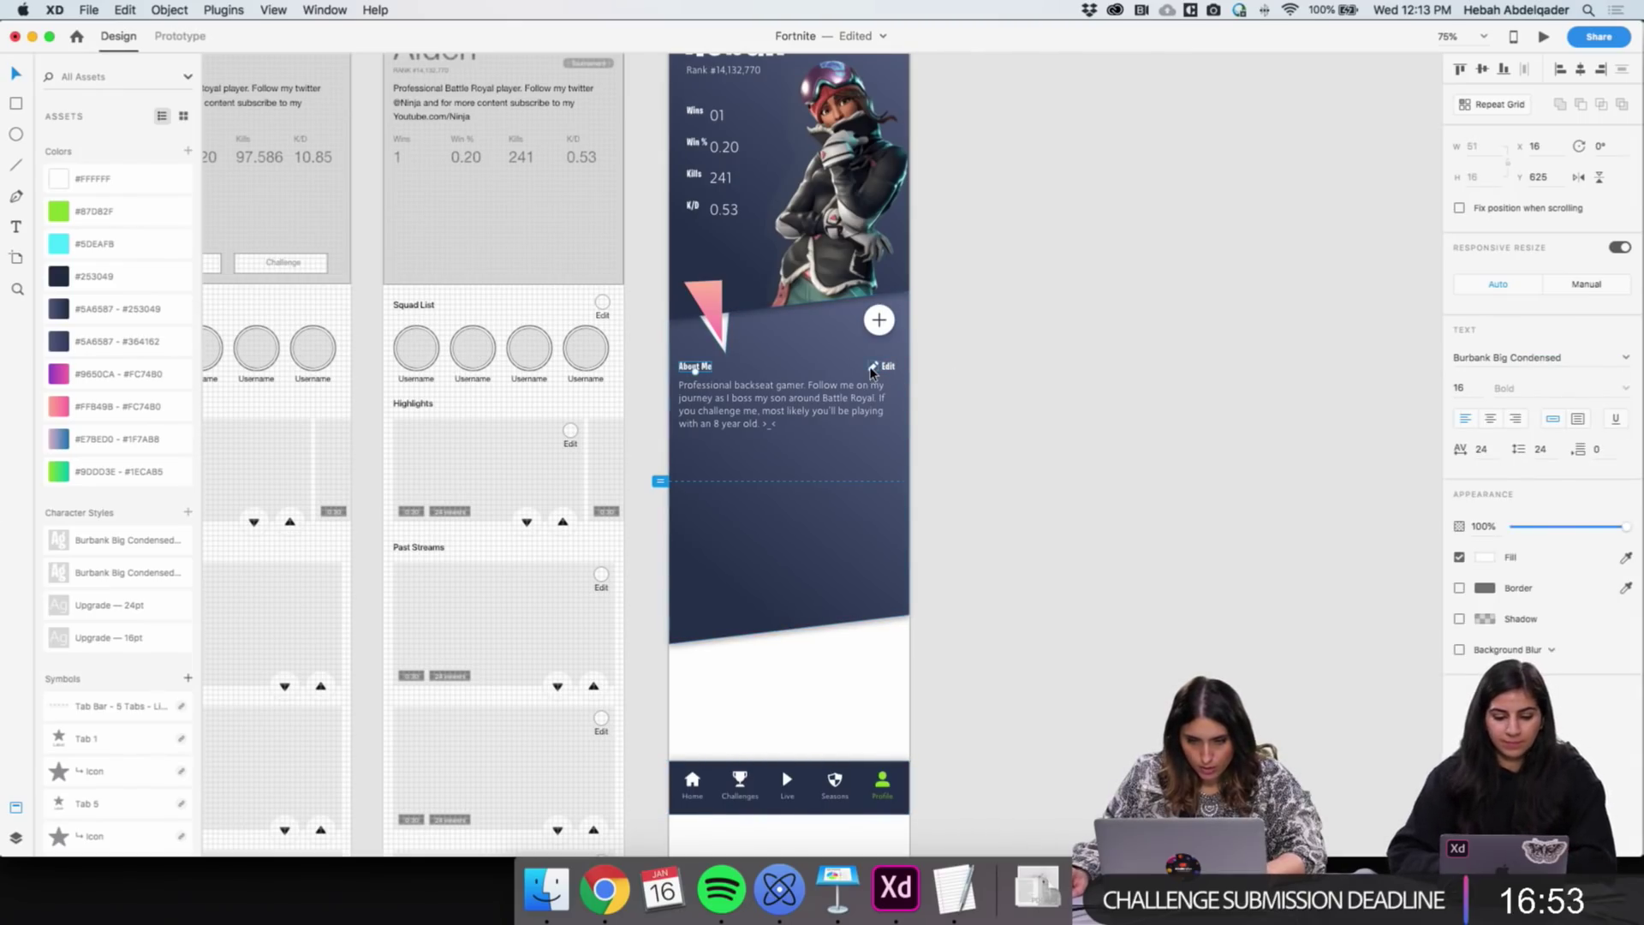
left_click(887, 369, "shift")
key("super+g")
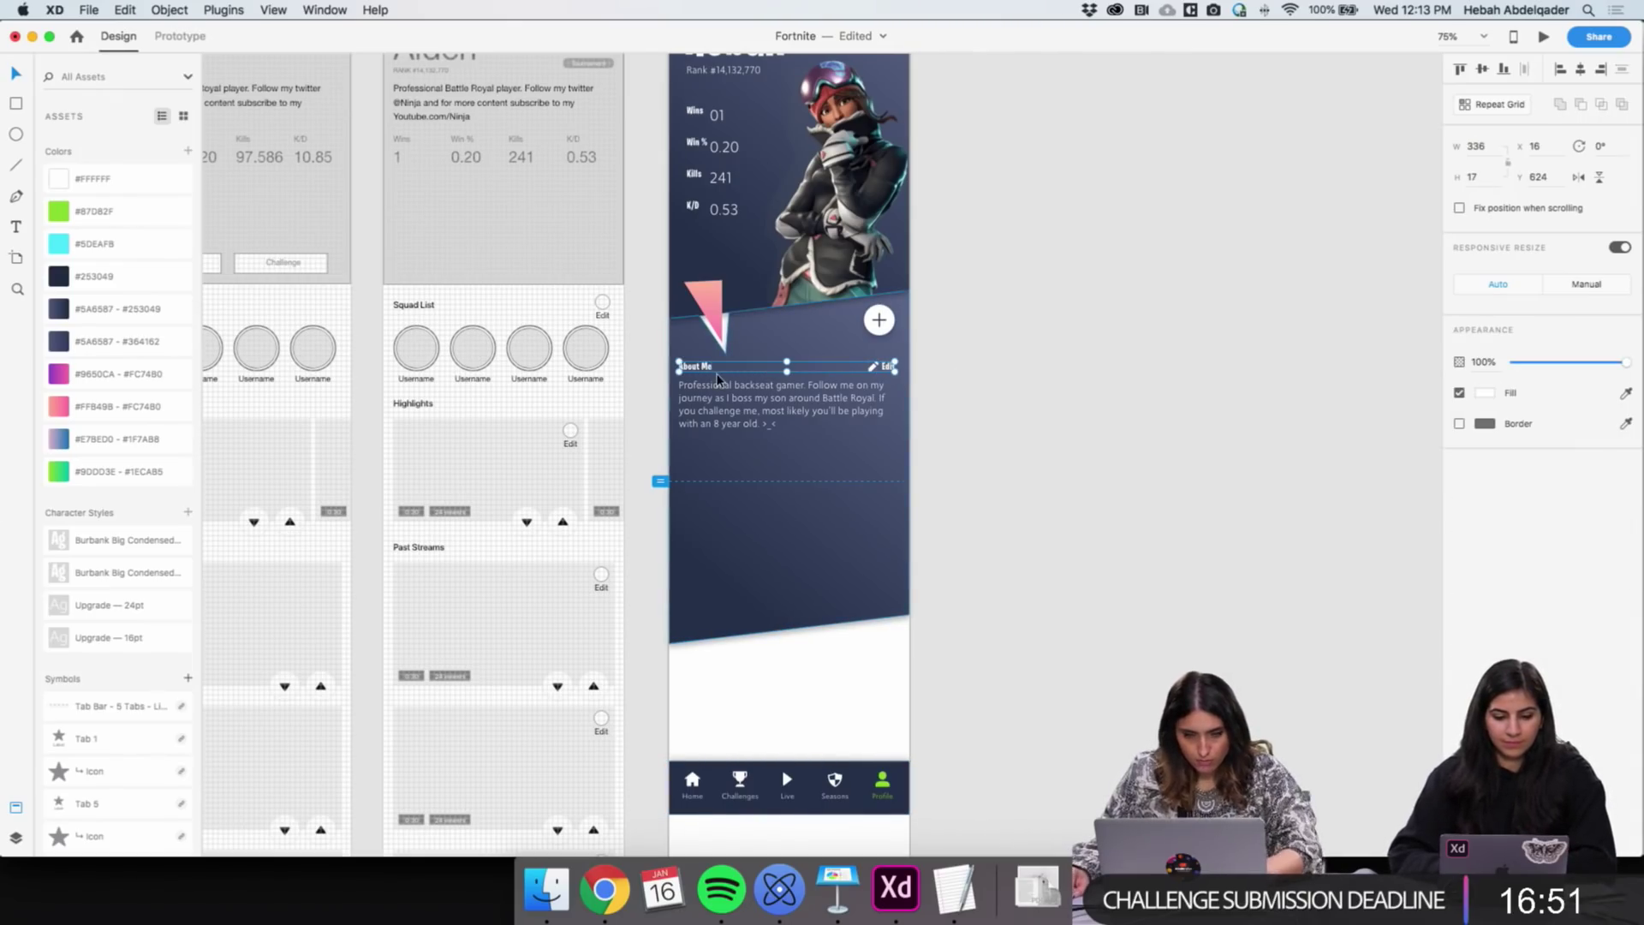
left_click_drag(704, 370, 700, 454)
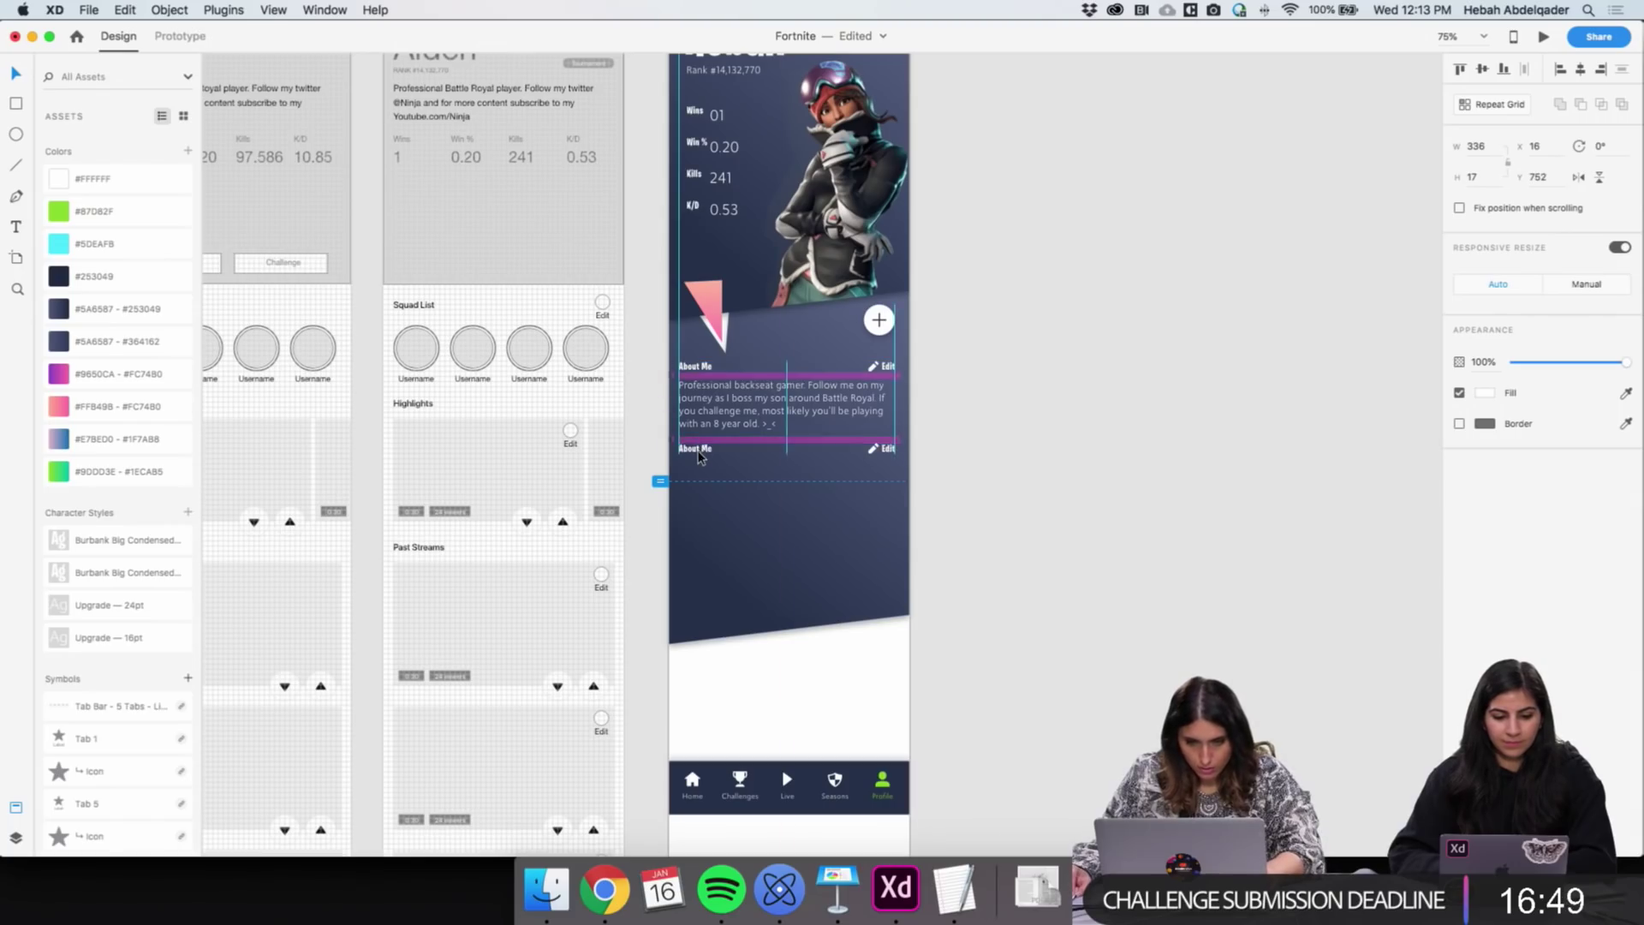
Adjust the copied heading row's vertical spacing below the bio paragraph, bringing it to Y 764
scroll(699, 454, "up", 5)
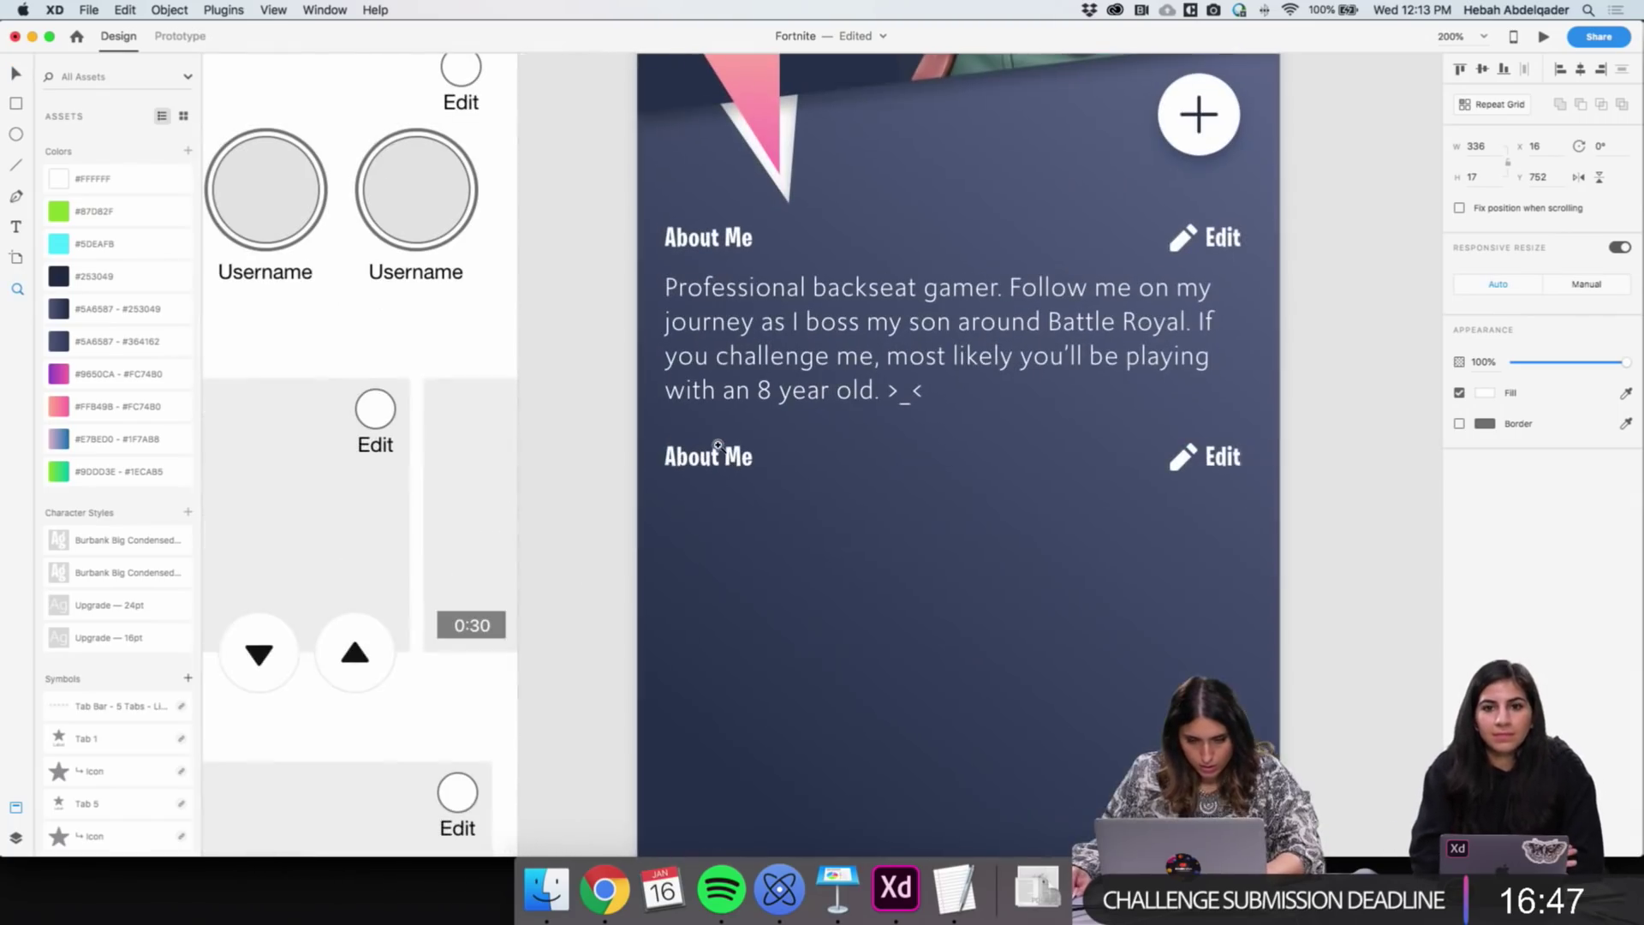
left_click(856, 399)
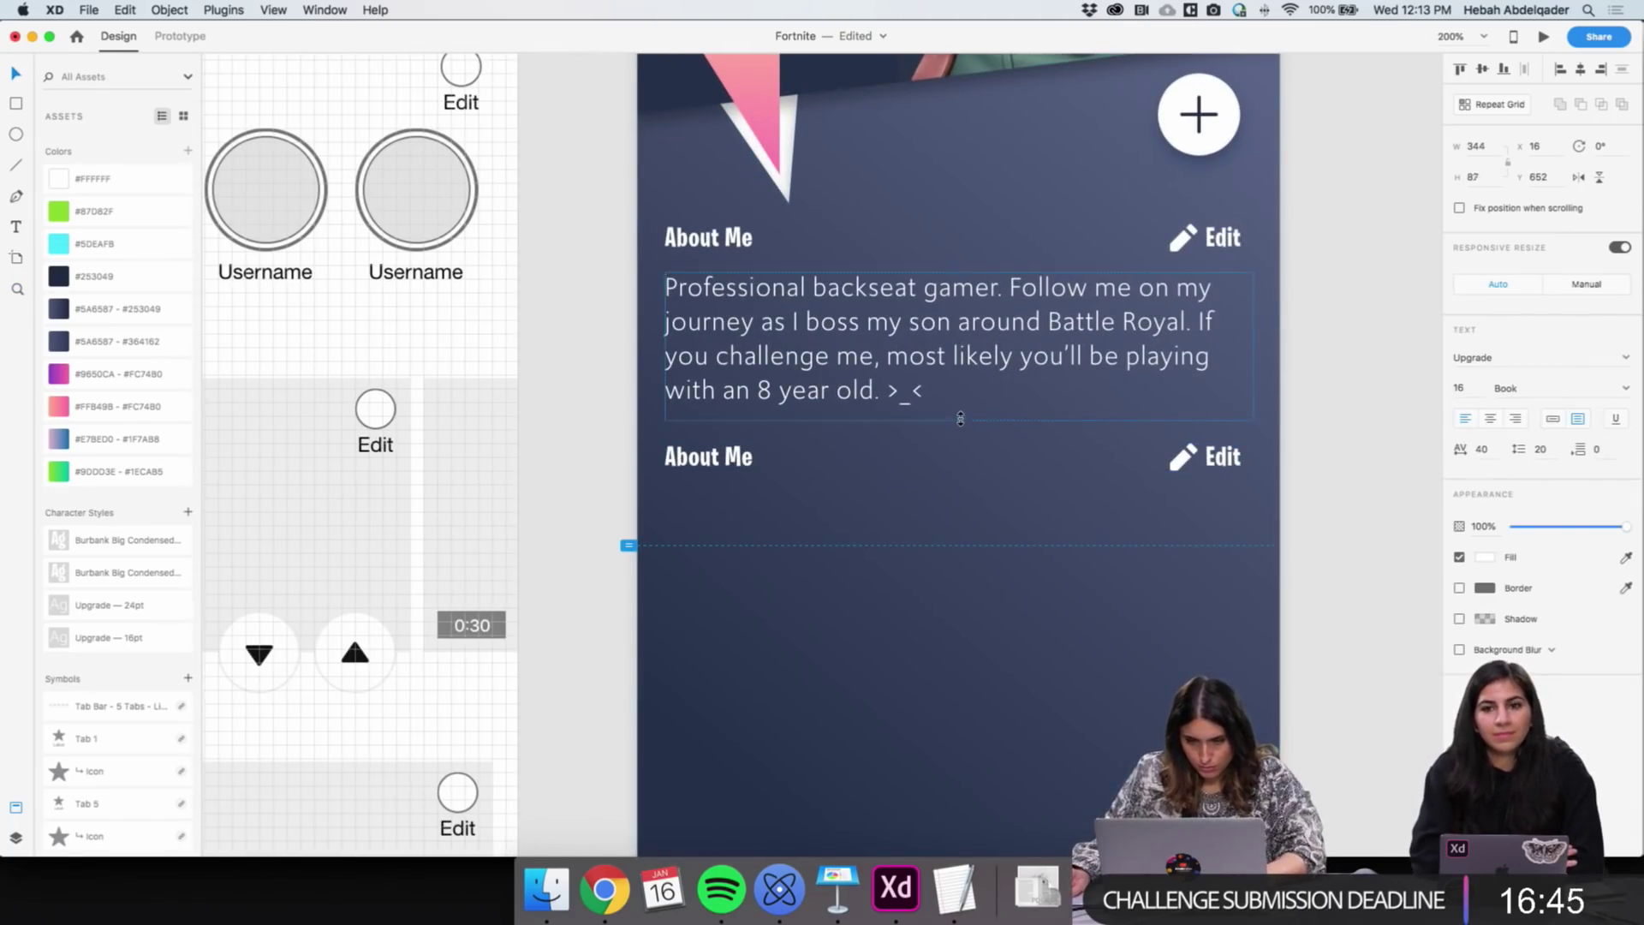
left_click(896, 467)
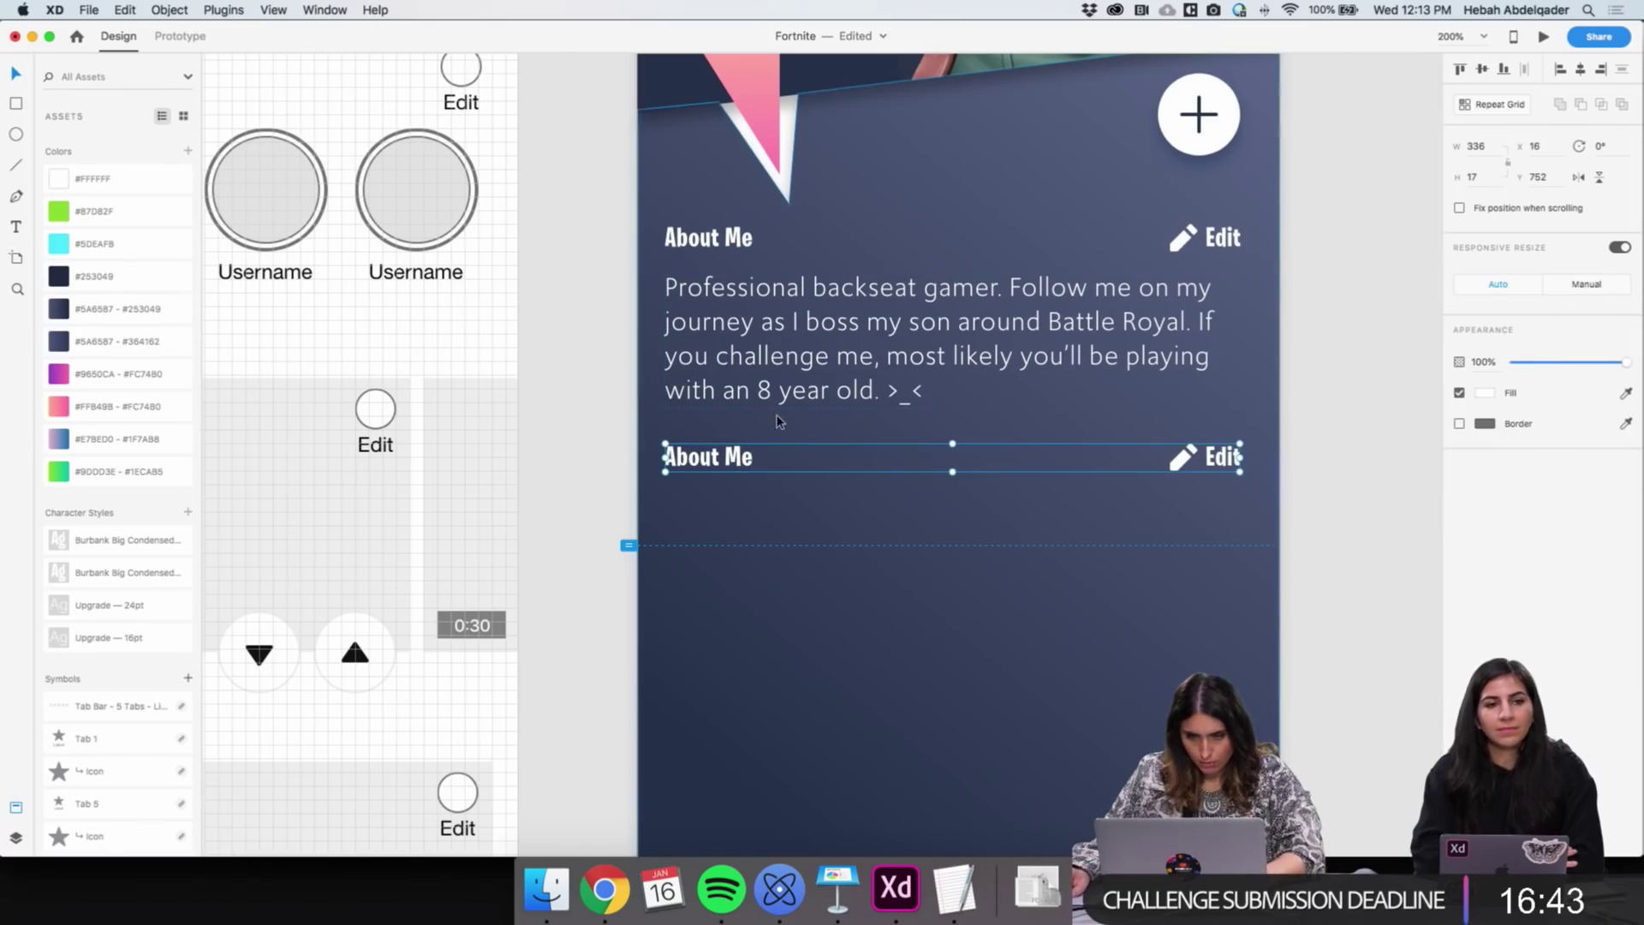
key("Up")
key("Up")
key("Up")
key("Up")
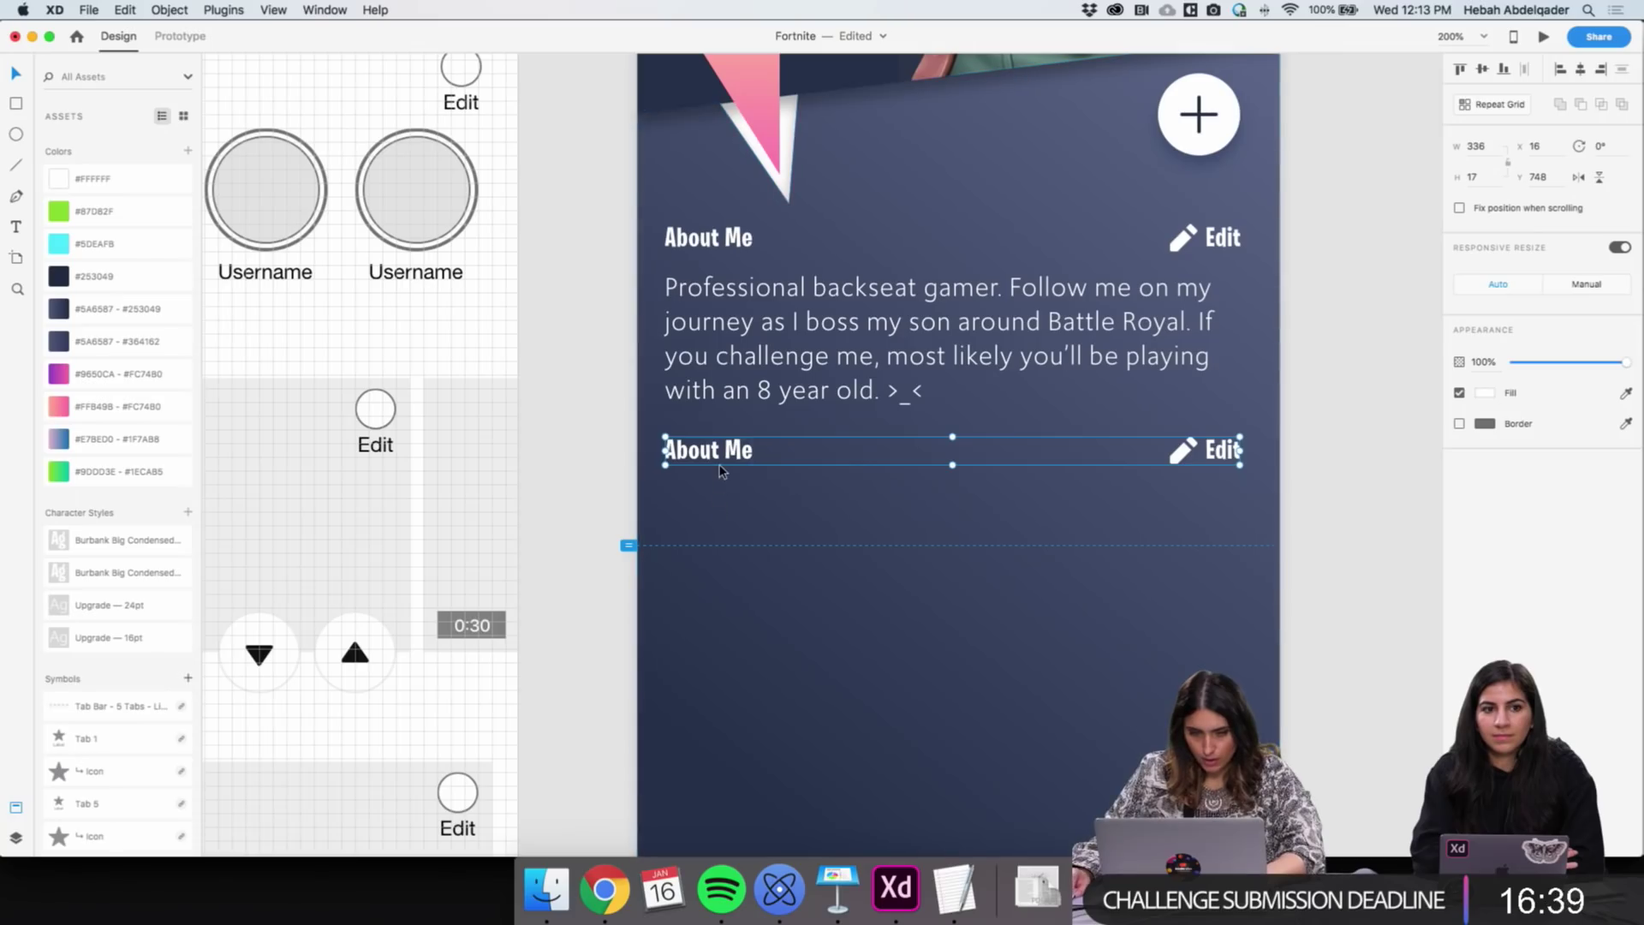
key("shift+Down")
key("Down")
key("Down")
key("Down")
key("Down")
key("Down")
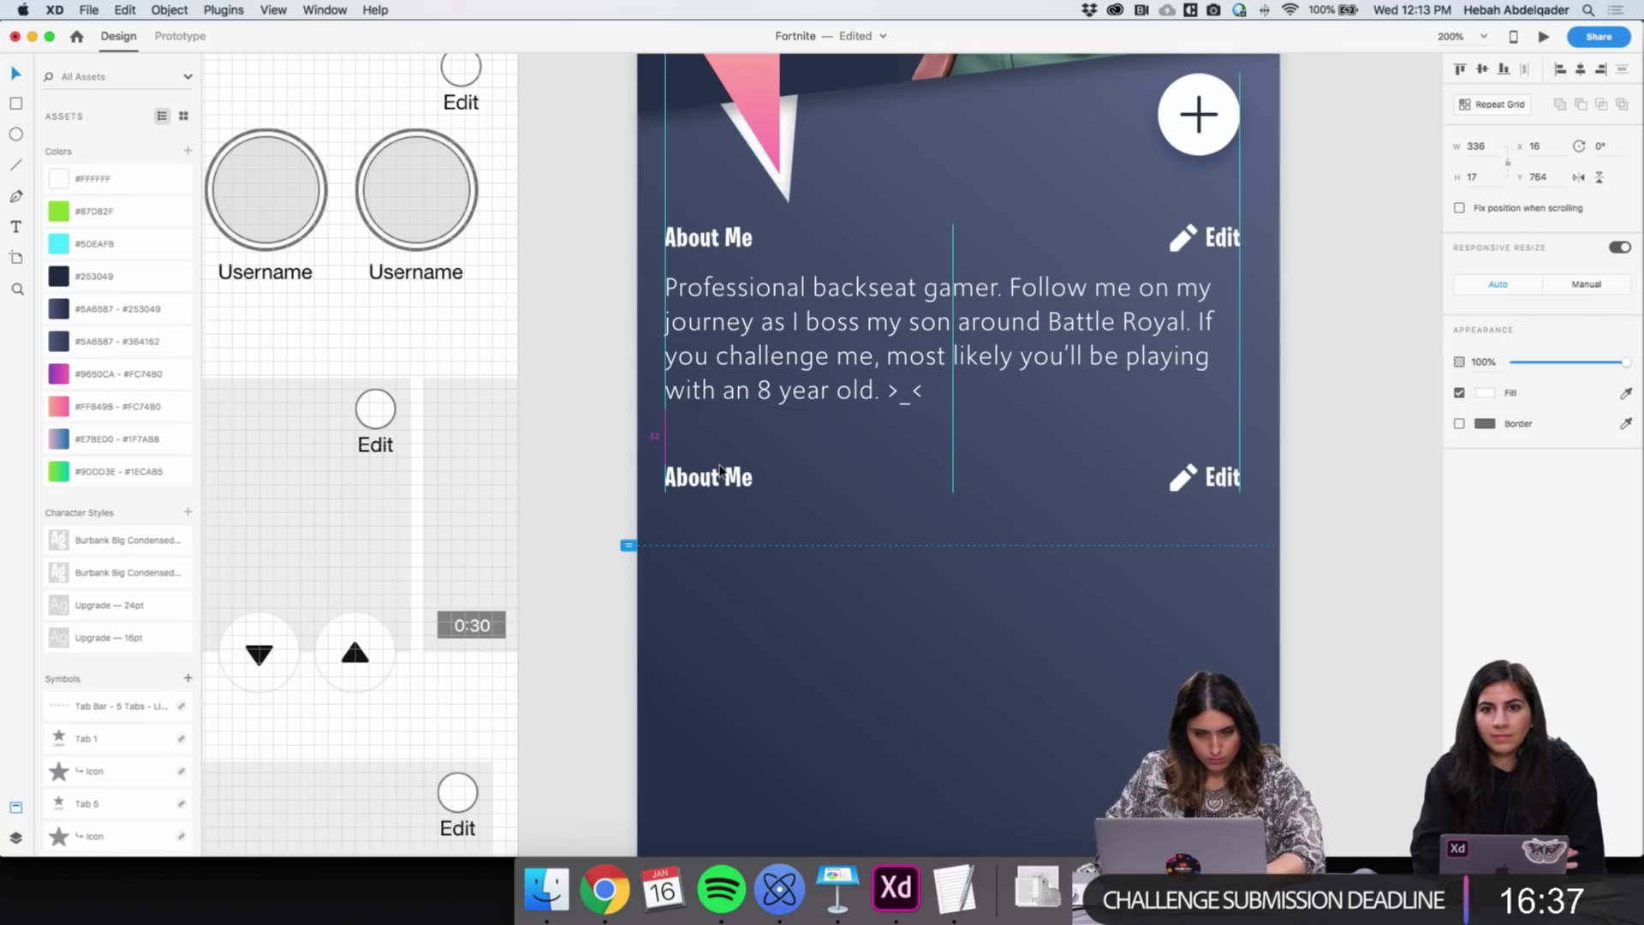
Change the copied heading text below the bio paragraph to "Squad List", matching the wireframe's section name
double_click(740, 488)
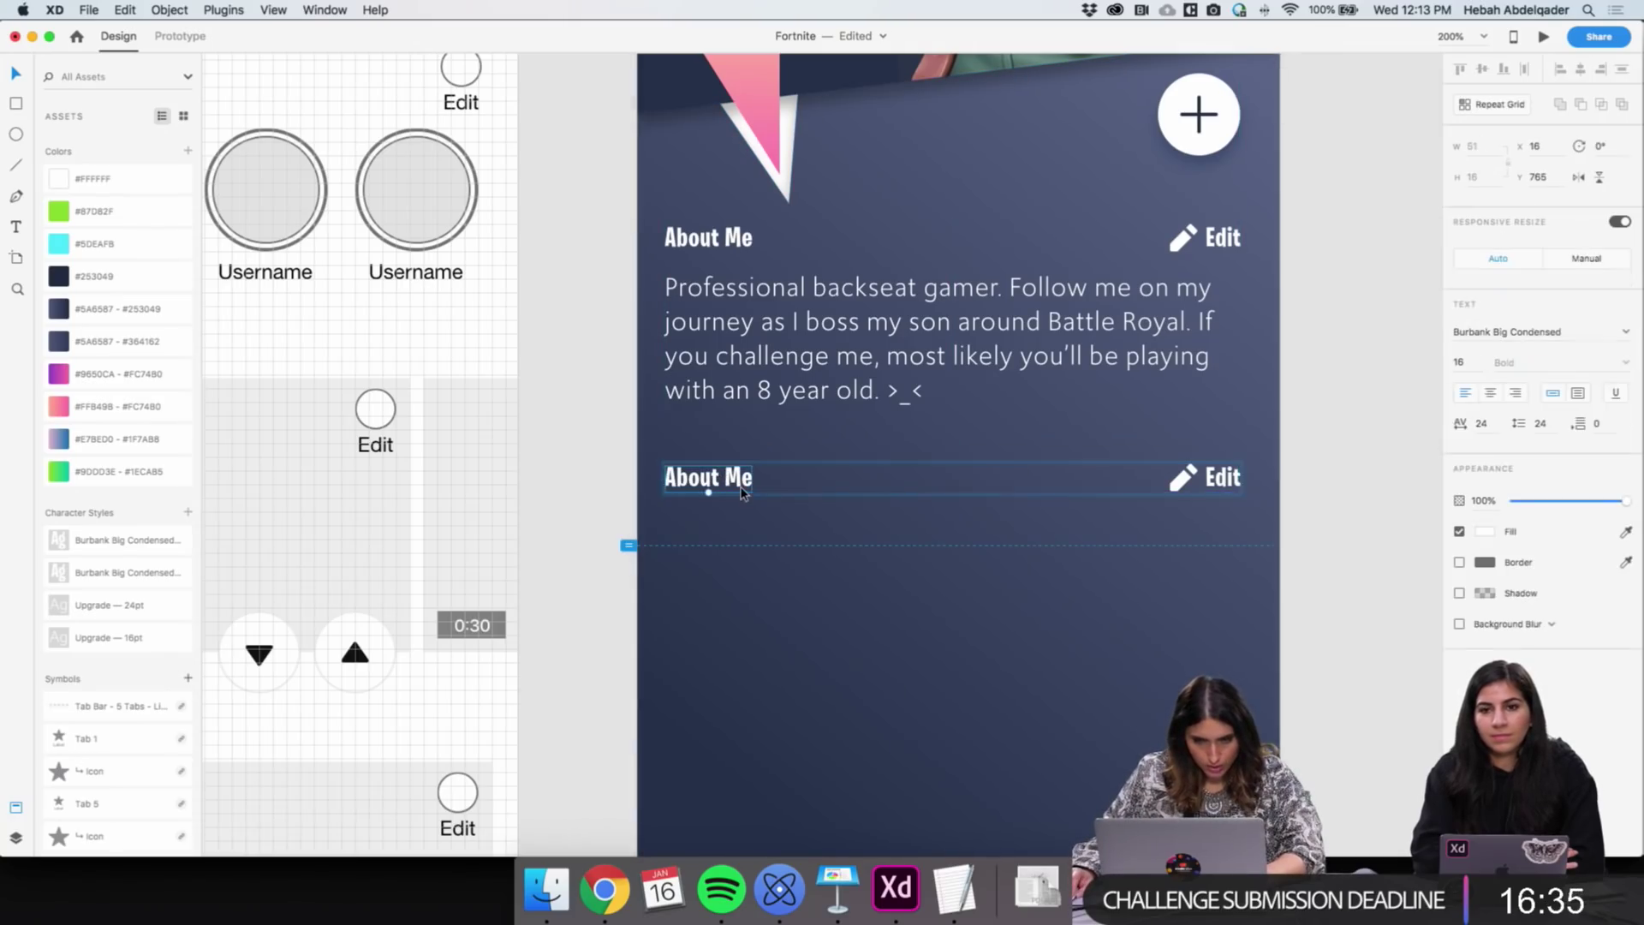
double_click(711, 480)
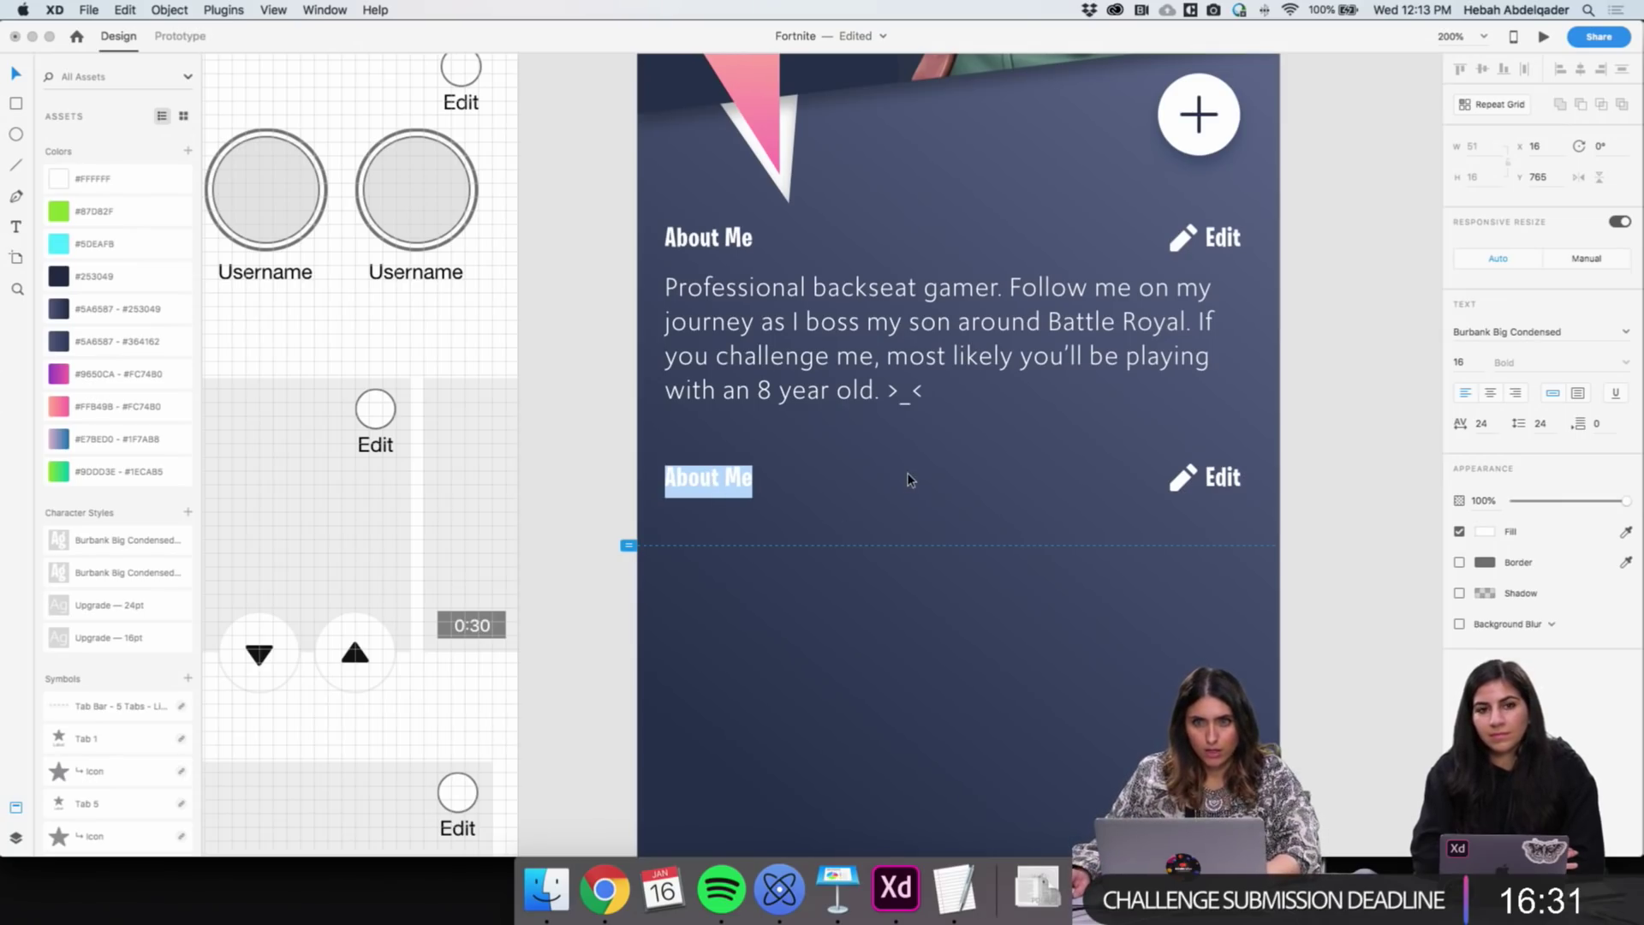
key("Escape")
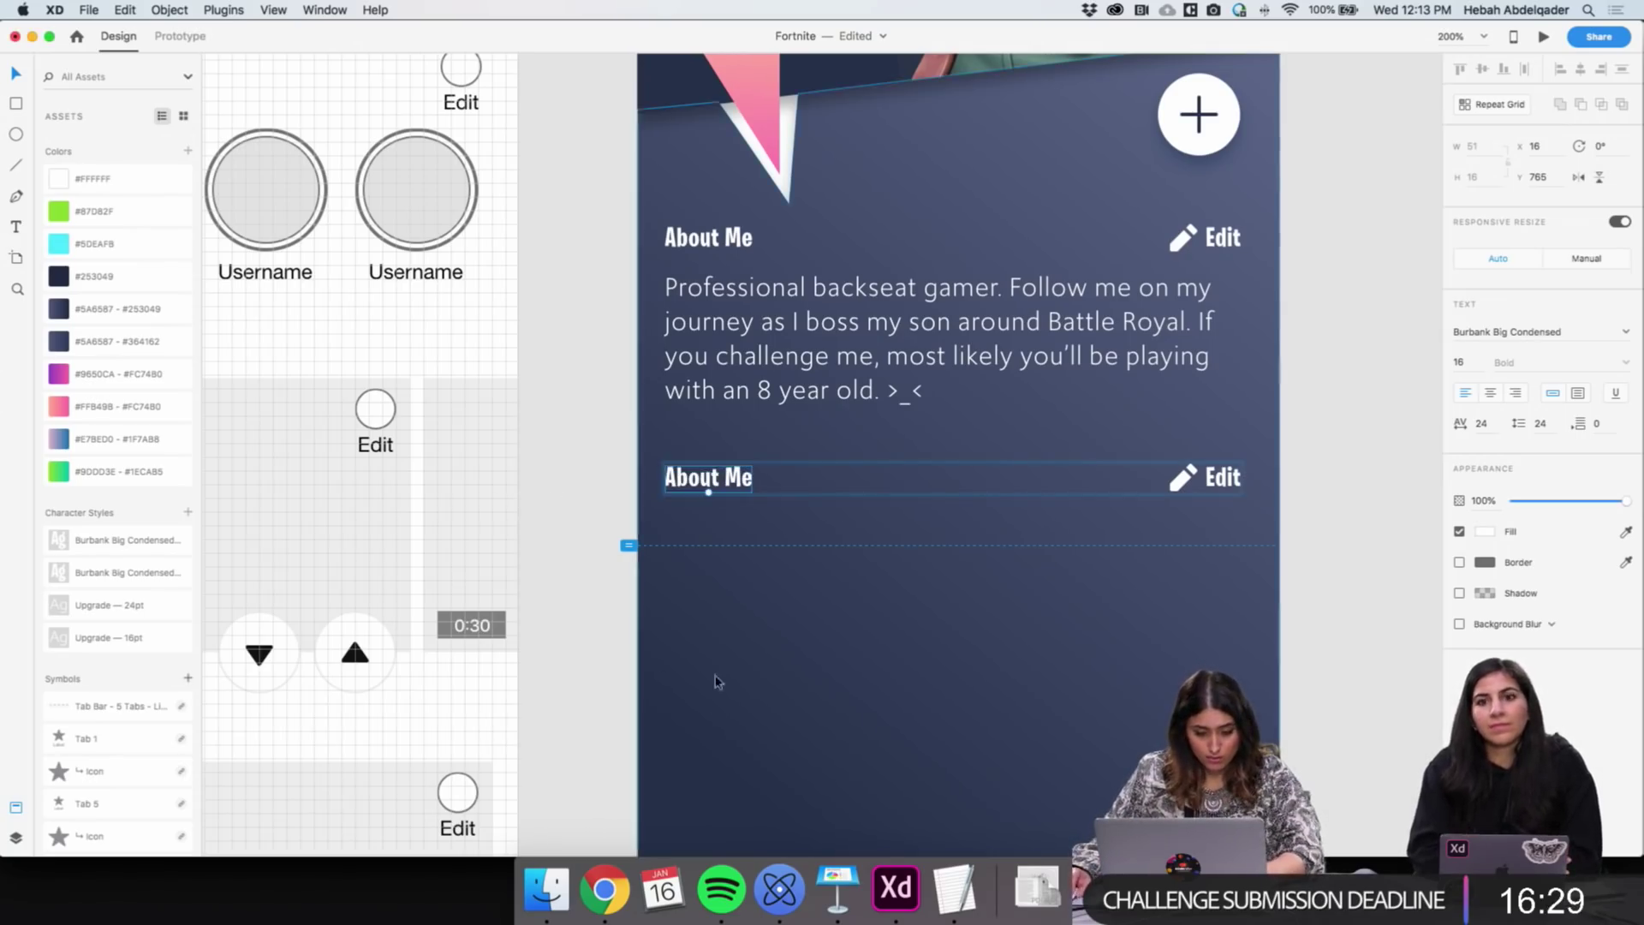
key("z")
left_click(628, 520, "alt")
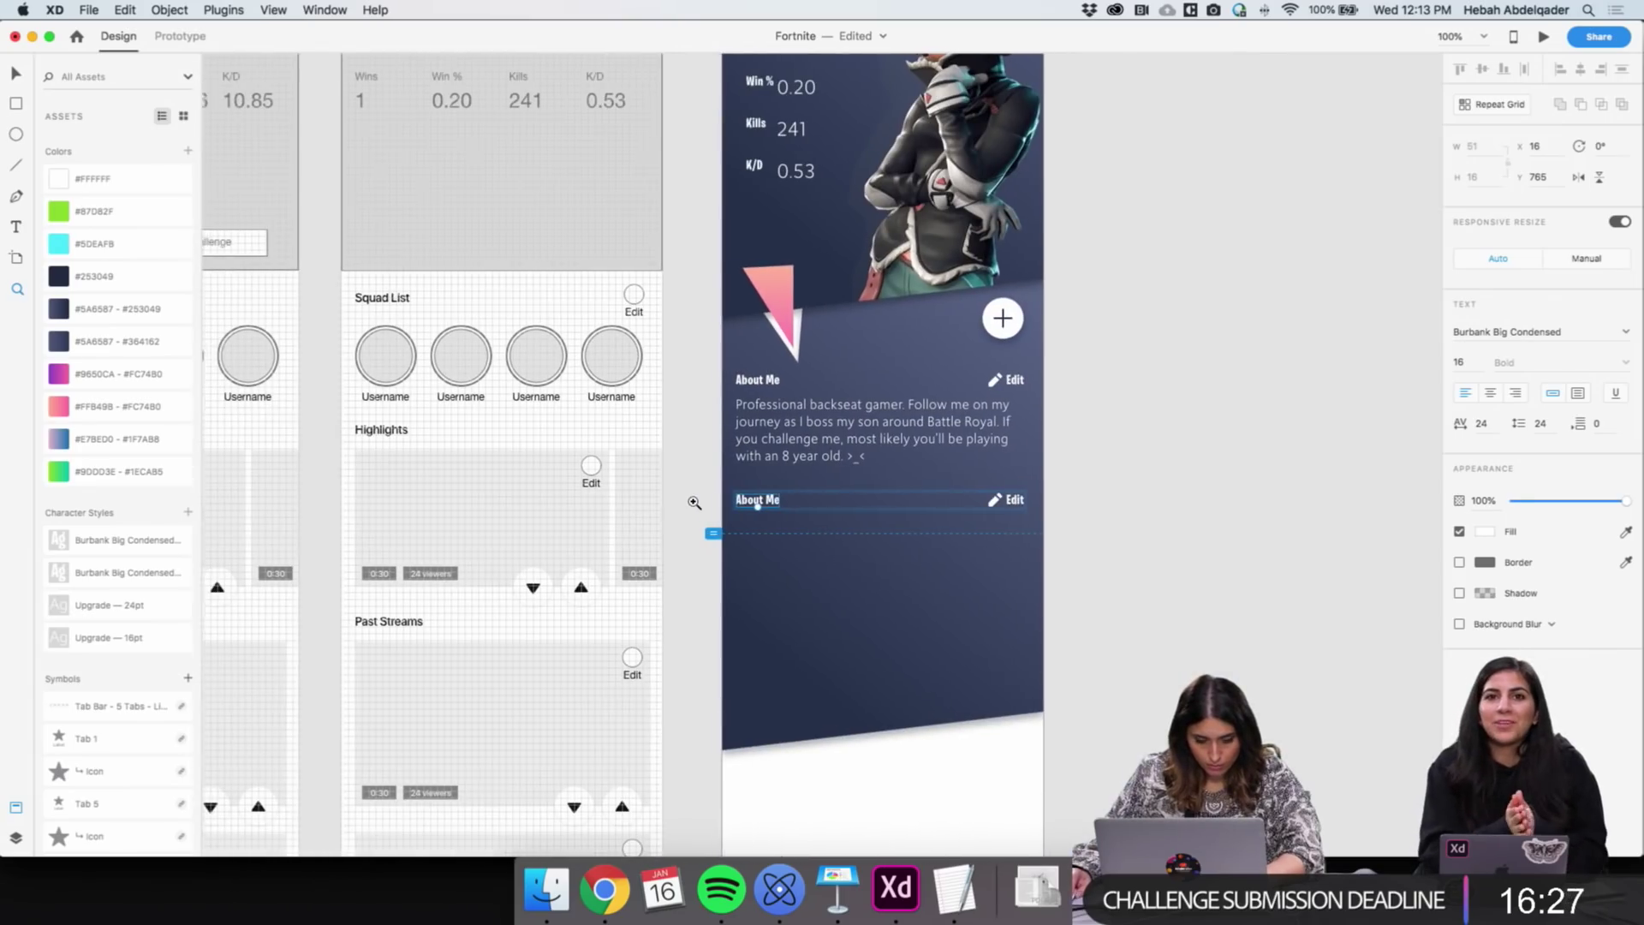
left_click(724, 492)
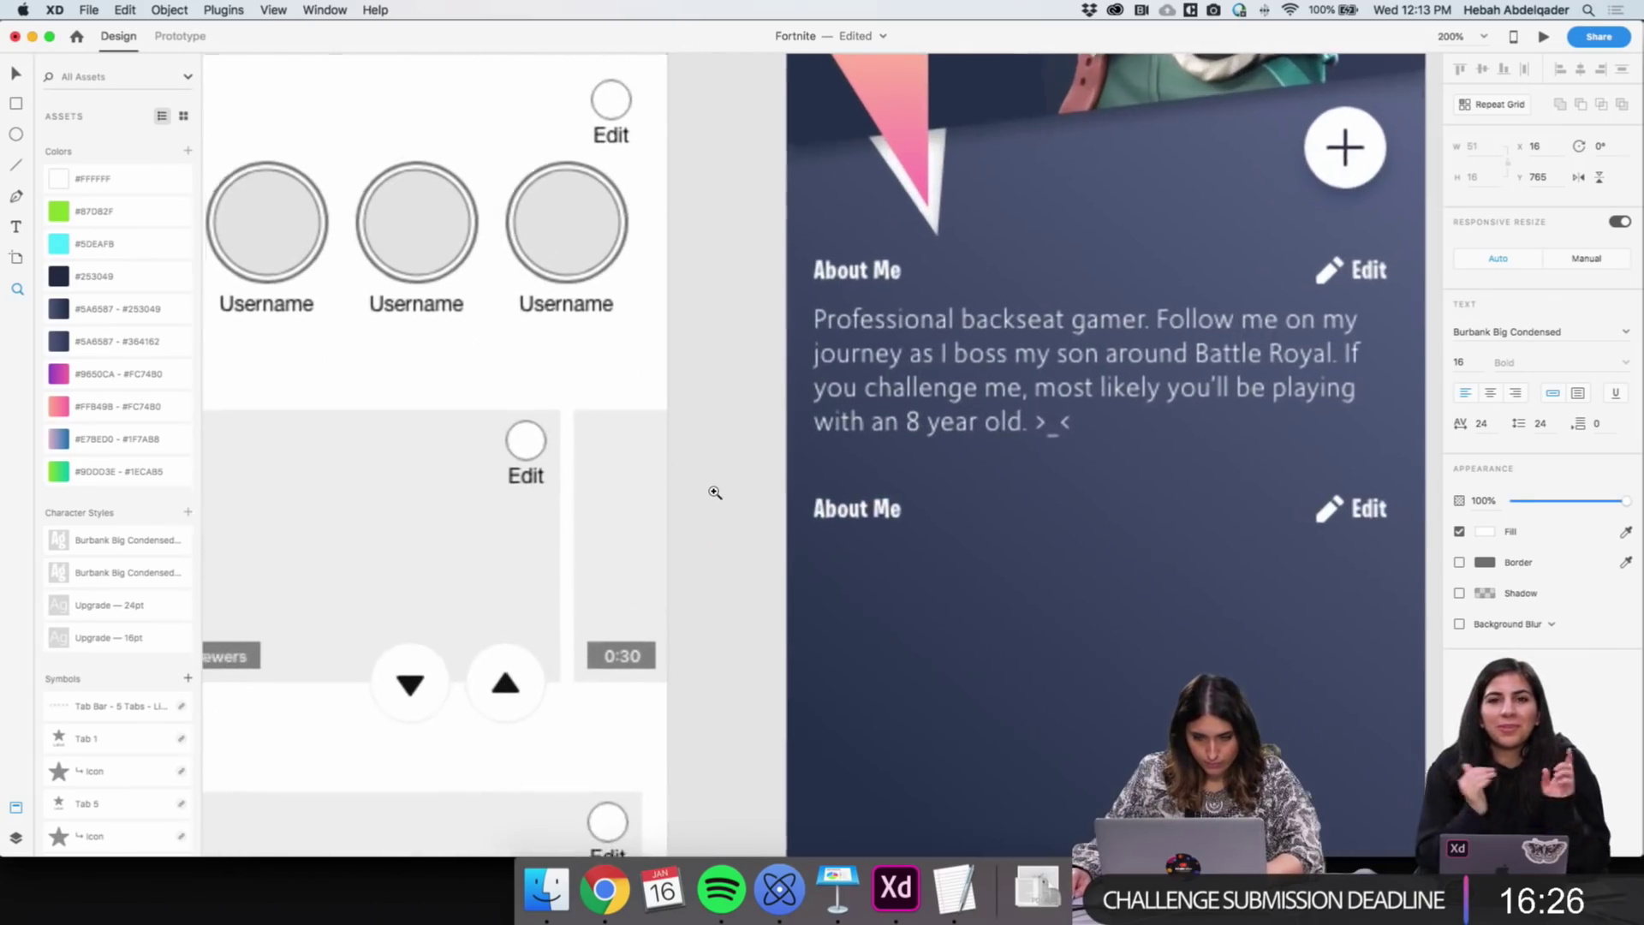
double_click(826, 507)
type("S")
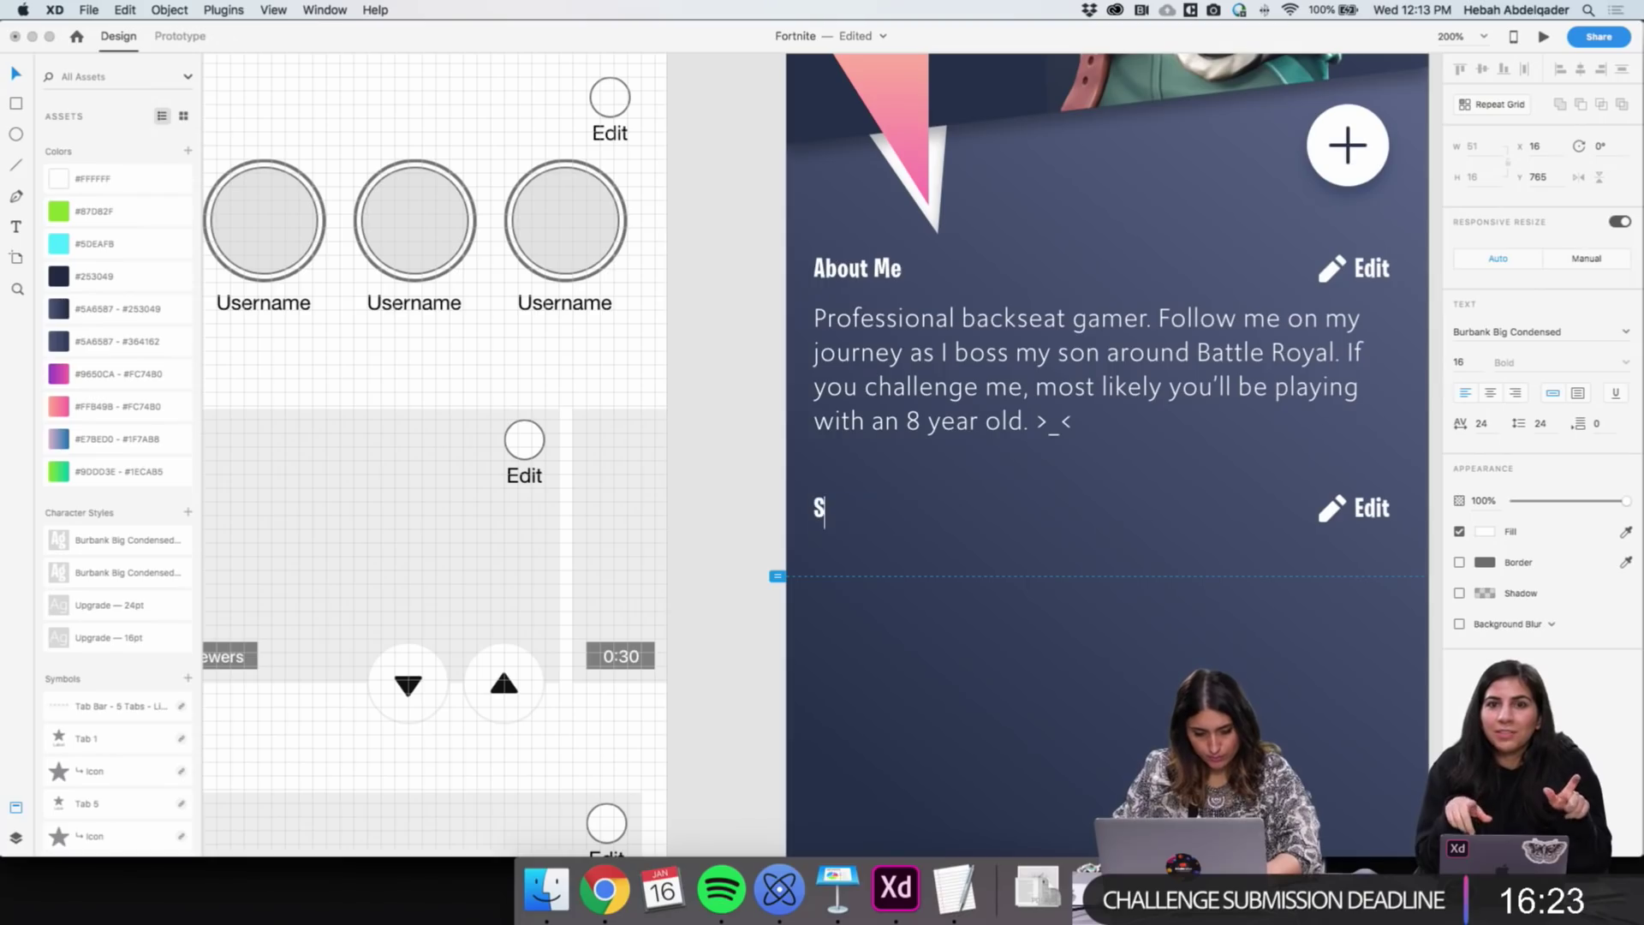
type("quad List")
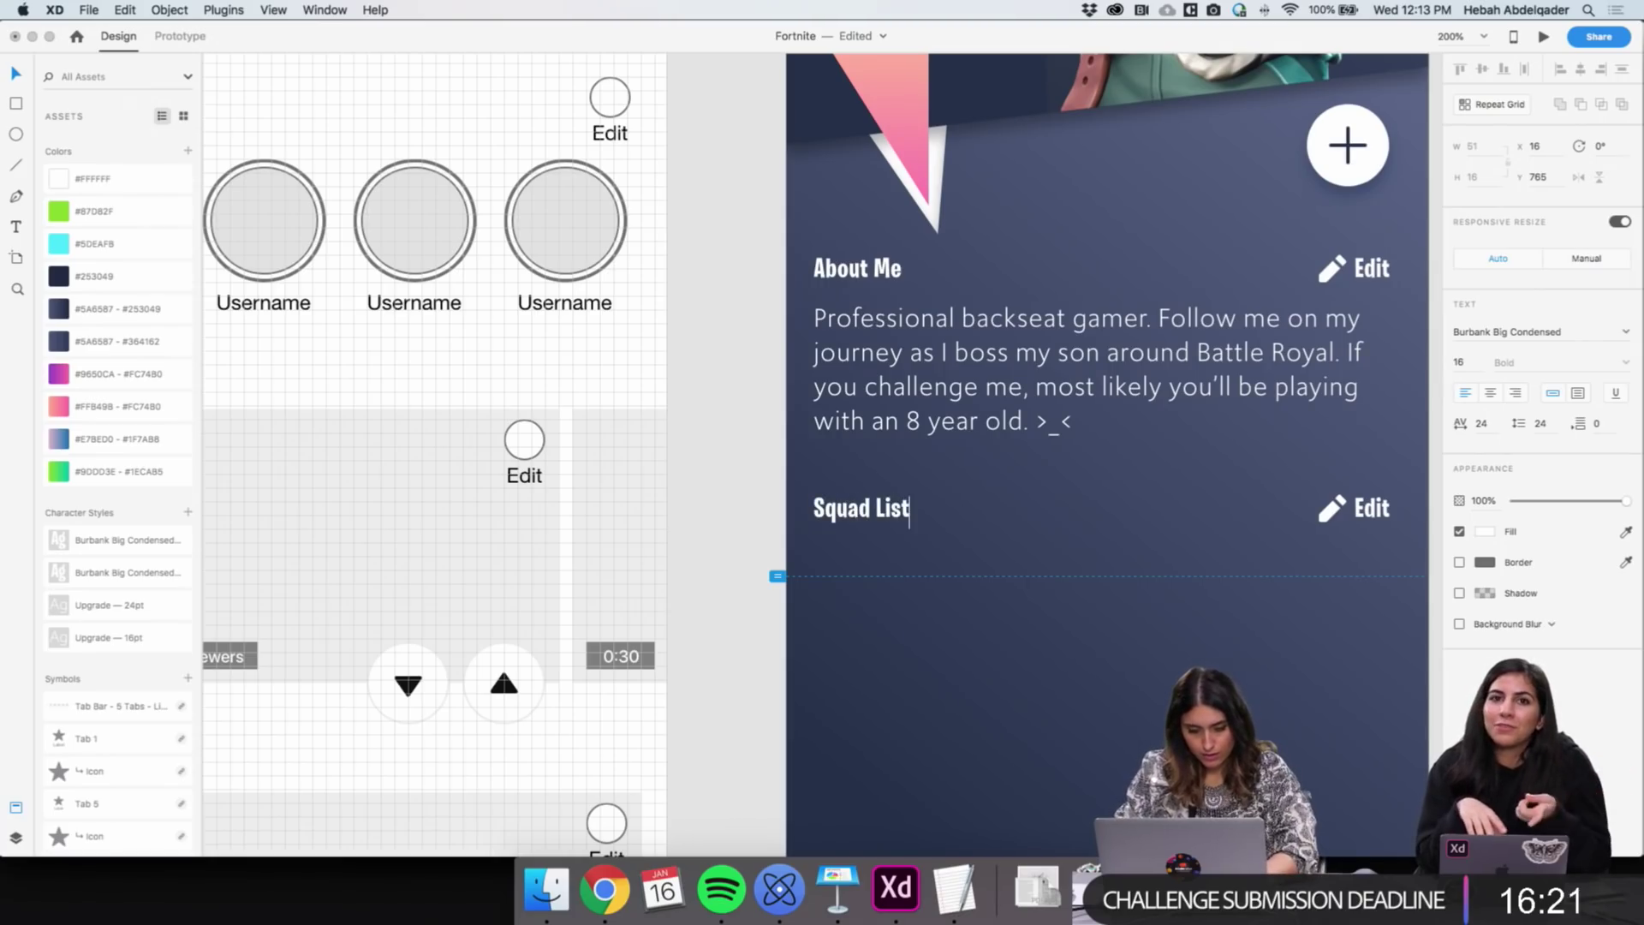
key("Escape")
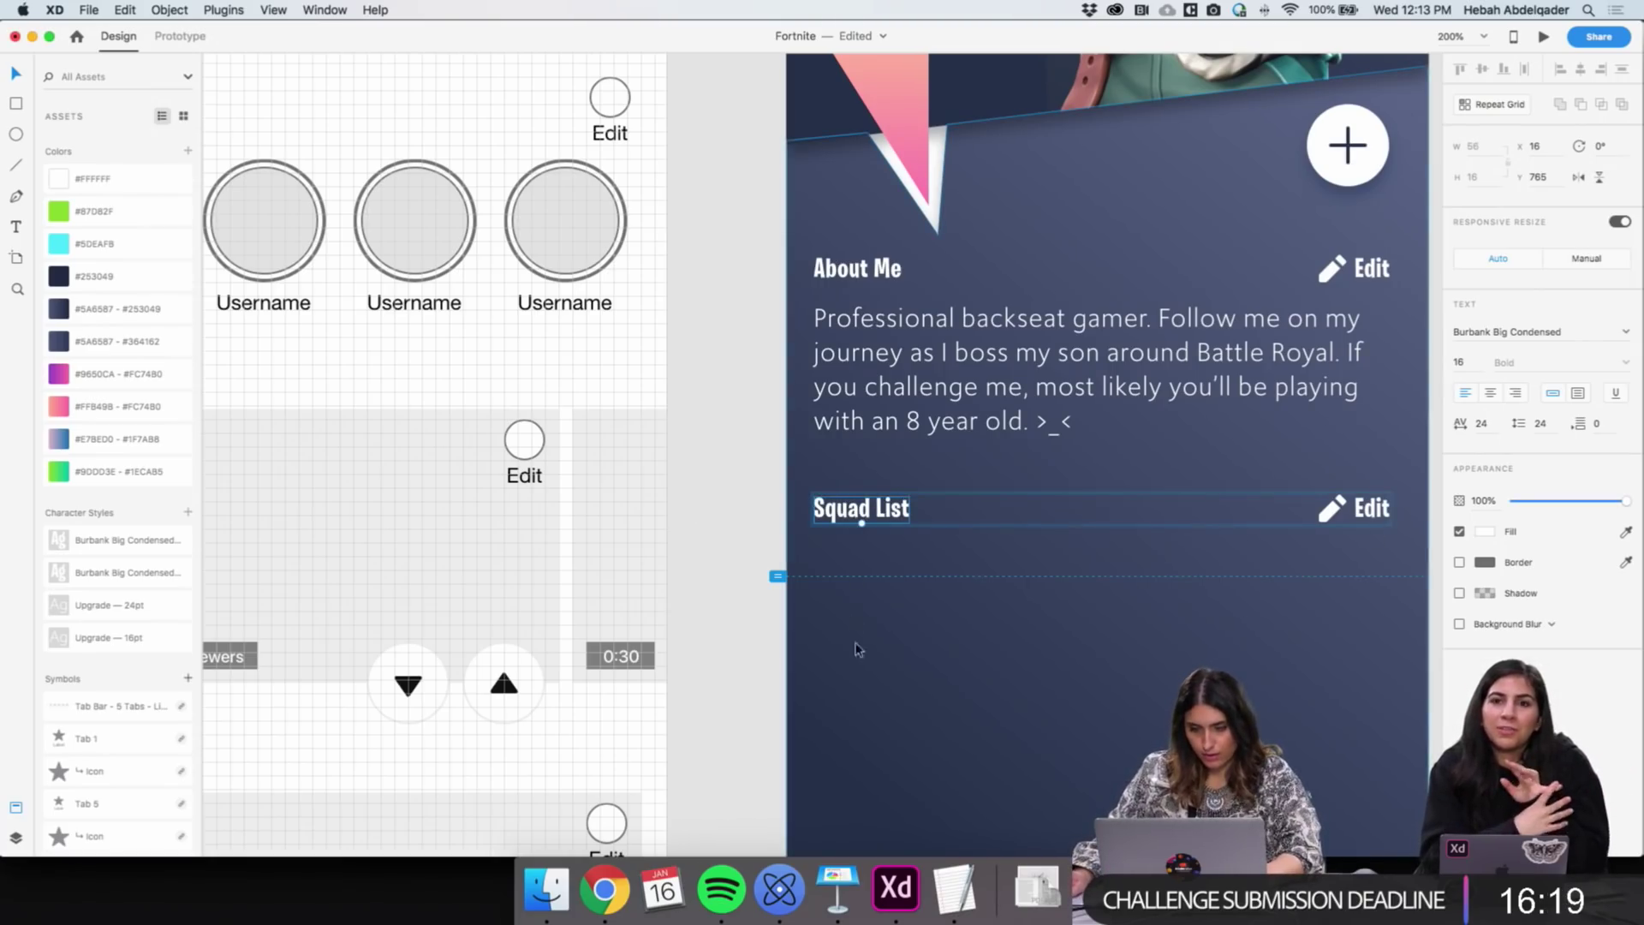
Copy the last avatar circle from the wireframe's Squad List and place it below the new Squad List heading at X 16.5, Y 798.5
left_click(735, 516)
key("z")
left_click(743, 513, "alt")
left_click(668, 364)
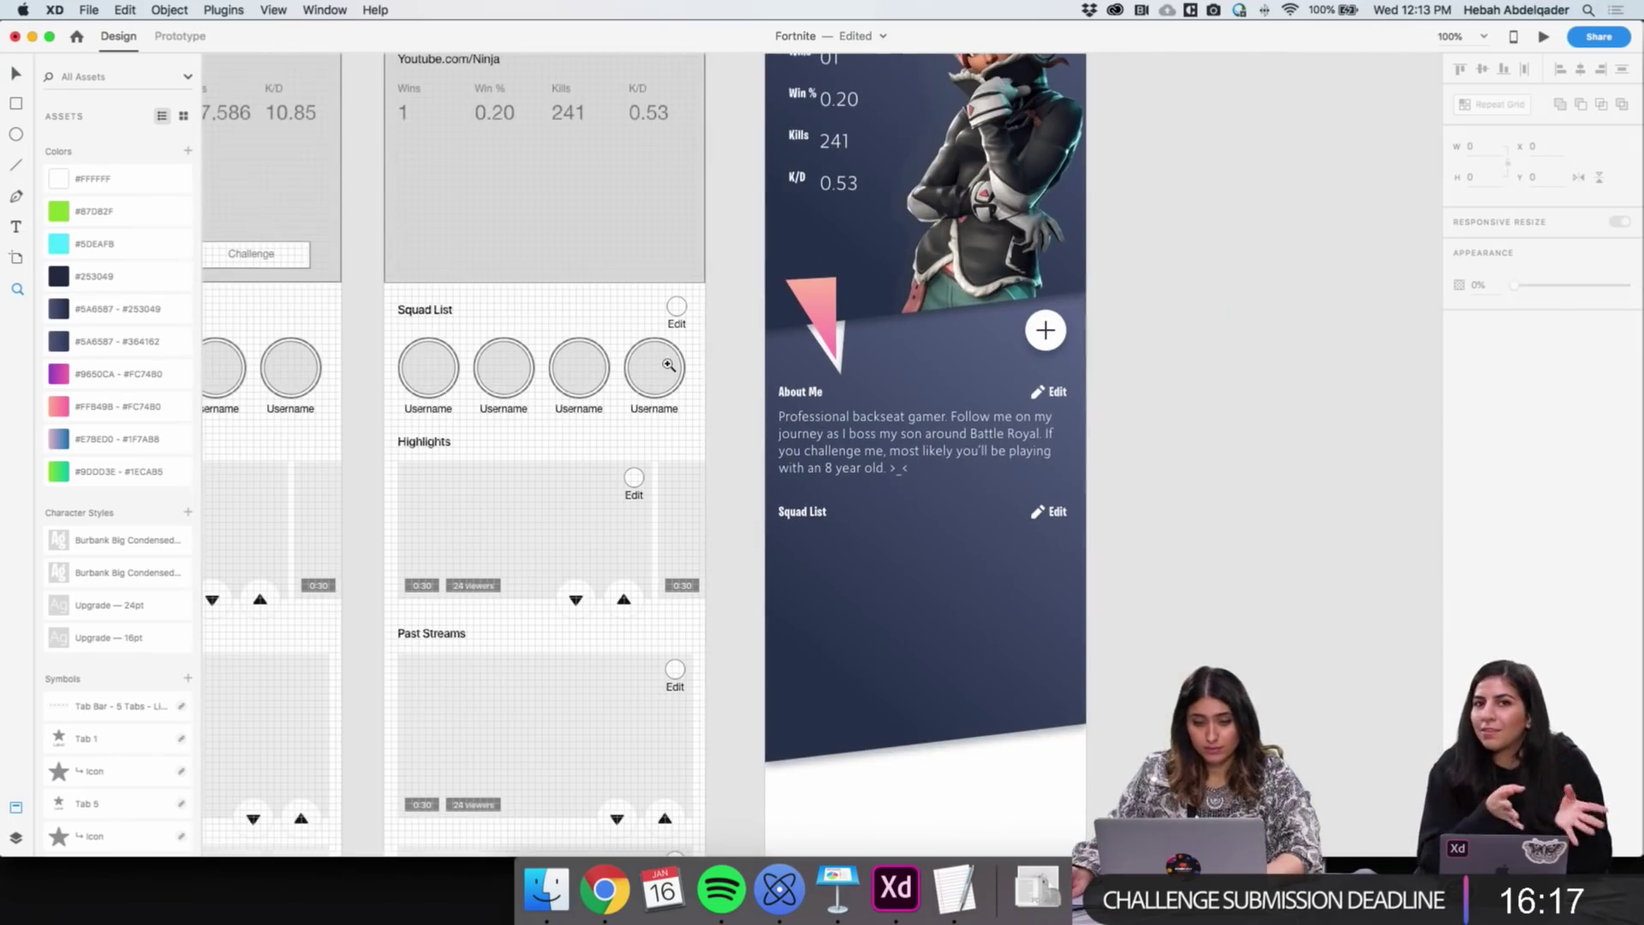
key("v")
double_click(661, 370)
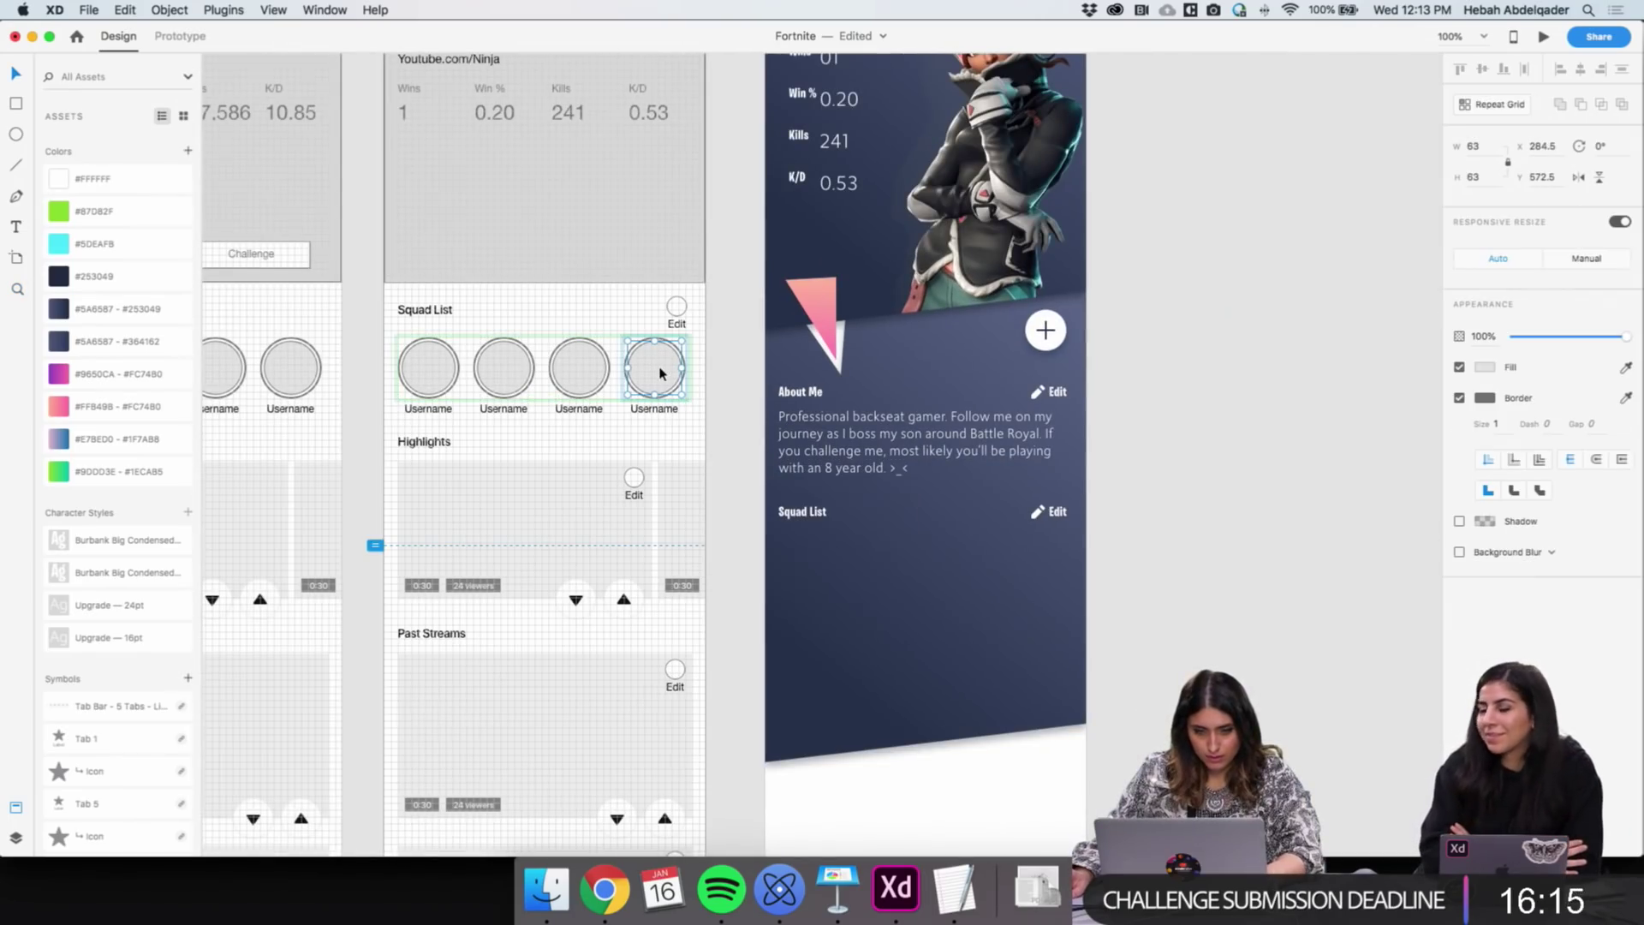
key("super+c")
left_click(1019, 377)
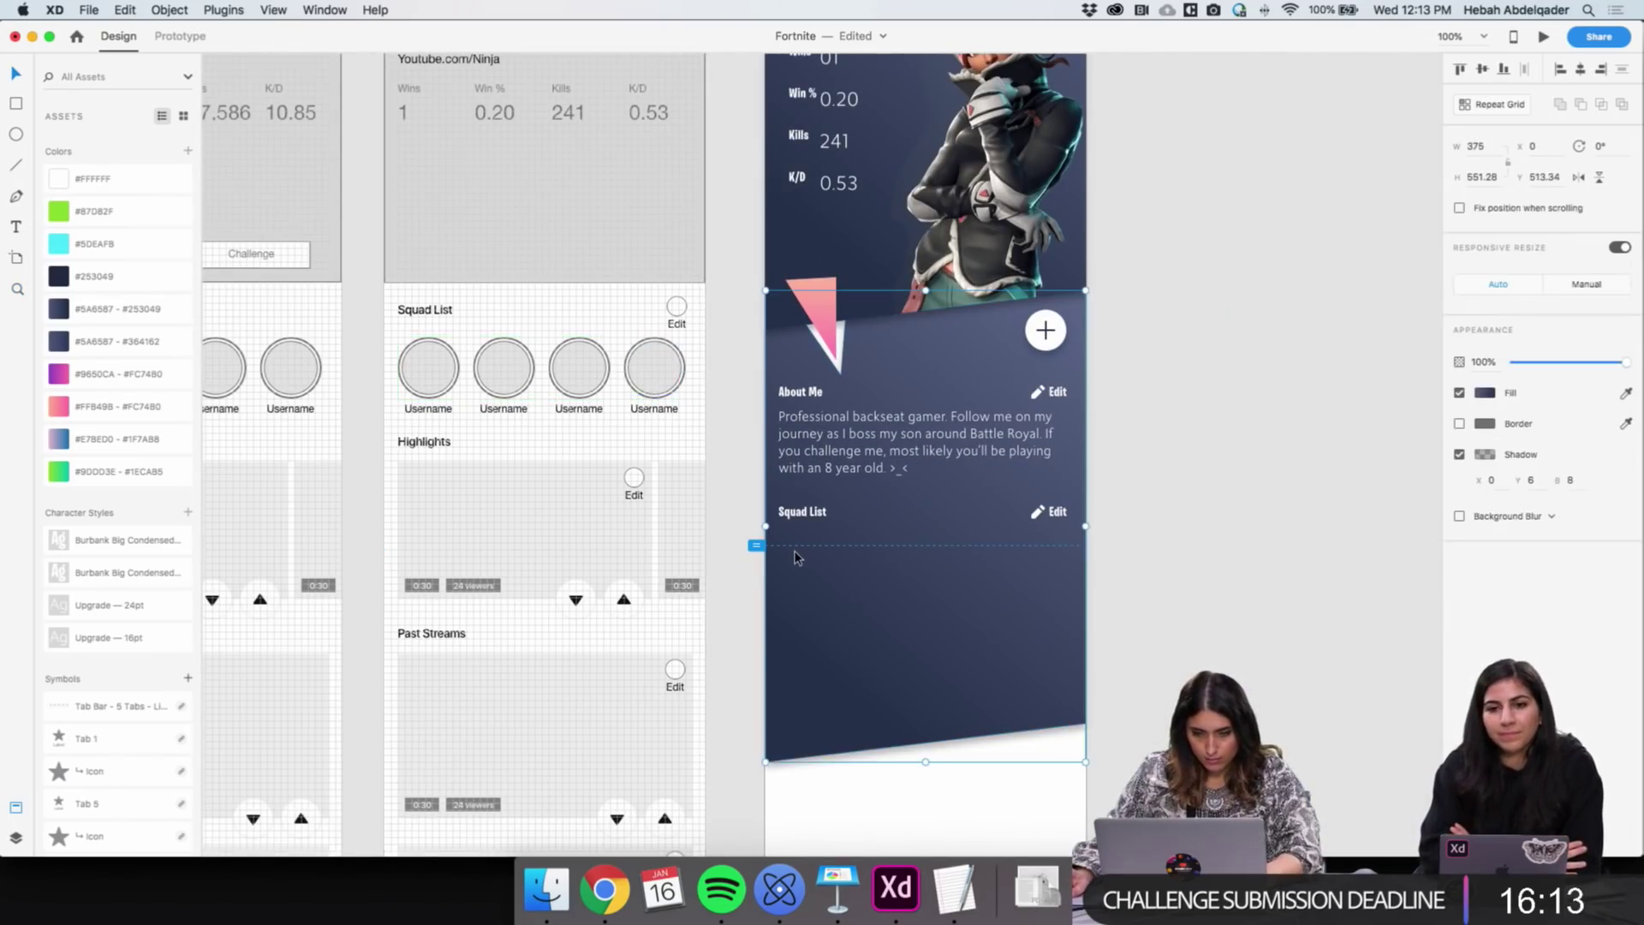
key("super+v")
left_click_drag(1019, 379, 816, 574)
Fill the pasted avatar circle with white
left_click(1484, 393)
left_click(1271, 307)
left_click(1160, 557)
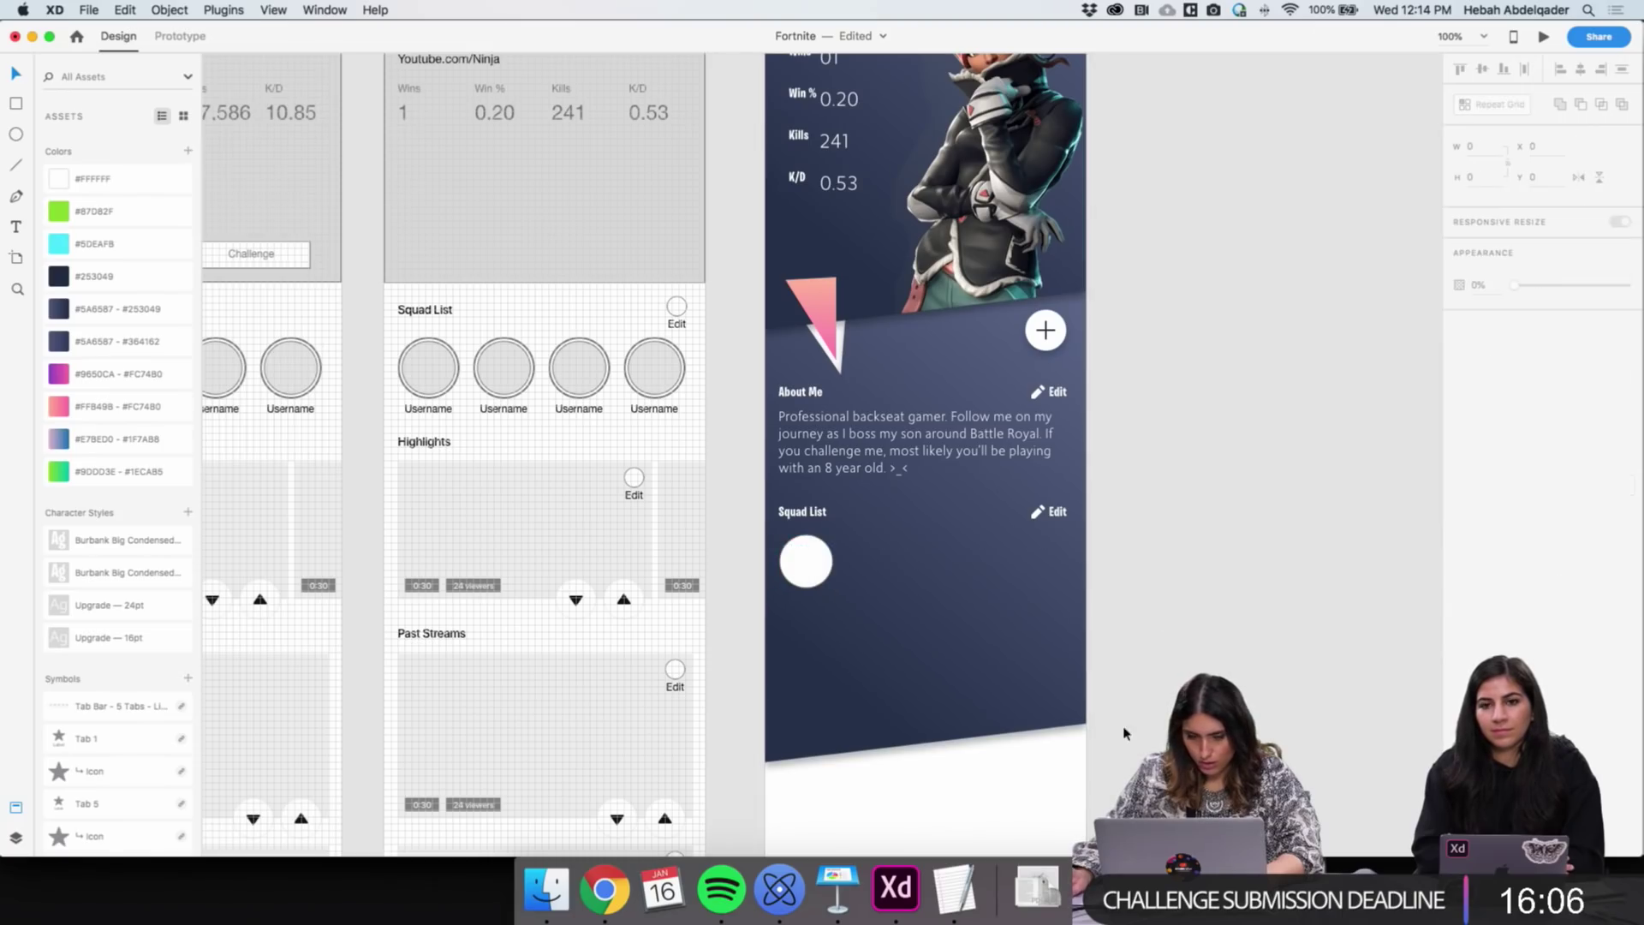
Place a copy of the white circle beside the artboard and fill it with legendary-lynx-outfit-ugxax5t.png from the Skins folder
left_click(809, 572)
left_click_drag(814, 571, 1230, 576)
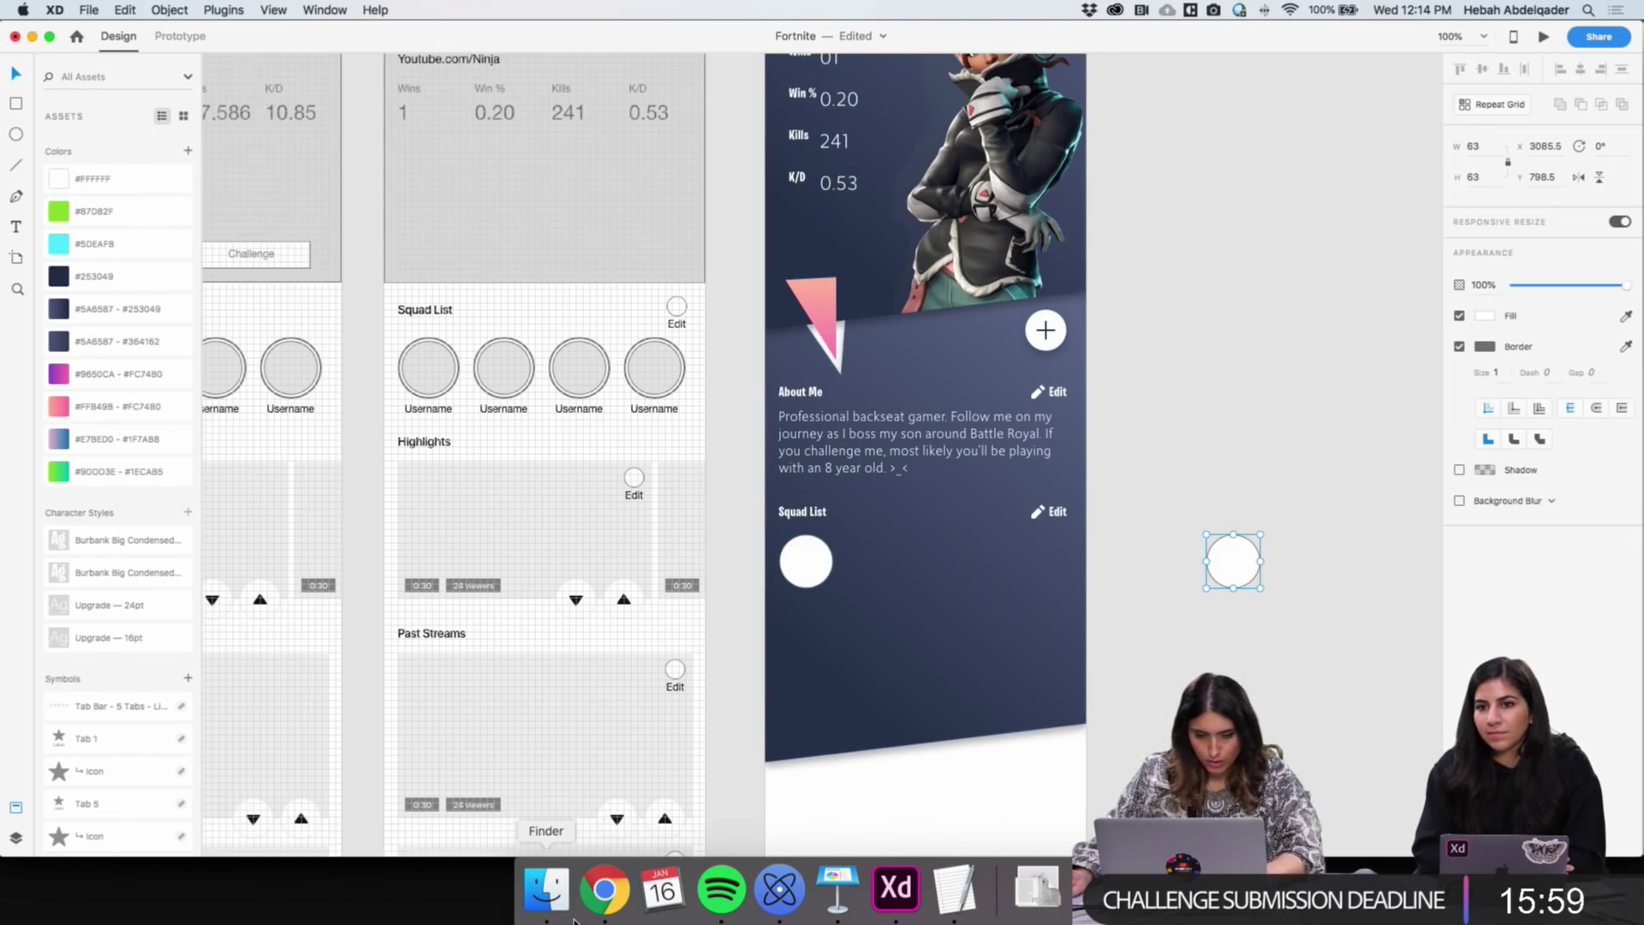
left_click(546, 890)
key("space")
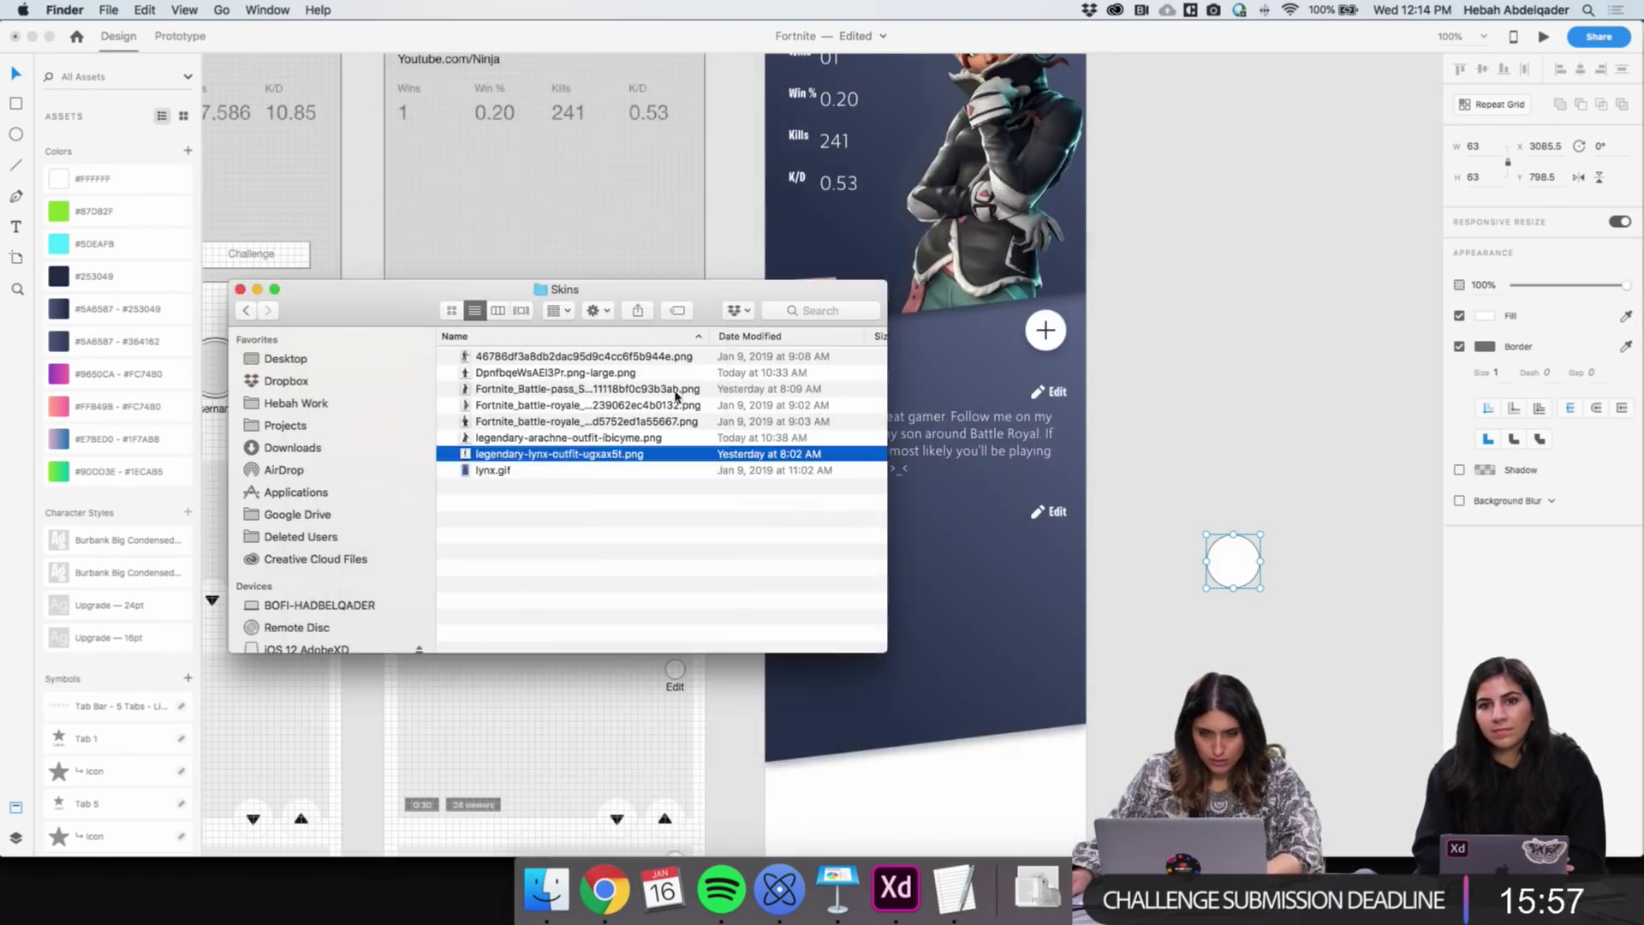
left_click_drag(466, 457, 1237, 562)
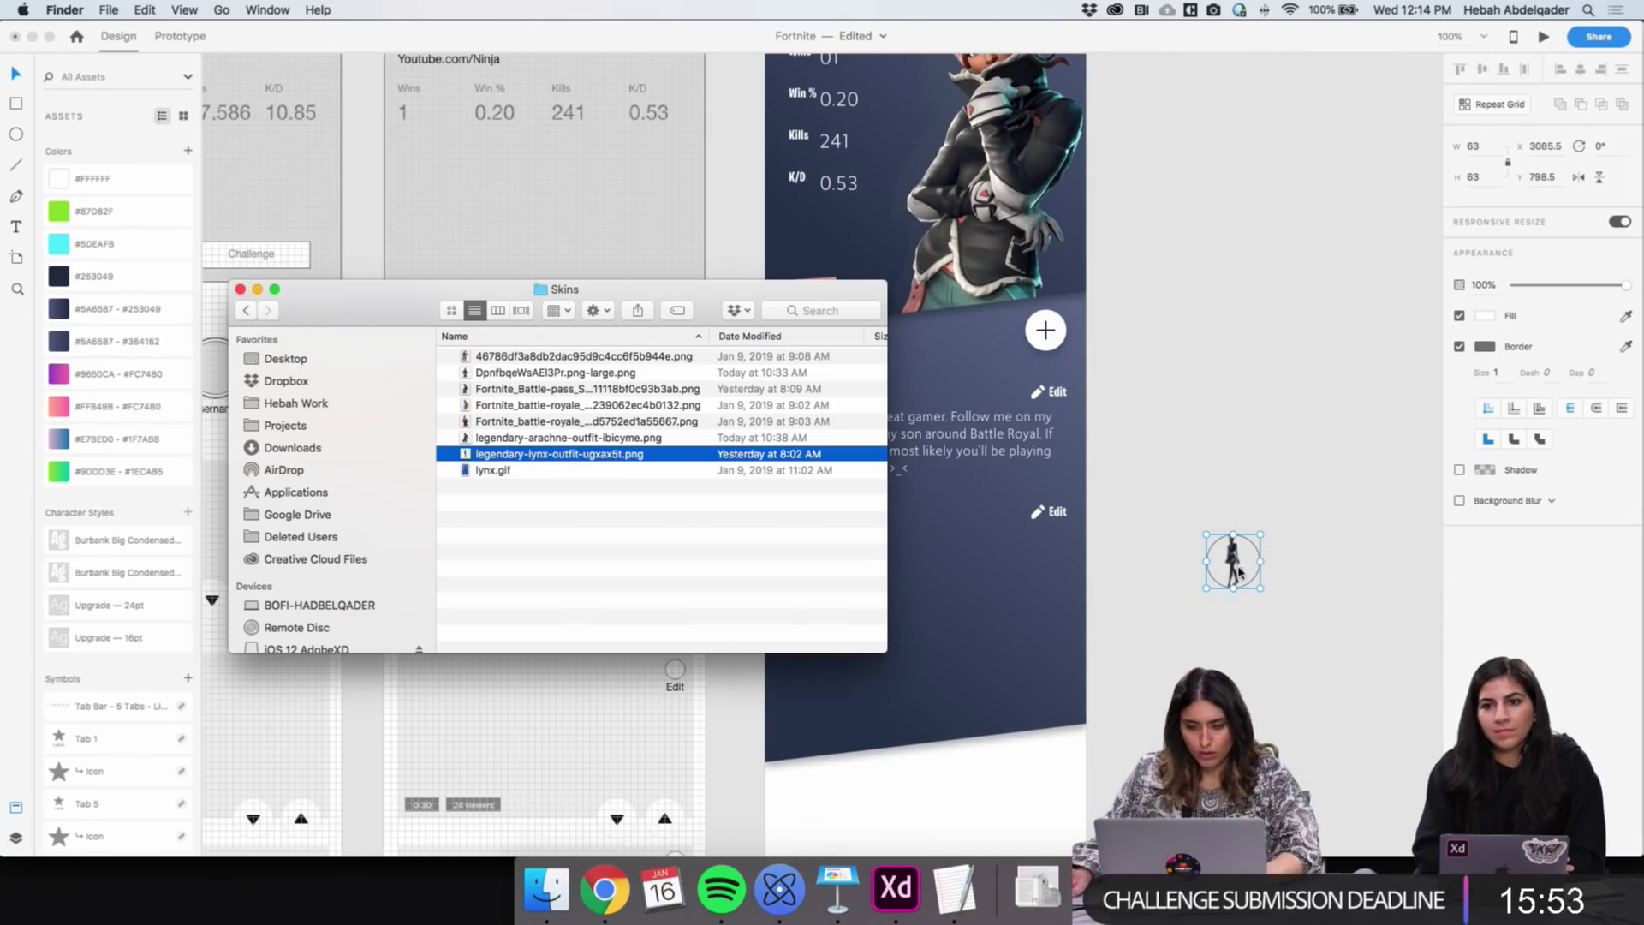
left_click(1237, 561)
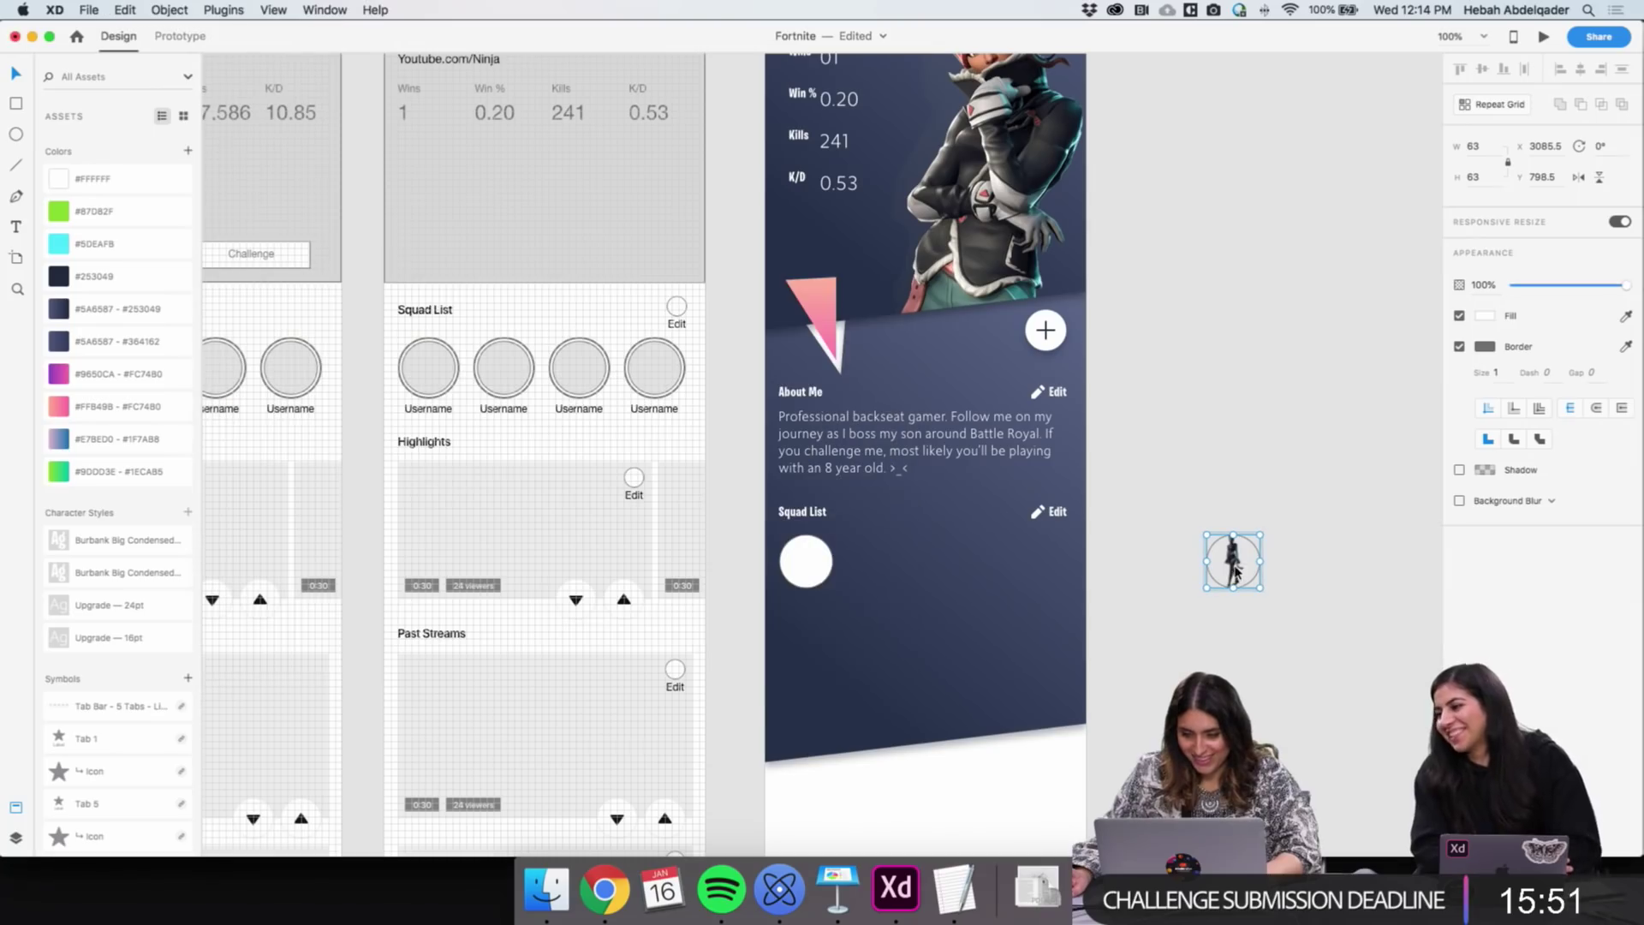
Enlarge and reposition the lynx image inside its circle so that the character's head fills the frame
double_click(1233, 559)
left_click_drag(1262, 535, 1410, 298)
left_click_drag(1216, 472, 1234, 622)
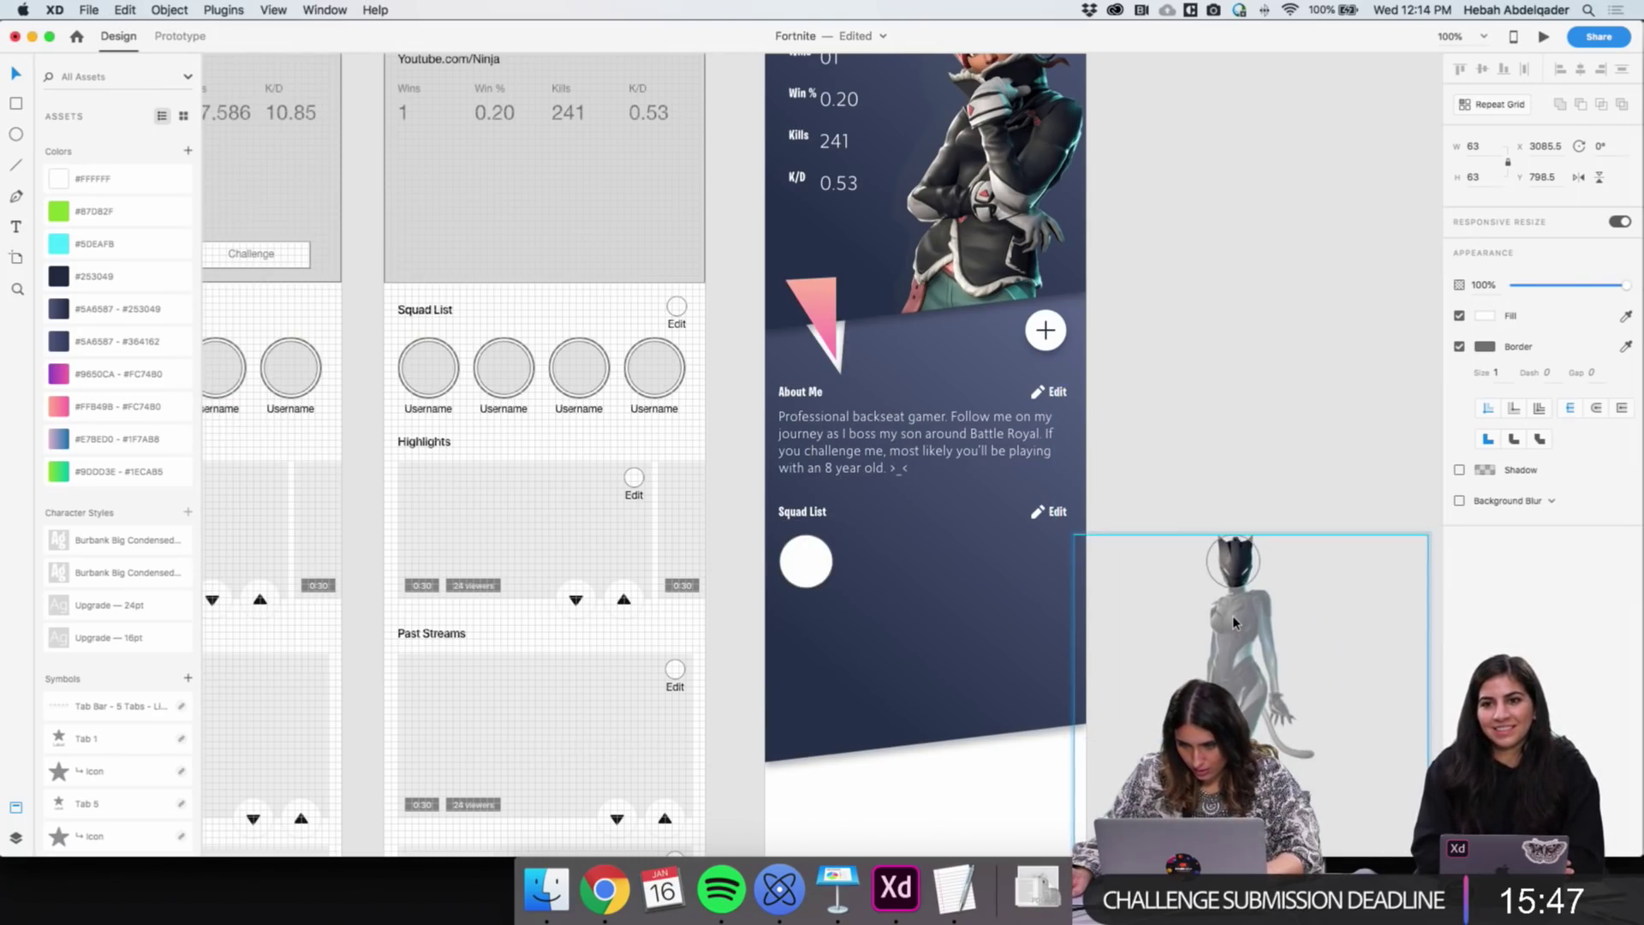
left_click_drag(1429, 533, 1396, 567)
left_click_drag(1256, 655, 1239, 625)
scroll(1240, 625, "left", 1)
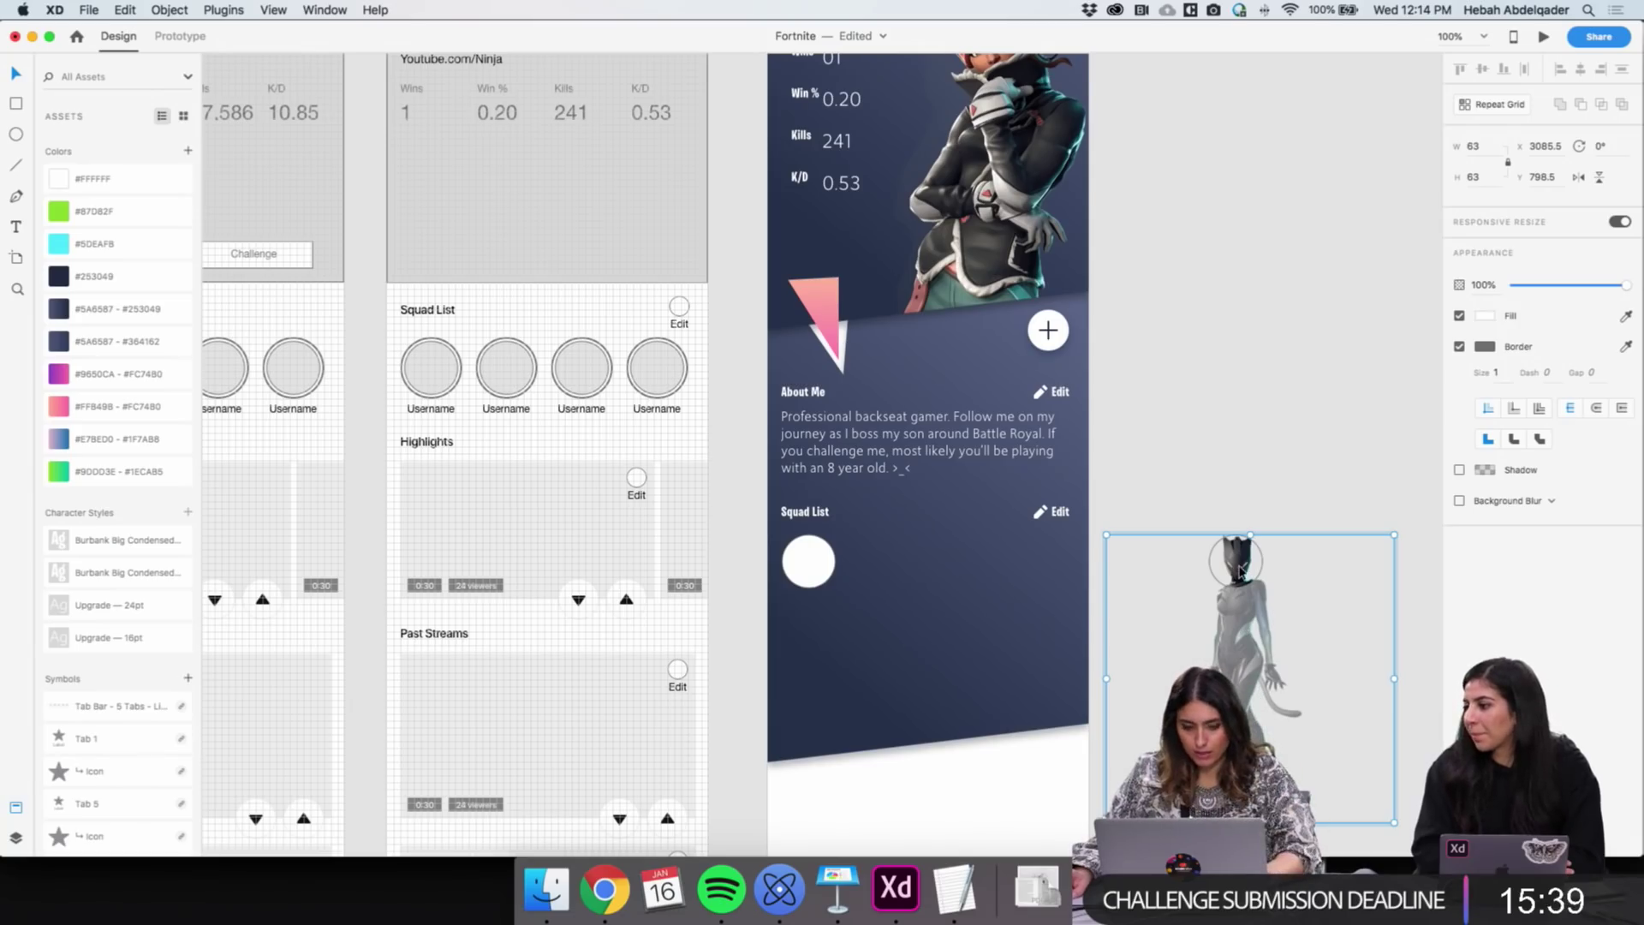
scroll(1393, 534, "down", 1)
left_click_drag(1394, 534, 1386, 537)
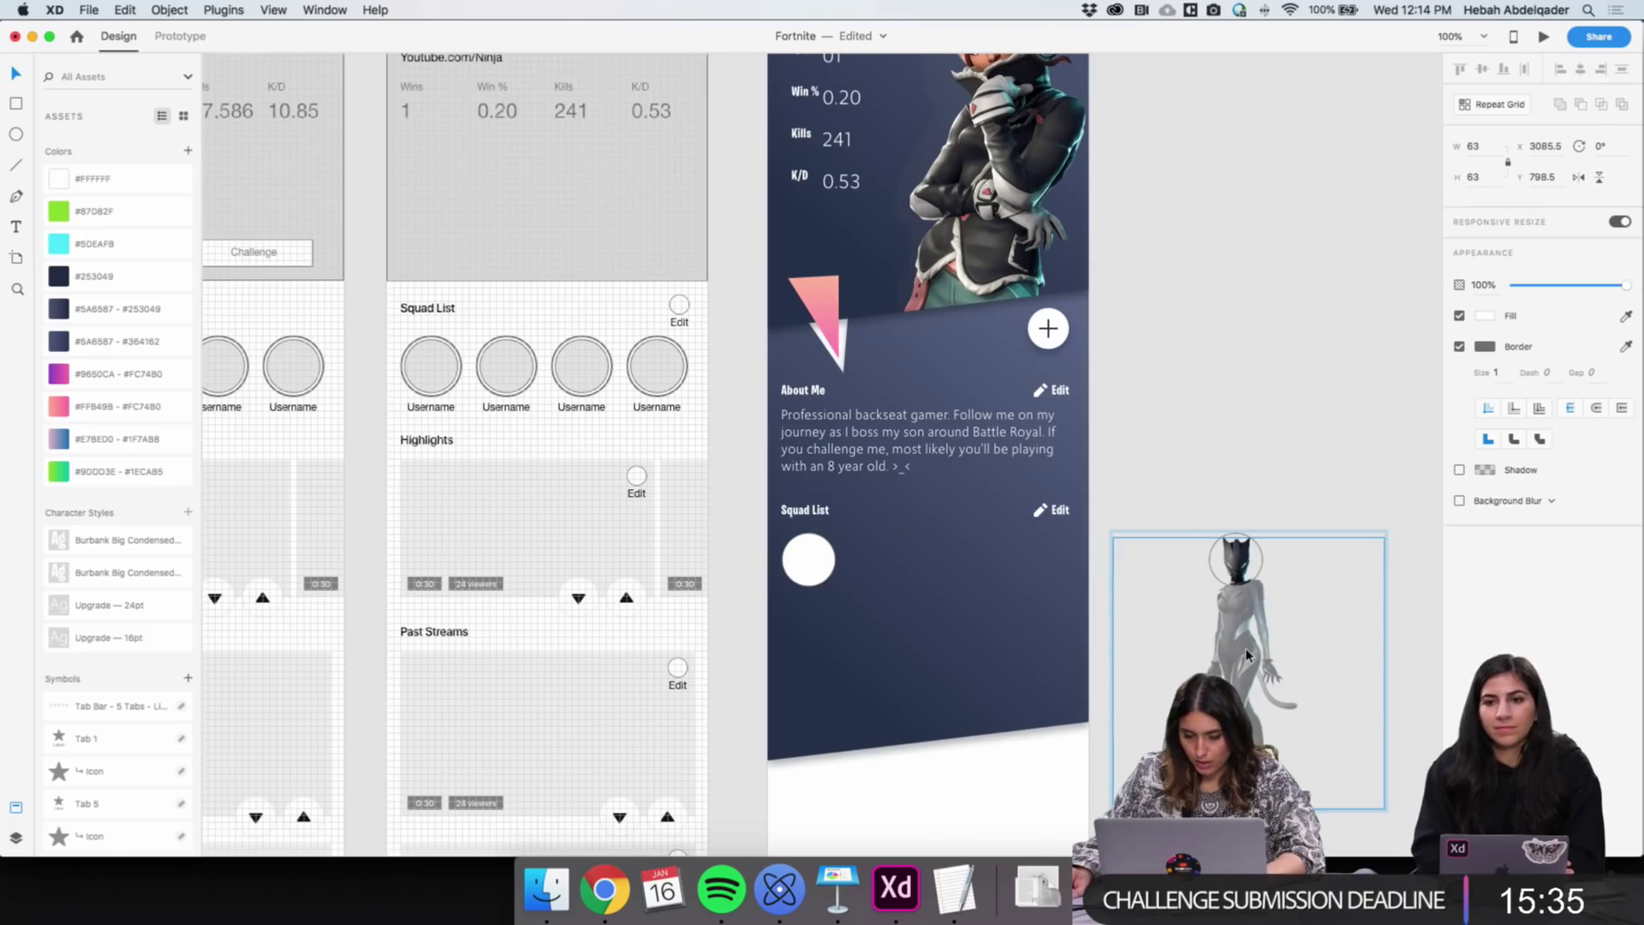
left_click(1219, 409)
Move the lynx avatar circle onto the white circle below the Squad List heading, at about X 13.5, Y 801.5
left_click_drag(1224, 572, 805, 574)
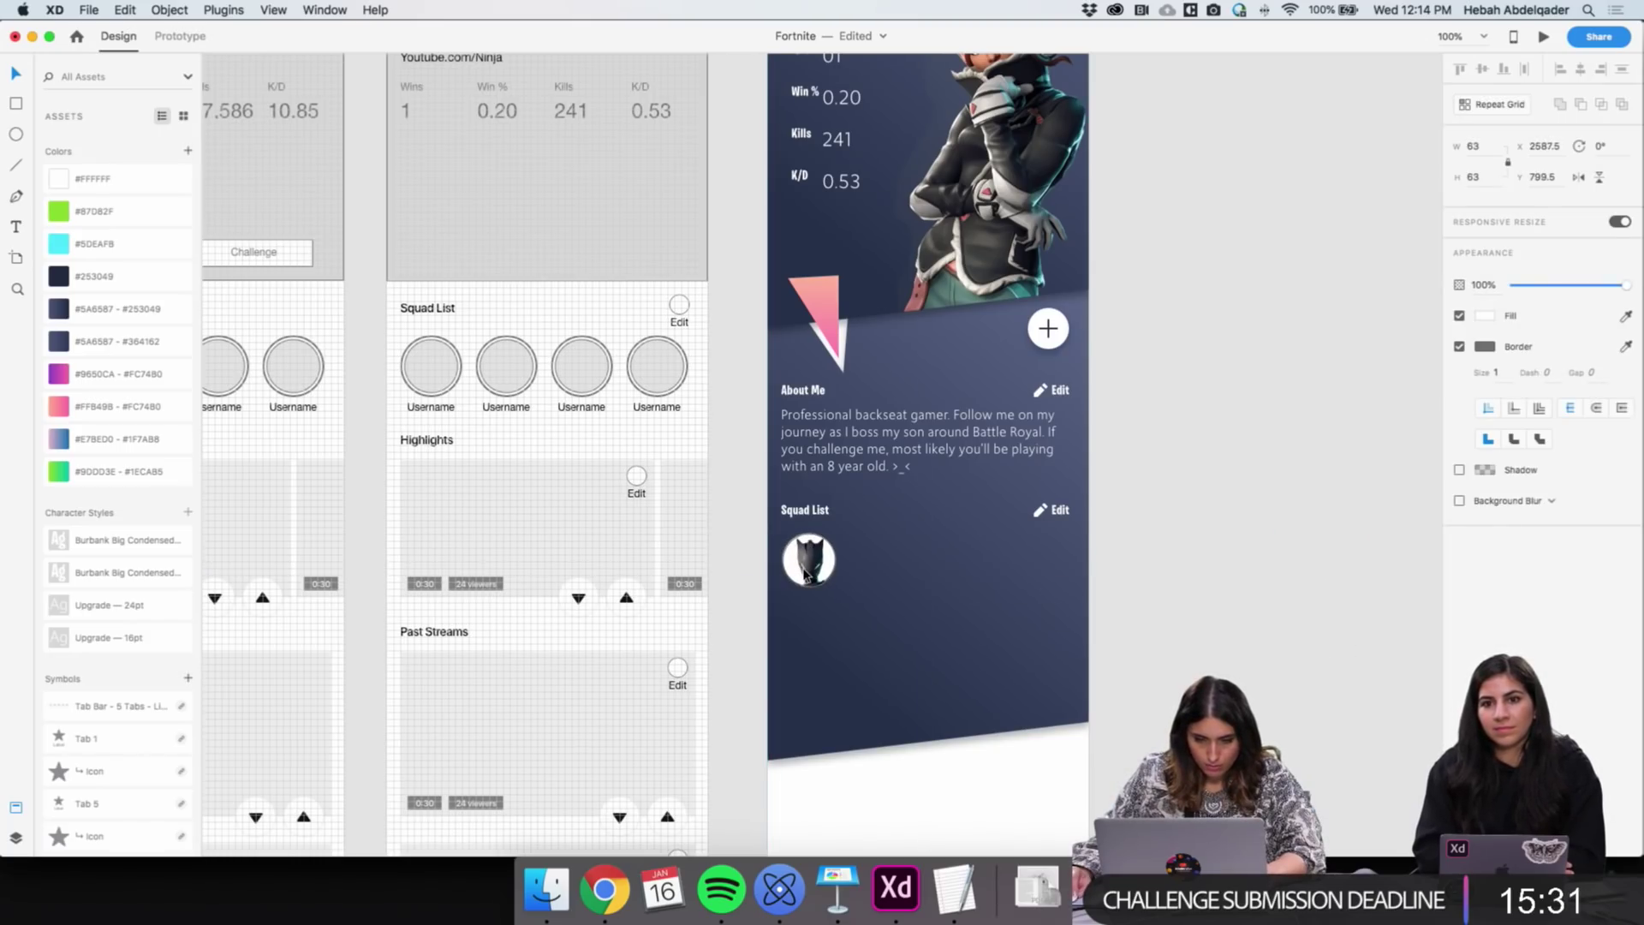
scroll(806, 573, "up", 6)
left_click_drag(887, 567, 878, 537)
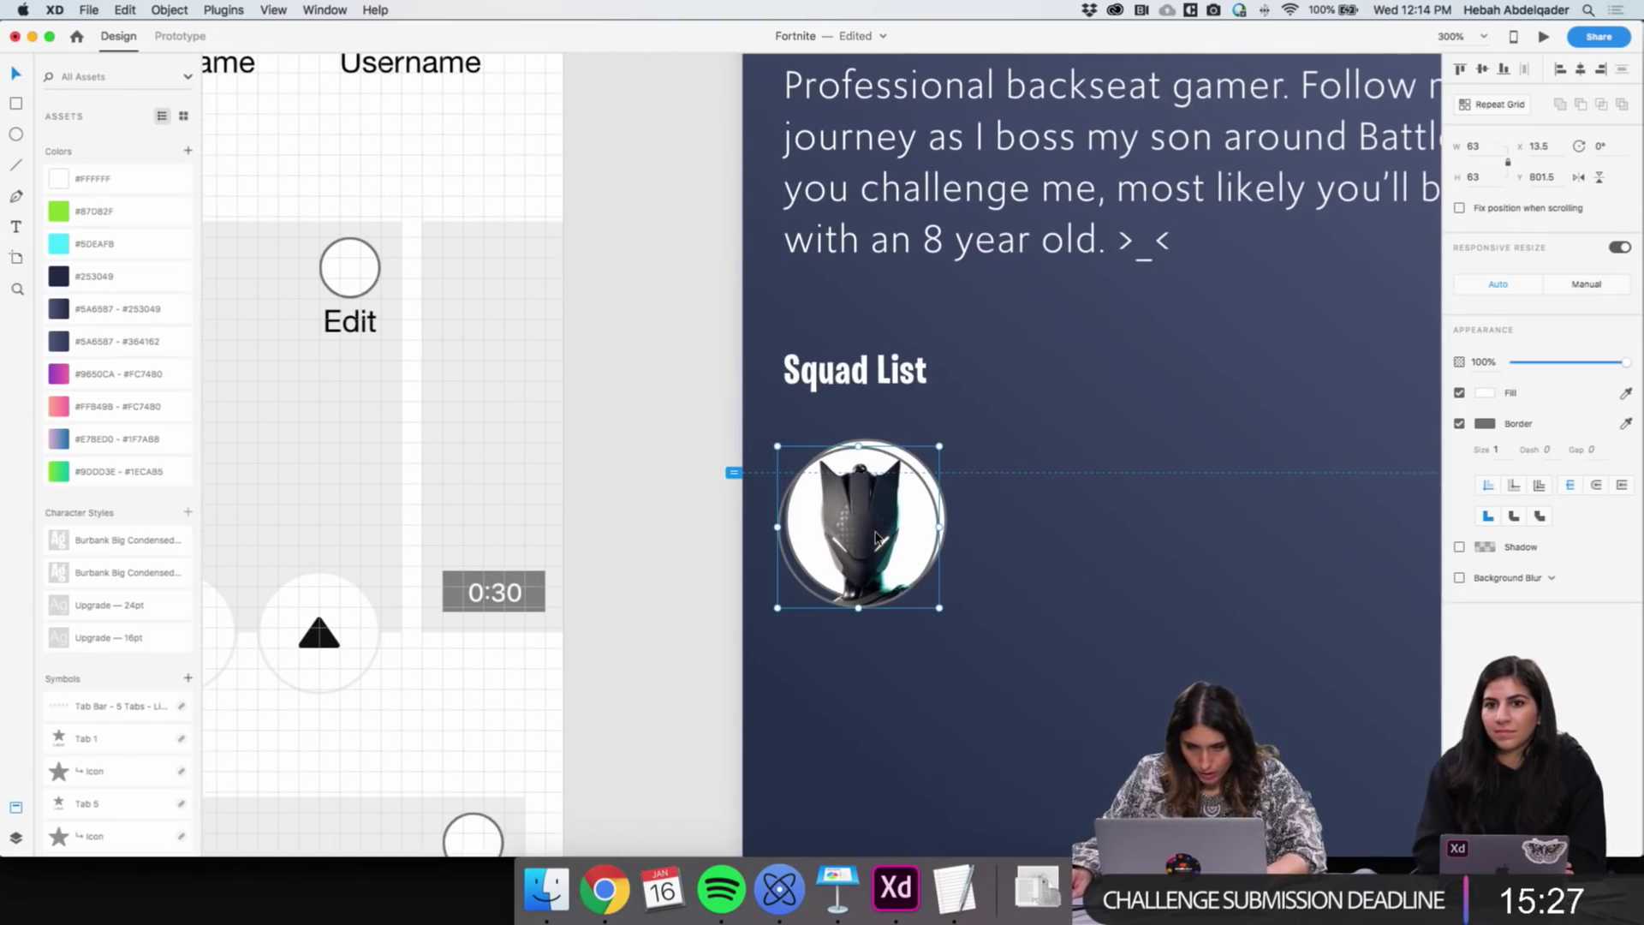
Shift the lynx avatar horizontally to the right to expose the white circle beneath it
key("Right")
key("Right")
key("Right")
key("Right")
key("Right")
key("Right")
key("Right")
key("Right")
key("Right")
key("Right")
key("Right")
key("Right")
key("Right")
key("Right")
key("Right")
key("Right")
key("Right")
key("Right")
key("Right")
key("Right")
Try enlarging the white circle to 72 and centring the lynx avatar inside it
left_click(792, 536)
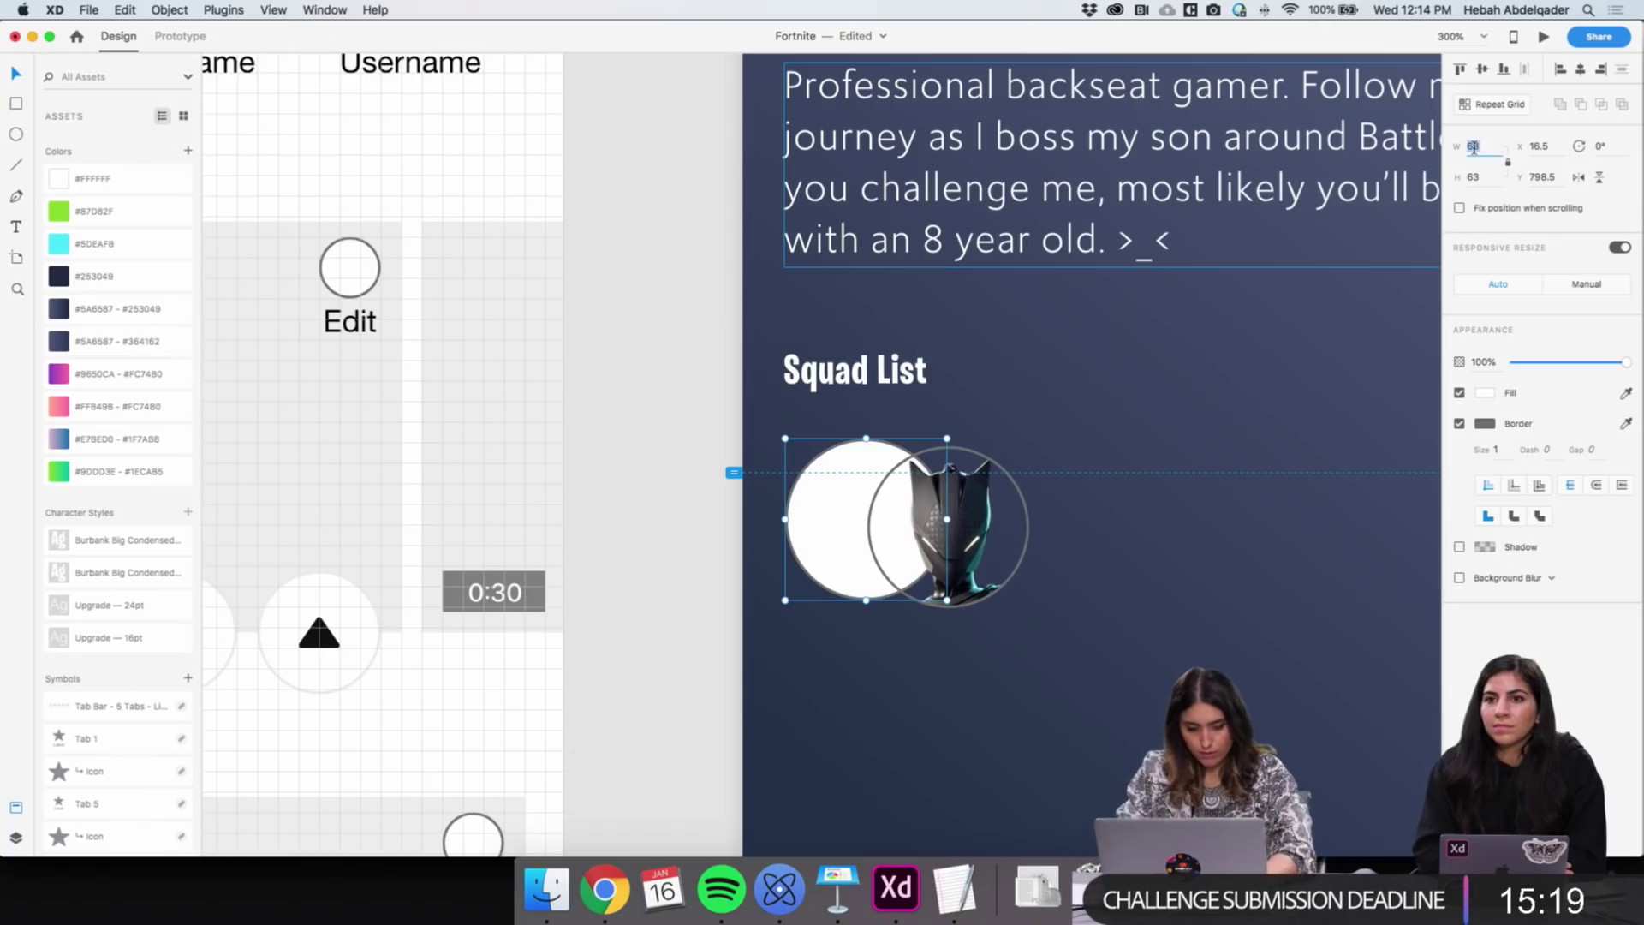
type("72")
key("Return")
left_click_drag(942, 549, 873, 553)
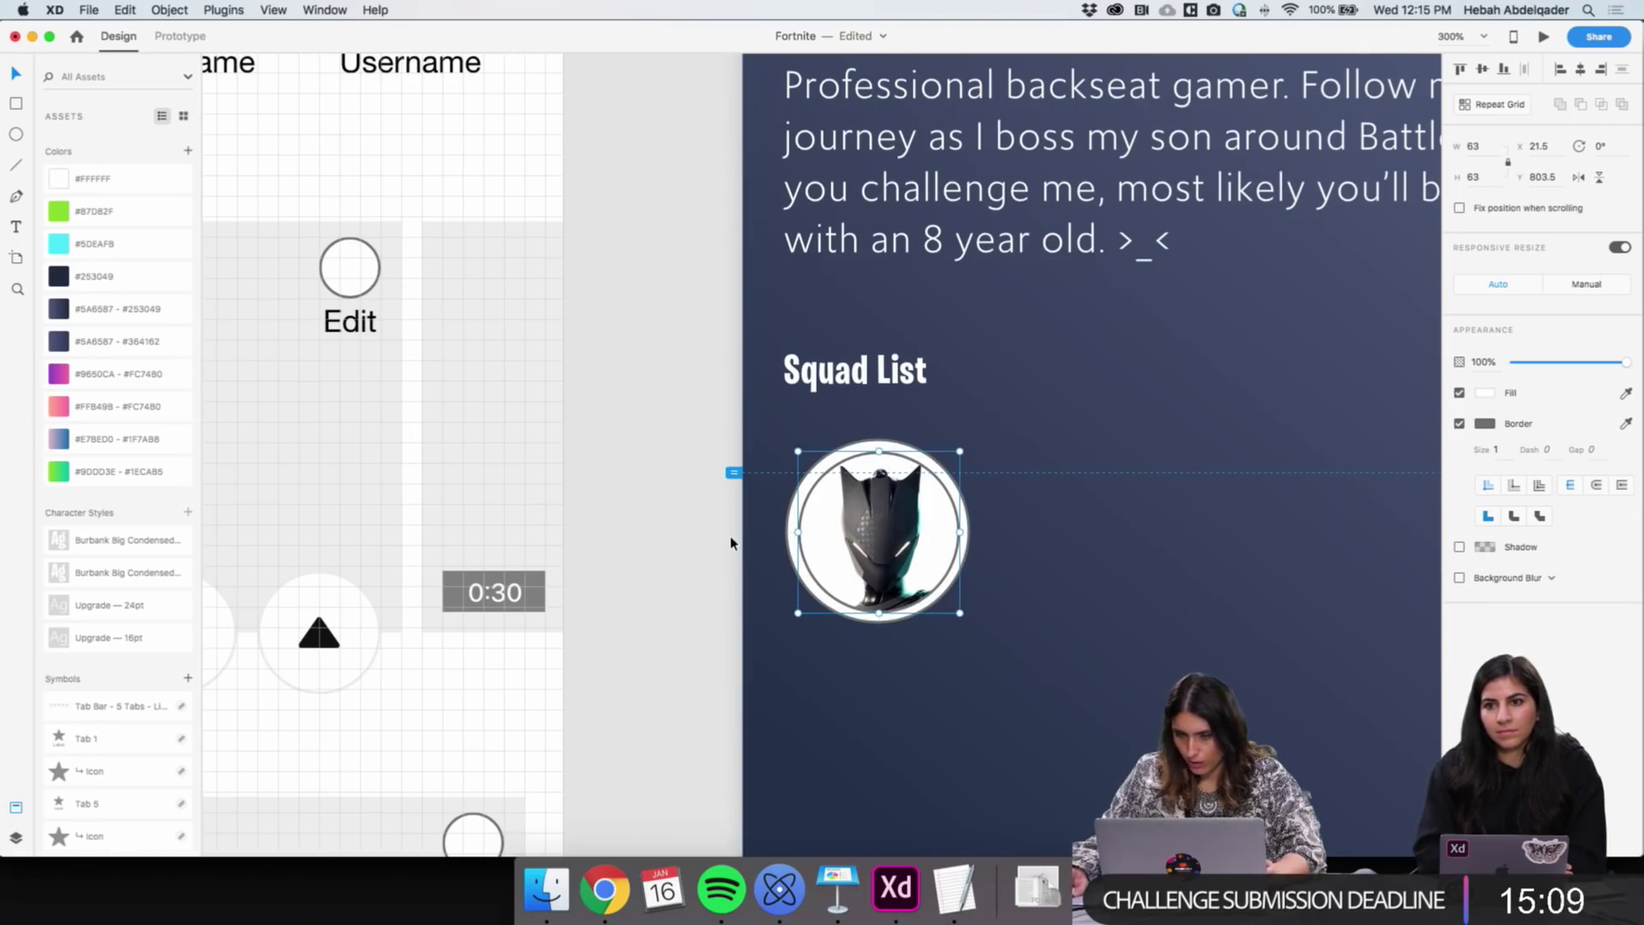
left_click(642, 598)
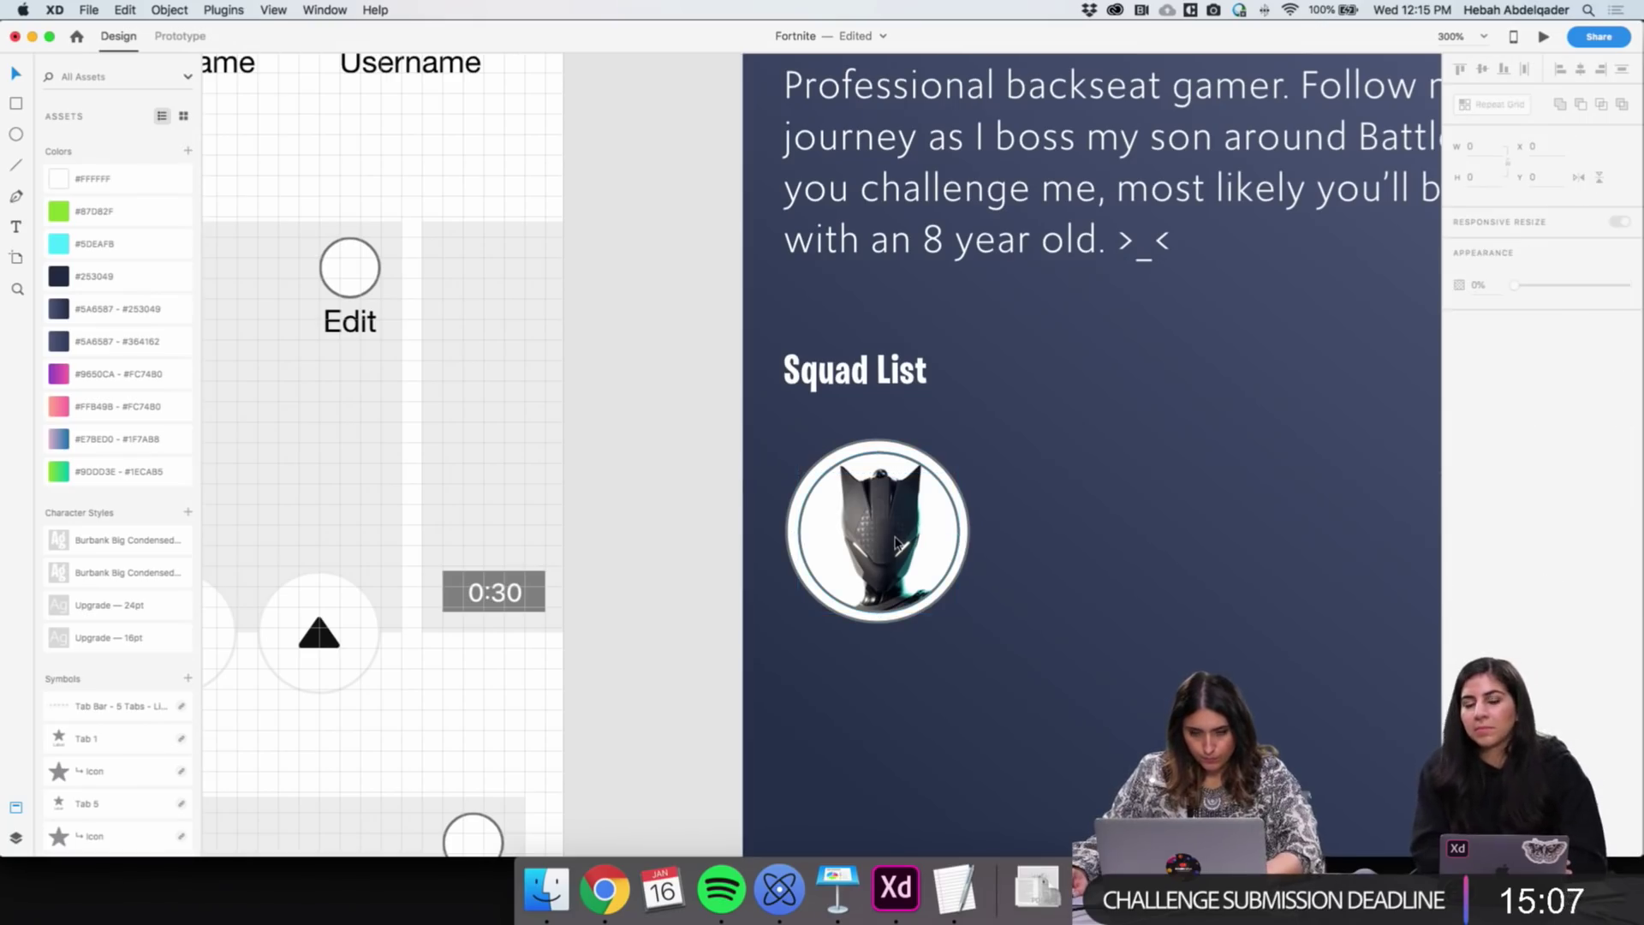
left_click(896, 544)
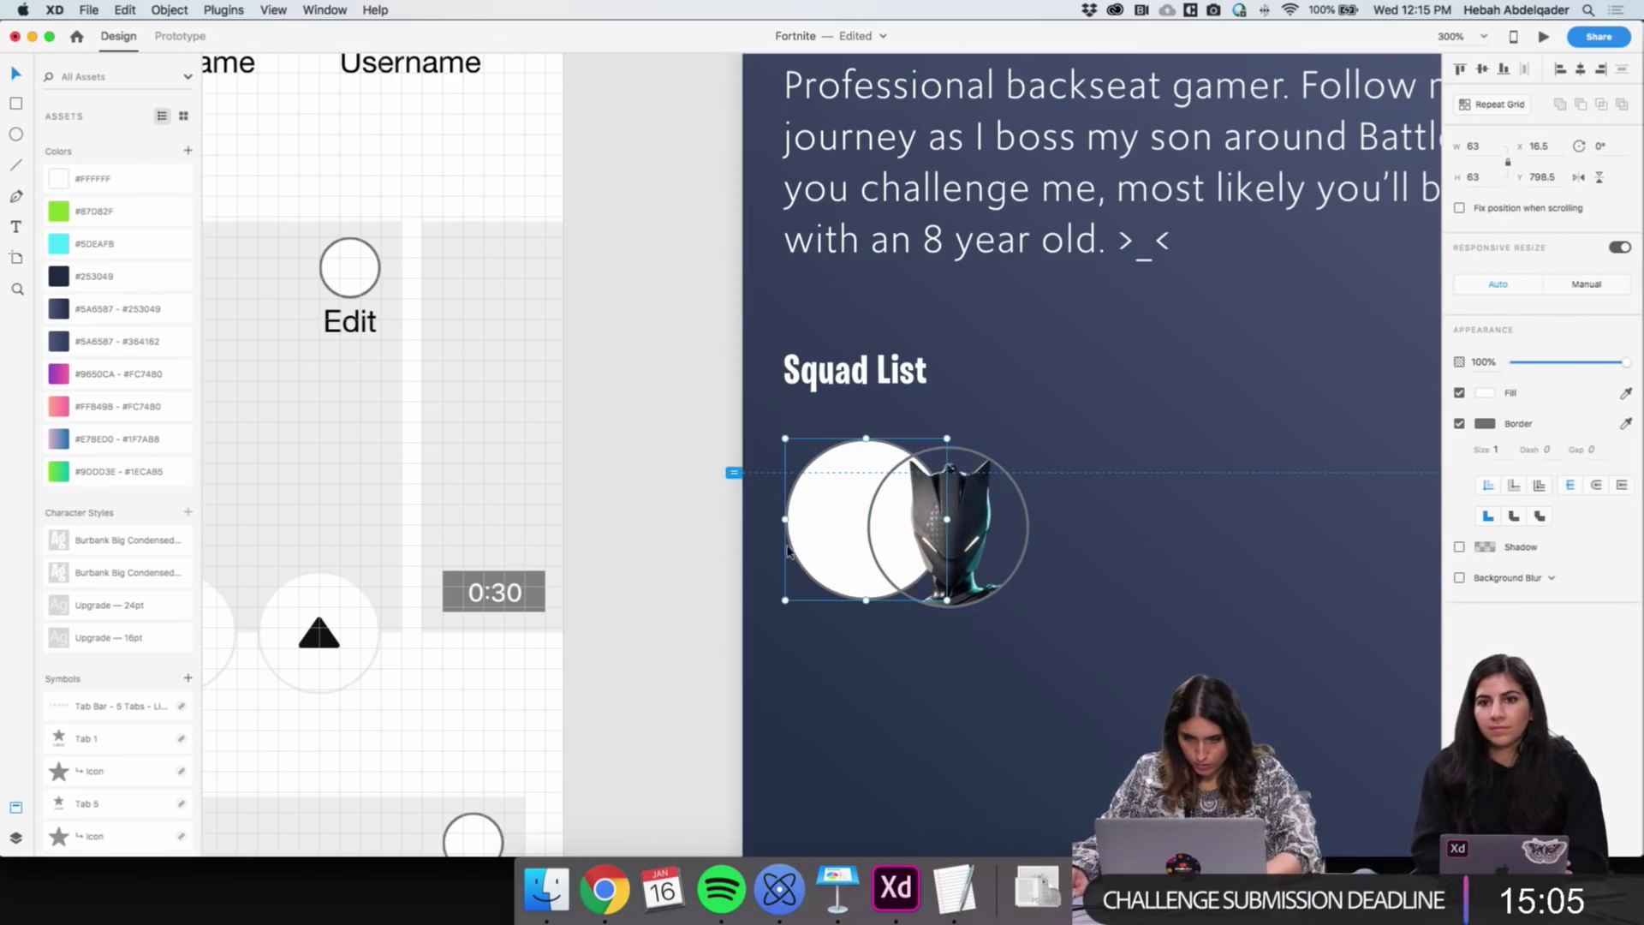
Place a copy of the white circle beside the artboard and remove the border from the original below Squad List
left_click_drag(837, 536, 616, 524)
left_click_drag(931, 535, 849, 535)
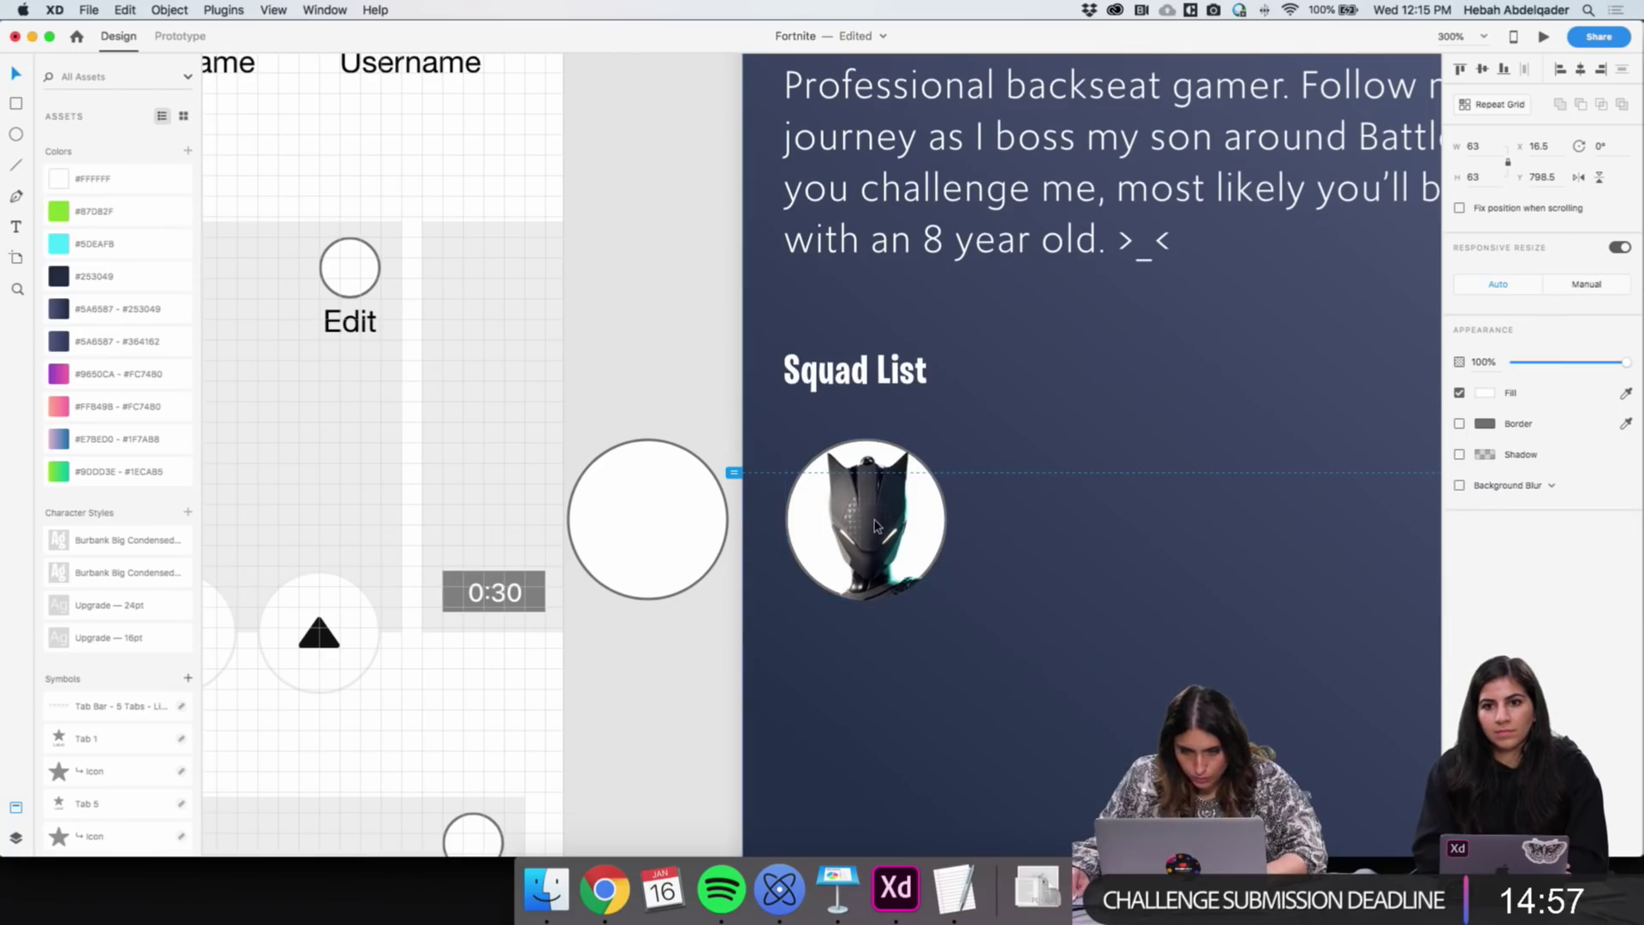
key("shift+Right")
key("shift+Right")
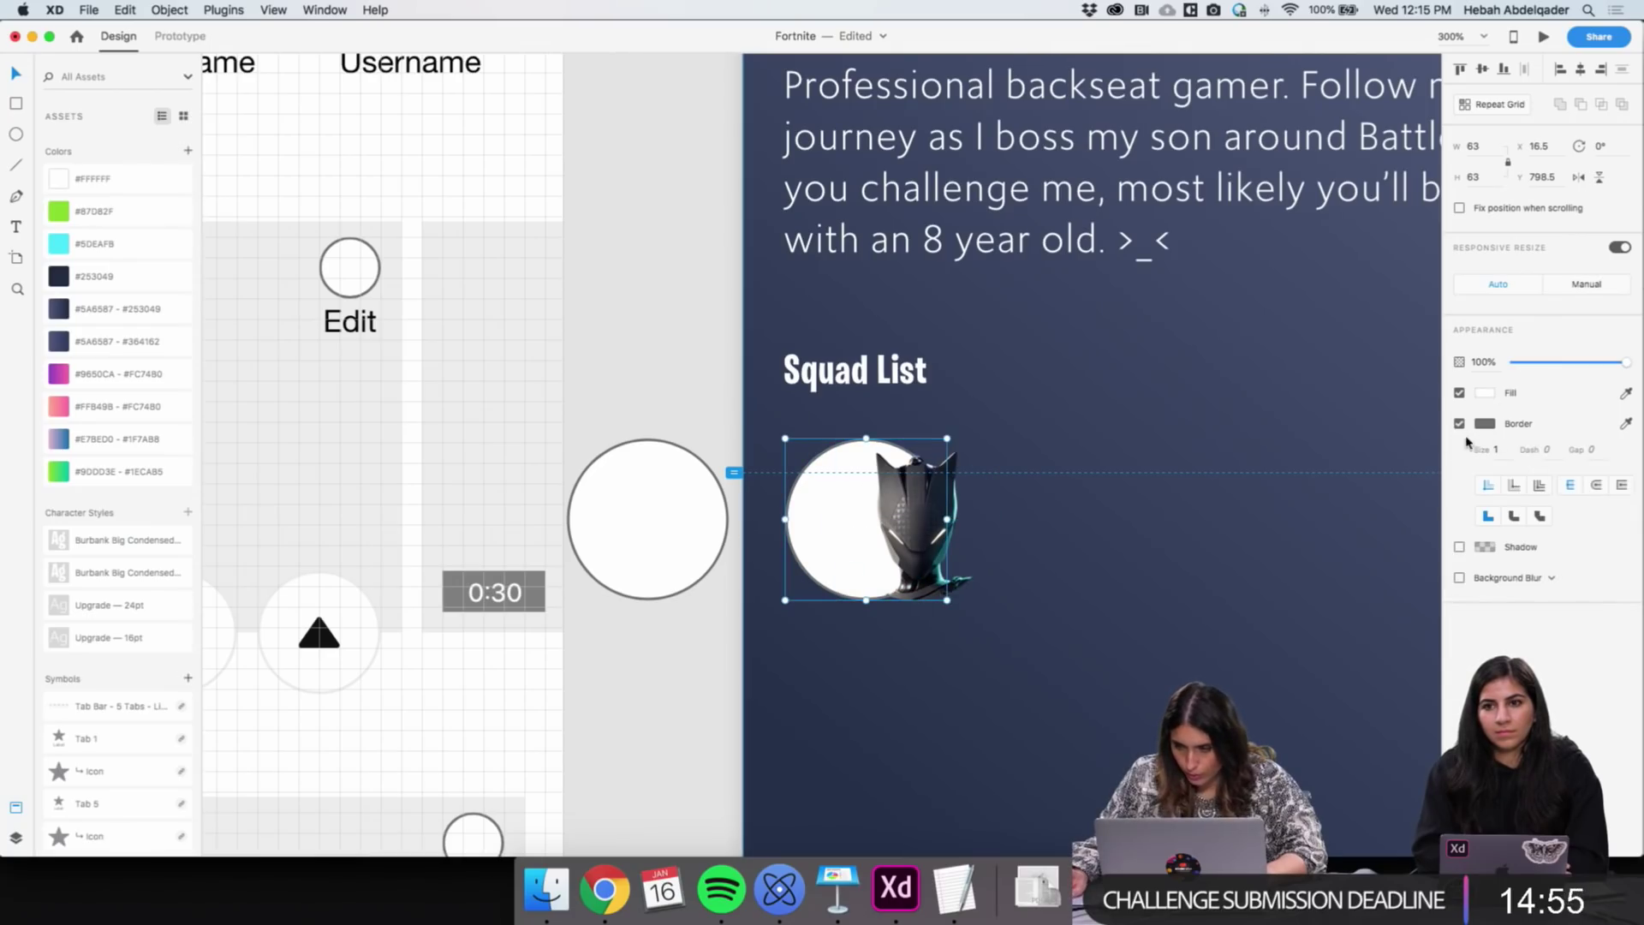
left_click(1460, 424)
Align the lynx avatar exactly over the borderless white circle at X 16.5, Y 798.5
left_click_drag(895, 515, 844, 516)
key("Right")
key("Right")
key("Right")
key("Right")
key("Right")
key("Right")
left_click(1031, 571)
left_click(905, 537)
double_click(904, 536)
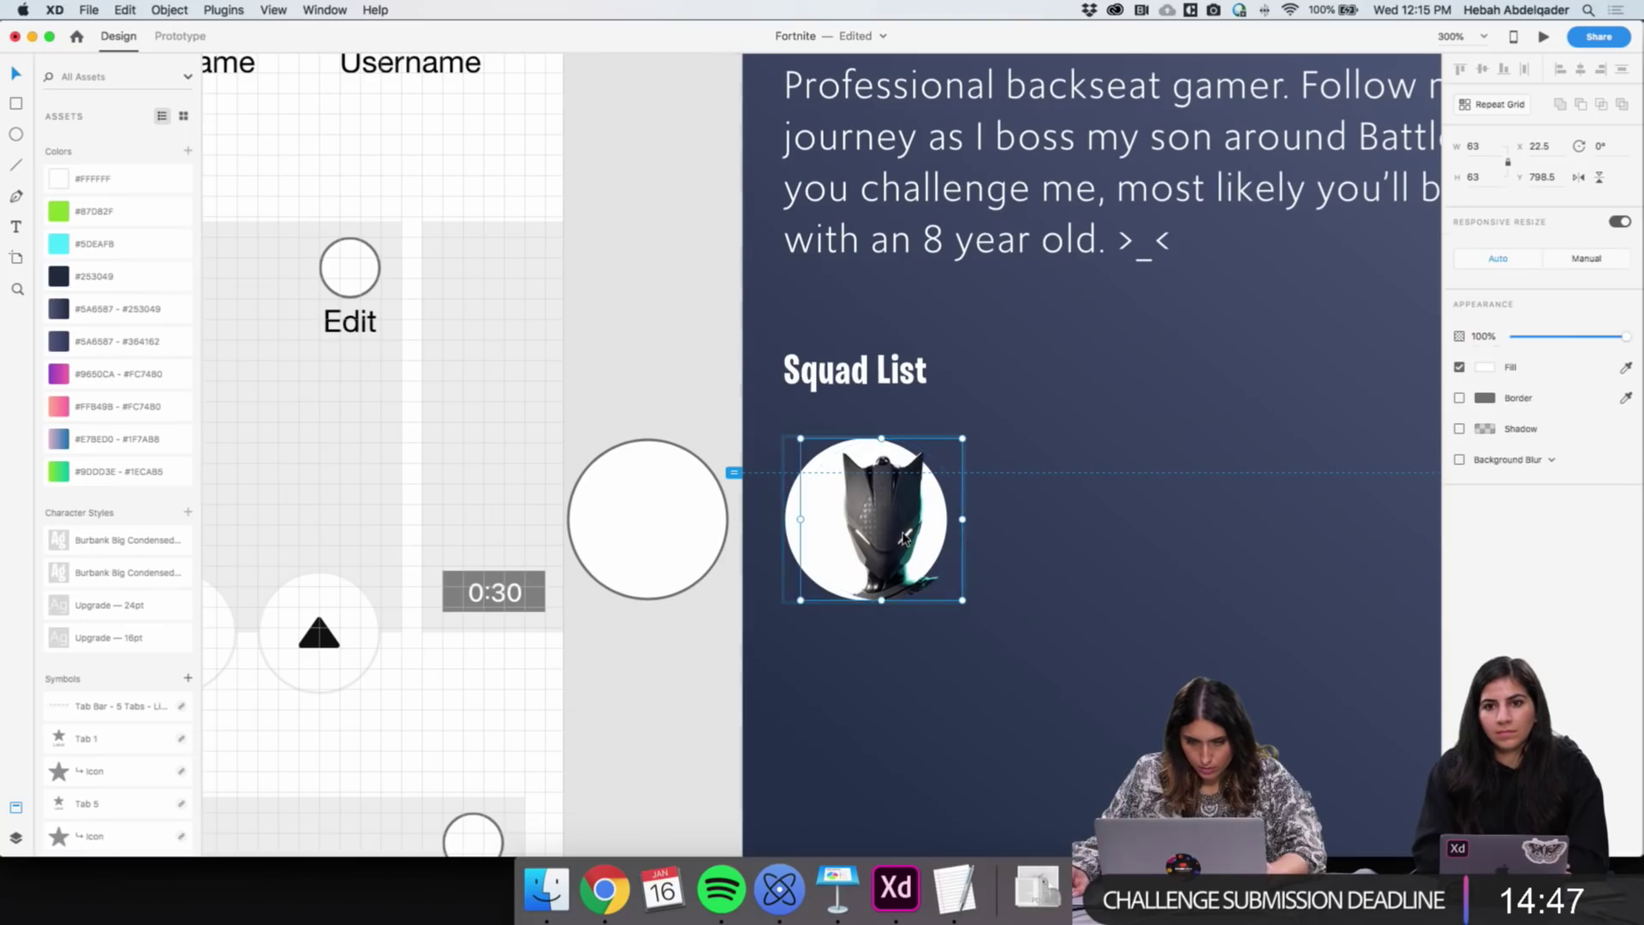
key("Left")
key("Left")
key("Left")
key("Left")
key("Left")
key("Left")
Copy the bordered white circle beside the artboard straight down to Y 878.5
left_click(715, 564)
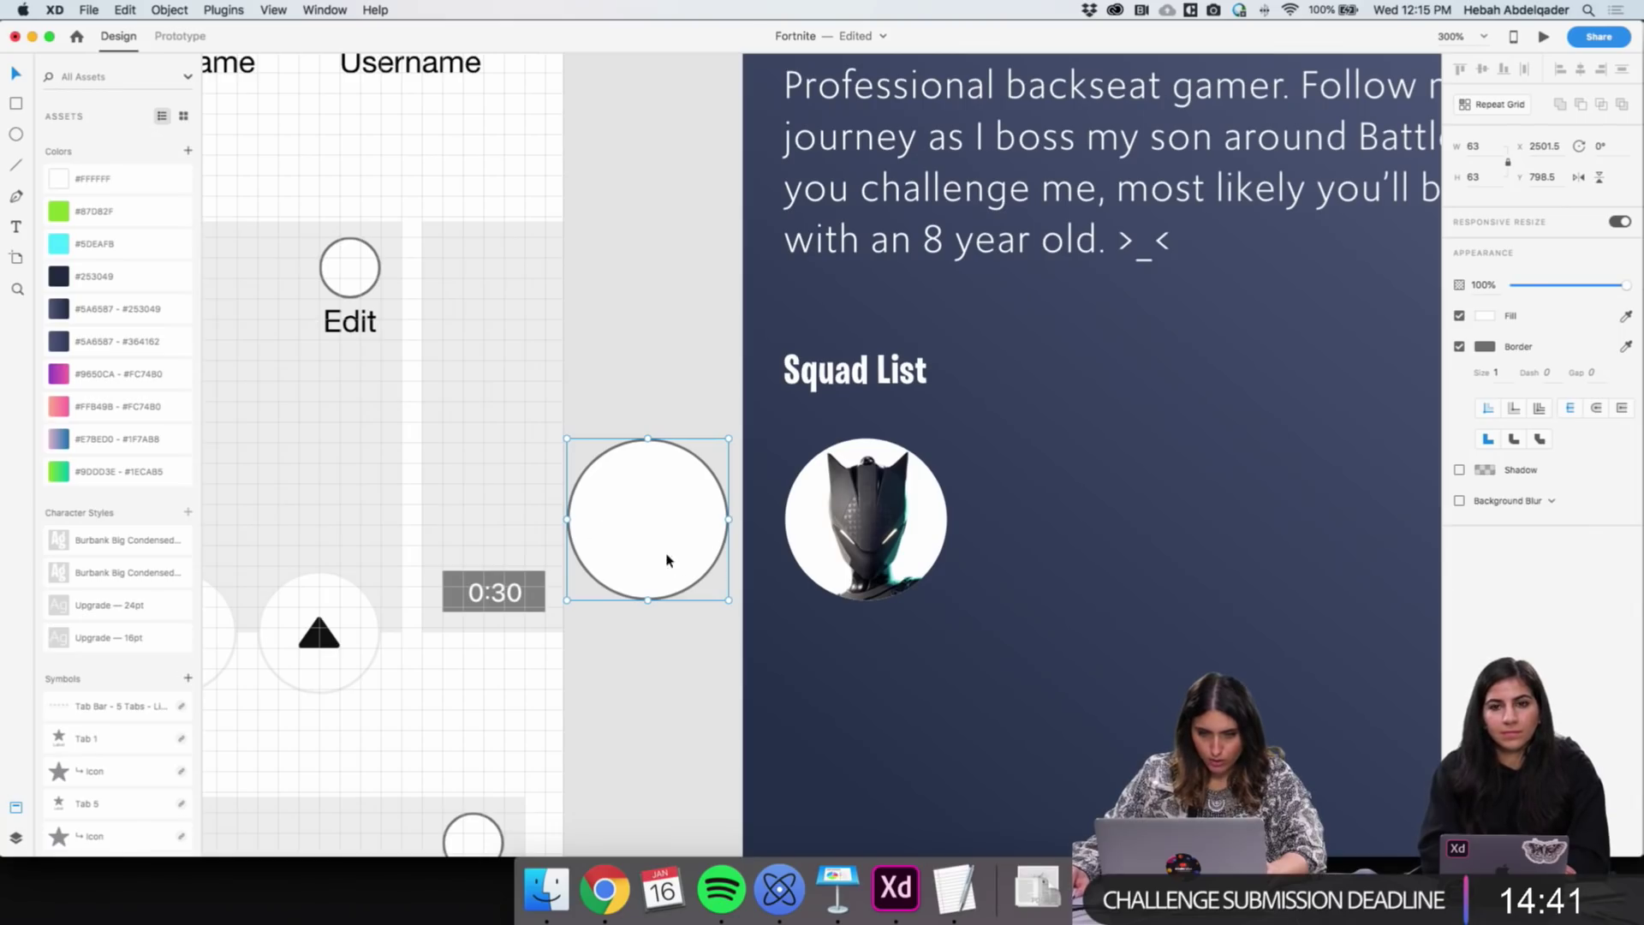
left_click_drag(656, 514, 656, 718)
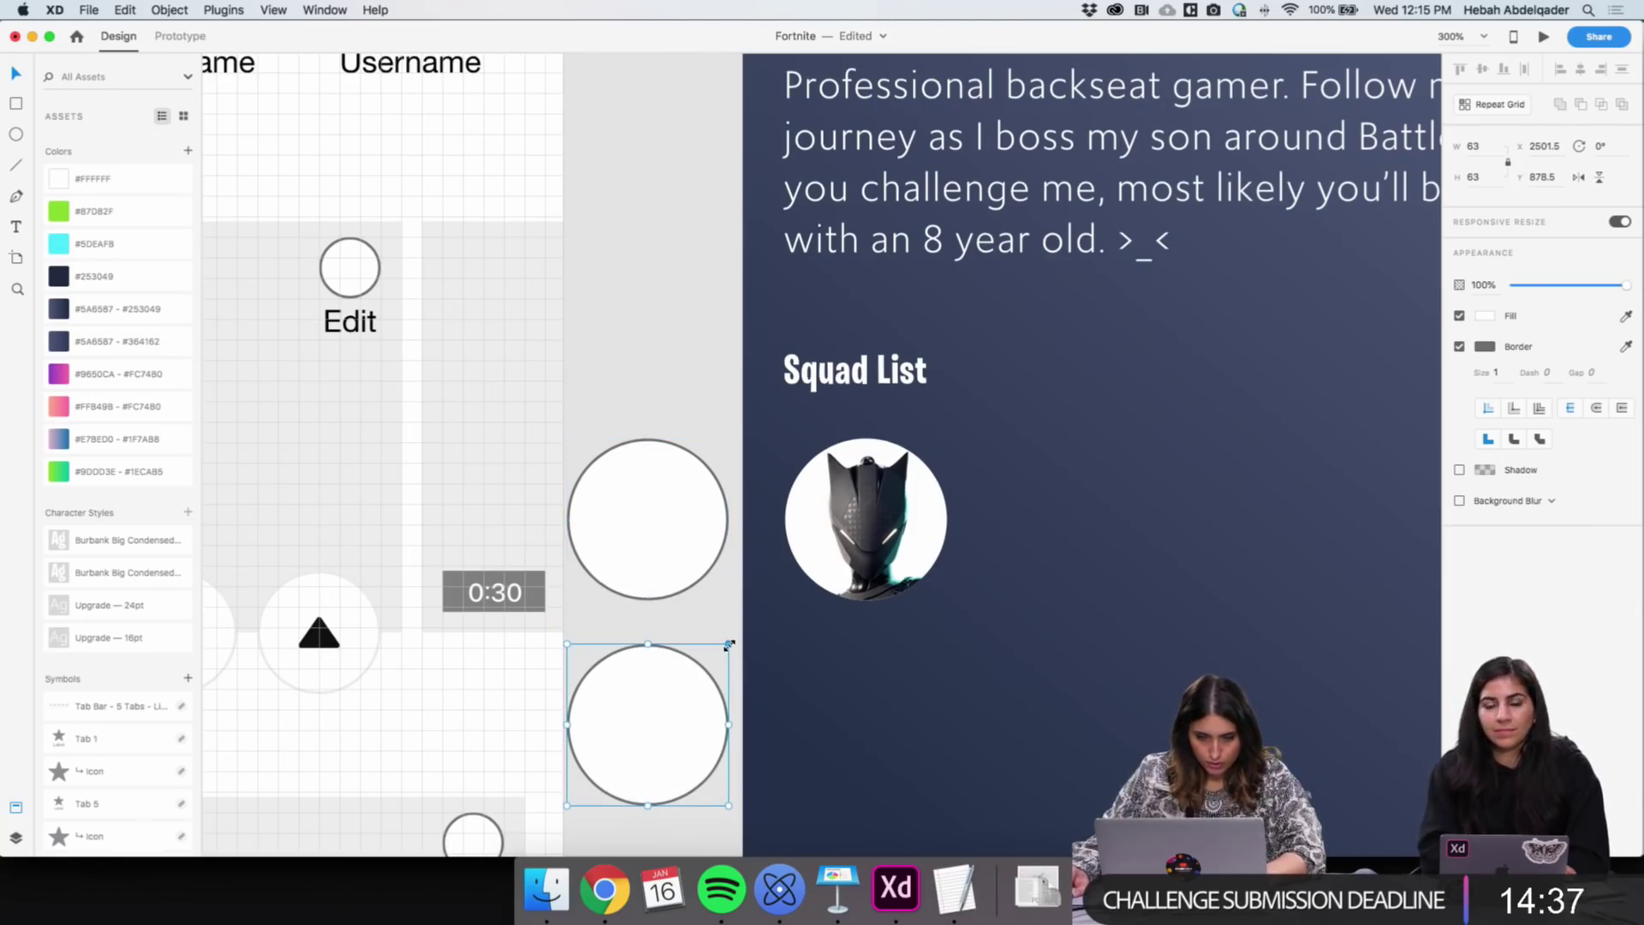
left_click_drag(729, 644, 715, 661)
key("super+z")
Set the upper bordered circle's size to 72 and move it onto the artboard at about X 121.5, Y 840.5
left_click(628, 503)
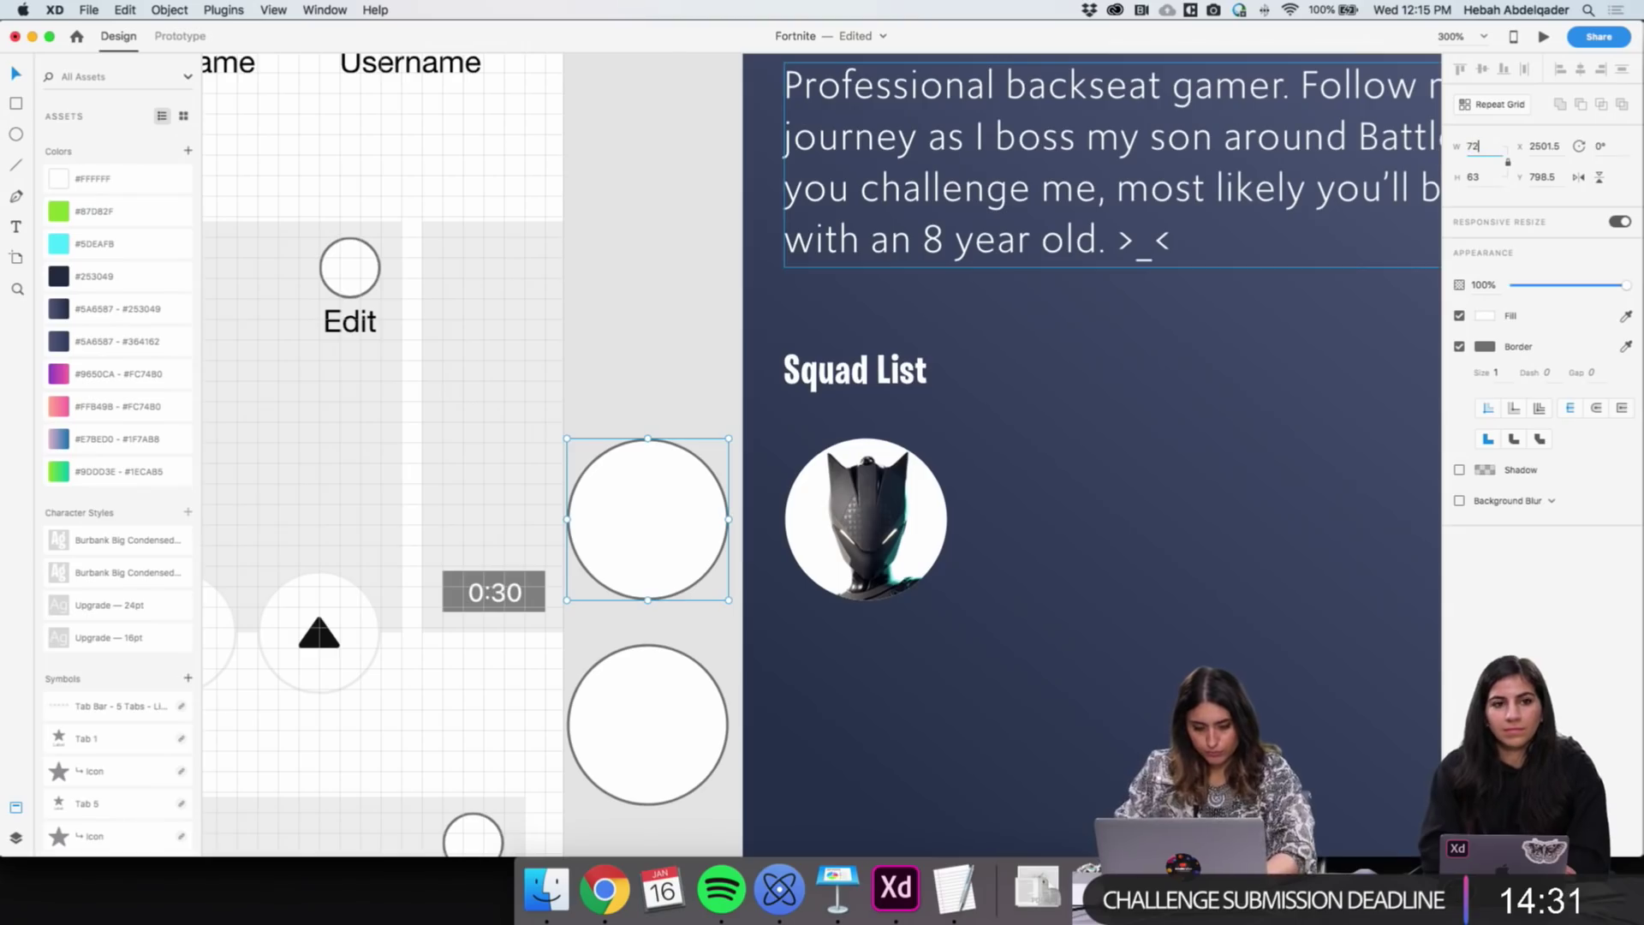
key("Return")
key("BackSpace")
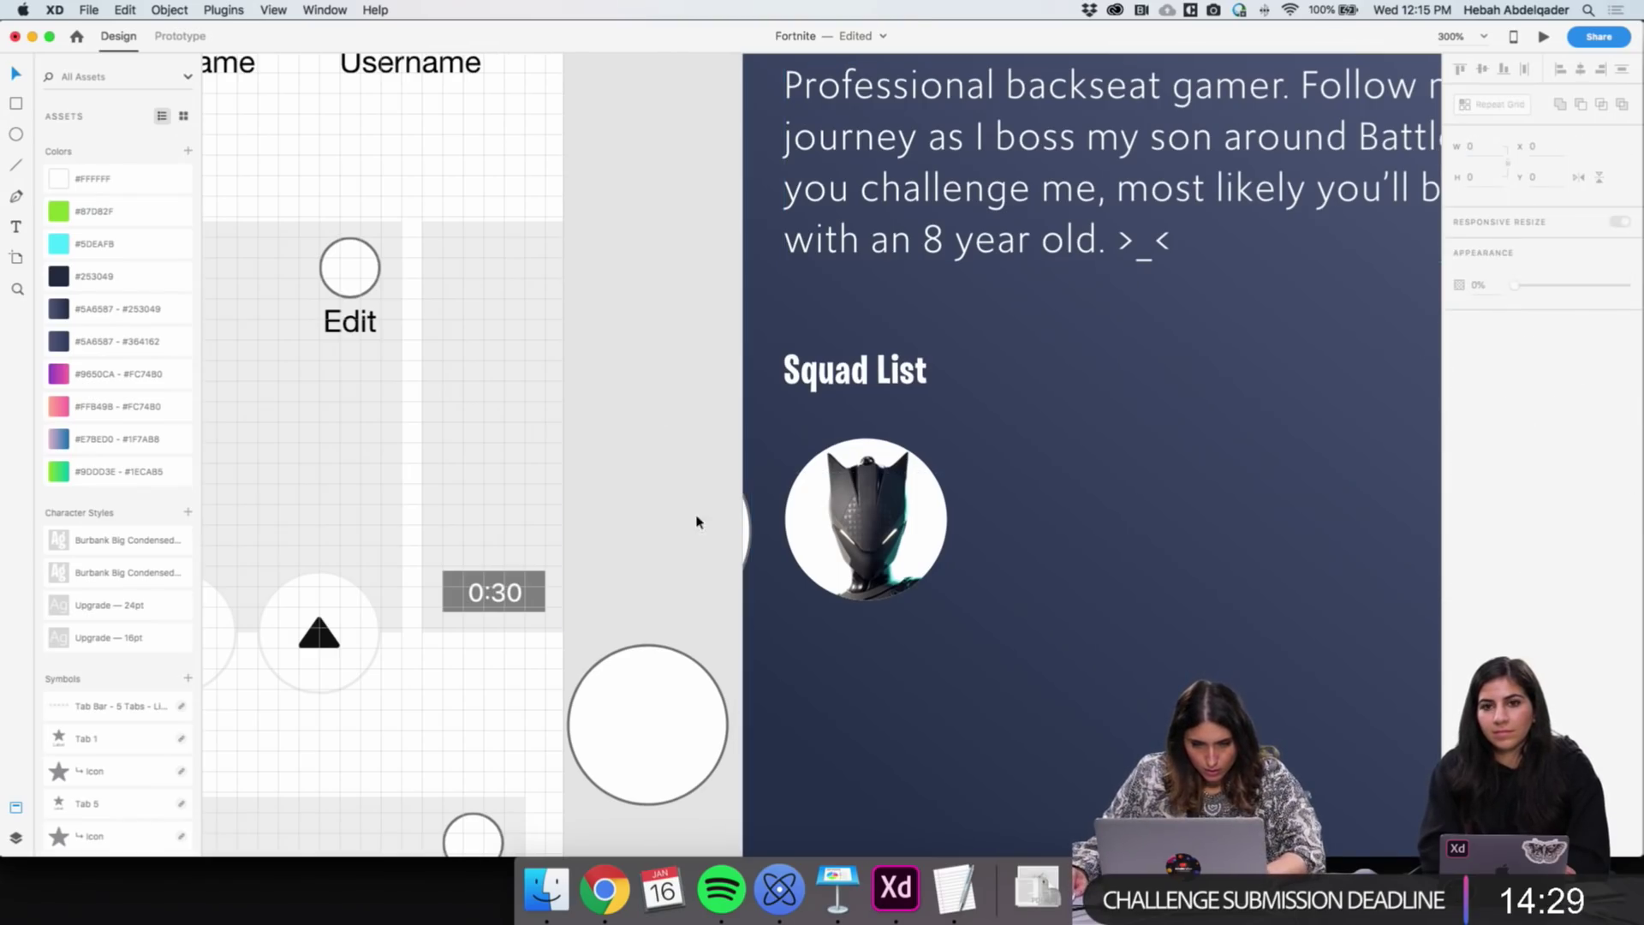
left_click_drag(731, 551, 1234, 651)
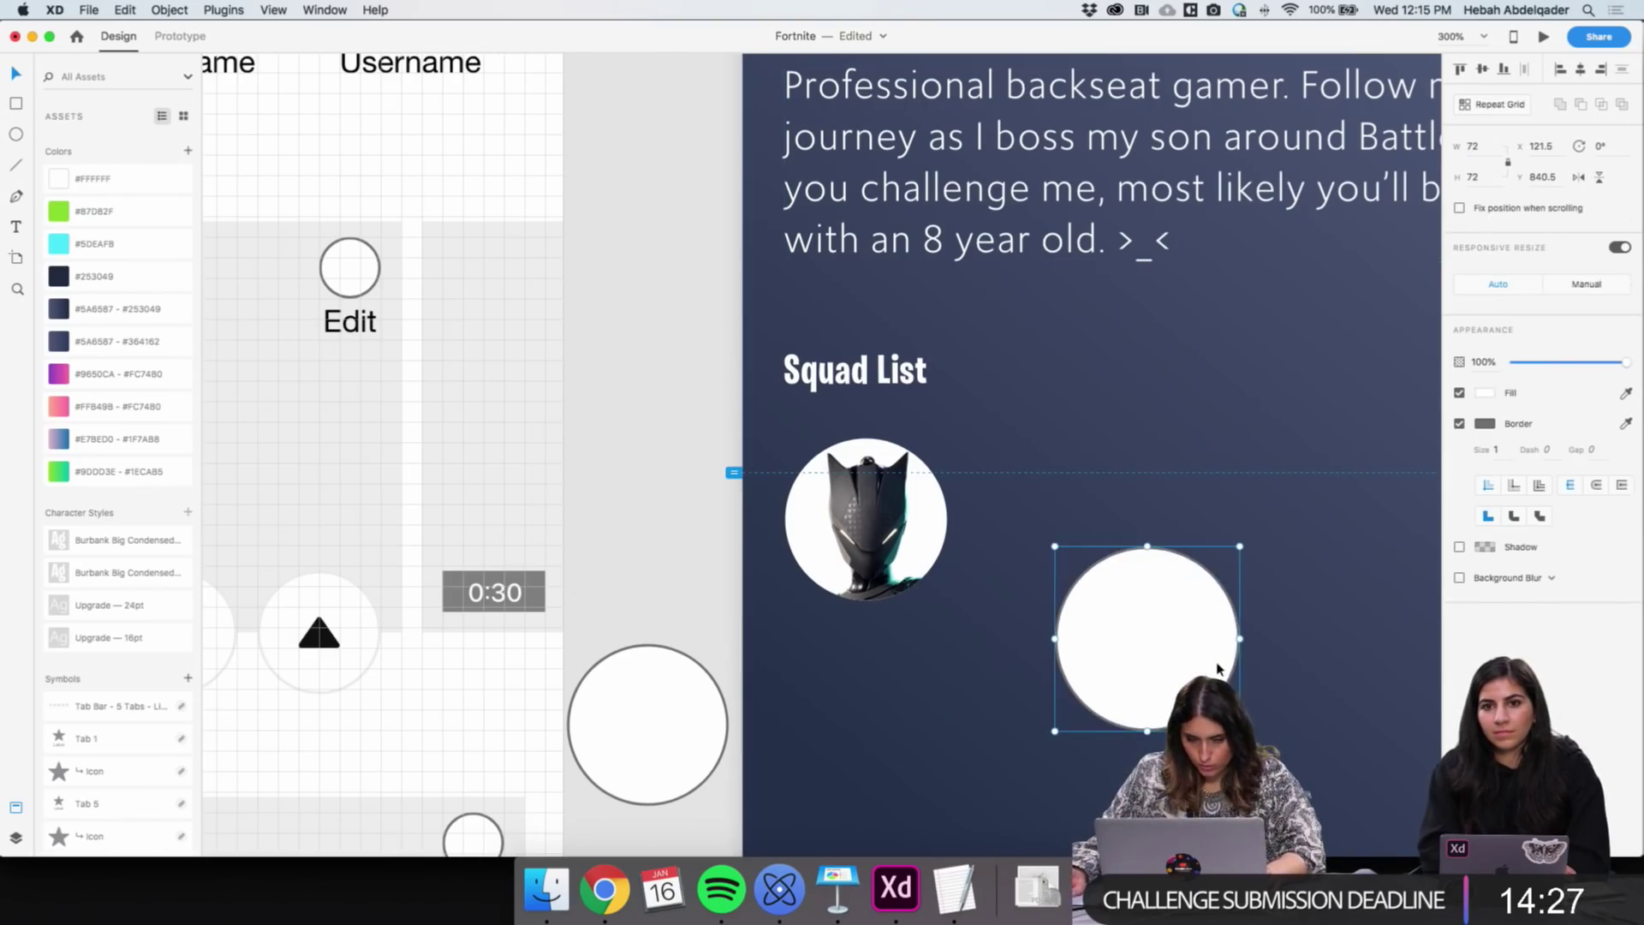
Place the smaller bordered circle over the 72-size circle and align the two on their horizontal and vertical centres
left_click_drag(655, 741, 1159, 659)
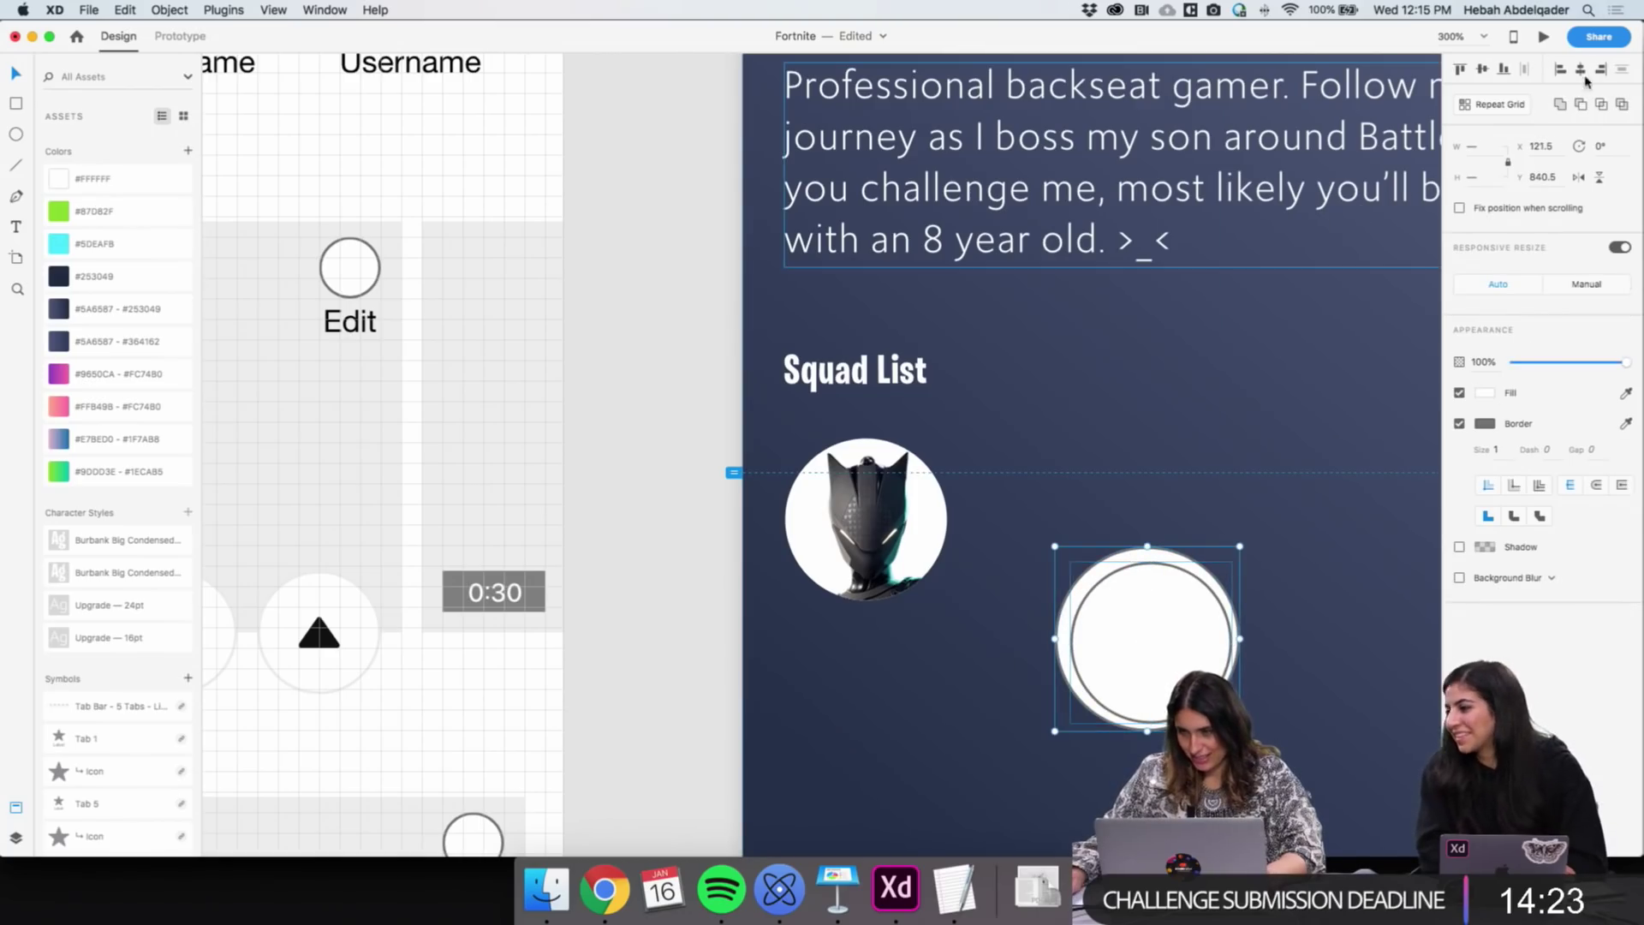
key("shift+c")
key("shift+m")
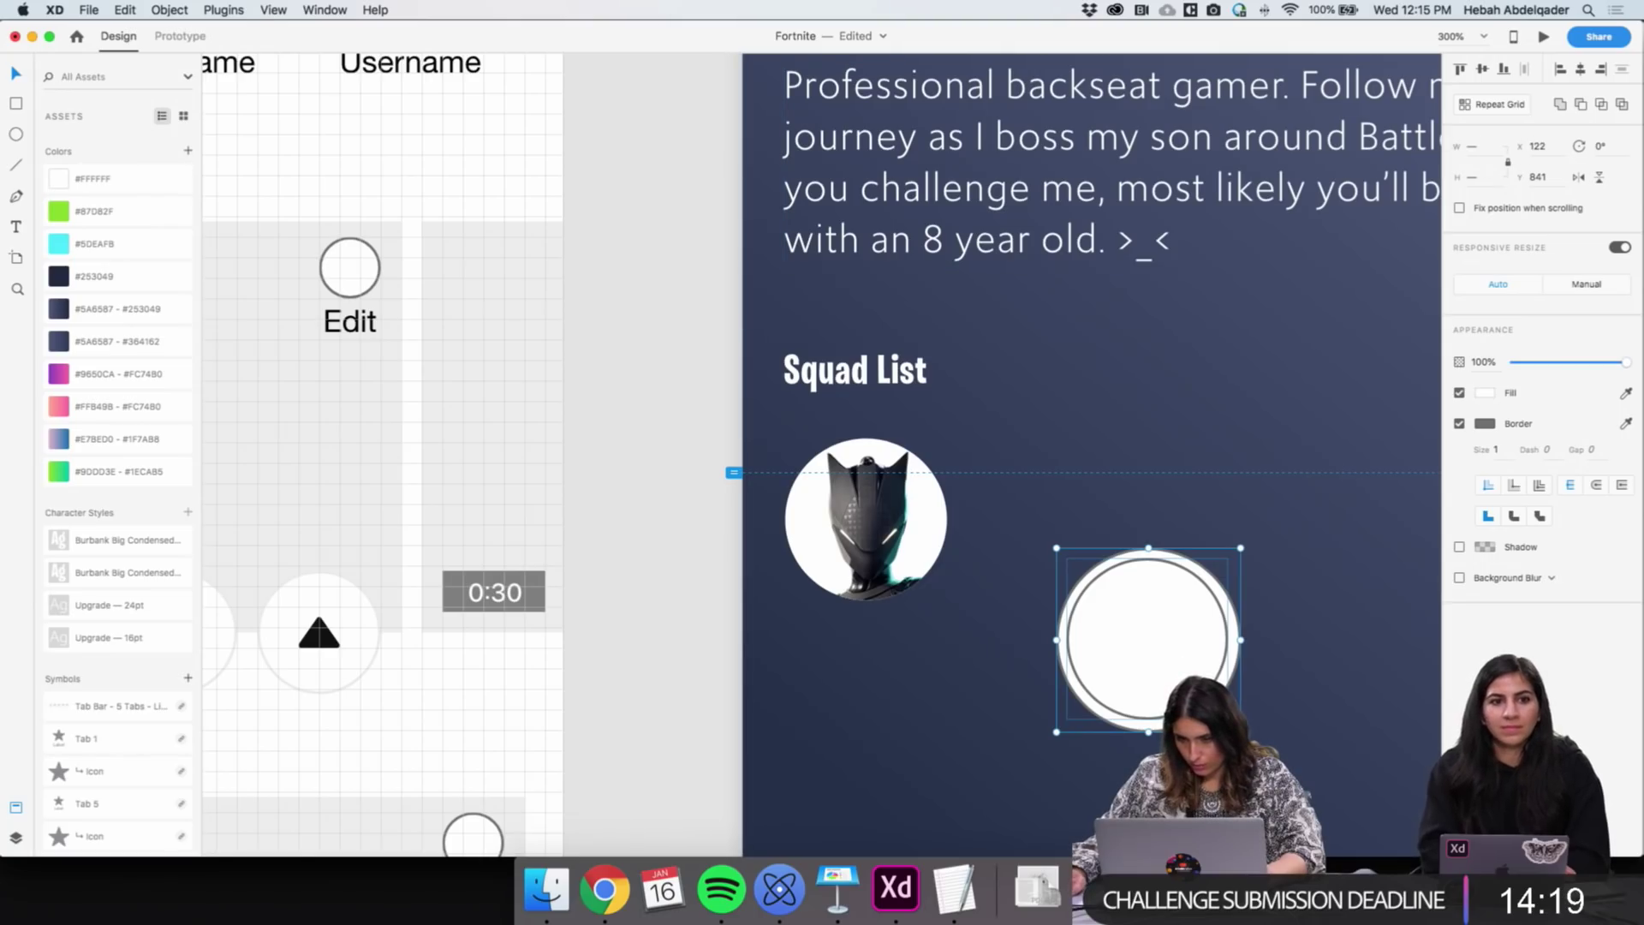
Set the outer circle's size to 73 and align both circles on their horizontal and vertical centres
left_click(1369, 770)
left_click(1190, 702)
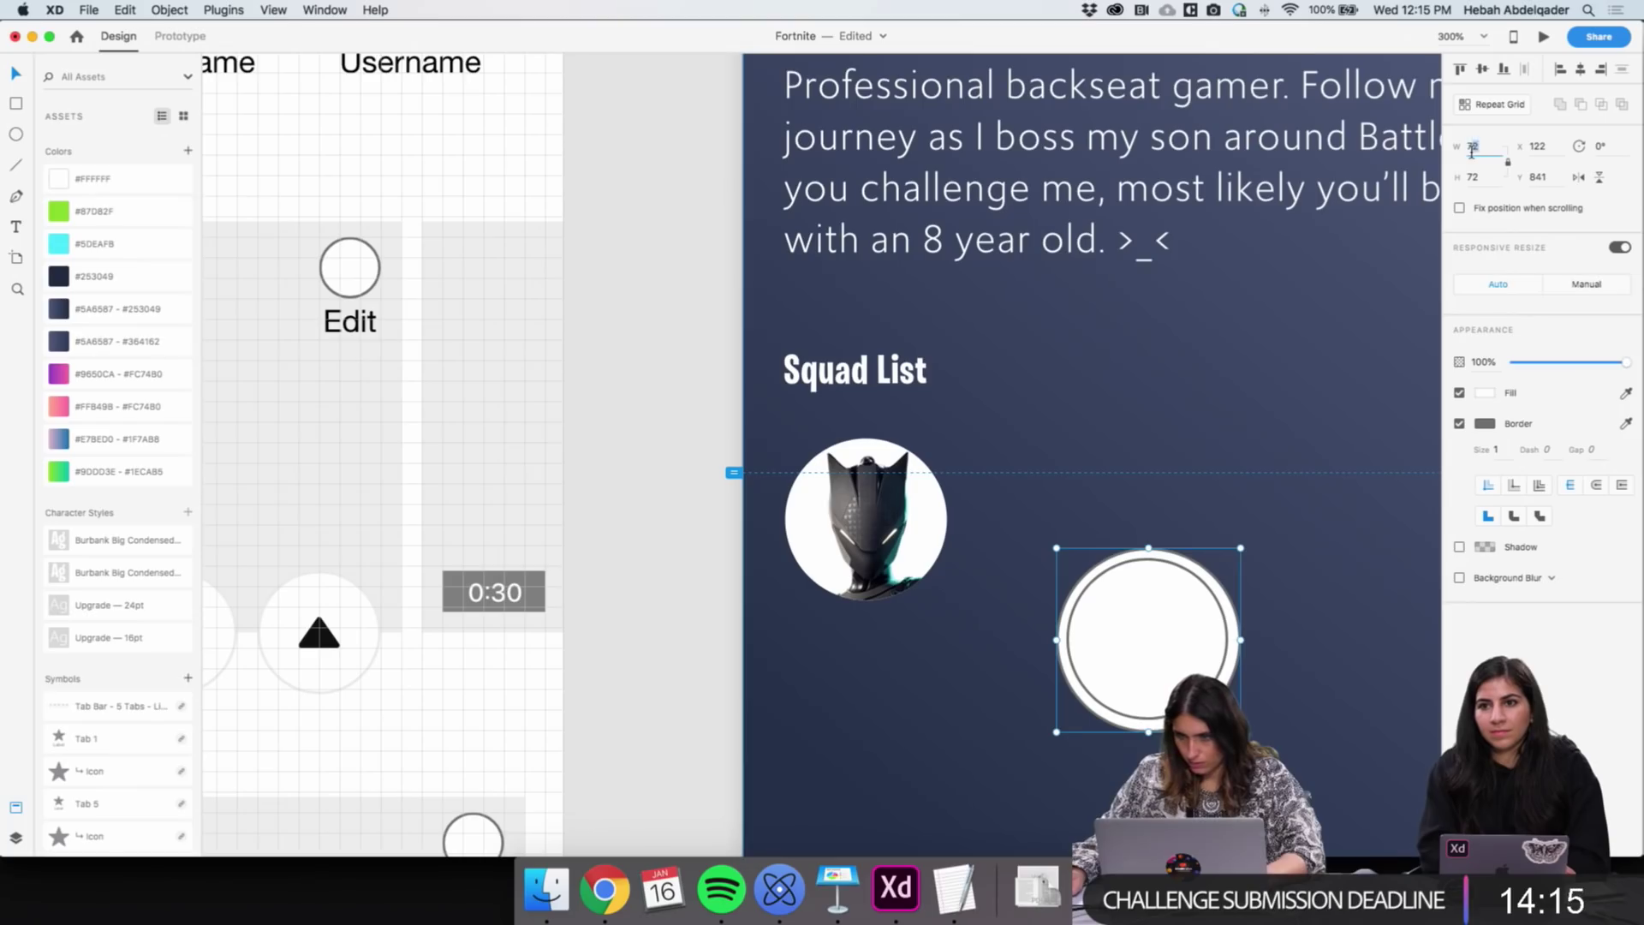
key("Return")
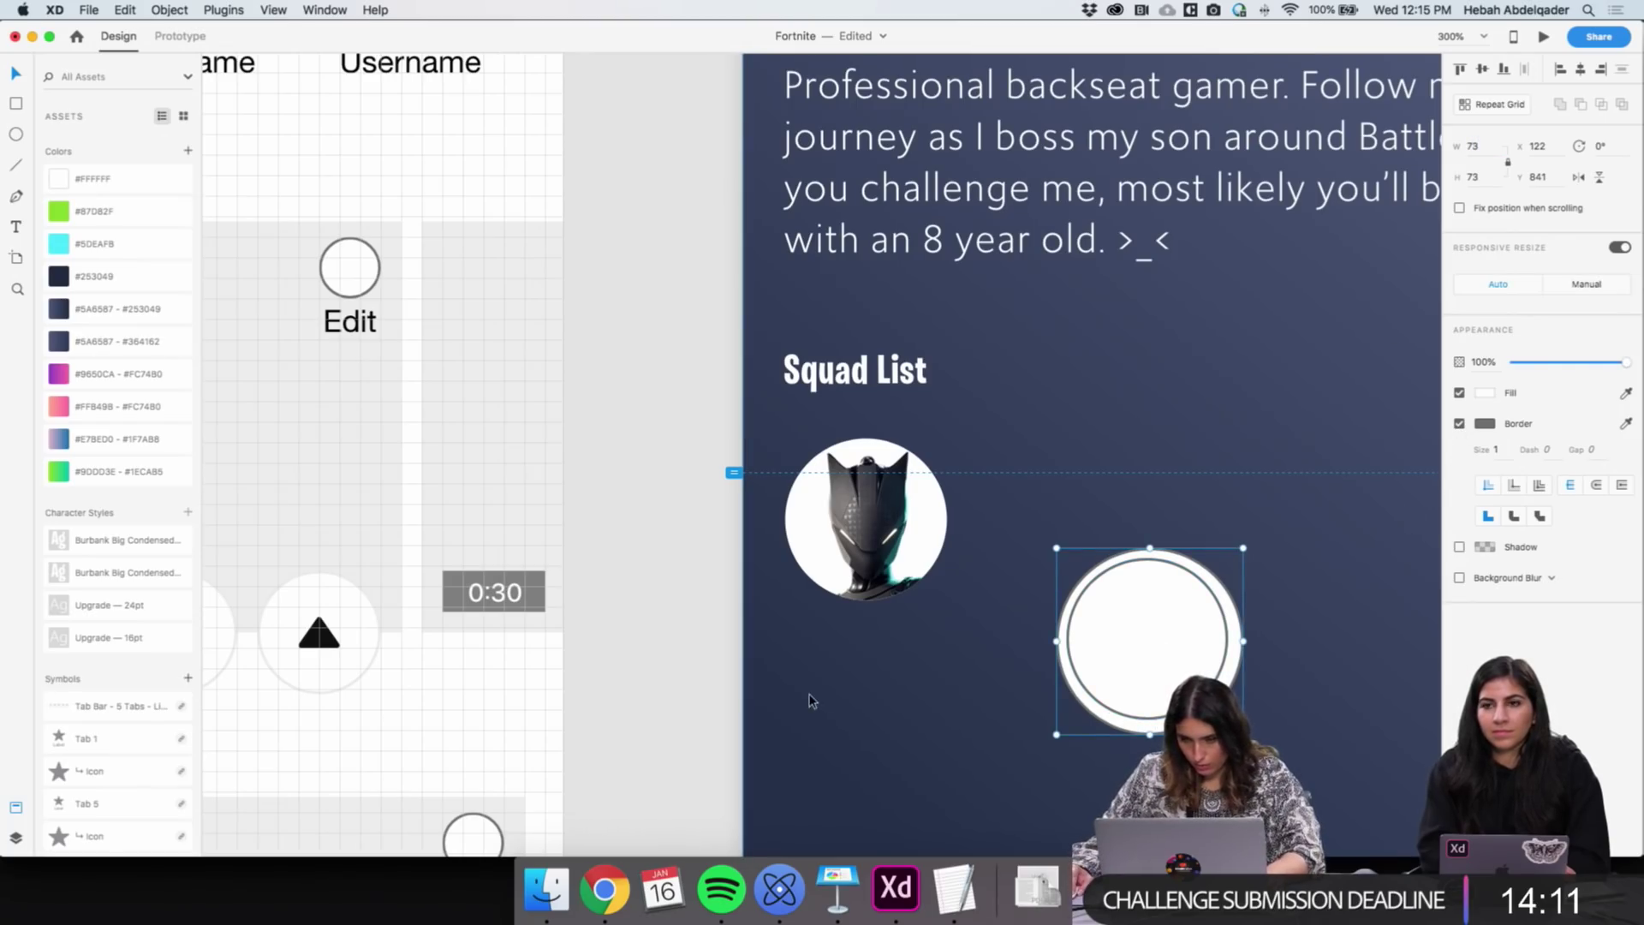
left_click(690, 690)
double_click(1233, 664)
left_click(1243, 666, "shift")
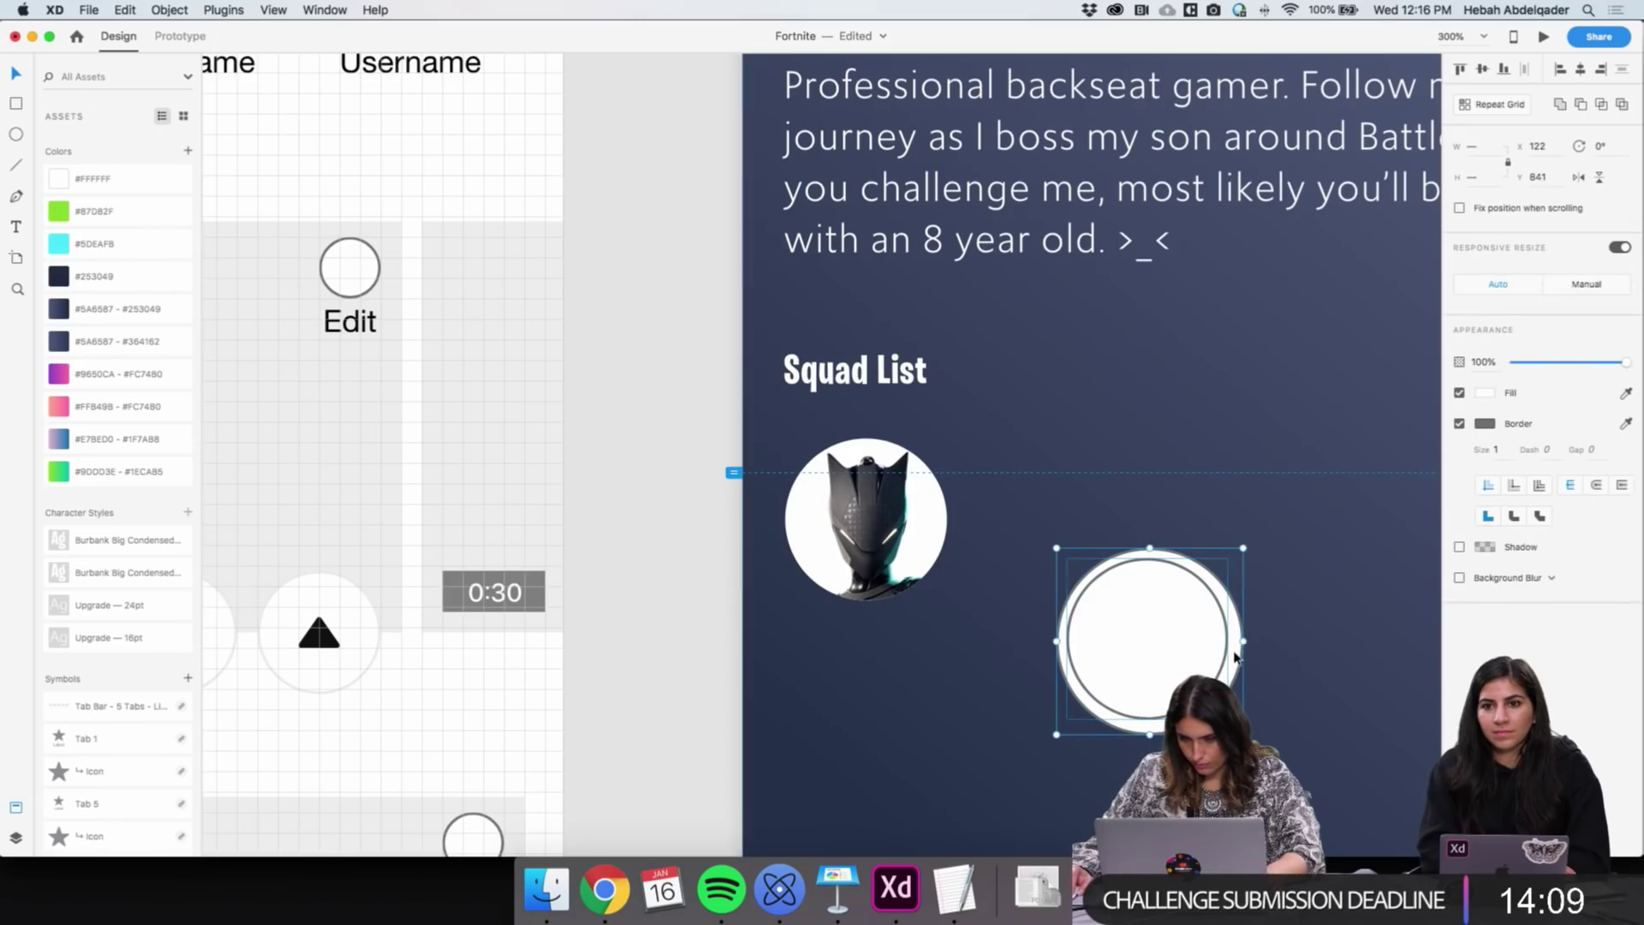
left_click(1583, 73)
left_click(1481, 69)
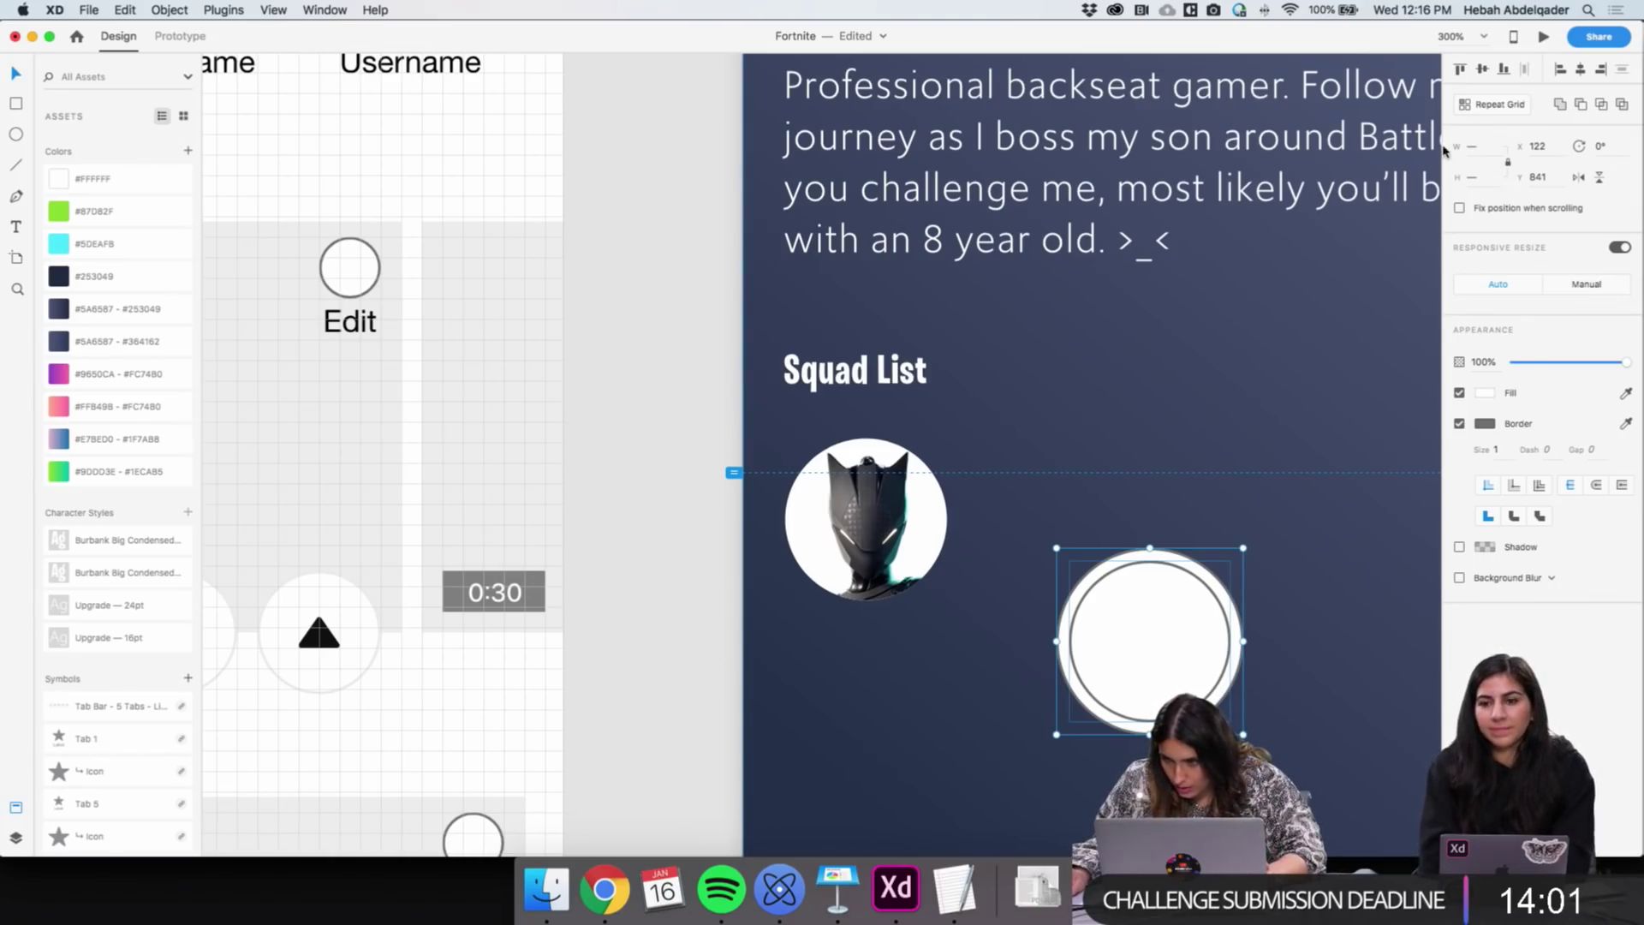
Set the outer circle's size to 70 and align it with the inner circle on their horizontal and vertical centres
left_click(645, 634)
left_click(1087, 664)
left_click(1167, 556)
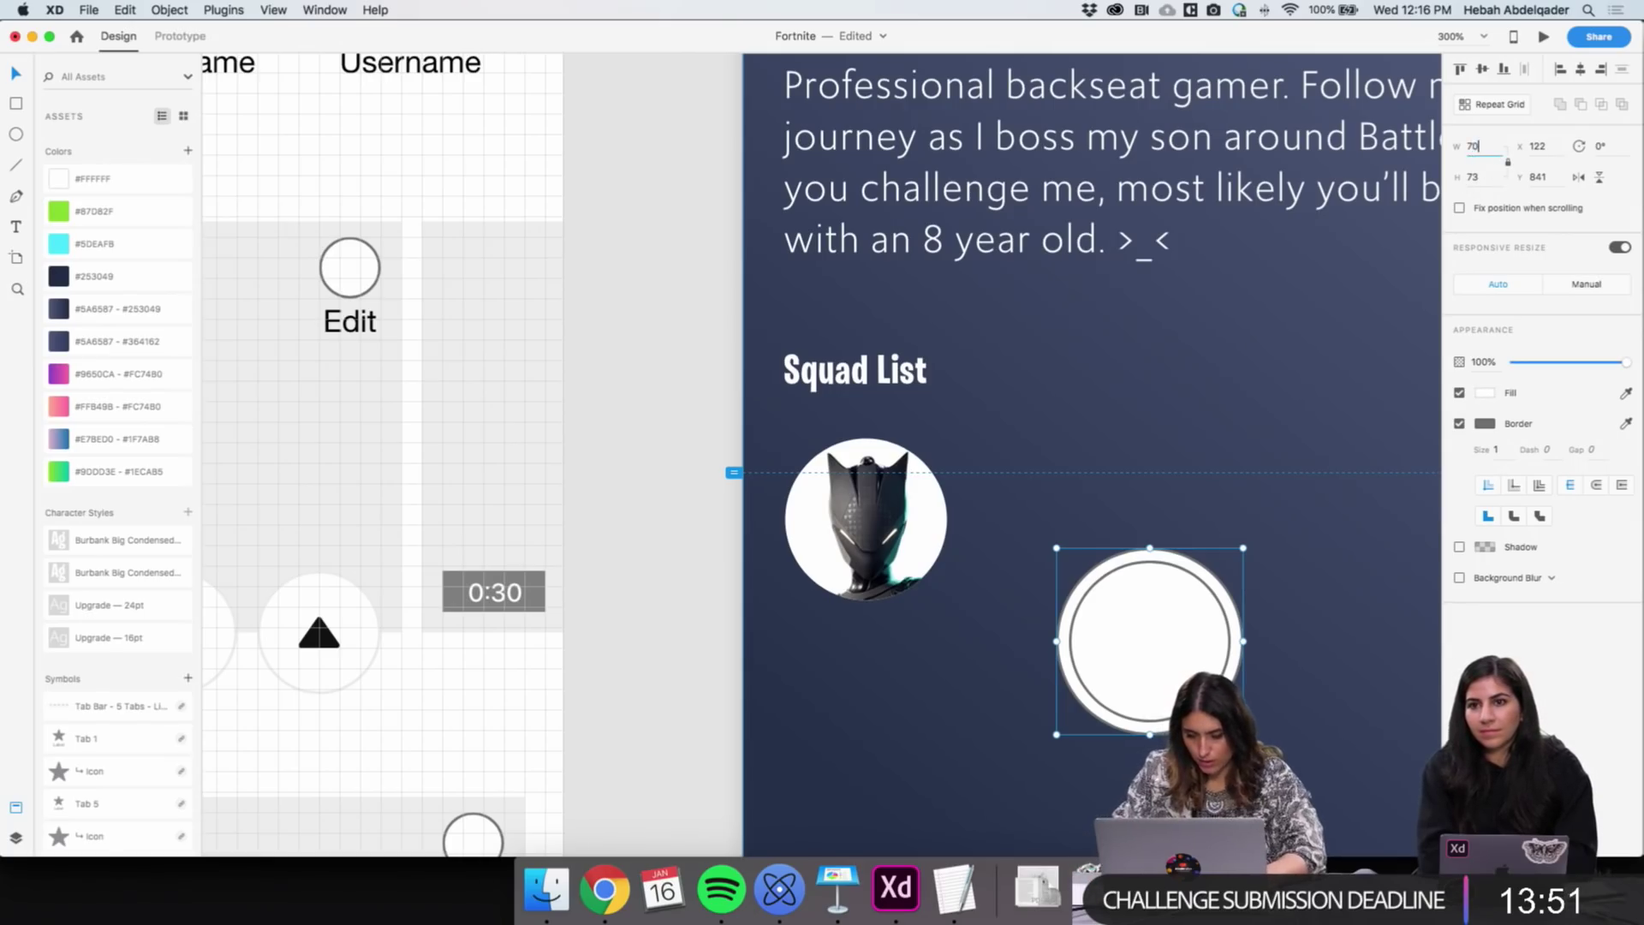
type("70")
key("Return")
left_click(1141, 613, "shift")
left_click(1582, 72)
left_click(1482, 70)
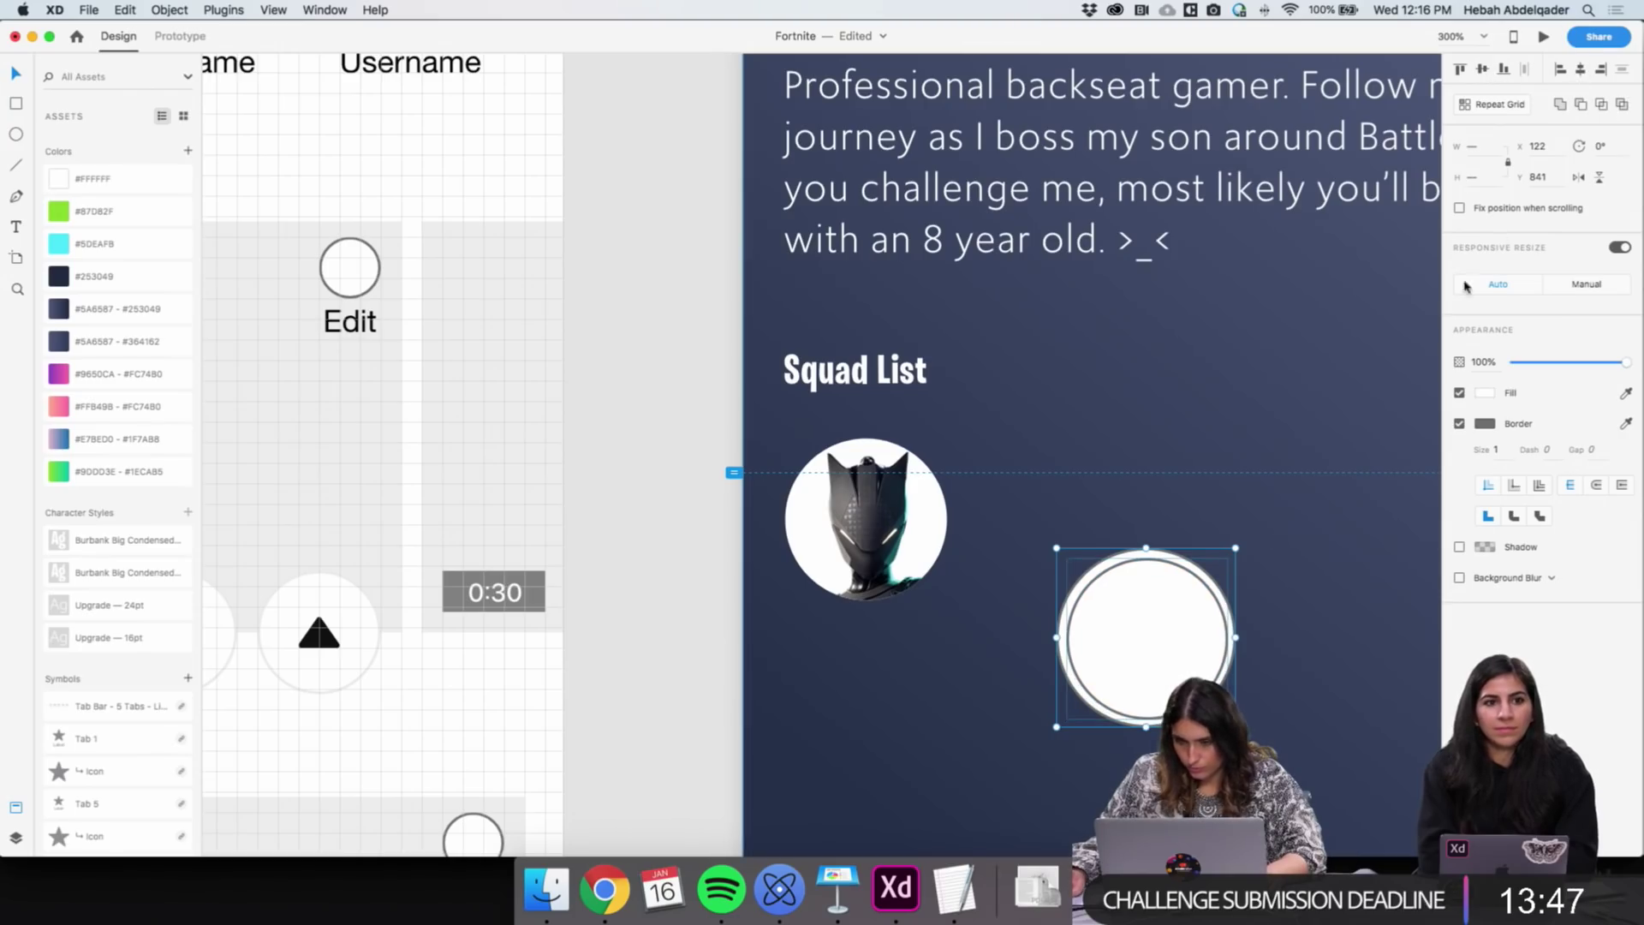
Try subtracting the inner circle from the 70-size outer circle, and undo the subtraction
left_click(1134, 630)
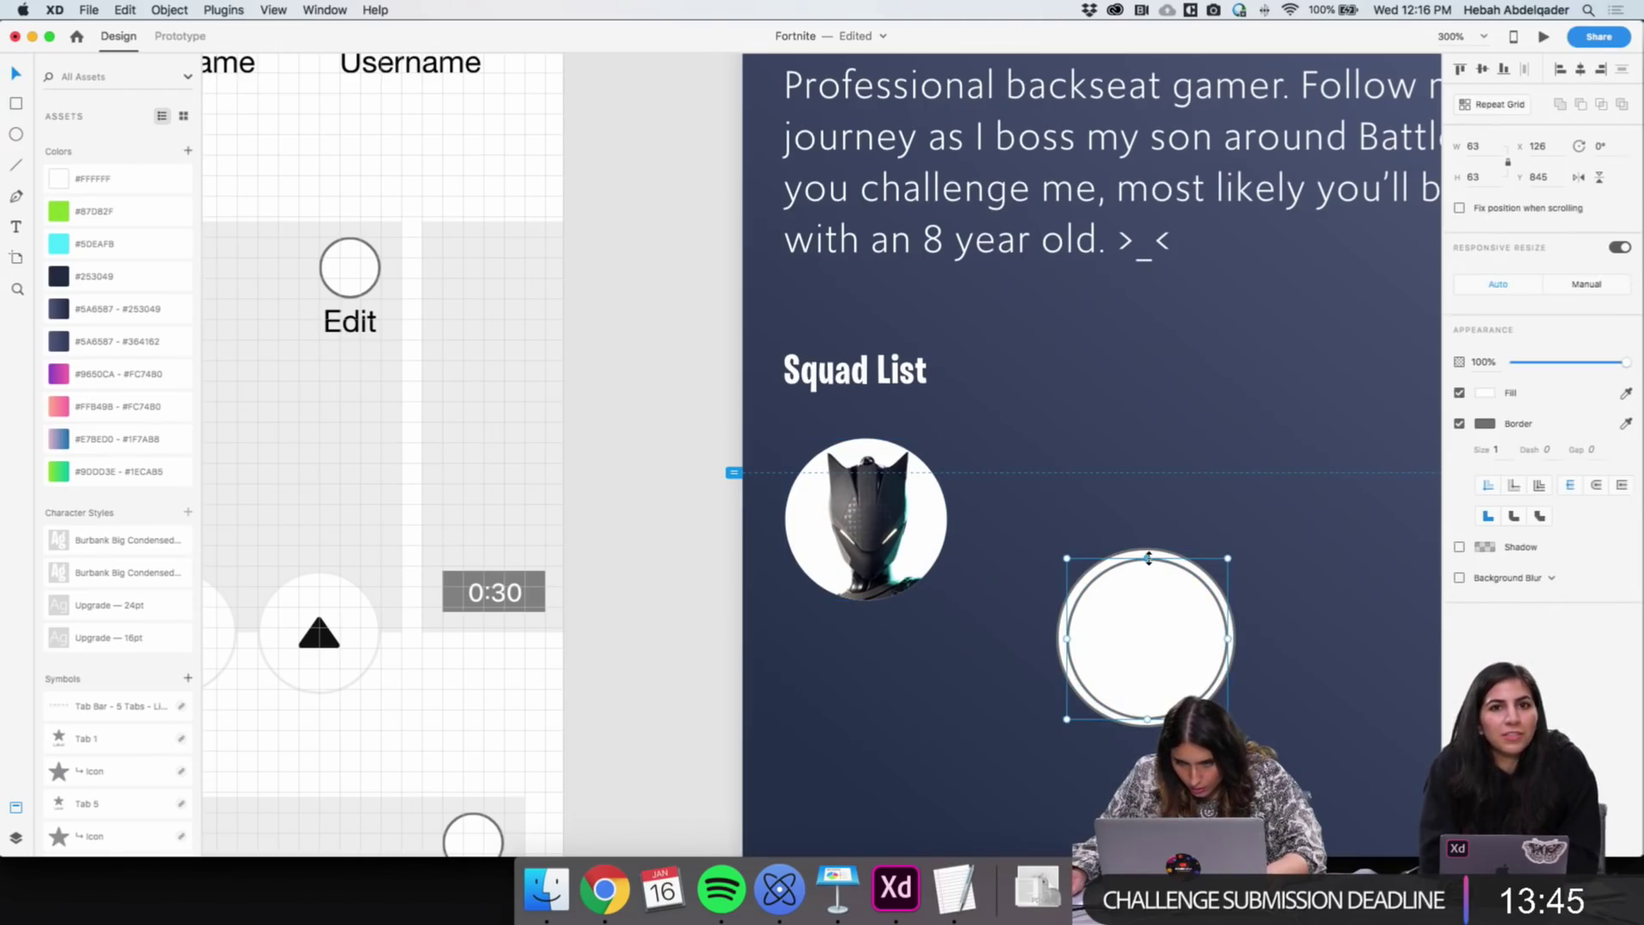
left_click(1153, 554, "shift")
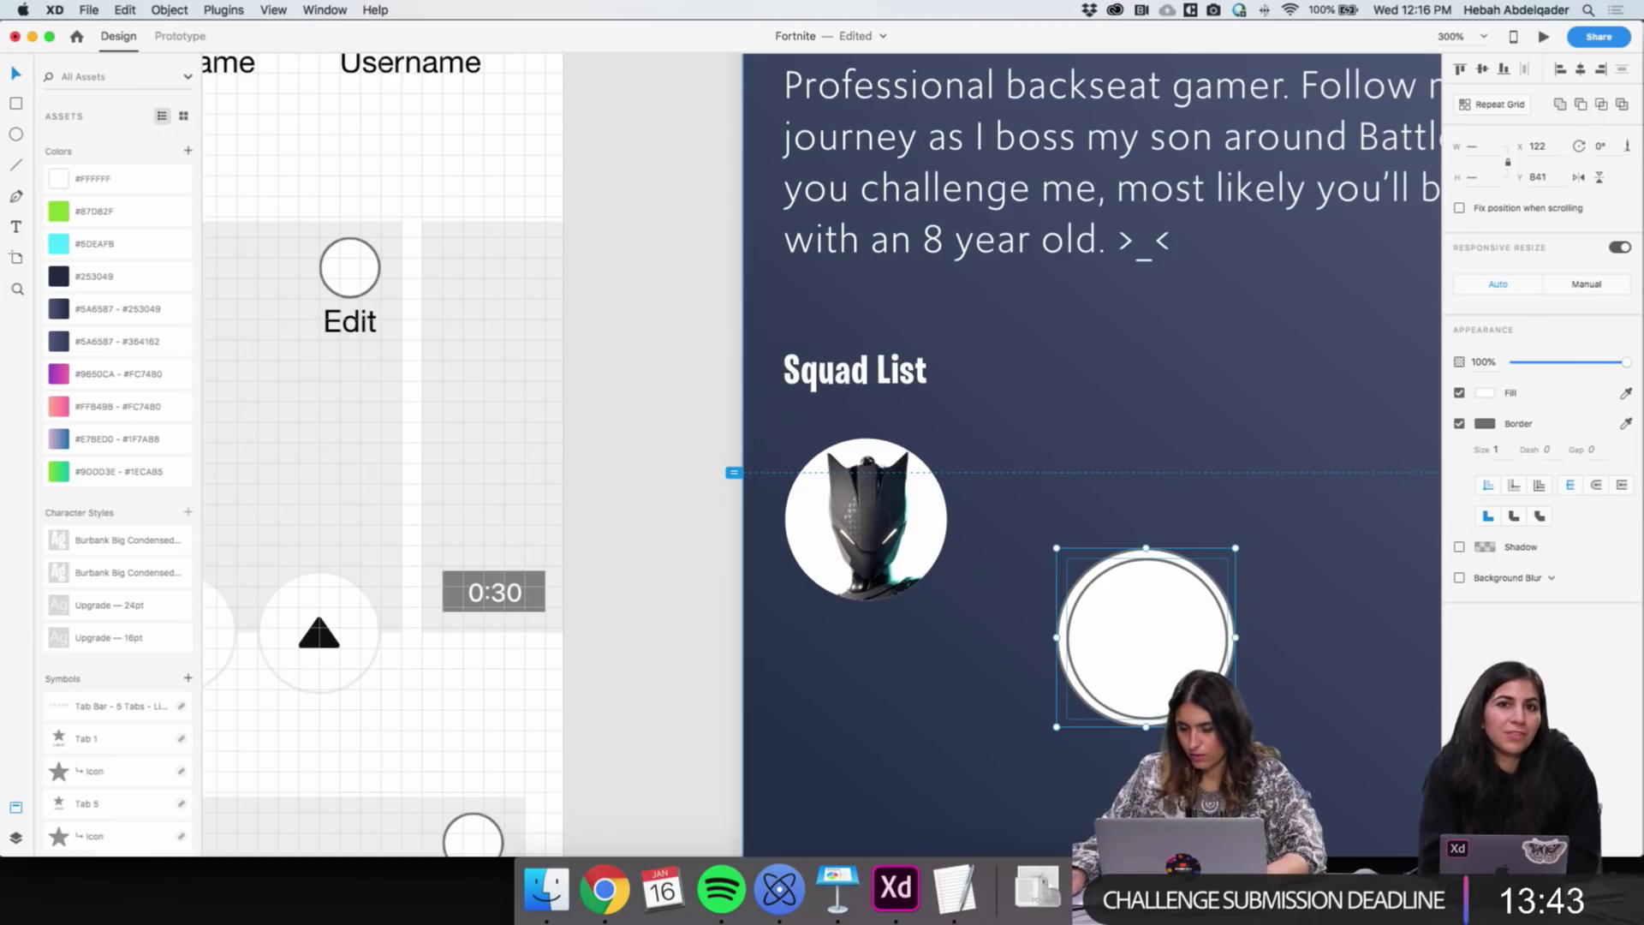
left_click(1580, 105)
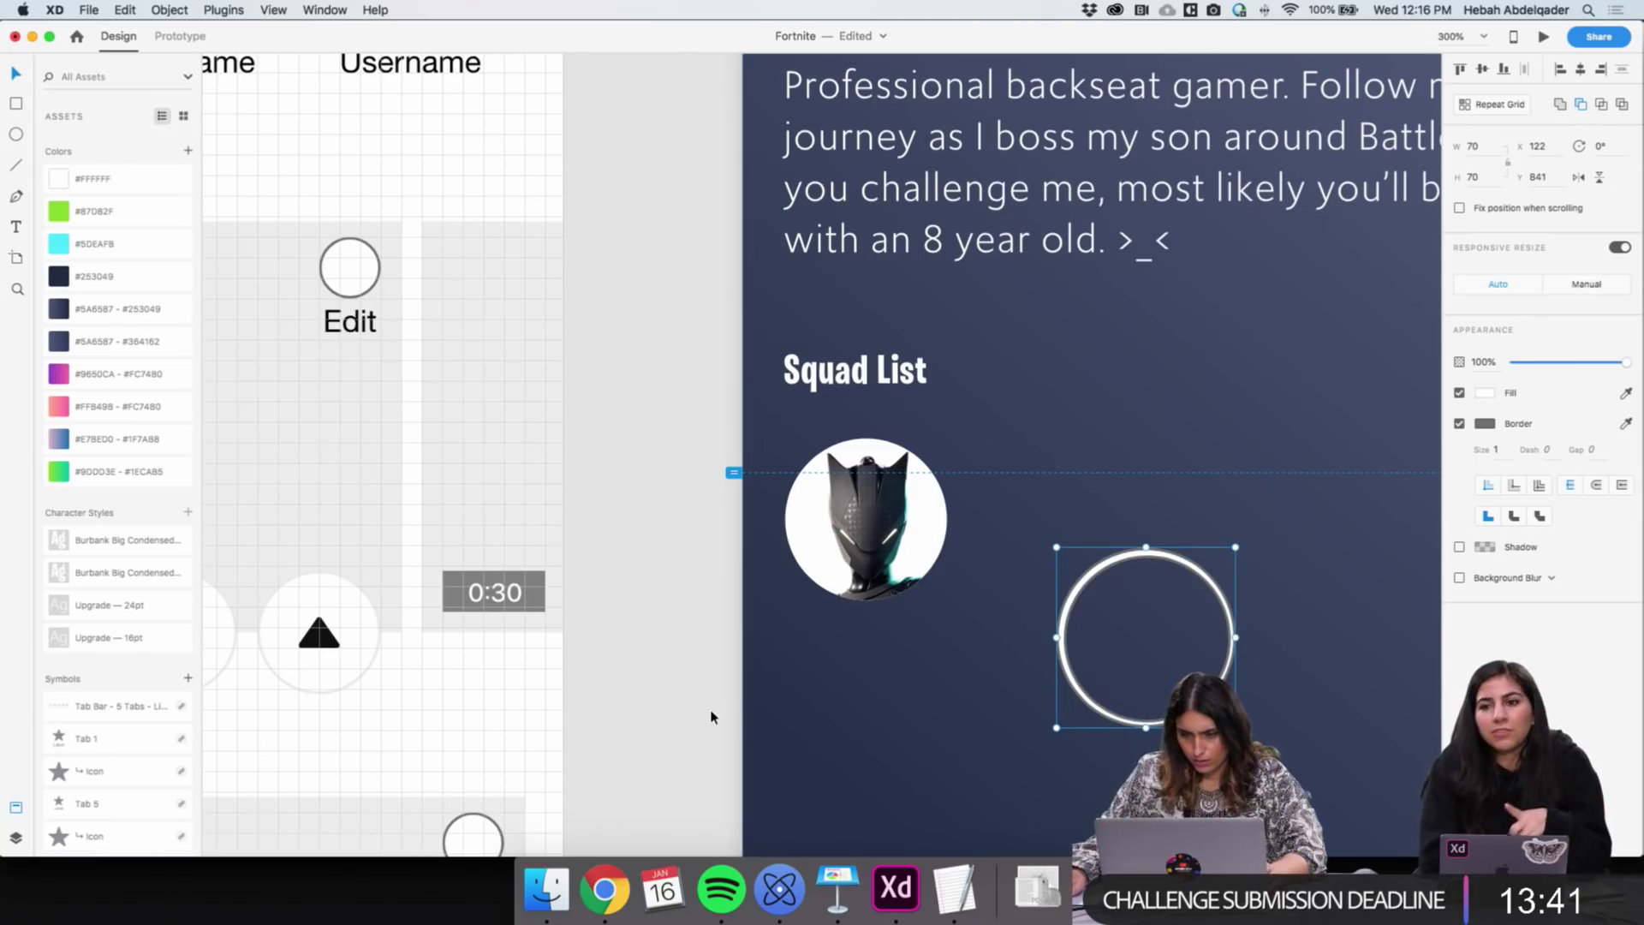
key("super+z")
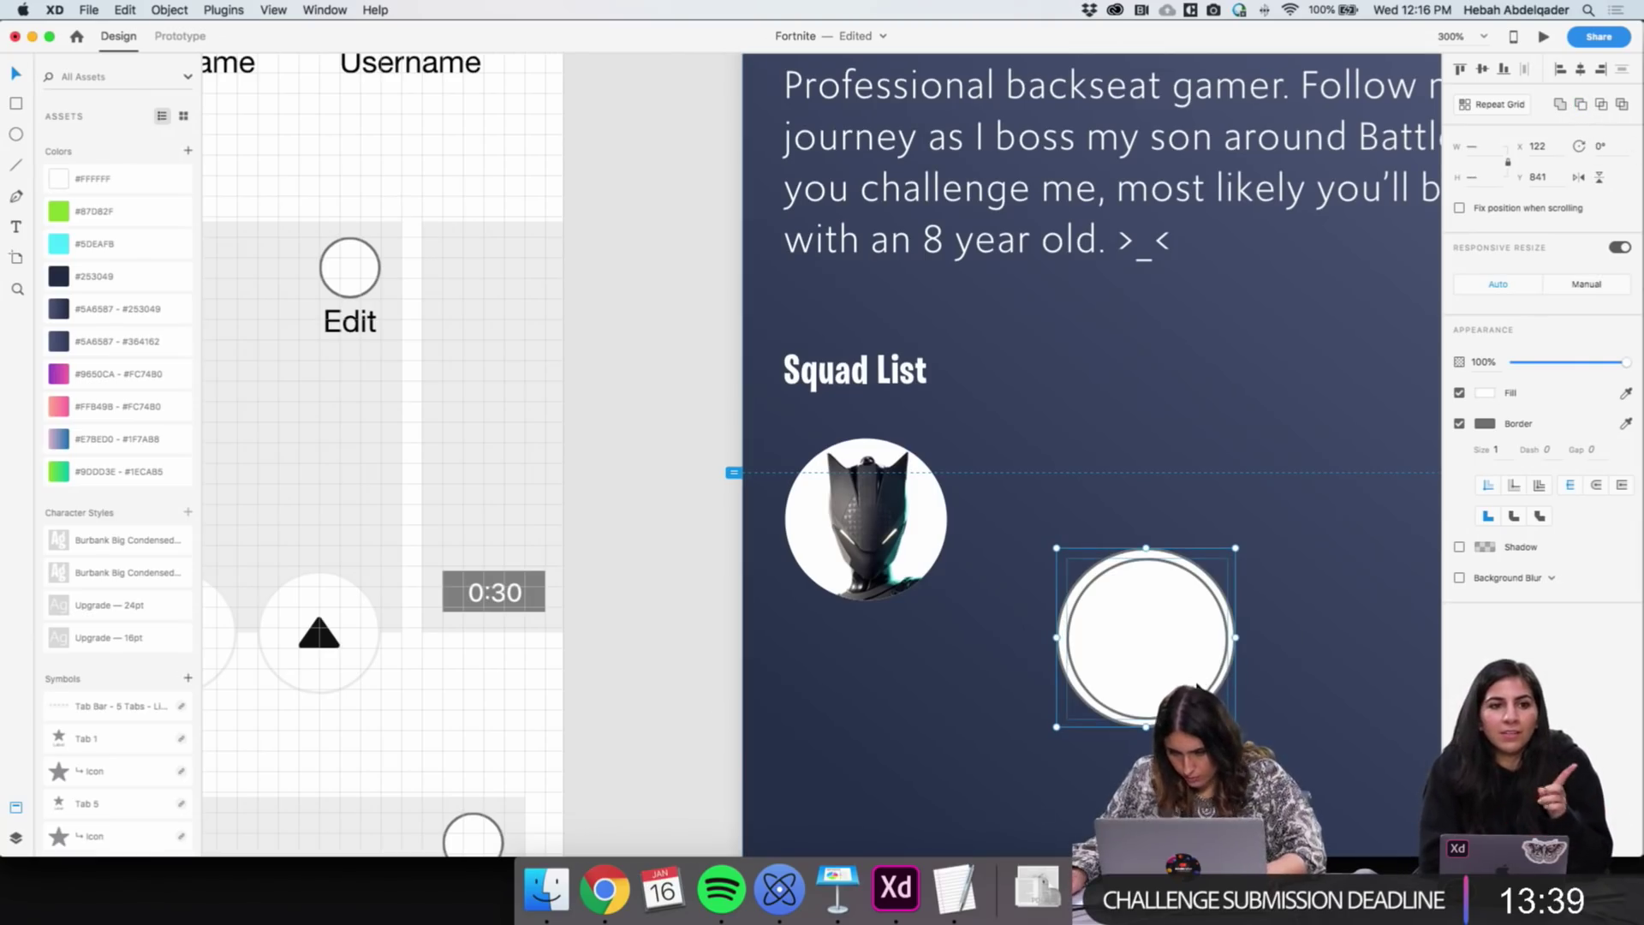
Set the outer circle's size to 71 and subtract the inner circle from it to form a ring
left_click(1051, 631)
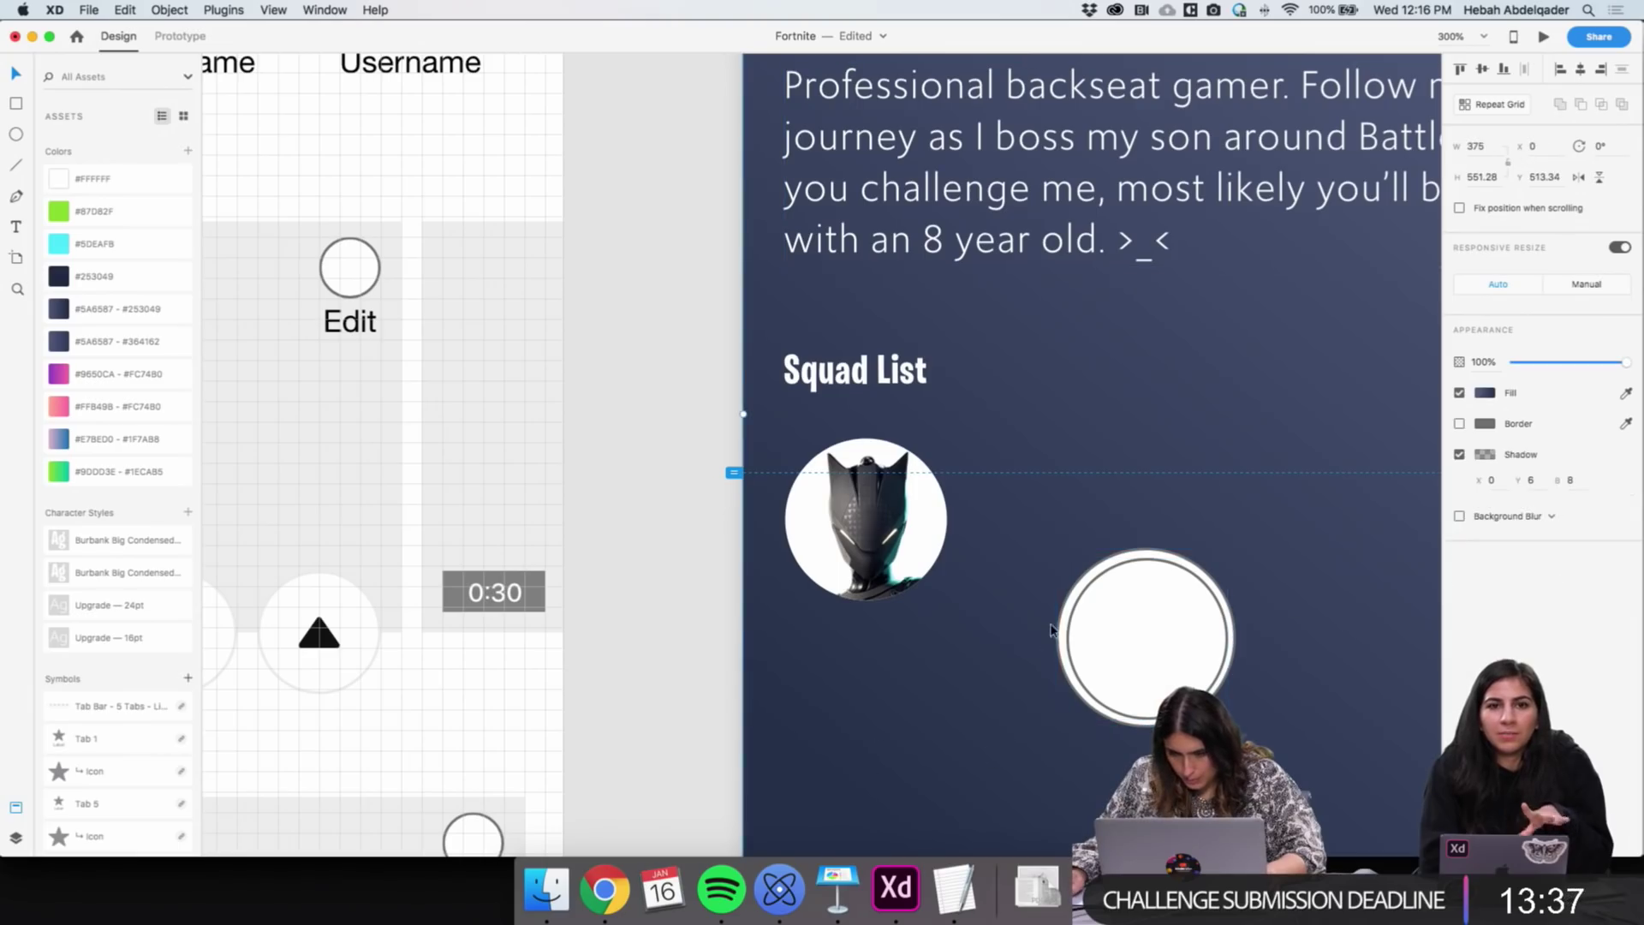
left_click(1062, 648)
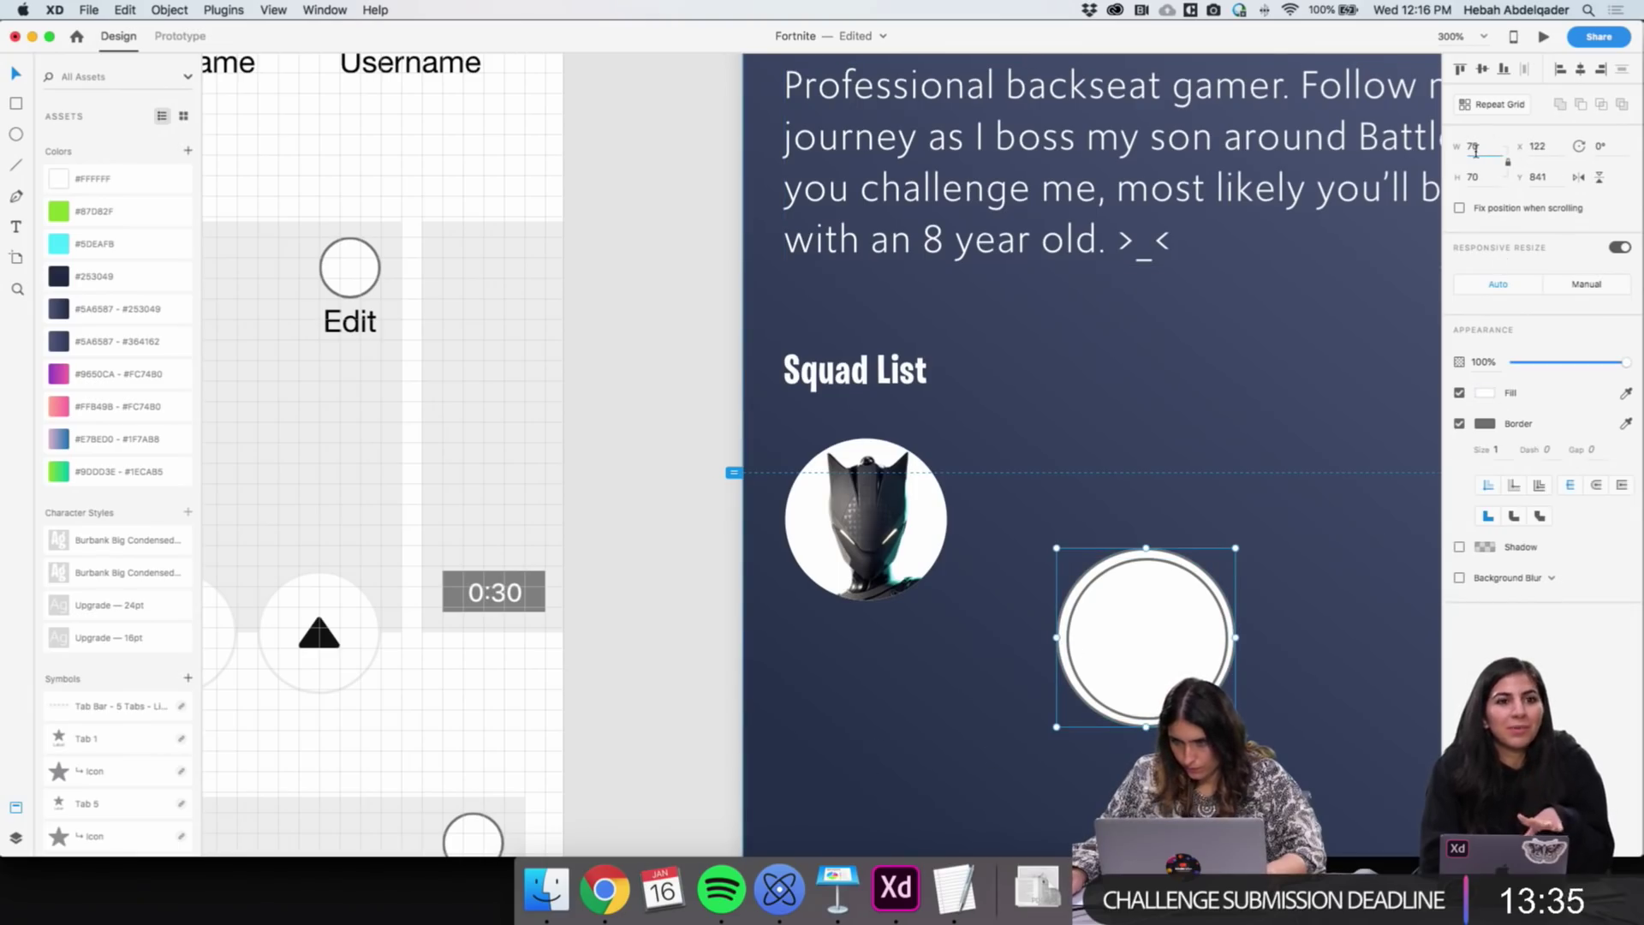
type("71")
key("Return")
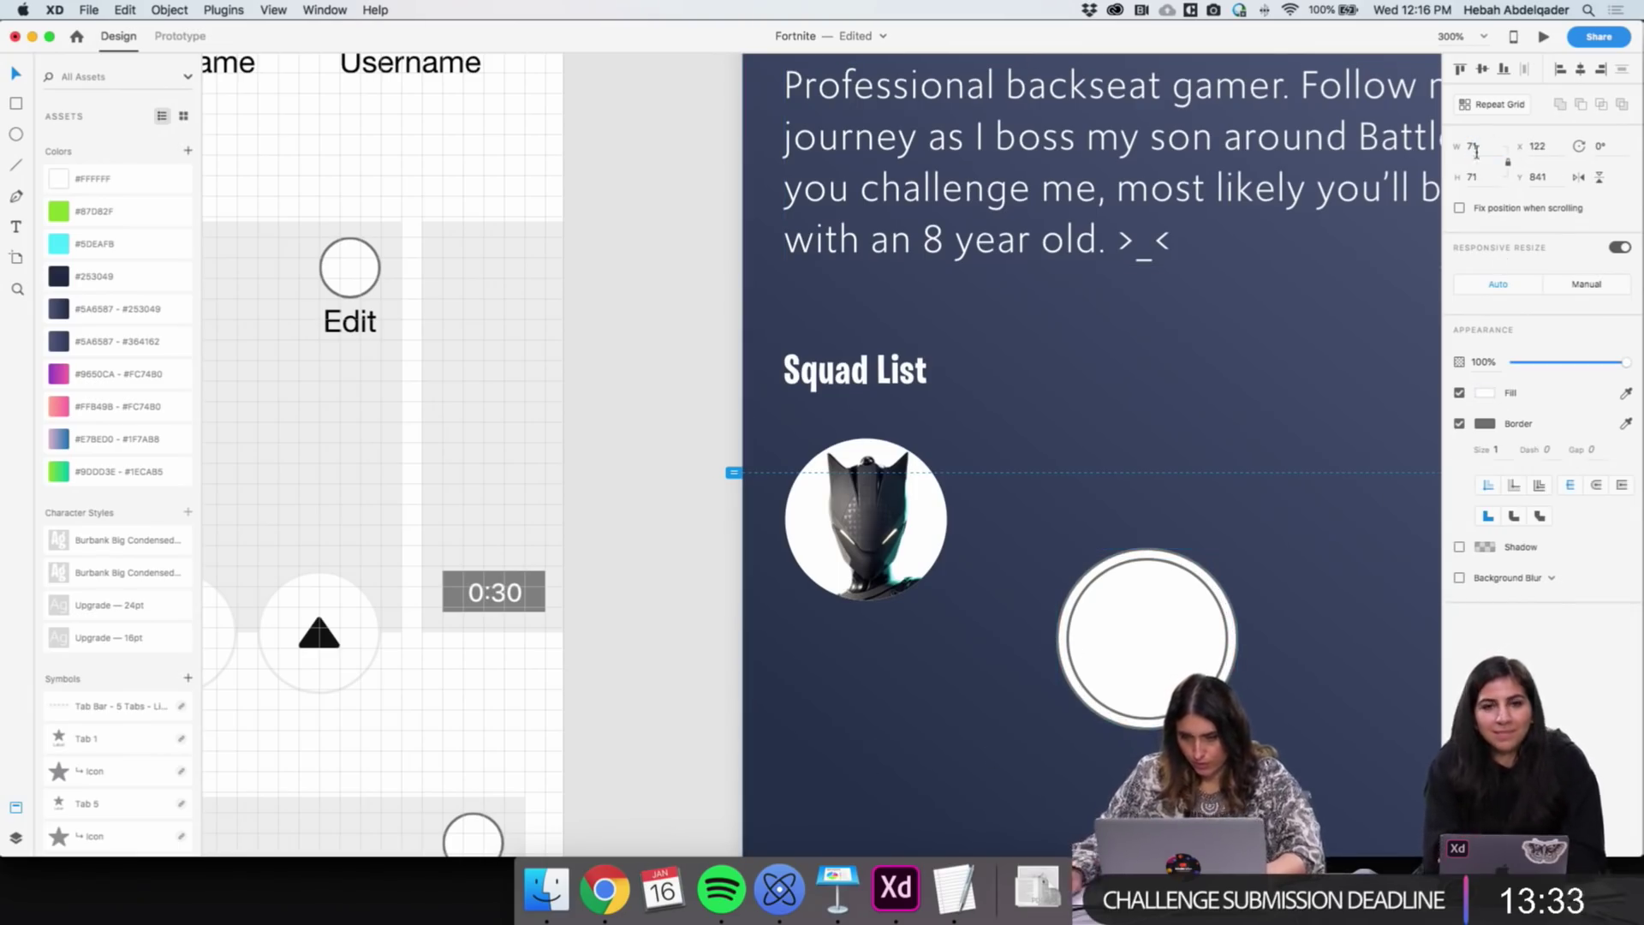
left_click(1175, 656)
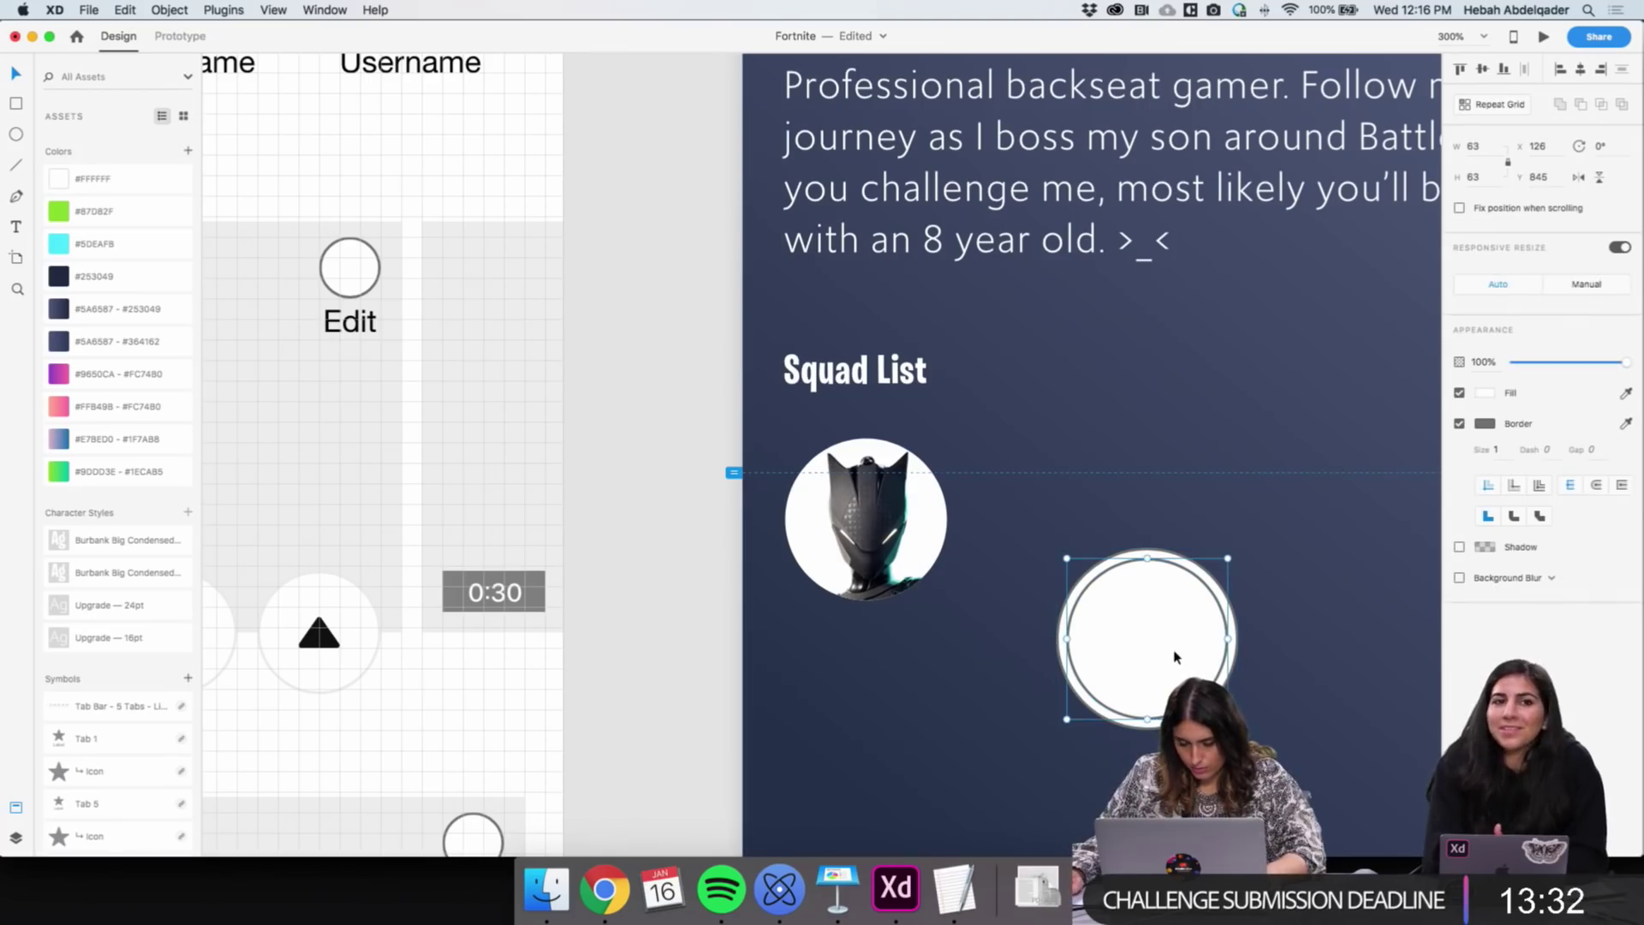
left_click(1156, 558, "shift")
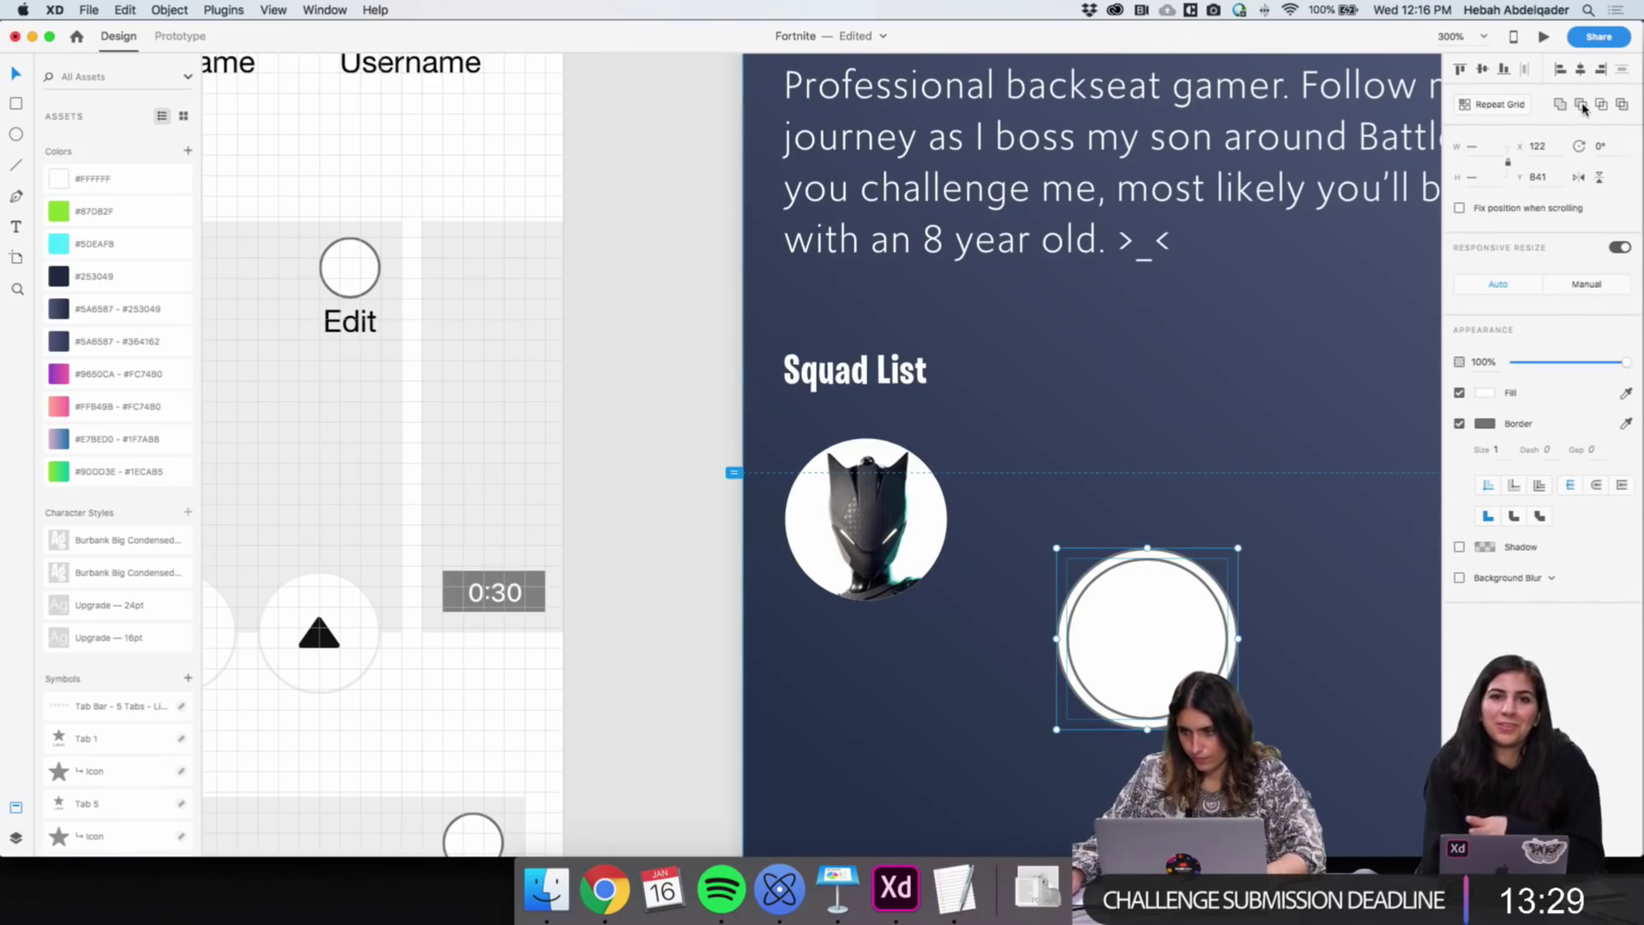
left_click(1582, 106)
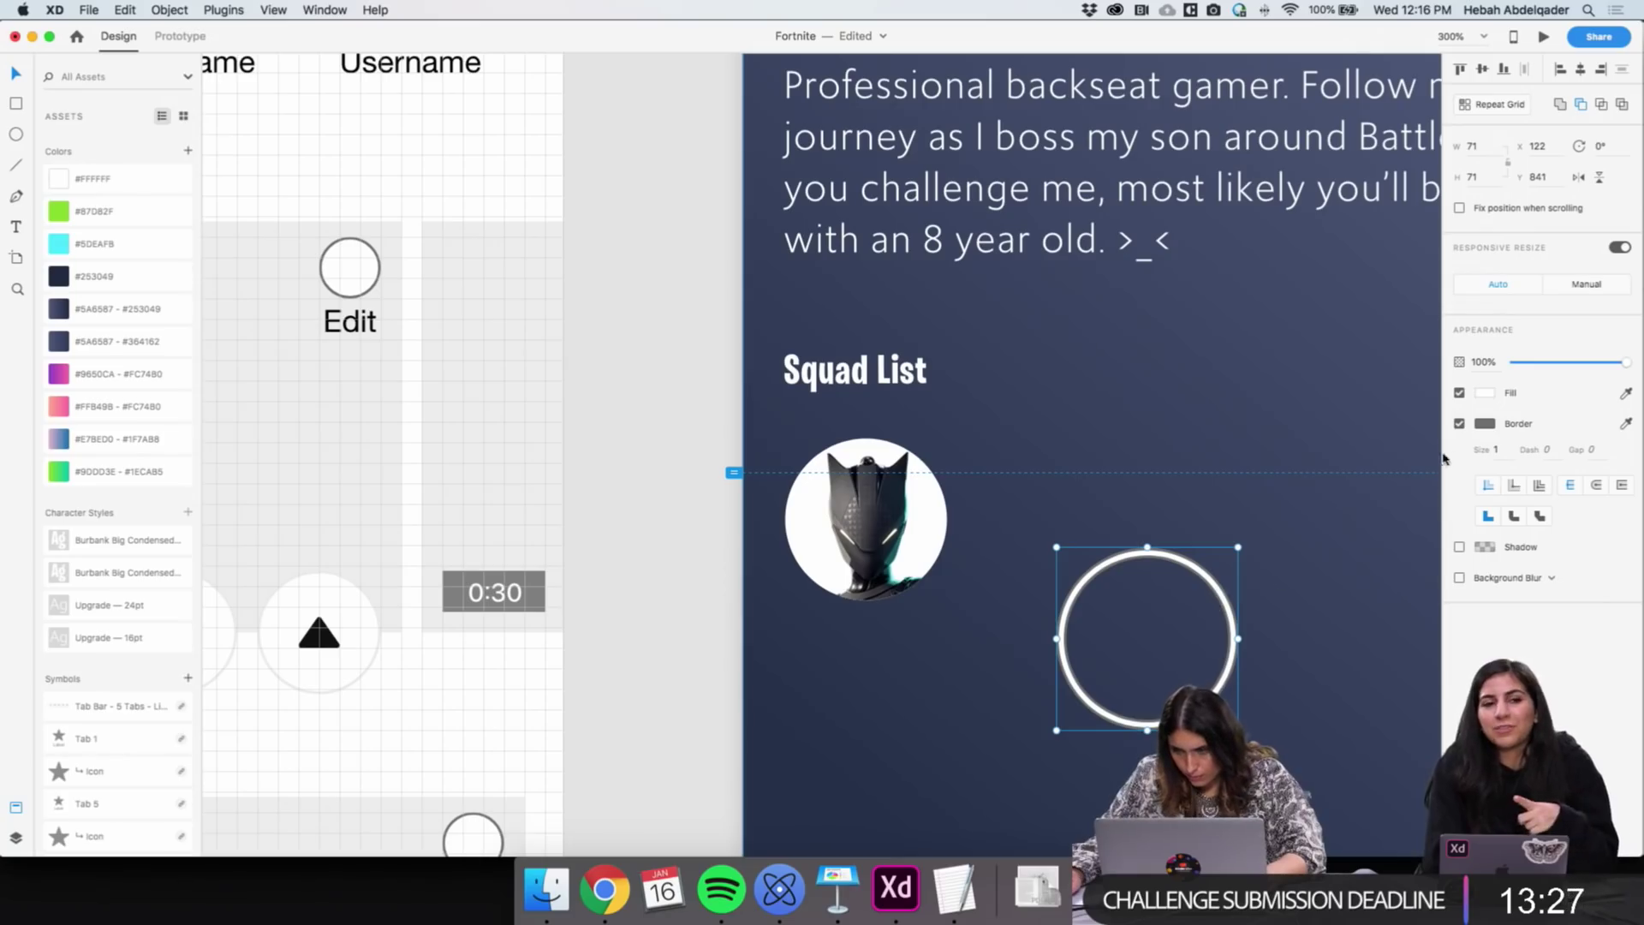
Remove the ring's border and fill it with the saved green-to-teal gradient
left_click(1460, 423)
left_click(1484, 392)
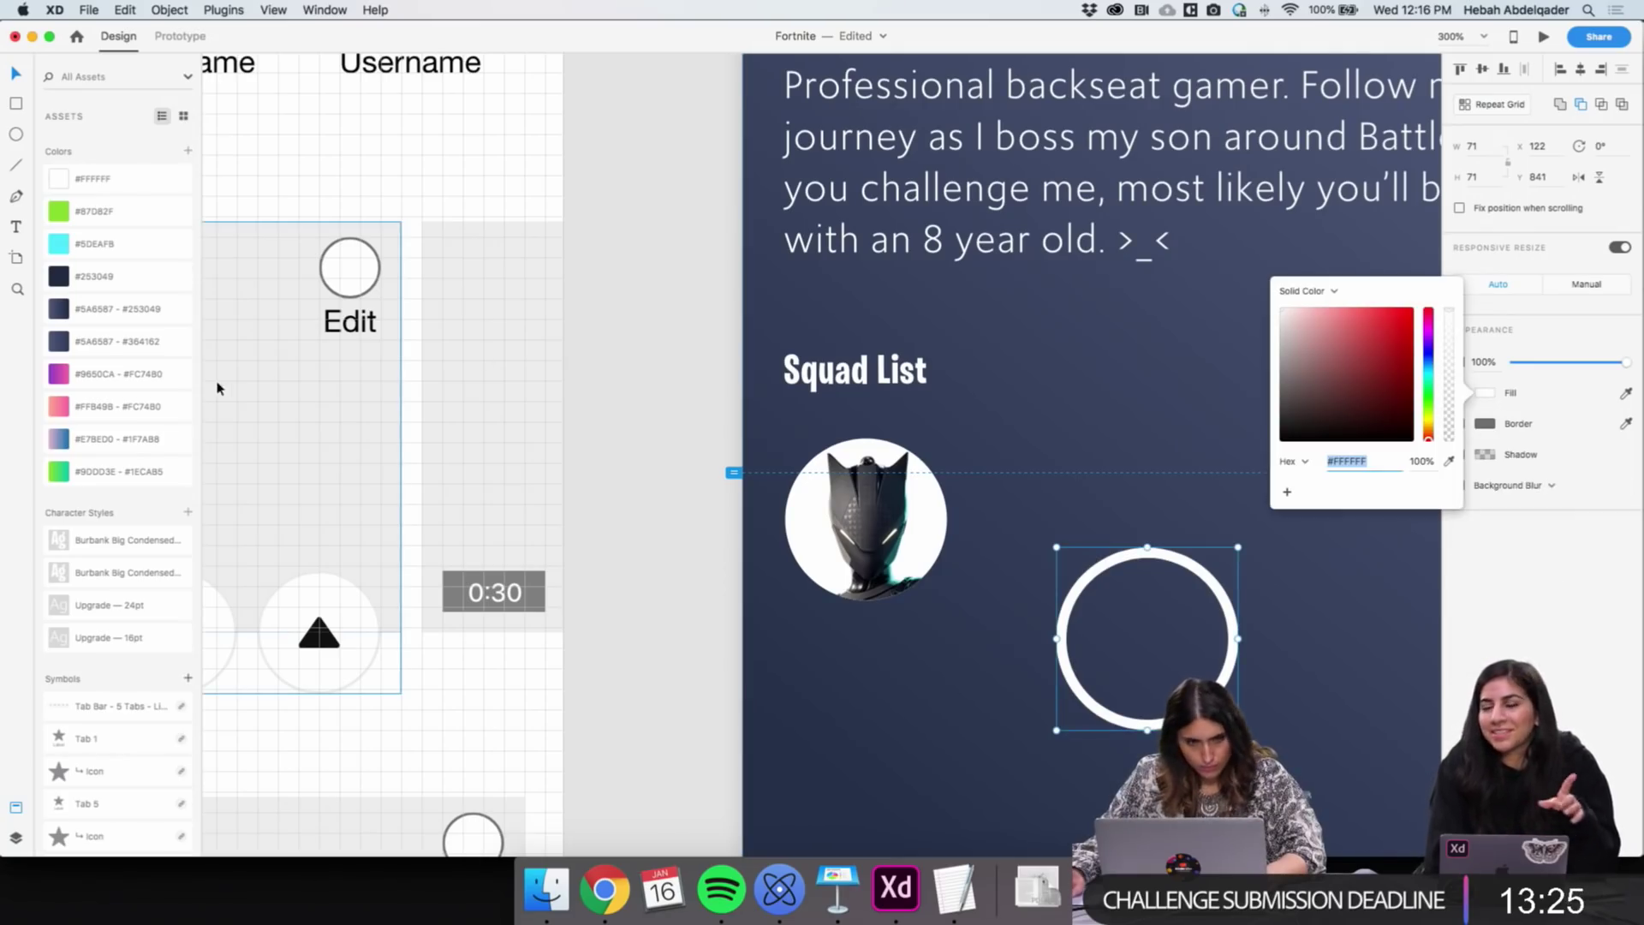
left_click(77, 434)
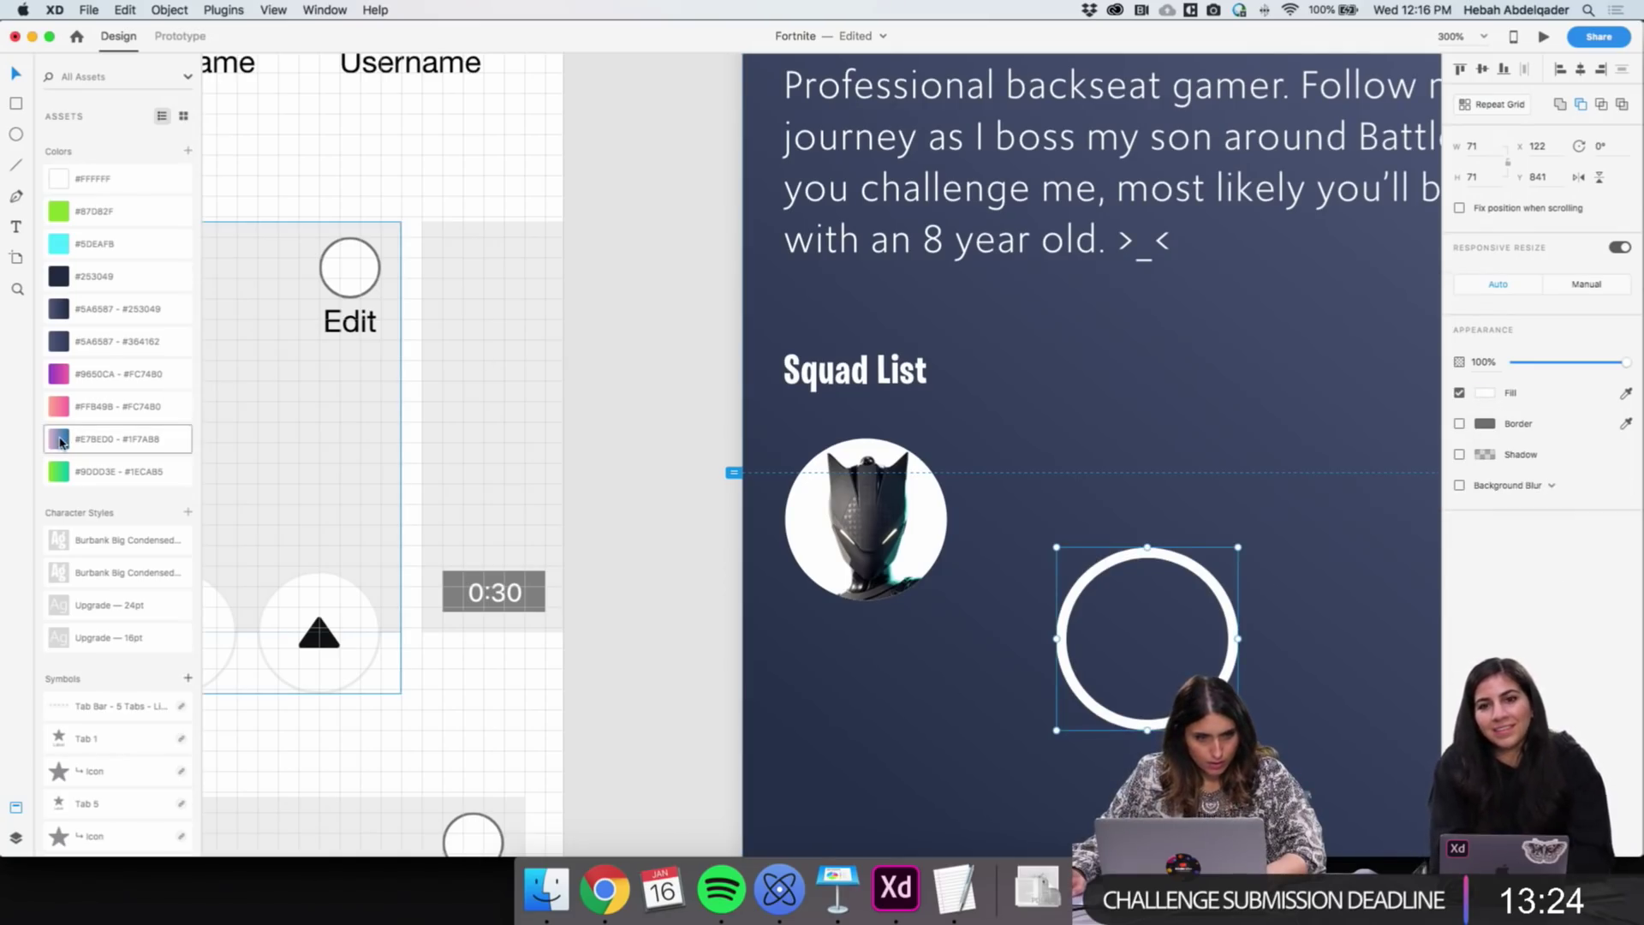
left_click(62, 383)
left_click(62, 471)
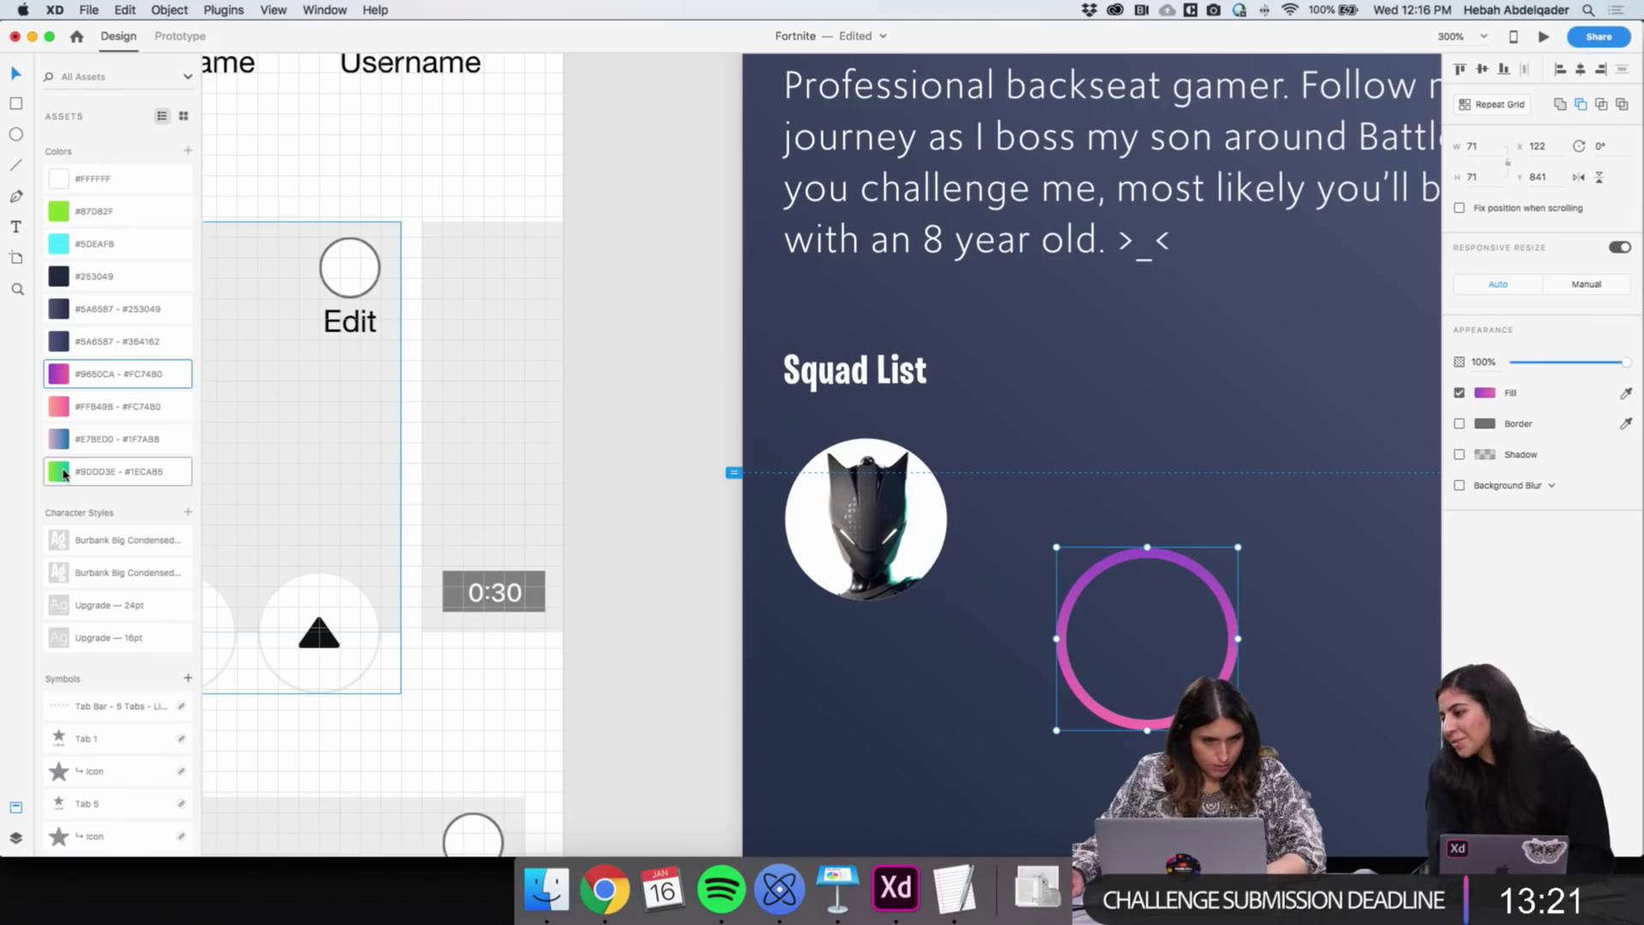
Angle the ring's gradient diagonally, with green starting at its upper right and teal ending at its lower left
left_click(1485, 394)
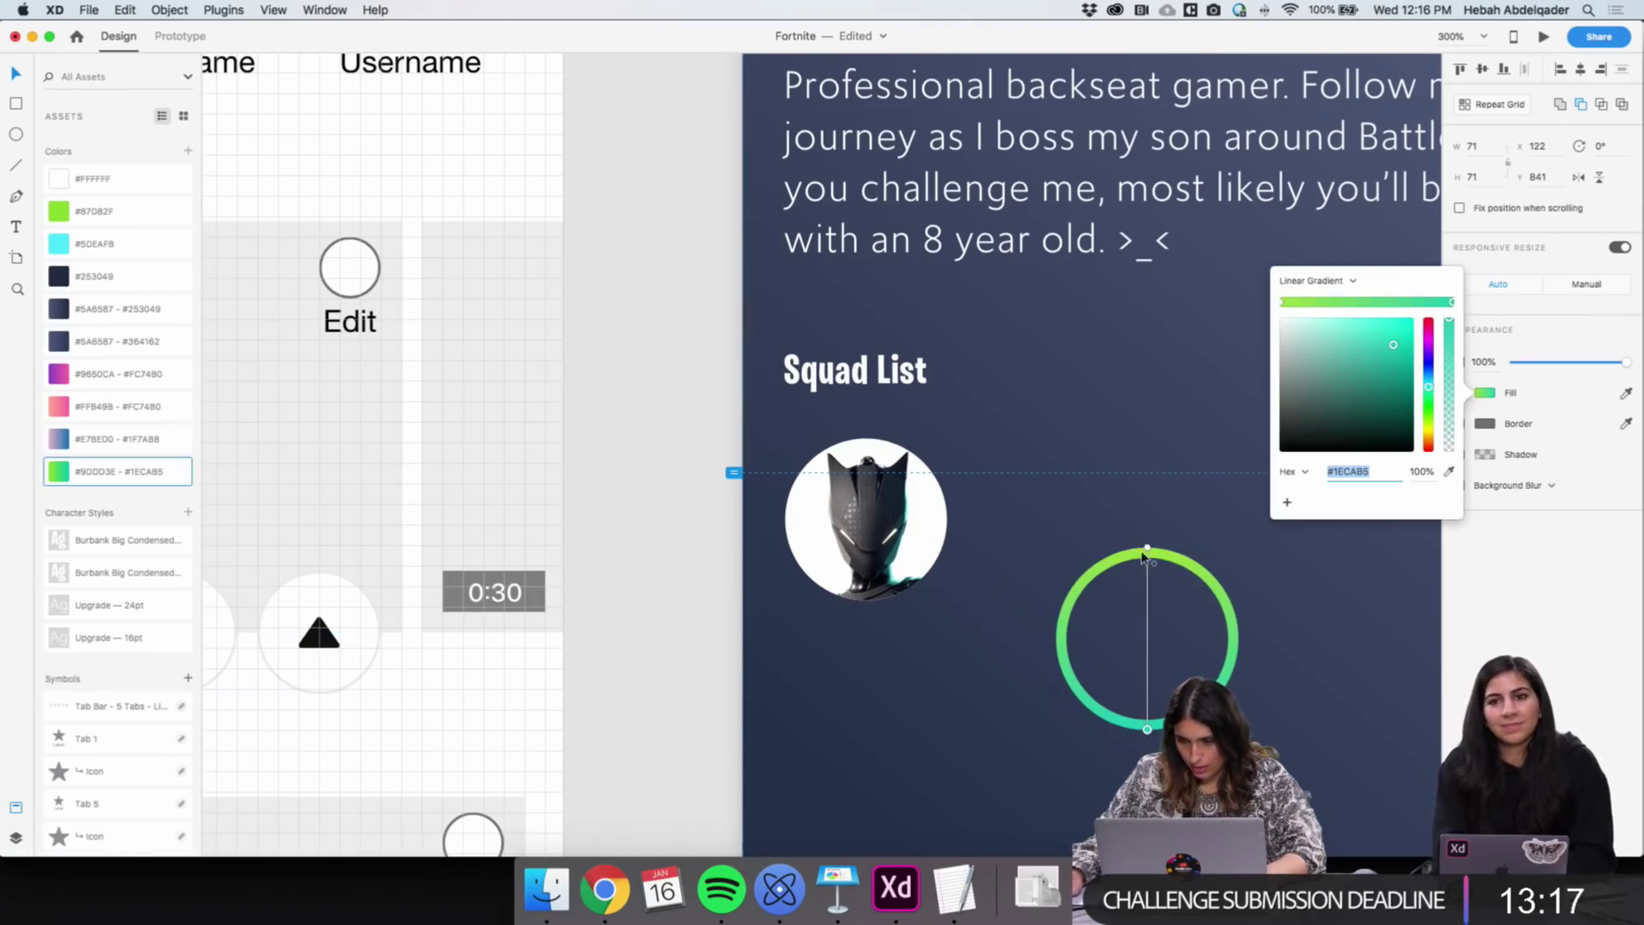
left_click_drag(1147, 548, 1197, 565)
left_click_drag(1148, 730, 1086, 703)
left_click(708, 665)
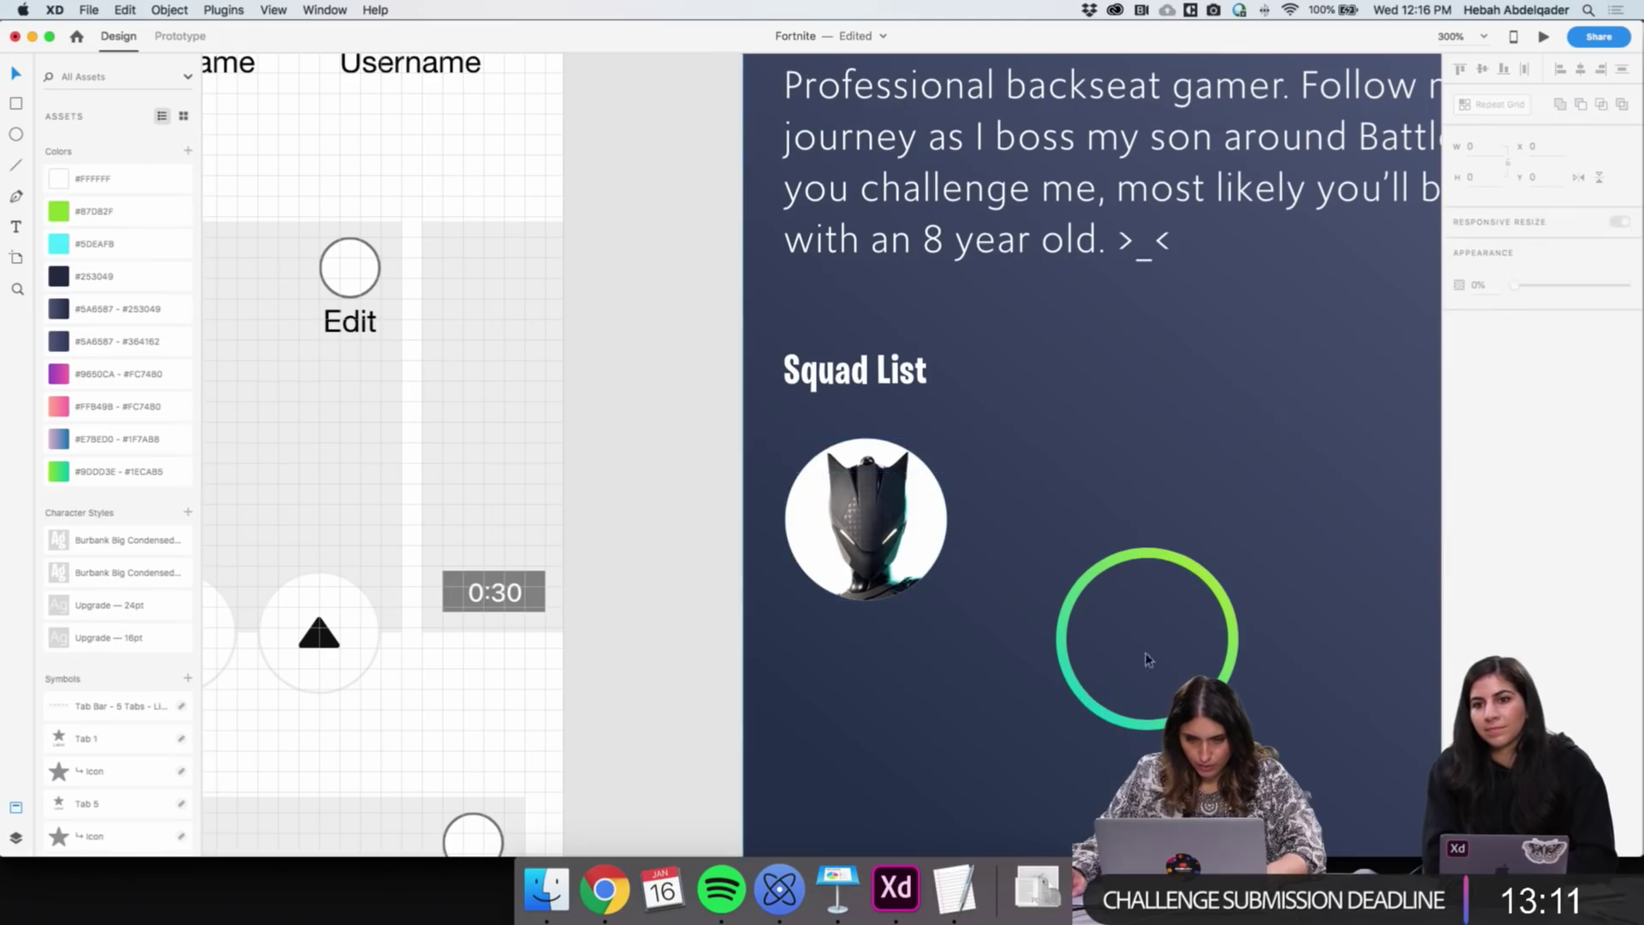
Move the gradient ring around the lynx avatar and enlarge it from its centre to about 76.6, leaving a gap around the avatar
left_click_drag(1091, 713, 813, 597)
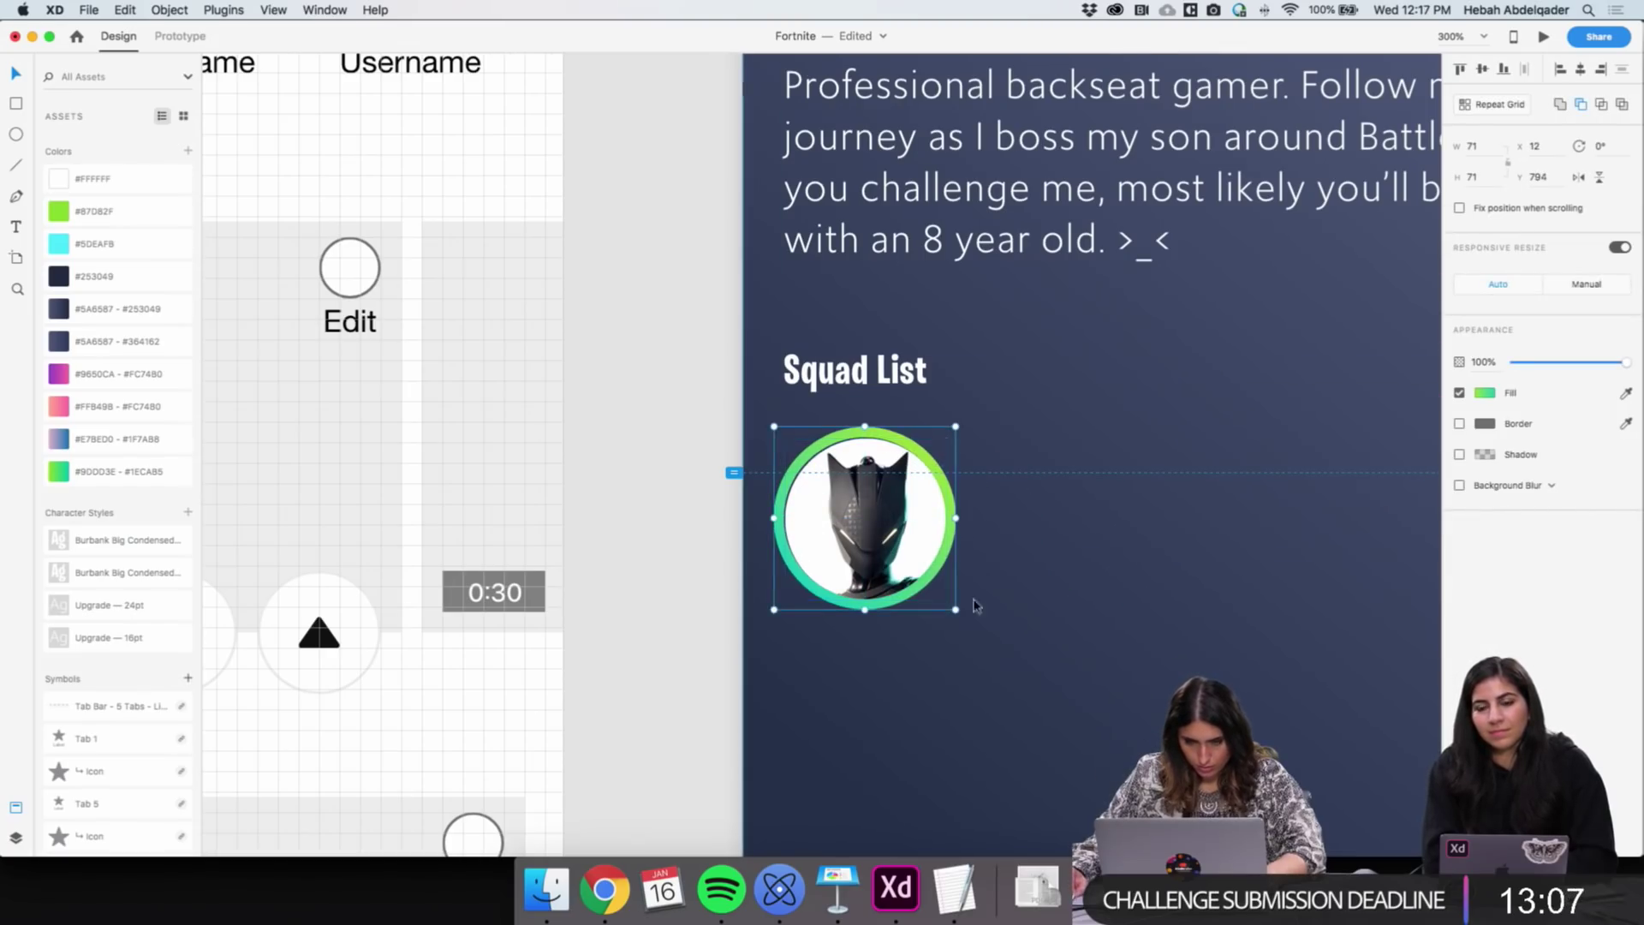
mouse_move(960, 425)
left_mouse_down()
mouse_move(982, 416)
mouse_move(963, 419)
left_mouse_up()
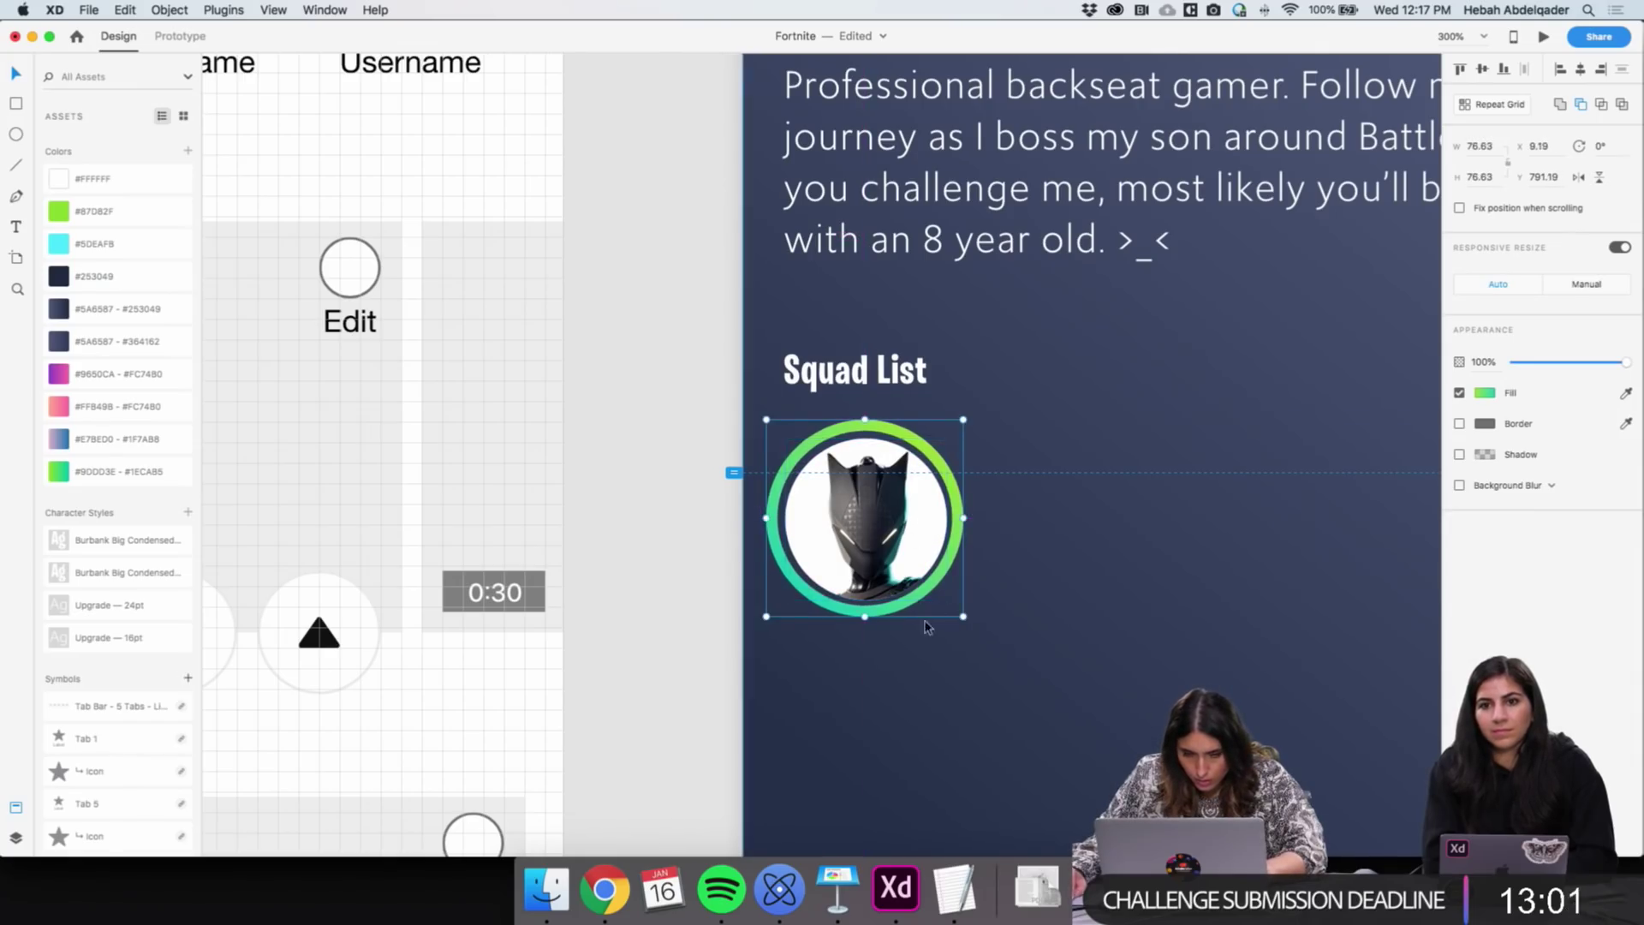
double_click(882, 615)
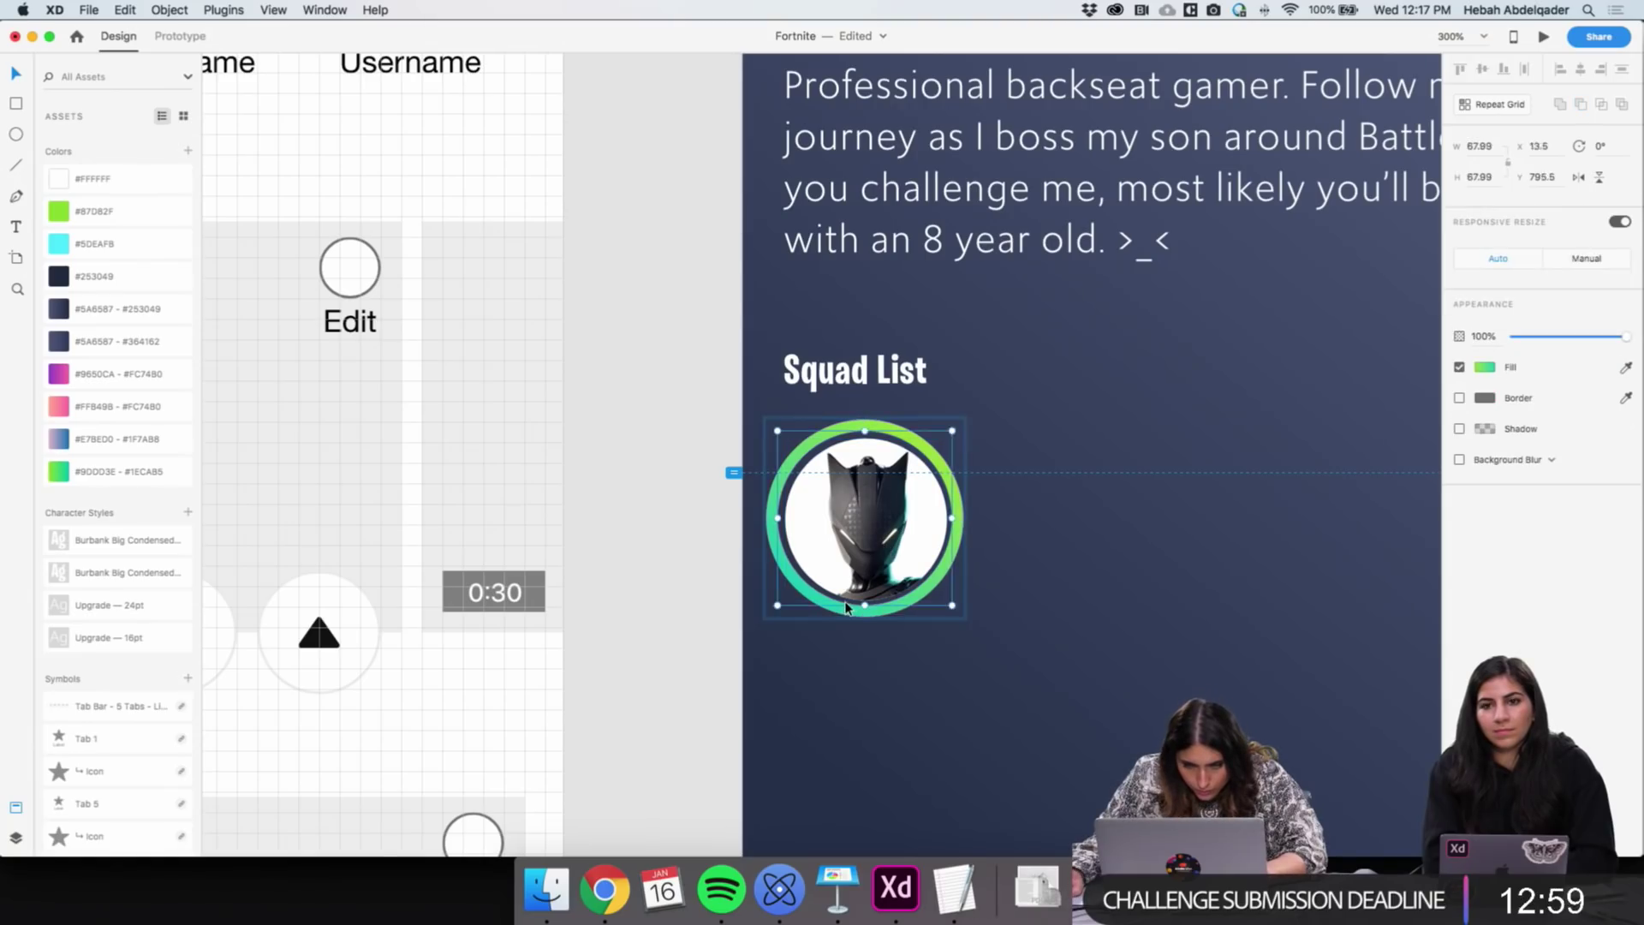
key("Escape")
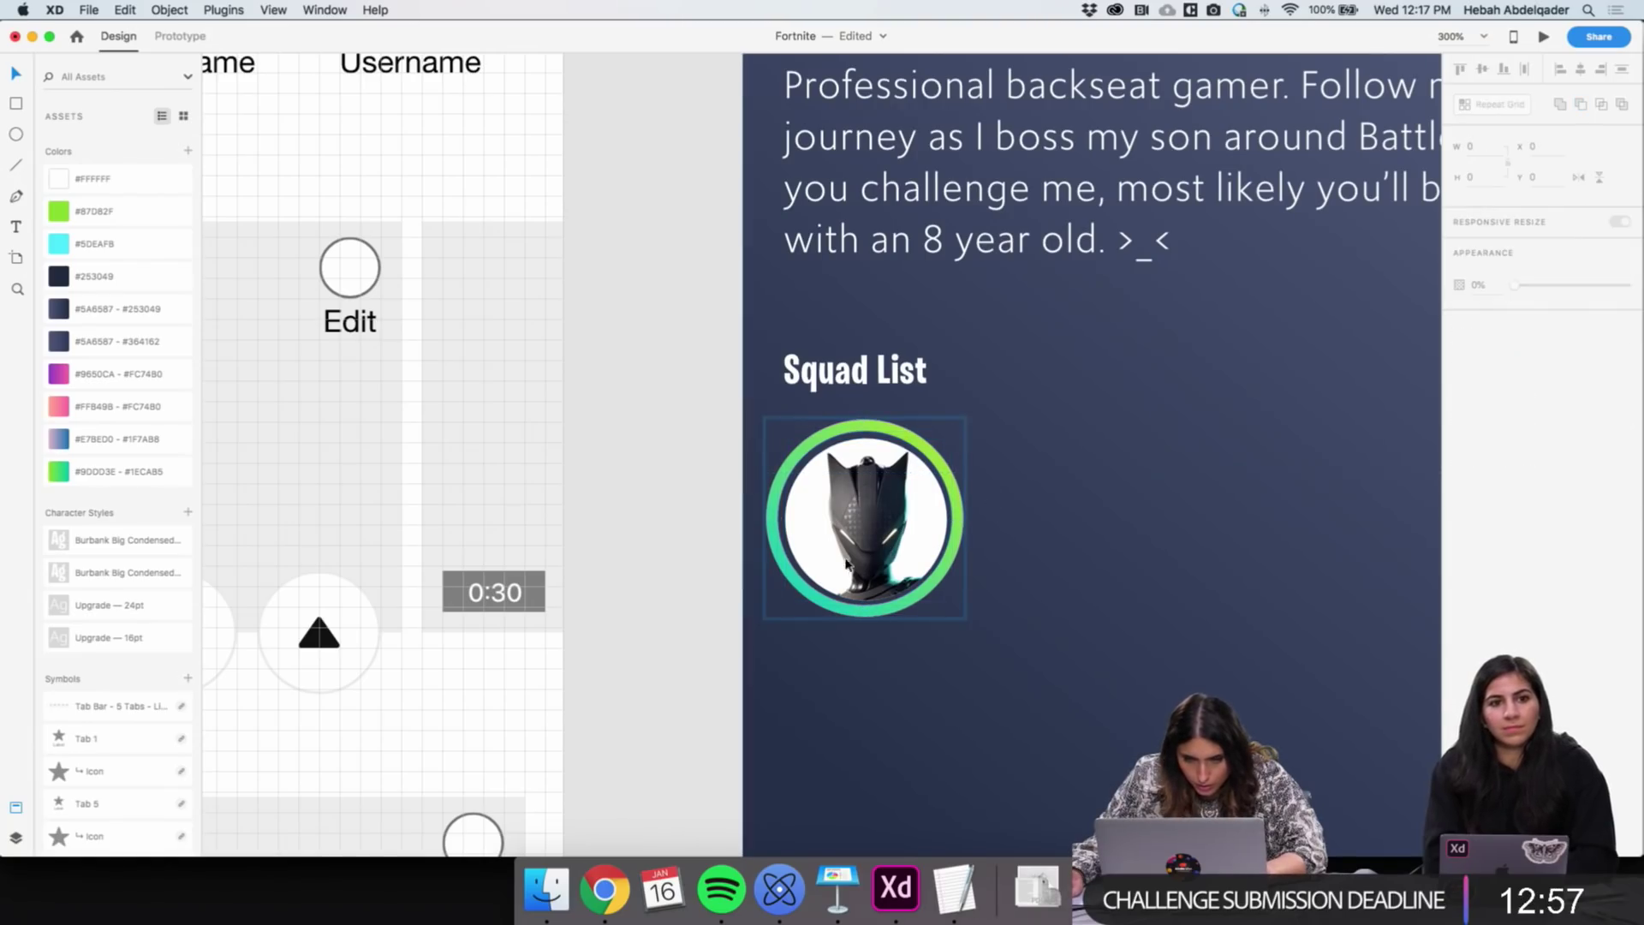
left_click(833, 603)
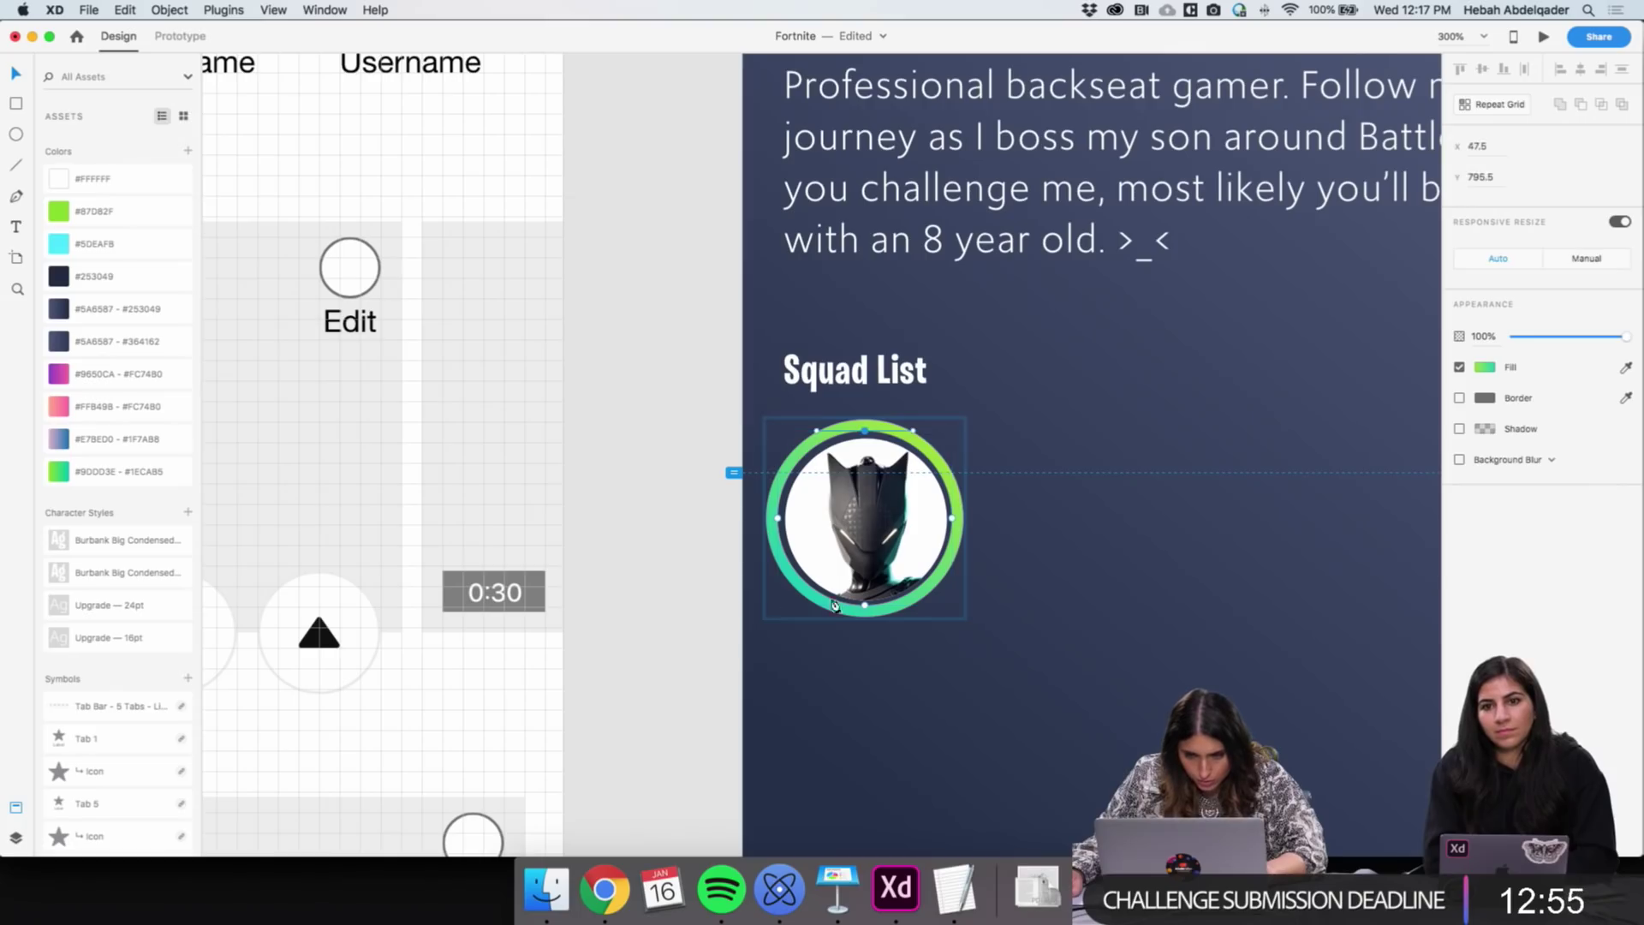
key("Escape")
left_click(856, 609)
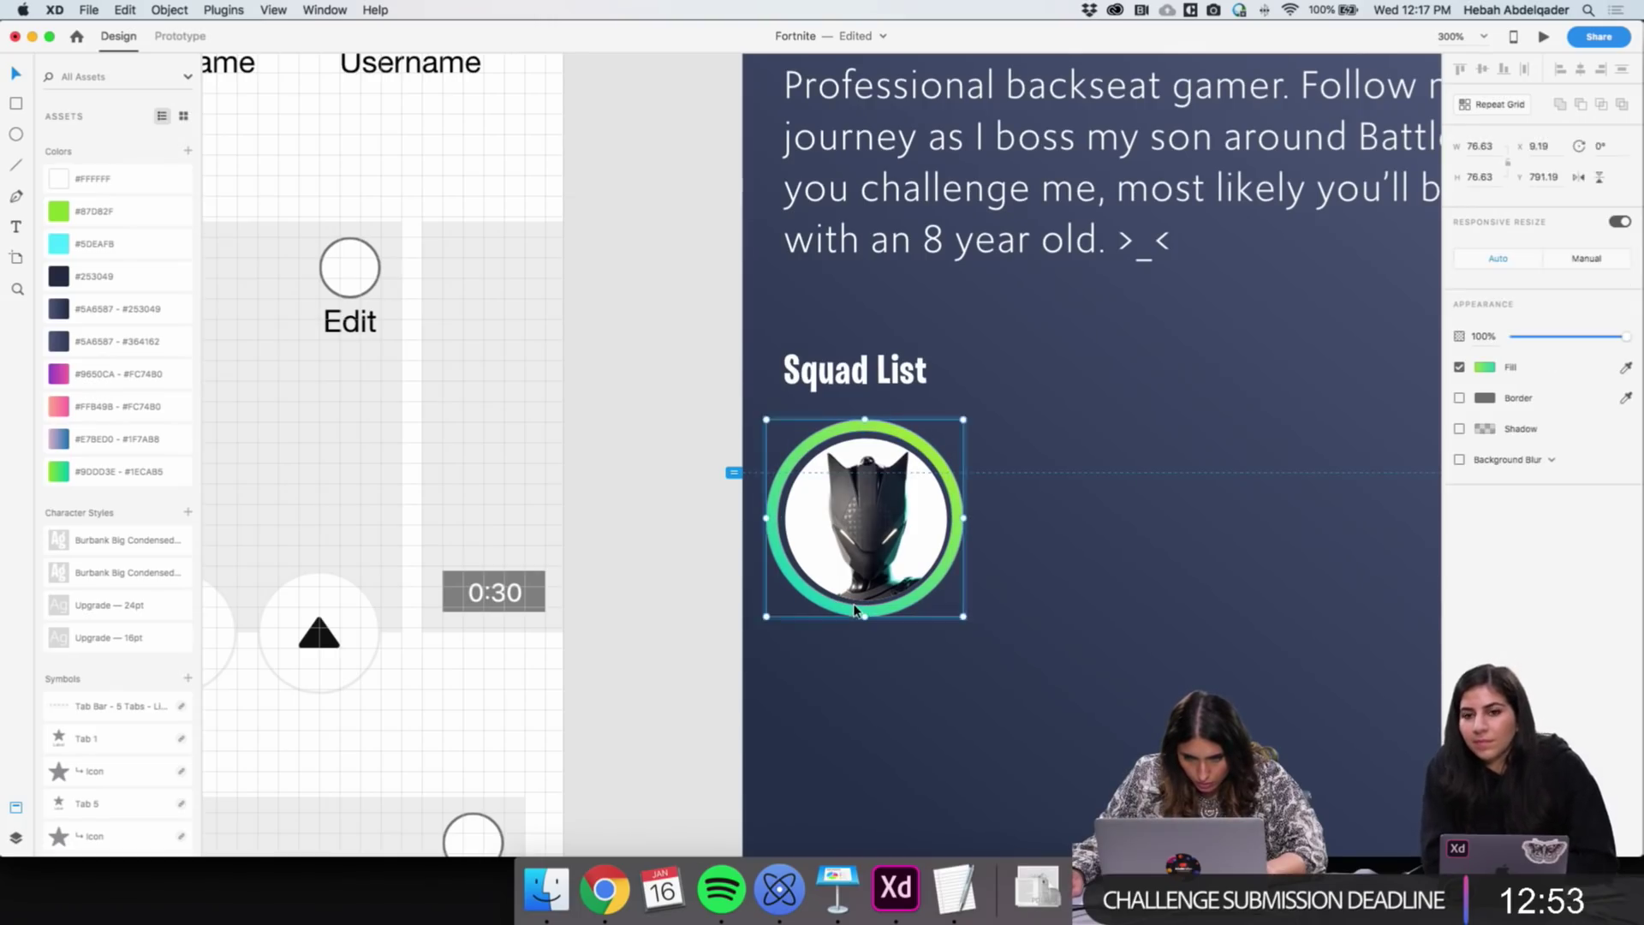
left_click(815, 591)
key("Escape")
left_click(814, 592)
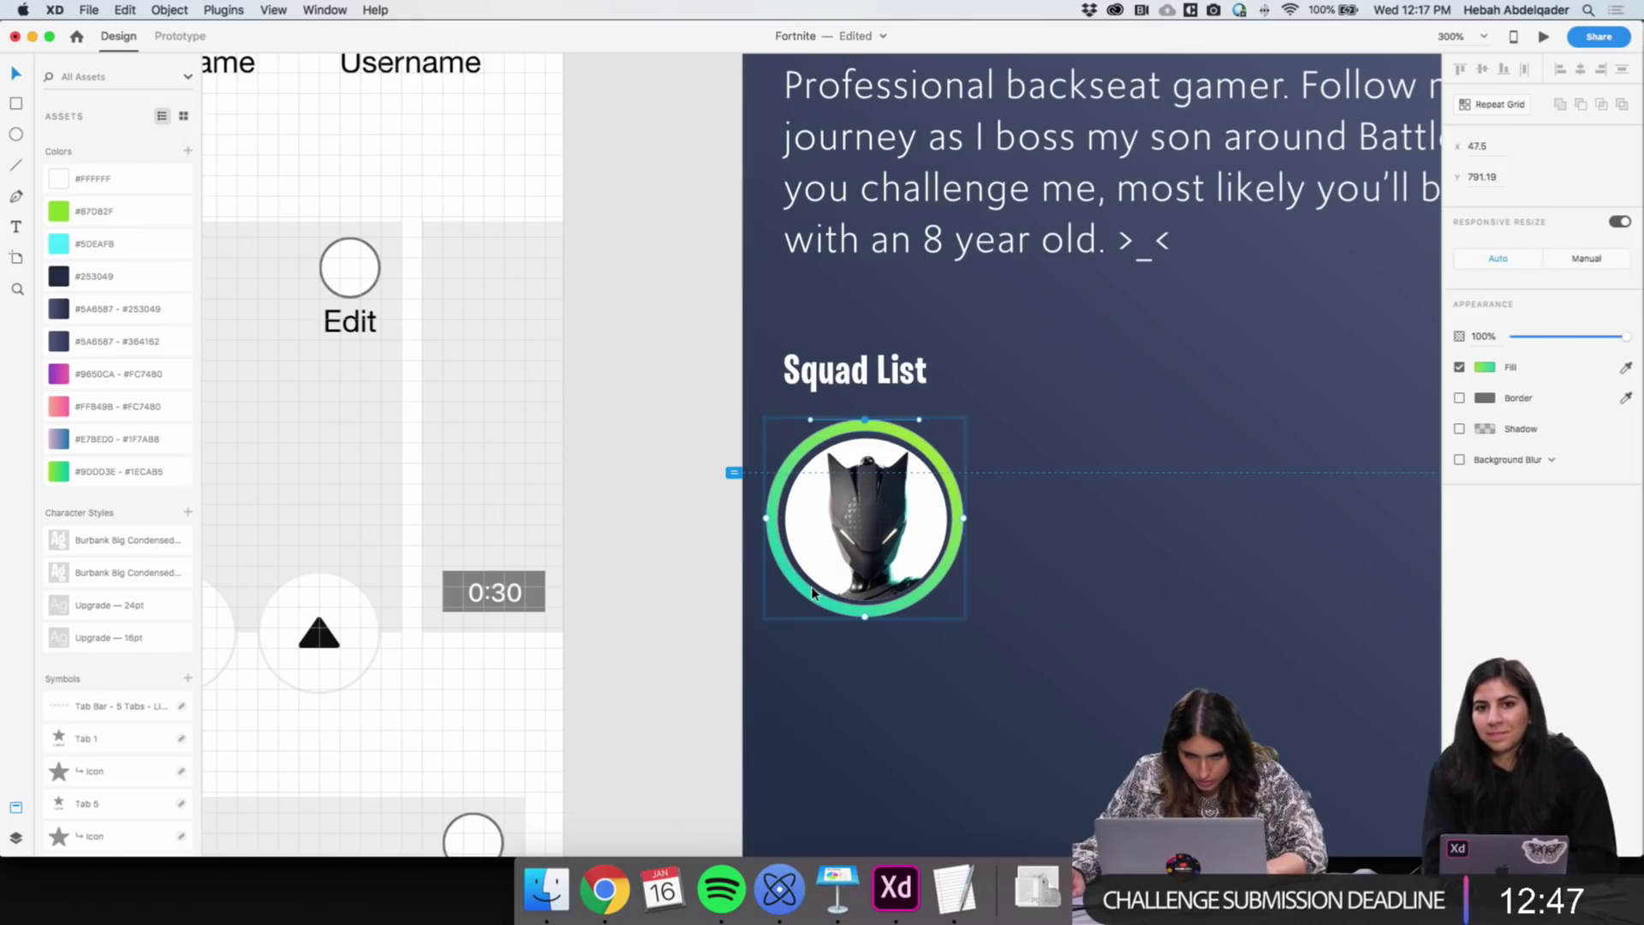
left_click(718, 592)
left_click(815, 594)
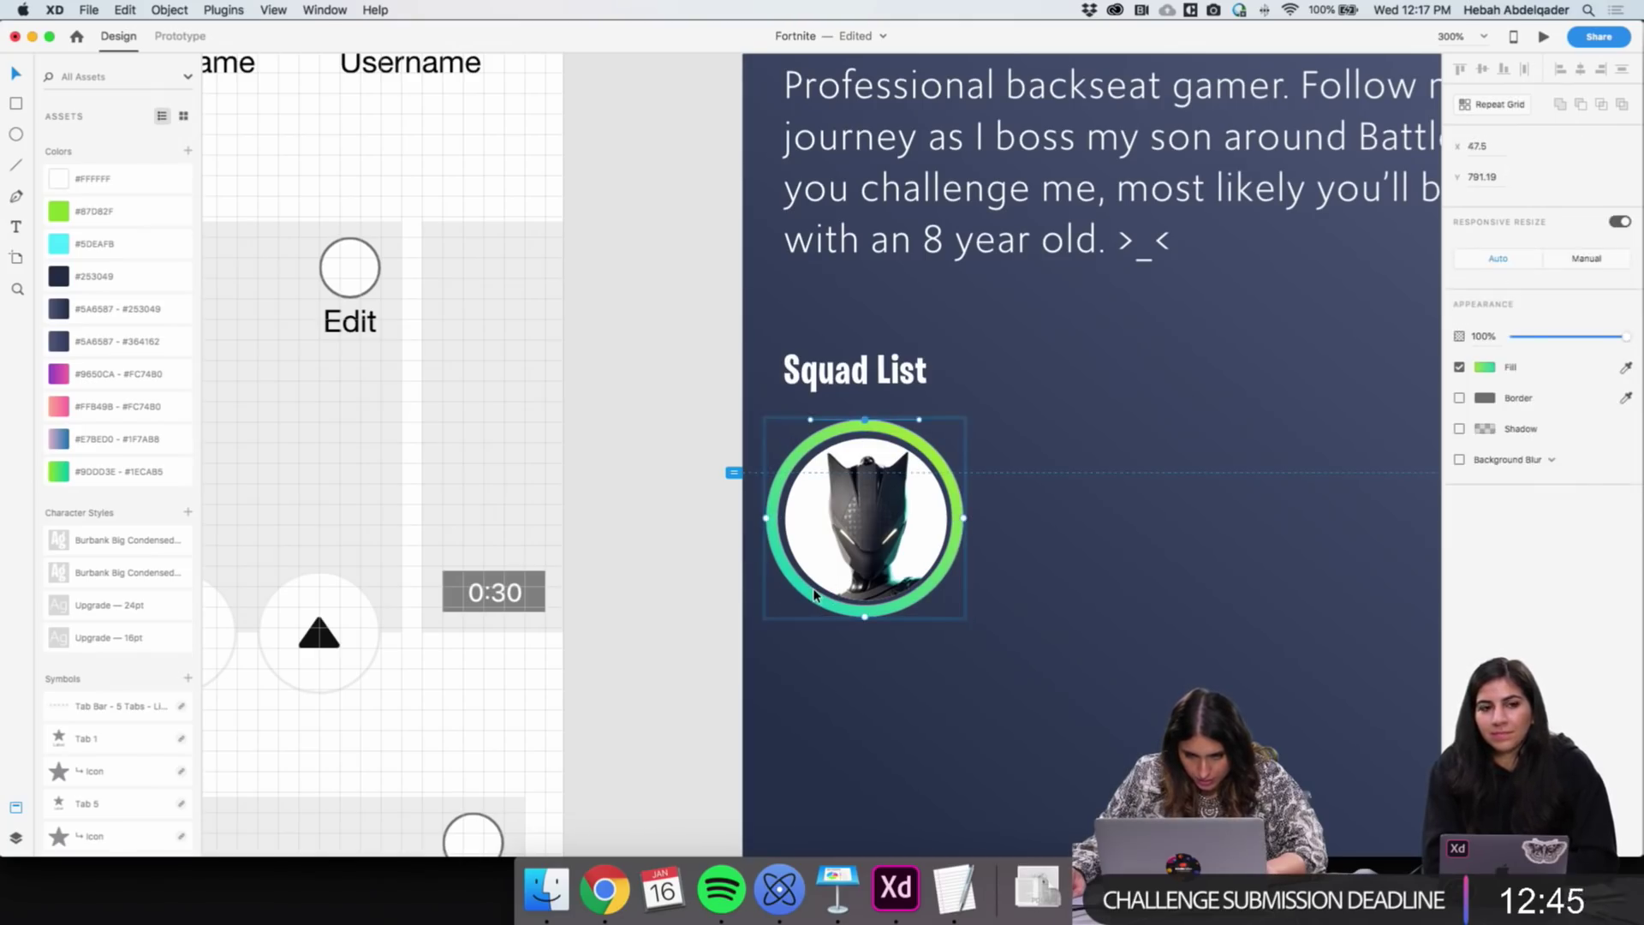
double_click(814, 591)
left_click(814, 591)
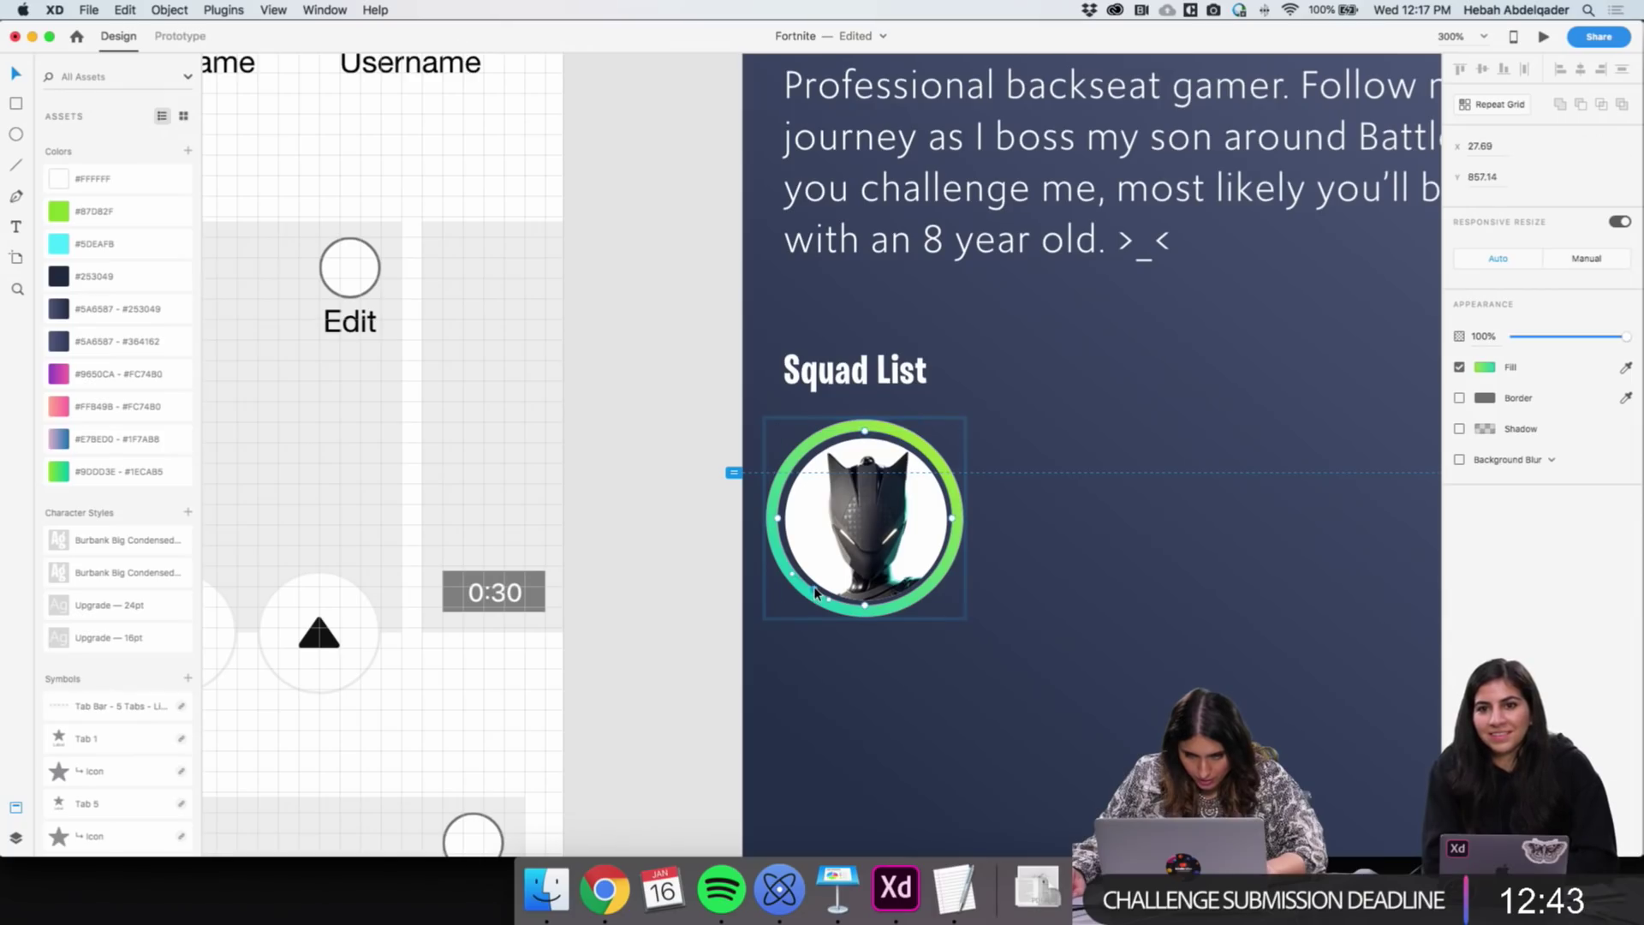
left_click(624, 565)
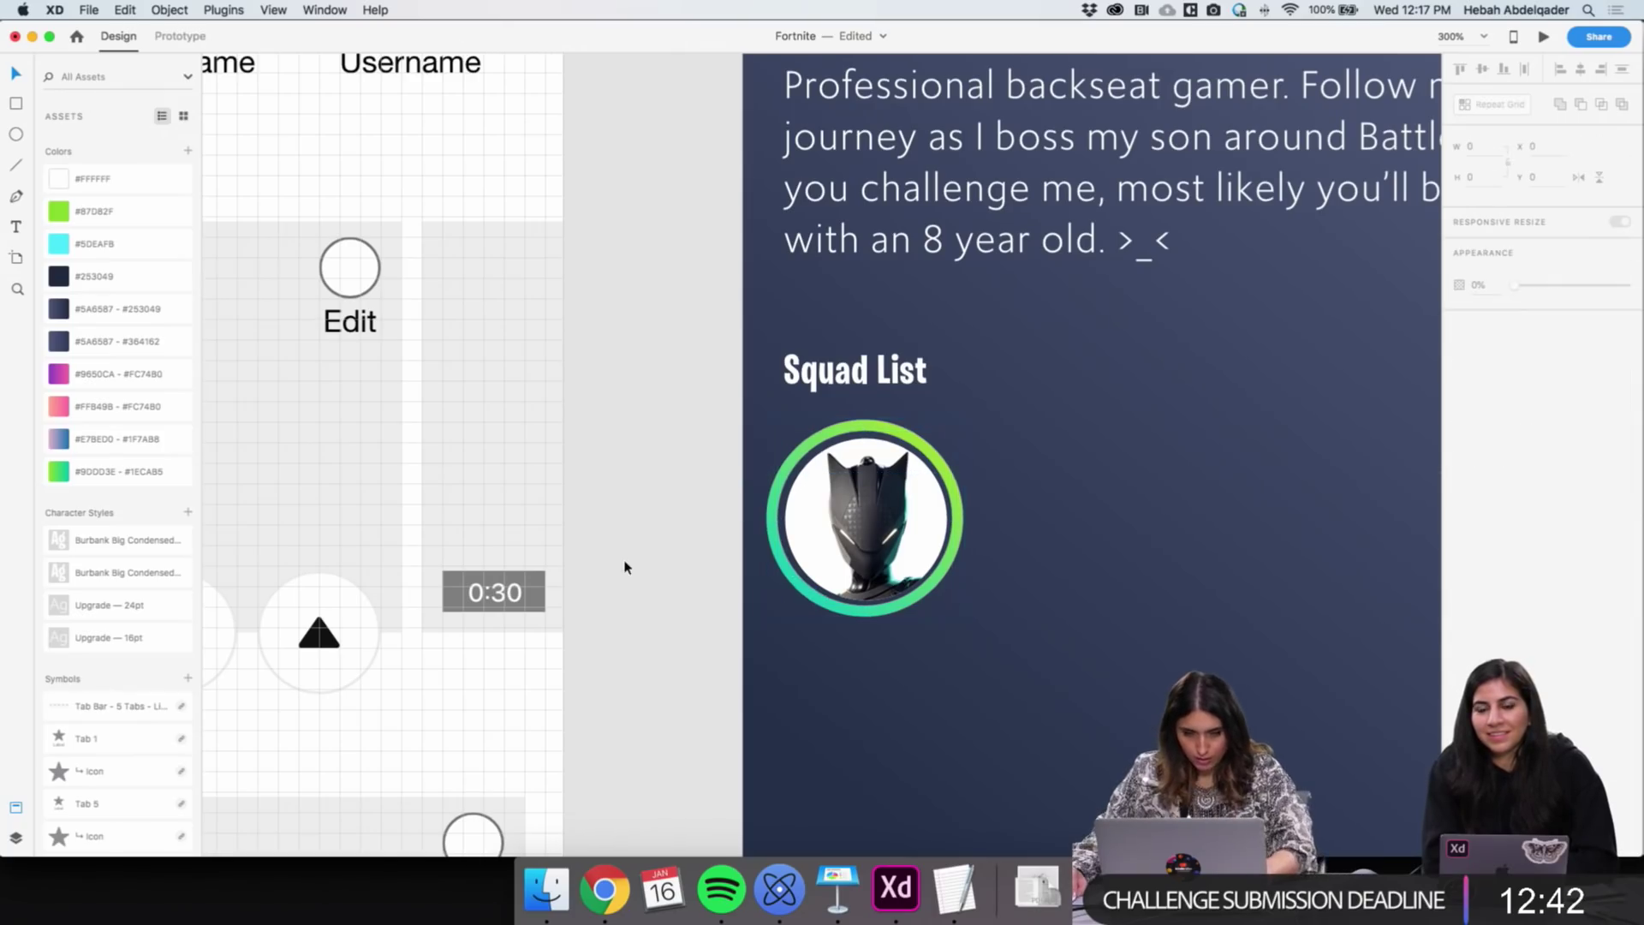
left_click(784, 561)
left_click(784, 561)
left_click(784, 561)
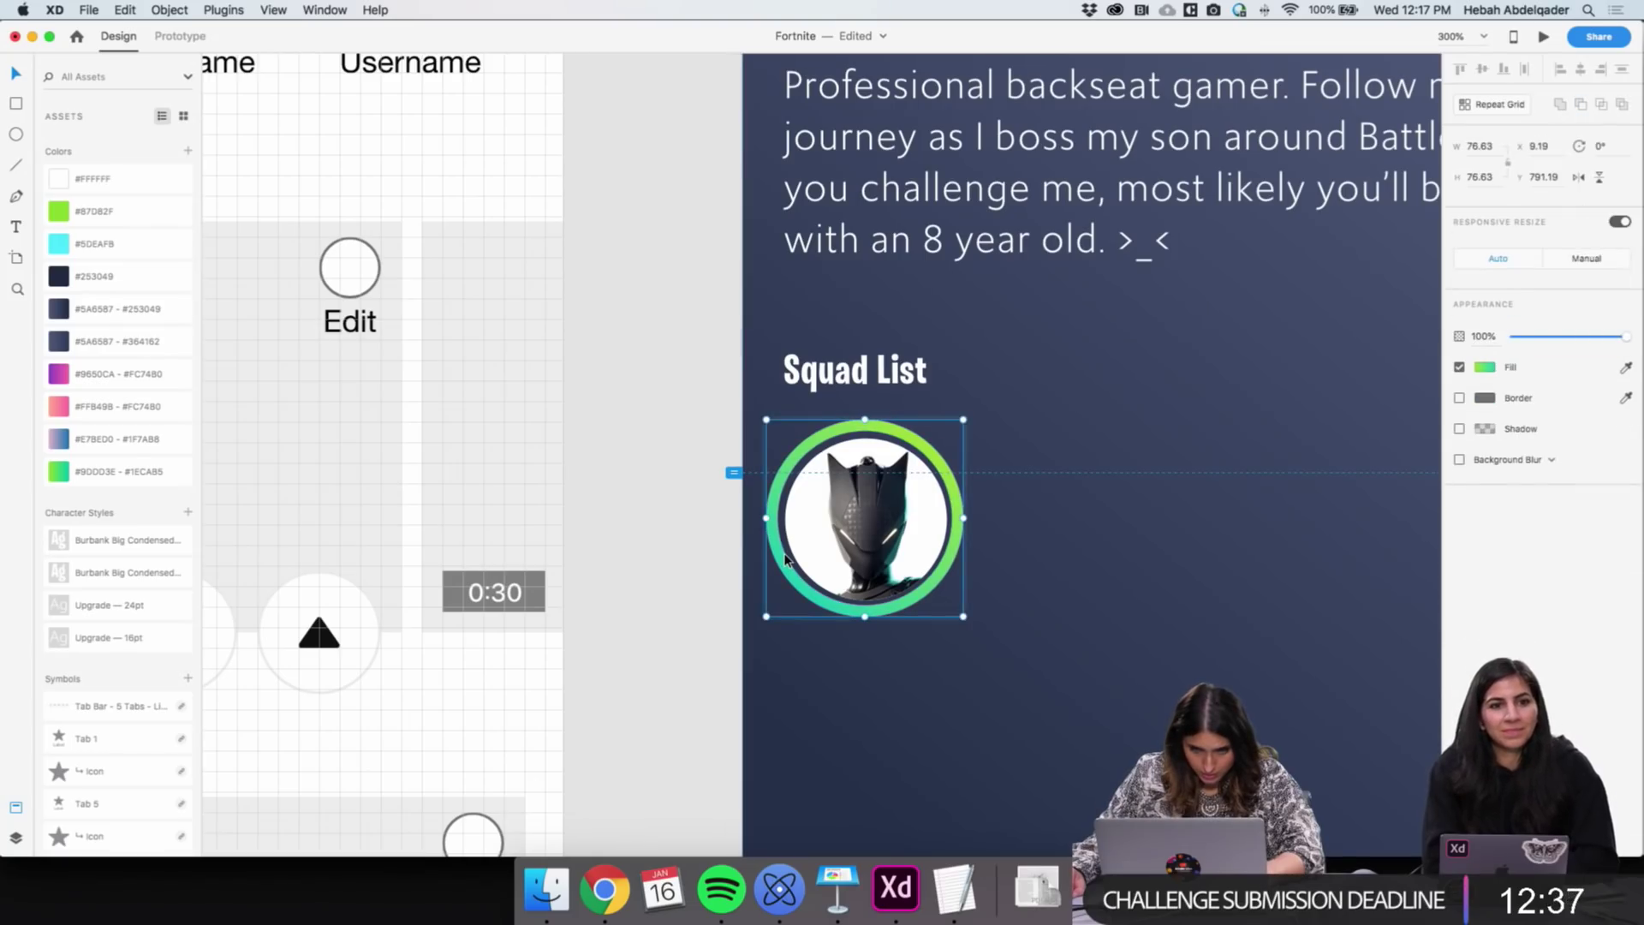
double_click(784, 560)
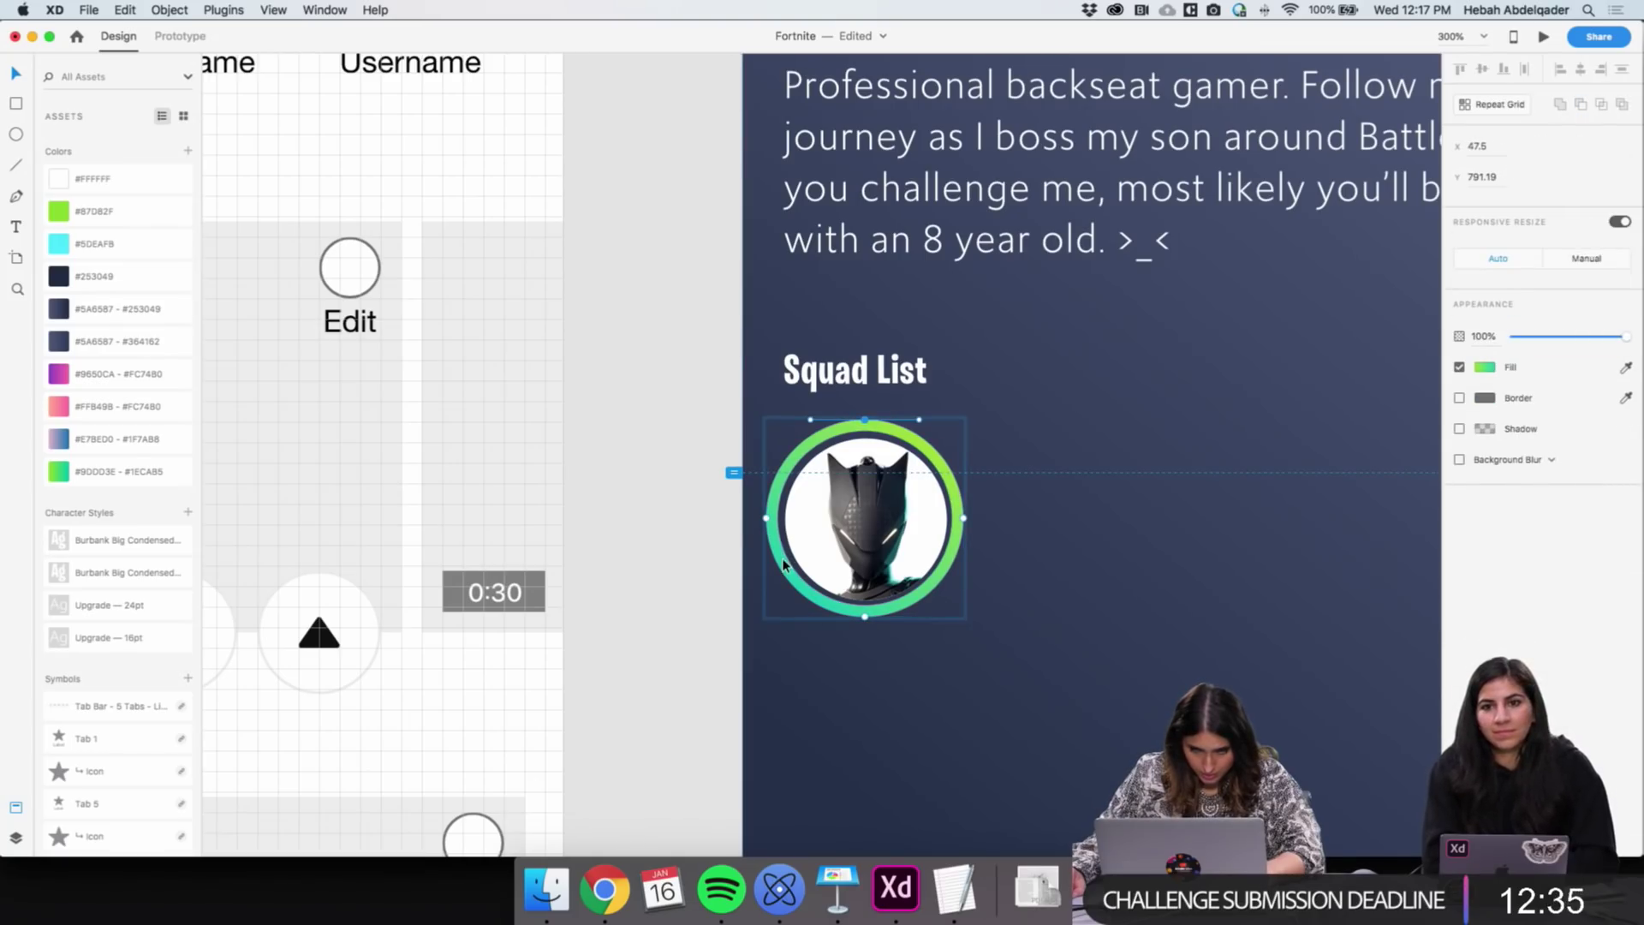
left_click(616, 608)
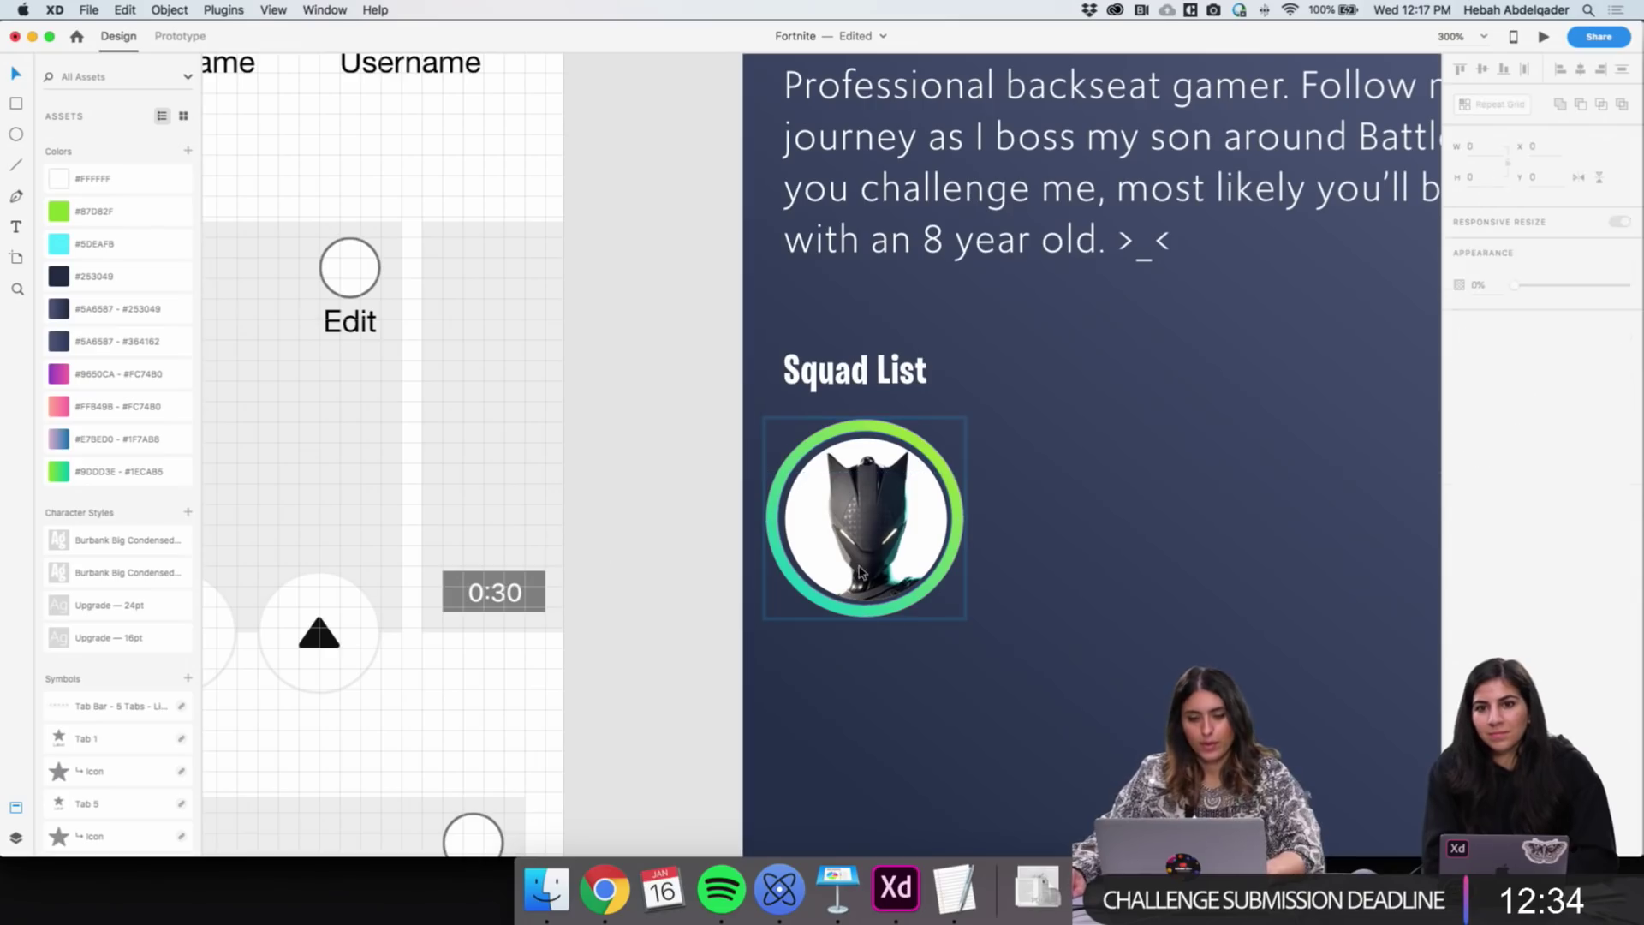
left_click(817, 607)
mouse_move(818, 608)
left_mouse_down()
mouse_move(1169, 611)
mouse_move(829, 596)
left_mouse_up()
left_click(690, 613)
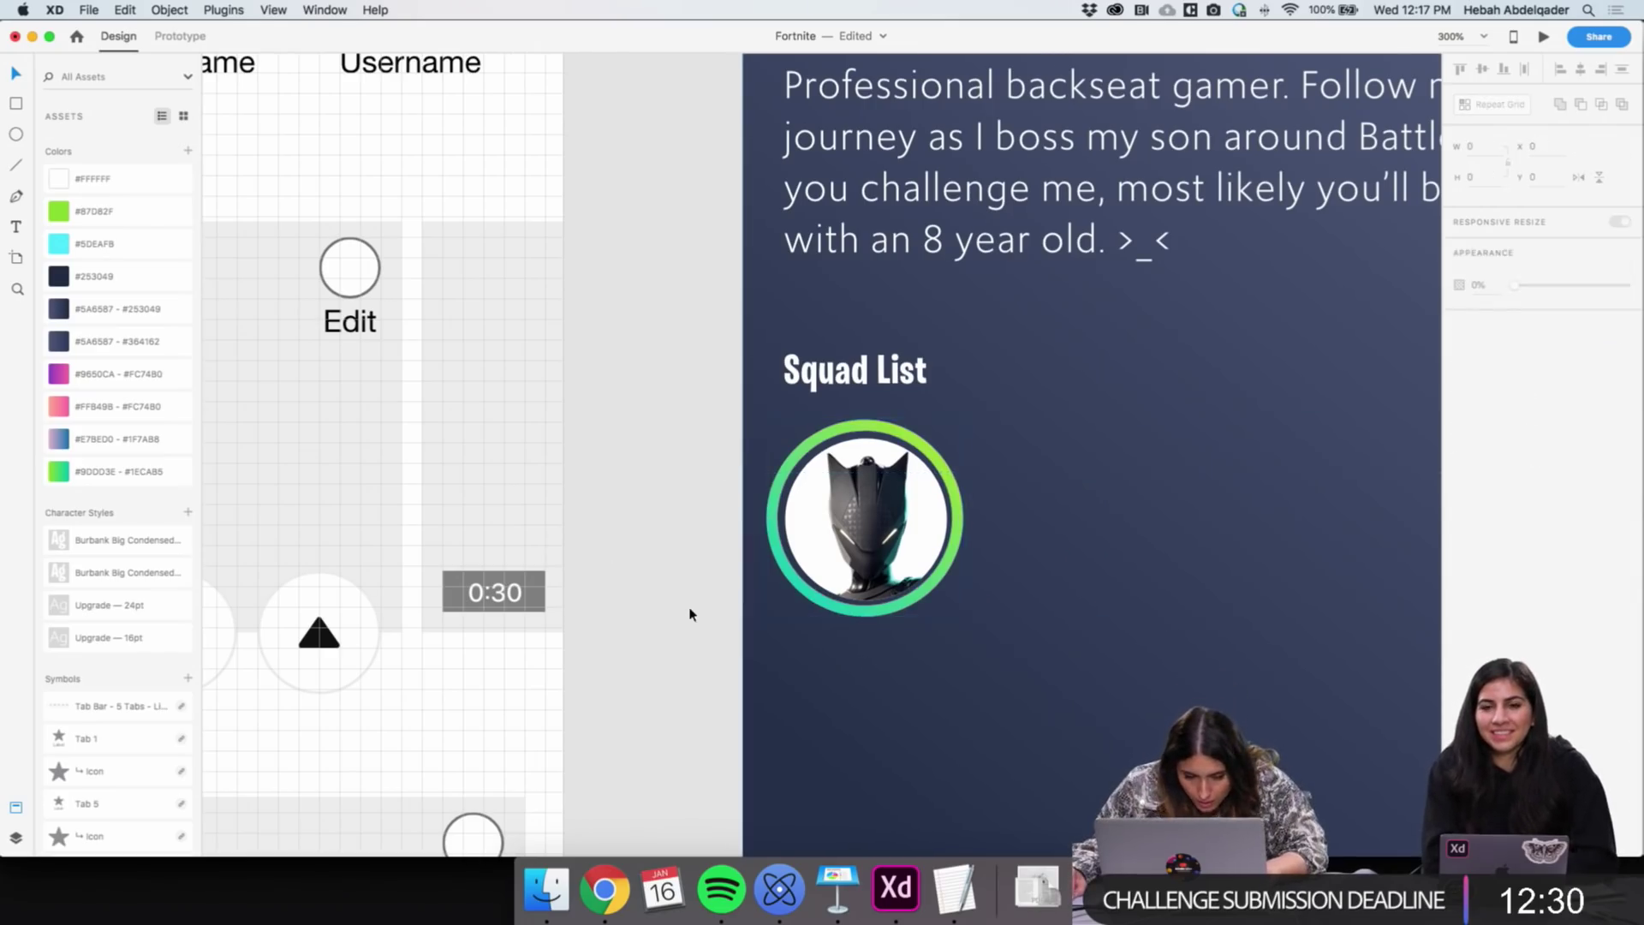
Enlarge the gradient ring's inner circle from its centre to about 70.9 to make the ring thinner
left_click(795, 576)
left_click(794, 575)
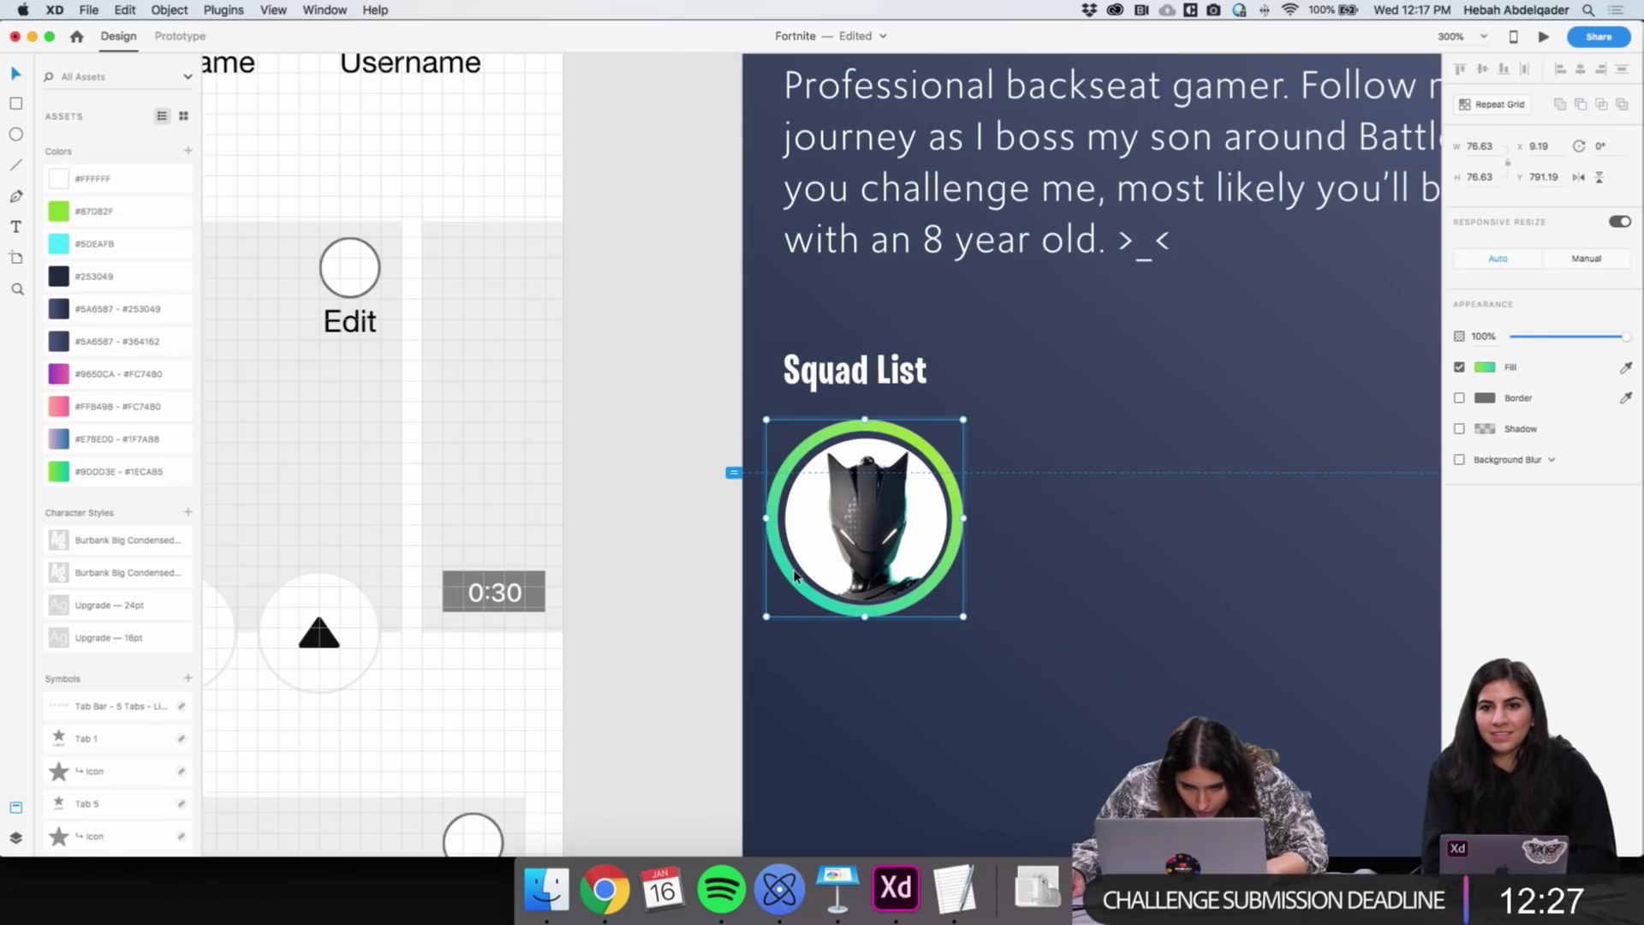
left_click(795, 575)
left_click(795, 576)
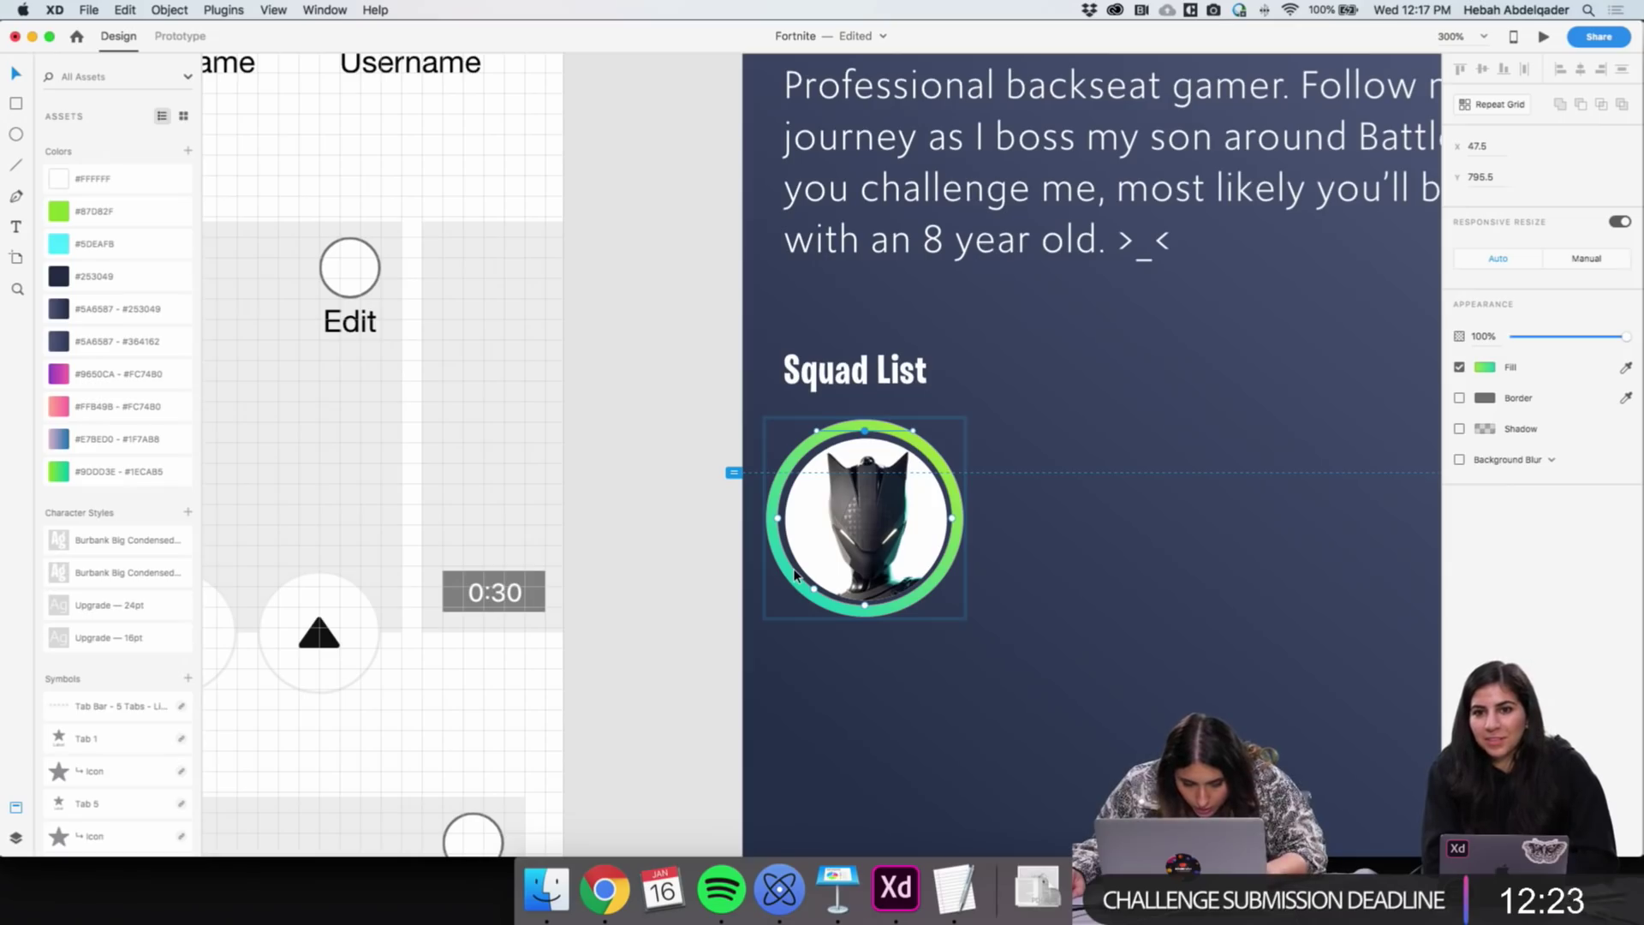
left_click(794, 576)
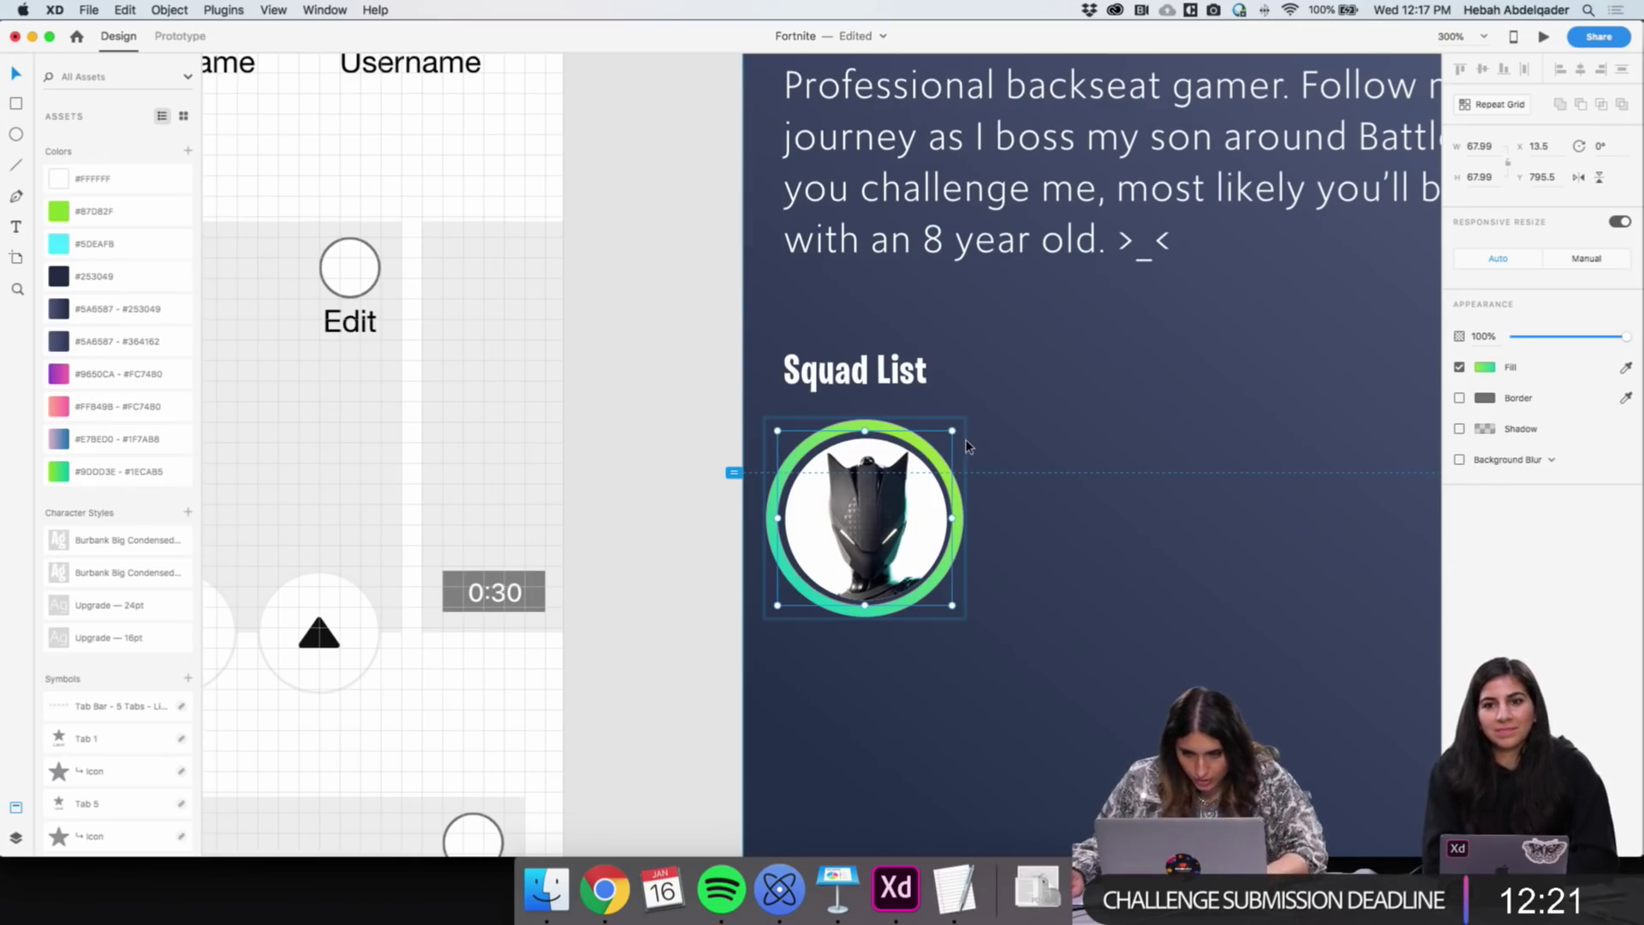
left_click_drag(953, 433, 966, 428)
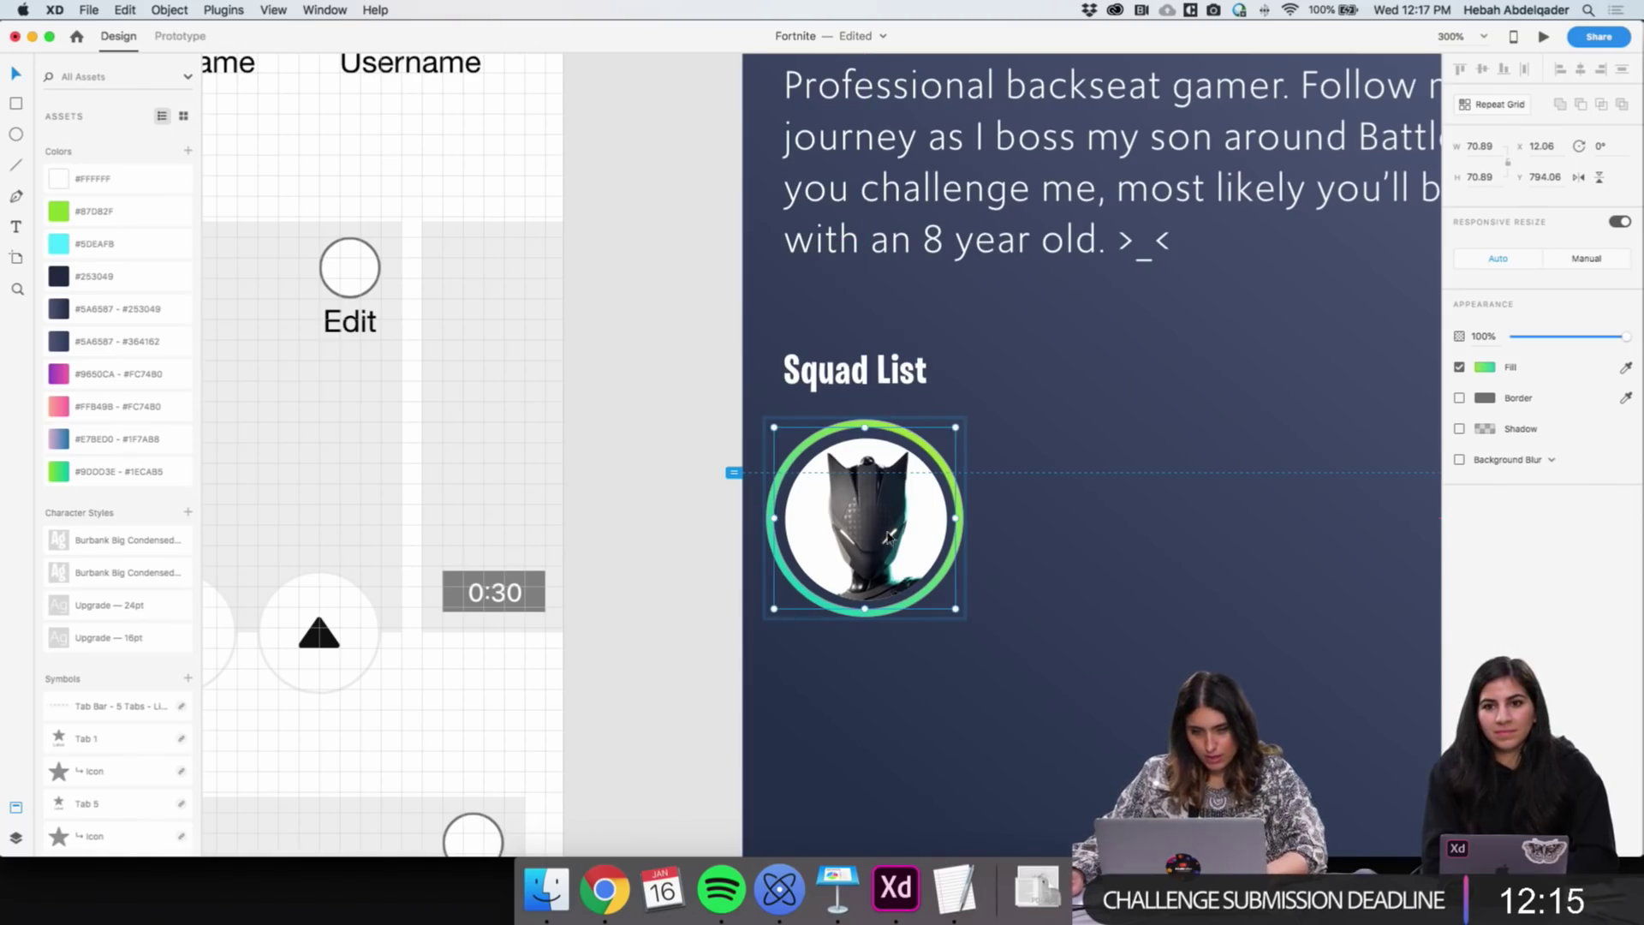
Centre the ring's inner and outer circles on each other, and centre the lynx avatar within the ring
left_click(786, 581, "shift")
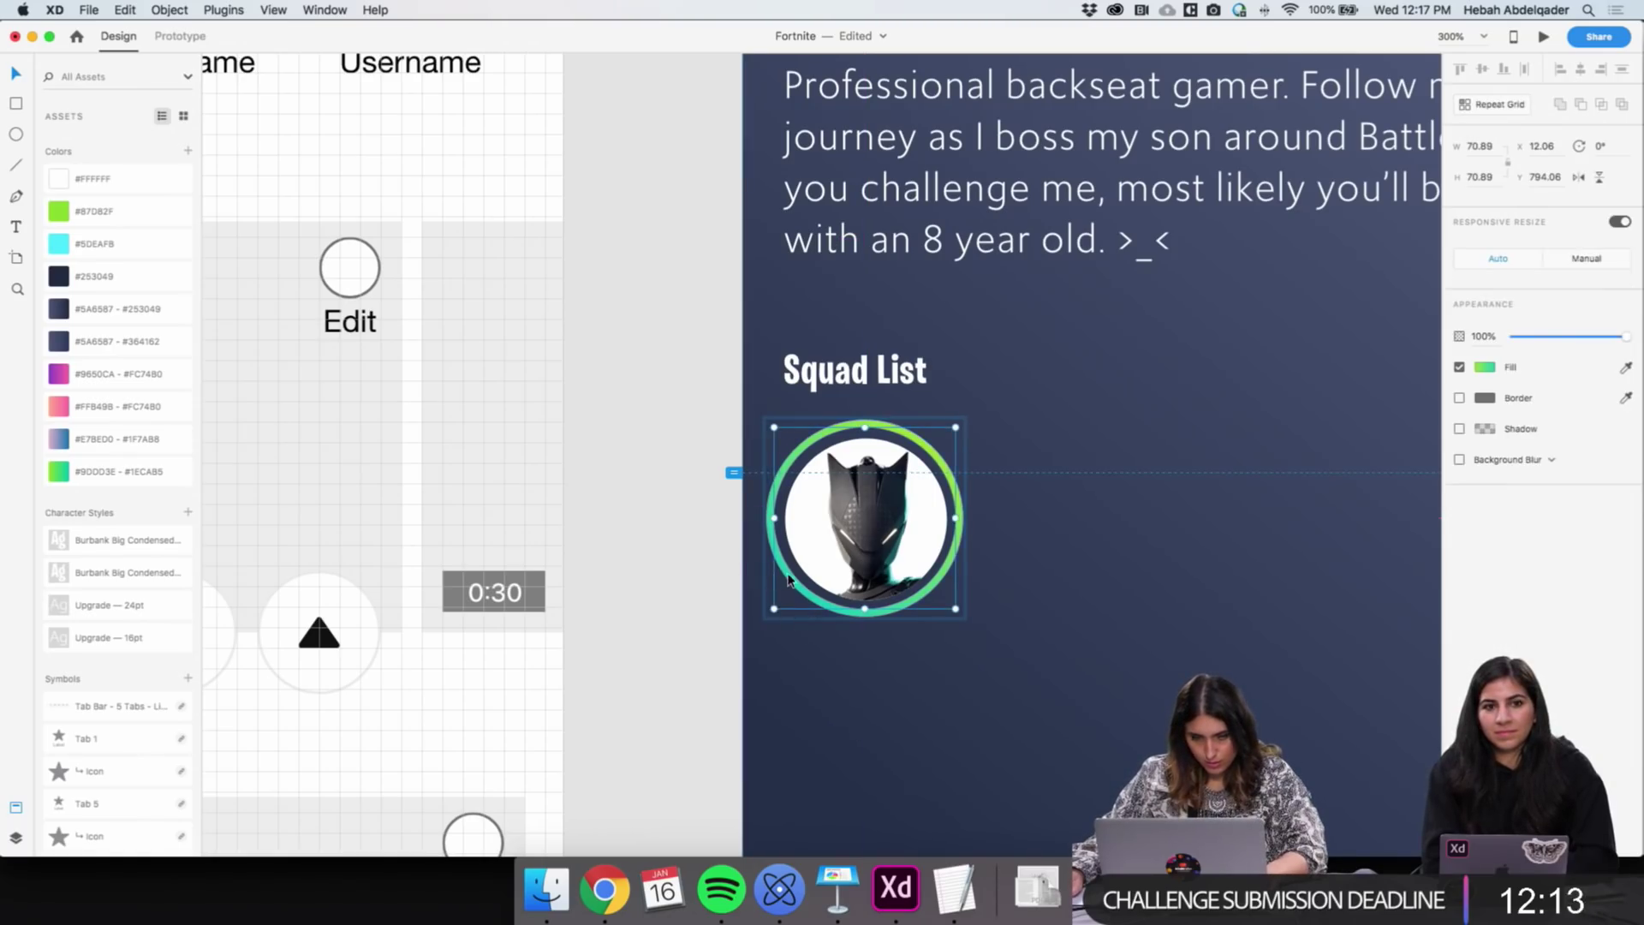
left_click(1584, 68)
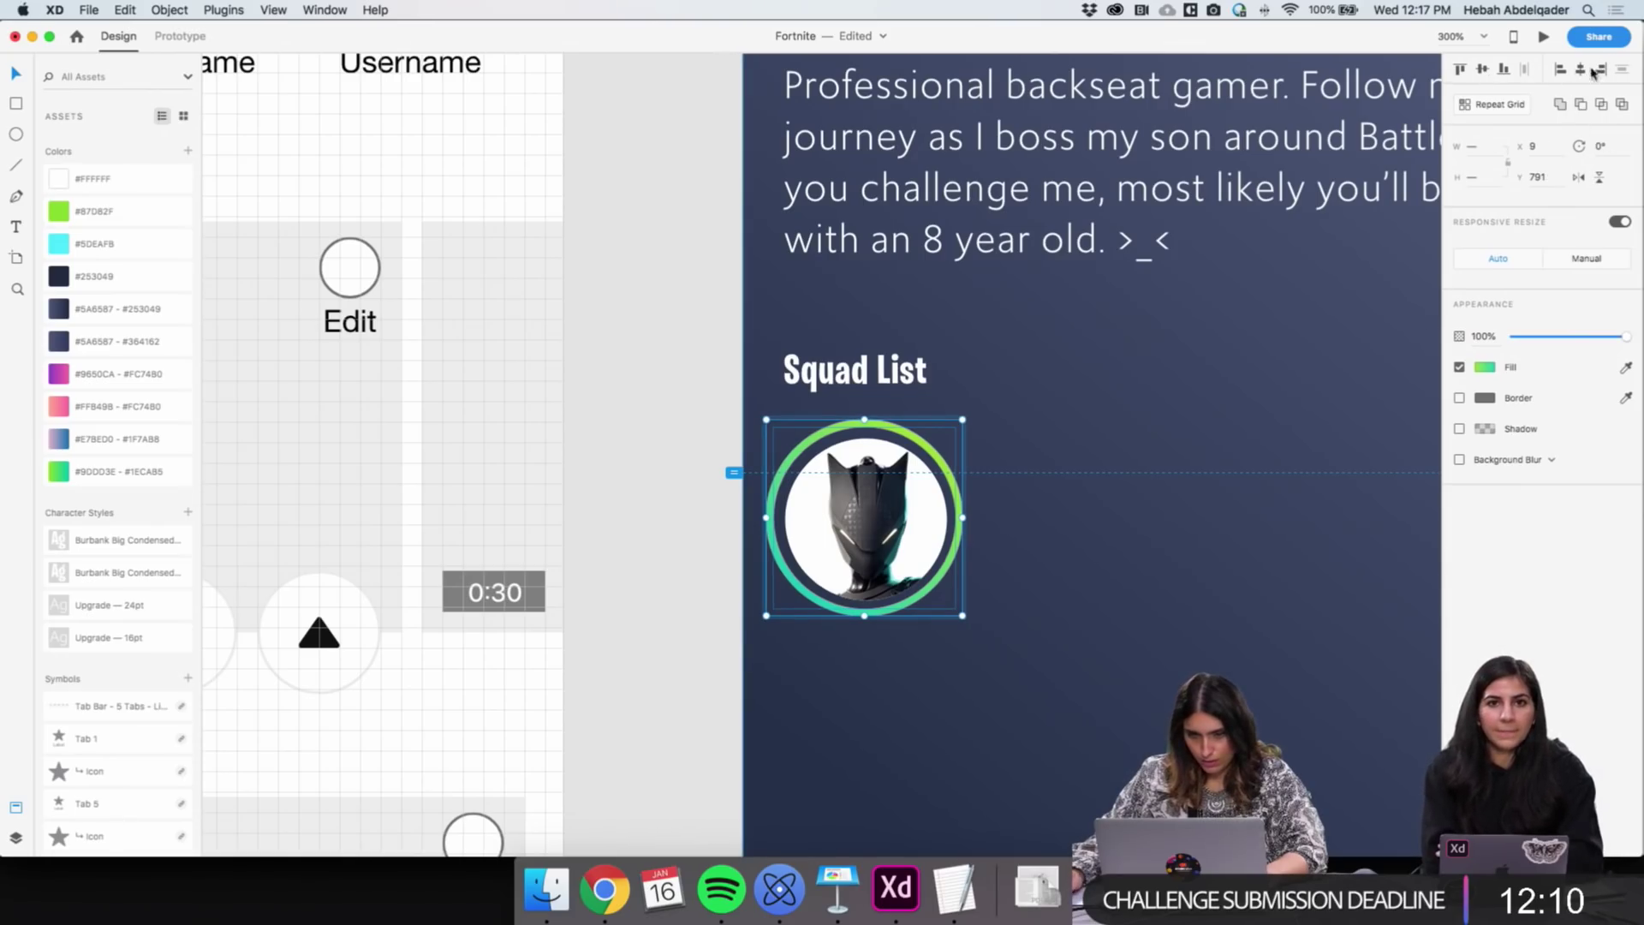
left_click(667, 653)
left_click(827, 566)
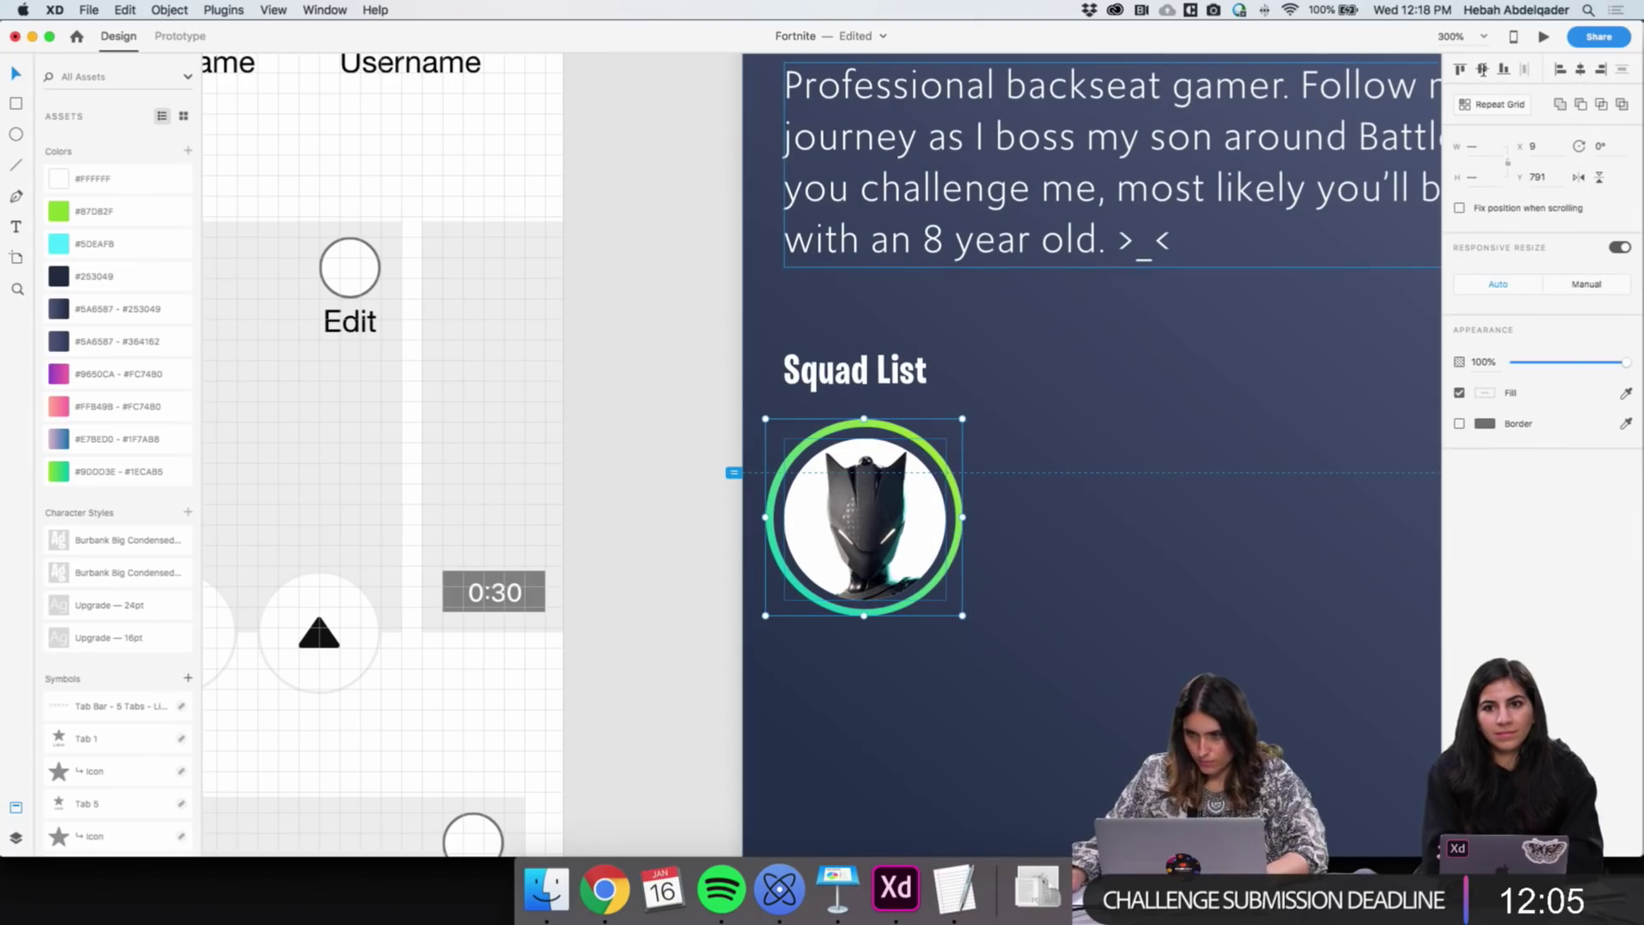
left_click(647, 546)
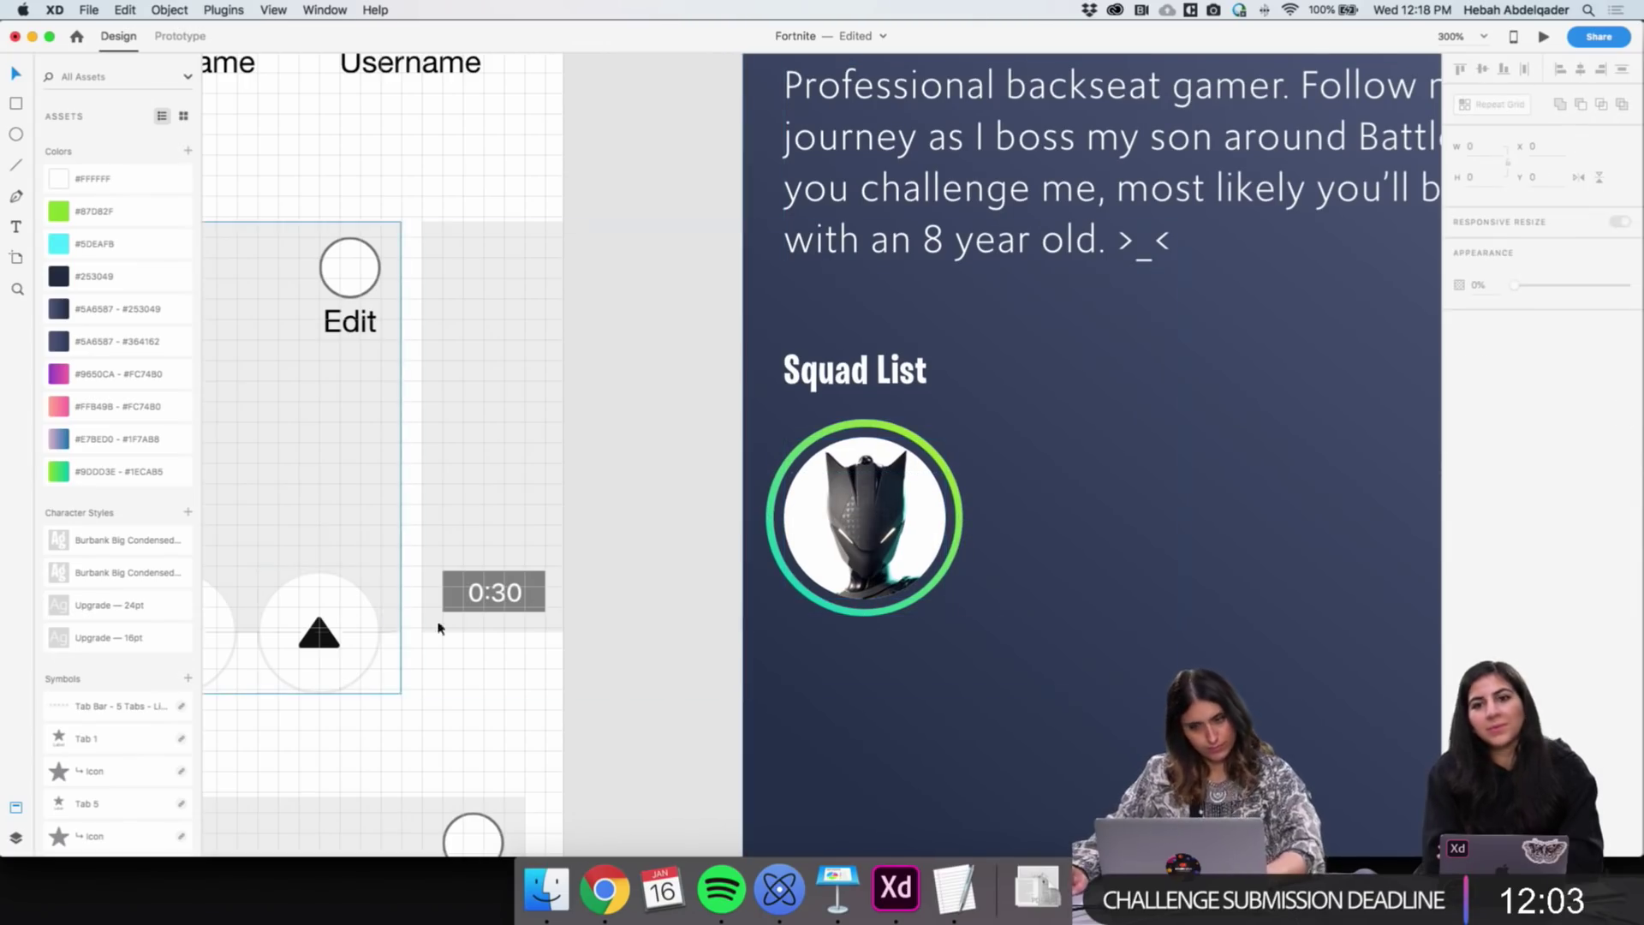
Group the lynx avatar with its ring and move it slightly down to Y 797, below the Squad List heading
key("z")
left_click(1024, 467, "alt")
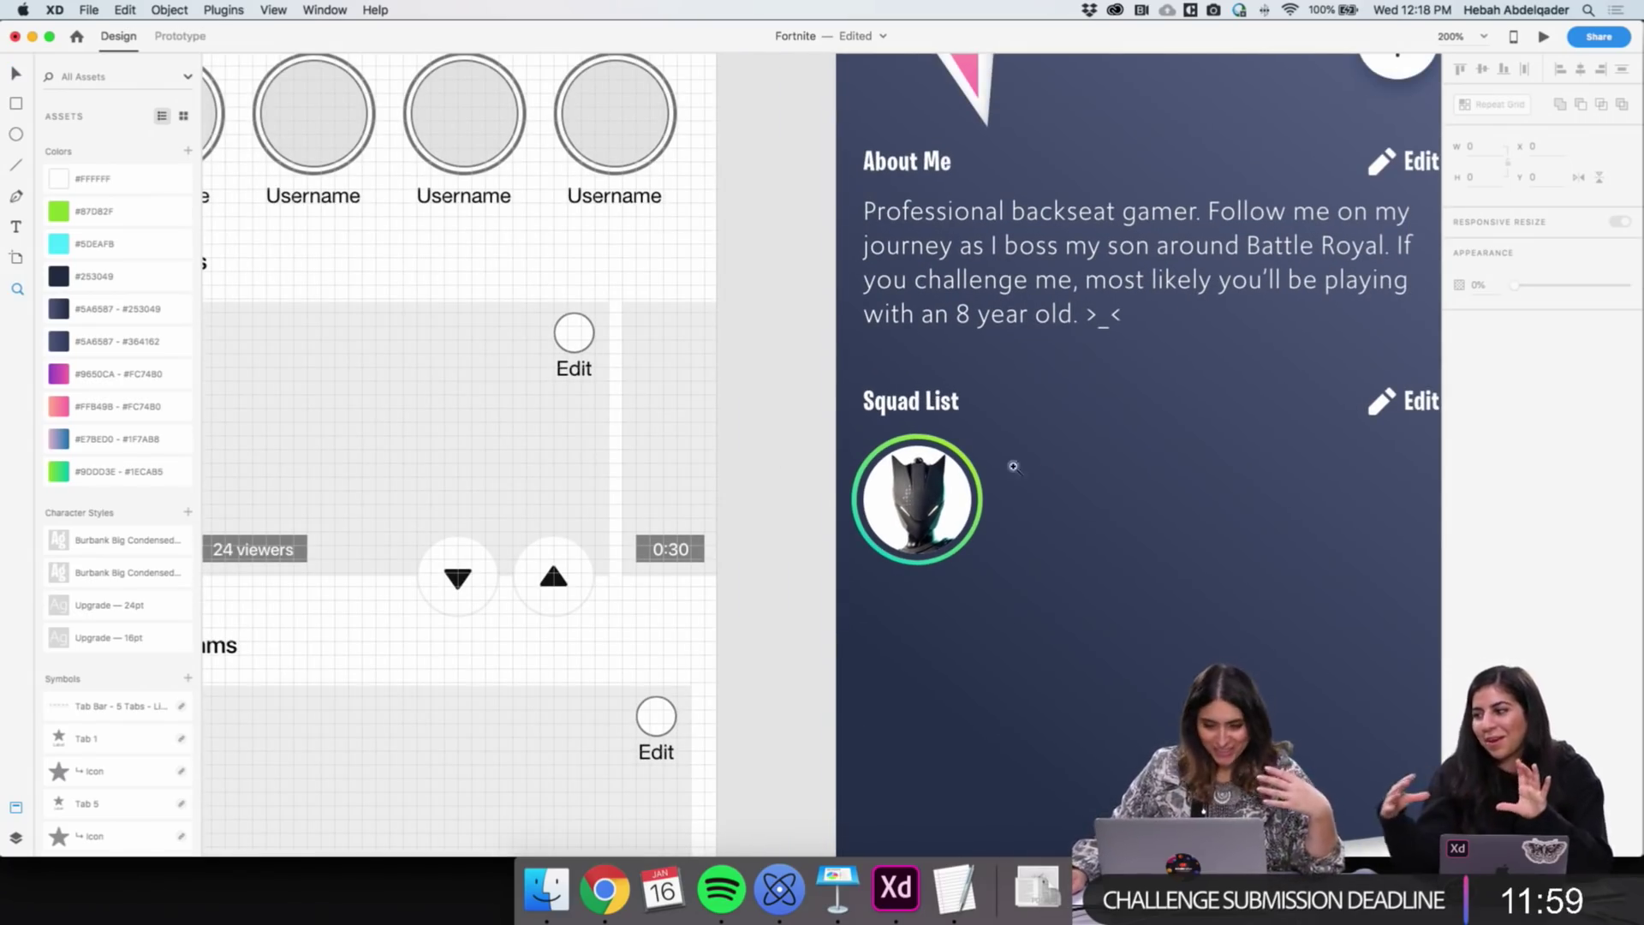
key("v")
left_click(944, 505)
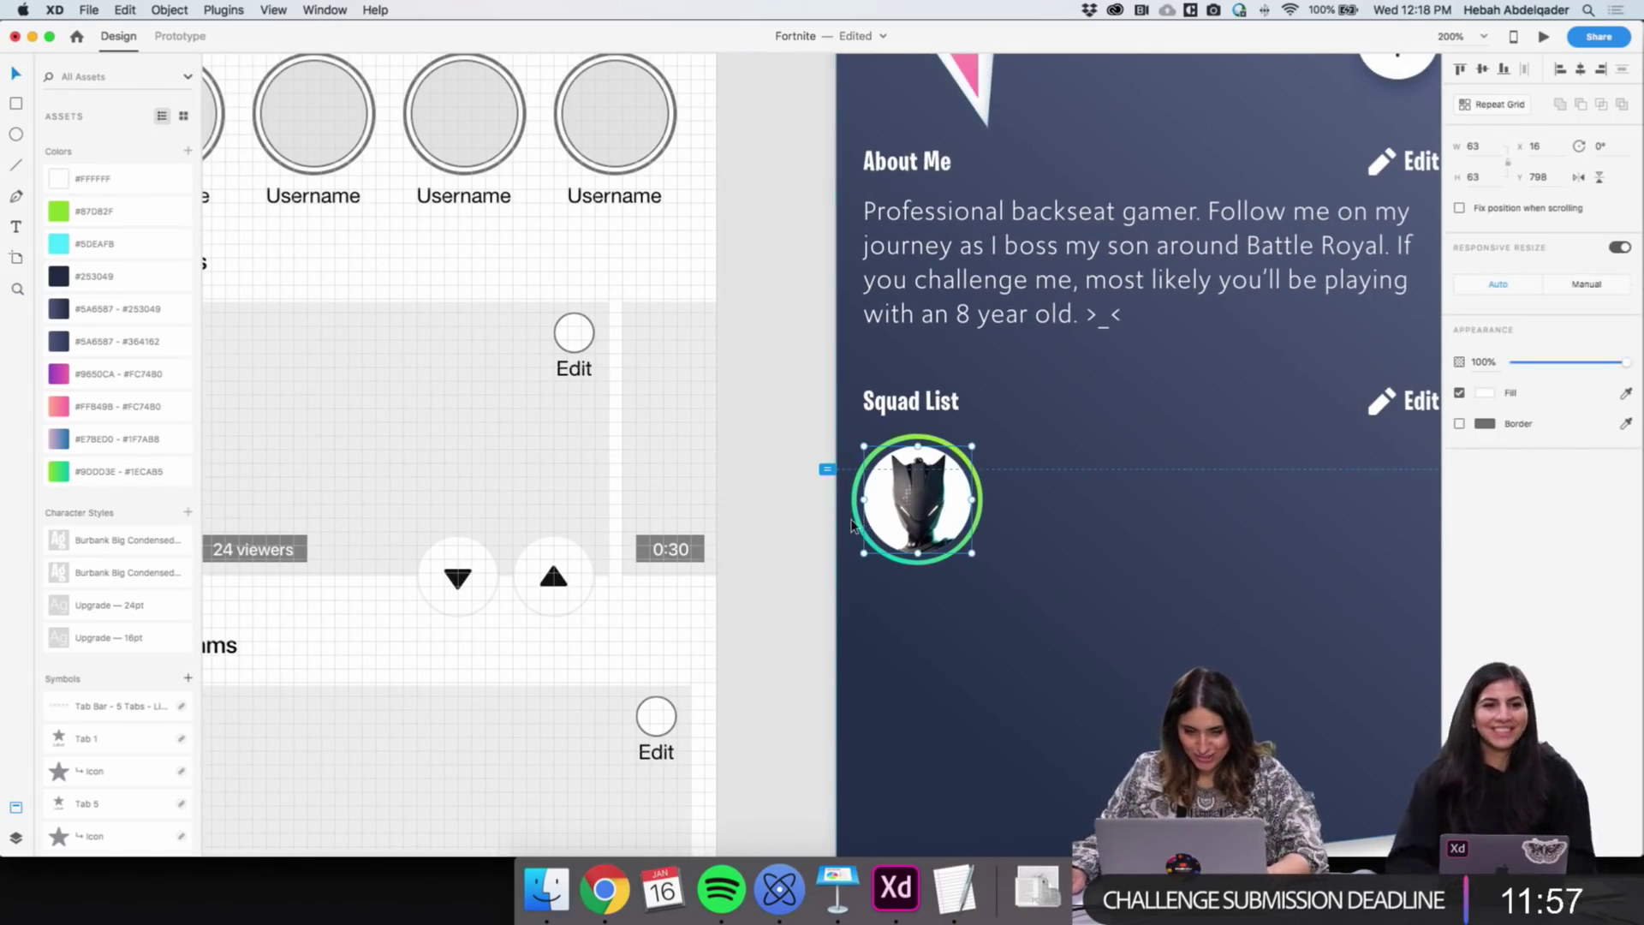
left_click_drag(916, 532, 914, 541)
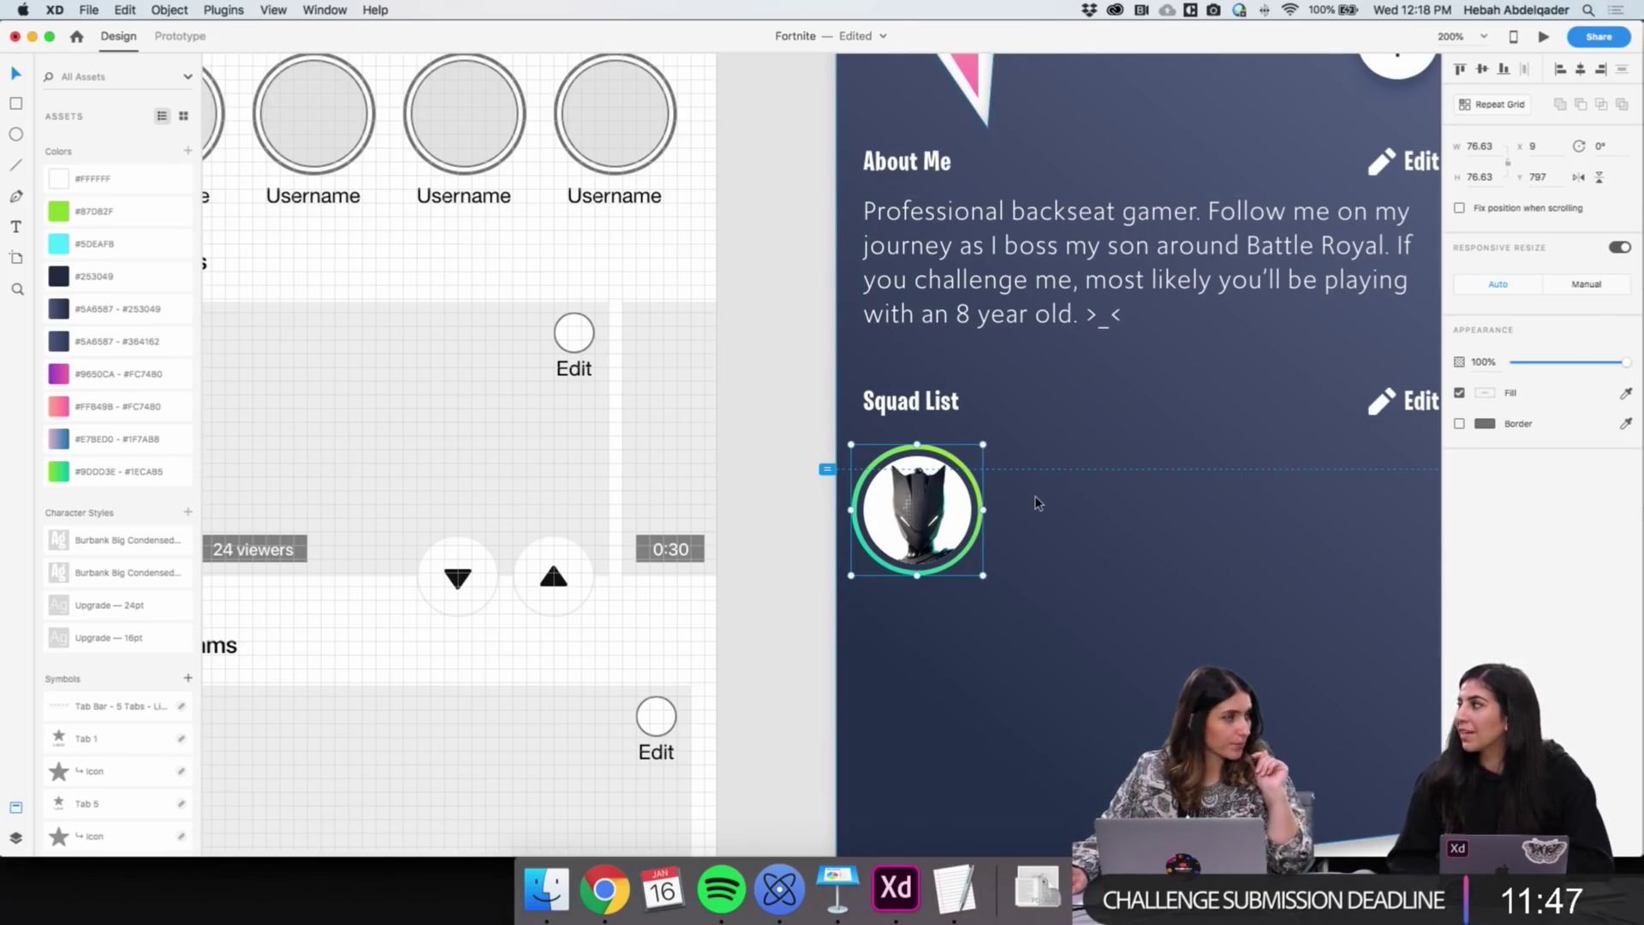
Repeat the ringed avatar in a horizontal repeat grid of four, adjusting the spacing so the row fits the artboard width
key("super+r")
scroll(1139, 525, "right", 2)
scroll(1138, 525, "right", 3)
left_click_drag(835, 511, 1336, 522)
left_click_drag(1189, 521, 1177, 521)
left_click(1344, 536)
Fill the second squad avatar with legendary-arachne-outfit-ibicyme.png from the Skins folder
double_click(909, 517)
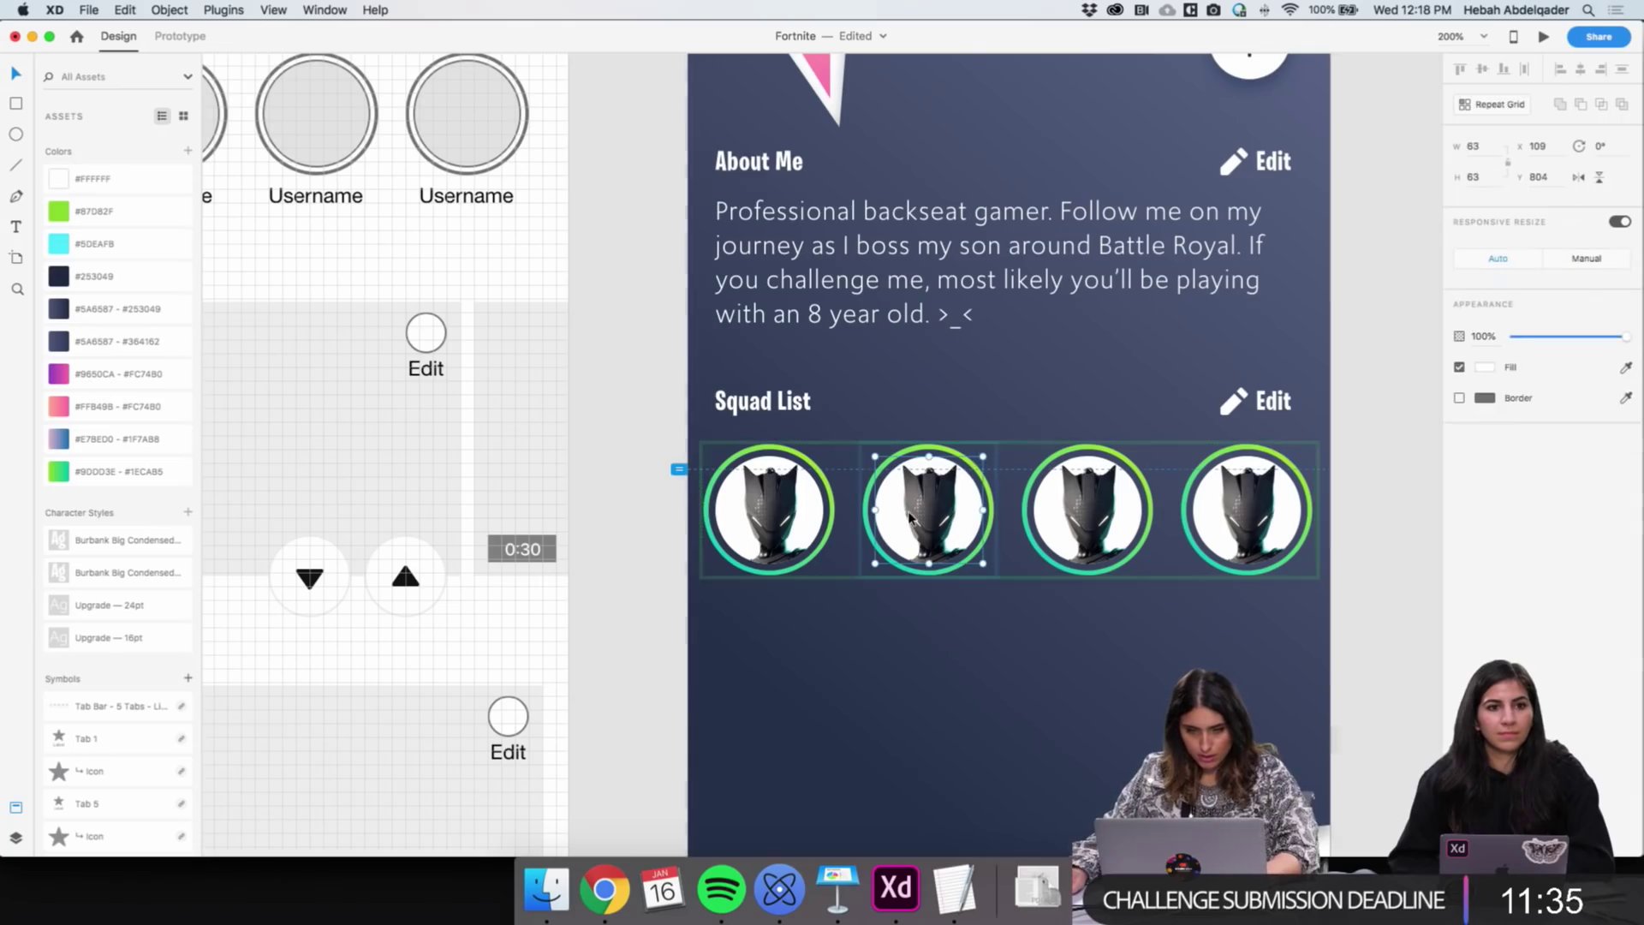
left_click(548, 892)
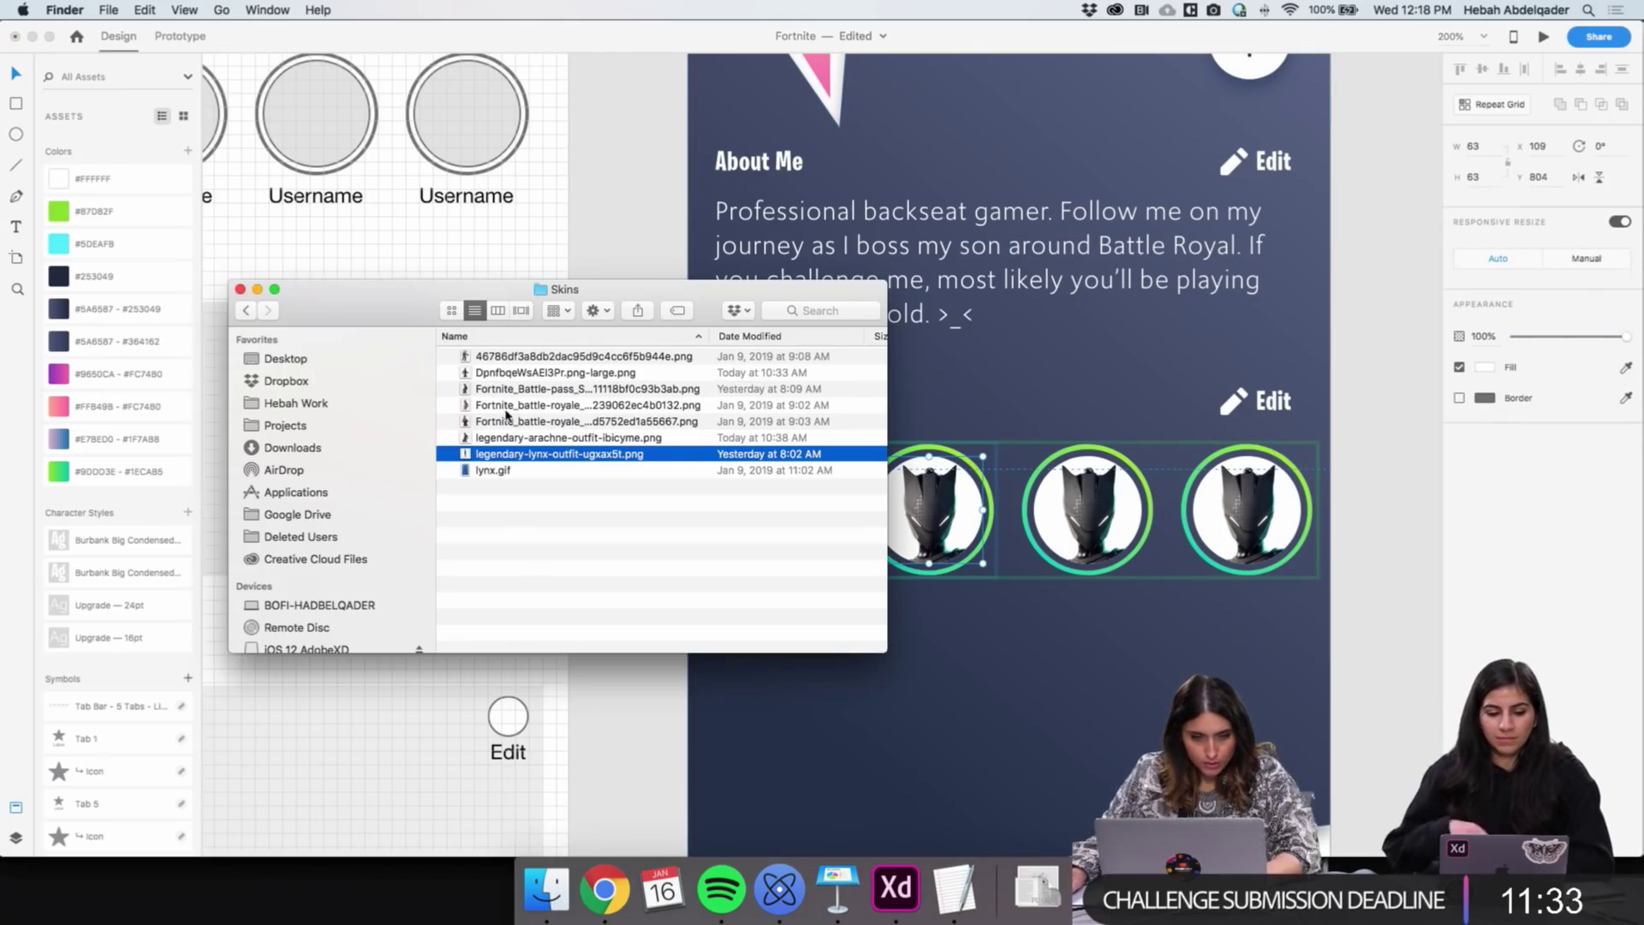
left_click(498, 439)
key("space")
key("space")
left_click_drag(480, 437, 929, 529)
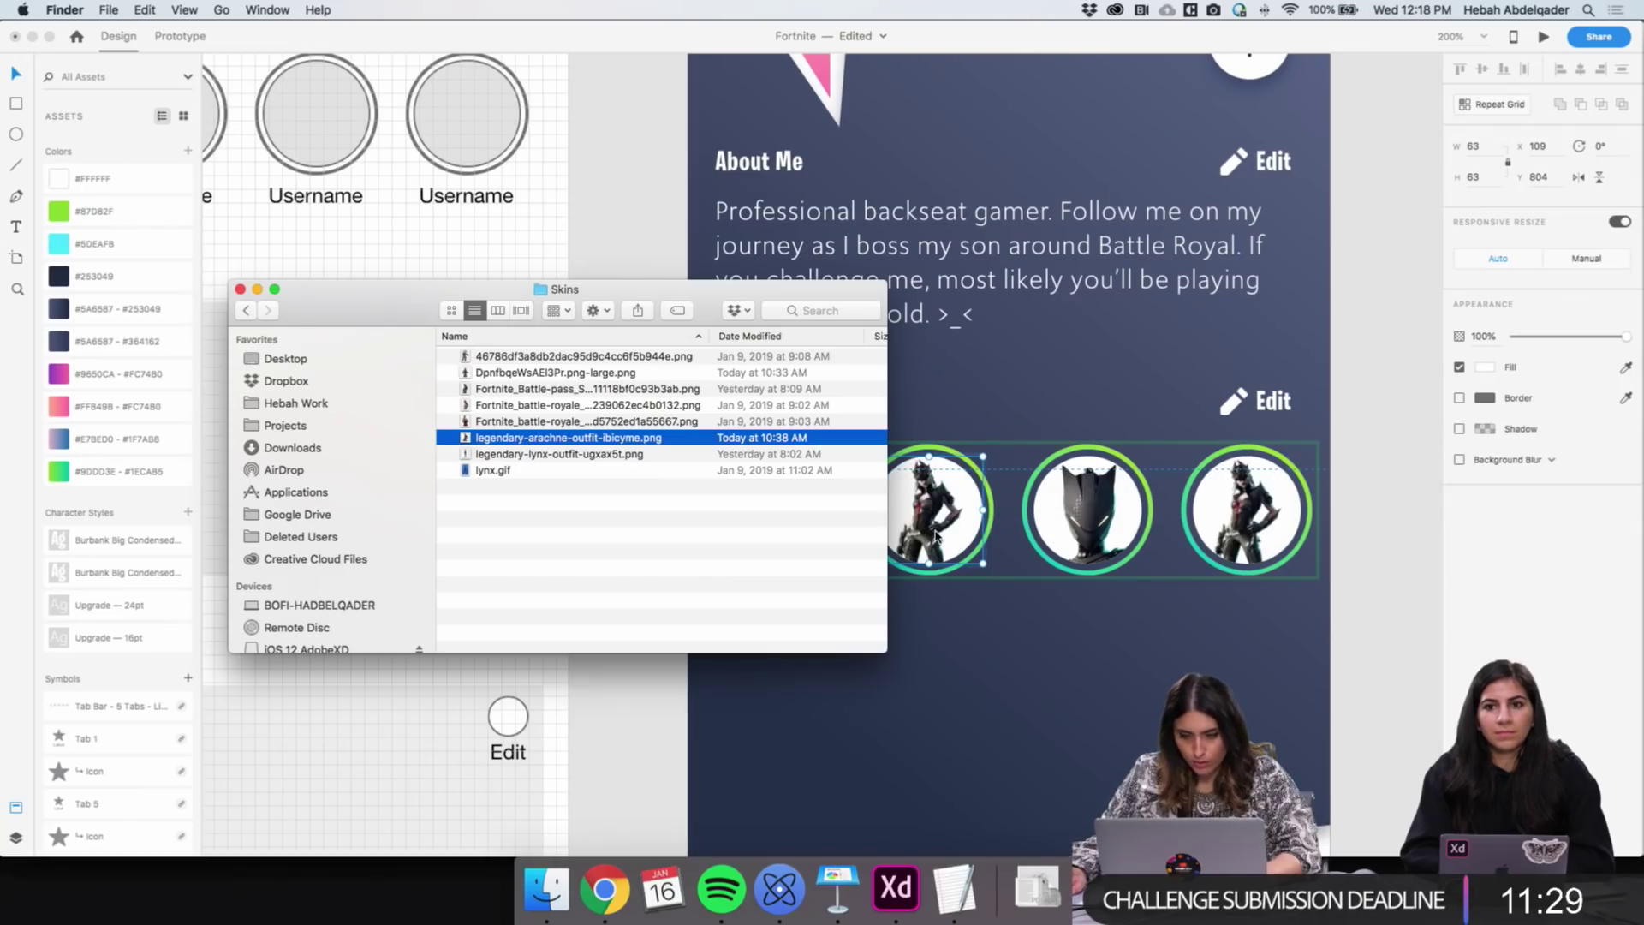
Enlarge and reposition the Arachne image inside the second avatar so the face fills the circle
left_click(929, 548)
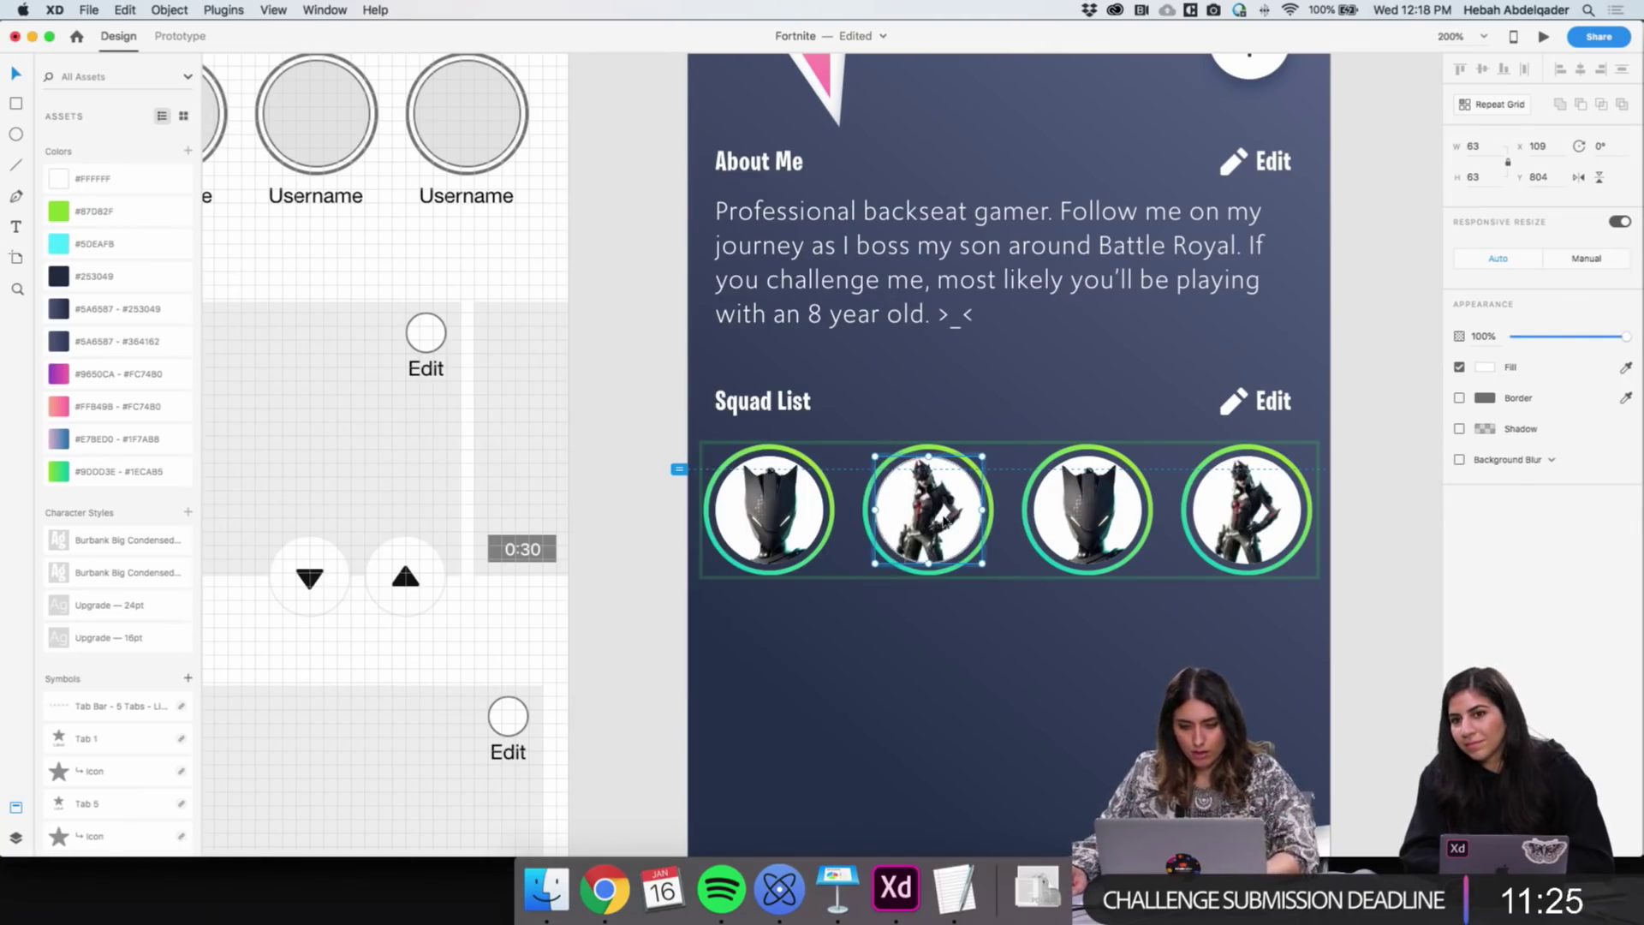
left_click_drag(982, 458, 1240, 352)
left_click_drag(946, 505, 959, 604)
key("Escape")
key("Escape")
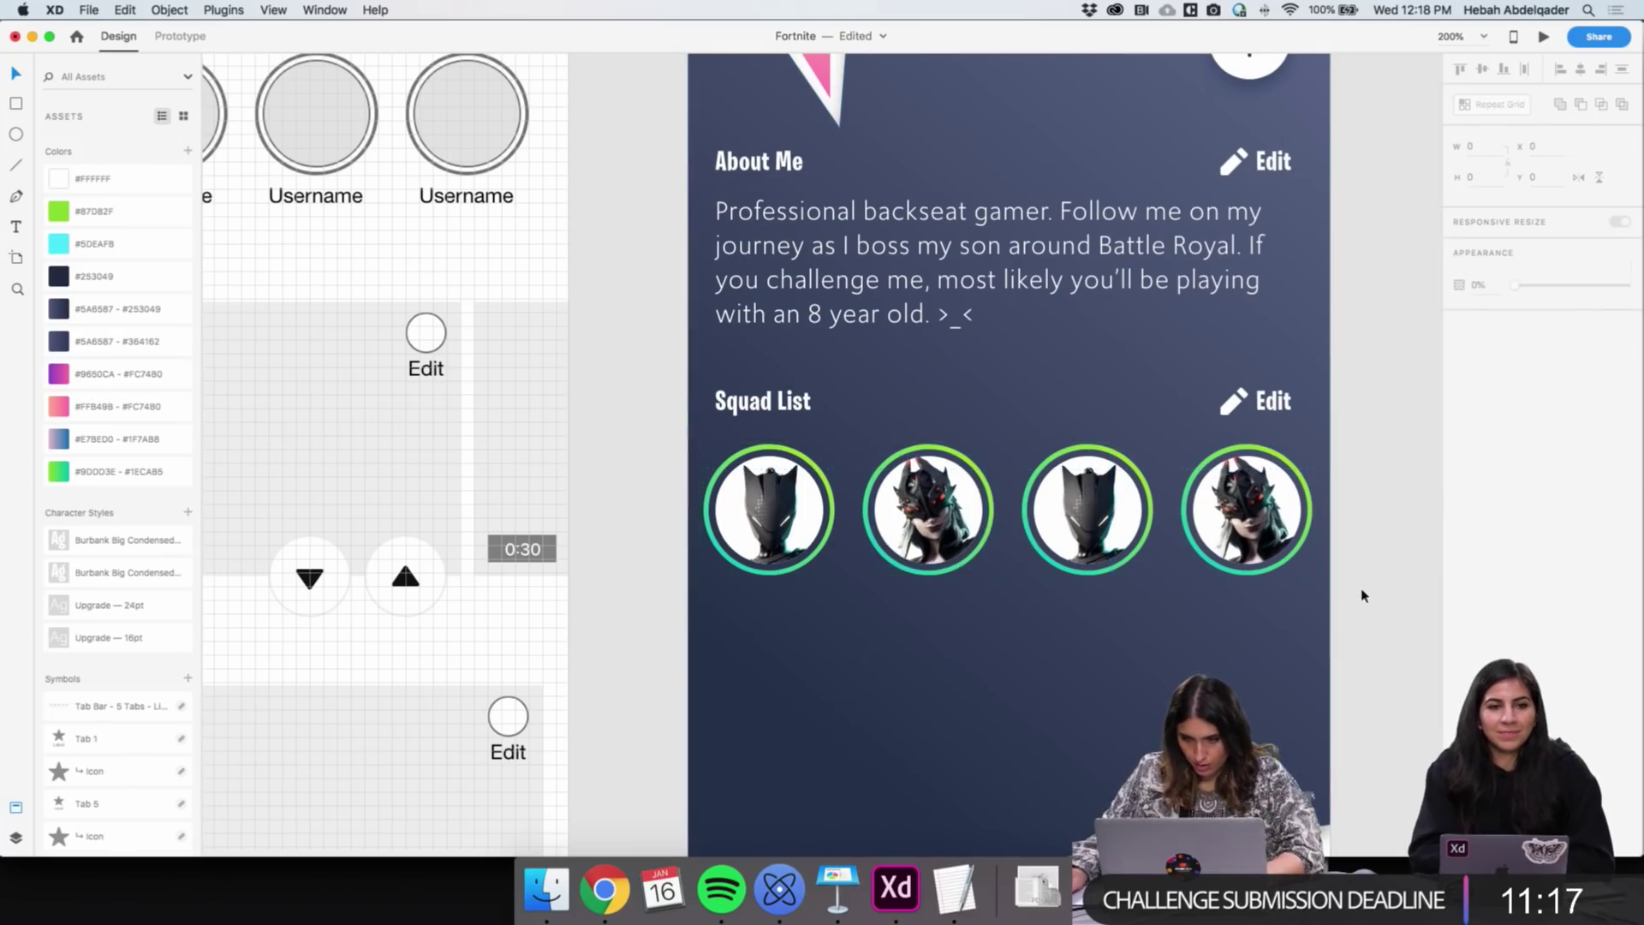
Try to fill the third squad avatar with DpnfbqeWsAEI3Pr.png-large.png from the Skins folder
double_click(1085, 526)
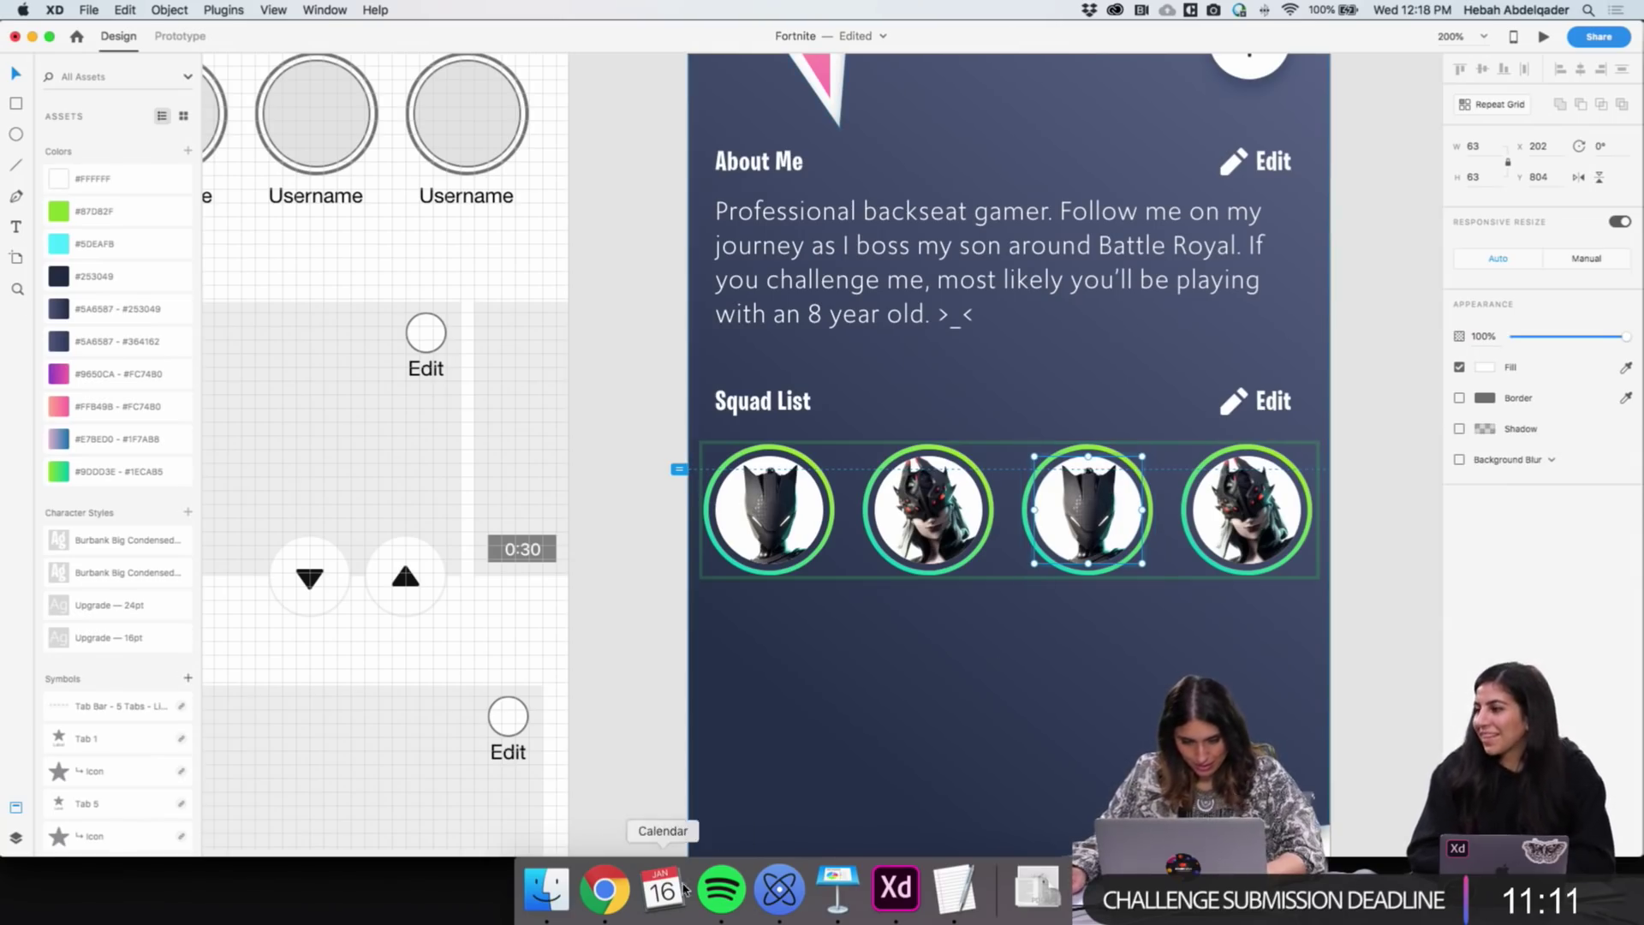
left_click(546, 891)
left_click_drag(499, 374, 1082, 579)
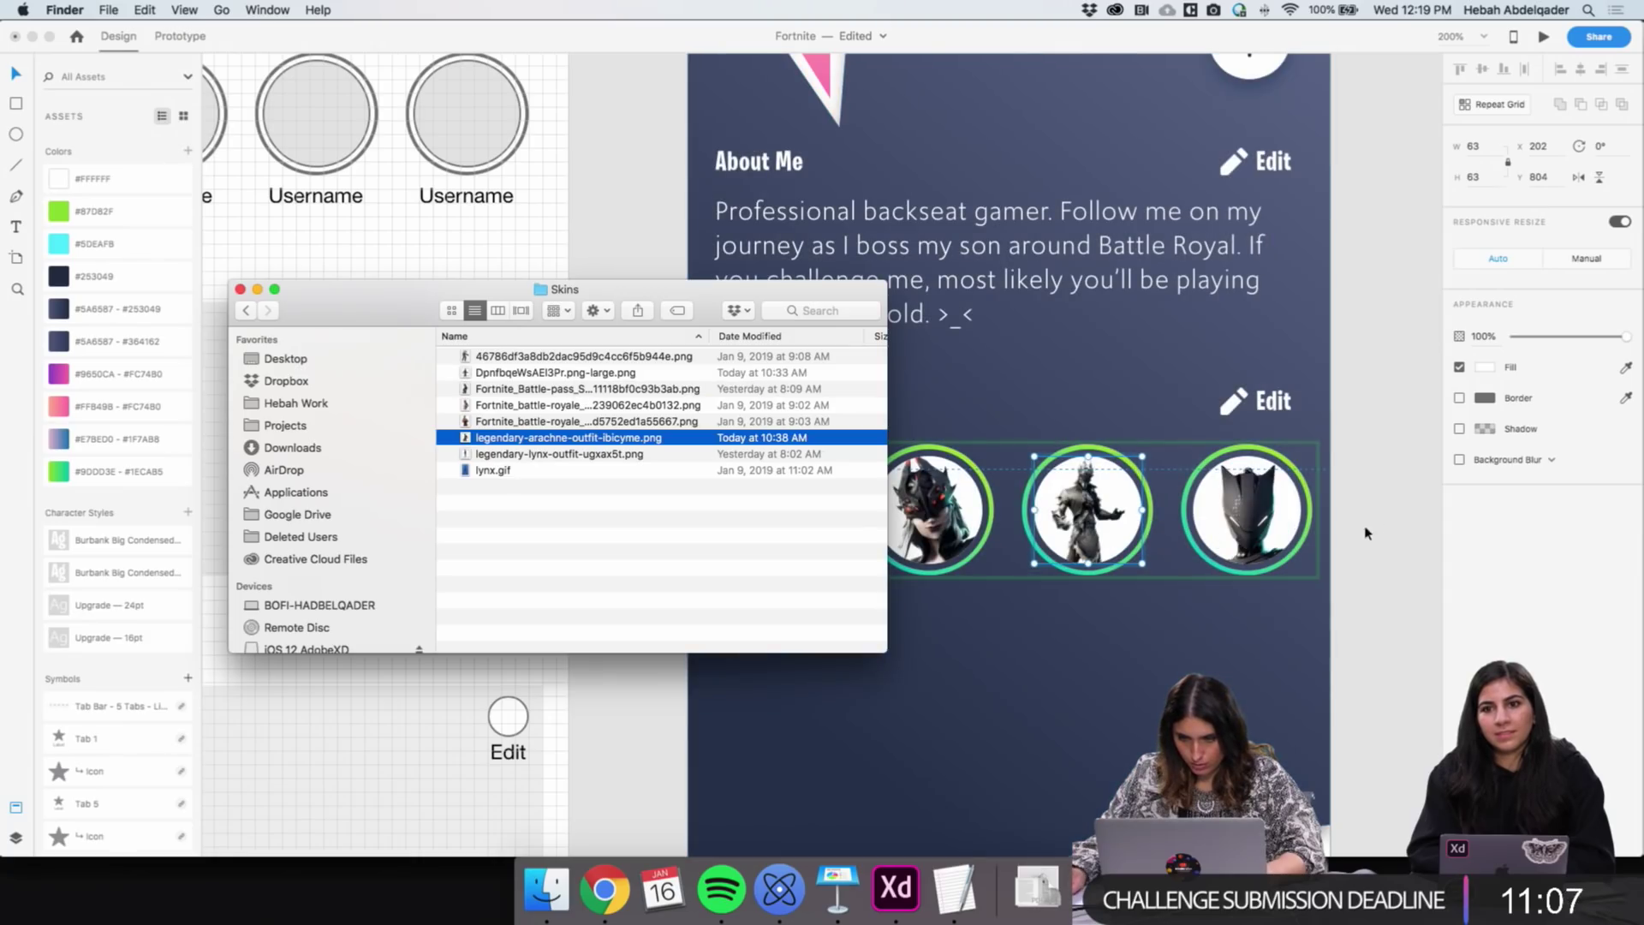
left_click(1270, 634)
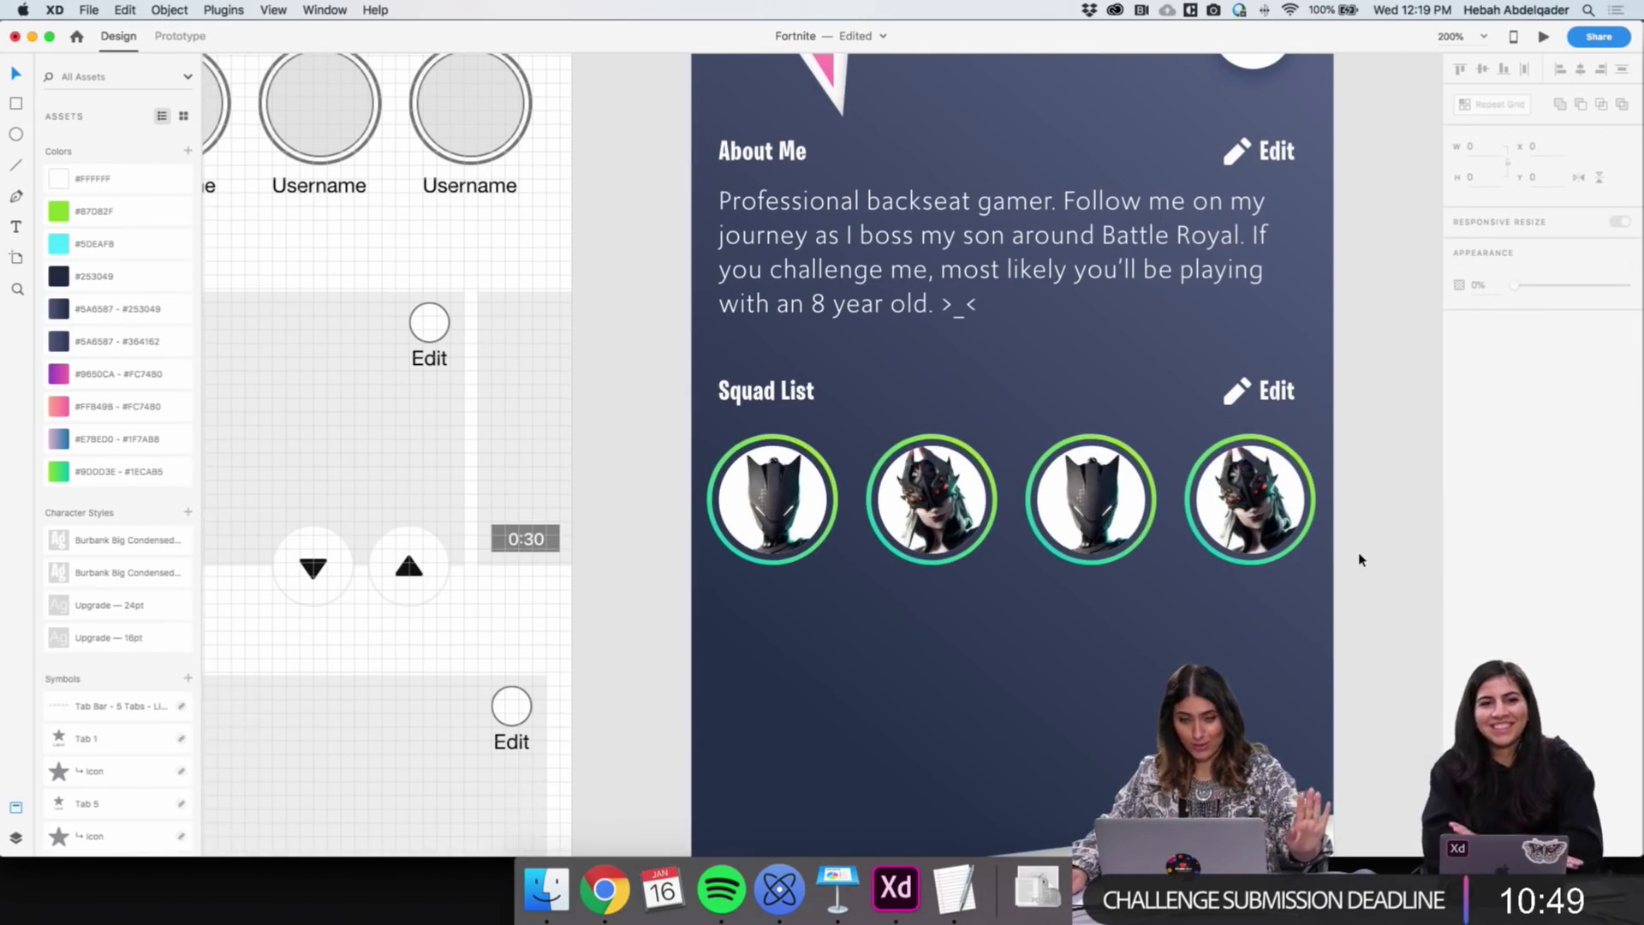
Duplicate the About Me paragraph below the squad avatars and replace its text with "Username"
scroll(1357, 557, "down", 3)
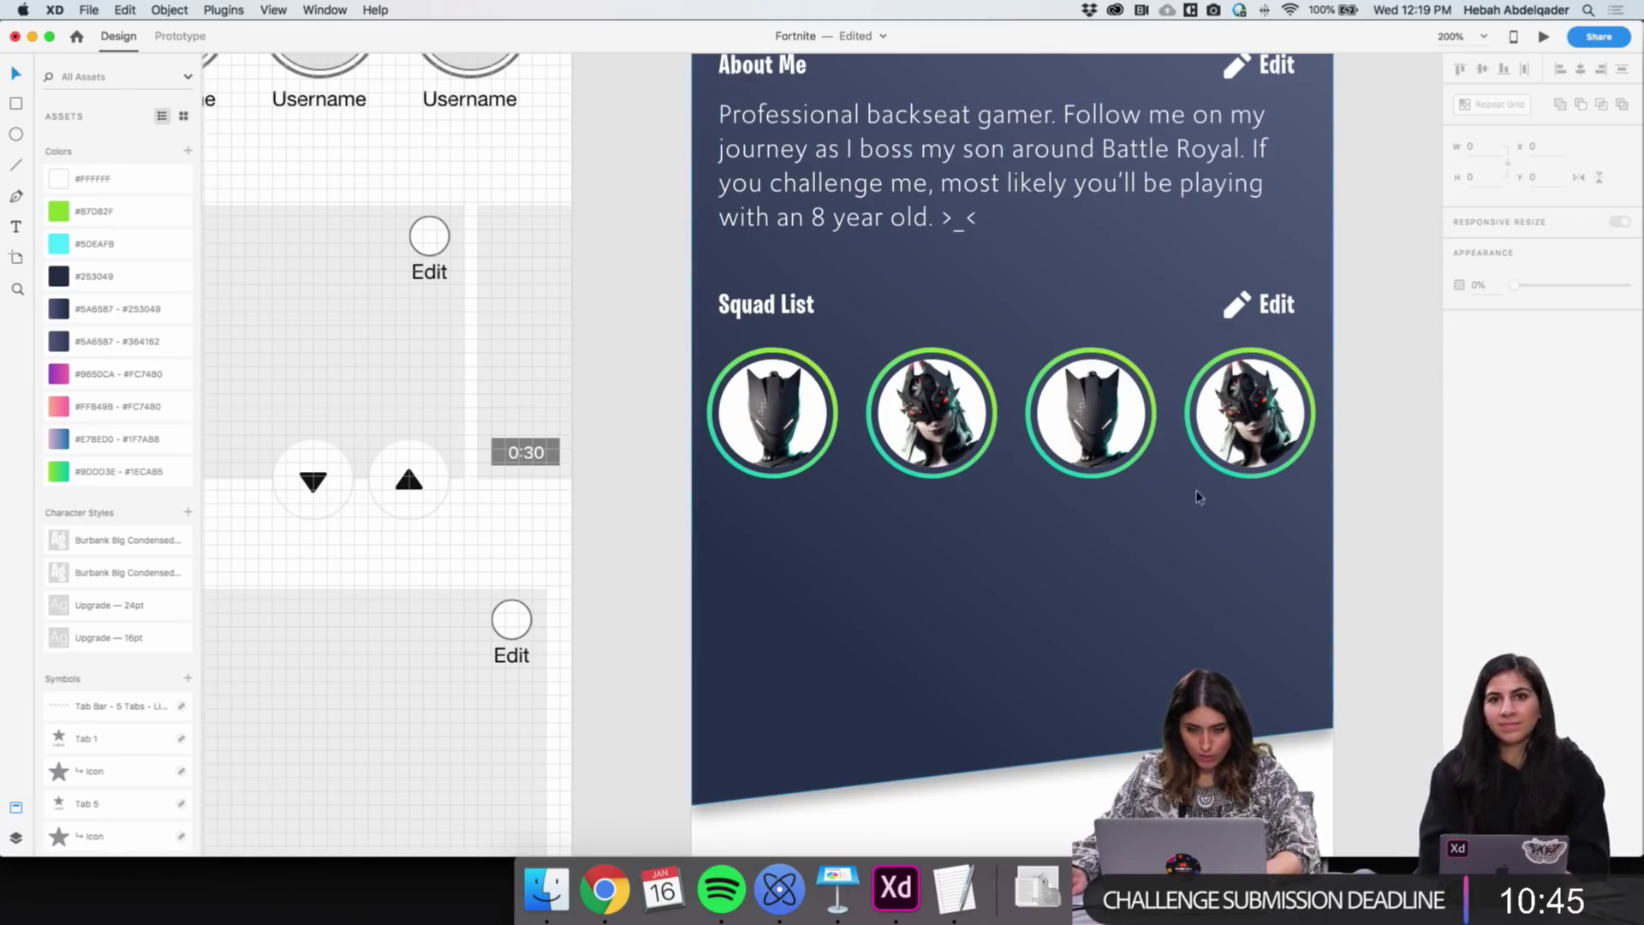
left_click(779, 203)
left_click_drag(779, 204, 795, 552)
double_click(792, 517)
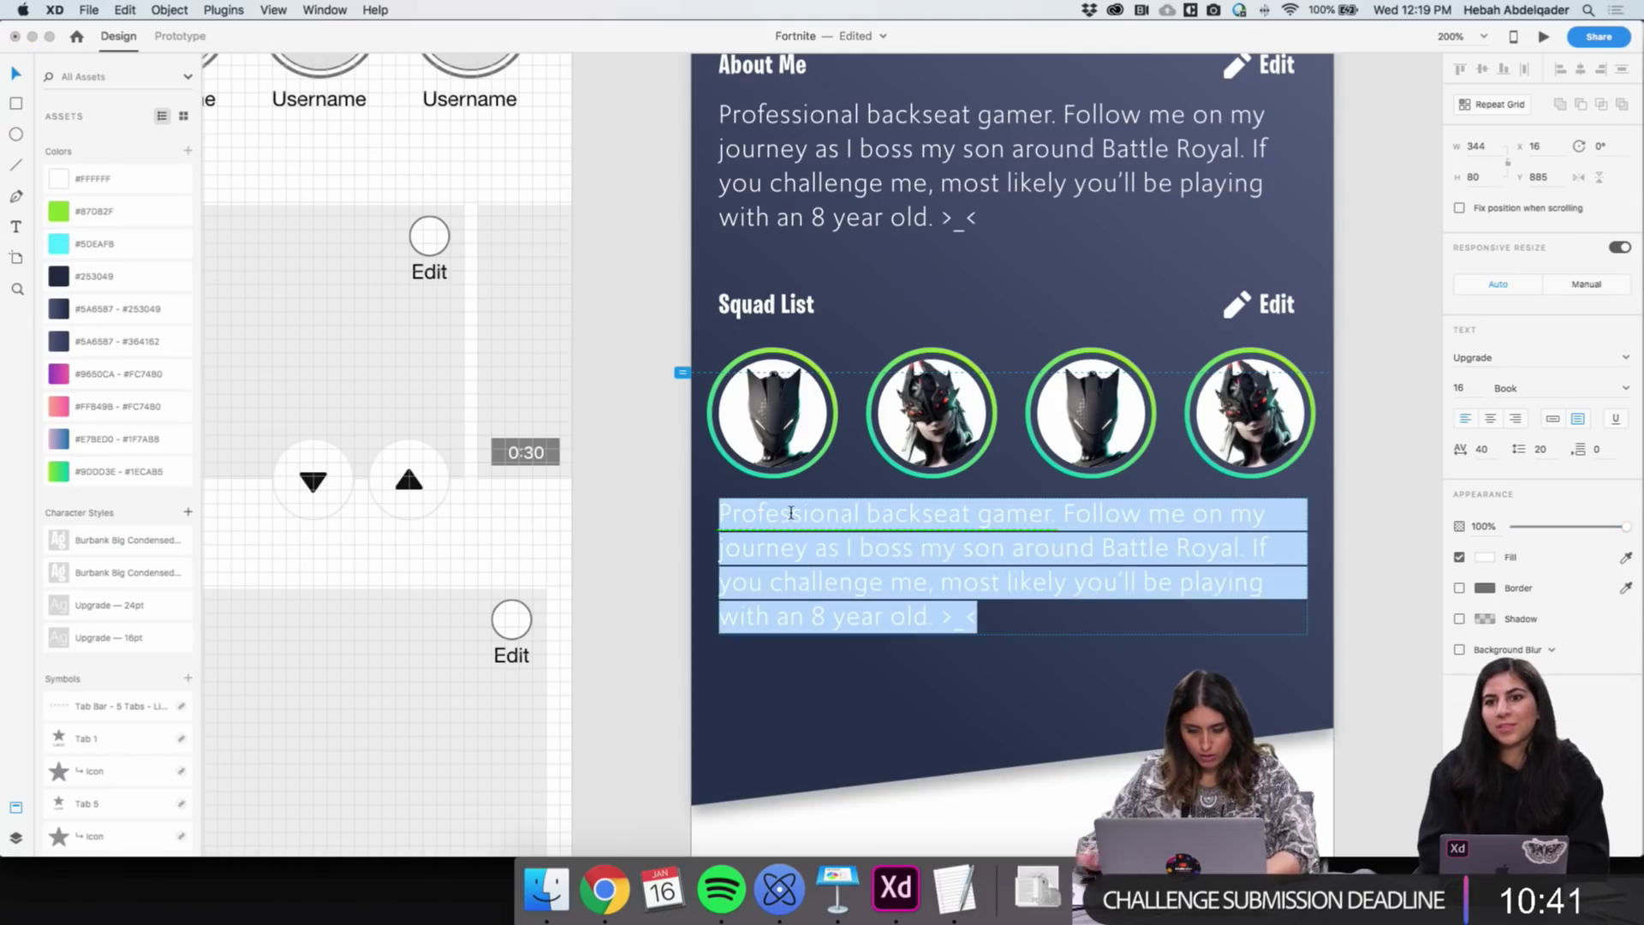
type("Username")
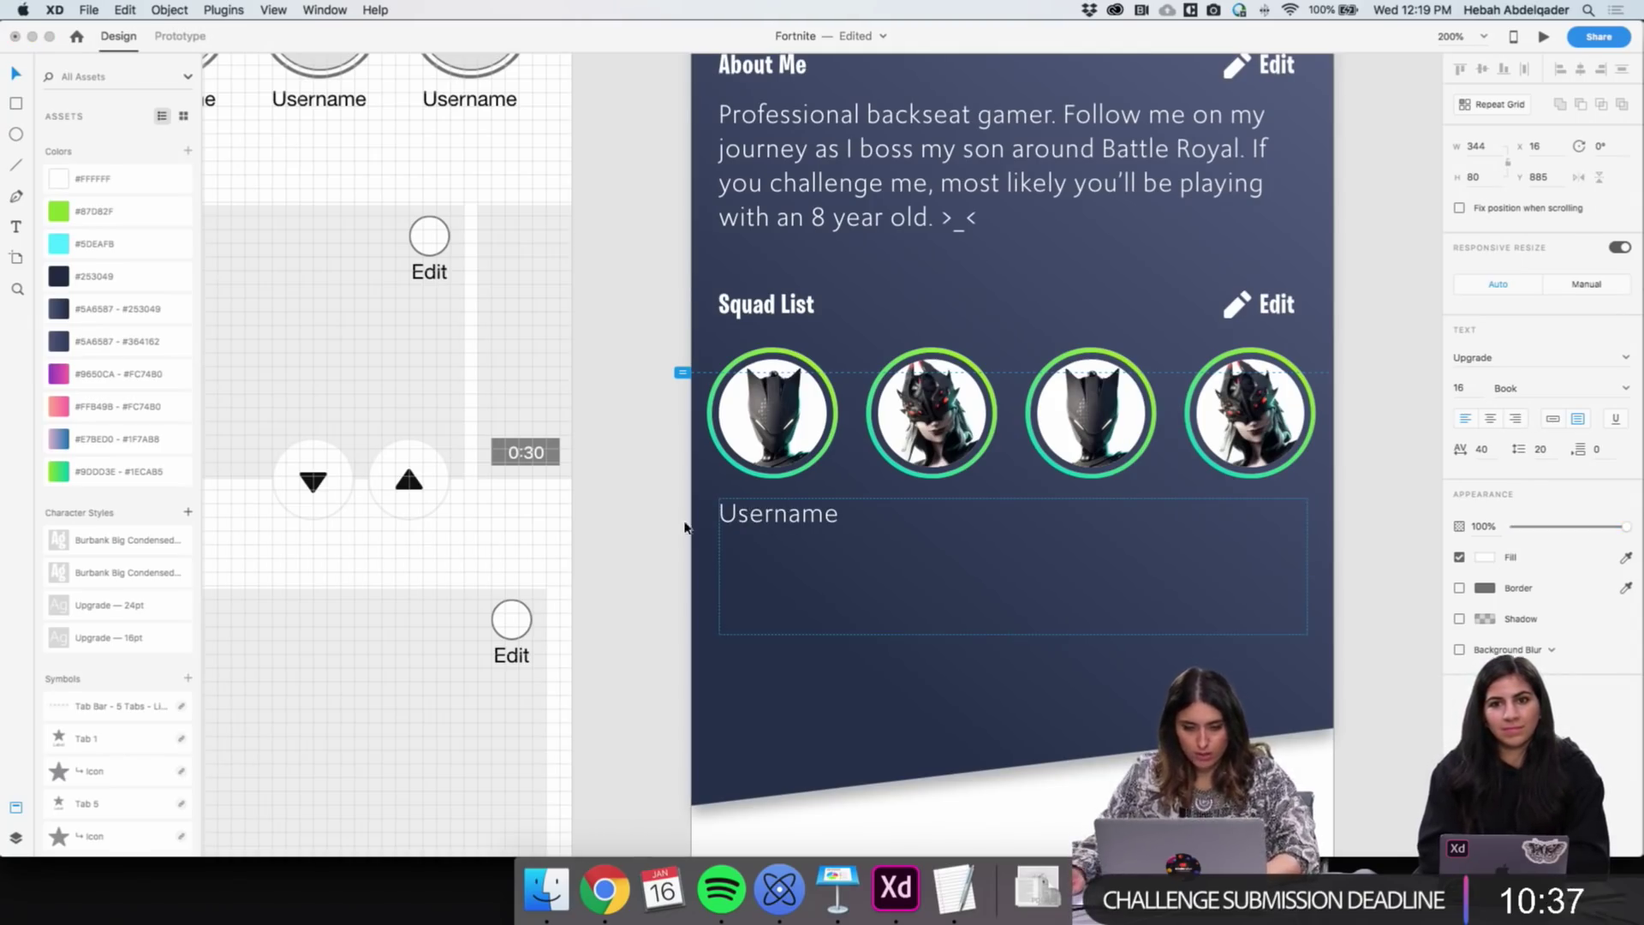
key("Escape")
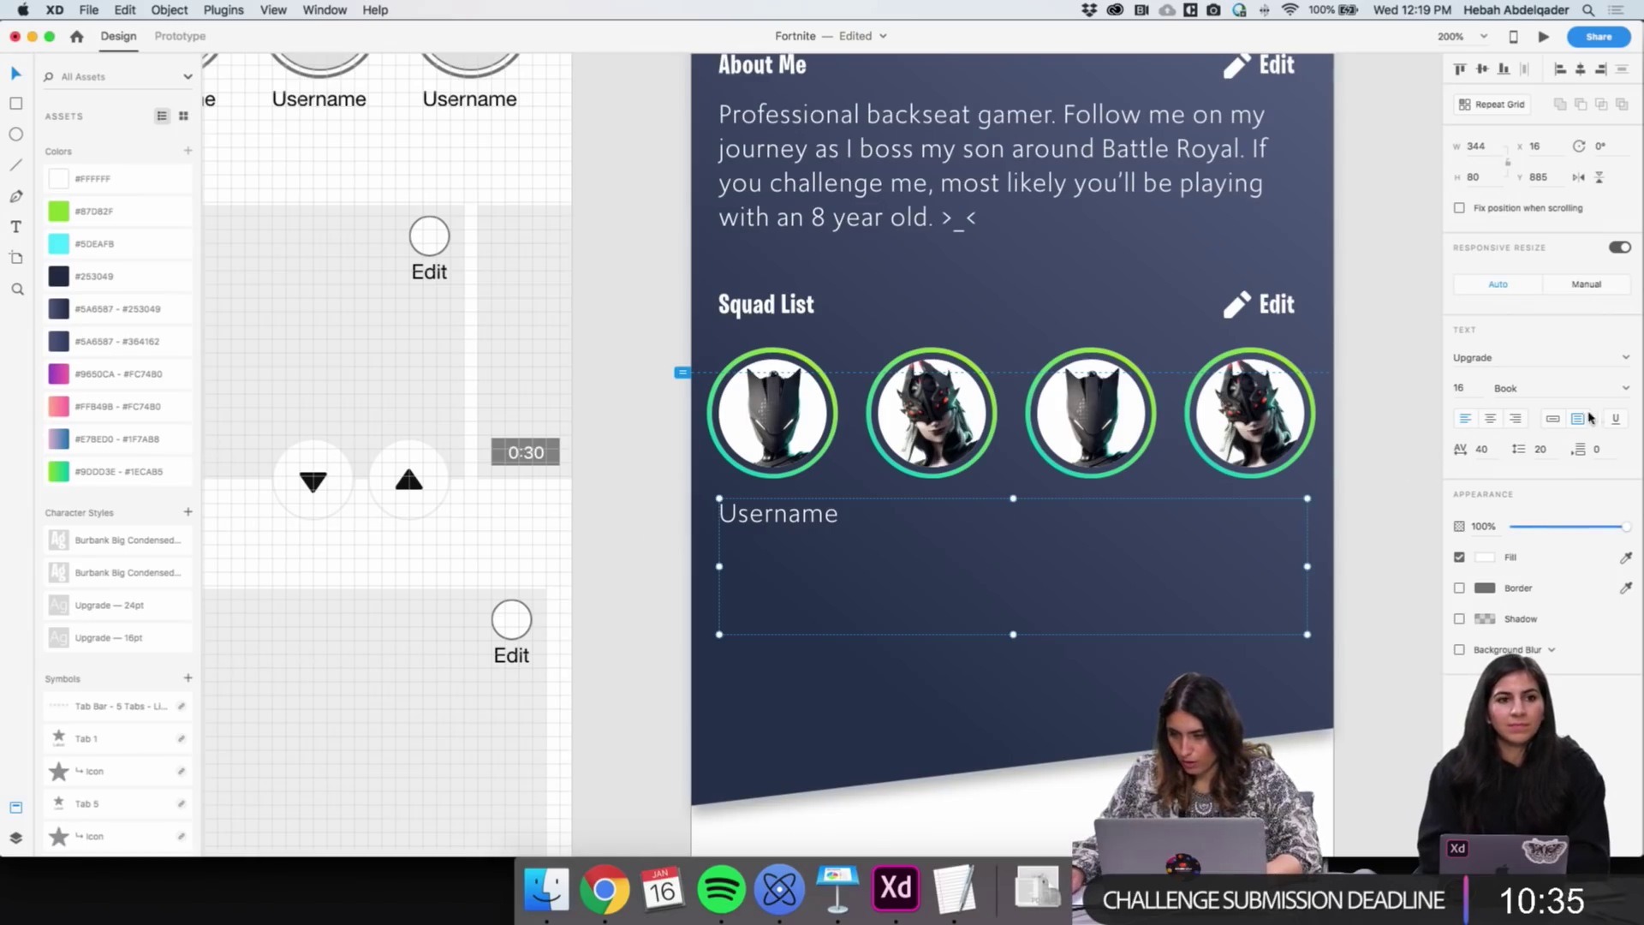
Convert the Username label to point text and align it under the first squad avatar
left_click(681, 531)
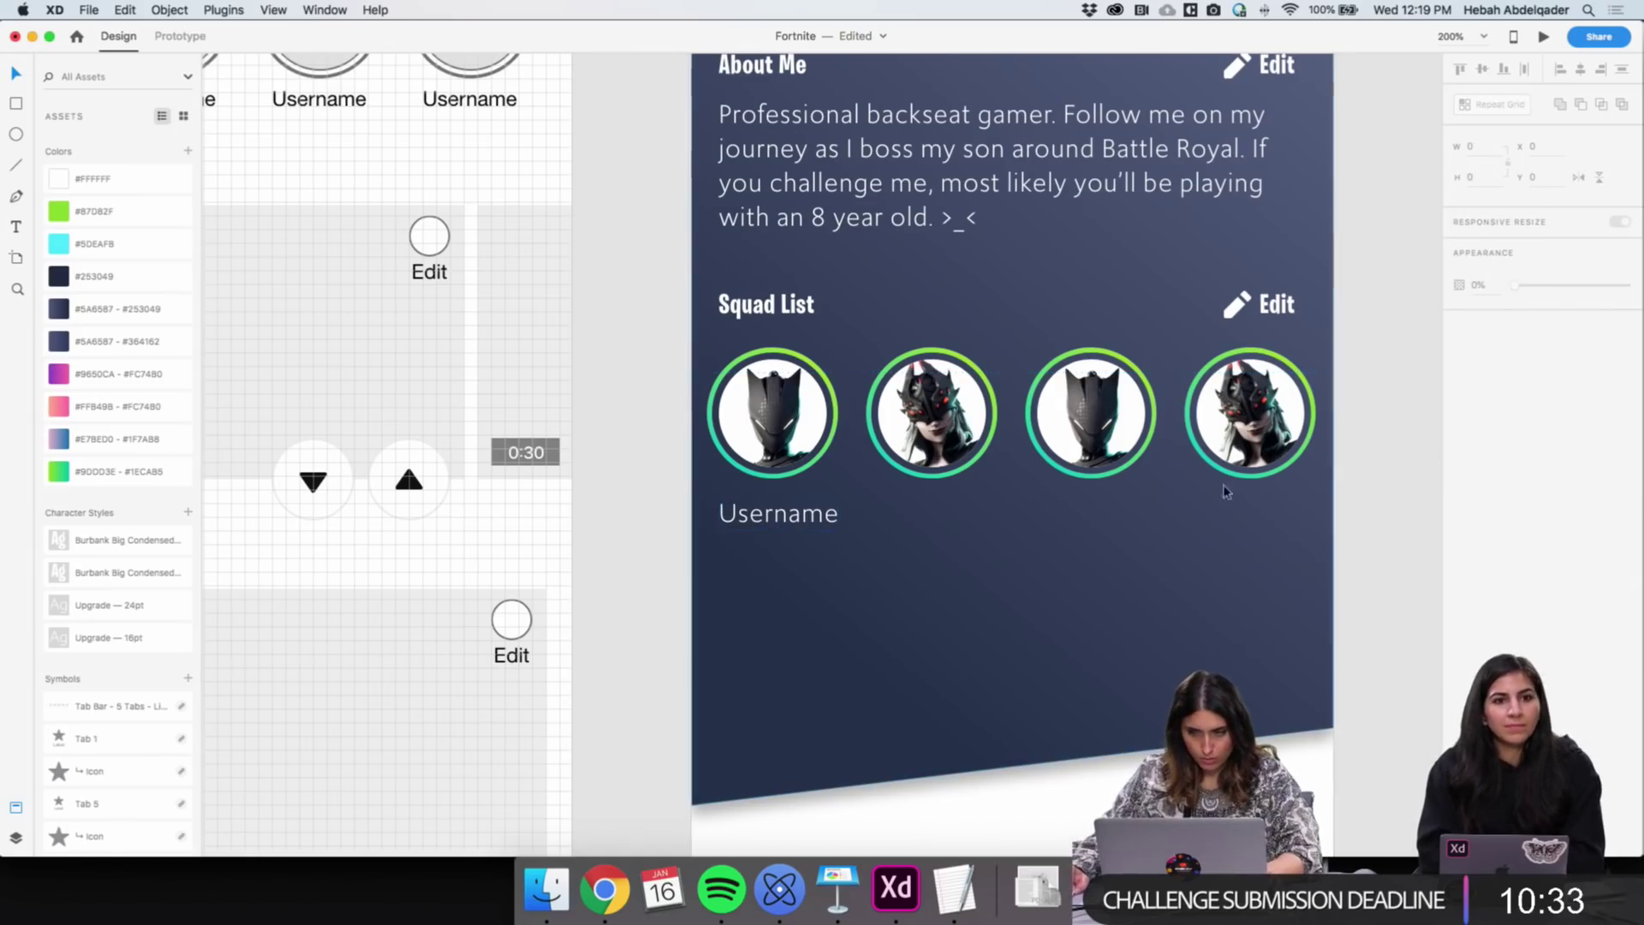
left_click(785, 511)
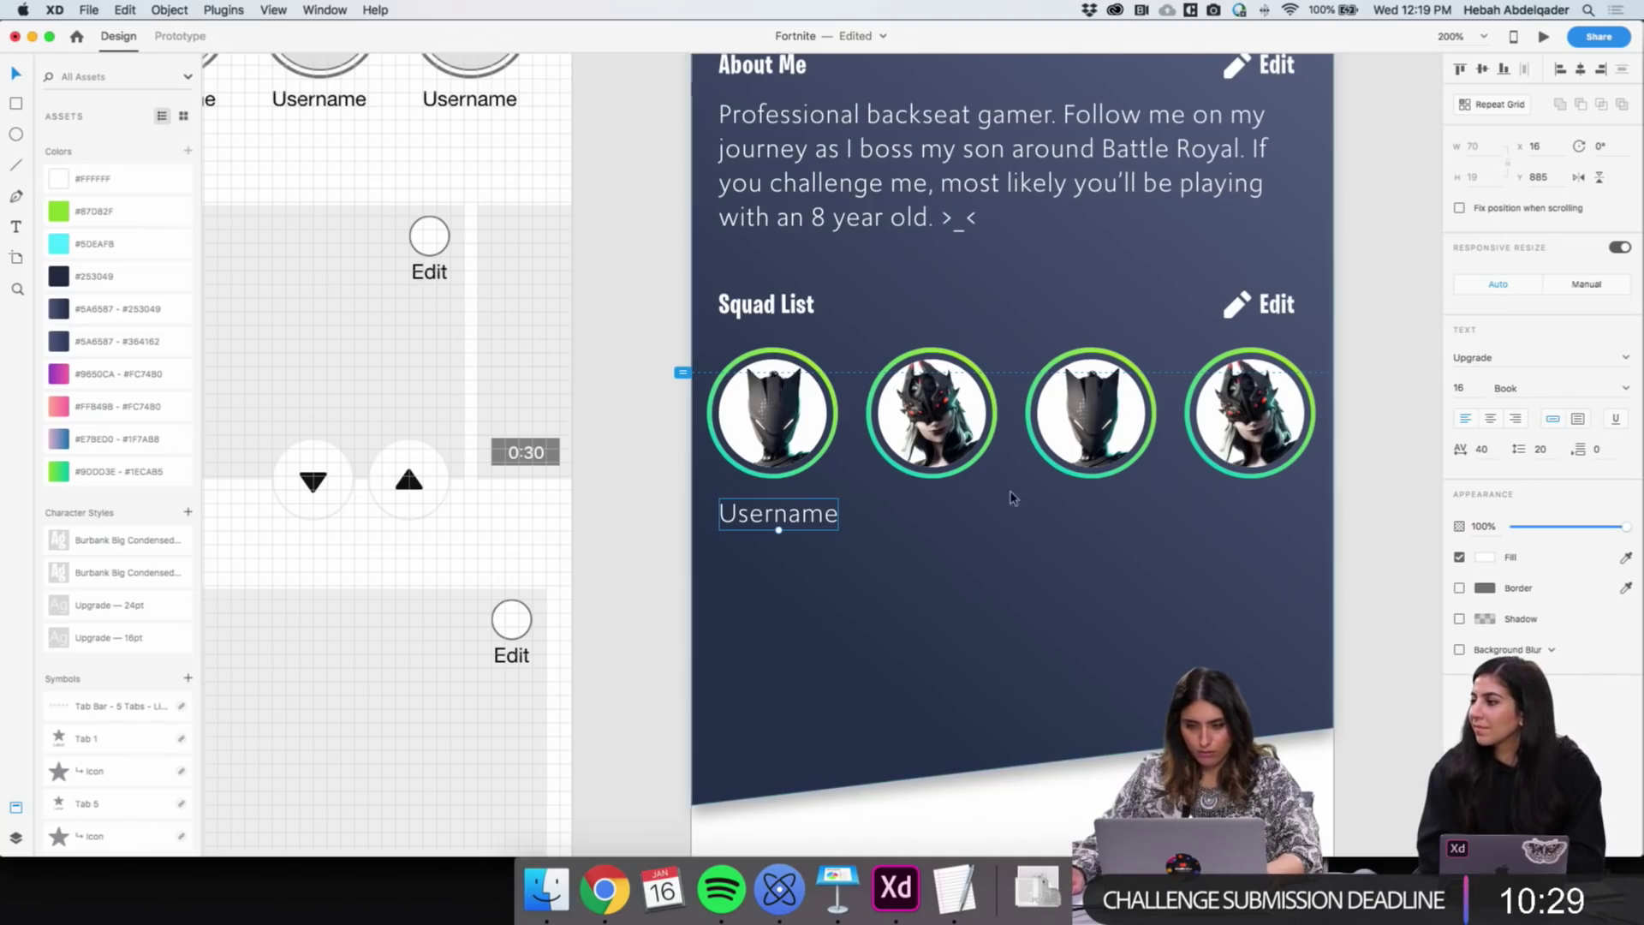
left_click(624, 557)
left_click_drag(773, 522, 761, 511)
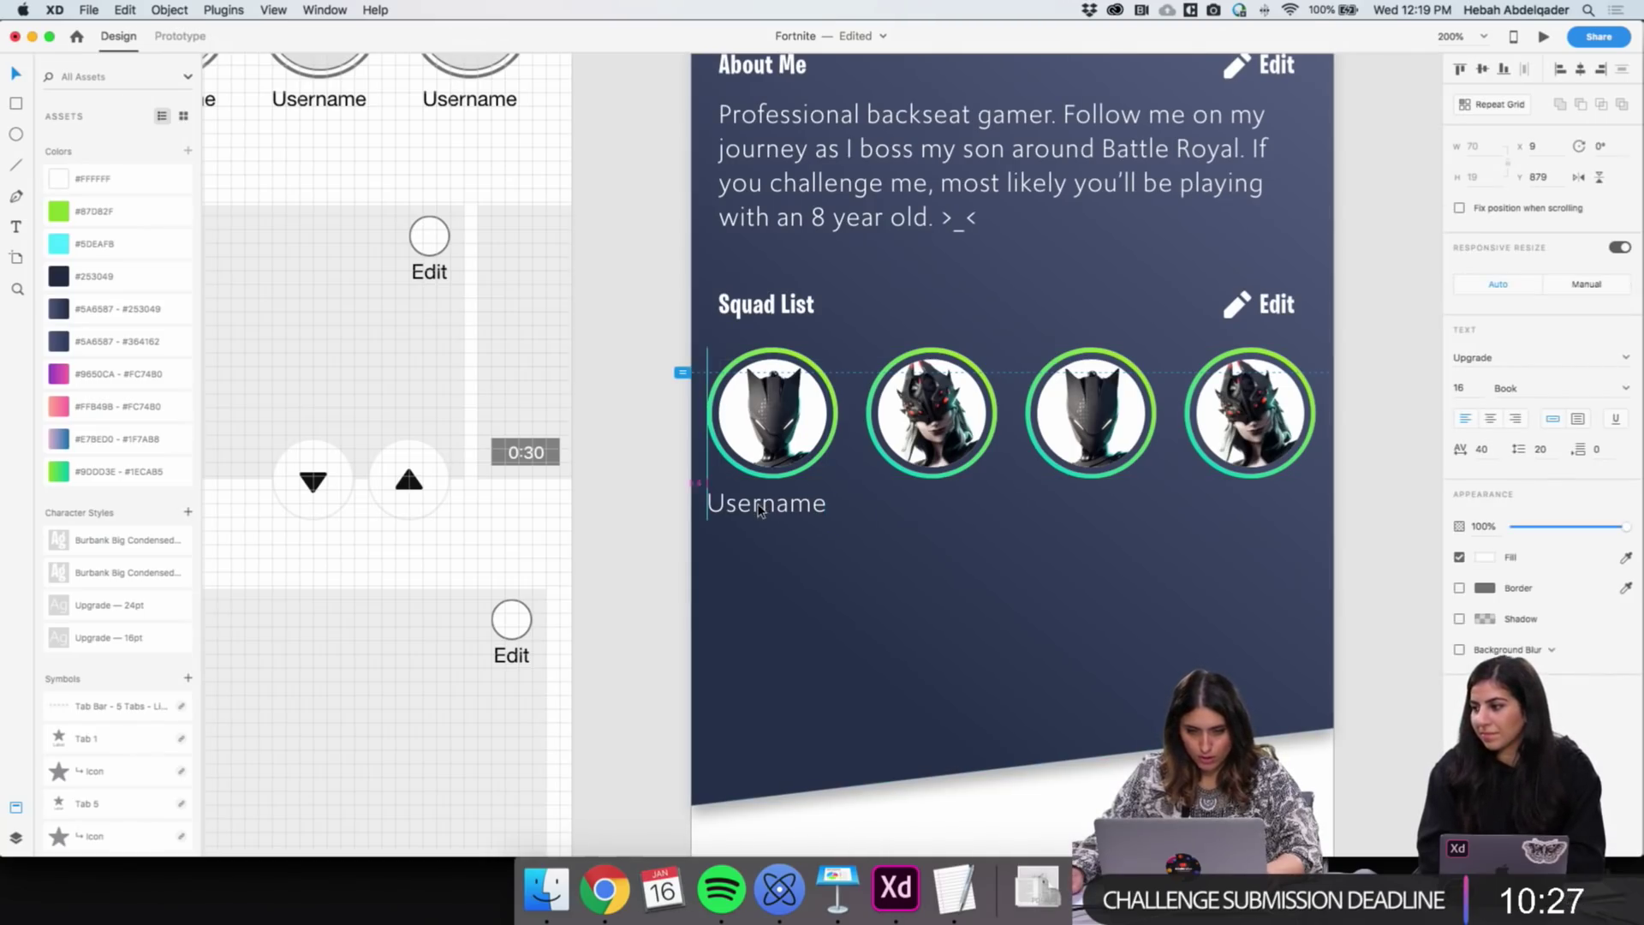
Repeat the Username label in a four-column Repeat Grid, spacing the copies to match the squad avatars
left_click(1497, 105)
left_click_drag(827, 505, 1288, 497)
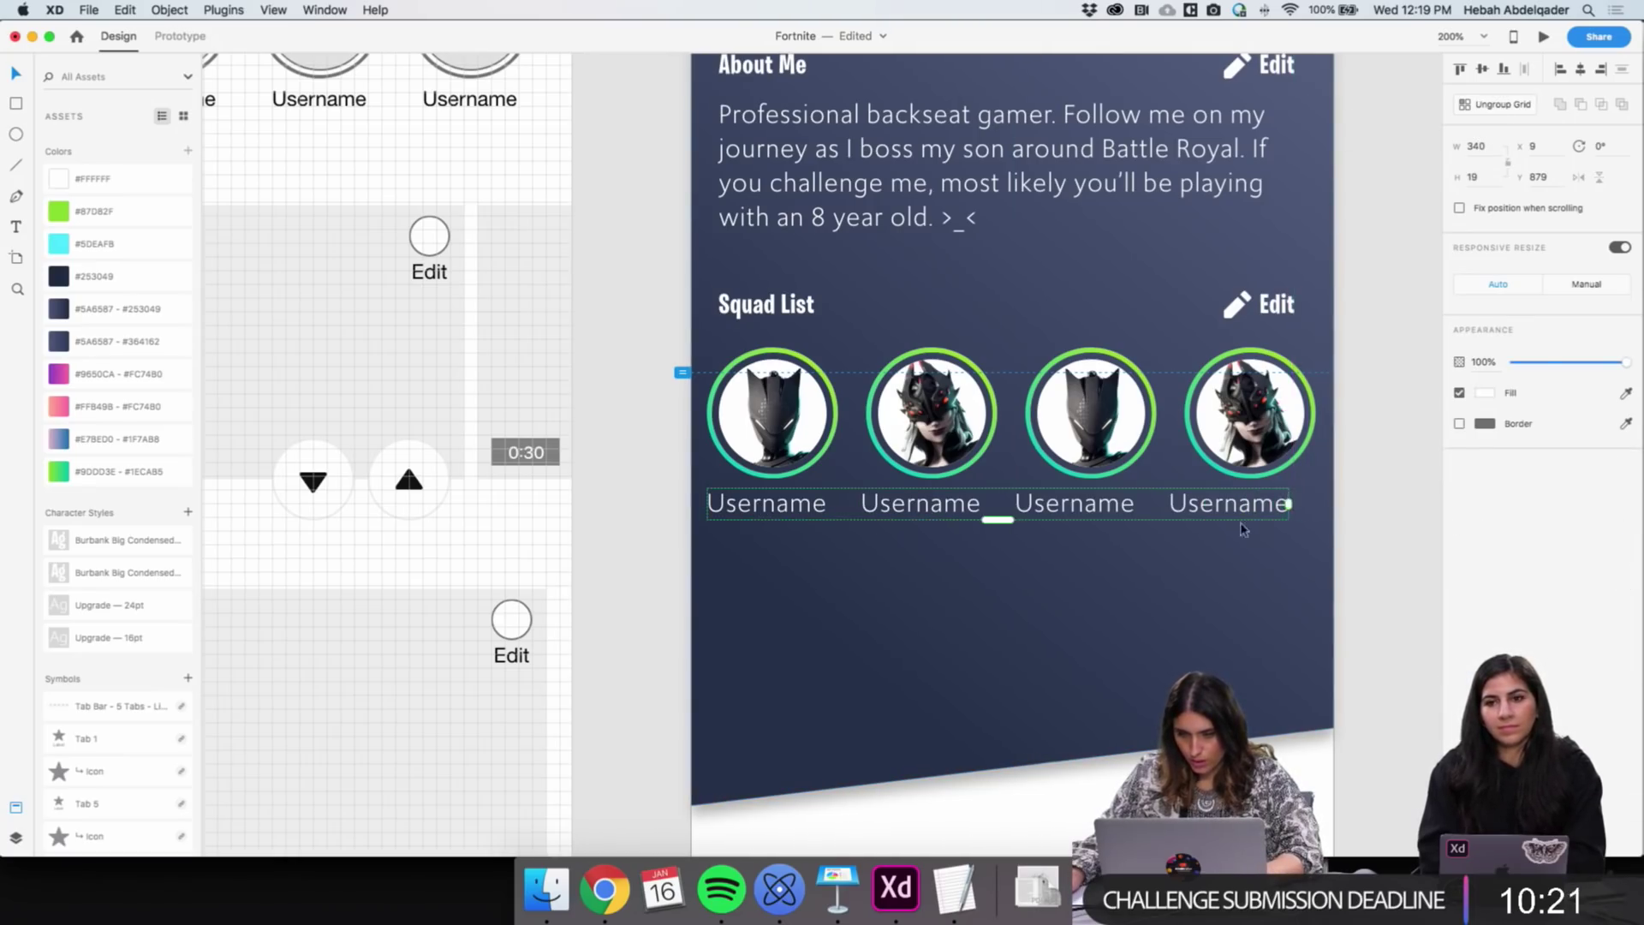
left_click_drag(1166, 510, 1177, 511)
left_click(1372, 524)
key("super+1")
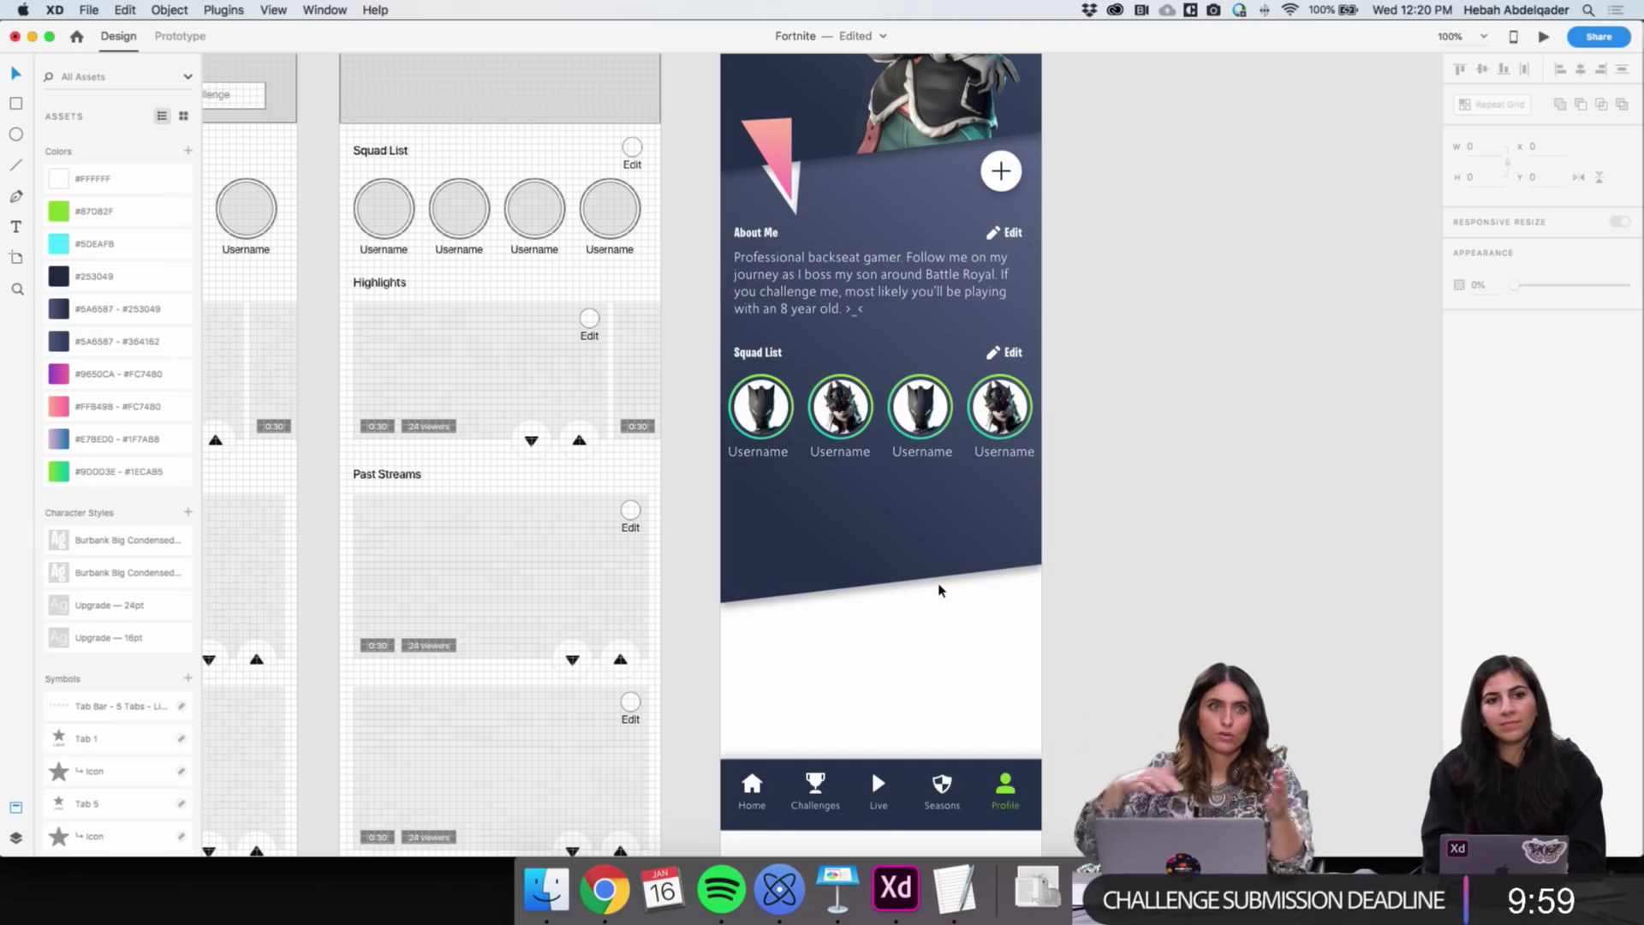
Raise the navy About Me panel's two bottom corner points together so the slanted edge sits just below the Username labels
left_click(893, 536)
left_click(893, 536)
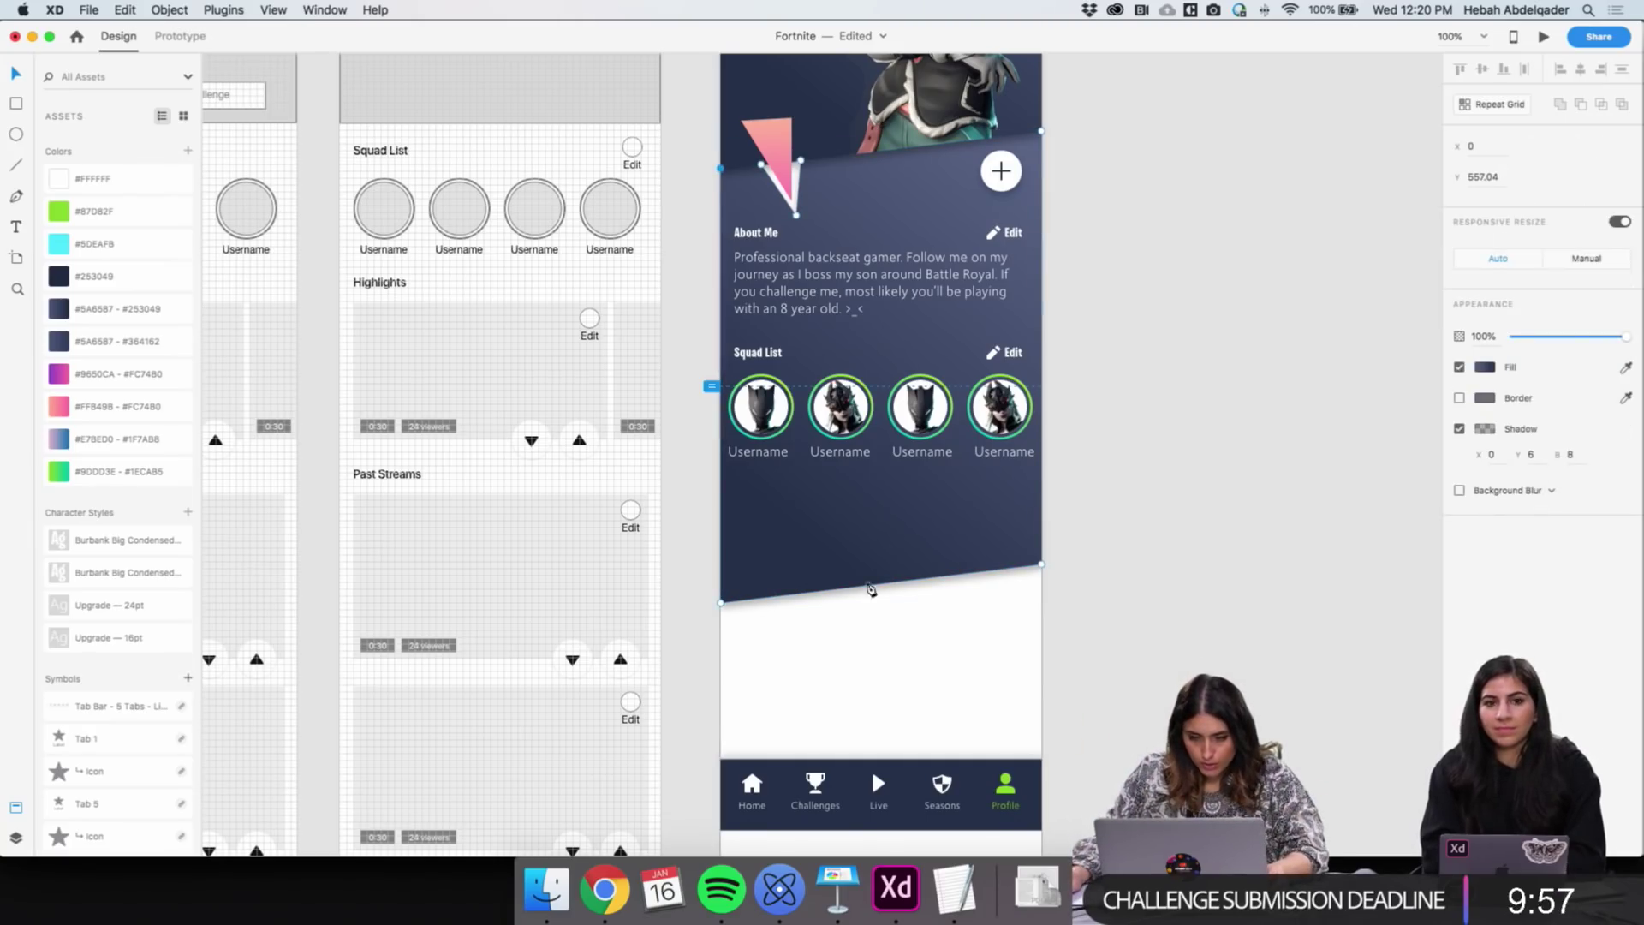
left_click(722, 602)
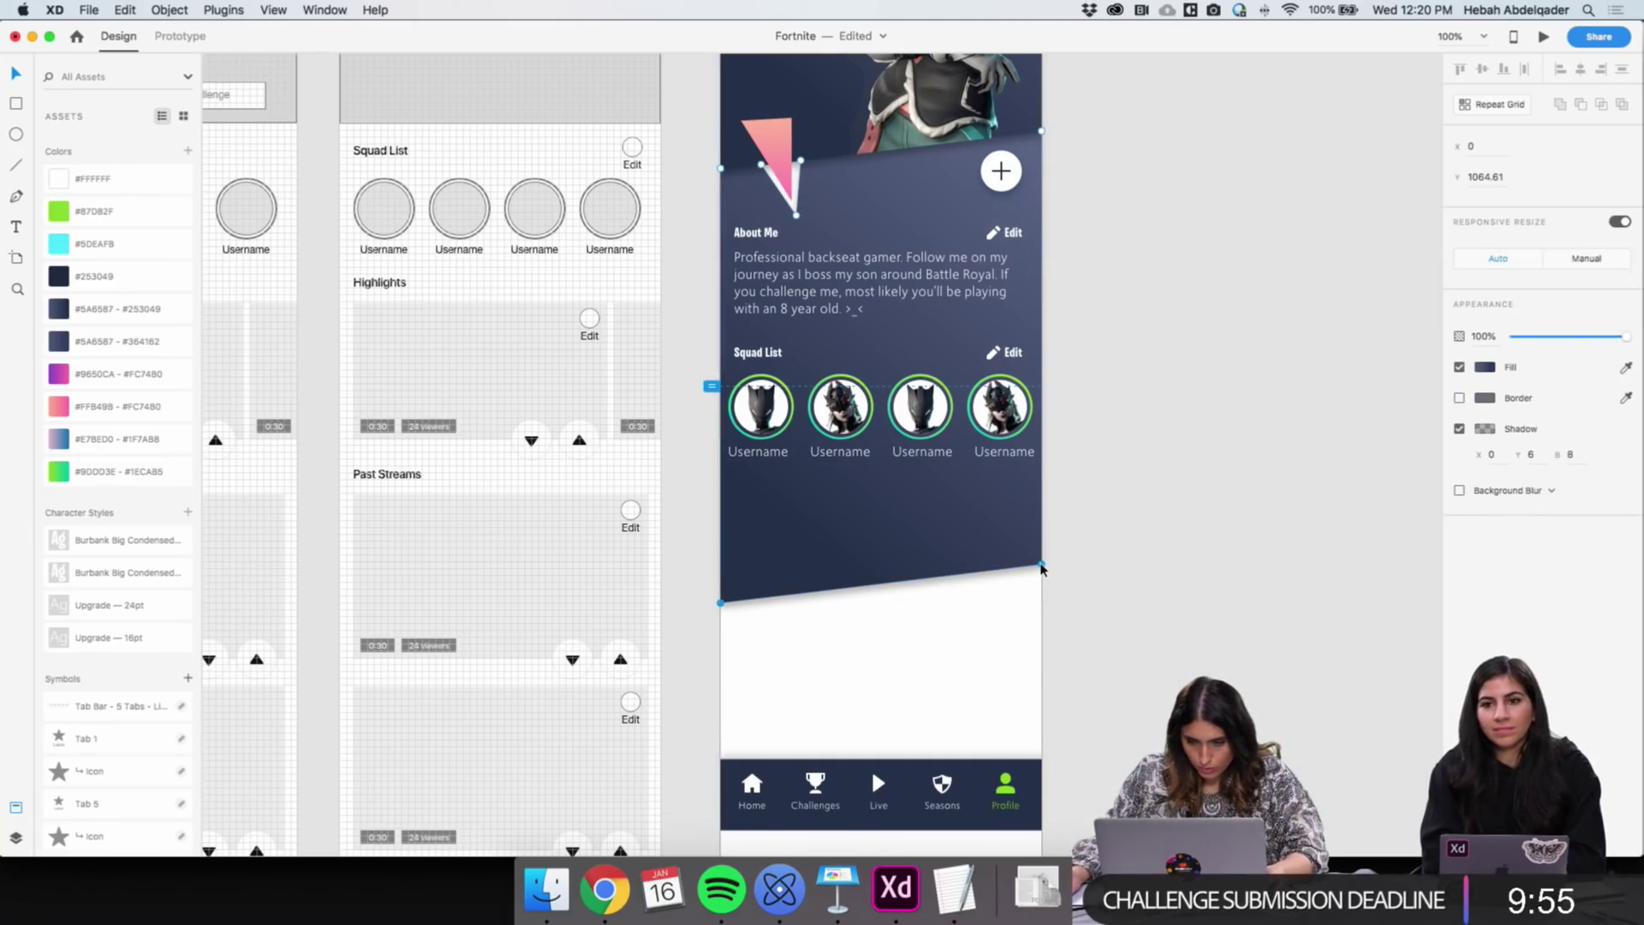
left_click_drag(1042, 568, 1042, 484)
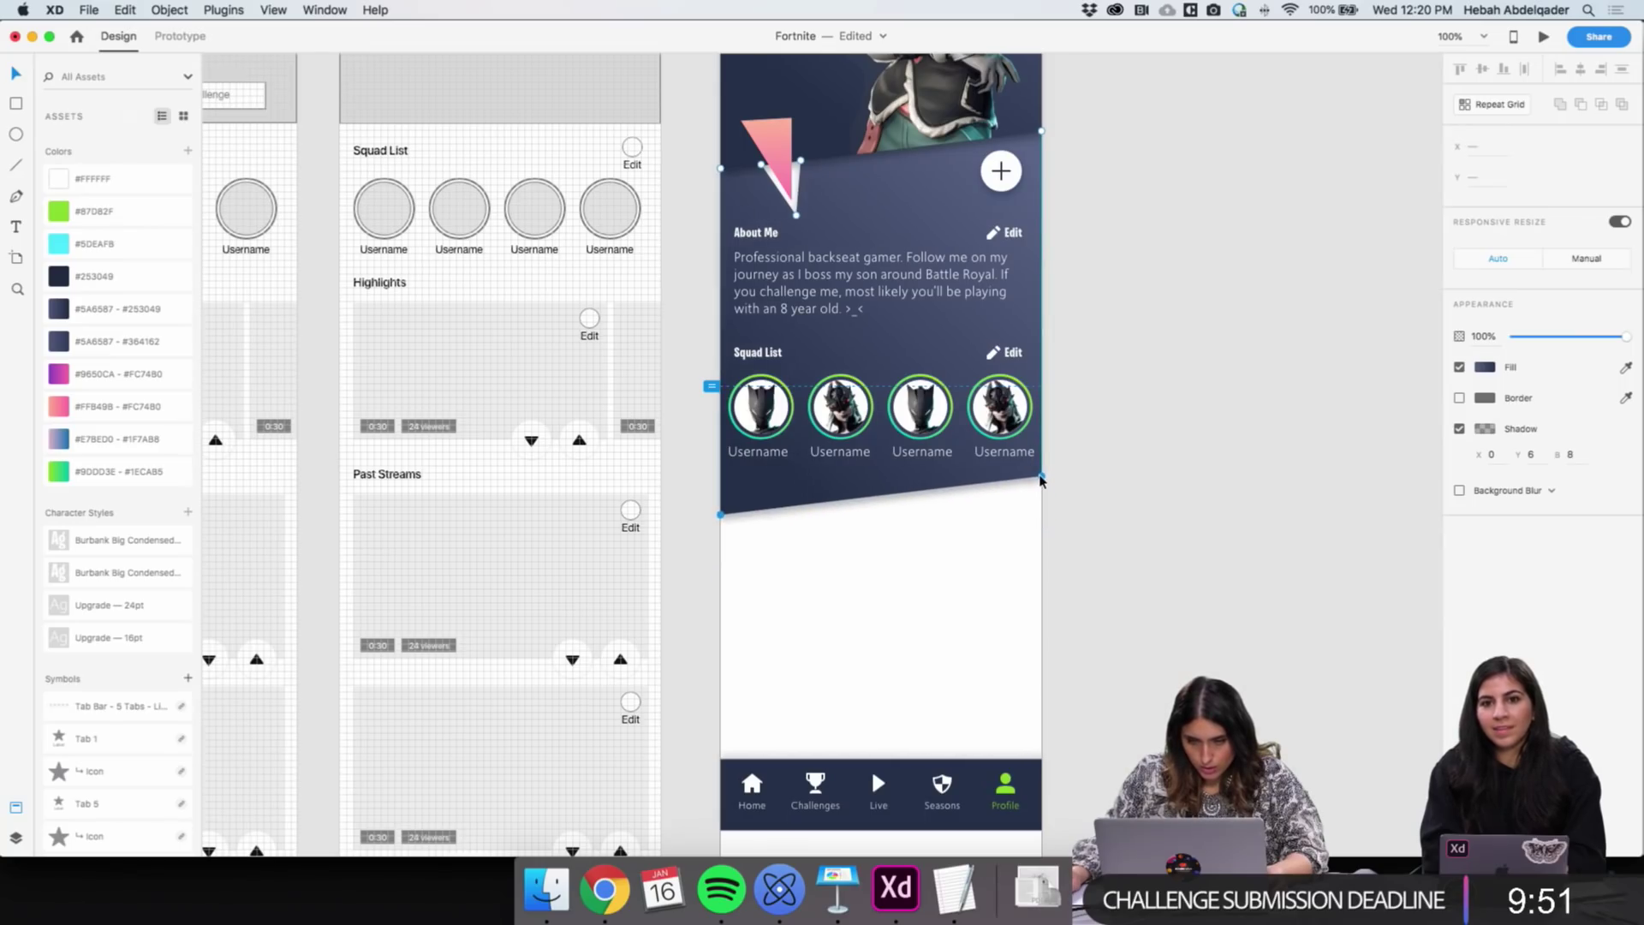
Reverse the slant of the navy panel's bottom edge so it slopes down toward its right corner
left_click(714, 539)
double_click(724, 512)
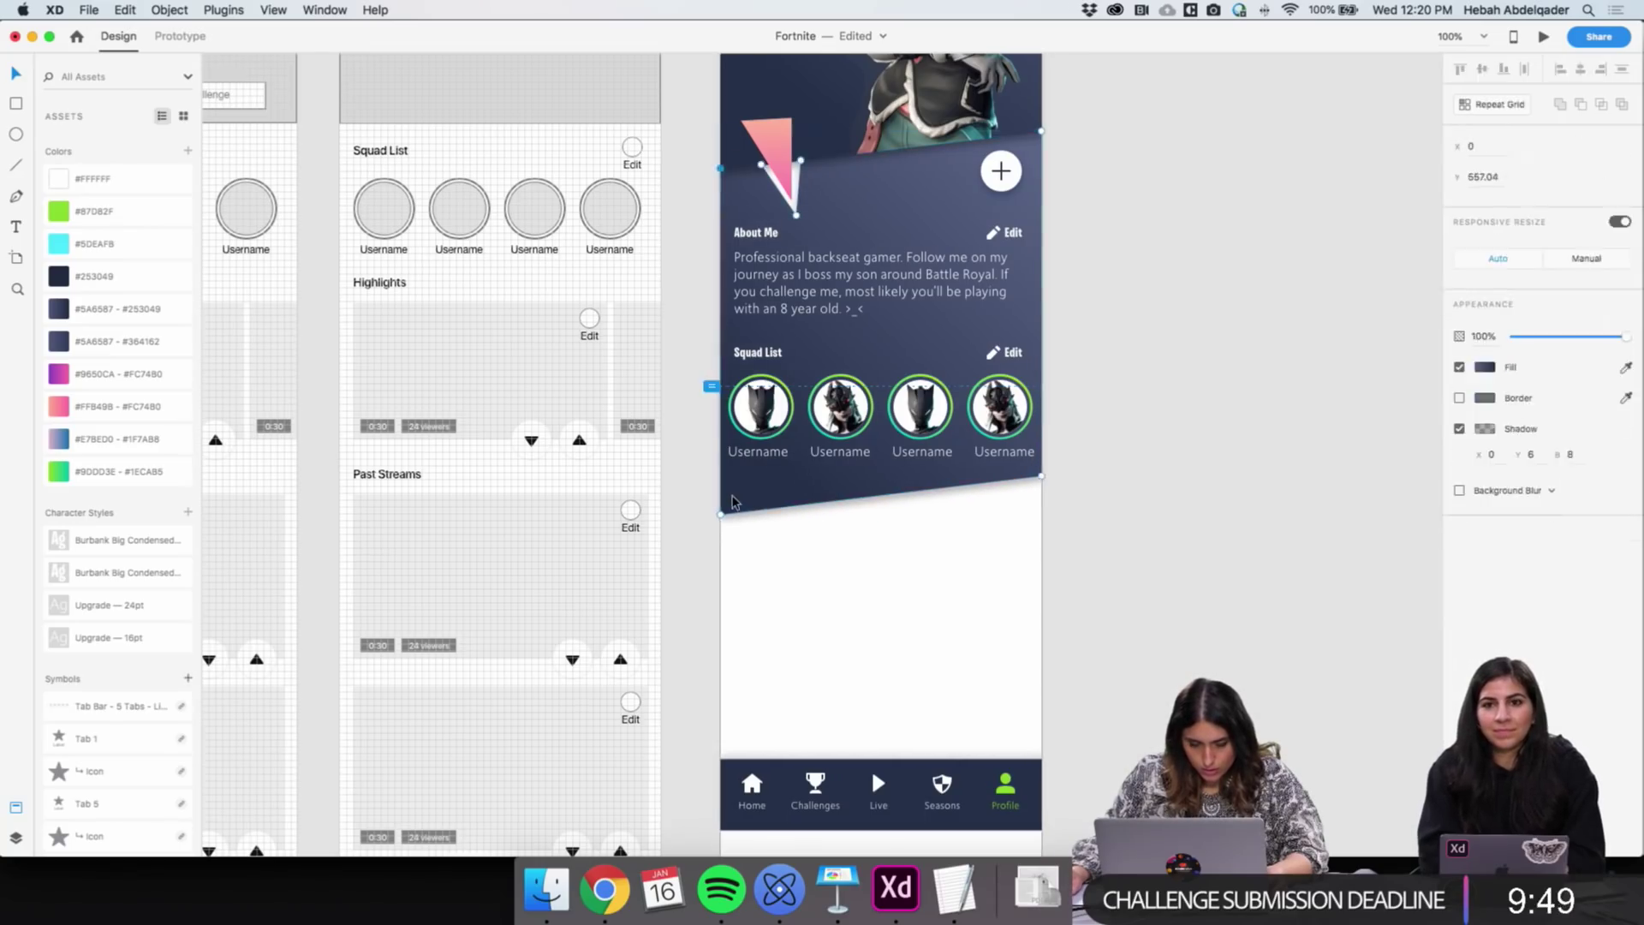
left_click_drag(723, 516, 722, 478)
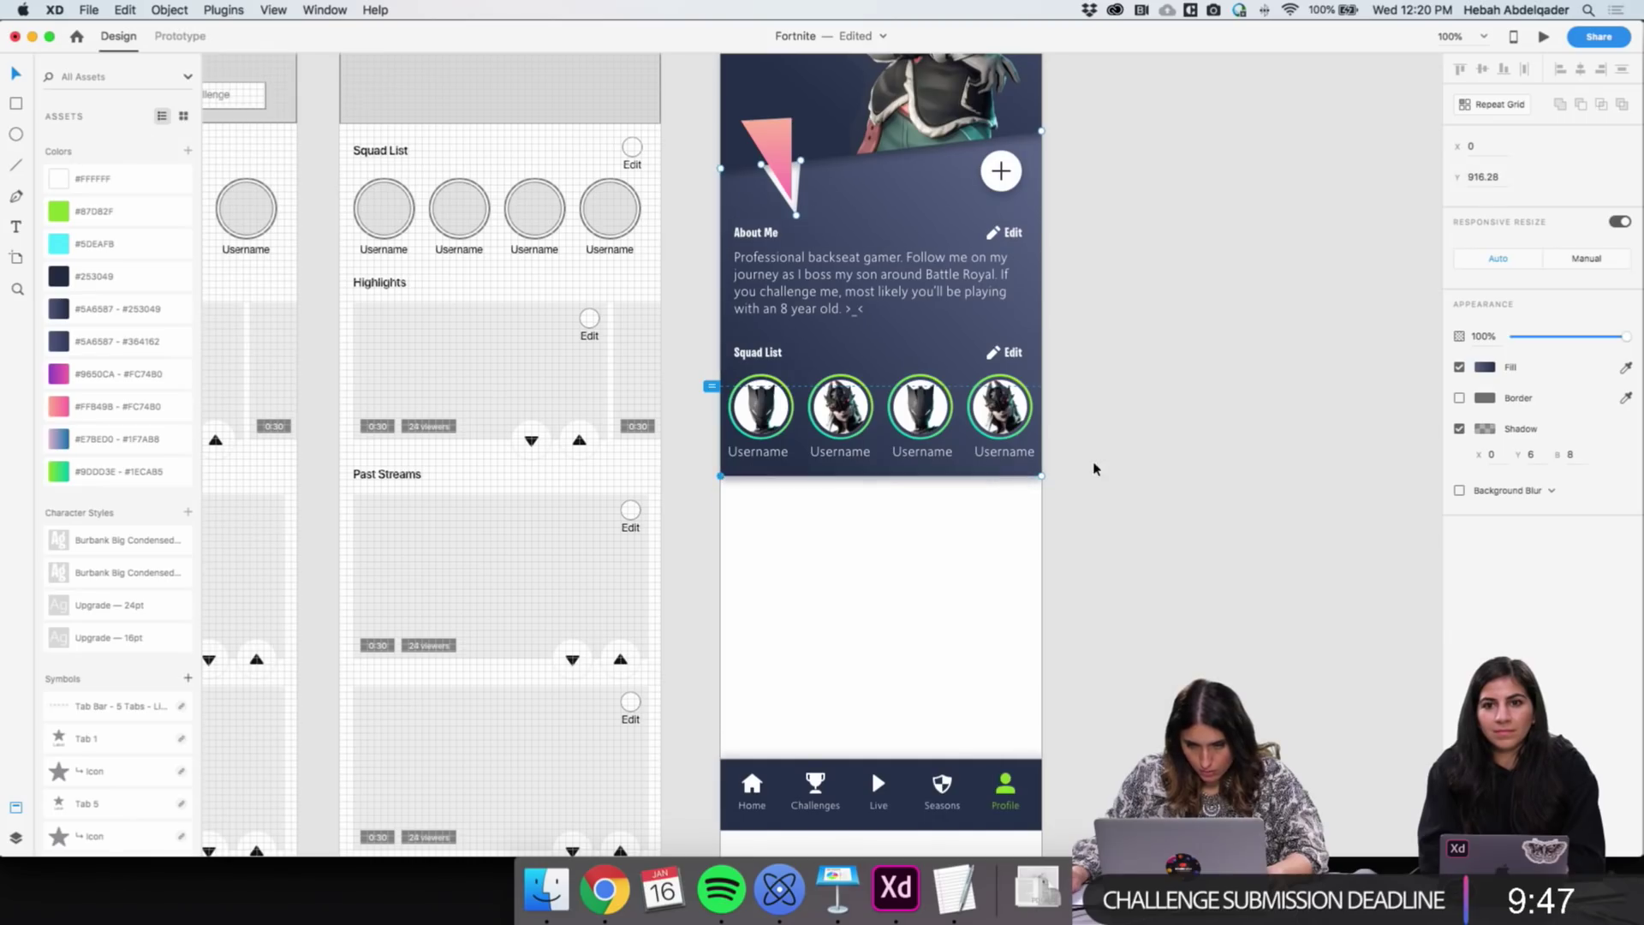
left_click_drag(1042, 477, 1042, 524)
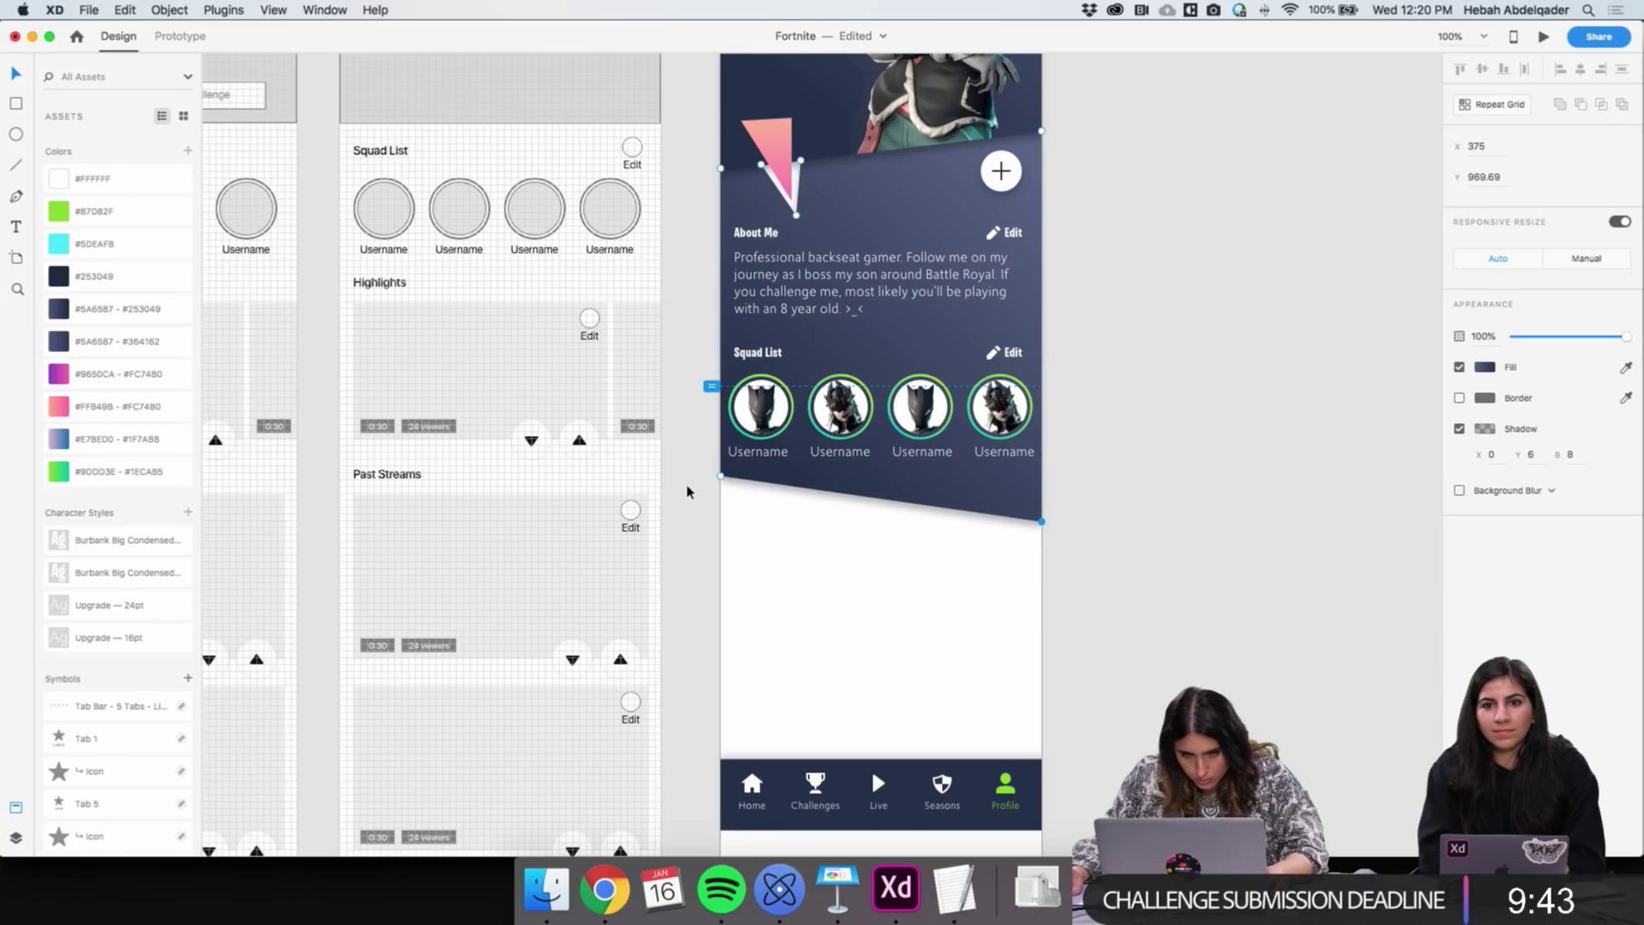
left_click(721, 477)
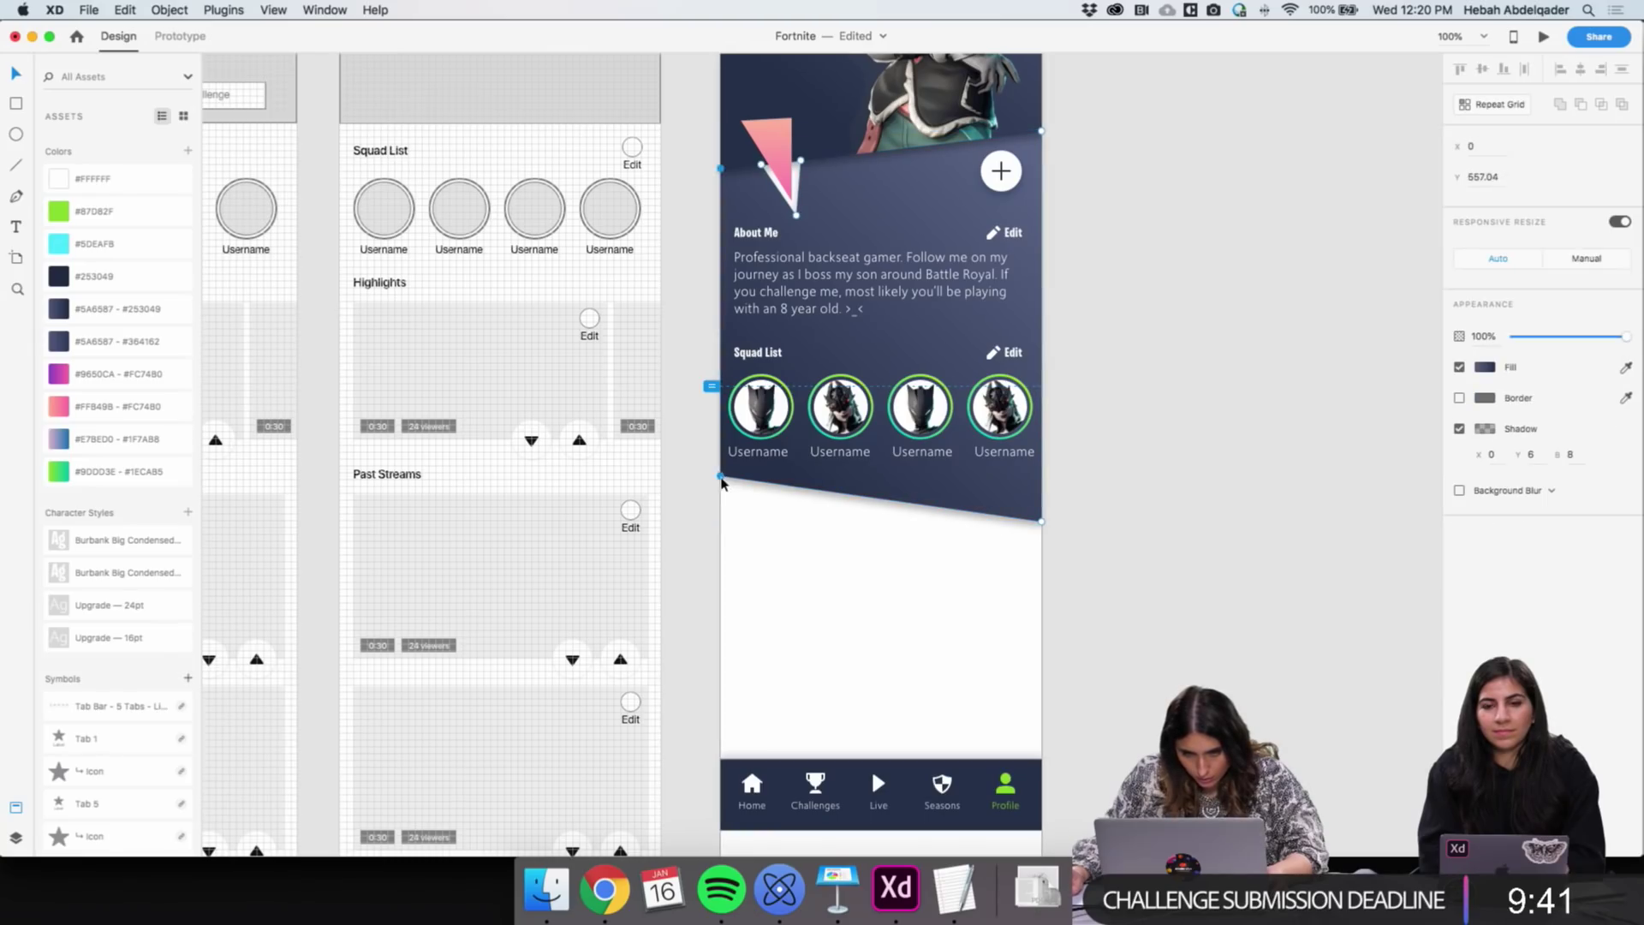
left_click(1134, 576)
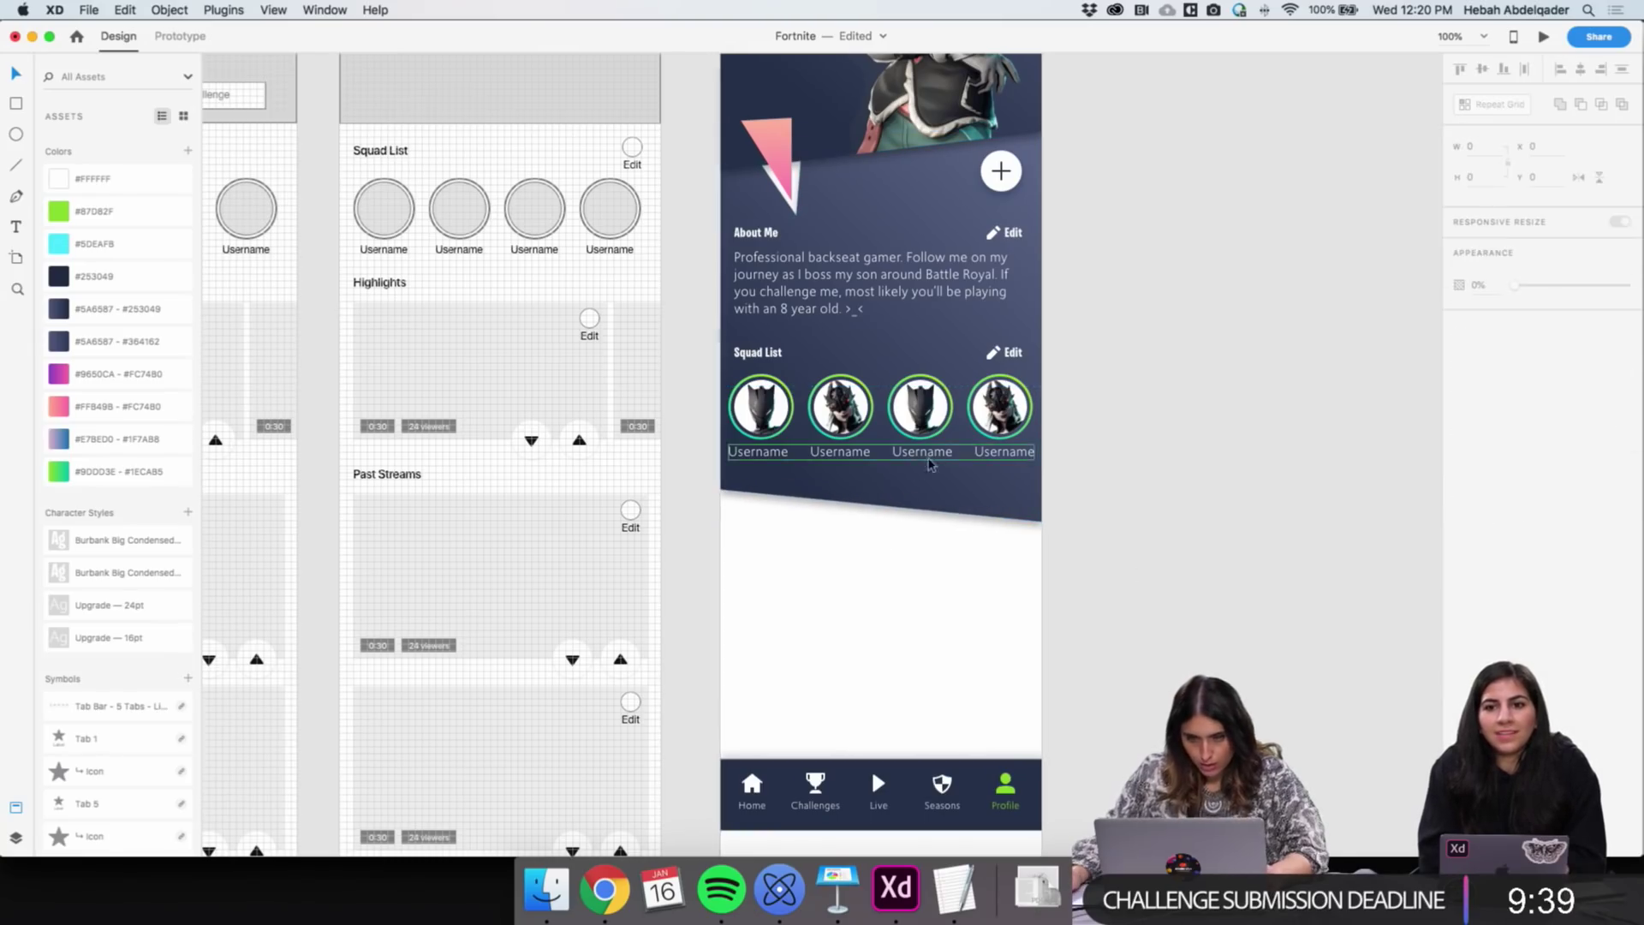
scroll(890, 588, "left", 1)
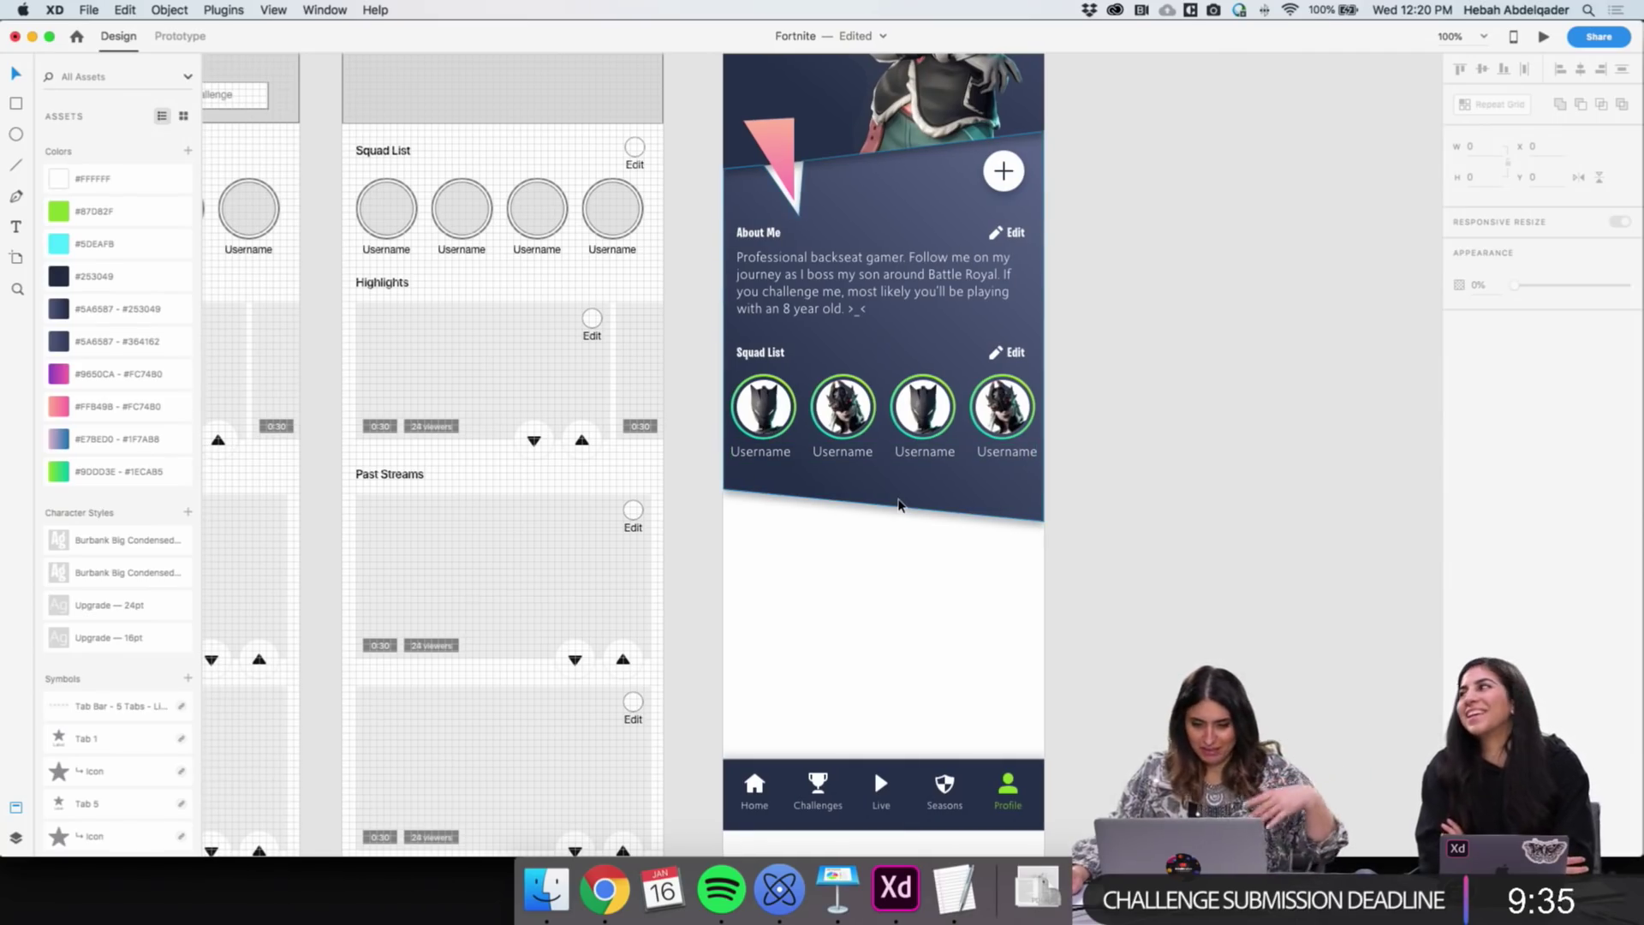
left_click_drag(898, 504, 940, 824)
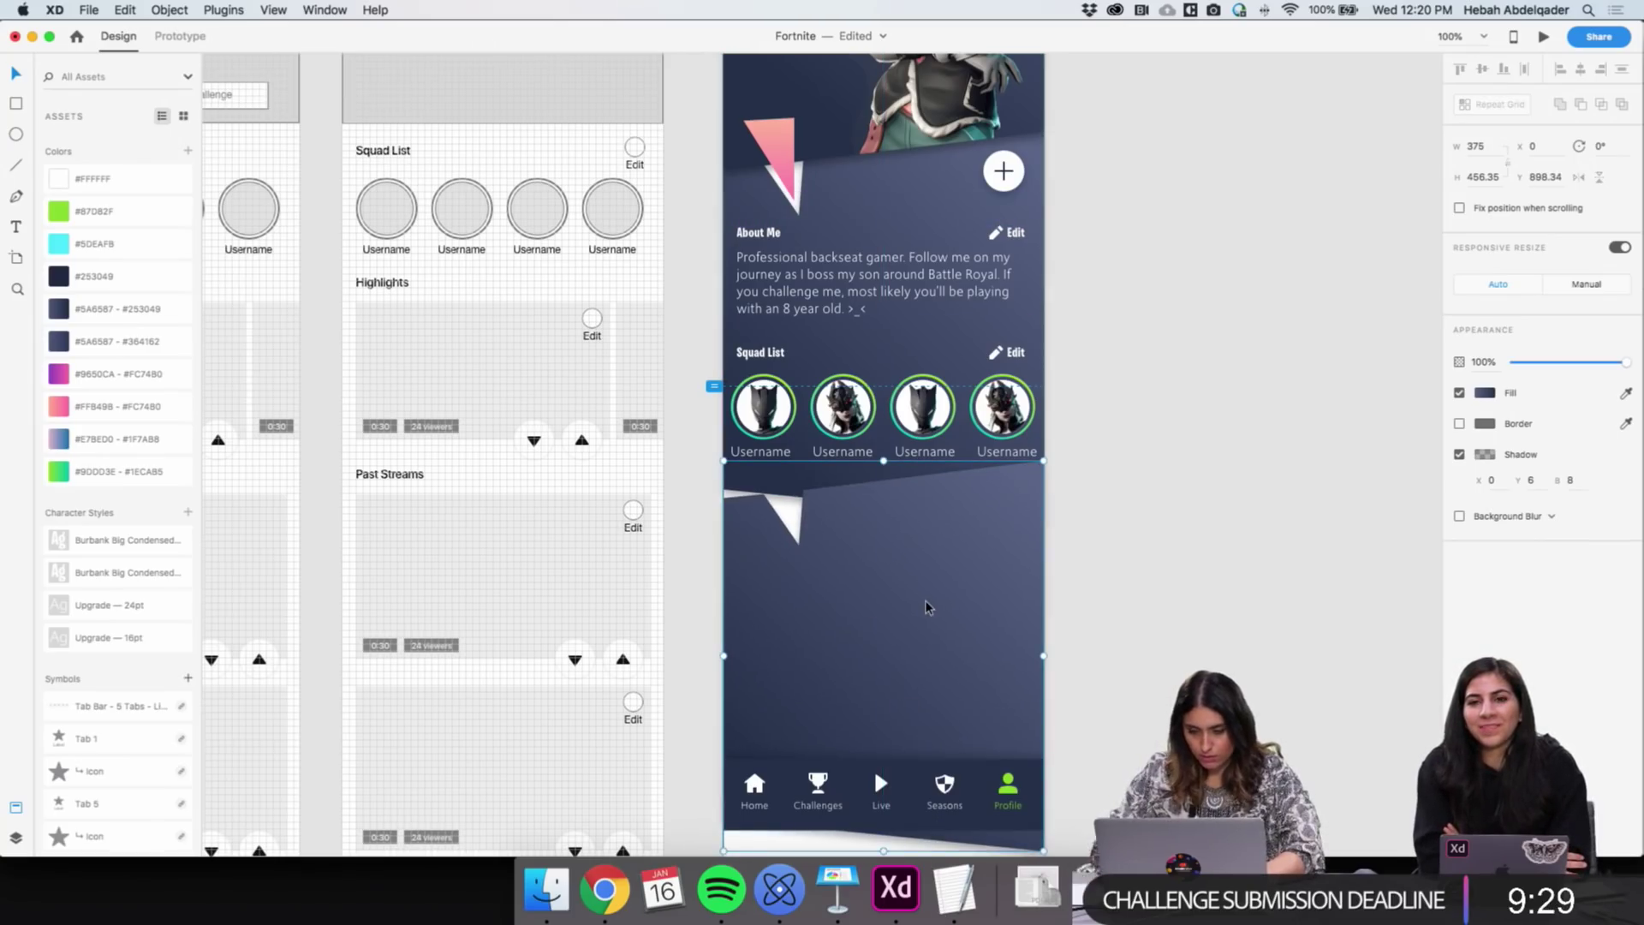
key("Delete")
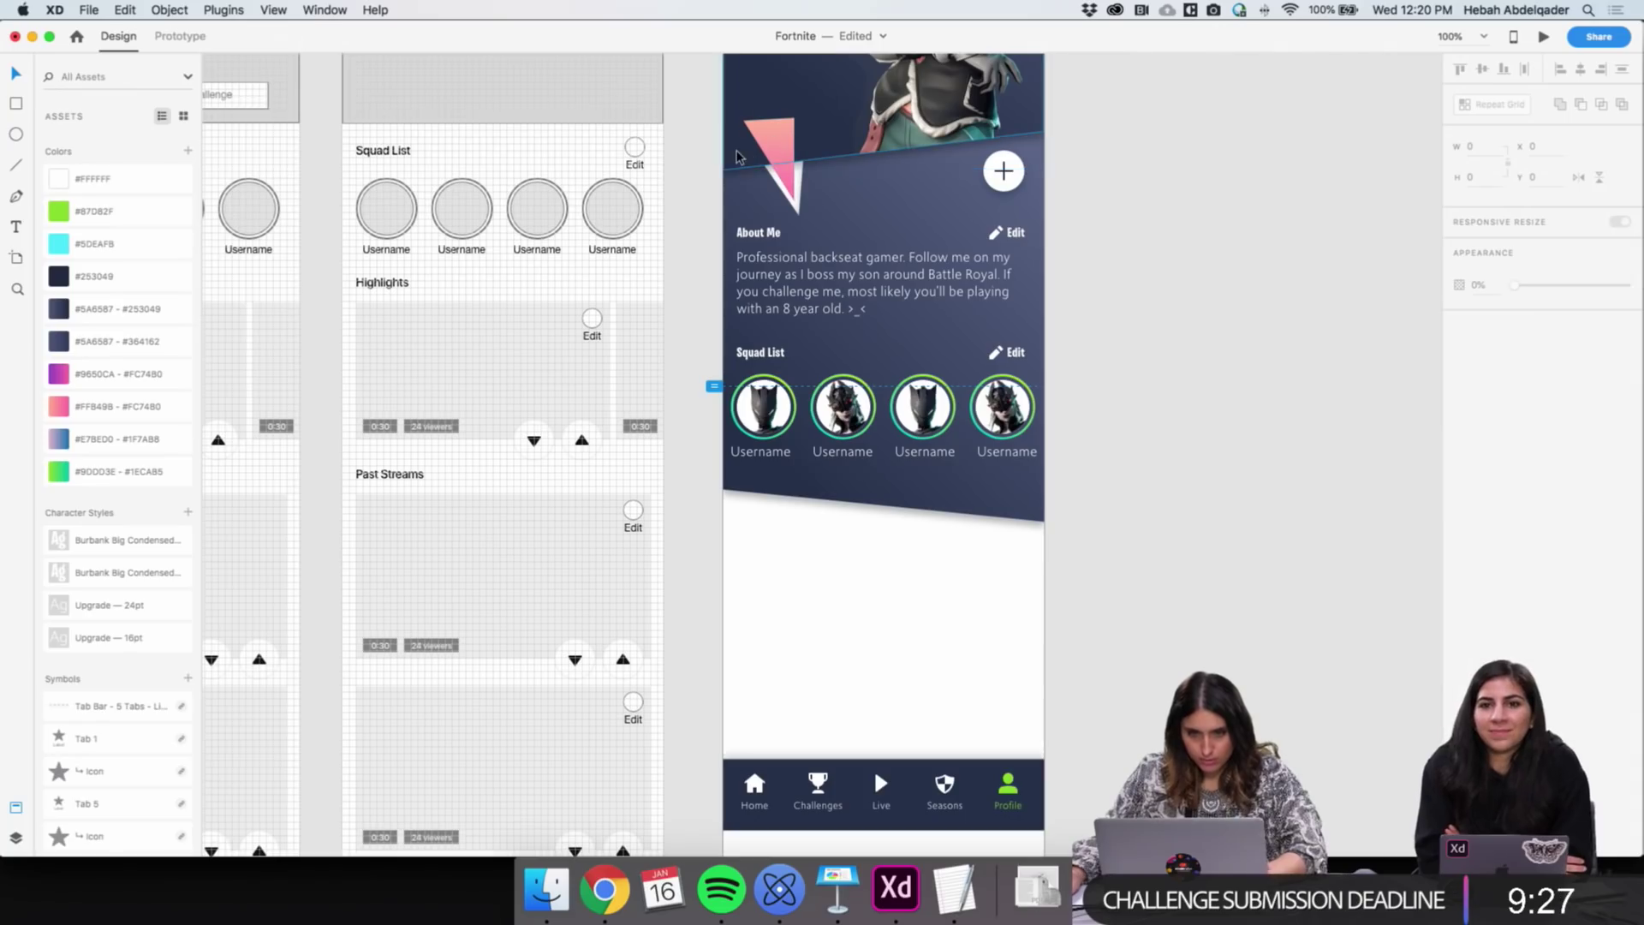
key("ctrl+z")
Duplicate the header background beneath the navy Squad List panel and fill the copy with the peach-to-pink gradient
left_click_drag(736, 157, 835, 914)
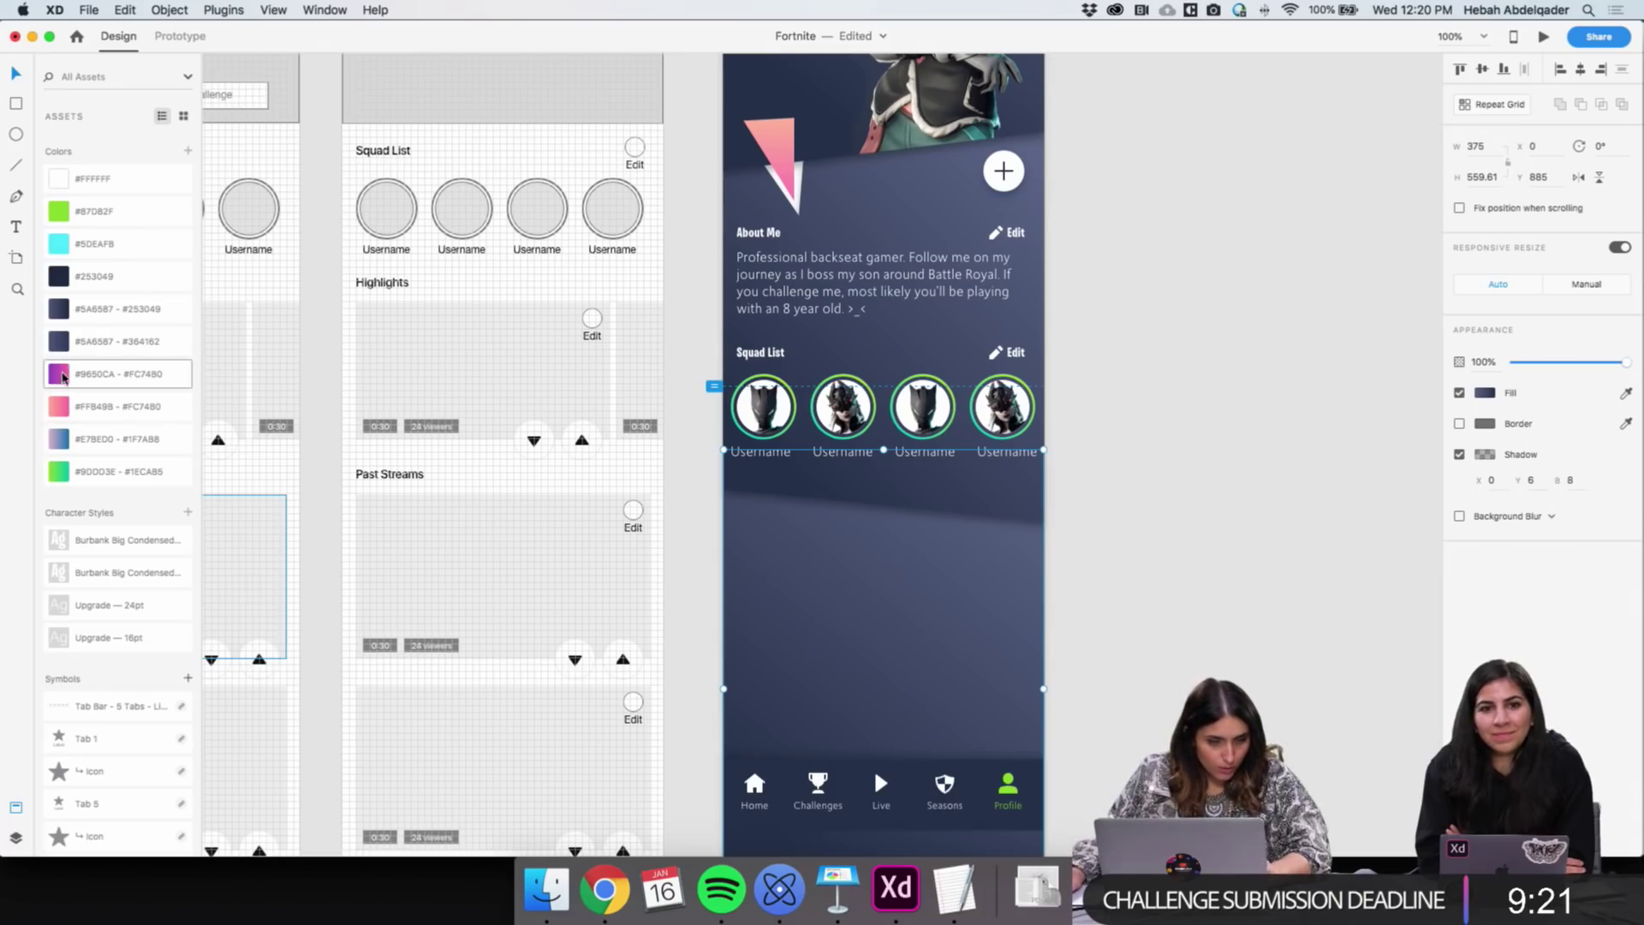
left_click(60, 409)
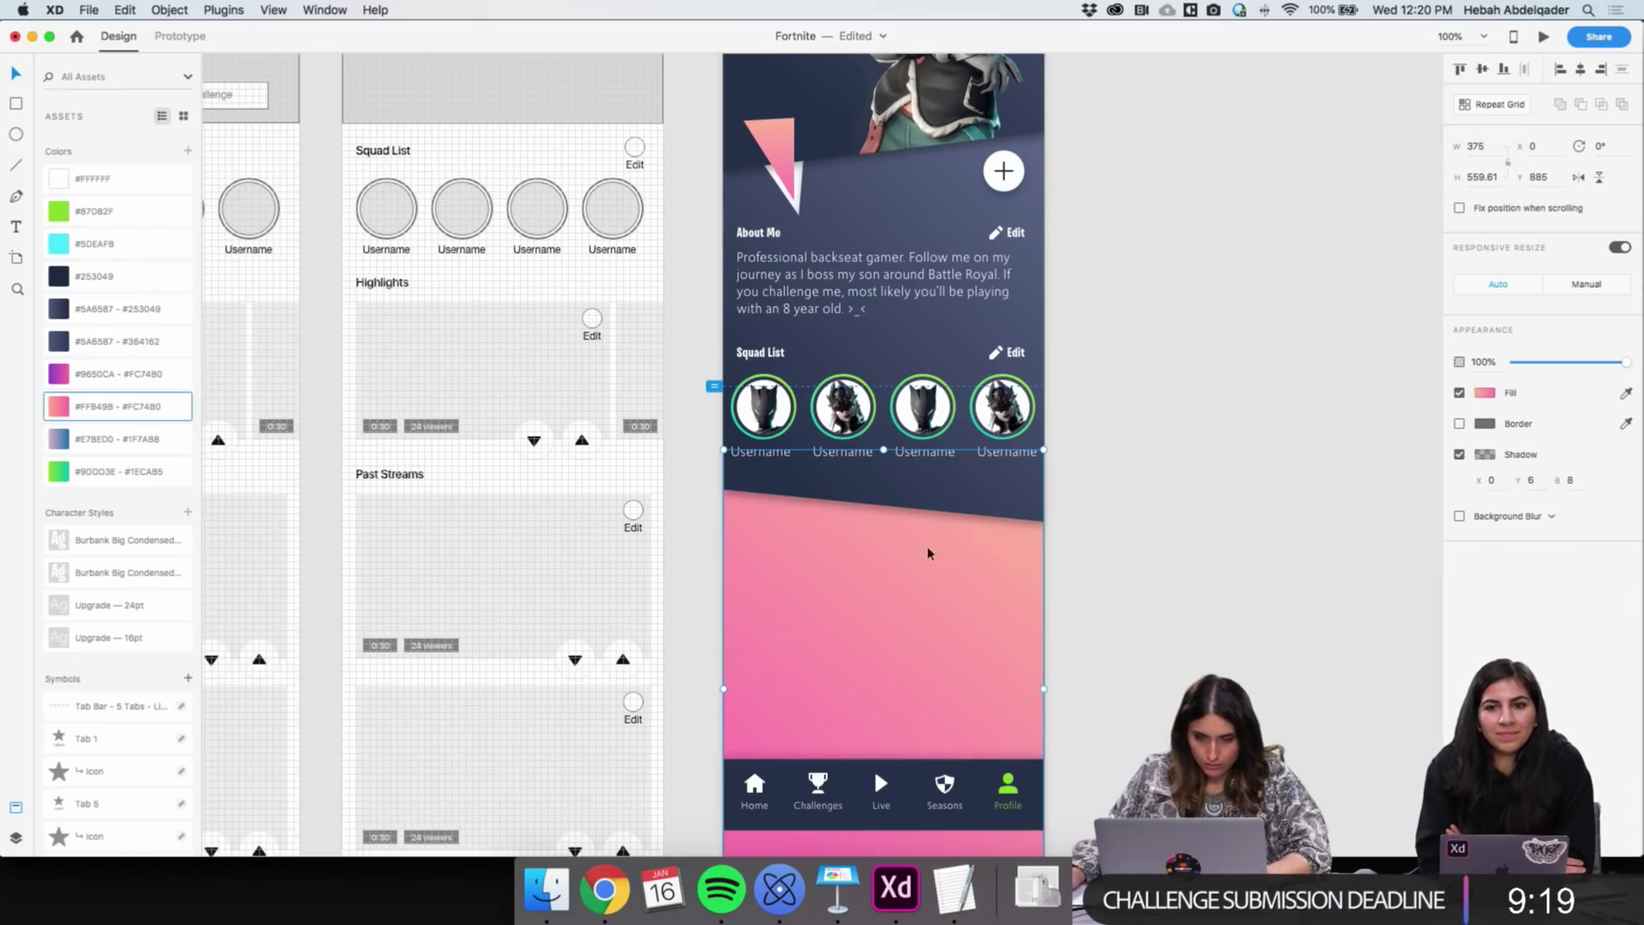
left_click(1196, 603)
scroll(1118, 598, "down", 5)
scroll(1117, 598, "down", 4)
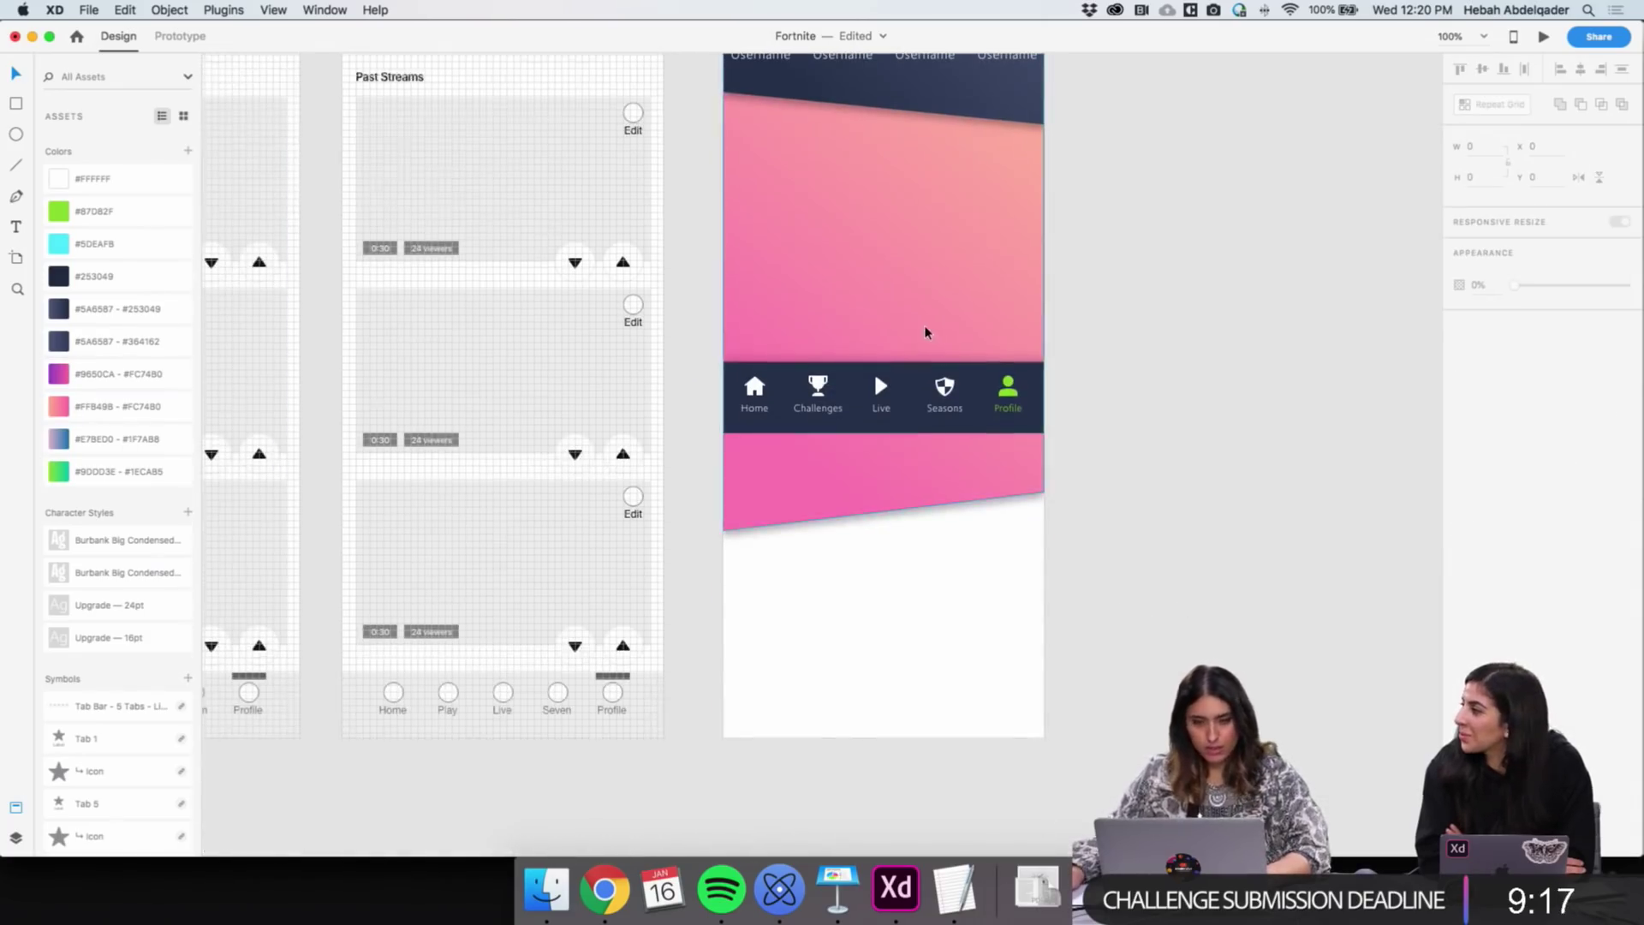
Change the fill of the new lower background shape to the pink-to-blue gradient
scroll(220, 428, "right", 2)
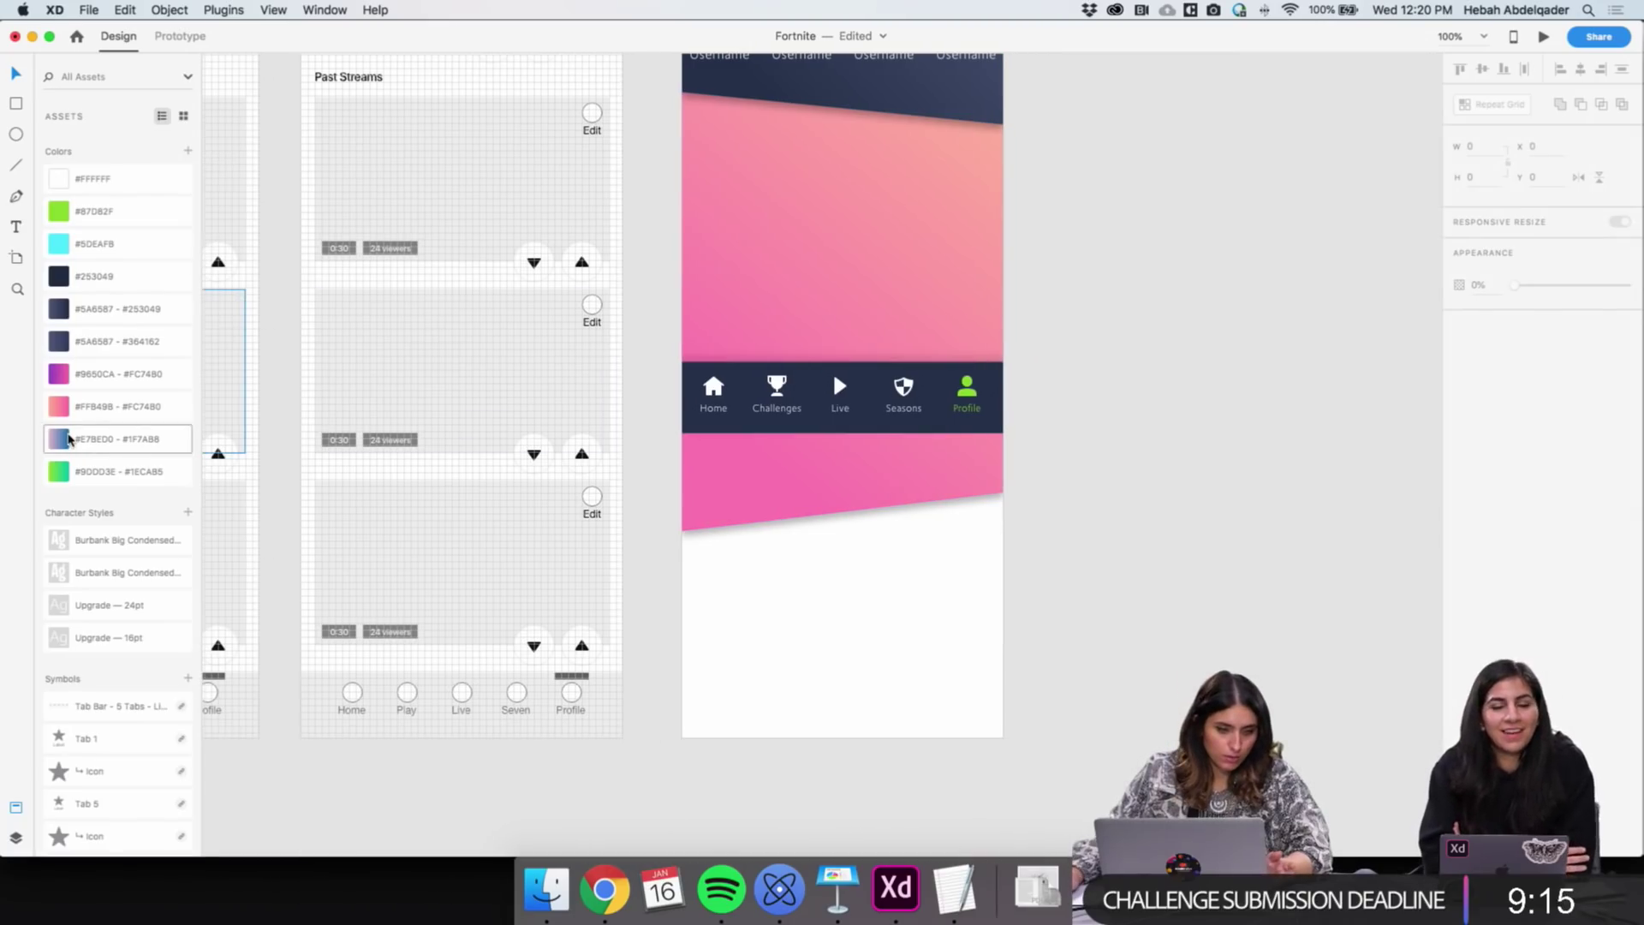
left_click(959, 257)
left_click(79, 438)
Stretch the blue gradient background down and level its slanted bottom edge with the bottom of the artboard
key("z")
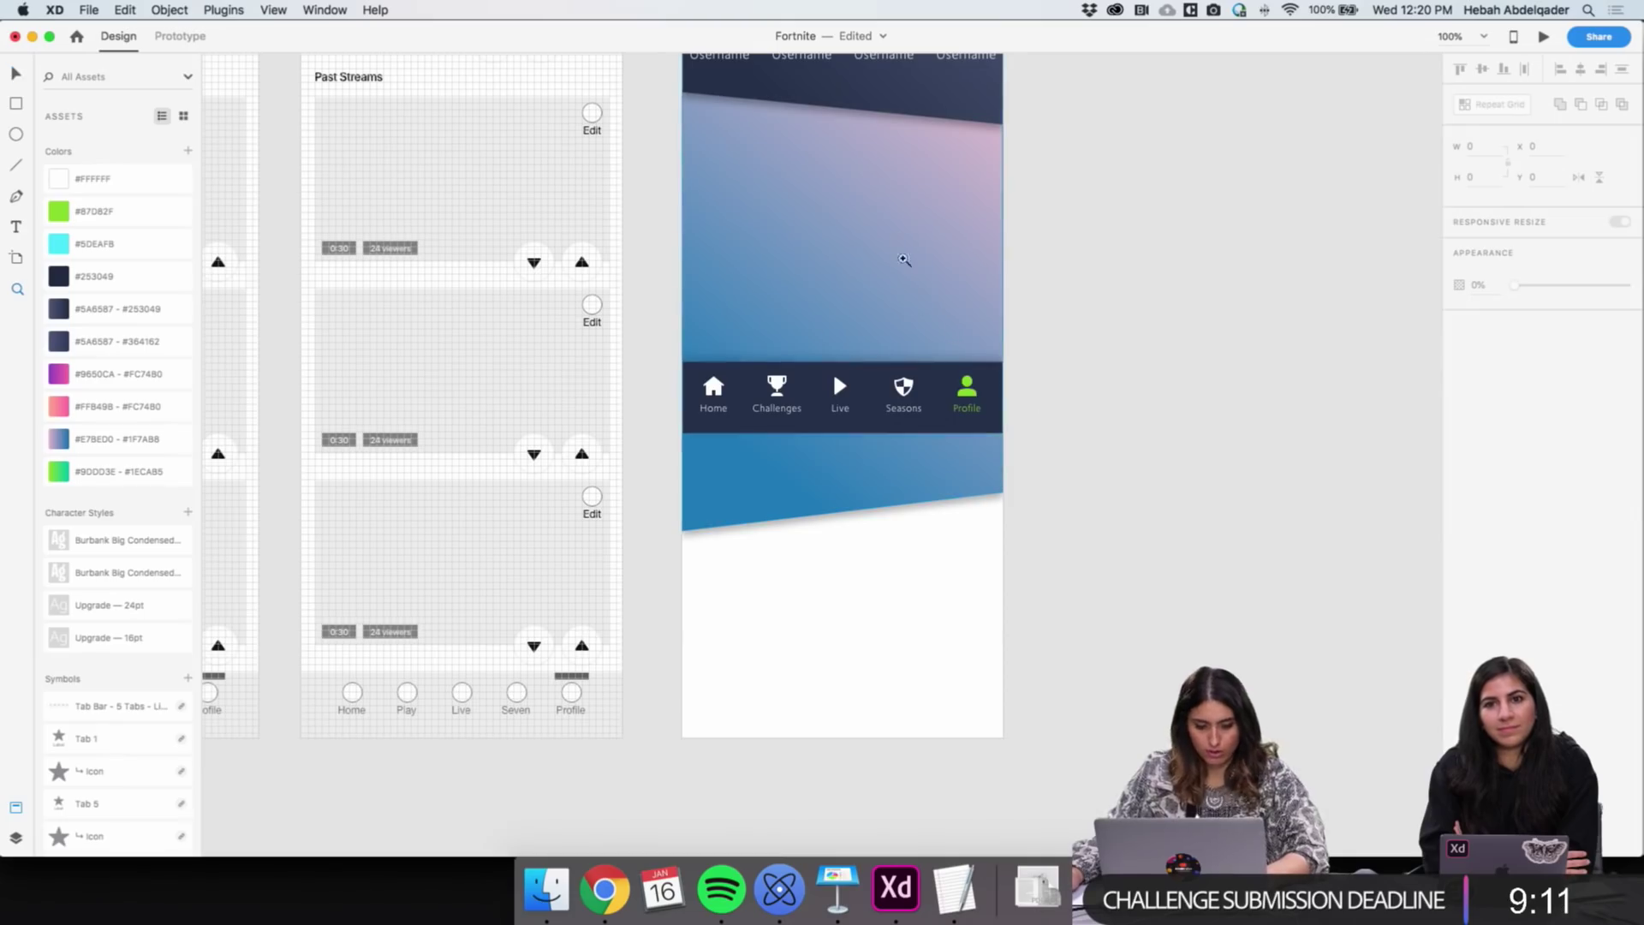
left_click(906, 268, "alt")
scroll(903, 272, "up", 4)
scroll(902, 271, "up", 10)
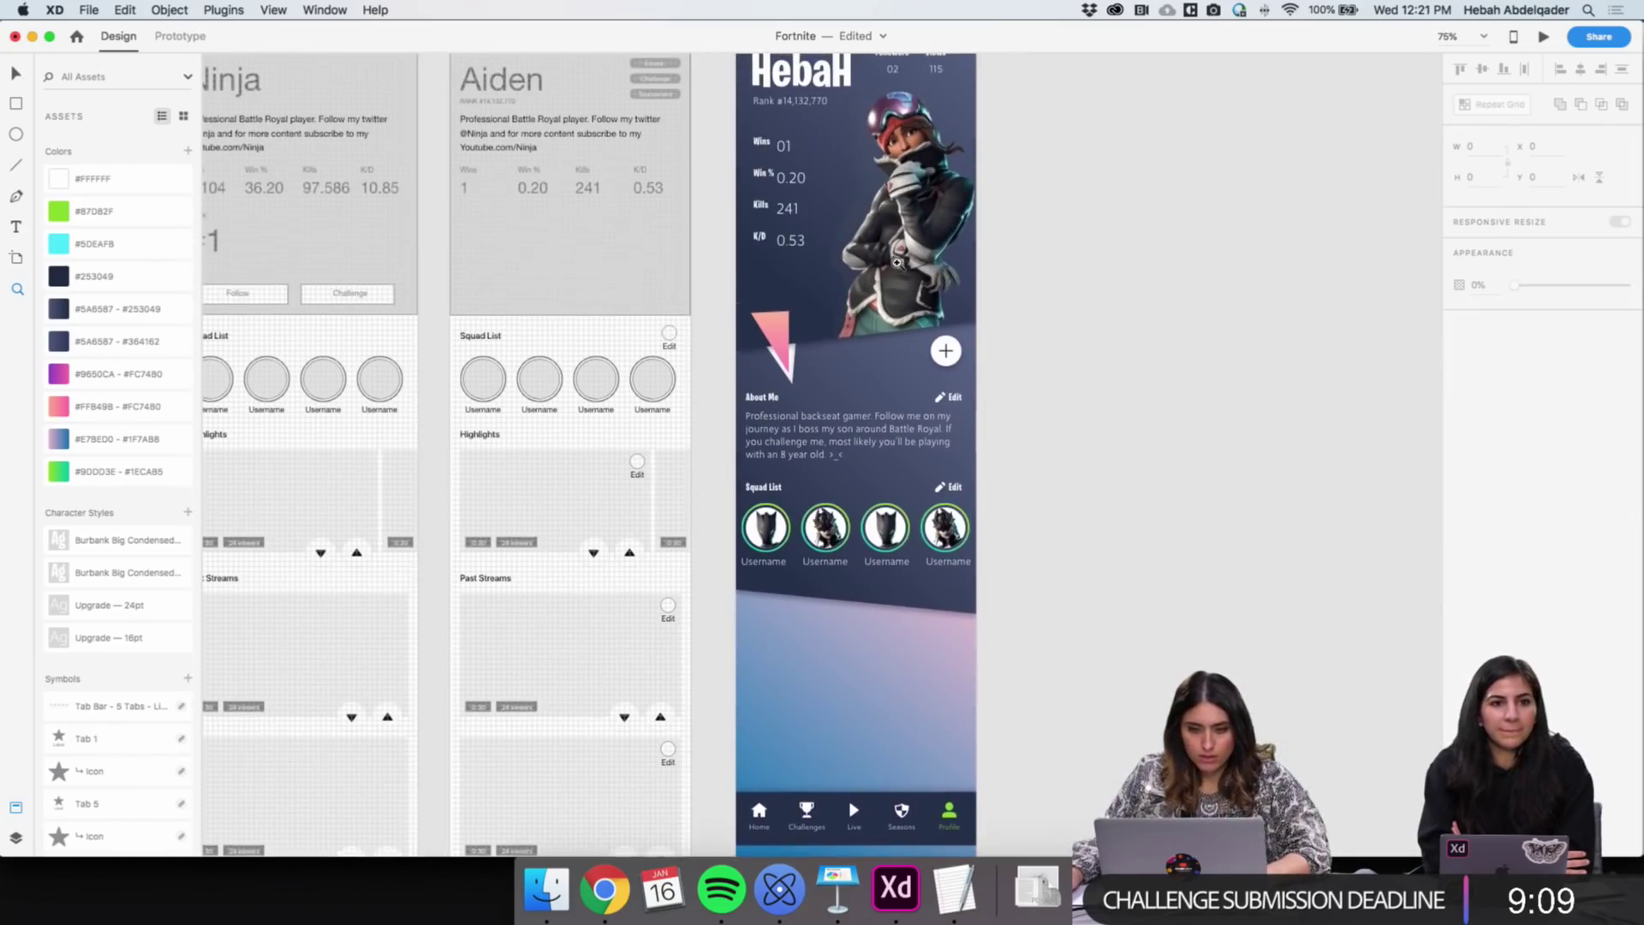
scroll(904, 279, "down", 8)
scroll(904, 279, "down", 3)
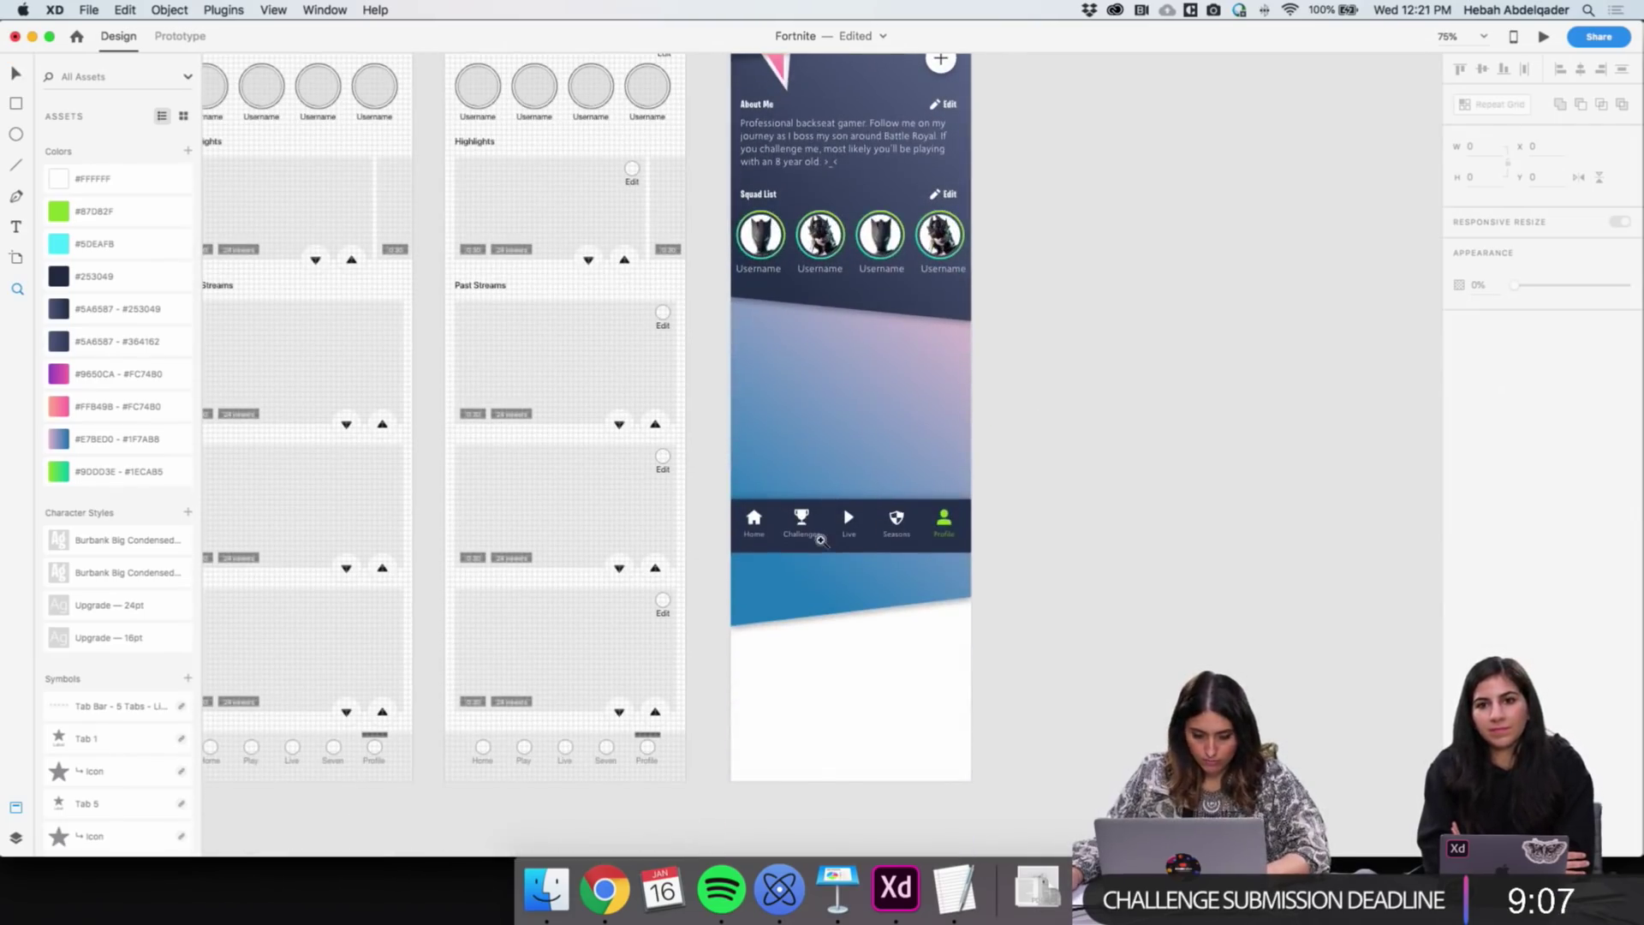
key("v")
left_click(852, 609)
left_click_drag(850, 624, 865, 829)
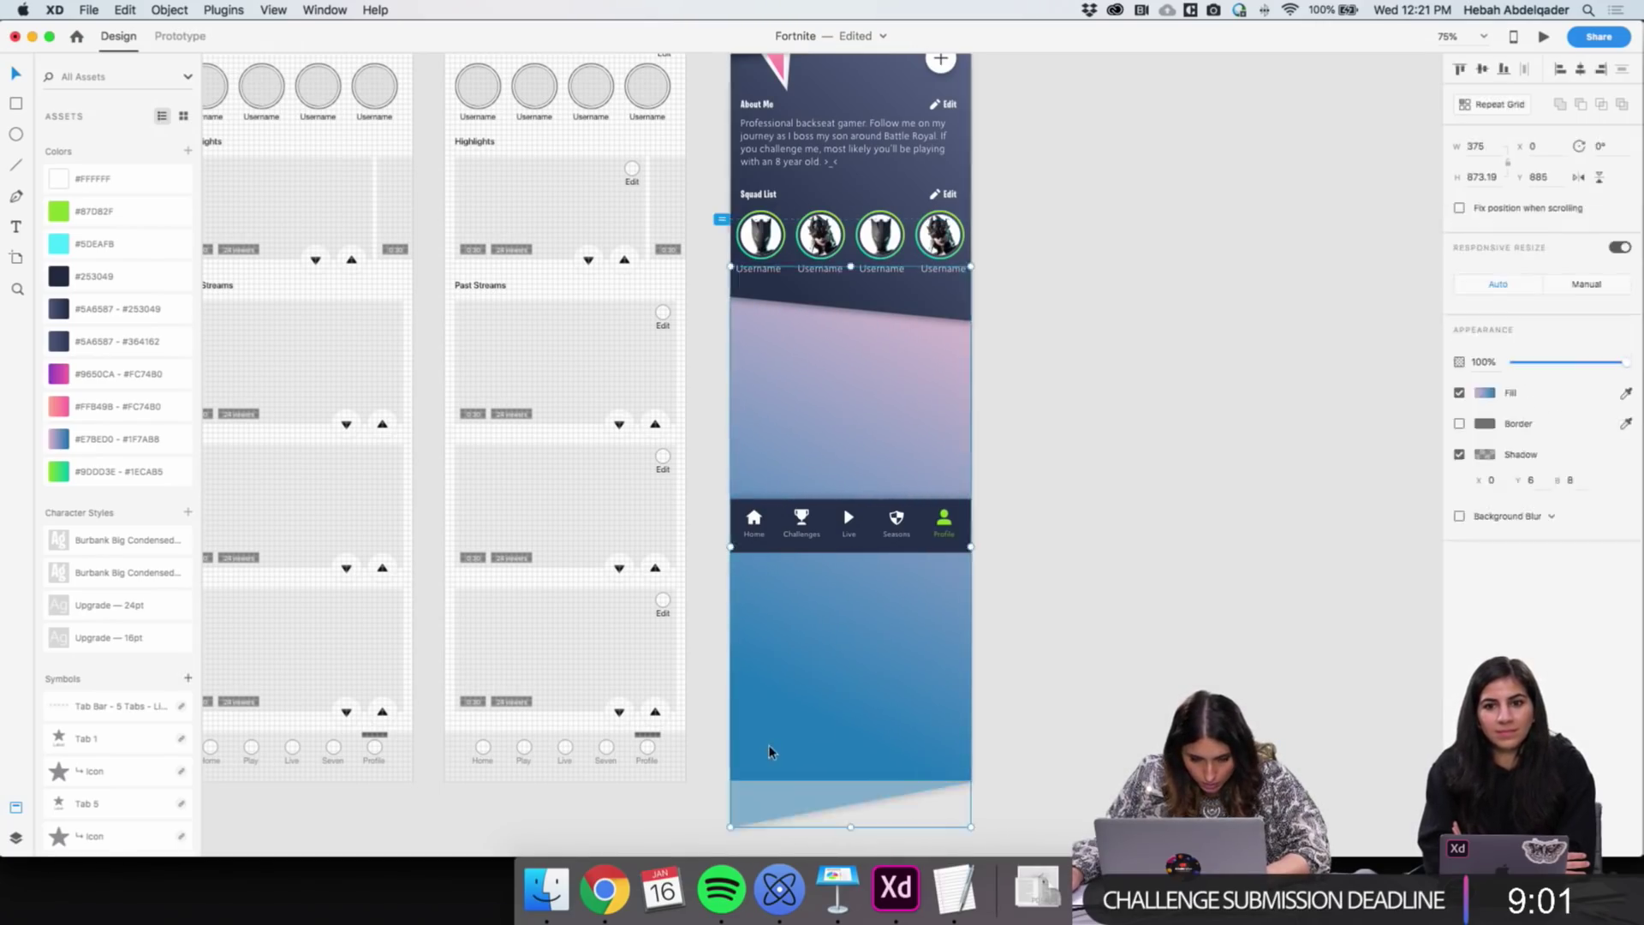
left_click_drag(734, 836, 730, 781)
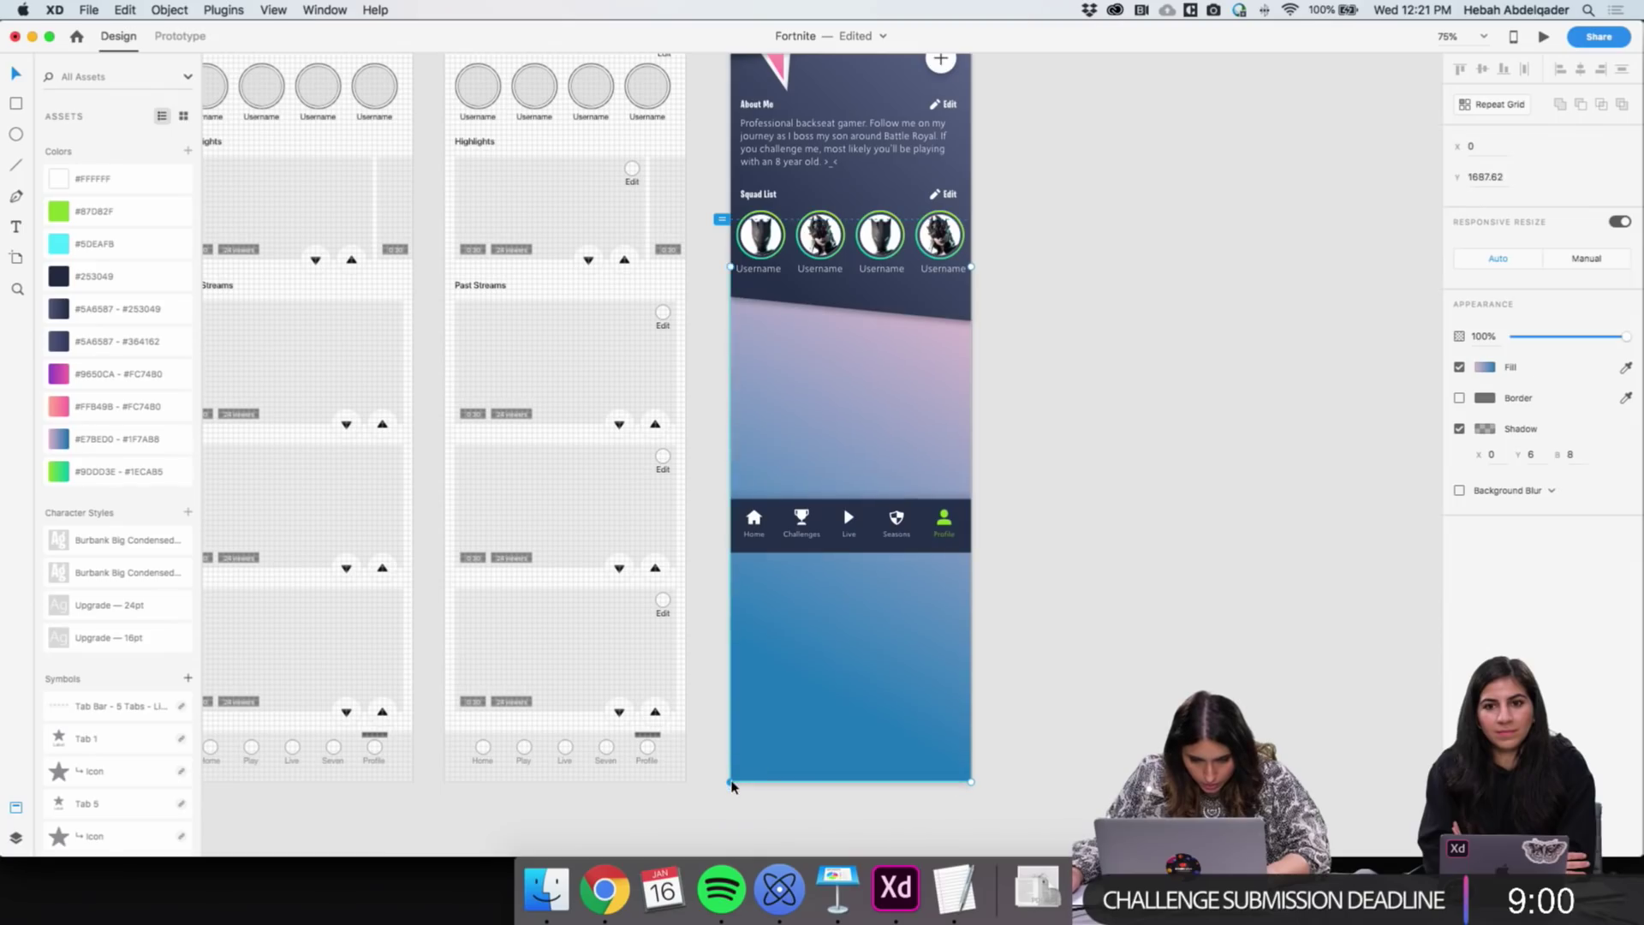
left_click(1110, 734)
Move the navigation tab bar down to the bottom of the profile artboard
left_click_drag(871, 550, 887, 778)
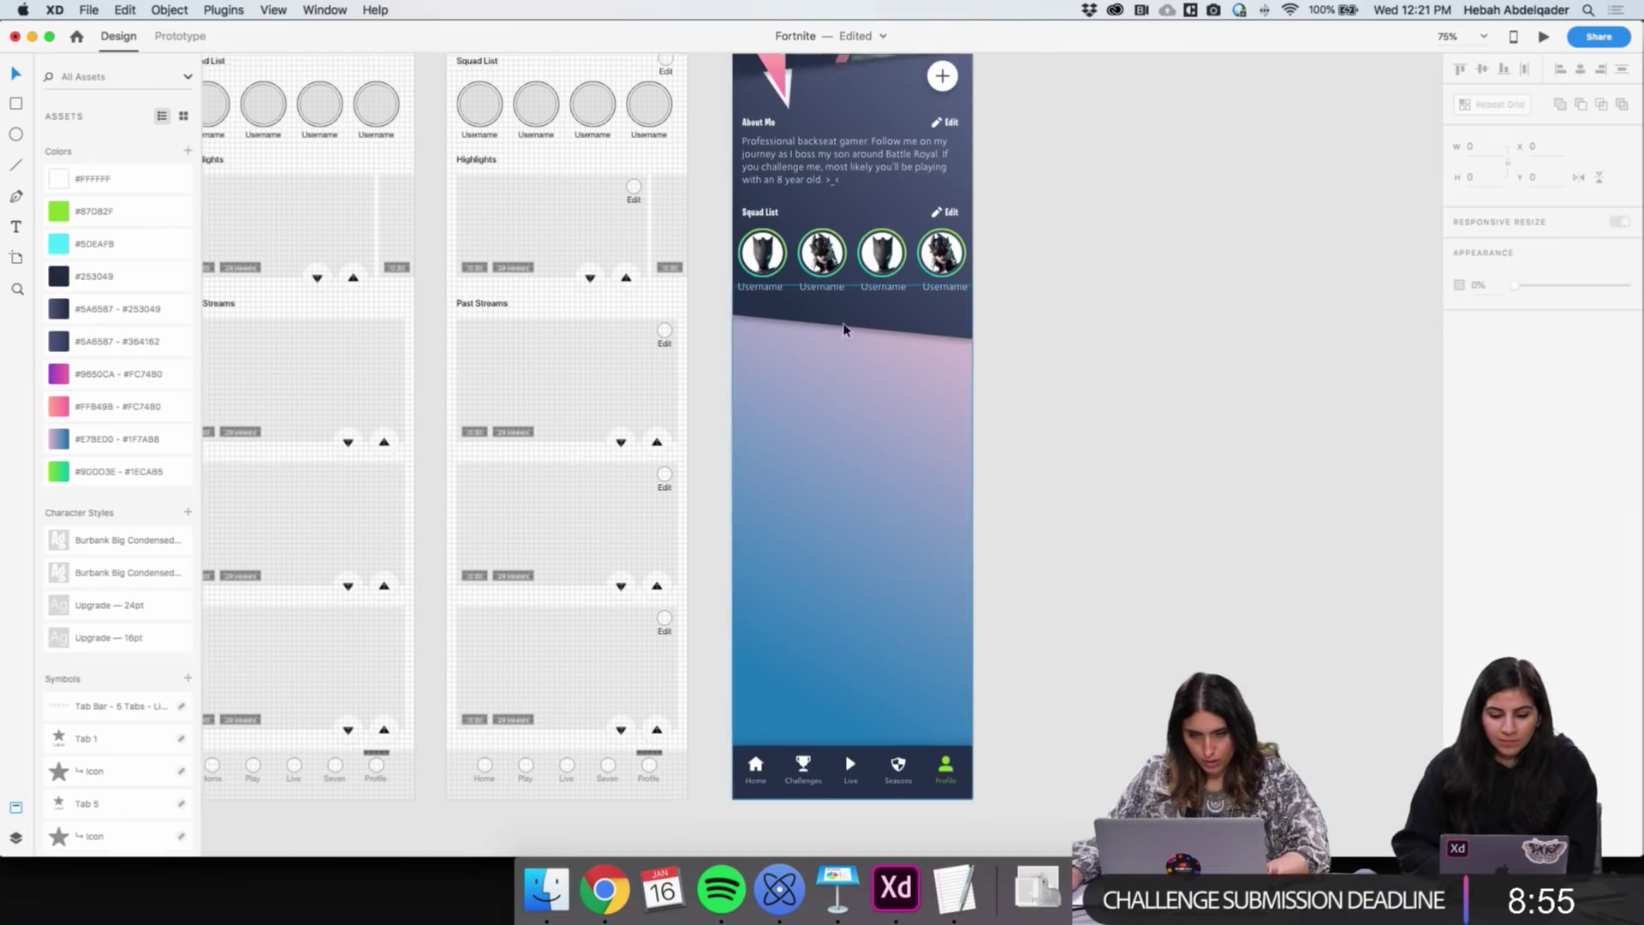
scroll(844, 322, "up", 4)
key("Escape")
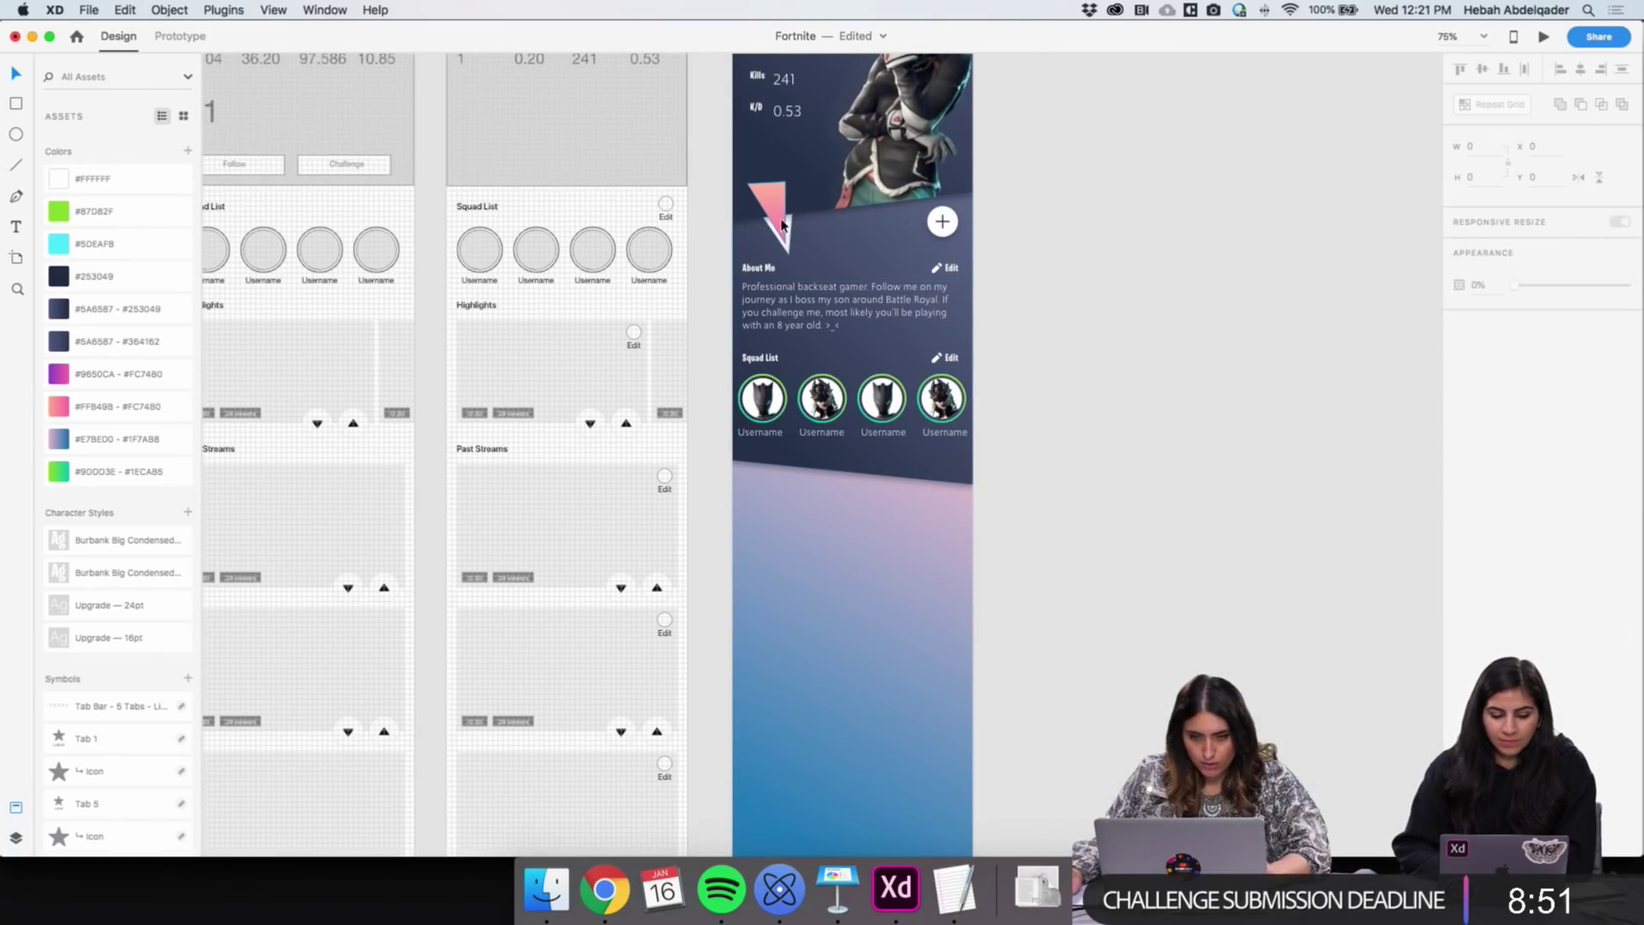
Add anchor points along the navy panel's bottom edge and pull one up into a pointed triangular notch below the fourth avatar
left_click(916, 529)
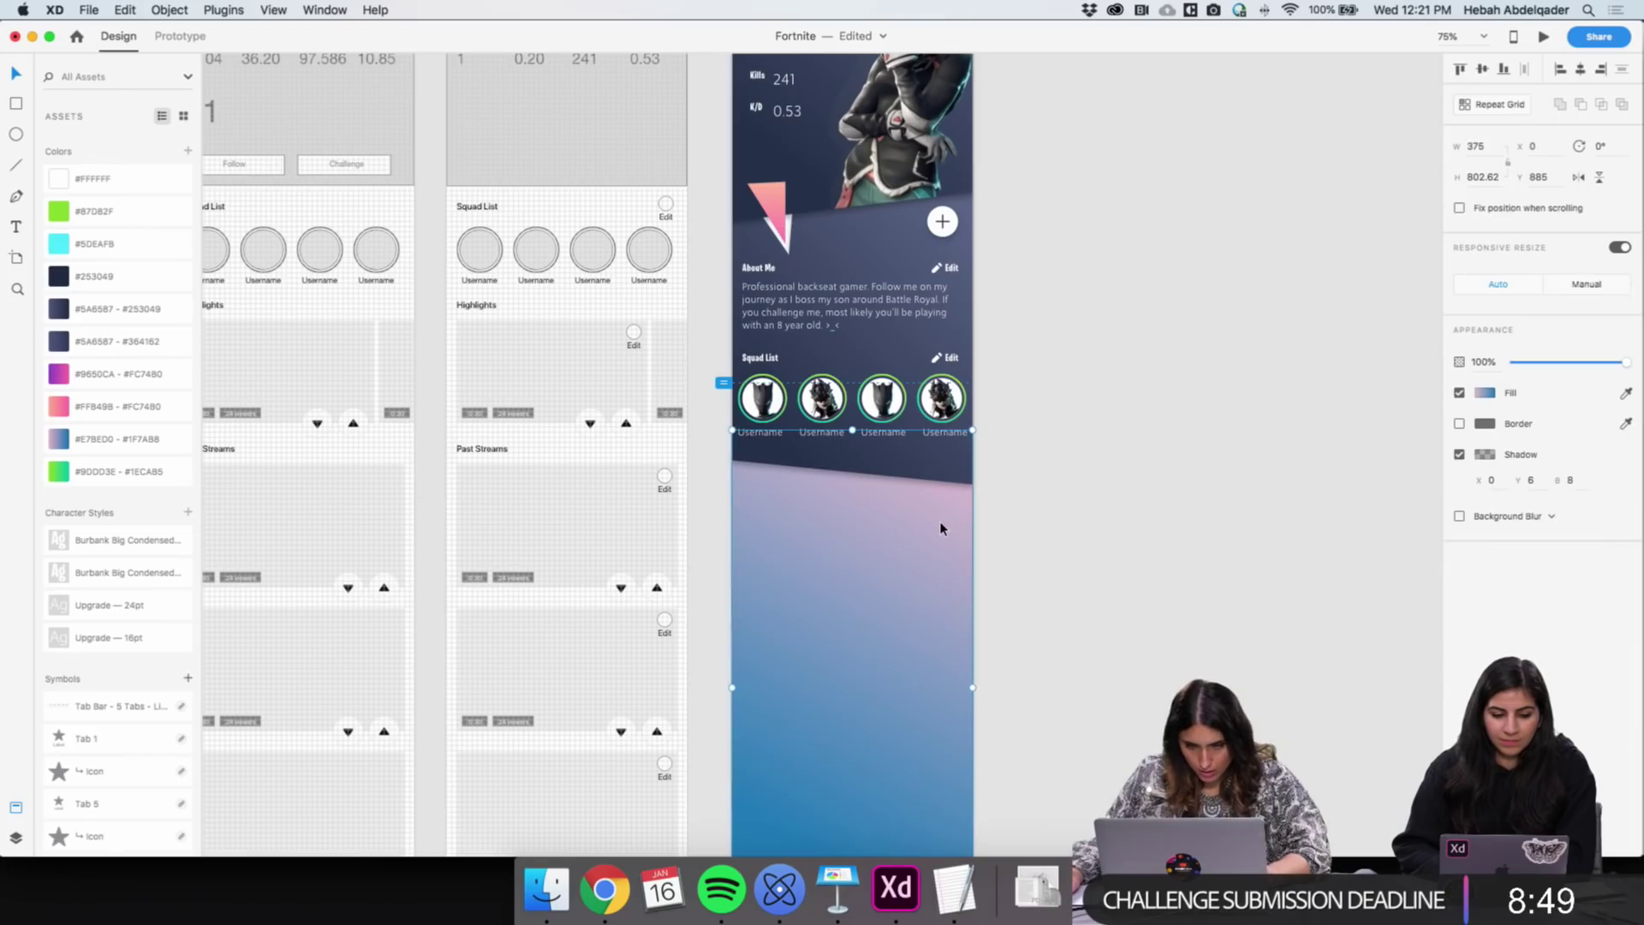
double_click(938, 520)
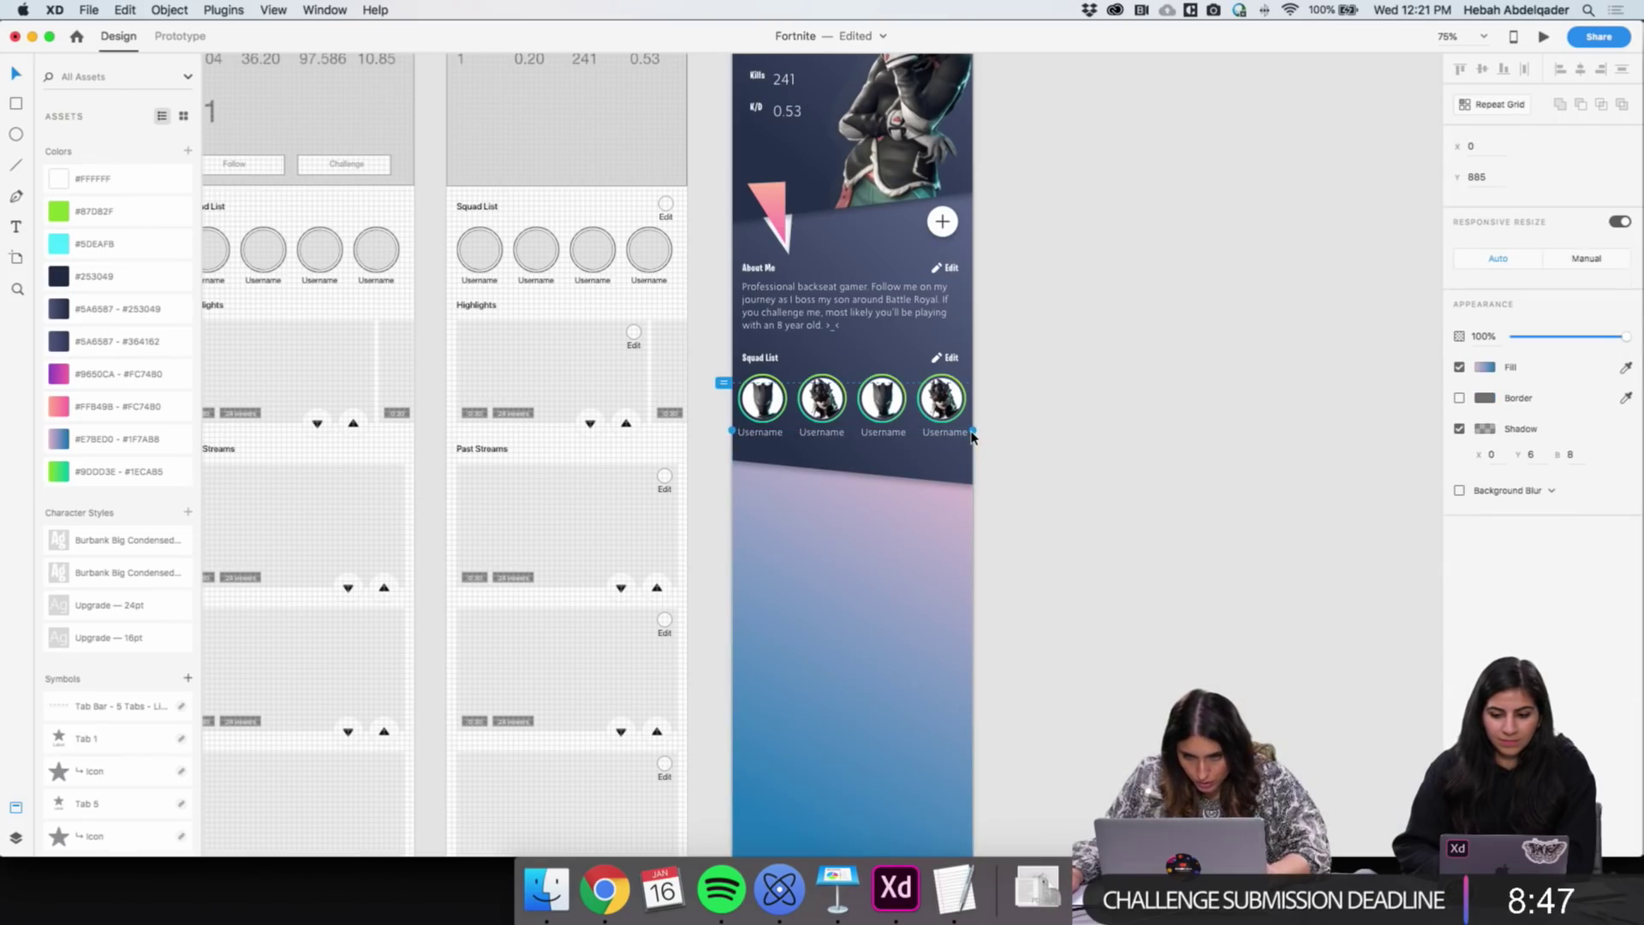
left_click(942, 481)
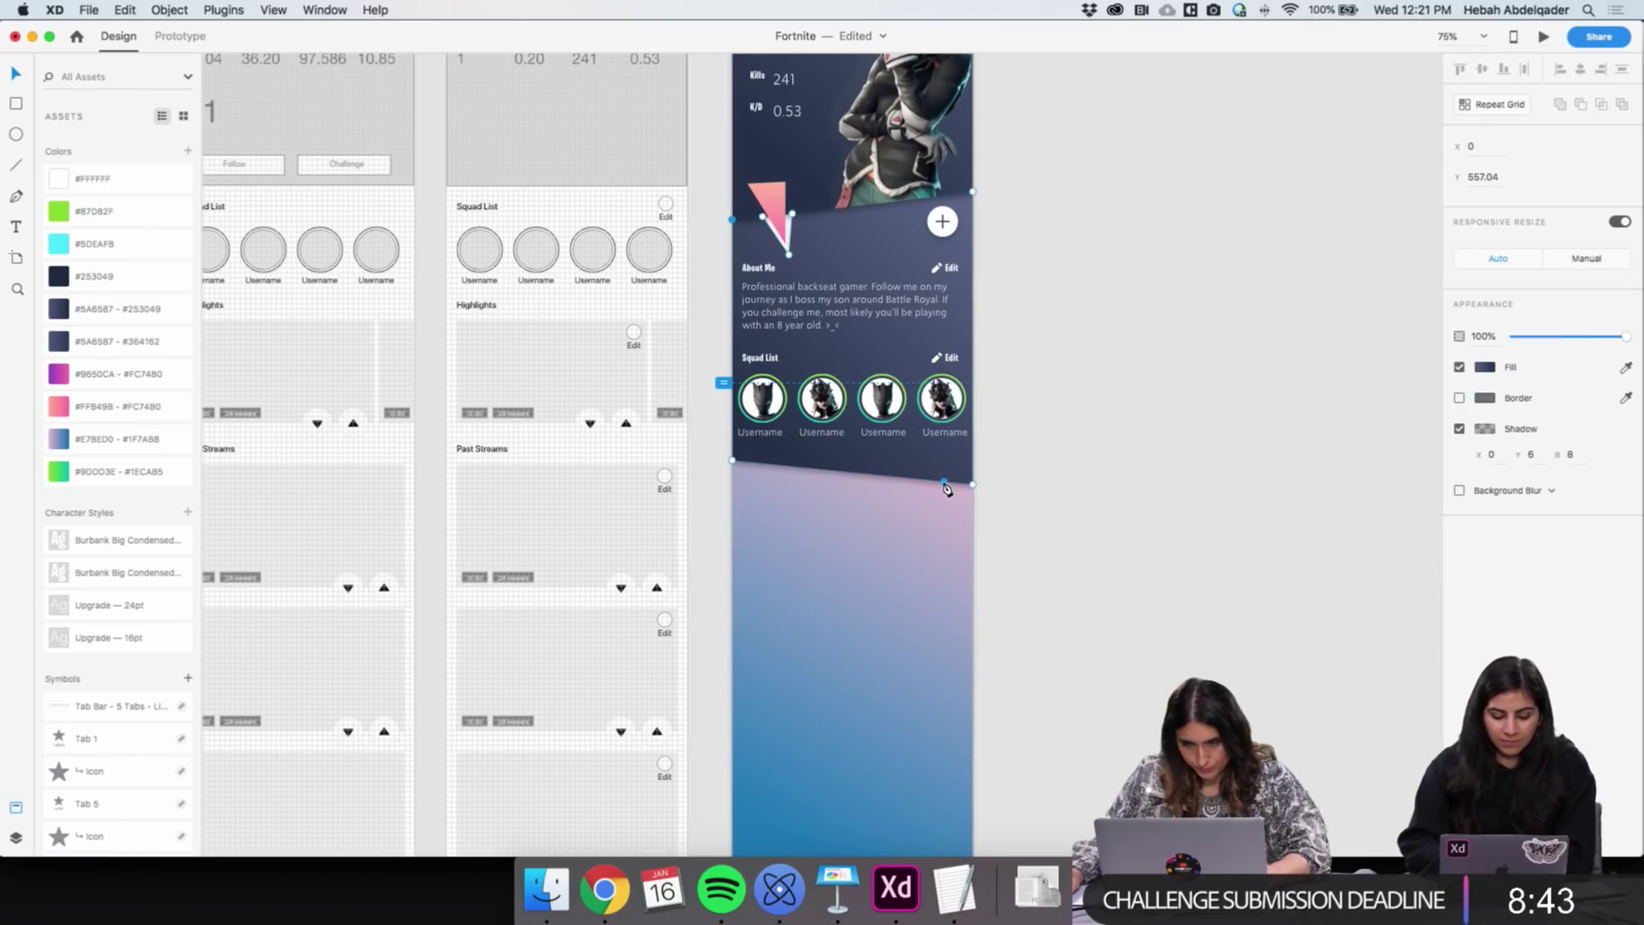
left_click(912, 480)
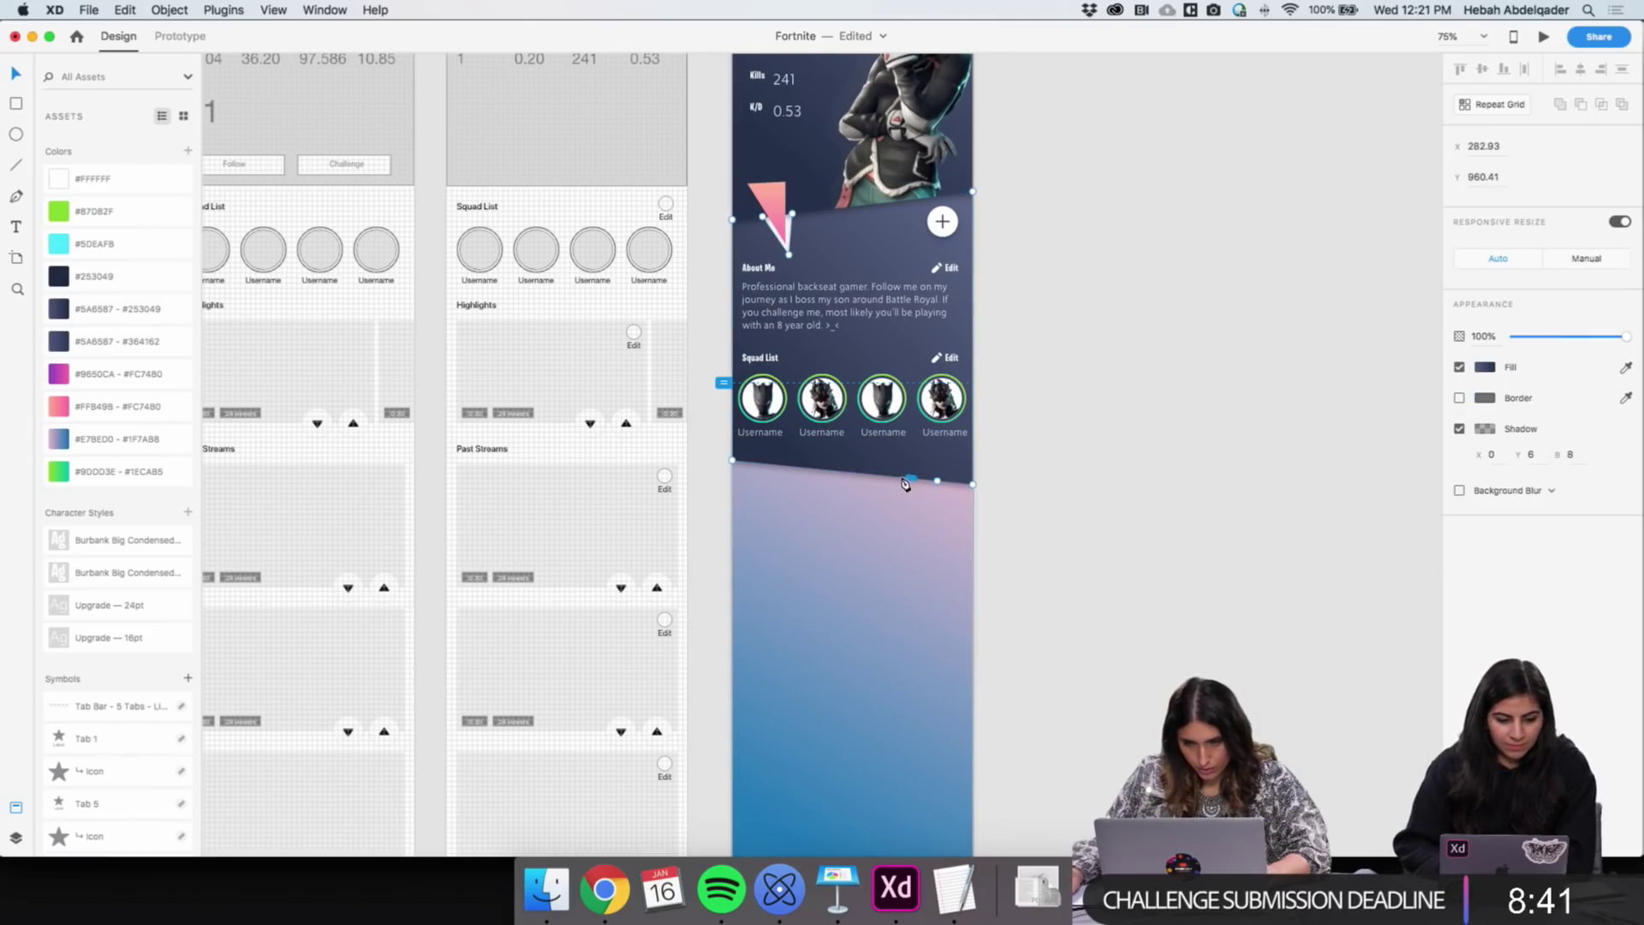
left_click_drag(913, 479, 926, 465)
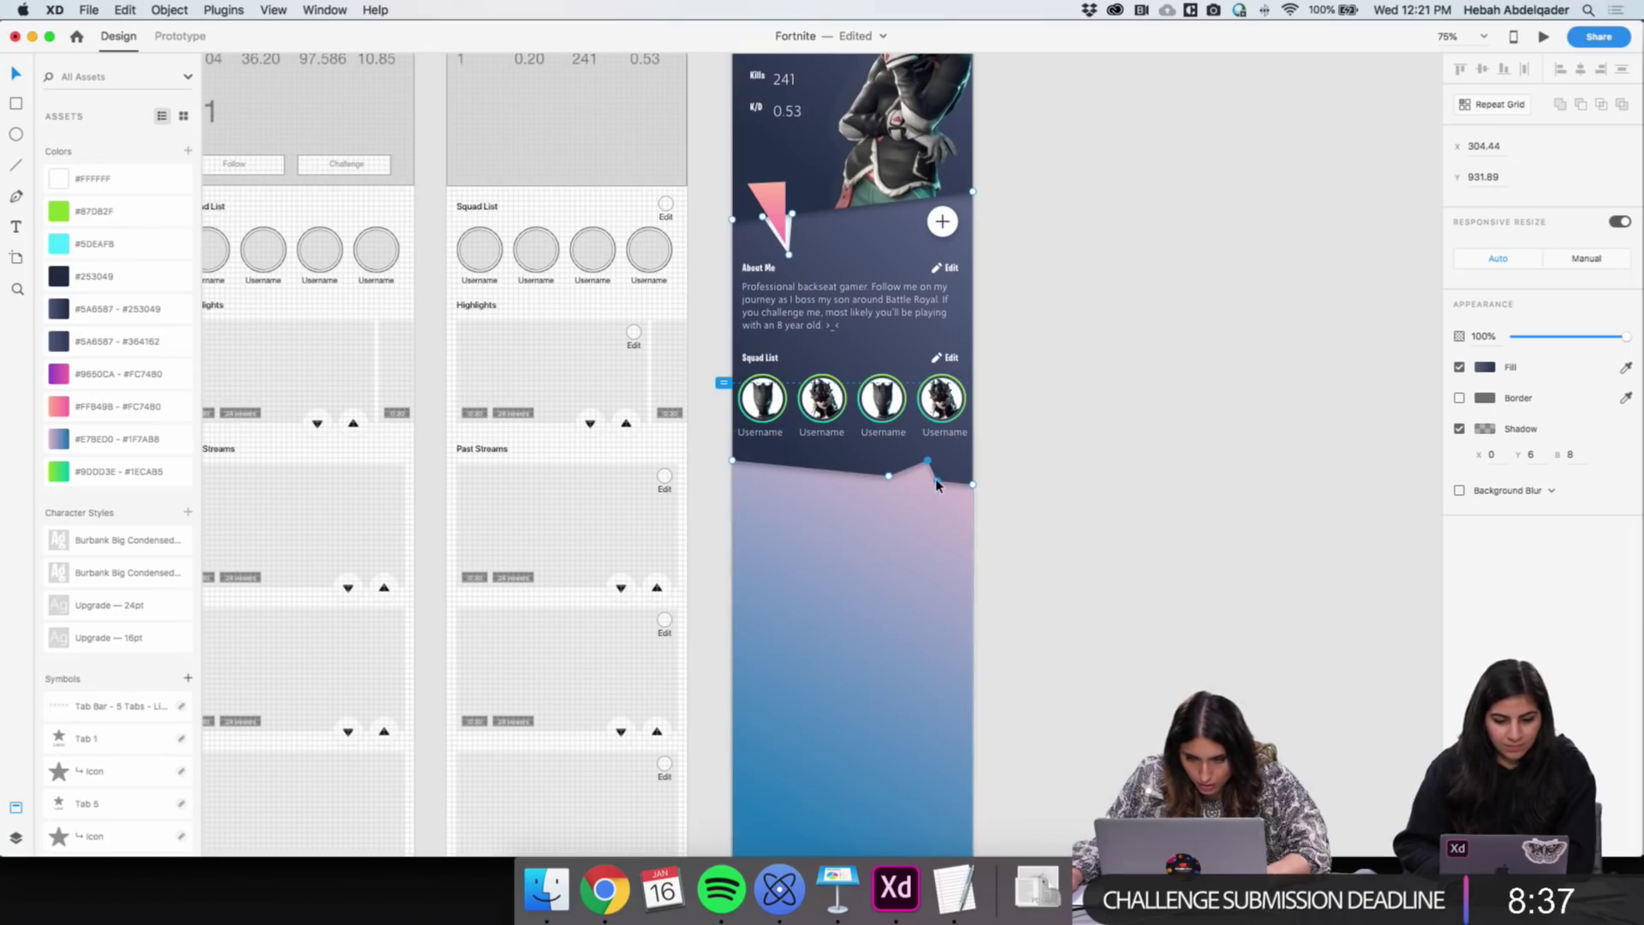
scroll(935, 483, "down", 1)
scroll(936, 484, "left", 1)
left_click_drag(939, 451, 939, 438)
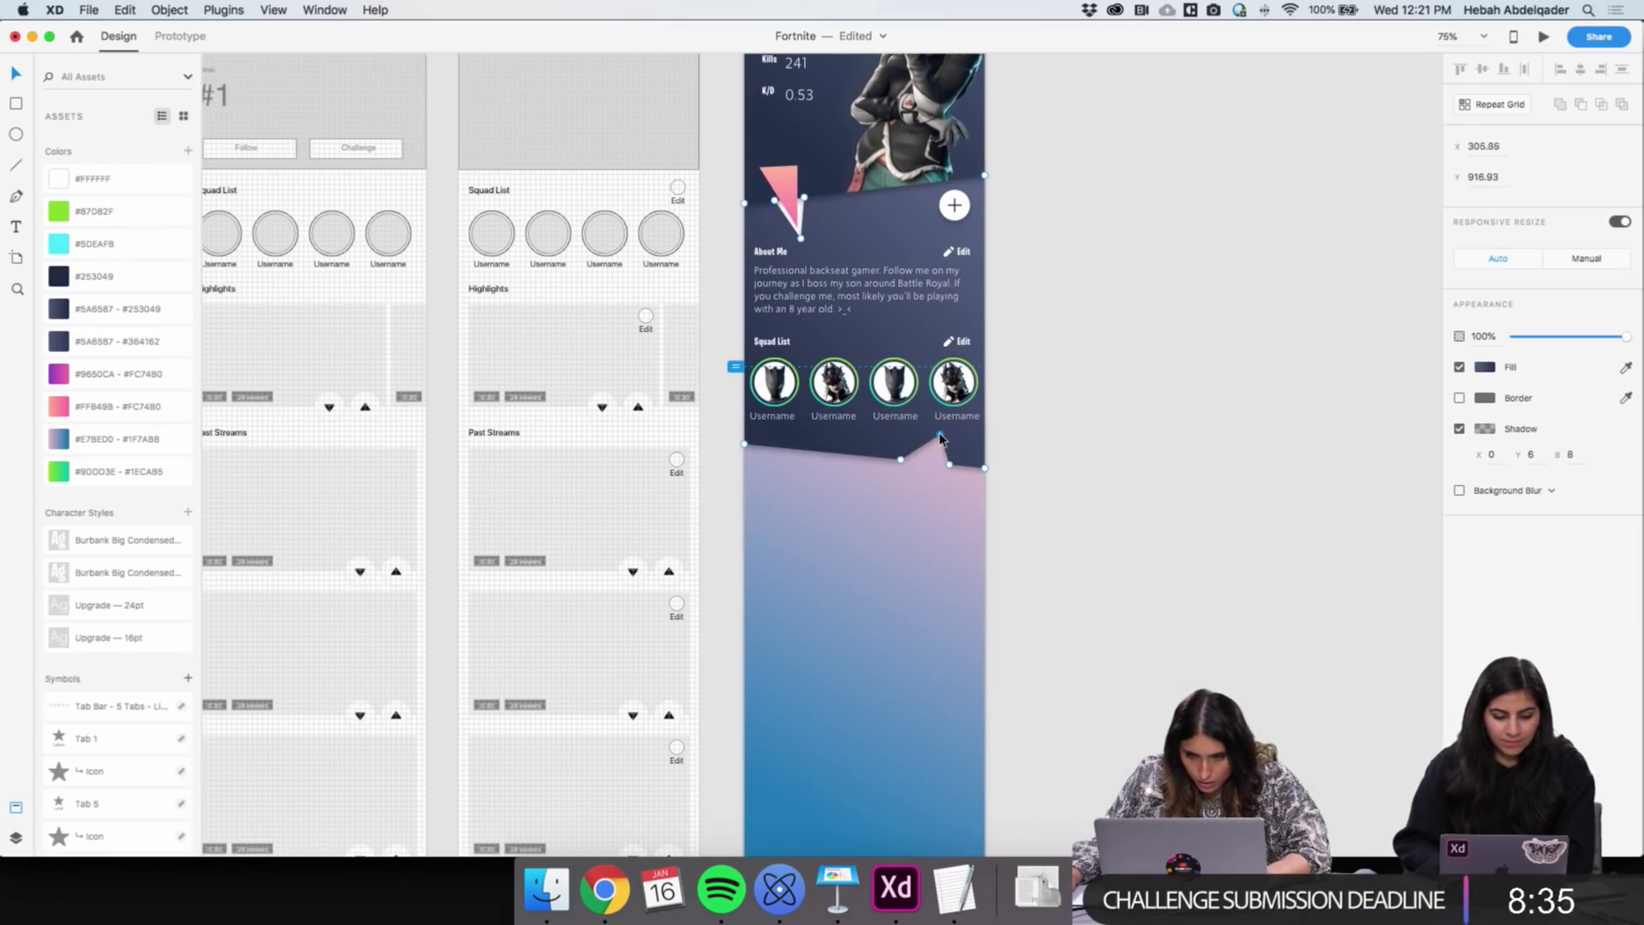
left_click(1093, 510)
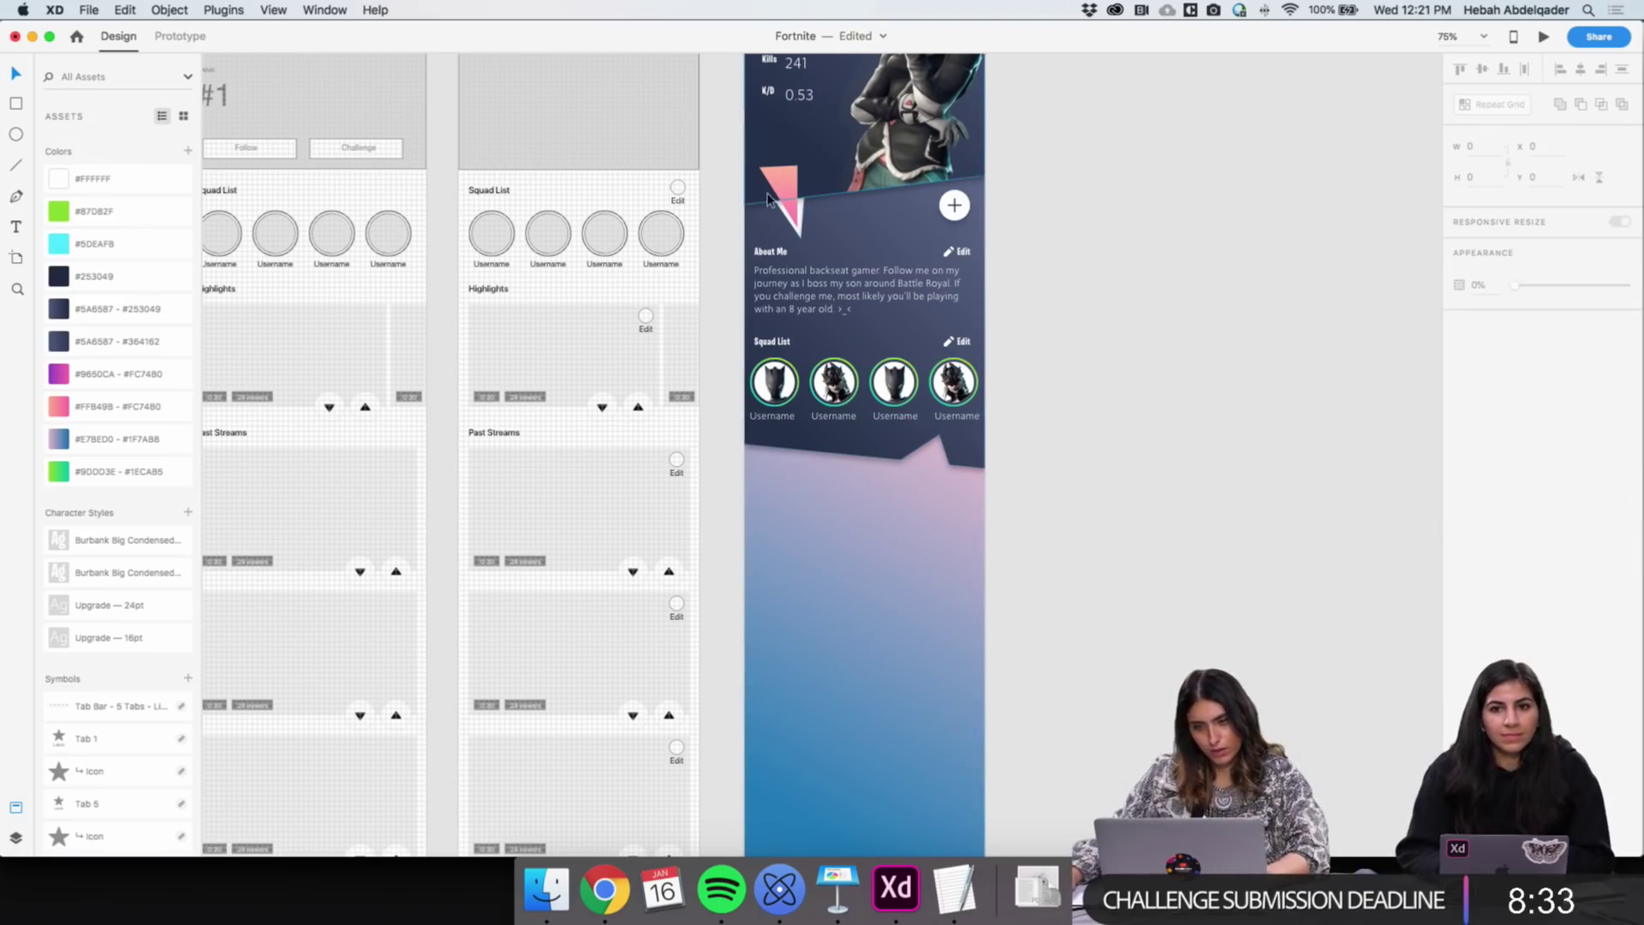
Duplicate the coral-pink triangle accent, rotate the copy to -135° and place it in the notch below the fourth avatar
left_click_drag(785, 187, 966, 503)
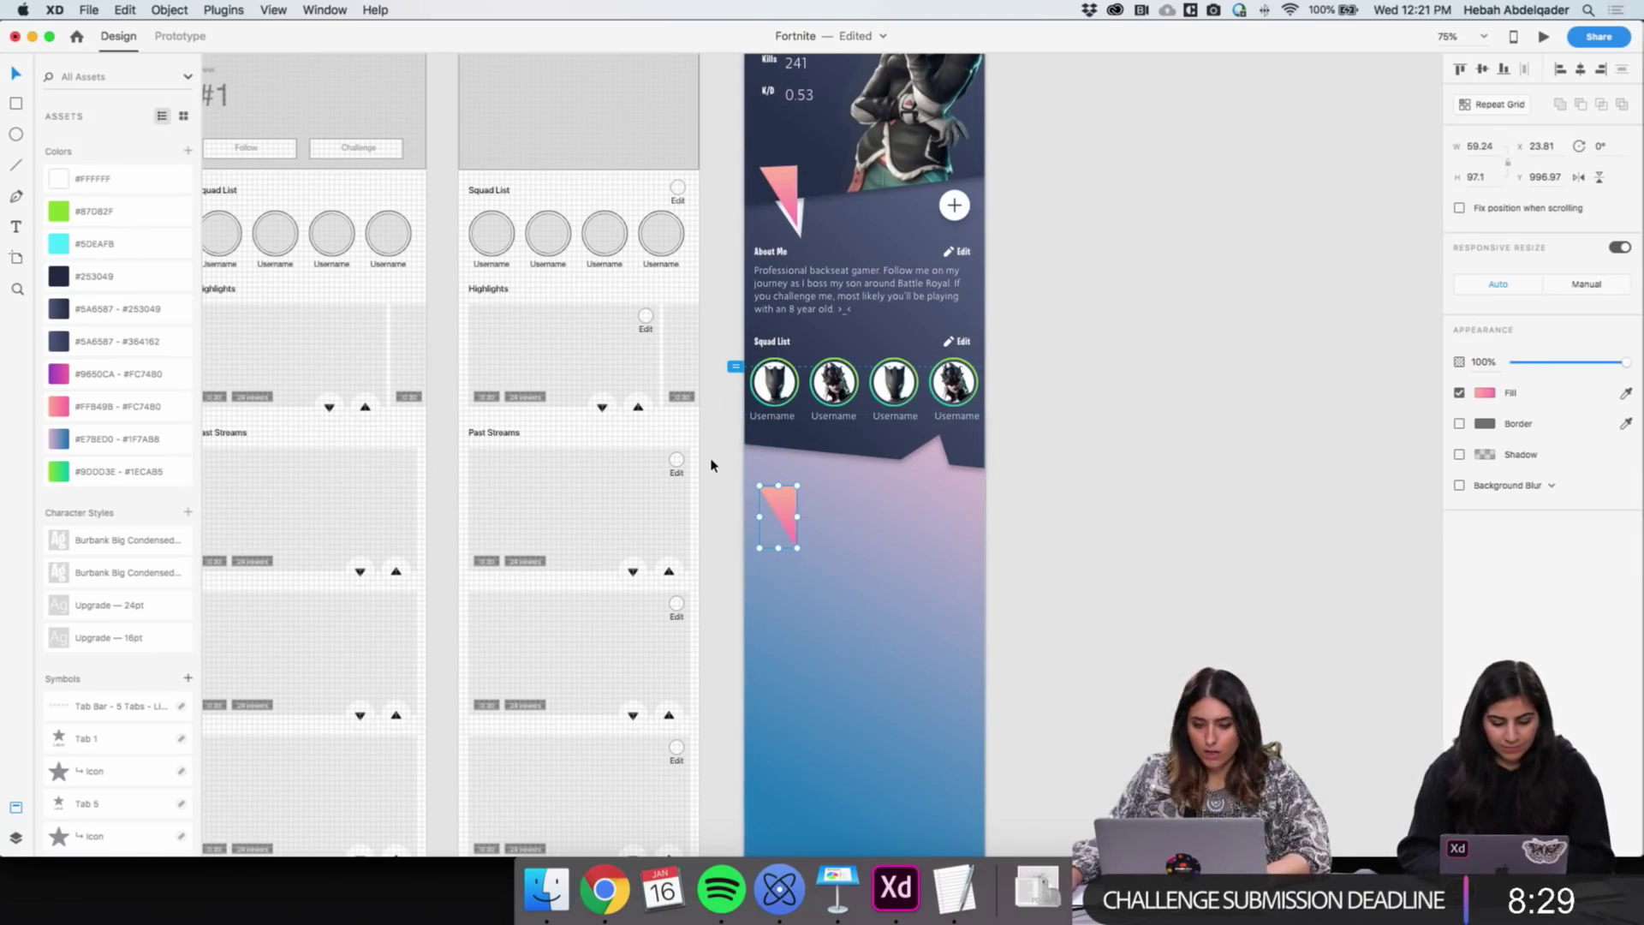
left_click_drag(802, 481, 915, 474)
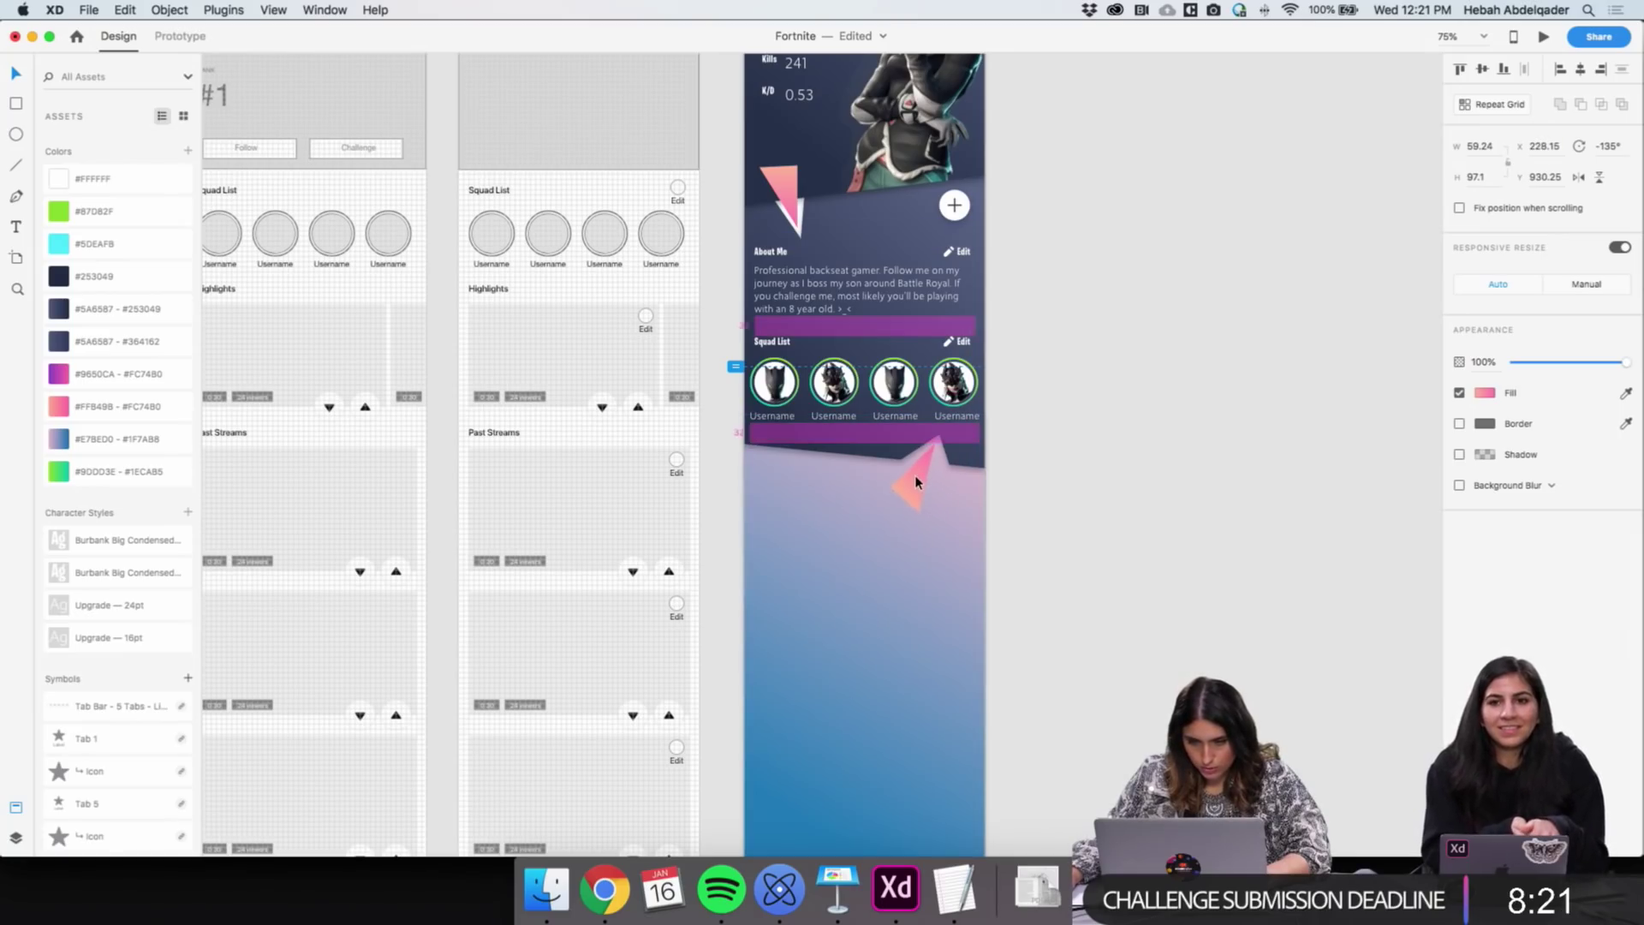
left_click(1055, 536)
Reshape the duplicated triangle by moving its lower and left anchor points so its outline follows the notch
double_click(921, 512)
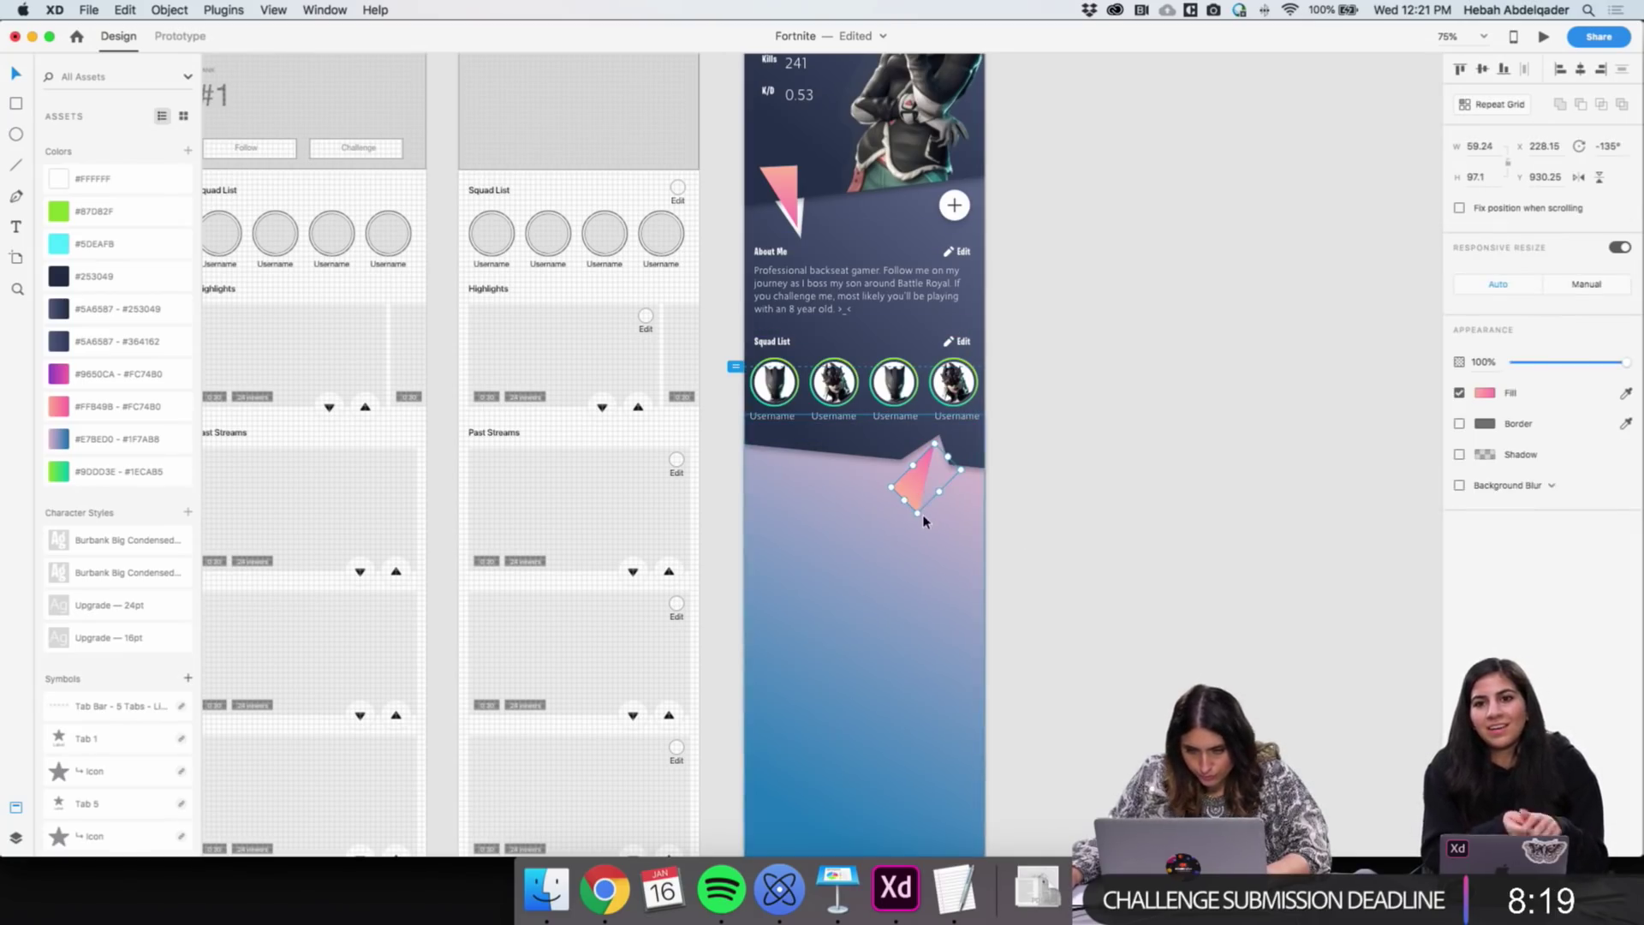
left_click(920, 513)
left_click_drag(937, 497, 942, 485)
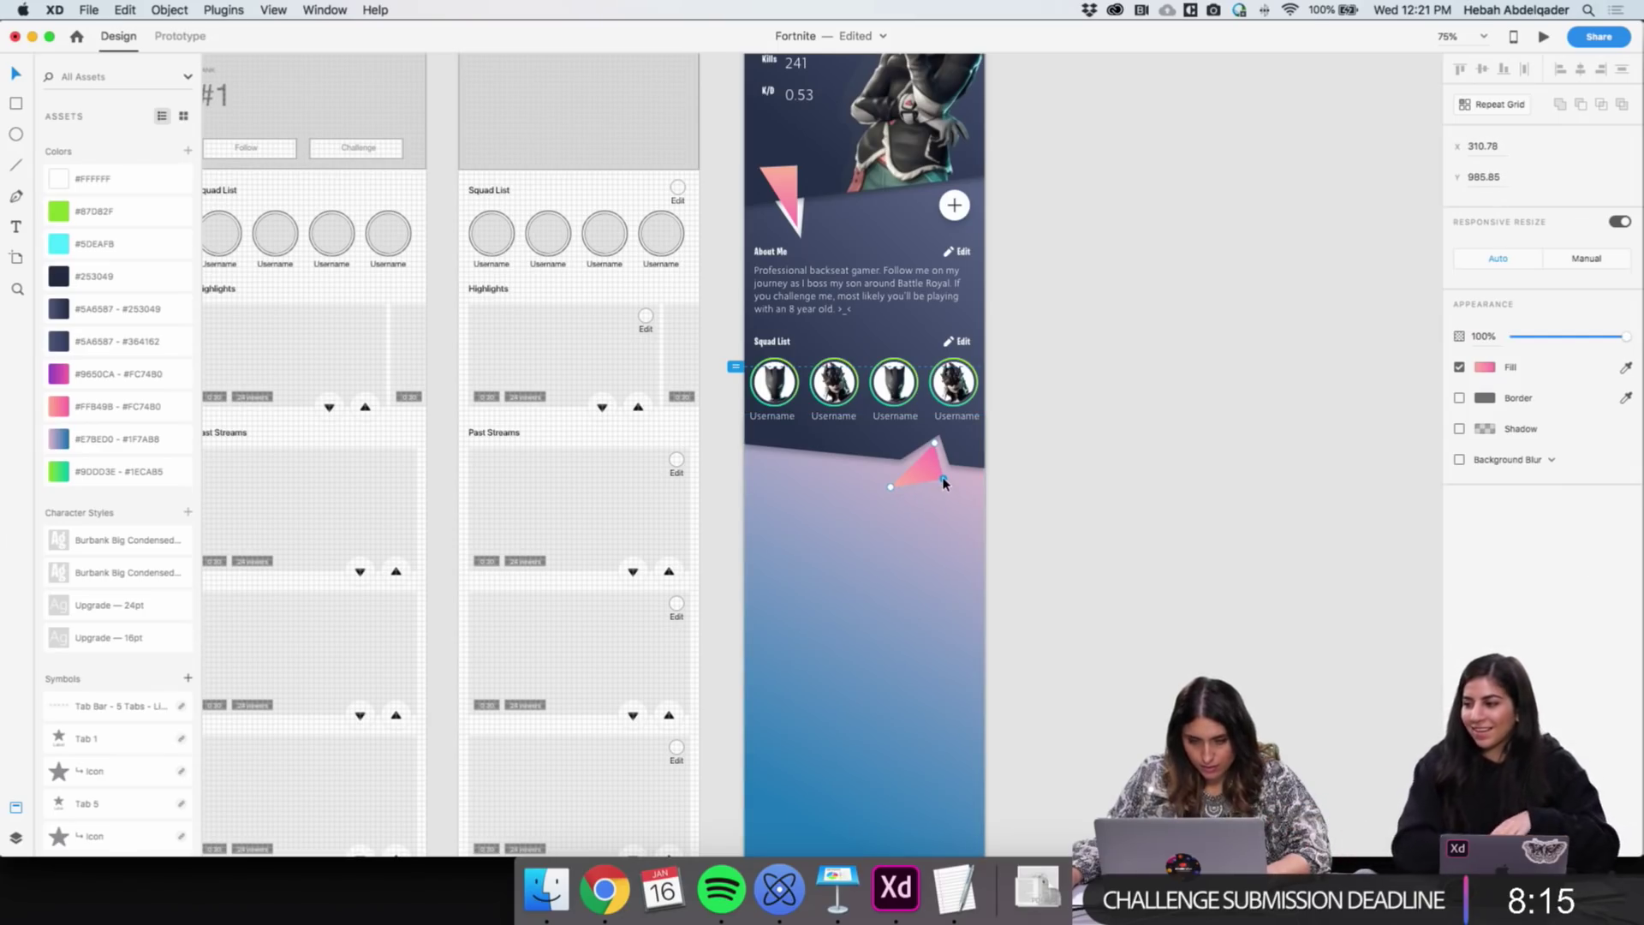
left_click(890, 487)
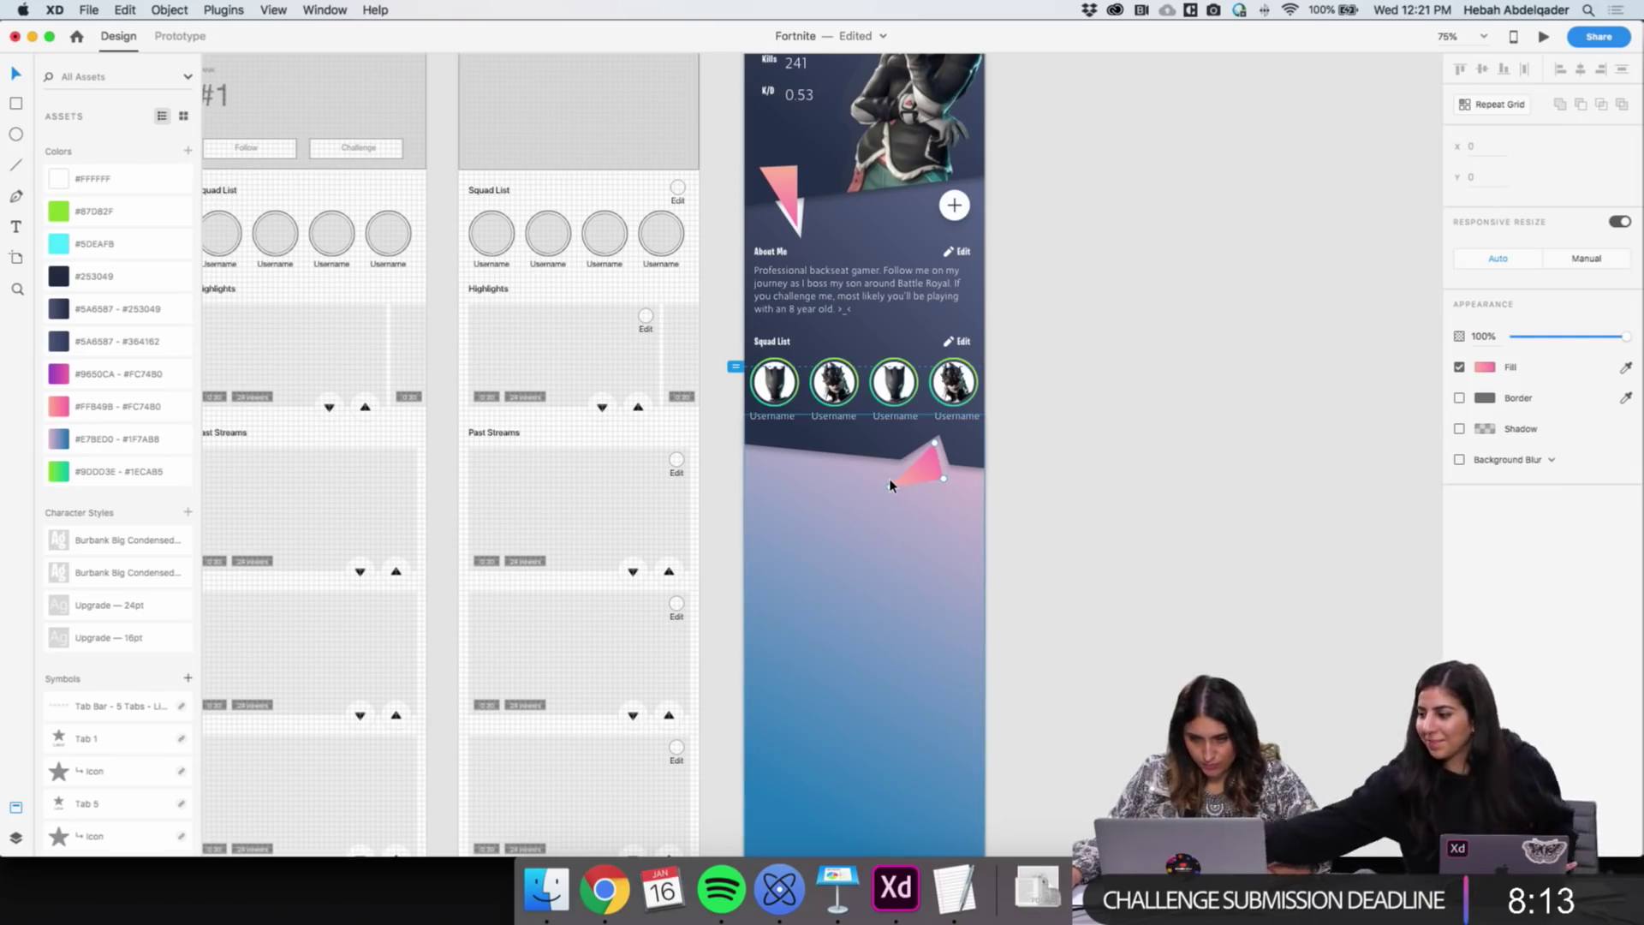
left_click(891, 478)
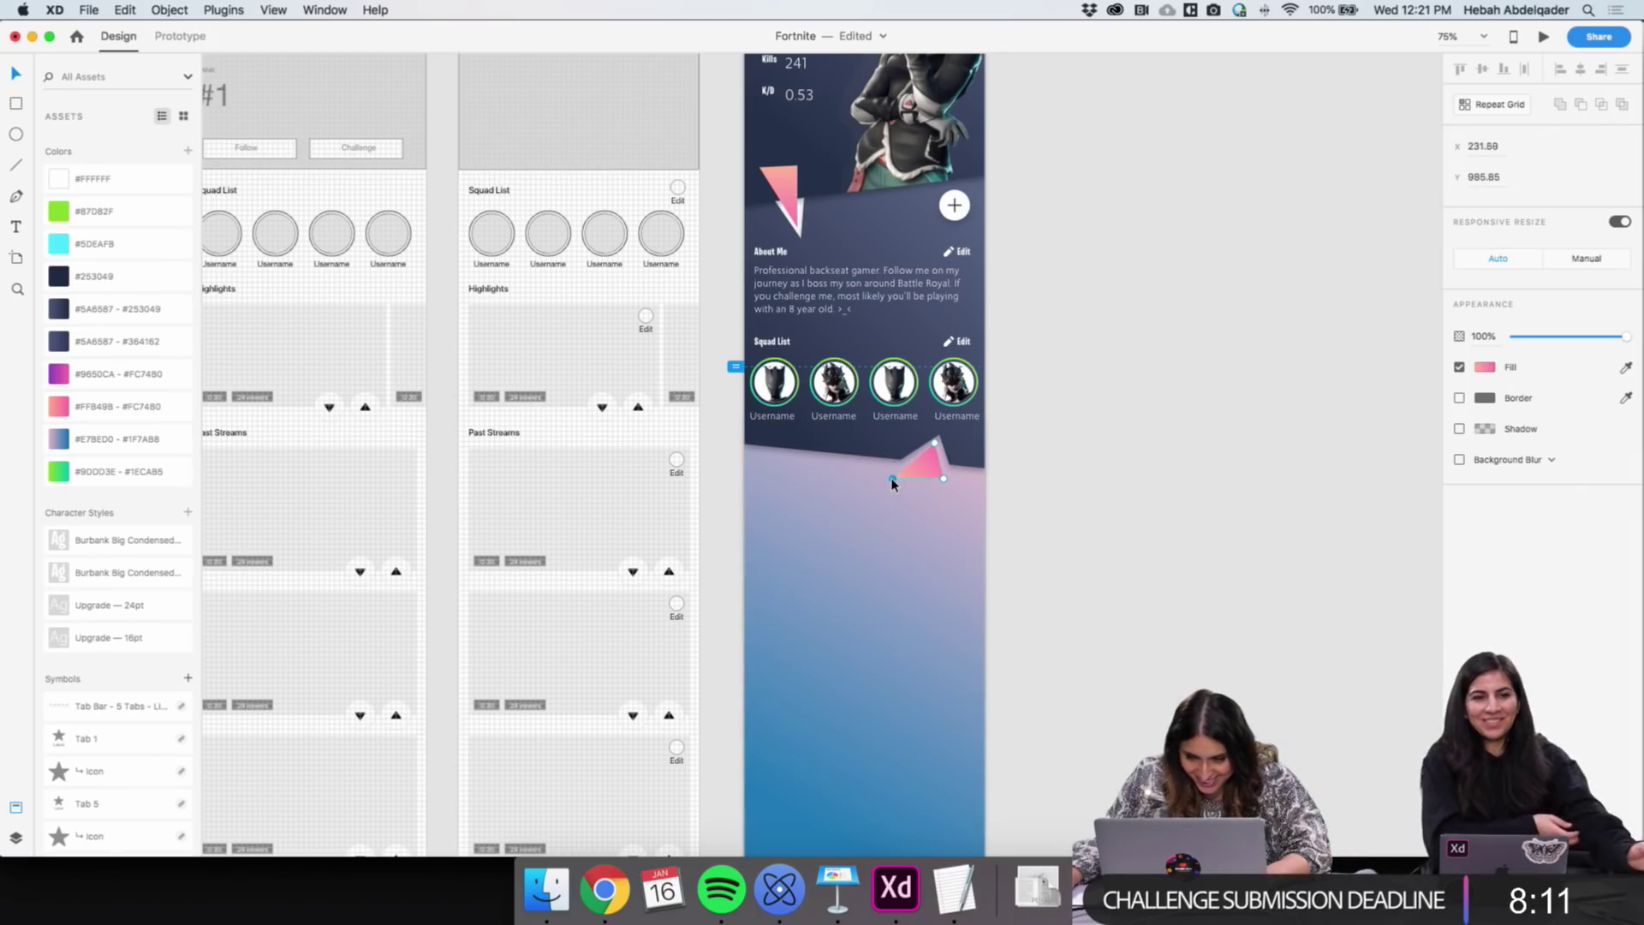
left_click_drag(891, 470, 891, 471)
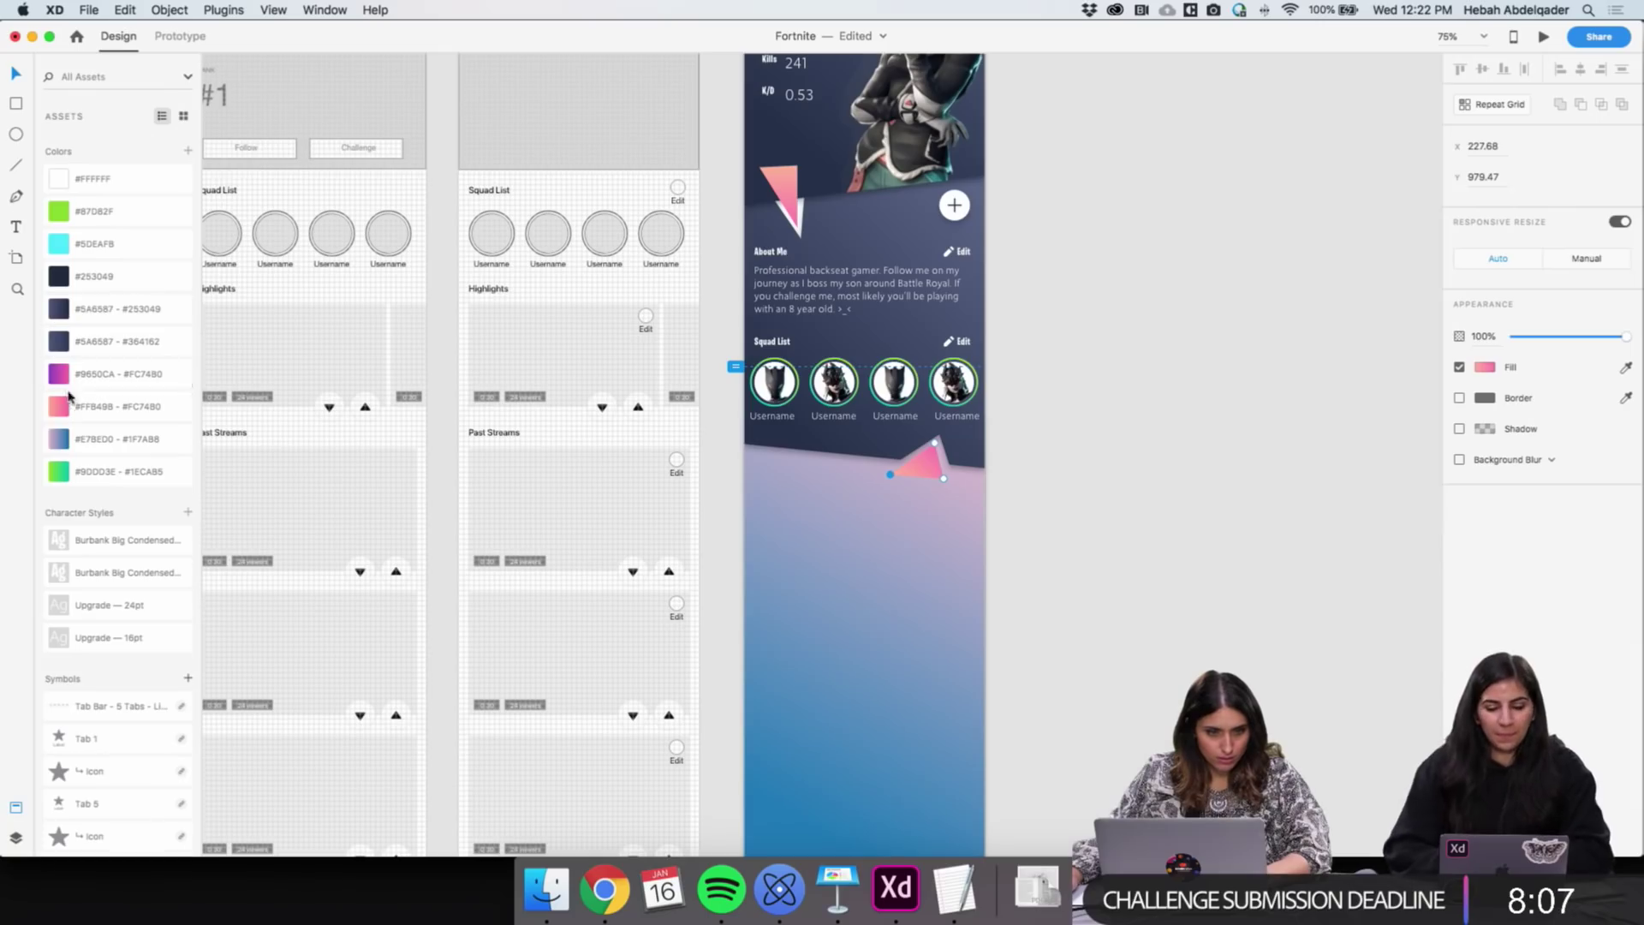
Fill the notch triangle with the green-to-teal gradient #9DDD3E - #1ECAB5 and check its two gradient stops
left_click(55, 444)
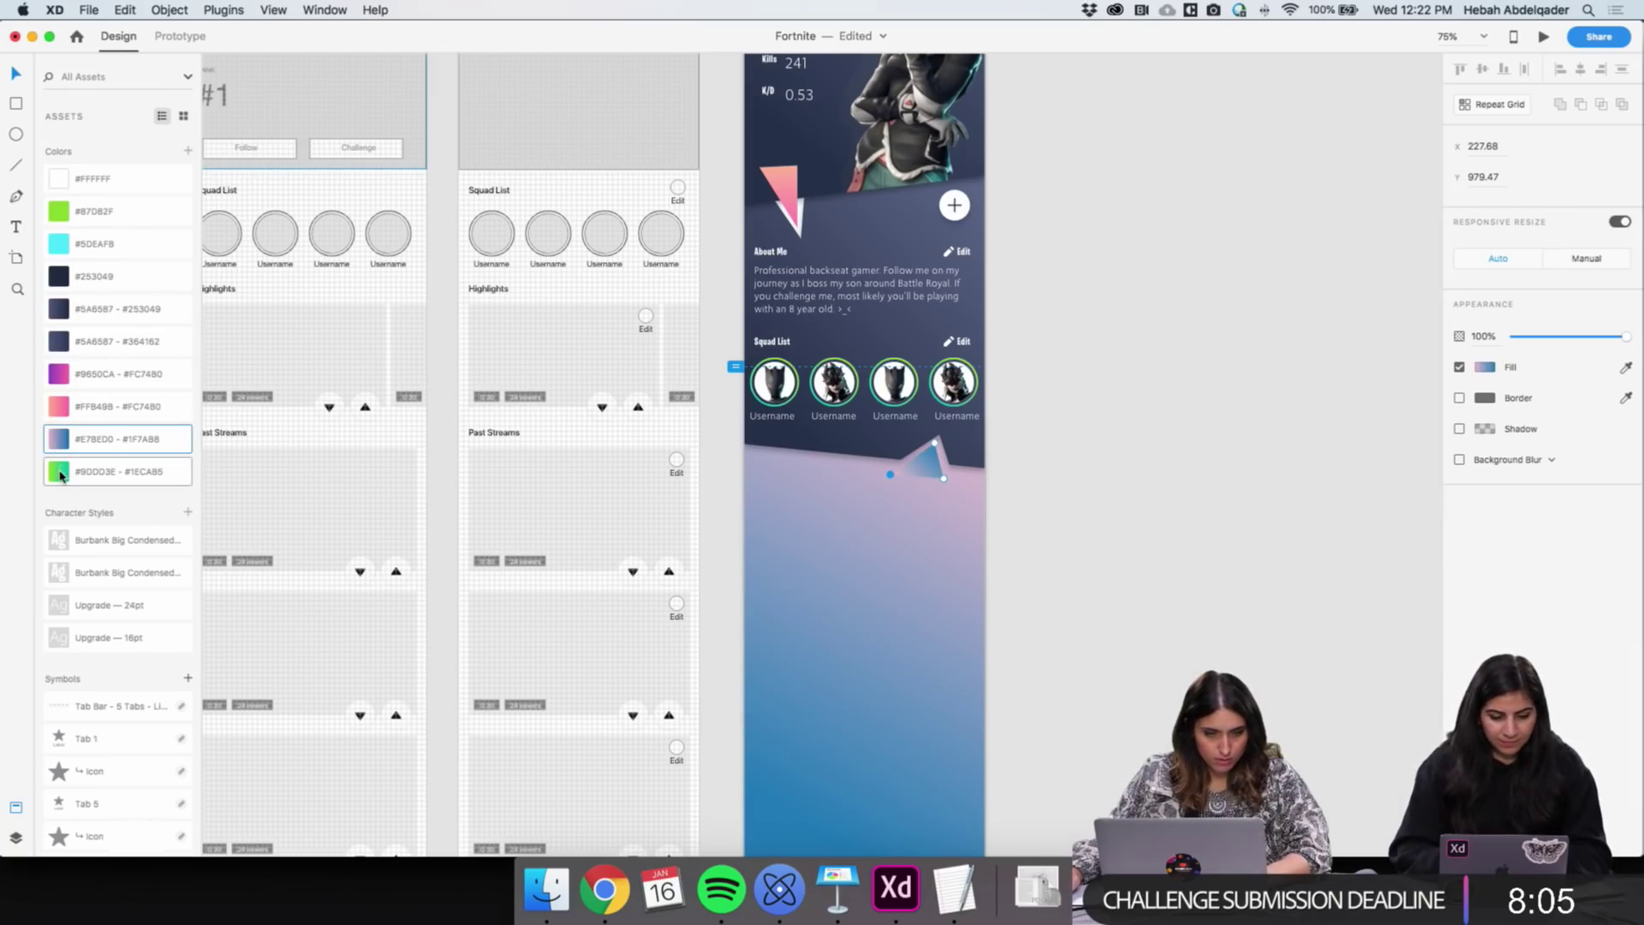
left_click(60, 475)
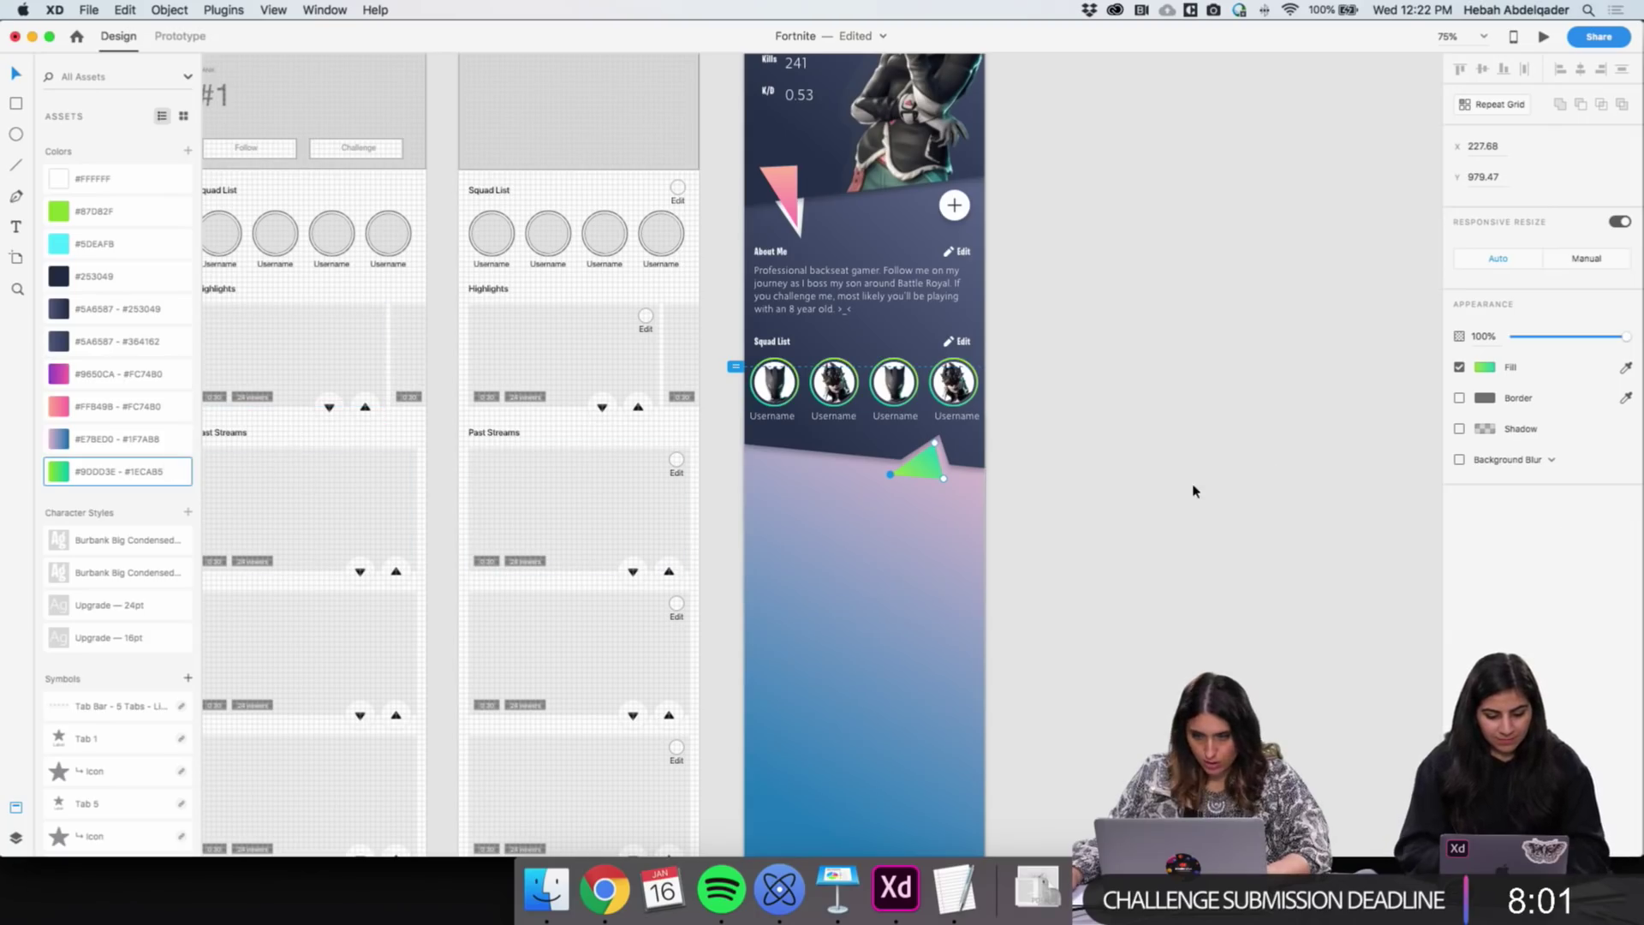
left_click(1486, 368)
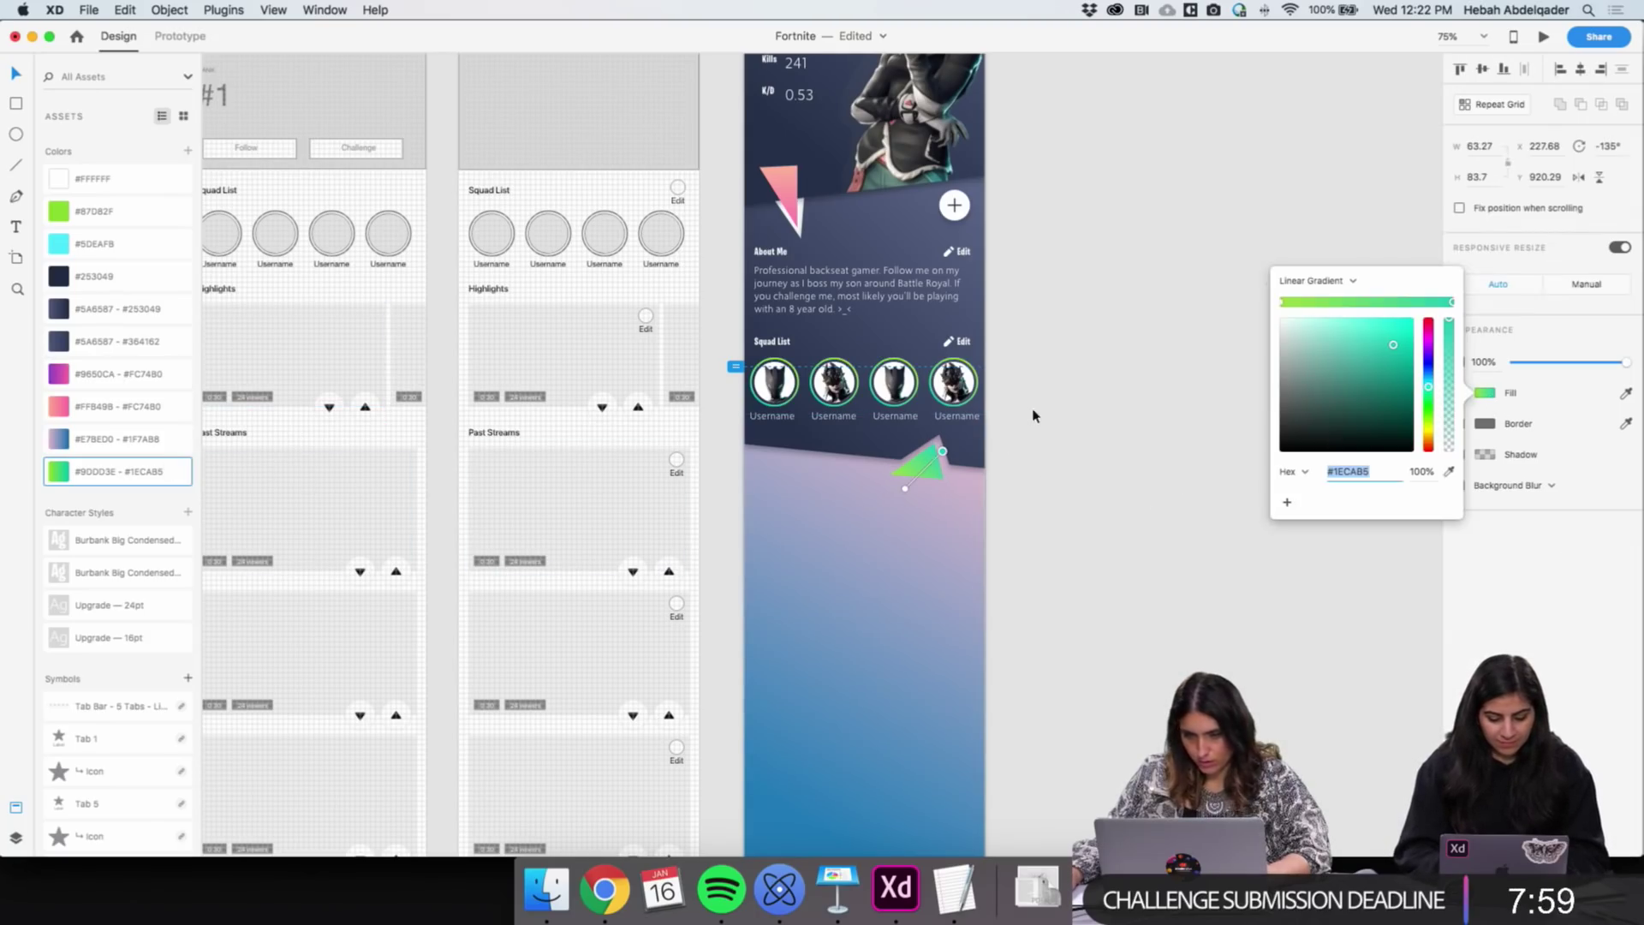
left_click(940, 455)
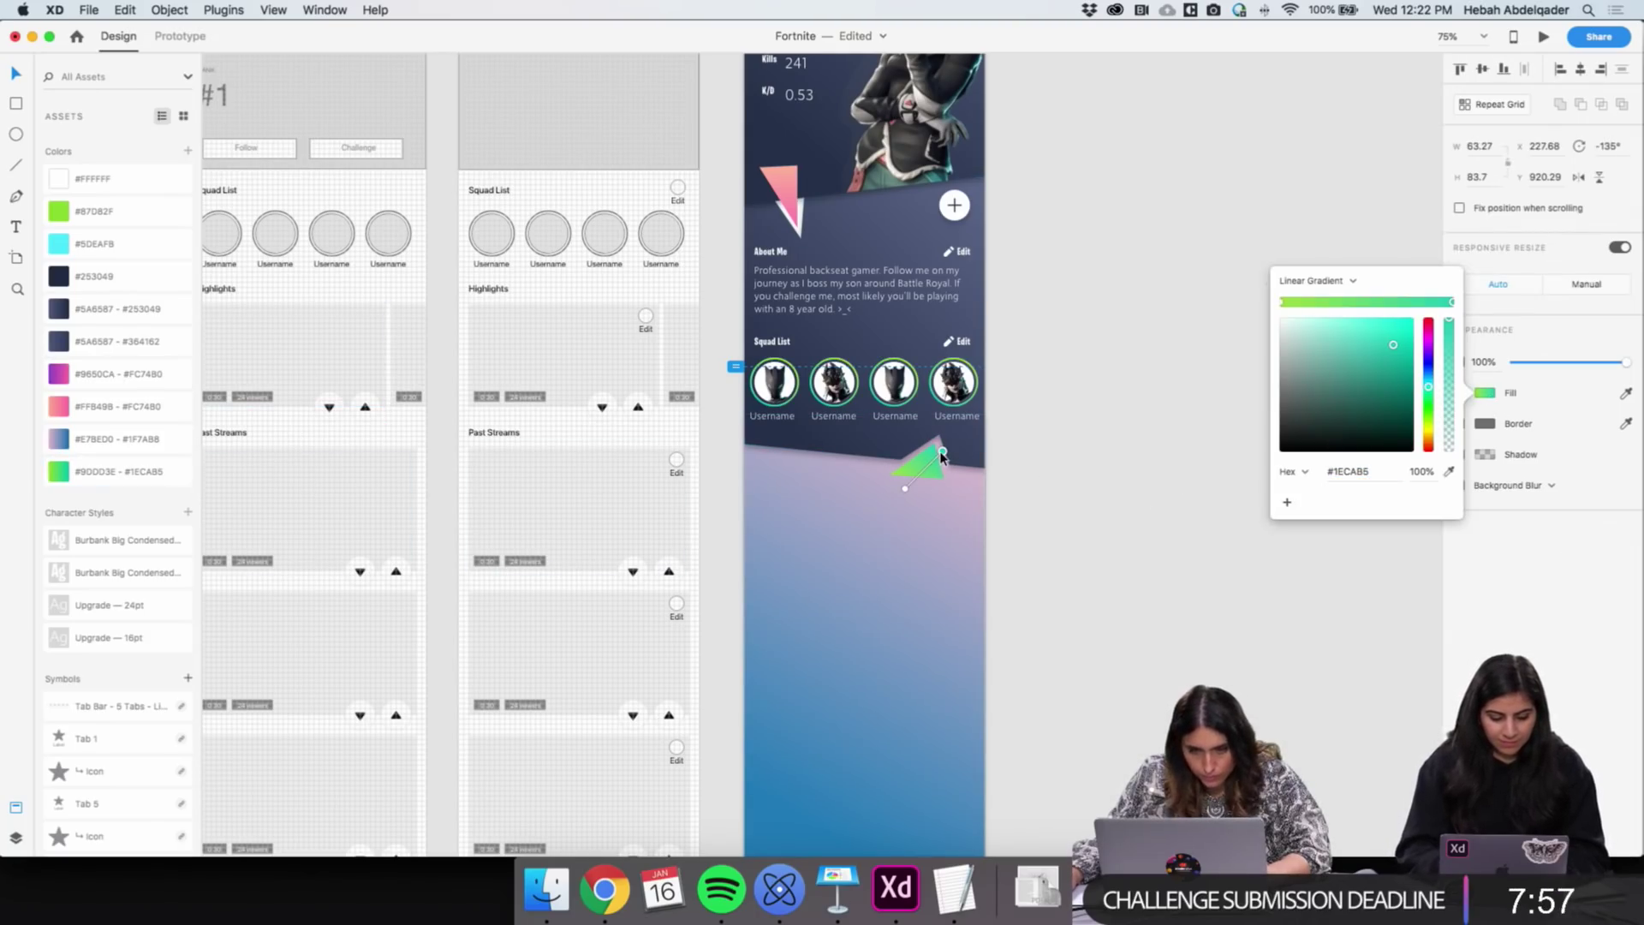
left_click(906, 487)
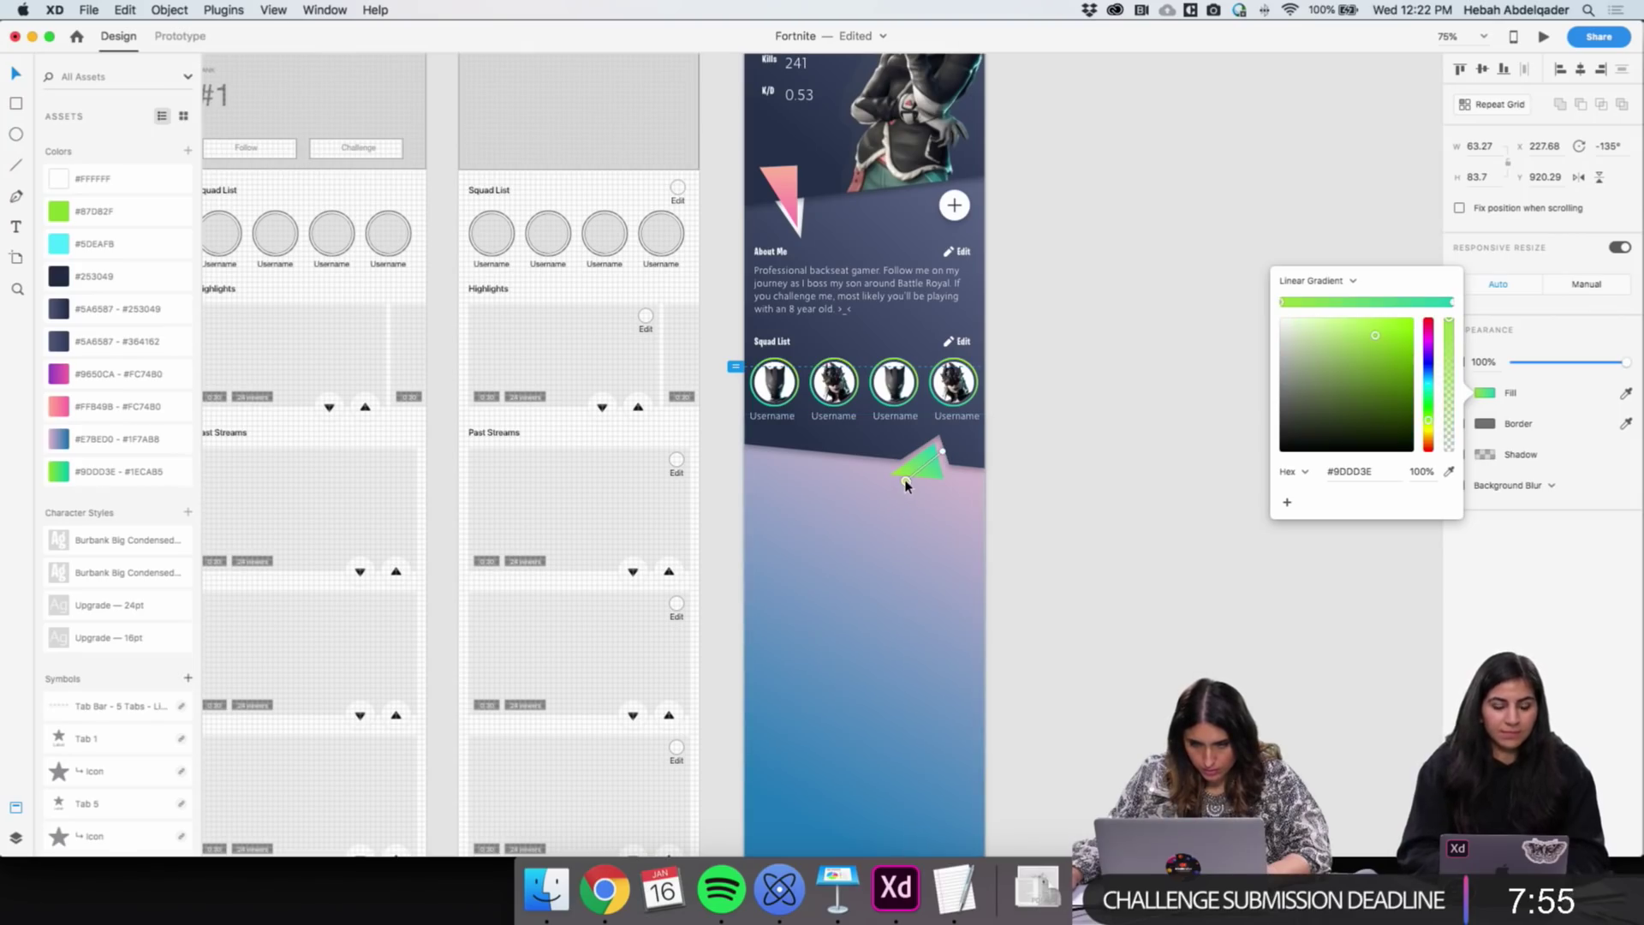
left_click(1138, 557)
Nudge the green triangle up and right so it sits closer inside the notch
key("z")
left_click(921, 463)
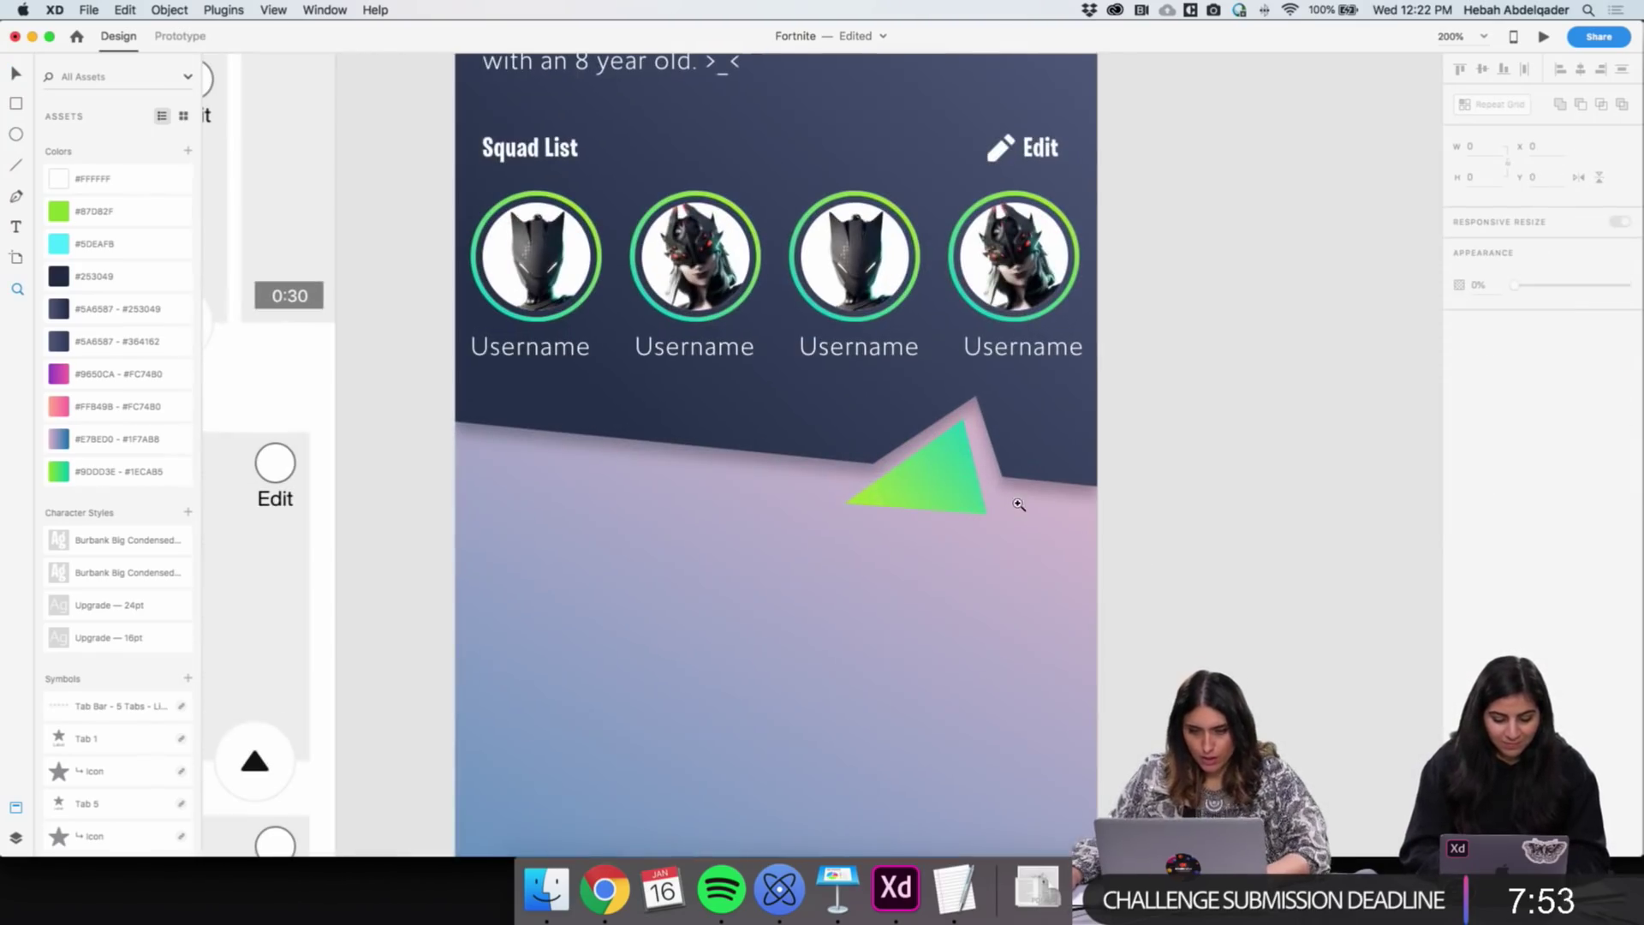
left_click_drag(908, 487, 936, 466)
key("z")
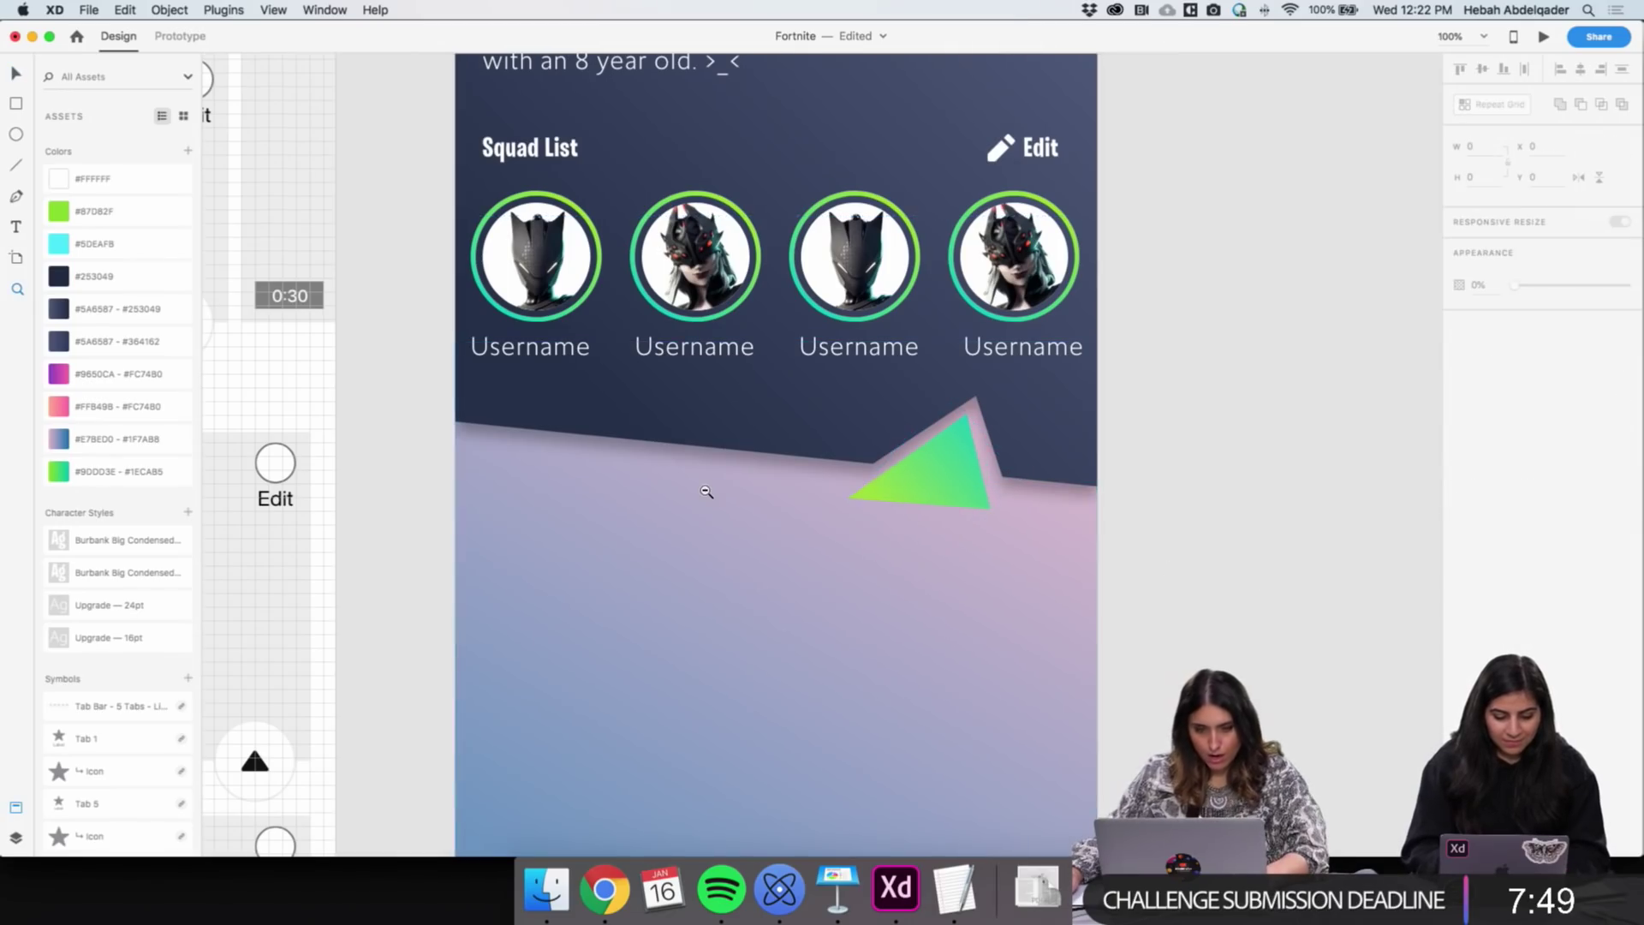
left_click(708, 488, "alt")
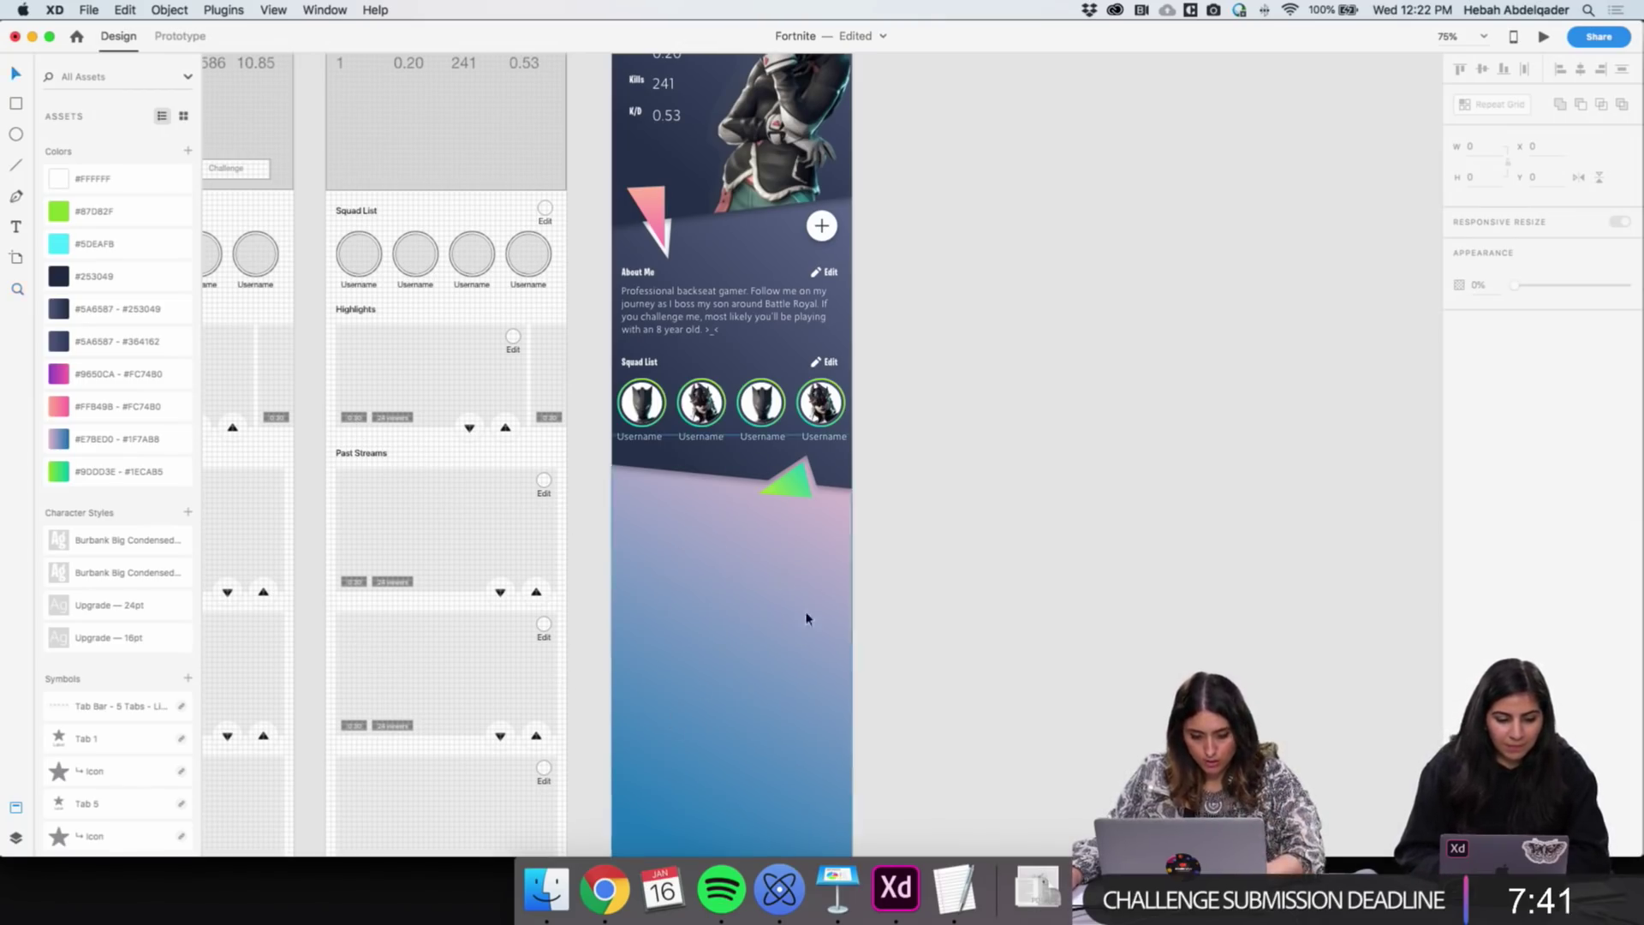
Duplicate the Squad List header row with its Edit link below the green triangle and retitle the copy Highlights
scroll(873, 577, "left", 5)
key("v")
left_click_drag(765, 363, 775, 517)
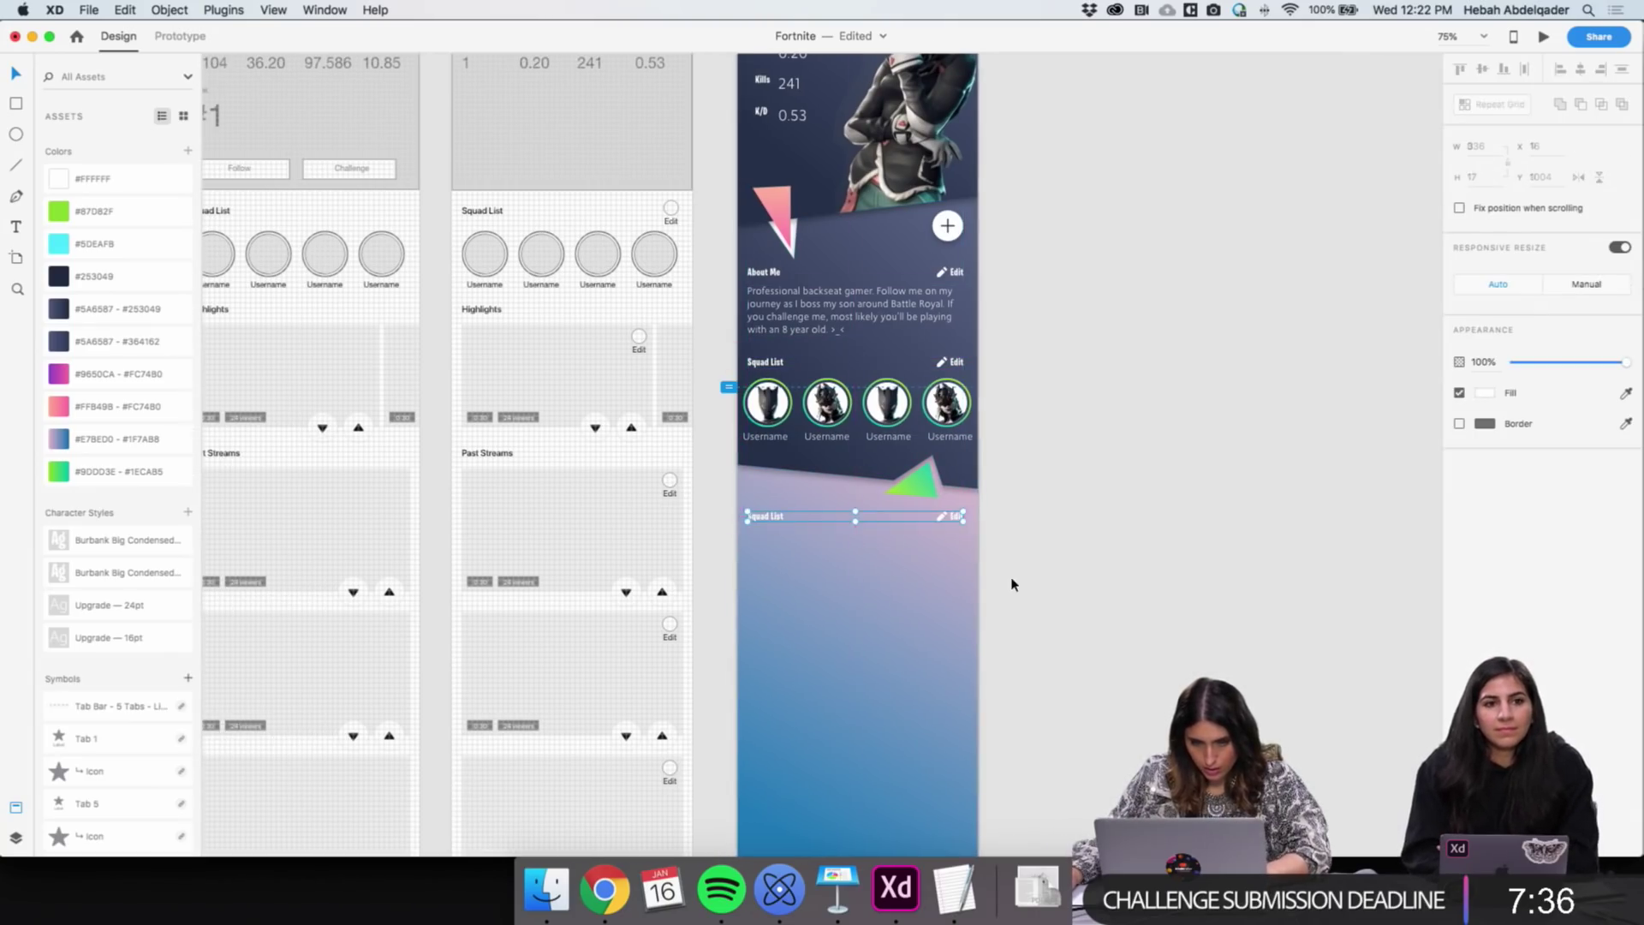
double_click(768, 519)
double_click(770, 518)
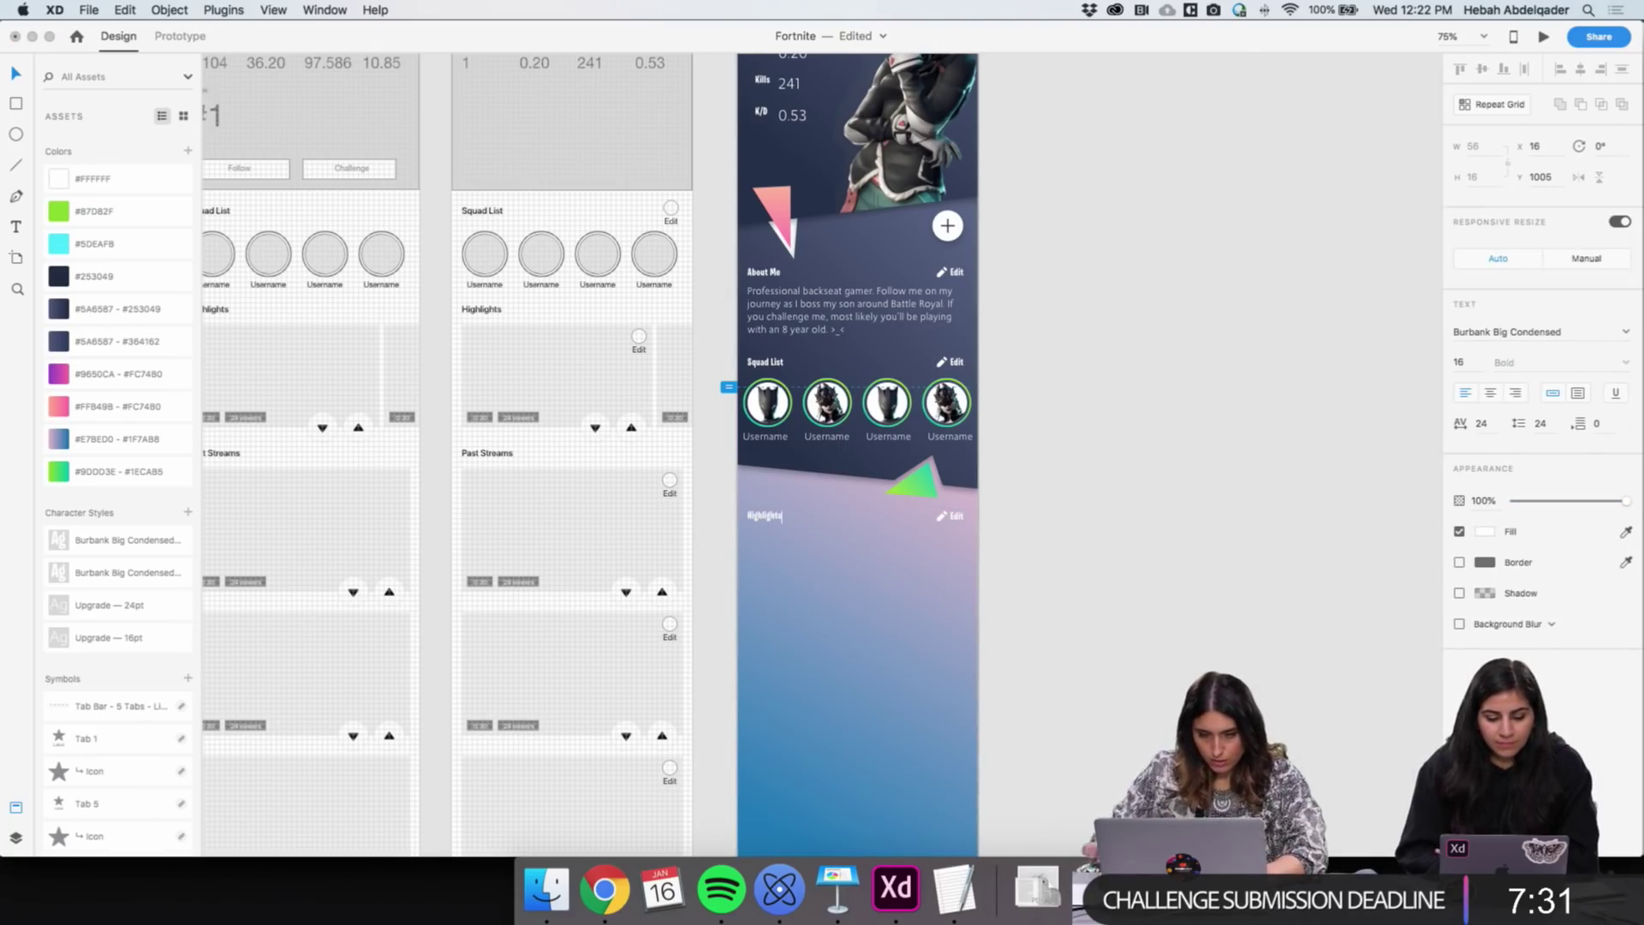
type("Highlights")
Change the Highlights heading's fill to the dark navy #253049
key("super+a")
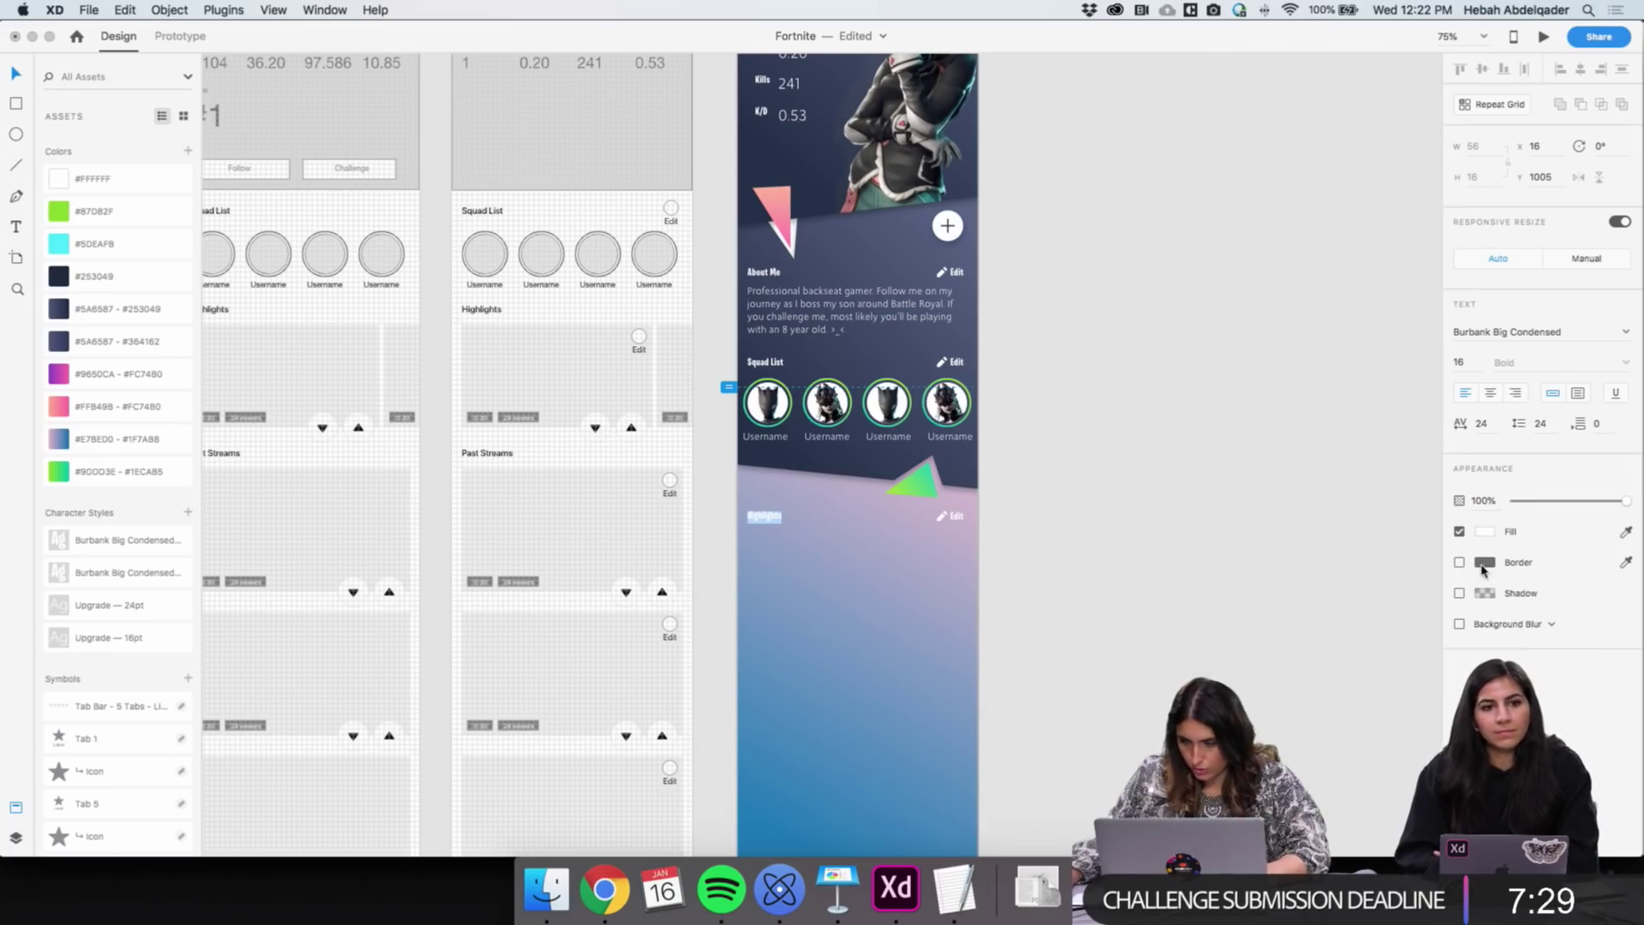
left_click(94, 276)
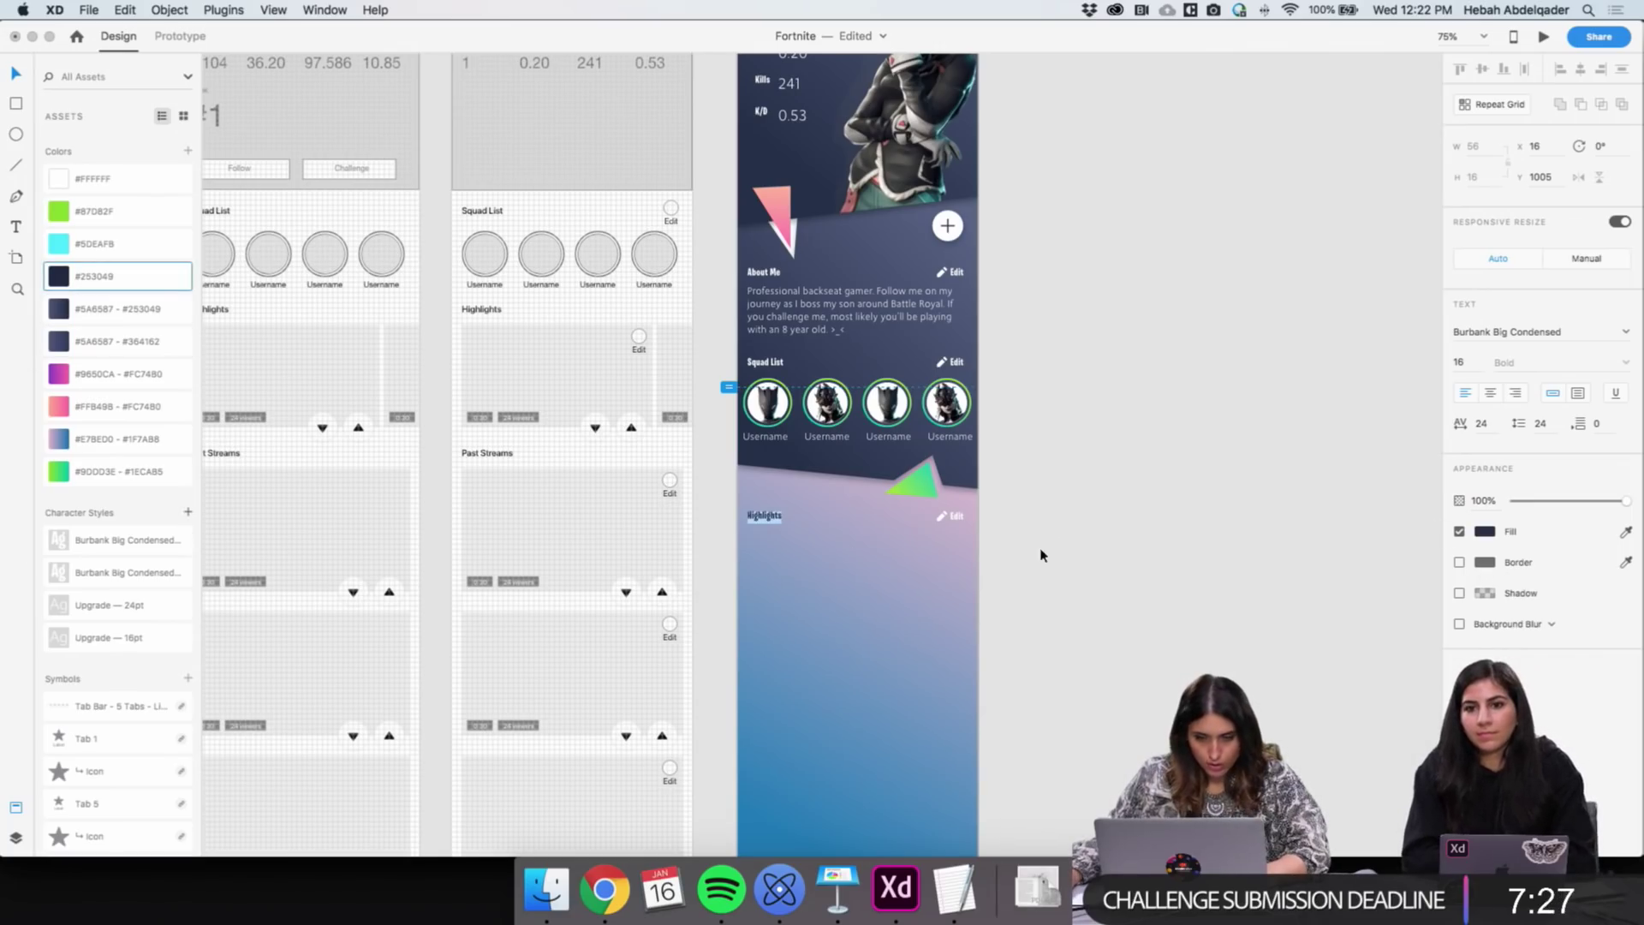
left_click(891, 620)
Replace the Highlights heading text with My Favorite
key("z")
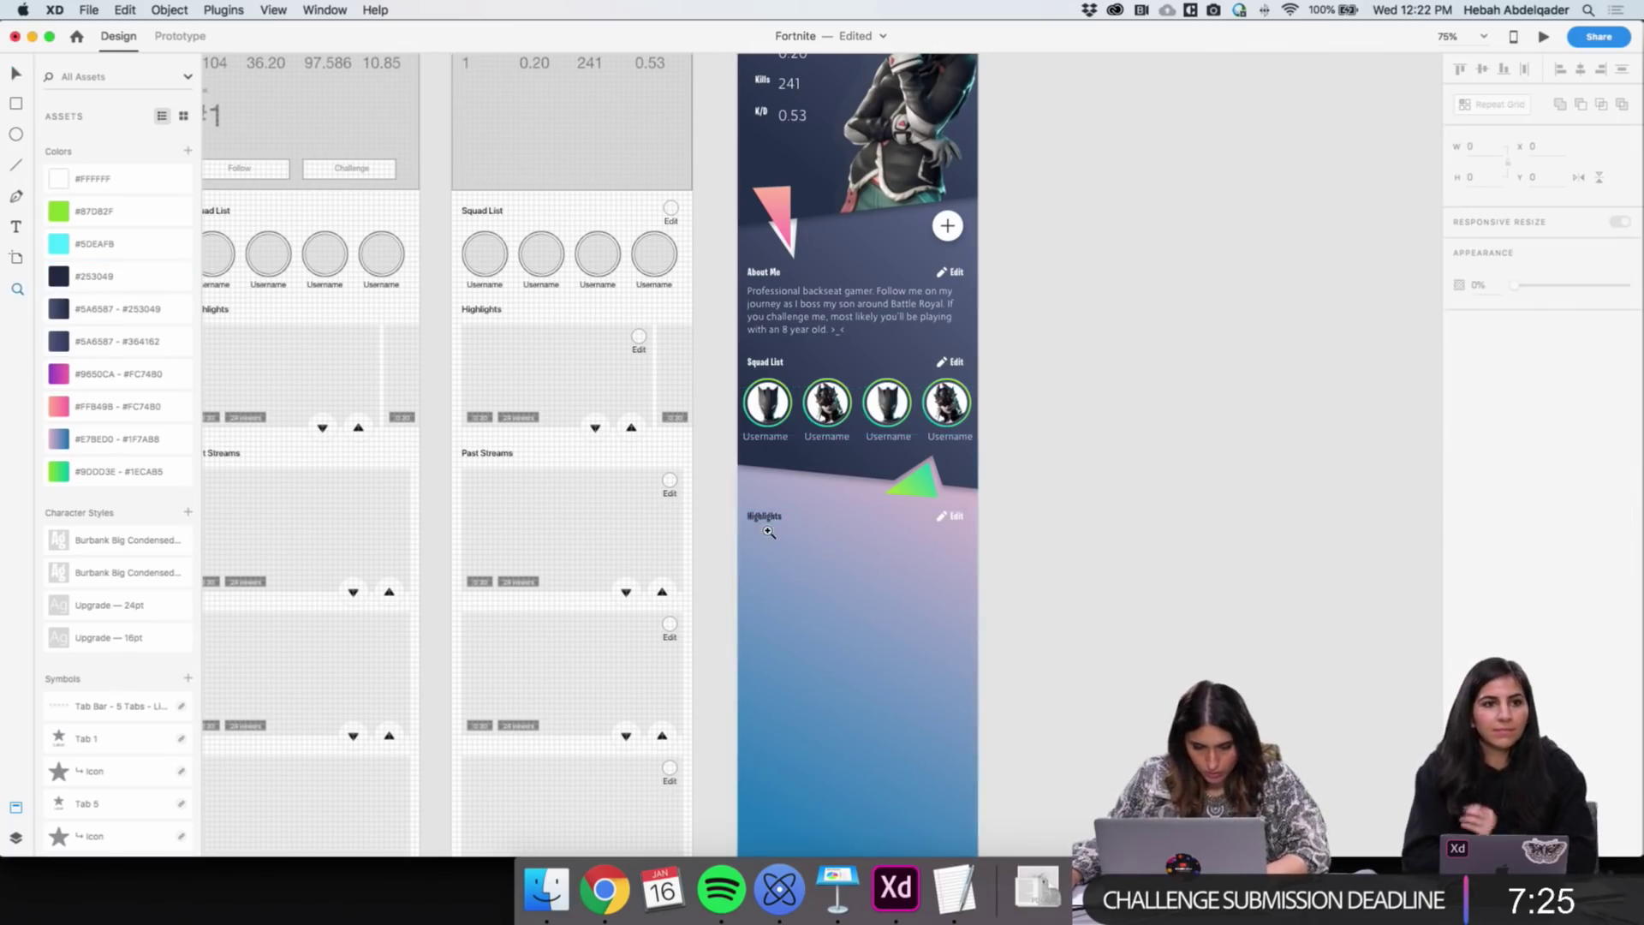
left_click(766, 526)
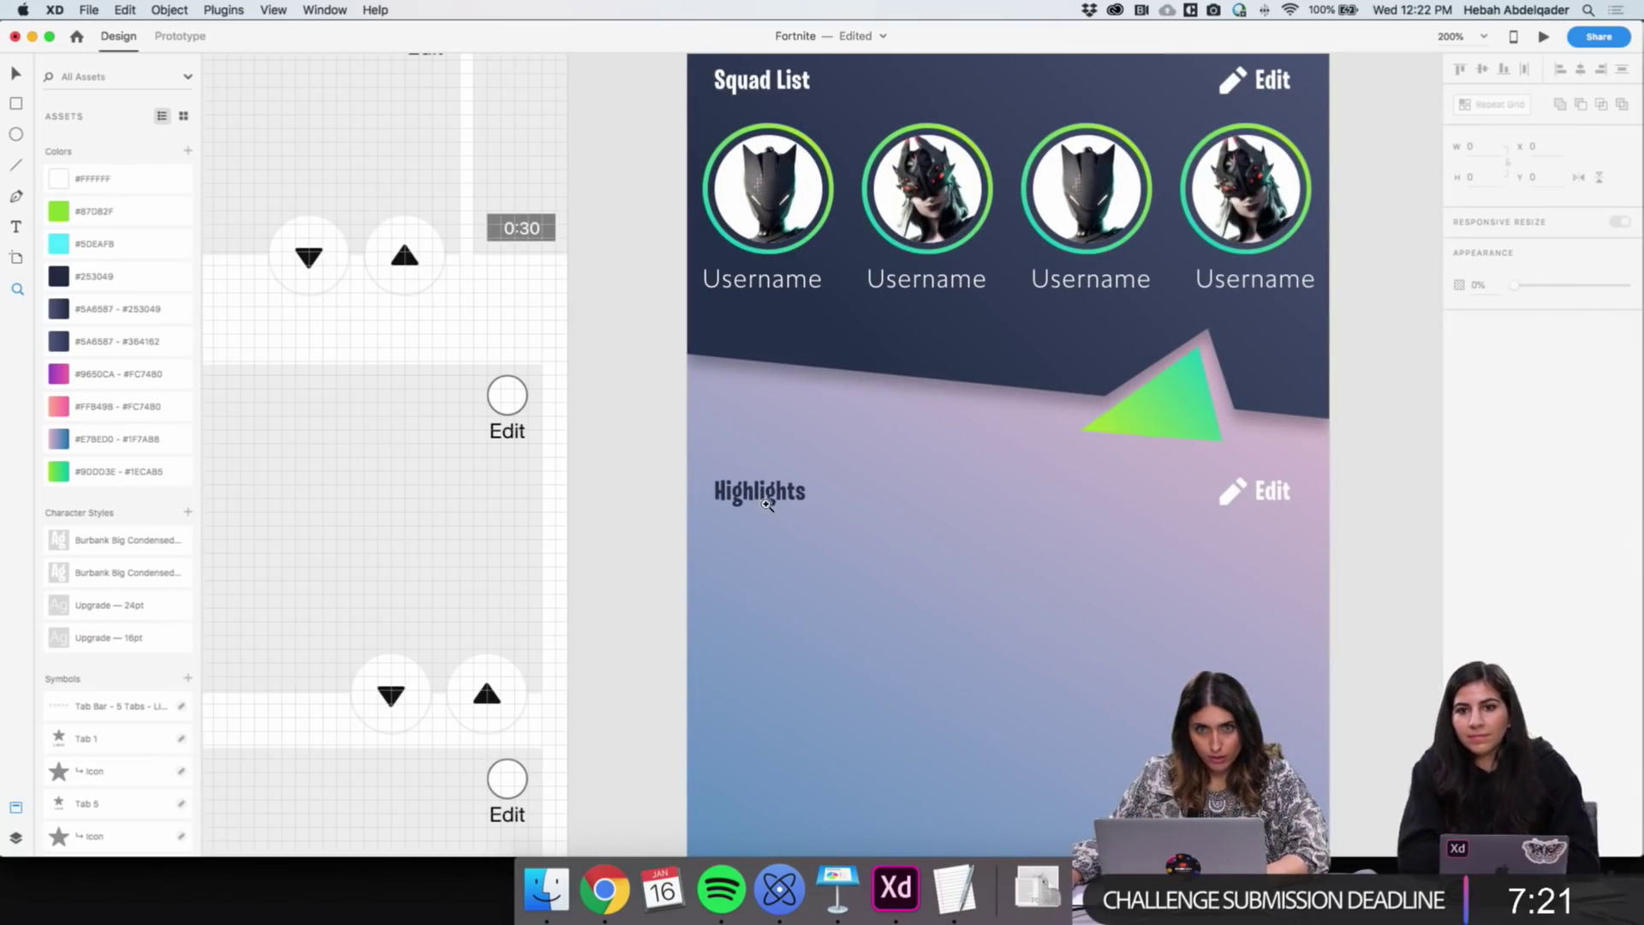
key("v")
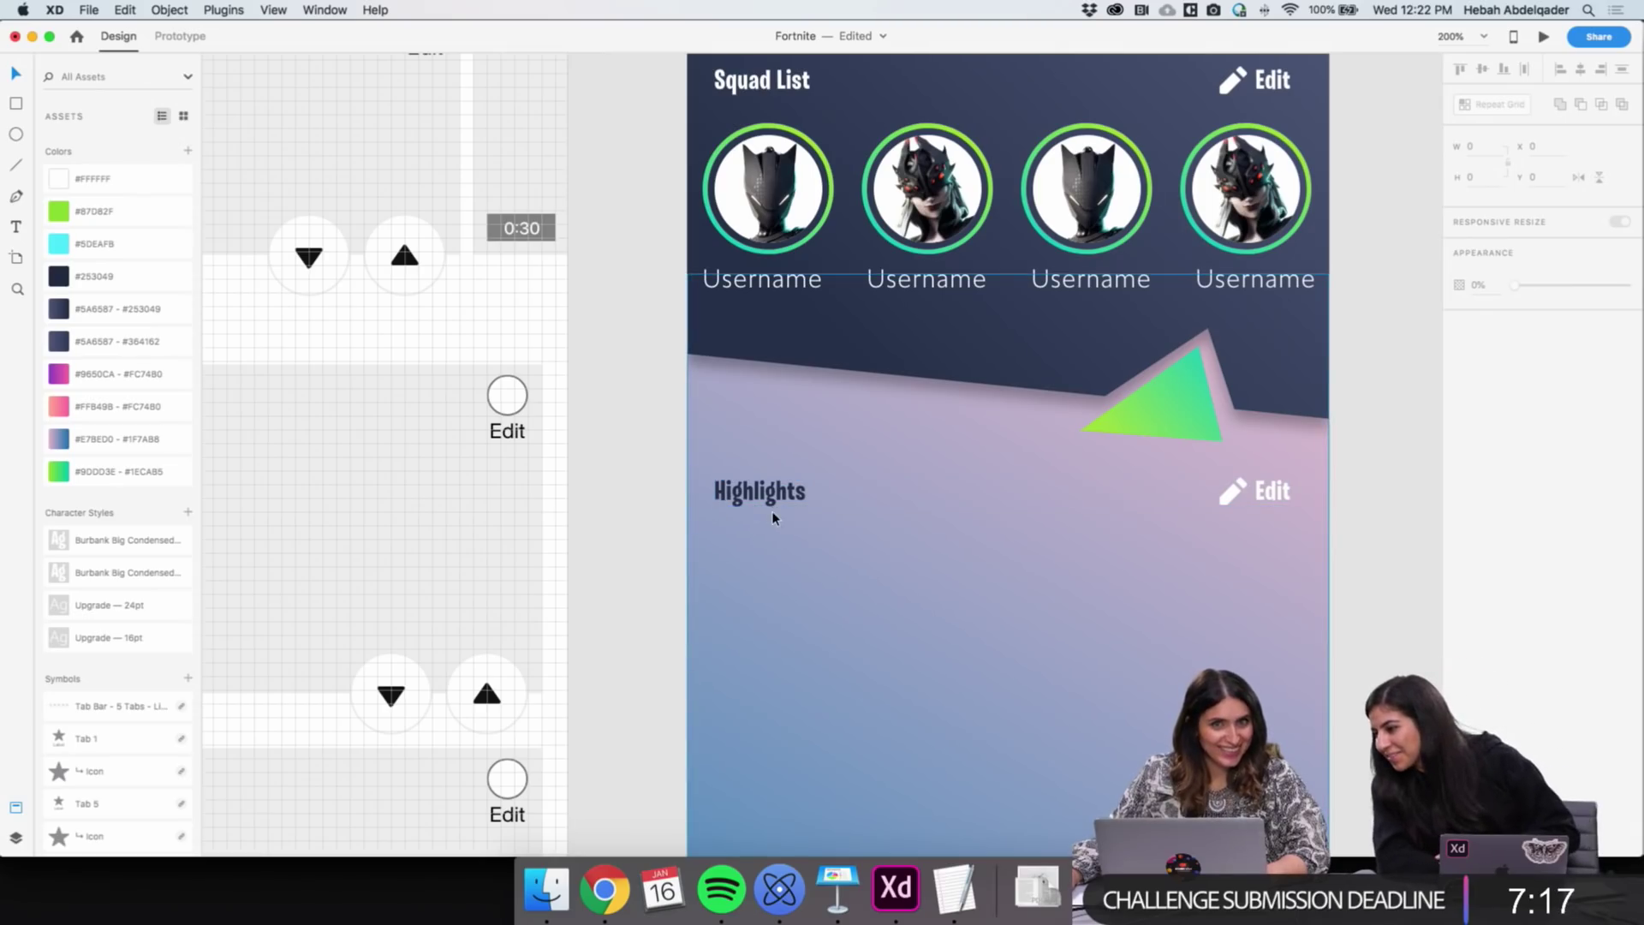
double_click(742, 504)
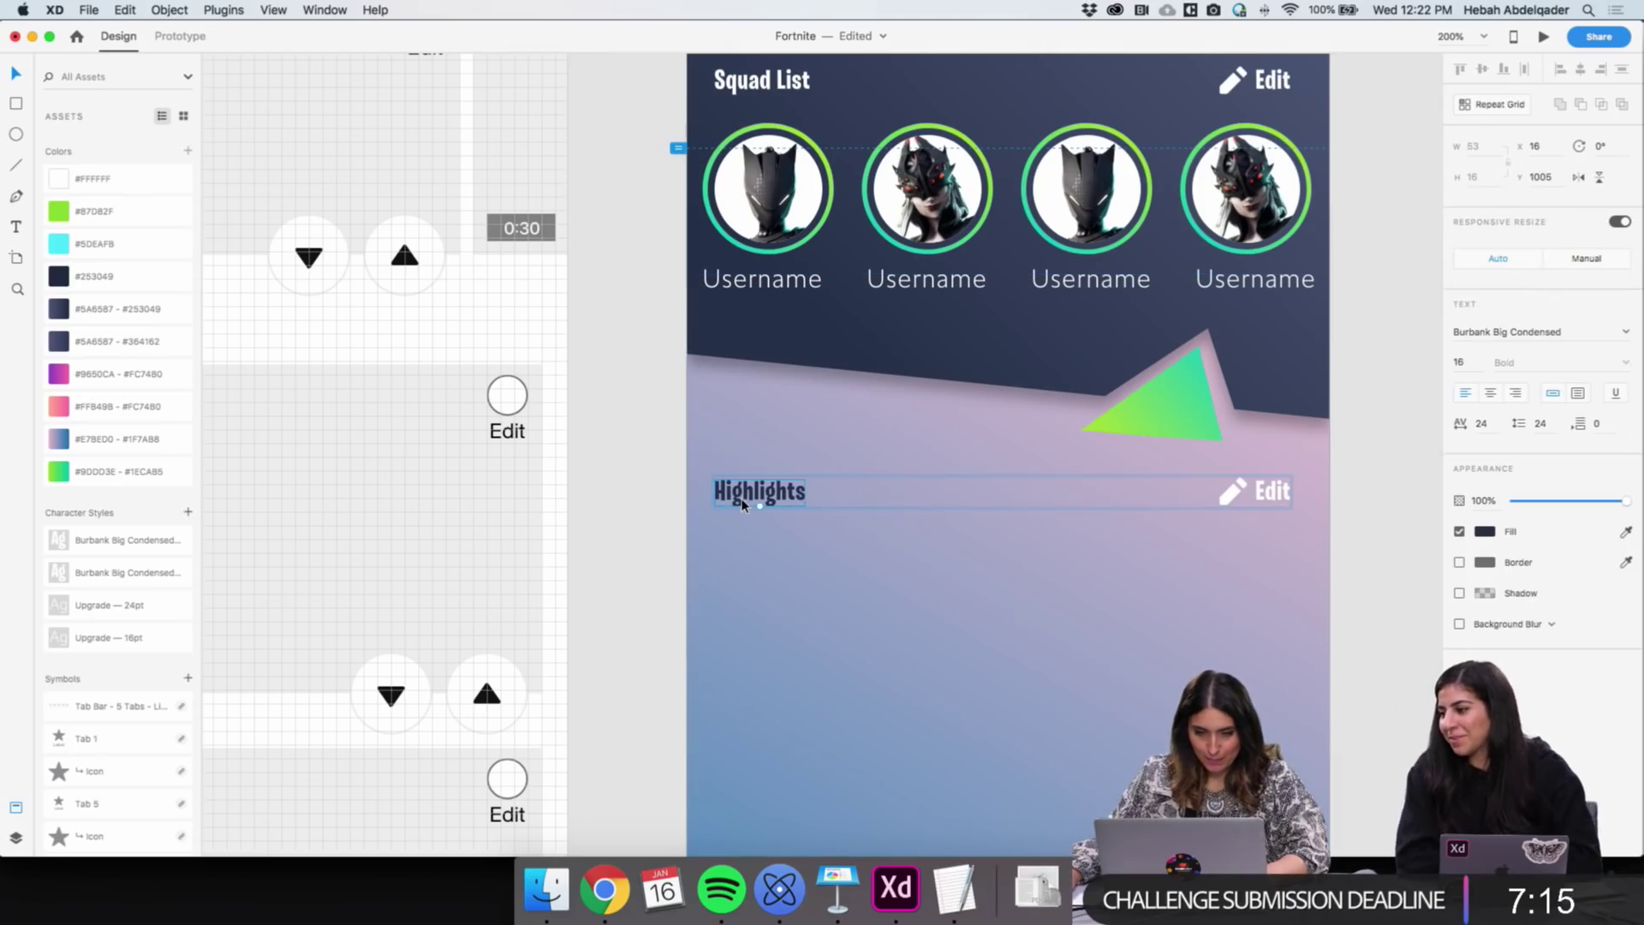
double_click(742, 504)
type("My F")
type("ave")
type("orite")
key("Escape")
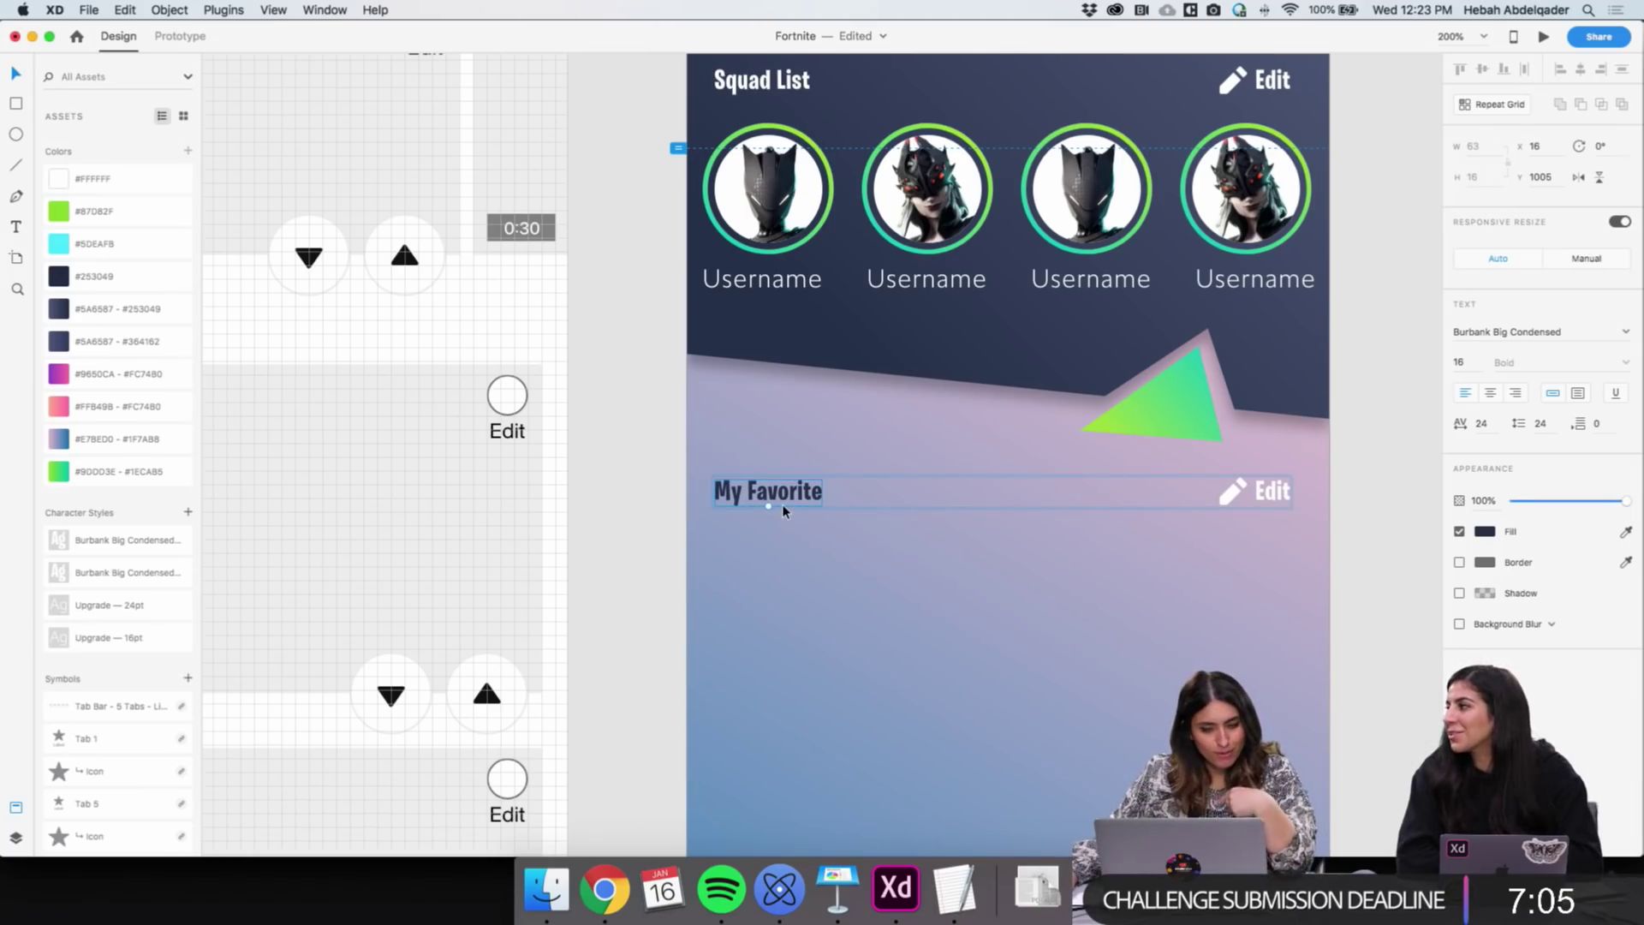
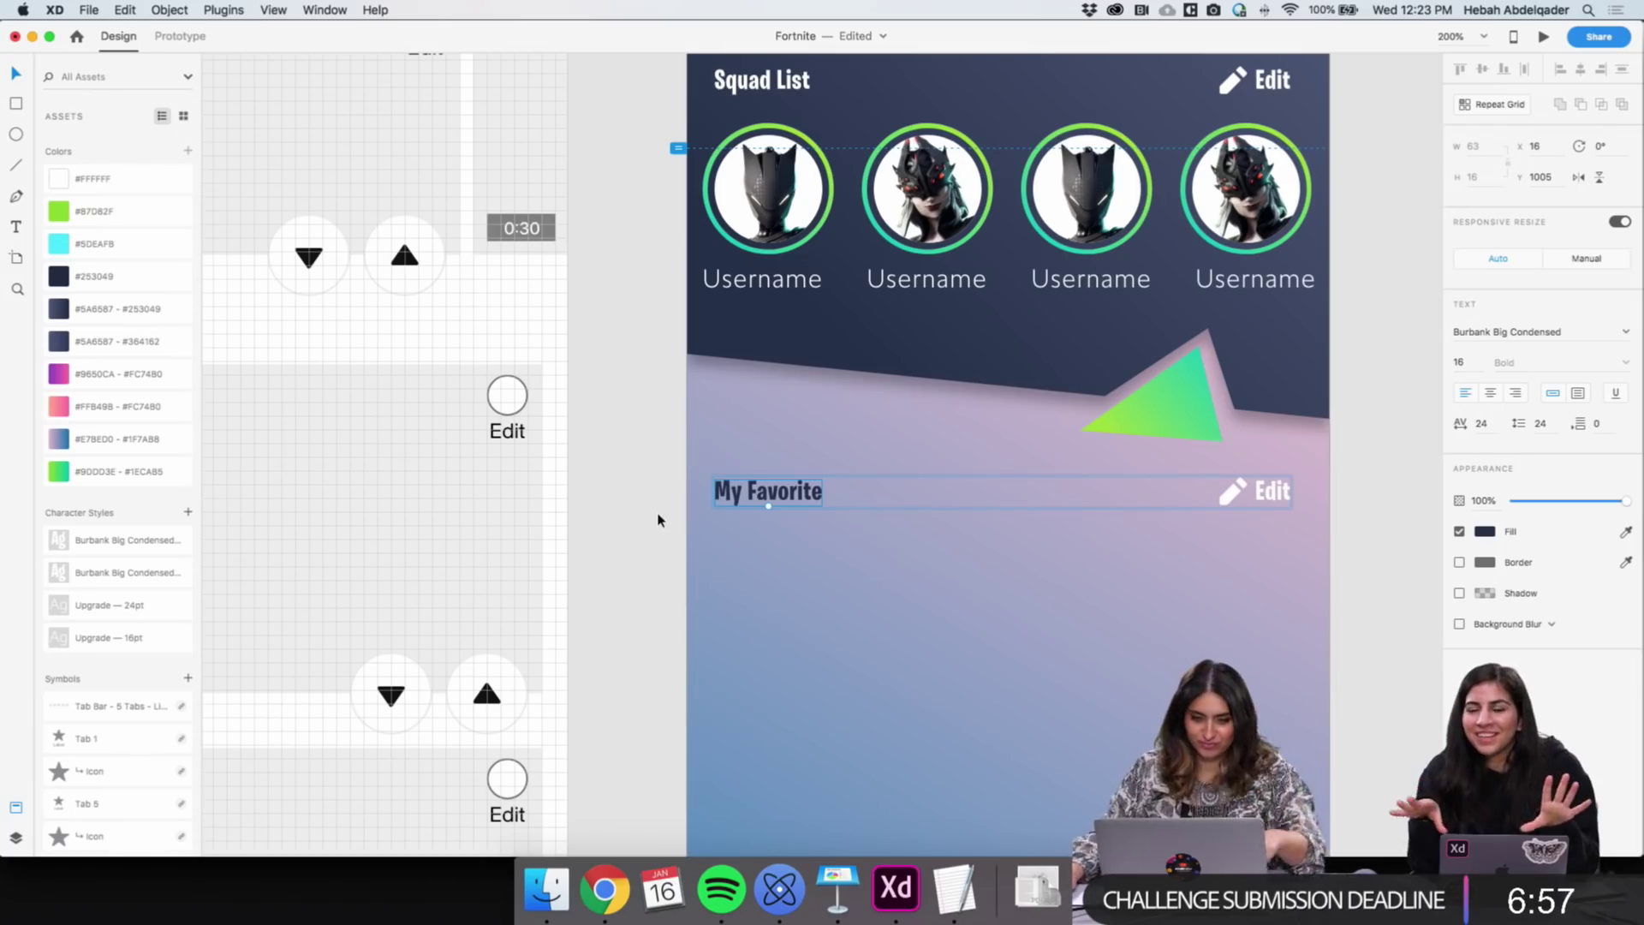
Recolor the pencil icon and Edit label in the My Favorite header row to dark navy #253049
left_click(650, 519)
left_click(720, 491)
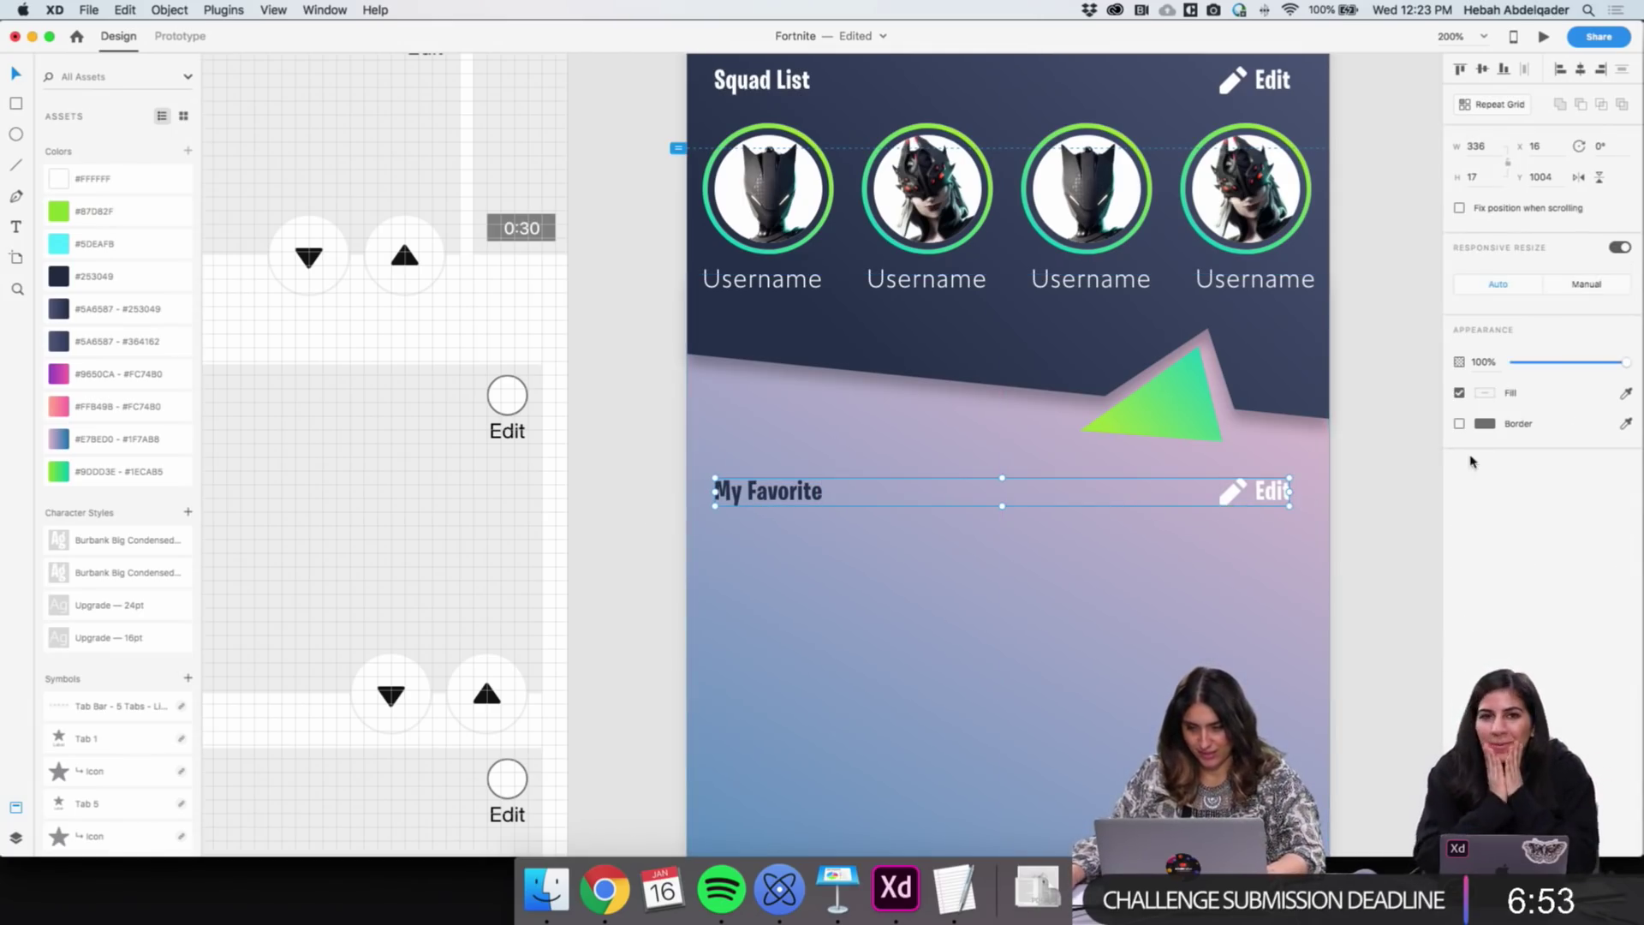
double_click(1231, 495)
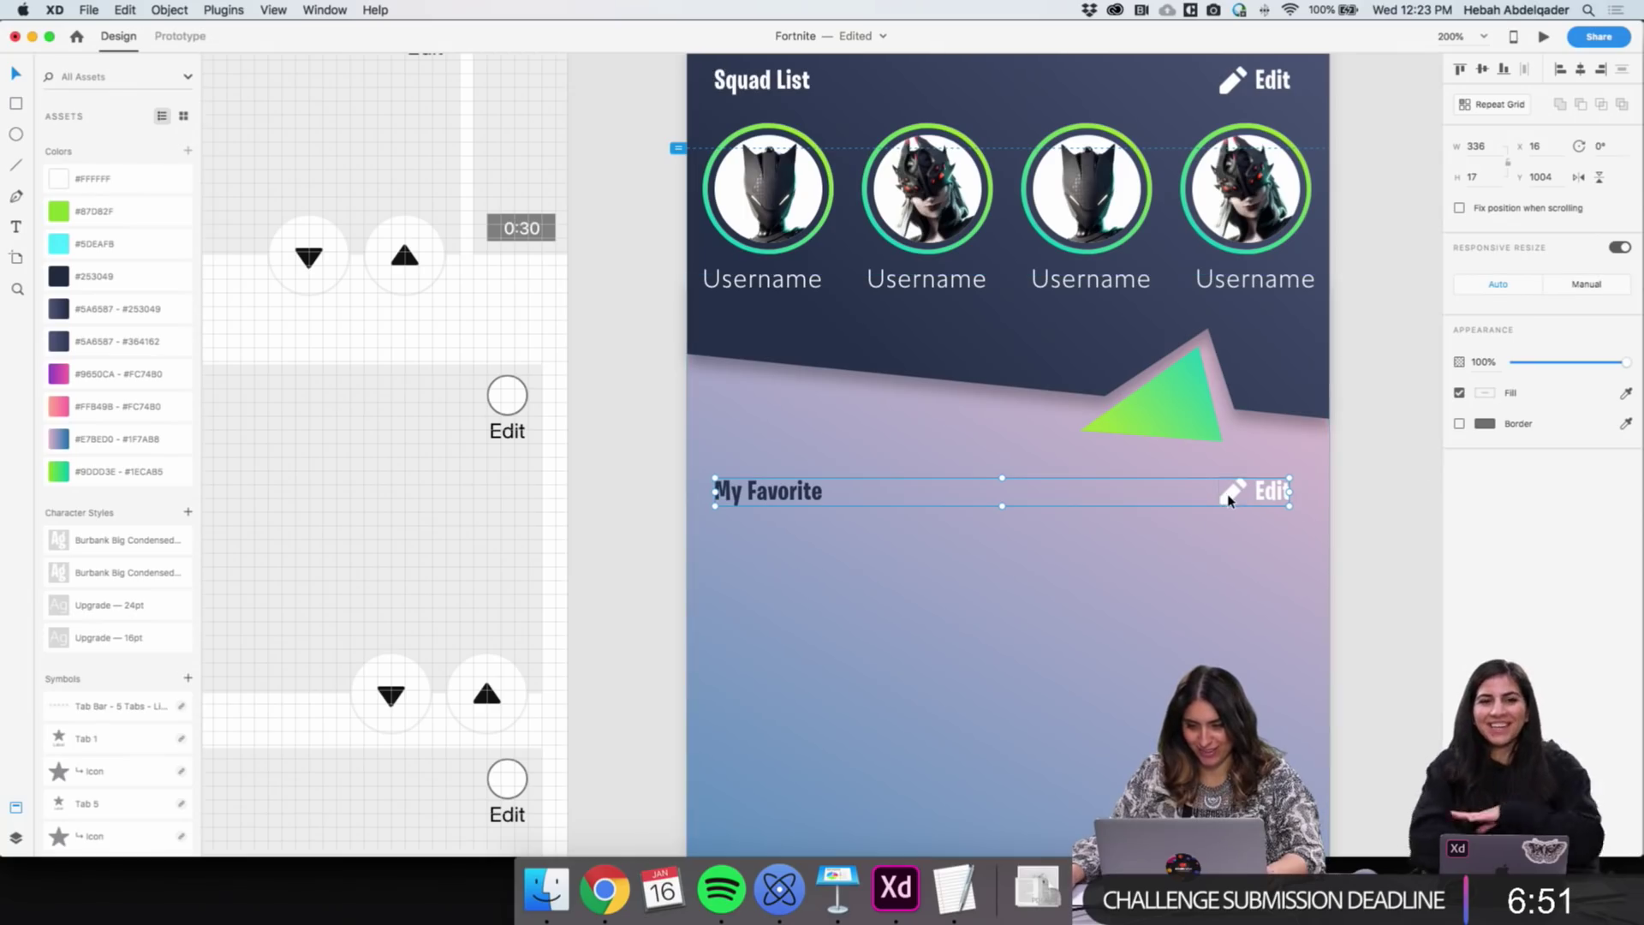
left_click(111, 275)
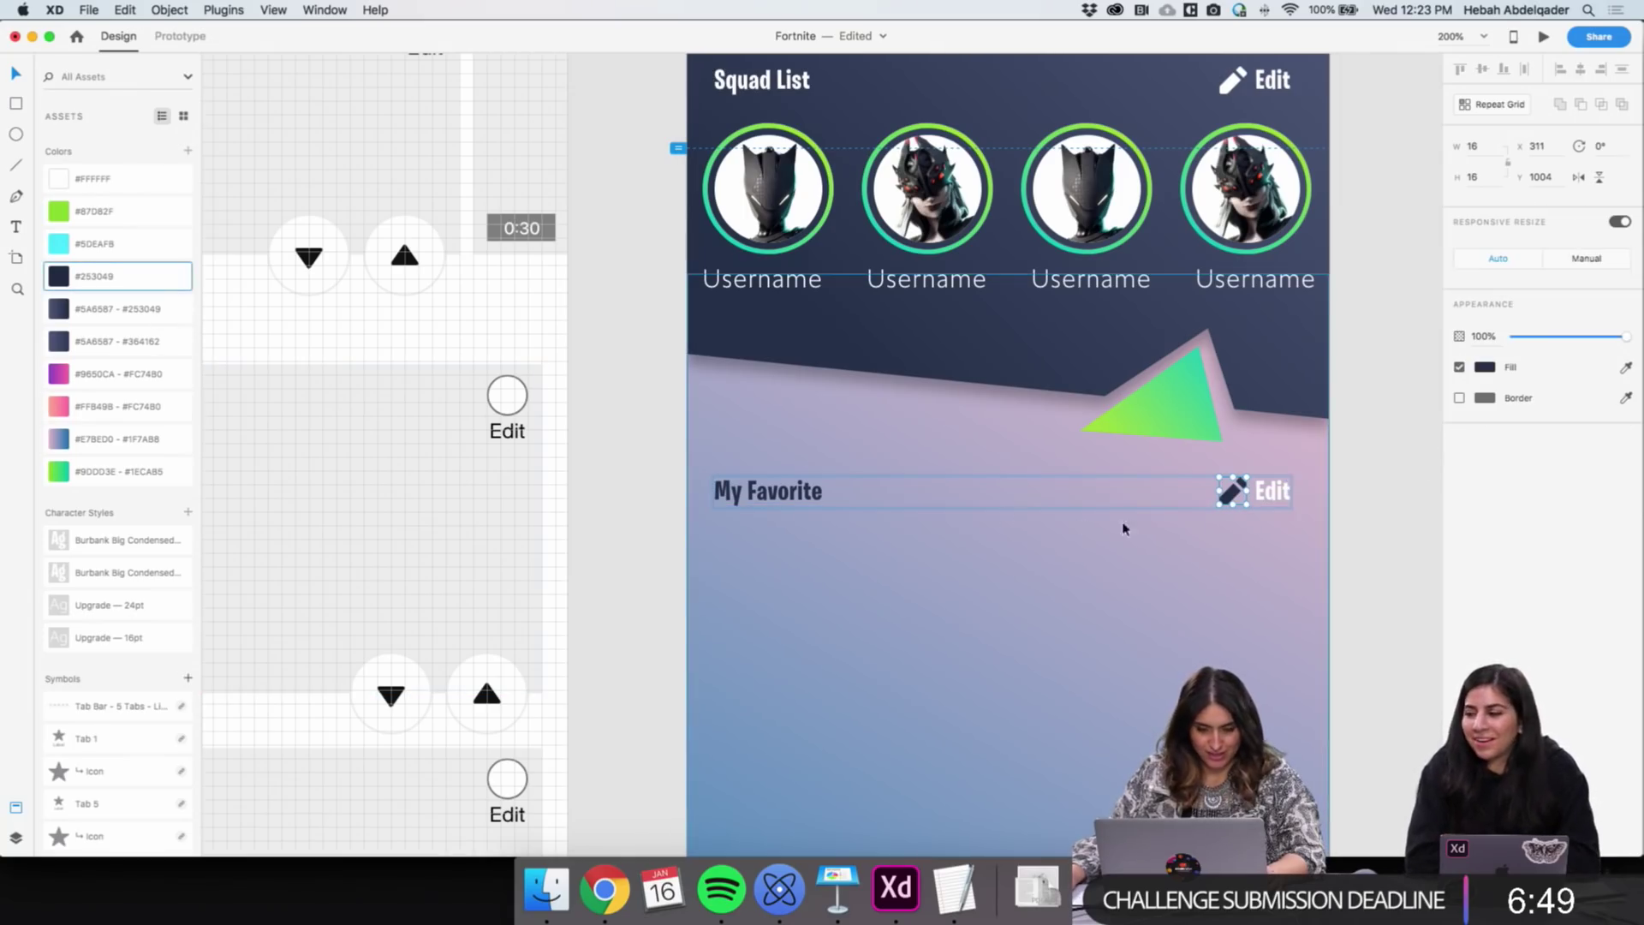
left_click(1273, 491)
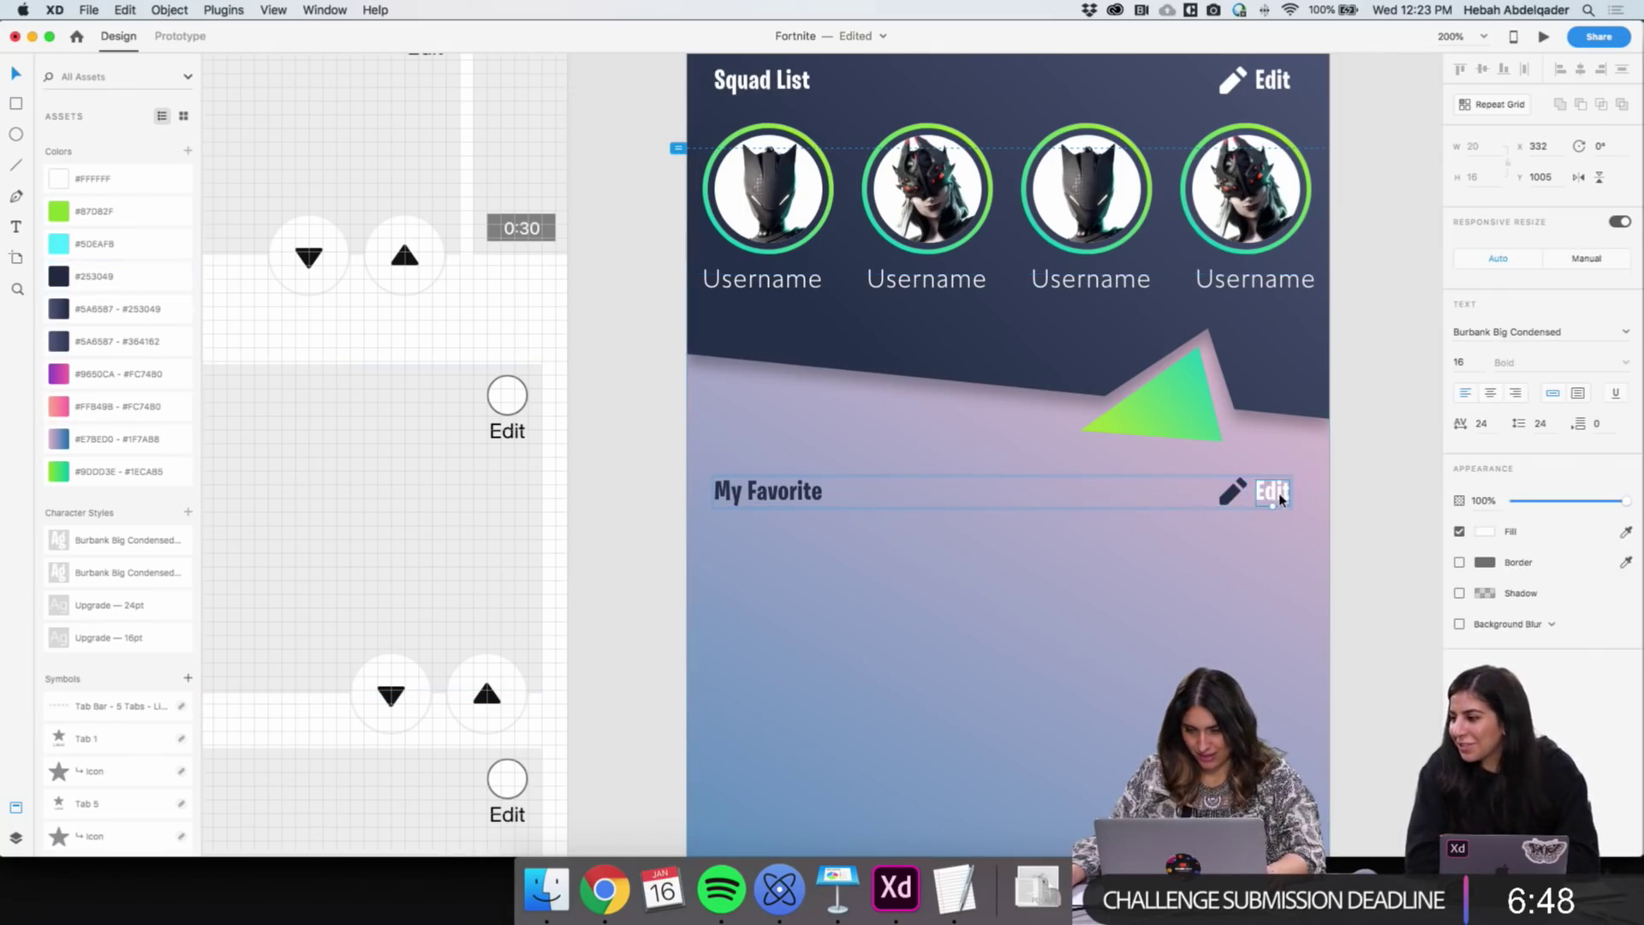
left_click(75, 276)
left_click(627, 561)
Review the profile design from the header stats down to the My Favorite section on the gradient background
scroll(1019, 536, "down", 2)
key("z")
left_click(922, 475, "alt")
key("v")
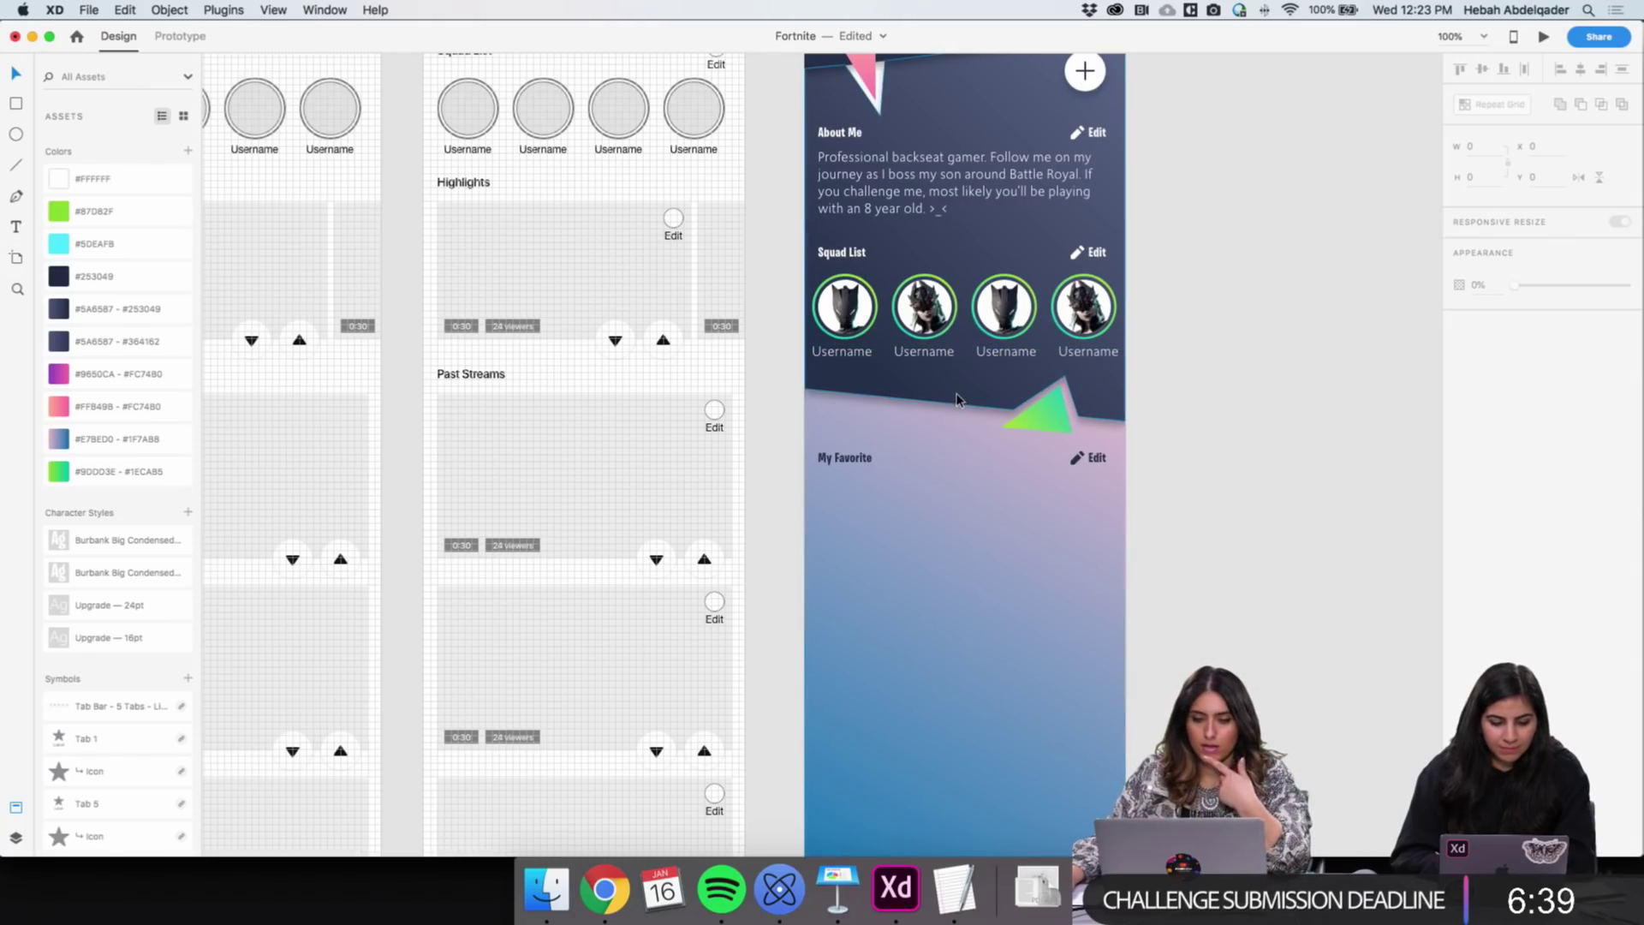
scroll(953, 389, "up", 5)
scroll(953, 389, "up", 5)
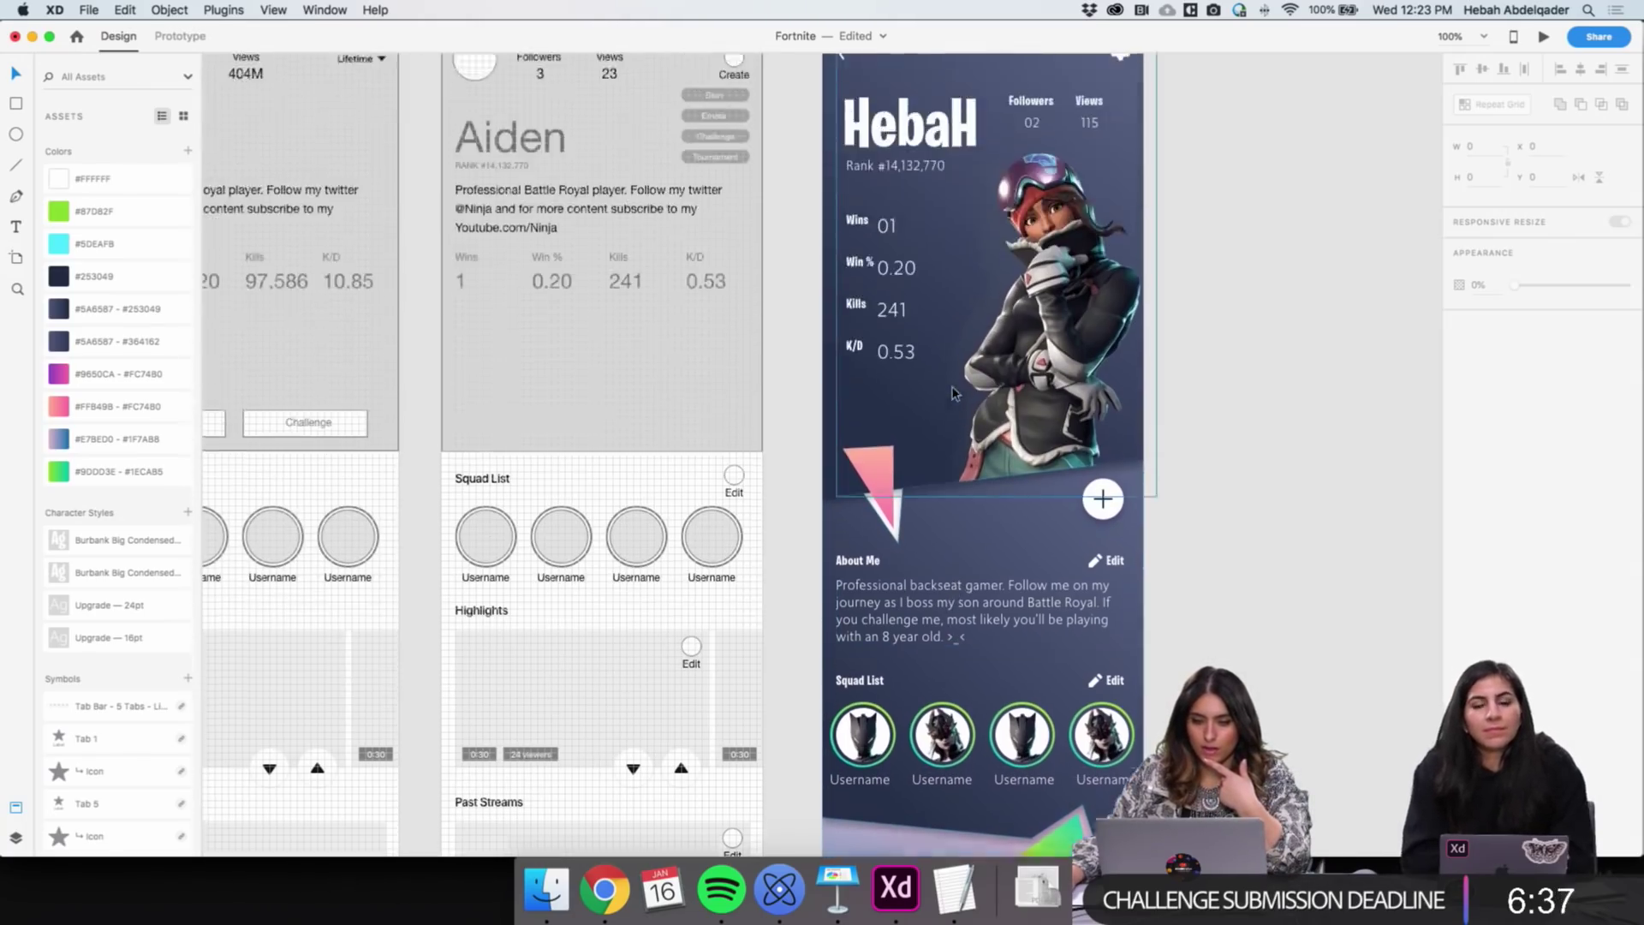
scroll(953, 390, "down", 8)
scroll(952, 390, "down", 3)
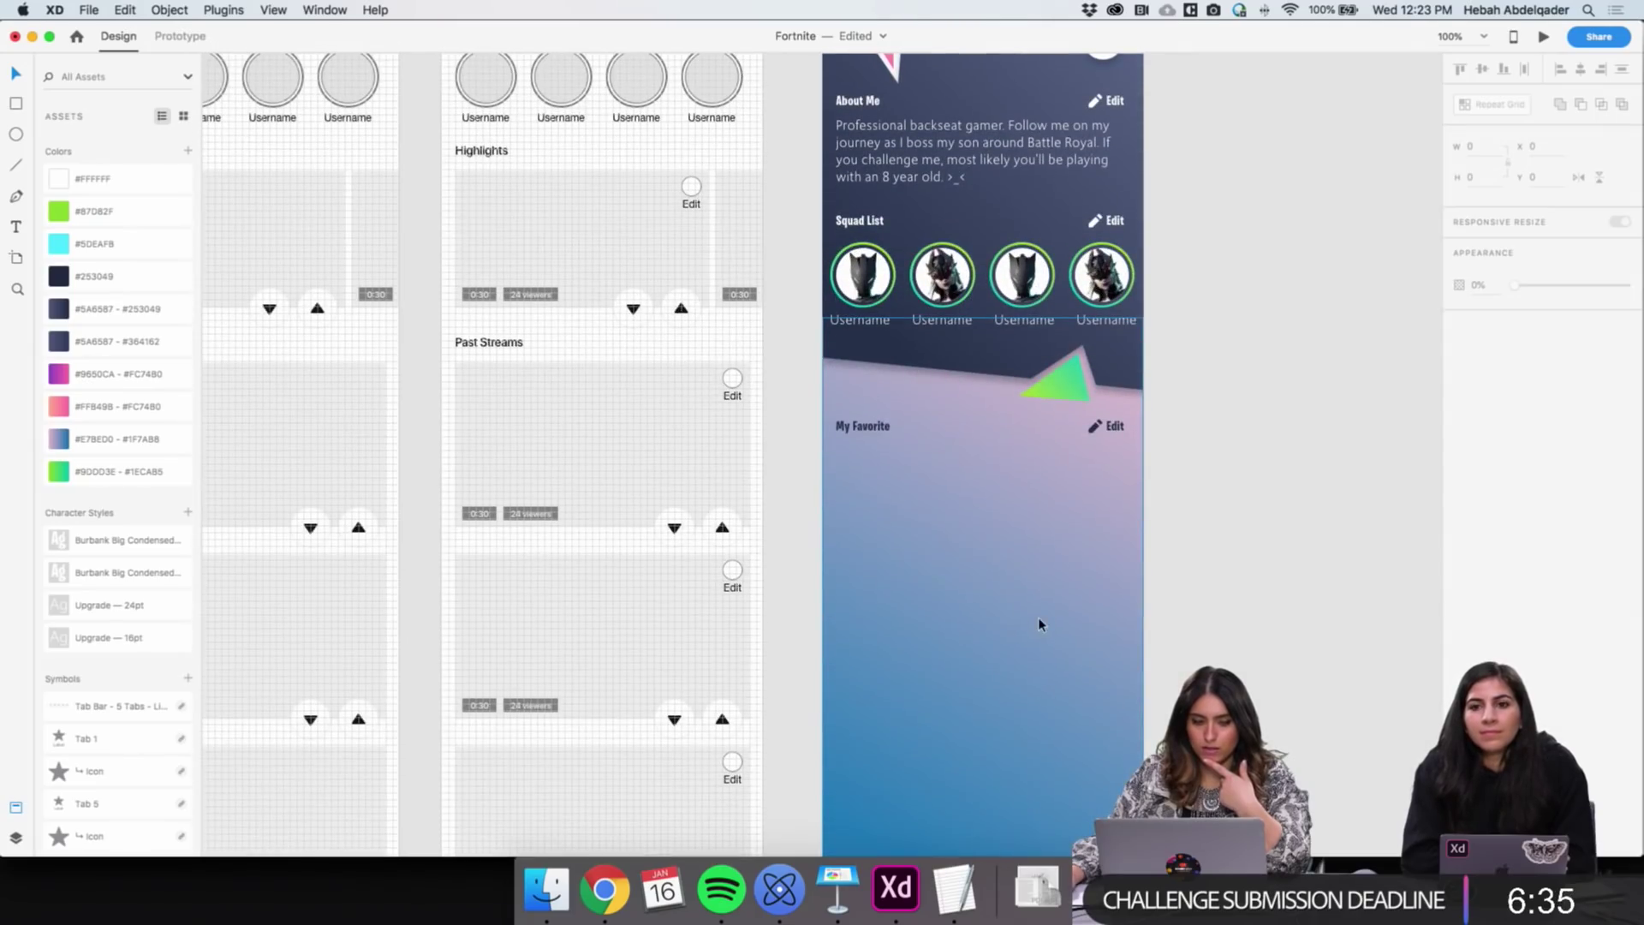
scroll(980, 506, "up", 5)
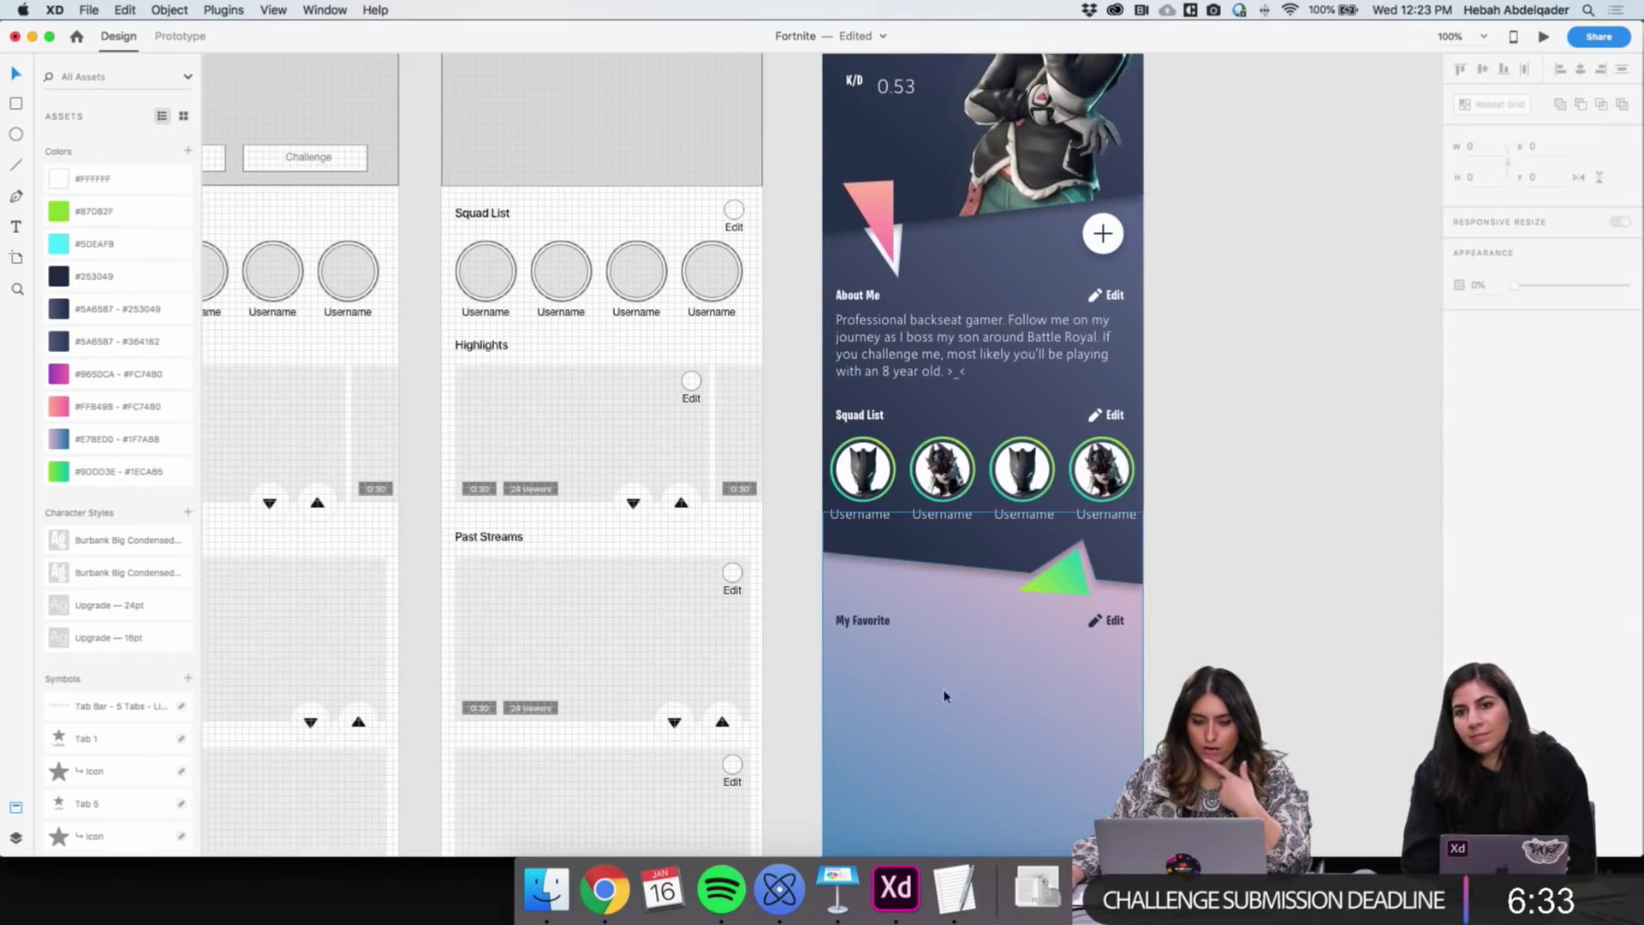
scroll(923, 786, "down", 5)
Change the lower gradient background shape's fill to solid dark navy #253049
left_click(881, 653)
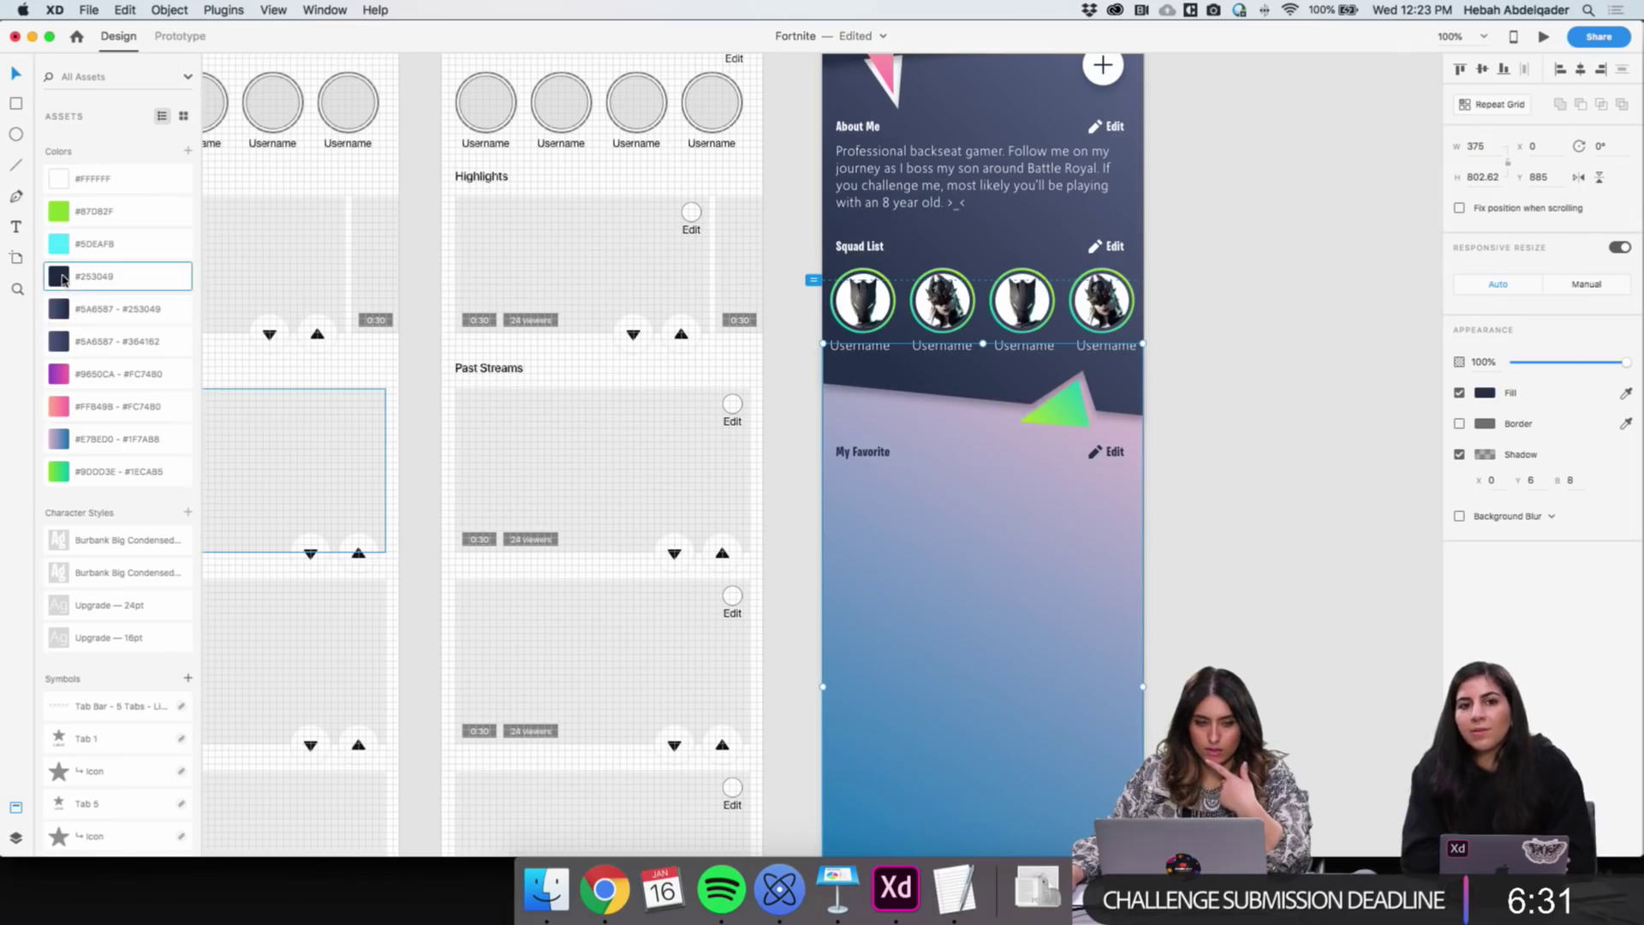
left_click(64, 278)
scroll(1275, 538, "up", 1)
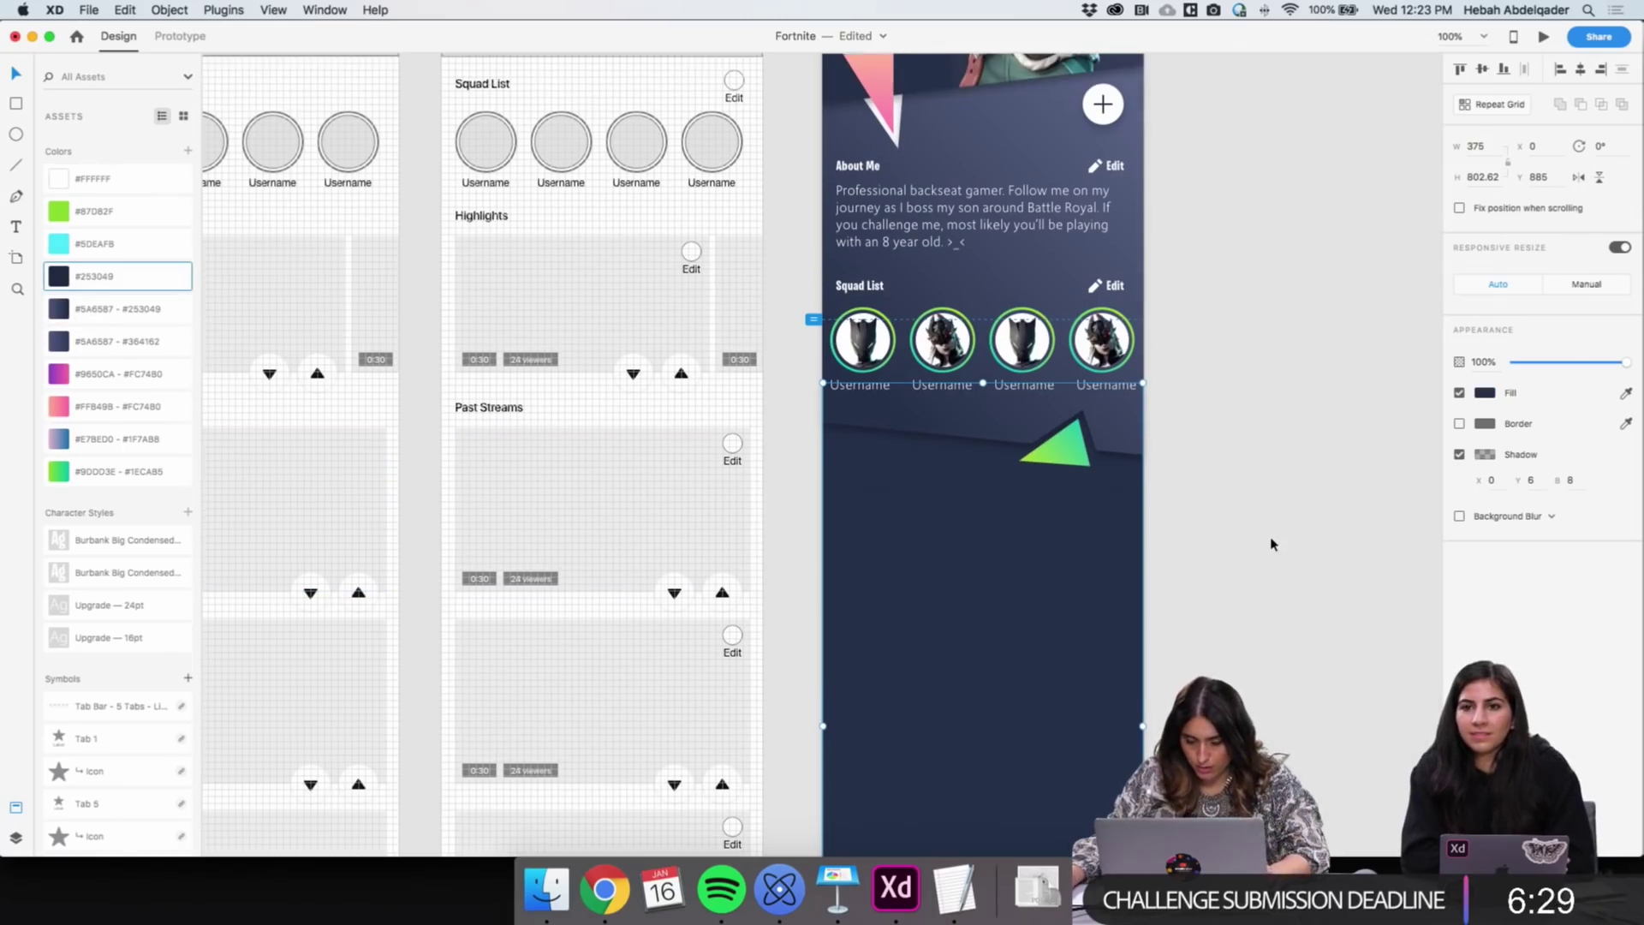
Recolor the My Favorite header row's text and Edit icon to white so they stand out on the navy background
left_click(1203, 613)
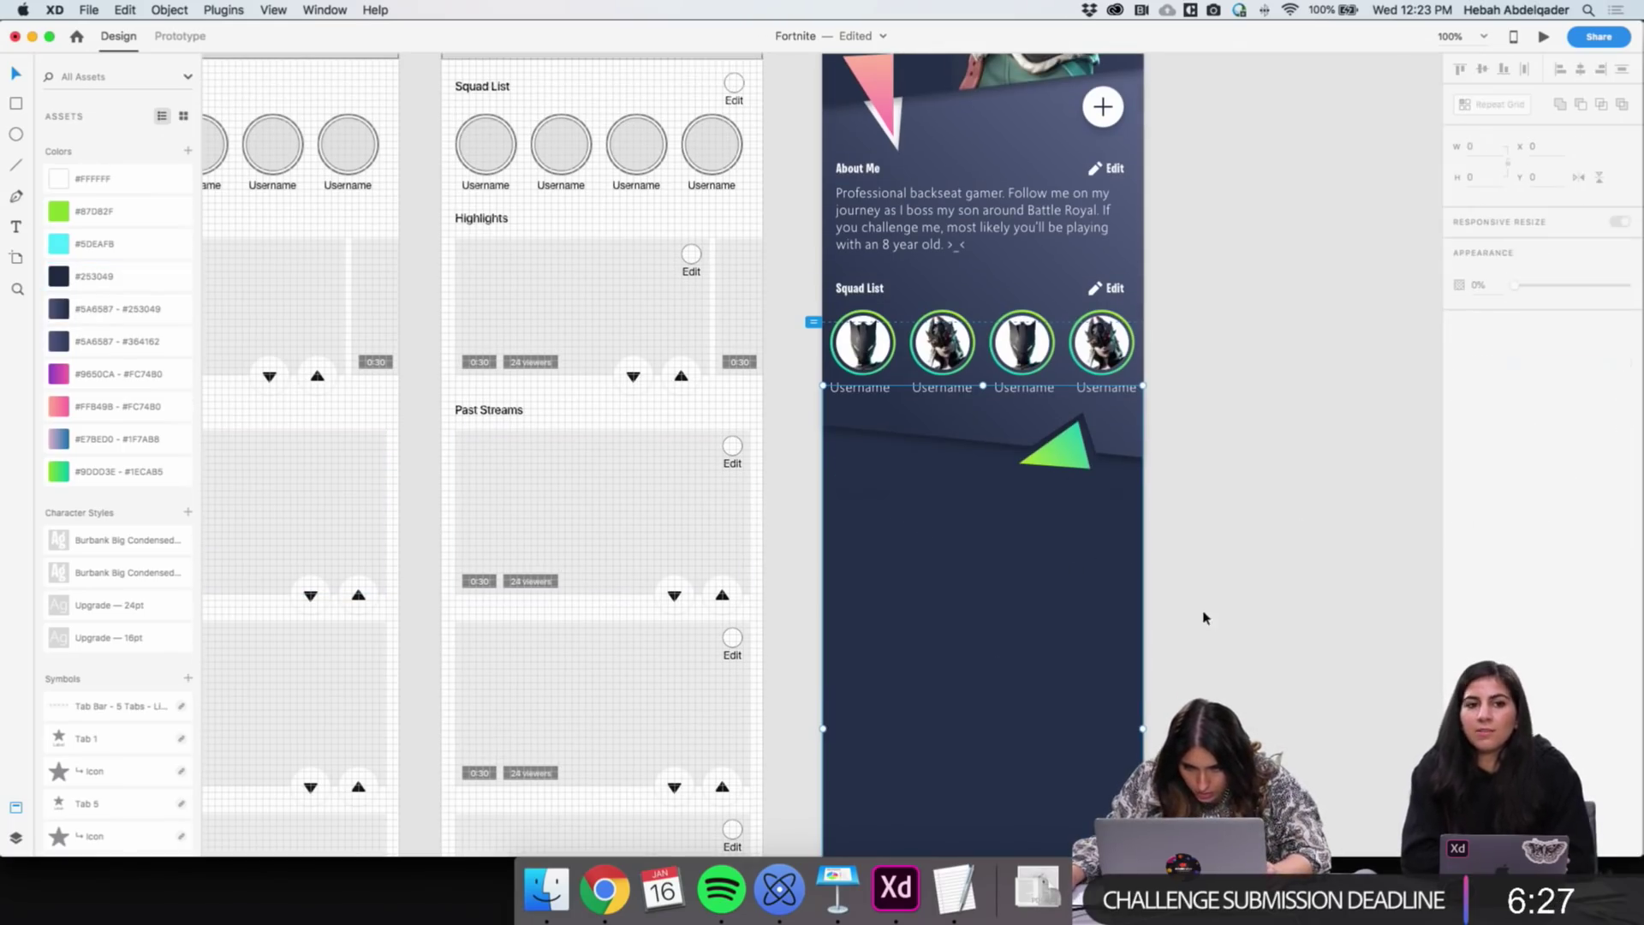
left_click(861, 494)
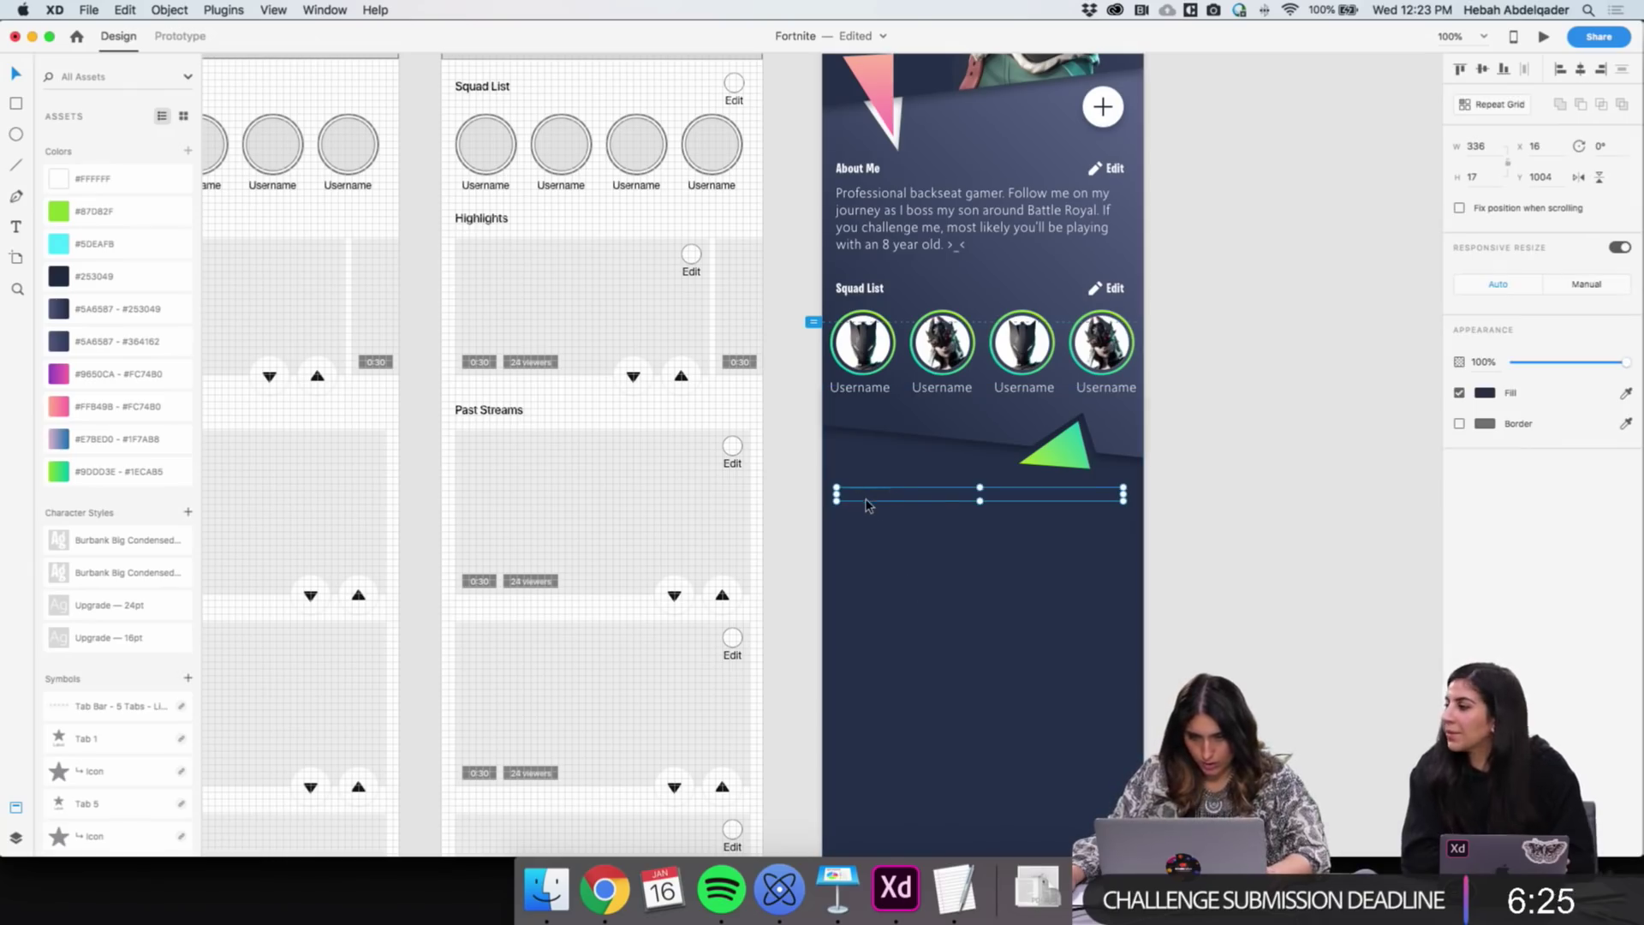
left_click(1485, 393)
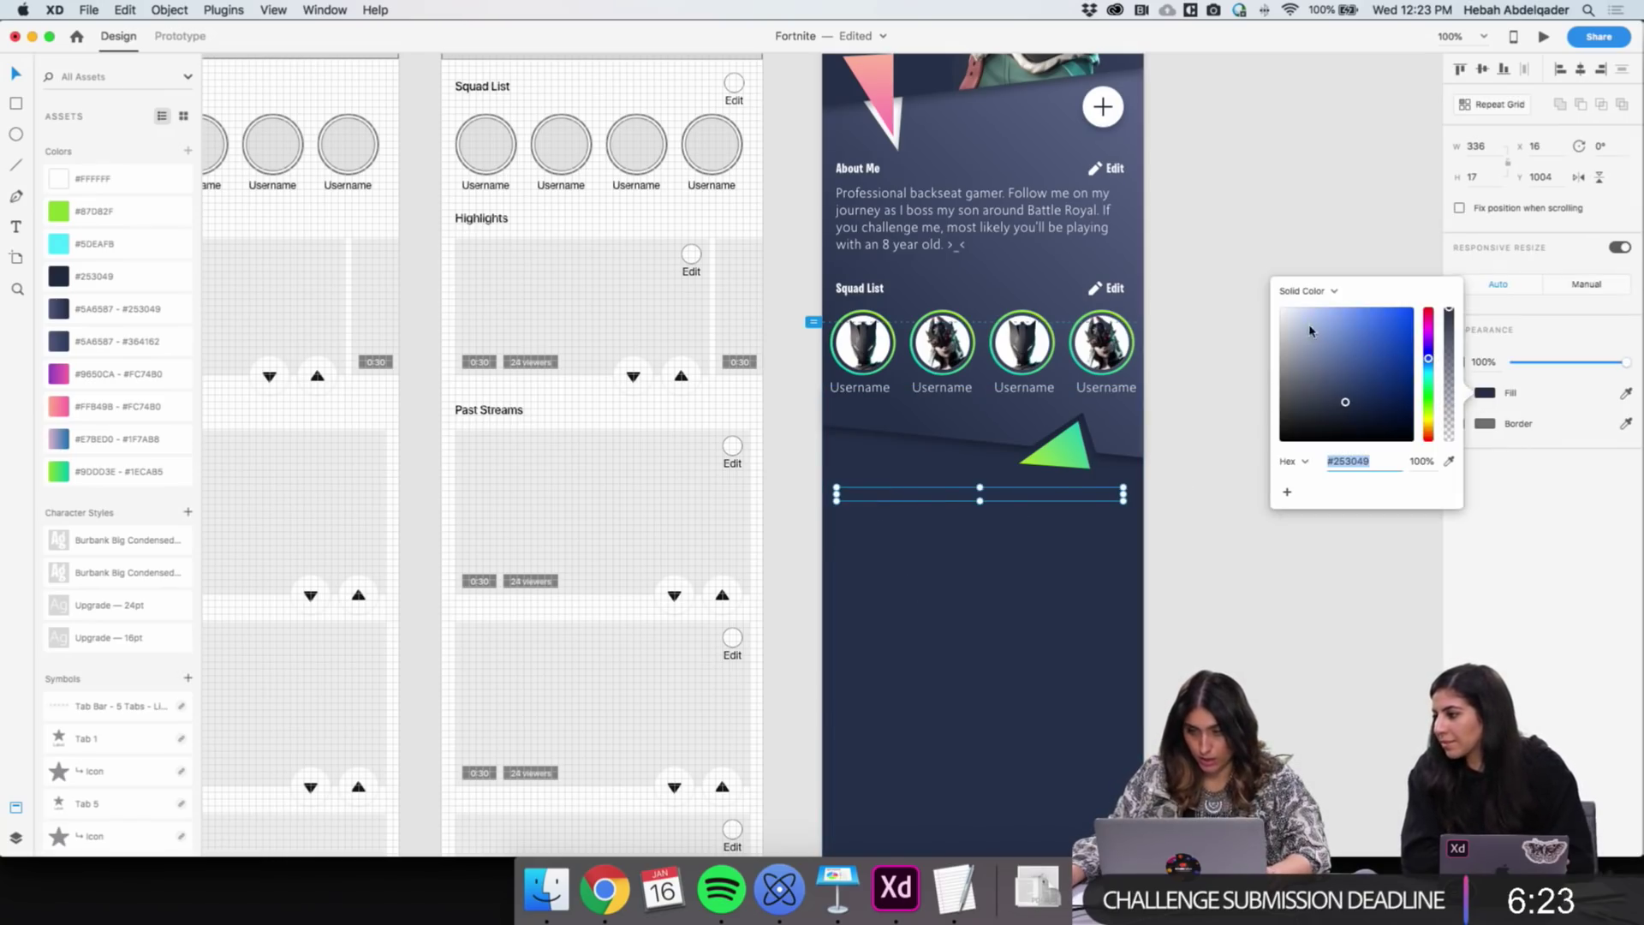
left_click(1314, 259)
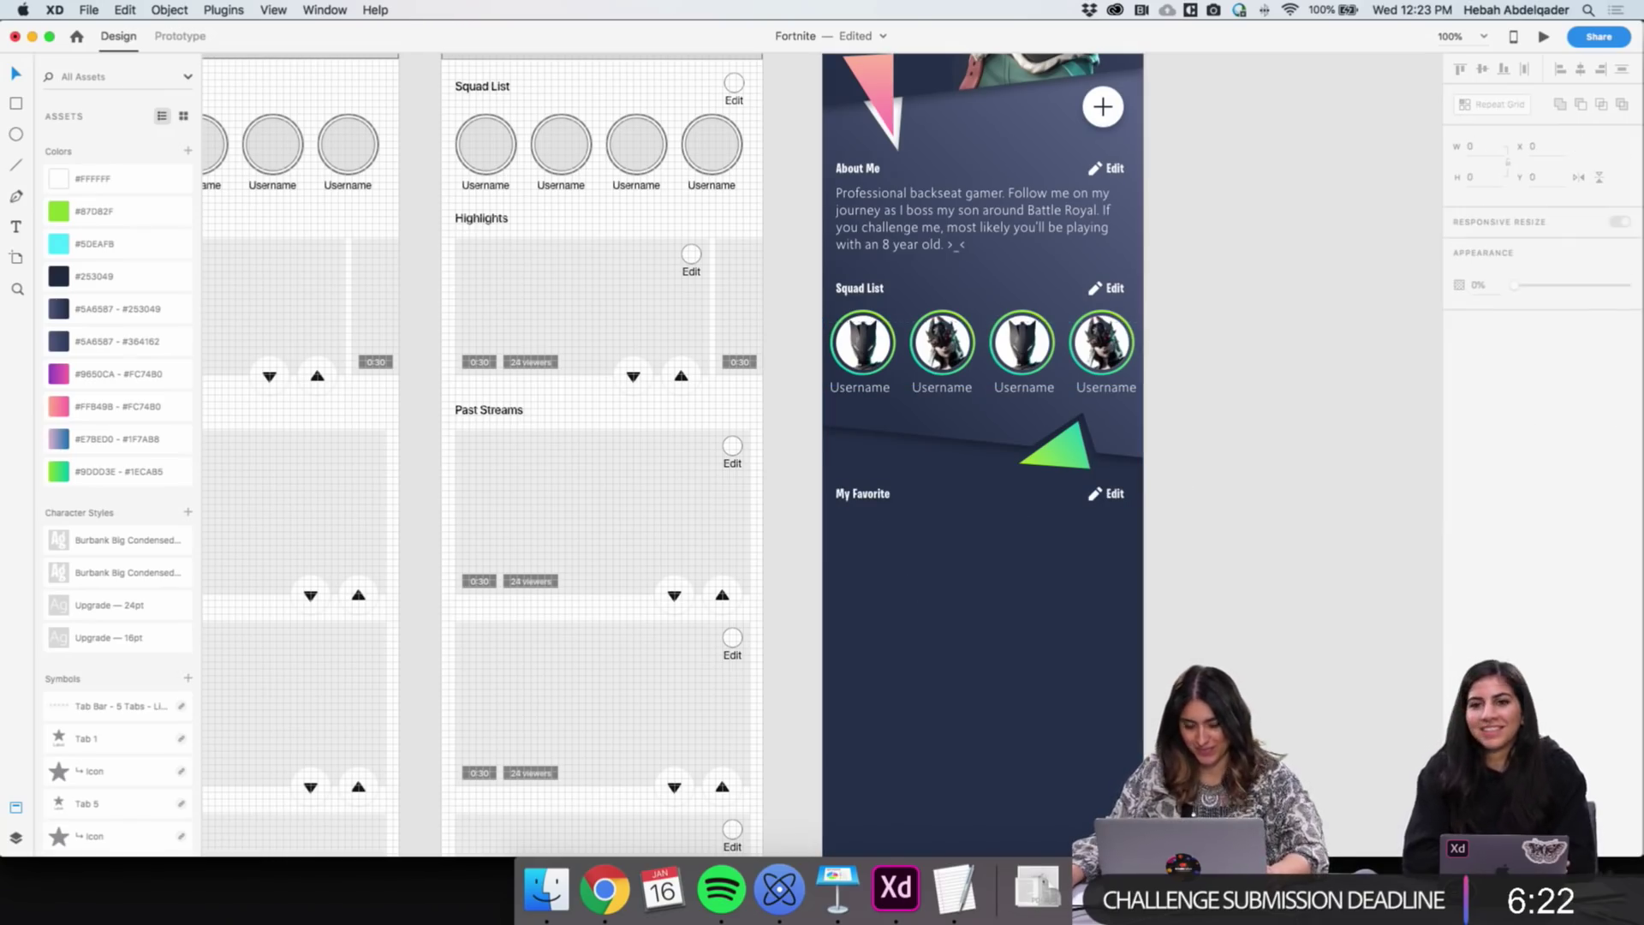
Nudge the green triangle slightly at the notch above the My Favorite header row
left_click(1060, 462)
scroll(1062, 468, "left", 3)
scroll(1061, 468, "right", 1)
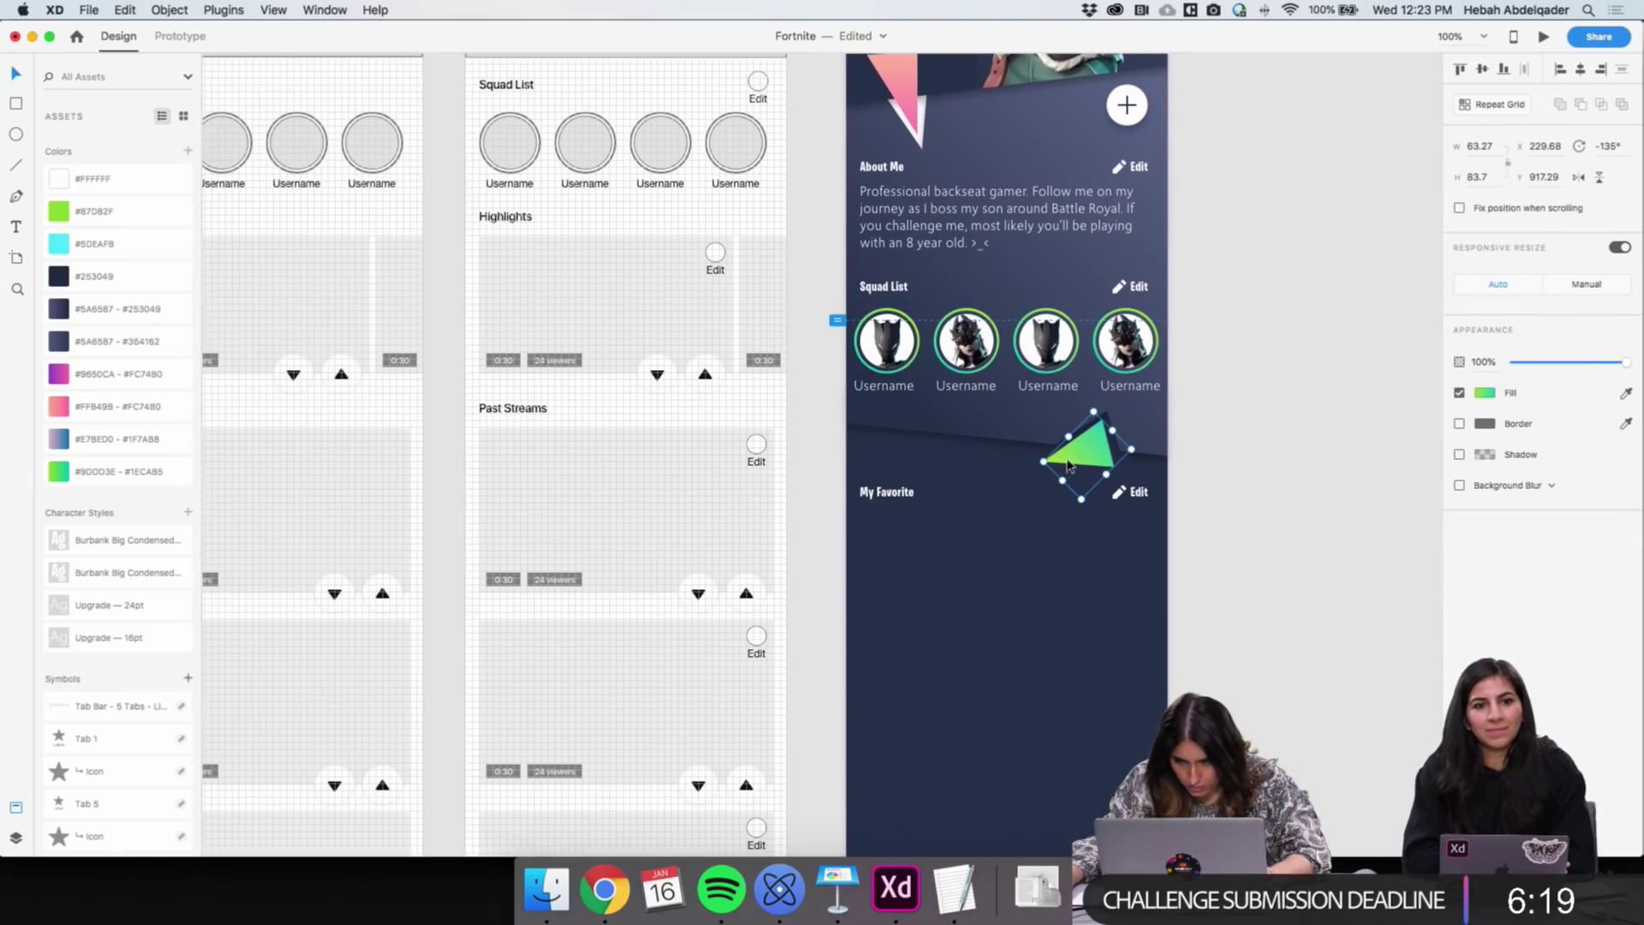
double_click(1059, 467)
left_click(1051, 464)
left_click_drag(1052, 467, 1046, 473)
scroll(1045, 472, "down", 1)
left_click(1364, 558)
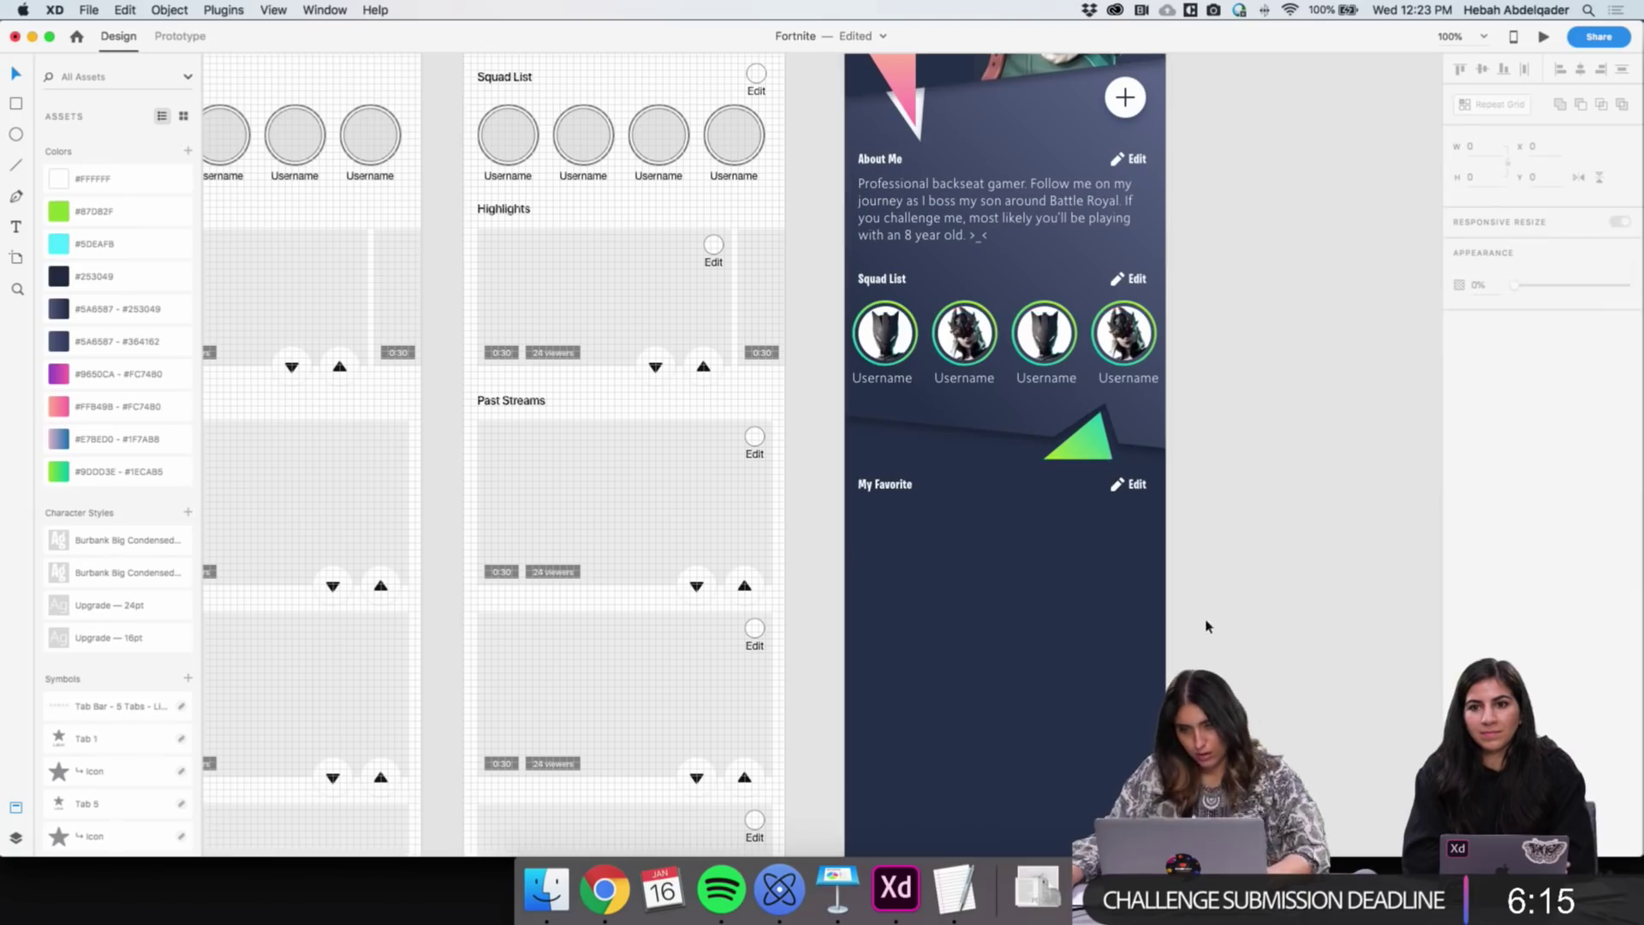
Check the dimensions of the first Past Streams placeholder in the wireframe
scroll(1196, 606, "down", 3)
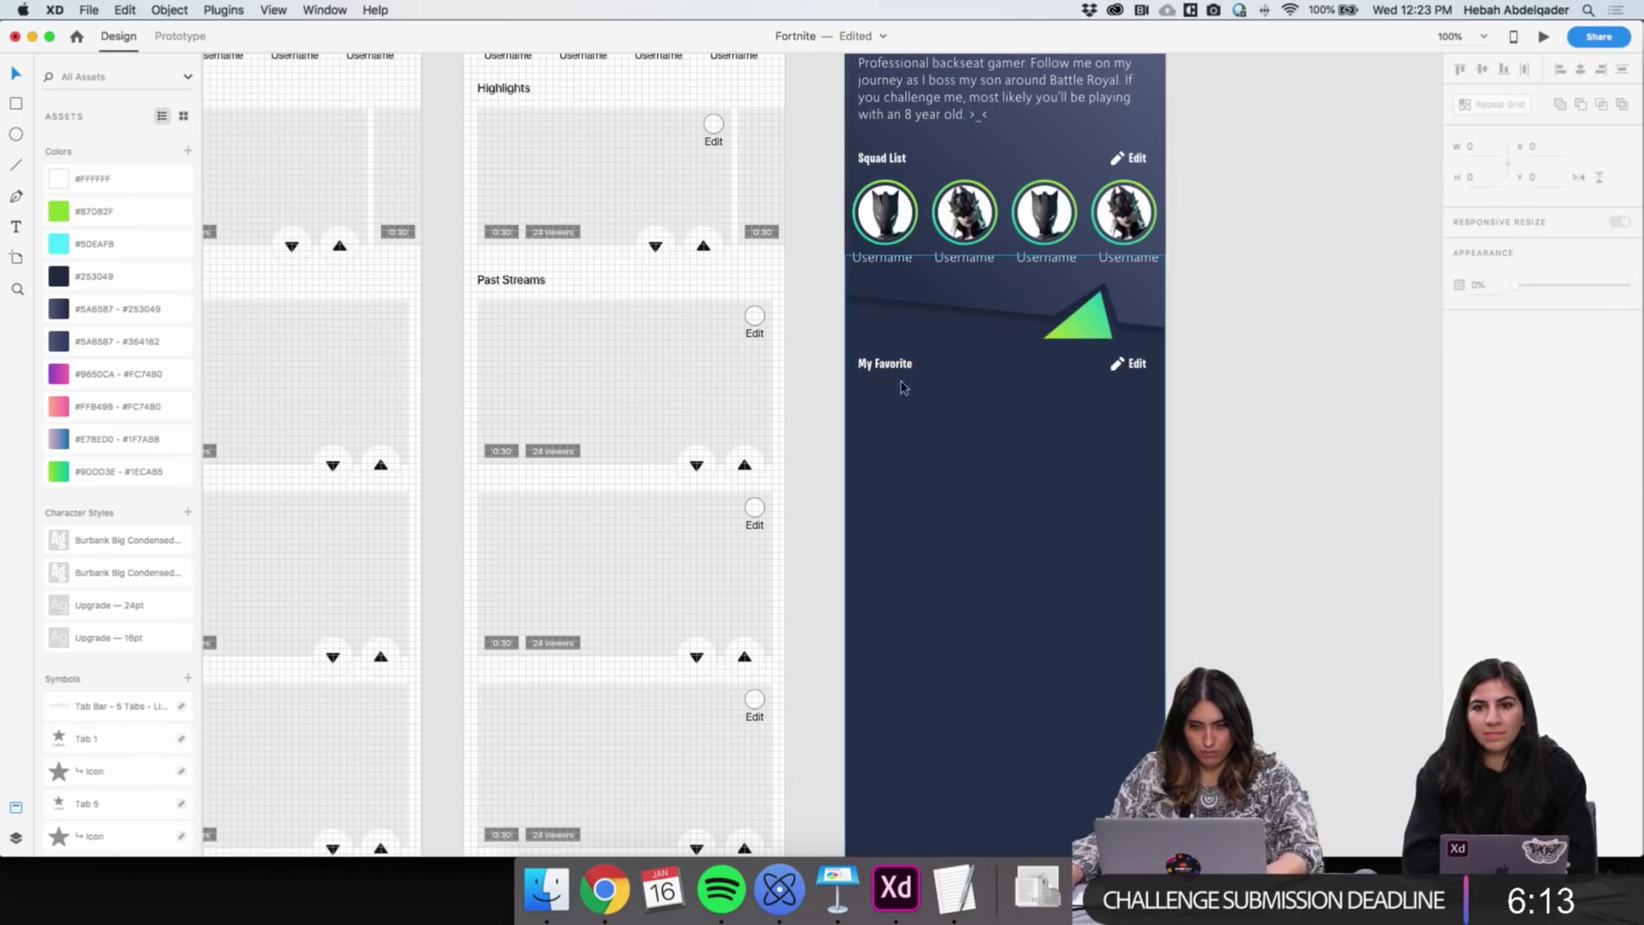
scroll(1187, 470, "left", 1)
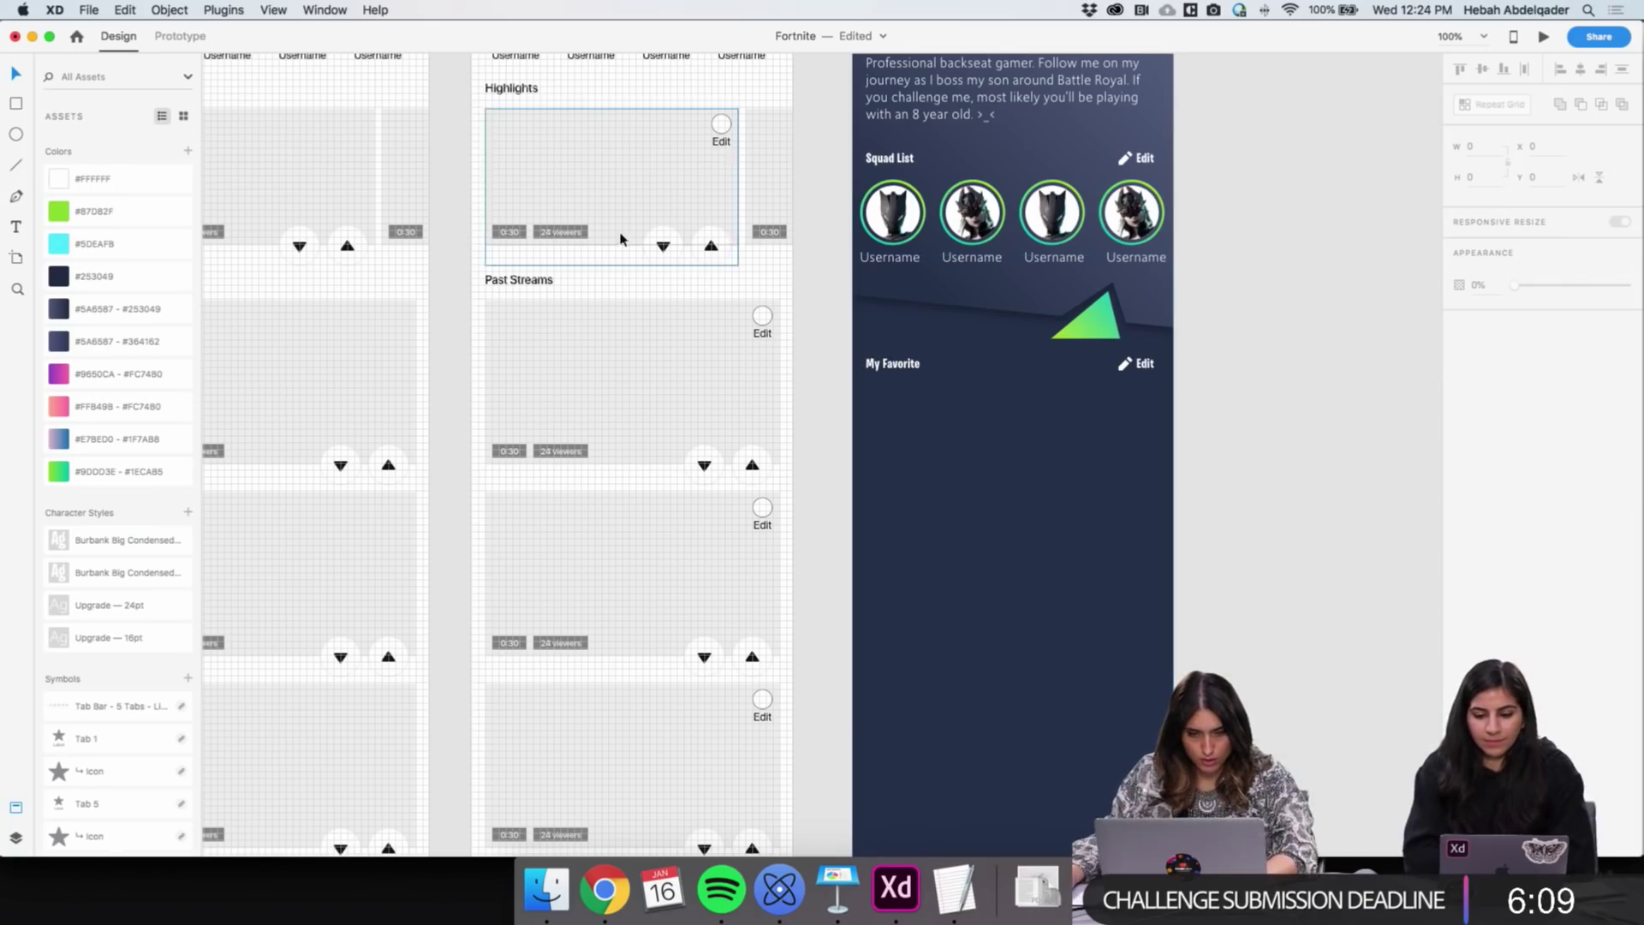
left_click(642, 423)
key("r")
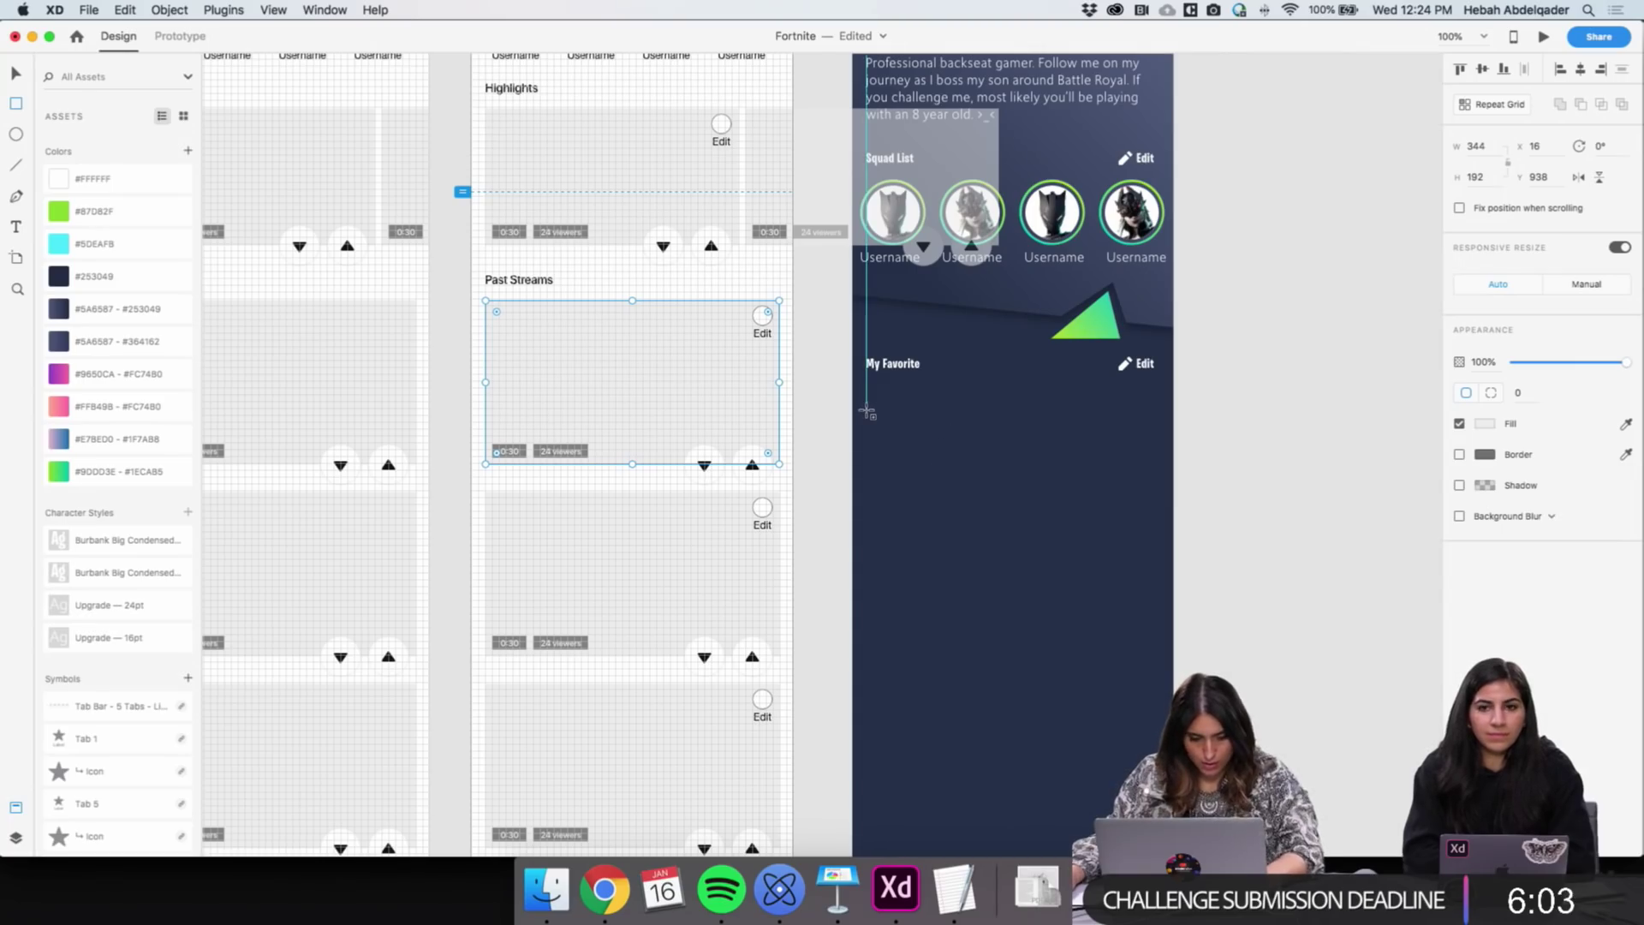
key("Escape")
Show the square grid on the profile artboard and draw a 344 × 192 rectangle below the My Favorite header row
scroll(915, 467, "up", 10)
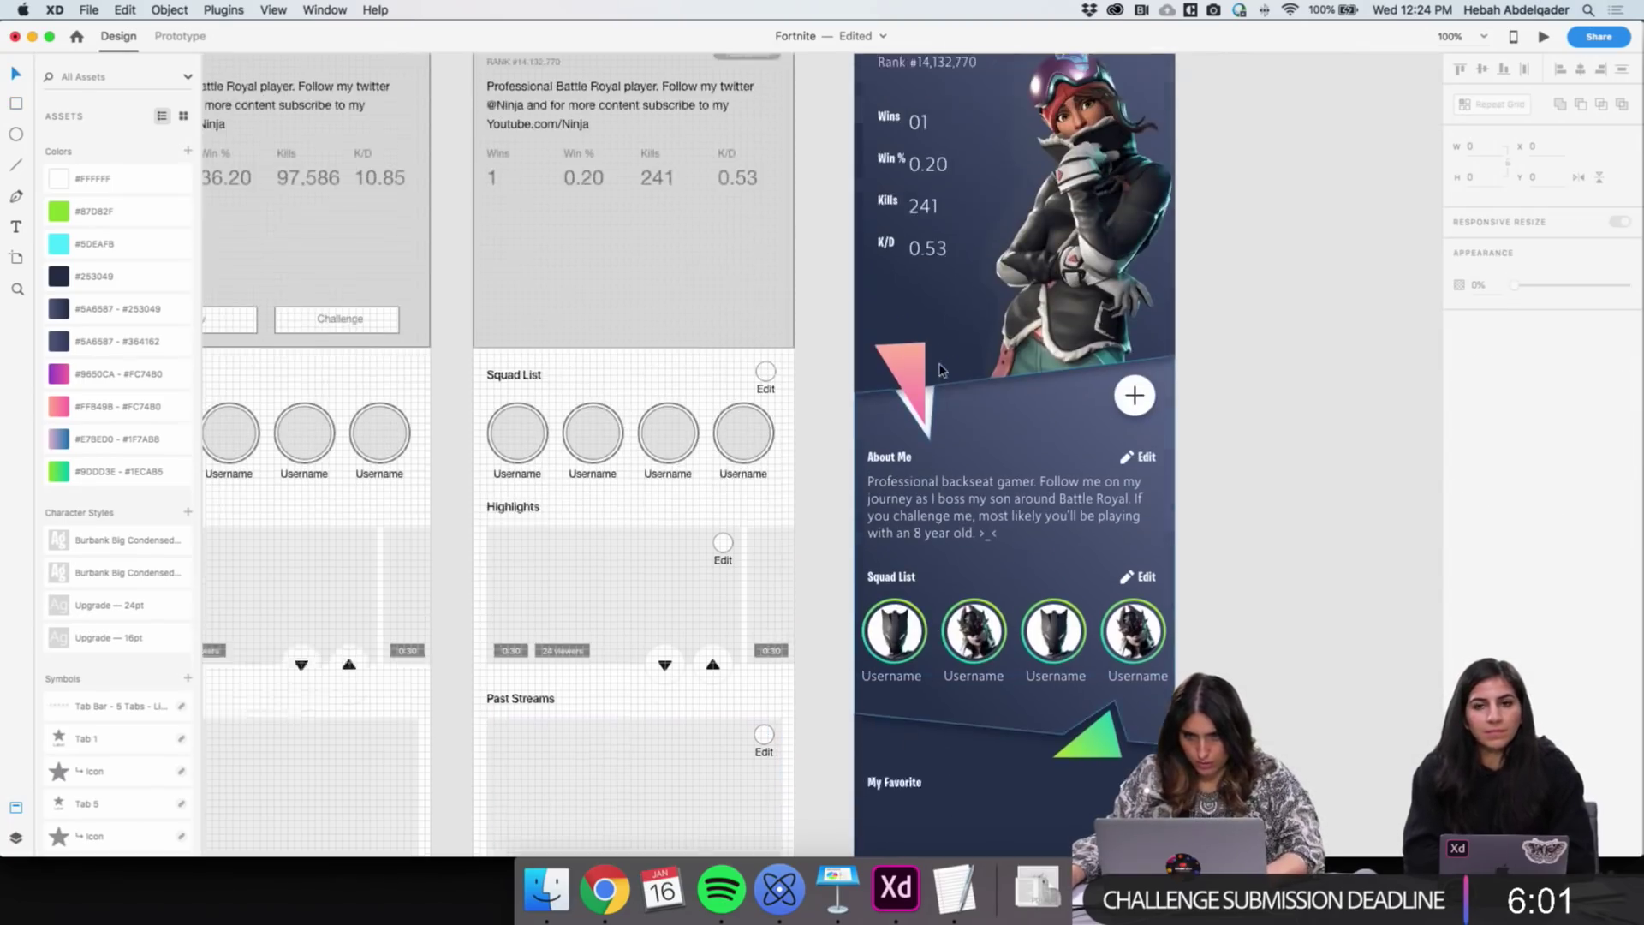
left_click(891, 104)
scroll(946, 443, "down", 6)
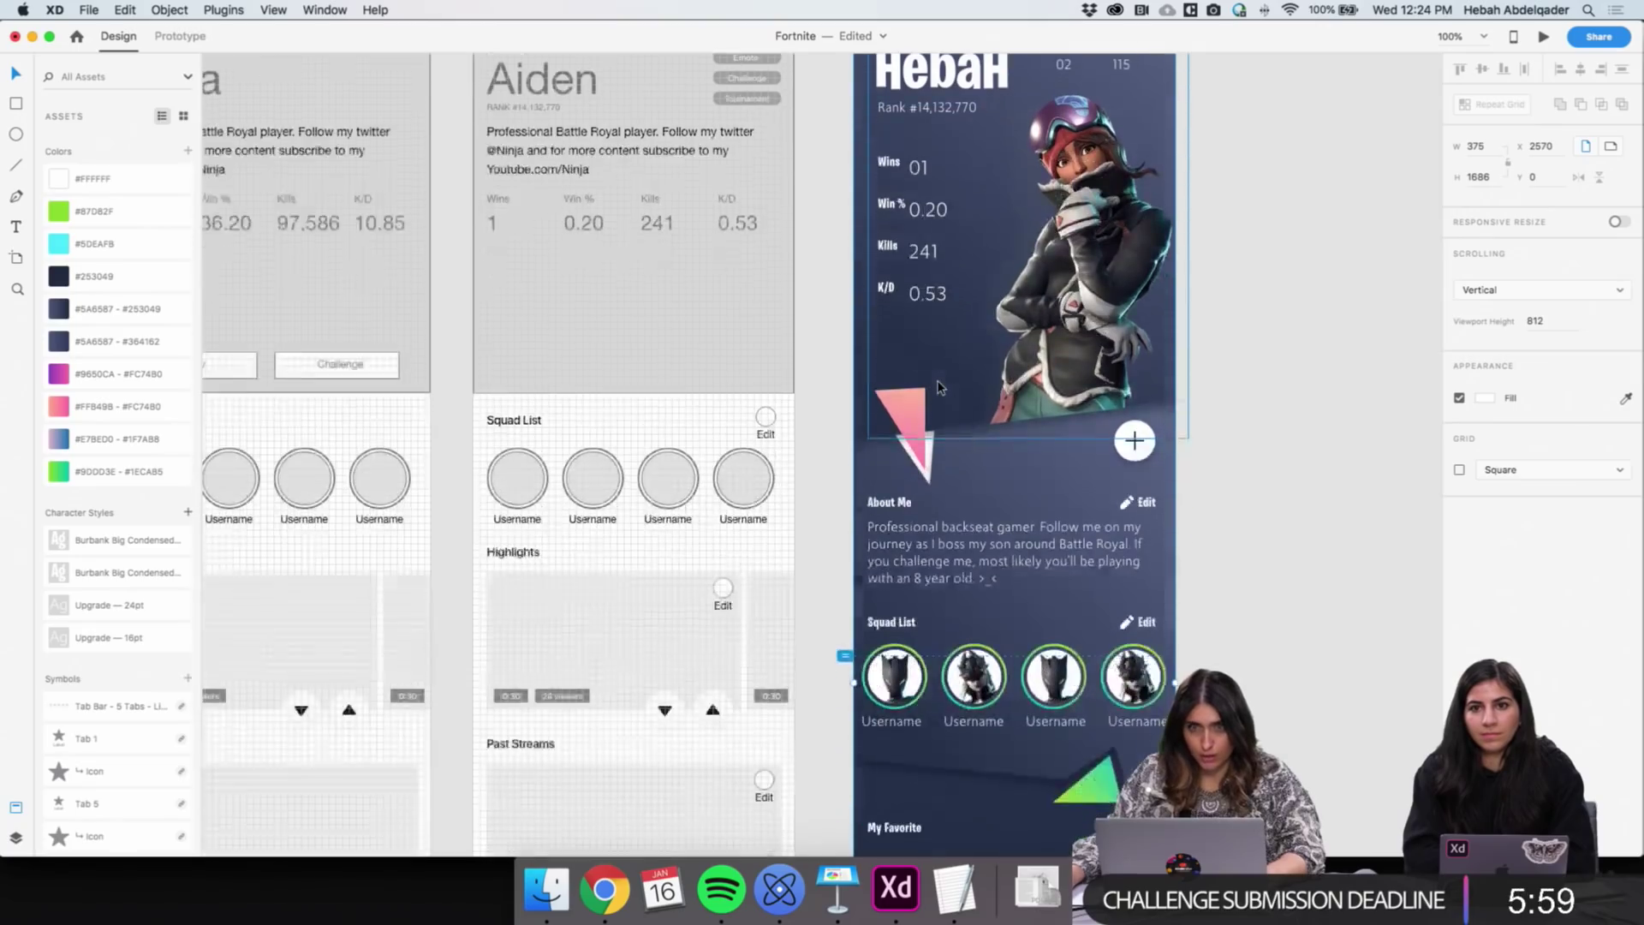
scroll(946, 443, "down", 5)
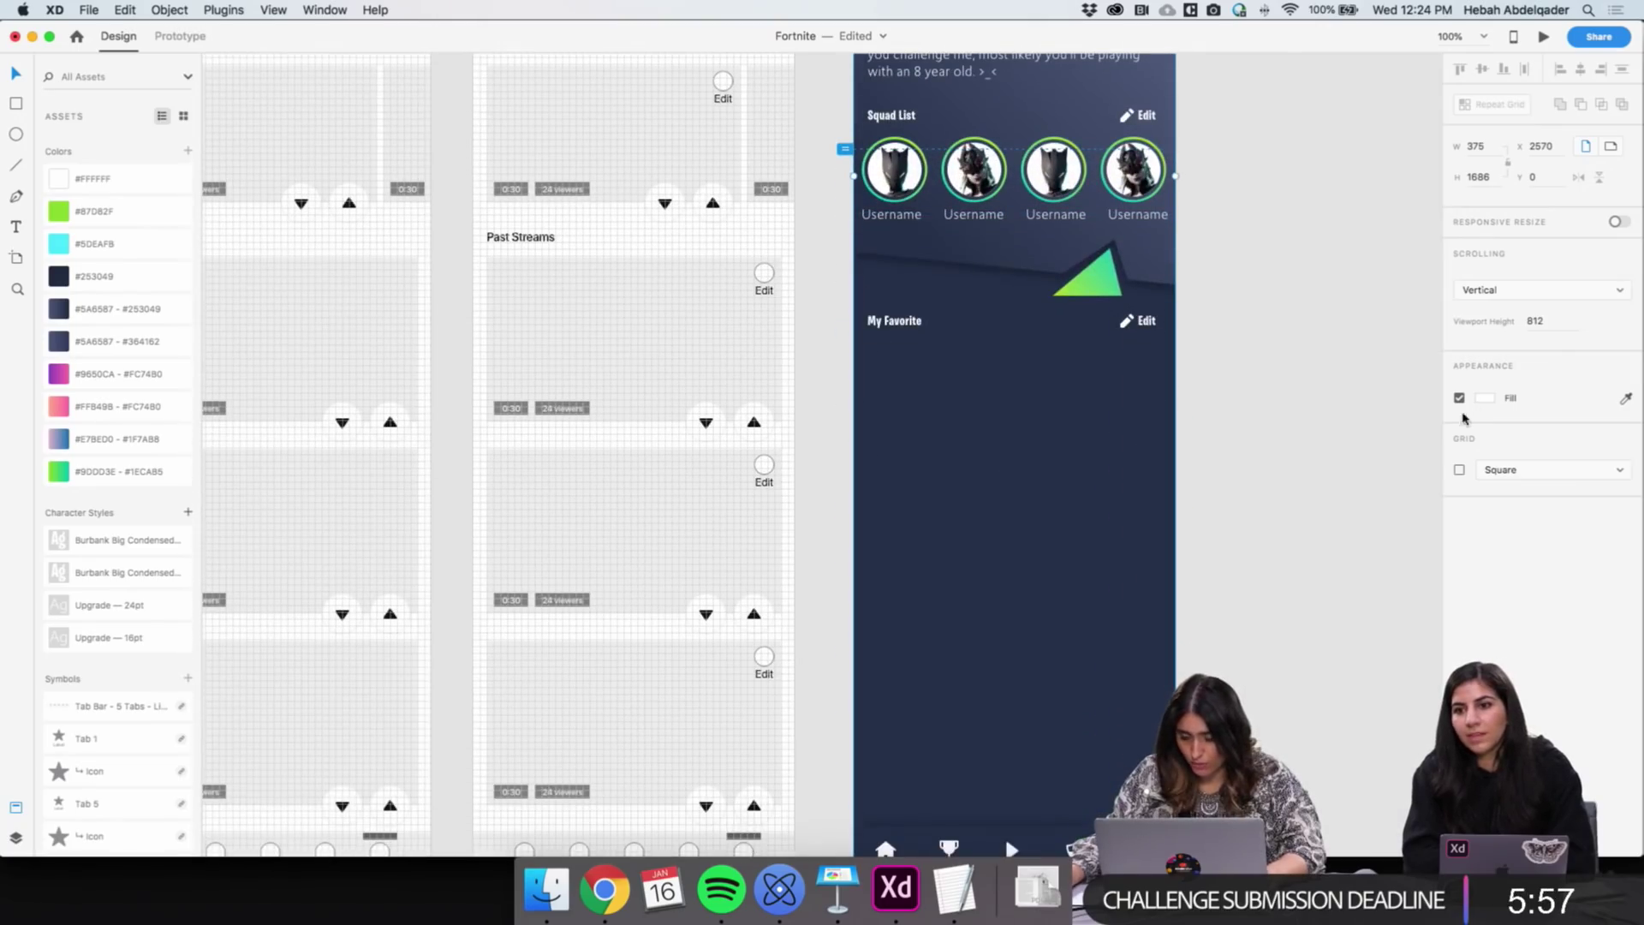
left_click(1459, 470)
key("r")
mouse_move(868, 345)
left_mouse_down()
mouse_move(1134, 460)
mouse_move(1164, 508)
left_mouse_up()
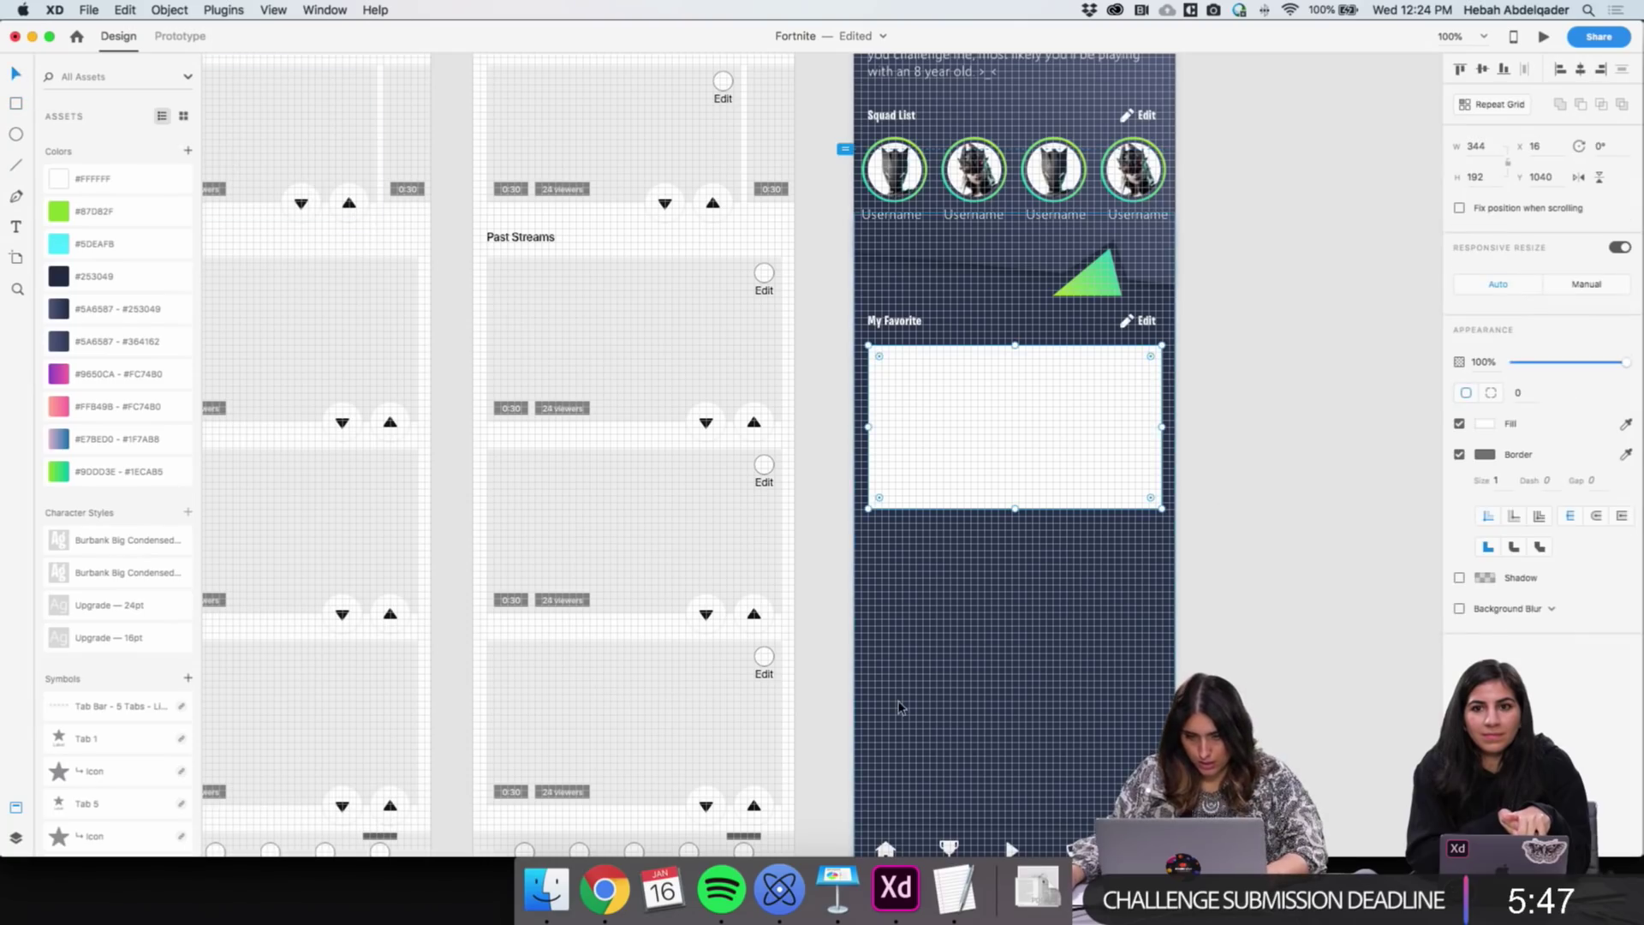
Switch to Finder and open the Screen shots folder inside the Fortnite project folder
left_click(546, 888)
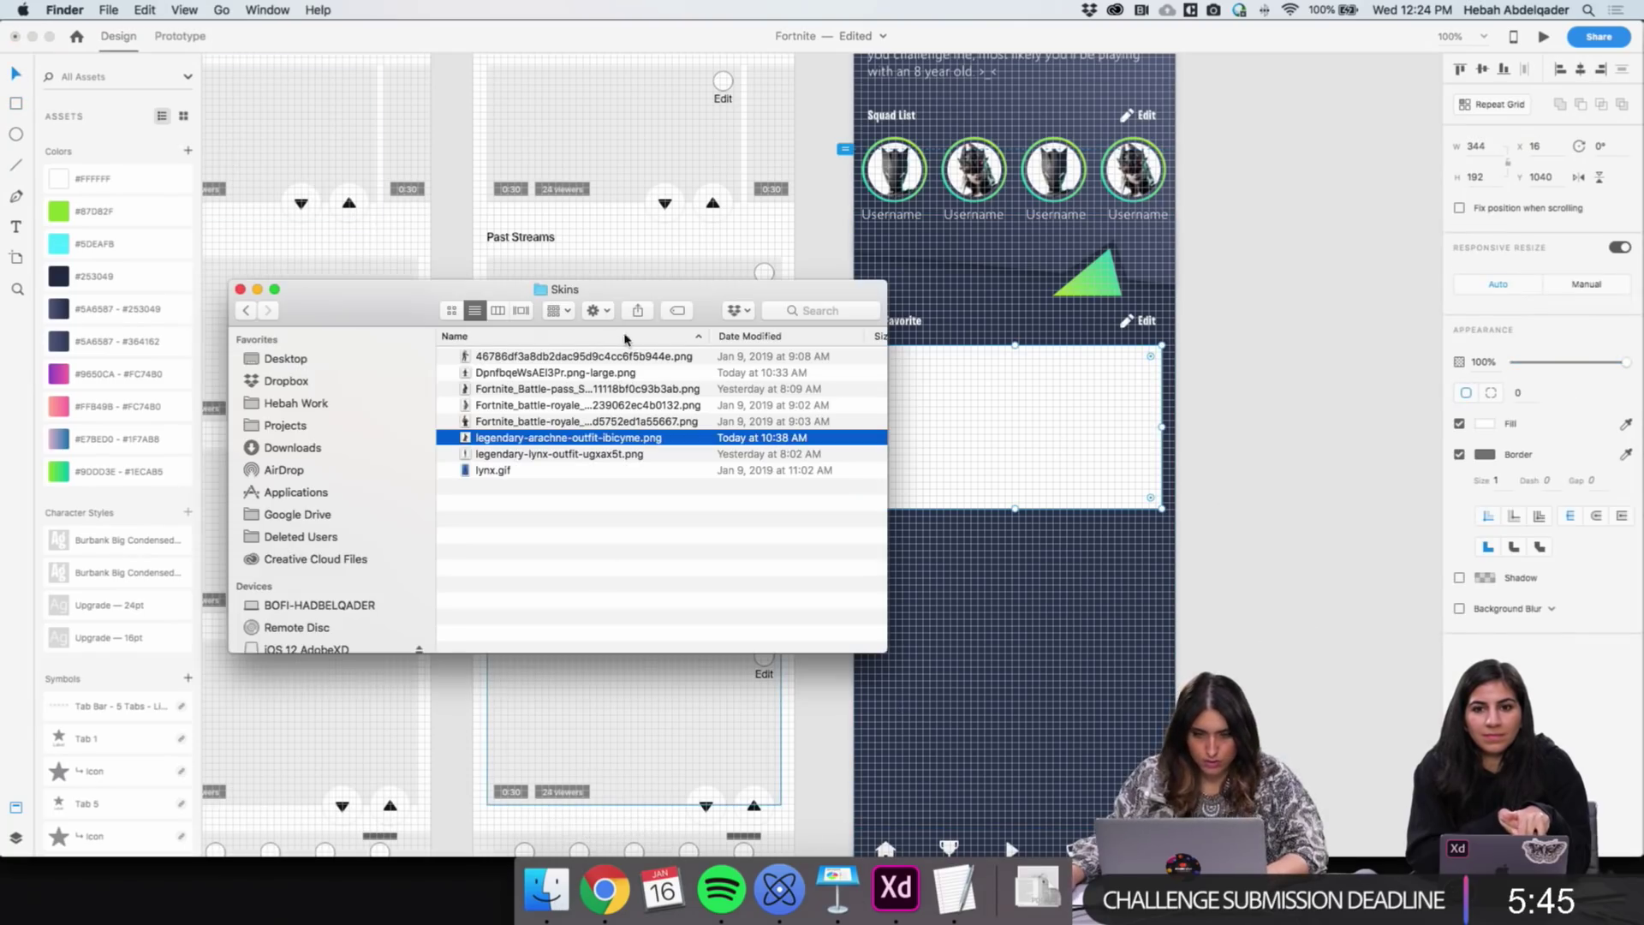
left_click(245, 310)
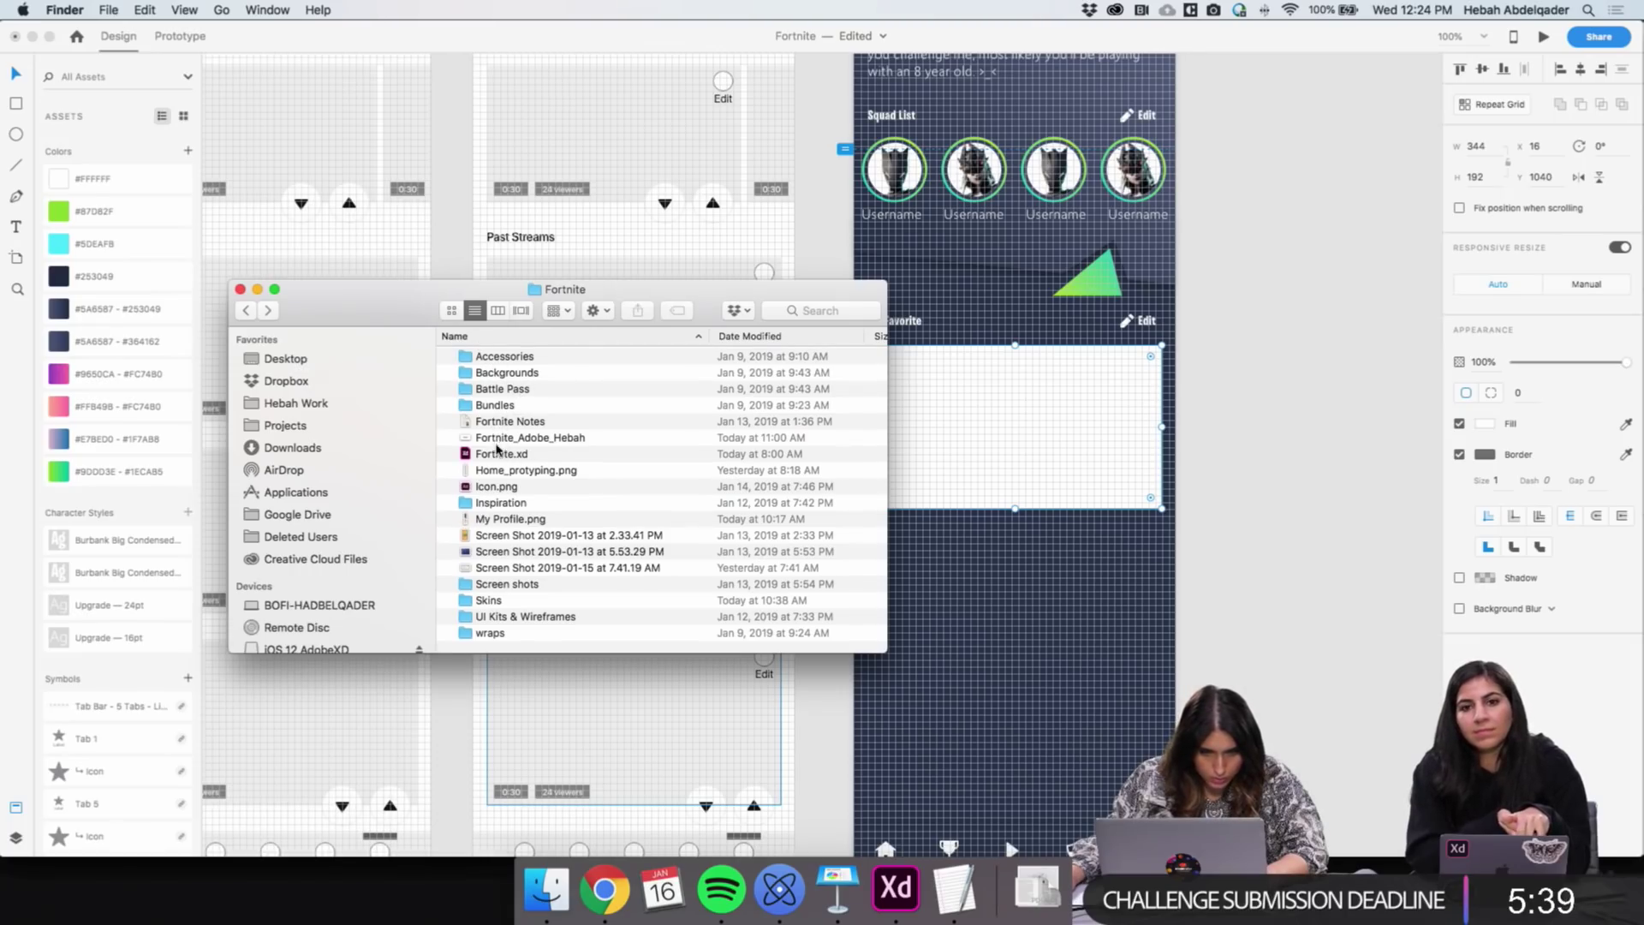
left_click_drag(556, 299, 581, 155)
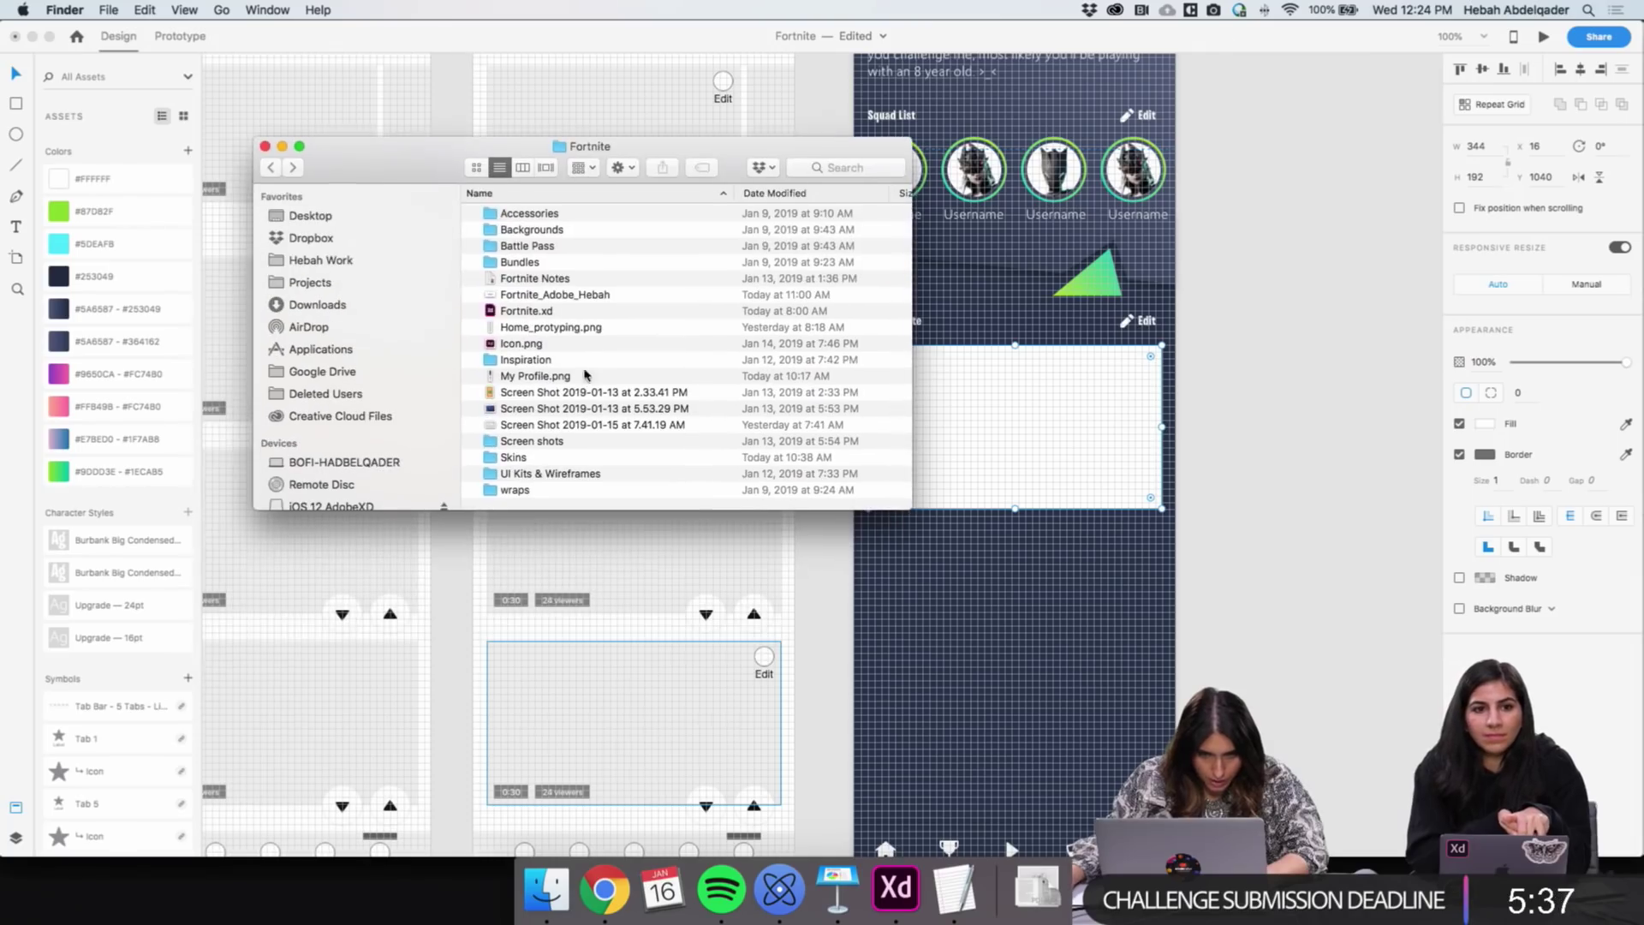
double_click(530, 443)
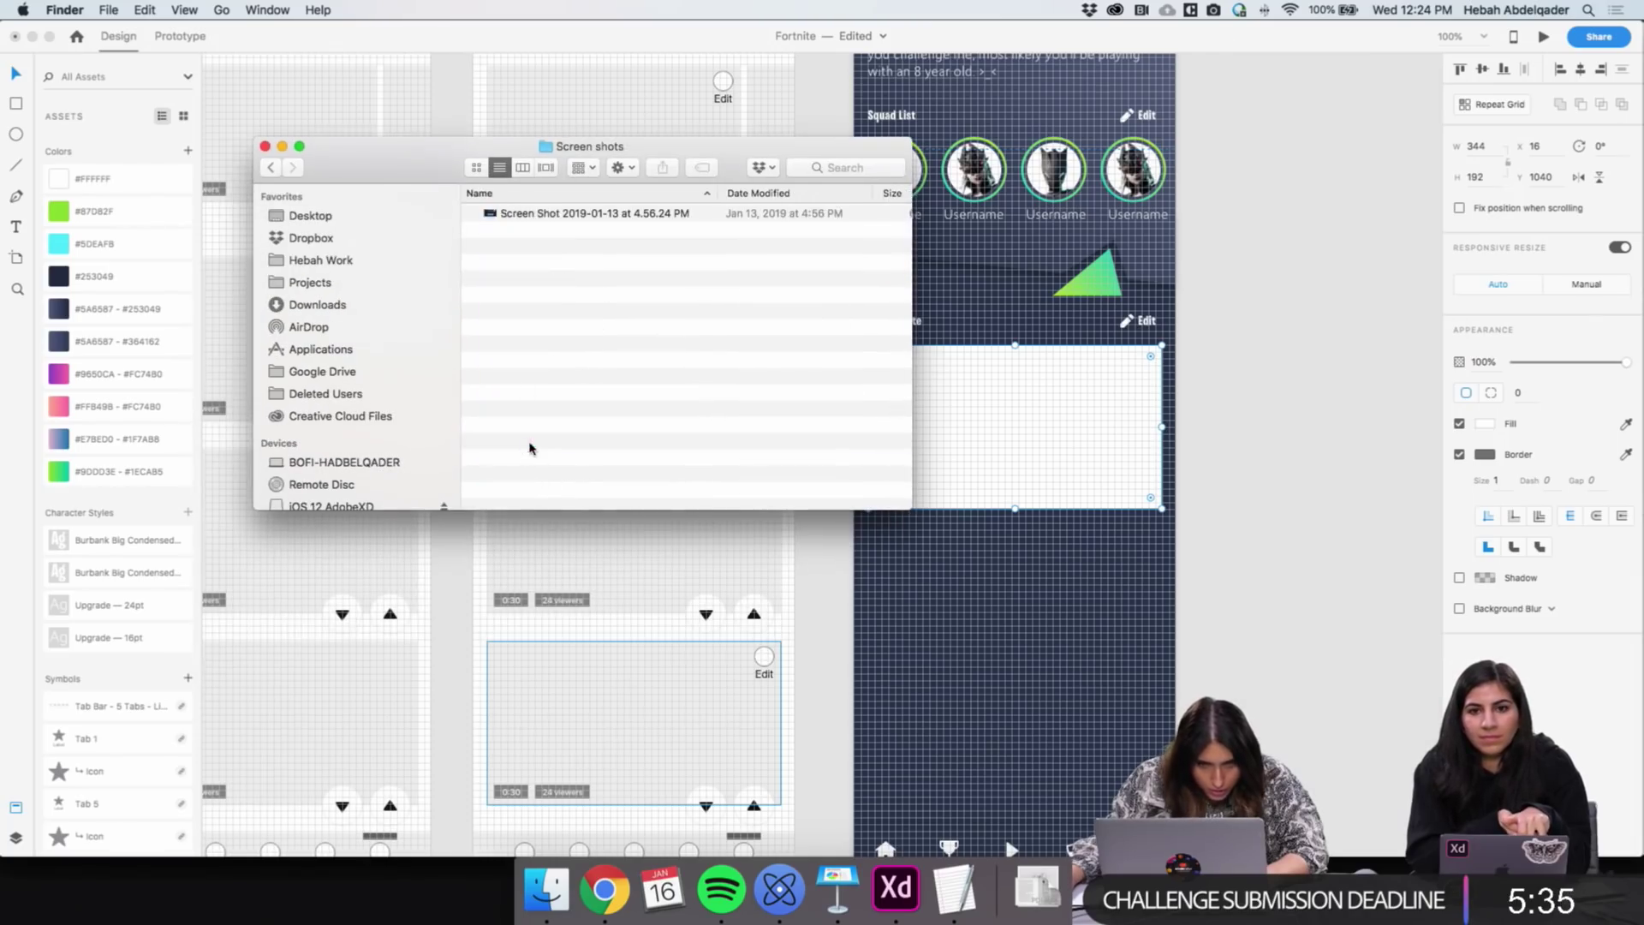
Preview Screen Shot 2019-01-13 at 4.56.24 PM and place it as the image fill of the My Favorite rectangle
left_click(532, 216)
key("space")
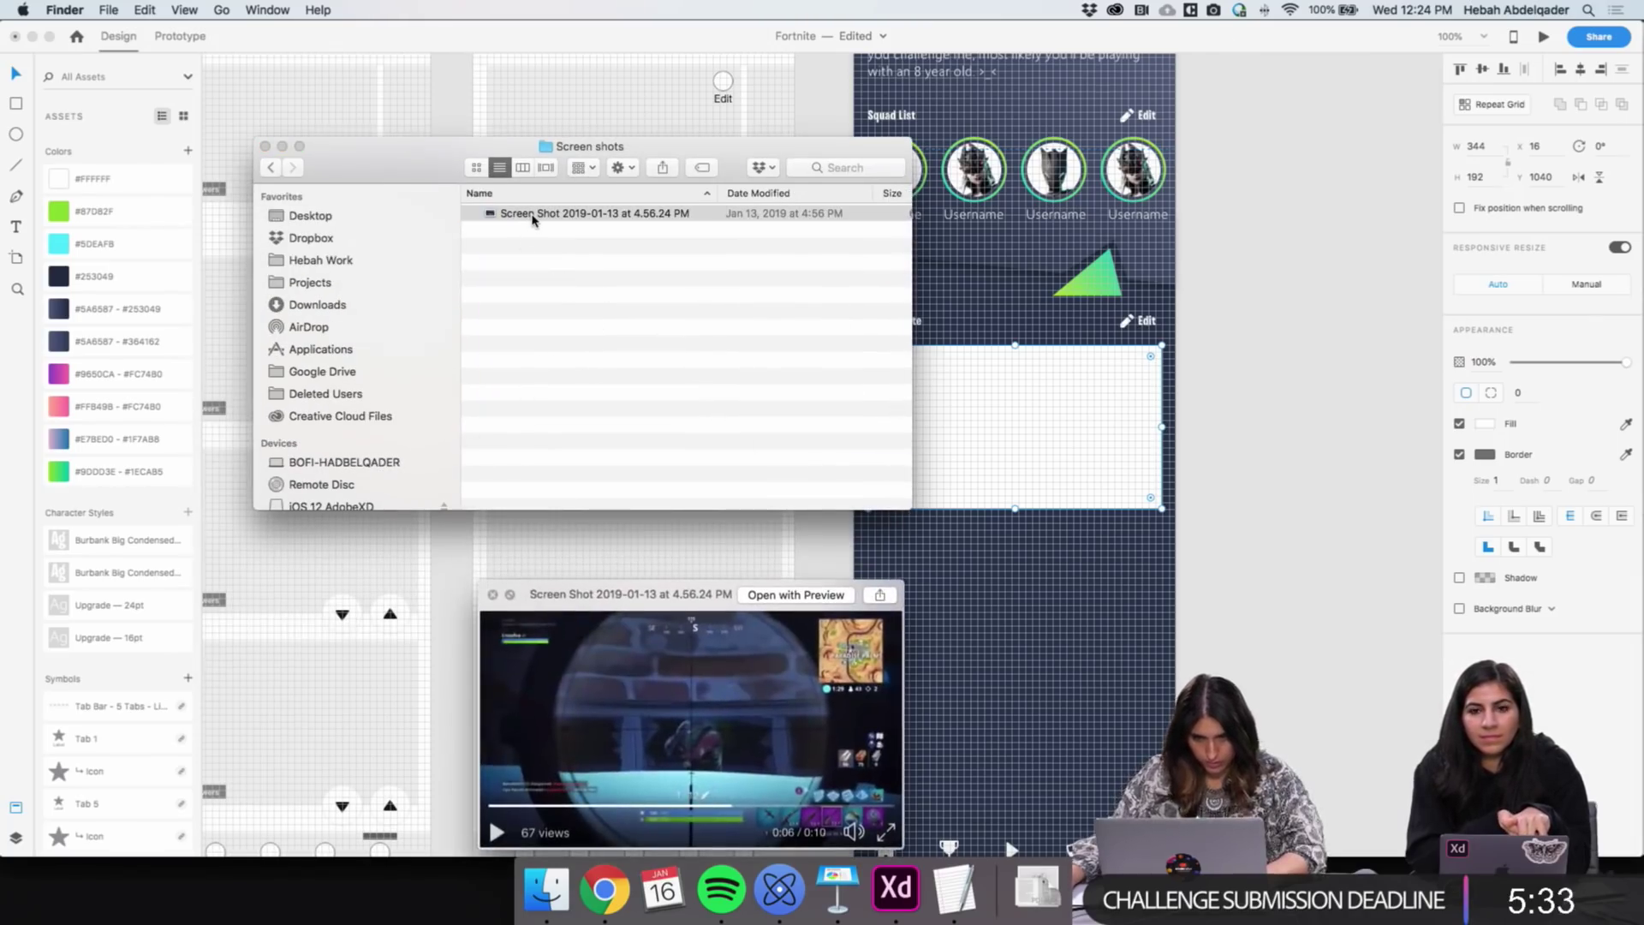
left_click_drag(653, 610, 595, 284)
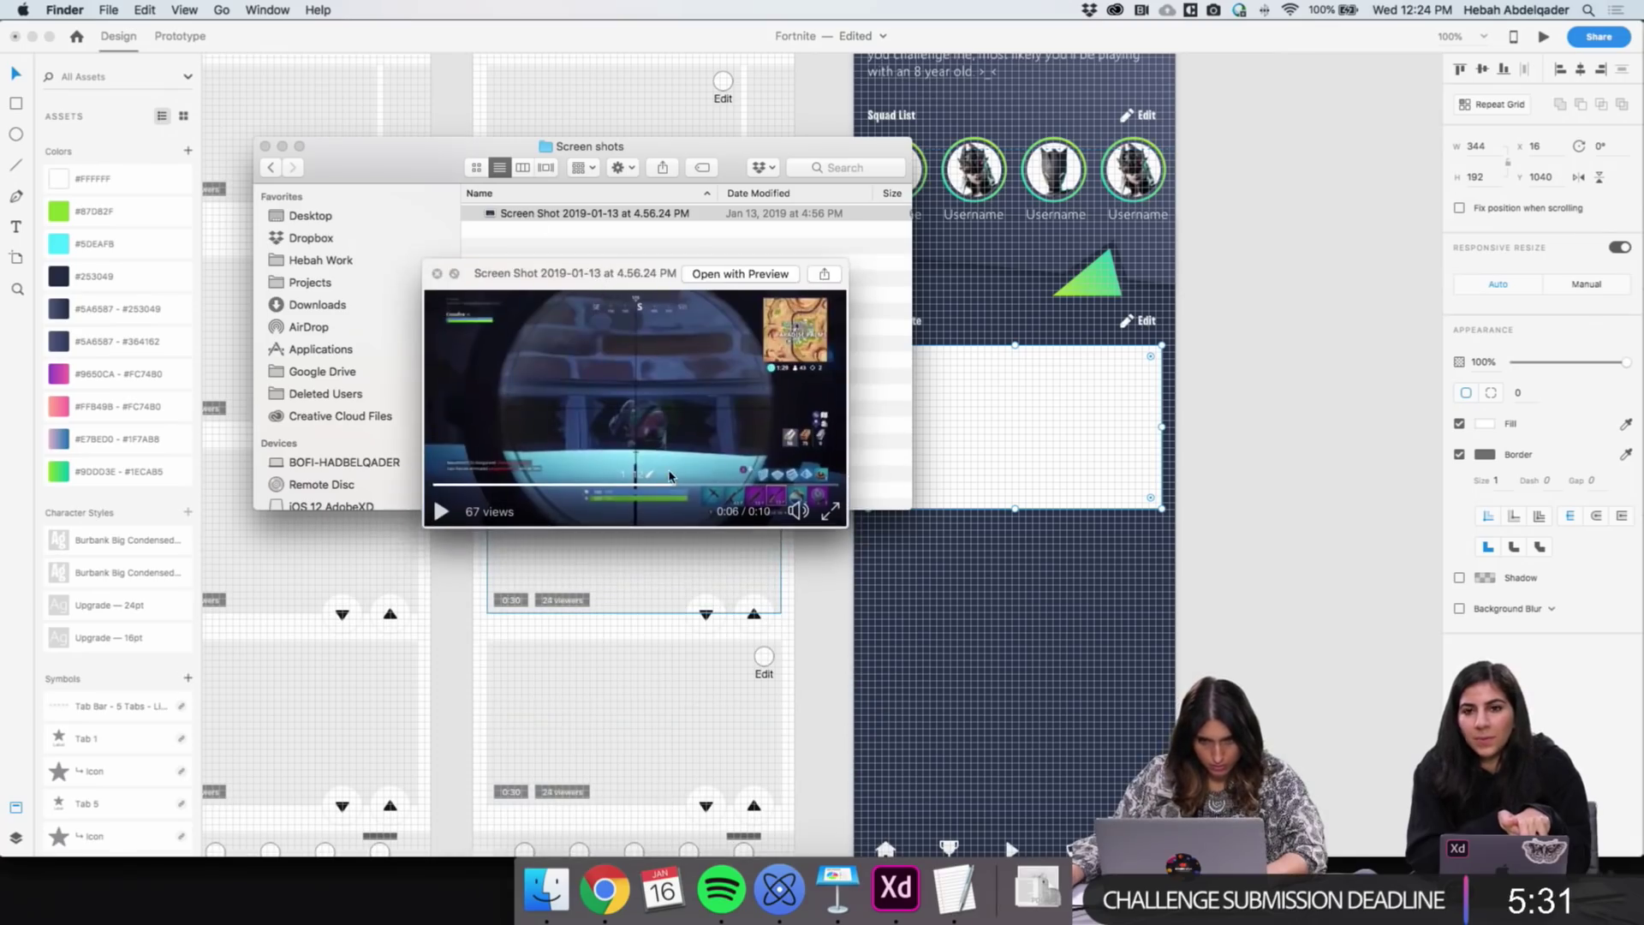
key("space")
left_click_drag(518, 224, 1044, 440)
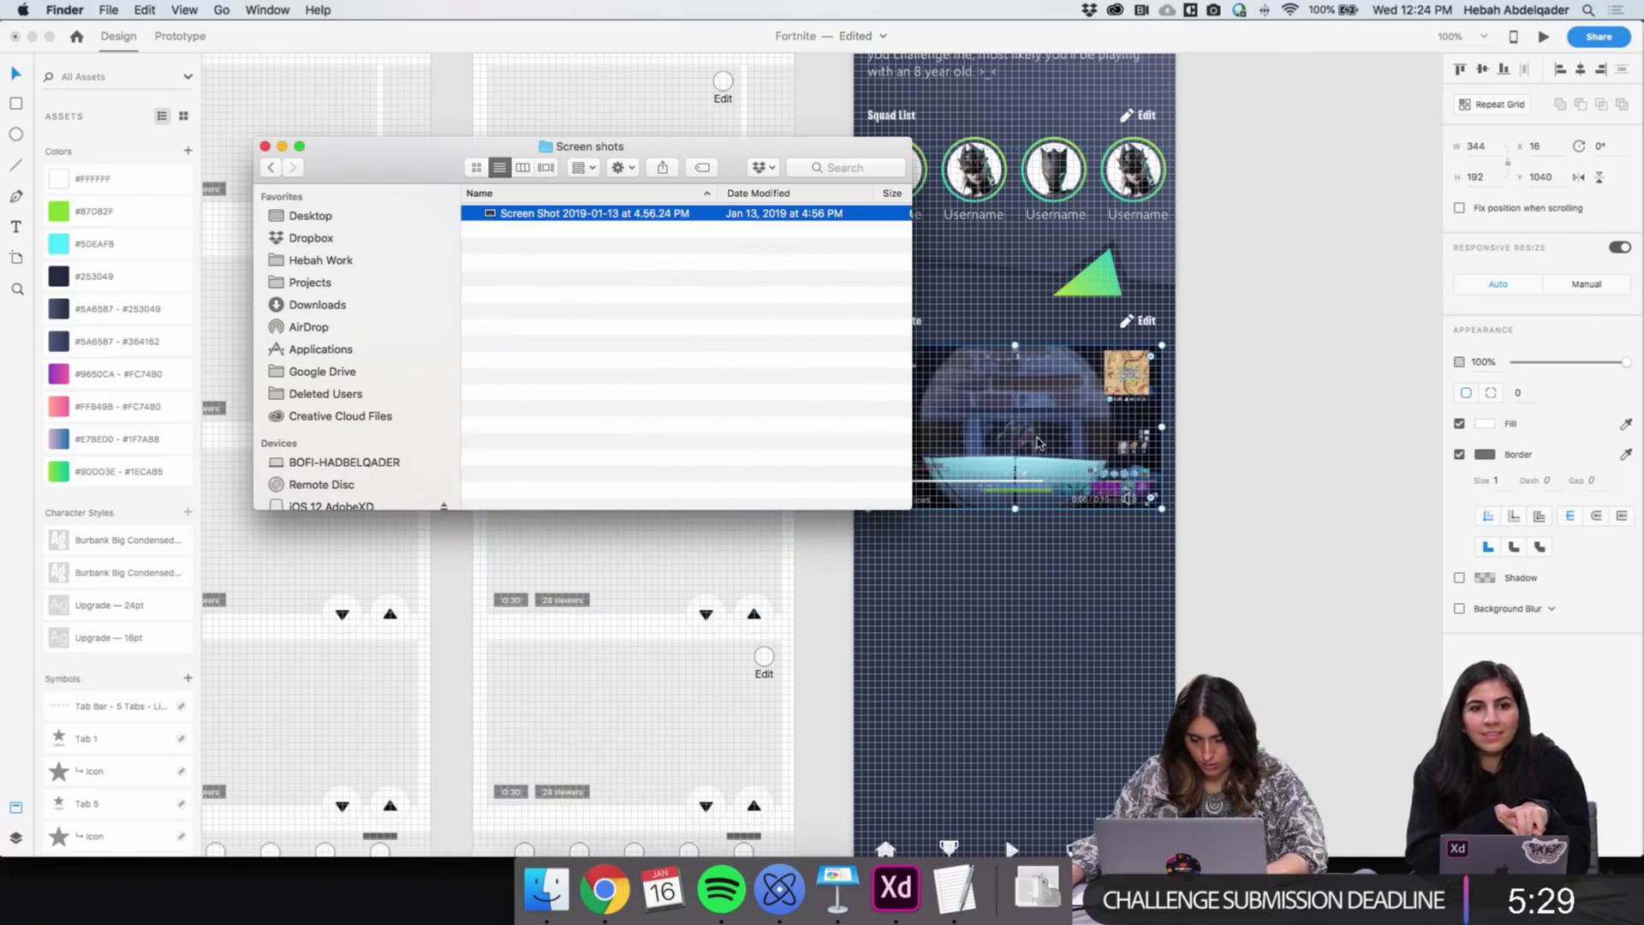
left_click(1261, 468)
left_click(1261, 468)
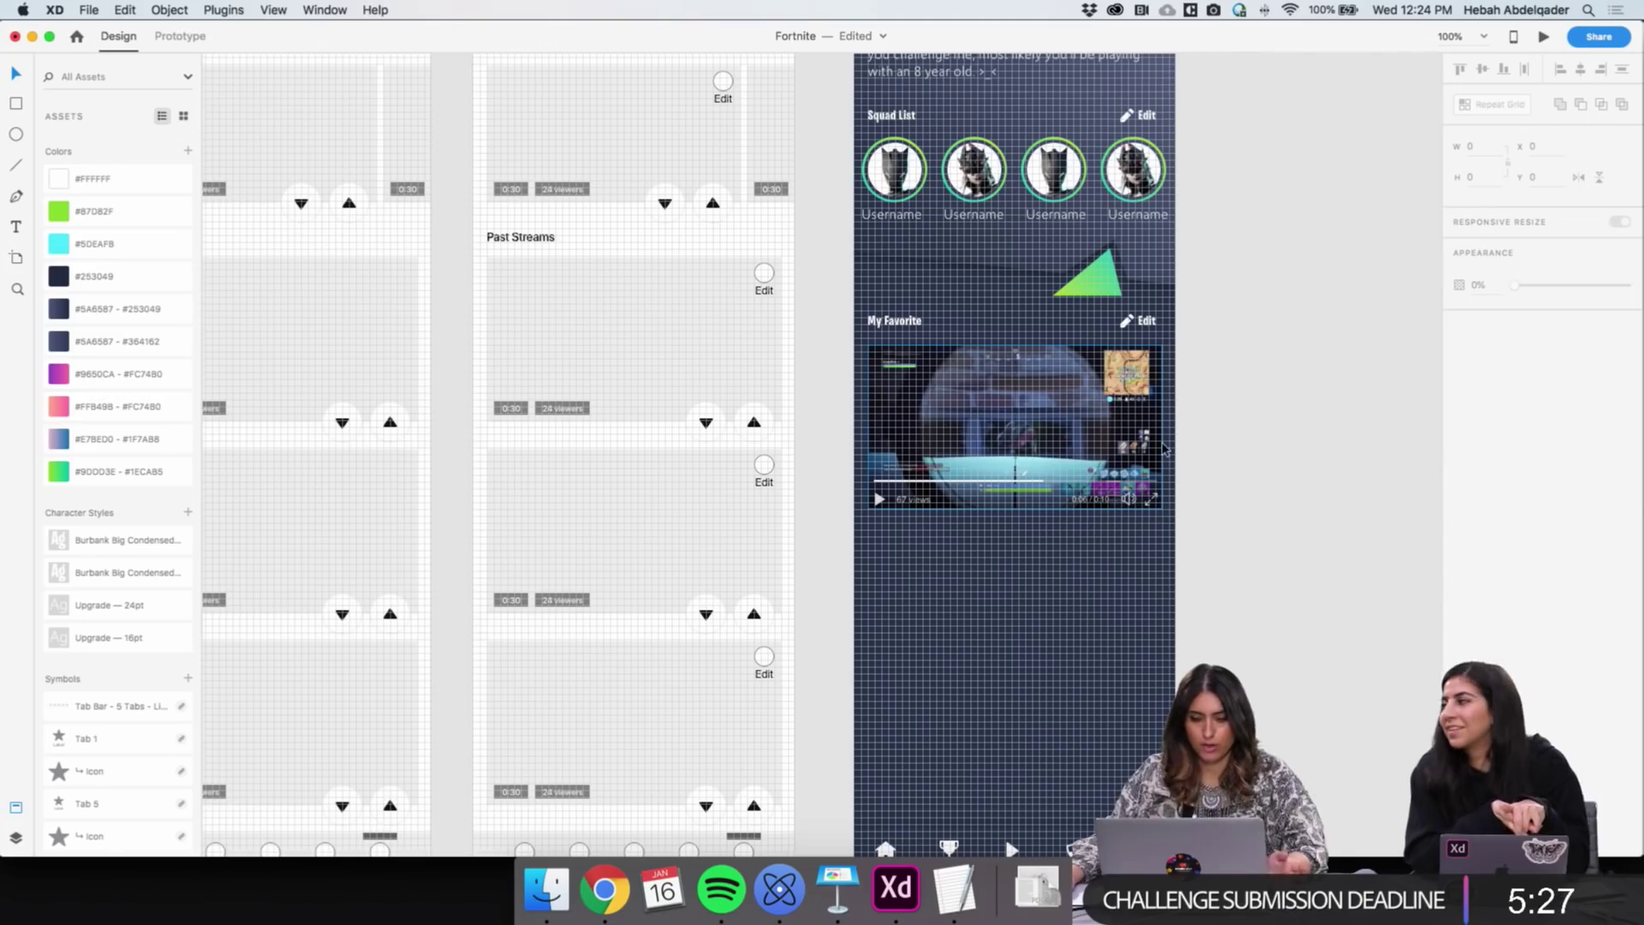
Hide the square grid on the profile artboard
left_click(1100, 472)
scroll(1113, 475, "left", 2)
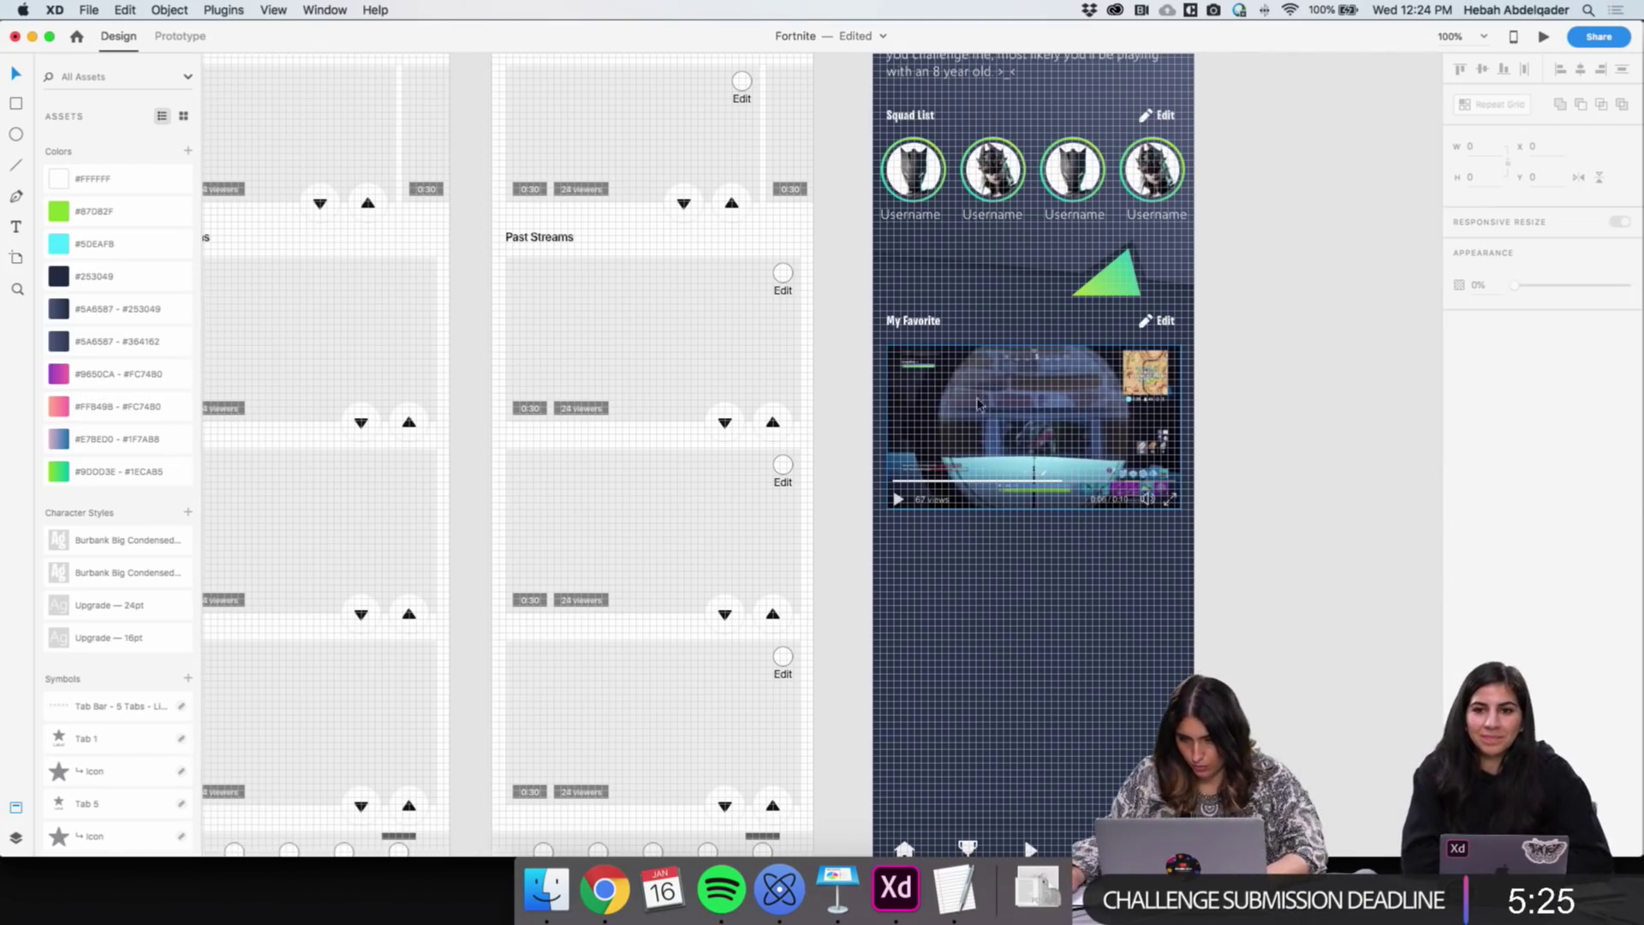
key("super+apostrophe")
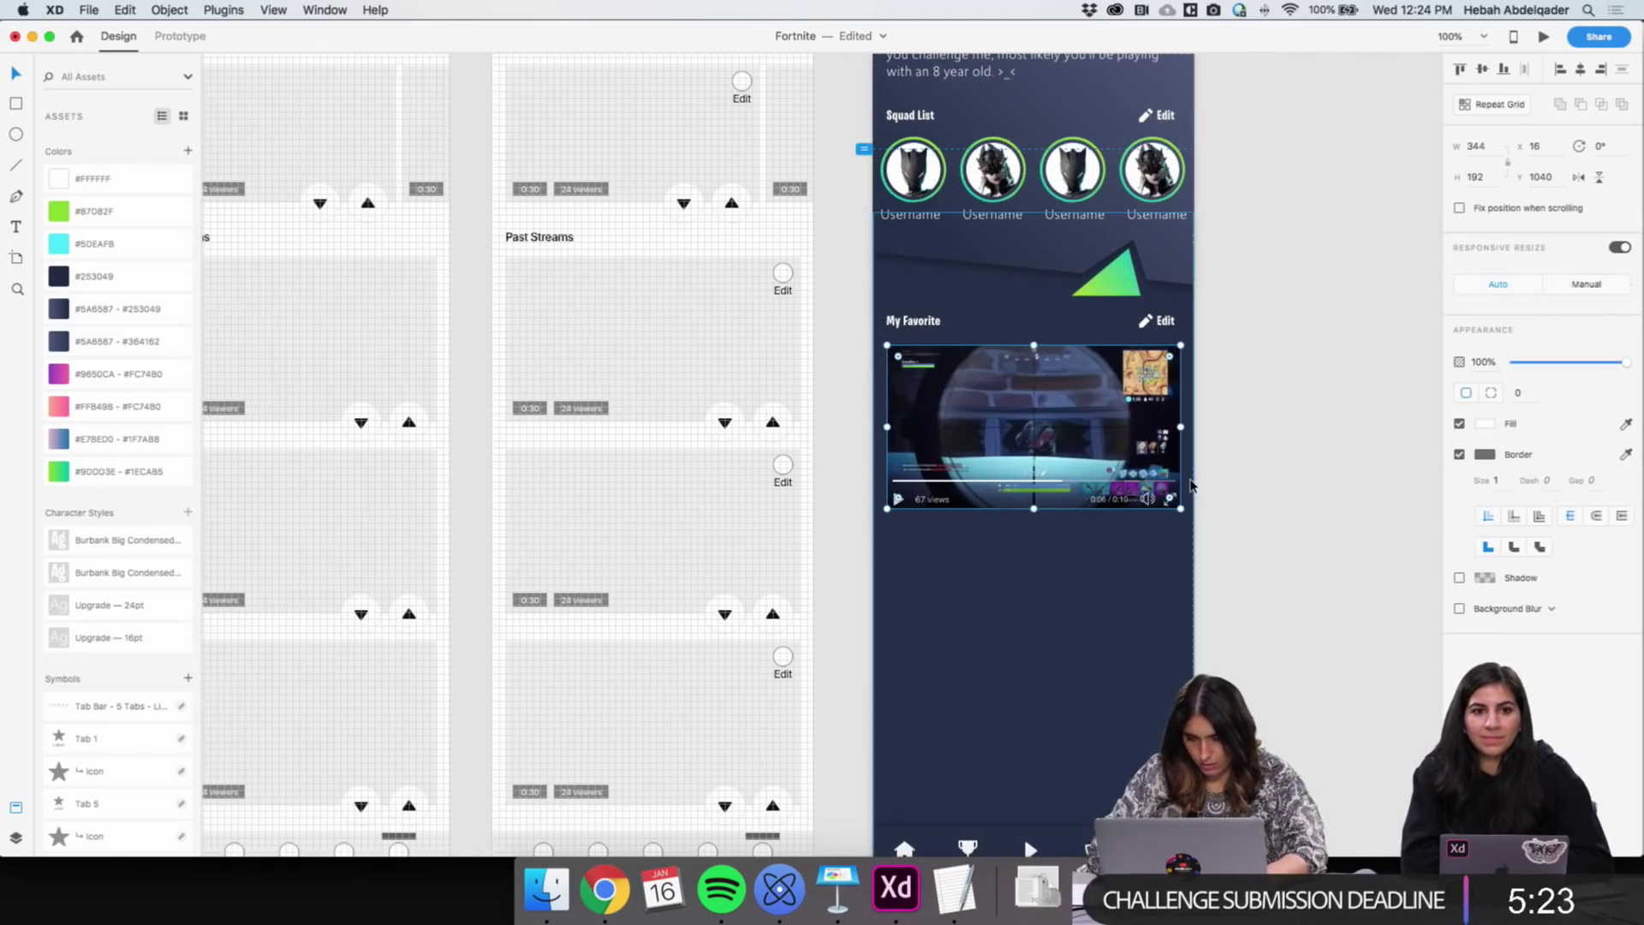
left_click(1247, 470)
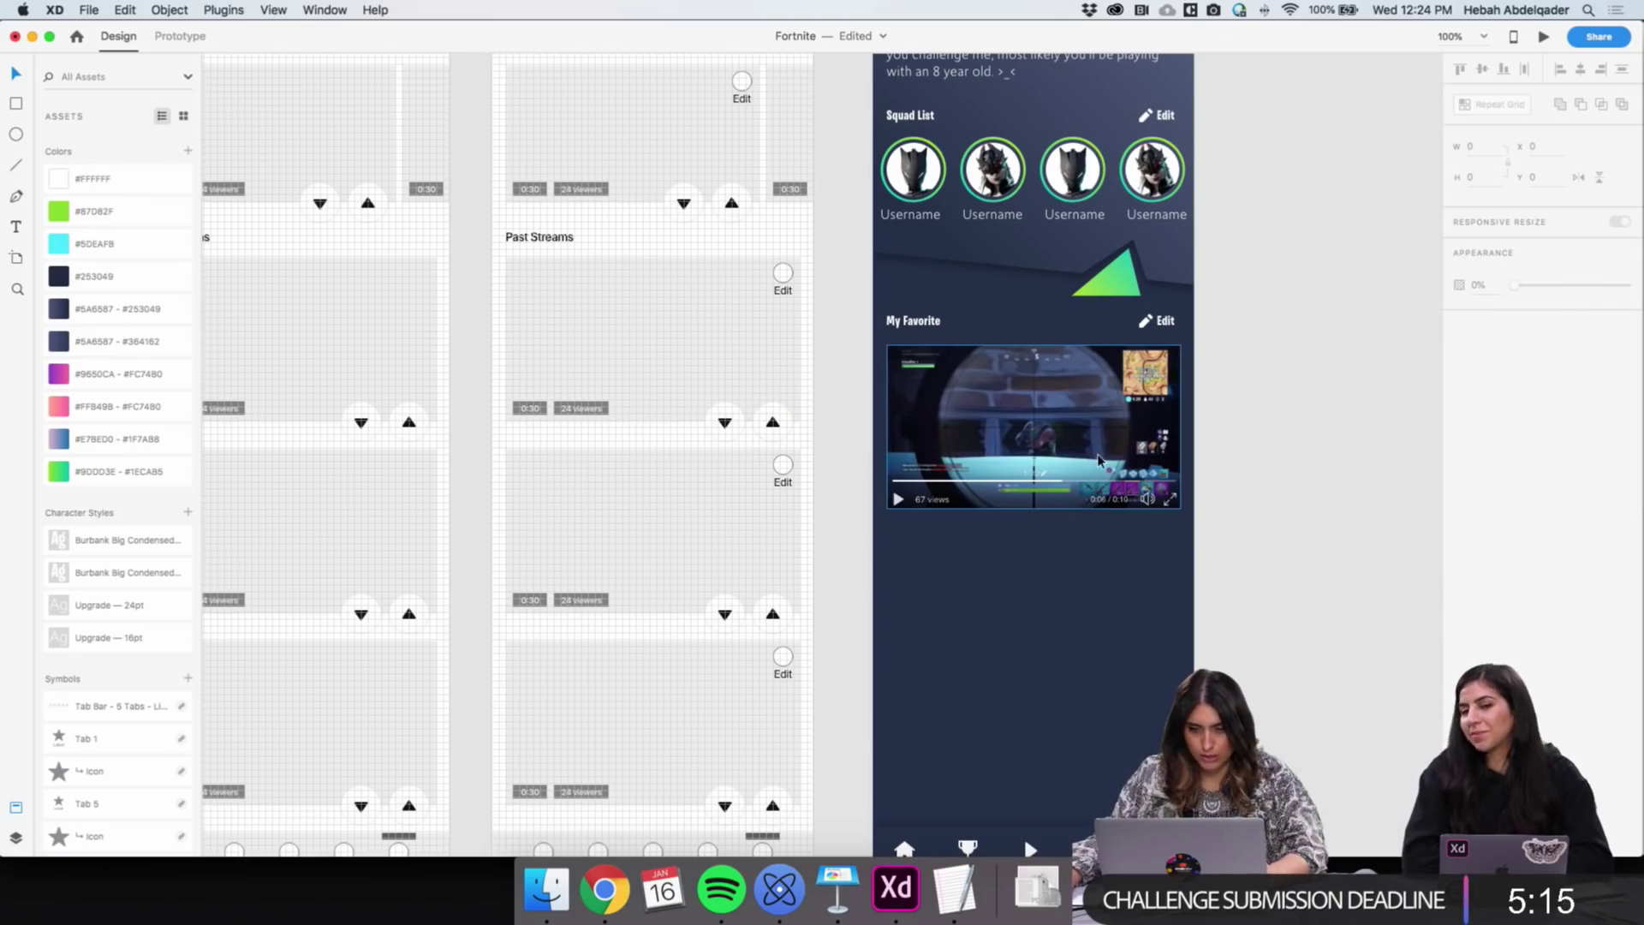
Shrink the My Favorite gameplay image to 310 × 168, keeping its upper-left corner in place
scroll(1098, 460, "down", 2)
scroll(1097, 456, "up", 4)
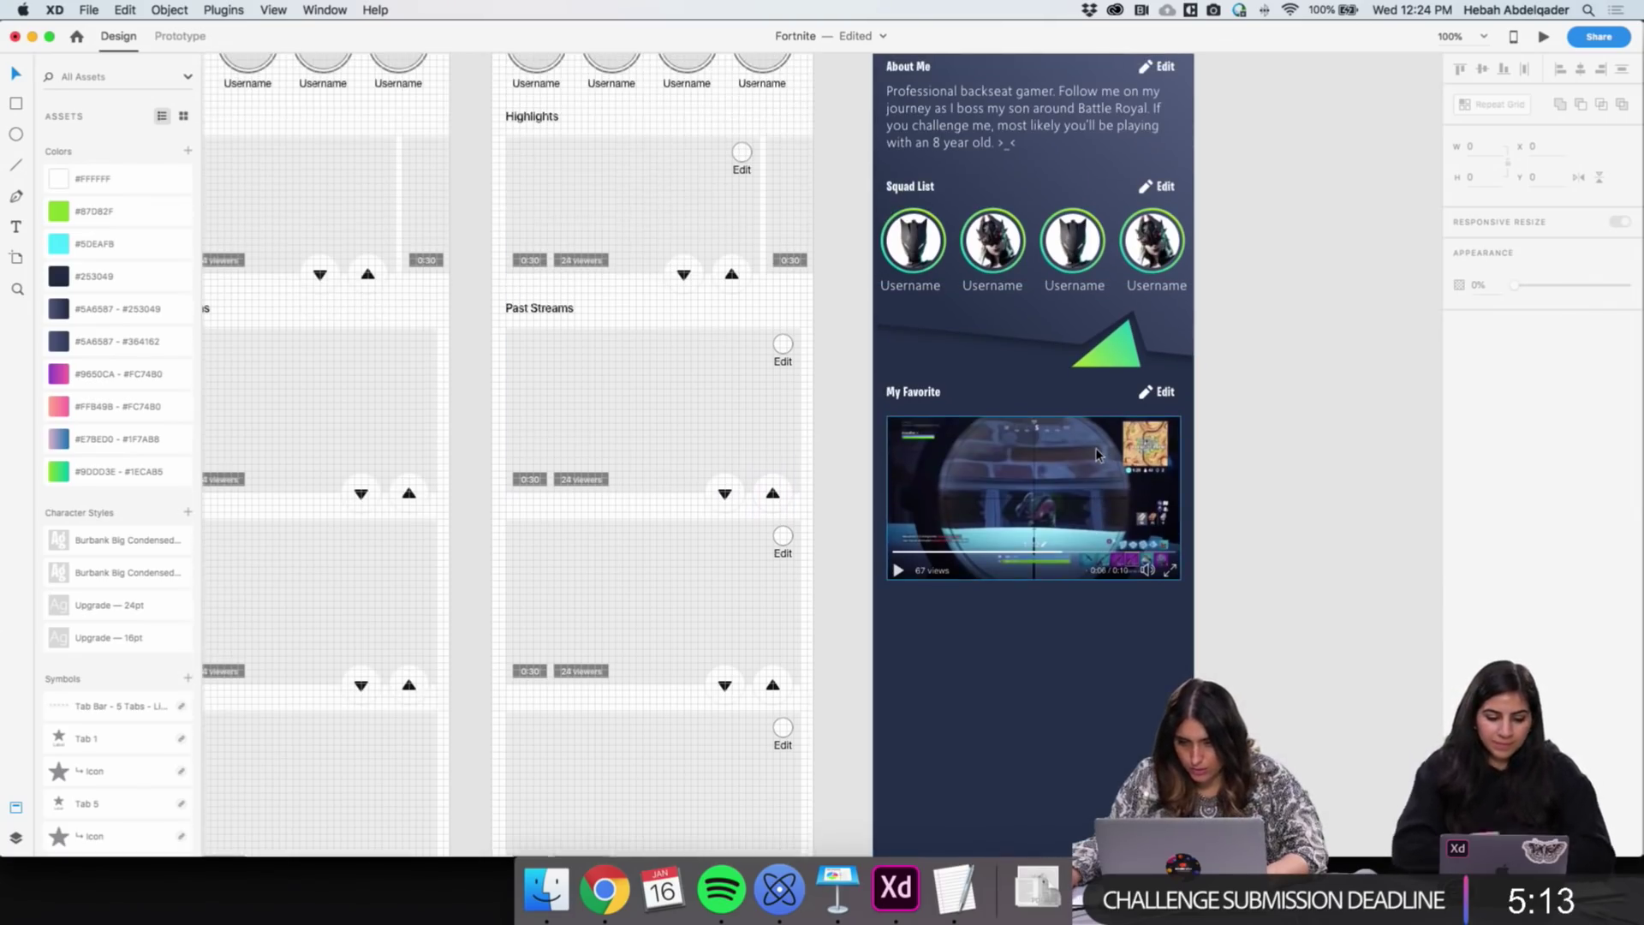
scroll(1098, 454, "up", 6)
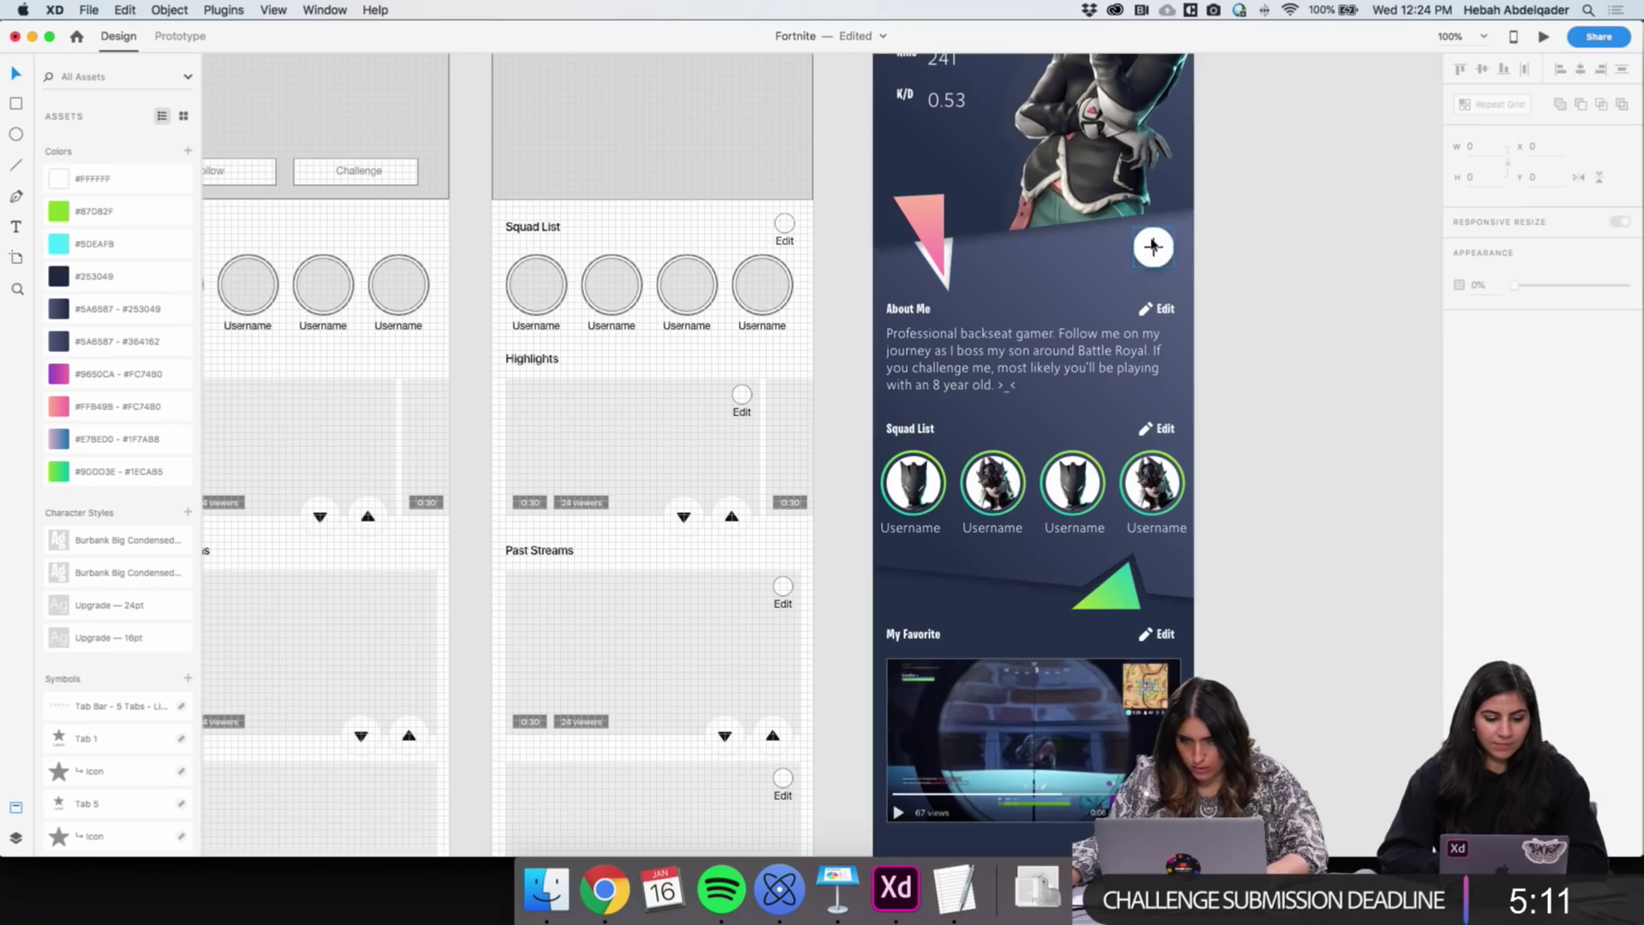
scroll(1143, 255, "down", 11)
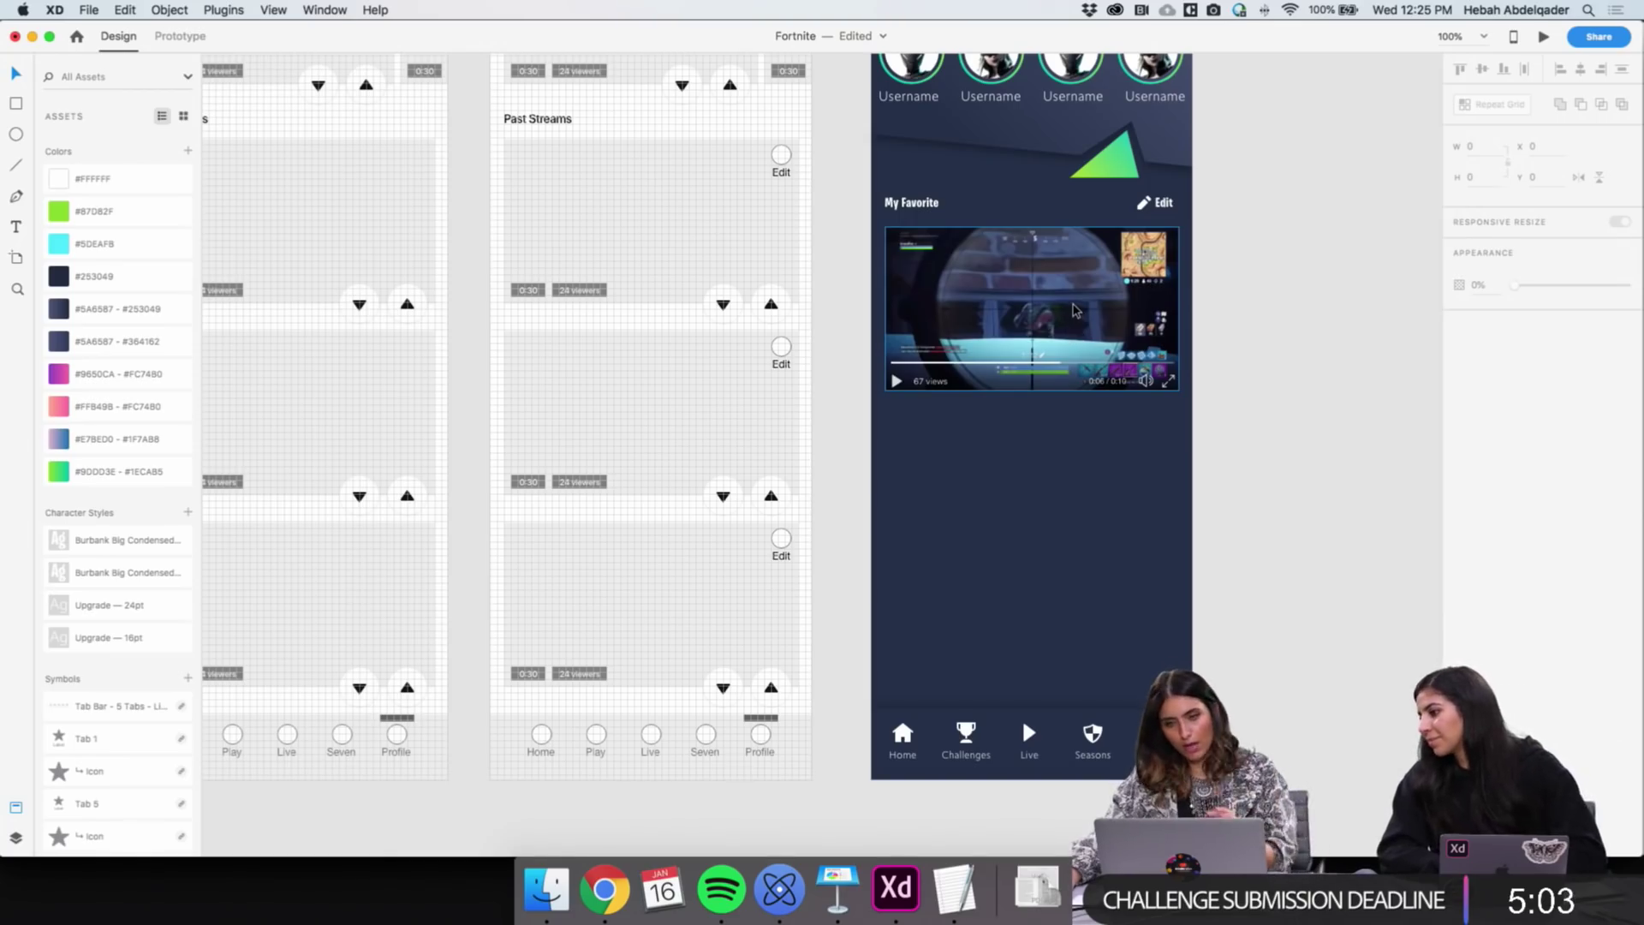
left_click(1075, 310)
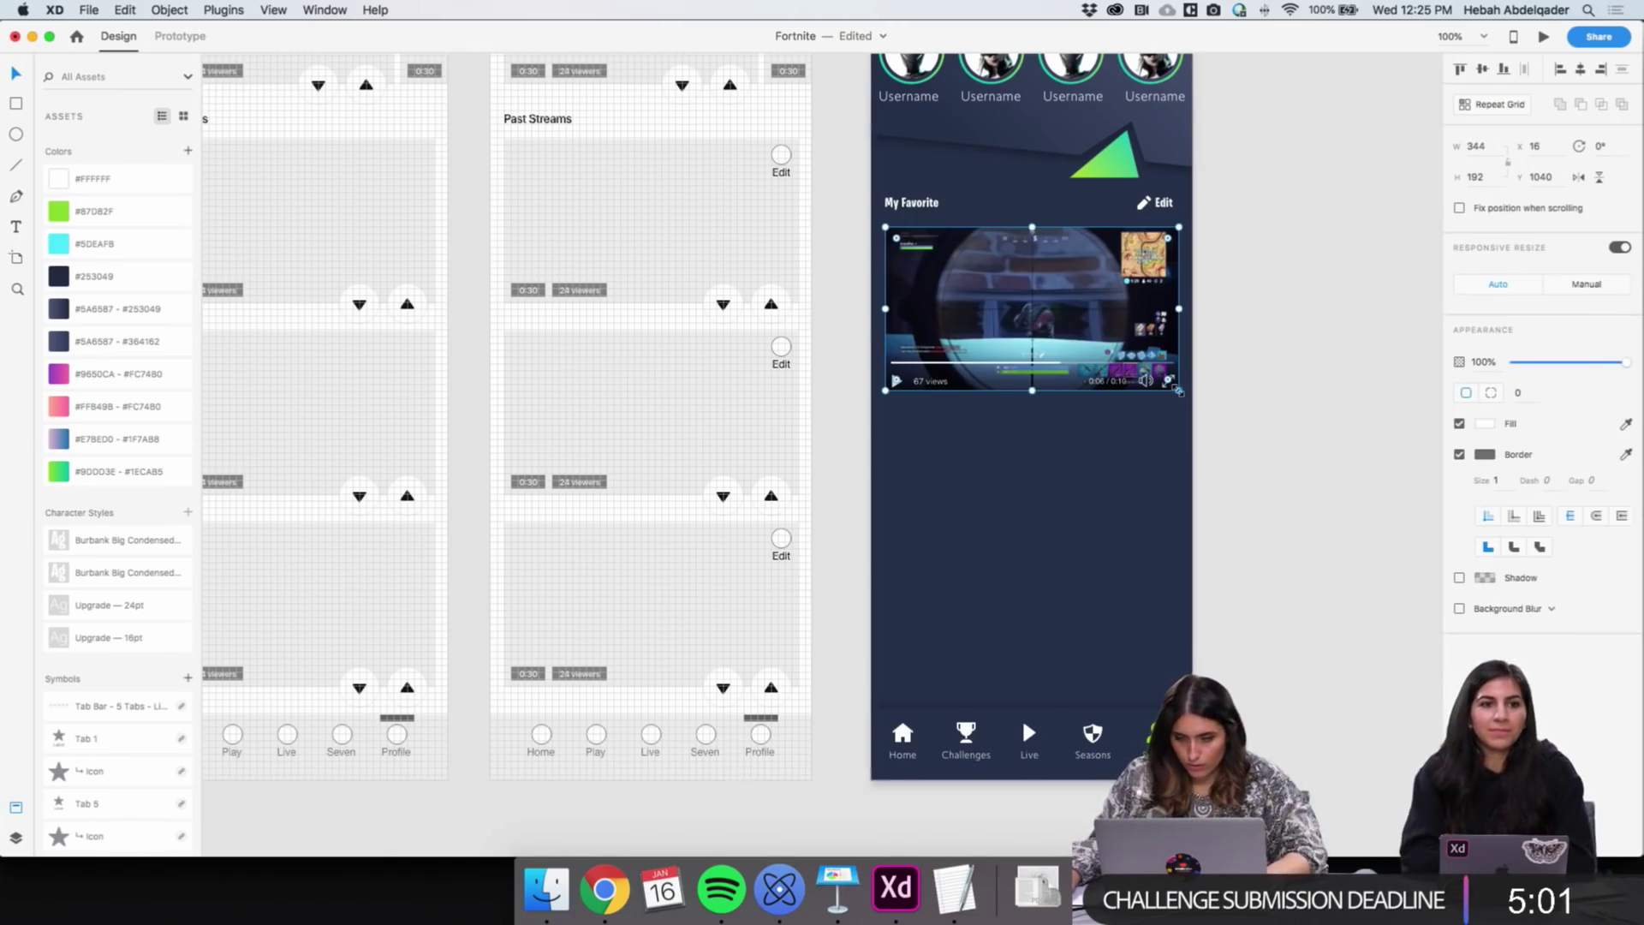
left_click_drag(1178, 391, 1150, 371)
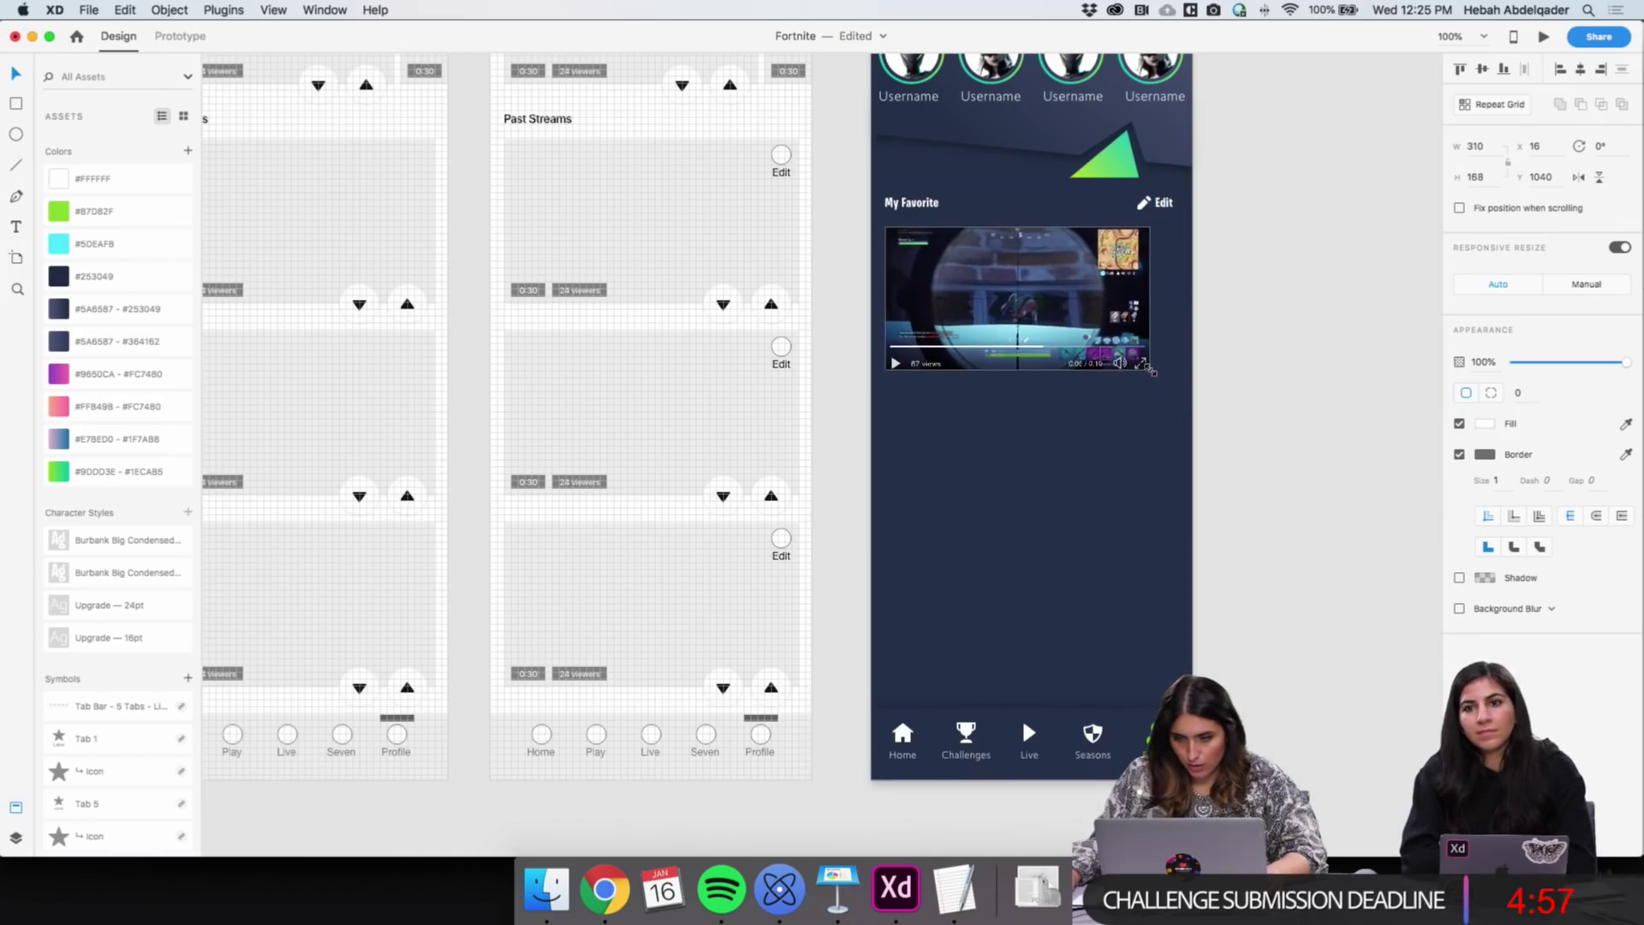
left_click(1247, 391)
Remove the gameplay image's border and place a copy beside it with a small gap, extending past the artboard's right edge
left_click(998, 364)
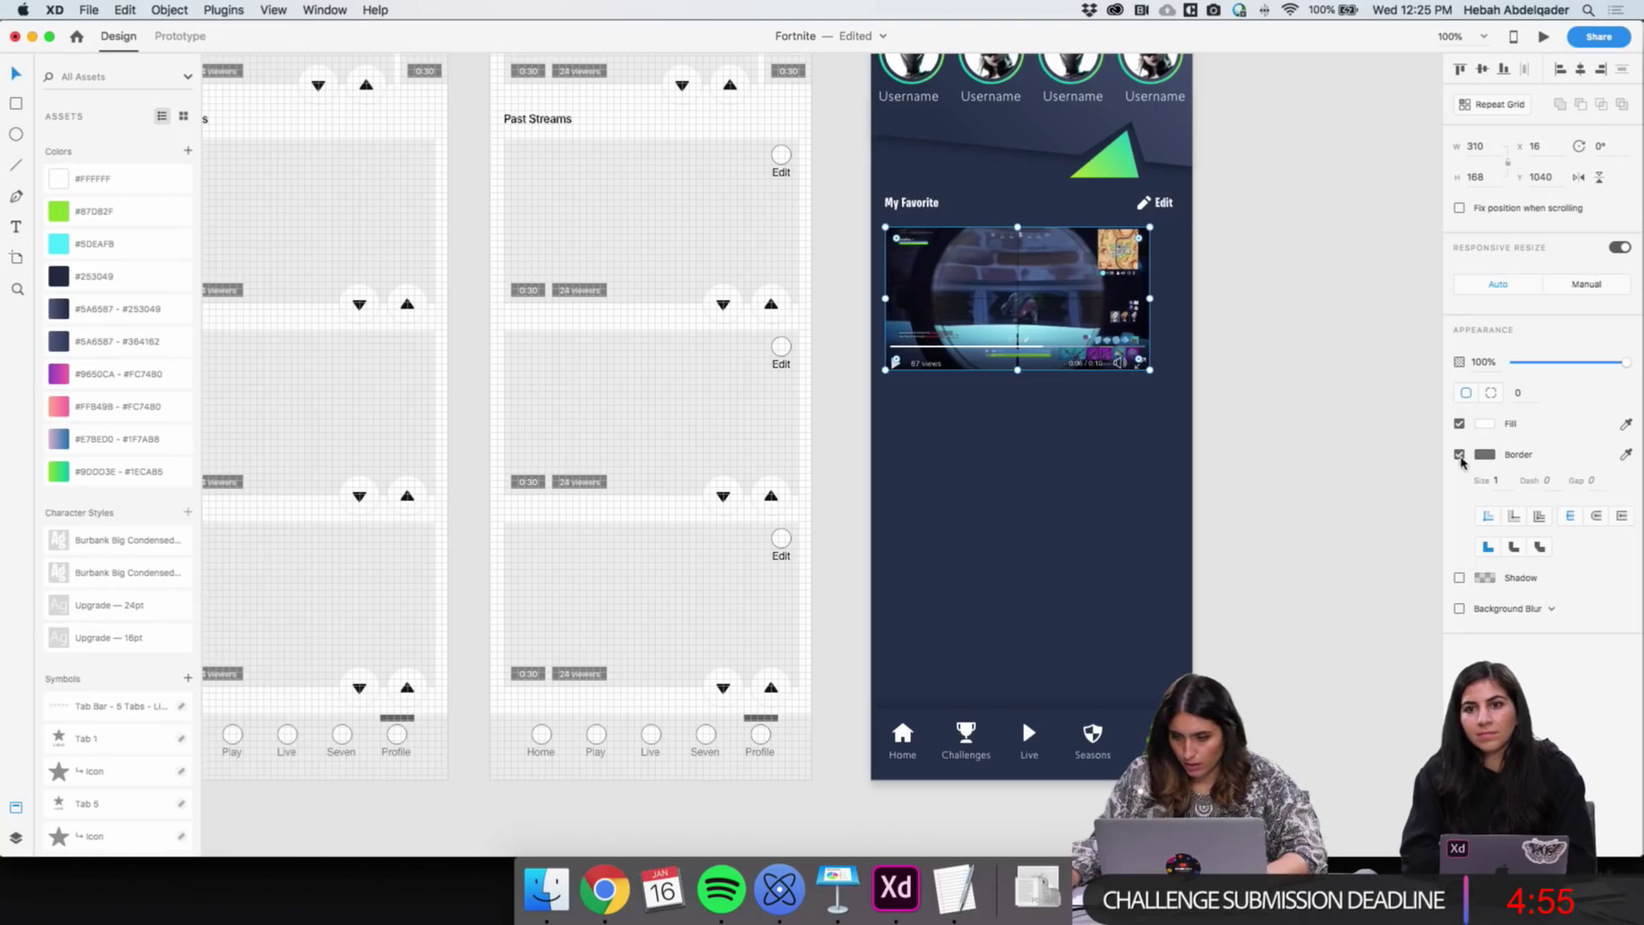
left_click(1459, 454)
left_click_drag(950, 282, 1216, 308)
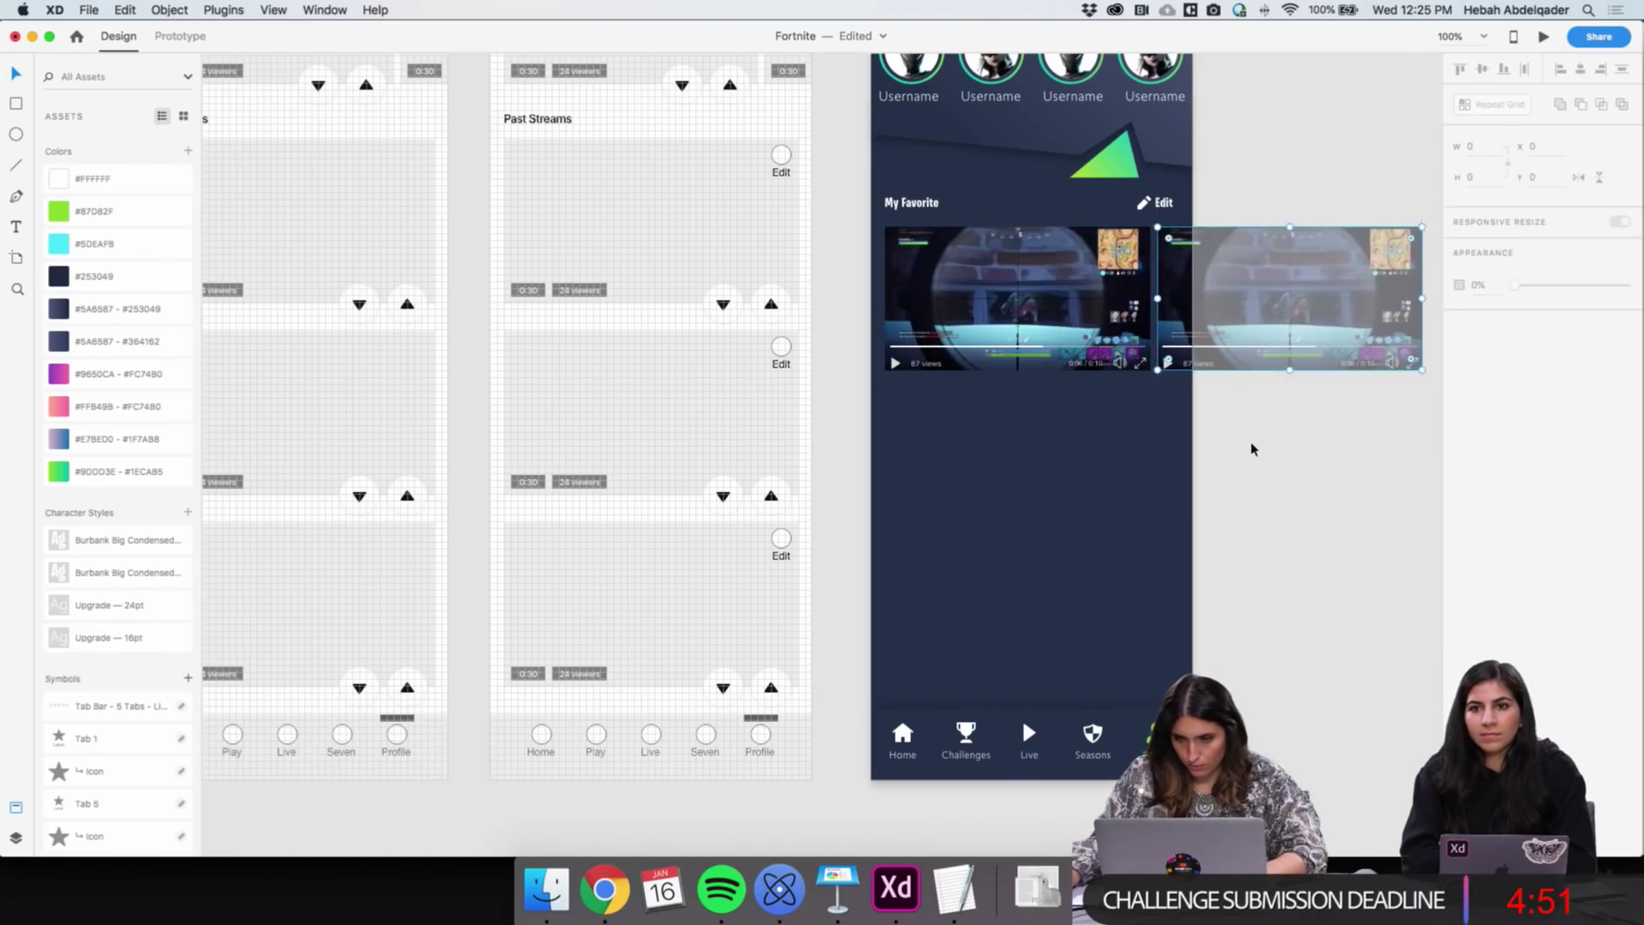
left_click(1233, 447)
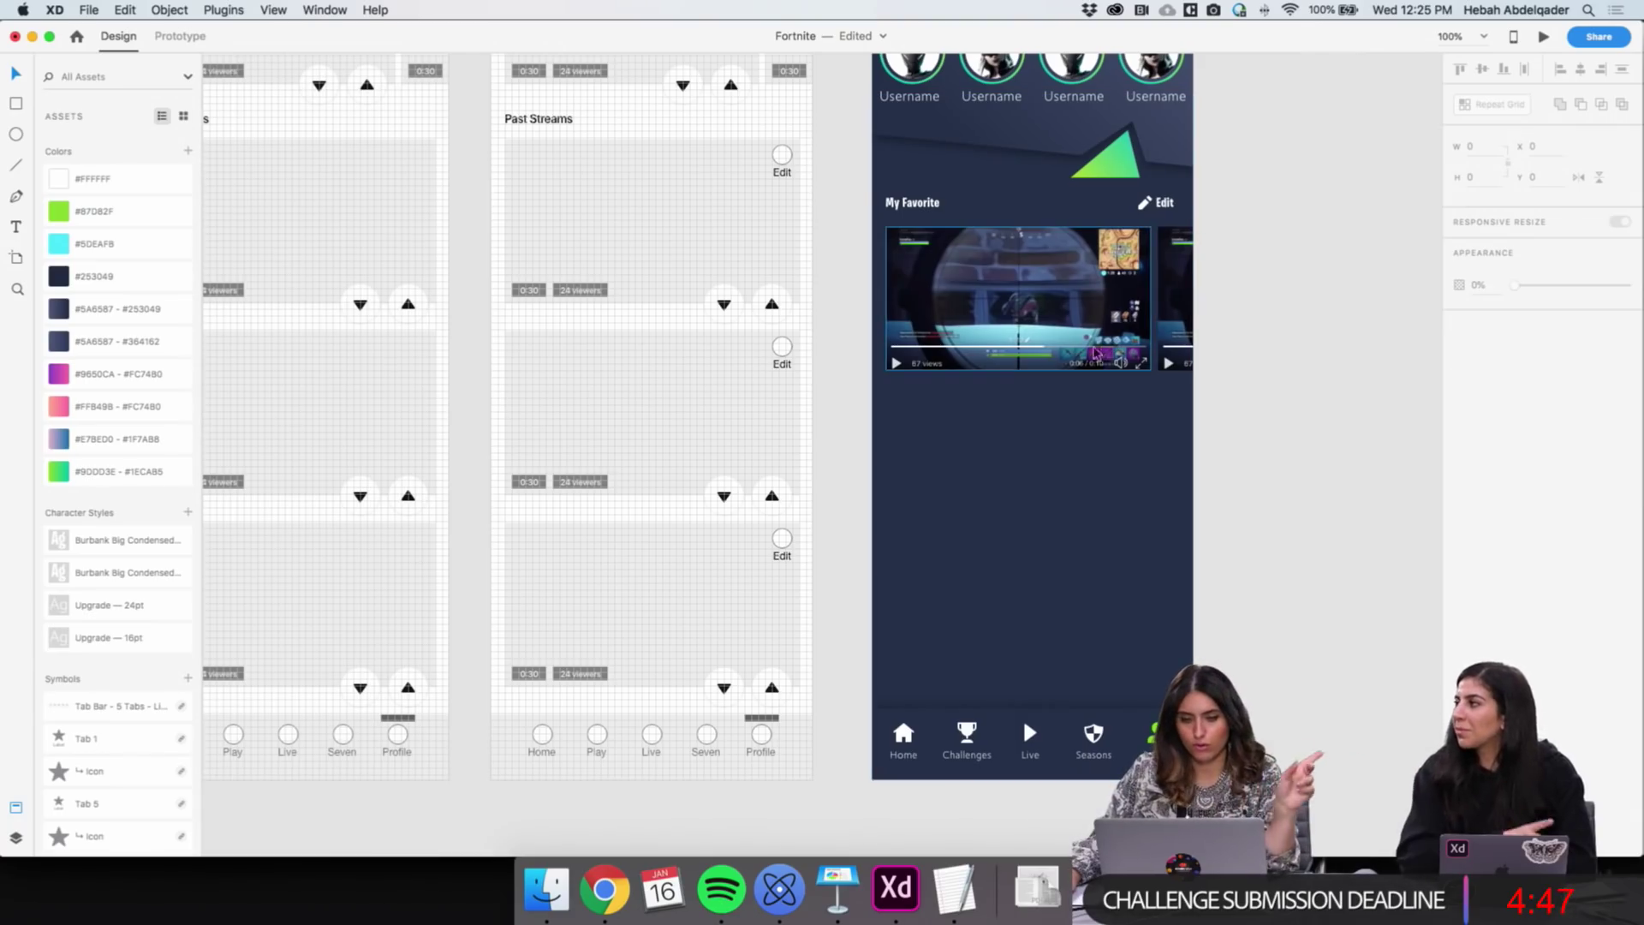
left_click(1085, 420)
left_click(906, 204)
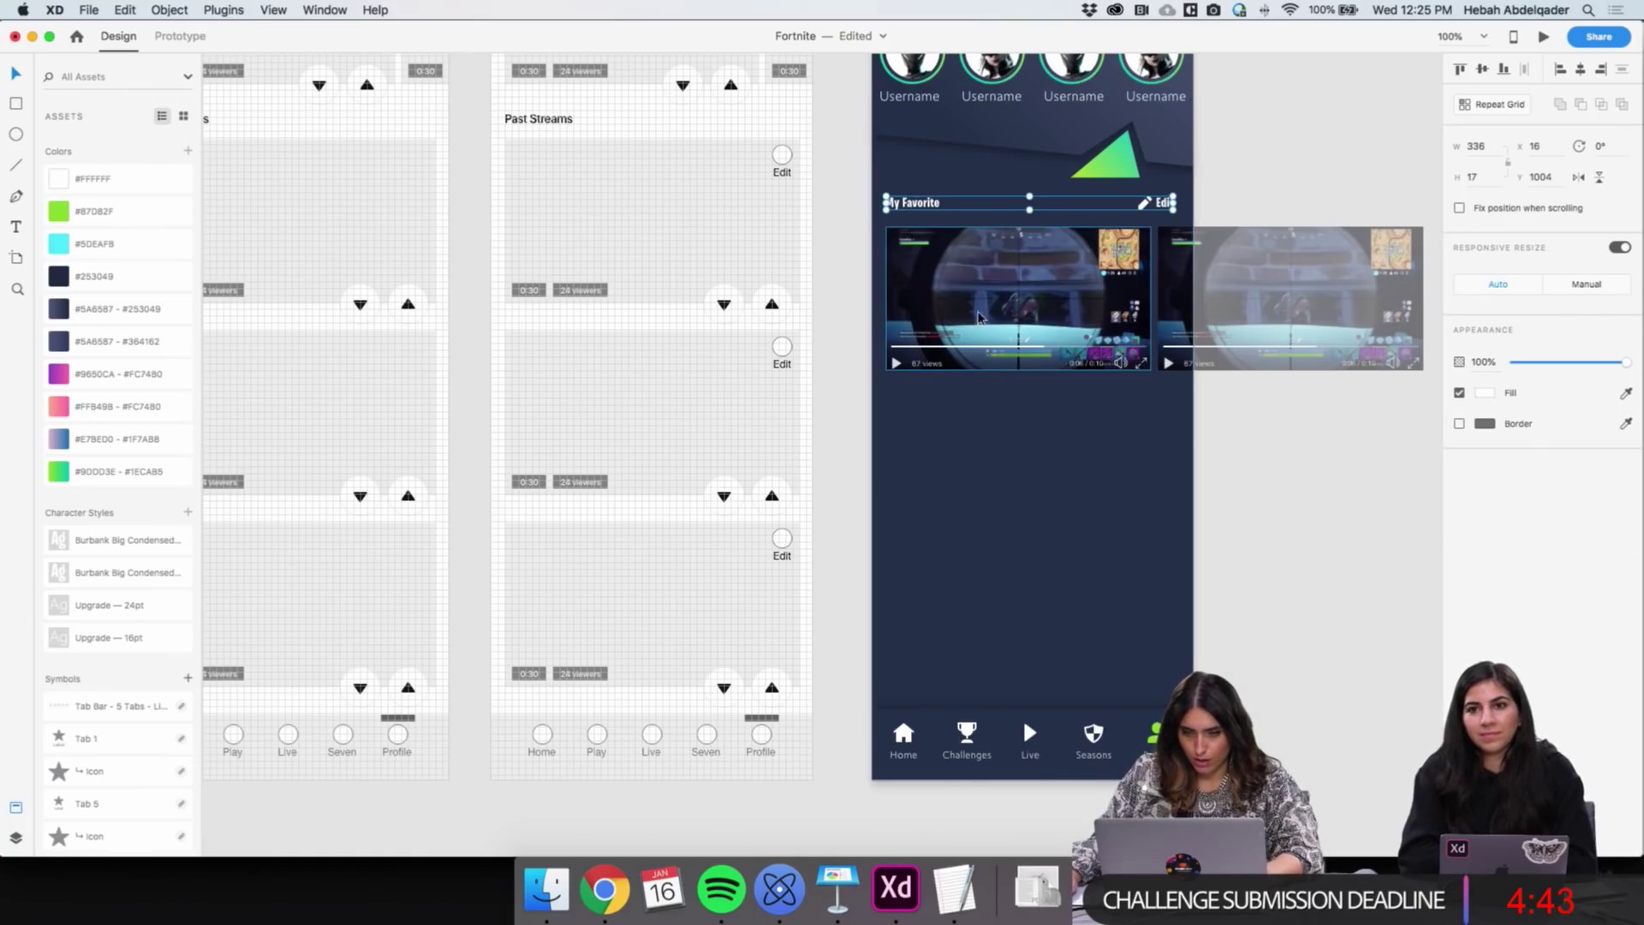
left_click(949, 462)
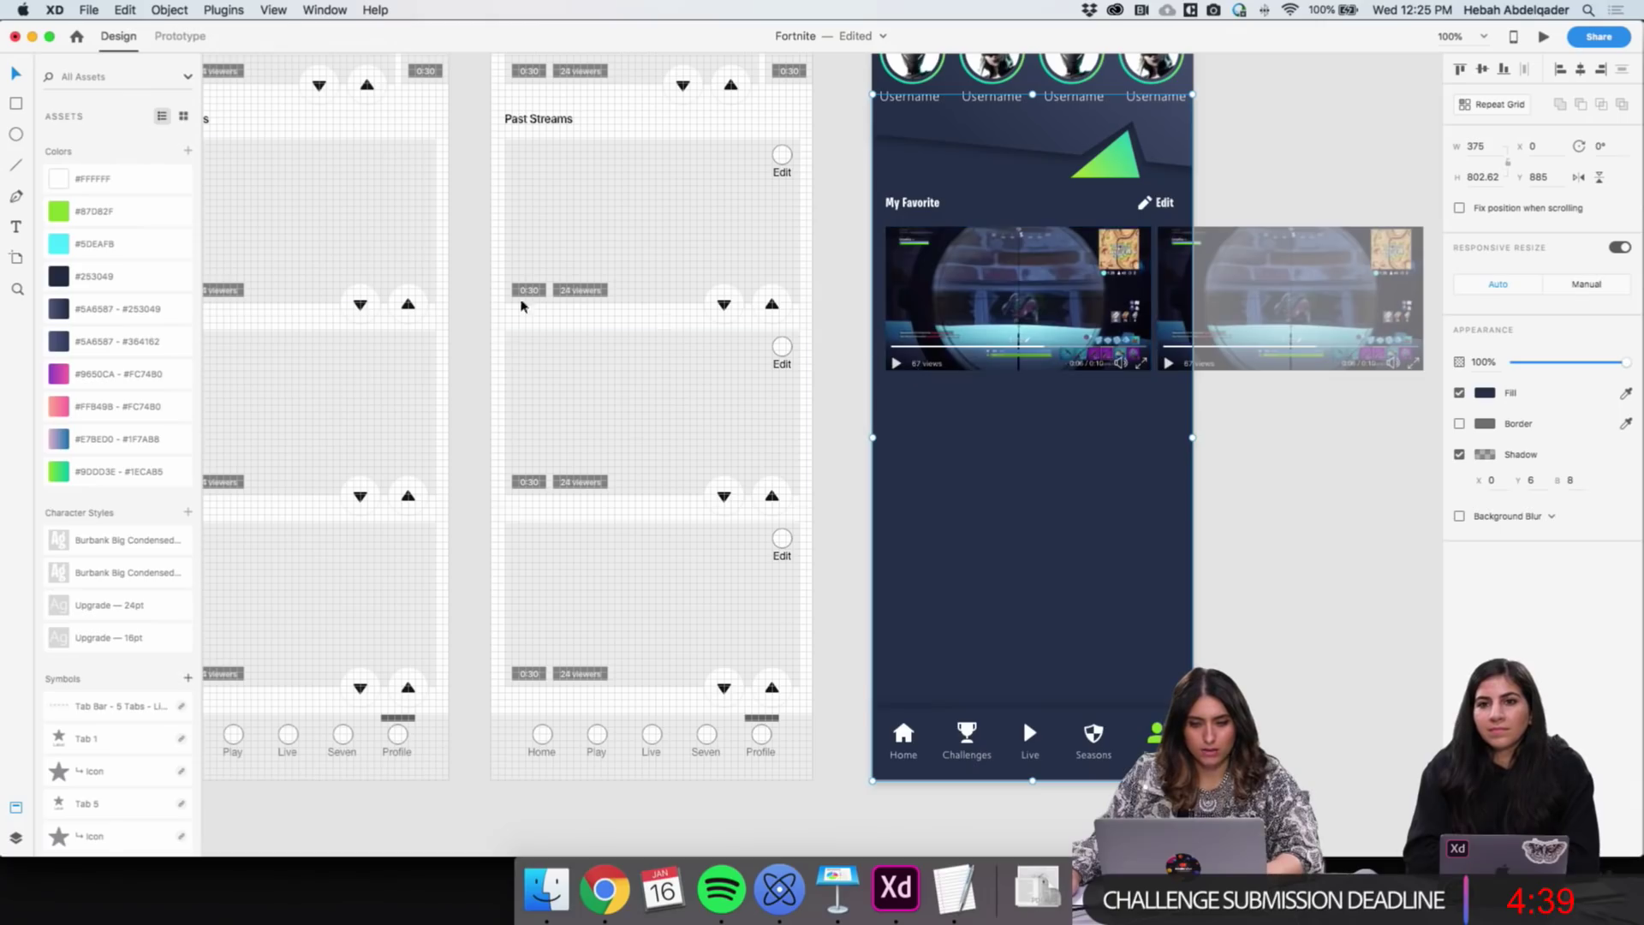
left_click(978, 346)
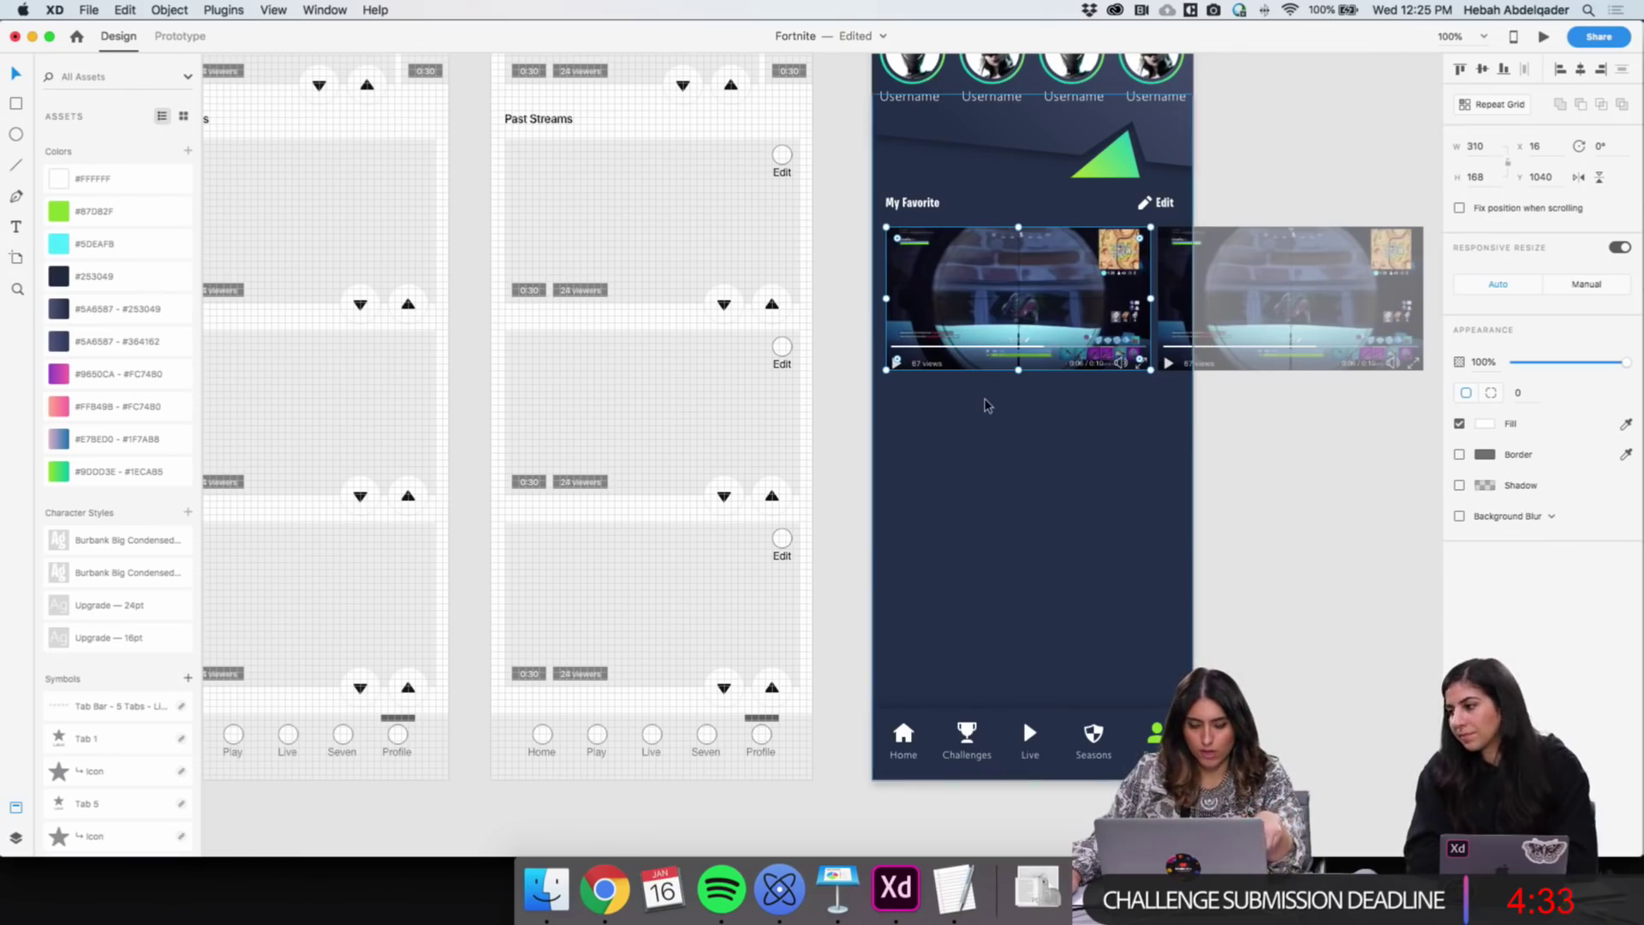
scroll(1265, 474, "left", 1)
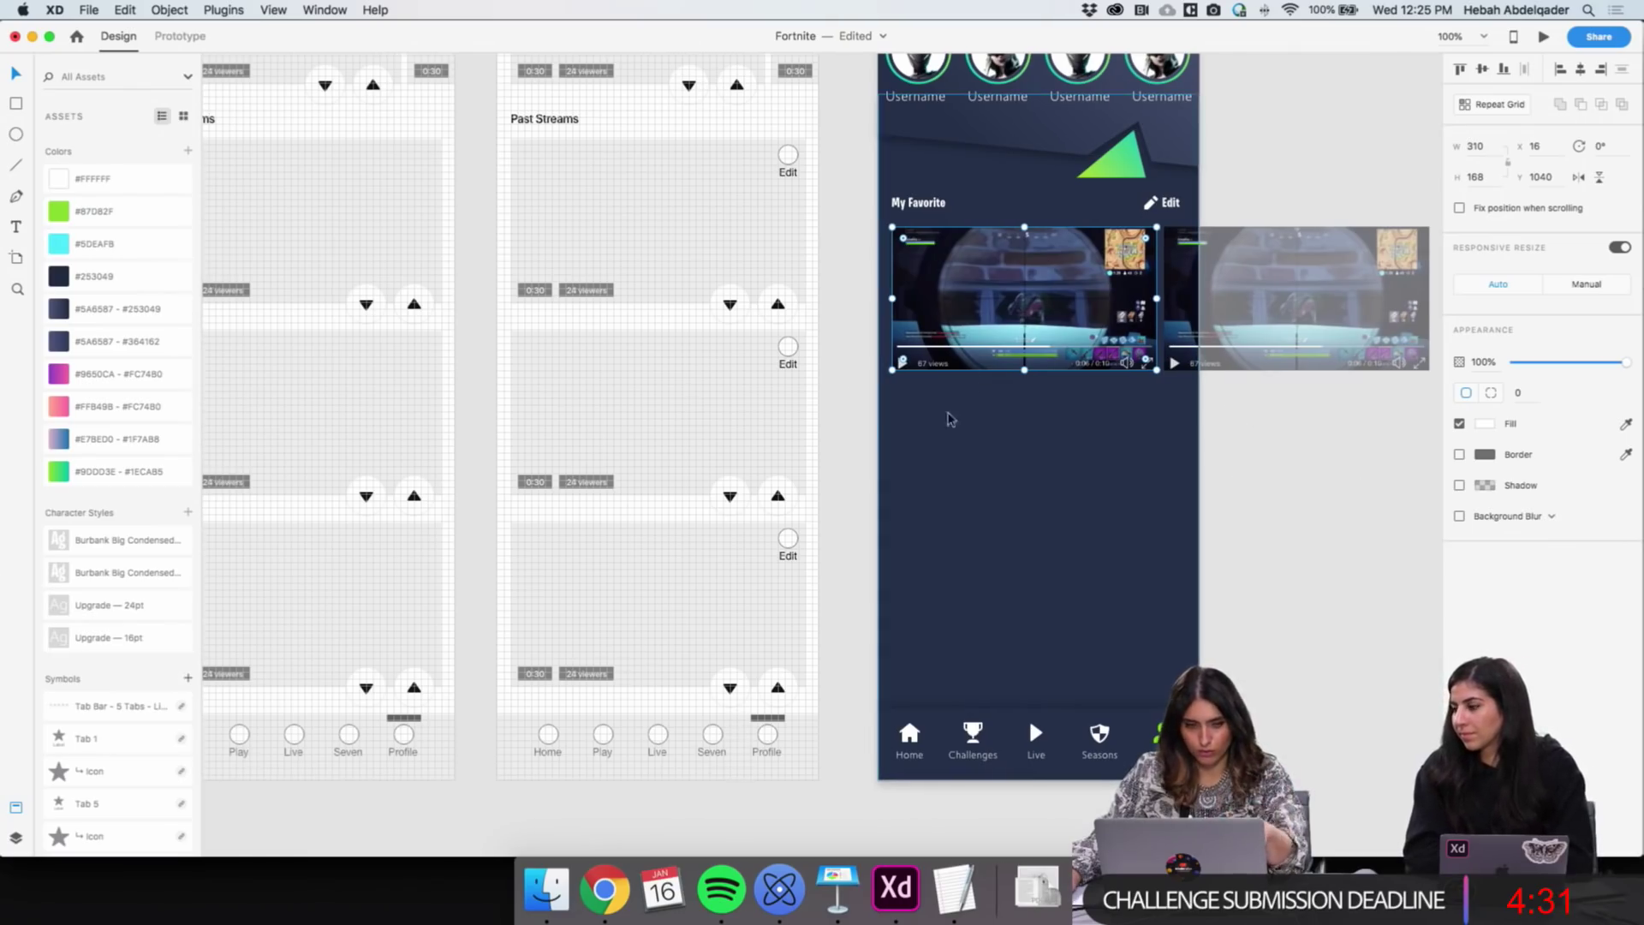
left_click(1459, 517)
left_click(1460, 517)
left_click(1281, 462)
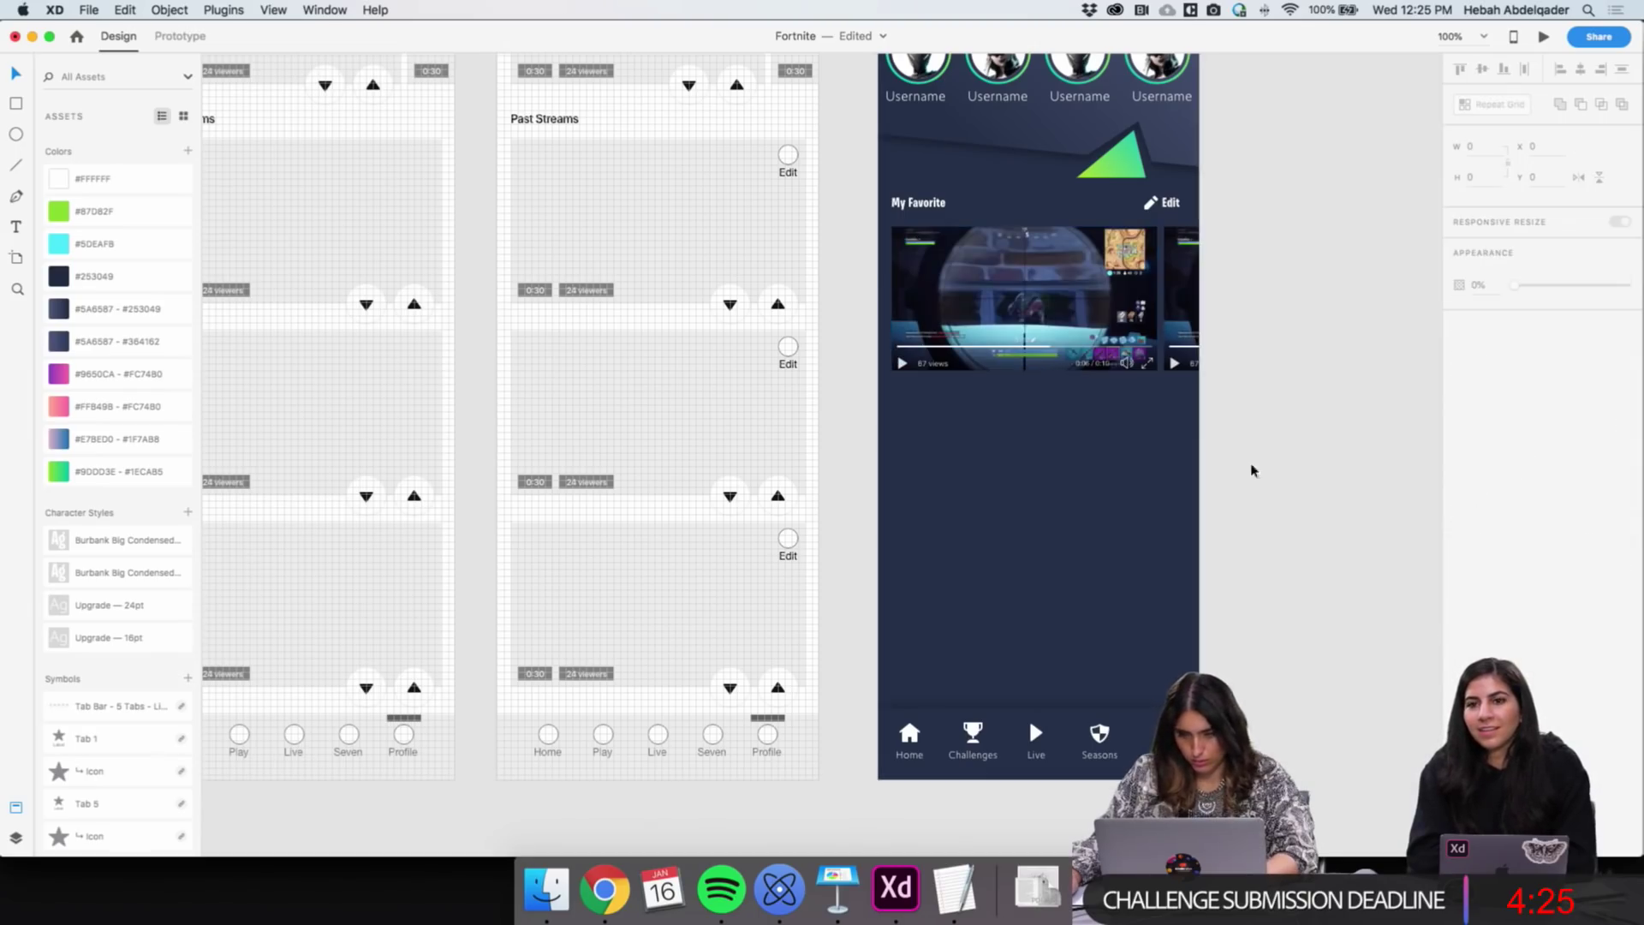
Draw a 310 × 168 rectangle exactly covering the first My Favorite gameplay image and fill it with black
left_click(13, 104)
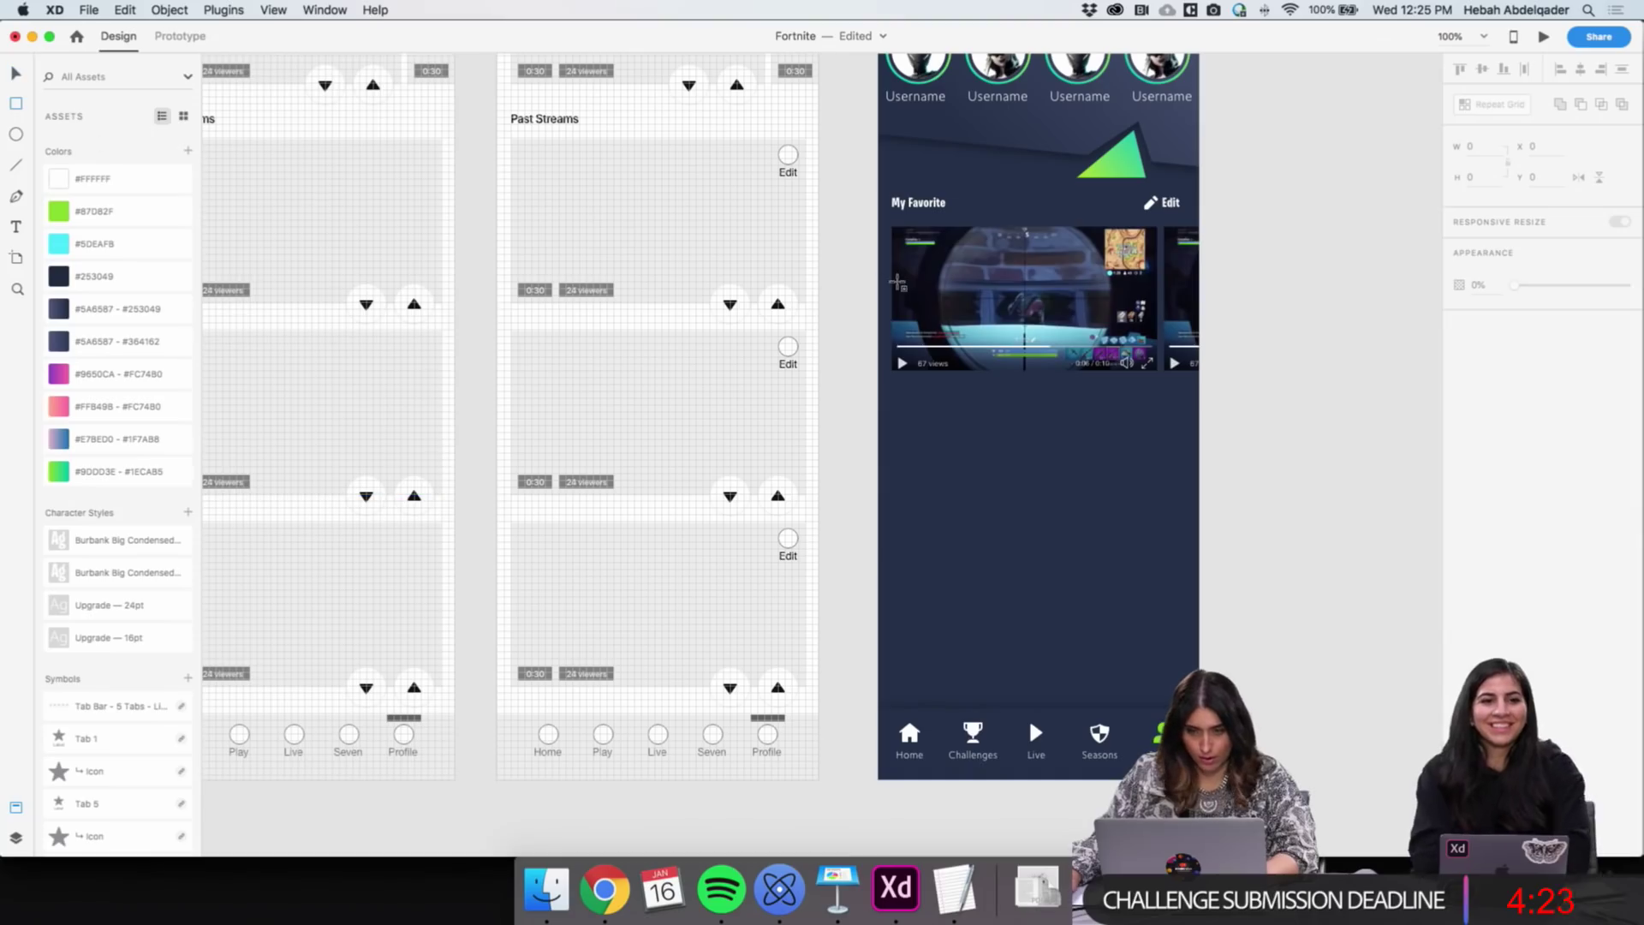
mouse_move(892, 227)
left_mouse_down()
mouse_move(1067, 366)
mouse_move(1156, 370)
left_mouse_up()
left_click(1485, 428)
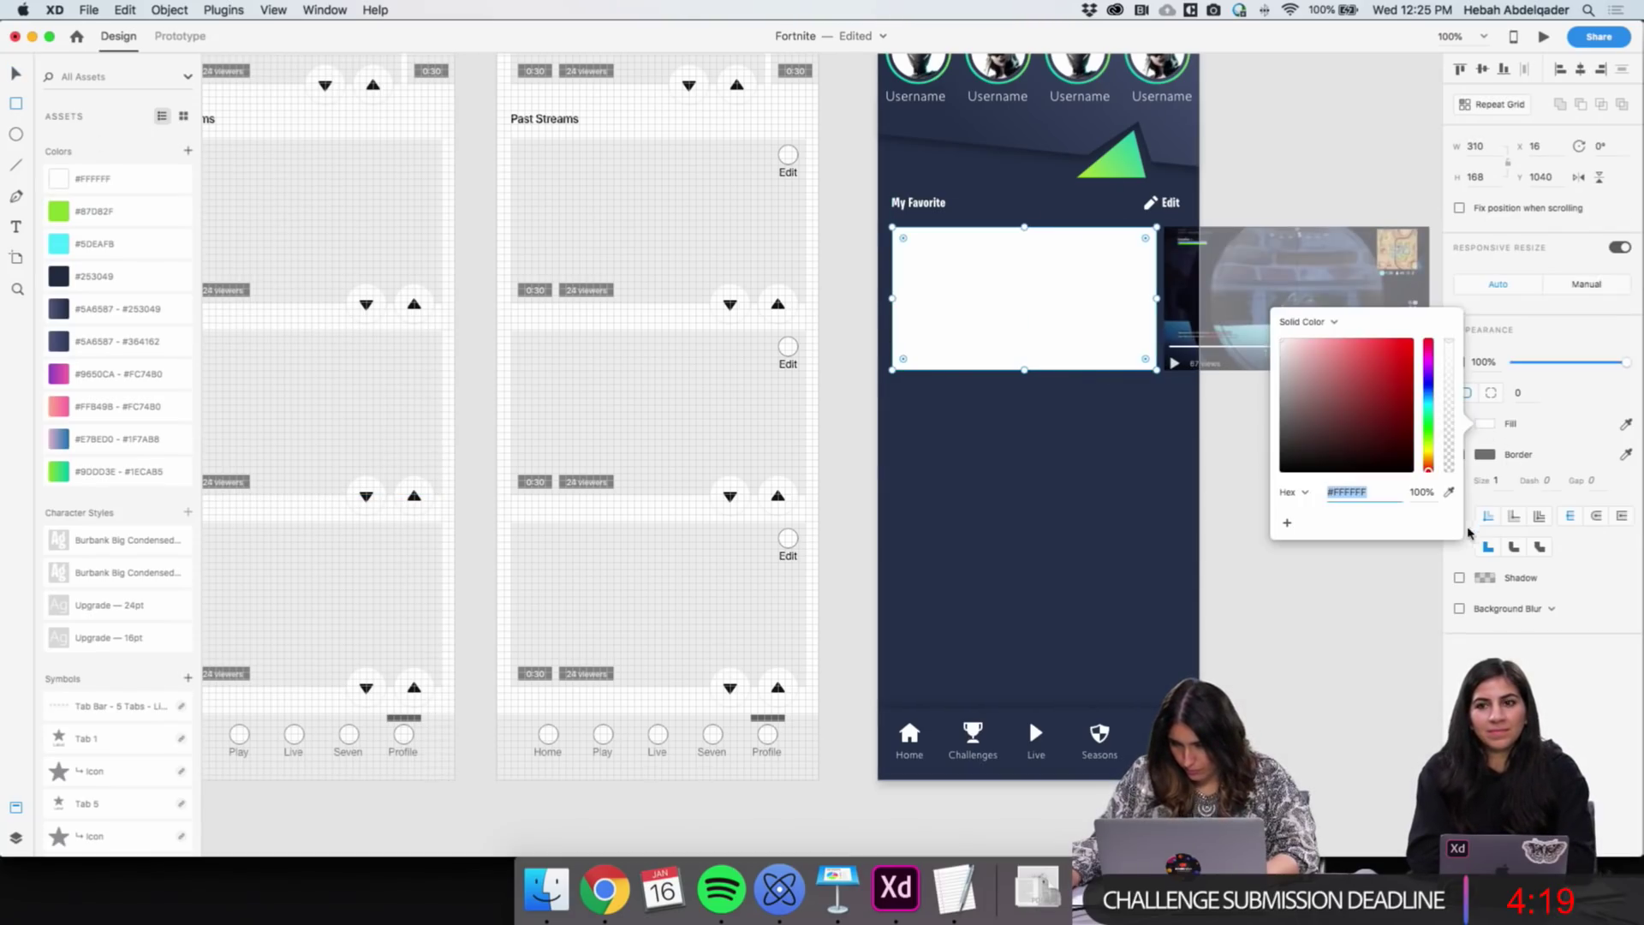
left_click(1341, 466)
left_click(1244, 506)
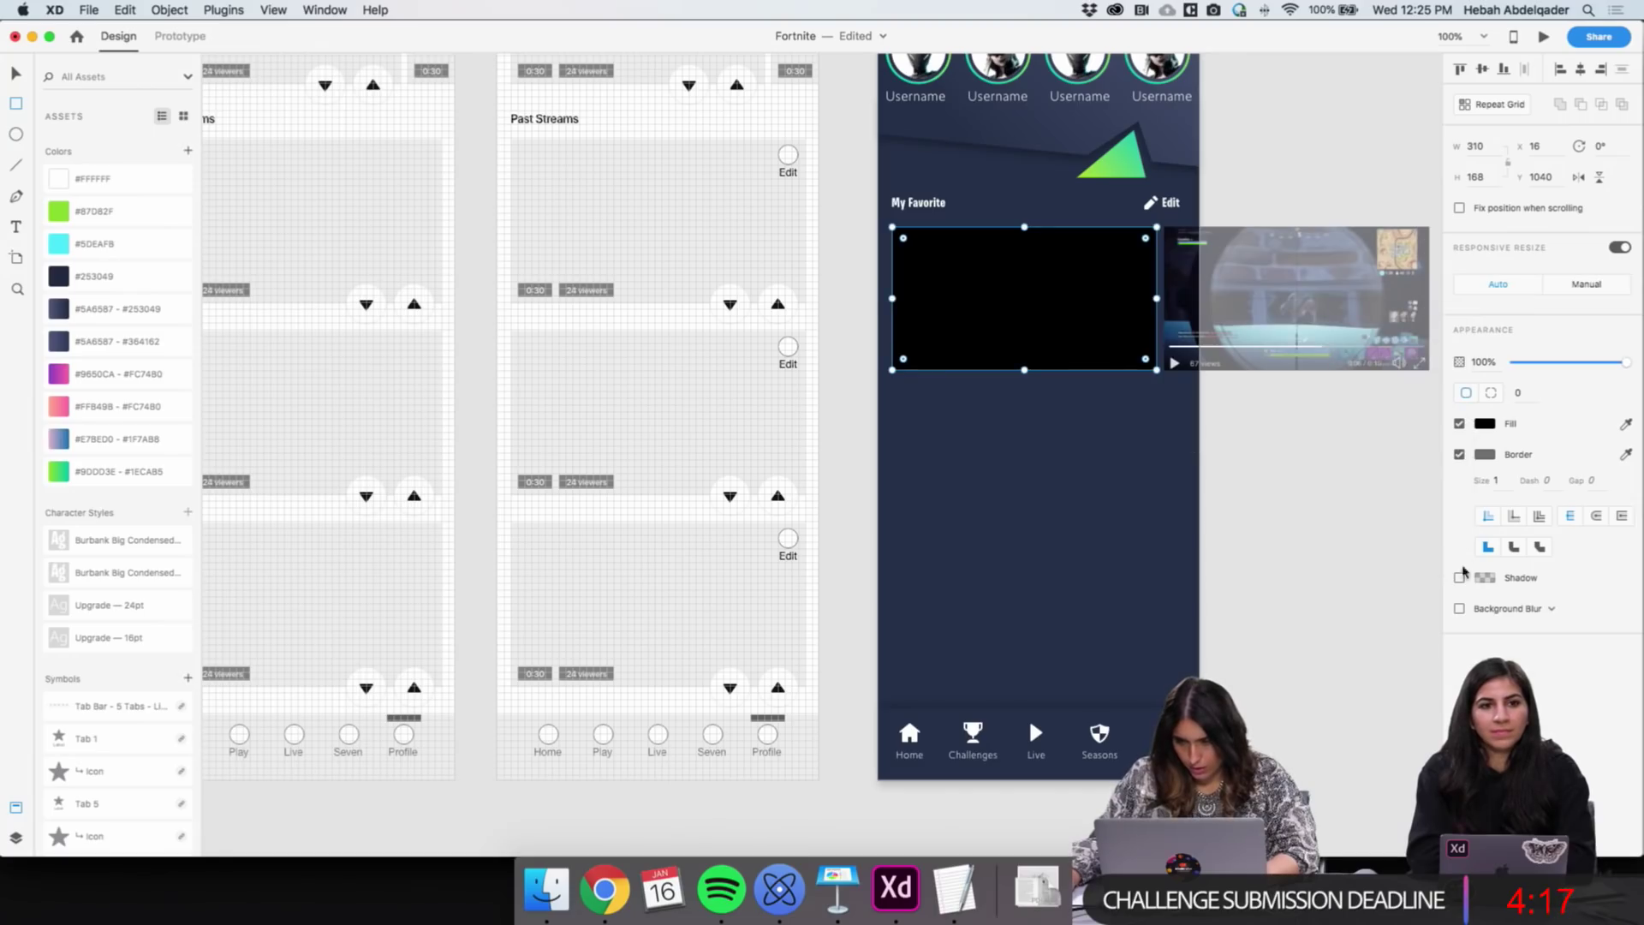
Apply a background blur to the rectangle over the first gameplay image, with the blur amount set to 6
left_click(1460, 607)
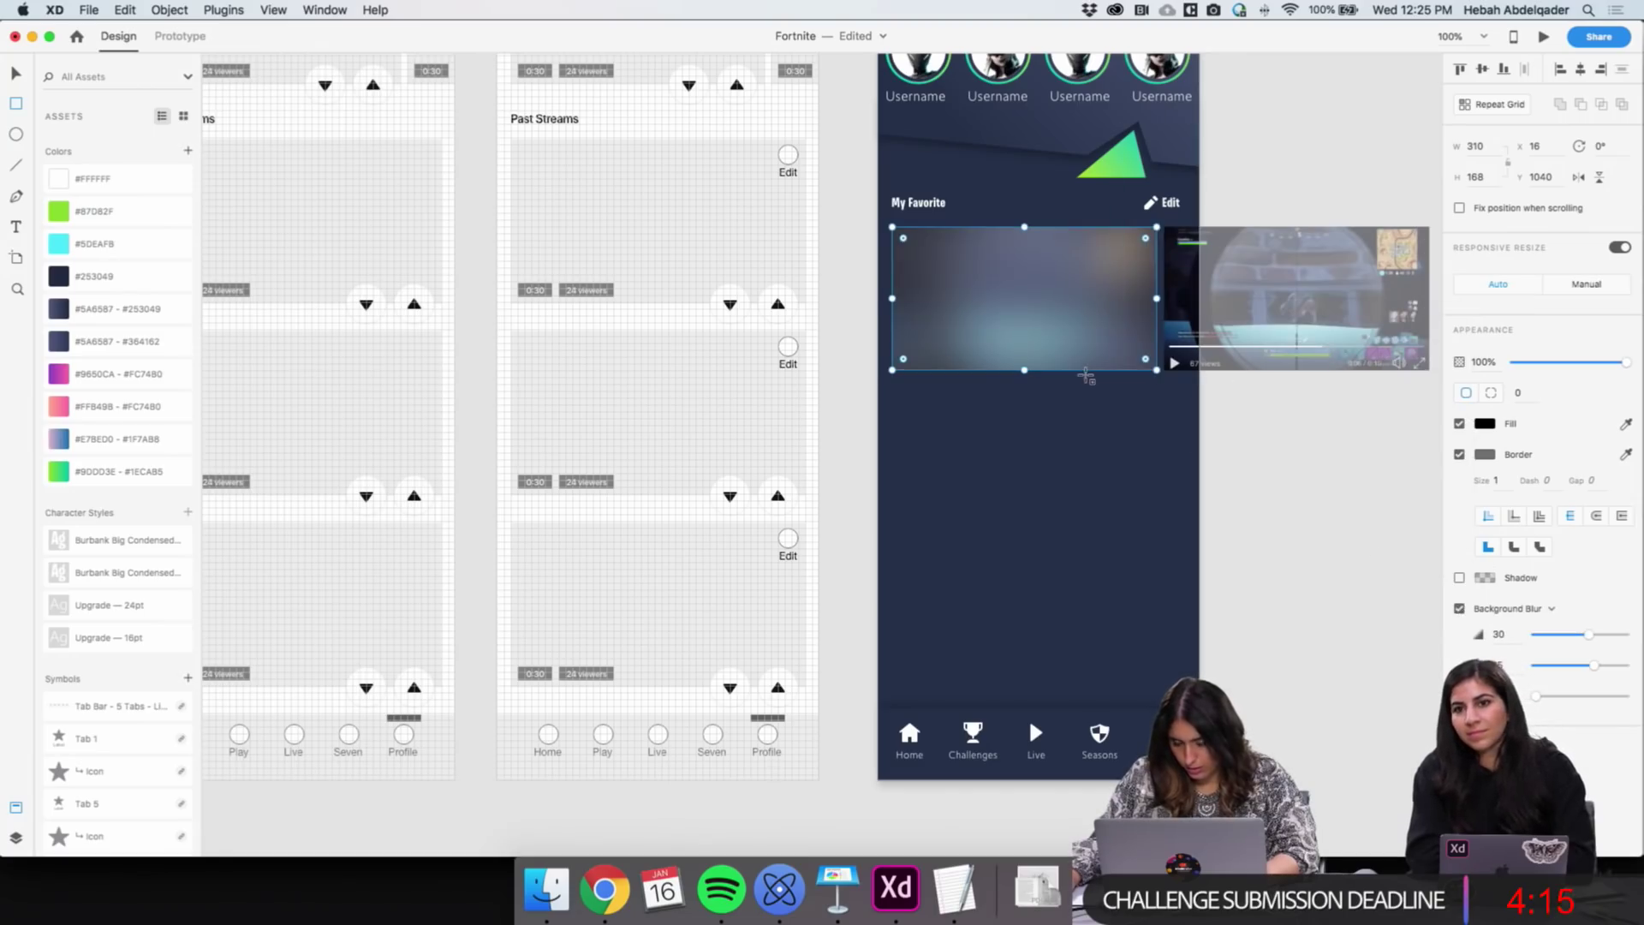
left_click_drag(1588, 634, 1585, 667)
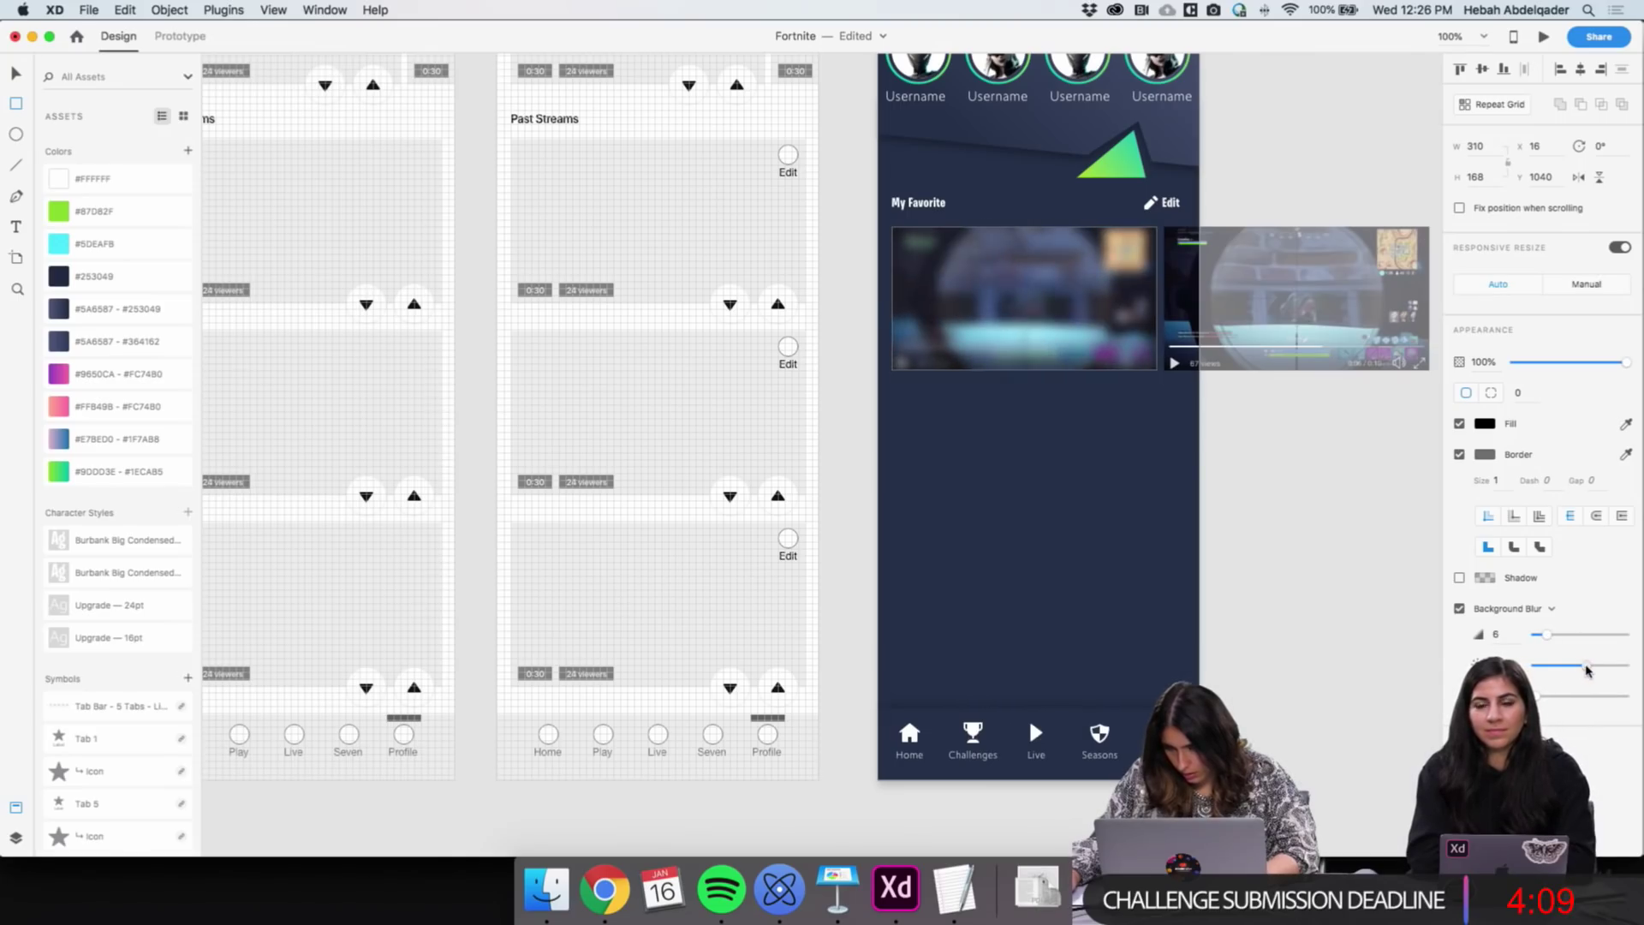
Remove the border and the background blur from the black rectangle over the first My Favorite thumbnail
left_click(1459, 454)
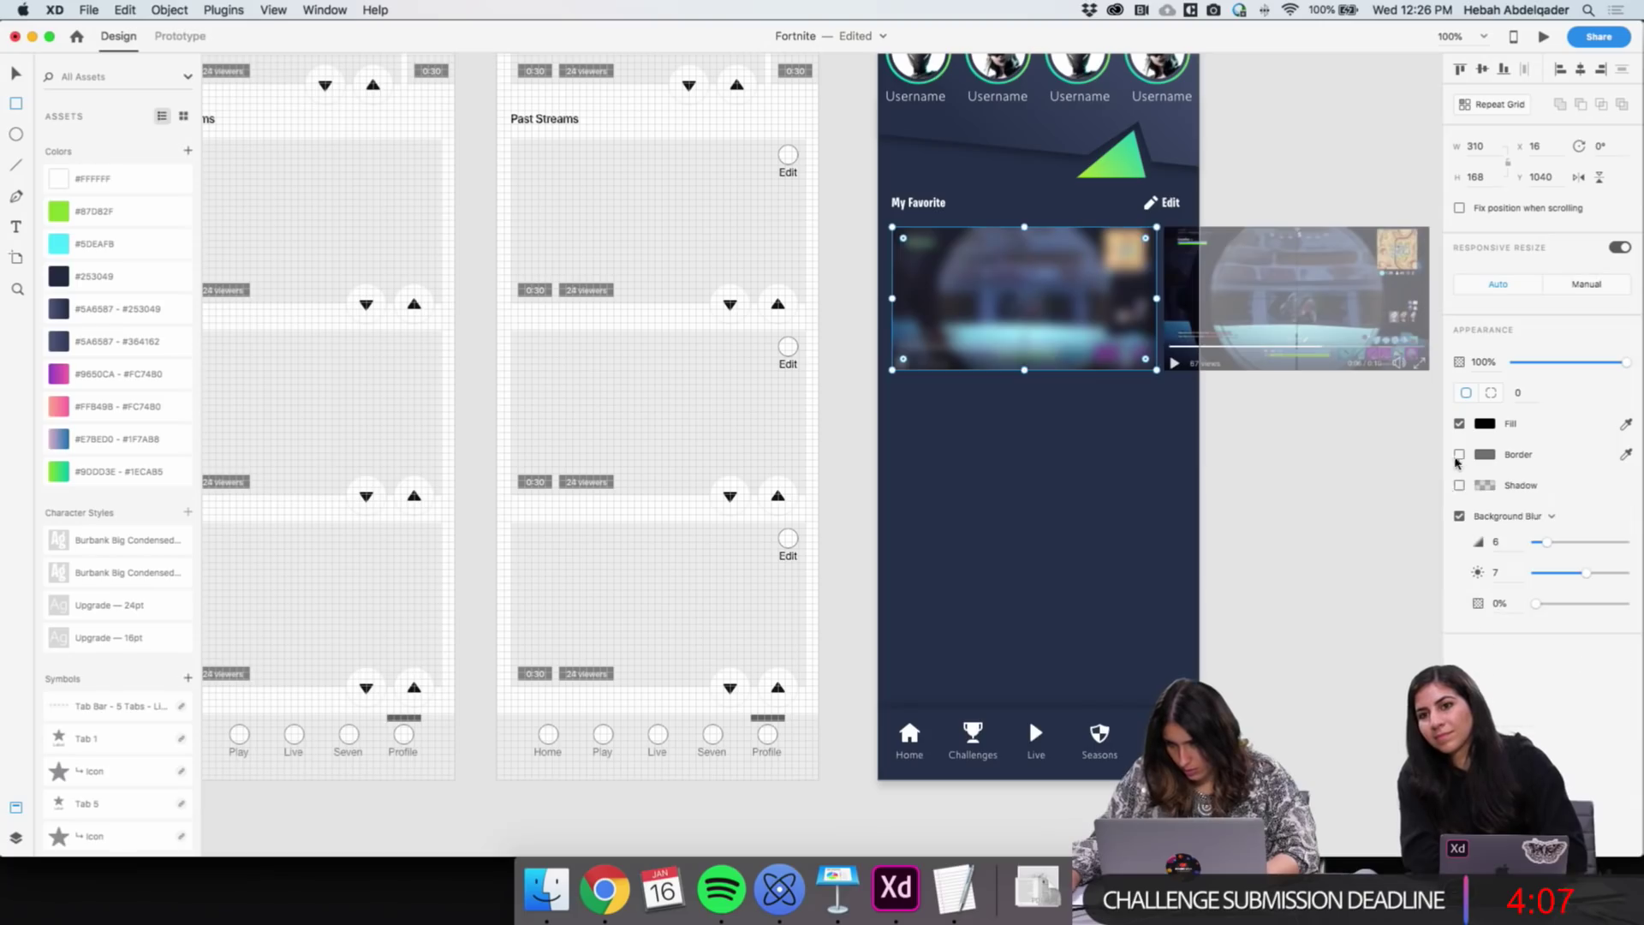
mouse_move(1023, 335)
left_mouse_down()
mouse_move(1031, 411)
mouse_move(1013, 368)
mouse_move(1028, 343)
left_mouse_up()
scroll(1375, 562, "down", 1)
left_click(1459, 516)
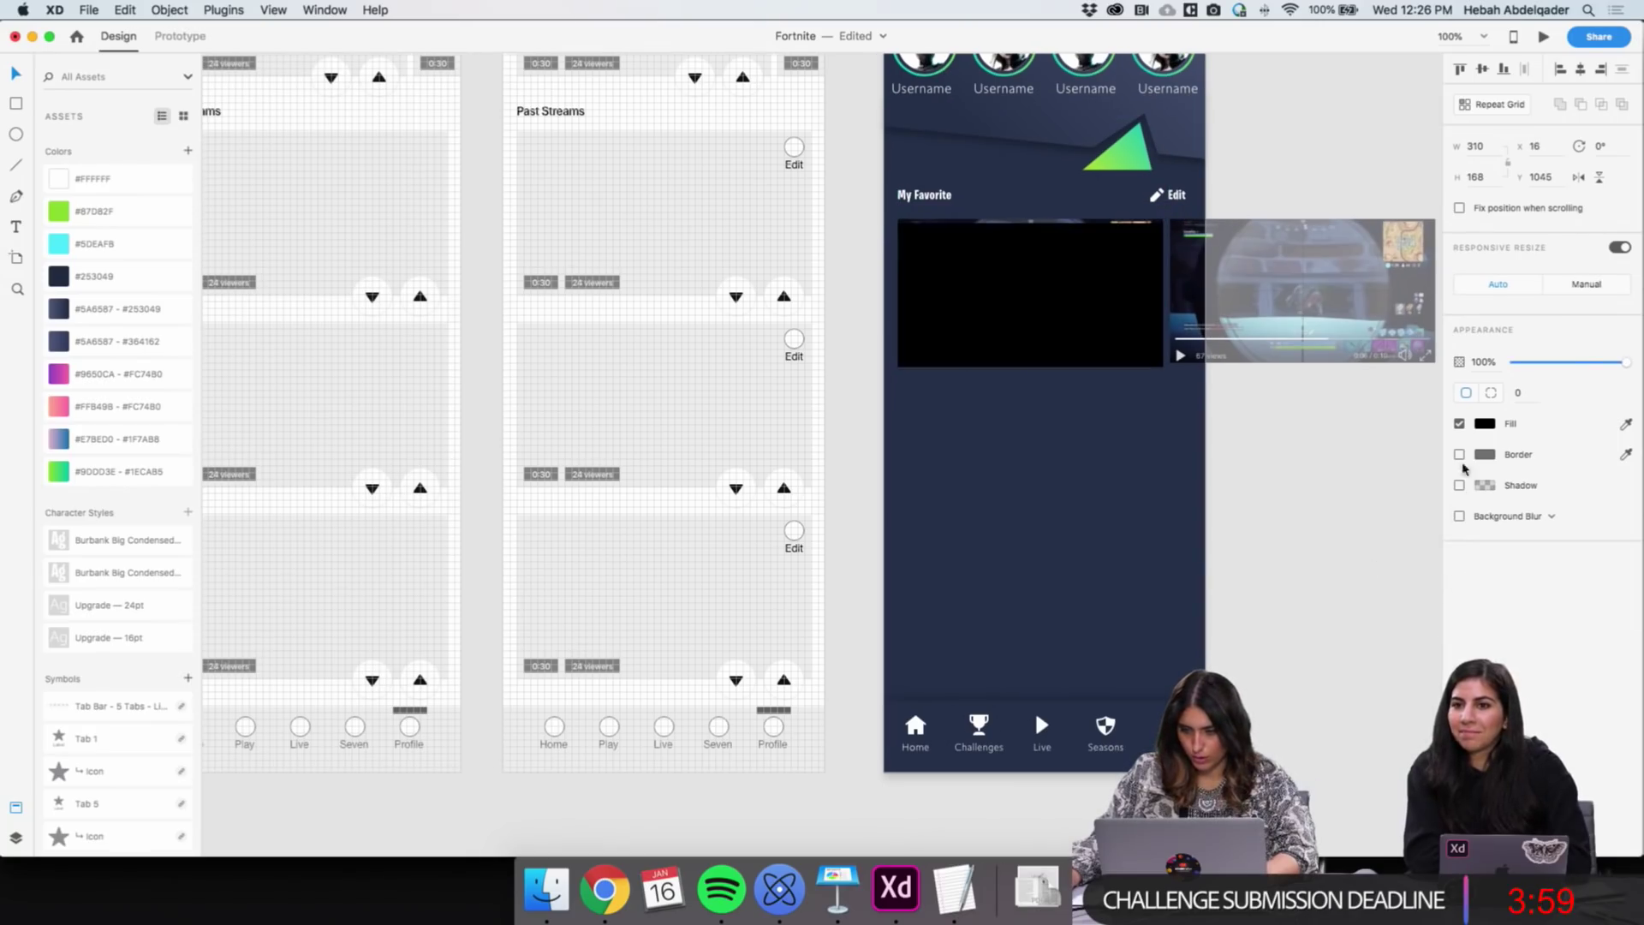
left_click(1484, 423)
left_click(1296, 431)
mouse_move(1299, 431)
left_mouse_down()
mouse_move(1268, 414)
mouse_move(1280, 351)
mouse_move(1265, 488)
left_mouse_up()
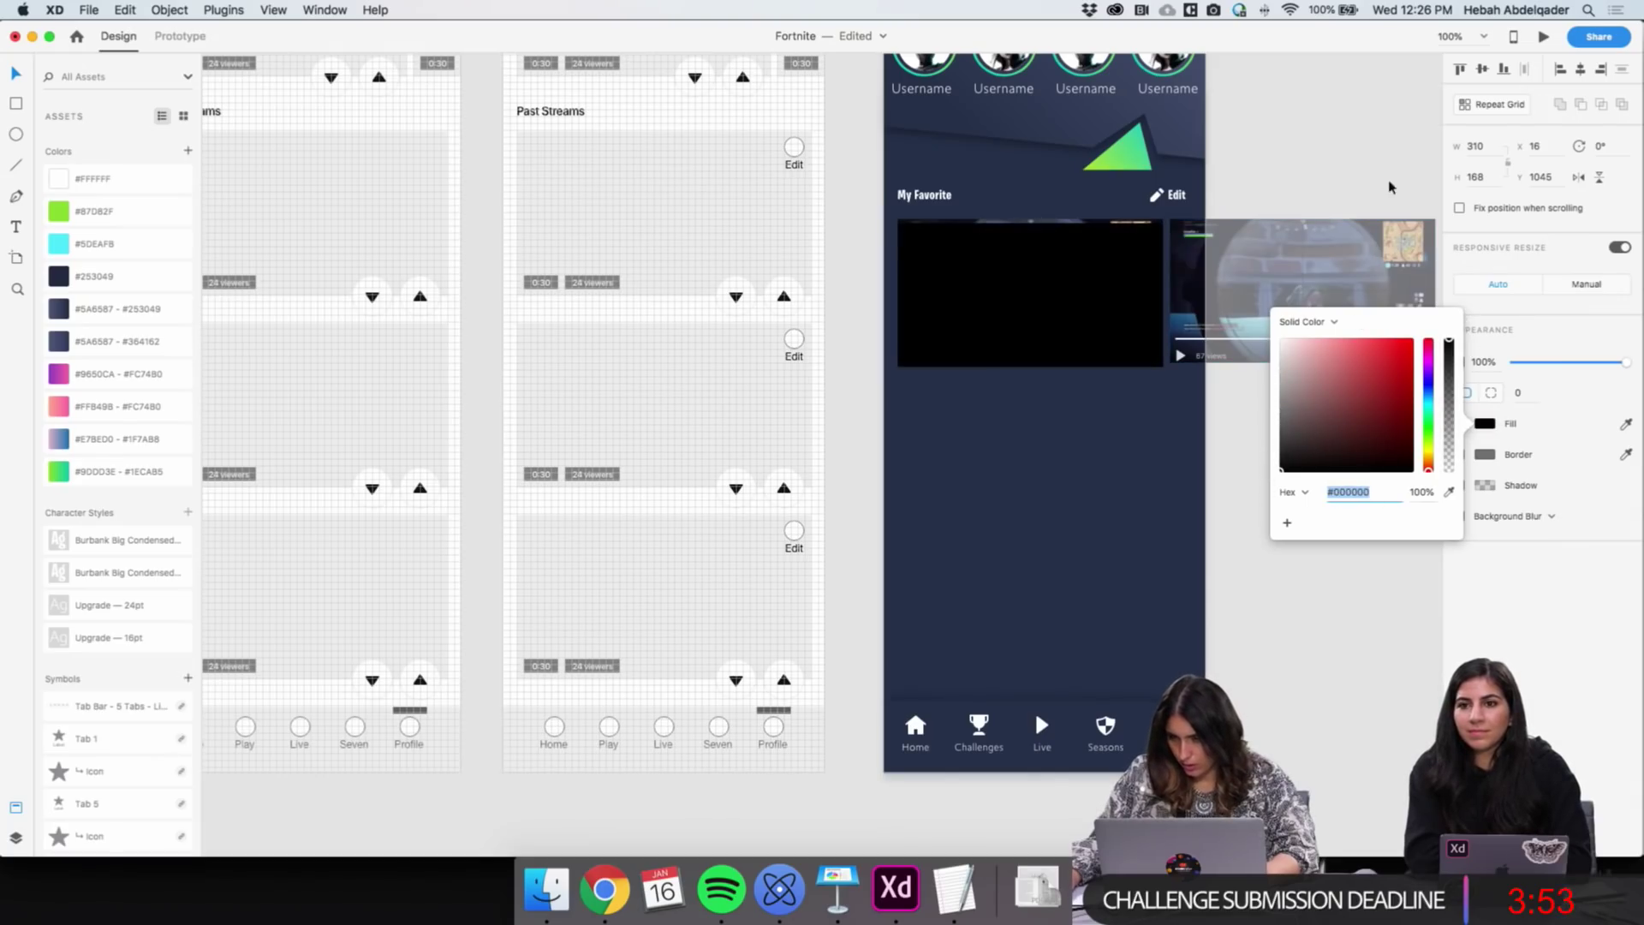
left_click(1465, 394)
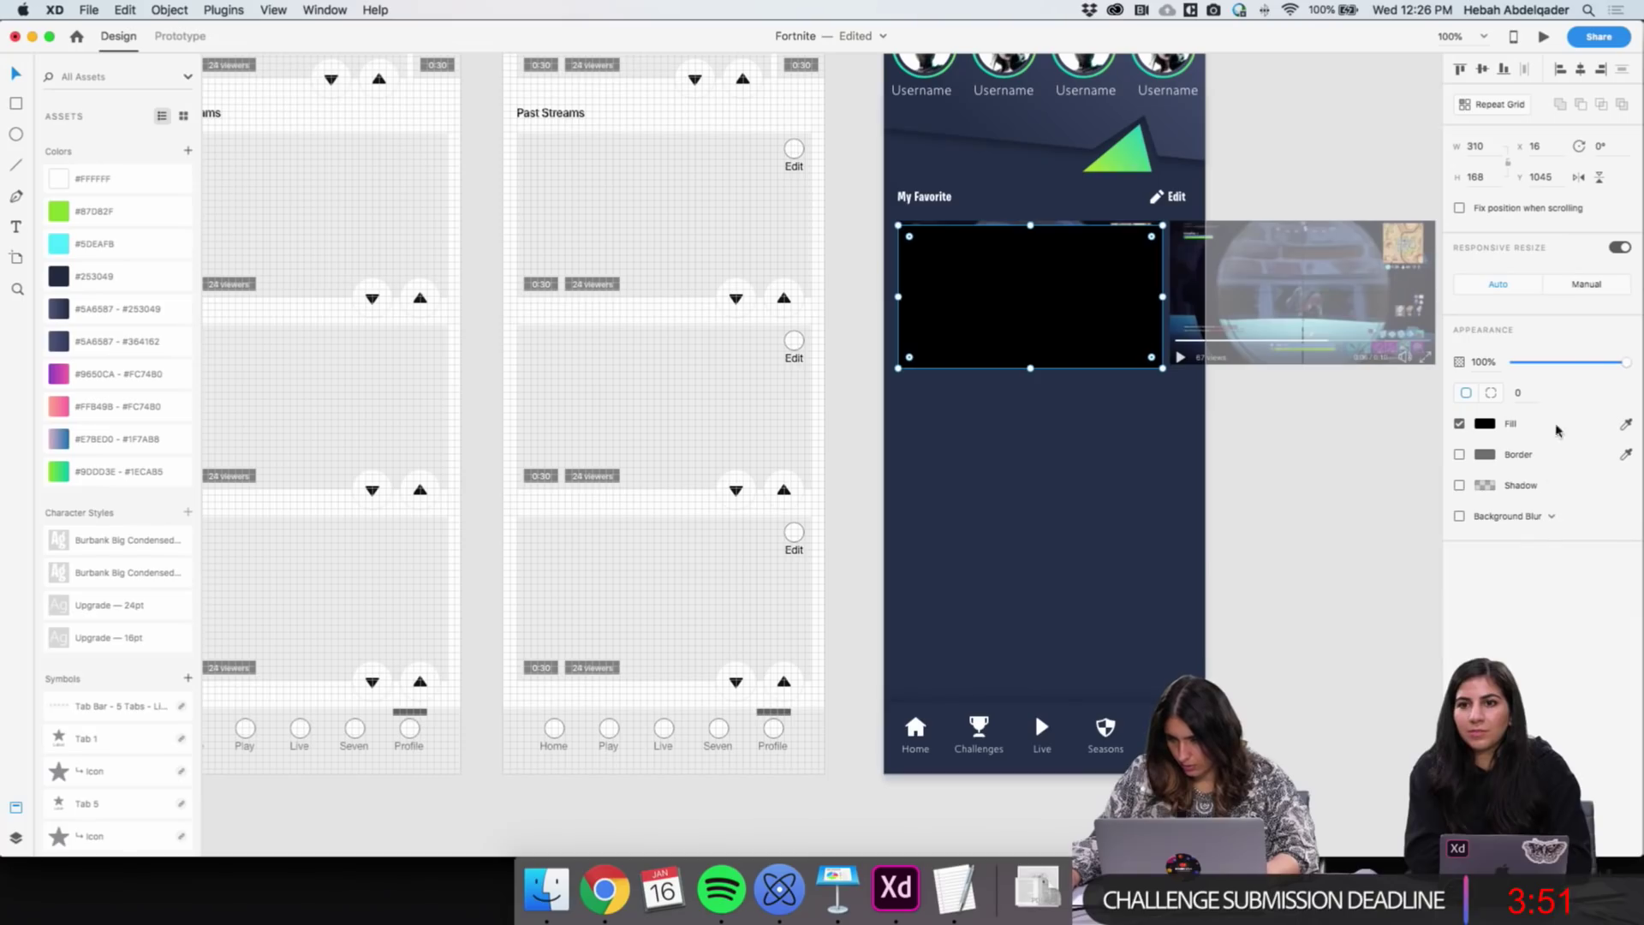
Lower the black overlay's opacity to 37% and align it exactly over the first video thumbnail
left_click_drag(1625, 362, 1548, 369)
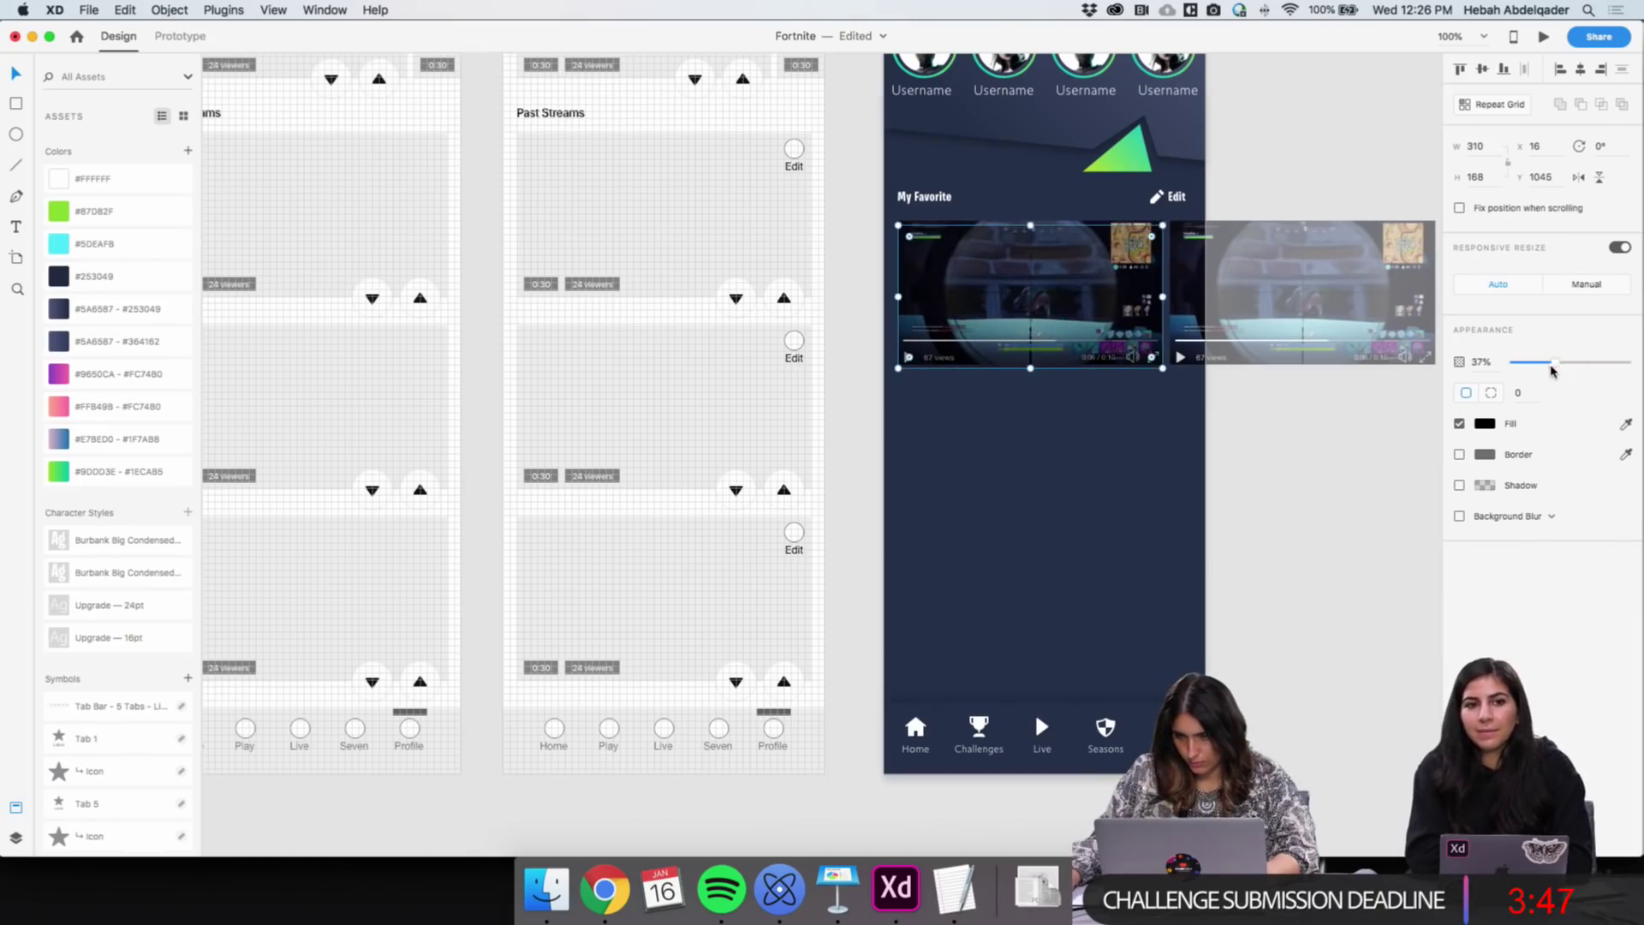
left_click(1413, 466)
left_click(1090, 321)
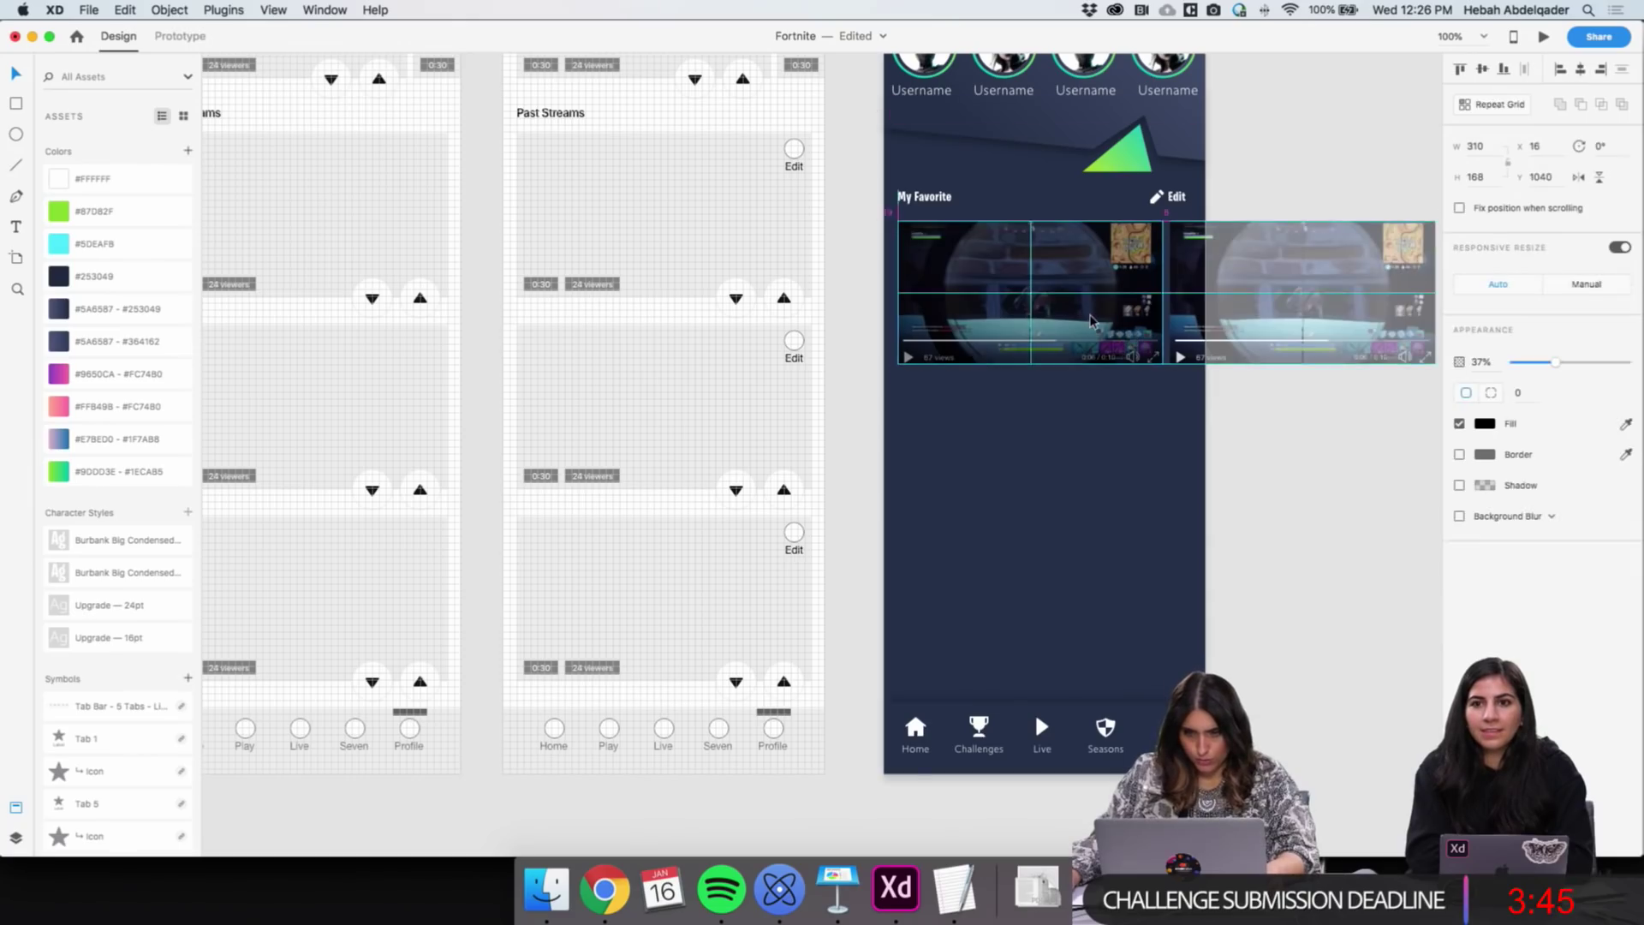
left_click(1356, 576)
scroll(1125, 495, "right", 1)
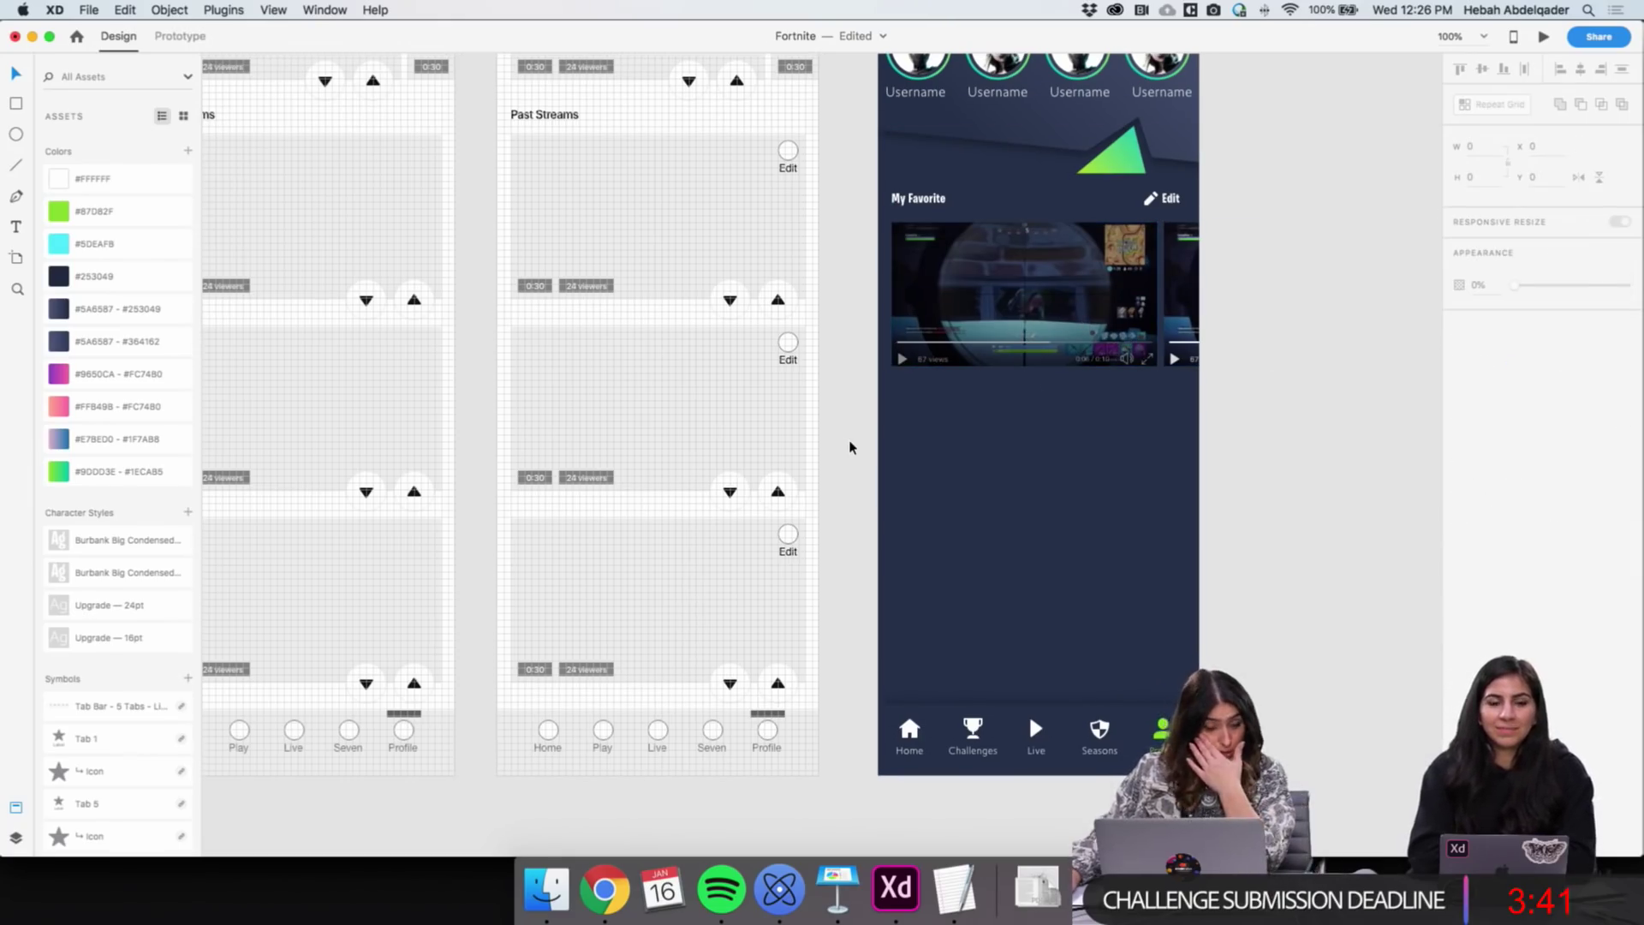
Examine the darkened video thumbnail in the My Favorite section up close
key("z")
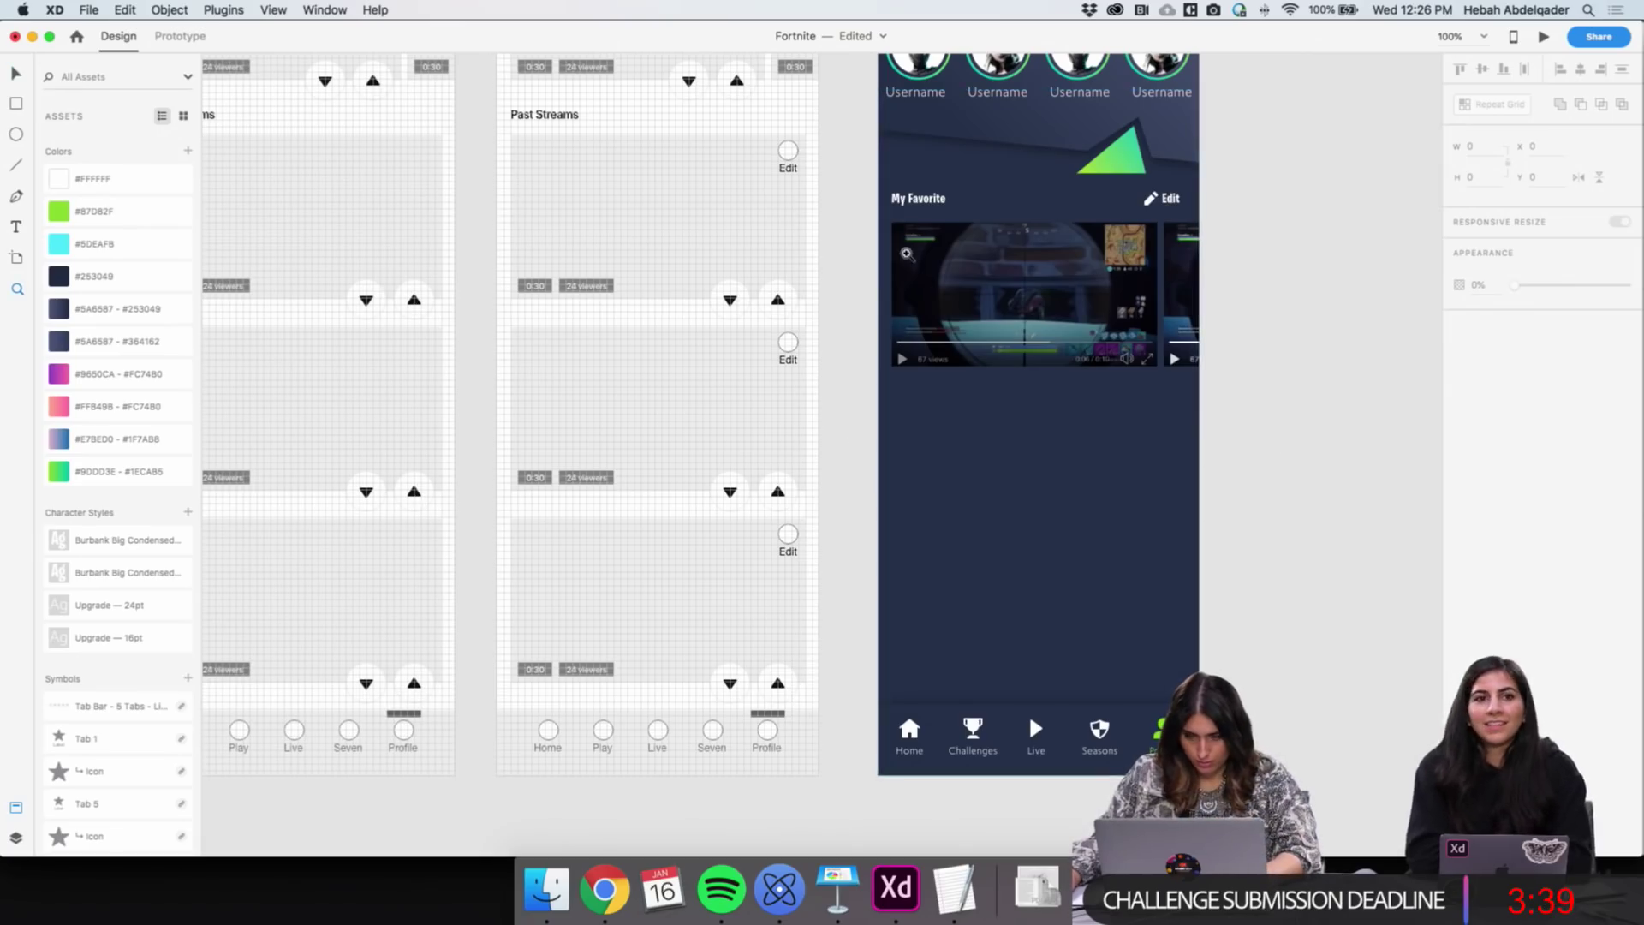
left_click_drag(906, 254, 1009, 323)
left_click(969, 399, "alt")
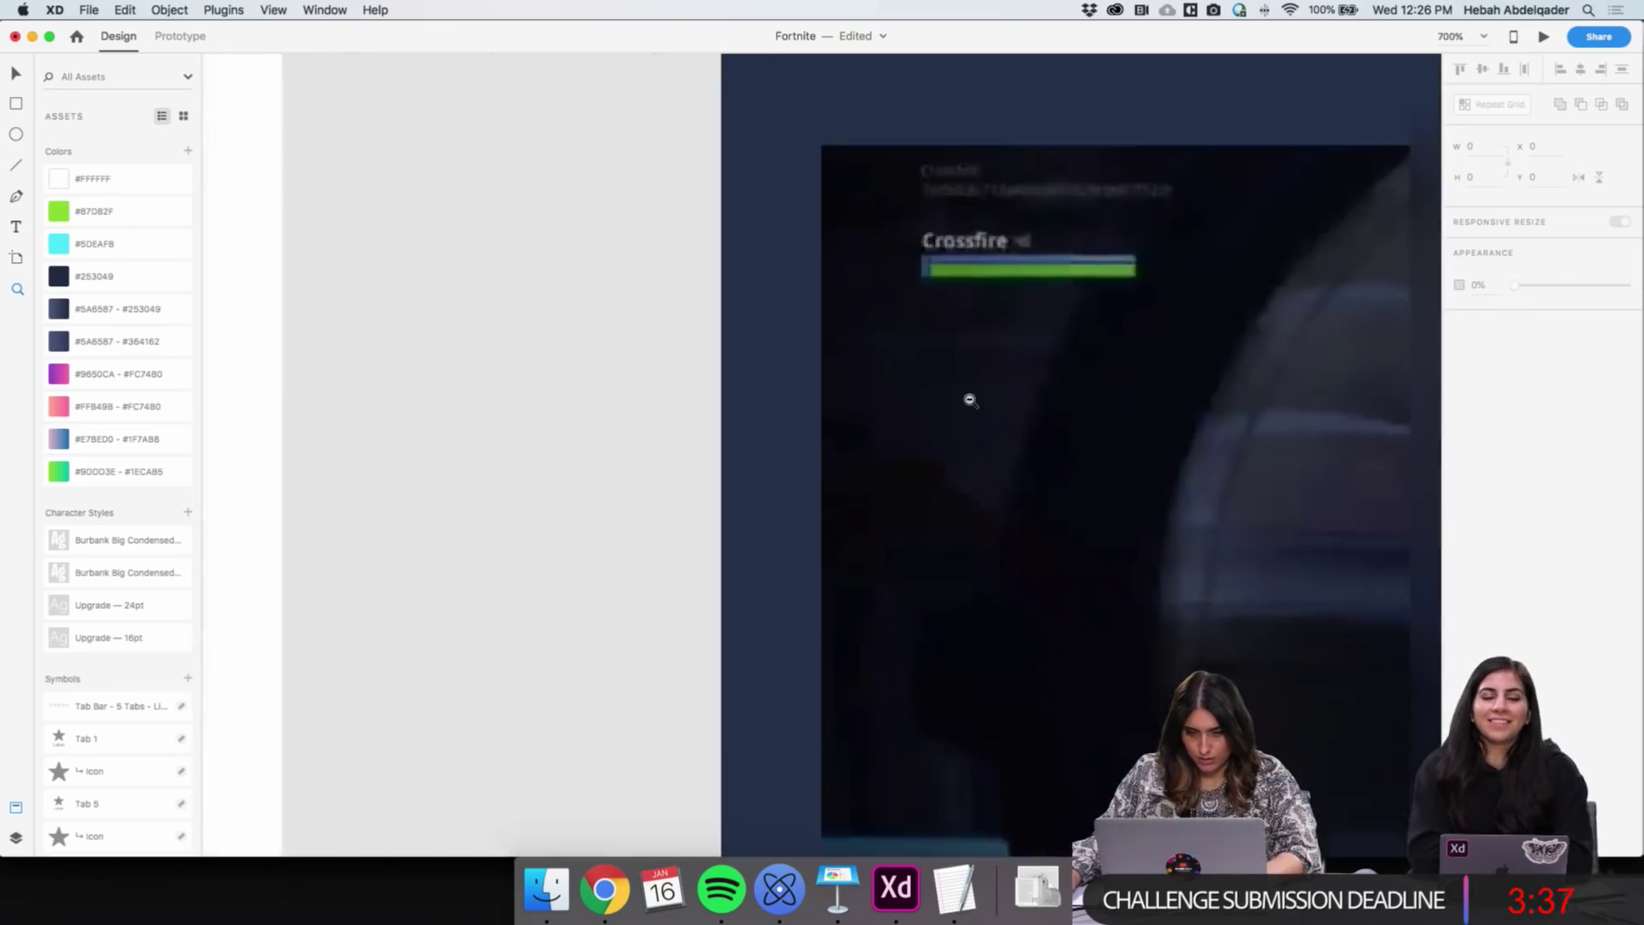
left_click(969, 400, "alt")
left_click(971, 397, "alt")
left_click(975, 395)
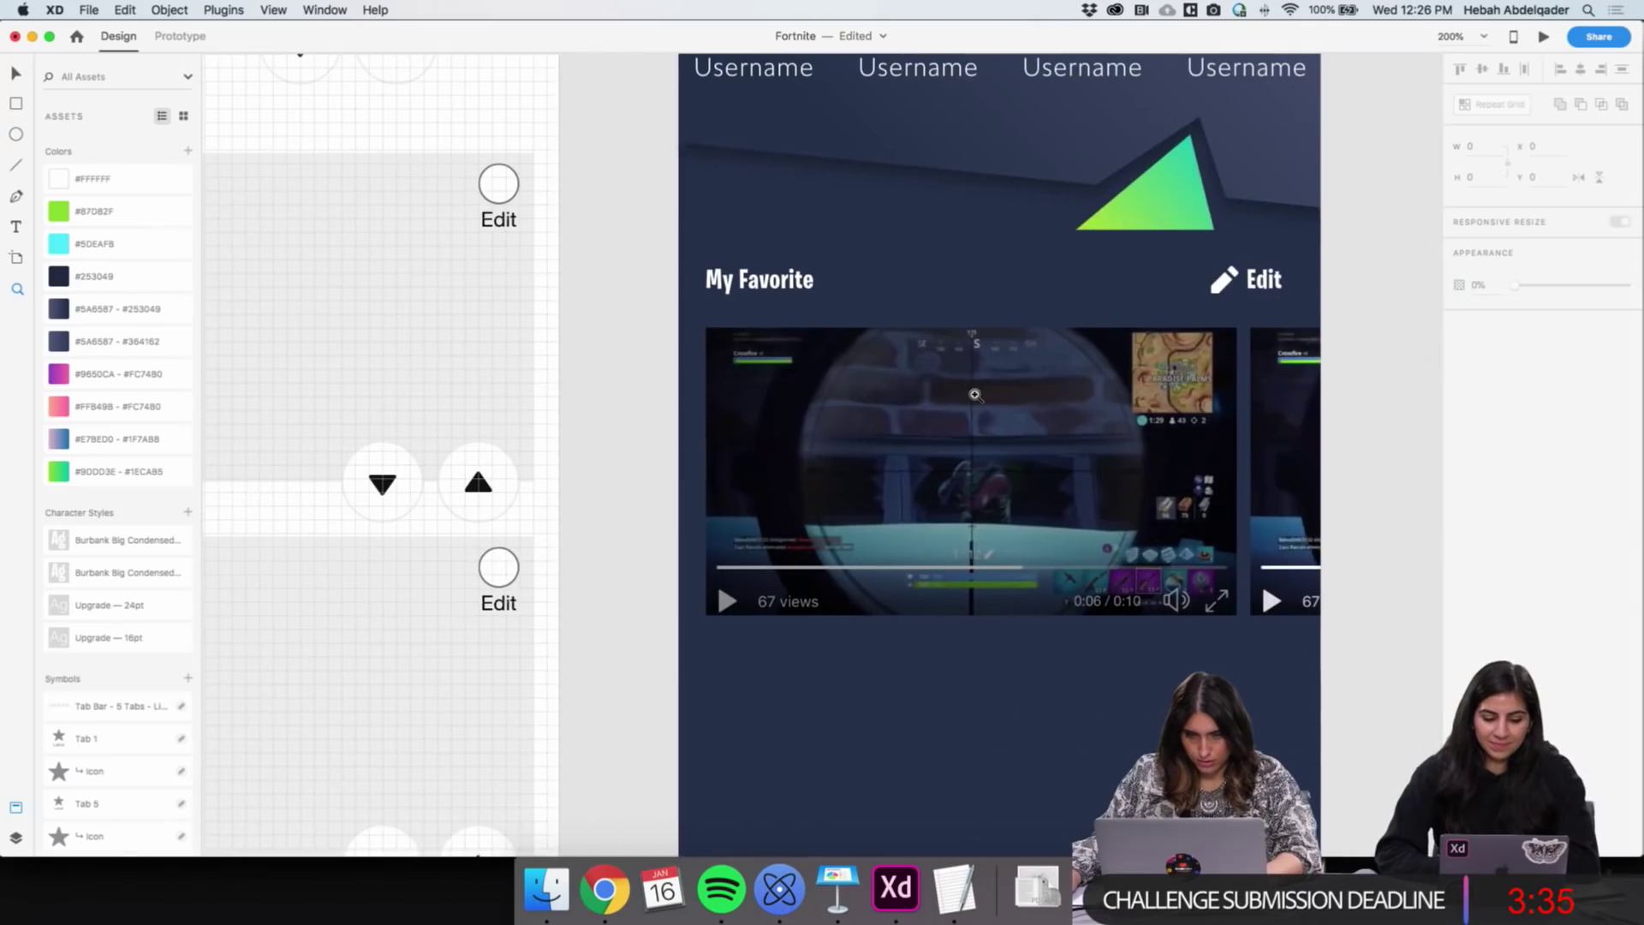
key("super+1")
left_click(646, 323, "alt")
scroll(642, 322, "up", 2)
key("v")
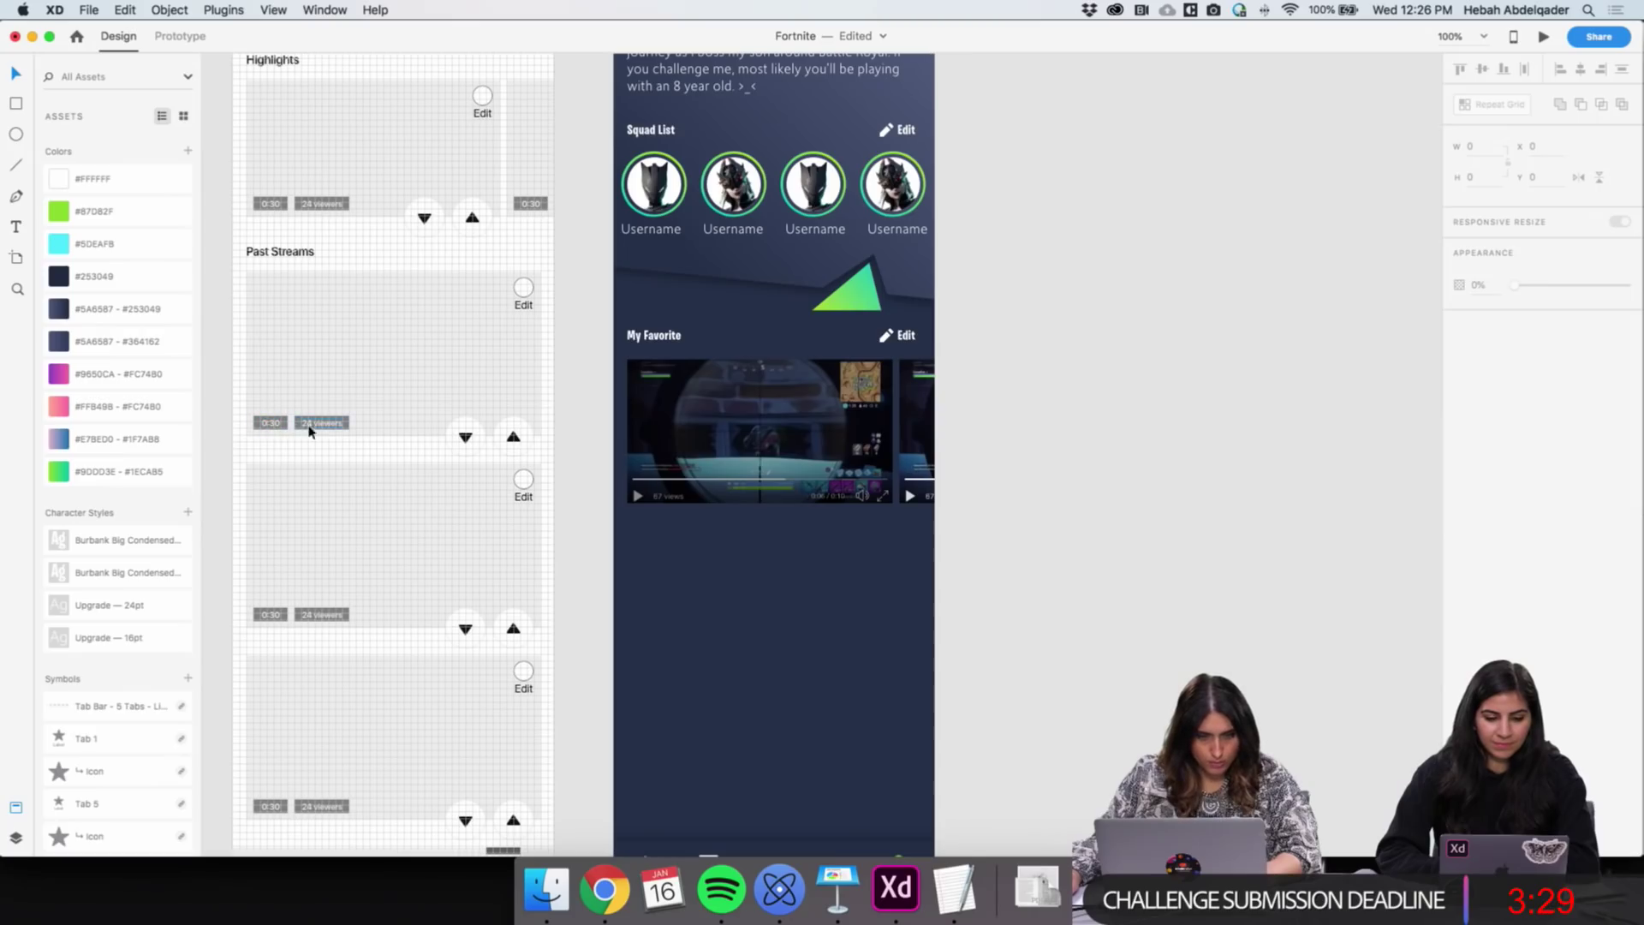
scroll(702, 539, "left", 2)
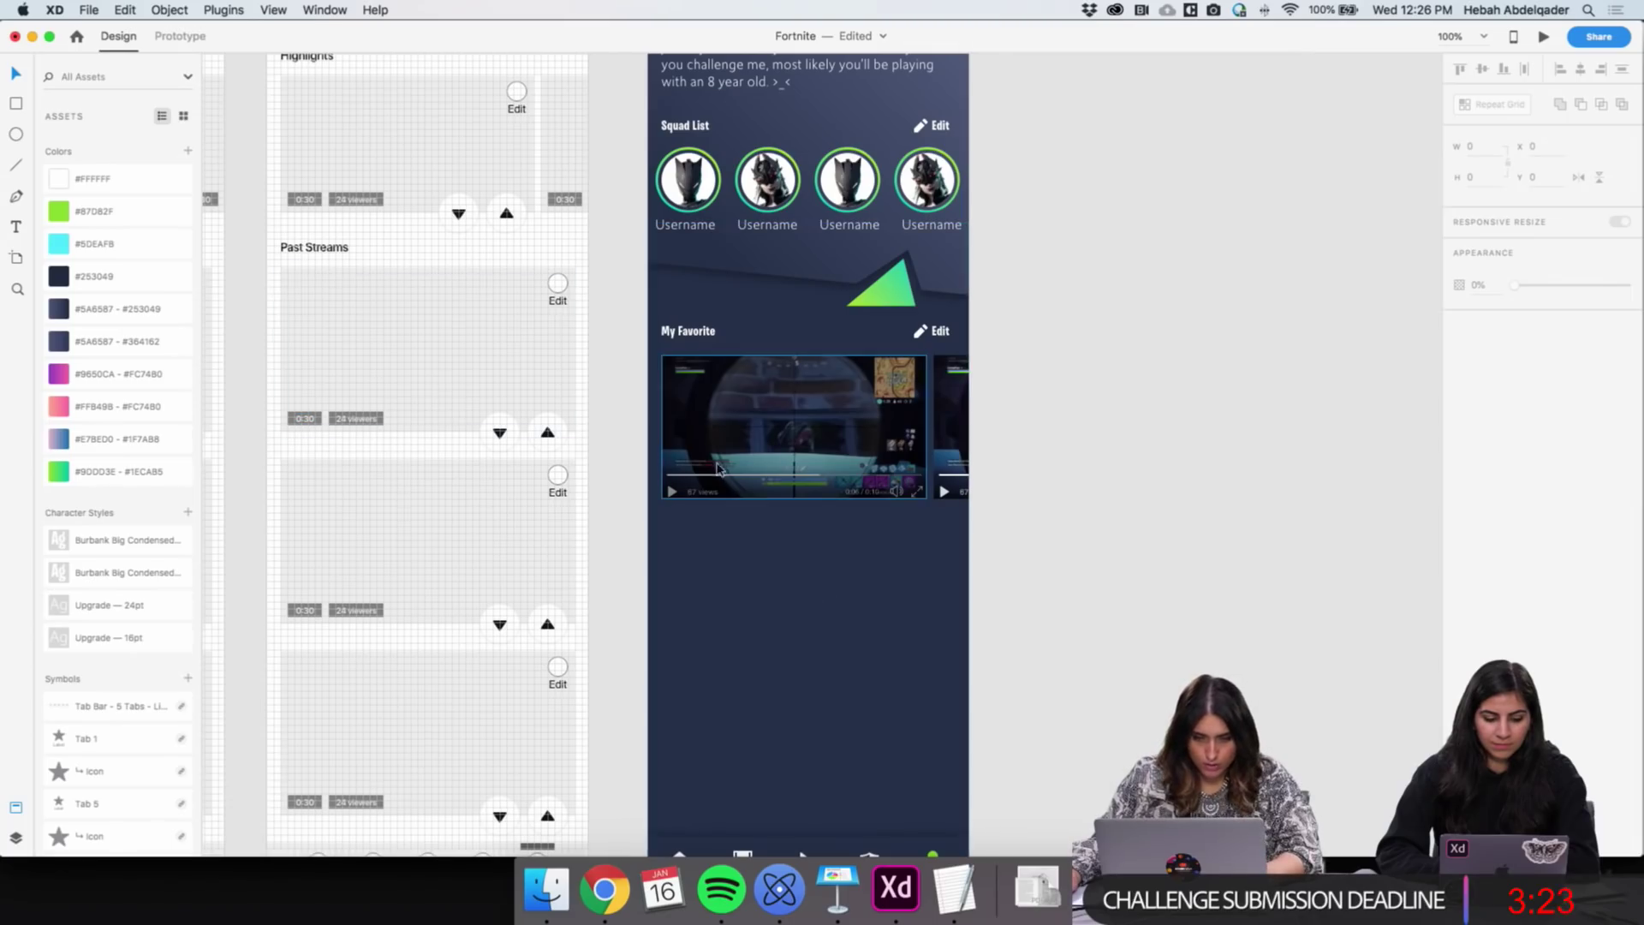
key("z")
left_click(675, 474)
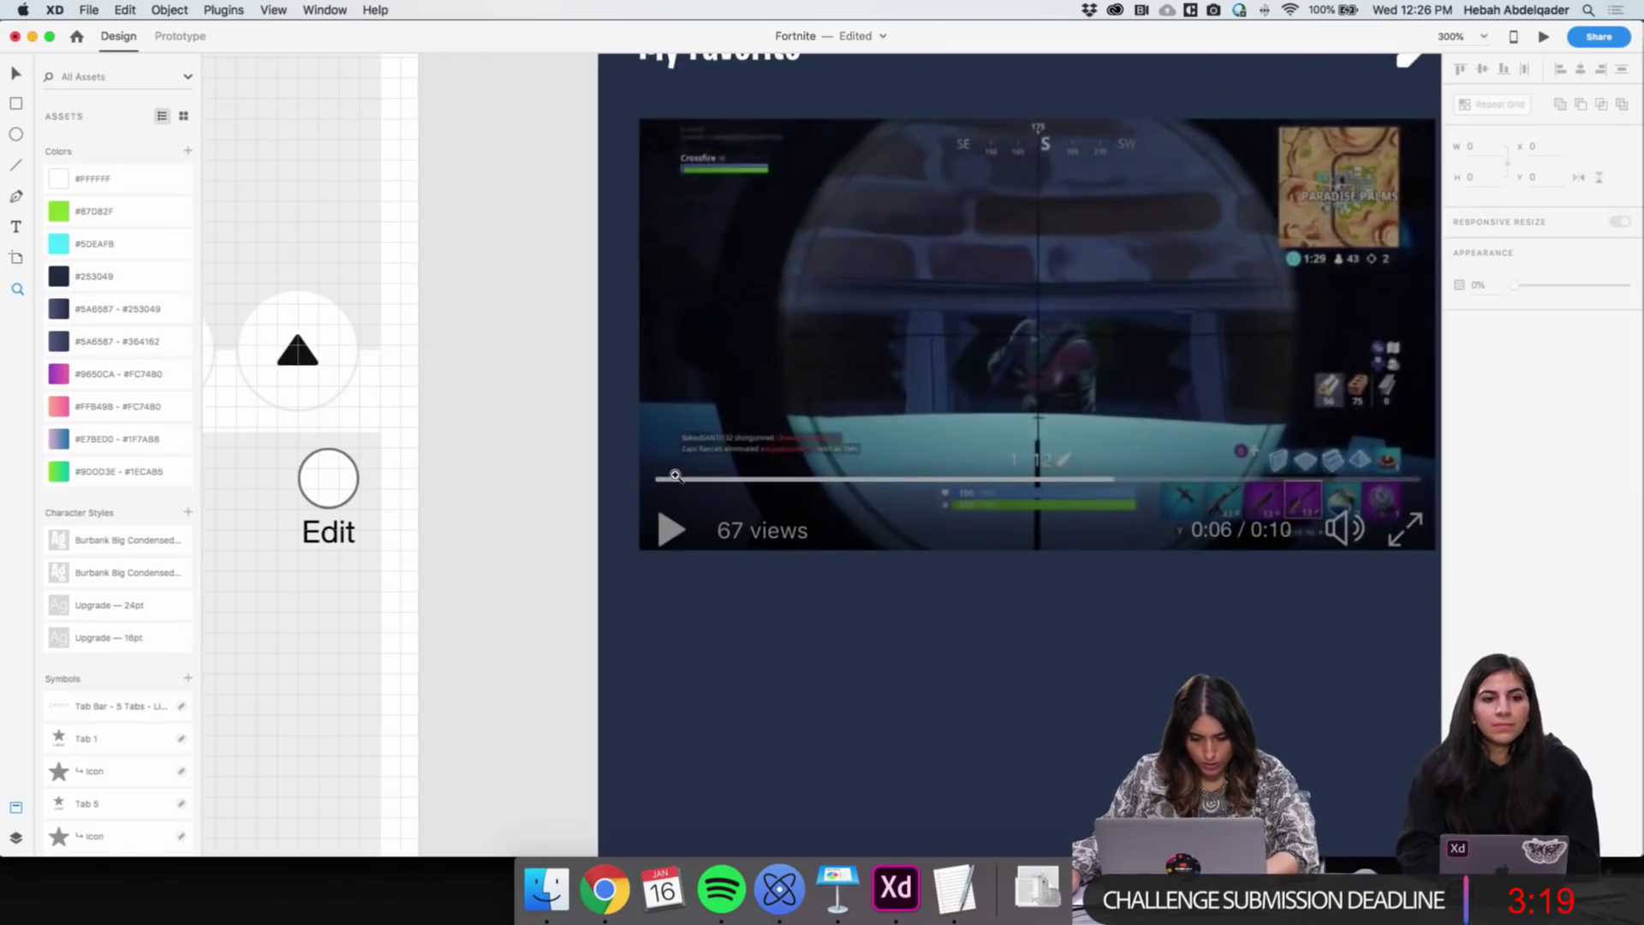
left_click_drag(665, 481, 836, 516)
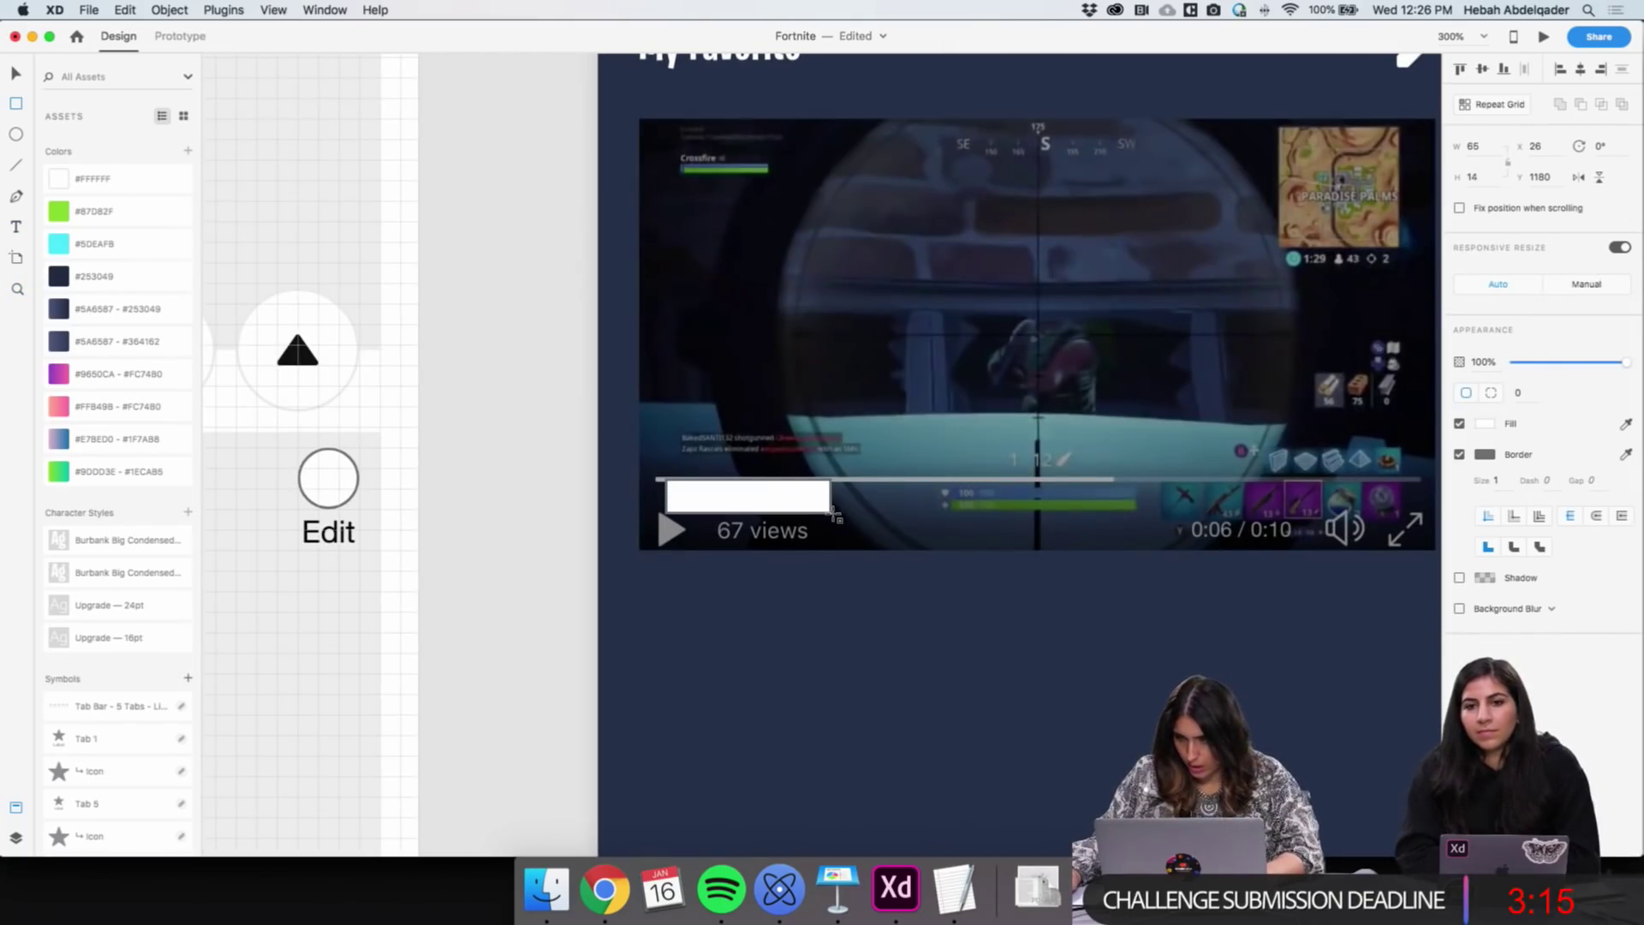
key("super+minus")
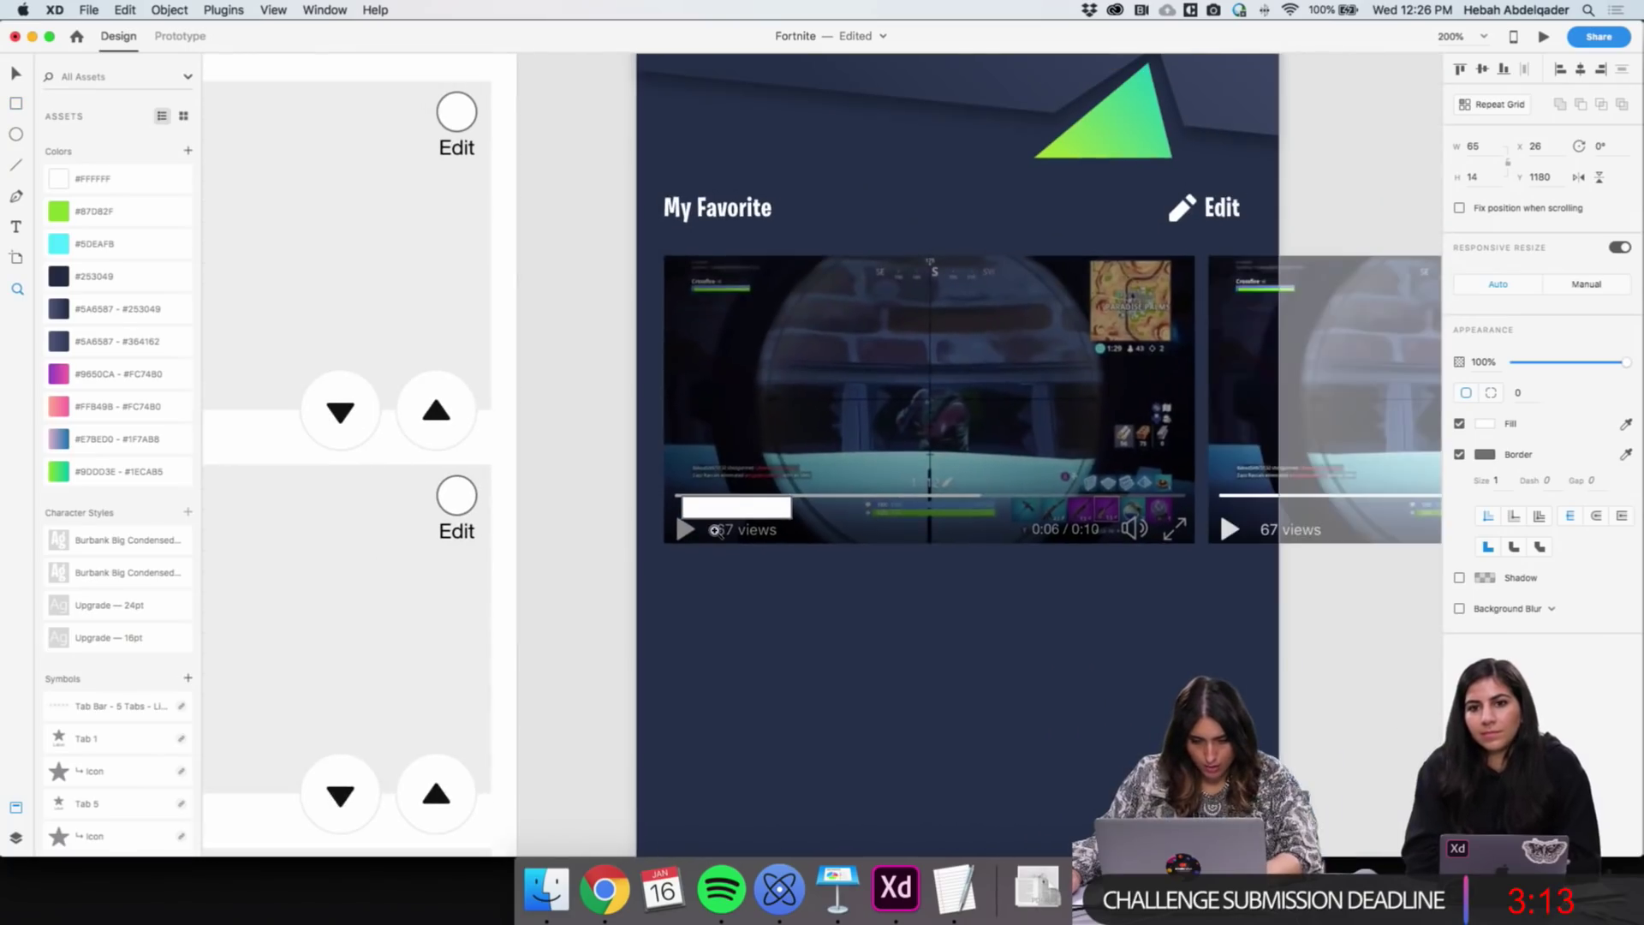
key("BackSpace")
Copy the 0:30 and 24 viewers labels from the wireframe's Past Streams onto the first favorite thumbnail, near its lower edge
scroll(754, 509, "left", 10)
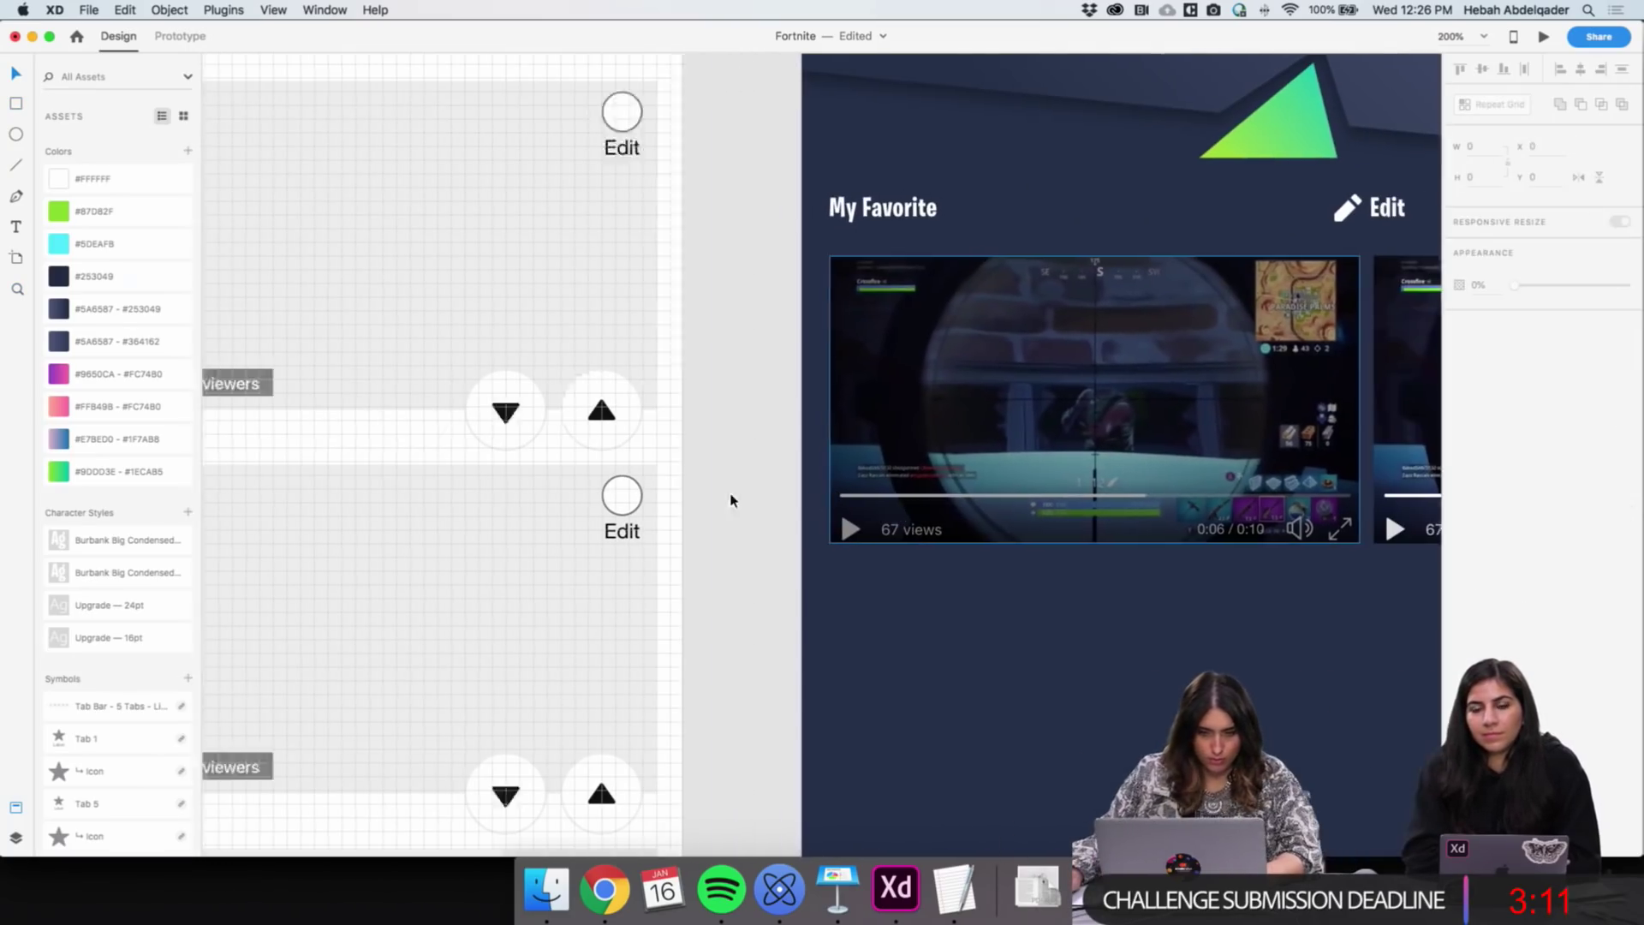
left_click(449, 383)
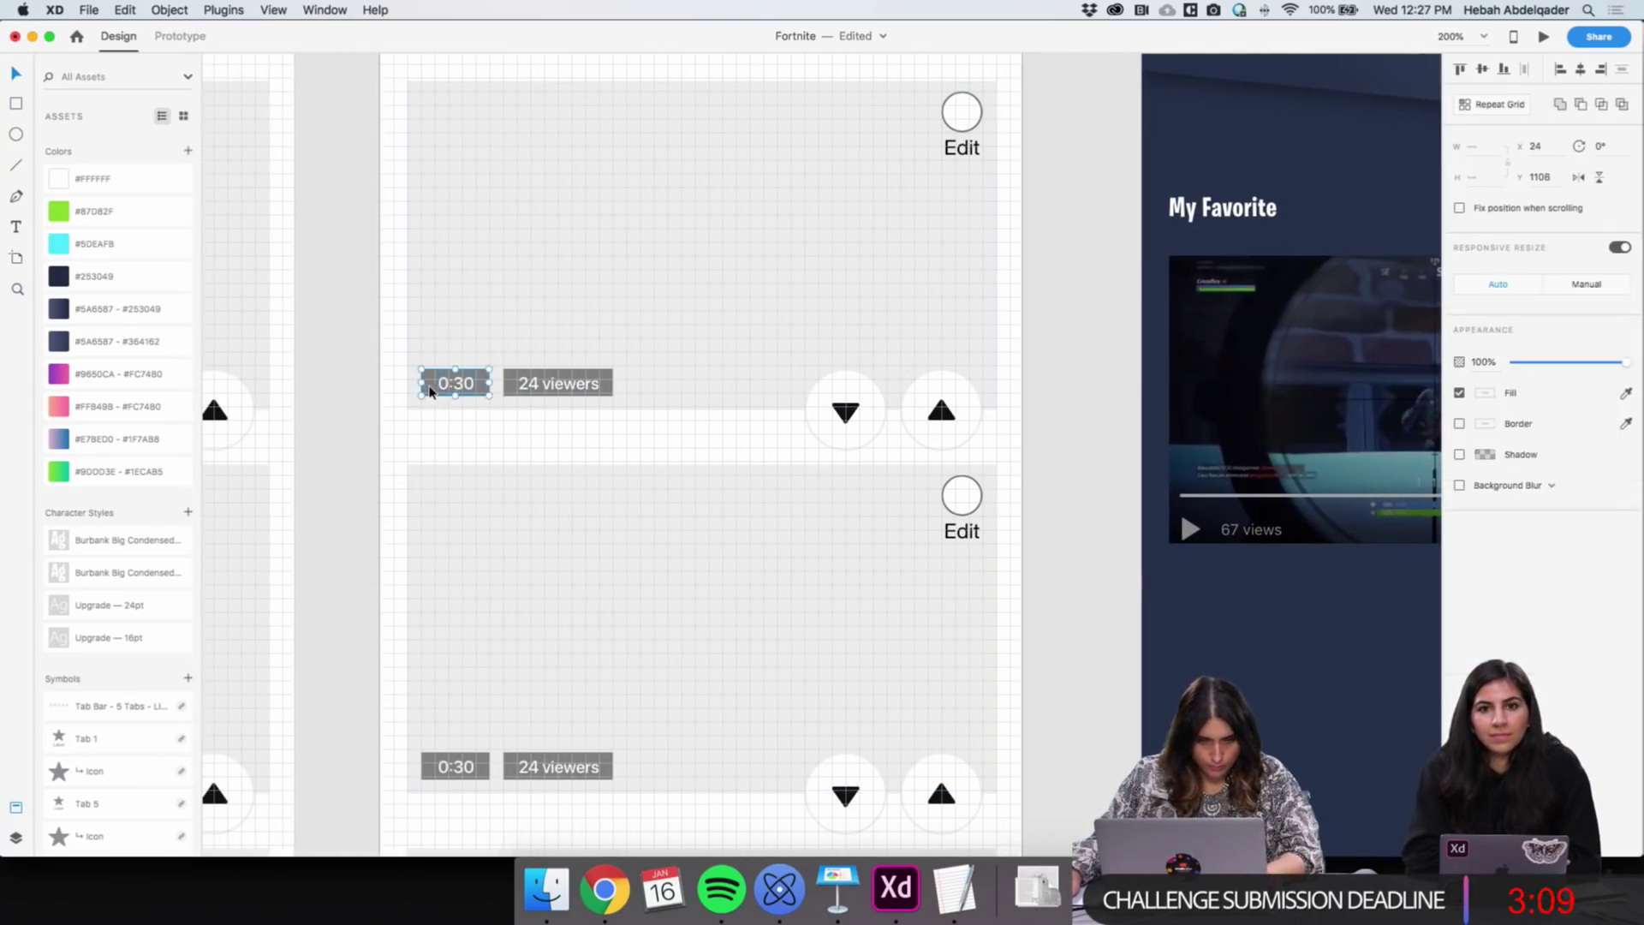
left_click(518, 391, "shift")
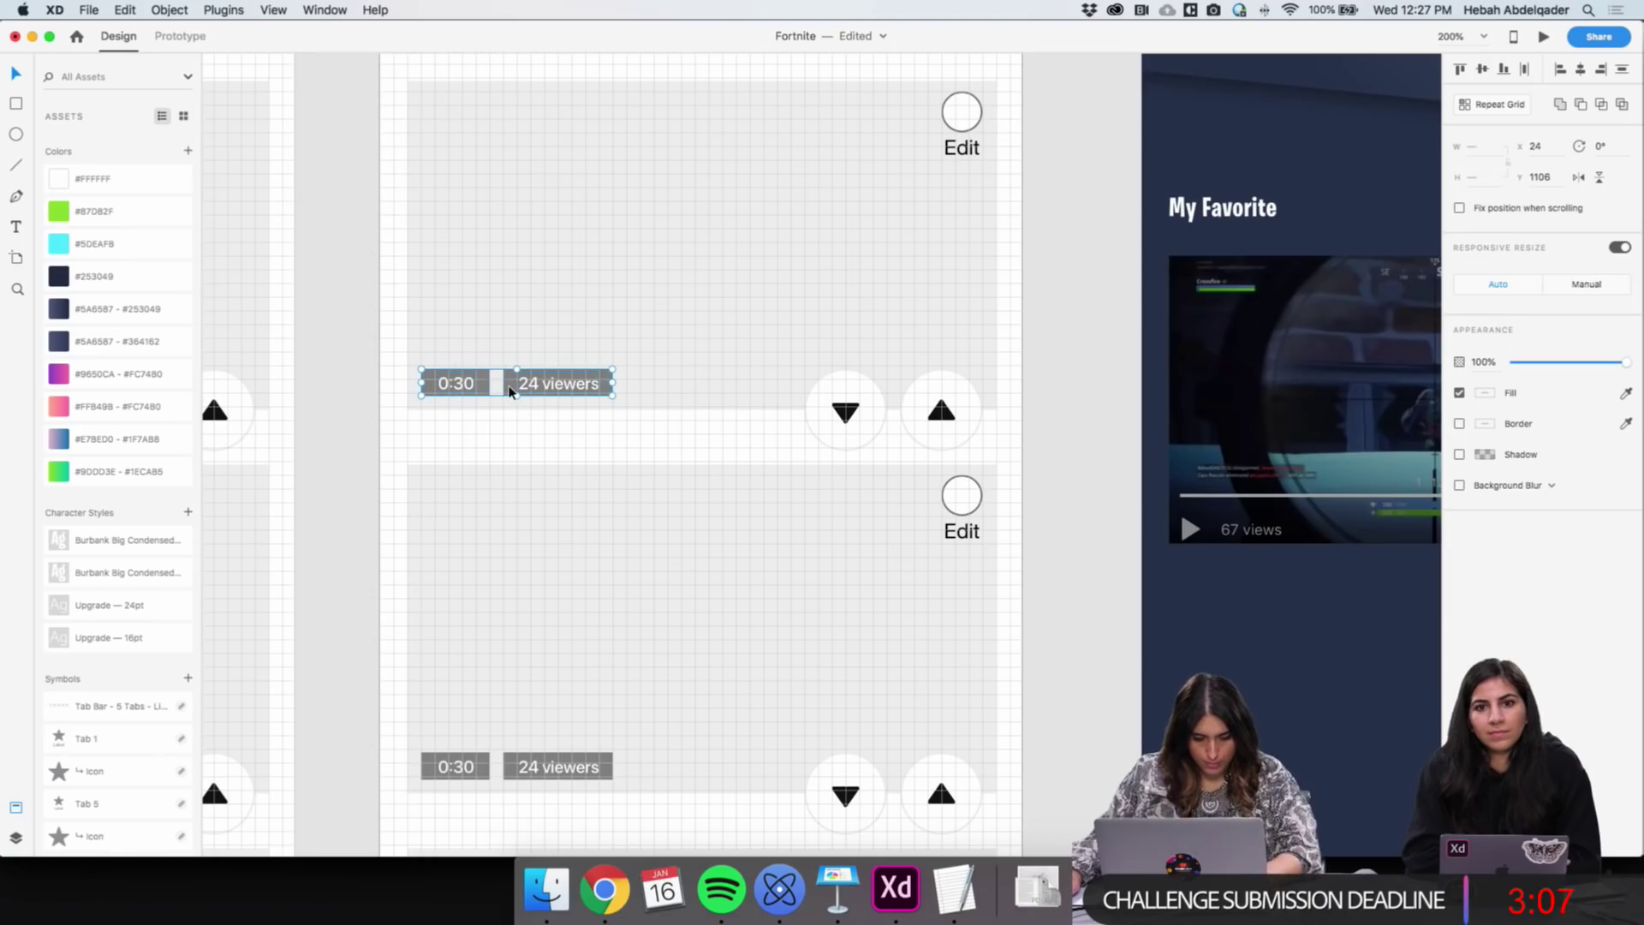
scroll(1152, 505, "right", 15)
left_click(962, 524)
key("super+v")
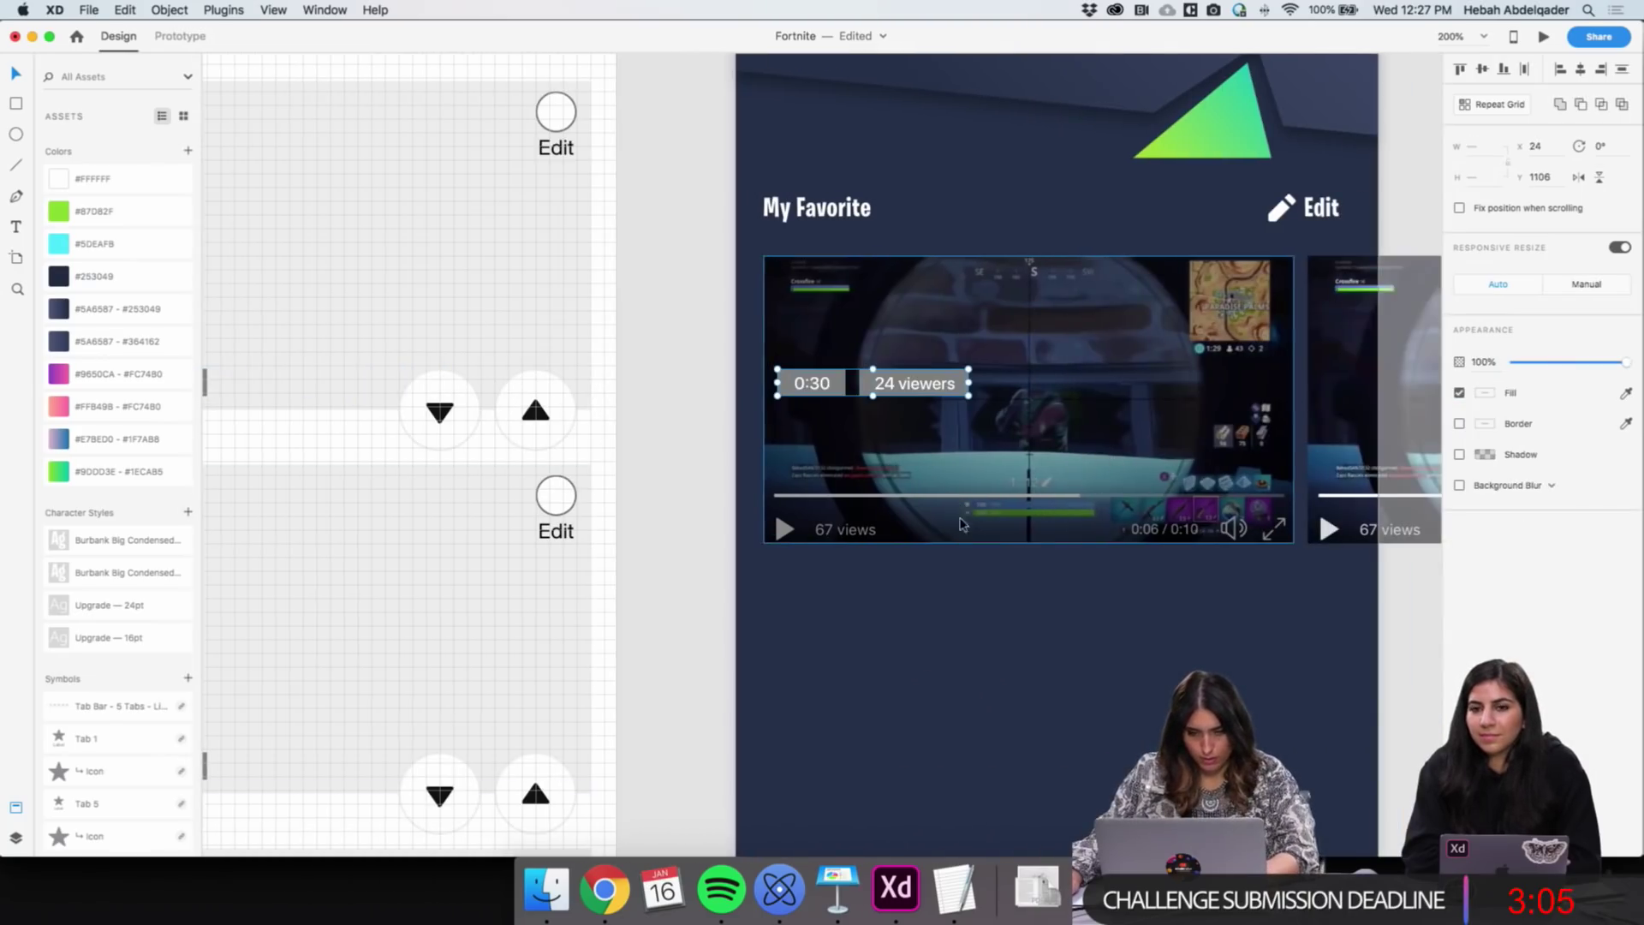
left_click_drag(839, 393, 839, 518)
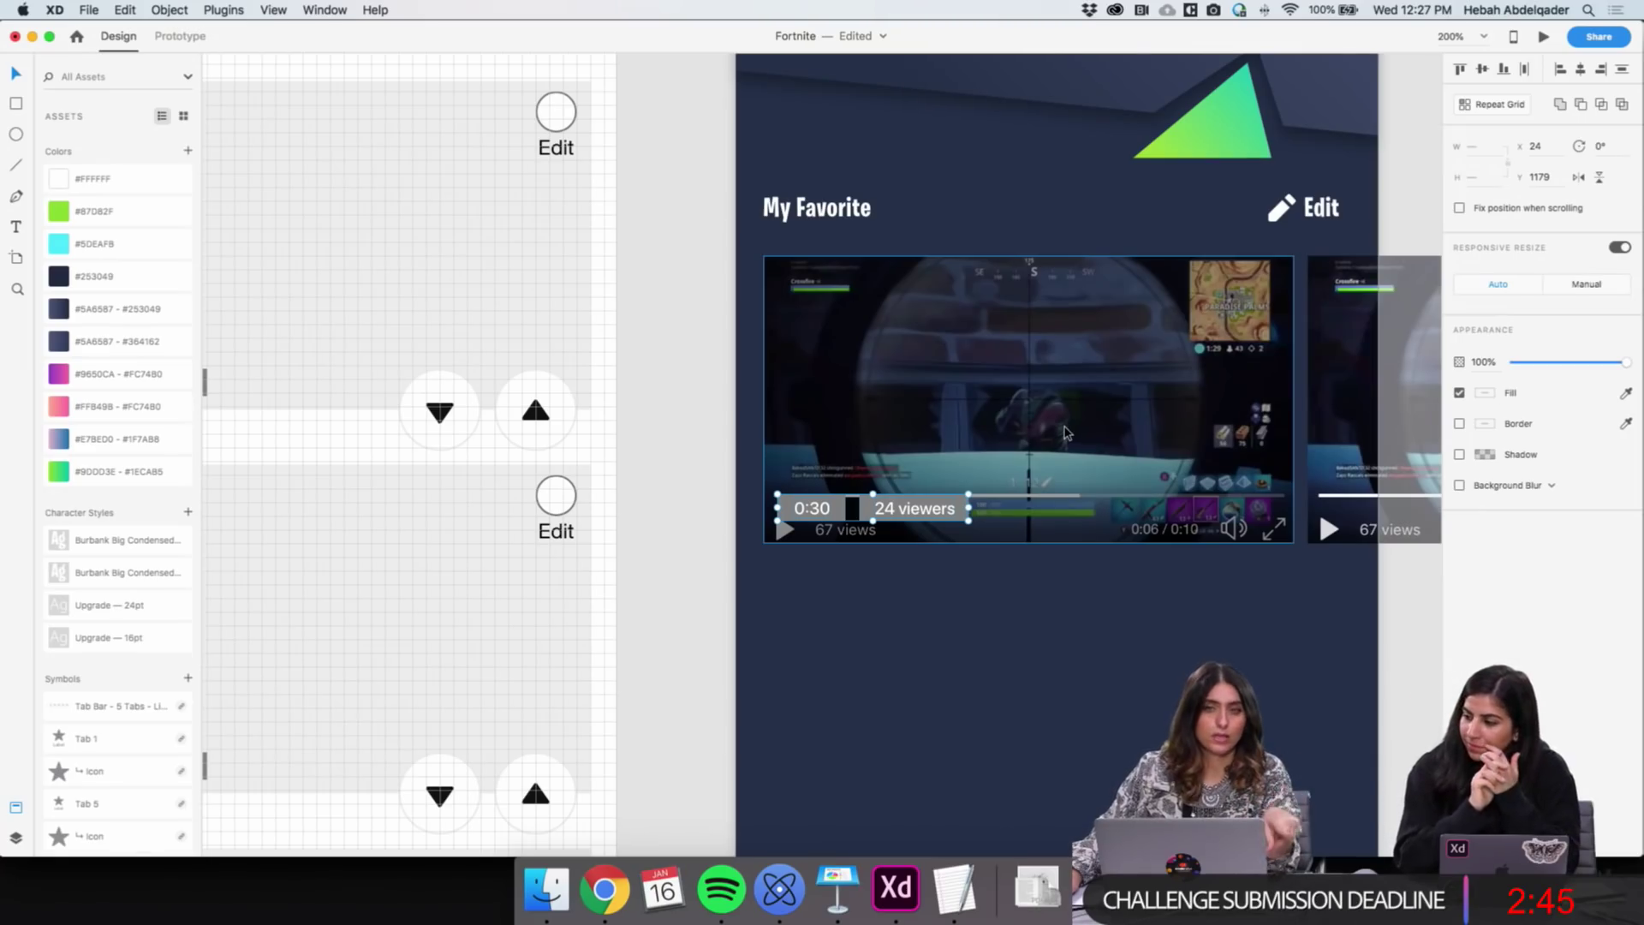
Fill the background box of the 0:30 label with black
double_click(842, 513)
left_click(1473, 432)
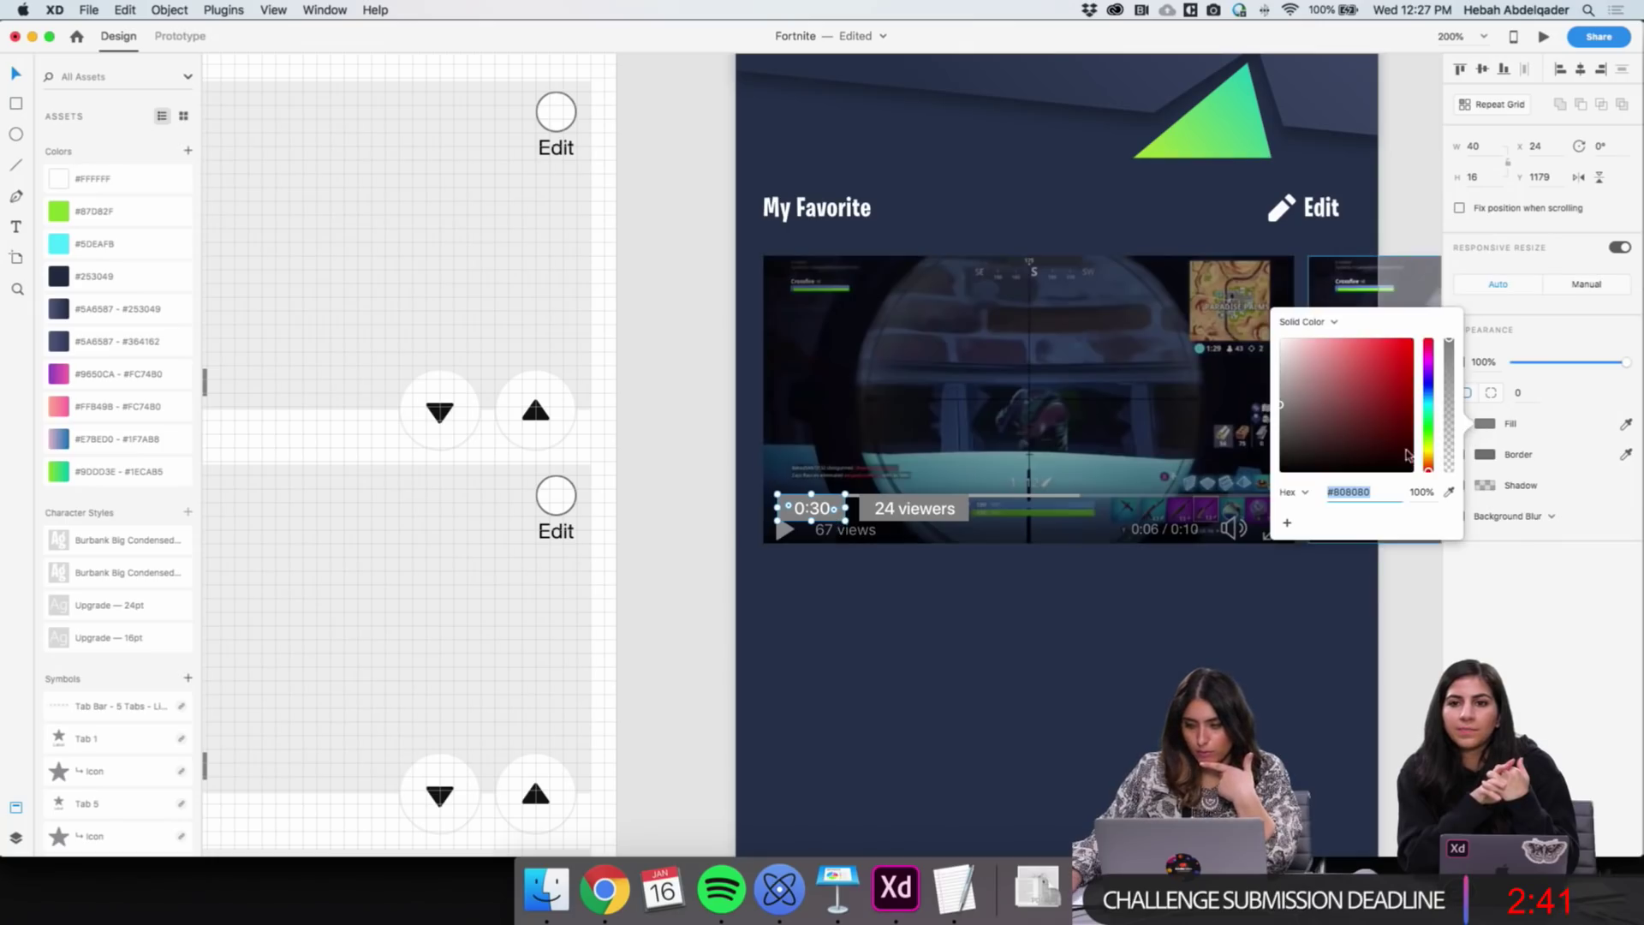
left_click(666, 545)
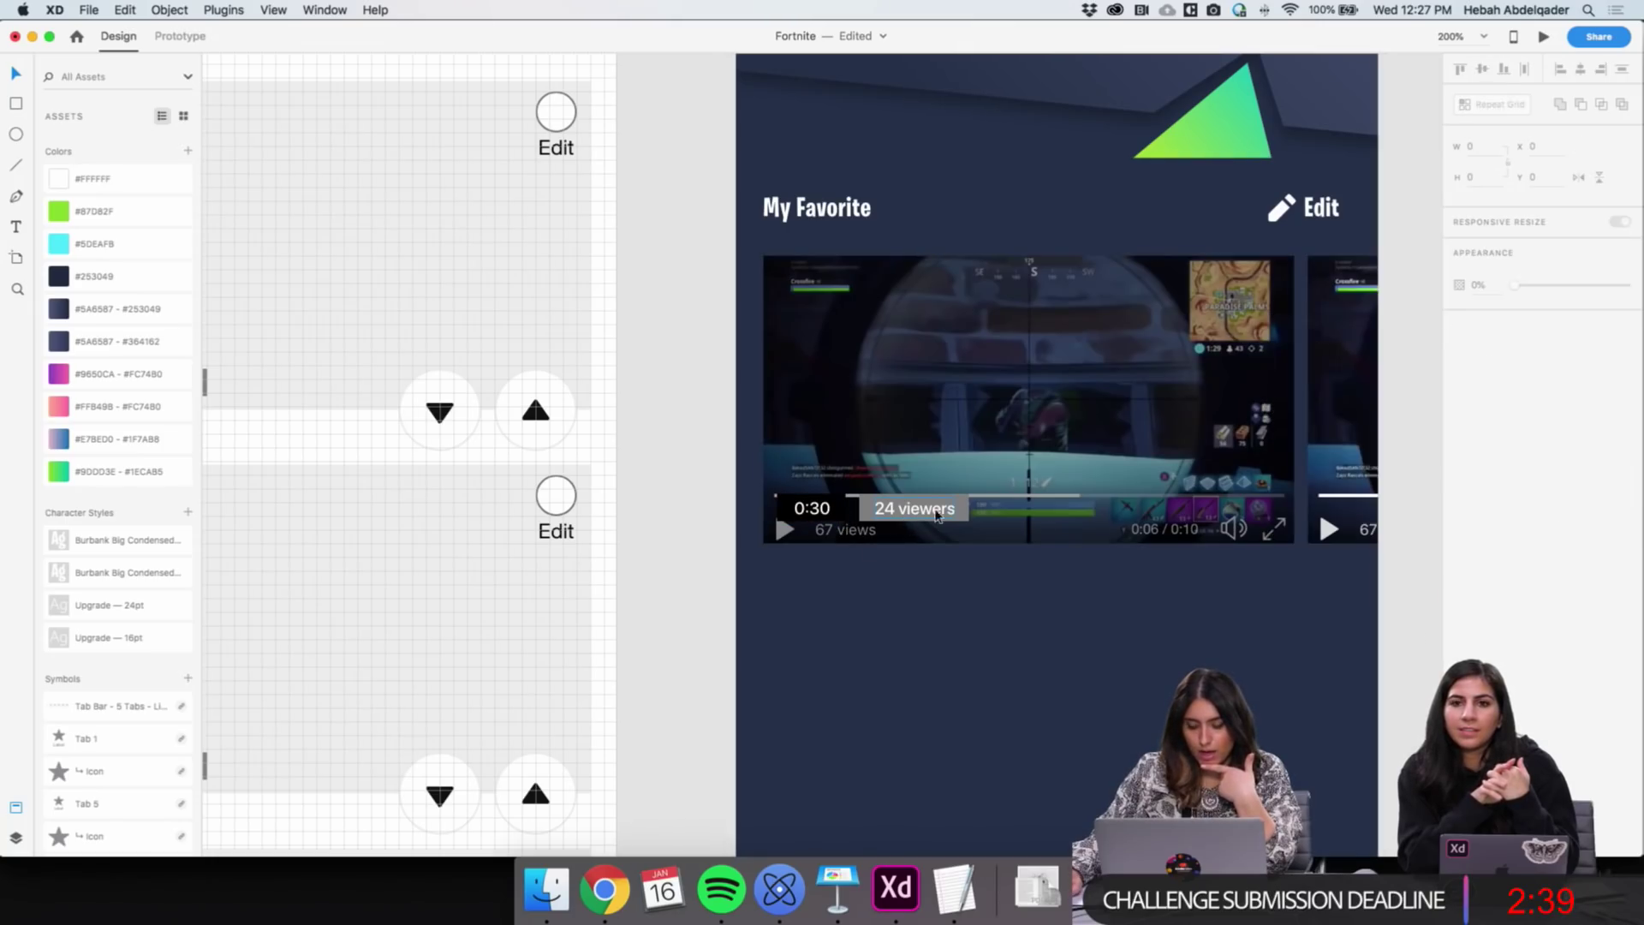
left_click(961, 510)
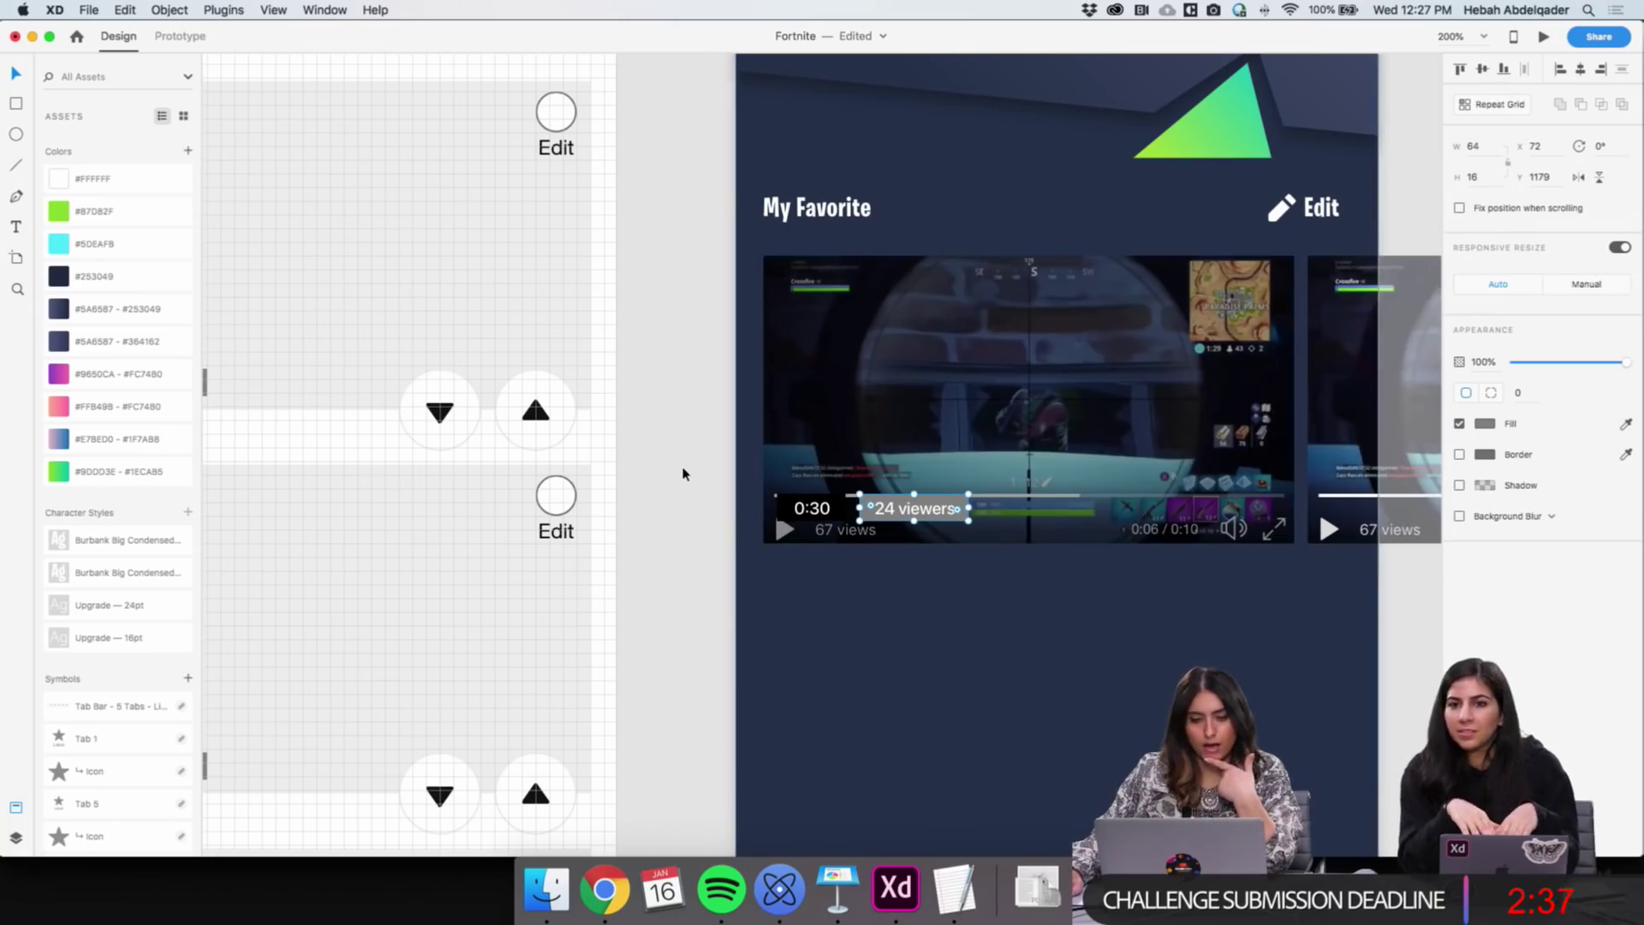
left_click(715, 480)
Move the 0:30 and 24 viewers texts out of their boxes to just below the thumbnail
left_click(812, 508)
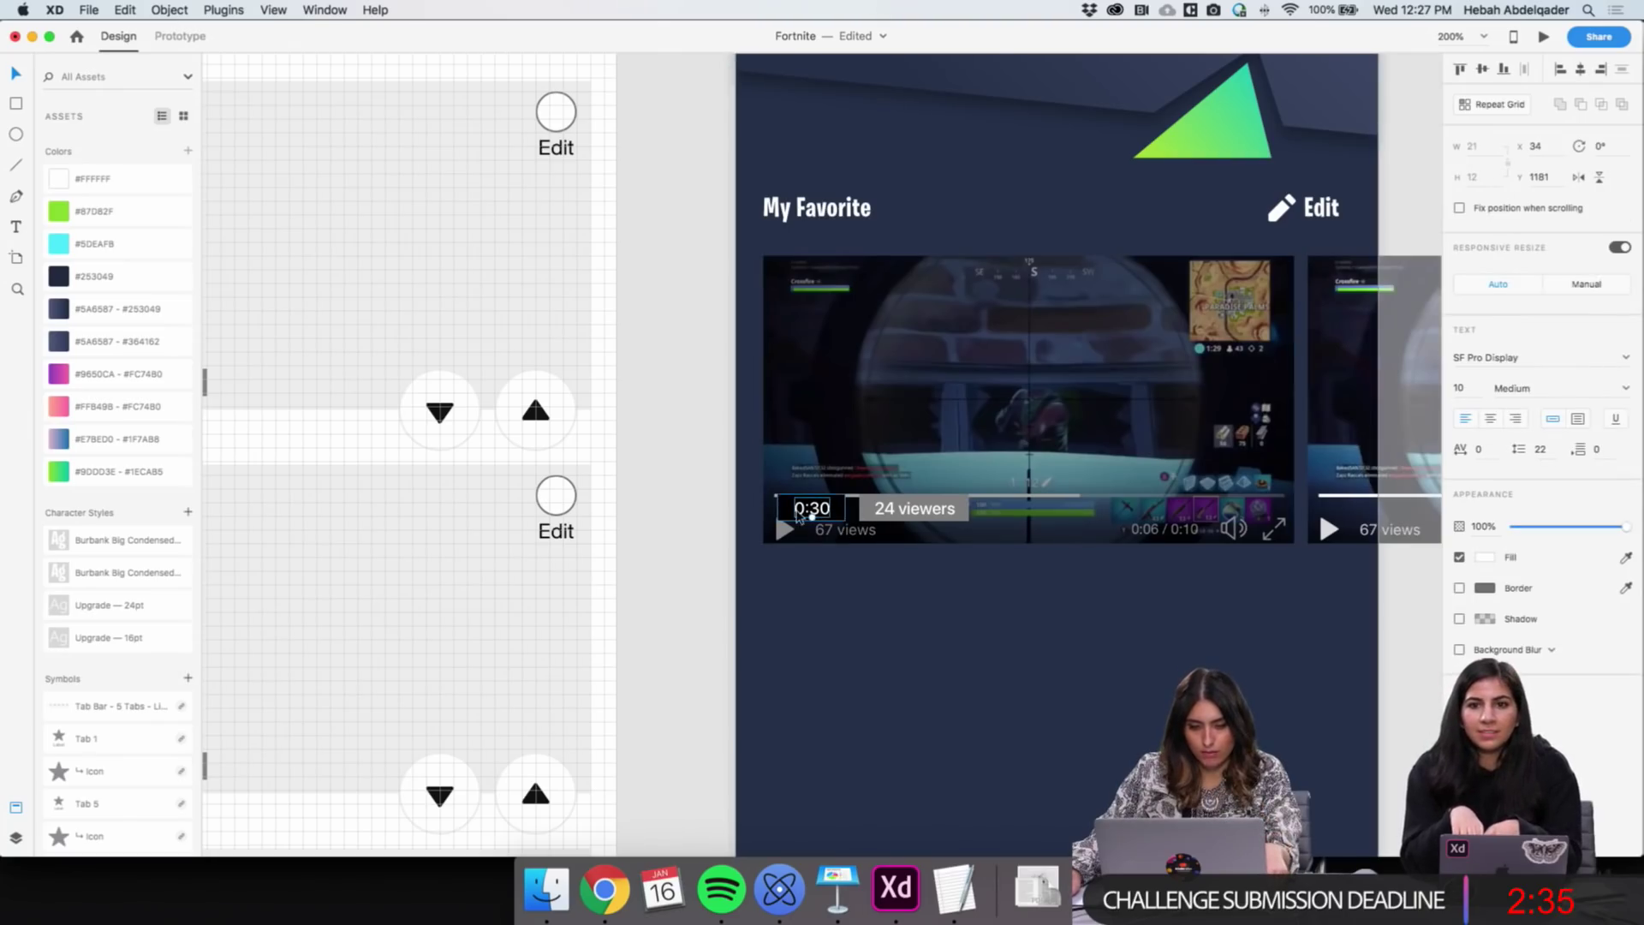
left_click(907, 519, "shift")
left_click_drag(907, 519, 907, 582)
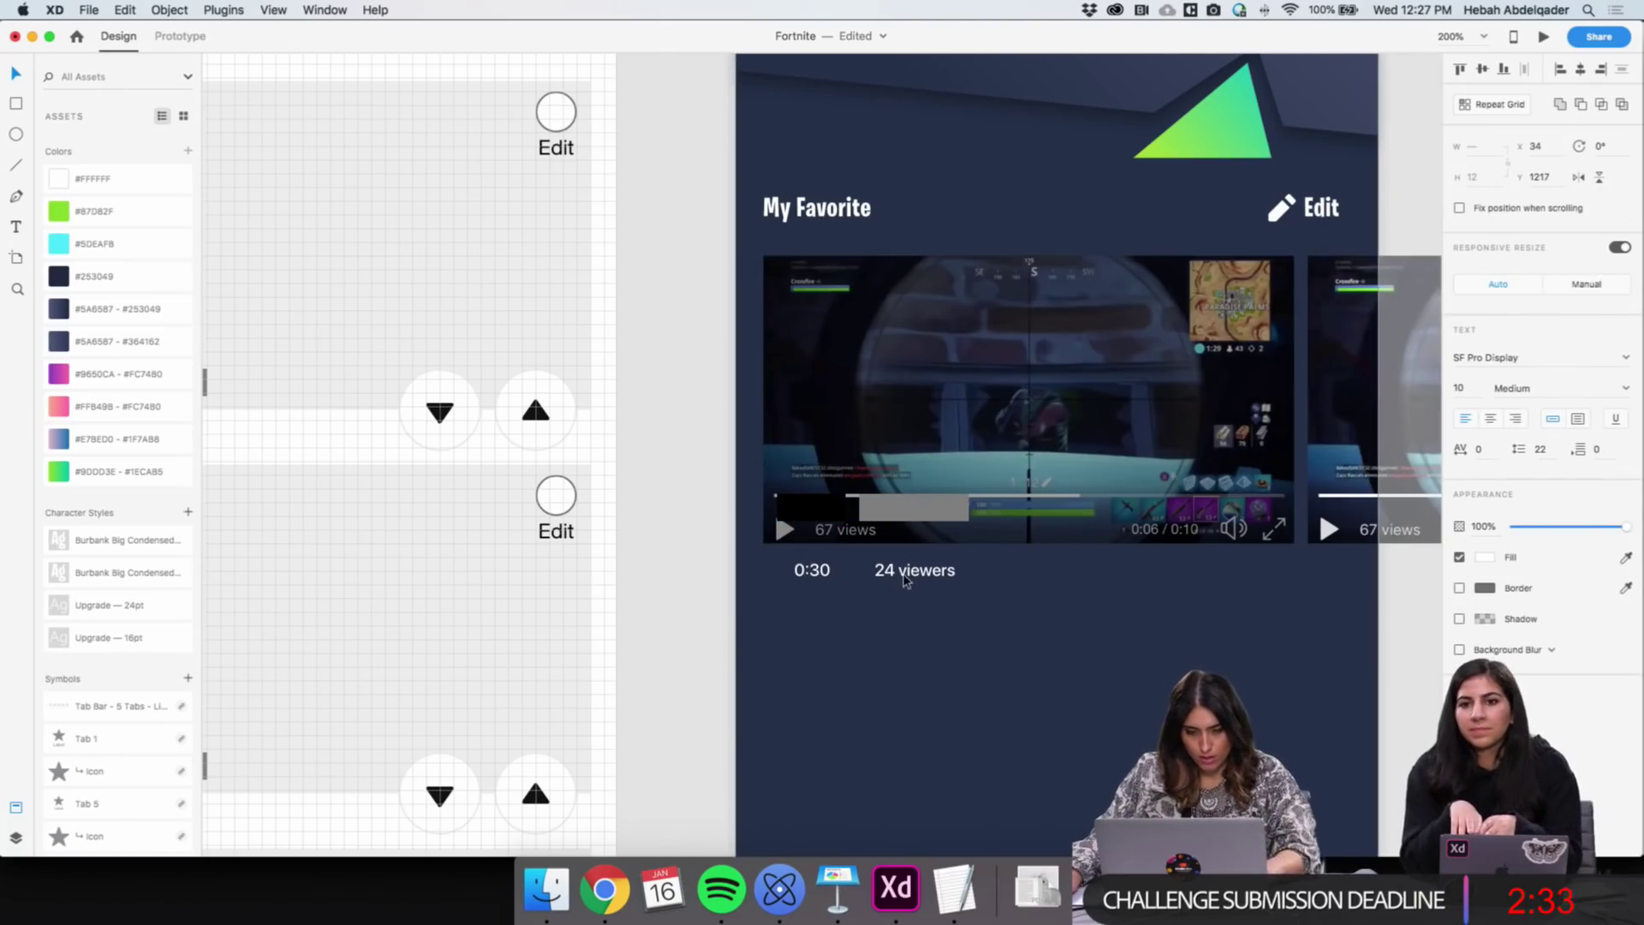
left_click(674, 613)
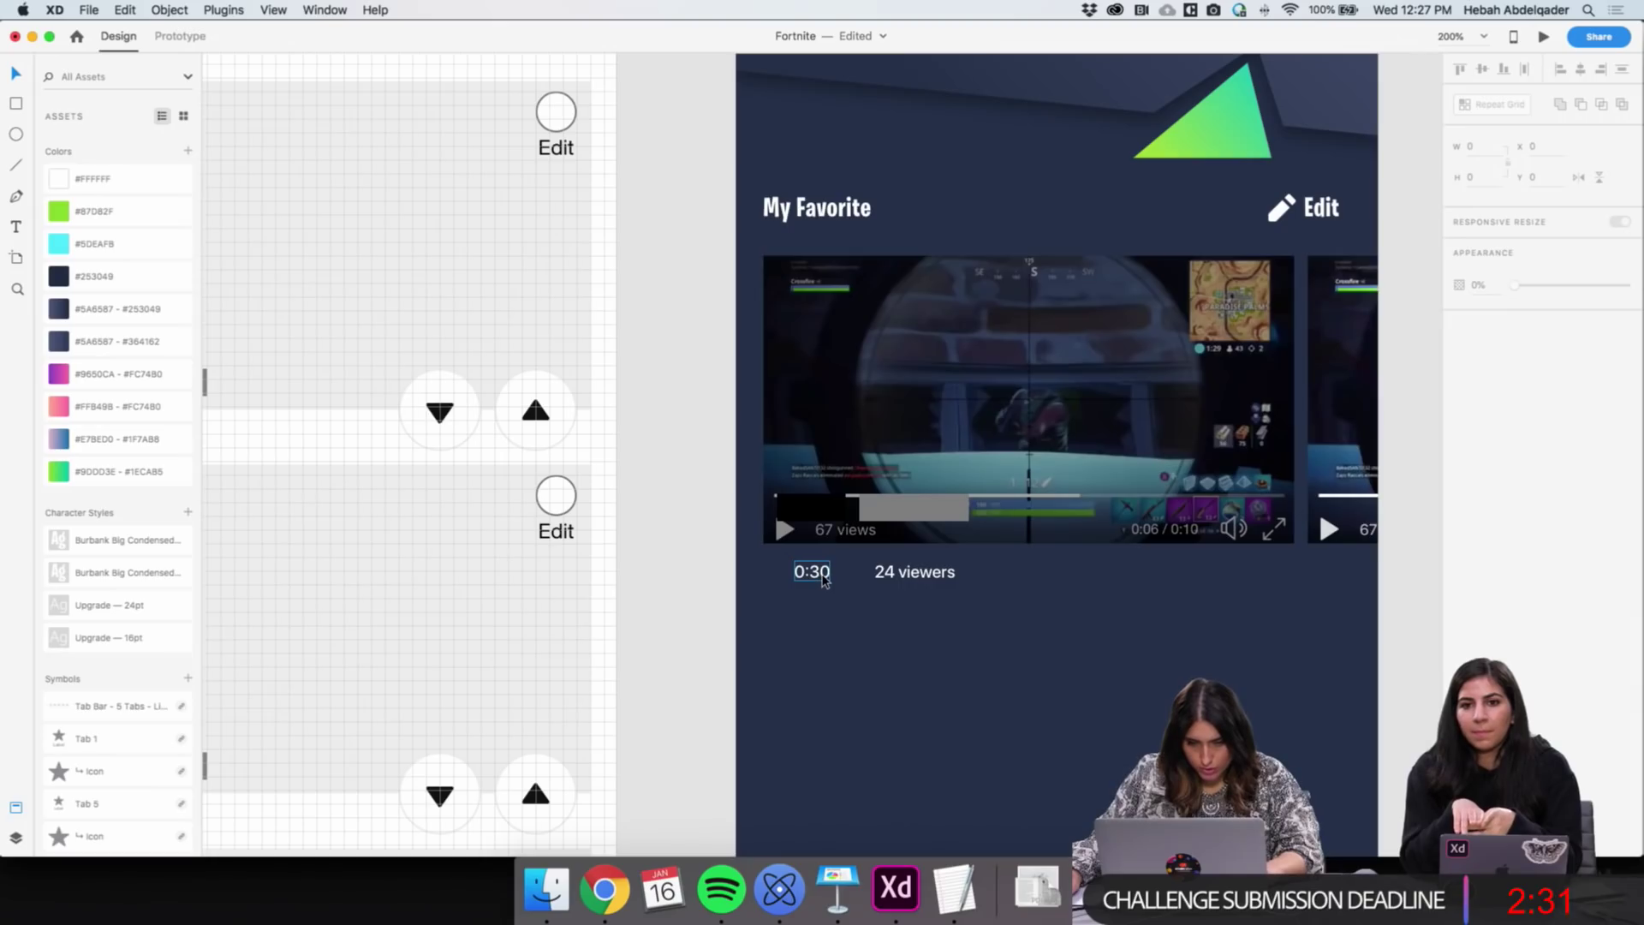
Change the duration text to 0:30s and delete the leftover black box on the thumbnail
left_click(816, 581)
double_click(816, 580)
key("Right")
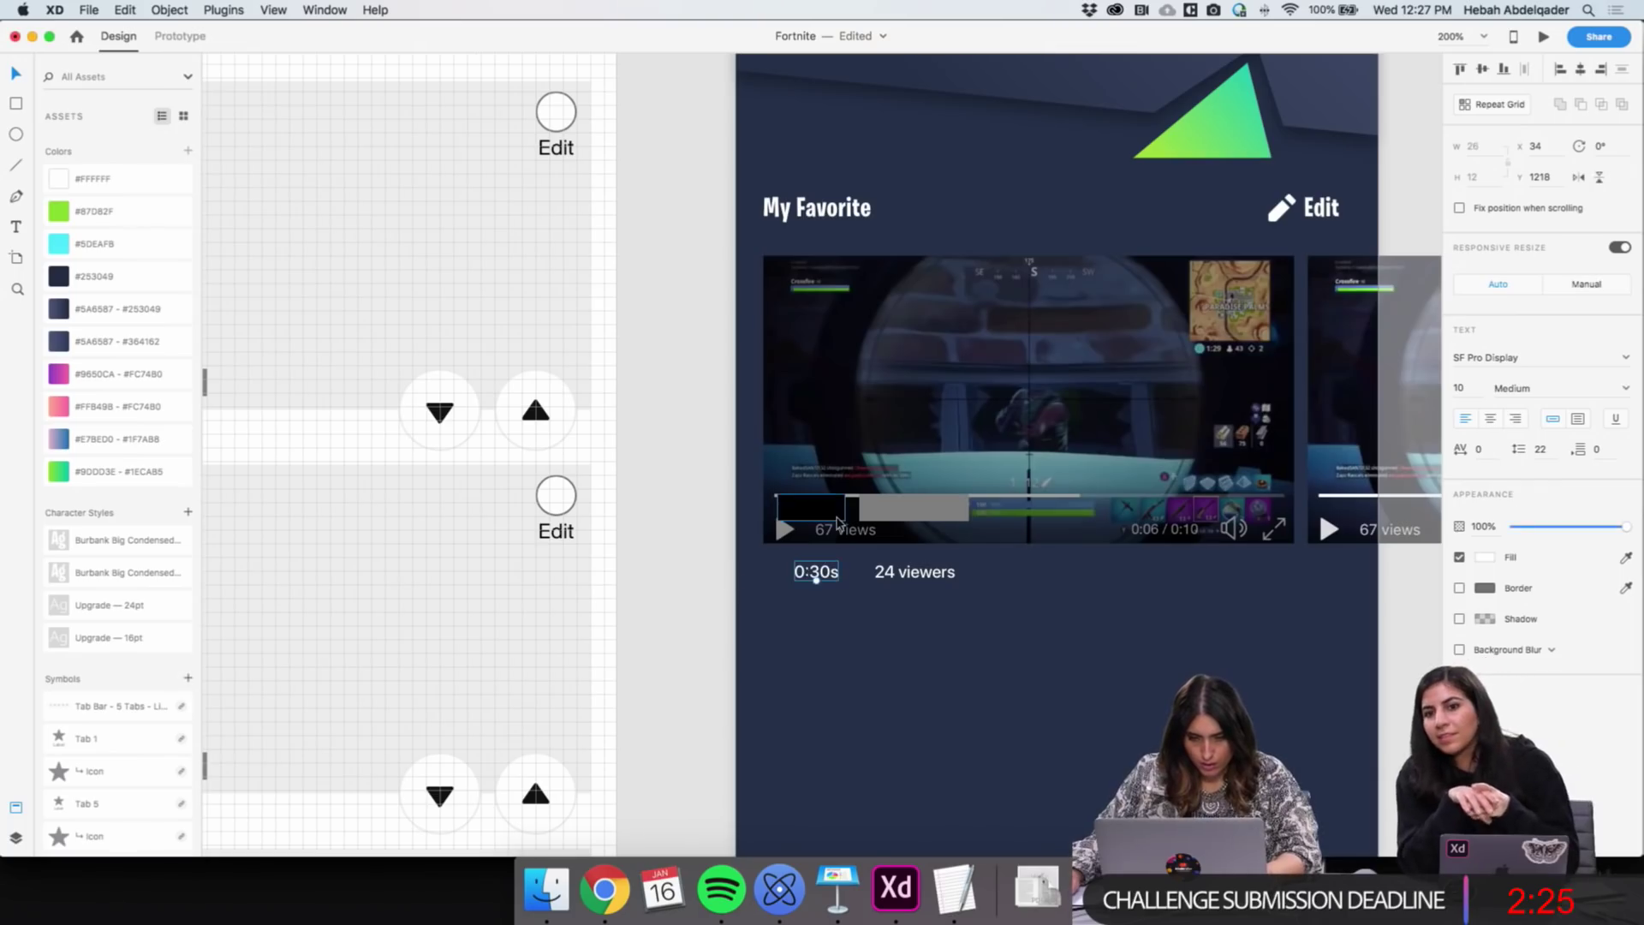
left_click(732, 575)
Align the duration text with the thumbnail's left edge at X 16 and place the viewers text beside it at X 49
left_click_drag(816, 572, 785, 572)
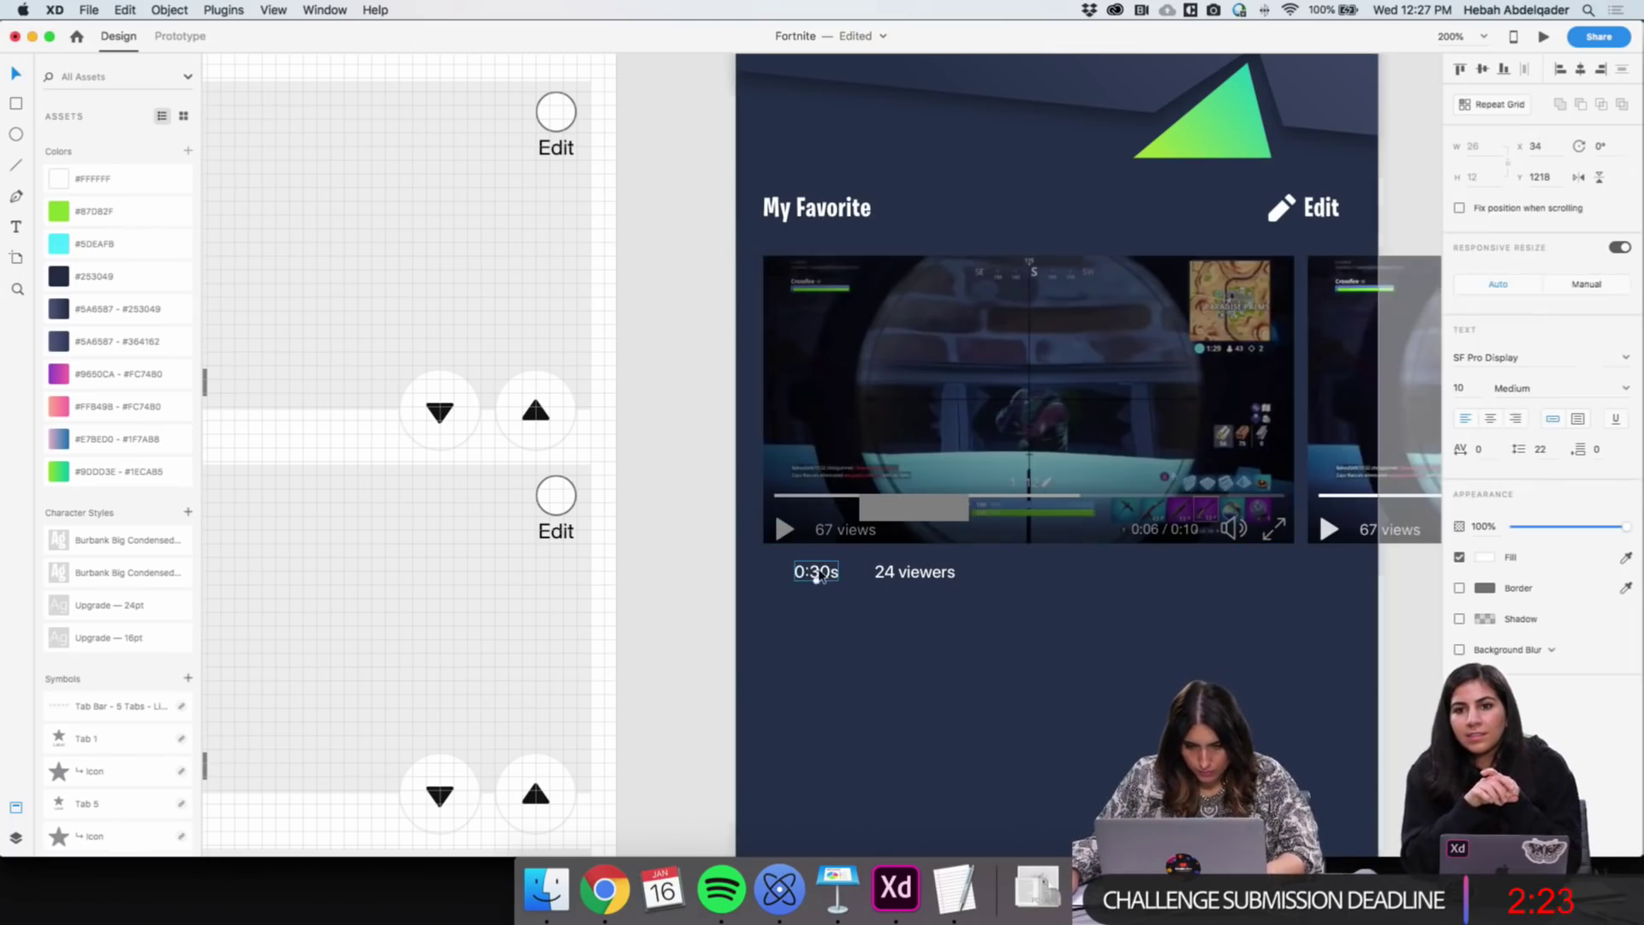
left_click_drag(898, 586, 844, 584)
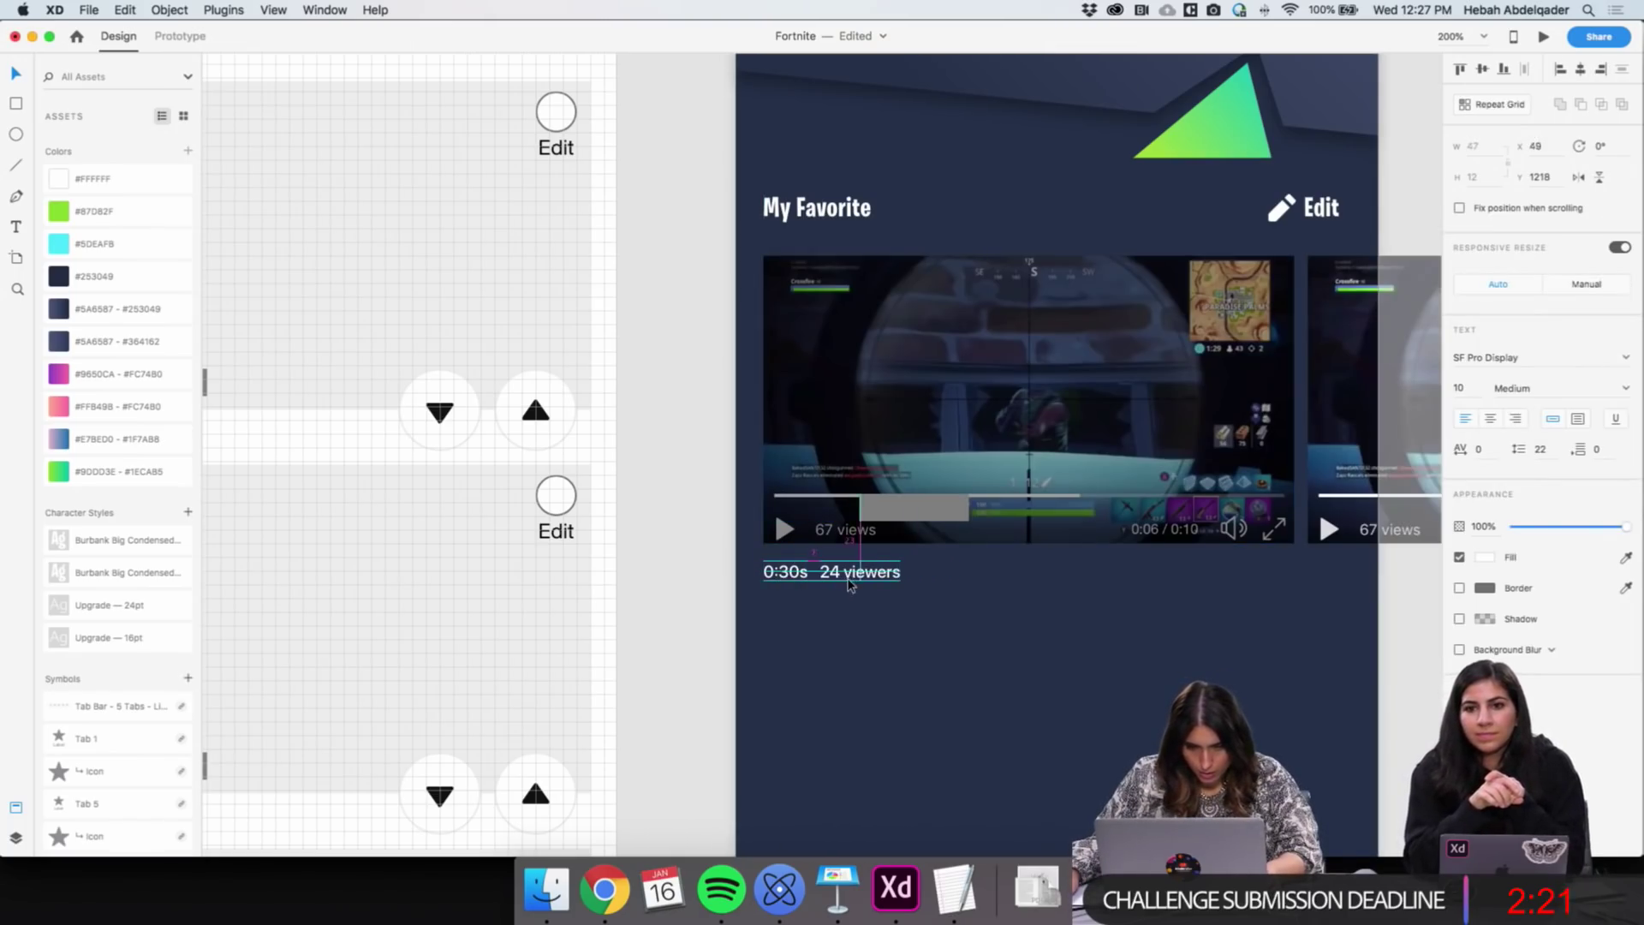
left_click(796, 578, "shift")
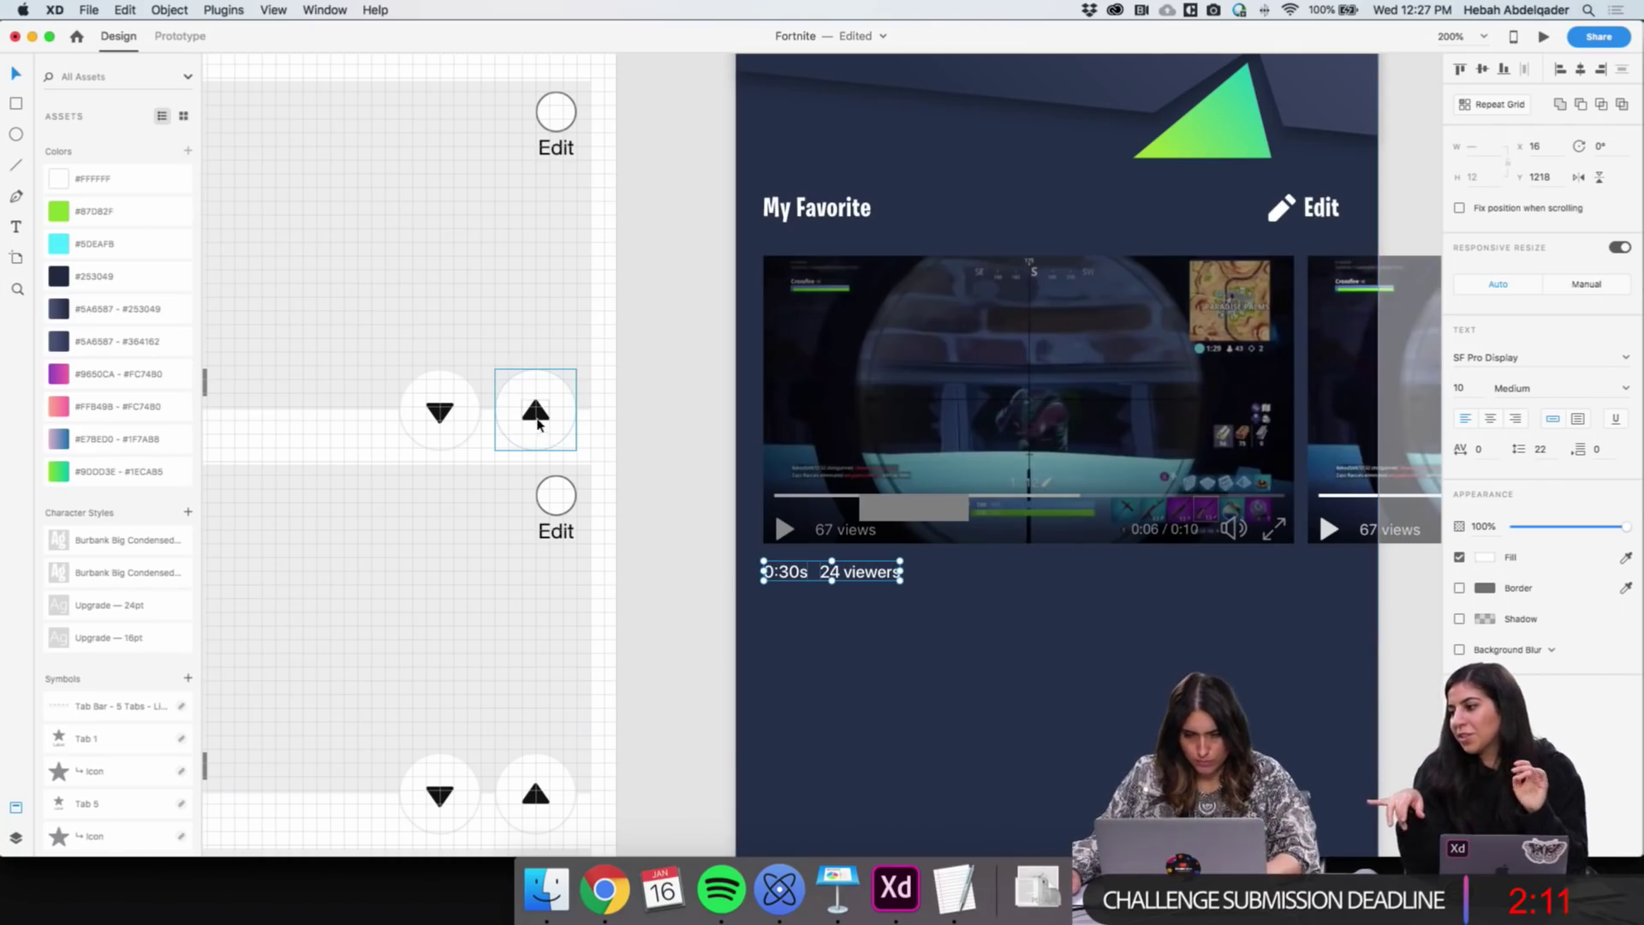
Change the viewers text below the thumbnail to read 24 views
double_click(882, 574)
left_click(882, 576)
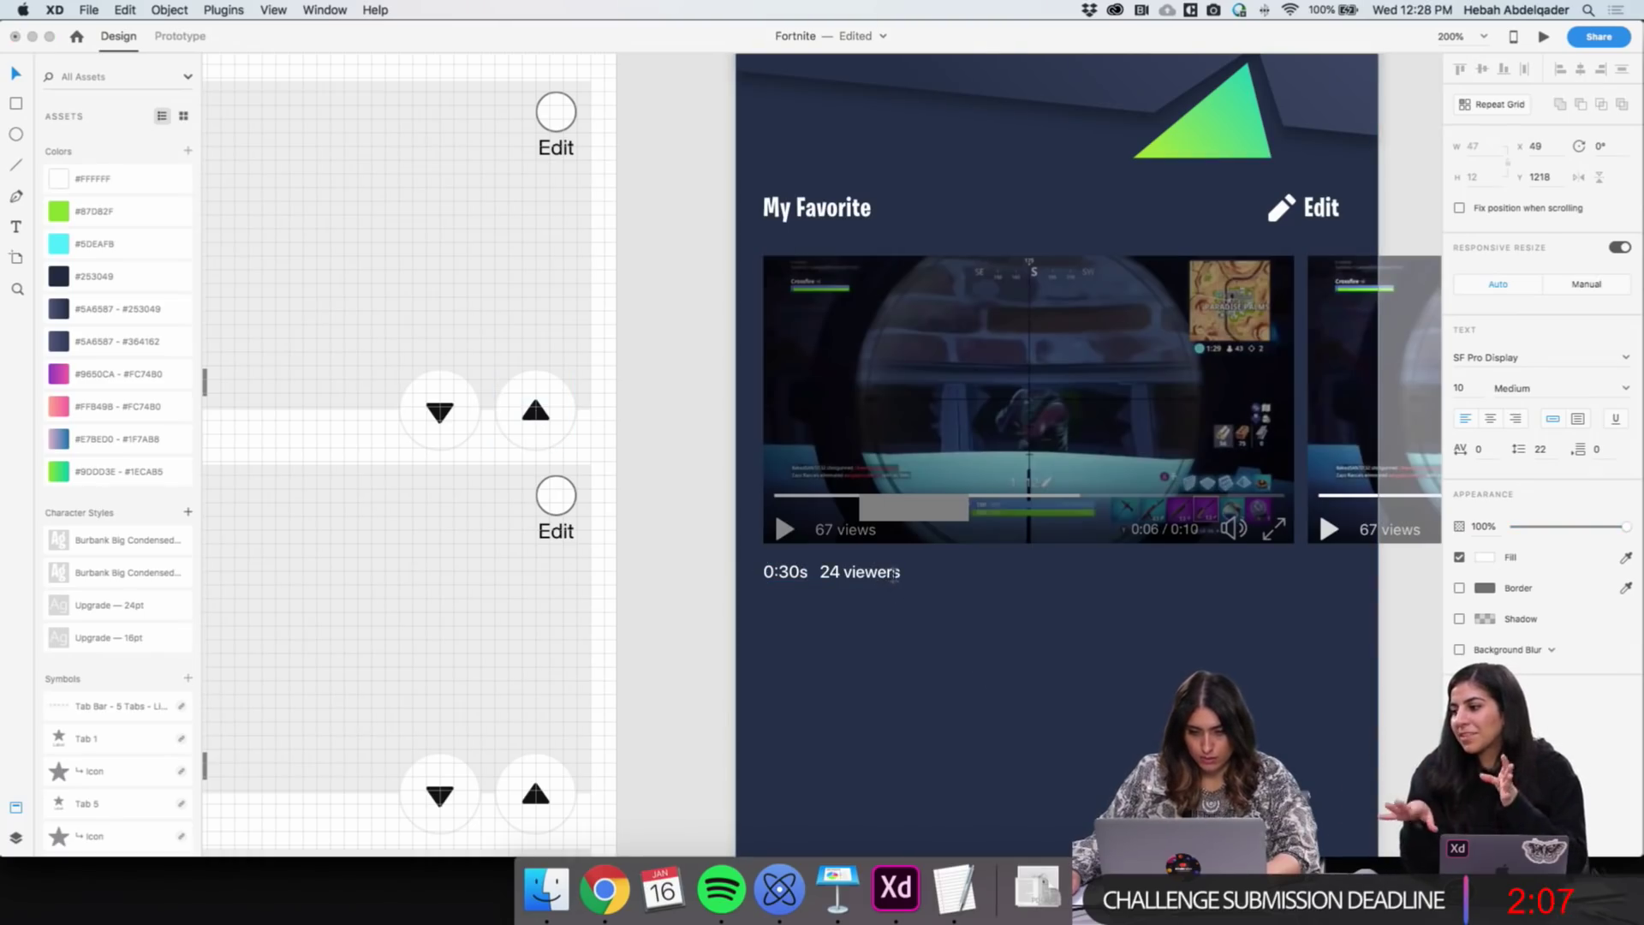
key("BackSpace")
key("BackSpace")
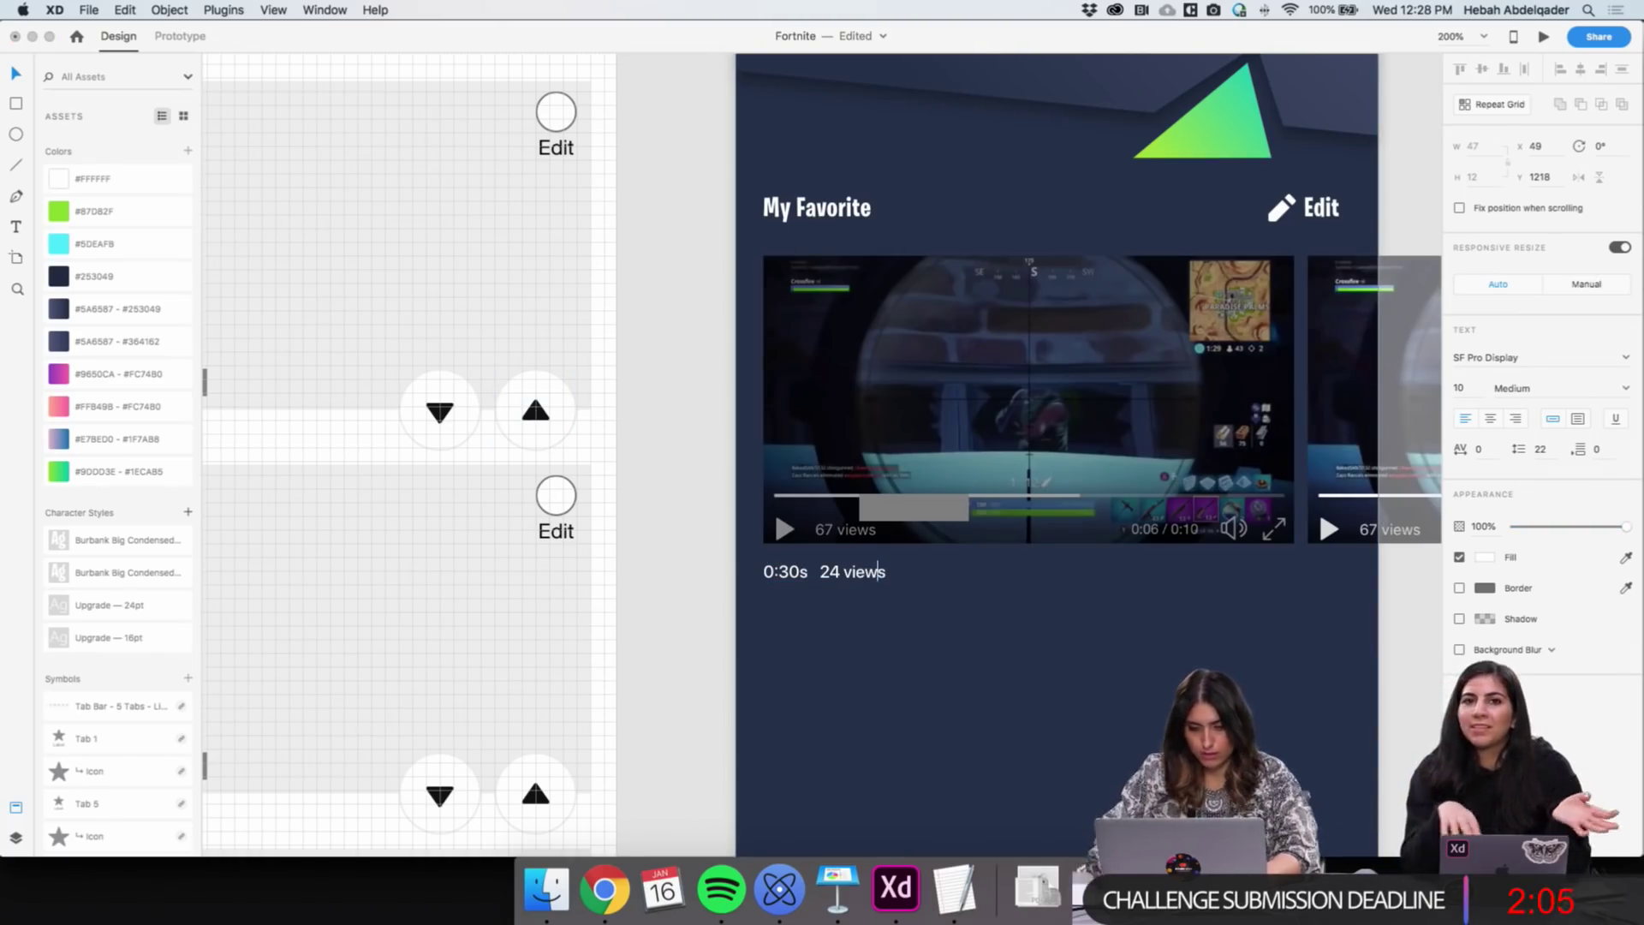
key("Escape")
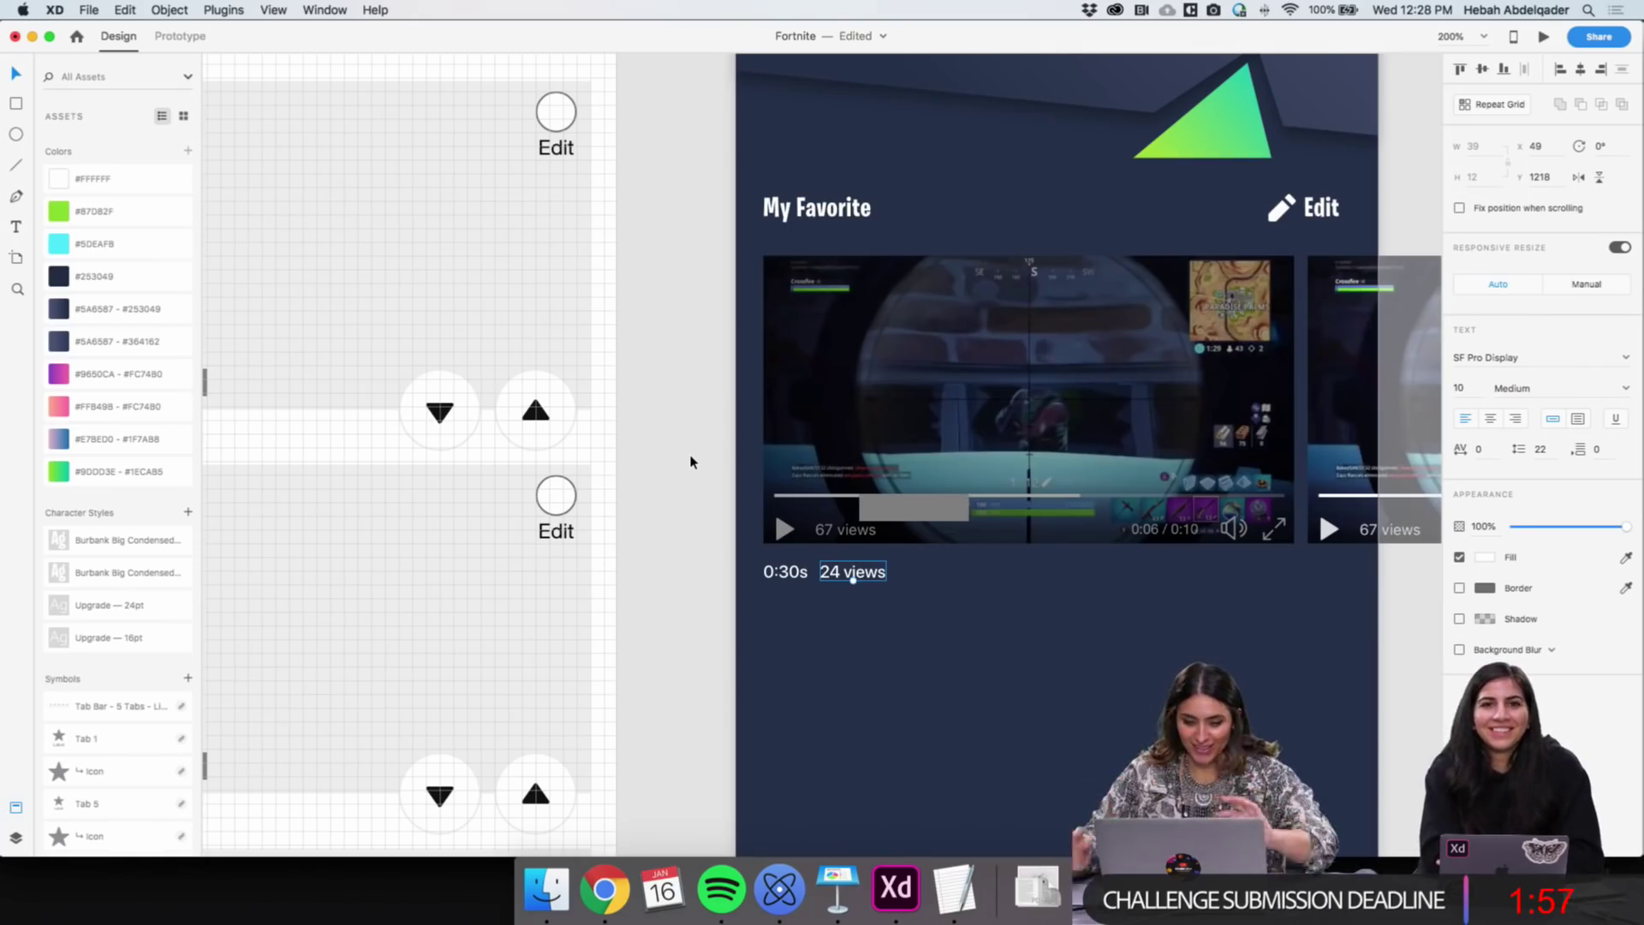
key("Escape")
scroll(698, 456, "down", 3)
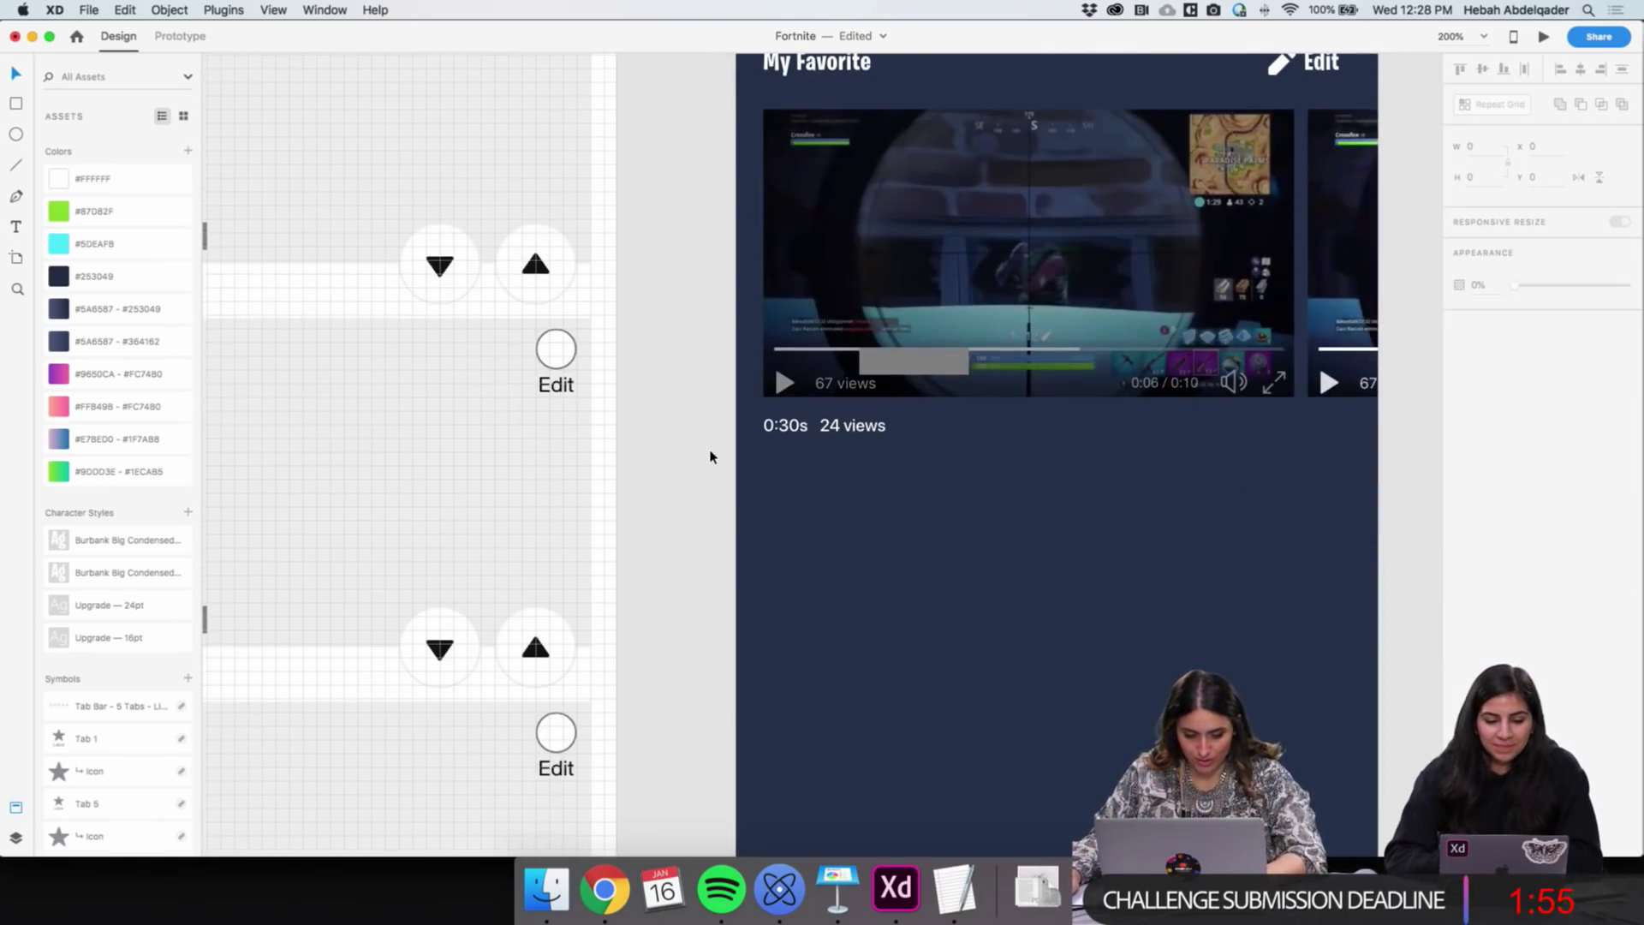
key("z")
left_click(716, 451, "alt")
key("v")
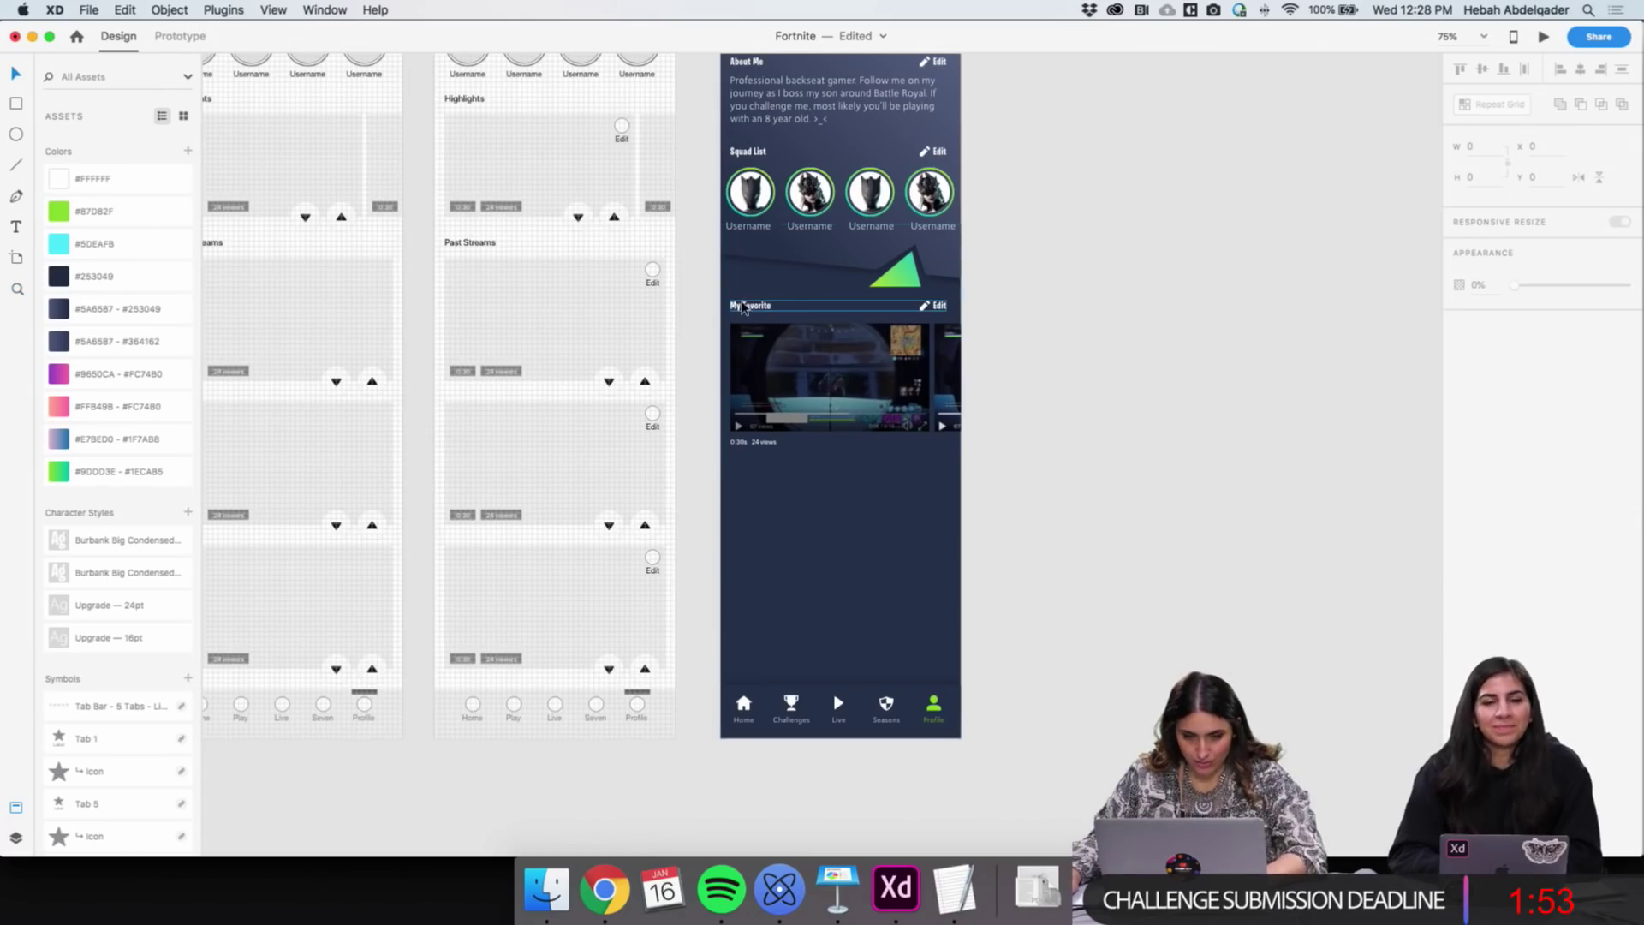
left_click(750, 307)
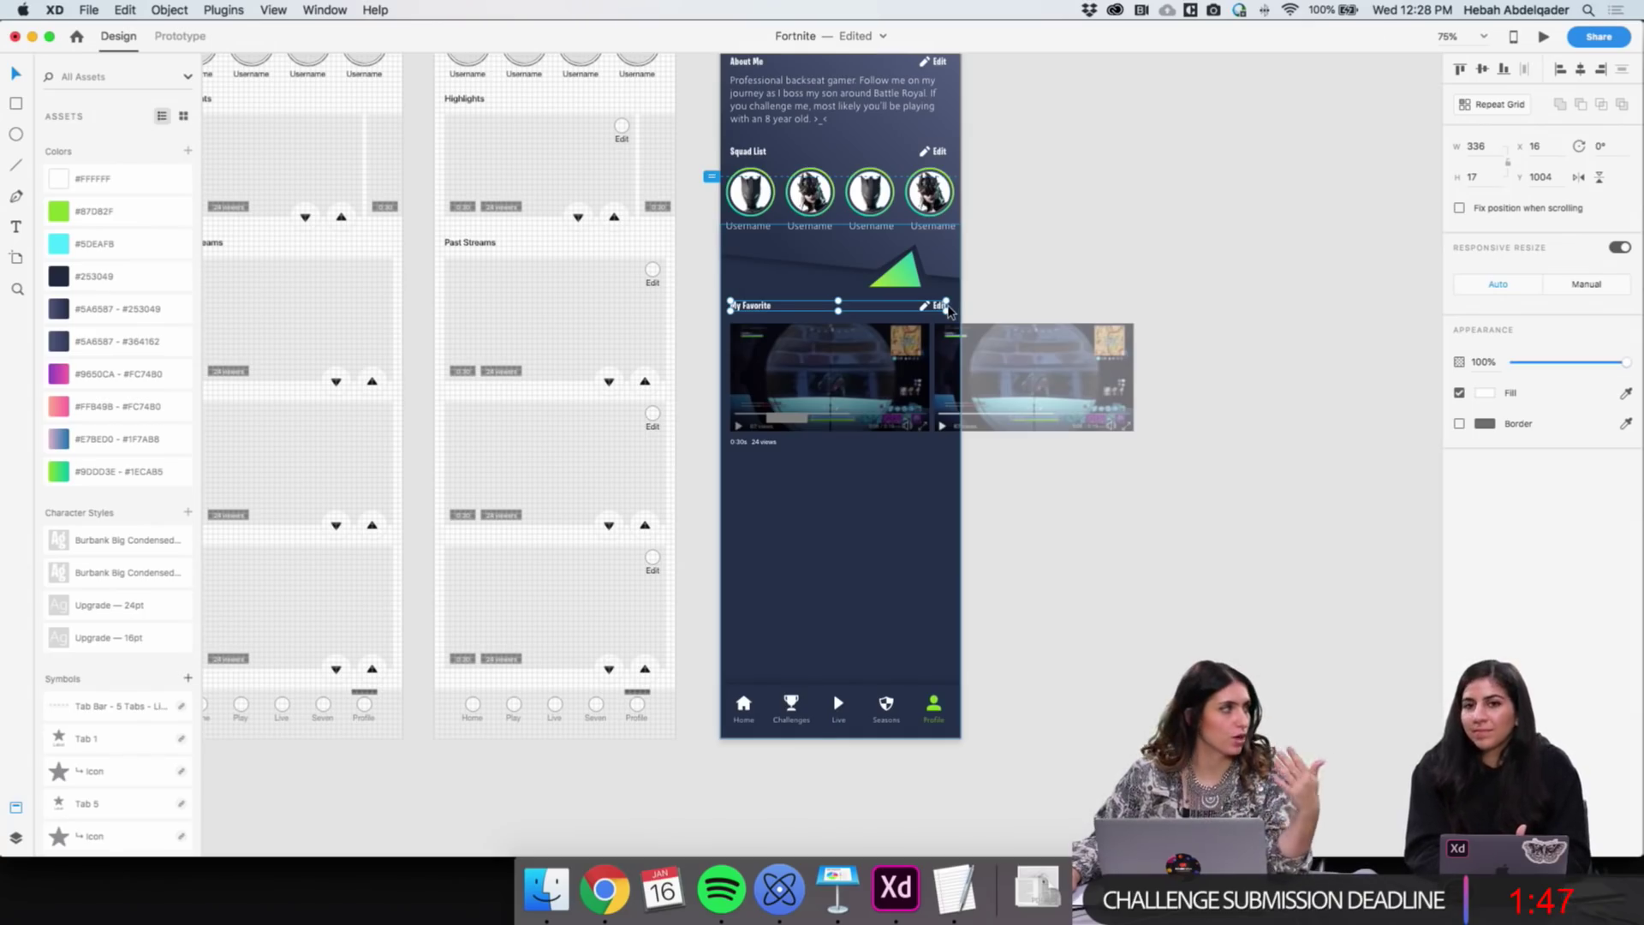
scroll(948, 310, "up", 5)
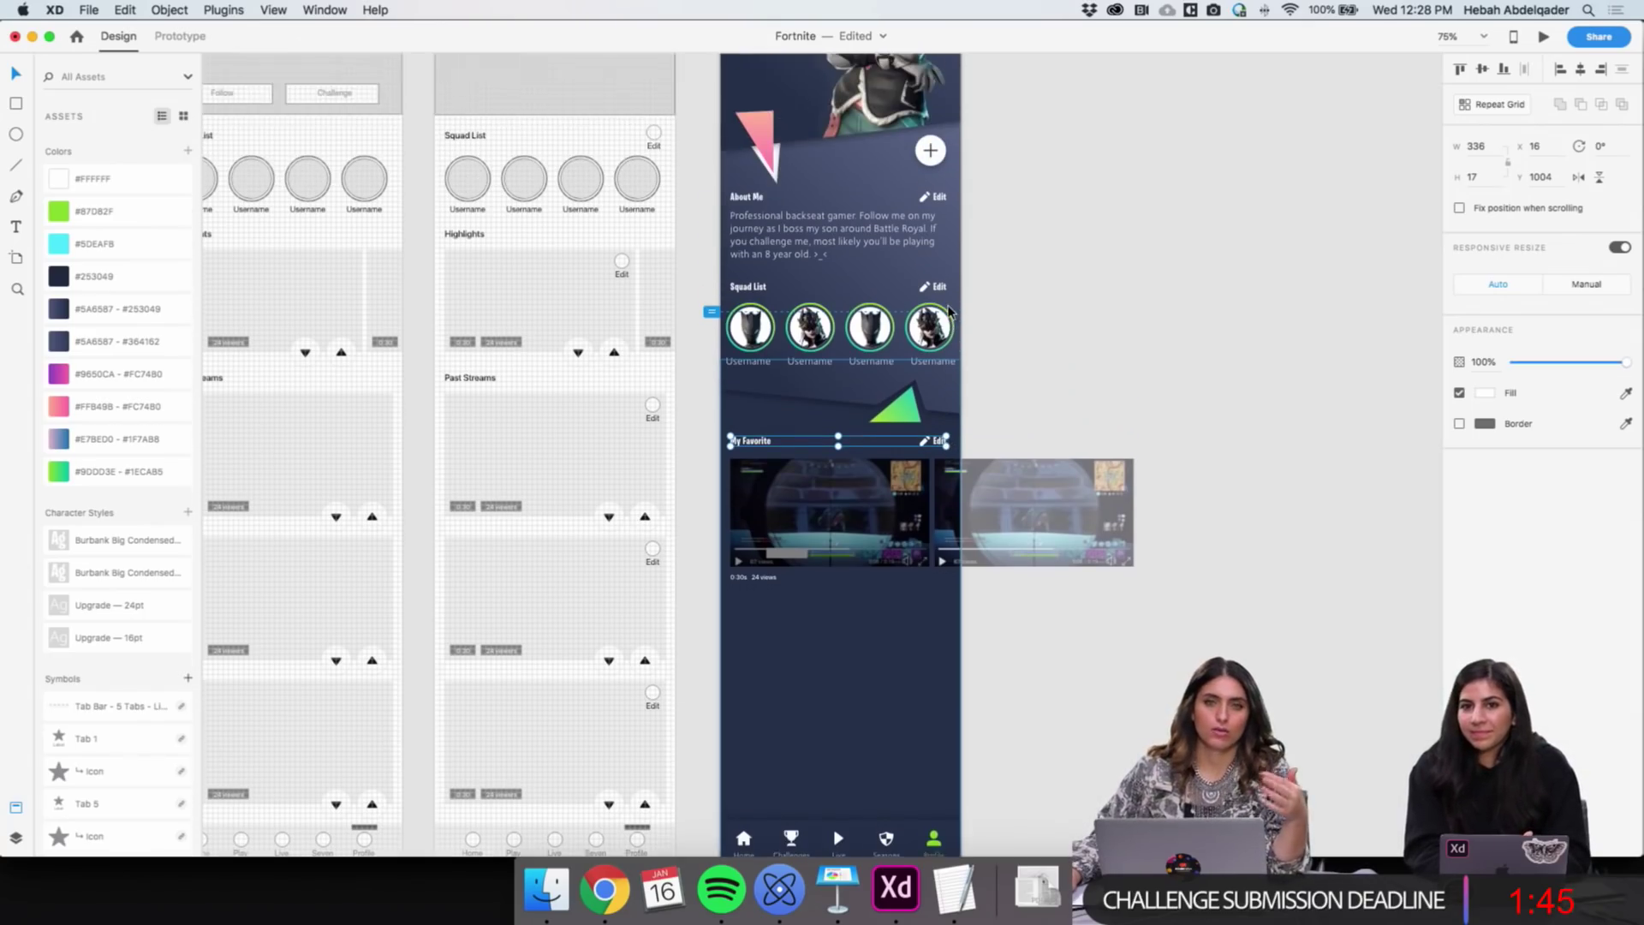
scroll(948, 310, "down", 1)
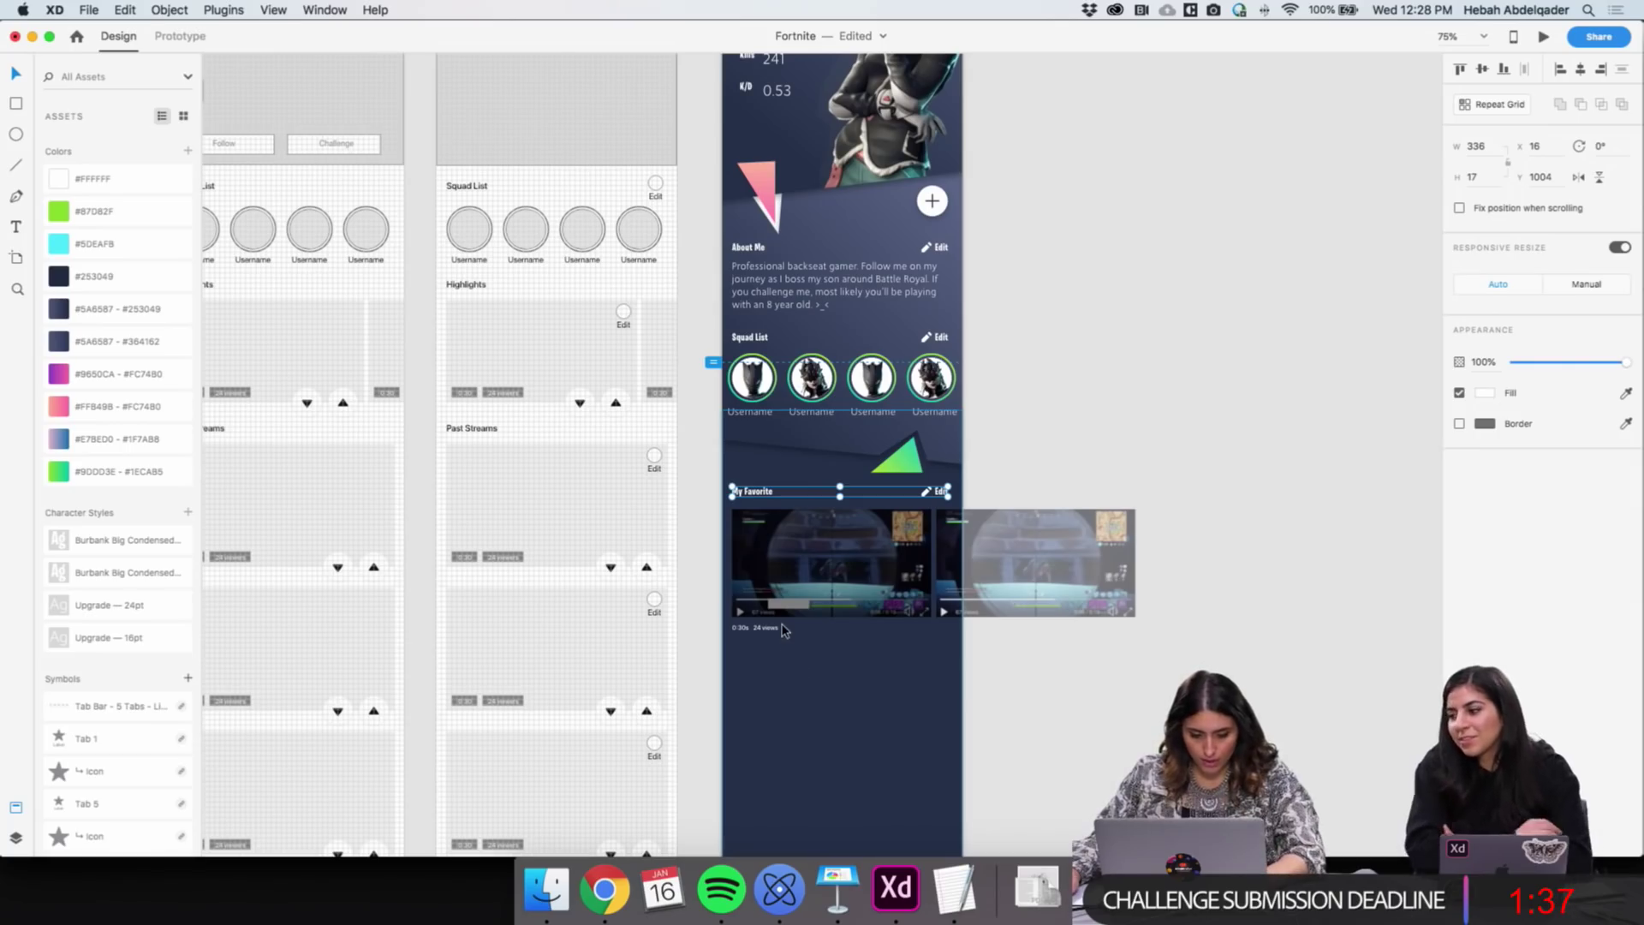
Move the 0:30s and 24 views texts together to the right end below the first My Favorite thumbnail, at X 256
key("z")
left_click(782, 593)
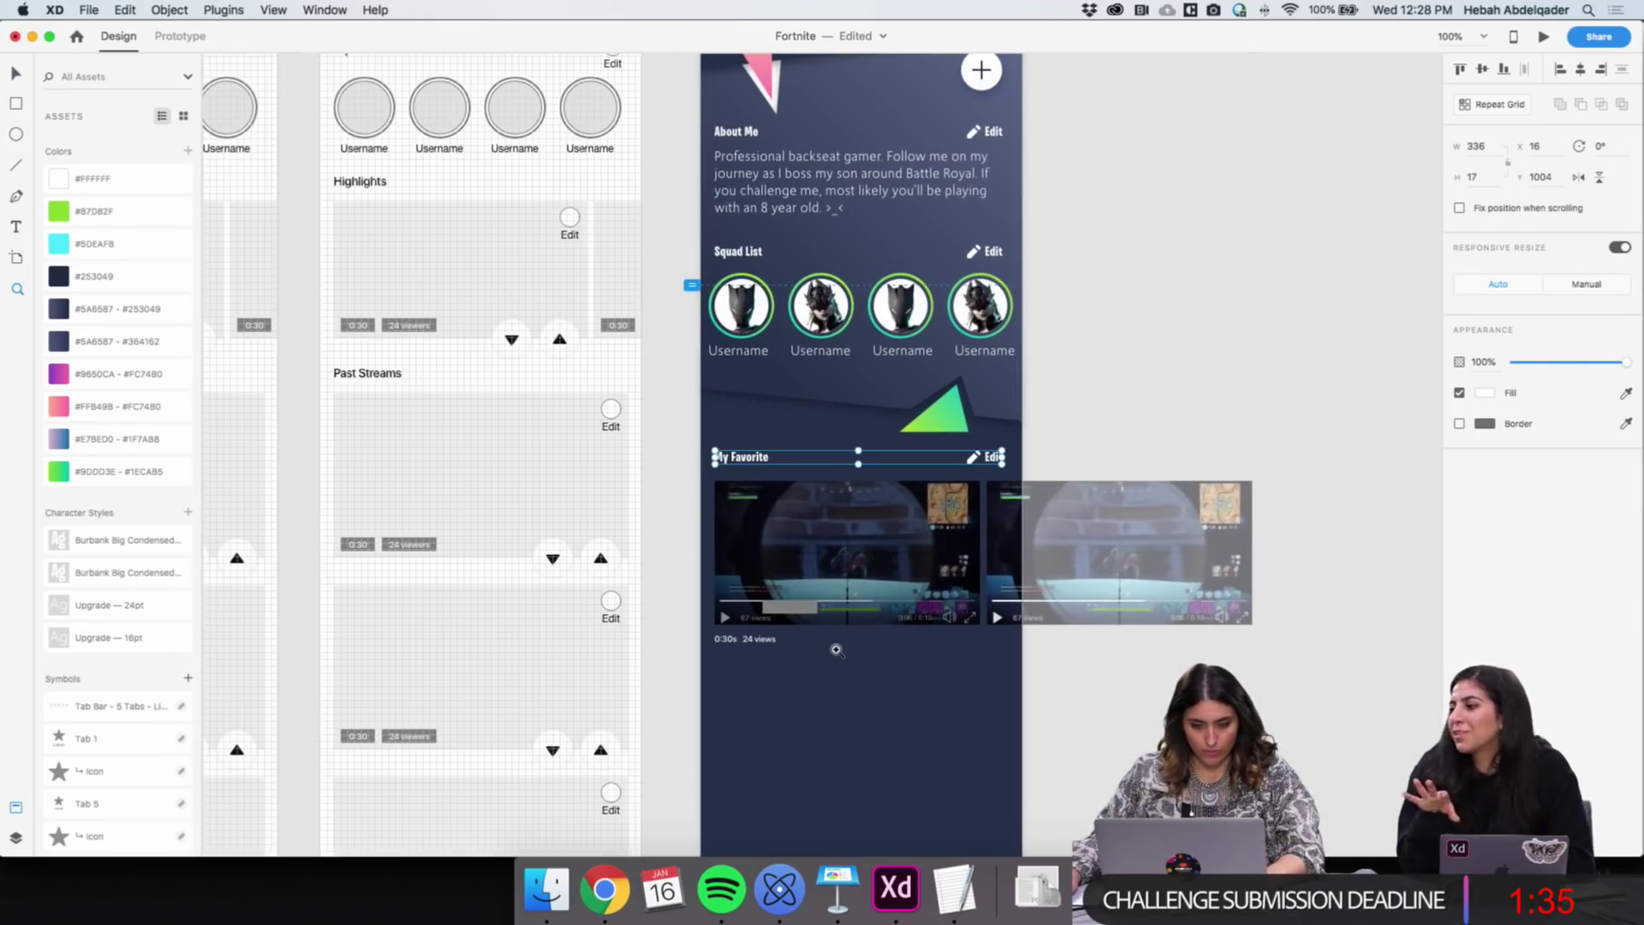
key("v")
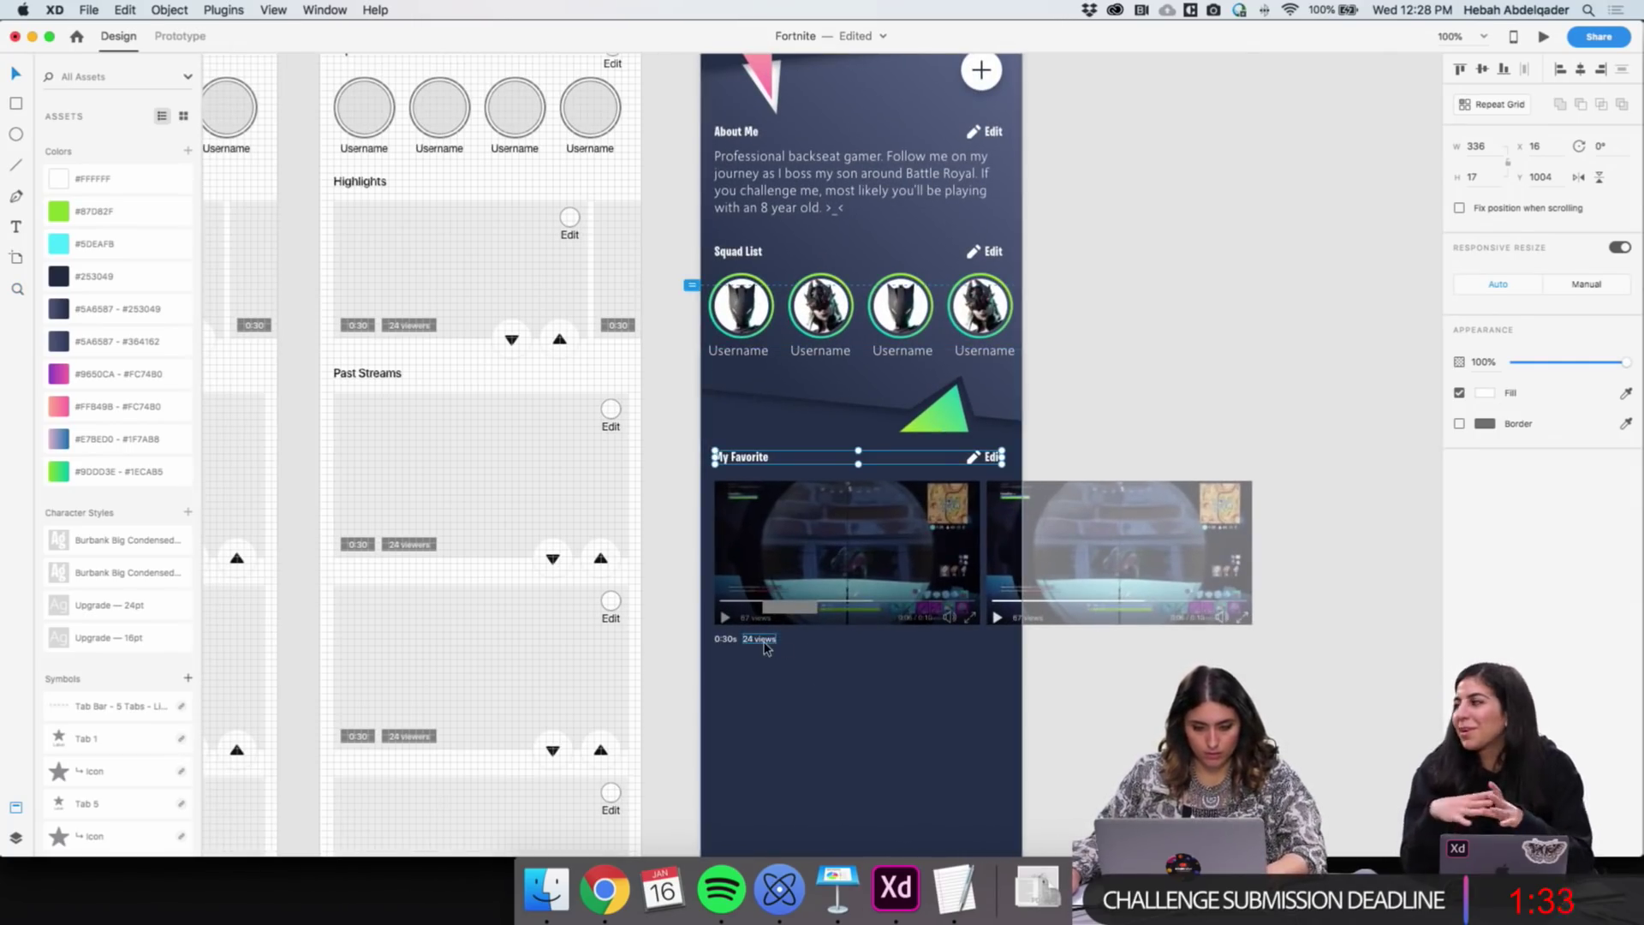
left_click(765, 648)
left_click_drag(729, 644, 935, 640)
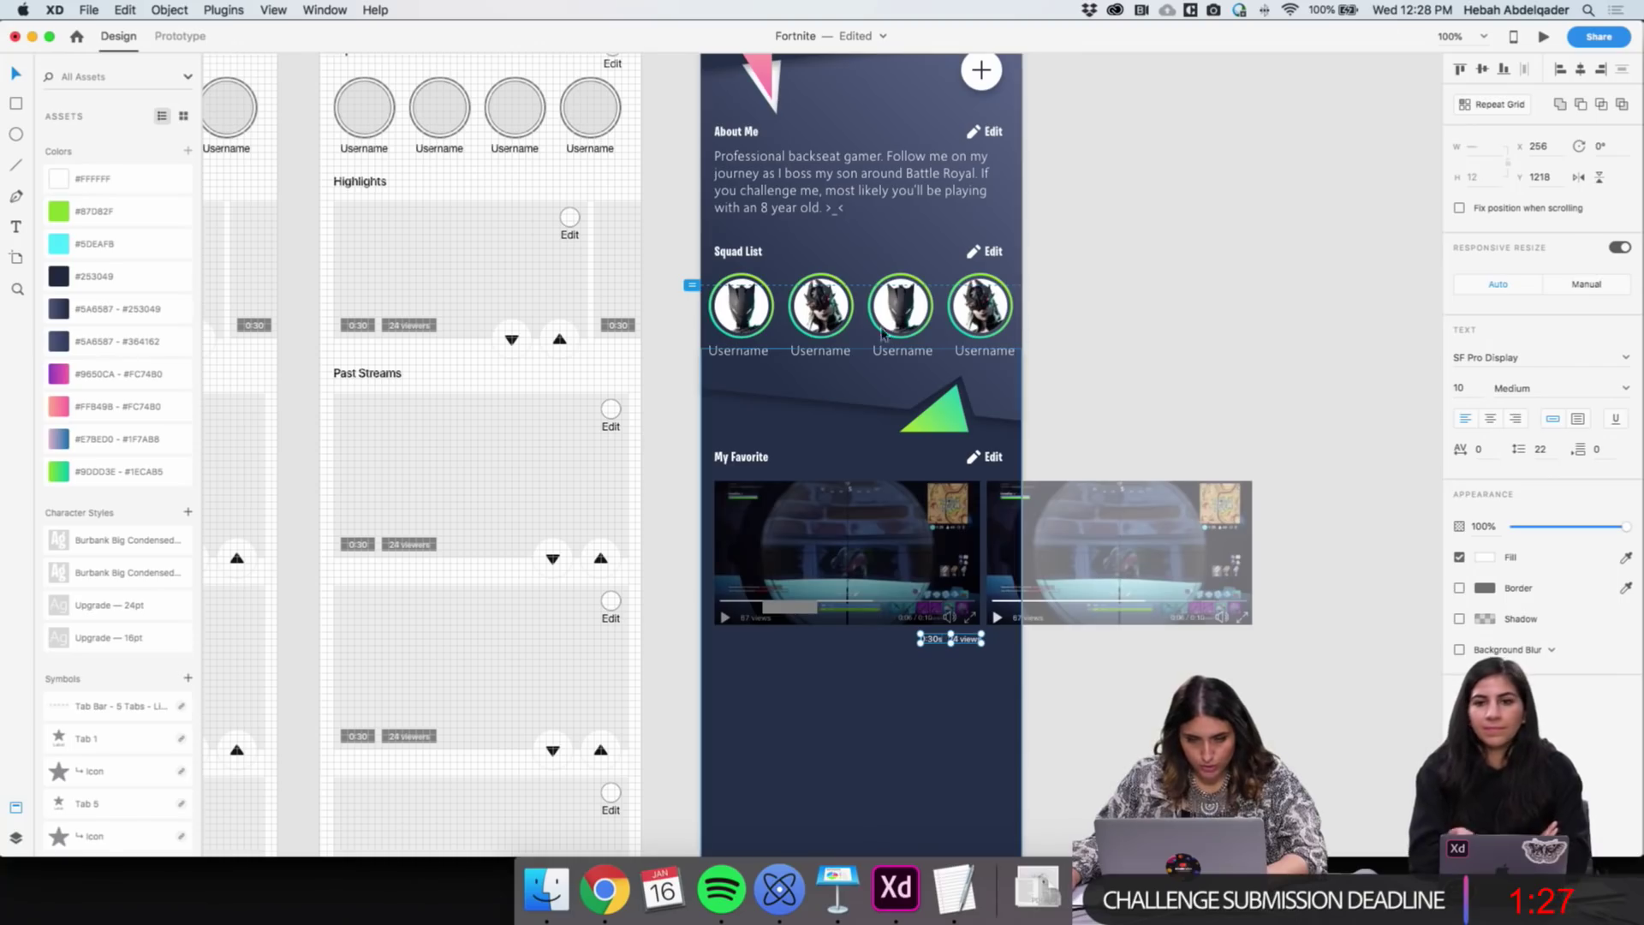
Copy the About Me paragraph below the first thumbnail, narrow it to 310 wide, and duplicate it under the second thumbnail at X 334
left_click_drag(733, 202, 781, 705)
left_click_drag(1008, 685, 980, 690)
left_click_drag(857, 689, 1129, 686)
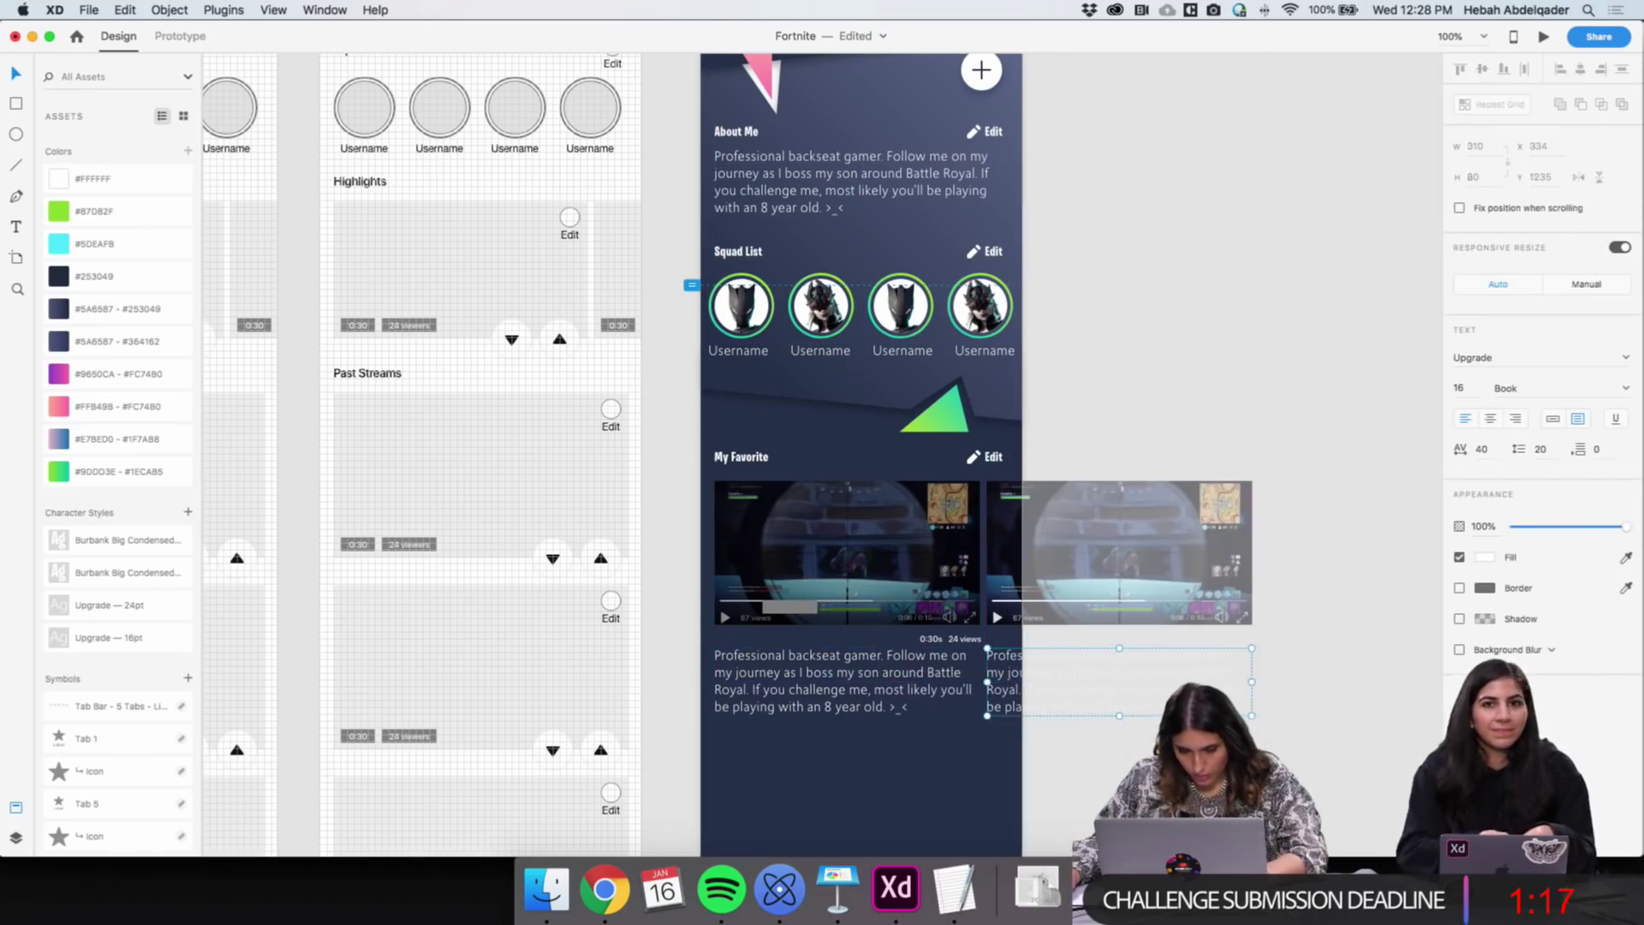
Replace the first thumbnail's caption with "Check out my latest kill. He came at me from nowhere and I still got him."
left_click(812, 692)
double_click(810, 692)
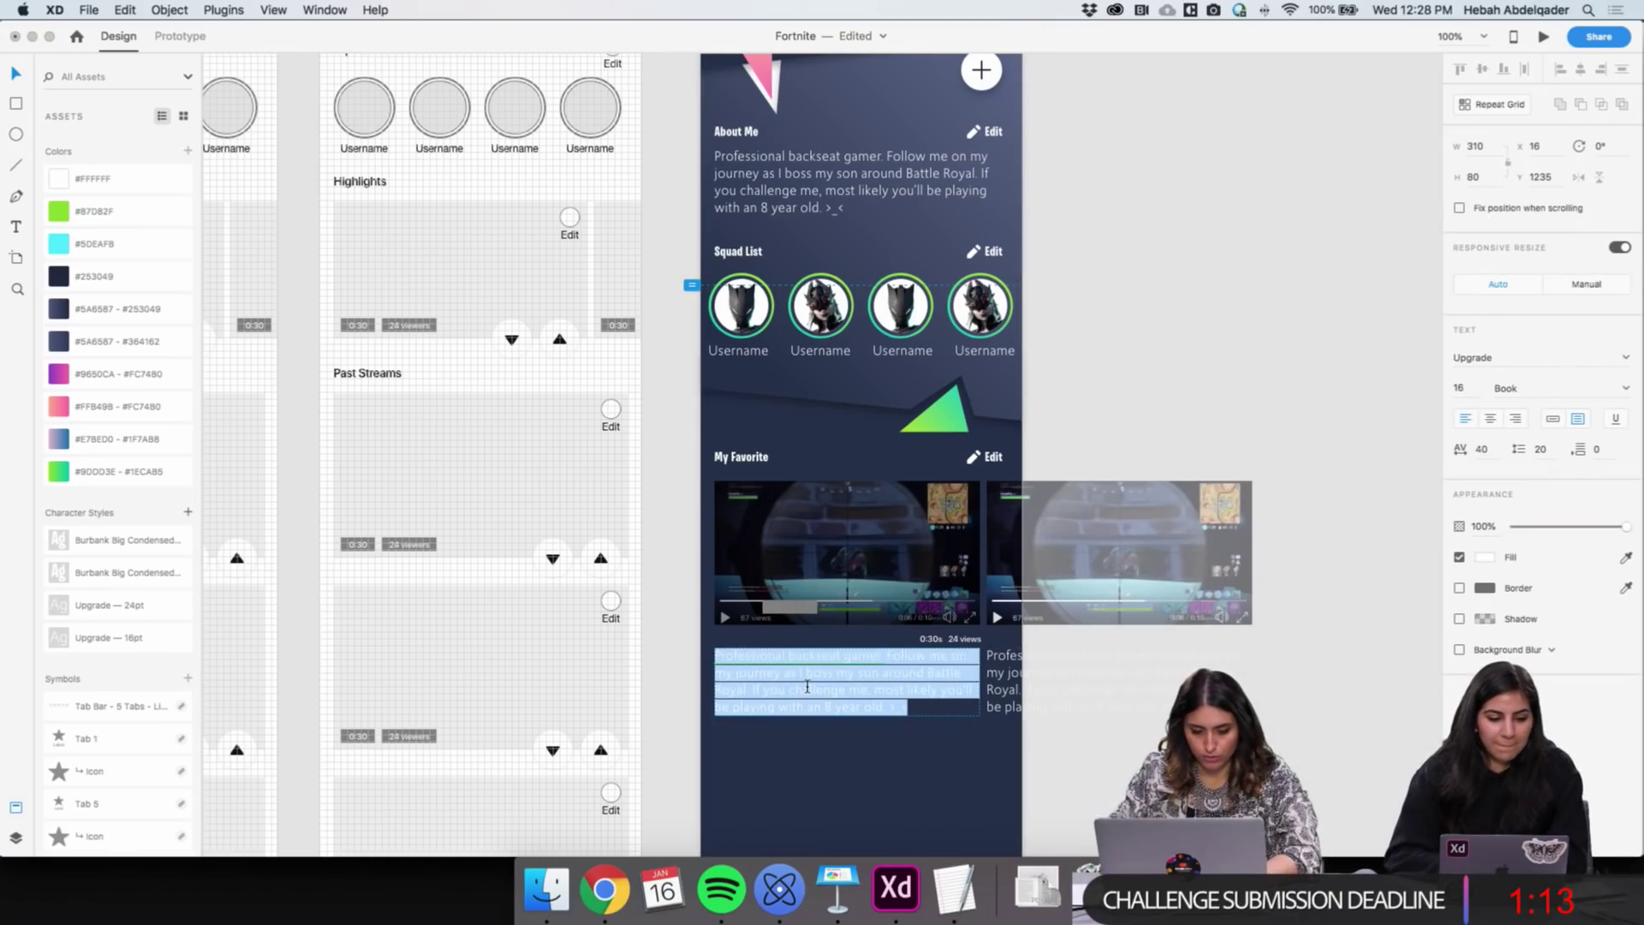
type("Check out my ")
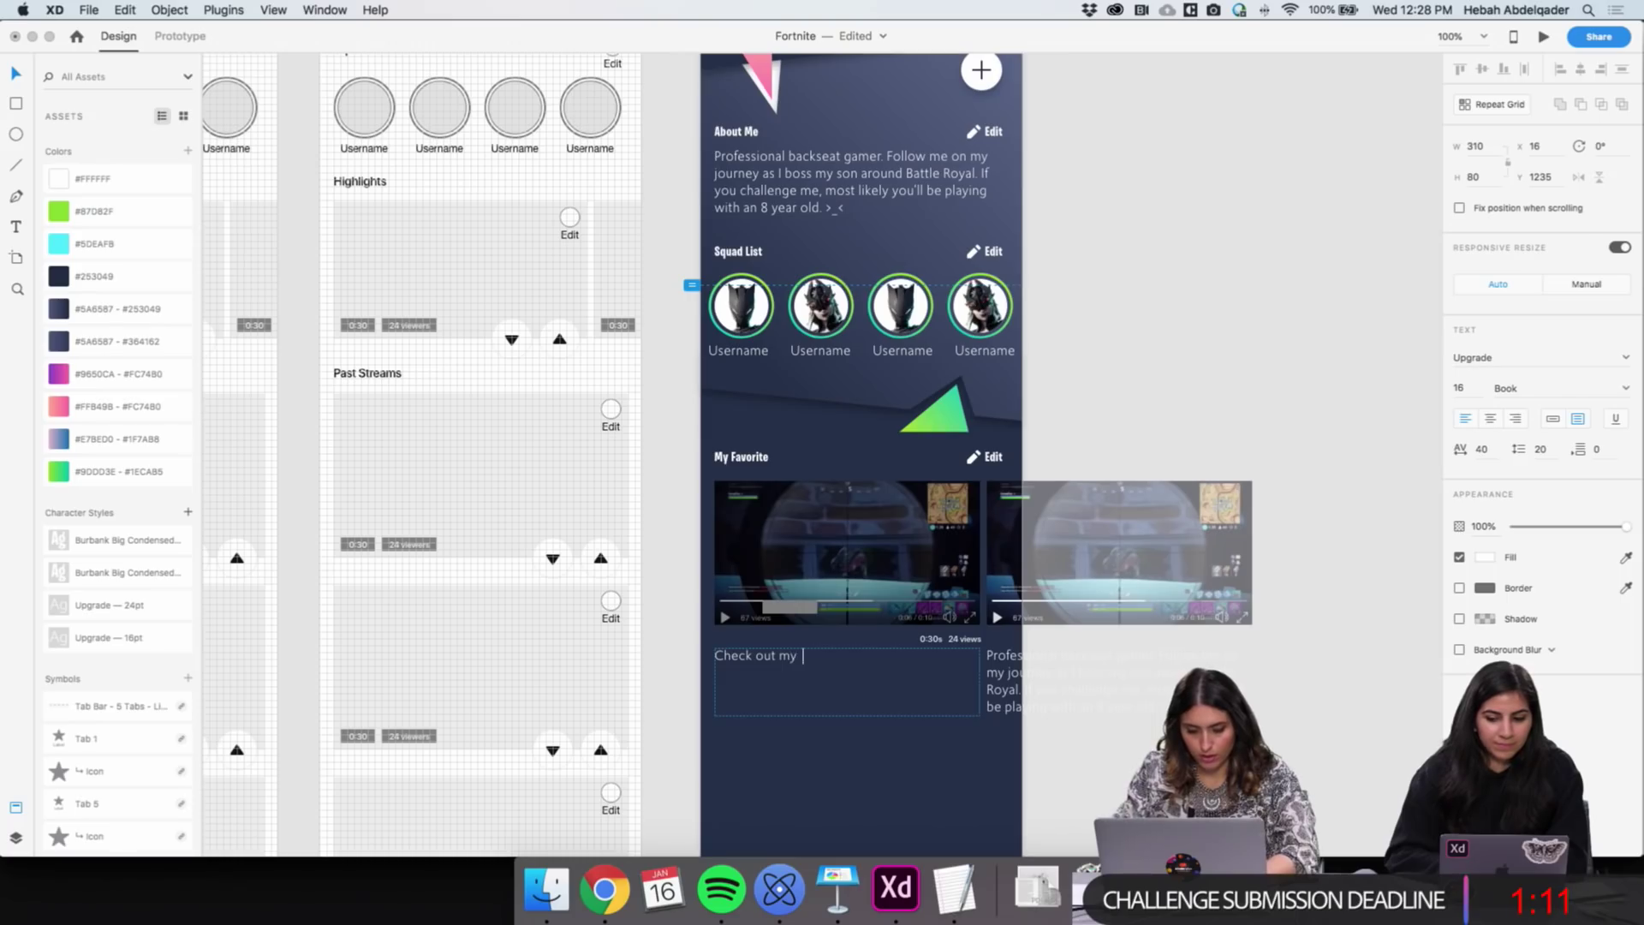
type("latest kill.")
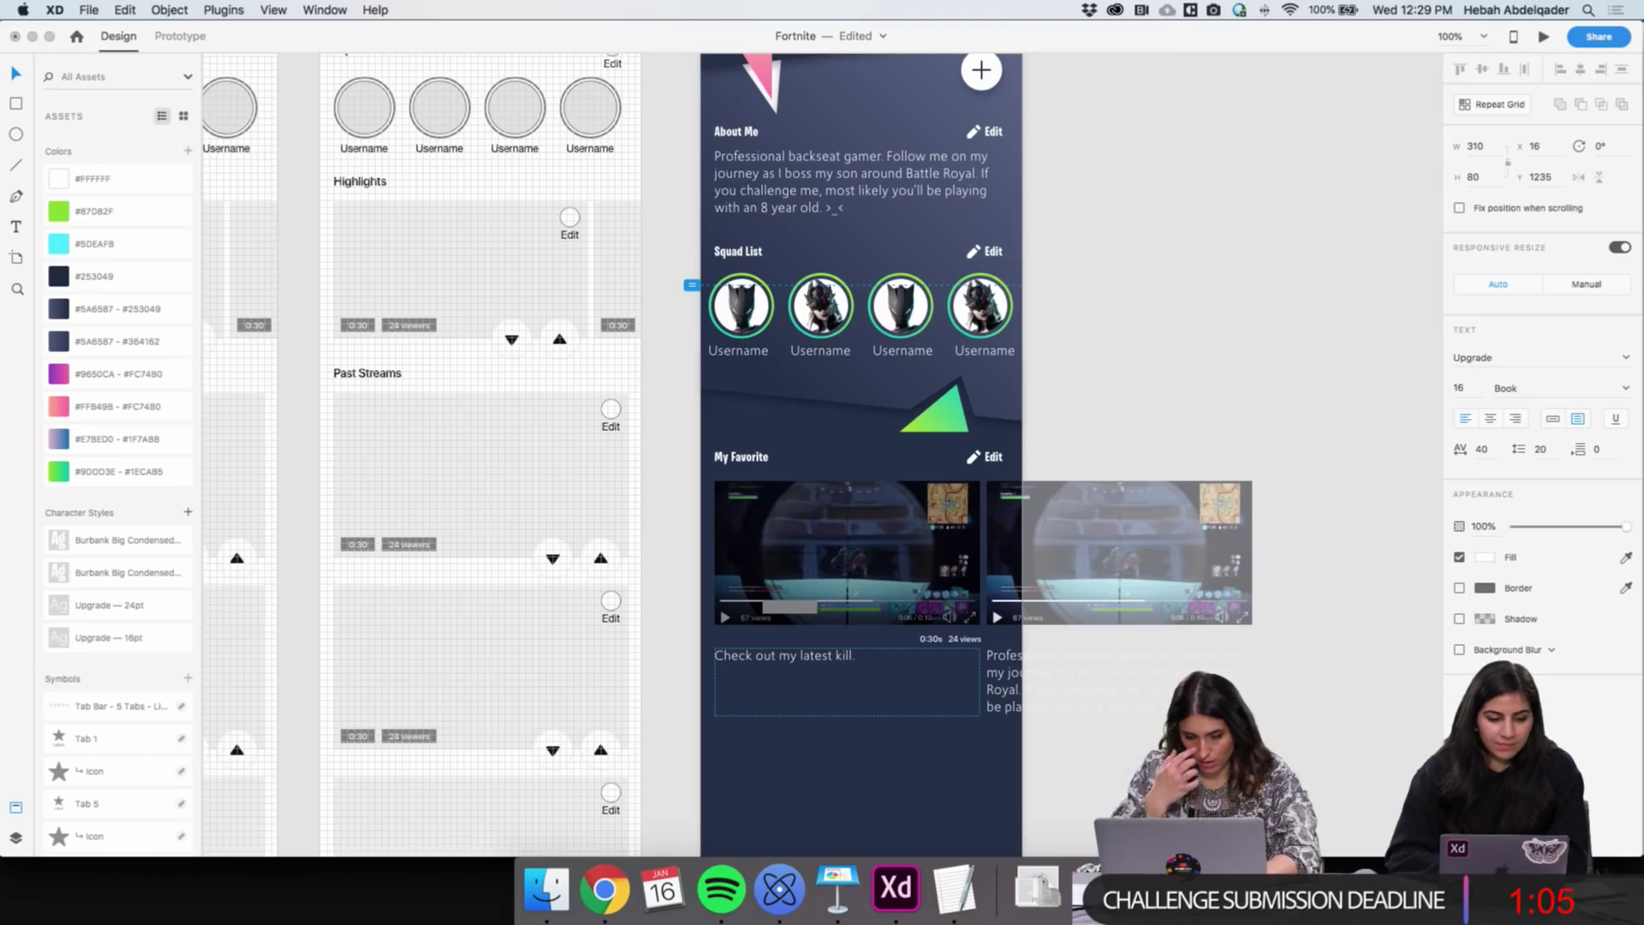
type("He")
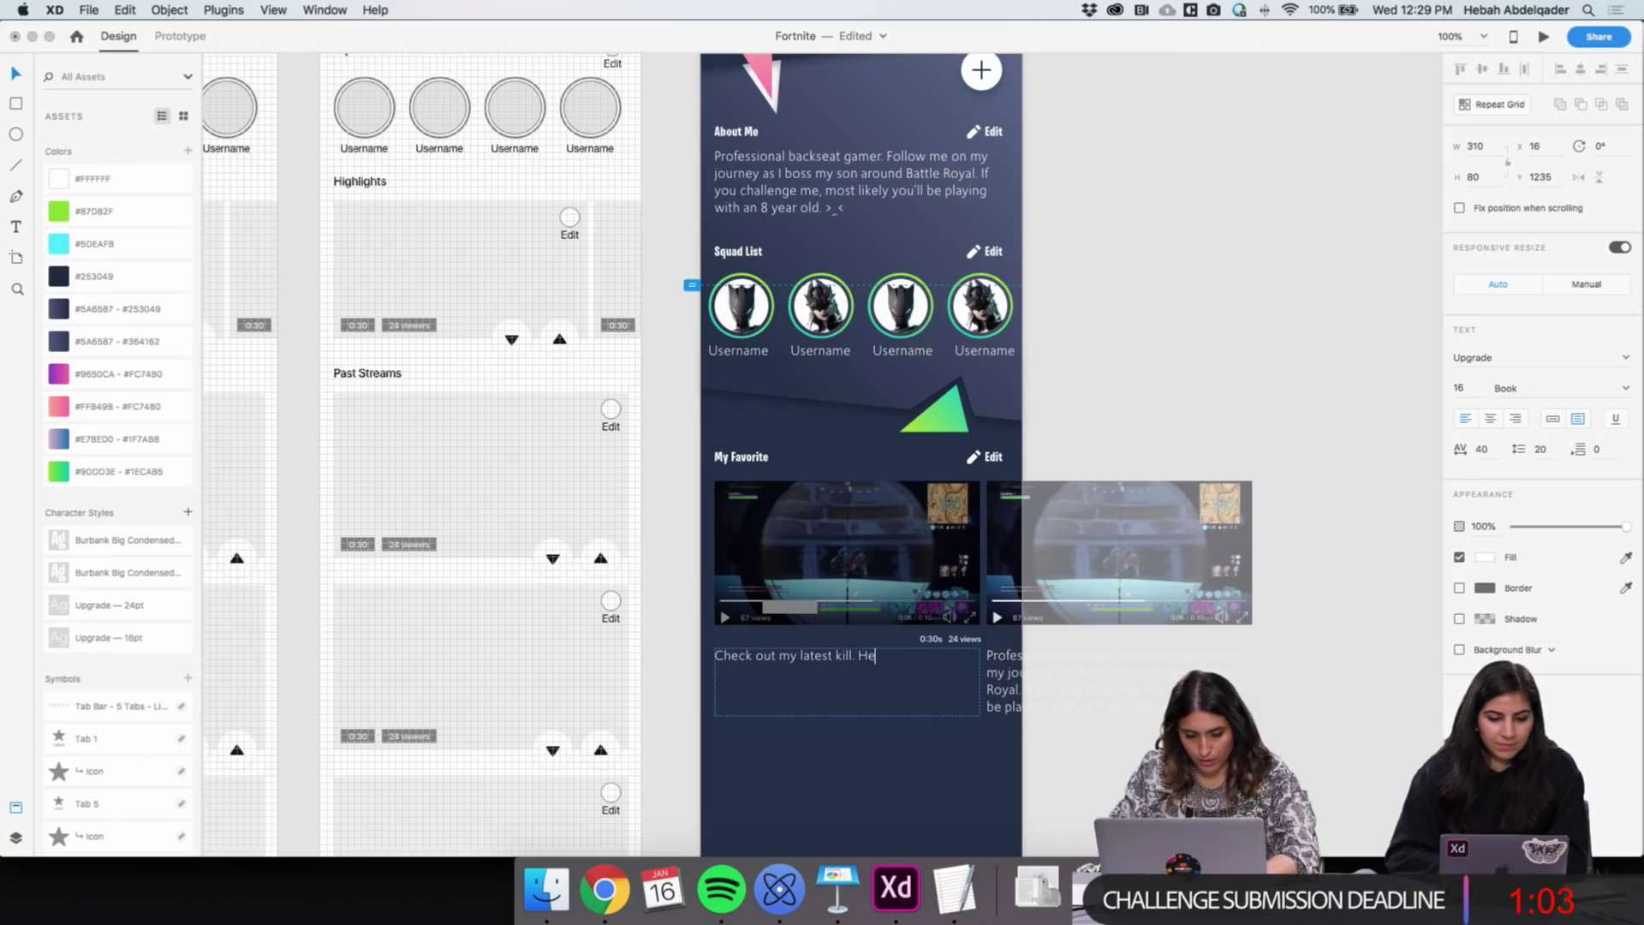
type(" came at me from nowhe")
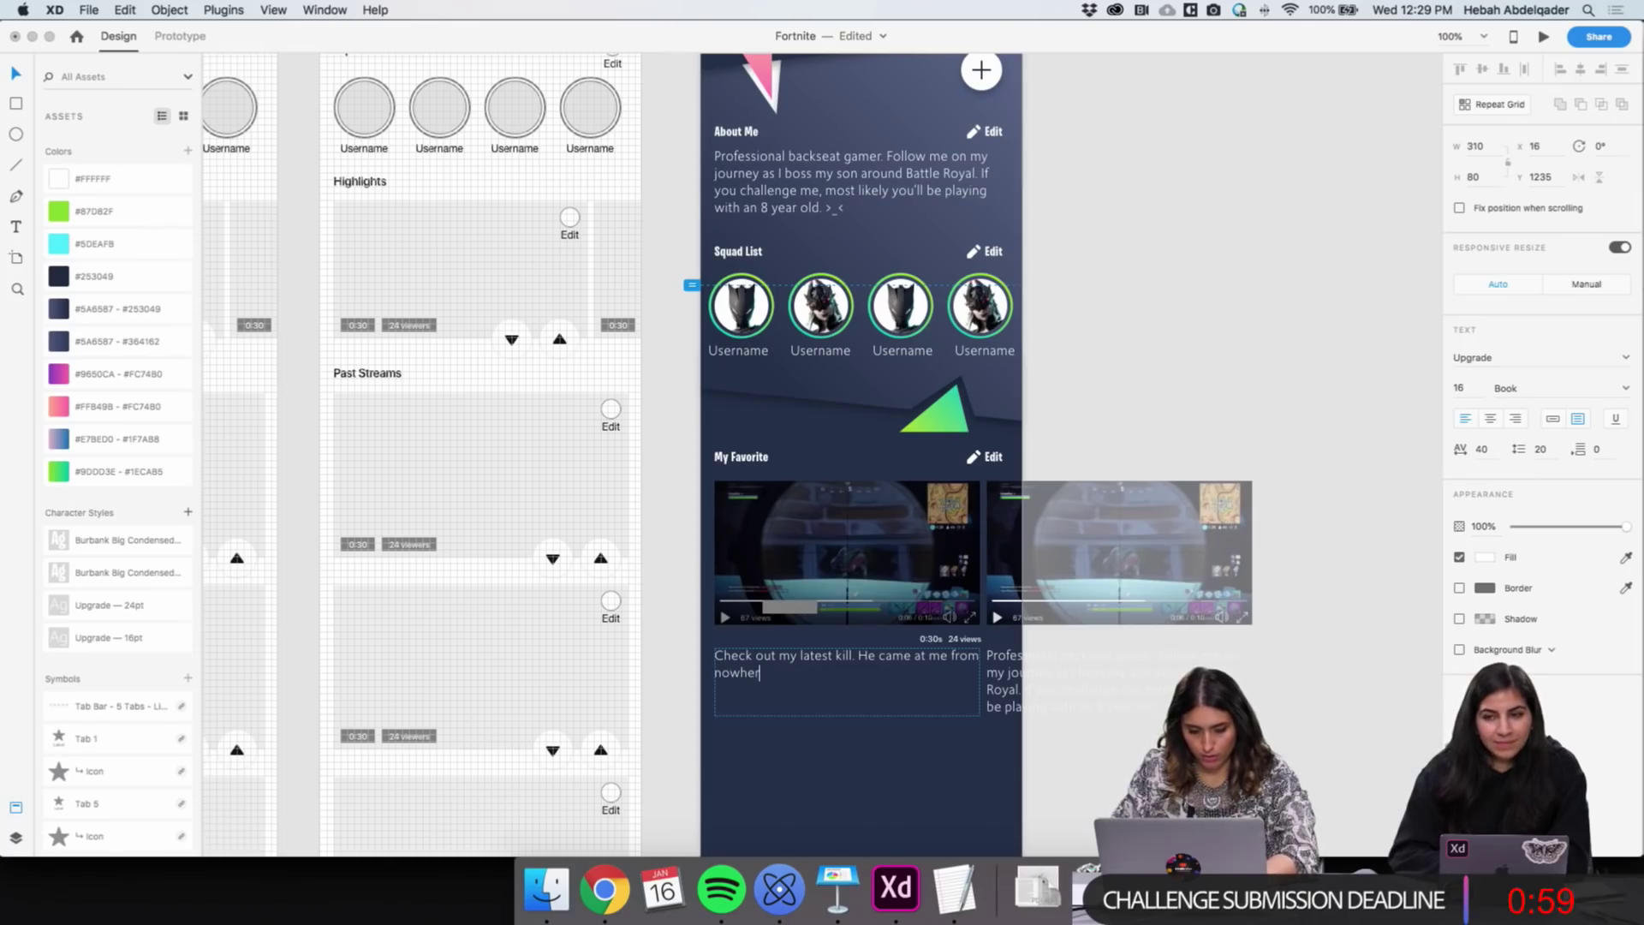
type("re and I still got hi")
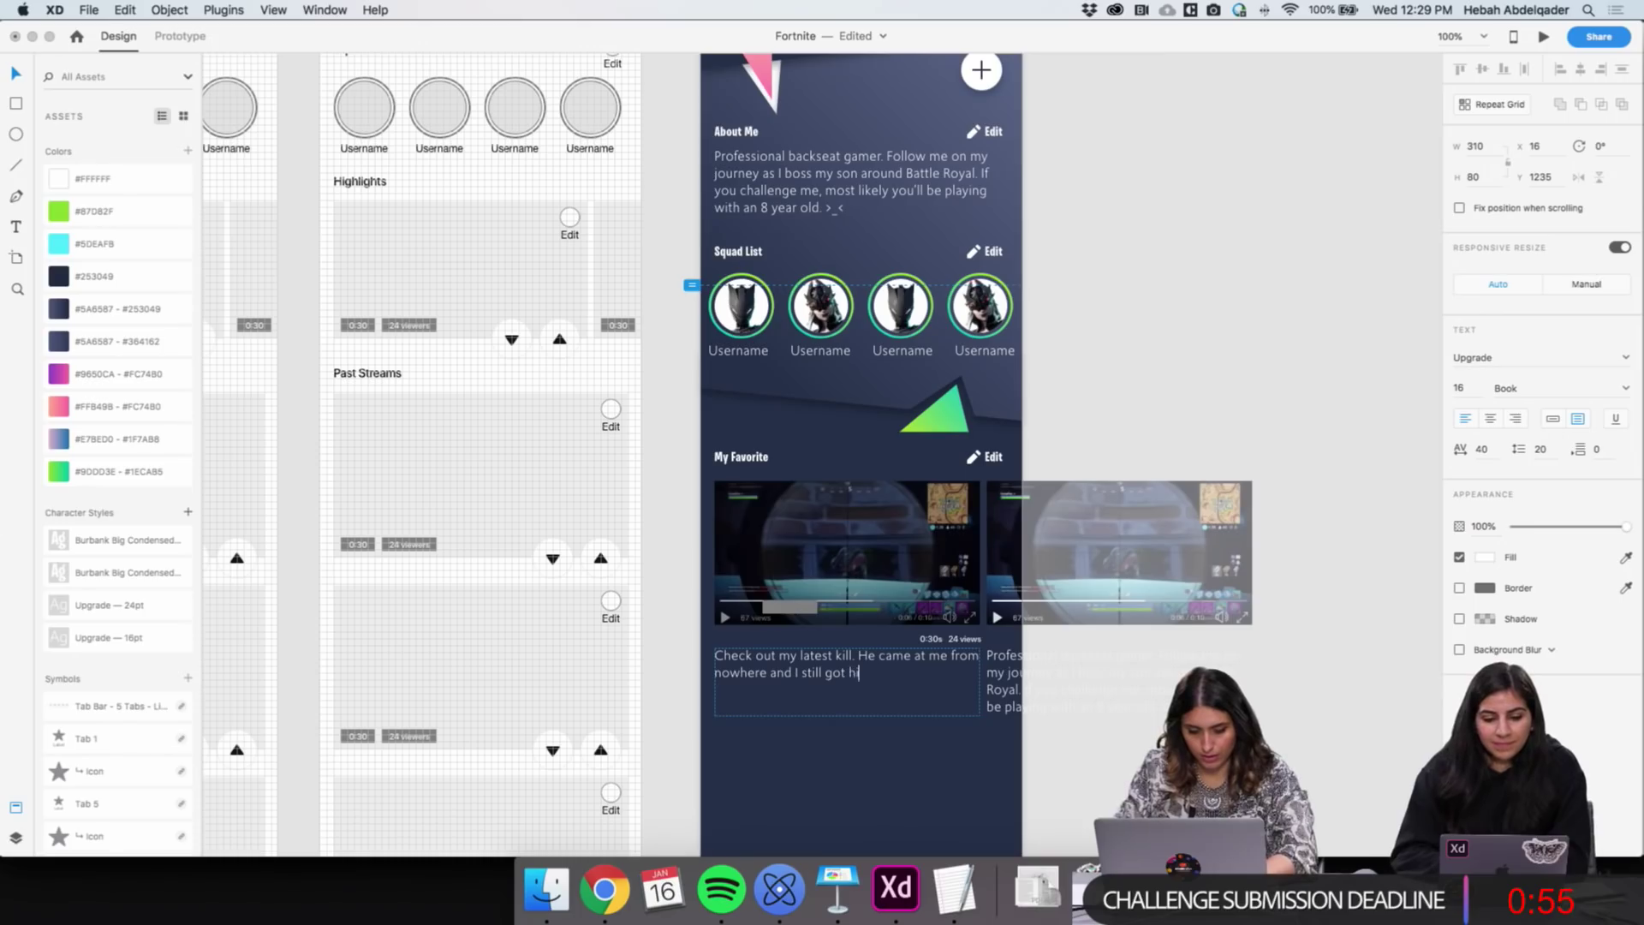
type("m.")
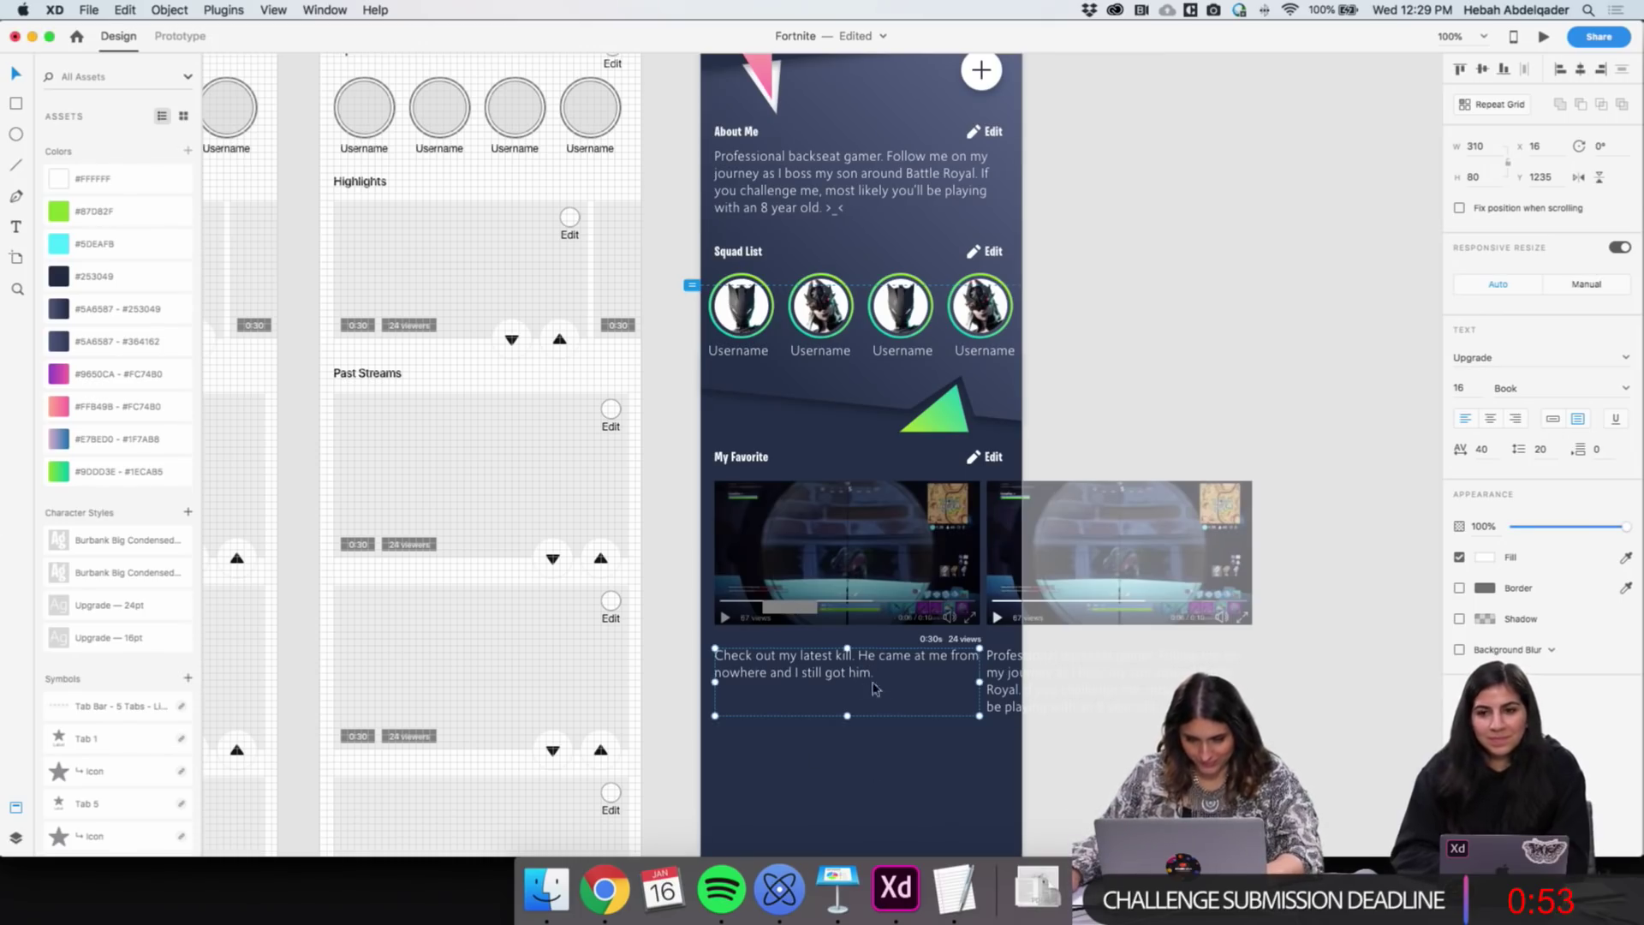
Copy the first caption's wording and use it to replace the text of the second thumbnail's caption
key("super+a")
key("super+c")
double_click(1075, 679)
key("super+a")
key("super+v")
Shorten both caption text boxes from the bottom so they fit their two lines of text
left_click(904, 673)
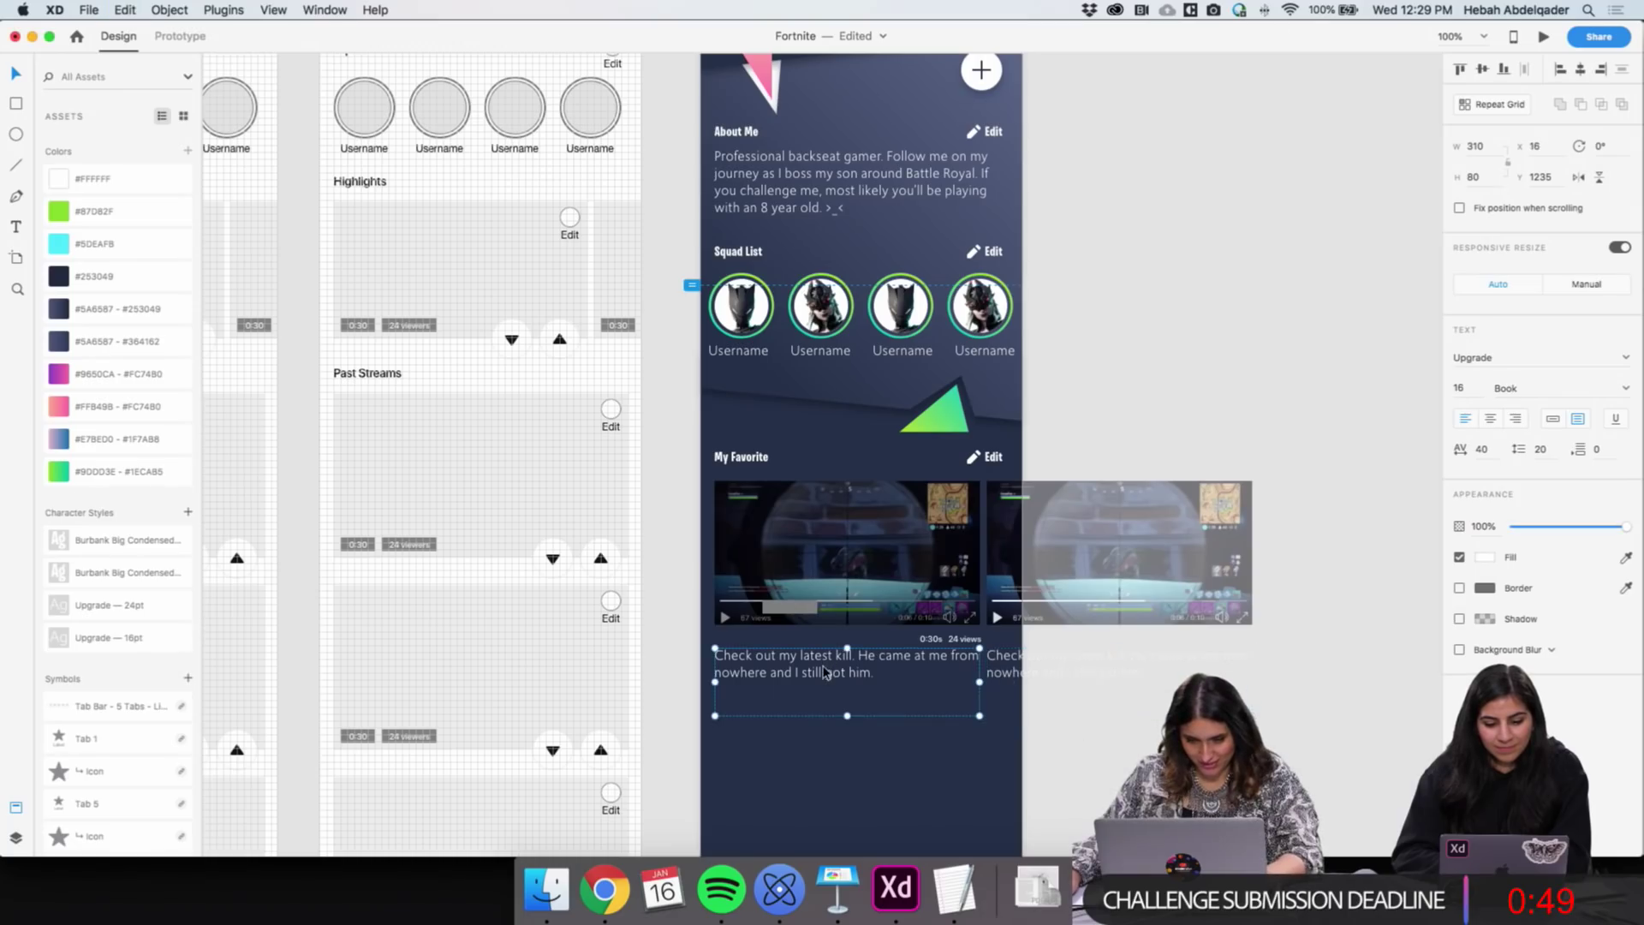
left_click_drag(847, 715, 855, 691)
left_click(1027, 682)
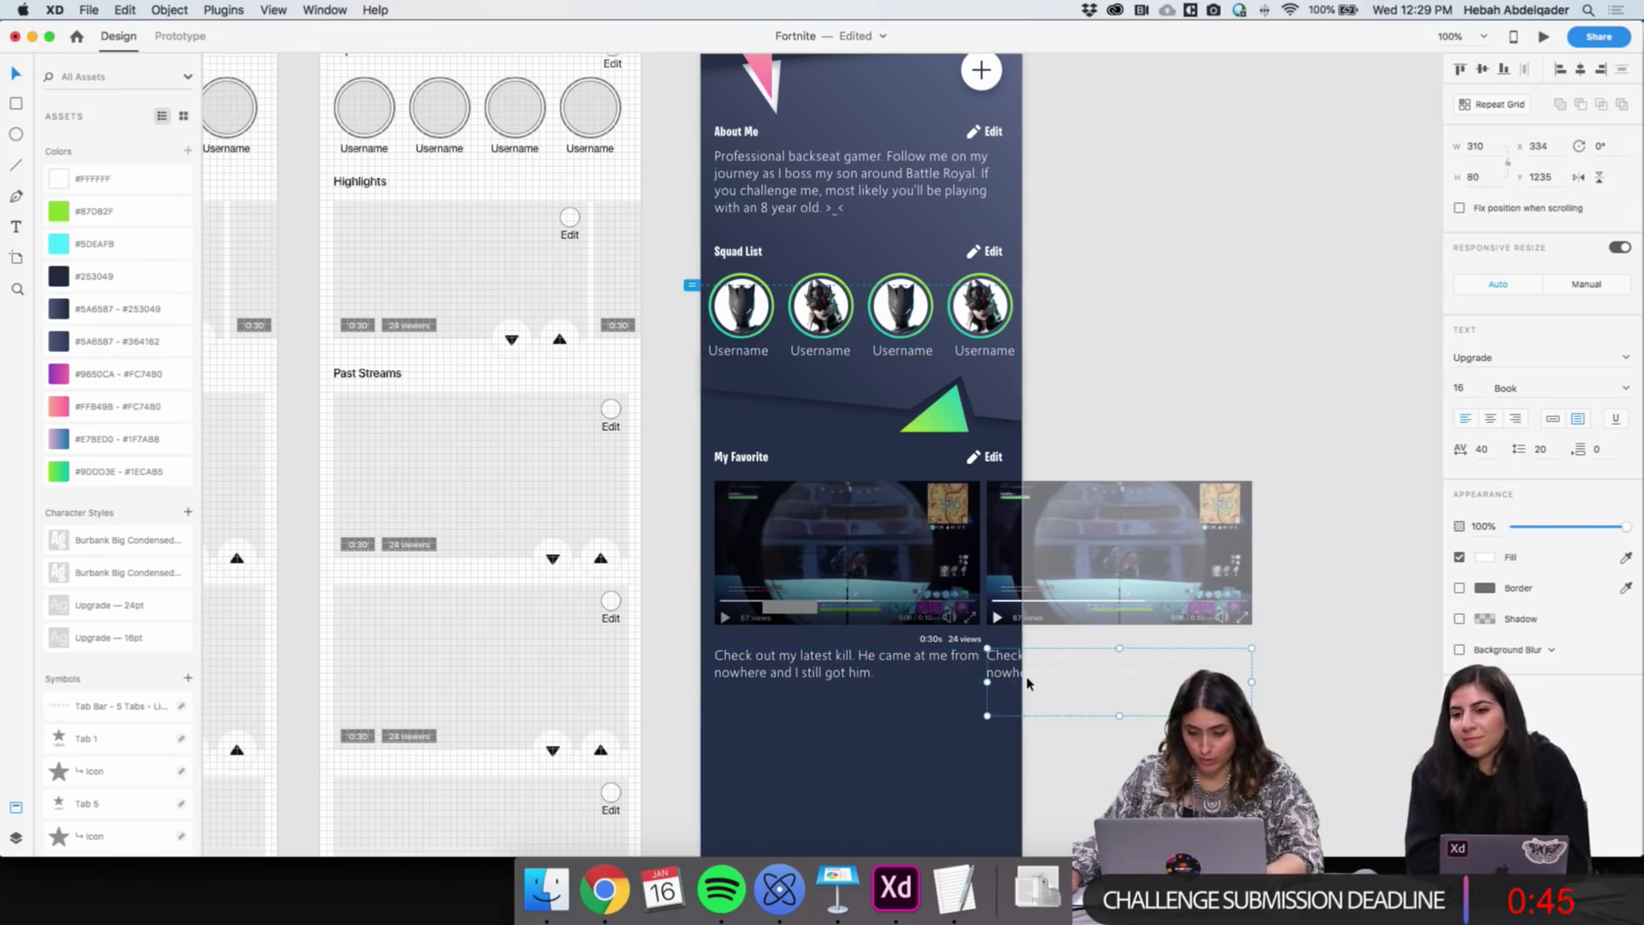
left_click_drag(1118, 716, 1120, 691)
left_click(1140, 749)
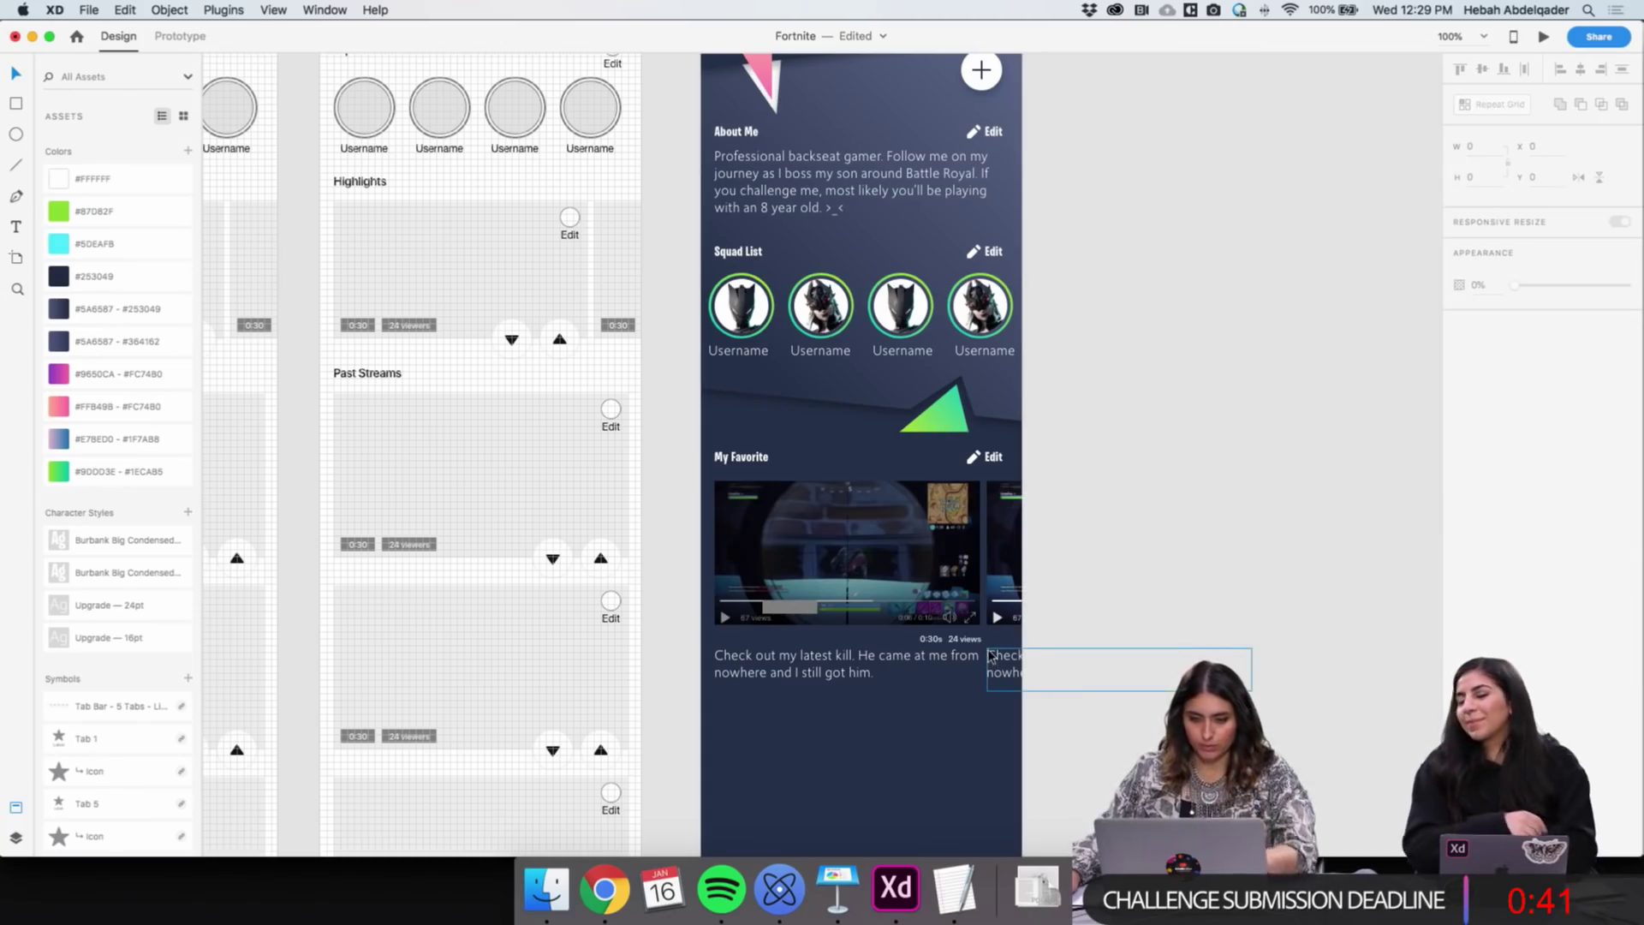
double_click(928, 639)
left_click(950, 639, "shift")
key("Escape")
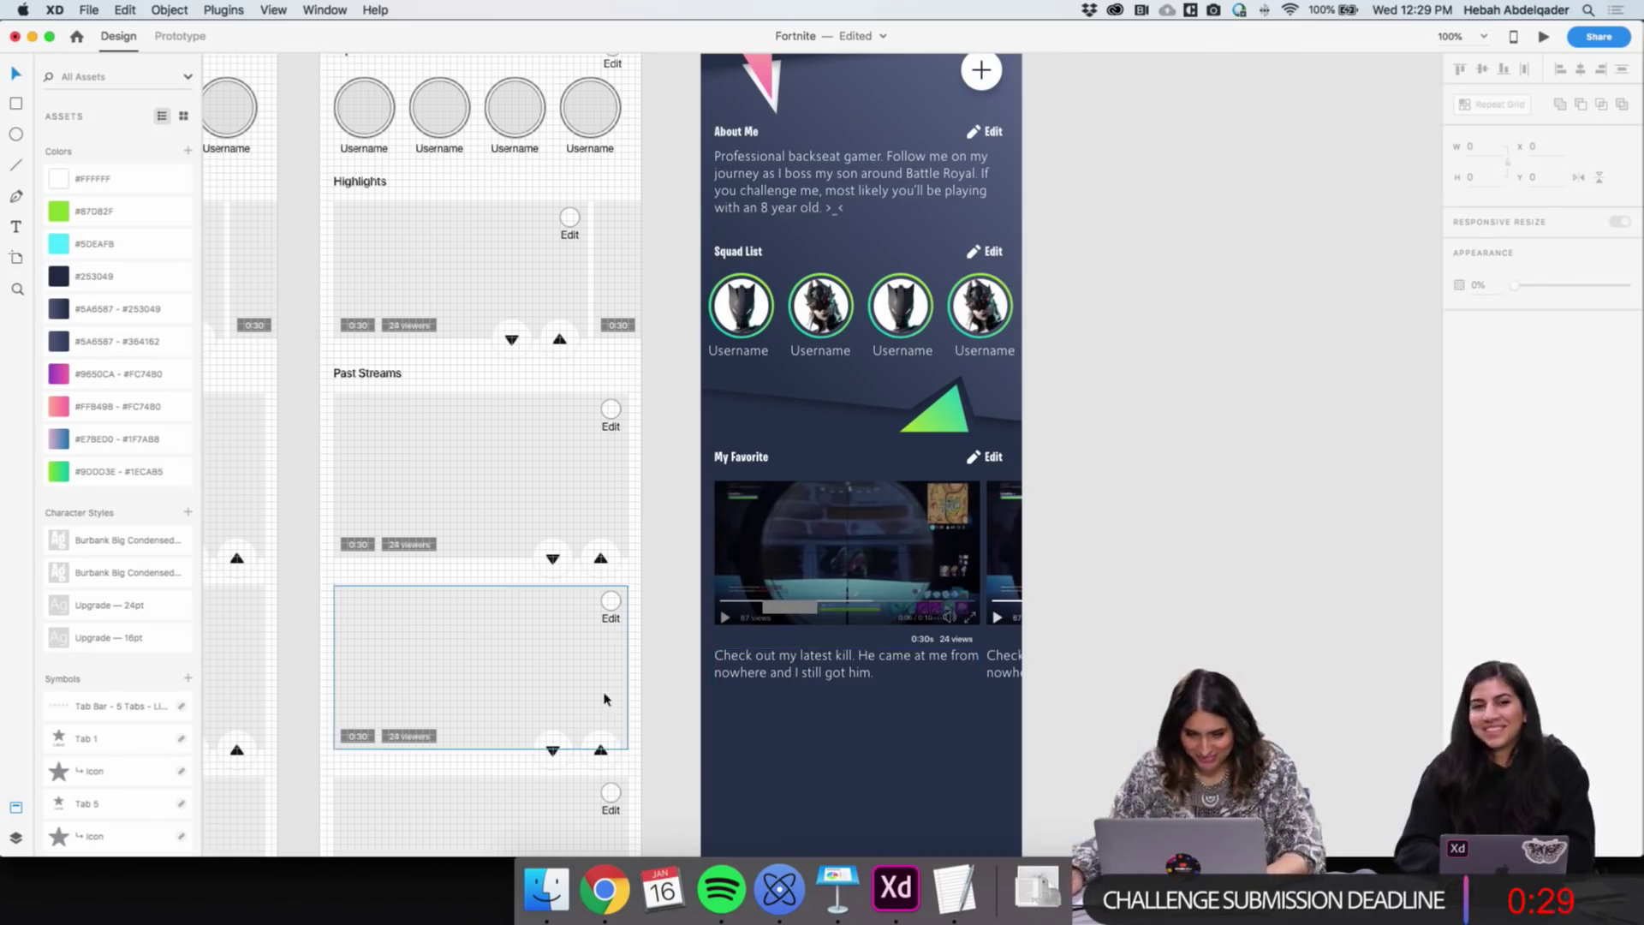
Duplicate the whole My Favorite section, with heading, thumbnails, labels and captions, directly below the original at Y 1302
left_click(751, 514)
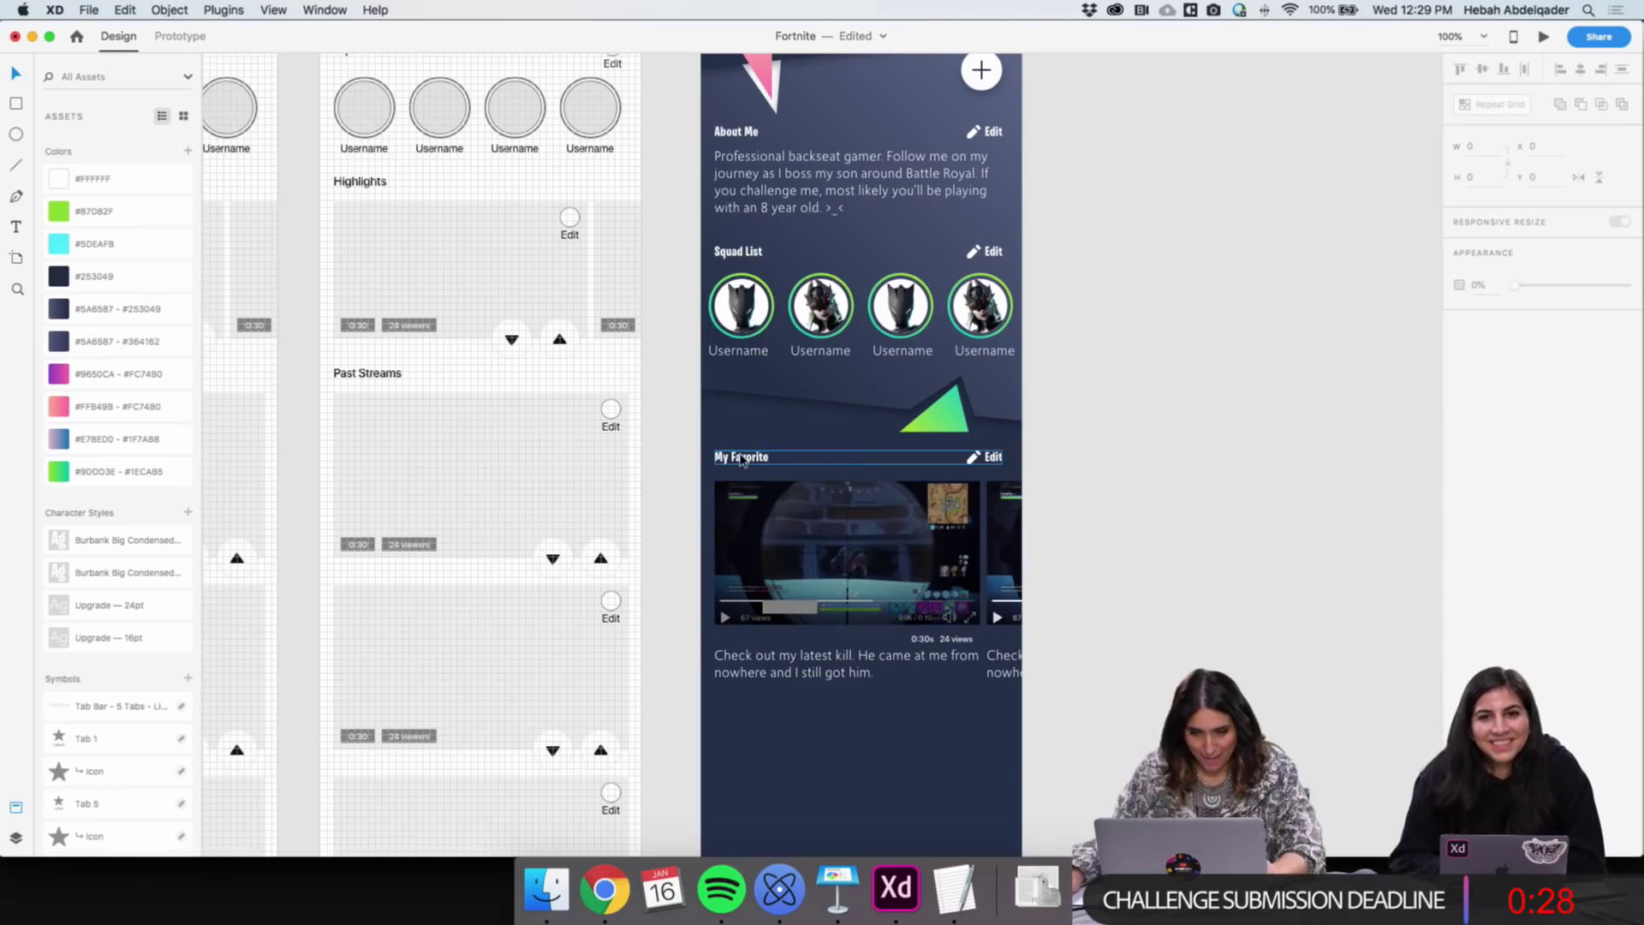
left_click(781, 541, "shift")
left_click(924, 644, "shift")
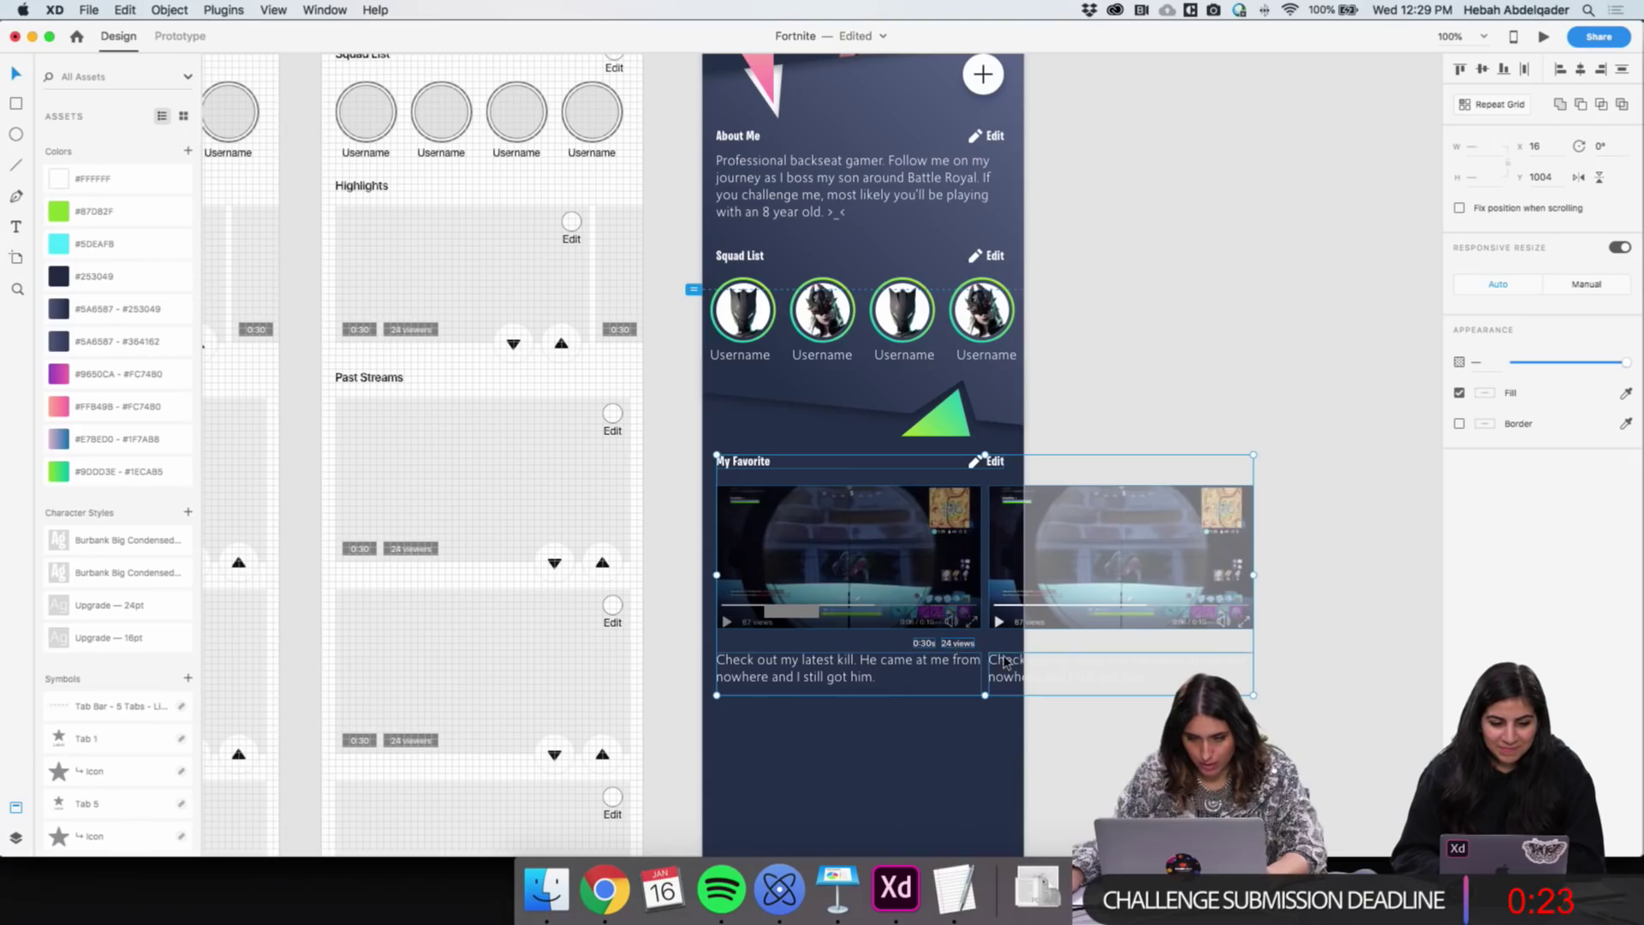
left_click_drag(886, 585, 899, 839)
scroll(392, 346, "down", 2)
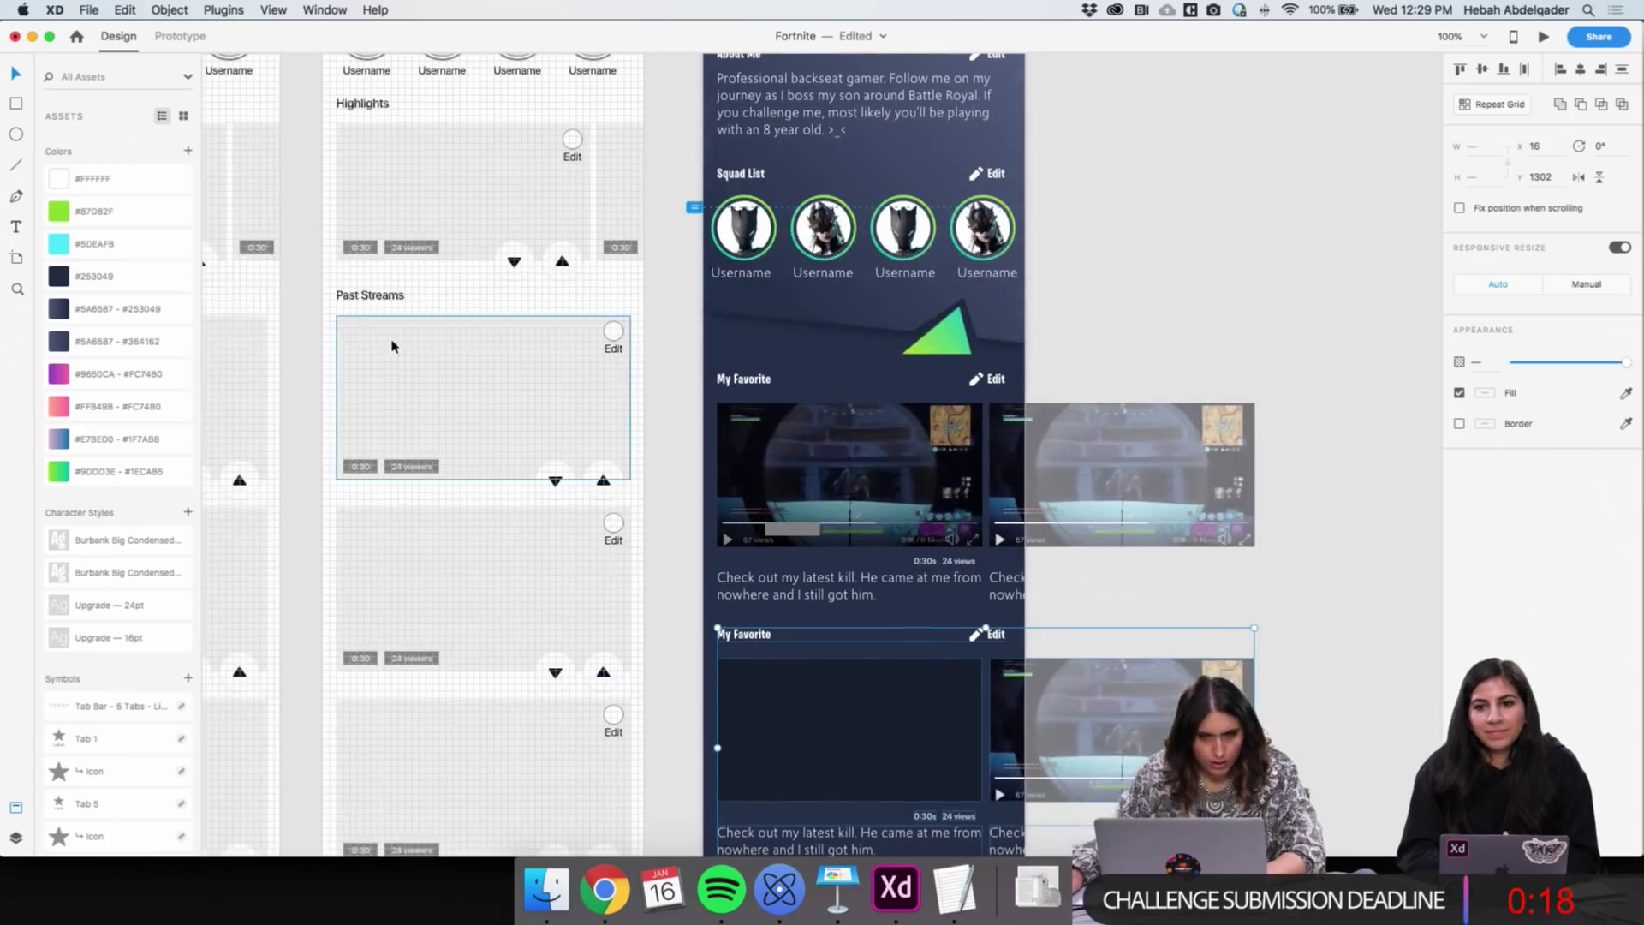
left_click(1277, 561)
Rename the duplicated section's heading to Past Streams
double_click(730, 638)
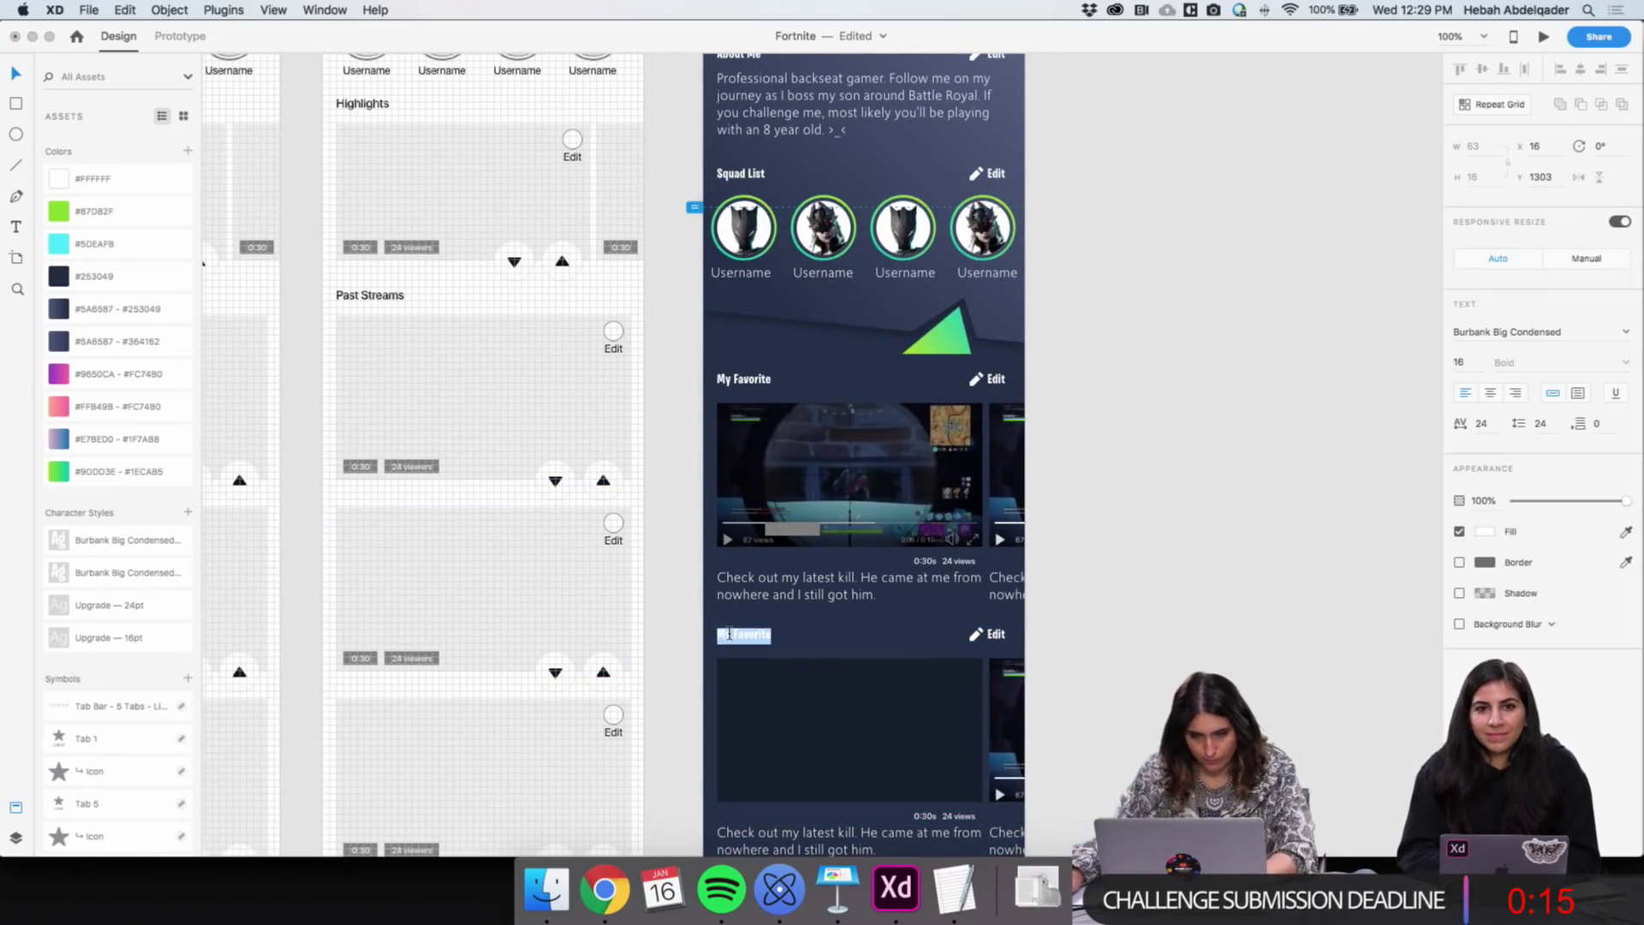
type("Past Streams")
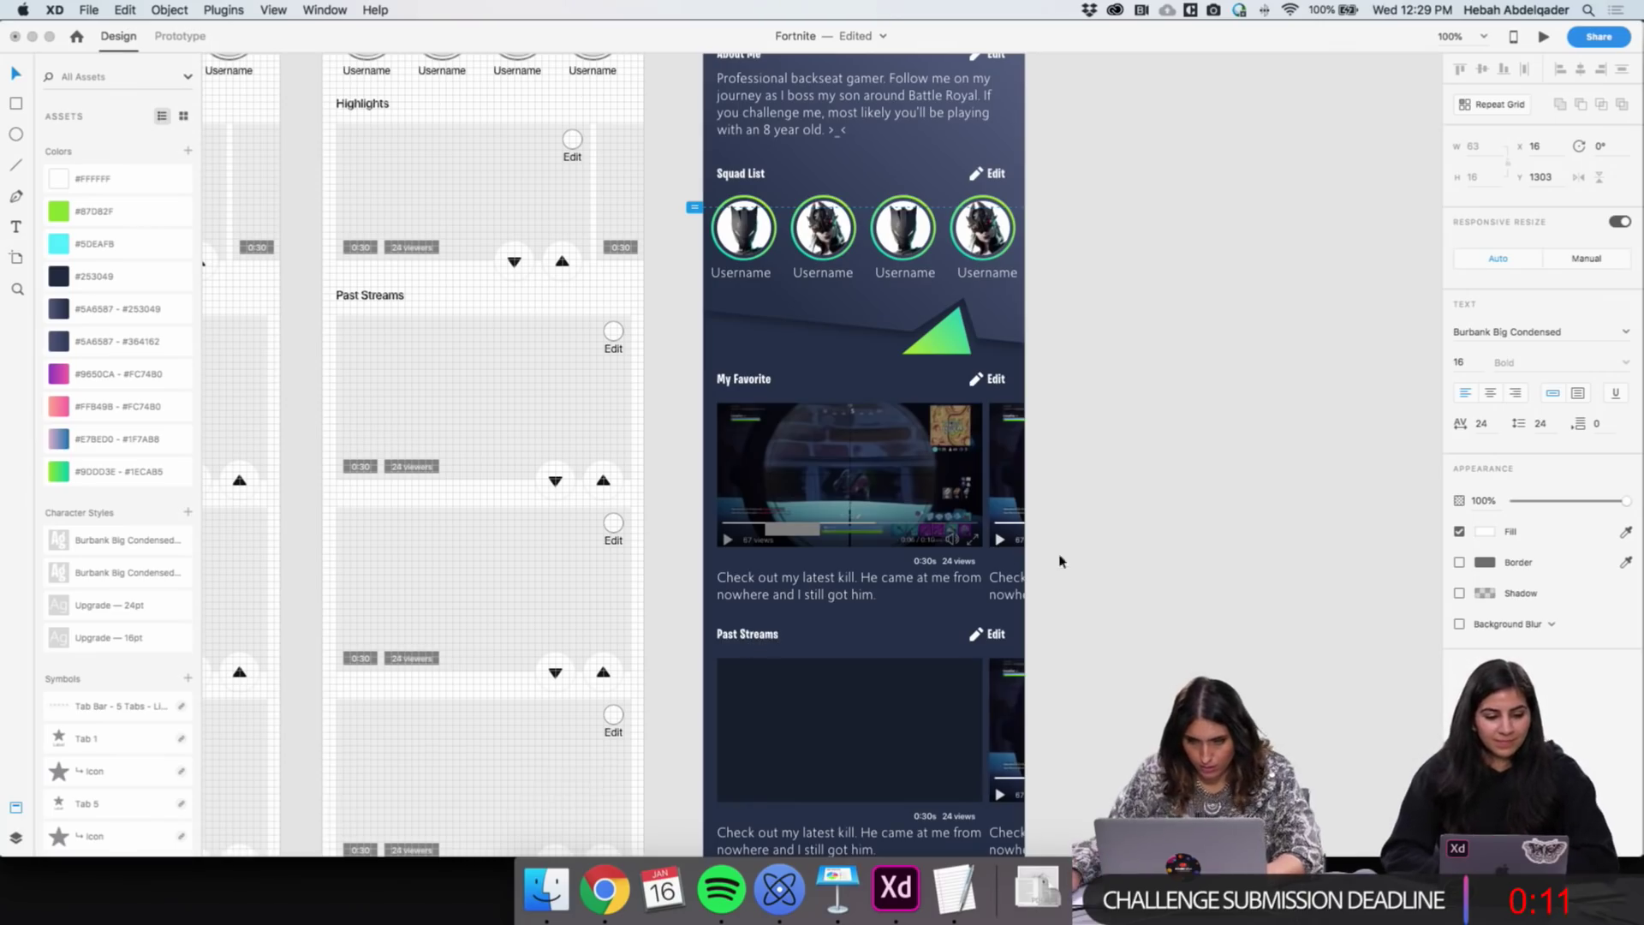
key("Escape")
Extend the iPhone X/XS – 2 artboard downward and move the tab bar to its new bottom edge
scroll(990, 401, "up", 1)
scroll(991, 401, "up", 10)
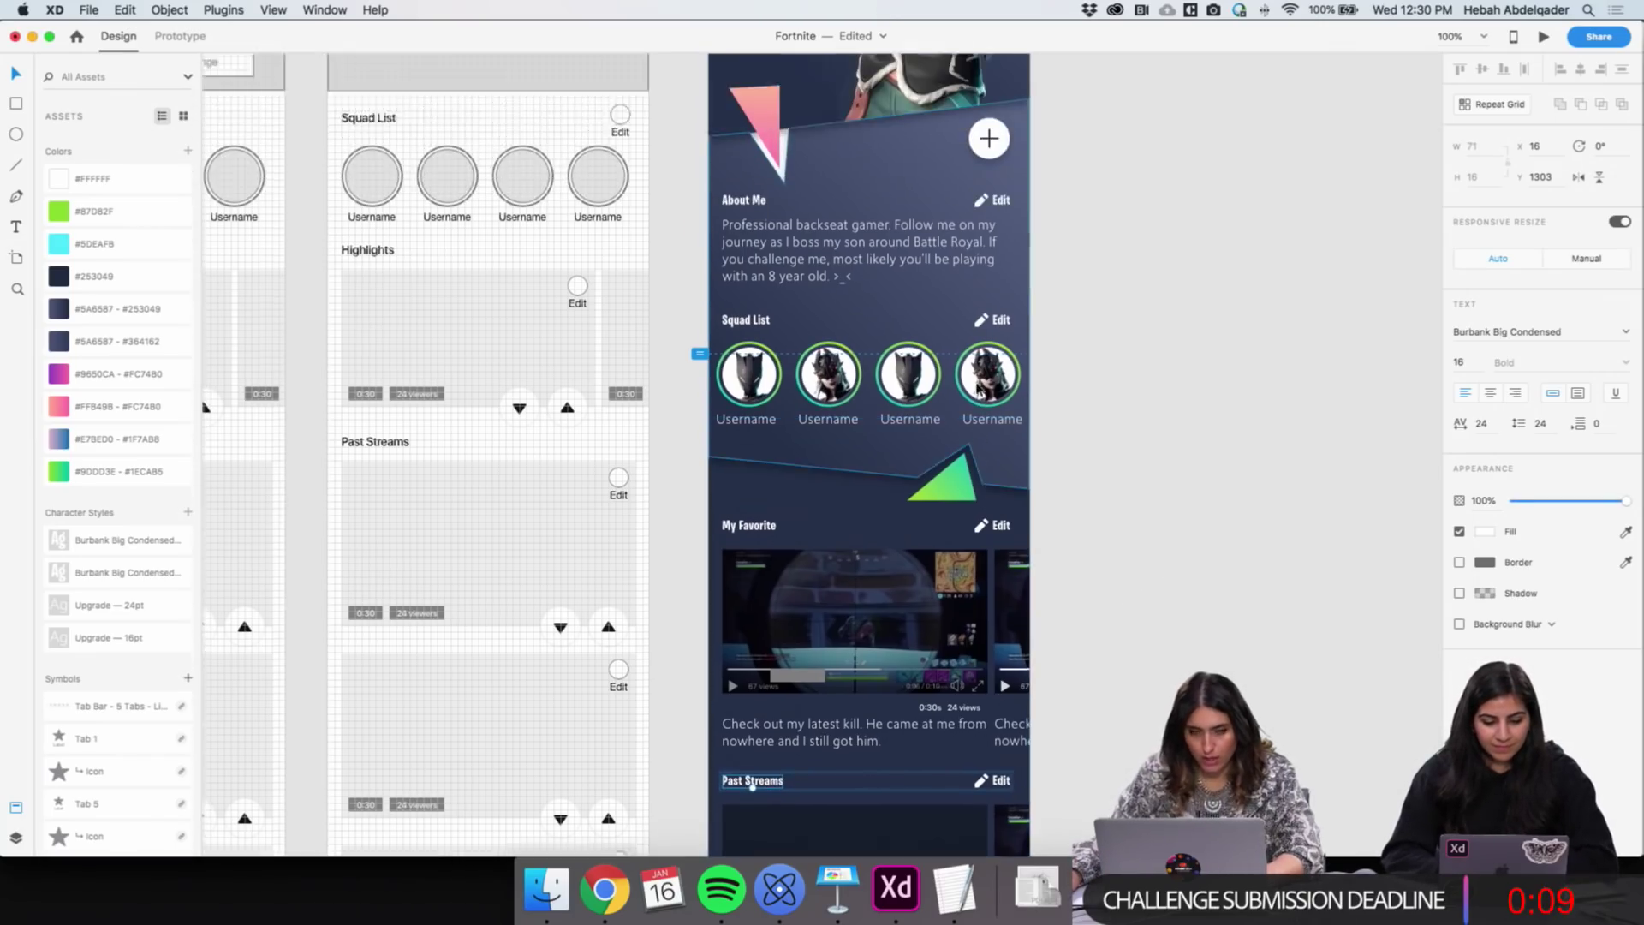
left_click(732, 239)
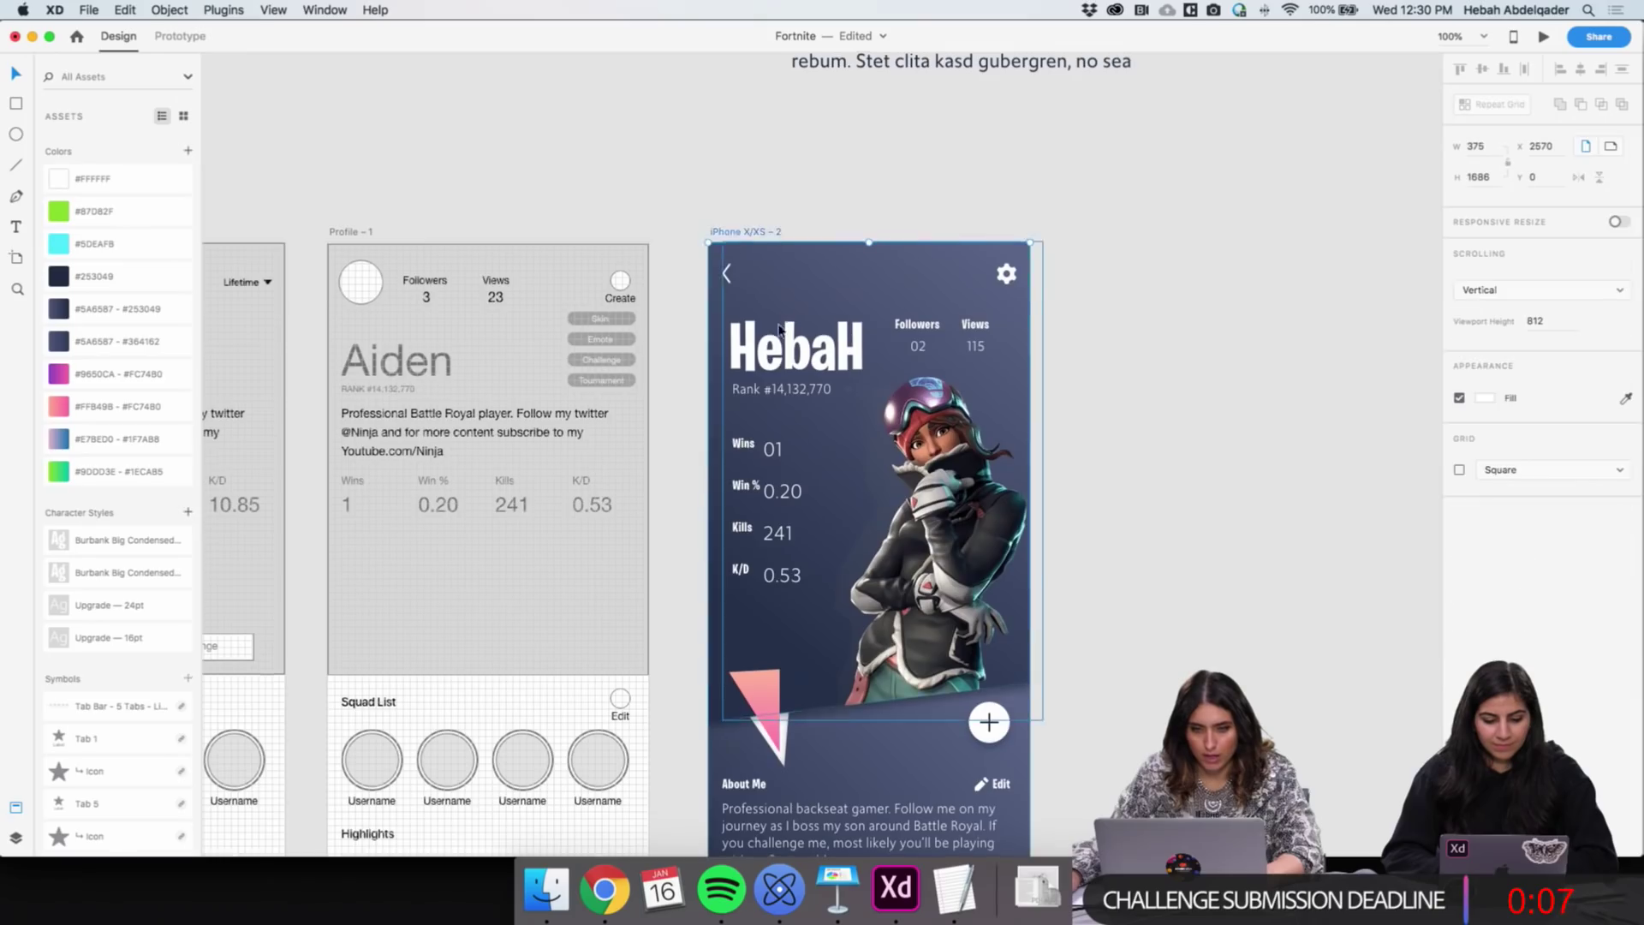
scroll(848, 274, "down", 15)
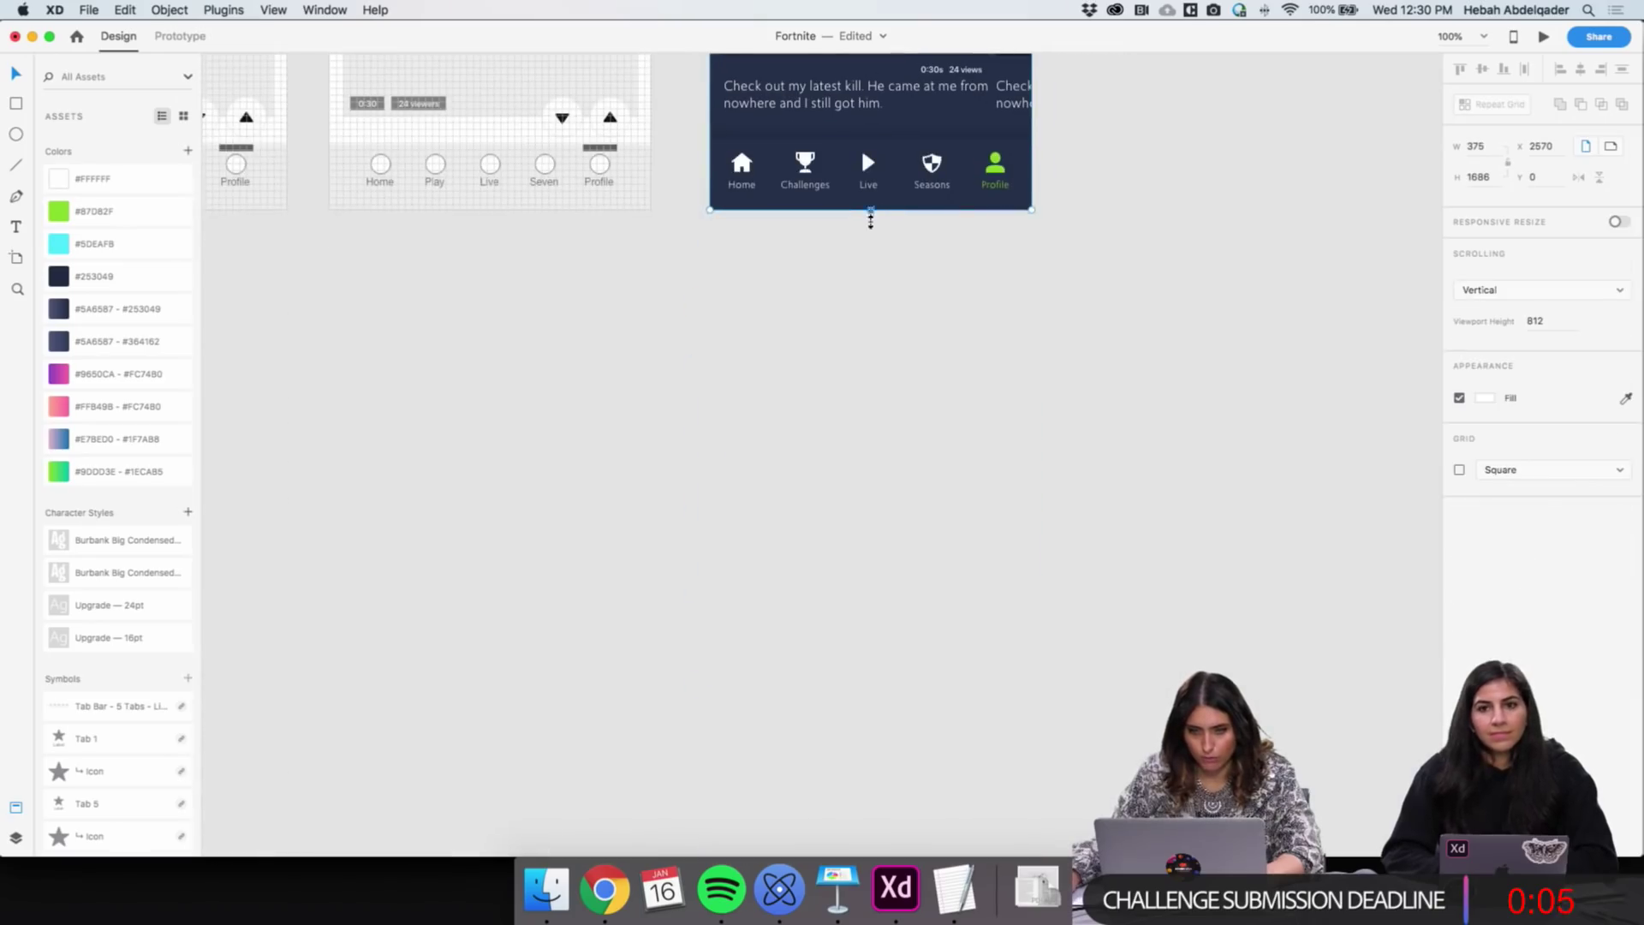
left_click_drag(870, 211, 881, 434)
left_click_drag(891, 202, 890, 424)
Adjust the dark background shape to end just below the Past Streams captions, with its bottom edge slanting up toward the right
left_click(870, 228)
left_click(873, 208)
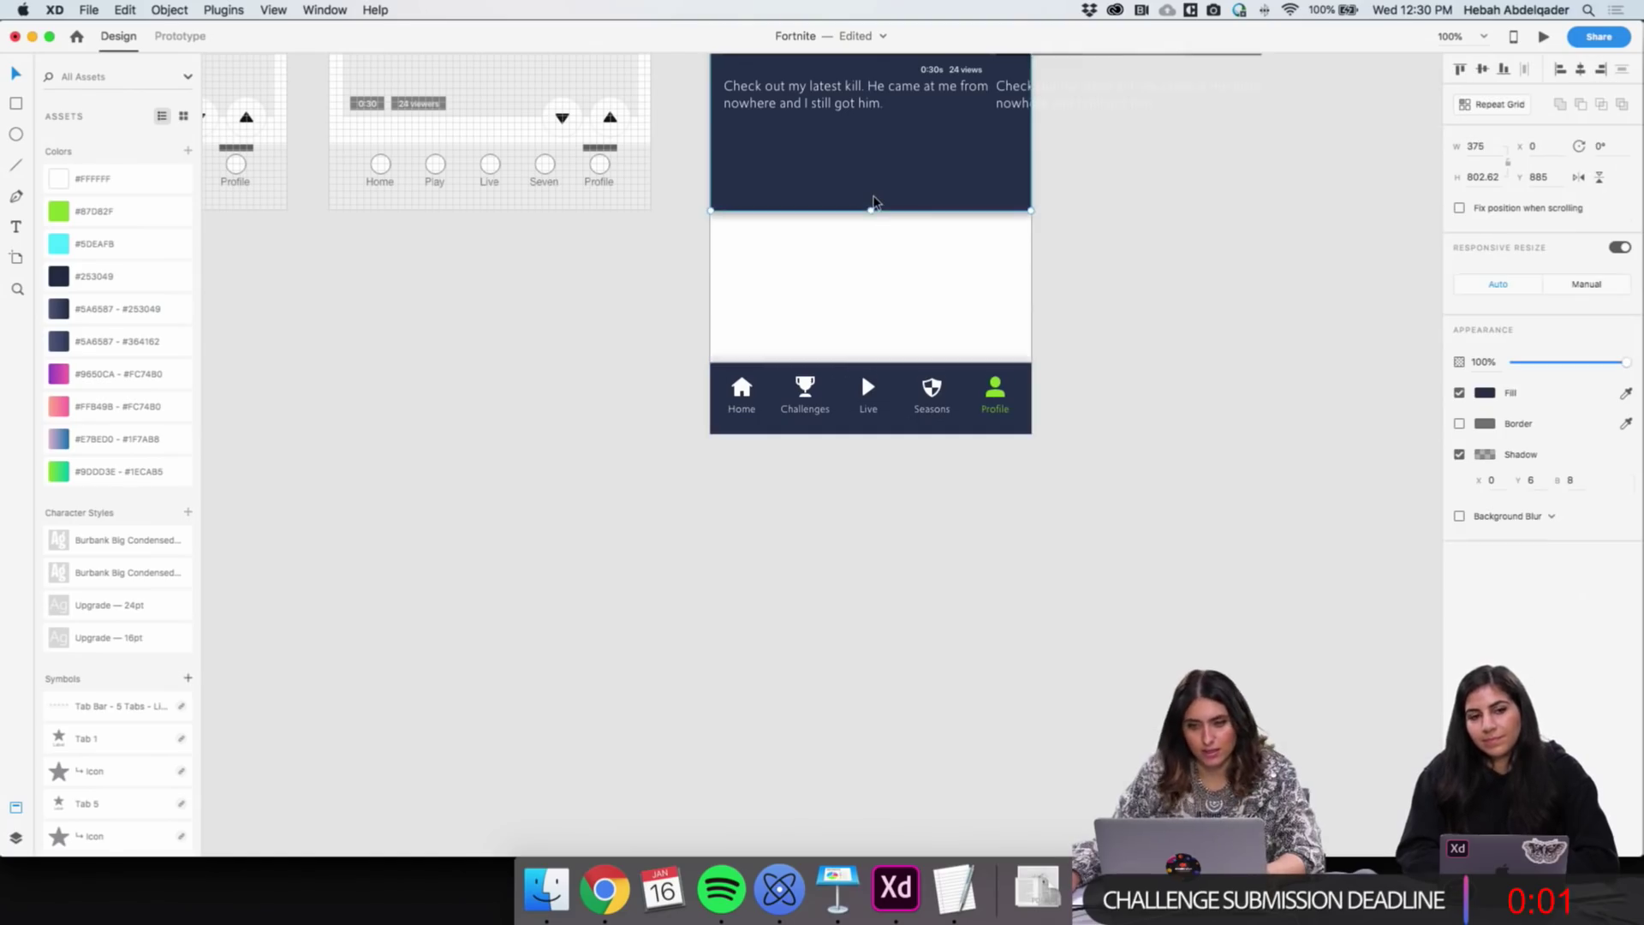
scroll(874, 204, "up", 15)
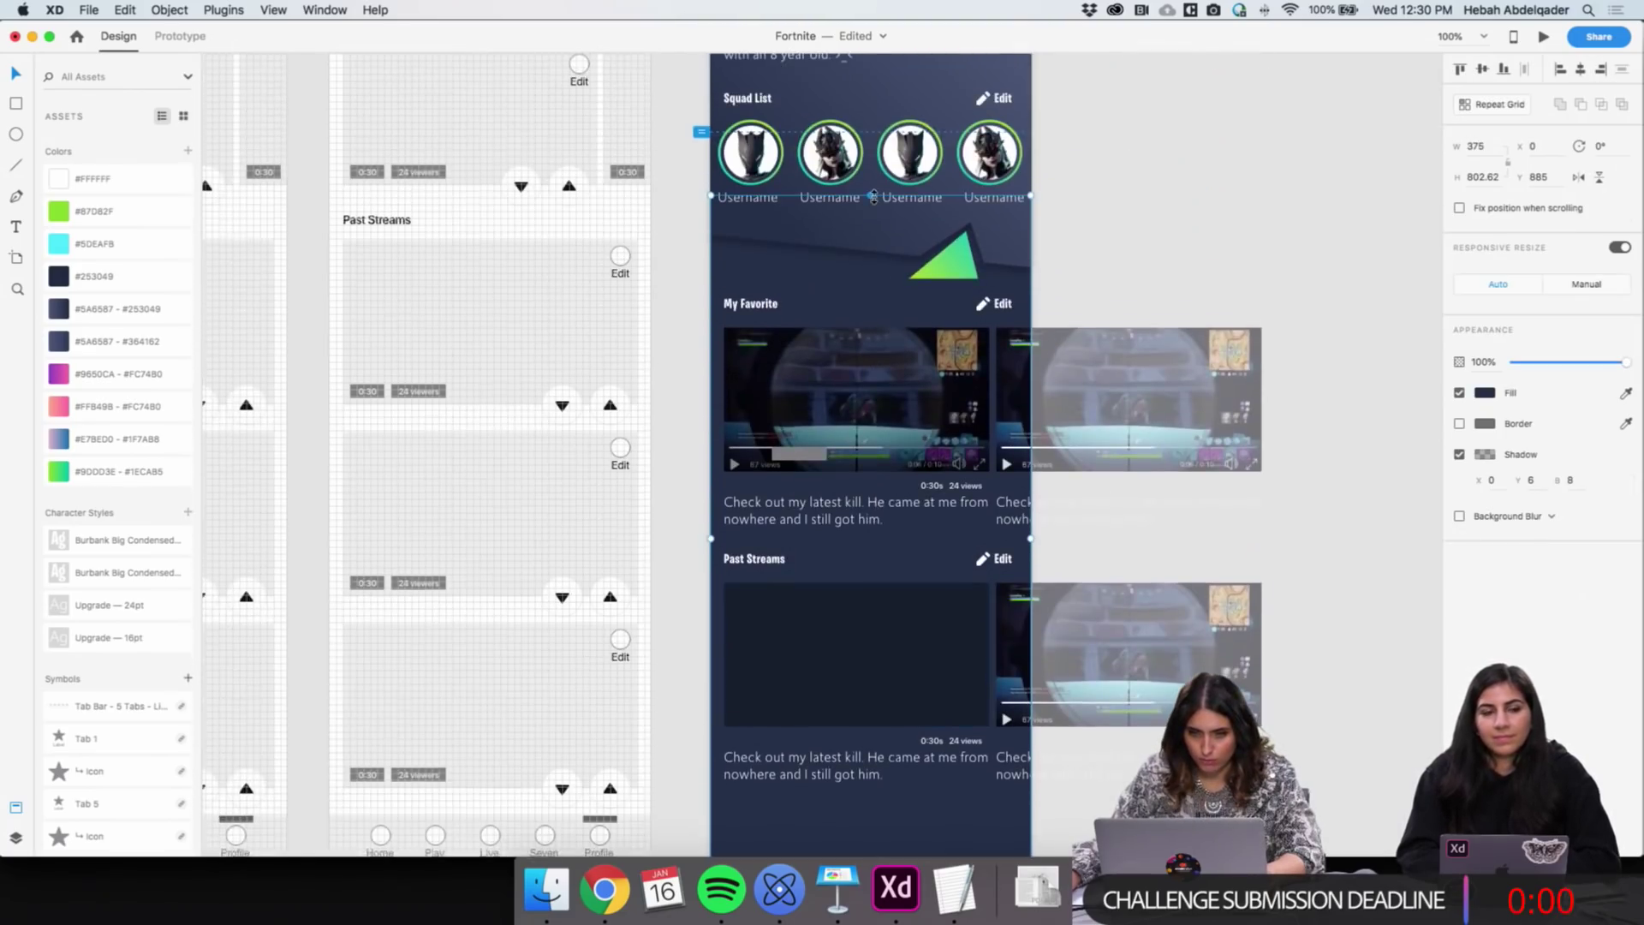
scroll(911, 705, "down", 5)
left_click_drag(870, 657, 876, 614)
double_click(988, 604)
left_click_drag(1030, 610, 1031, 578)
left_click(1090, 646)
Review the full profile screen from the header to the tab bar, checking the background shapes and the section layout
scroll(856, 676, "up", 5)
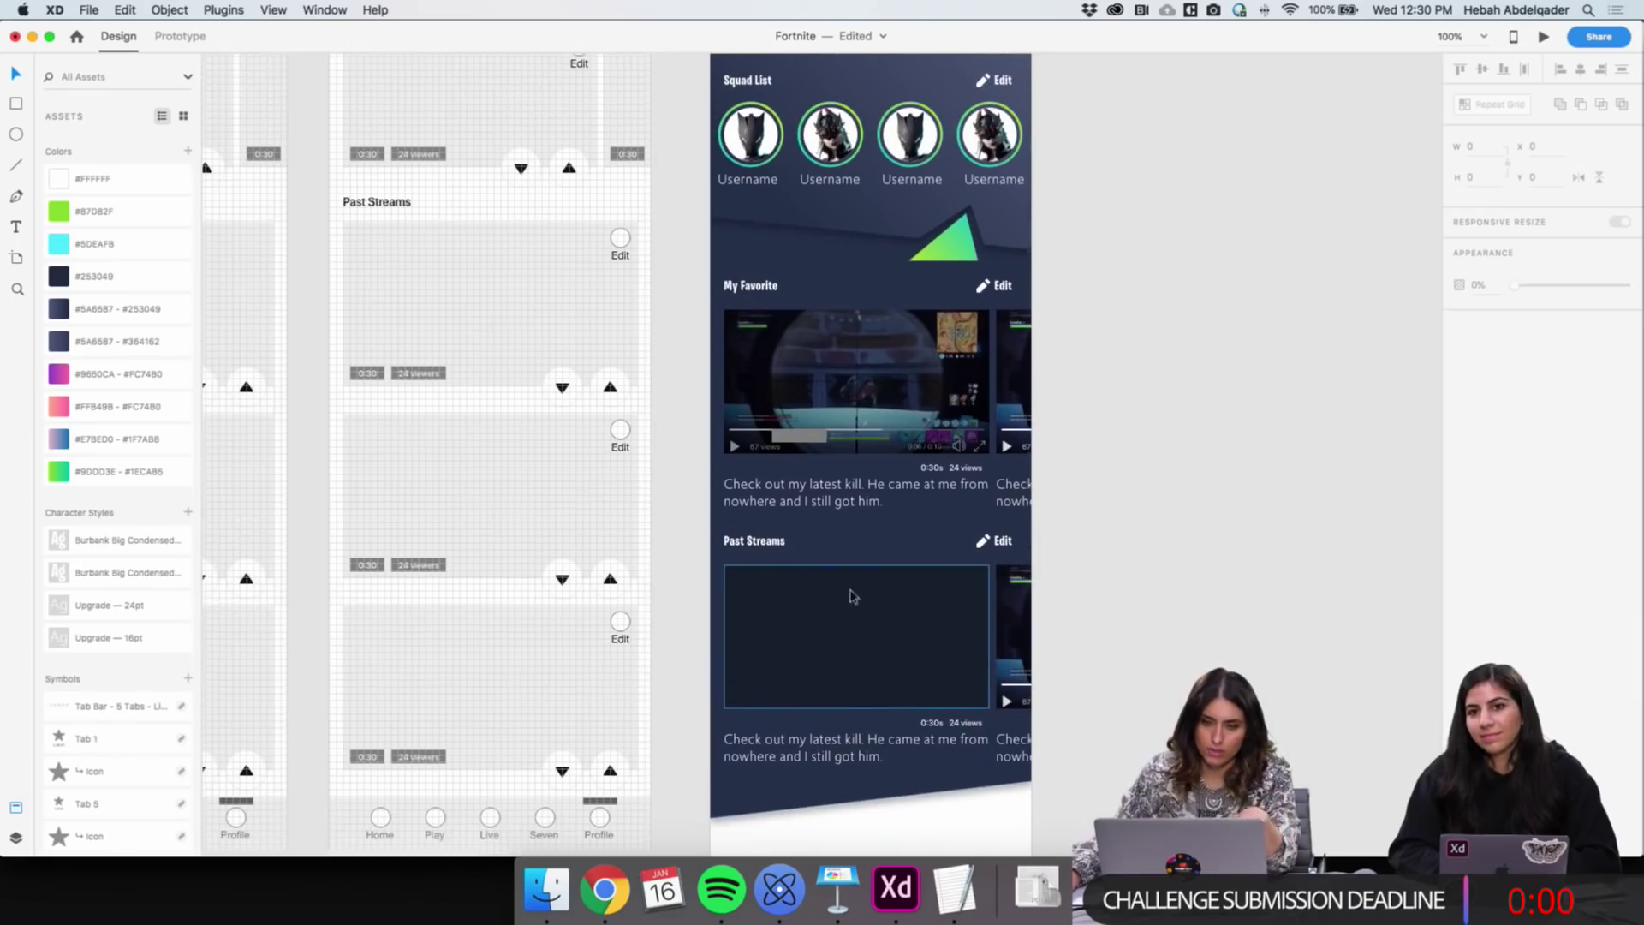
scroll(859, 375, "up", 10)
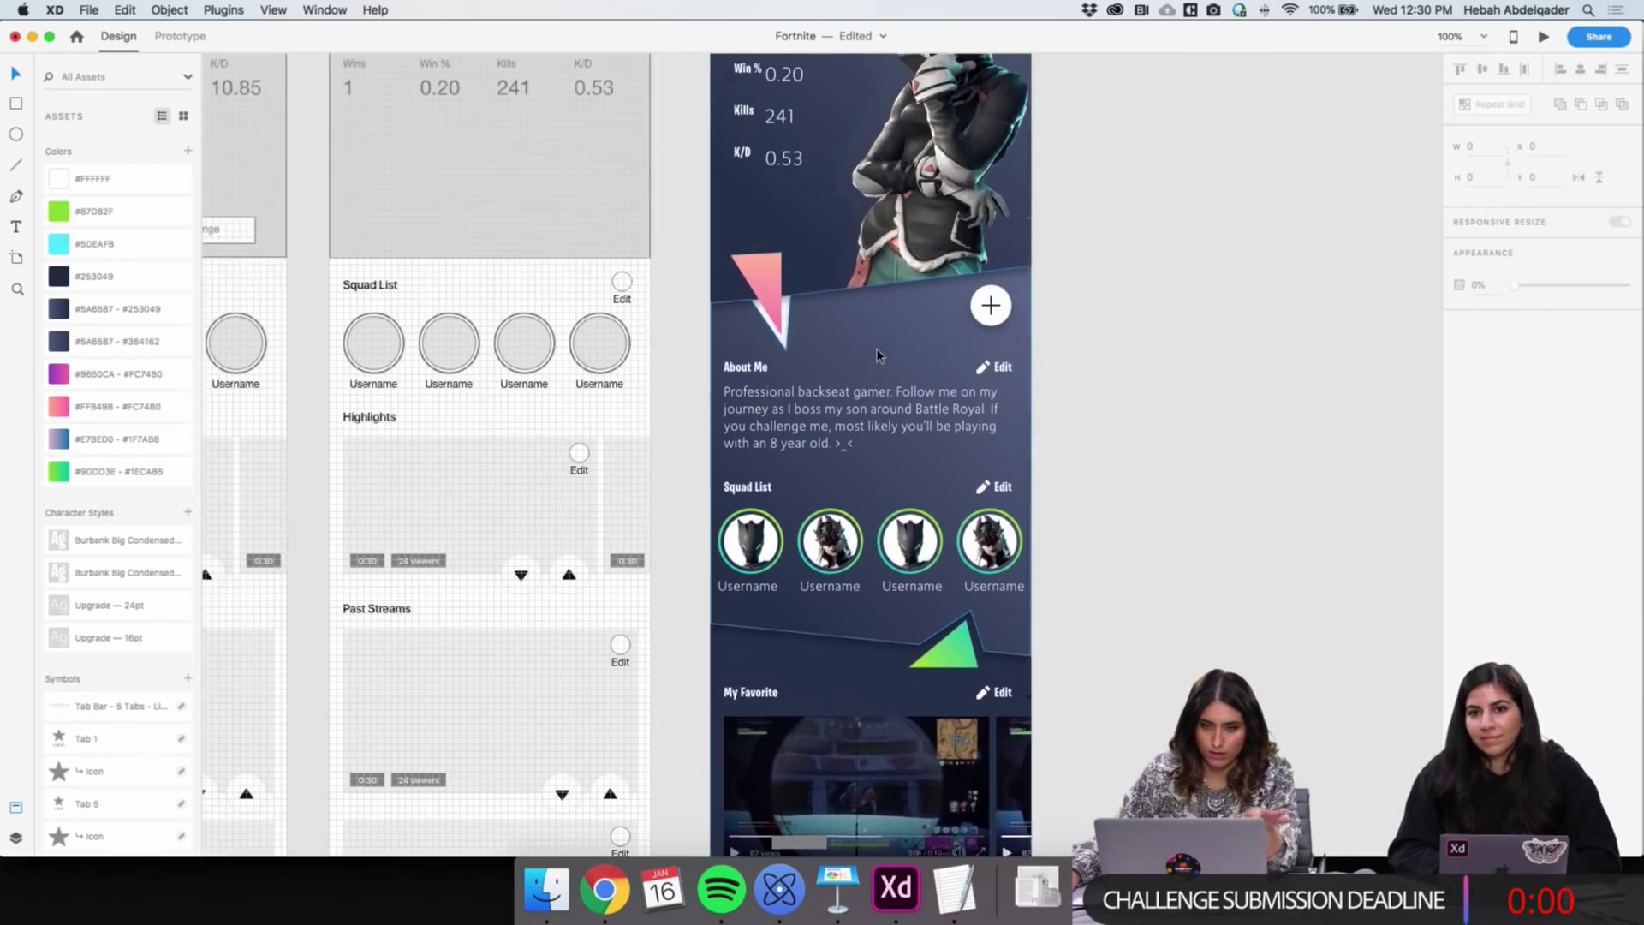
scroll(865, 452, "down", 15)
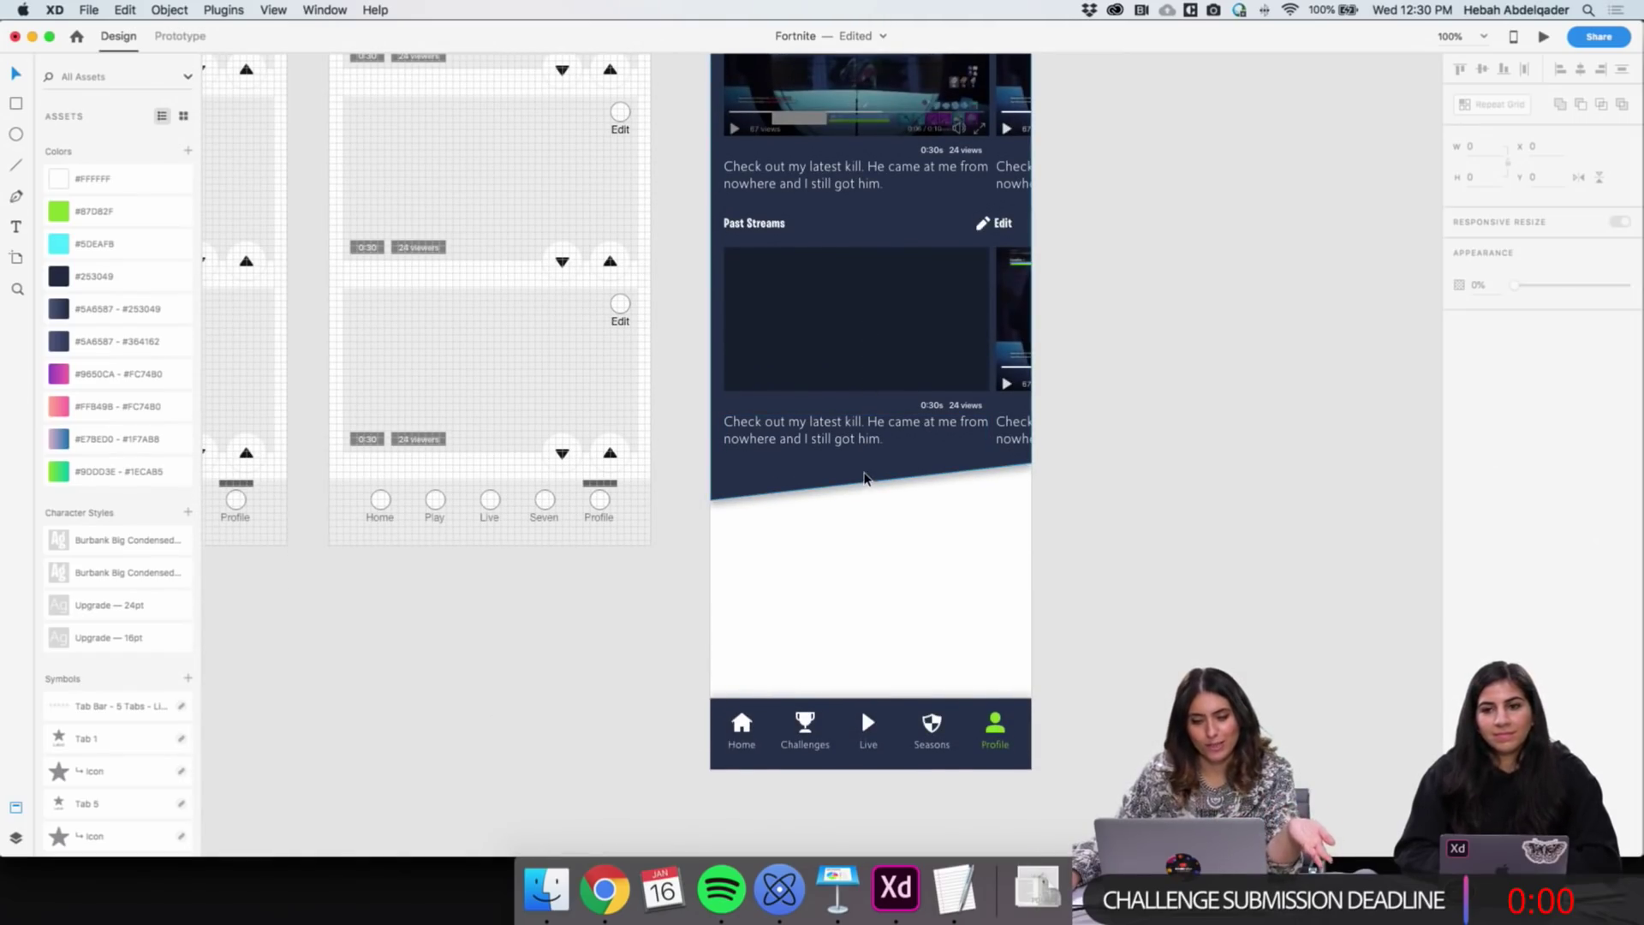
scroll(866, 484, "up", 15)
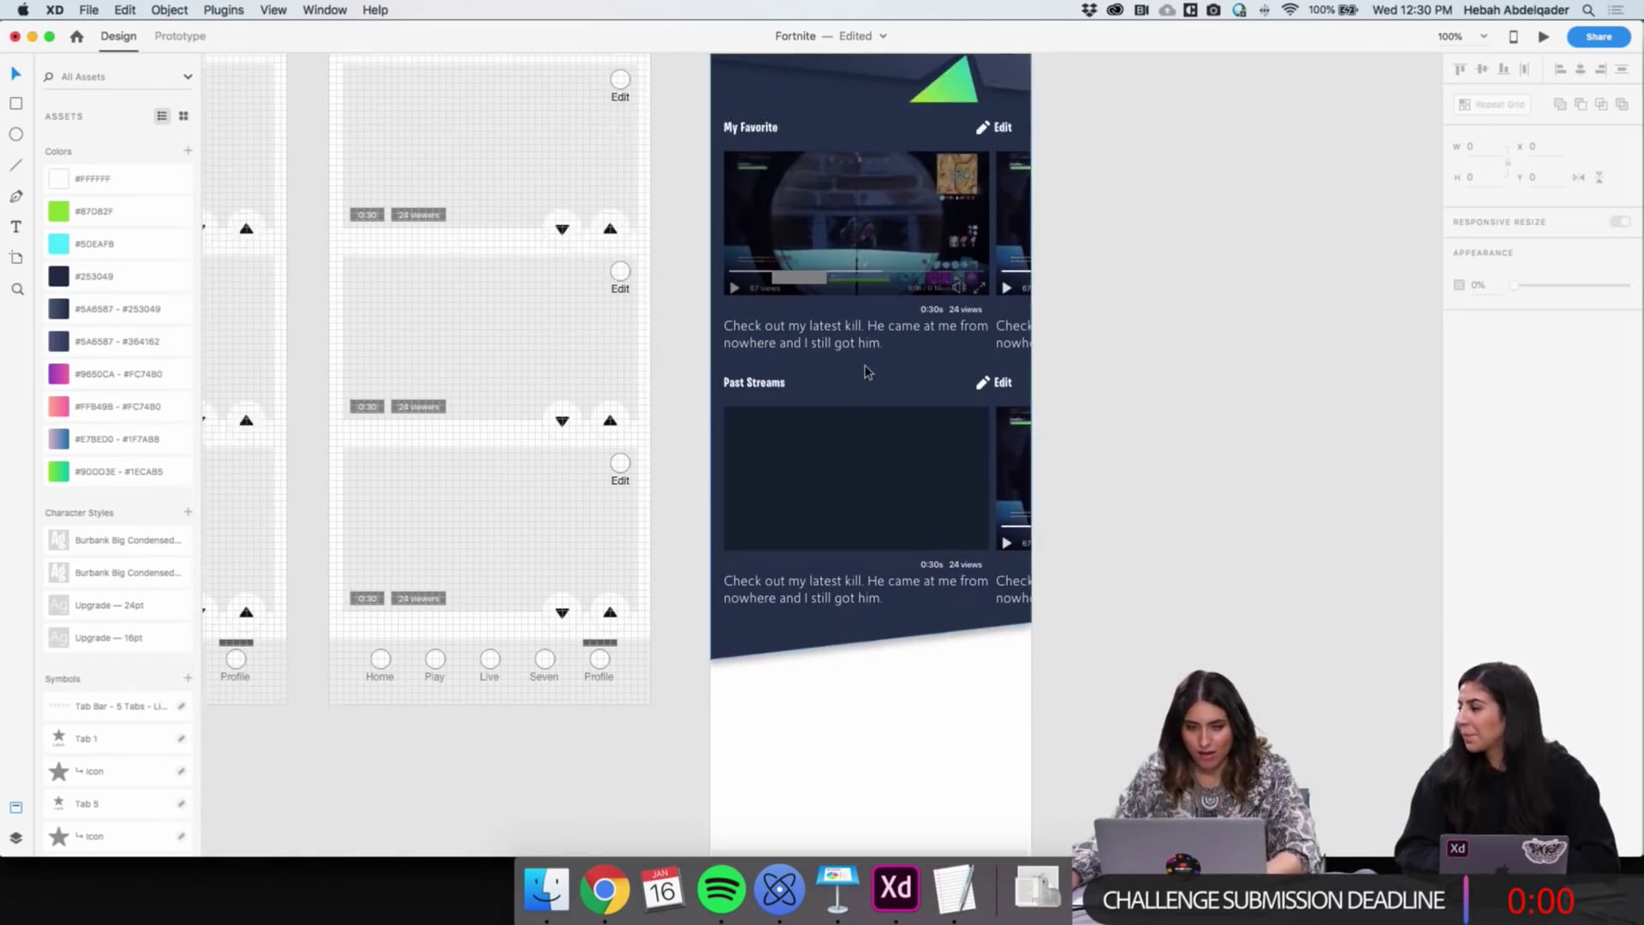
left_click(909, 464)
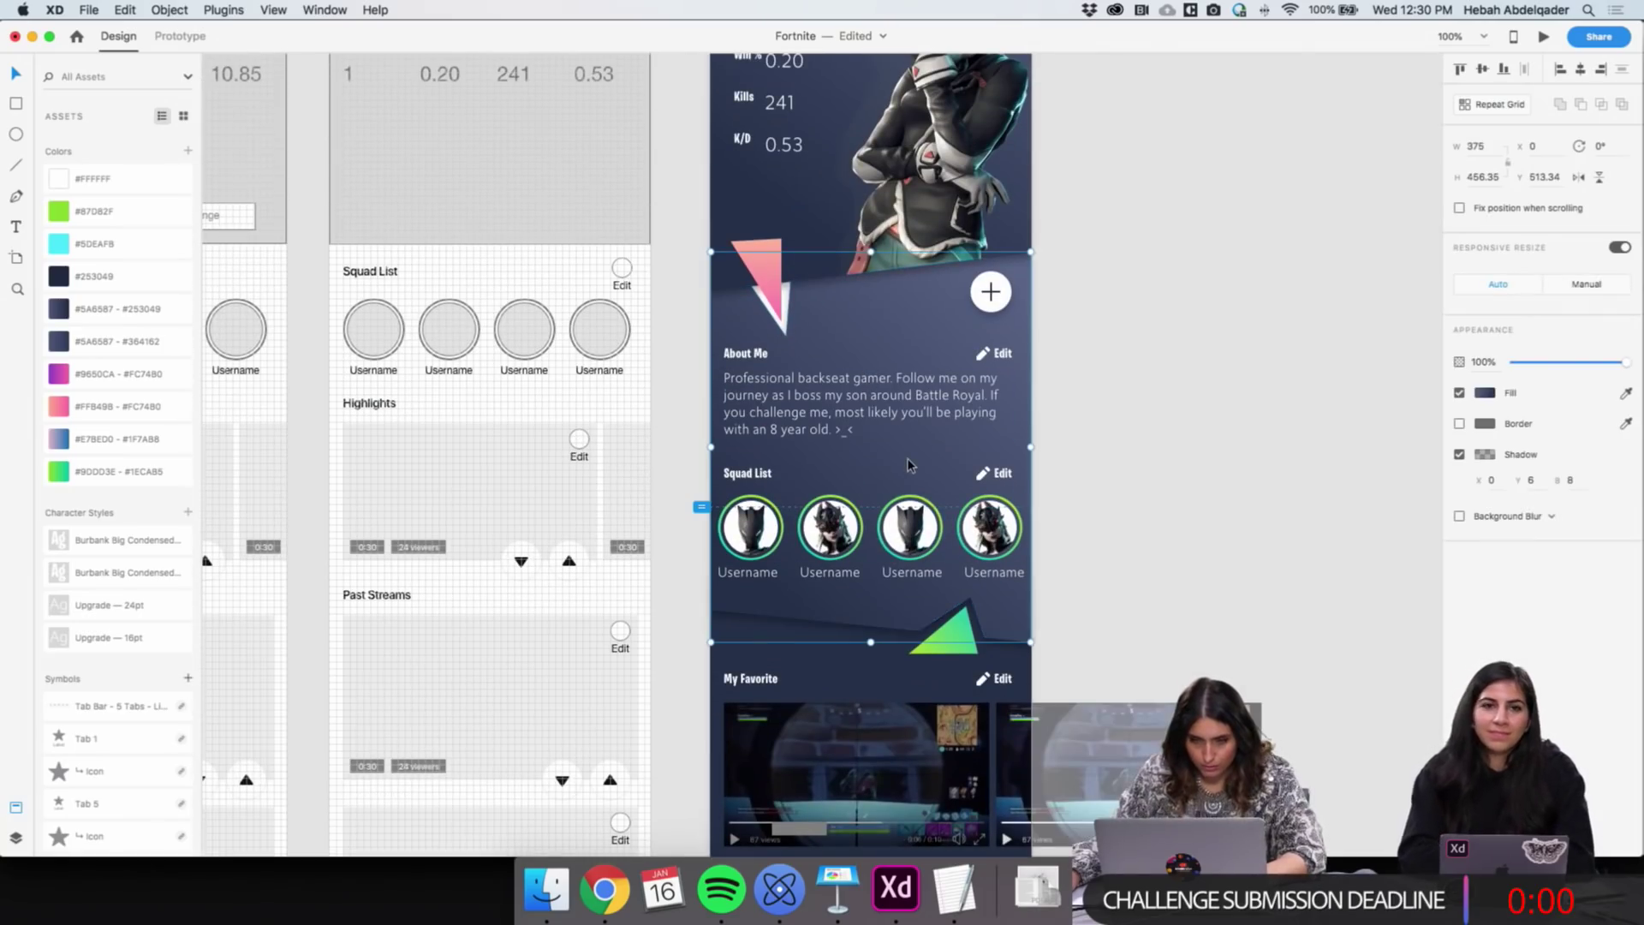
scroll(910, 465, "down", 15)
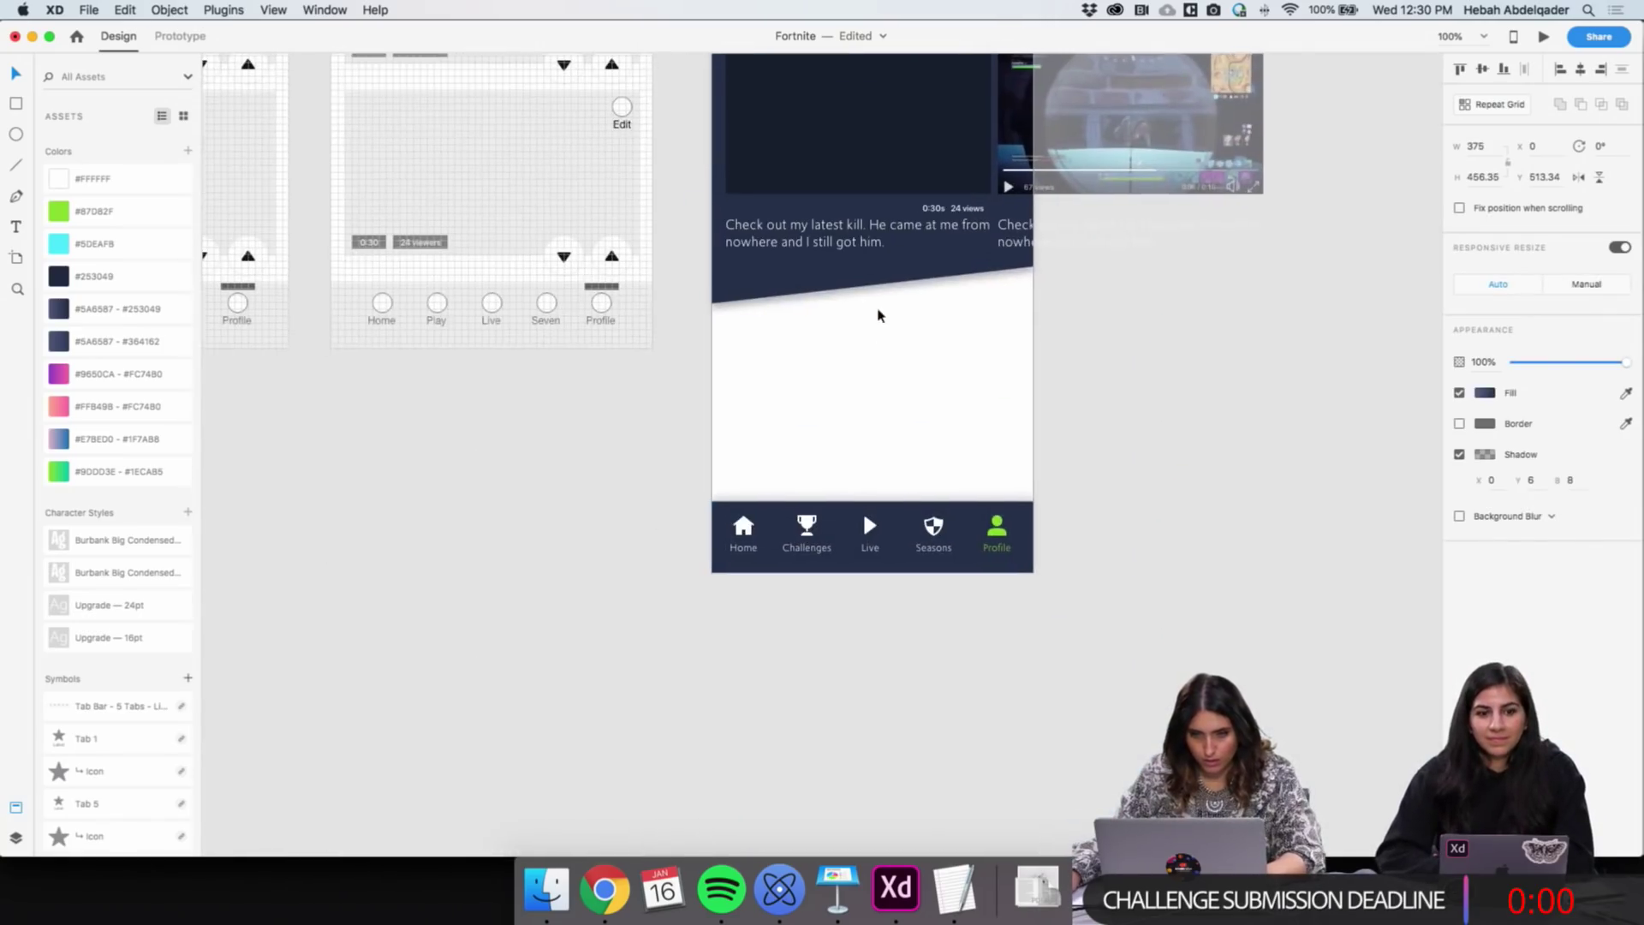
scroll(880, 331, "down", 5)
scroll(880, 327, "up", 10)
scroll(881, 327, "up", 3)
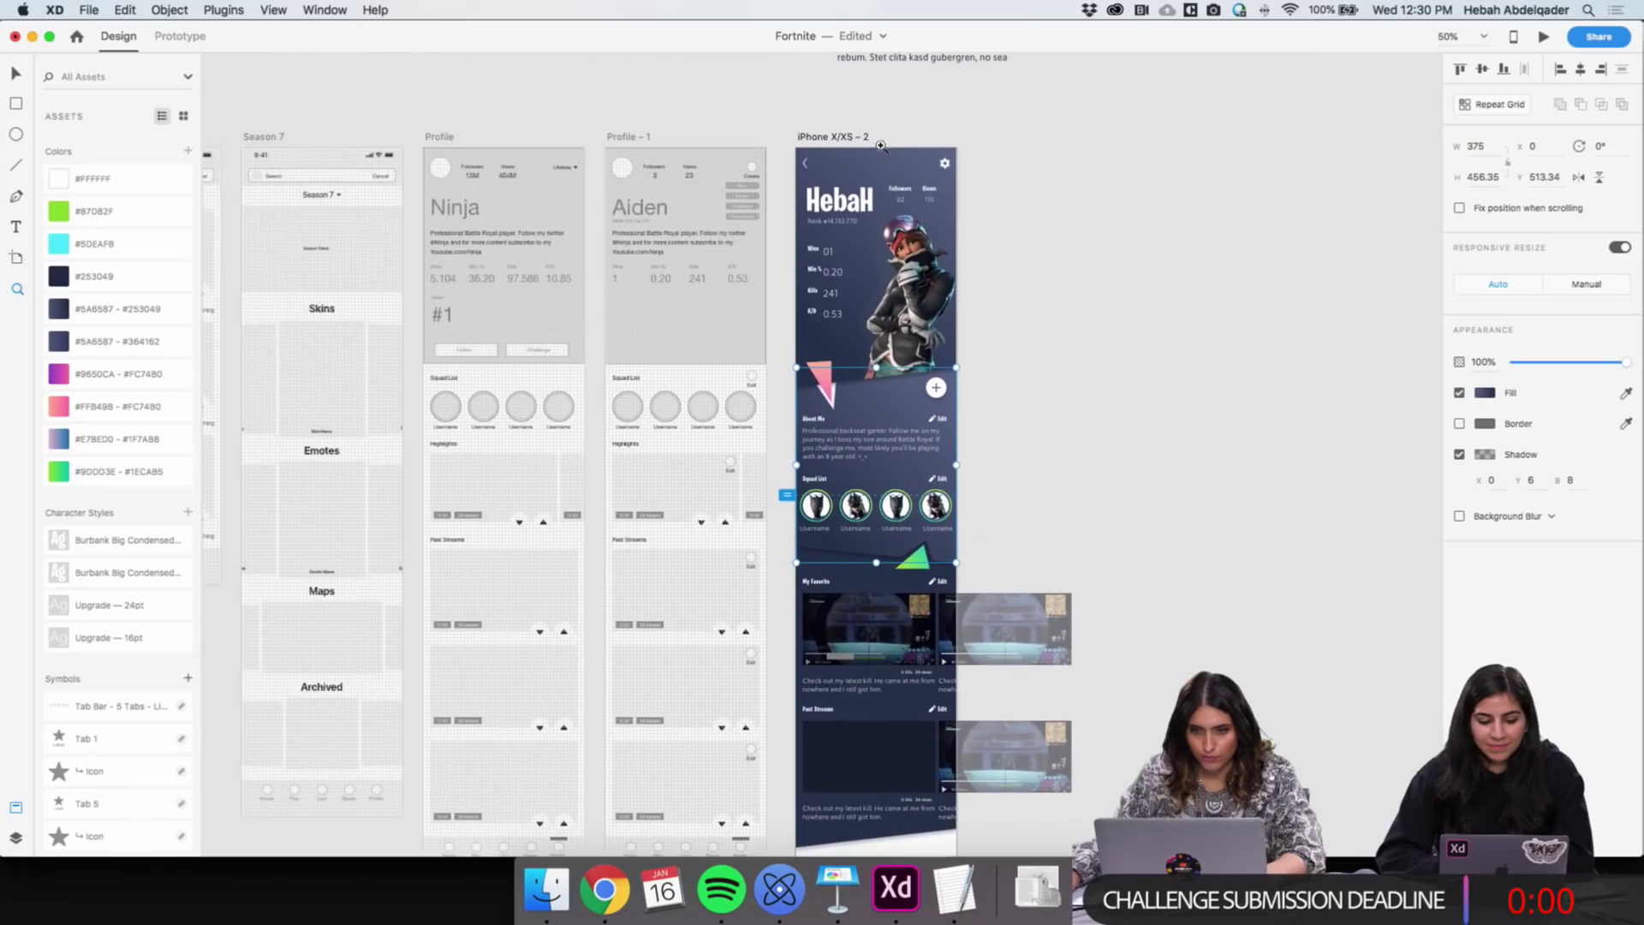
Lengthen the iPhone X/XS – 2 artboard further below the slanted background and move the tab bar down to its bottom edge
left_click(840, 137)
scroll(848, 342, "down", 15)
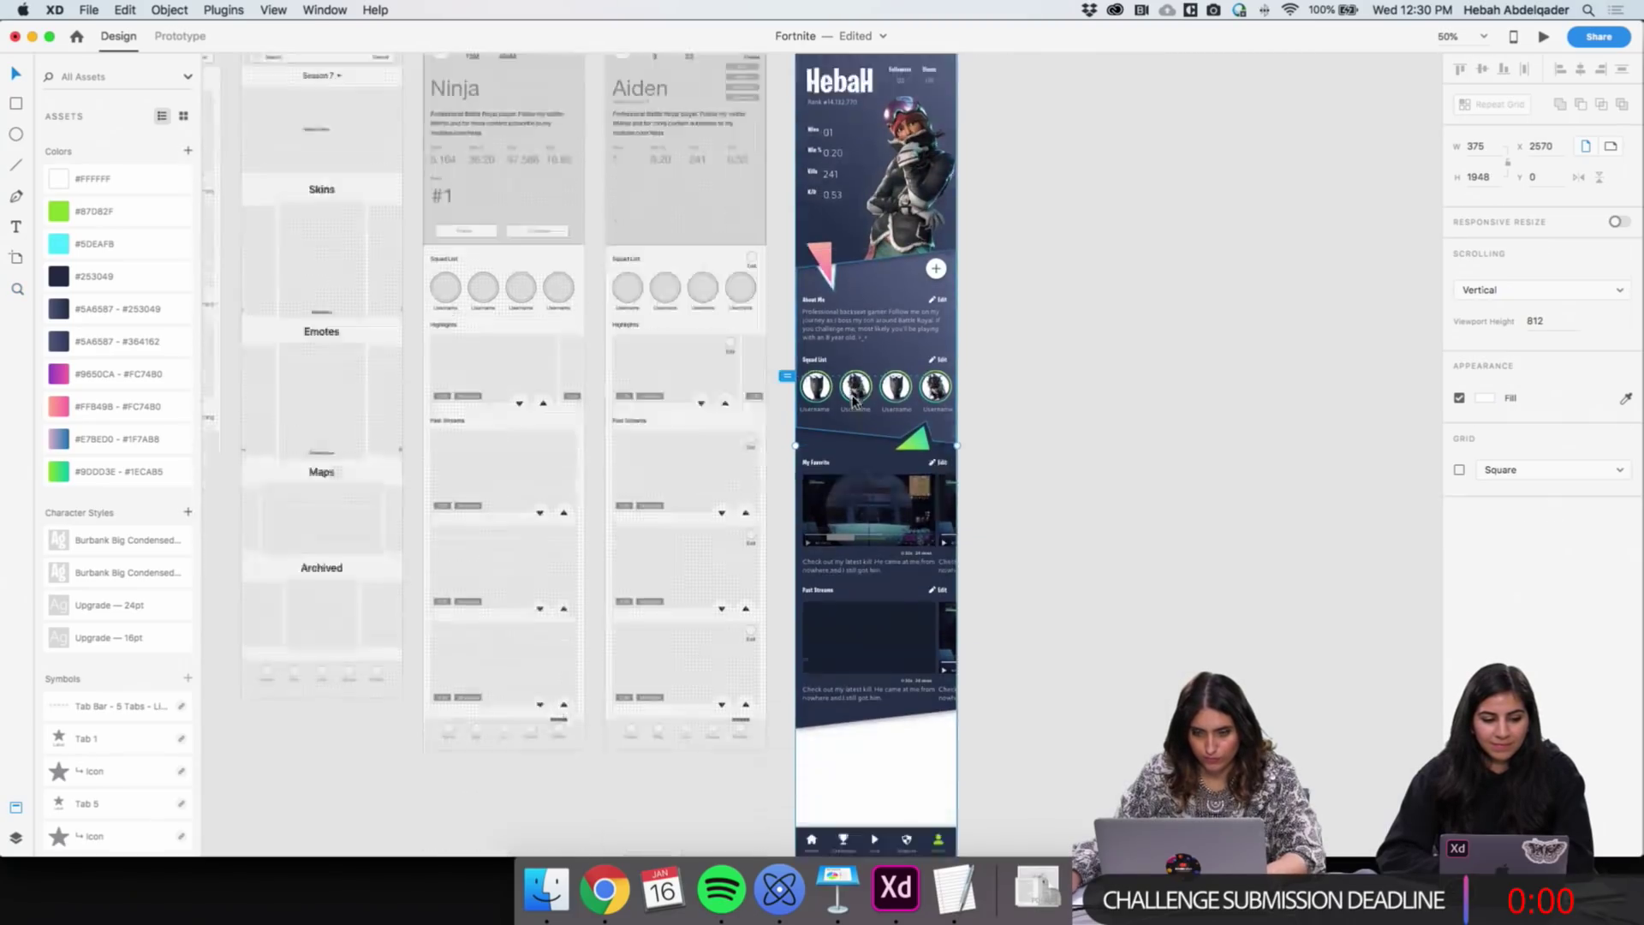
left_click_drag(877, 378, 886, 515)
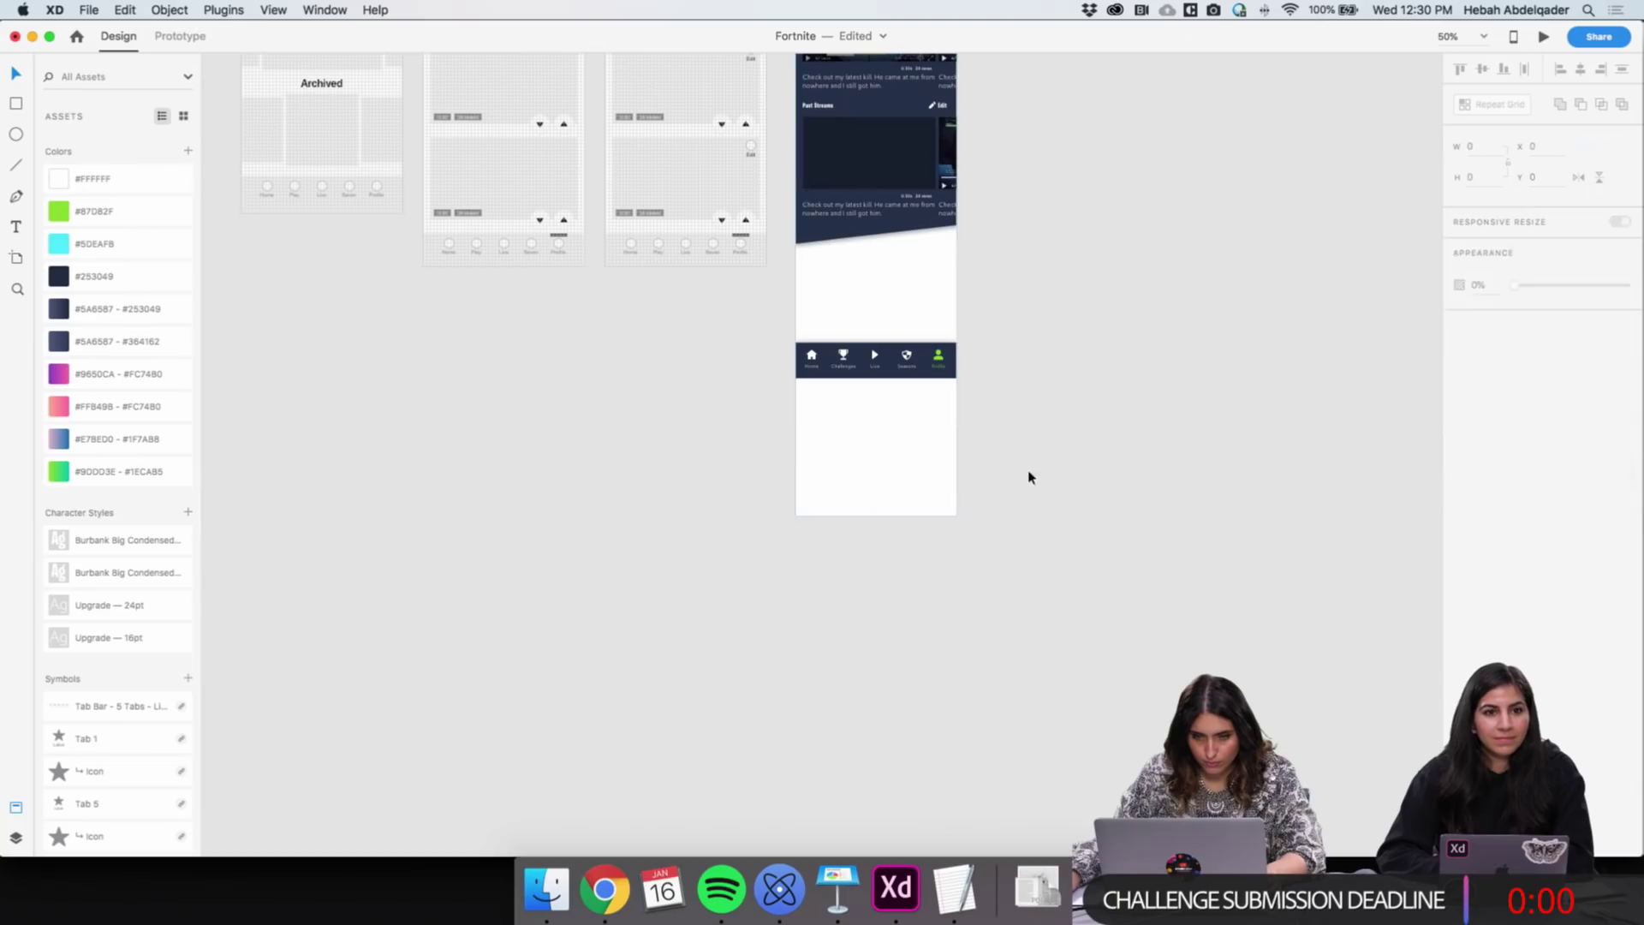
left_click_drag(884, 371, 886, 536)
left_click(932, 417)
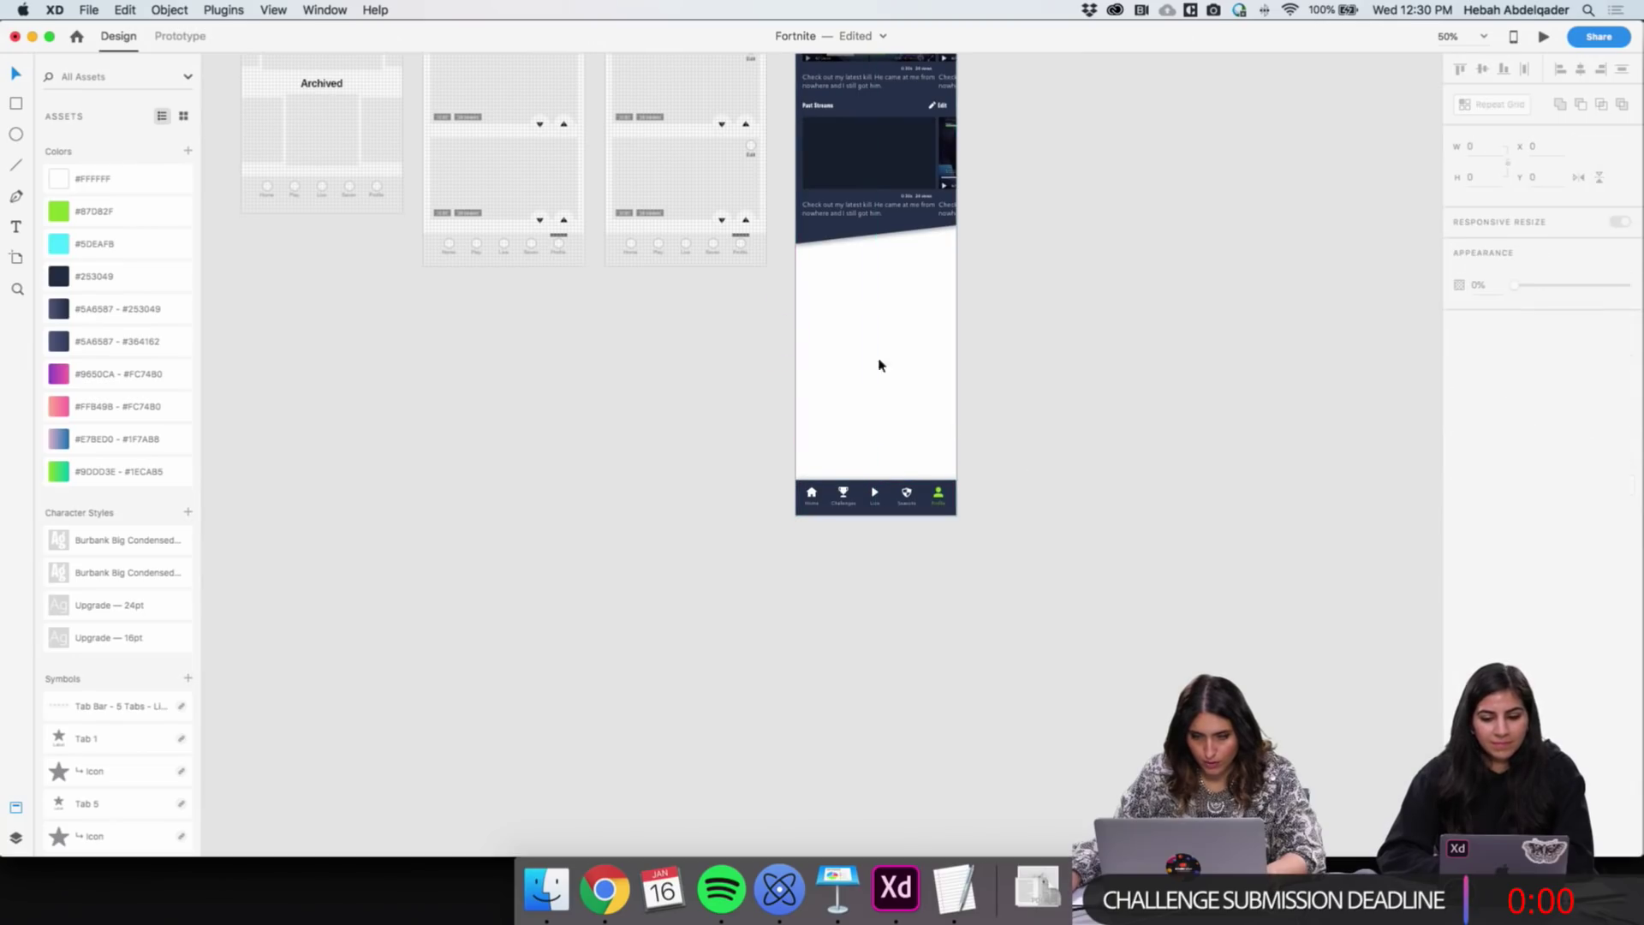
Duplicate the notched gradient background behind About Me and Squad List, with its pink and green triangles, below the Past Streams section
left_click_drag(840, 310, 891, 288)
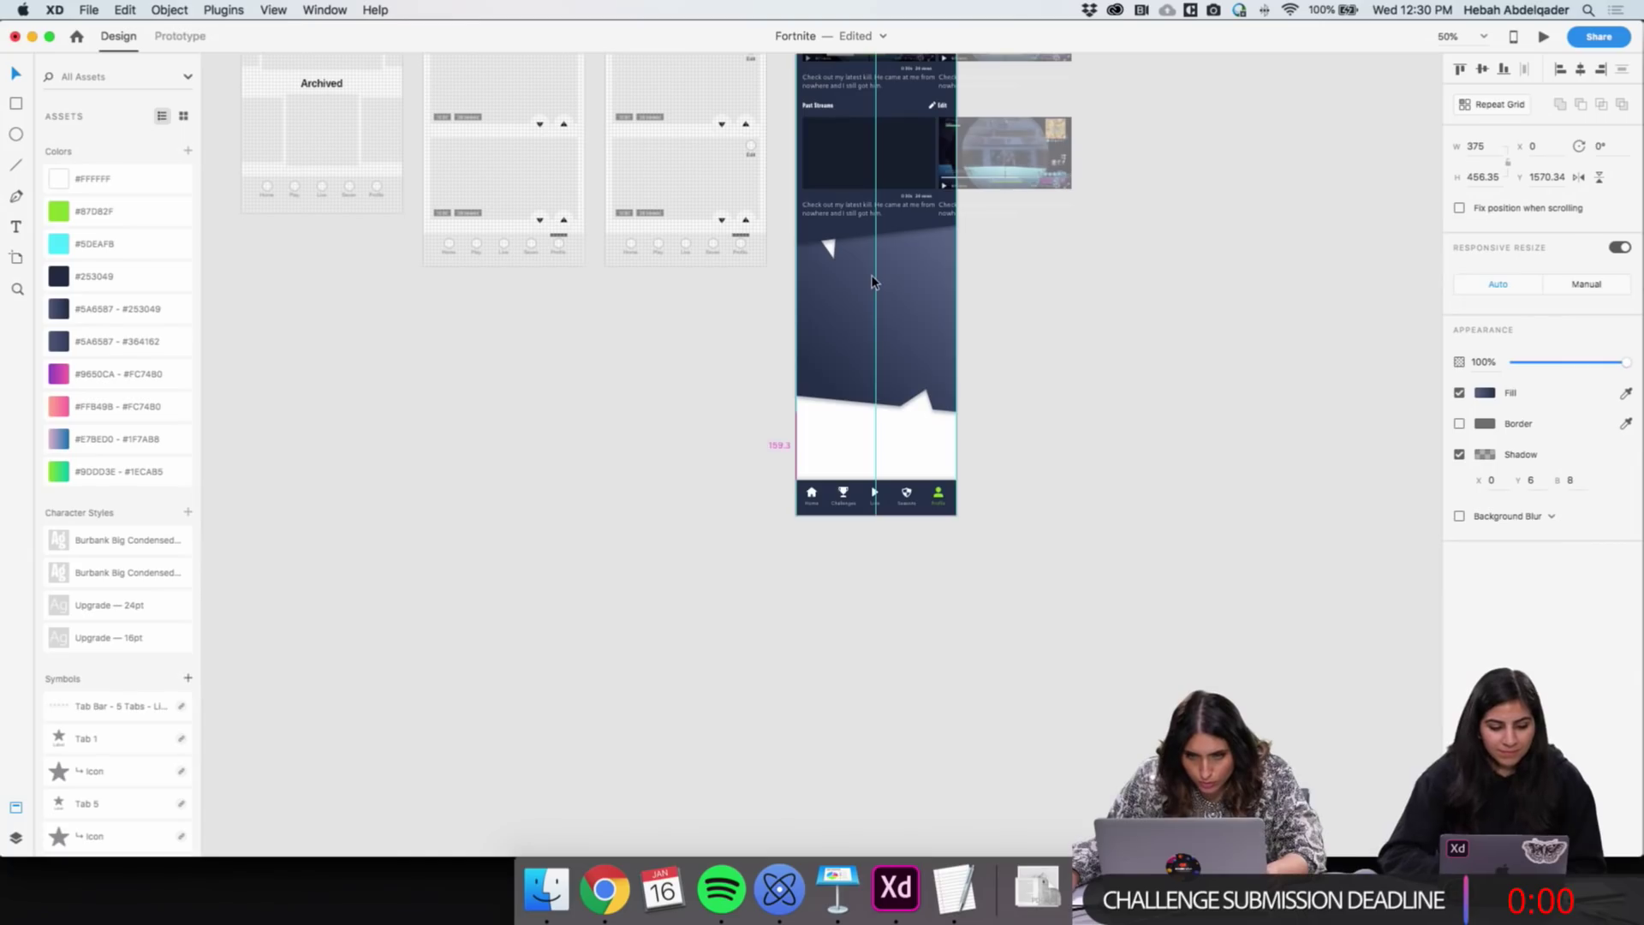
left_click(1090, 331)
scroll(914, 279, "up", 5)
scroll(915, 279, "up", 4)
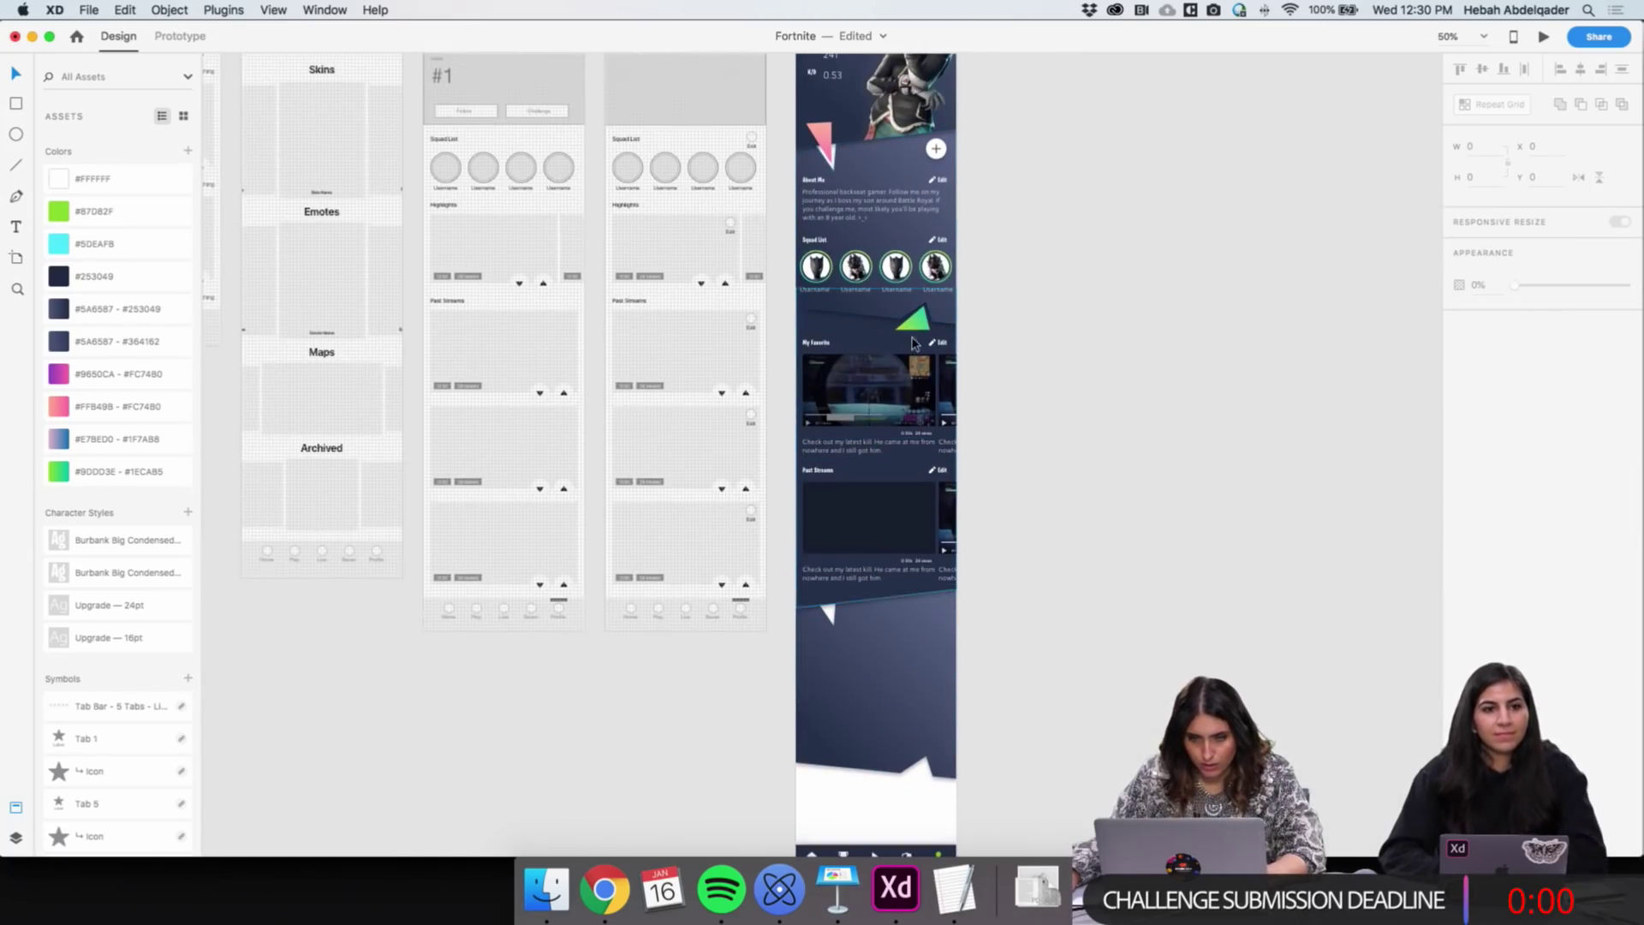
left_click_drag(919, 331, 918, 782)
left_click_drag(837, 162, 829, 612)
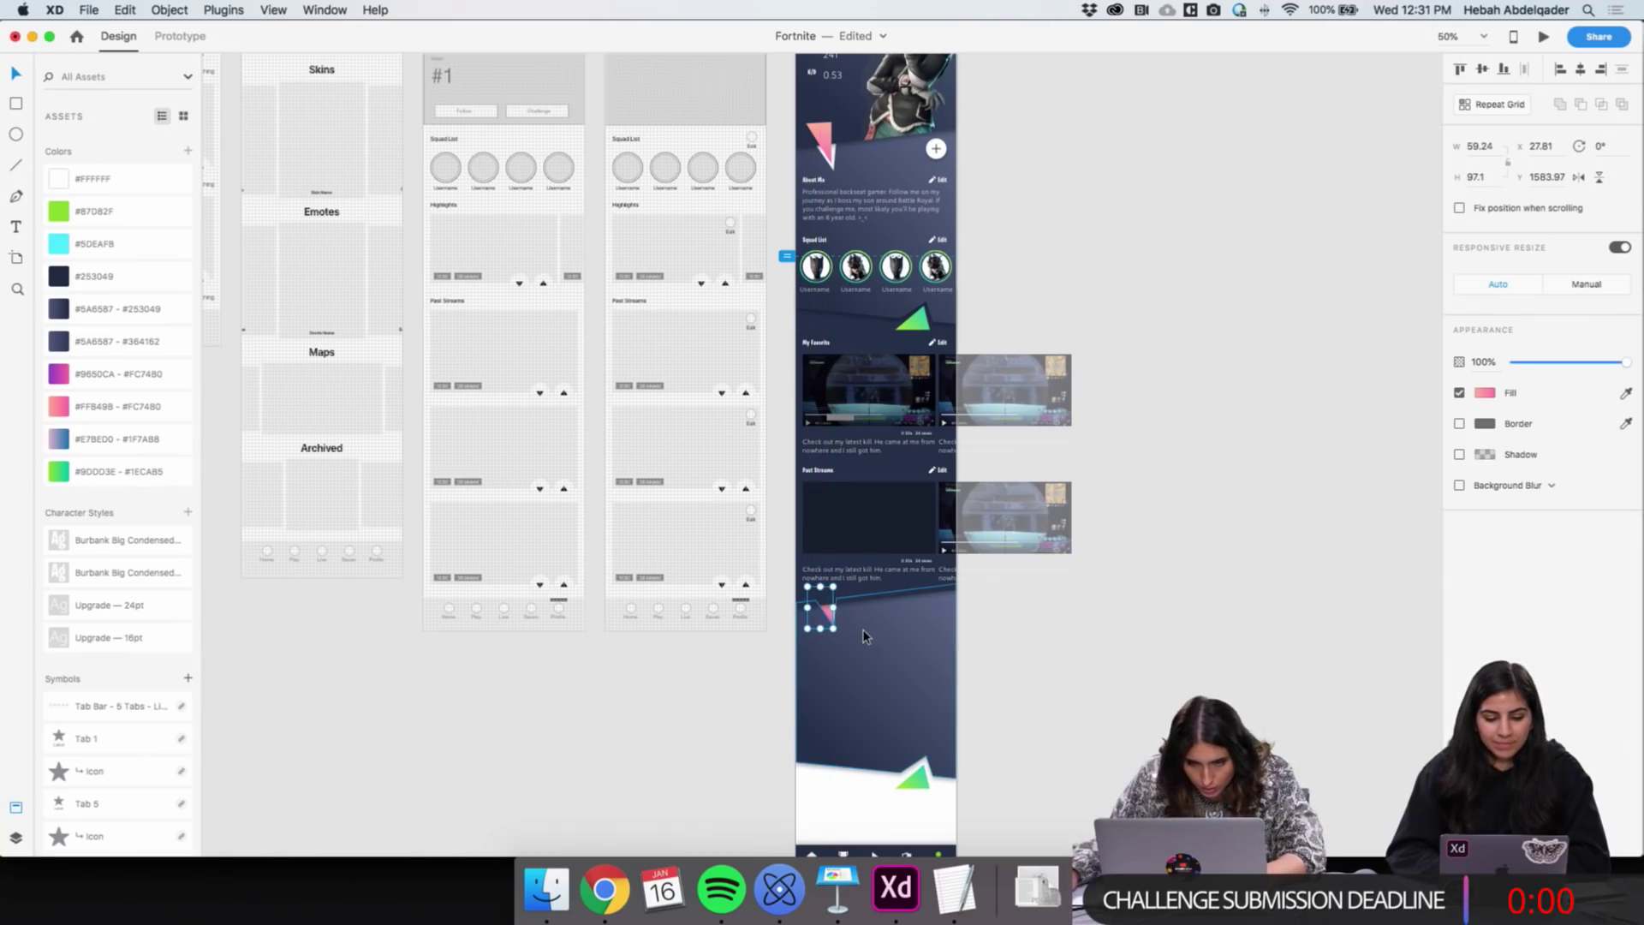
left_click(865, 640)
Fine-tune the copied triangles, fitting the pink one into the new background's upper notch and the green one into its lower notch
key("z")
left_click(828, 624)
key("v")
left_click_drag(863, 571, 861, 539)
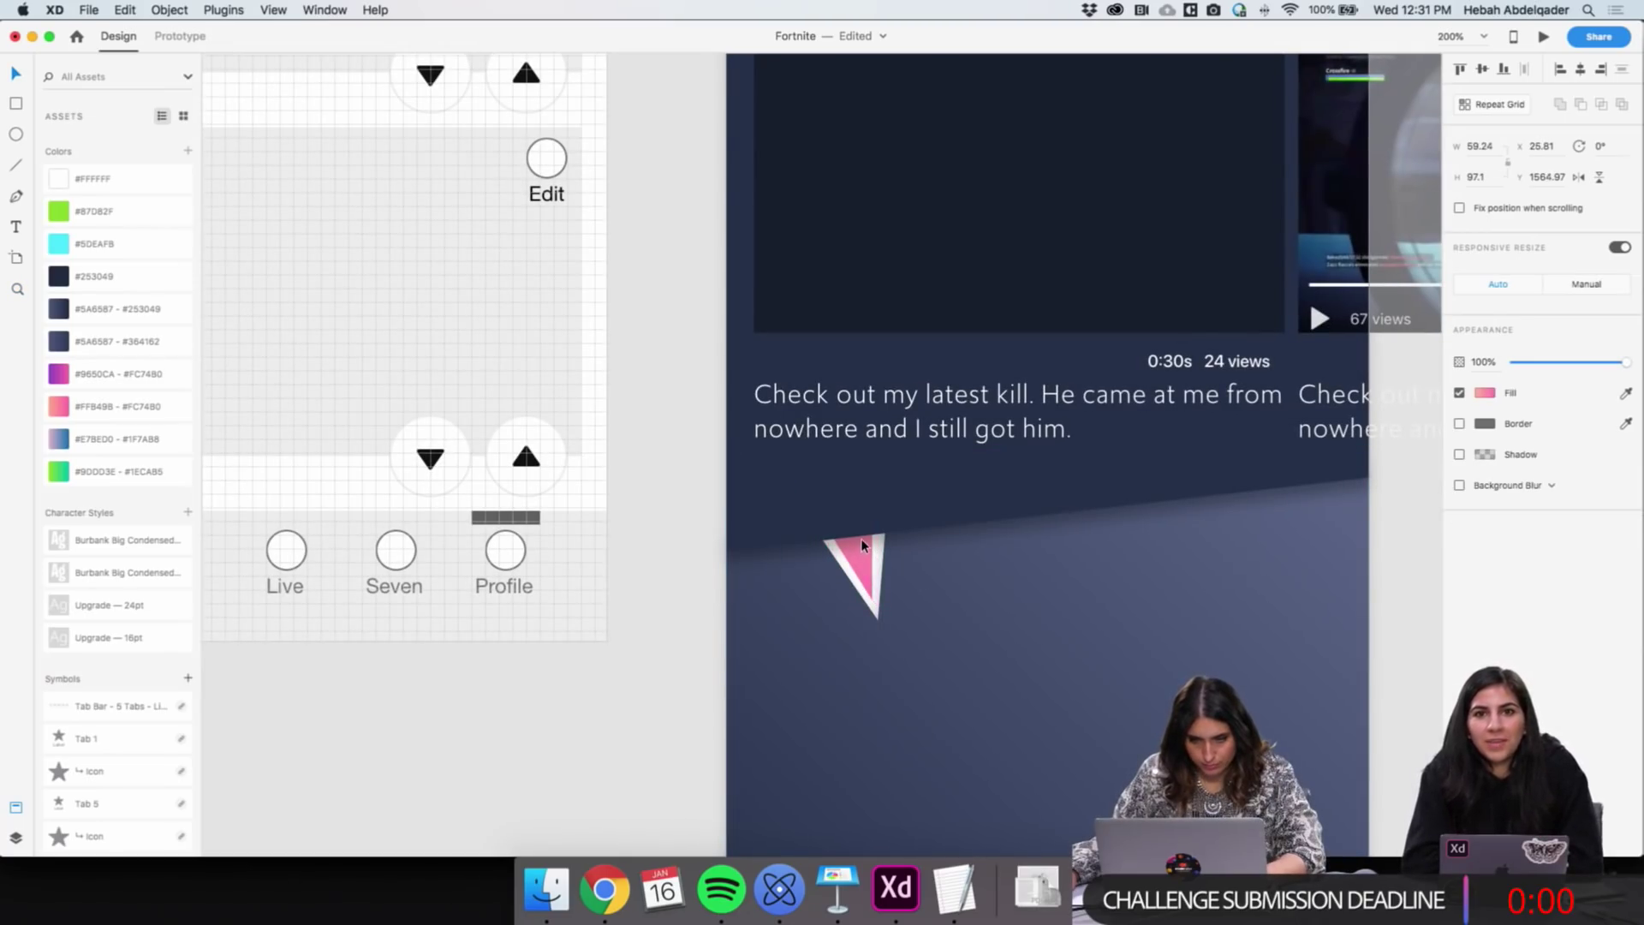
key("z")
scroll(1005, 659, "down", 5)
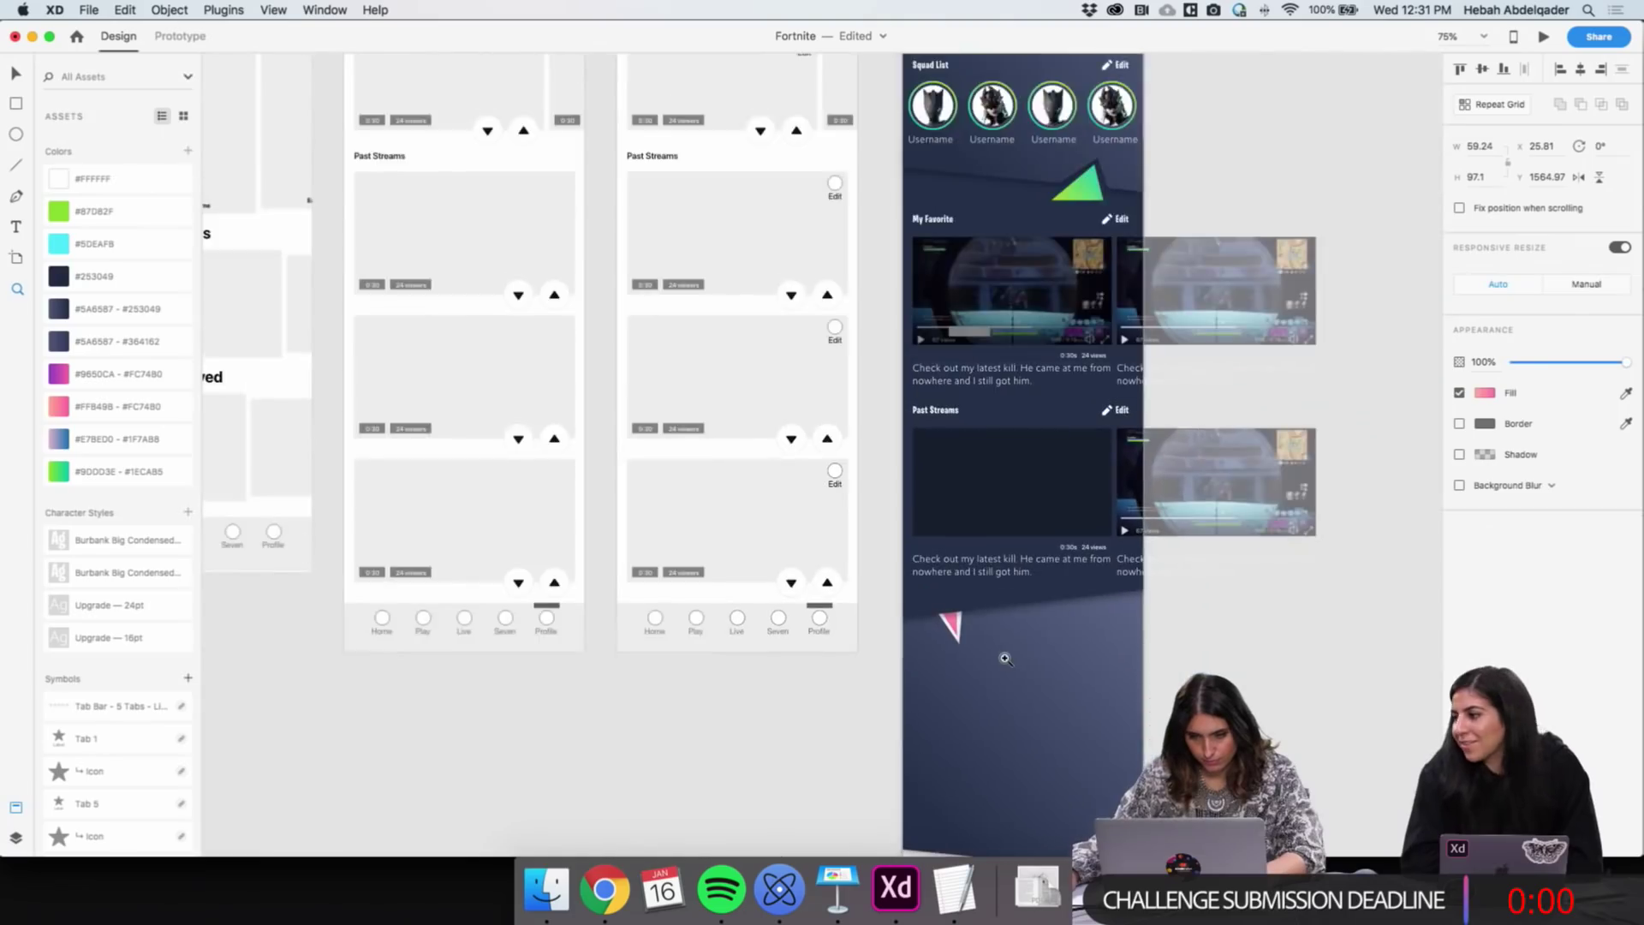
scroll(1005, 659, "down", 5)
key("v")
left_click(1077, 625)
left_click_drag(1077, 625, 1080, 629)
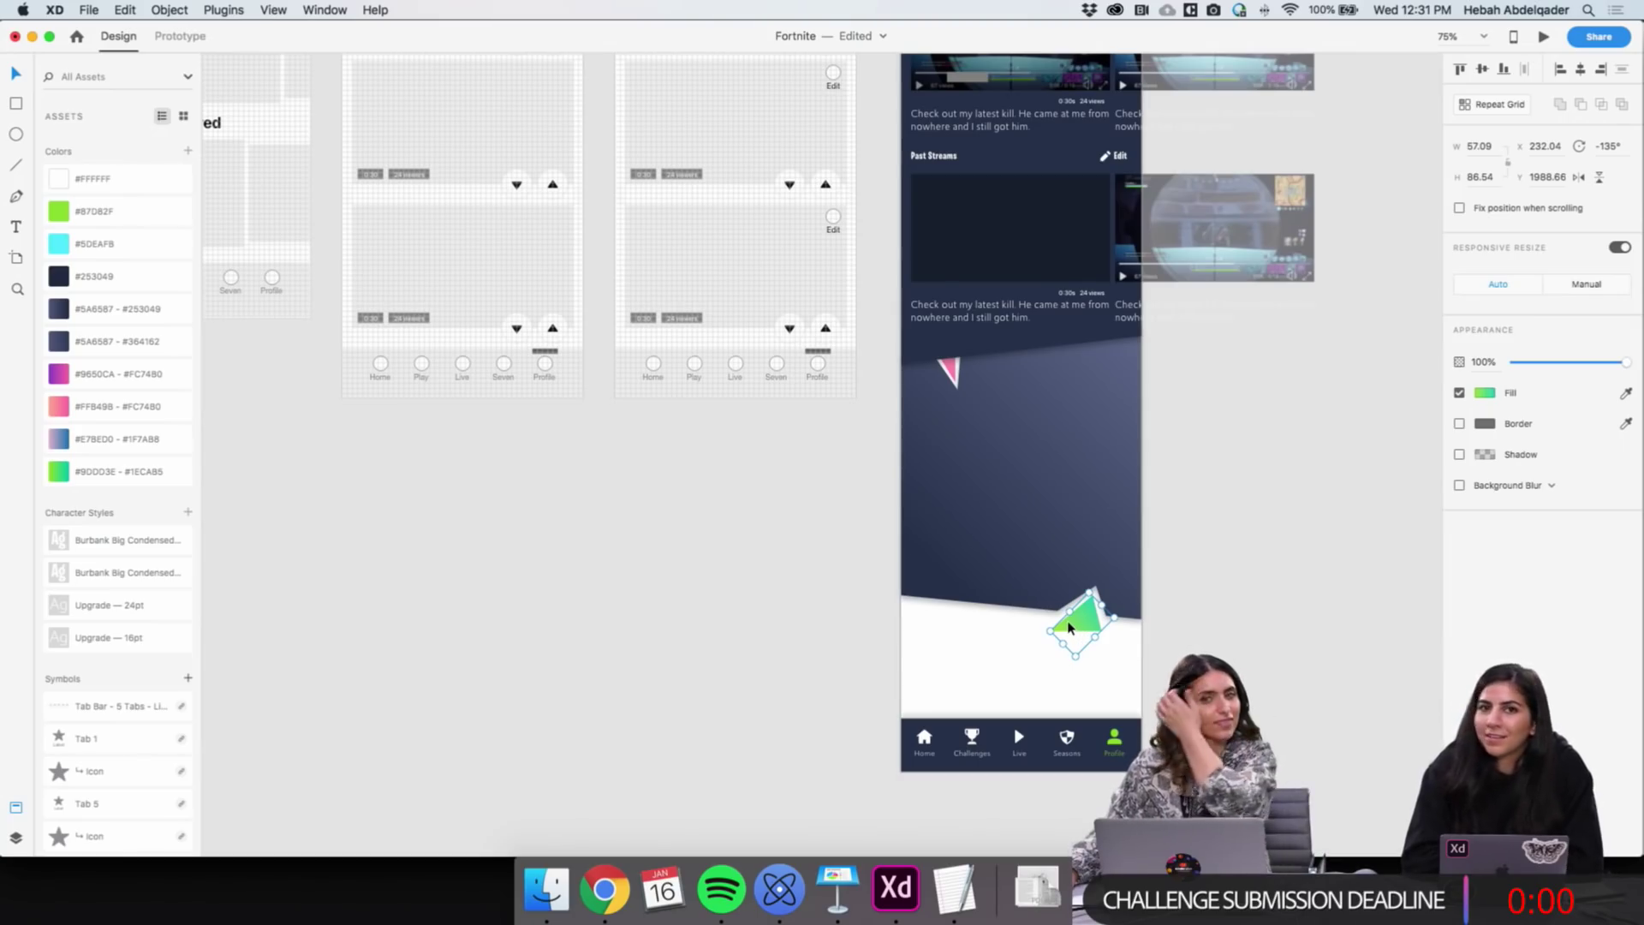
Examine the whole profile screen against the Profile – 1 wireframe, from the header through the video sections to the tab bar
scroll(1184, 534, "up", 10)
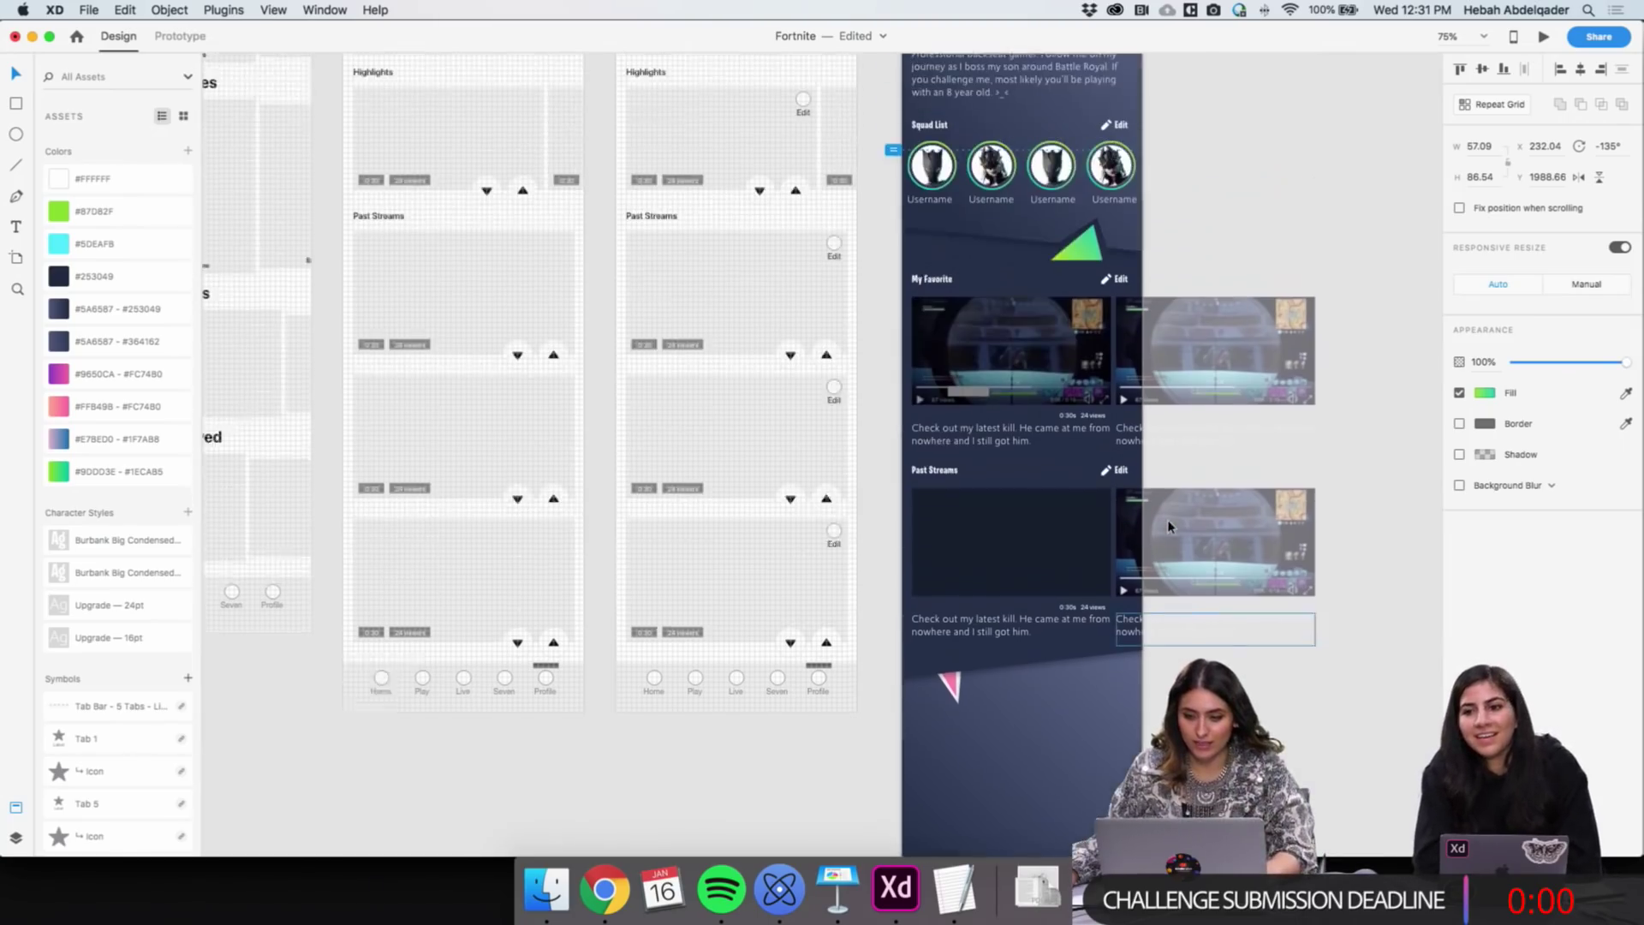
left_click(1350, 587)
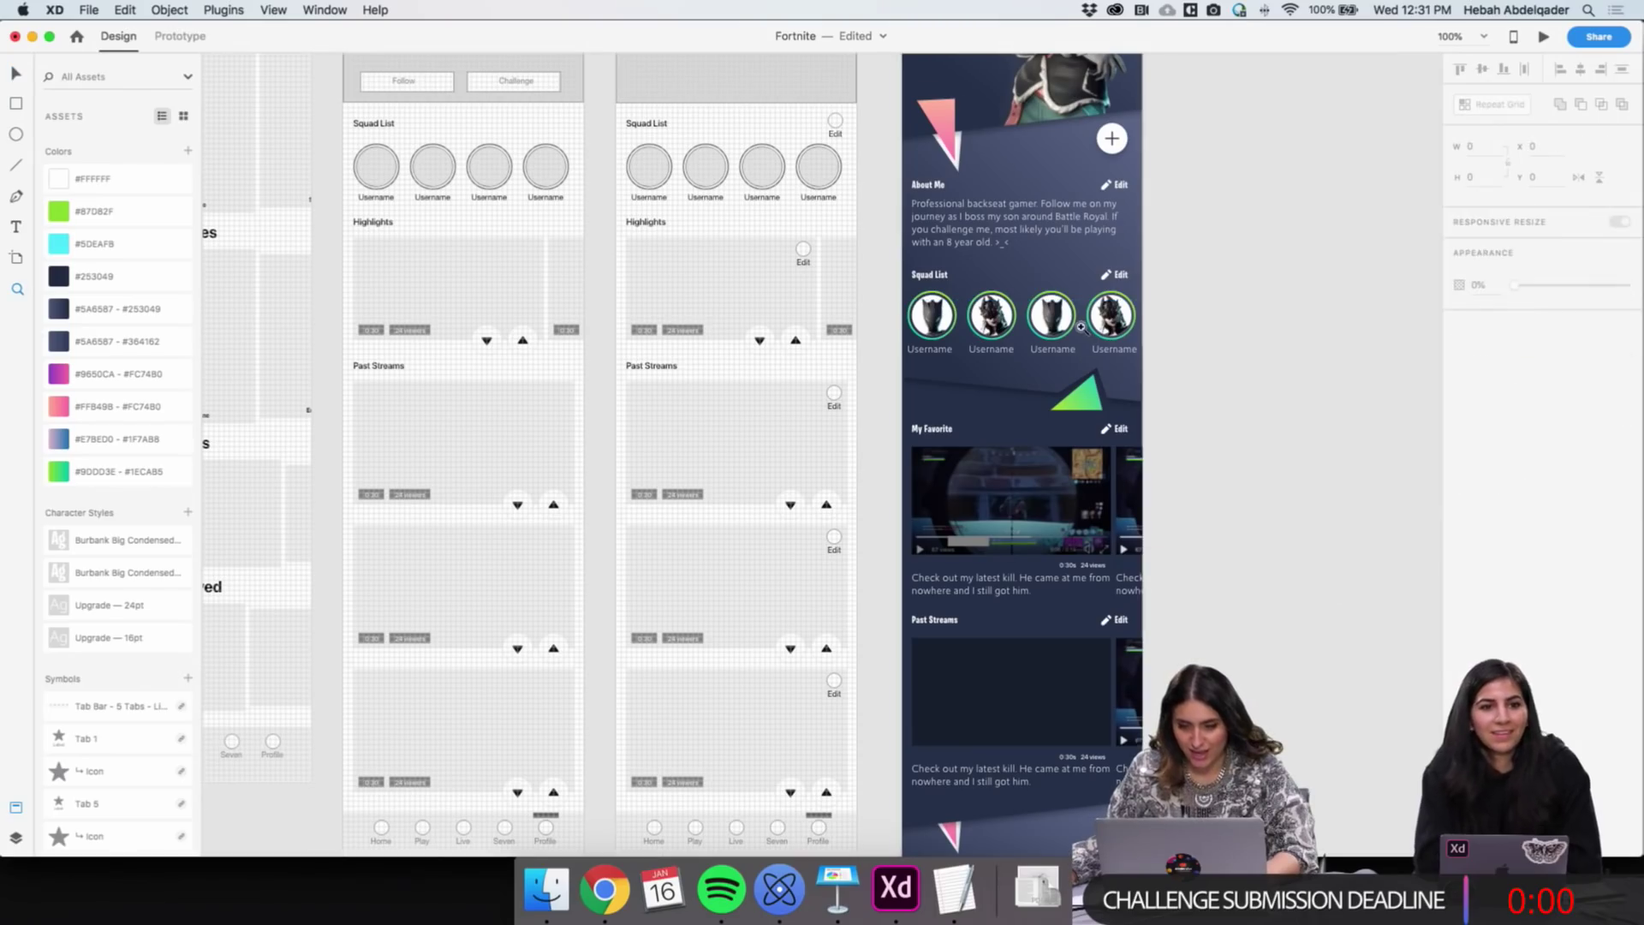
scroll(1077, 331, "up", 2)
scroll(1074, 334, "up", 10)
scroll(1073, 332, "up", 2)
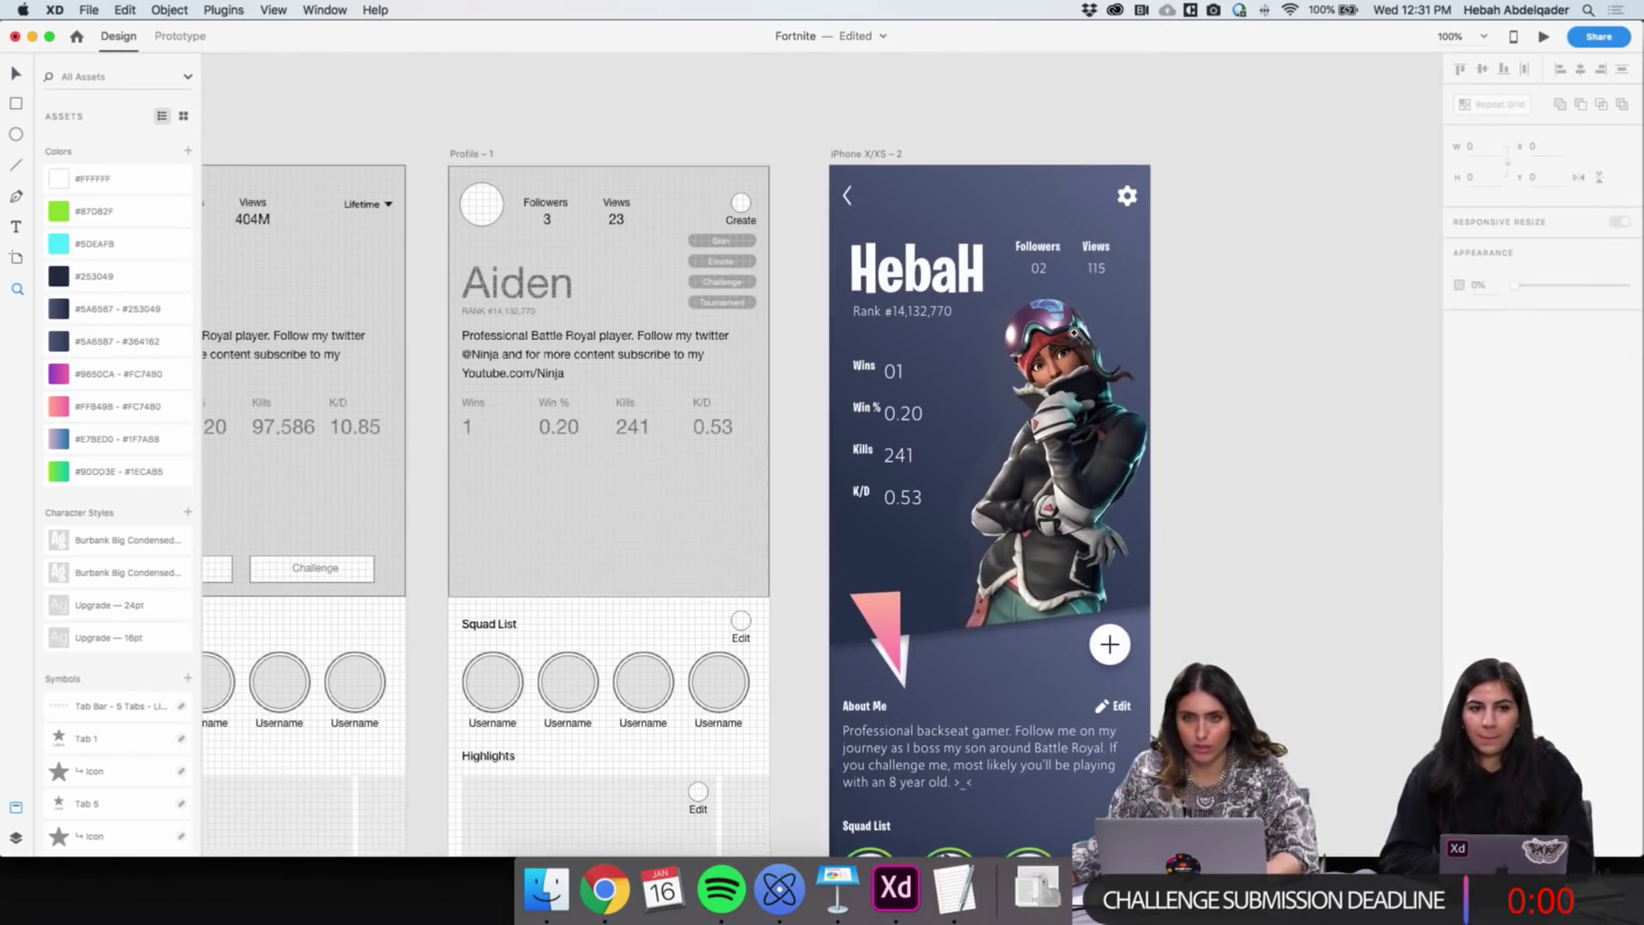
scroll(1079, 331, "right", 5)
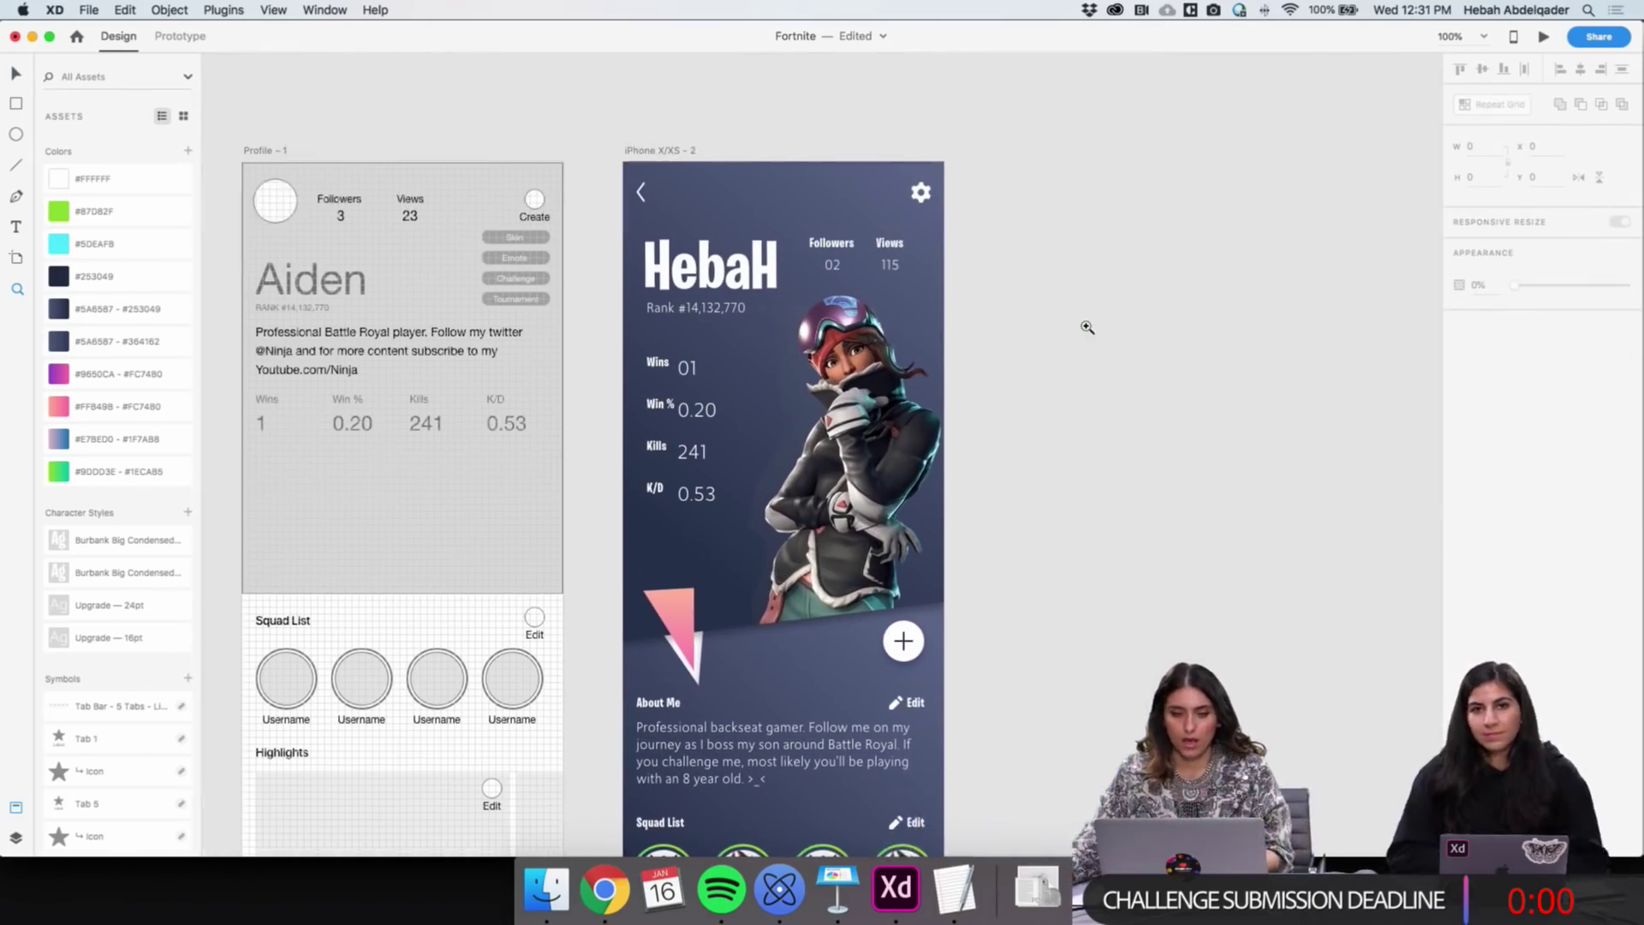
scroll(759, 361, "down", 10)
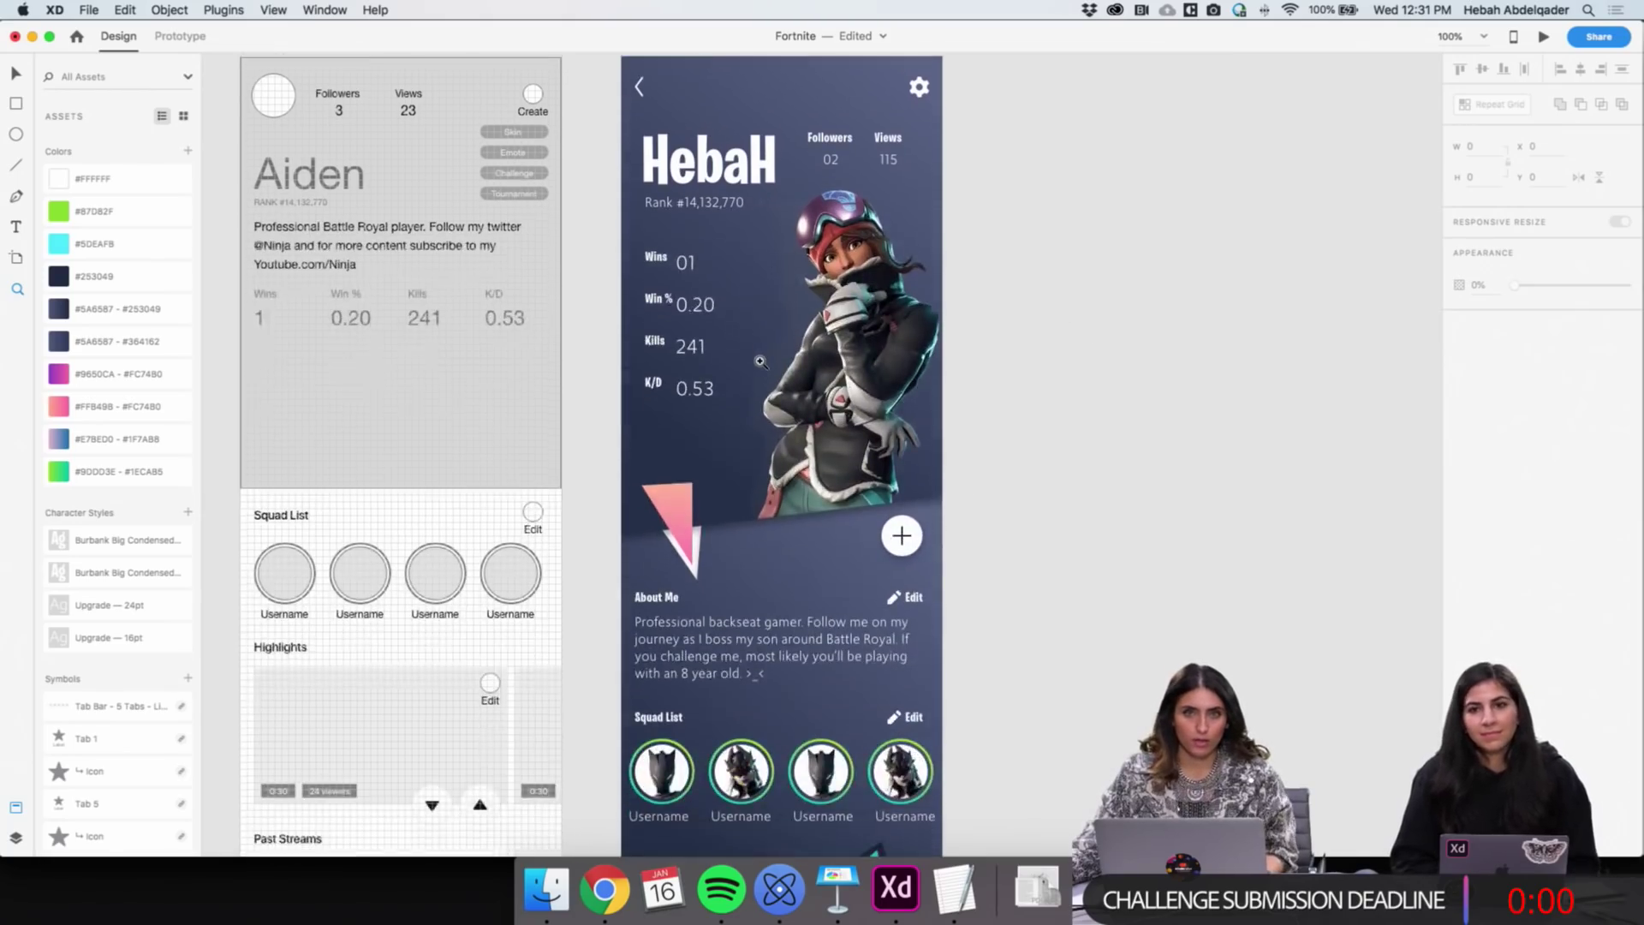
scroll(781, 505, "down", 7)
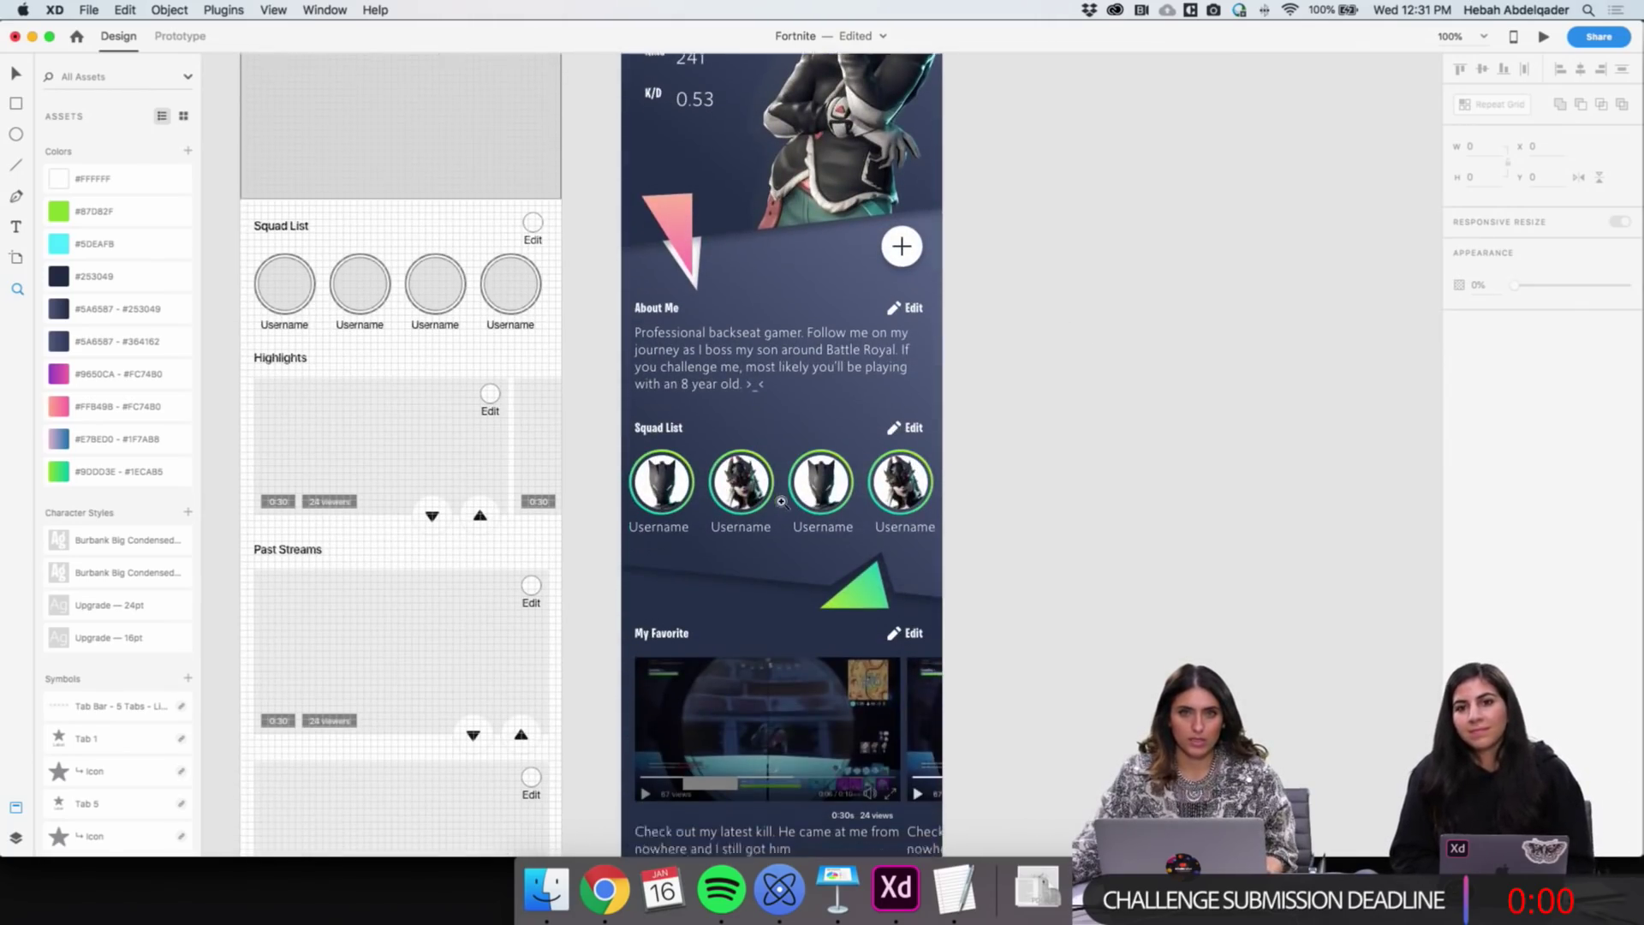
scroll(693, 501, "down", 3)
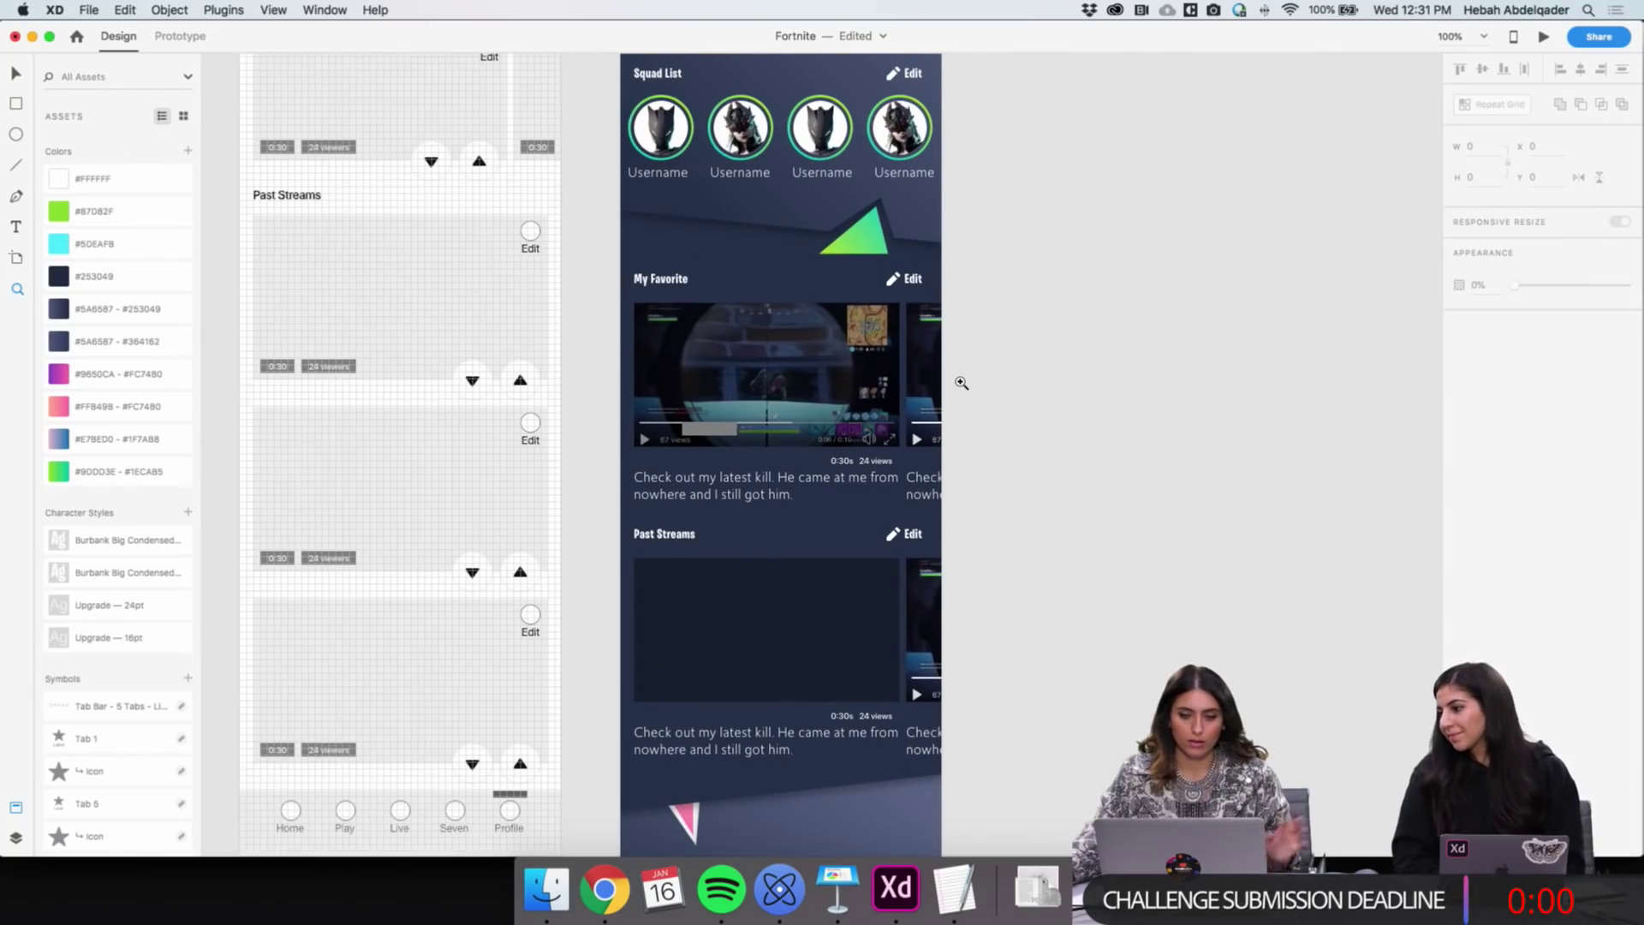
scroll(740, 457, "down", 6)
scroll(902, 419, "down", 7)
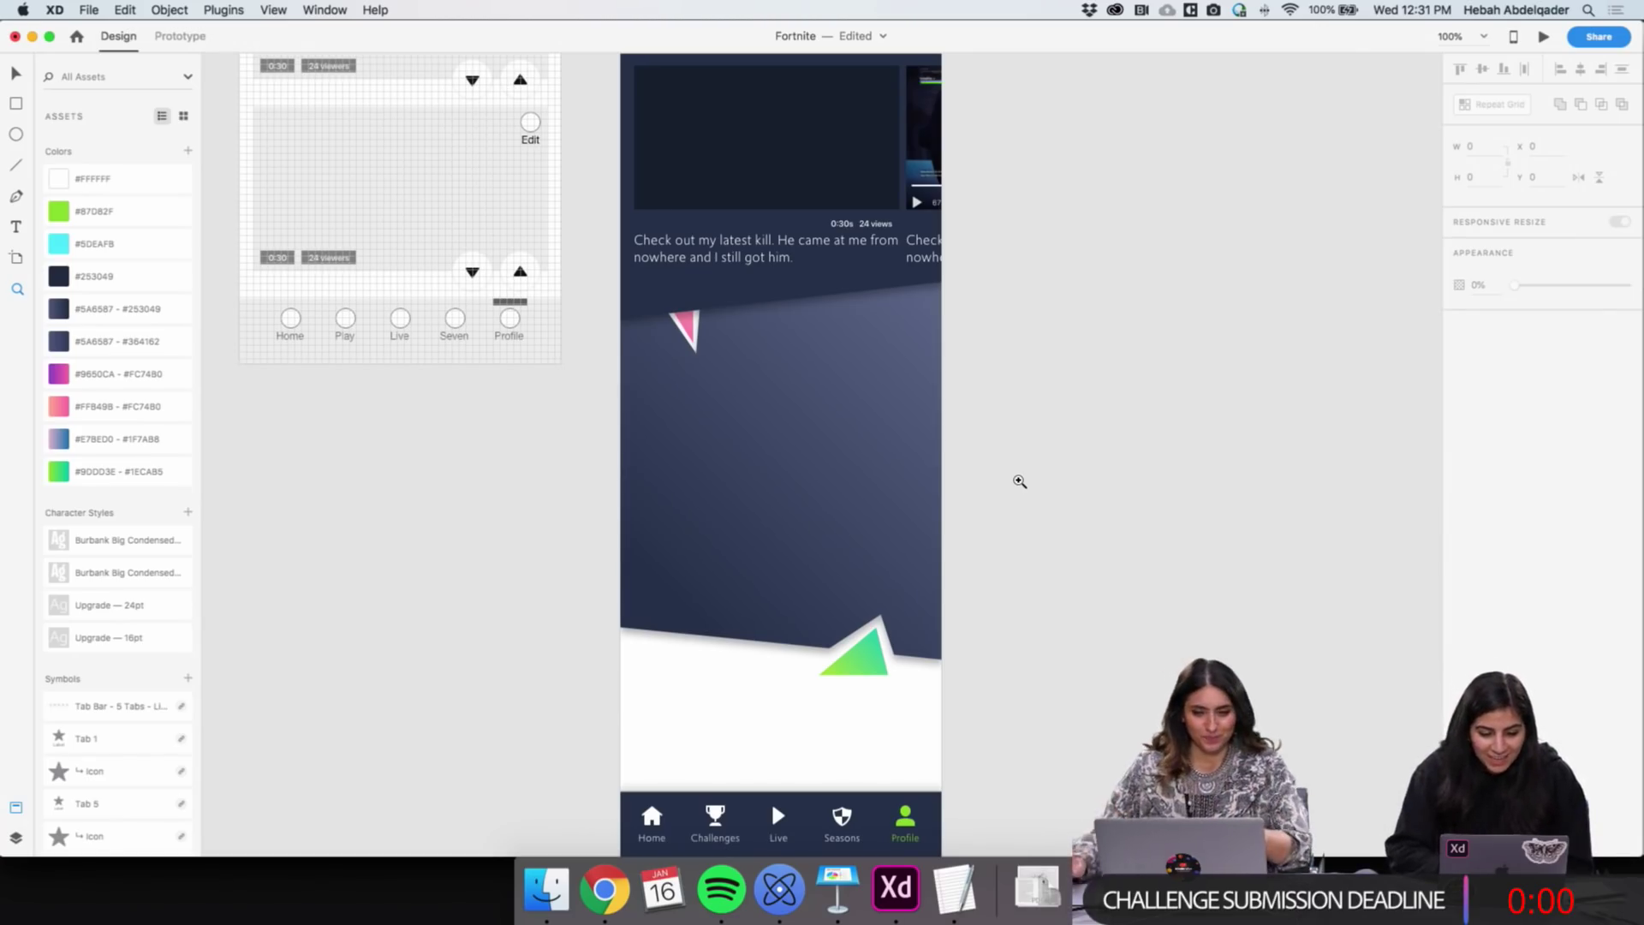
scroll(1019, 482, "up", 5)
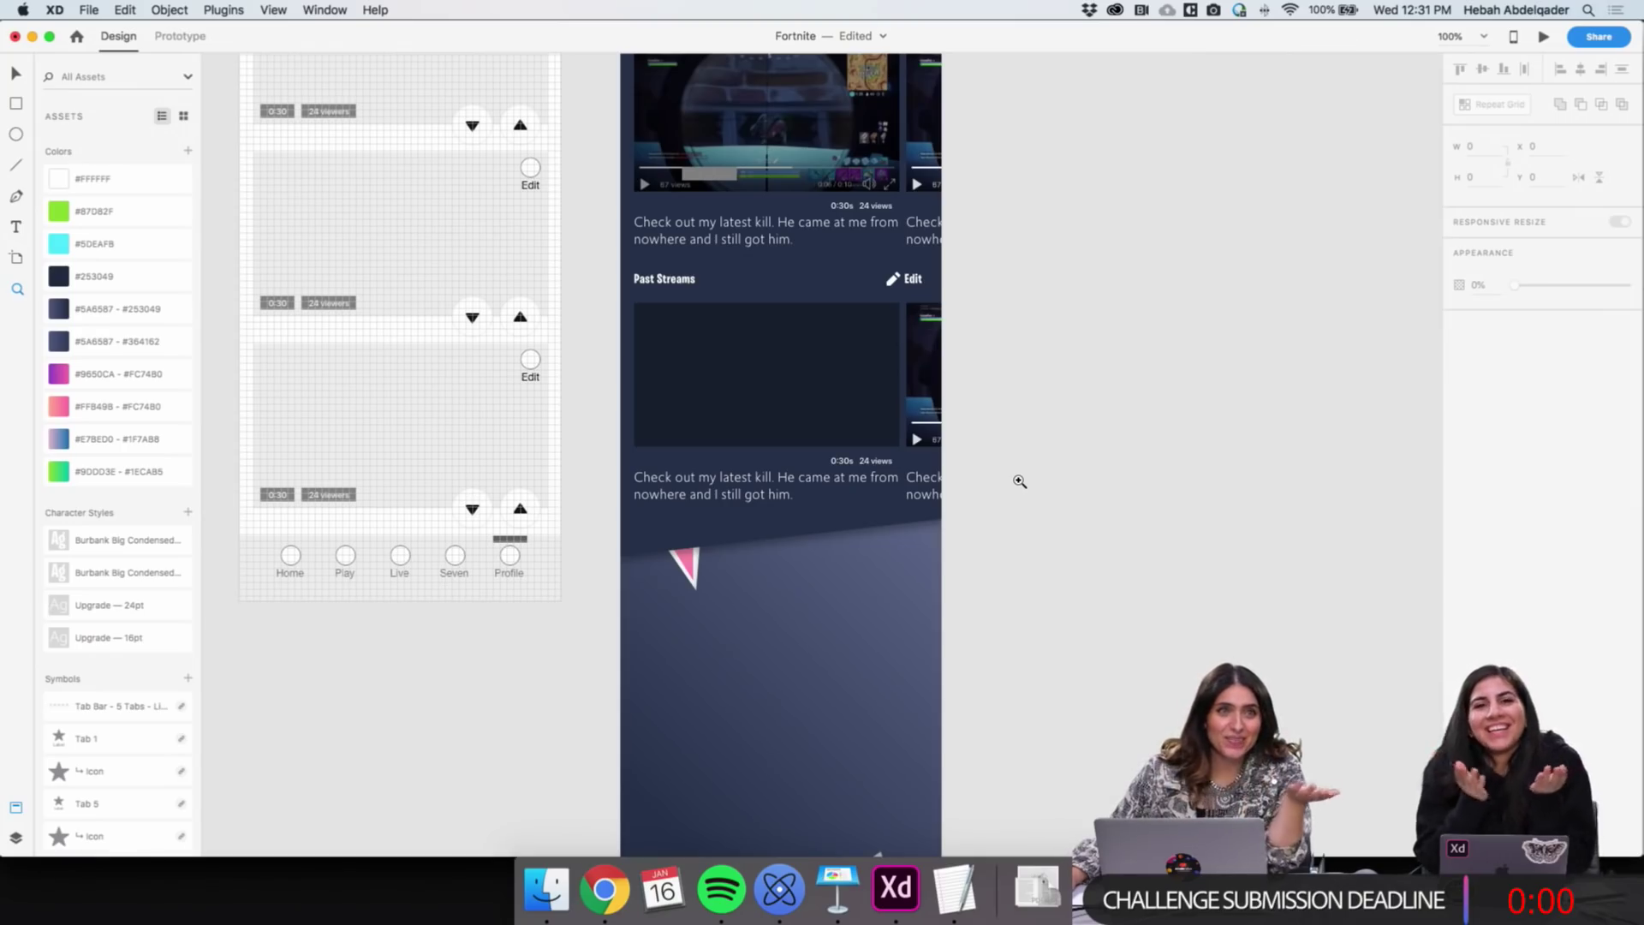
scroll(1019, 481, "up", 7)
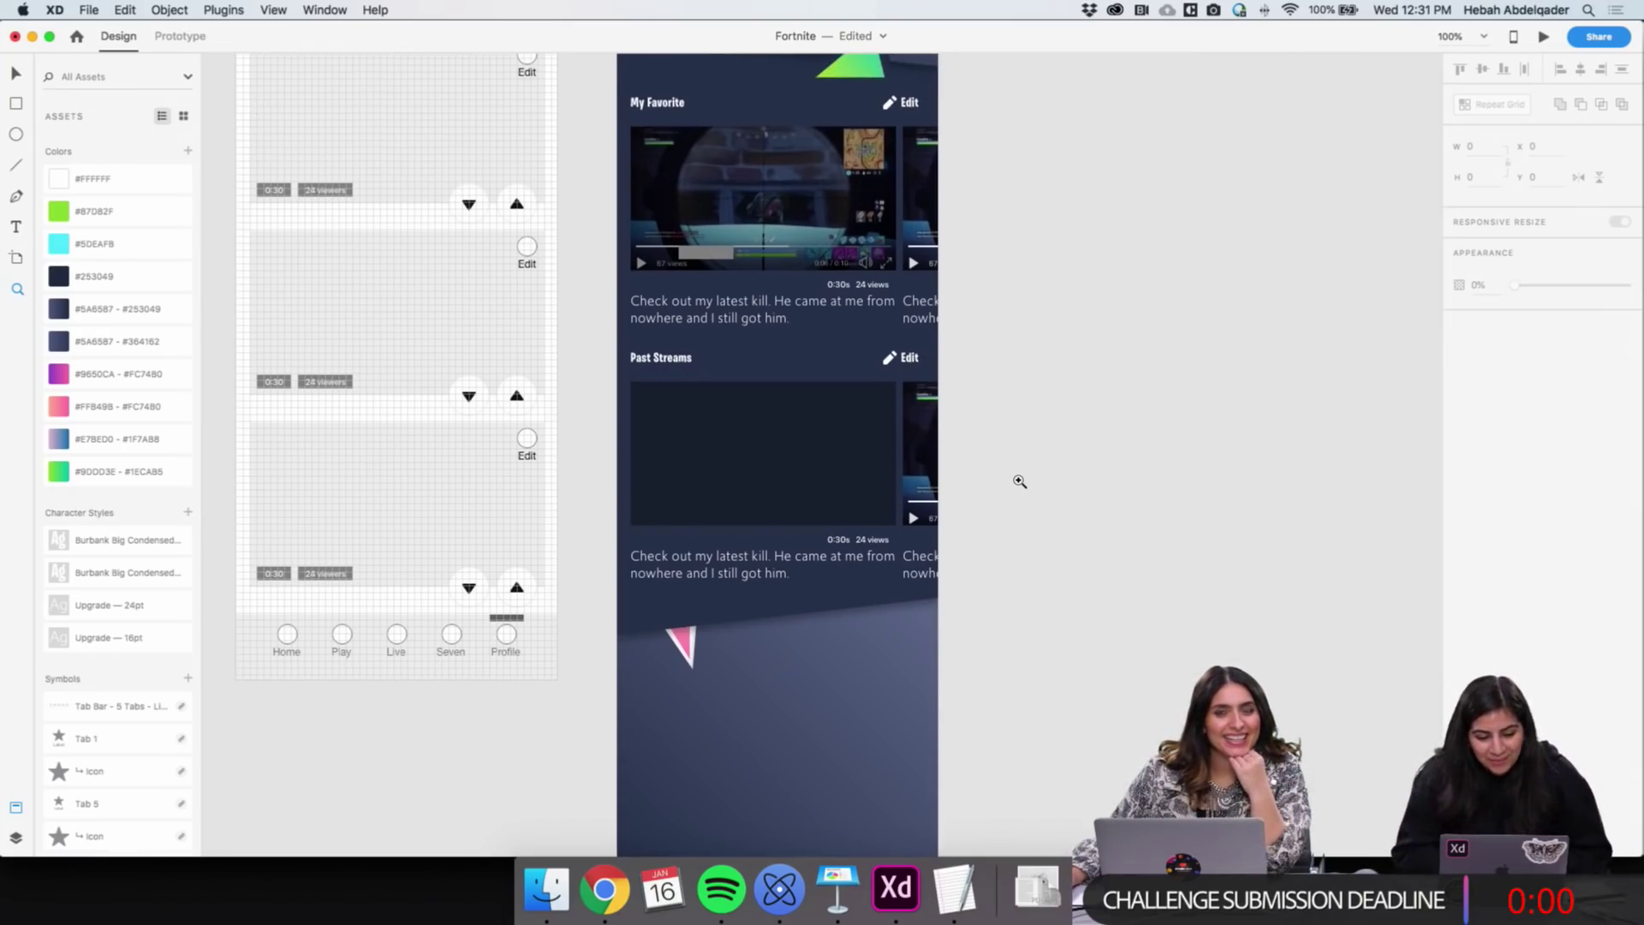
scroll(1019, 481, "up", 8)
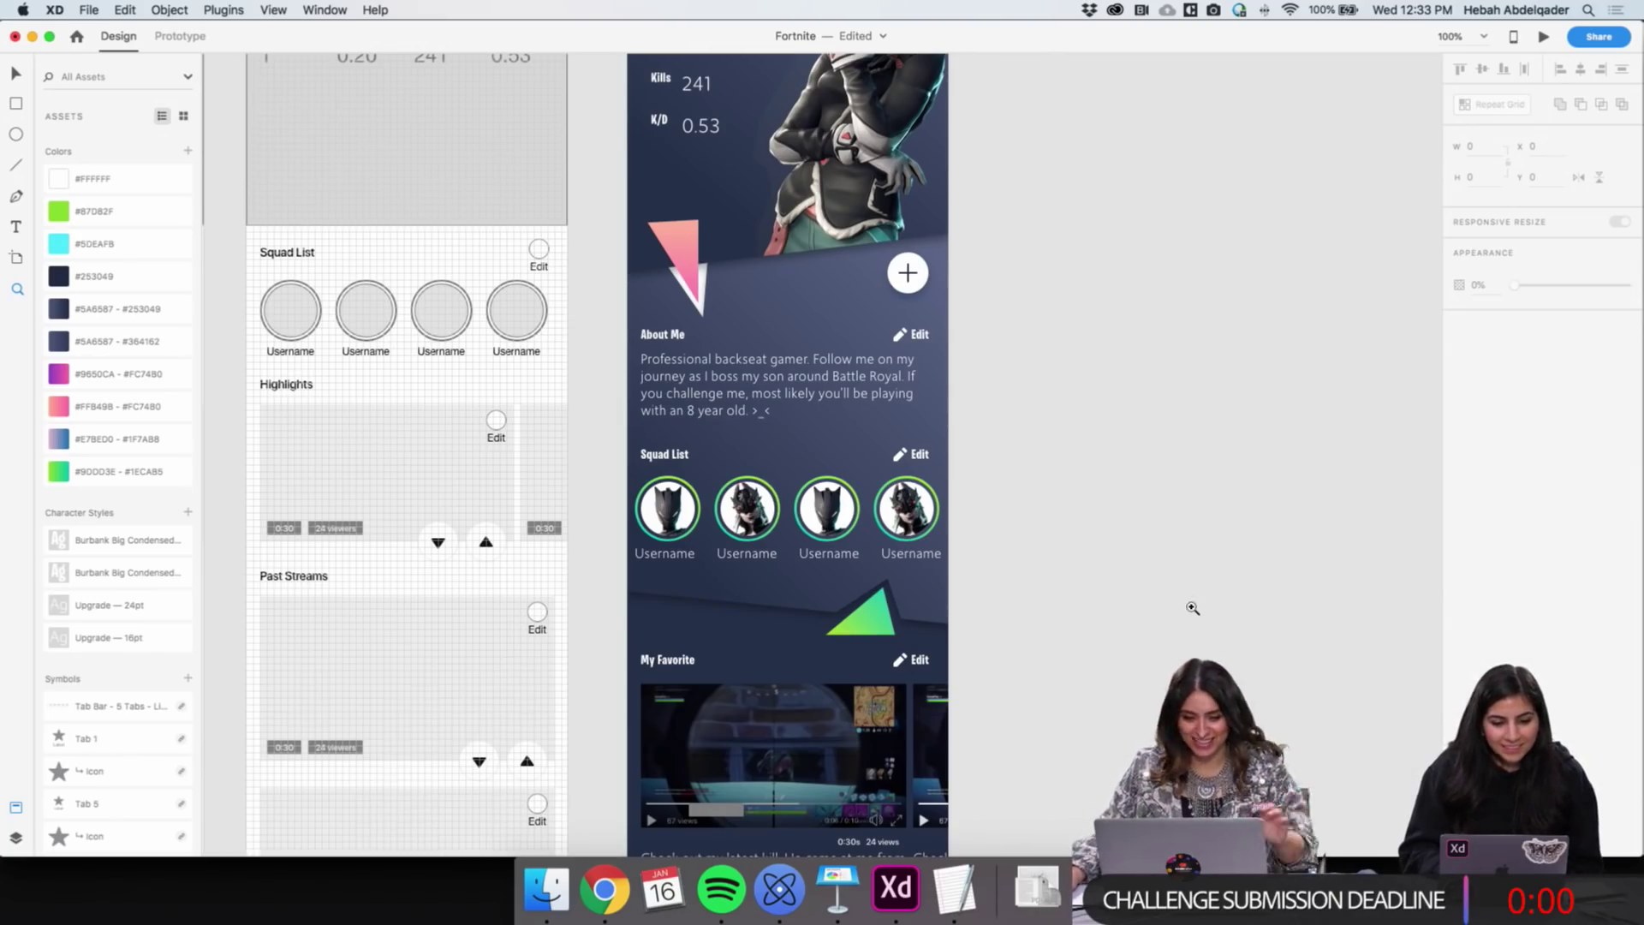
Copy the Past Streams heading and its Edit link onto the new gradient background, below the pink triangle at Y 1696
scroll(1034, 689, "down", 15)
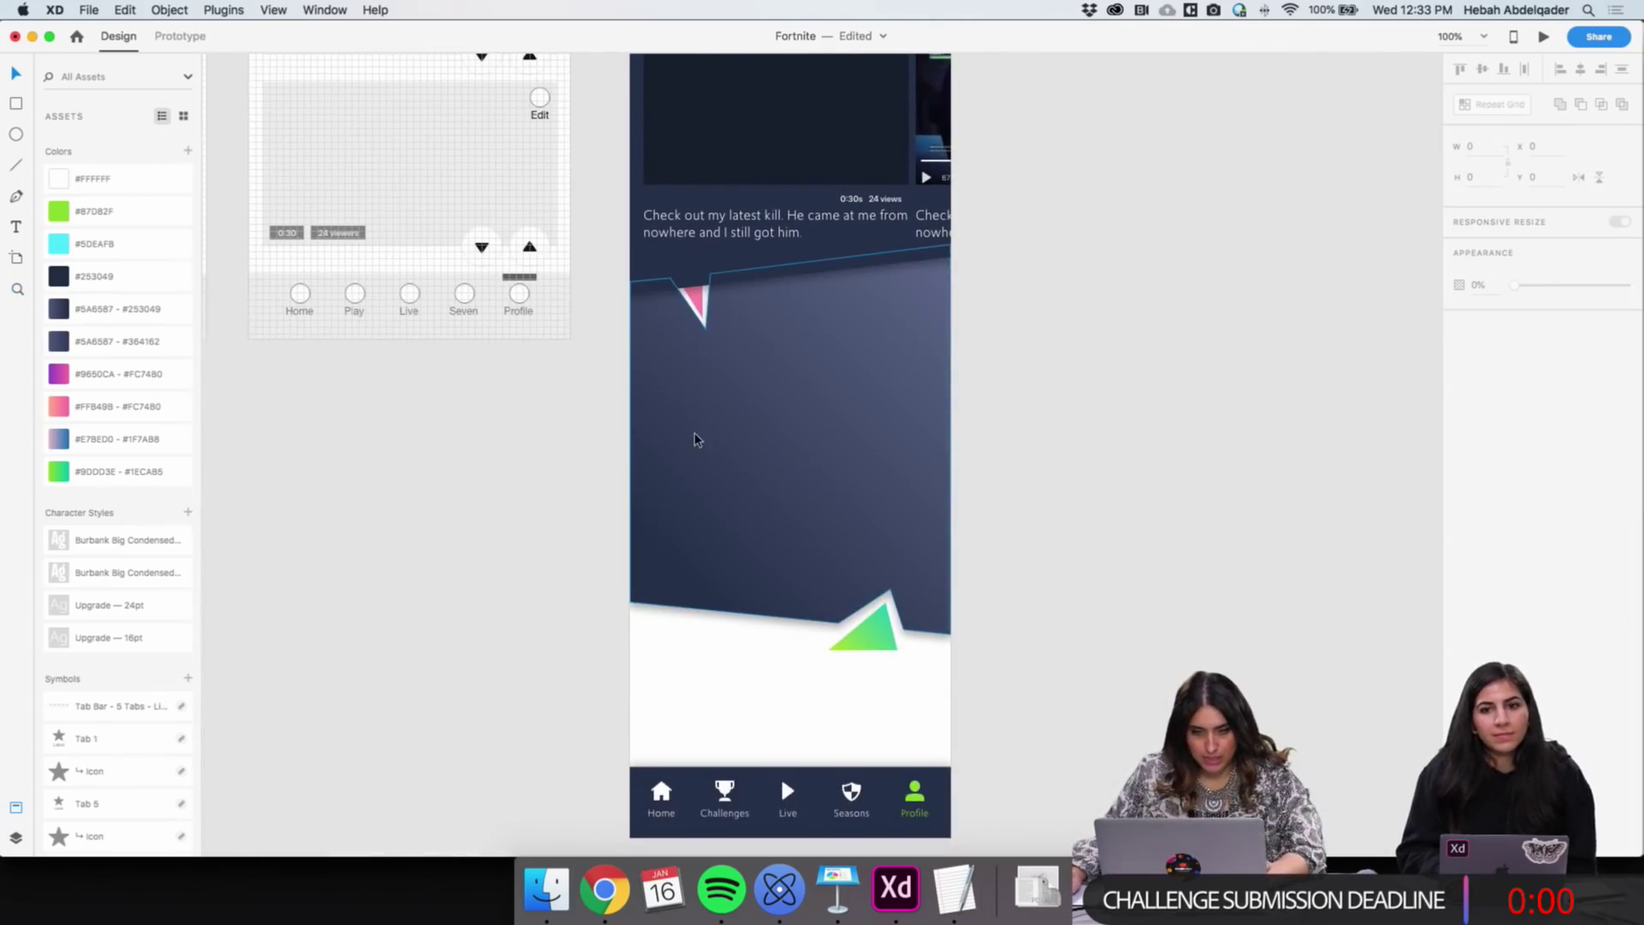
scroll(698, 394, "up", 10)
left_click_drag(711, 299, 717, 634)
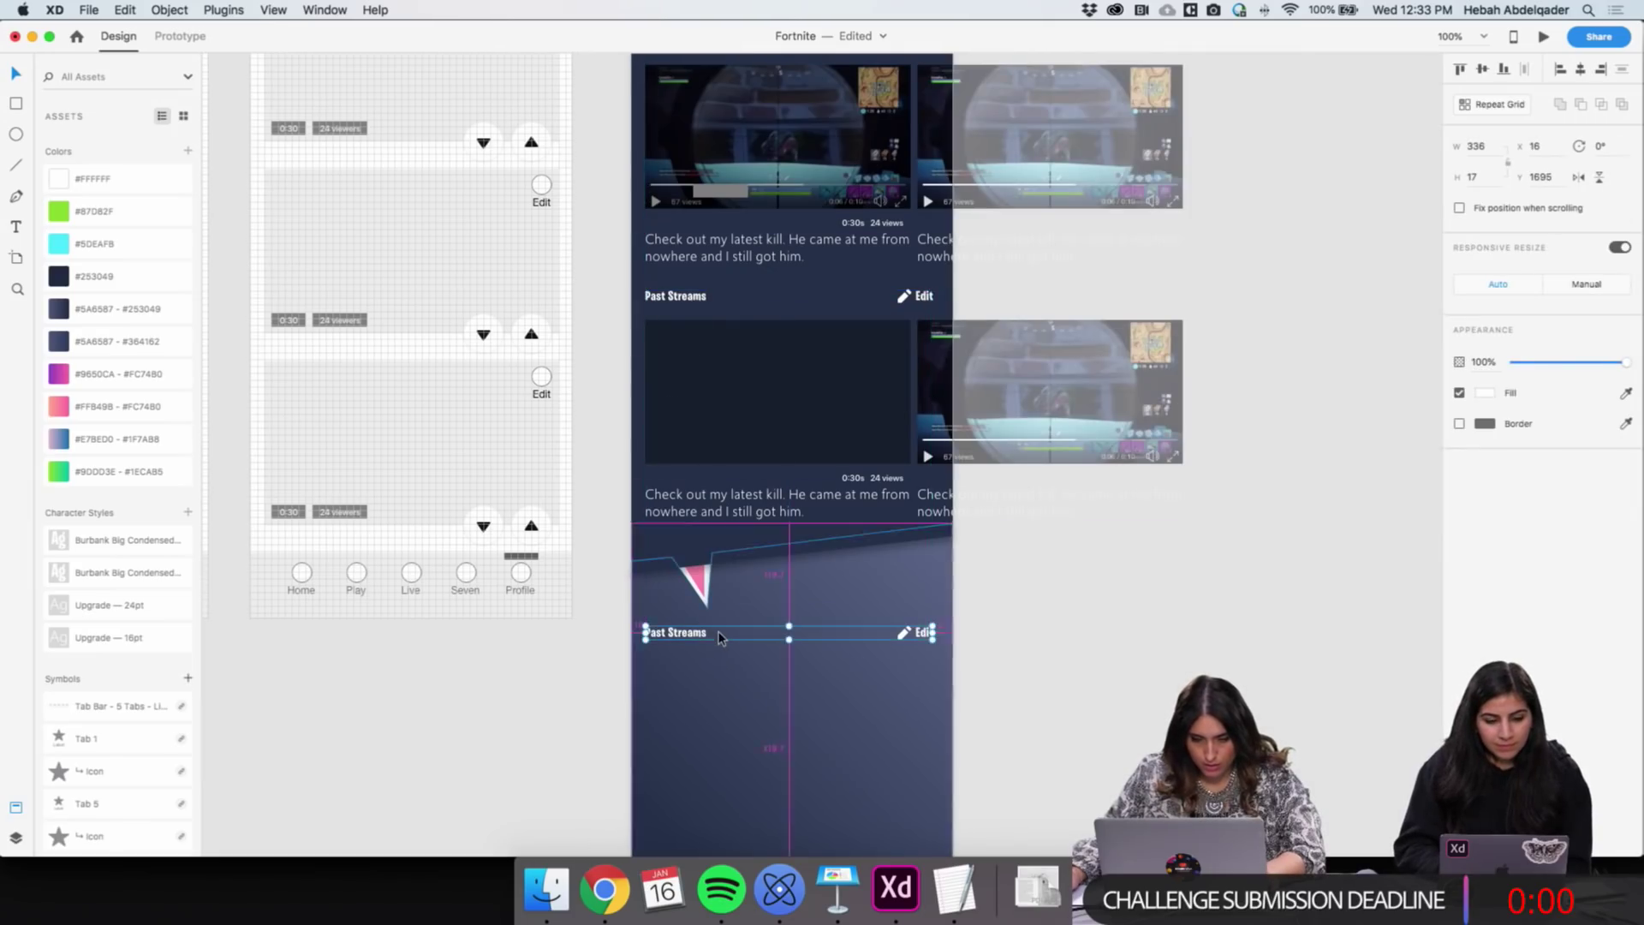
left_click(991, 660)
Switch to Finder and open the Skins folder inside the Fortnite folder on the Desktop
scroll(988, 644, "down", 10)
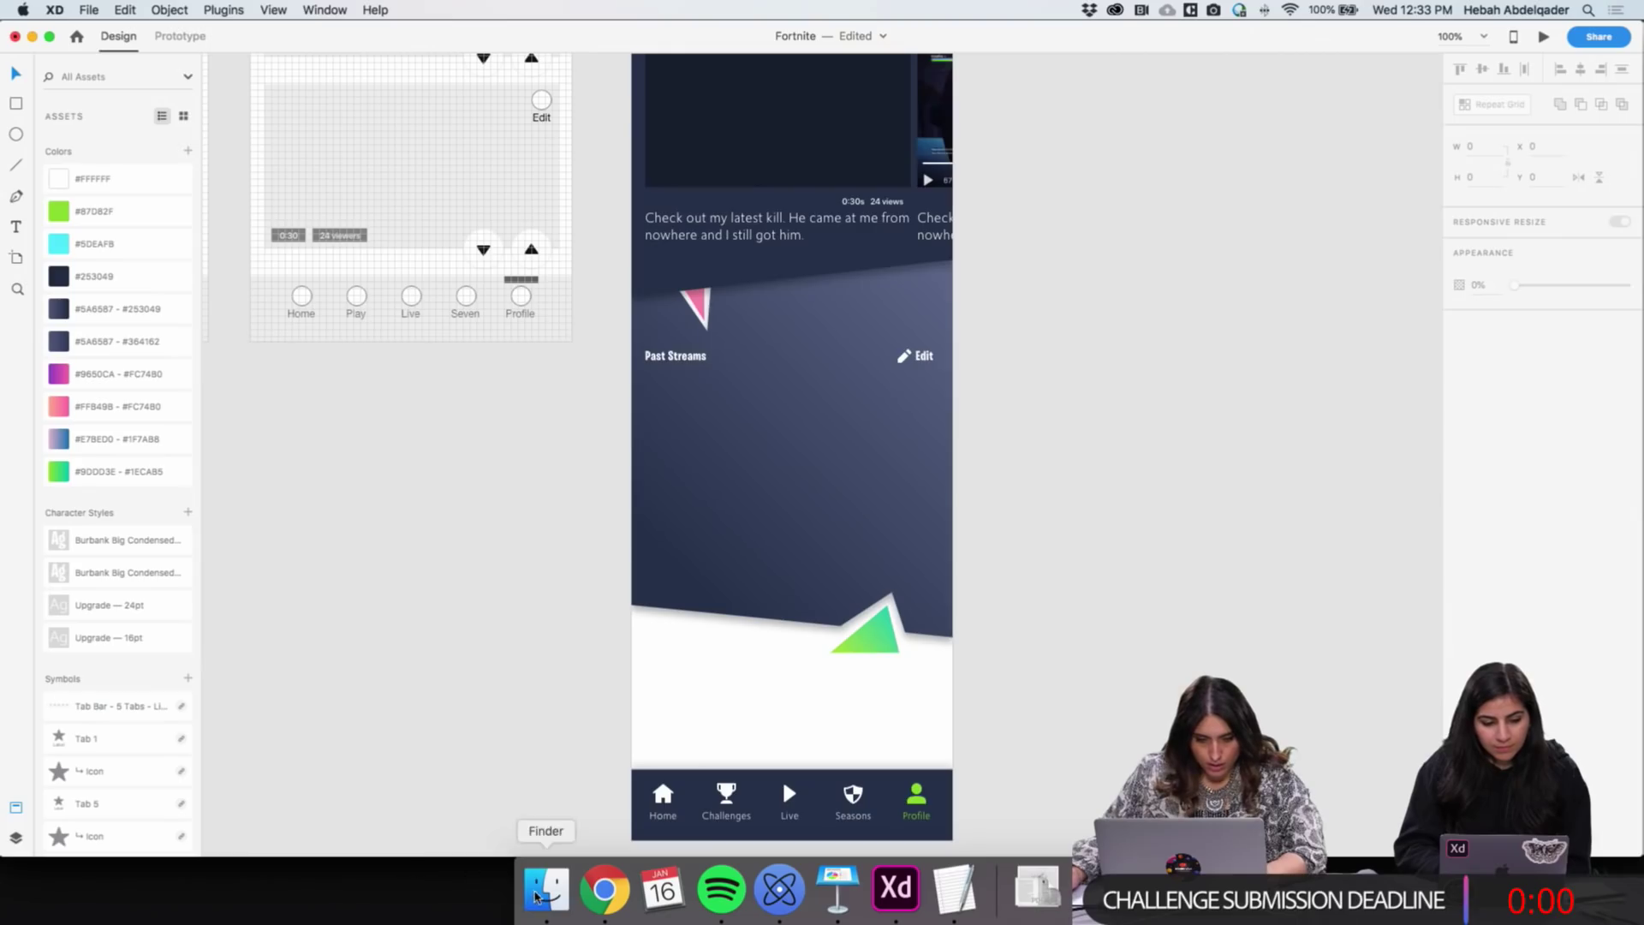
left_click(546, 890)
left_click(295, 216)
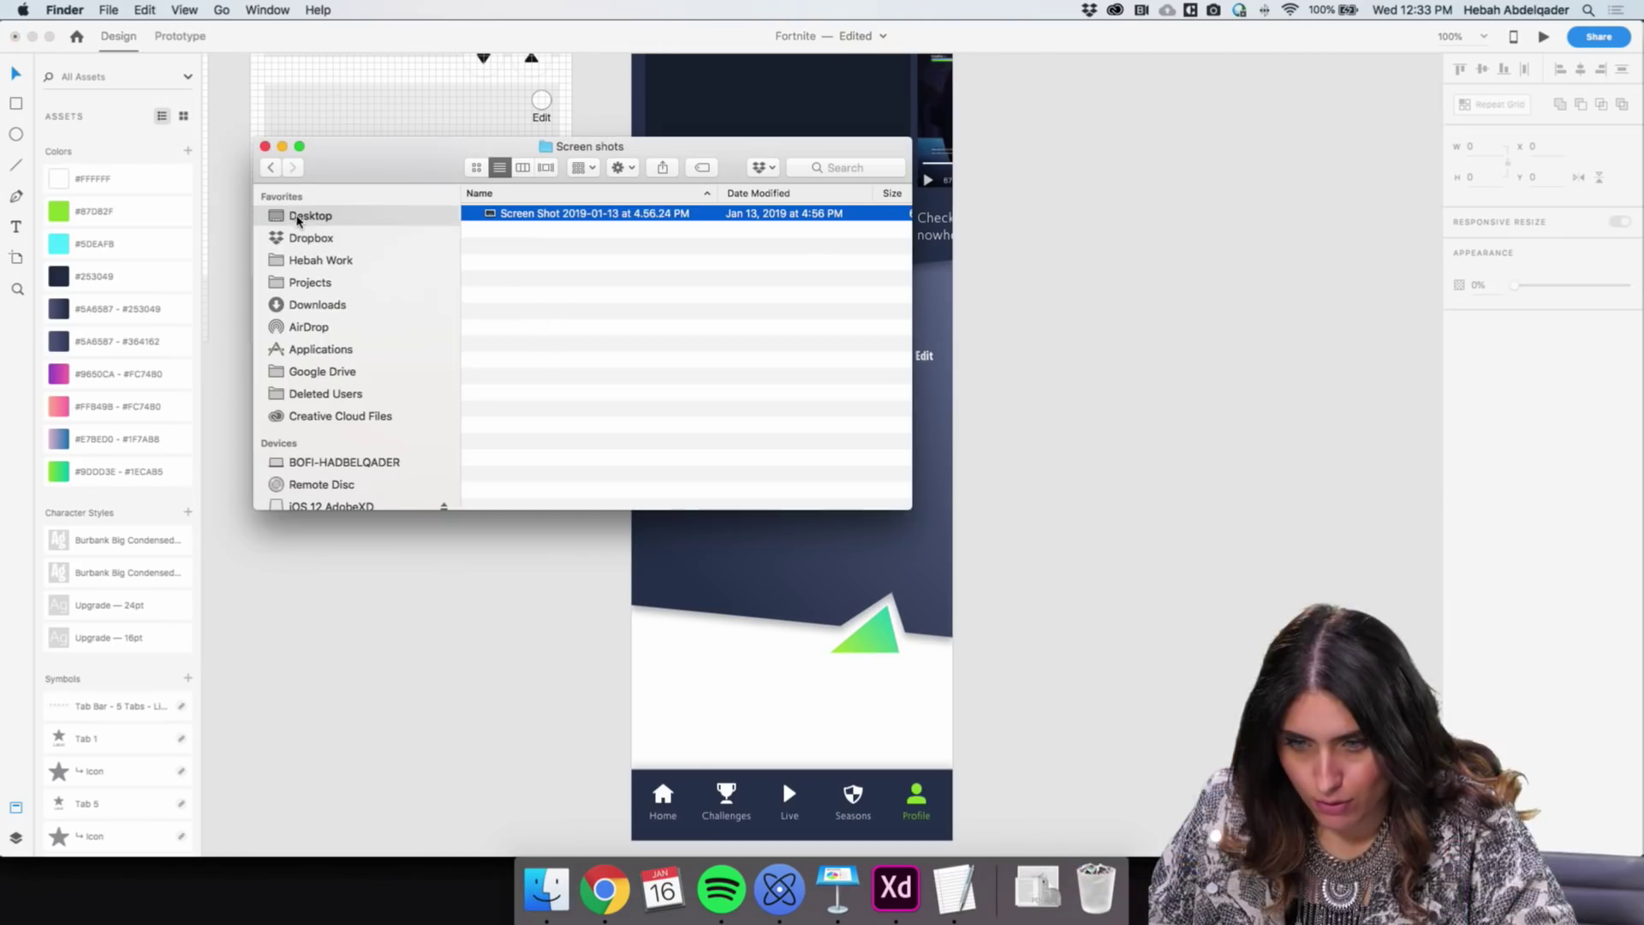
double_click(505, 311)
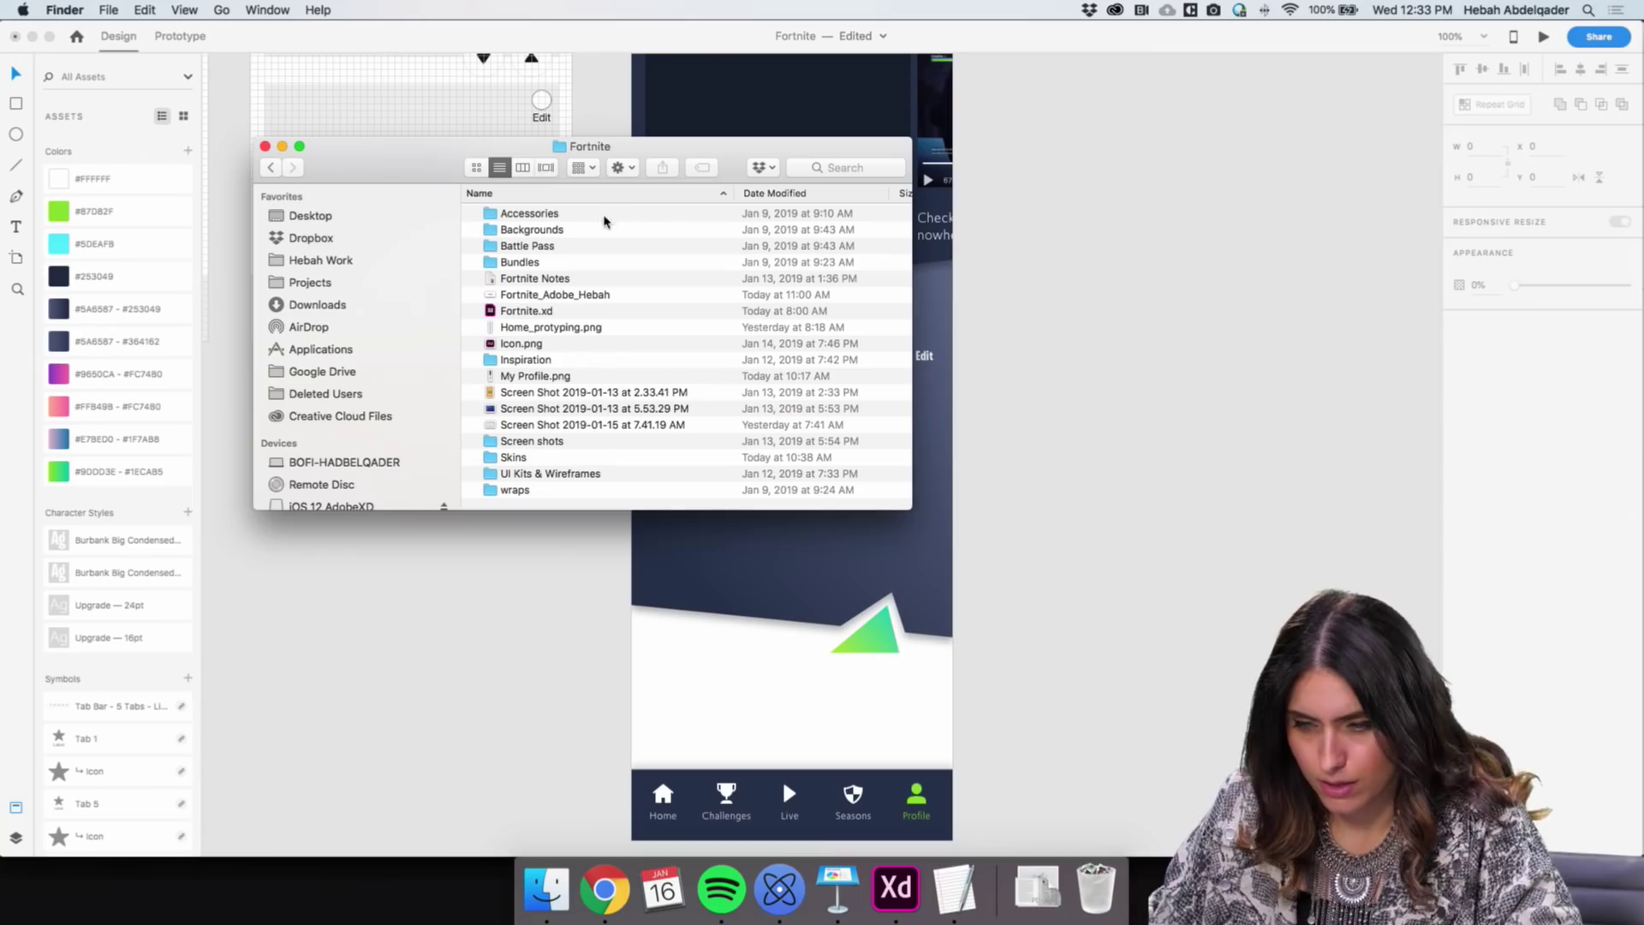
double_click(513, 457)
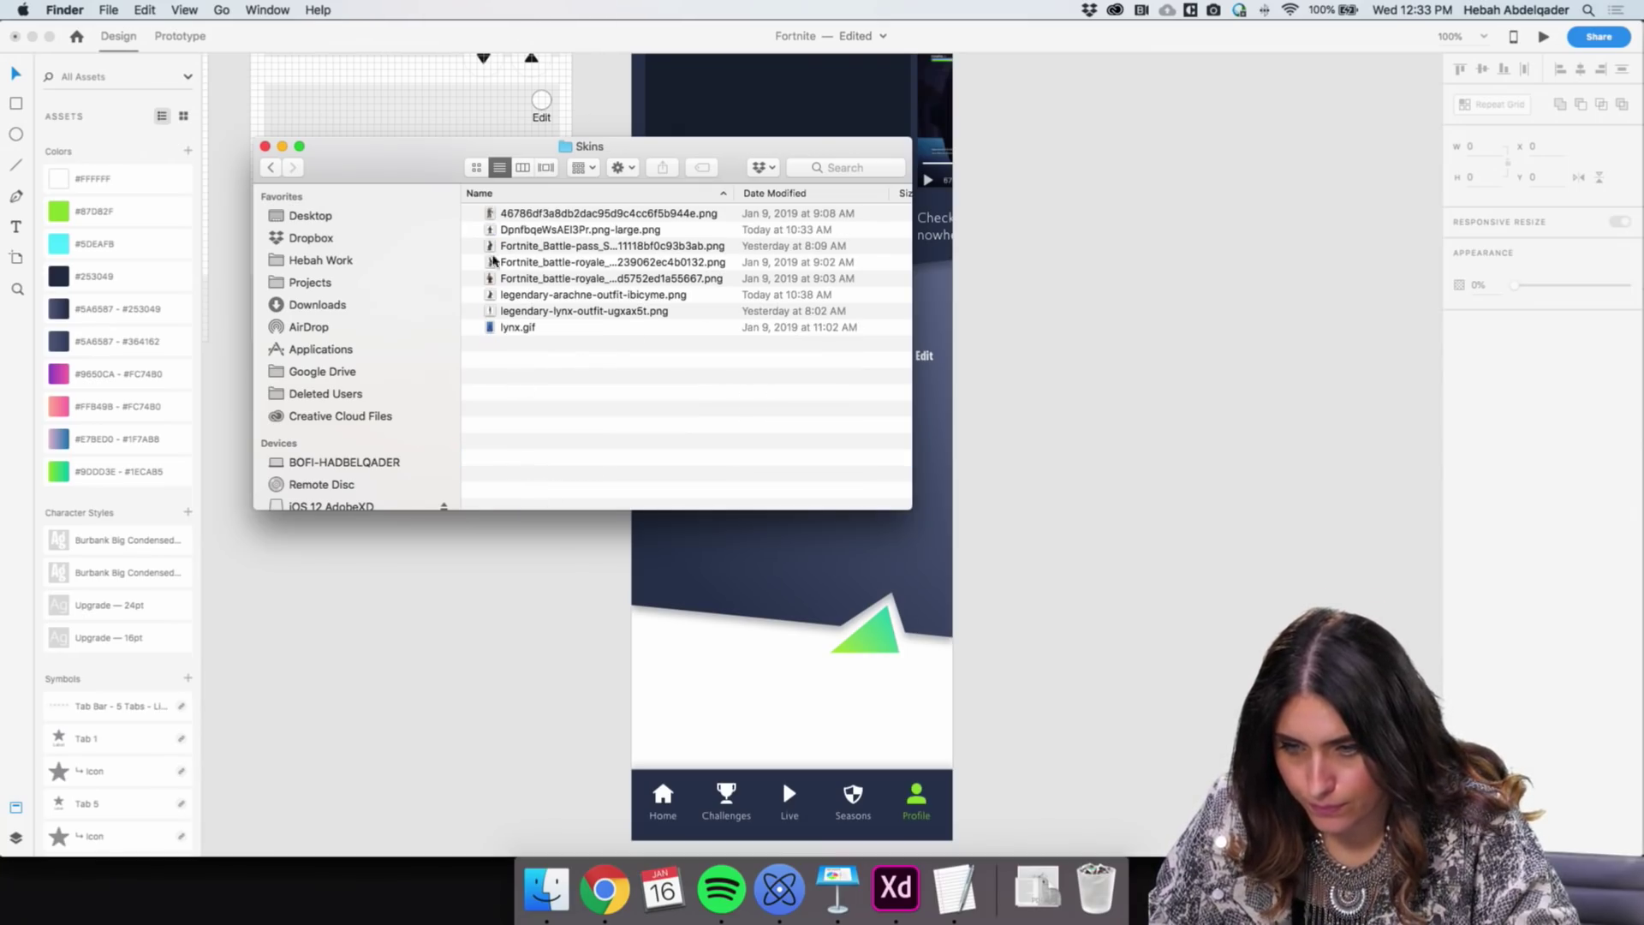
Preview the character images in the Skins folder one after another, from the first PNG through legendary-lynx-outfit-ugxax5t.png
left_click(514, 214)
key("space")
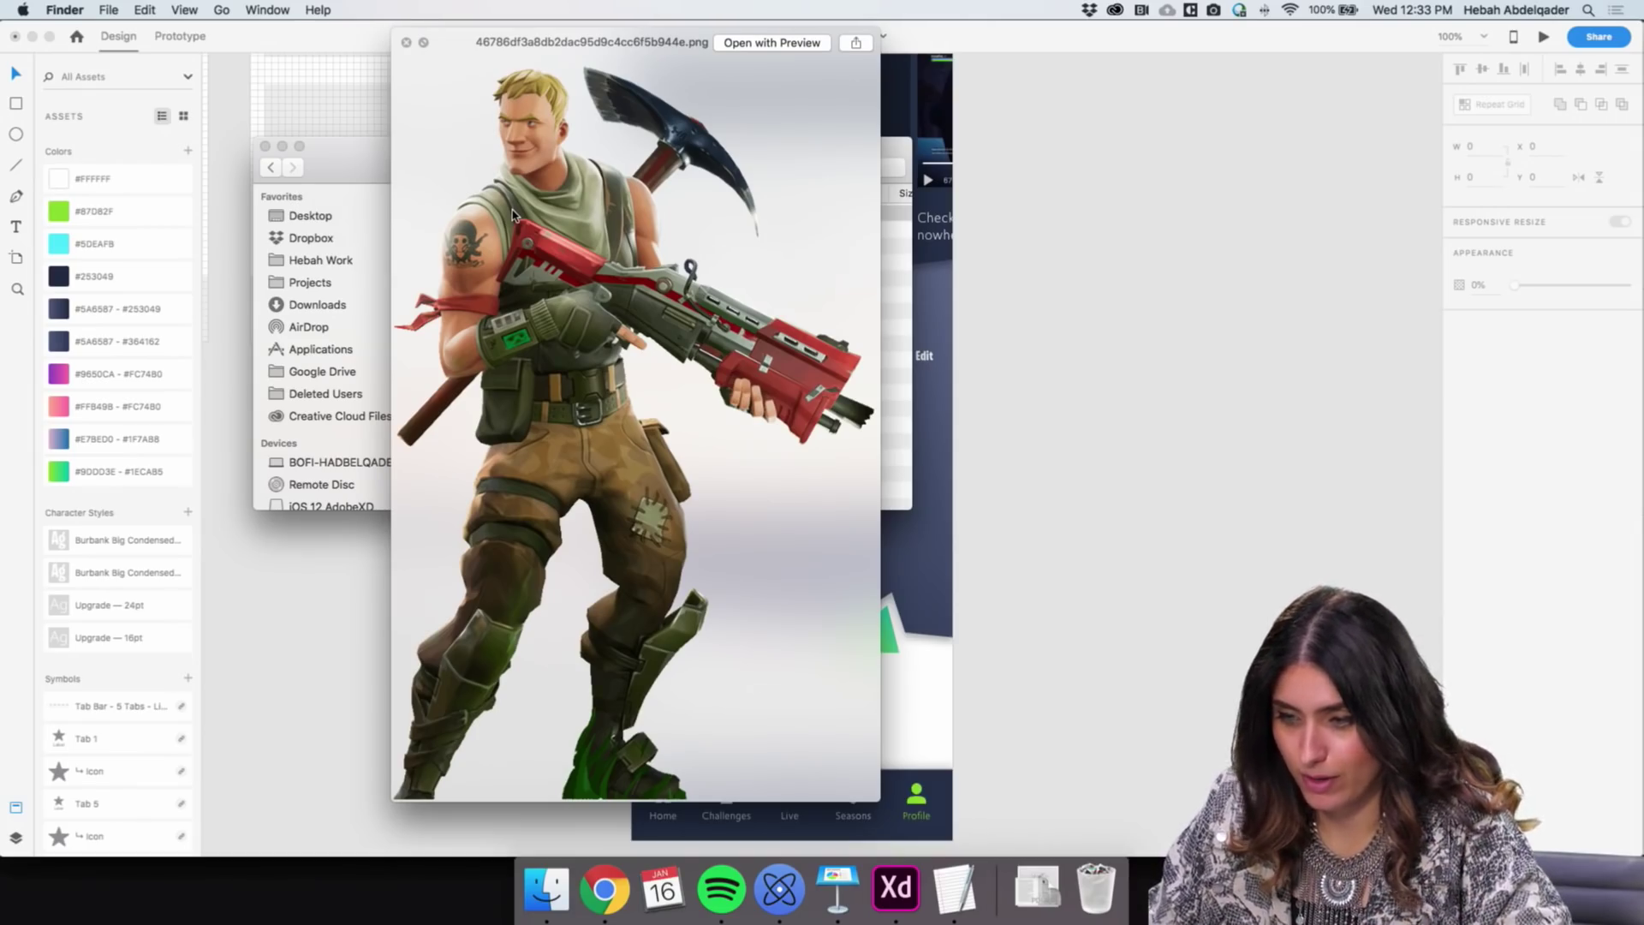
key("Down")
key("Down")
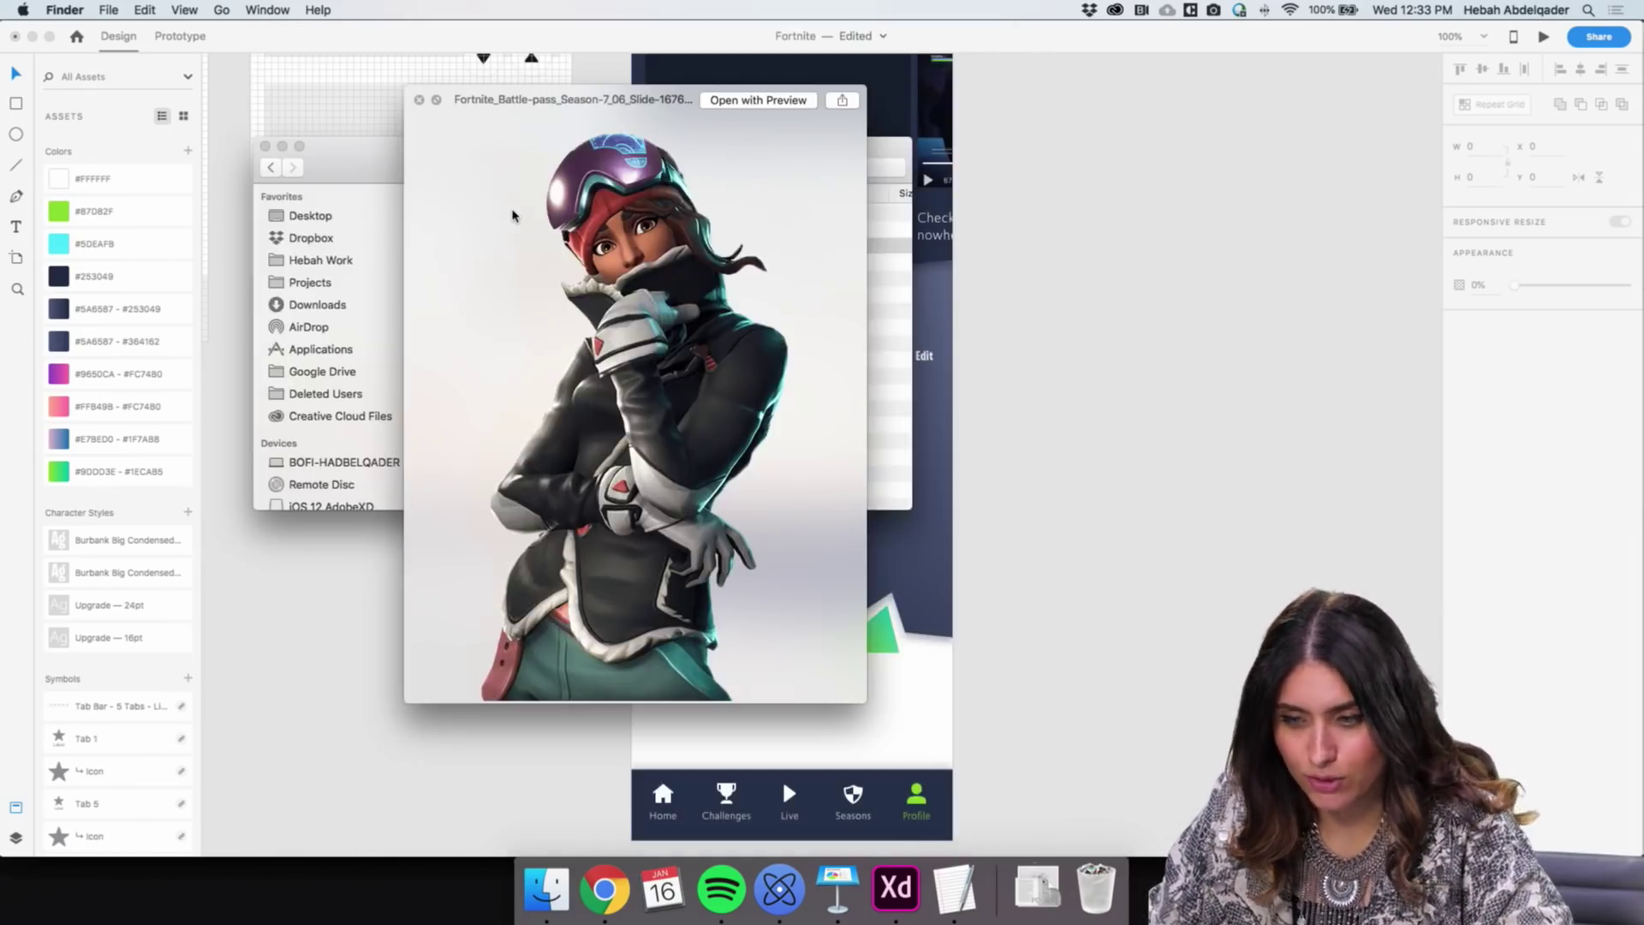
key("Down")
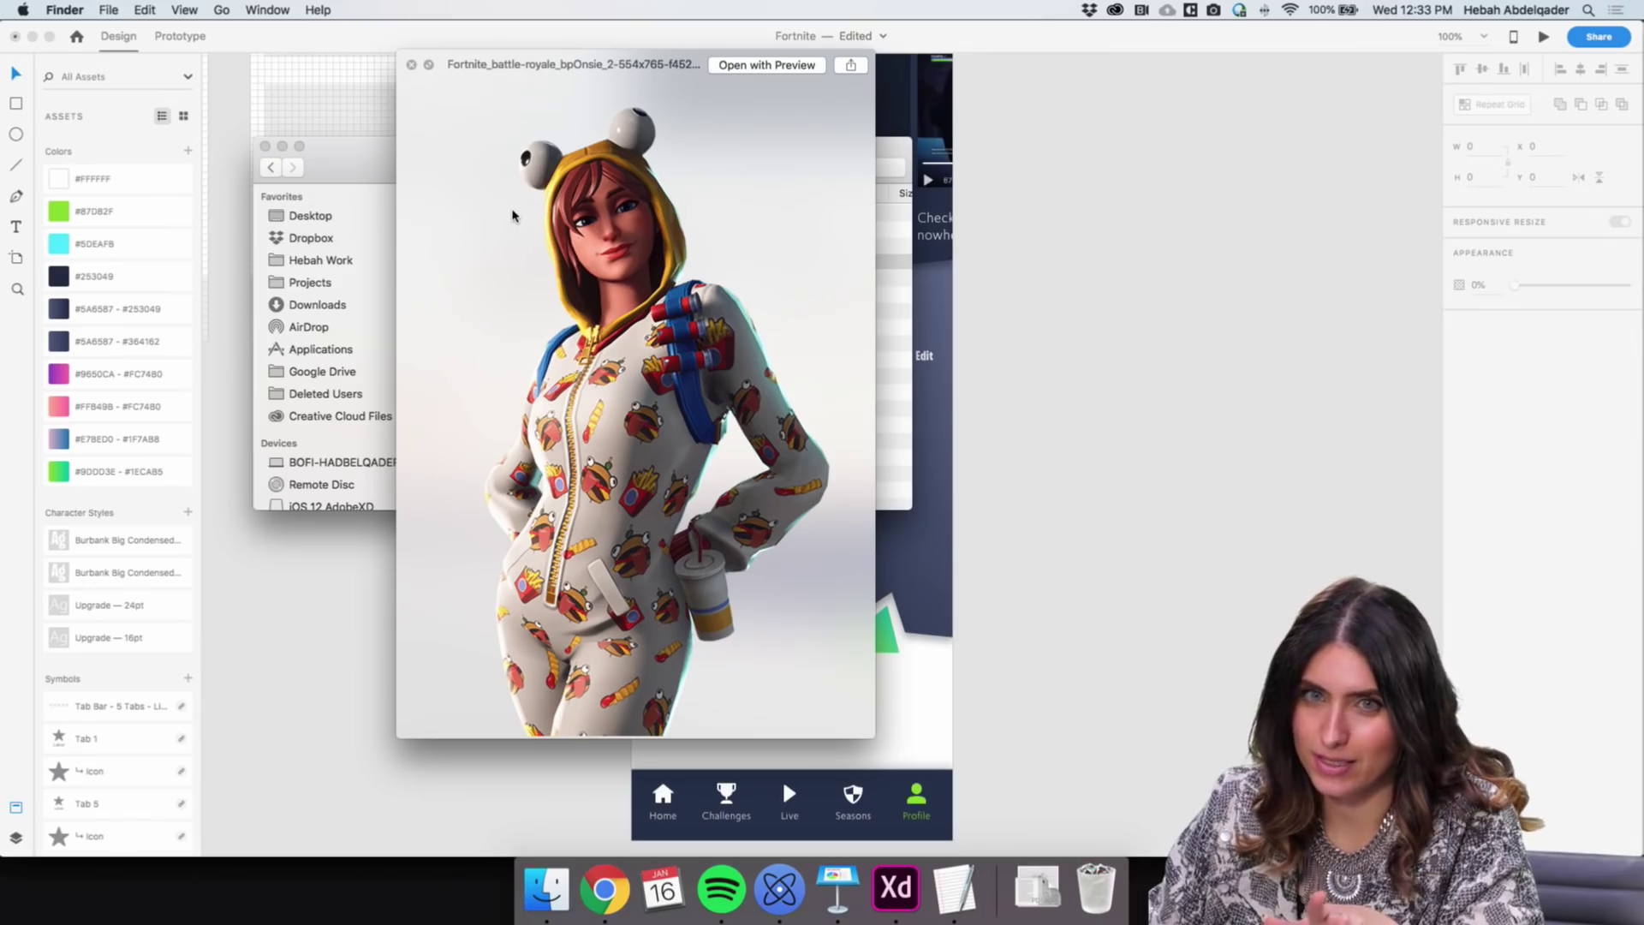
key("Down")
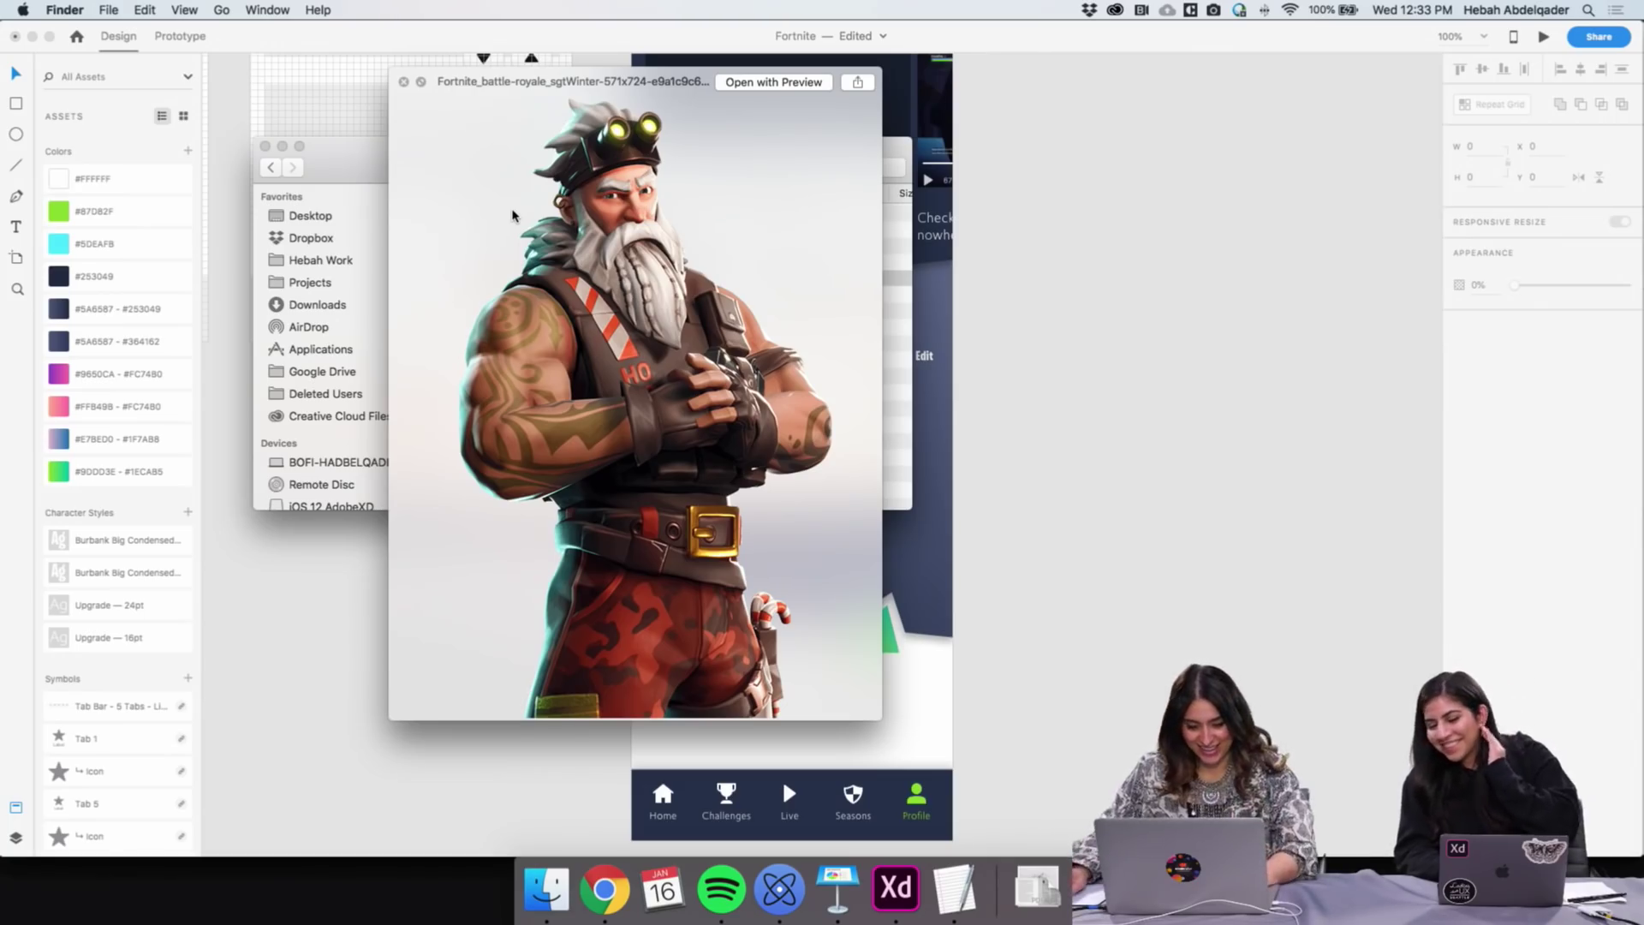
key("Down")
key("Down")
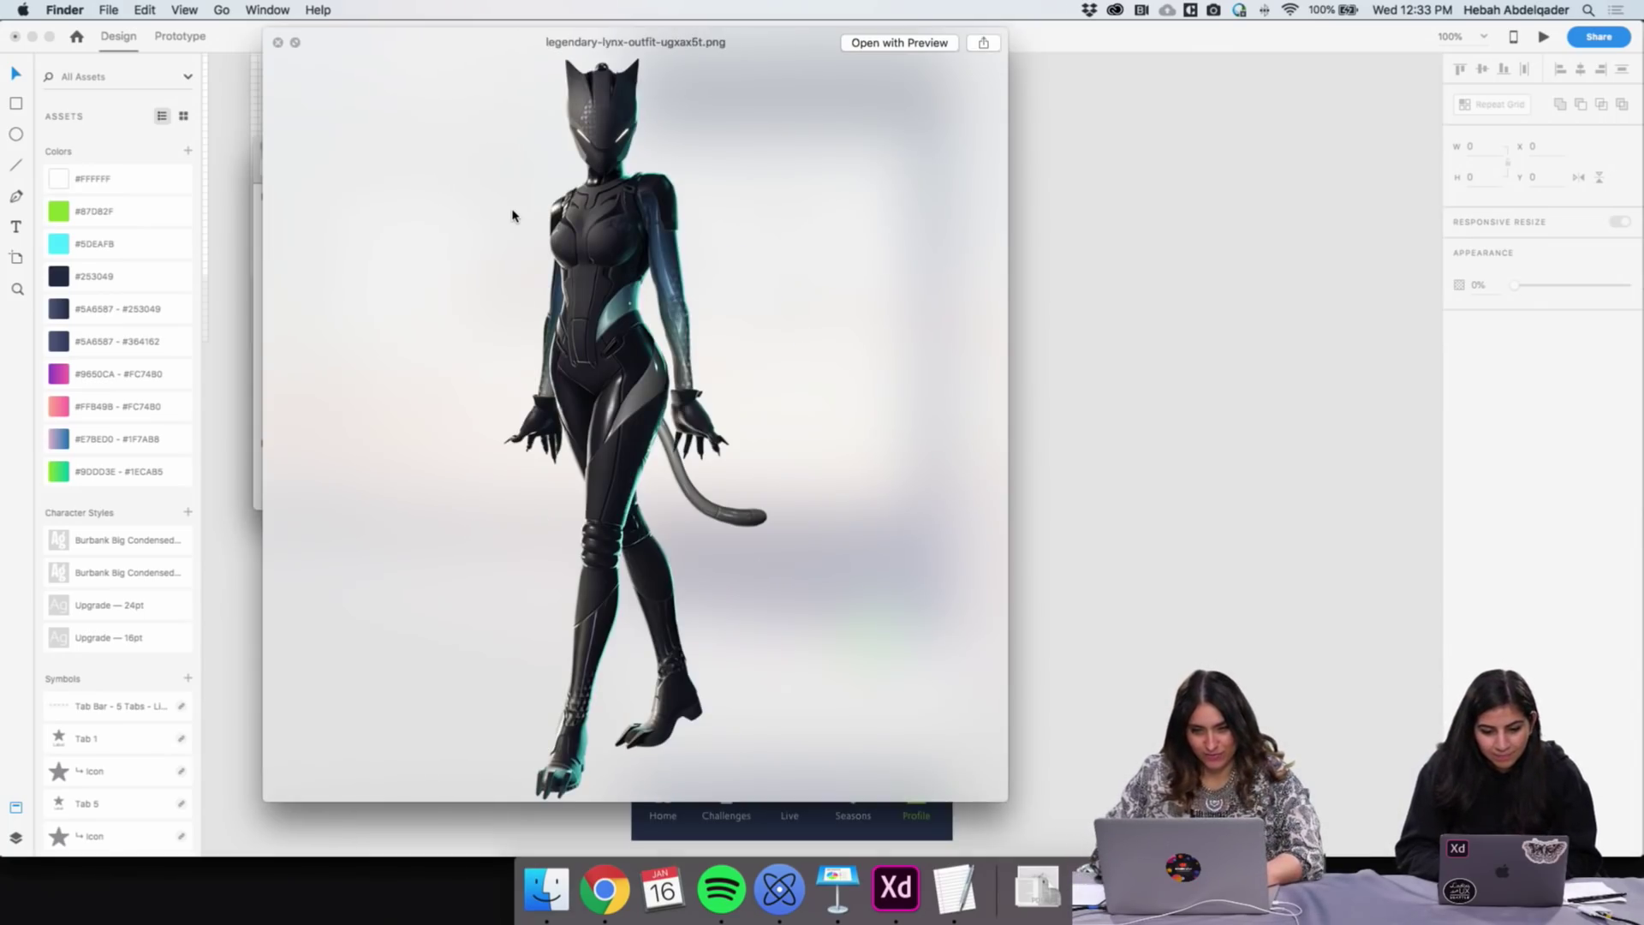
key("space")
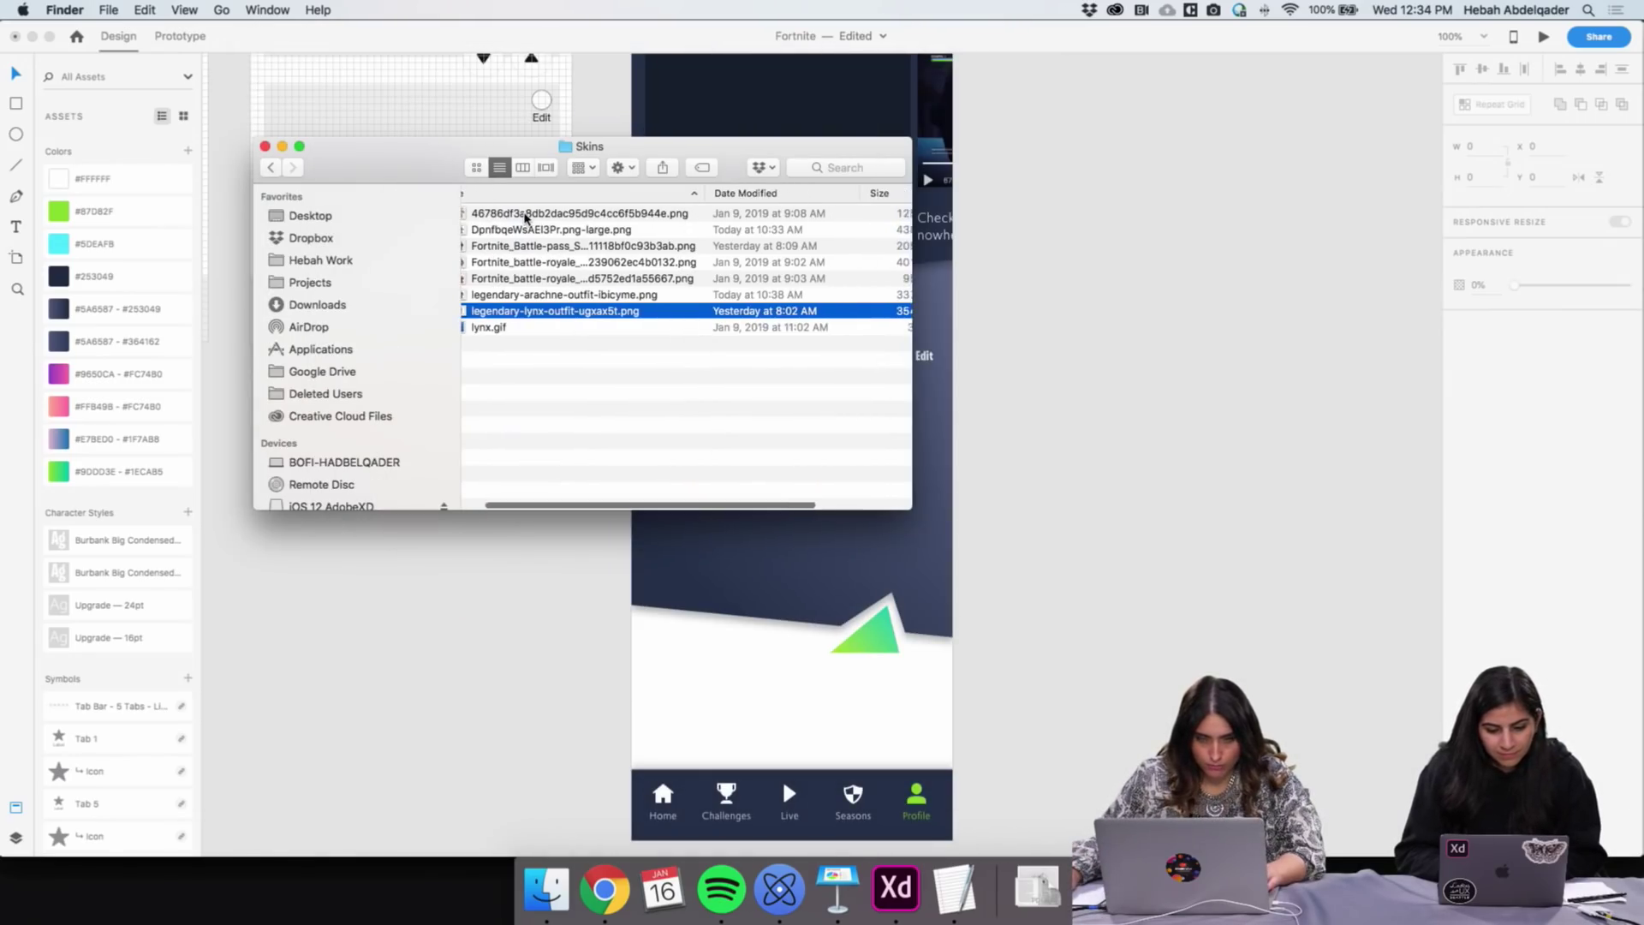
scroll(522, 248, "left", 1)
key("space")
key("space")
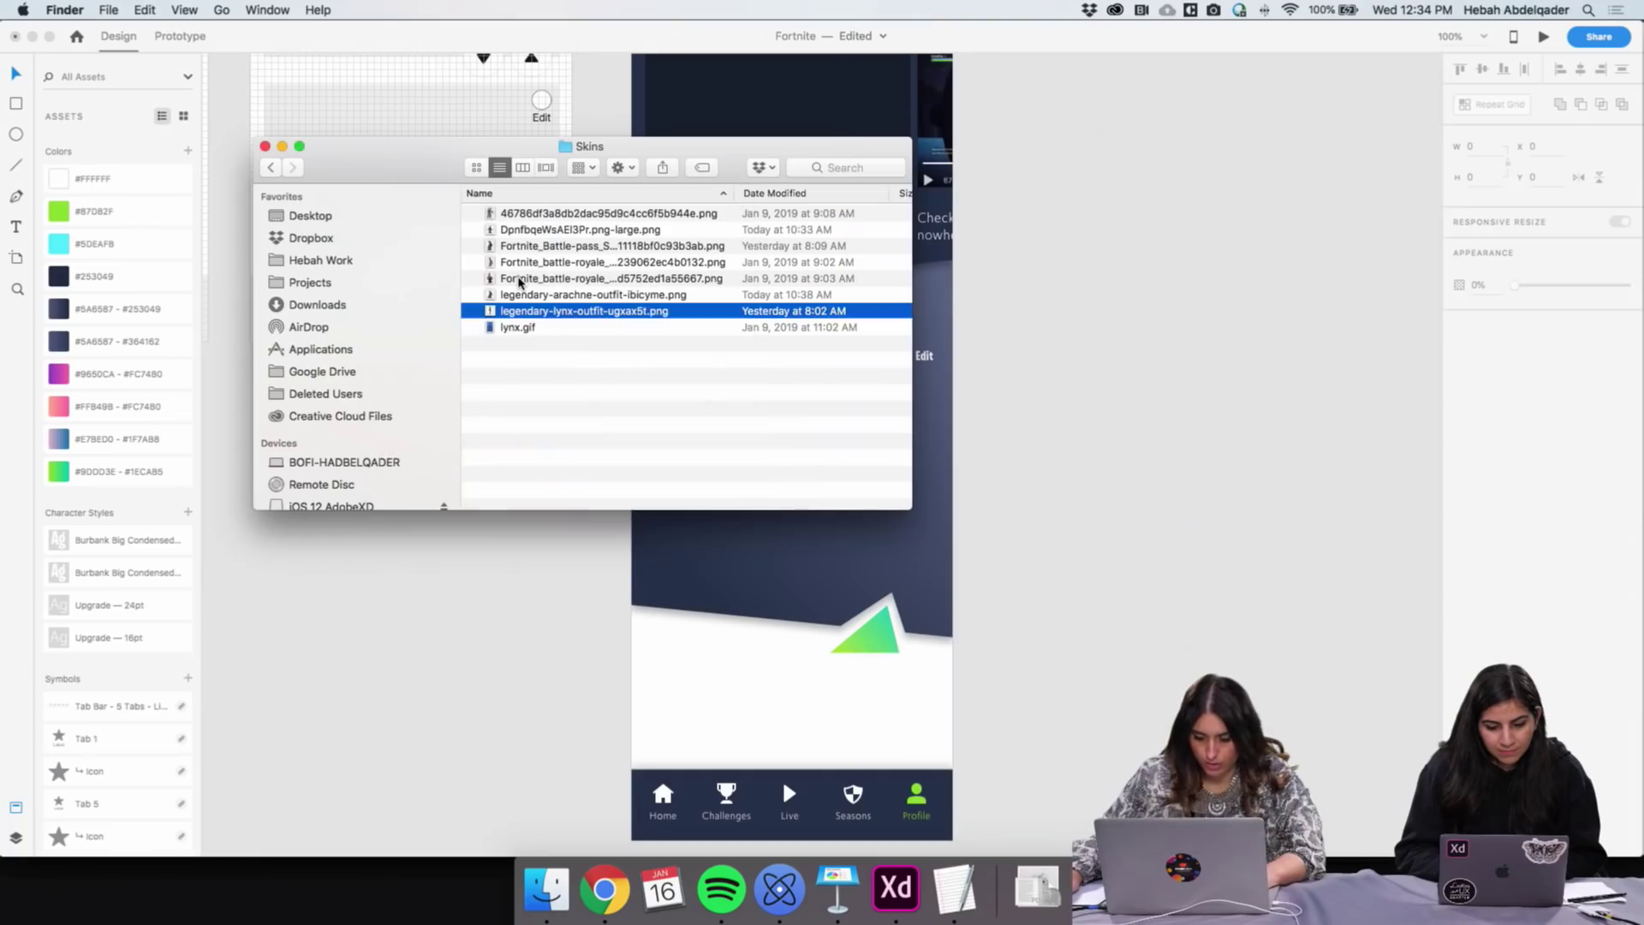
Choose the bearded sgtWinter skin image and place it from the Skins folder onto the new gradient background shape
key("Up")
key("Up")
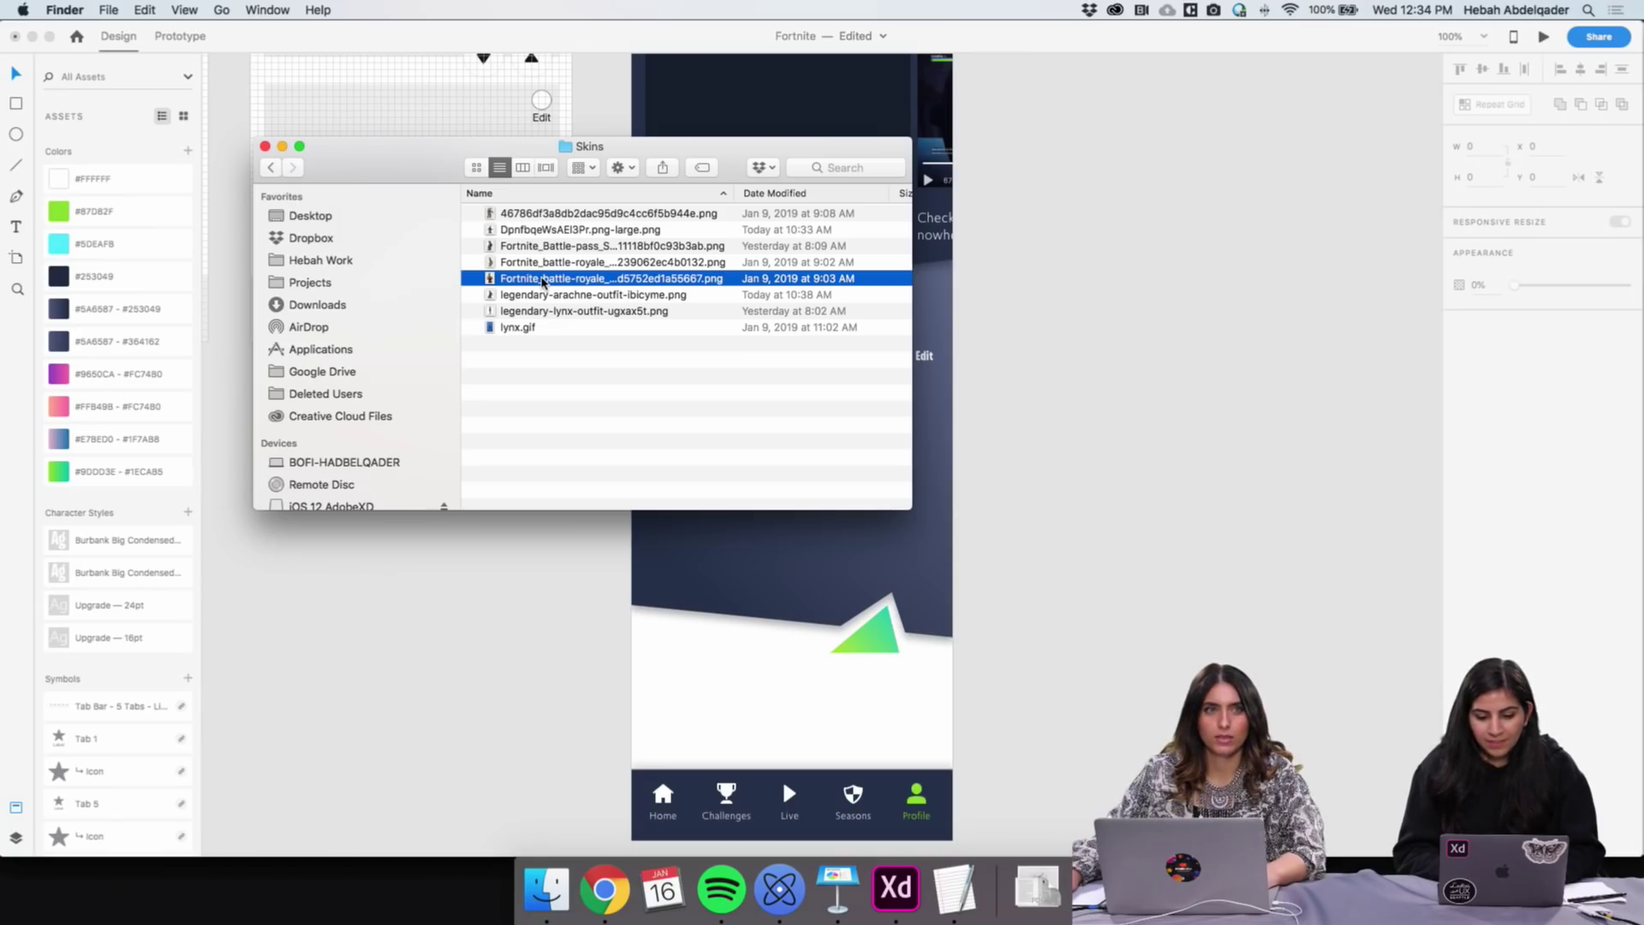
key("space")
key("space")
left_click_drag(543, 282, 937, 522)
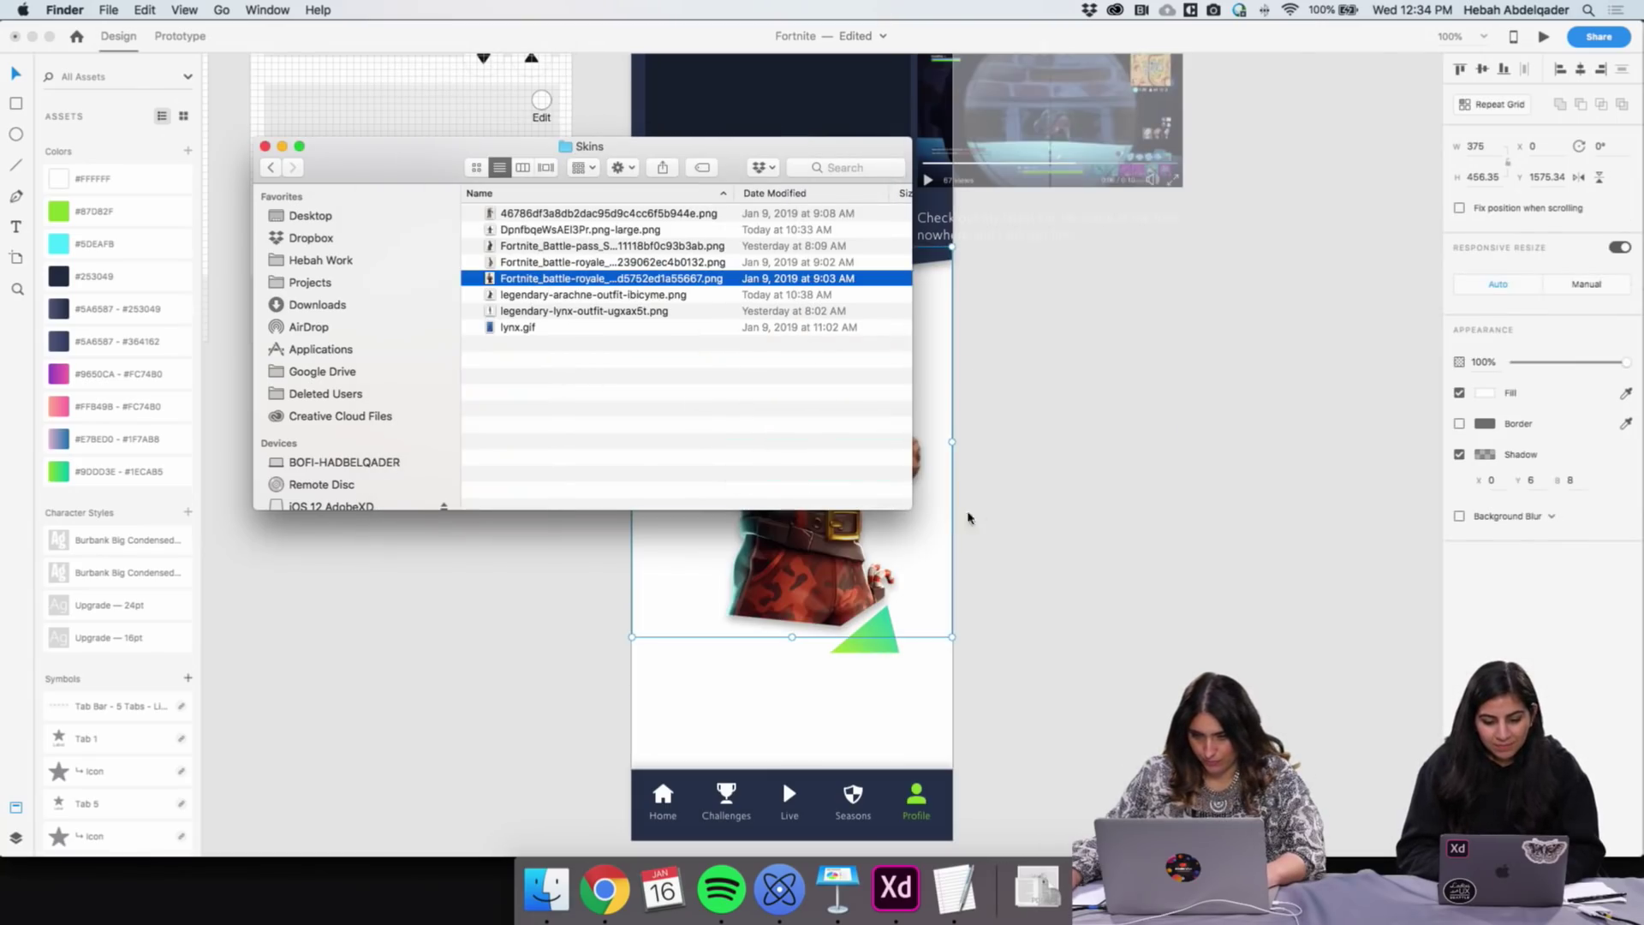
Undo the image fill on the gradient shape and place the bearded sgtWinter image from the Skins folder beside the artboard
left_click(1105, 543)
key("super+z")
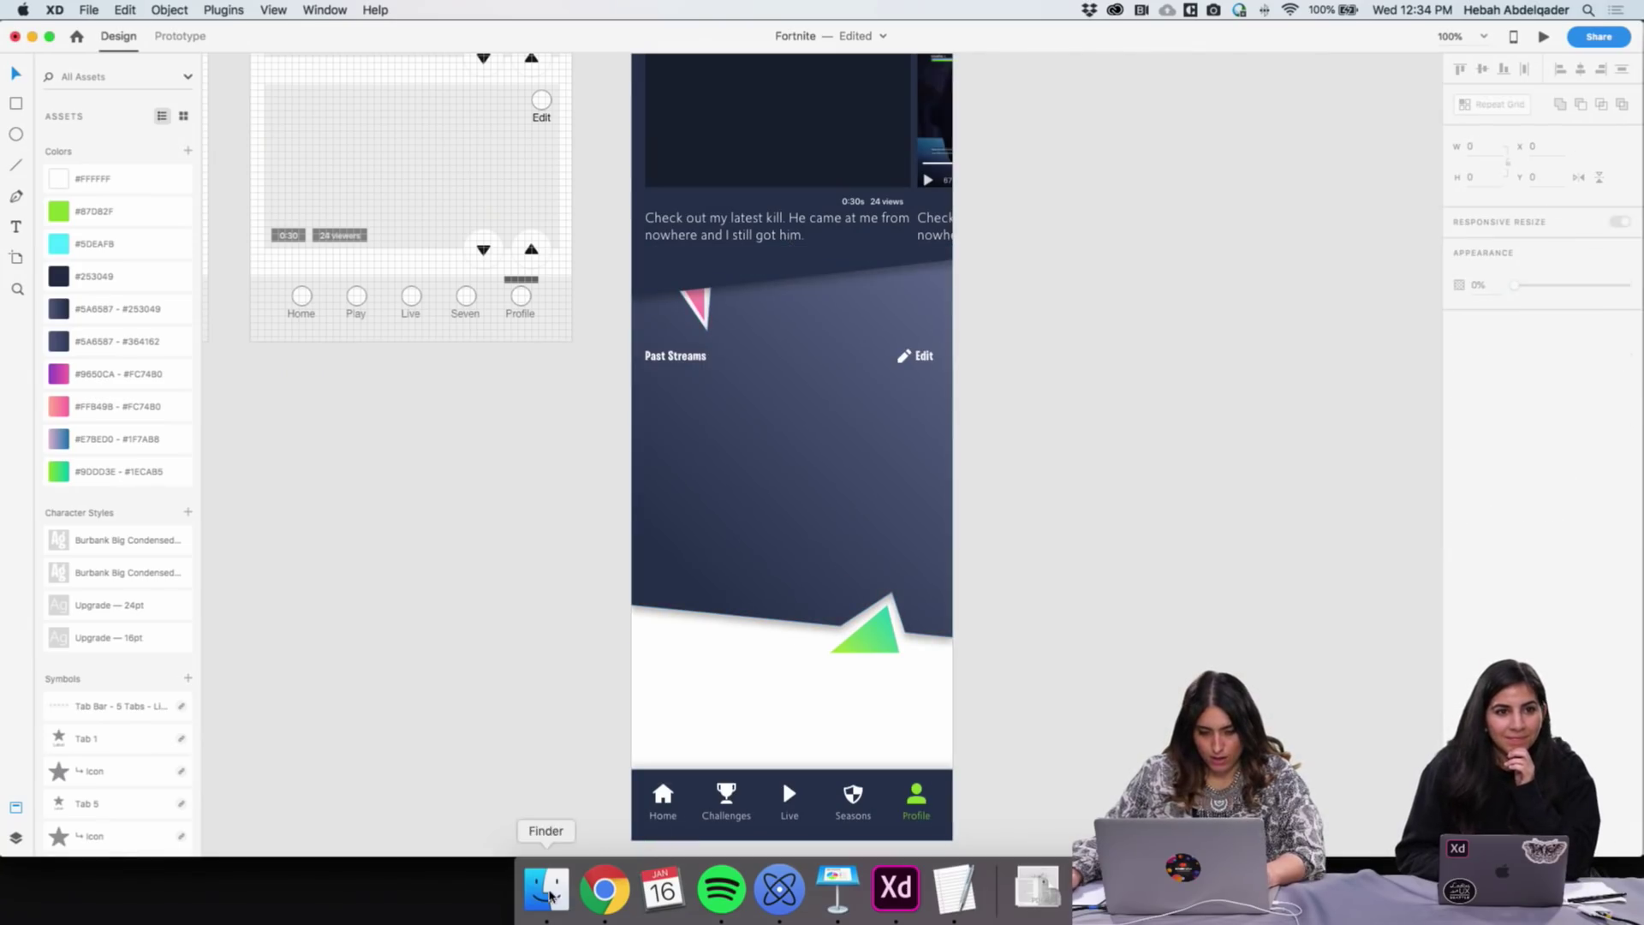
left_click(547, 888)
left_click_drag(512, 287, 1089, 455)
left_click_drag(1314, 615, 1191, 375)
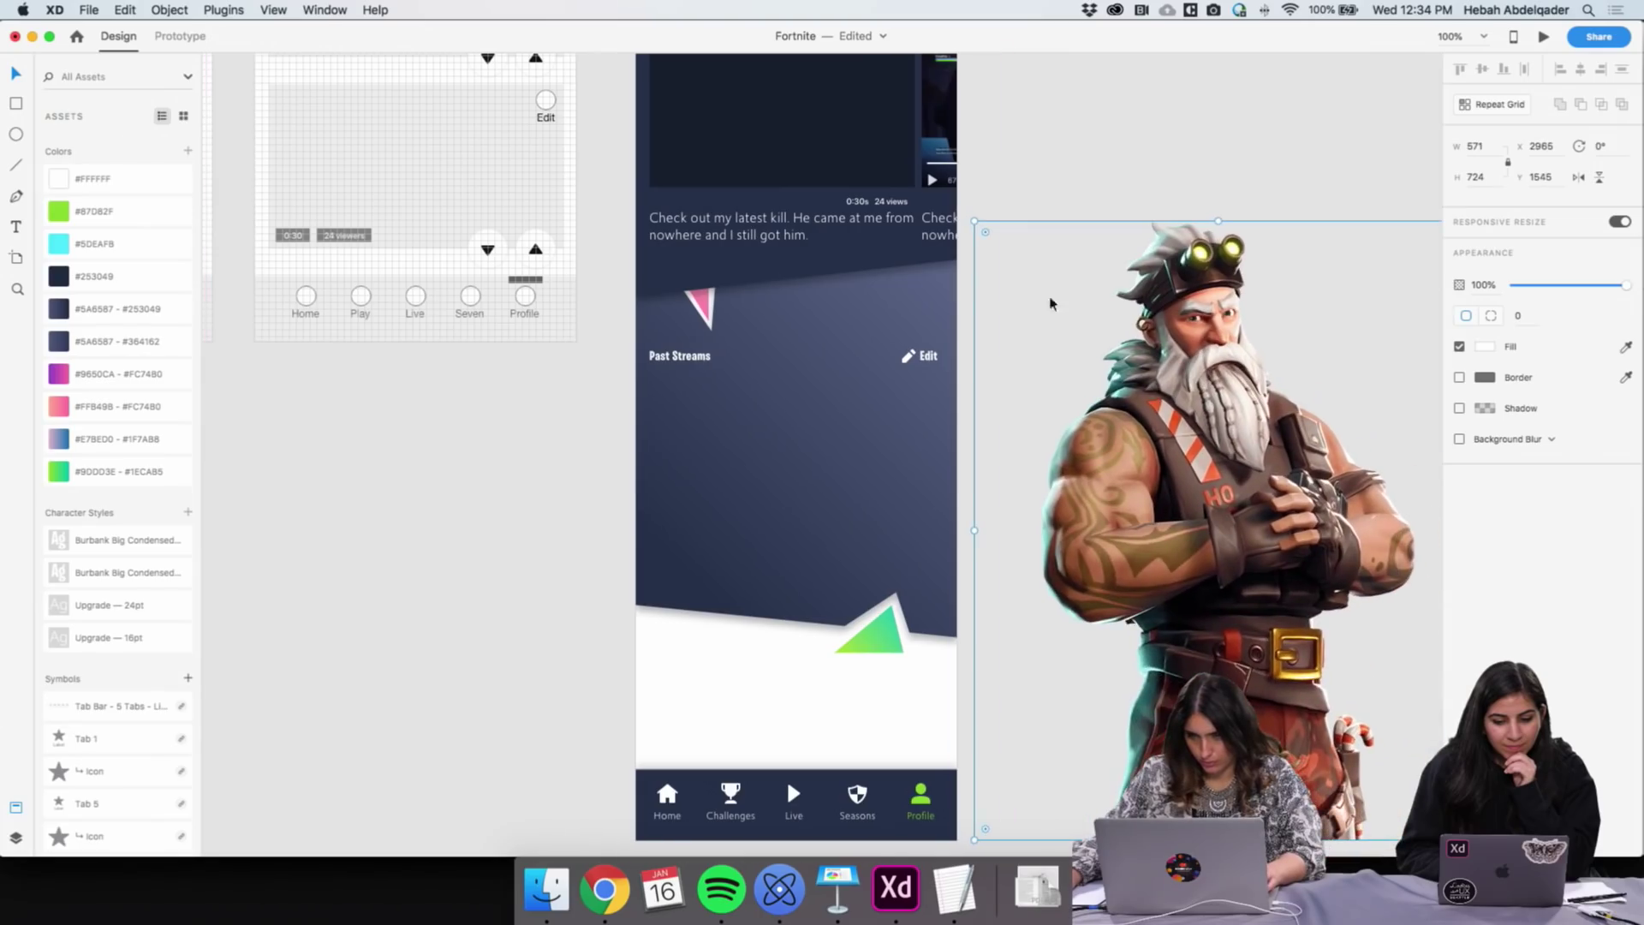
Scale the bearded skin image down to 164 by 208 and set it beside the slanted section
left_click_drag(994, 252, 1243, 569)
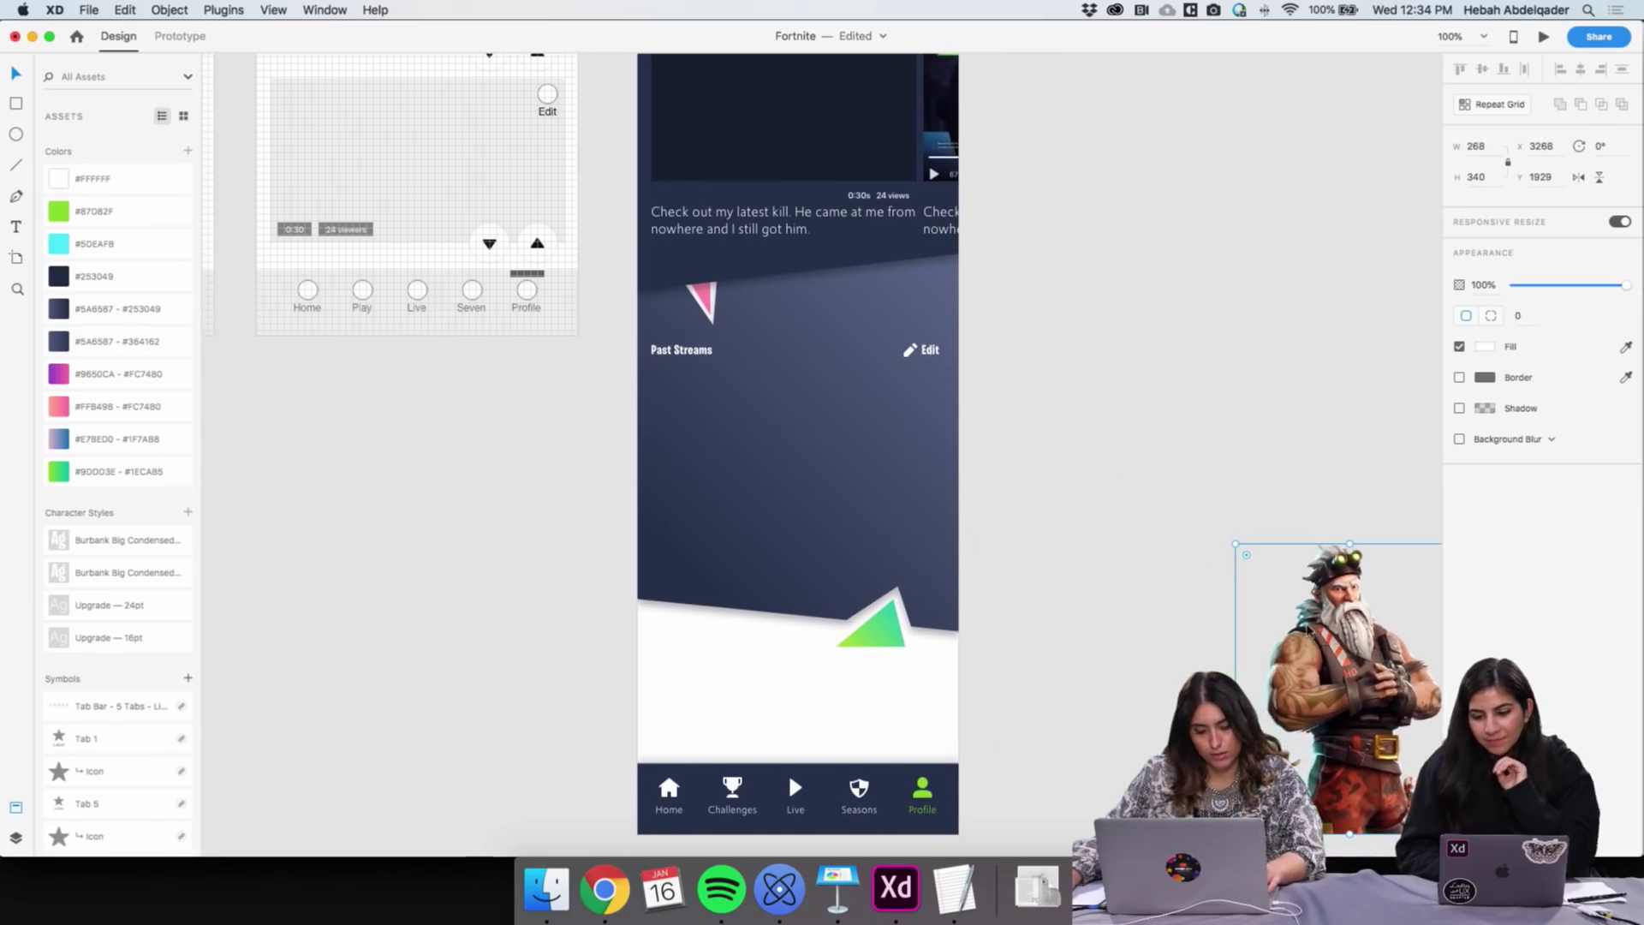
left_click_drag(1353, 668, 1180, 466)
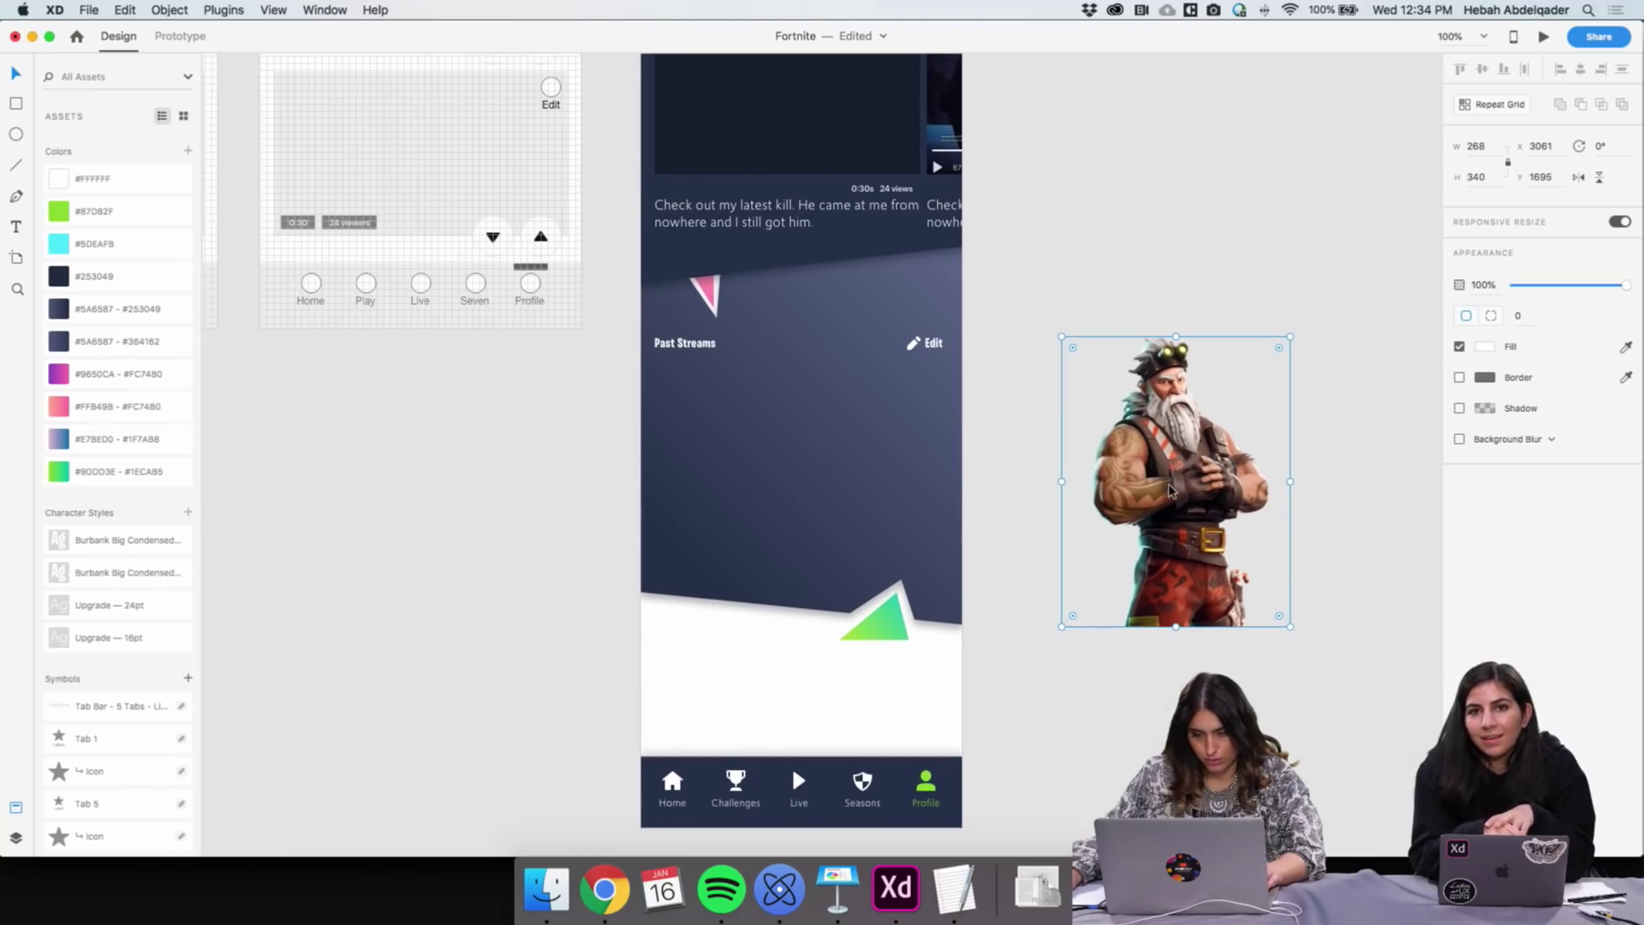
left_click_drag(1287, 336, 1200, 414)
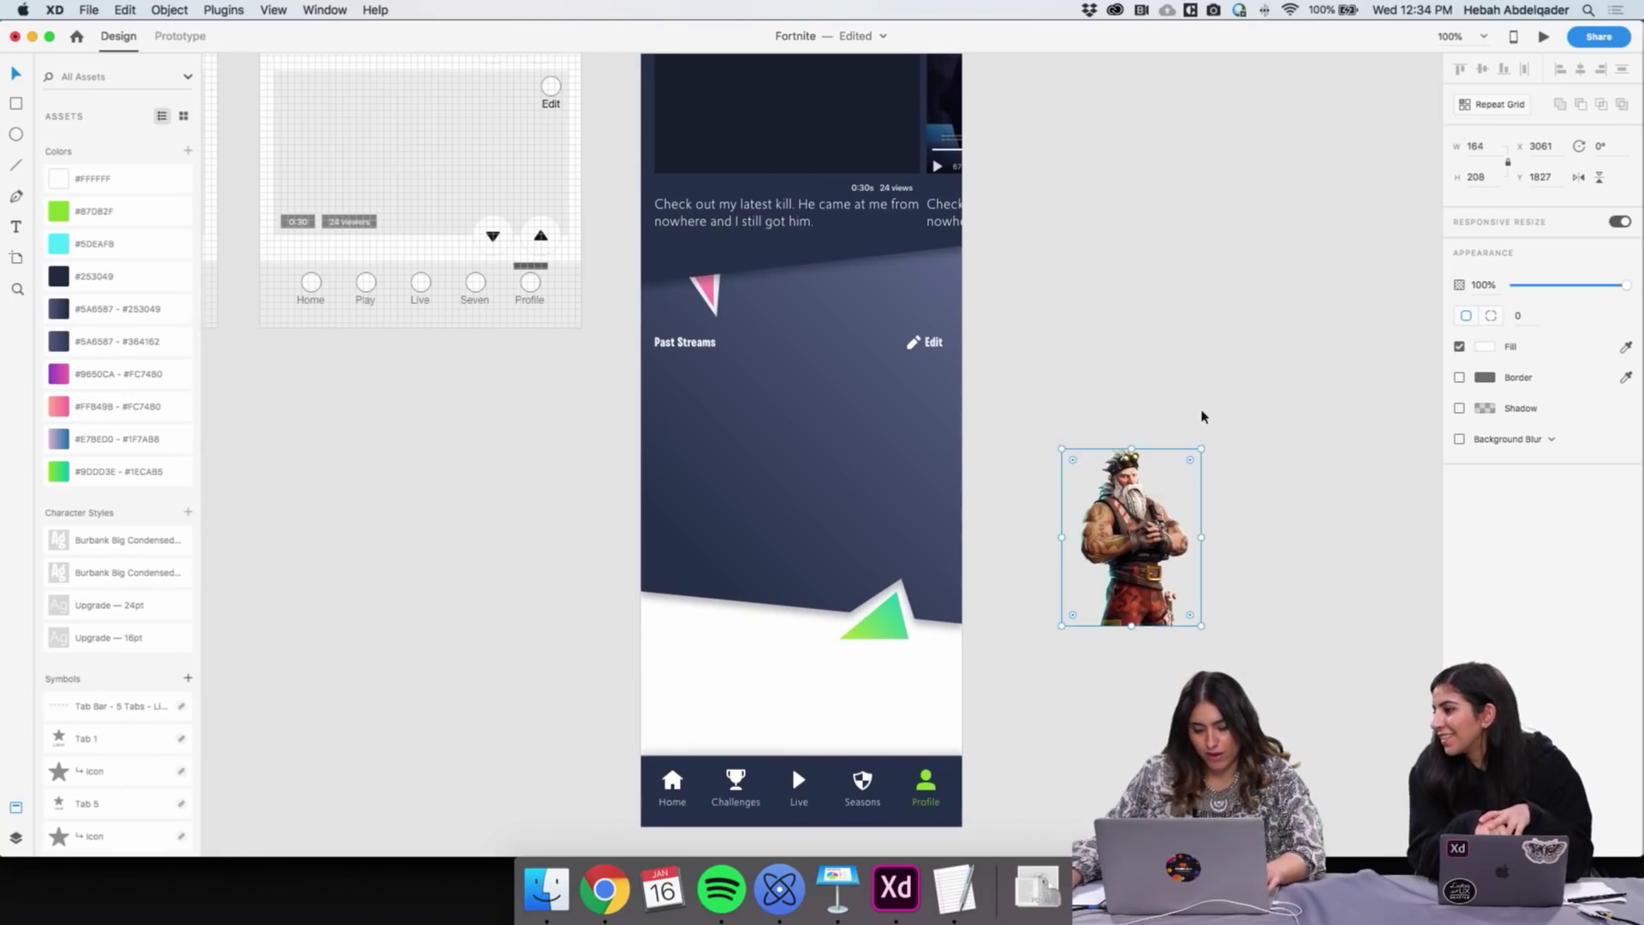
left_click_drag(1165, 510, 1109, 403)
Move the gradient shape's lower edge points, including the notch, straight down so the shape is about 522 high
double_click(727, 568)
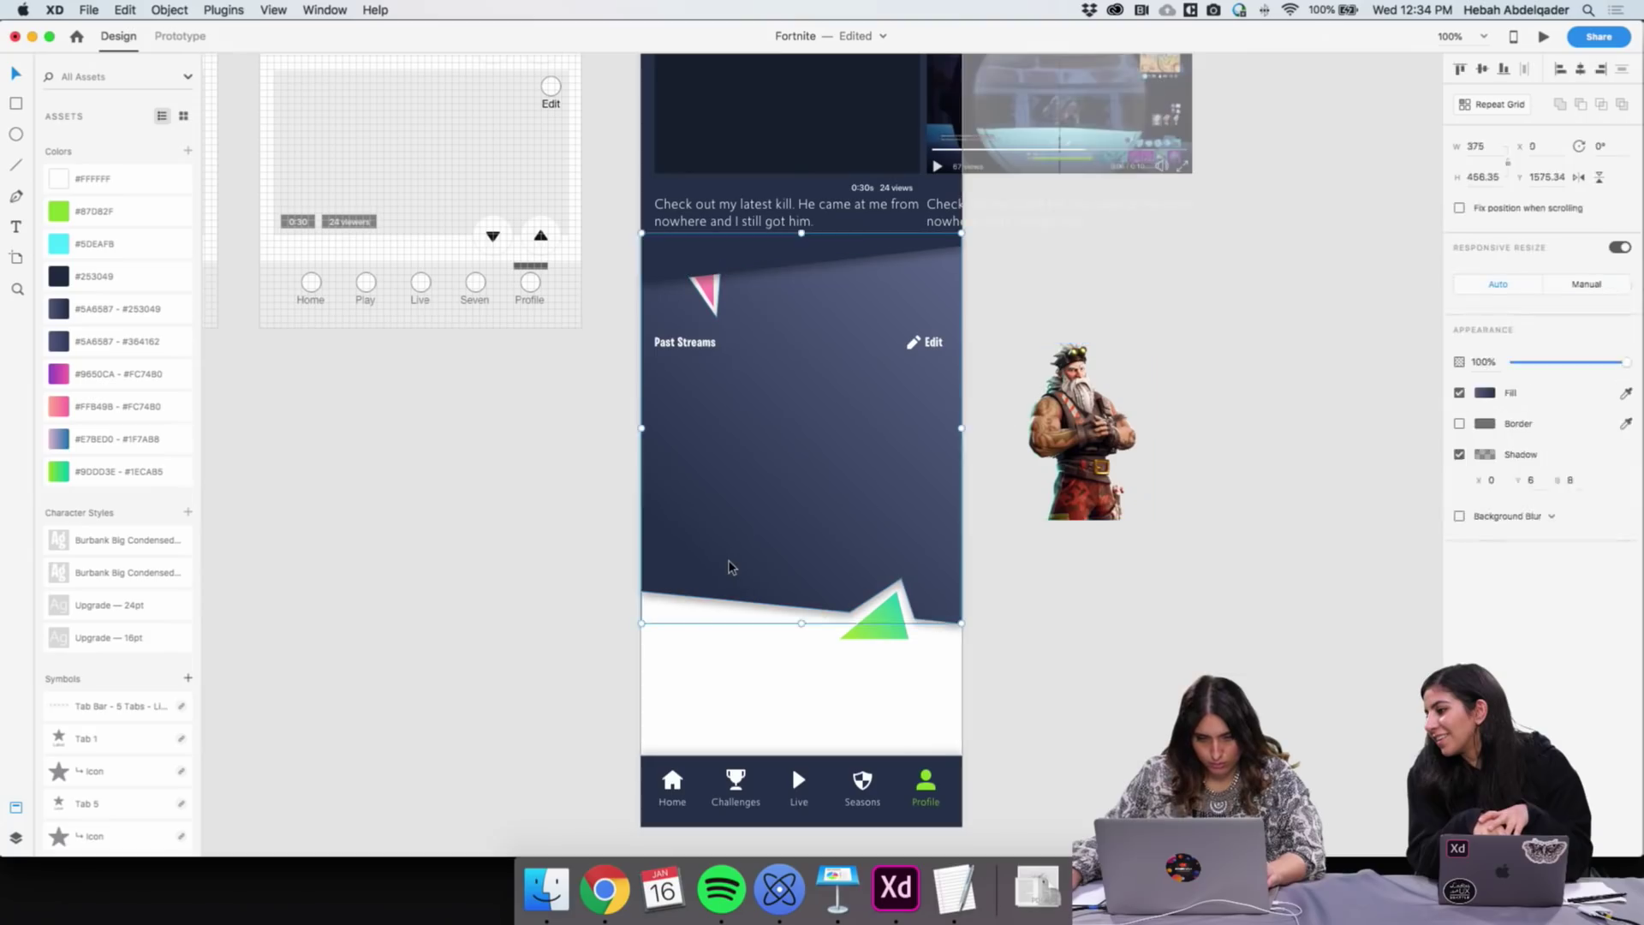
left_click(642, 592)
left_click(849, 611, "shift")
left_click(900, 579, "shift")
left_click(914, 618, "shift")
left_click(962, 623, "shift")
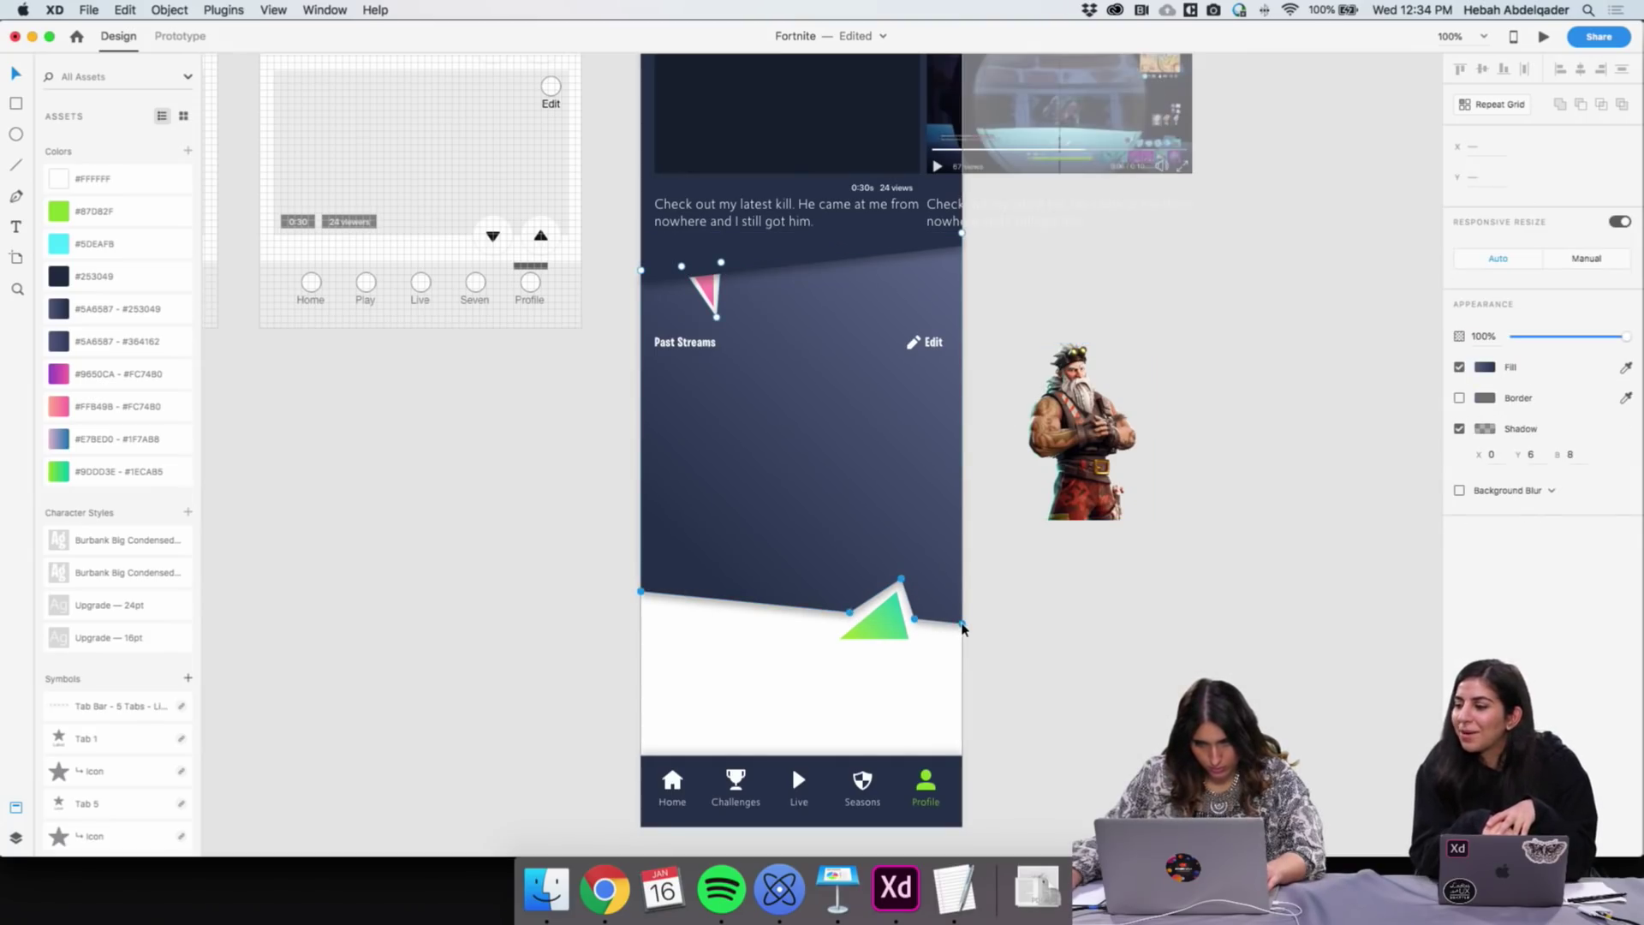
left_click_drag(961, 623, 961, 683)
Move the green triangle down to the lowered notch at Y 2050.66 and shift the bearded skin image to Y 1815
left_click(1068, 675)
left_click(1045, 697)
left_click_drag(885, 629, 899, 686)
left_click(1077, 678)
left_click(898, 687)
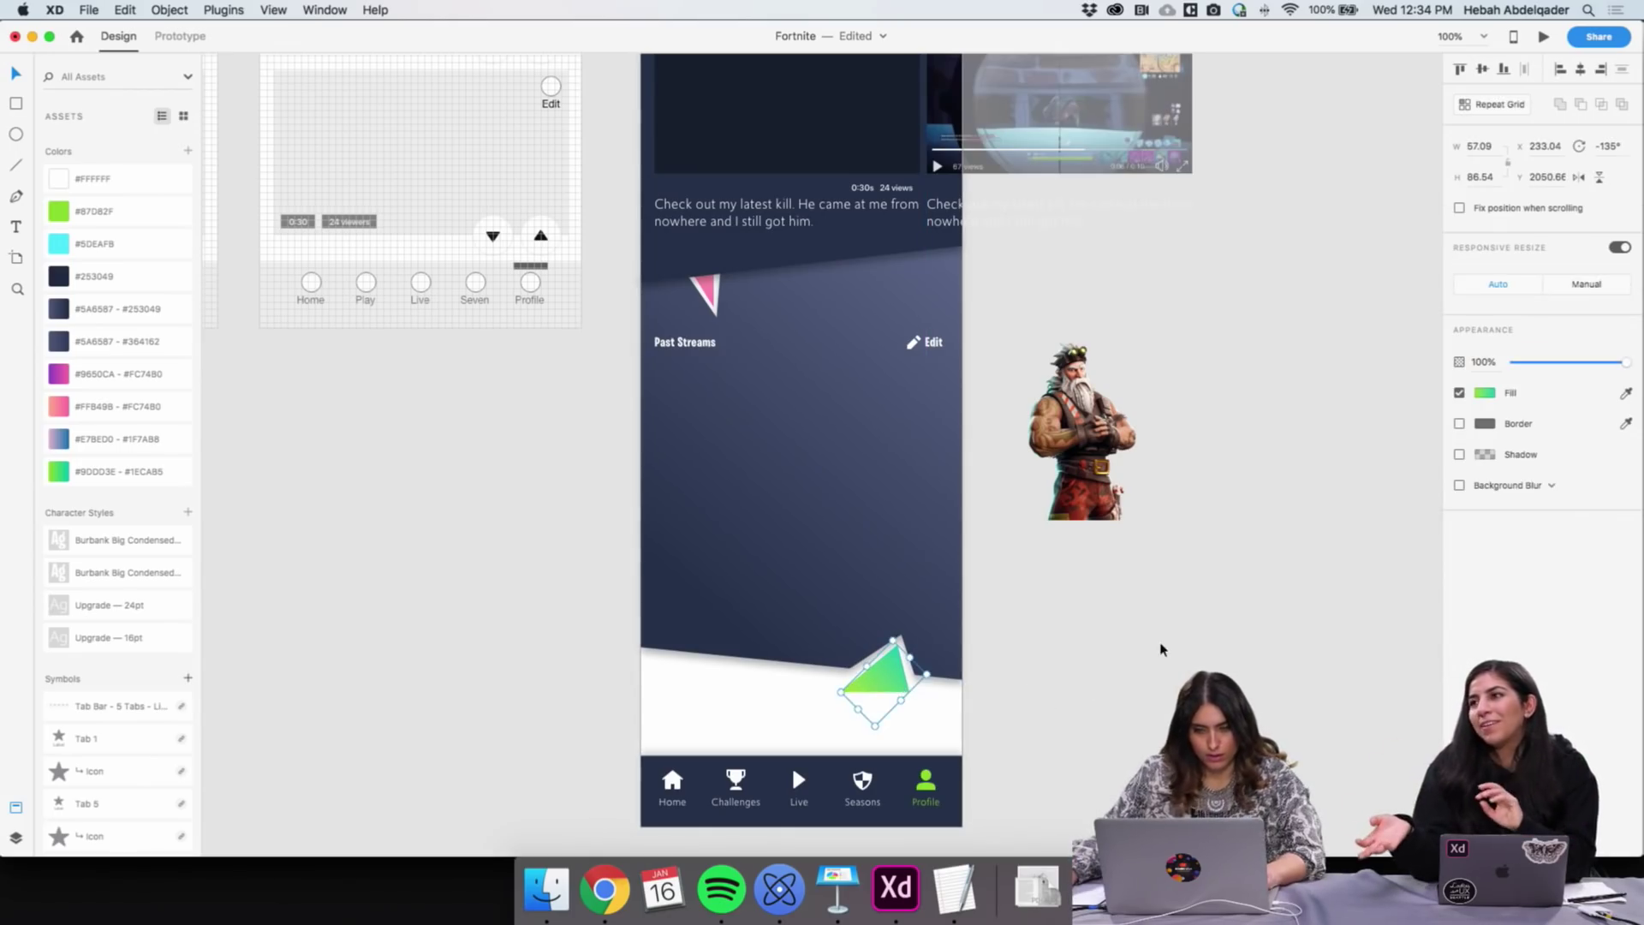
left_click(1073, 447)
left_click_drag(1072, 447, 1125, 543)
Add a copy of the dark video placeholder below the lower Past Streams heading, rotated to -90° at X 32, Y 1739
scroll(870, 461, "up", 10)
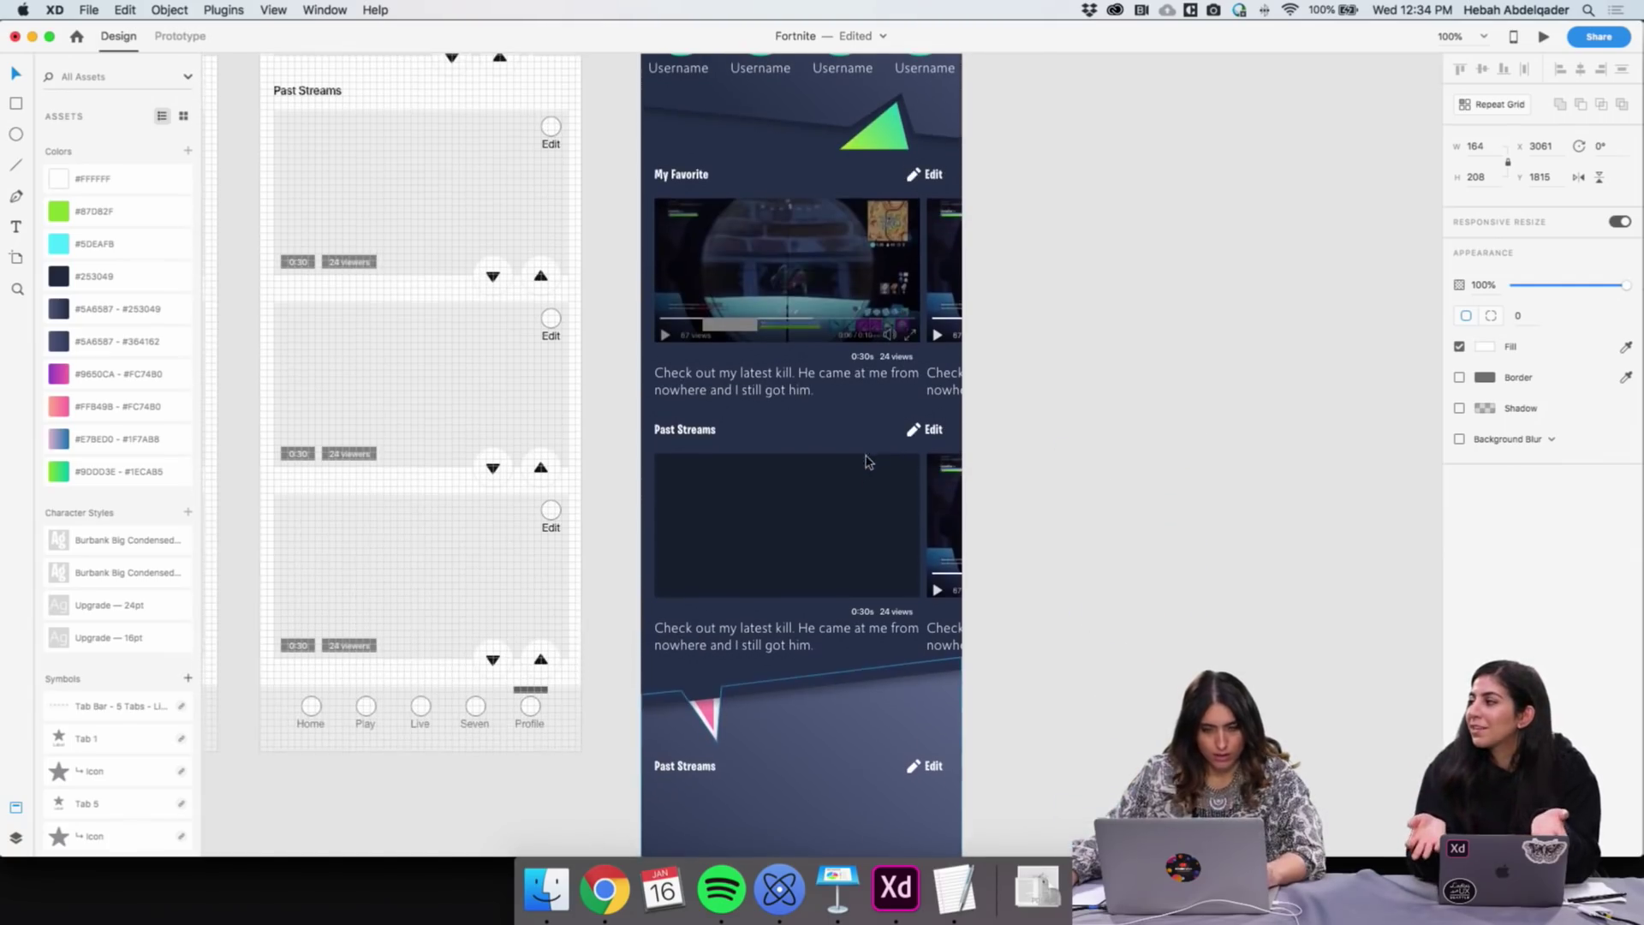
left_click(736, 525)
left_click_drag(823, 795, 769, 564)
left_click_drag(925, 445, 725, 428)
left_click_drag(837, 521, 779, 546)
scroll(1000, 605, "down", 3)
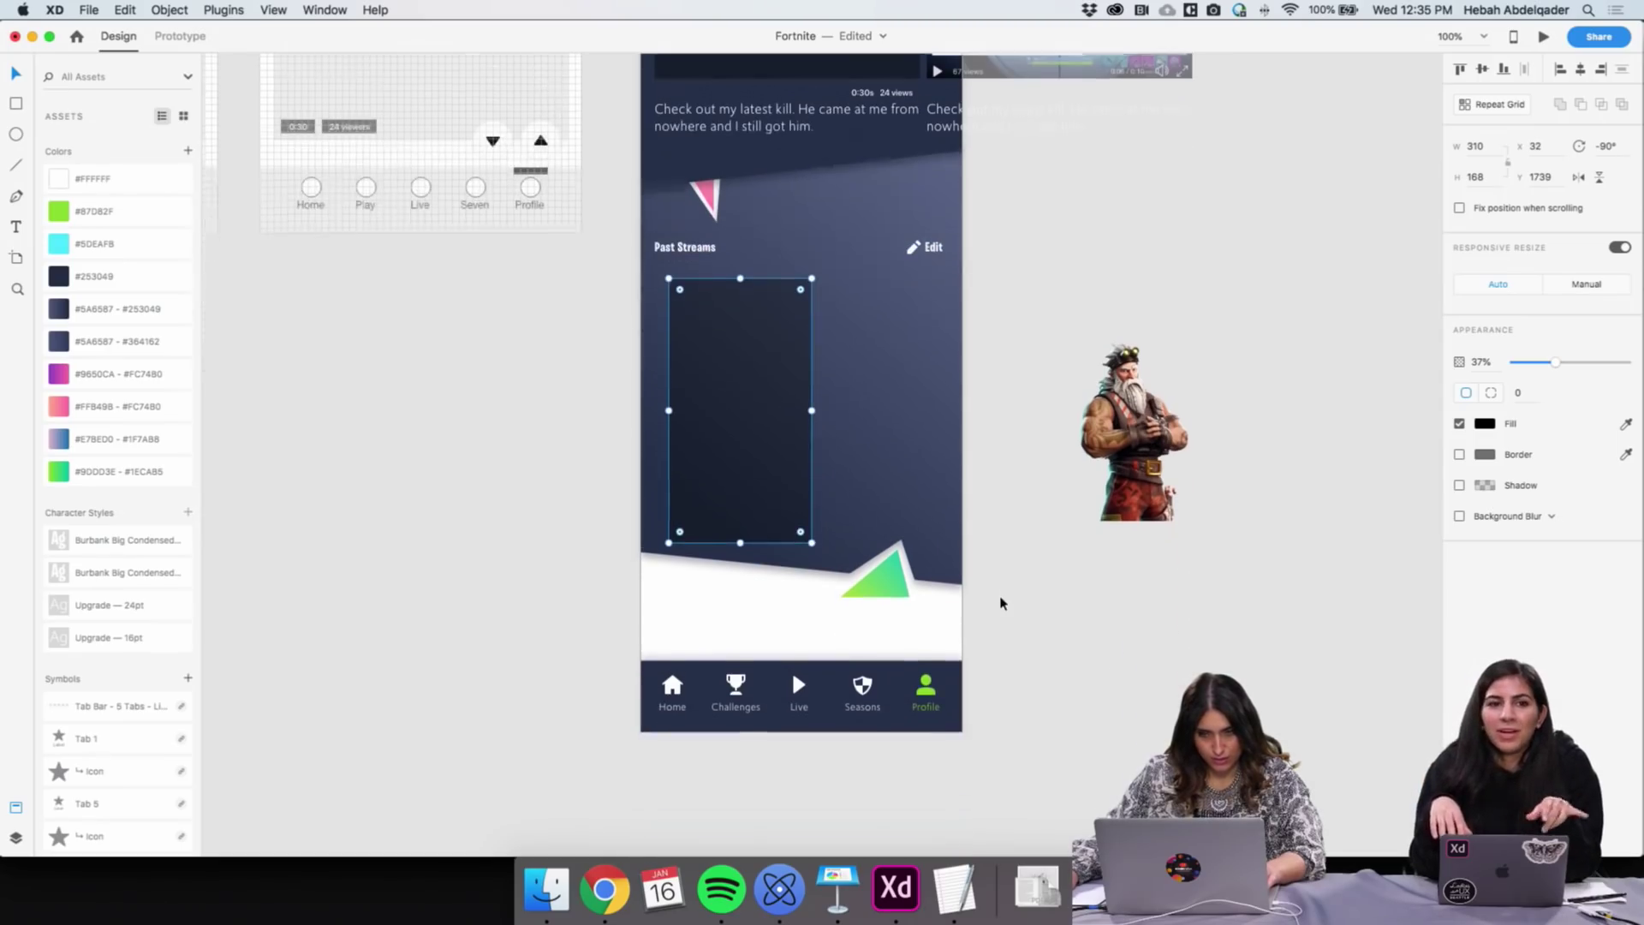
Move the gradient shape's lower edge points further down and bring the green triangle to Y 2100.66 to match
left_click(906, 473)
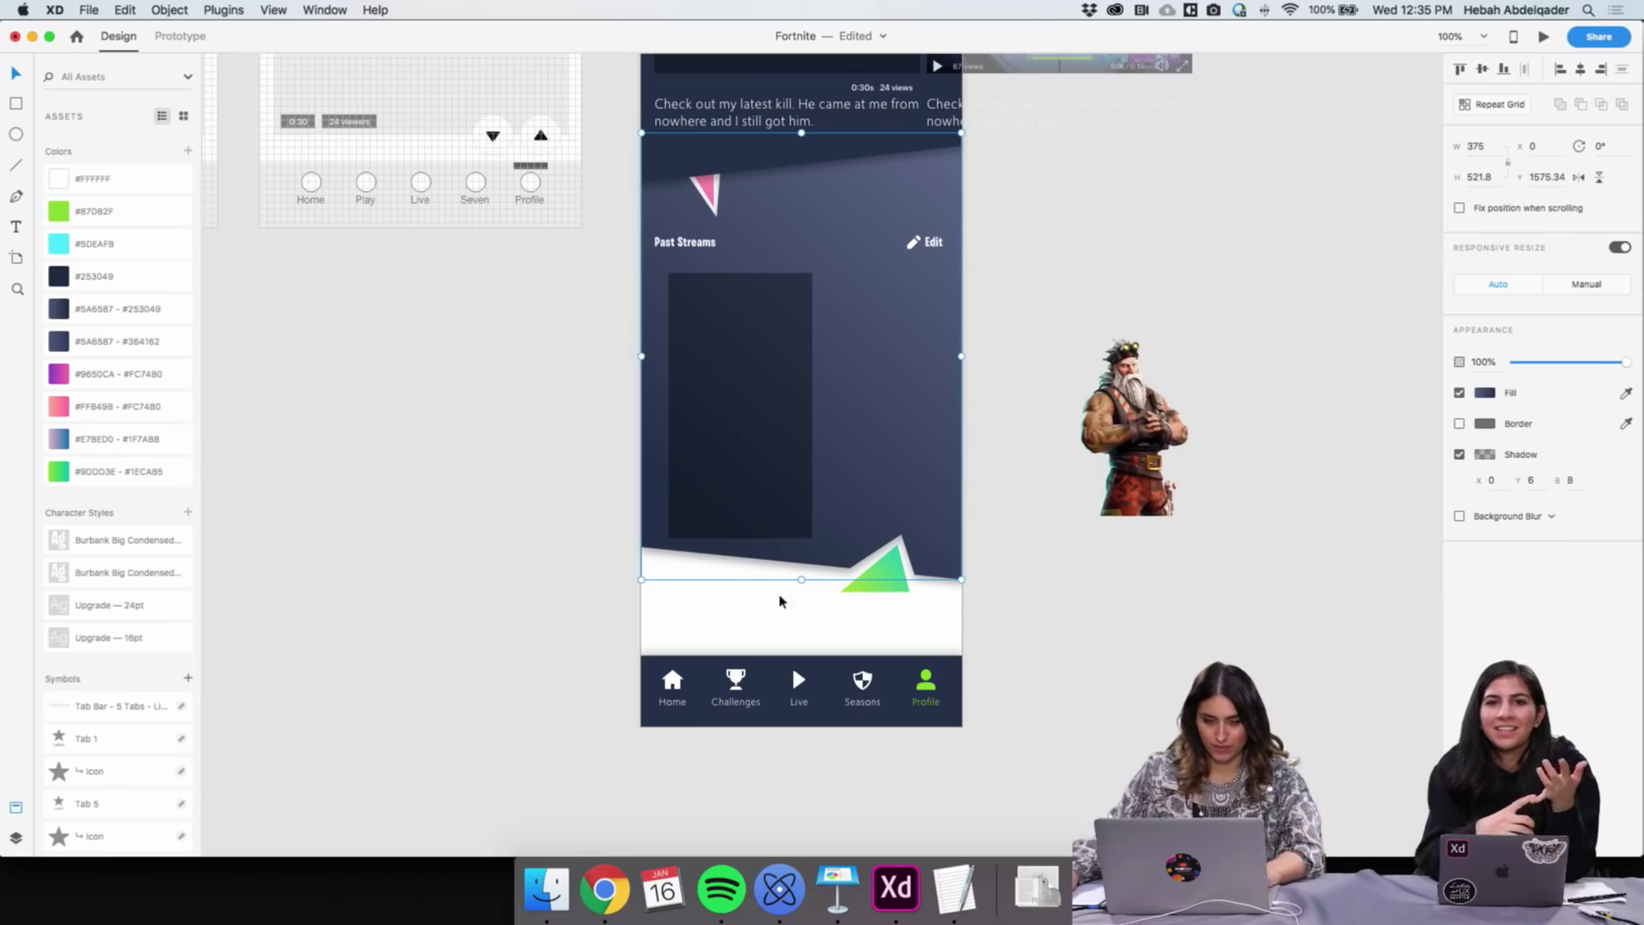
left_click(613, 561)
left_click(648, 535)
double_click(649, 535)
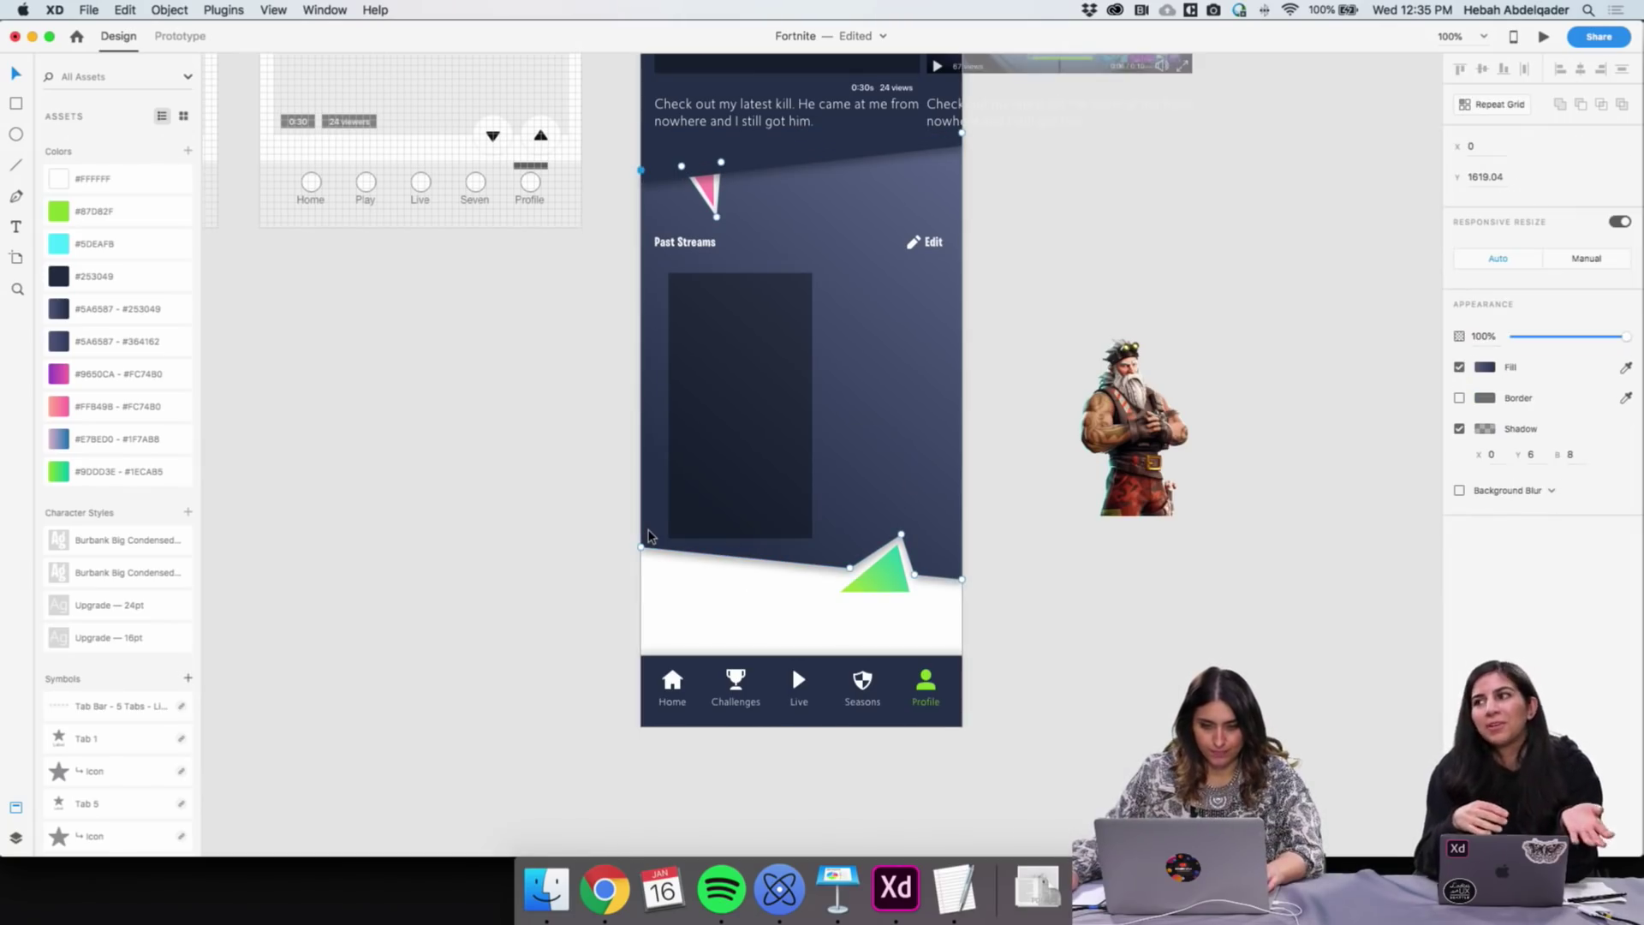
left_click(848, 568, "shift")
left_click(901, 534, "shift")
left_click(915, 575, "shift")
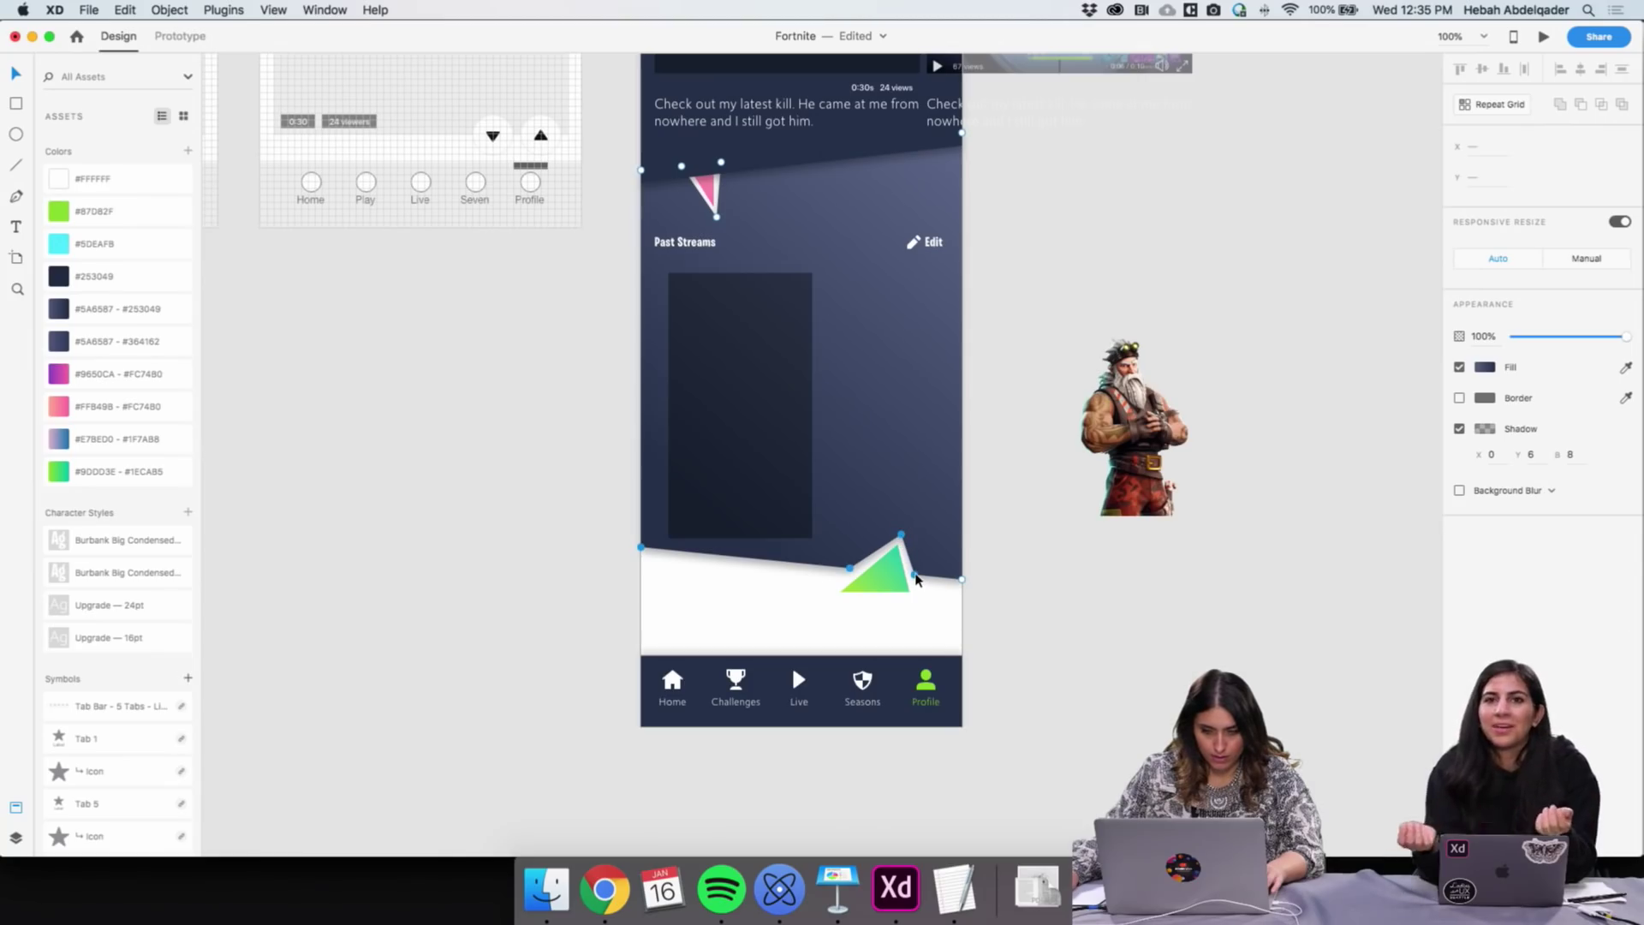
left_click(961, 579, "shift")
left_click_drag(961, 579, 961, 625)
key("Escape")
left_click(886, 583)
left_click_drag(886, 583, 886, 626)
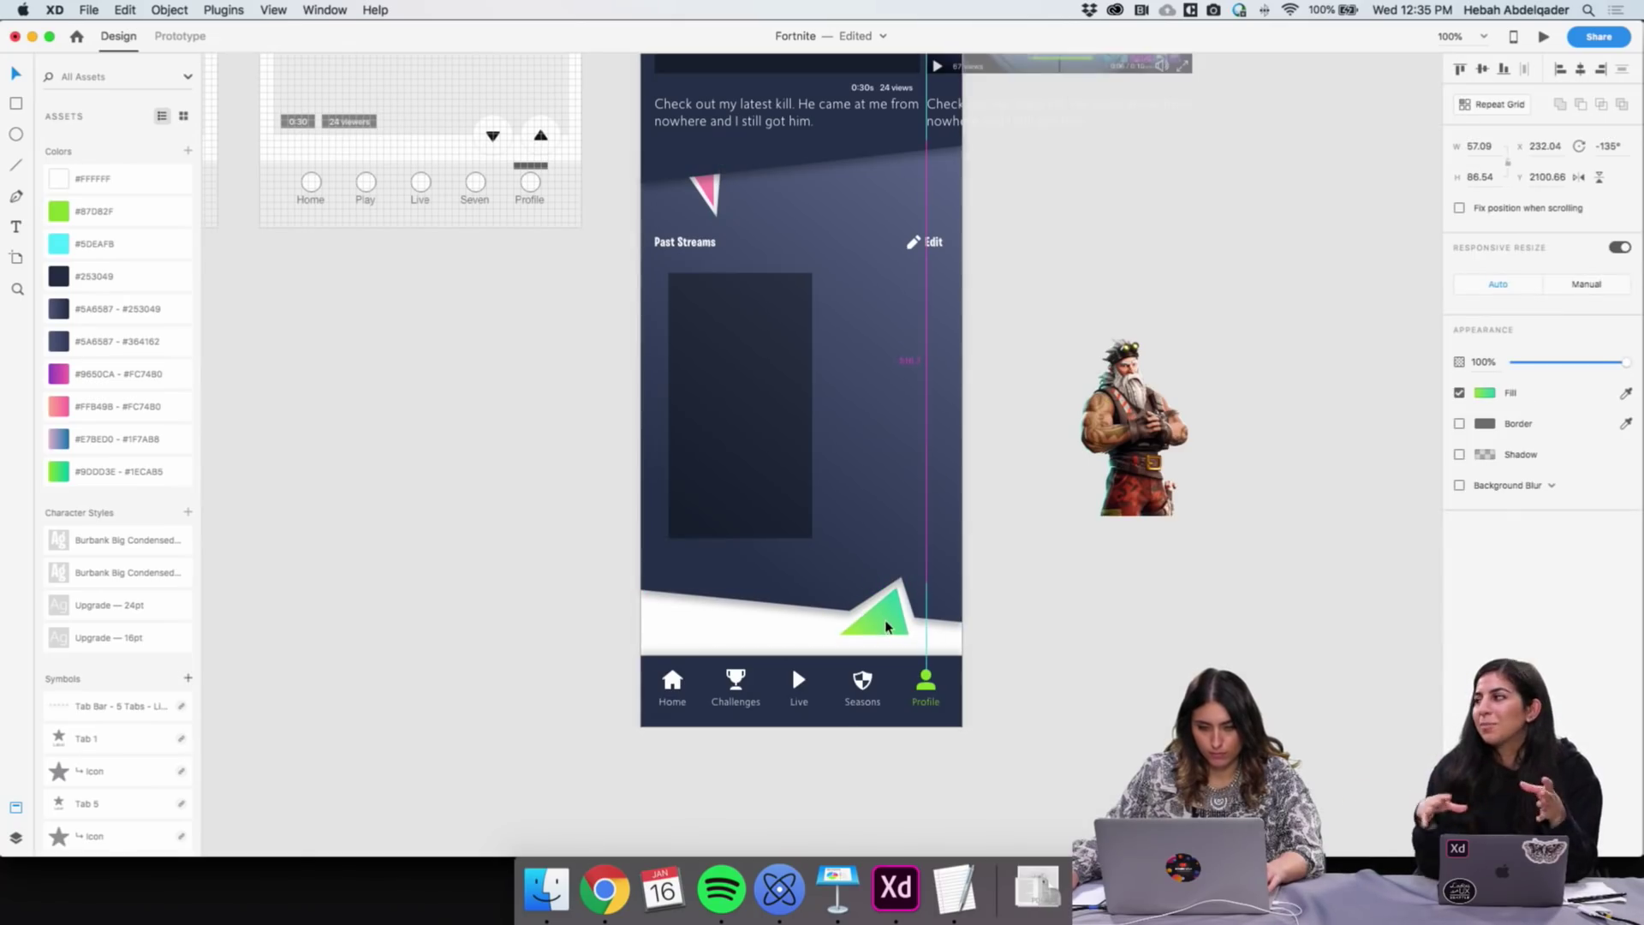
Place the bearded skin image over the upright dark placeholder, enlarged to 203 by 258 at X -9, Y 1760
left_click_drag(1130, 428, 776, 359)
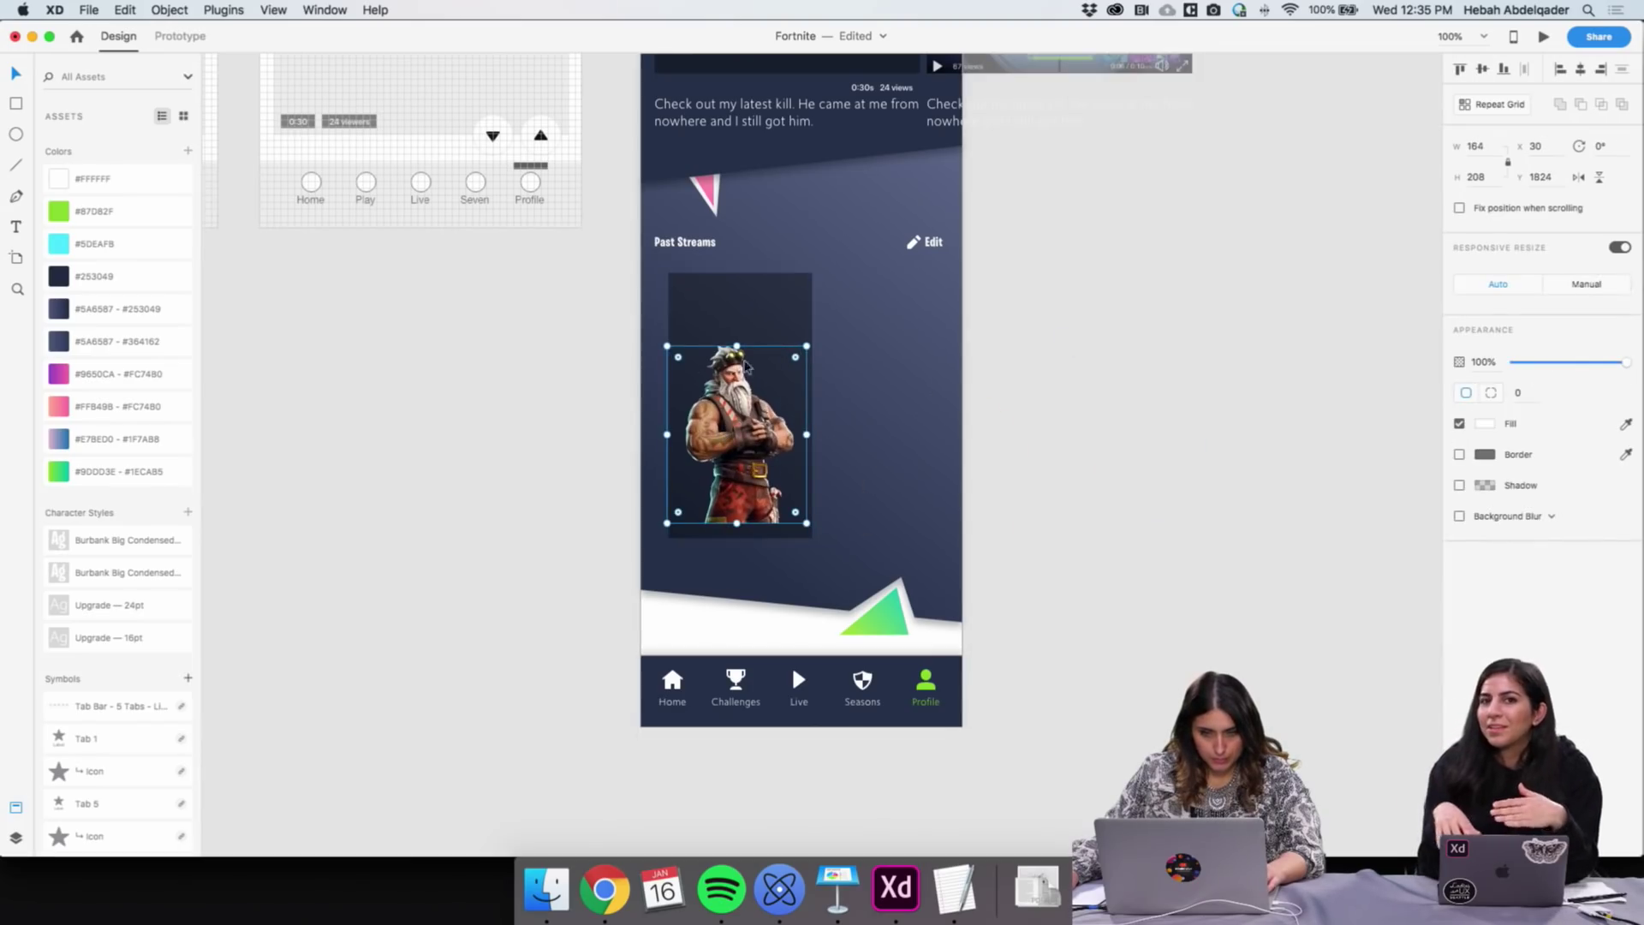
left_click_drag(667, 346, 635, 304)
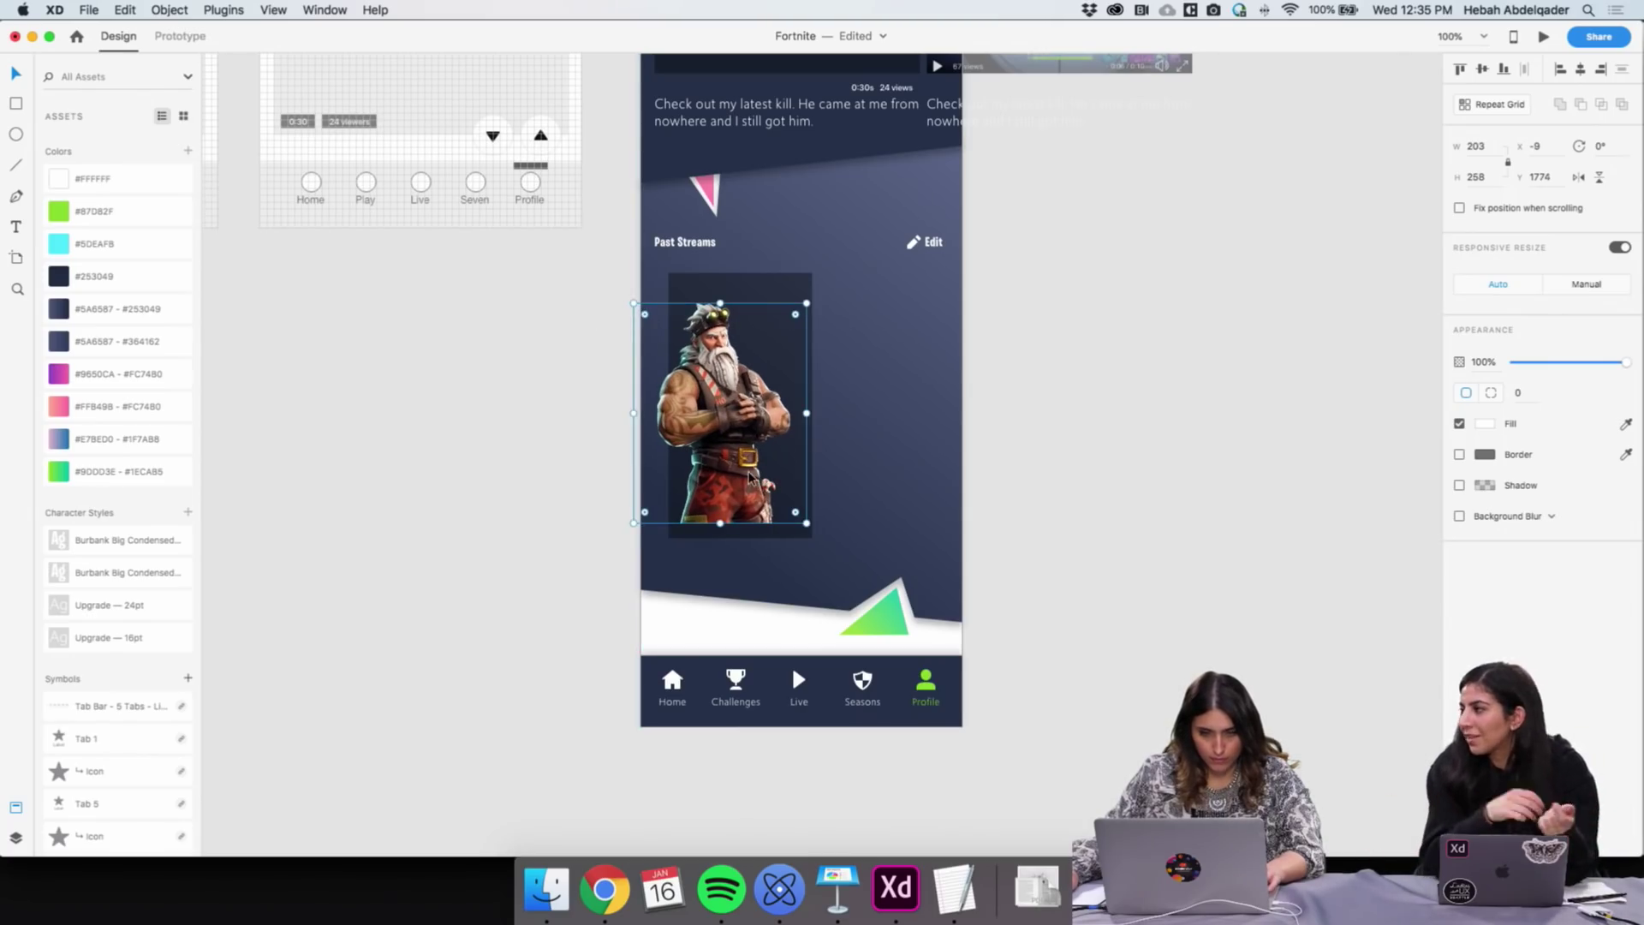
left_click_drag(749, 476, 749, 490)
left_click(1111, 477)
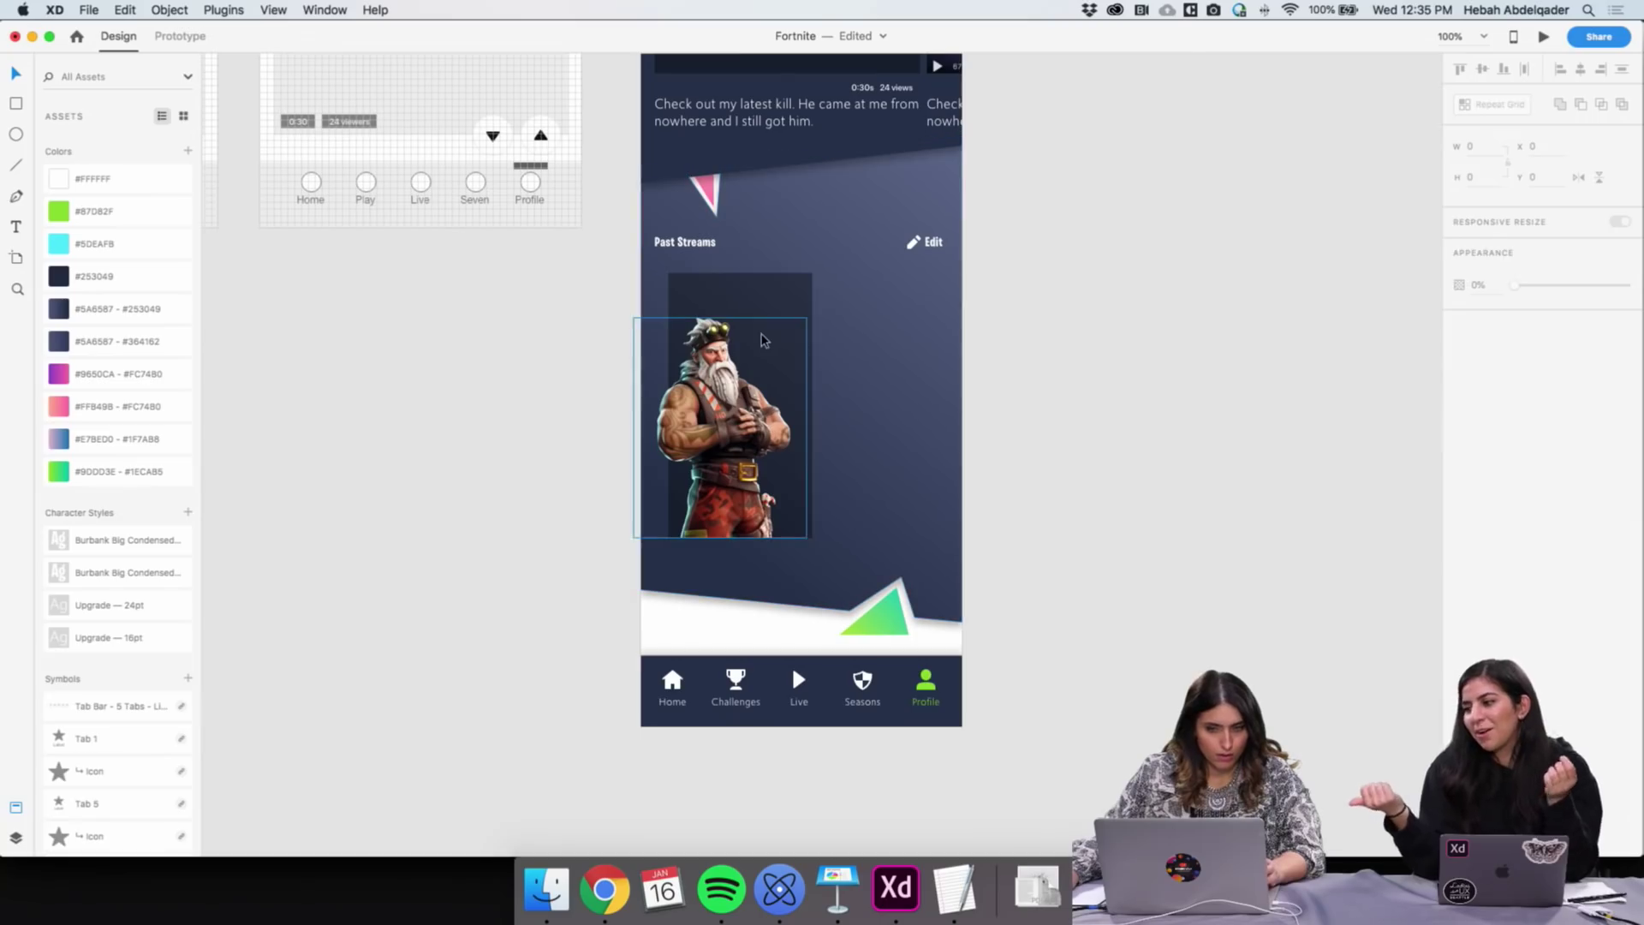
left_click(765, 340)
left_click_drag(728, 383, 728, 360)
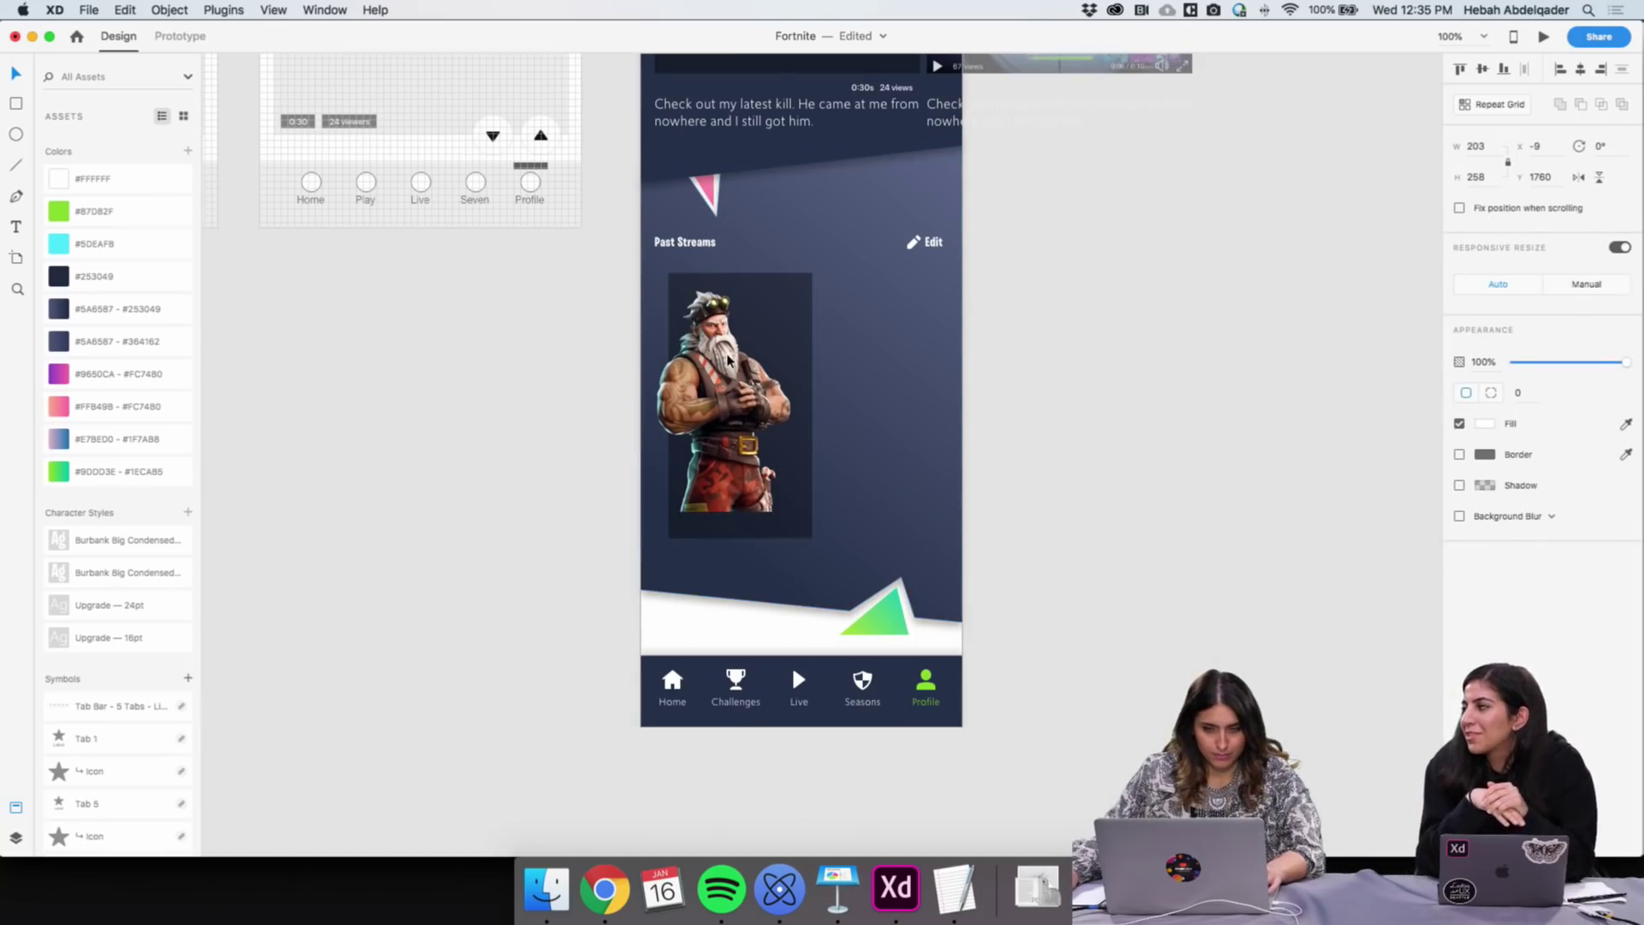
Shorten the dark placeholder to 279 so its lower edge meets the bottom of the skin image
left_click(740, 526)
left_click_drag(741, 538, 740, 514)
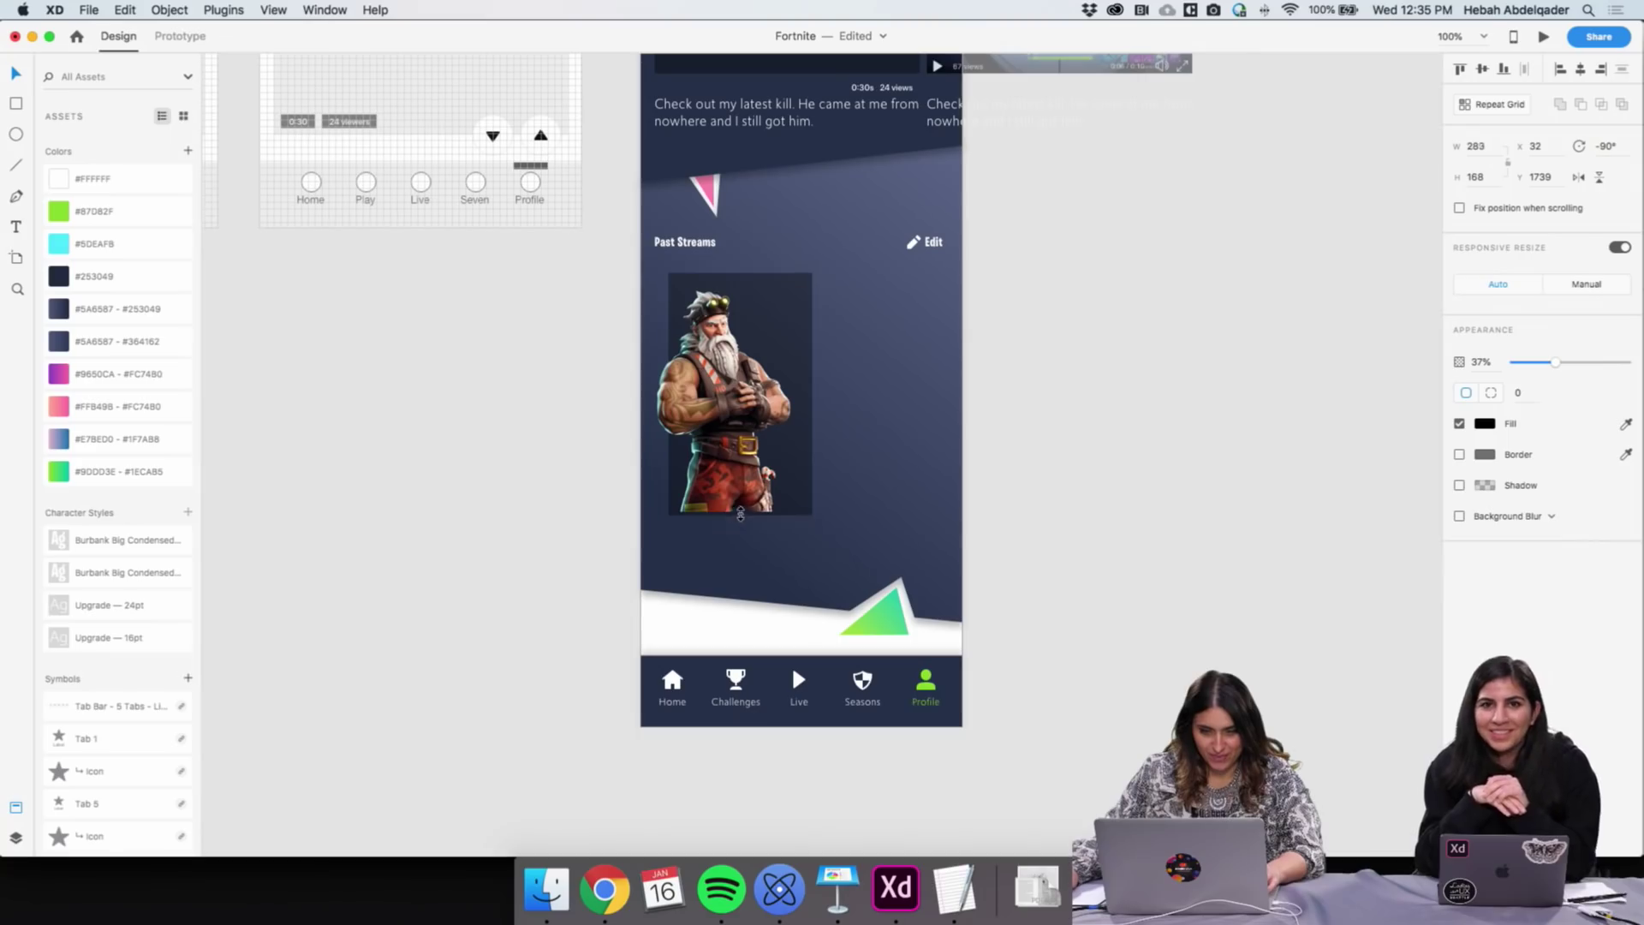
left_click(740, 501)
left_click(1002, 466)
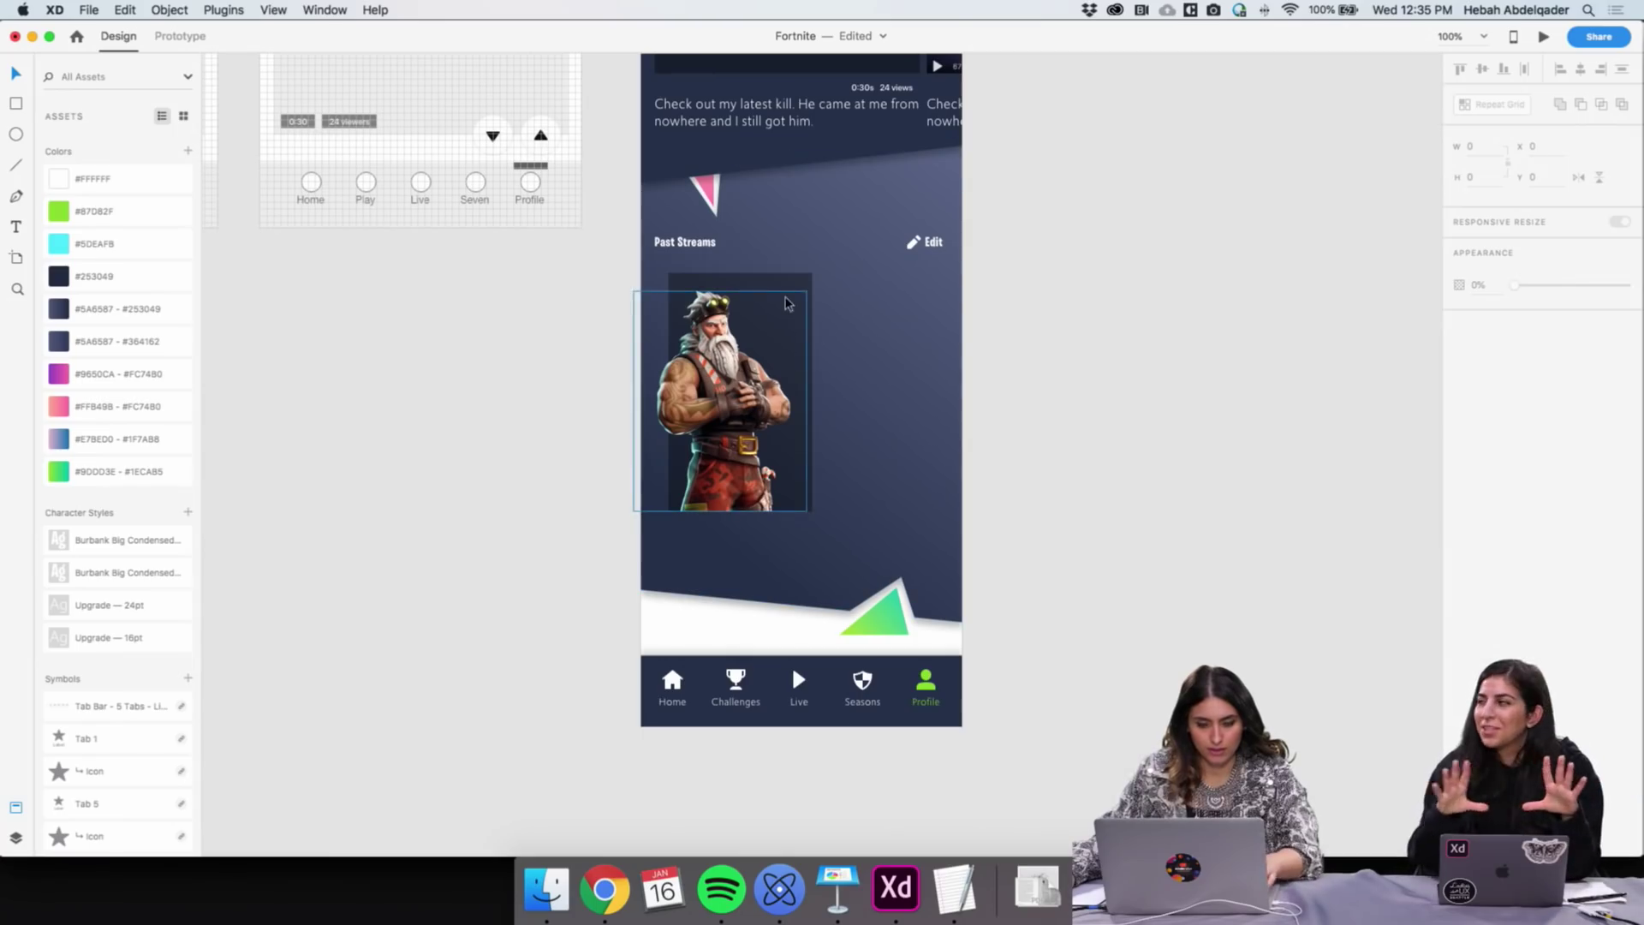
Duplicate the upright dark placeholder to the right of the bearded skin image
left_click(710, 376)
key("super+r")
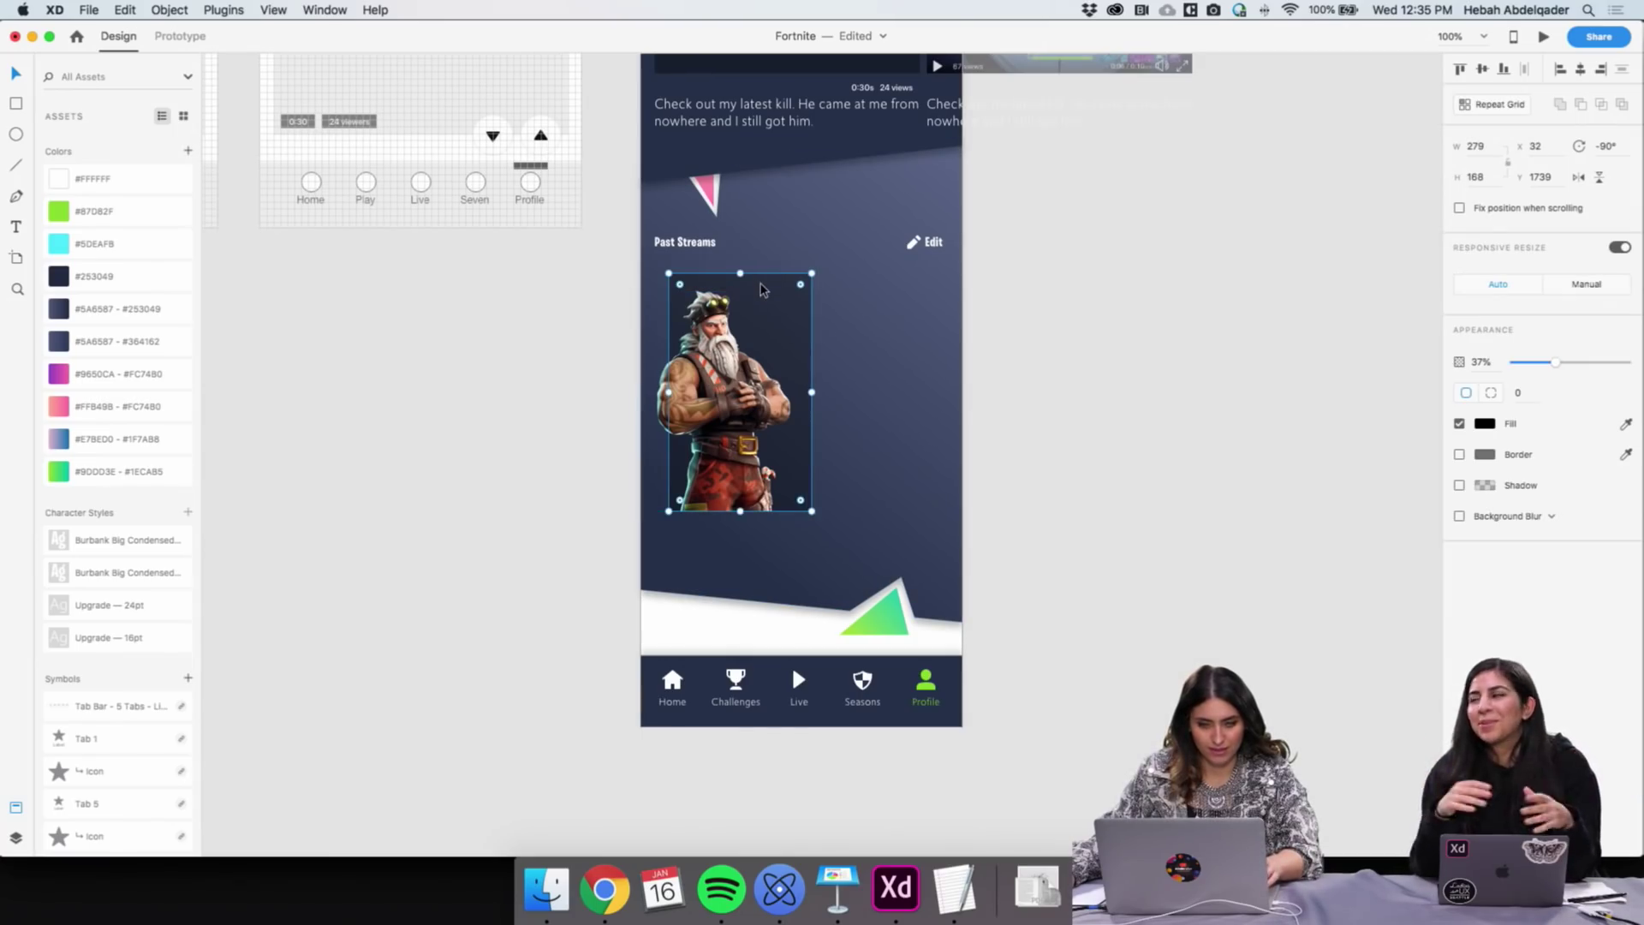
left_click_drag(812, 392, 918, 318)
double_click(792, 313)
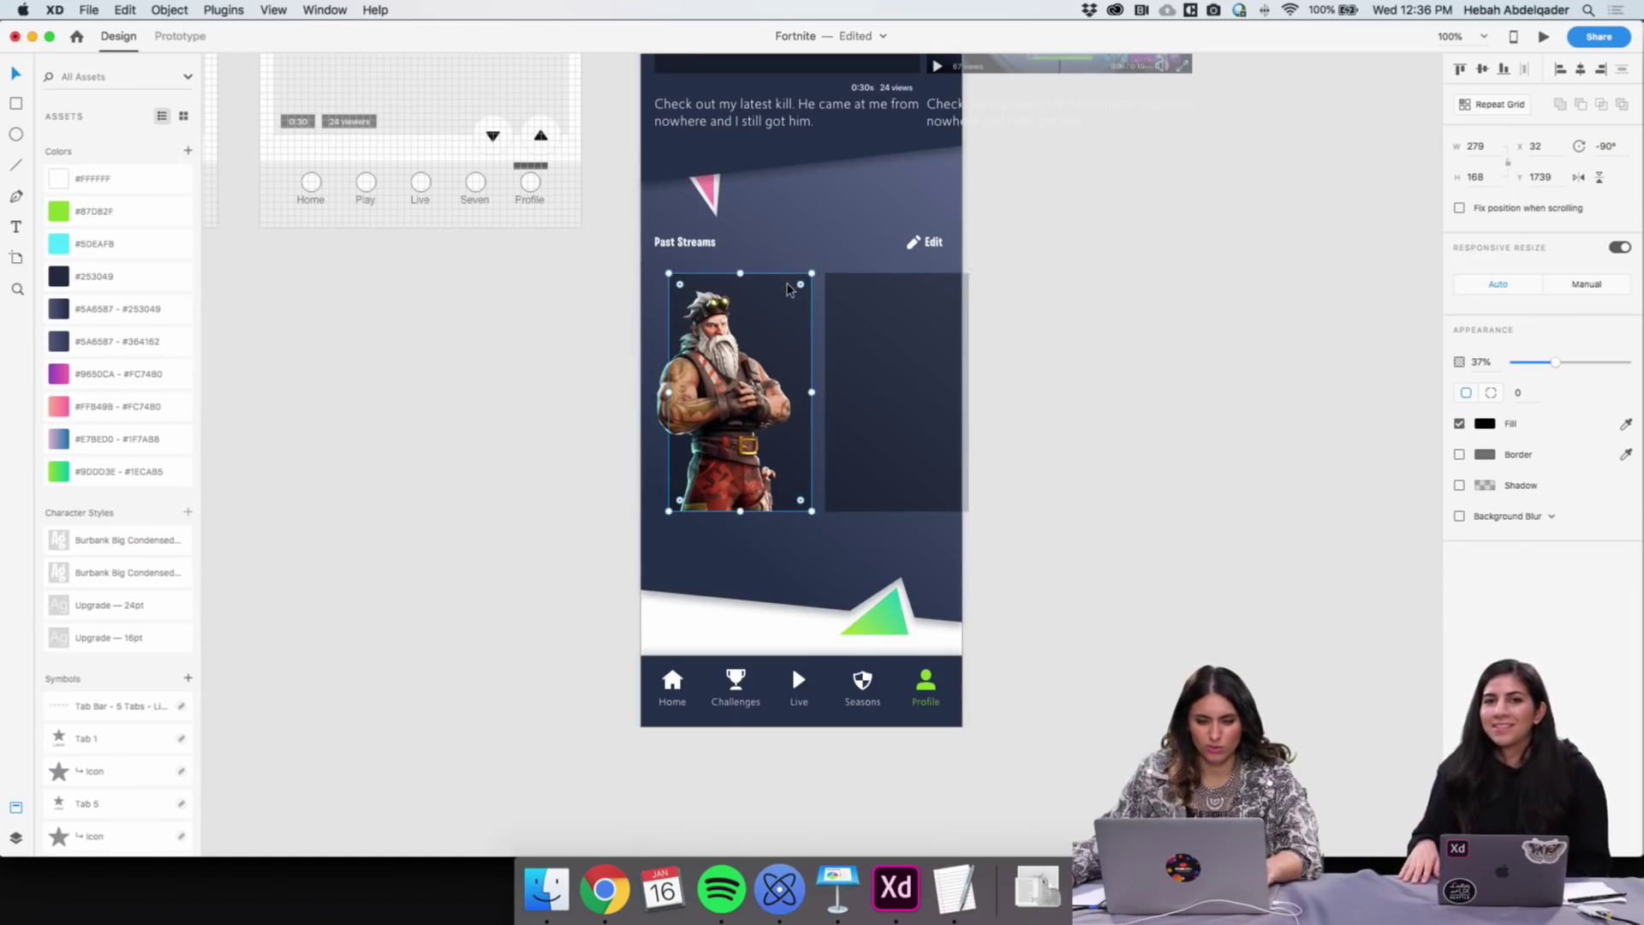
left_click(936, 393)
Enlarge the skin image and its placeholder together, bringing the image to about 228 by 287
left_click(776, 319)
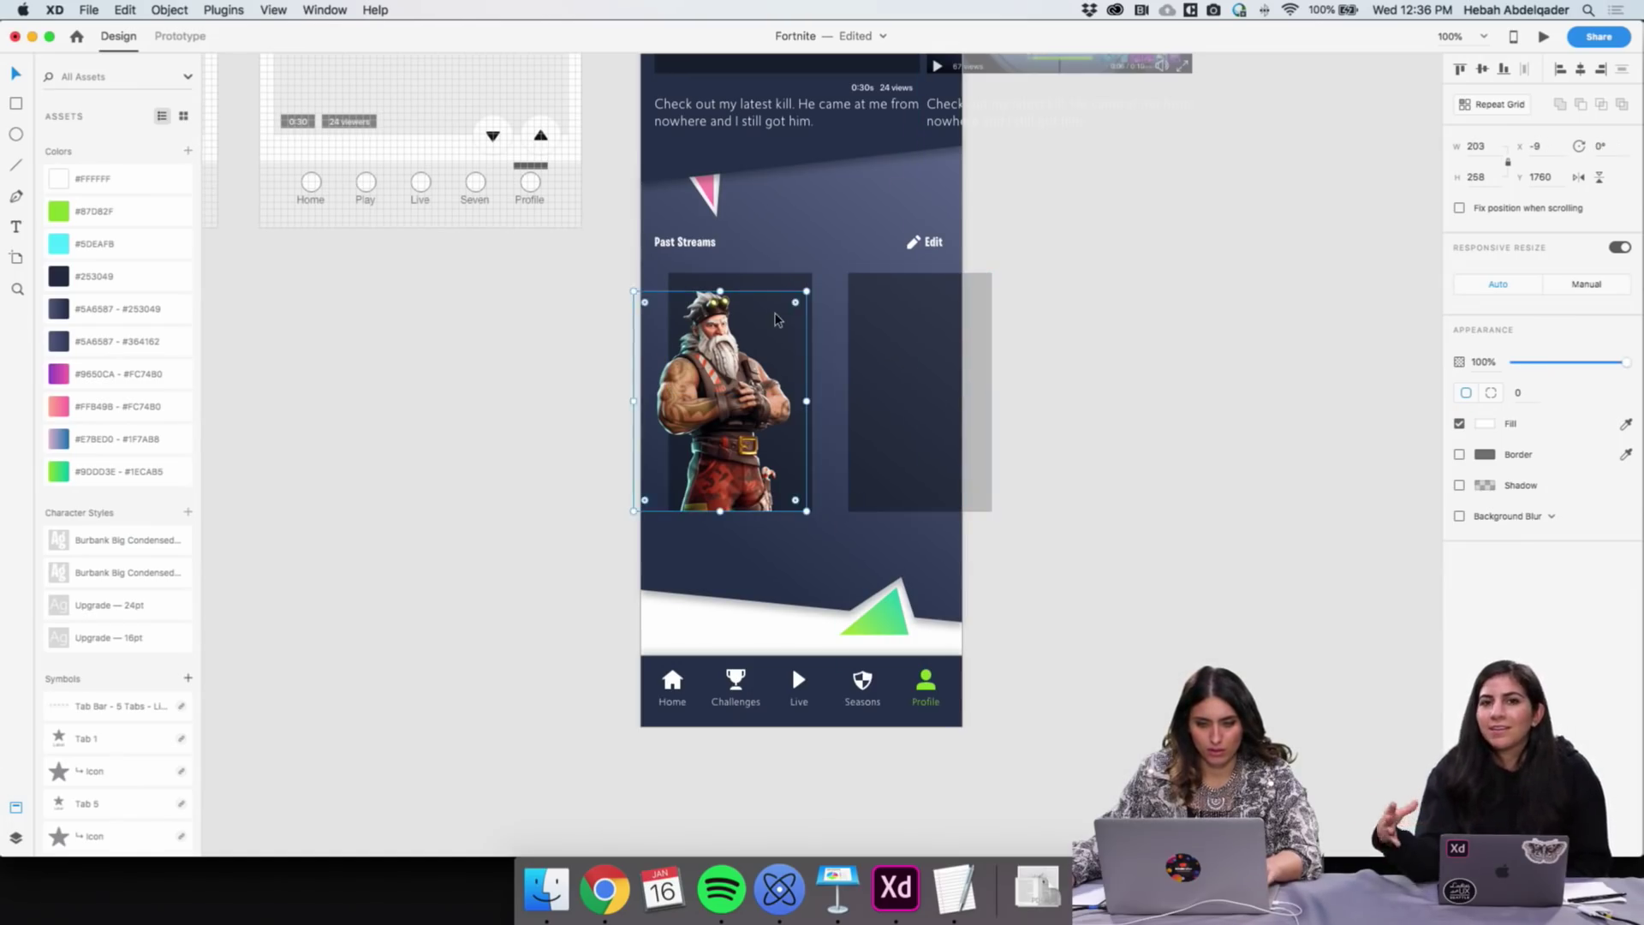
left_click(807, 497, "shift")
left_click_drag(811, 512, 832, 540)
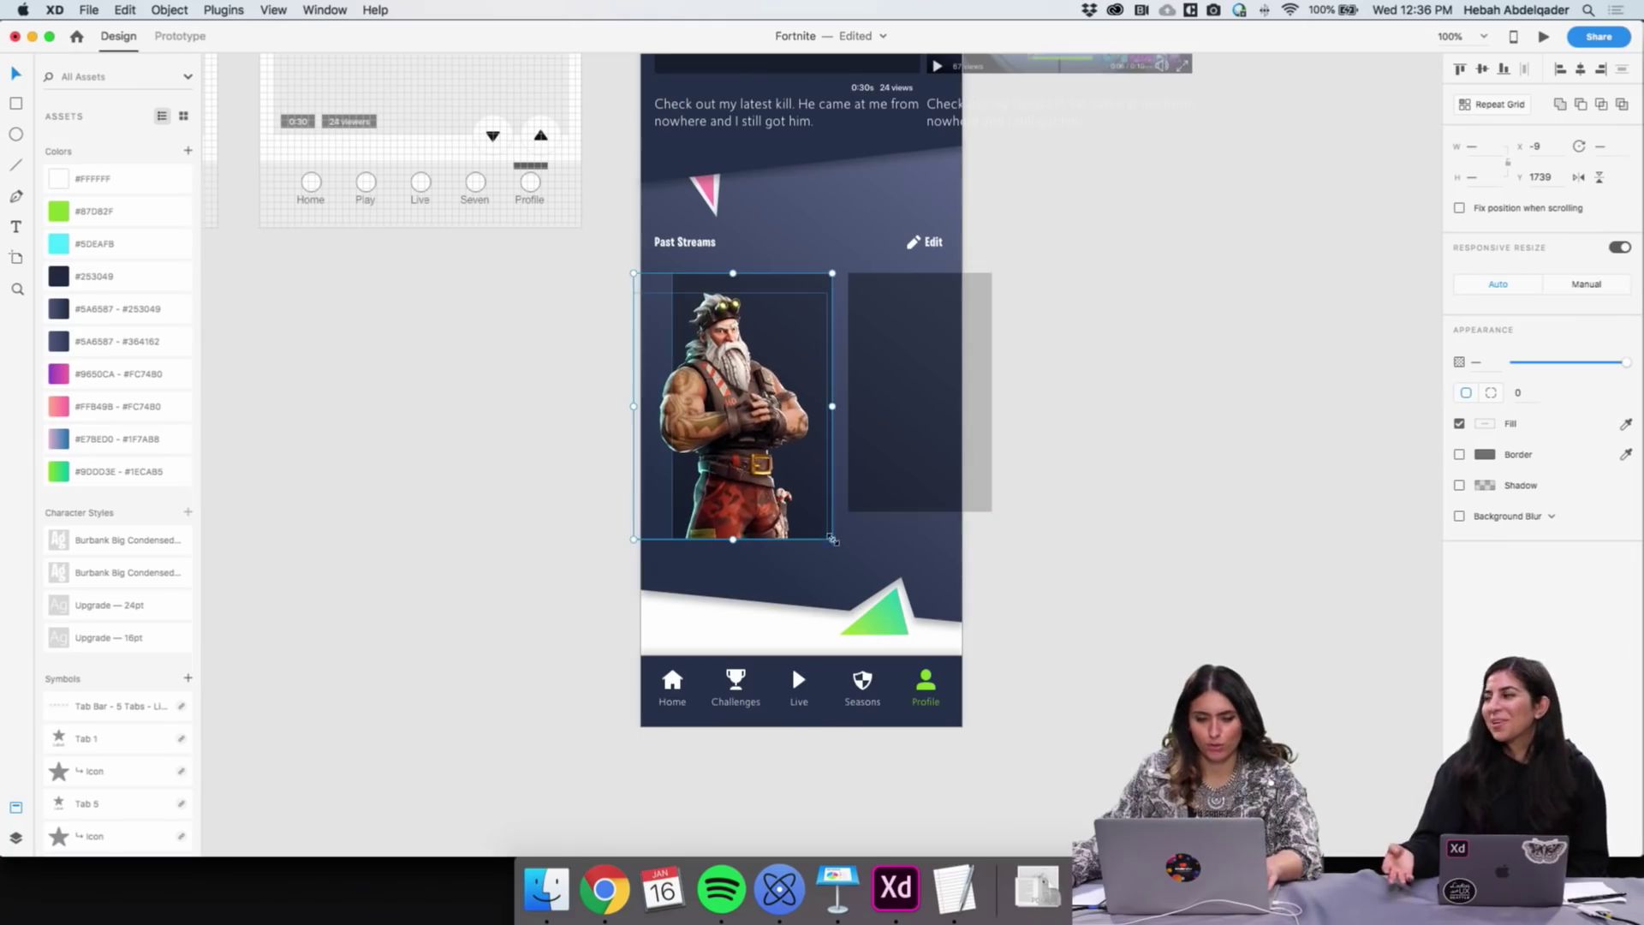
left_click(627, 400)
left_click(689, 295)
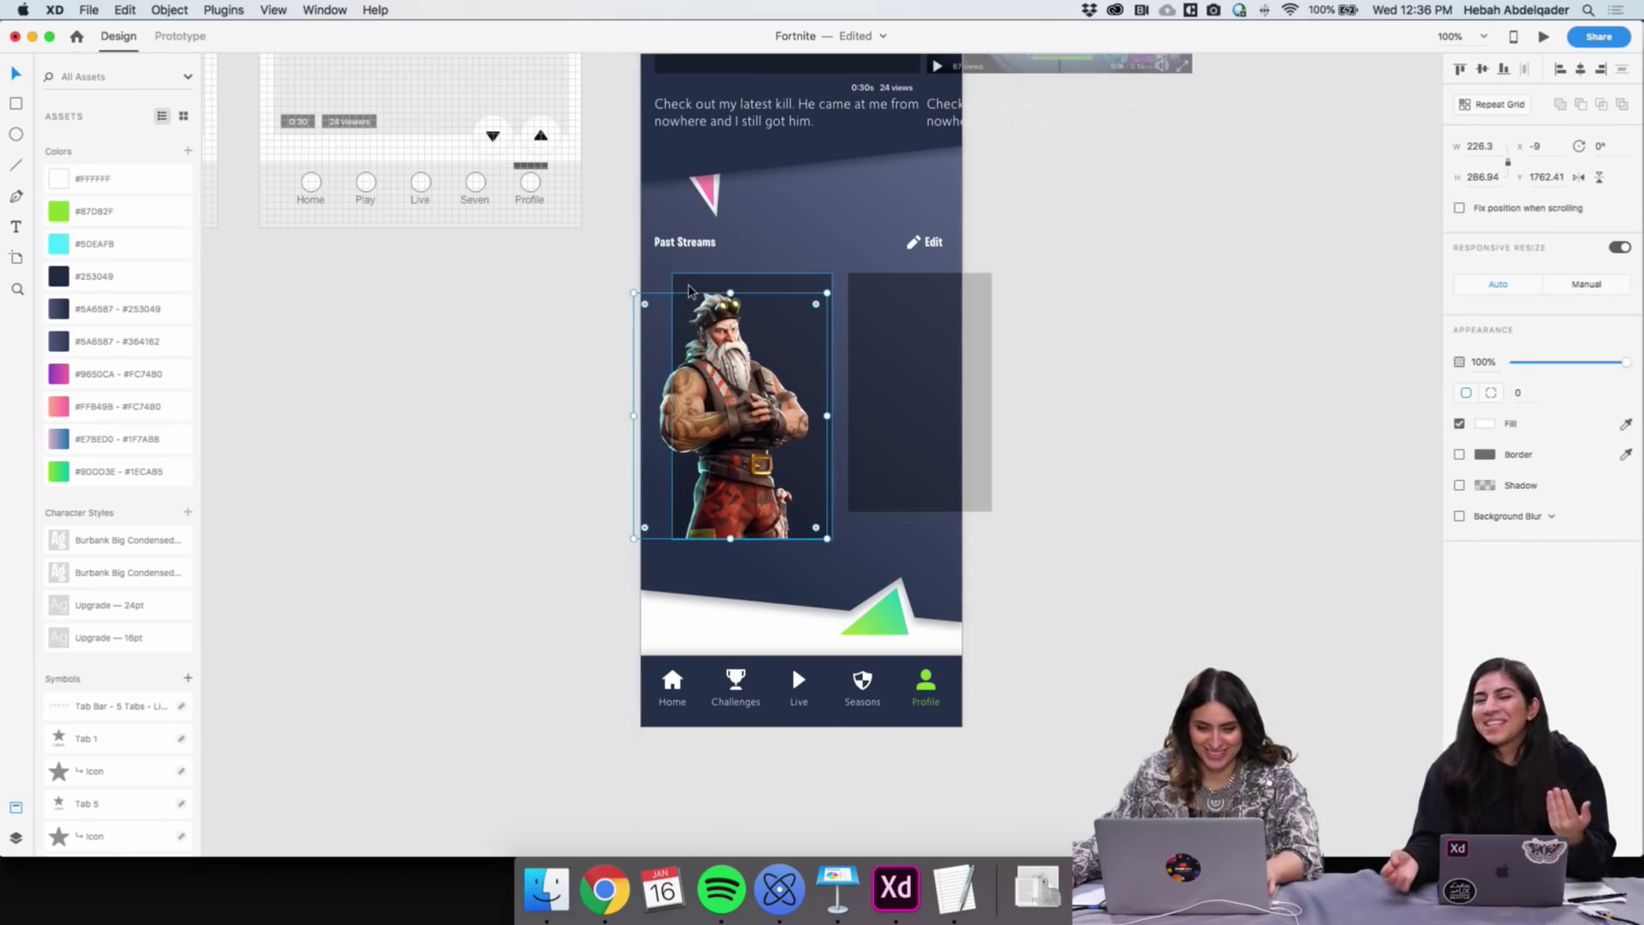
Show the artboard grid, align the skin's dark placeholder at X 32, Y 1736 and narrow it to 184.28
left_click(689, 289)
key("z")
left_click(682, 411)
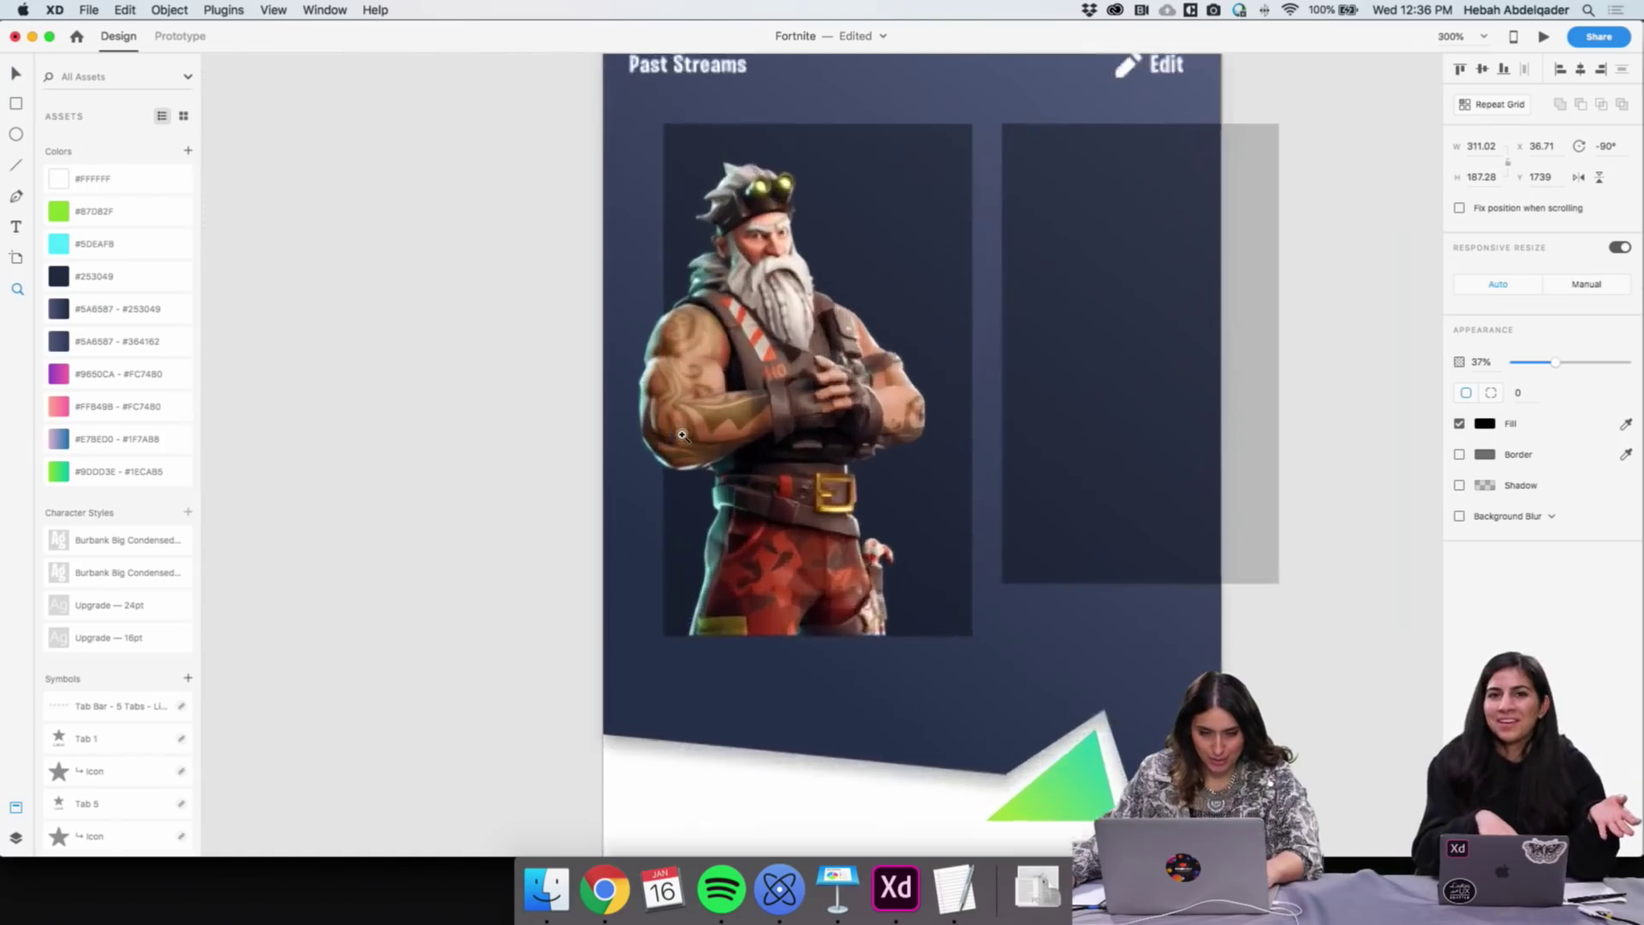
left_click(711, 280, "alt")
key("v")
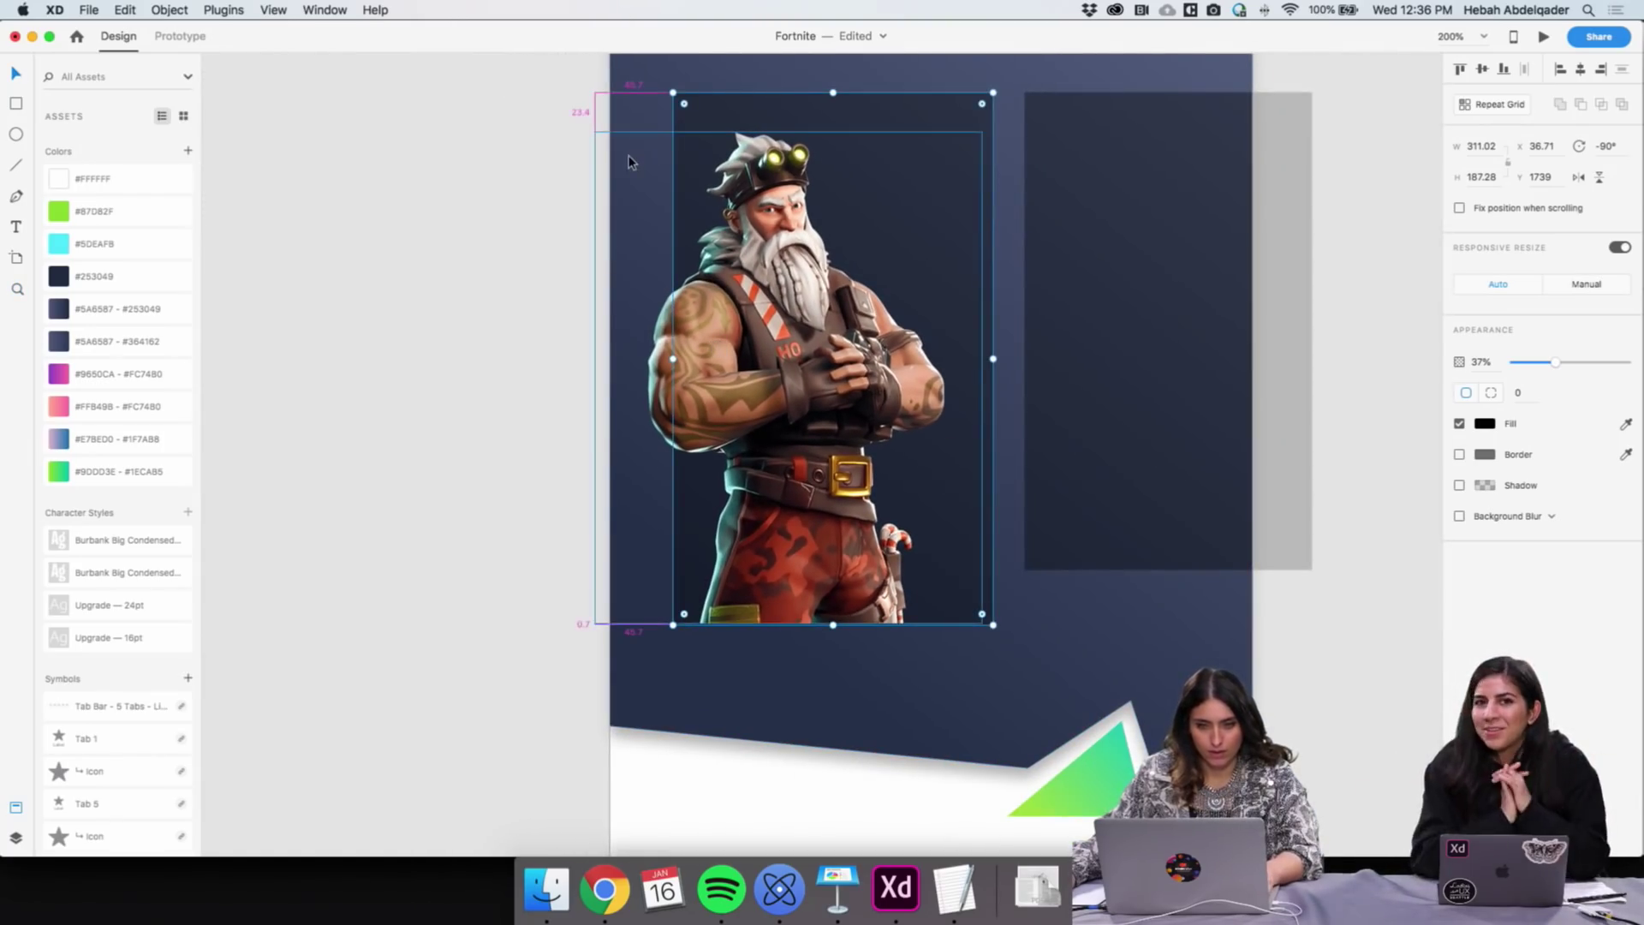
key("super+apostrophe")
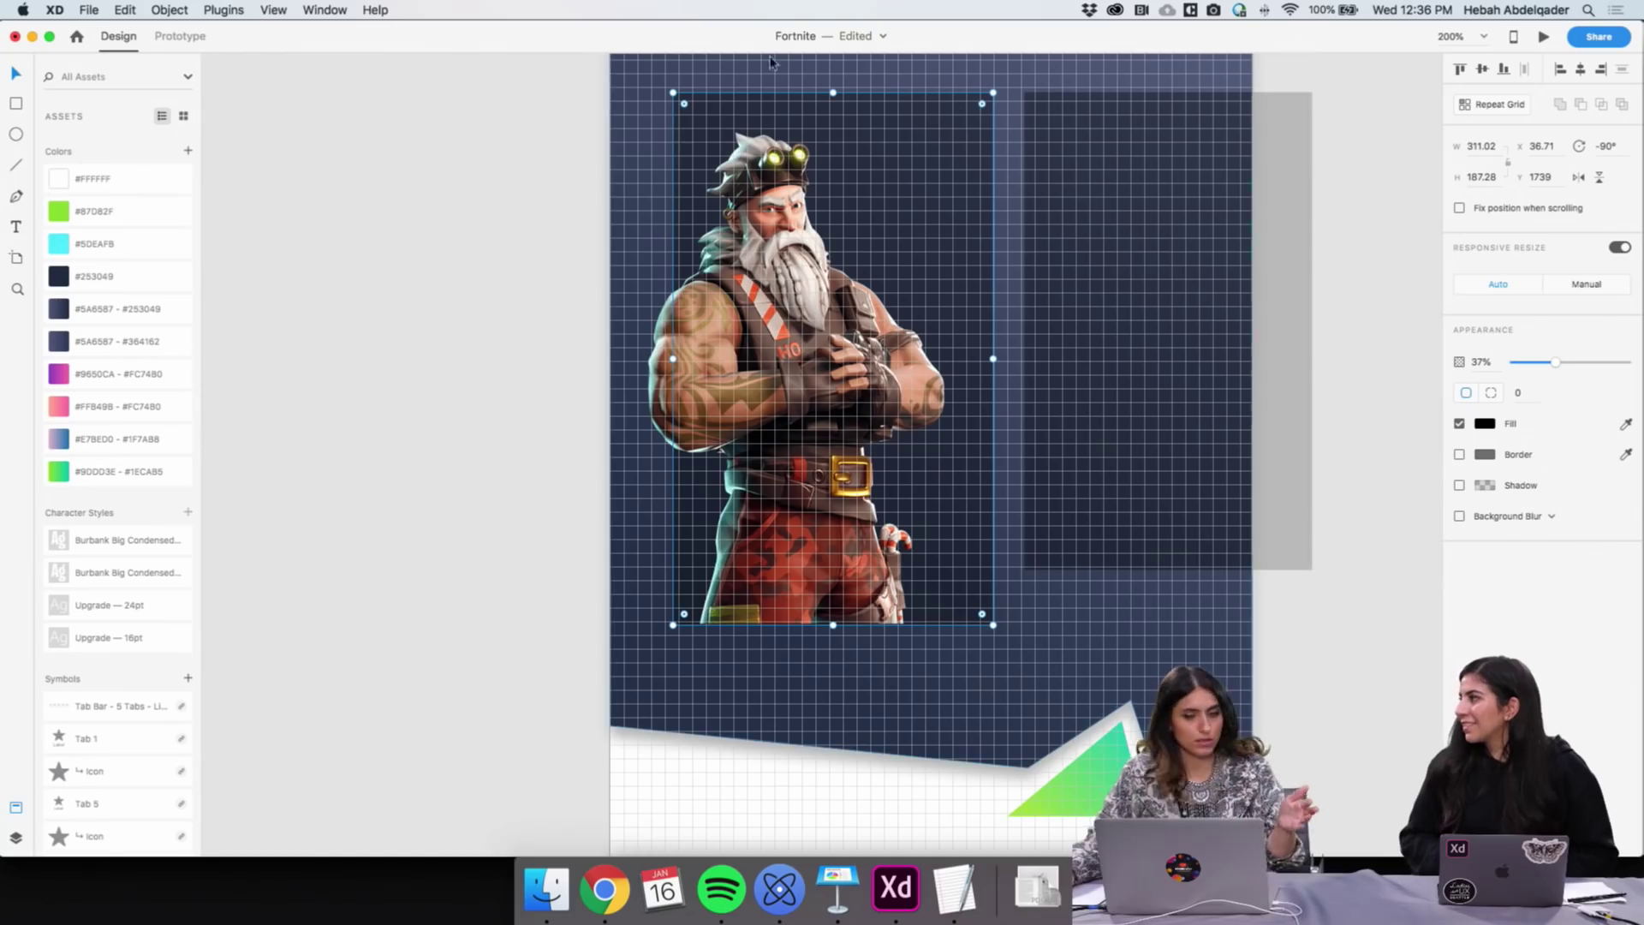
left_click_drag(758, 109, 700, 100)
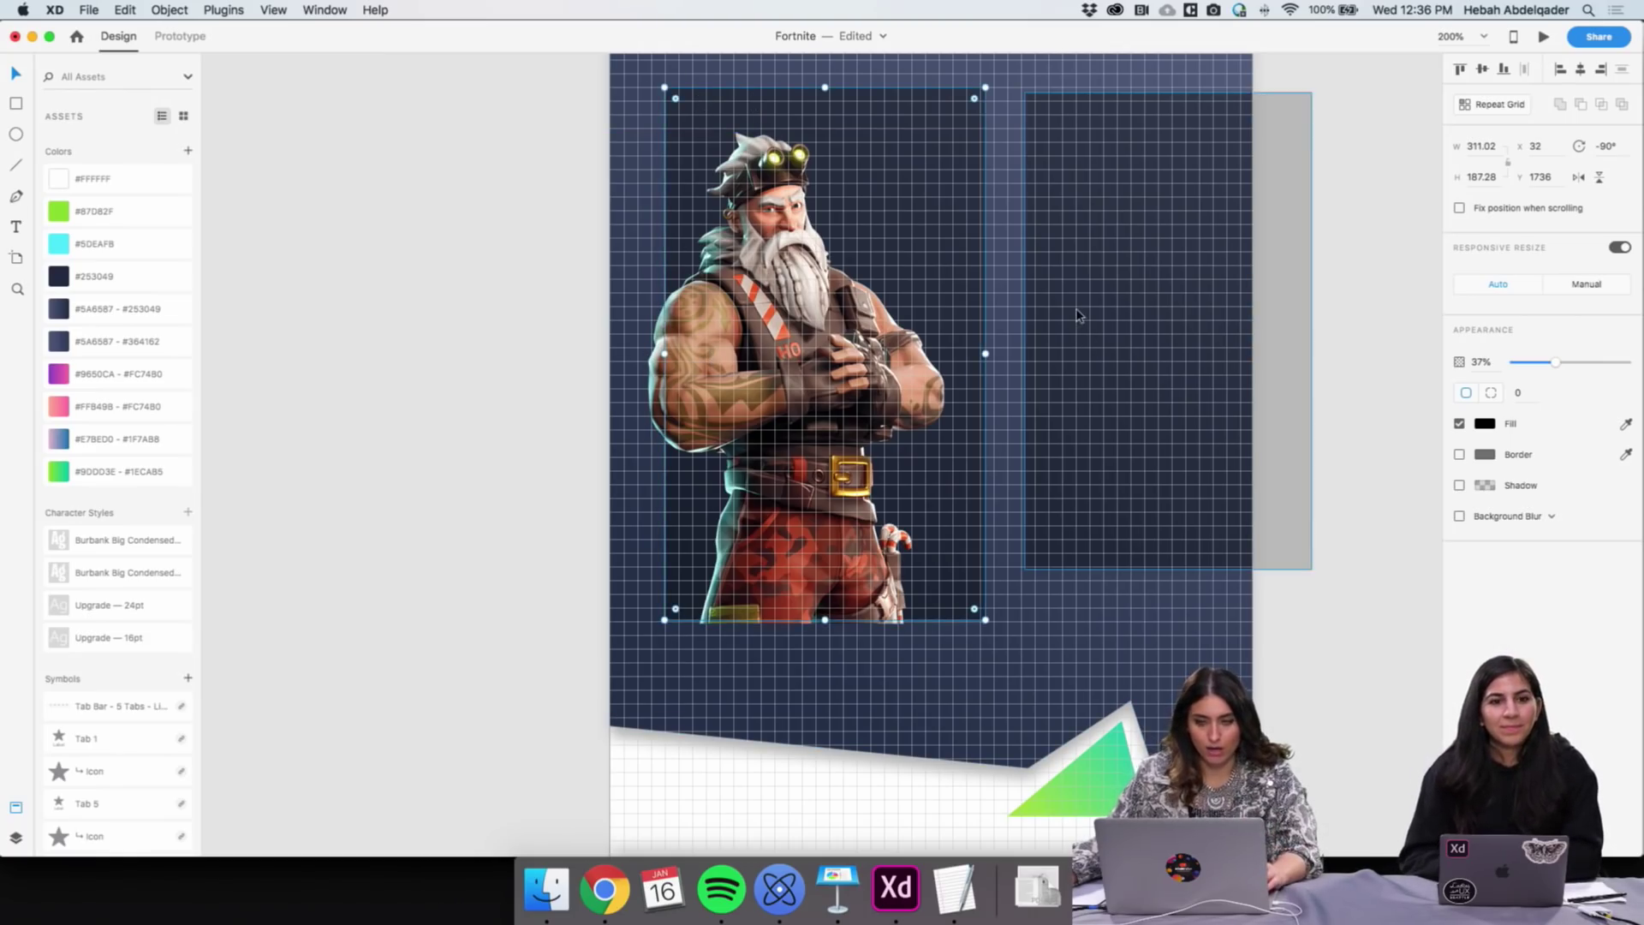
left_click_drag(982, 351, 978, 352)
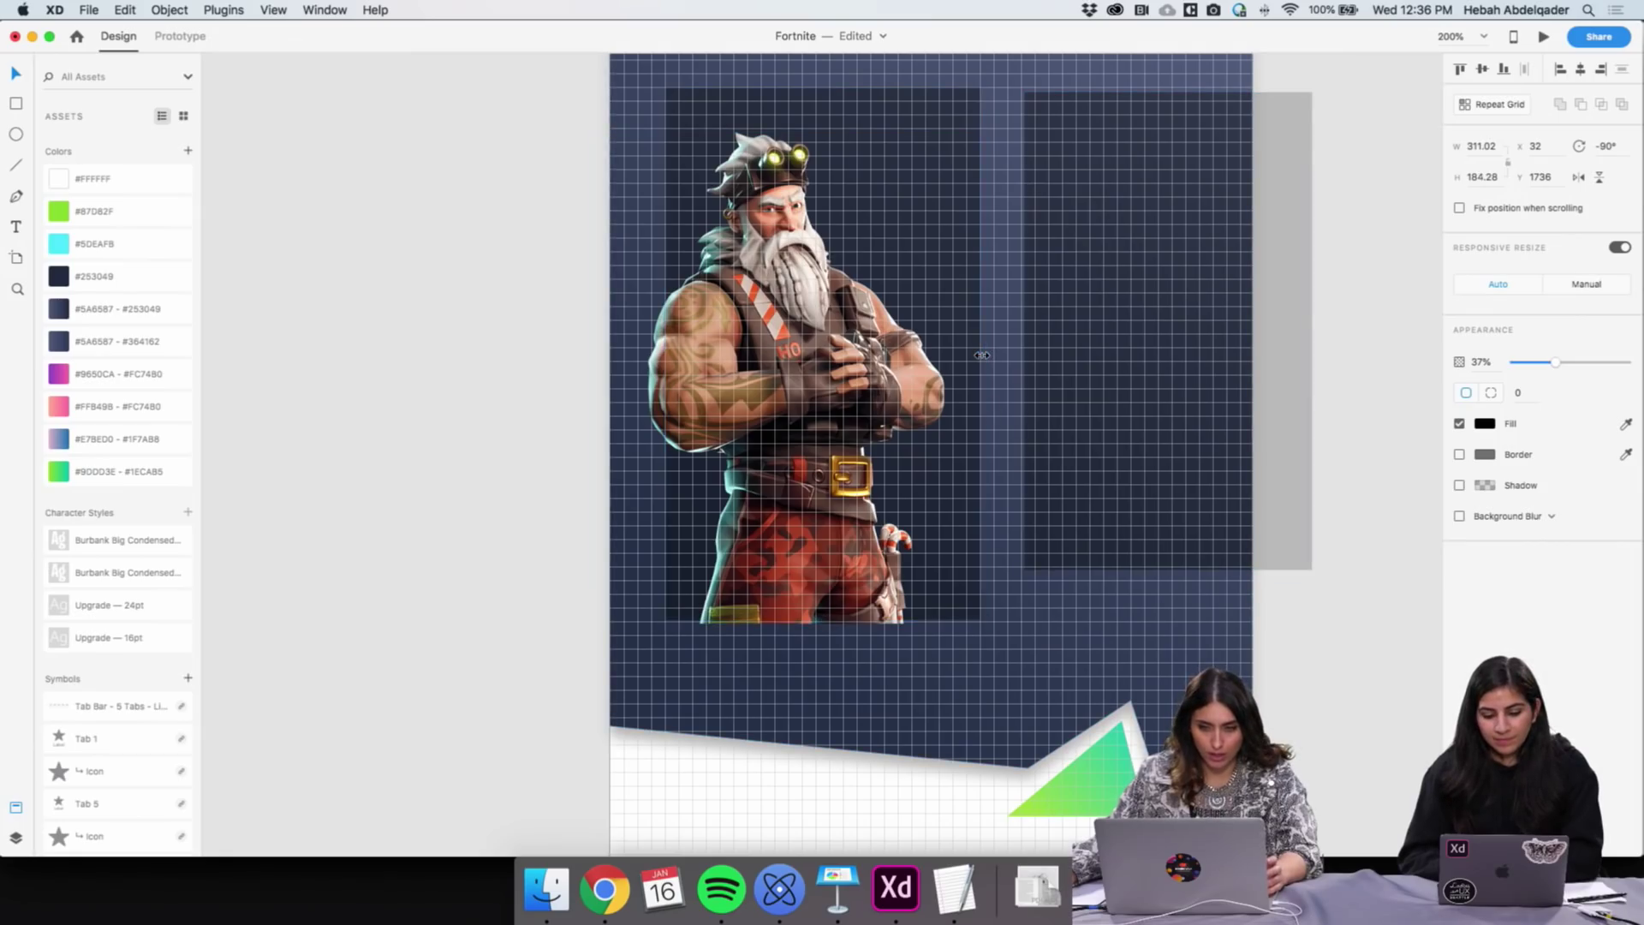
Move the second dark placeholder to X 232, Y 1736 and lengthen it to 312
mouse_move(1106, 290)
left_mouse_down()
mouse_move(1101, 268)
mouse_move(1087, 279)
left_mouse_up()
left_click_drag(1150, 563, 1154, 622)
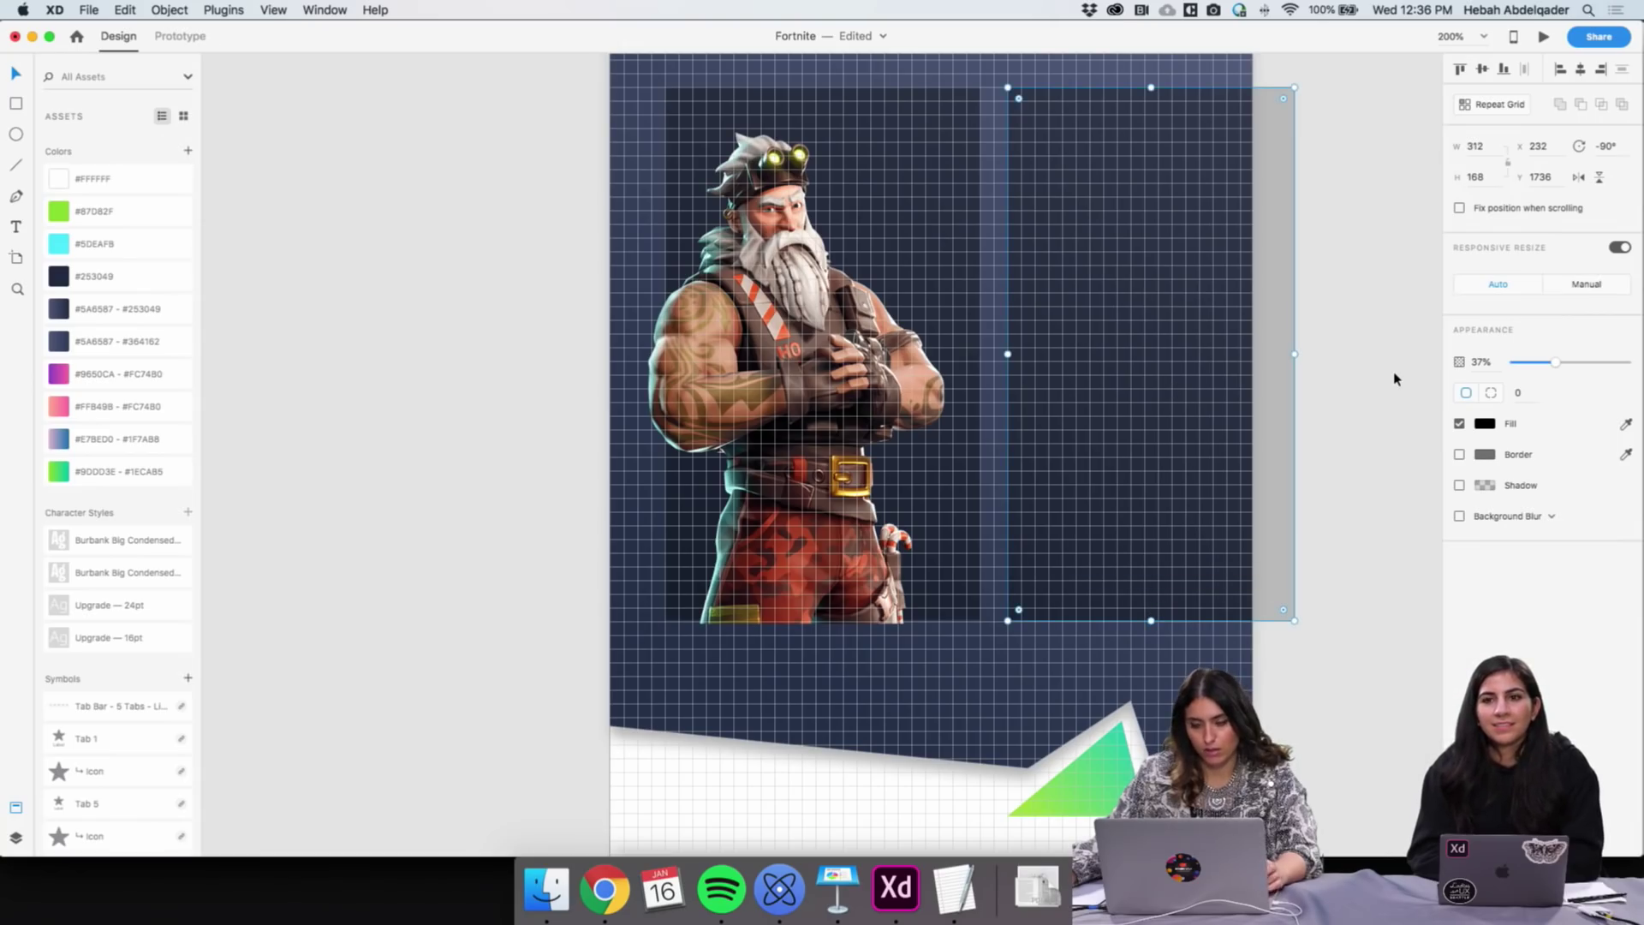
Replace the narrower second placeholder with a copy of the skin's placeholder at X 231.72, Y 1736
key("BackSpace")
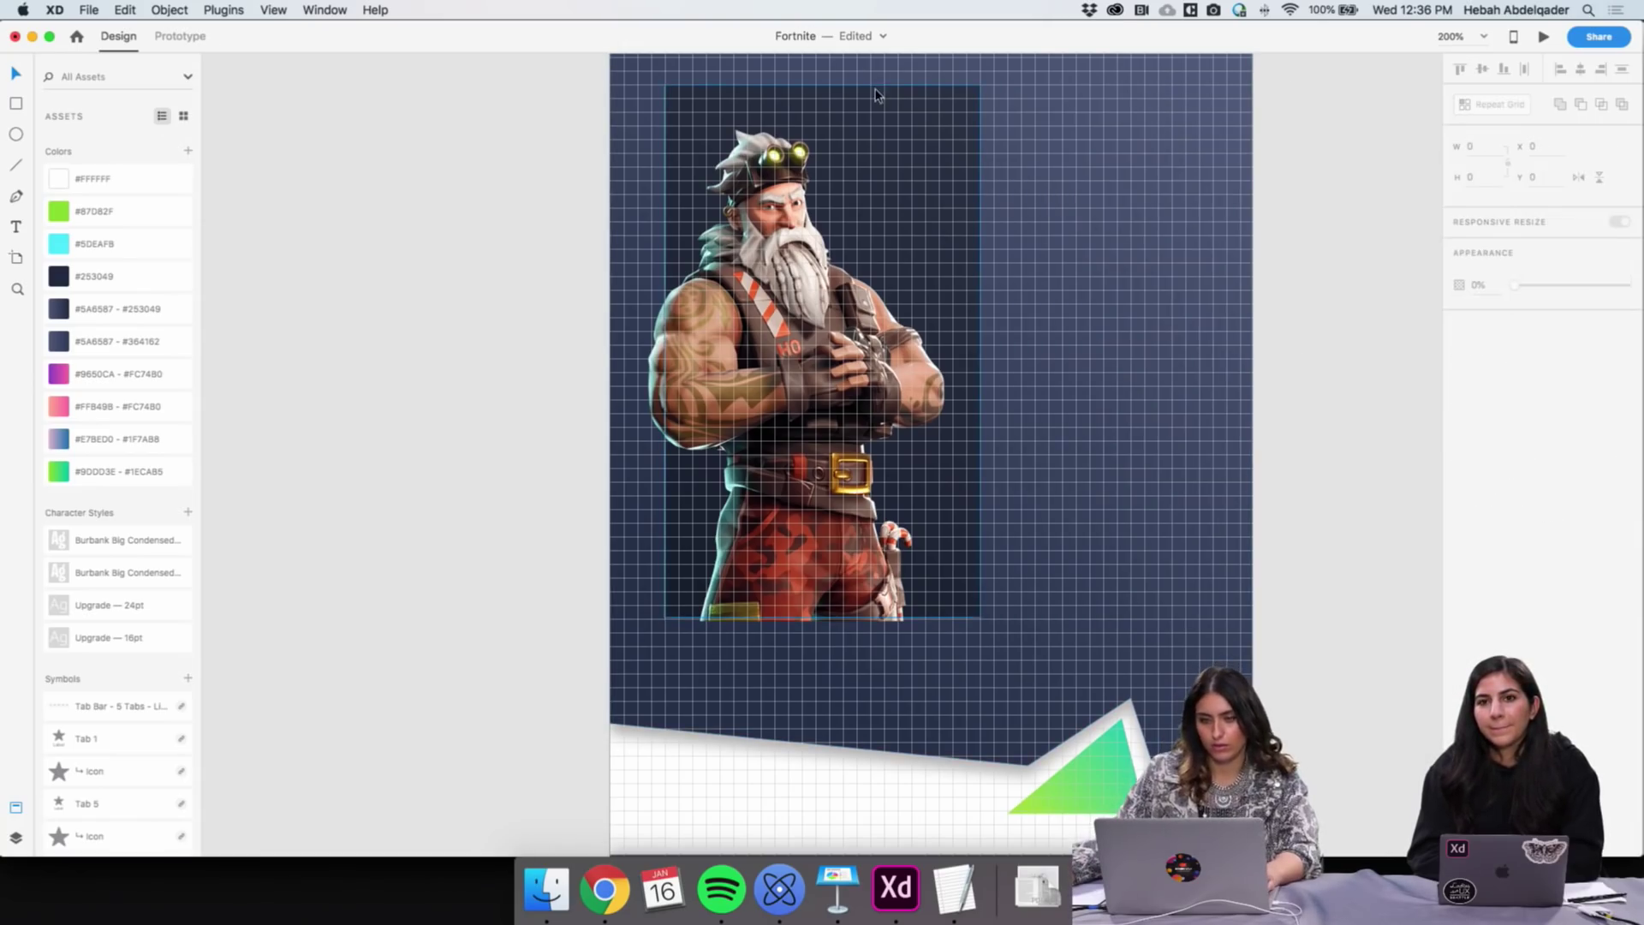
key("super+z")
left_click_drag(1033, 113, 1222, 136)
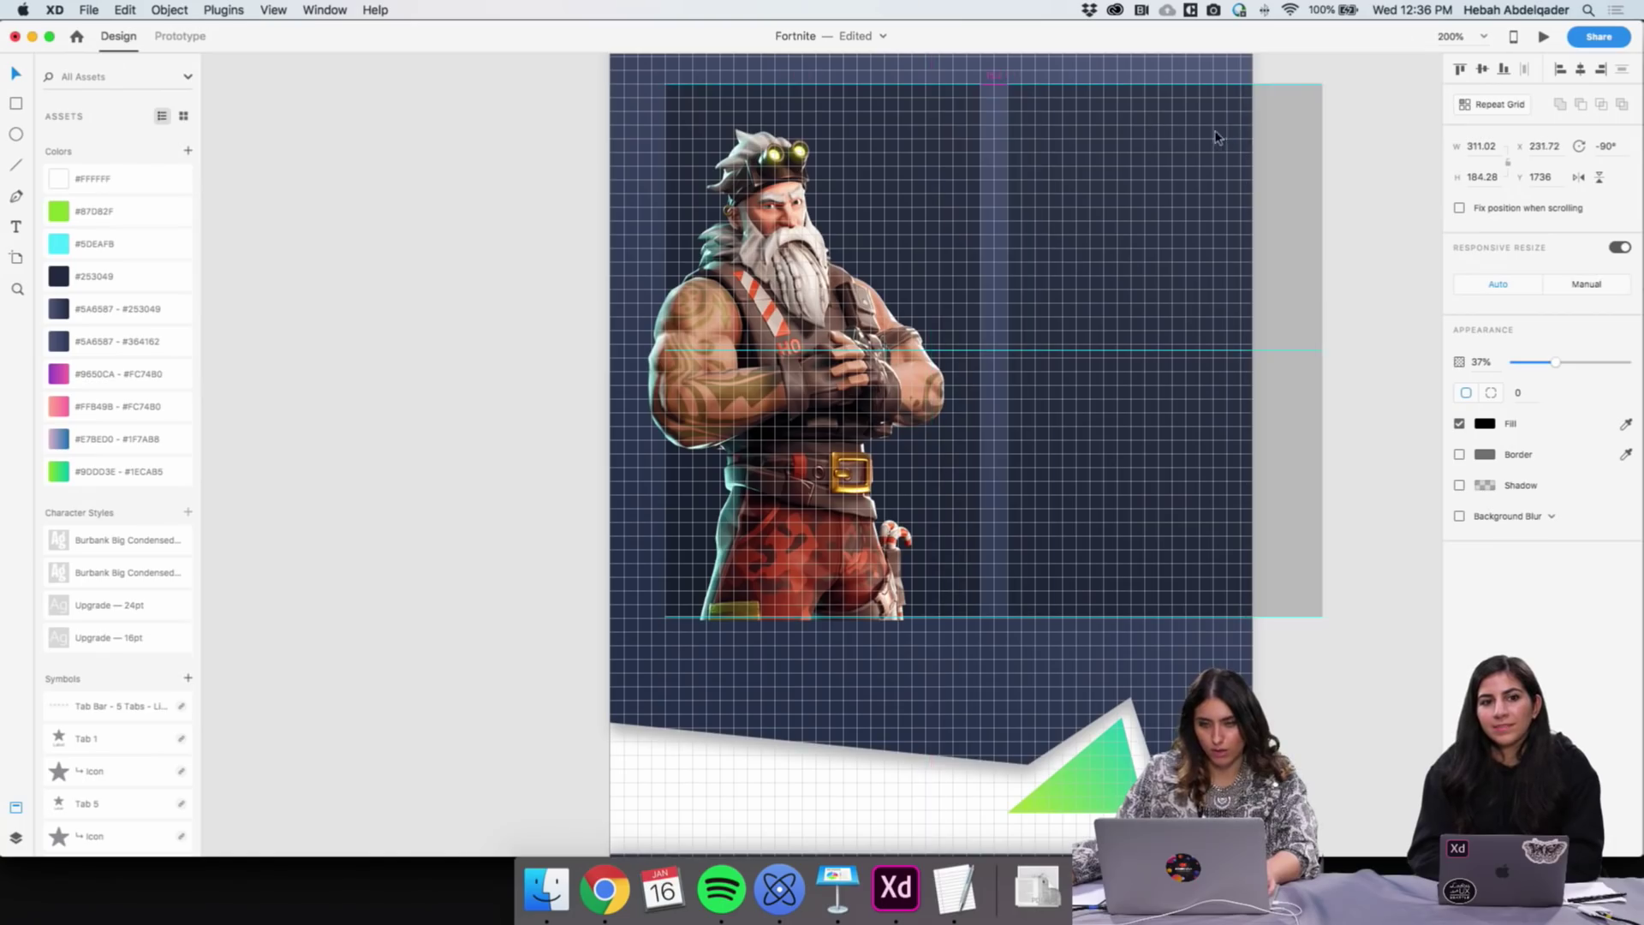
key("z")
left_click(484, 448, "alt")
scroll(484, 448, "right", 5)
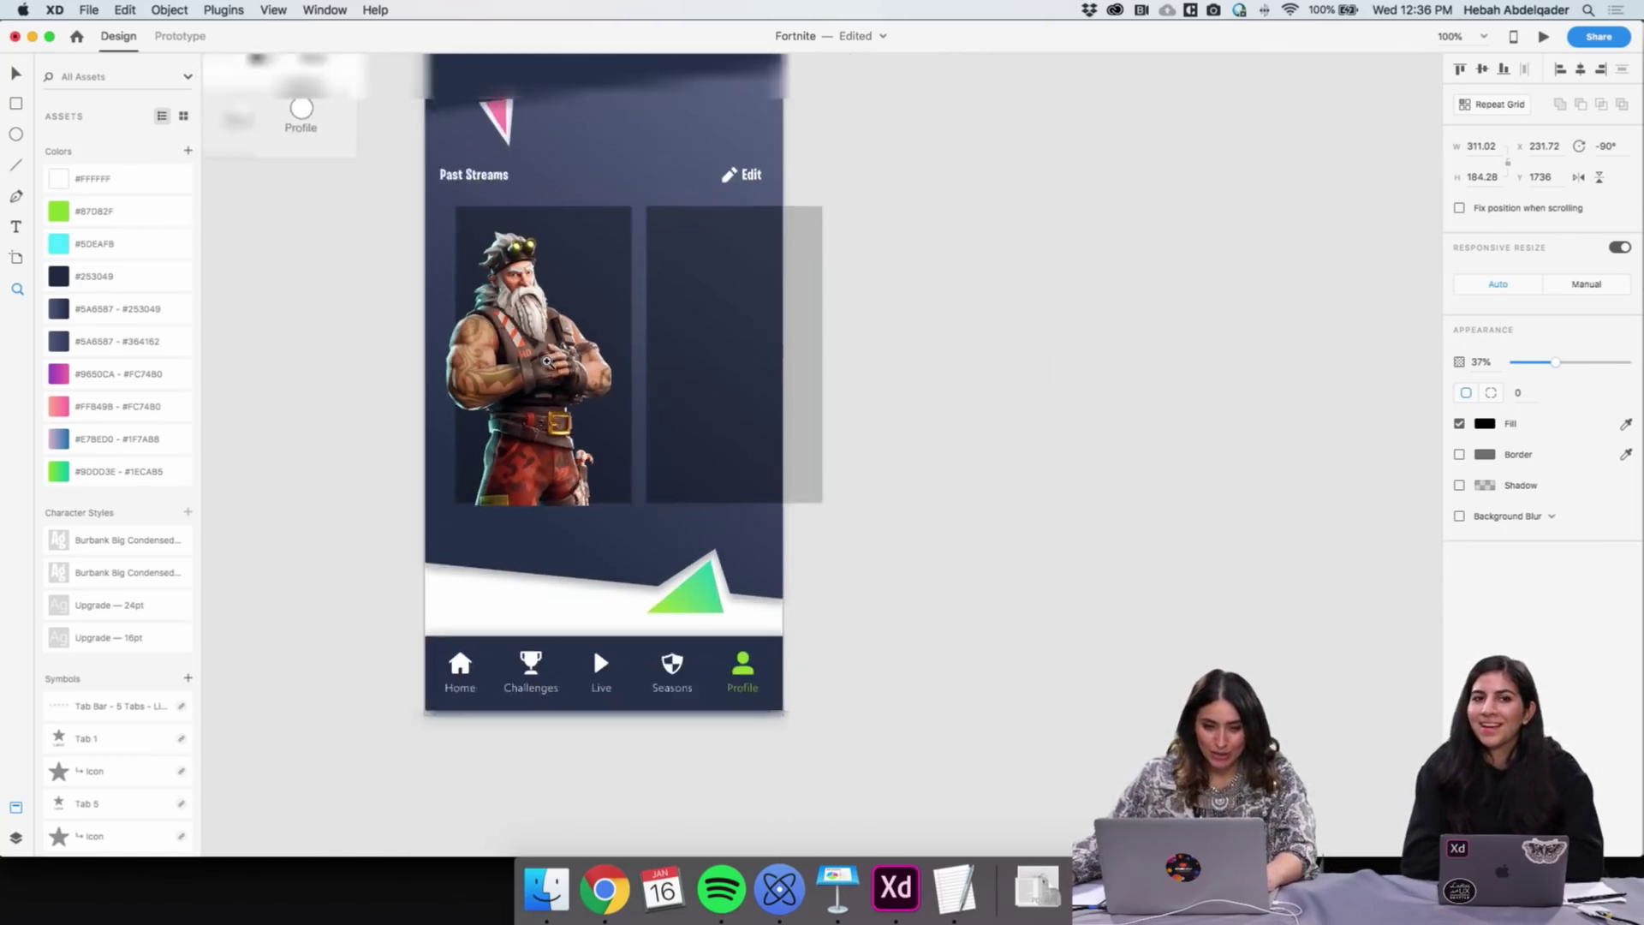
left_click(541, 371, "alt")
key("Escape")
left_click(498, 418)
double_click(497, 417)
left_click(865, 532)
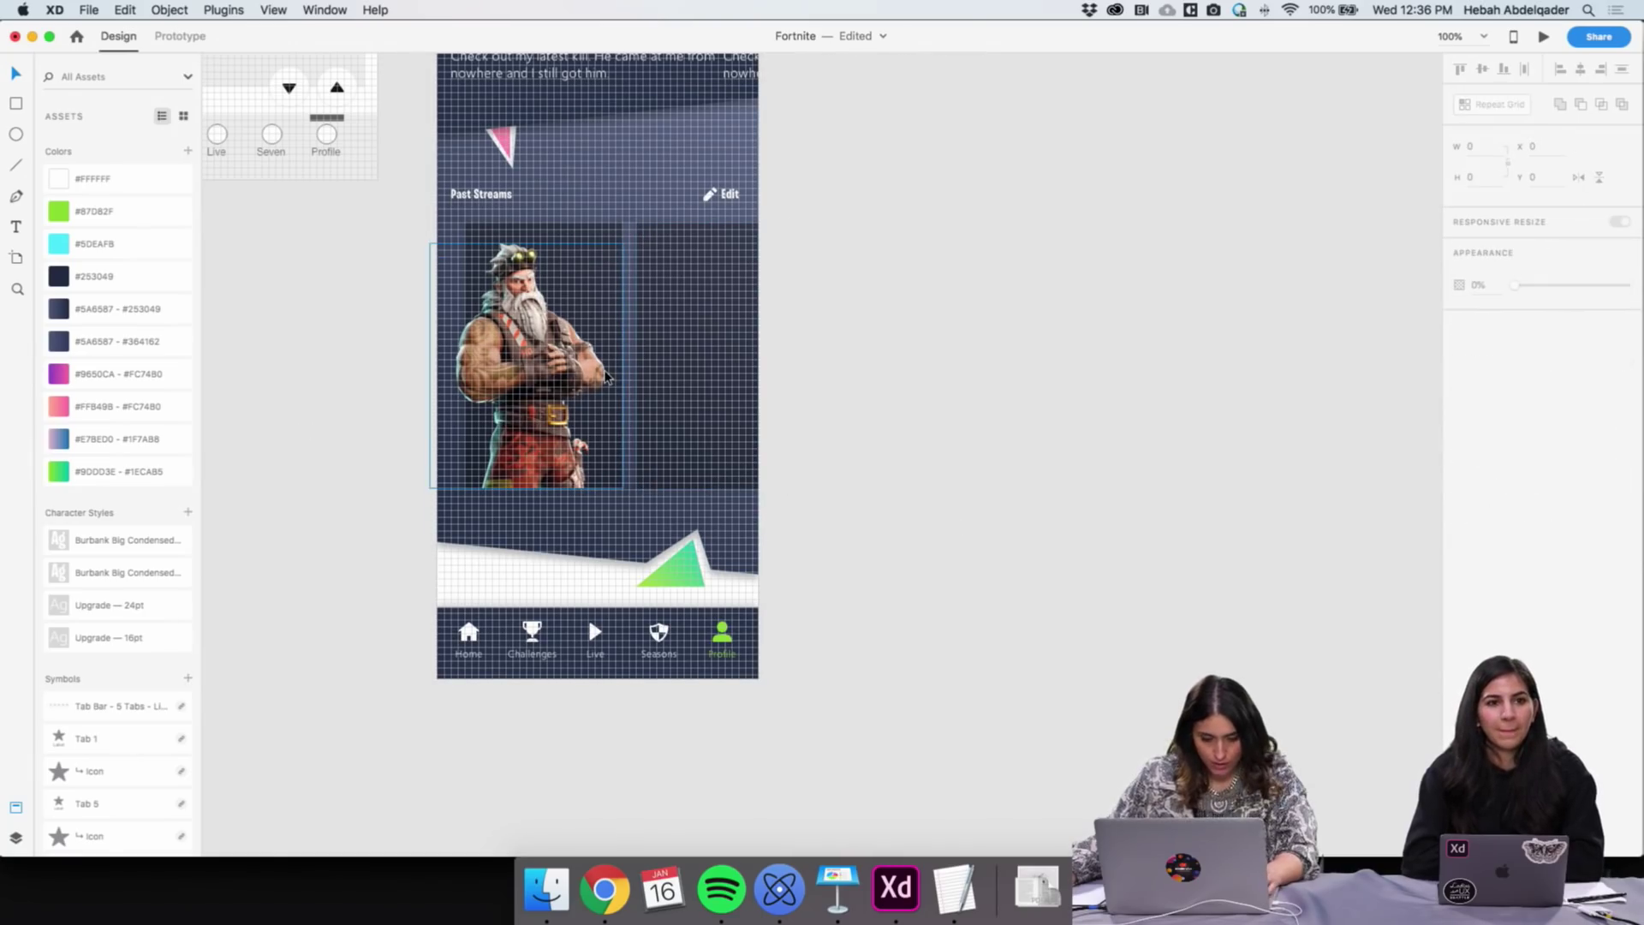
Hide the artboard grid and place the soldier skin image from the Skins folder on the canvas beside the artboard
left_click(667, 156)
key("super+apostrophe")
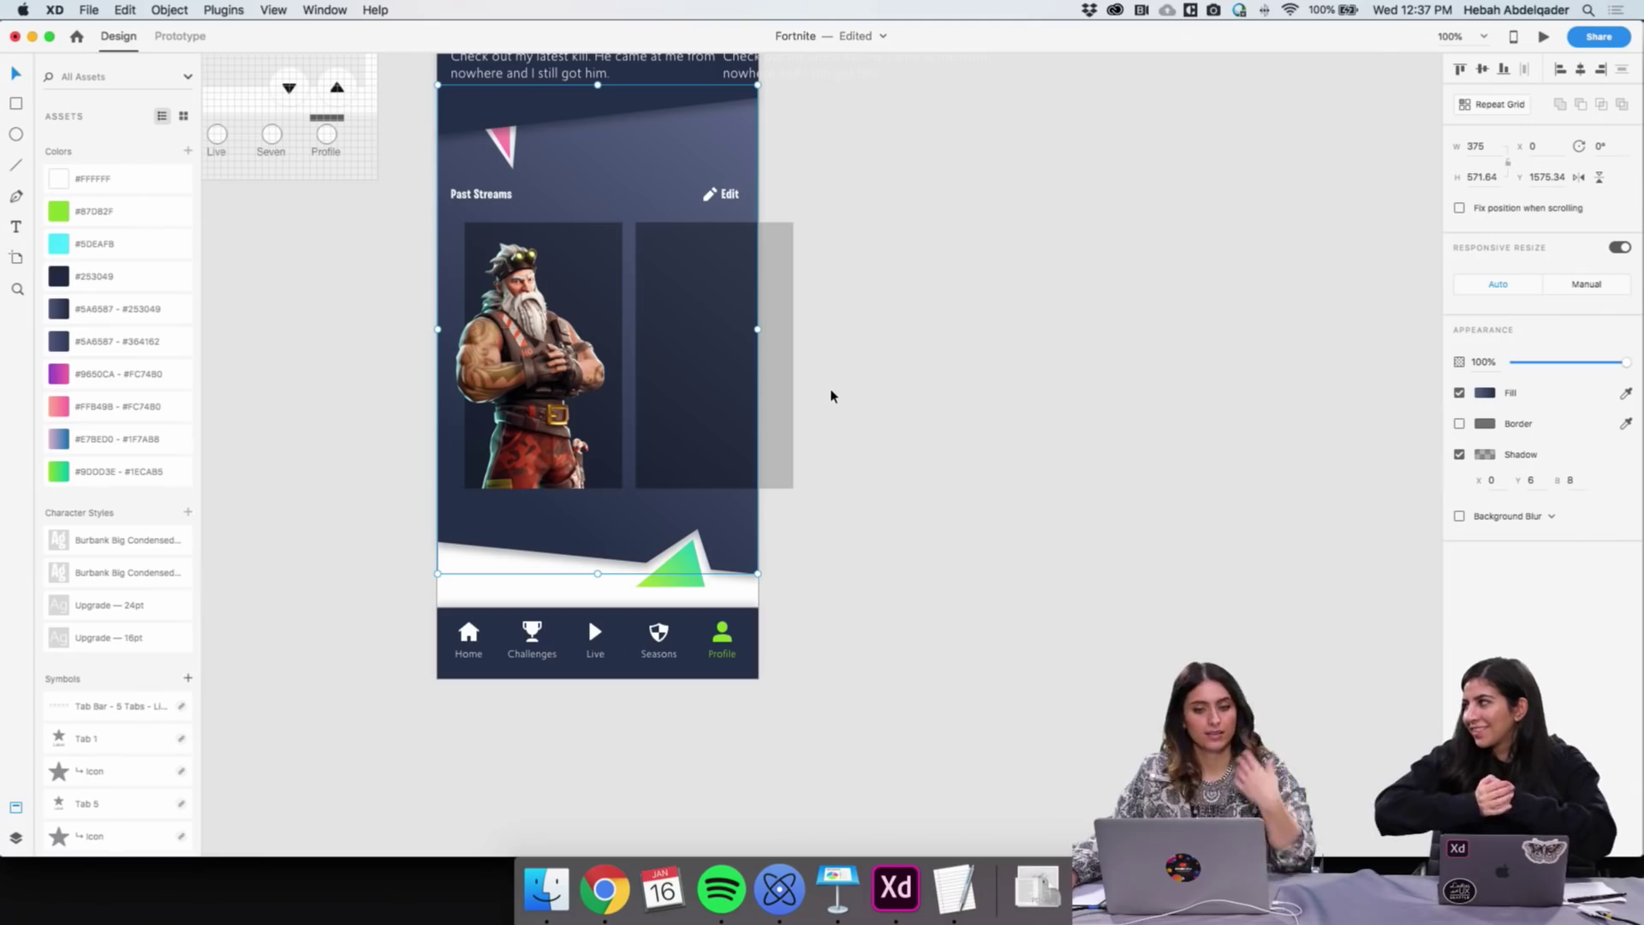
left_click(546, 888)
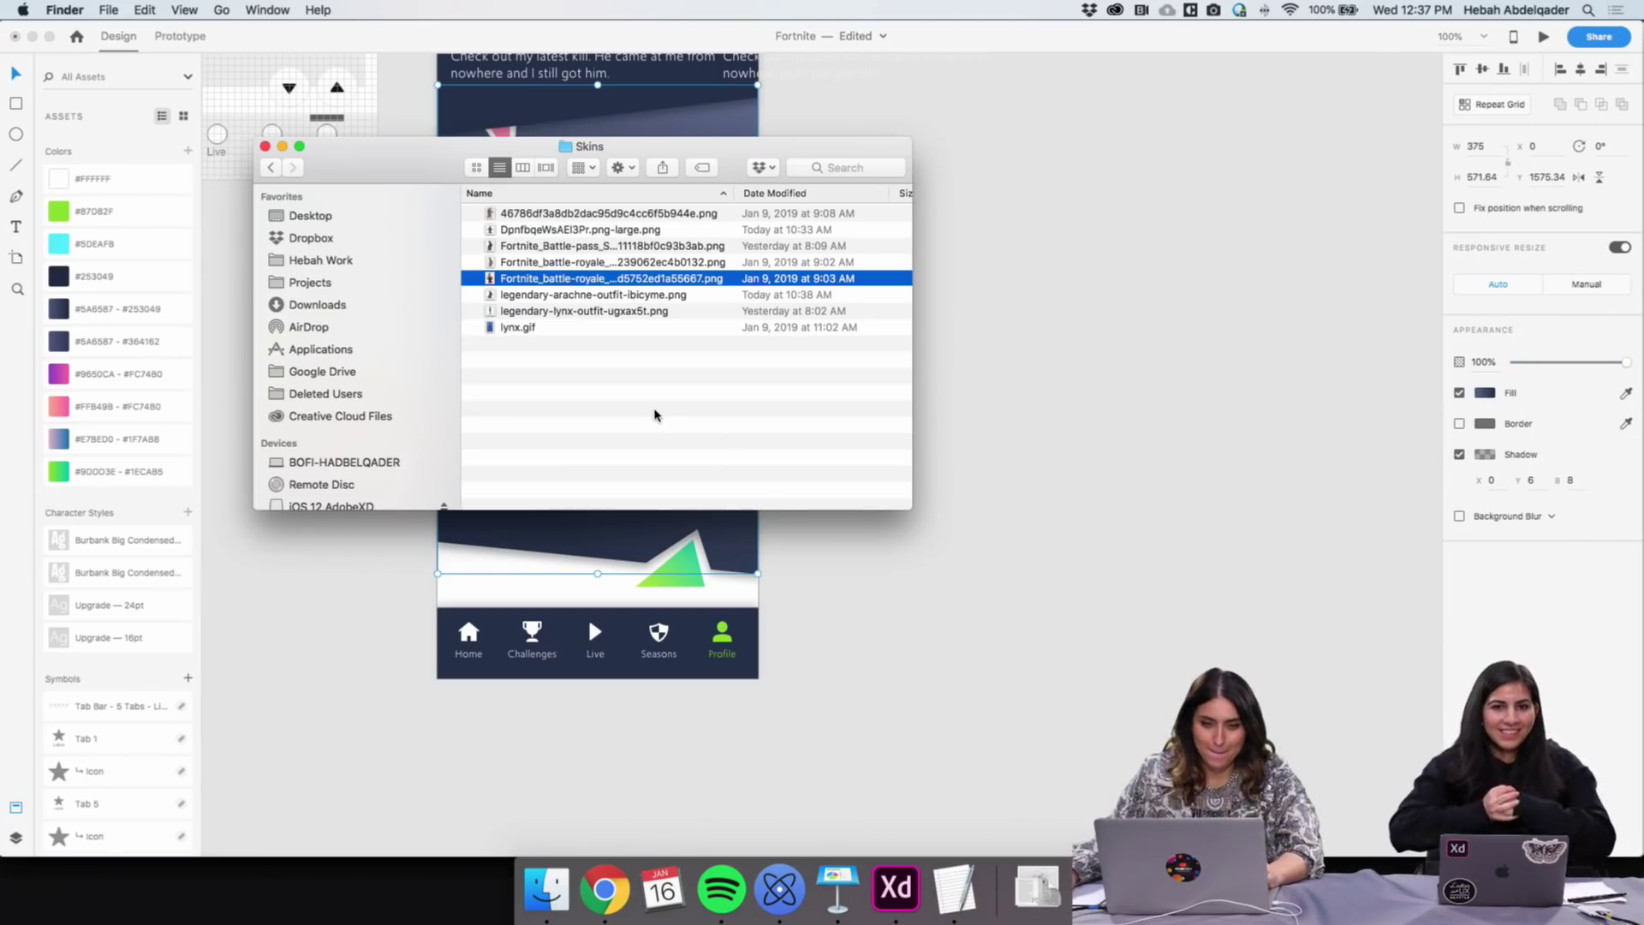
left_click(548, 228)
key("space")
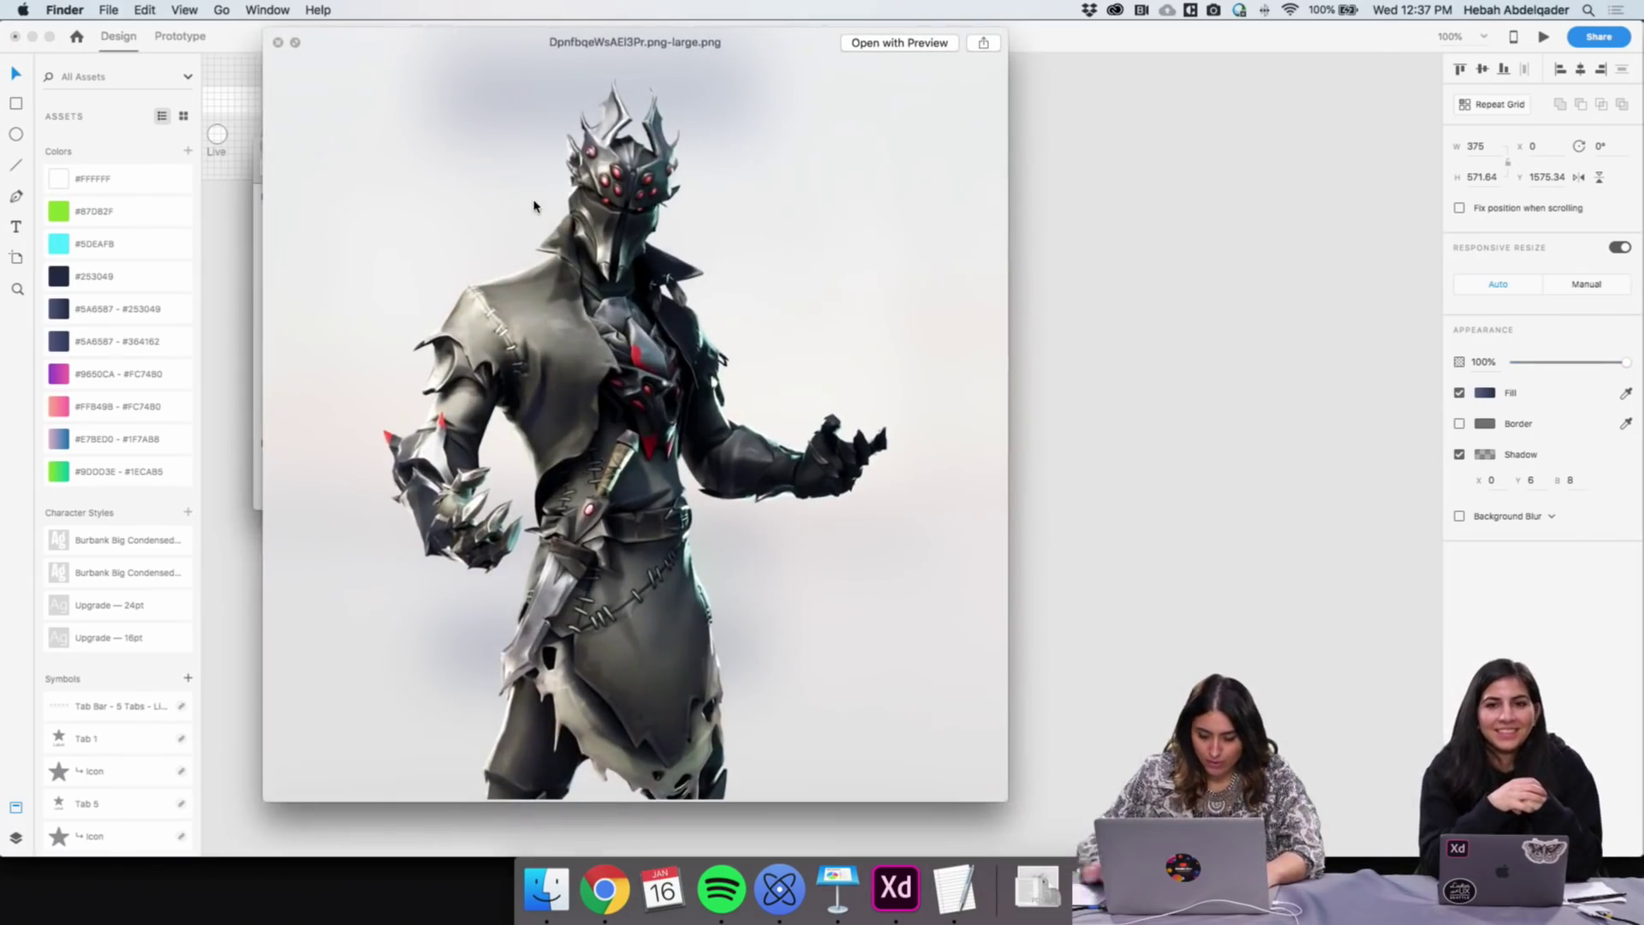
key("Up")
key("space")
left_click_drag(545, 224, 919, 369)
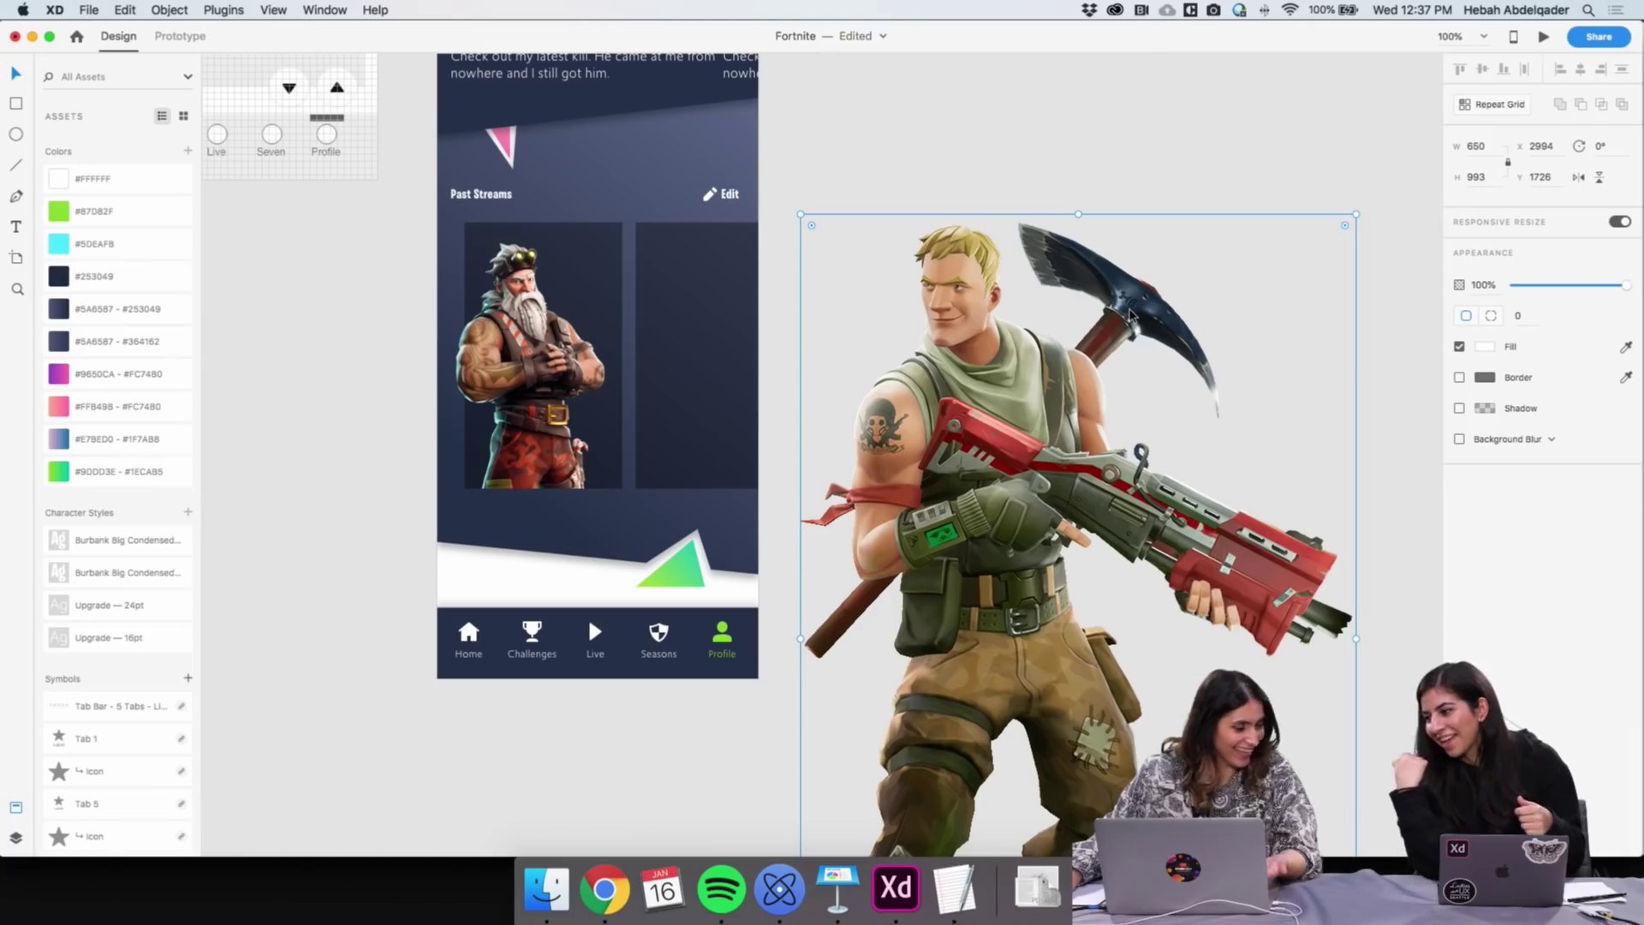
Scale the soldier image down to 360 by 550 and lay a copy of the second dark placeholder over it
left_click_drag(1355, 214, 1075, 496)
left_click_drag(1011, 617, 1003, 287)
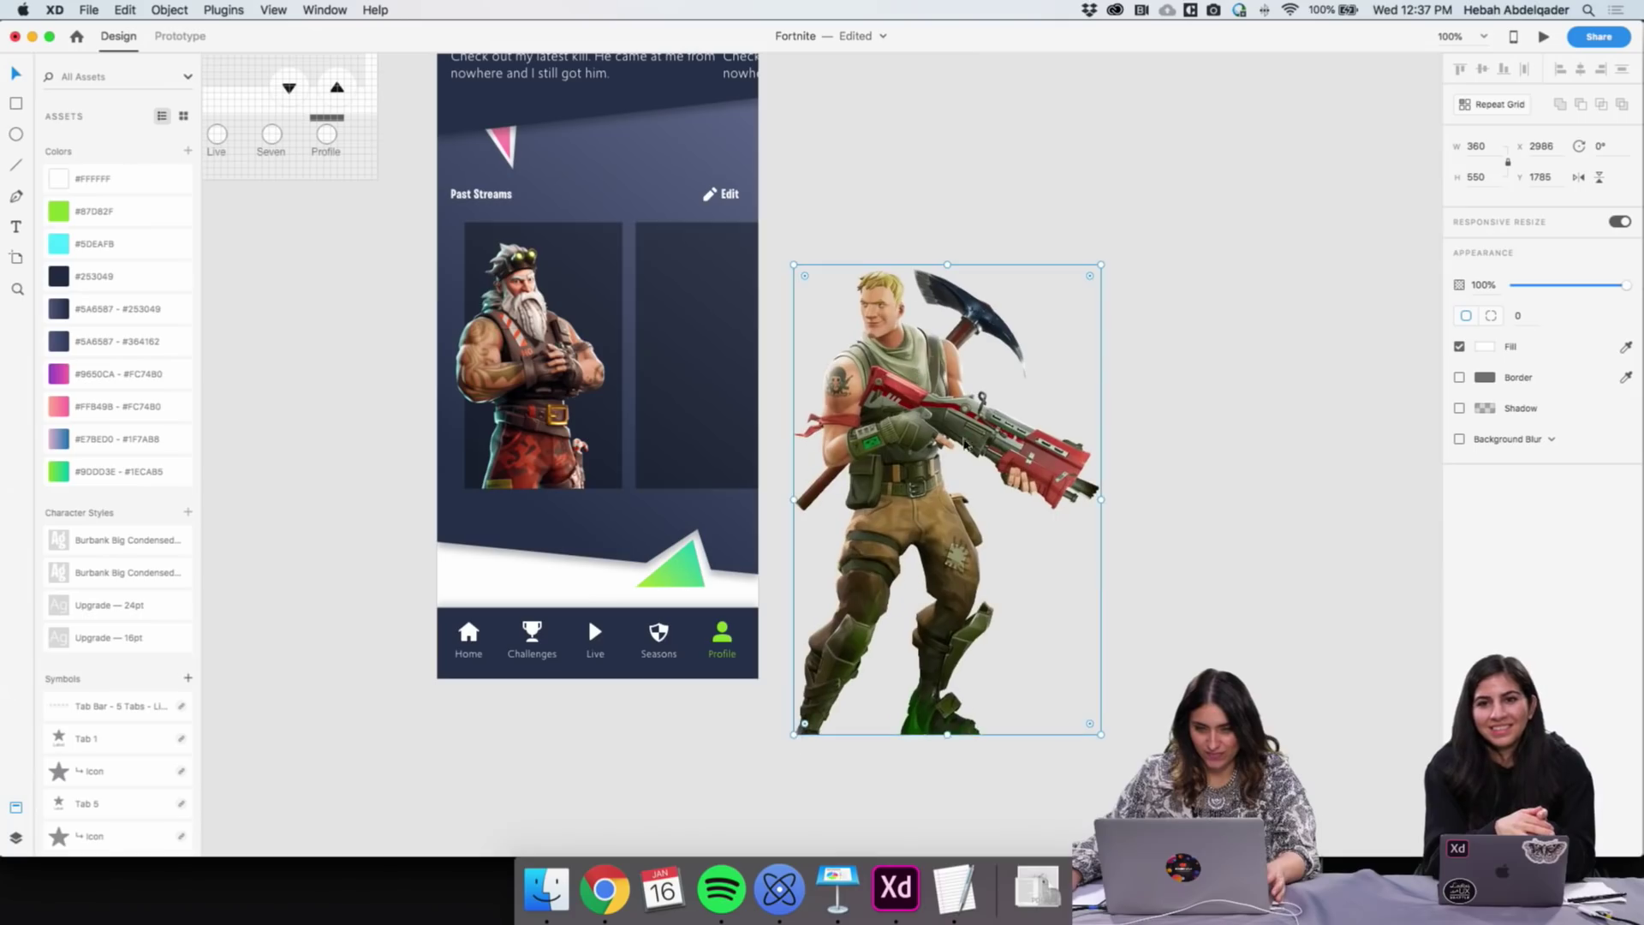
left_click_drag(720, 396, 903, 396)
Mask the soldier image with the copied placeholder using Mask with Shape
left_click(993, 325, "shift")
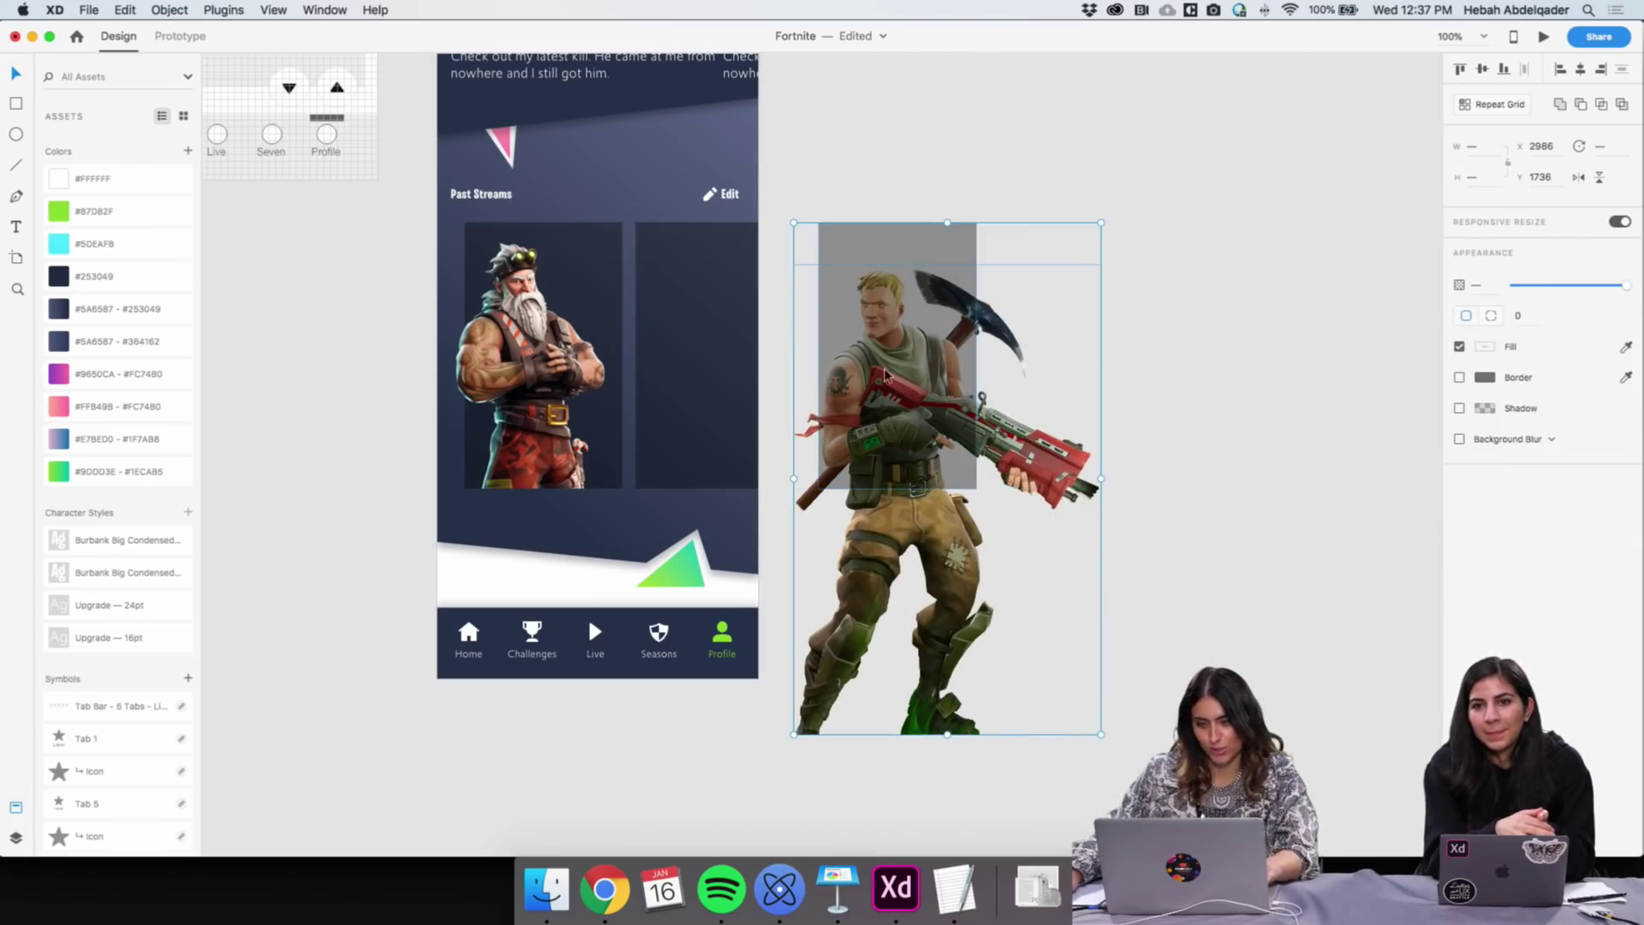
right_click(887, 363)
left_click(993, 541)
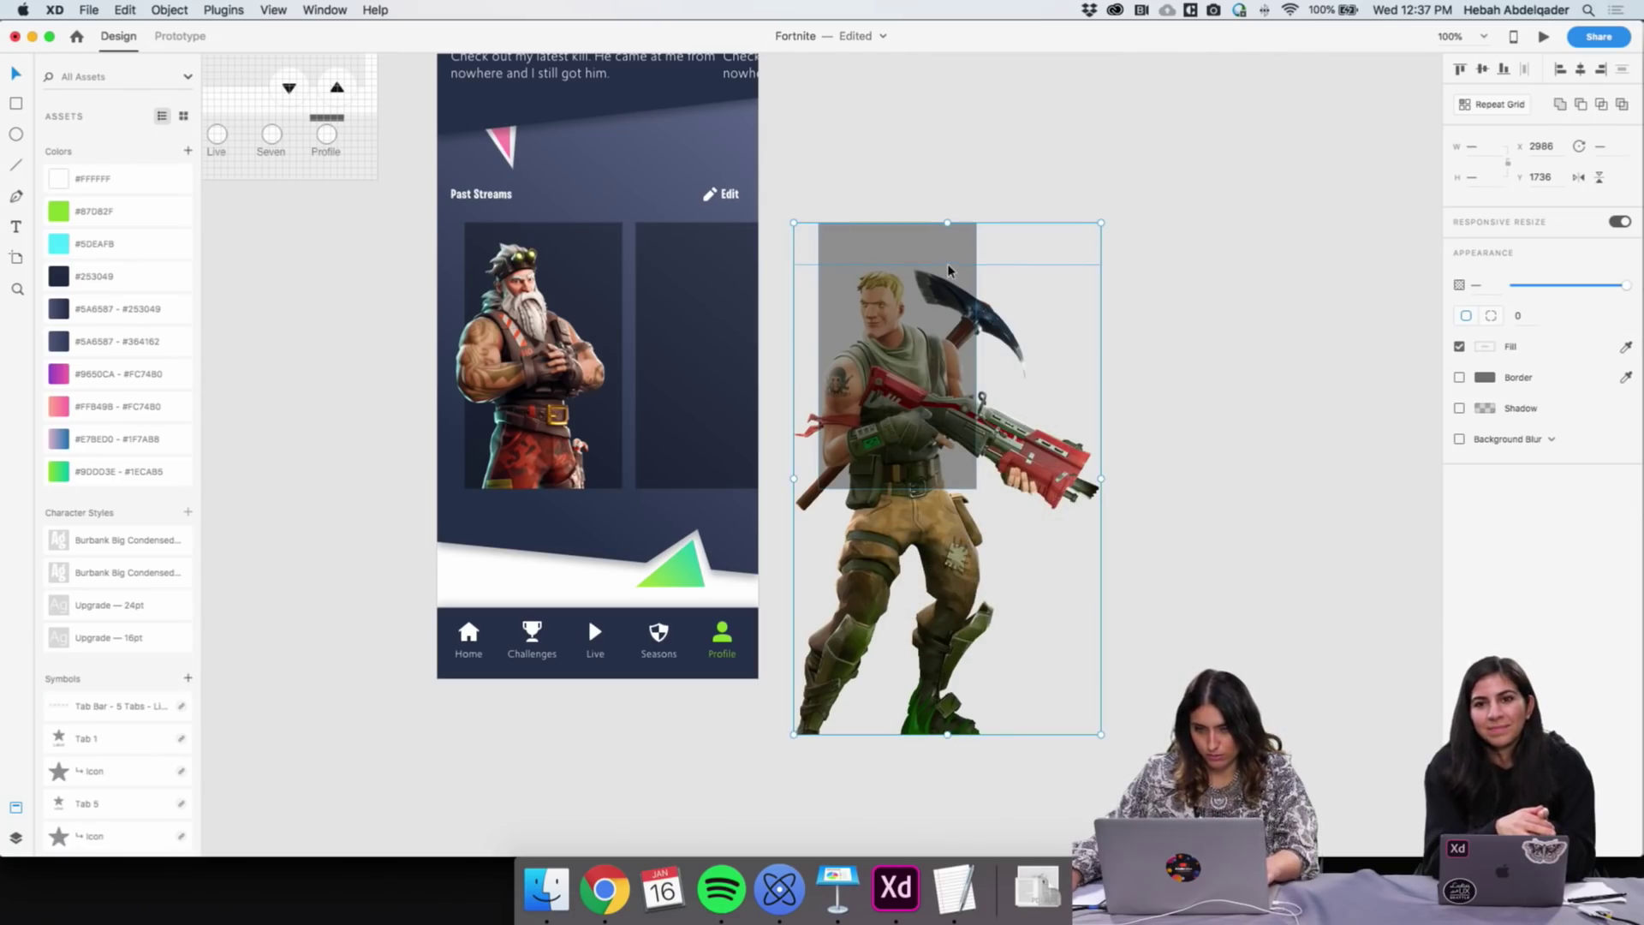
left_click(375, 10)
type("mask")
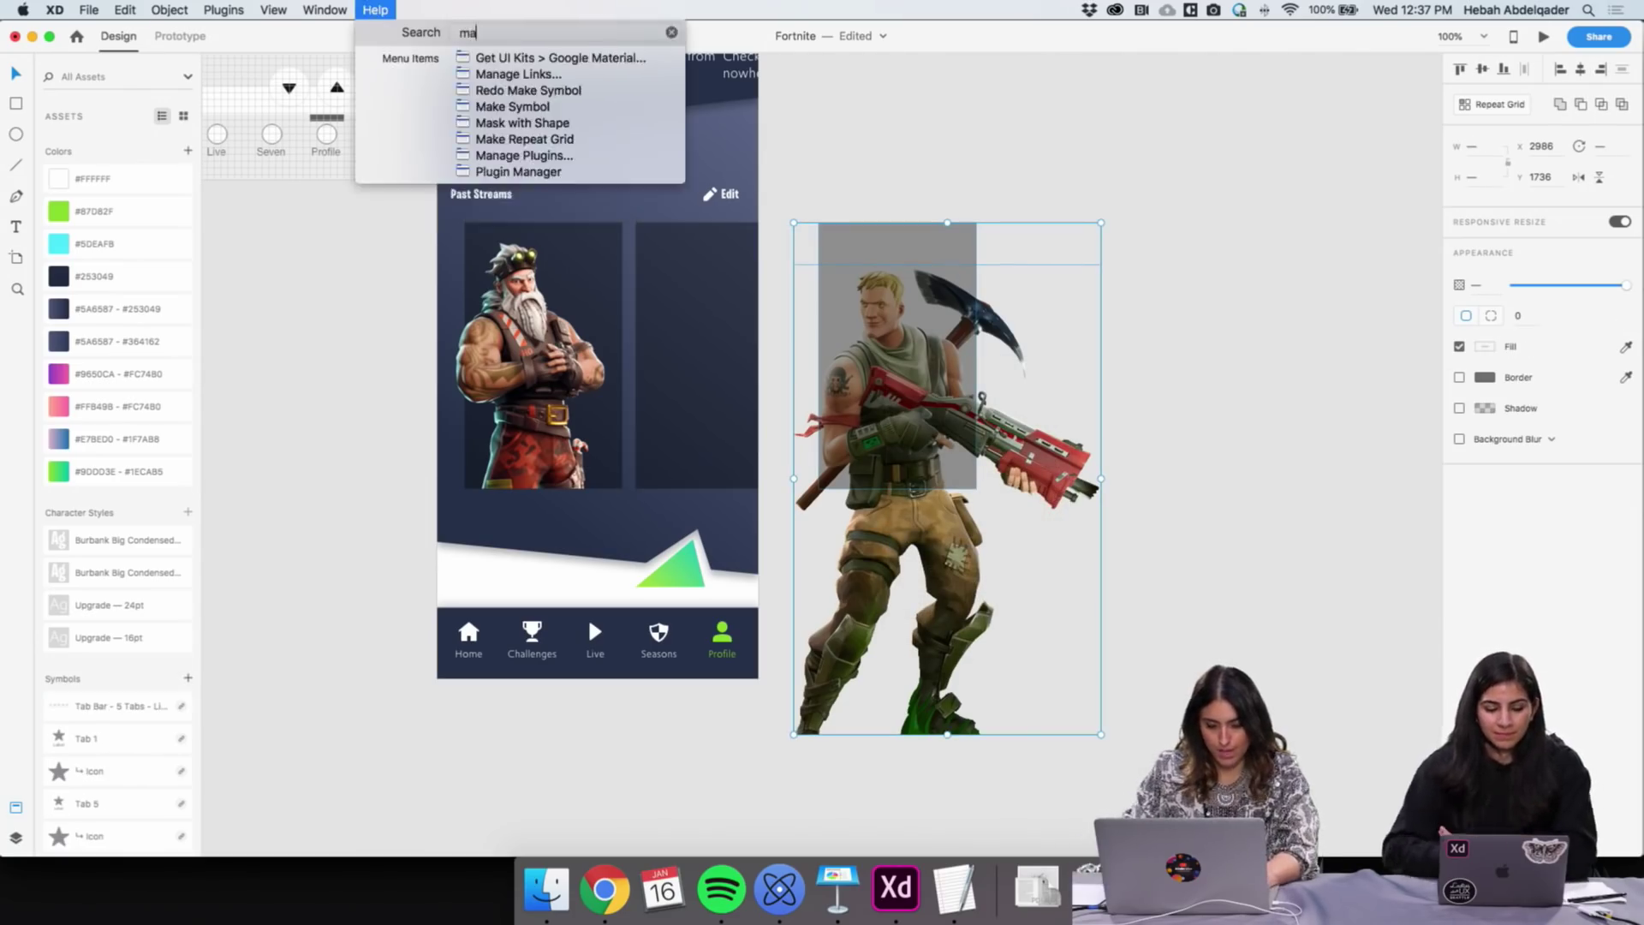
key("Down")
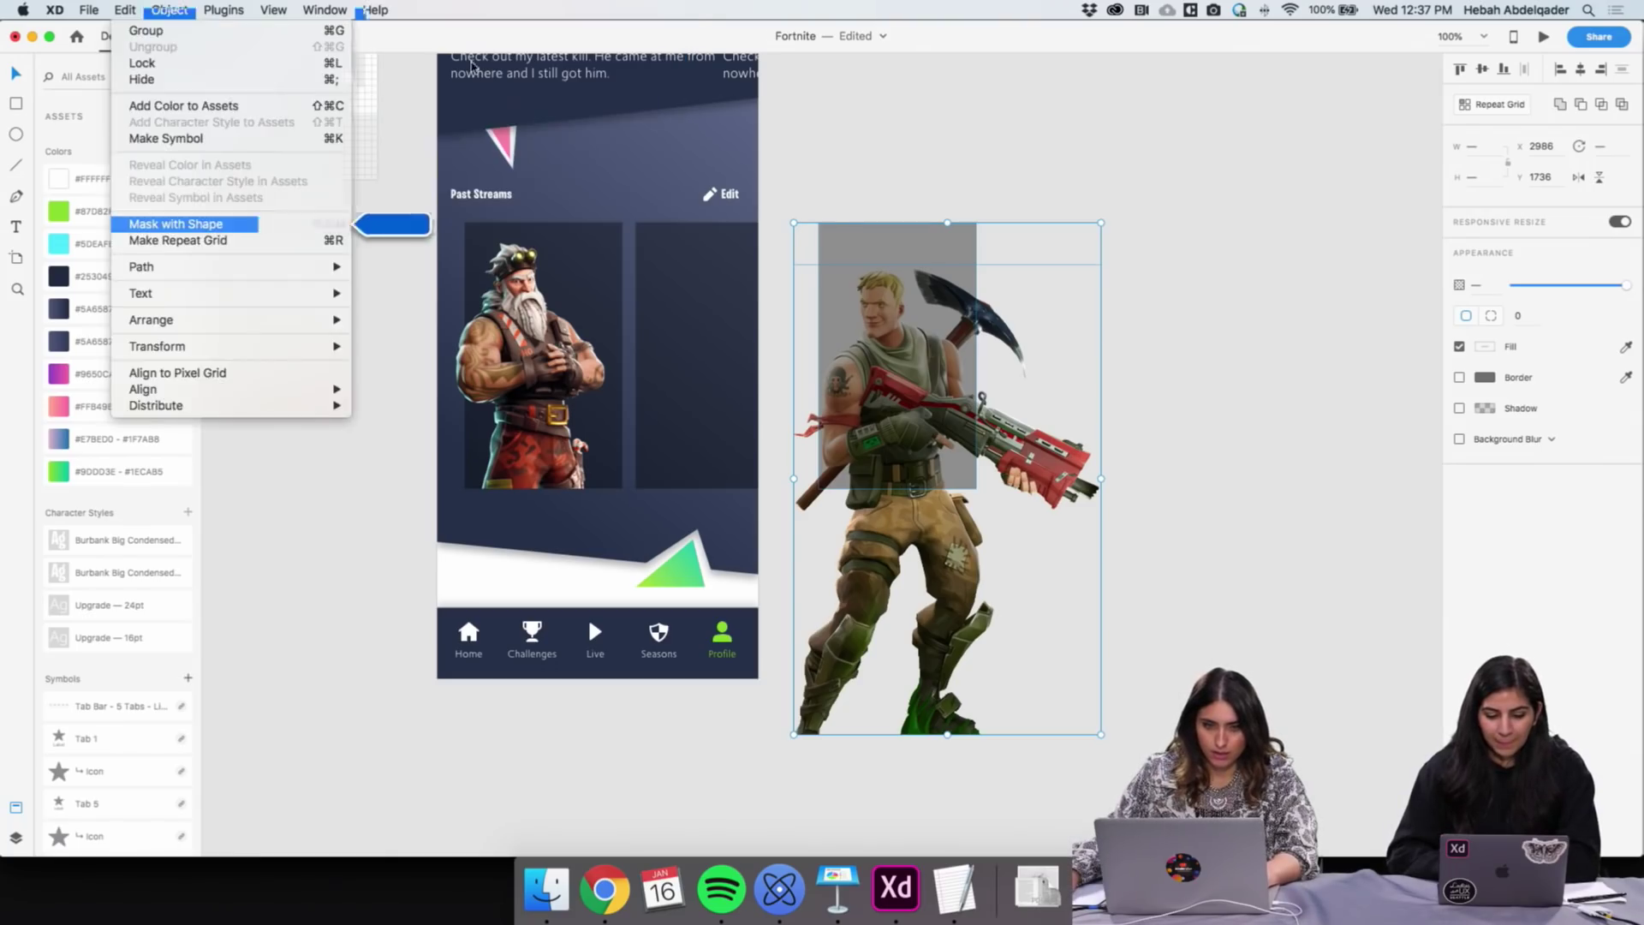
key("Return")
Scale the soldier image inside its mask to 265 by 405 and position it at X 2999, Y 1747
double_click(931, 419)
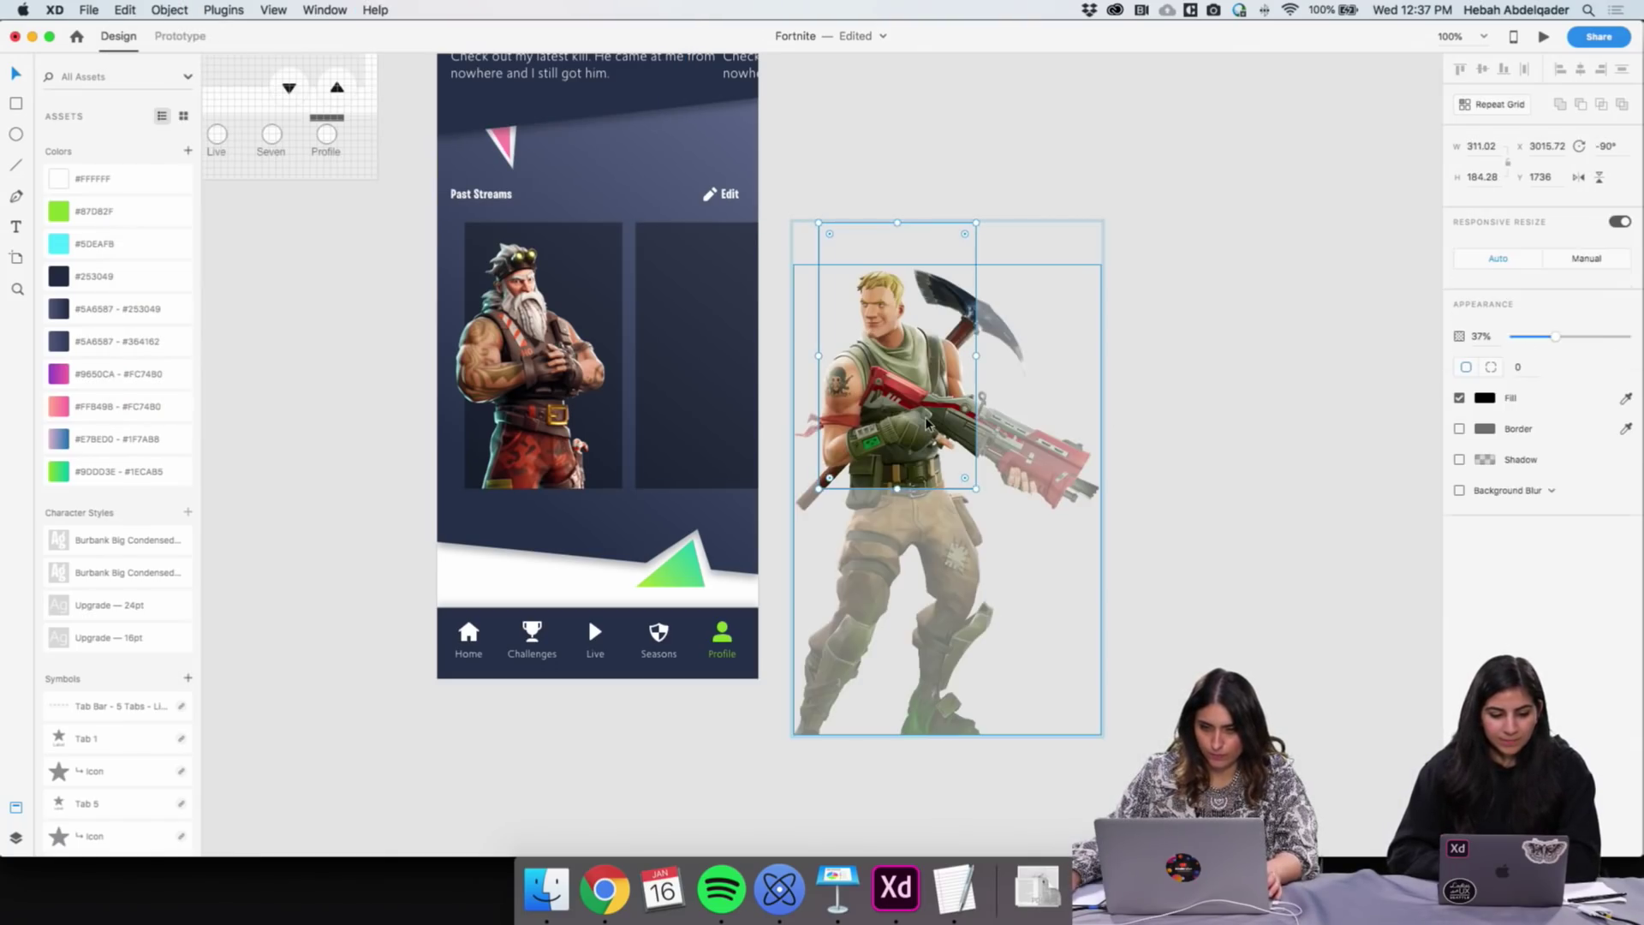
key("Escape")
double_click(910, 391)
left_click(910, 391)
left_click_drag(1101, 737, 1020, 611)
left_click_drag(878, 368, 889, 336)
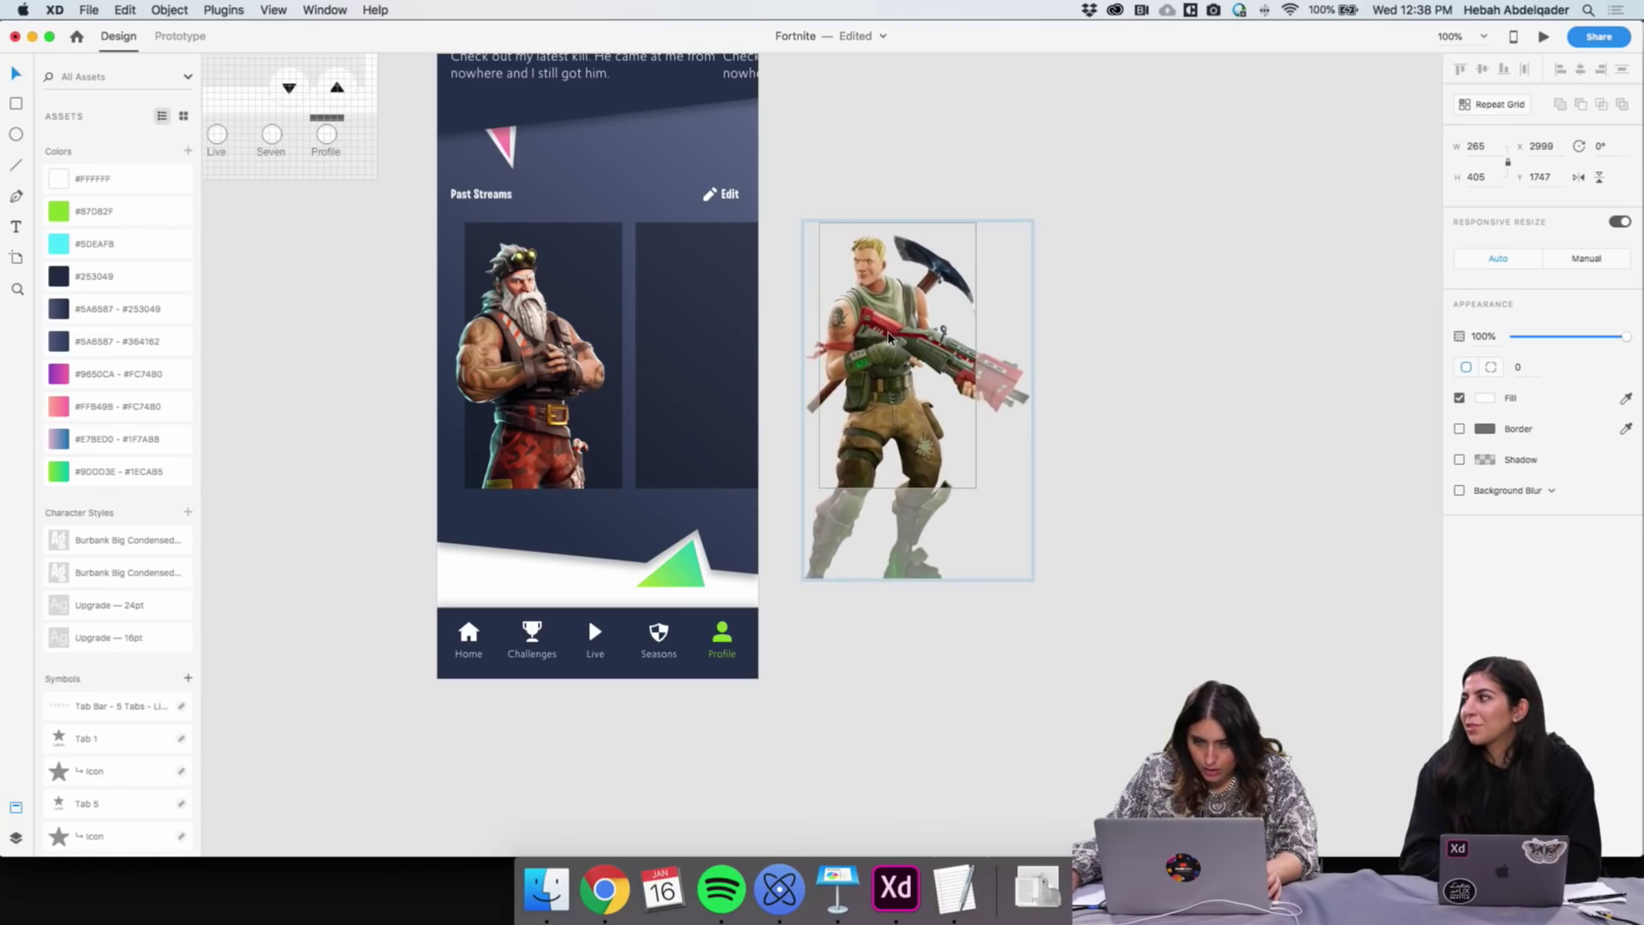
left_click(1134, 445)
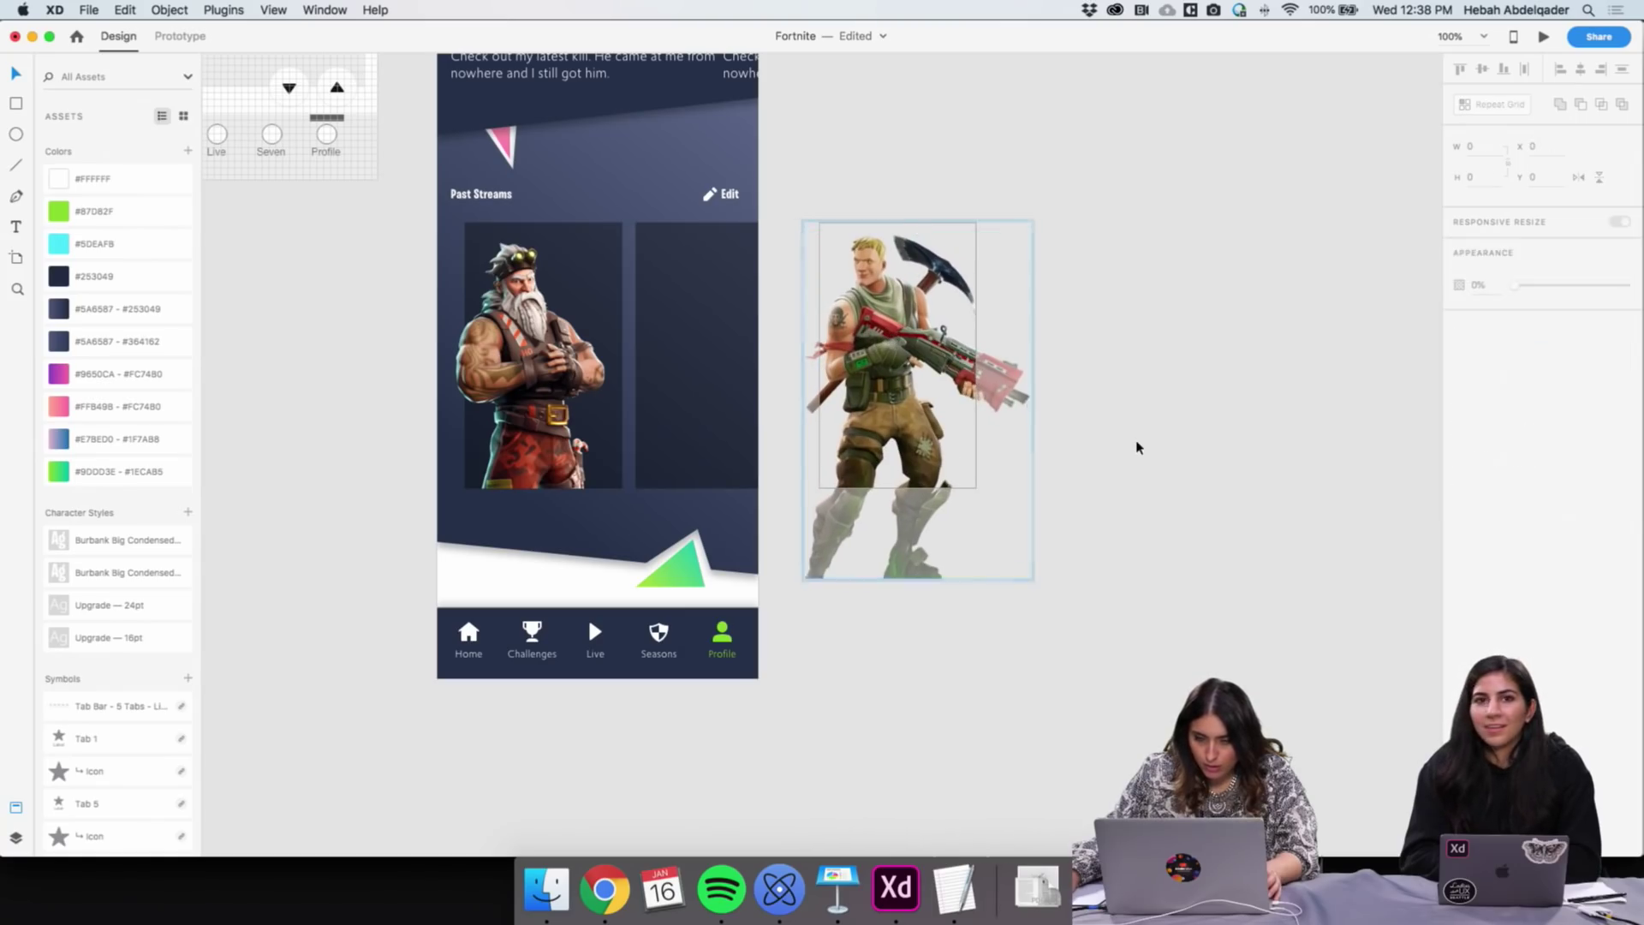
Widen the soldier's mask shape to 264.28 and move the masked image onto the second dark card
double_click(935, 358)
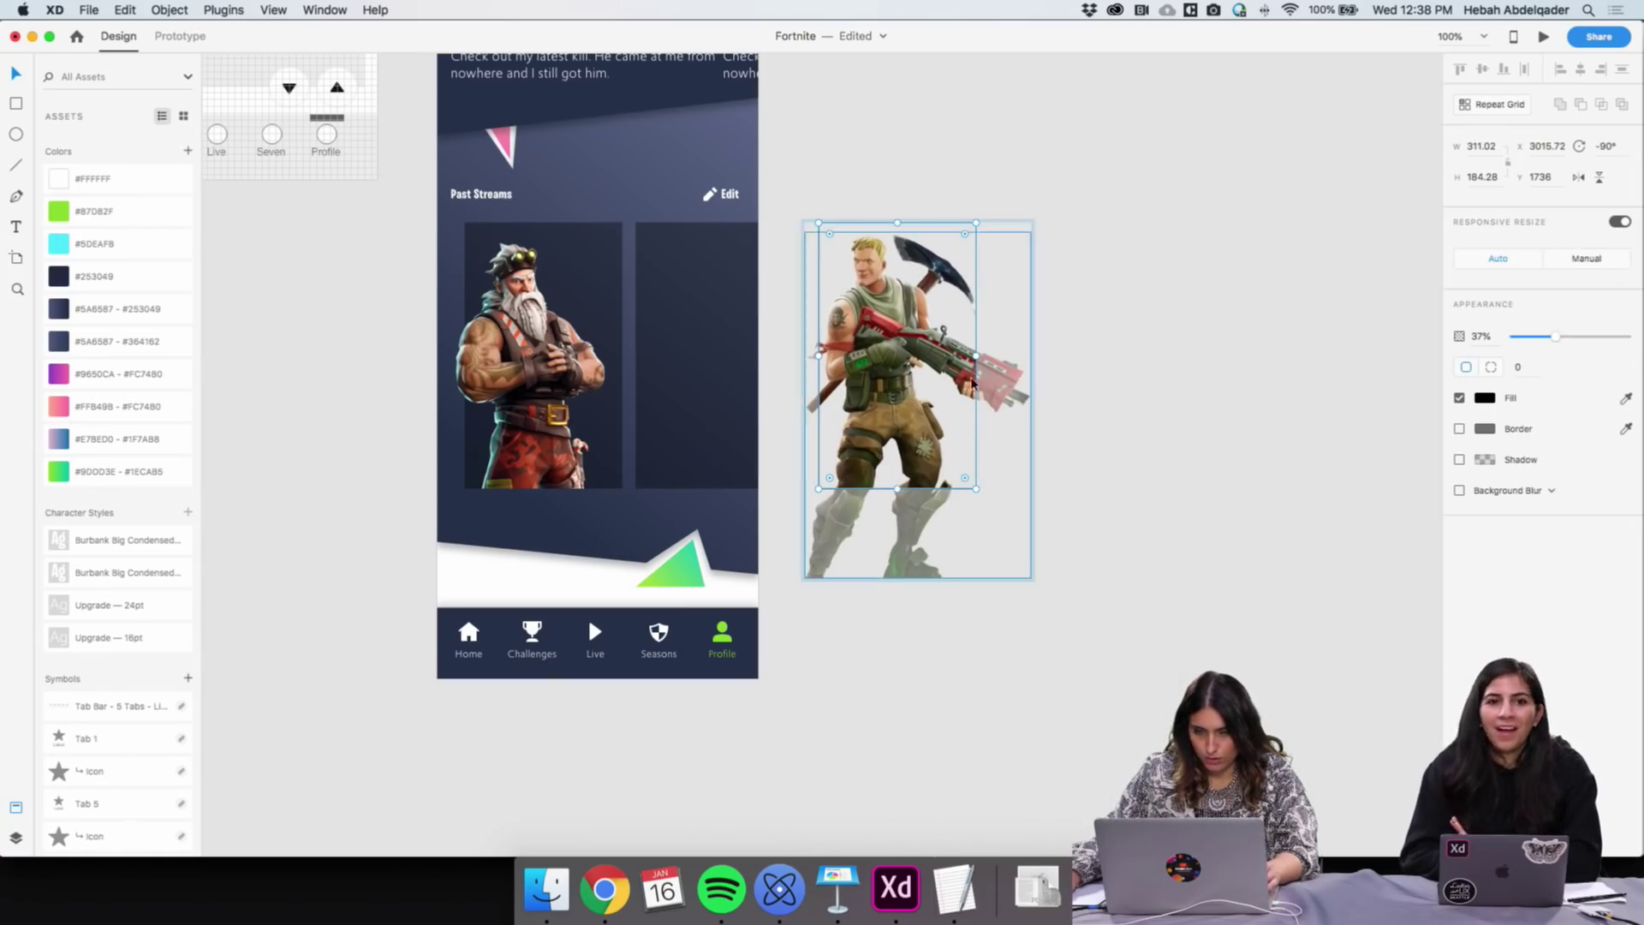
left_click_drag(976, 355, 1044, 356)
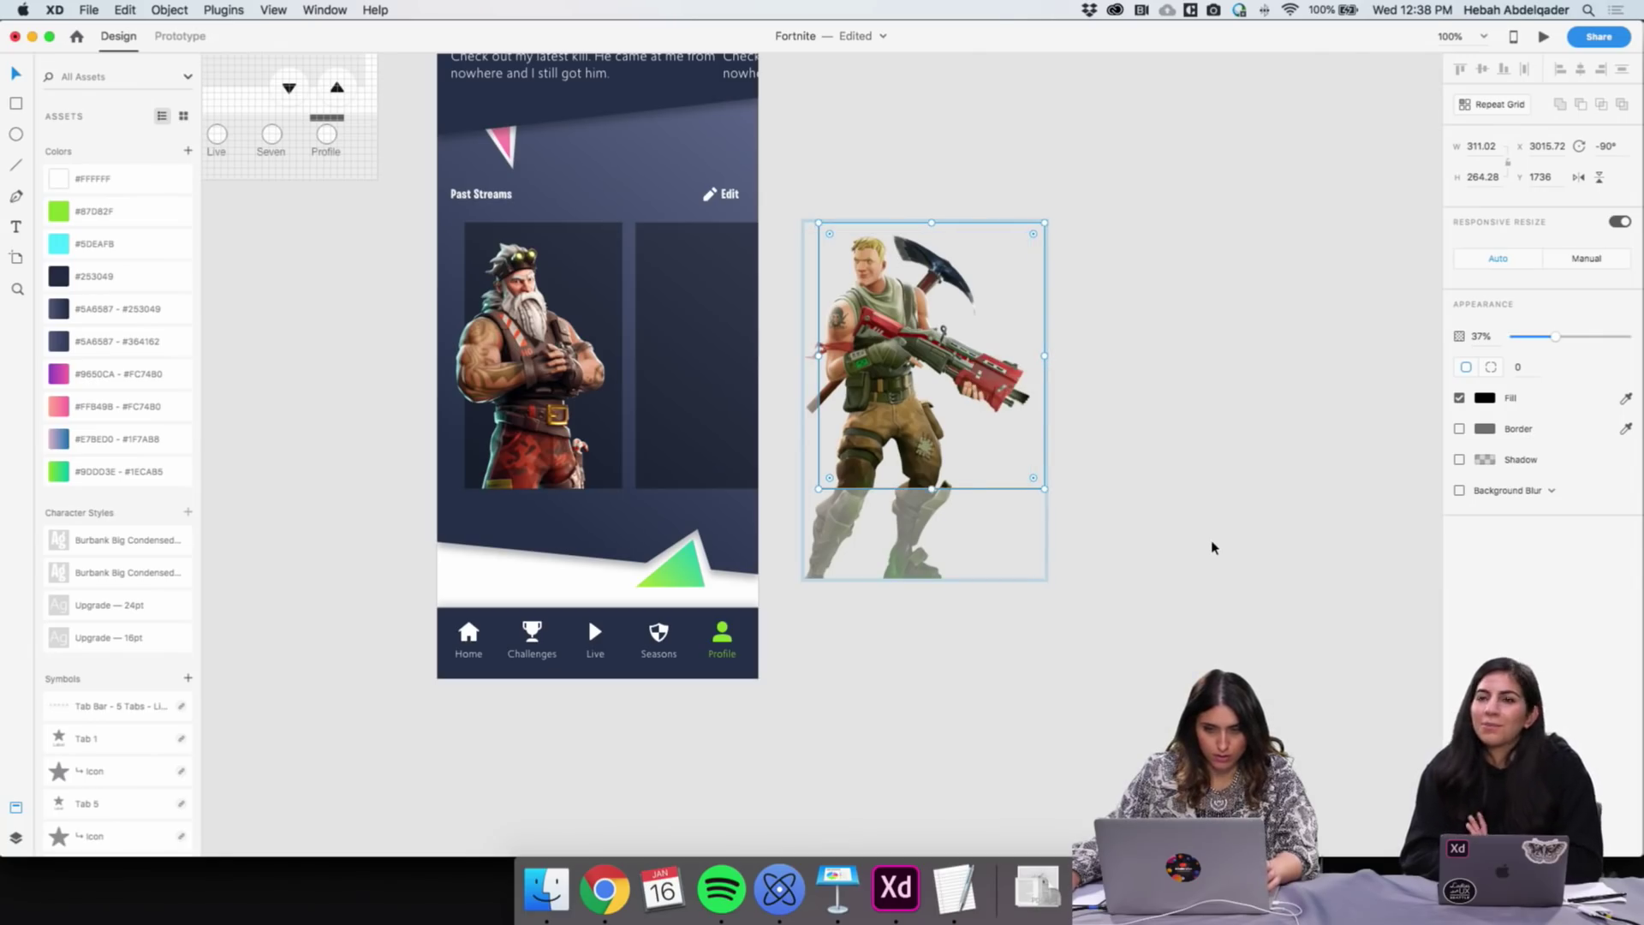
key("Escape")
left_click_drag(910, 377, 726, 377)
left_click(1064, 511)
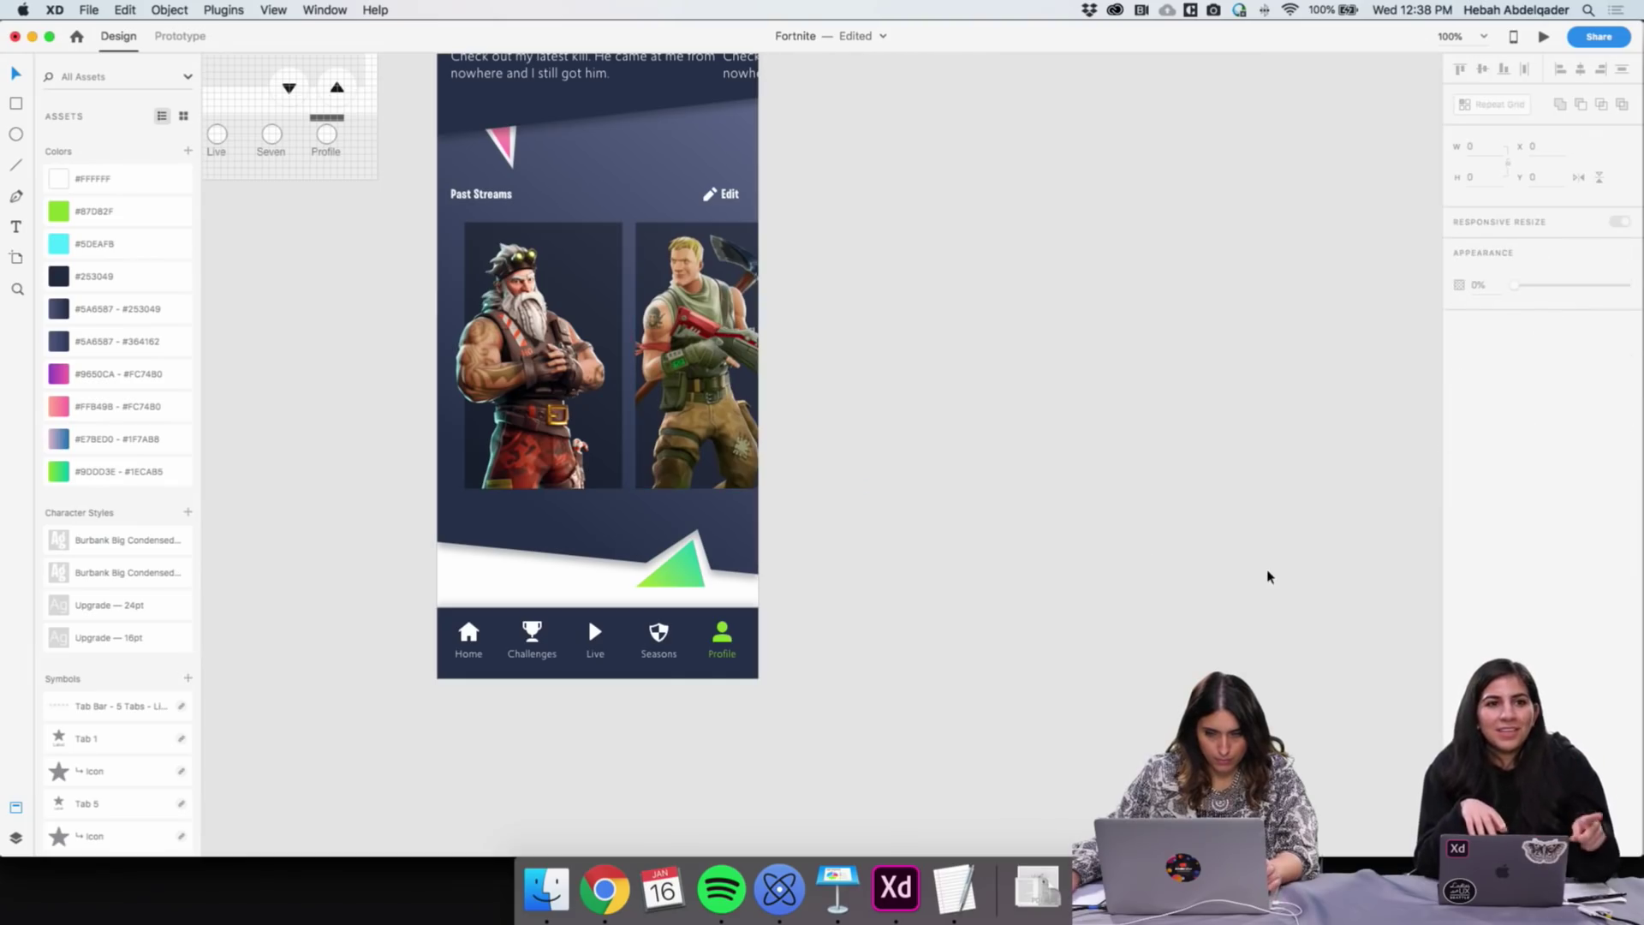
Reposition the soldier image inside its mask at X 231, Y 1746
double_click(702, 343)
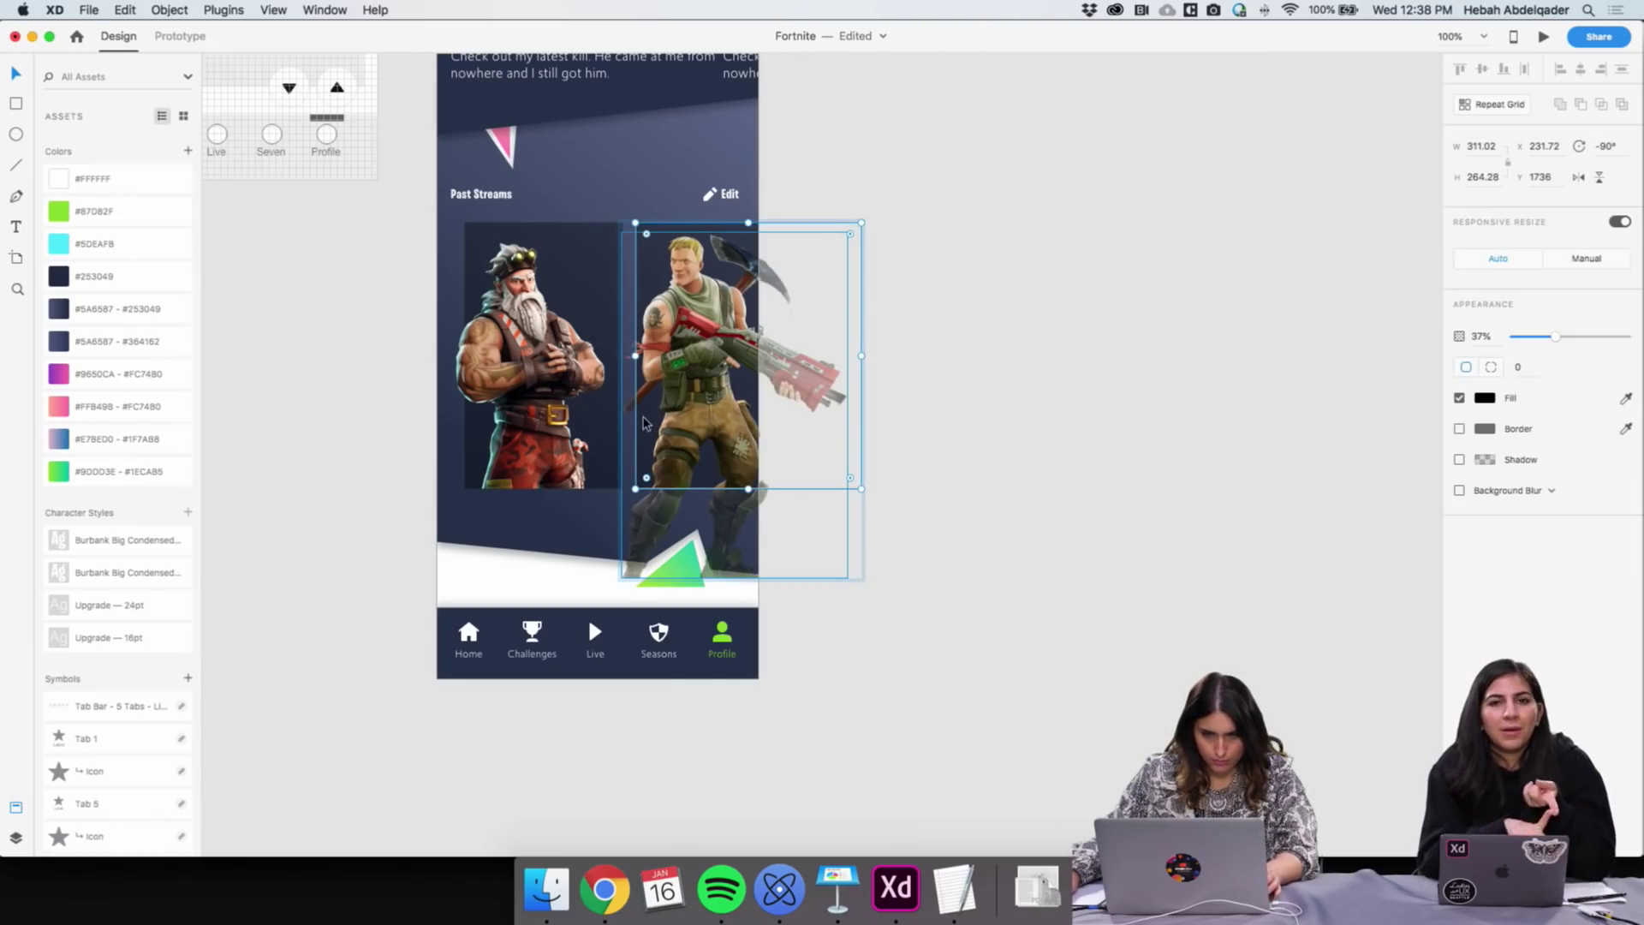
left_click(654, 414)
left_click_drag(655, 415, 677, 392)
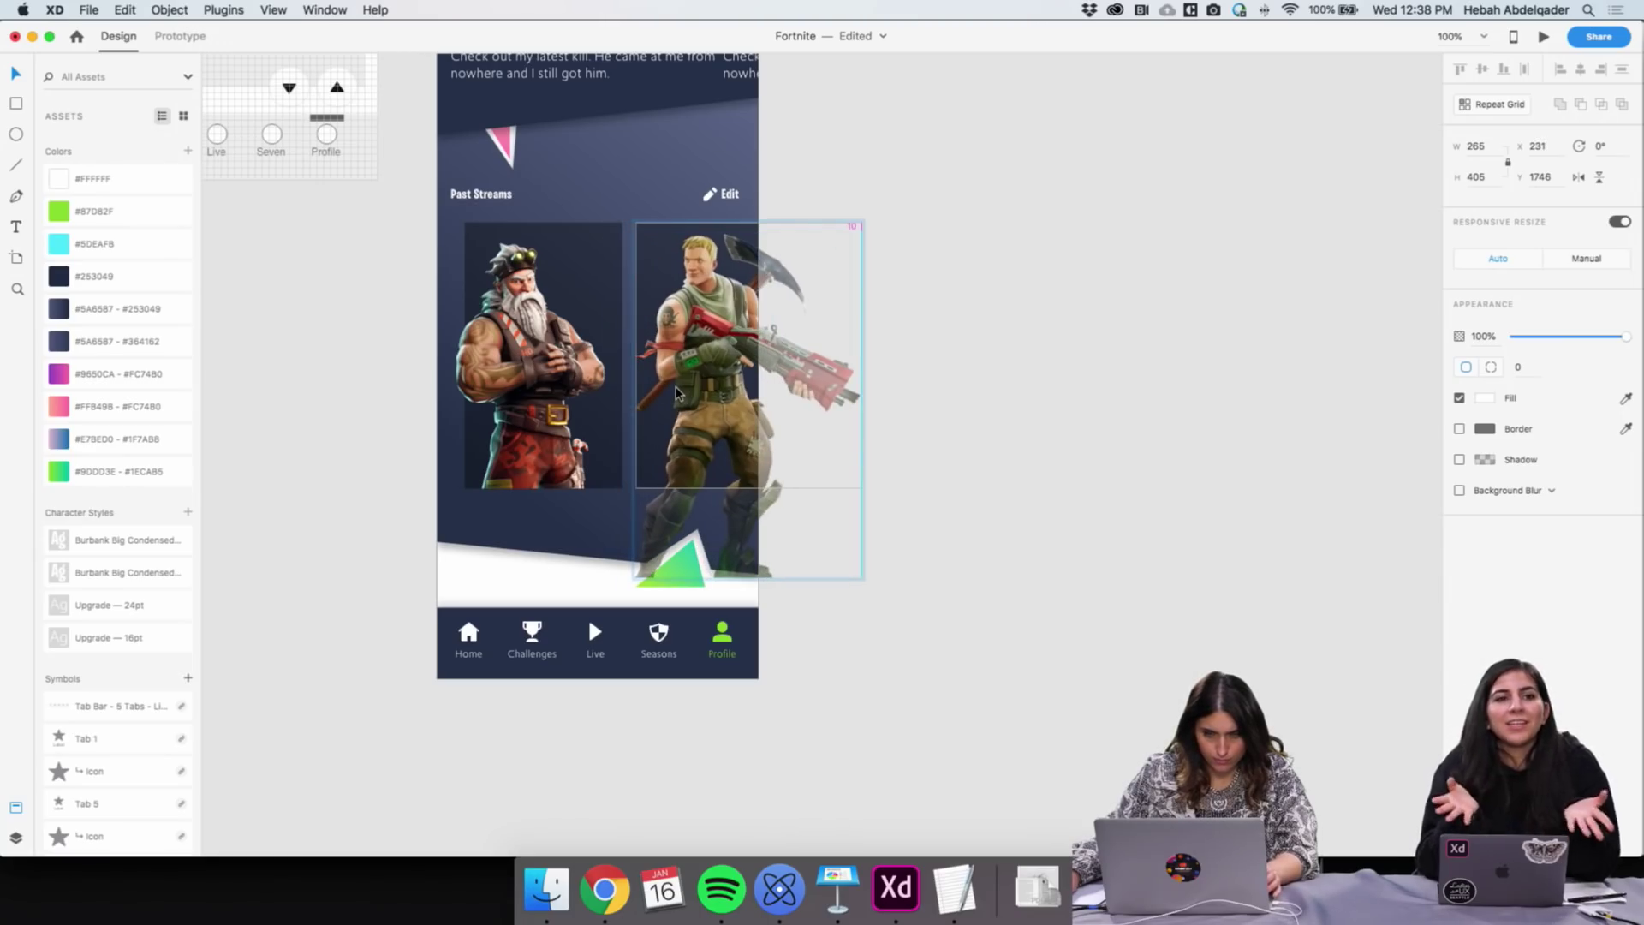
left_click(991, 467)
Move the whole masked soldier toward the first card, placing its mask at X 219.72
left_click(716, 383)
left_click_drag(715, 383, 719, 383)
left_click(1031, 485)
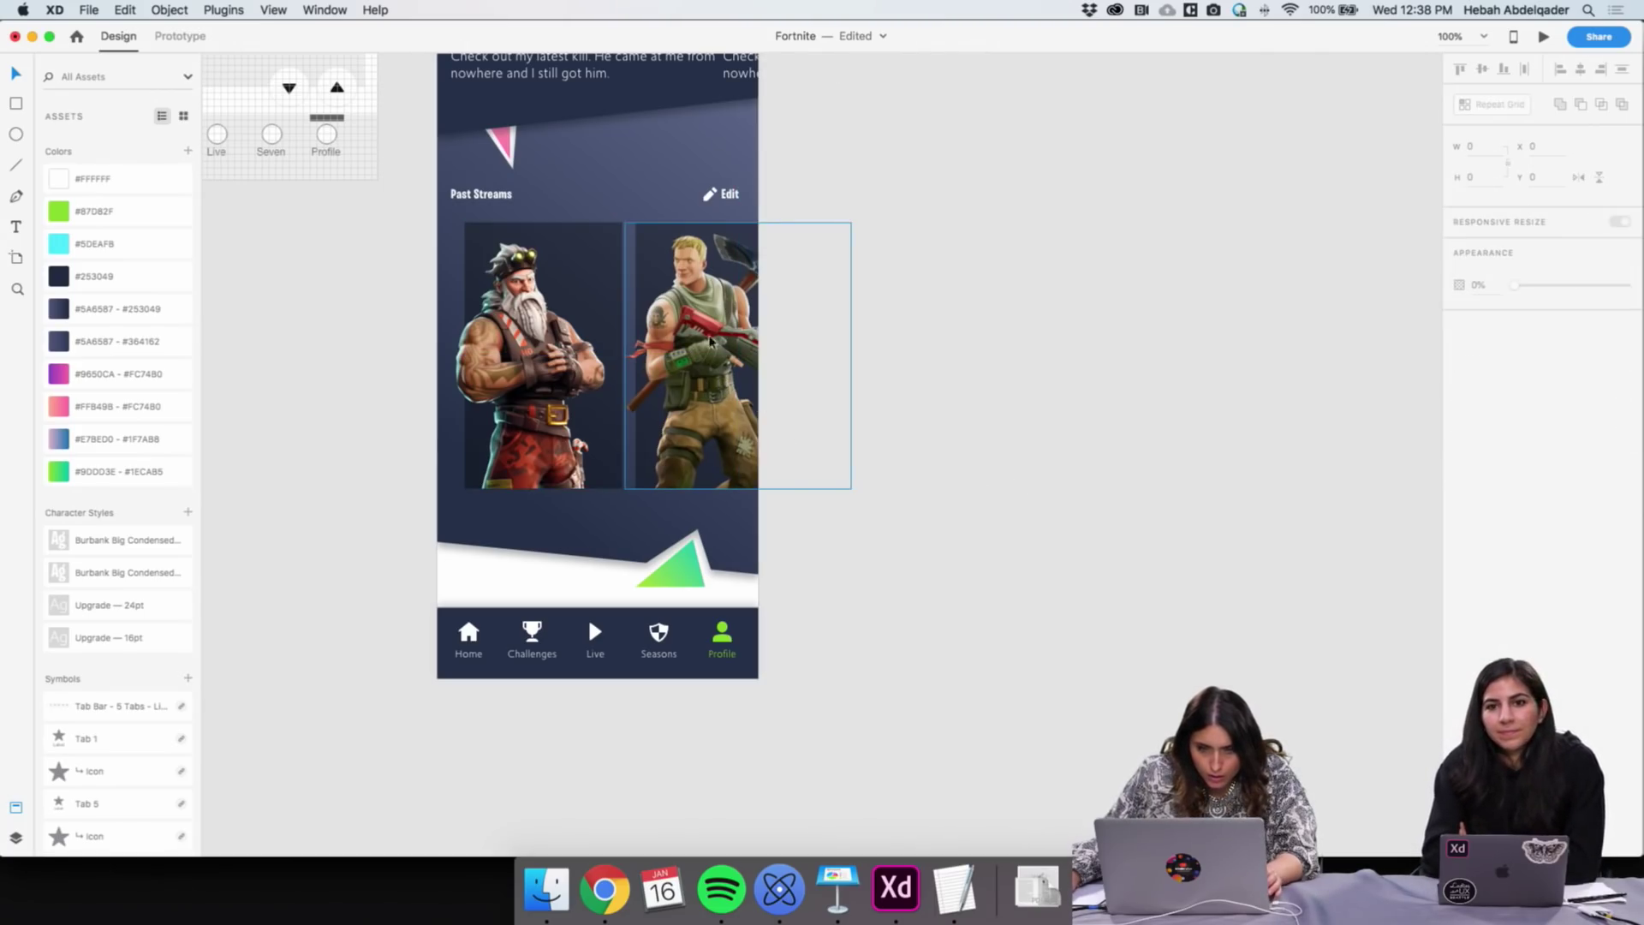
Shrink the soldier image slightly inside its mask and nudge it into place over the second card
left_click(832, 379)
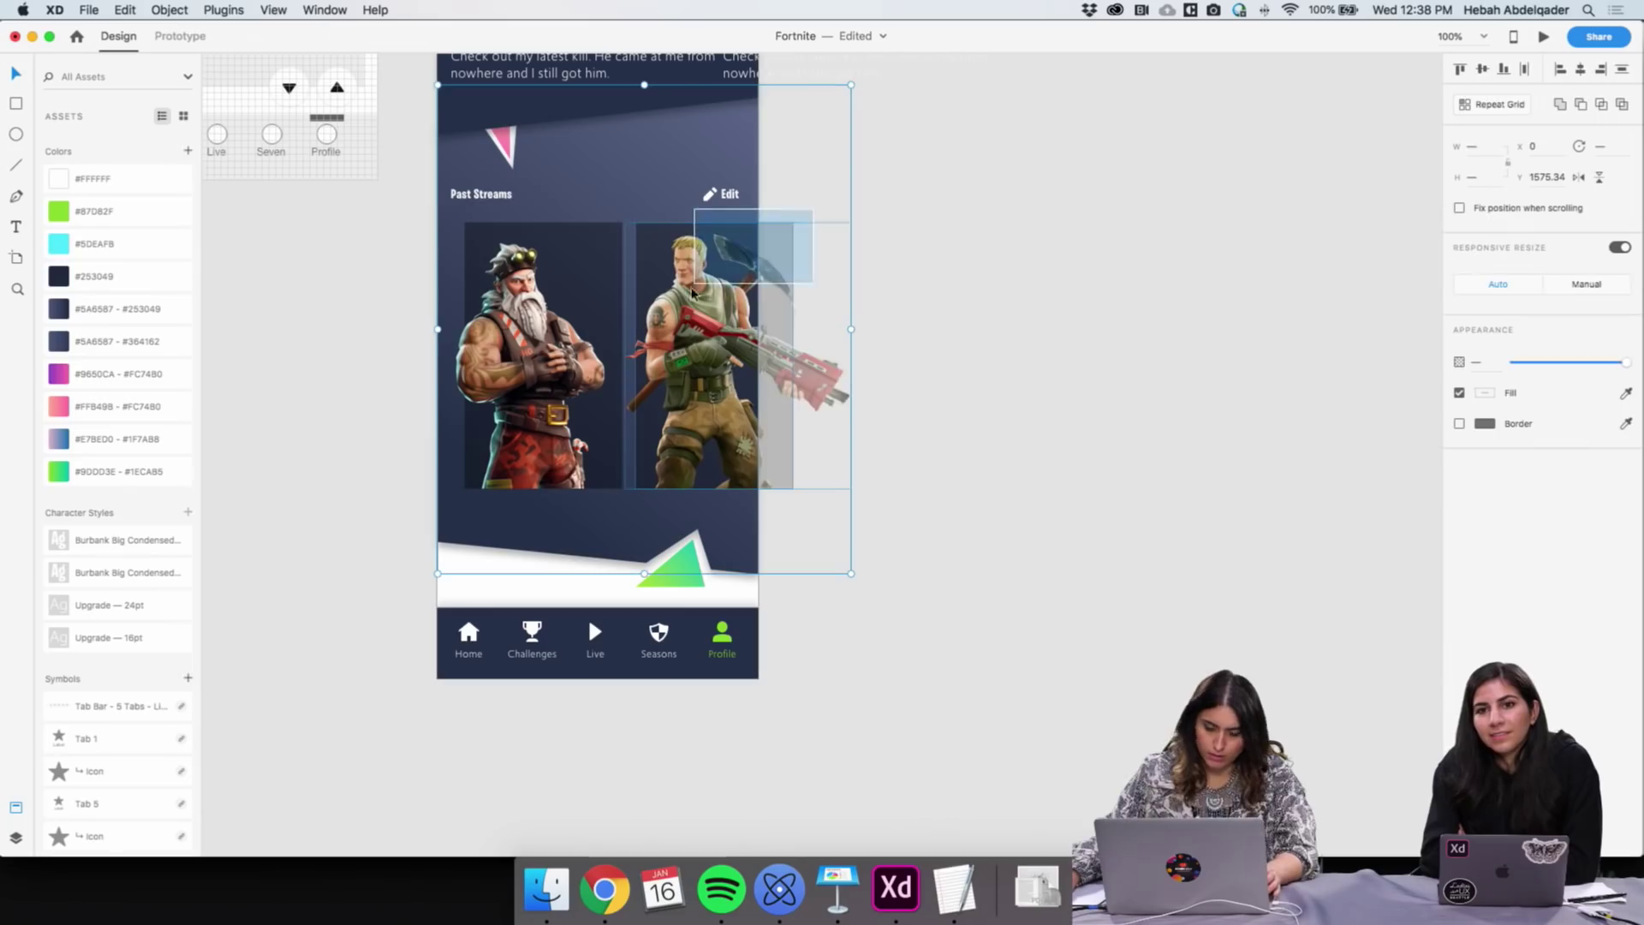
double_click(704, 402)
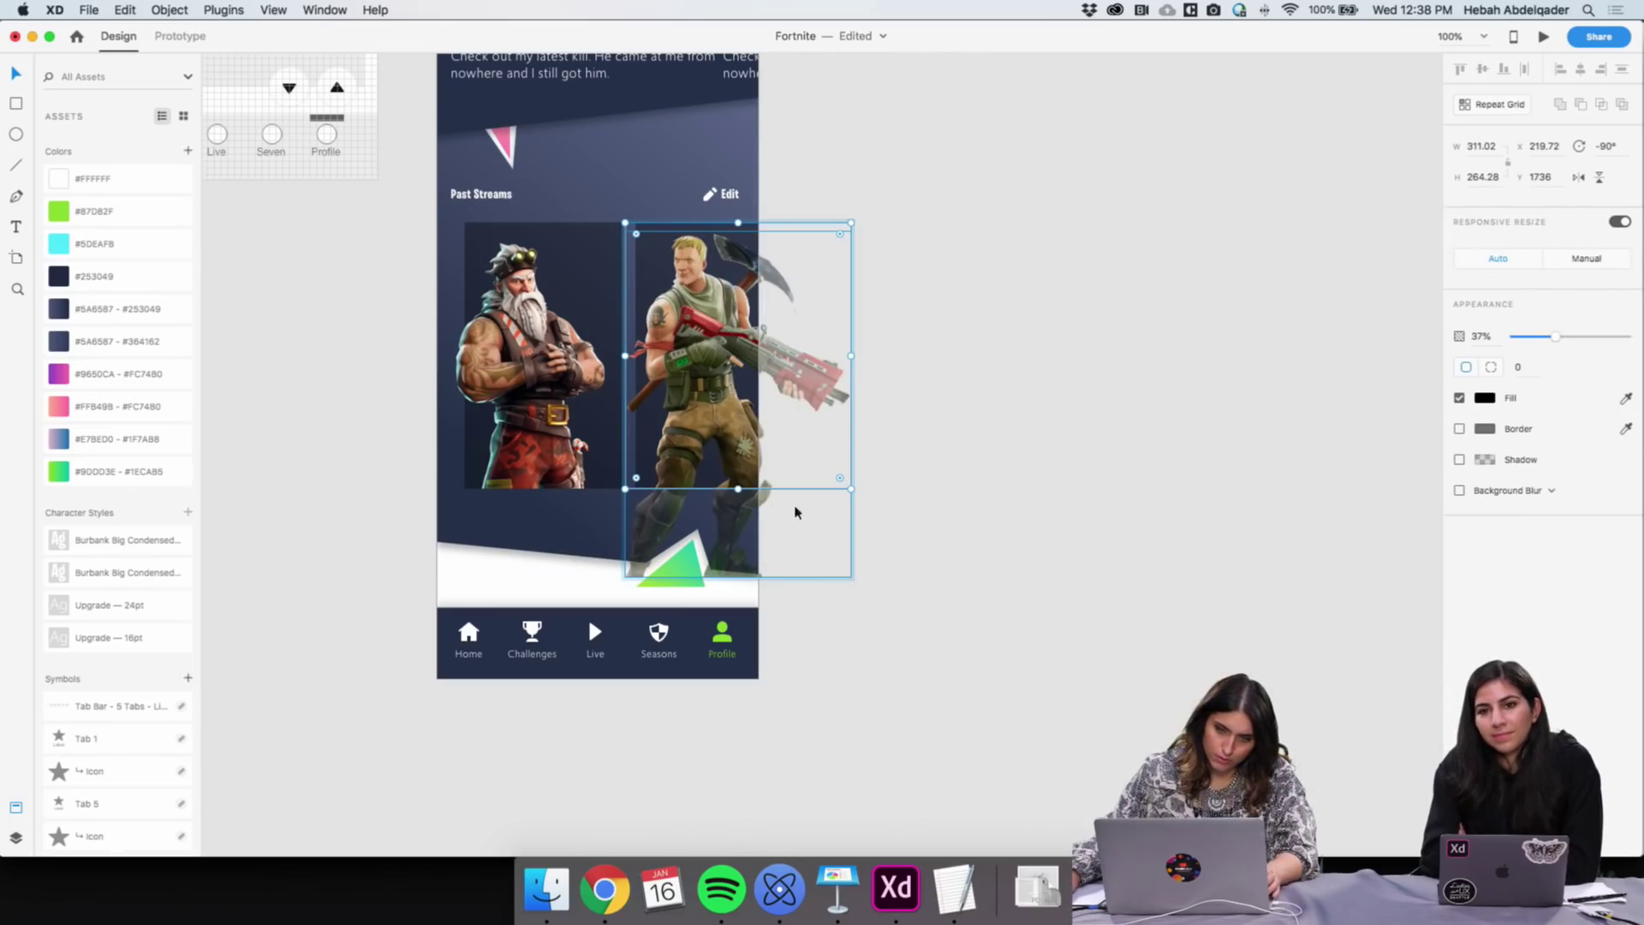
left_click(640, 252)
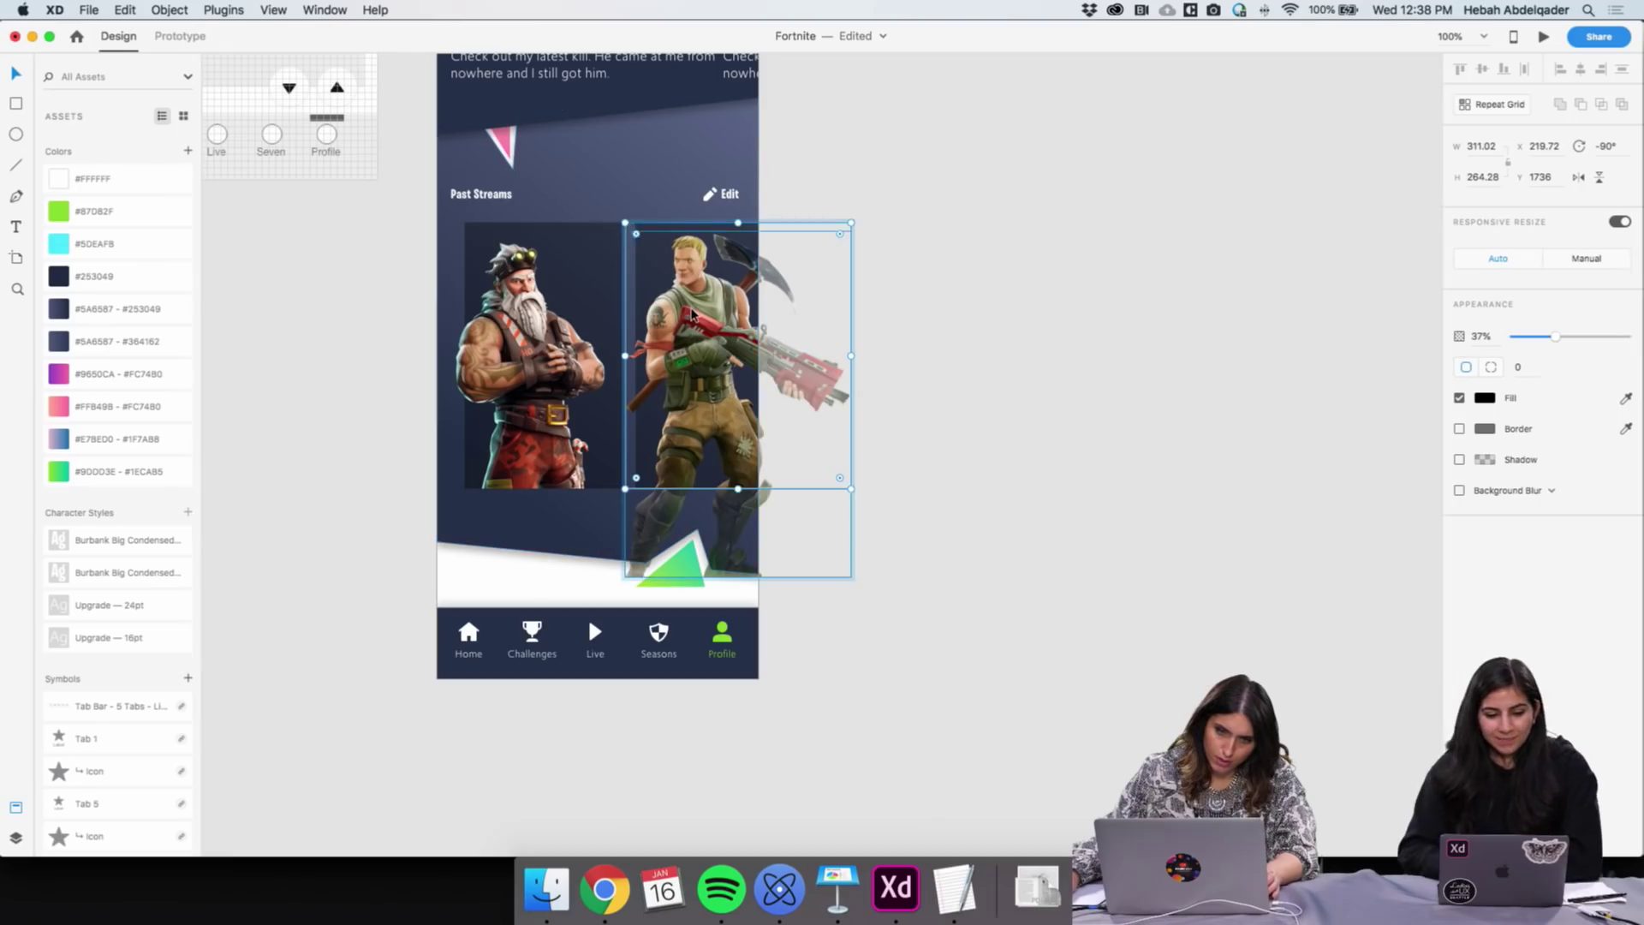
left_click_drag(625, 231, 637, 249)
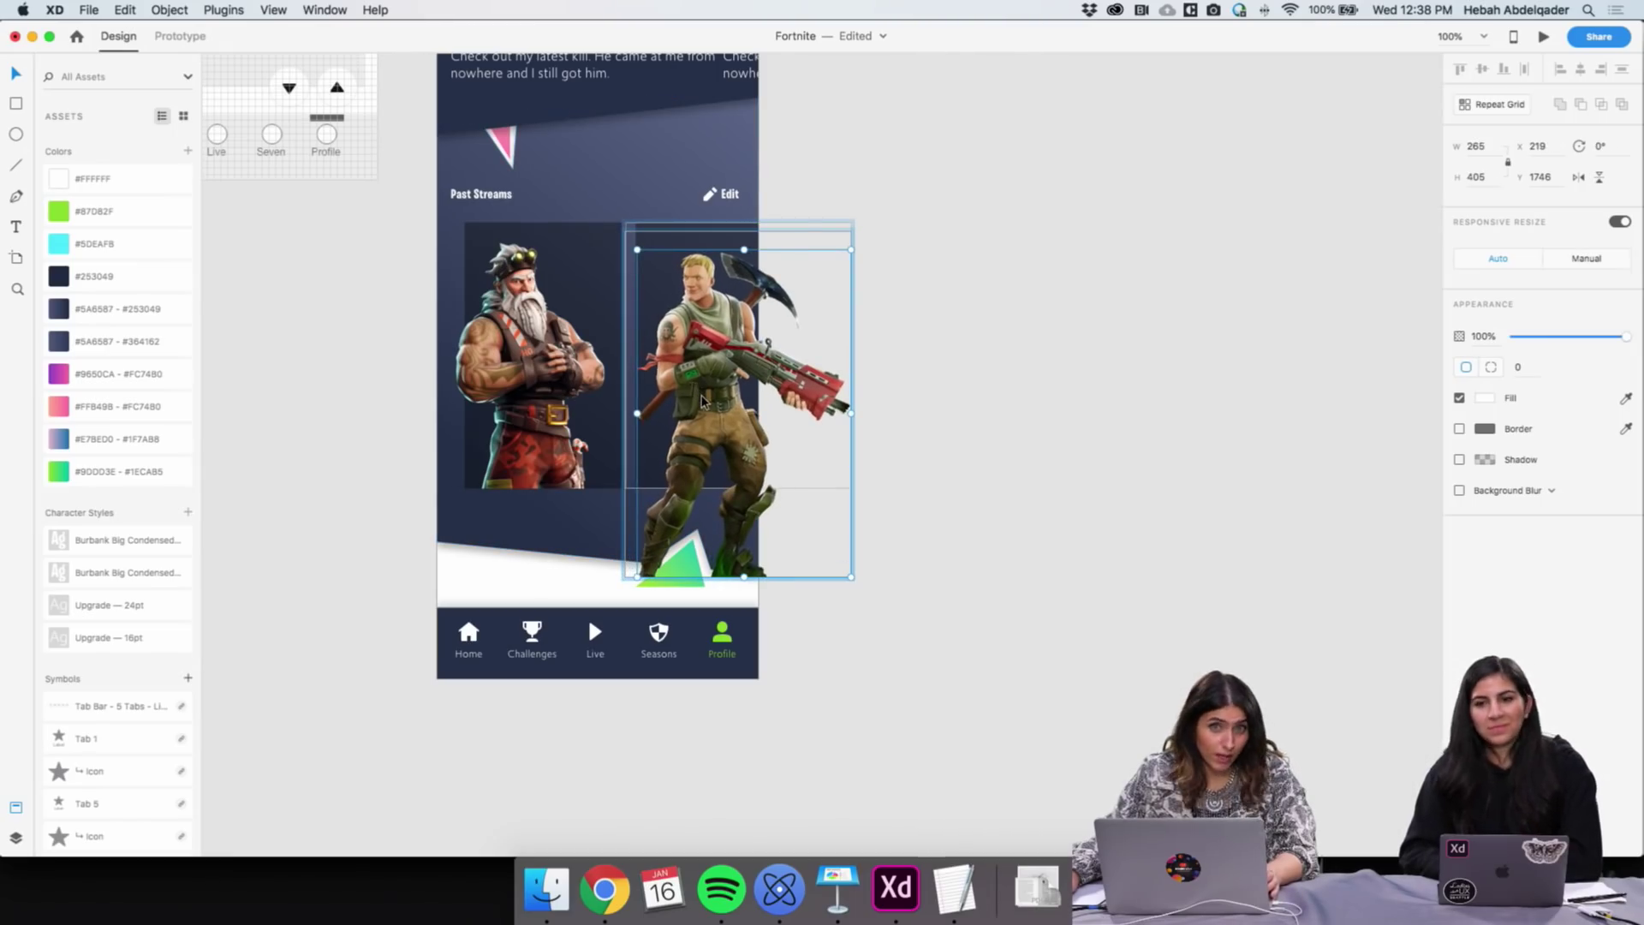
left_click_drag(702, 384, 699, 382)
left_click(1122, 511)
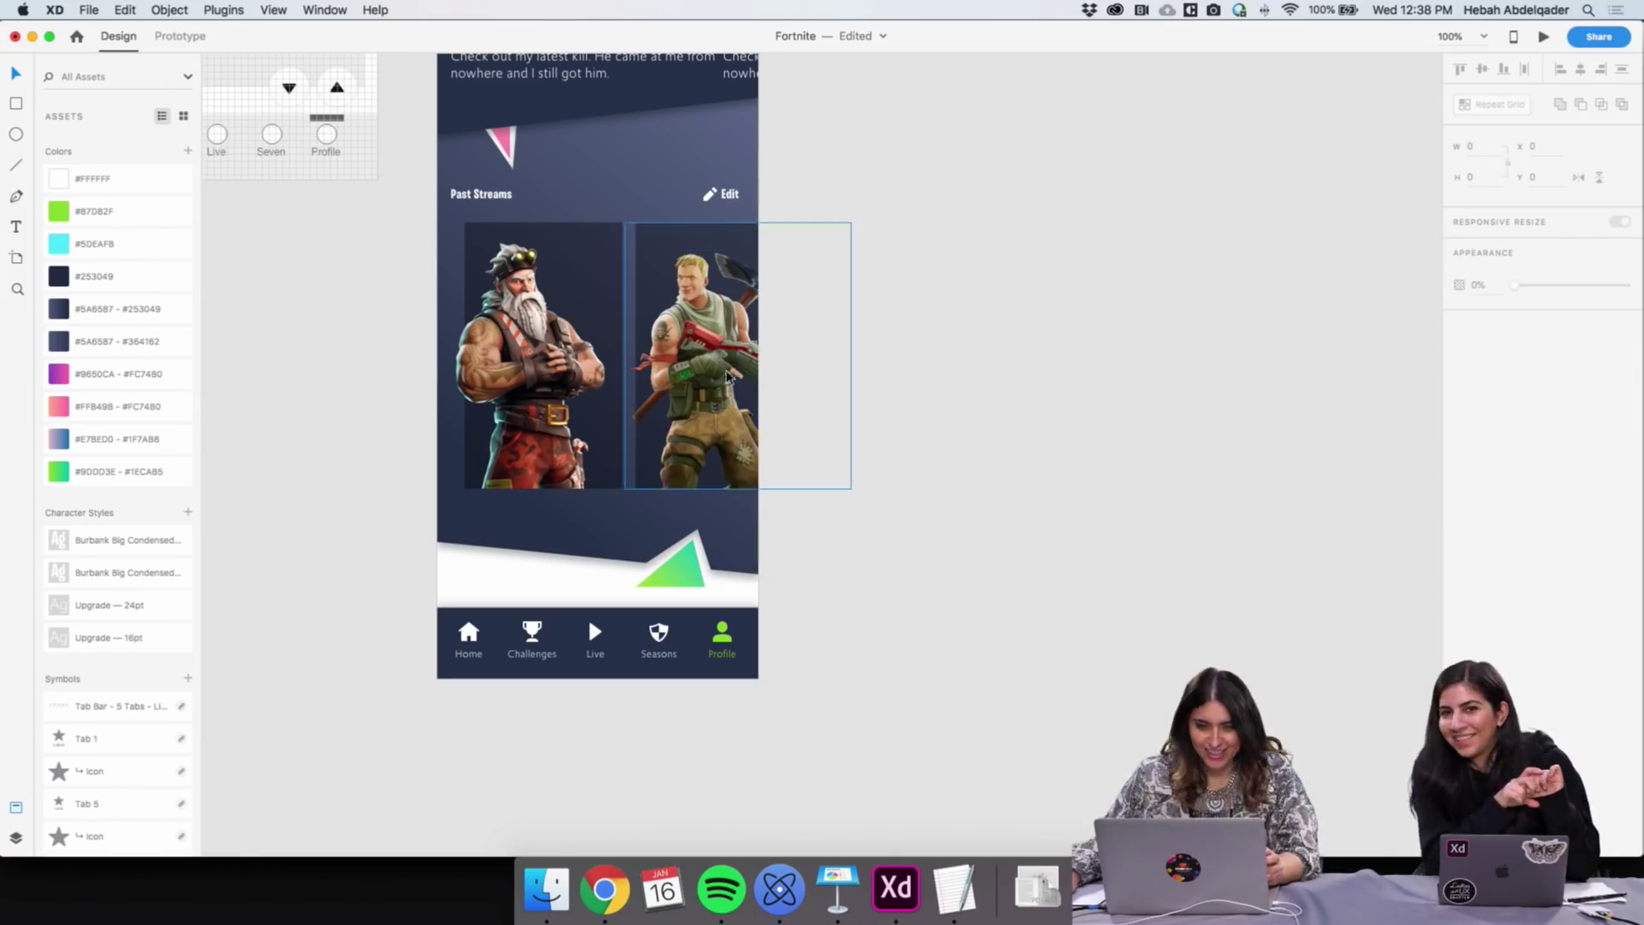
Change the "Past Streams" heading above the skin cards to "My skin"
scroll(678, 366, "down", 3)
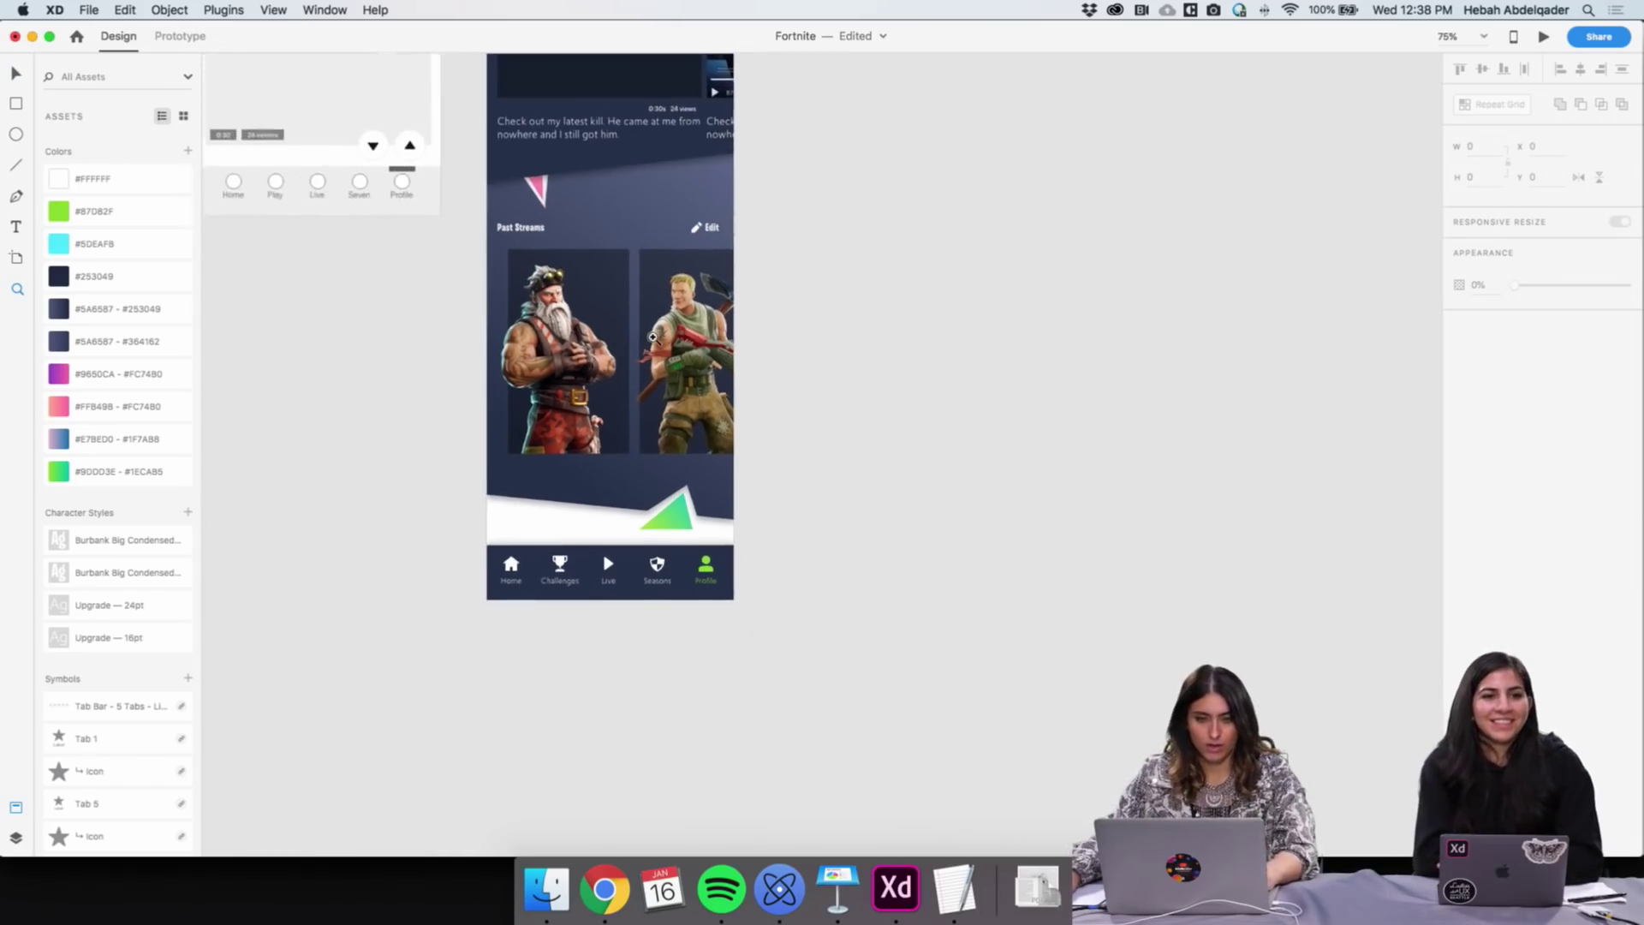
left_click(512, 231)
key("BackSpace")
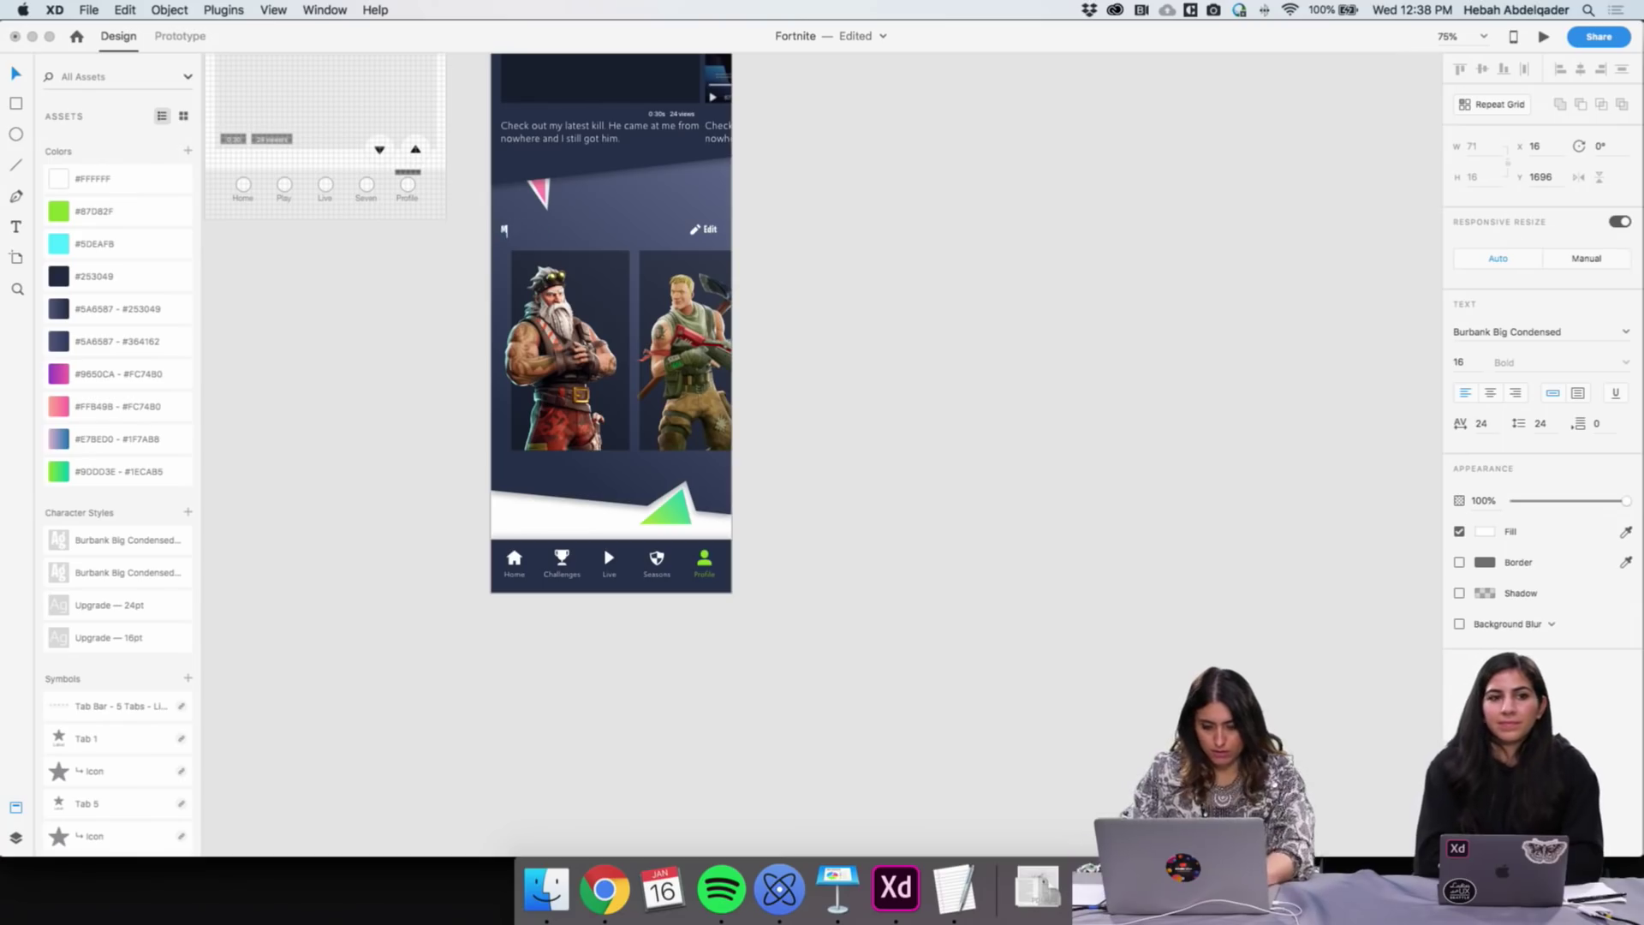
key("Escape")
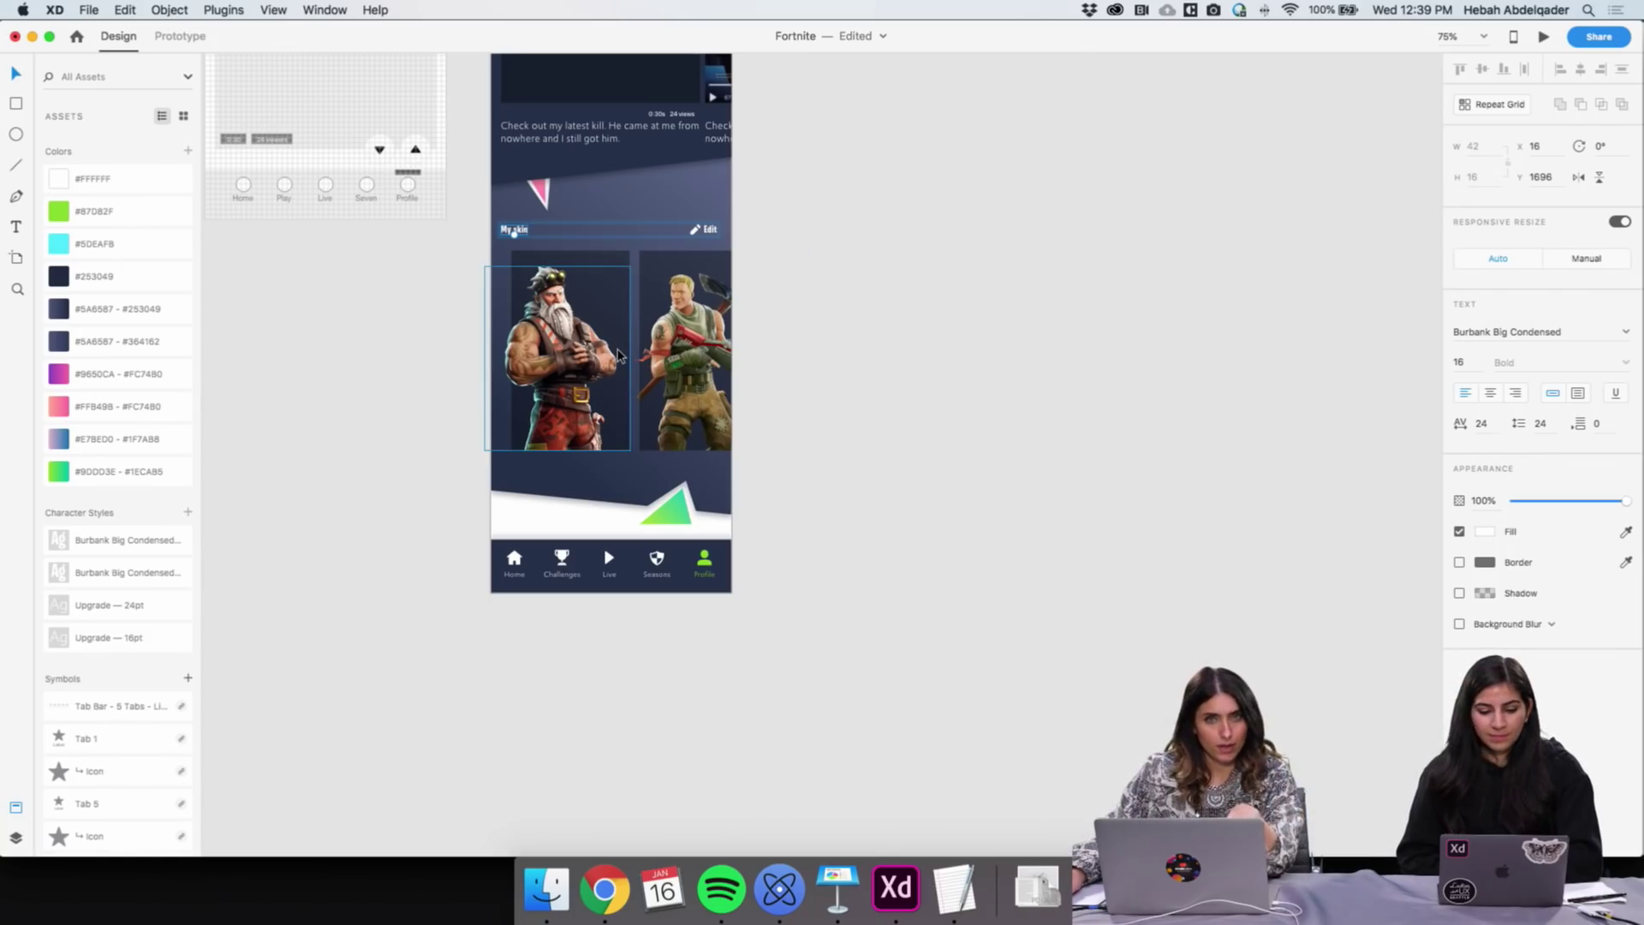
left_click(922, 415)
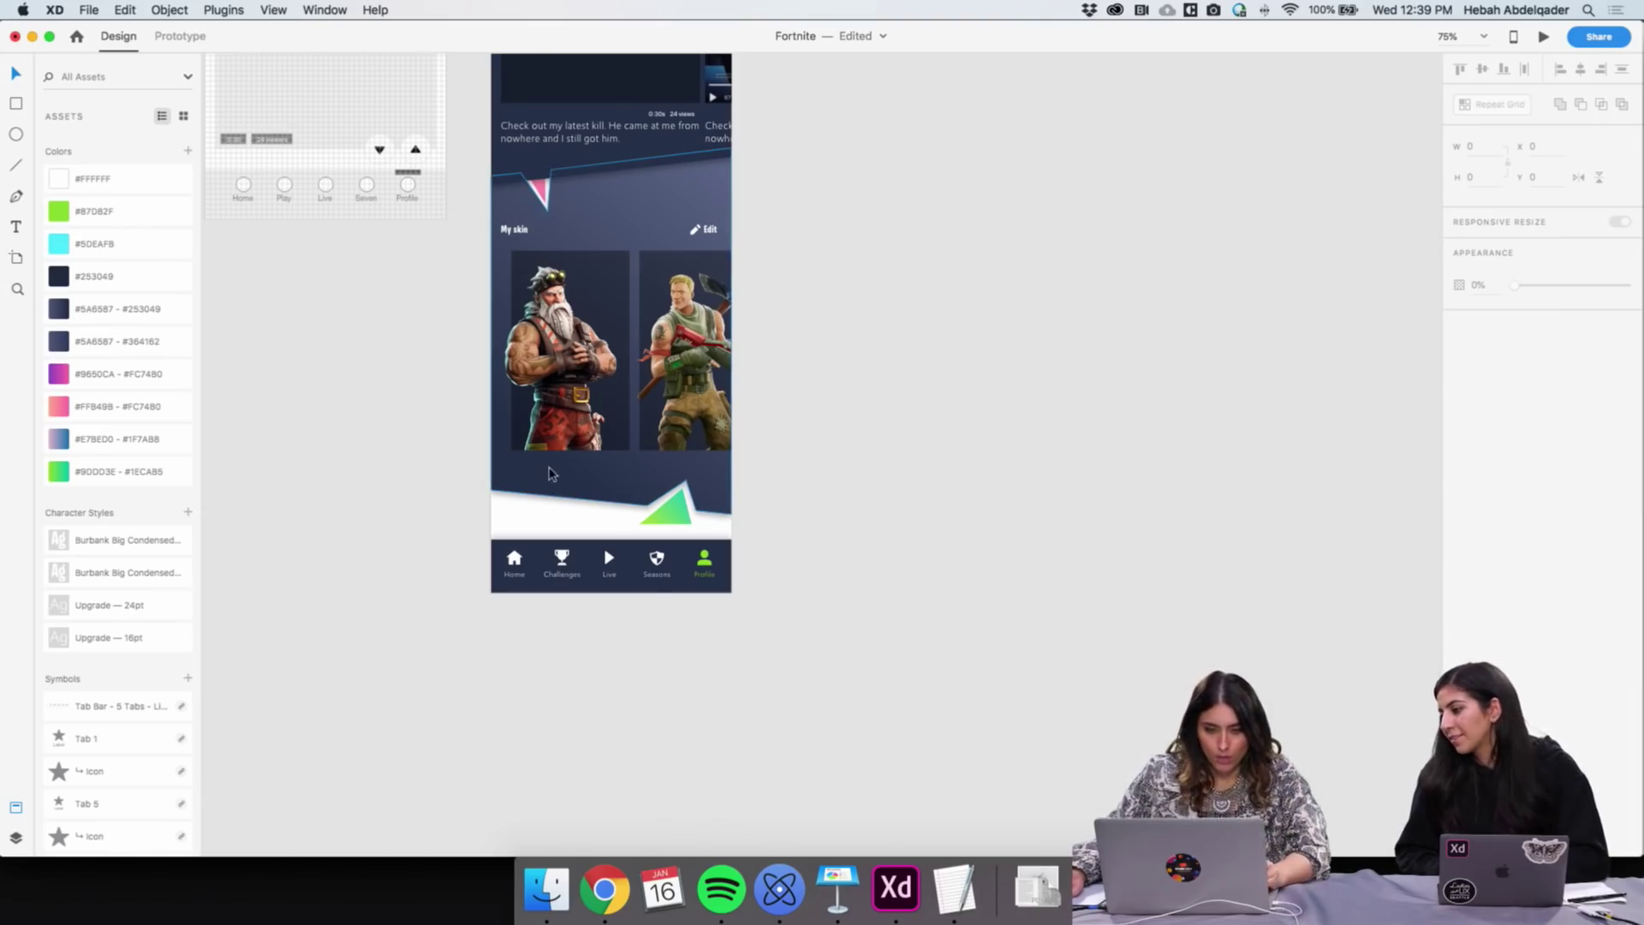
Draw an 85 by 26 rectangle just below the first skin card at X 32, Y 2053
scroll(535, 467, "down", 1)
key("z")
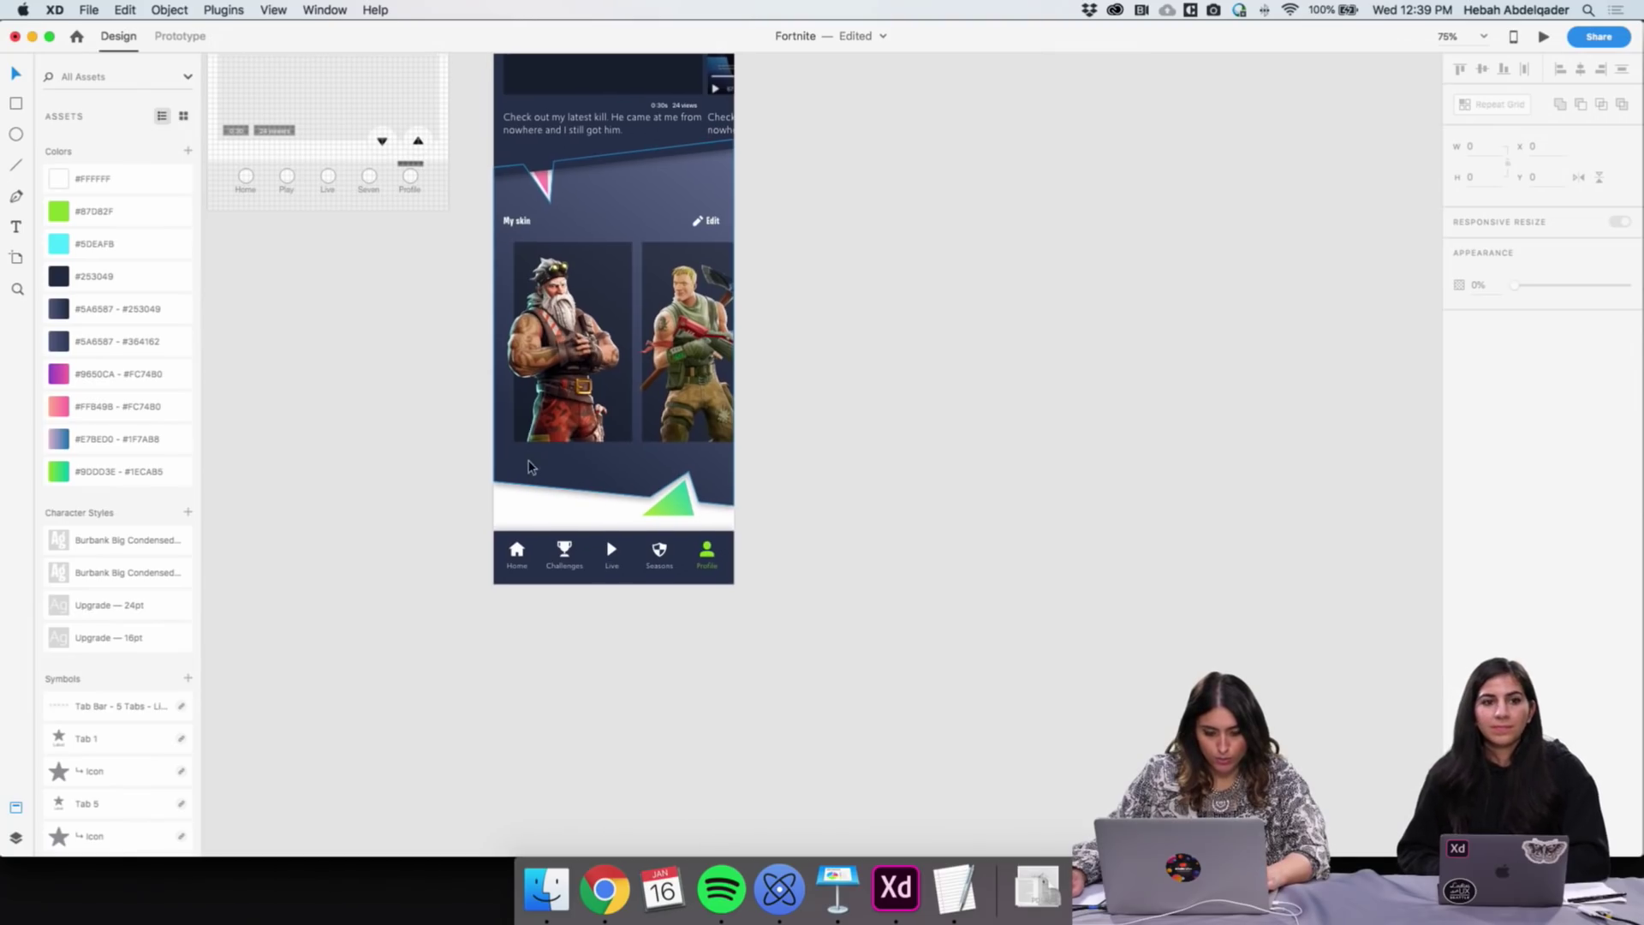
left_click(534, 462)
left_click(552, 470)
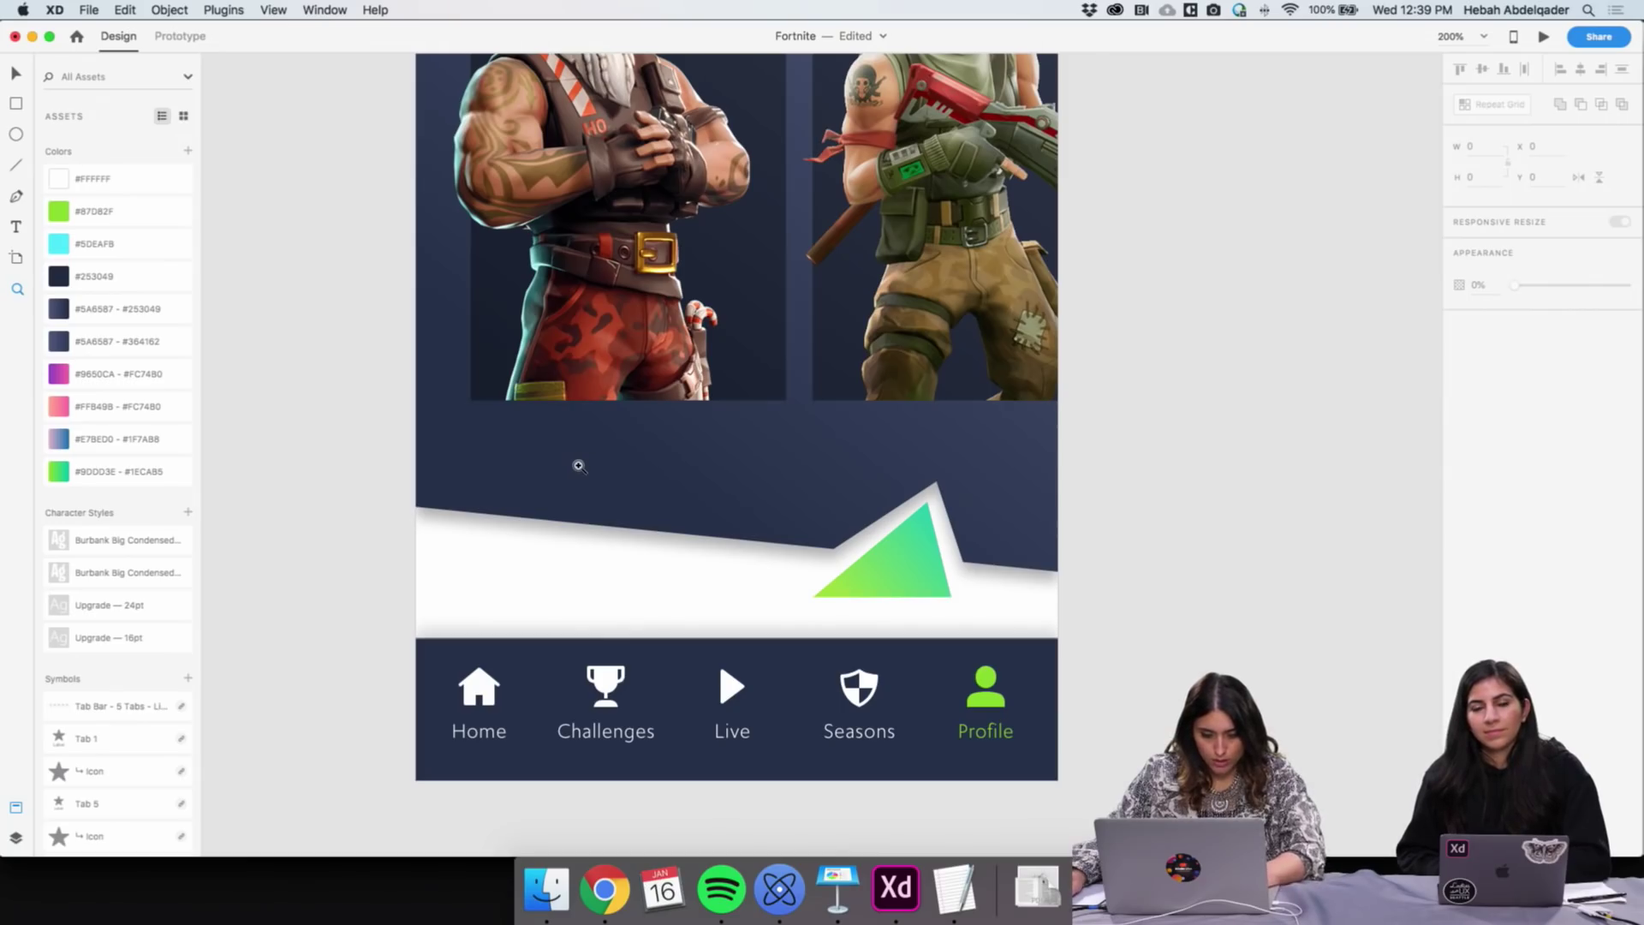
key("r")
left_click_drag(472, 412, 617, 455)
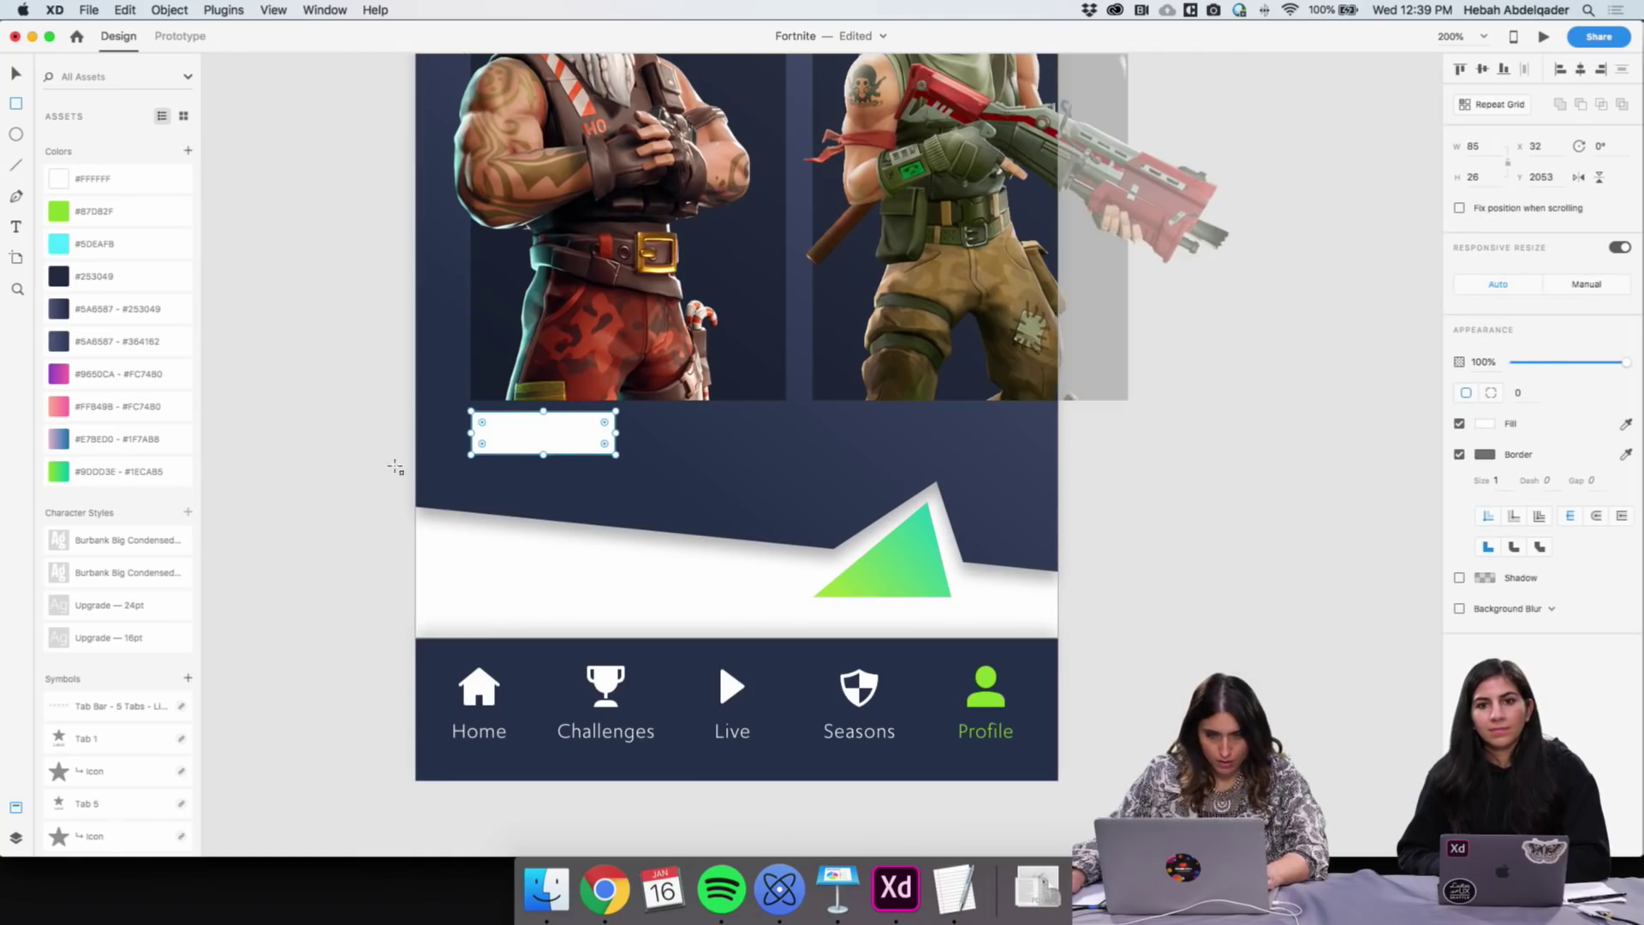
Try several saved gradients on the small rectangle and fill it with #E7BED0 – #1F7ABB
key("v")
left_click(646, 469)
left_click(543, 432)
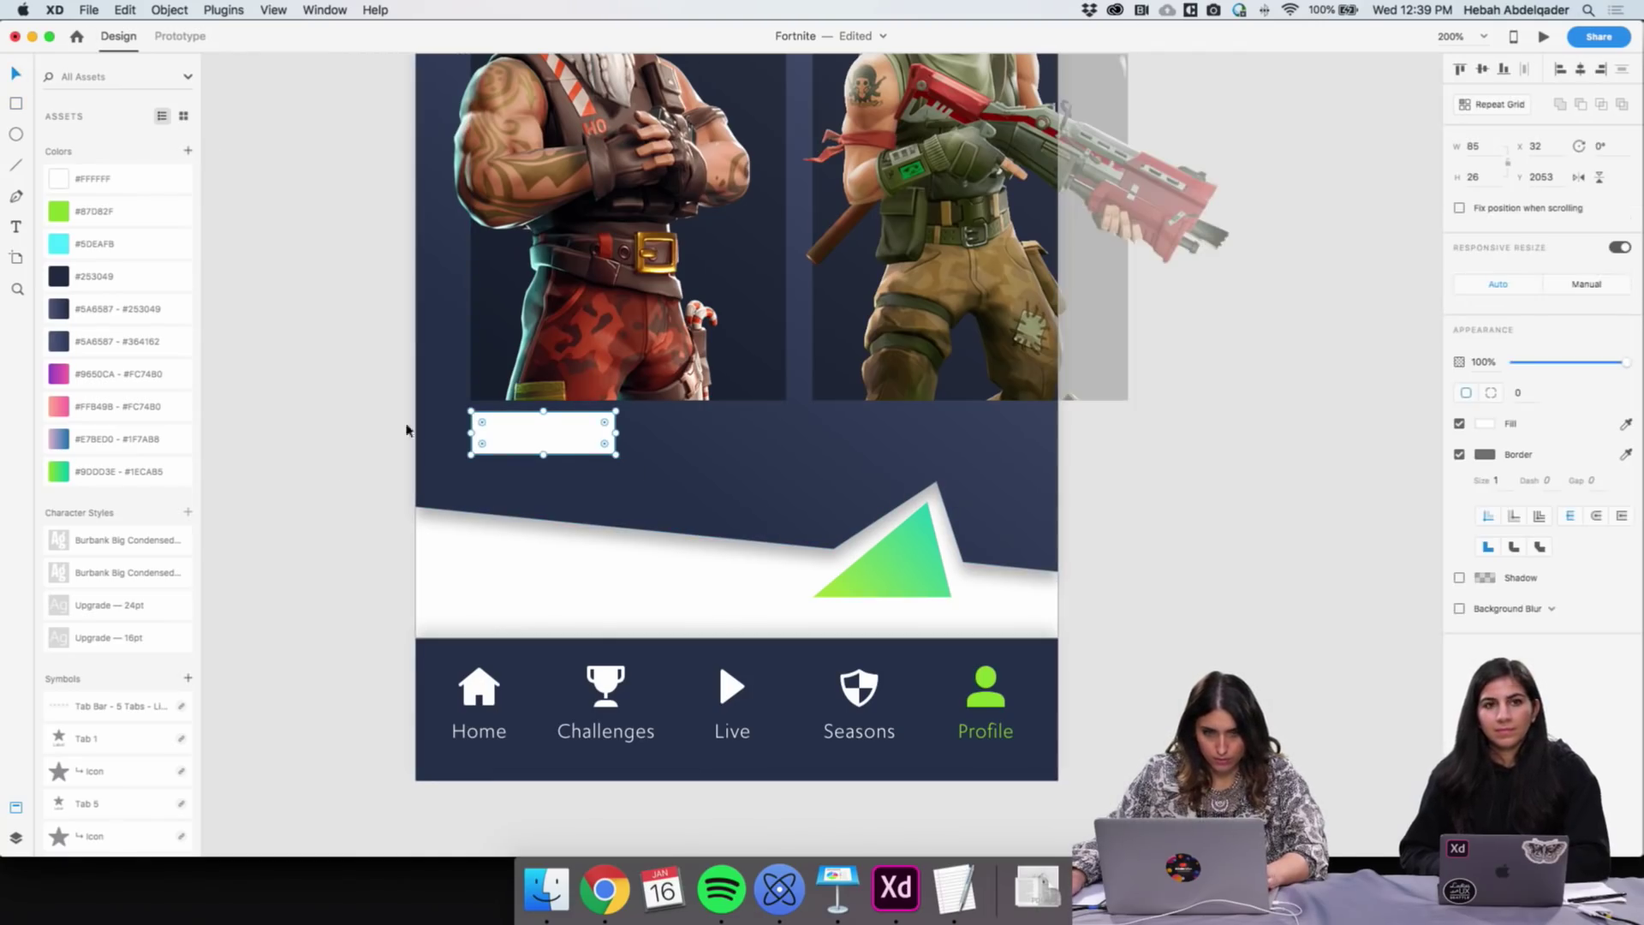
left_click(70, 282)
left_click(94, 308)
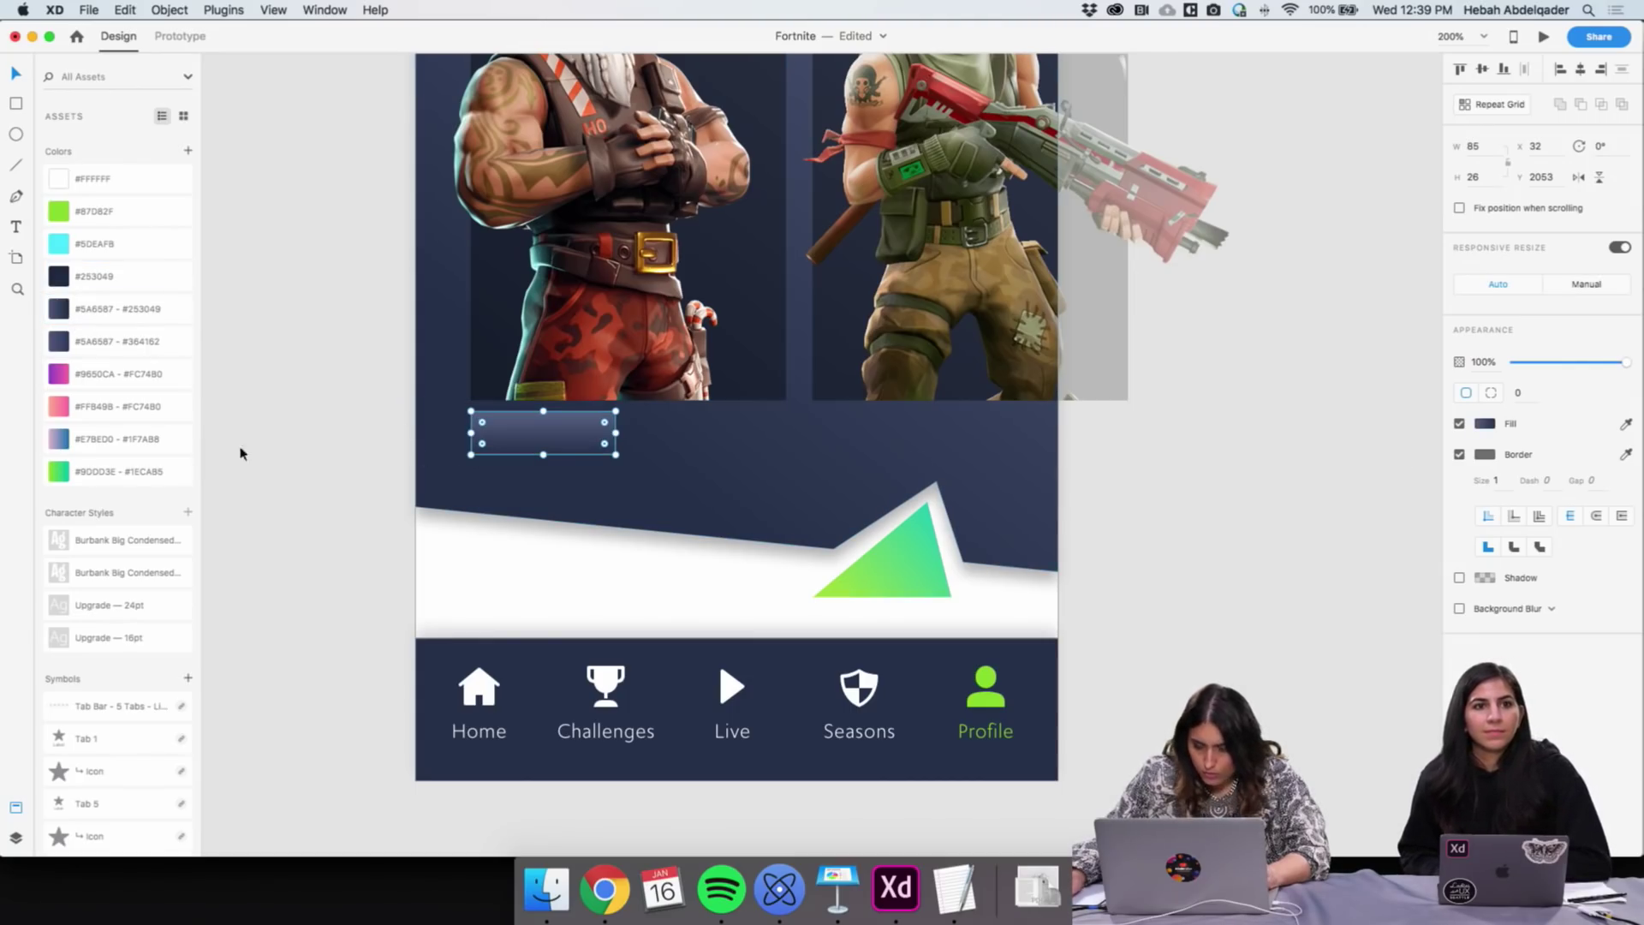
left_click(66, 380)
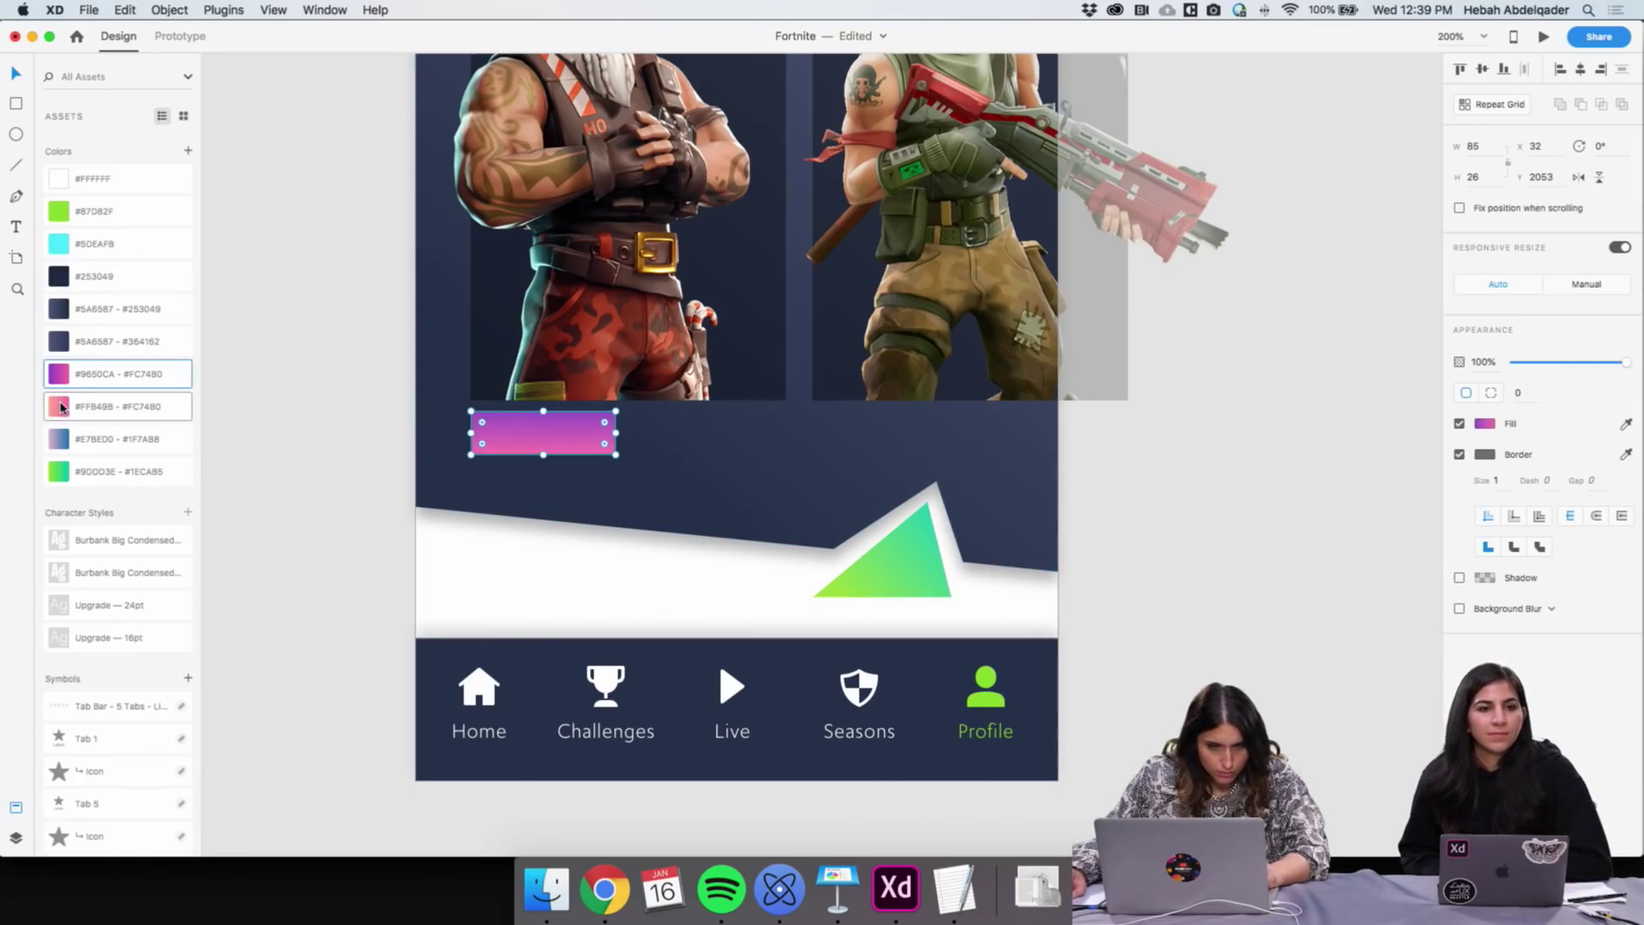
left_click(60, 408)
left_click(54, 440)
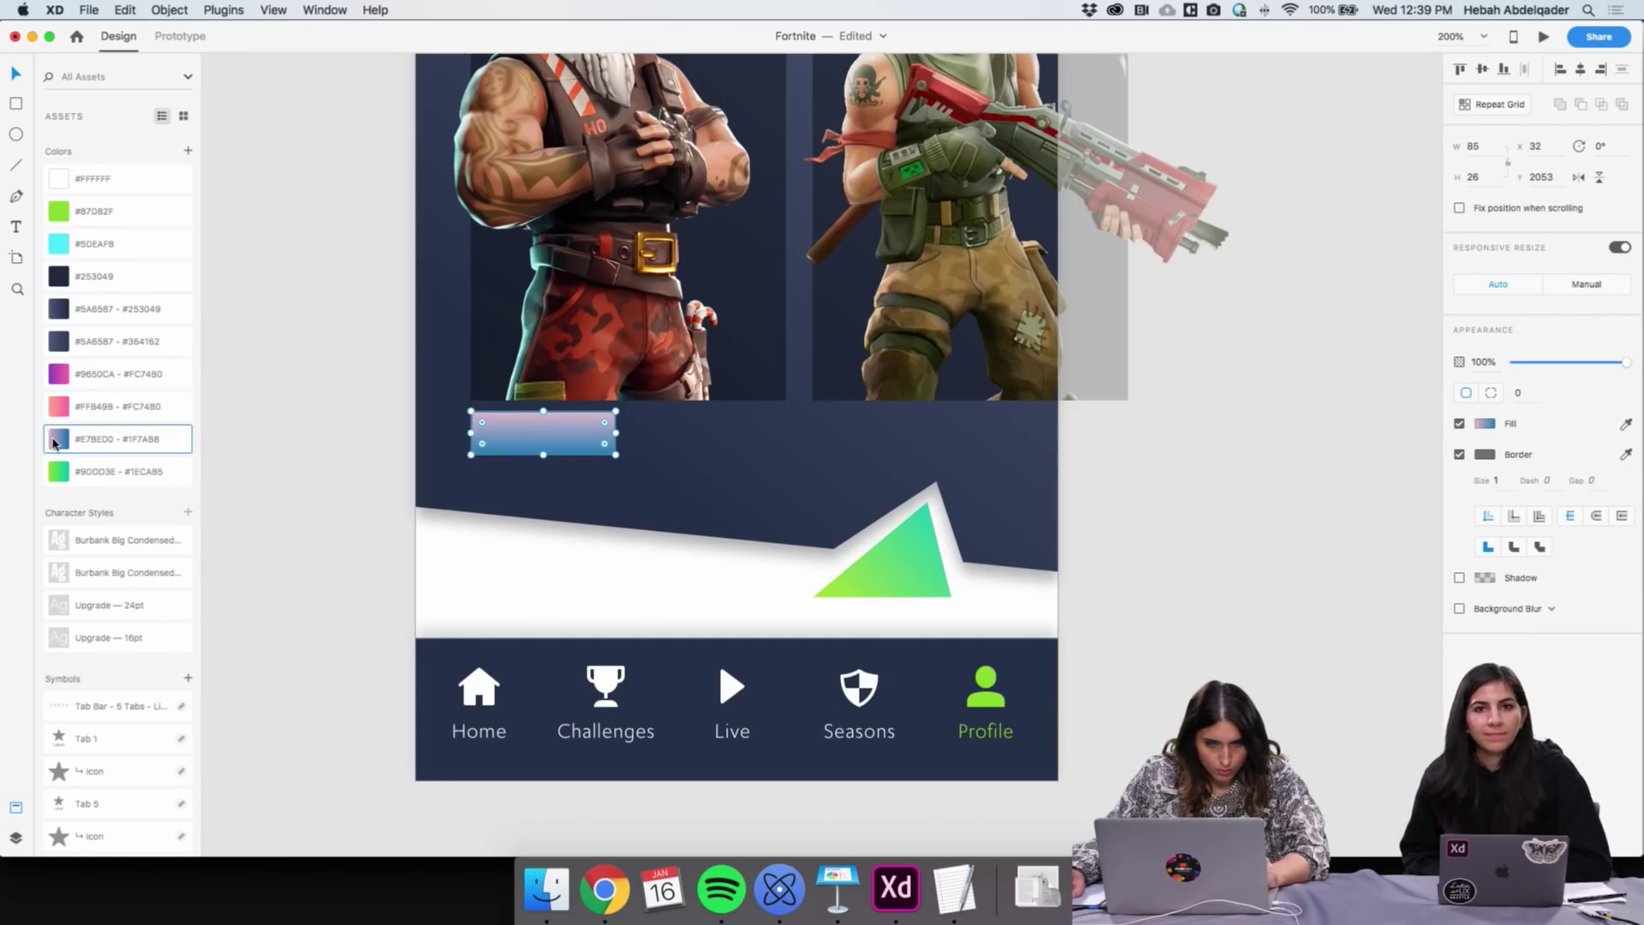
Redirect the small rectangle's gradient to run nearly horizontally from #1F7ABB at its left edge to #E7BED0 beyond its right edge, and remove its border
left_click(1499, 428)
left_click_drag(544, 413, 472, 445)
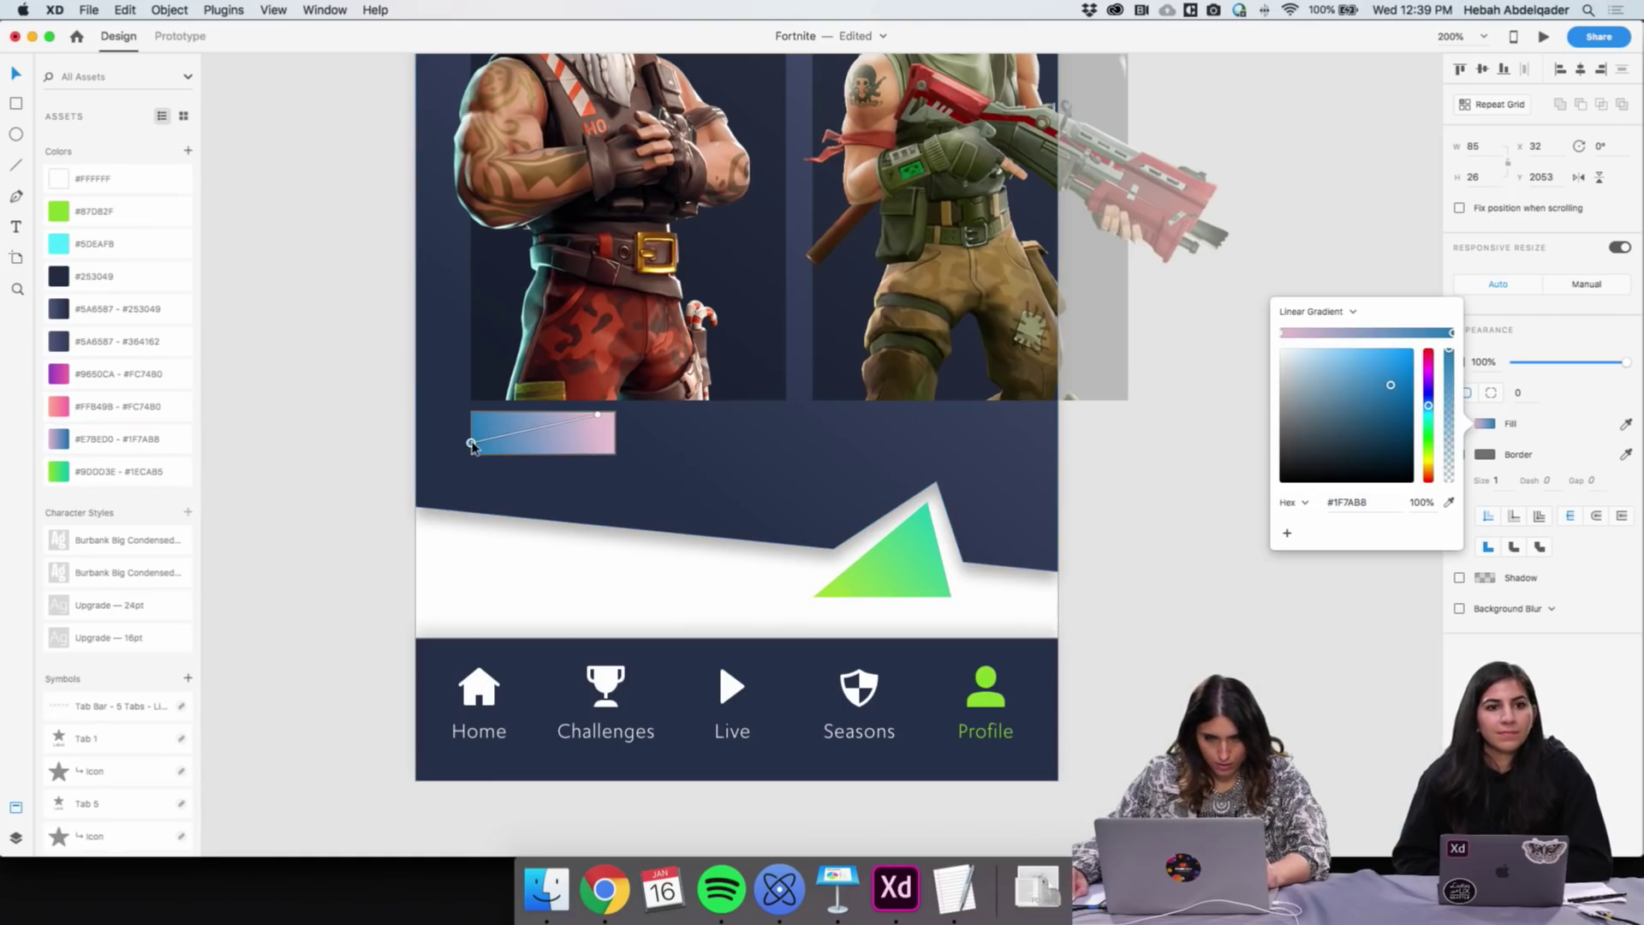
left_click_drag(598, 416, 638, 412)
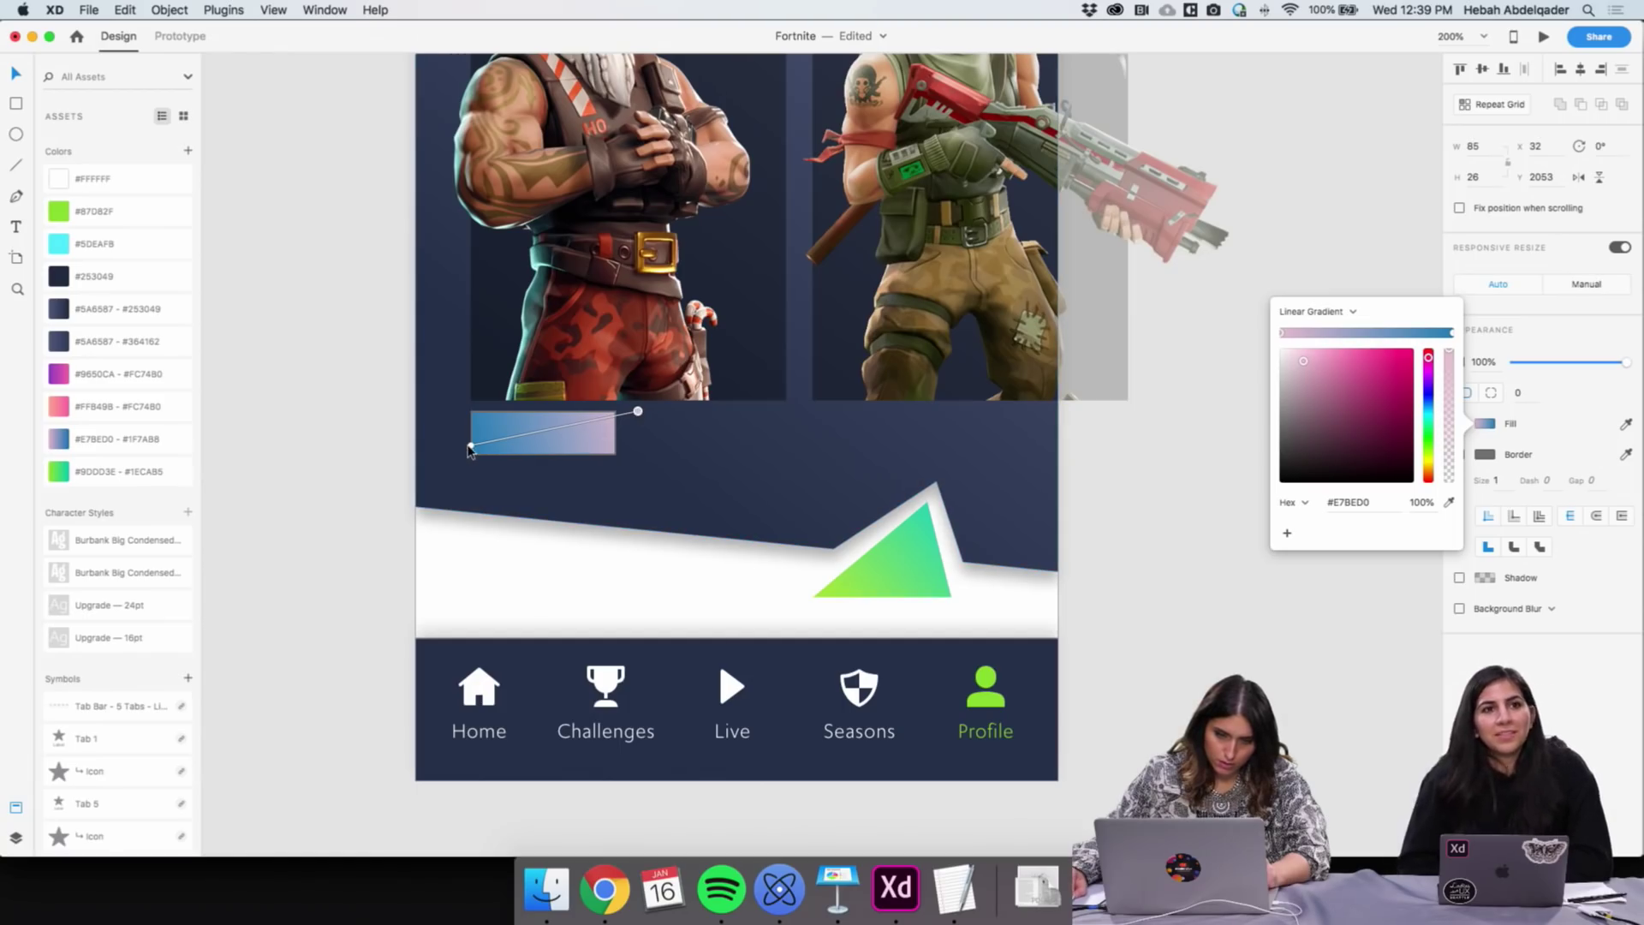
left_click(294, 486)
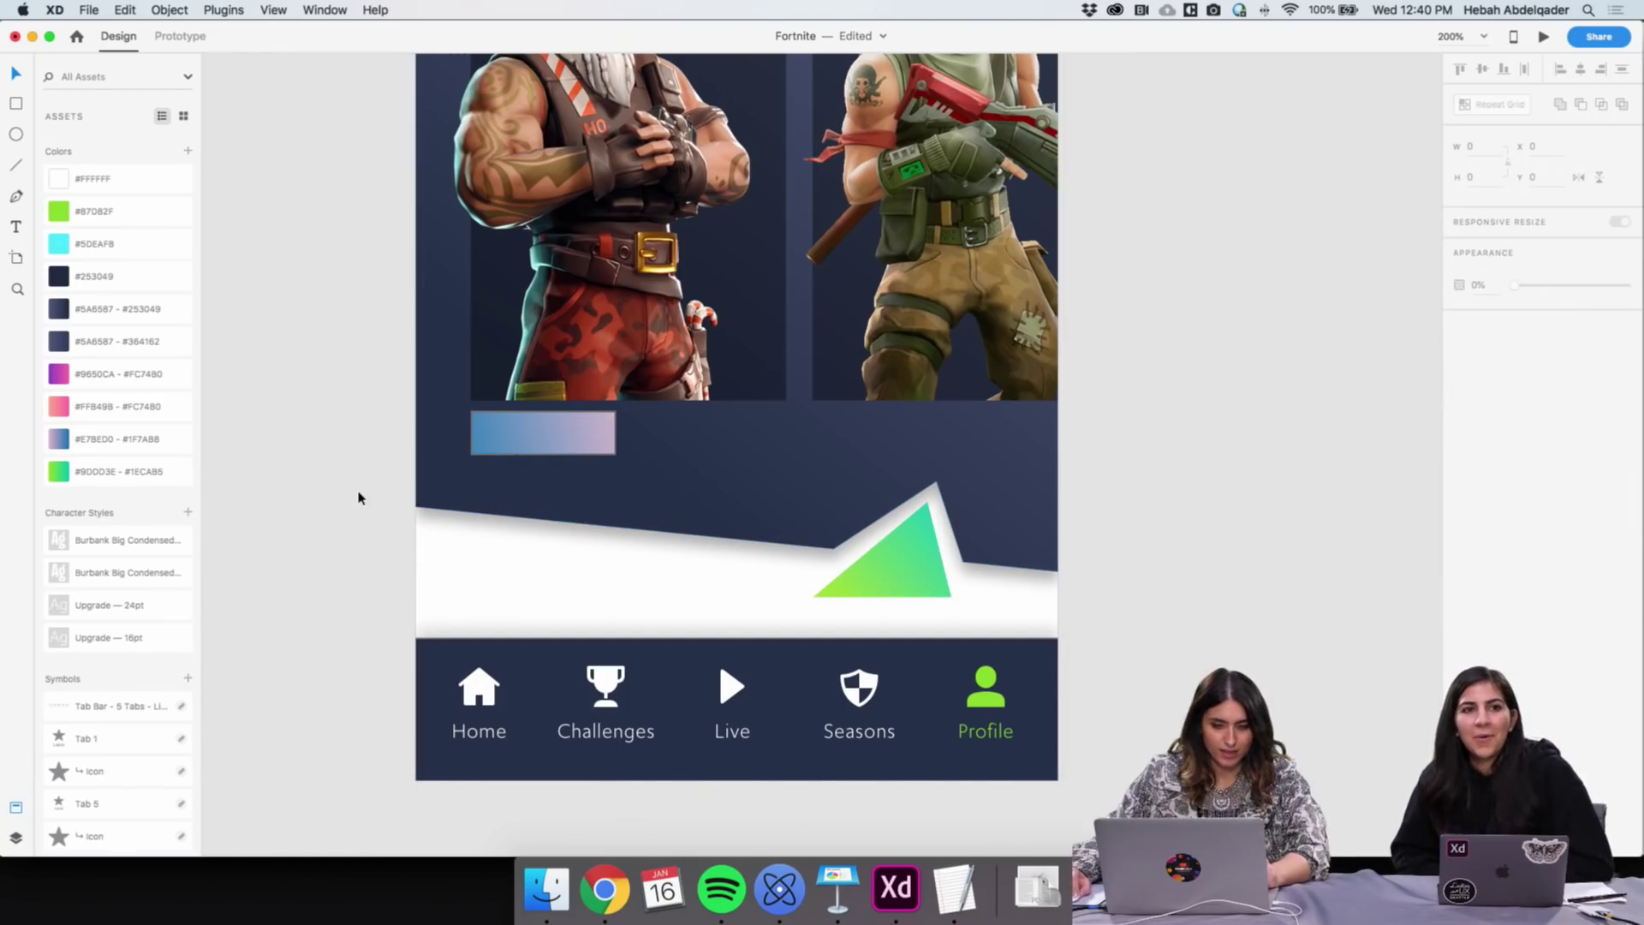
left_click(565, 449)
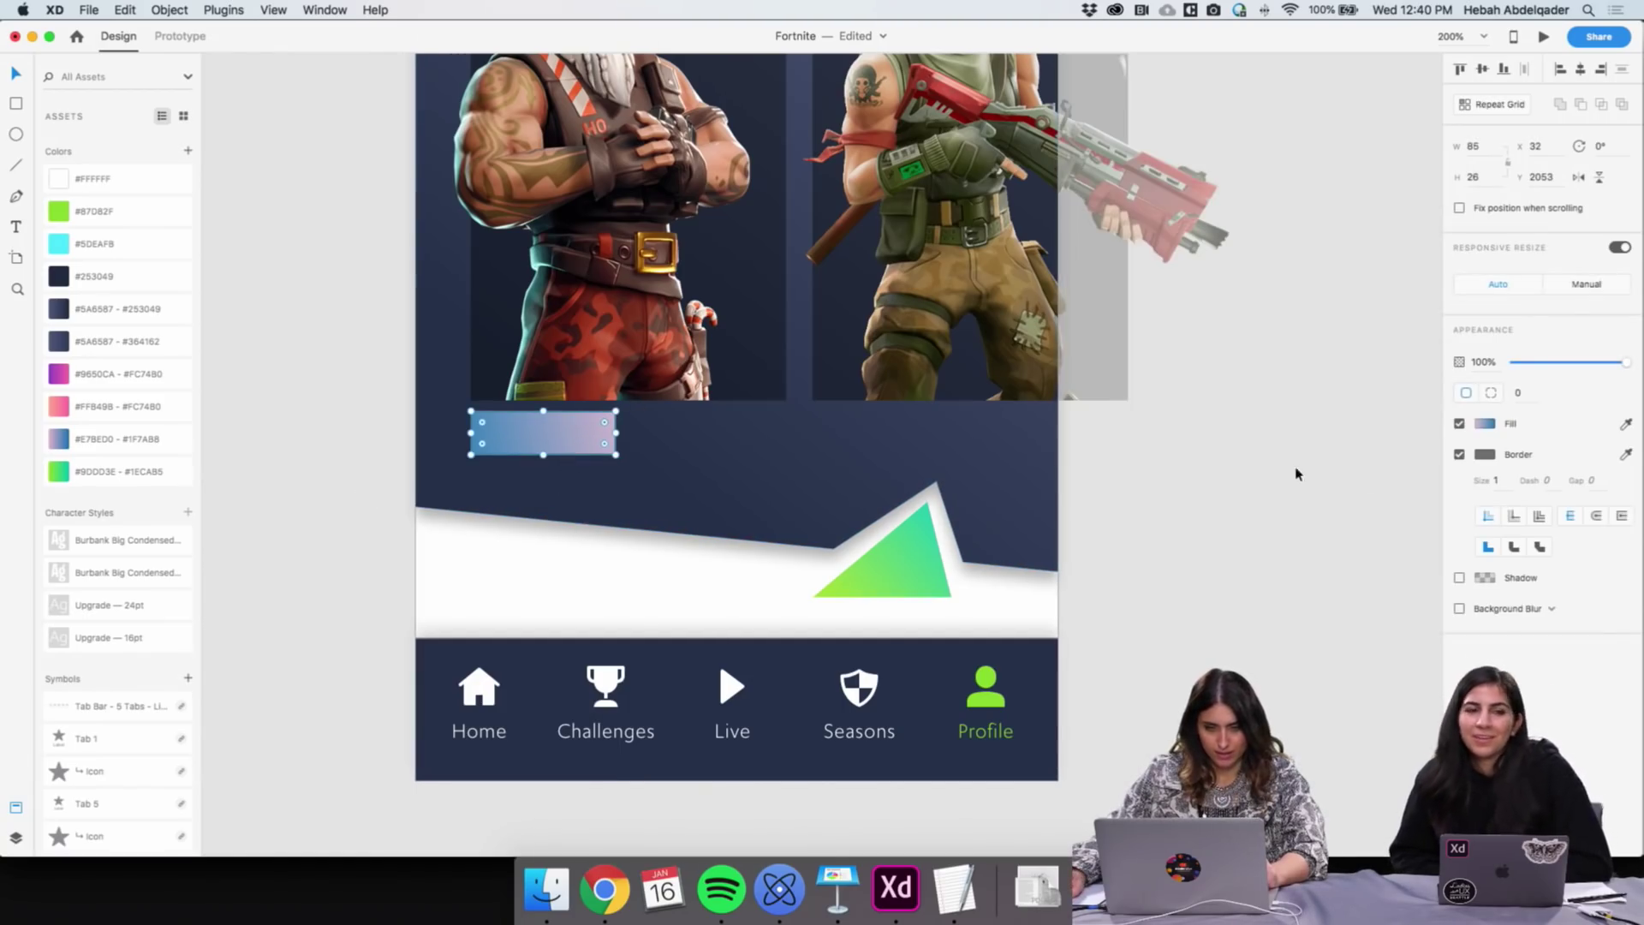
left_click(1458, 455)
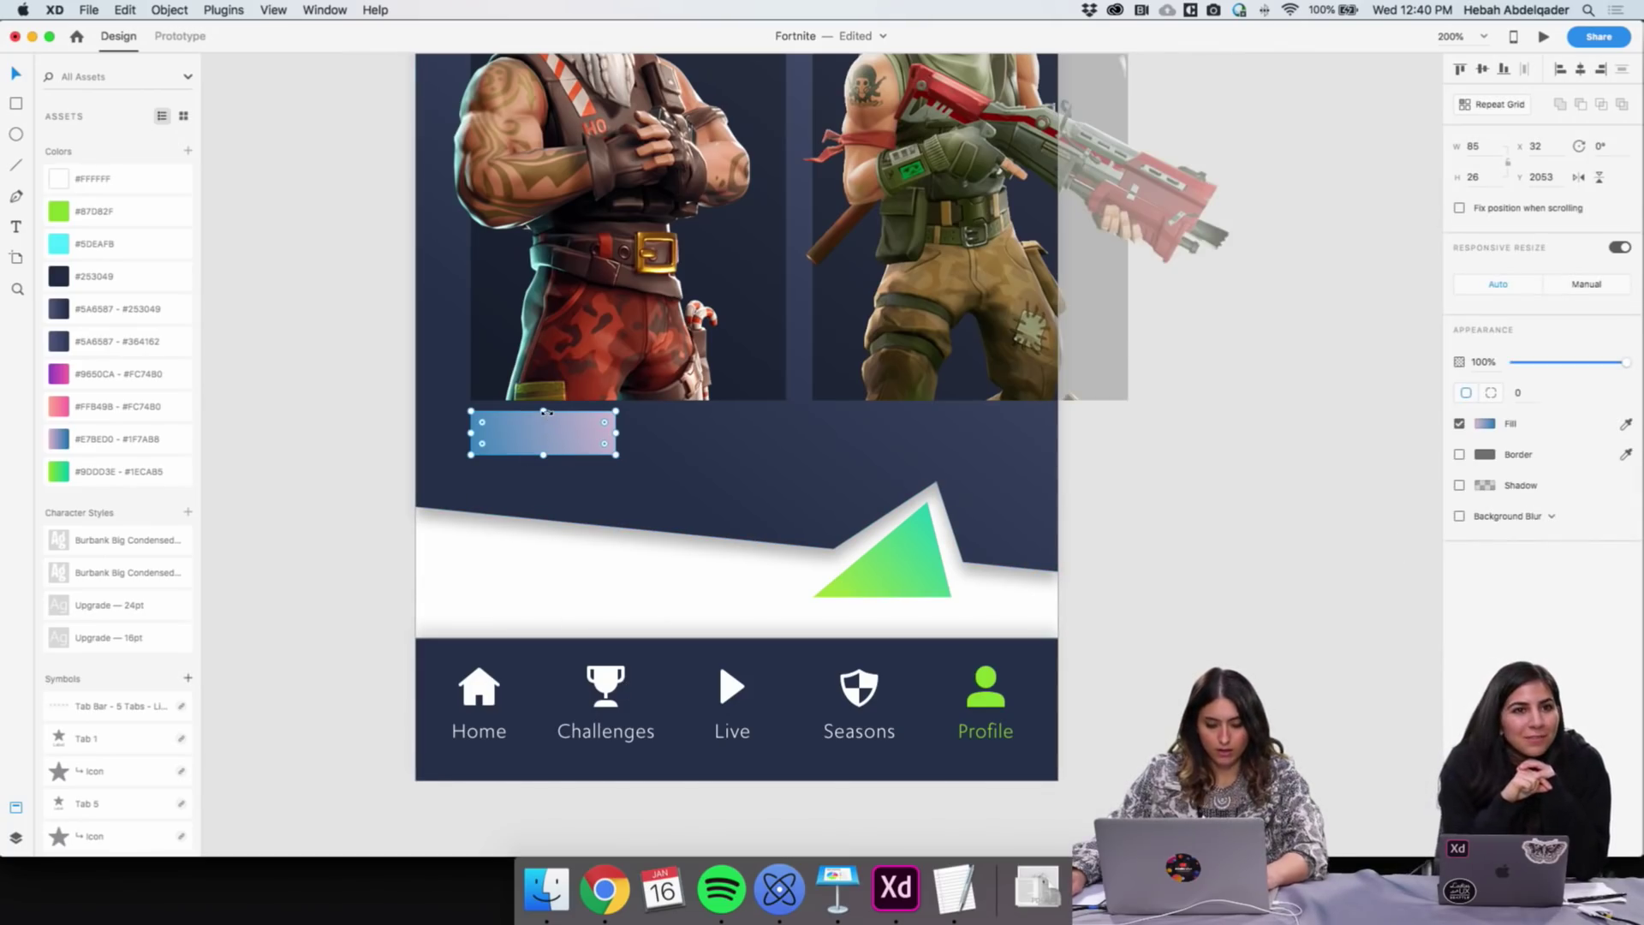
Show the artboard grid, lower the gradient rectangle to Y 2056, and widen it to 184 to match the first skin card
key("super+apostrophe")
scroll(535, 445, "right", 1)
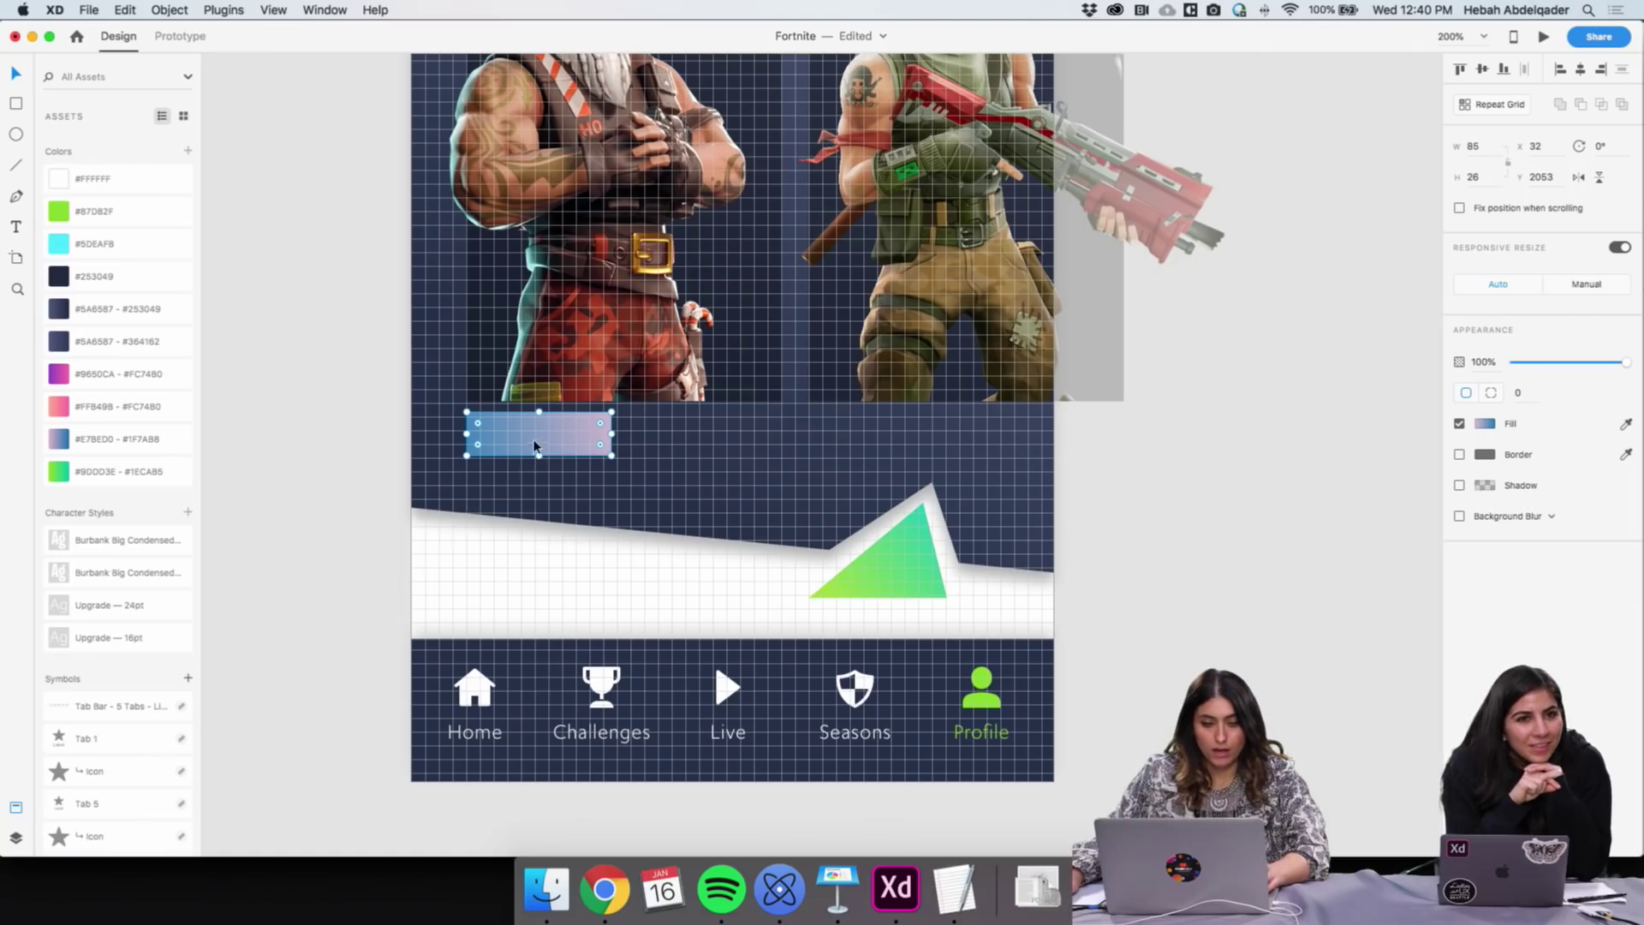
scroll(535, 440, "down", 1)
left_click_drag(536, 433, 530, 439)
scroll(531, 441, "down", 1)
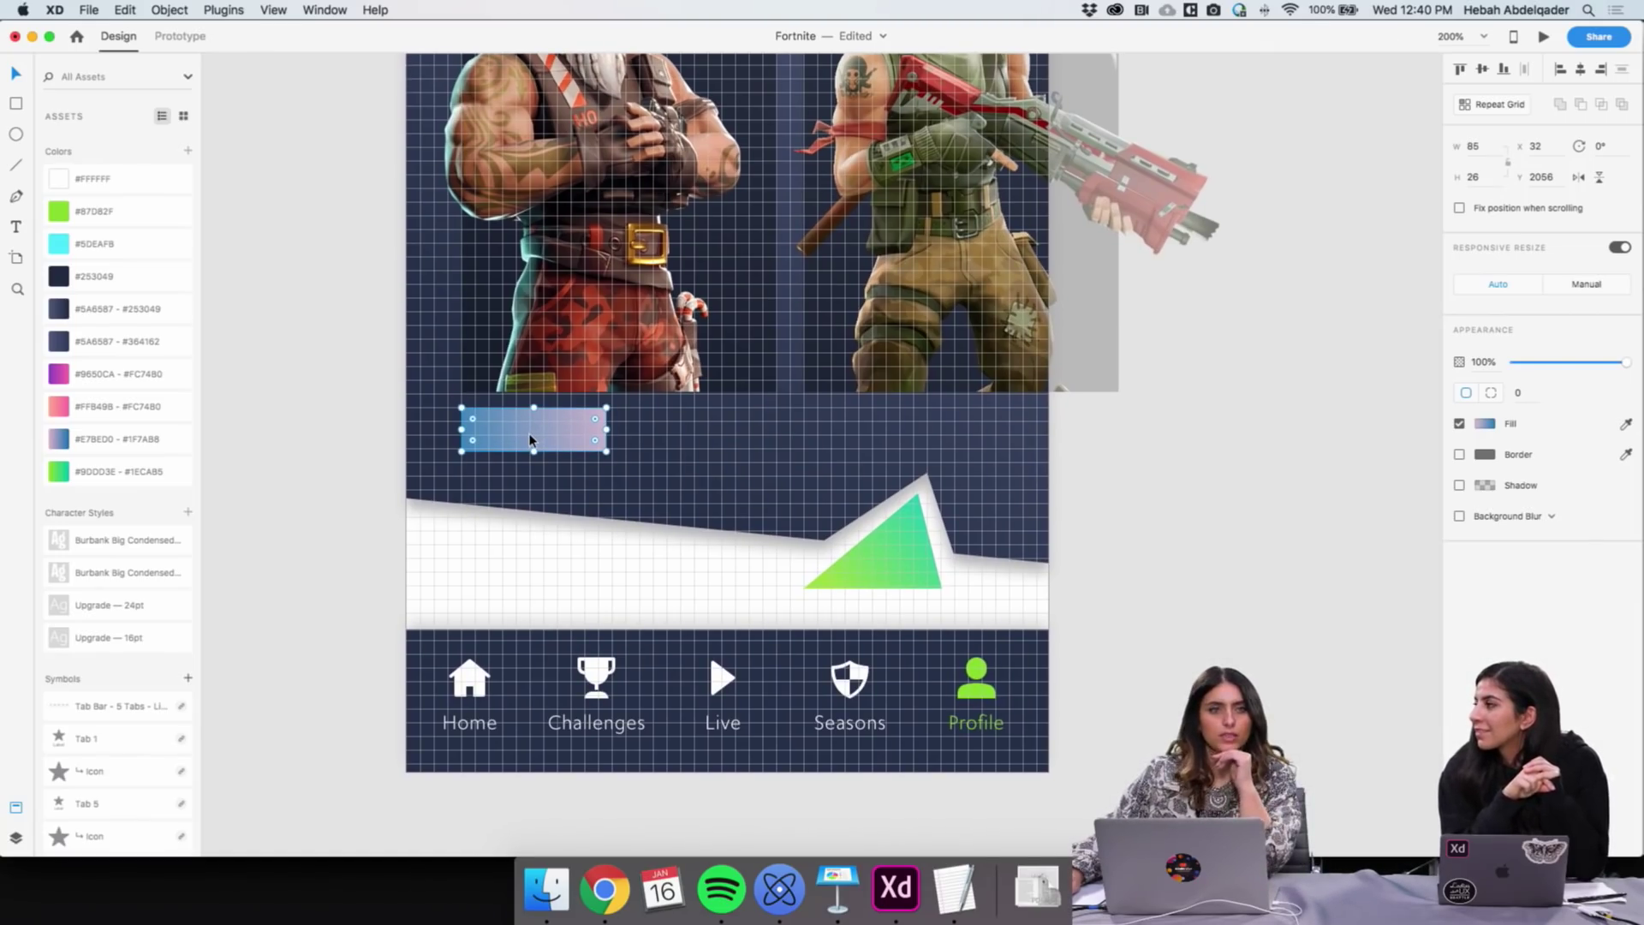
scroll(530, 440, "down", 1)
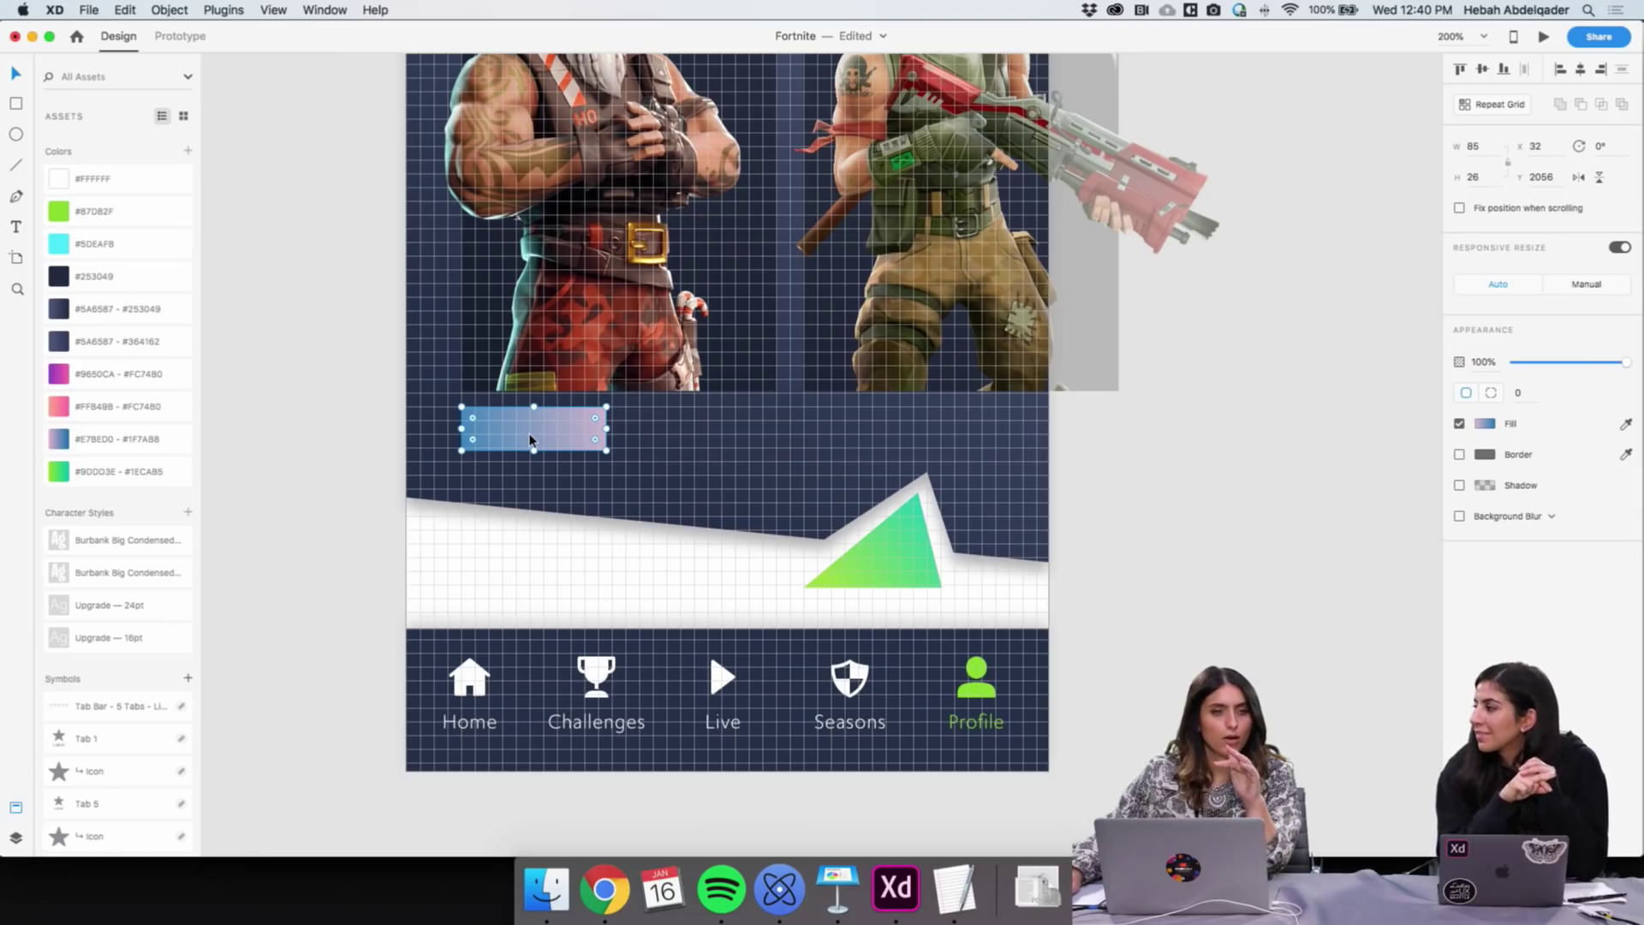
scroll(529, 440, "left", 1)
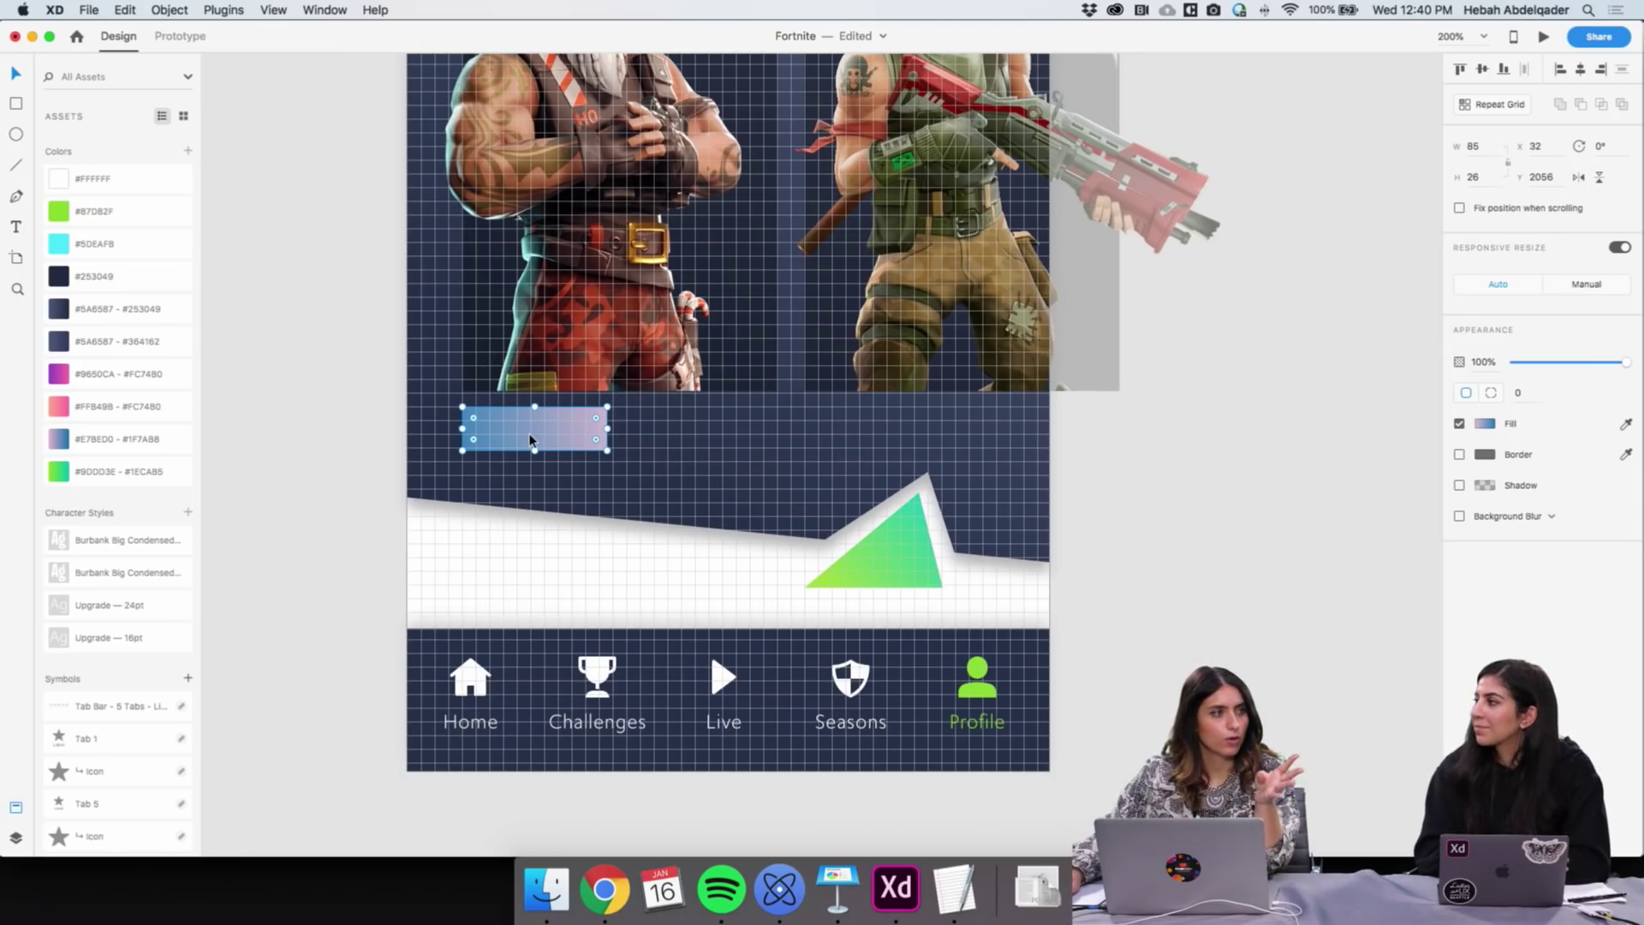
scroll(530, 440, "left", 1)
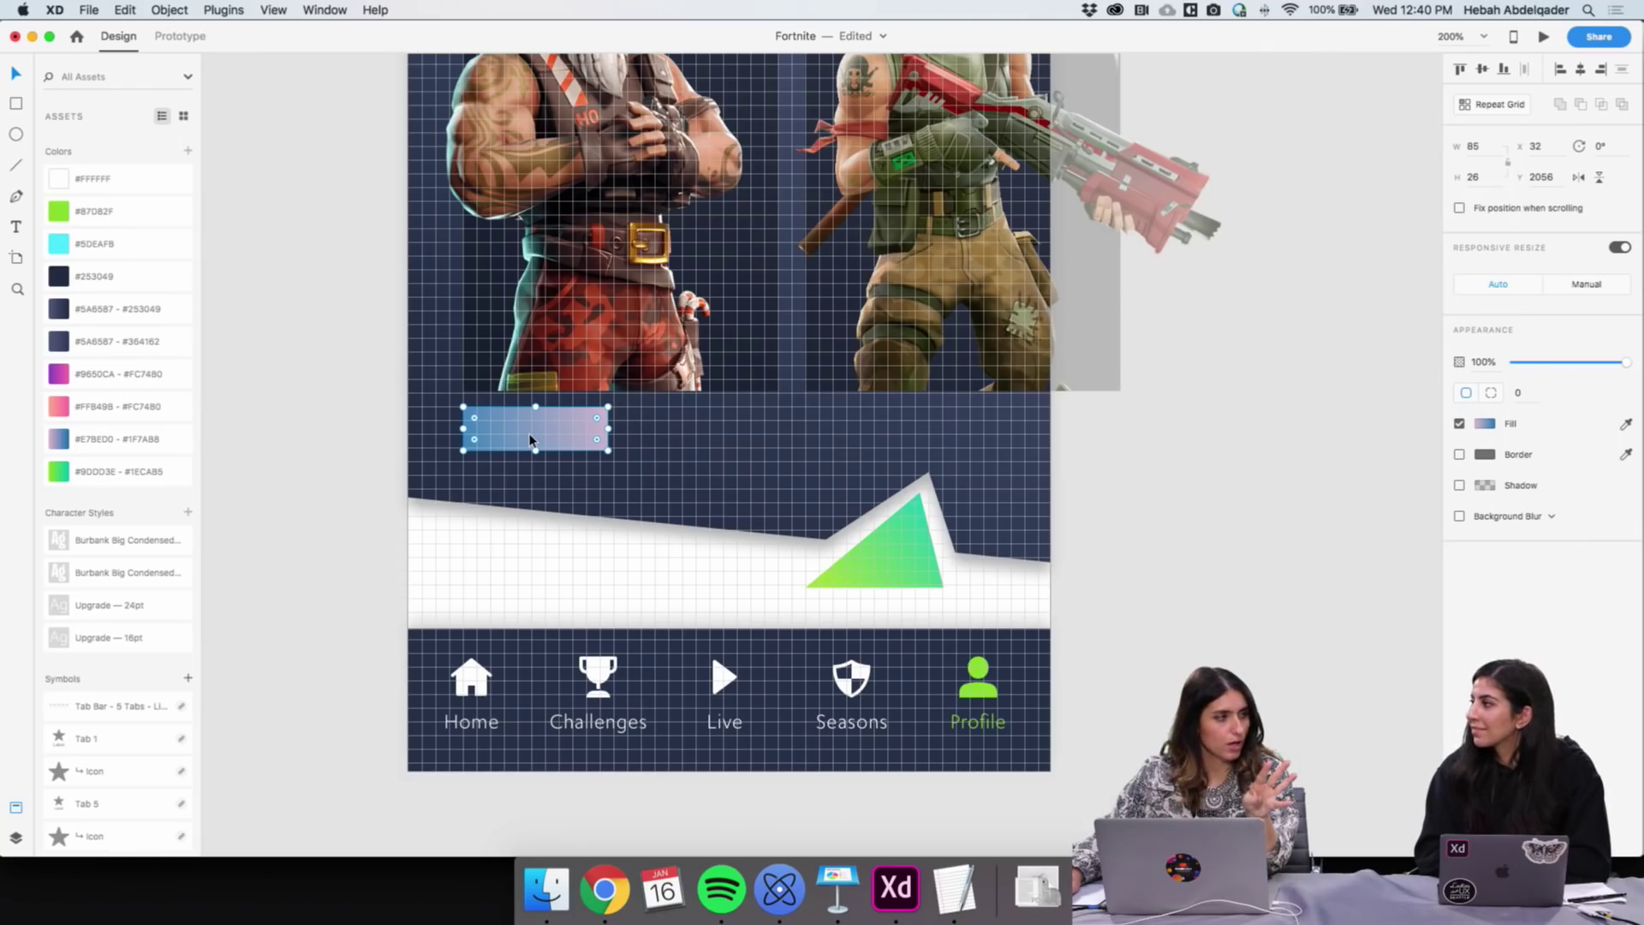
scroll(530, 440, "left", 2)
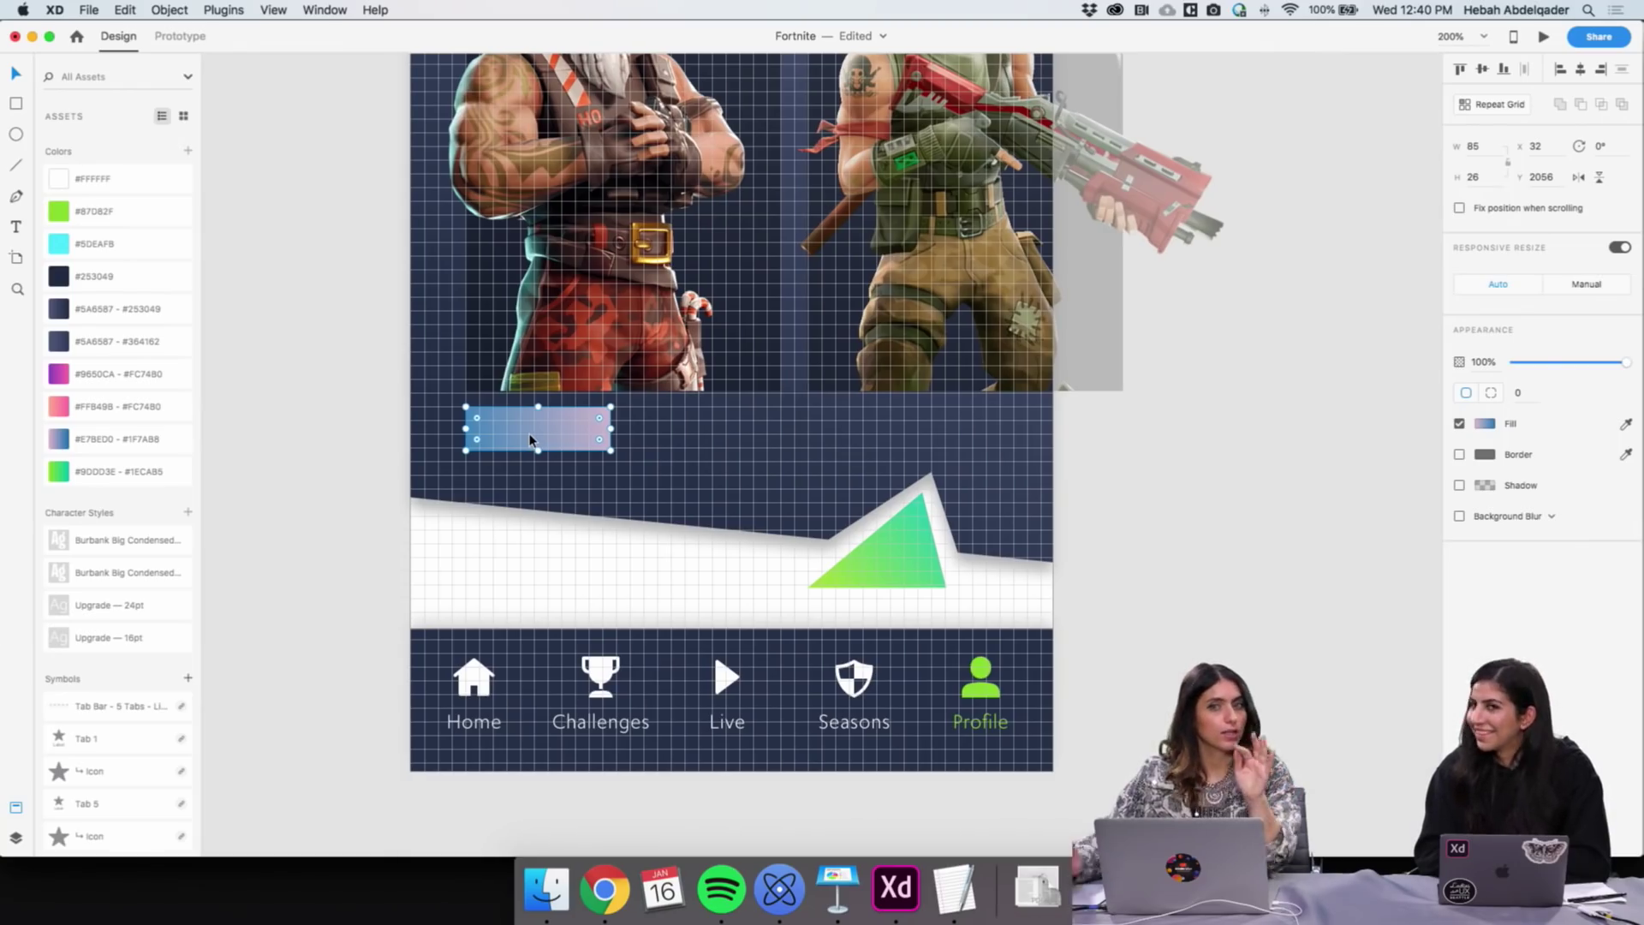
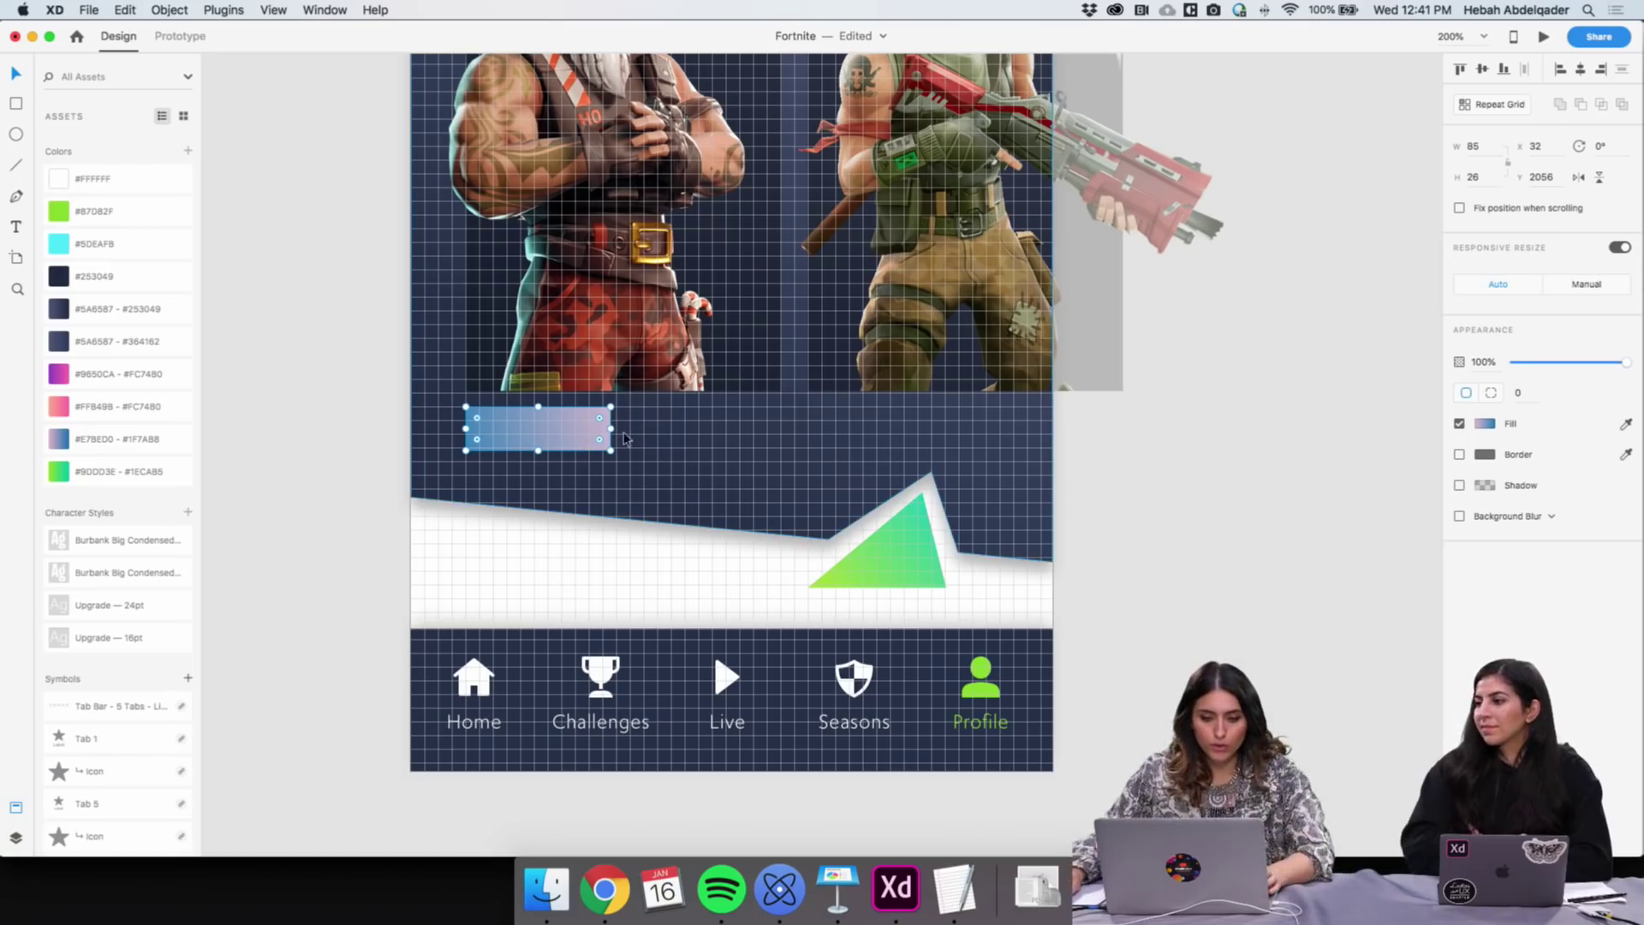
left_click_drag(610, 428, 780, 428)
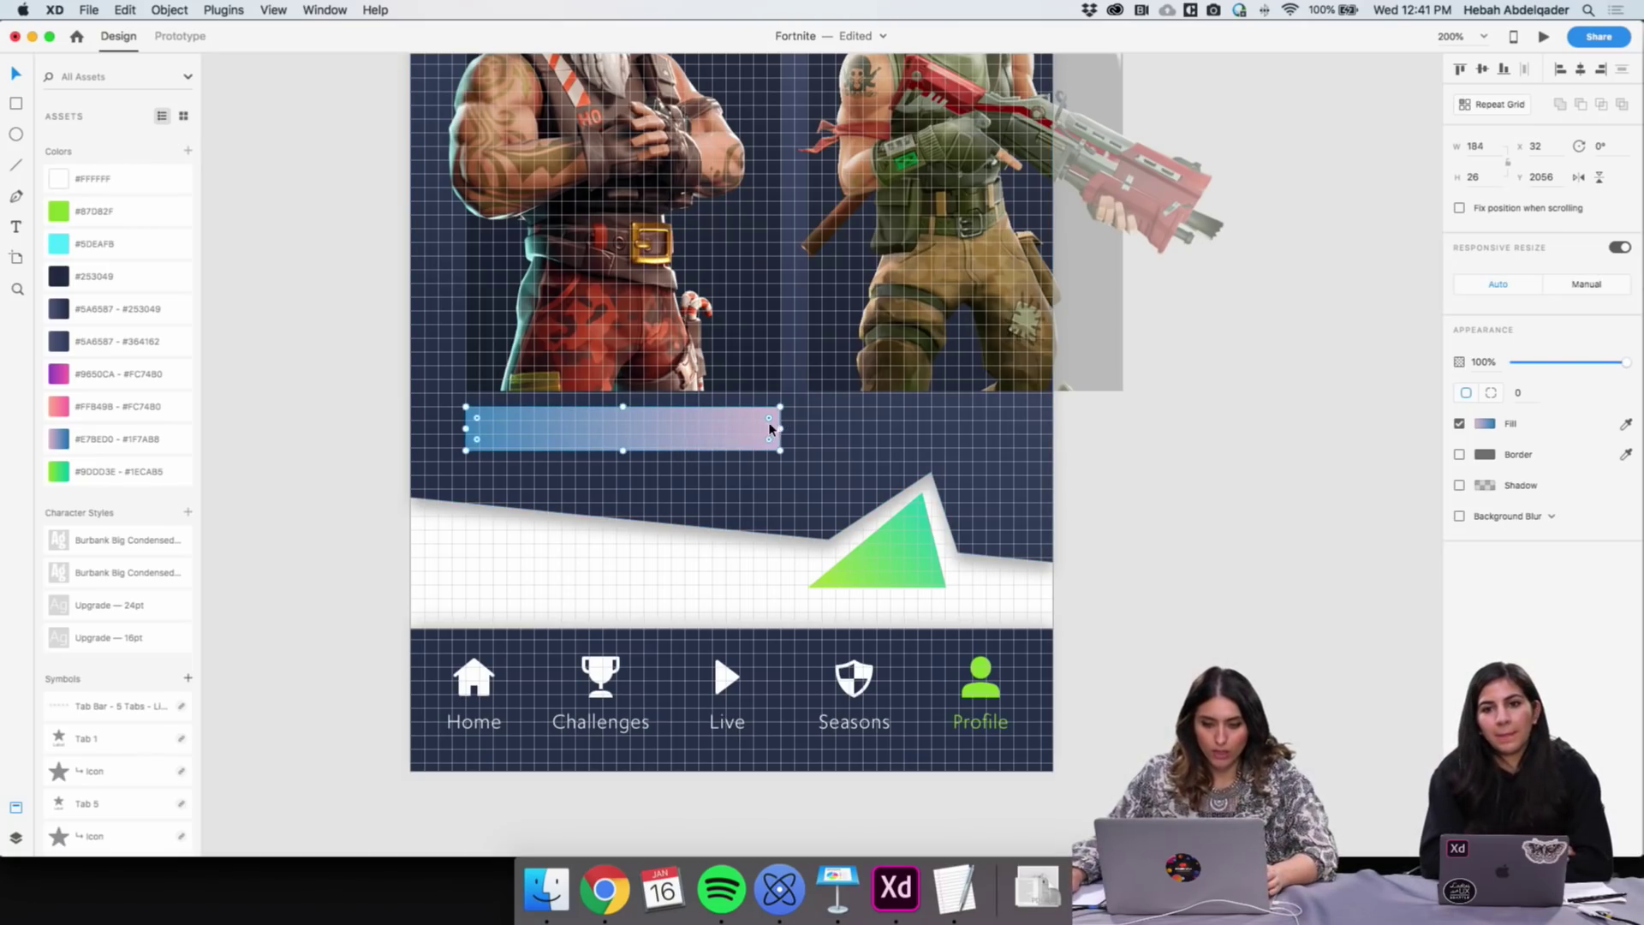
Add the text "Purchase" beside the artboard and colour it #253049
left_click(1243, 529)
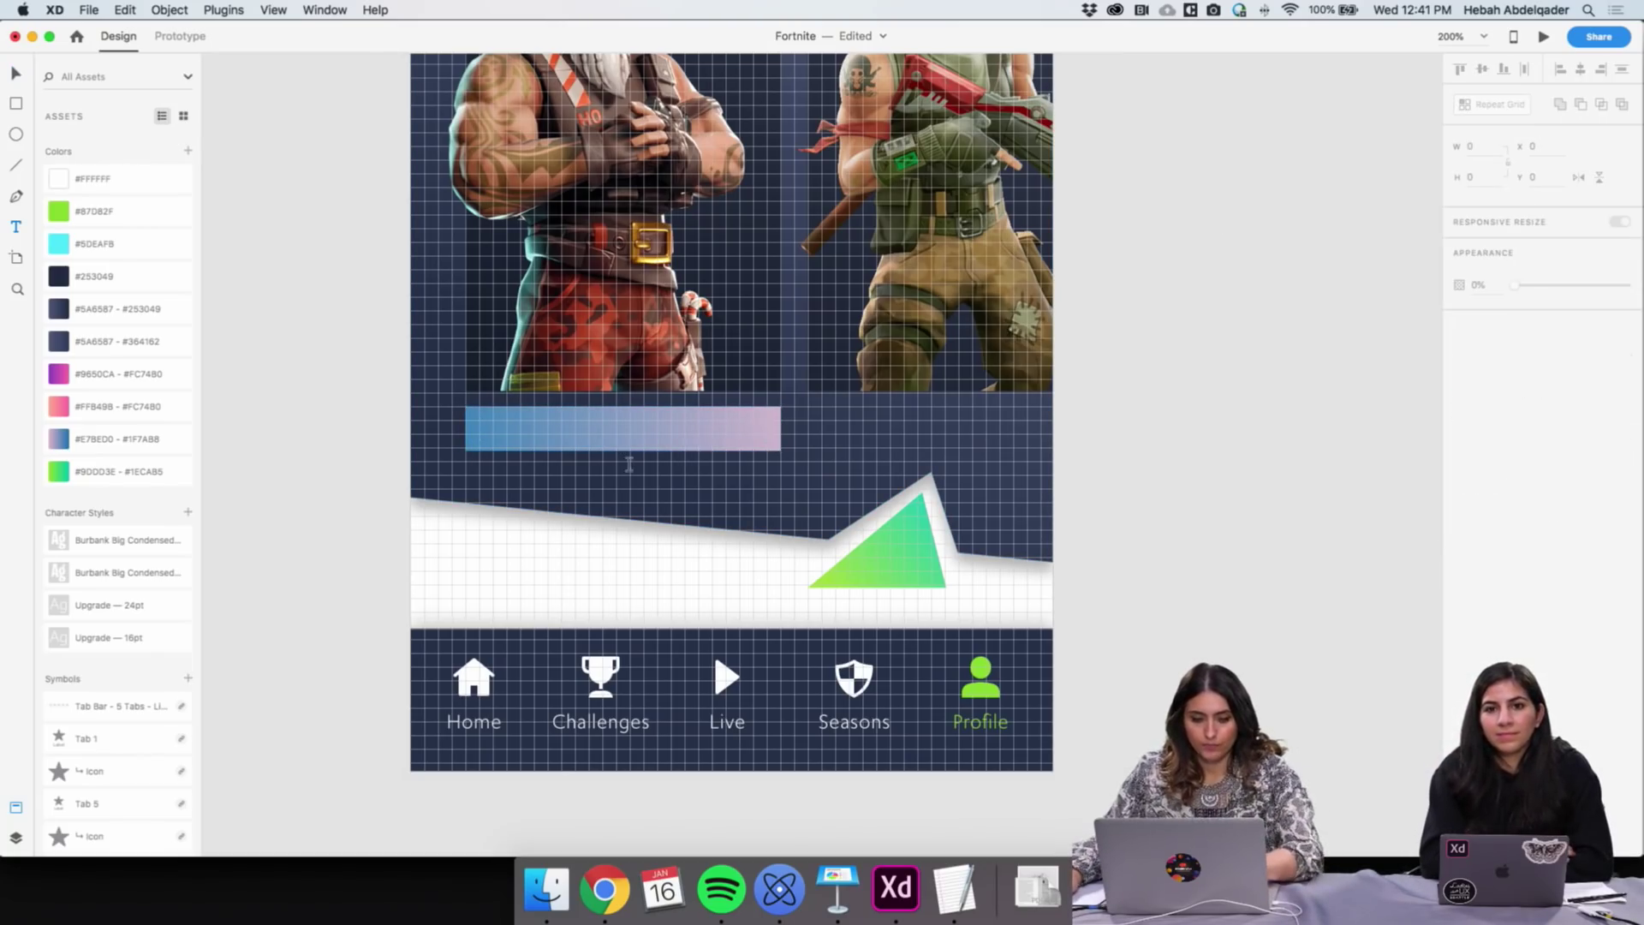
left_click(1125, 431)
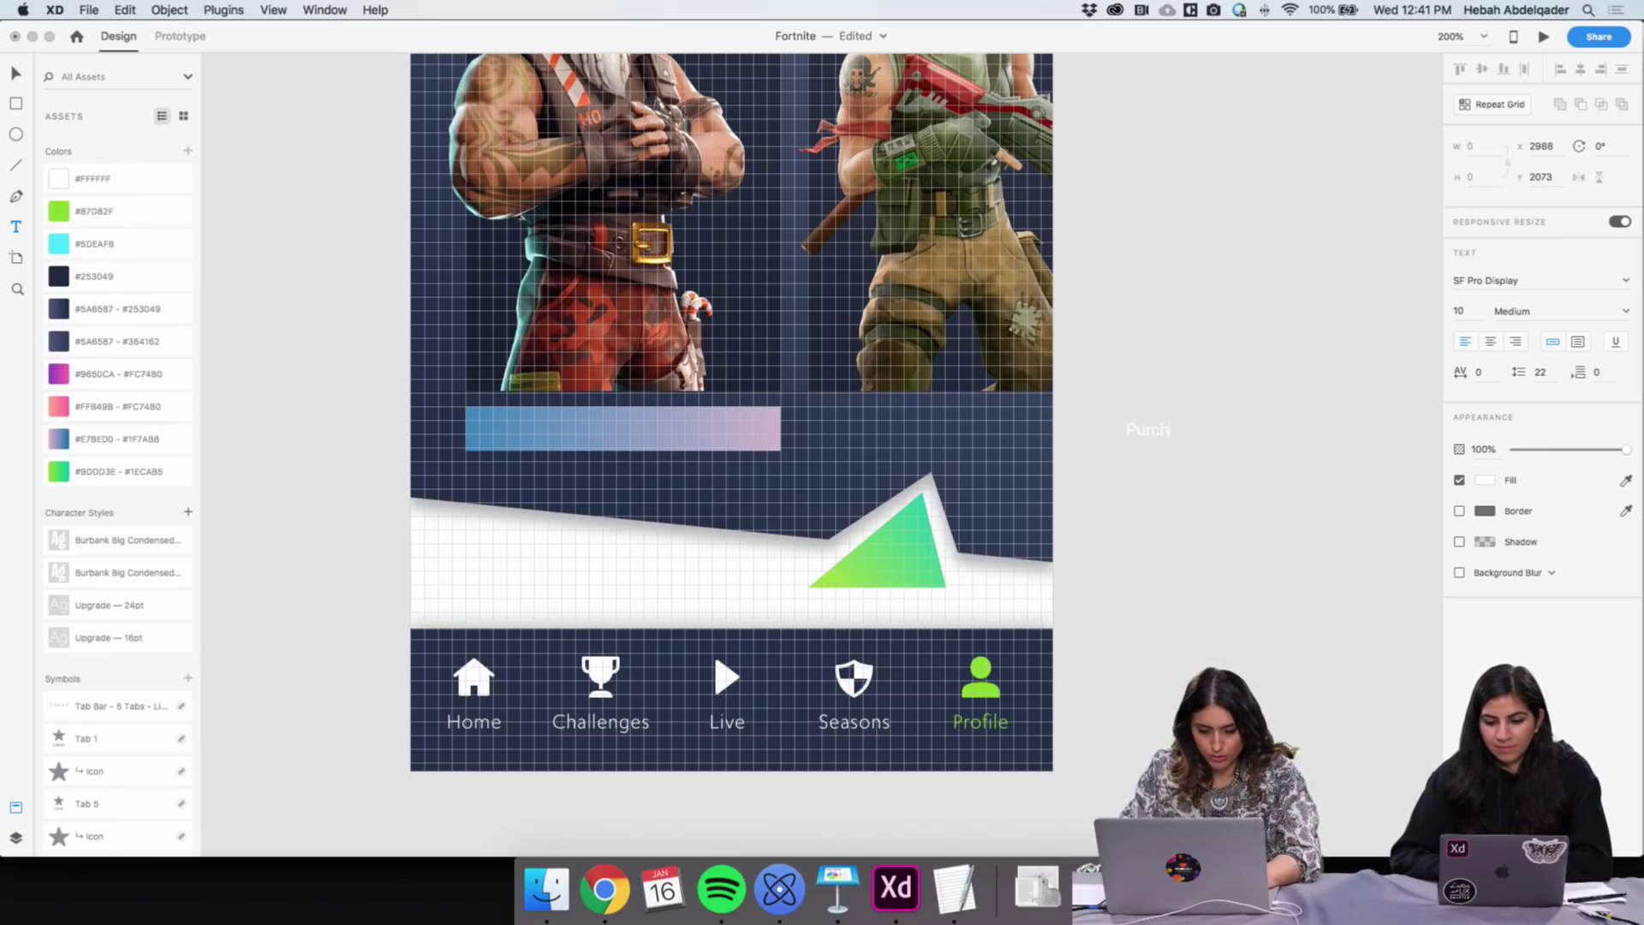
type("e")
key("super+a")
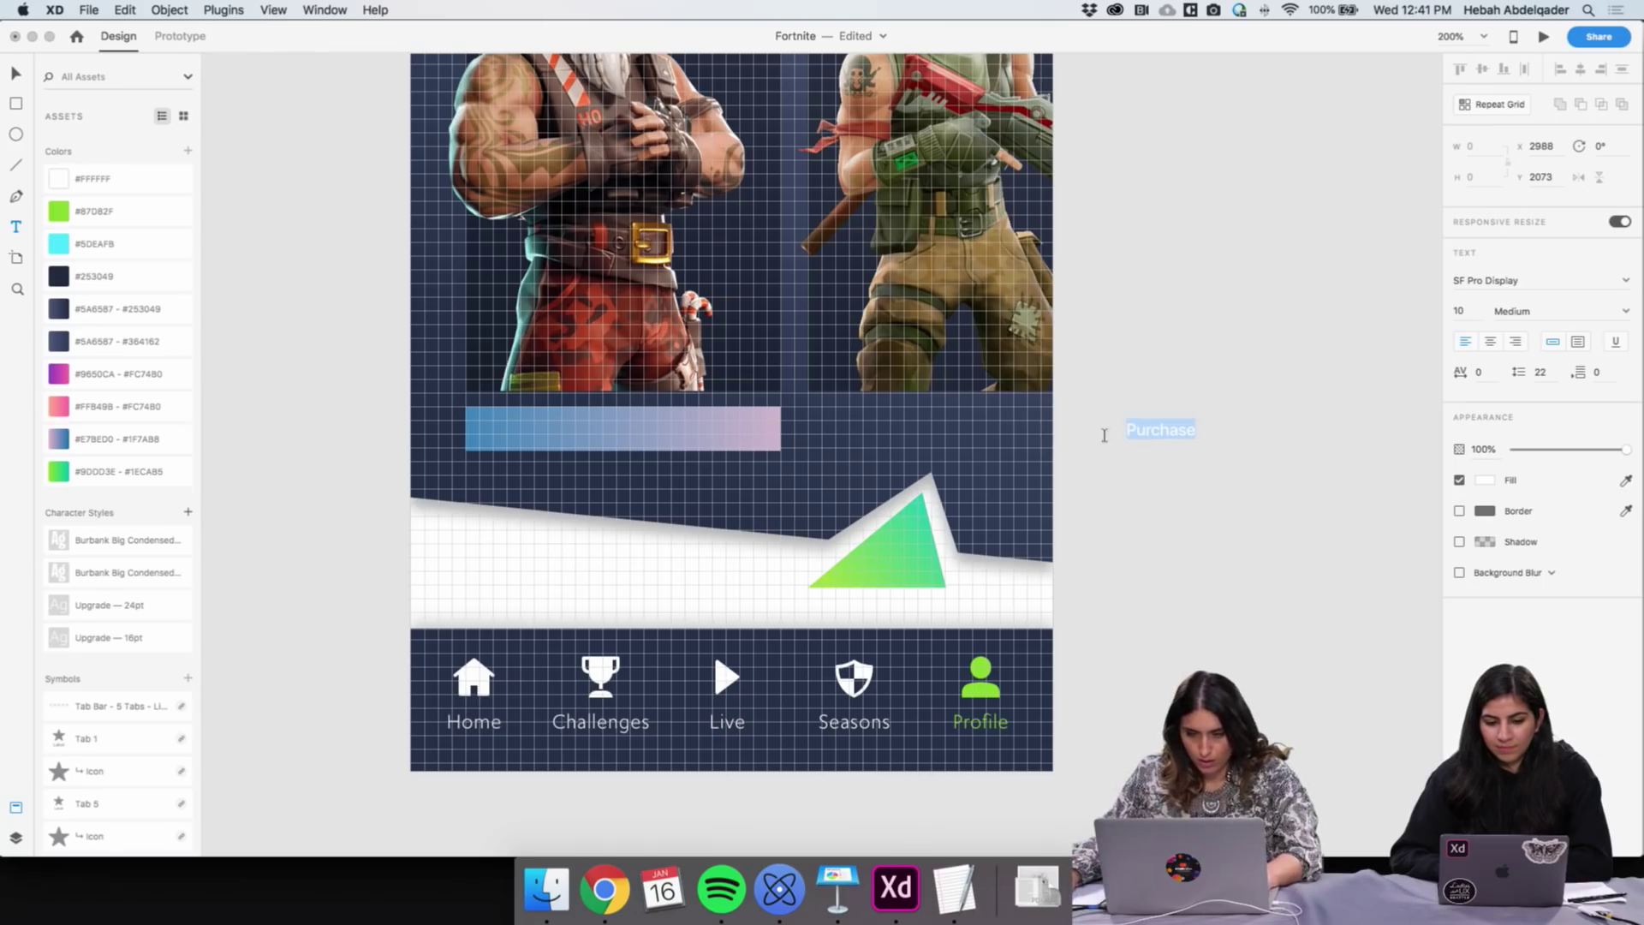
left_click(69, 276)
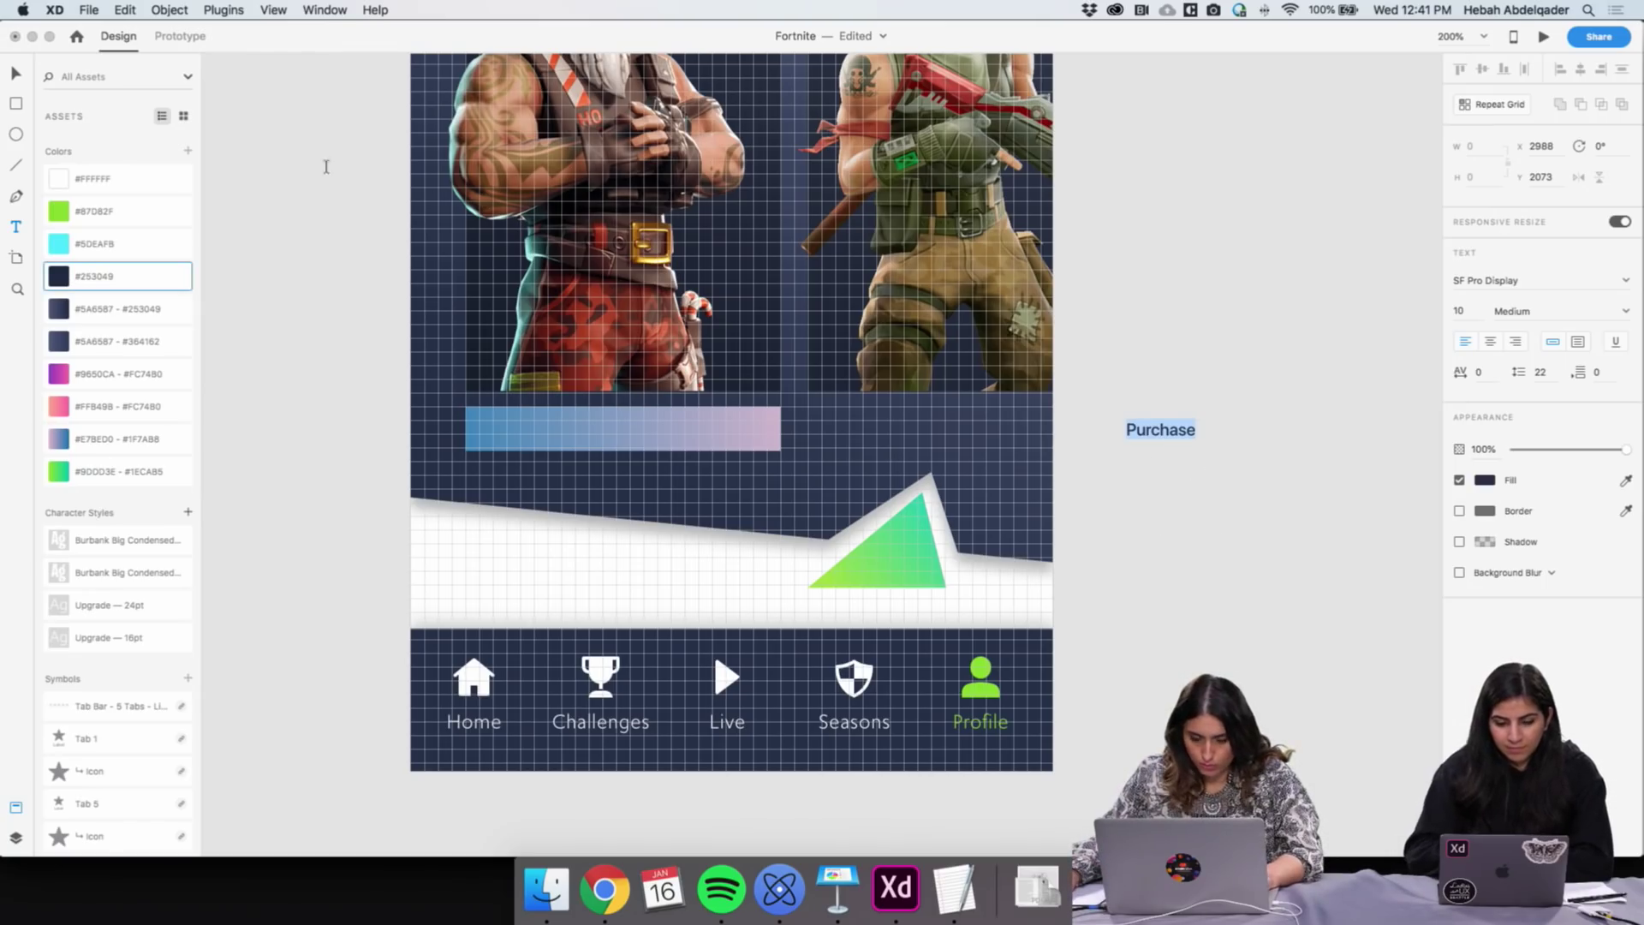
key("Escape")
left_click(1090, 462)
Place the Purchase text near the centre of the gradient bar at X 100, Y 2062, and reduce the bar's height to 24
left_click_drag(1160, 429, 642, 440)
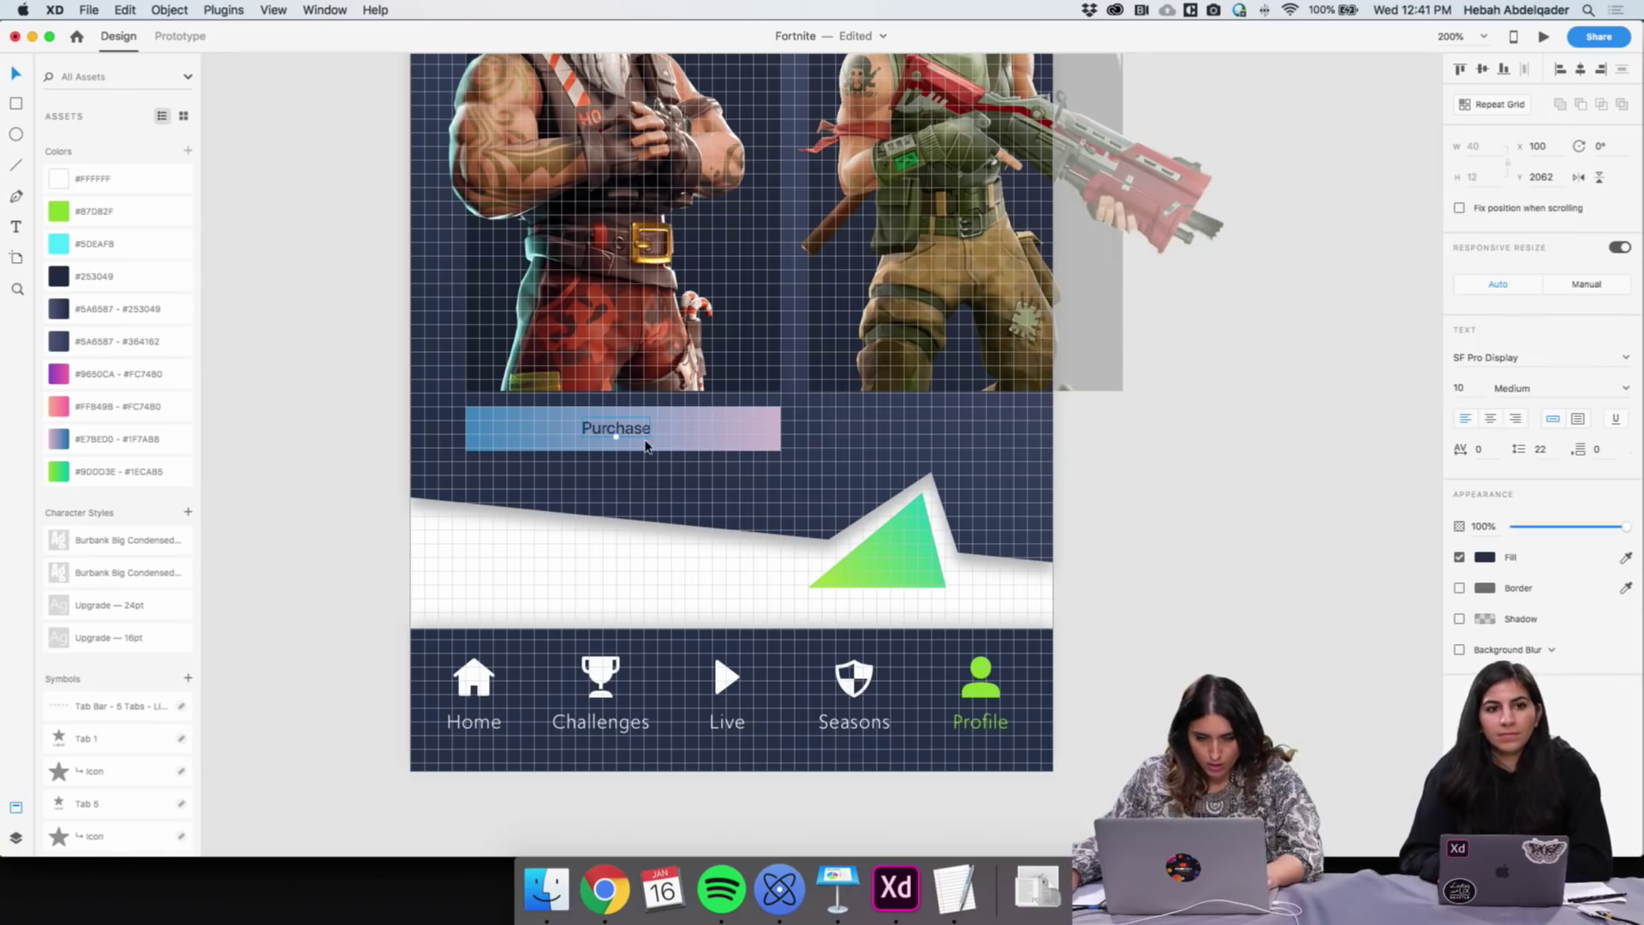
left_click(1105, 448)
left_click(625, 428)
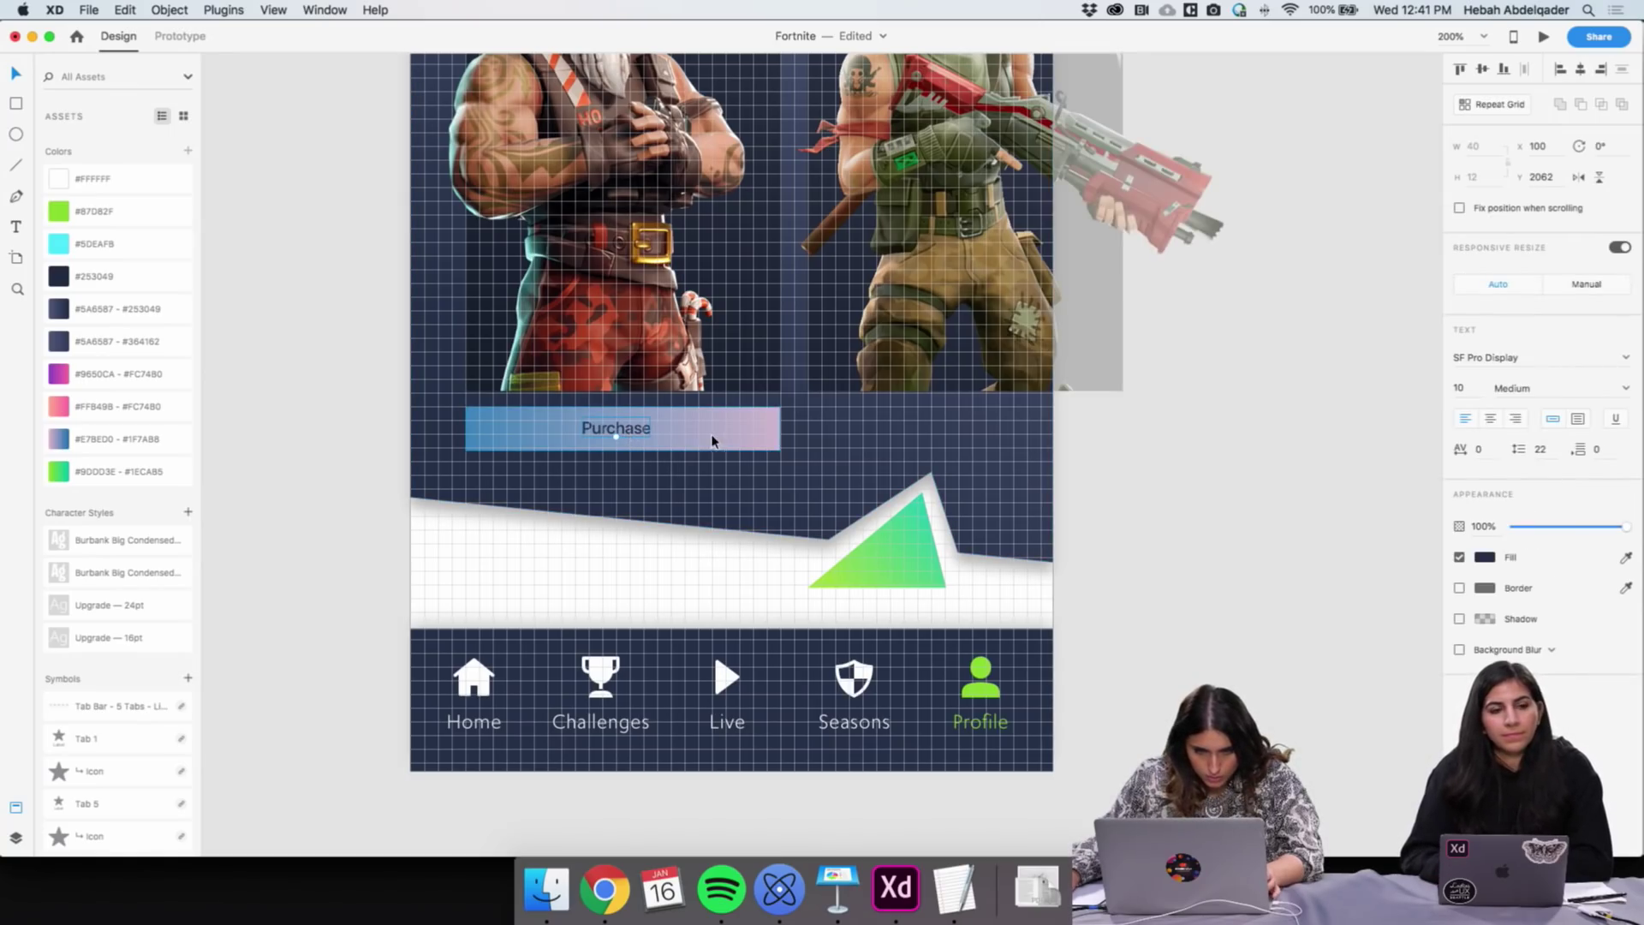
left_click(1247, 485)
key("z")
left_click(624, 467)
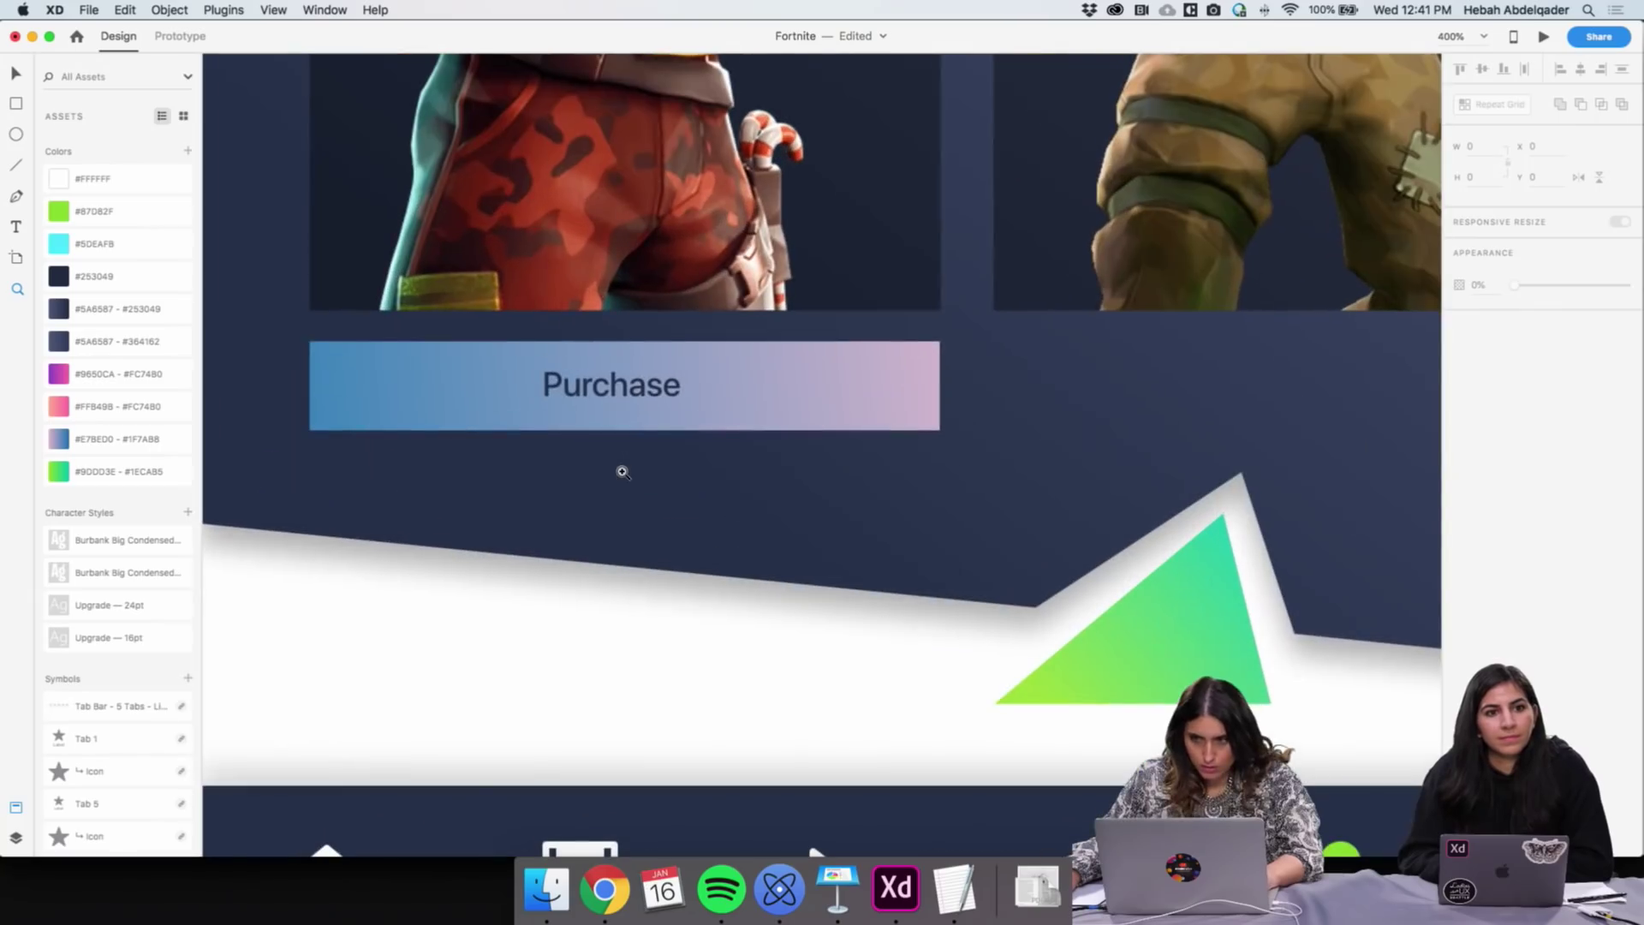
key("v")
left_click(591, 424)
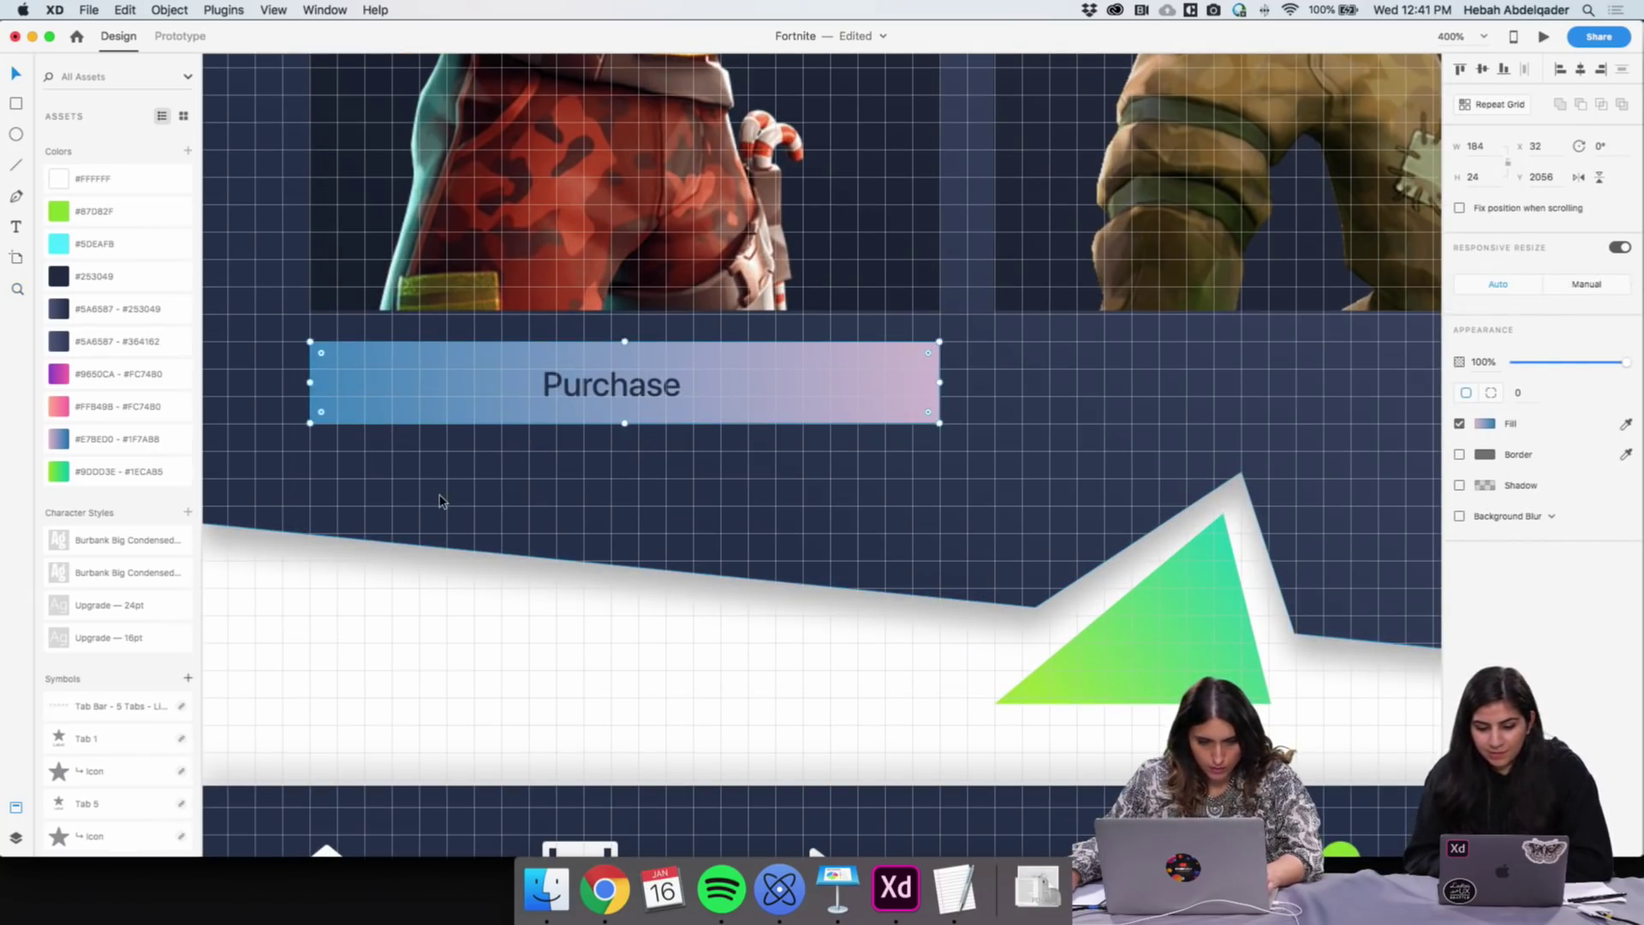
Duplicate the Purchase button with its text beneath the second skin card, level with the first one
left_click(782, 561)
key("z")
left_click(636, 480, "alt")
left_click(636, 480, "alt")
key("super+apostrophe")
key("v")
left_click(711, 440)
key("super+g")
key("super+r")
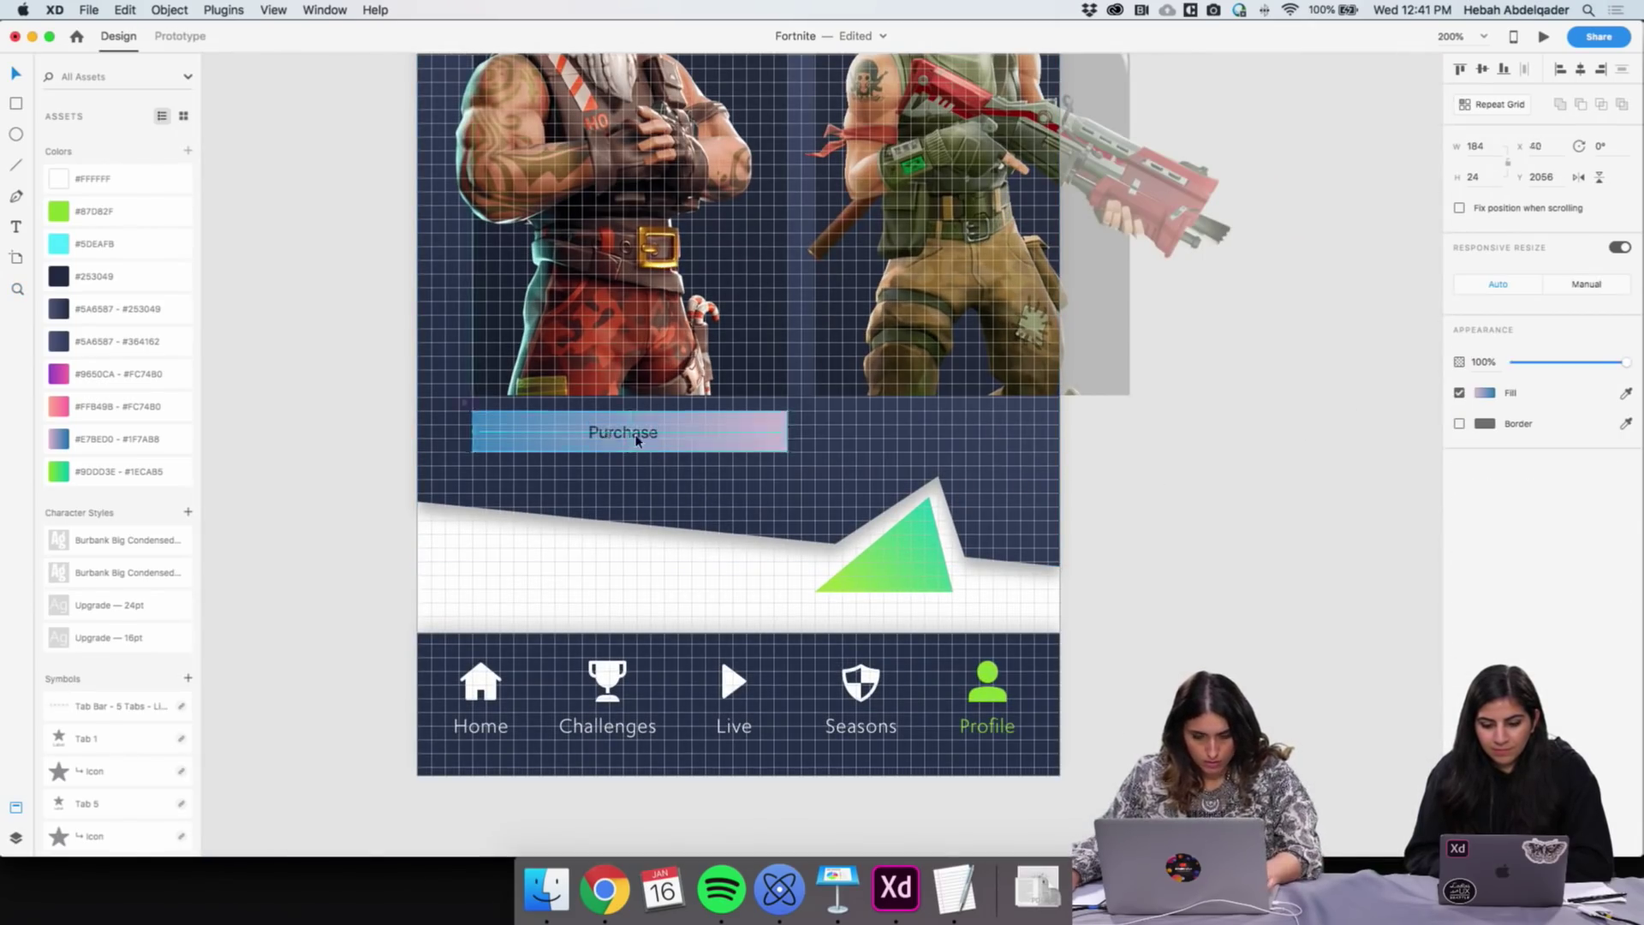
left_click_drag(786, 432, 942, 451)
left_click(1196, 557)
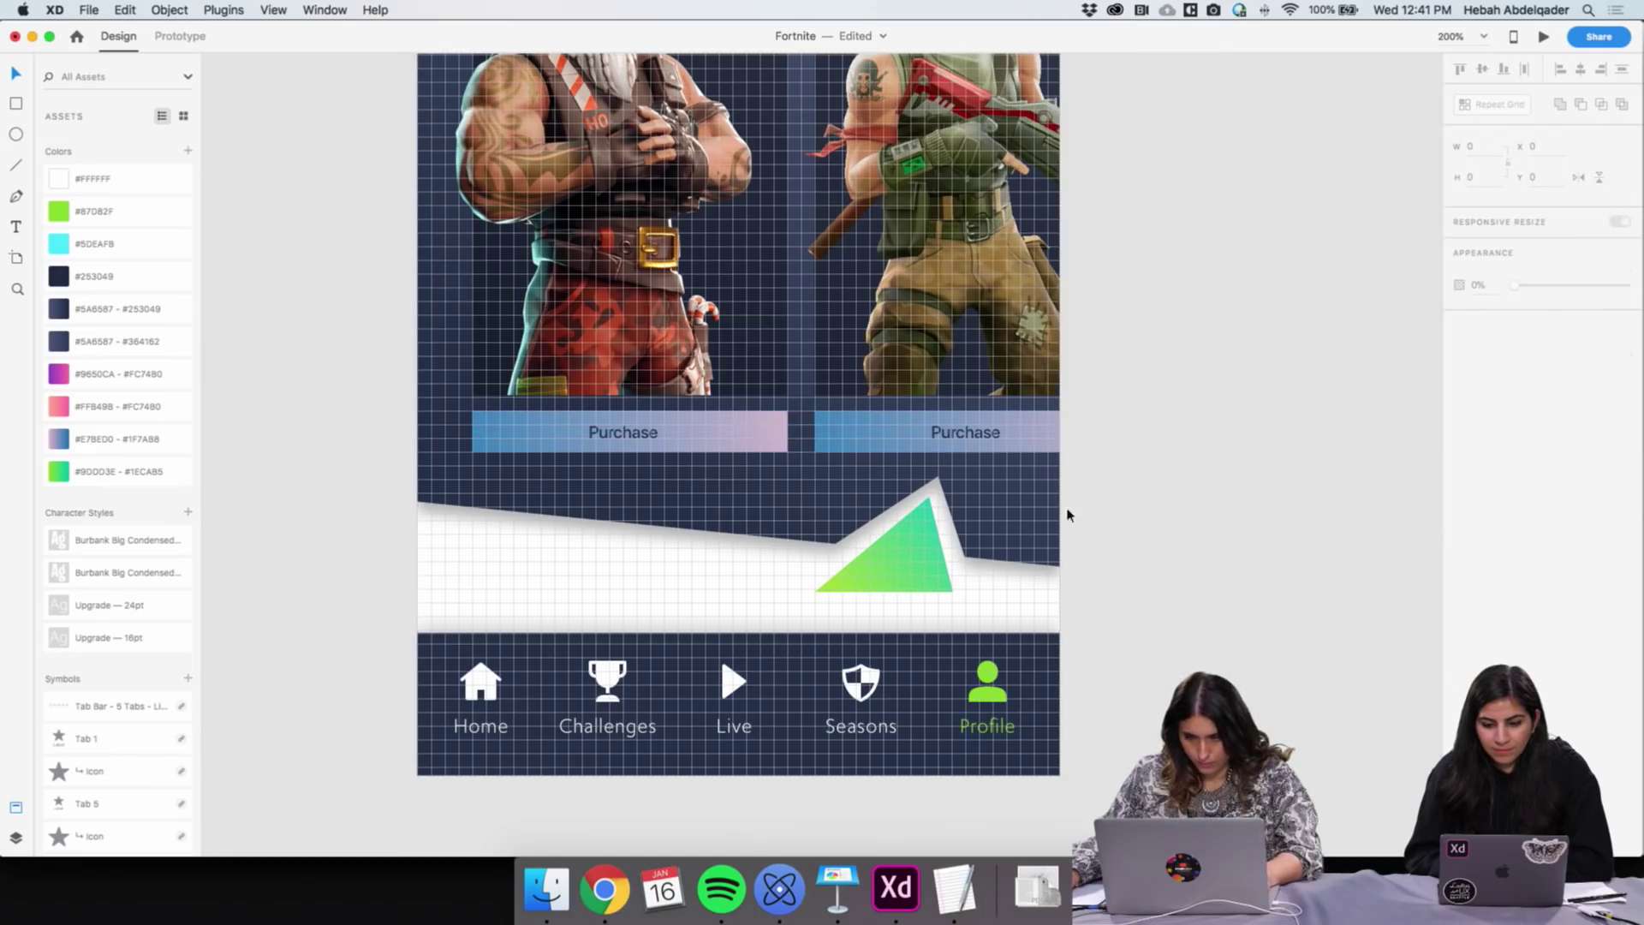
double_click(974, 435)
key("Escape")
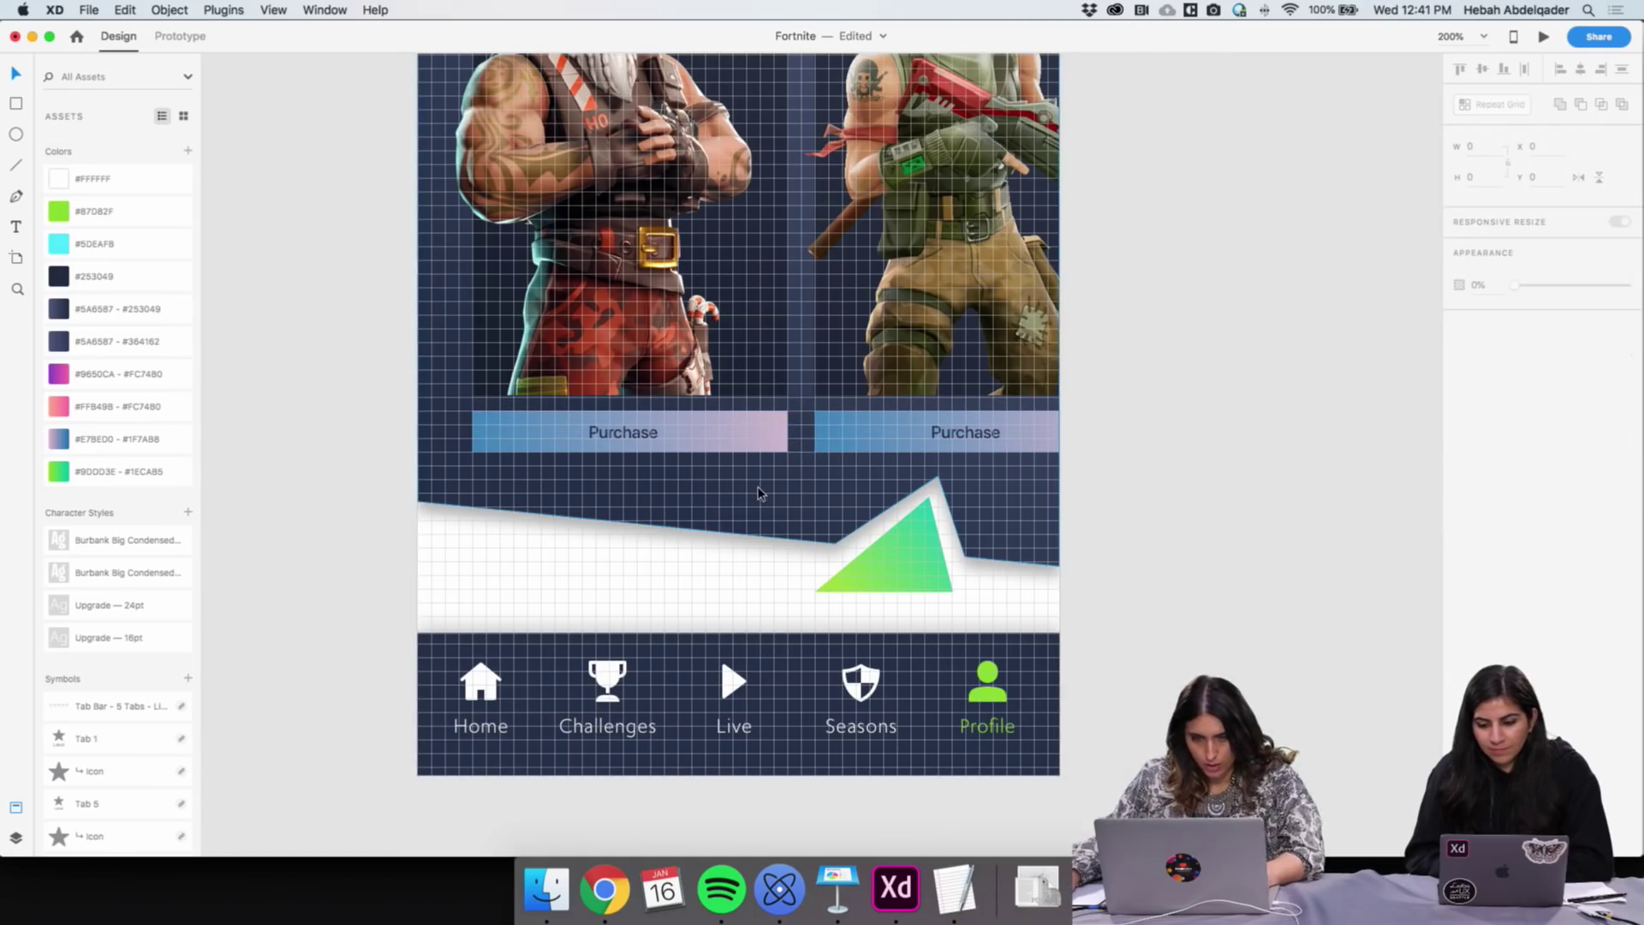
Move the tab bar up so it sits just below the Purchase buttons
key("z")
left_click(700, 529, "alt")
key("super+apostrophe")
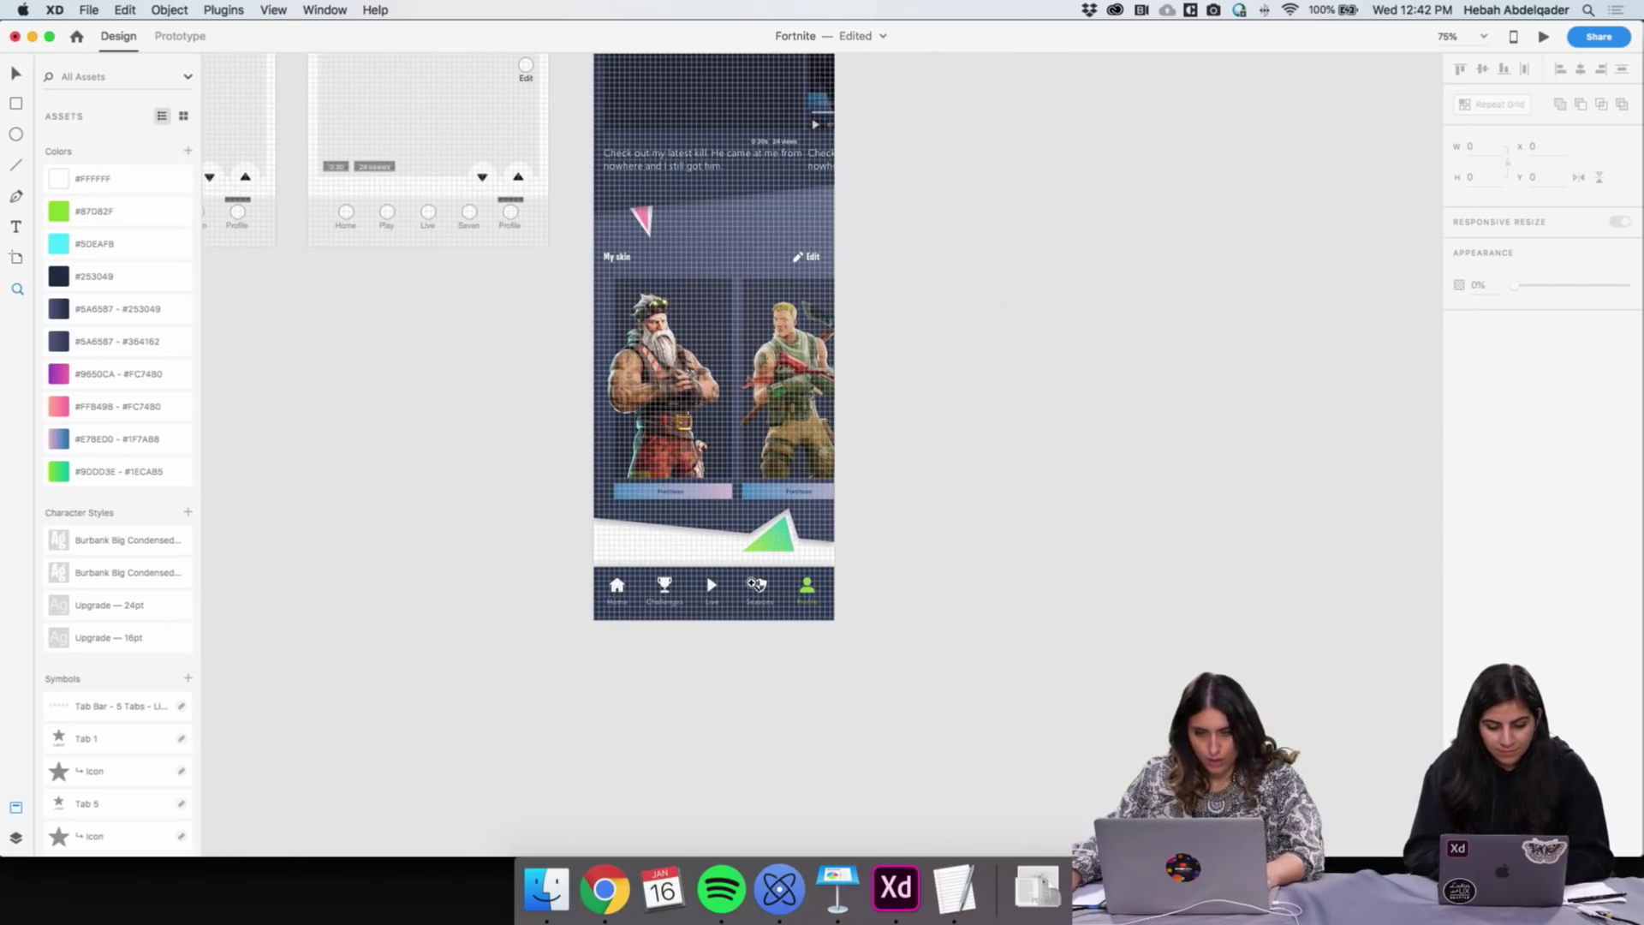
scroll(931, 506, "up", 5)
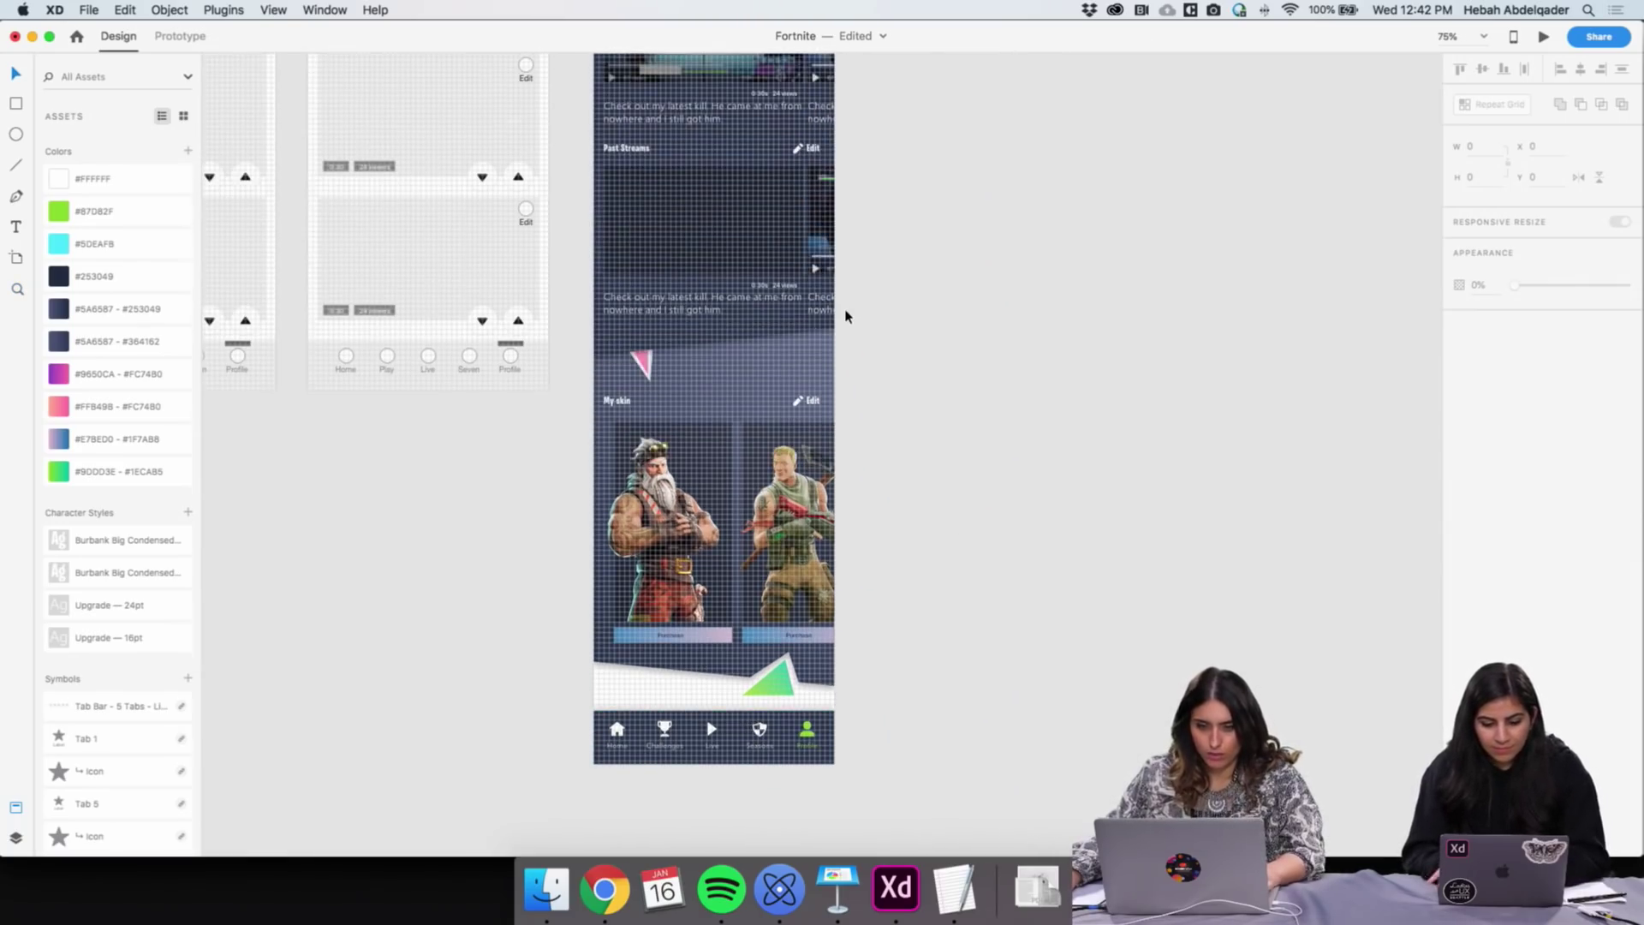
left_click_drag(668, 739, 664, 690)
left_click(942, 716)
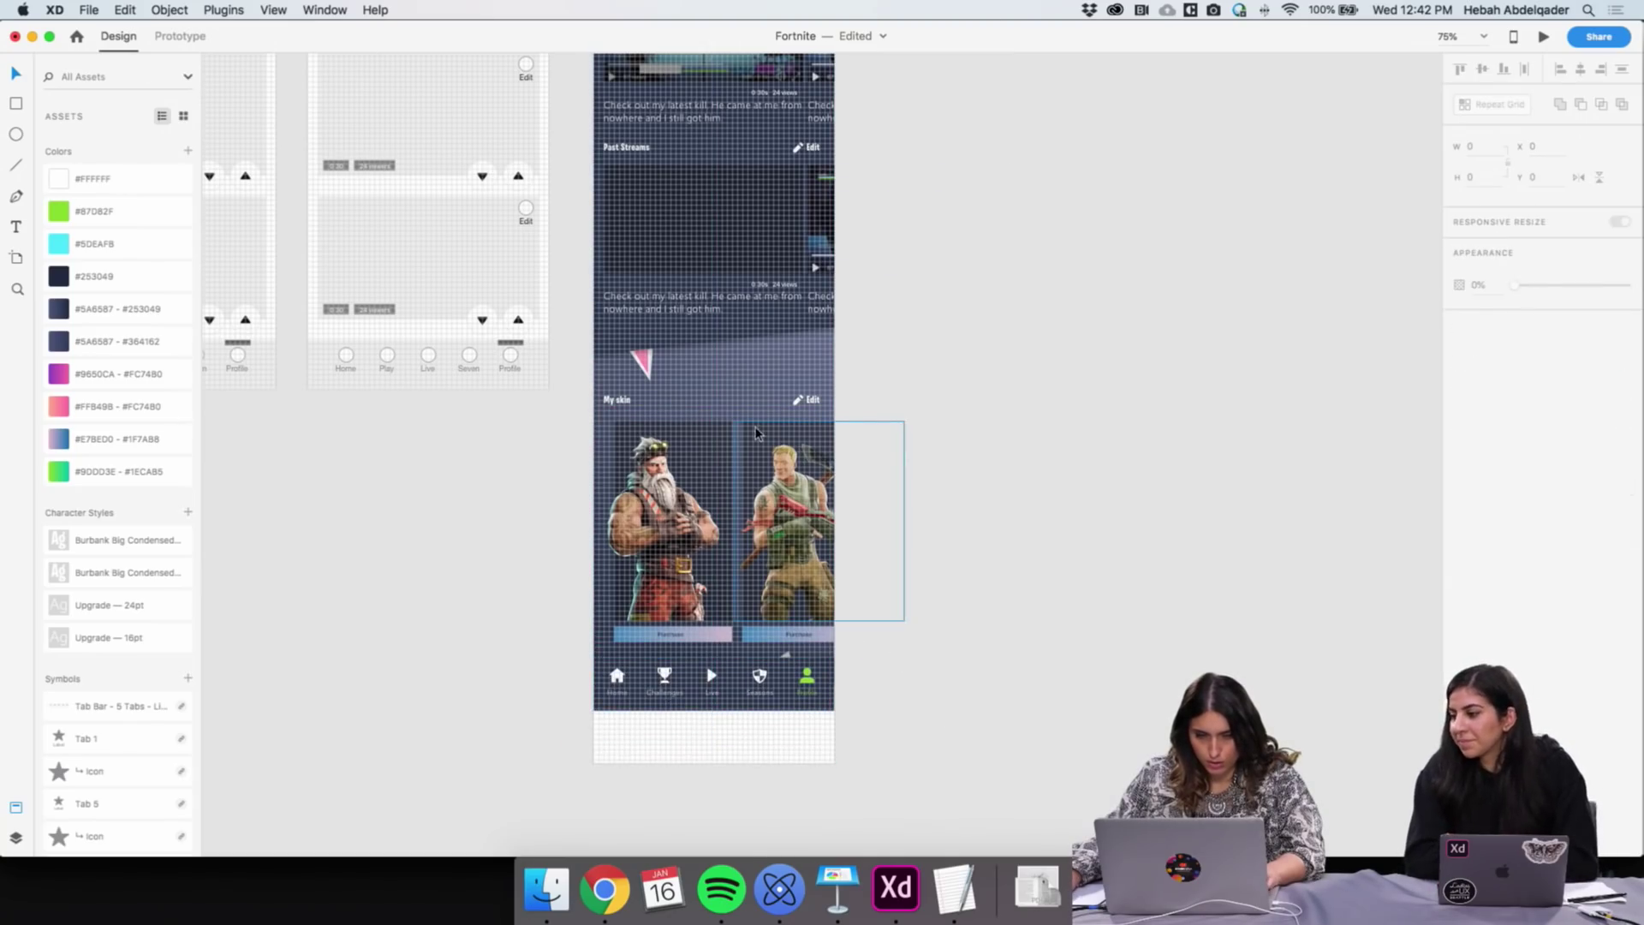
Shorten the iPhone X/XS – 2 artboard so its bottom edge meets the tab bar, and hide its grid
scroll(702, 411, "down", 3)
scroll(744, 488, "up", 10)
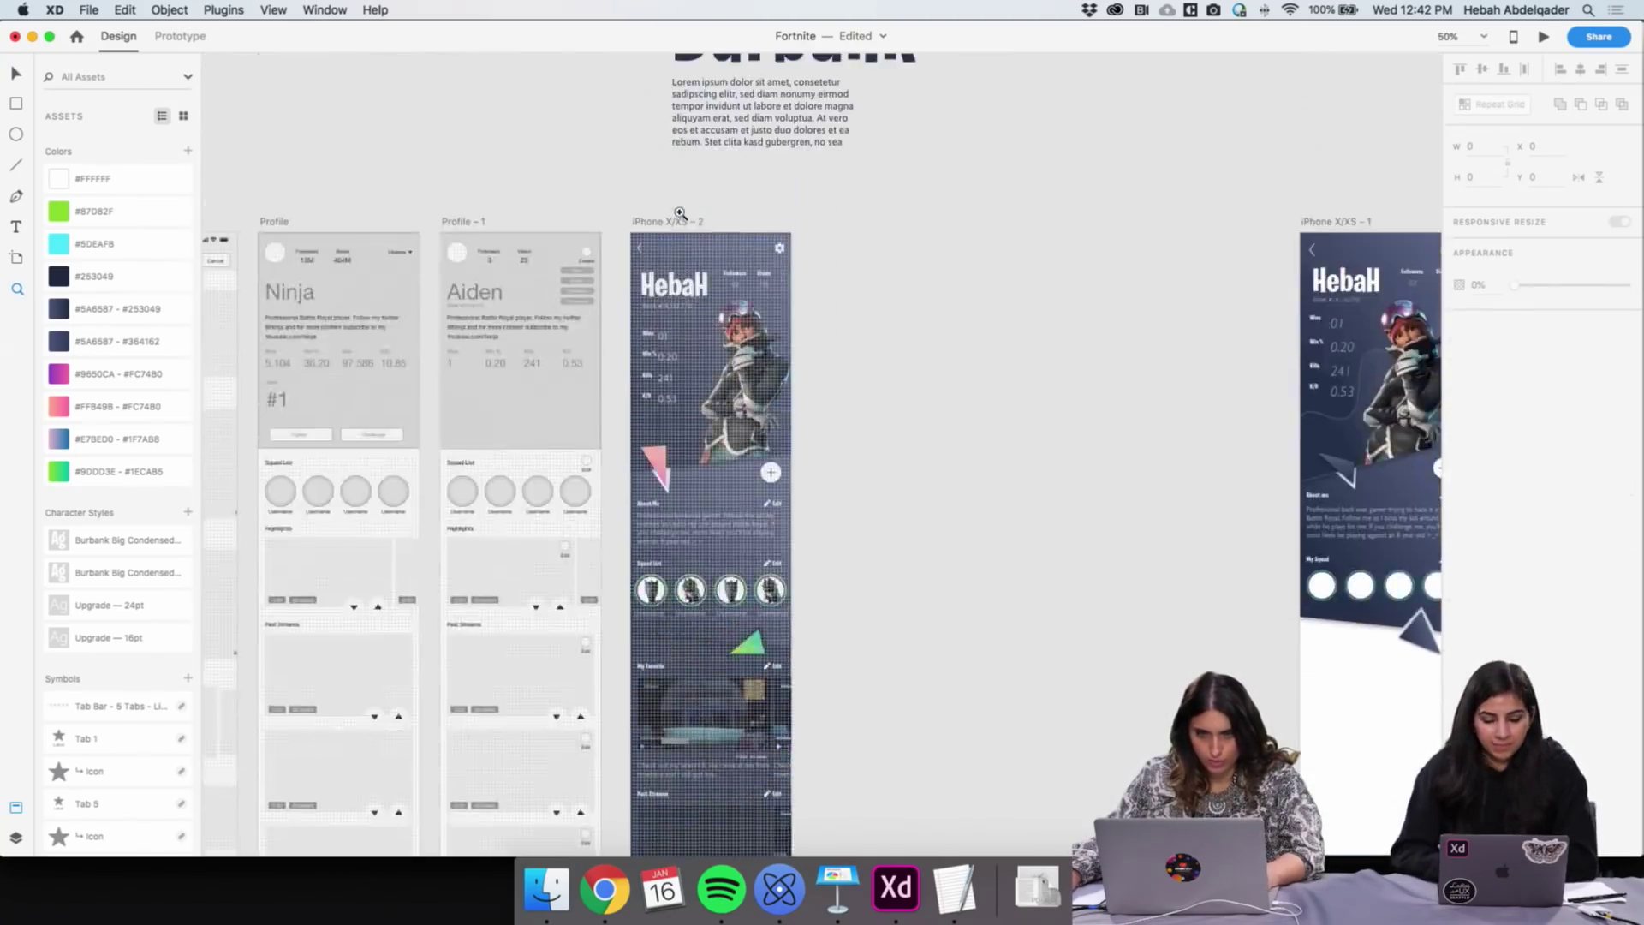
left_click(649, 222)
scroll(734, 356, "down", 11)
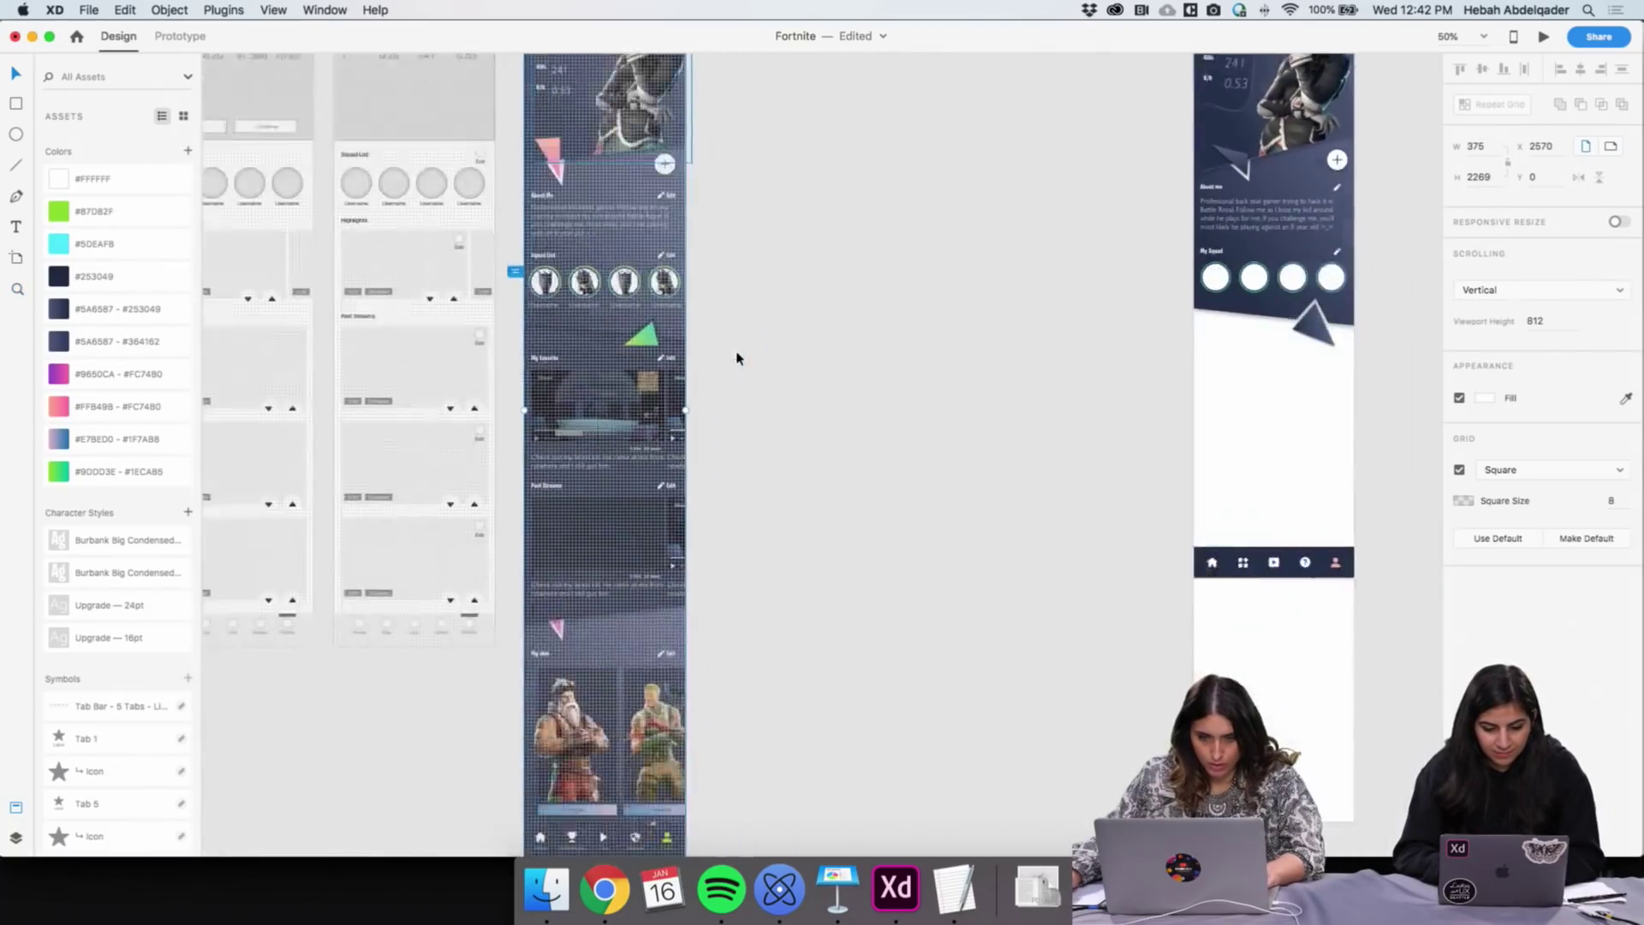
left_click_drag(605, 537, 608, 503)
left_click(785, 485)
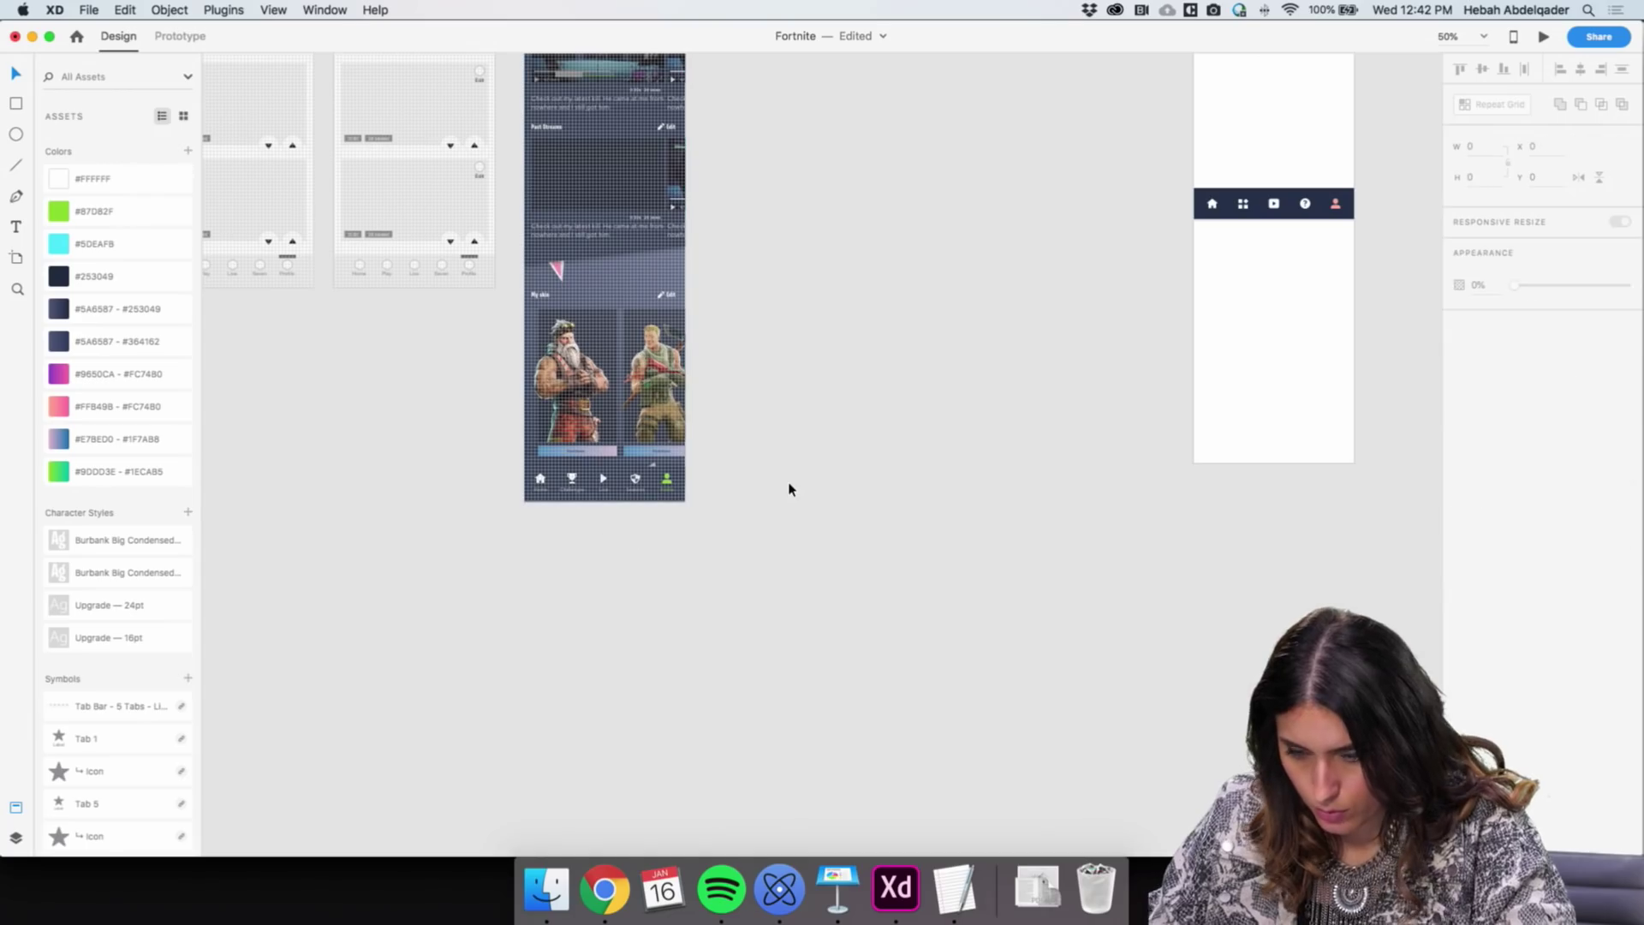
left_click(601, 291)
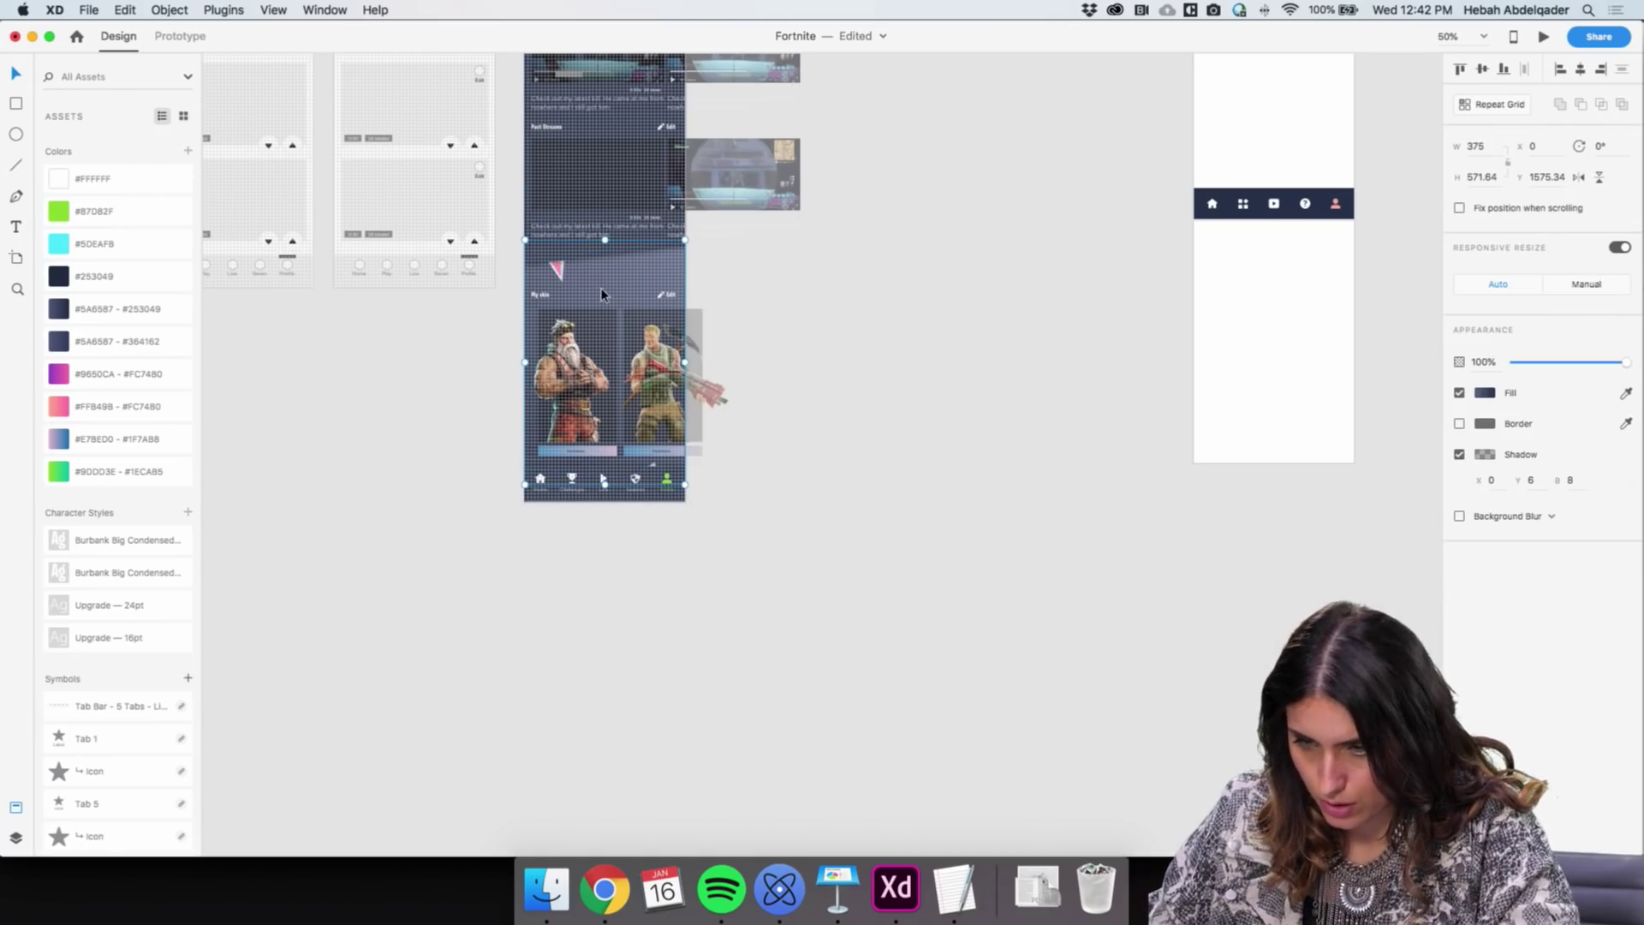
scroll(601, 294, "up", 10)
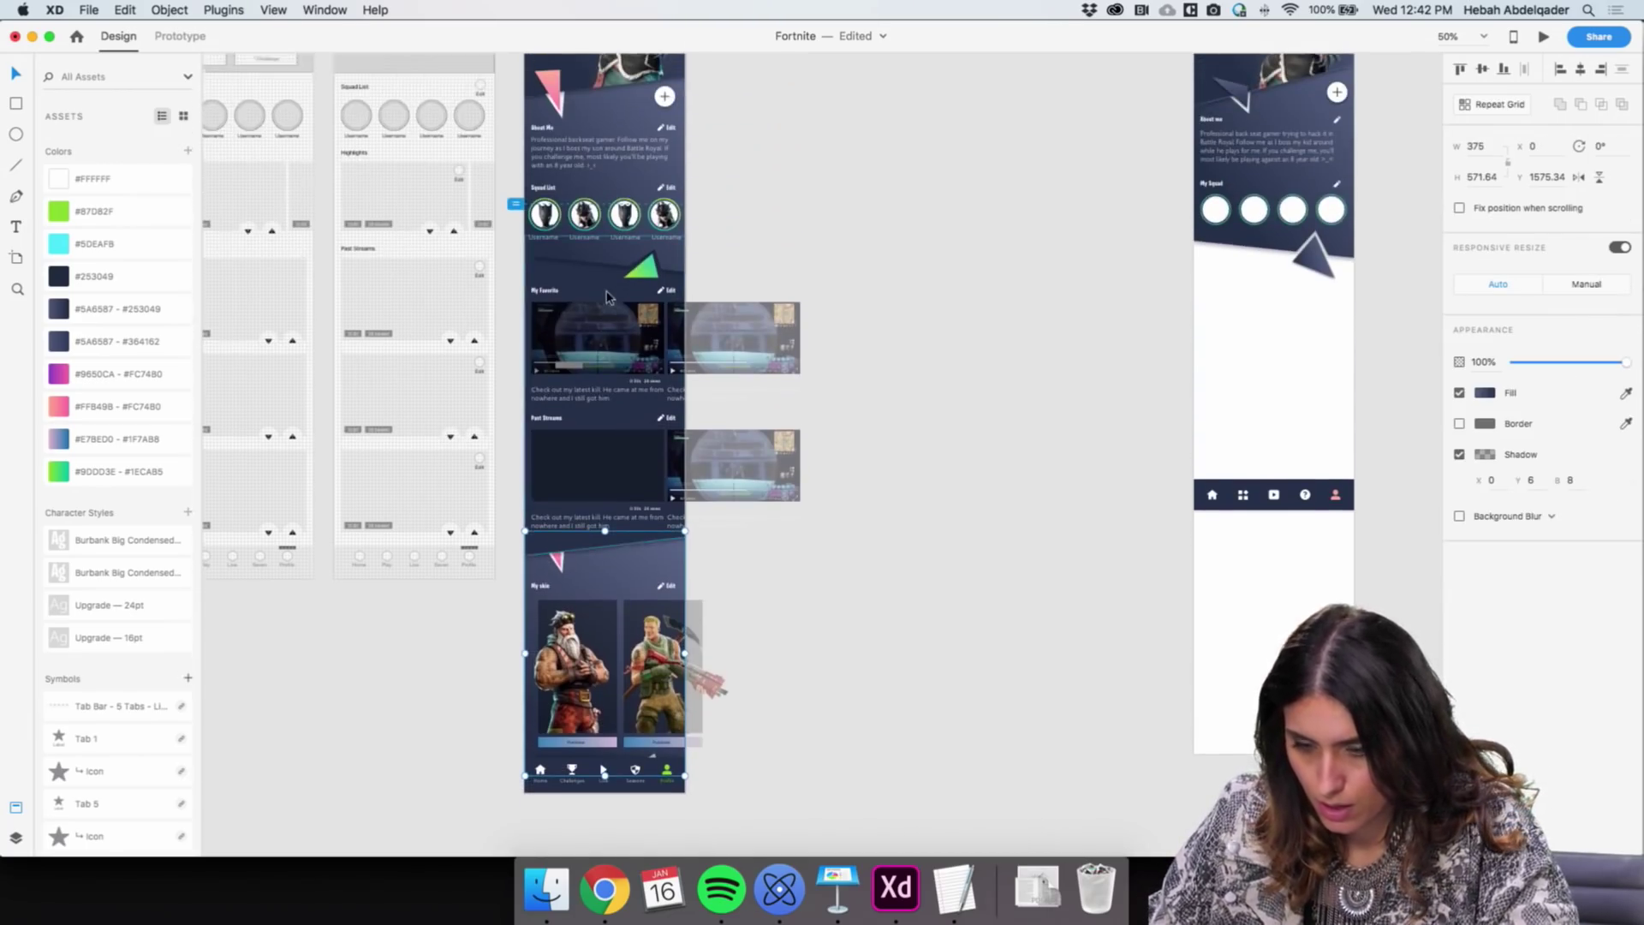
key("Escape")
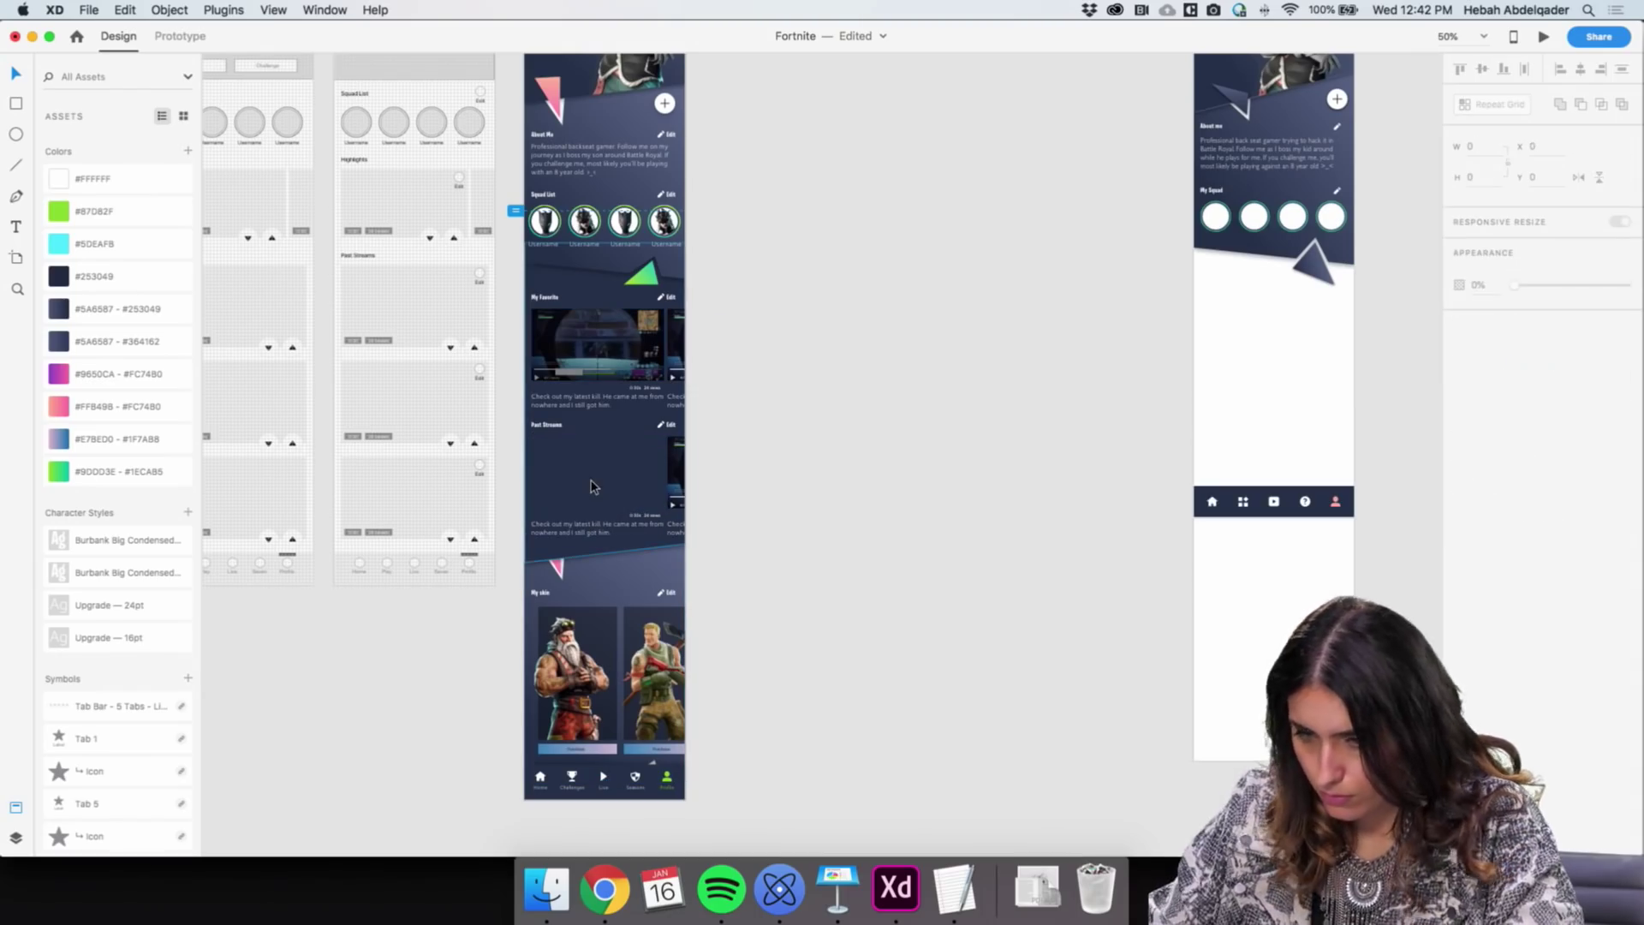
Position the dark 310 by 168 rectangle over the first Past Streams video at X 16, Y 1338
key("z")
left_click(576, 371)
left_click(558, 374)
left_click(594, 371)
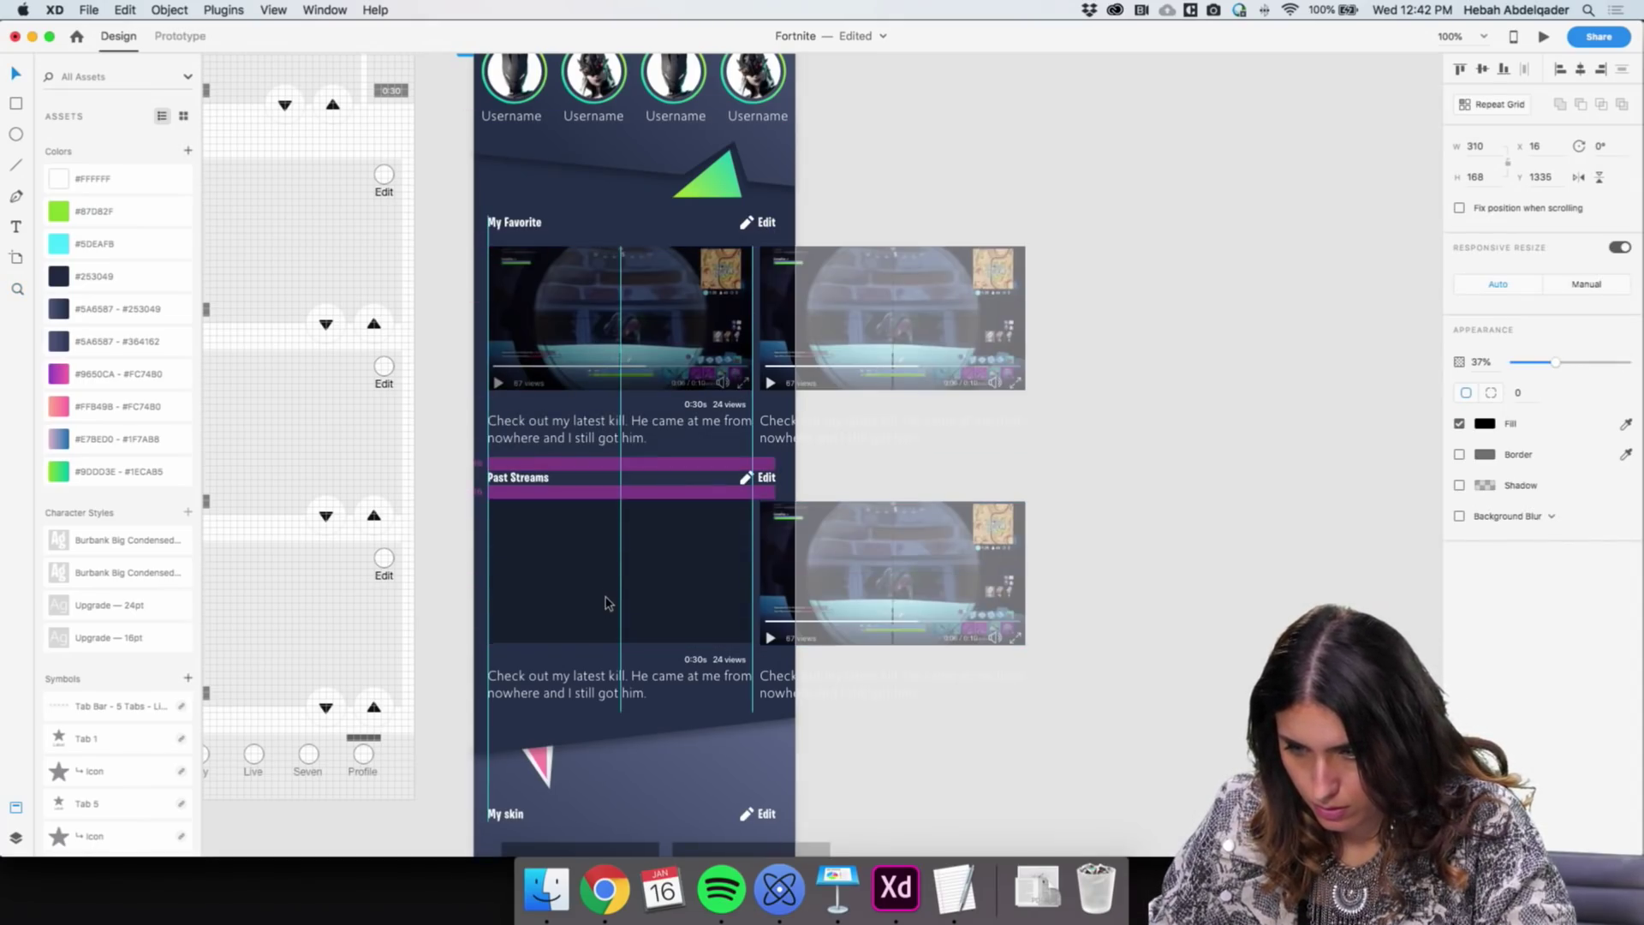
left_click(607, 607)
mouse_move(607, 606)
left_mouse_down()
mouse_move(605, 400)
mouse_move(618, 603)
left_mouse_up()
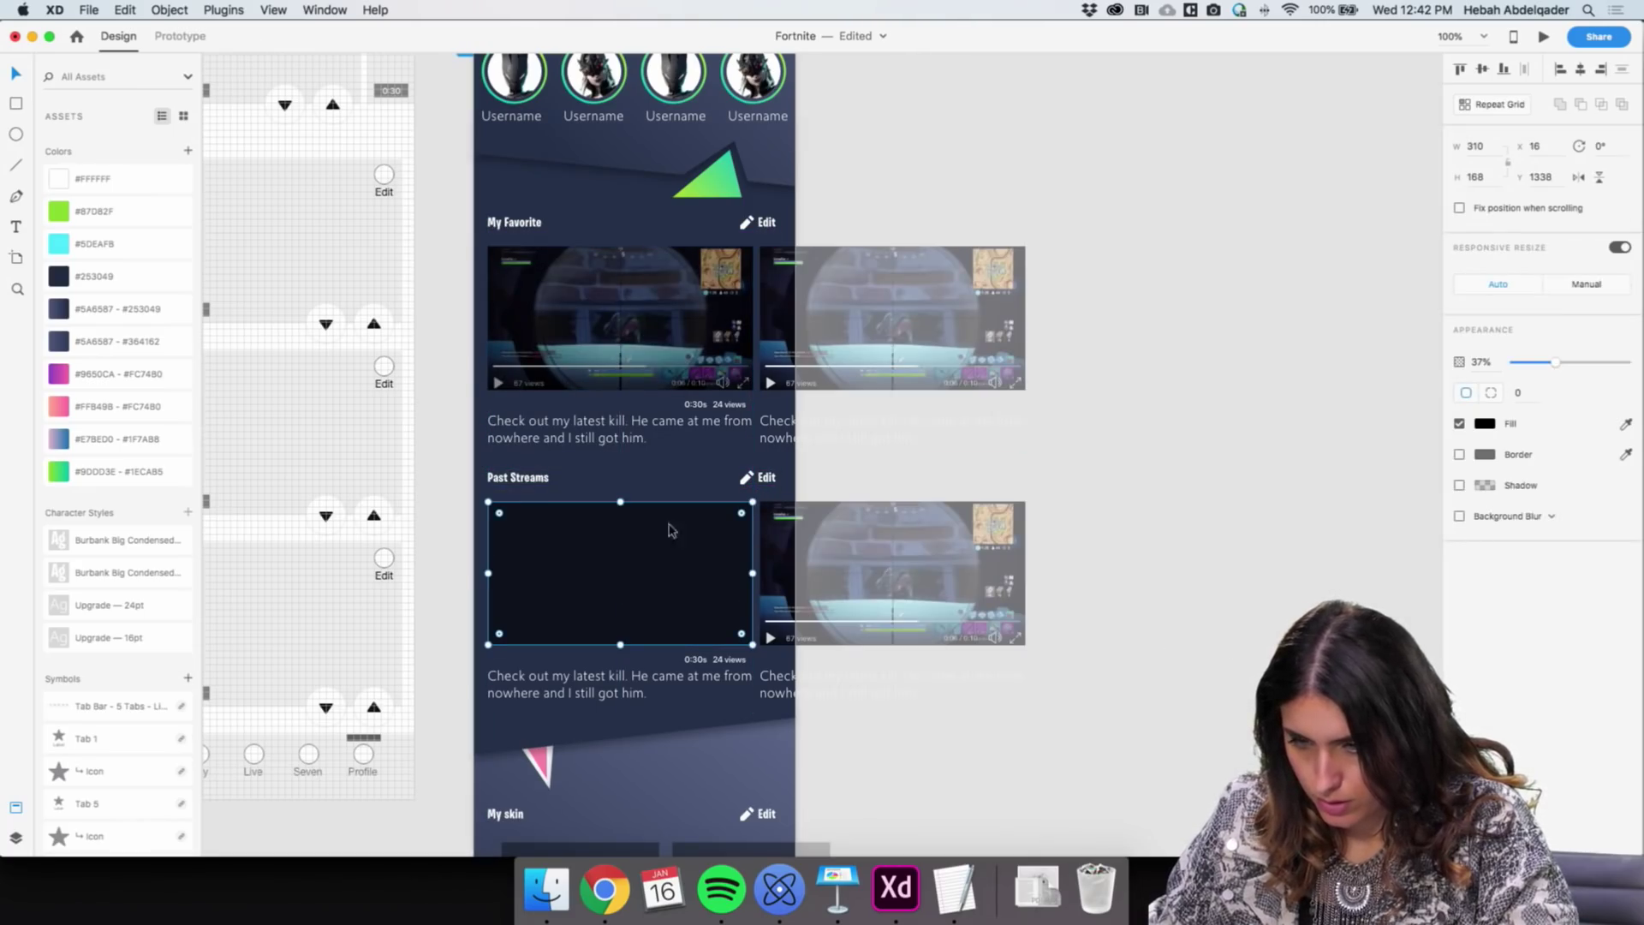
Undo the recent overlay edits and place a copy of the My Favorite dark overlay over the first Past Streams video at X 16, Y 1338
key("super+z")
key("super+z")
key("super+z")
key("super+z")
key("super+z")
key("super+z")
left_click_drag(503, 316, 514, 574)
Move the first Past Streams video image up slightly so its top lines up with the neighbouring video
left_click(692, 563)
scroll(689, 561, "down", 1)
key("z")
left_click(685, 556)
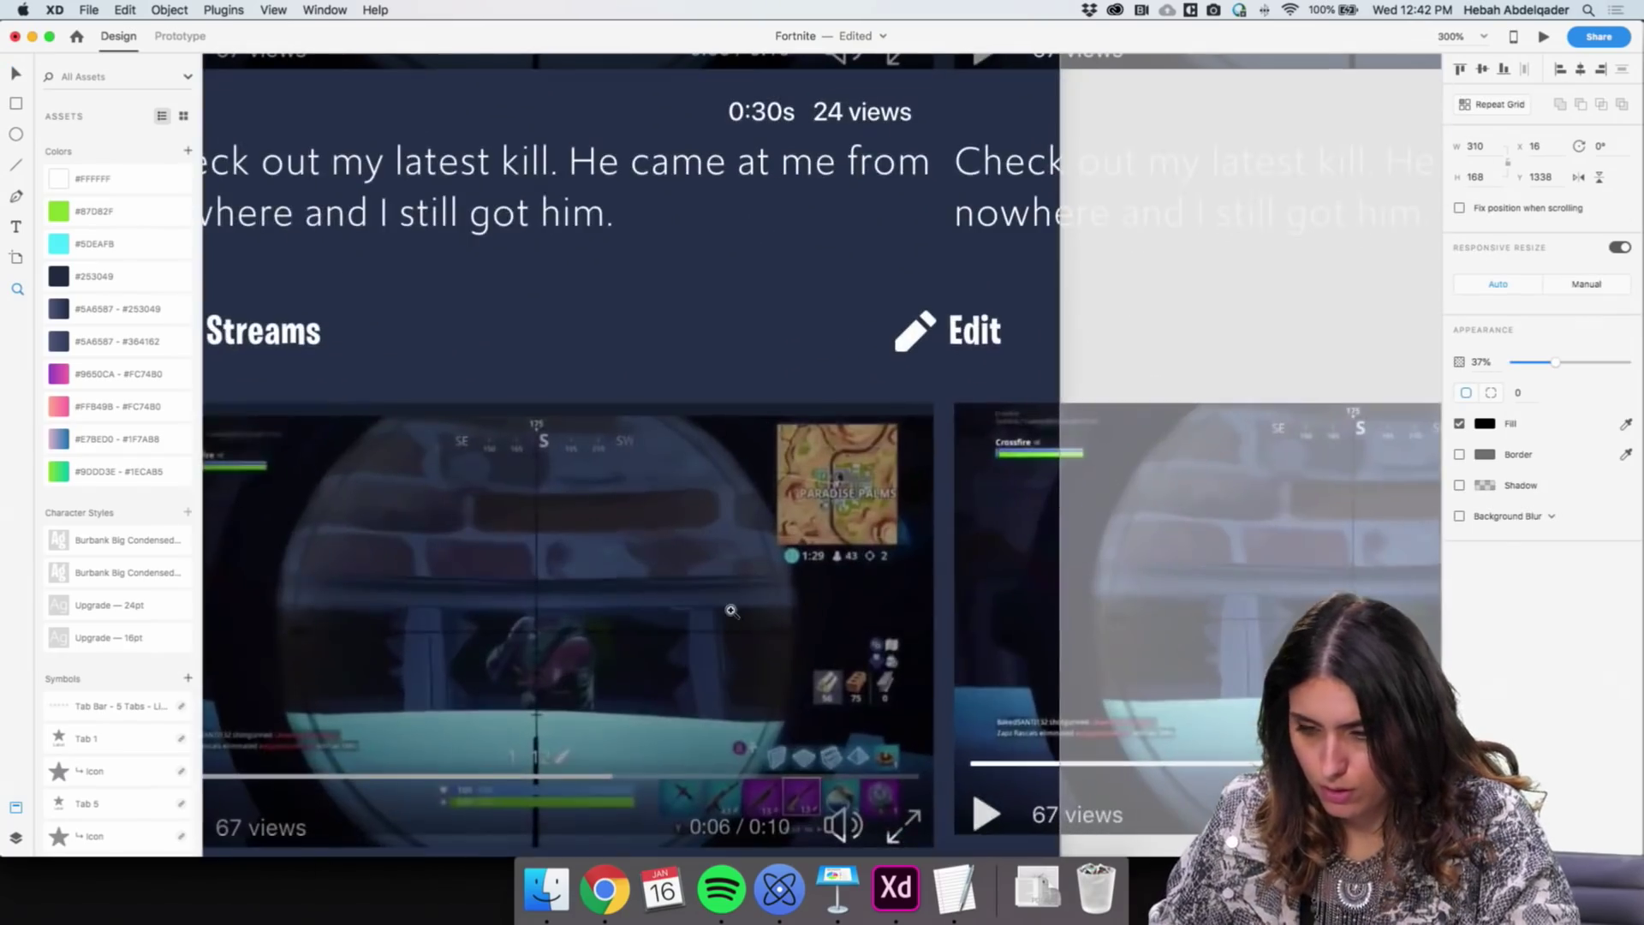
left_click(719, 610)
scroll(719, 610, "left", 2)
left_click(697, 589, "alt")
scroll(697, 589, "down", 2)
key("v")
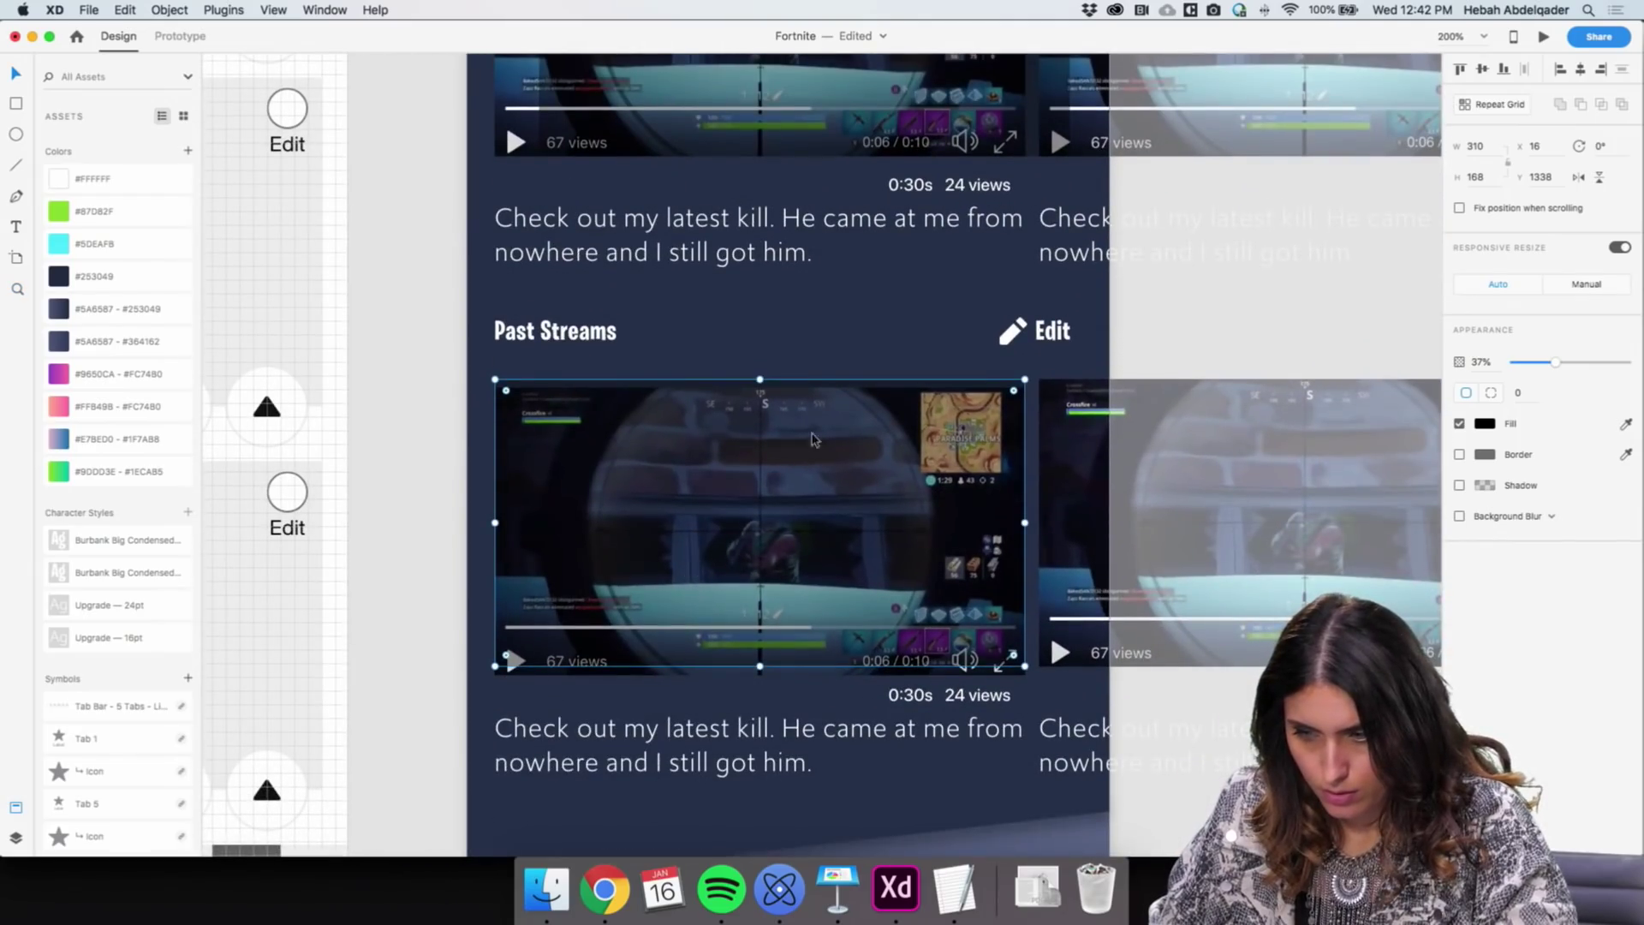
left_click(492, 469)
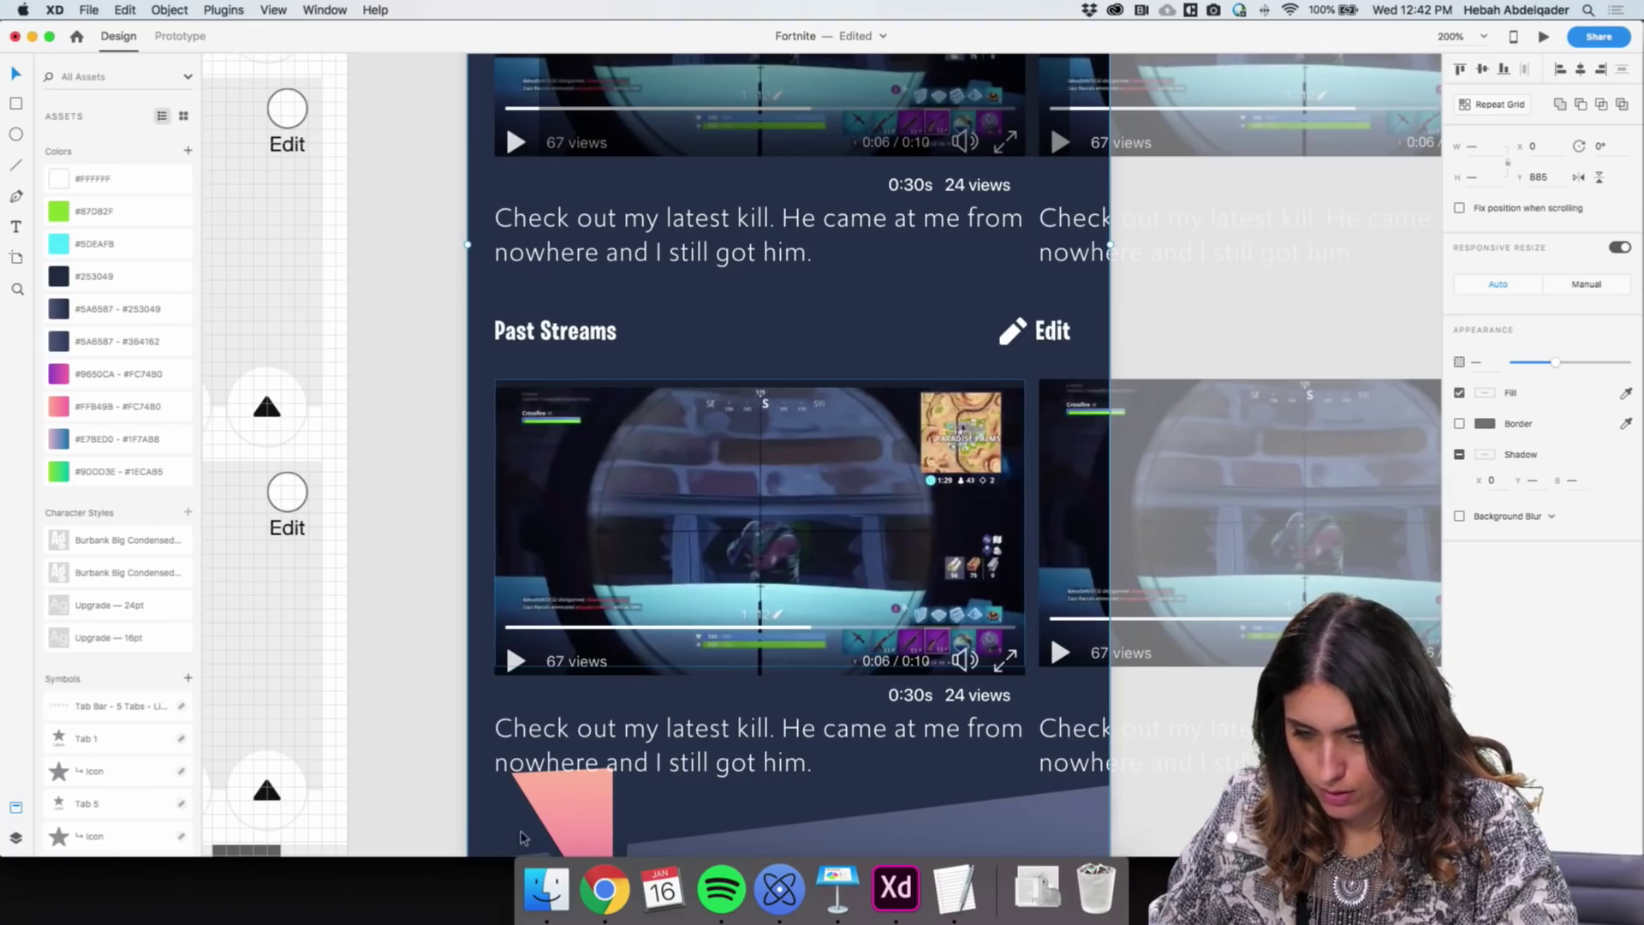
left_click(549, 818)
key("BackSpace")
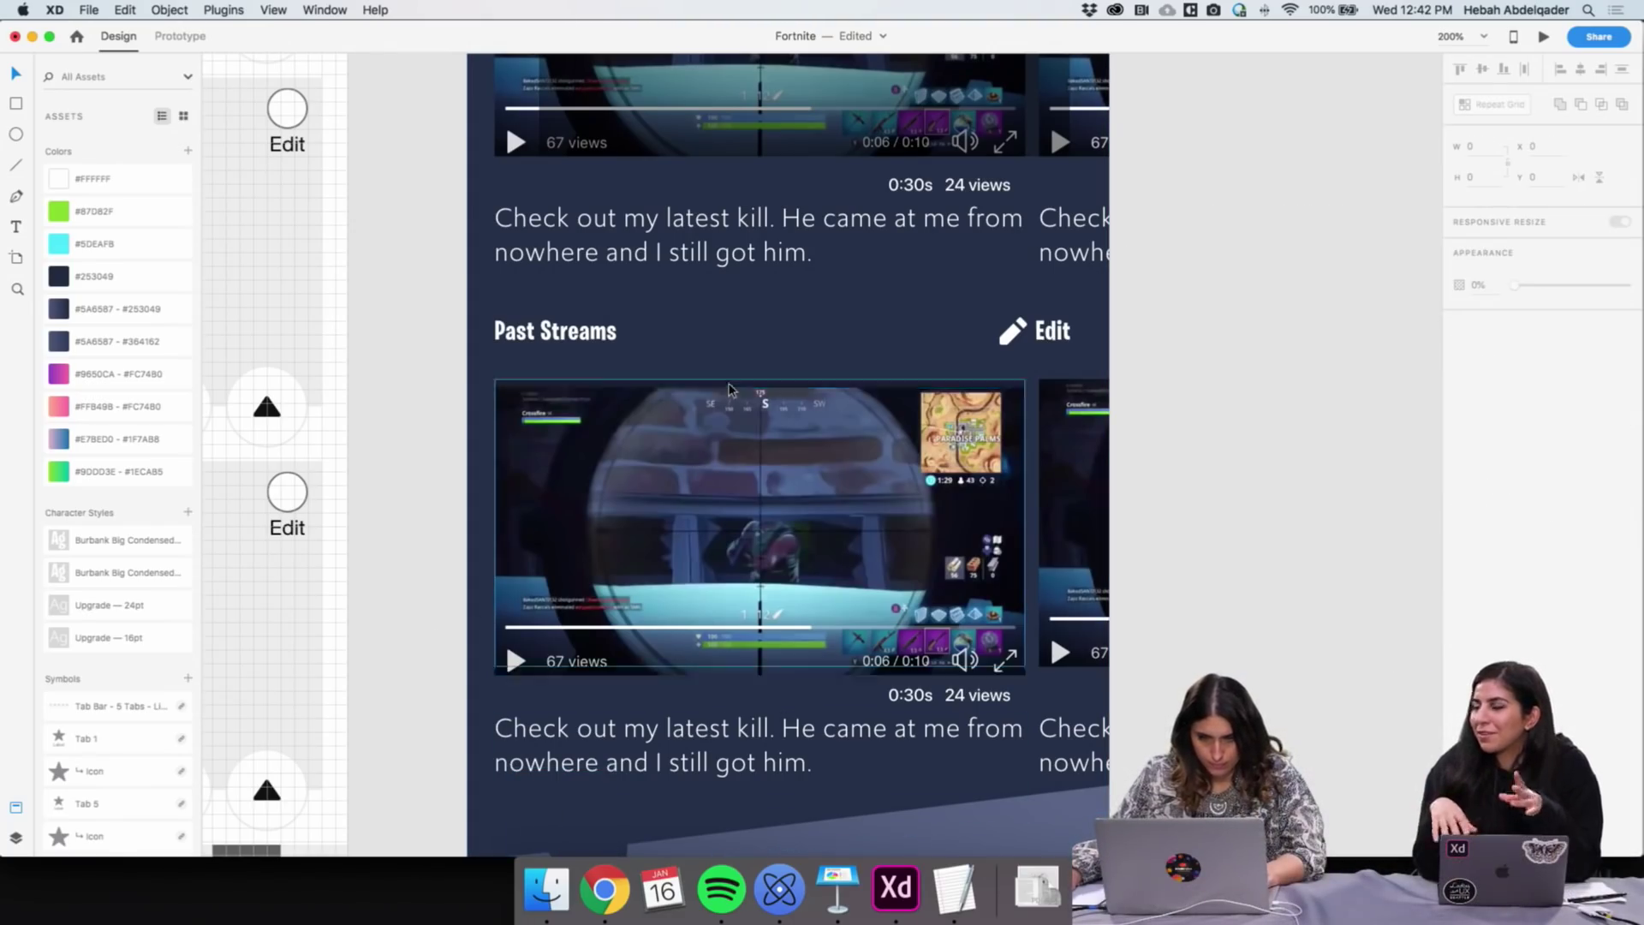
left_click(728, 390)
left_click_drag(729, 399, 733, 373)
left_click(420, 540)
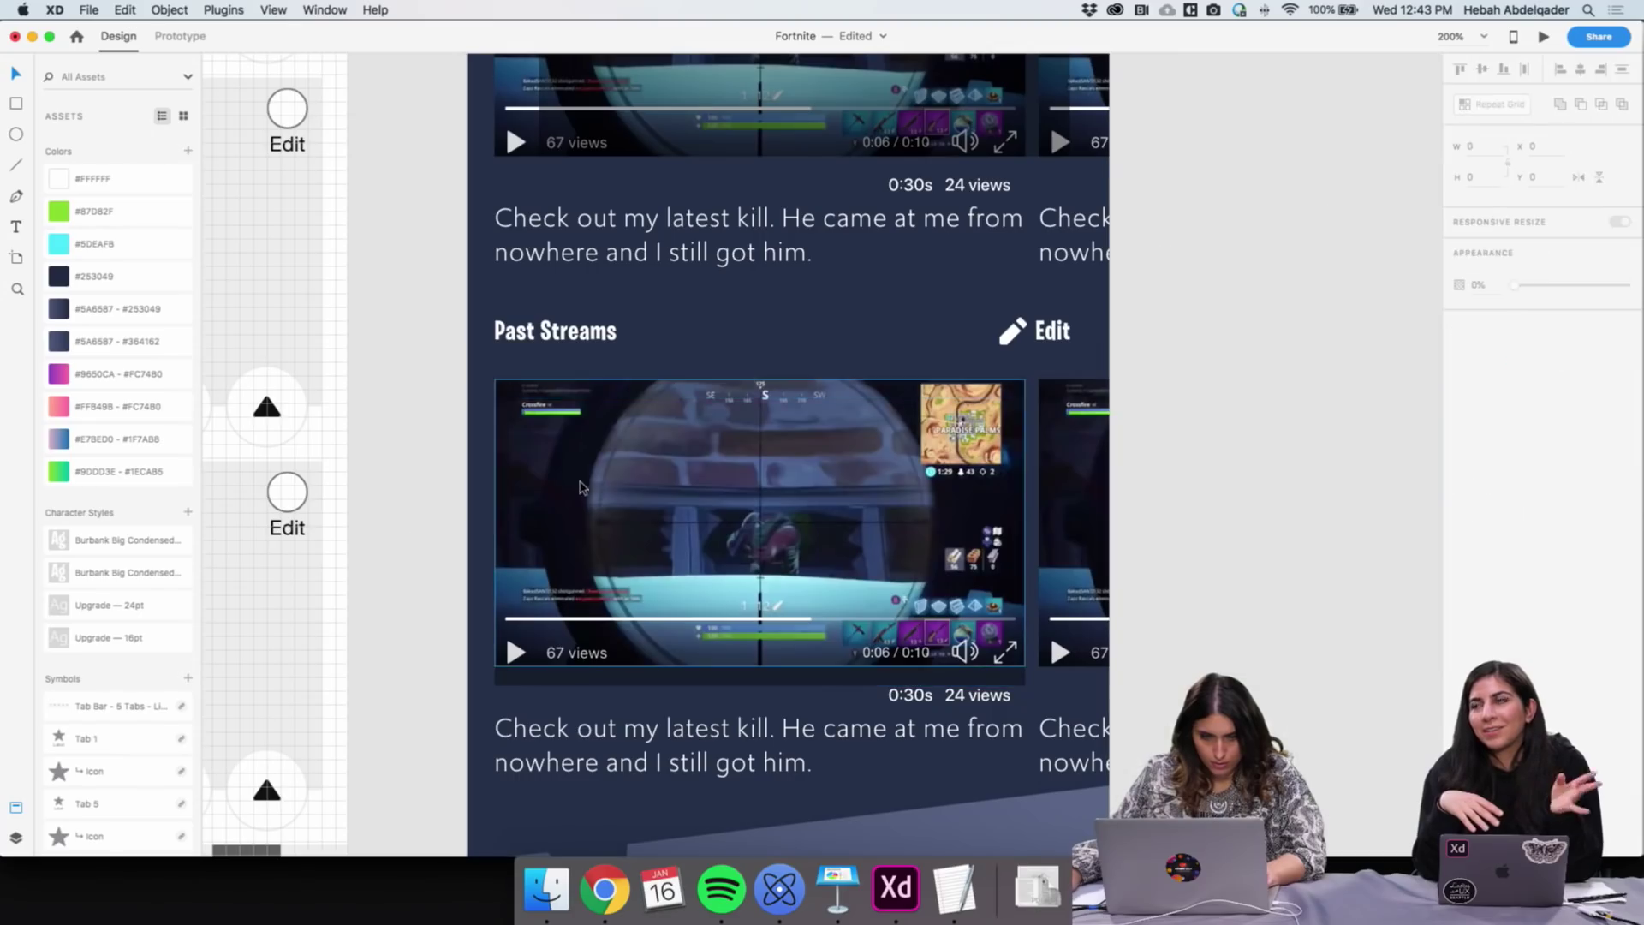
Move the dark overlay up so it exactly covers the first Past Streams video
left_click(575, 682)
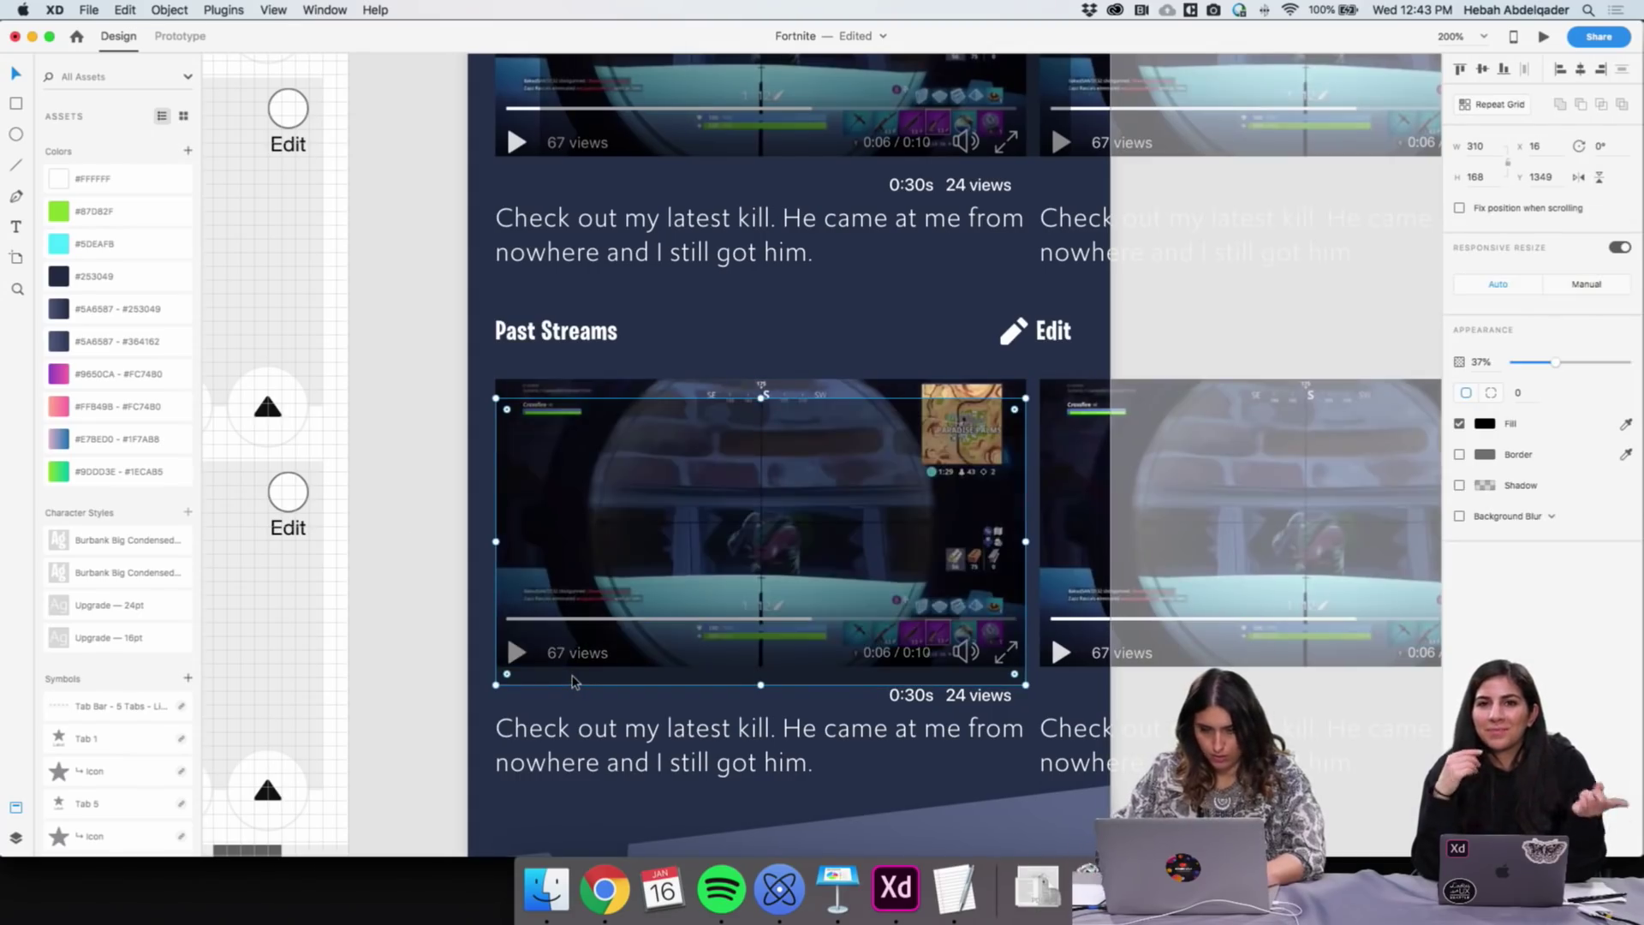
left_click(434, 580)
left_click_drag(666, 562, 667, 544)
left_click(375, 557)
key("z")
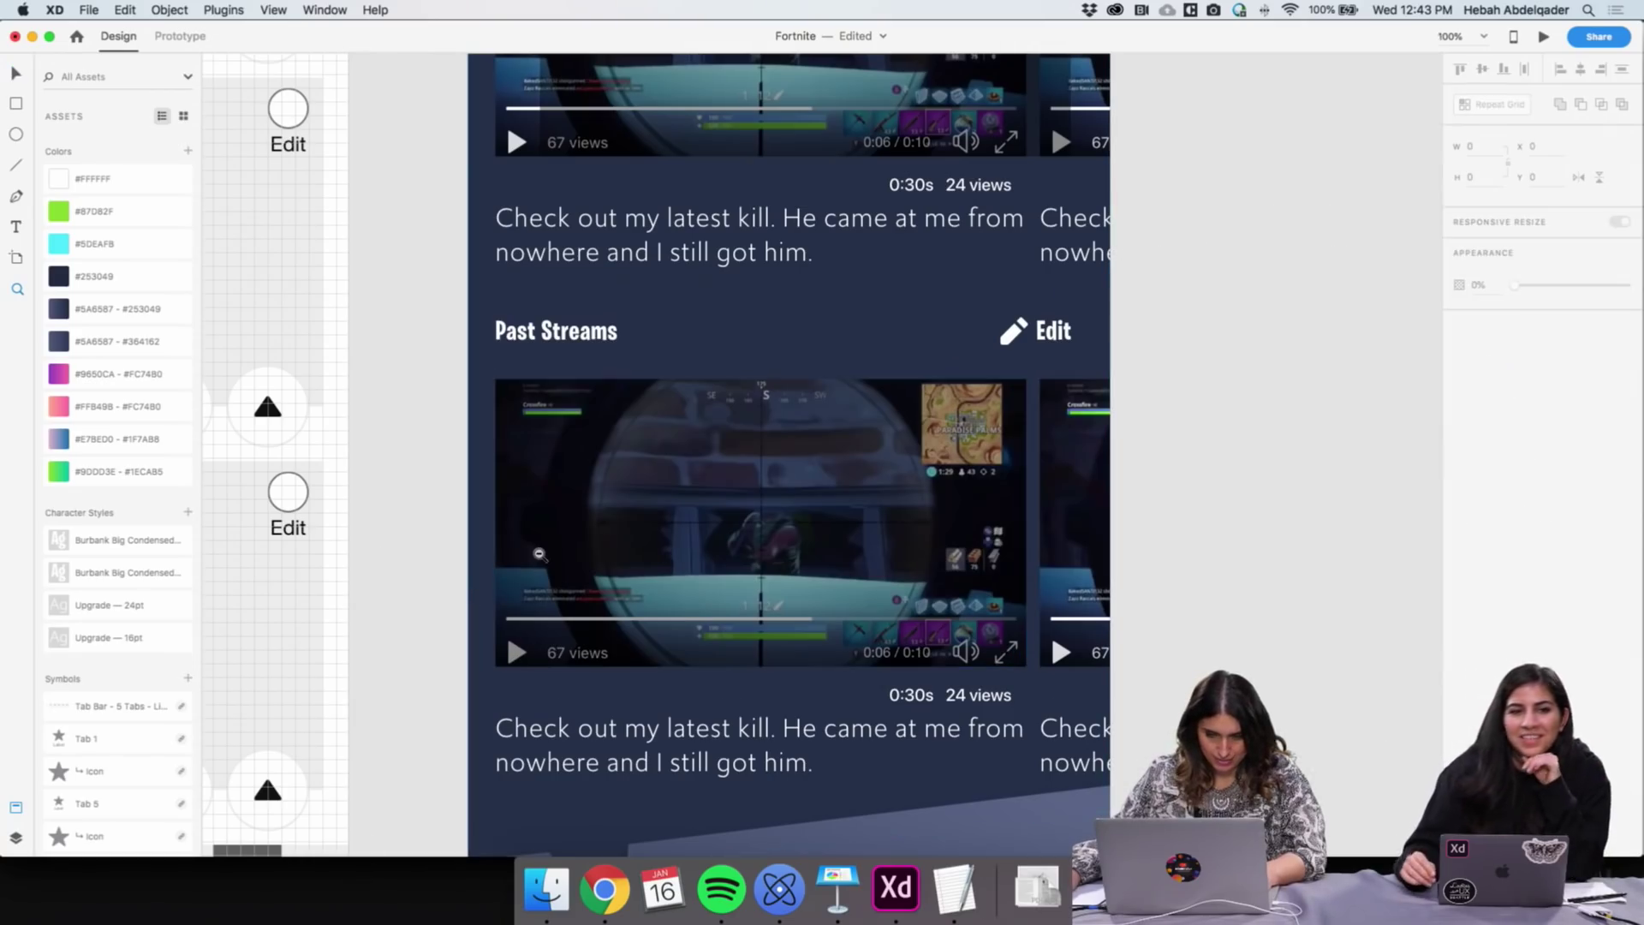
Move the Season 7 wireframe artboard to the right of the iPhone X/XS – 2 profile artboard, at X 3006, Y 0
left_click(538, 553, "alt")
scroll(800, 593, "up", 10)
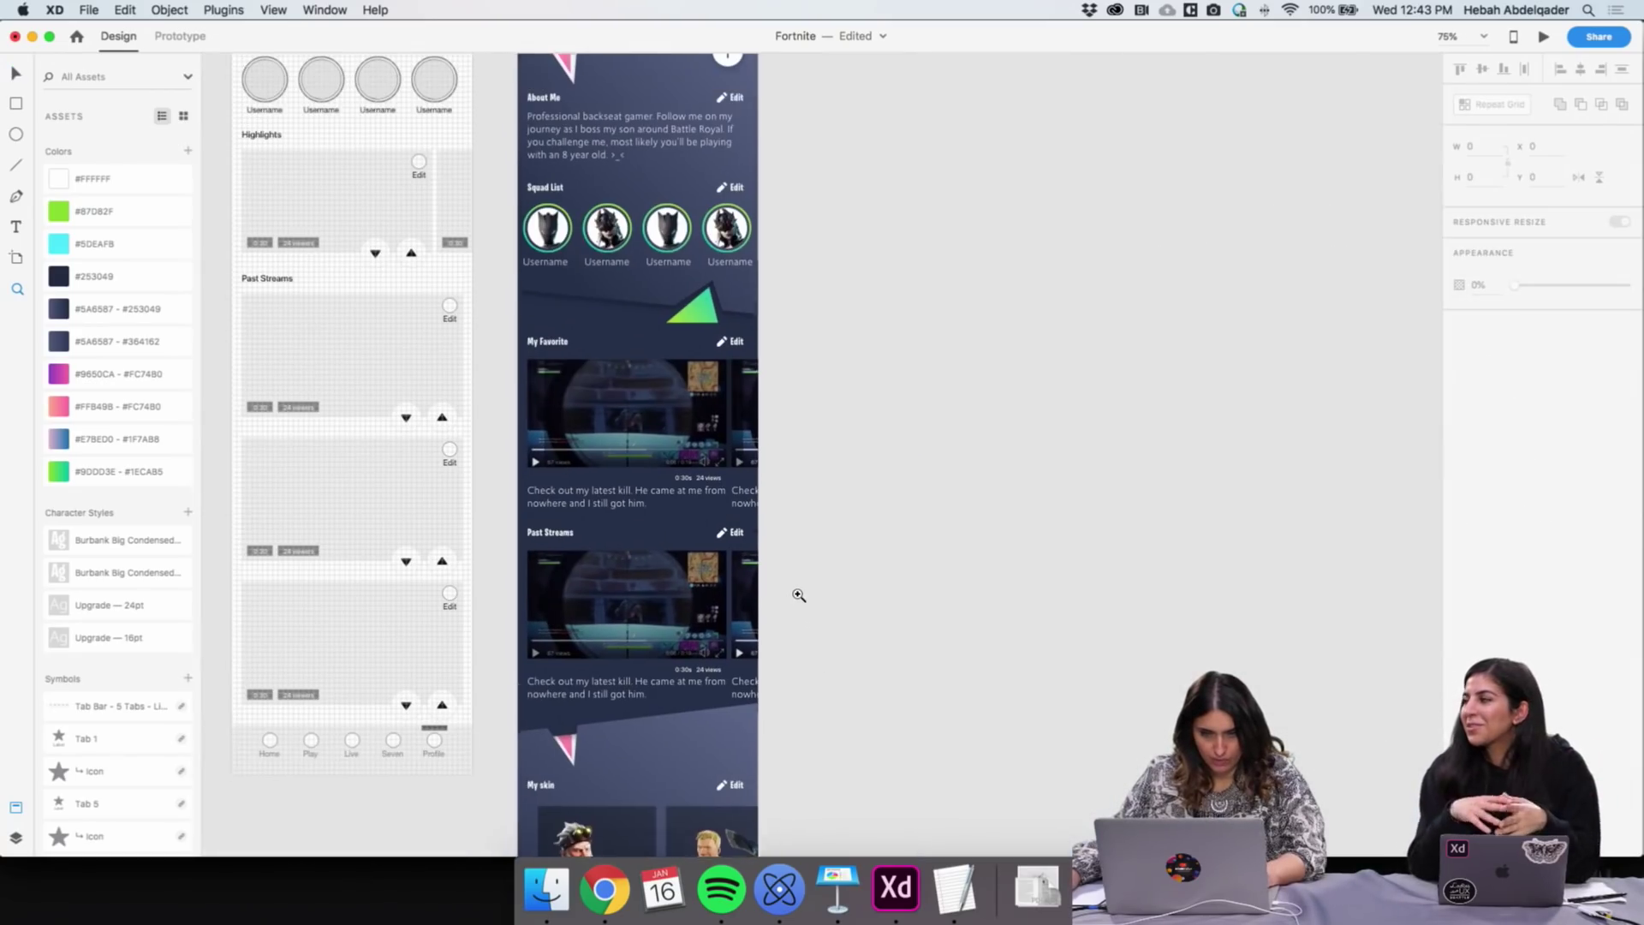
key("v")
scroll(805, 550, "up", 2)
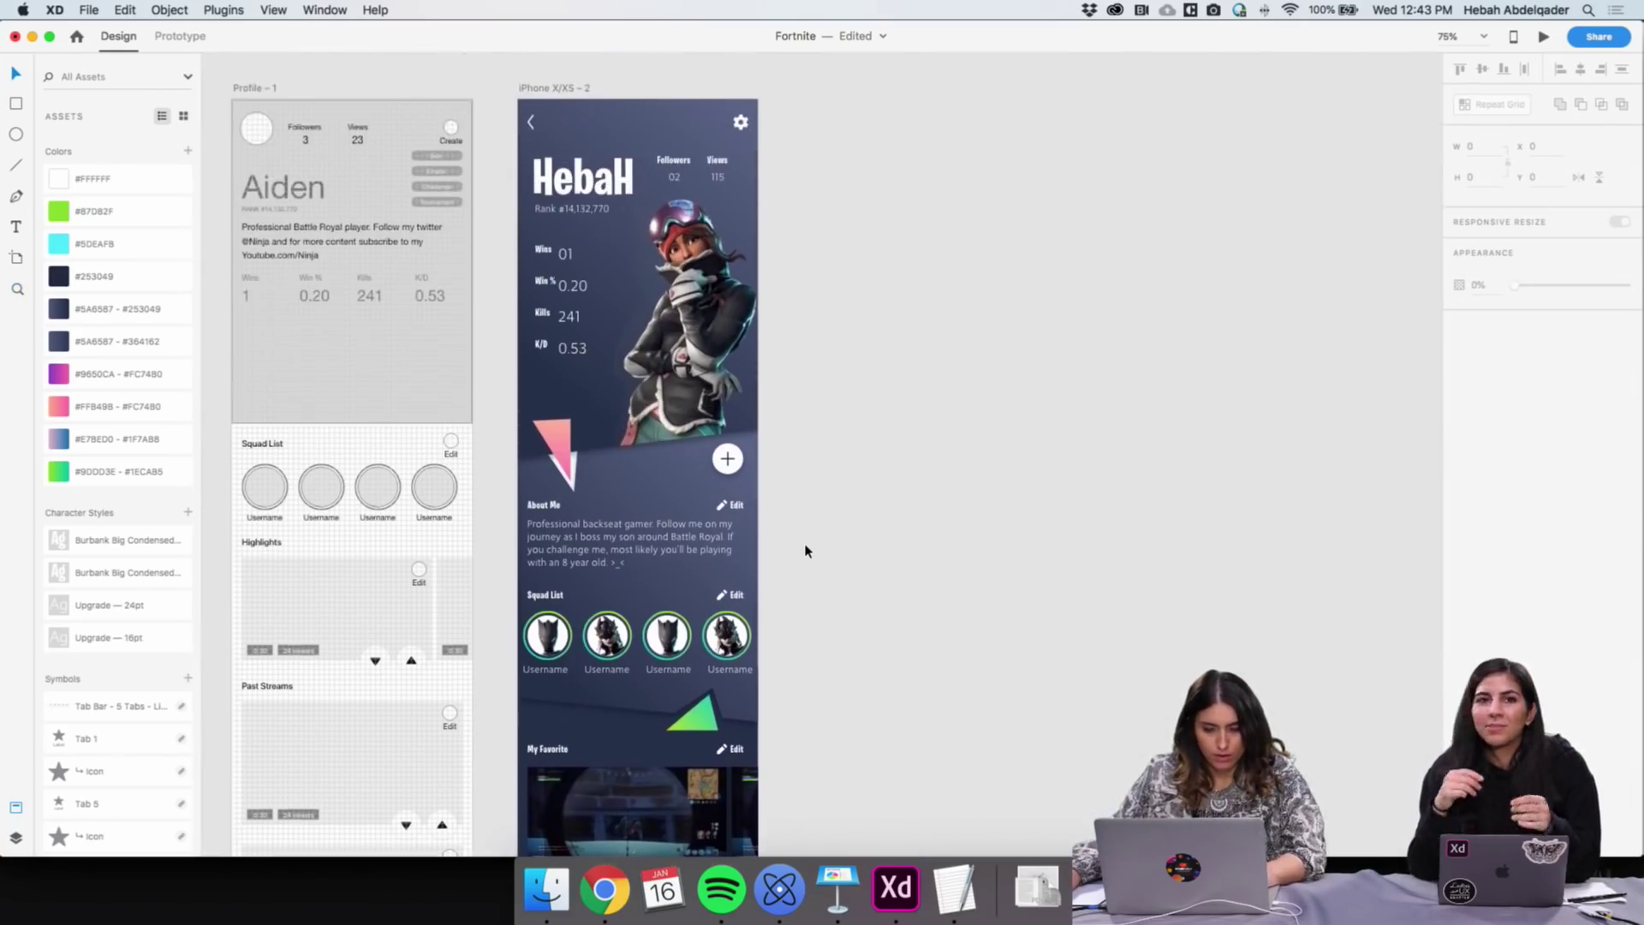
scroll(805, 551, "up", 2)
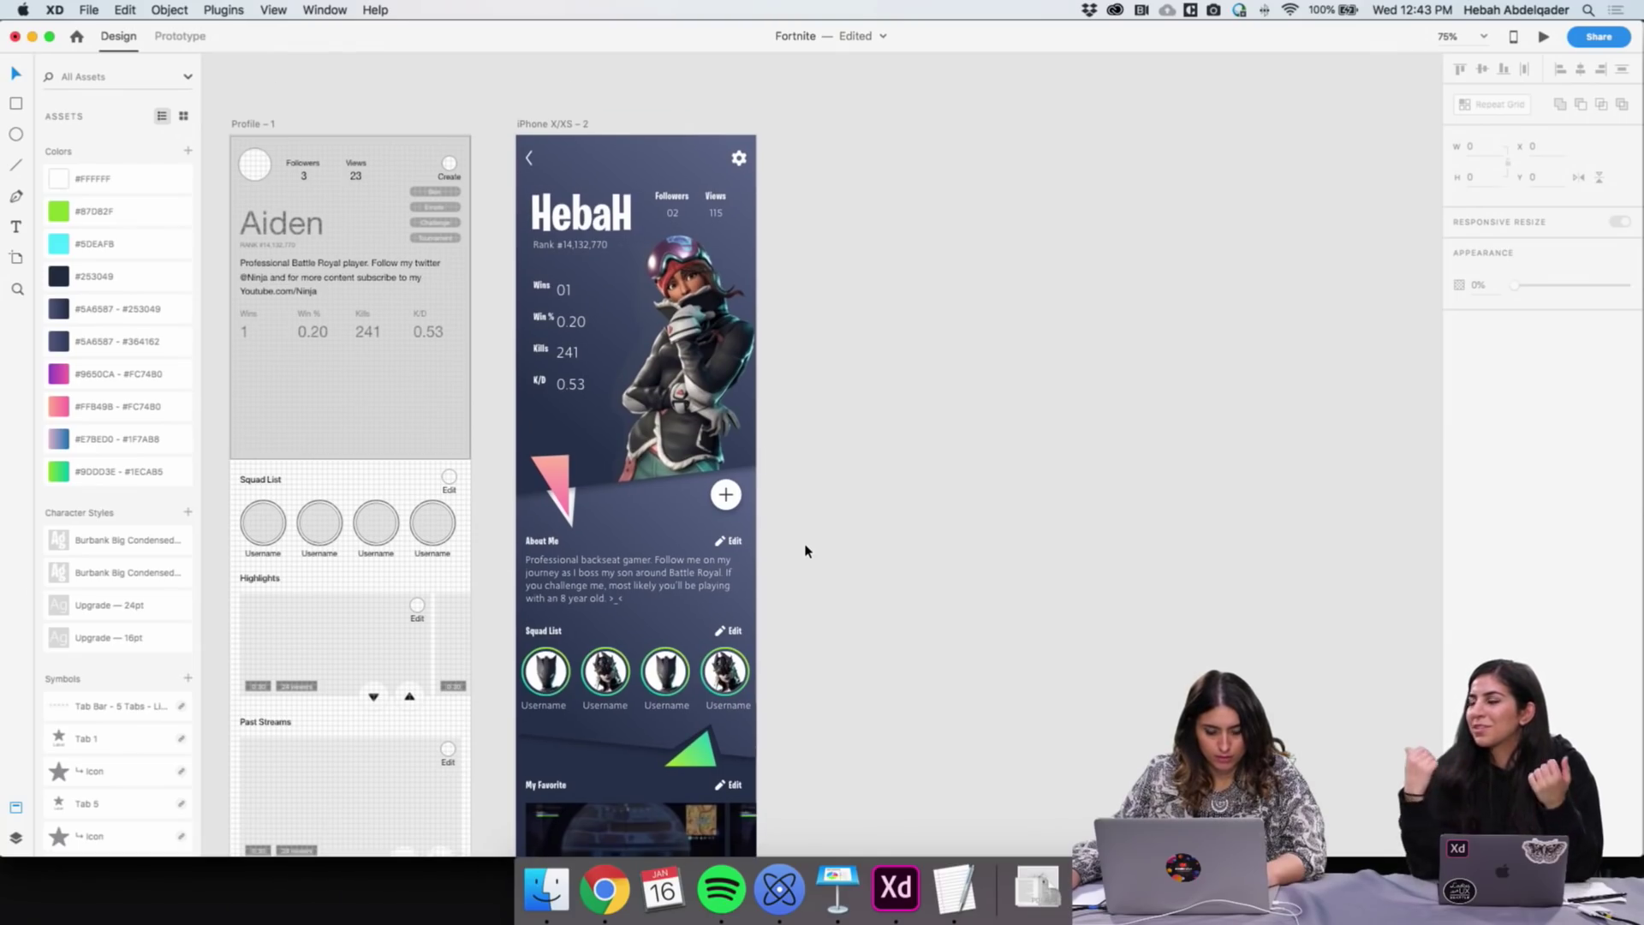
key("z")
left_click(747, 473, "alt")
scroll(750, 482, "left", 3)
scroll(749, 482, "down", 1)
scroll(749, 481, "left", 10)
key("v")
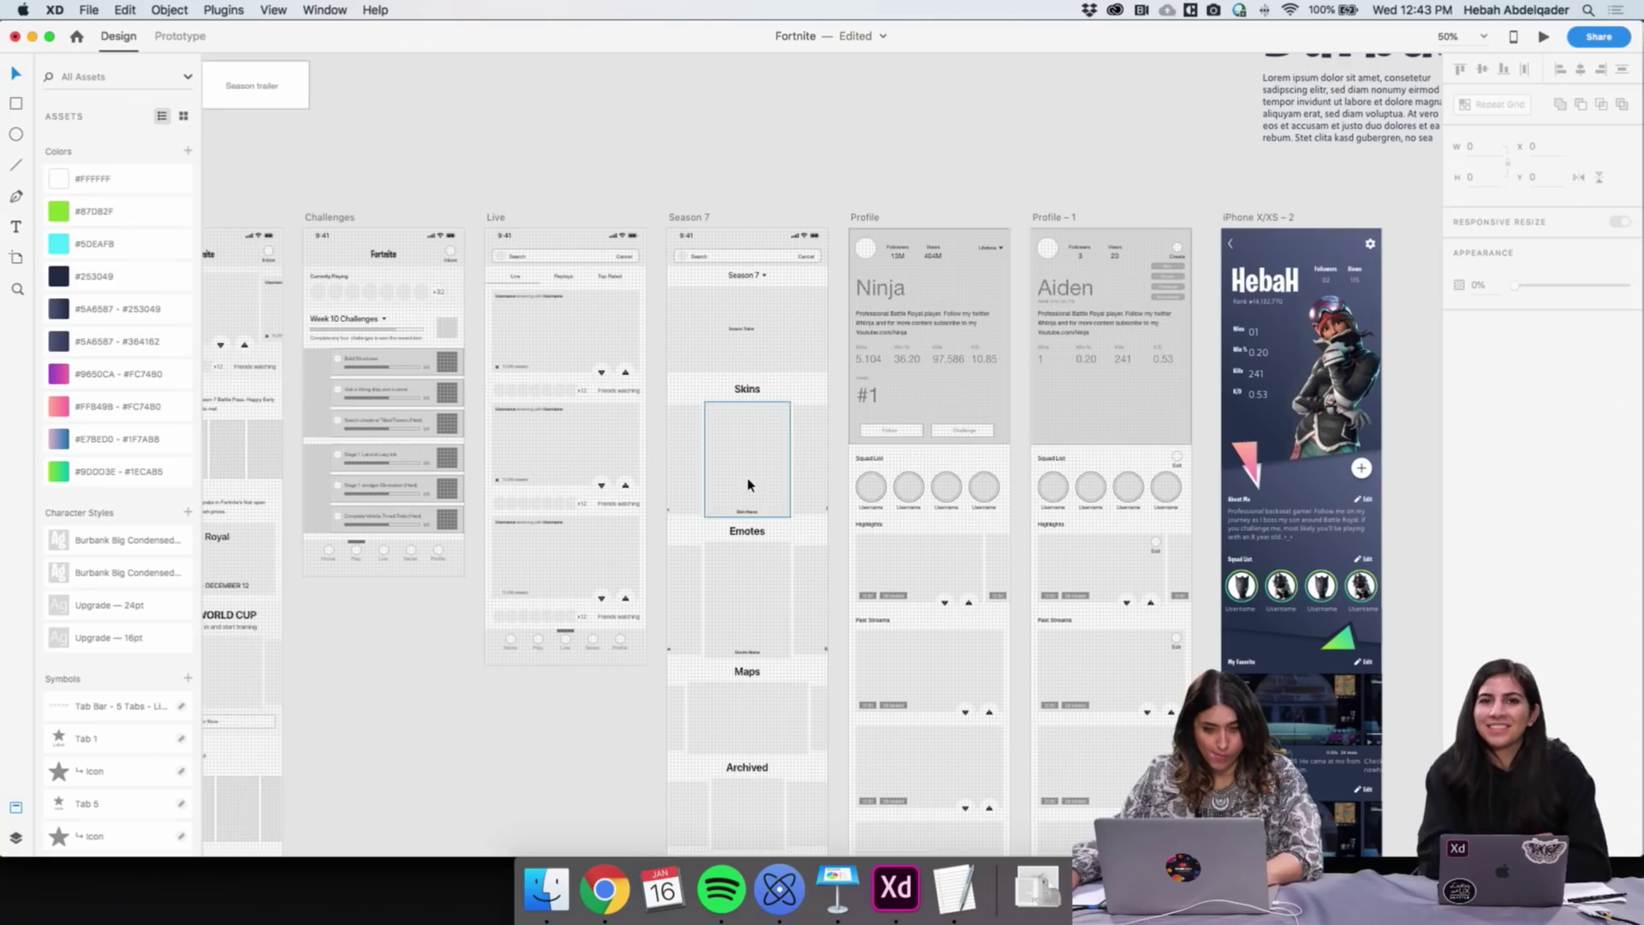
left_click(689, 218)
left_click_drag(690, 221, 1429, 221)
Move the iPhone X/XS – 1 artboard far out to X 5078, Y -61, and nudge the Season 7 artboard slightly right
scroll(1368, 227, "right", 5)
scroll(1368, 227, "right", 8)
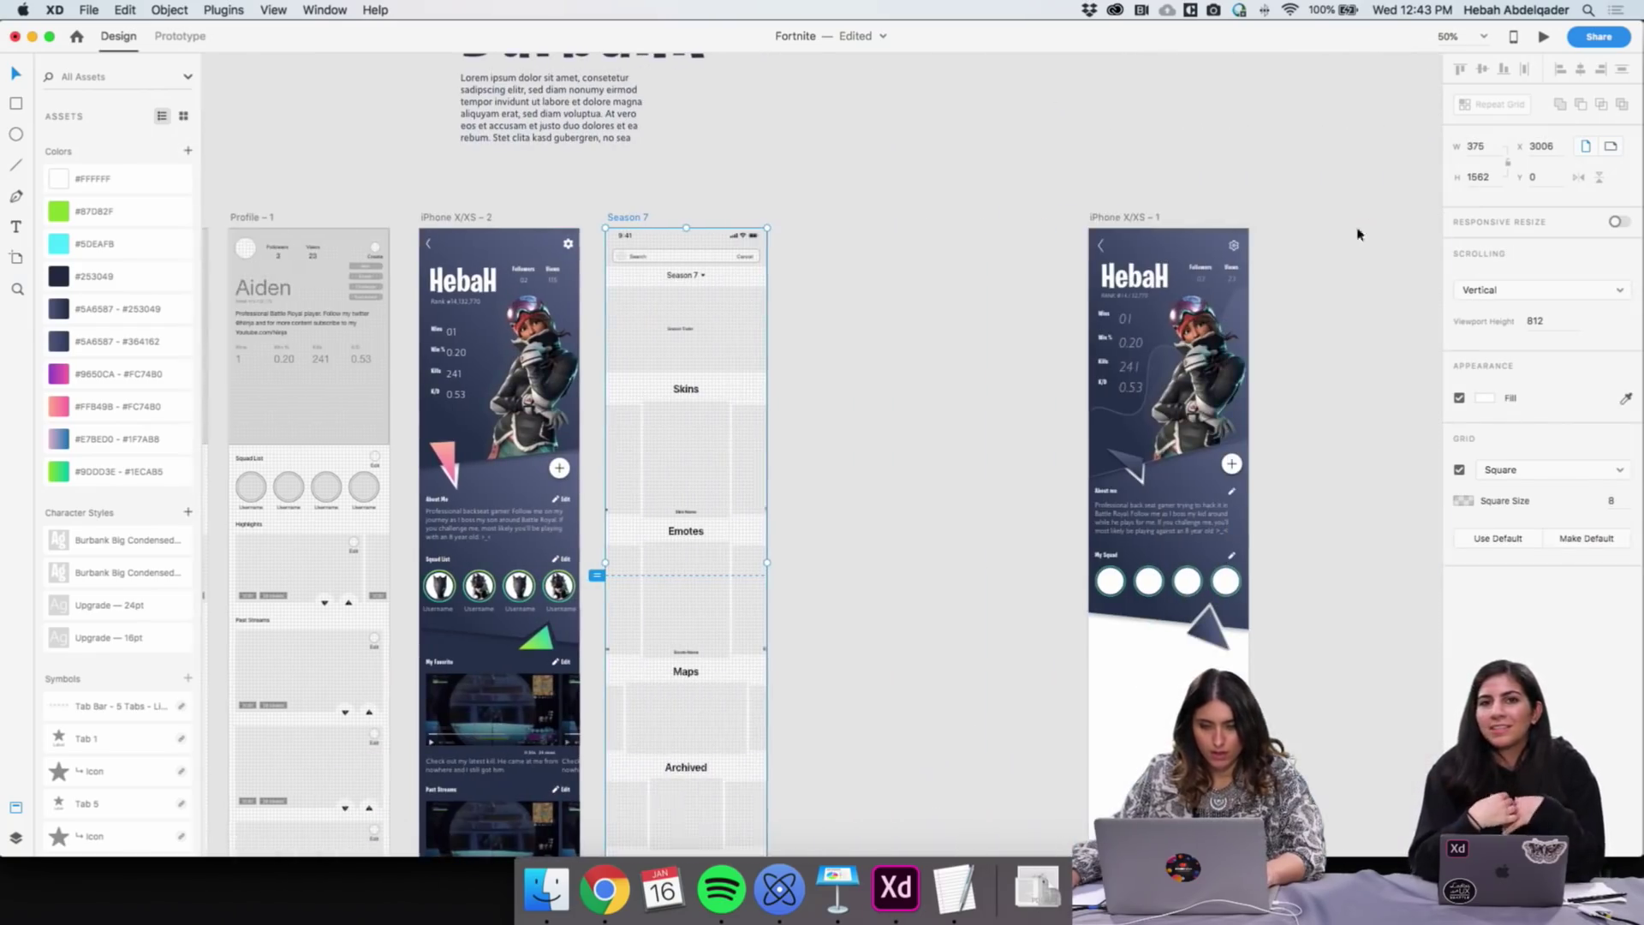
left_click_drag(1115, 221, 1520, 197)
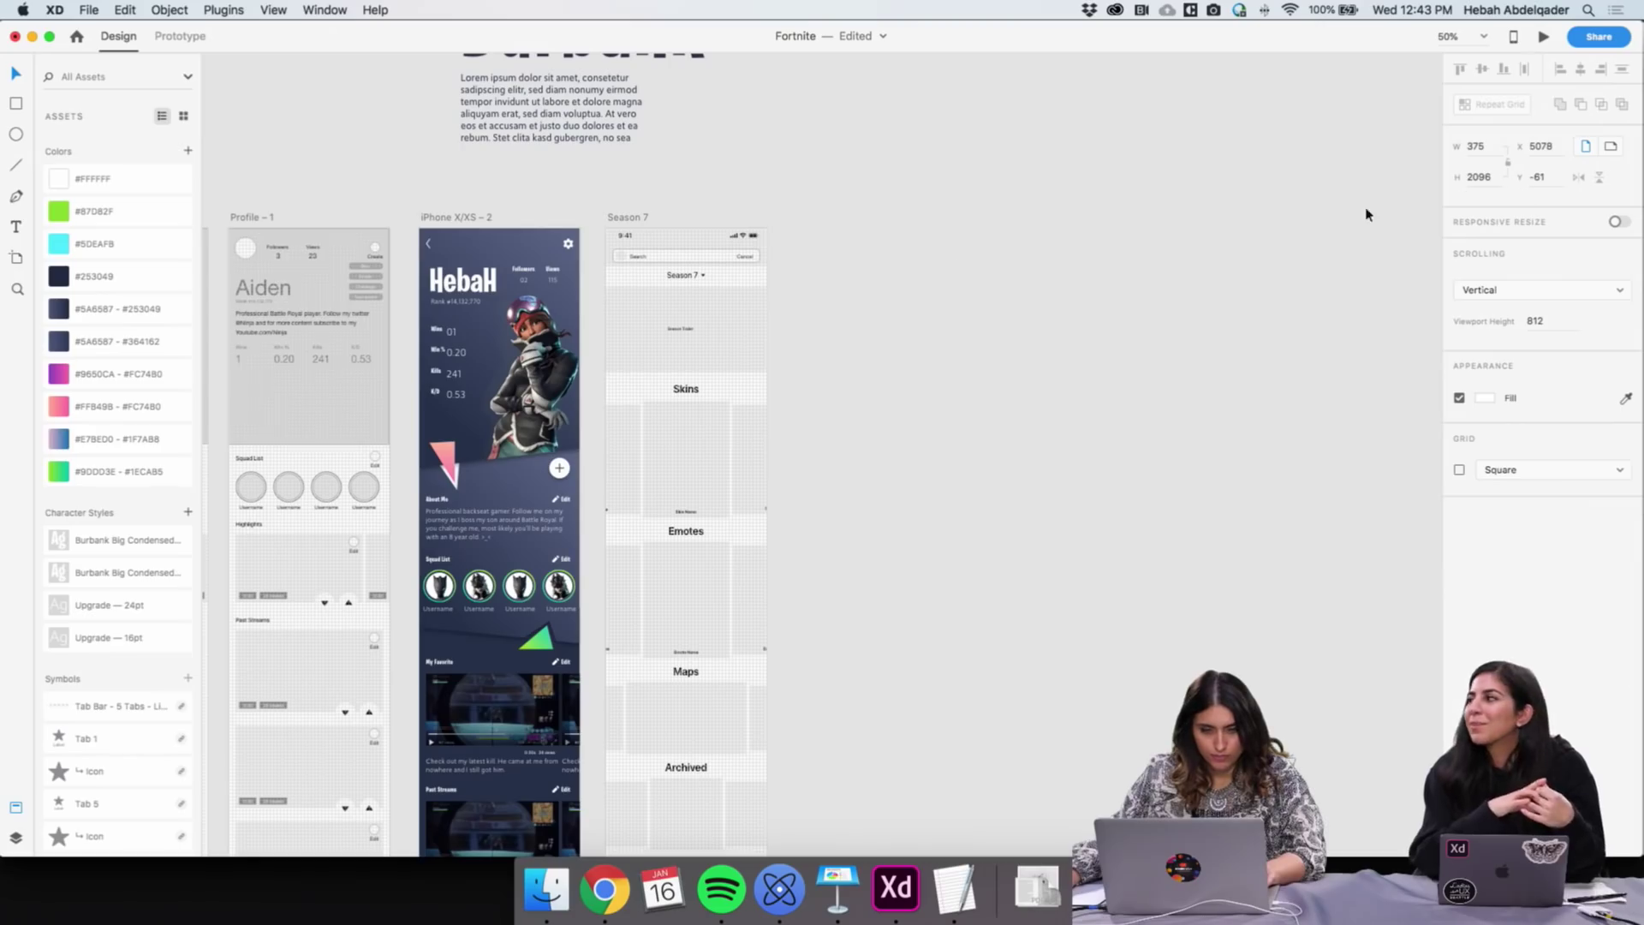
left_click_drag(631, 221, 635, 221)
left_click(843, 352)
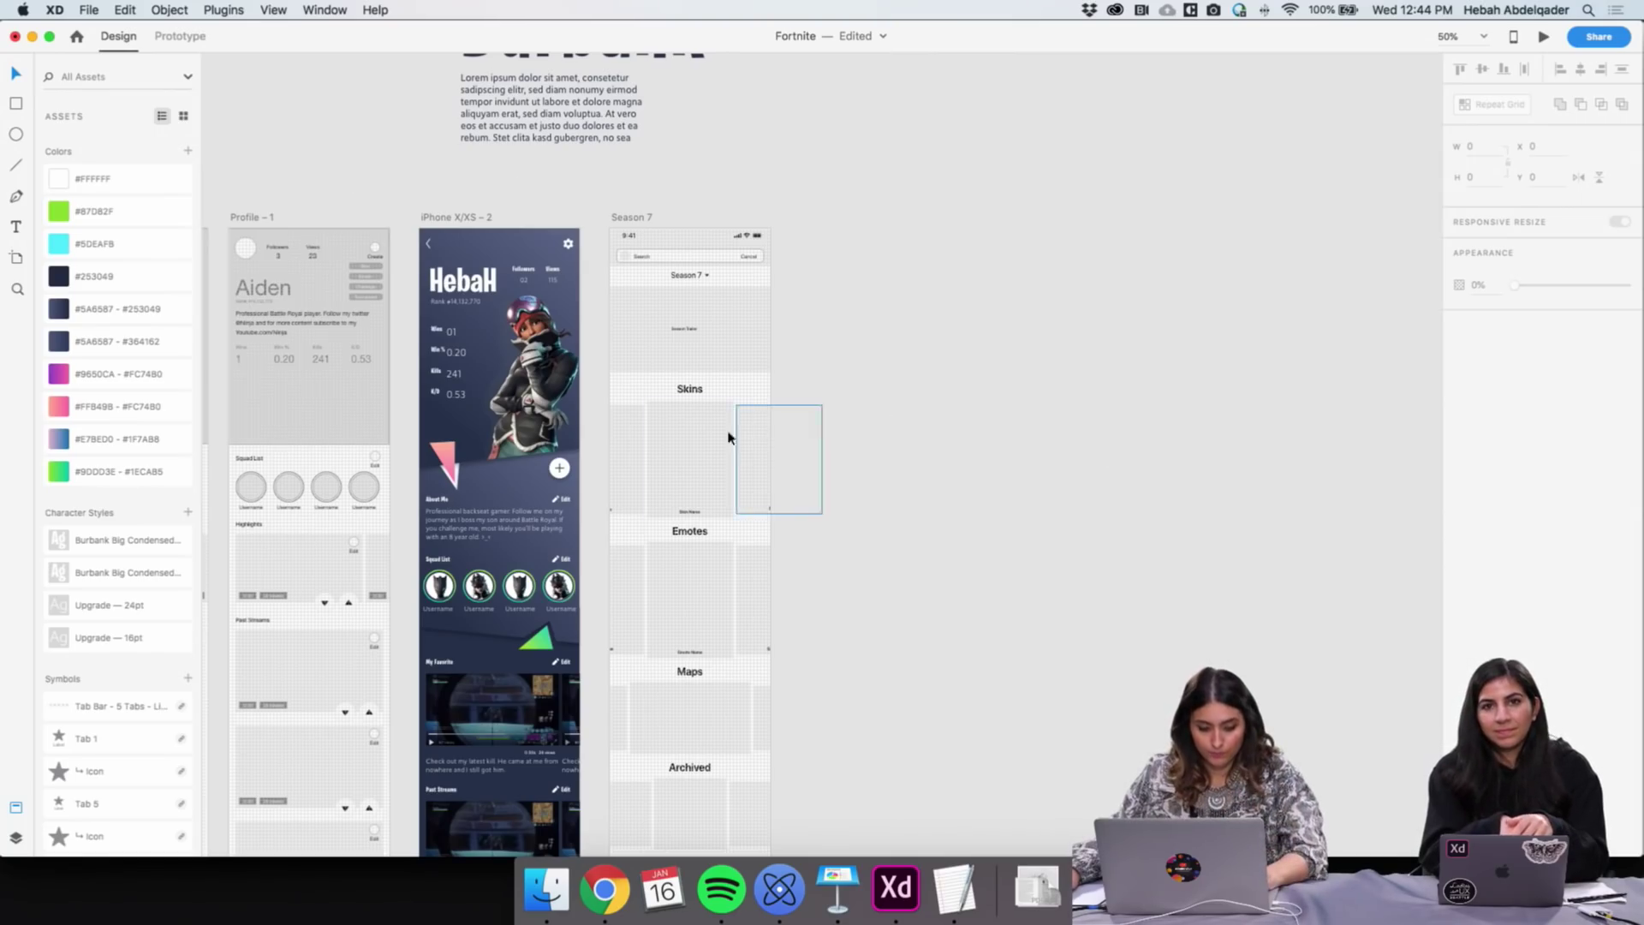
Add a new blank iPhone X/XS artboard, 375 by 812, beside the Season 7 wireframe
key("z")
left_click(676, 292)
key("v")
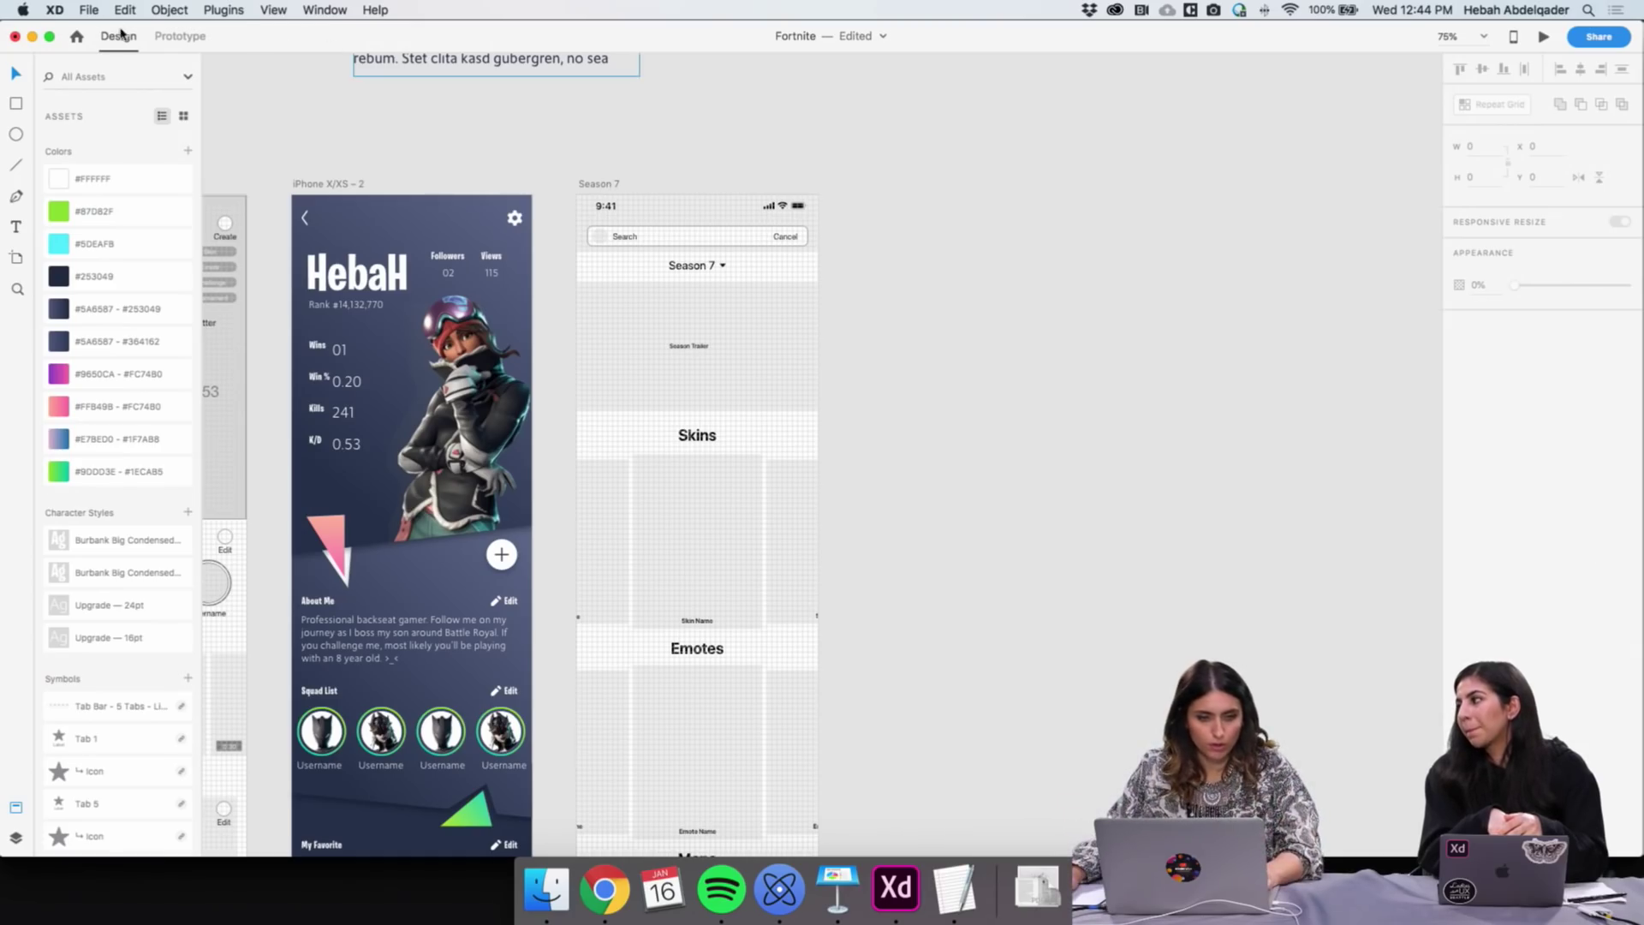
left_click(19, 260)
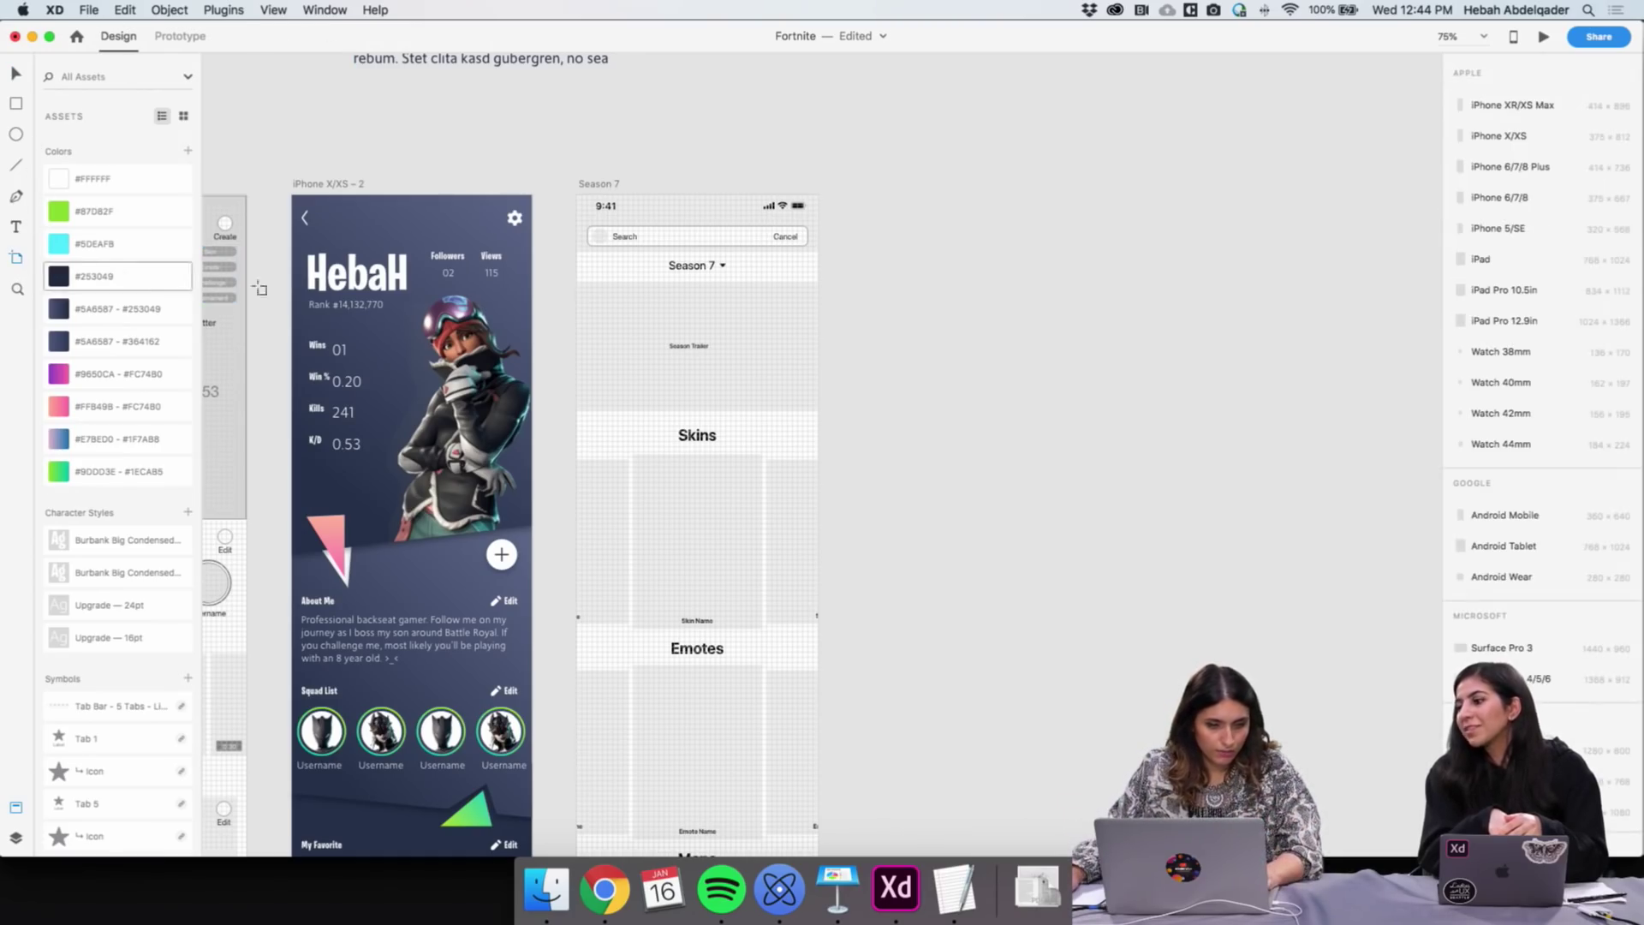
left_click(1467, 139)
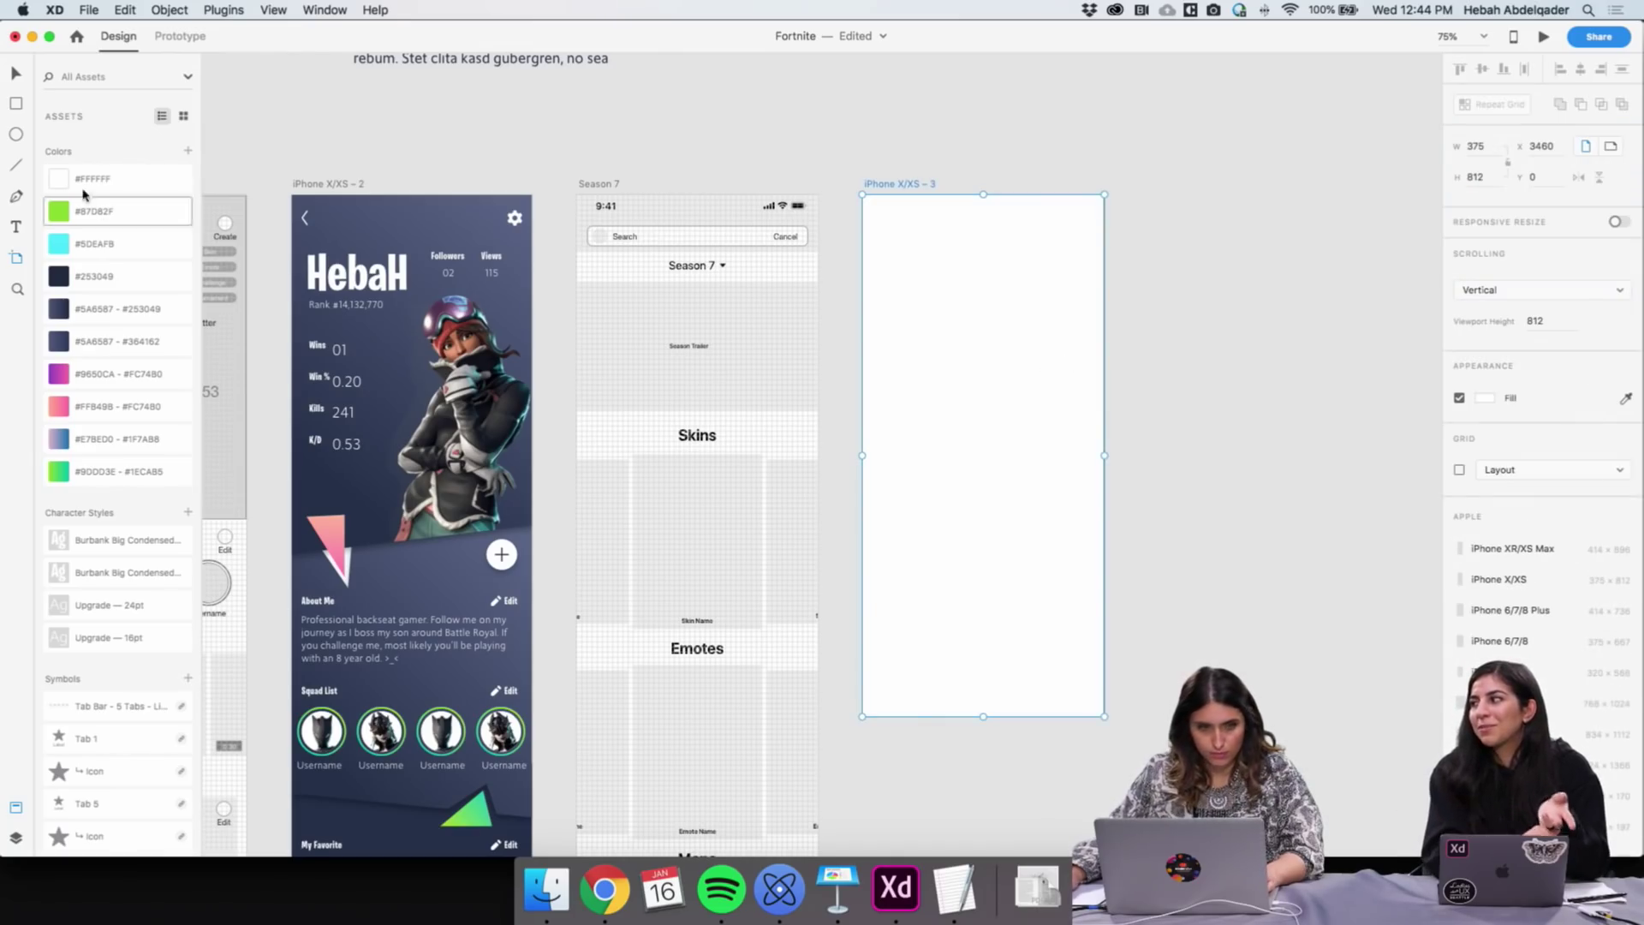
left_click(15, 77)
left_click(1292, 506)
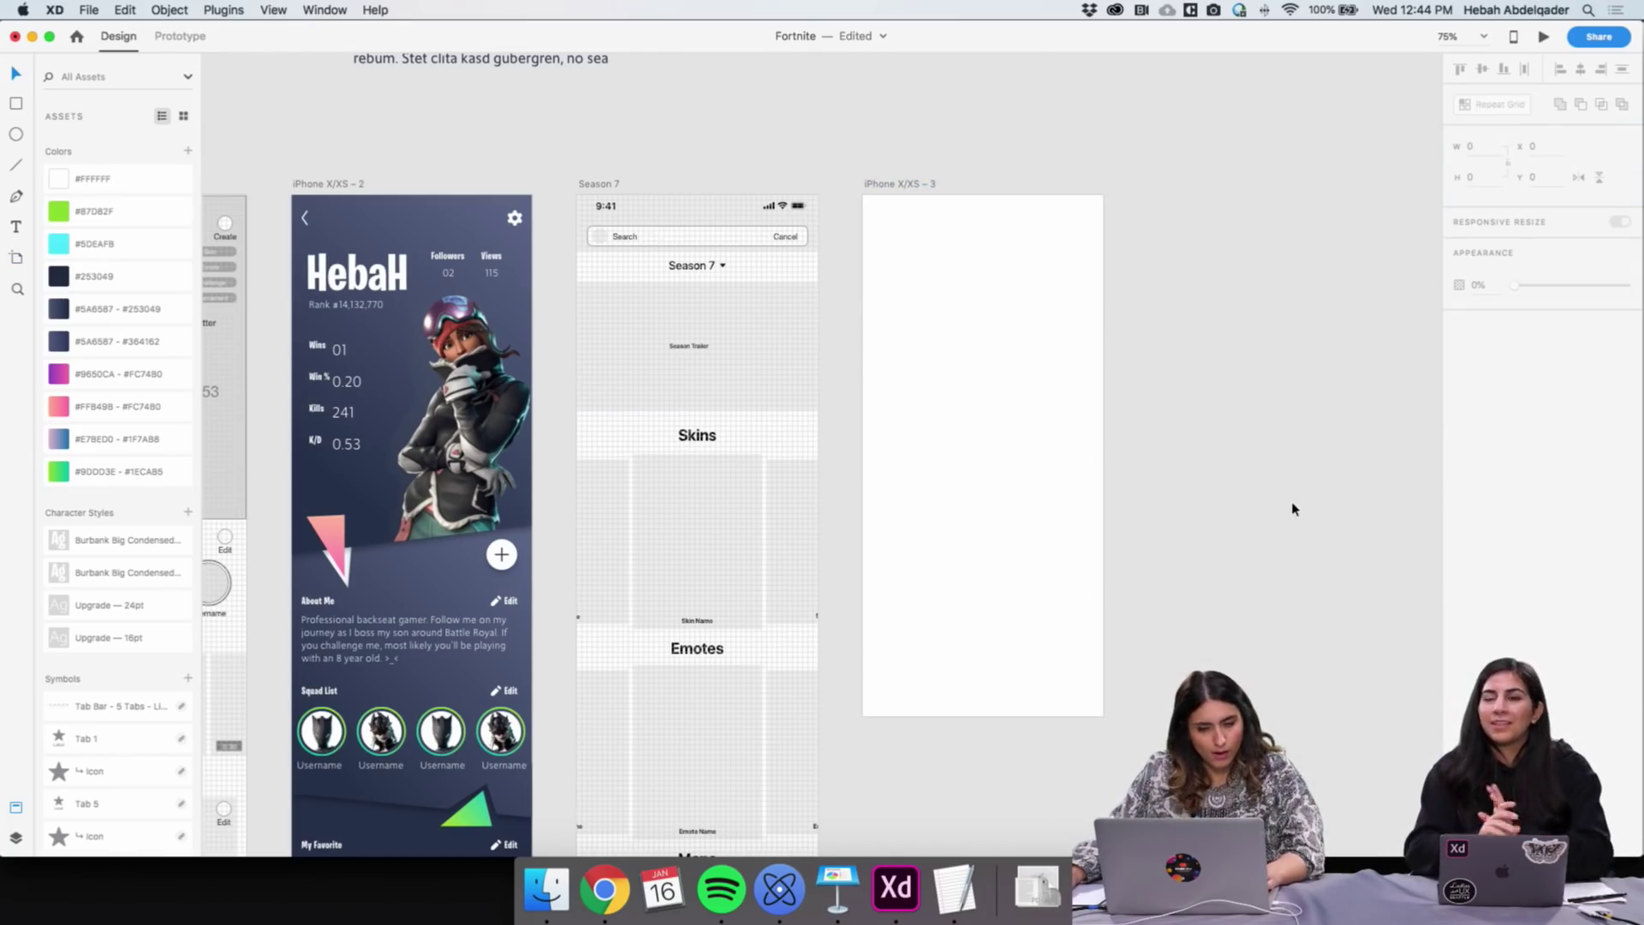
Copy the slanted blue gradient background from the profile screen to the top of the new artboard at X 0, Y 0
left_click_drag(416, 225, 987, 257)
left_click(1187, 301)
left_click(1041, 342)
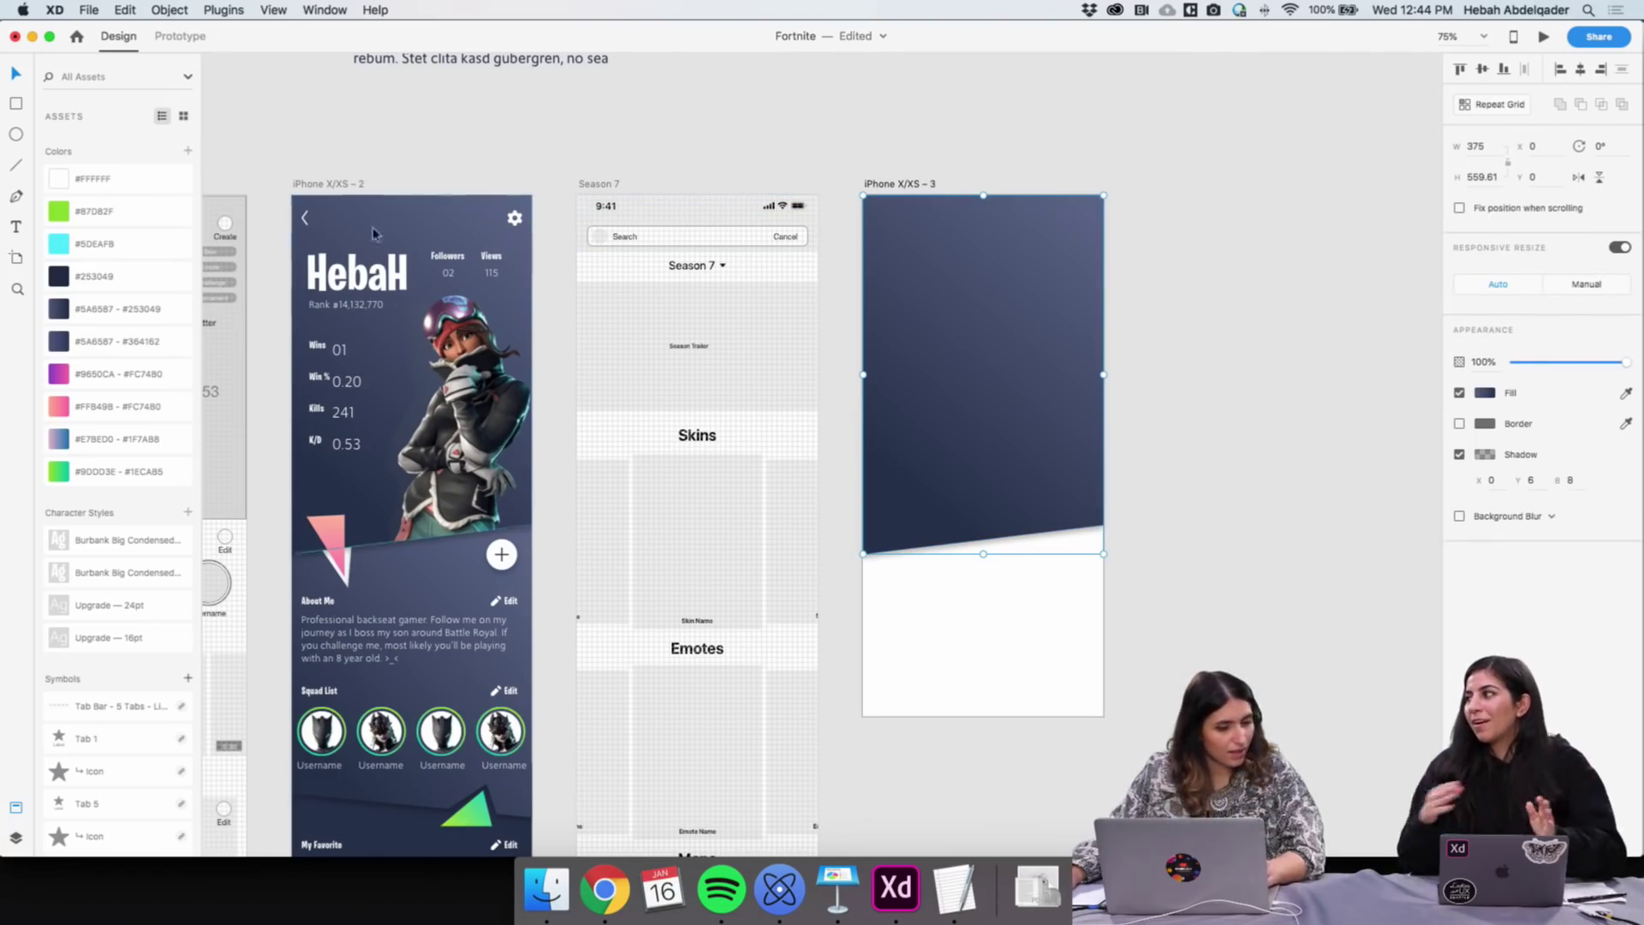
Move the profile screen's back arrow and settings gear slightly lower together
left_click(305, 221)
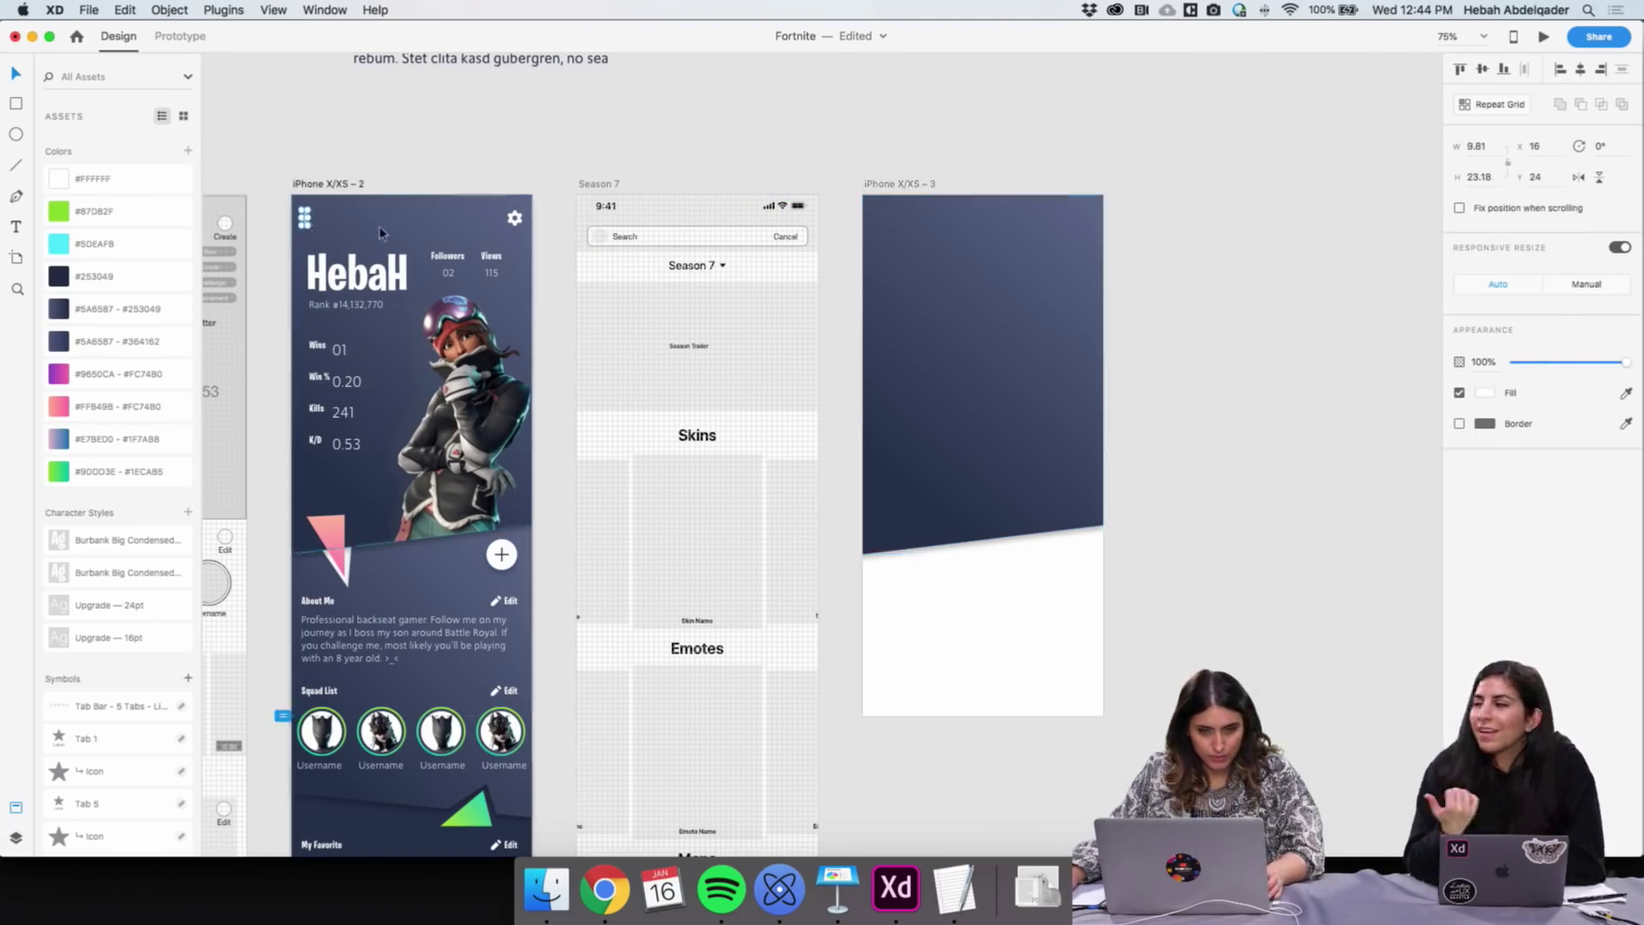
left_click(514, 221, "shift")
left_click_drag(514, 225, 514, 227)
left_click(605, 158)
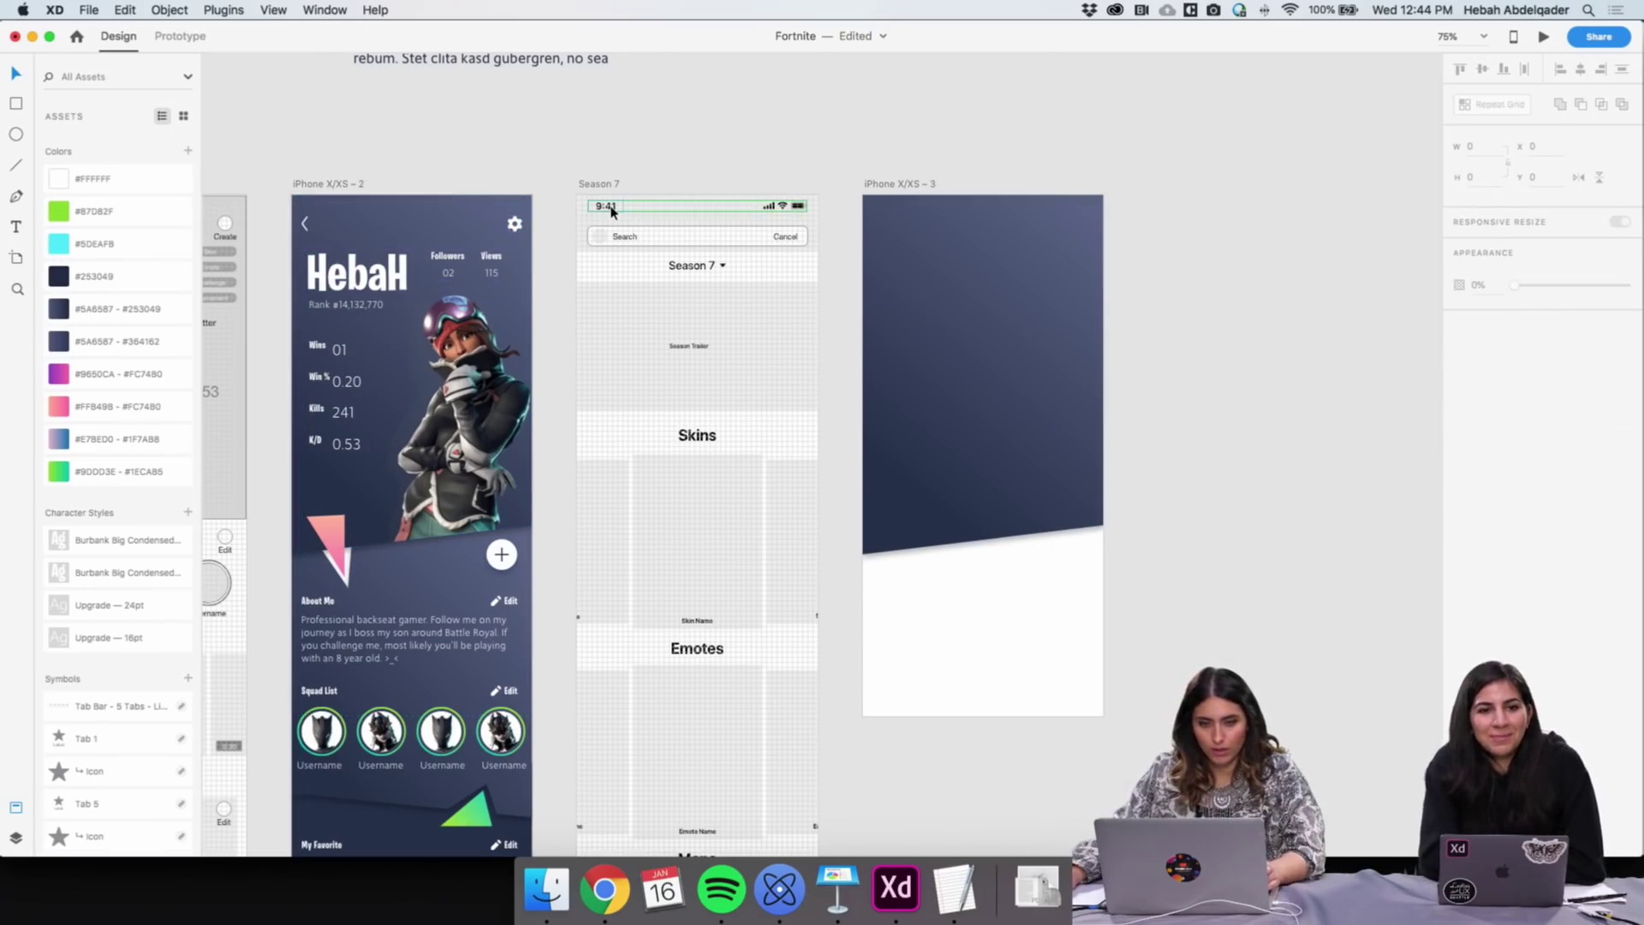
left_click_drag(612, 211, 324, 211)
left_click(470, 151)
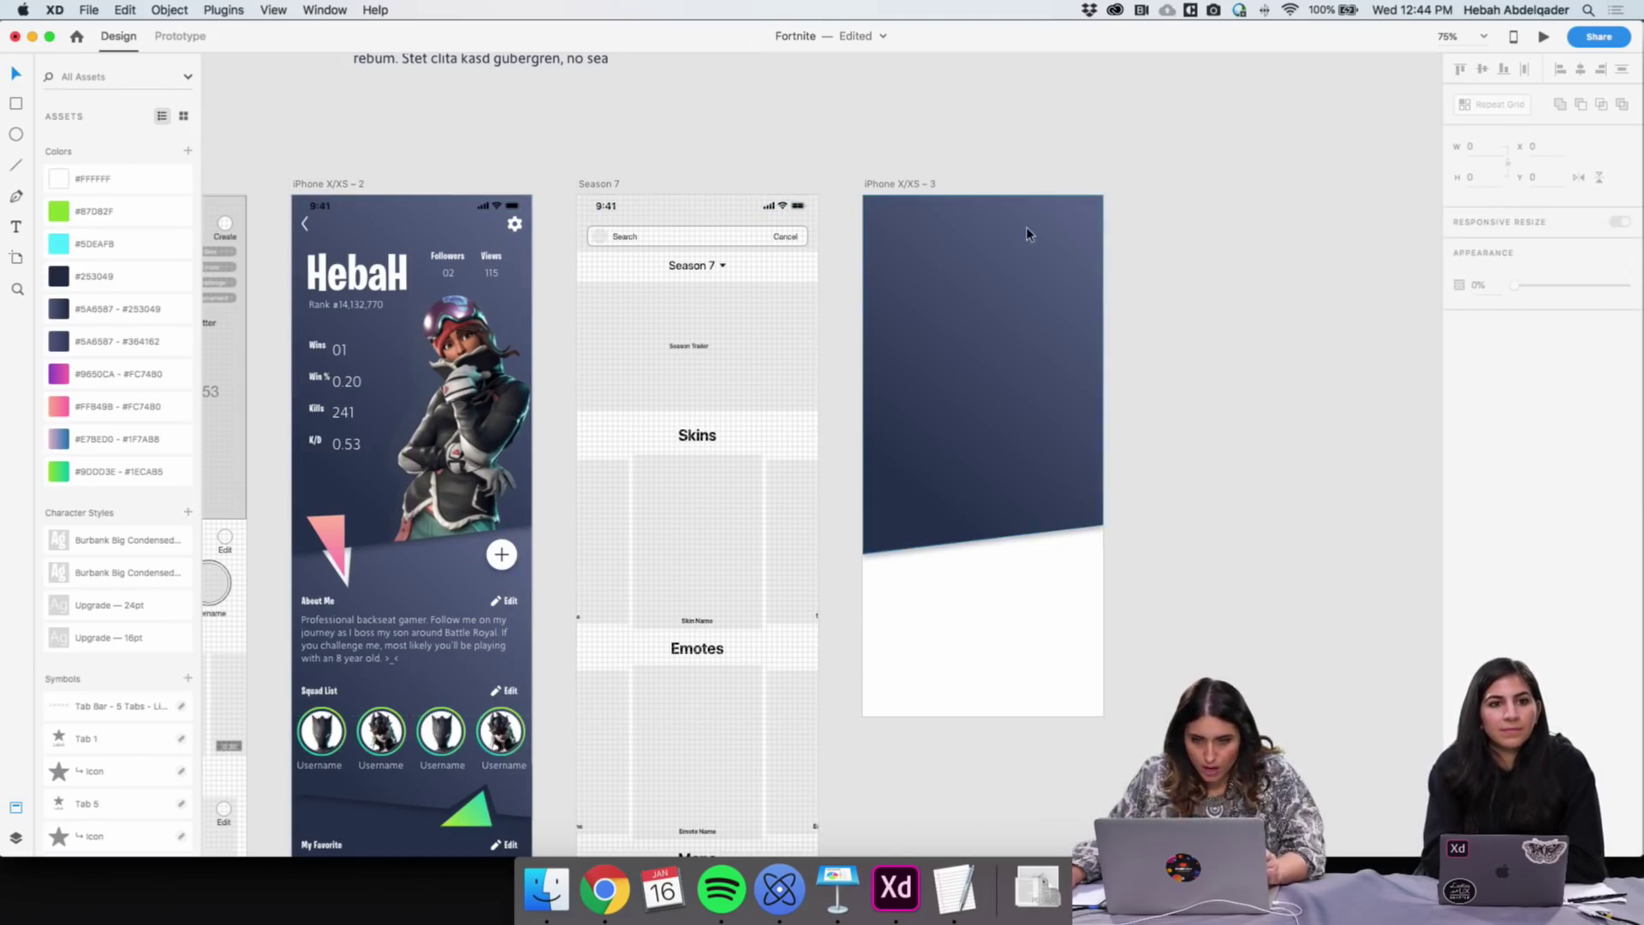
left_click(1030, 505)
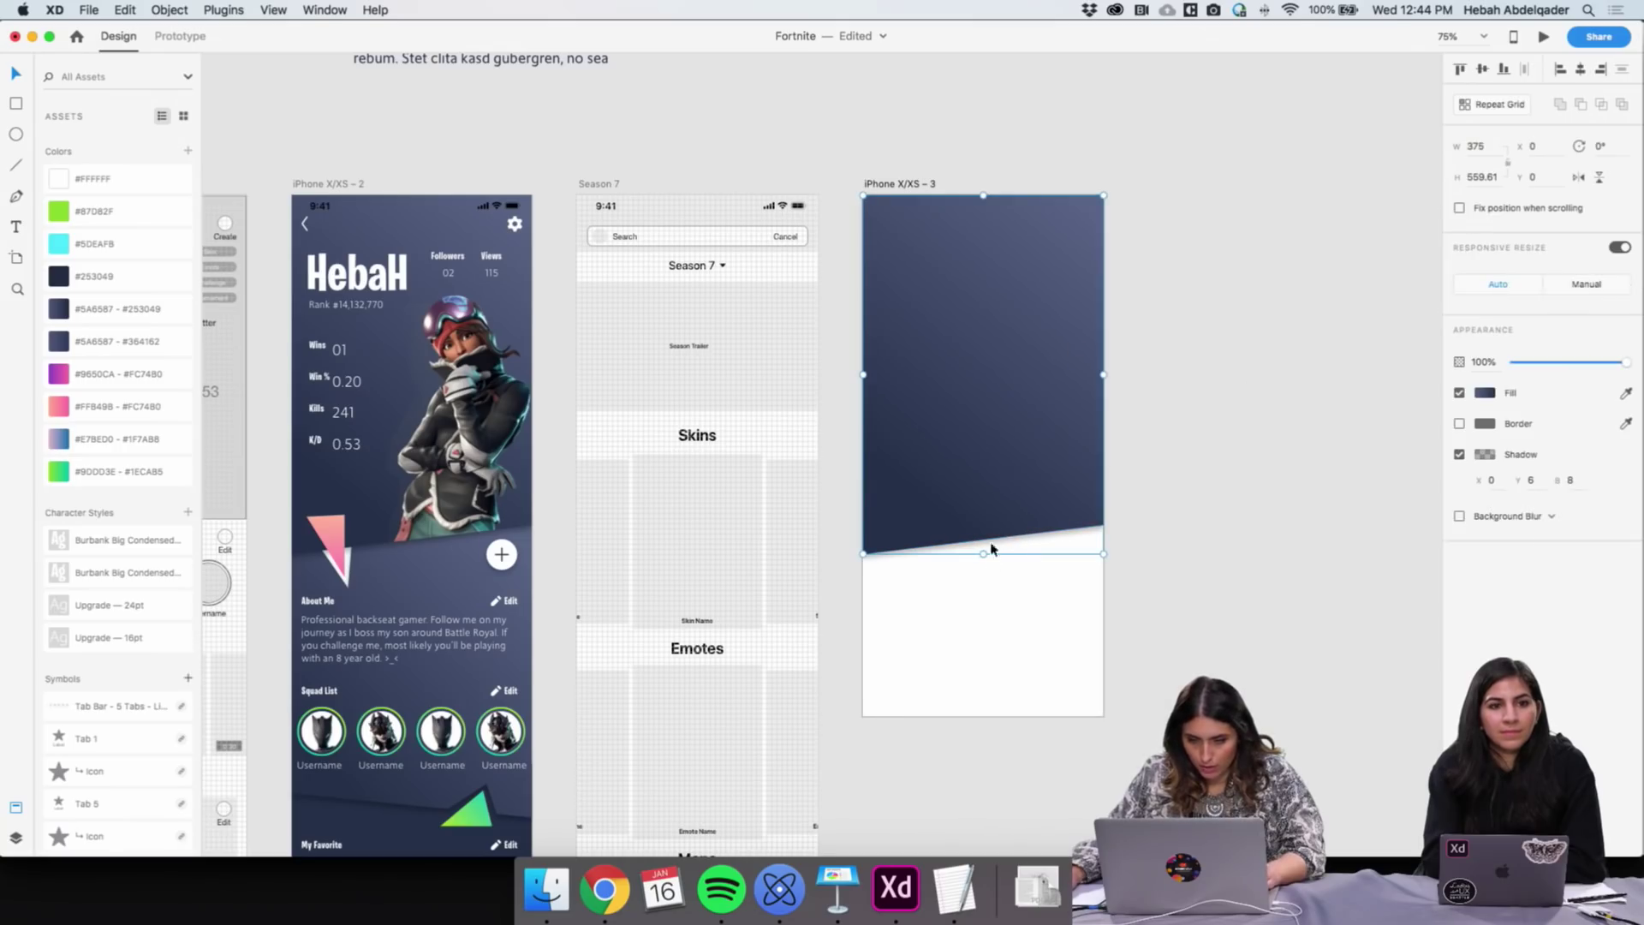
double_click(995, 513)
left_click_drag(1102, 524, 1104, 555)
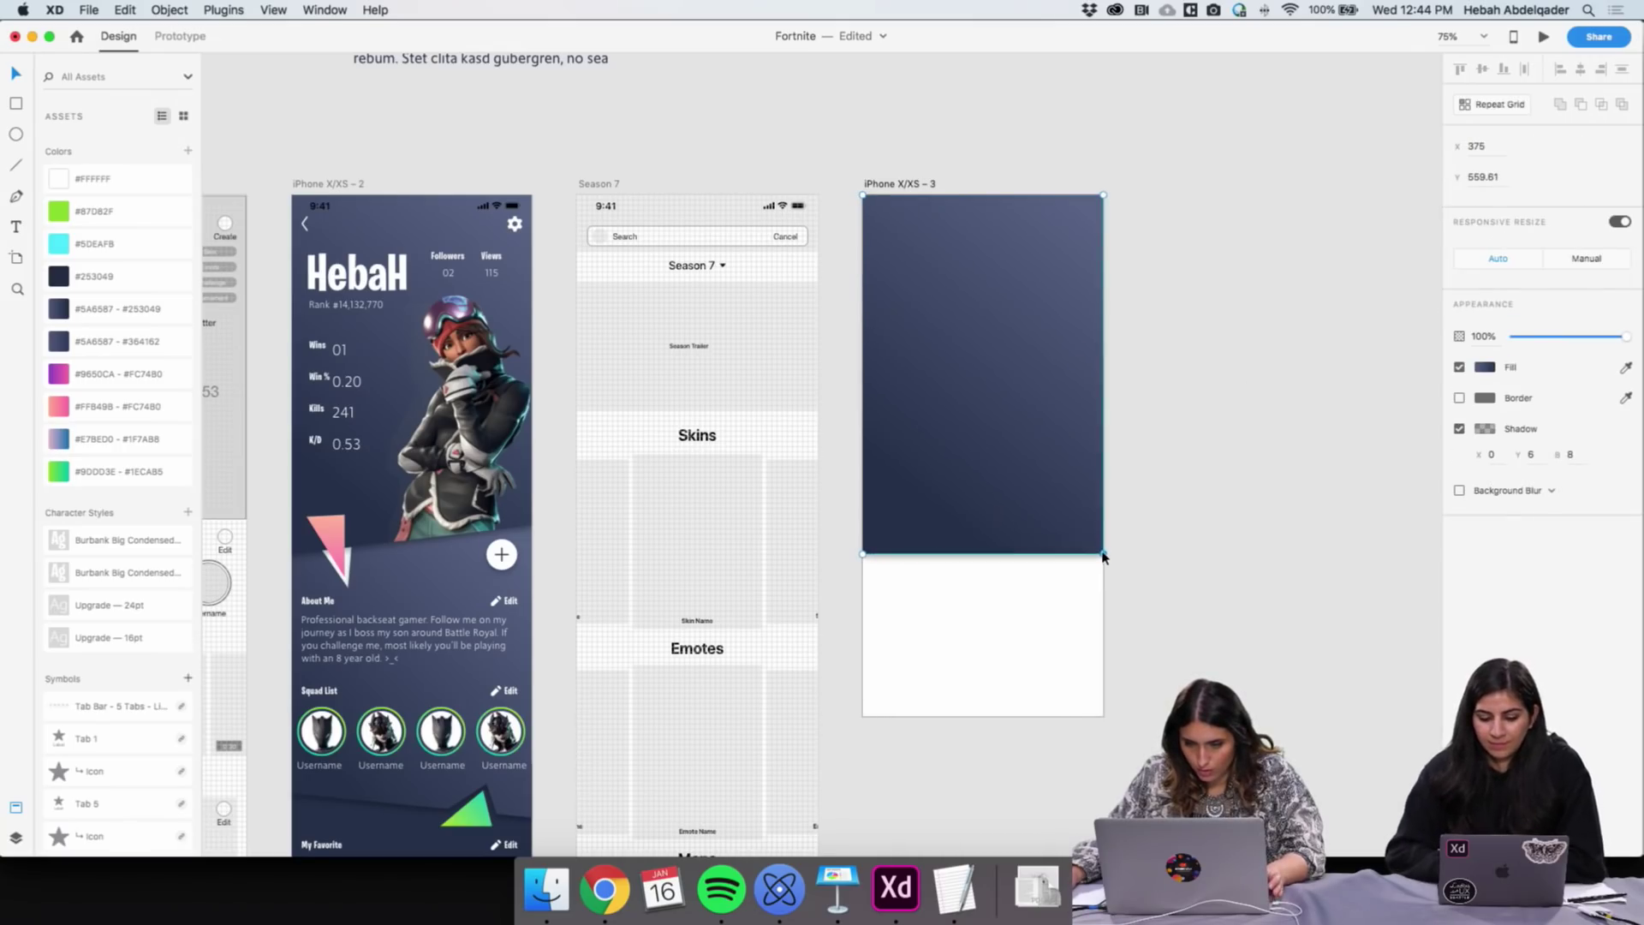
key("Escape")
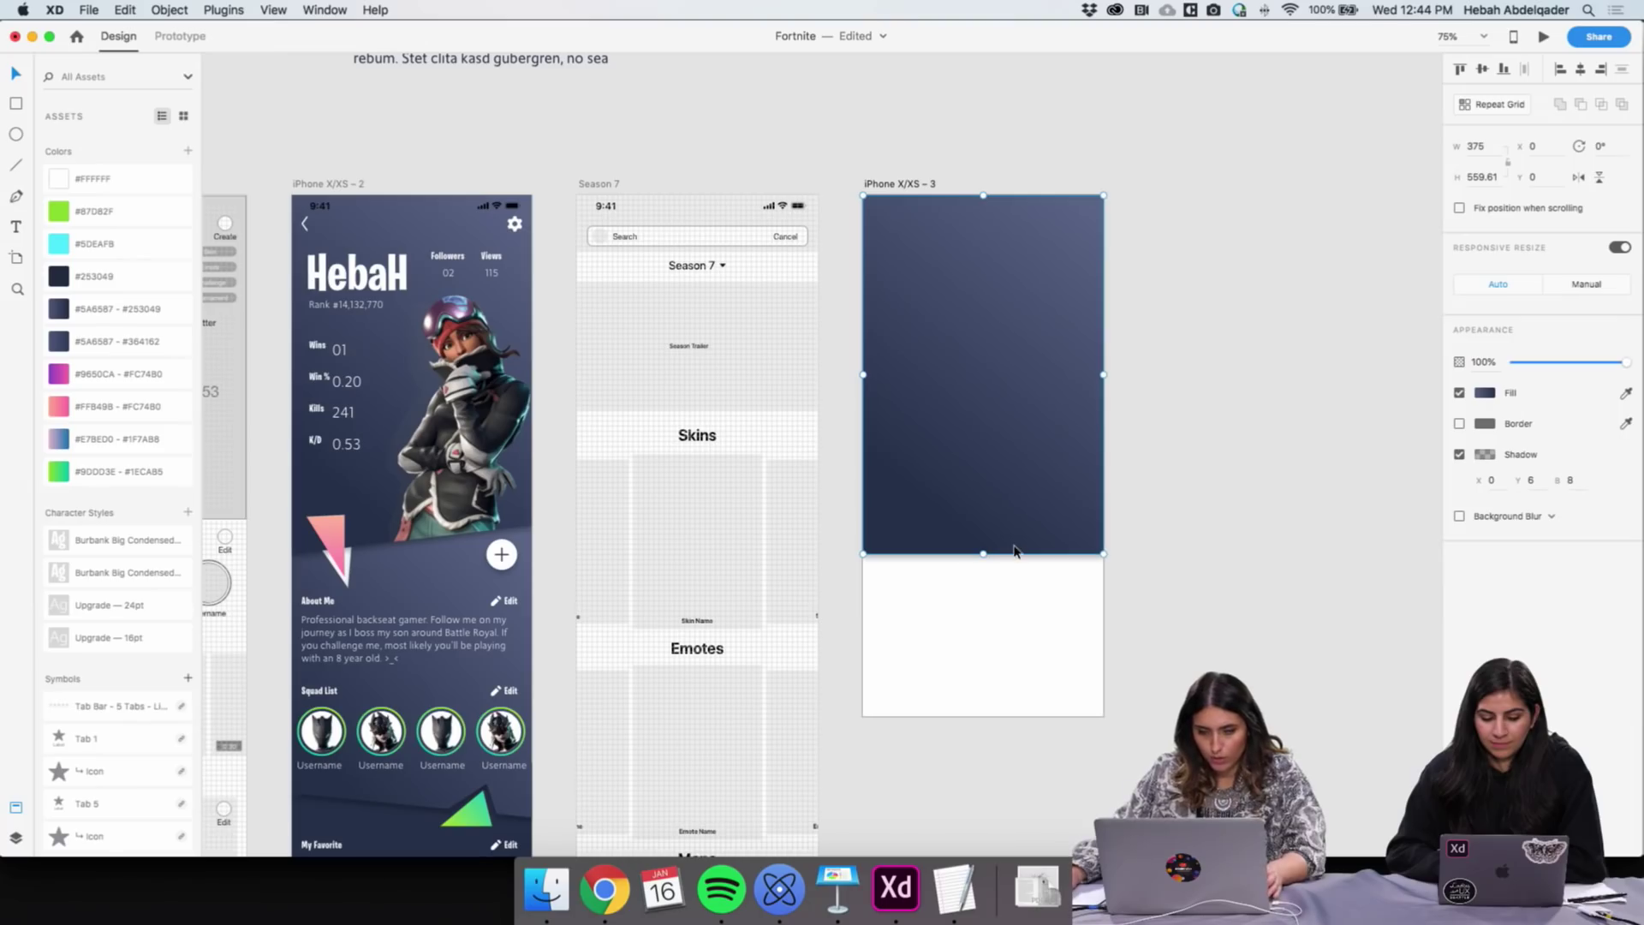
key("super+z")
left_click(1179, 561)
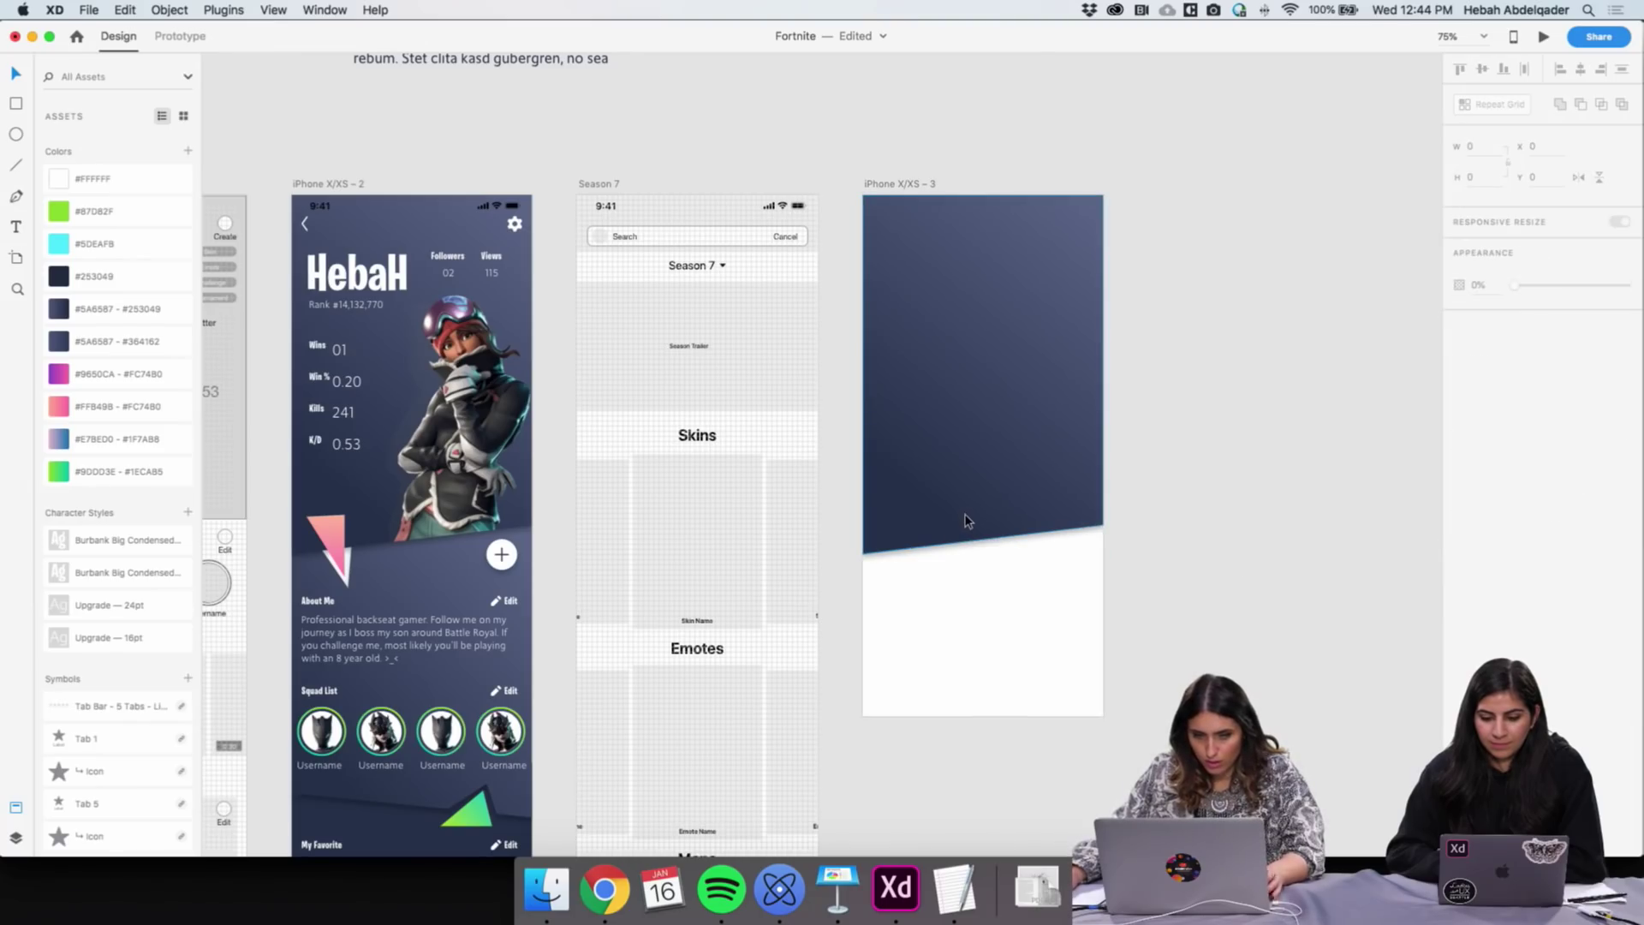
key("super+z")
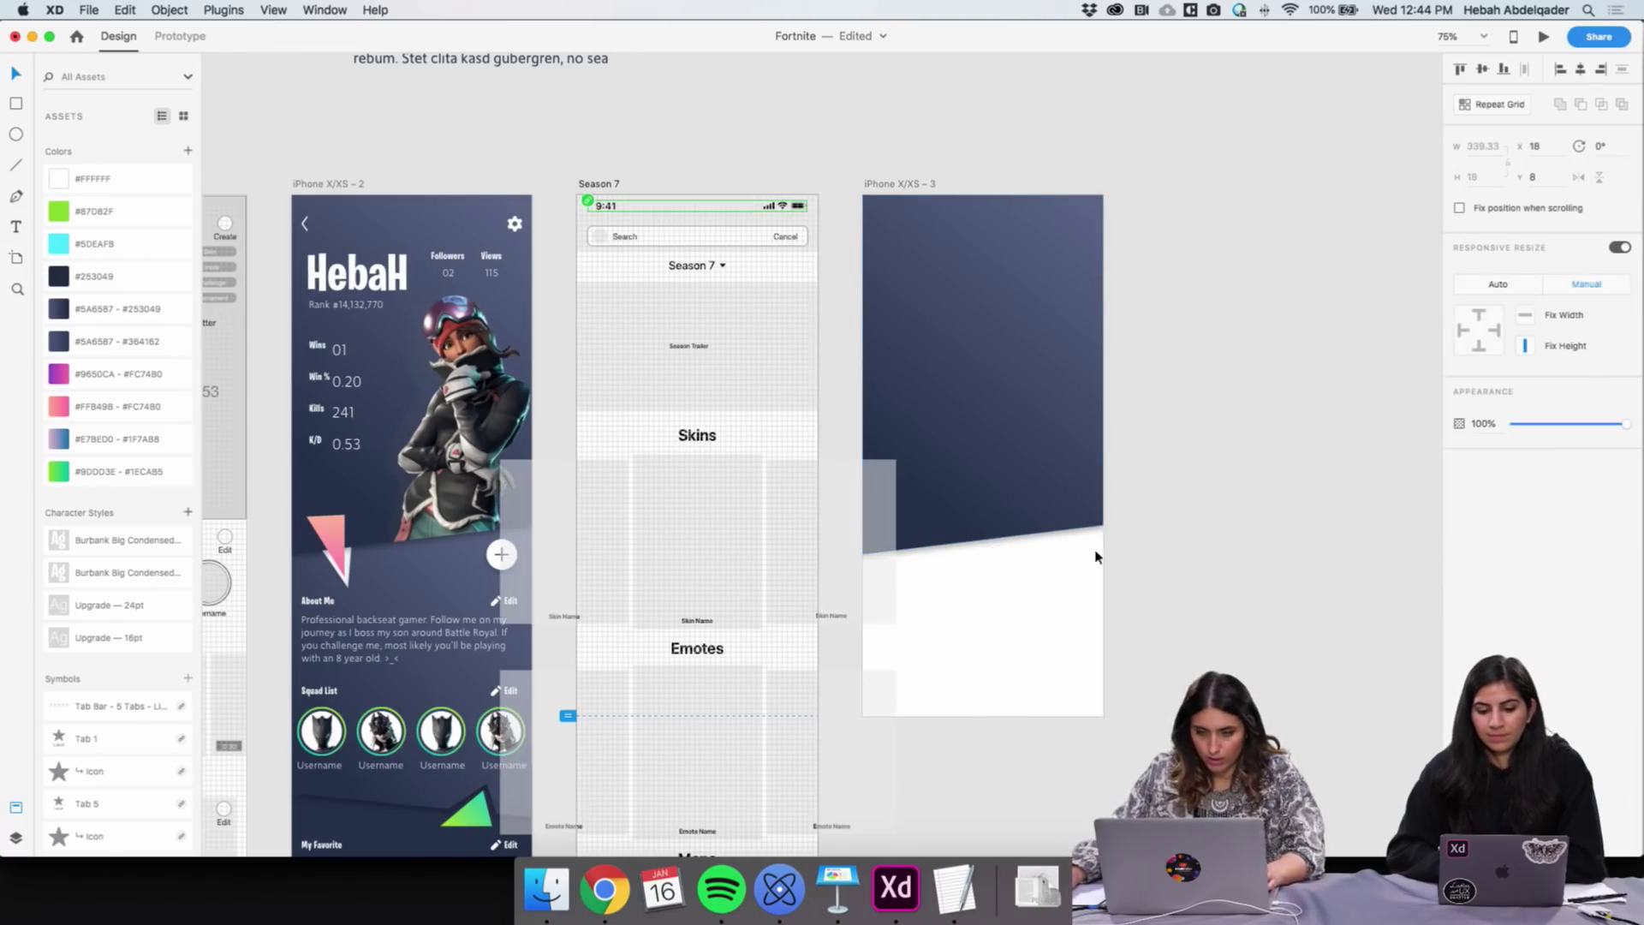
key("super+shift+z")
Level the slanted lower edge of the new artboard's background and stretch the shape to the full 812 height
left_click(971, 520)
double_click(1049, 521)
left_click(1103, 525)
mouse_move(1105, 530)
left_mouse_down()
mouse_move(1103, 718)
mouse_move(1104, 556)
left_mouse_up()
left_click(1167, 605)
left_click(998, 542)
left_click_drag(982, 554, 993, 715)
left_click(1204, 617)
Inspect the linear gradient fill of the new artboard's background
left_click(1000, 405)
left_click(1485, 394)
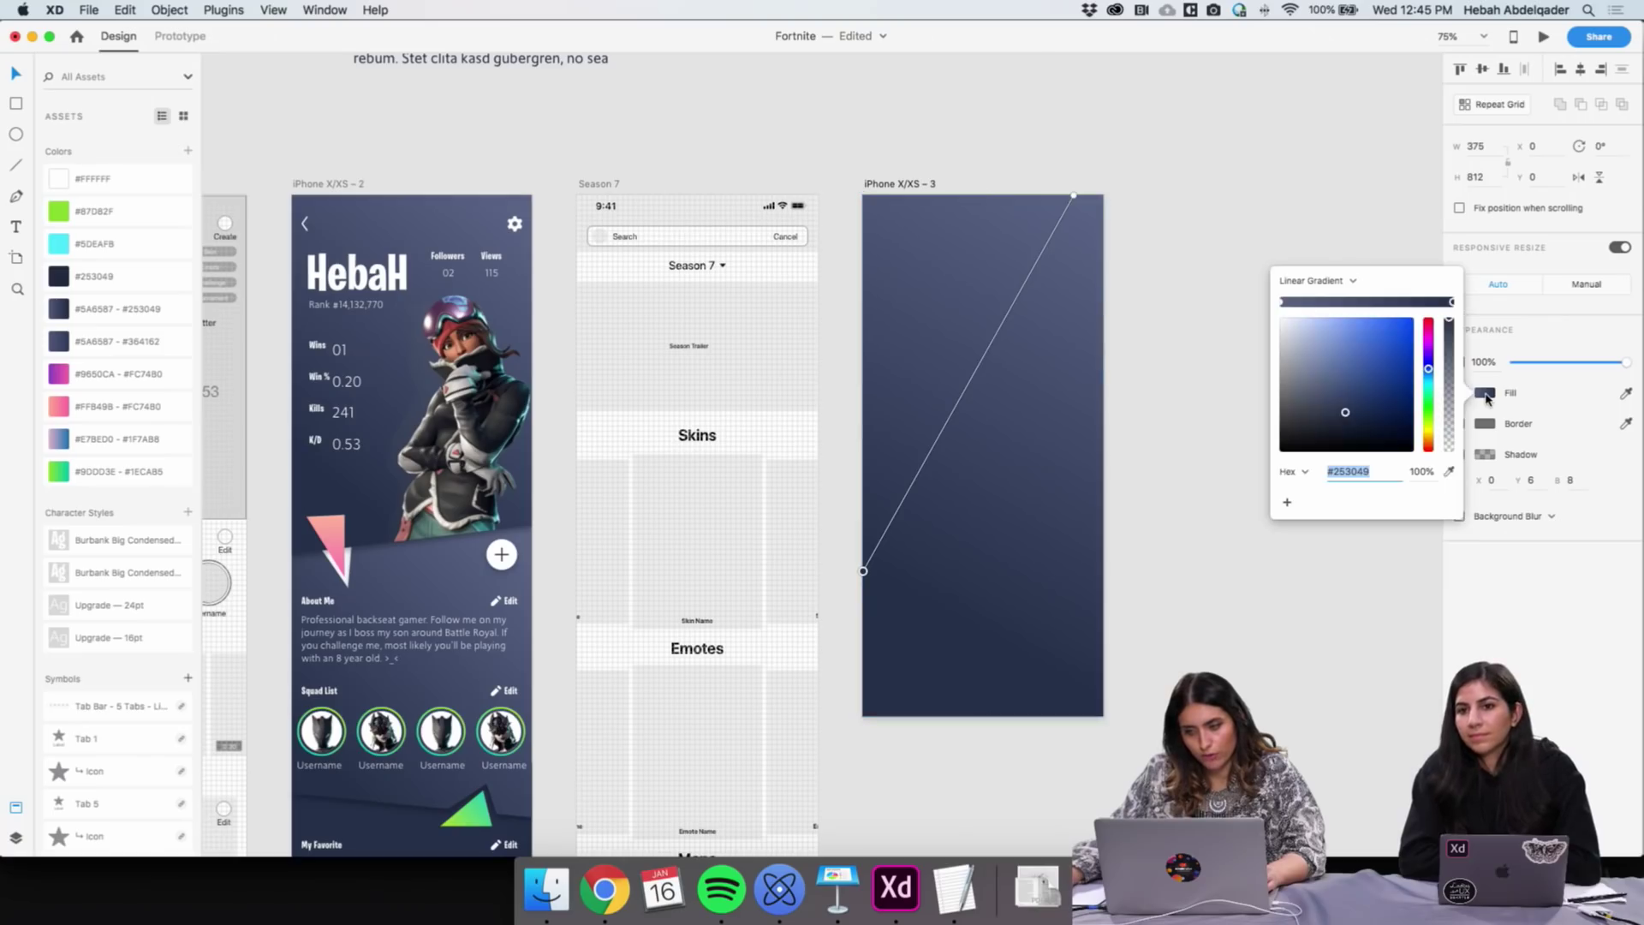
left_click(1126, 213)
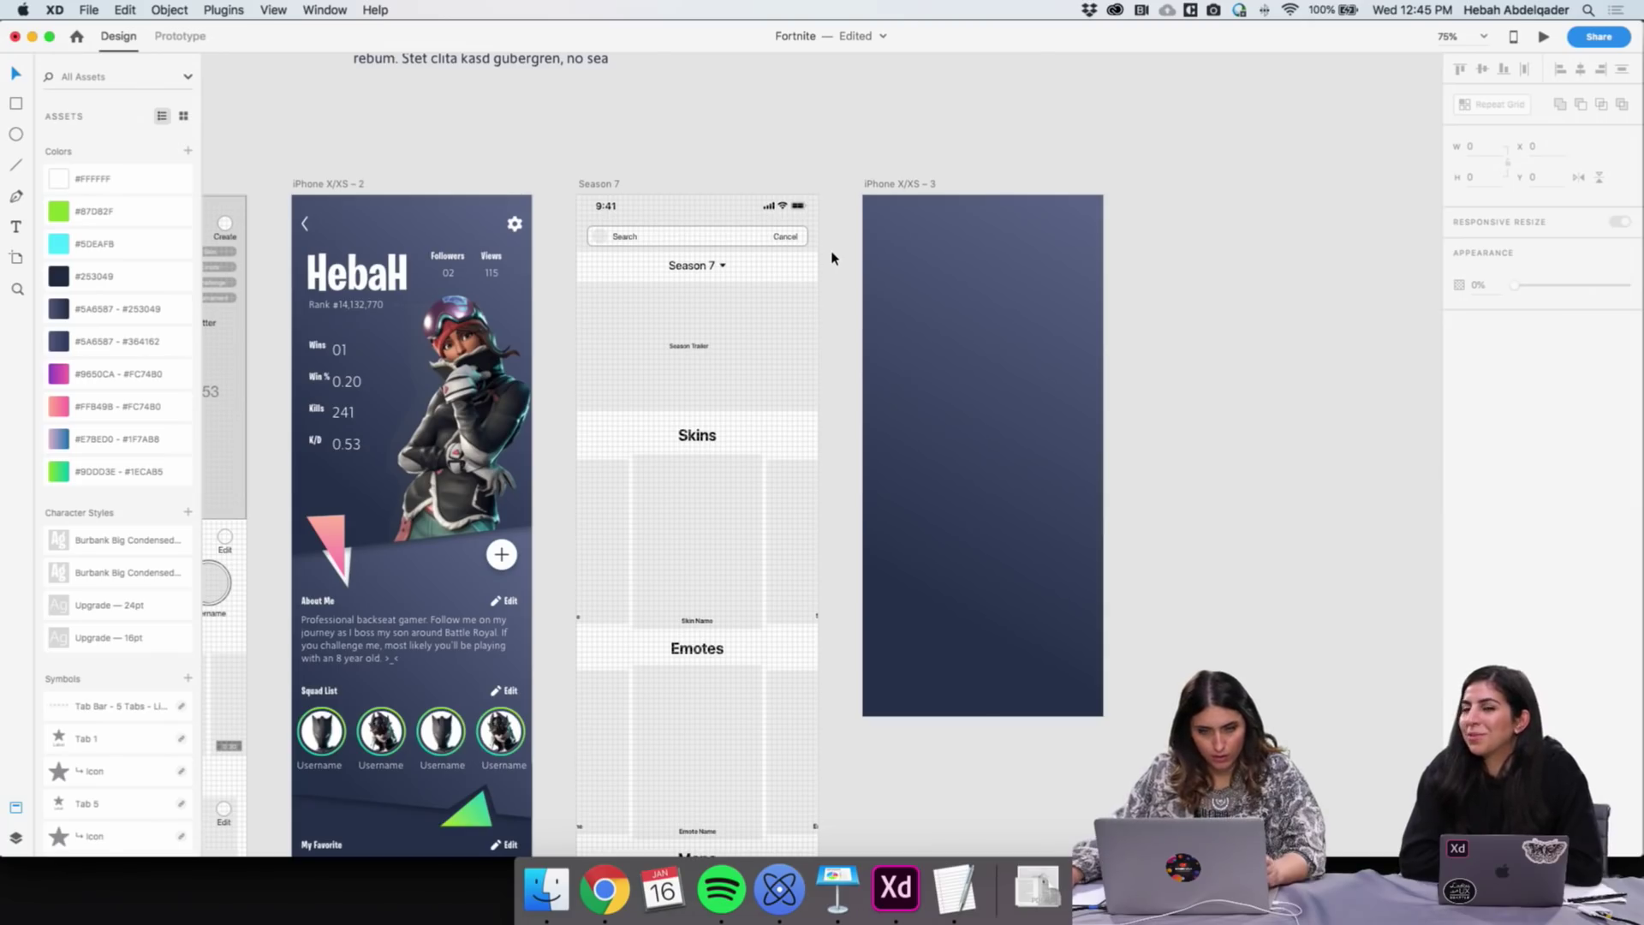
Copy the Season 7 dropdown label with its arrow onto the new artboard at X 139, Y 99, and make it white
left_click_drag(700, 269, 984, 272)
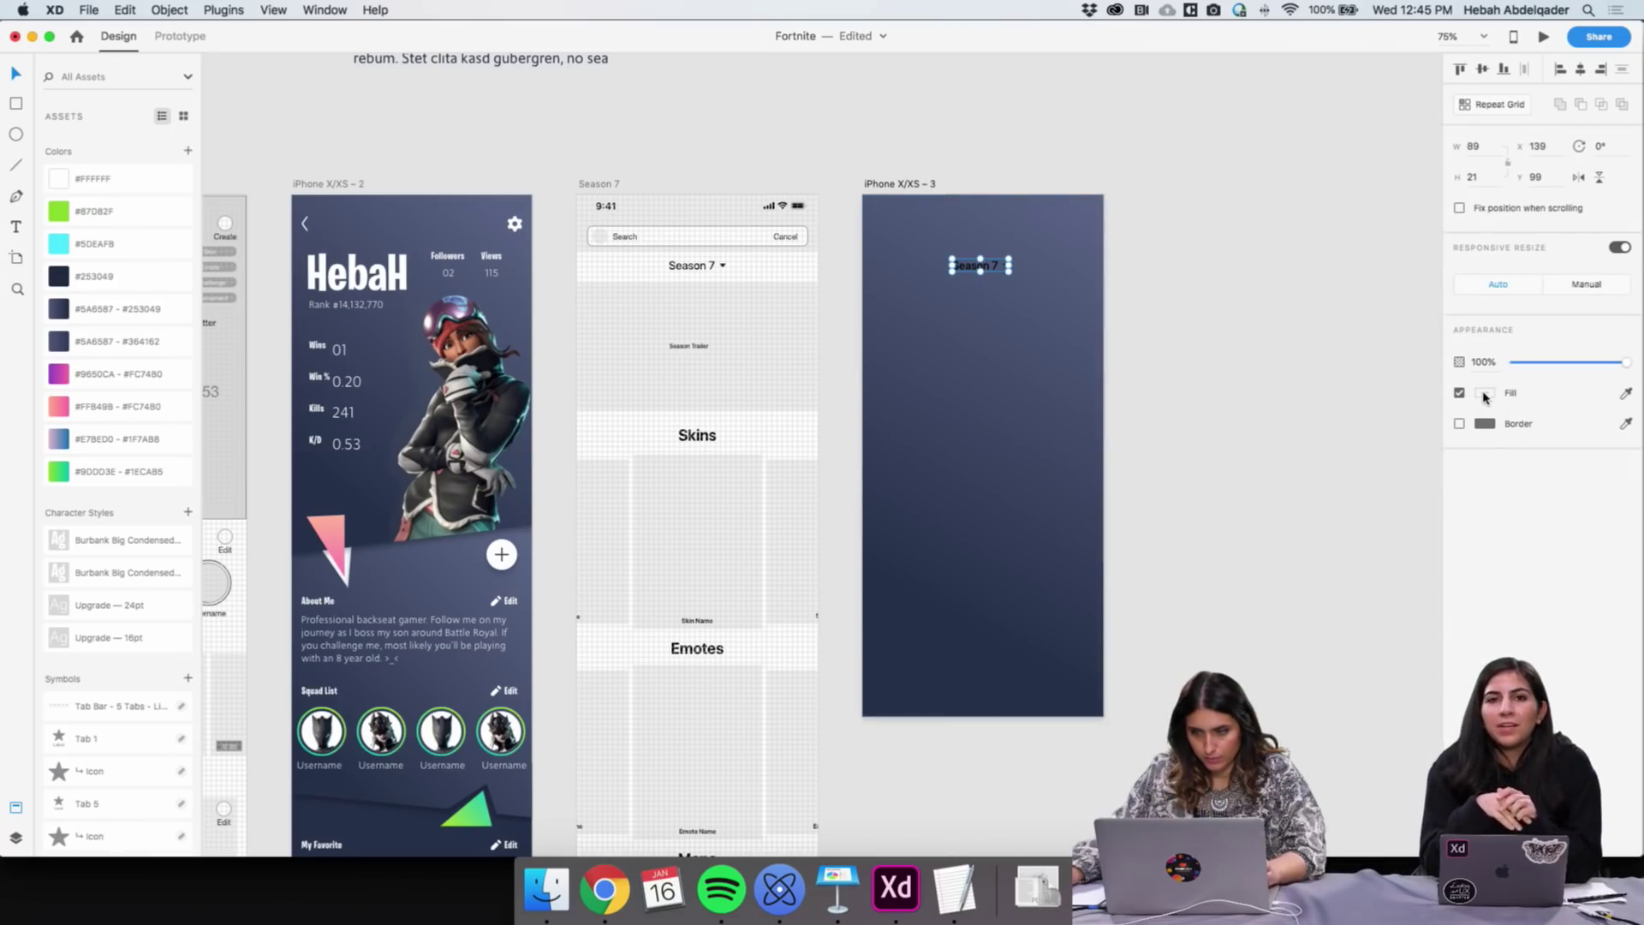
left_click(1484, 396)
left_click(1484, 396)
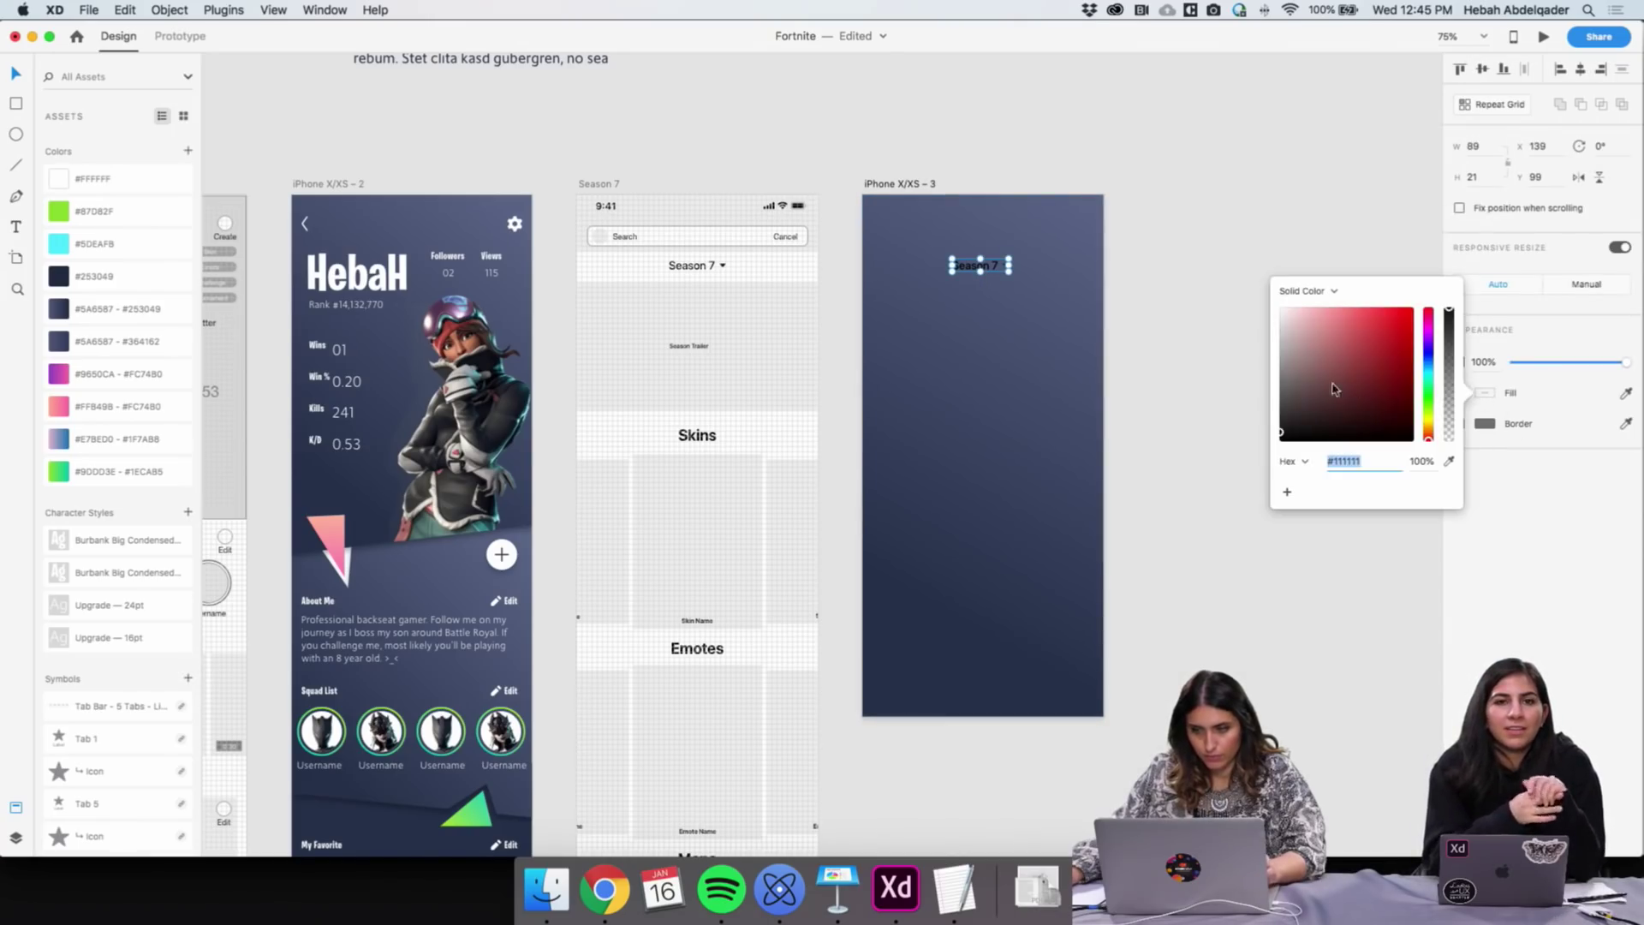
left_click(1202, 271)
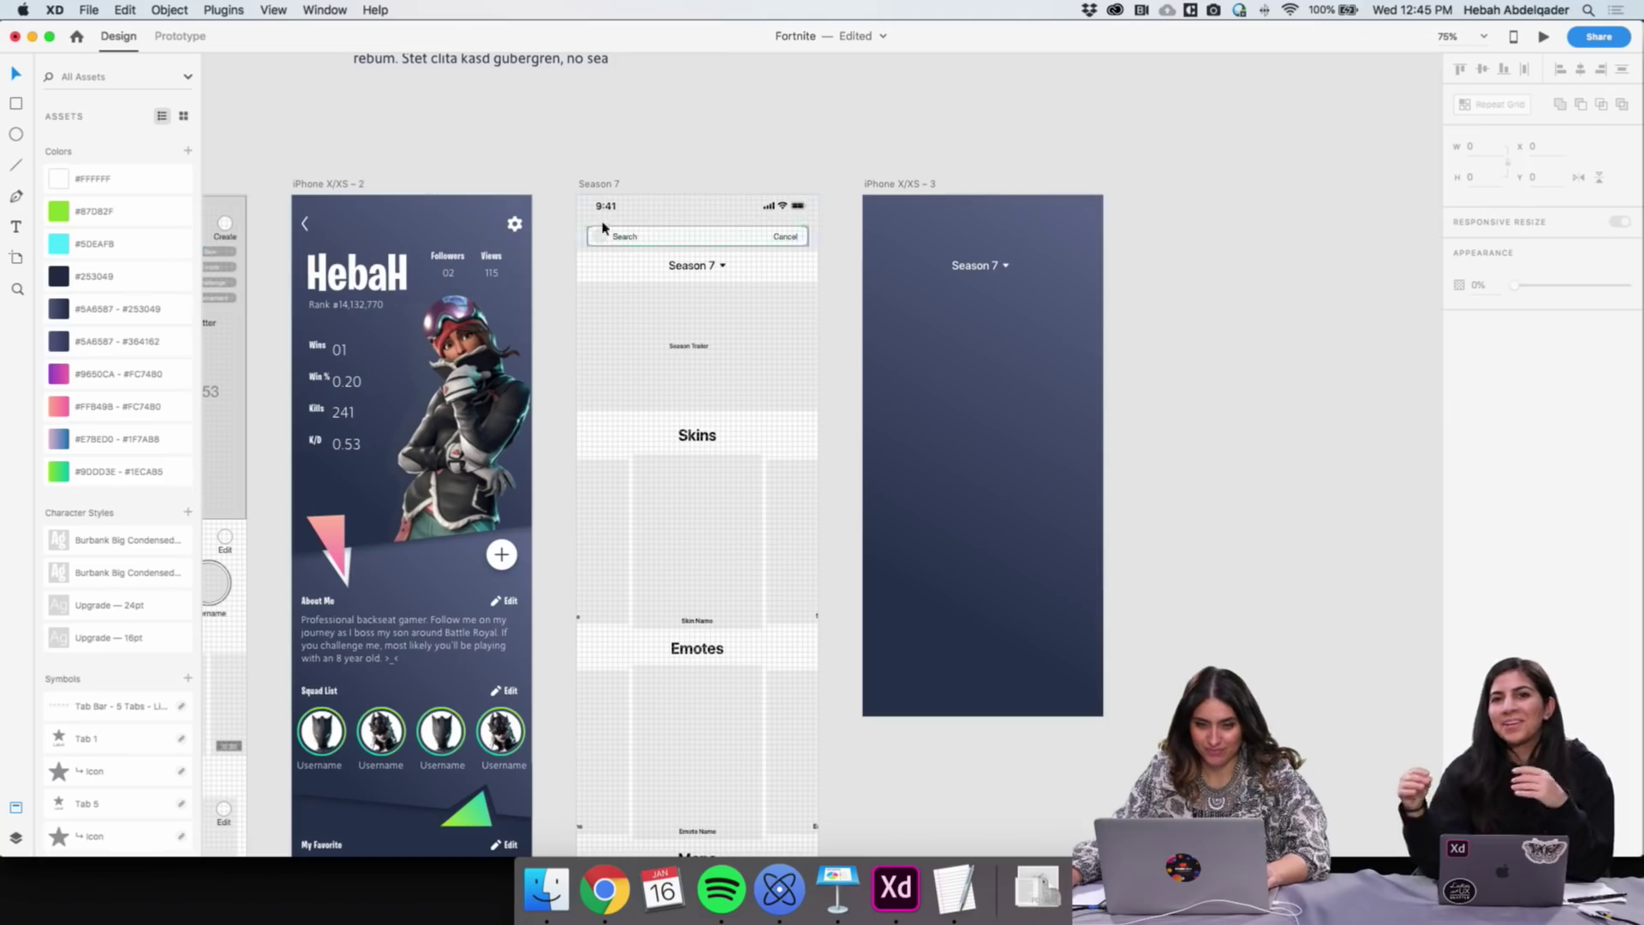
Copy the wireframe's status bar to the top of the new artboard at X 19, Y 8
left_click_drag(597, 230, 892, 226)
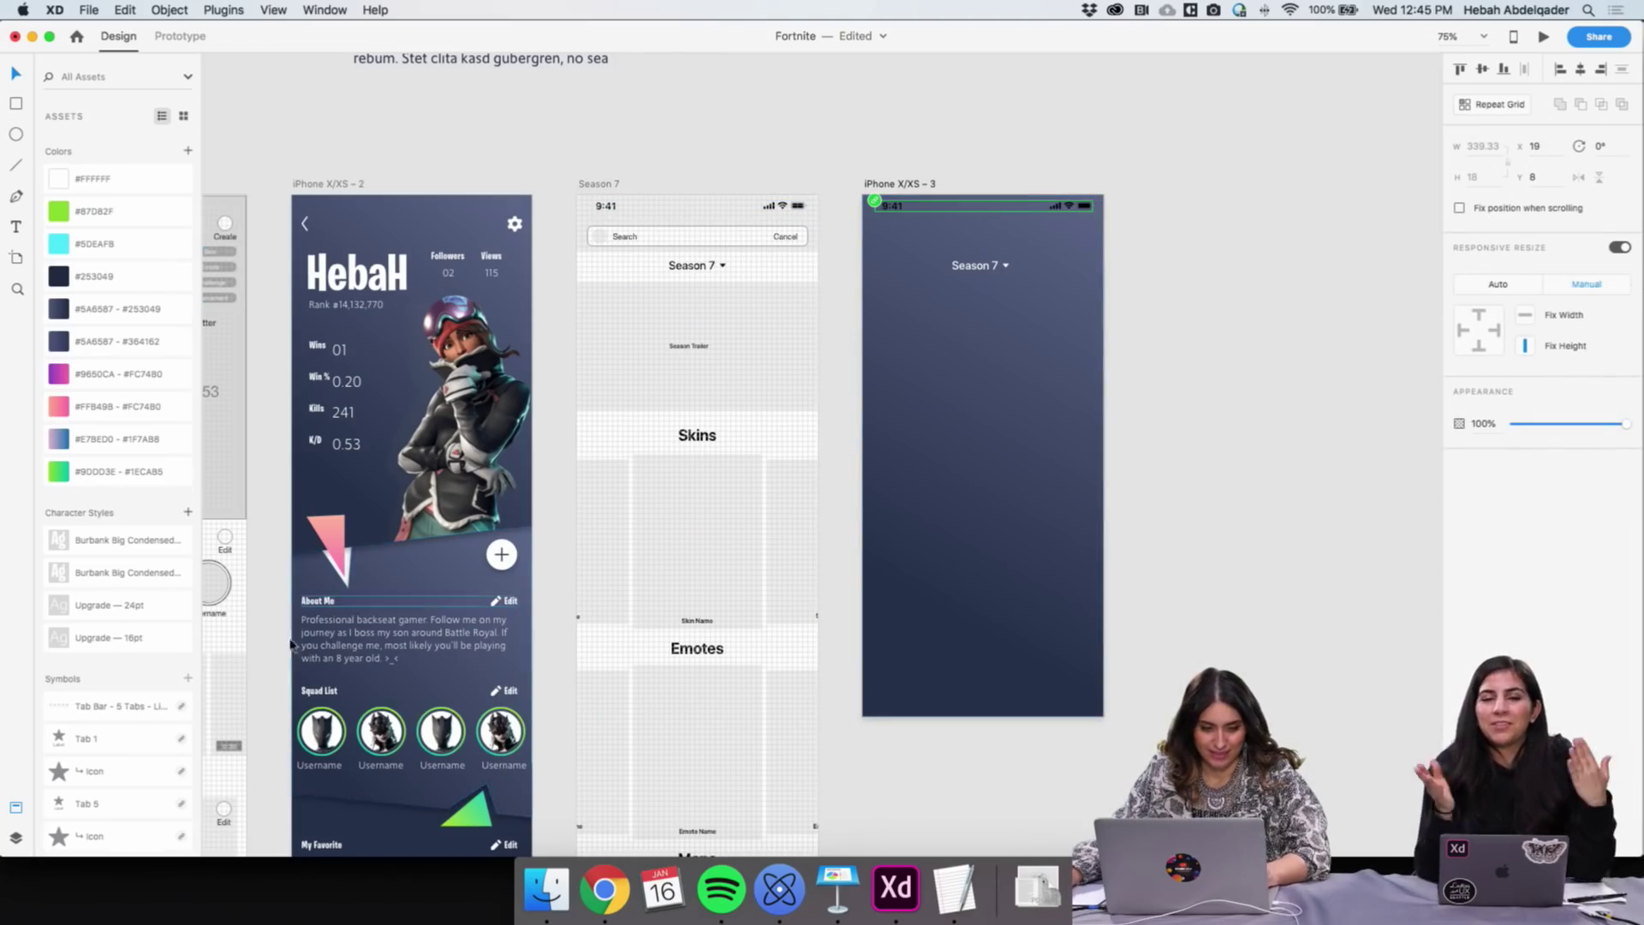
scroll(121, 710, "down", 2)
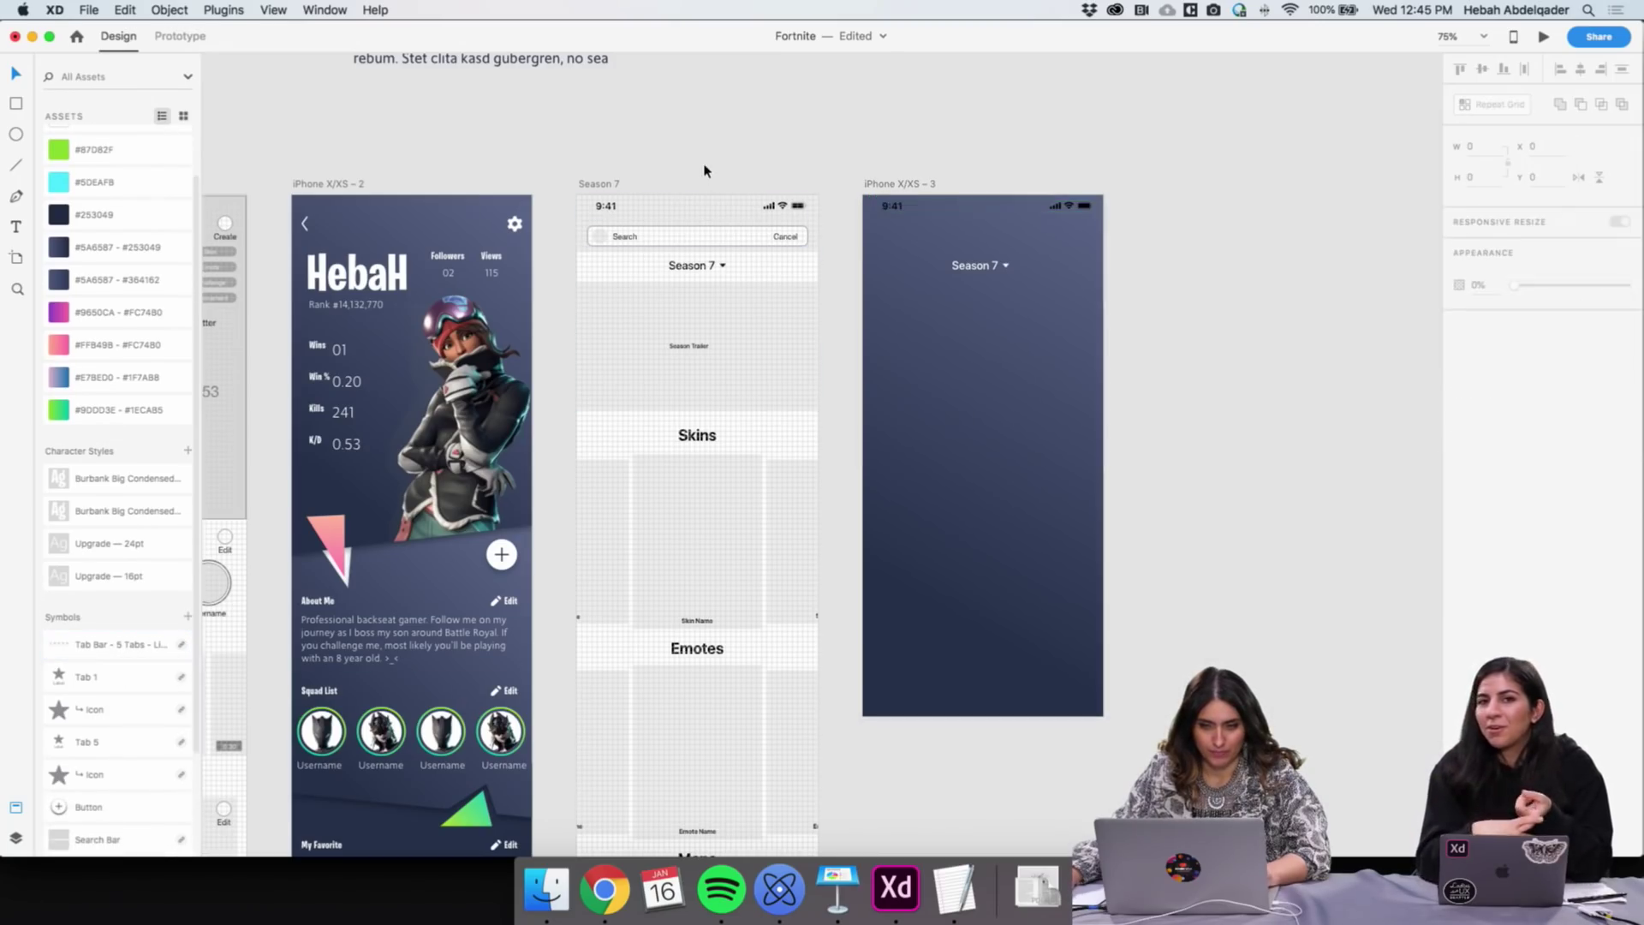
double_click(894, 208)
scroll(899, 214, "right", 1)
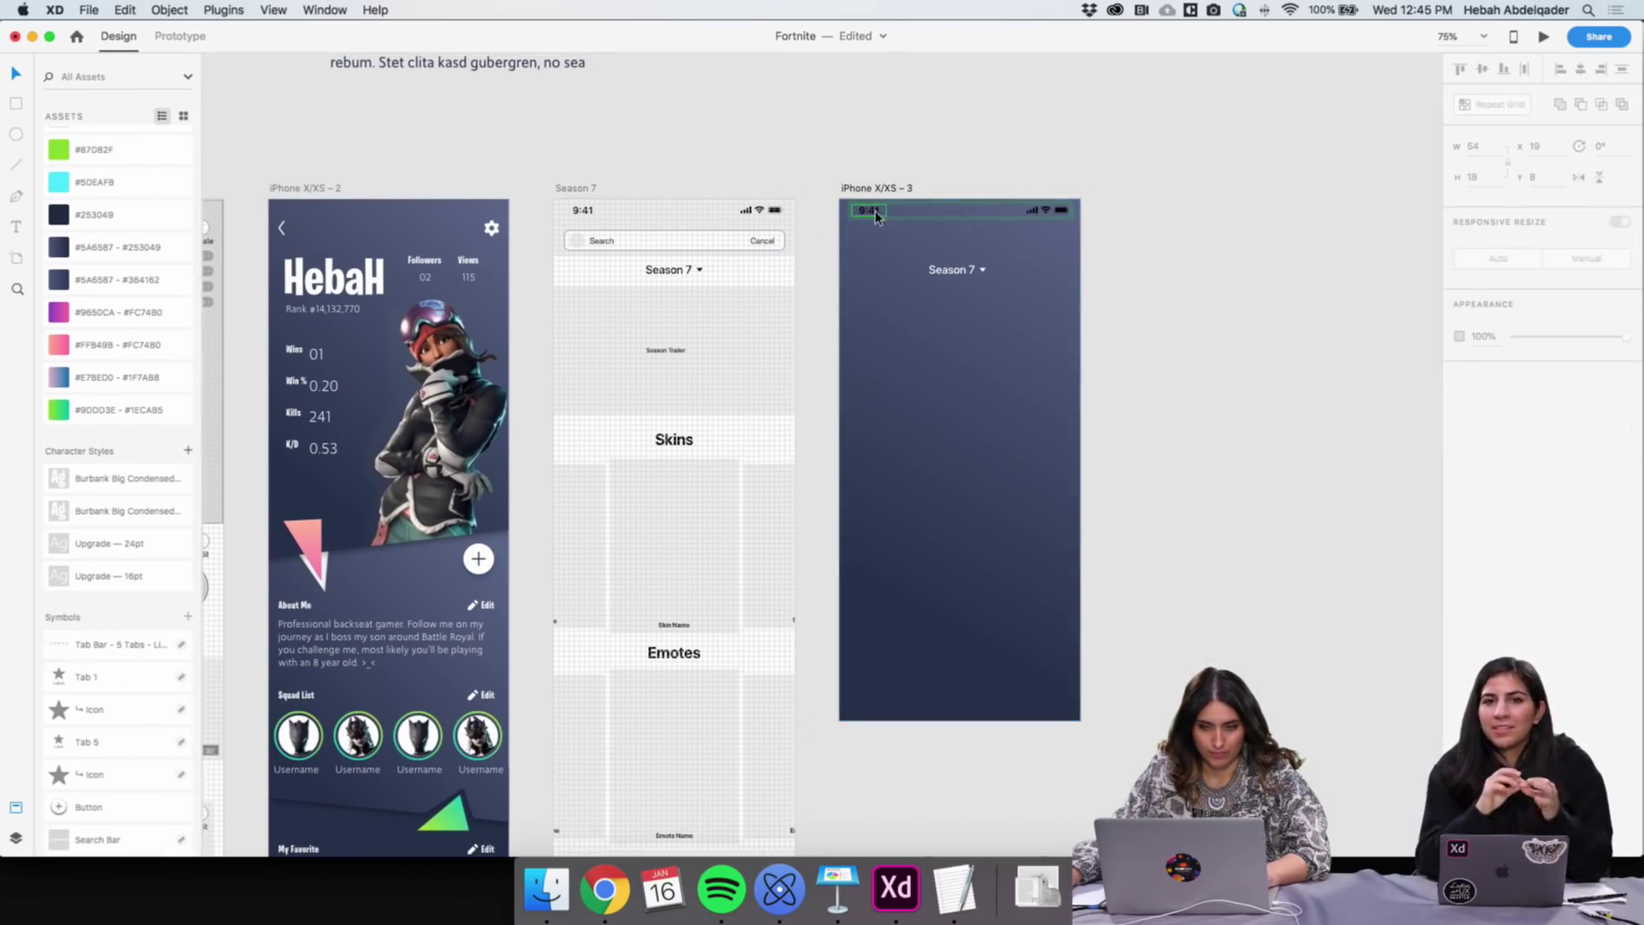
scroll(897, 214, "right", 1)
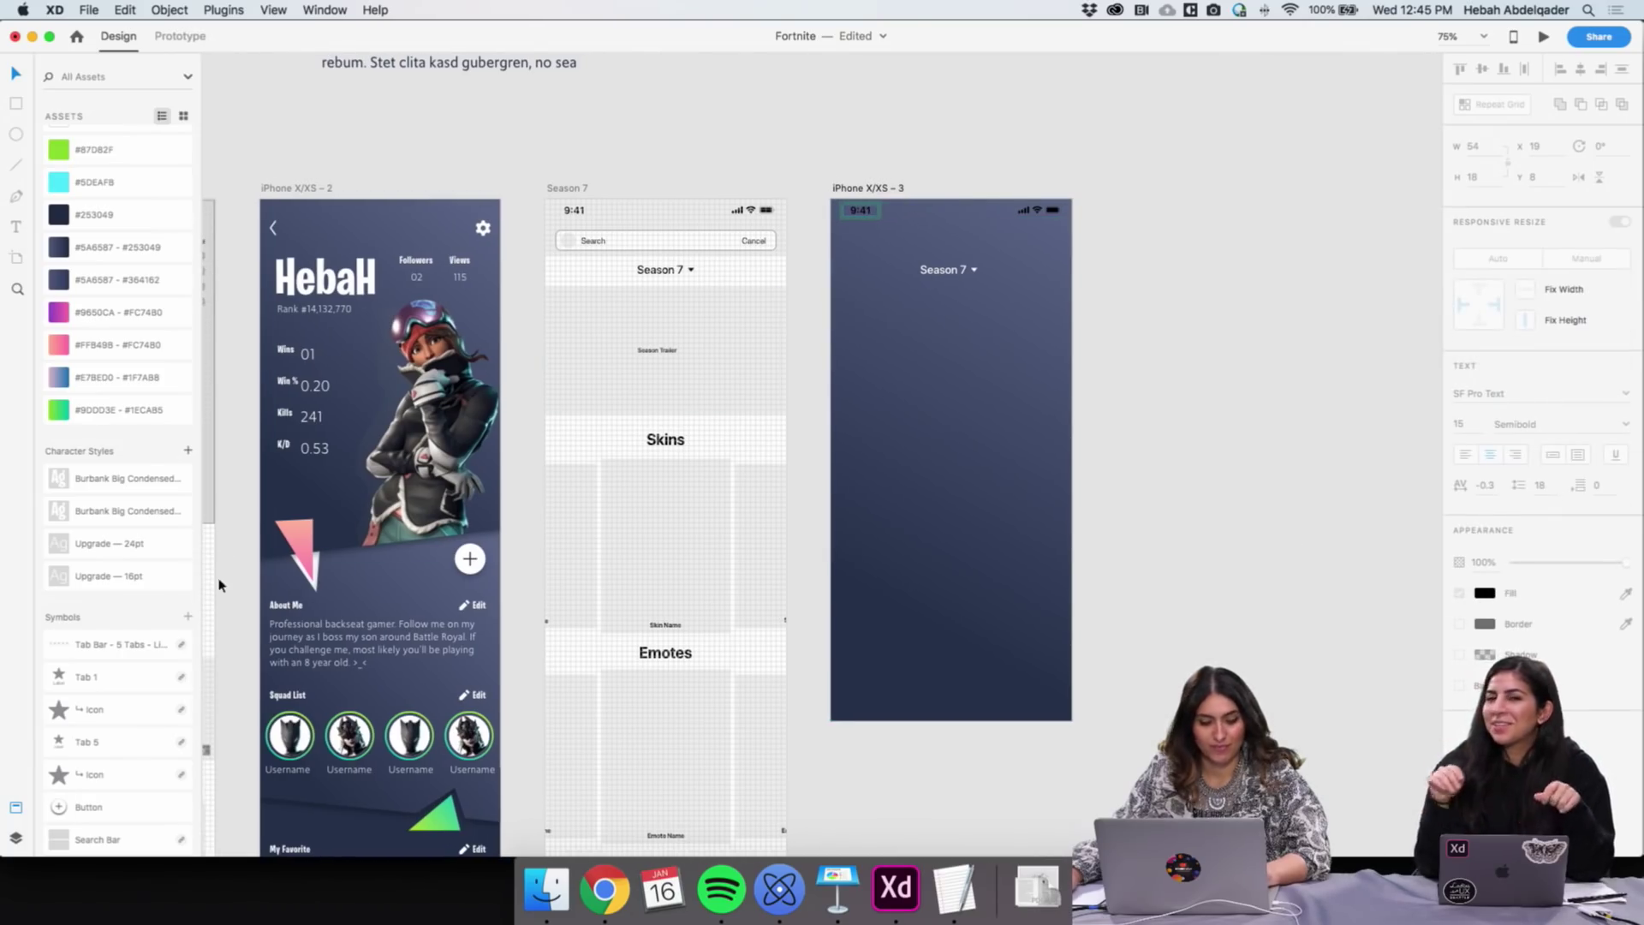
left_click(899, 106)
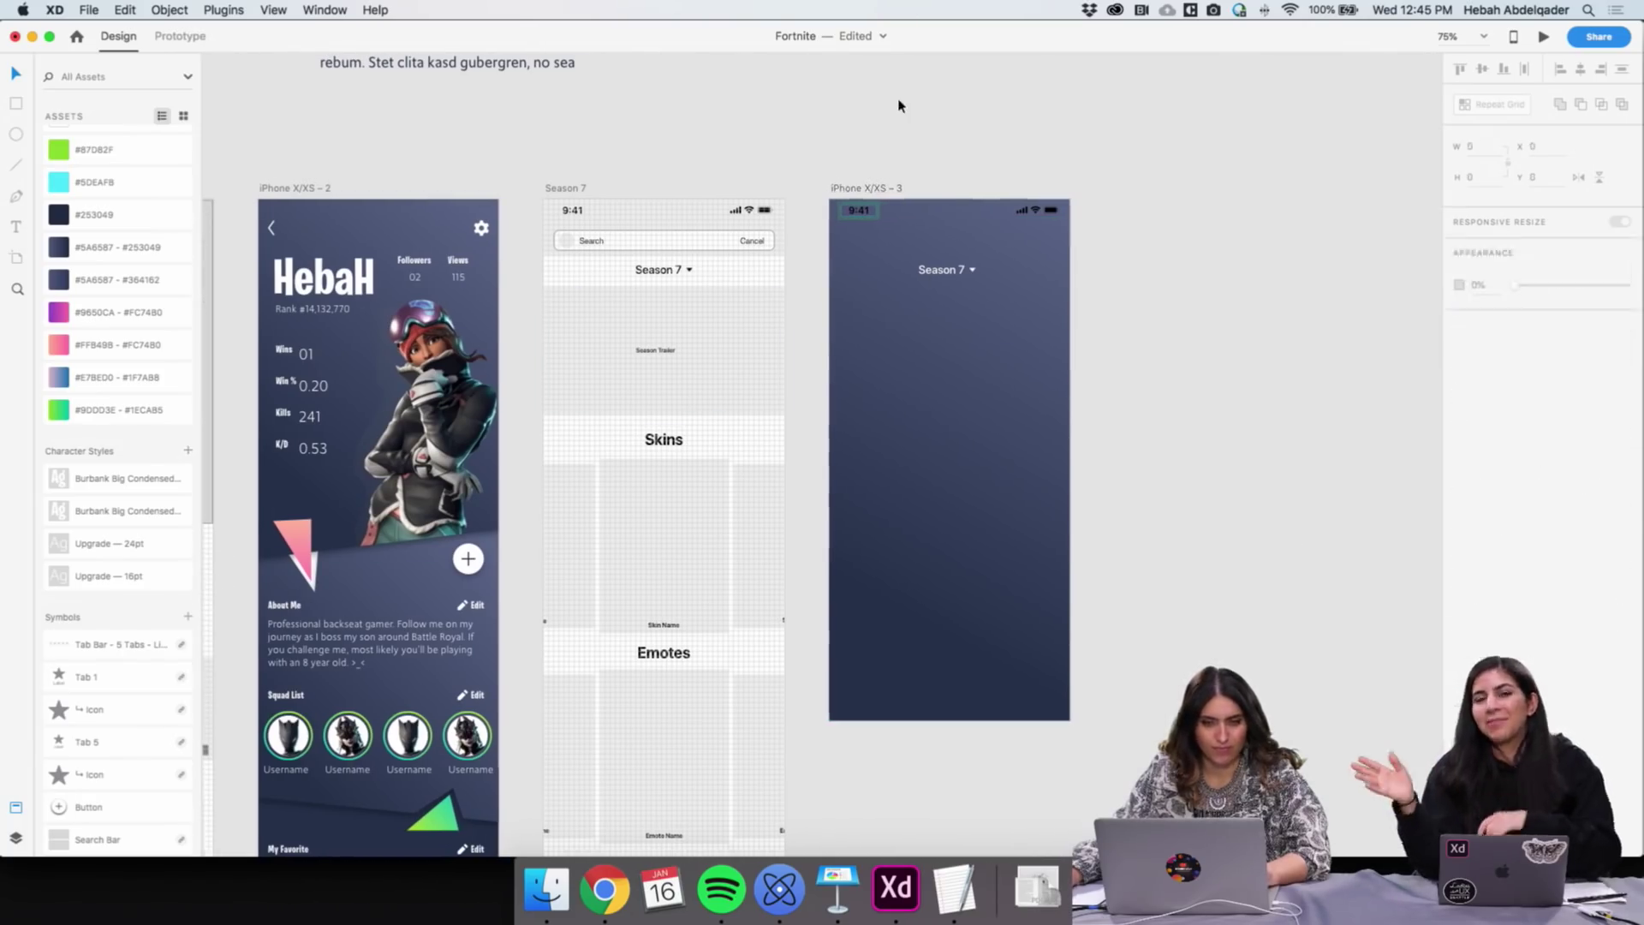
Make the 9:41 time text in the new artboard's status bar white
left_click(863, 214)
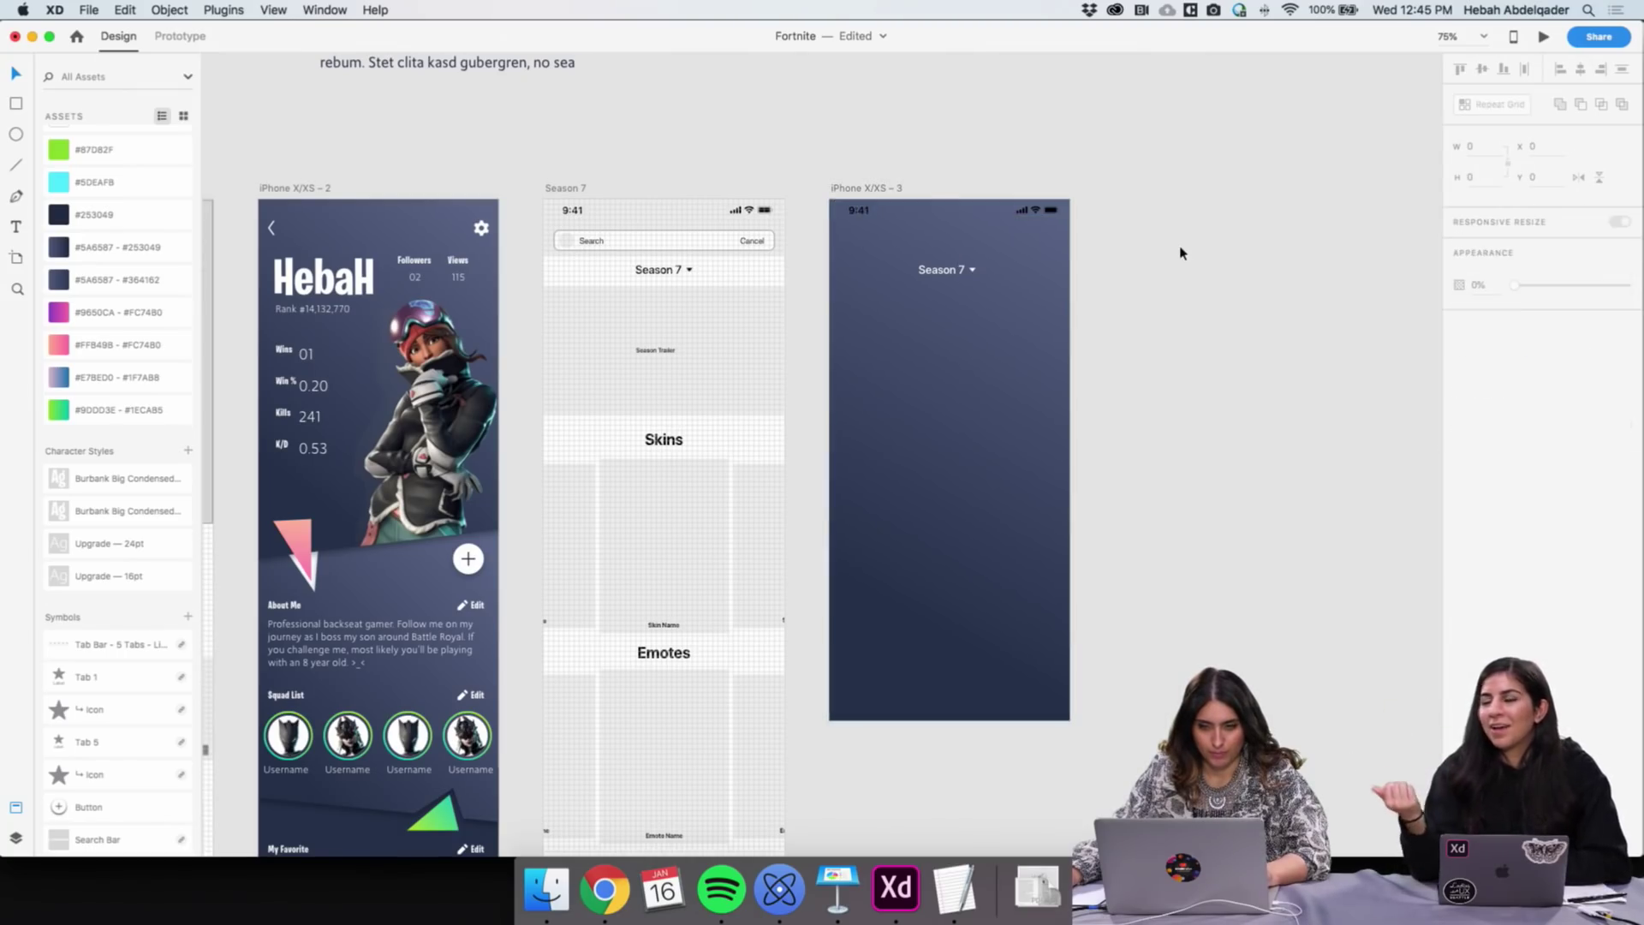
right_click(853, 215)
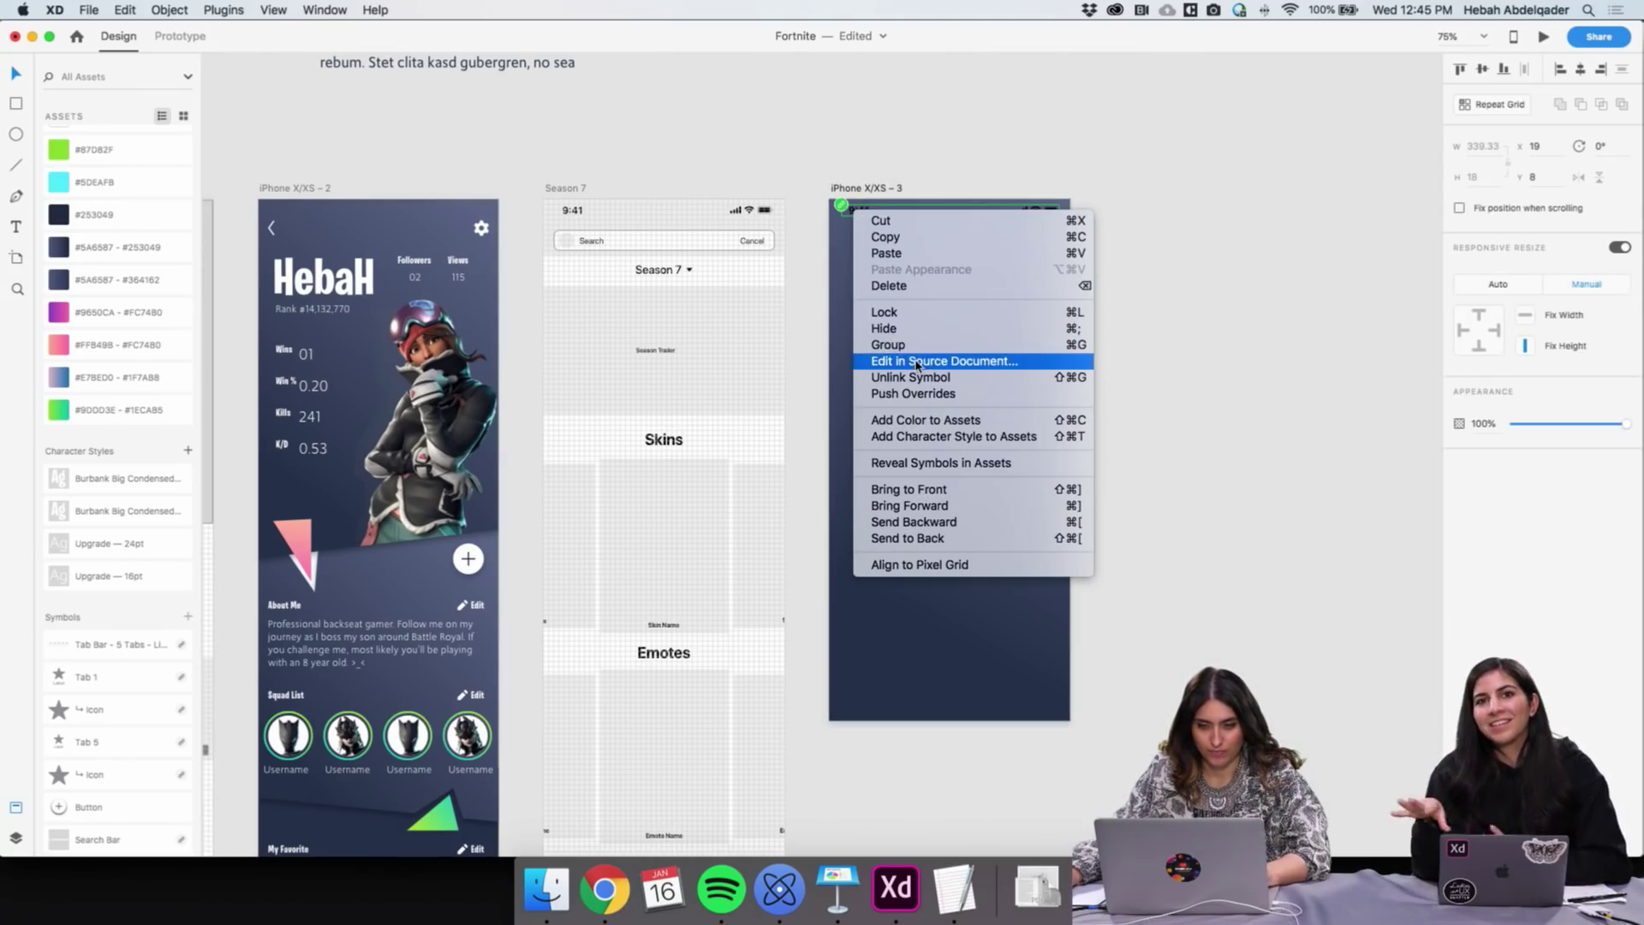
left_click(1151, 363)
double_click(859, 210)
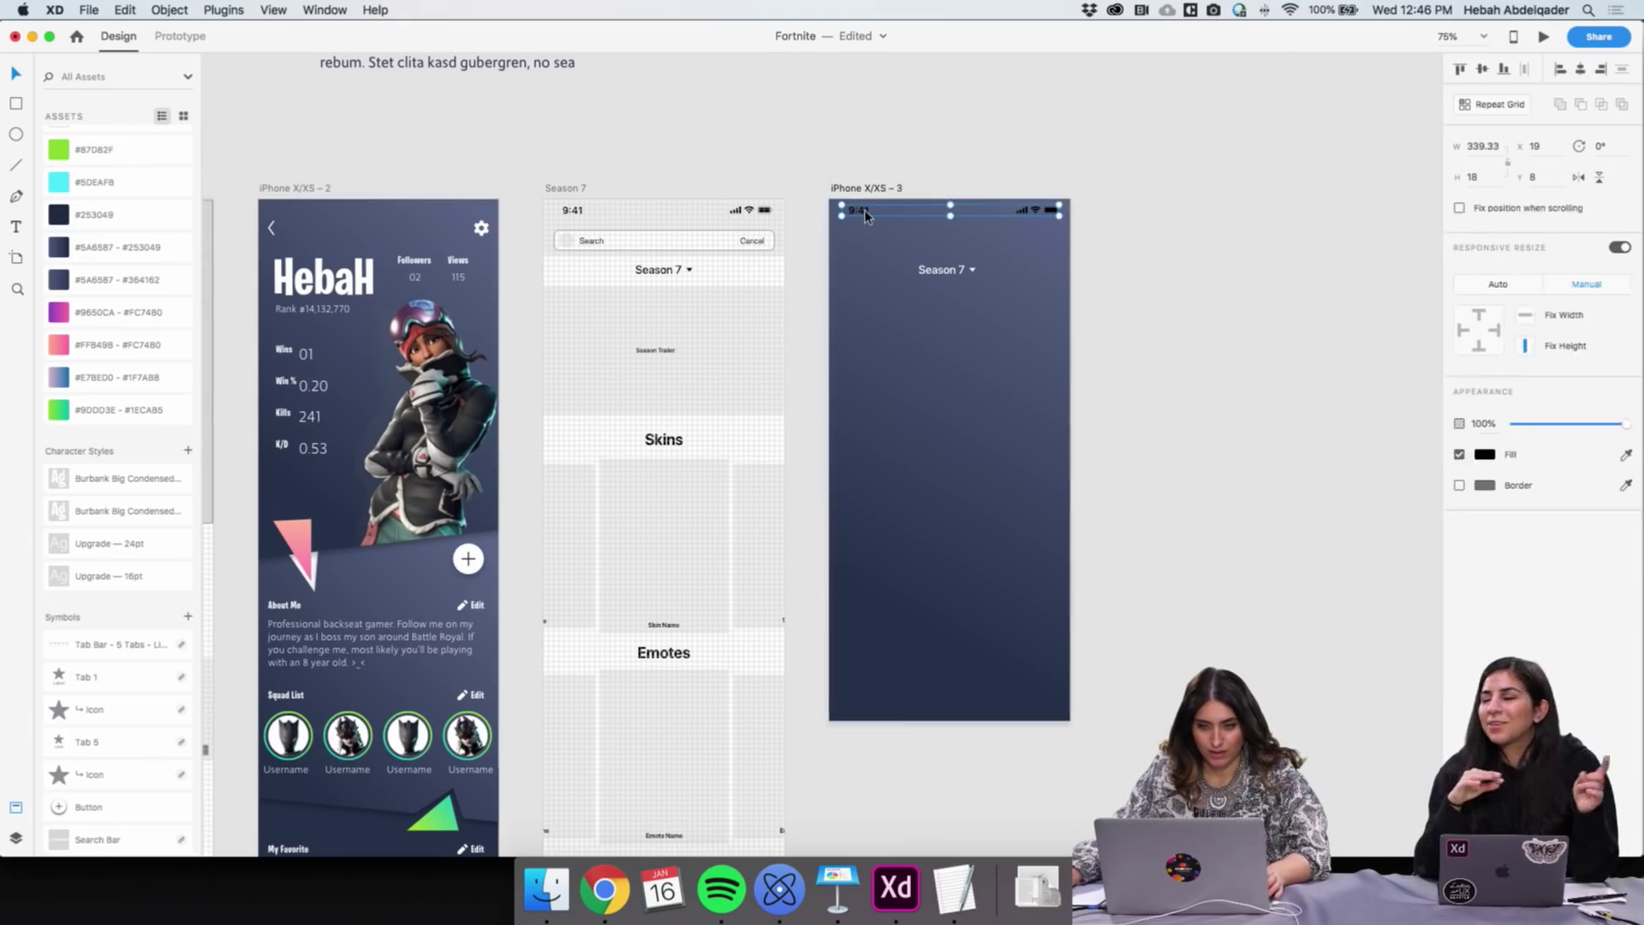
left_click(1486, 368)
left_click_drag(1300, 308, 1262, 268)
left_click(1111, 208)
Move the new artboard's status bar slightly lower, to Y 10
key("z")
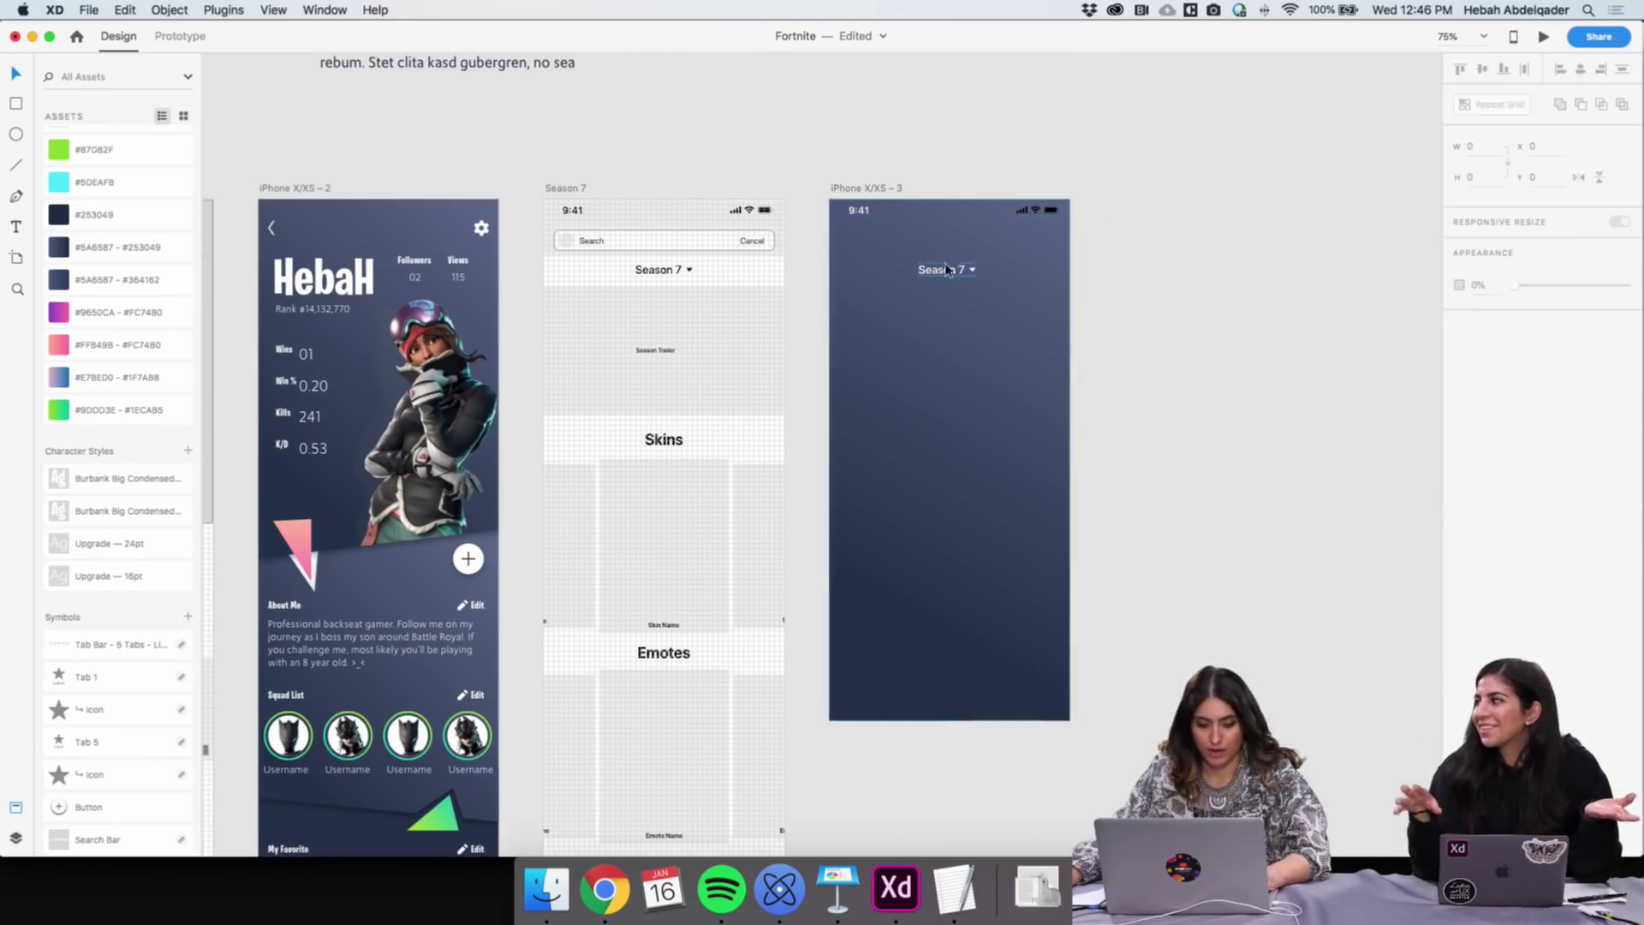
left_click(946, 272)
key("v")
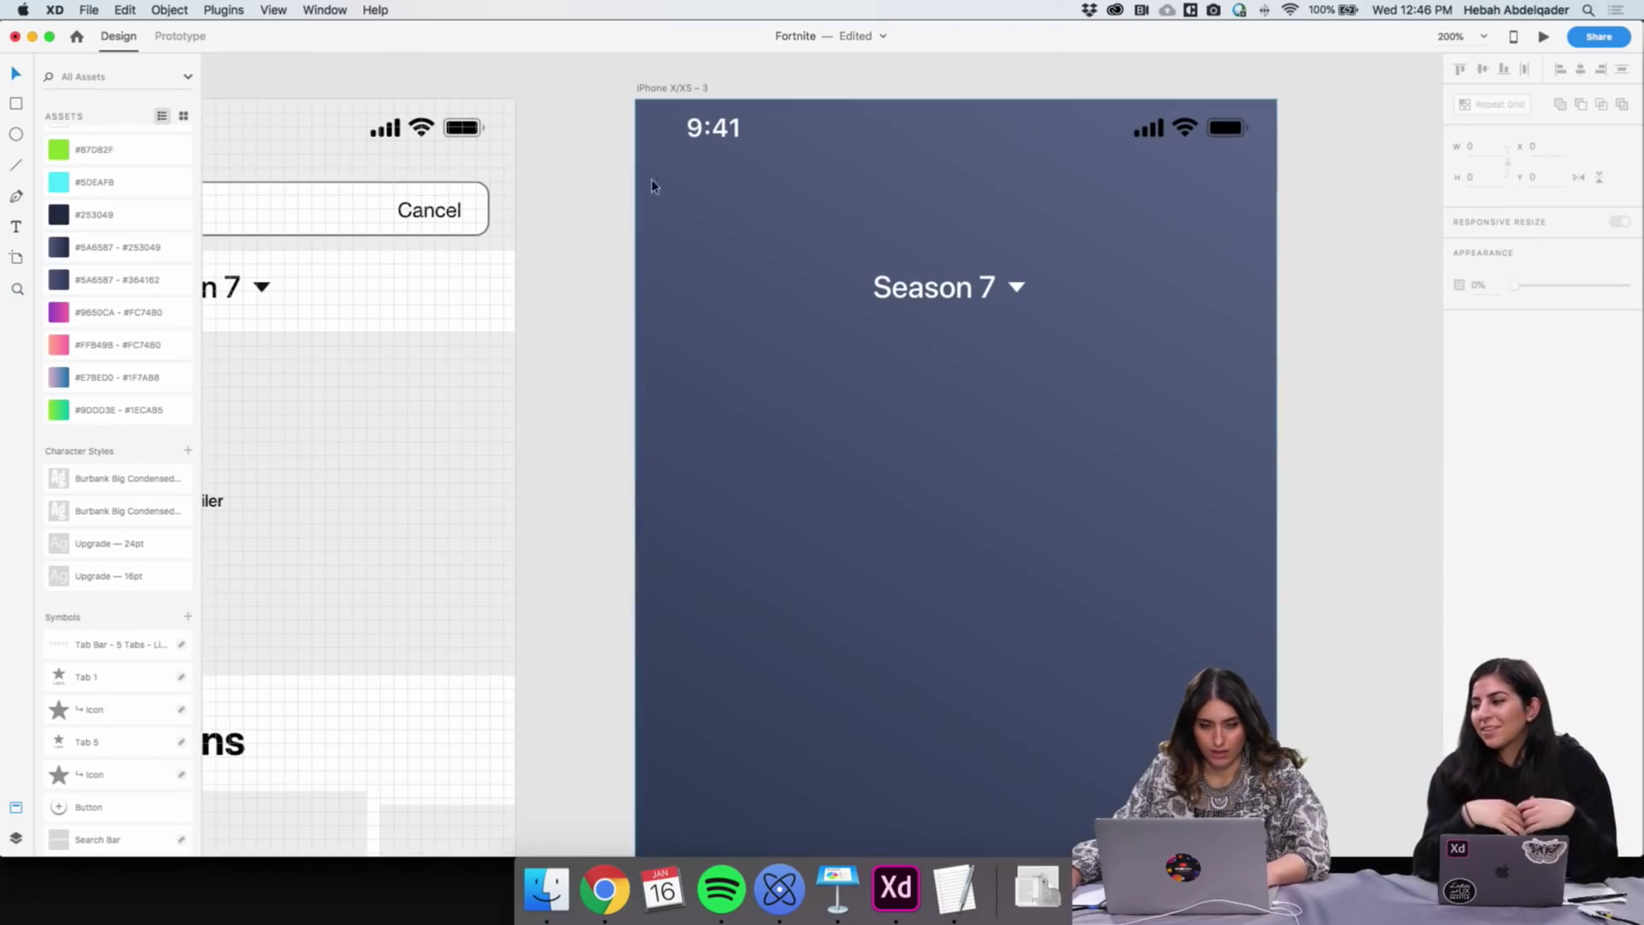
left_click_drag(697, 127, 693, 137)
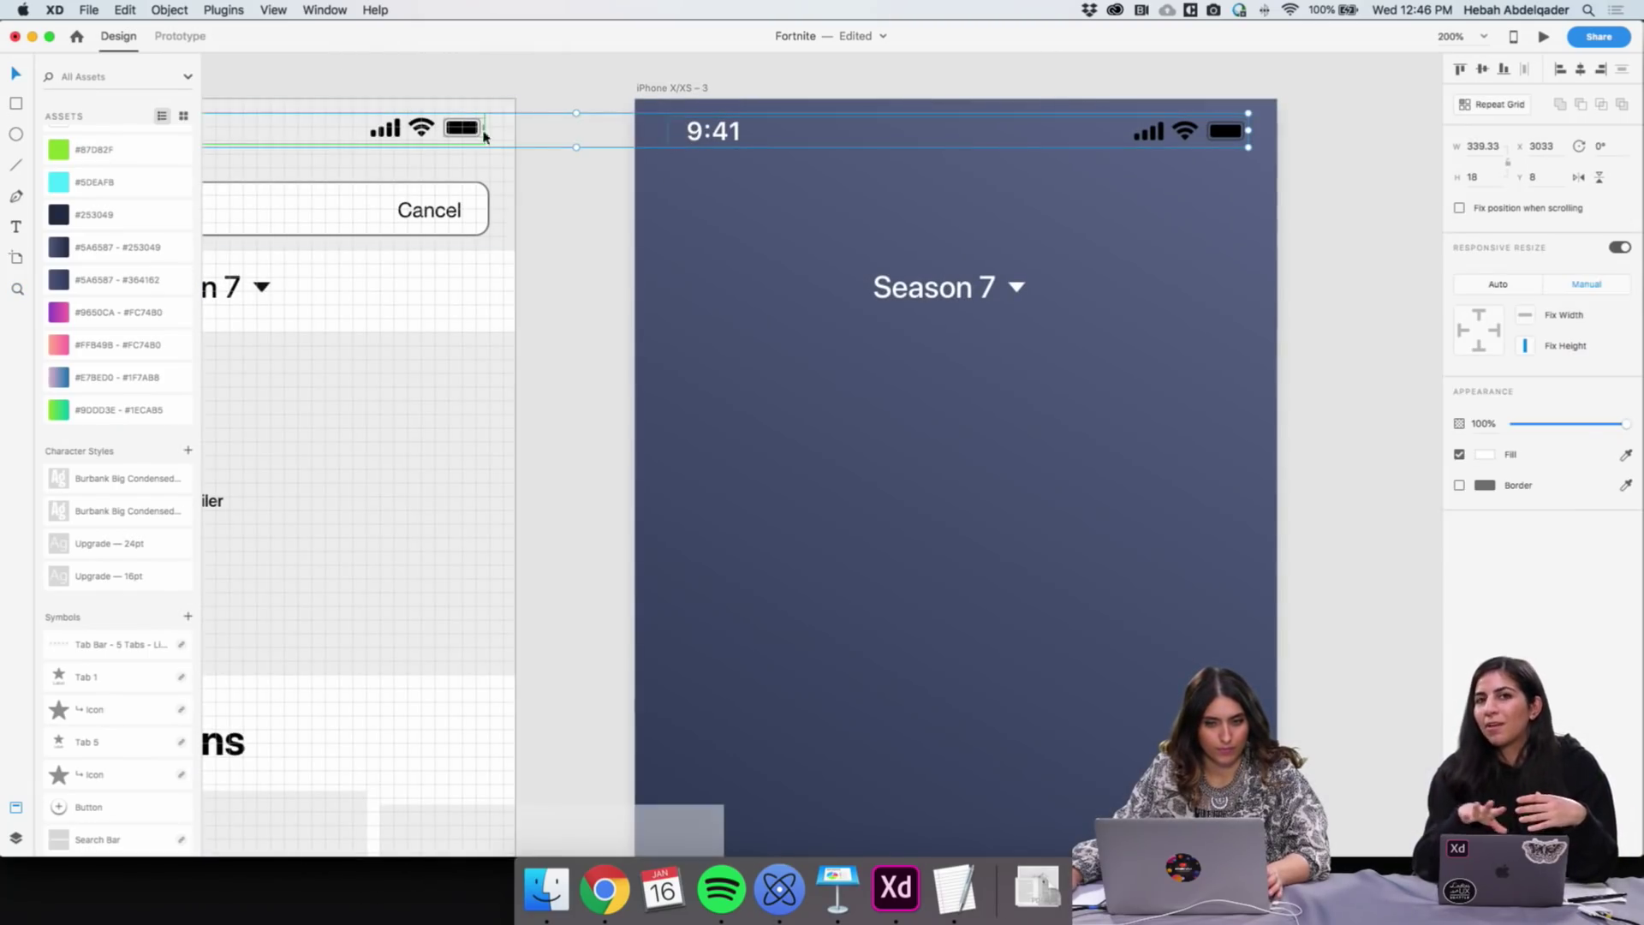
left_click(913, 90)
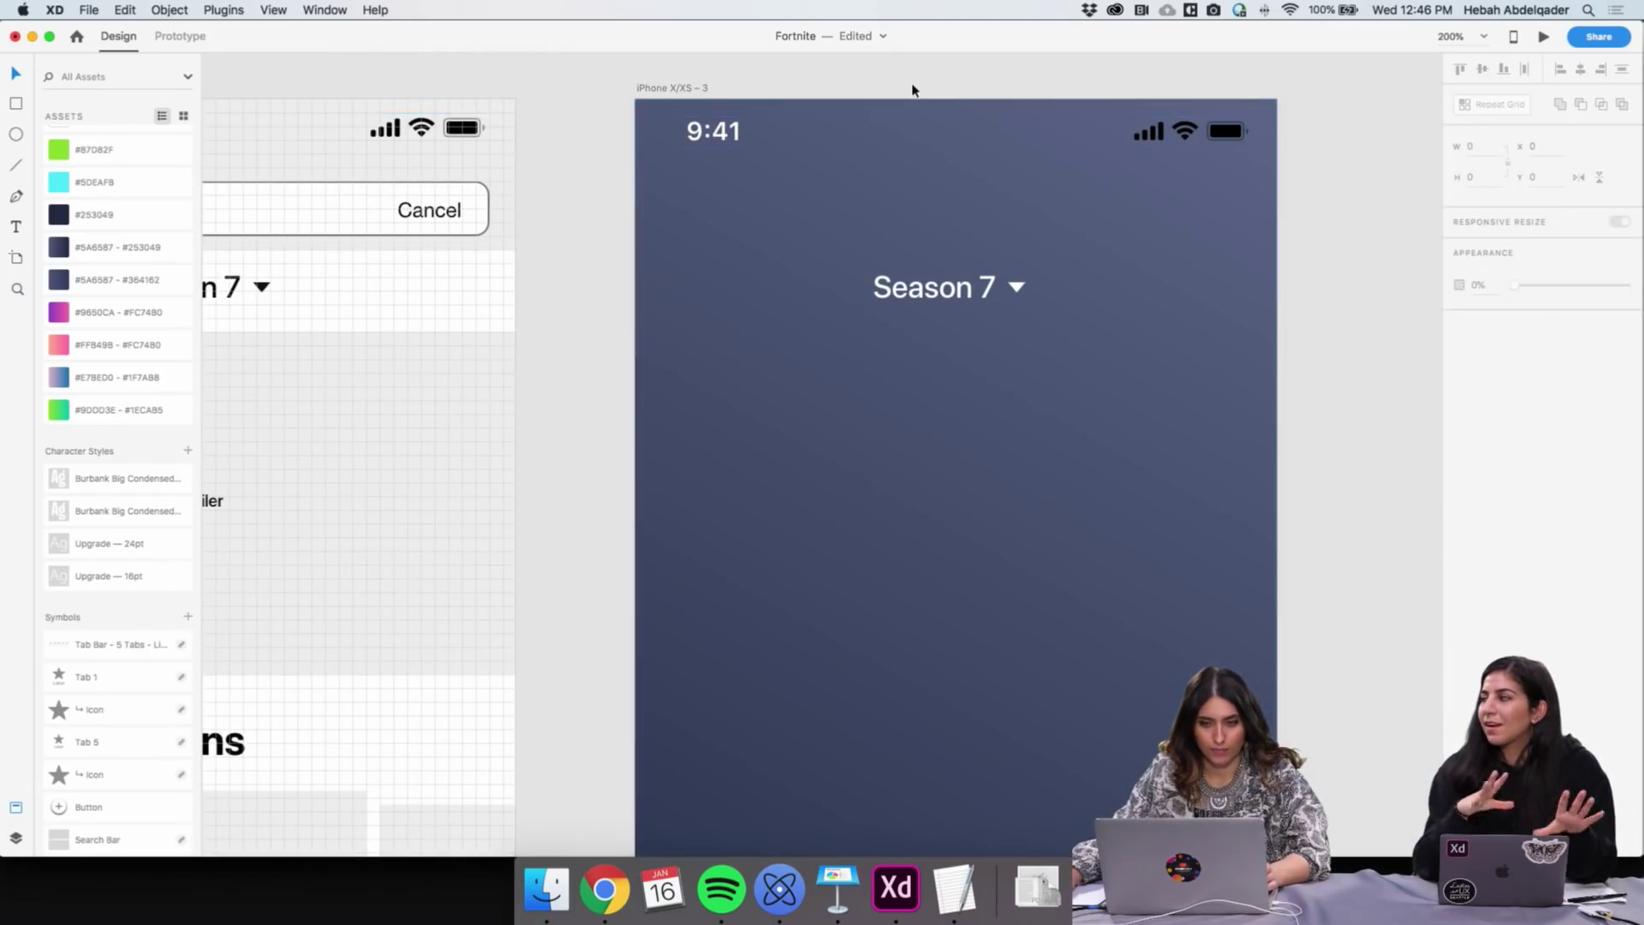
Set the fill of the cellular signal icon in the new artboard's status bar to #FFFFFF
double_click(1147, 130)
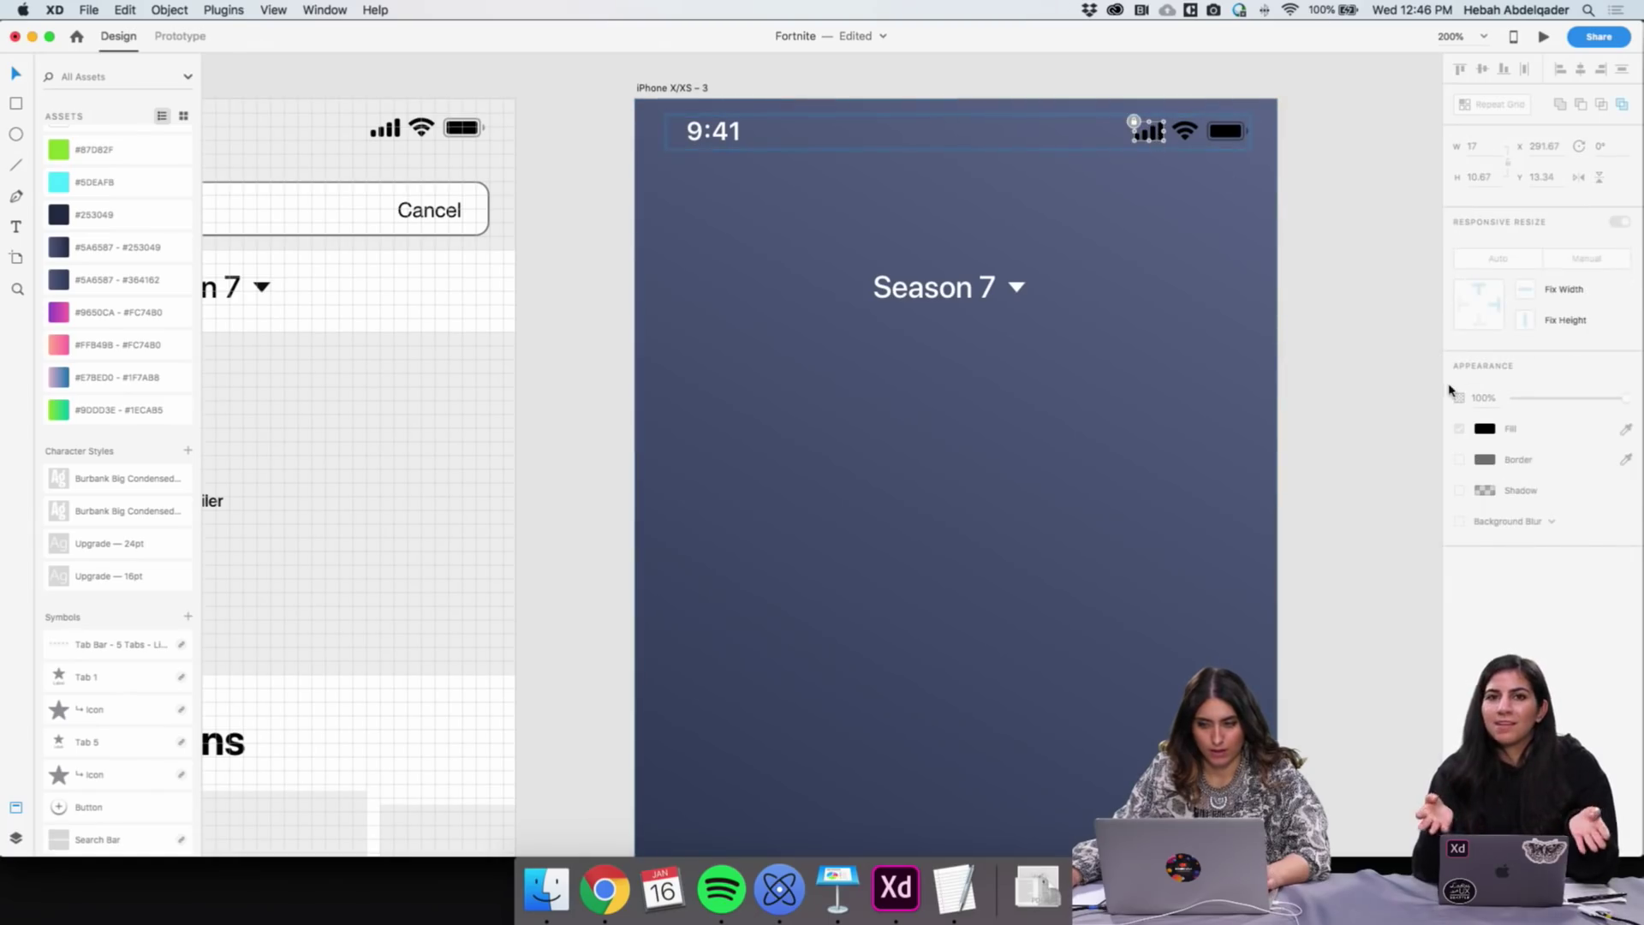
right_click(1134, 122)
left_click(1177, 81)
left_click(1151, 133)
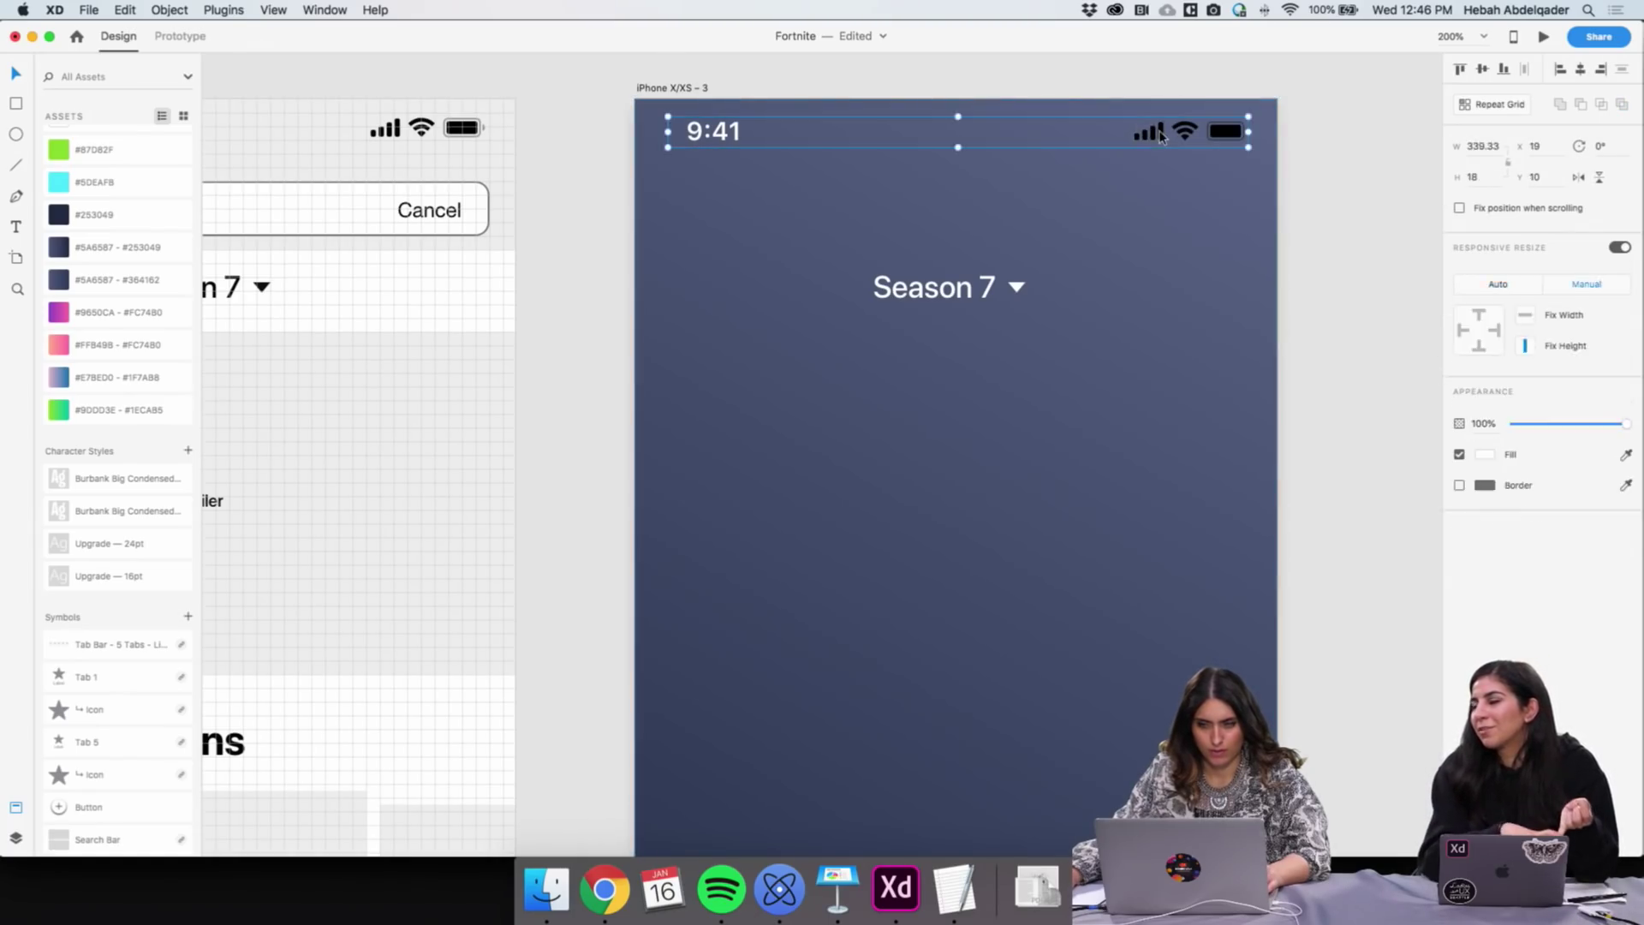
left_click(1163, 136)
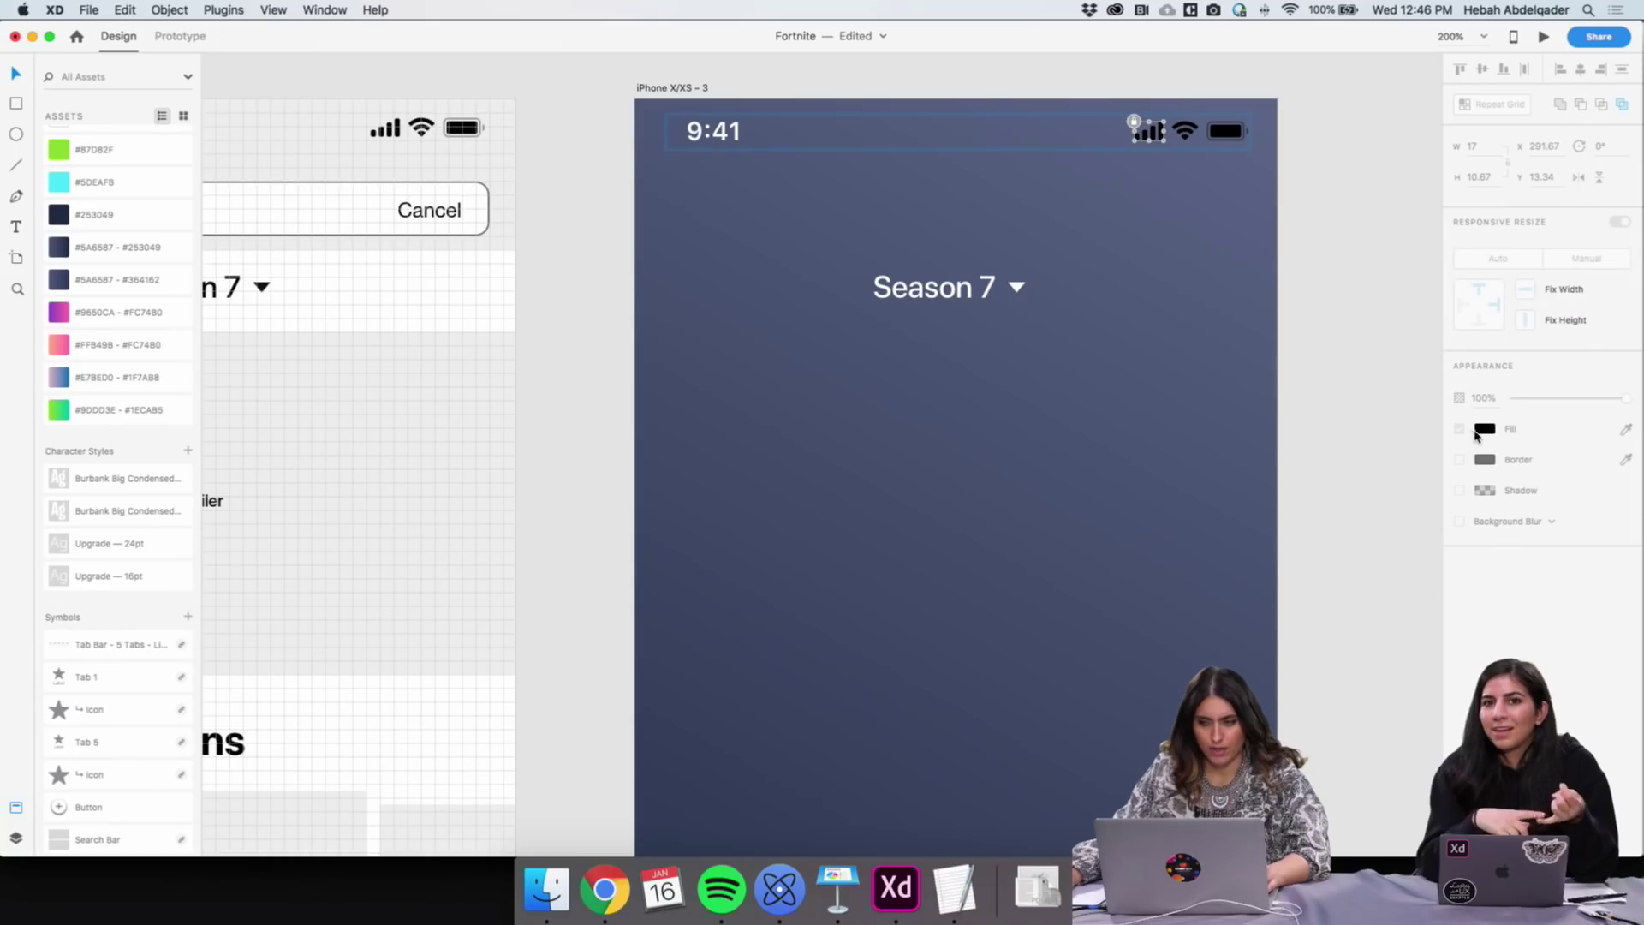
left_click(1133, 121)
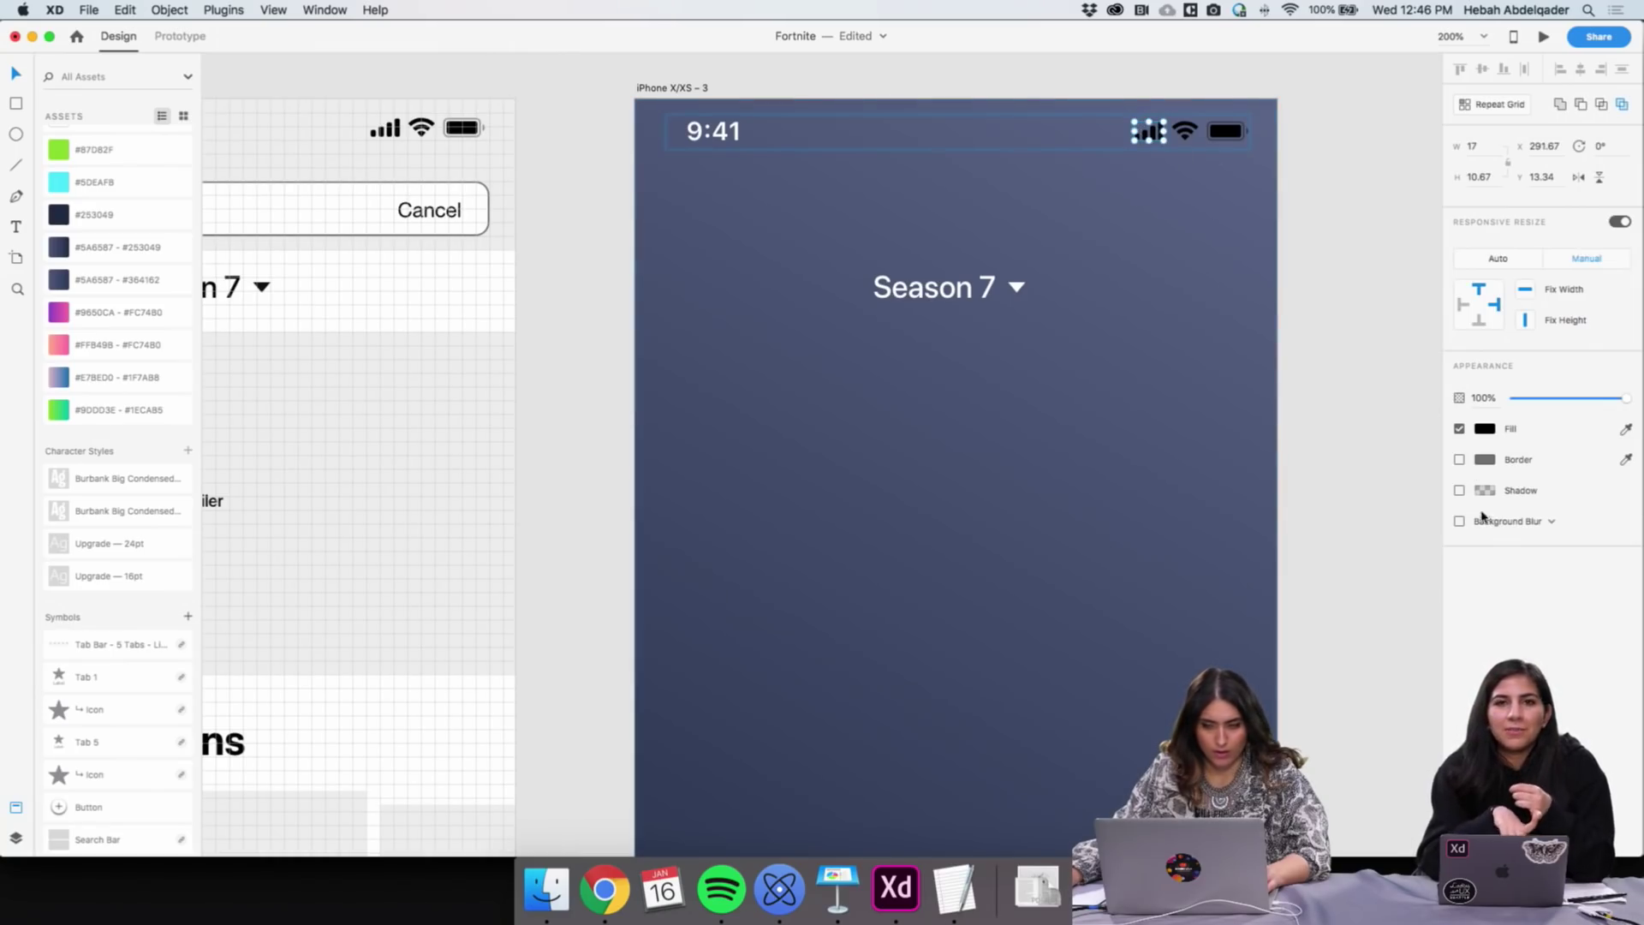
left_click(1484, 428)
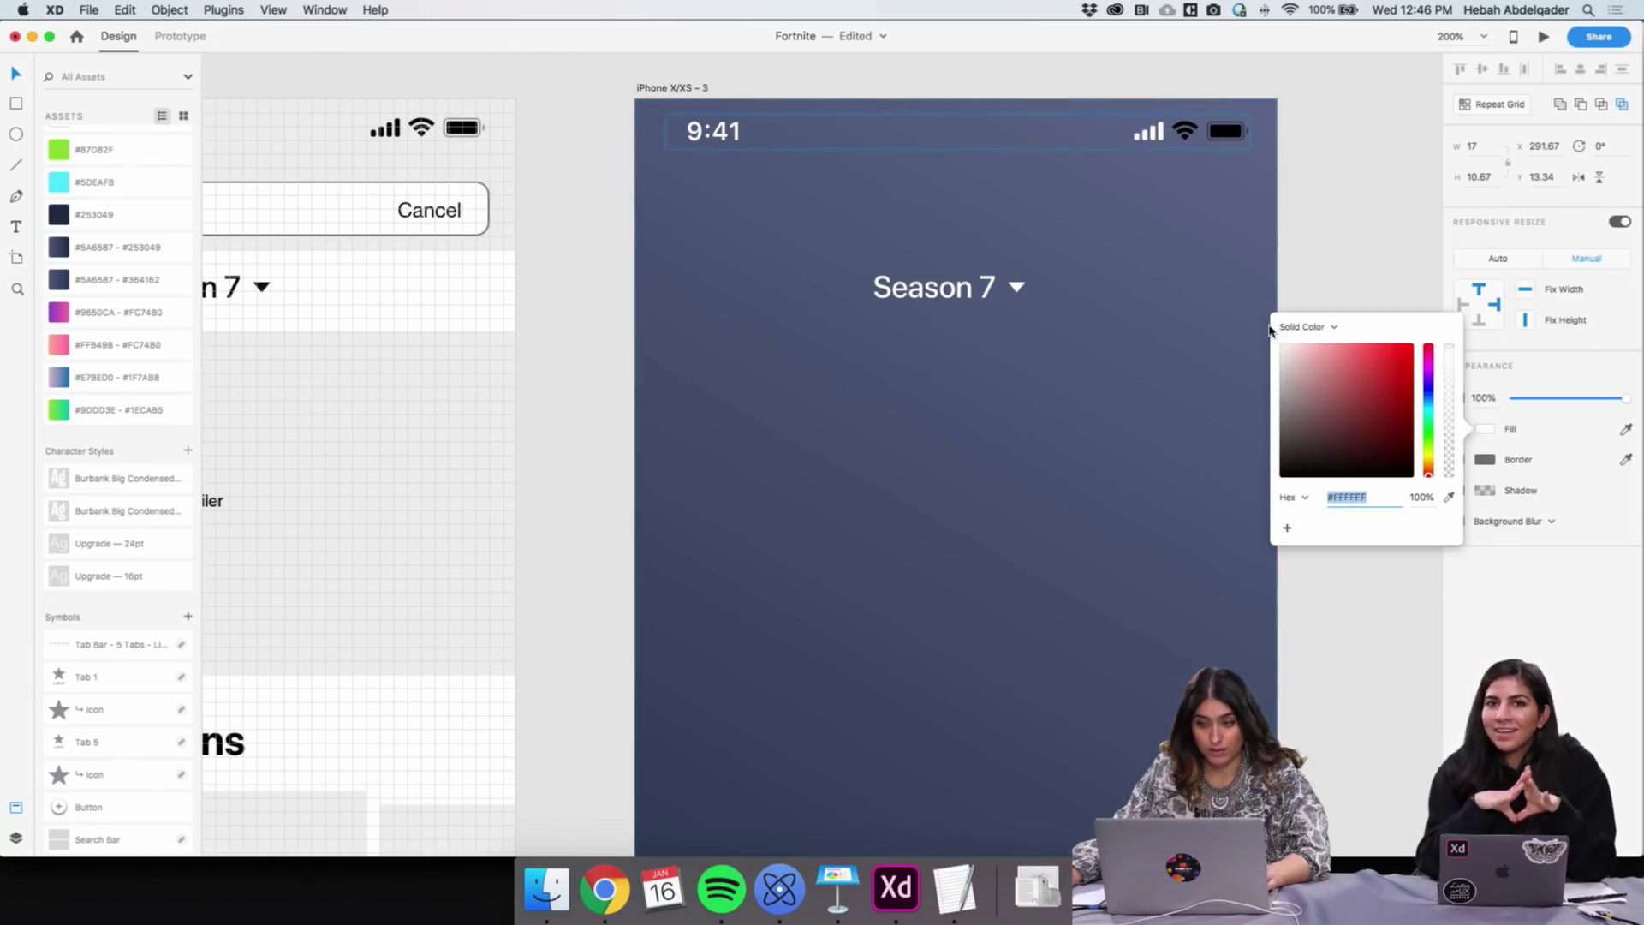
left_click(1387, 158)
Change the fill of the Wi-Fi icon in the new artboard's status bar to white
left_click(1197, 131)
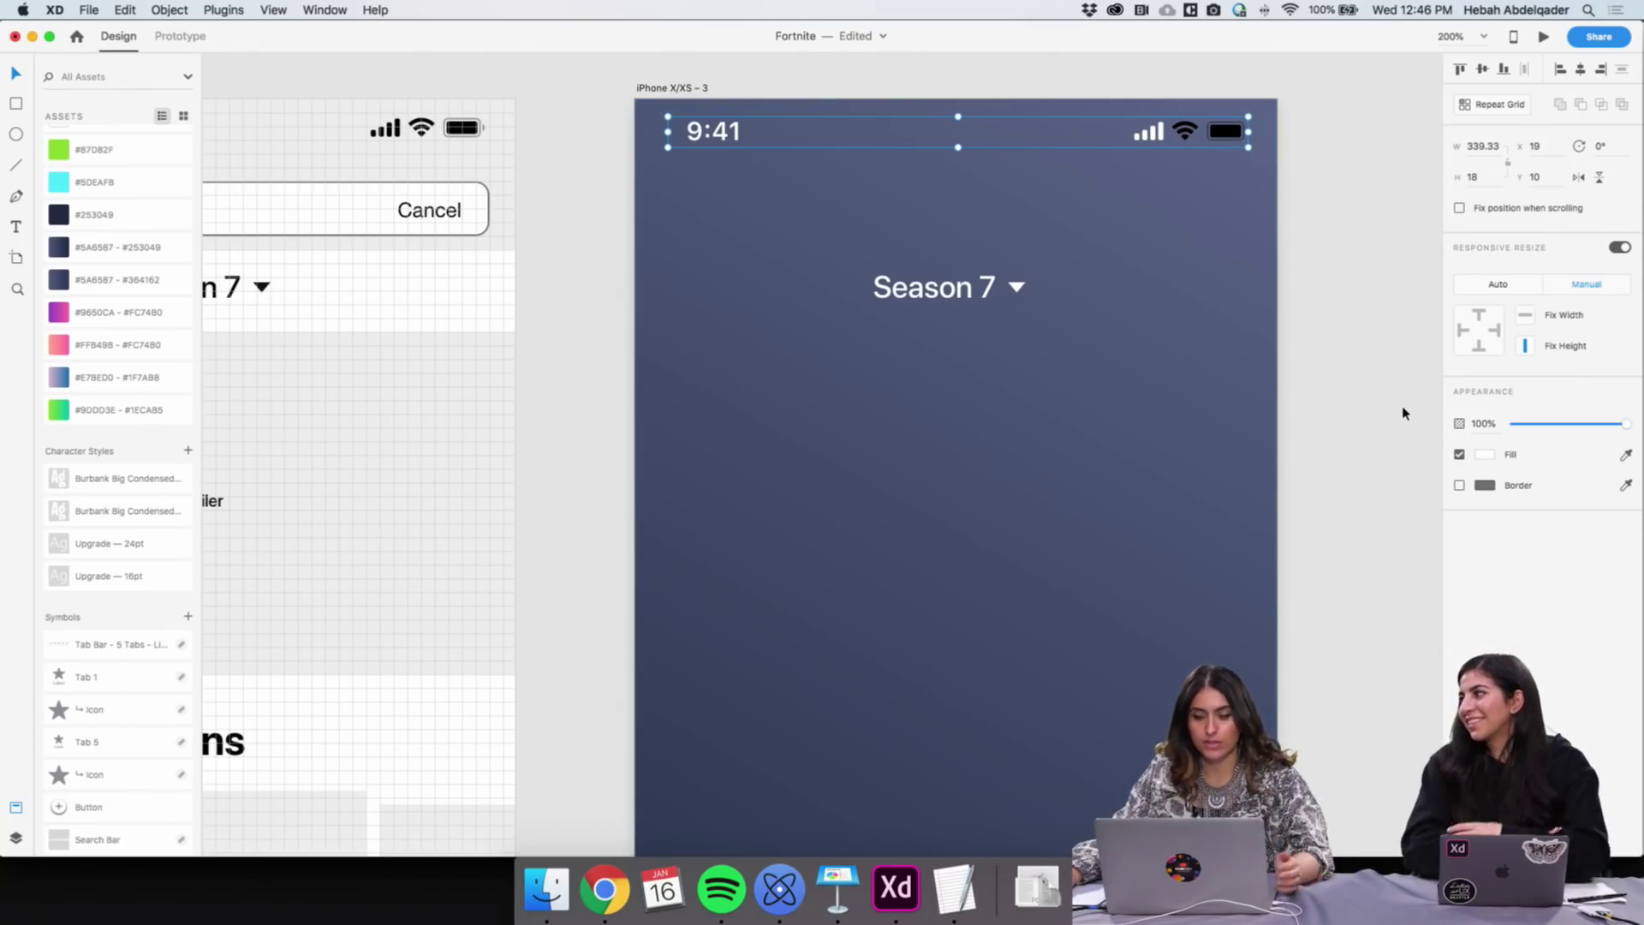
left_click(1299, 221)
left_click(1173, 126)
double_click(1173, 125)
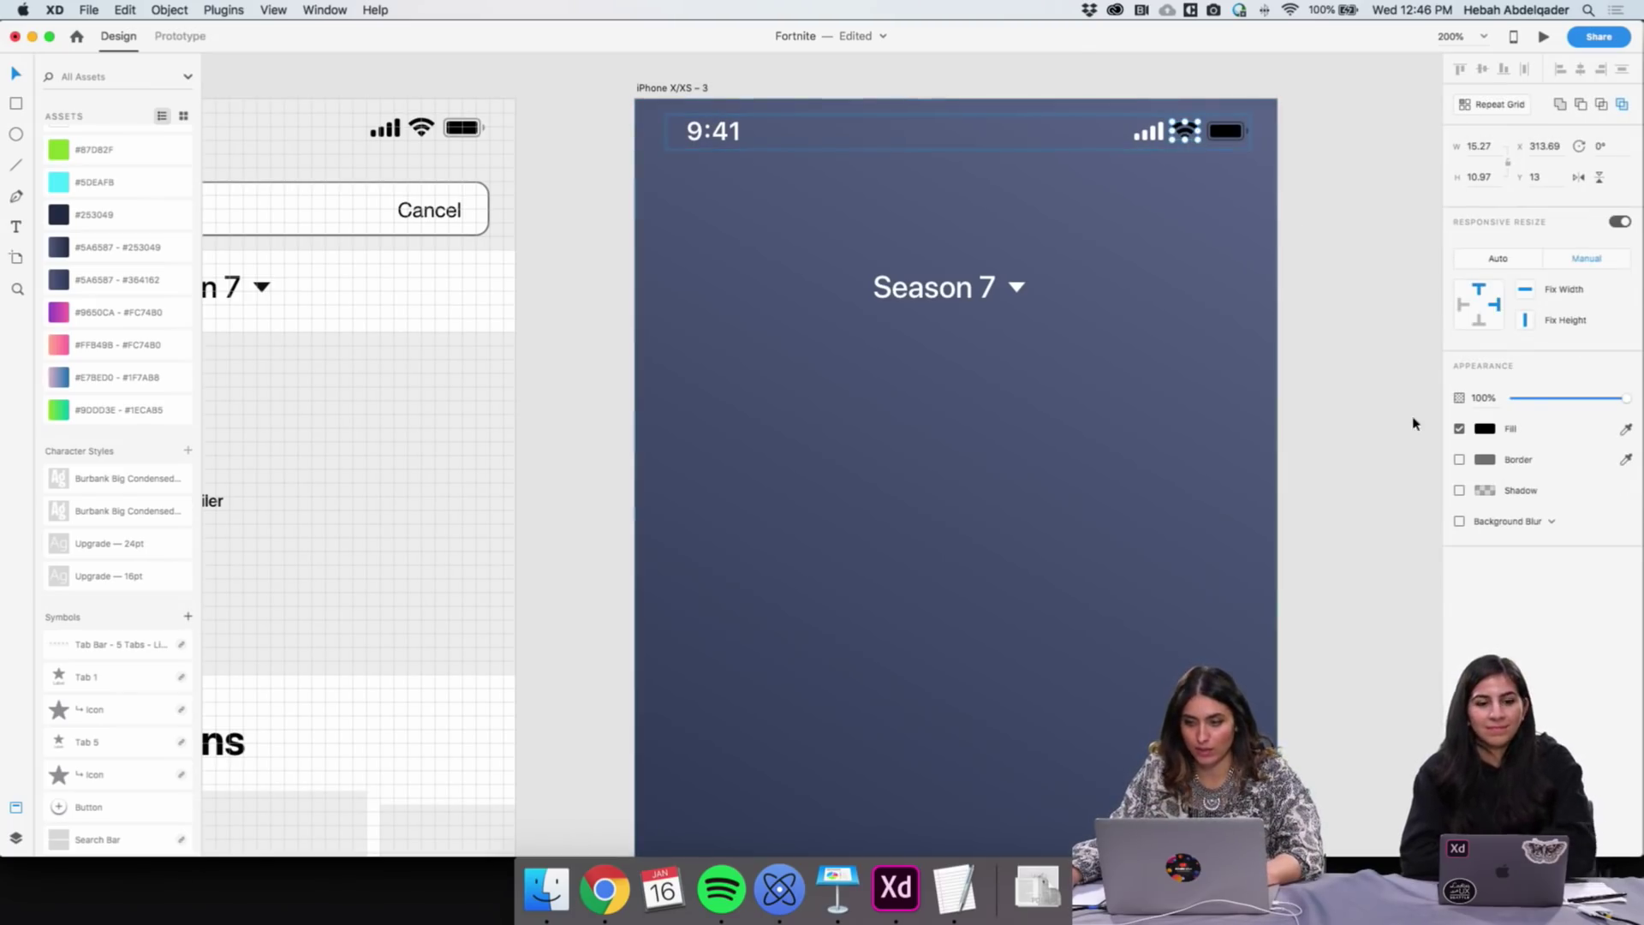
left_click(1484, 430)
left_click(1280, 352)
left_click(1263, 147)
Give the inner charge bar of the status bar's battery icon a white fill
left_click(1226, 130)
double_click(1226, 130)
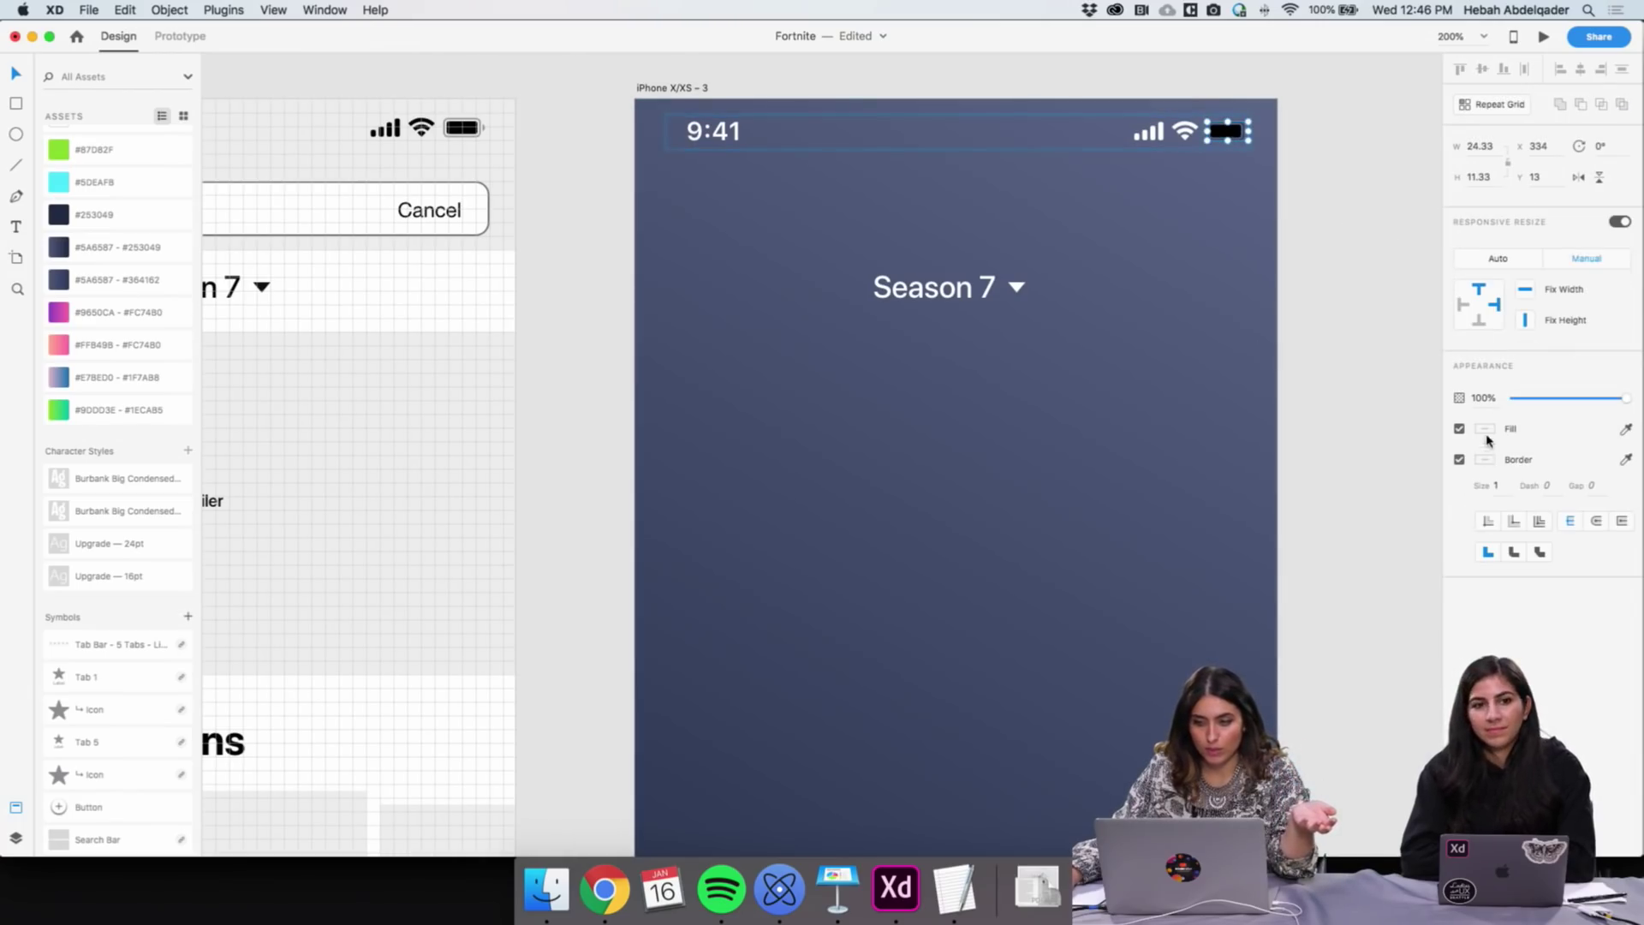
left_click(1391, 370)
left_click(1239, 140)
double_click(1232, 137)
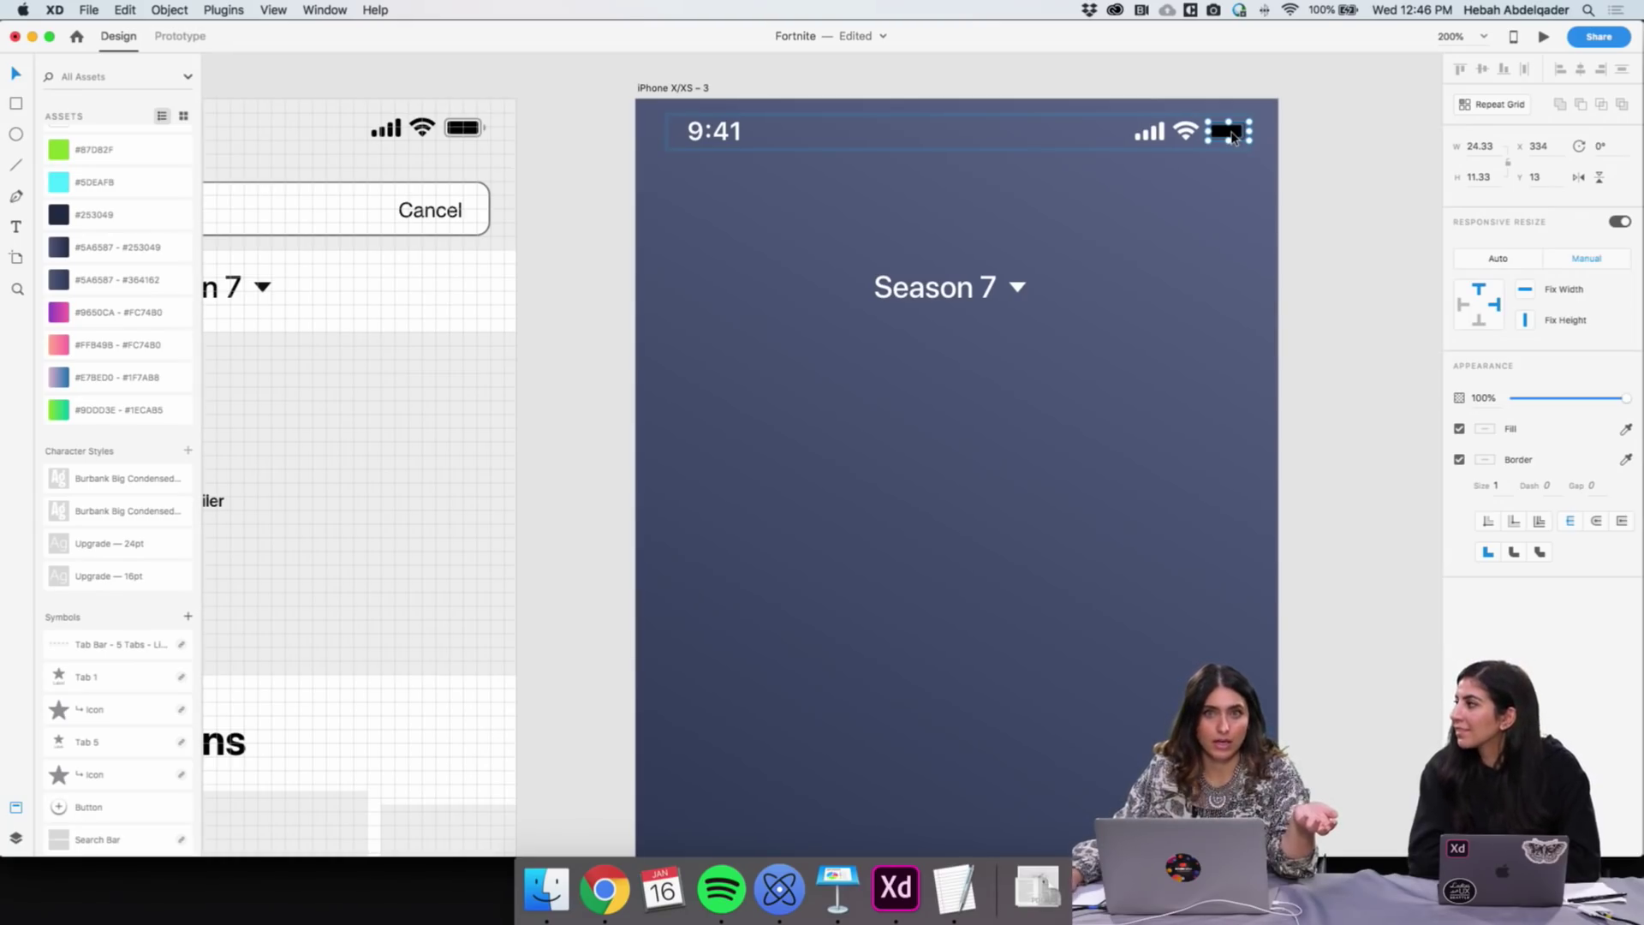
double_click(1233, 135)
left_click(1484, 398)
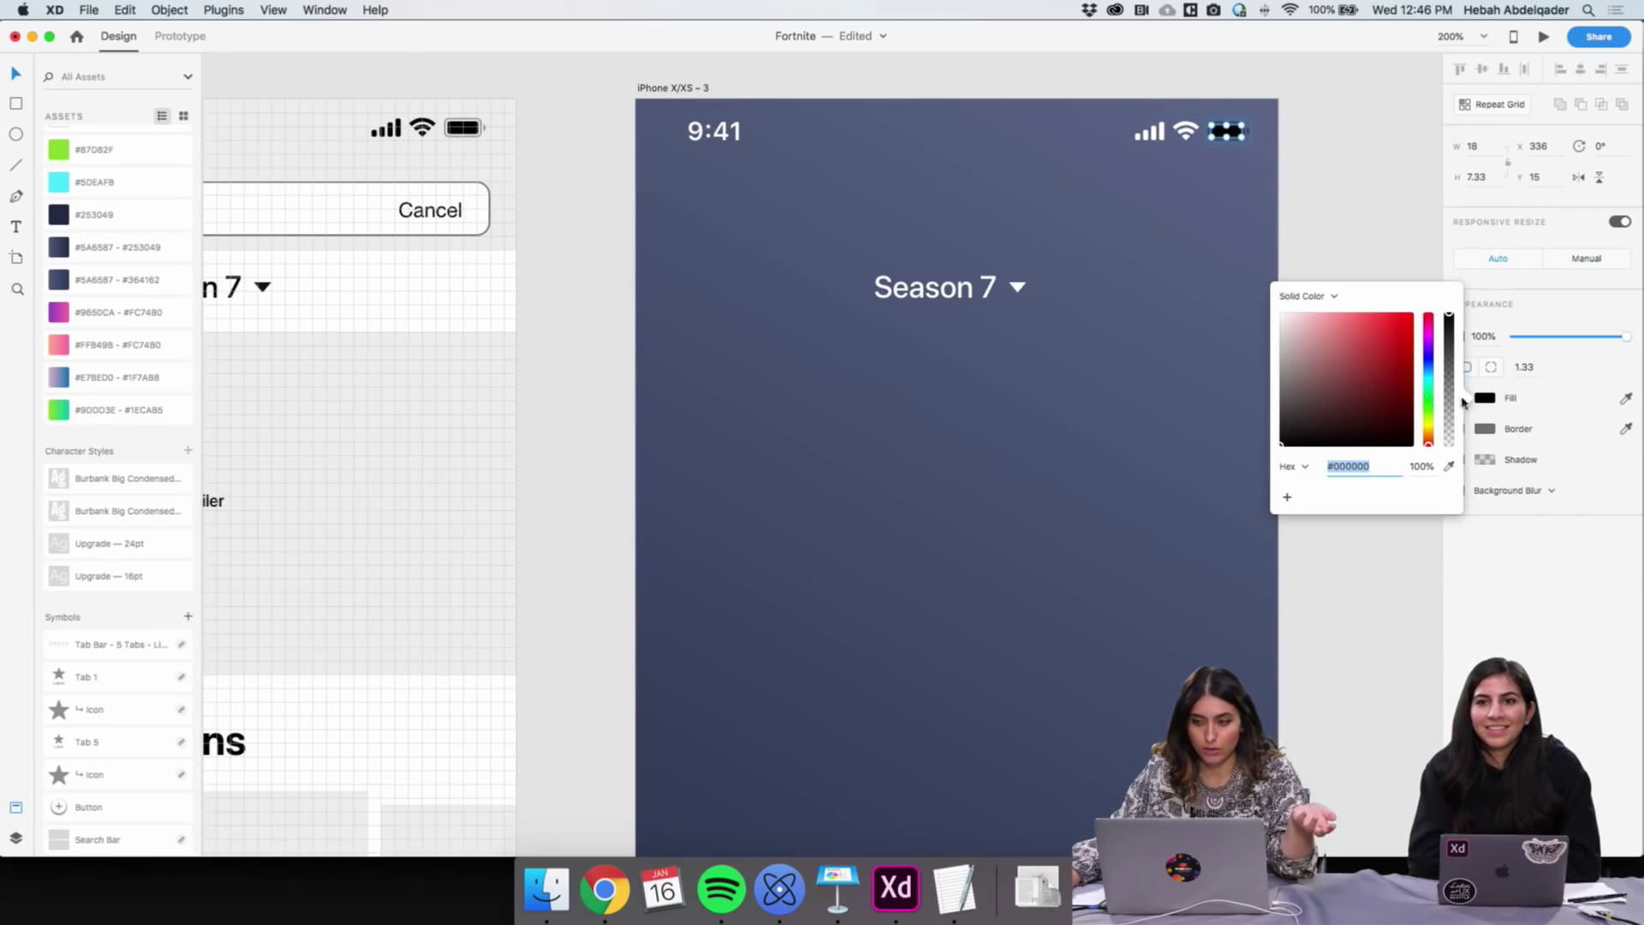
left_click(1281, 313)
key("Escape")
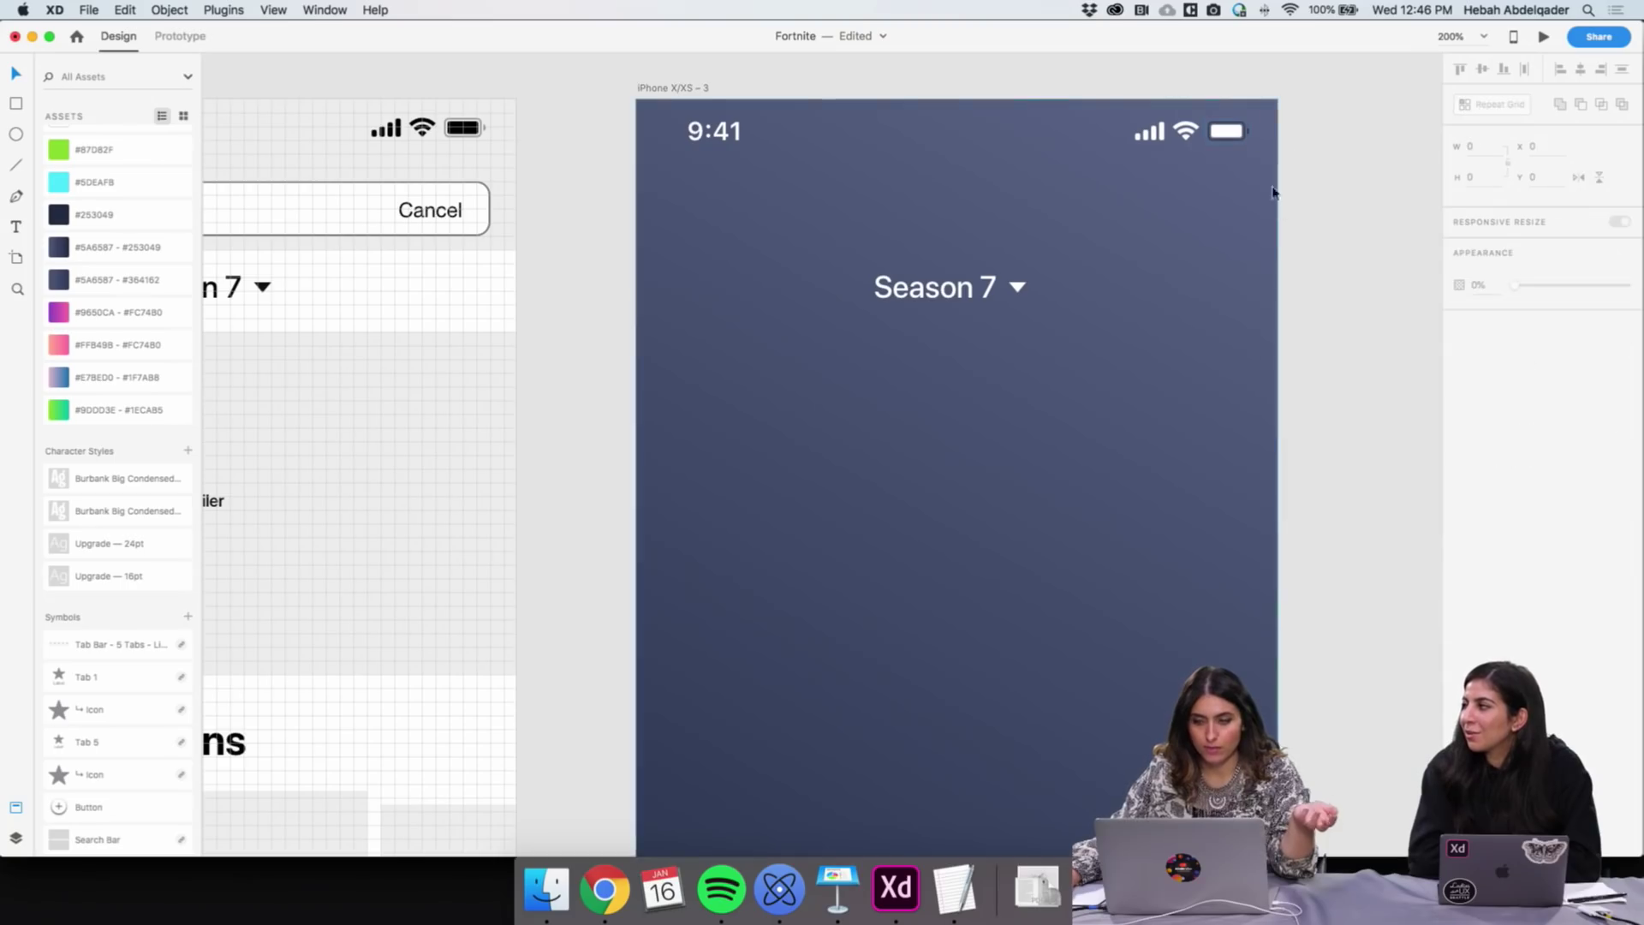
Make the battery icon's small end cap fill and its outline border white
key("z")
left_click(1217, 148)
scroll(1217, 147, "up", 5)
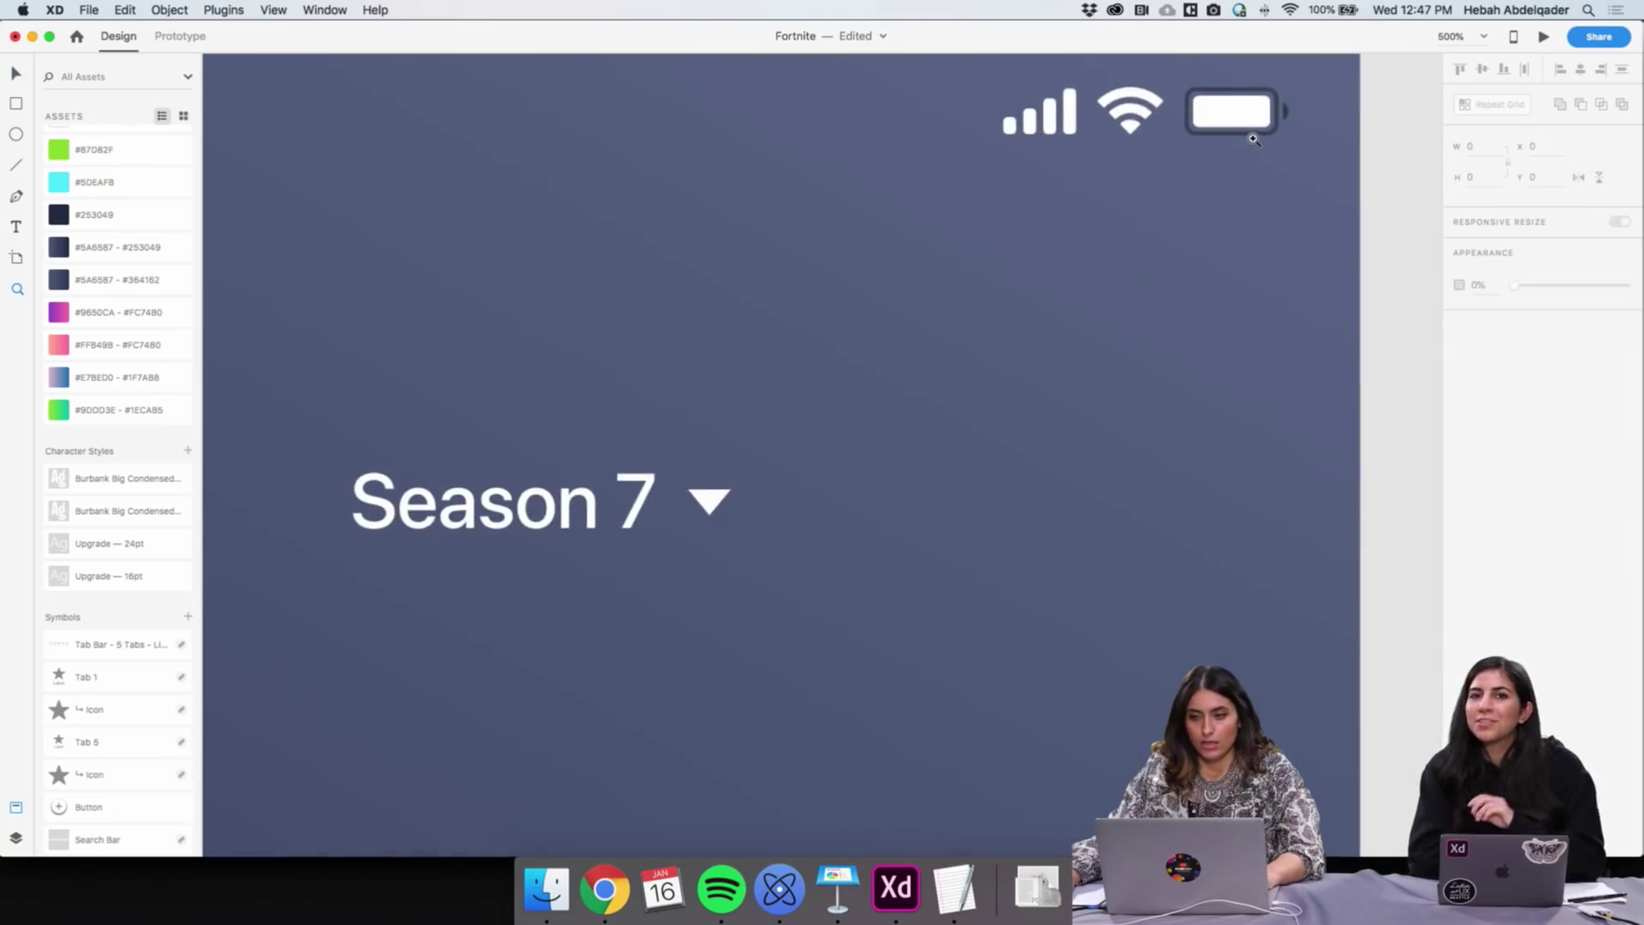
scroll(1241, 139, "up", 1)
key("v")
left_click(1164, 192)
double_click(1165, 190)
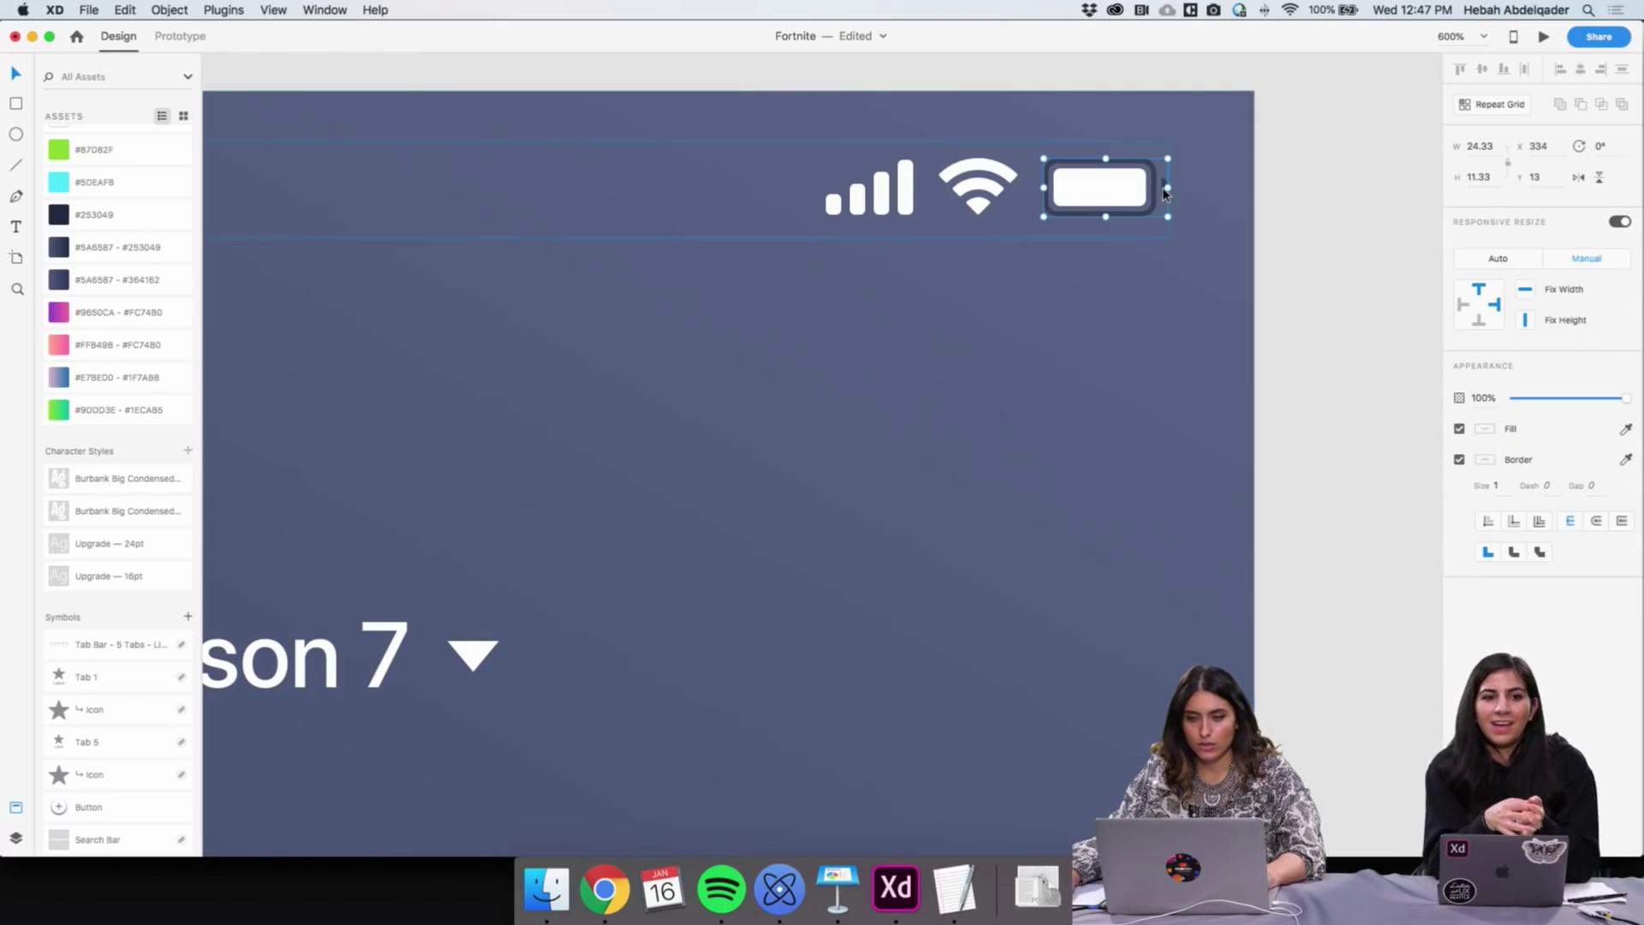
left_click(1164, 194)
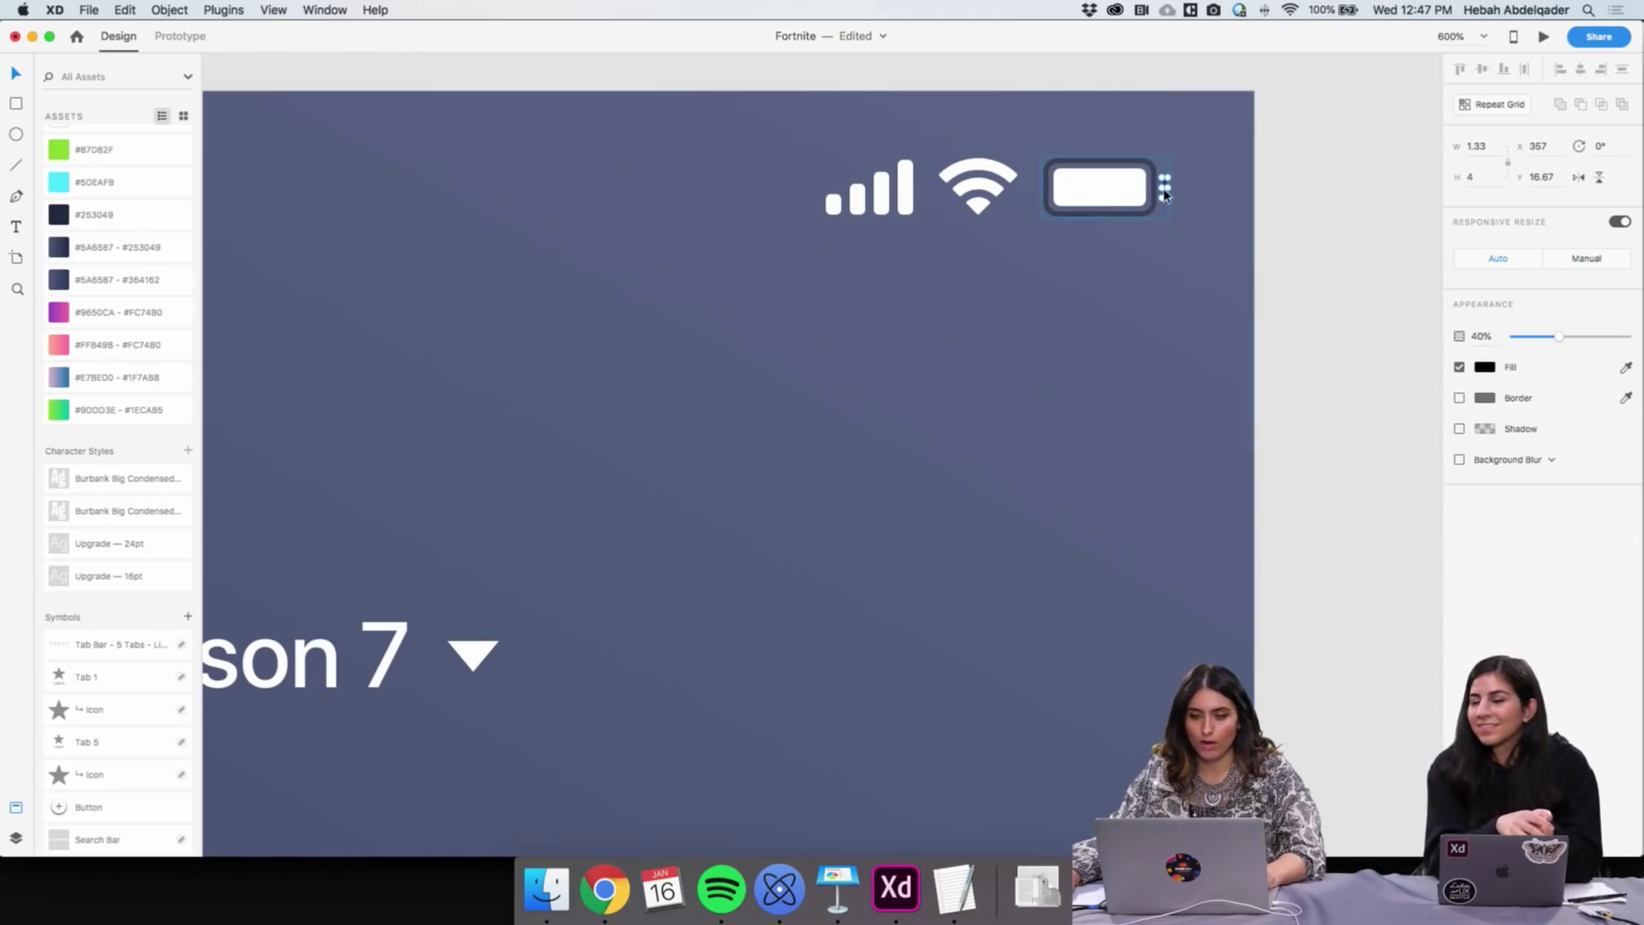
left_click(1490, 368)
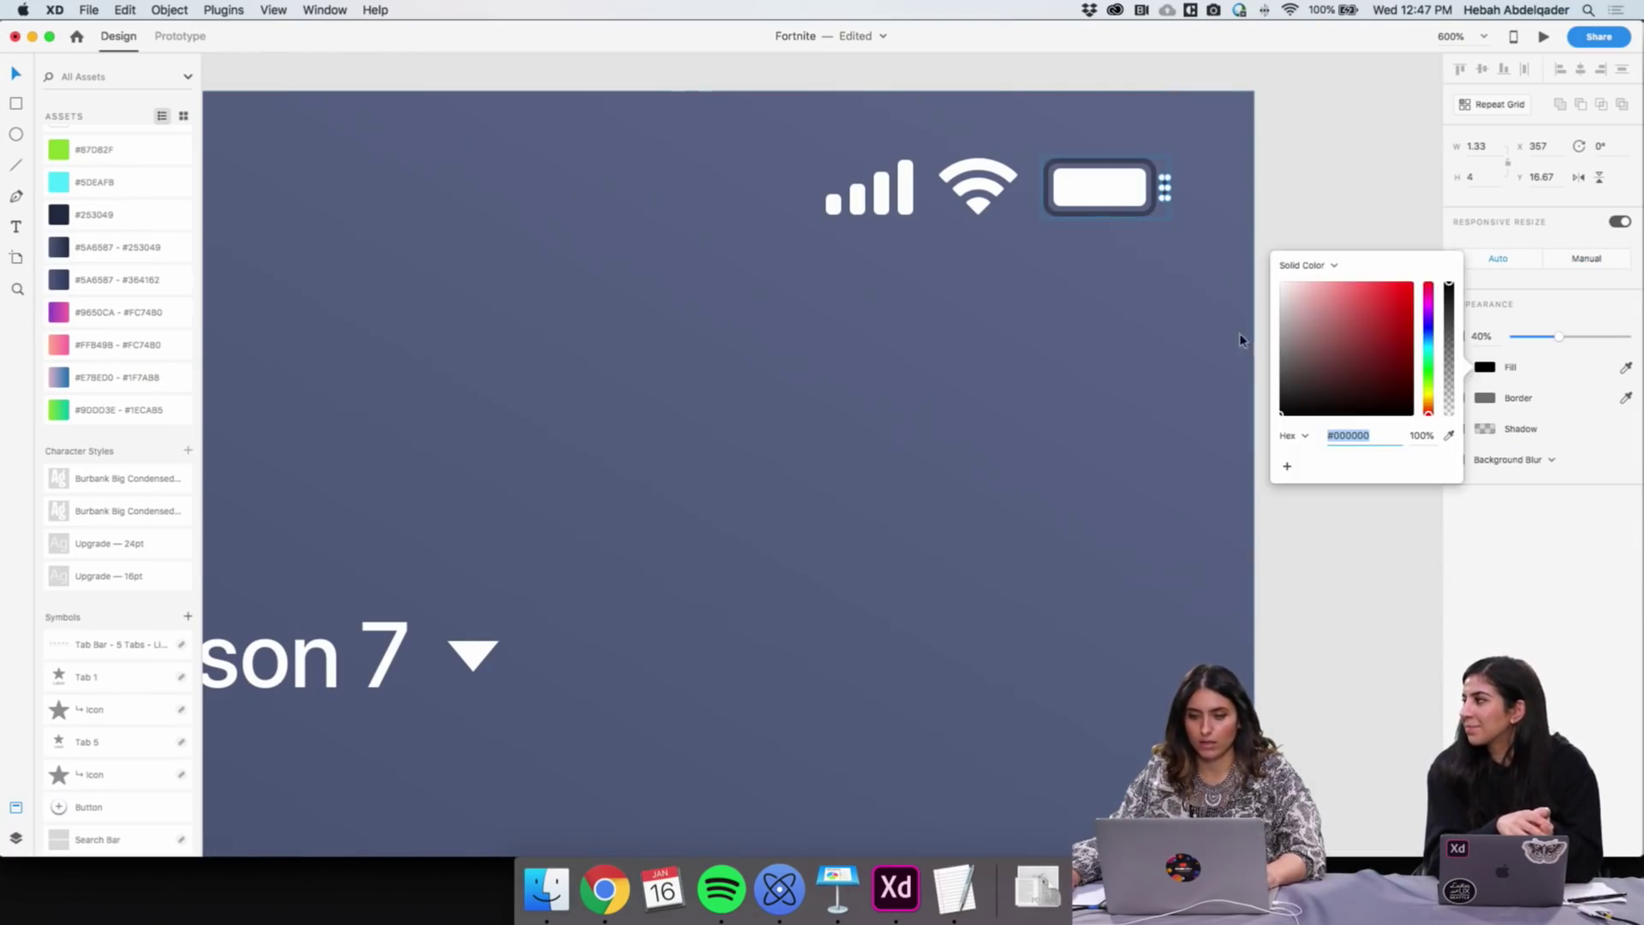
left_click(1155, 210)
left_click(1491, 430)
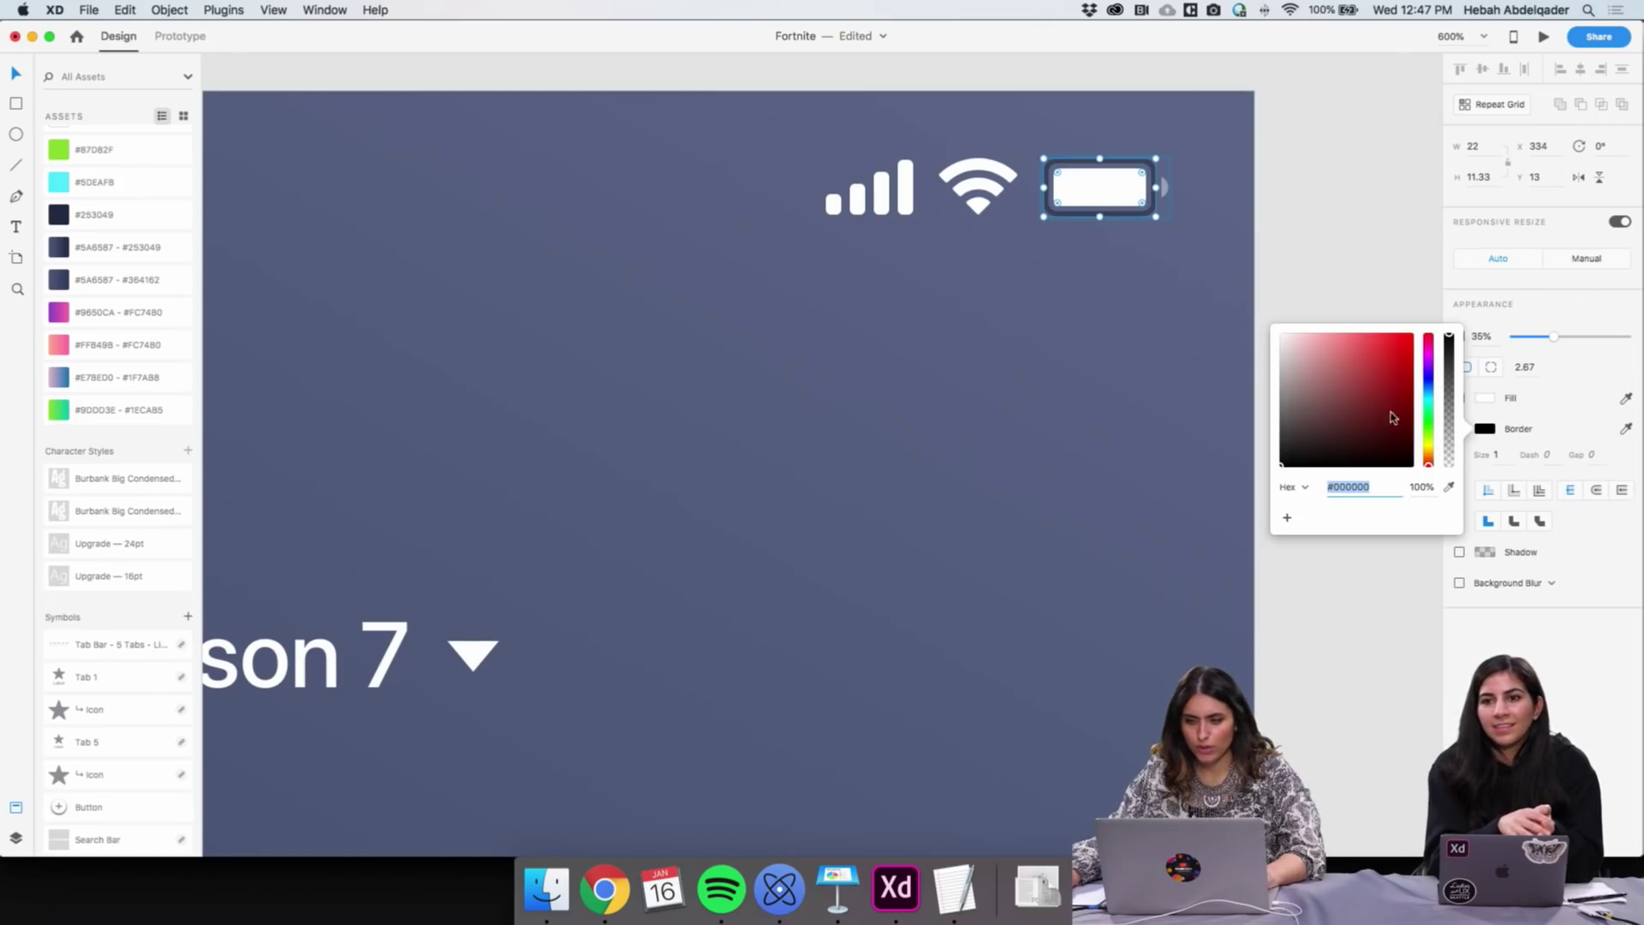
left_click(1230, 314)
Copy the white status bar from the new artboard to the top of the profile screen
key("z")
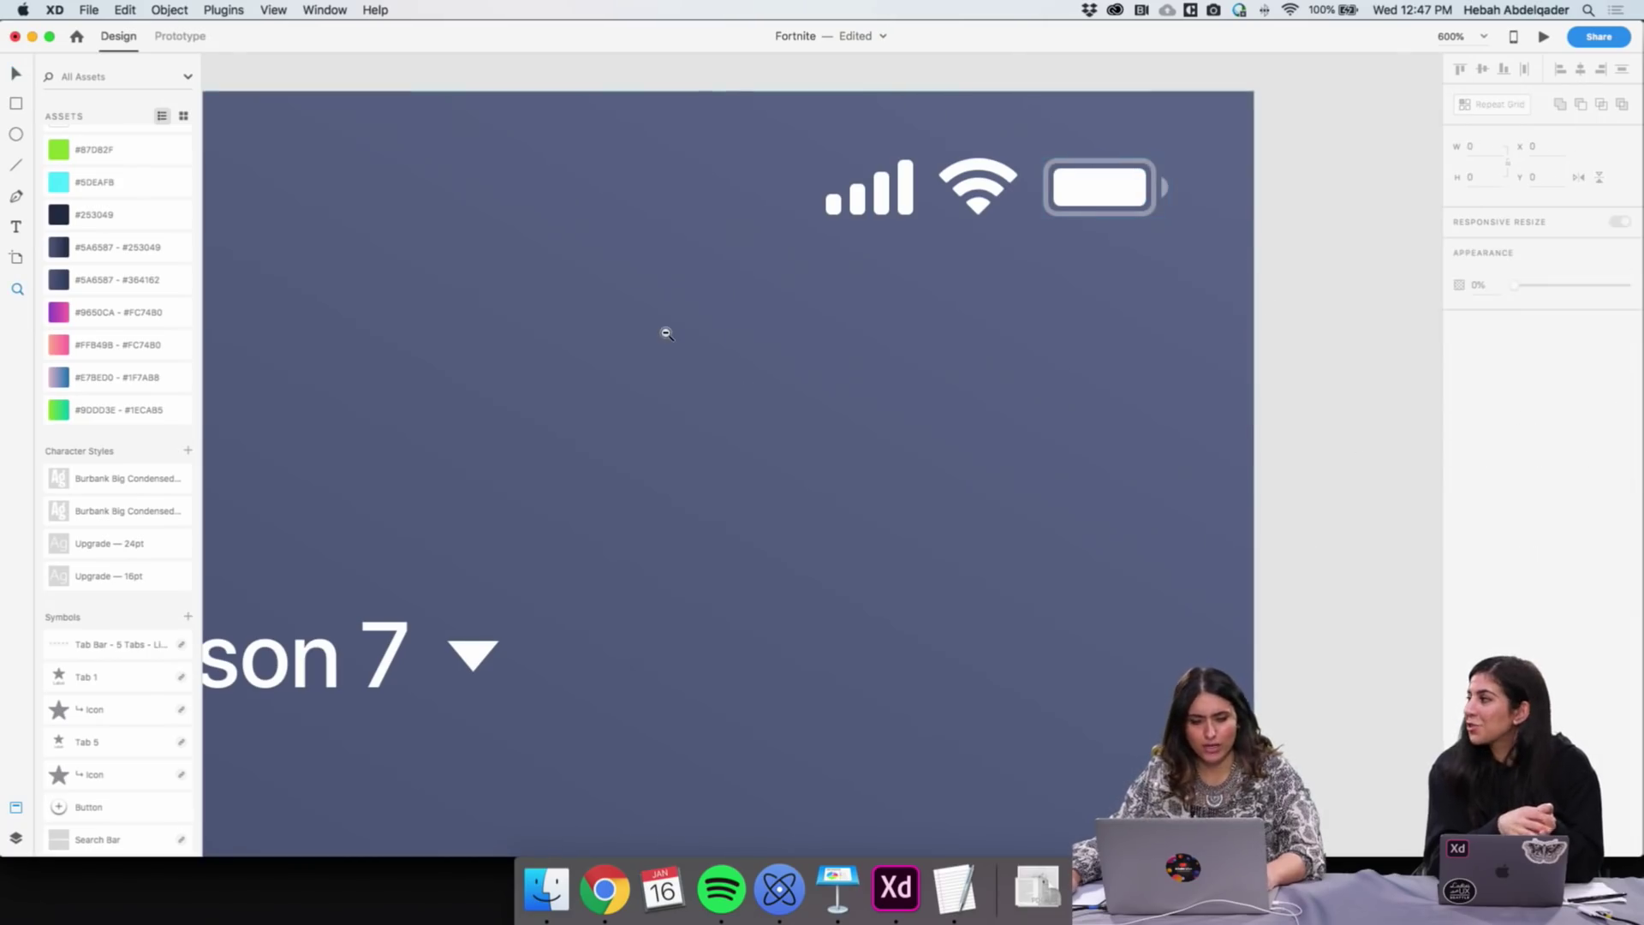
left_click(667, 333, "alt")
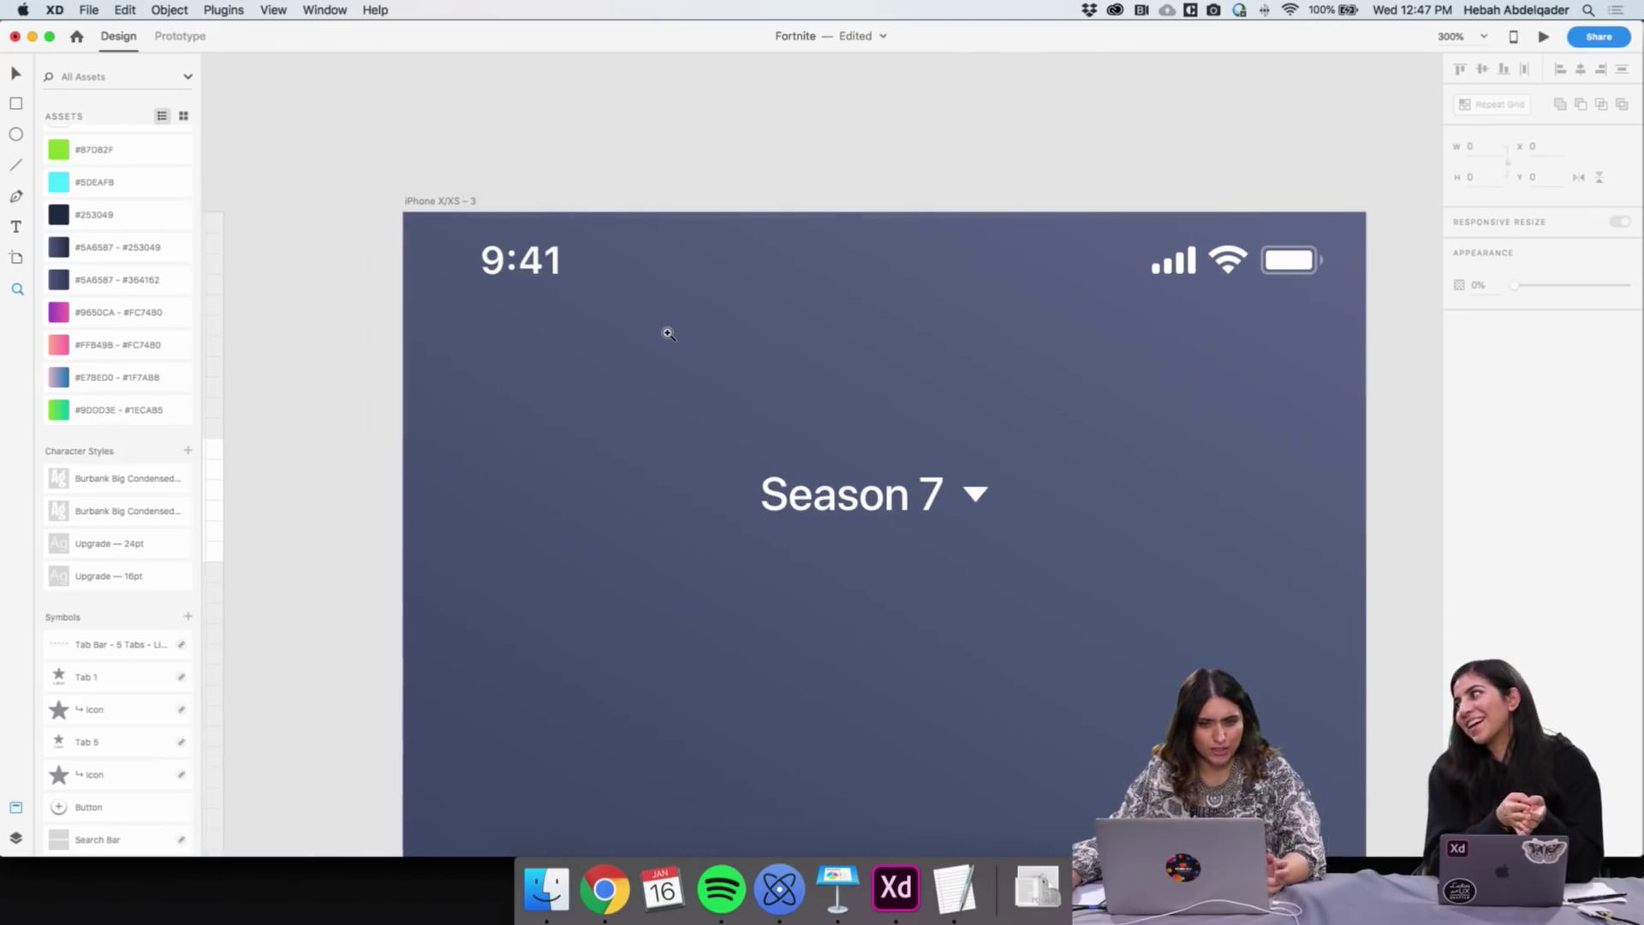
left_click(667, 333, "alt")
scroll(676, 334, "left", 10)
key("v")
key("z")
left_click(653, 265, "alt")
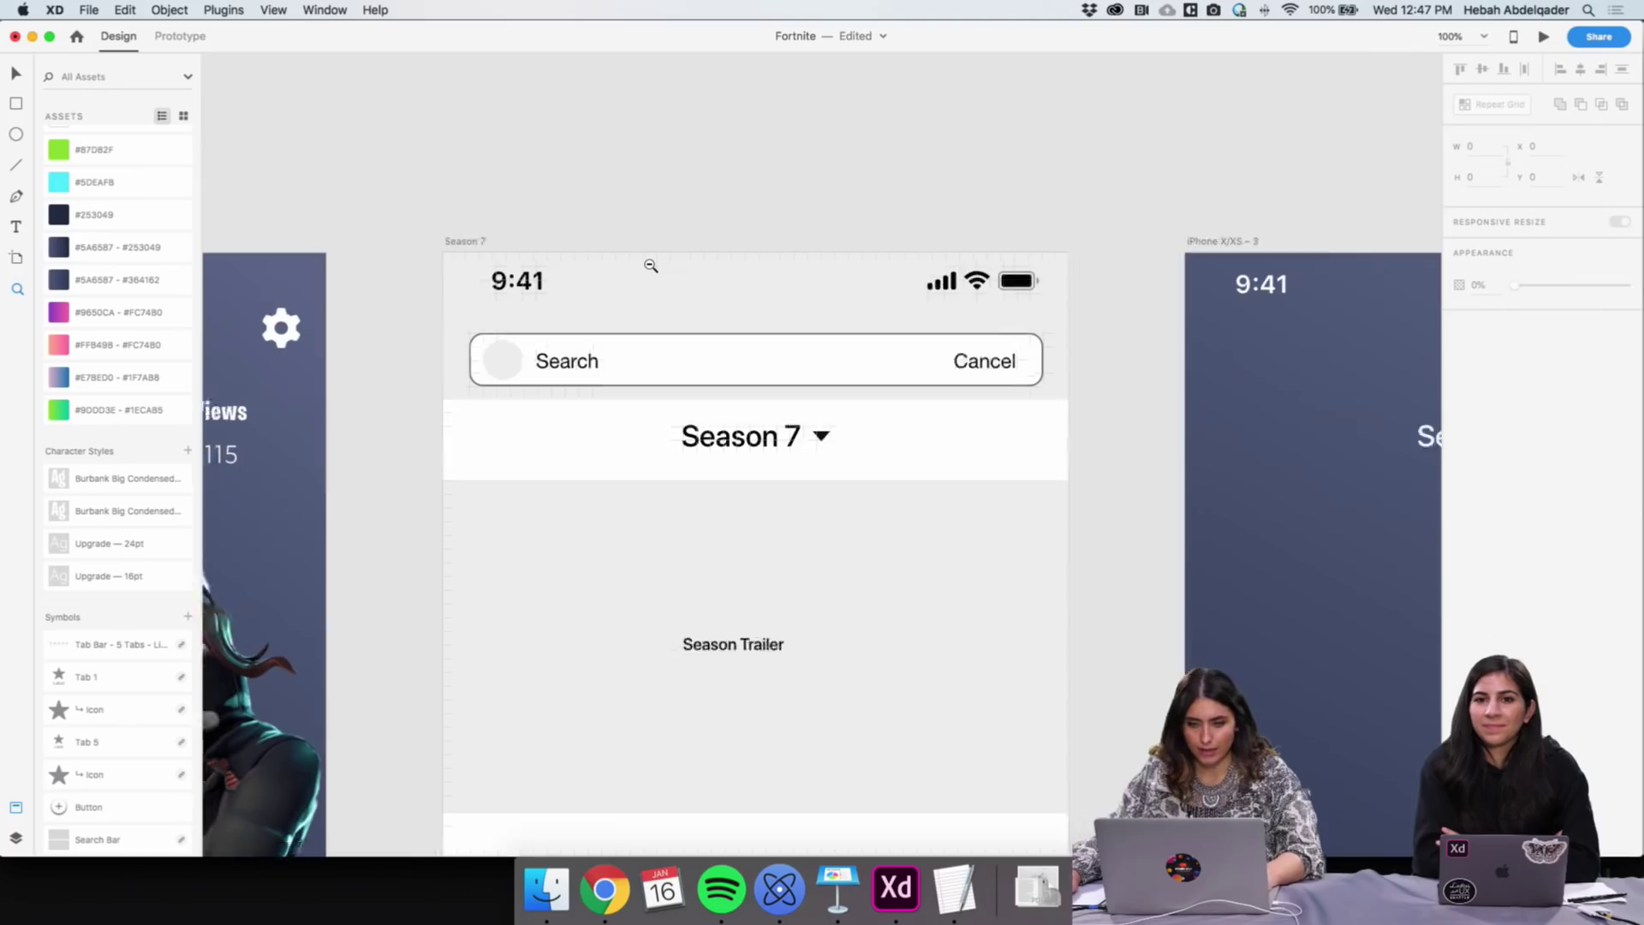
scroll(946, 265, "left", 6)
key("v")
left_click_drag(1188, 278, 425, 286)
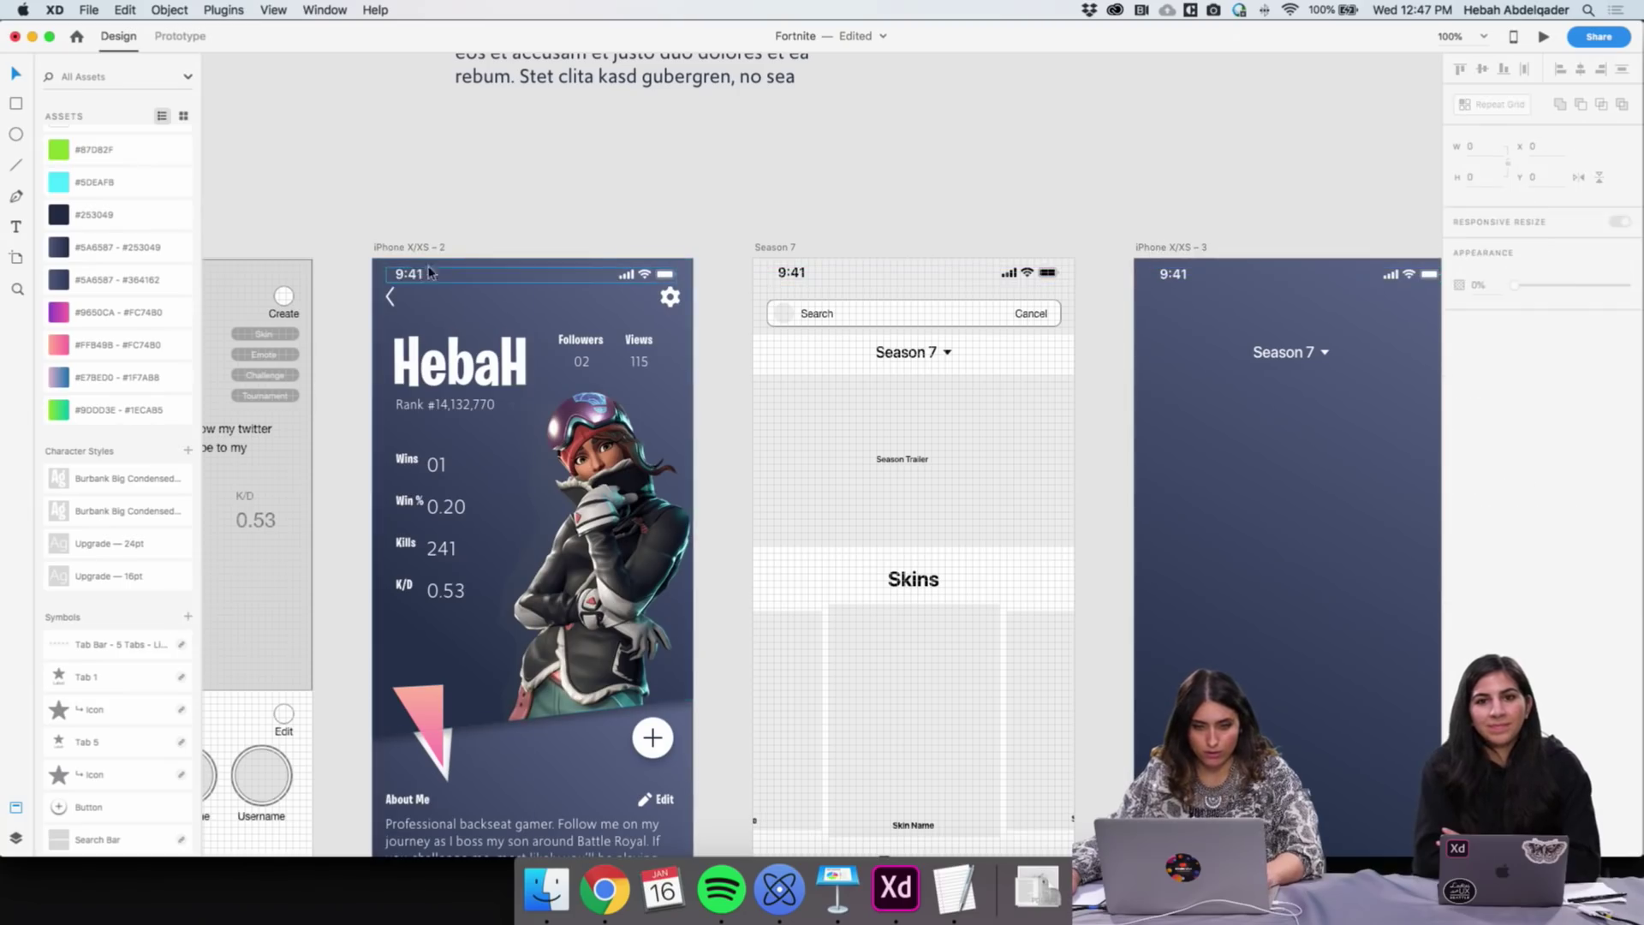
Move the profile screen's back arrow and settings gear together down to Y 43, below the status bar
left_click(390, 306)
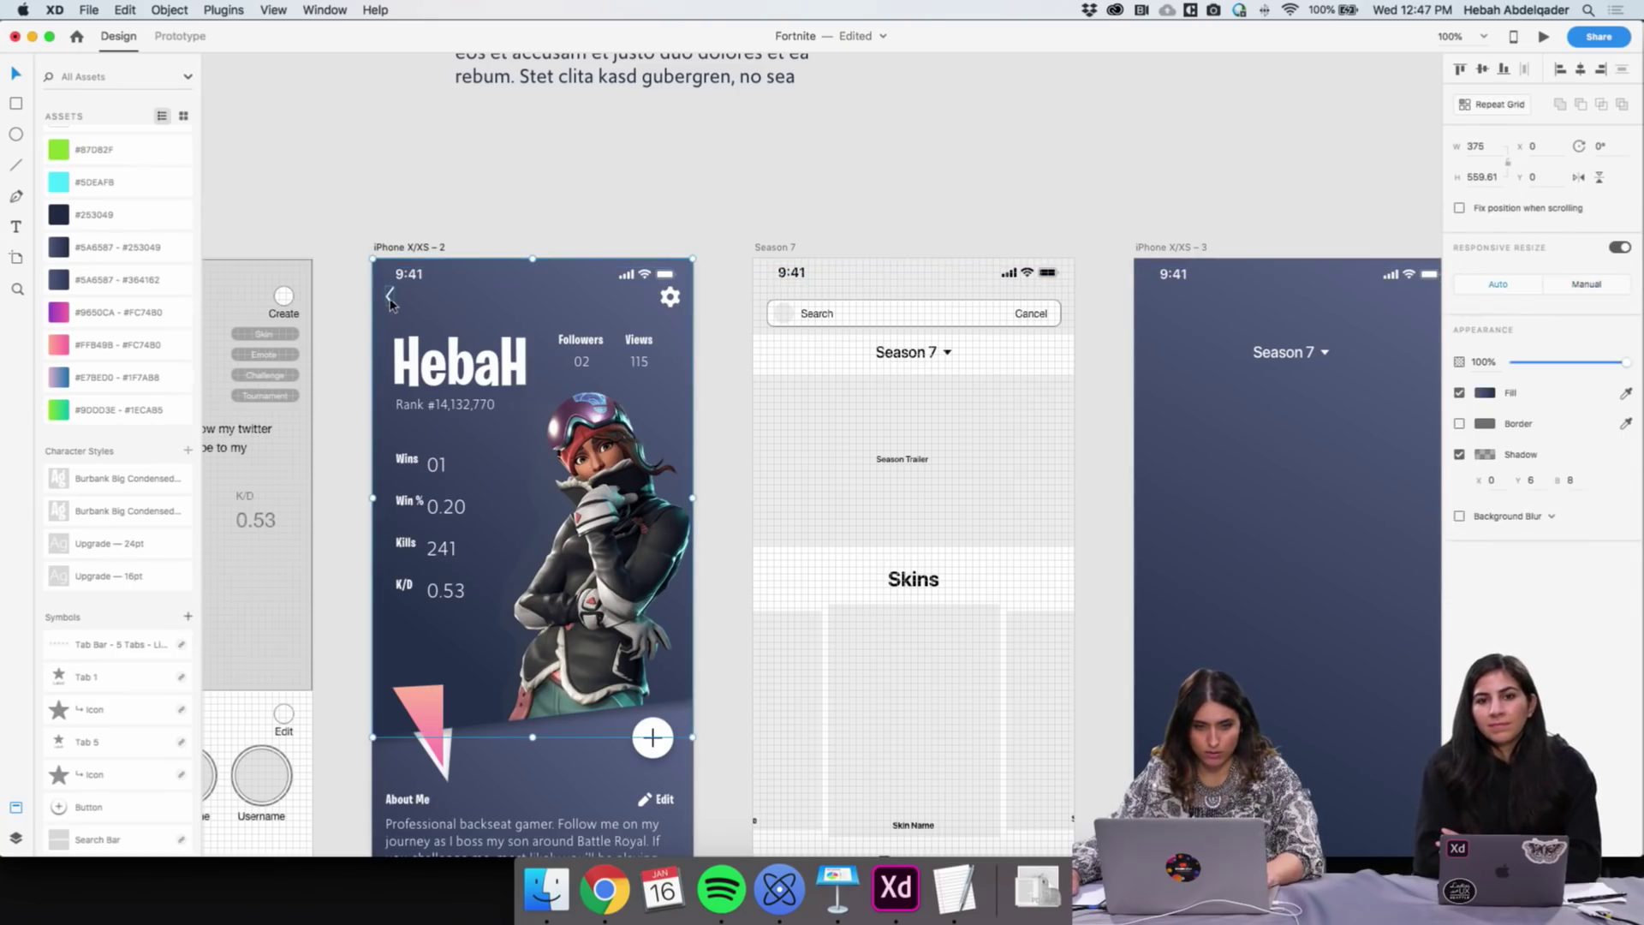
double_click(390, 301)
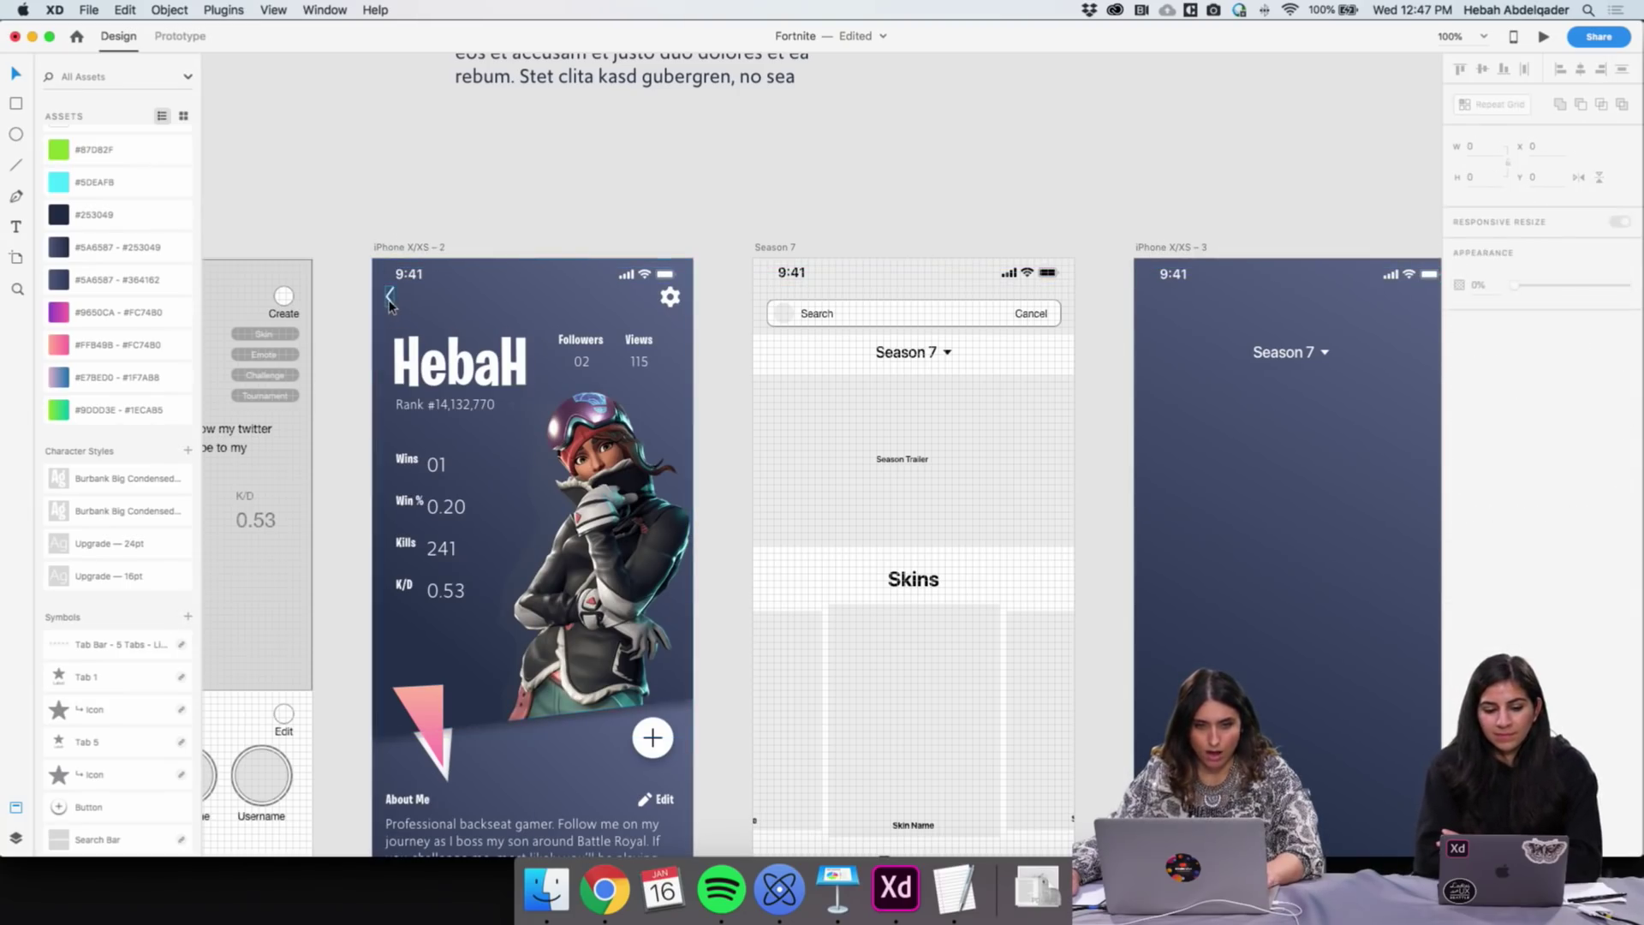
left_click(667, 300, "shift")
left_click_drag(667, 301, 667, 310)
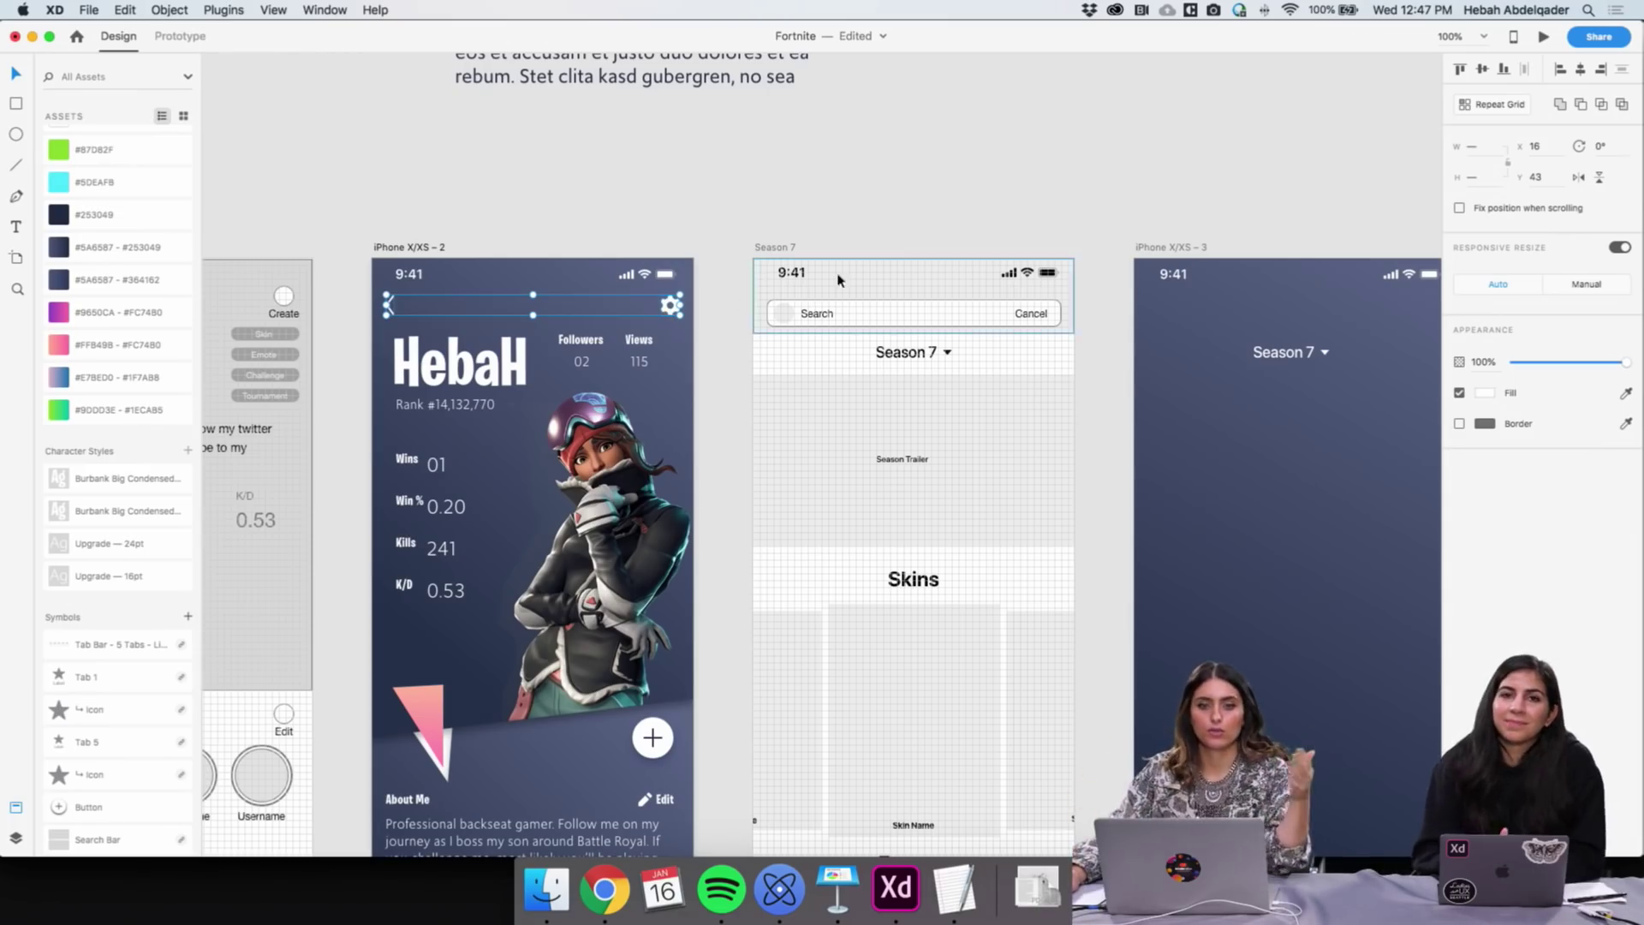
Copy the wireframe's header rectangle to X 0, Y 0 on the new artboard and put it behind the white status bar
scroll(800, 176, "right", 10)
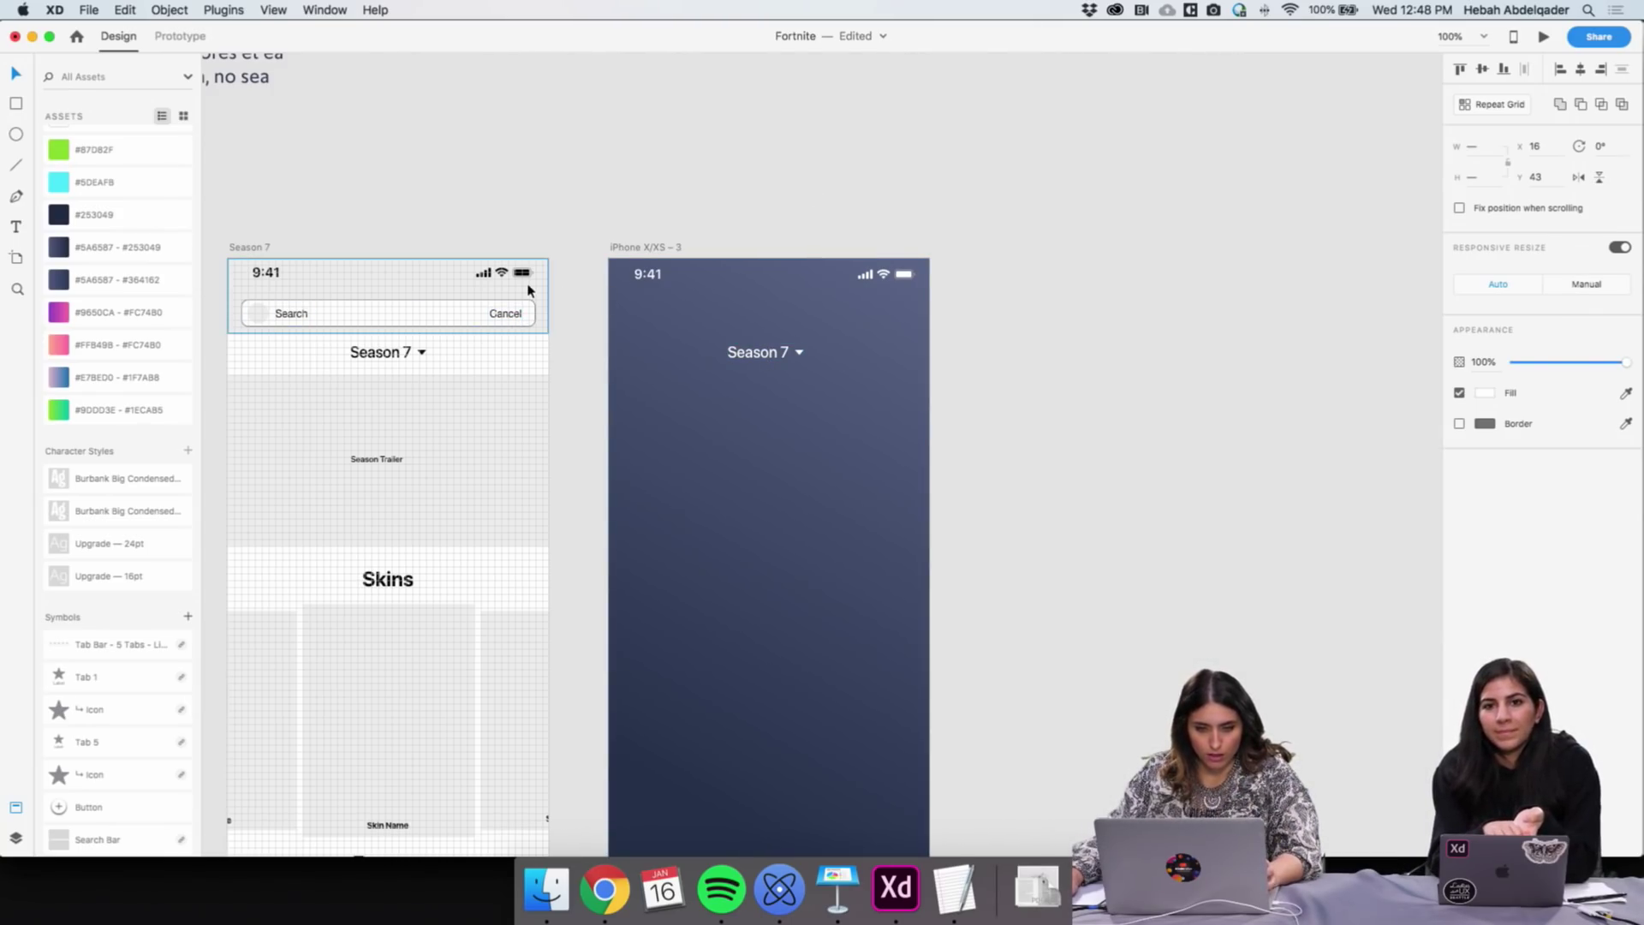
left_click_drag(528, 289, 908, 325)
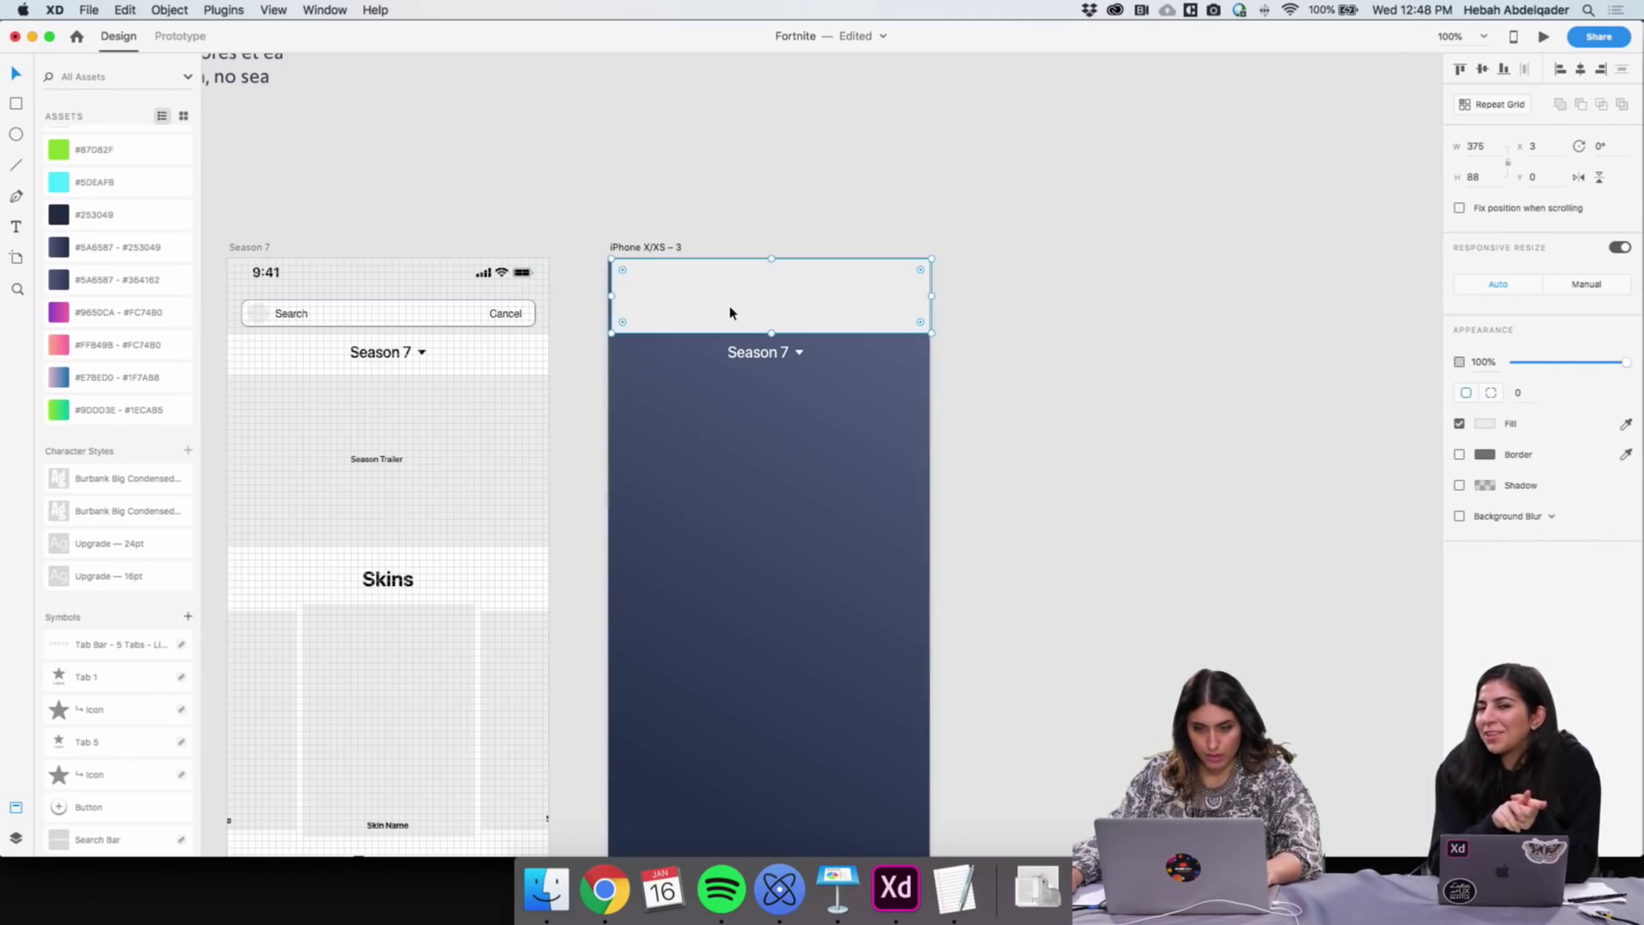
left_click_drag(729, 312, 726, 312)
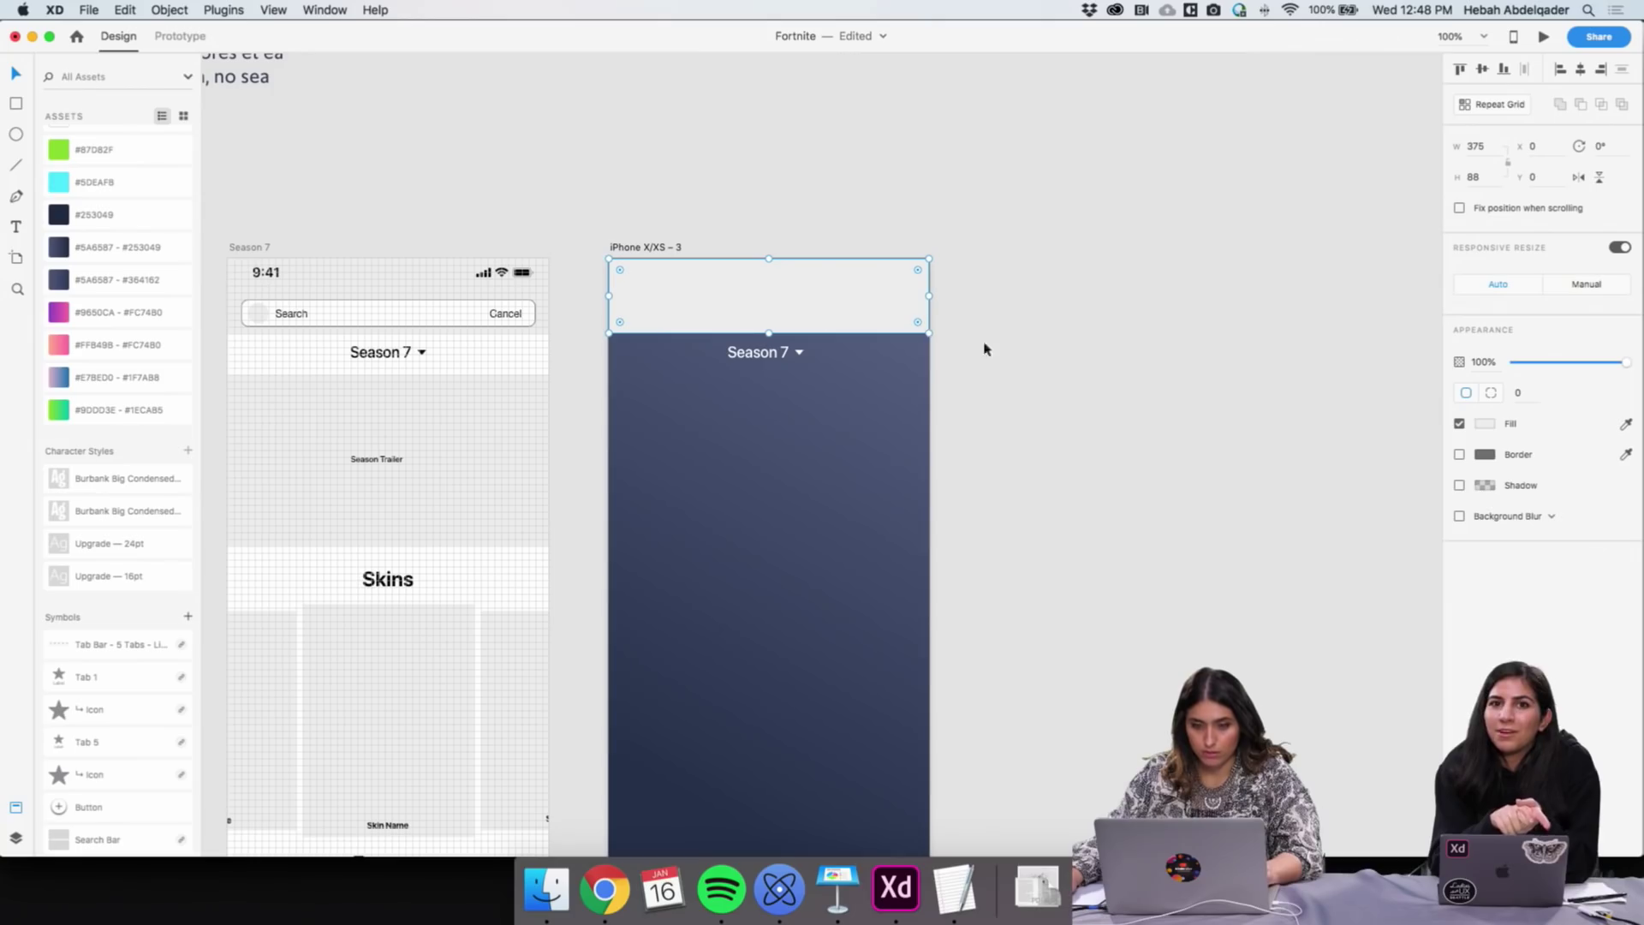
left_click(862, 459, "shift")
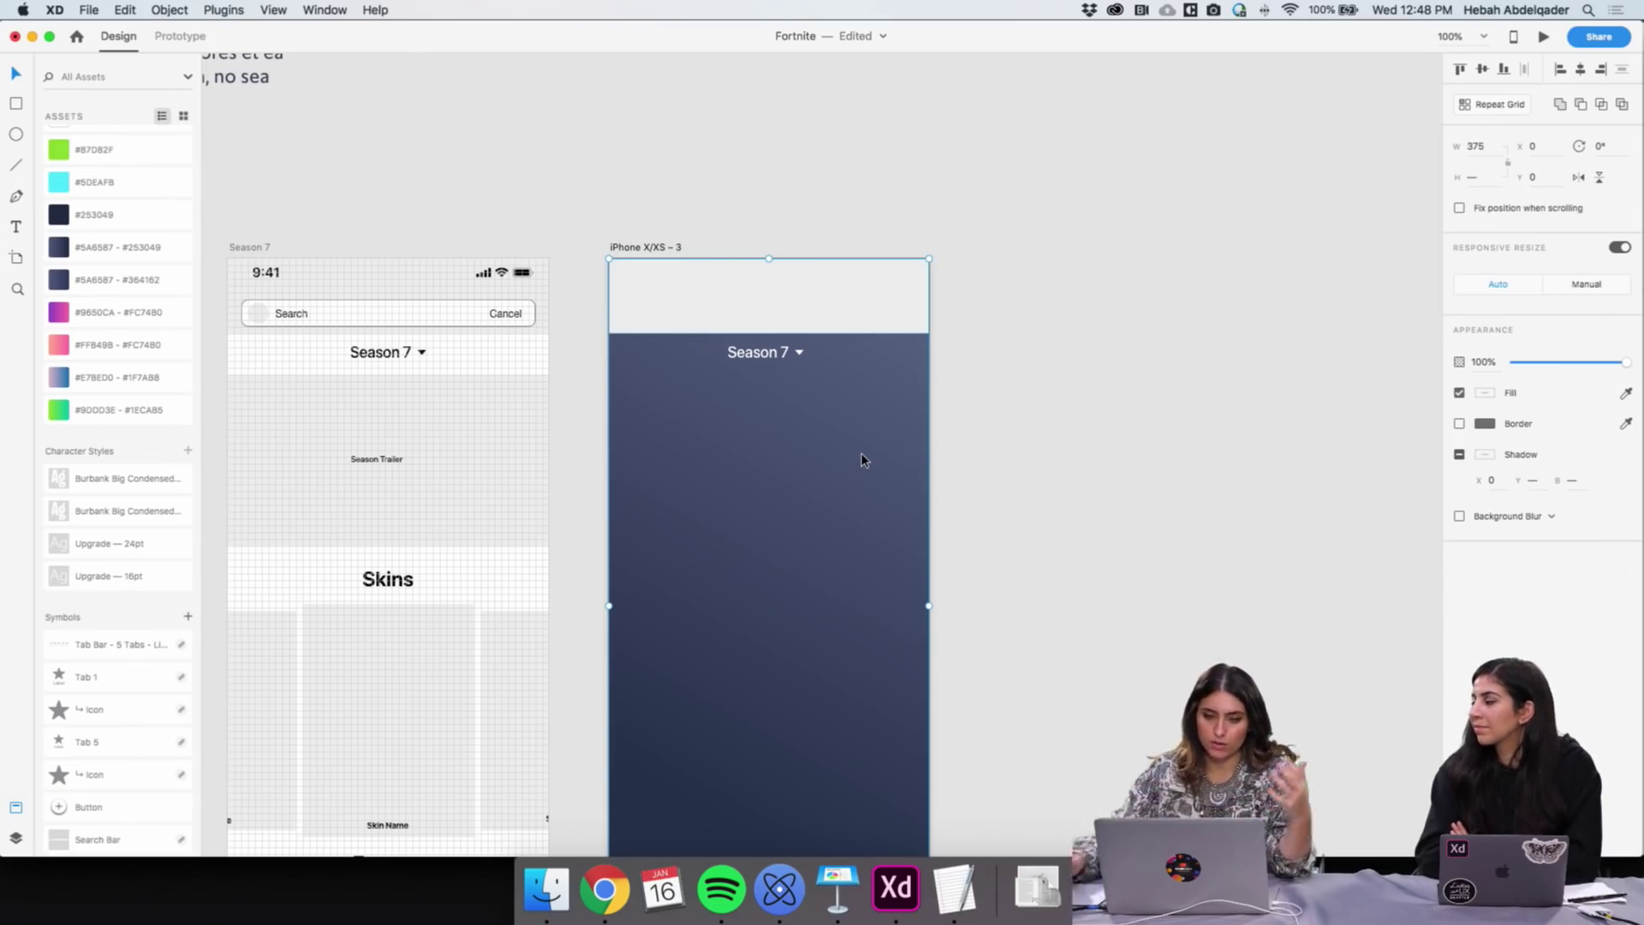
key("super+shift+bracketright")
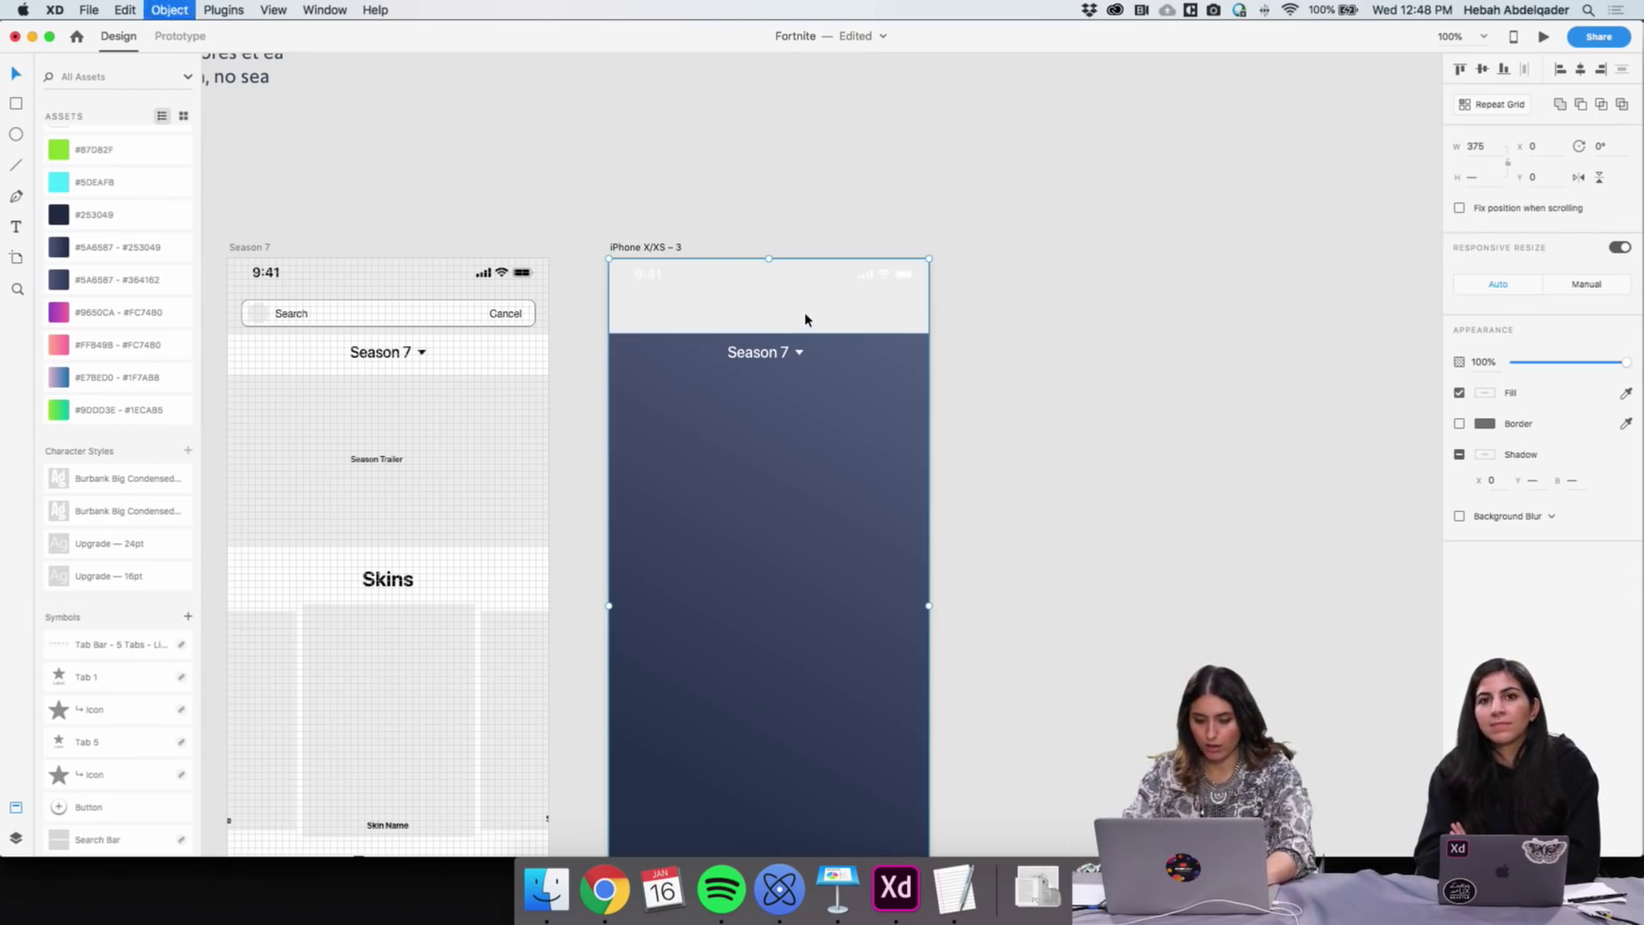
Fill the new artboard's header rectangle with the saved dark navy colour #253049
left_click(796, 326)
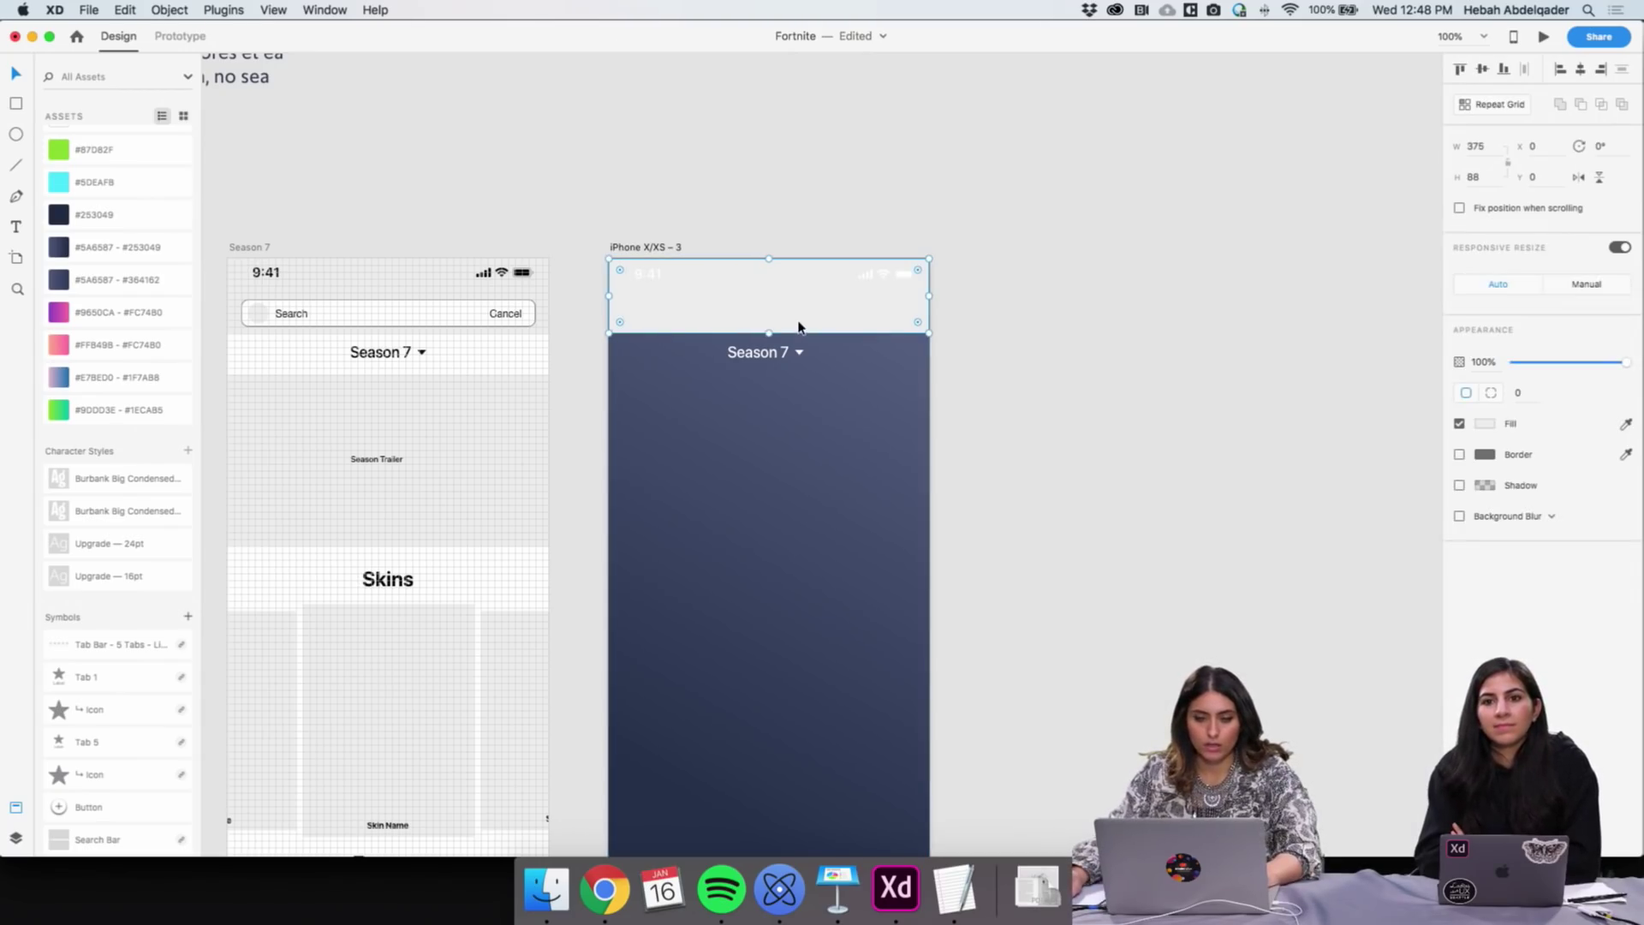
left_click(77, 214)
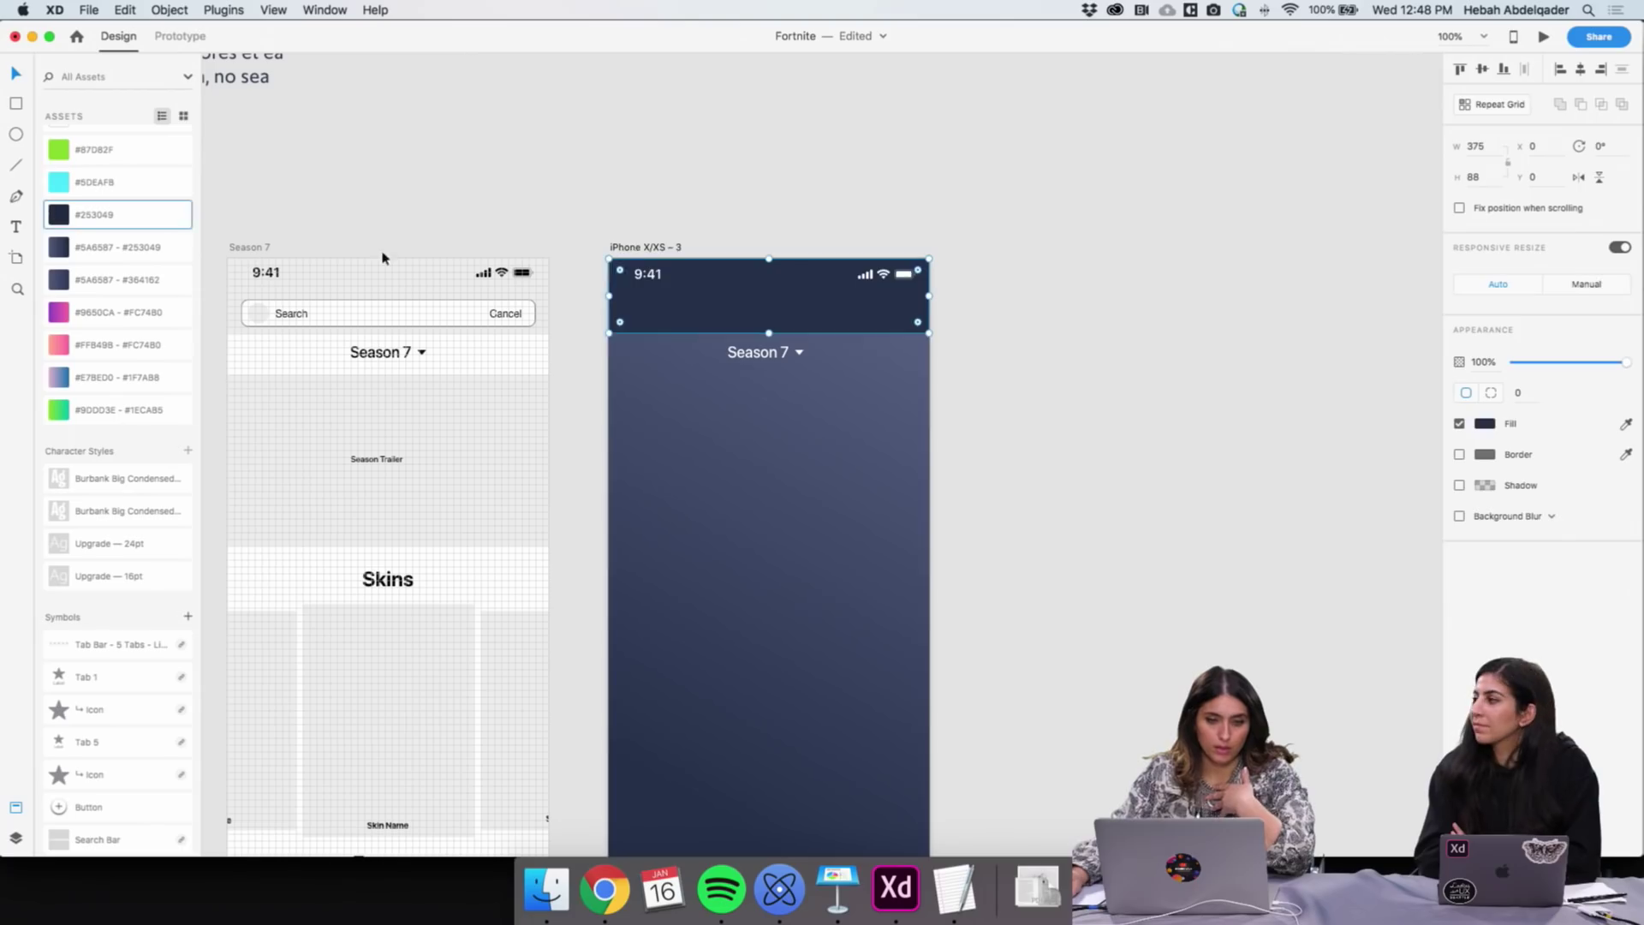
left_click(1220, 389)
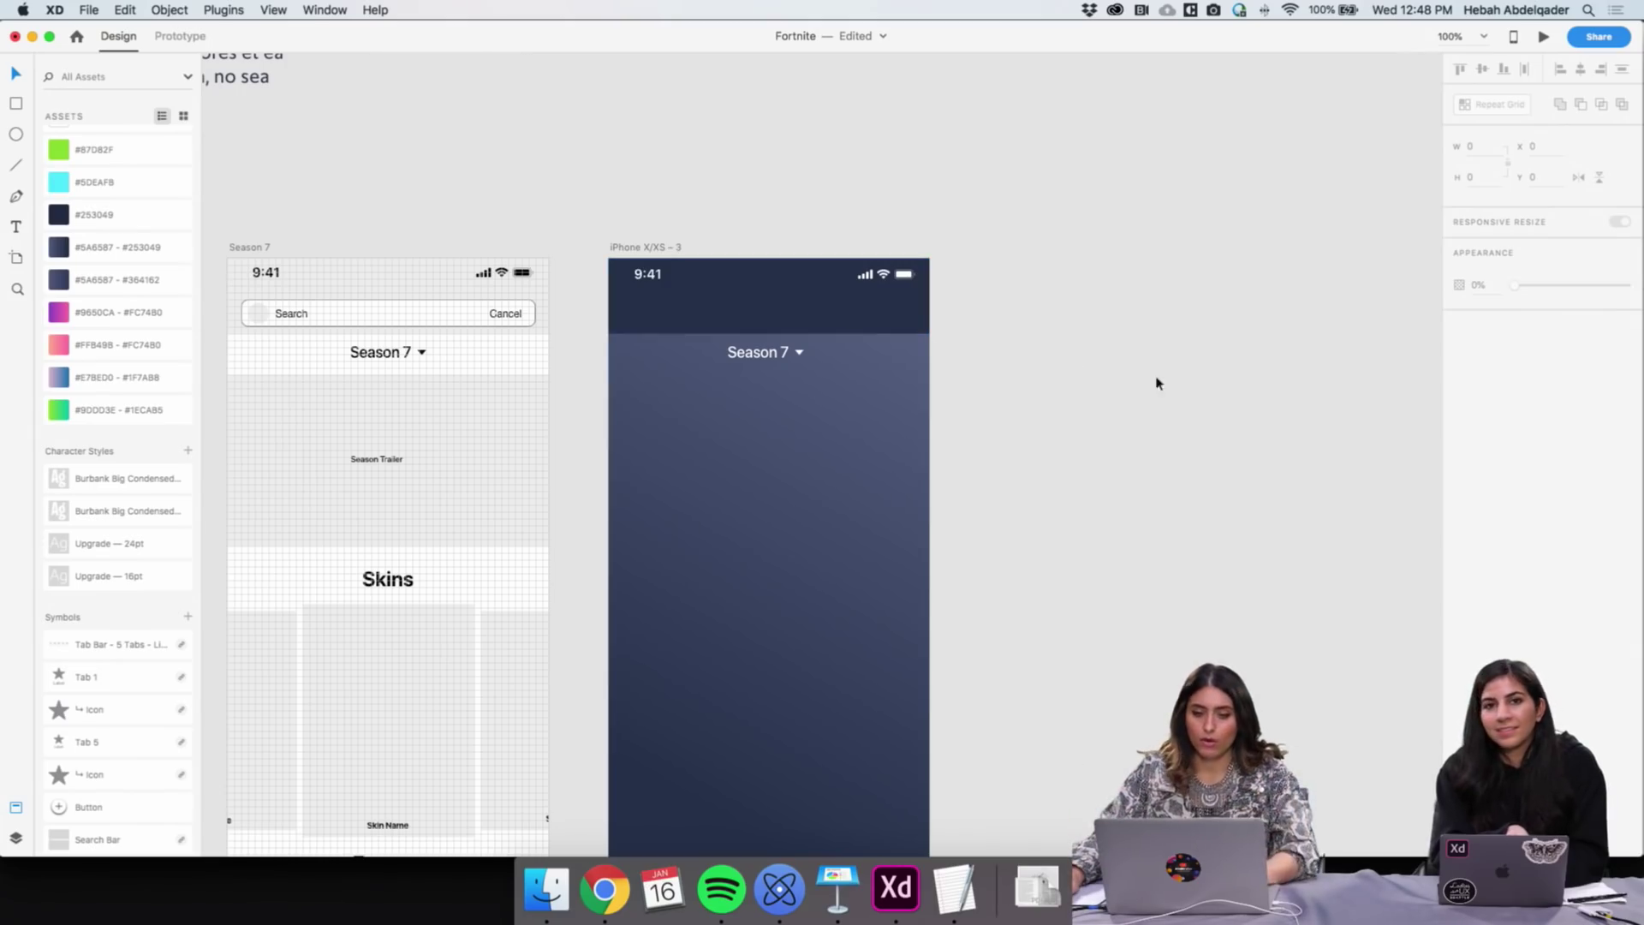
Move the Season 7 label and its dropdown arrow down to Y 104, just below the dark header
left_click(753, 359)
mouse_move(753, 358)
left_mouse_down()
mouse_move(774, 312)
mouse_move(768, 332)
left_mouse_up()
key("z")
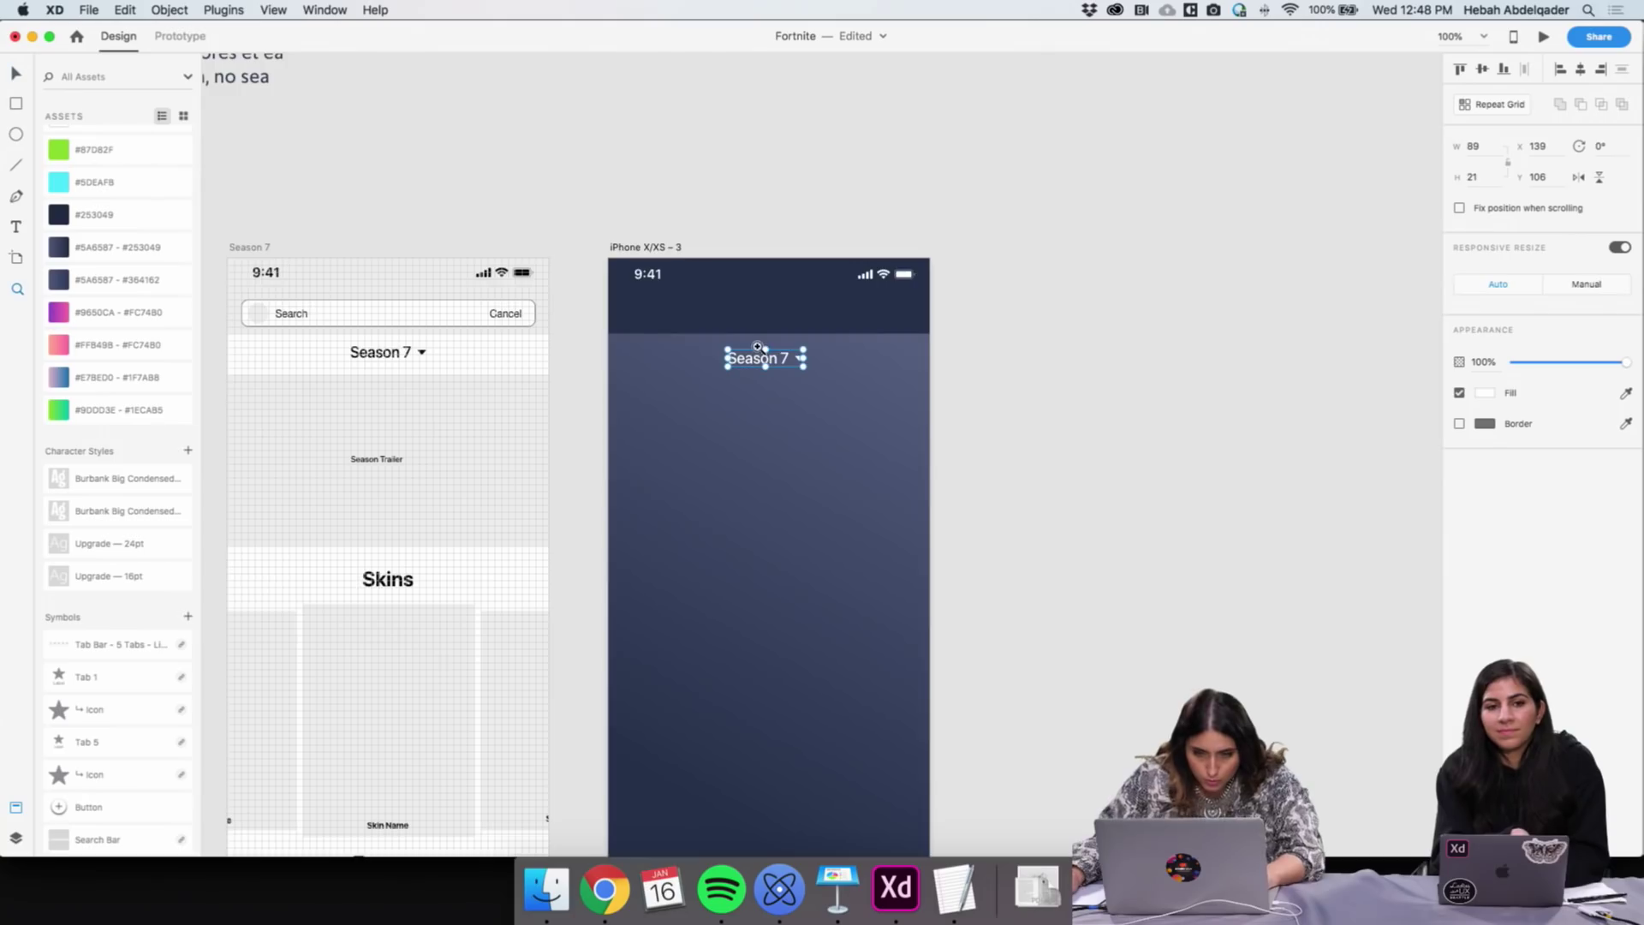
left_click(757, 343)
key("v")
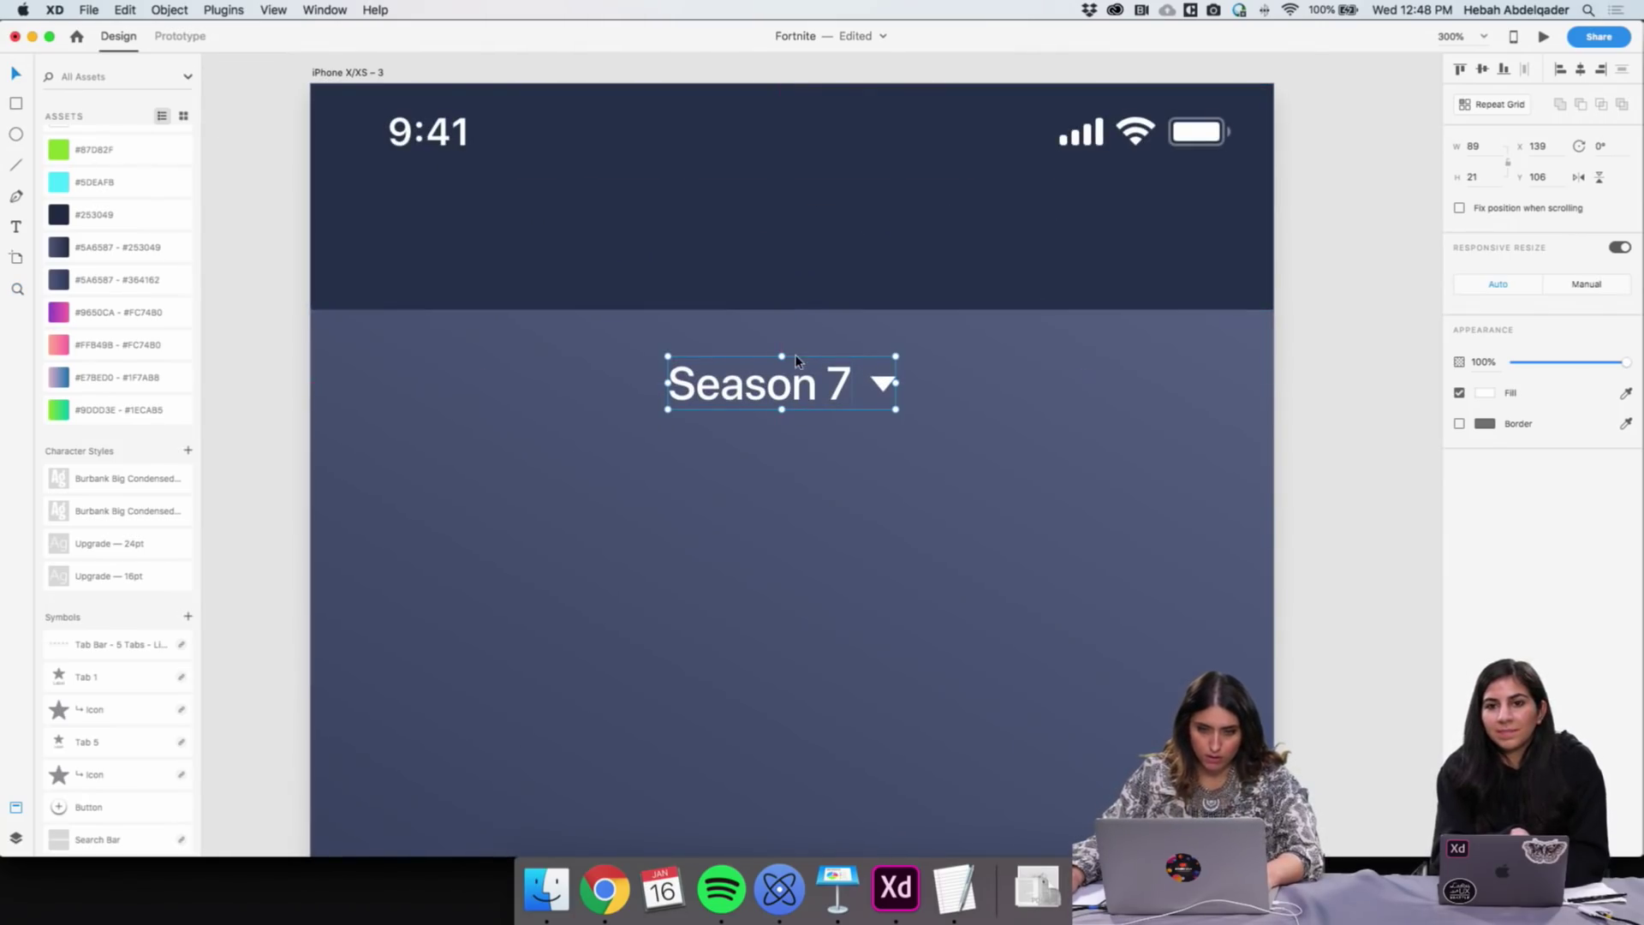
left_click_drag(793, 379, 791, 374)
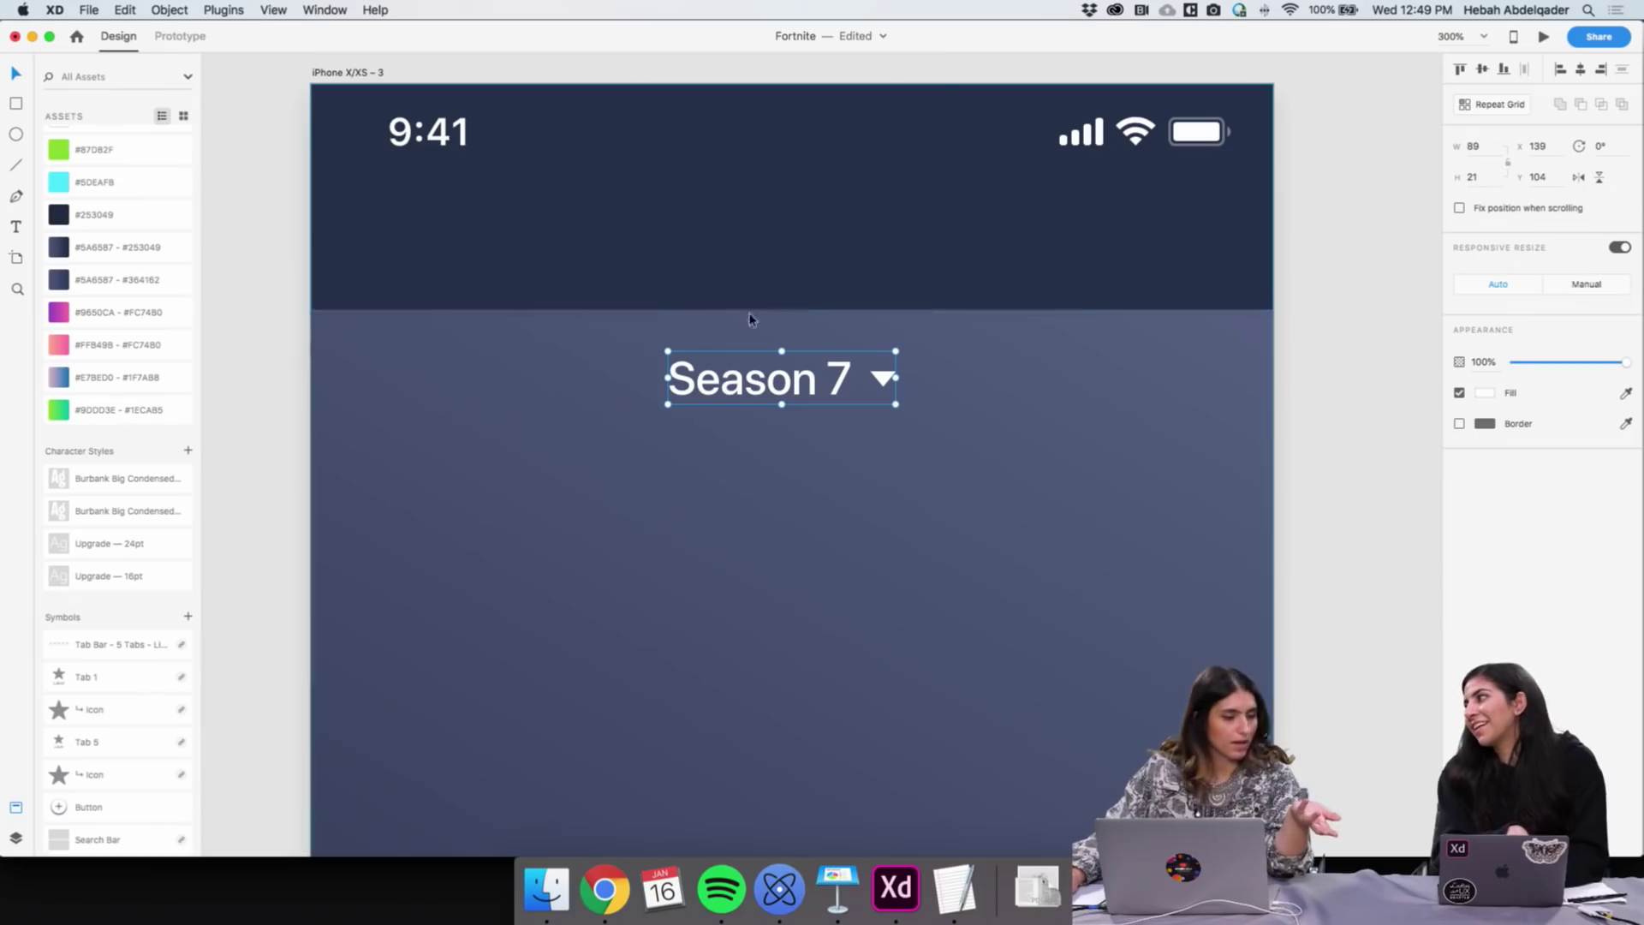
left_click(295, 274)
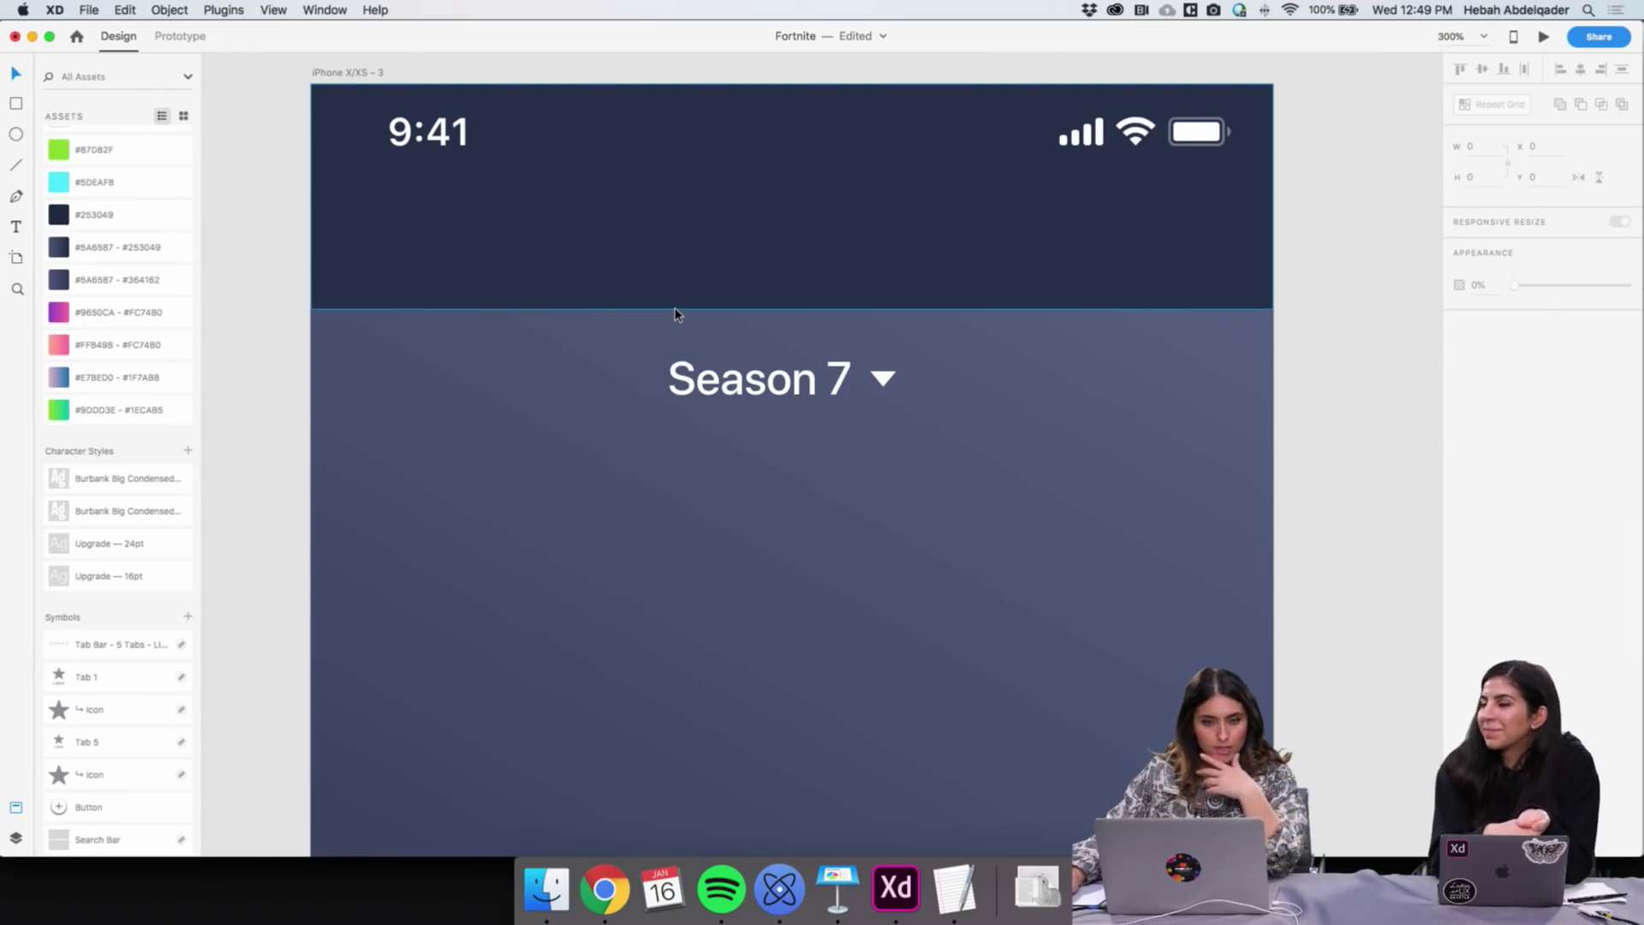
key("z")
left_click(723, 234, "alt")
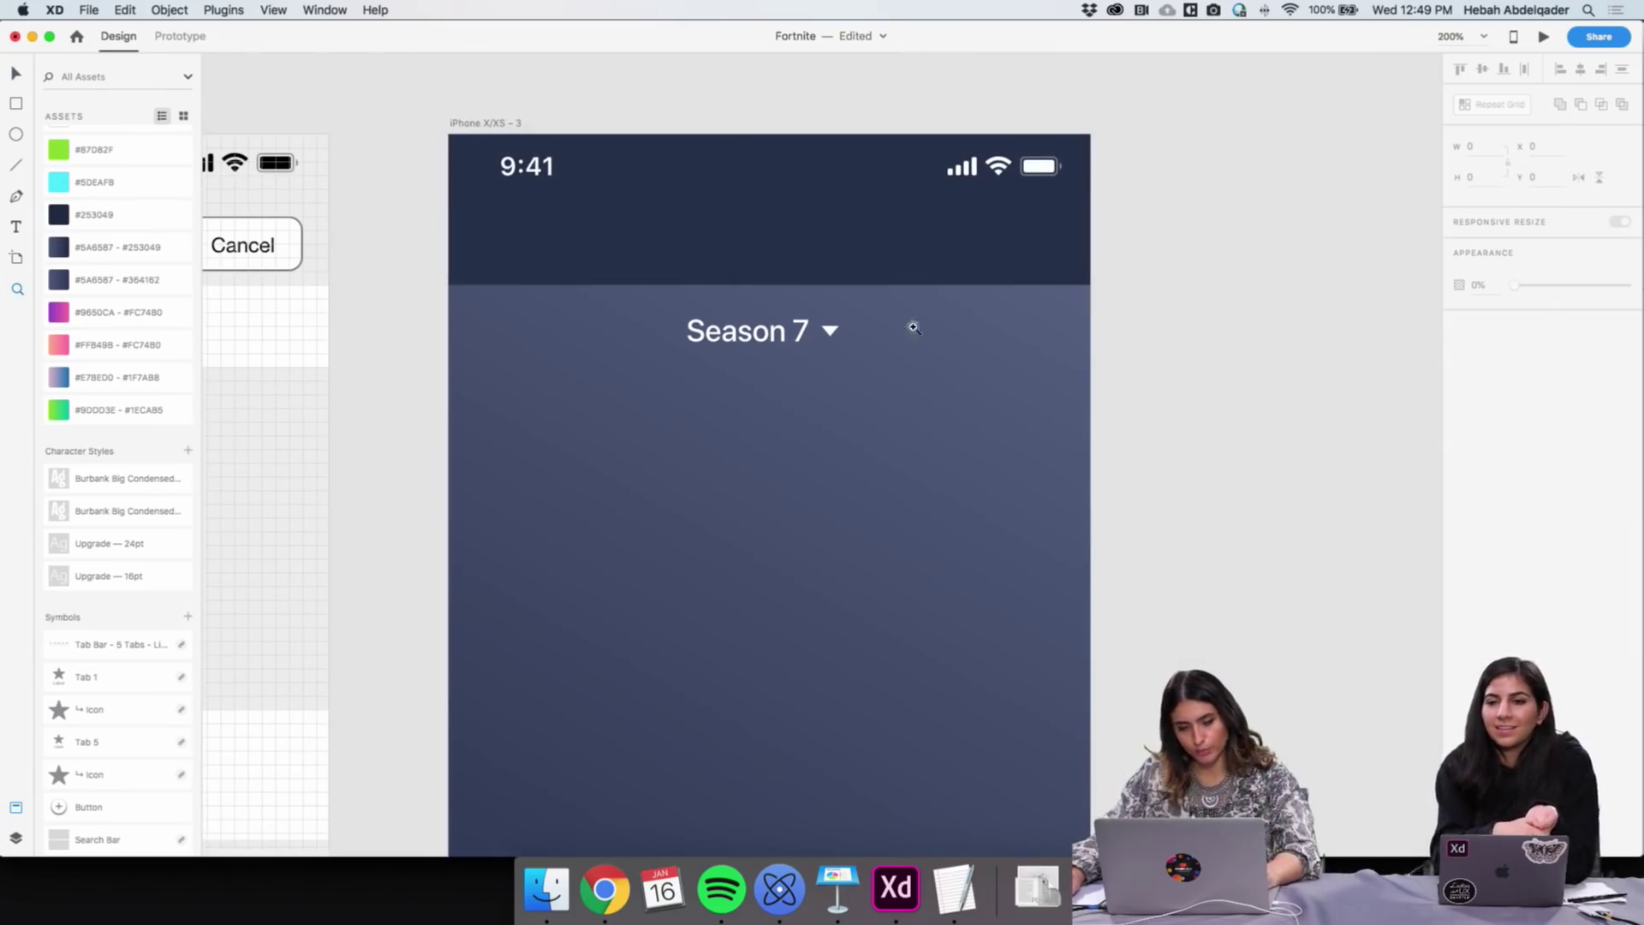
key("v")
left_click(778, 343)
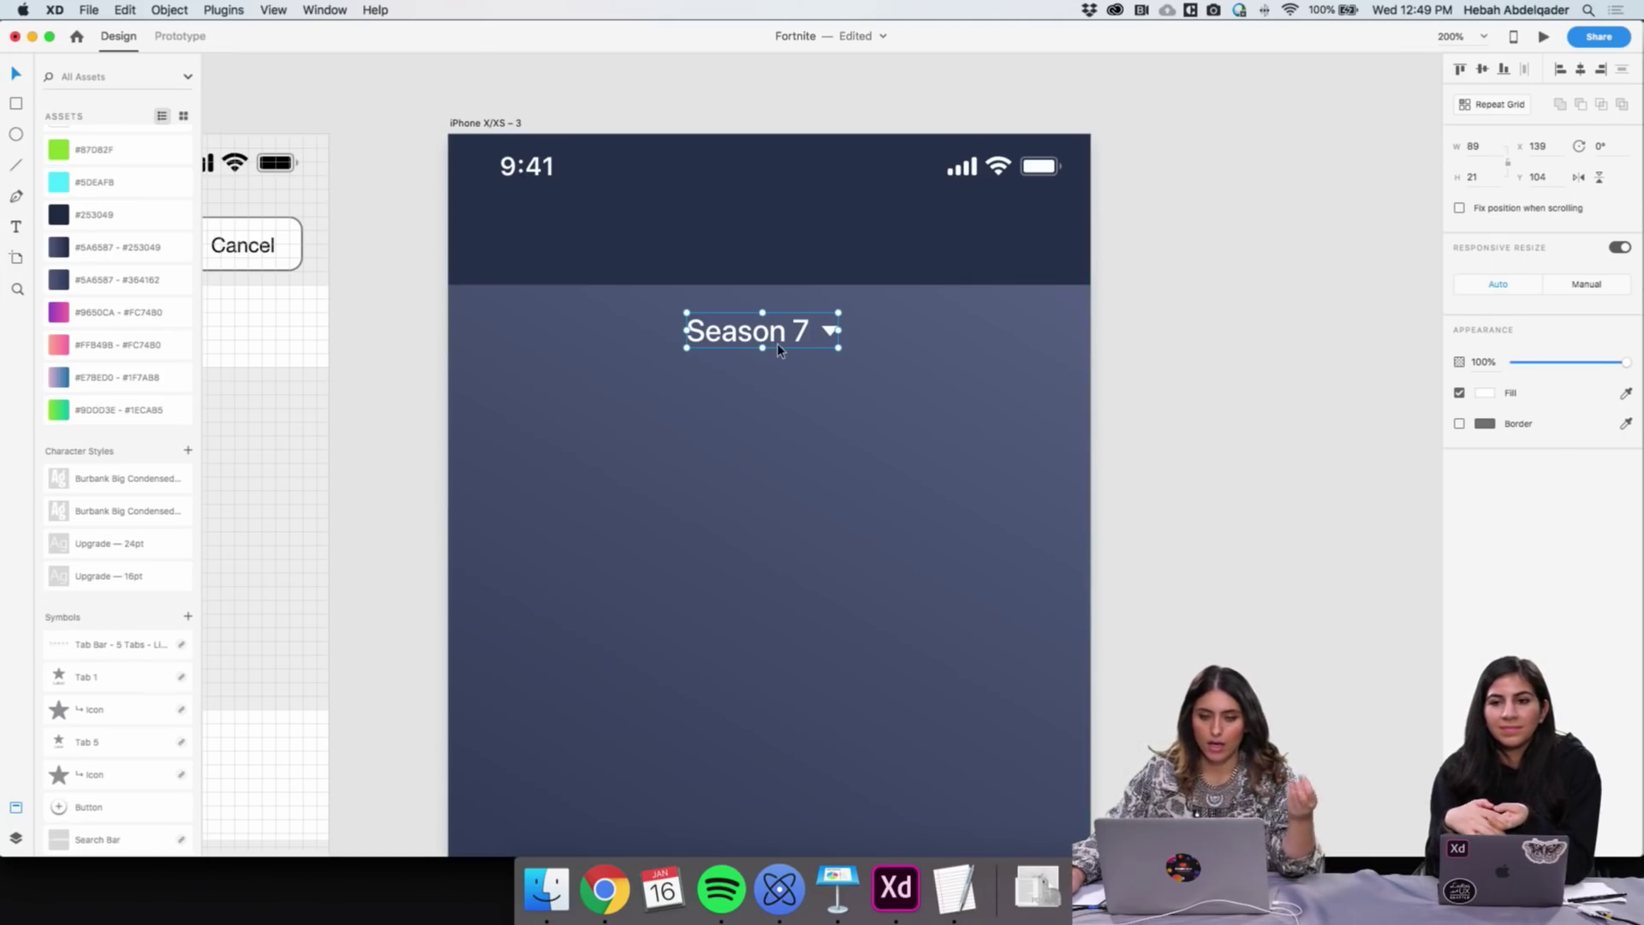
key("z")
left_click(426, 351, "alt")
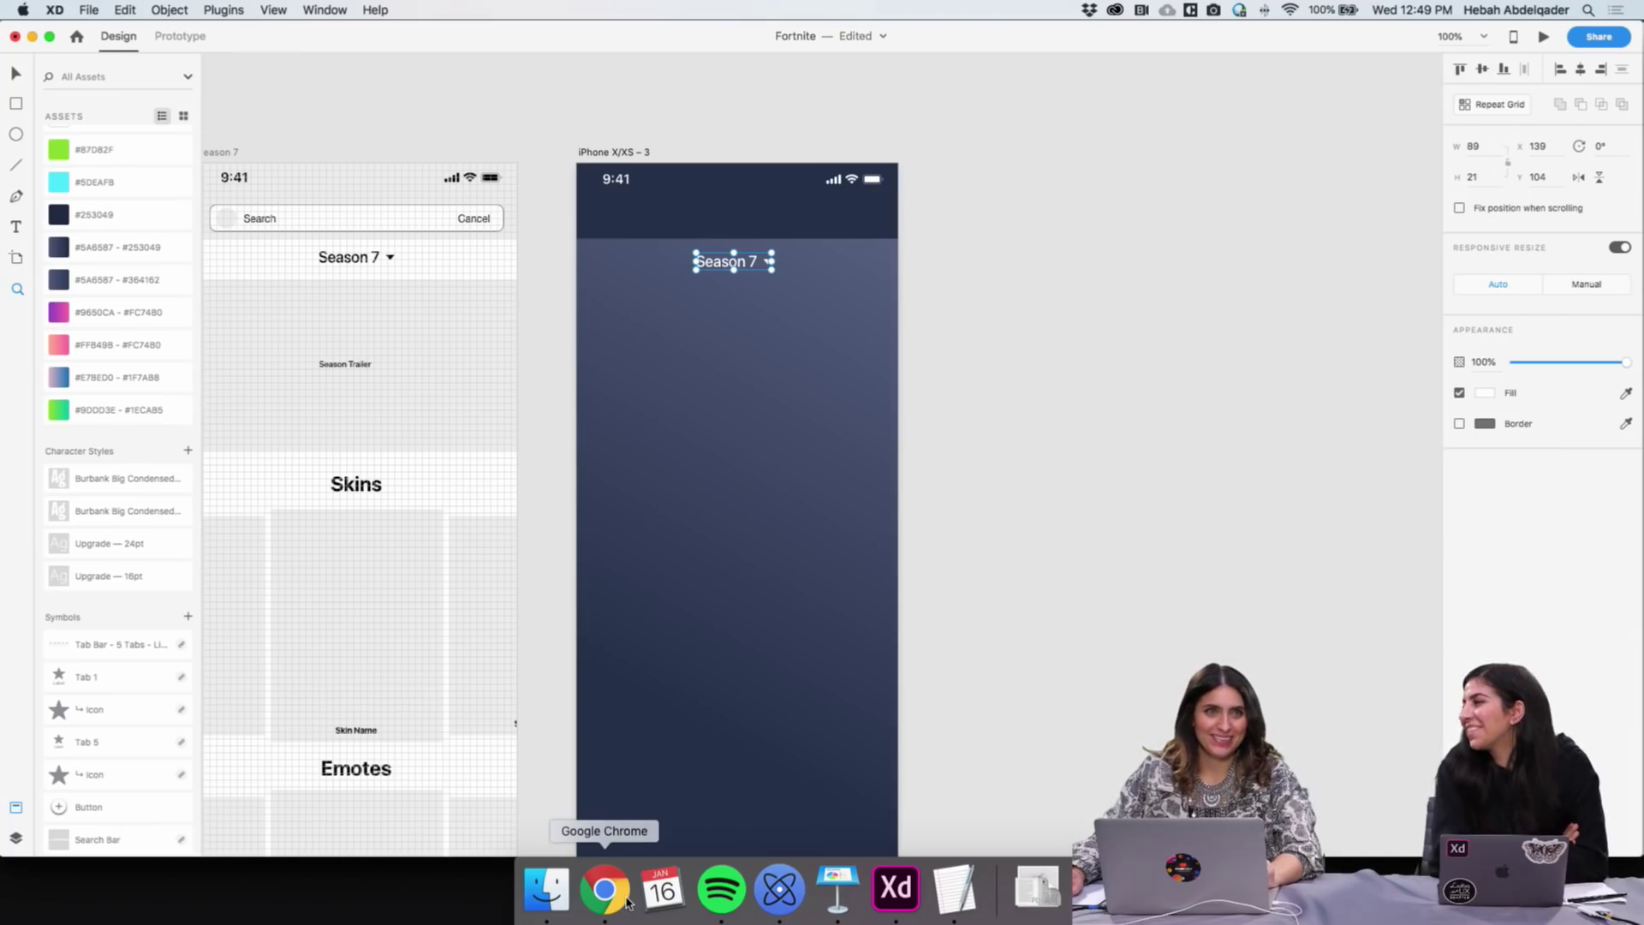
left_click(1083, 562)
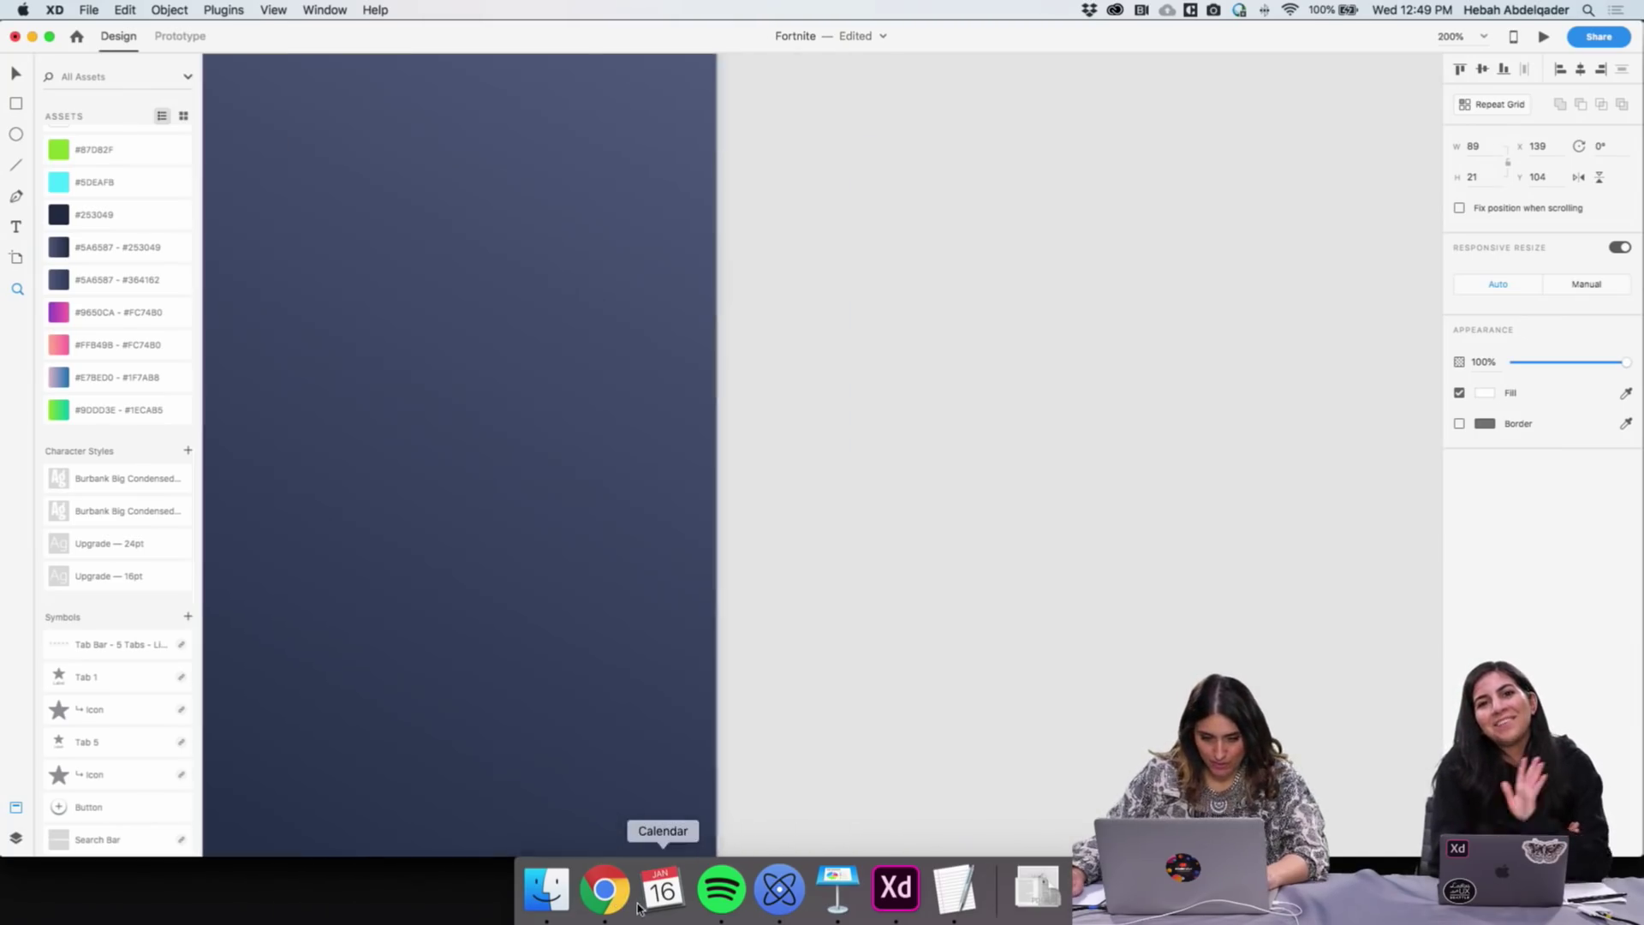
left_click(627, 566, "alt")
scroll(624, 561, "left", 3)
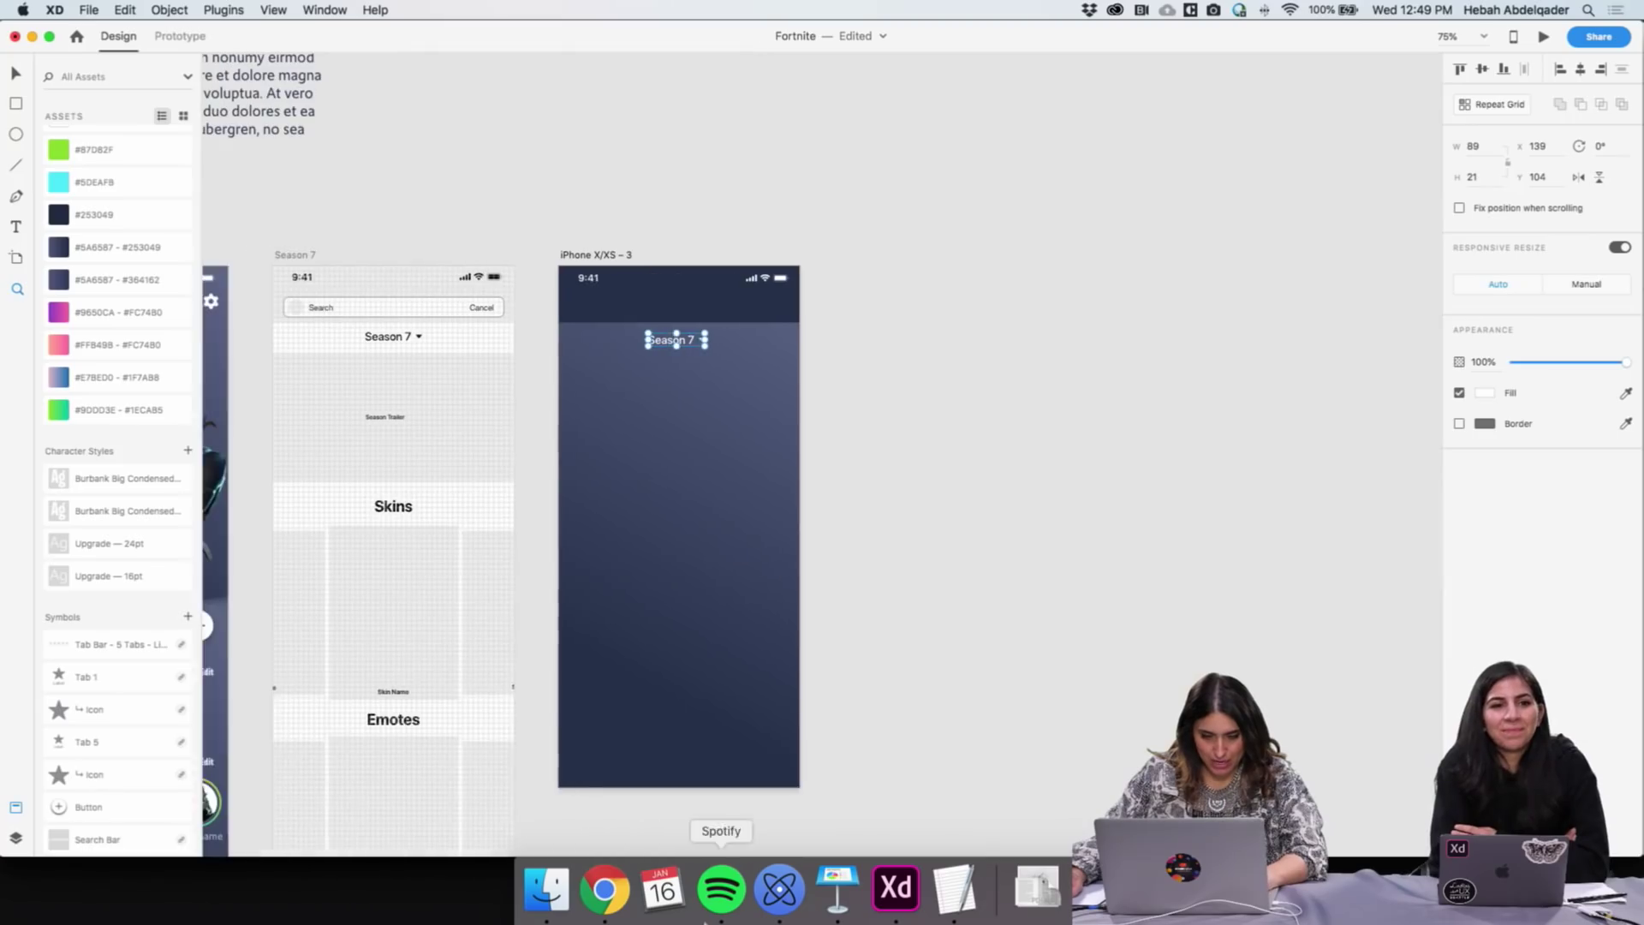
Switch to Chrome and look through the Fortnite site's Battle Pass and Creative pages for Season 7 material
left_click(605, 890)
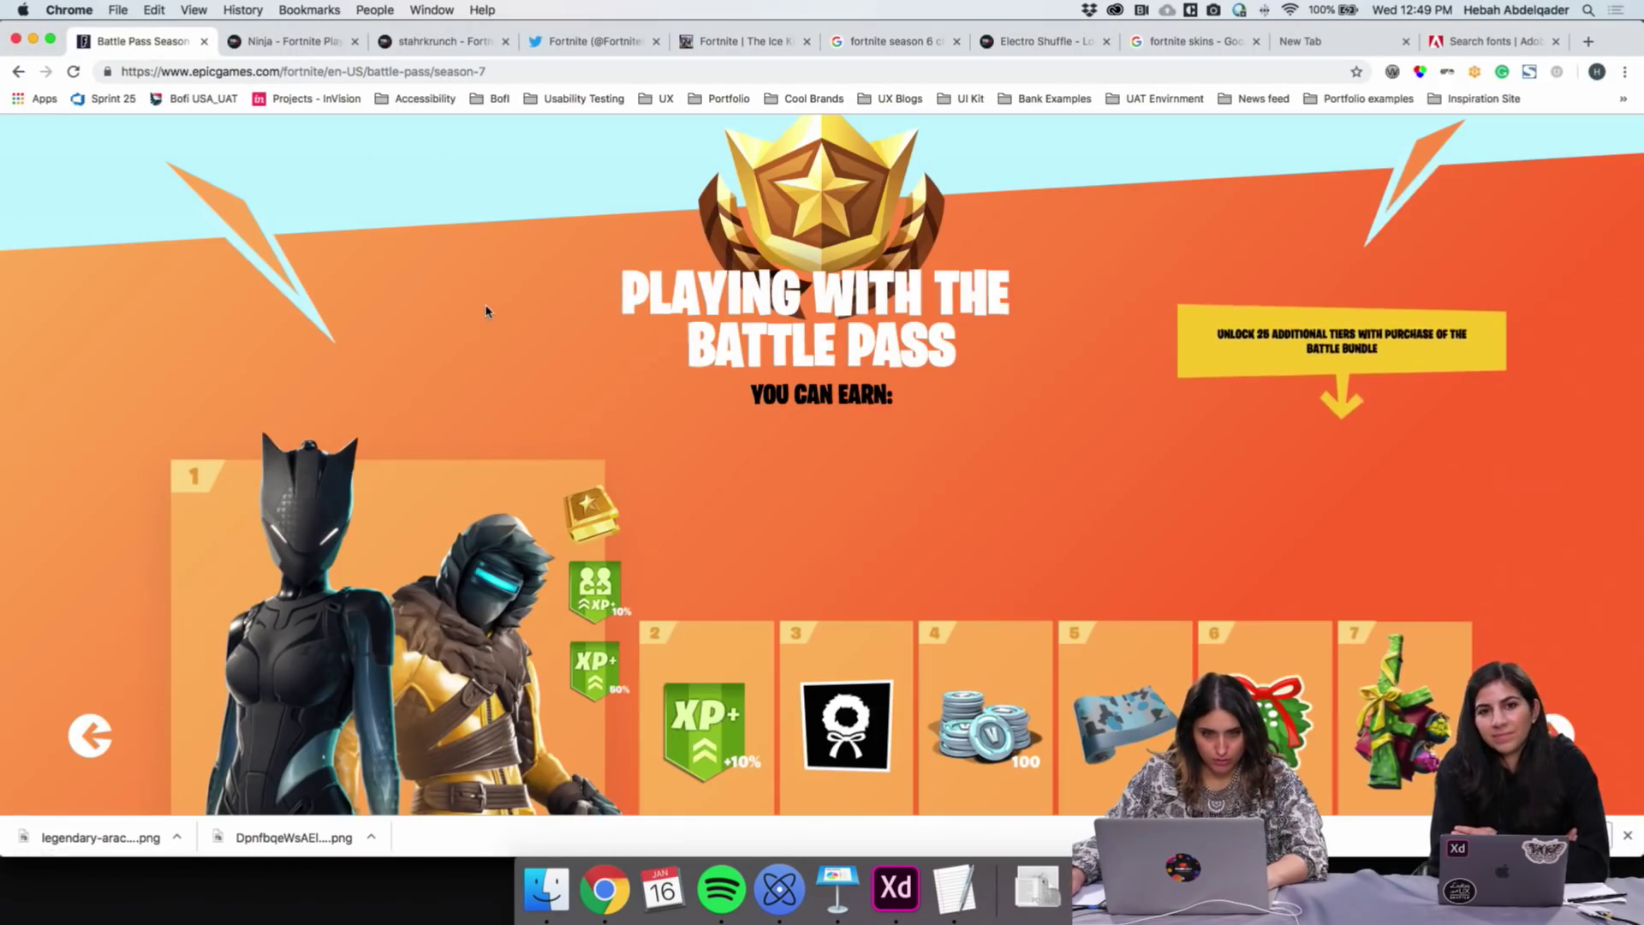
scroll(495, 289, "up", 15)
scroll(480, 257, "down", 1)
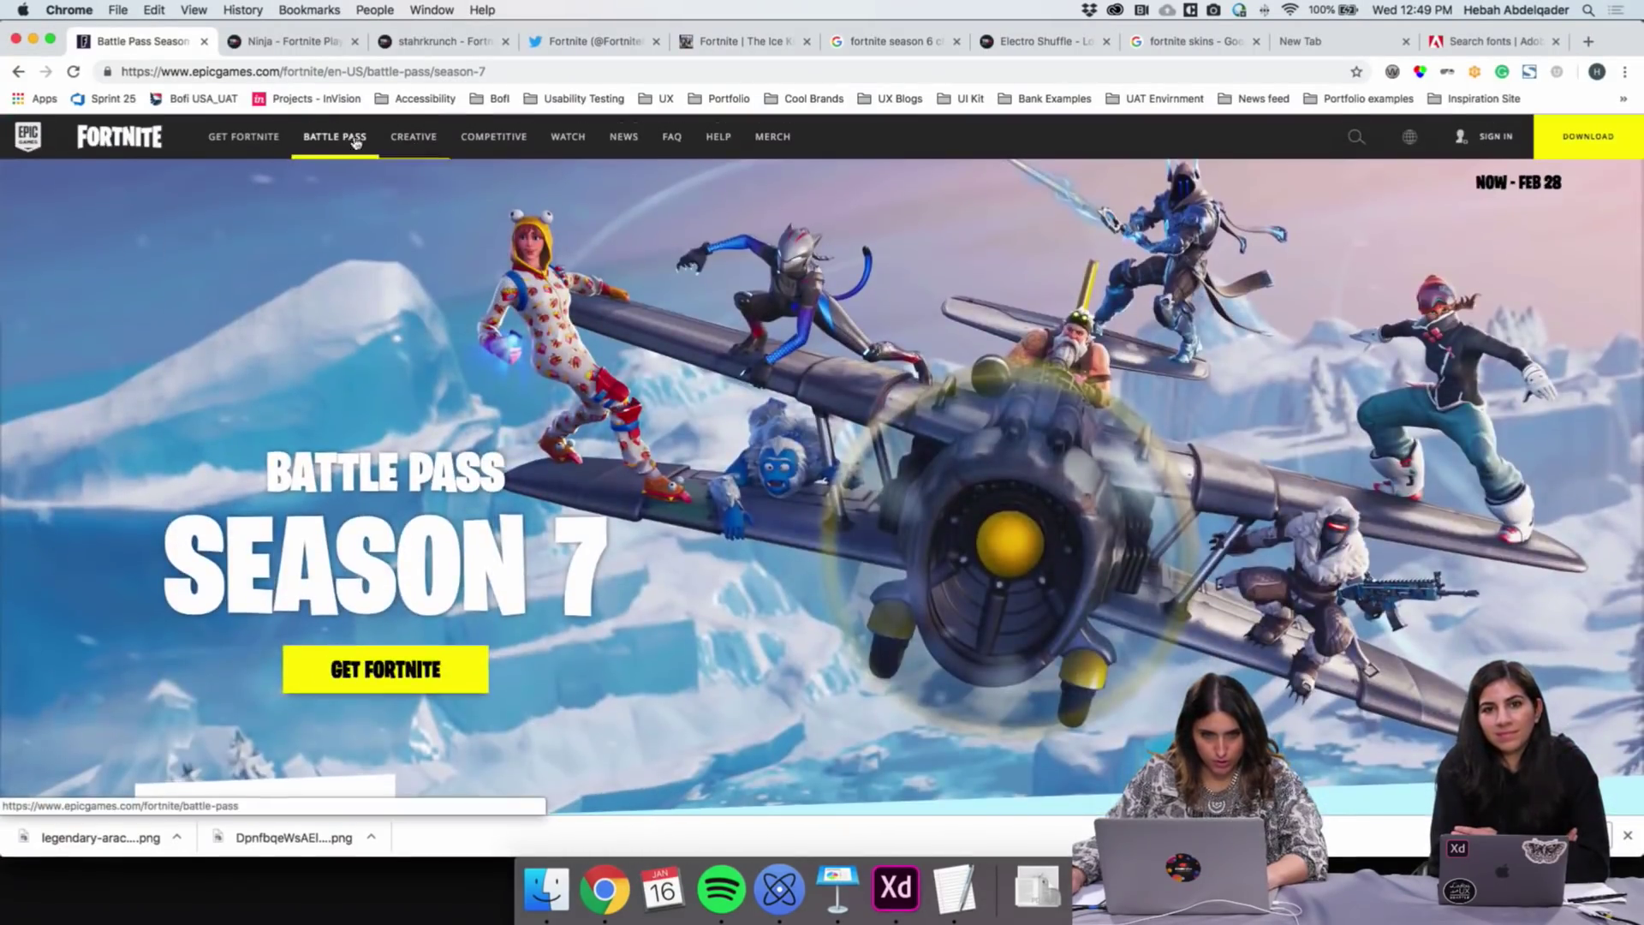
left_click(414, 137)
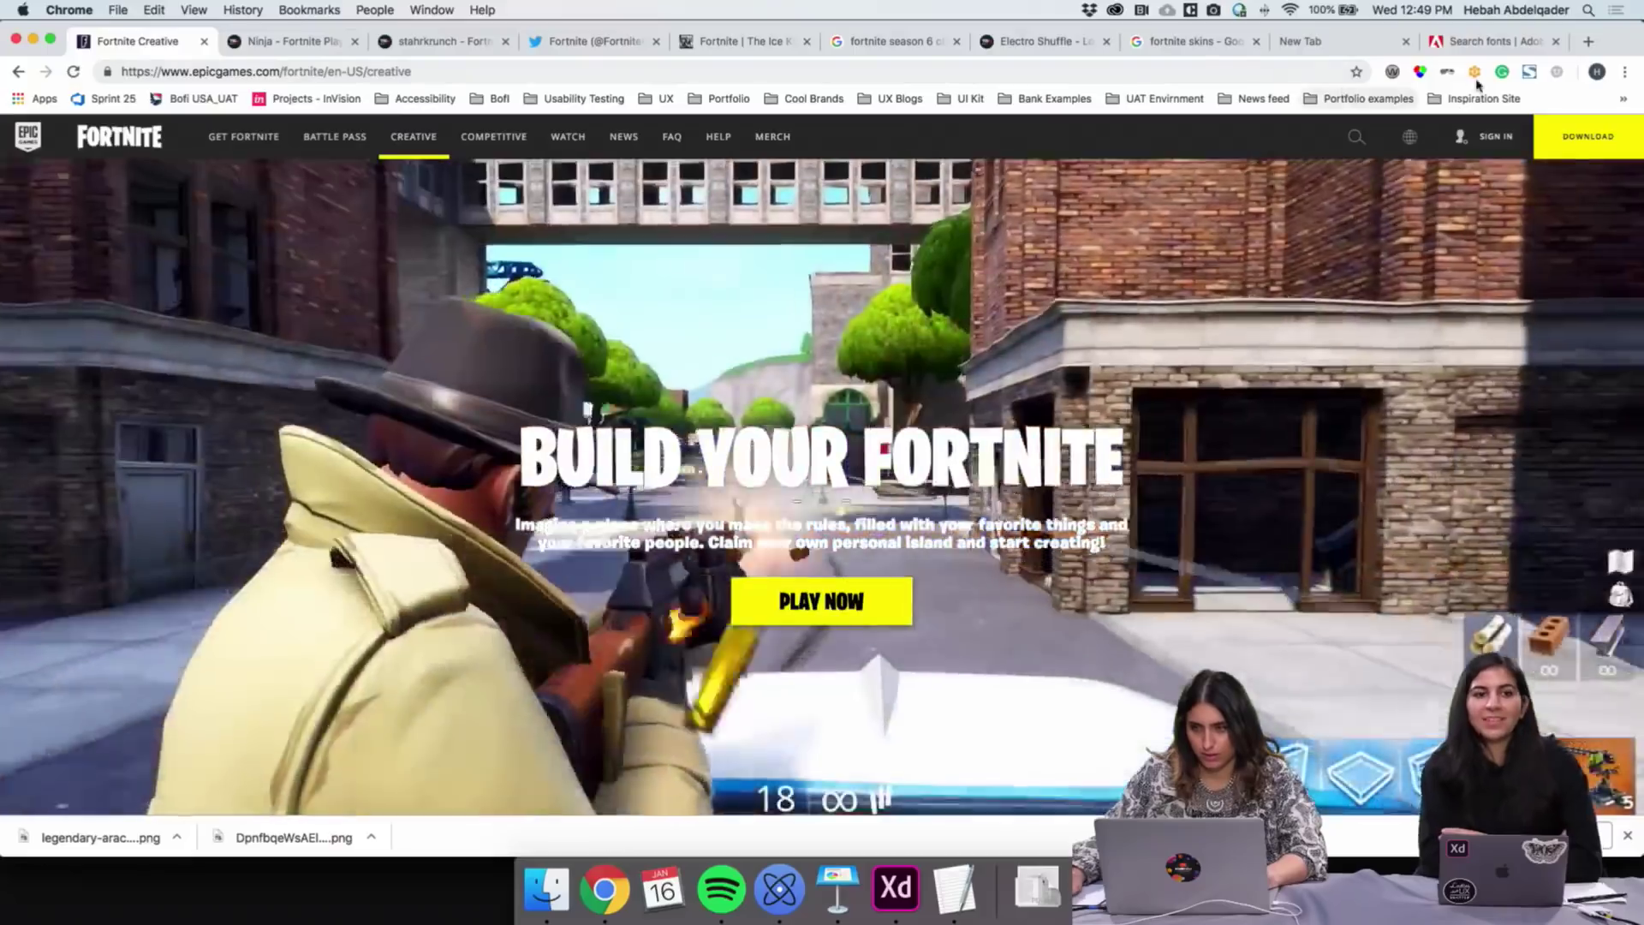
key("ctrl+Up")
key("Escape")
Search the web in a new browser tab for "youtube fortnite 7 trailer"
left_click(1590, 43)
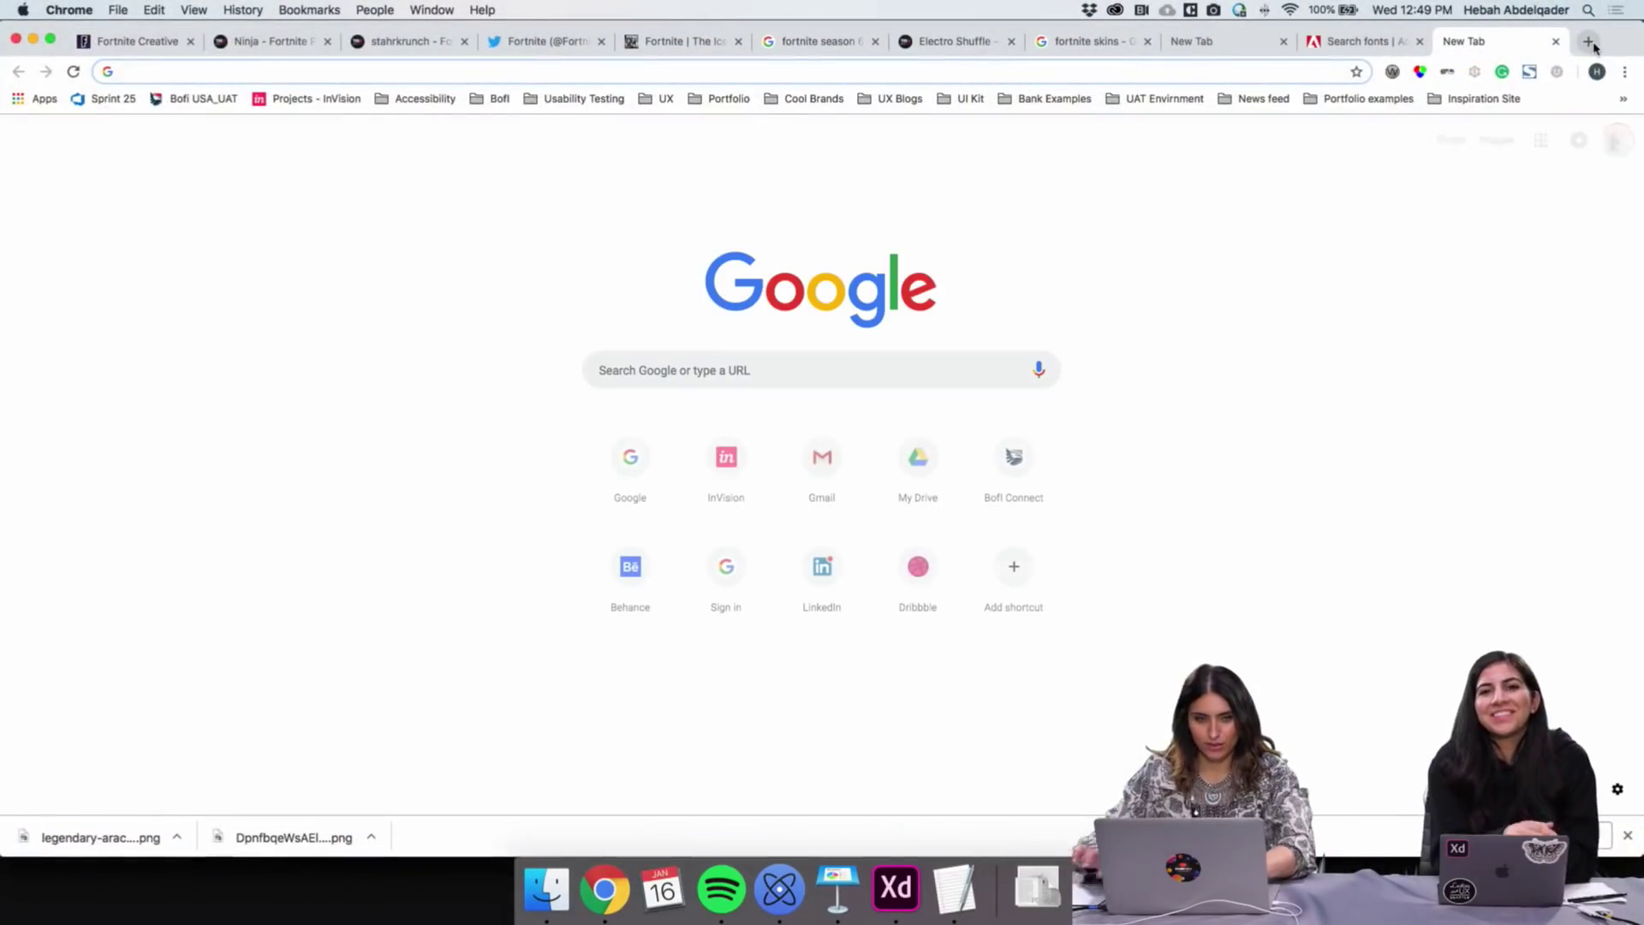
type("youtube ")
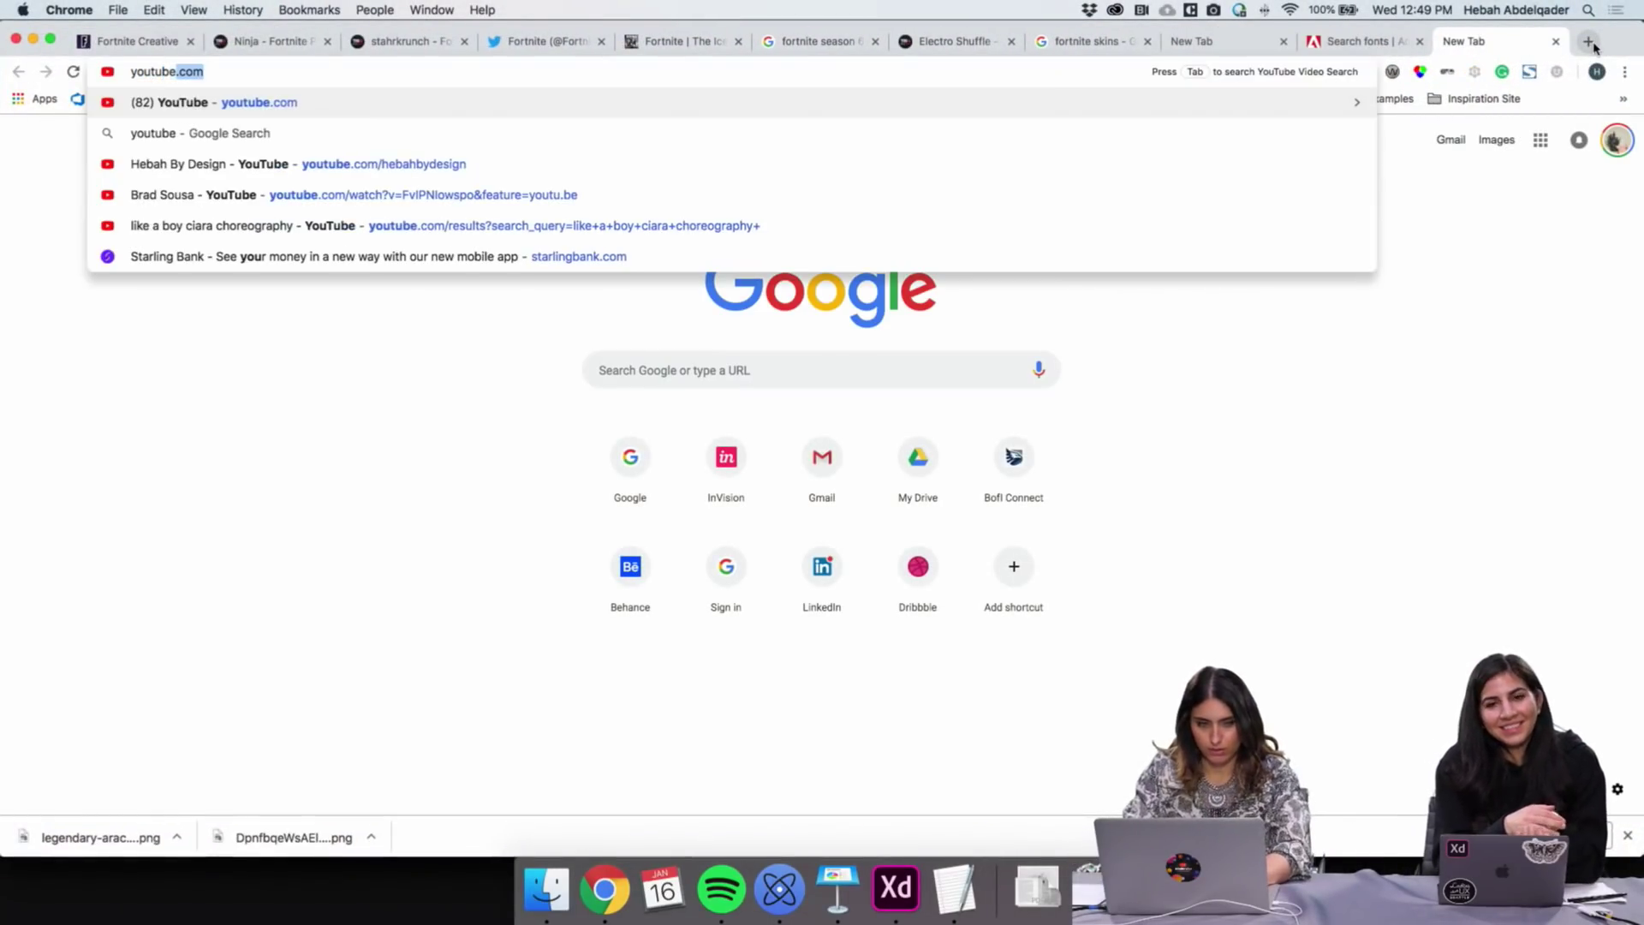
type("d")
key("BackSpace")
type("fortnite")
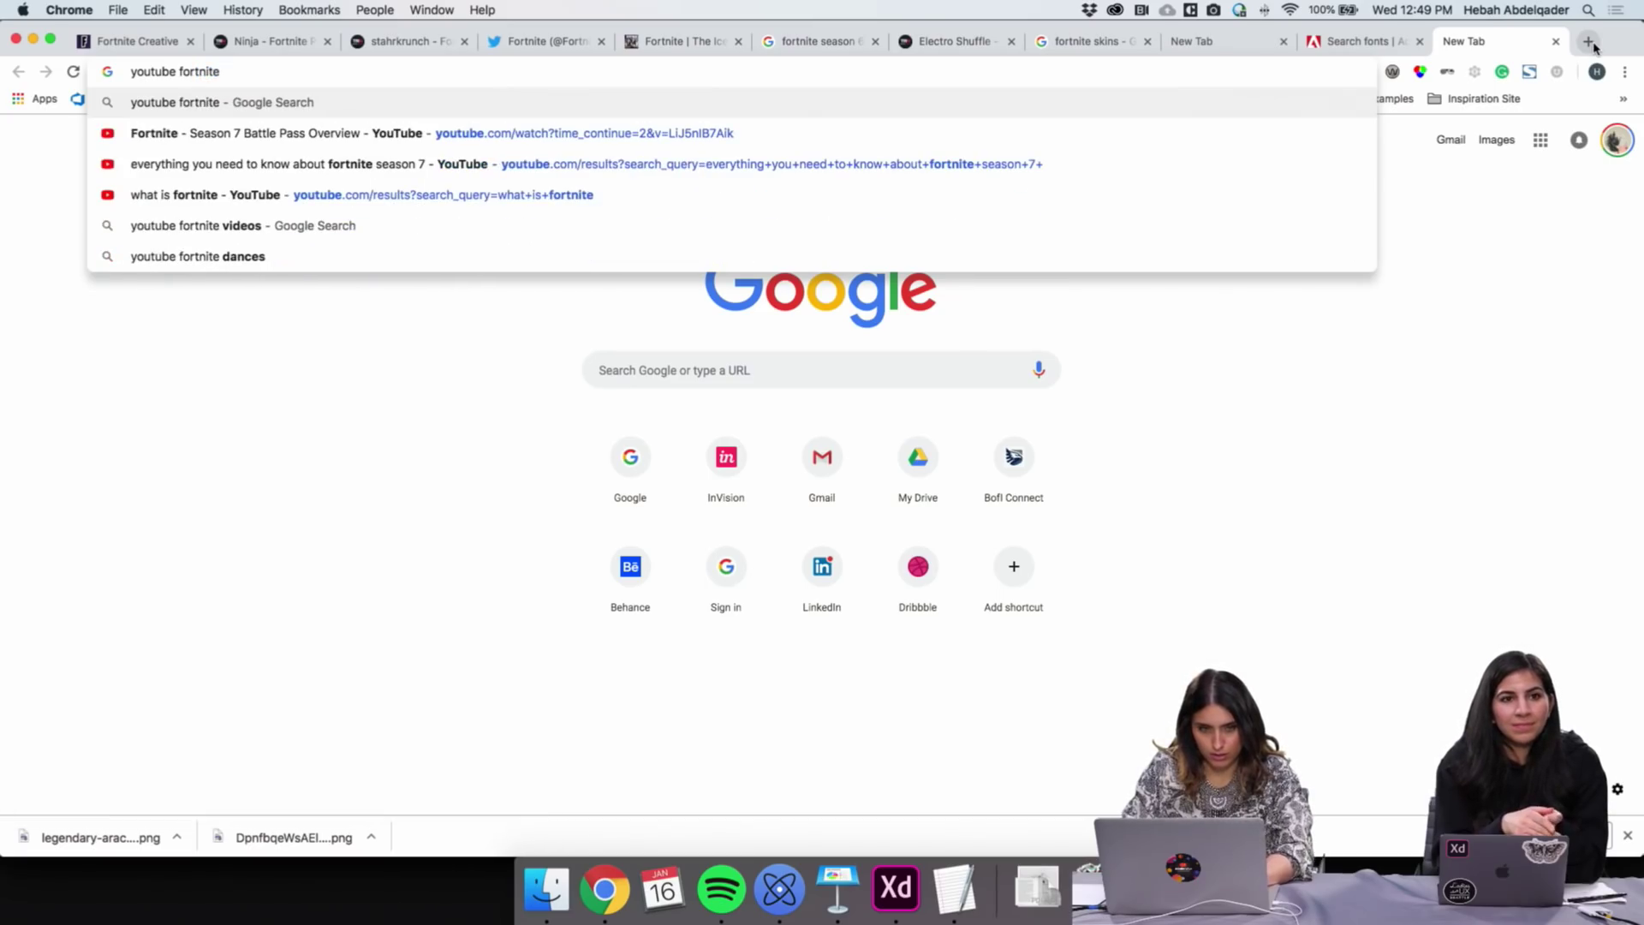
type(" 7 ")
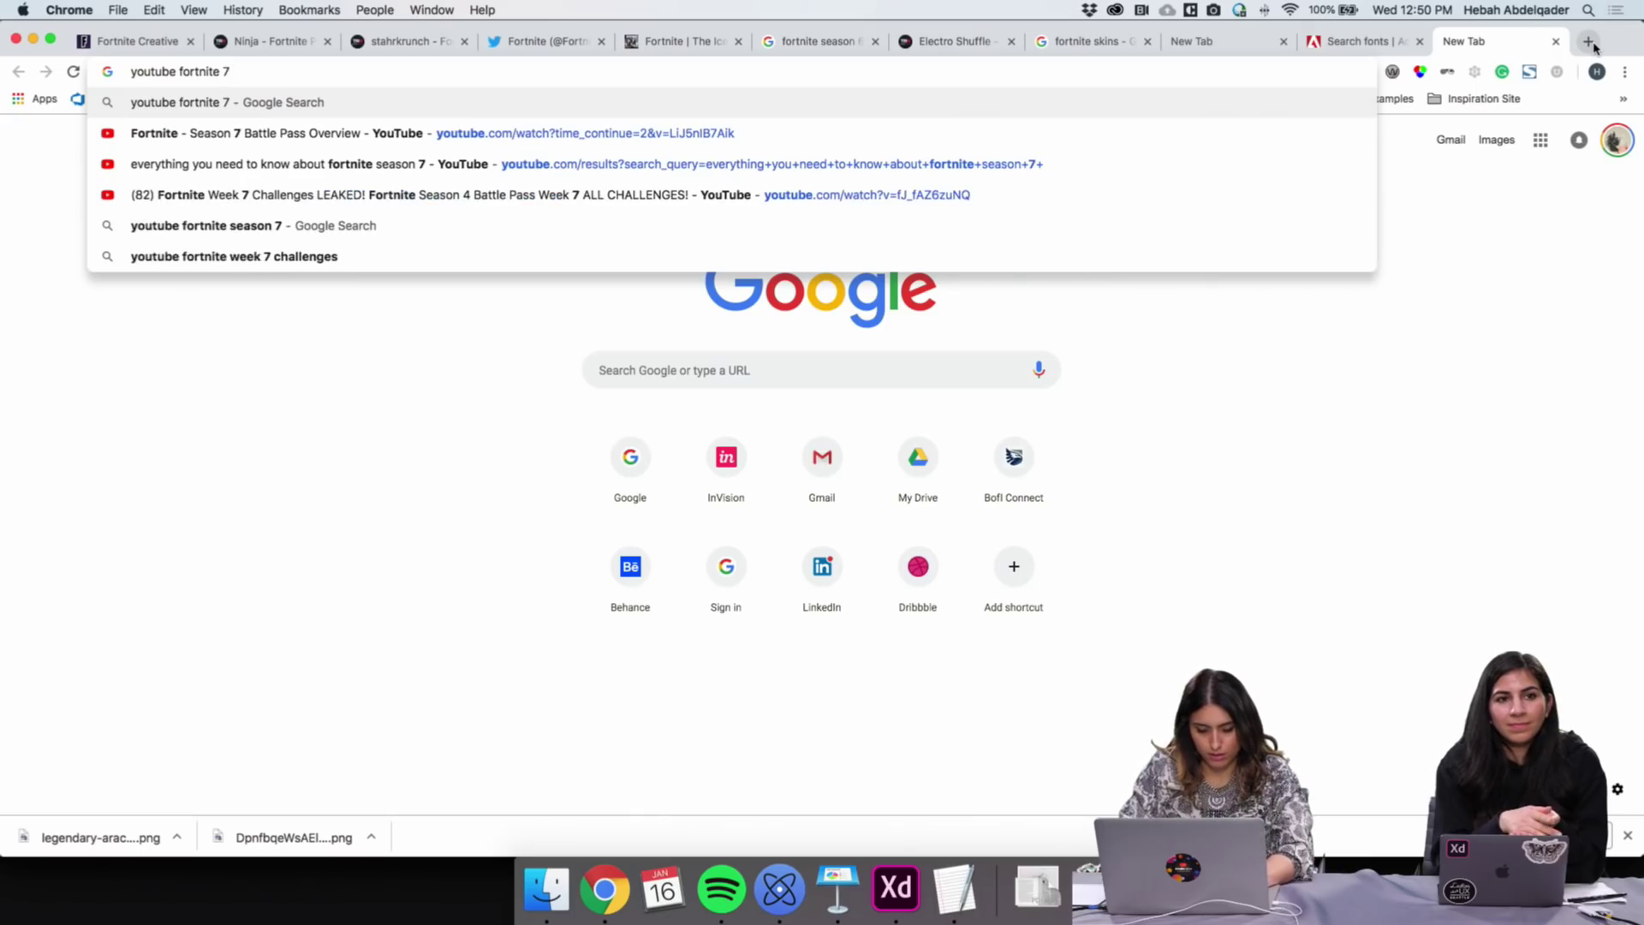
type("trailer")
key("Return")
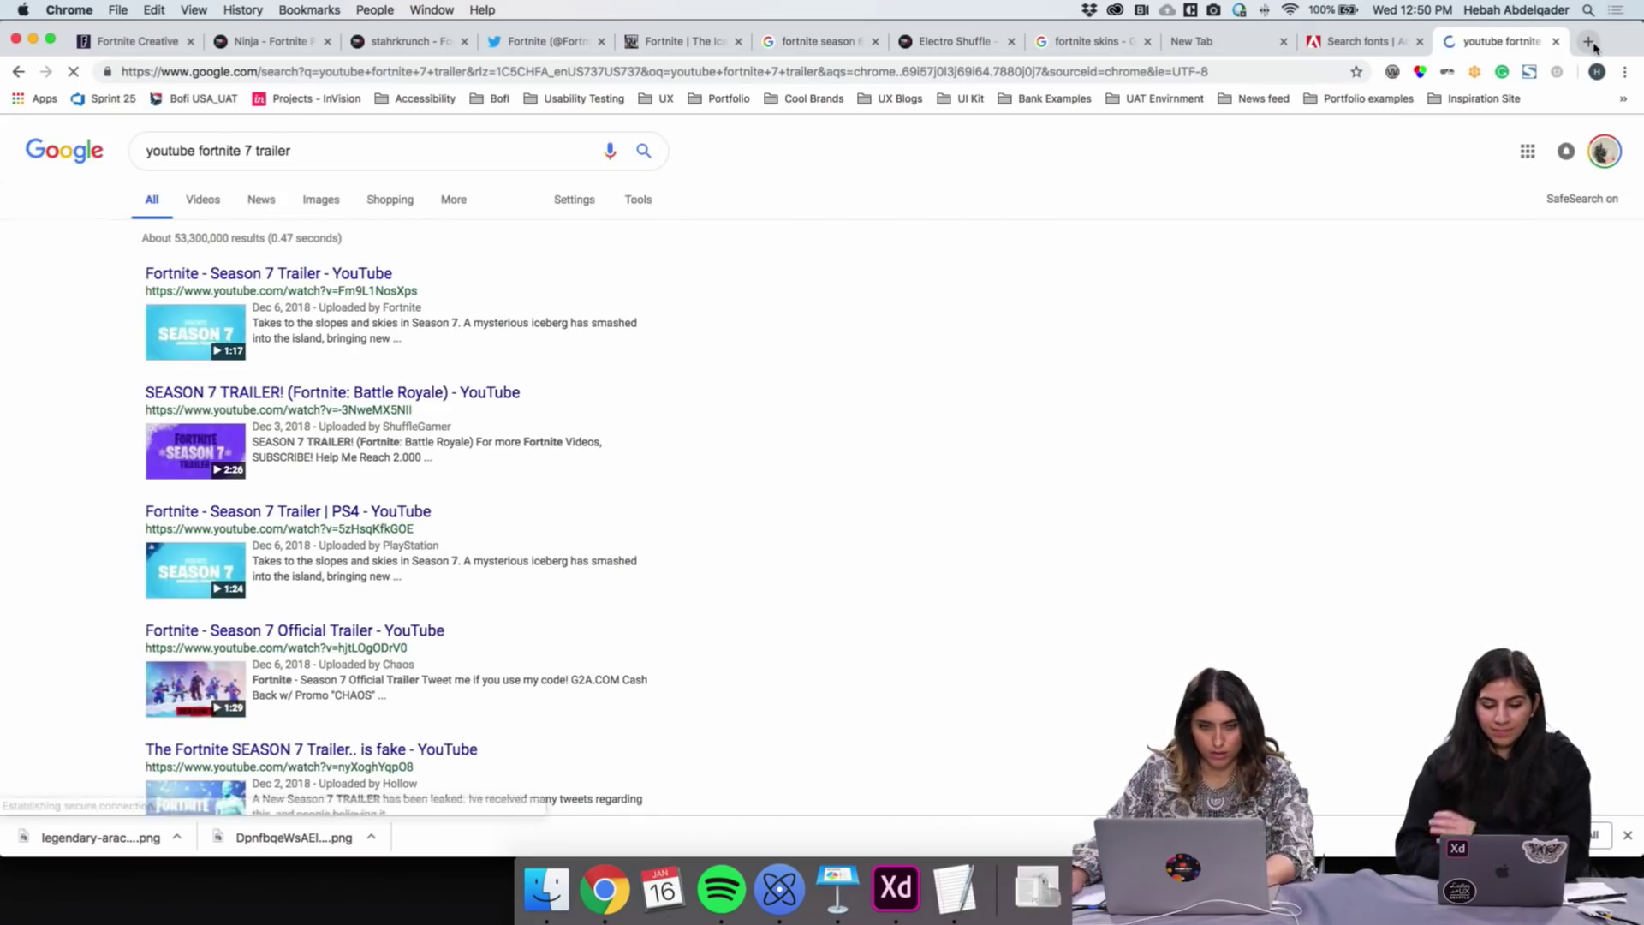
Open the Fortnite - Season 7 Trailer video, pause it, capture a screenshot of the player frame and minimise the browser
left_click(238, 278)
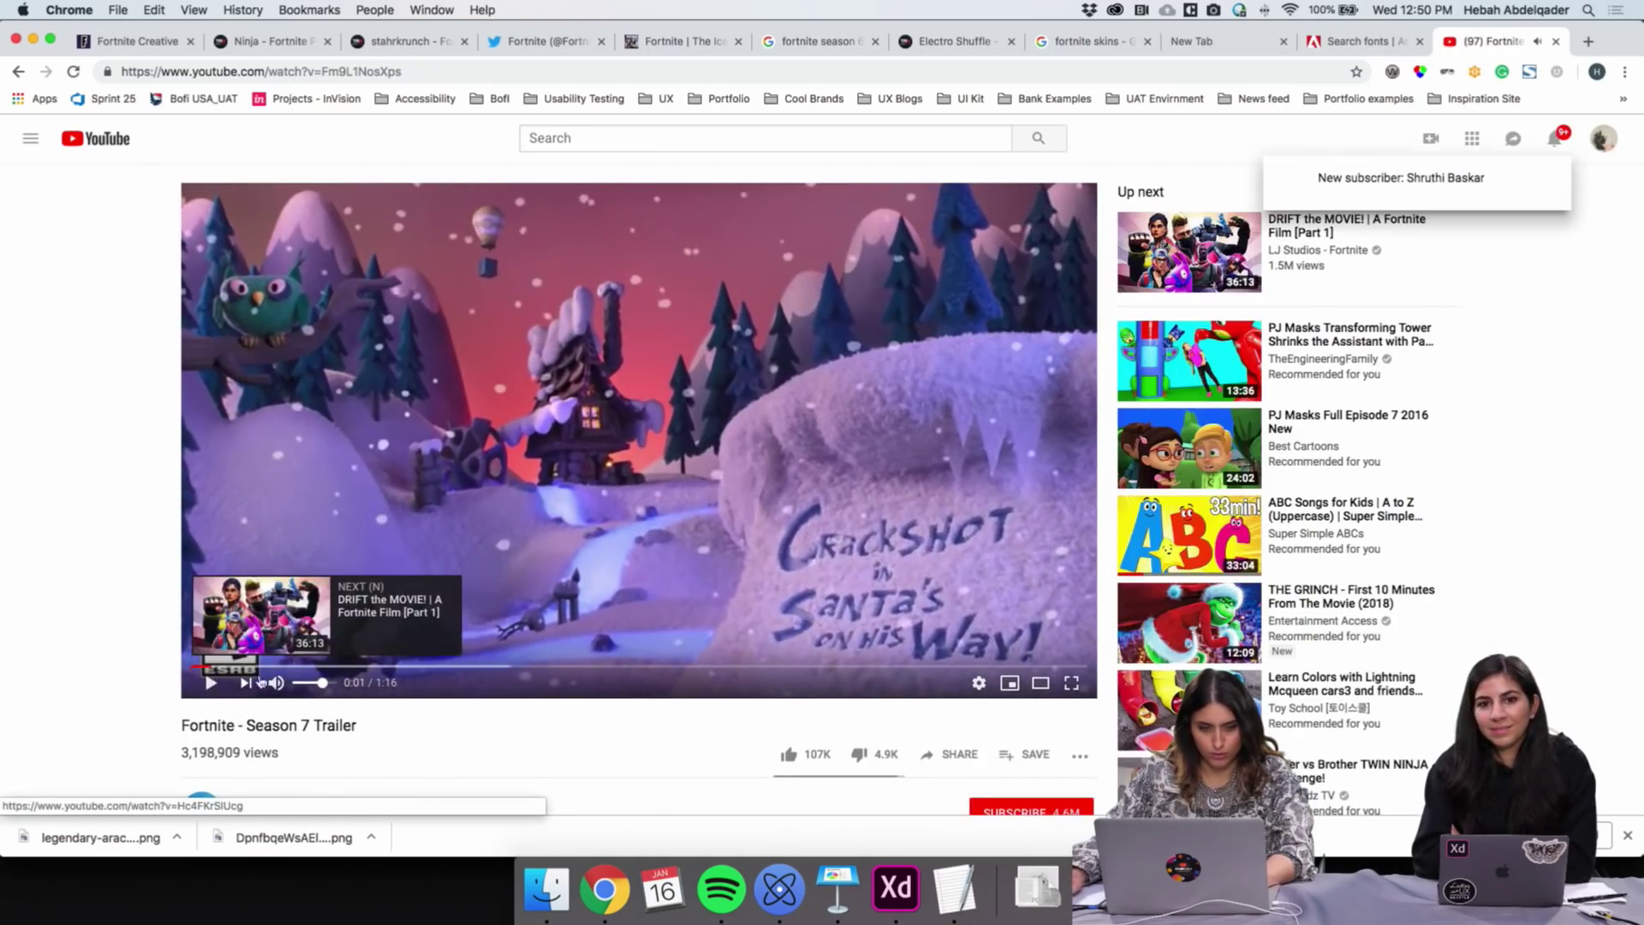
left_click(210, 682)
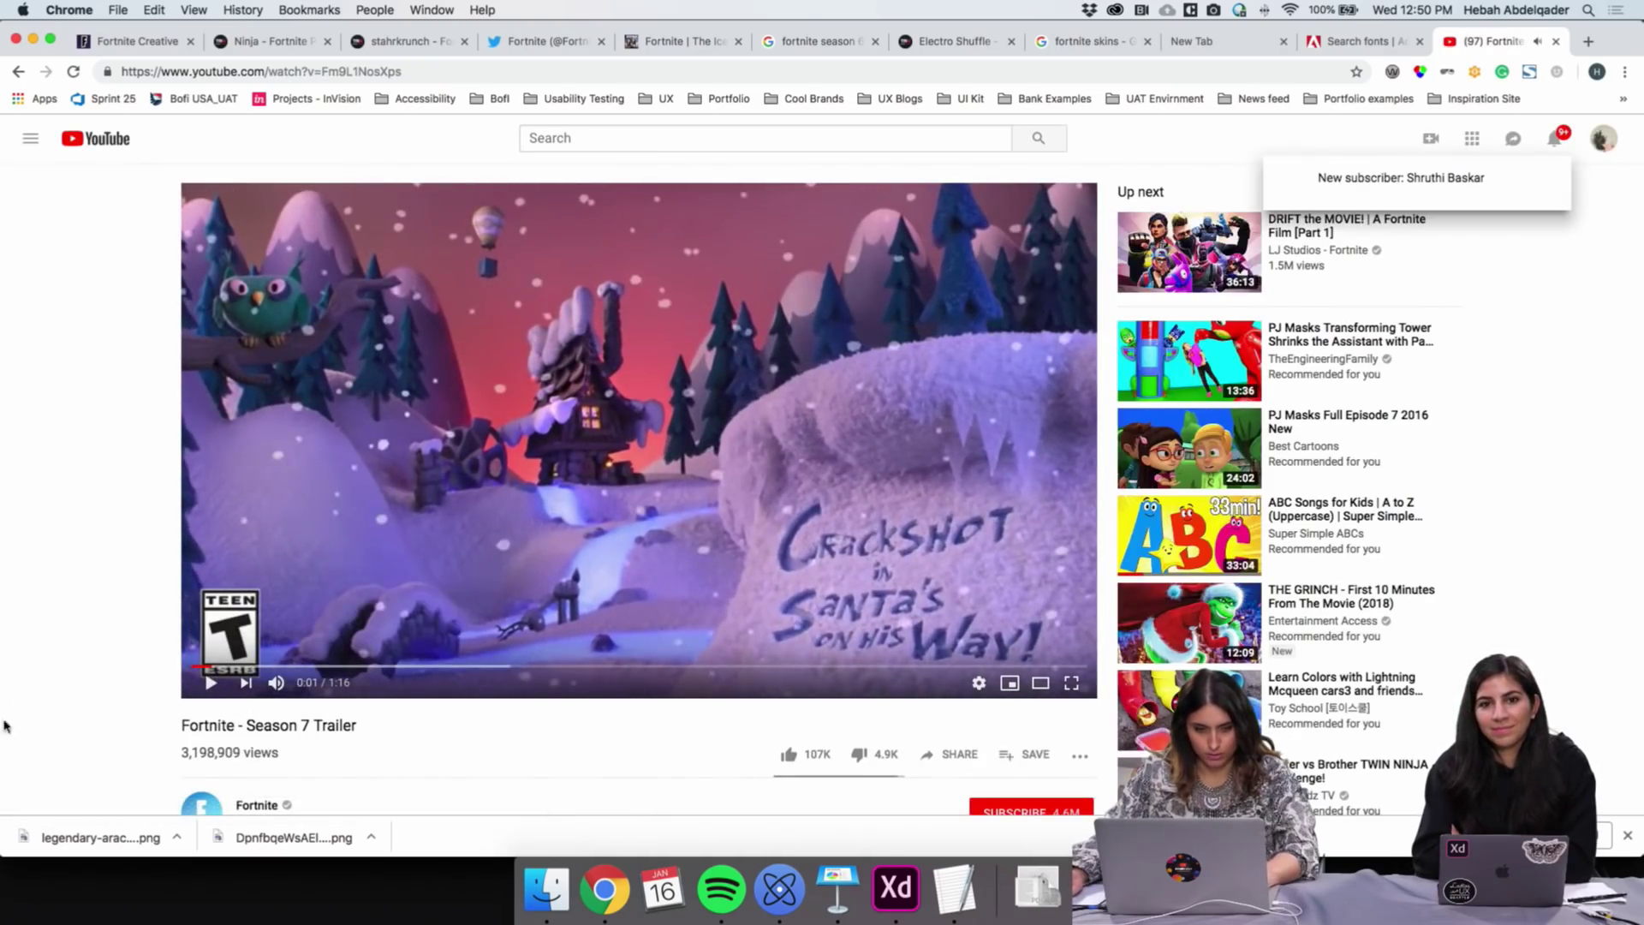
key("super+shift+4")
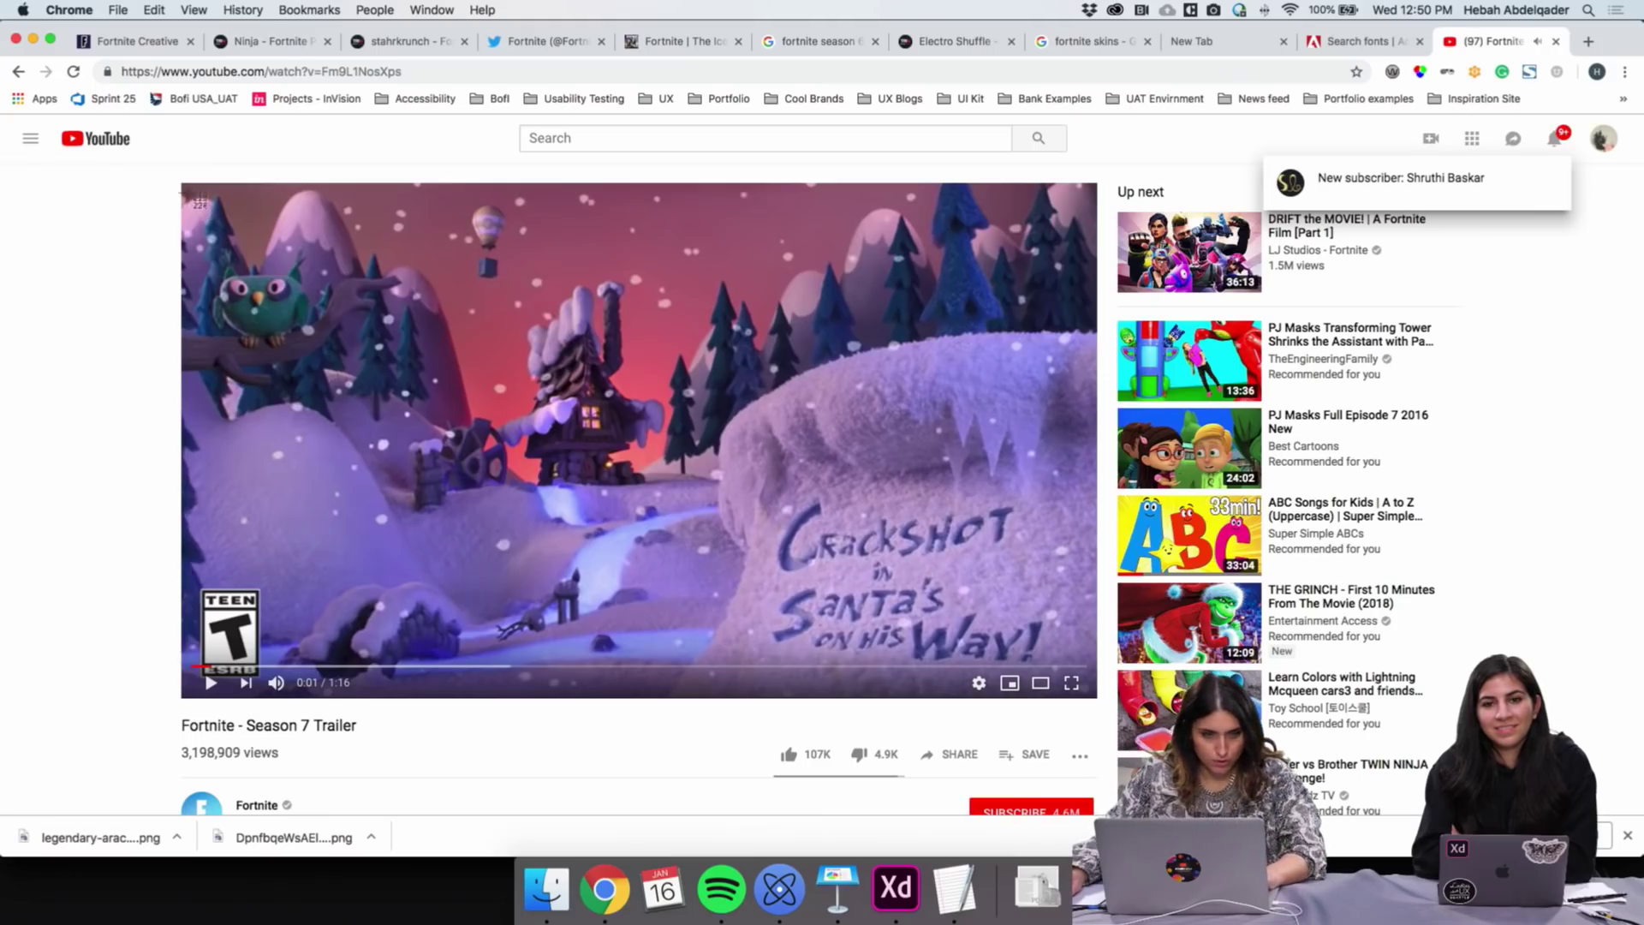
left_click_drag(182, 182, 1097, 697)
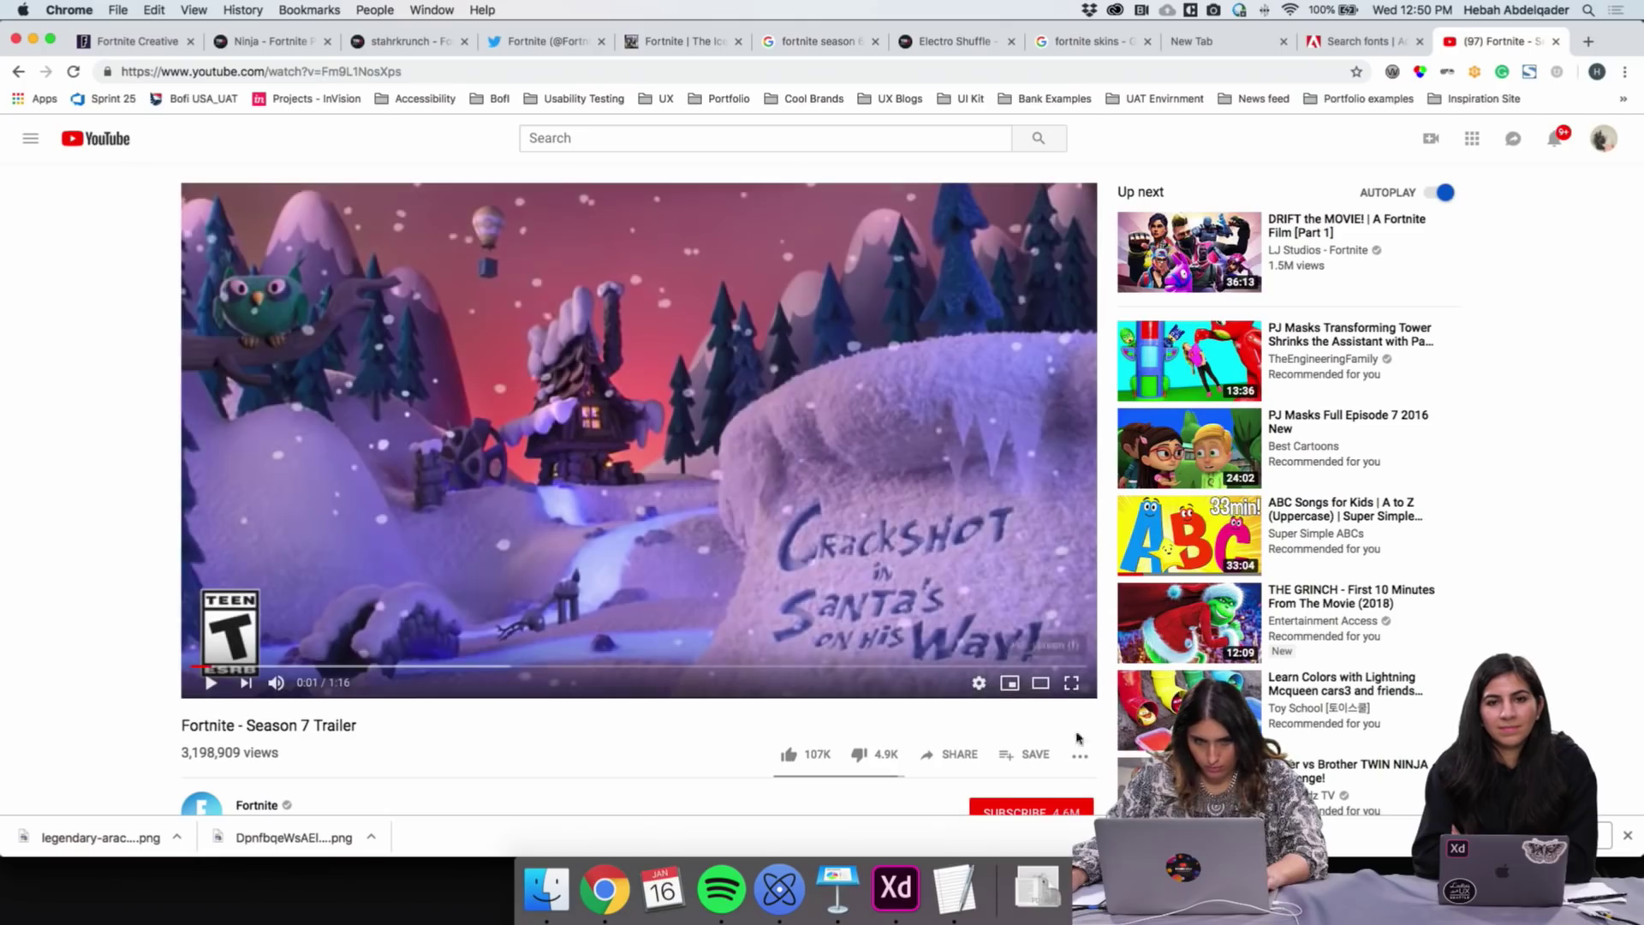
left_click(33, 40)
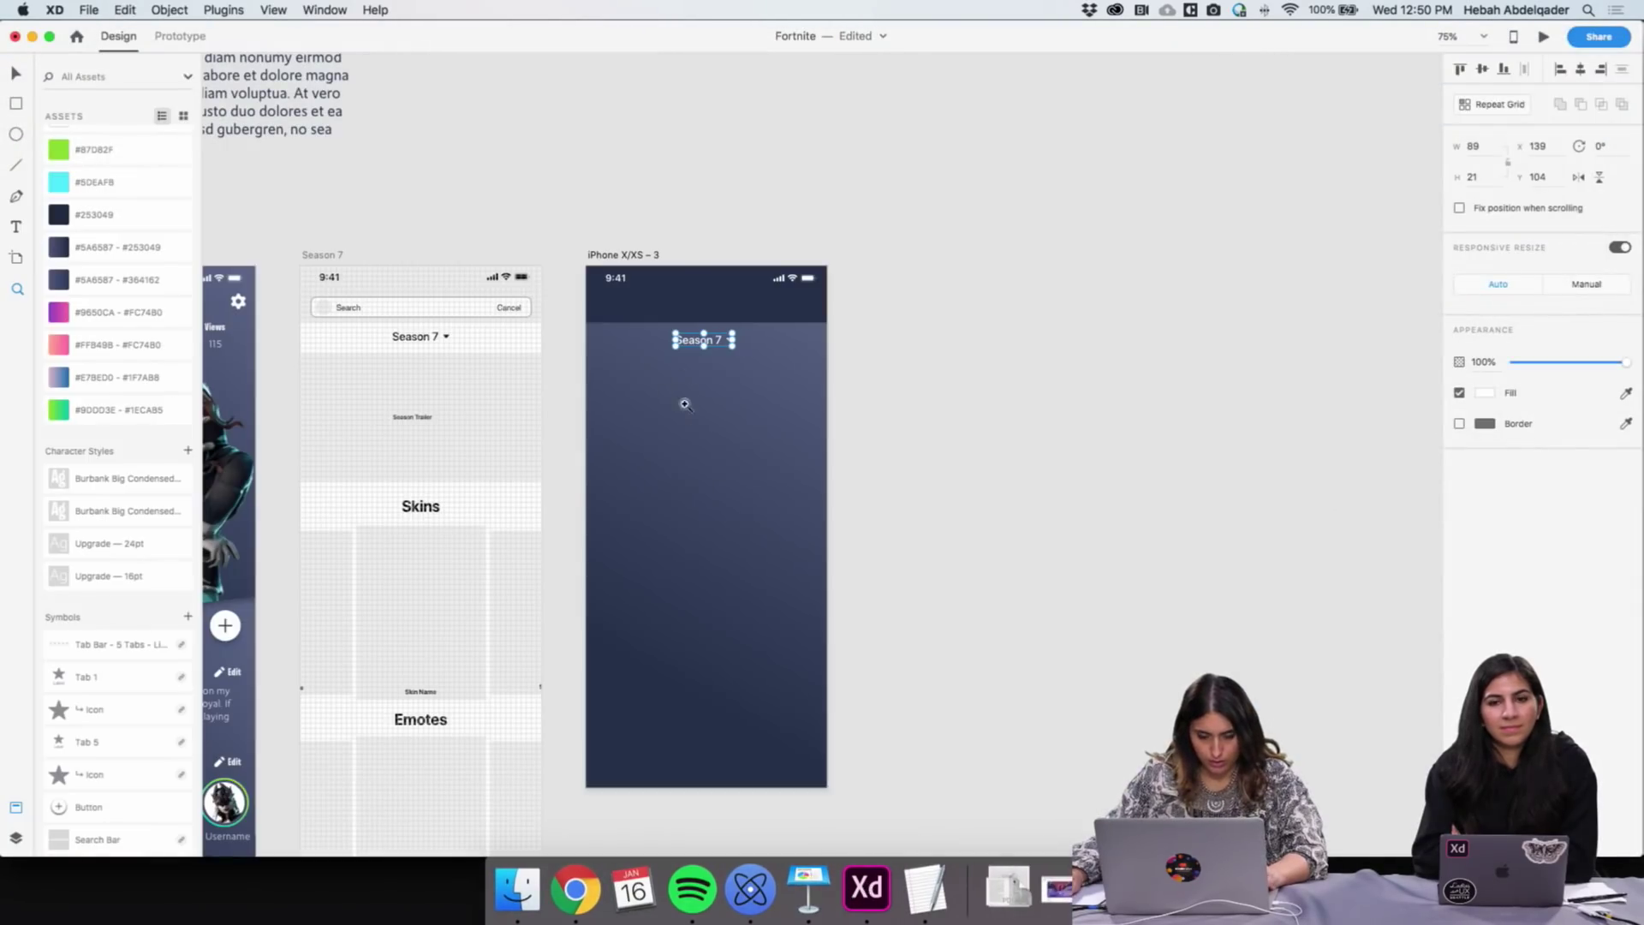
Preview Screen Shot 2019-01-16 at 12.50.09 PM from the Desktop folder in Finder and place it on the XD canvas
left_click(682, 425)
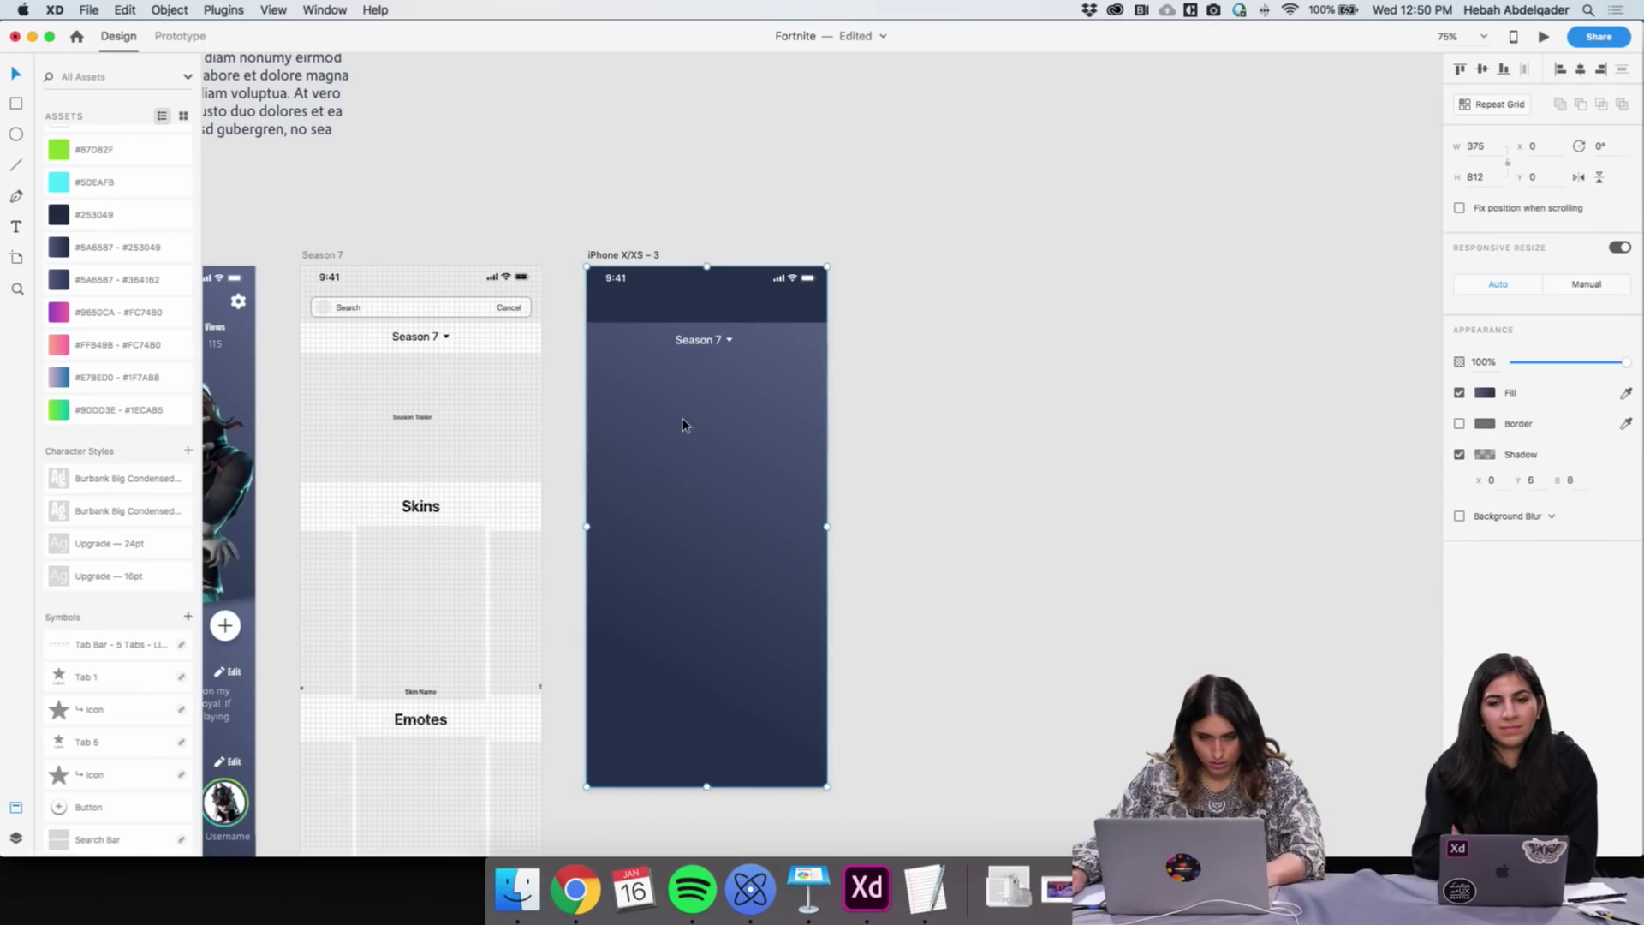
left_click(1065, 489)
left_click_drag(618, 741, 501, 897)
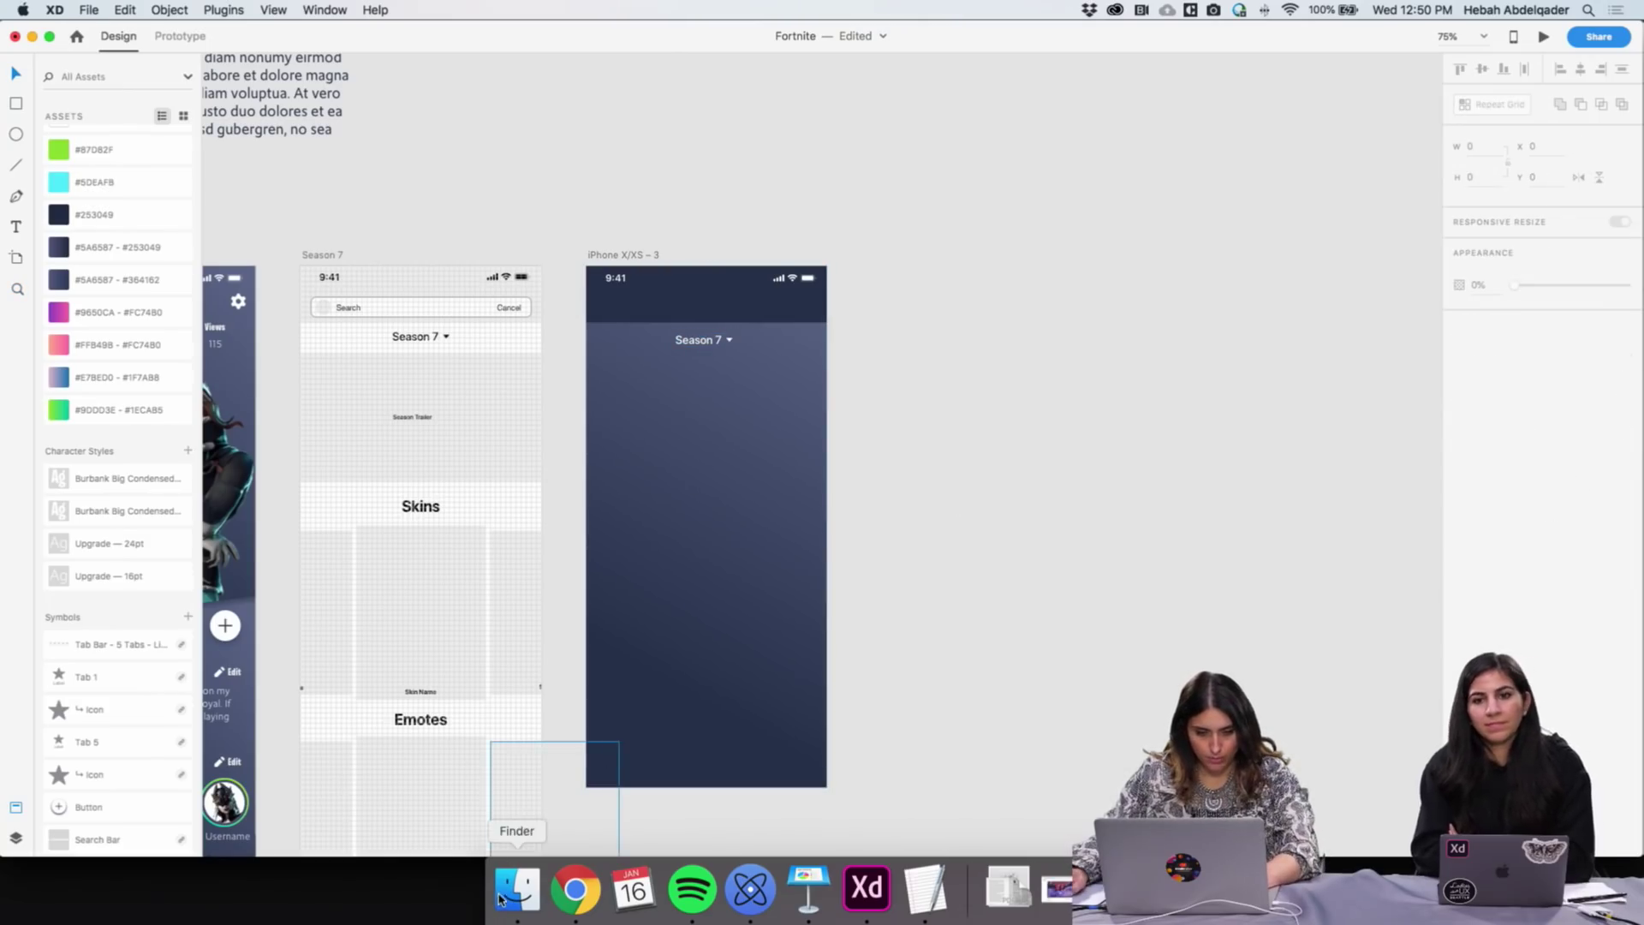
left_click(501, 897)
left_click(298, 217)
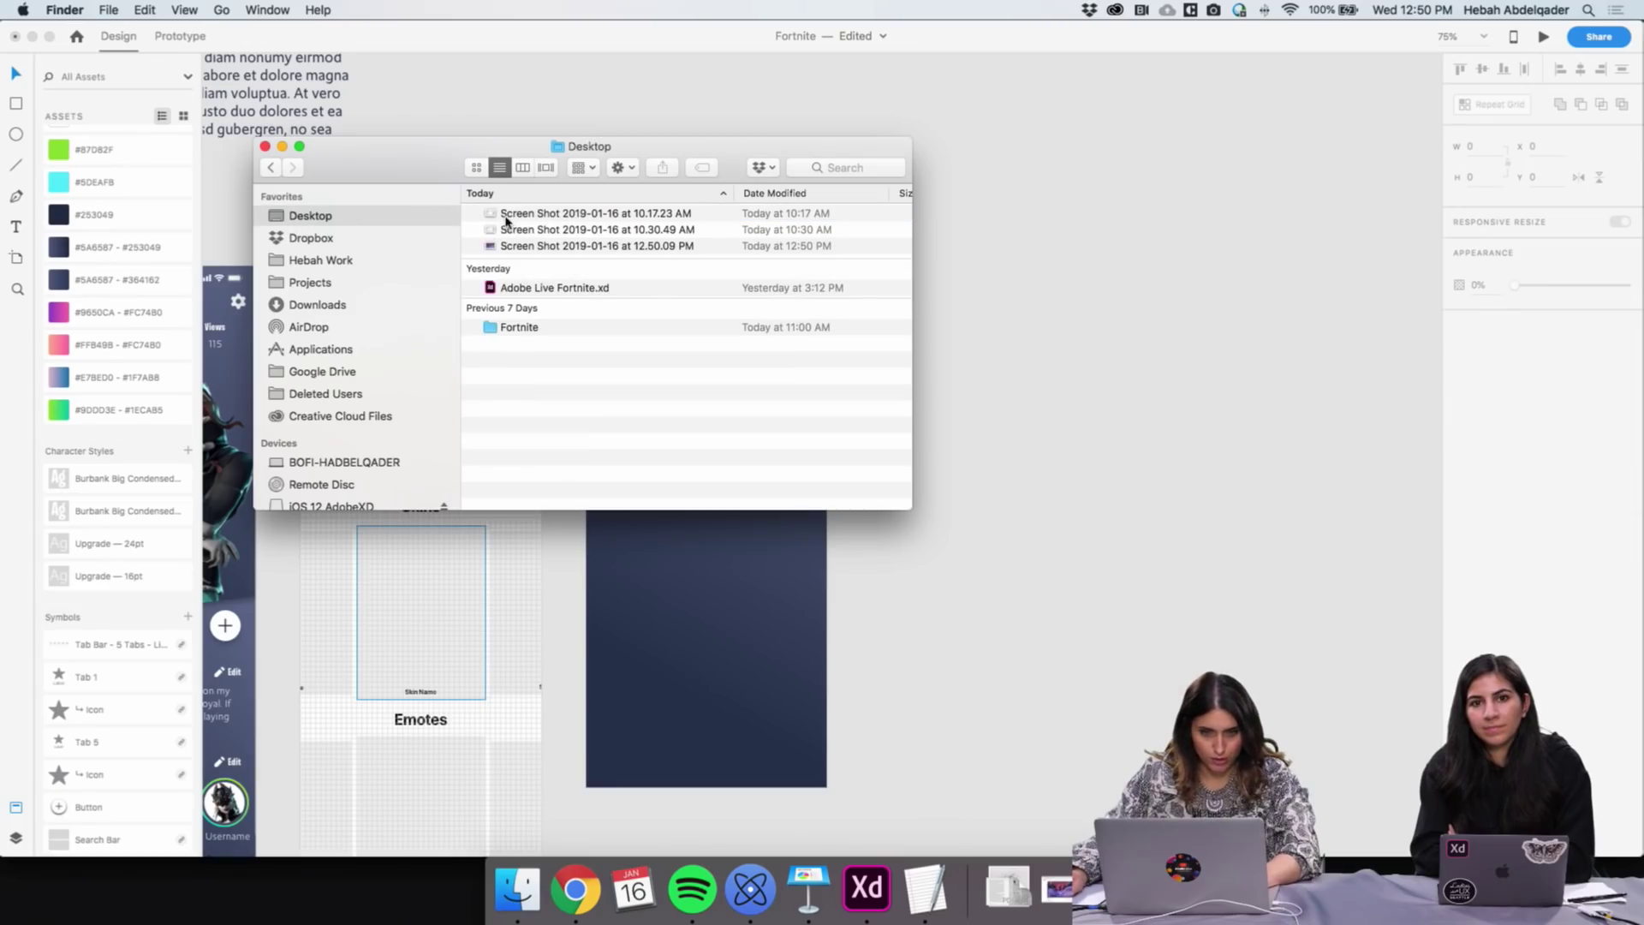
left_click(517, 247)
key("space")
key("space")
left_click_drag(517, 247, 1165, 447)
Move the trailer screenshot below the Season 7 label at about X 2, Y 143 and scale it to about 373 × 210
left_click_drag(1211, 514, 691, 537)
left_click_drag(1273, 744, 822, 492)
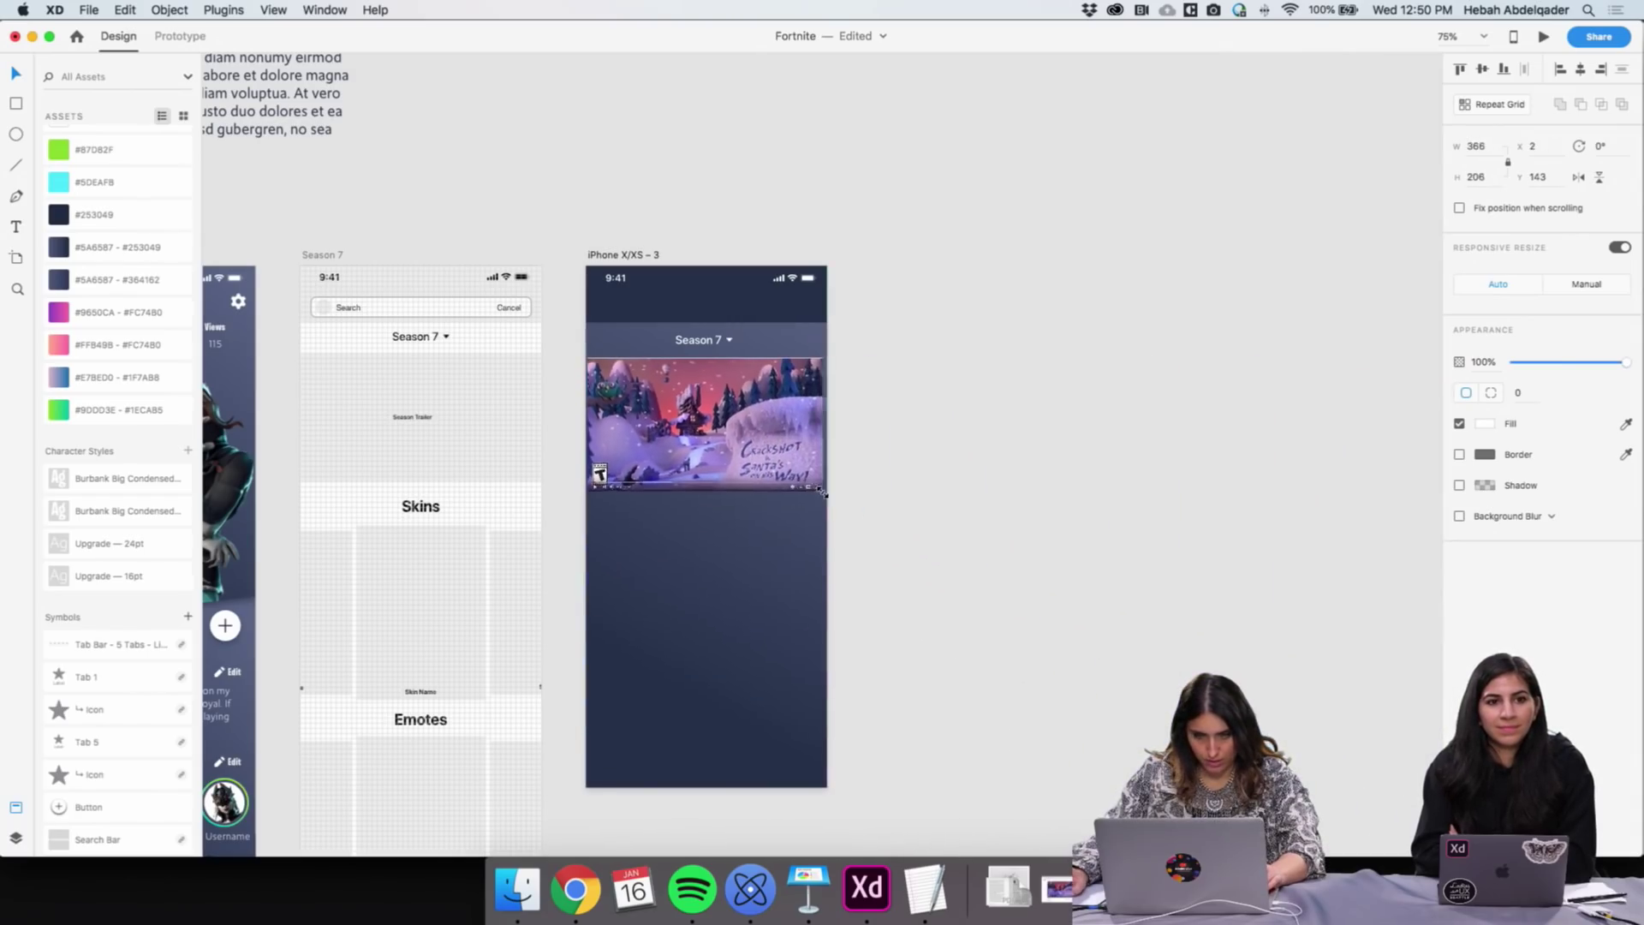
left_click(976, 506)
left_click(709, 377)
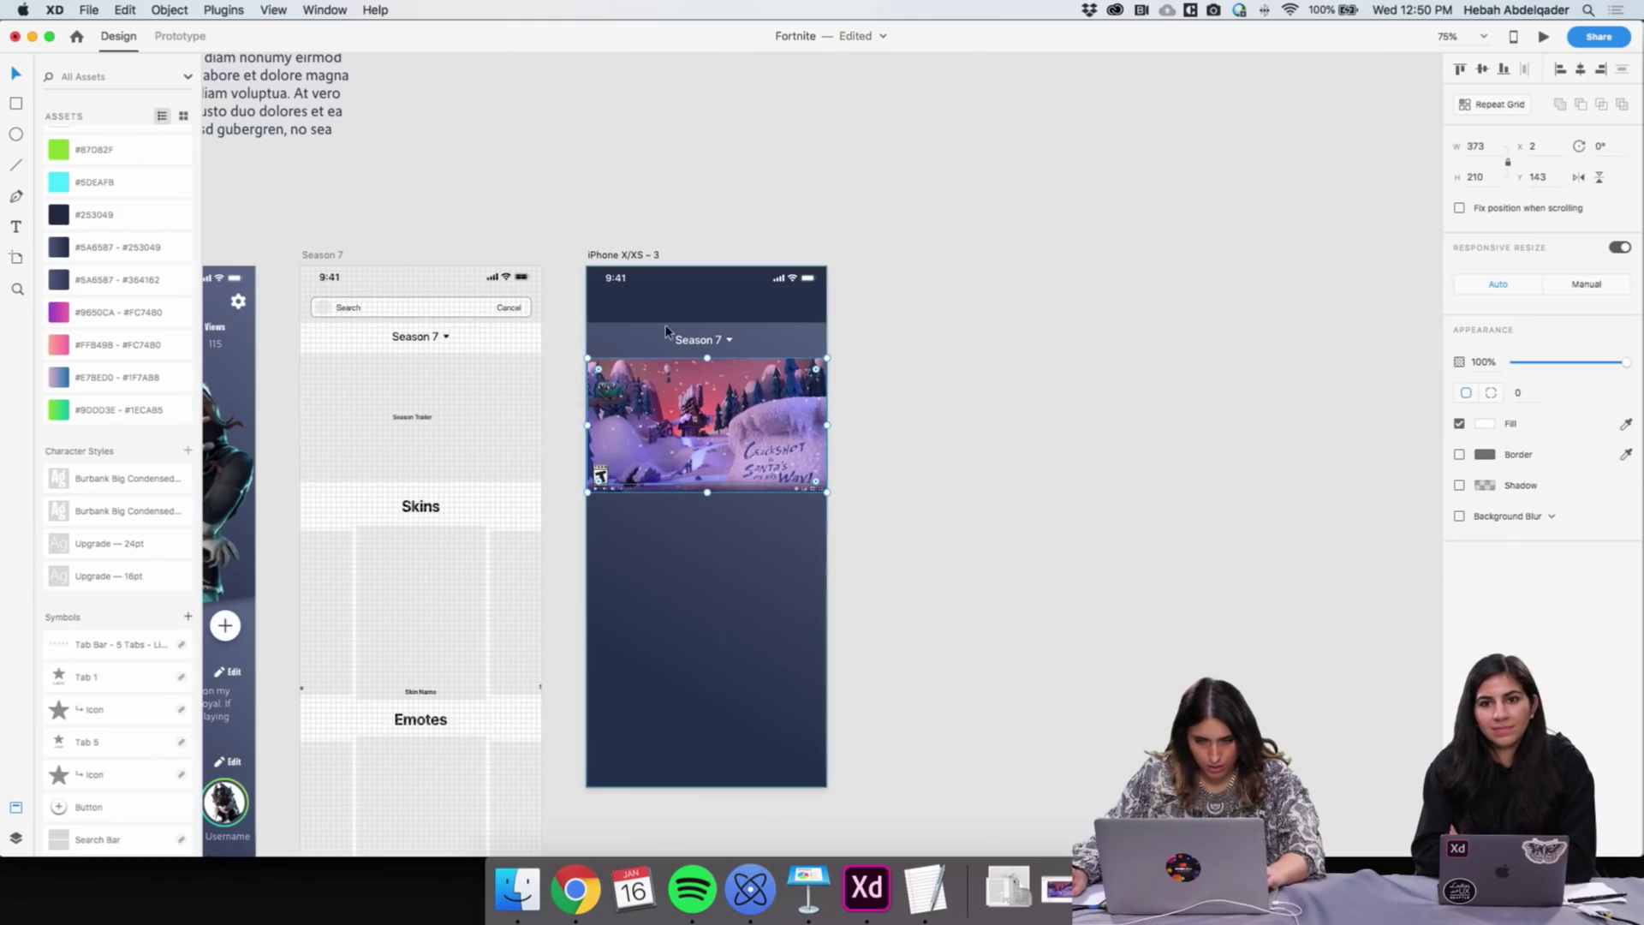
Copy the large name heading from the profile artboard to below the trailer image and set its font size to 40
left_click(1075, 551)
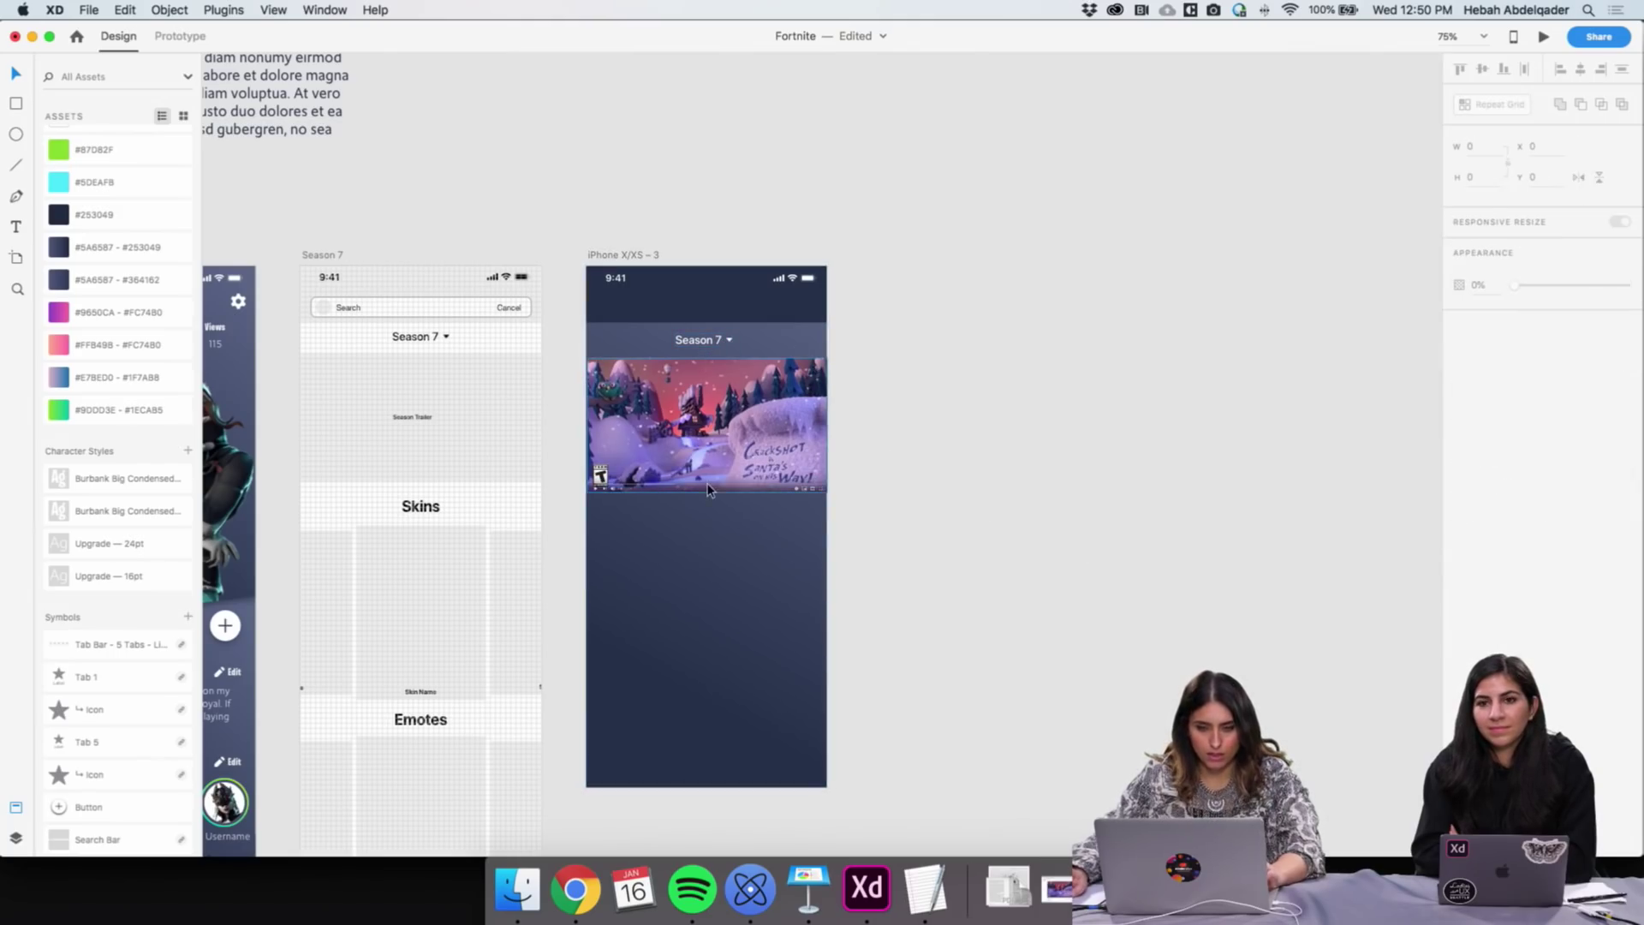
scroll(700, 425, "down", 5)
scroll(701, 425, "left", 4)
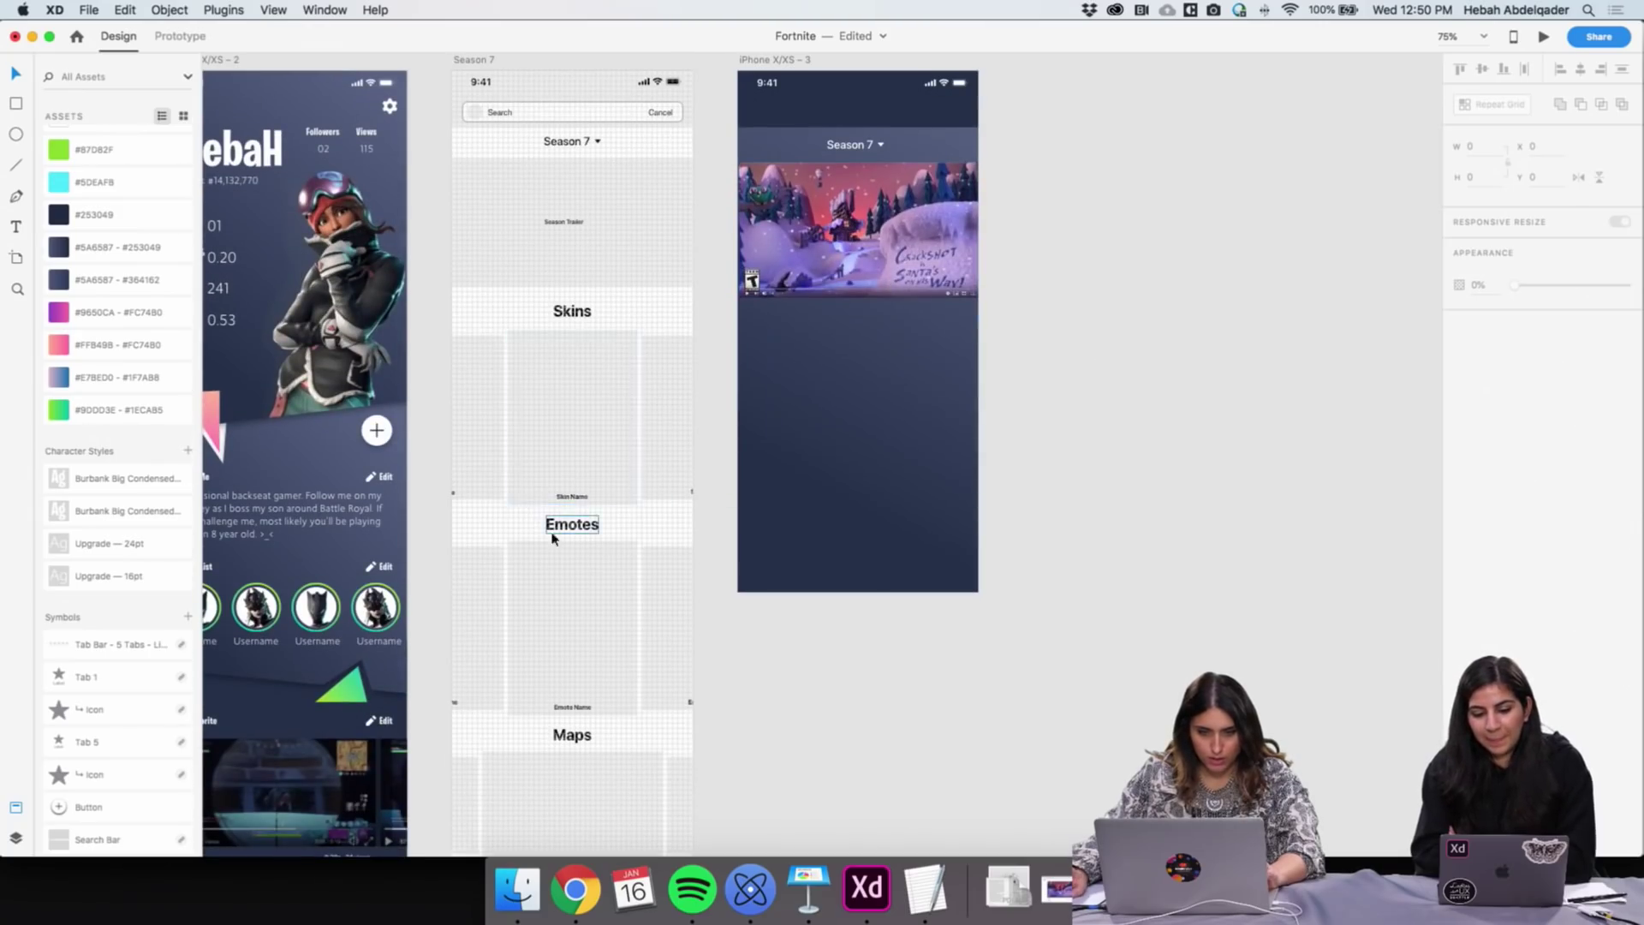
scroll(514, 400, "left", 2)
scroll(514, 399, "left", 10)
scroll(514, 400, "right", 6)
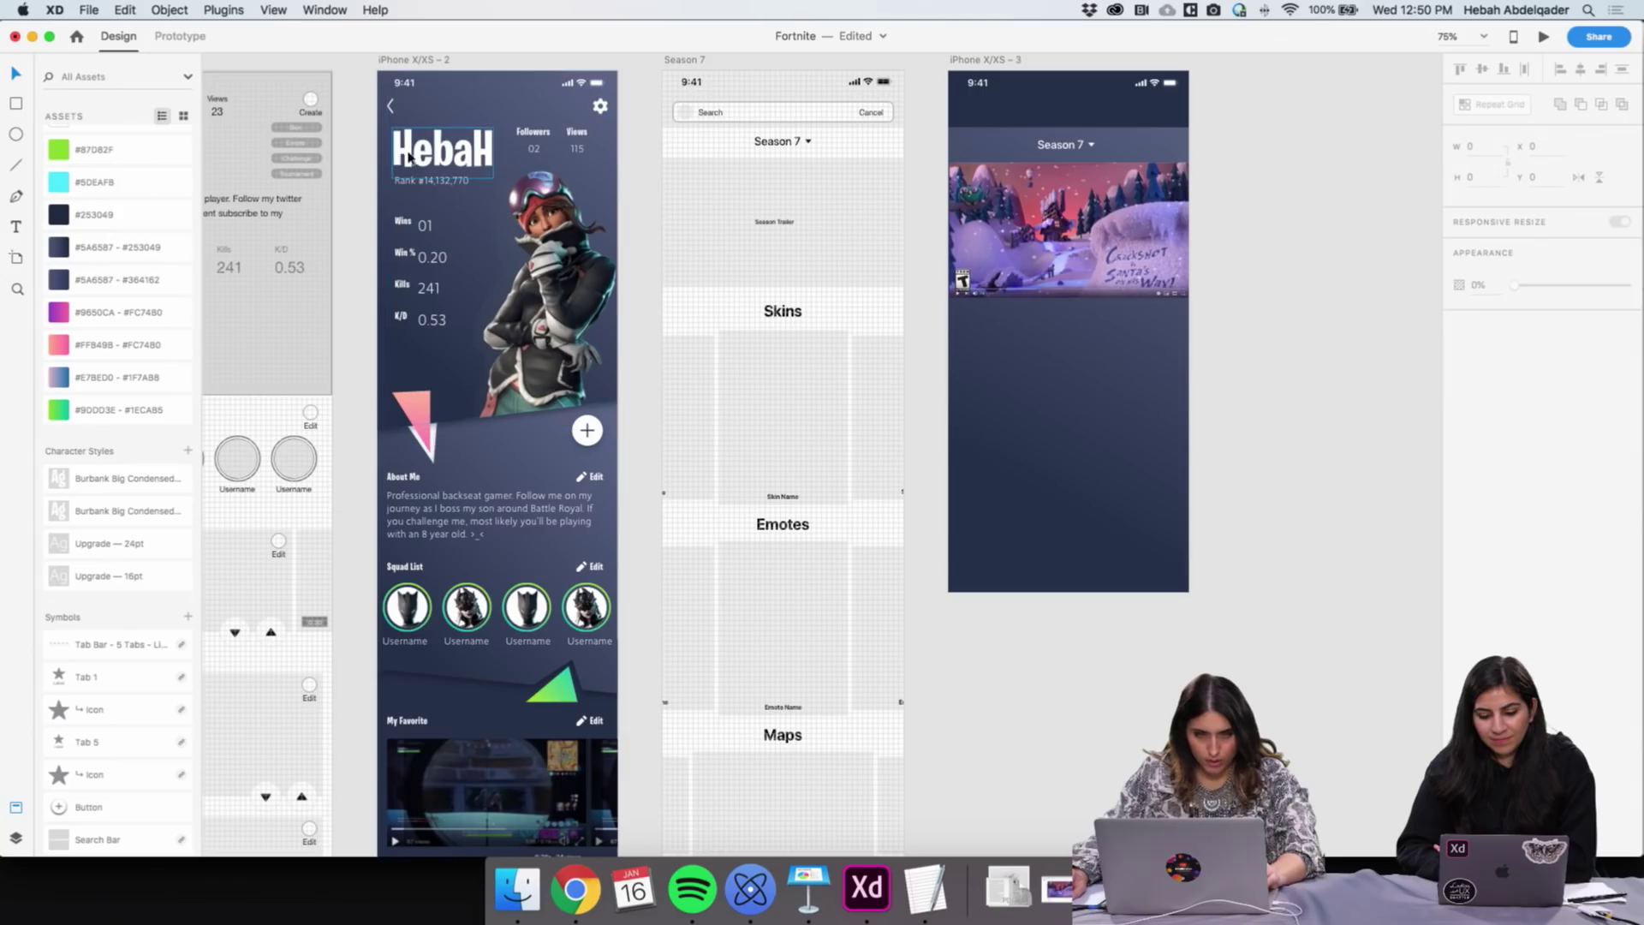
double_click(421, 156)
left_click_drag(409, 156, 1036, 344)
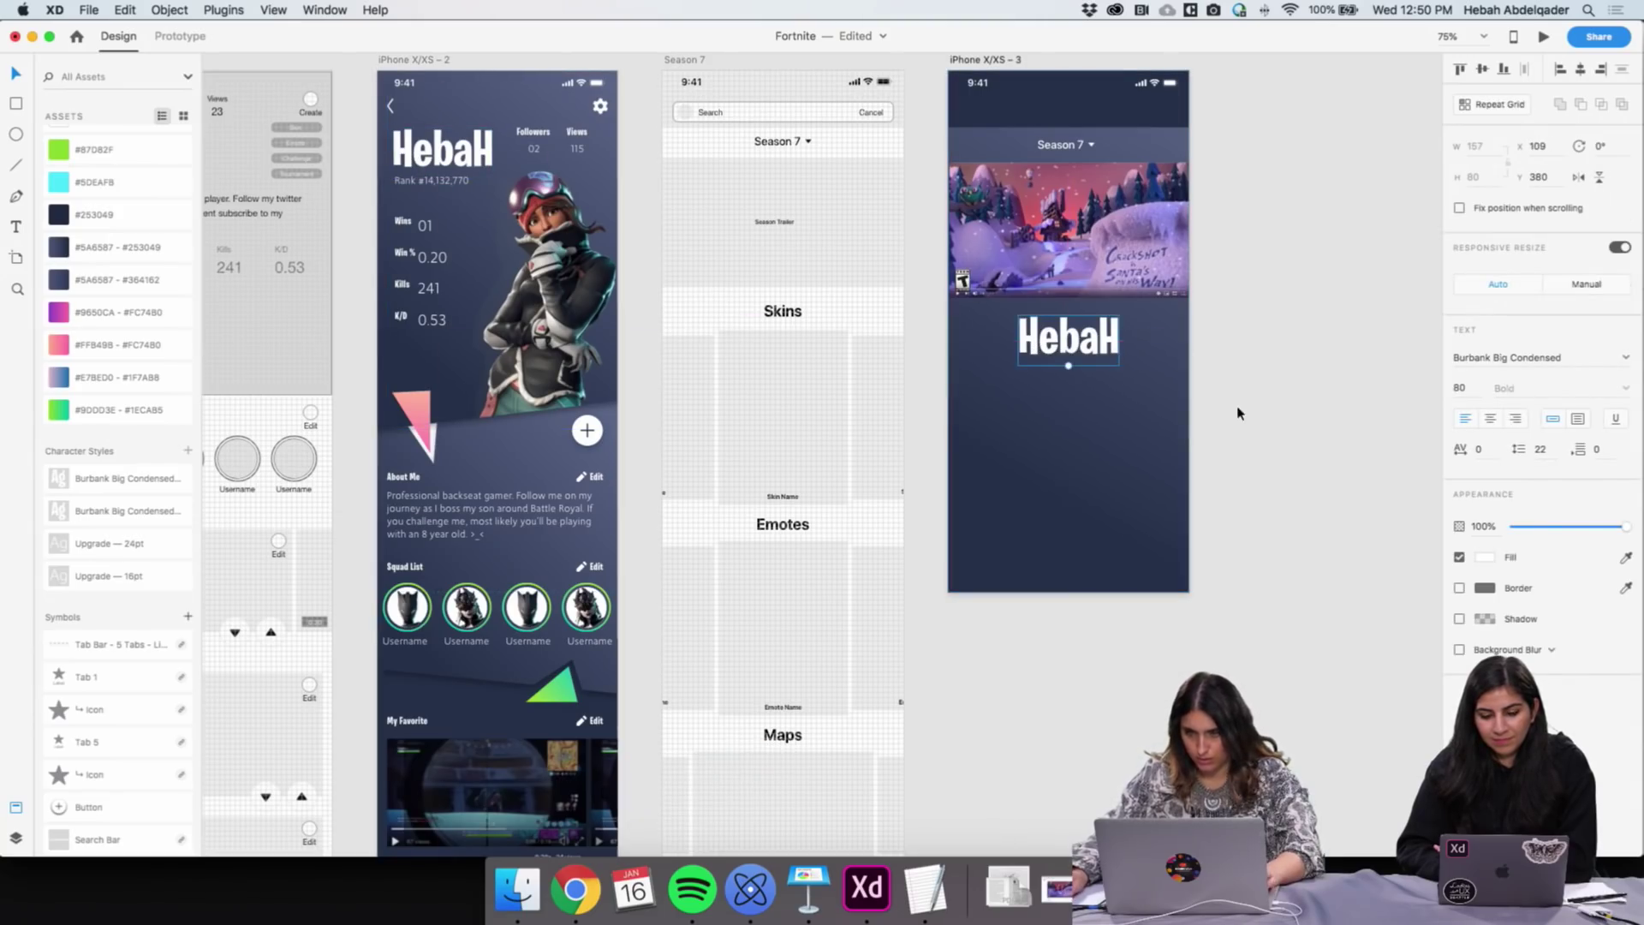
double_click(1470, 388)
type("40")
key("Return")
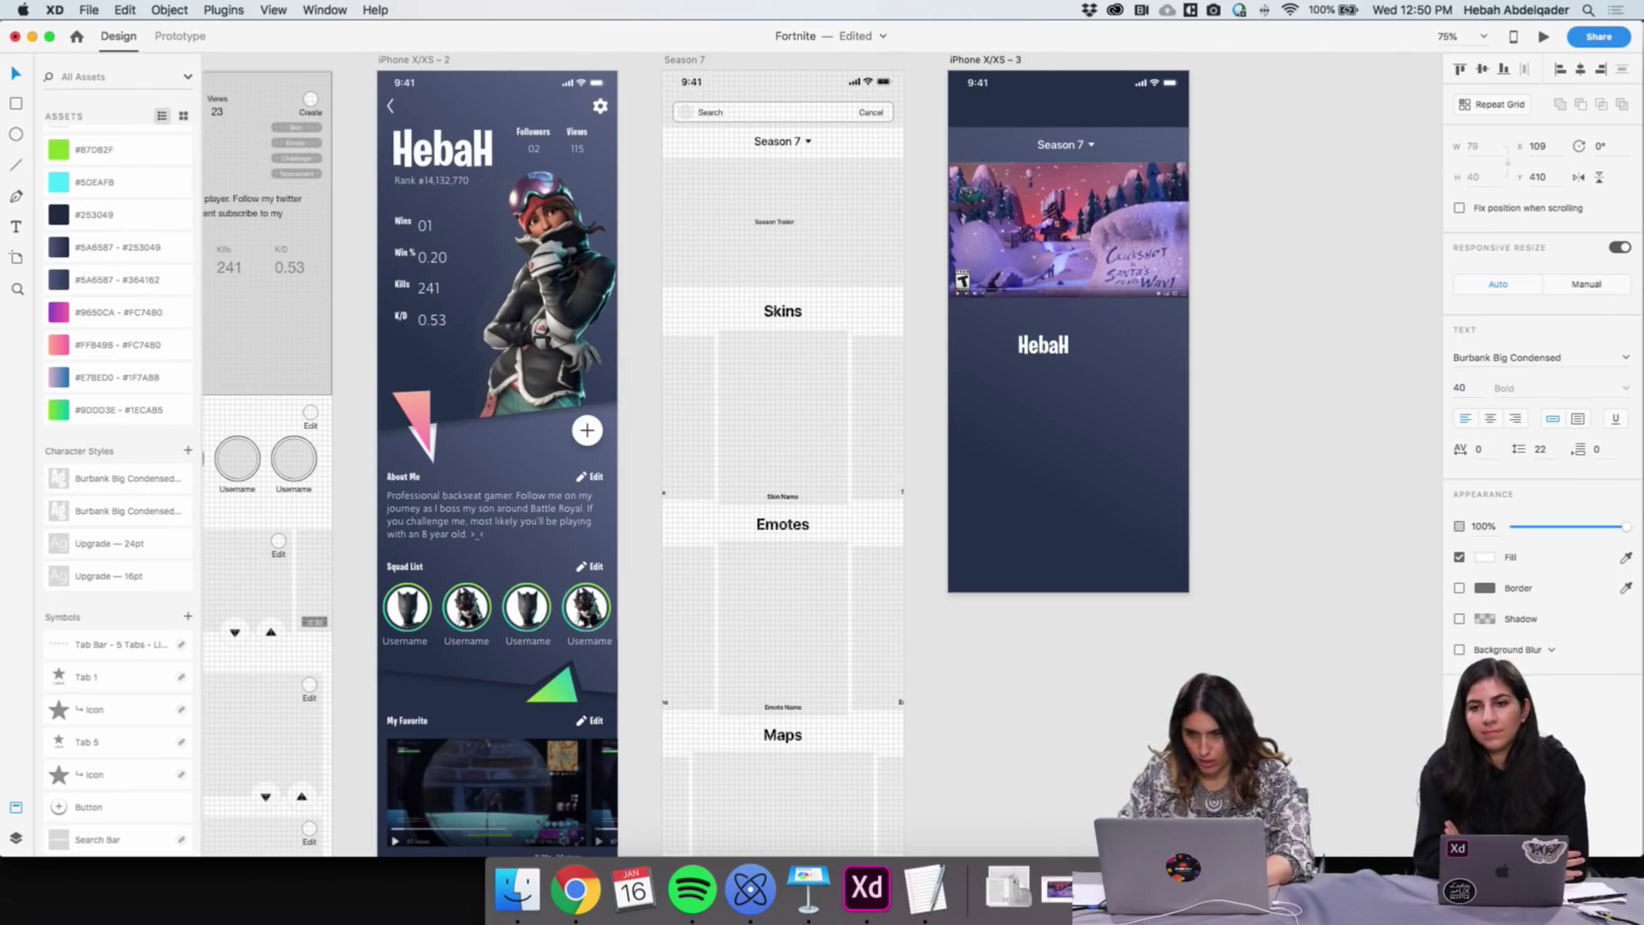
scroll(409, 430, "down", 5)
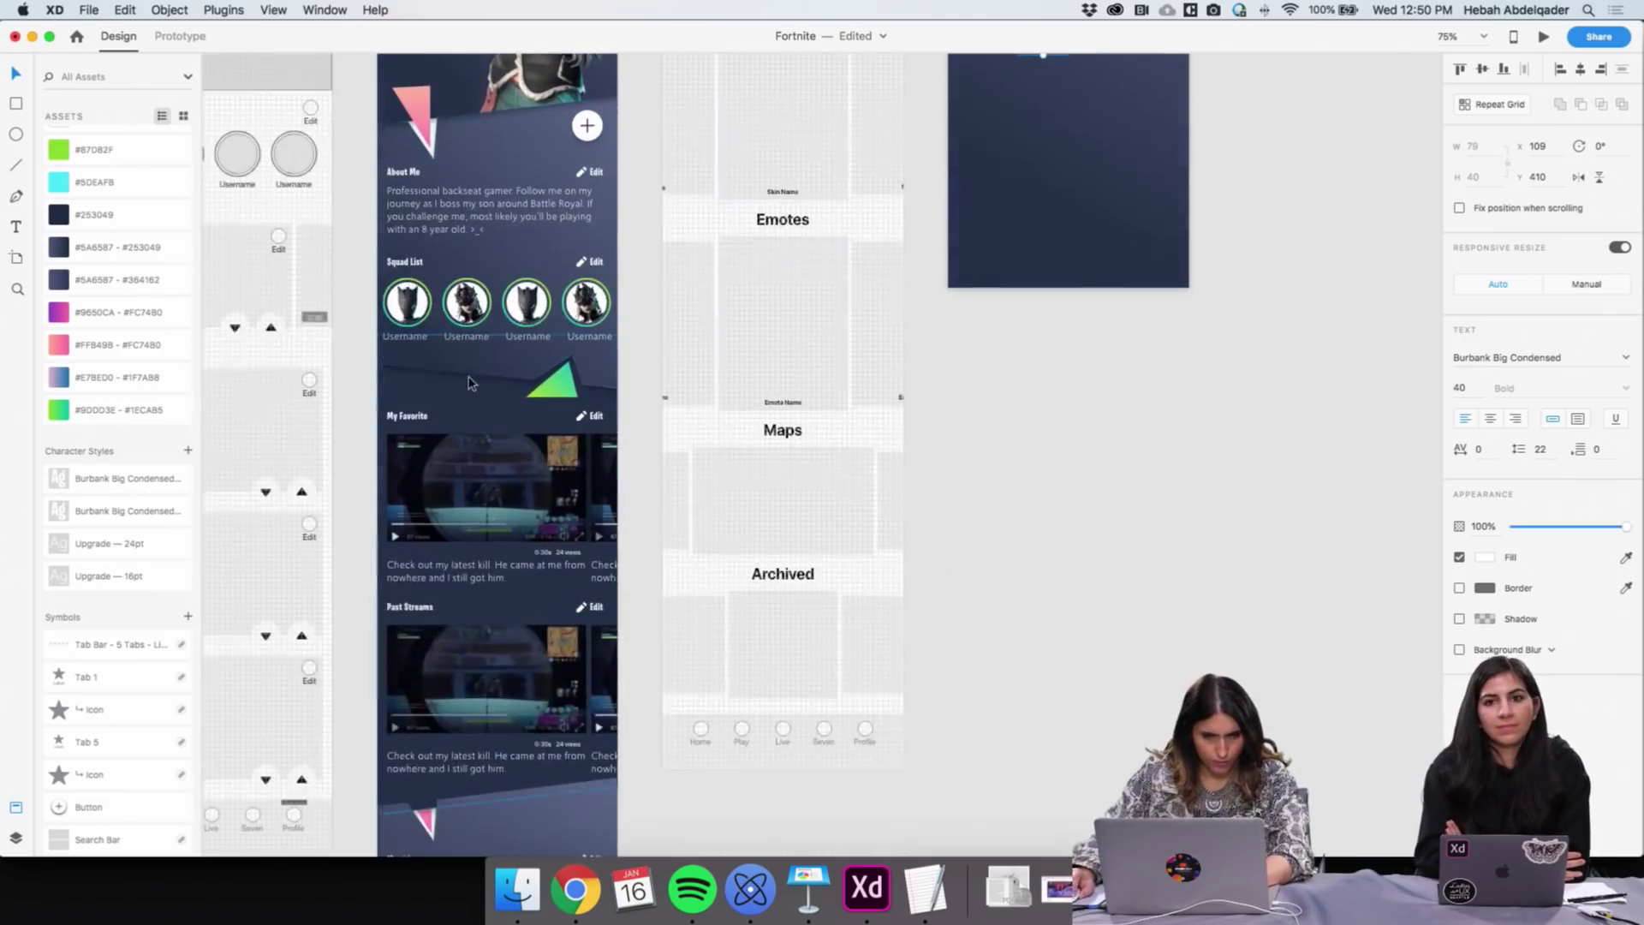
left_click(409, 423)
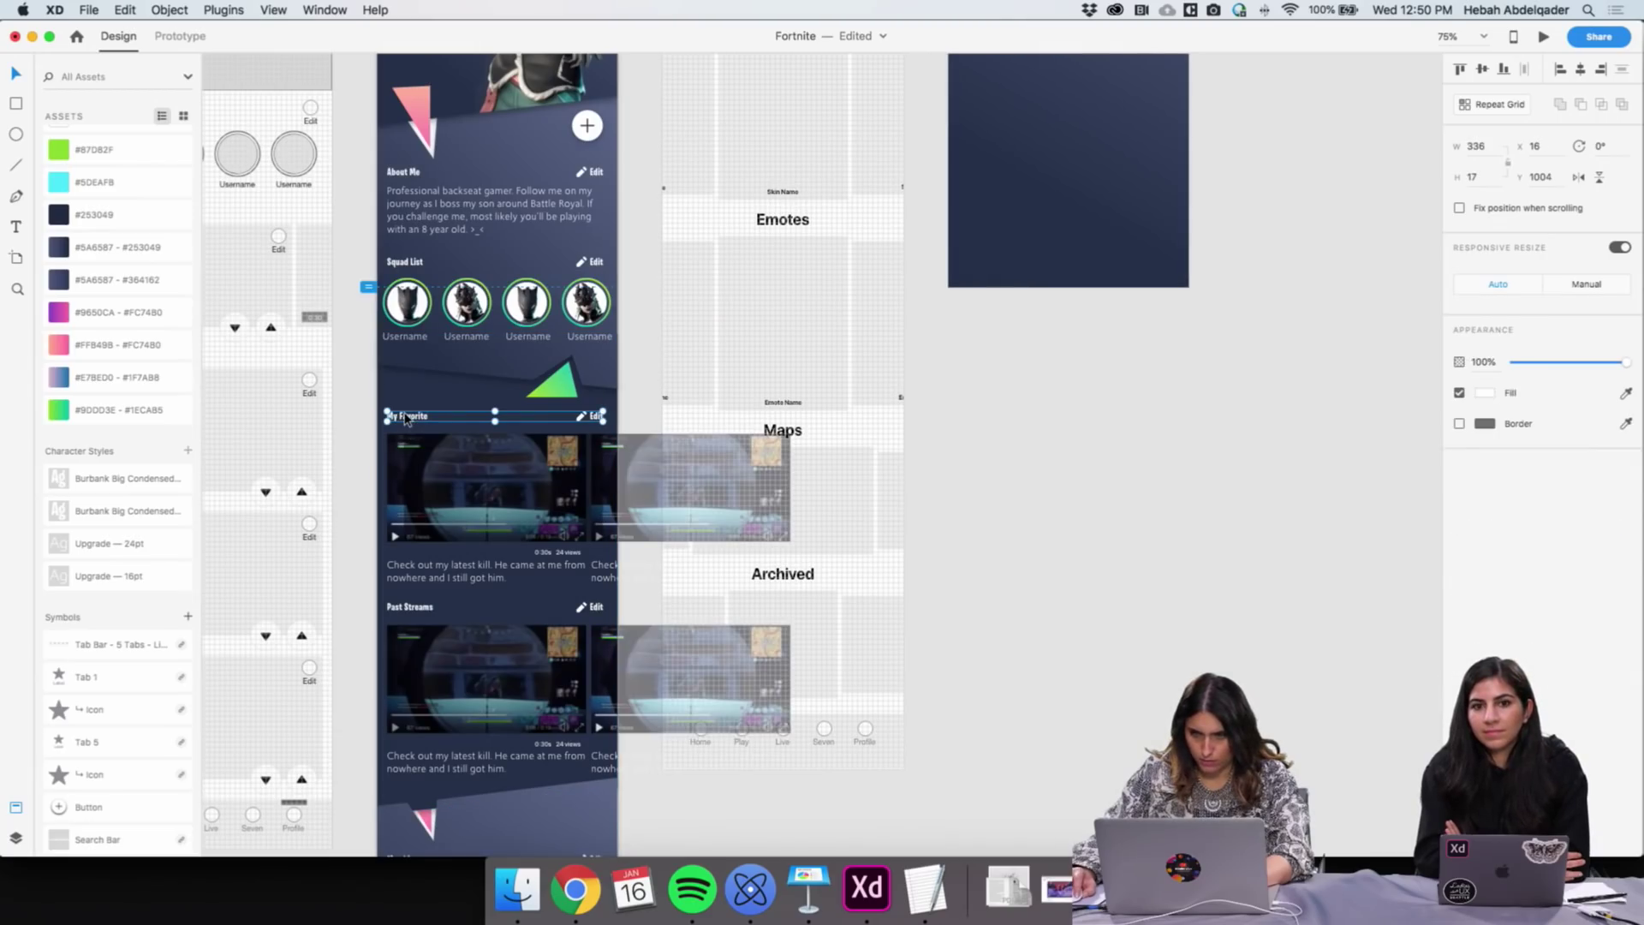
double_click(405, 417)
left_click(1115, 392)
scroll(1116, 359, "up", 7)
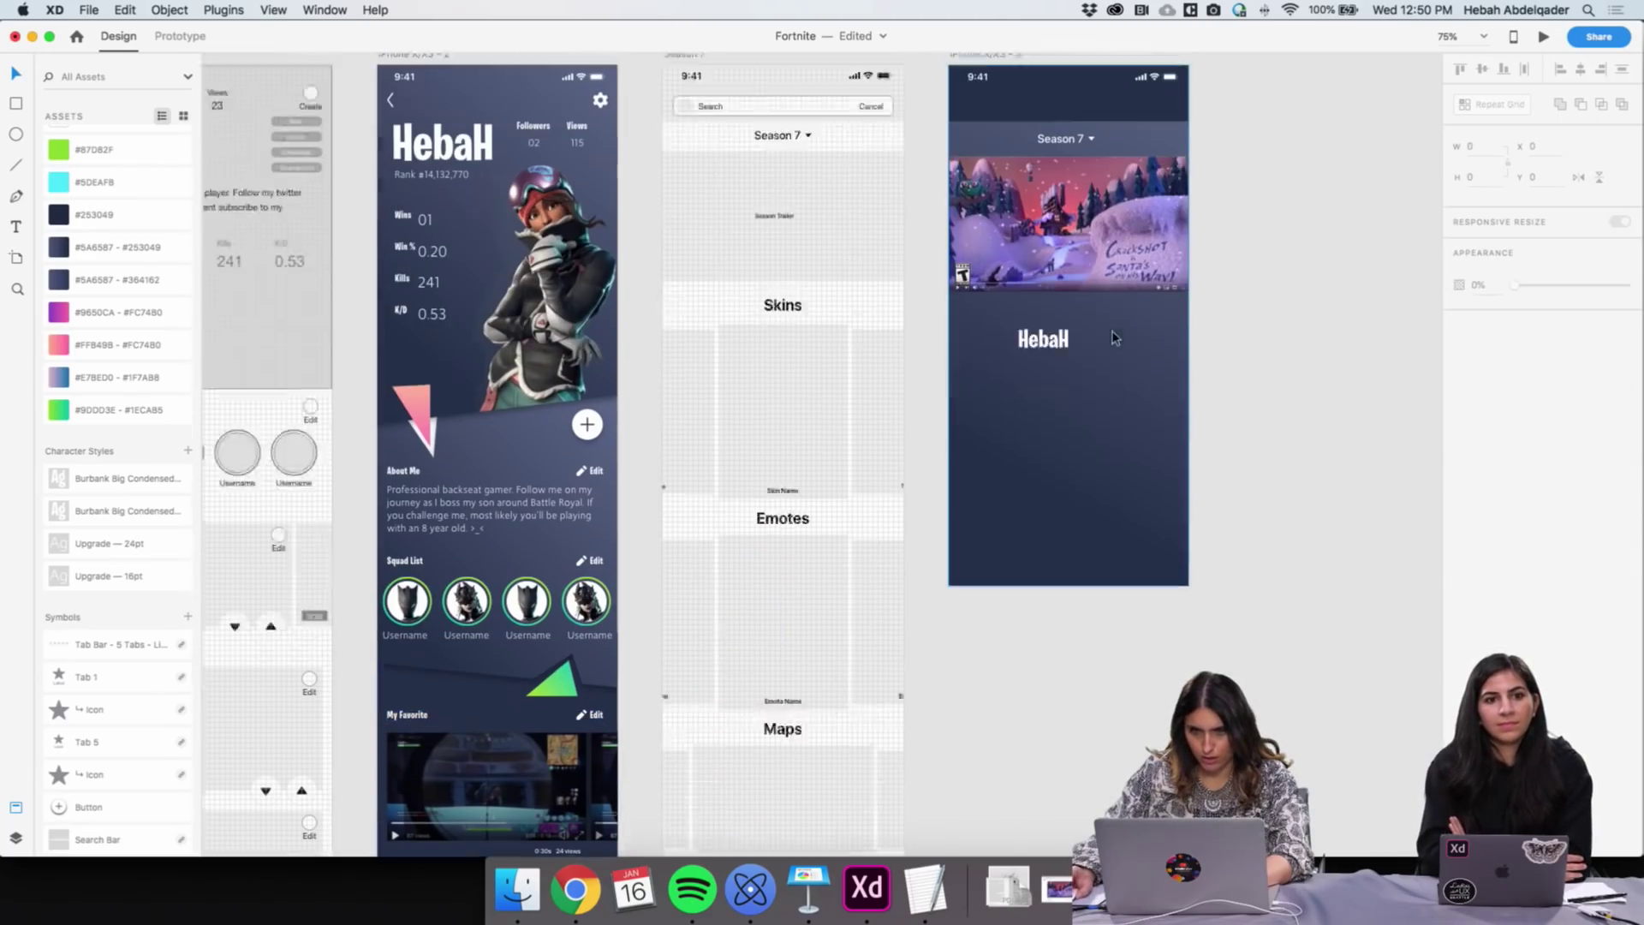
Change the copied heading's text to "Skins" and centre it beneath the trailer image at about X 154, Y 399
left_click(1065, 502)
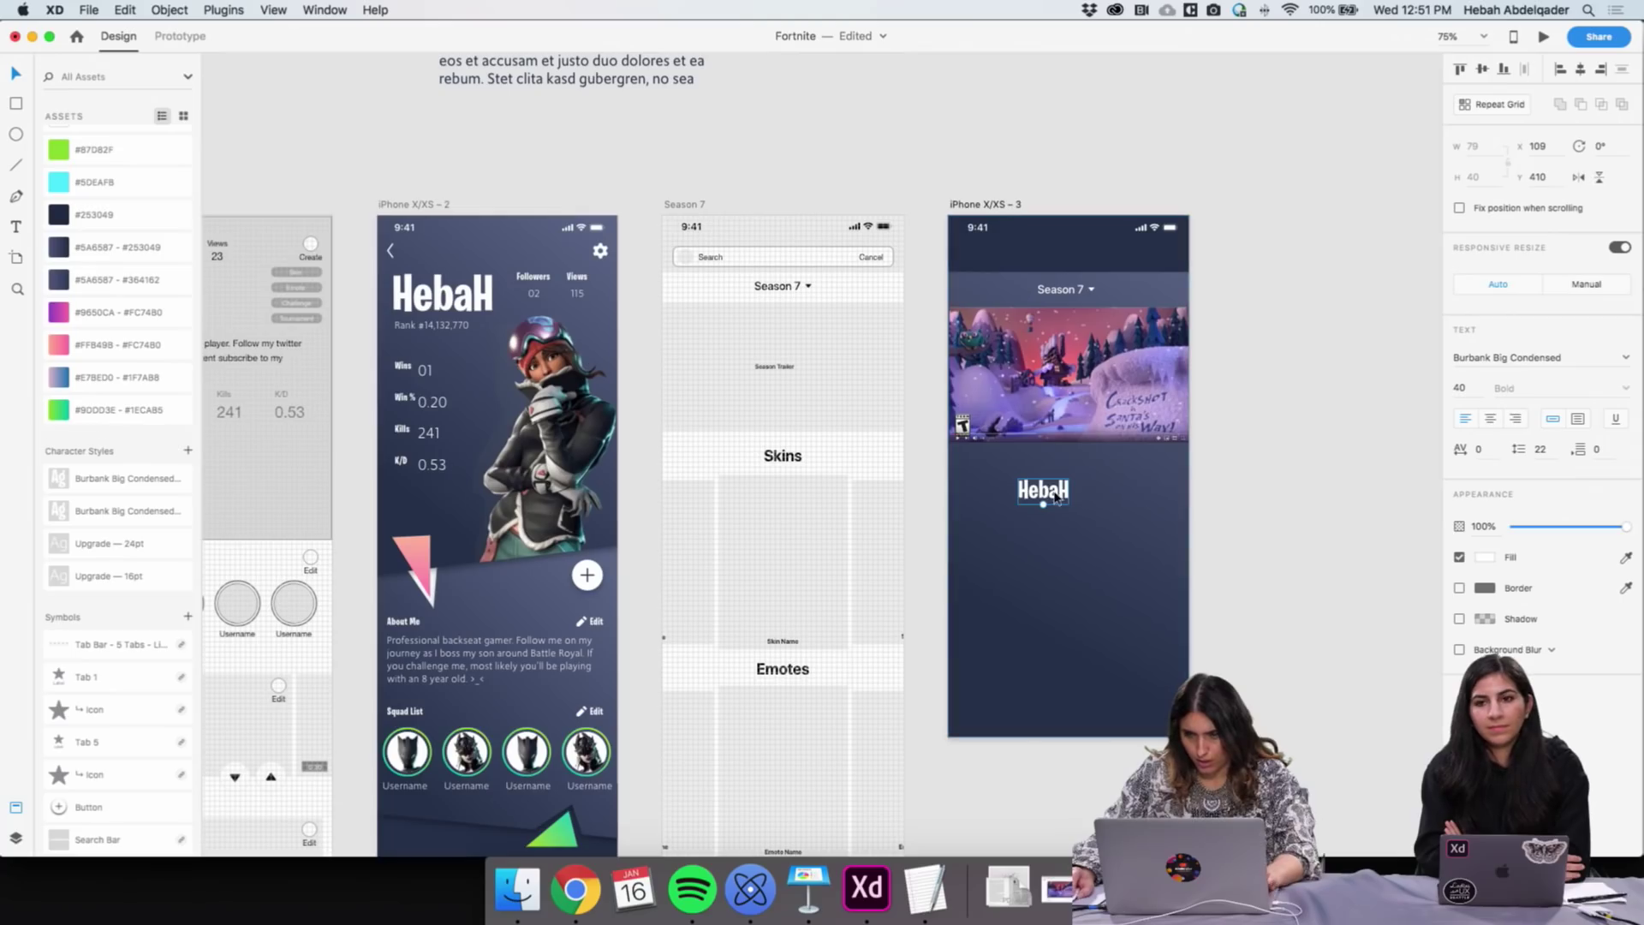
double_click(1054, 491)
type("Skins")
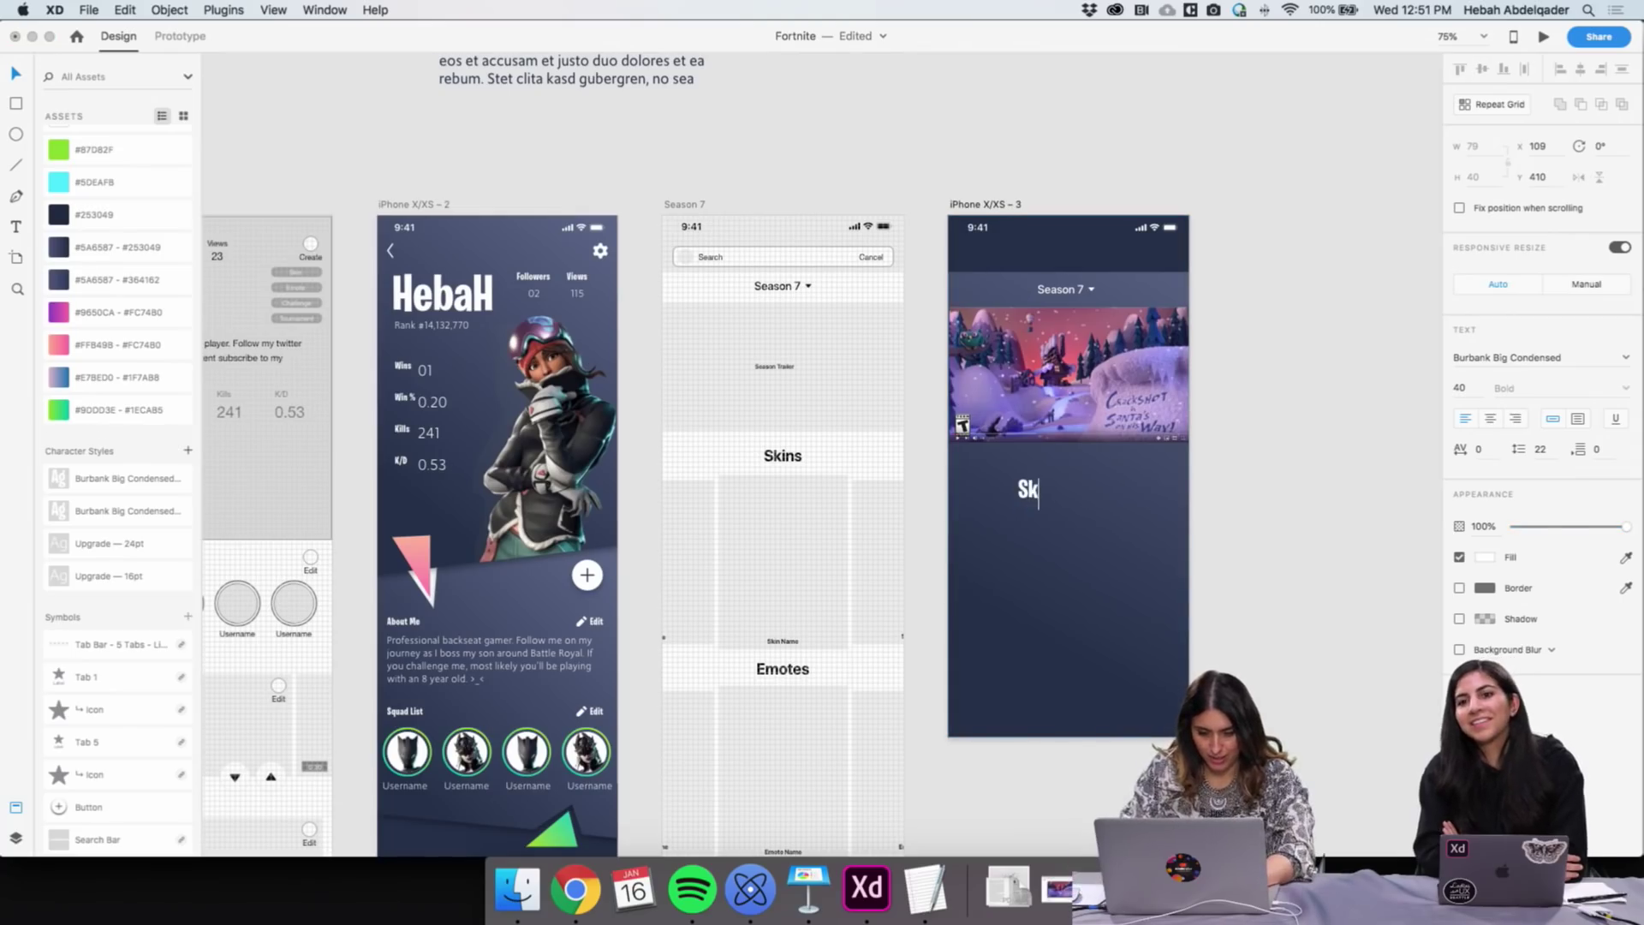
key("Escape")
left_click_drag(1039, 495, 1068, 488)
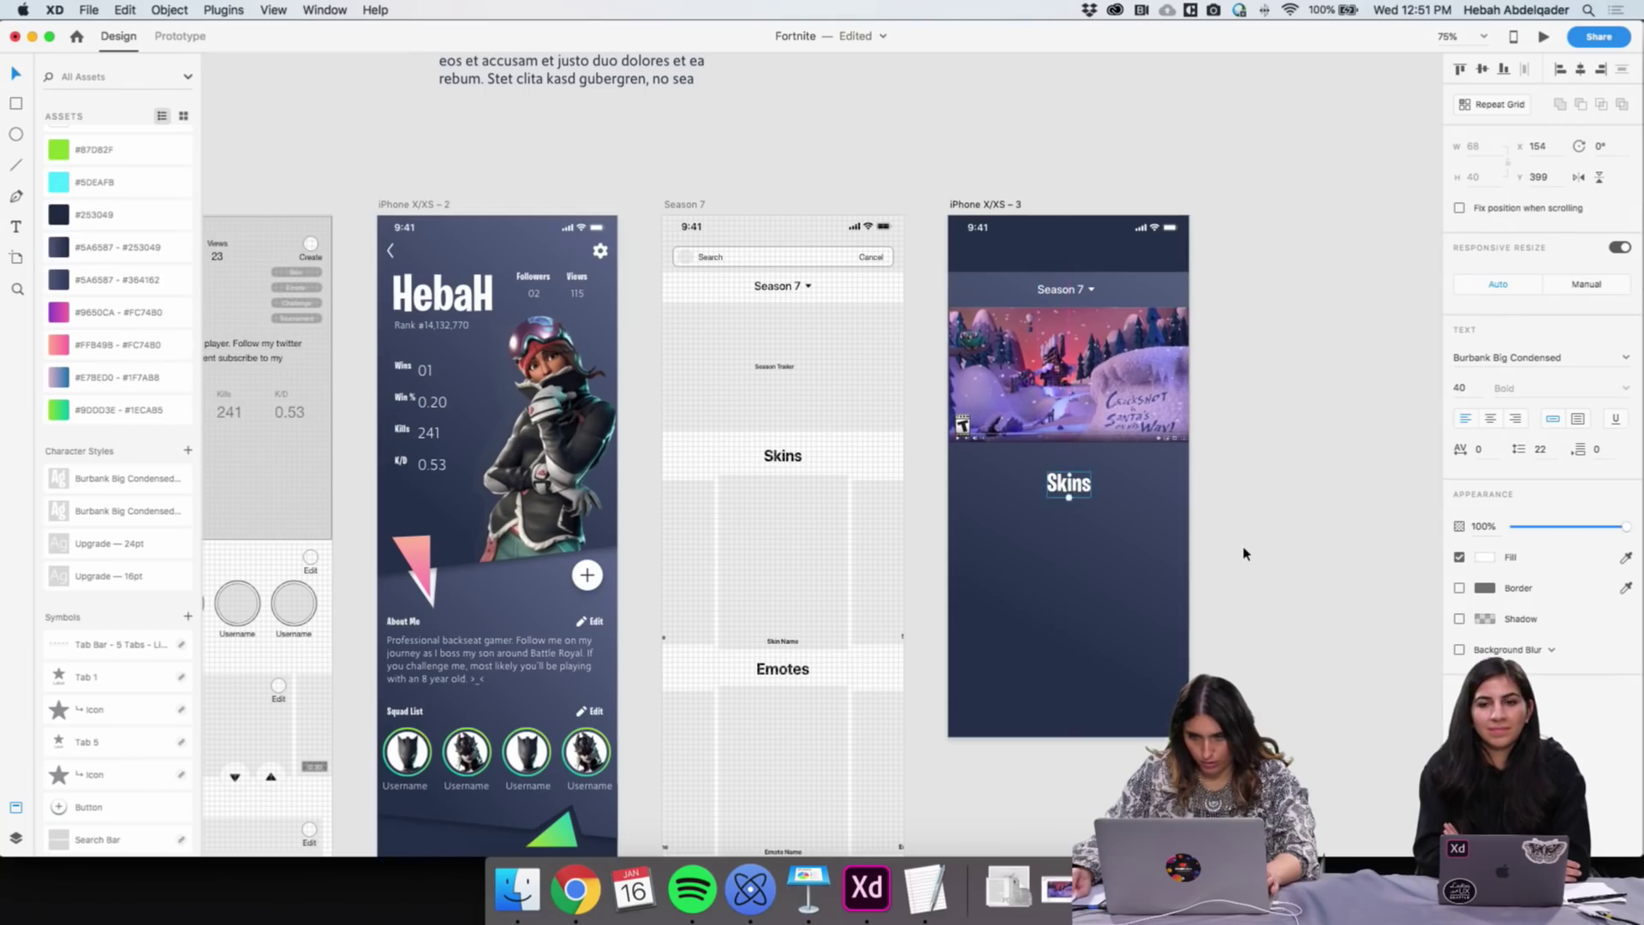
Copy the bearded character and its dark card from the My skin section to below the Skins heading at about X 61, Y 457
left_click(1240, 553)
scroll(1241, 554, "down", 20)
left_click(480, 442)
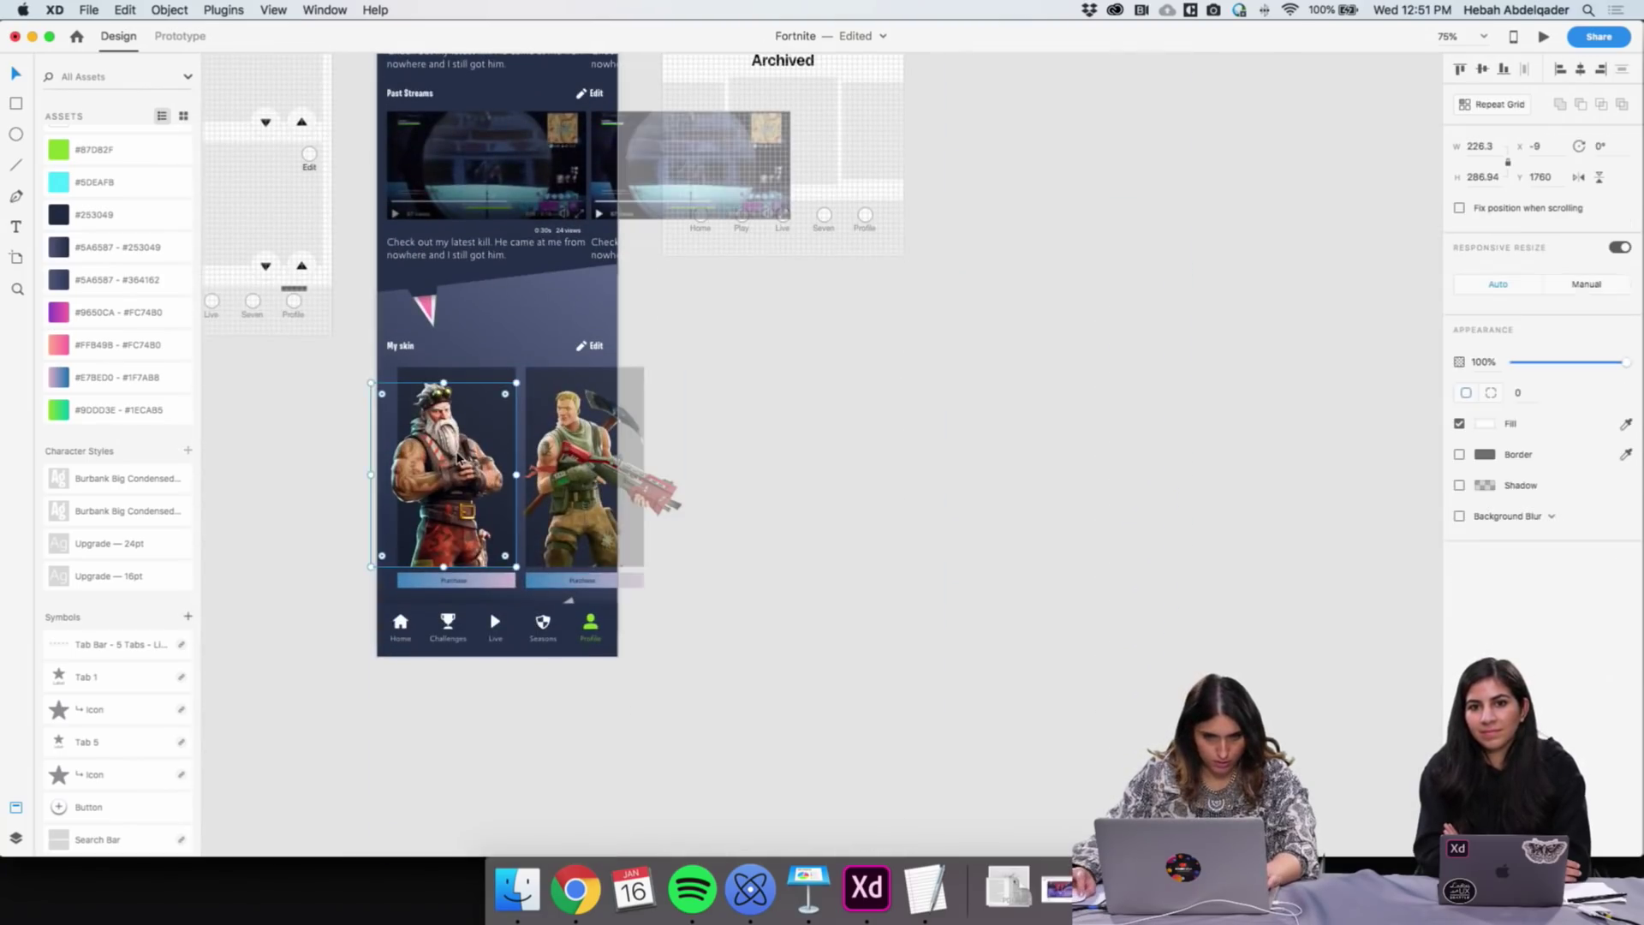
left_click(535, 389, "shift")
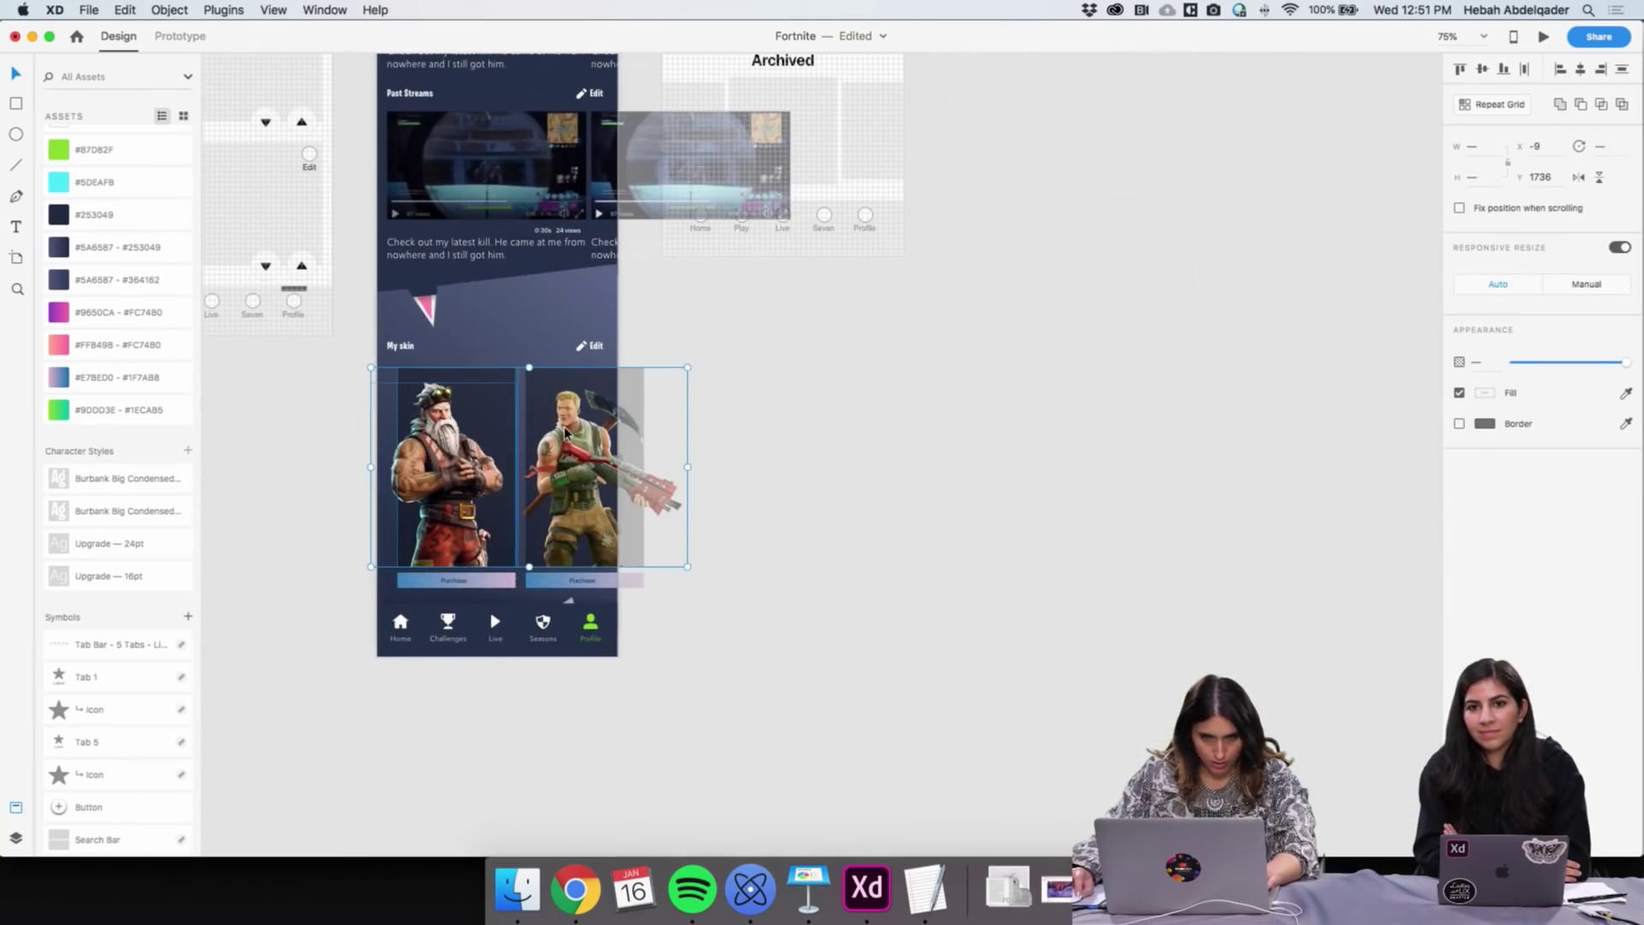
key("super+z")
scroll(1127, 295, "up", 15)
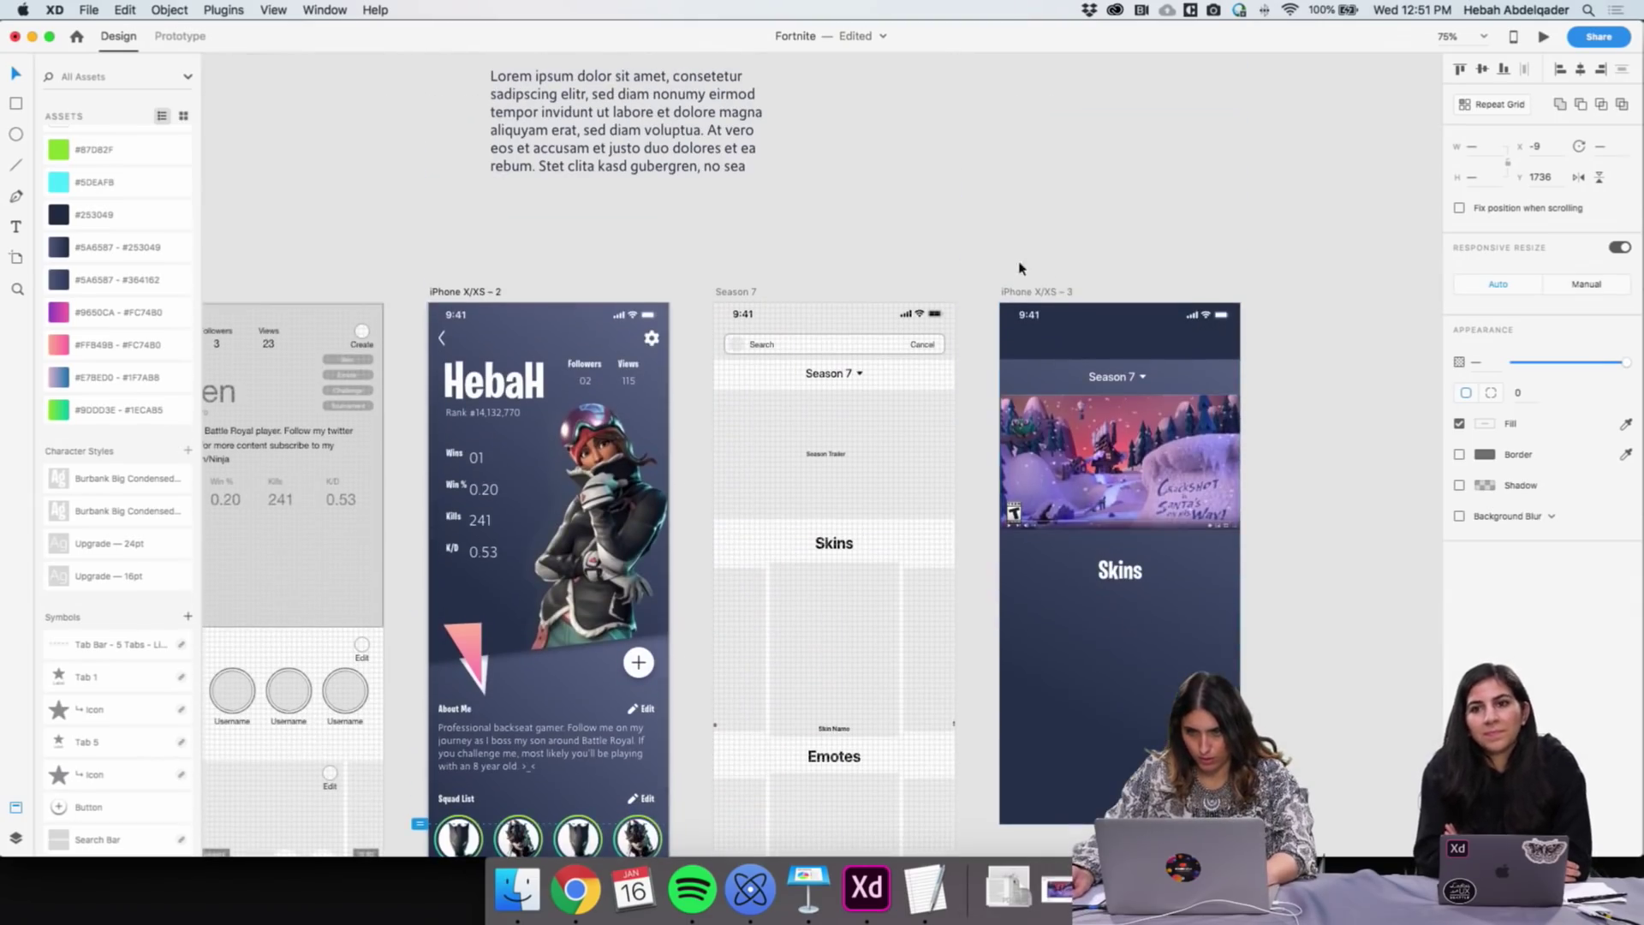
left_click(1033, 293)
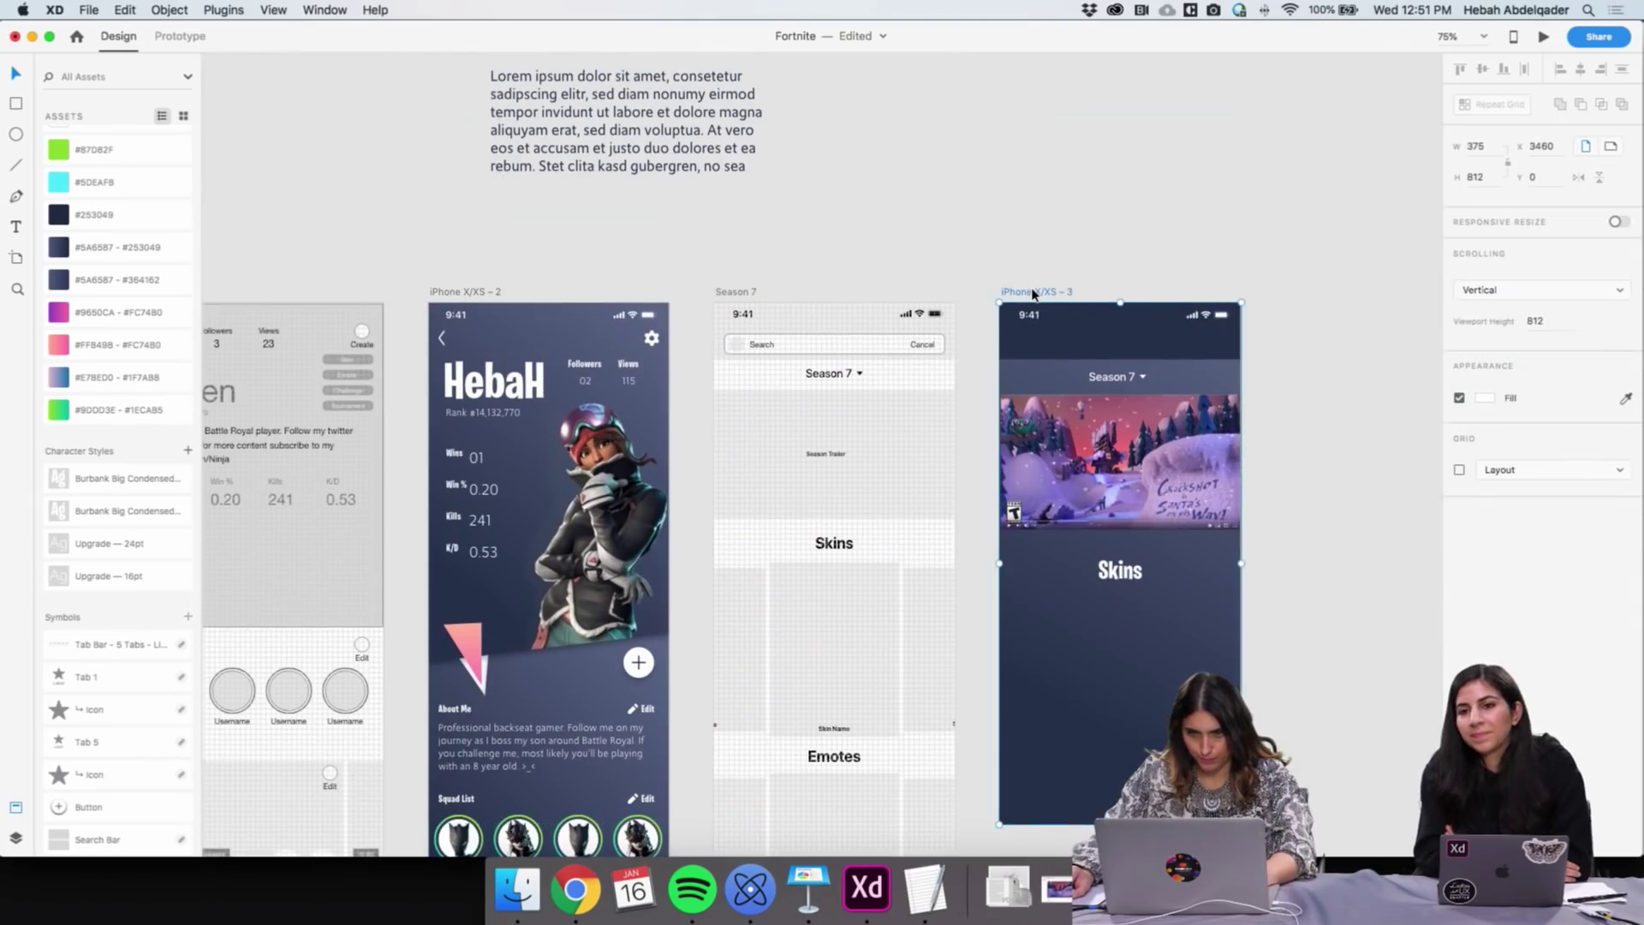
key("super+v")
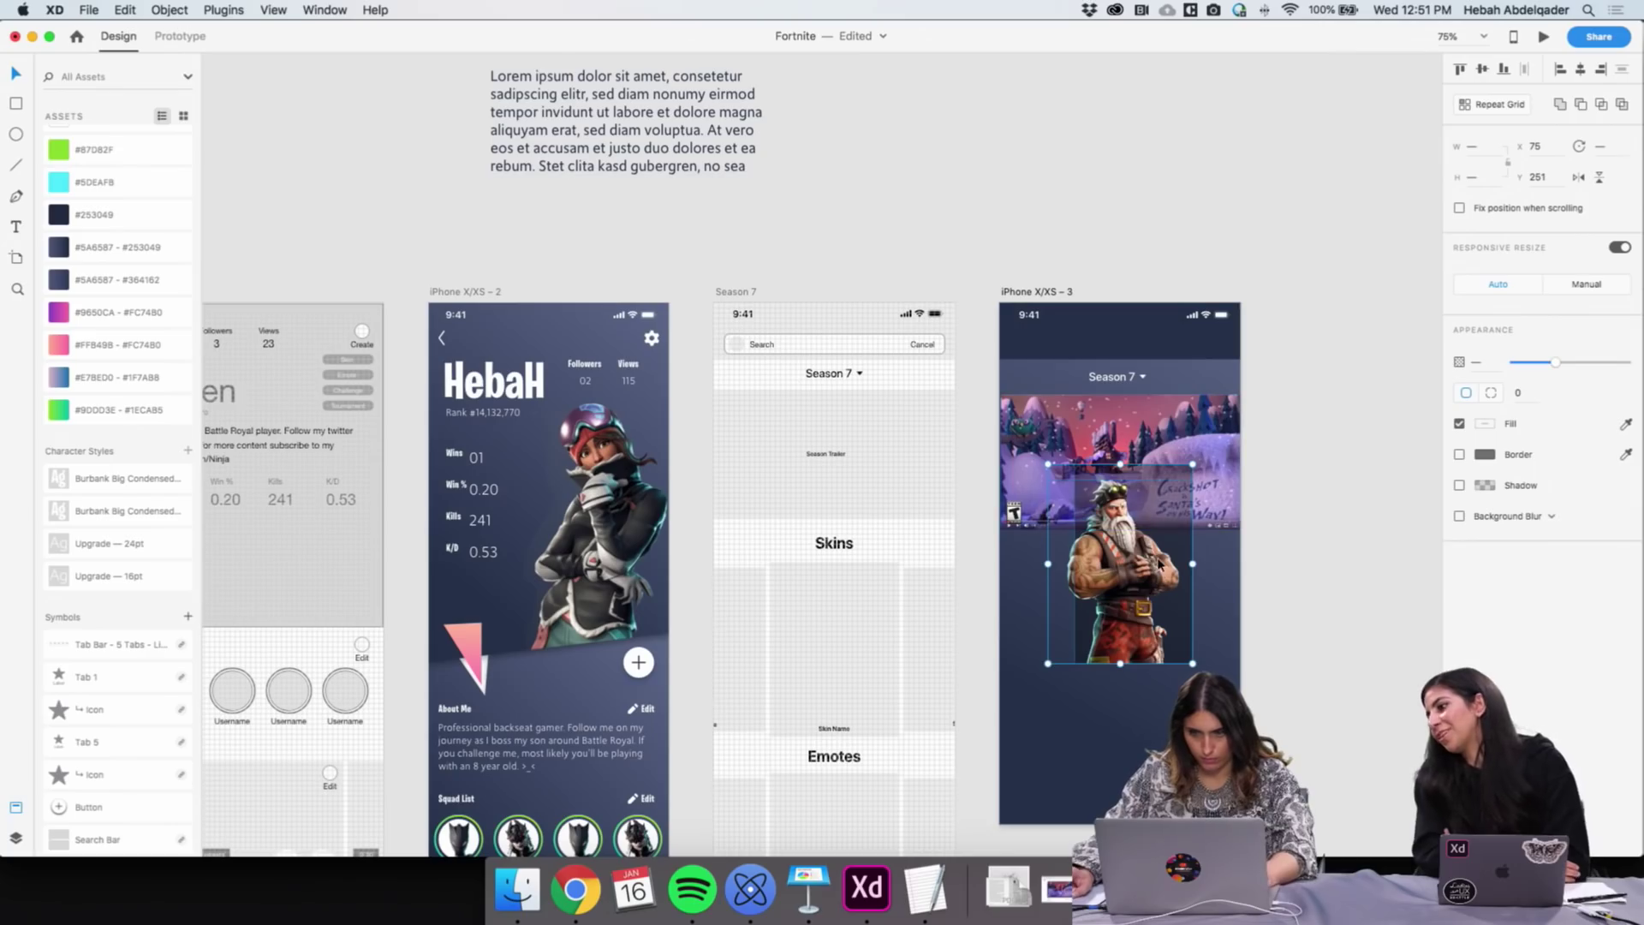
left_click_drag(1131, 600, 1124, 732)
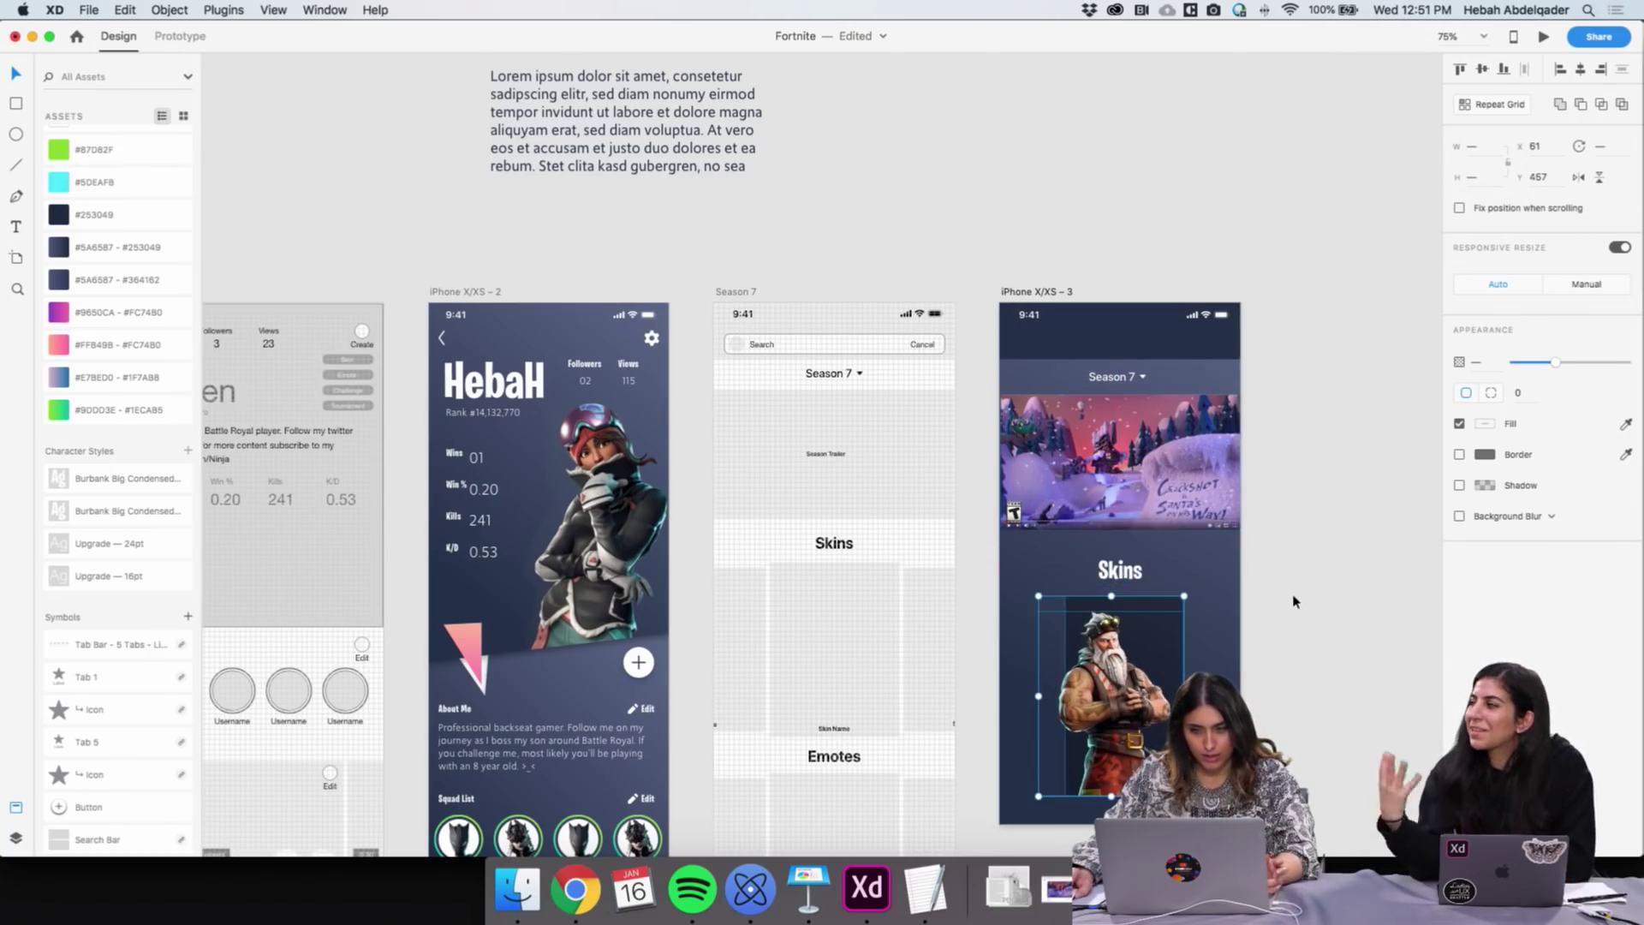
Group the bearded character with its card and move the group to about X 56, Y 455 under the Skins heading
scroll(1293, 600, "down", 7)
left_click(1299, 326)
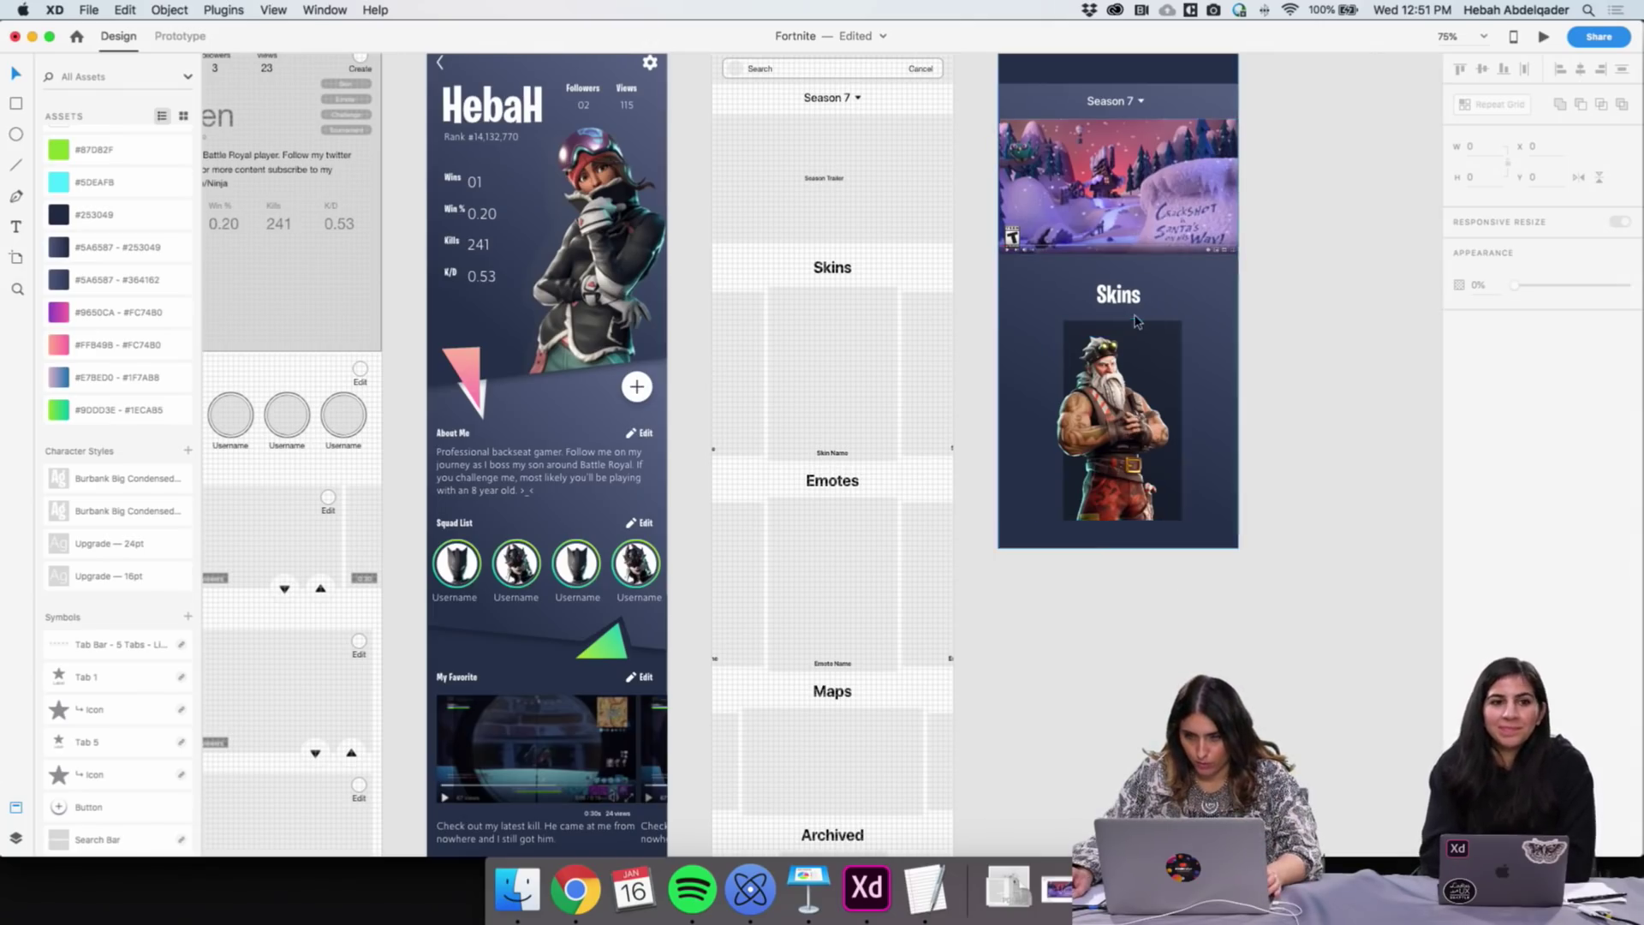
left_click(1113, 358)
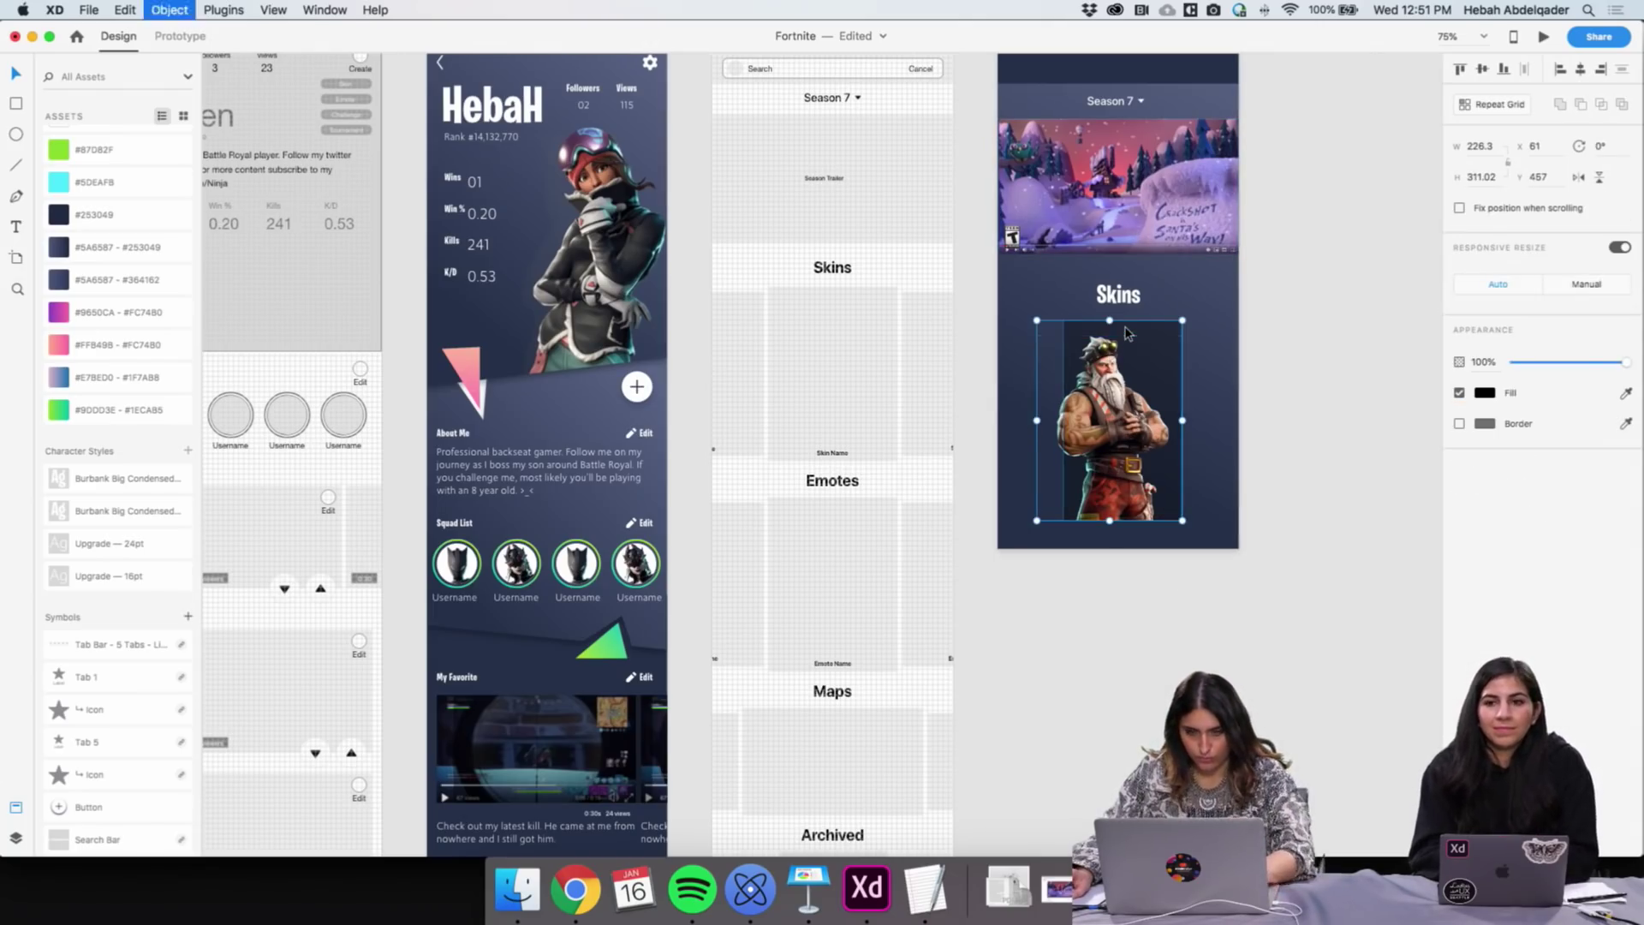
left_click_drag(1116, 378, 1114, 374)
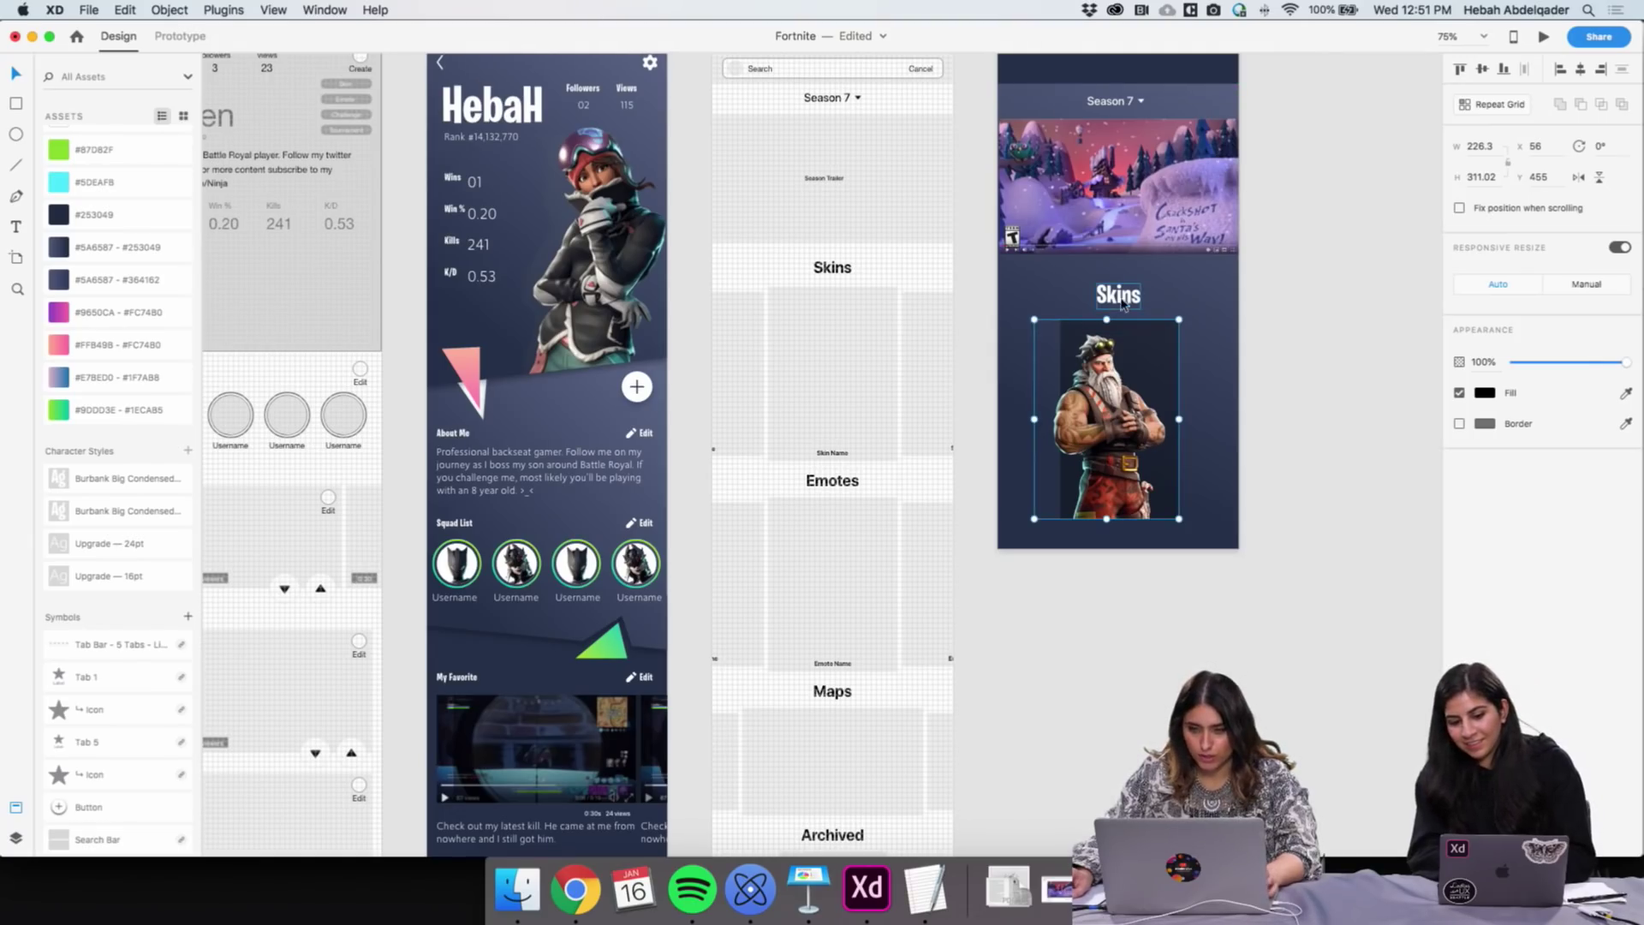
left_click(1210, 426)
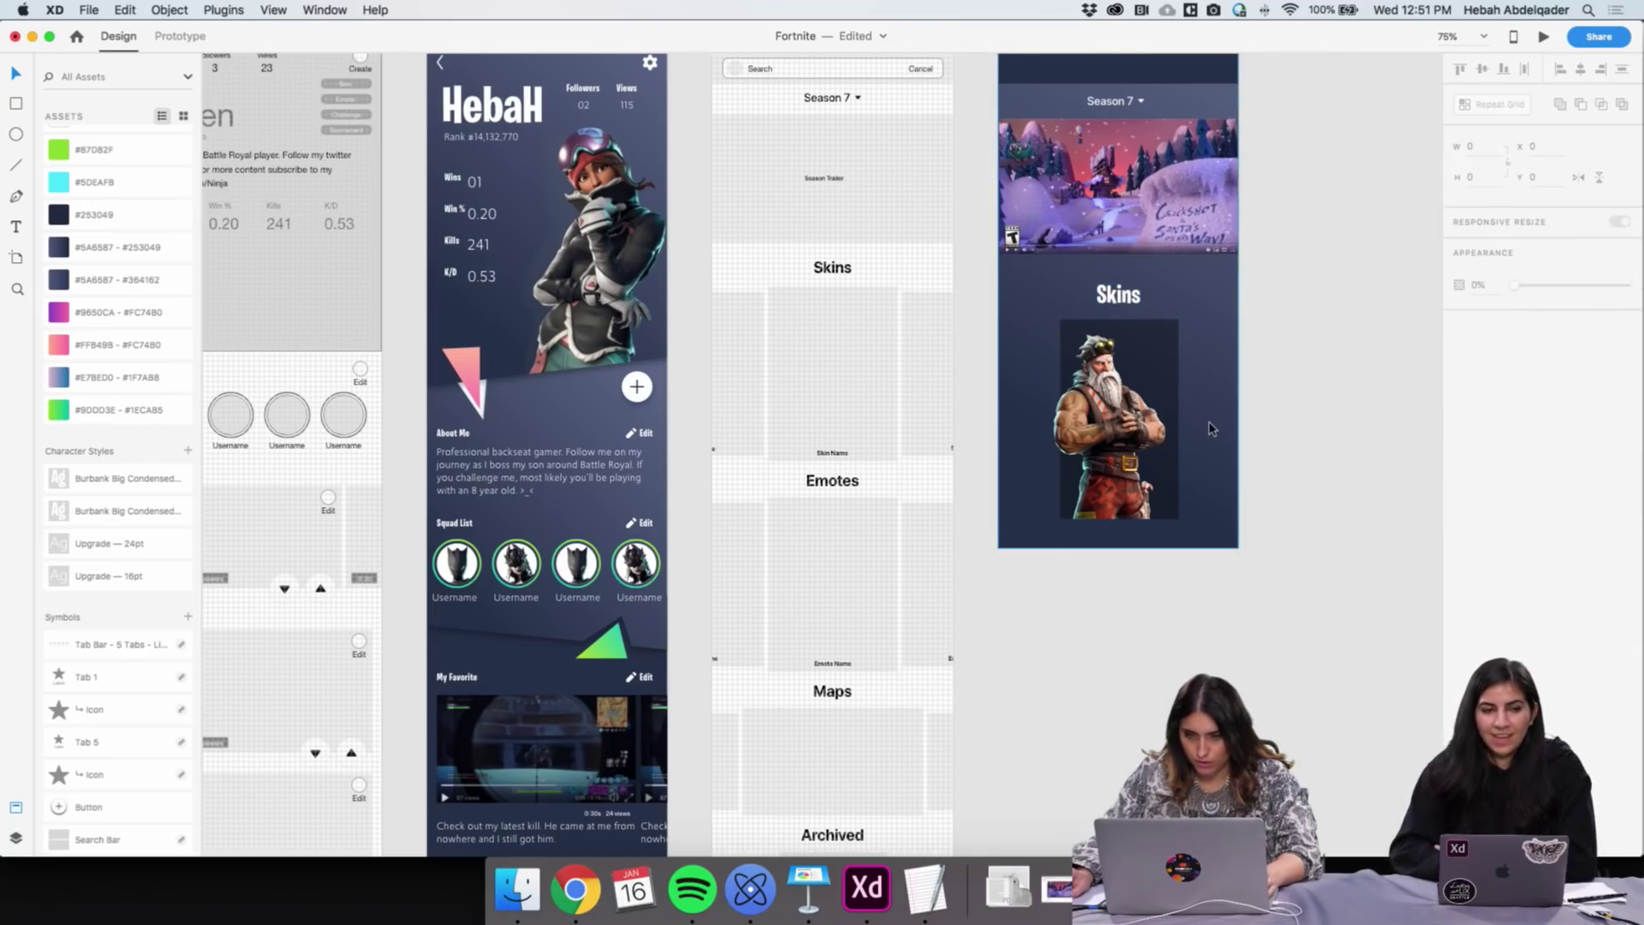
Place a grouped copy of the My skin section's rifle-carrying character and card beside the bearded skin at about X 287, Y 453
key("z")
left_click(811, 545, "alt")
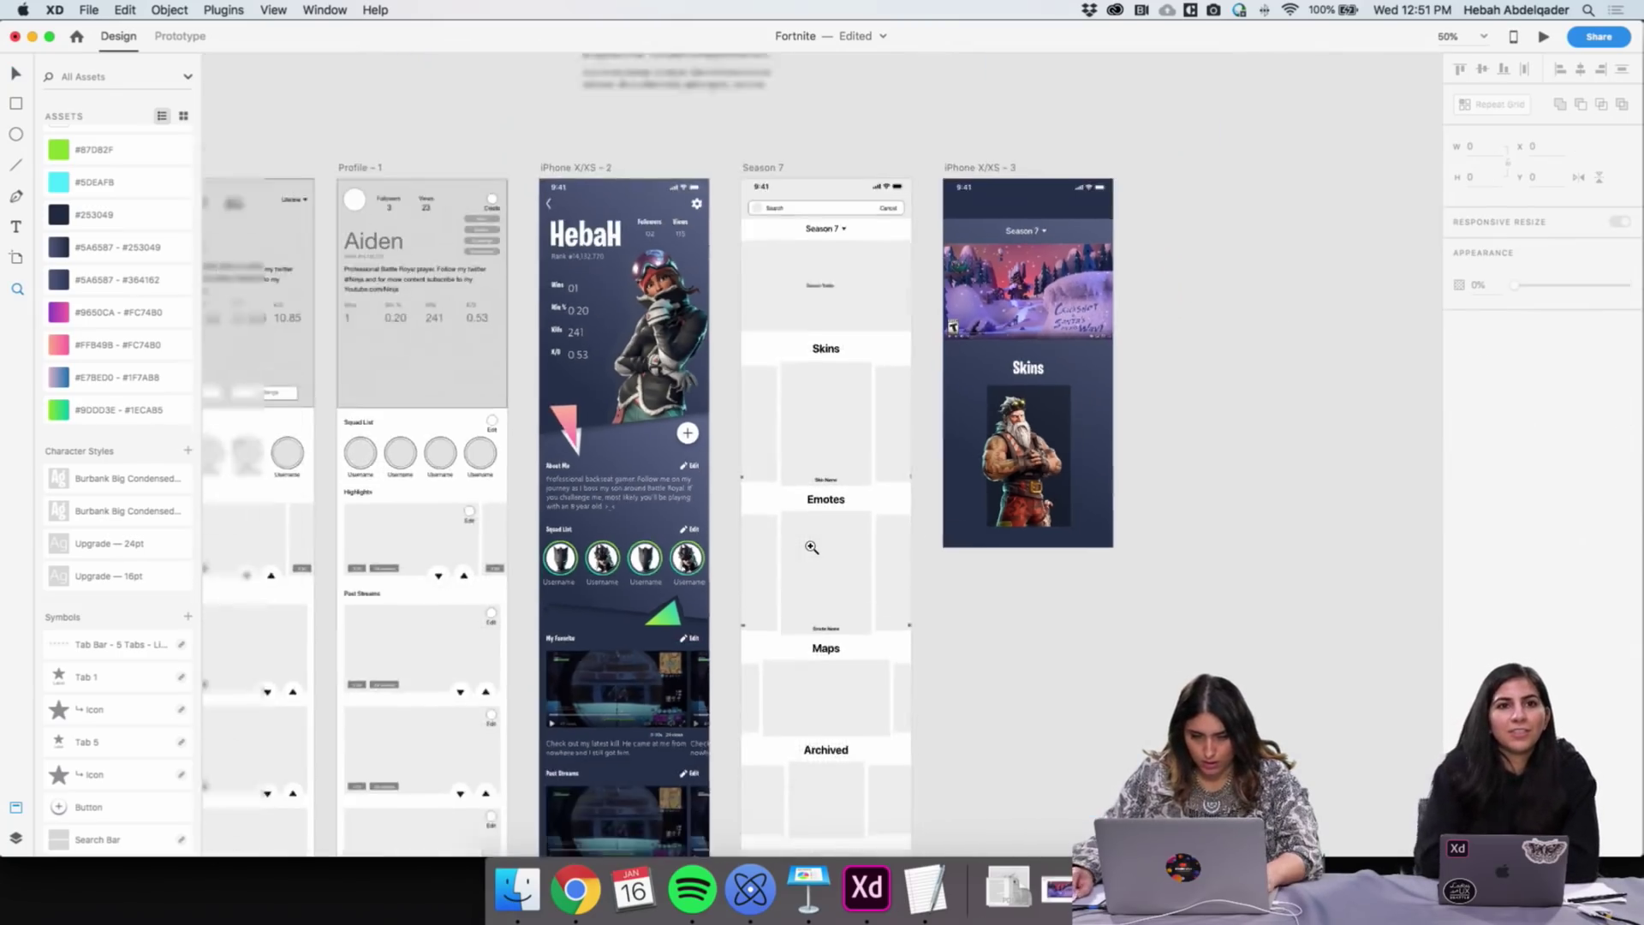
scroll(812, 545, "down", 10)
left_click(717, 529)
key("v")
left_click(717, 537)
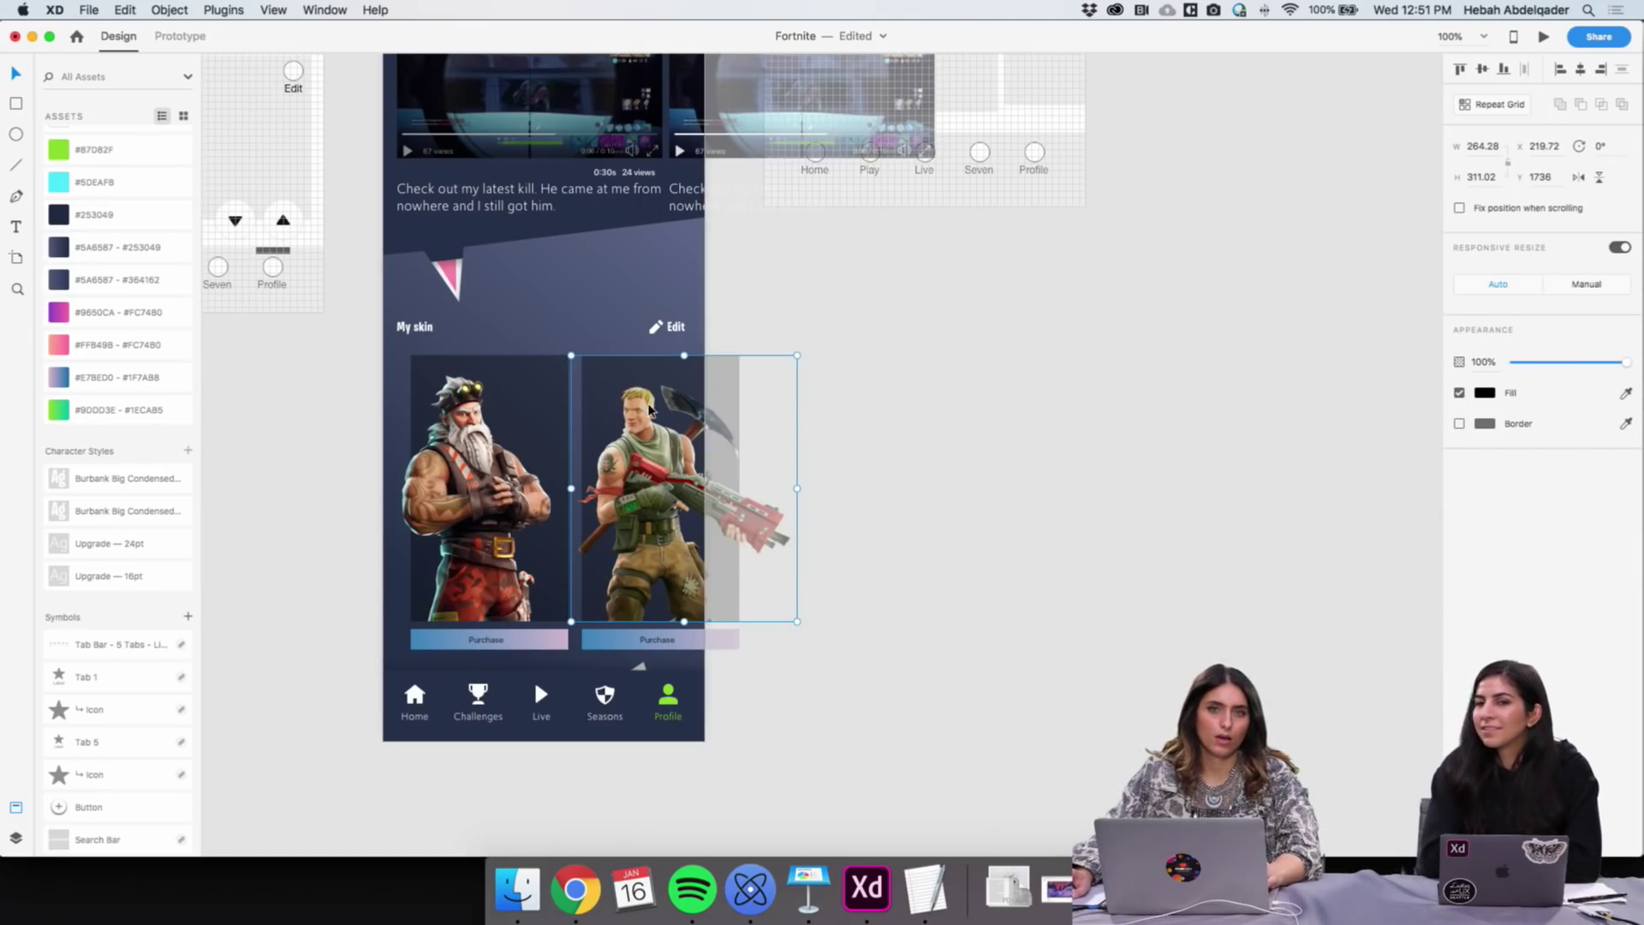
left_click_drag(840, 386, 629, 501)
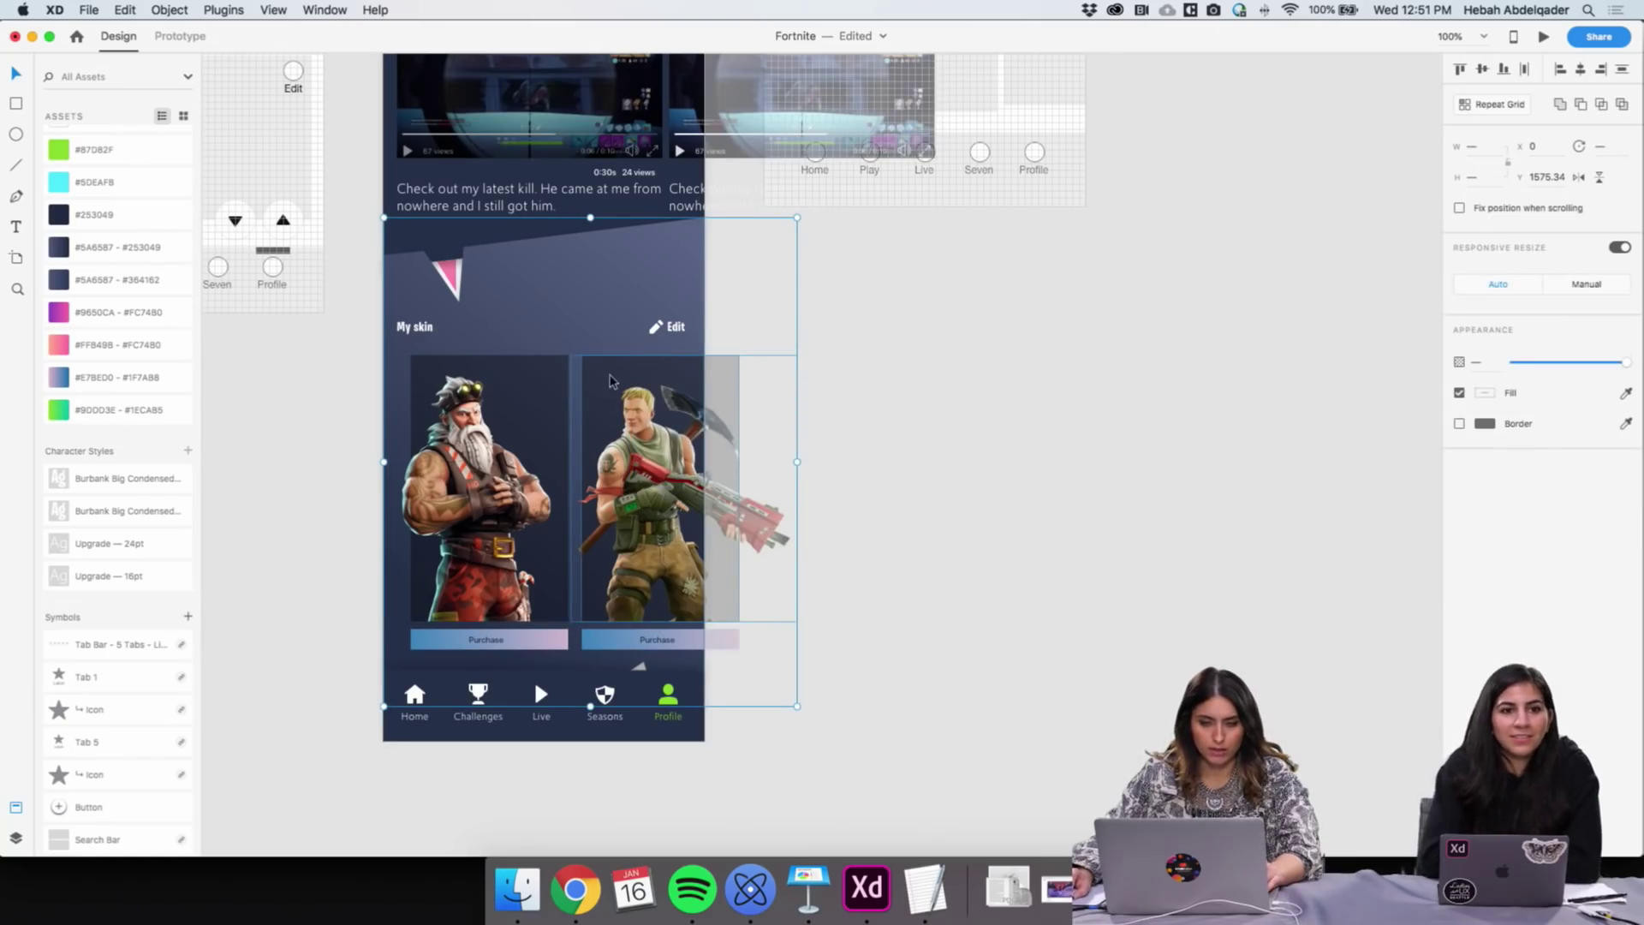
left_click(569, 286)
scroll(569, 286, "down", 1)
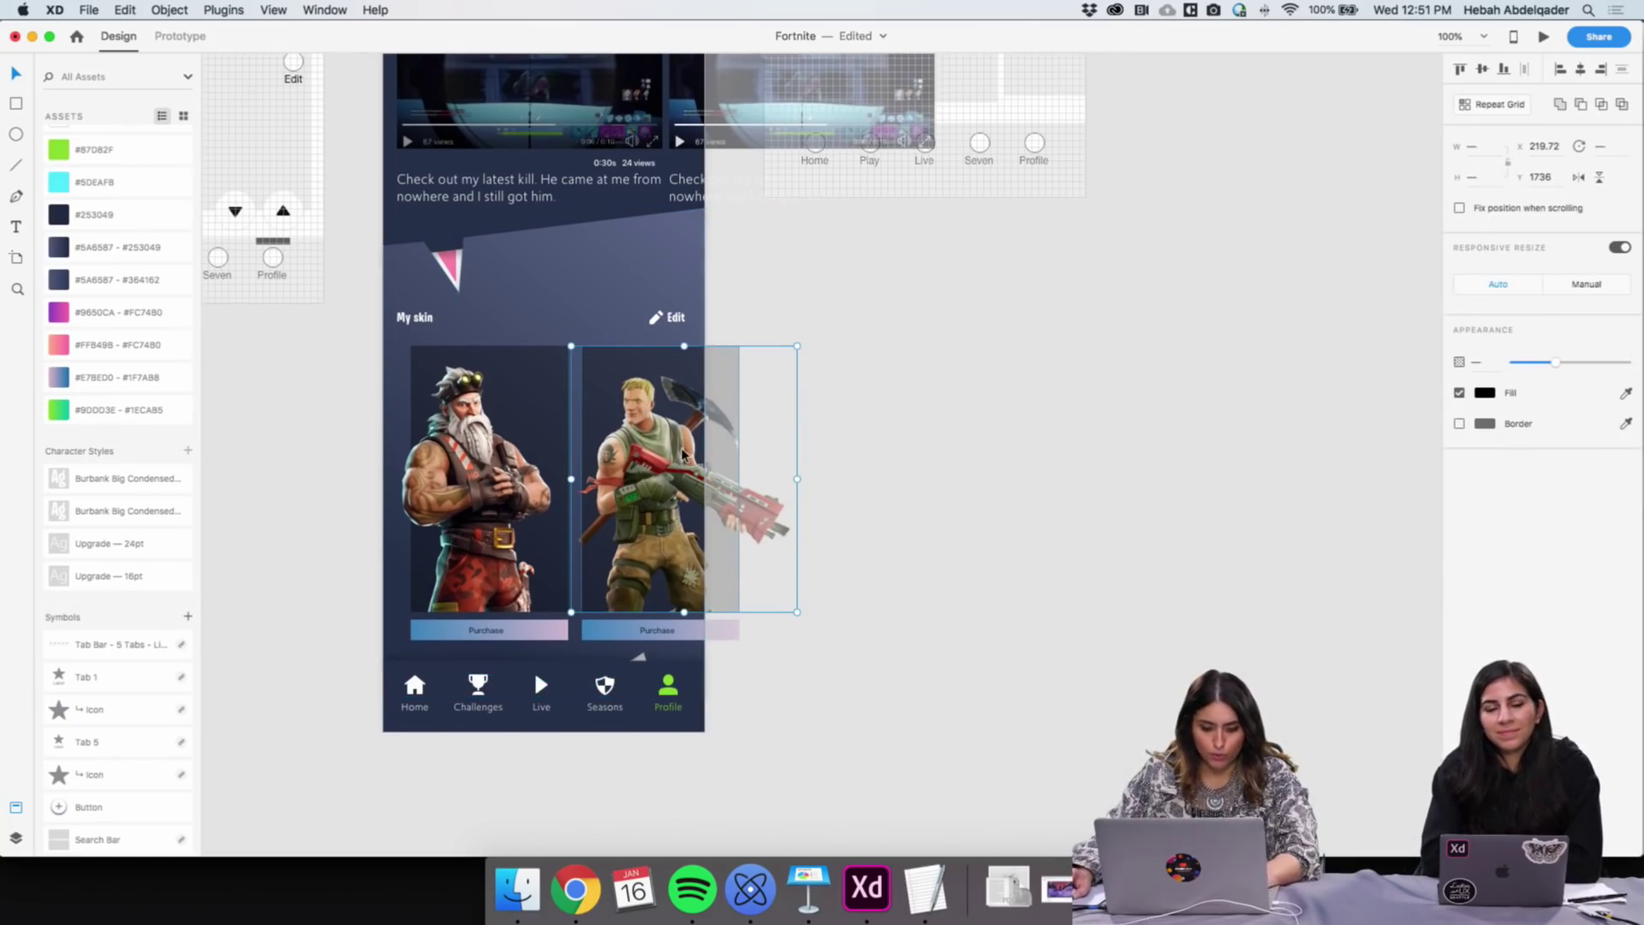
key("z")
left_click(880, 342, "alt")
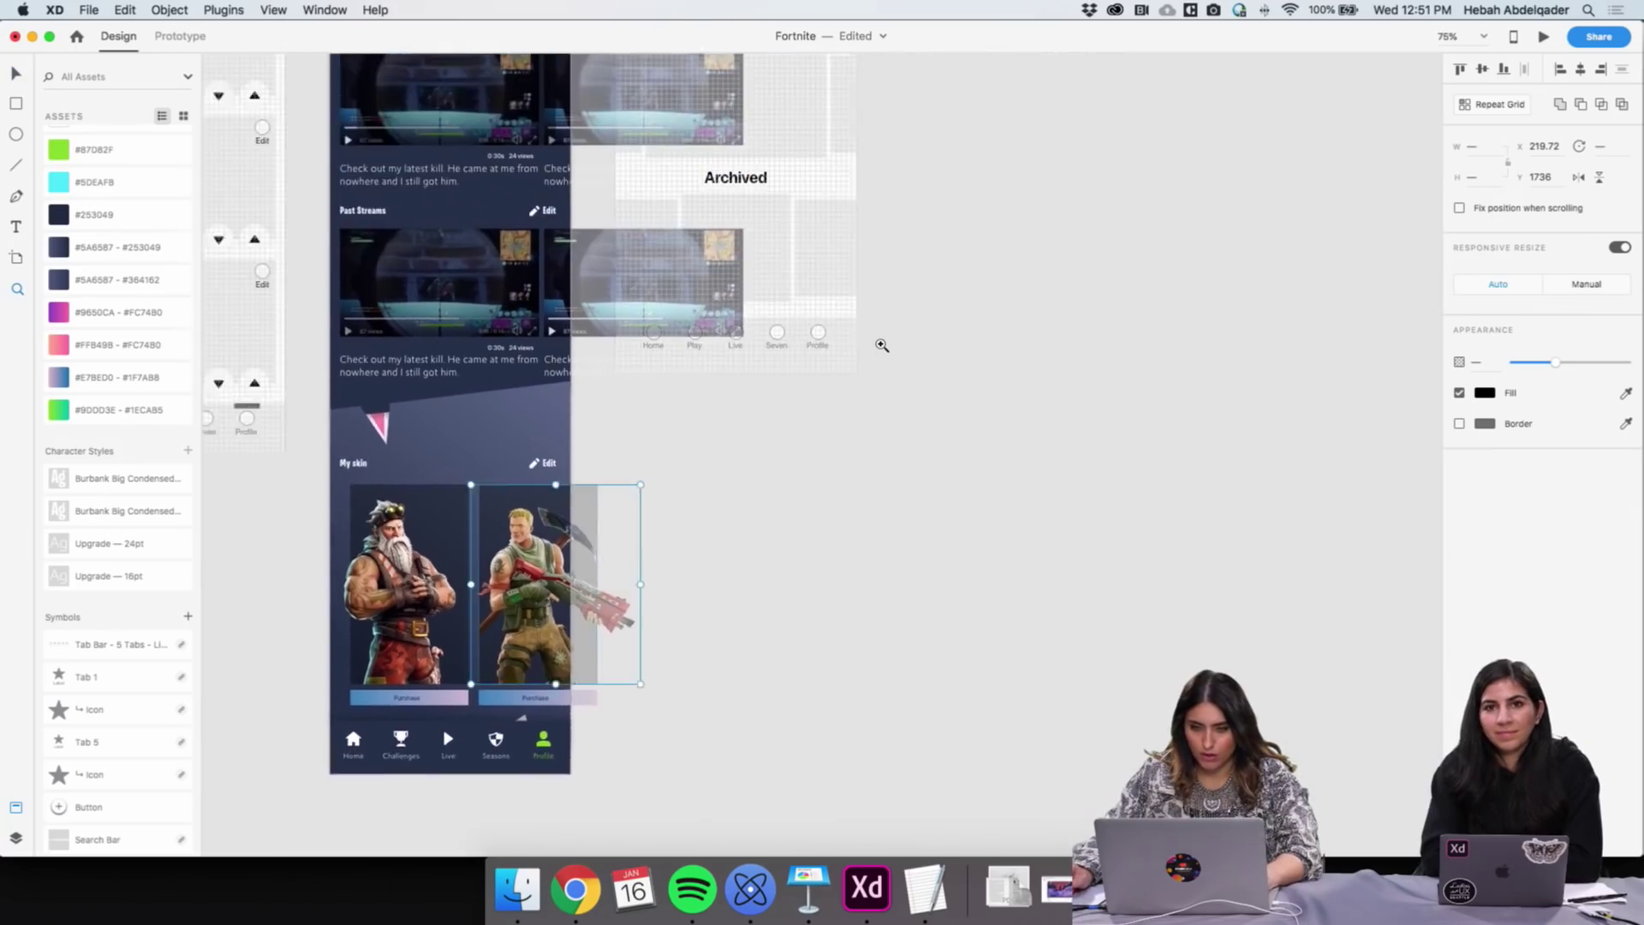
scroll(880, 344, "up", 3)
key("super+v")
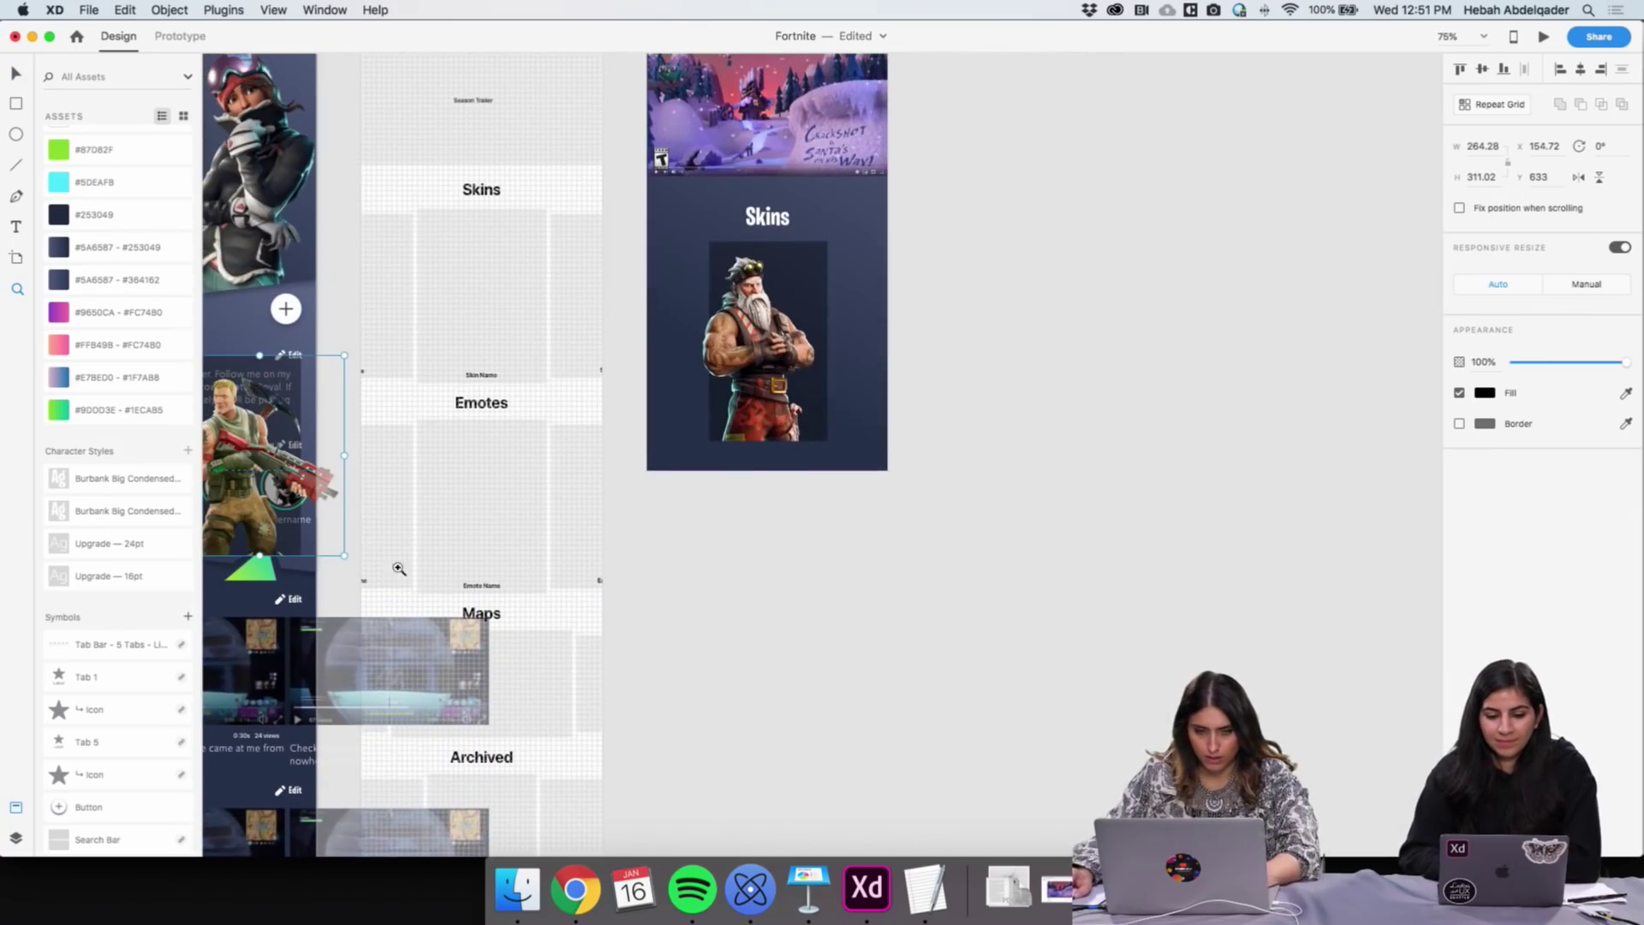
left_click_drag(274, 469, 925, 363)
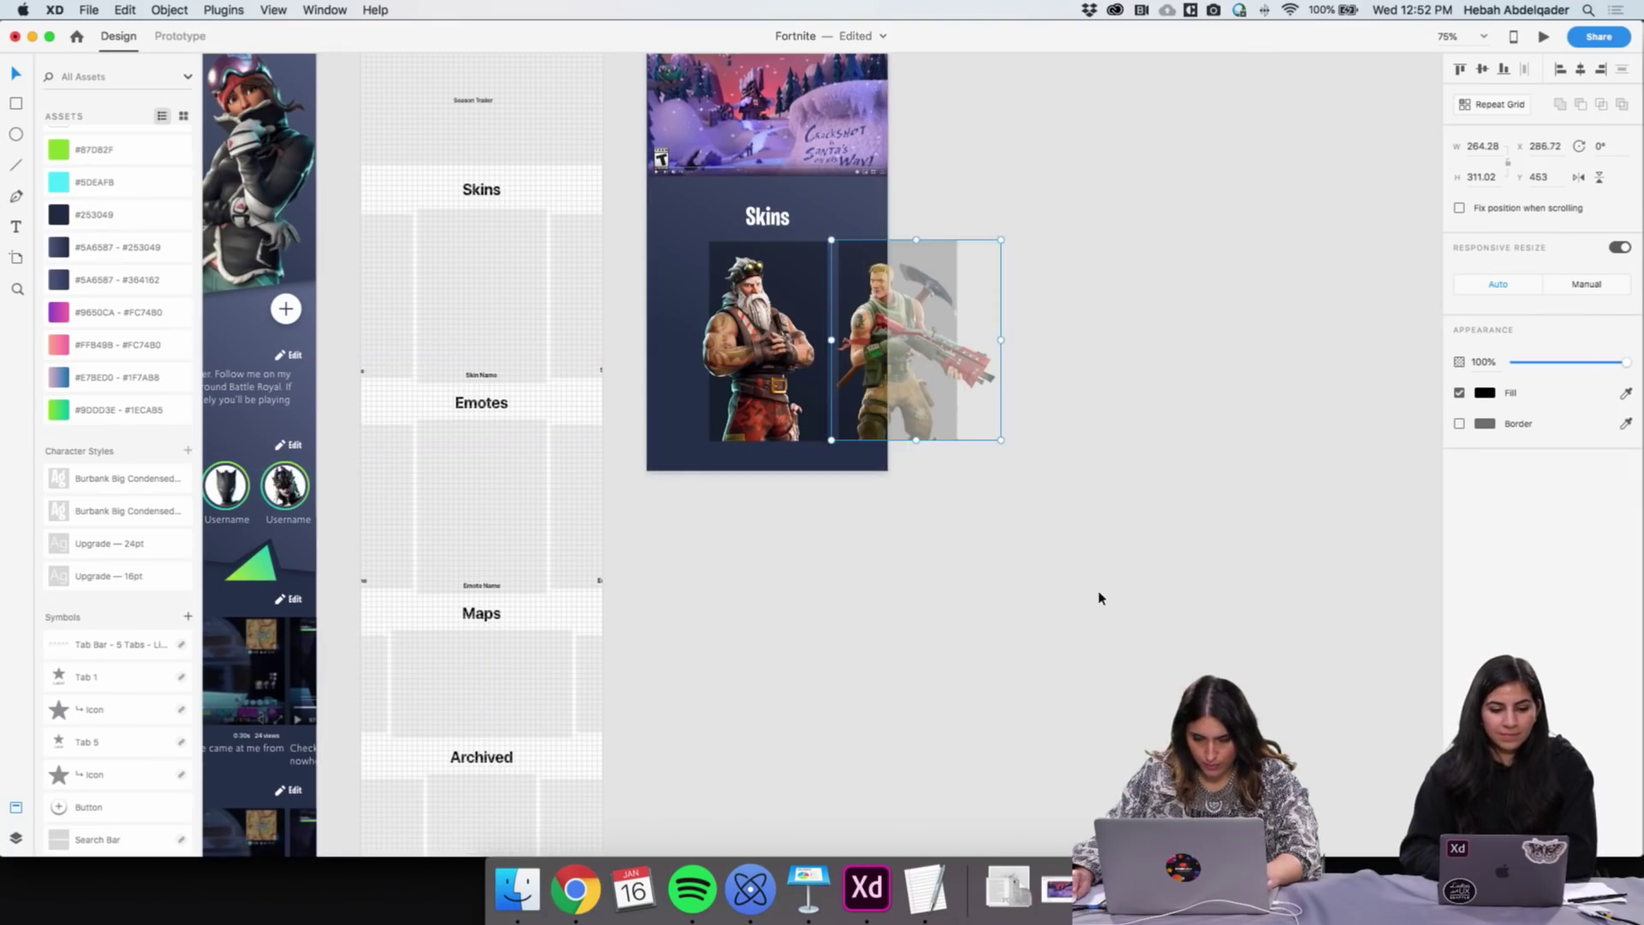
Scale the rifle-carrying skin group down to about 228 × 268 and position it at about X 299, Y 476
left_click(1093, 590)
key("z")
left_click(857, 367)
key("v")
left_click(843, 369)
left_click_drag(1047, 463, 1032, 445)
left_click(1122, 477)
left_click_drag(869, 360, 856, 359)
left_click(1005, 573)
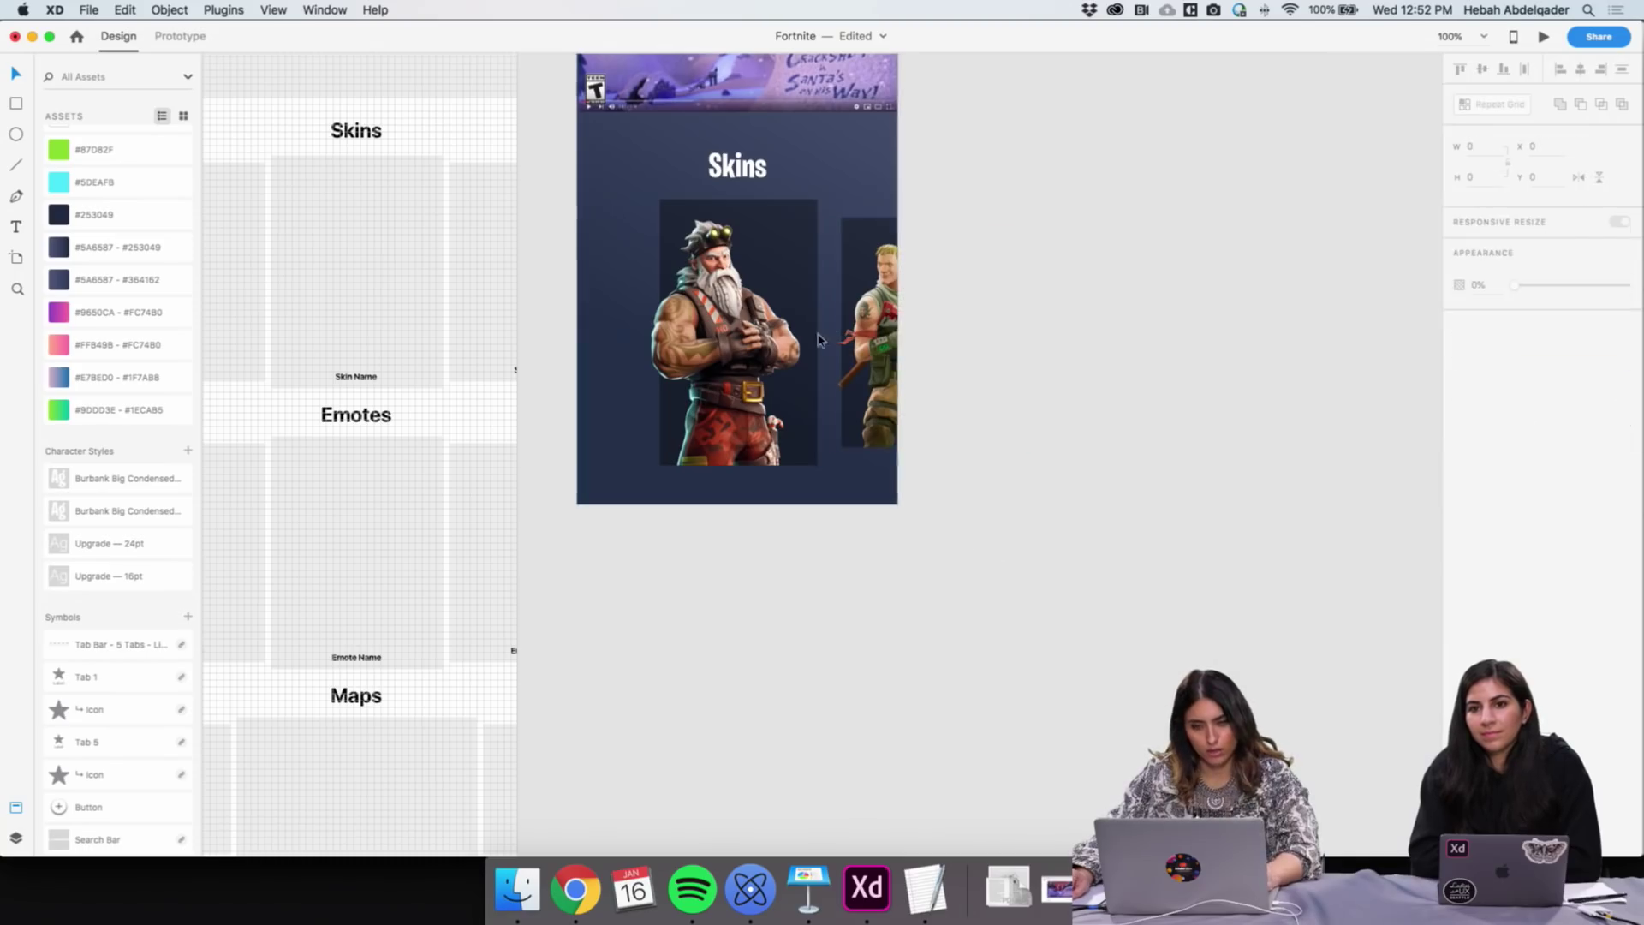
Enlarge the rifle-carrying skin group slightly around its centre, keeping it smaller than the bearded skin
left_click(878, 319)
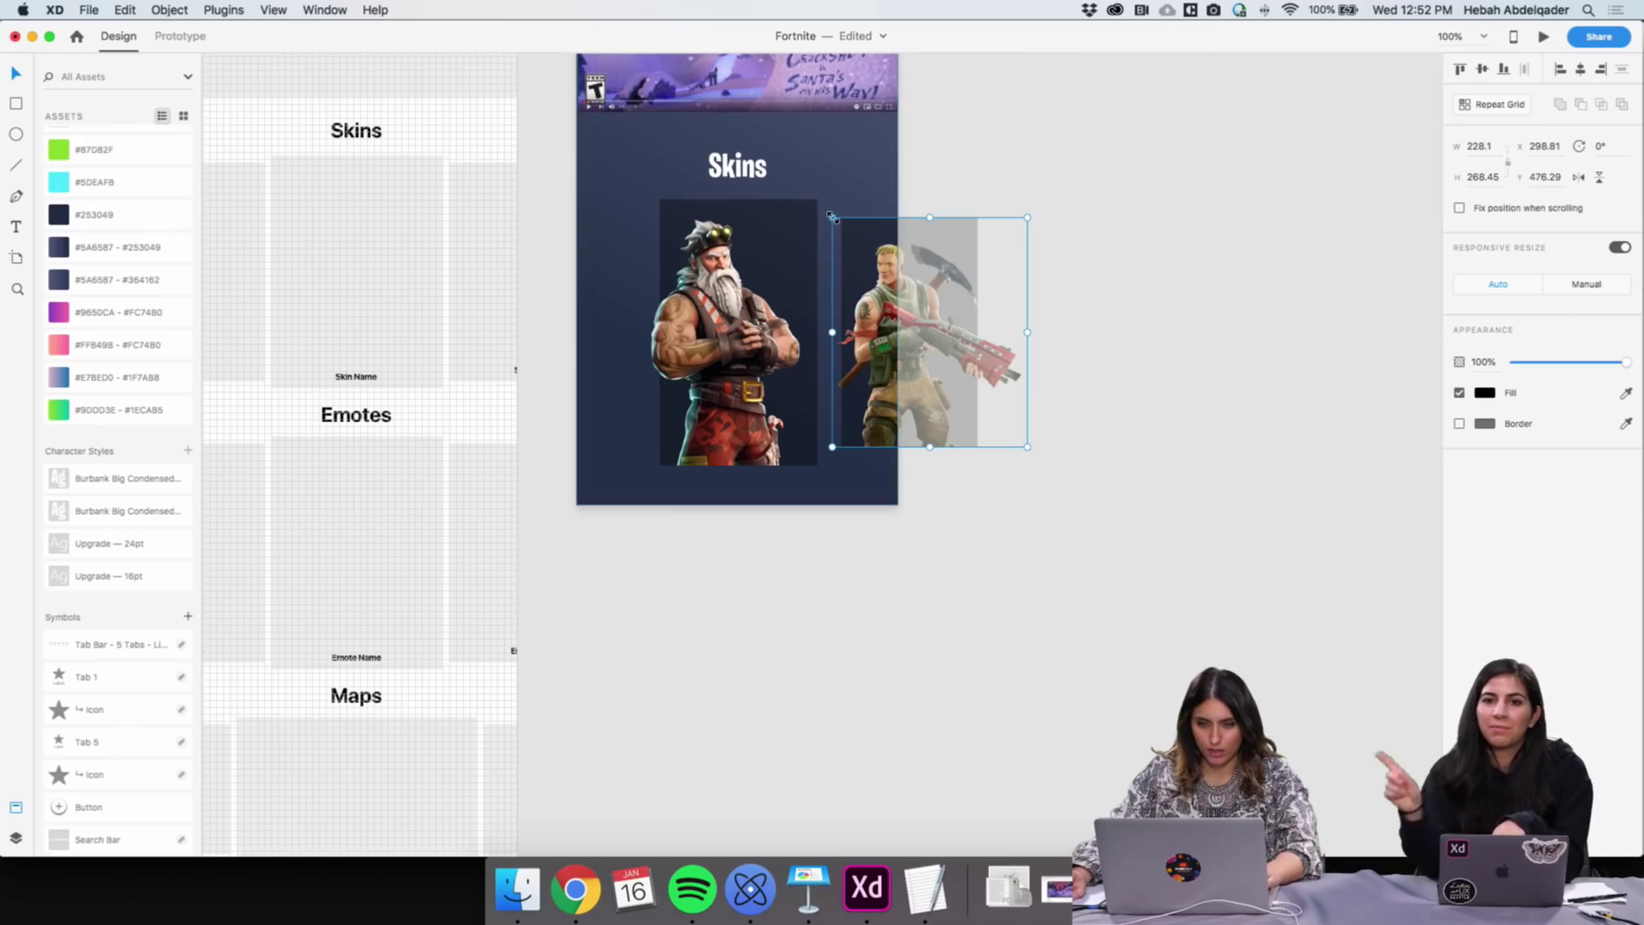
left_click_drag(831, 217, 808, 208)
left_click(1112, 481)
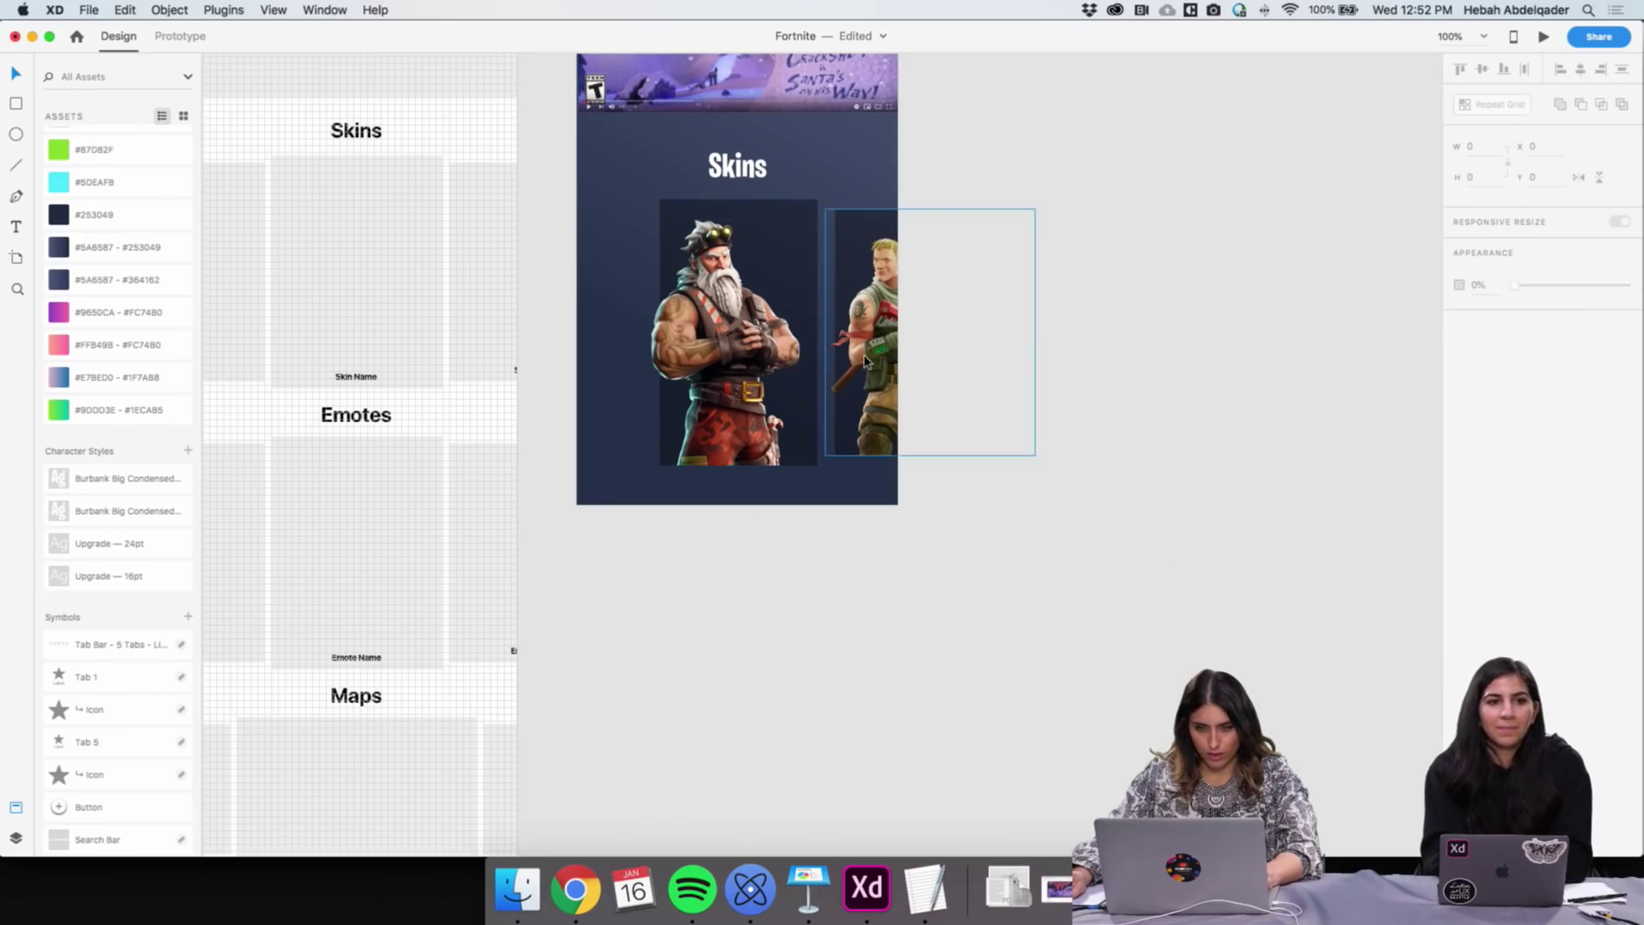
Duplicate the bearded skin group below the artboard at about Y 887 and delete the character from the copy, keeping its empty card
left_click_drag(758, 355, 758, 725)
double_click(758, 725)
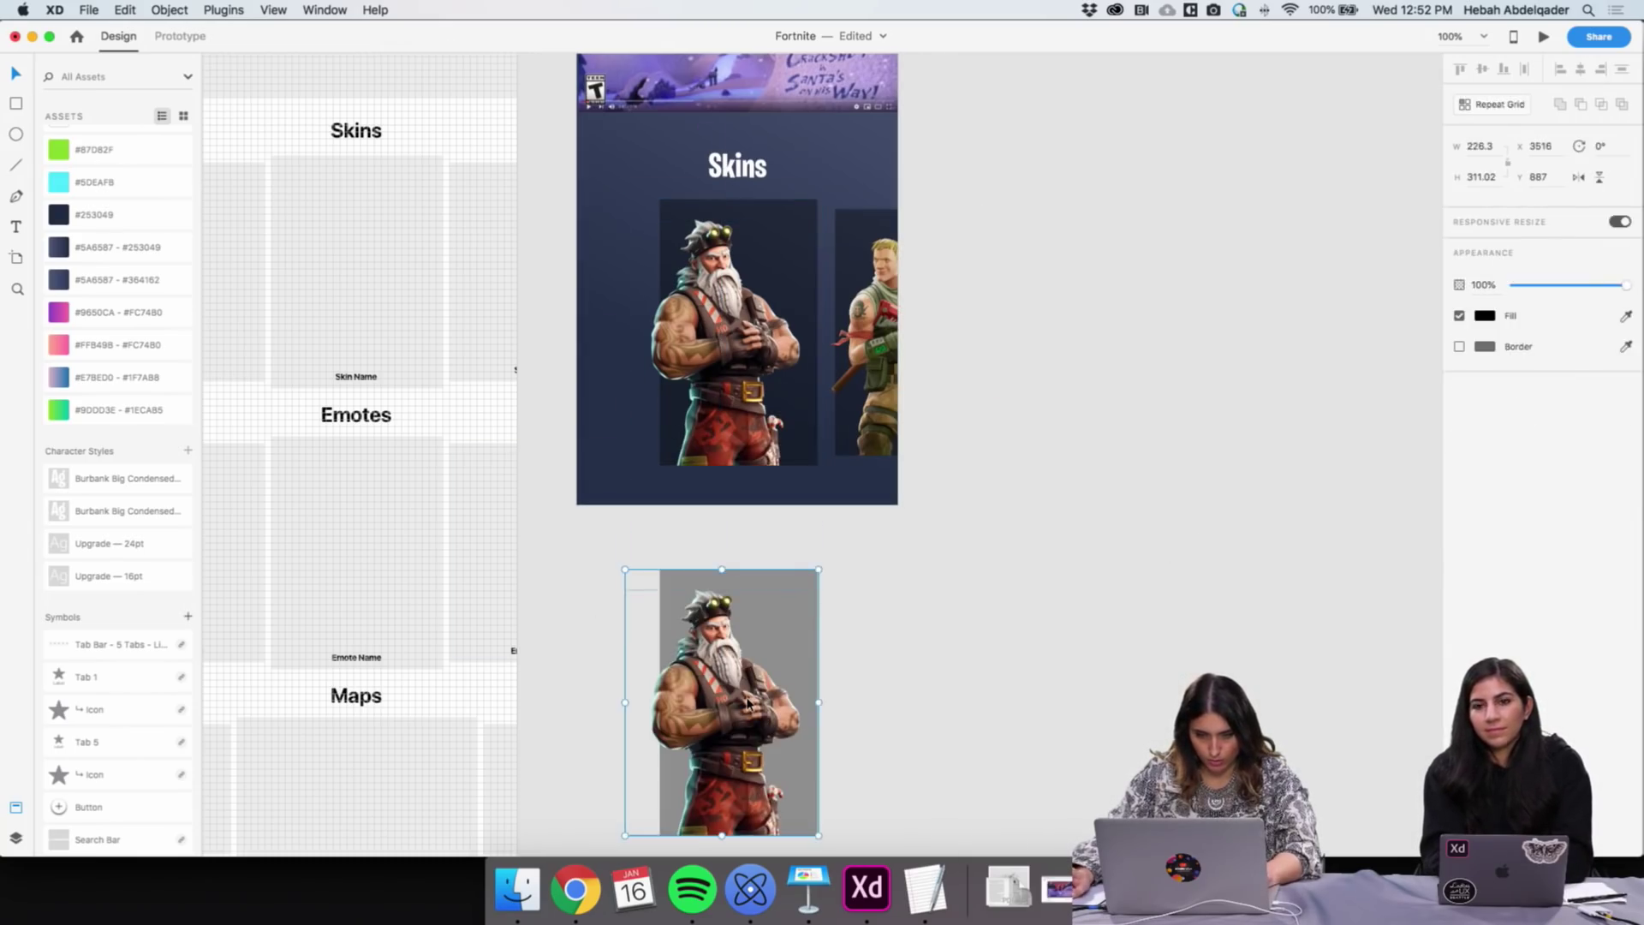
key("Delete")
scroll(743, 696, "down", 2)
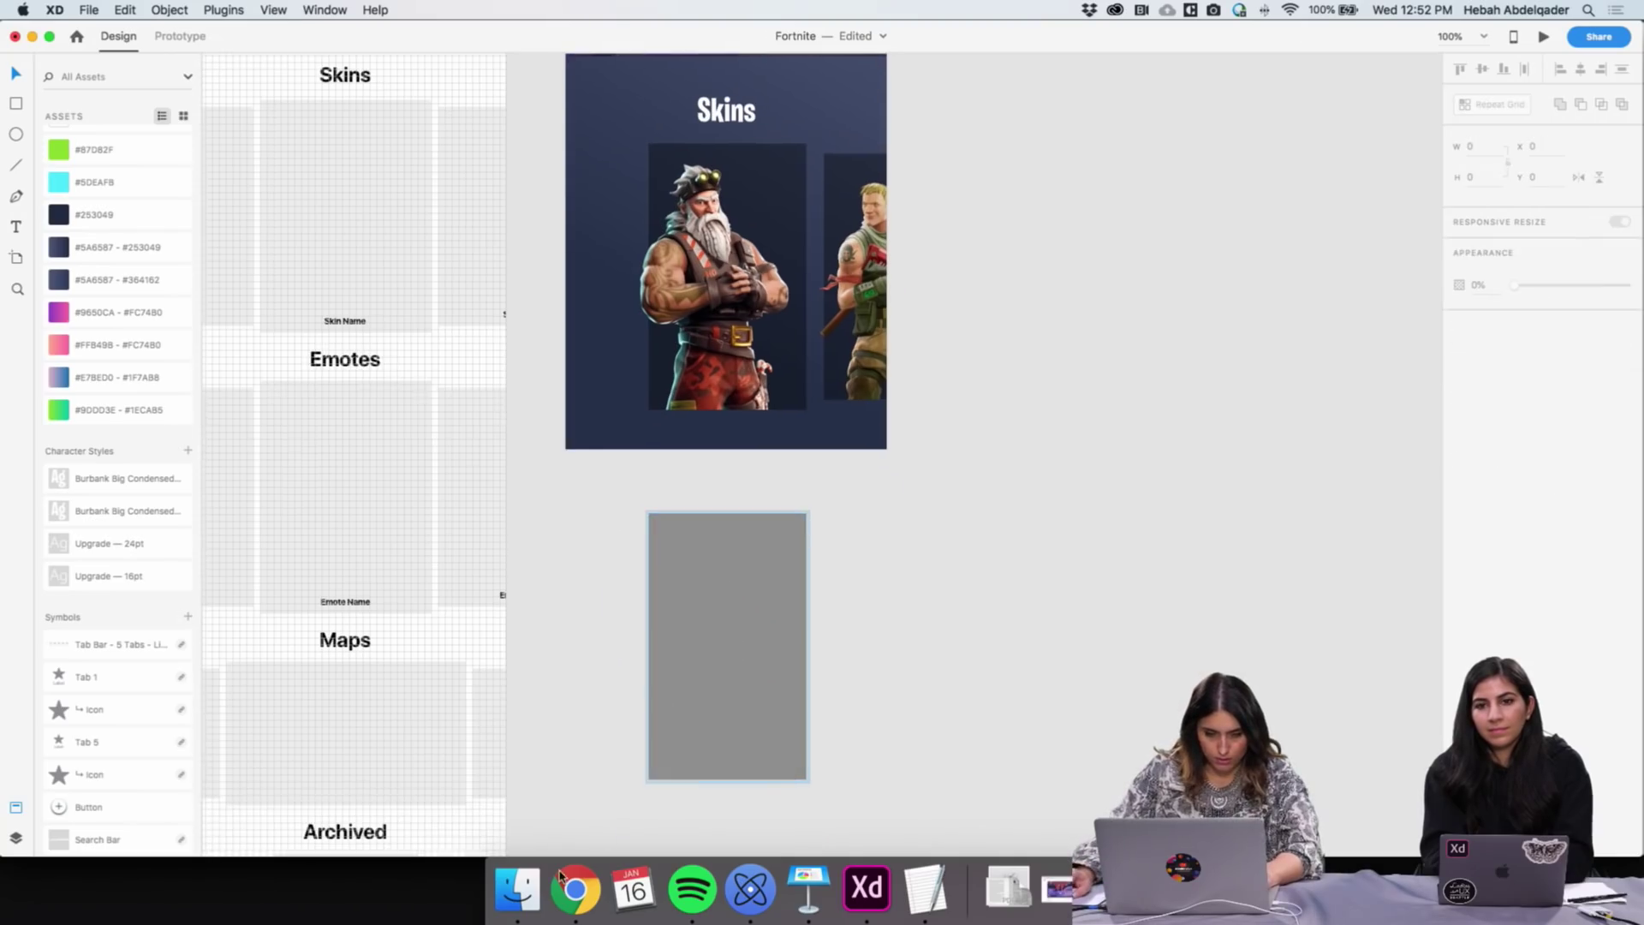
Switch to Finder and open the Skins folder inside the Desktop's Fortnite folder
left_click(517, 889)
double_click(500, 332)
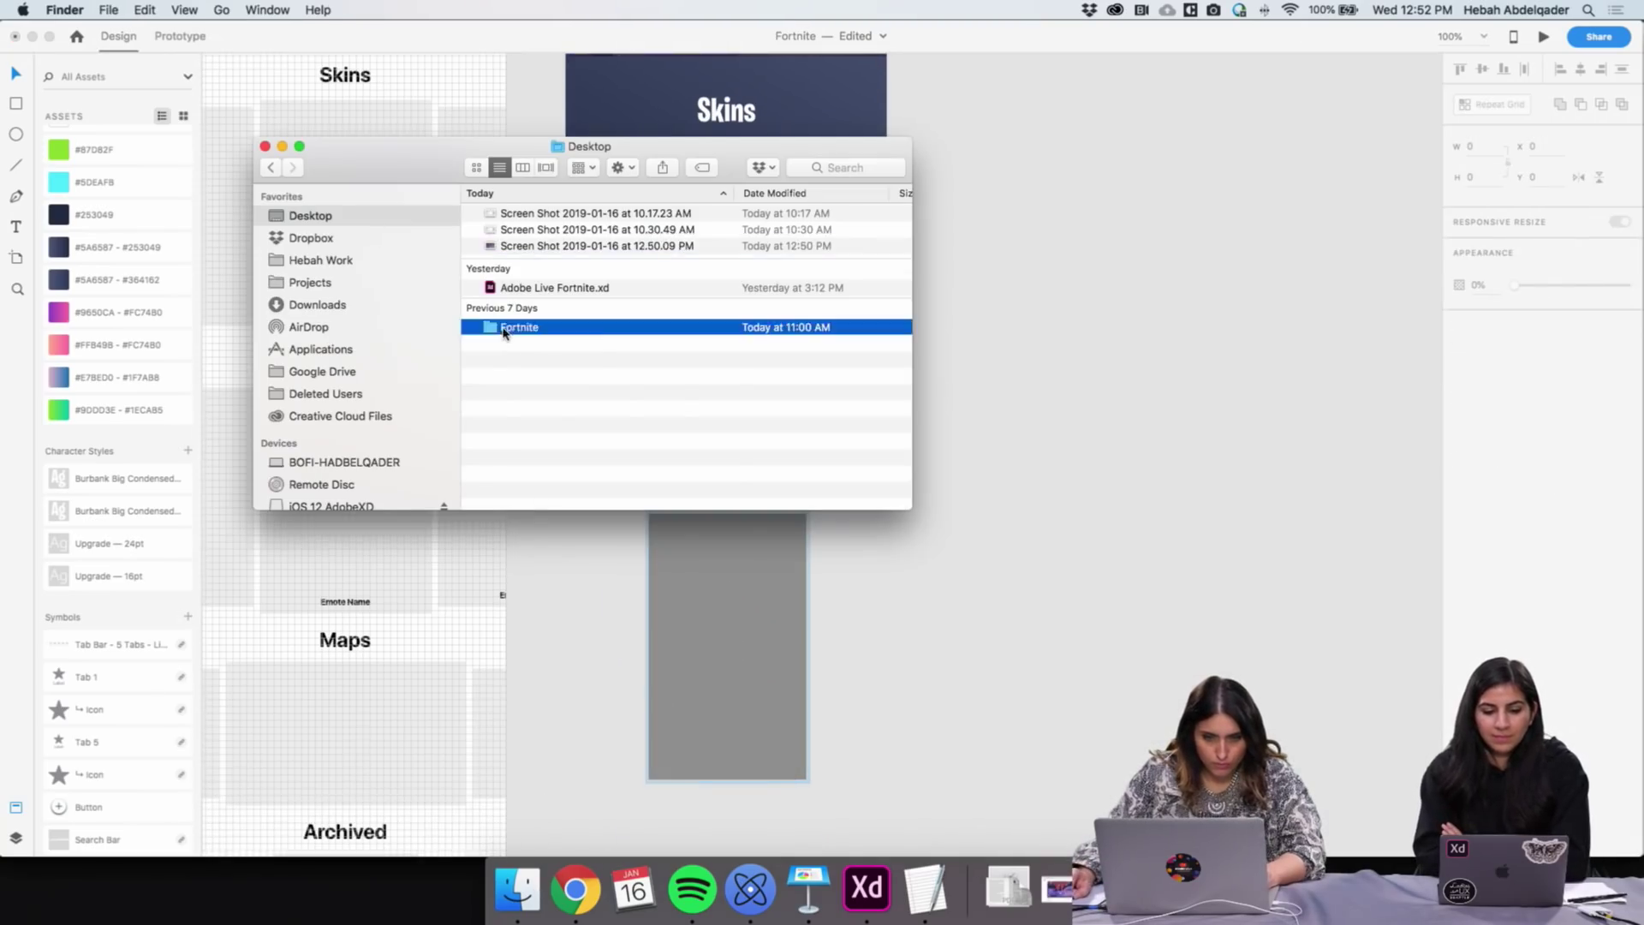
double_click(514, 458)
Preview the Arachne and Fortnite battle-royale skin images to choose a character for the empty card
left_click(536, 315)
key("space")
key("Up")
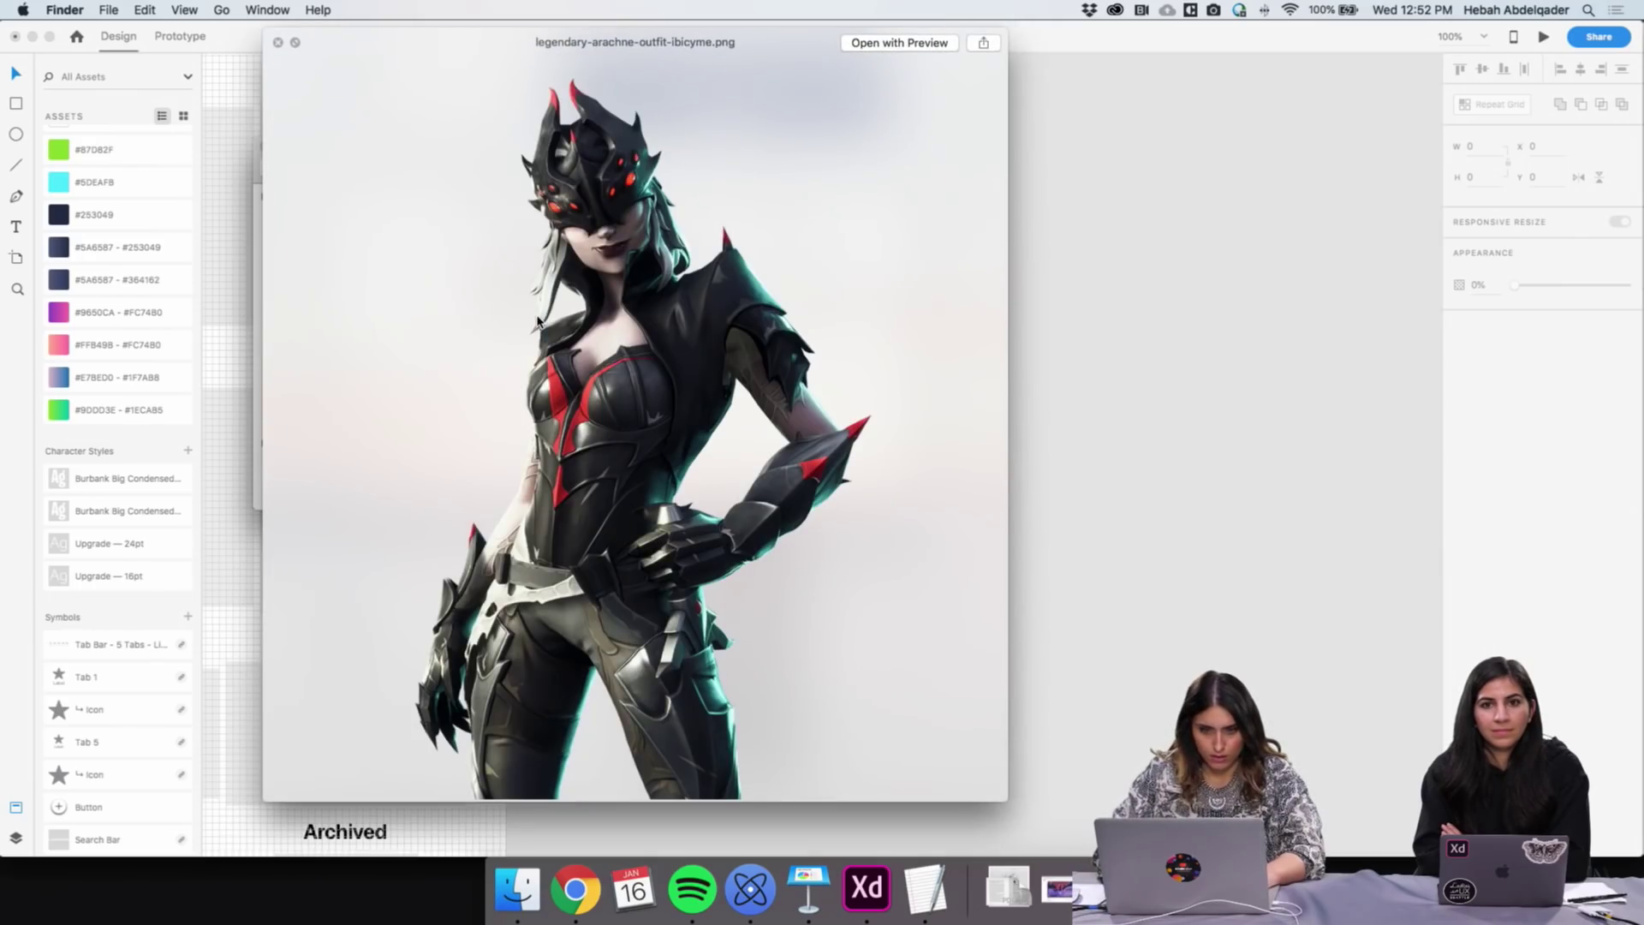
key("space")
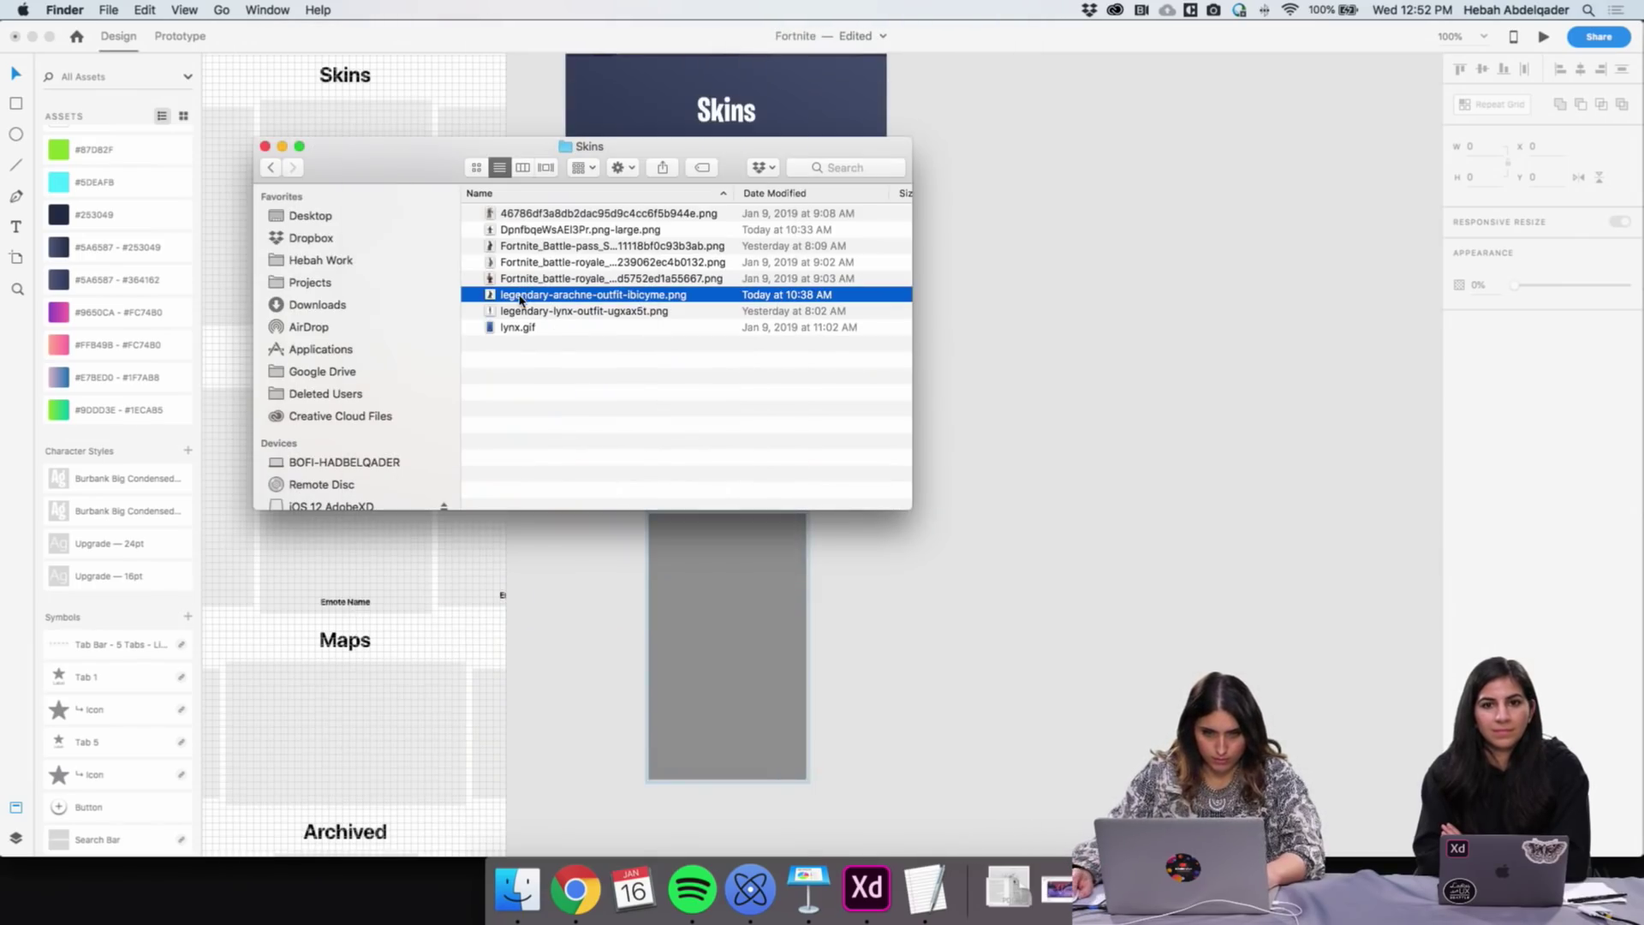
key("space")
key("Up")
key("Up")
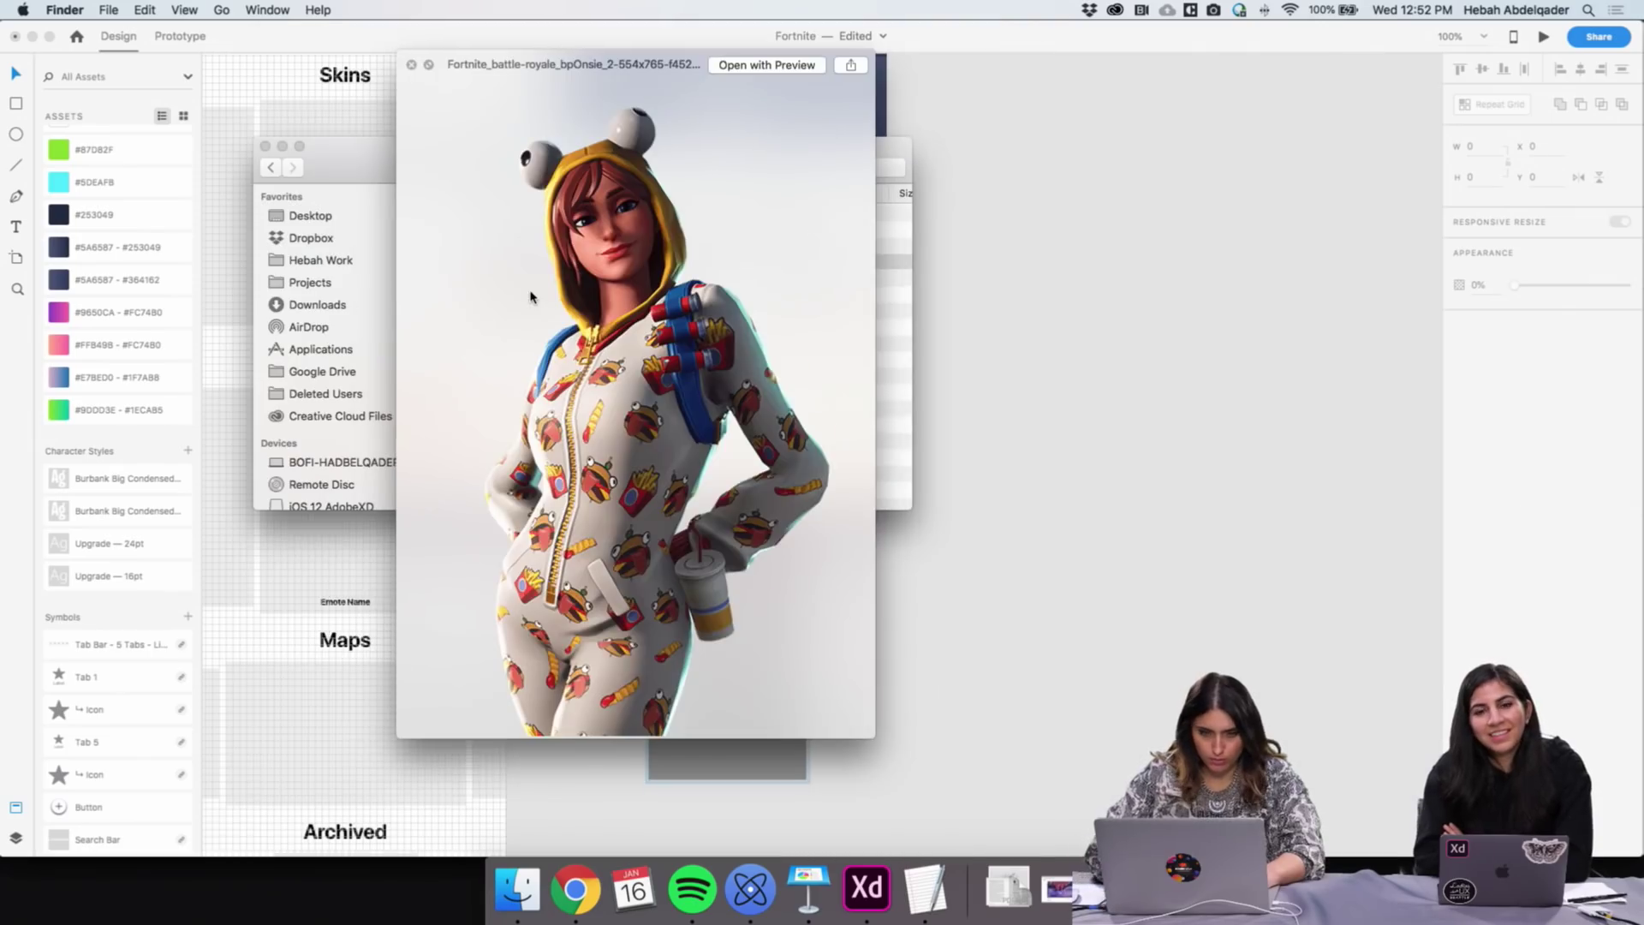
key("space")
Try to place the onesie skin image directly on the empty grey card, and undo it
left_click_drag(541, 264, 746, 669)
left_click(875, 702)
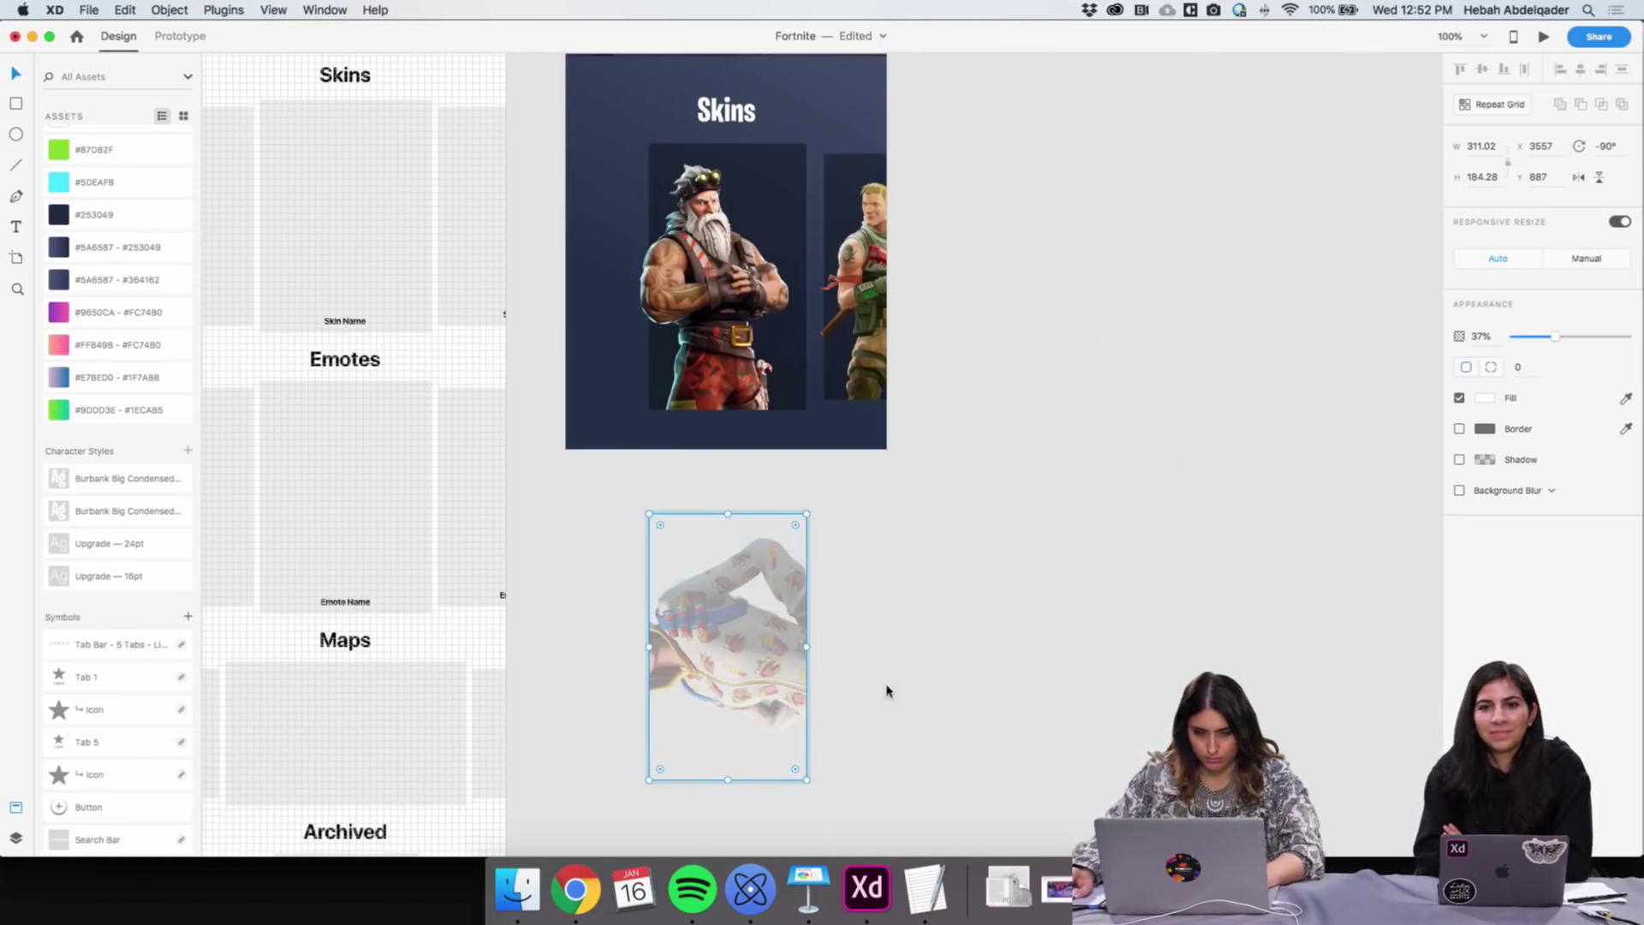
key("super+z")
Try to bring the onesie skin image from Finder onto the canvas beside the empty card, and undo the placement
left_click(517, 889)
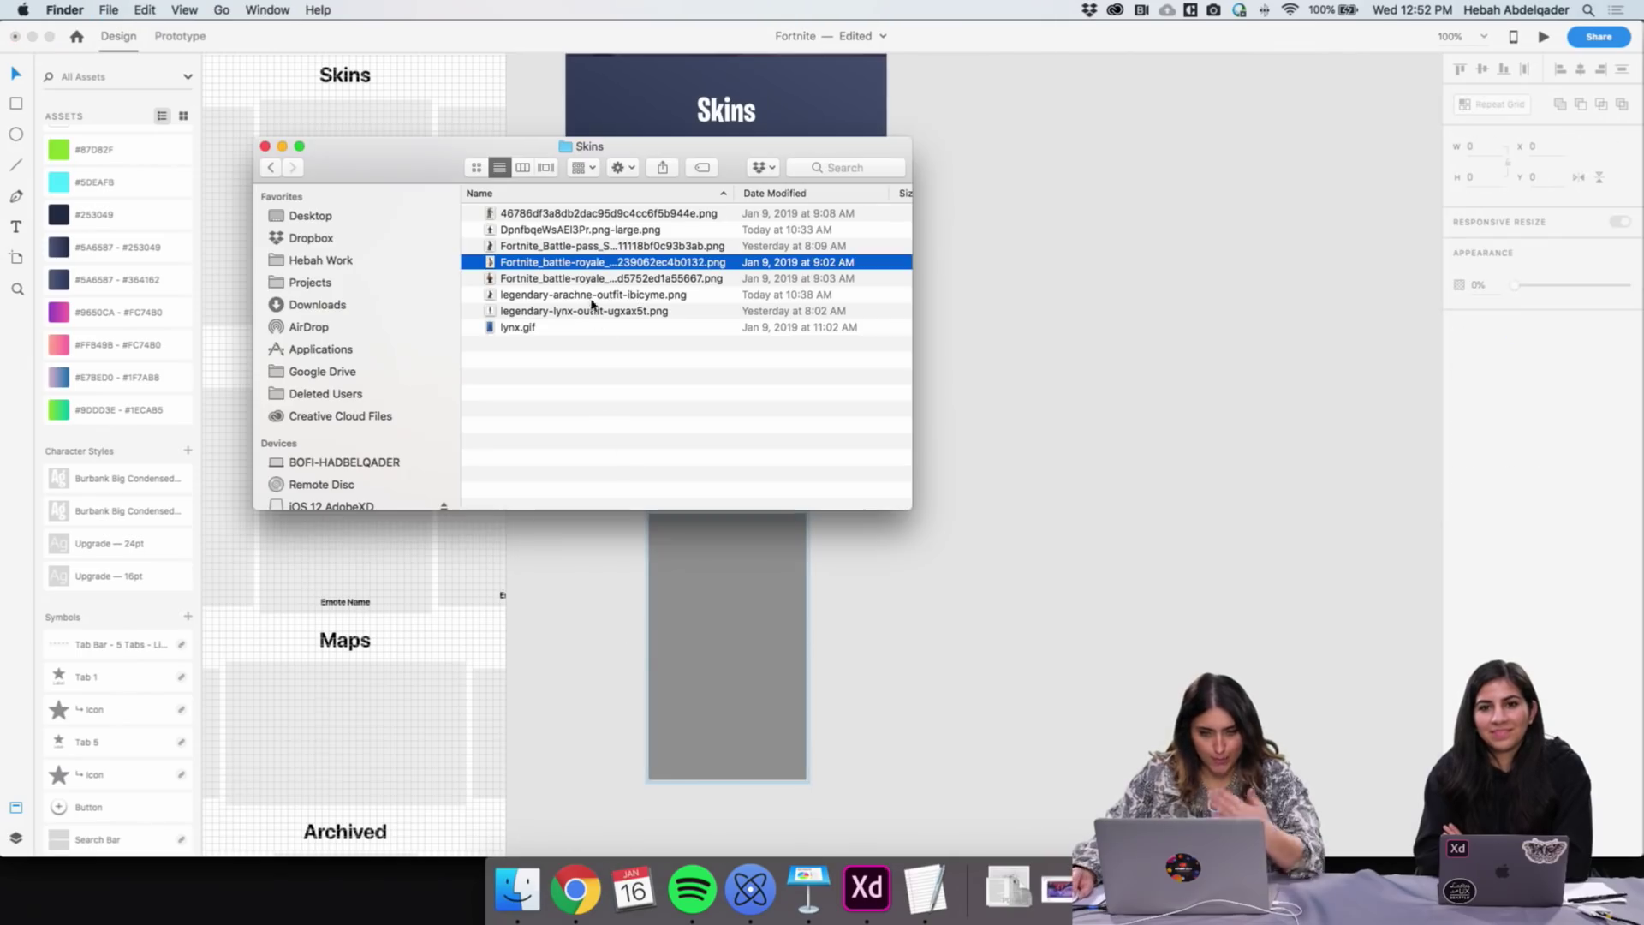
left_click_drag(591, 267, 1215, 582)
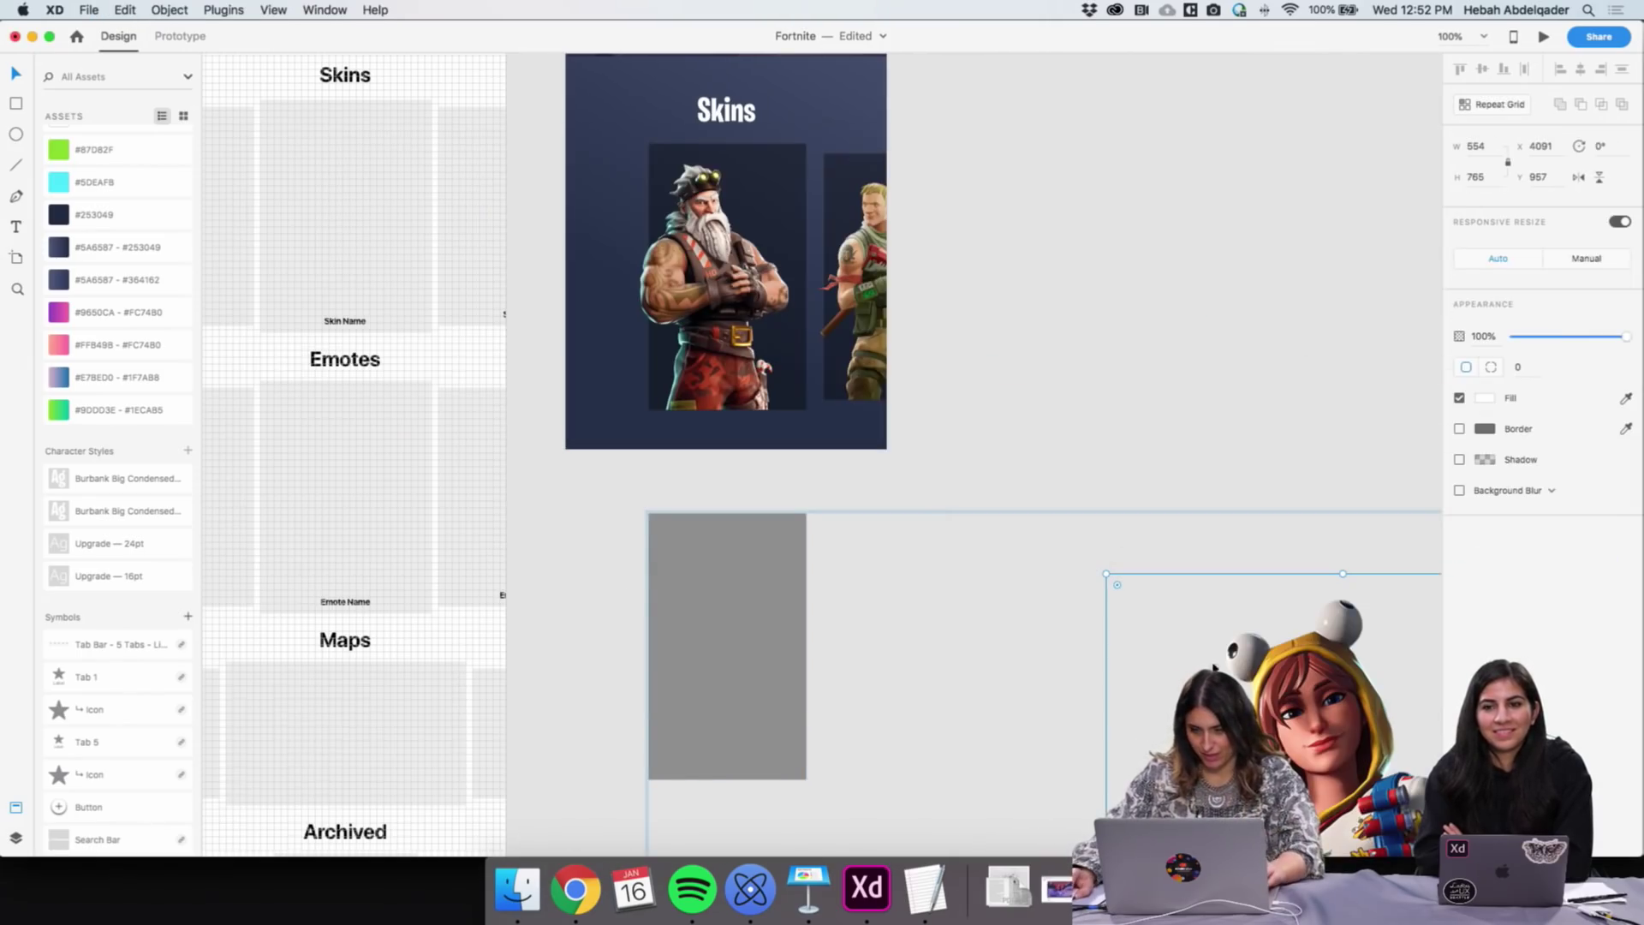
key("super+z")
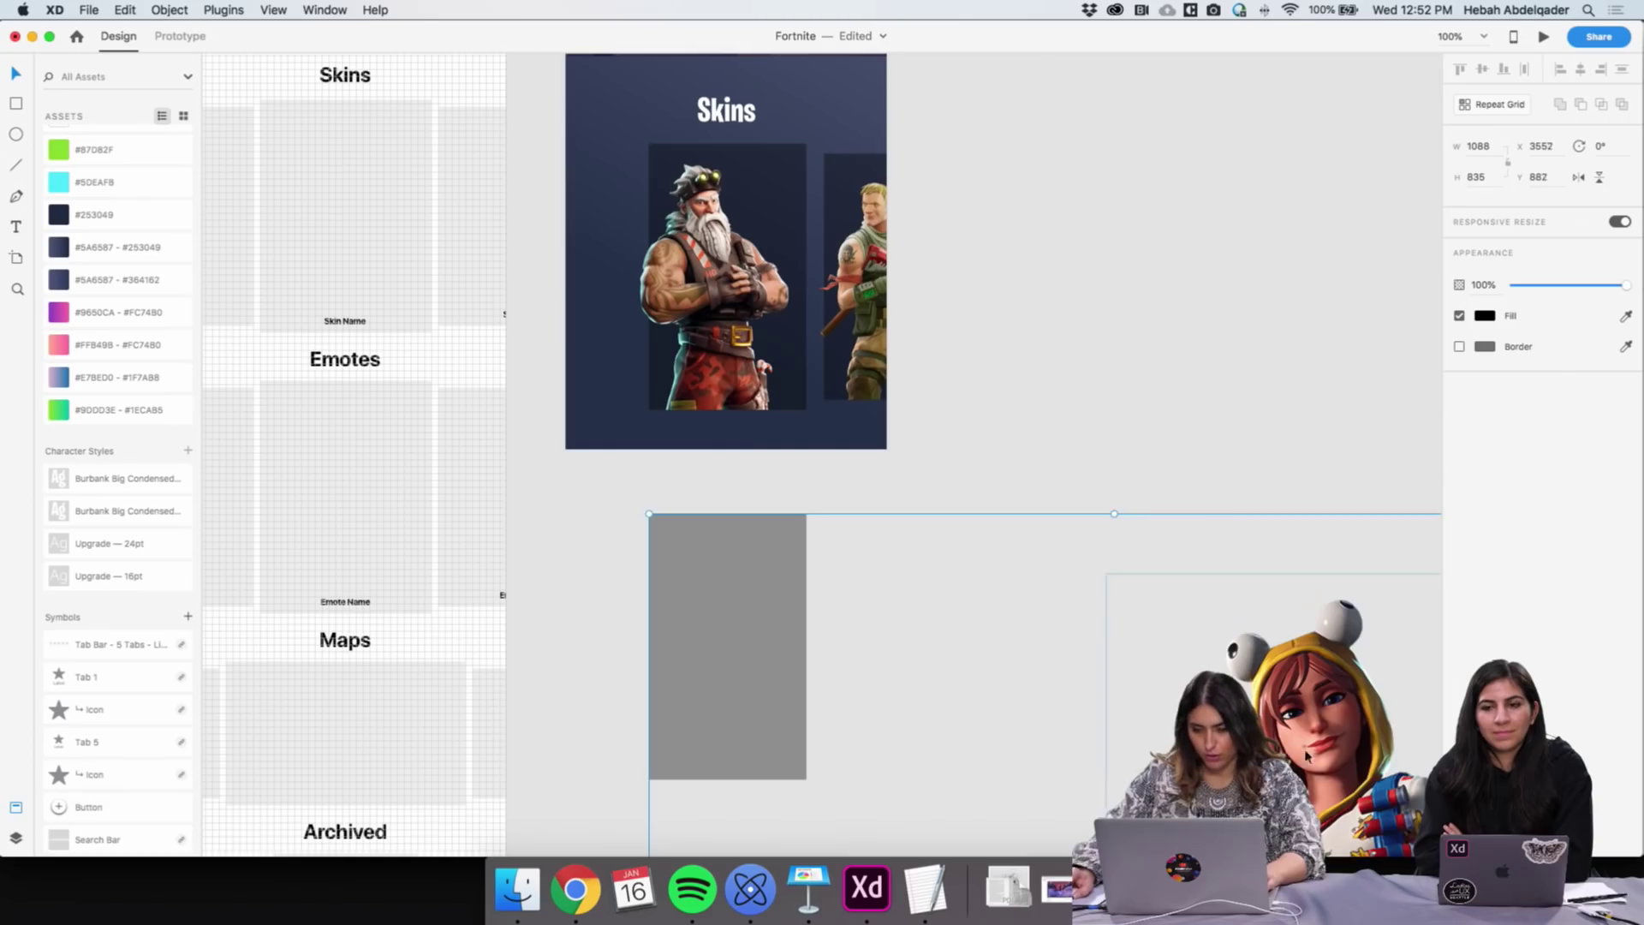
key("super+shift+z")
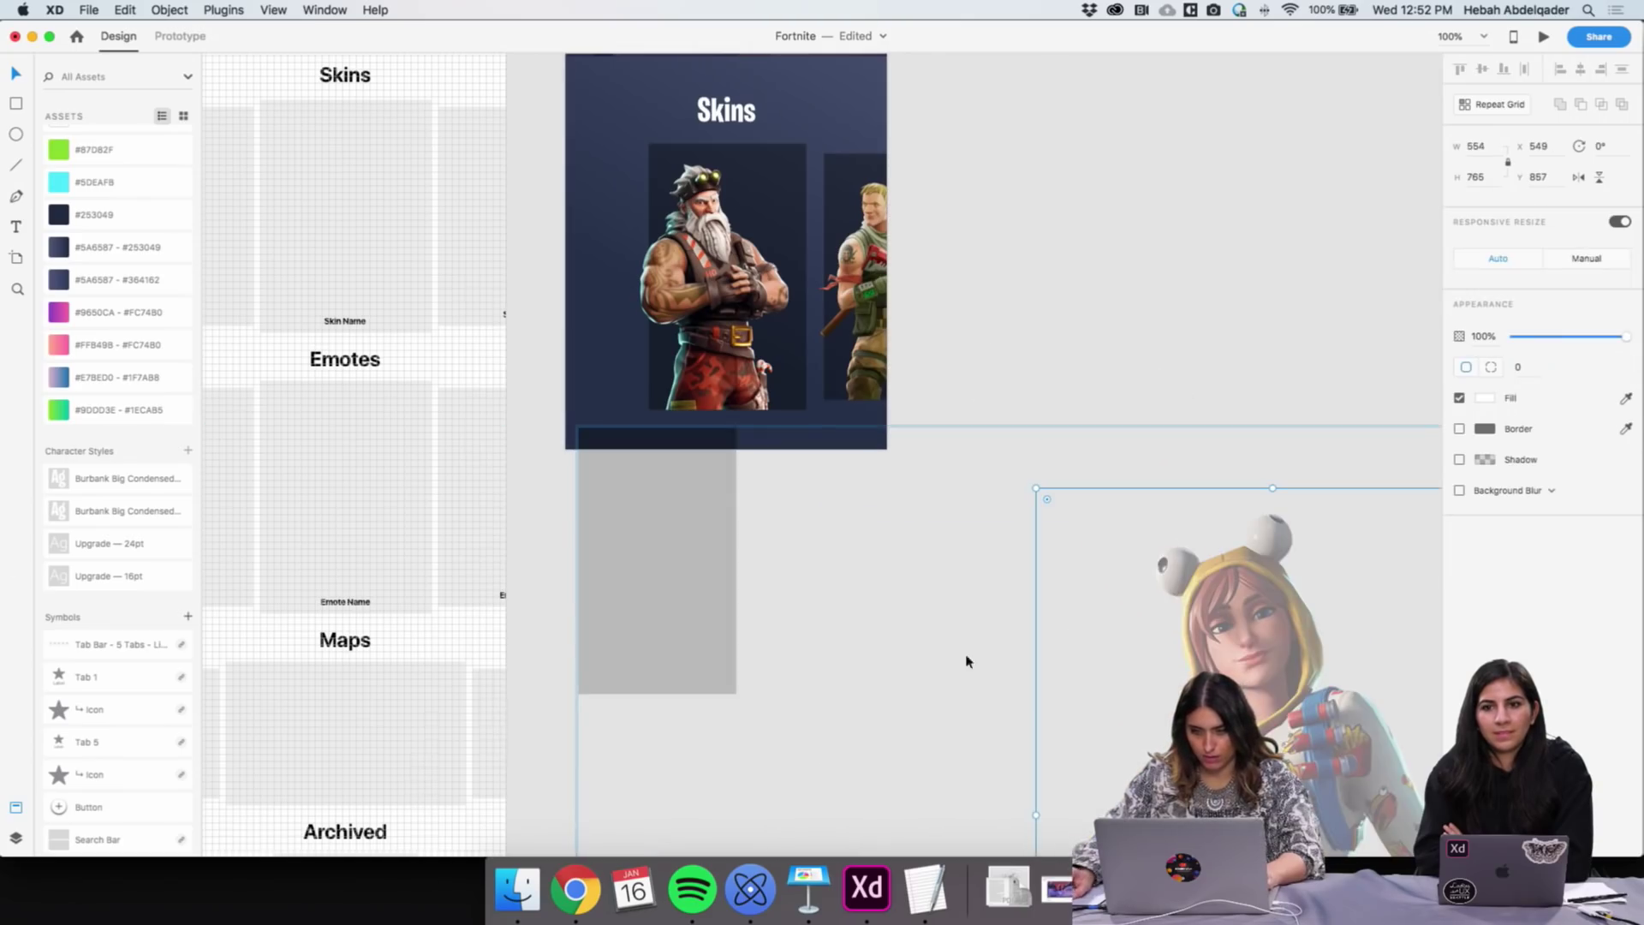
key("super+z")
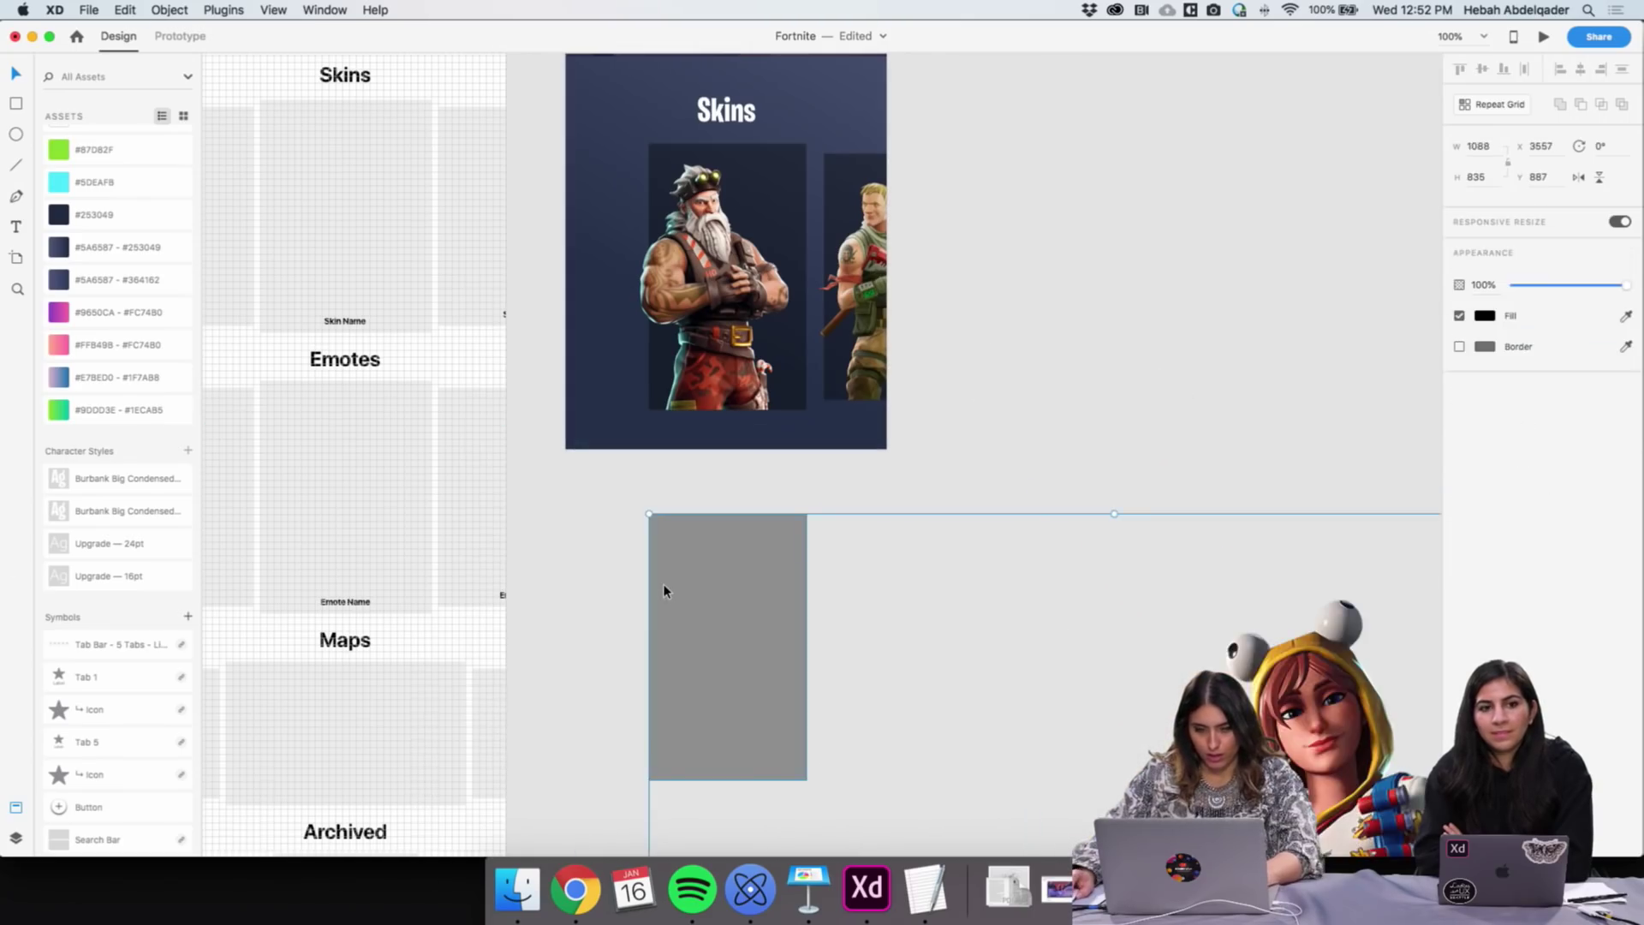
left_click(1133, 550)
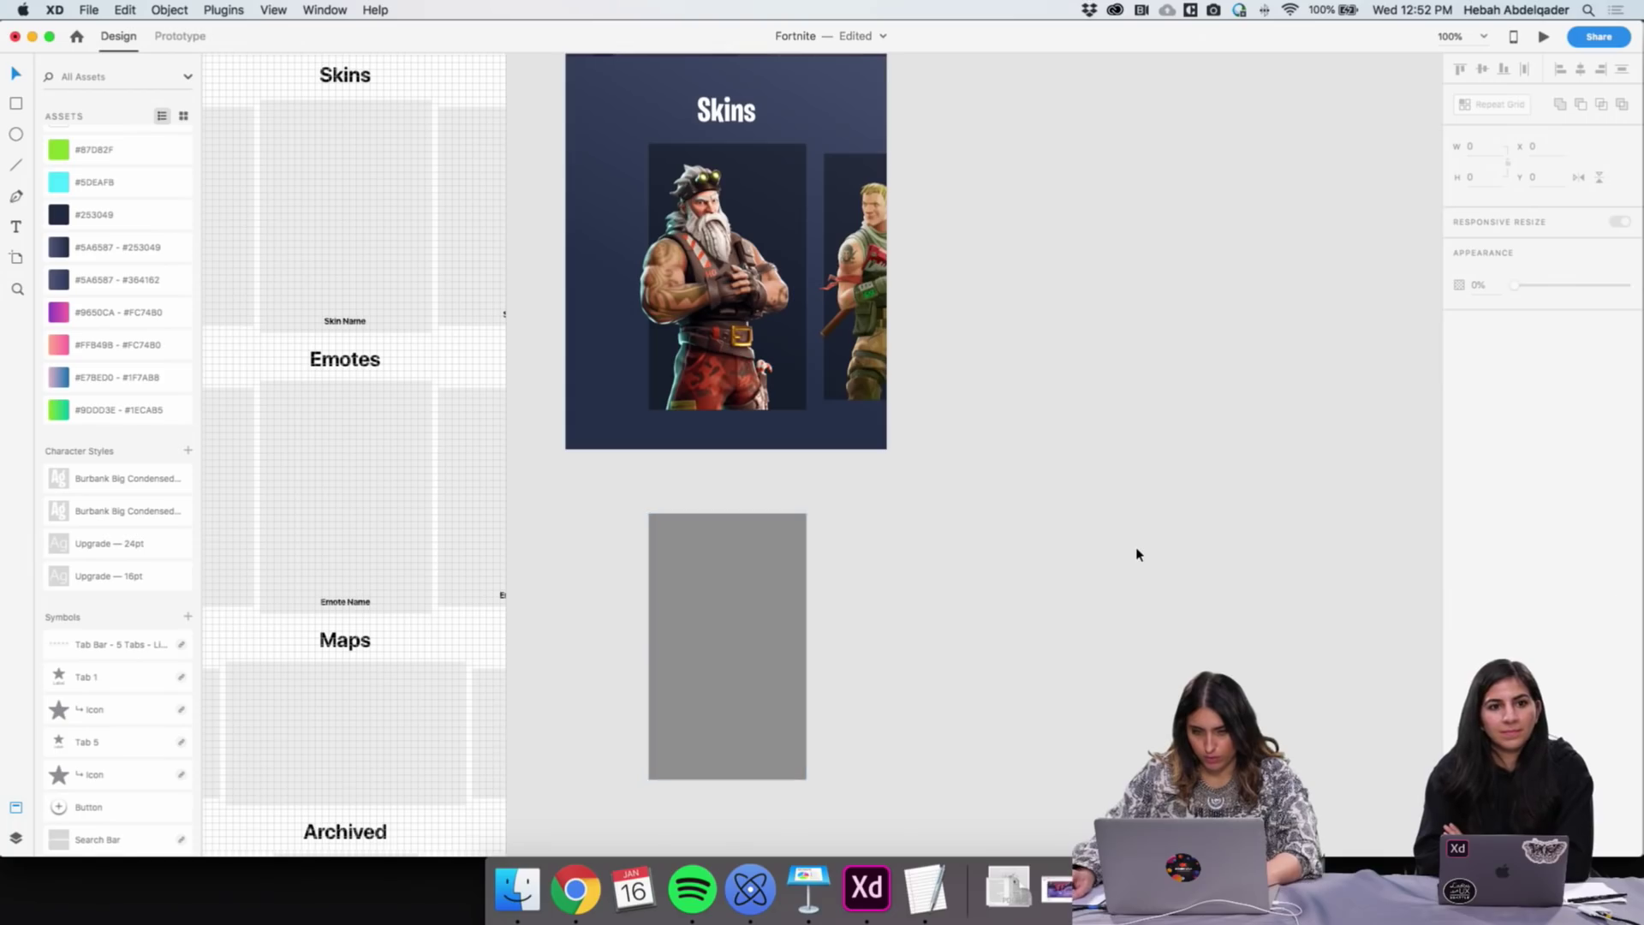
Import the onesie skin image from Finder, scale it to 249 × 344 and position it over the empty card at X 3535, Y 854
left_click(517, 888)
left_click_drag(536, 263, 1097, 344)
left_click_drag(1235, 590, 1028, 617)
left_click_drag(889, 367, 1148, 727)
left_click_drag(1199, 787, 1017, 448)
left_click_drag(1083, 568, 747, 666)
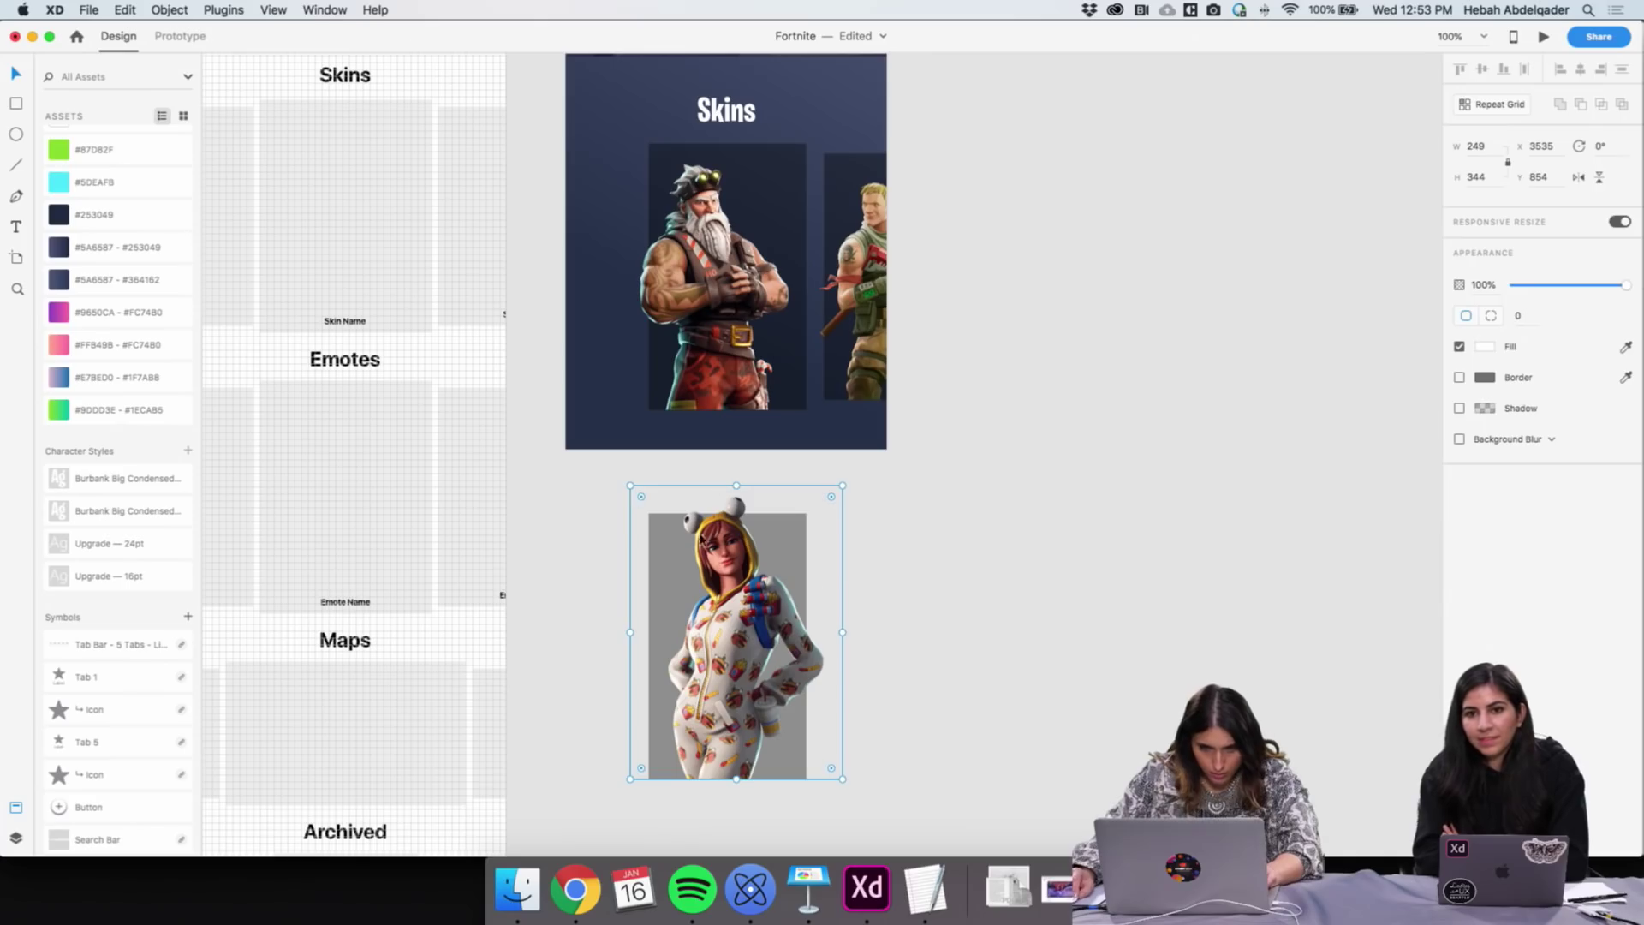
Group the onesie skin with its card and place it left of the bearded skin, scaled to about 231 × 319 at X -129, Y 439
left_click_drag(896, 562, 518, 331)
key("super+g")
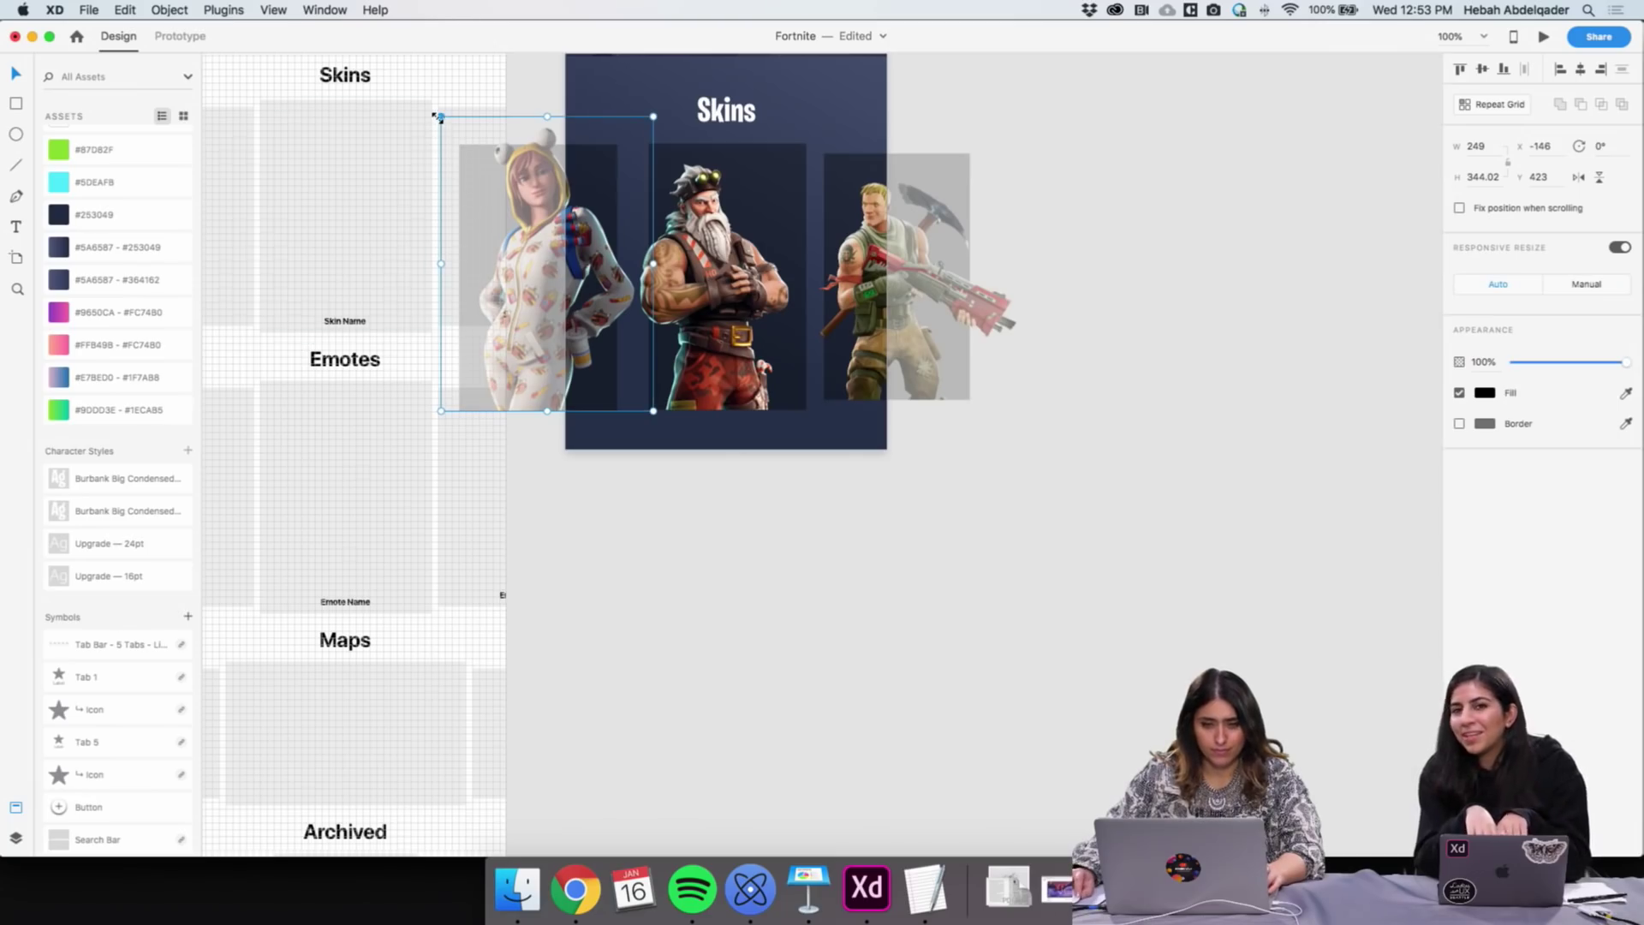
left_click_drag(438, 117, 448, 121)
left_click_drag(569, 301, 583, 305)
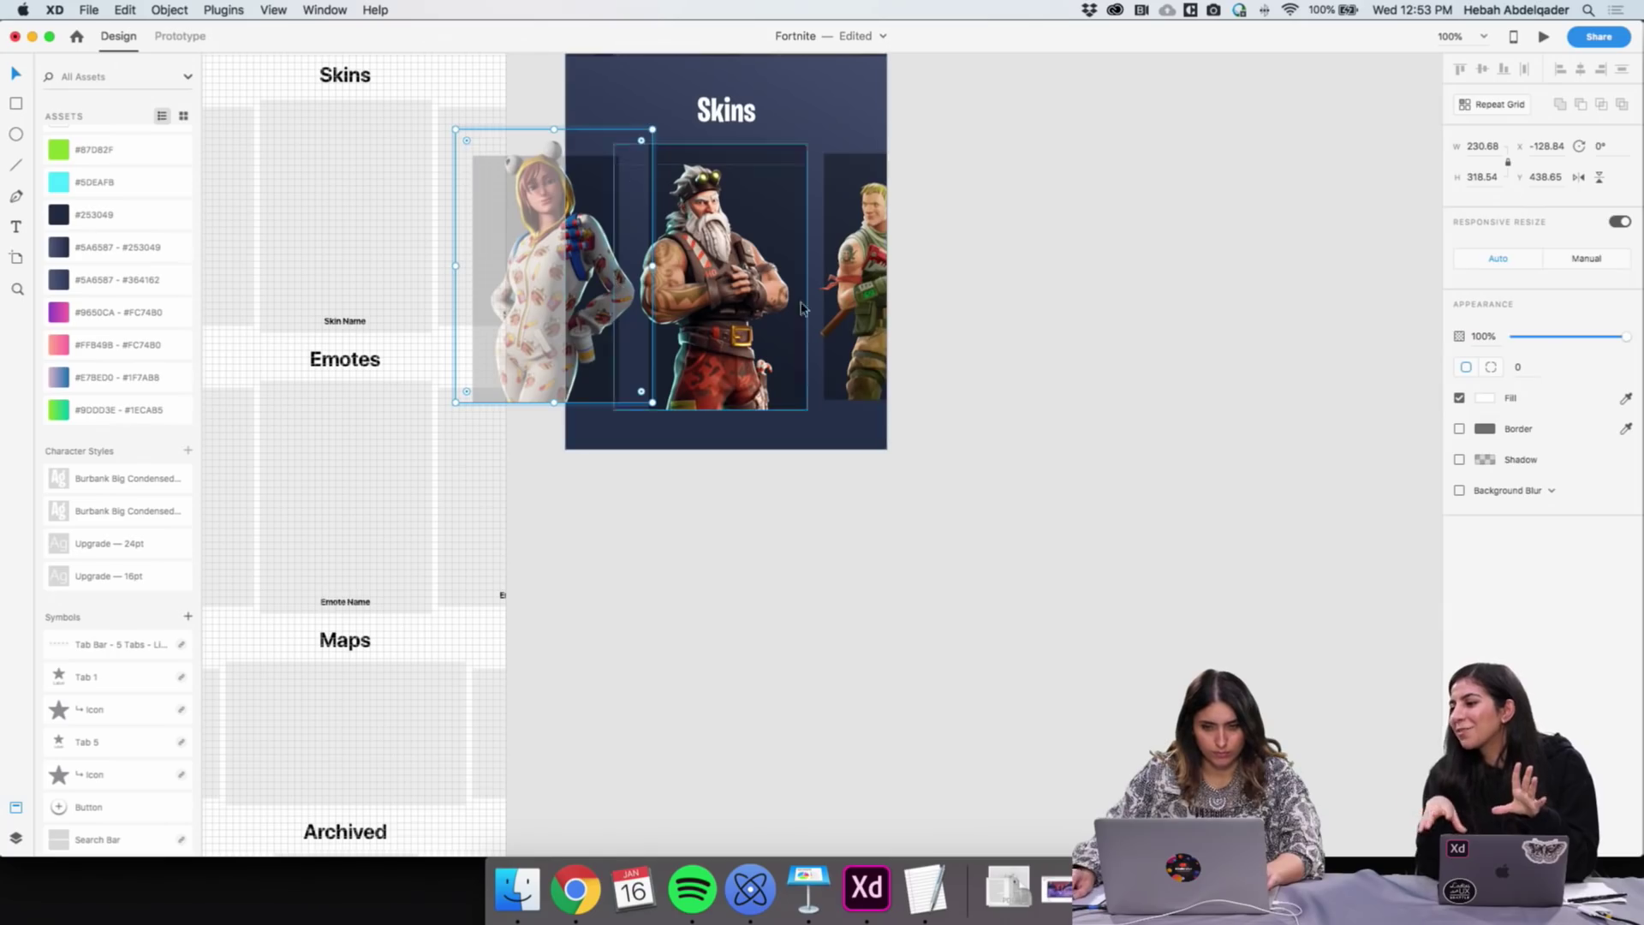
left_click(873, 550)
Review the Watch Stream, Home, Challenges, Live and Profile wireframes
key("z")
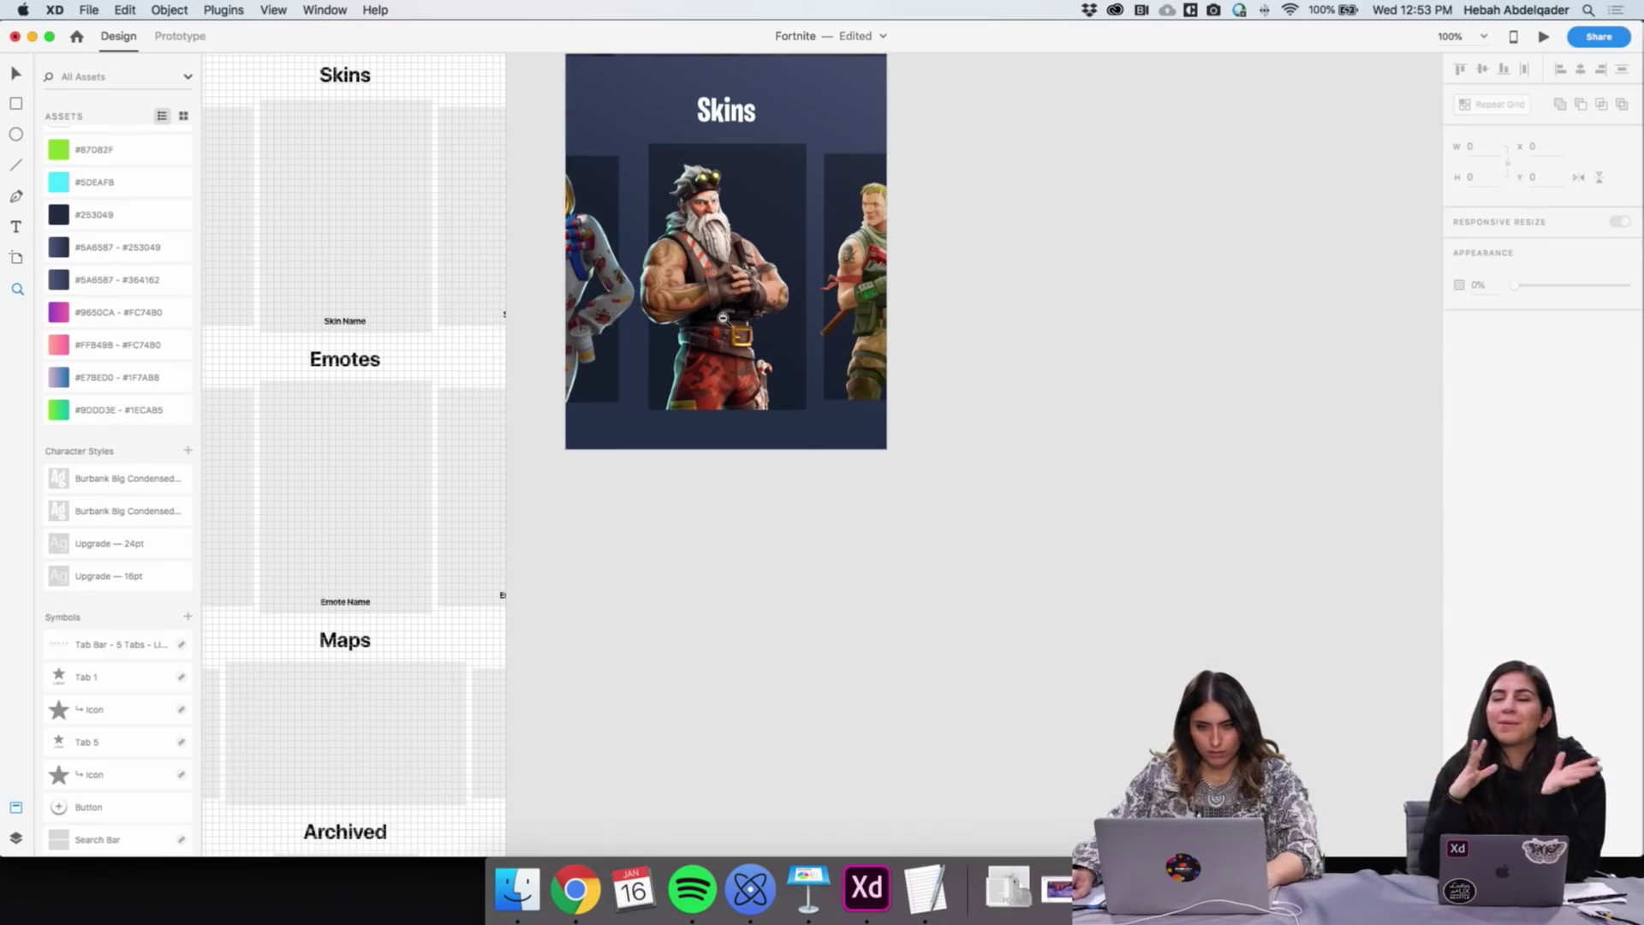
scroll(723, 318, "down", 3)
scroll(723, 318, "up", 5)
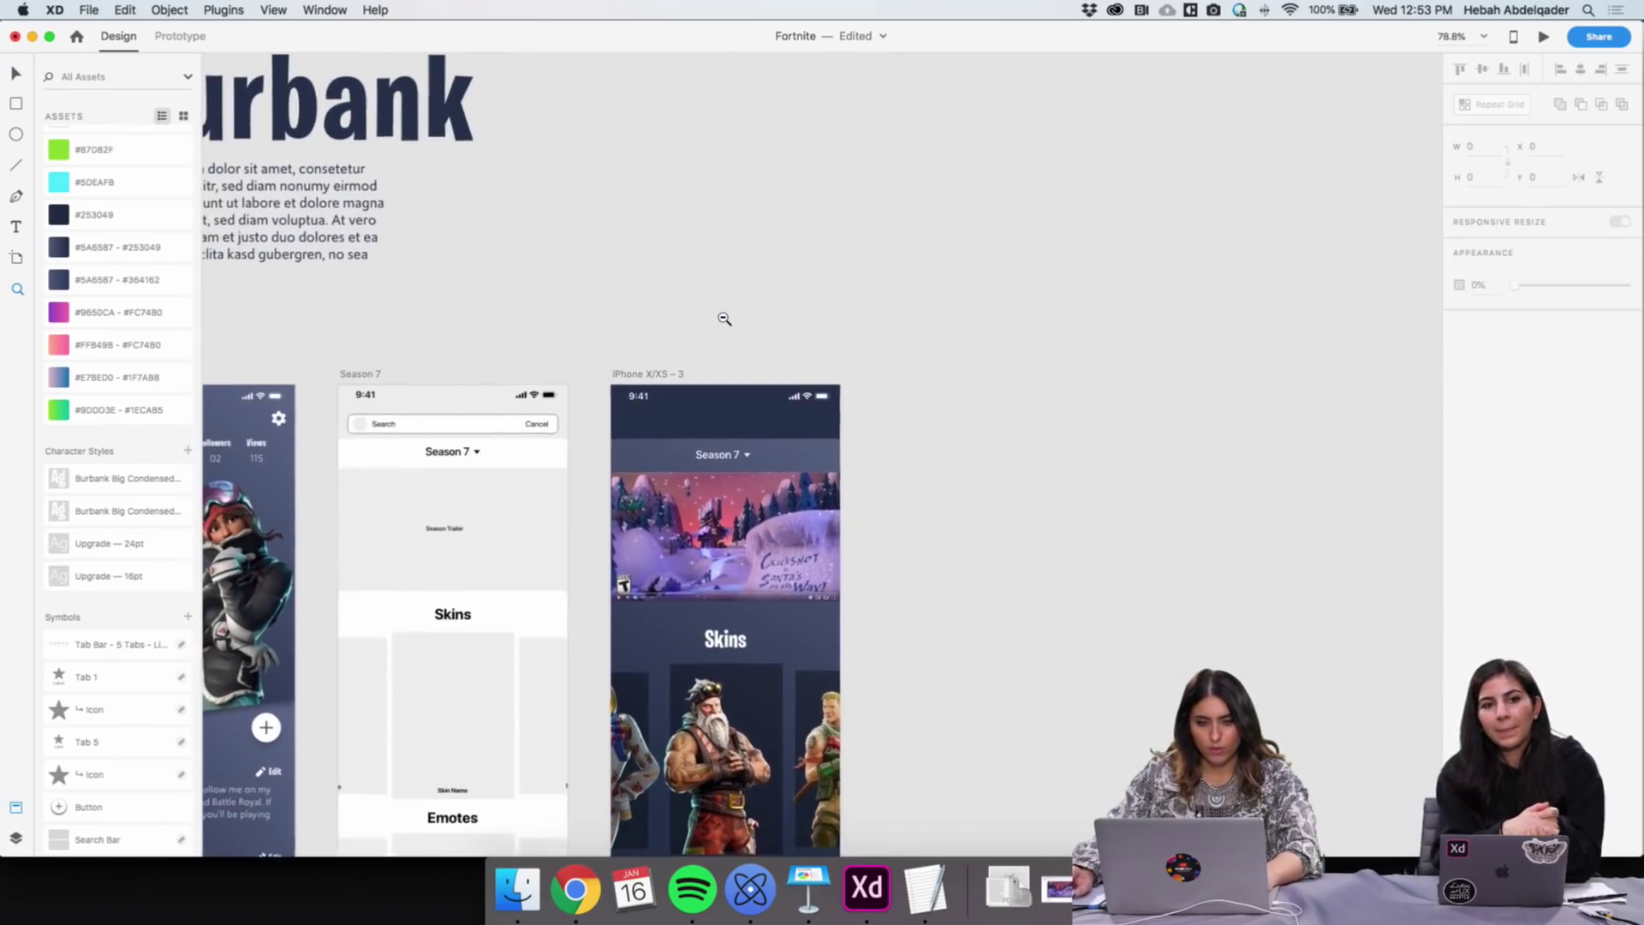
scroll(723, 318, "down", 5)
scroll(723, 318, "left", 6)
scroll(723, 318, "down", 1)
scroll(723, 318, "left", 6)
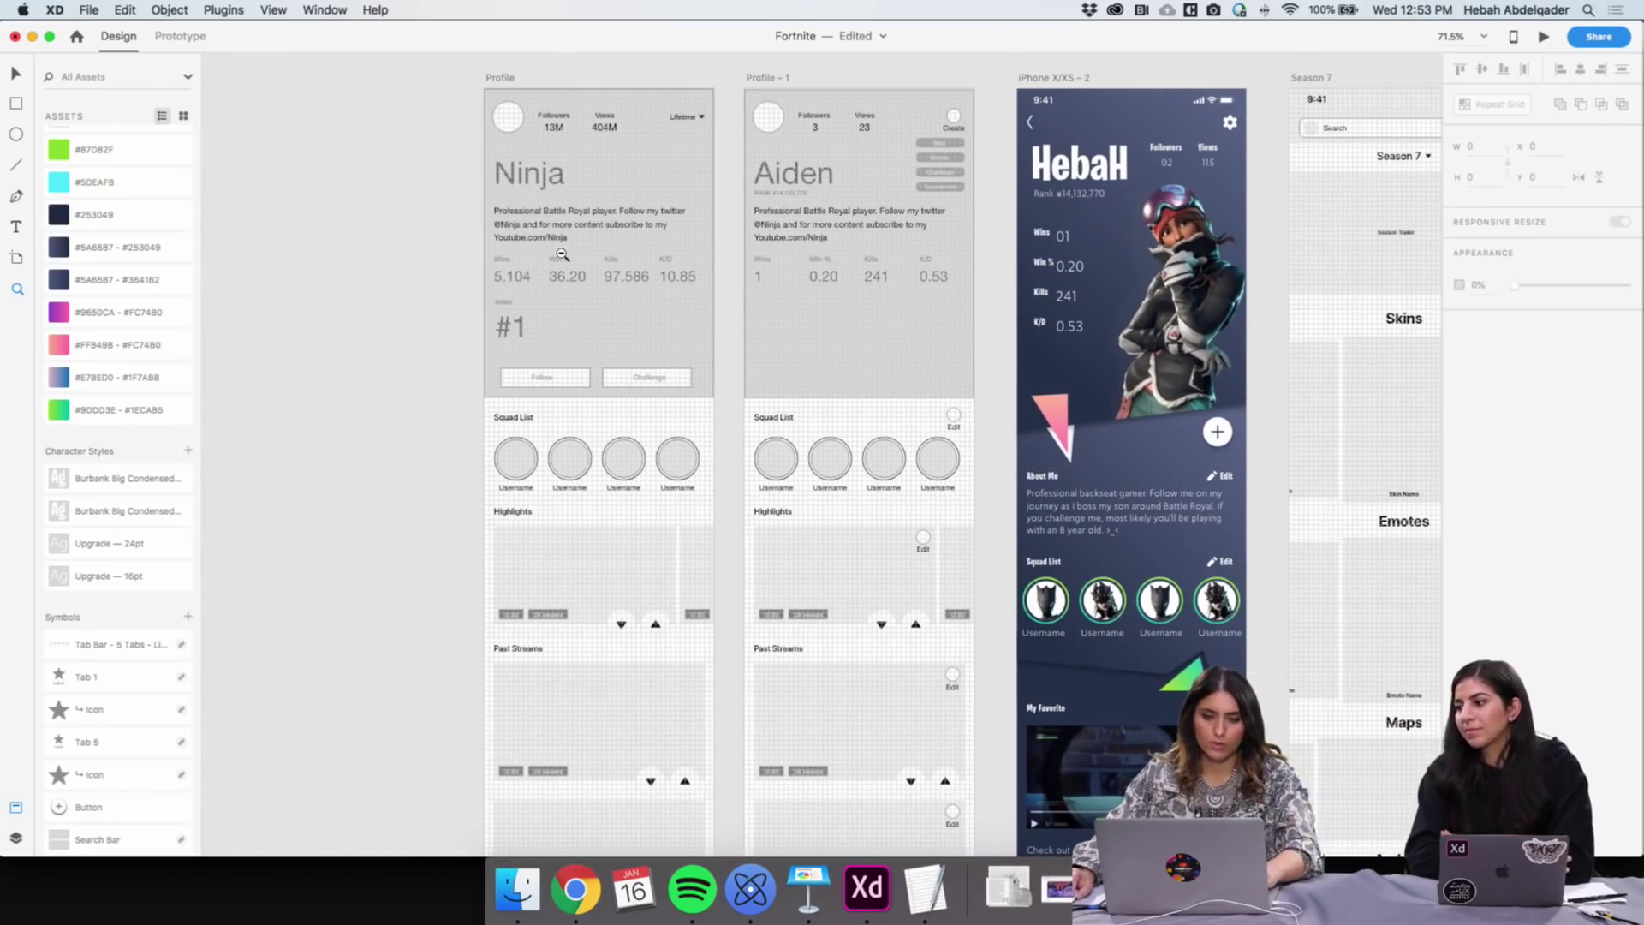
scroll(562, 254, "down", 5)
scroll(571, 373, "left", 4)
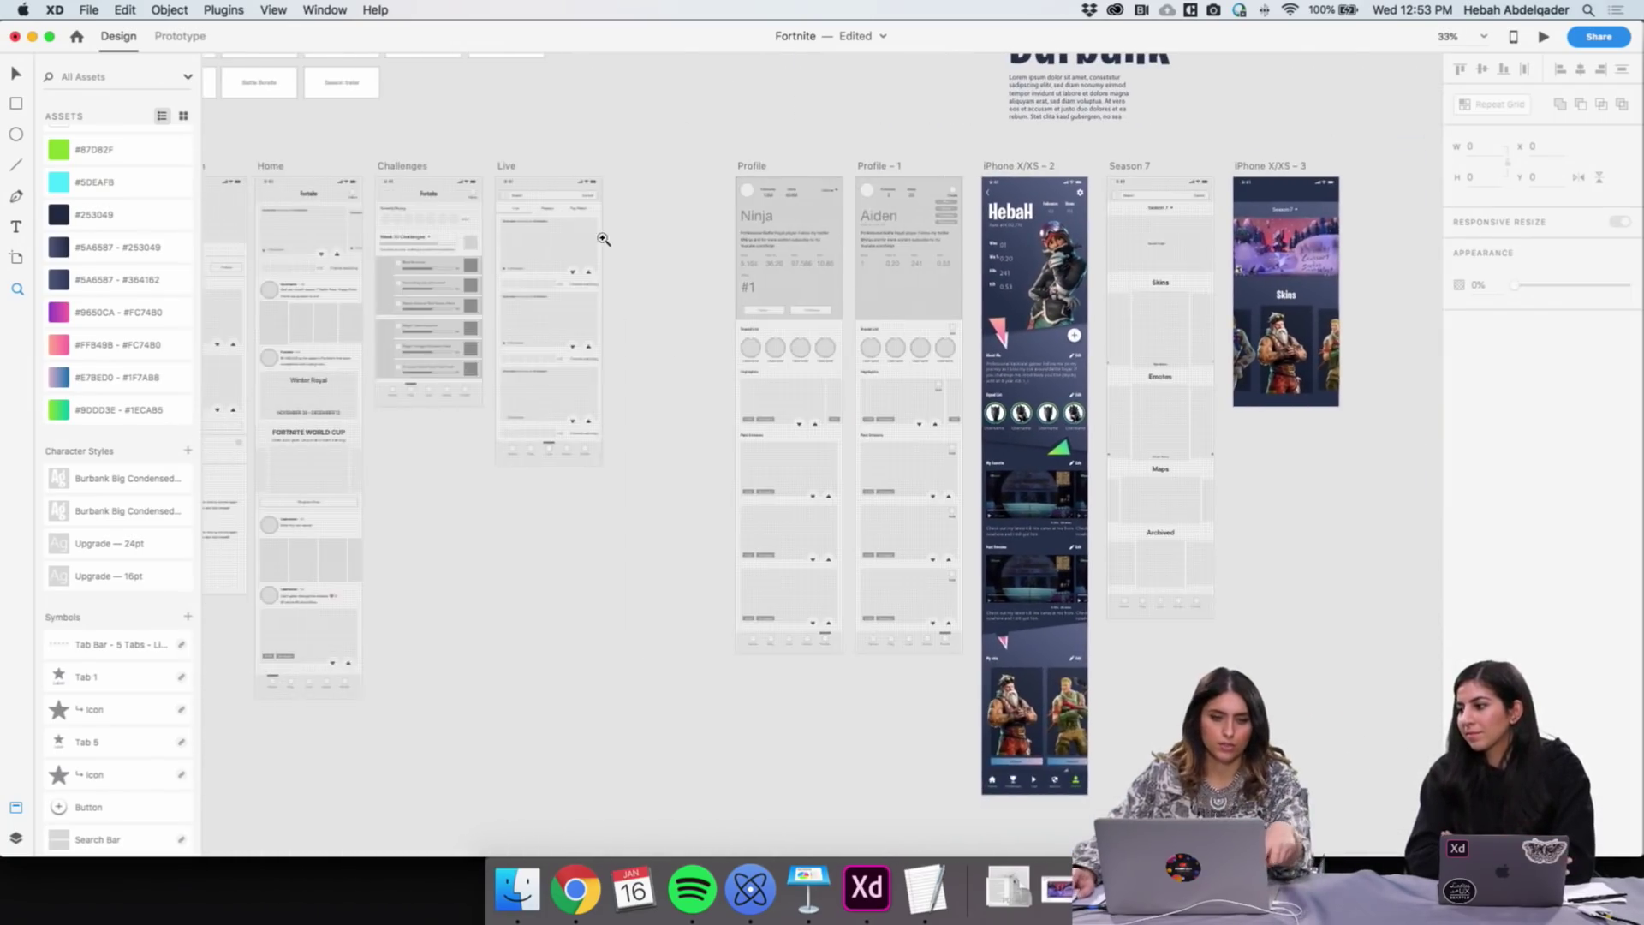
scroll(565, 351, "left", 3)
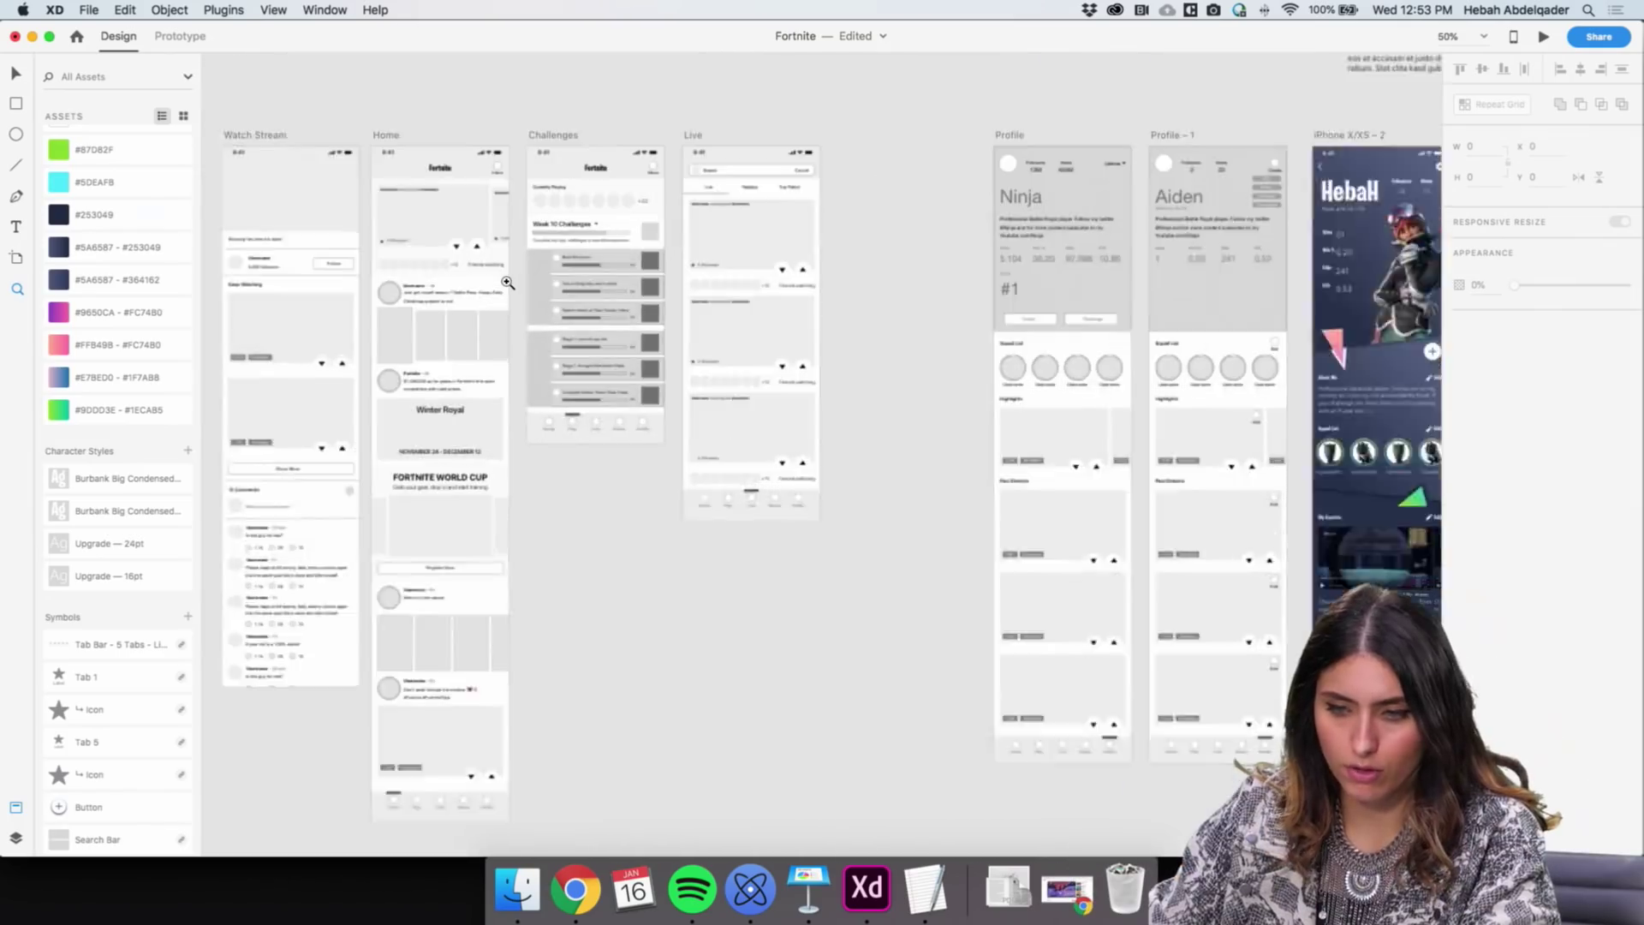
left_click(507, 282)
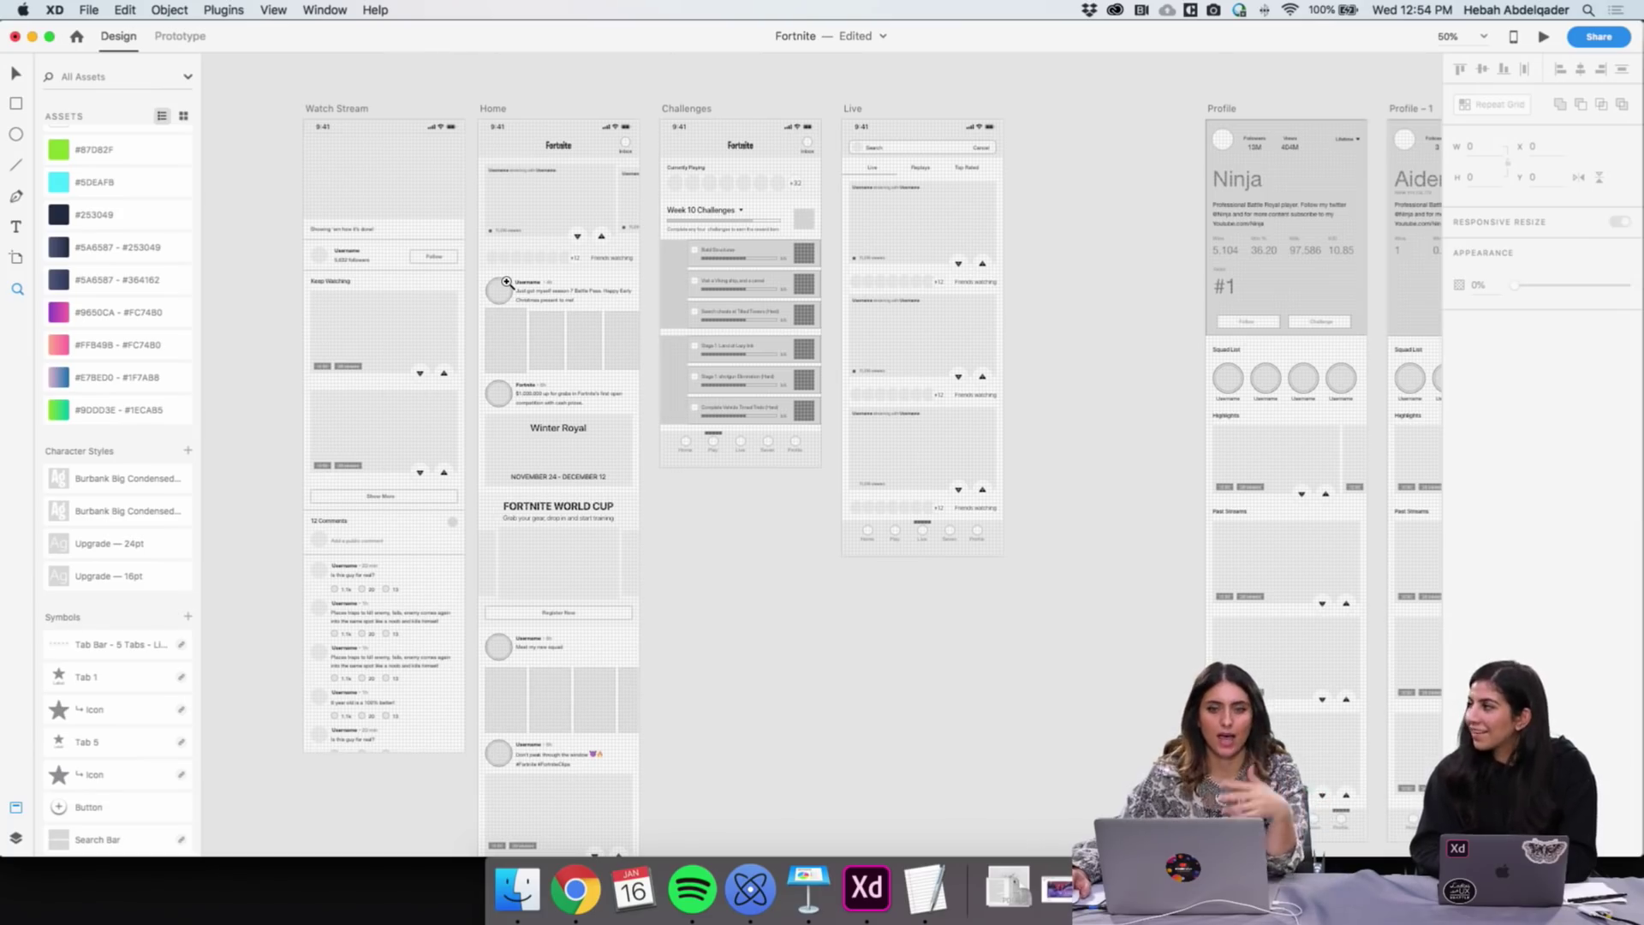
scroll(791, 545, "right", 15)
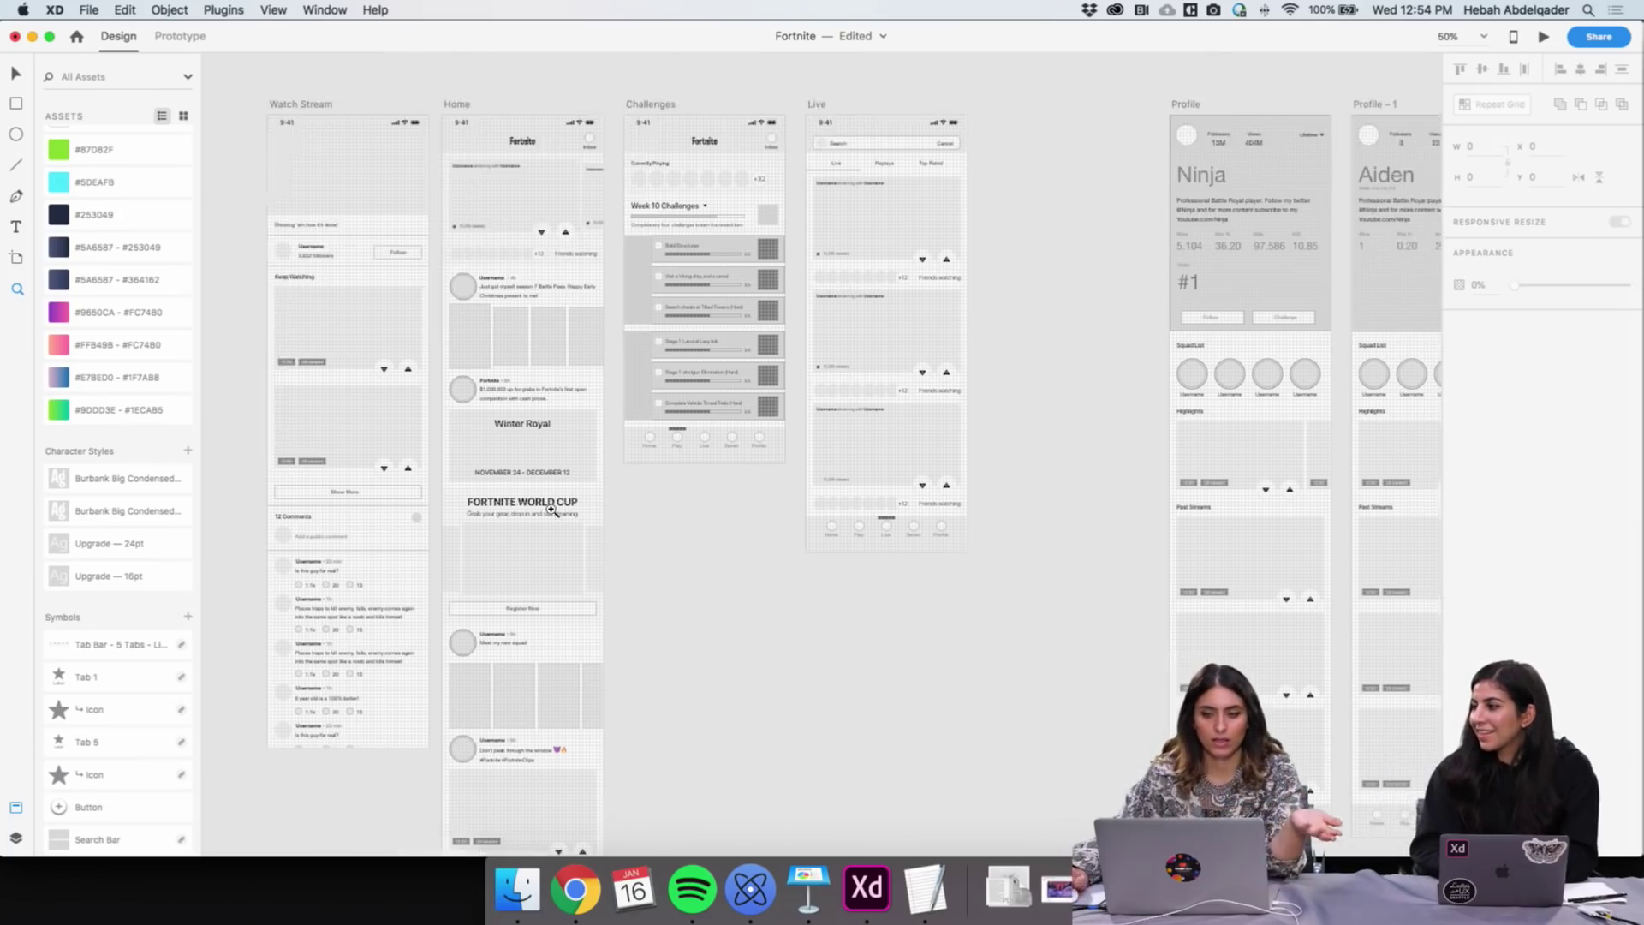
scroll(811, 436, "up", 5)
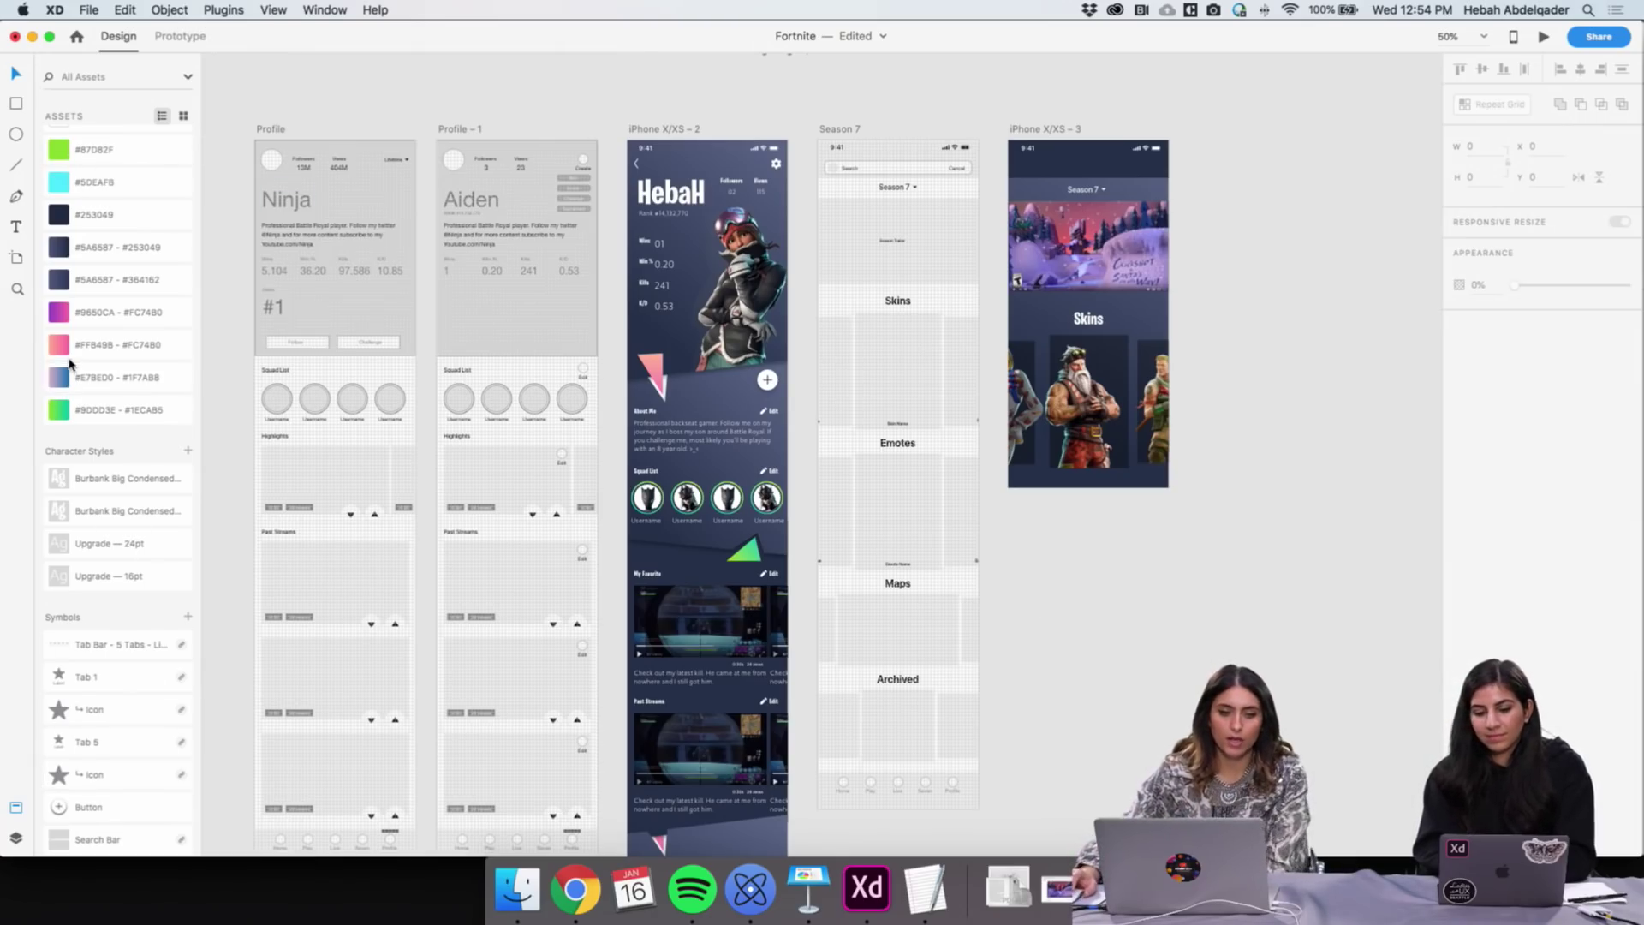
Compare the Season 7 wireframe and the designed profile screen with the new Season 7 design
scroll(119, 197, "down", 1)
scroll(1092, 255, "down", 2)
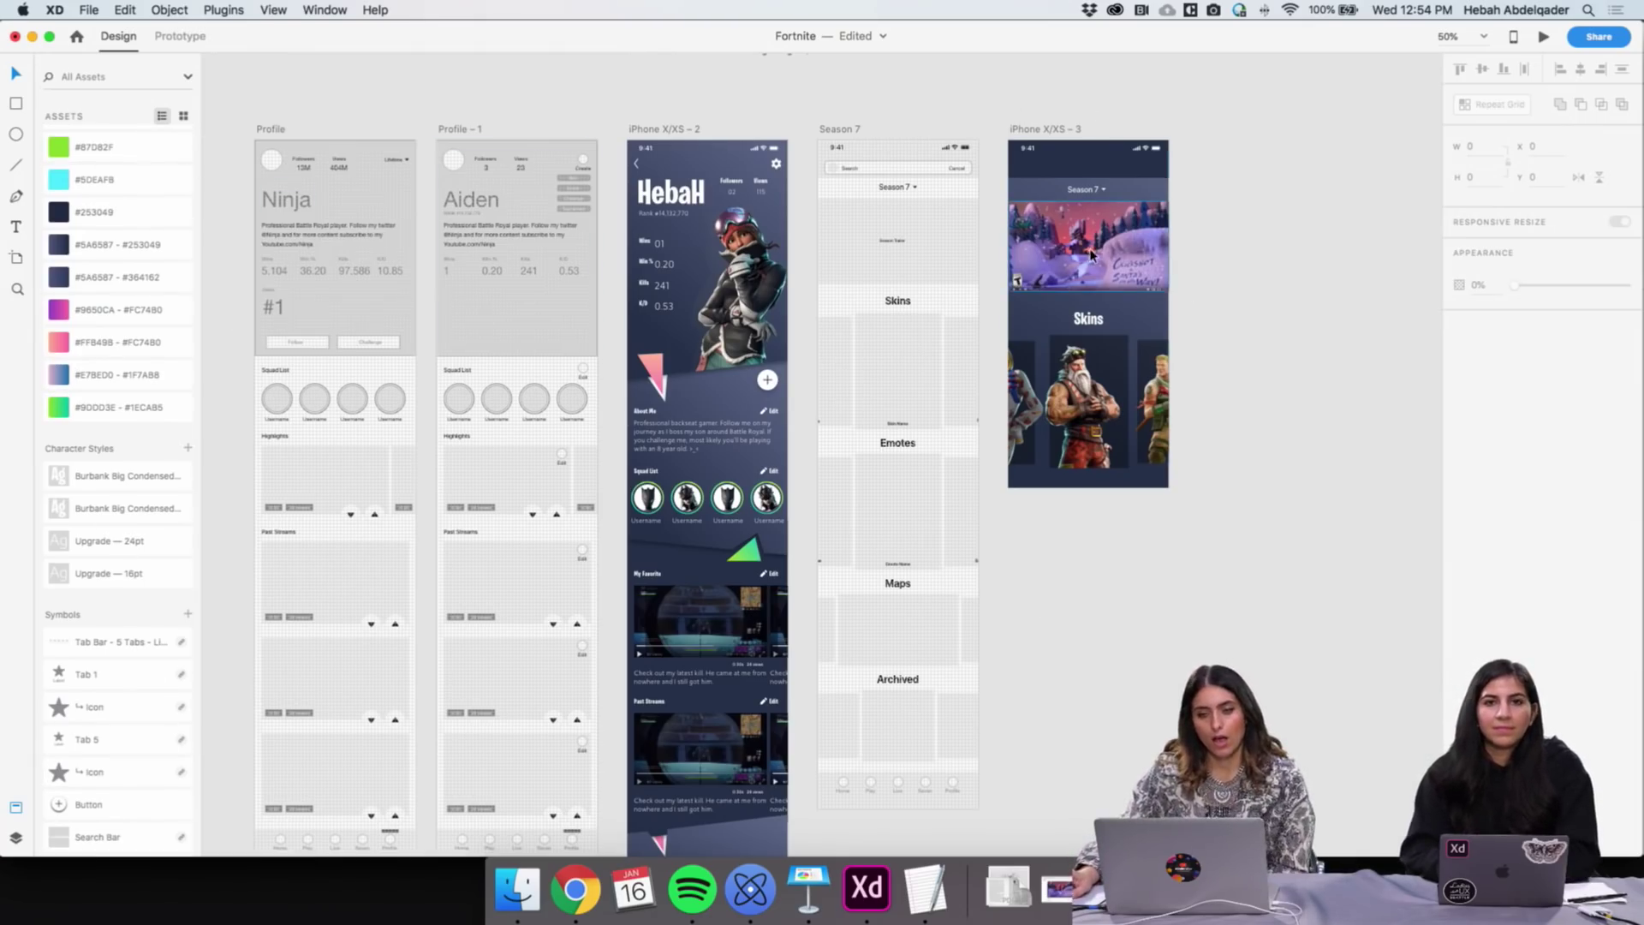
scroll(1093, 254, "down", 1)
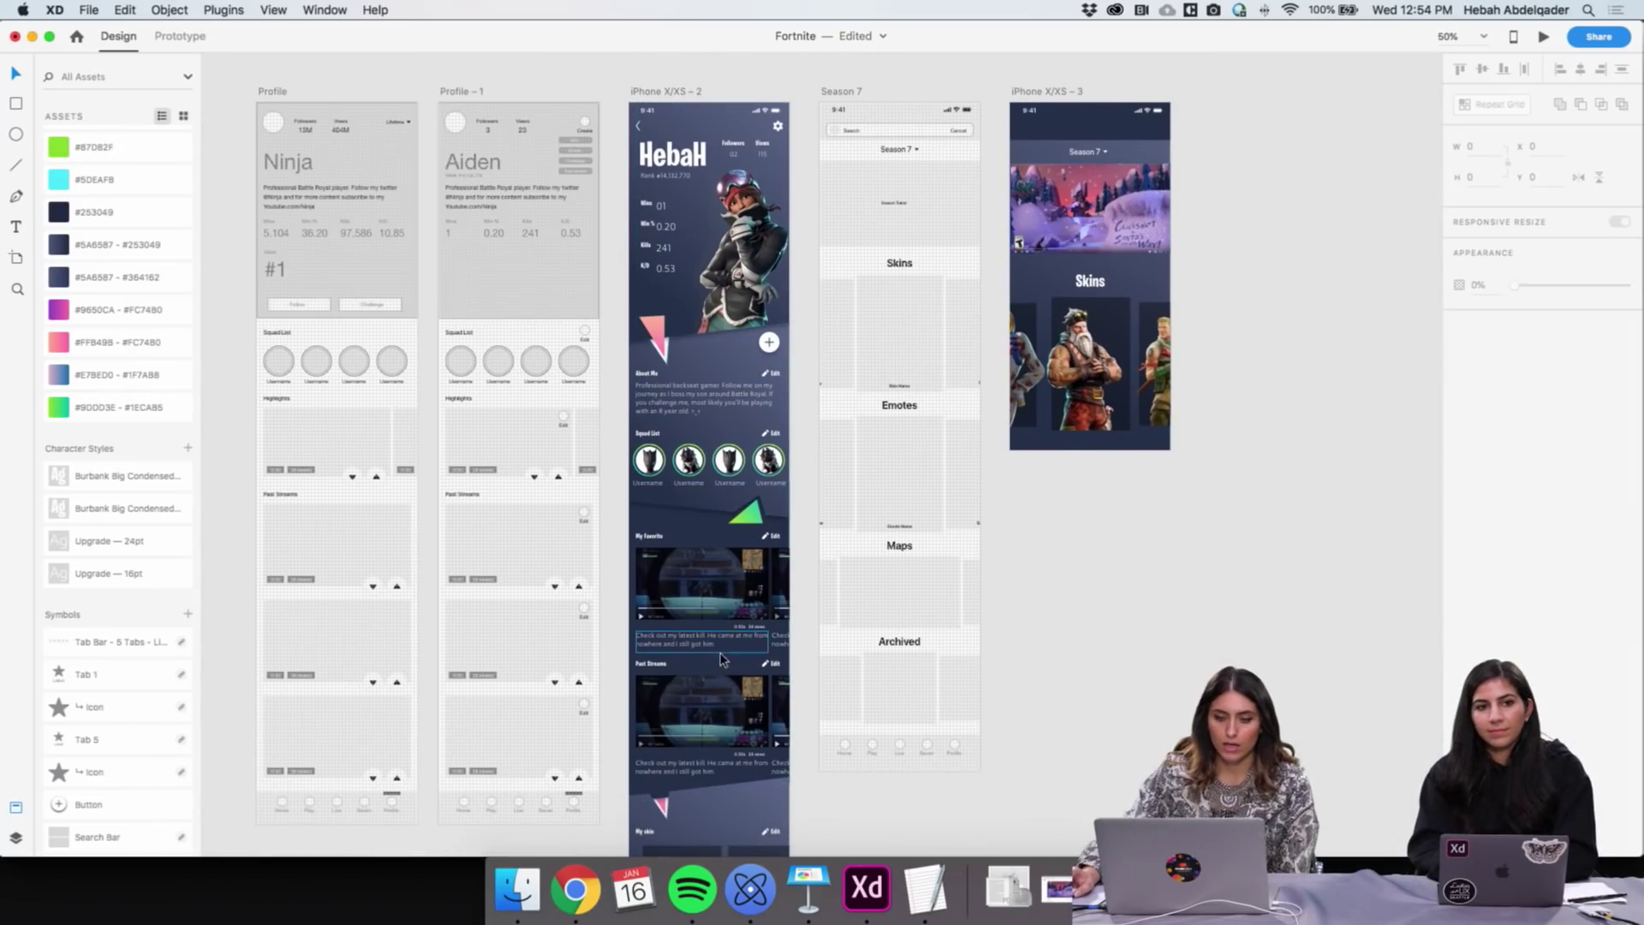
scroll(1220, 631, "down", 10)
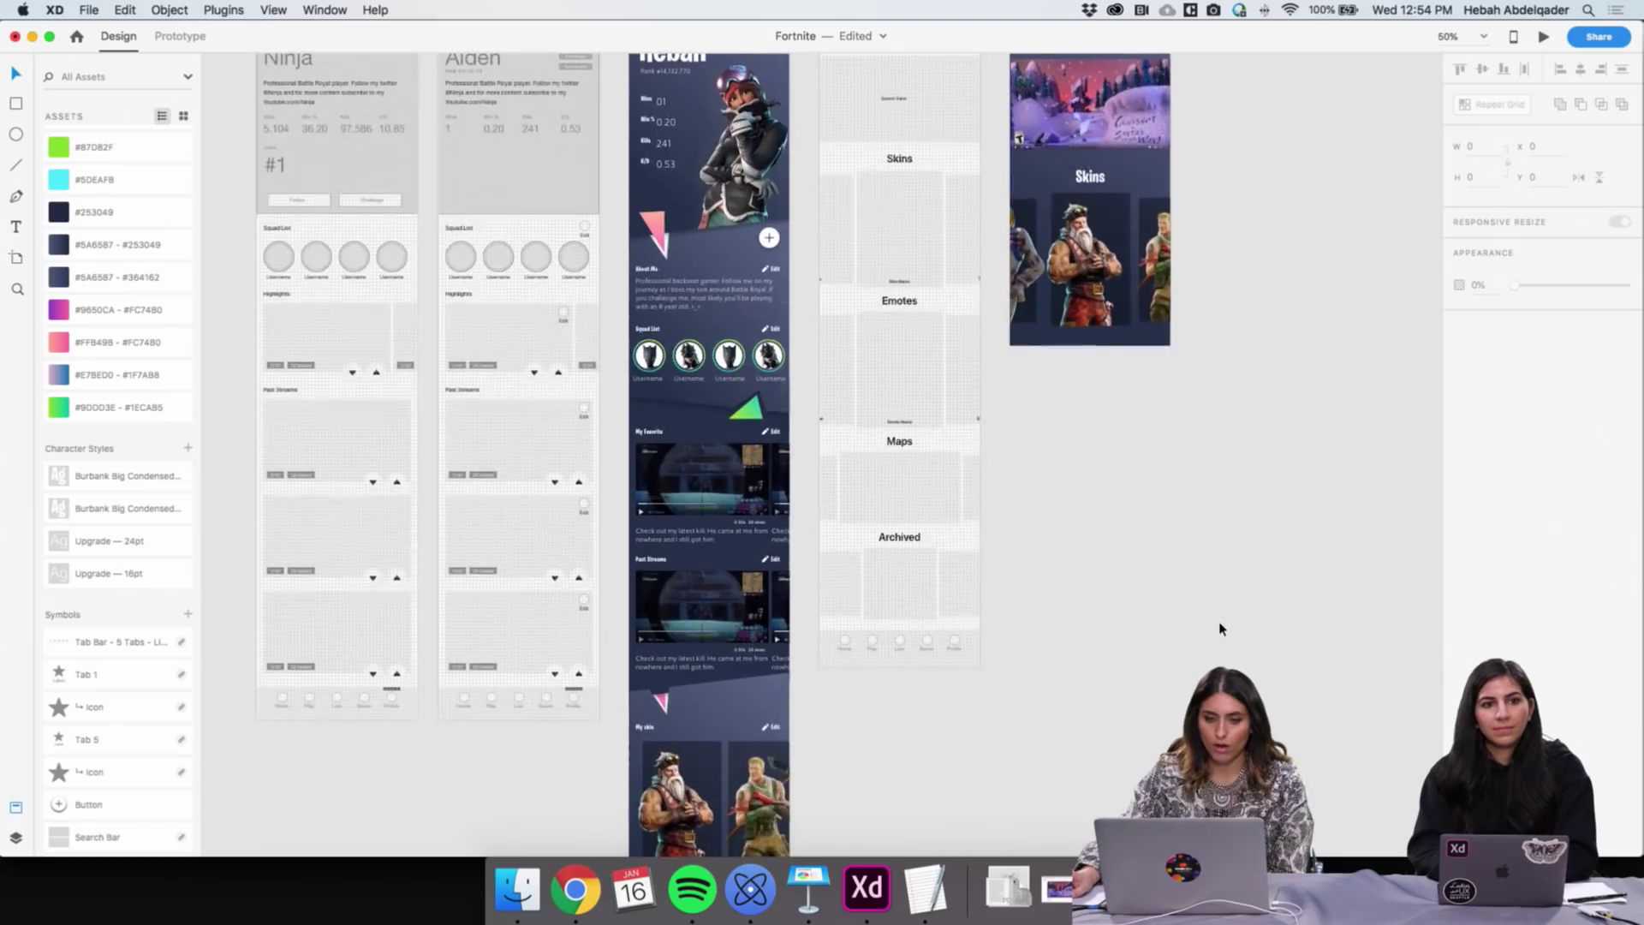
scroll(1220, 629, "up", 1)
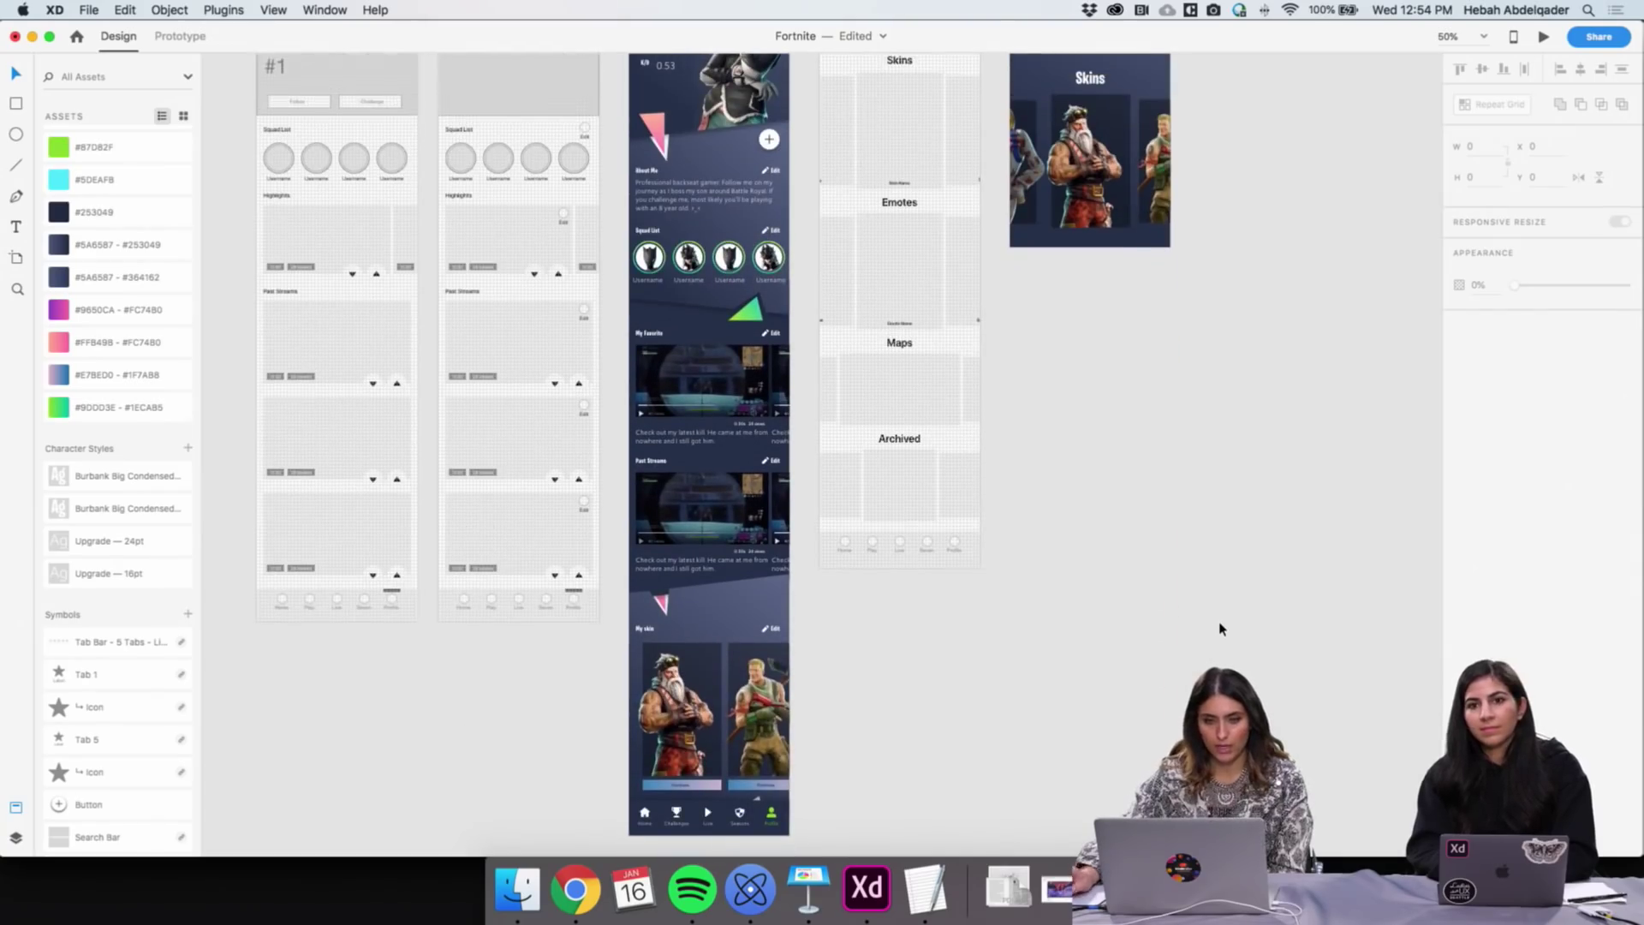
scroll(1086, 467, "up", 3)
scroll(1086, 466, "up", 3)
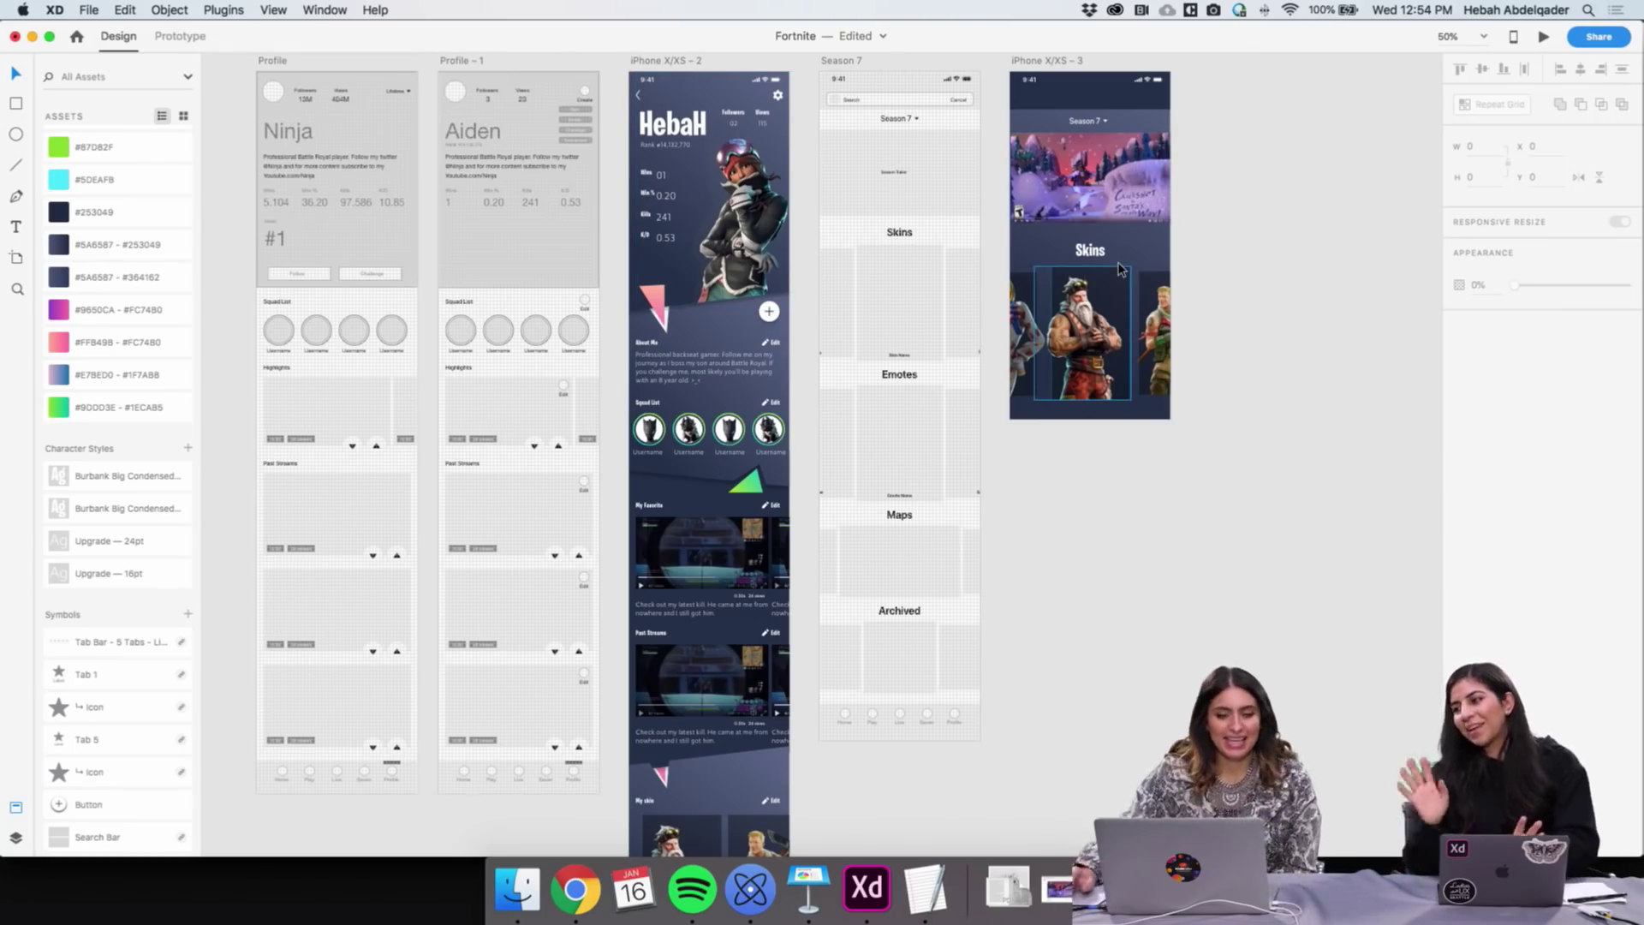
scroll(1118, 269, "up", 2)
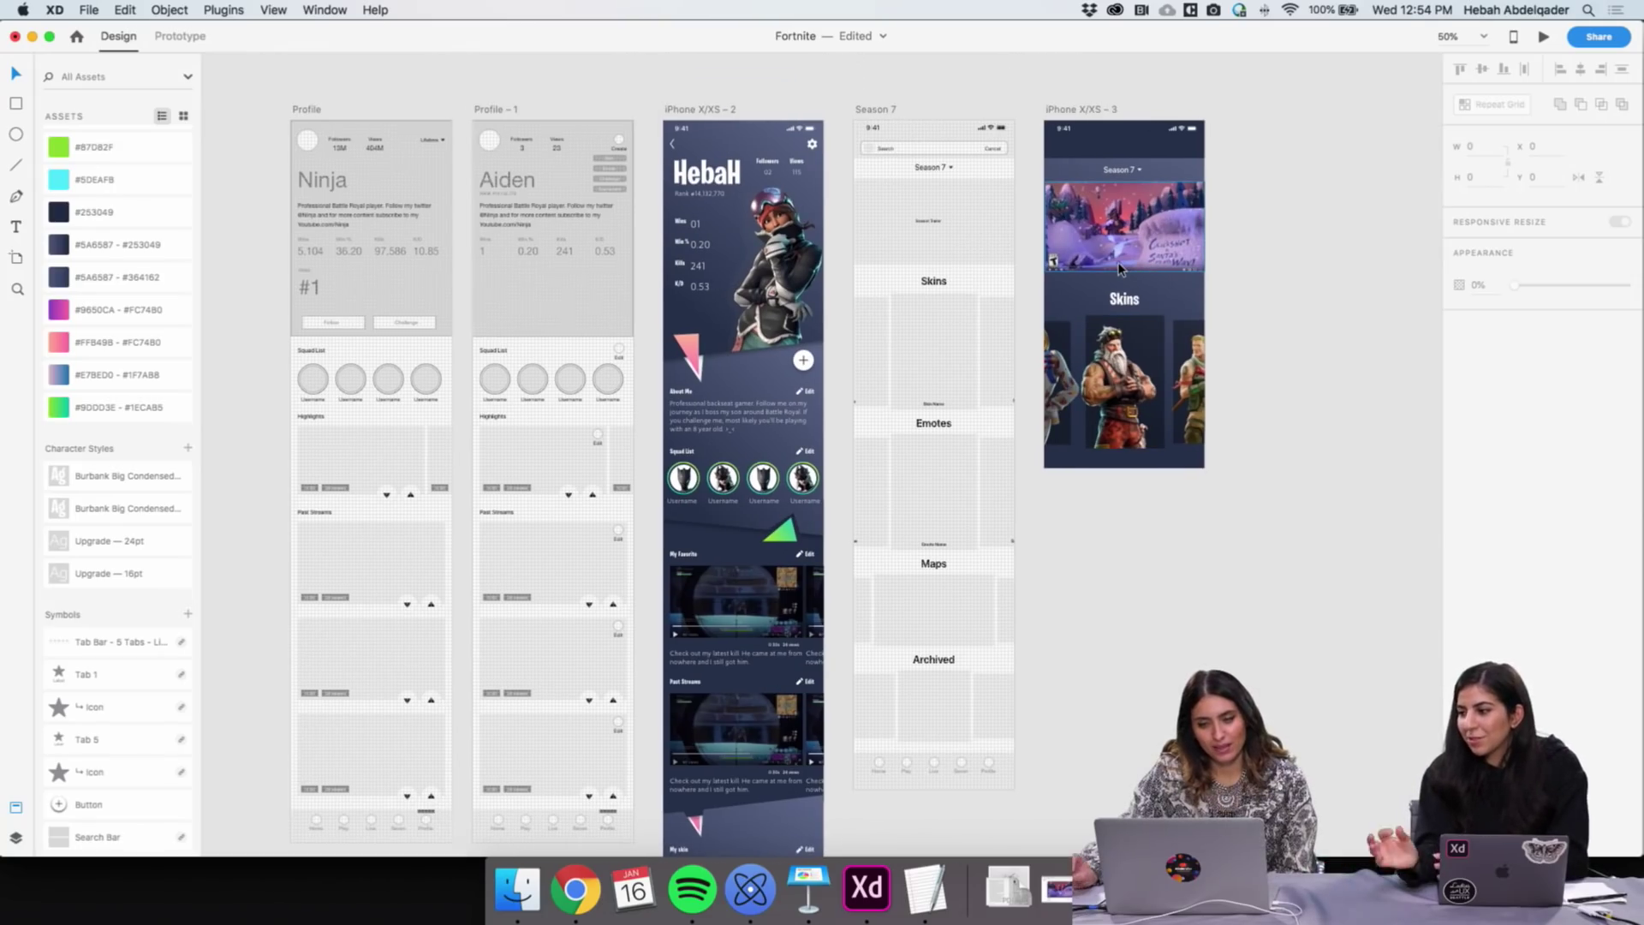